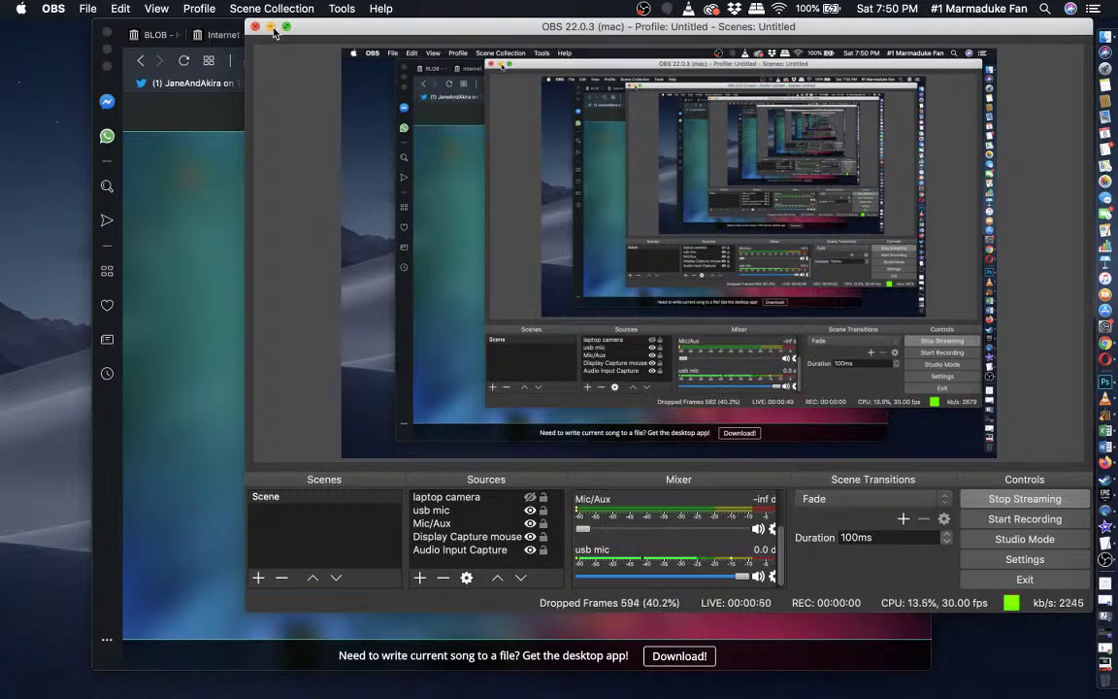
- Minimize the open windows and open page 14 black.tiff from the desktop in Photoshop with its window enlarged
click(271, 28)
click(107, 50)
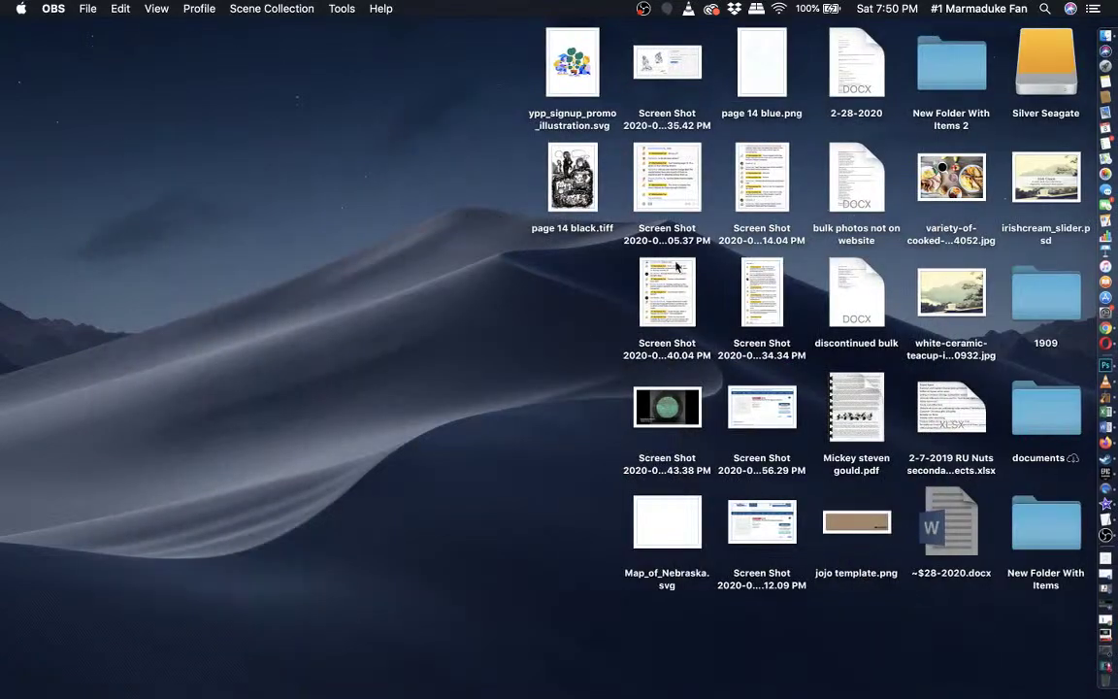
drag(568, 185, 1105, 371)
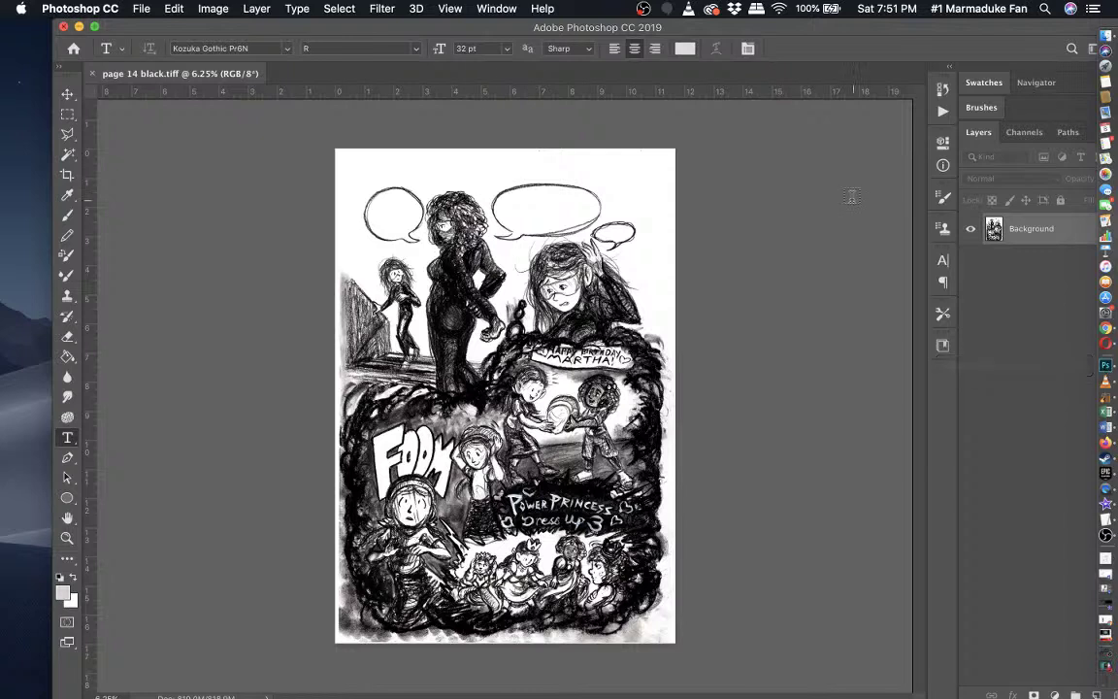
click(95, 28)
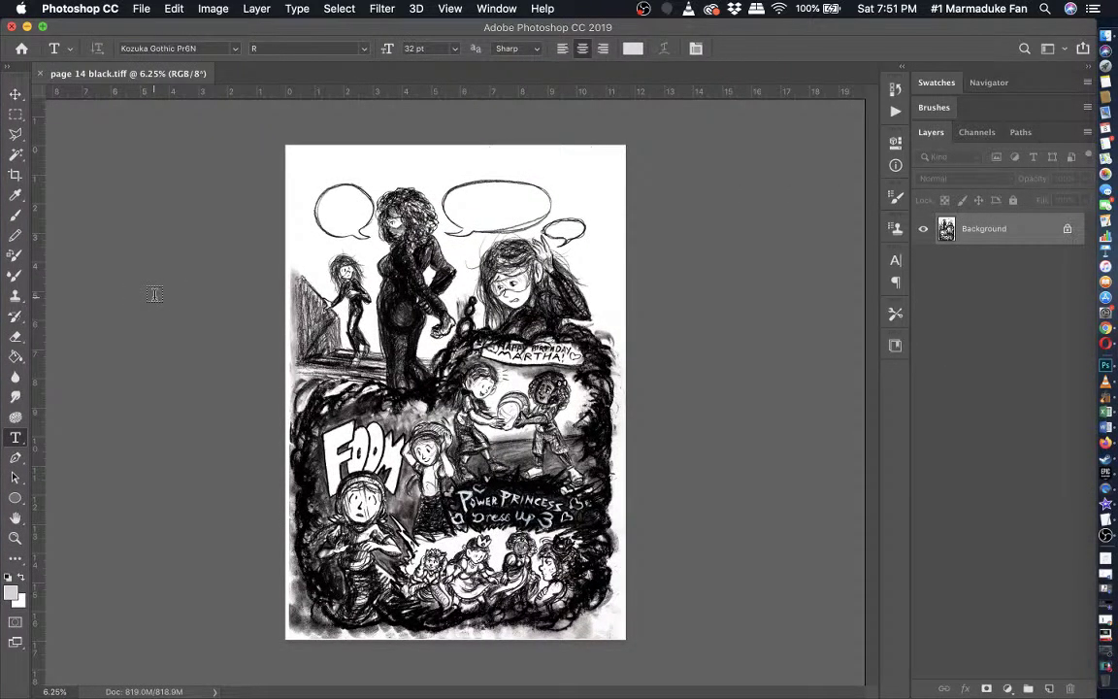
- Start a Curves adjustment on the page's Background layer and shift the curve's black point slightly inward
scroll(333, 271, up, 3)
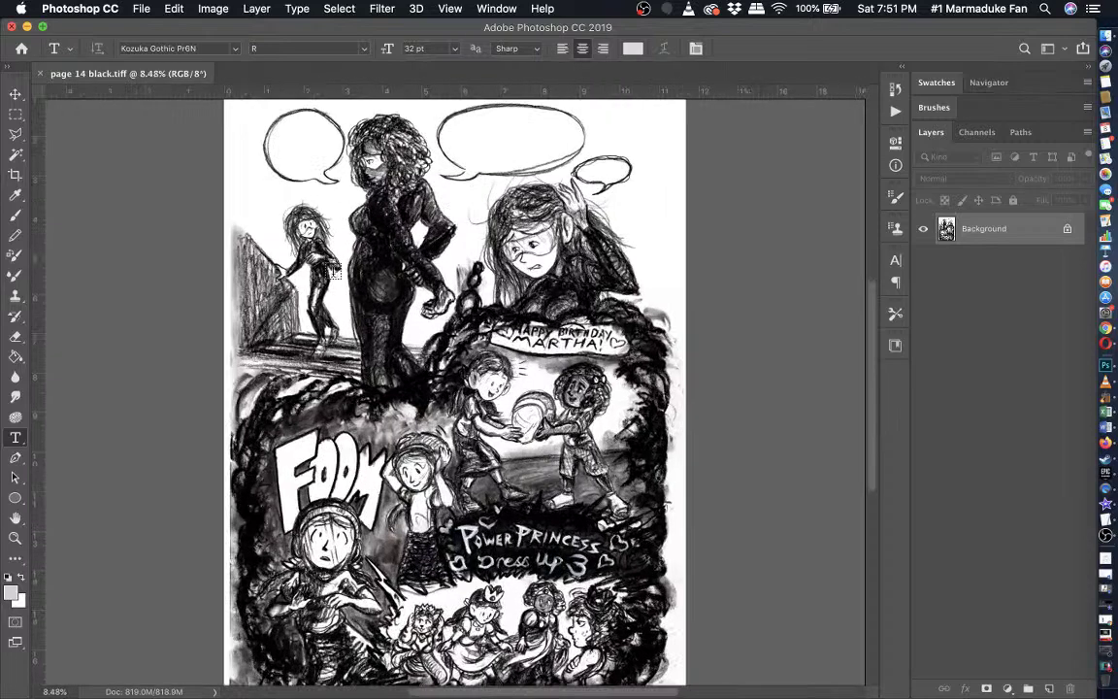
scroll(333, 271, up, 3)
scroll(292, 233, up, 5)
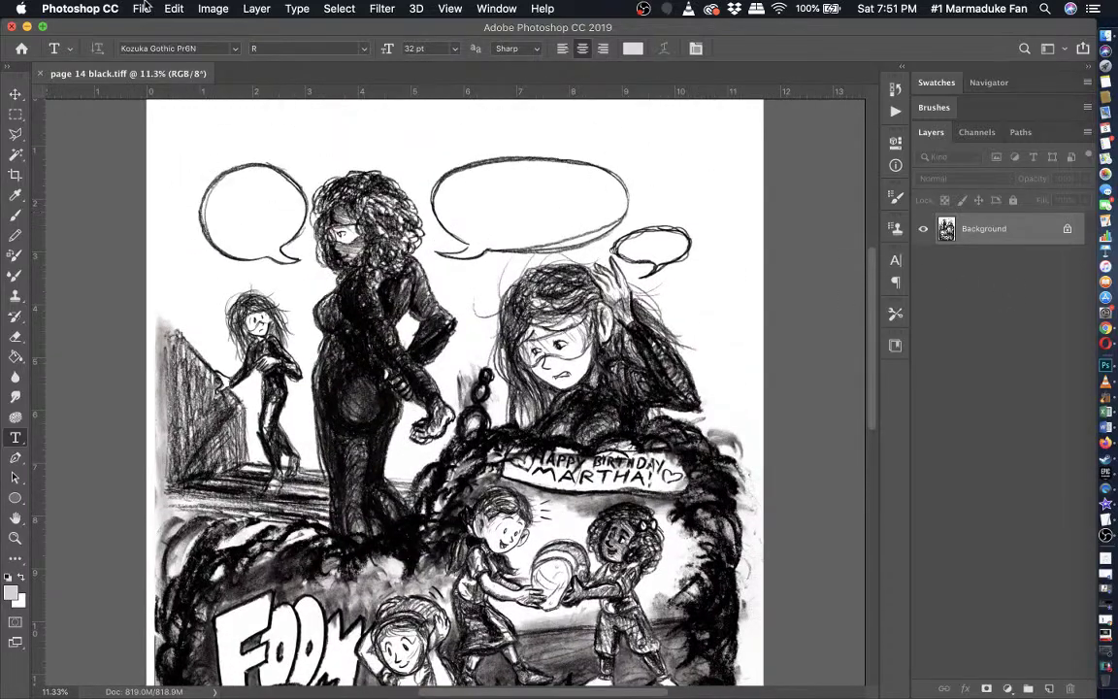
click(215, 11)
mouse_move(217, 49)
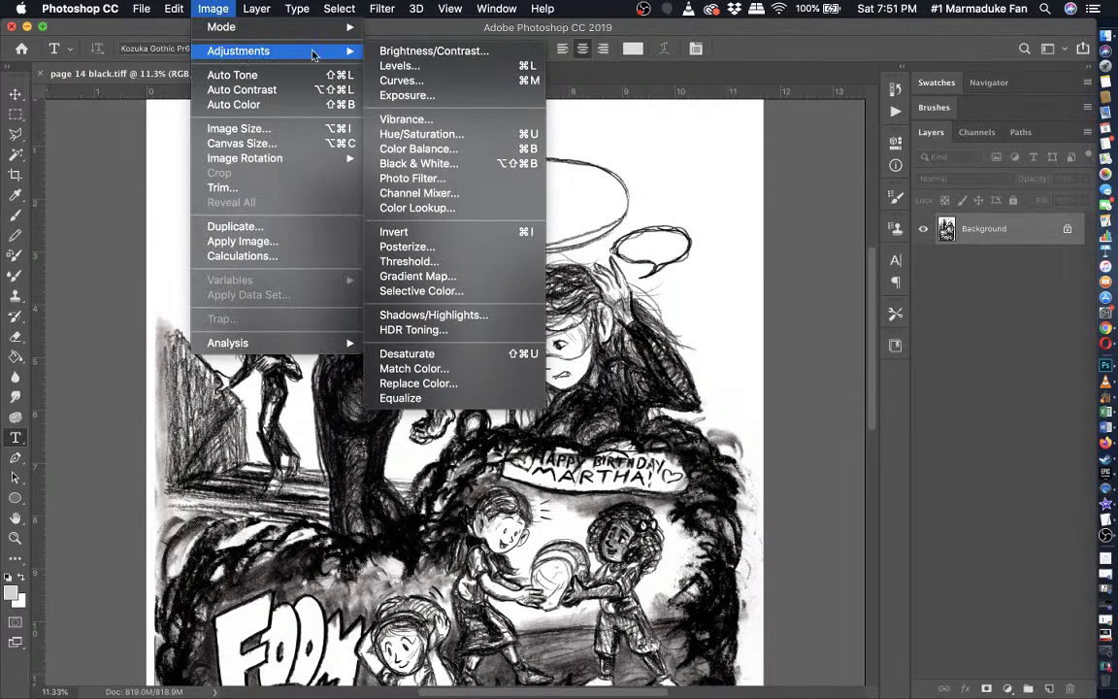
click(441, 85)
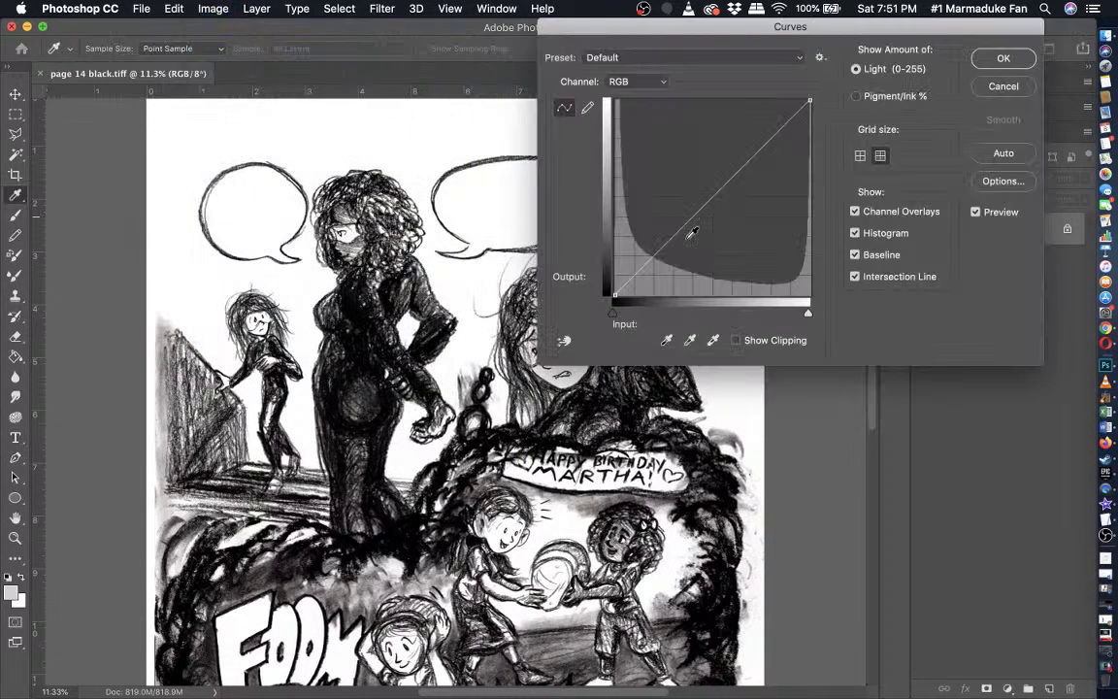
click(617, 312)
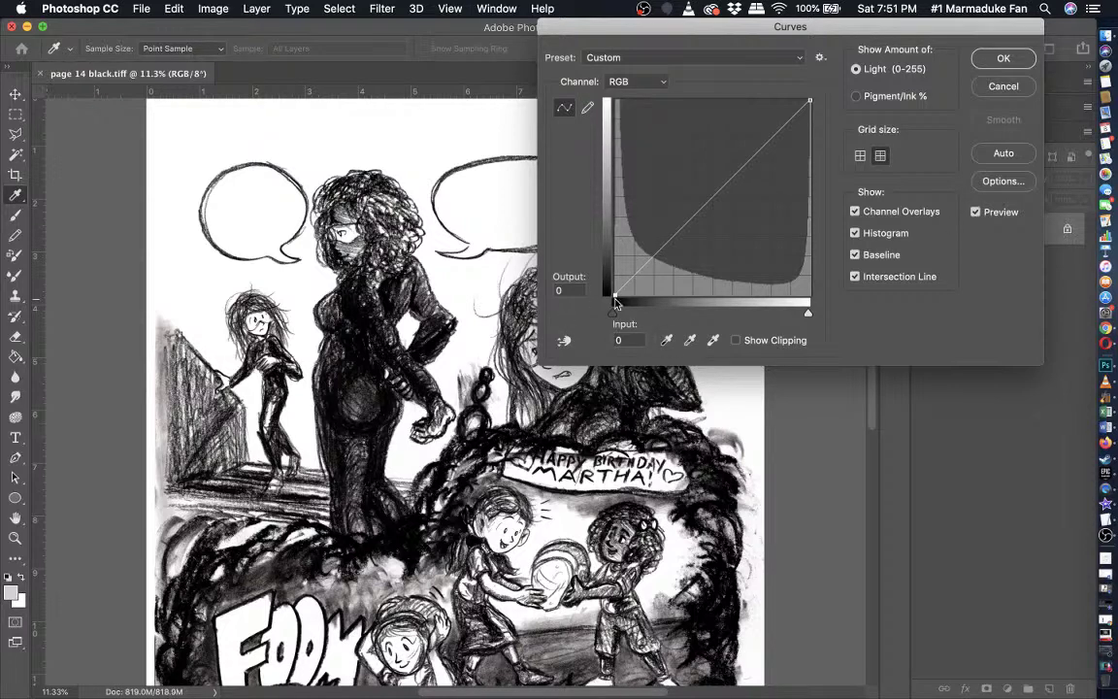
drag(613, 295, 618, 300)
- Add a highlight point at input 183, output 195 and a shadow point at input 57, output 56, comparing with the preview
drag(668, 249, 720, 192)
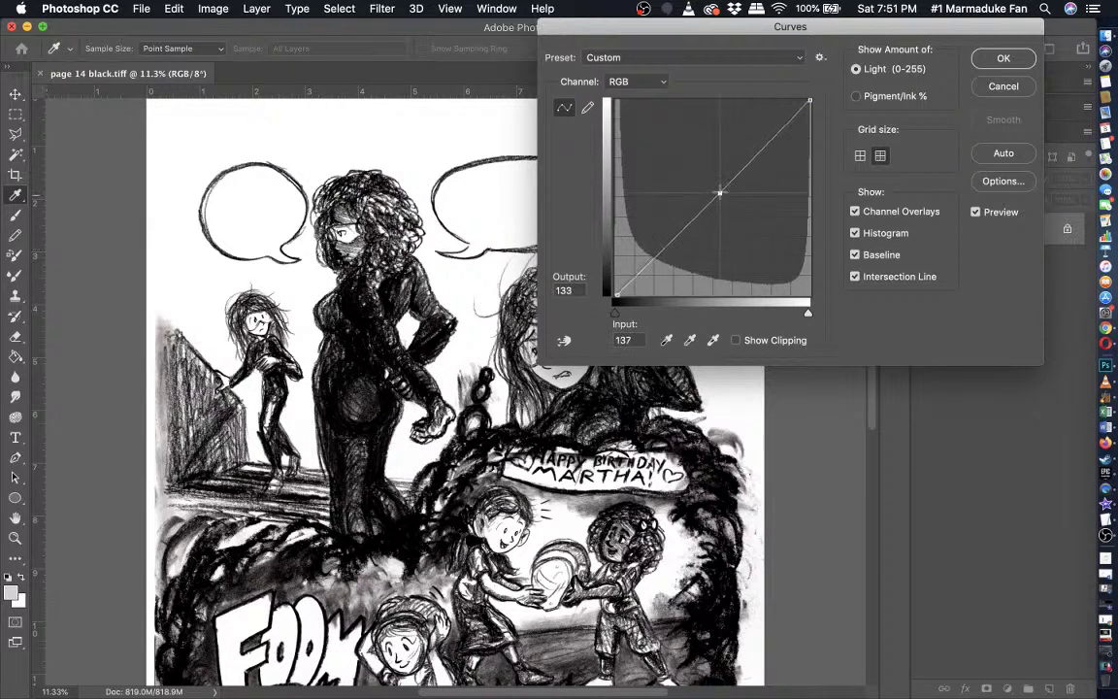
click(757, 148)
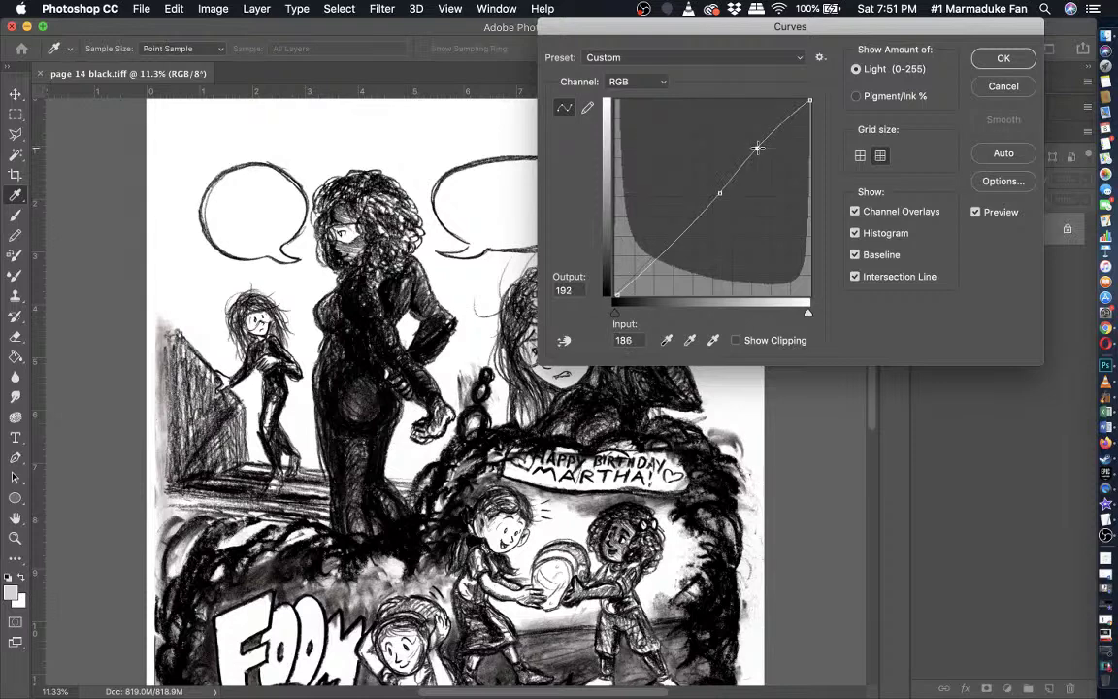
drag(718, 193, 656, 252)
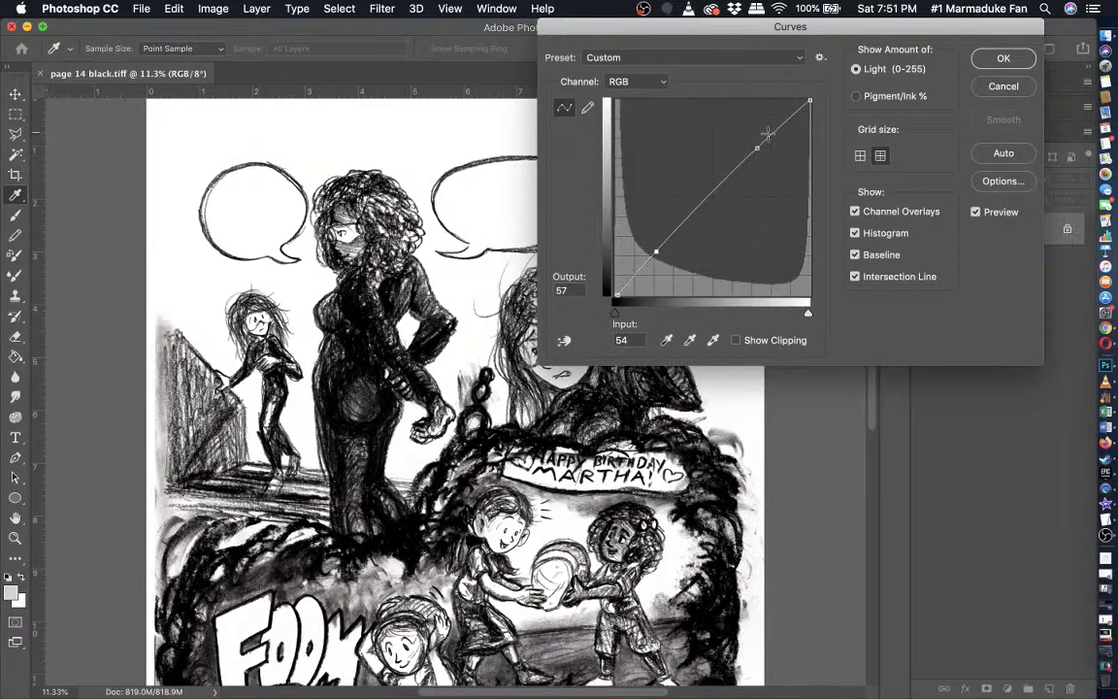
drag(757, 147, 755, 146)
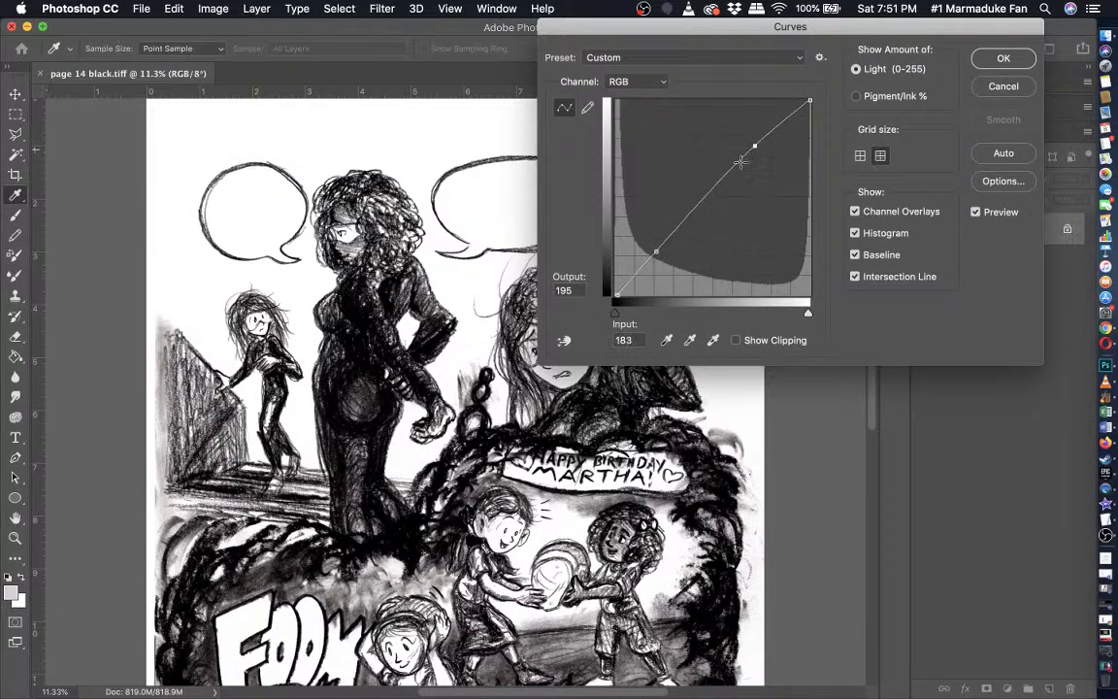
click(655, 254)
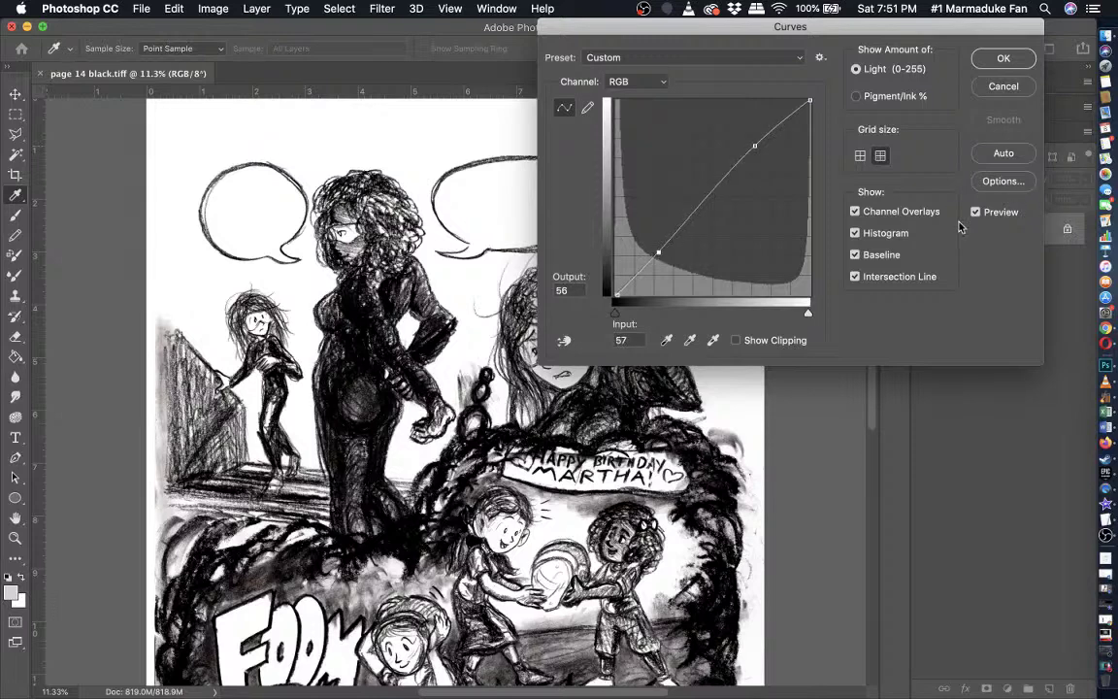
click(982, 212)
click(975, 212)
click(975, 213)
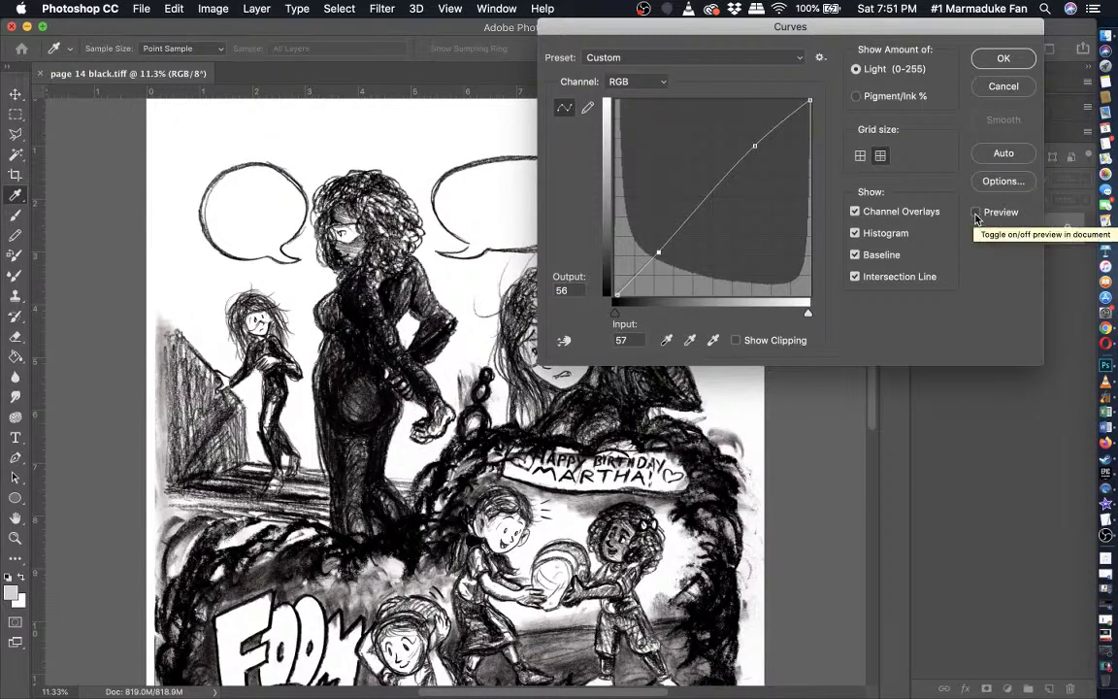
click(976, 212)
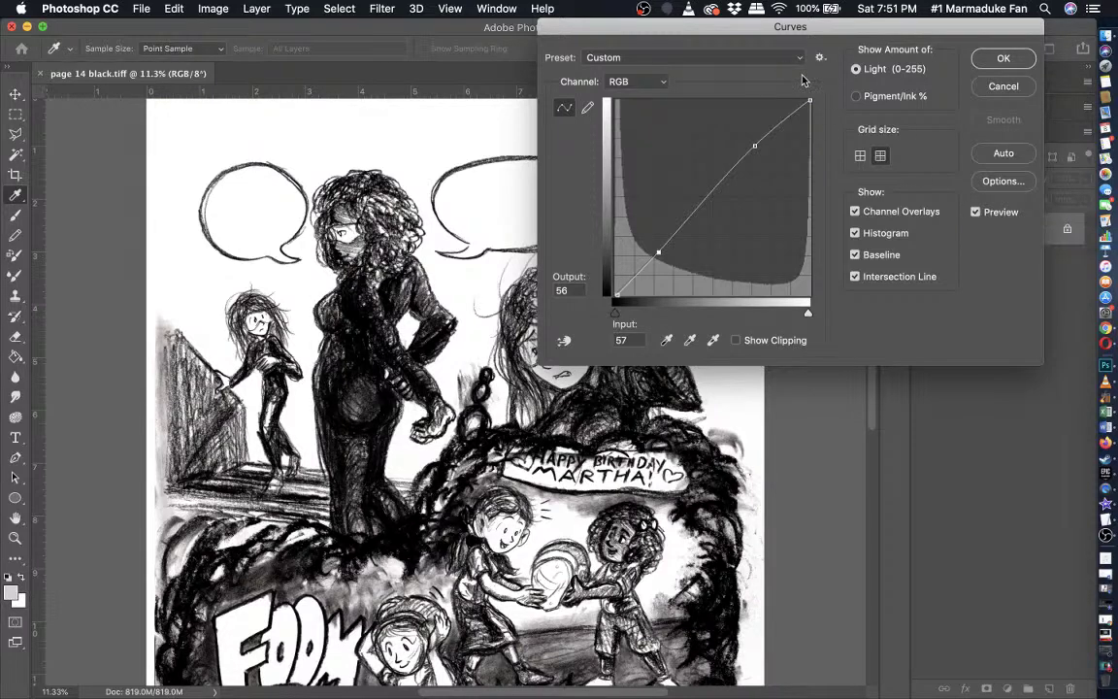
- Move the curve's white point to input 253, output 255 and fine-tune the highlight point
click(809, 99)
drag(808, 100, 807, 100)
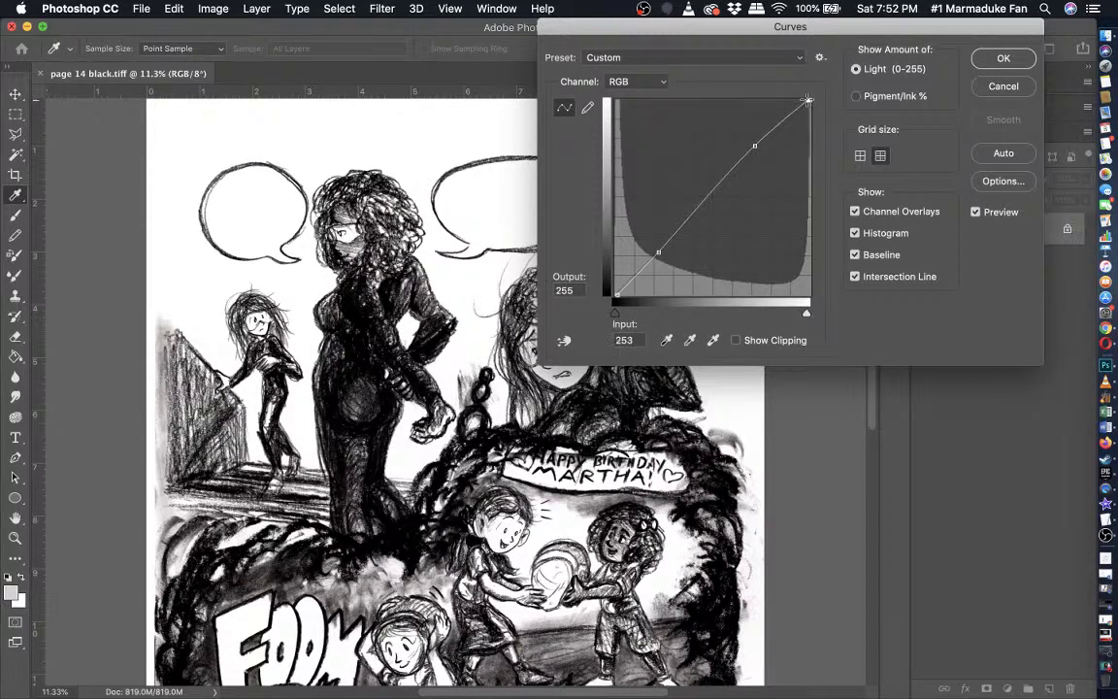
click(754, 146)
key(Down)
key(Down)
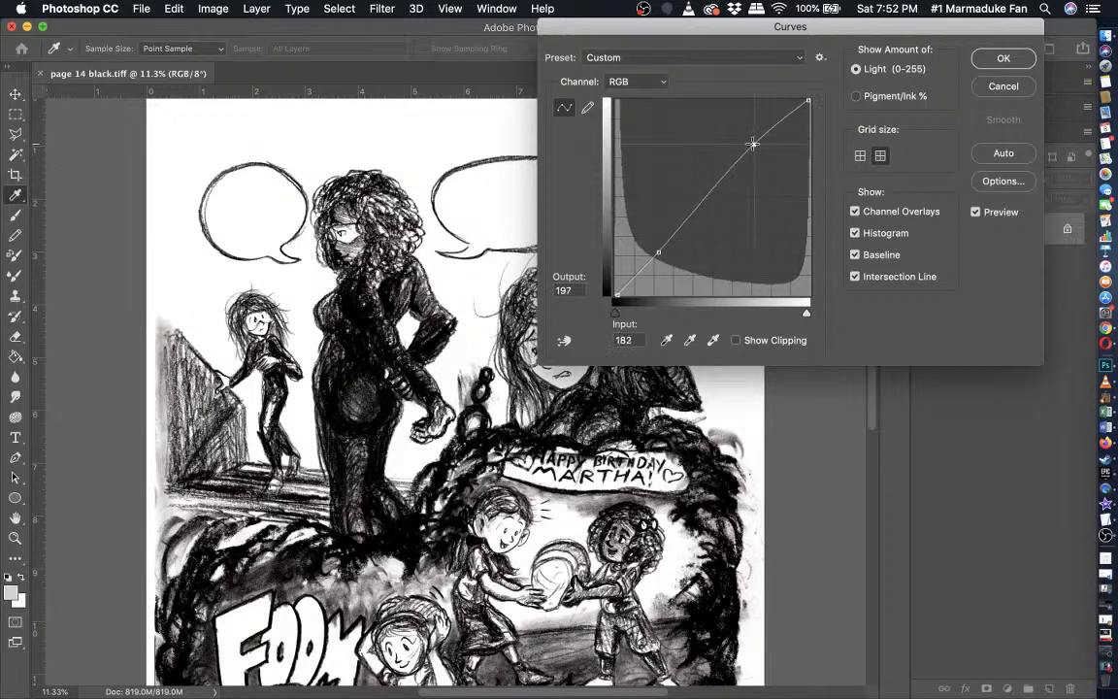
- Set the curve's shadow point to input 58, output 56, compare with the preview and apply the Curves adjustment
click(659, 250)
key(Right)
key(Down)
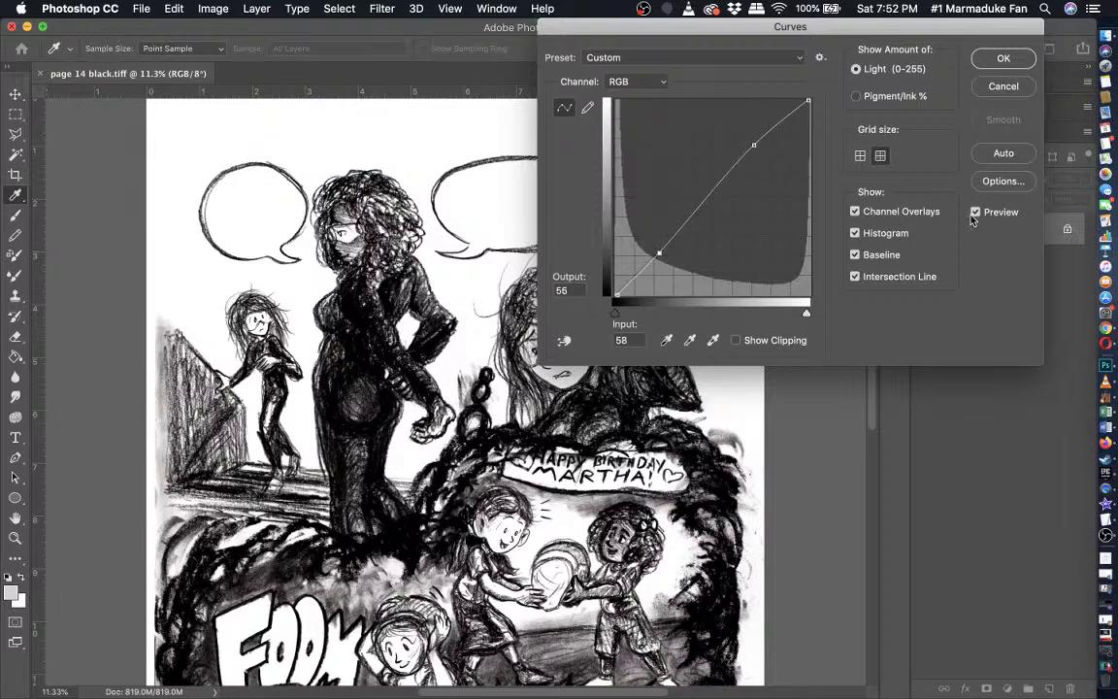
click(976, 213)
click(976, 213)
click(1006, 60)
key(t)
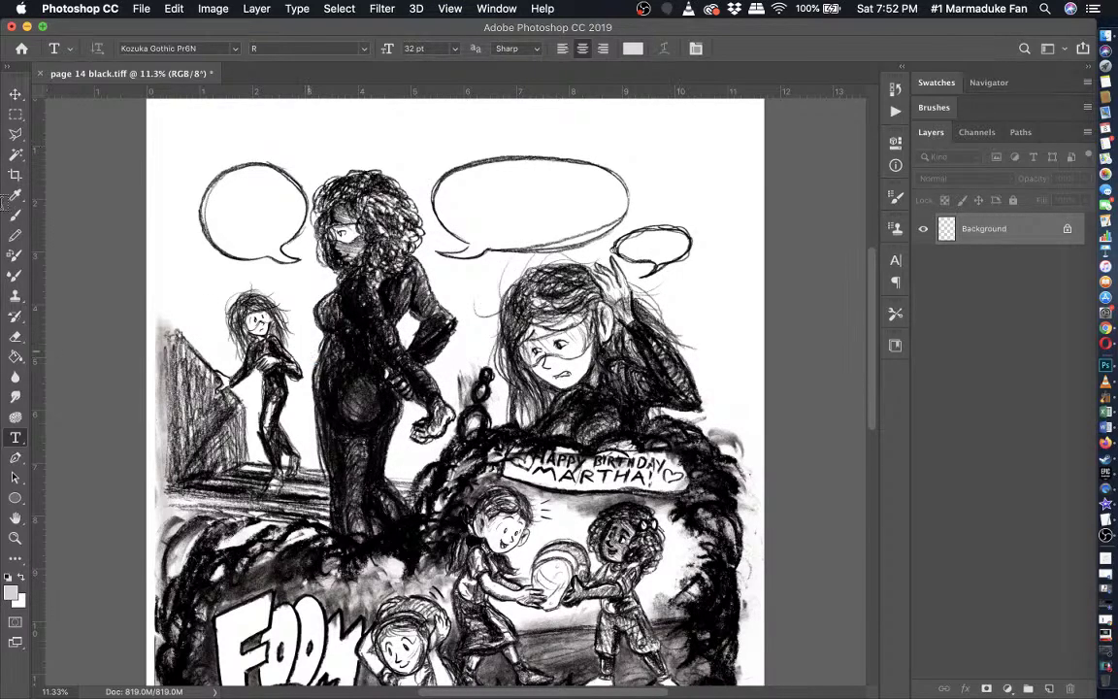
- Select the pure white paper around the small speech bubble using the Magic Wand with tolerance 0
click(15, 214)
scroll(176, 249, up, 5)
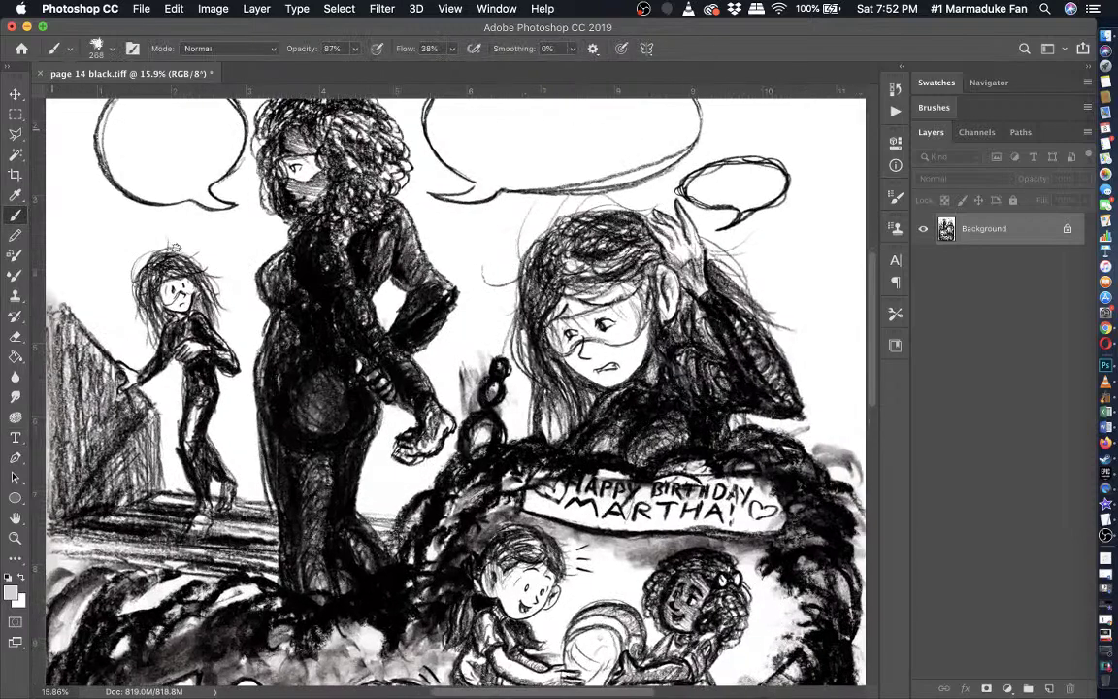
scroll(175, 248, up, 3)
scroll(175, 248, up, 3)
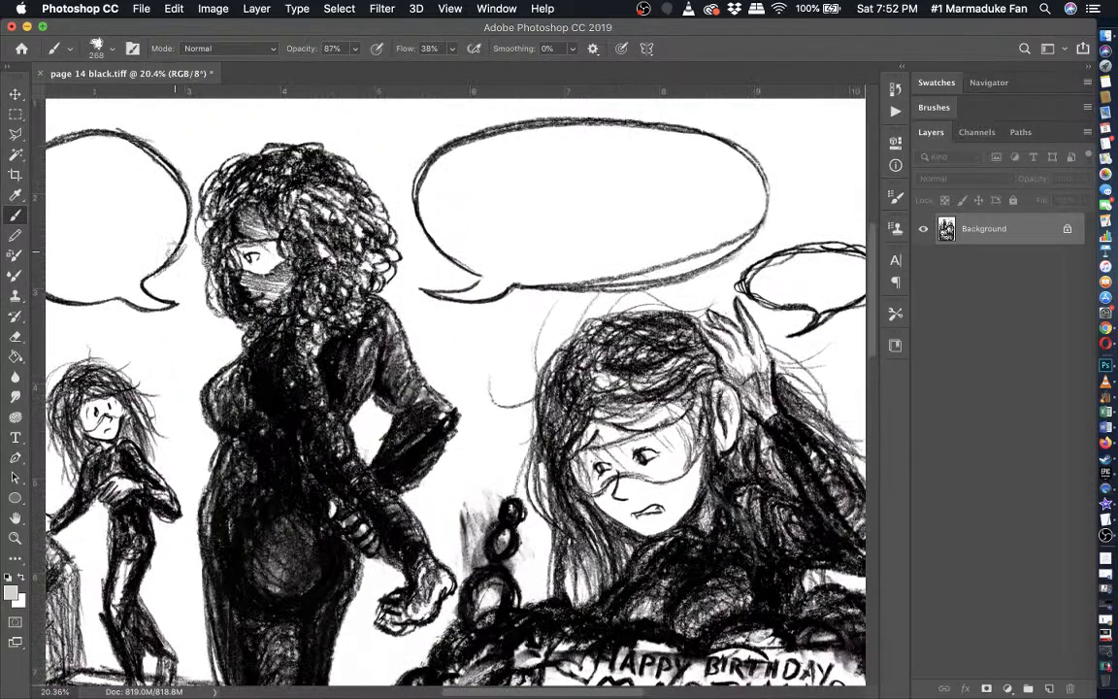
scroll(146, 260, right, 4)
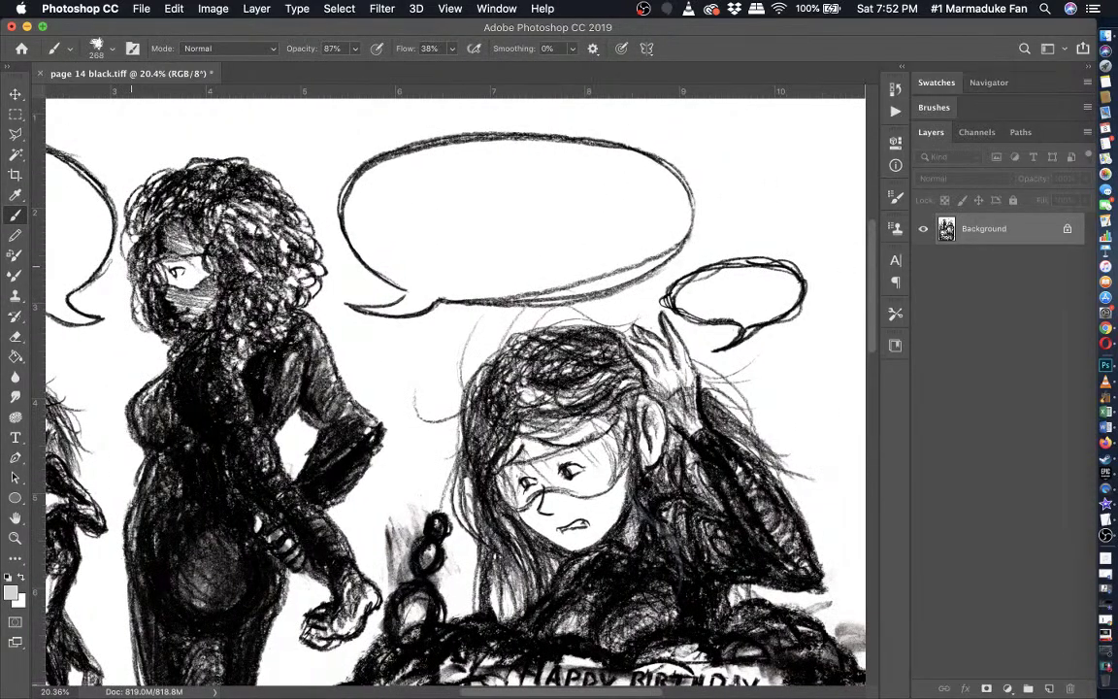
scroll(131, 266, right, 10)
scroll(230, 262, up, 4)
scroll(230, 259, left, 4)
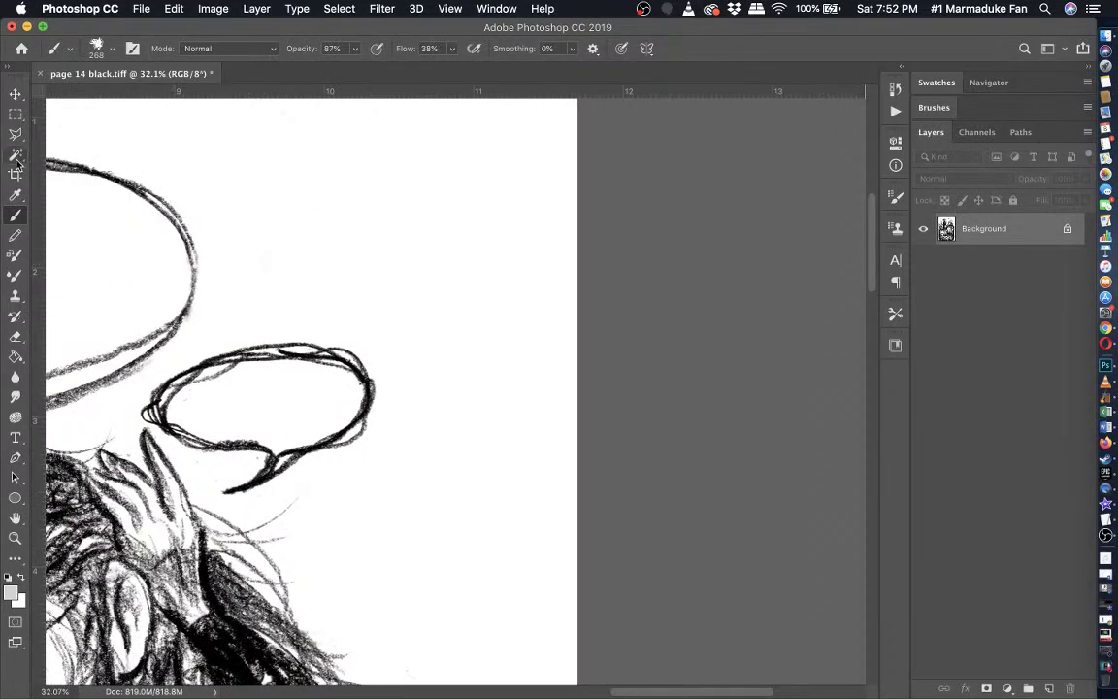
click(15, 155)
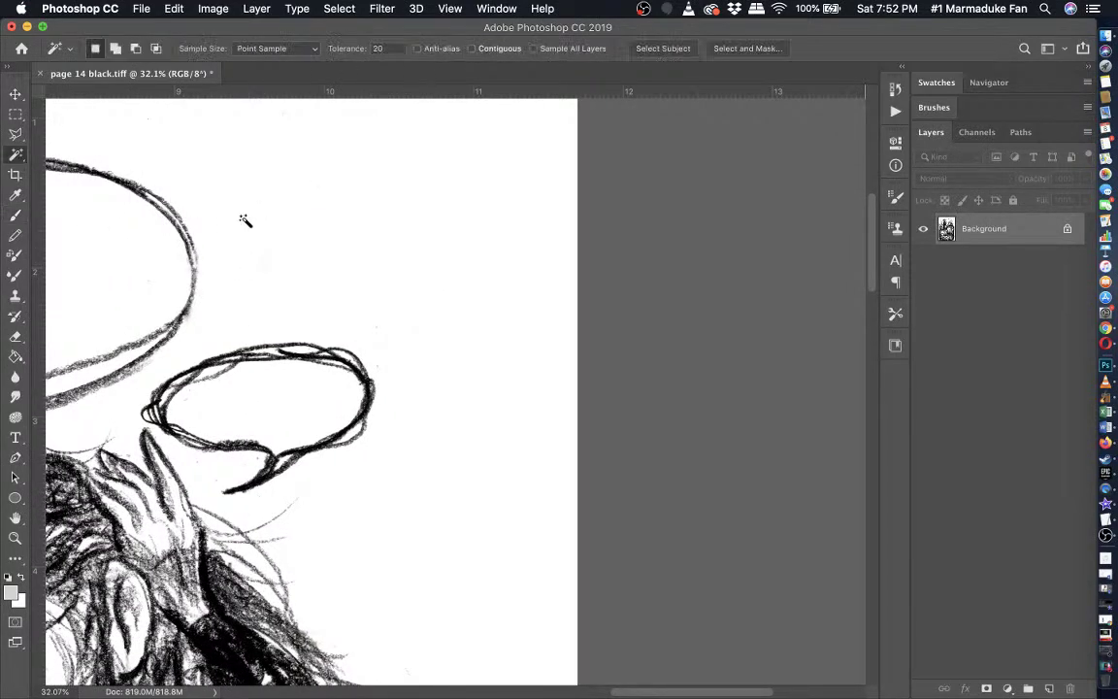
scroll(246, 221, up, 1)
click(385, 48)
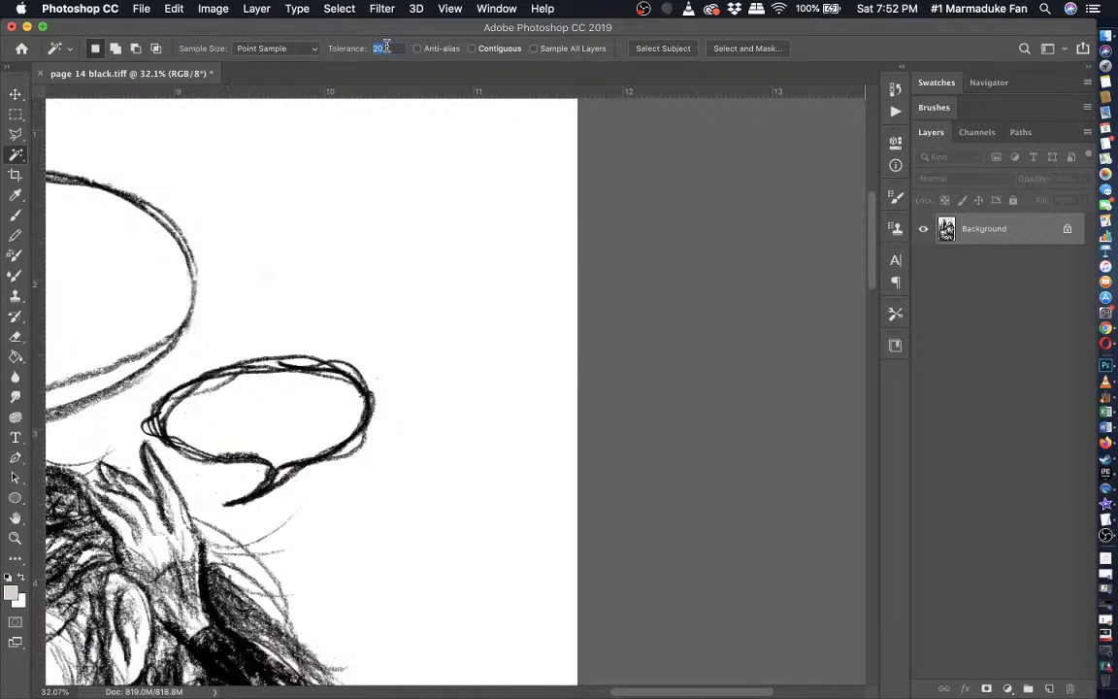
text(0)
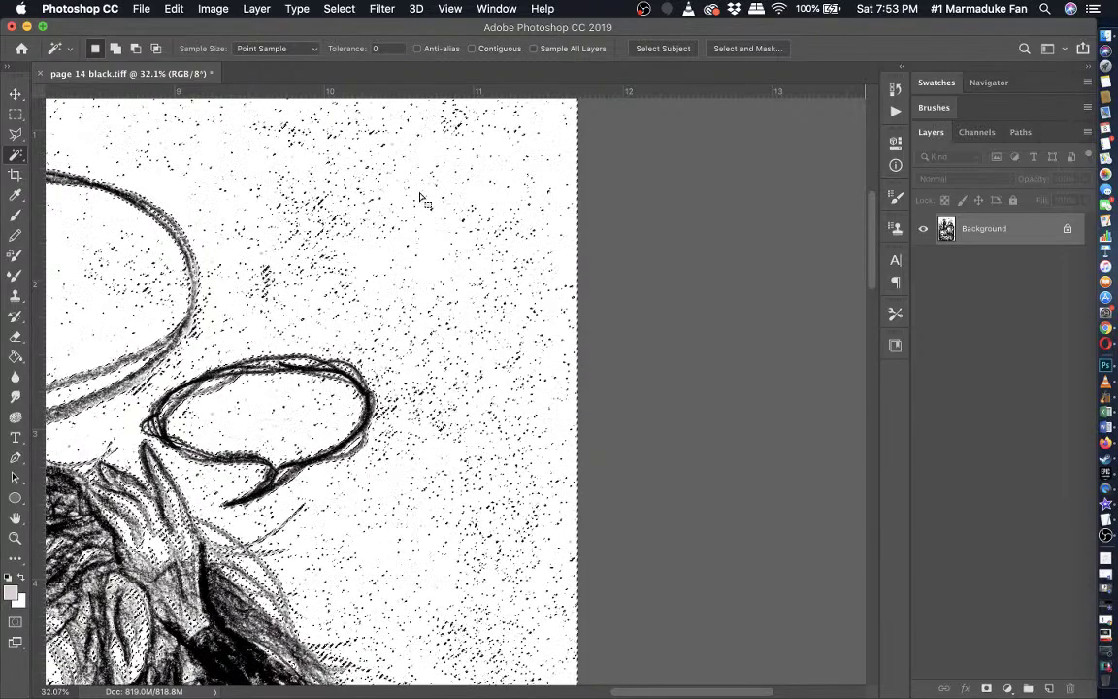
- Expand the selection around the stray specks in the white paper area by 20 pixels
scroll(420, 198, up, 5)
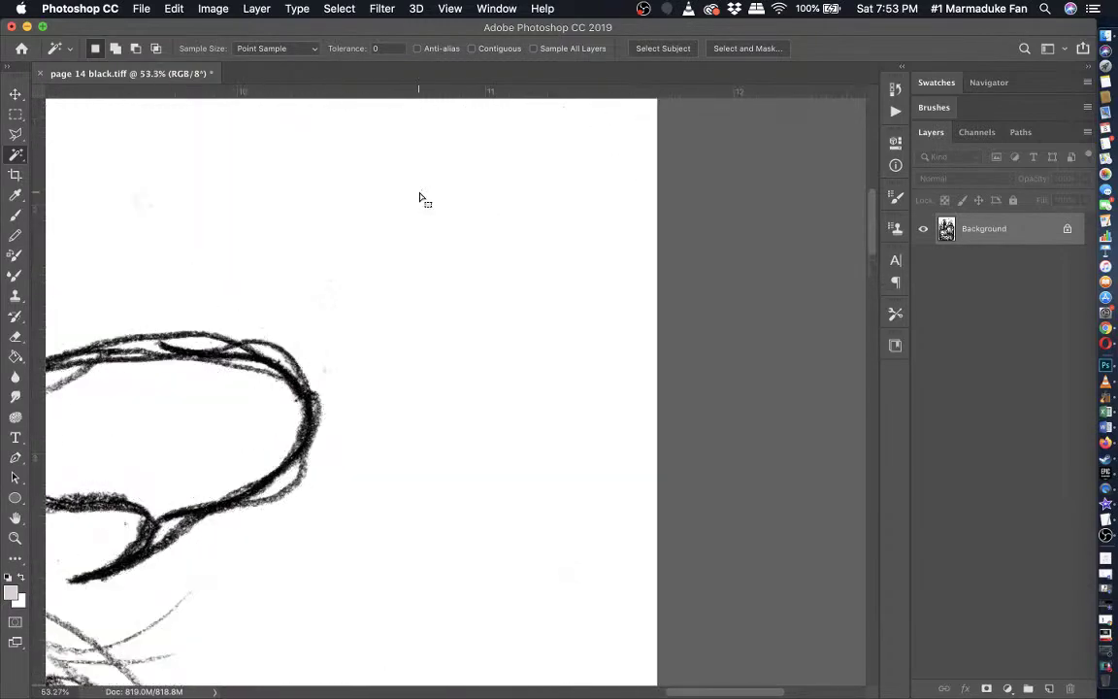
scroll(421, 198, up, 5)
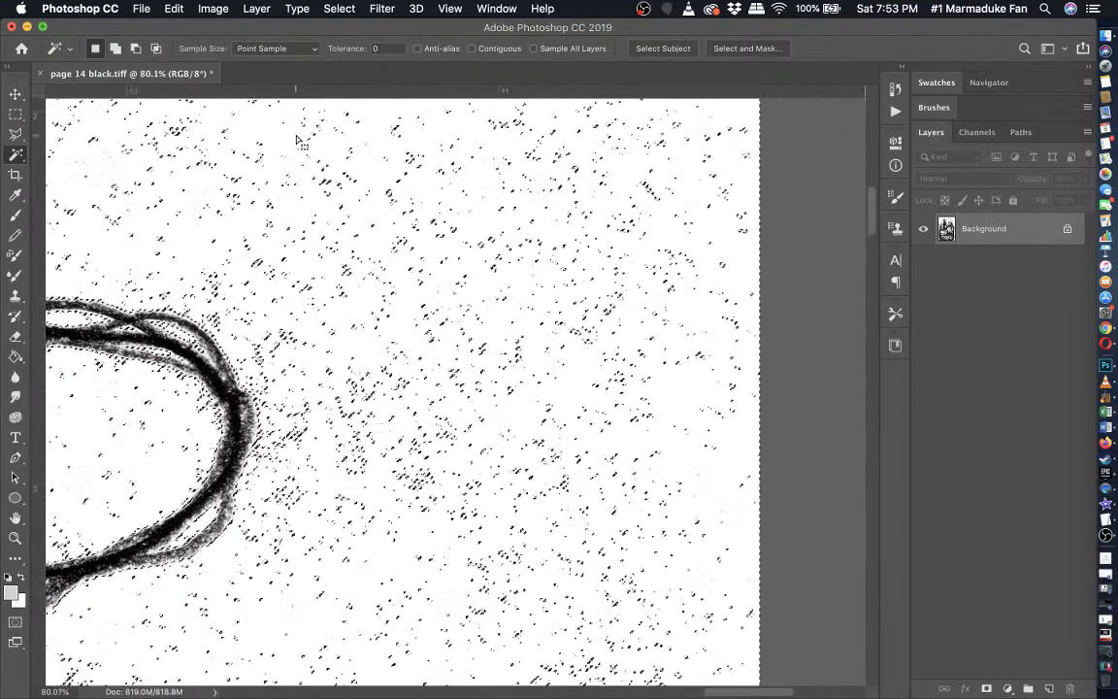
scroll(296, 167, up, 5)
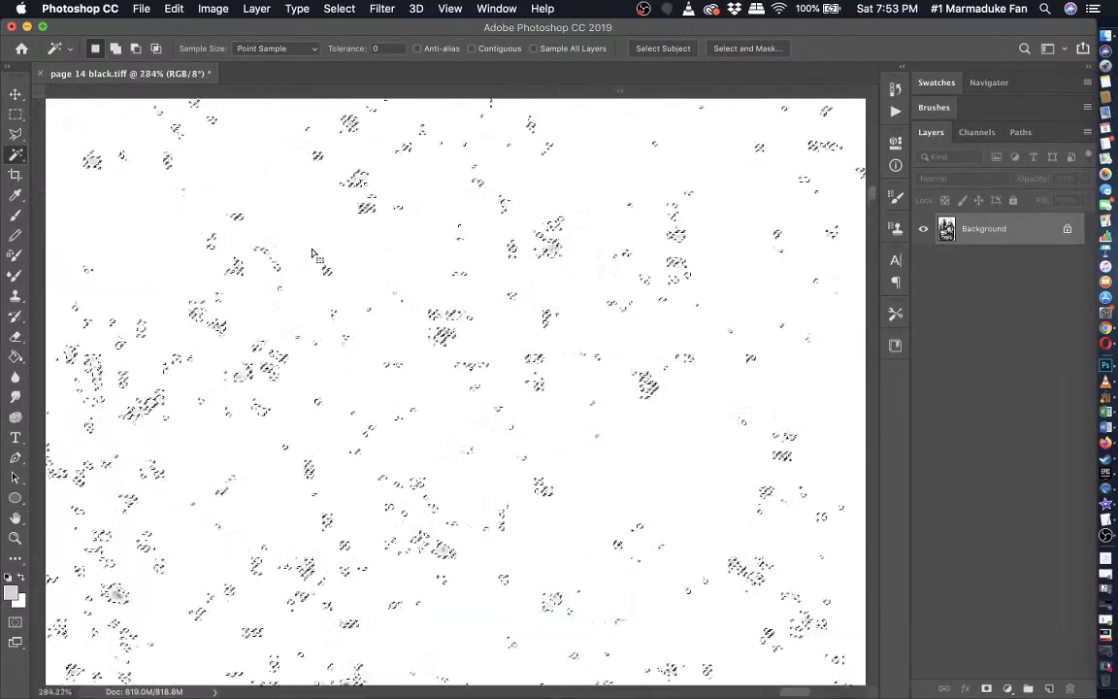
click(339, 9)
click(290, 9)
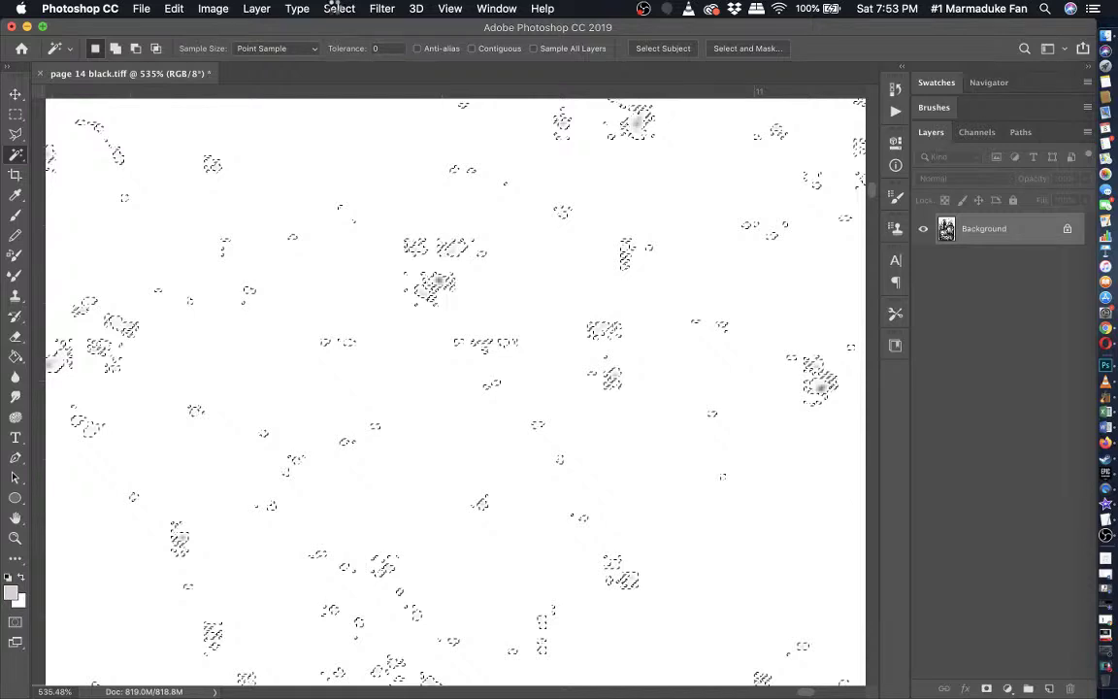
click(338, 9)
mouse_move(482, 237)
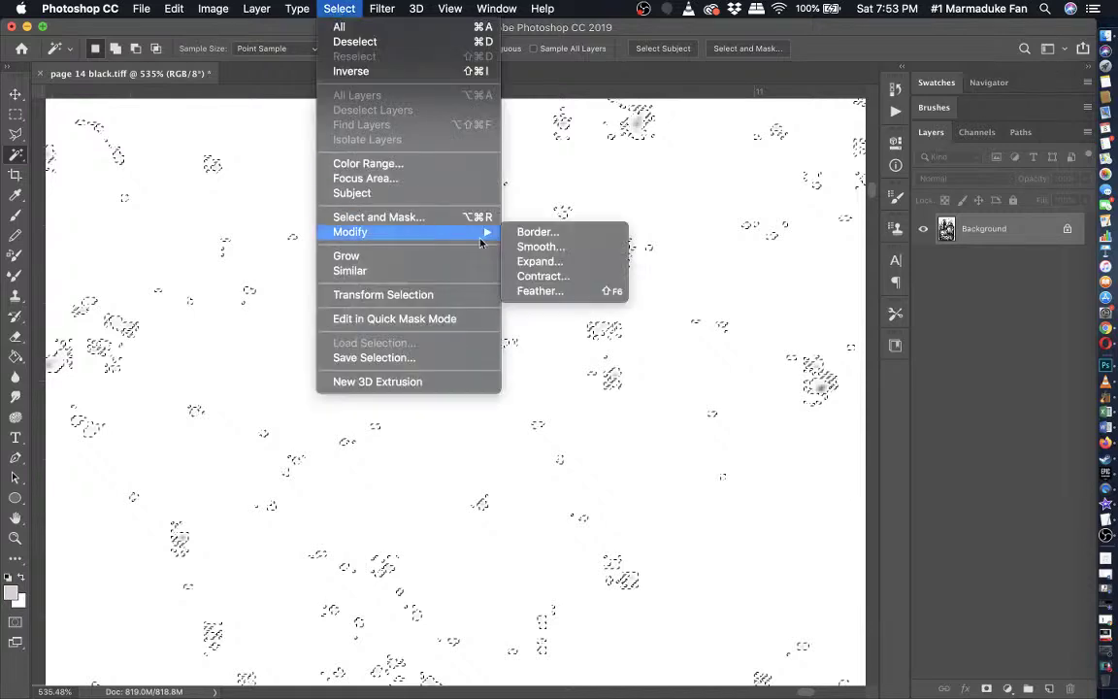
click(543, 265)
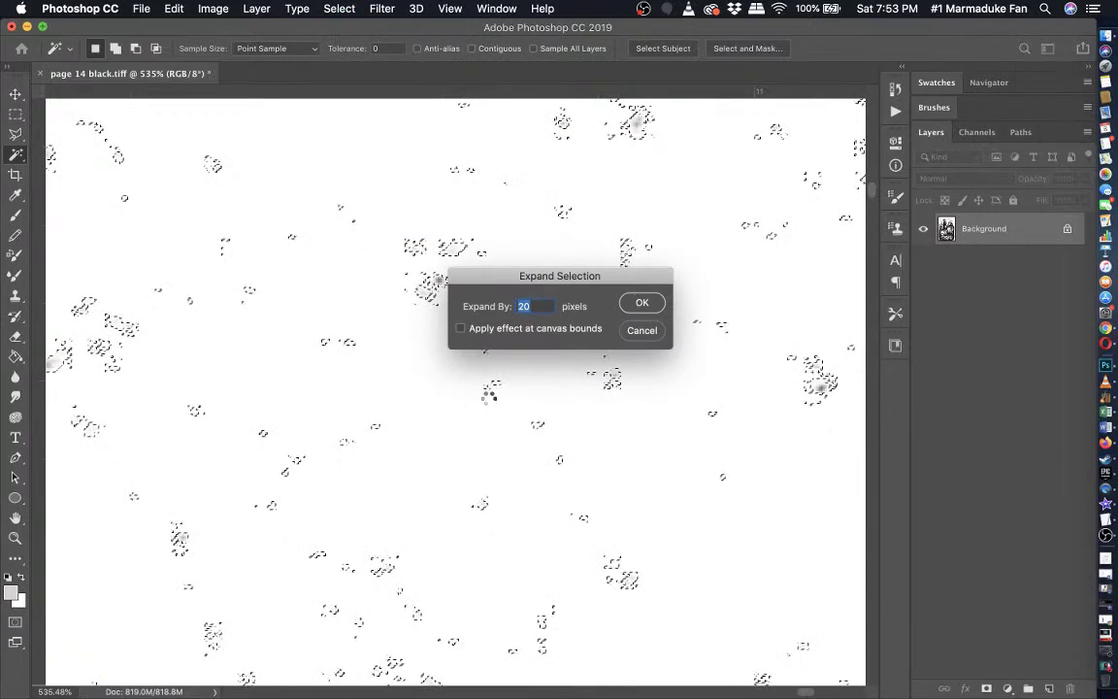
key(Return)
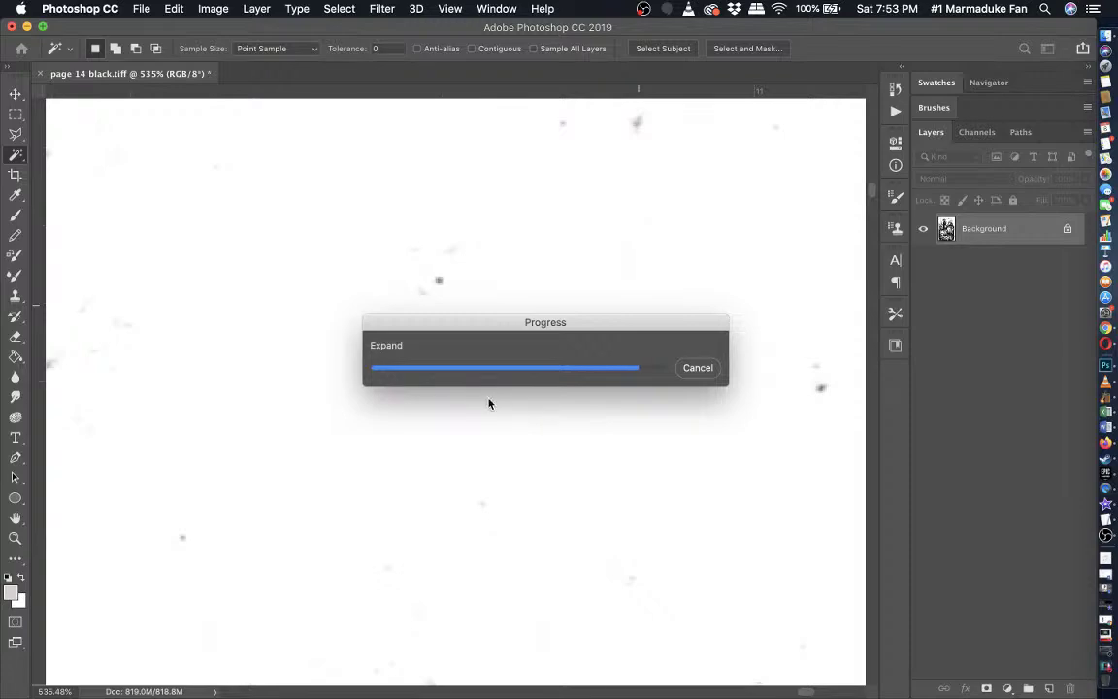
scroll(315, 586, down, 2)
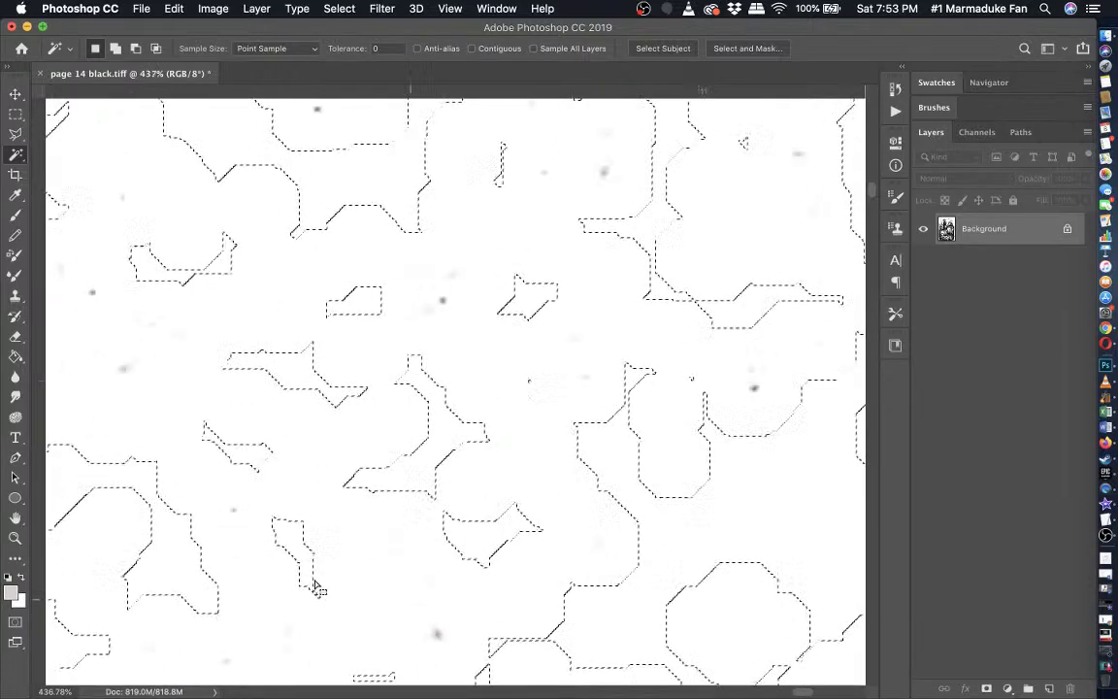
key(ctrl+d)
scroll(288, 459, down, 4)
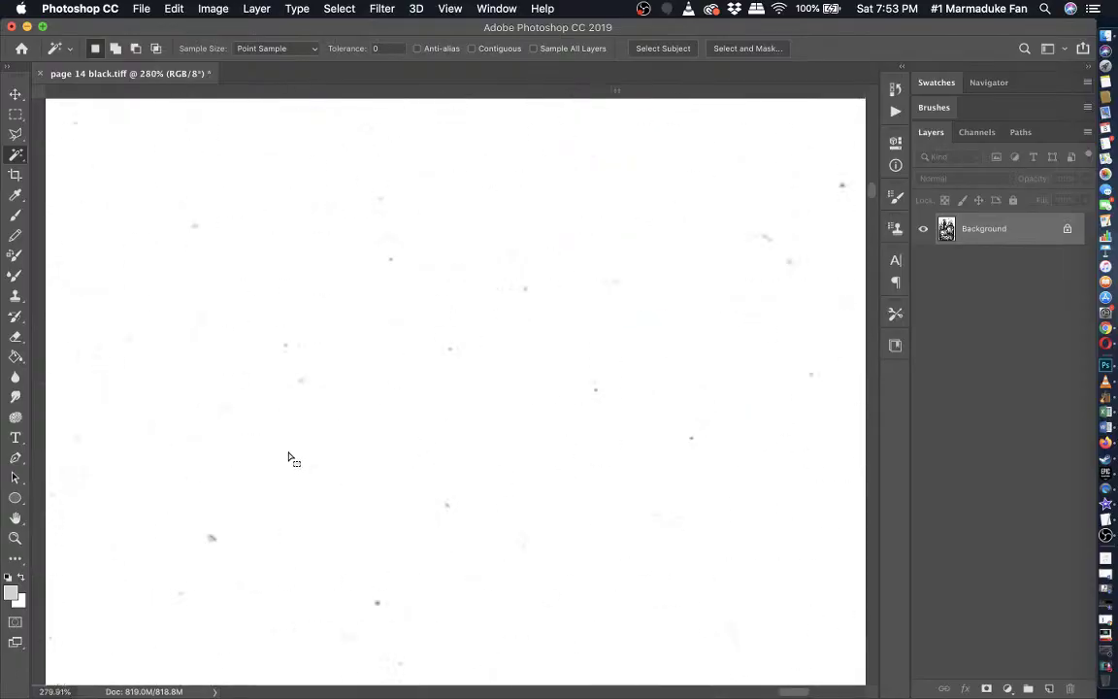
- Add a new empty layer above the Background while keeping the expanded speck selection active
scroll(288, 459, down, 7)
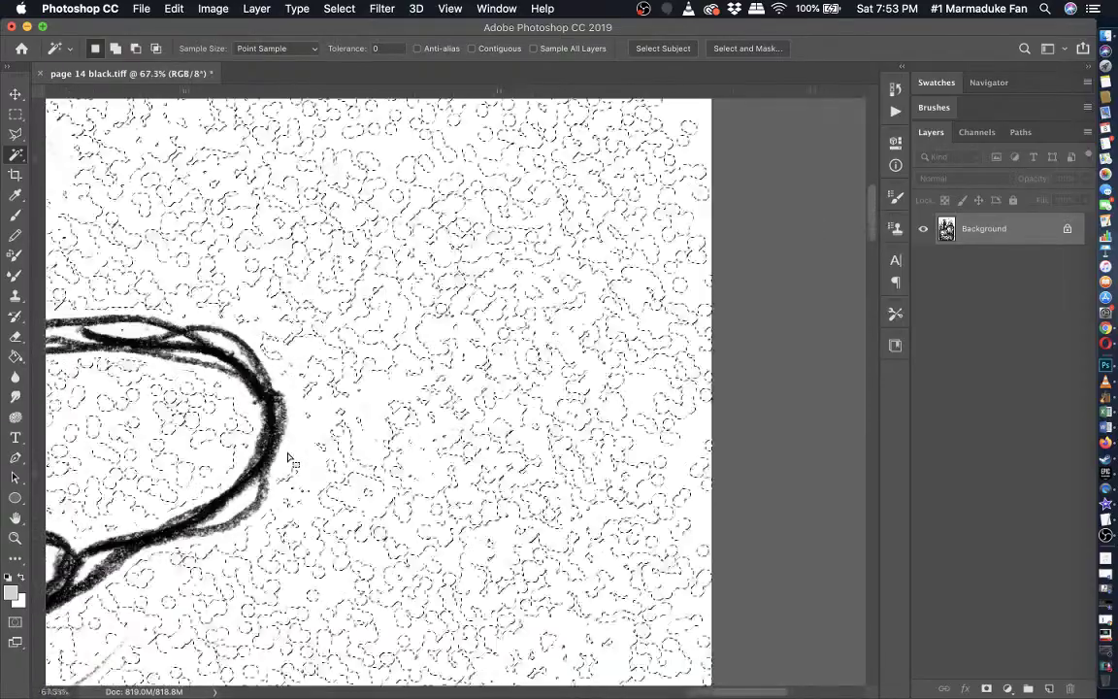
scroll(288, 459, down, 2)
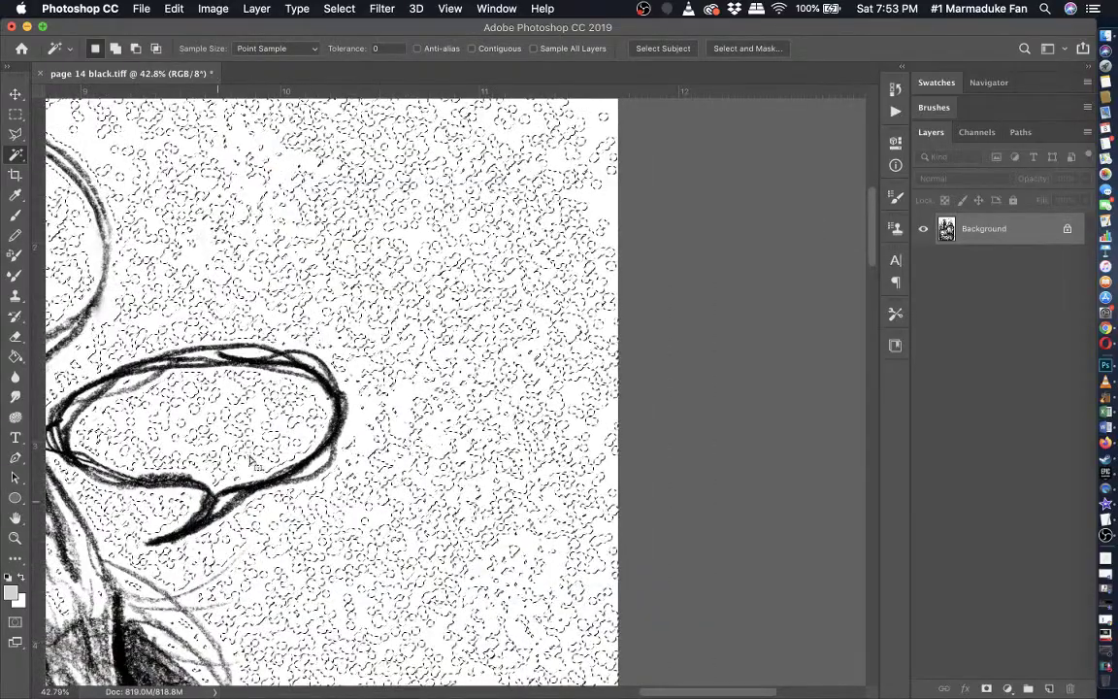
scroll(251, 463, down, 3)
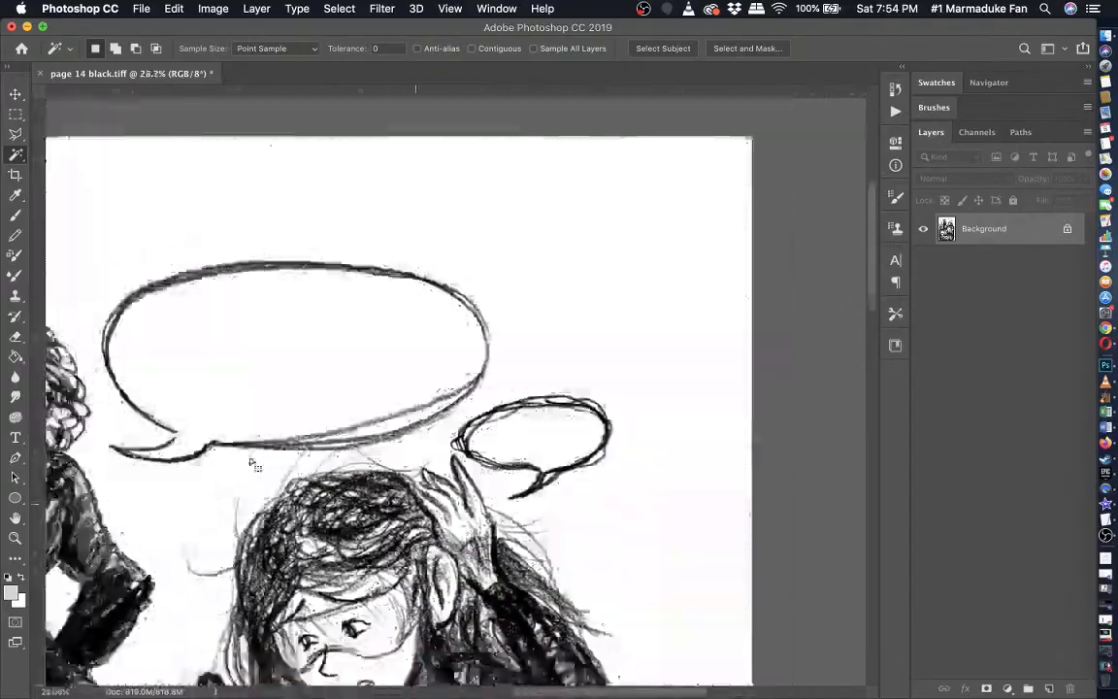
scroll(251, 463, down, 4)
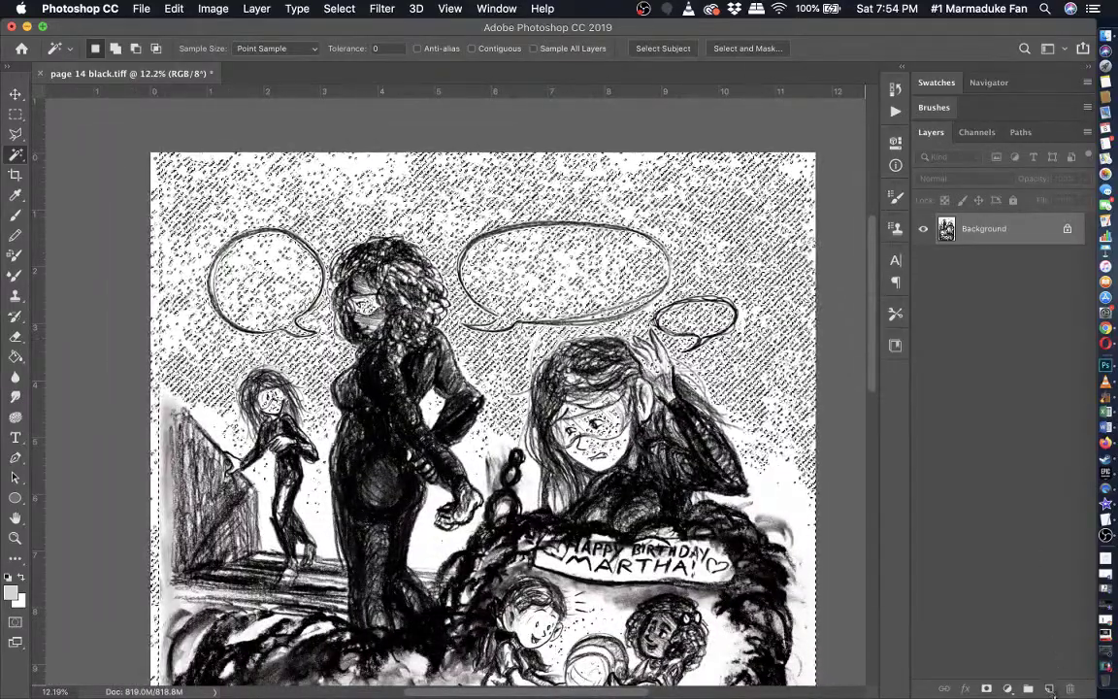
click(1049, 688)
- Set the foreground color to bright magenta, hex ff00e4
click(14, 194)
click(11, 591)
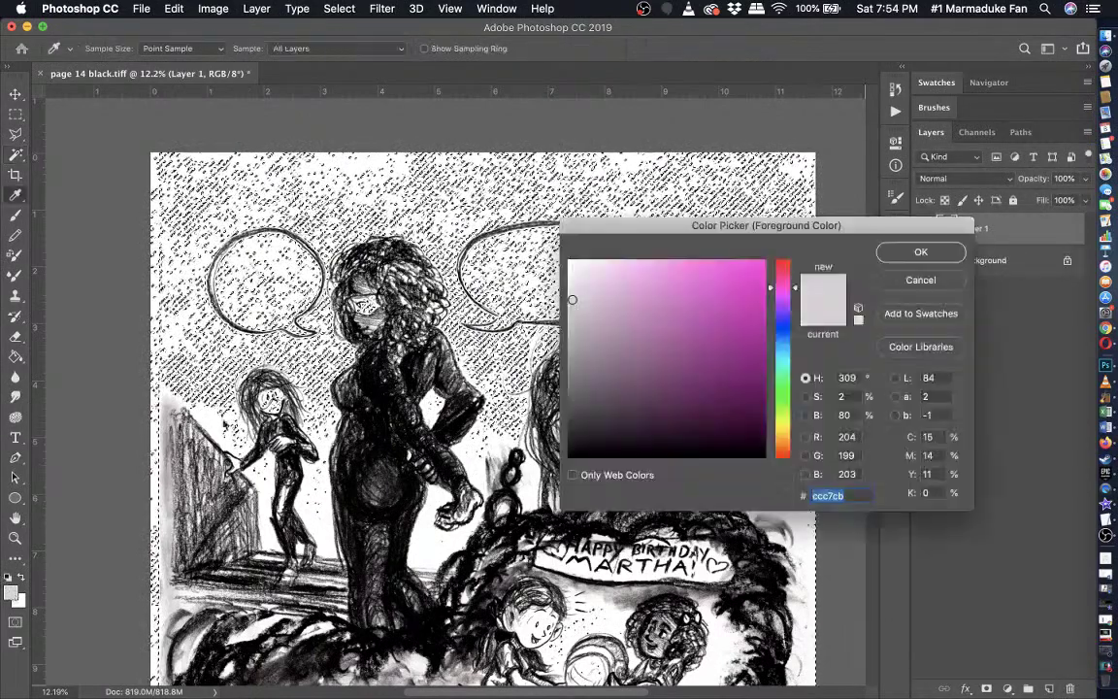
mouse_move(759, 345)
mouse_down()
mouse_move(742, 336)
mouse_move(802, 252)
mouse_up()
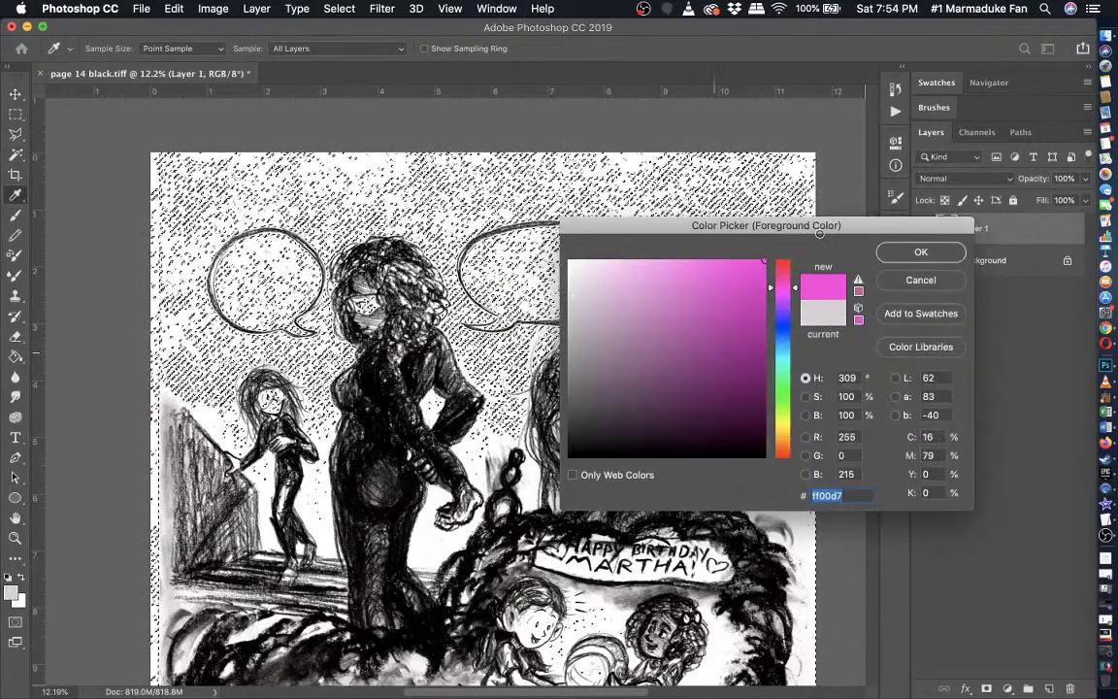
drag(787, 386, 798, 294)
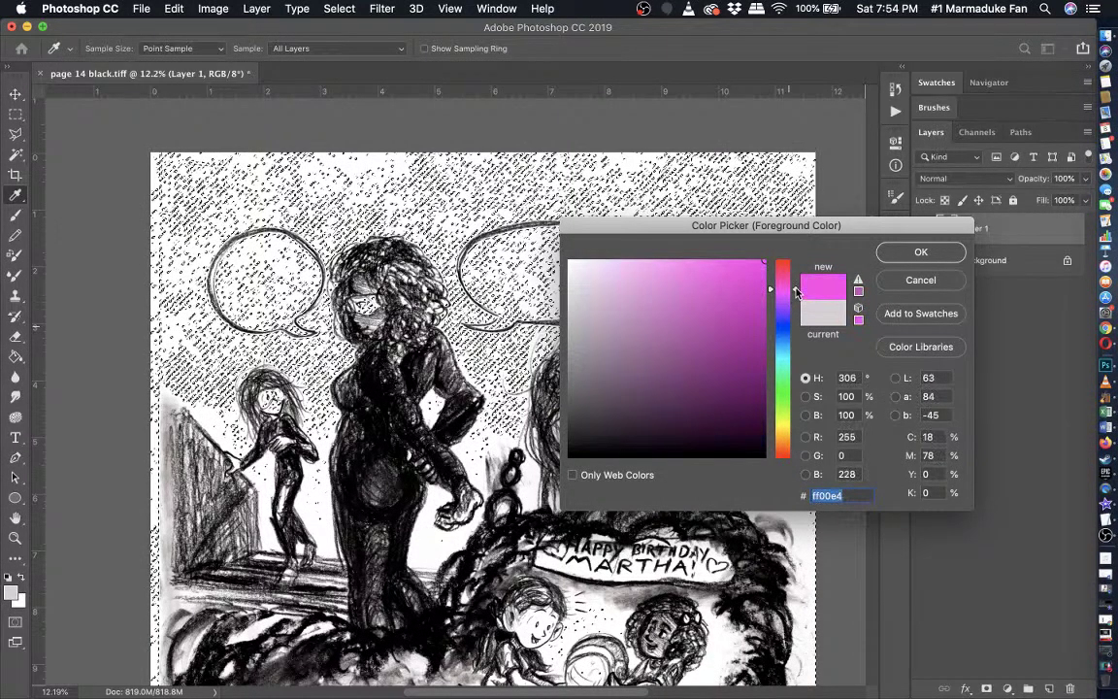
click(922, 252)
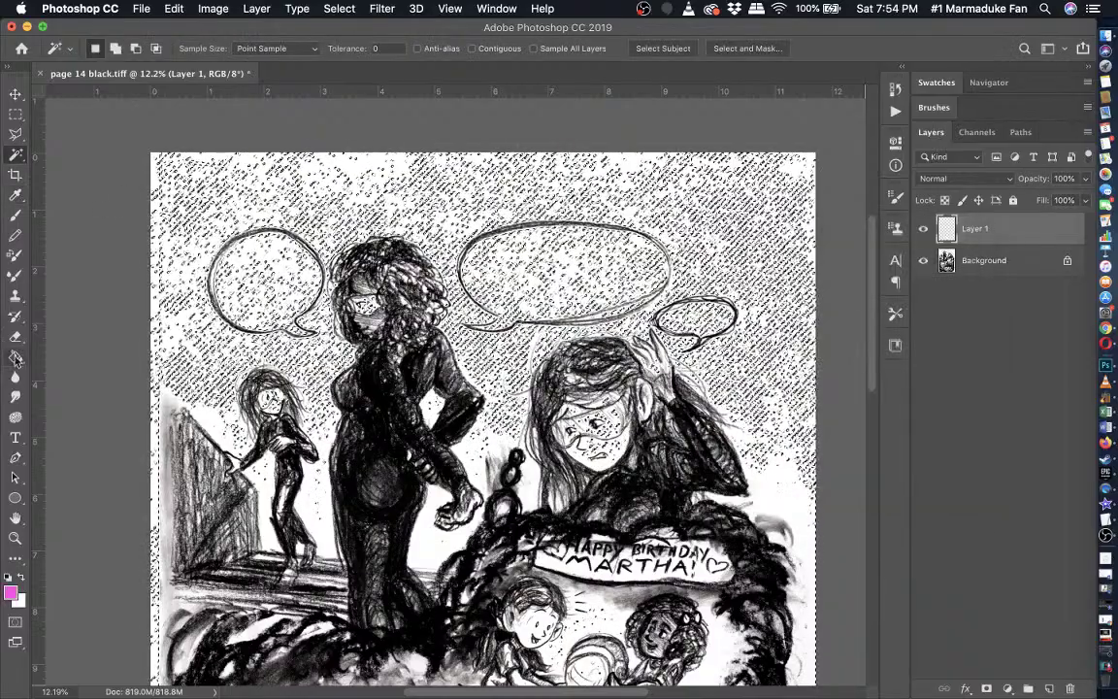
- Fill the expanded selection on the new layer with magenta using the Paint Bucket, with Anti-alias and Contiguous off
key(g)
click(452, 49)
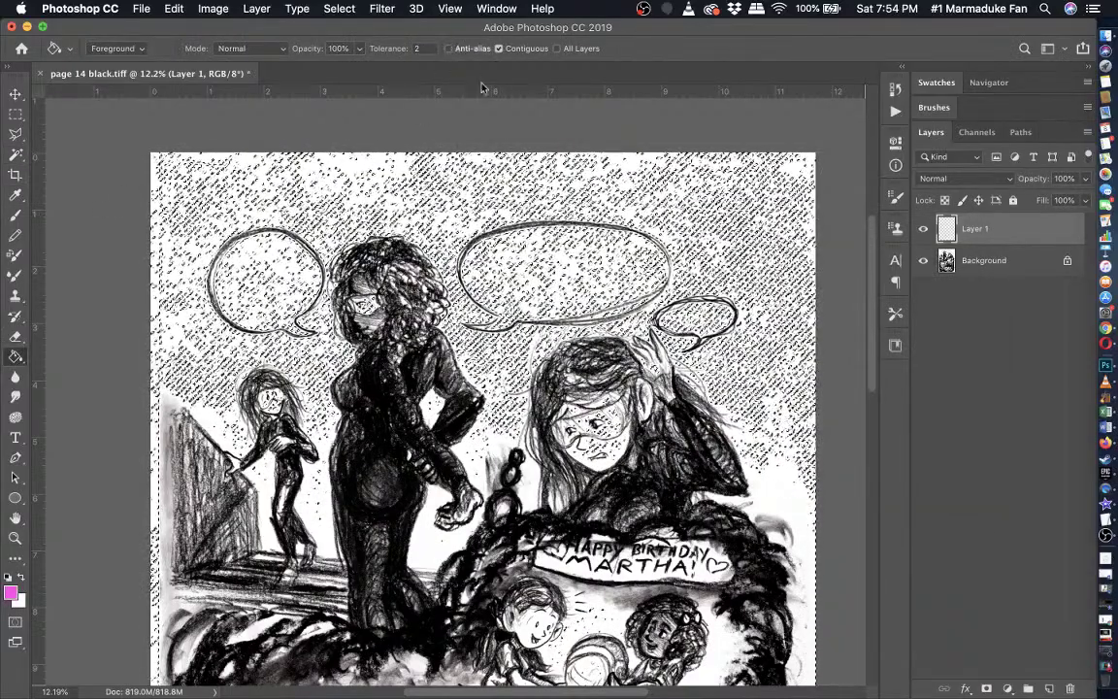
key(super+plus)
key(super+plus)
key(super+plus)
scroll(484, 100, up, 4)
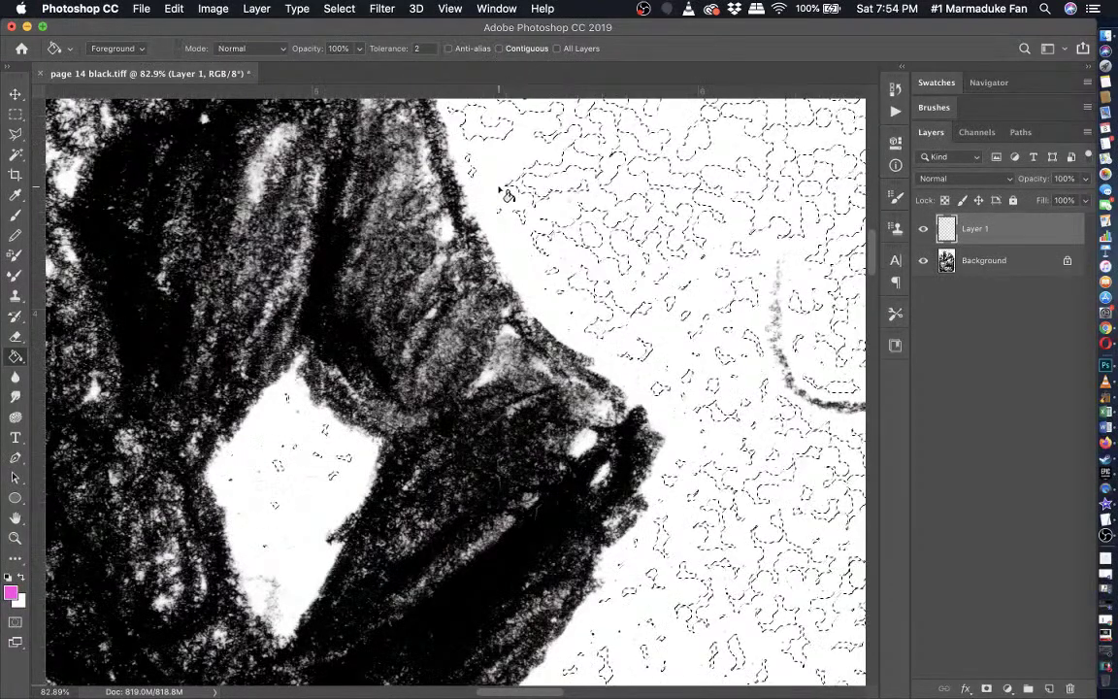
click(499, 49)
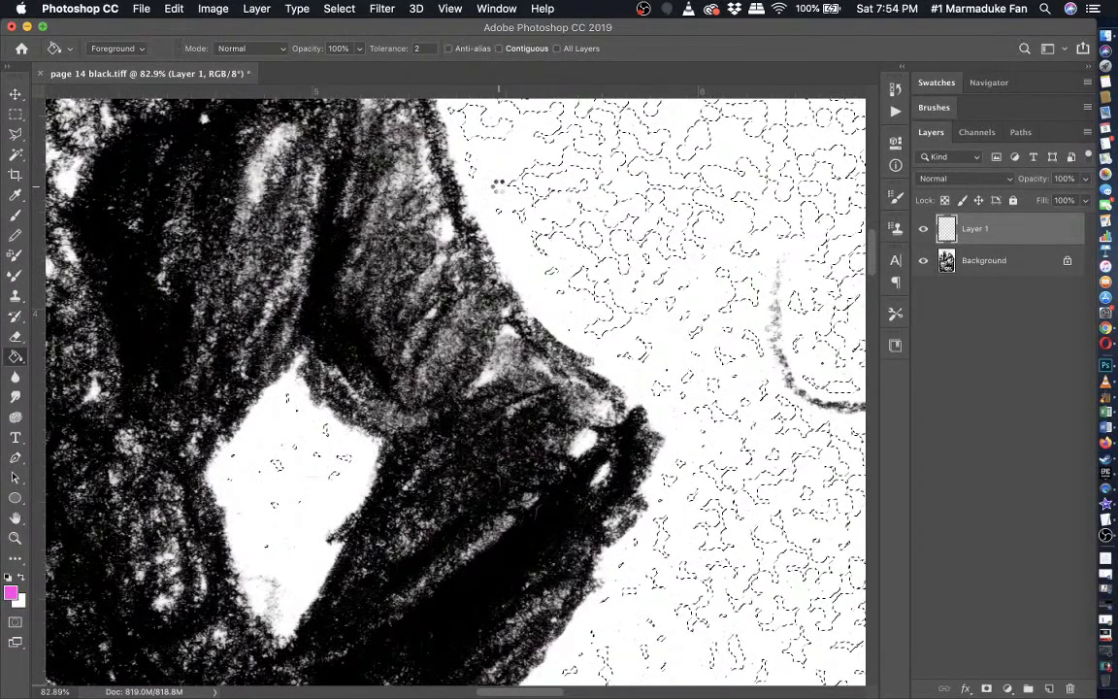
click(496, 185)
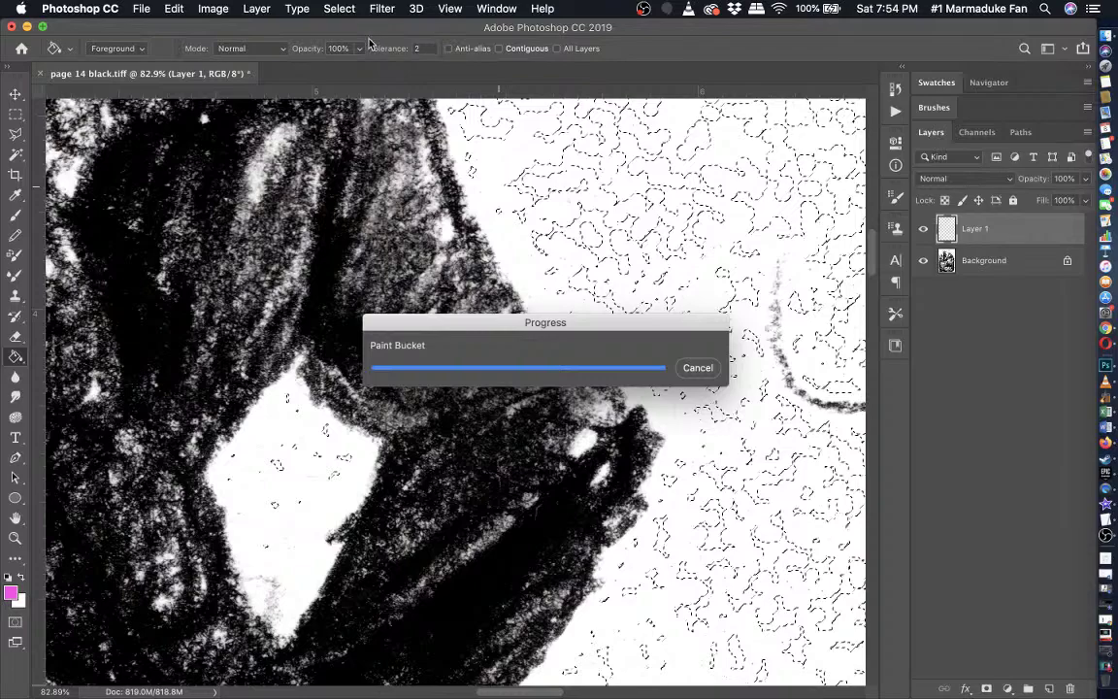
- Set the magenta layer's blend mode to Multiply through its layer style blending options
key(super+minus)
key(super+minus)
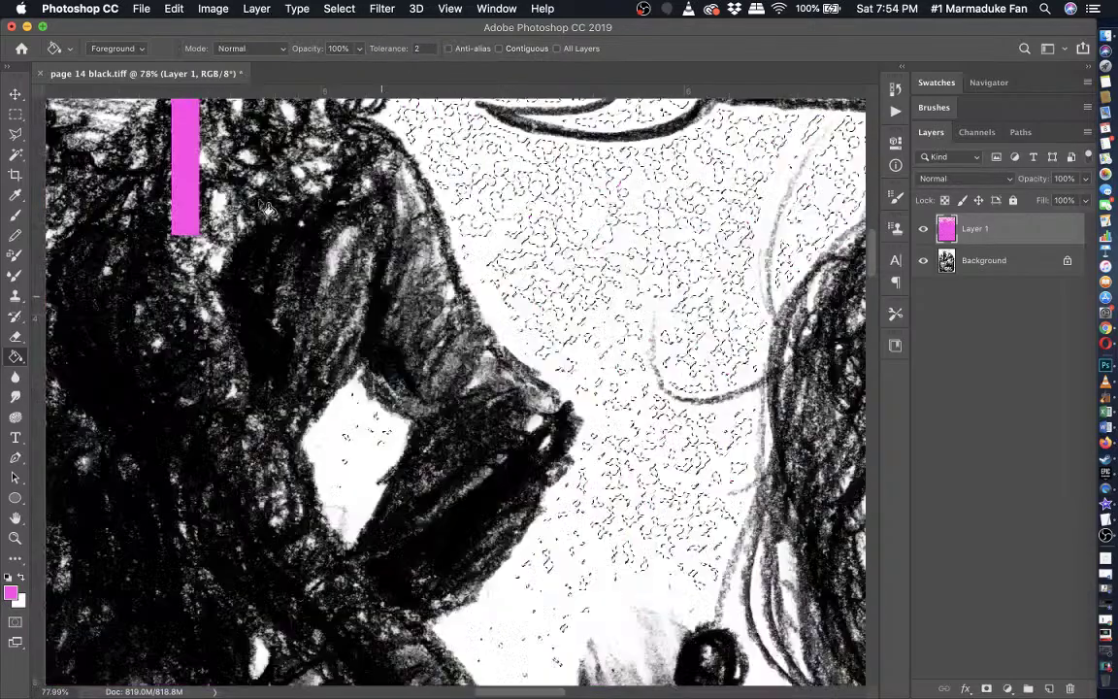
scroll(266, 207, down, 5)
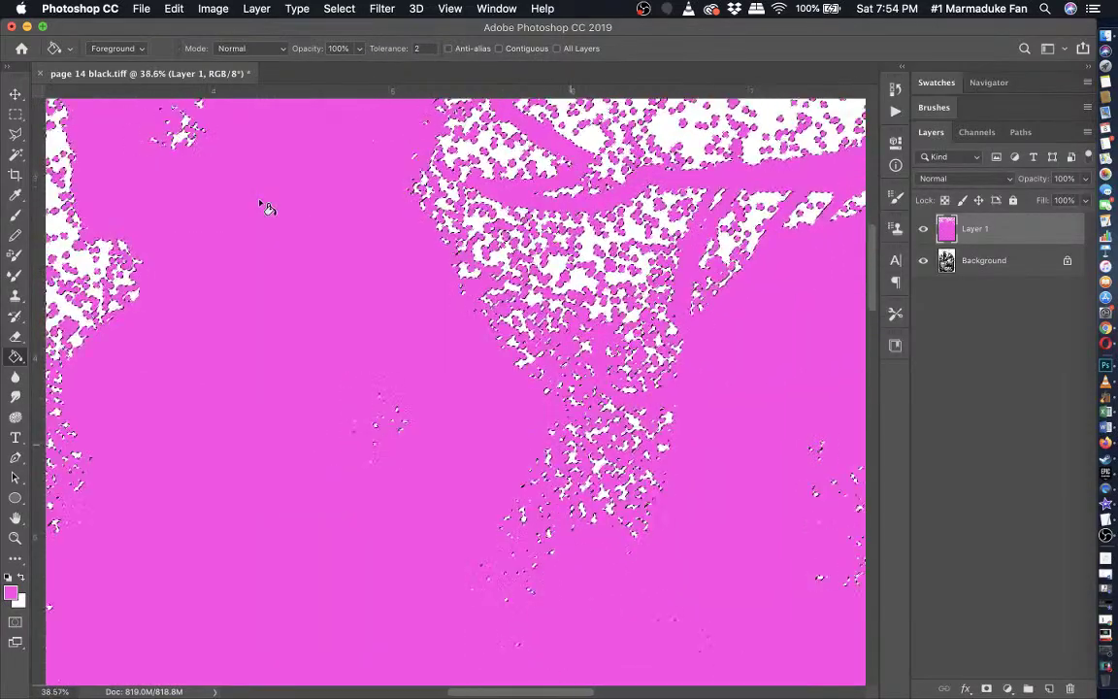
scroll(268, 208, down, 6)
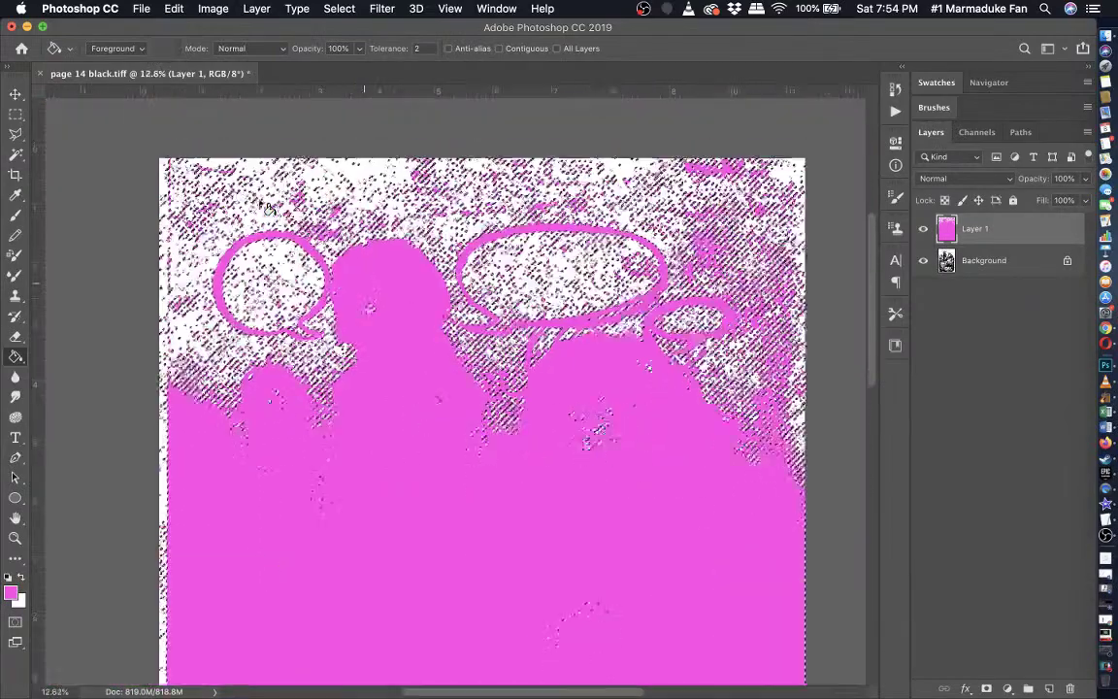
scroll(268, 207, down, 1)
click(256, 8)
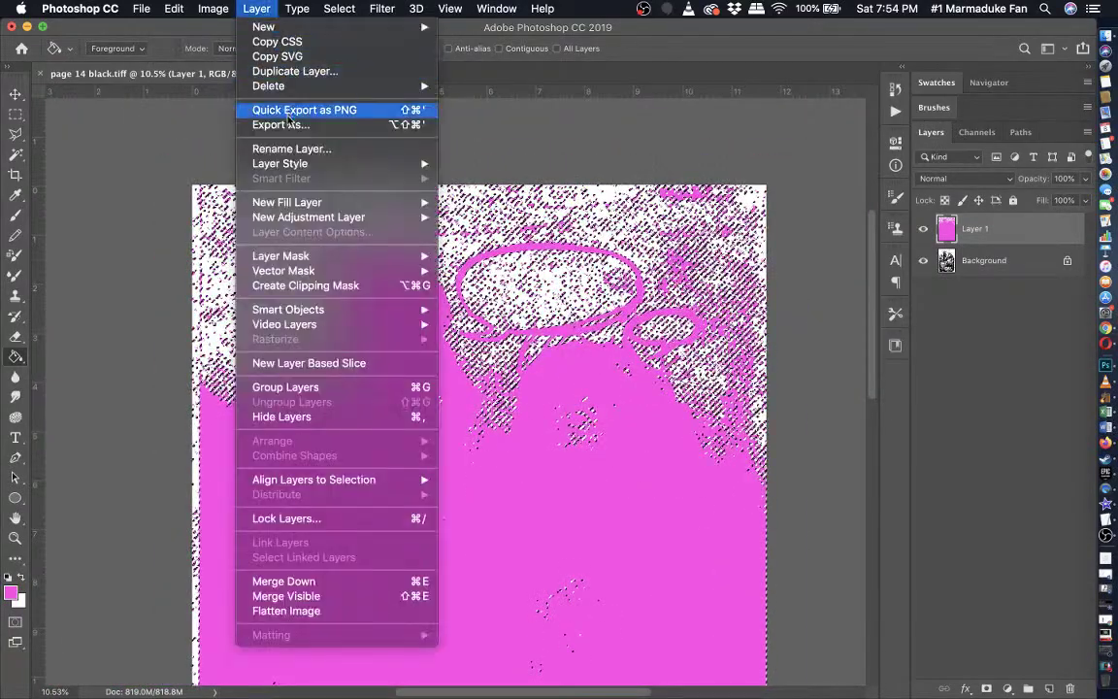
click(443, 160)
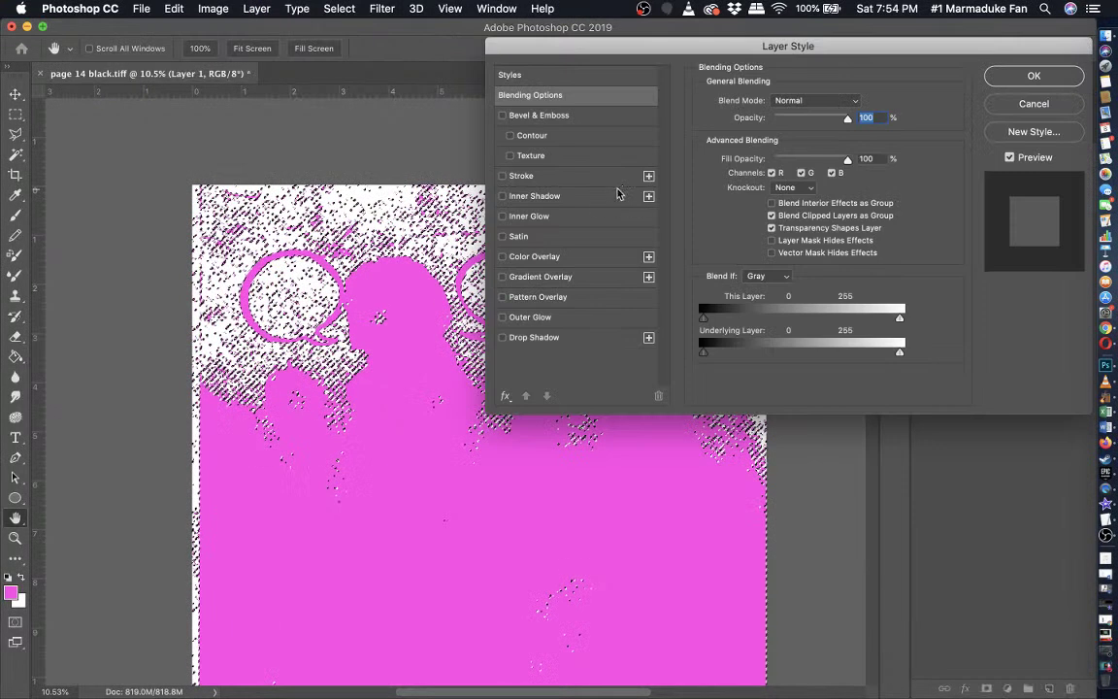
click(784, 103)
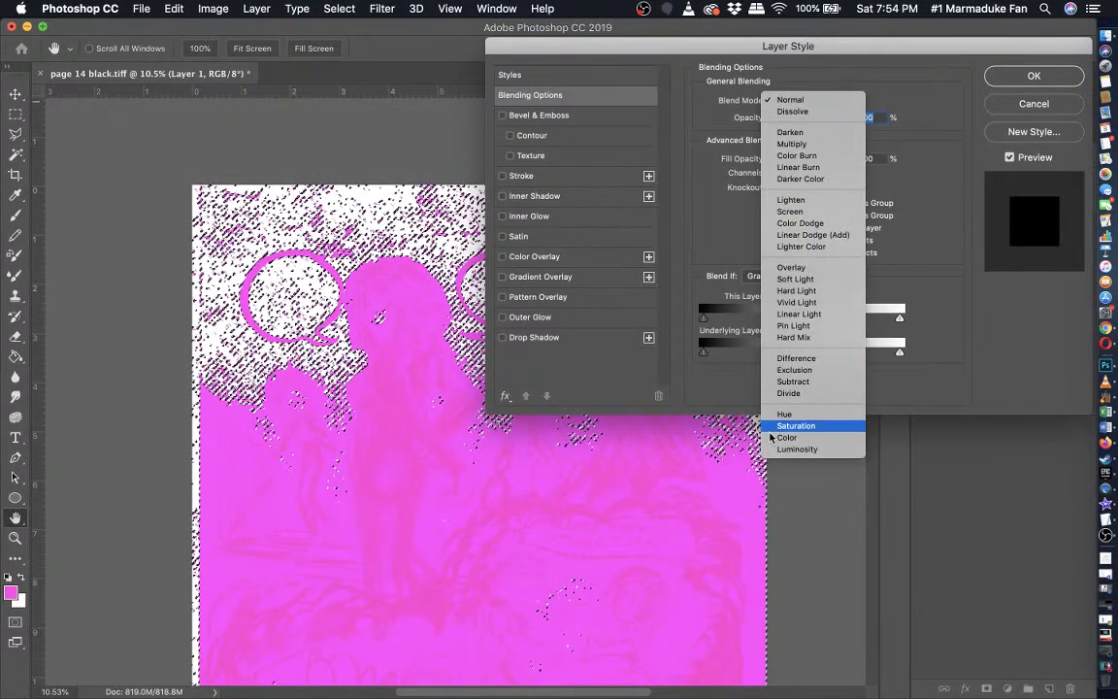
click(826, 146)
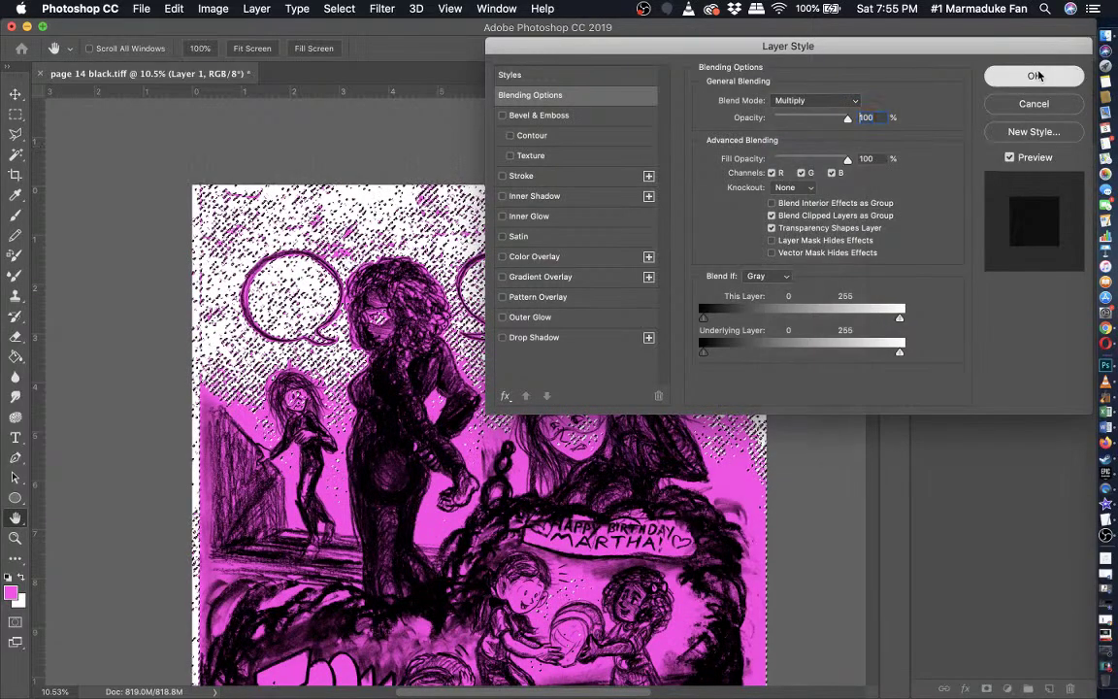
click(1035, 76)
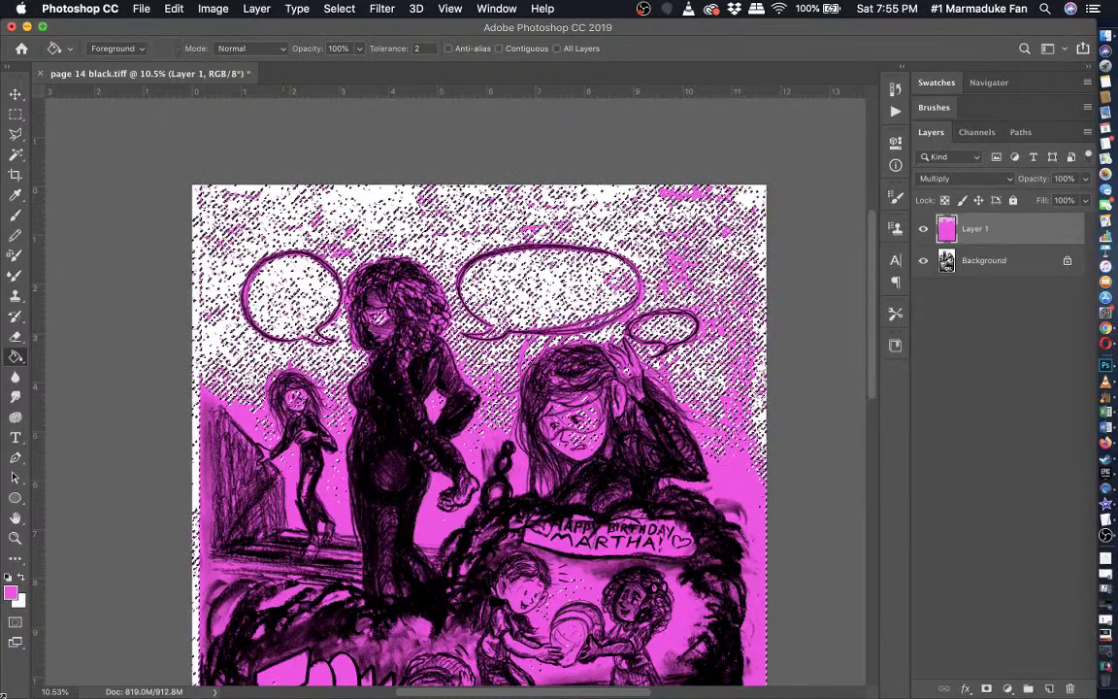
- Swap the foreground and background colors so white is in front, and deselect the speck selection
click(20, 577)
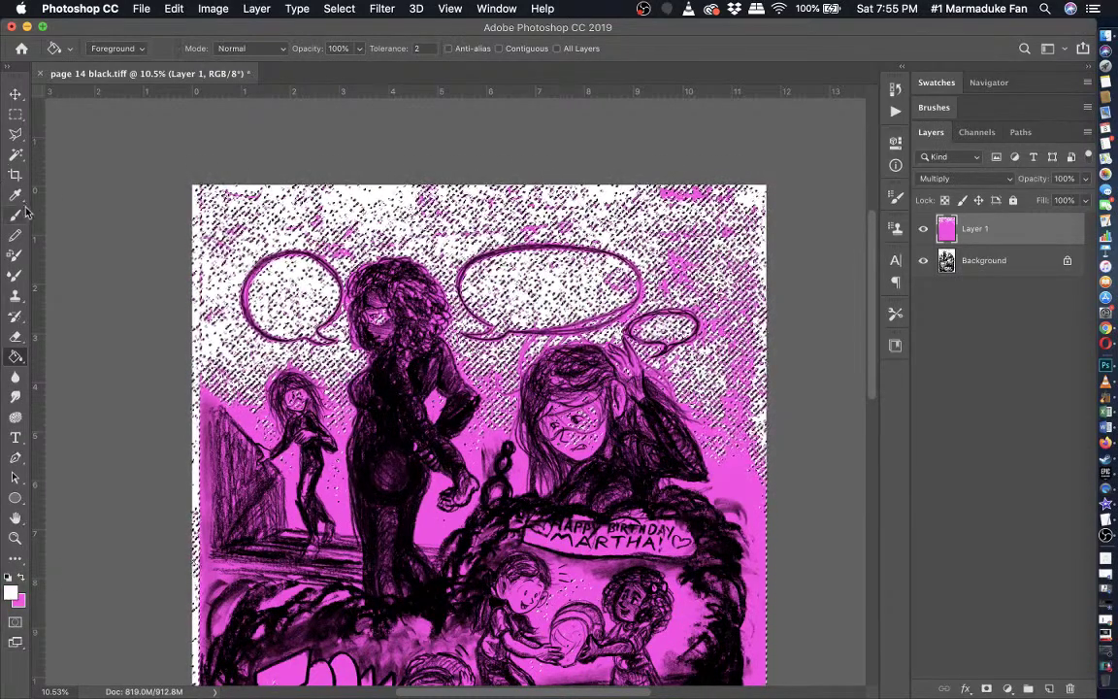
click(15, 214)
key(m)
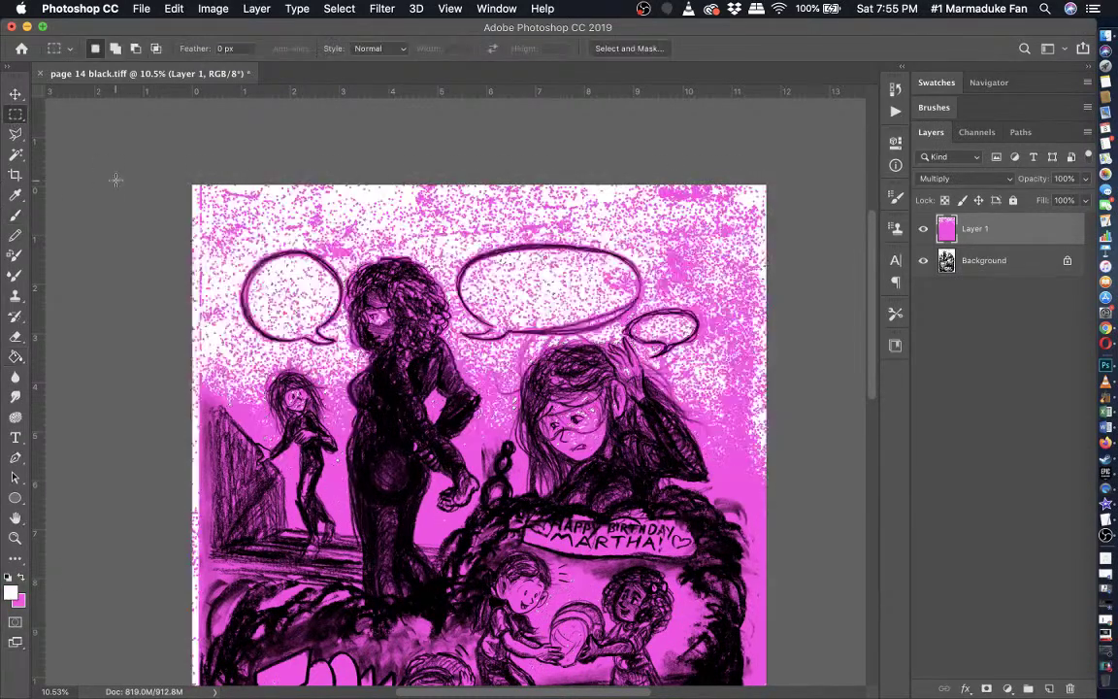
- Choose the Pencil tool with the Hard Round tip and set its size to 396 px
scroll(115, 180, up, 3)
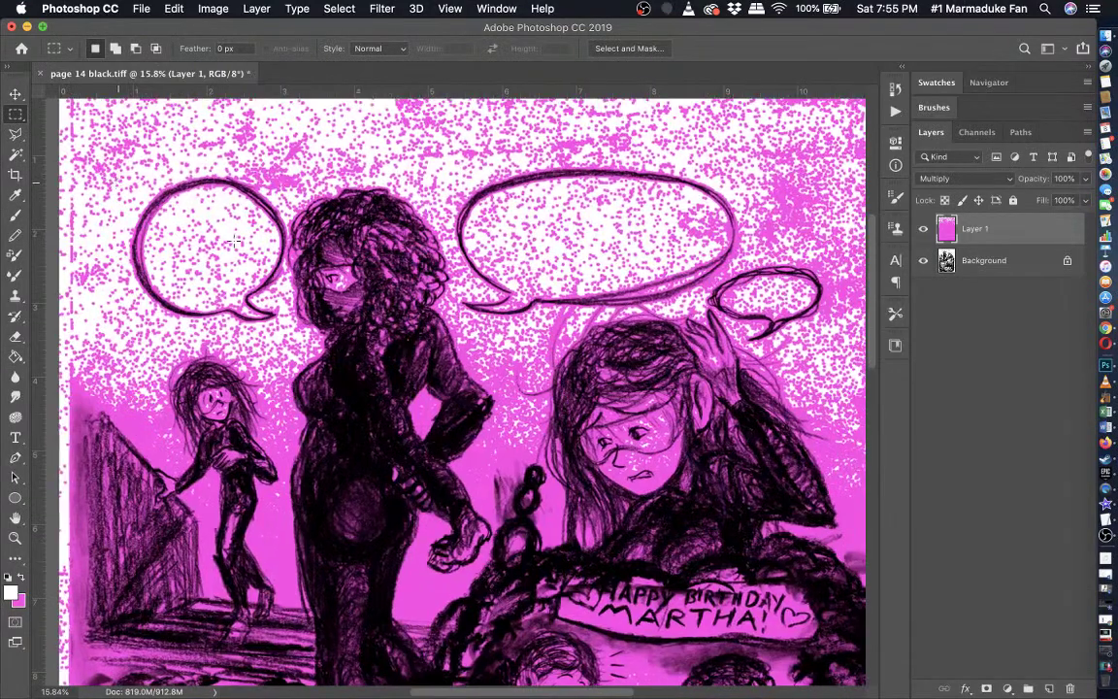
scroll(234, 240, up, 4)
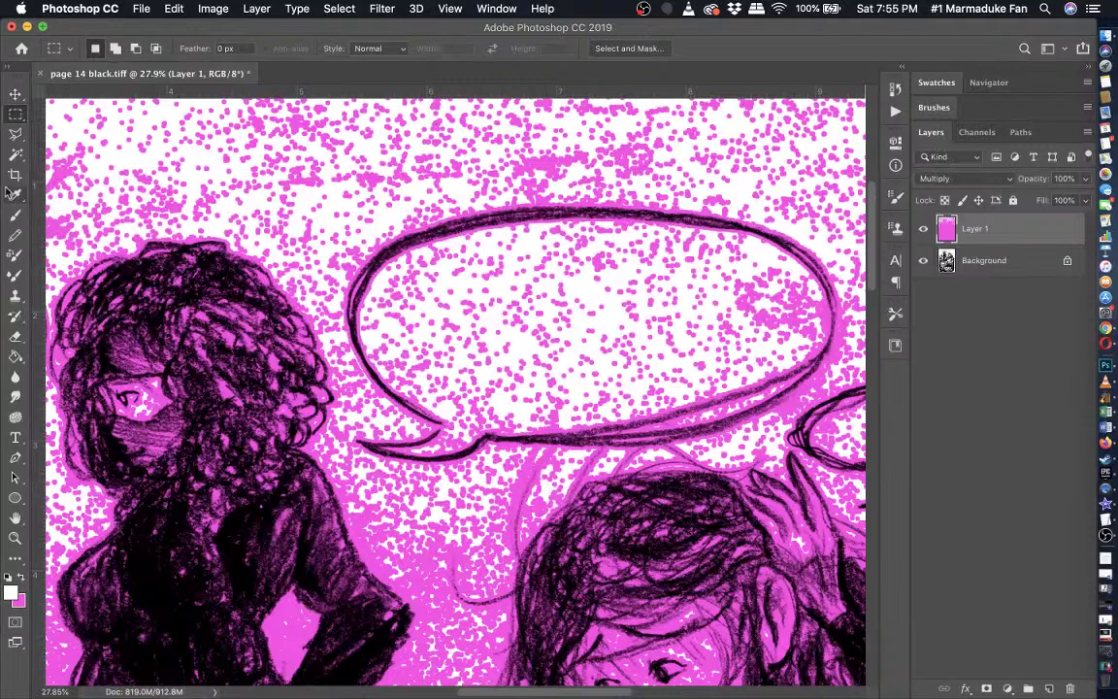
click(17, 215)
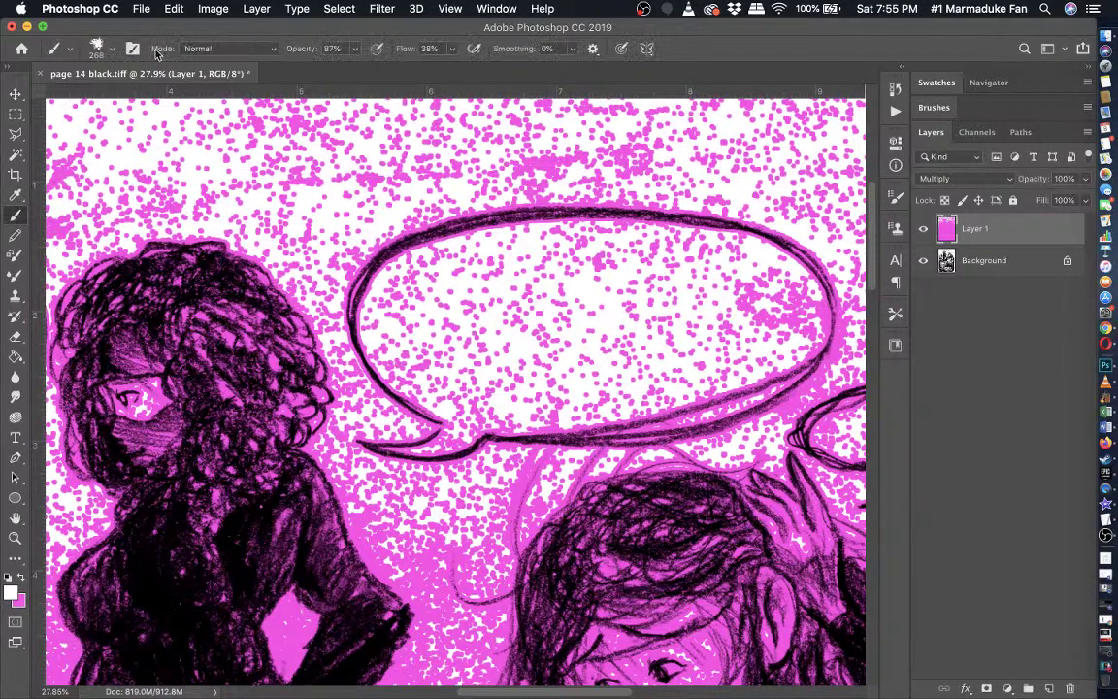
click(14, 235)
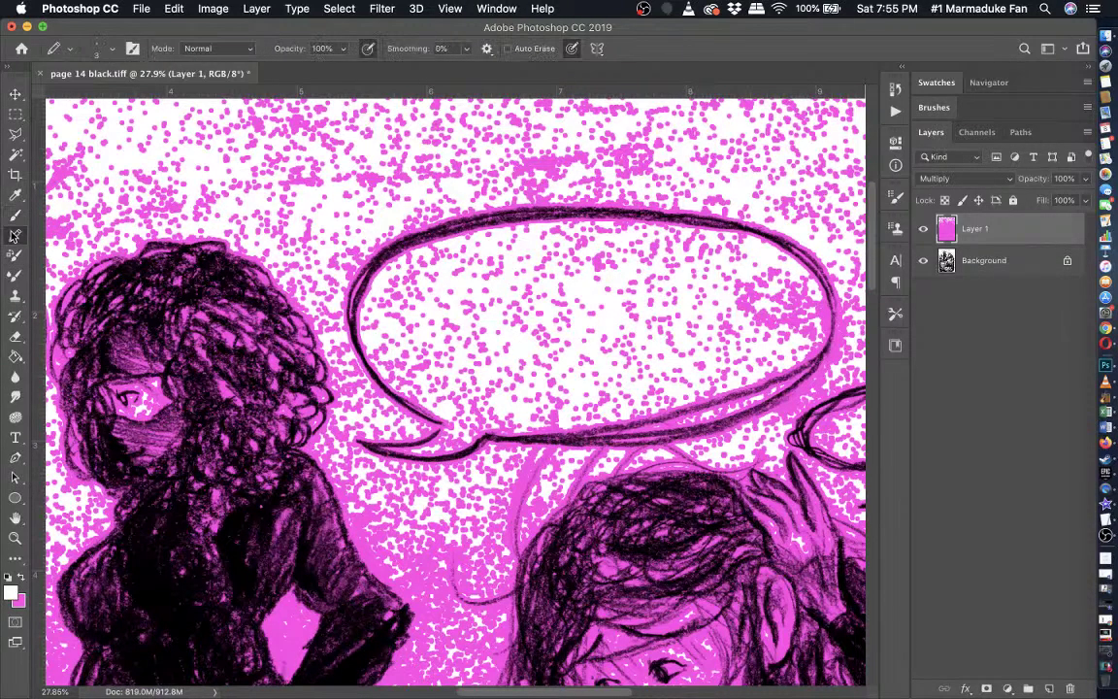
click(111, 55)
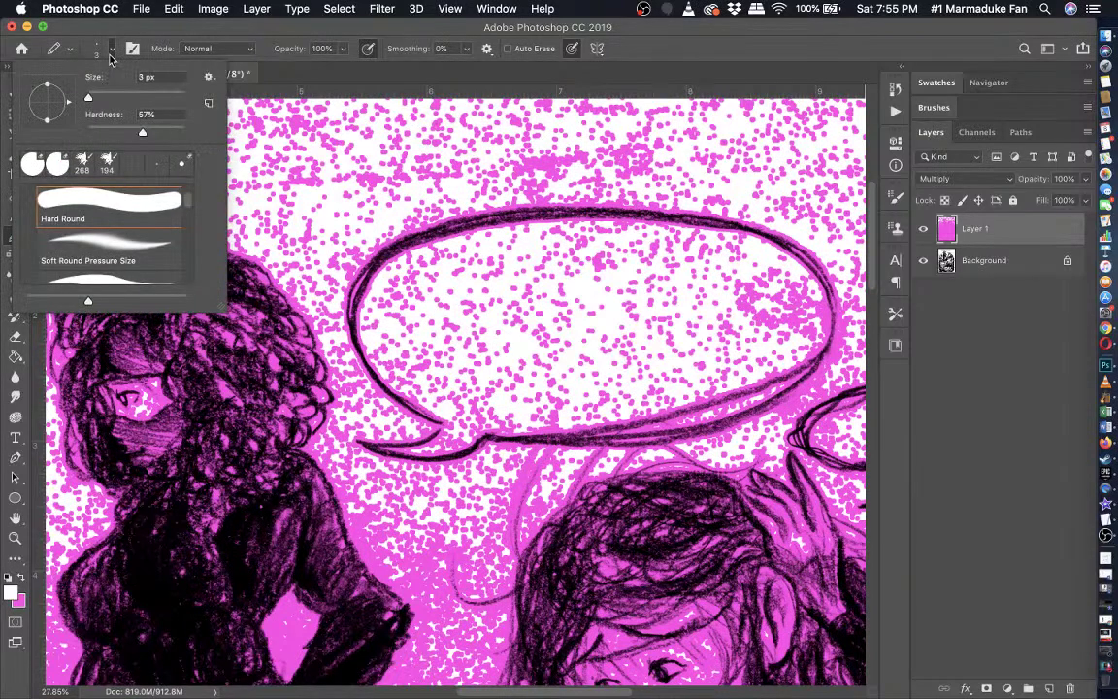
click(171, 96)
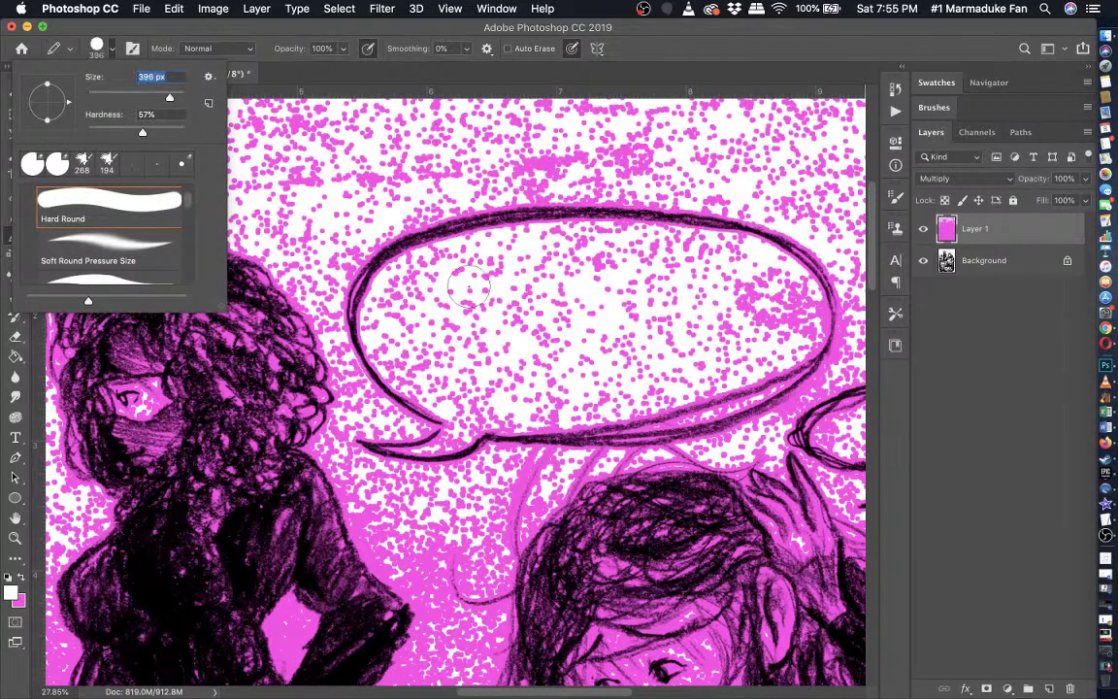
- Paint white over the magenta dots in the page's upper-right paper area, around the outside of the two right-hand speech bubbles
scroll(330, 146, right, 10)
scroll(330, 146, up, 6)
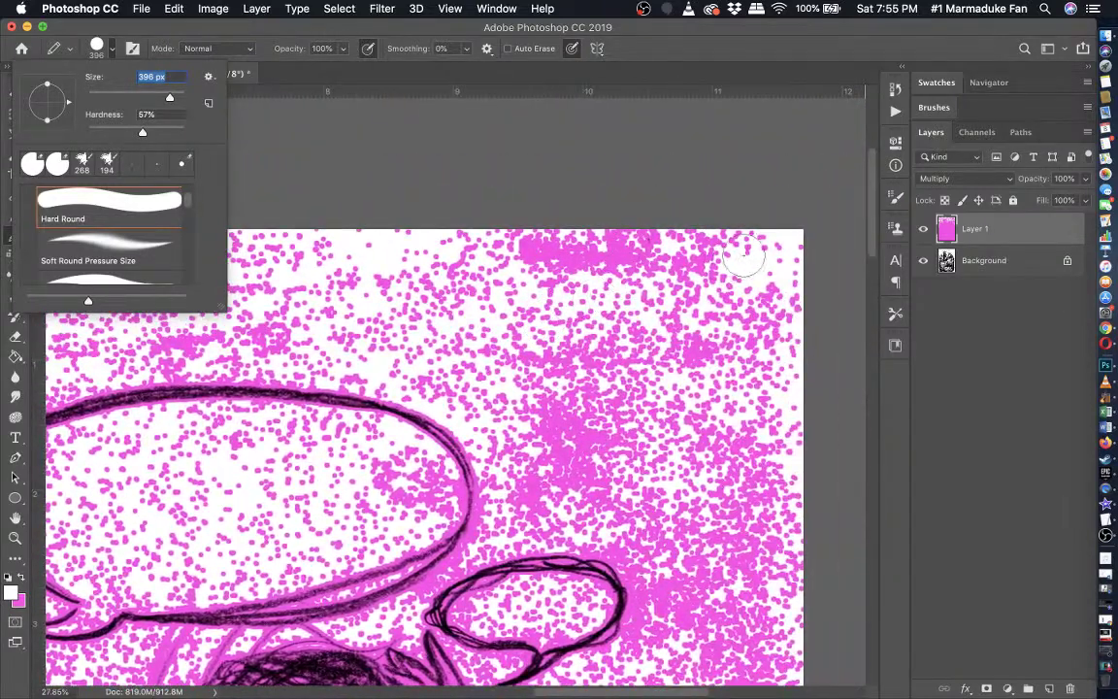
mouse_move(745, 254)
mouse_down()
mouse_move(598, 238)
mouse_move(323, 252)
mouse_move(449, 270)
mouse_move(798, 279)
mouse_move(788, 543)
mouse_move(767, 601)
mouse_move(689, 585)
mouse_move(604, 516)
mouse_move(524, 507)
mouse_move(490, 416)
mouse_move(383, 330)
mouse_move(163, 268)
mouse_move(170, 218)
mouse_up()
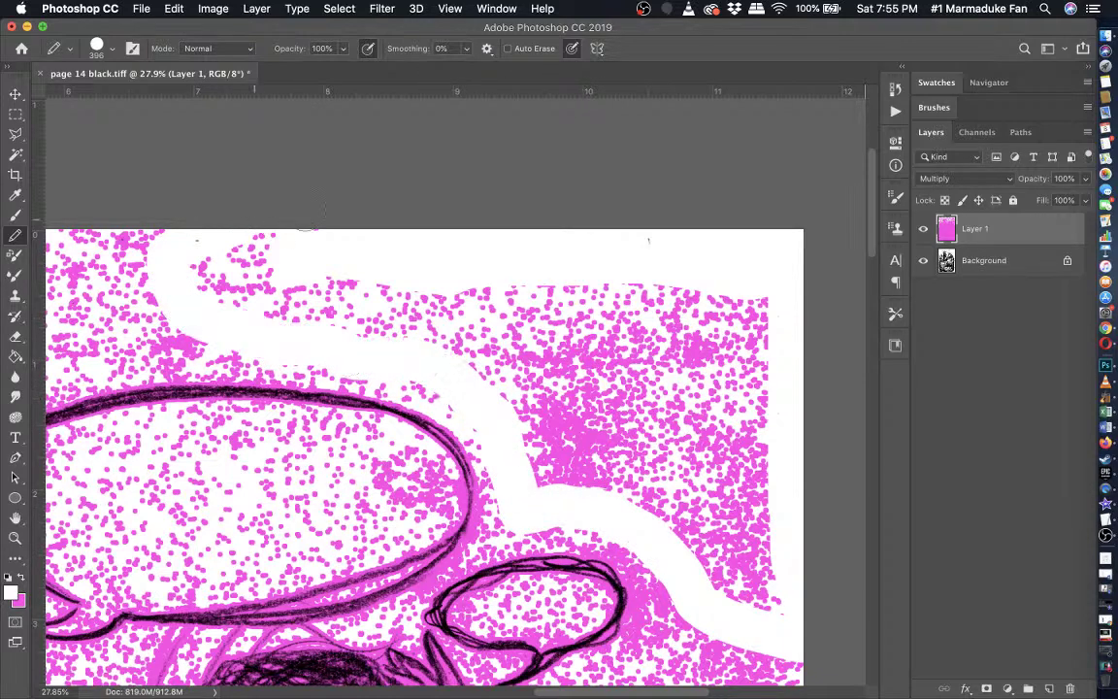
mouse_move(292, 209)
mouse_down()
mouse_move(322, 221)
mouse_move(207, 257)
mouse_move(297, 271)
mouse_move(213, 283)
mouse_move(355, 293)
mouse_move(309, 281)
mouse_move(314, 309)
mouse_move(417, 324)
mouse_move(381, 295)
mouse_move(642, 280)
mouse_move(775, 305)
mouse_move(439, 315)
mouse_move(523, 344)
mouse_move(571, 344)
mouse_move(563, 324)
mouse_move(774, 347)
mouse_move(586, 342)
mouse_move(472, 386)
mouse_move(767, 391)
mouse_move(536, 402)
mouse_move(561, 485)
mouse_move(567, 421)
mouse_move(604, 491)
mouse_move(592, 390)
mouse_move(647, 483)
mouse_move(636, 417)
mouse_move(688, 503)
mouse_move(635, 492)
mouse_move(671, 401)
mouse_move(724, 406)
mouse_up()
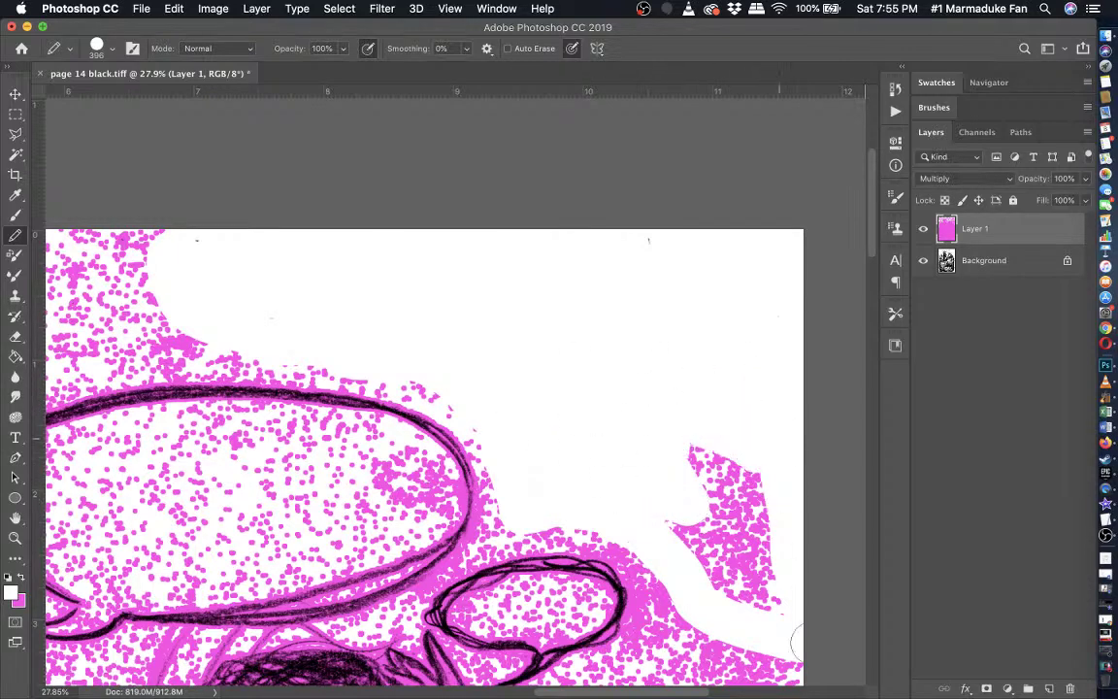
mouse_move(794, 643)
mouse_down()
mouse_move(773, 592)
mouse_move(710, 561)
mouse_move(695, 524)
mouse_up()
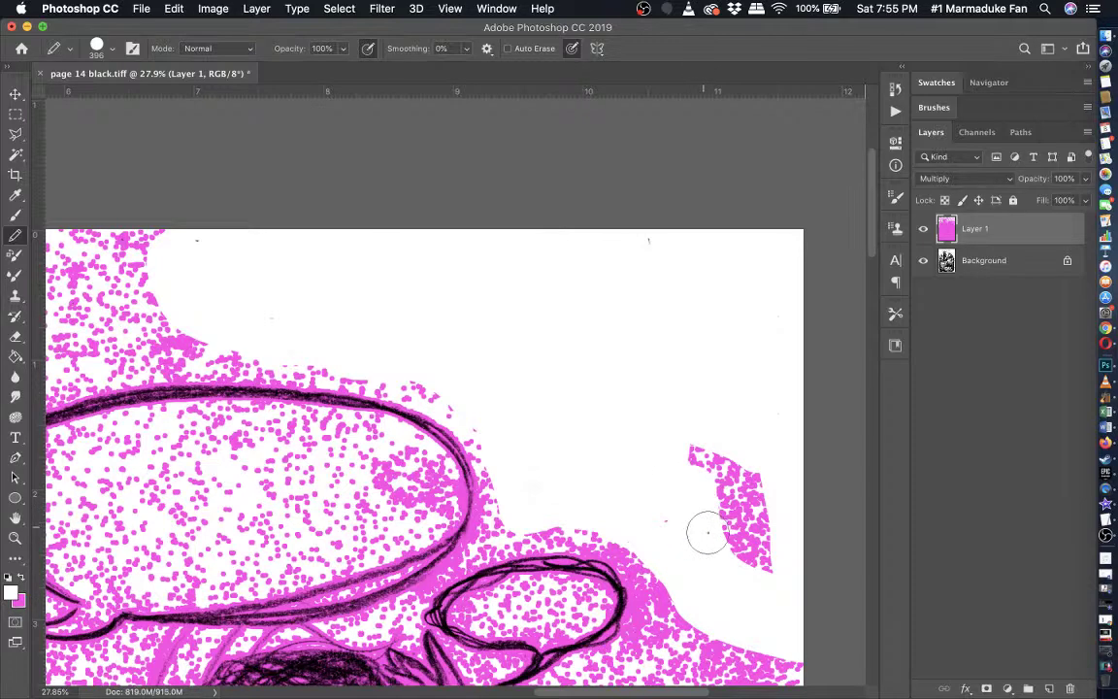
mouse_move(706, 529)
mouse_down()
mouse_move(684, 603)
mouse_move(765, 580)
mouse_move(684, 544)
mouse_up()
mouse_move(678, 479)
mouse_down()
mouse_move(718, 475)
mouse_move(764, 528)
mouse_move(724, 499)
mouse_up()
- Paint white on the magenta layer over the dots above the large speech bubble and the curly-haired figure, up to the page's top edge
scroll(740, 549, up, 3)
scroll(741, 549, left, 5)
scroll(532, 445, up, 5)
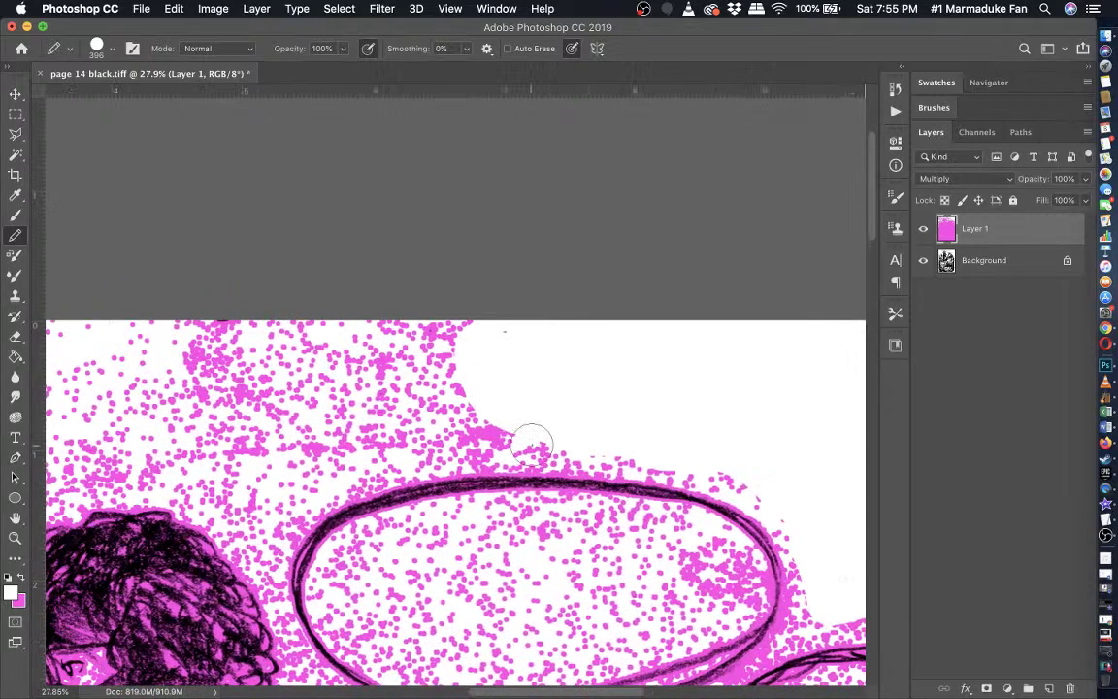
mouse_move(607, 435)
mouse_down()
mouse_move(456, 445)
mouse_move(388, 462)
mouse_move(289, 510)
mouse_move(216, 585)
mouse_move(130, 549)
mouse_up()
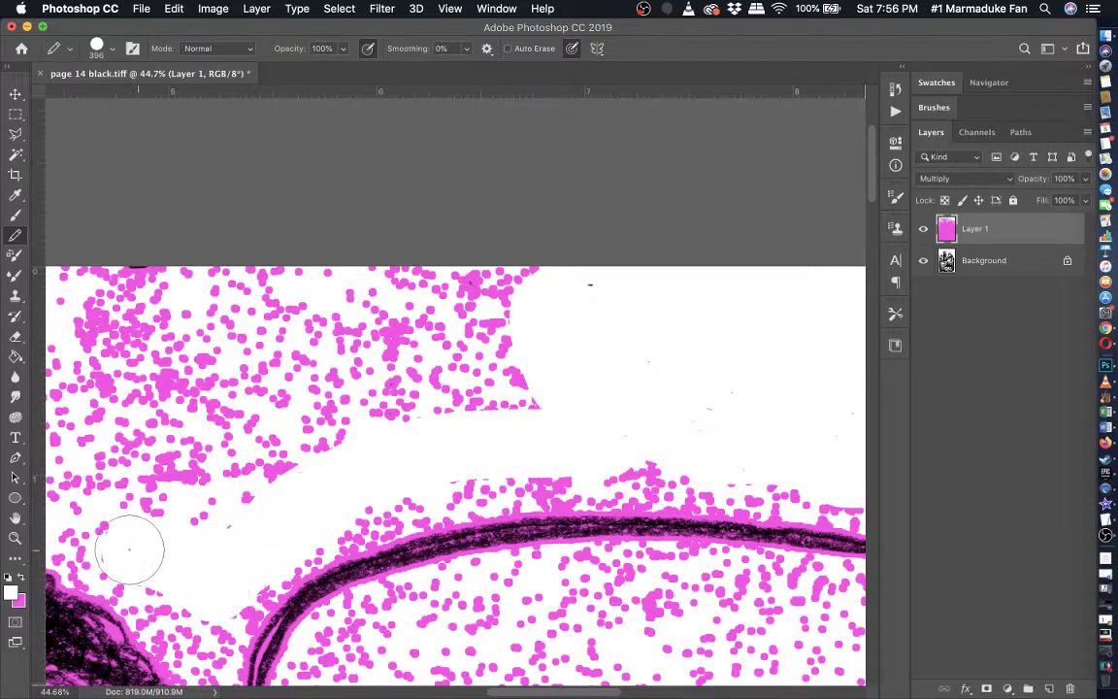
scroll(126, 546, left, 4)
mouse_move(309, 537)
mouse_down()
mouse_move(265, 514)
mouse_move(239, 522)
mouse_move(268, 524)
mouse_move(201, 526)
mouse_move(136, 466)
mouse_up()
mouse_move(194, 339)
mouse_down()
mouse_move(218, 299)
mouse_move(433, 269)
mouse_move(773, 282)
mouse_move(752, 328)
mouse_move(678, 387)
mouse_move(678, 357)
mouse_move(699, 369)
mouse_move(411, 282)
mouse_up()
drag(301, 321, 214, 373)
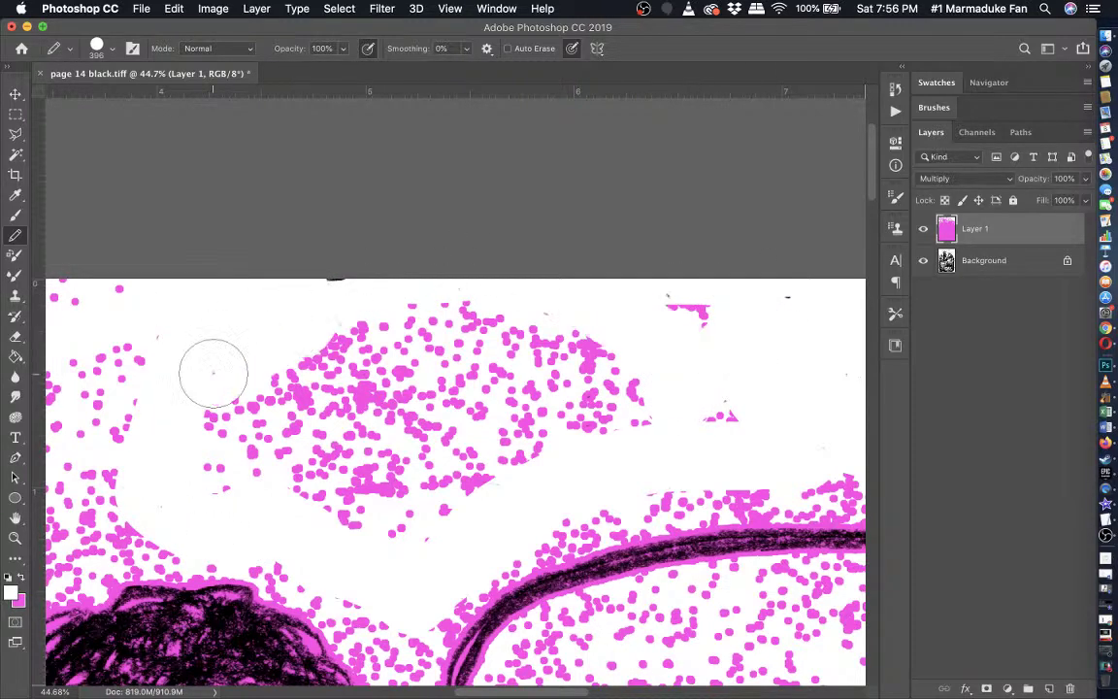
scroll(212, 373, up, 5)
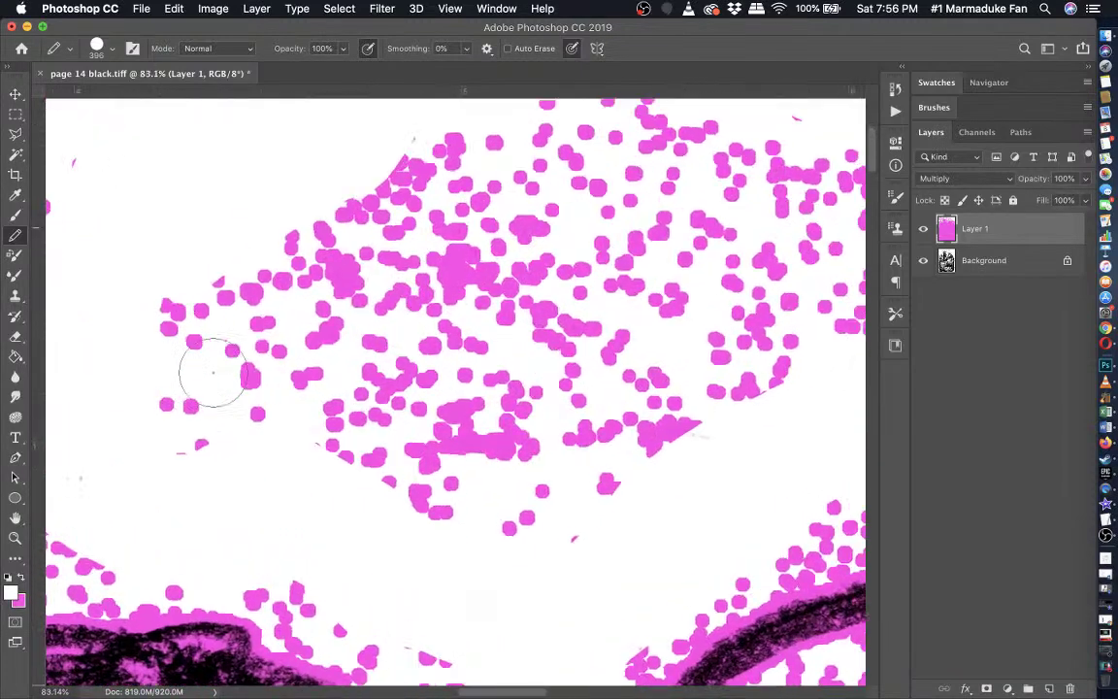
mouse_move(369, 259)
mouse_down()
mouse_move(410, 252)
mouse_move(410, 204)
mouse_move(424, 236)
mouse_up()
scroll(343, 301, down, 3)
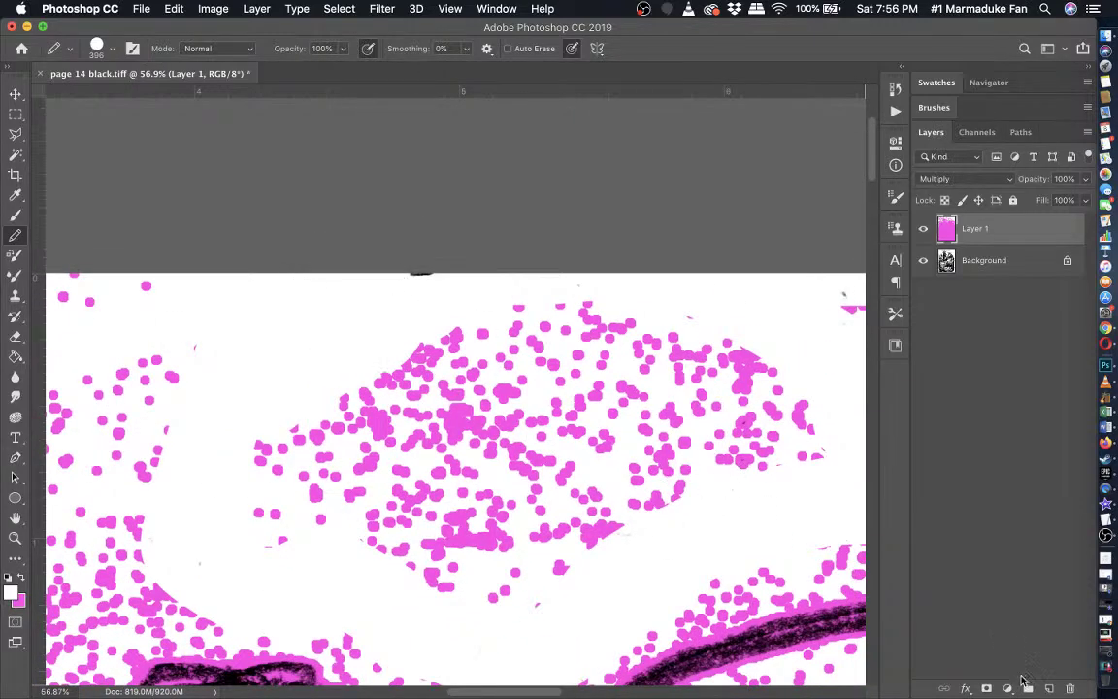
- Add a new empty layer above the magenta layer
click(1049, 689)
scroll(782, 549, down, 3)
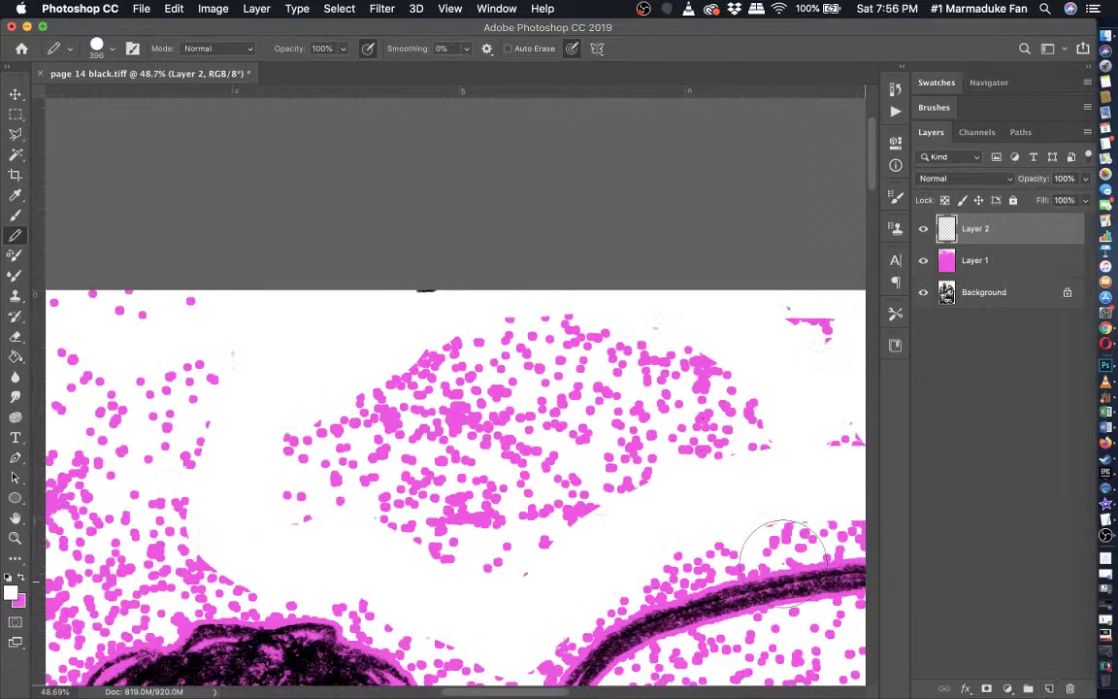
scroll(782, 562, right, 2)
scroll(782, 563, down, 1)
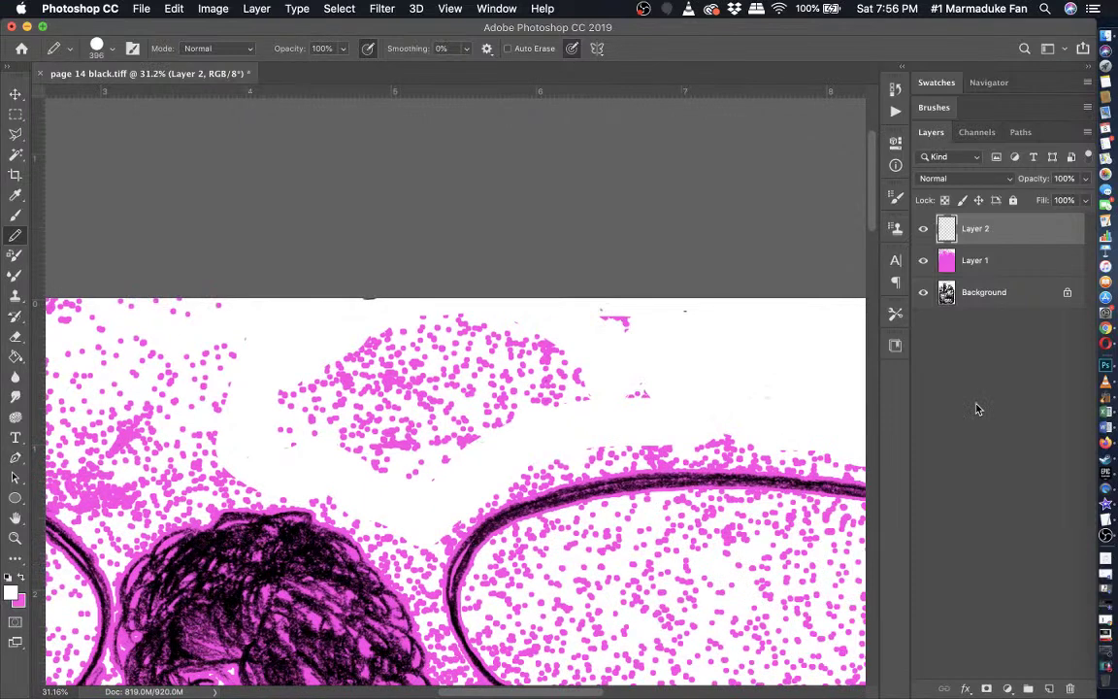
- Undo the new layer and all the white strokes painted directly on the magenta layer
key(super+z)
key(super+z)
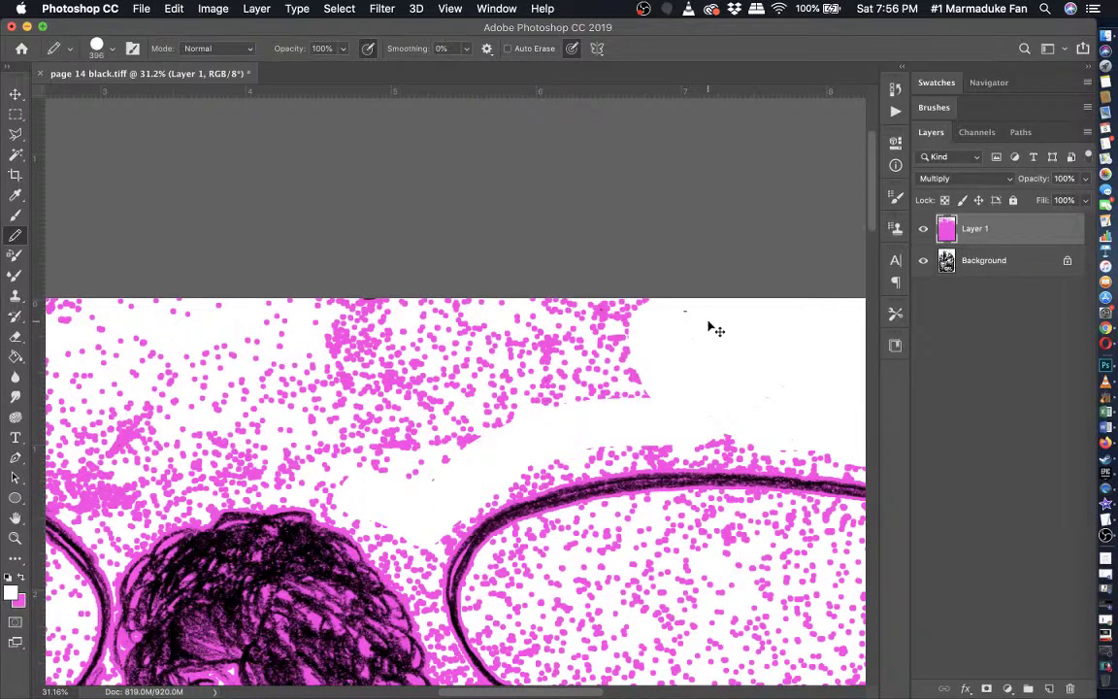
scroll(709, 326, right, 5)
key(super+z)
key(super+z)
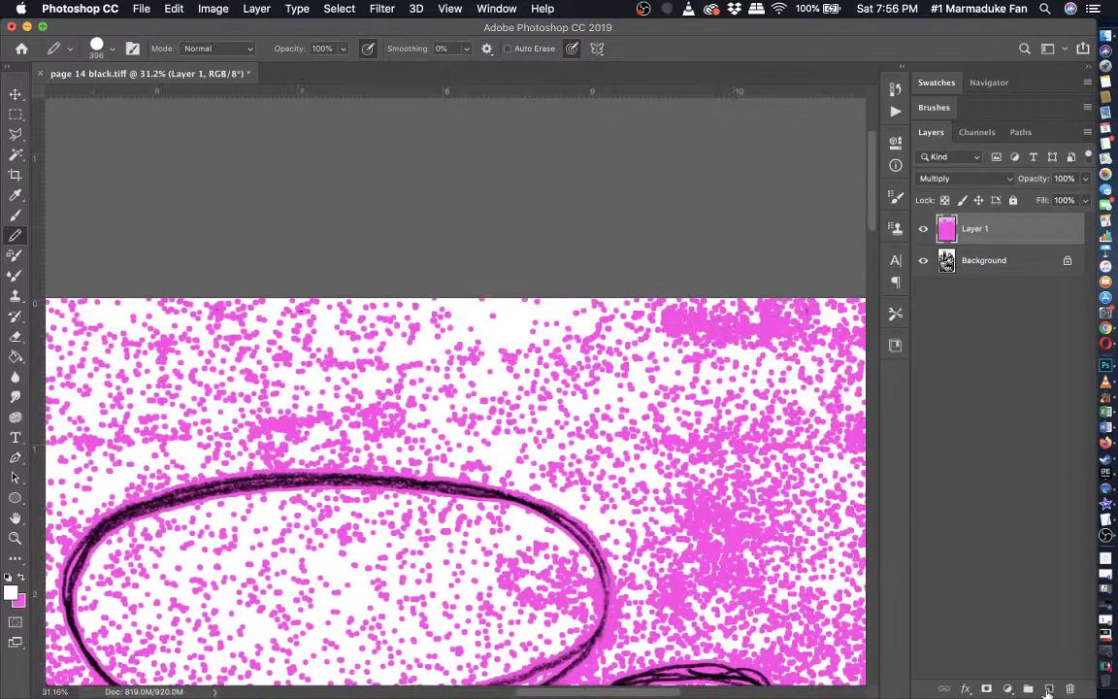
- Add a new layer above the magenta one and paint white around the two right-hand speech bubbles and along the upper-right paper
click(1048, 690)
scroll(694, 506, down, 5)
scroll(695, 506, right, 4)
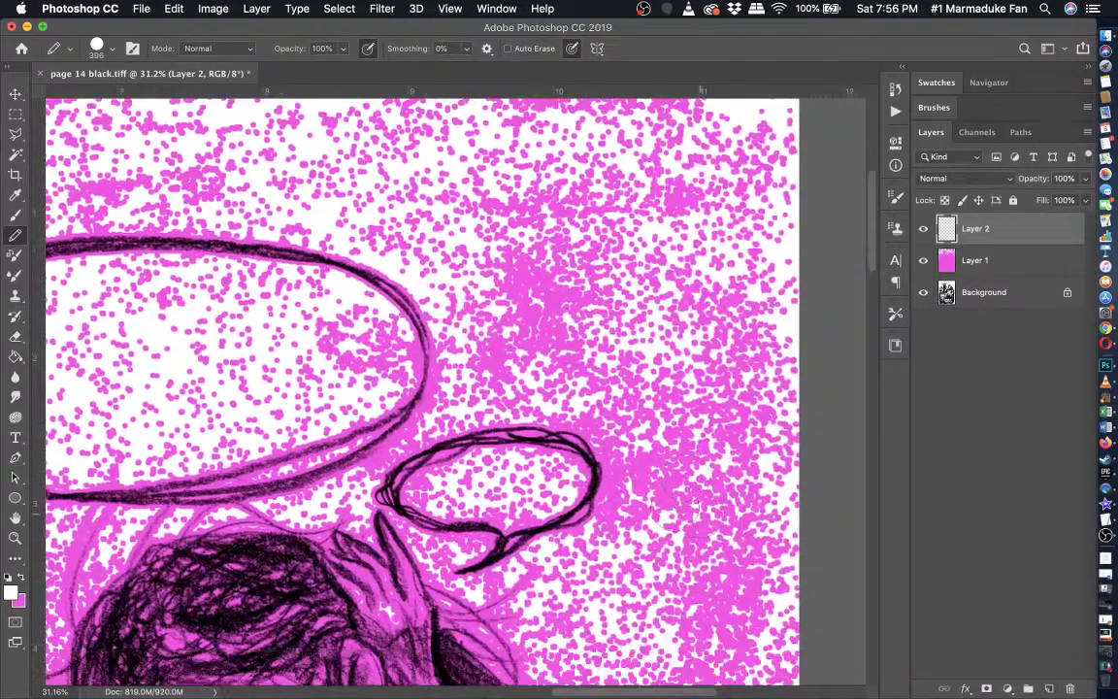
drag(629, 539, 640, 529)
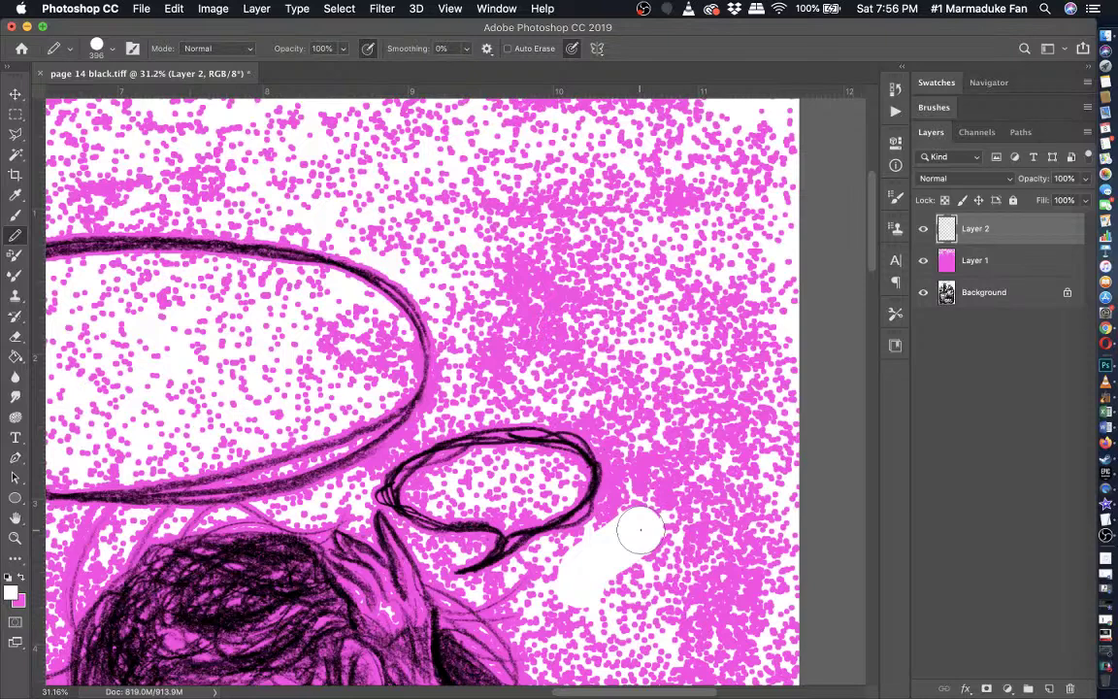
drag(632, 530, 636, 519)
mouse_move(643, 466)
mouse_down()
mouse_move(624, 419)
mouse_move(600, 402)
mouse_move(538, 376)
mouse_move(458, 395)
mouse_move(473, 360)
mouse_move(465, 318)
mouse_move(379, 229)
mouse_up()
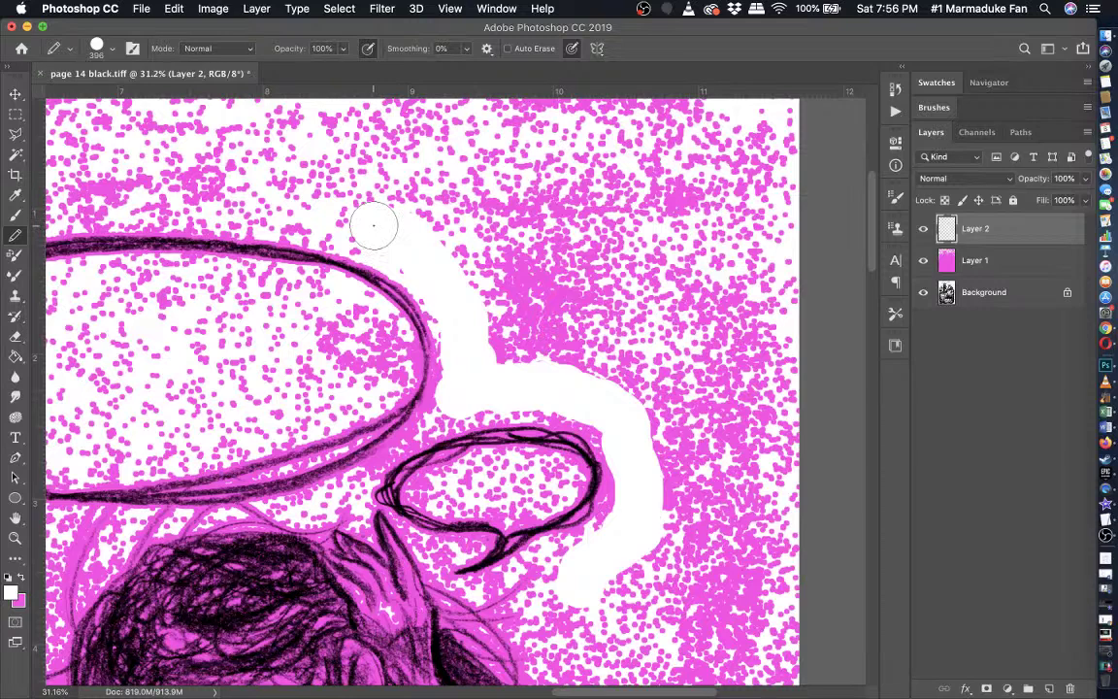
mouse_move(373, 225)
mouse_down()
mouse_move(346, 208)
mouse_move(311, 212)
mouse_move(203, 146)
mouse_move(323, 103)
mouse_move(511, 95)
mouse_move(730, 124)
mouse_move(697, 110)
mouse_up()
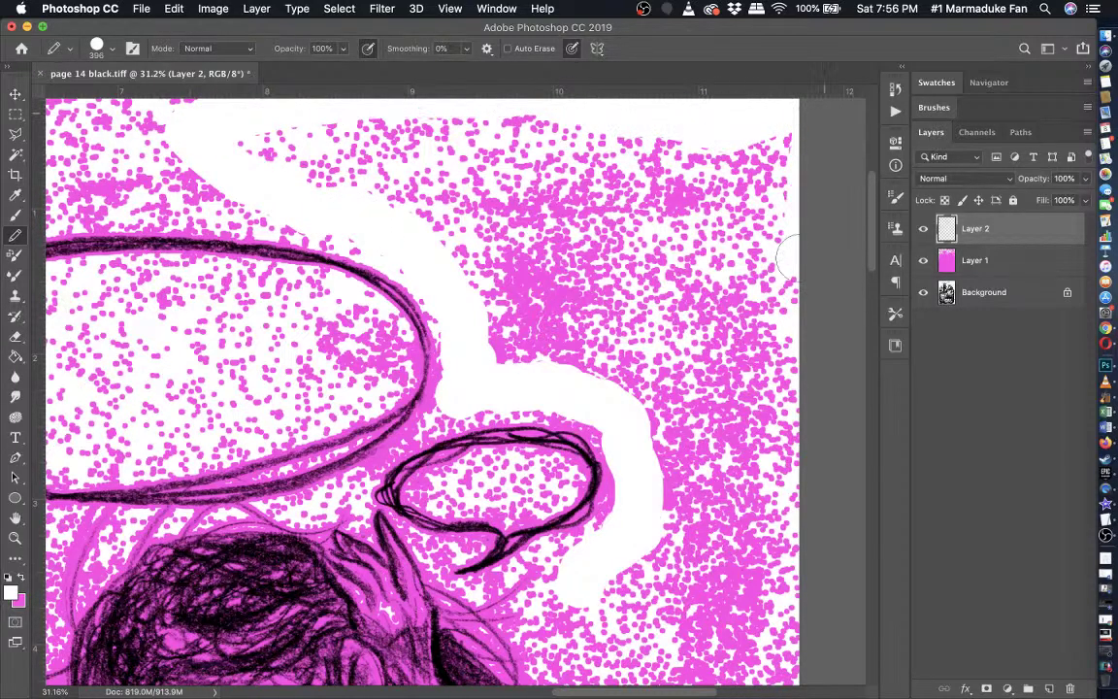
- Paint white over the remaining magenta dots in the upper-right paper area, out to the page's top and right edges
mouse_move(791, 254)
mouse_down()
mouse_move(787, 635)
mouse_move(623, 582)
mouse_move(657, 558)
mouse_move(774, 586)
mouse_move(641, 533)
mouse_move(754, 546)
mouse_move(675, 528)
mouse_move(677, 504)
mouse_move(789, 517)
mouse_move(642, 475)
mouse_move(772, 463)
mouse_move(695, 455)
mouse_move(663, 429)
mouse_move(771, 407)
mouse_move(673, 377)
mouse_move(678, 397)
mouse_move(610, 358)
mouse_move(540, 357)
mouse_move(536, 325)
mouse_move(617, 305)
mouse_move(764, 344)
mouse_move(700, 334)
mouse_move(639, 343)
mouse_up()
mouse_move(508, 313)
mouse_down()
mouse_move(488, 185)
mouse_move(503, 132)
mouse_move(583, 126)
mouse_move(662, 141)
mouse_move(762, 133)
mouse_move(795, 175)
mouse_move(782, 193)
mouse_move(788, 287)
mouse_move(642, 234)
mouse_move(741, 288)
mouse_move(660, 288)
mouse_move(516, 234)
mouse_move(521, 220)
mouse_move(496, 196)
mouse_move(552, 149)
mouse_move(616, 178)
mouse_move(528, 177)
mouse_move(637, 176)
mouse_move(778, 205)
mouse_move(669, 201)
mouse_move(717, 226)
mouse_move(743, 182)
mouse_up()
scroll(743, 182, up, 3)
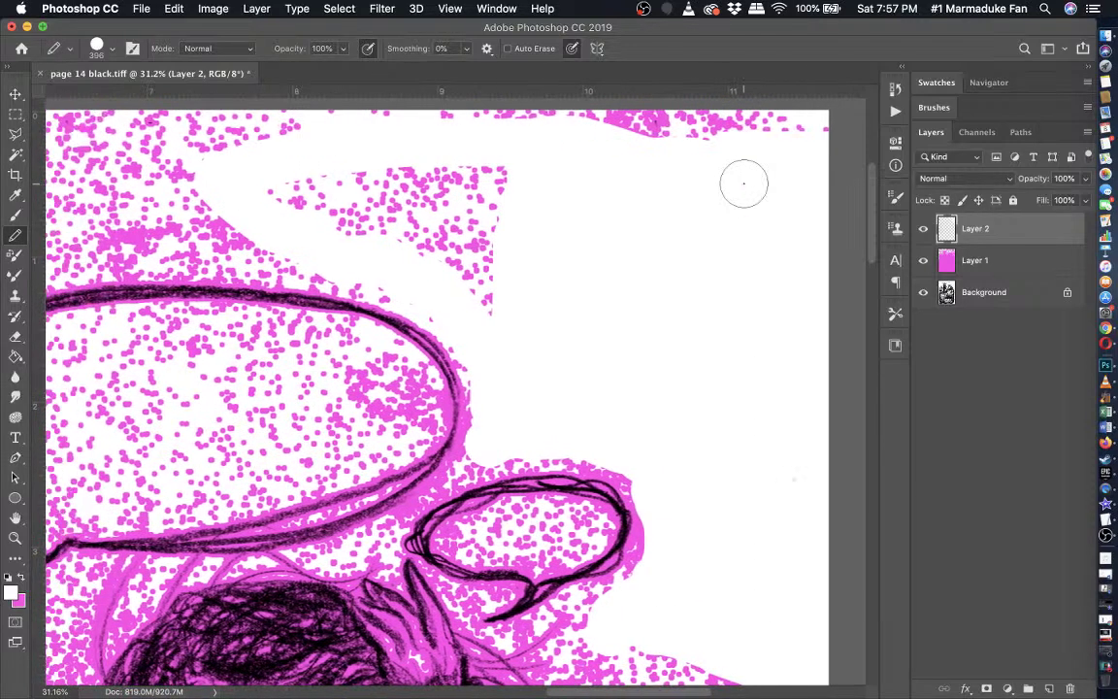
drag(814, 139, 522, 127)
mouse_move(304, 136)
mouse_down()
mouse_move(242, 154)
mouse_move(169, 133)
mouse_move(198, 148)
mouse_up()
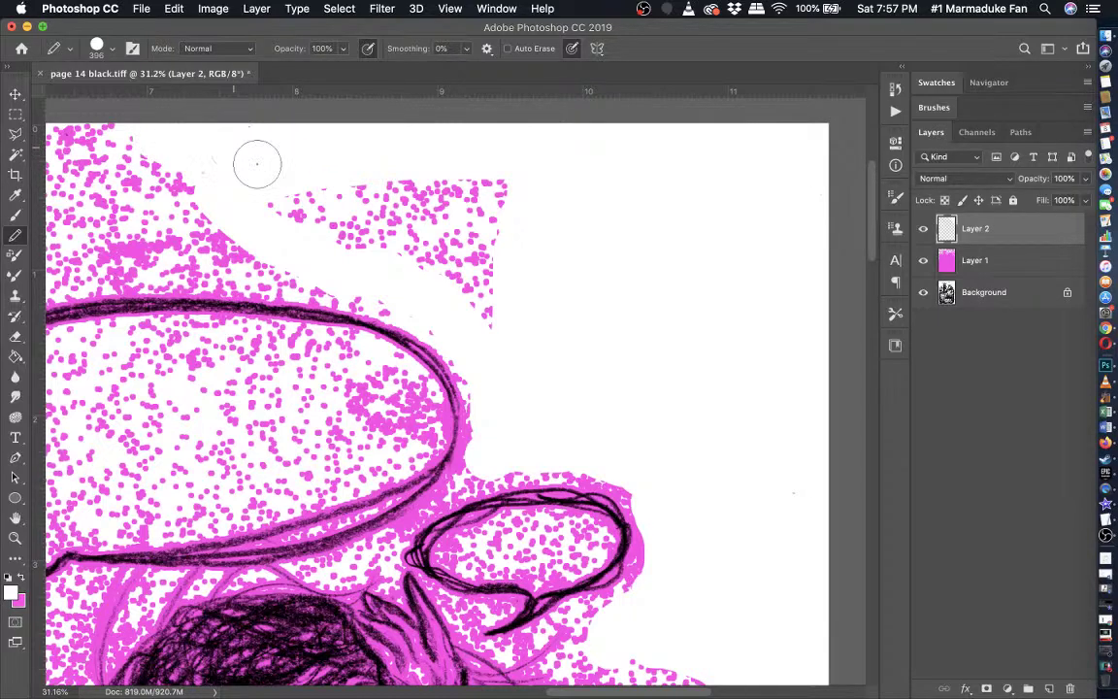
mouse_move(257, 164)
mouse_down()
mouse_move(497, 315)
mouse_move(468, 278)
mouse_move(328, 202)
mouse_move(491, 258)
mouse_move(385, 192)
mouse_move(515, 200)
mouse_up()
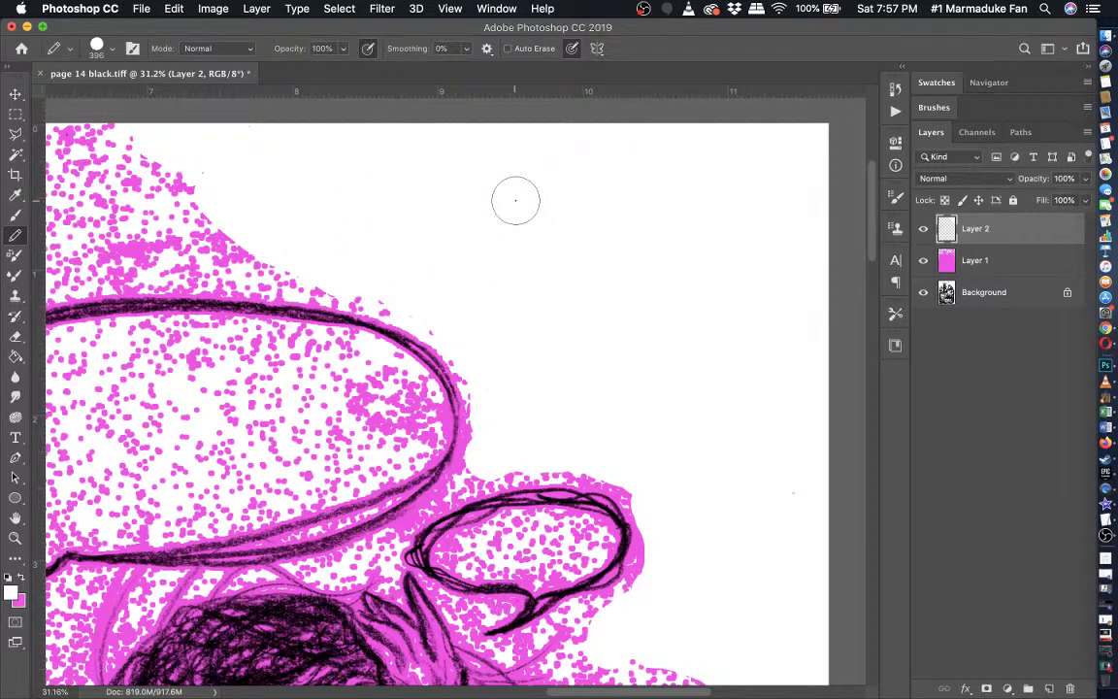
- Paint white over the dots above the large speech bubble and the curly-haired figure's head
scroll(511, 218, left, 10)
scroll(511, 218, up, 3)
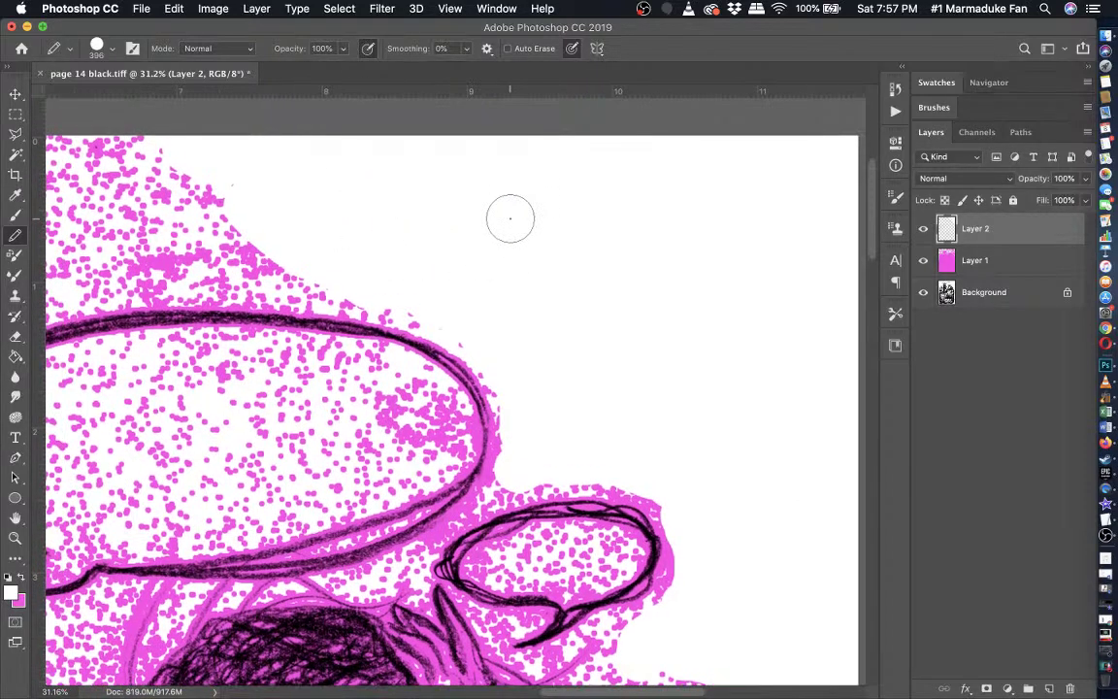
scroll(511, 256, left, 2)
scroll(511, 256, up, 1)
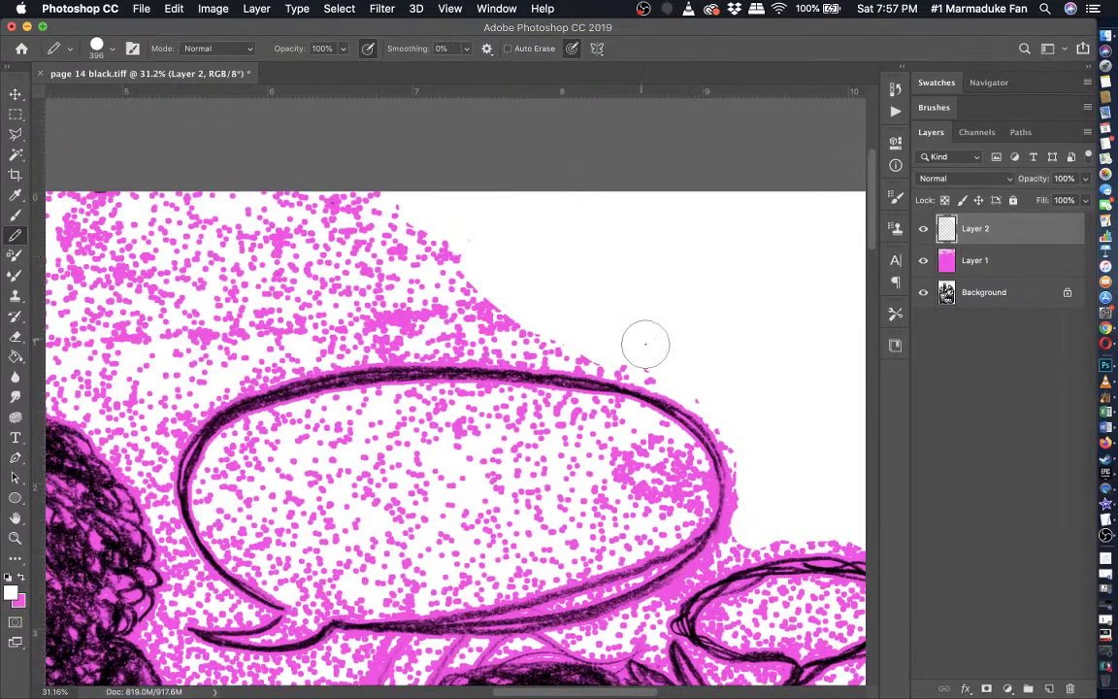
mouse_move(618, 340)
mouse_down()
mouse_move(503, 319)
mouse_move(251, 328)
mouse_move(190, 336)
mouse_move(141, 371)
mouse_move(128, 403)
mouse_up()
scroll(129, 403, left, 5)
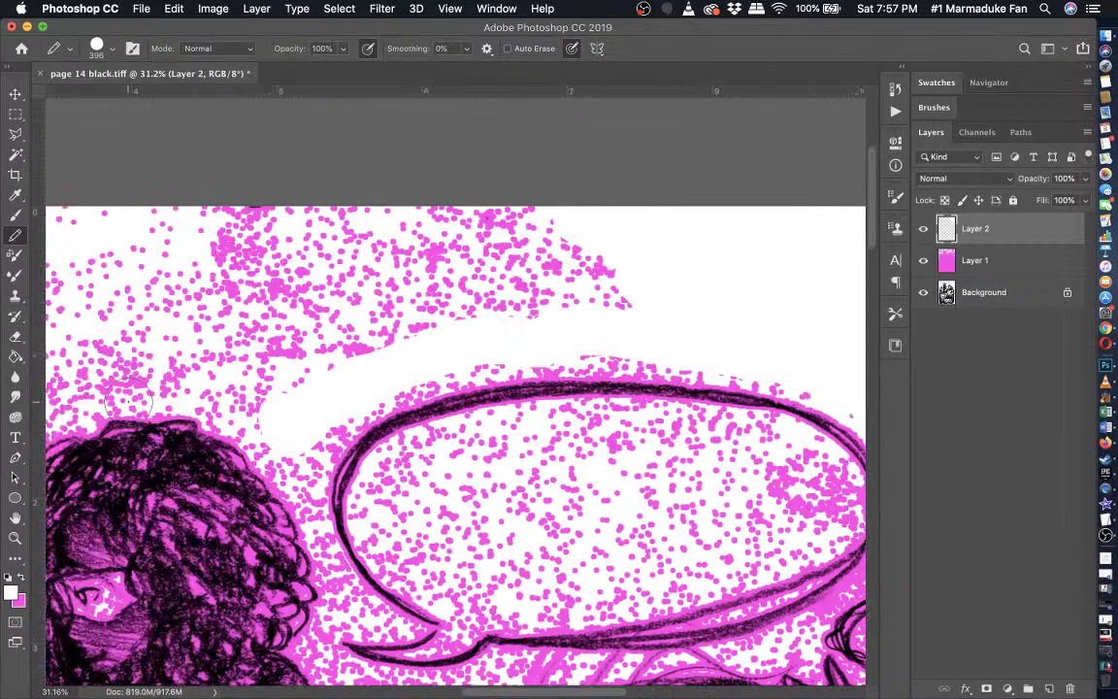
mouse_move(277, 419)
mouse_down()
mouse_move(260, 393)
mouse_move(209, 364)
mouse_move(156, 369)
mouse_up()
scroll(158, 370, left, 4)
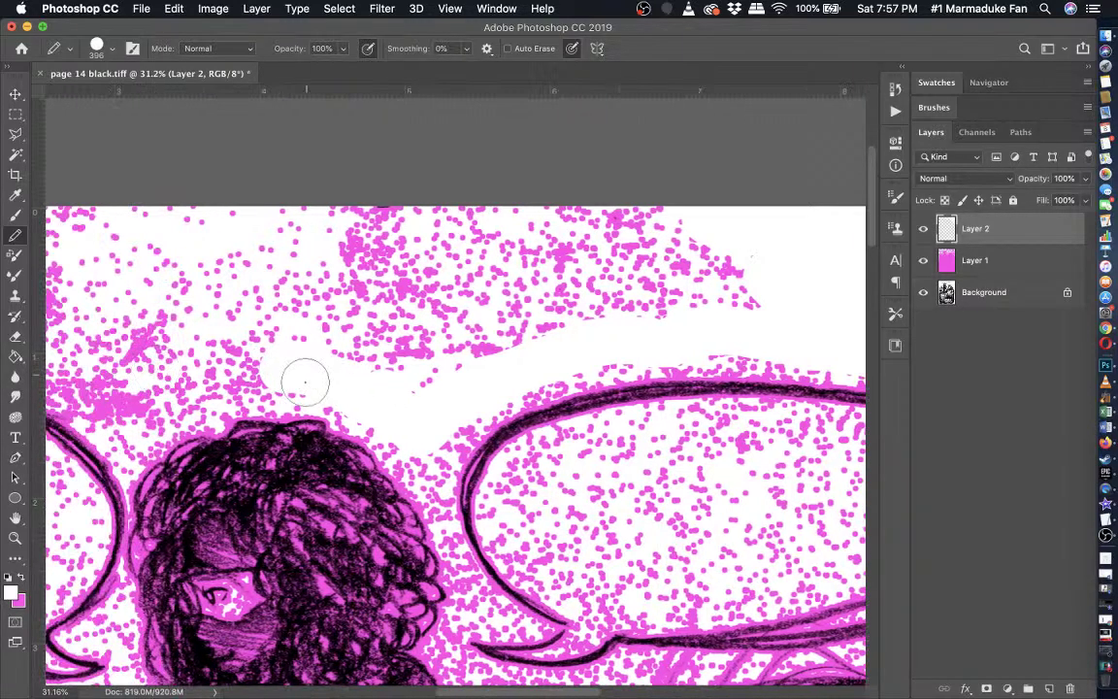
mouse_move(305, 382)
mouse_down()
mouse_move(264, 376)
mouse_move(151, 405)
mouse_move(107, 393)
mouse_move(135, 343)
mouse_move(231, 347)
mouse_move(151, 363)
mouse_move(287, 371)
mouse_move(257, 352)
mouse_move(444, 382)
mouse_move(501, 349)
mouse_move(716, 302)
mouse_move(778, 306)
mouse_move(715, 260)
mouse_move(665, 282)
mouse_move(565, 290)
mouse_move(367, 334)
mouse_move(512, 301)
mouse_move(371, 299)
mouse_move(689, 253)
mouse_move(560, 225)
mouse_move(574, 199)
mouse_move(515, 211)
mouse_move(627, 224)
mouse_move(485, 201)
mouse_move(609, 188)
mouse_move(368, 297)
mouse_move(415, 253)
mouse_up()
- Paint white over the dots above the round left-hand speech bubble, up to the page's top-left corner
scroll(517, 212, left, 3)
scroll(416, 253, left, 8)
scroll(415, 252, up, 2)
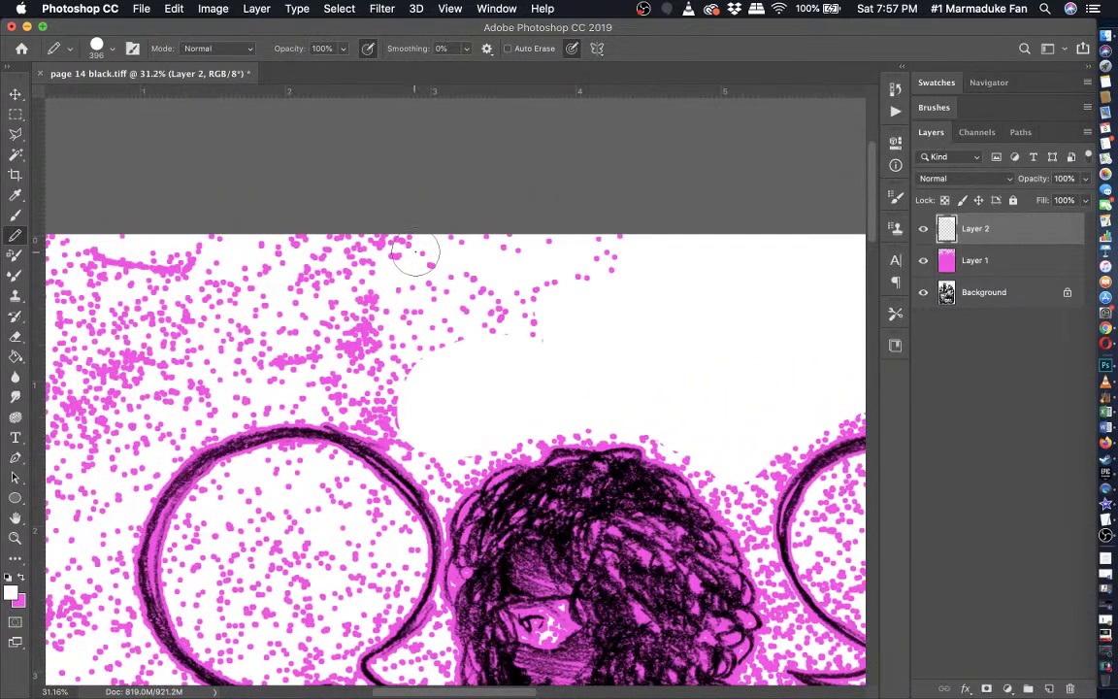
scroll(415, 252, left, 2)
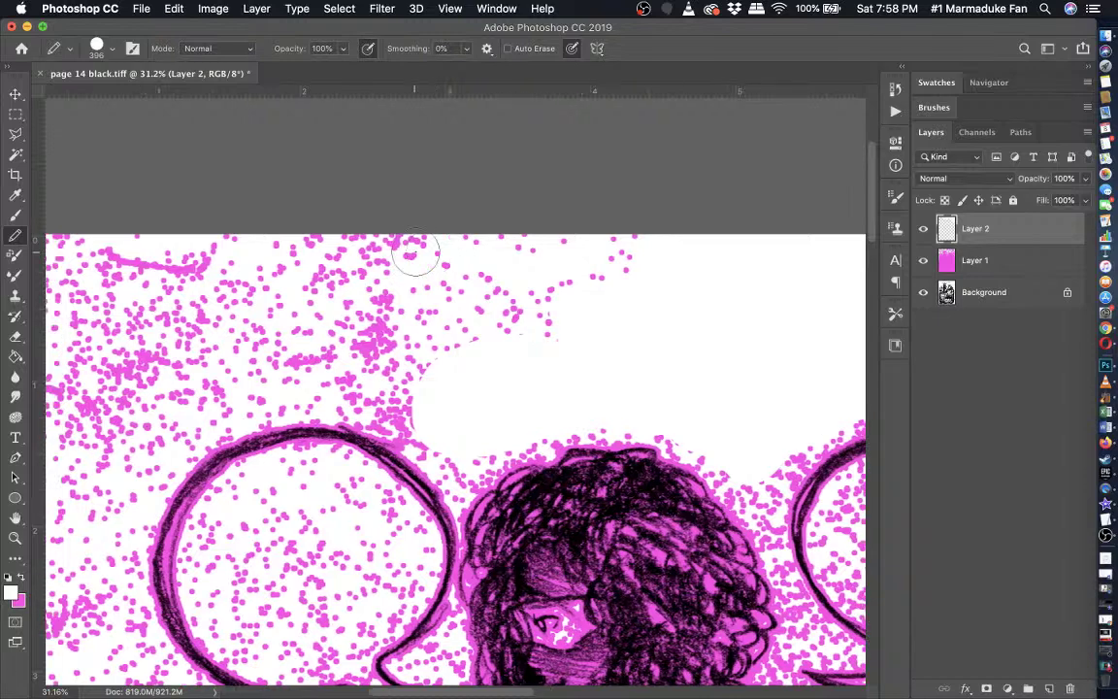
drag(422, 405, 352, 380)
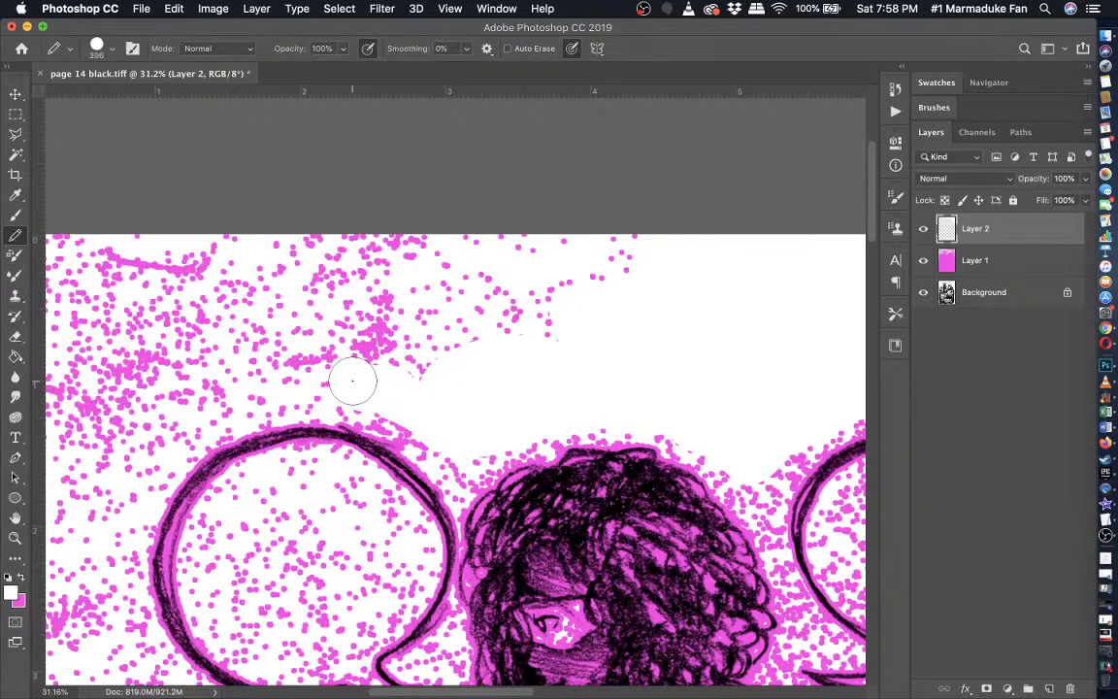
mouse_move(350, 381)
mouse_down()
mouse_move(278, 377)
mouse_move(381, 339)
mouse_move(373, 351)
mouse_move(423, 366)
mouse_move(560, 346)
mouse_move(663, 282)
mouse_move(608, 235)
mouse_move(565, 258)
mouse_move(532, 325)
mouse_up()
scroll(529, 324, left, 10)
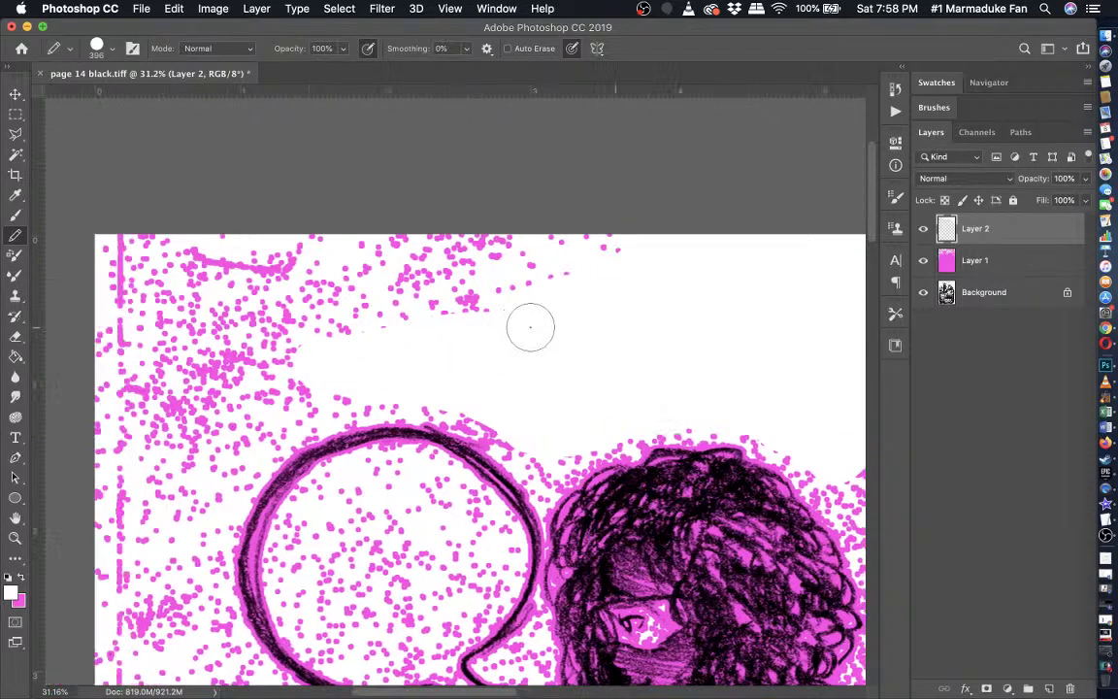
mouse_move(742, 250)
mouse_down()
mouse_move(644, 248)
mouse_move(617, 269)
mouse_move(635, 290)
mouse_move(454, 321)
mouse_move(400, 365)
mouse_move(419, 377)
mouse_move(231, 424)
mouse_move(424, 356)
mouse_move(243, 392)
mouse_move(451, 302)
mouse_move(226, 364)
mouse_move(642, 252)
mouse_move(414, 318)
mouse_move(490, 251)
mouse_move(218, 334)
mouse_move(441, 256)
mouse_move(256, 305)
mouse_move(391, 245)
mouse_move(348, 231)
mouse_up()
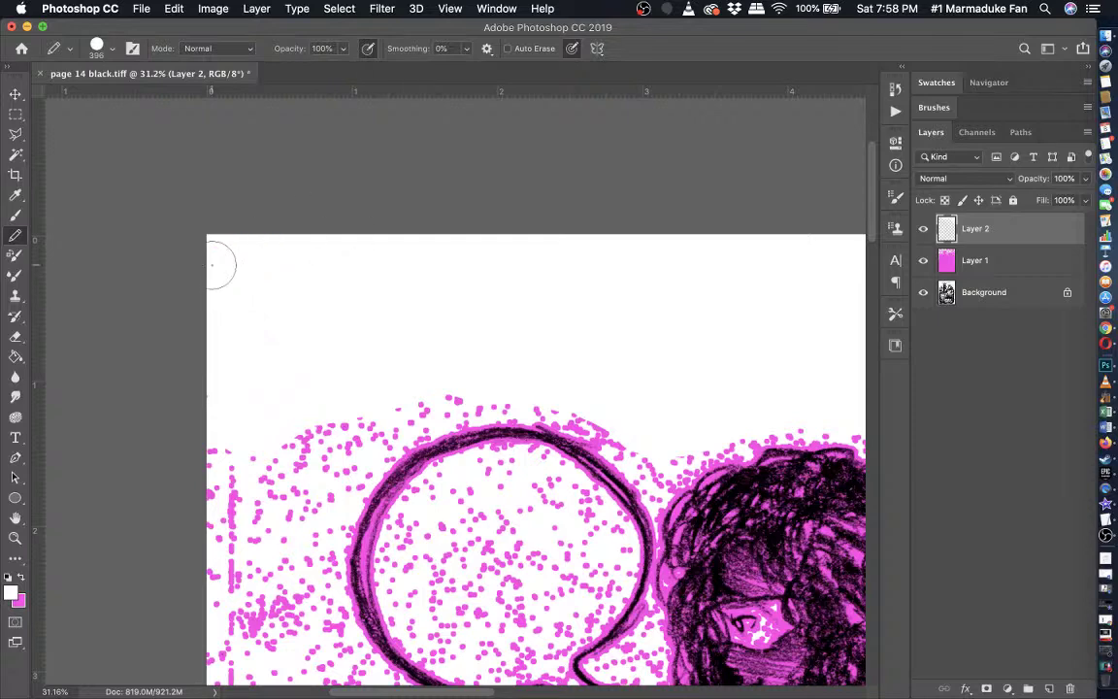
- Paint white over the dots in the page's left margin beside the round speech bubble, down to just below it
scroll(416, 258, down, 3)
drag(455, 291, 340, 335)
scroll(340, 311, down, 5)
mouse_move(385, 183)
mouse_down()
mouse_move(308, 249)
mouse_move(297, 278)
mouse_move(313, 271)
mouse_move(305, 304)
mouse_move(308, 296)
mouse_move(312, 356)
mouse_move(346, 447)
mouse_move(344, 478)
mouse_move(232, 482)
mouse_move(215, 401)
mouse_move(222, 233)
mouse_move(245, 194)
mouse_move(294, 173)
mouse_move(259, 266)
mouse_move(258, 230)
mouse_move(262, 333)
mouse_move(260, 321)
mouse_move(302, 441)
mouse_move(272, 462)
mouse_move(252, 362)
mouse_move(263, 419)
mouse_up()
scroll(219, 184, up, 5)
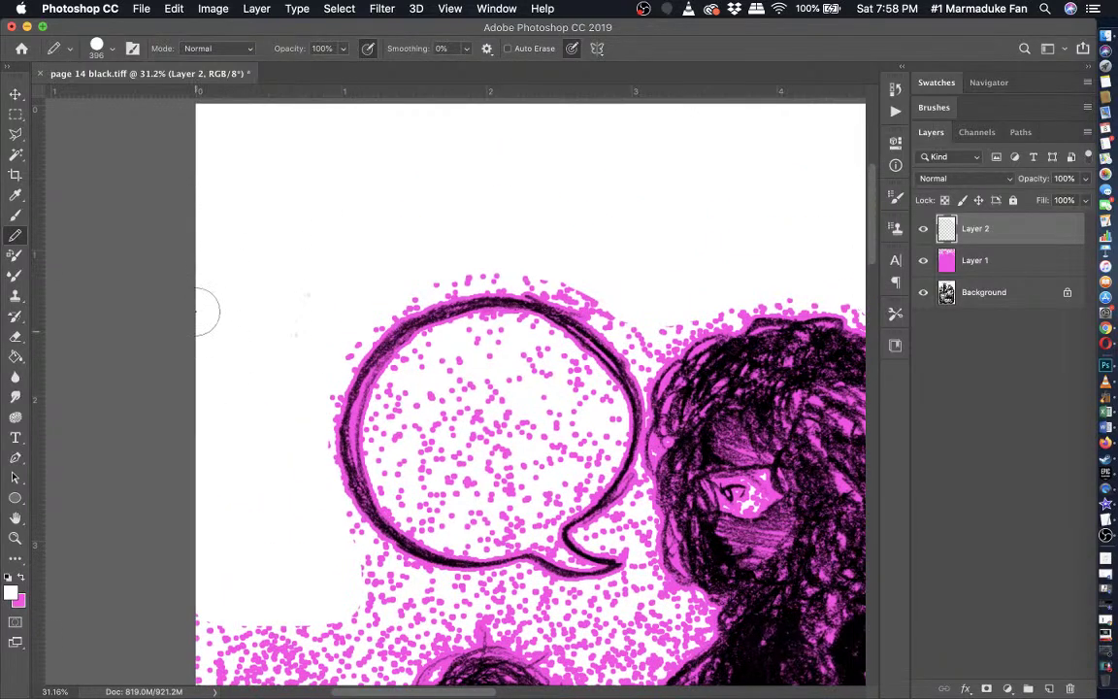
- Paint white over the magenta dots inside the large speech bubble, staying clear of its outline
scroll(310, 280, down, 7)
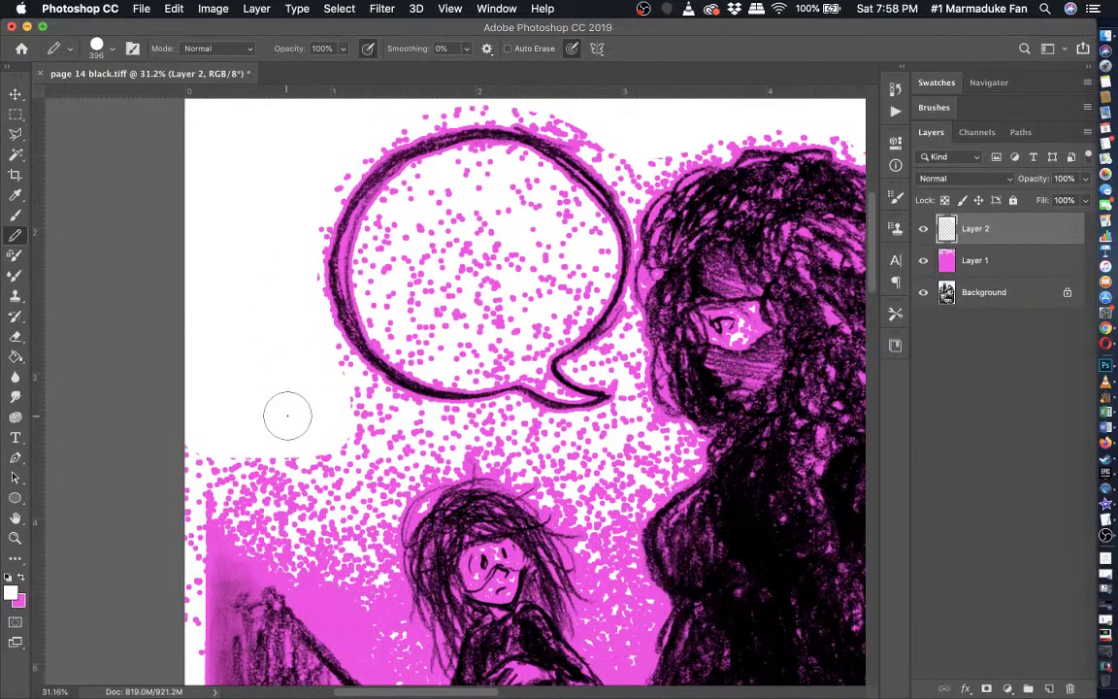
scroll(287, 416, right, 15)
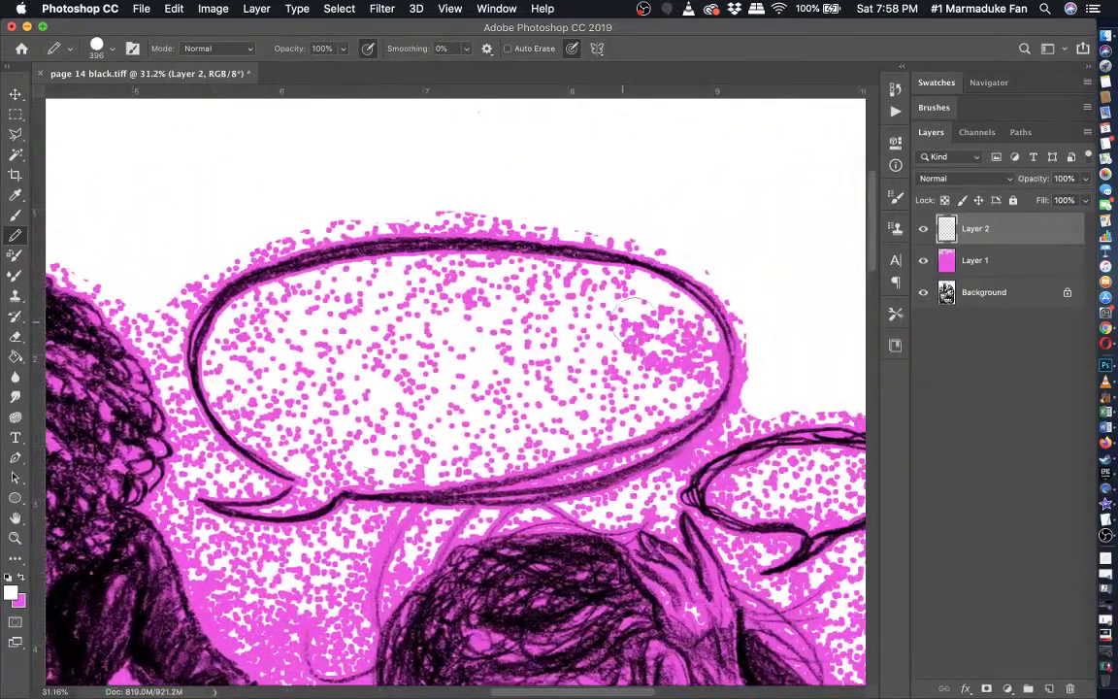
mouse_move(689, 361)
mouse_down()
mouse_move(656, 314)
mouse_move(573, 288)
mouse_move(412, 280)
mouse_move(354, 292)
mouse_move(272, 402)
mouse_move(346, 432)
mouse_move(400, 436)
mouse_move(643, 391)
mouse_move(484, 342)
mouse_move(553, 344)
mouse_move(580, 329)
mouse_move(409, 314)
mouse_move(491, 364)
mouse_up()
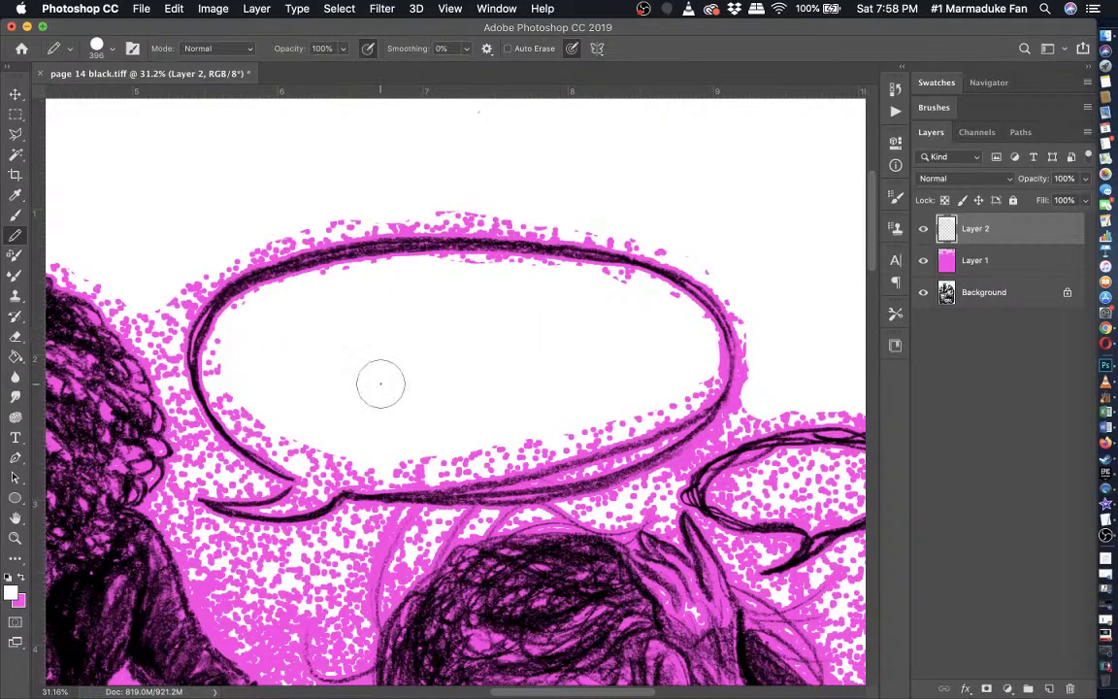
- Paint white over the magenta along the page's right edge, from below the small speech bubble down beside the figure's arm
scroll(380, 383, down, 15)
scroll(380, 383, right, 5)
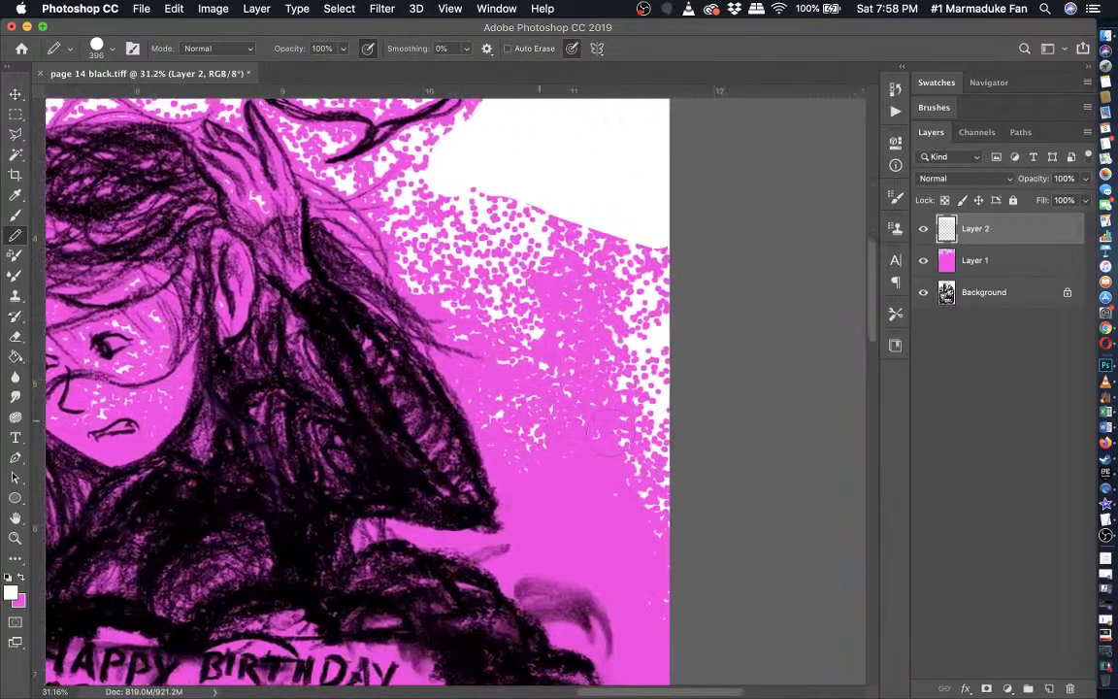
scroll(567, 294, right, 3)
scroll(475, 203, up, 5)
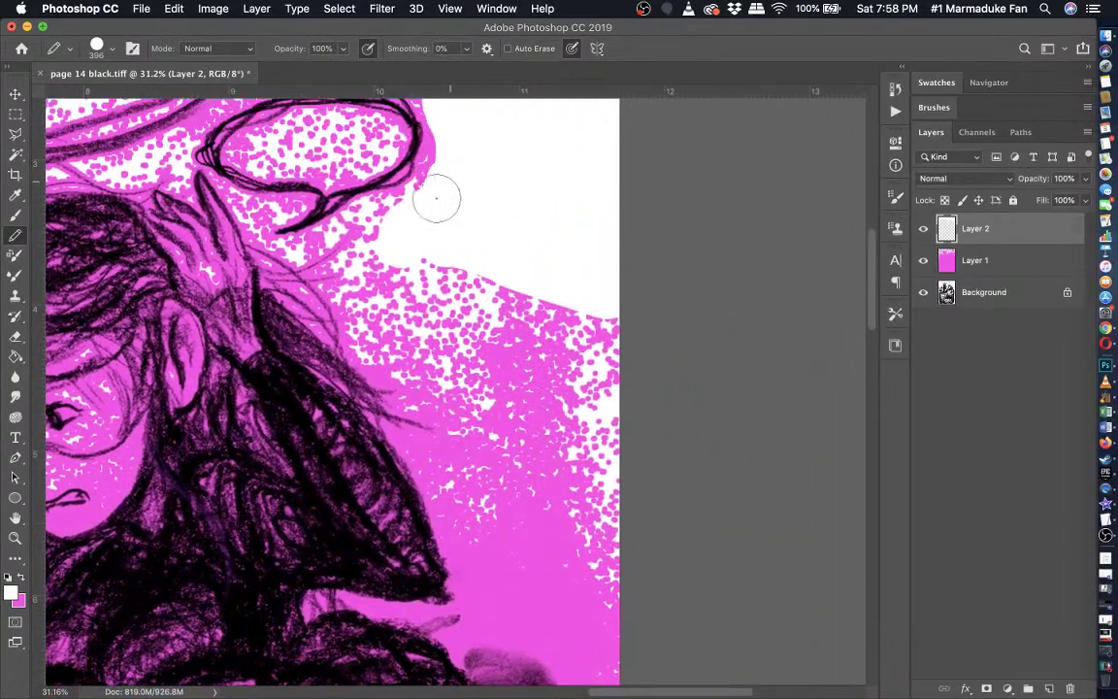
mouse_move(404, 223)
mouse_down()
mouse_move(381, 250)
mouse_move(388, 313)
mouse_move(439, 365)
mouse_move(571, 455)
mouse_move(605, 581)
mouse_up()
mouse_move(544, 291)
mouse_down()
mouse_move(593, 411)
mouse_move(504, 310)
mouse_move(564, 405)
mouse_move(415, 280)
mouse_move(546, 292)
mouse_move(534, 320)
mouse_move(544, 325)
mouse_up()
scroll(577, 335, down, 5)
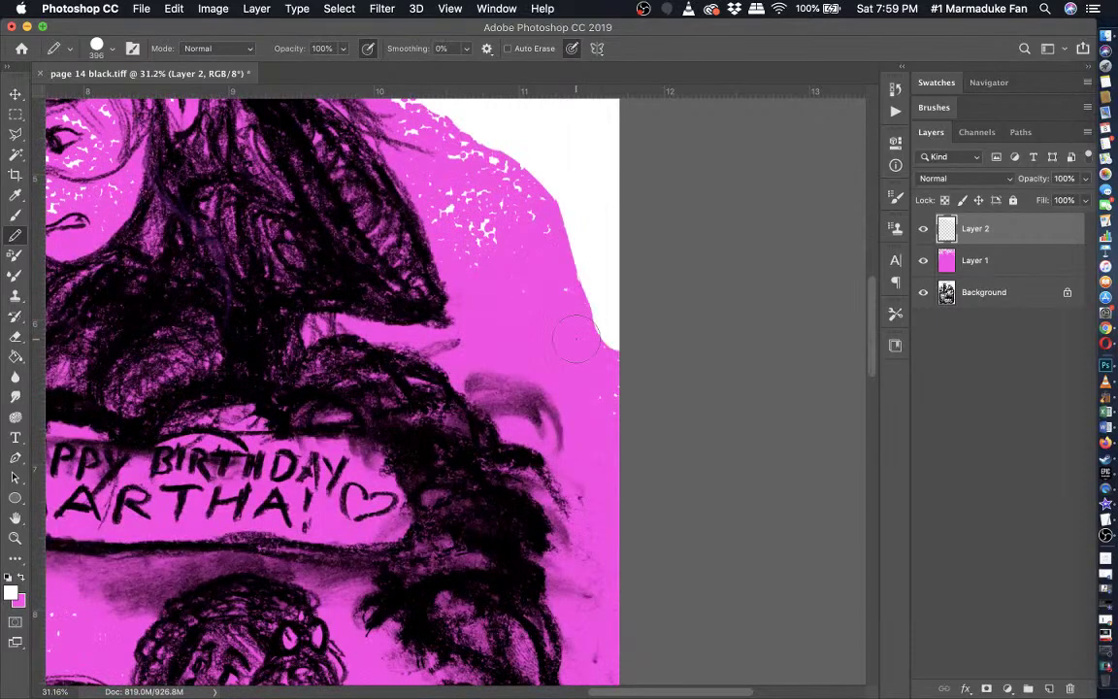
scroll(576, 338, up, 3)
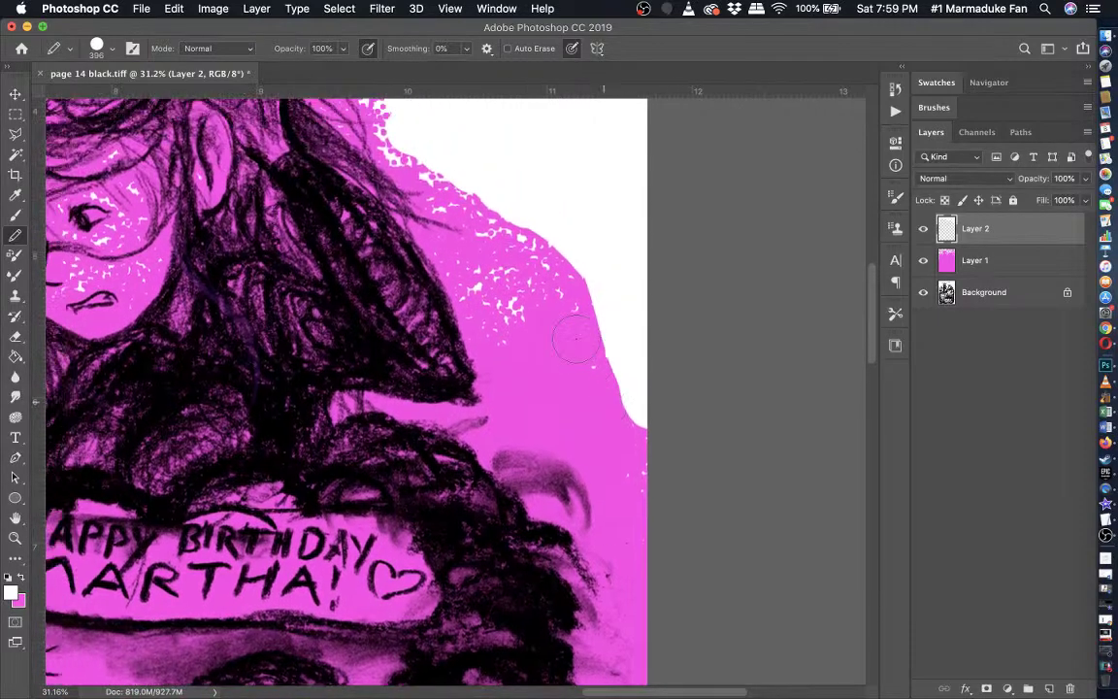
- Switch to the Brush tool with the KYLE Ultimate Pencil Hard tip and set its size to 1400 px
click(14, 215)
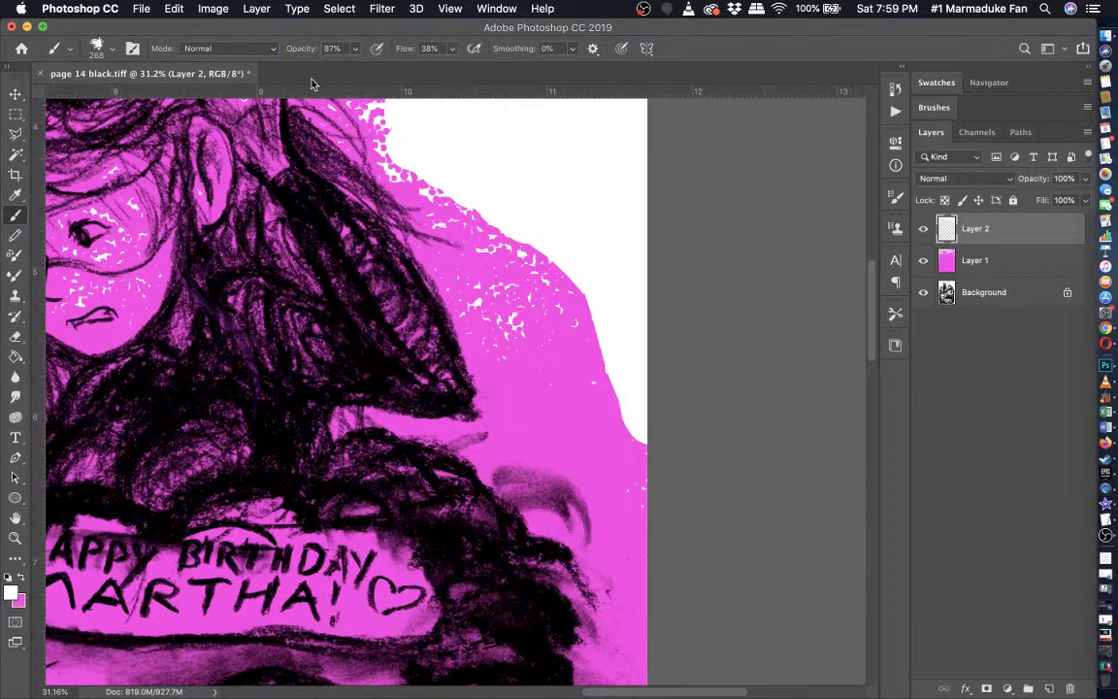
click(112, 48)
drag(165, 97, 177, 98)
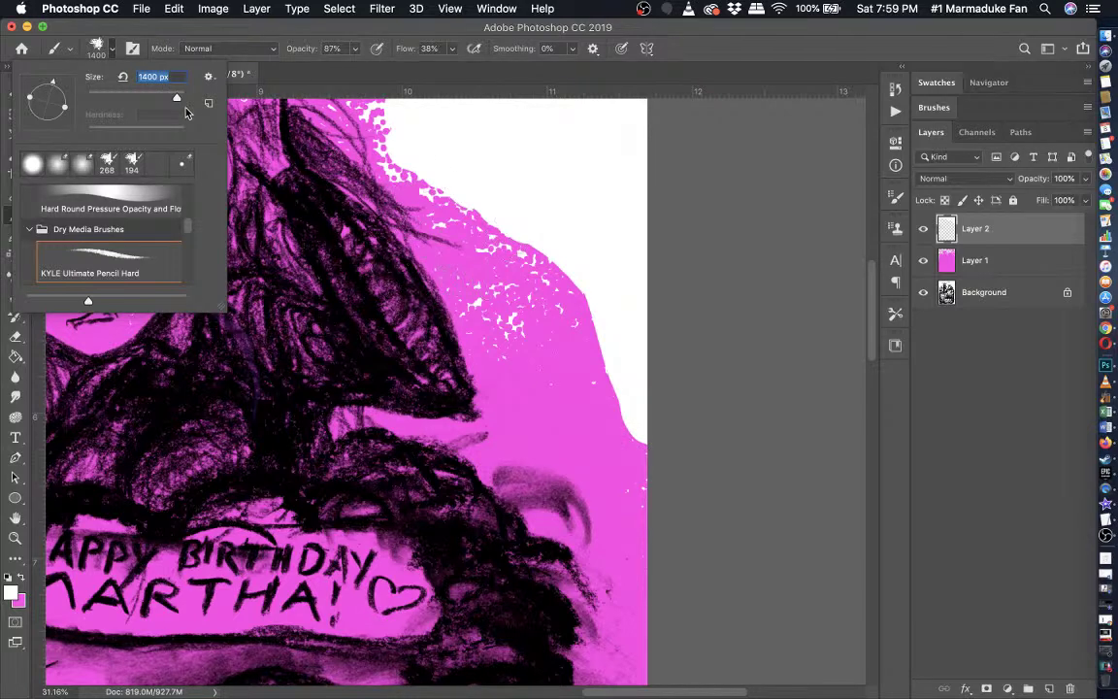
- Set the brush size to 444 px and paint white over the magenta between the figure's raised arm and the page's right edge
text(444)
key(Return)
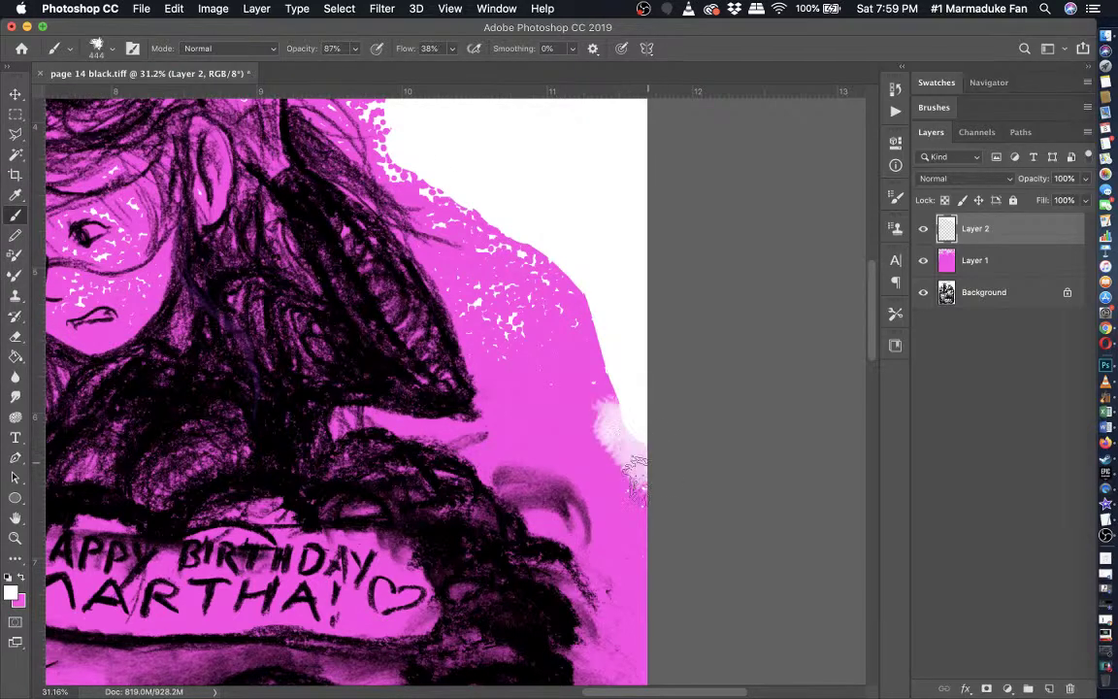
mouse_move(612, 439)
mouse_down()
mouse_move(541, 413)
mouse_move(505, 354)
mouse_move(482, 303)
mouse_move(511, 265)
mouse_move(510, 233)
mouse_move(505, 274)
mouse_move(487, 286)
mouse_move(529, 270)
mouse_move(572, 296)
mouse_move(592, 313)
mouse_move(627, 403)
mouse_move(543, 316)
mouse_move(561, 356)
mouse_move(532, 312)
mouse_move(547, 386)
mouse_move(586, 383)
mouse_move(558, 269)
mouse_move(557, 335)
mouse_move(590, 303)
mouse_move(534, 319)
mouse_move(567, 277)
mouse_move(512, 293)
mouse_move(509, 313)
mouse_move(545, 339)
mouse_move(534, 380)
mouse_move(623, 443)
mouse_move(631, 475)
mouse_move(566, 293)
mouse_move(517, 226)
mouse_move(478, 201)
mouse_up()
scroll(407, 146, up, 4)
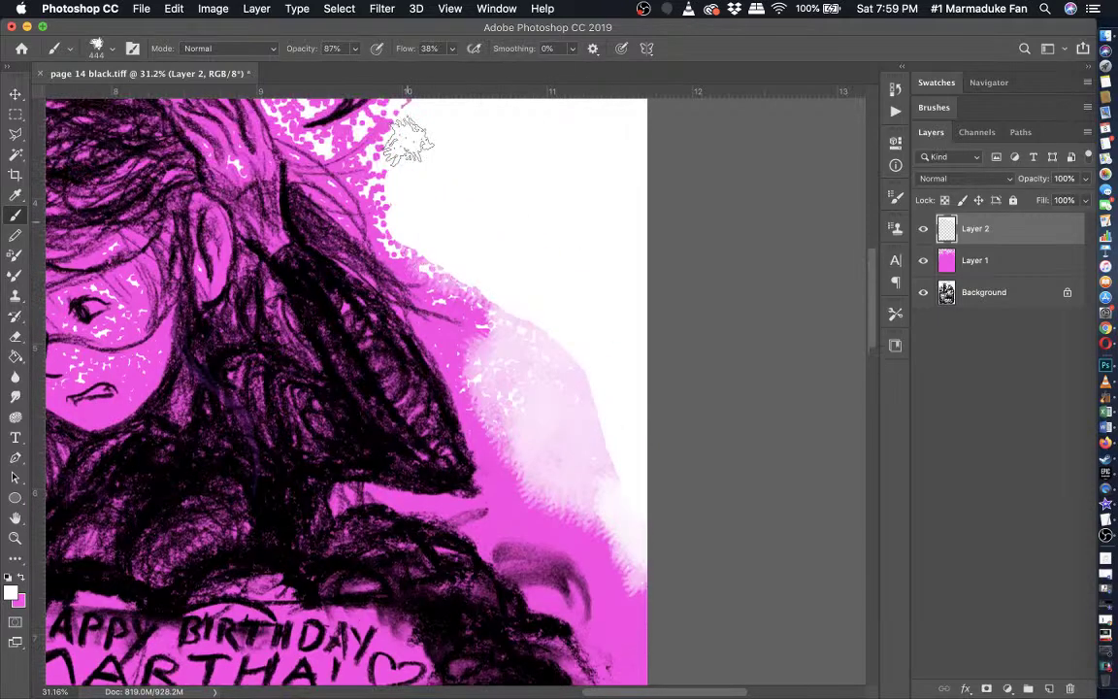
- Build up the white over the faint magenta beside the figure's arm, using brush sizes of 156 px and 316 px
click(108, 49)
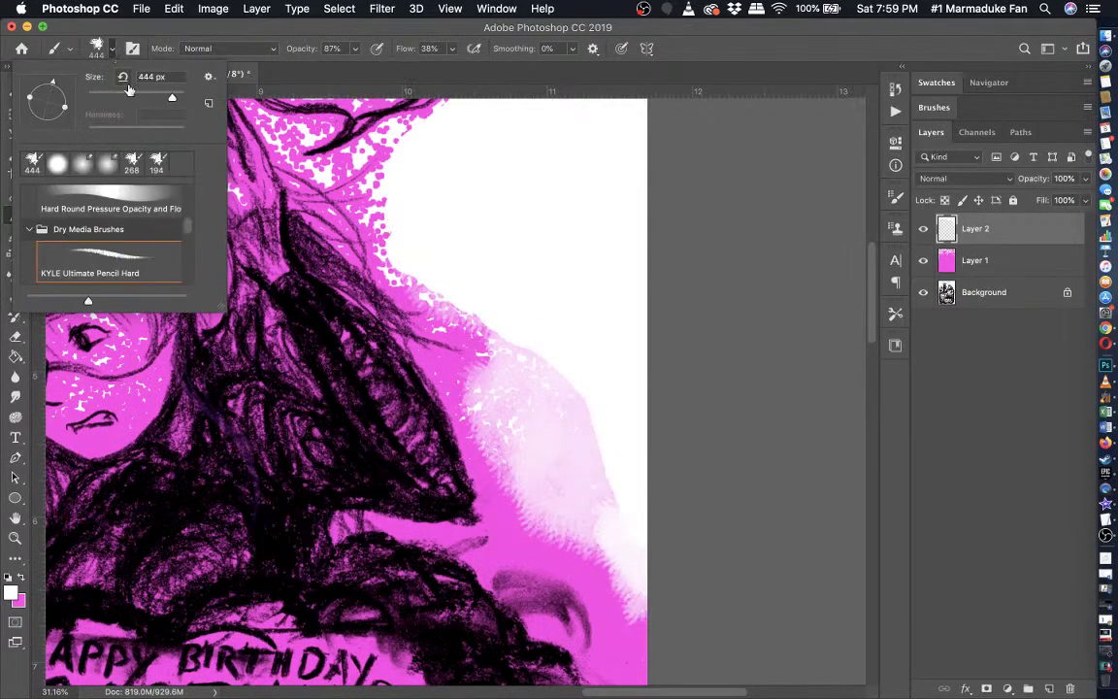
scroll(191, 145, right, 5)
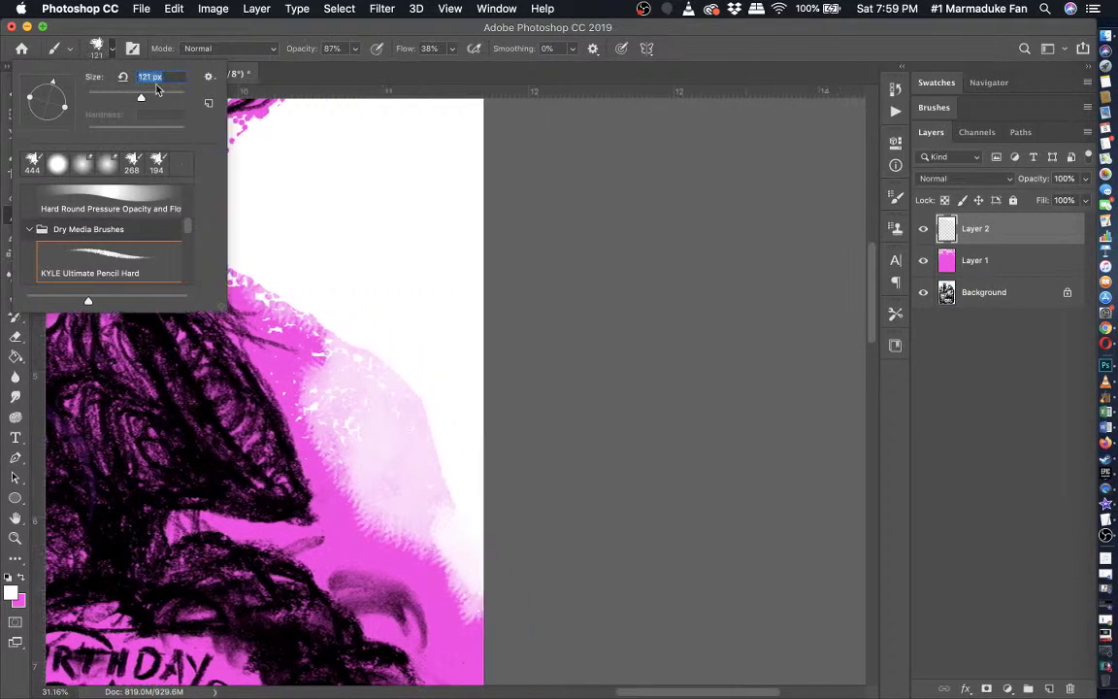
drag(435, 458, 458, 533)
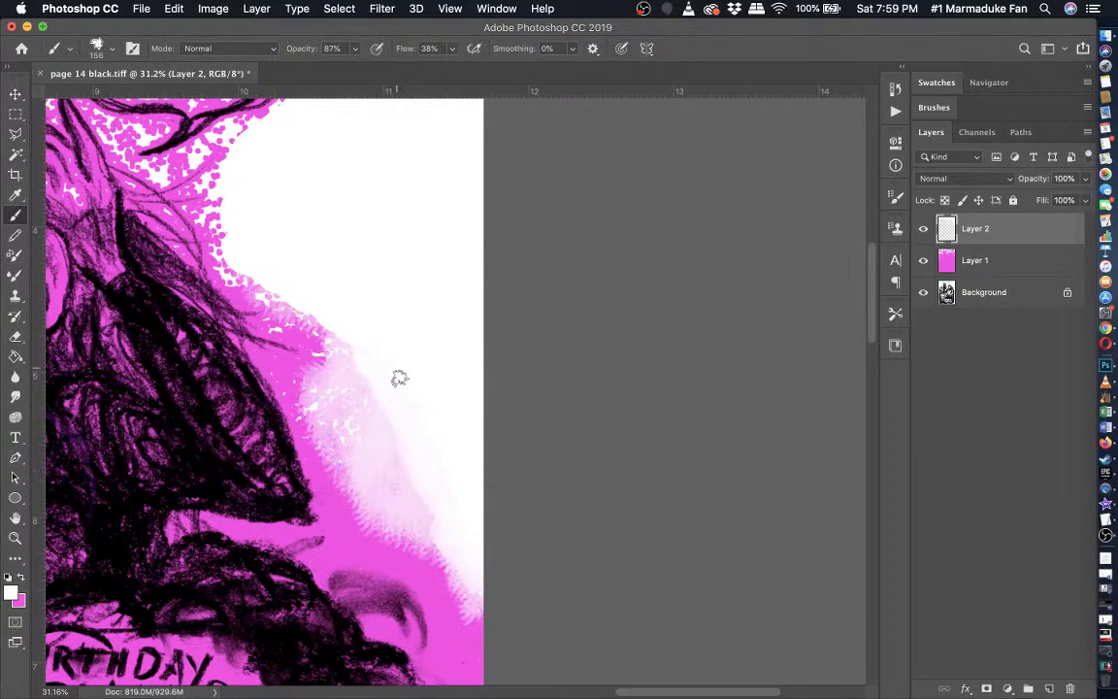
drag(380, 423, 401, 495)
click(98, 47)
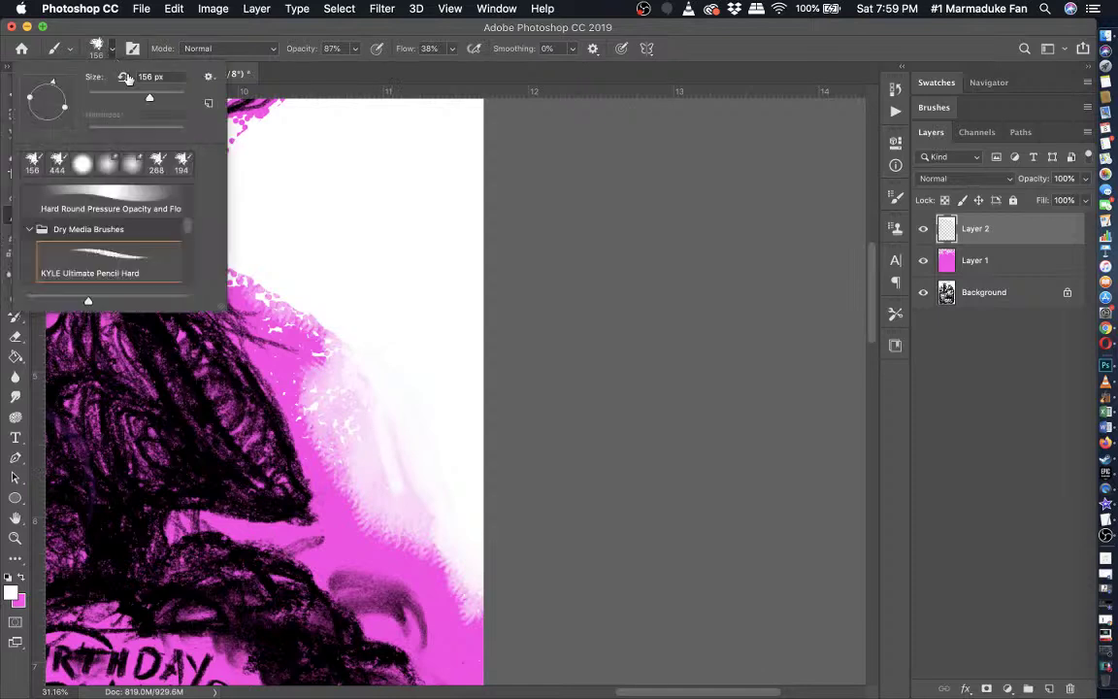
mouse_move(436, 541)
mouse_down()
mouse_move(394, 475)
mouse_move(376, 375)
mouse_up()
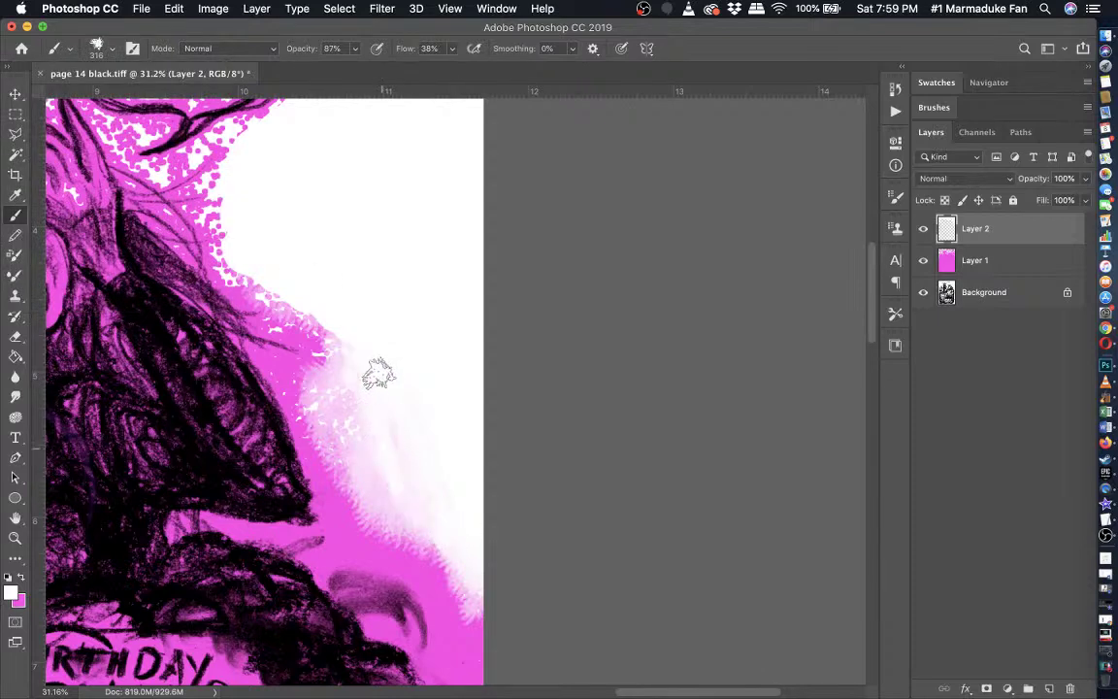
- Paint white around the outside of the small speech bubble, along its right and upper edges, staying clear of the outline
scroll(394, 407, left, 2)
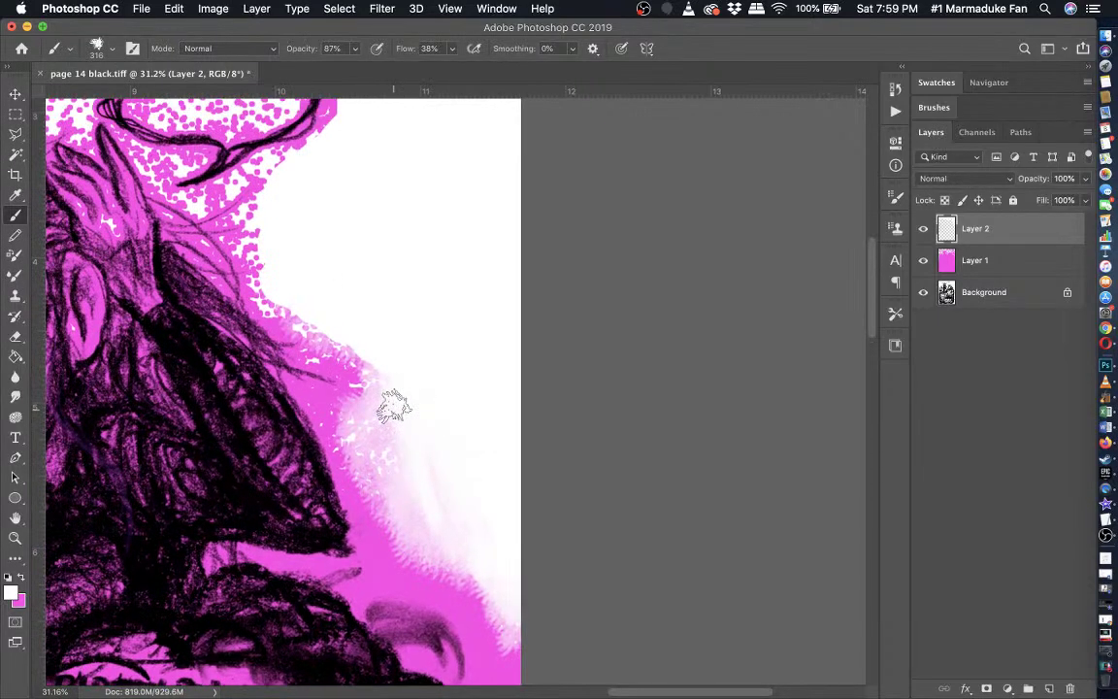
scroll(393, 408, up, 3)
scroll(393, 408, left, 2)
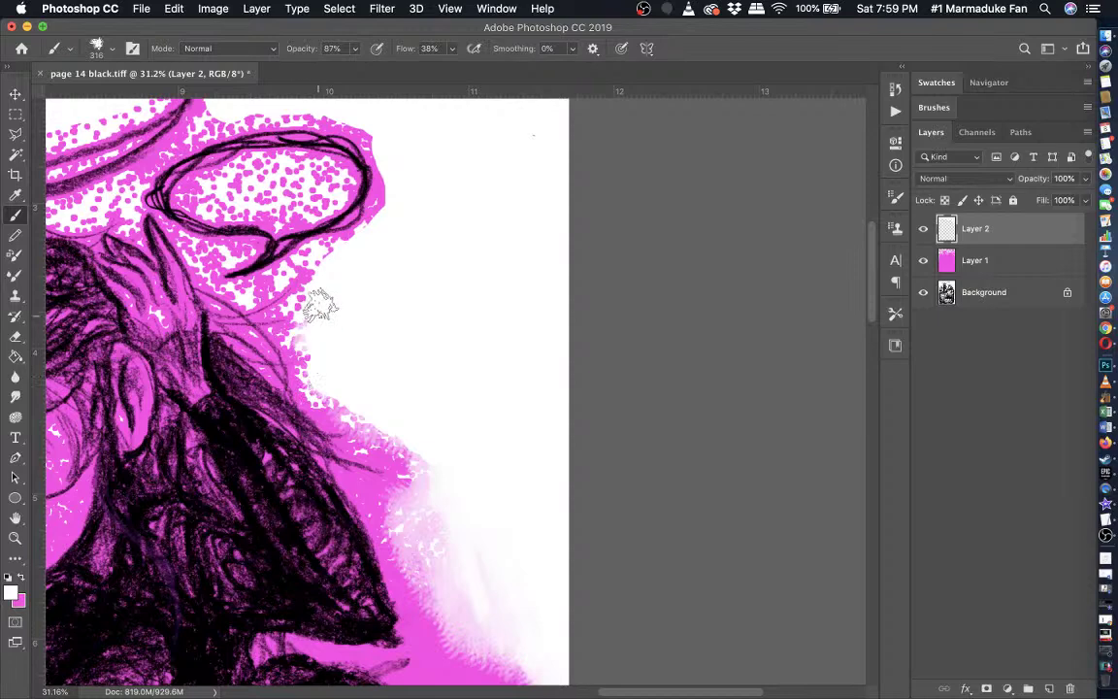
mouse_move(379, 229)
mouse_down()
mouse_move(397, 185)
mouse_move(382, 129)
mouse_up()
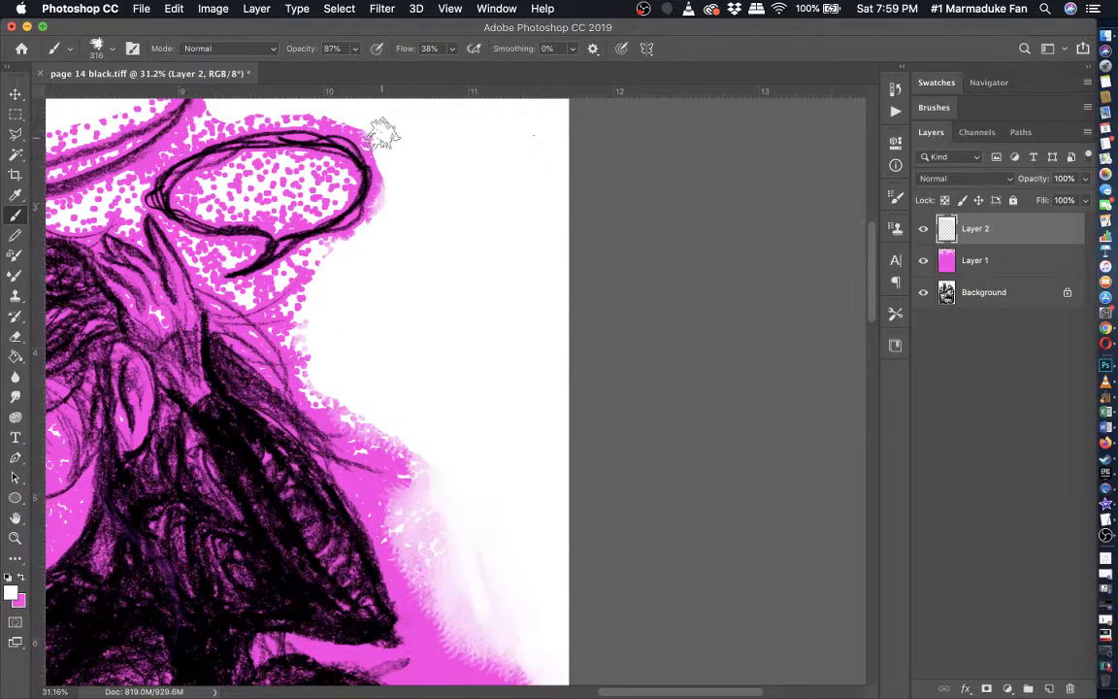
scroll(369, 118, up, 2)
scroll(369, 117, left, 3)
mouse_move(449, 202)
mouse_down()
mouse_move(434, 160)
mouse_move(360, 135)
mouse_up()
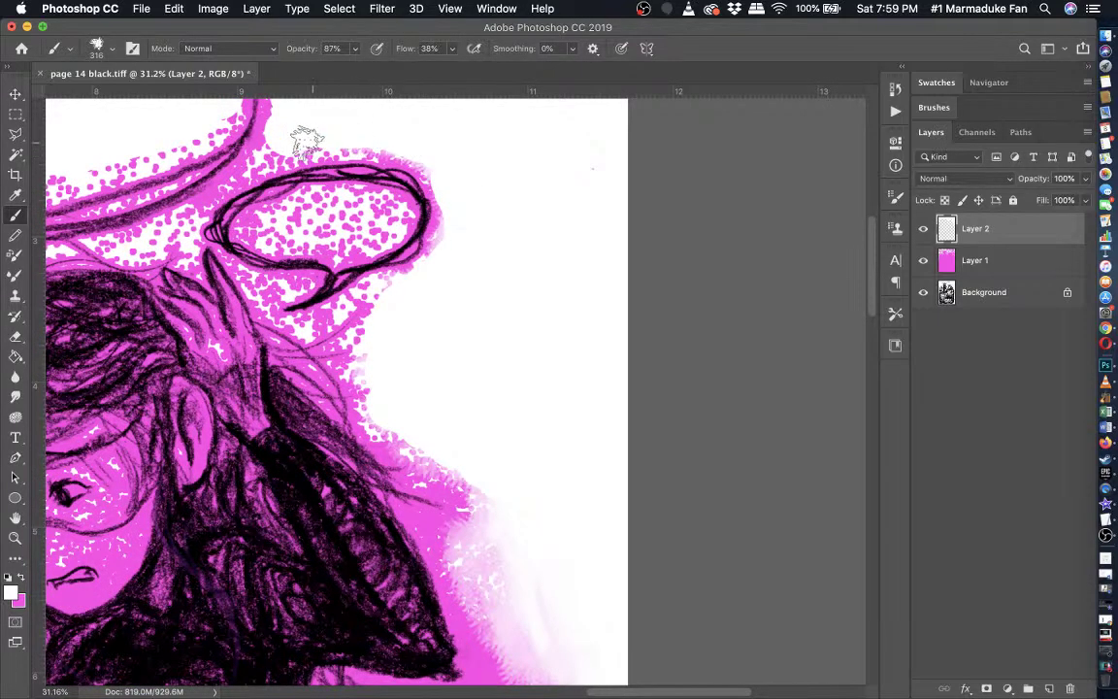
- Reduce the brush size to 130 px and paint white over the dots in the gap between the large and small speech bubbles
click(101, 49)
click(144, 93)
click(185, 26)
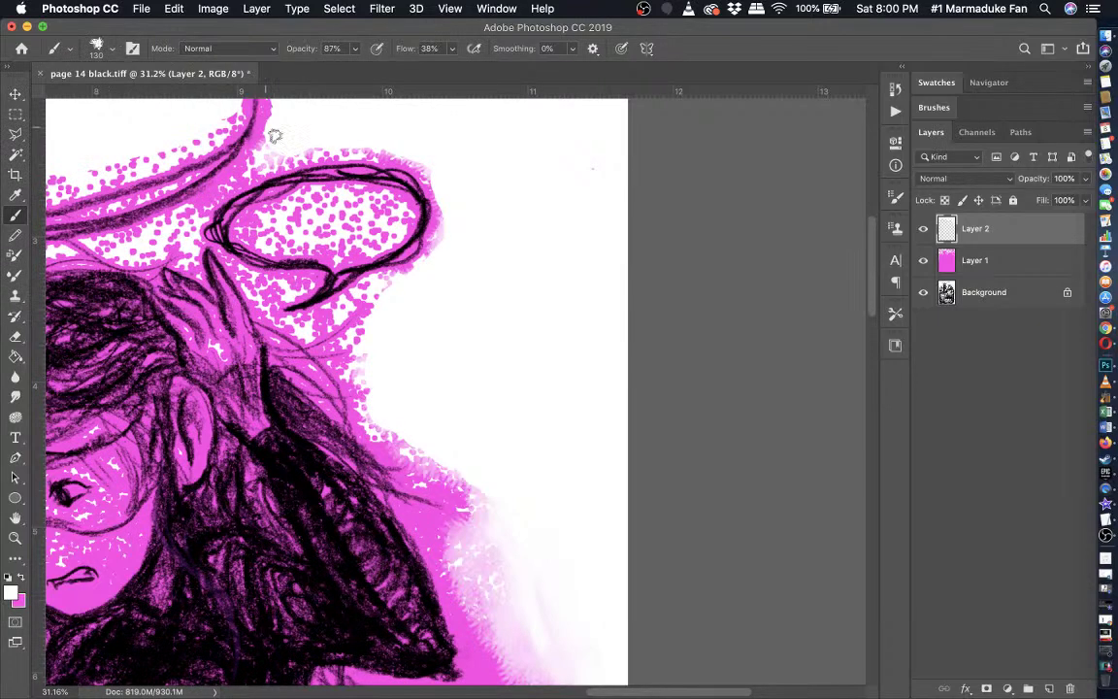
mouse_move(328, 152)
mouse_down()
mouse_move(247, 145)
mouse_move(219, 161)
mouse_move(207, 199)
mouse_move(266, 125)
mouse_up()
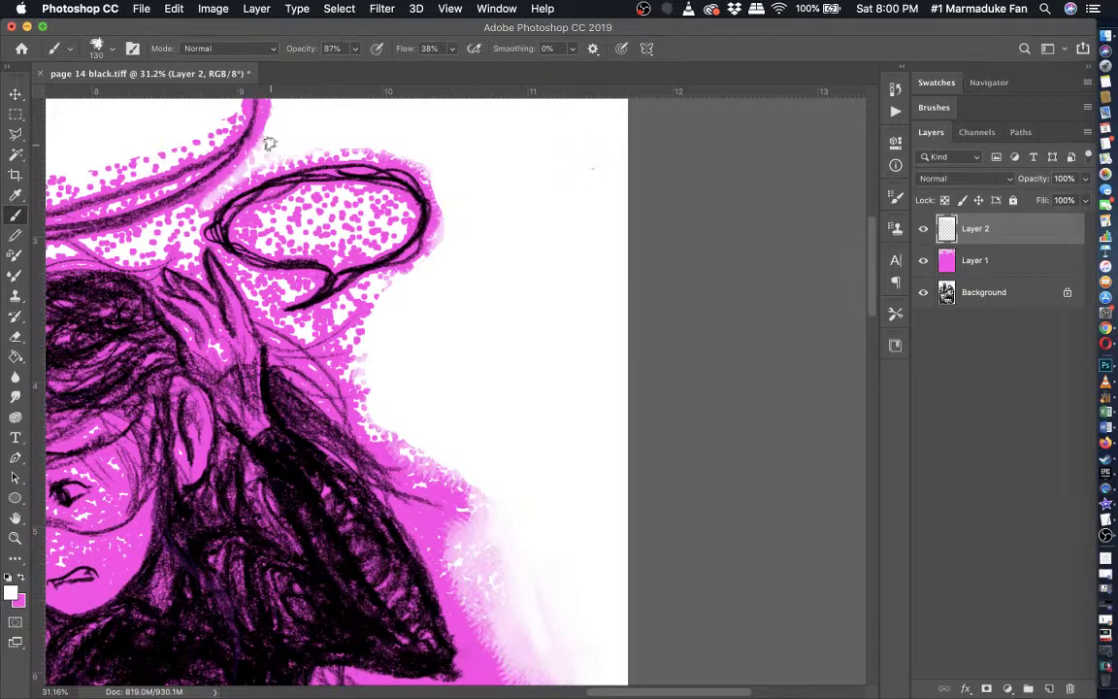
- Paint white over the dots between the large bubble's lower outline and the figure's hair and raised hand
scroll(398, 143, left, 5)
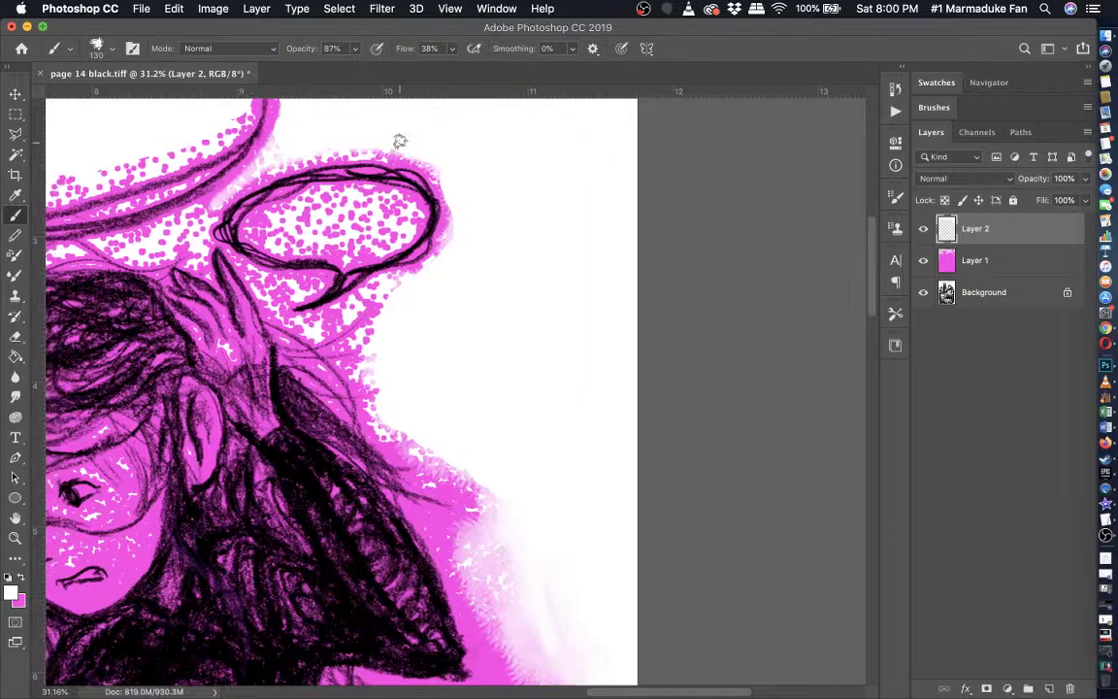
scroll(358, 241, up, 3)
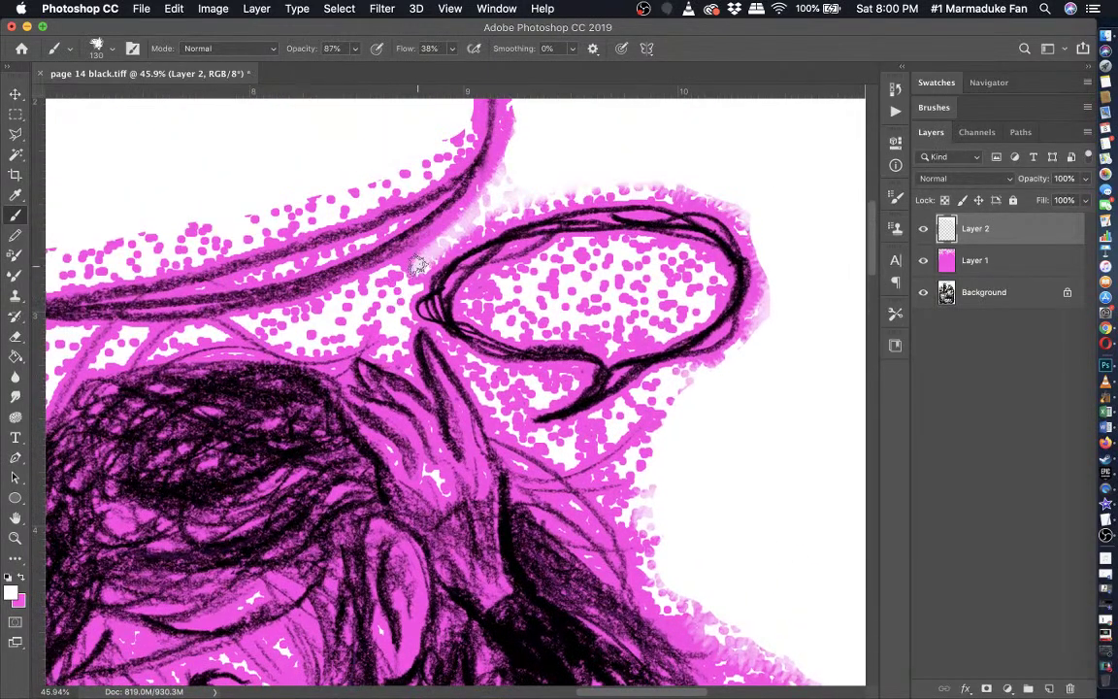
drag(418, 264, 332, 262)
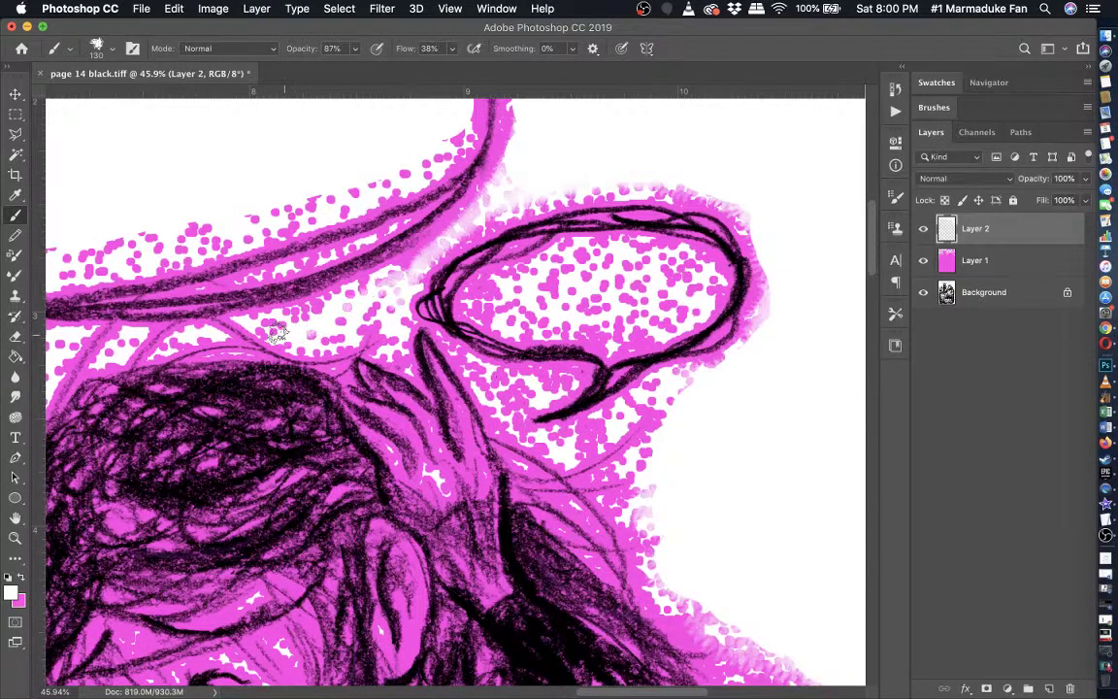
mouse_move(276, 331)
mouse_down()
mouse_move(381, 314)
mouse_move(364, 303)
mouse_move(400, 275)
mouse_up()
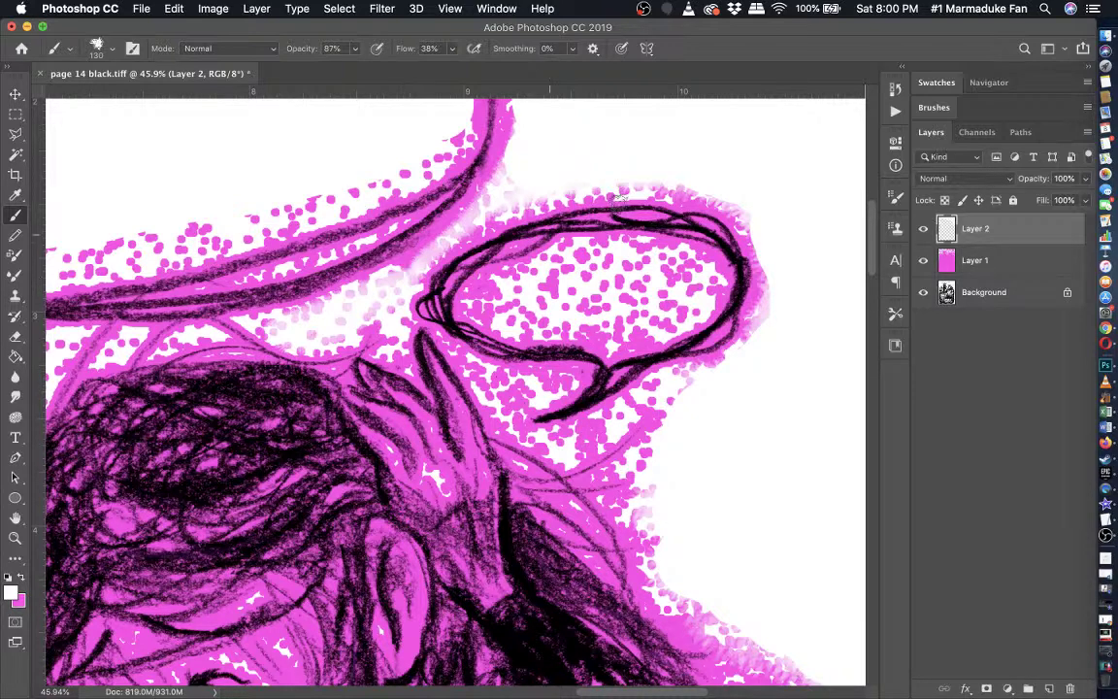
mouse_move(490, 201)
mouse_down()
mouse_move(400, 272)
mouse_move(391, 301)
mouse_up()
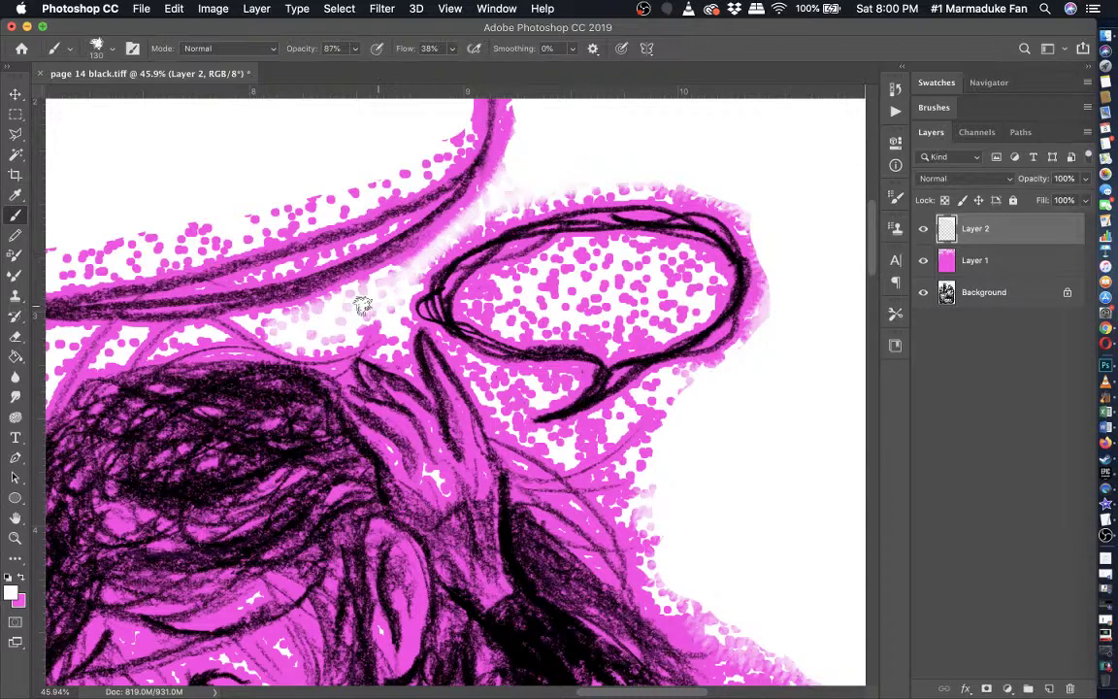
- Touch up the gap between the two bubbles and paint white over the dots around the small bubble's tail
scroll(252, 301, right, 5)
scroll(253, 301, up, 2)
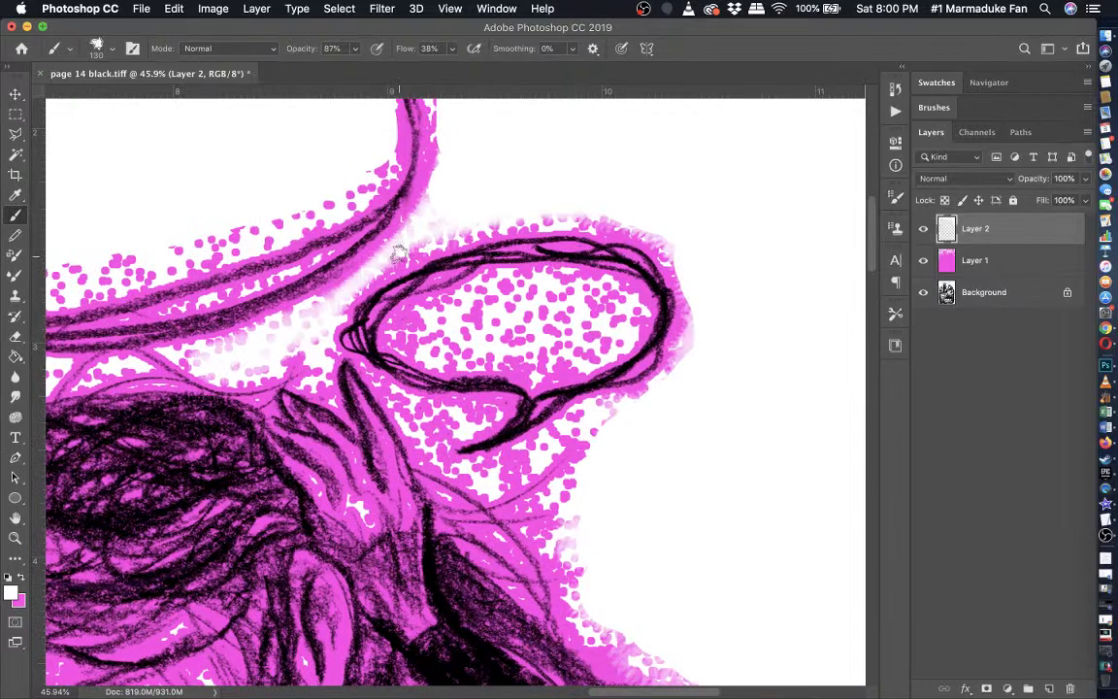
drag(408, 253, 432, 235)
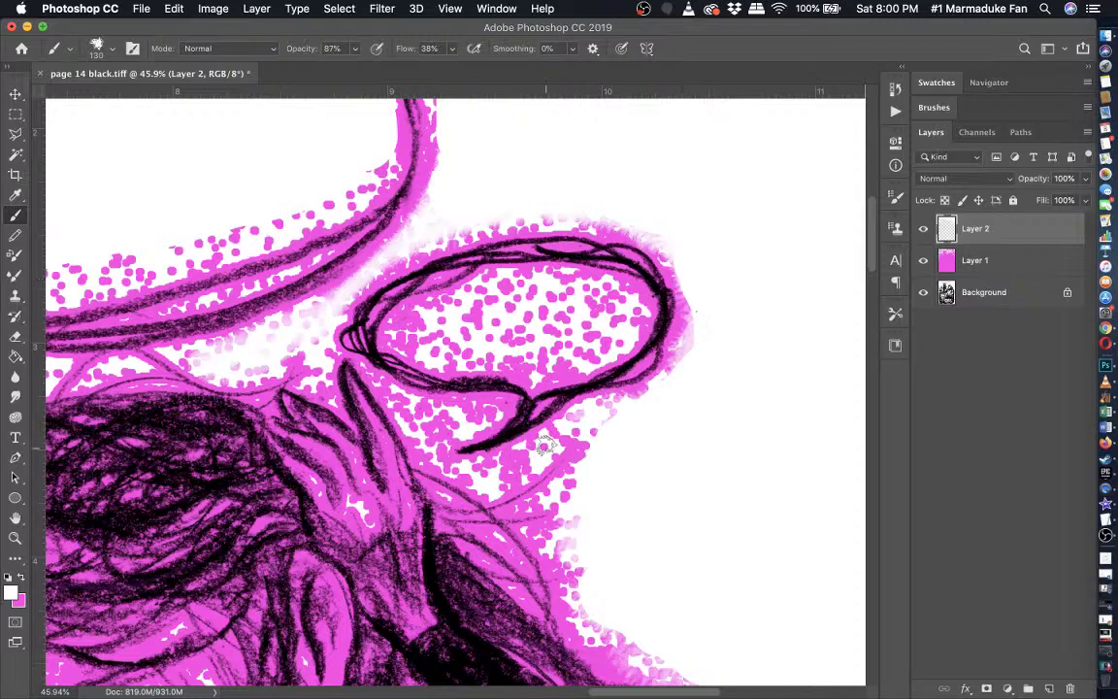
drag(528, 459, 499, 476)
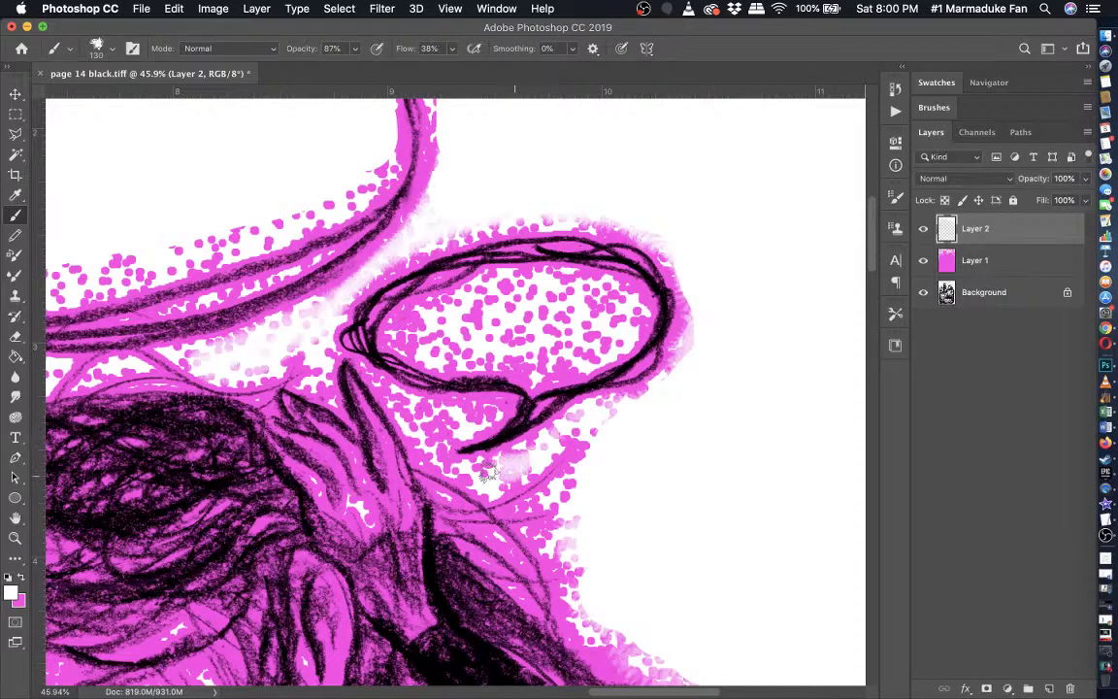
mouse_move(499, 413)
mouse_down()
mouse_move(415, 407)
mouse_move(393, 392)
mouse_move(432, 441)
mouse_move(453, 419)
mouse_move(434, 417)
mouse_move(496, 412)
mouse_move(443, 432)
mouse_move(429, 429)
mouse_move(438, 414)
mouse_move(417, 409)
mouse_move(470, 417)
mouse_move(429, 433)
mouse_move(433, 453)
mouse_move(486, 474)
mouse_up()
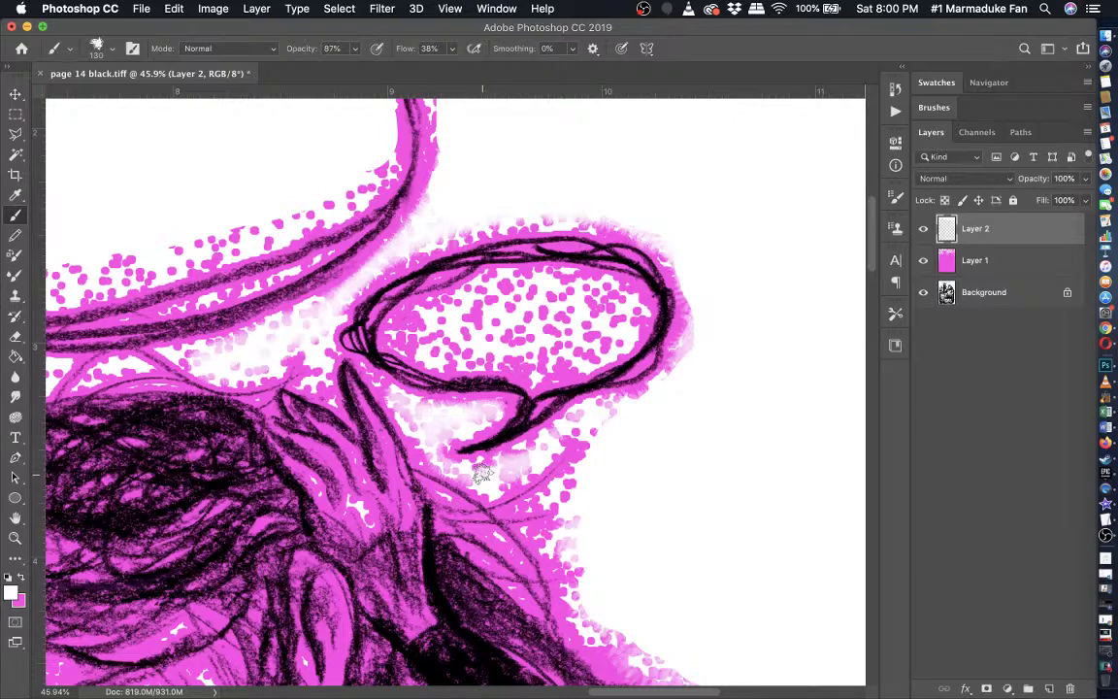
- Paint white over the dots in the centre of the small speech bubble with the Pencil tool, and reduce its size to 51 px
click(14, 234)
drag(527, 331, 558, 333)
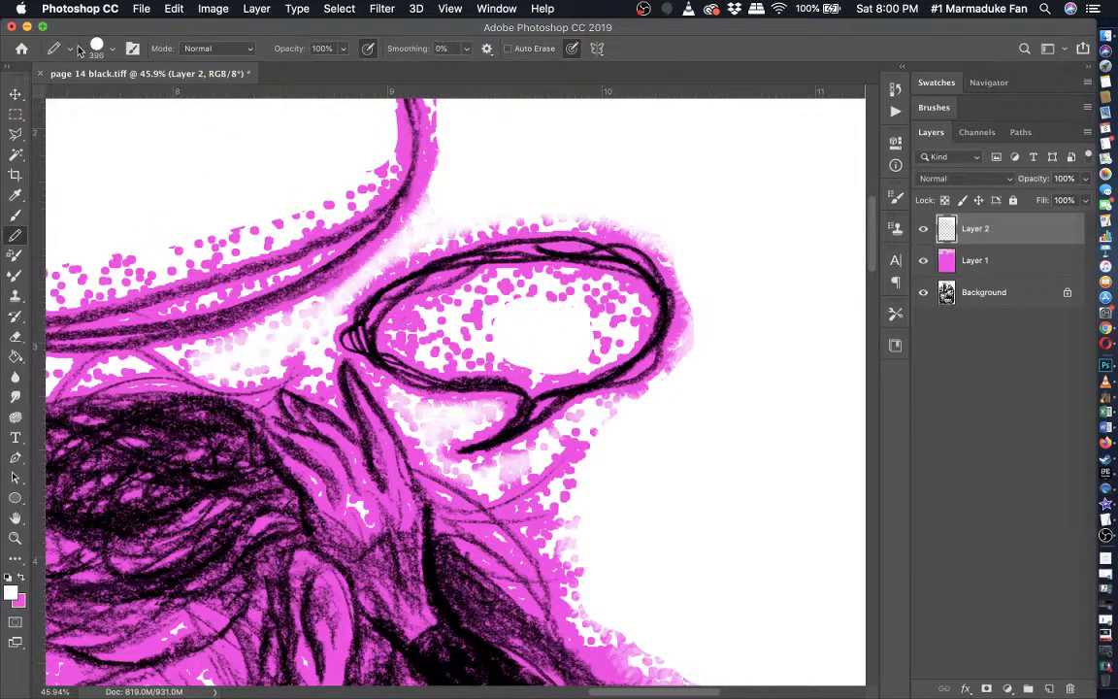
click(97, 47)
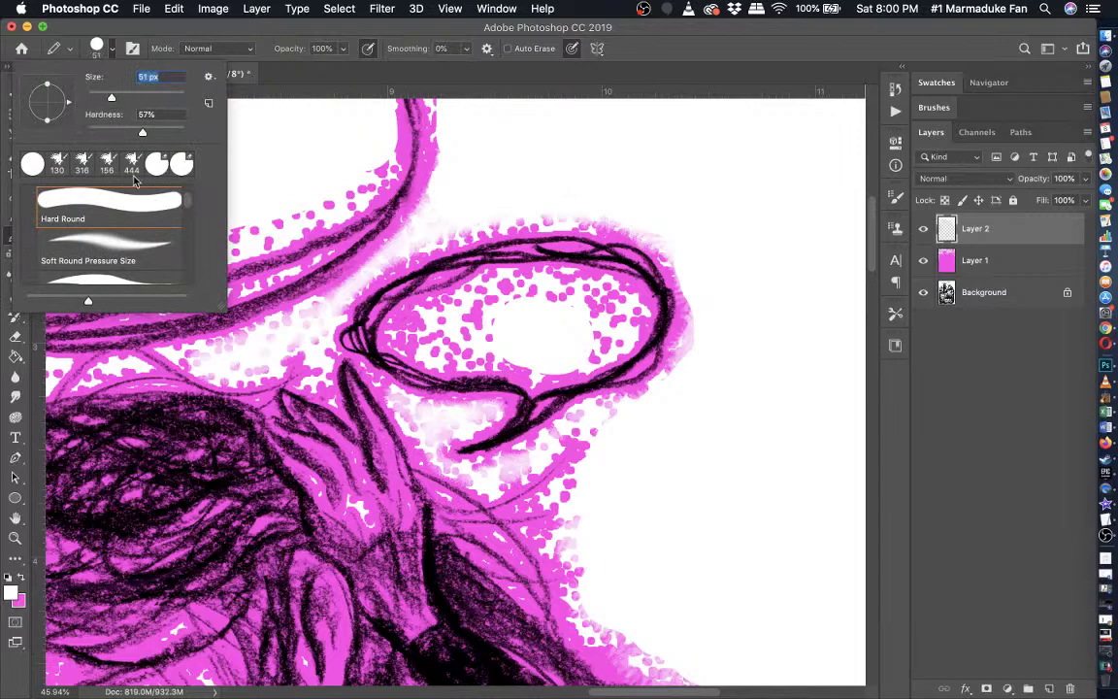
- Switch to OBS, lower the Audio Input Capture volume to -28.1 dB, and minimize the OBS window
click(1104, 534)
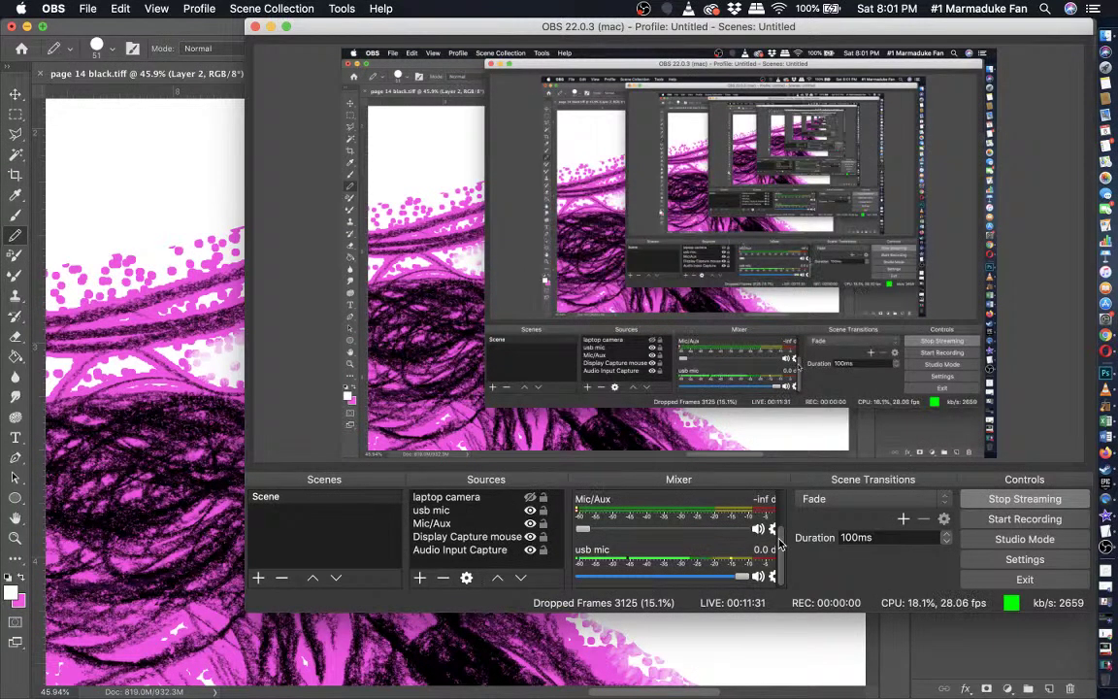
scroll(779, 546, up, 2)
click(649, 529)
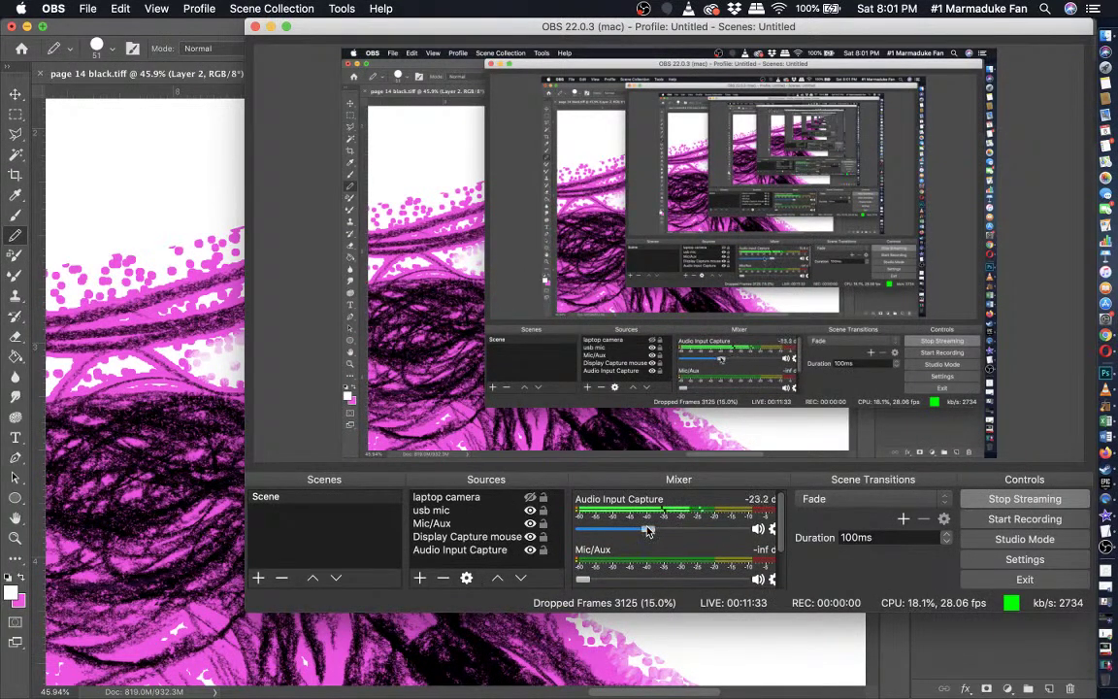
click(638, 529)
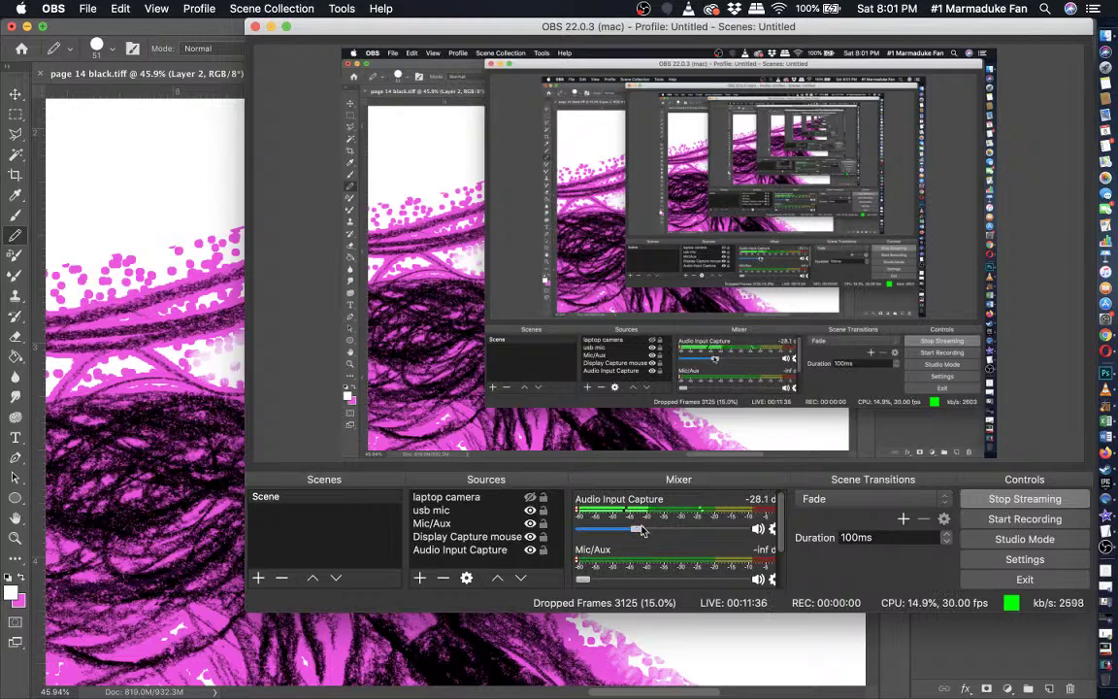
drag(779, 534, 781, 538)
scroll(779, 544, down, 2)
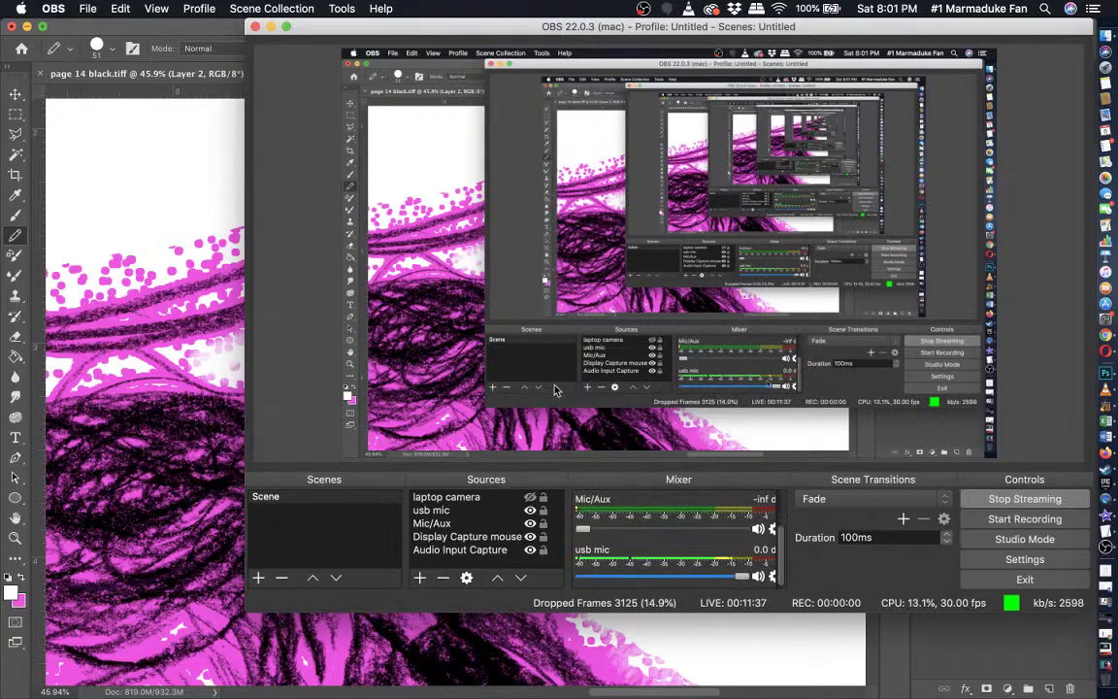
click(270, 26)
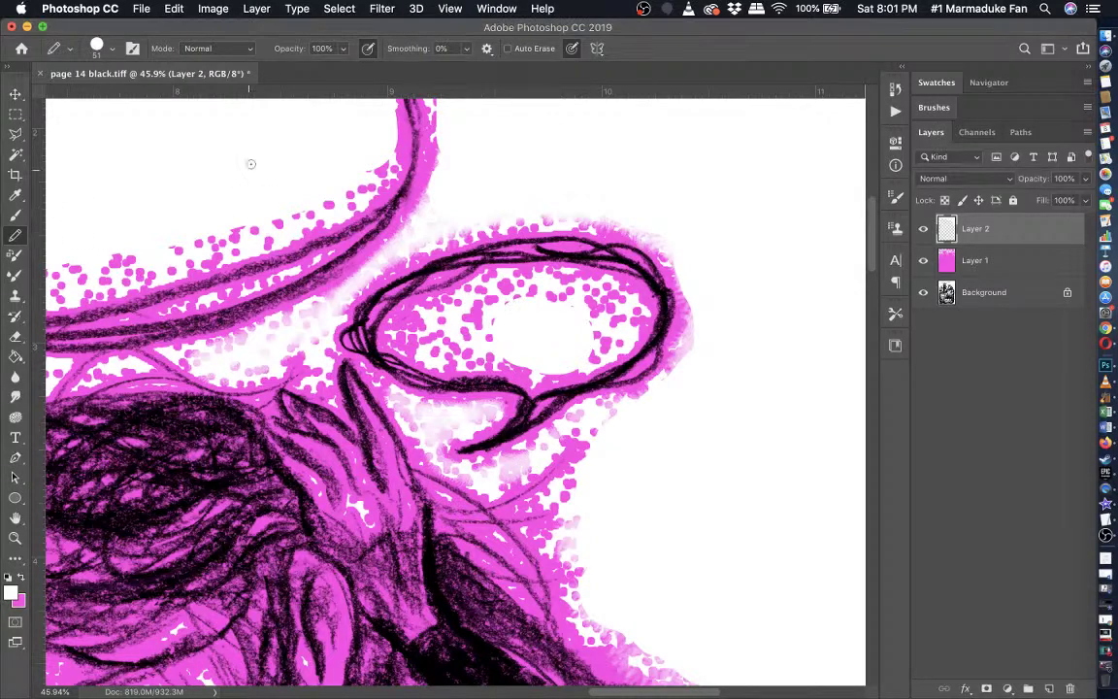
- Paint white over the remaining dots inside the small speech bubble with the pencil at 78 px, and return to the Brush tool
click(112, 48)
click(124, 97)
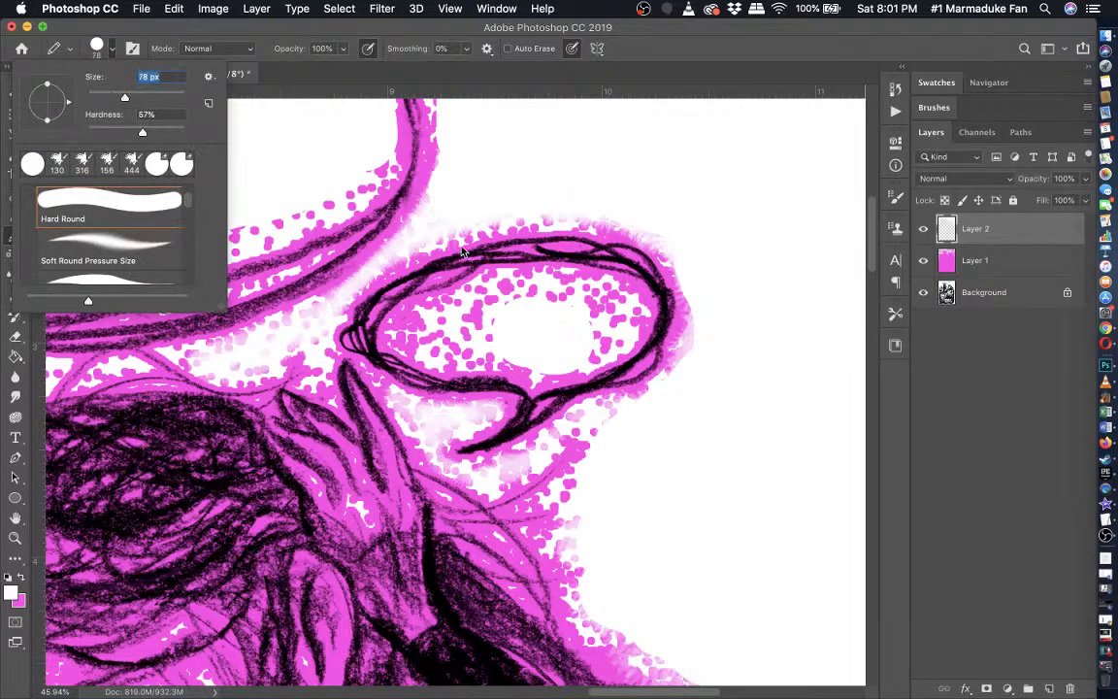
drag(515, 360, 440, 358)
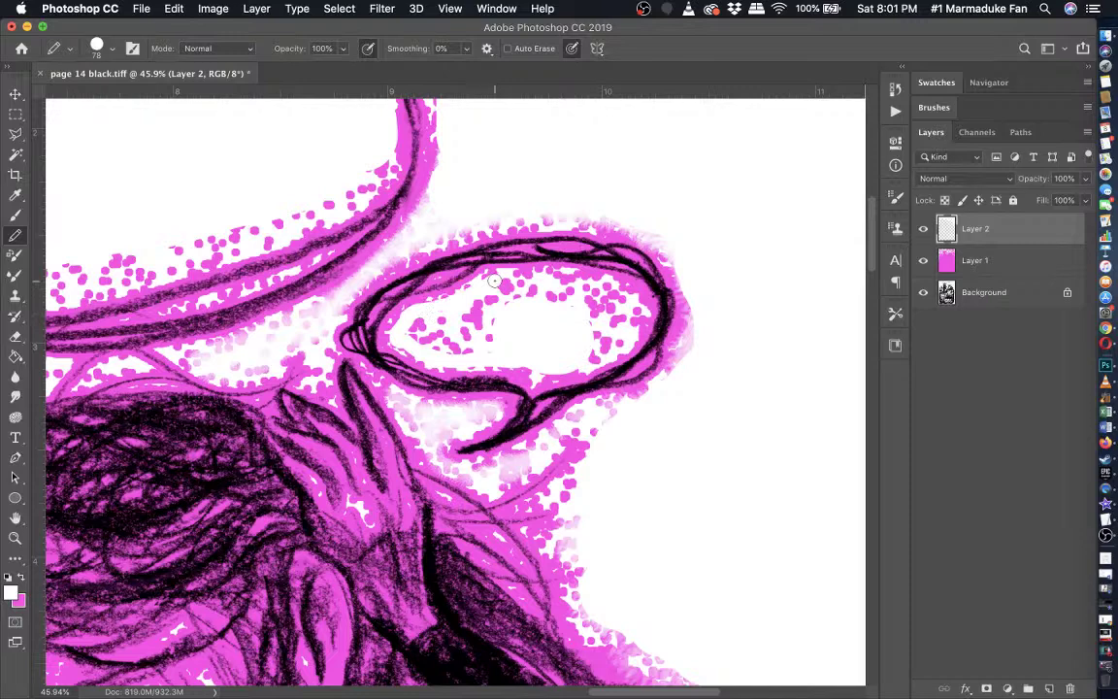
mouse_move(524, 279)
mouse_down()
mouse_move(579, 276)
mouse_move(629, 304)
mouse_up()
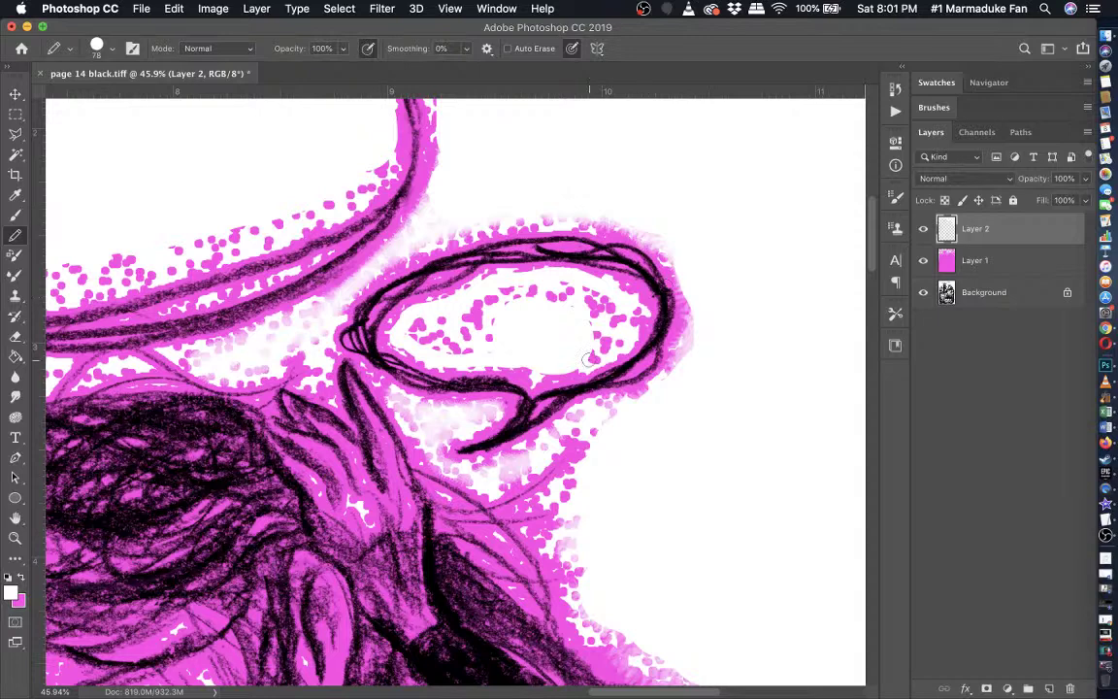
mouse_move(603, 355)
mouse_down()
mouse_move(630, 328)
mouse_move(586, 307)
mouse_up()
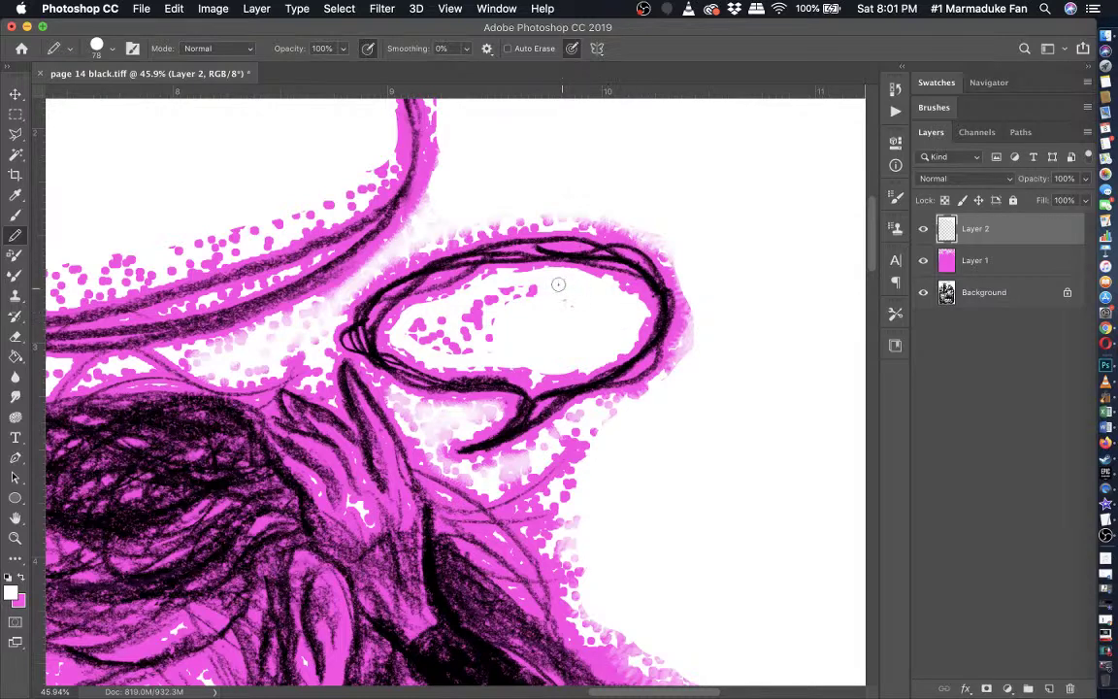
mouse_move(511, 289)
mouse_down()
mouse_move(436, 313)
mouse_move(440, 349)
mouse_move(481, 352)
mouse_move(427, 327)
mouse_move(488, 336)
mouse_move(484, 320)
mouse_up()
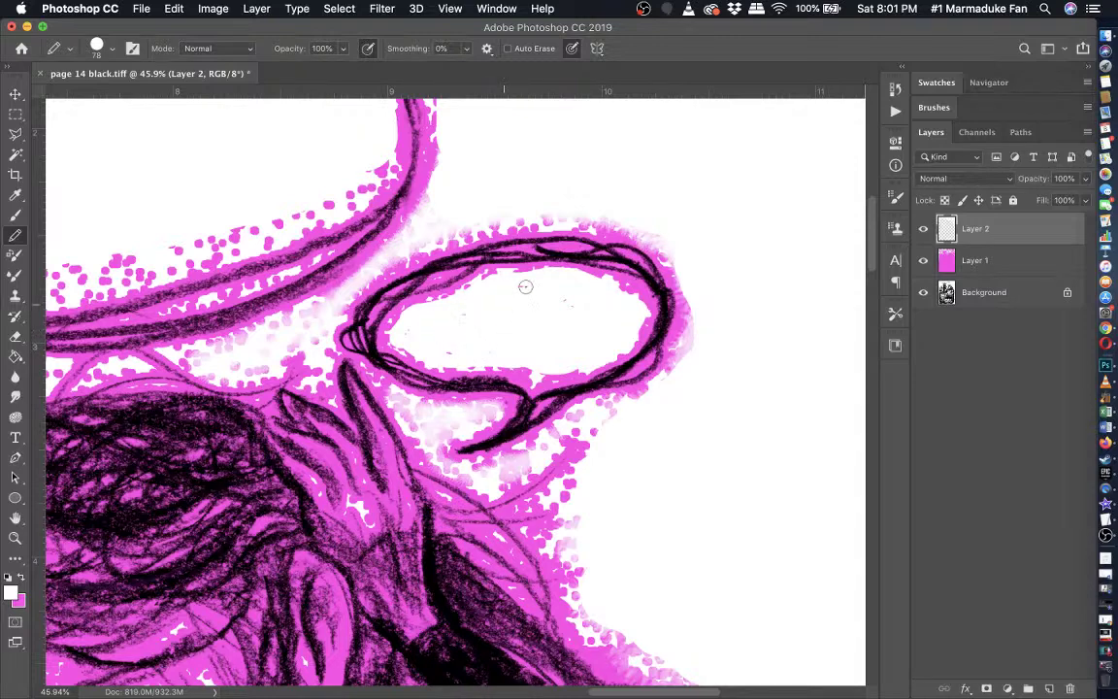
click(15, 218)
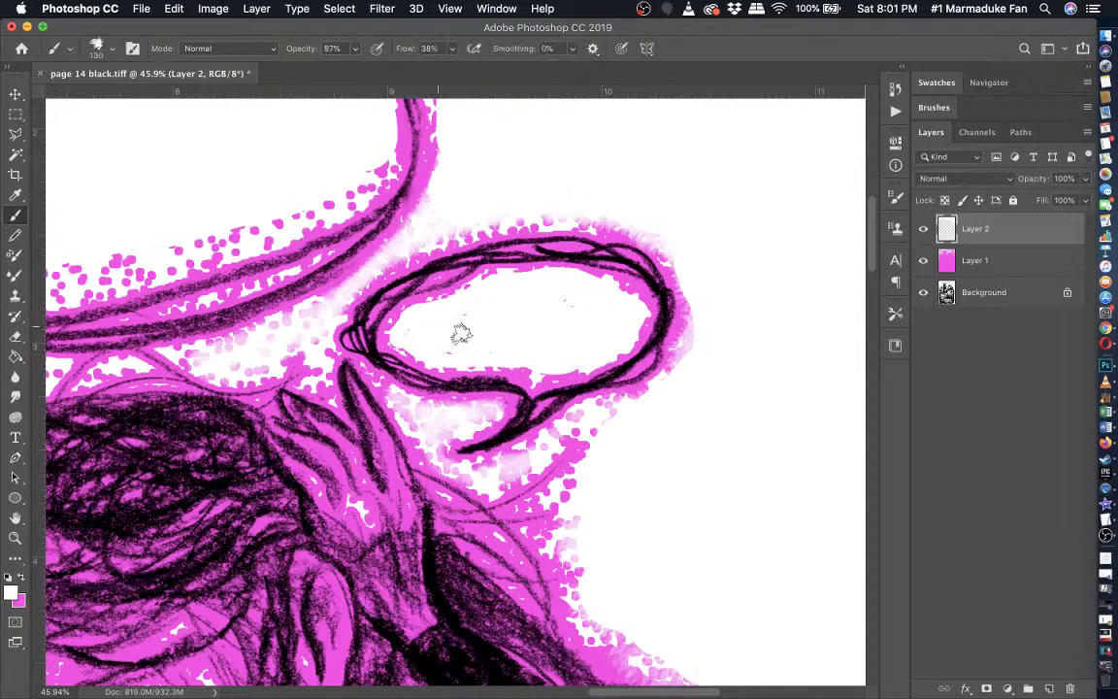
- Paint white over leftover marks inside the small bubble and across the magenta dots and background beside the large figure's hair
mouse_move(544, 371)
mouse_down()
mouse_move(450, 358)
mouse_move(399, 332)
mouse_move(510, 281)
mouse_move(629, 294)
mouse_up()
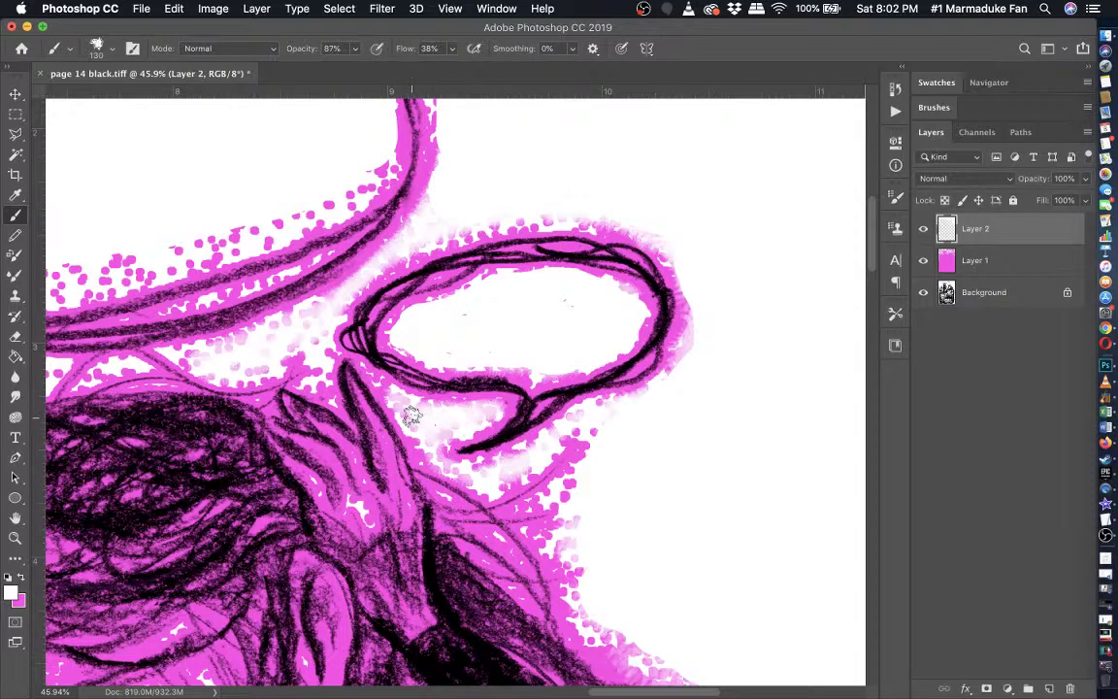
scroll(411, 415, down, 3)
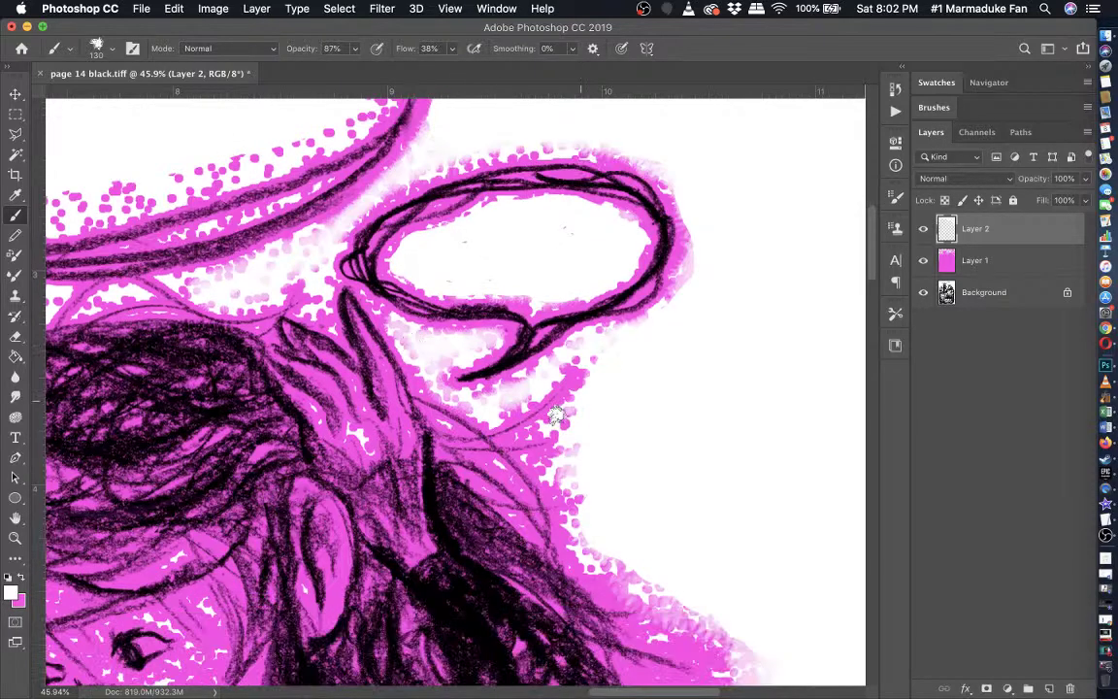
mouse_move(577, 444)
mouse_down()
mouse_move(544, 461)
mouse_move(550, 474)
mouse_move(581, 491)
mouse_move(583, 513)
mouse_move(658, 589)
mouse_up()
scroll(657, 589, down, 5)
mouse_move(587, 420)
mouse_down()
mouse_move(621, 447)
mouse_move(733, 536)
mouse_move(670, 511)
mouse_move(735, 538)
mouse_move(711, 494)
mouse_move(765, 553)
mouse_up()
scroll(765, 553, down, 3)
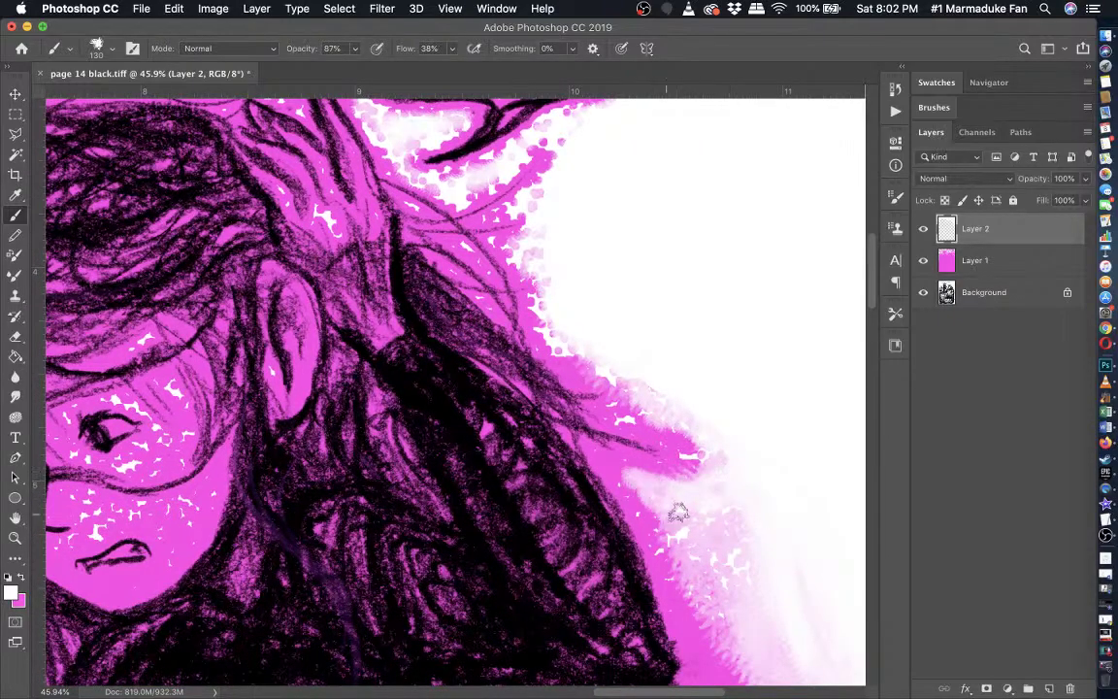
scroll(821, 602, down, 3)
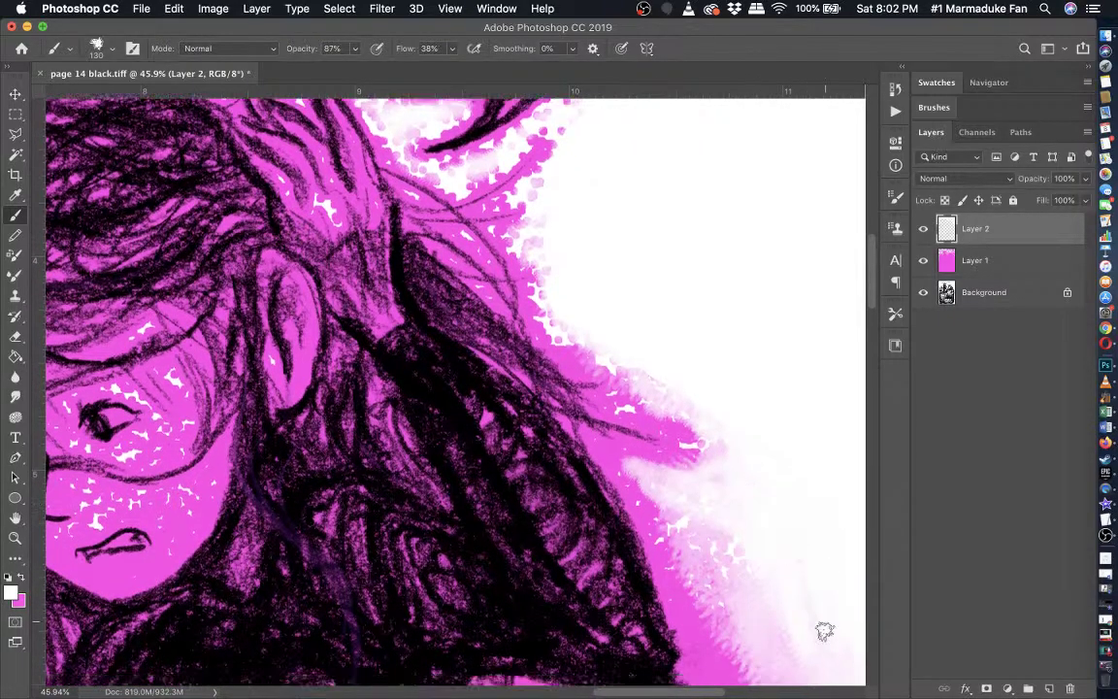
mouse_move(730, 502)
mouse_down()
mouse_move(655, 424)
mouse_move(728, 558)
mouse_move(694, 464)
mouse_move(806, 560)
mouse_move(727, 453)
mouse_move(697, 528)
mouse_move(667, 442)
mouse_move(707, 569)
mouse_move(796, 567)
mouse_move(787, 575)
mouse_move(686, 482)
mouse_move(747, 496)
mouse_up()
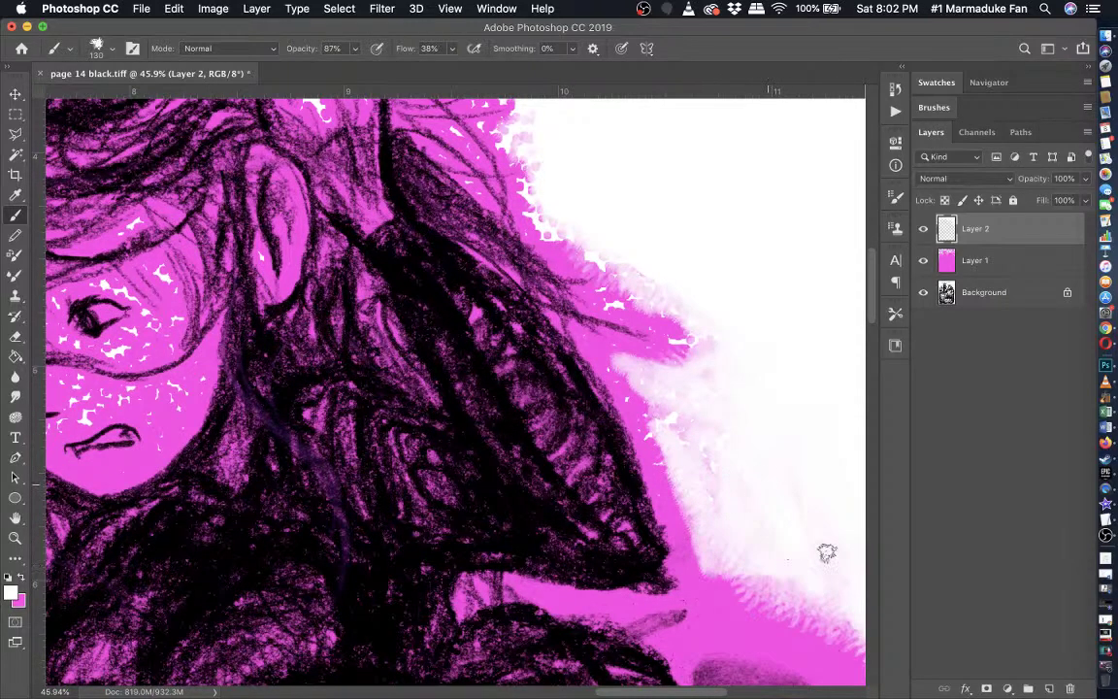
- Set the brush flow to 24% and paint white along the magenta edge from the page border to the gap below the hair tip
scroll(843, 560, down, 2)
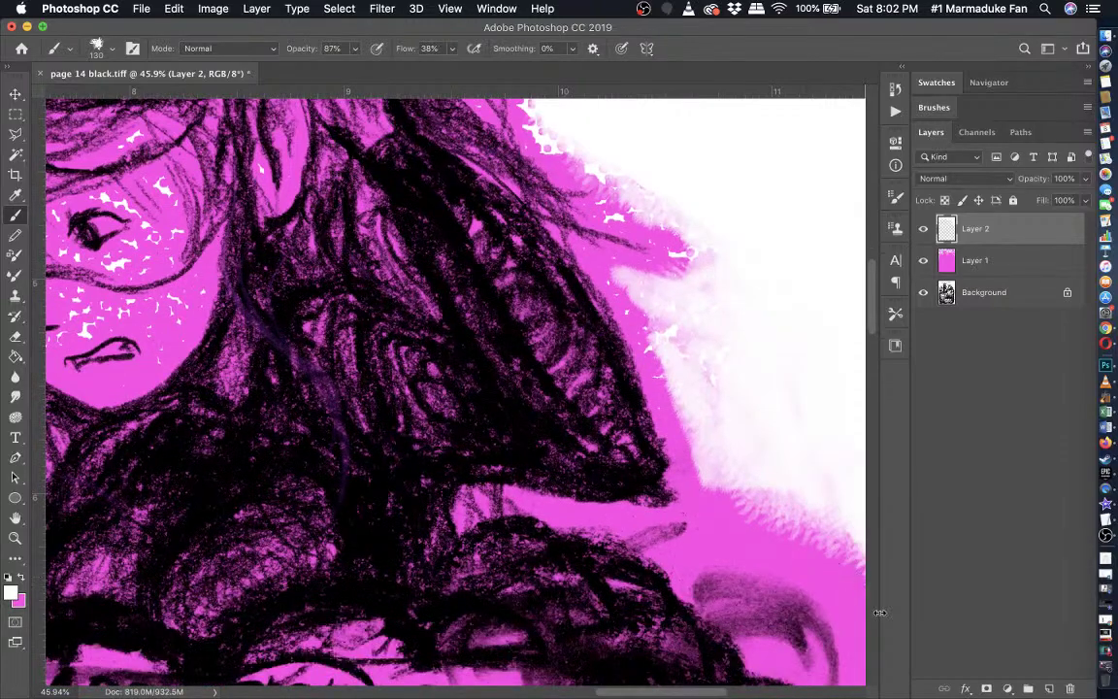
scroll(810, 570, down, 1)
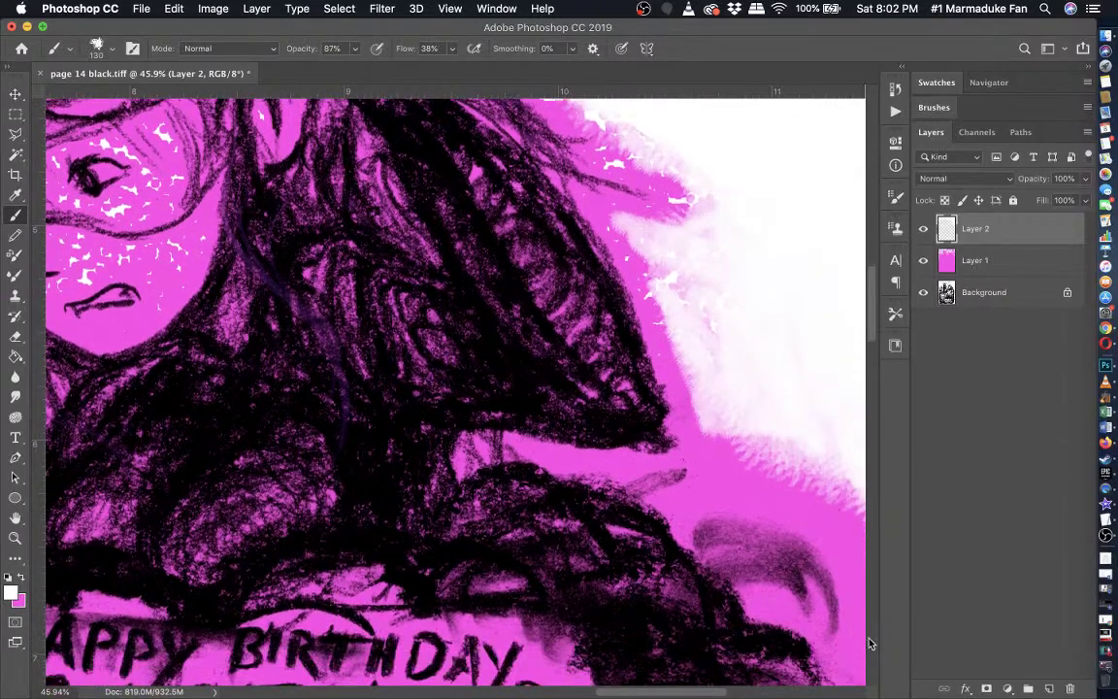
scroll(871, 642, down, 5)
scroll(784, 583, right, 3)
scroll(767, 568, up, 1)
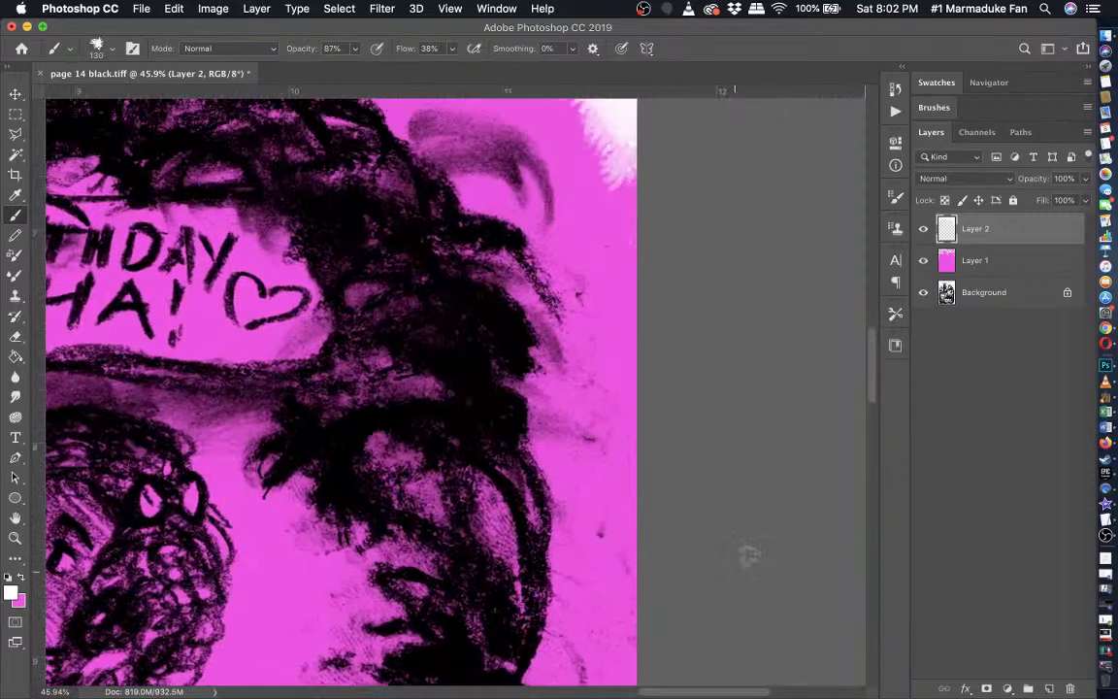
scroll(661, 499, up, 4)
mouse_move(615, 426)
mouse_down()
mouse_move(589, 374)
mouse_move(611, 389)
mouse_move(606, 368)
mouse_move(574, 308)
mouse_move(607, 334)
mouse_move(618, 383)
mouse_move(550, 286)
mouse_up()
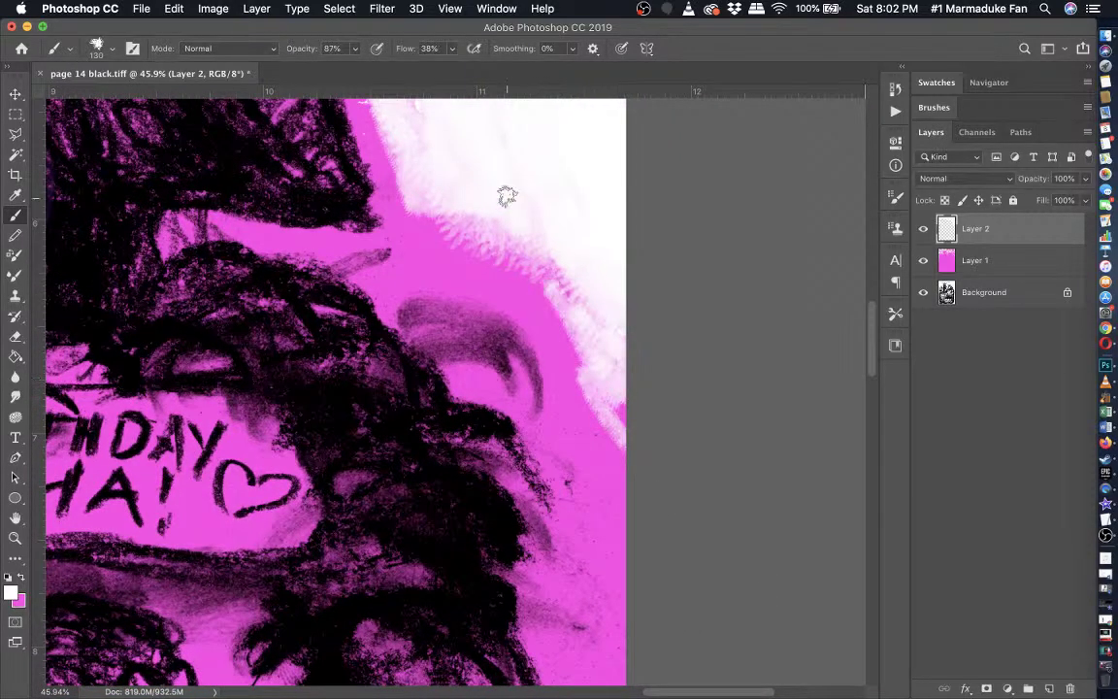
key(super+z)
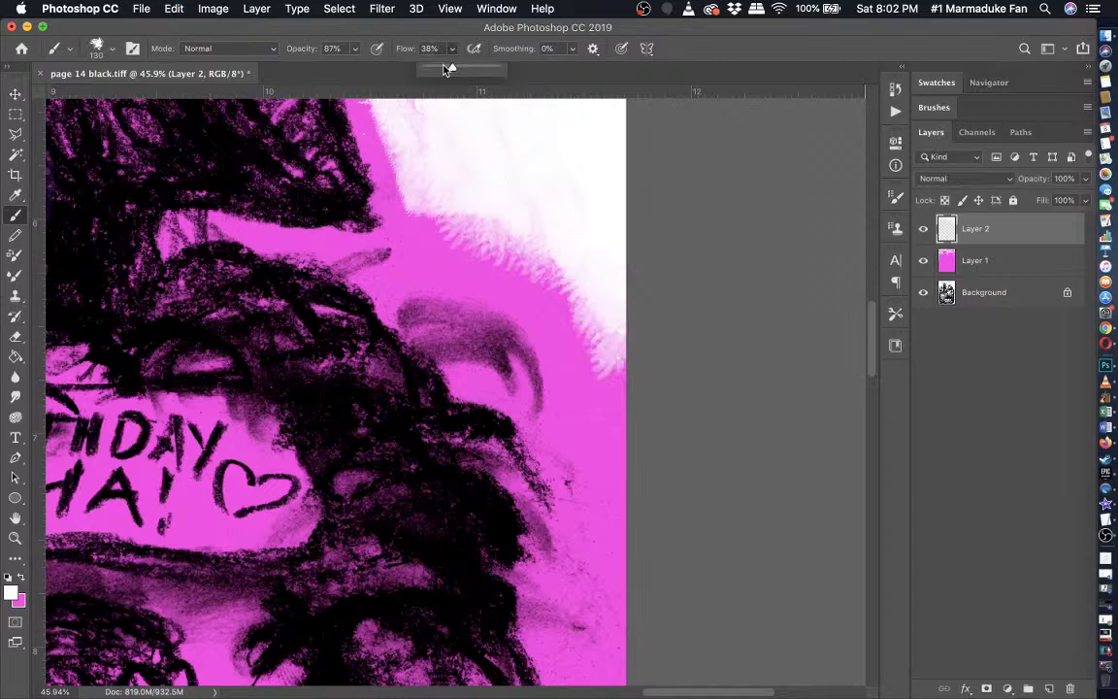
click(443, 68)
mouse_move(614, 427)
mouse_down()
mouse_move(602, 354)
mouse_move(575, 361)
mouse_move(485, 242)
mouse_move(556, 264)
mouse_move(537, 285)
mouse_move(408, 231)
mouse_move(397, 216)
mouse_move(418, 225)
mouse_move(370, 216)
mouse_move(383, 281)
mouse_move(369, 228)
mouse_move(351, 212)
mouse_up()
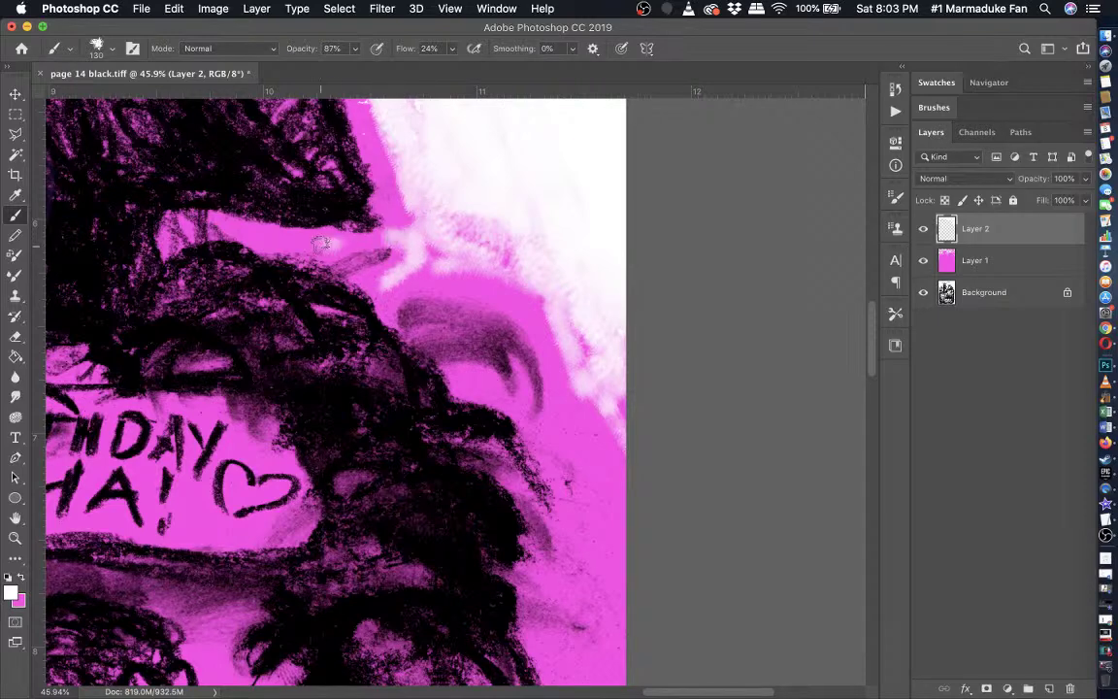
- Hide the magenta Layer 1 to inspect the cleaned area around the large figure's hair, and show it again
scroll(334, 245, up, 10)
scroll(334, 244, up, 2)
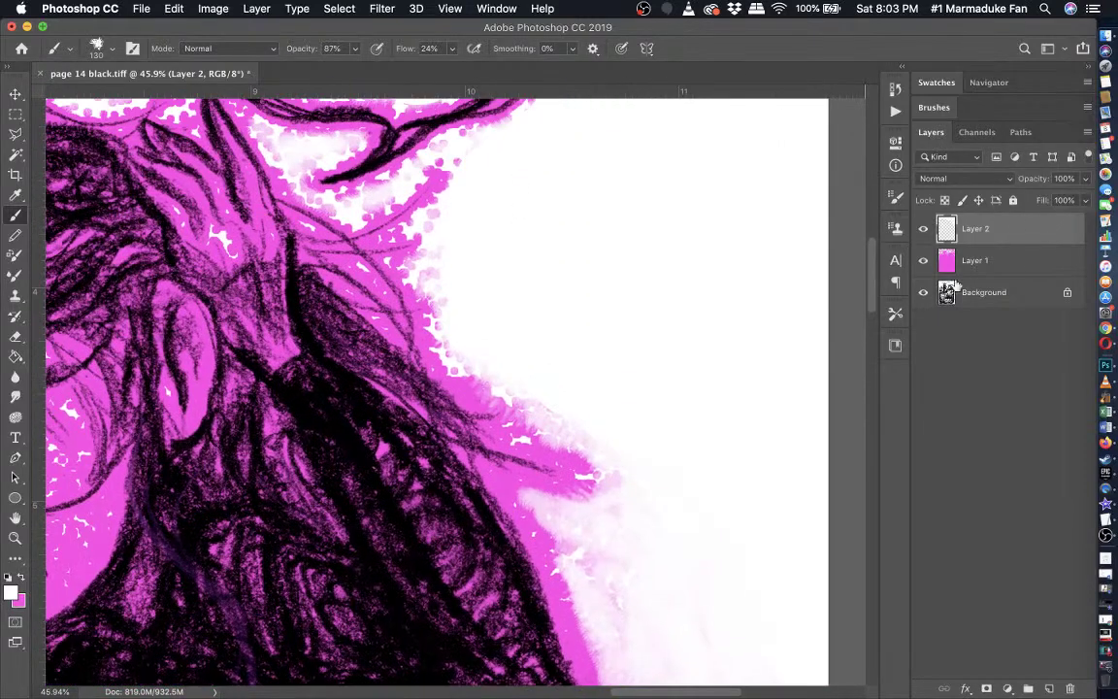
click(923, 260)
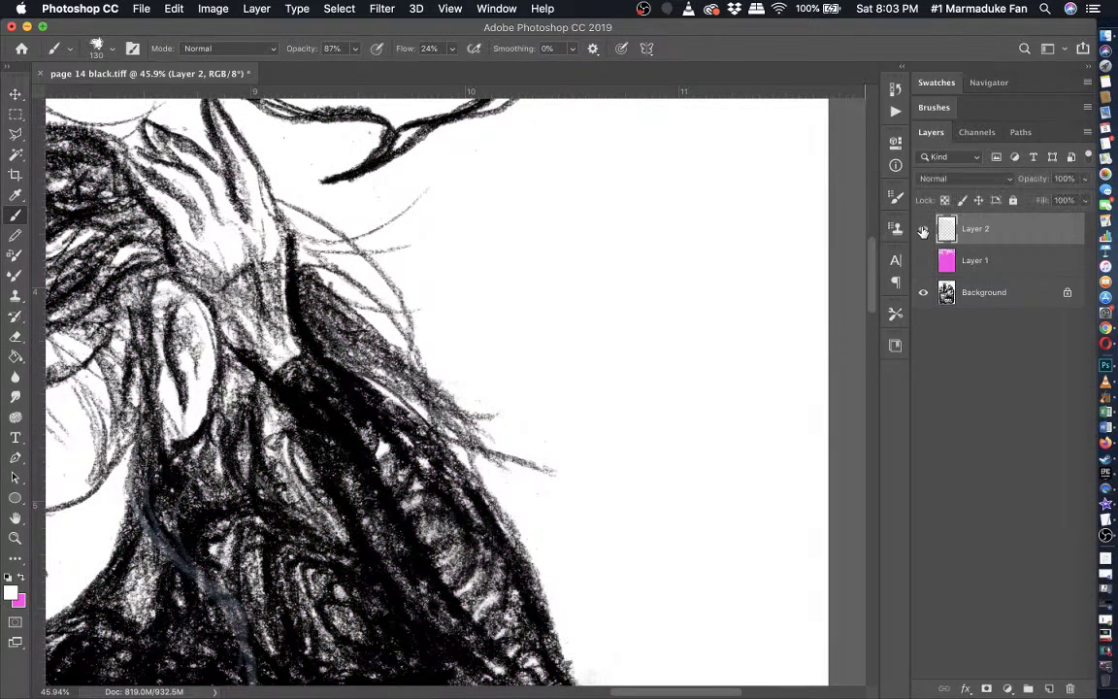
click(923, 260)
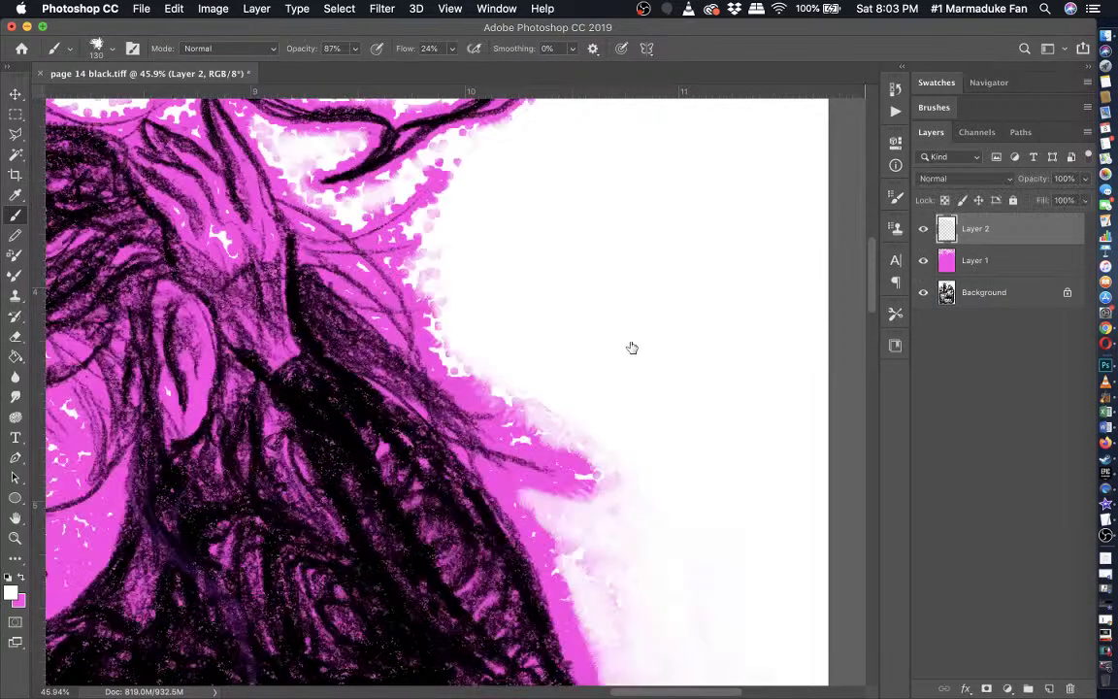
- Set the brush to 48% opacity and 162 px, and softly paint white along the outer edge of the figure's hair strands
click(115, 51)
click(355, 48)
click(327, 67)
click(112, 50)
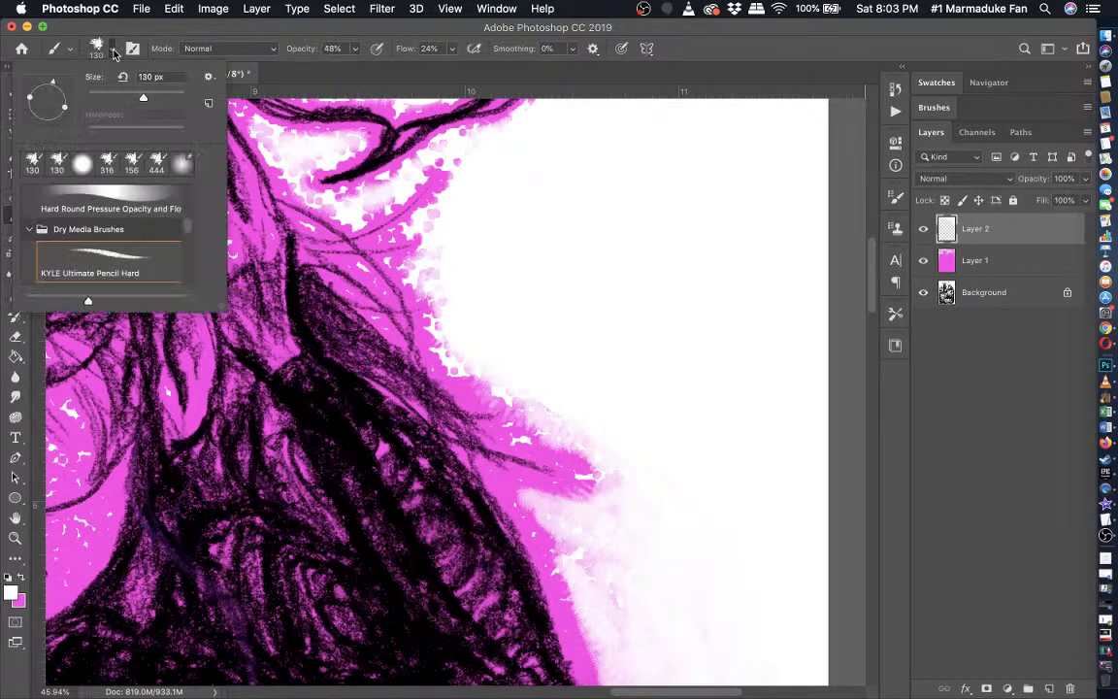
drag(145, 96, 151, 97)
key(Return)
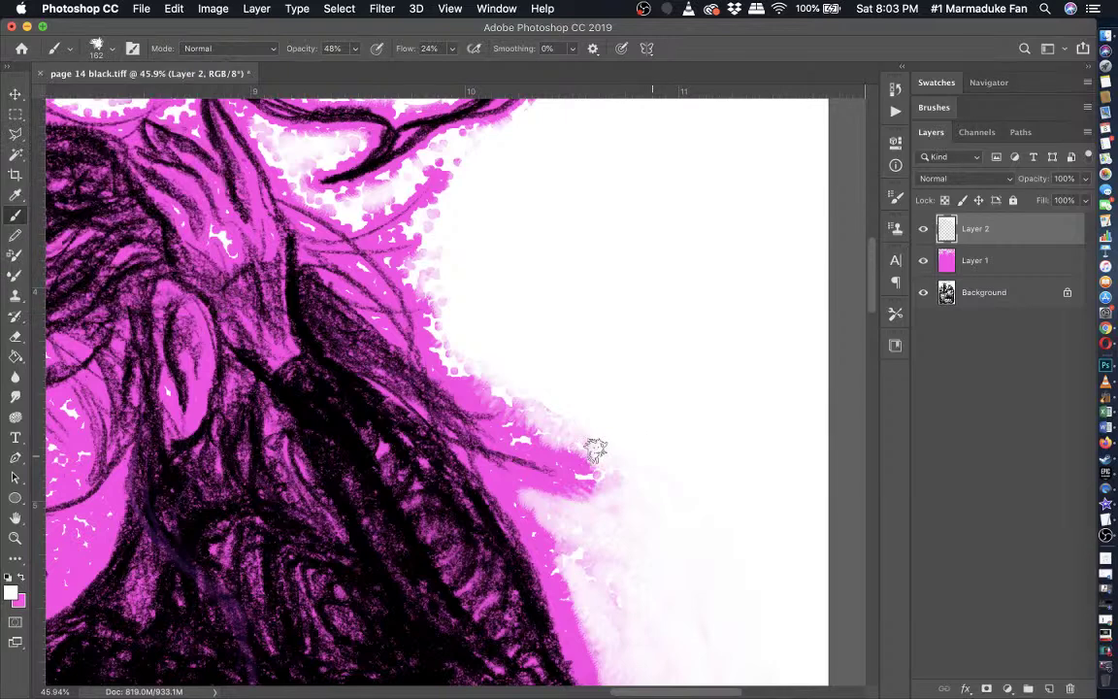
mouse_move(595, 450)
mouse_down()
mouse_move(562, 446)
mouse_move(604, 465)
mouse_move(614, 489)
mouse_move(603, 496)
mouse_move(520, 492)
mouse_move(555, 561)
mouse_move(514, 420)
mouse_move(522, 408)
mouse_move(451, 369)
mouse_move(453, 313)
mouse_move(431, 286)
mouse_move(483, 143)
mouse_move(449, 196)
mouse_up()
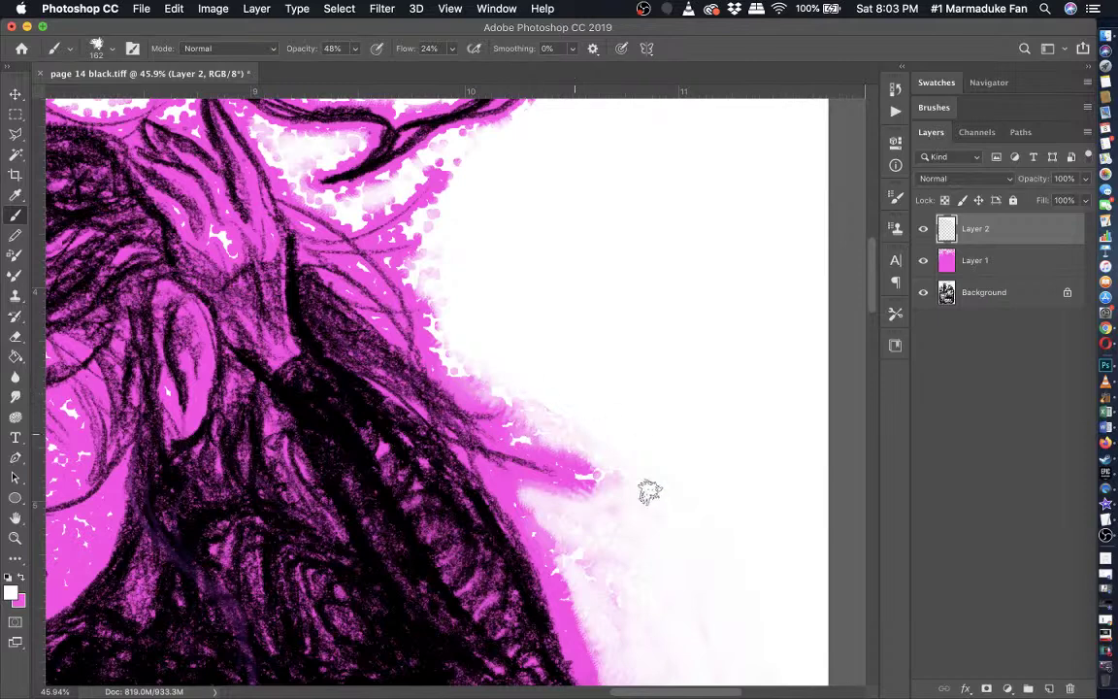
- Try to paint white around the pointed tip of the dark hair above the foliage, and undo the strokes
scroll(553, 414, down, 3)
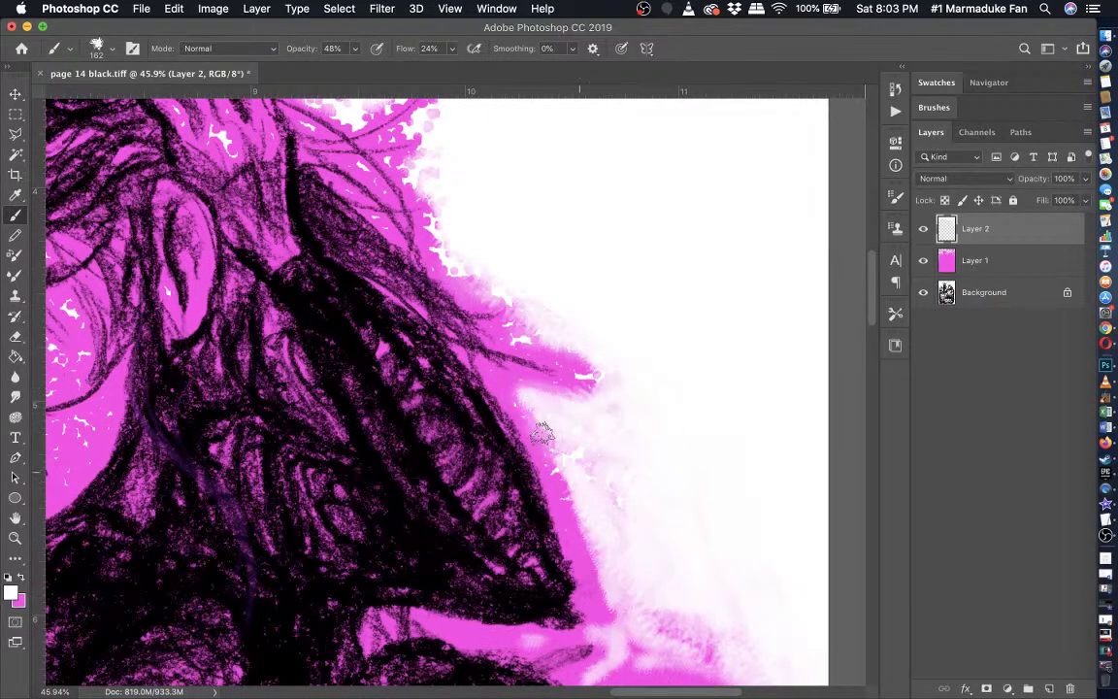
scroll(589, 524, down, 2)
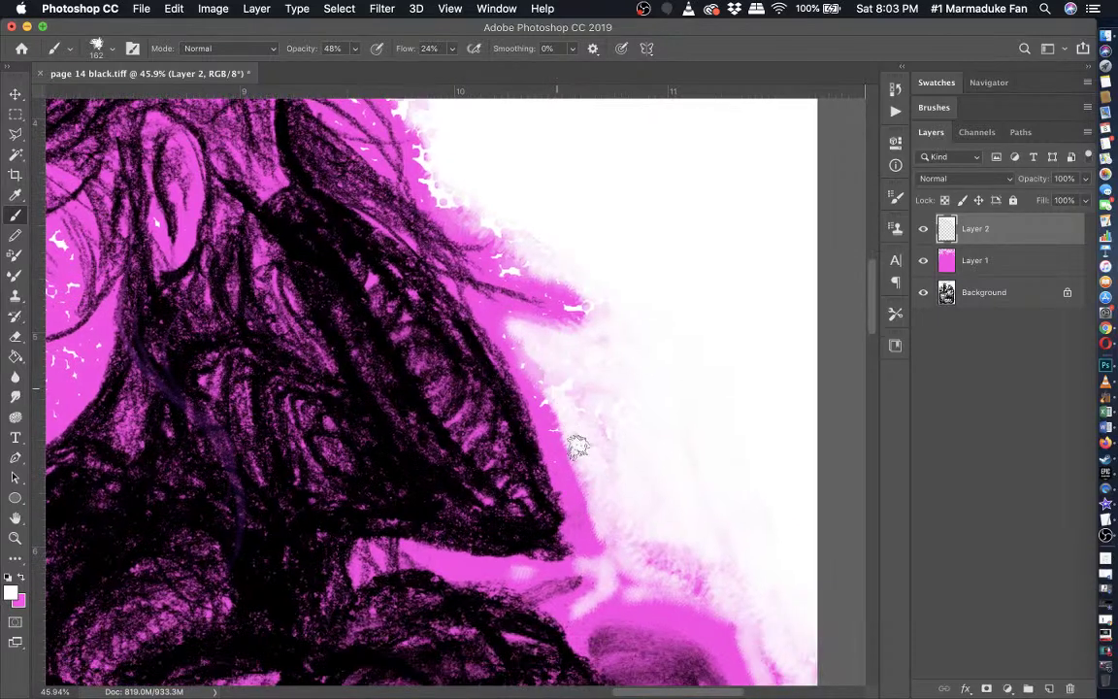
mouse_move(577, 547)
mouse_down()
mouse_move(521, 574)
mouse_move(560, 544)
mouse_up()
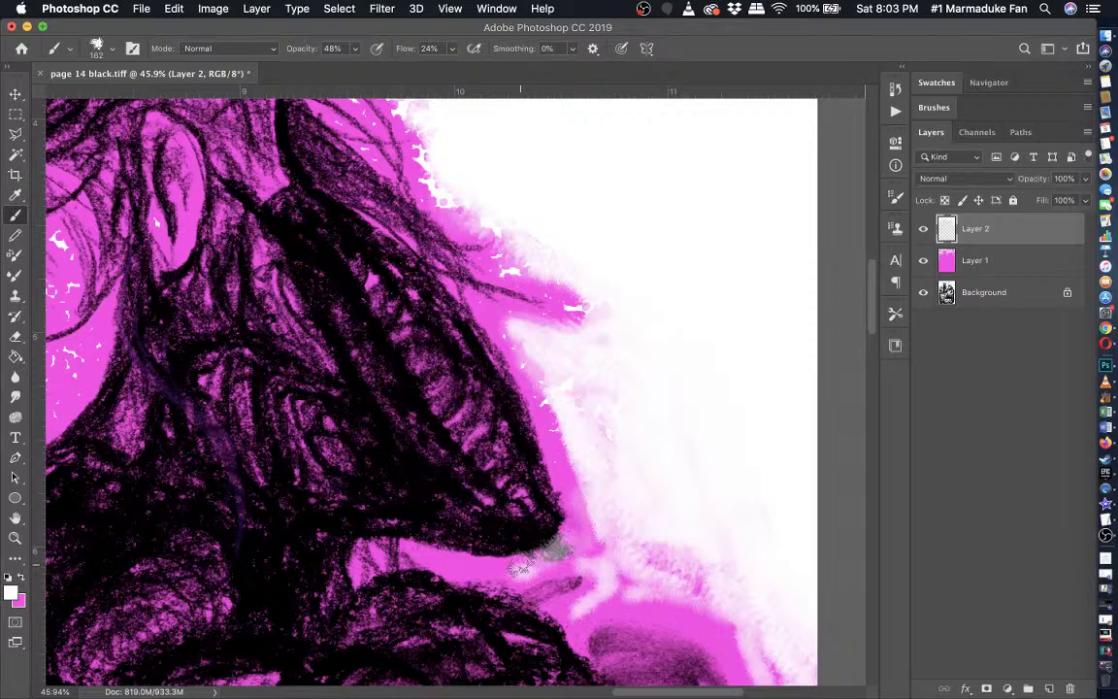
key(super+z)
mouse_move(537, 570)
mouse_down()
mouse_move(558, 548)
mouse_move(530, 569)
mouse_up()
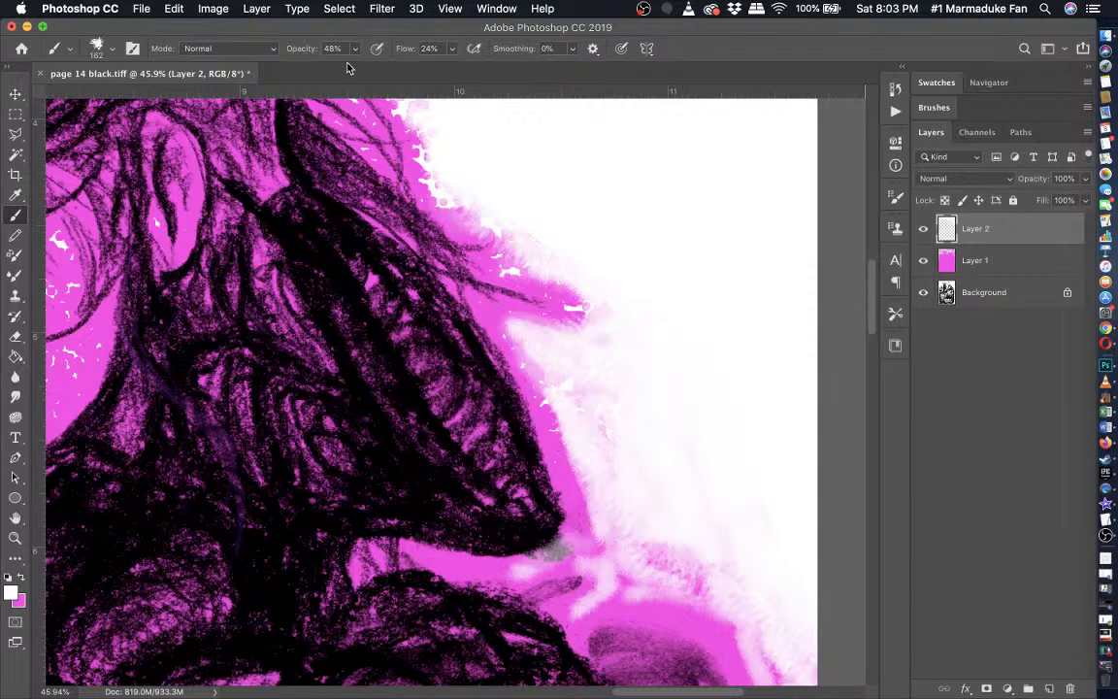
key(super+z)
- Examine the lower artwork with the birthday banner and the two children for specks, ending close up on the smiling child's face
scroll(545, 270, down, 5)
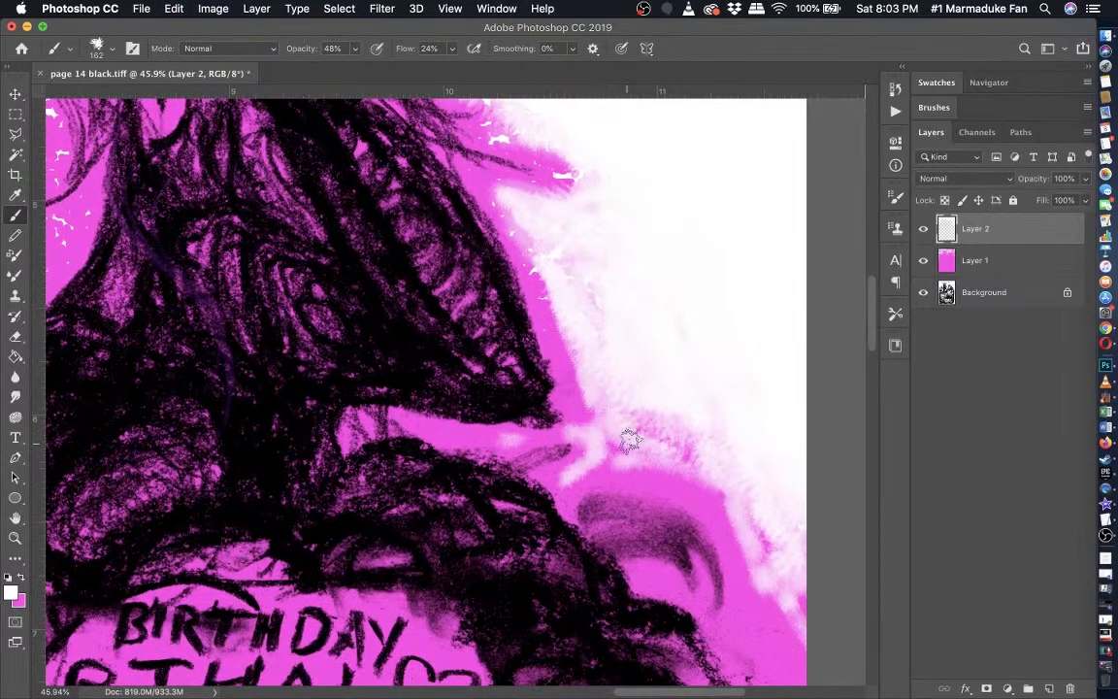
scroll(629, 442, down, 15)
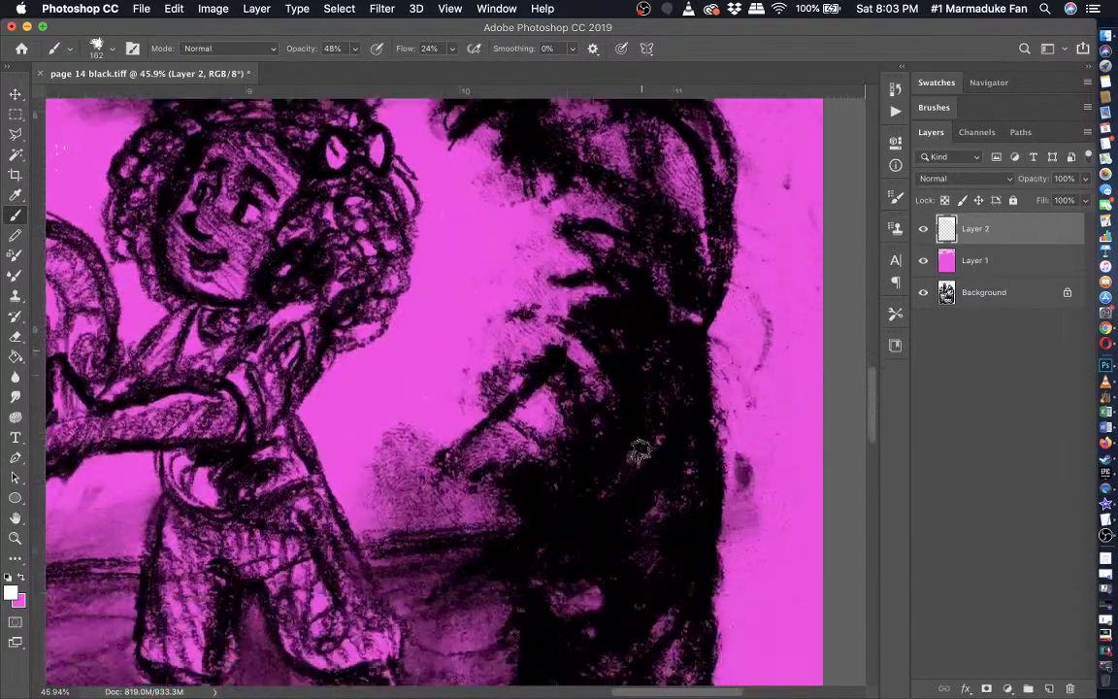
scroll(638, 451, left, 10)
scroll(638, 452, up, 4)
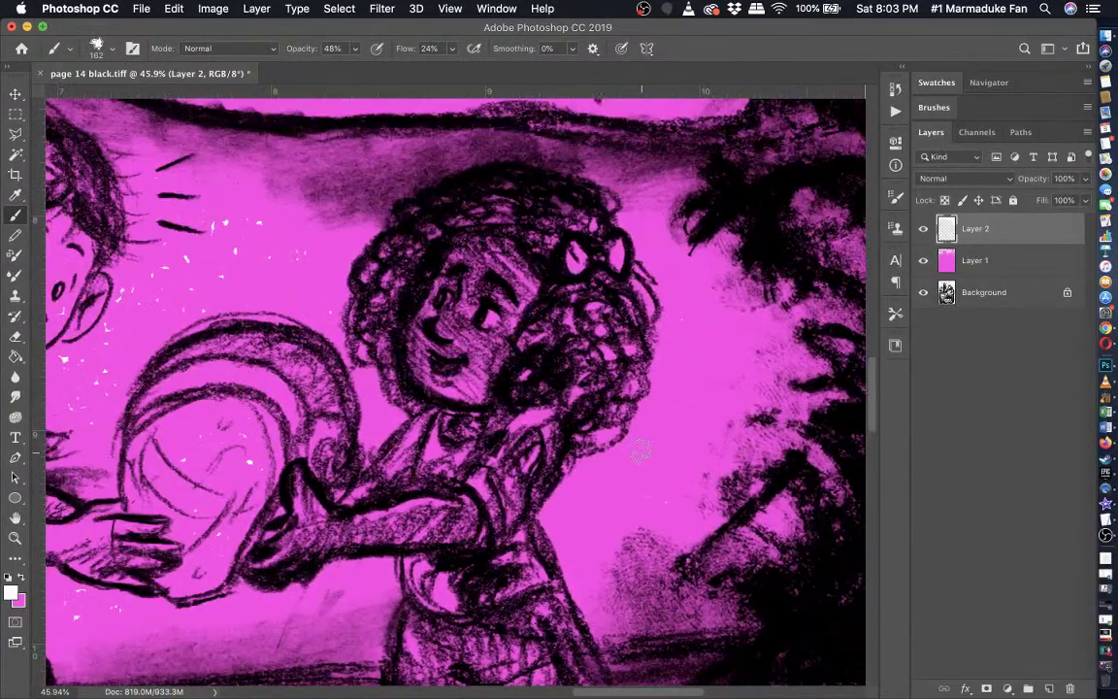
scroll(642, 452, down, 5)
scroll(641, 451, left, 8)
scroll(642, 451, right, 2)
scroll(641, 451, up, 1)
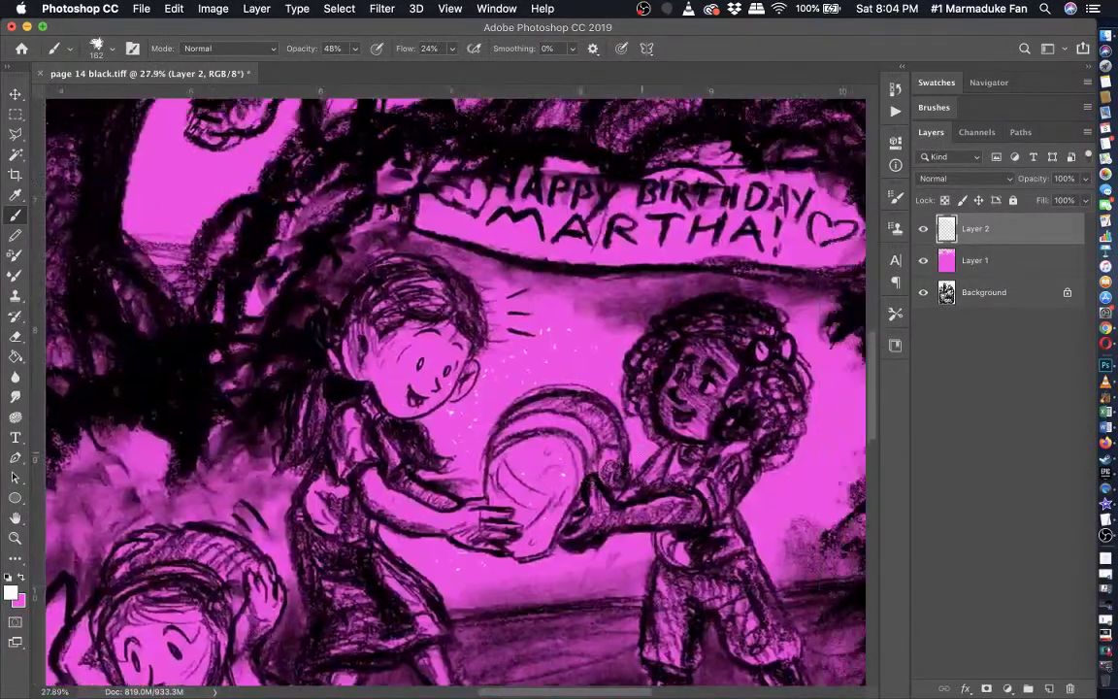
scroll(640, 451, up, 8)
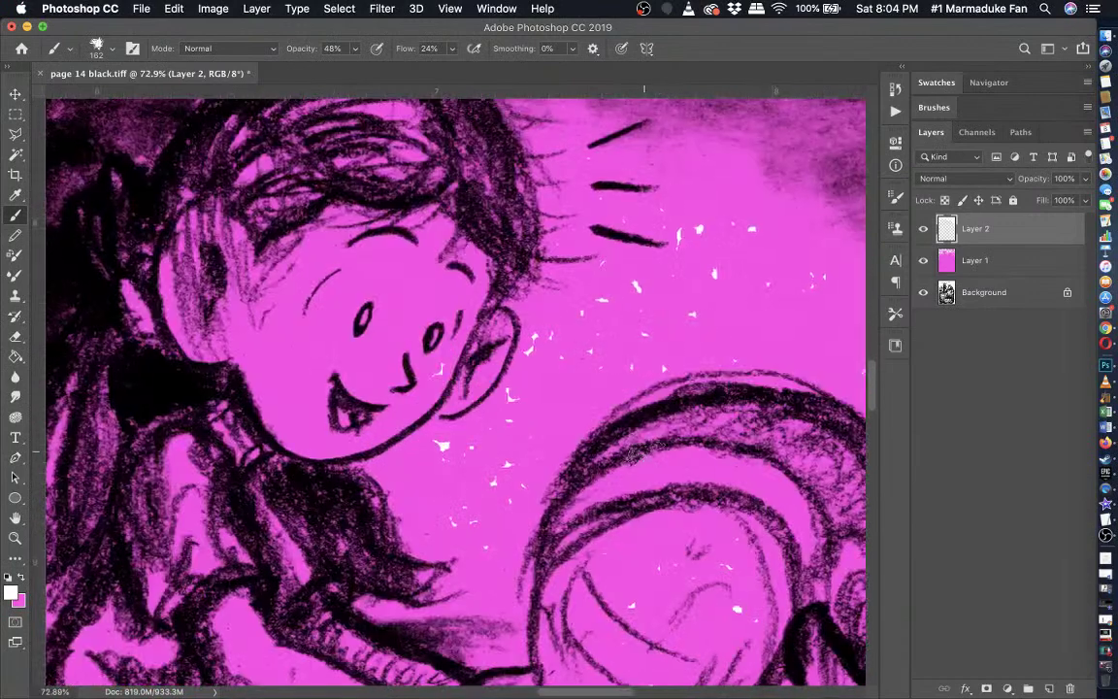
scroll(582, 408, up, 8)
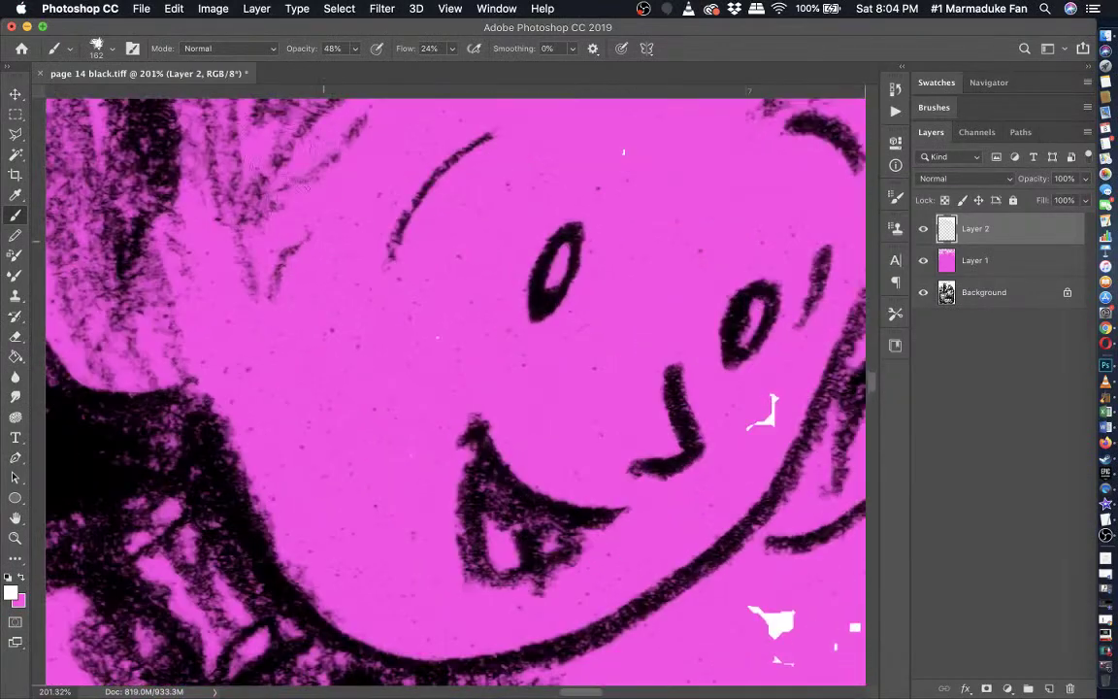
- Set the brush to 100% opacity and 99 px, and paint white over the smiling child's cheek and the skin around the eye
click(354, 49)
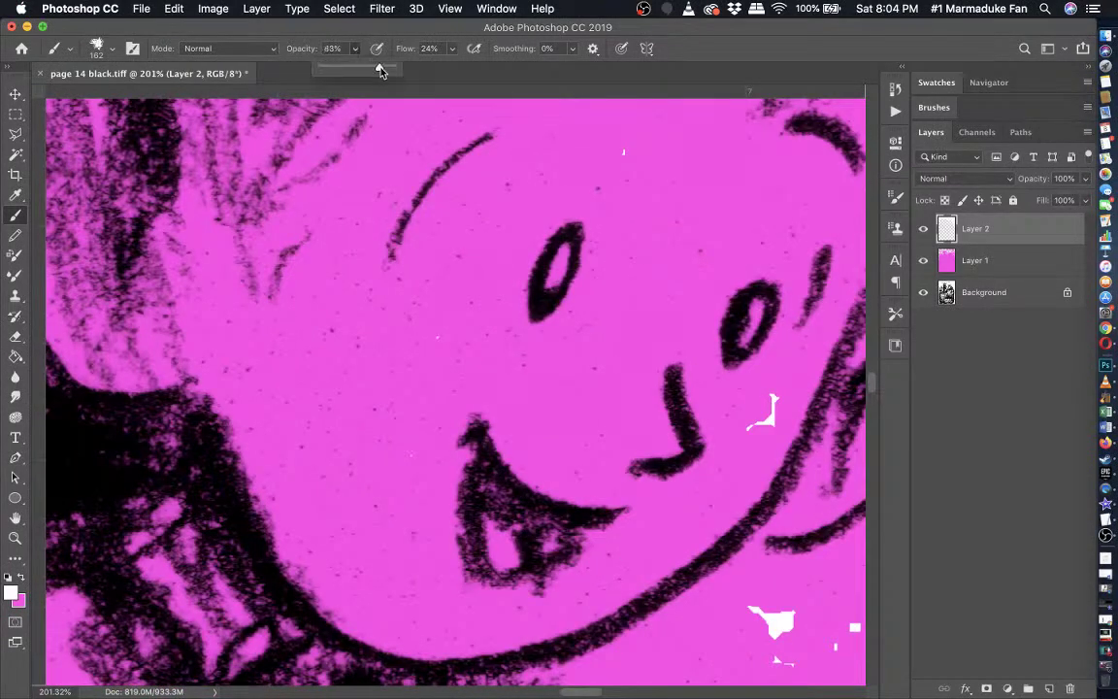
click(102, 49)
click(103, 49)
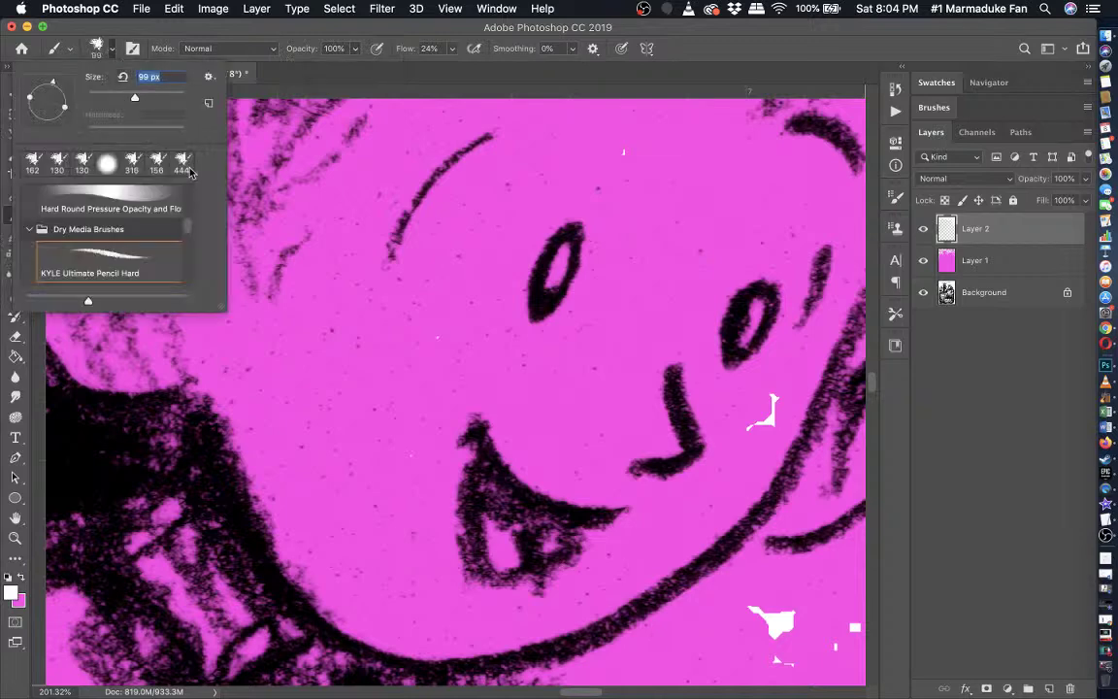
click(337, 528)
mouse_move(337, 529)
mouse_down()
mouse_move(373, 579)
mouse_move(355, 544)
mouse_move(420, 594)
mouse_move(422, 612)
mouse_move(393, 539)
mouse_move(419, 406)
mouse_move(354, 321)
mouse_move(332, 357)
mouse_move(248, 345)
mouse_move(353, 500)
mouse_move(330, 412)
mouse_move(354, 379)
mouse_move(374, 398)
mouse_move(337, 483)
mouse_move(309, 473)
mouse_move(233, 364)
mouse_move(280, 374)
mouse_move(313, 342)
mouse_move(317, 315)
mouse_move(302, 340)
mouse_move(253, 362)
mouse_move(247, 345)
mouse_move(344, 310)
mouse_move(391, 315)
mouse_move(393, 328)
mouse_move(417, 323)
mouse_move(447, 296)
mouse_move(463, 228)
mouse_move(536, 170)
mouse_move(485, 225)
mouse_move(475, 306)
mouse_move(444, 364)
mouse_move(472, 344)
mouse_move(570, 361)
mouse_move(628, 296)
mouse_move(595, 344)
mouse_move(633, 233)
mouse_move(606, 159)
mouse_move(645, 160)
mouse_move(679, 257)
mouse_move(668, 275)
mouse_move(691, 185)
mouse_move(687, 223)
mouse_move(728, 221)
mouse_move(718, 233)
mouse_move(762, 218)
mouse_move(682, 167)
mouse_up()
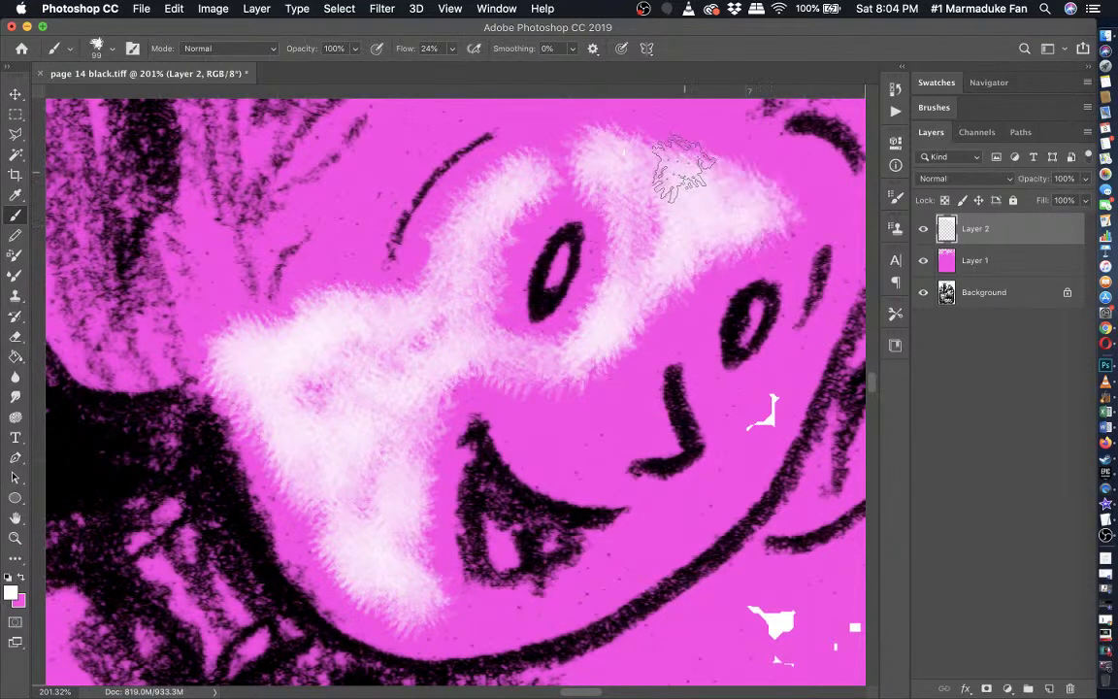
scroll(674, 207, up, 5)
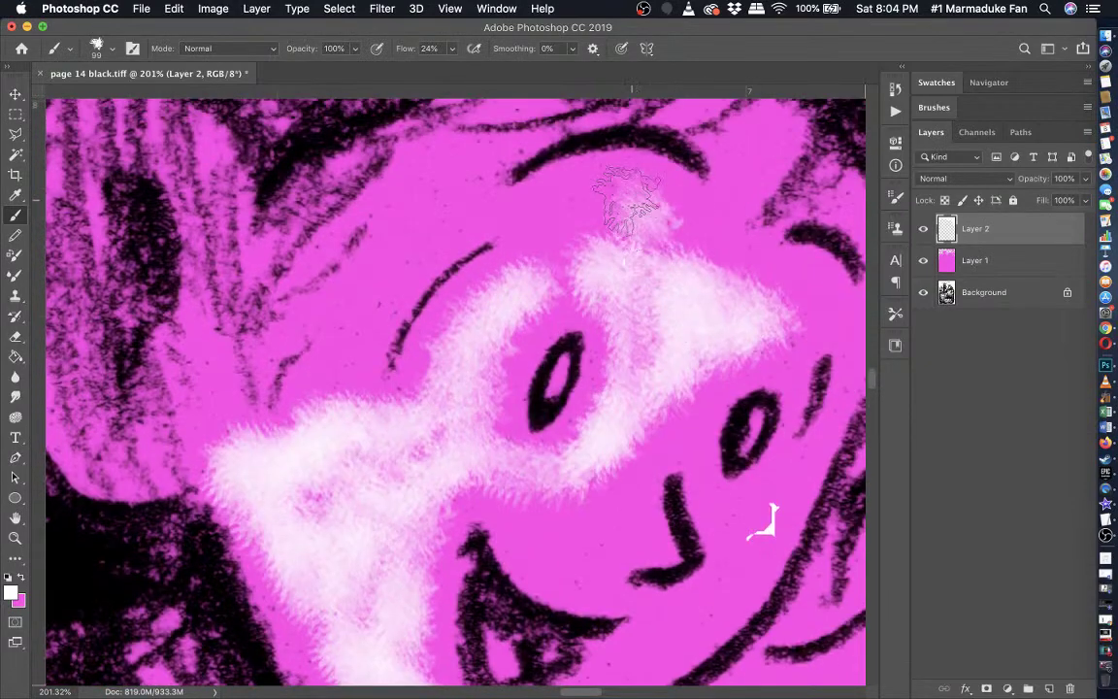
mouse_move(626, 199)
mouse_down()
mouse_move(611, 209)
mouse_move(578, 185)
mouse_up()
- Reduce the brush to 55 px and paint white over the child's temple and forehead beside the hair
click(114, 52)
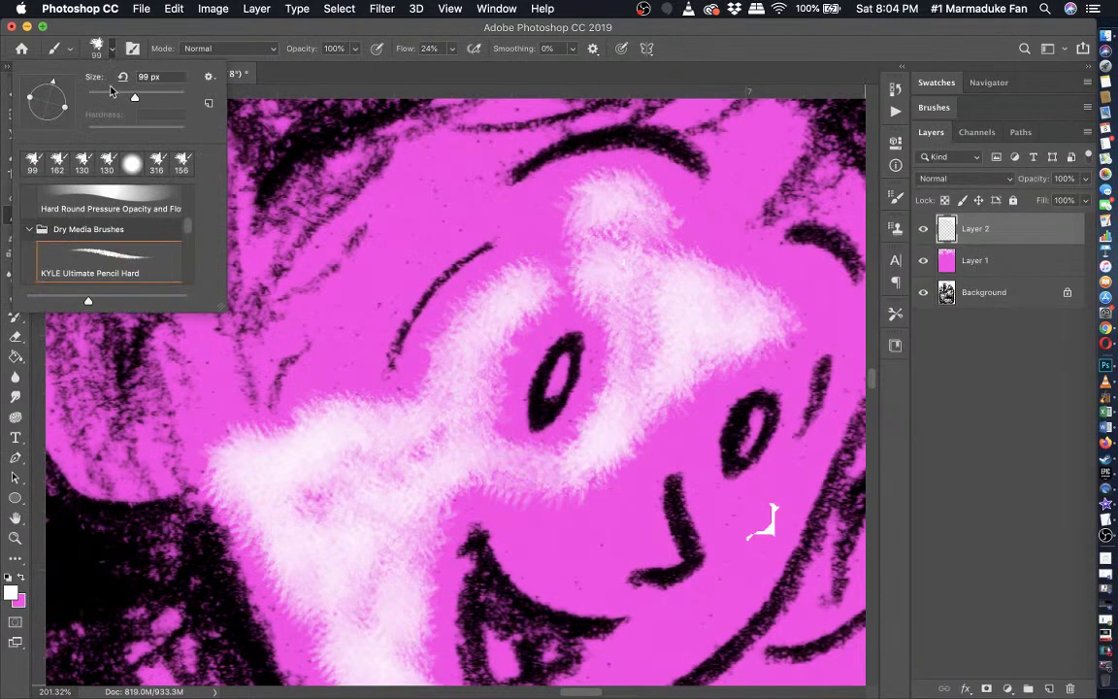
click(111, 97)
click(409, 393)
mouse_move(411, 393)
mouse_down()
mouse_move(375, 419)
mouse_move(346, 417)
mouse_move(344, 364)
mouse_move(370, 306)
mouse_move(352, 356)
mouse_move(360, 316)
mouse_move(402, 269)
mouse_move(380, 330)
mouse_move(425, 235)
mouse_move(400, 273)
mouse_move(464, 212)
mouse_move(515, 209)
mouse_move(474, 212)
mouse_move(466, 177)
mouse_move(396, 258)
mouse_move(421, 197)
mouse_move(371, 281)
mouse_move(448, 152)
mouse_move(467, 181)
mouse_move(451, 147)
mouse_up()
- Set the brush opacity to 71% and paint white over the child's forehead and around the eyes, undoing the last stroke beside the far eye
click(353, 48)
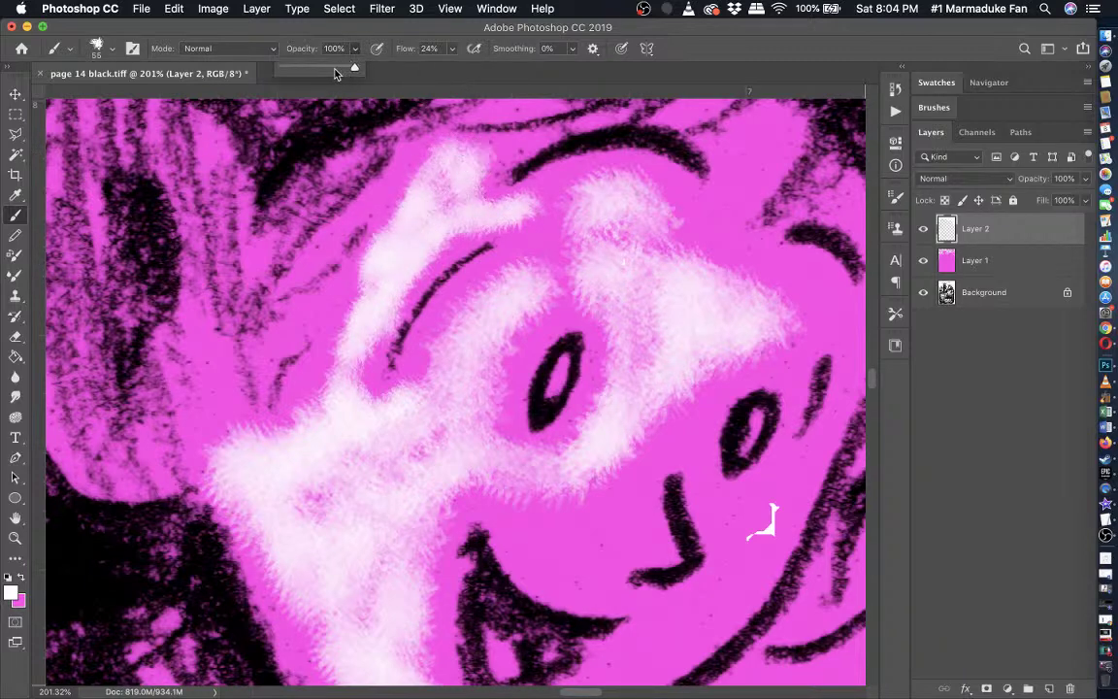
scroll(631, 230, right, 2)
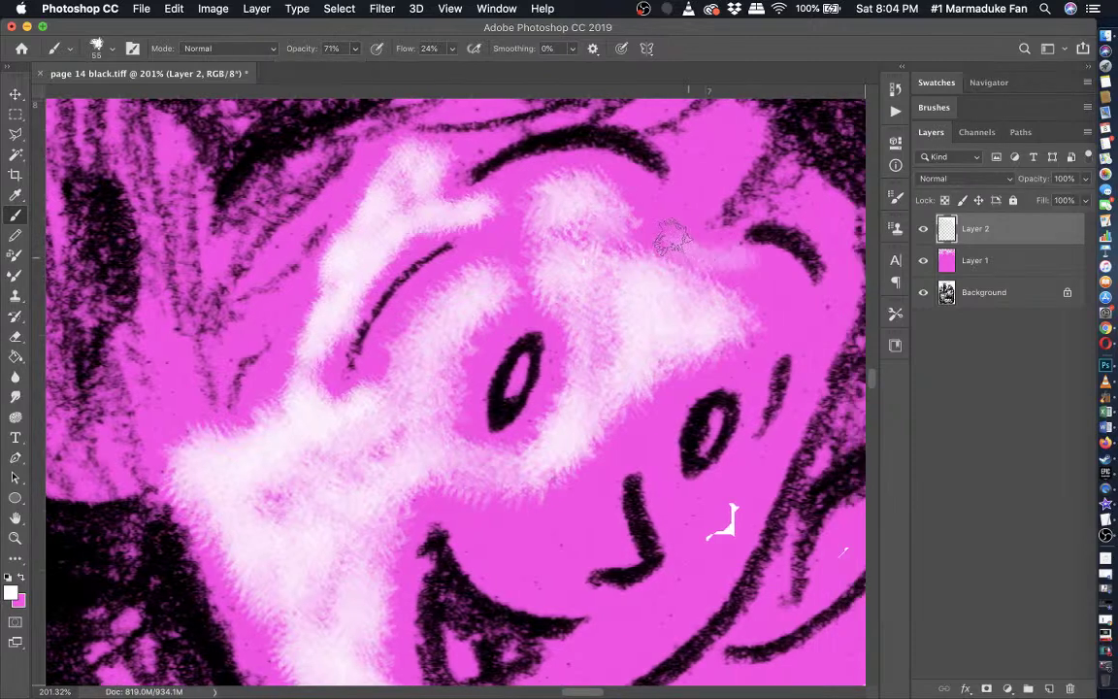
mouse_move(646, 212)
mouse_down()
mouse_move(608, 199)
mouse_move(645, 257)
mouse_move(629, 263)
mouse_move(601, 335)
mouse_move(566, 354)
mouse_move(561, 390)
mouse_move(562, 348)
mouse_move(542, 437)
mouse_move(532, 440)
mouse_up()
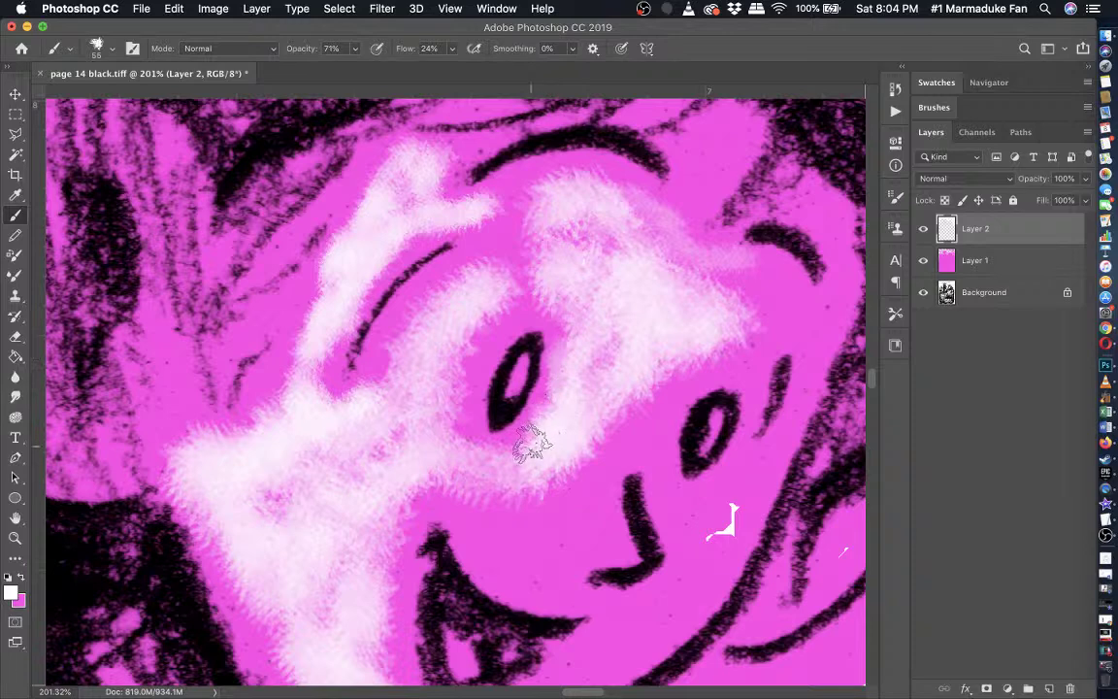
mouse_move(497, 323)
mouse_down()
mouse_move(694, 175)
mouse_move(677, 197)
mouse_move(758, 262)
mouse_move(733, 260)
mouse_move(732, 358)
mouse_move(800, 301)
mouse_move(773, 301)
mouse_move(819, 315)
mouse_move(831, 305)
mouse_move(797, 424)
mouse_up()
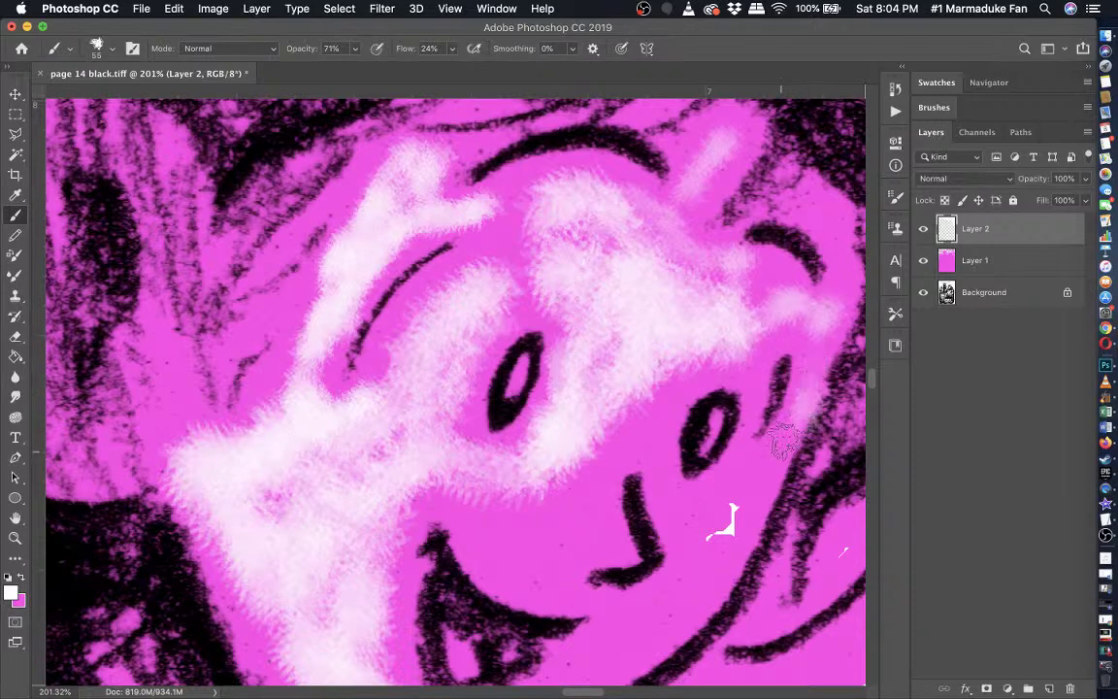
key(super+z)
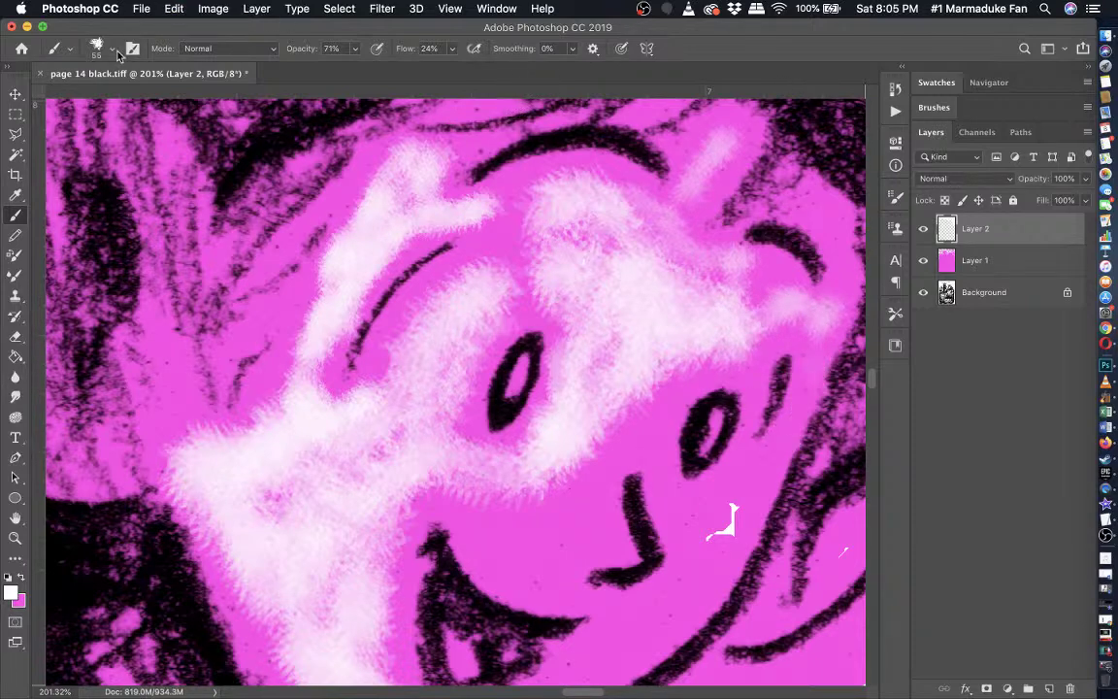
- Reduce the brush to 35 px and paint white over the child's far cheek between the eye, nose and face outline
click(115, 50)
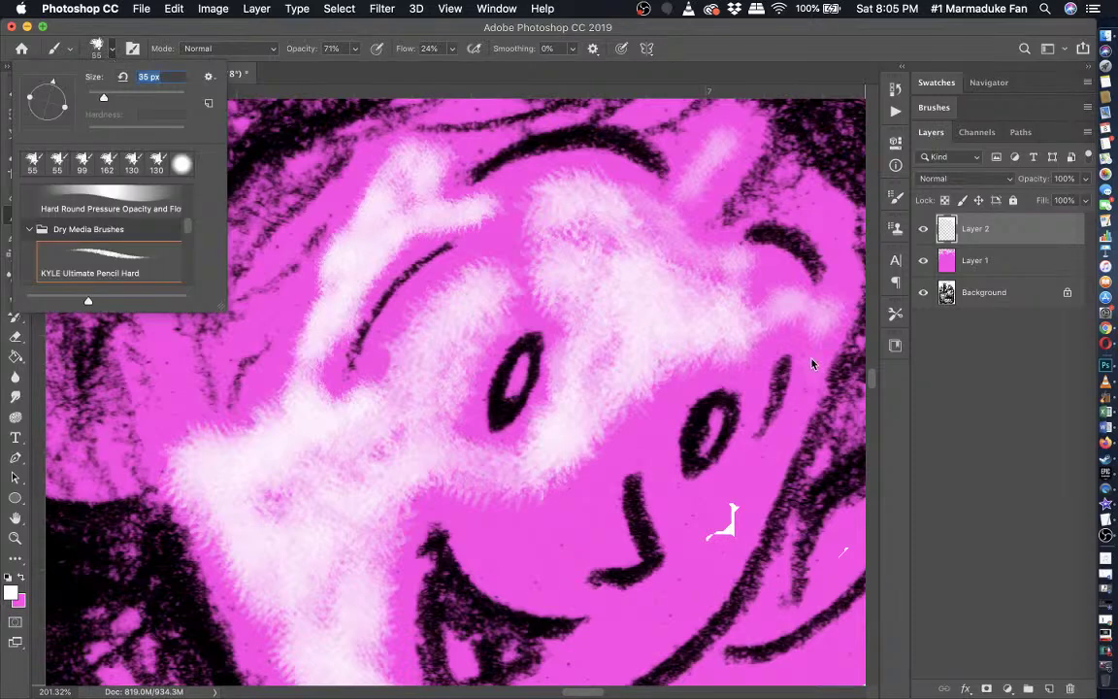
key(Return)
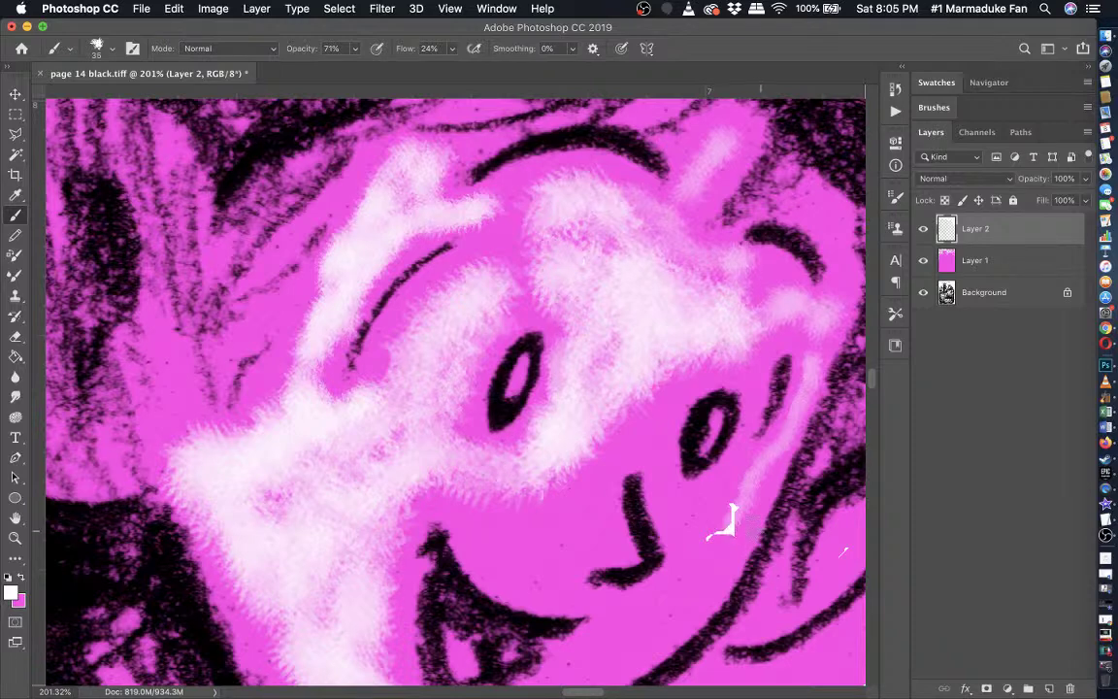
mouse_move(756, 477)
mouse_down()
mouse_move(683, 605)
mouse_move(660, 615)
mouse_move(660, 599)
mouse_move(687, 574)
mouse_up()
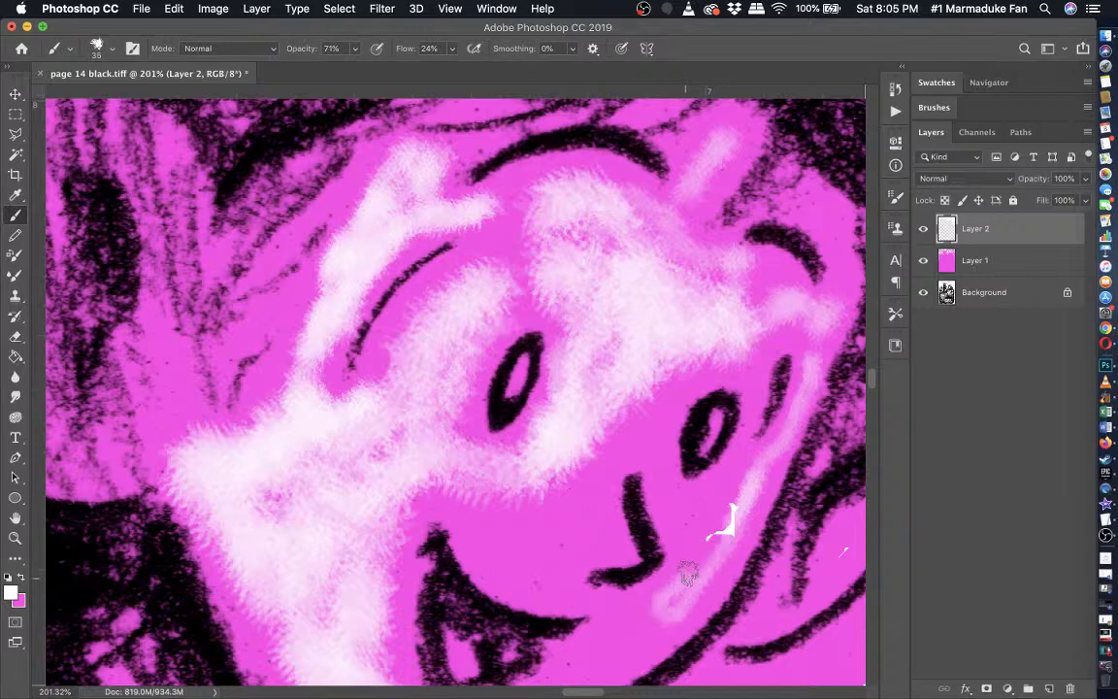
mouse_move(685, 508)
mouse_down()
mouse_move(738, 484)
mouse_move(692, 561)
mouse_move(741, 524)
mouse_up()
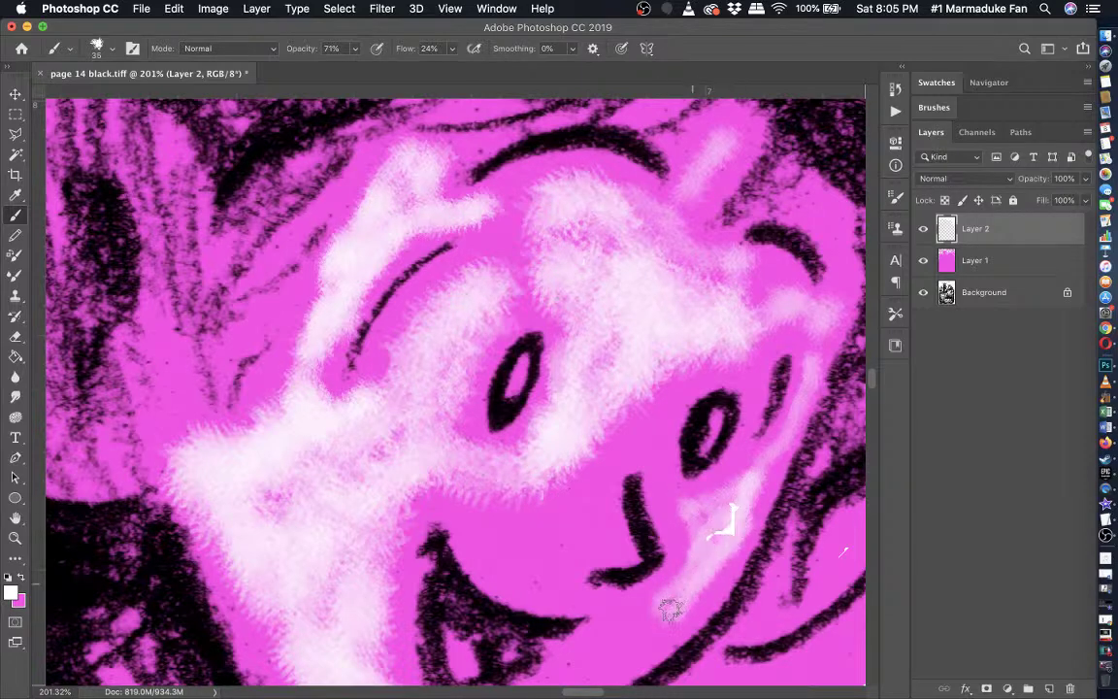
- Paint white along the child's lower jaw and over the skin around the nose and between the eyes
scroll(670, 607, down, 2)
scroll(672, 483, down, 3)
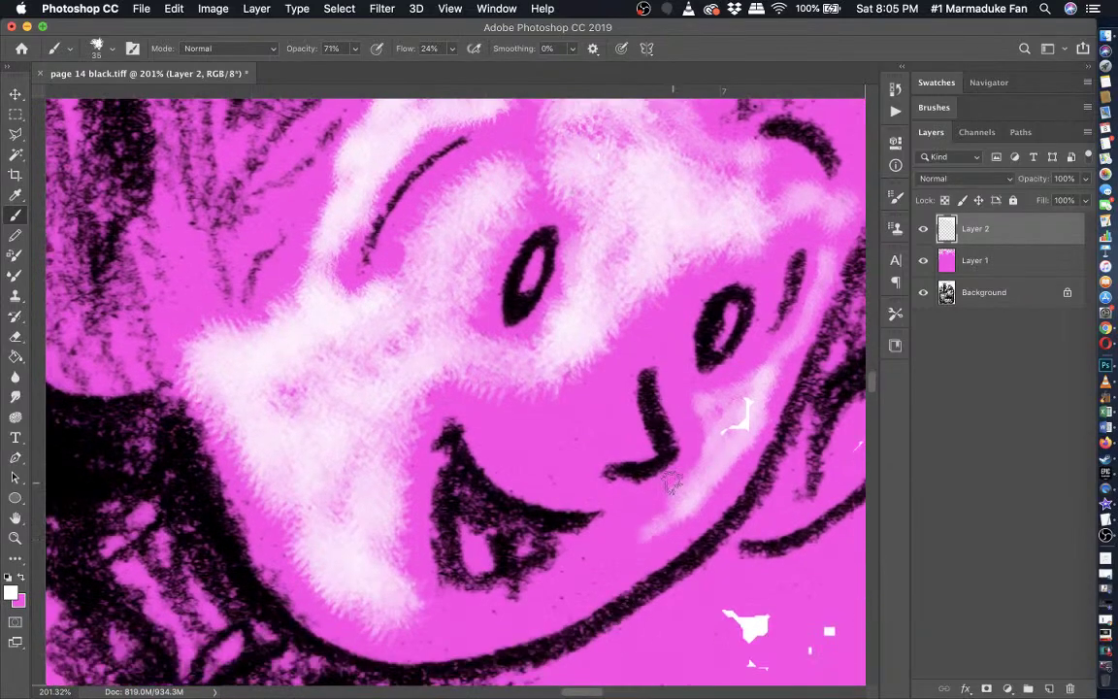
mouse_move(675, 497)
mouse_down()
mouse_move(557, 595)
mouse_move(610, 570)
mouse_move(562, 600)
mouse_move(625, 541)
mouse_up()
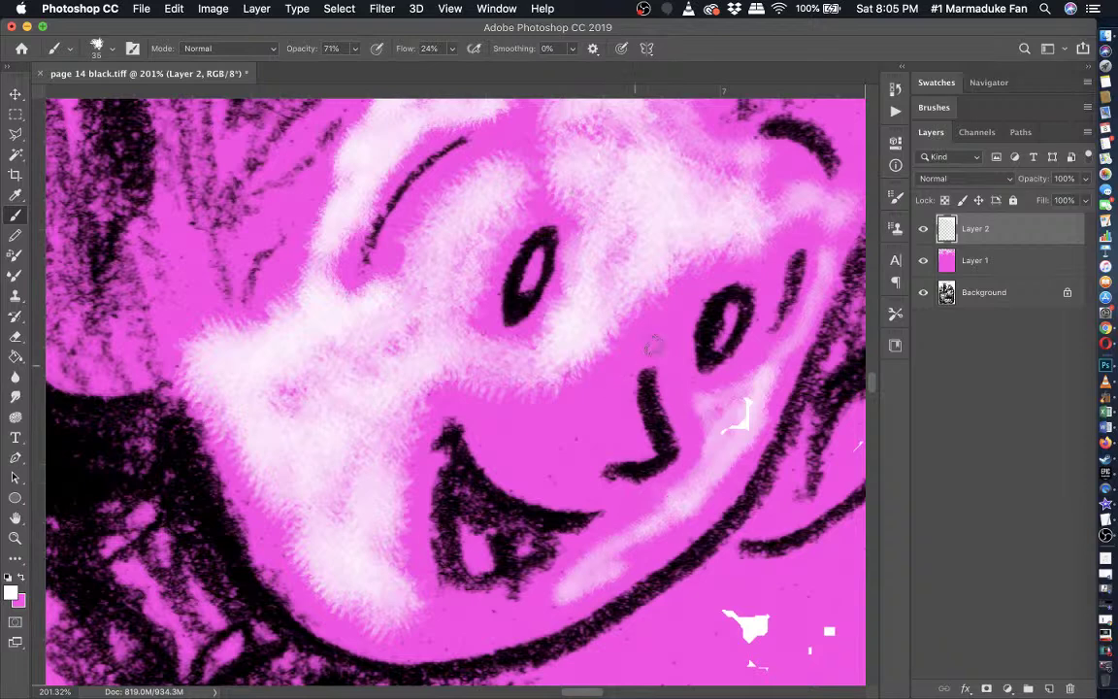
drag(686, 379, 651, 309)
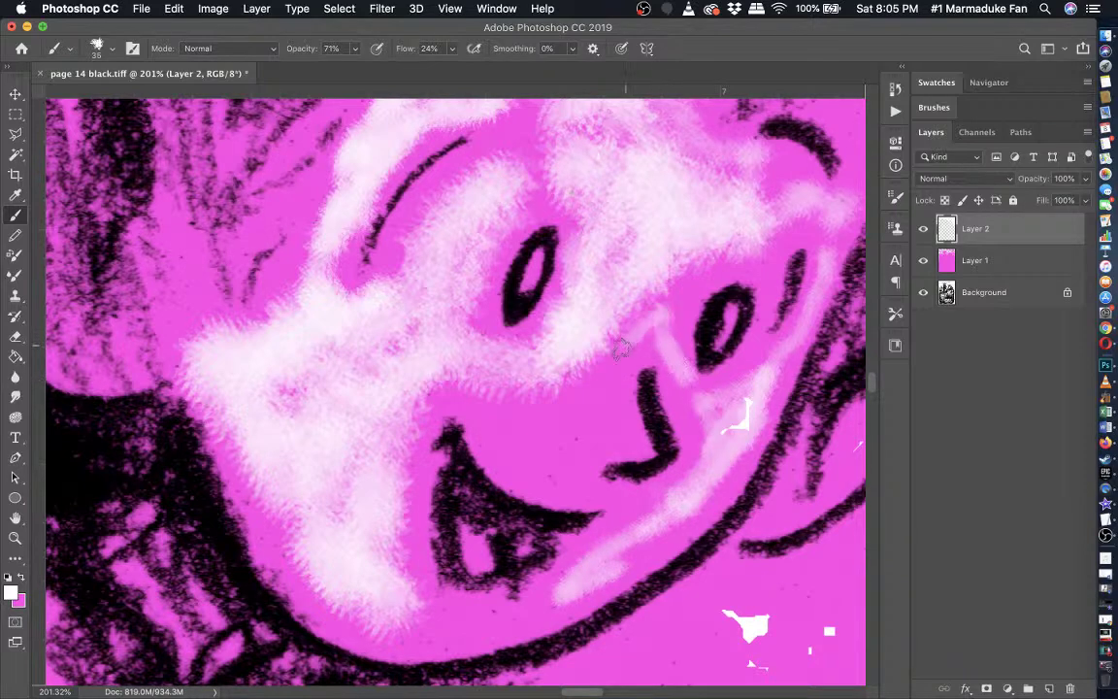
mouse_move(621, 358)
mouse_down()
mouse_move(569, 450)
mouse_move(490, 432)
mouse_move(457, 403)
mouse_move(580, 424)
mouse_up()
- Paint white over the child's chin and the skin around the open mouth
mouse_move(580, 570)
mouse_down()
mouse_move(562, 608)
mouse_move(484, 617)
mouse_move(495, 632)
mouse_move(420, 650)
mouse_move(334, 626)
mouse_move(290, 555)
mouse_move(393, 627)
mouse_move(488, 619)
mouse_up()
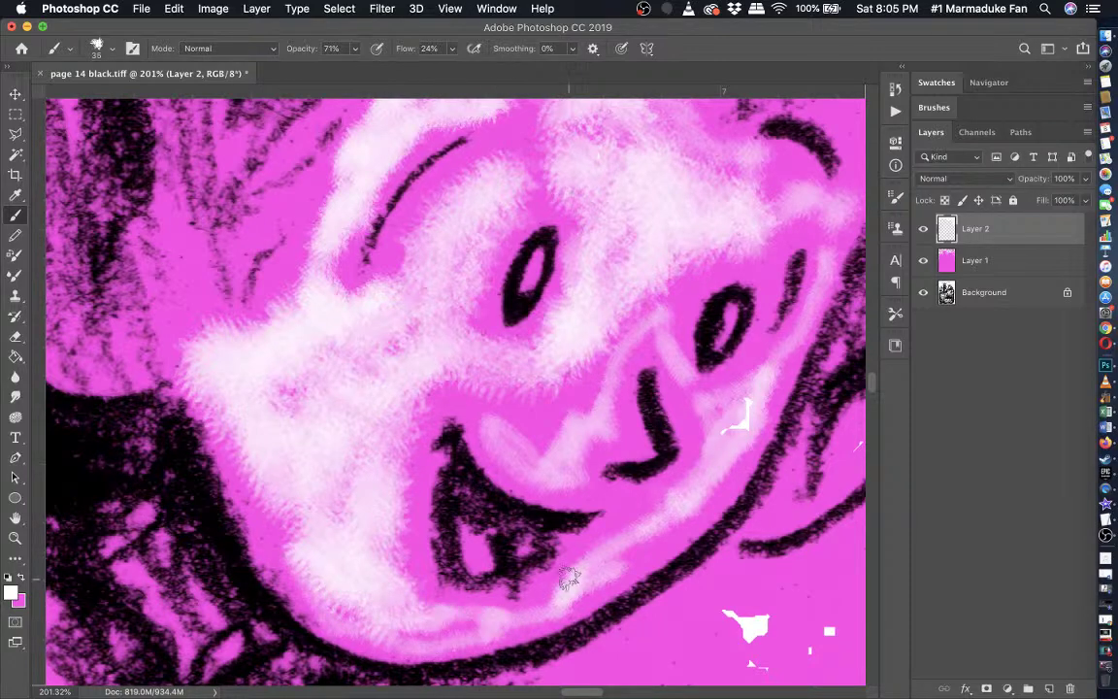
drag(568, 578, 591, 559)
mouse_move(539, 590)
mouse_down()
mouse_move(493, 608)
mouse_move(546, 595)
mouse_up()
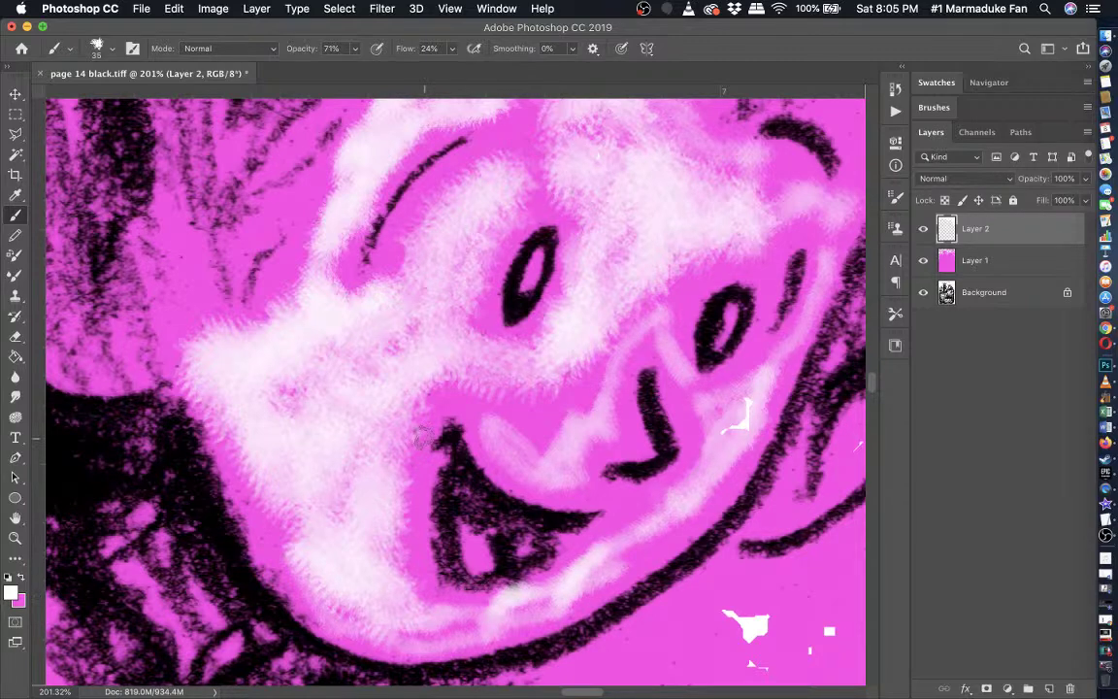
mouse_move(422, 437)
mouse_down()
mouse_move(517, 481)
mouse_move(485, 448)
mouse_move(573, 492)
mouse_move(659, 507)
mouse_up()
- Hide the pink Layer 1 and inspect the child's face against the plain scan for remaining specks
key(super+minus)
key(super+minus)
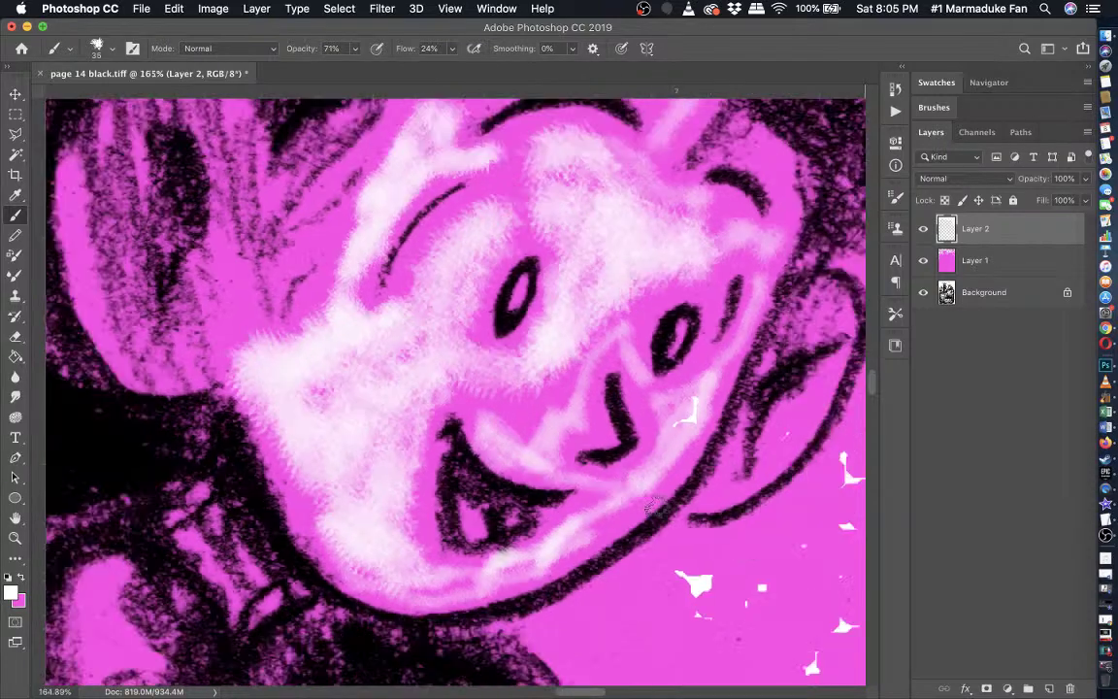
click(923, 260)
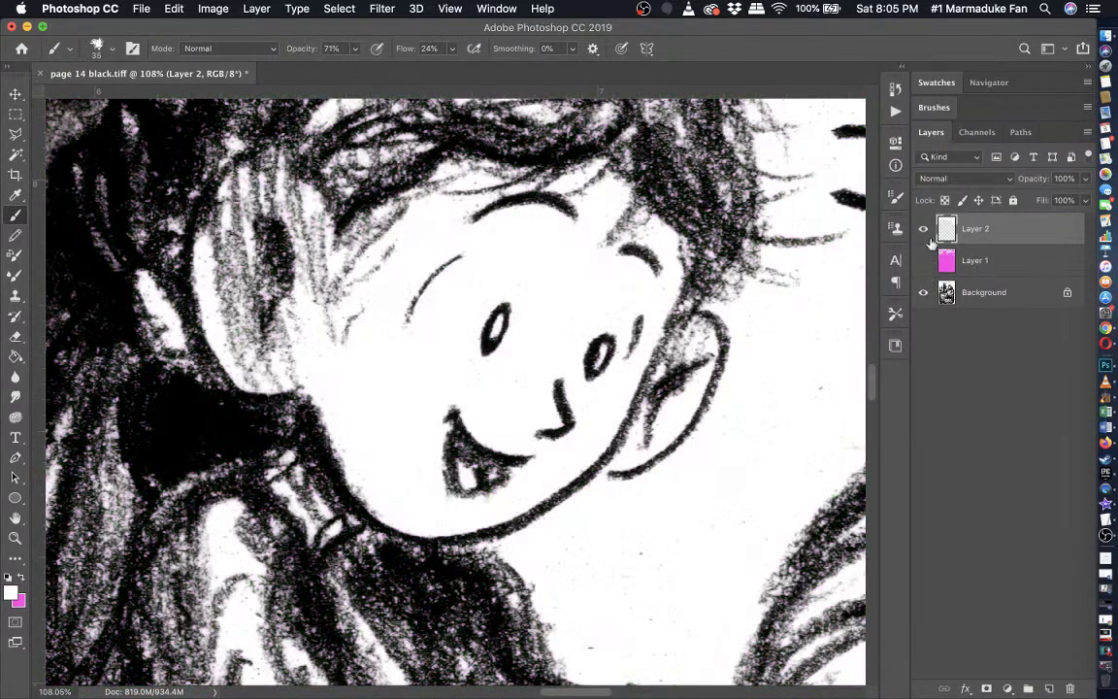
scroll(713, 321, up, 5)
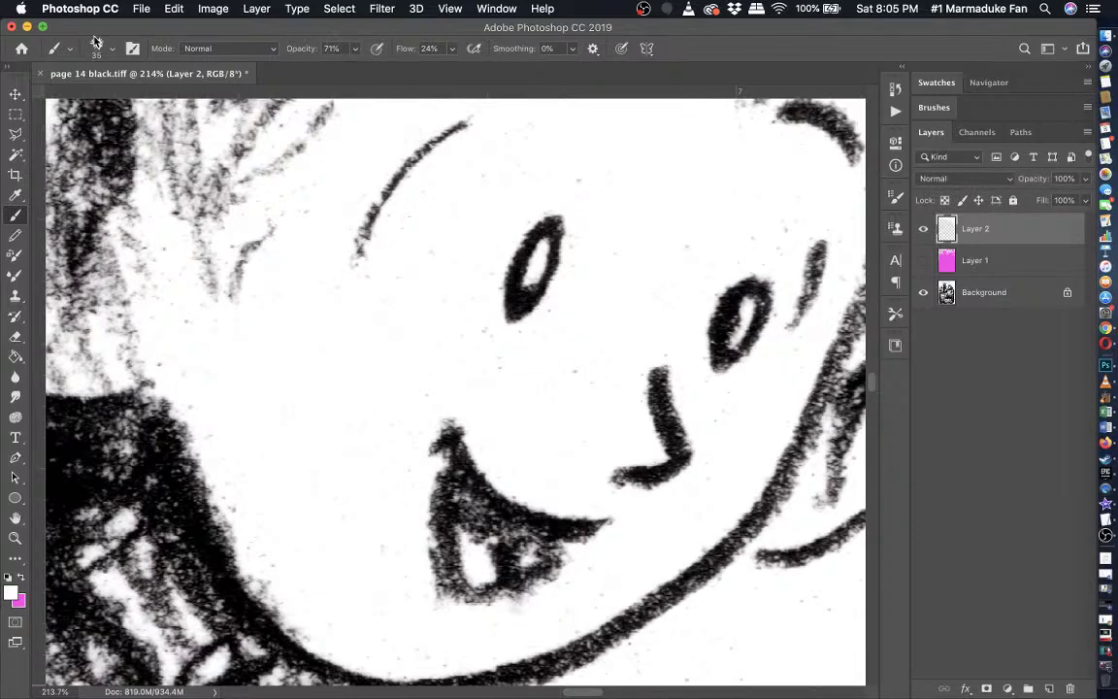
- With the Pencil tool at 65 px, paint white over the specks left on the child's forehead and cheeks
click(14, 237)
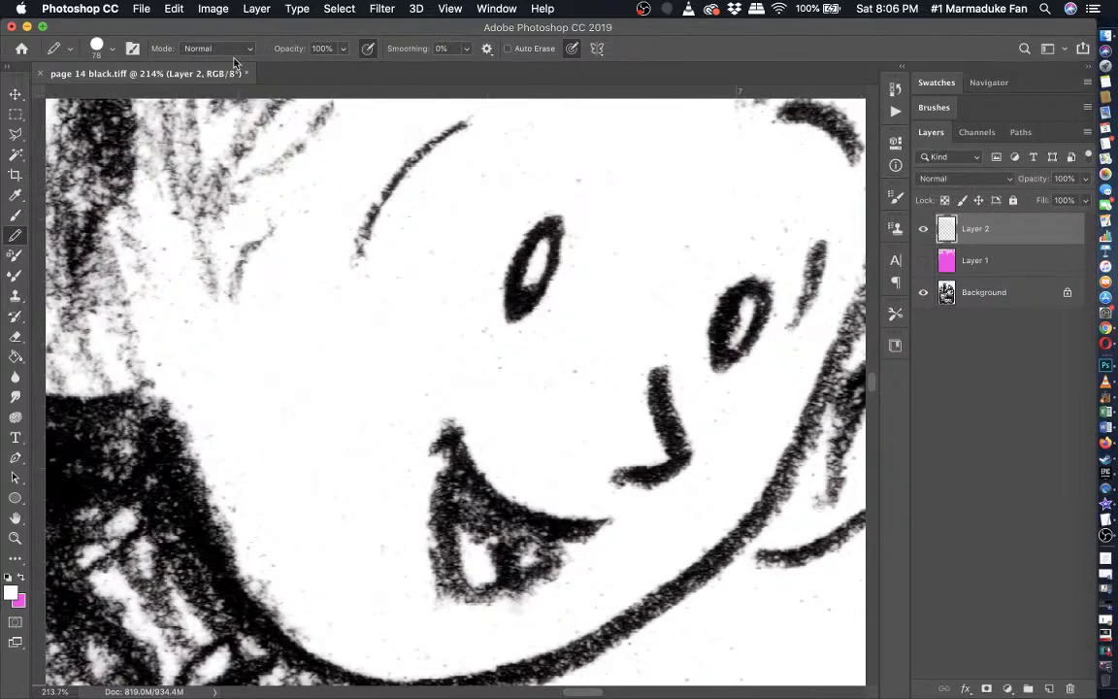
click(110, 47)
key(Return)
click(107, 53)
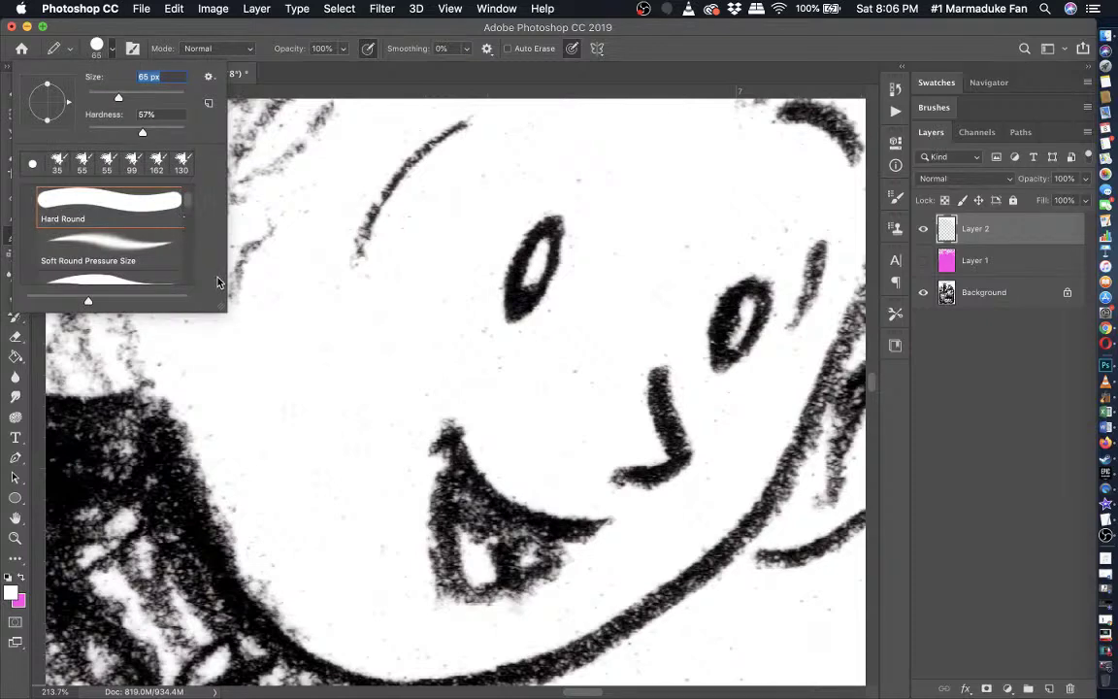
key(Return)
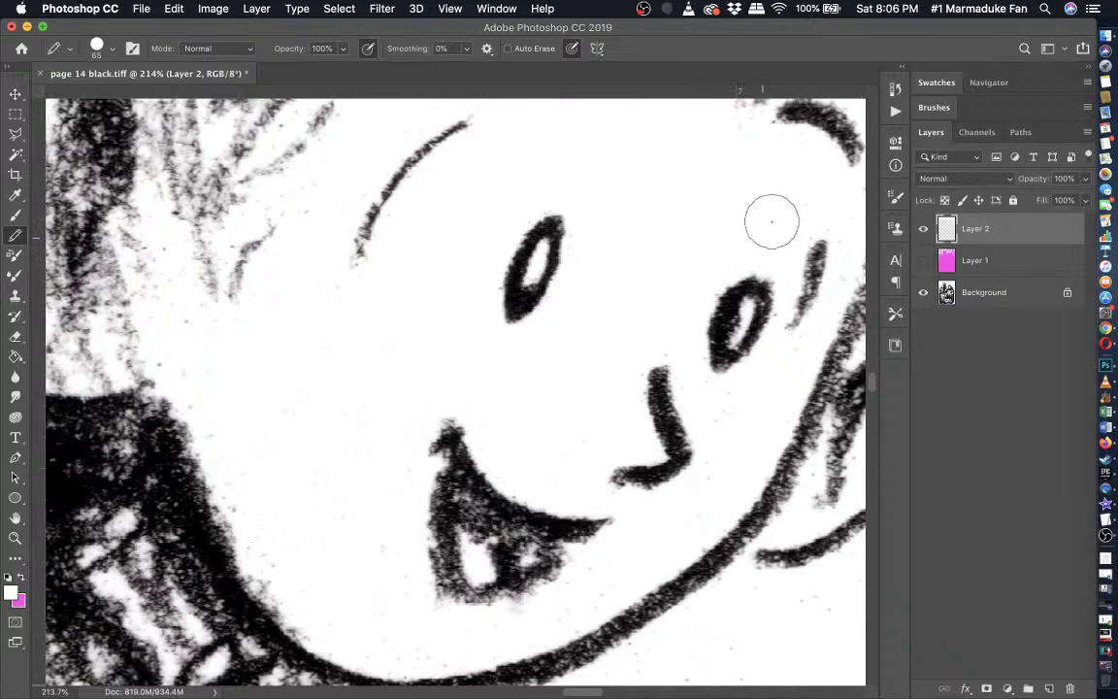
scroll(770, 220, up, 3)
scroll(769, 221, right, 3)
scroll(583, 209, up, 2)
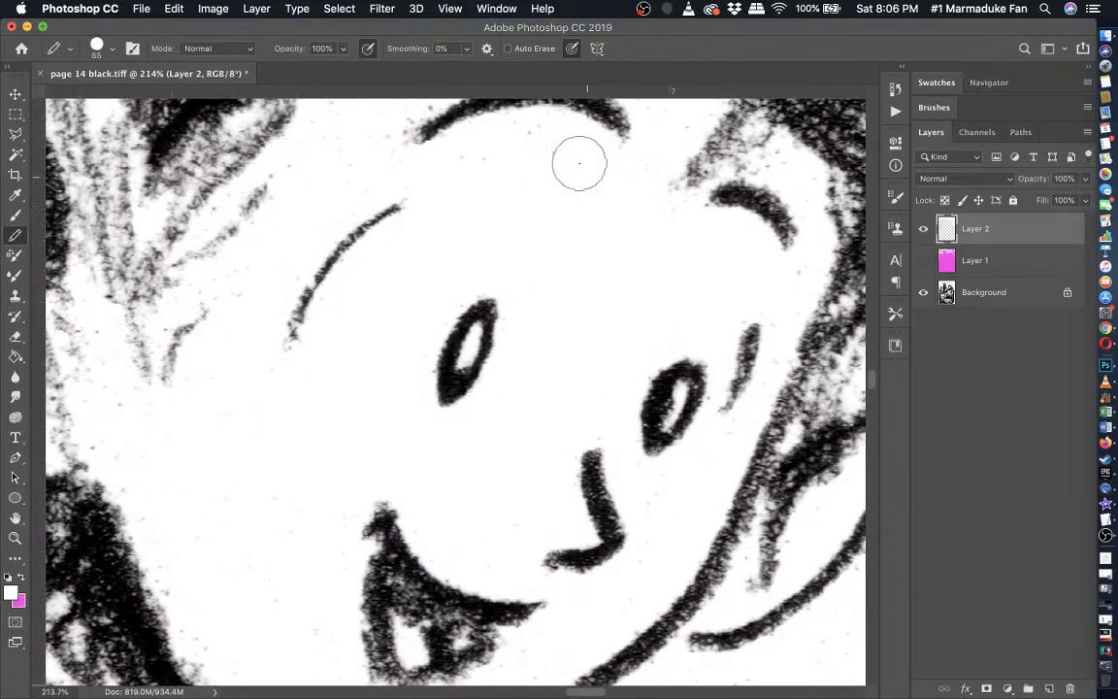
scroll(579, 163, down, 5)
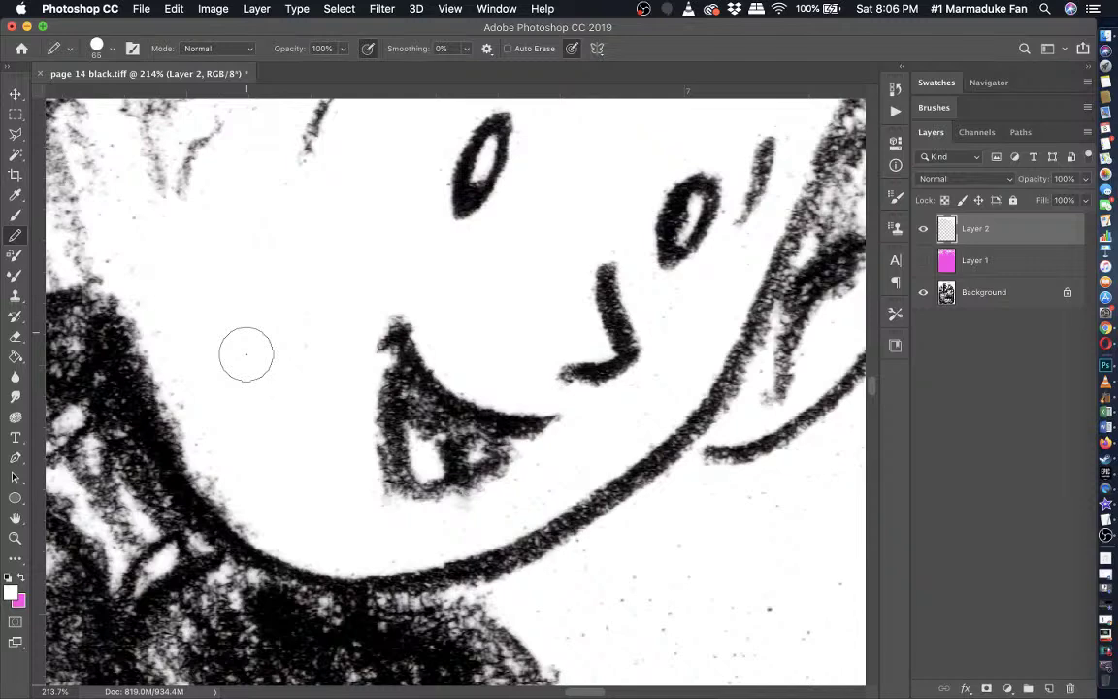
scroll(245, 354, up, 5)
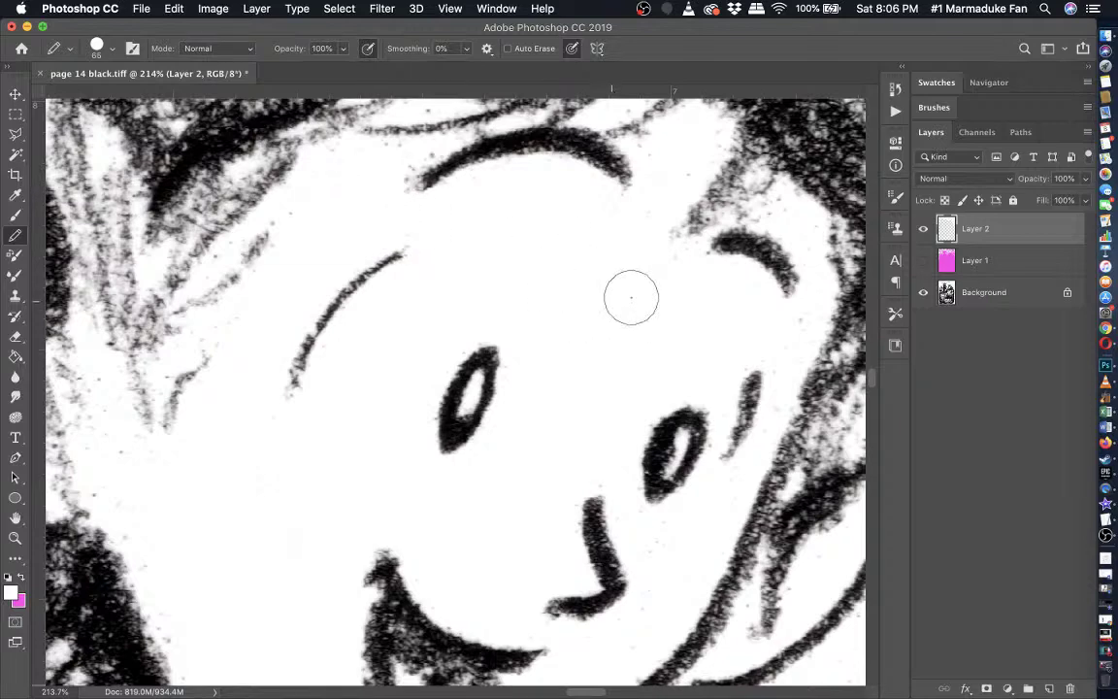
scroll(689, 524, down, 5)
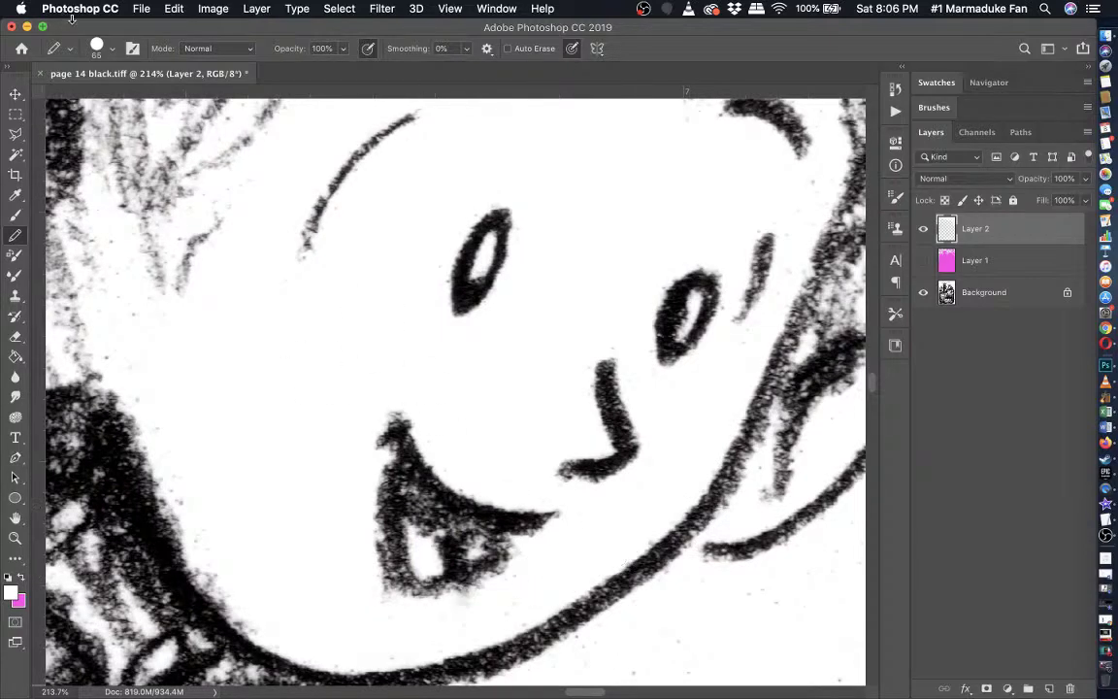
- Reduce the pencil to 41 px and paint out the specks below the child's mouth and near the far eyebrow
click(101, 50)
scroll(556, 515, down, 1)
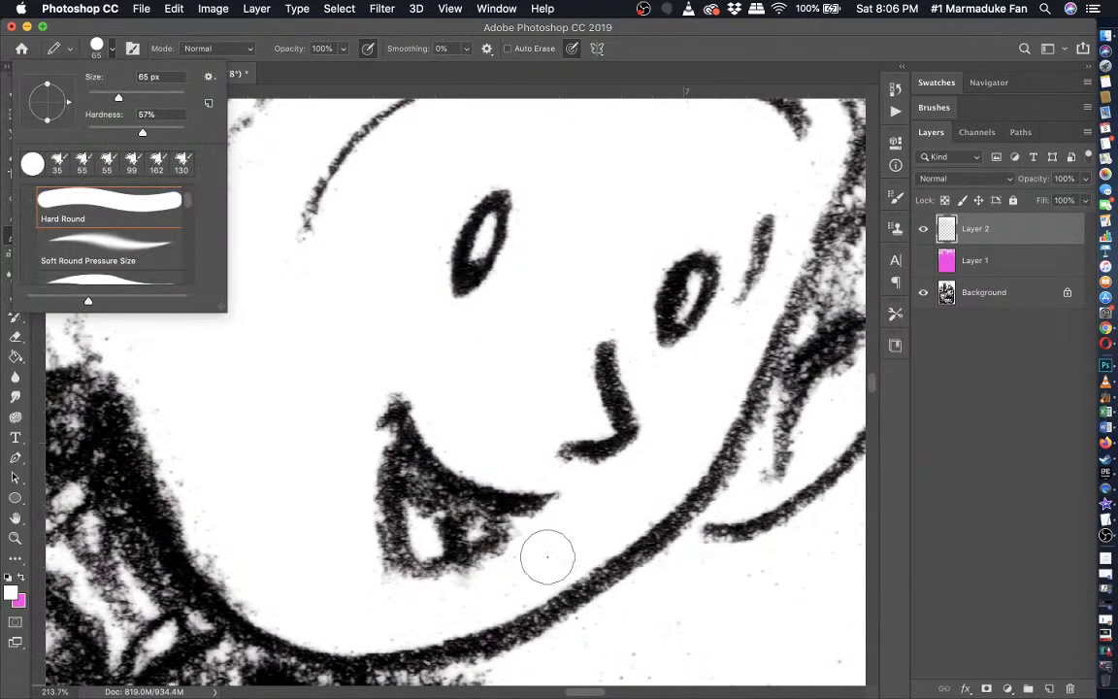
click(501, 589)
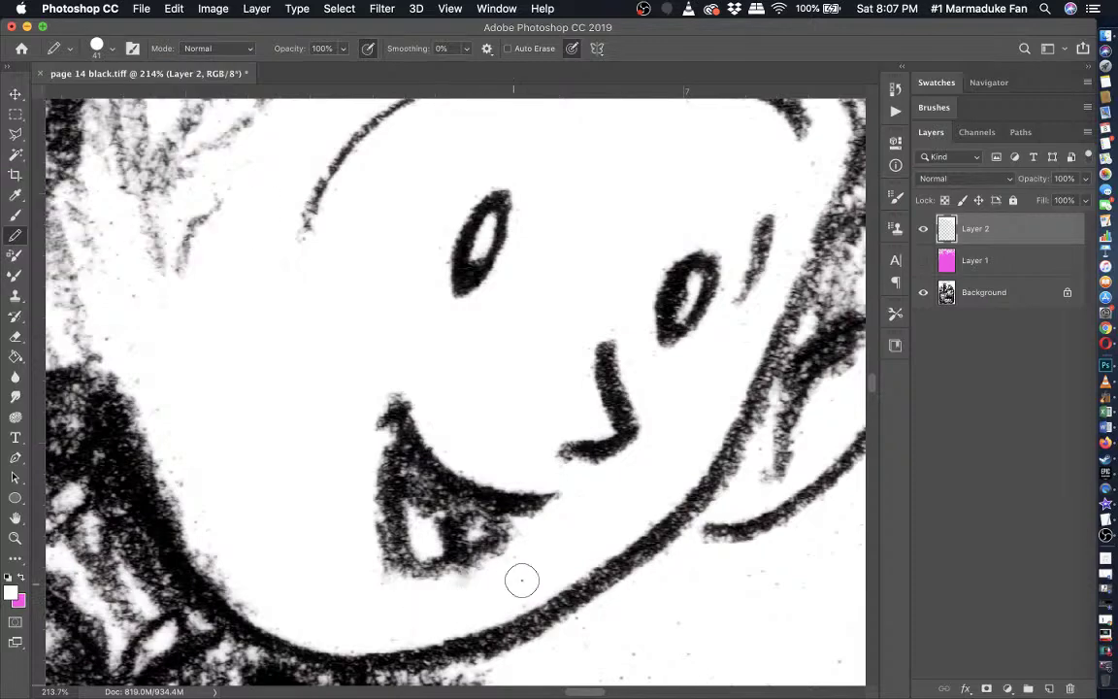
scroll(691, 386, up, 3)
scroll(691, 385, right, 3)
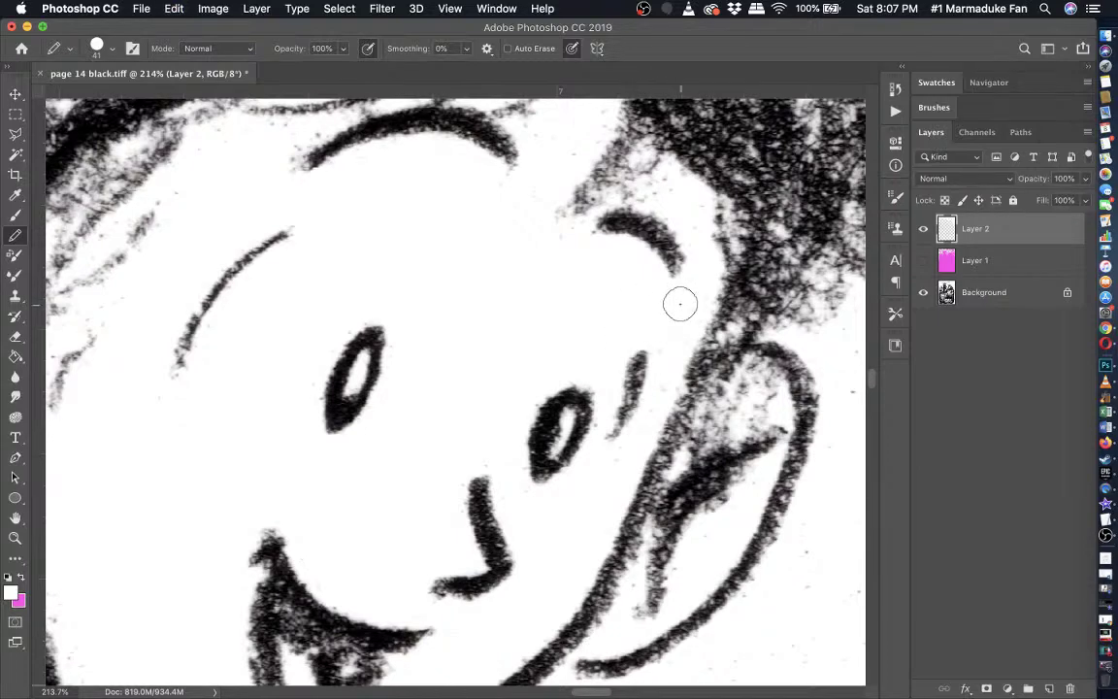
scroll(356, 220, up, 2)
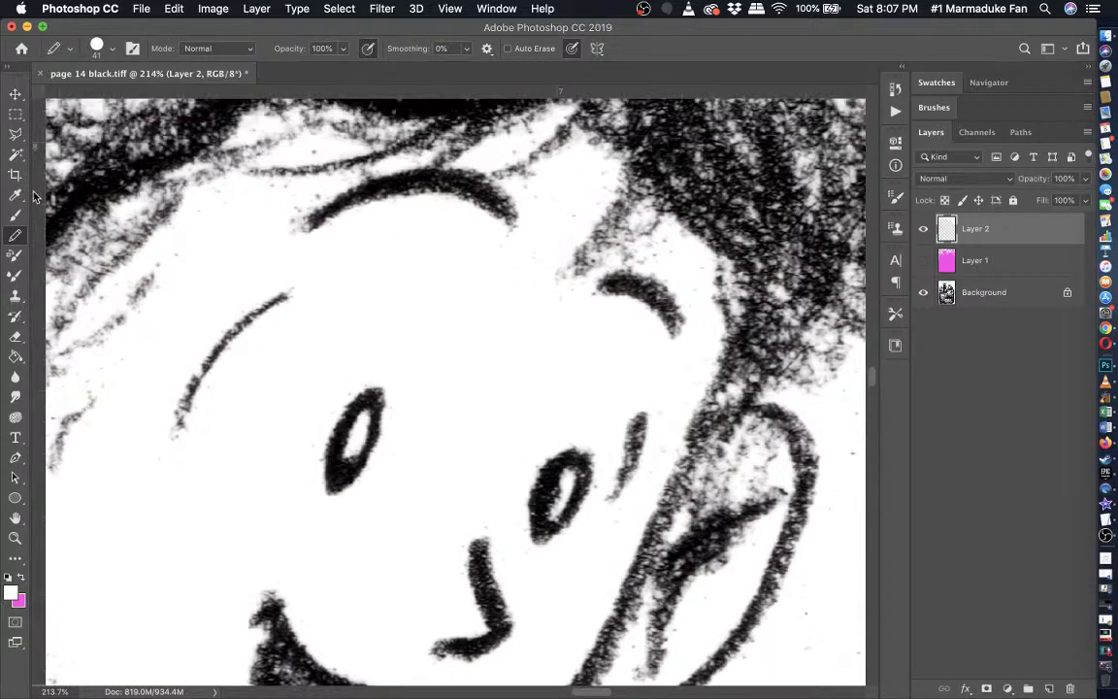
- Switch to the Brush at 25 px and paint out specks around the far eyebrow, eye and nose, raising the opacity to 100%
click(22, 219)
click(113, 51)
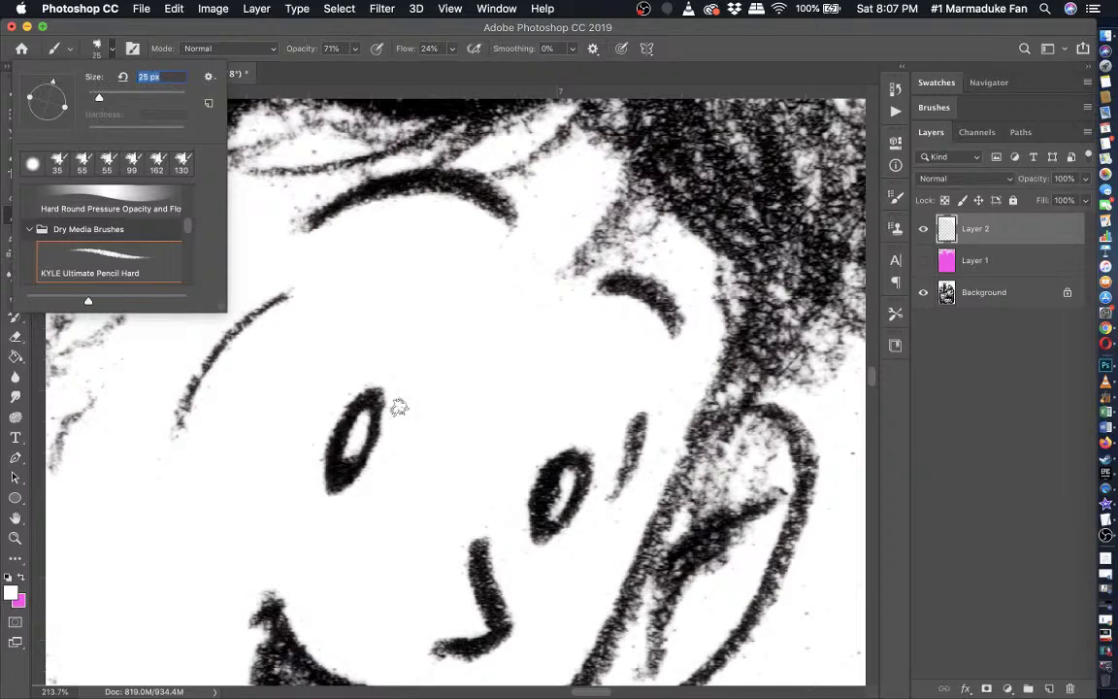
scroll(399, 407, up, 3)
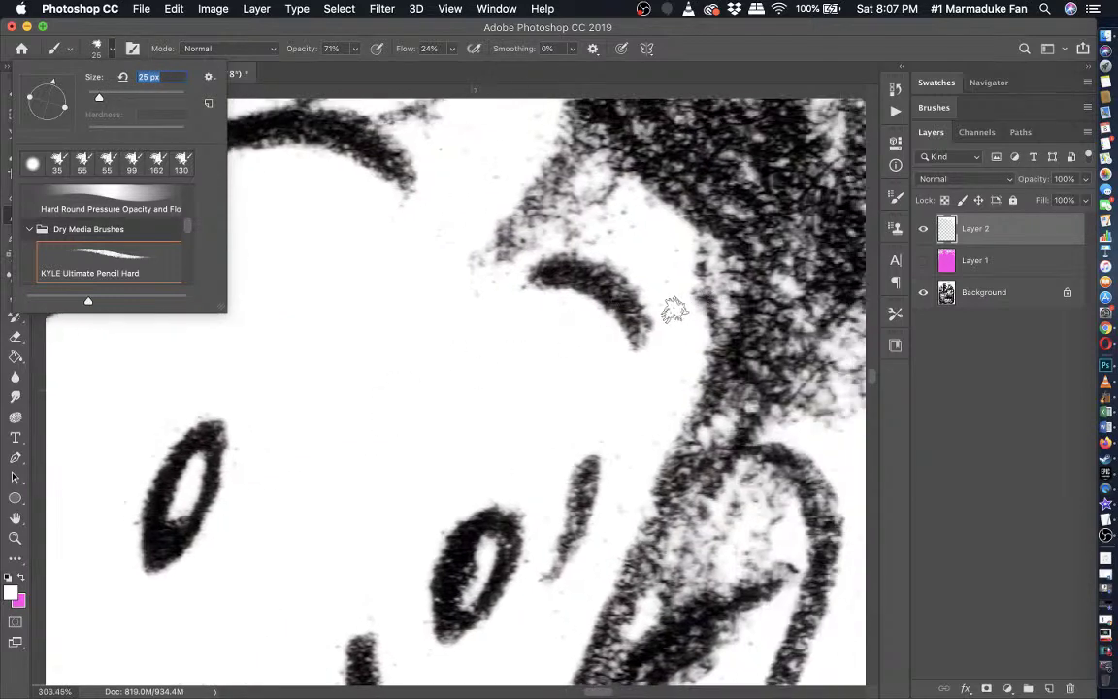
key(Return)
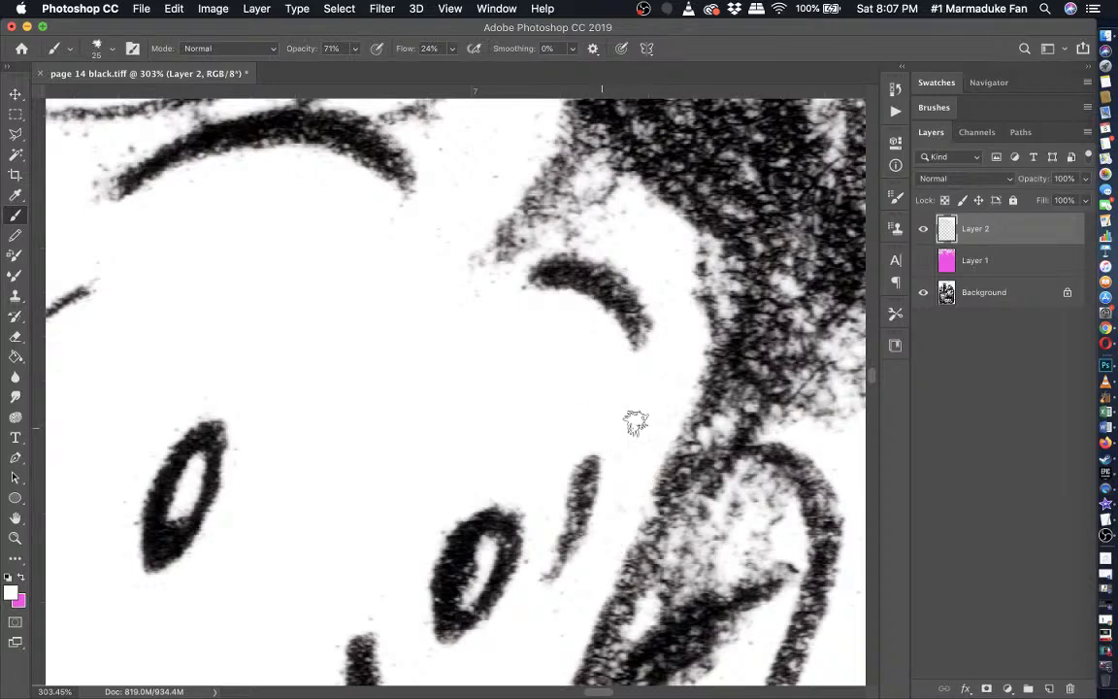
scroll(630, 418, down, 3)
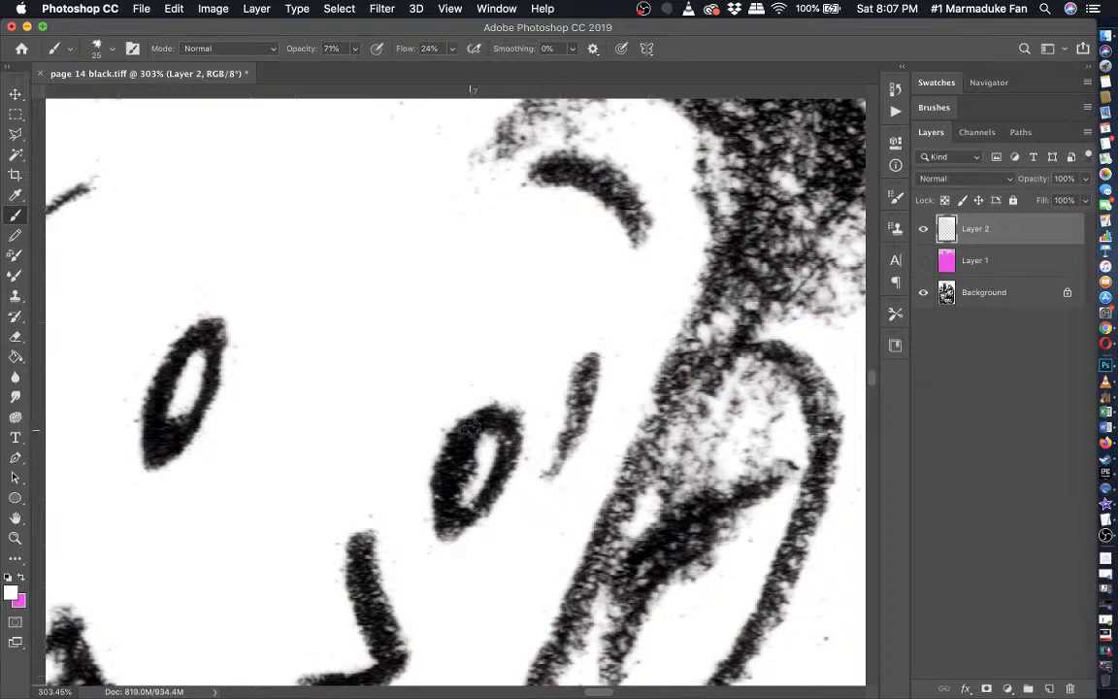
scroll(391, 388, down, 2)
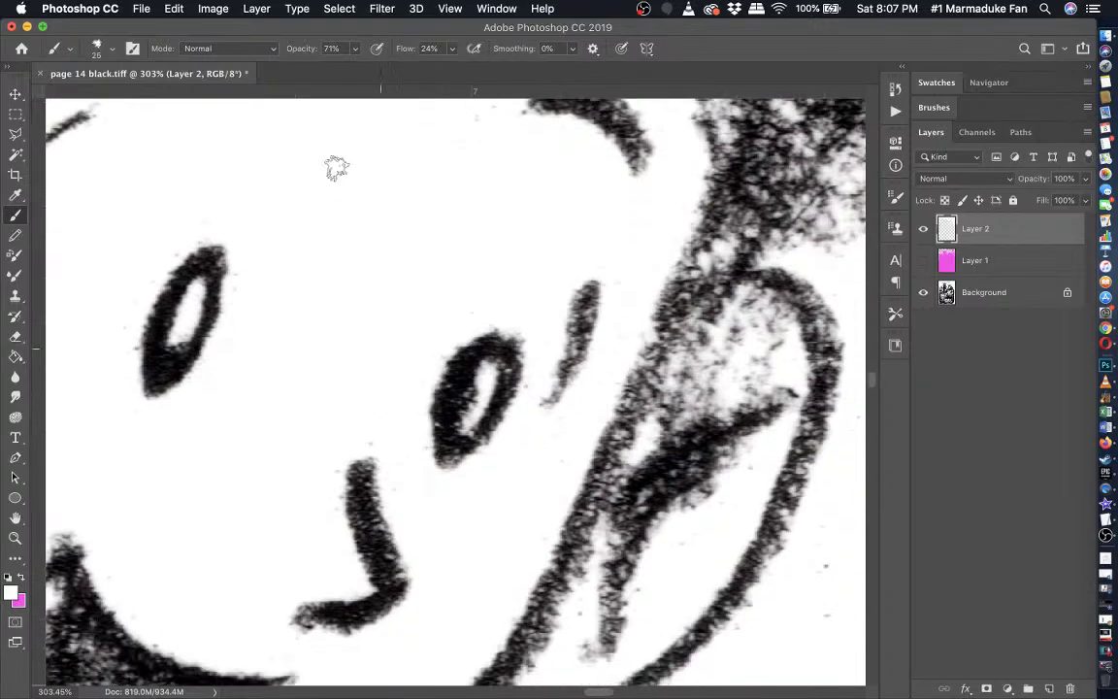
click(354, 49)
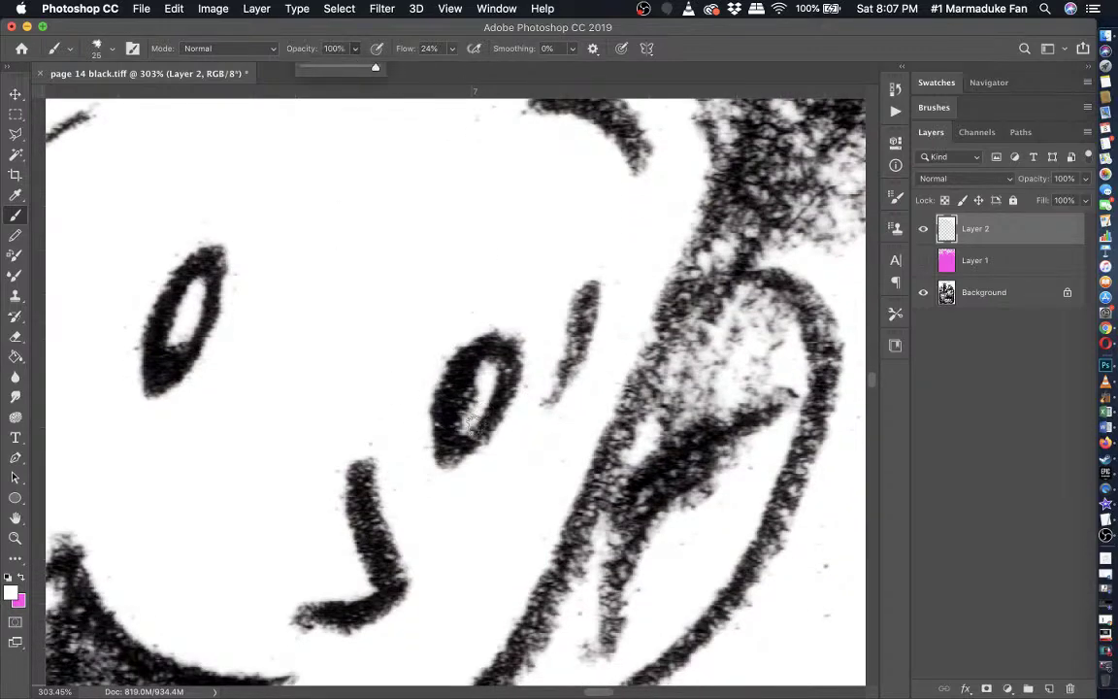
click(411, 513)
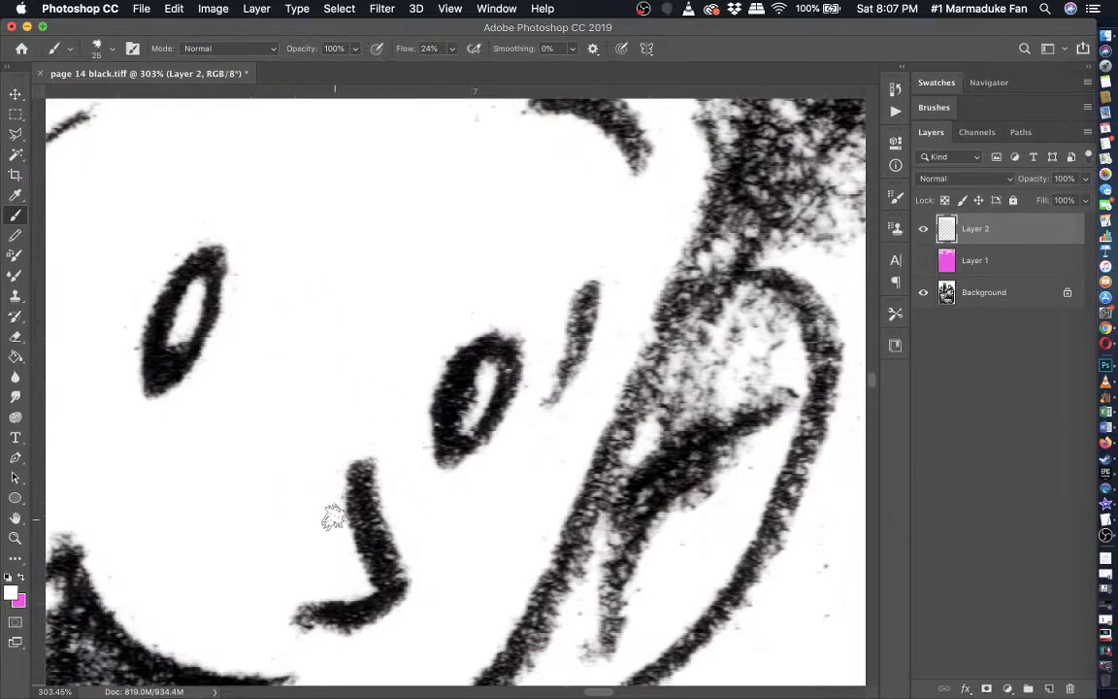
- Brush white over the remaining specks around the child's nose, the upper edge of the mouth and the near eye
scroll(334, 514, down, 5)
scroll(342, 563, left, 3)
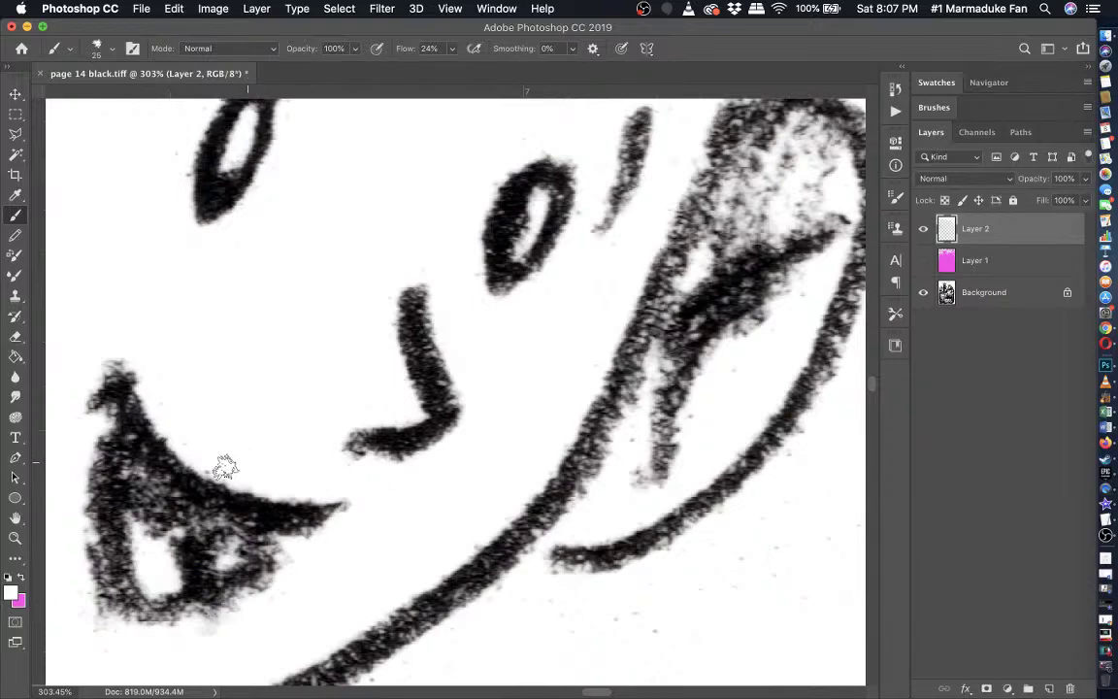
scroll(238, 340, up, 3)
scroll(237, 340, left, 2)
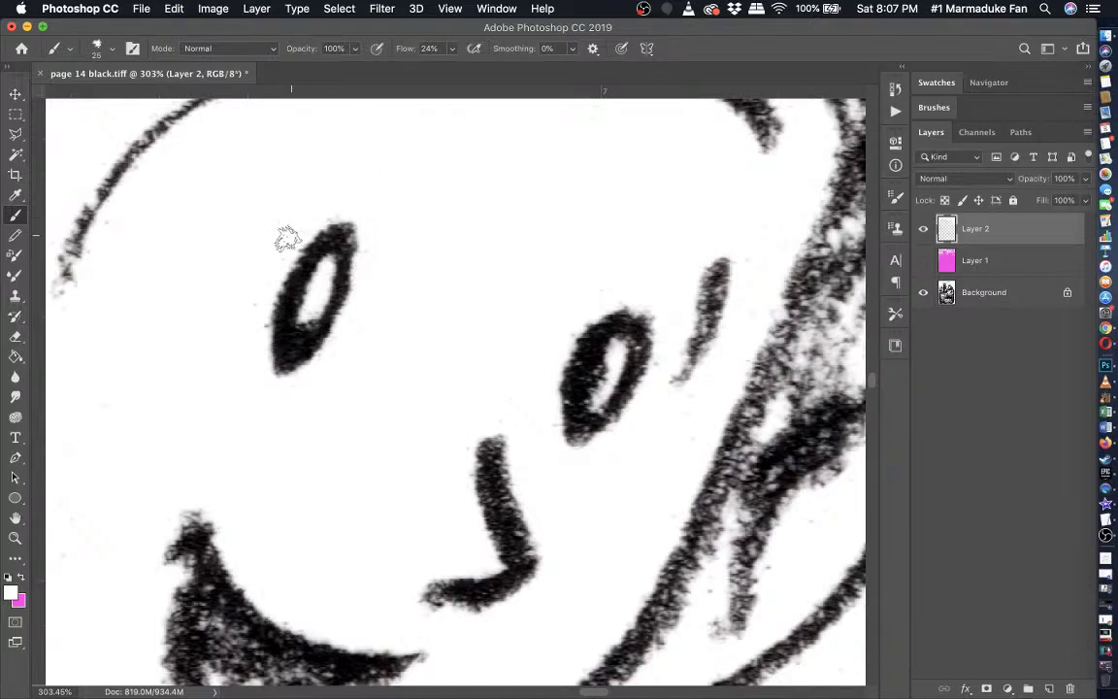
click(15, 236)
drag(303, 221, 244, 384)
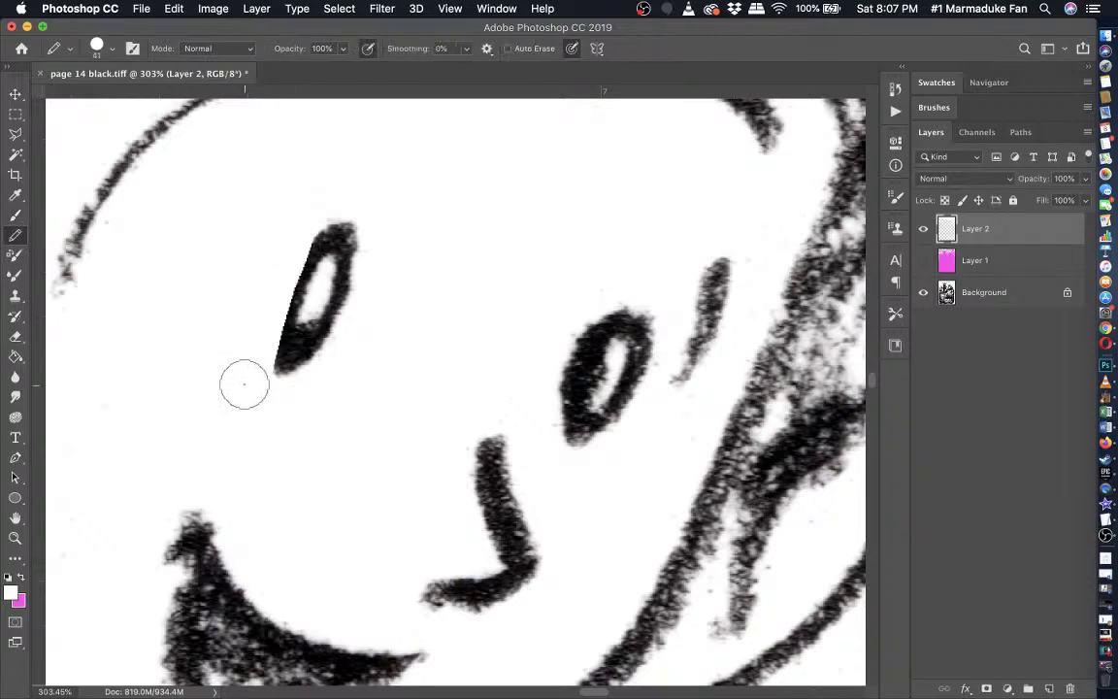
key(super+z)
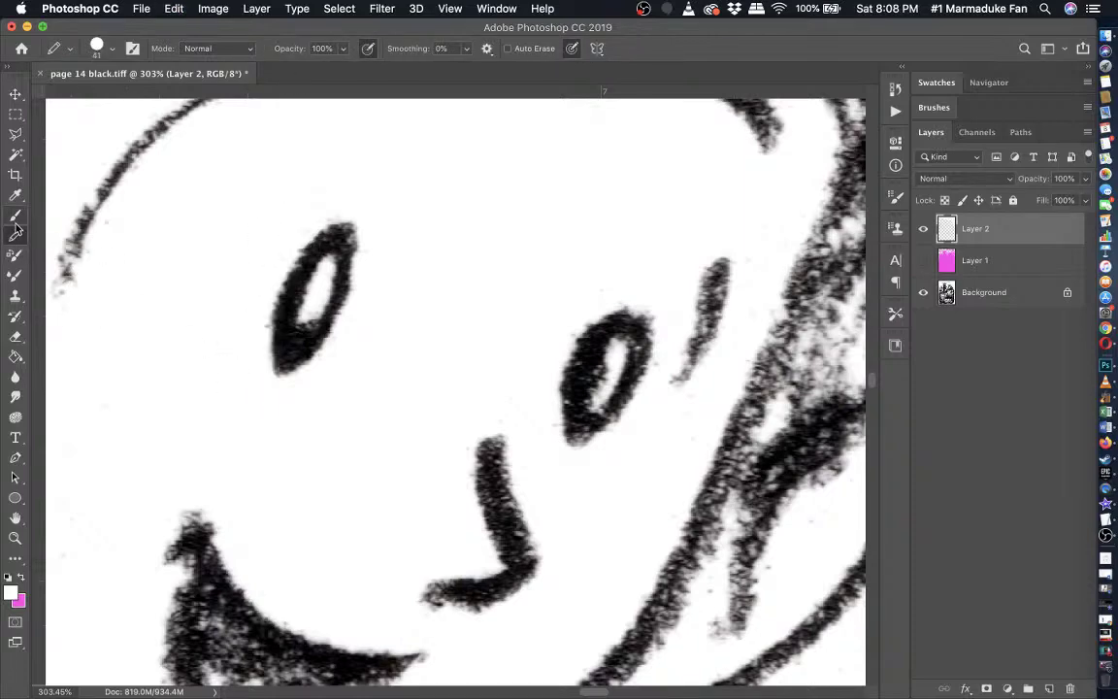
click(15, 218)
- Paint out the specks around the child's mouth and along the jaw and cheek outline with the 25 px brush
scroll(156, 368, down, 6)
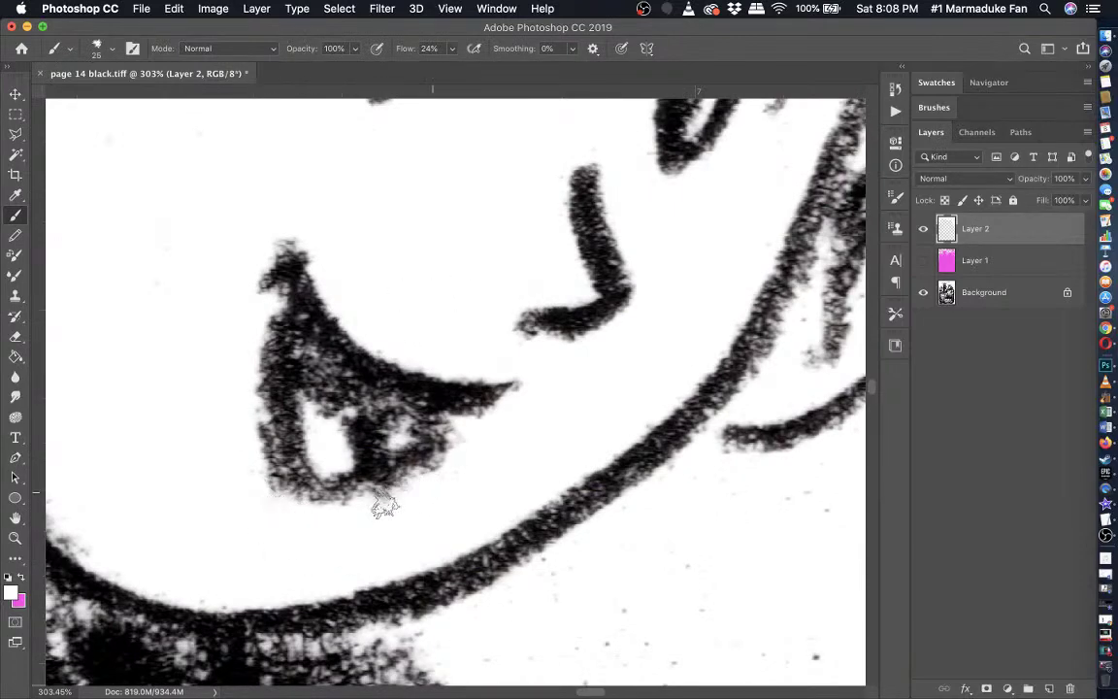
scroll(373, 510, left, 5)
scroll(466, 505, down, 2)
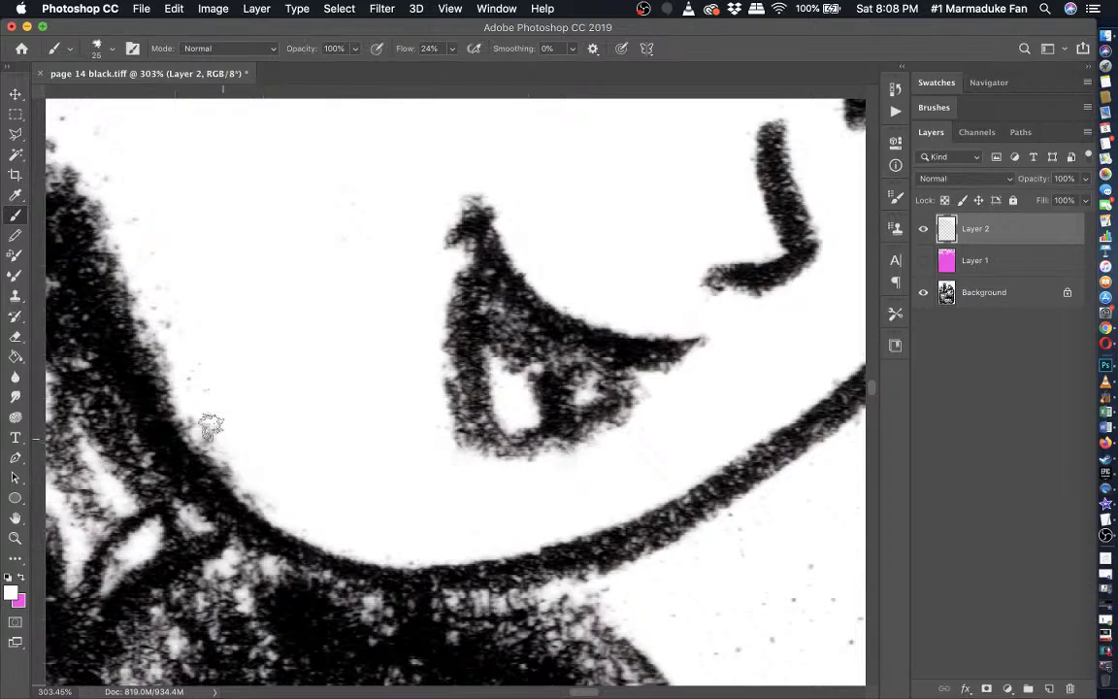
scroll(213, 390, left, 3)
scroll(214, 390, up, 2)
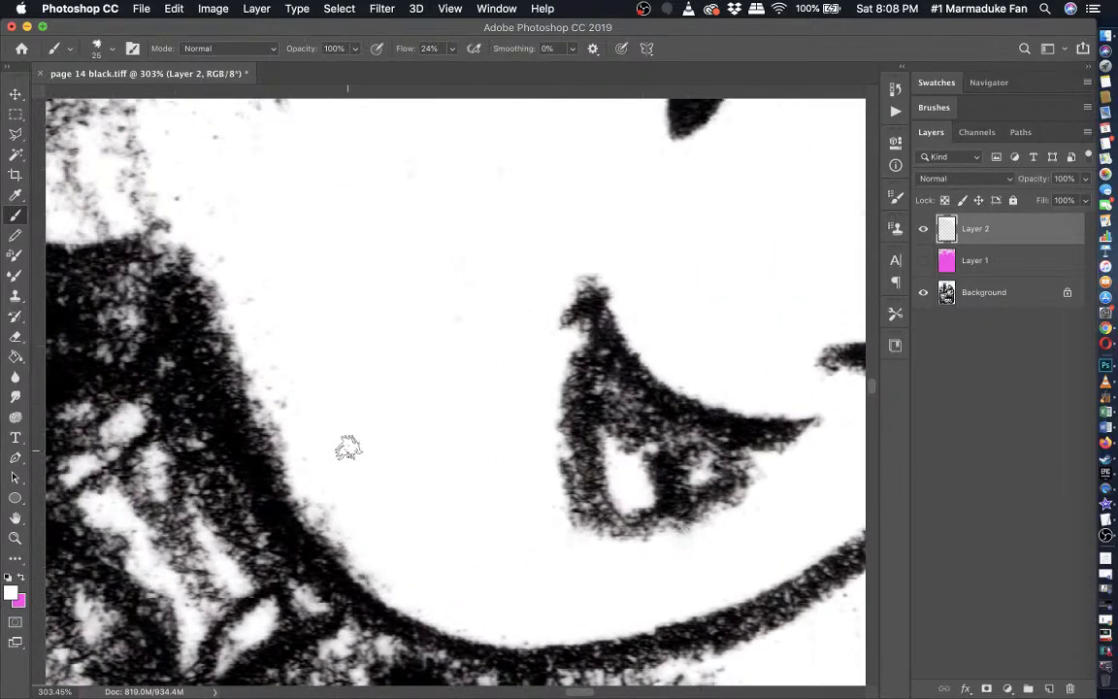
scroll(277, 404, up, 3)
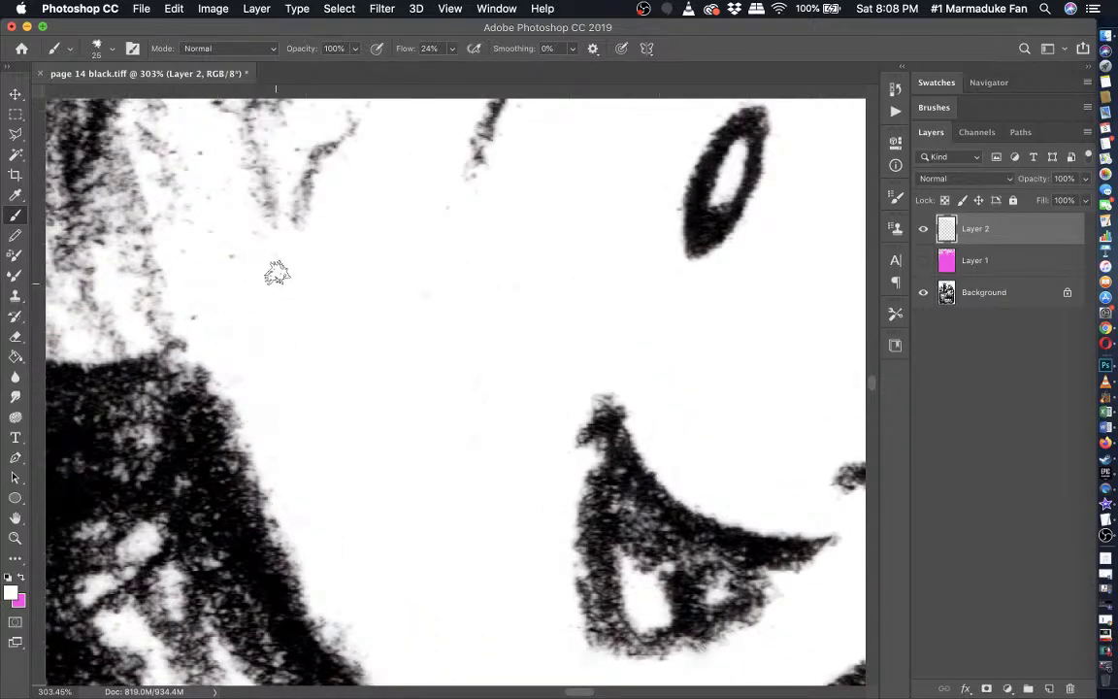
- Paint out the specks on the child's outer cheek, beside the thin curved face line and along the hairline
scroll(250, 388, up, 2)
scroll(251, 388, up, 2)
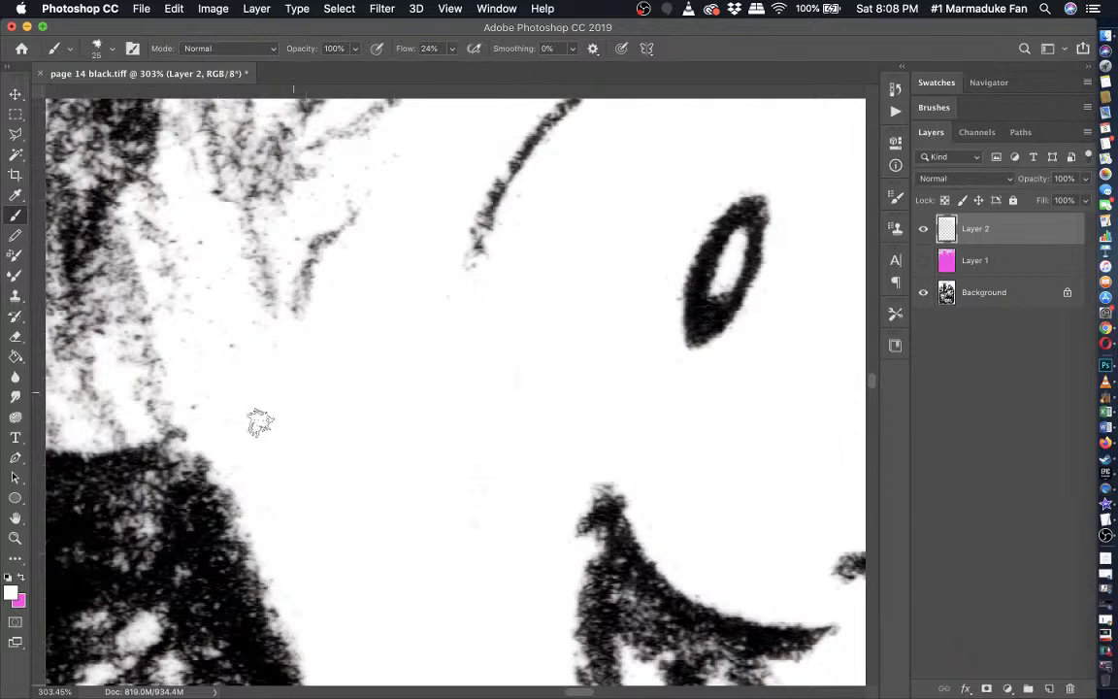
scroll(282, 390, up, 2)
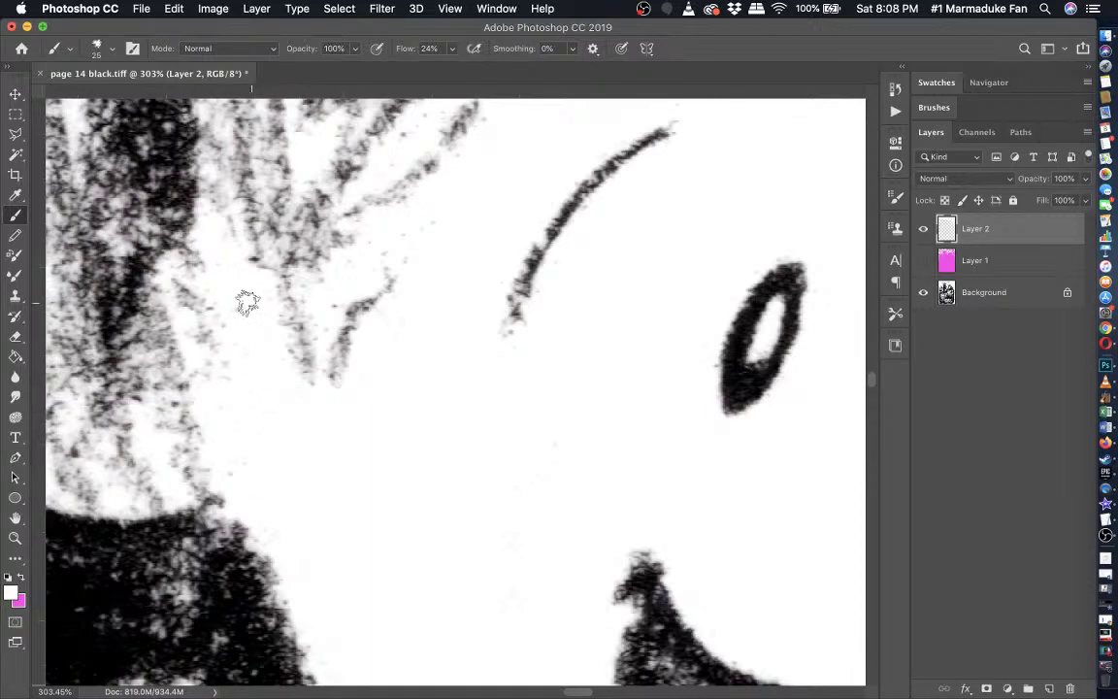
scroll(252, 469, up, 5)
scroll(252, 468, right, 2)
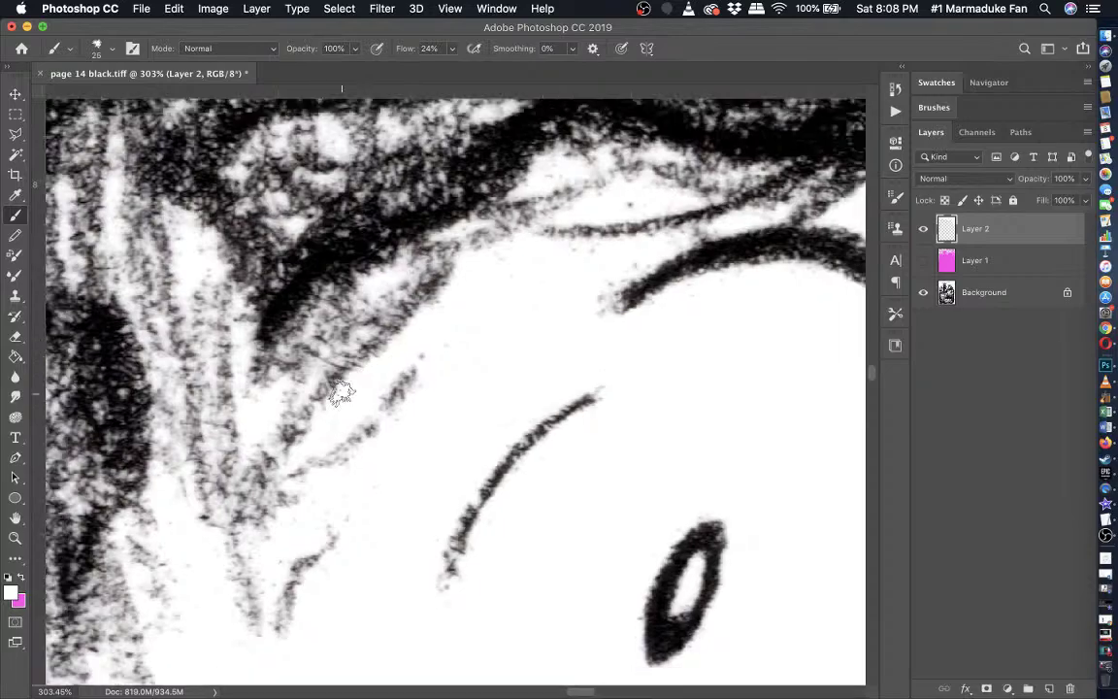
- Show the pink Layer 1 again and review the white coverage across the whole page
scroll(347, 400, down, 5)
scroll(464, 368, down, 6)
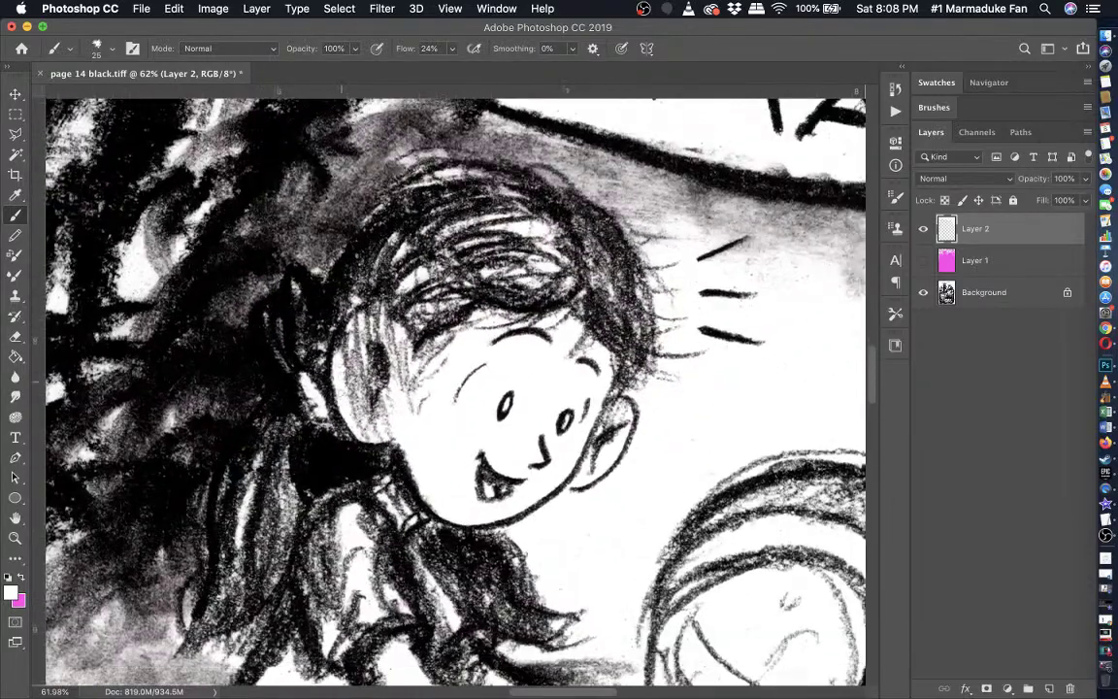
scroll(464, 367, down, 3)
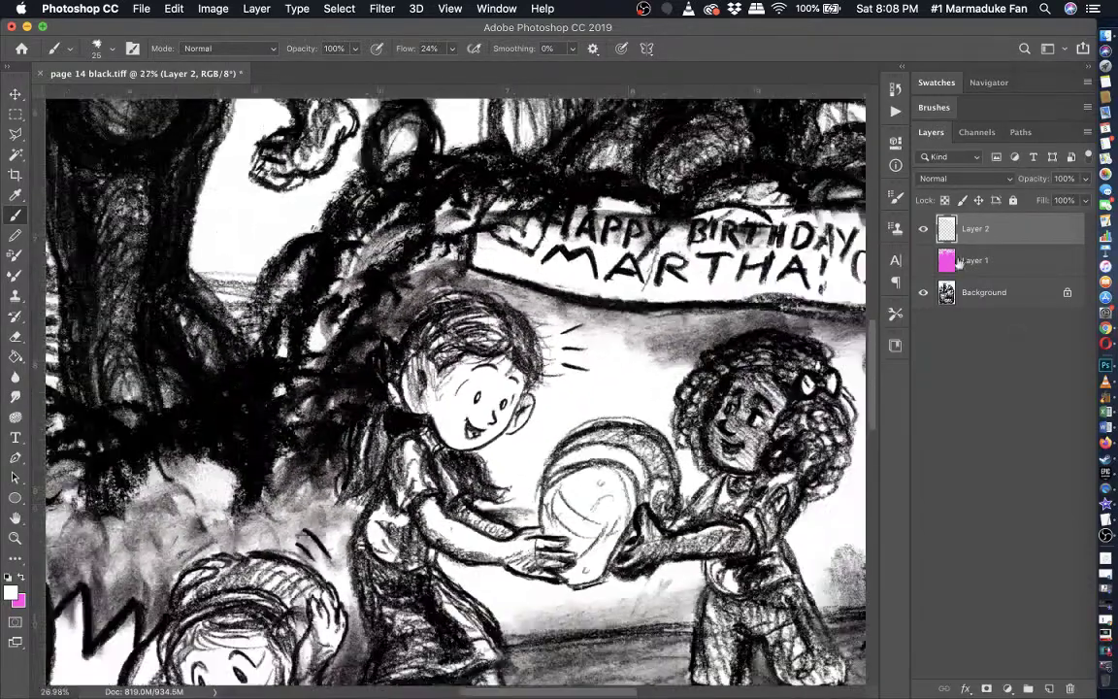
click(923, 260)
scroll(466, 368, down, 3)
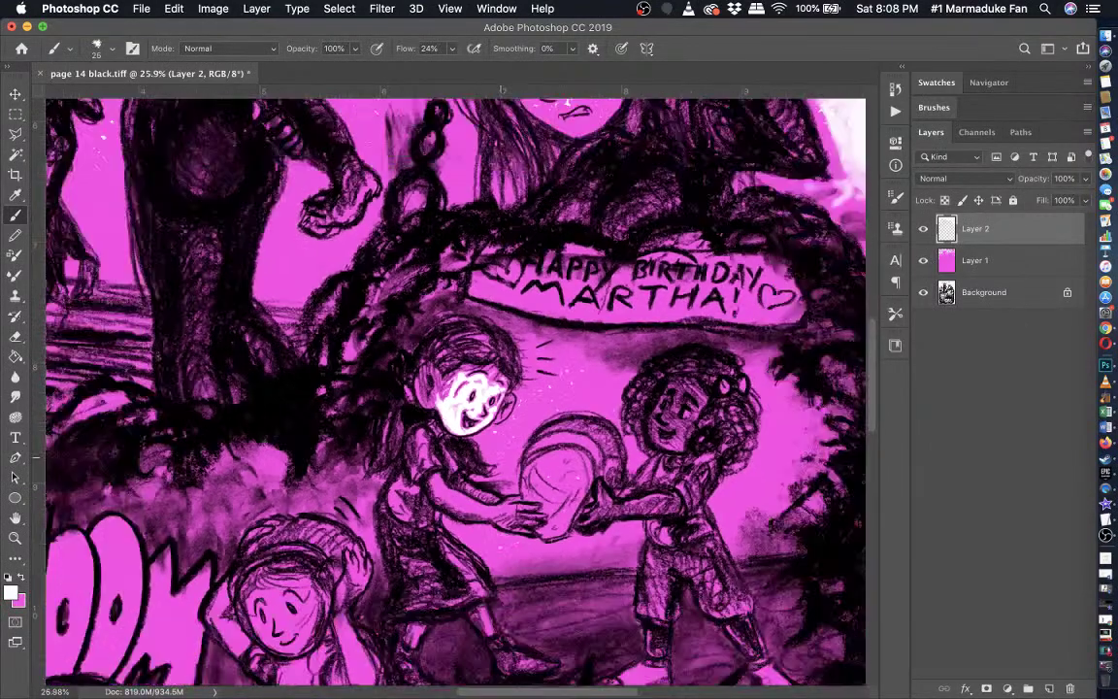
scroll(480, 388, up, 5)
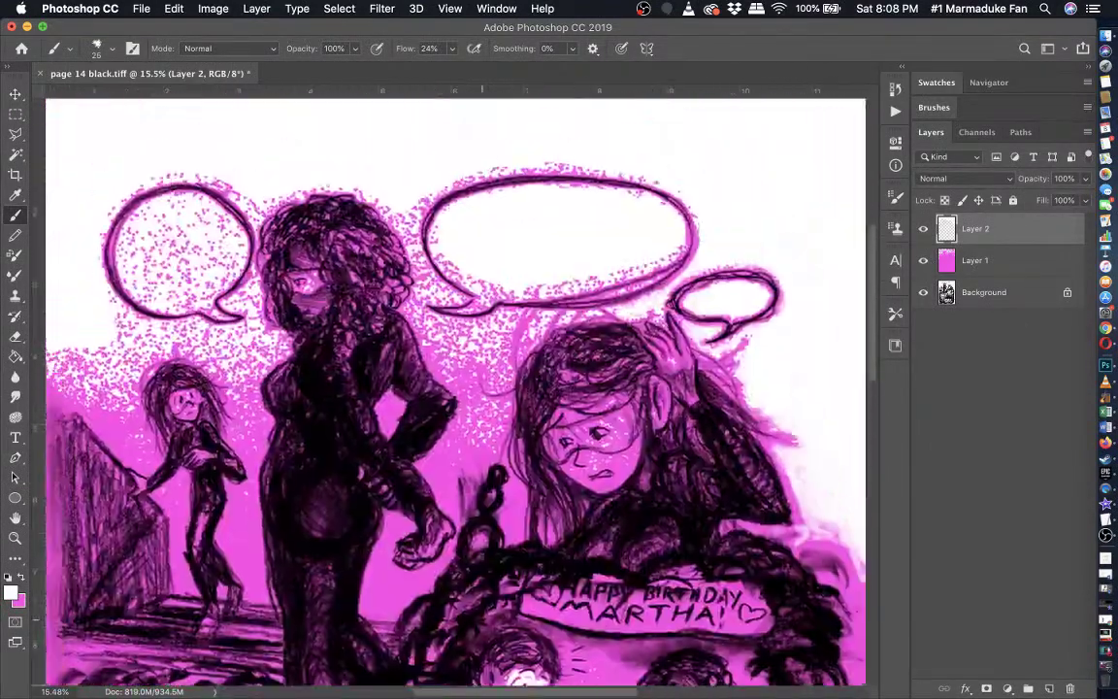
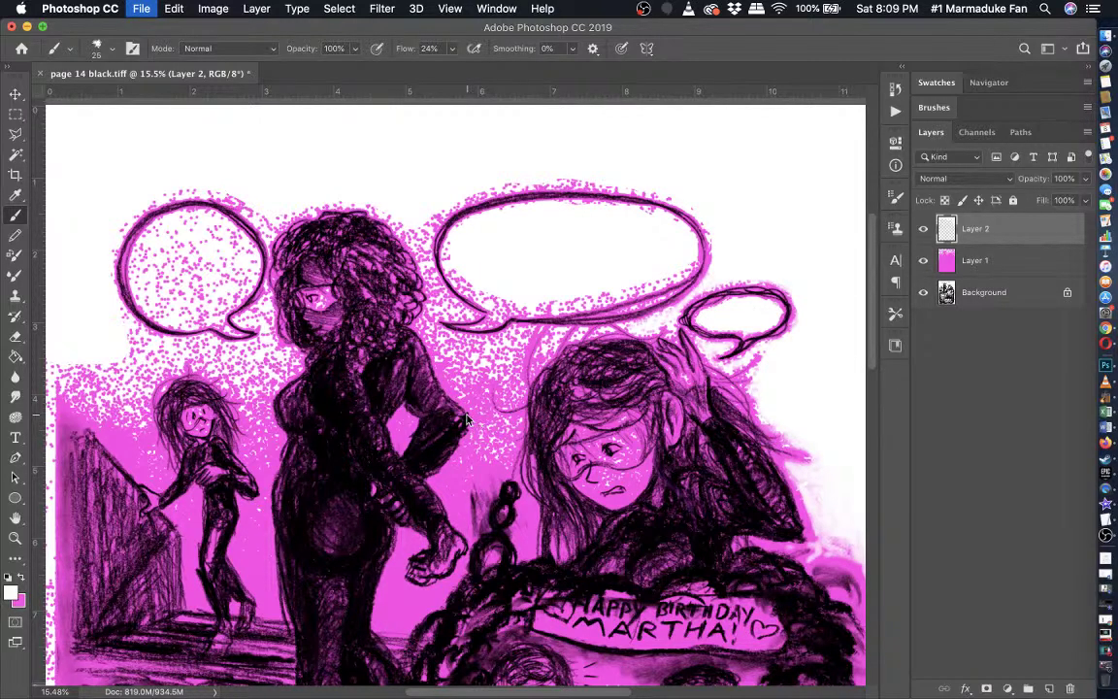
- Save the page to the Desktop as "page 14 black" in Photoshop format with Maximize Compatibility on
key(shift+super+s)
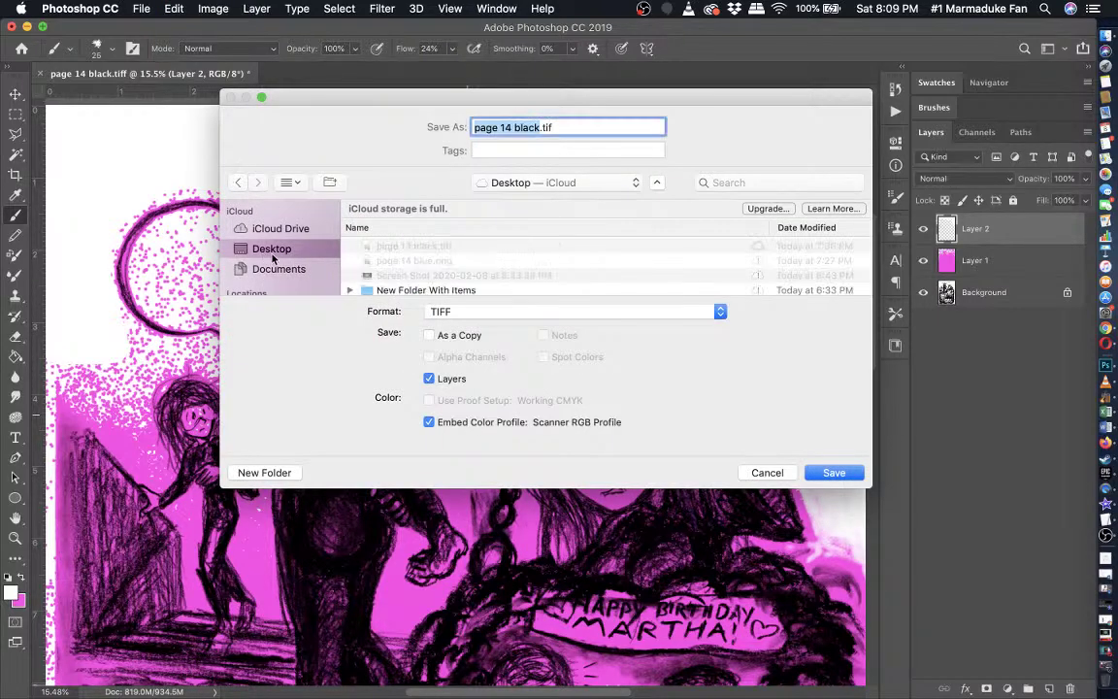
click(442, 312)
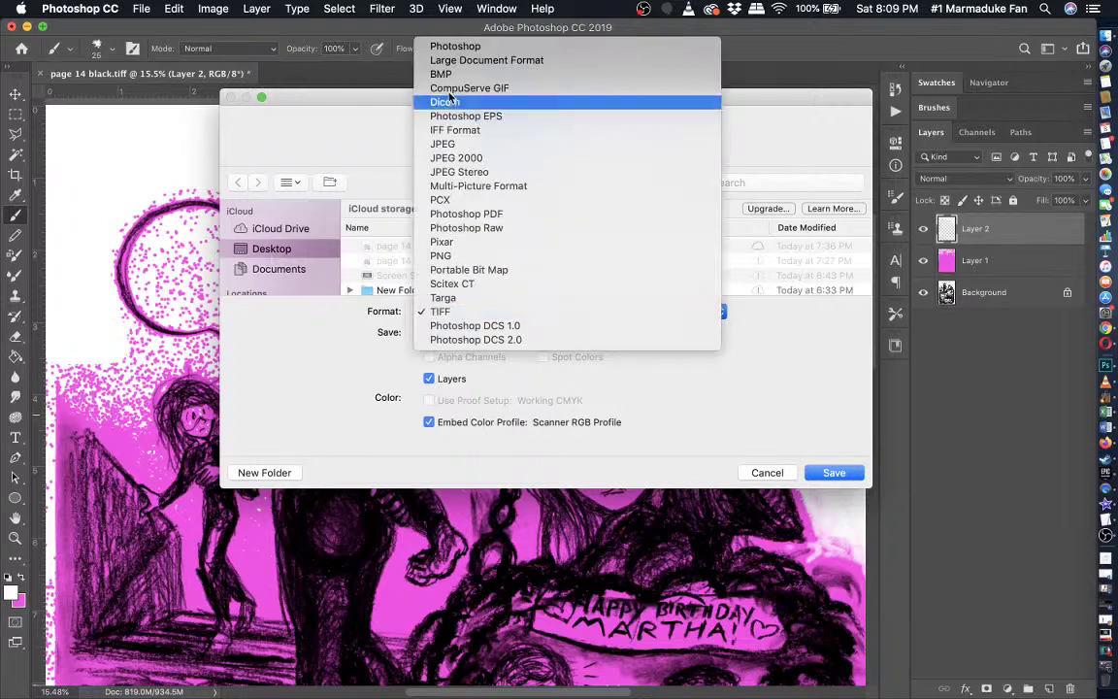
click(453, 43)
key(Return)
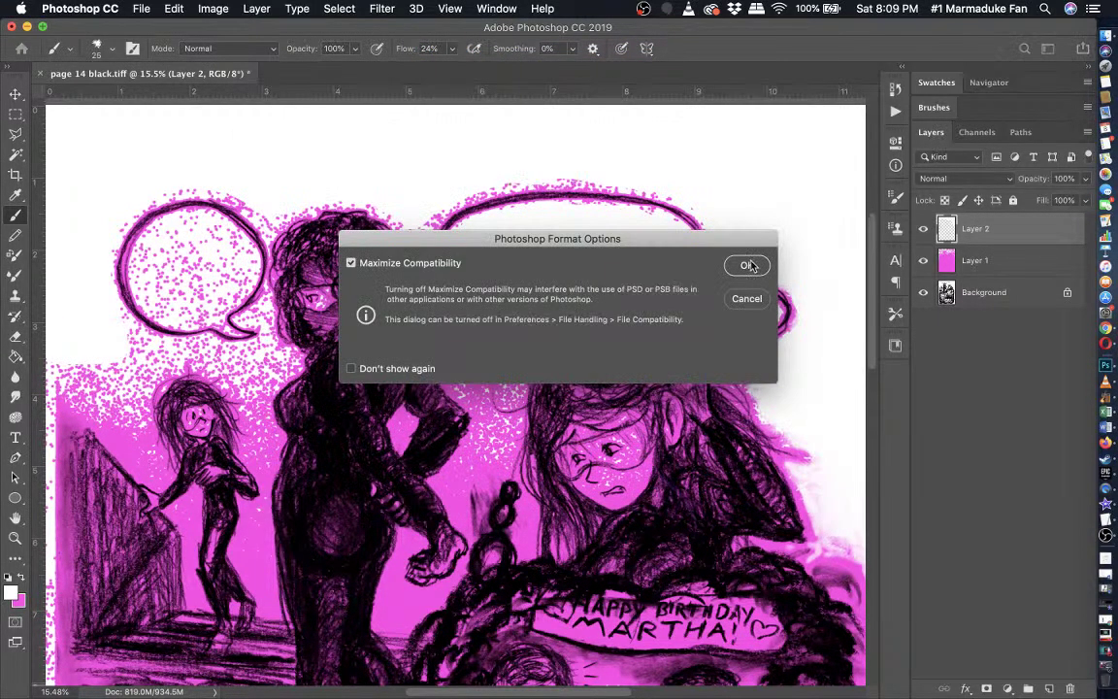
click(749, 264)
- Compare the area around the large speech bubble with the pink Layer 1 hidden and shown
scroll(320, 347, left, 3)
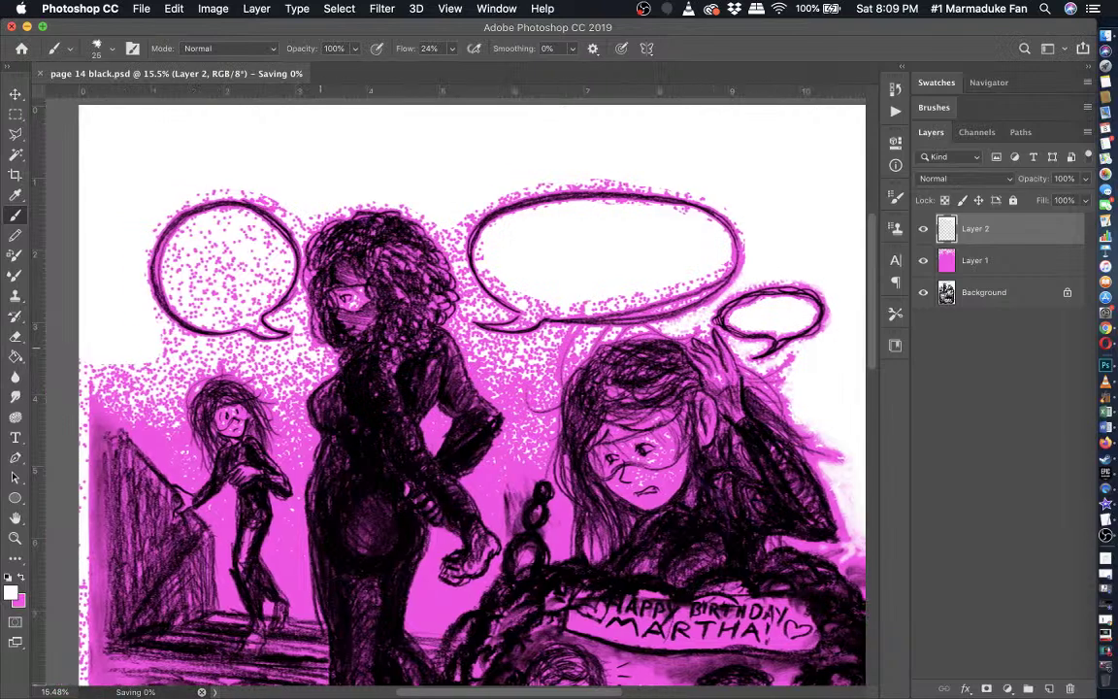
scroll(269, 321, up, 4)
scroll(268, 320, right, 5)
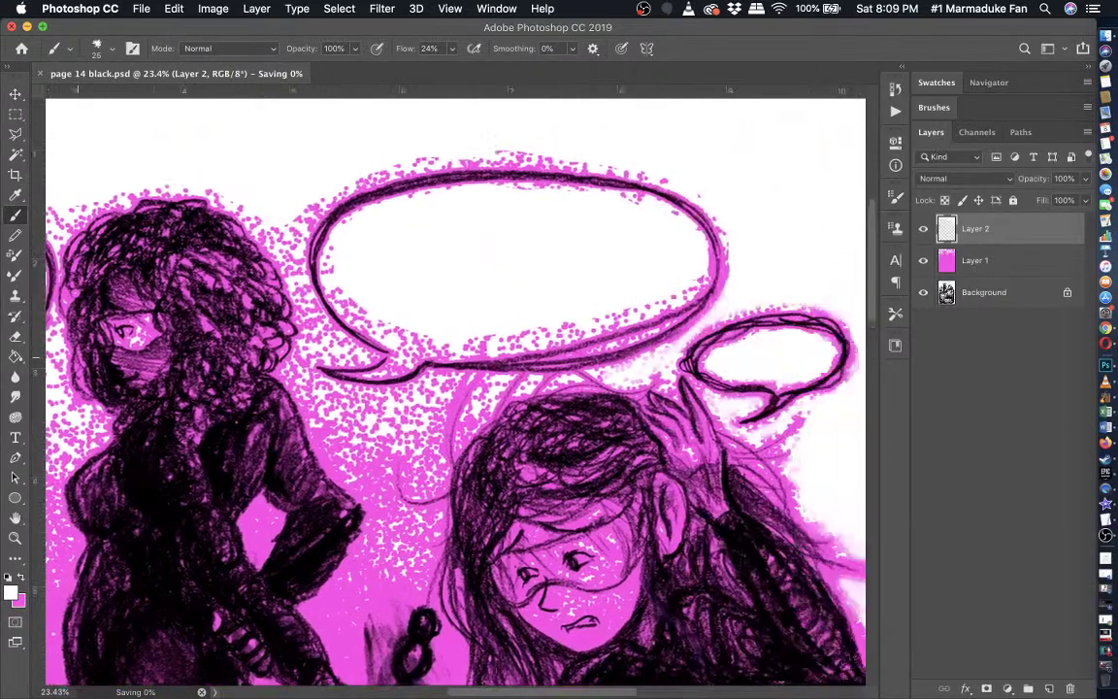
scroll(398, 407, up, 5)
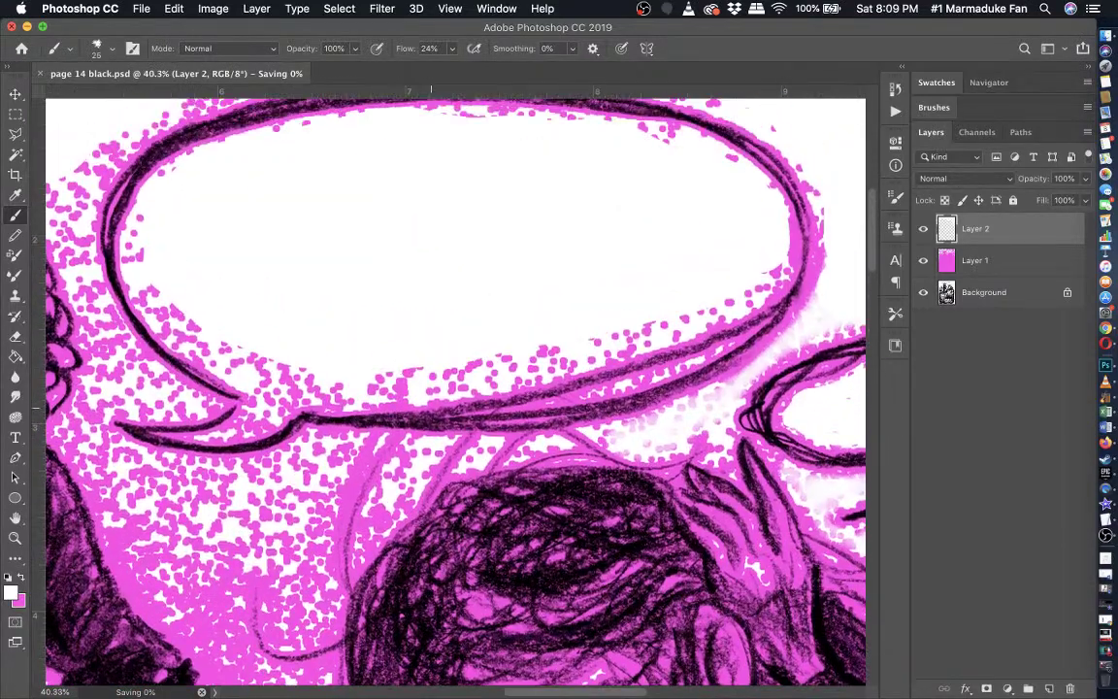
click(928, 261)
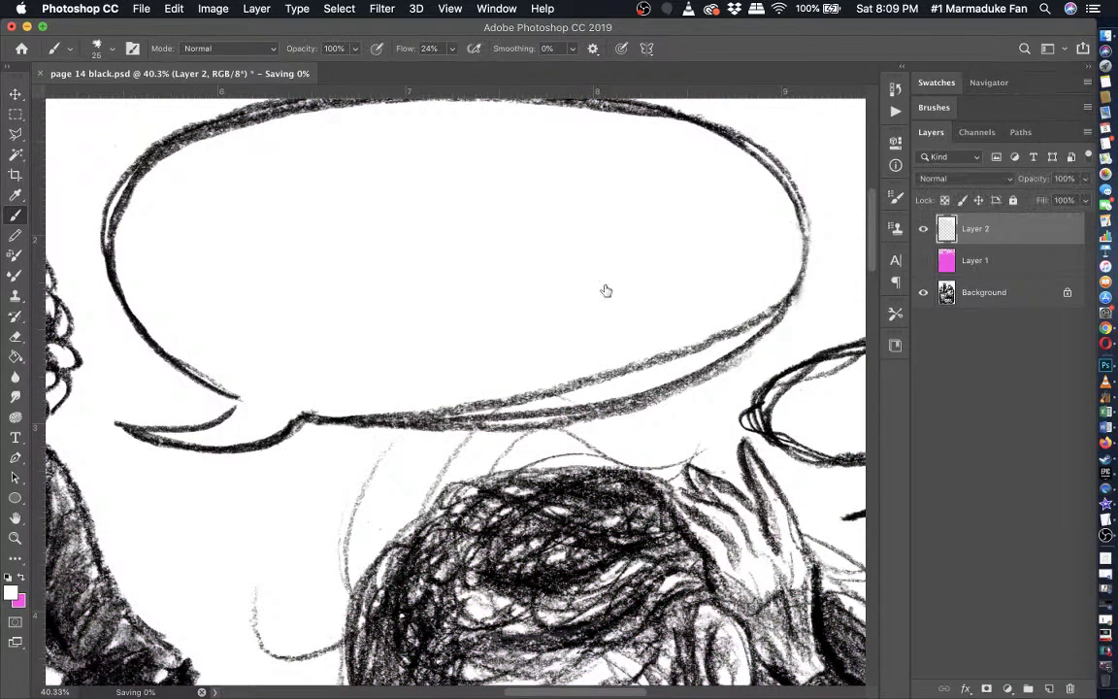
click(927, 262)
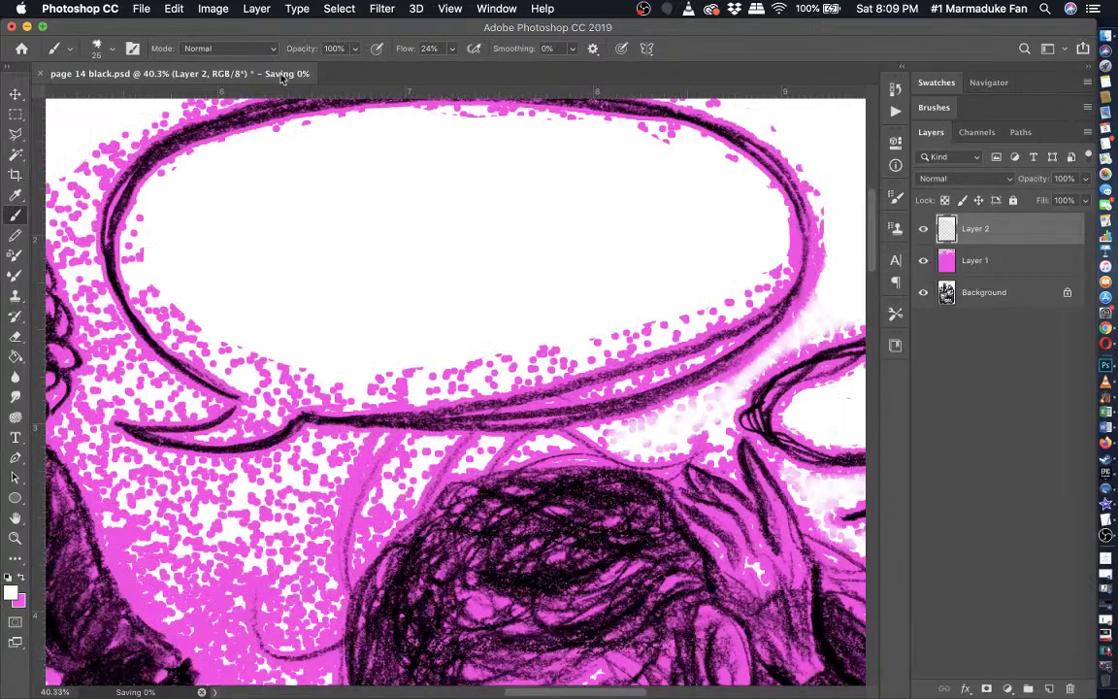
click(101, 48)
click(101, 49)
click(101, 48)
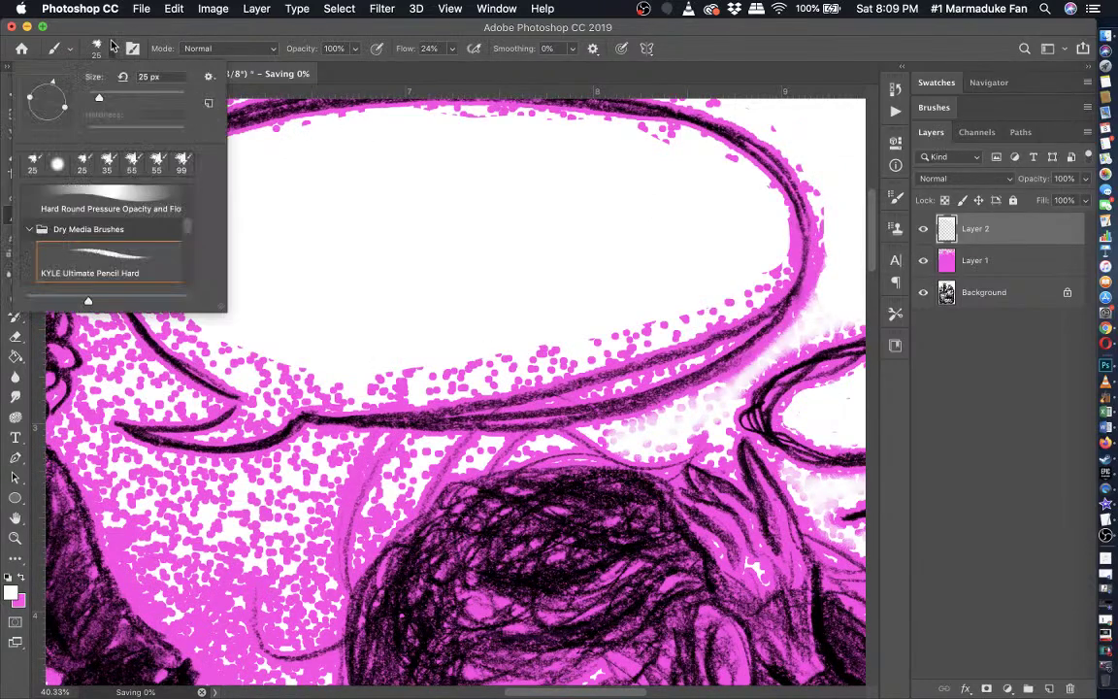
click(101, 48)
click(101, 48)
click(101, 49)
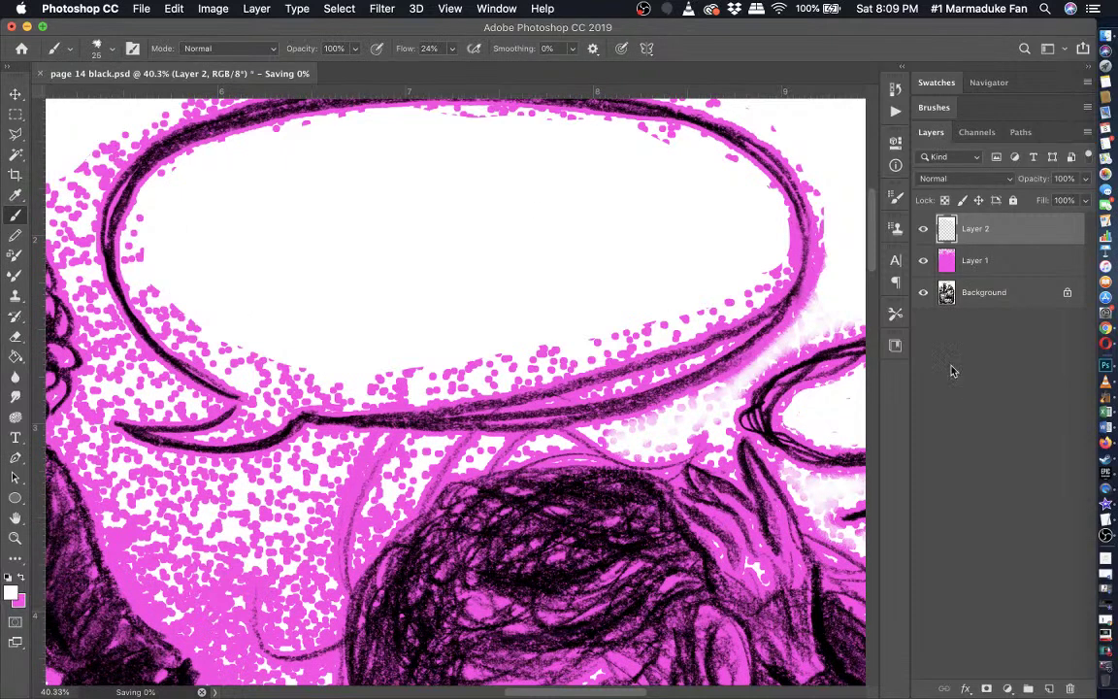
- Switch to the Pretzel music player in Opera, start the Chiptune station and minimize the browser window
click(1106, 656)
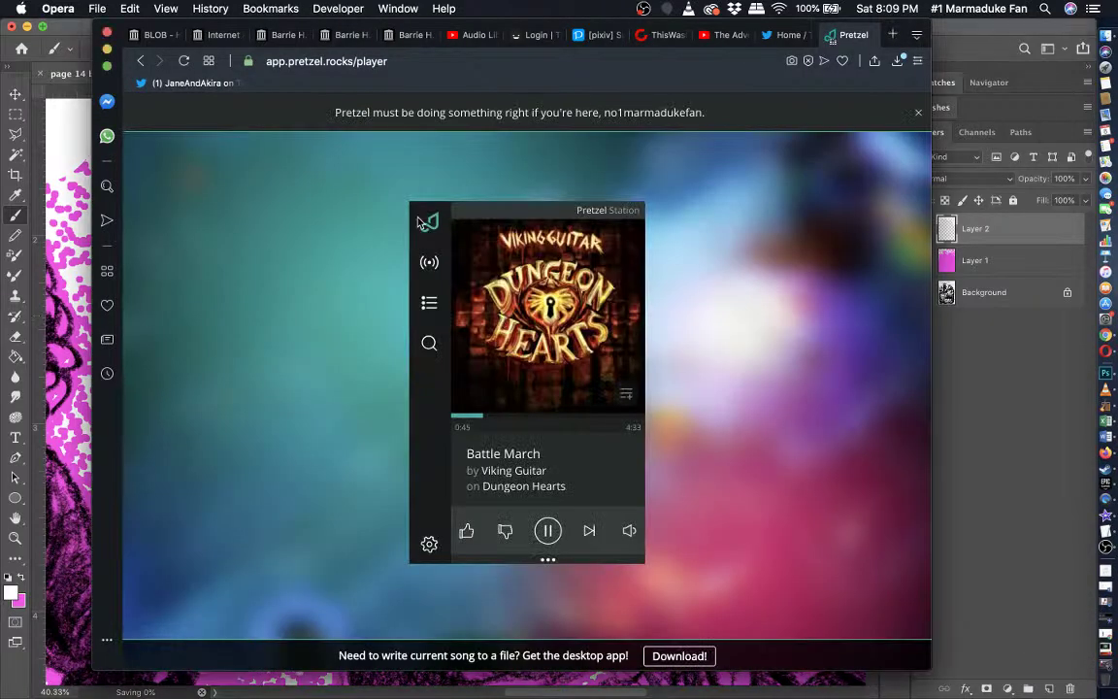
click(429, 264)
scroll(529, 384, down, 6)
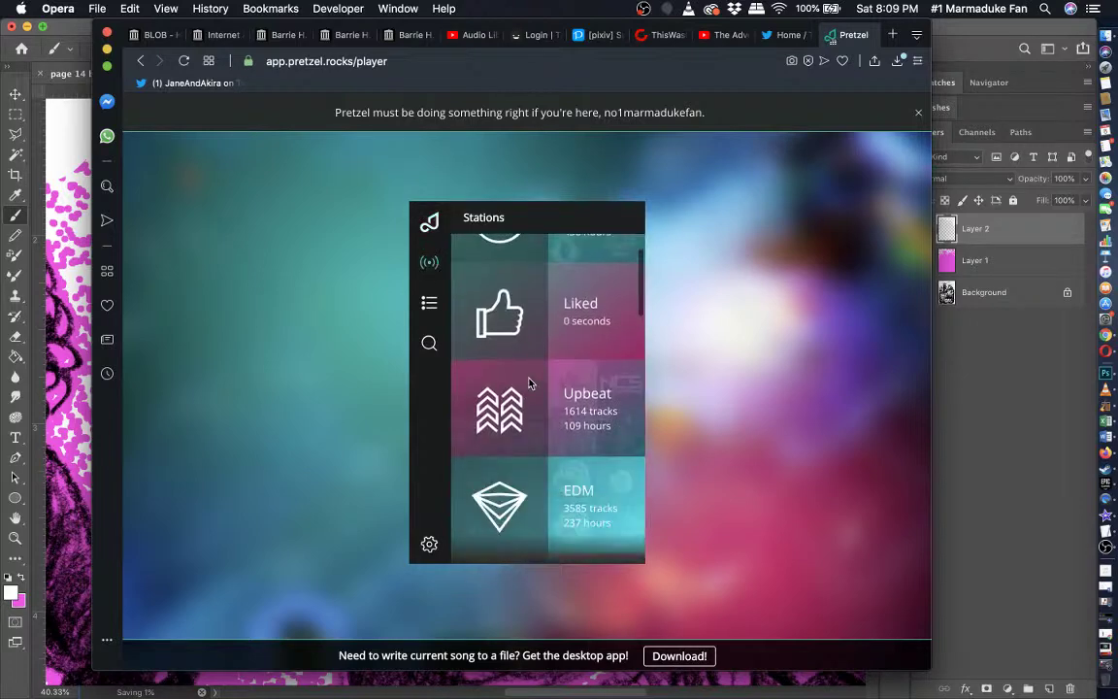
scroll(541, 408, down, 10)
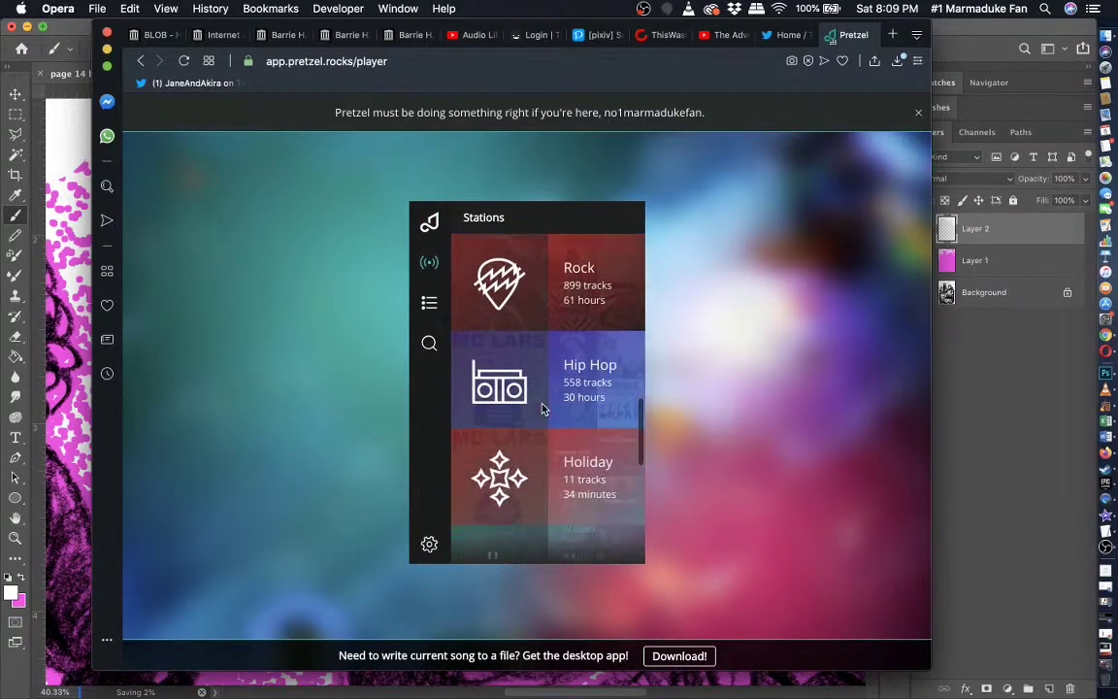
scroll(541, 408, down, 2)
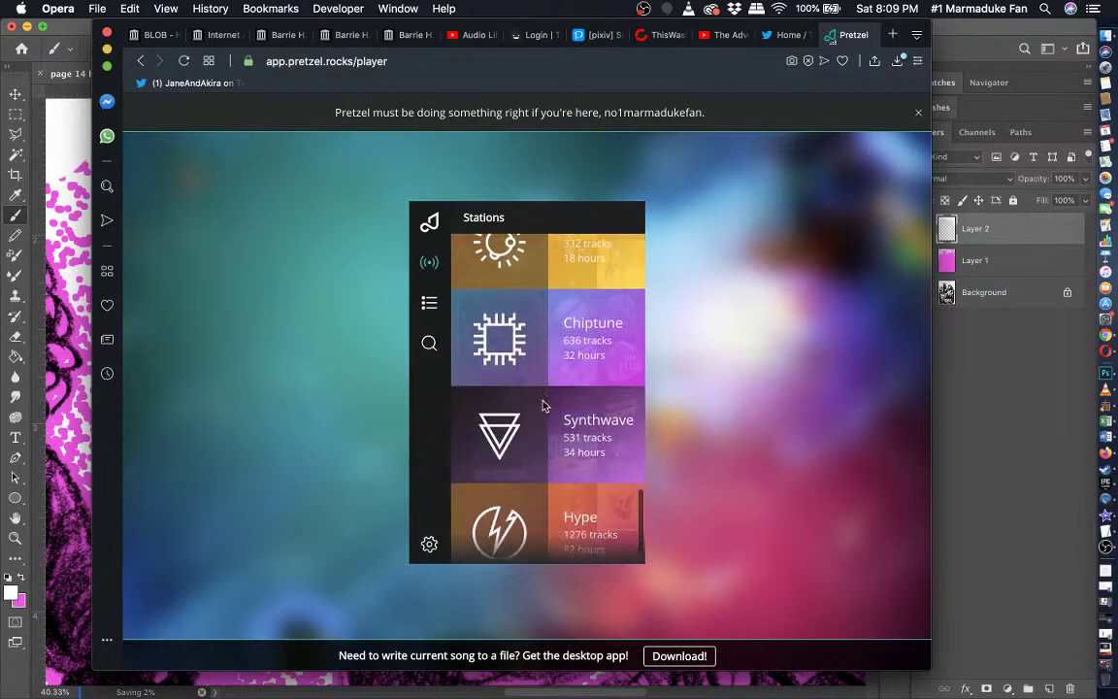
click(579, 346)
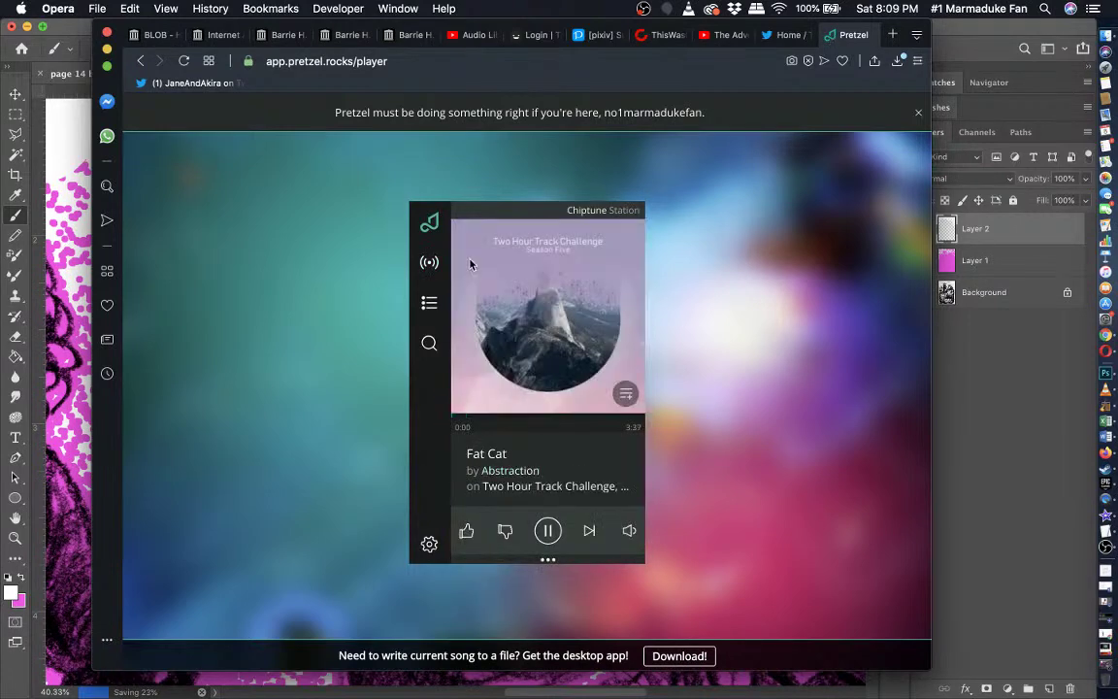
click(108, 50)
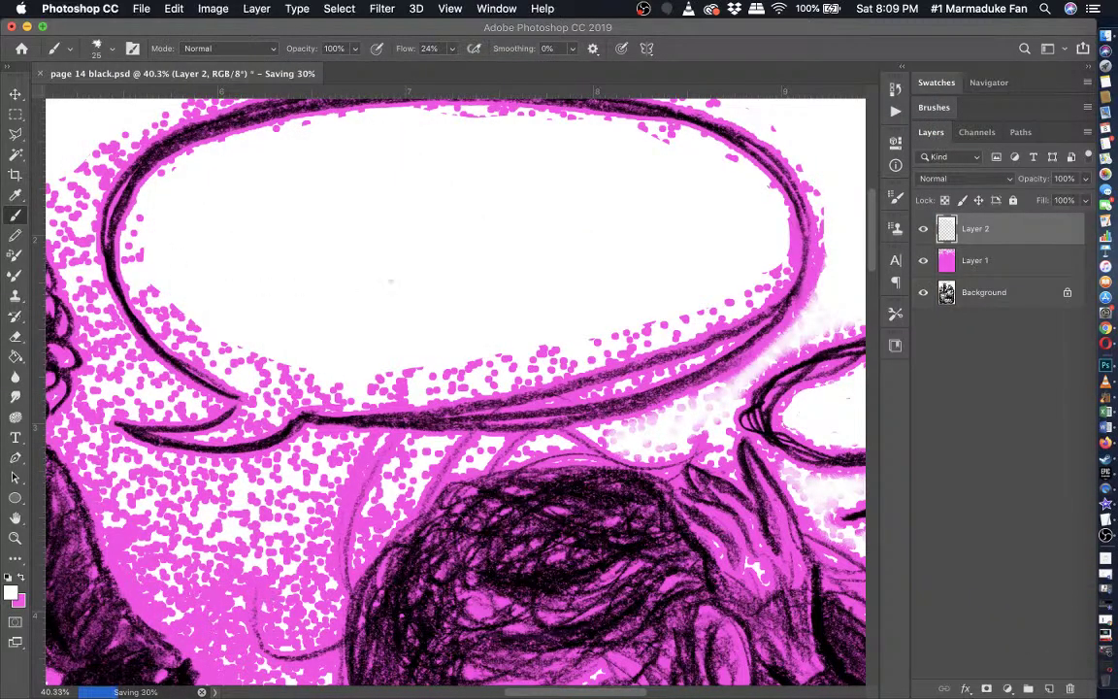
- Enlarge the brush to 185 px for painting around the large speech bubble
scroll(358, 248, up, 1)
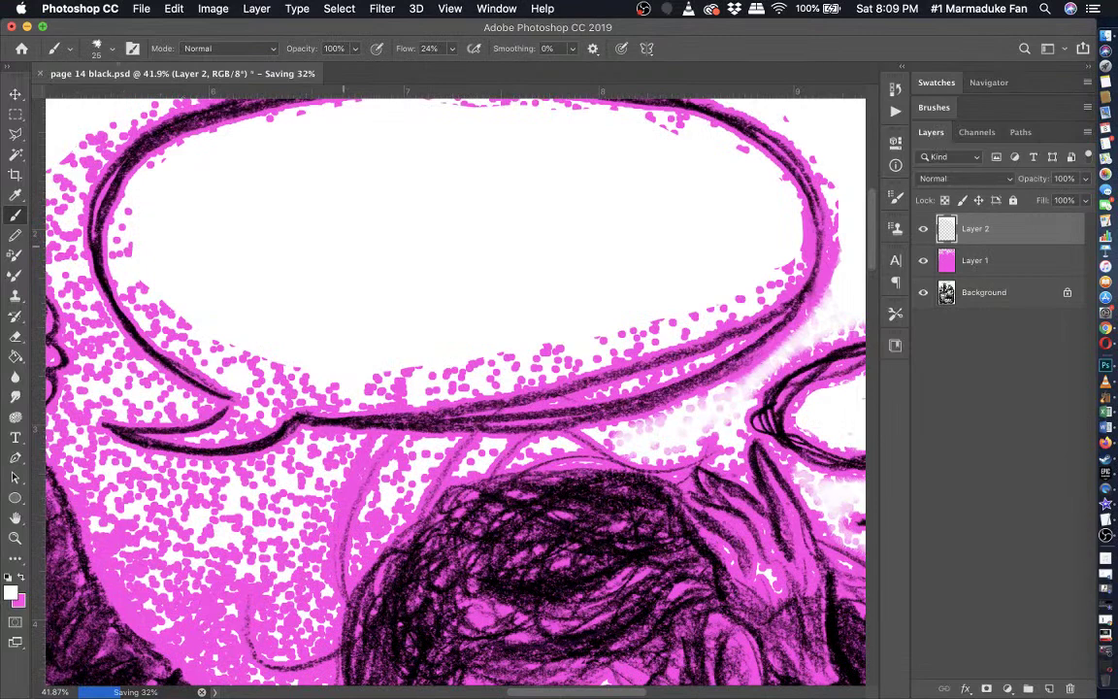
click(113, 49)
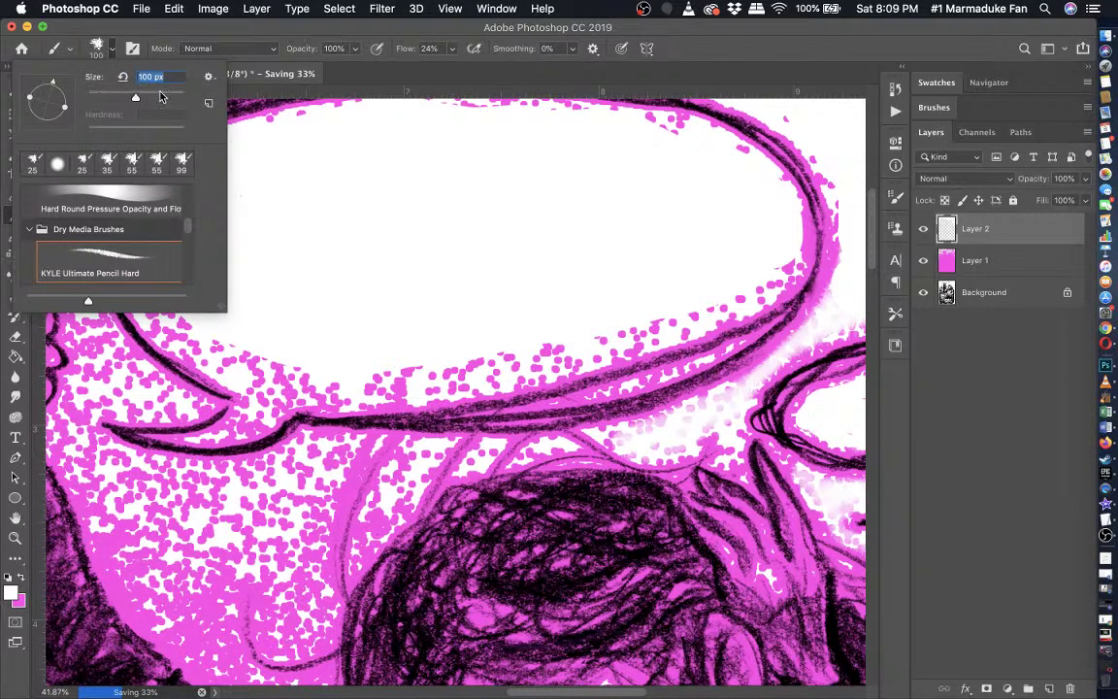
click(403, 221)
scroll(427, 214, up, 3)
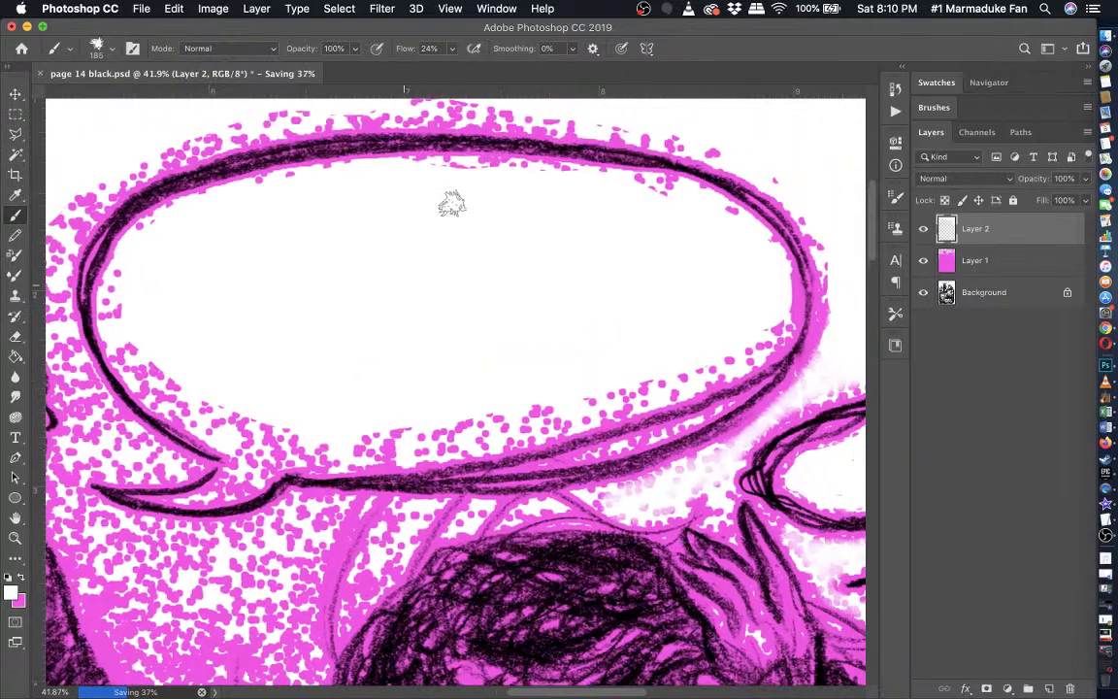
- Paint white over the specks along the inside upper edge of the large speech bubble
scroll(439, 223, up, 1)
scroll(440, 223, up, 3)
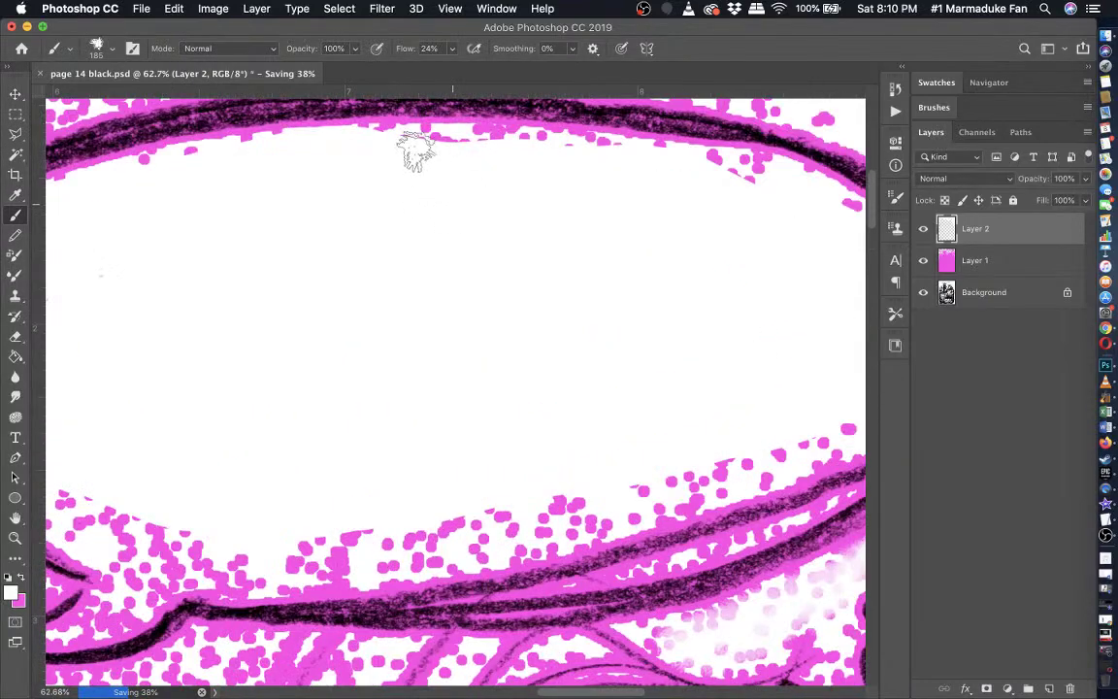
mouse_move(473, 147)
mouse_down()
mouse_move(511, 148)
mouse_move(414, 146)
mouse_move(521, 146)
mouse_move(415, 142)
mouse_move(642, 160)
mouse_move(545, 146)
mouse_move(801, 185)
mouse_move(549, 145)
mouse_up()
scroll(549, 151, right, 5)
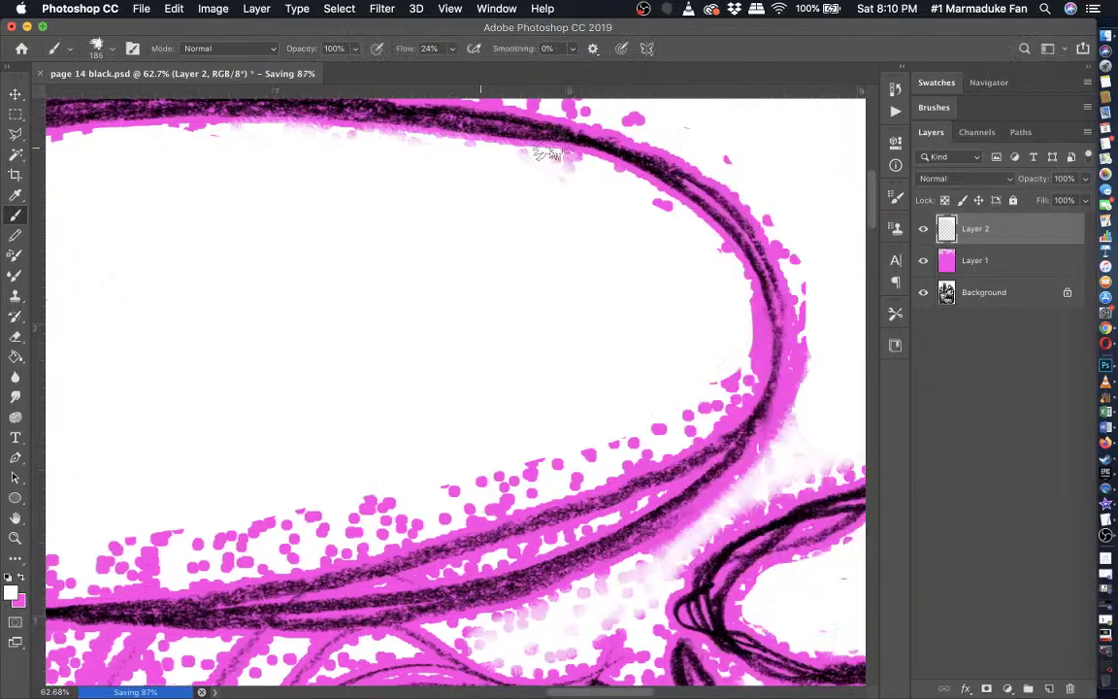
- Undo the first stroke at the large bubble's inner right curve and repaint white along its lower inner edge toward the tail
mouse_move(600, 189)
mouse_down()
mouse_move(666, 255)
mouse_move(695, 323)
mouse_move(695, 391)
mouse_move(651, 466)
mouse_move(699, 416)
mouse_move(648, 448)
mouse_up()
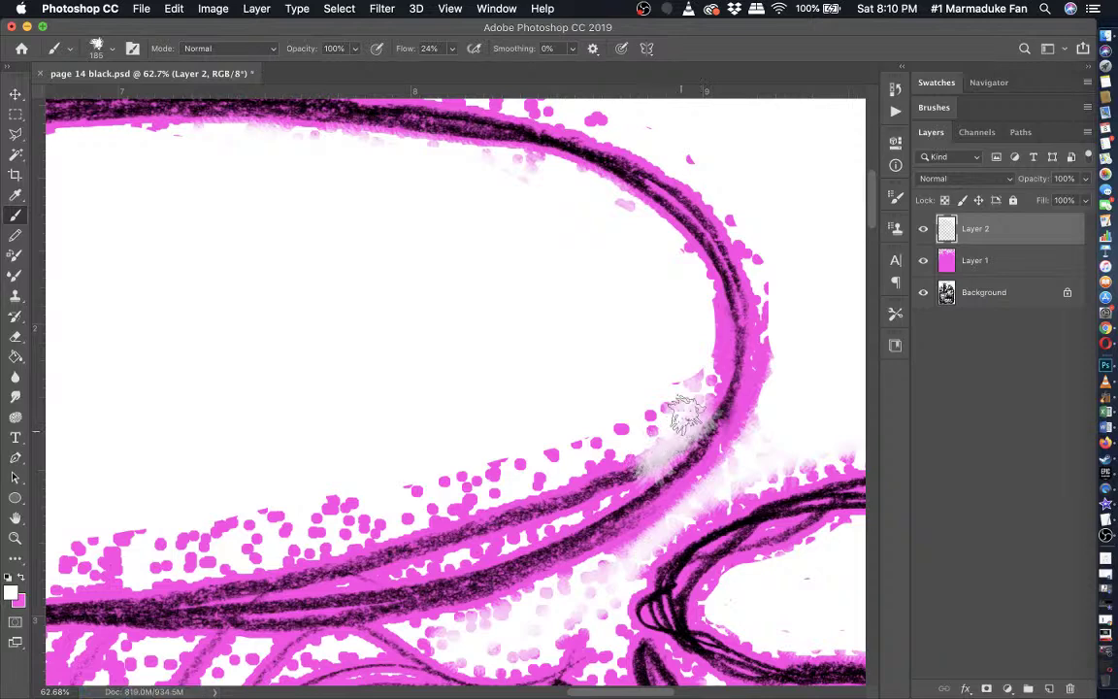
key(super+z)
mouse_move(697, 382)
mouse_down()
mouse_move(679, 422)
mouse_move(654, 437)
mouse_move(691, 399)
mouse_move(659, 443)
mouse_move(693, 409)
mouse_move(679, 435)
mouse_move(617, 488)
mouse_move(680, 430)
mouse_move(688, 420)
mouse_move(670, 440)
mouse_move(699, 391)
mouse_move(645, 462)
mouse_move(685, 421)
mouse_move(662, 452)
mouse_move(569, 520)
mouse_move(440, 561)
mouse_move(276, 579)
mouse_up()
drag(277, 574, 460, 513)
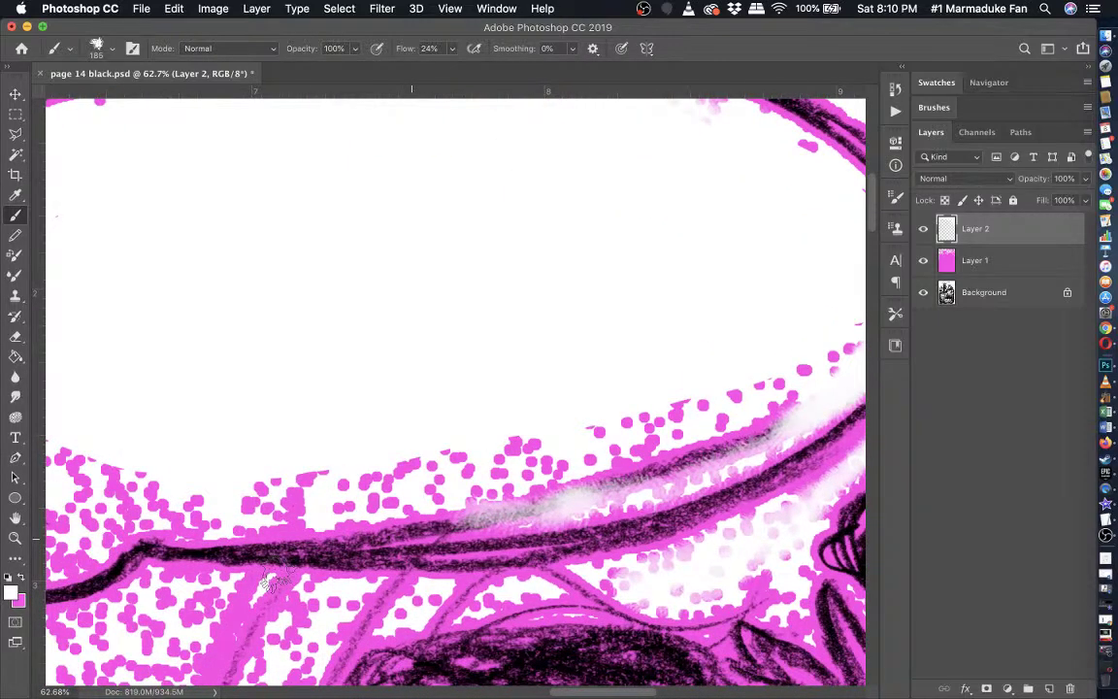
mouse_move(777, 422)
mouse_down()
mouse_move(483, 510)
mouse_move(306, 526)
mouse_move(194, 517)
mouse_up()
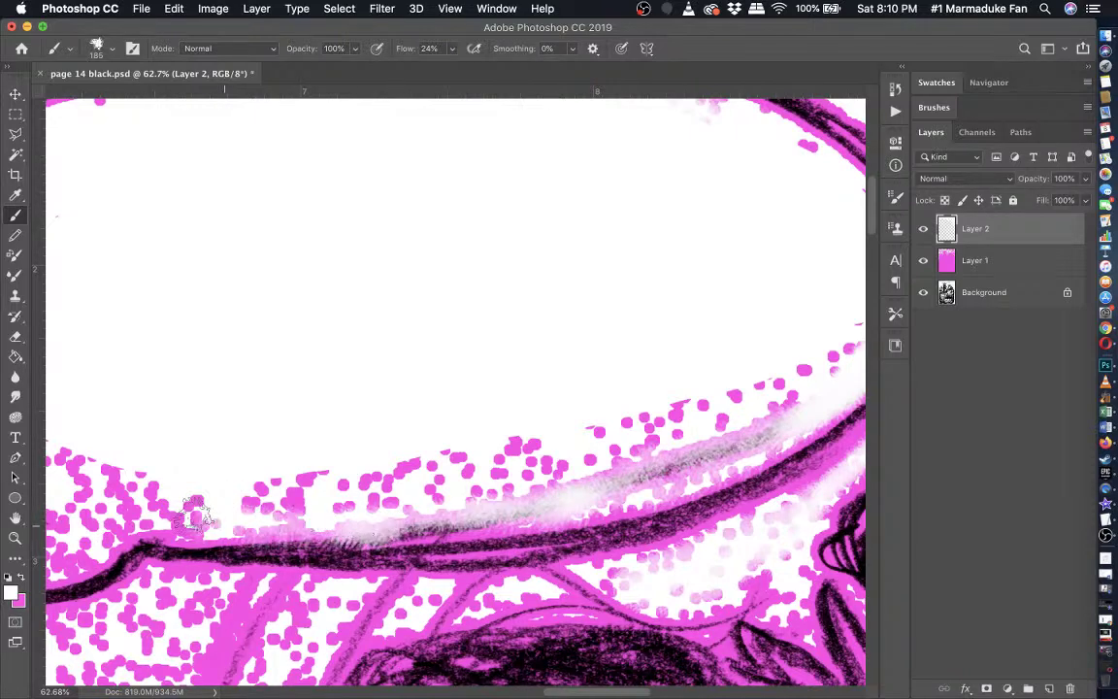
- Paint white over the specks inside the large bubble's lower-left curve, from the tail up the left edge
scroll(191, 514, left, 5)
scroll(191, 514, down, 2)
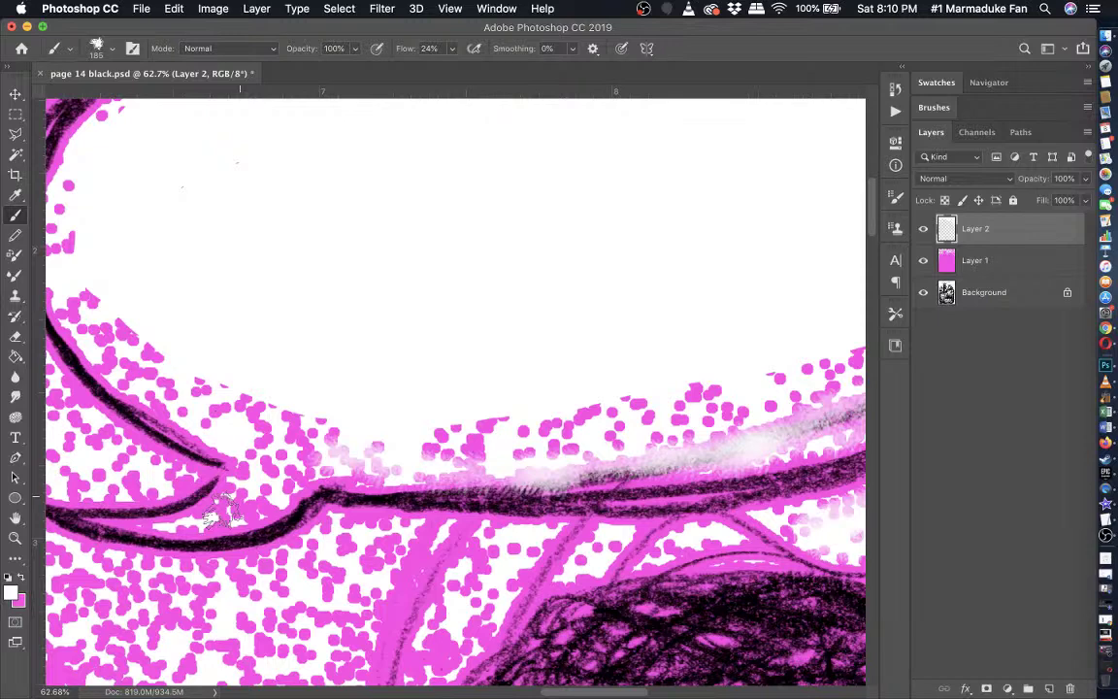
scroll(222, 510, left, 1)
mouse_move(204, 439)
mouse_down()
mouse_move(120, 360)
mouse_move(97, 315)
mouse_up()
scroll(97, 313, left, 3)
scroll(97, 313, up, 2)
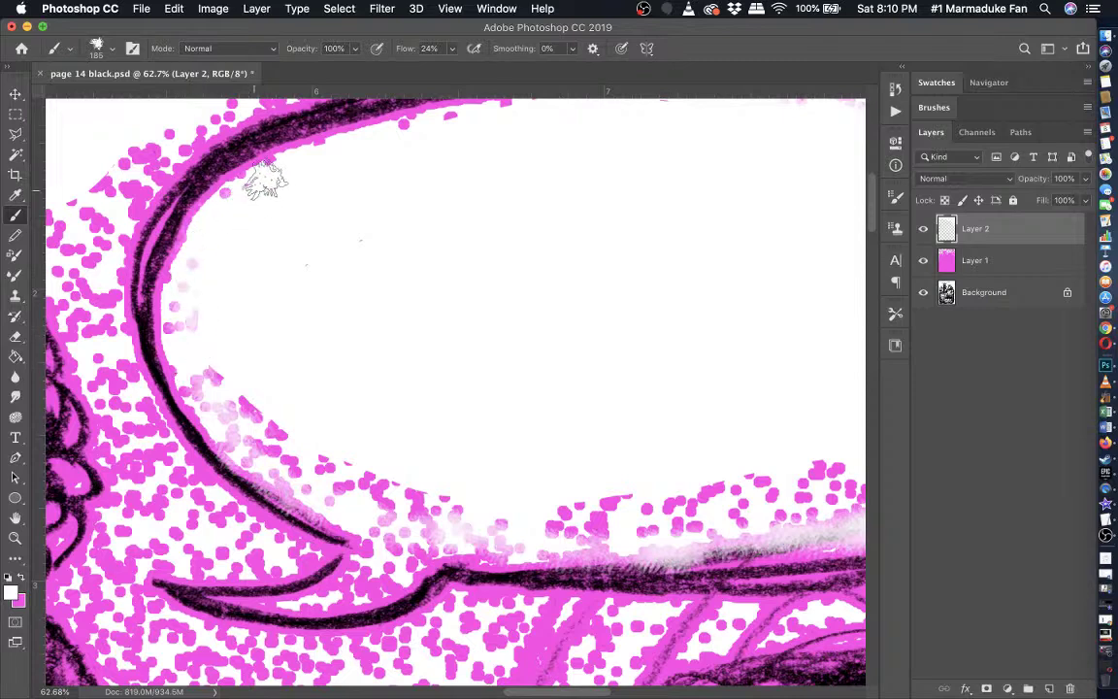
scroll(242, 224, up, 2)
scroll(242, 223, right, 1)
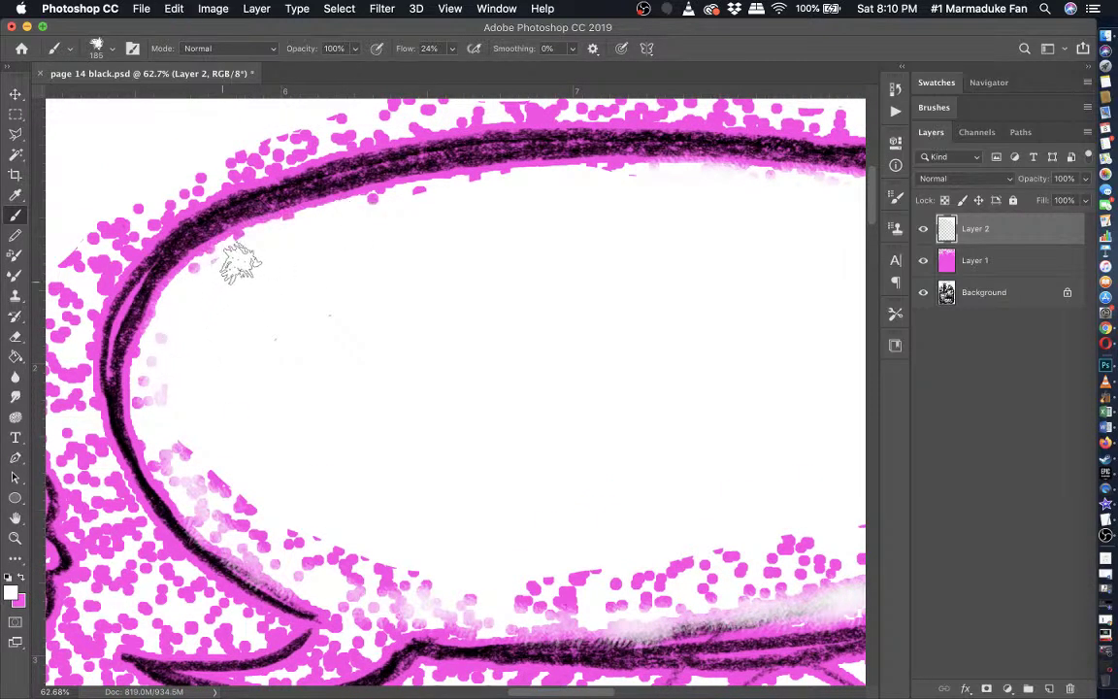
drag(296, 220, 367, 216)
key(super+z)
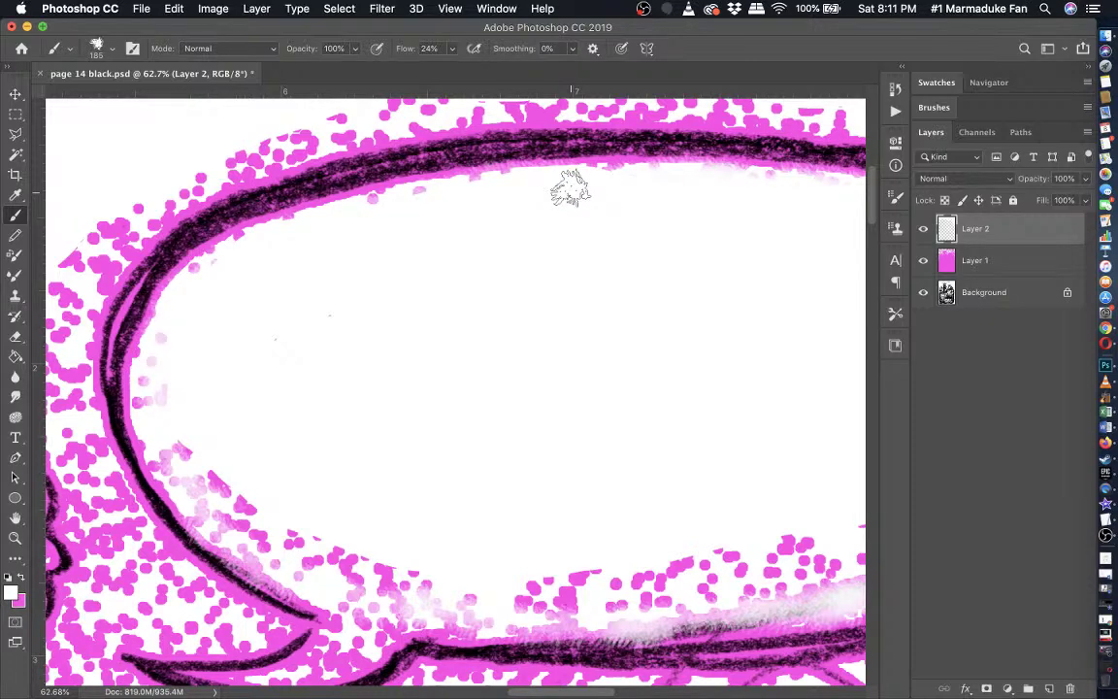
- Switch to the Pencil tool with a 159 px Hard Round tip and paint white along the large bubble's inner left side
click(14, 237)
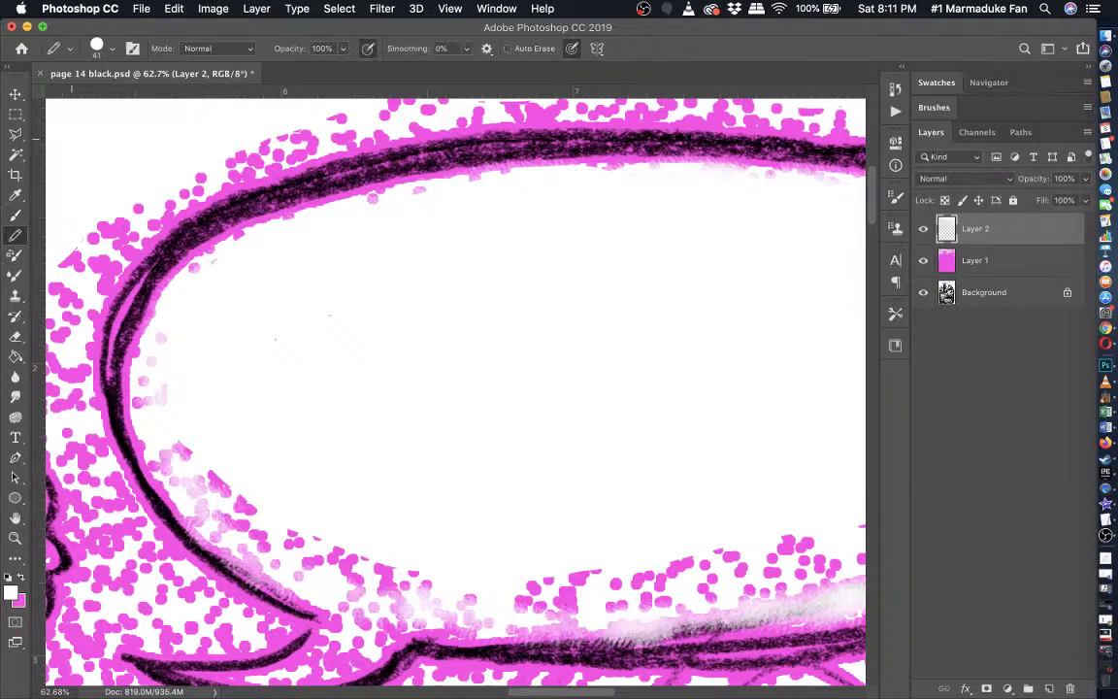
click(112, 50)
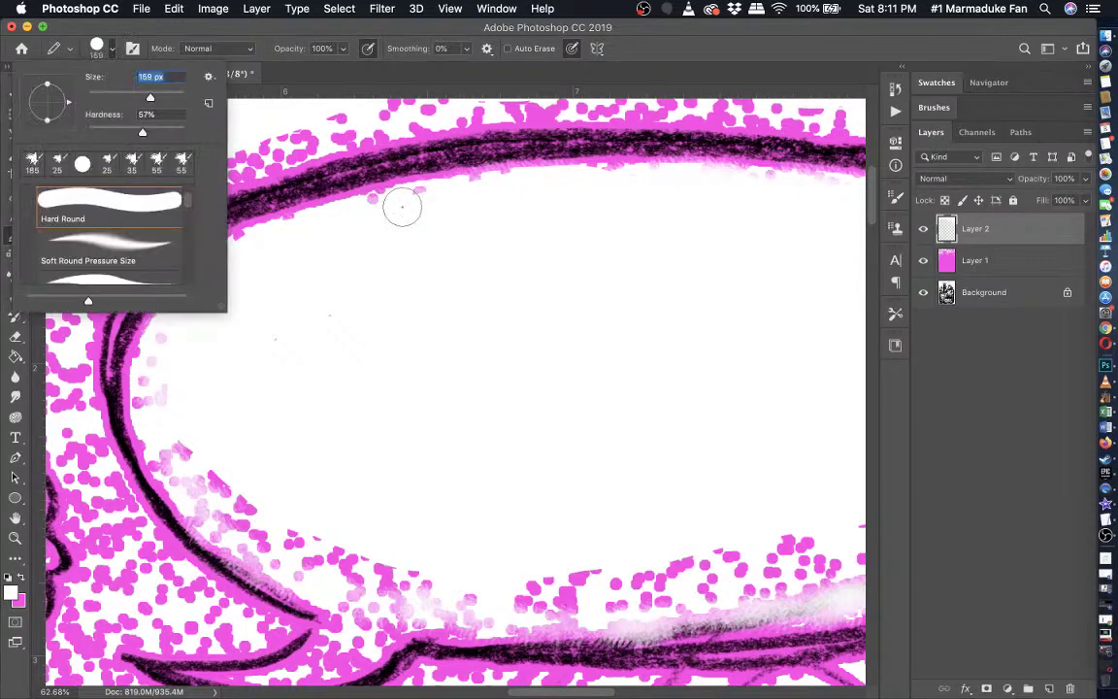
drag(432, 208, 382, 213)
mouse_move(318, 239)
mouse_down()
mouse_move(229, 259)
mouse_move(170, 349)
mouse_move(223, 510)
mouse_move(167, 460)
mouse_move(203, 499)
mouse_move(370, 612)
mouse_move(399, 595)
mouse_move(404, 578)
mouse_move(308, 560)
mouse_move(223, 481)
mouse_move(385, 553)
mouse_move(304, 529)
mouse_up()
- Cover the remaining specks along the large bubble's inner right and lower edges with white pencil strokes up to the tail
scroll(304, 529, right, 10)
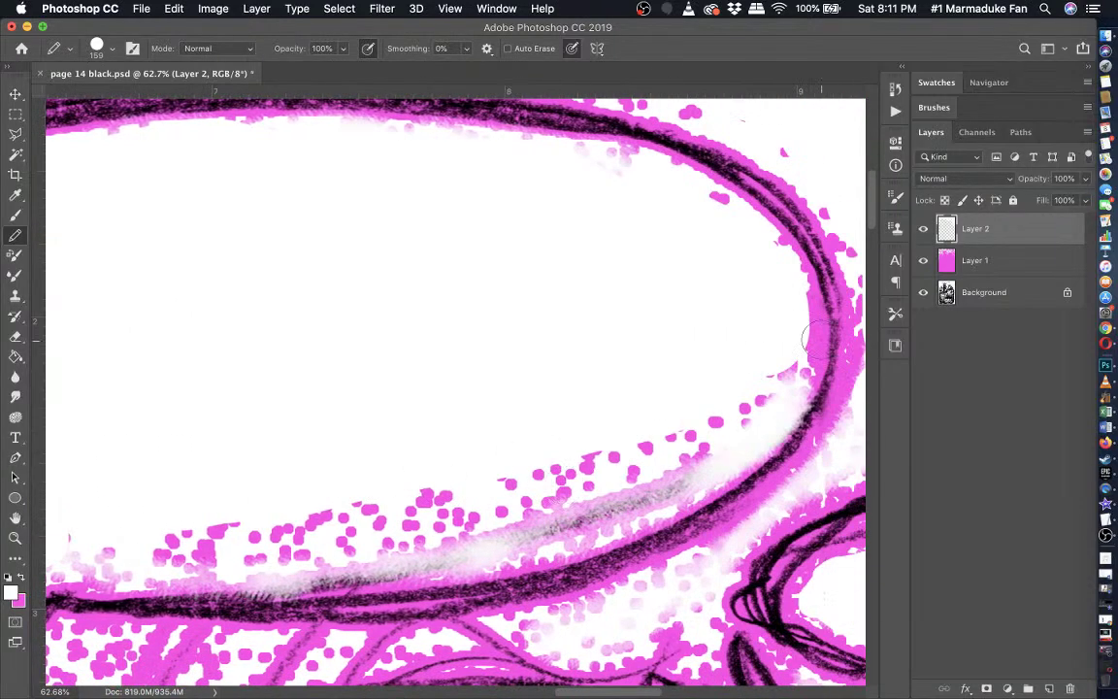
mouse_move(798, 341)
mouse_down()
mouse_move(670, 482)
mouse_move(565, 523)
mouse_move(605, 514)
mouse_move(652, 496)
mouse_move(400, 564)
mouse_move(275, 574)
mouse_move(178, 561)
mouse_move(313, 537)
mouse_move(249, 525)
mouse_move(519, 516)
mouse_move(318, 519)
mouse_move(617, 470)
mouse_move(512, 514)
mouse_move(674, 449)
mouse_move(449, 491)
mouse_move(681, 433)
mouse_up()
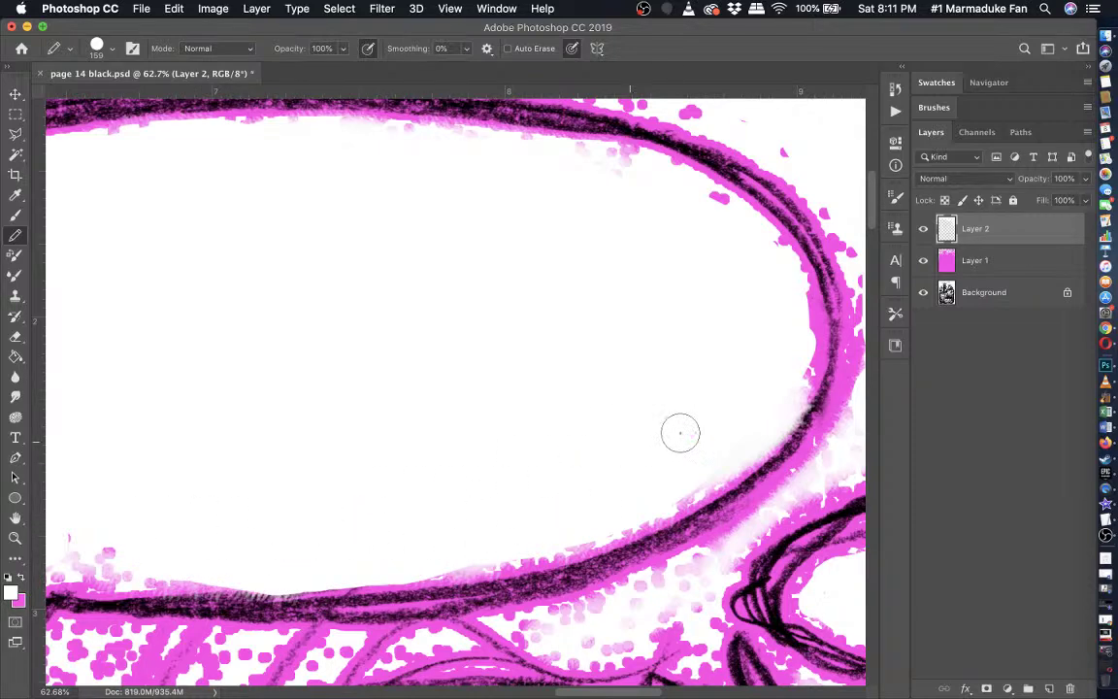
scroll(712, 205, down, 5)
scroll(712, 205, left, 8)
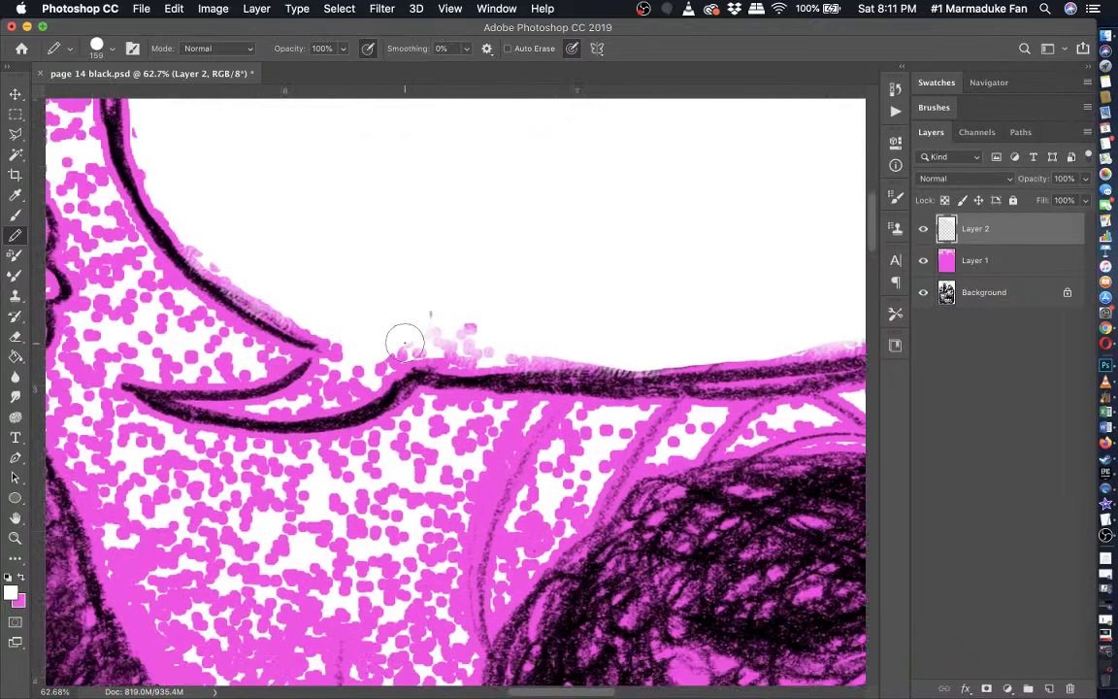
drag(473, 335, 451, 311)
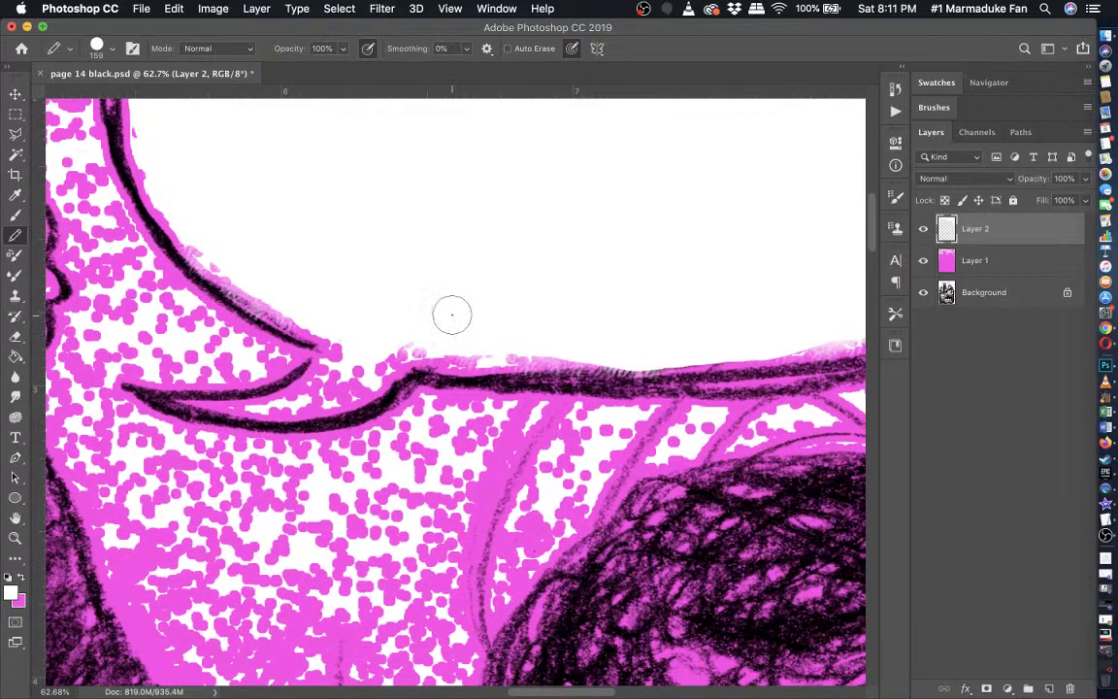
- Reduce the pencil to 30 px and paint white over the specks inside the large bubble's tail
click(112, 50)
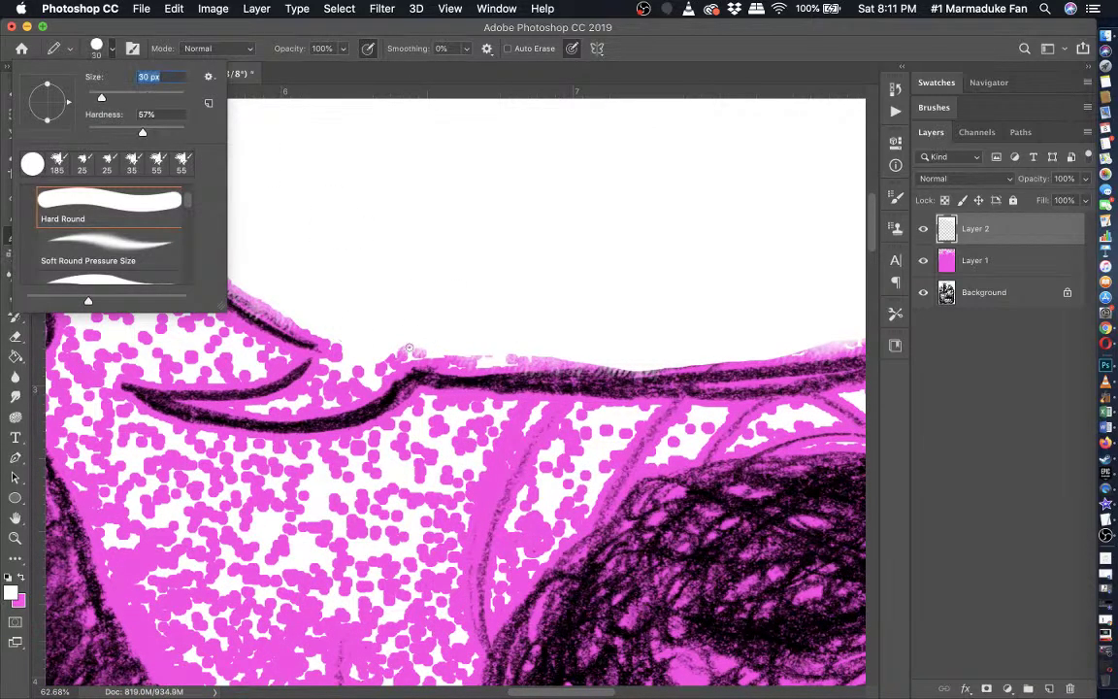
key(Return)
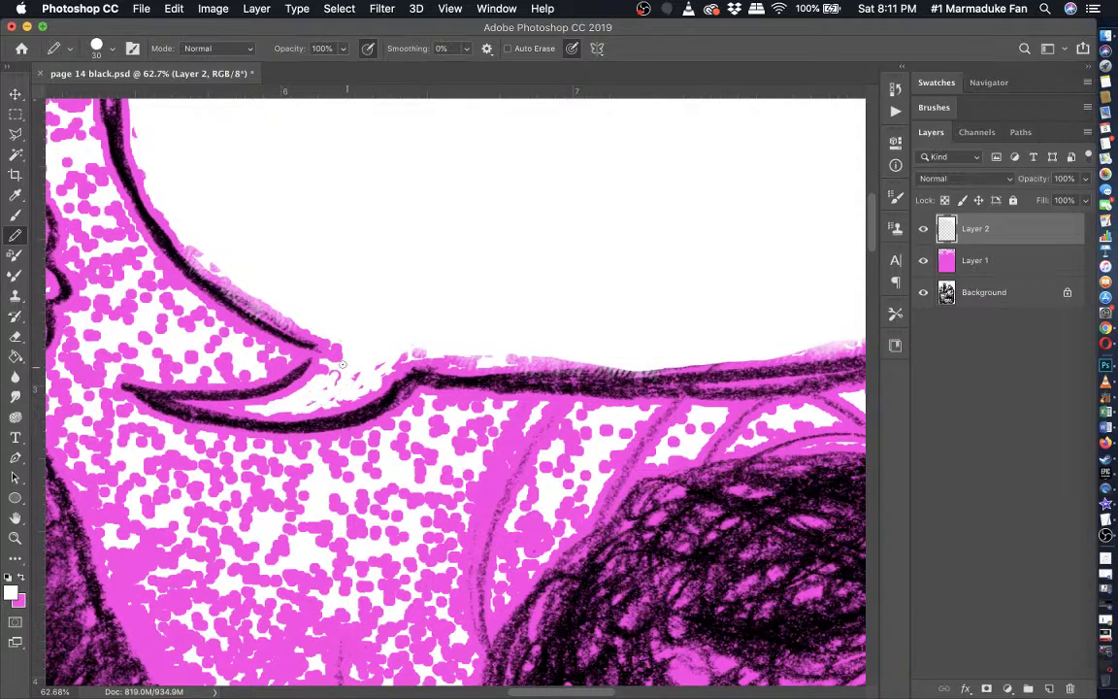
- Switch to the Brush tool at 52 px and touch up the tail and lower inner outline of the large bubble in white
click(16, 219)
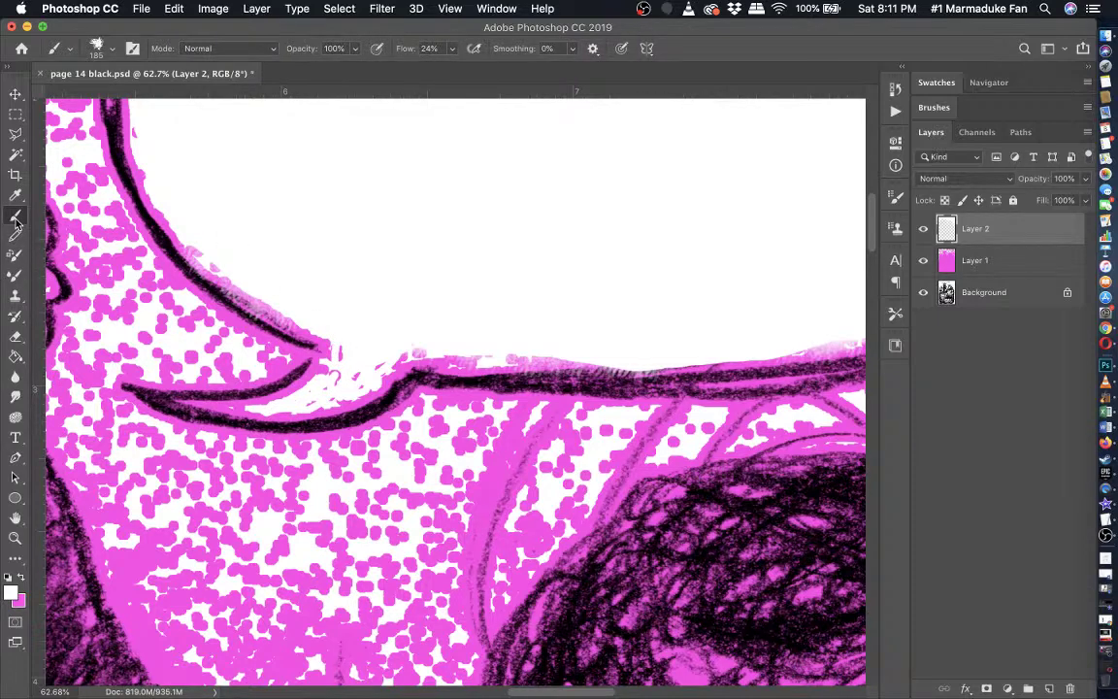
click(112, 49)
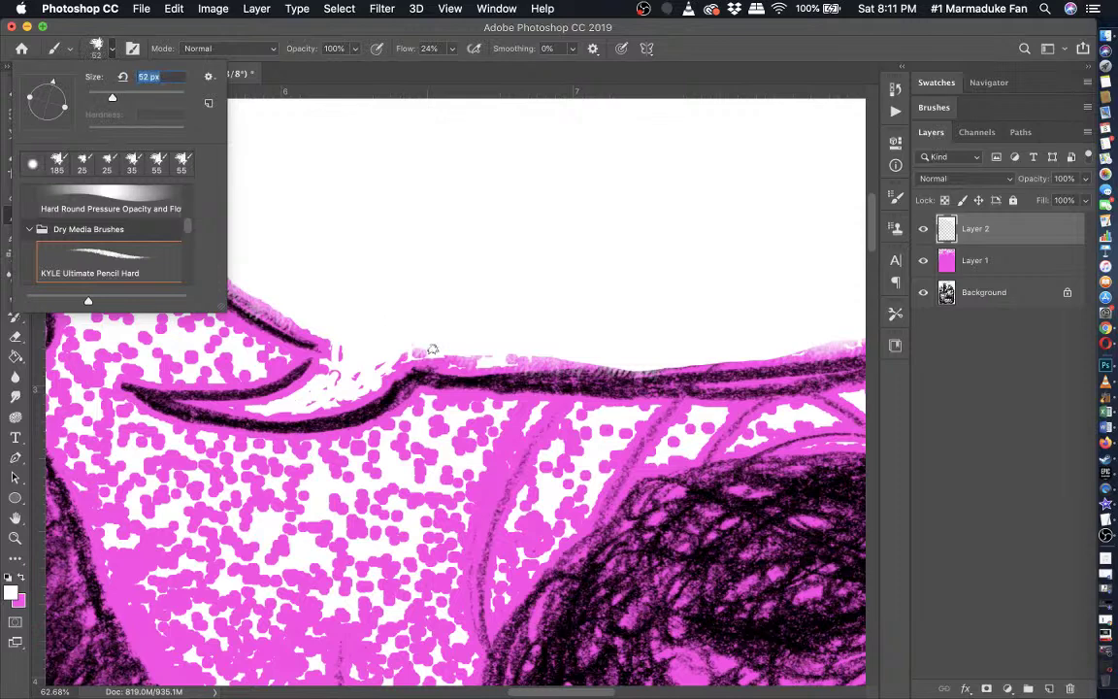
key(Return)
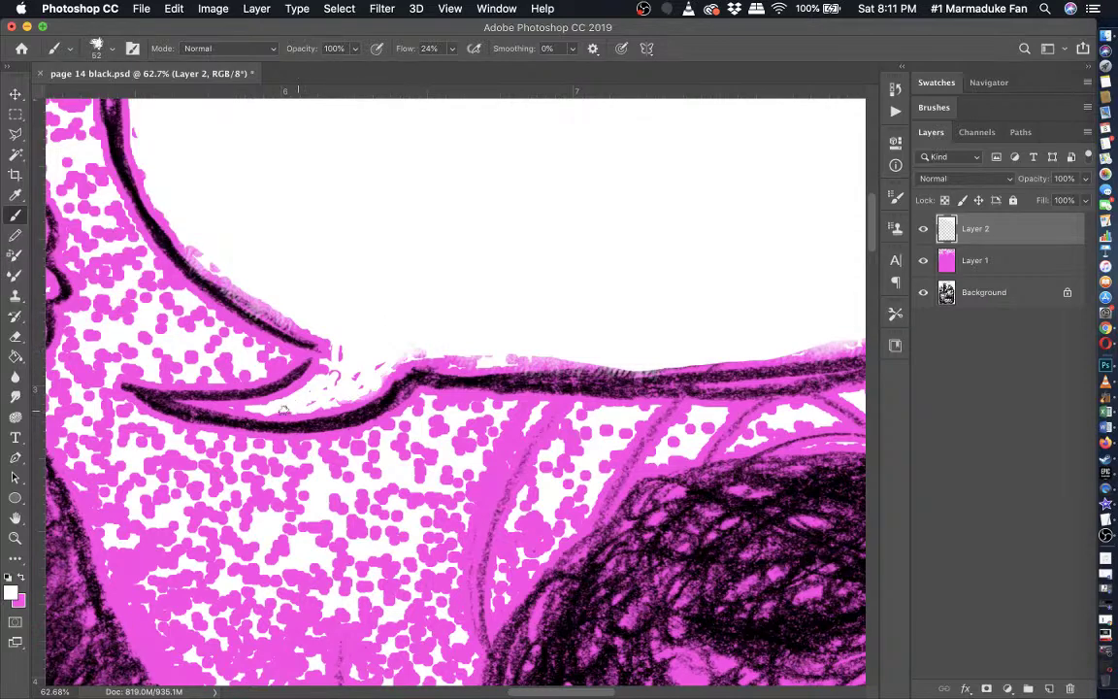
scroll(574, 312, right, 5)
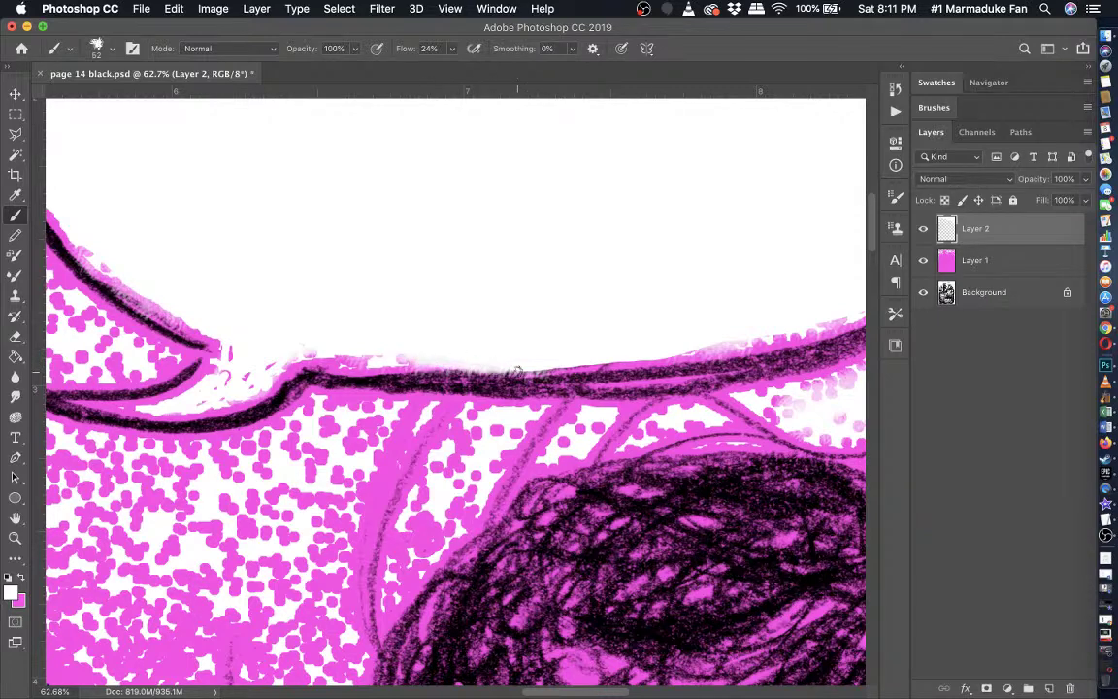
drag(551, 372, 600, 370)
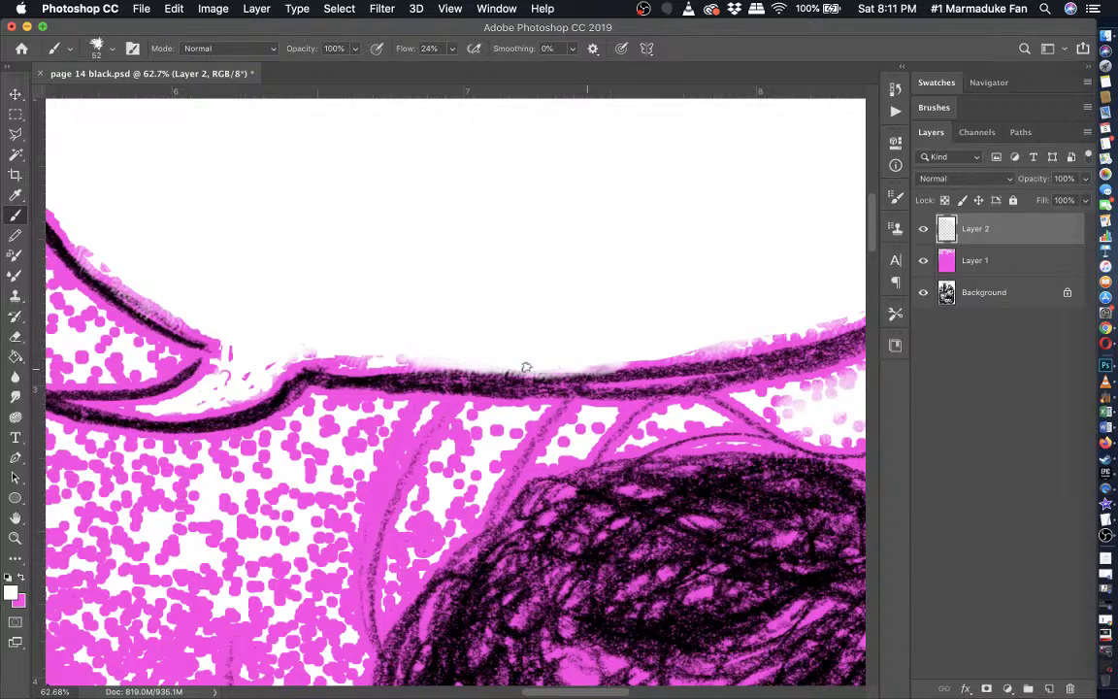
- Paint white along the fringe on the large bubble's lower-right and right inner edges
scroll(606, 359, right, 8)
scroll(607, 360, up, 2)
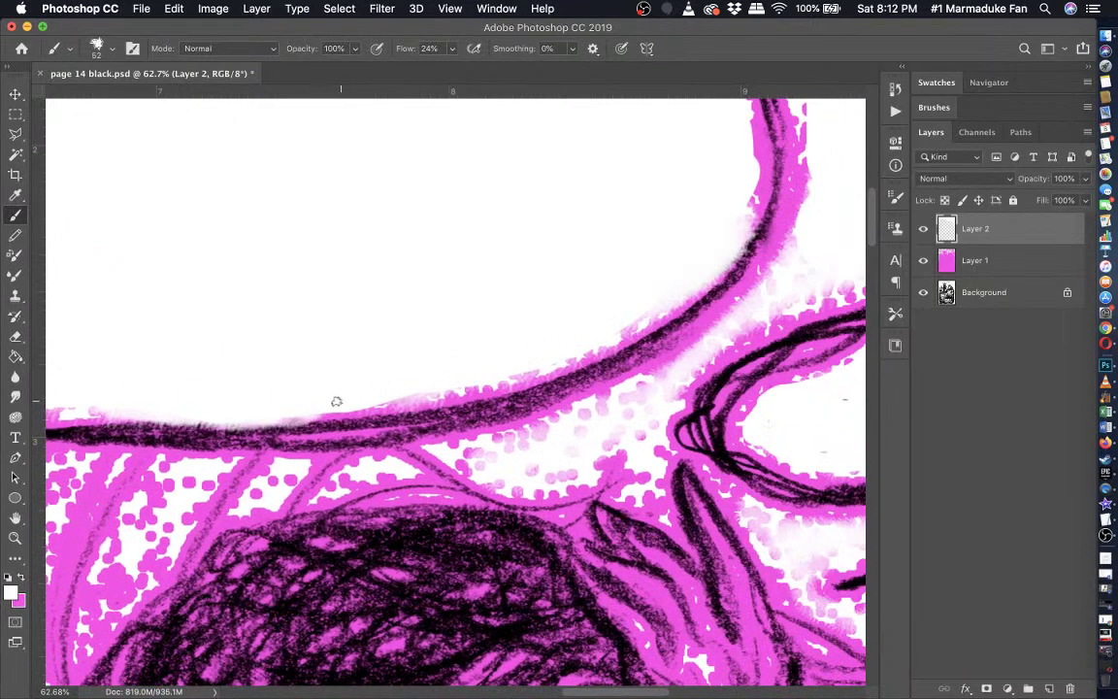
drag(336, 400, 478, 389)
scroll(485, 374, right, 6)
scroll(485, 373, up, 6)
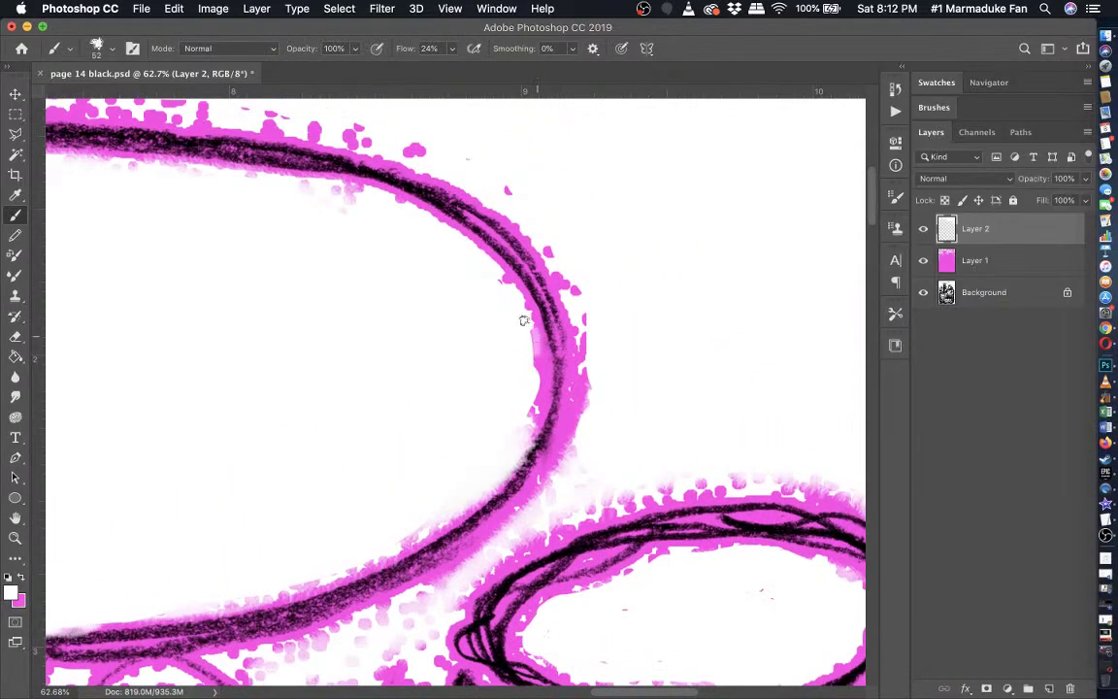
- Touch up the remaining fringe along the large bubble's upper and left inner edges with white
scroll(529, 416, left, 2)
scroll(504, 388, up, 2)
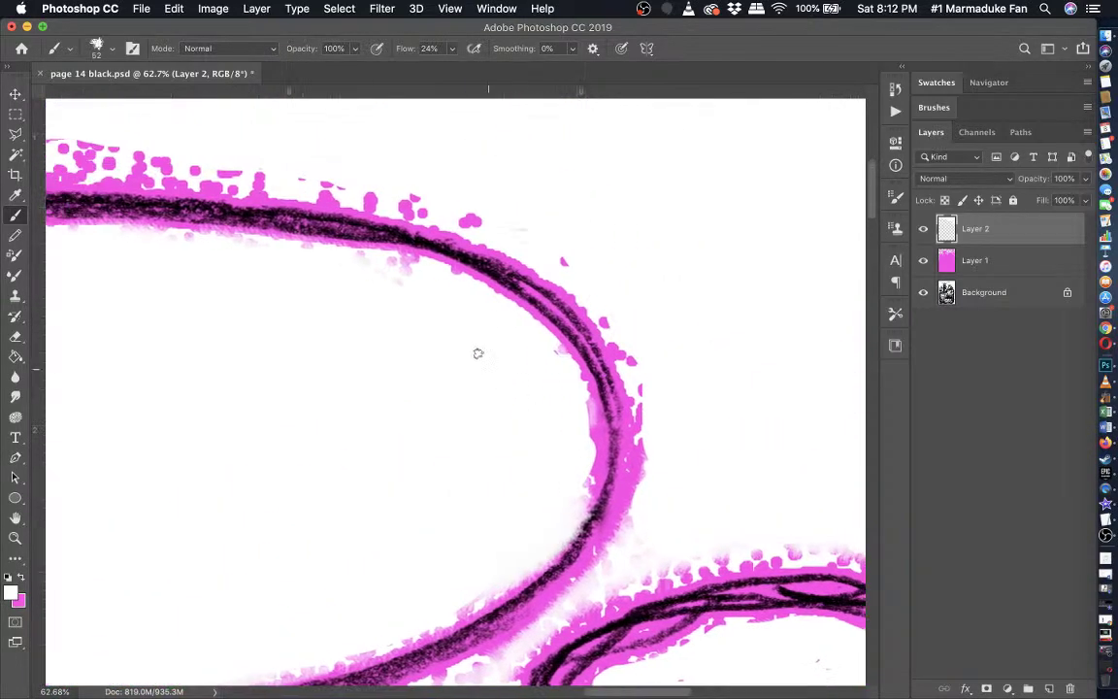
scroll(418, 276, left, 3)
scroll(433, 285, up, 1)
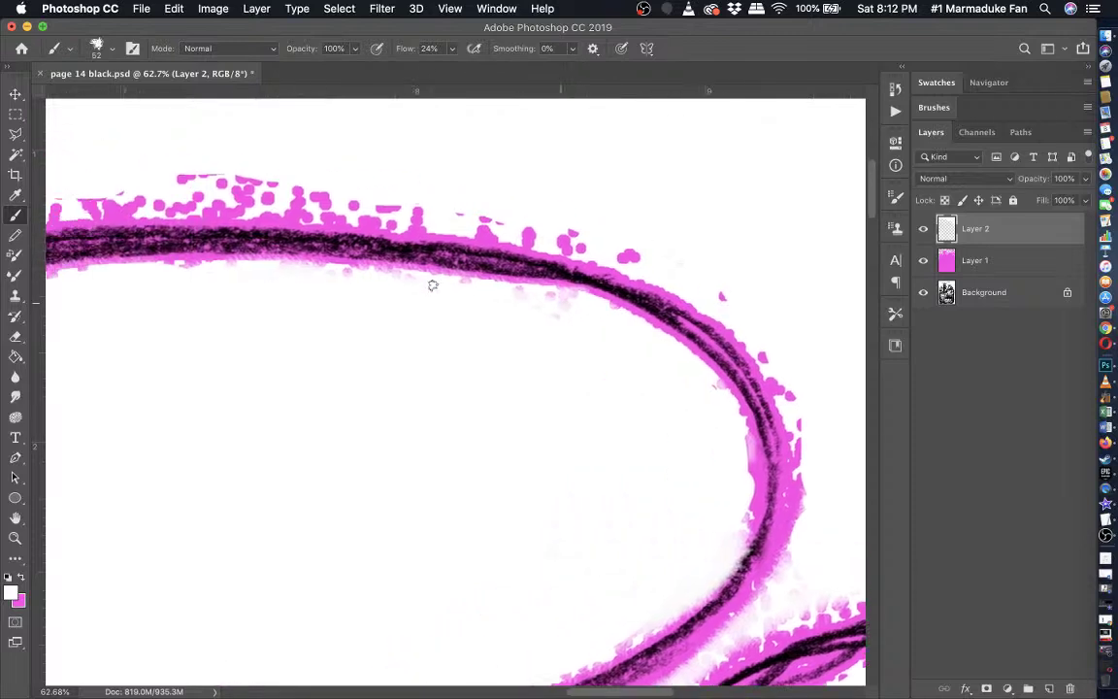
scroll(322, 270, left, 5)
scroll(368, 310, up, 2)
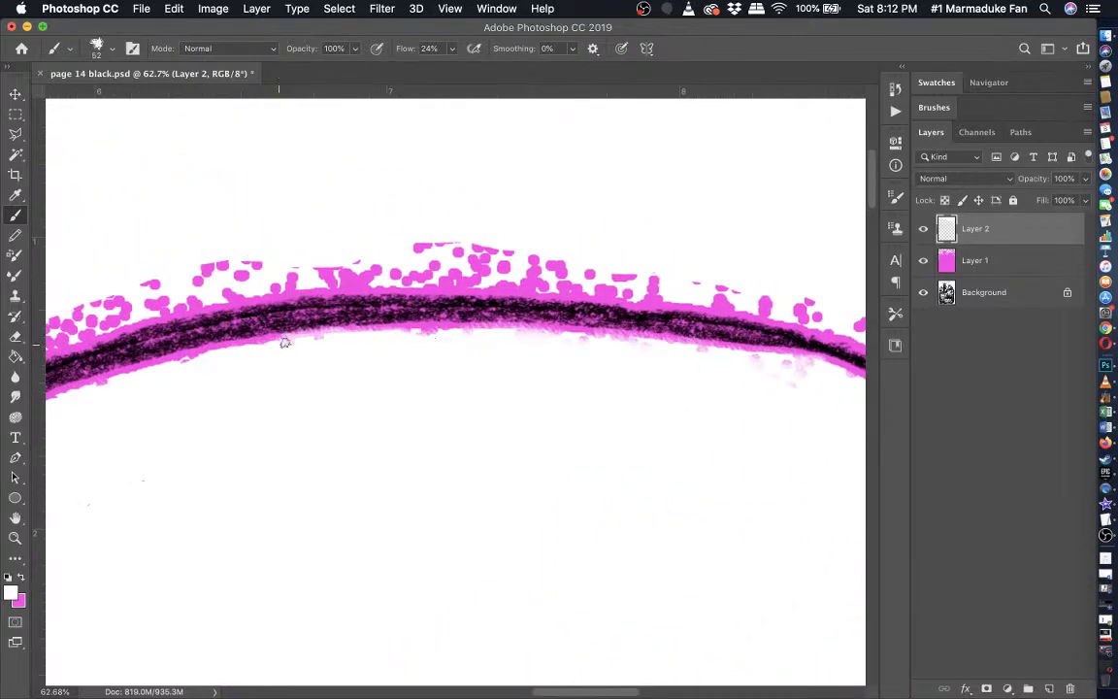
scroll(284, 342, left, 6)
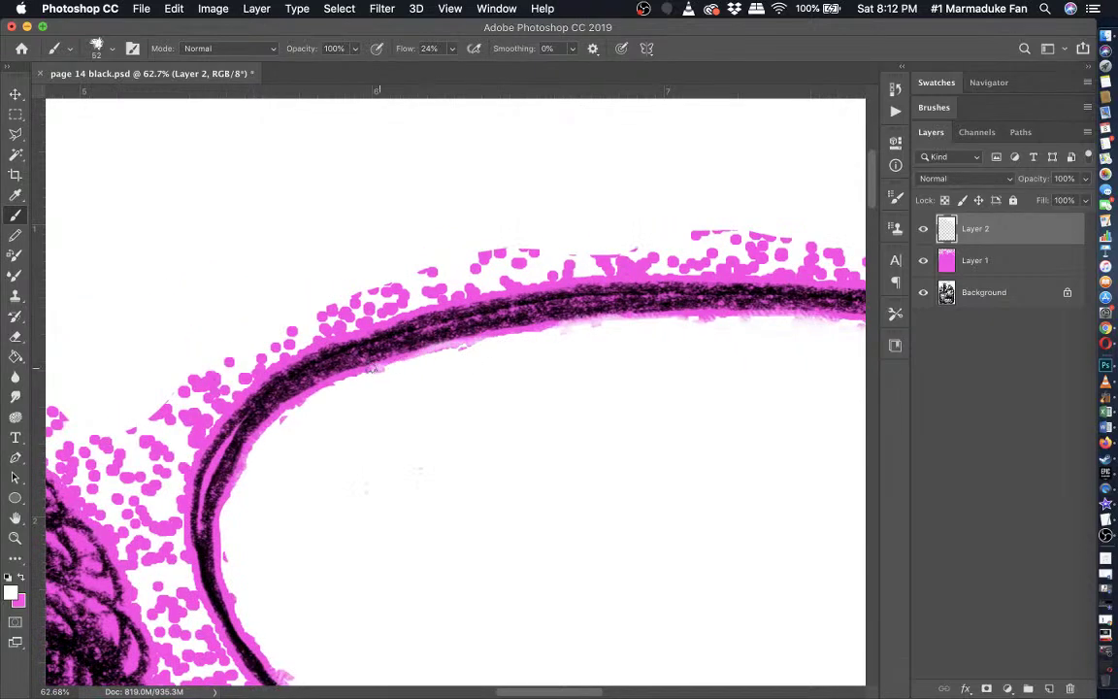
scroll(370, 369, down, 2)
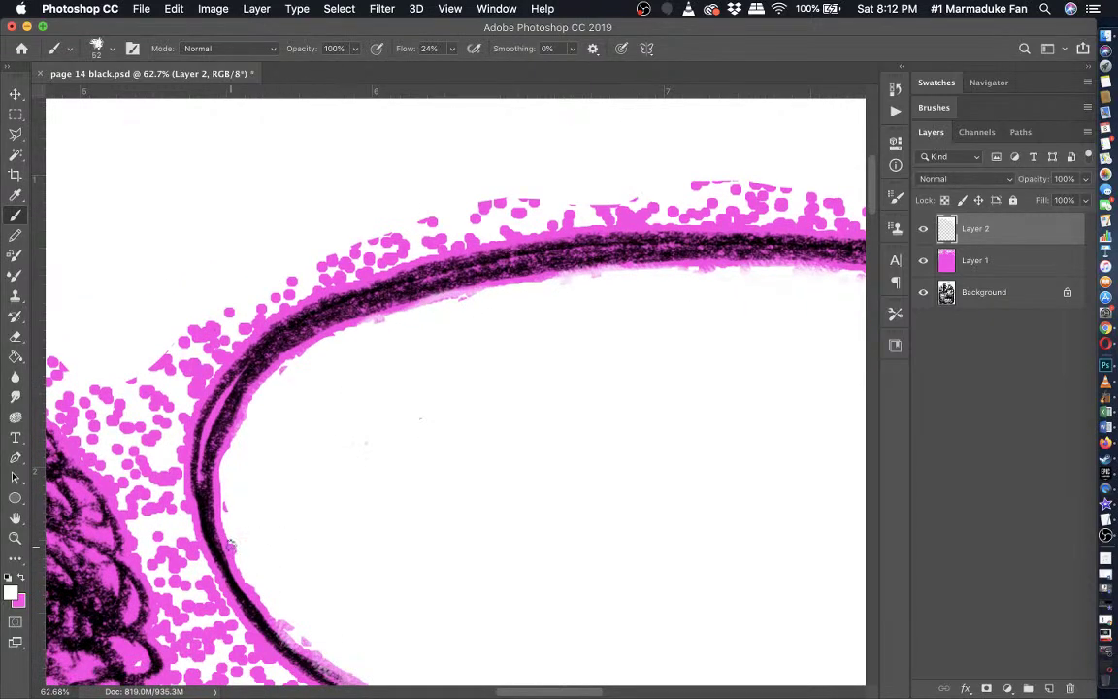
scroll(230, 545, down, 4)
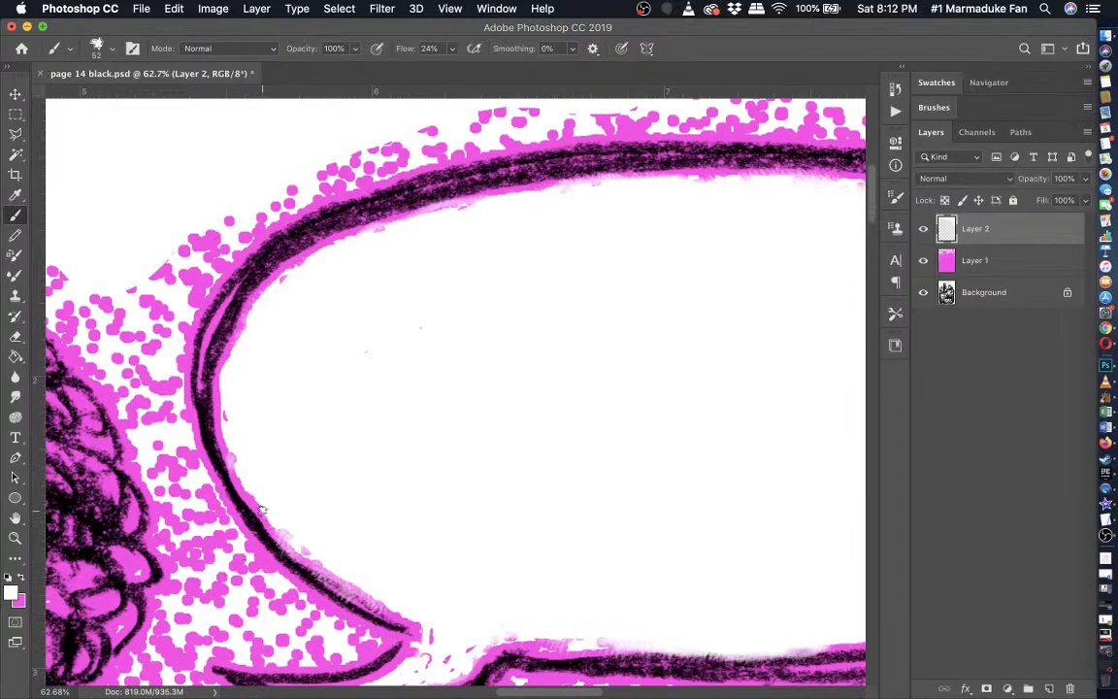
- Enlarge the brush to 127 px and paint a white stroke inside the left edge of the F in the FOOM lettering
scroll(262, 509, down, 10)
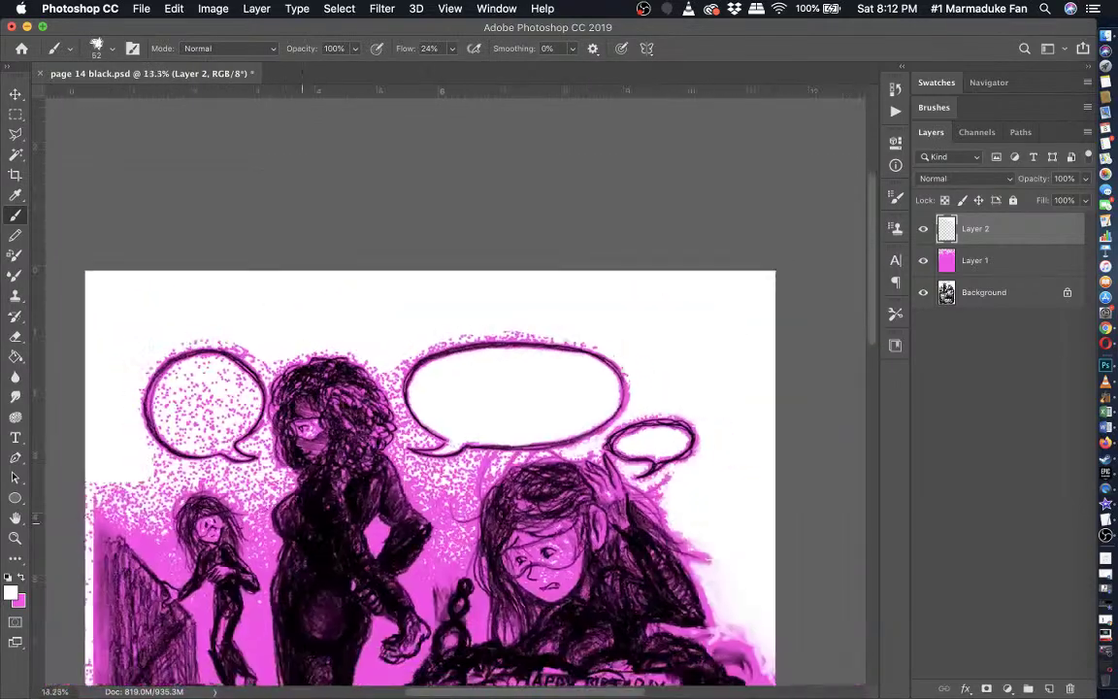
scroll(302, 407, down, 4)
scroll(271, 509, up, 4)
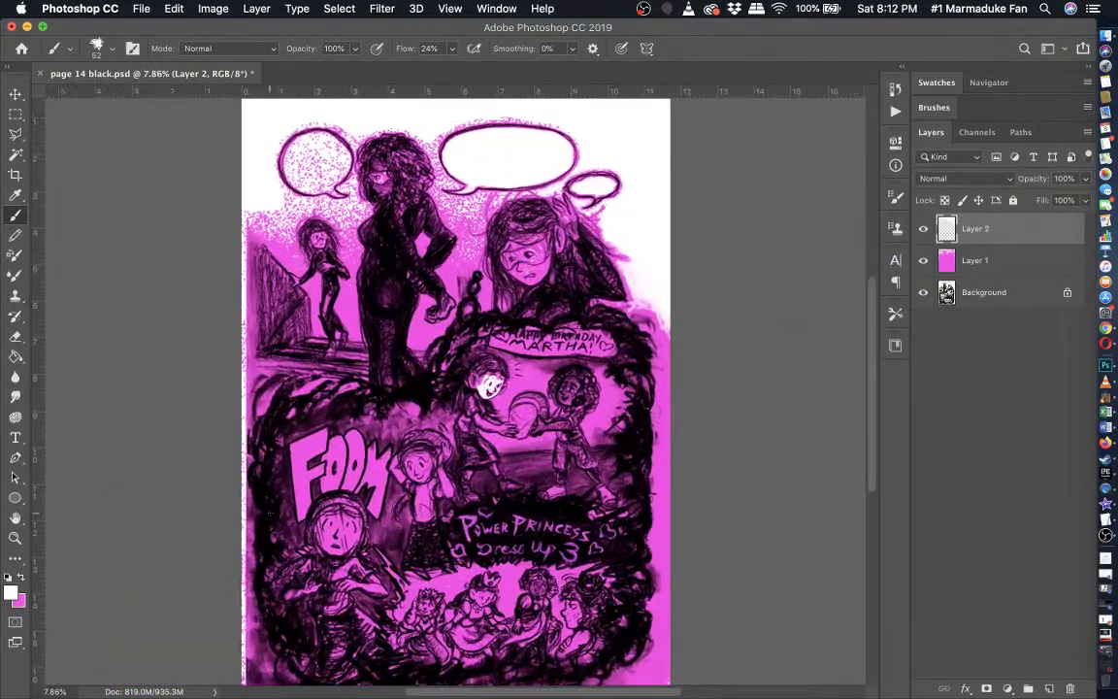
scroll(272, 509, down, 3)
scroll(272, 508, left, 4)
scroll(272, 506, up, 6)
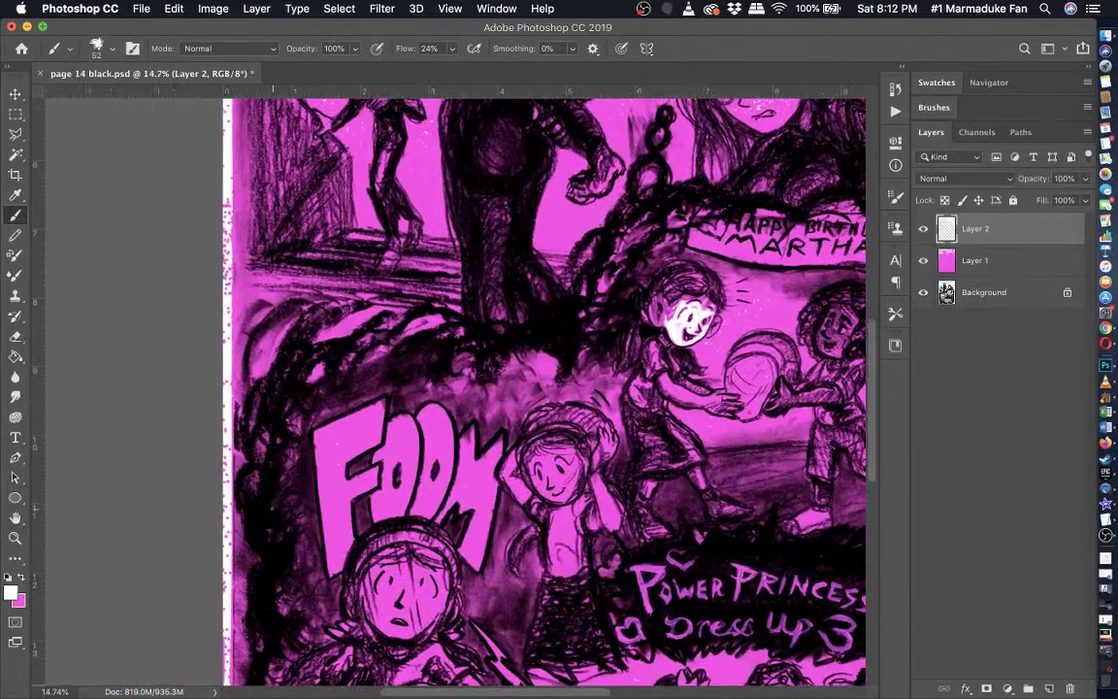
scroll(271, 506, left, 2)
scroll(271, 506, up, 3)
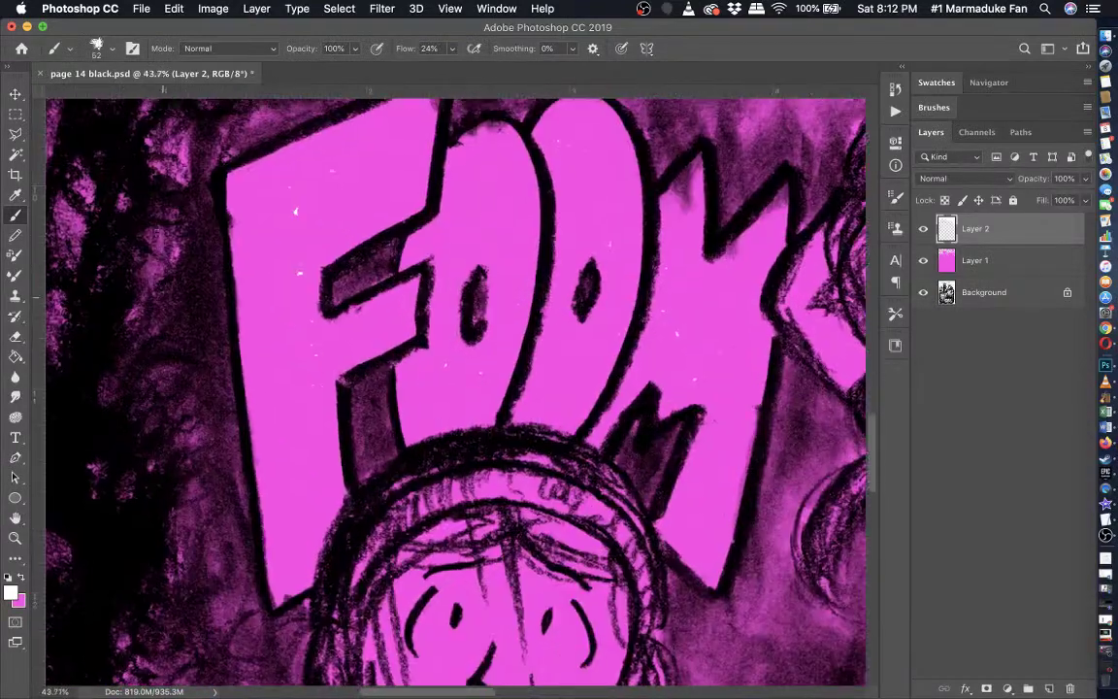
click(113, 50)
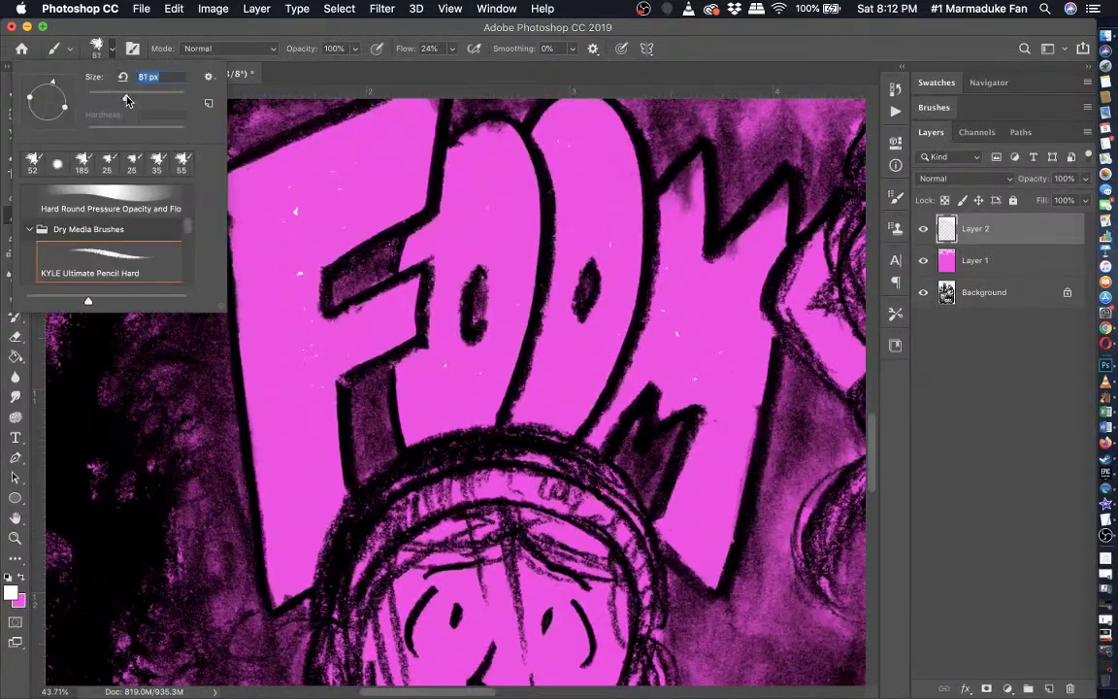
click(193, 37)
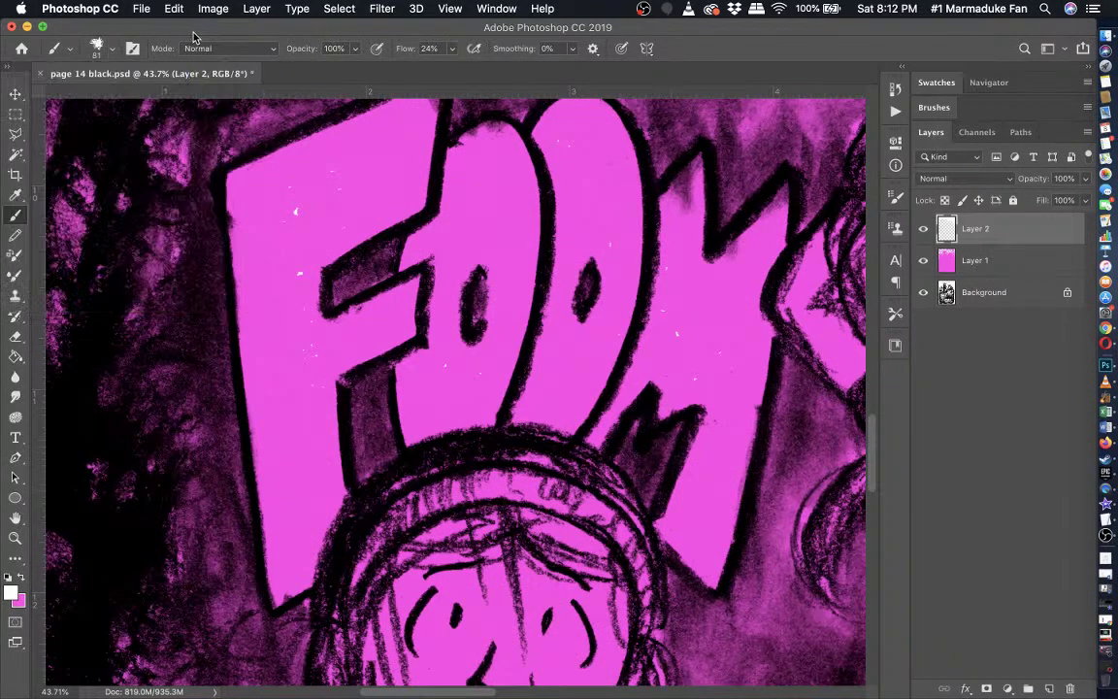
click(112, 51)
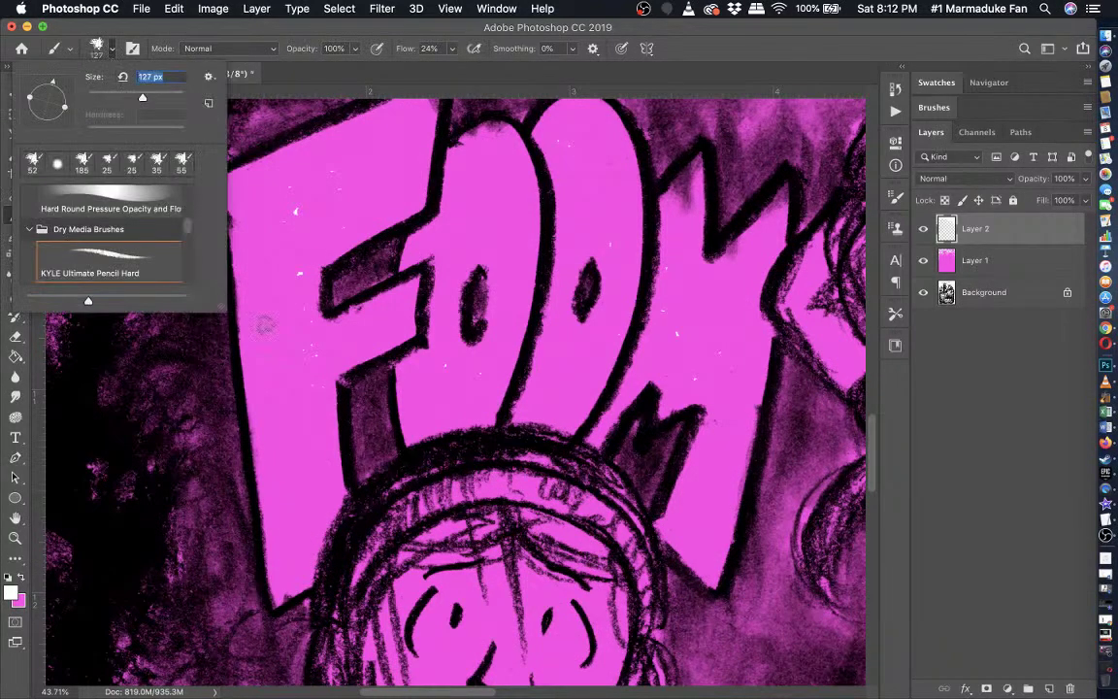
drag(263, 345, 248, 280)
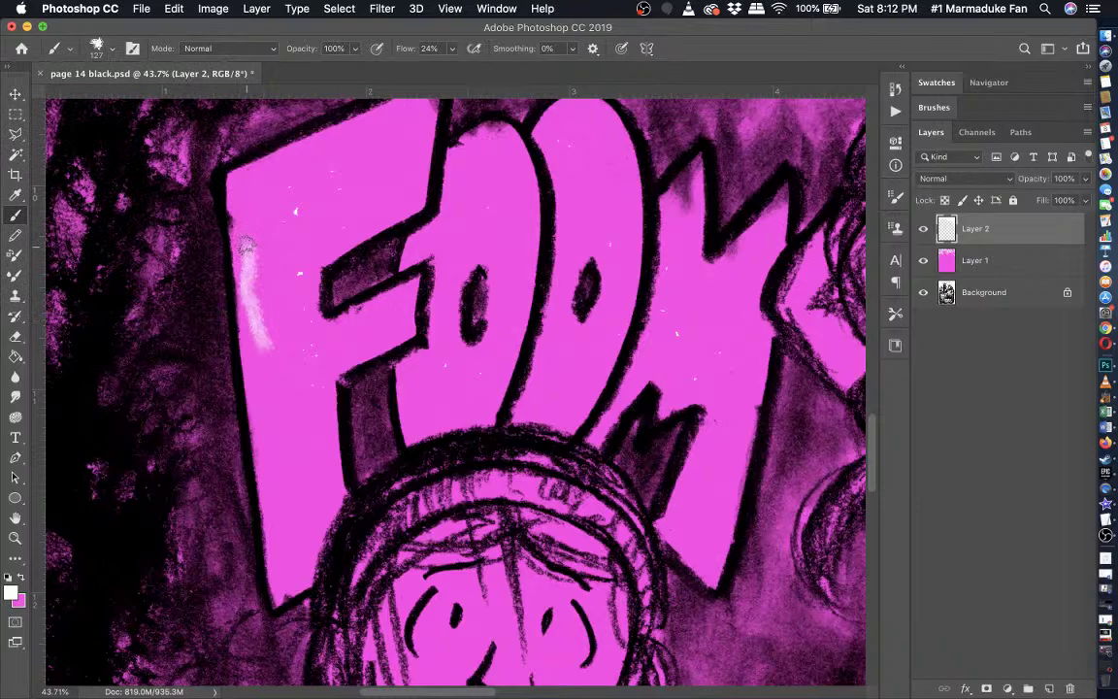
scroll(245, 243, up, 3)
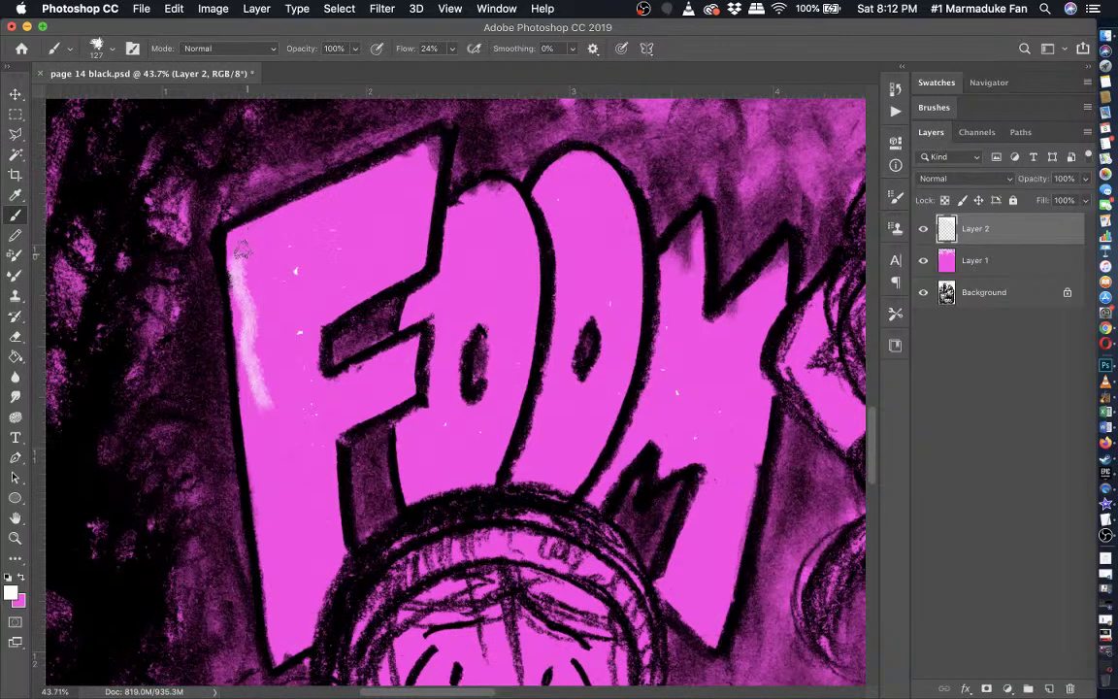
drag(264, 231, 433, 146)
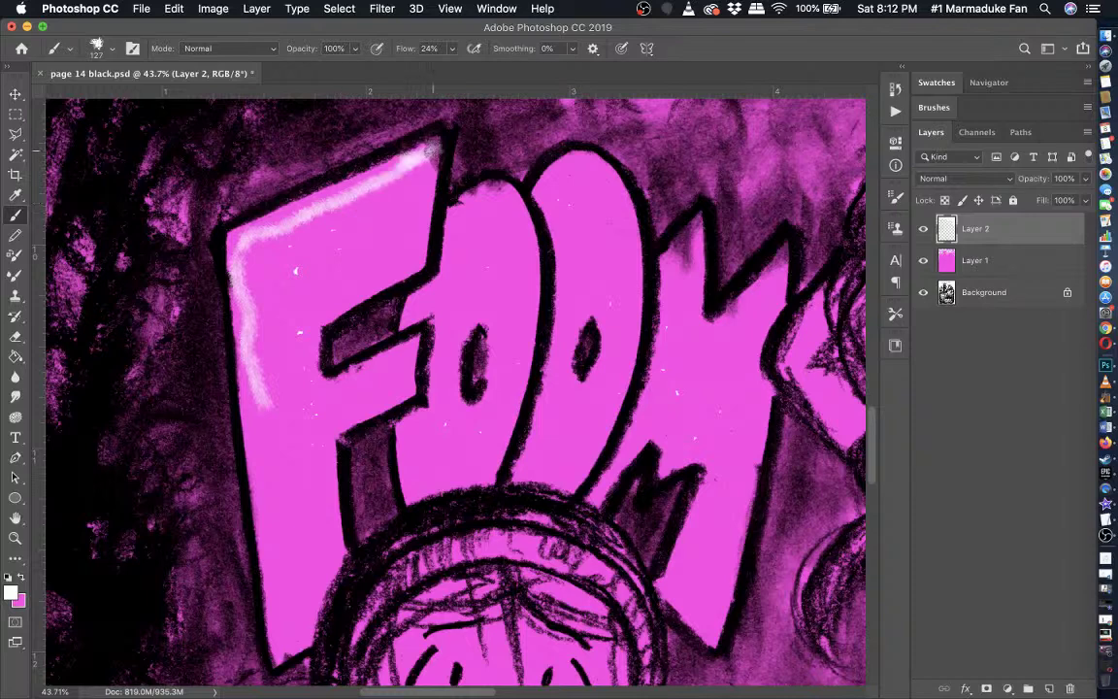
key(super+z)
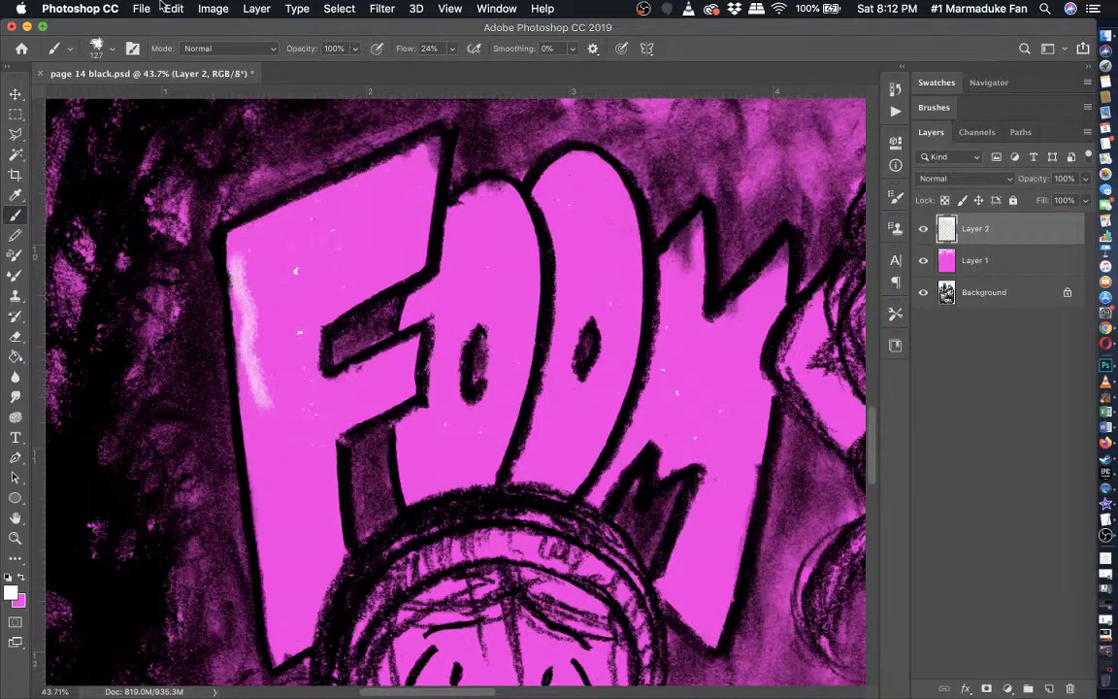
- Set the brush to 92 px and paint white strokes into the upper-right corner of the F
click(110, 50)
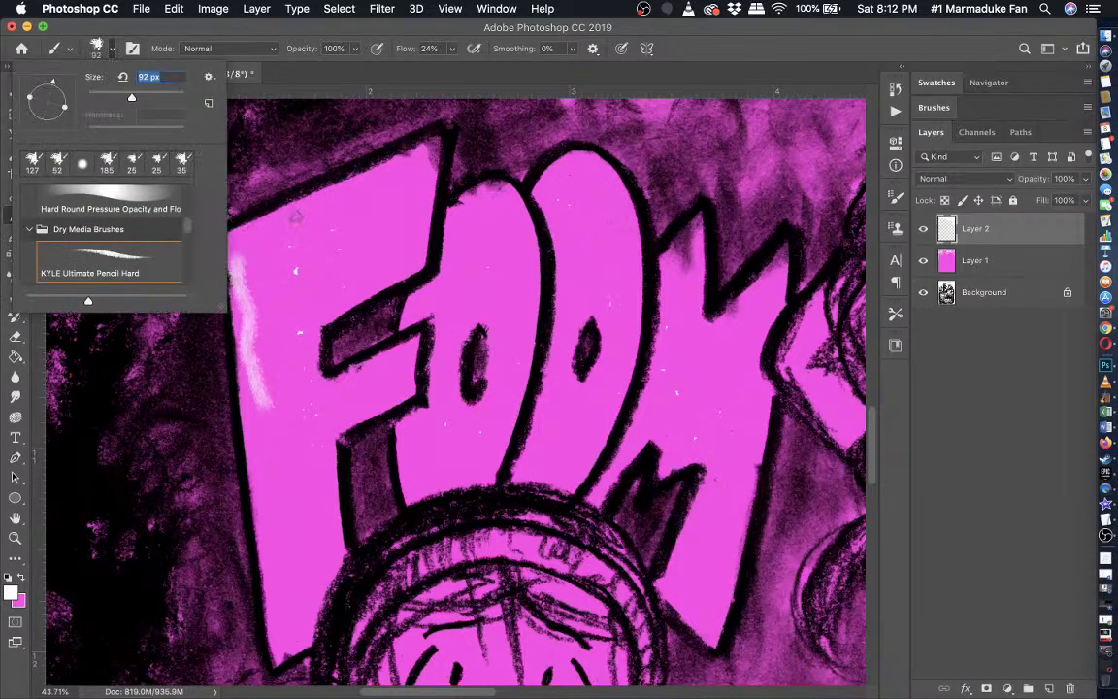
click(316, 229)
key(super+plus)
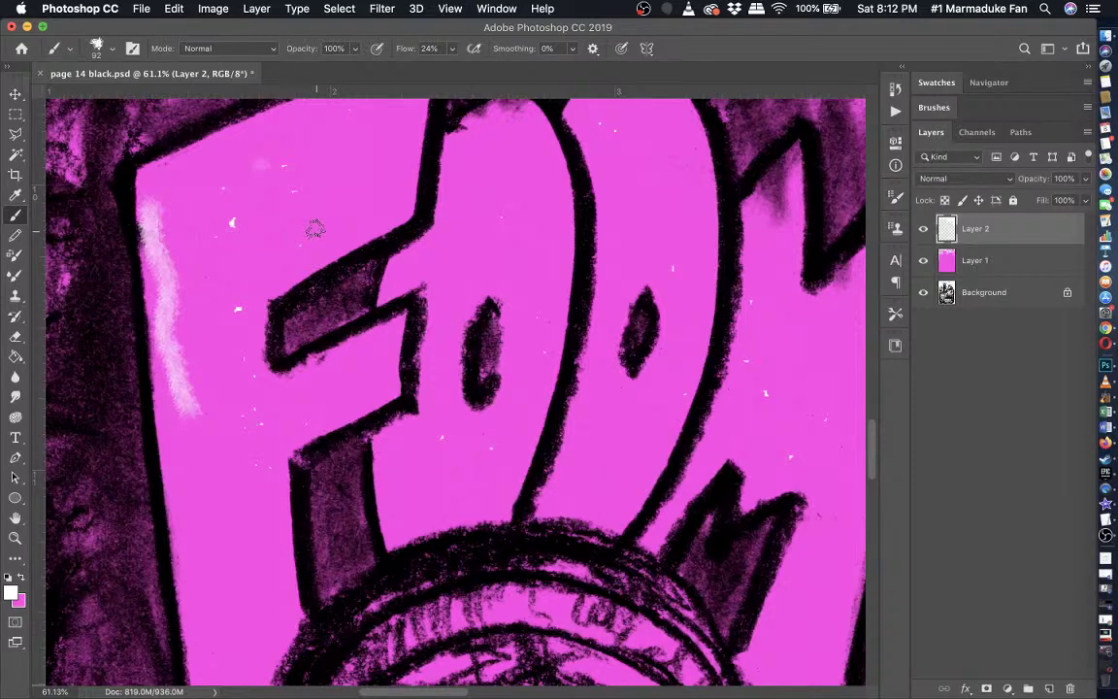
scroll(315, 229, up, 2)
scroll(315, 229, up, 3)
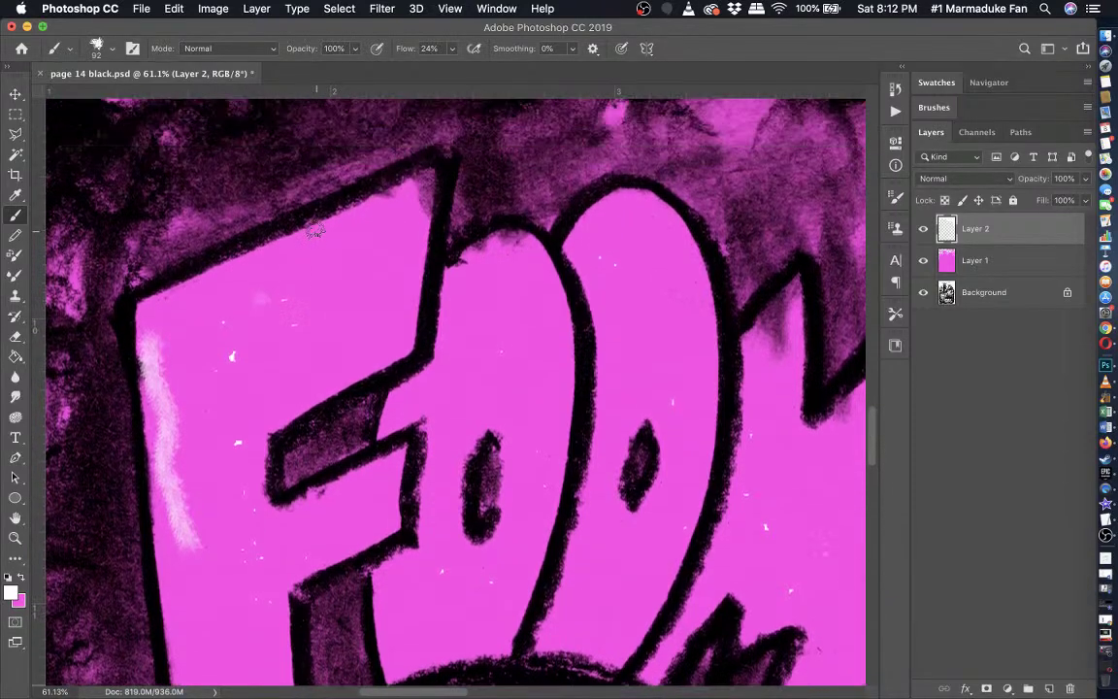
scroll(314, 229, up, 5)
scroll(284, 205, up, 3)
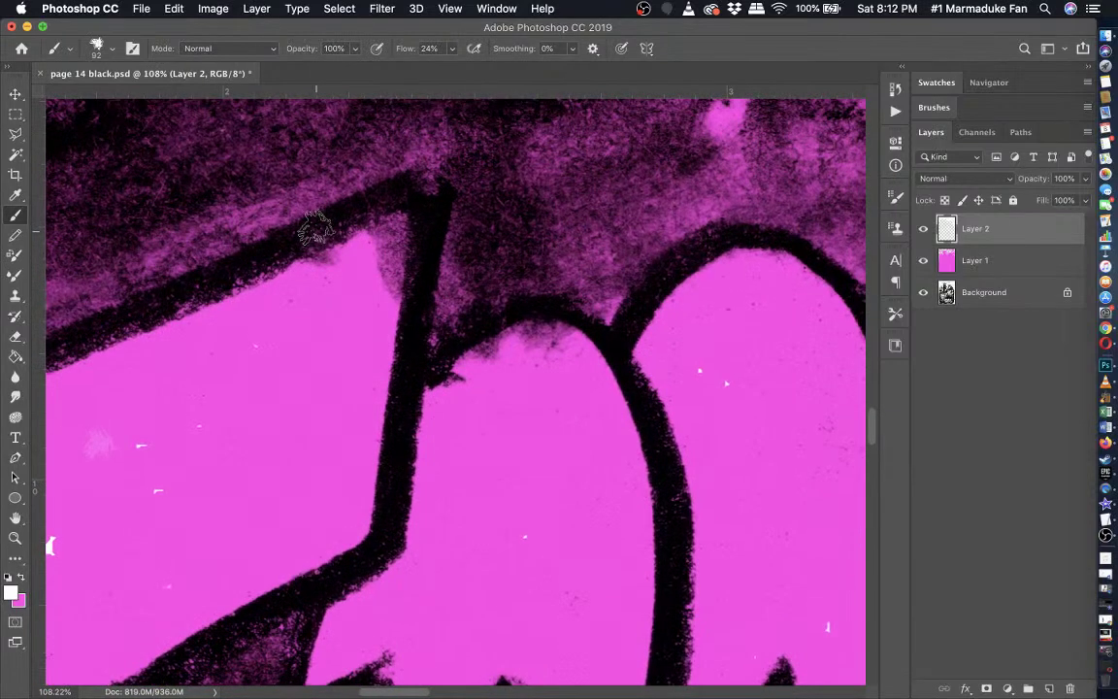
scroll(291, 292, up, 2)
mouse_move(324, 434)
mouse_down()
mouse_move(345, 228)
mouse_move(313, 228)
mouse_move(345, 238)
mouse_move(319, 262)
mouse_move(289, 369)
mouse_up()
key(super+z)
mouse_move(303, 479)
mouse_down()
mouse_move(332, 276)
mouse_move(348, 247)
mouse_move(345, 199)
mouse_move(257, 349)
mouse_move(309, 251)
mouse_move(239, 292)
mouse_move(127, 407)
mouse_up()
- Paint white inside the F's outline from the stem's base up its right edge and around the middle arm
scroll(178, 351, down, 4)
scroll(127, 408, down, 8)
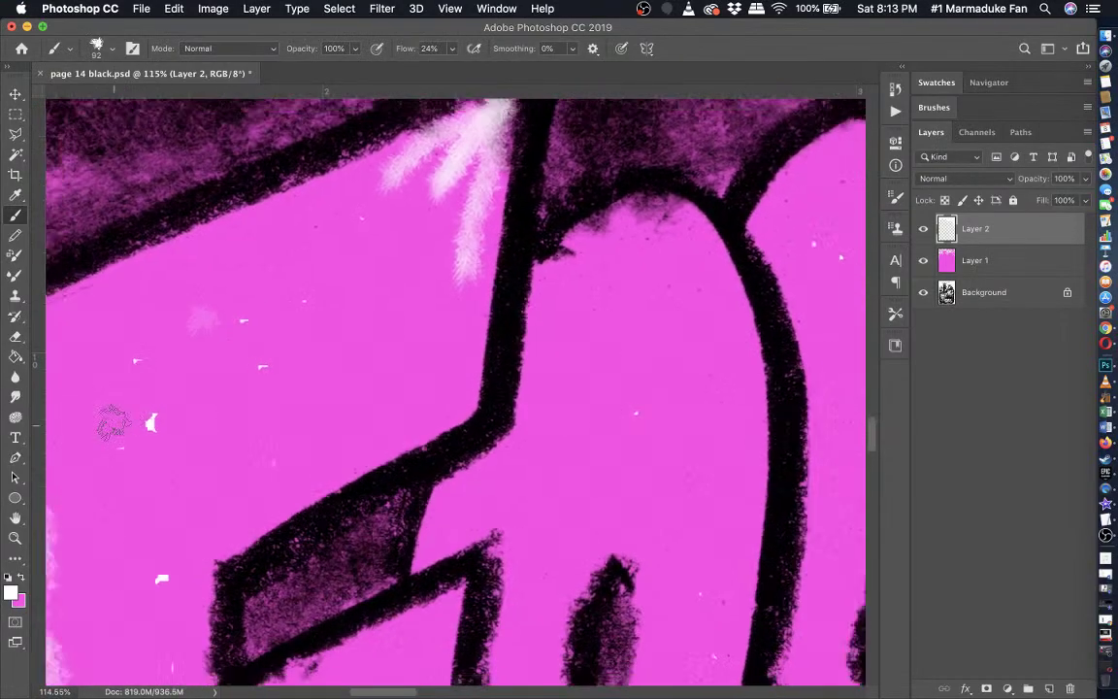
scroll(105, 431, down, 8)
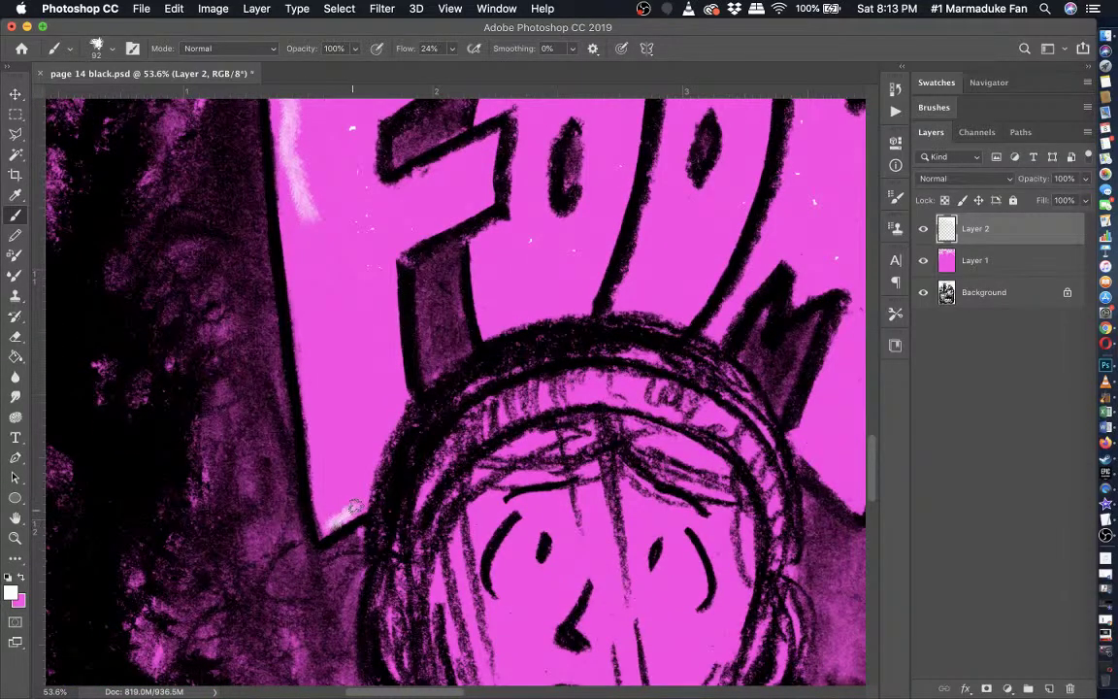
mouse_move(355, 505)
mouse_down()
mouse_move(396, 382)
mouse_move(386, 247)
mouse_move(482, 200)
mouse_move(488, 144)
mouse_up()
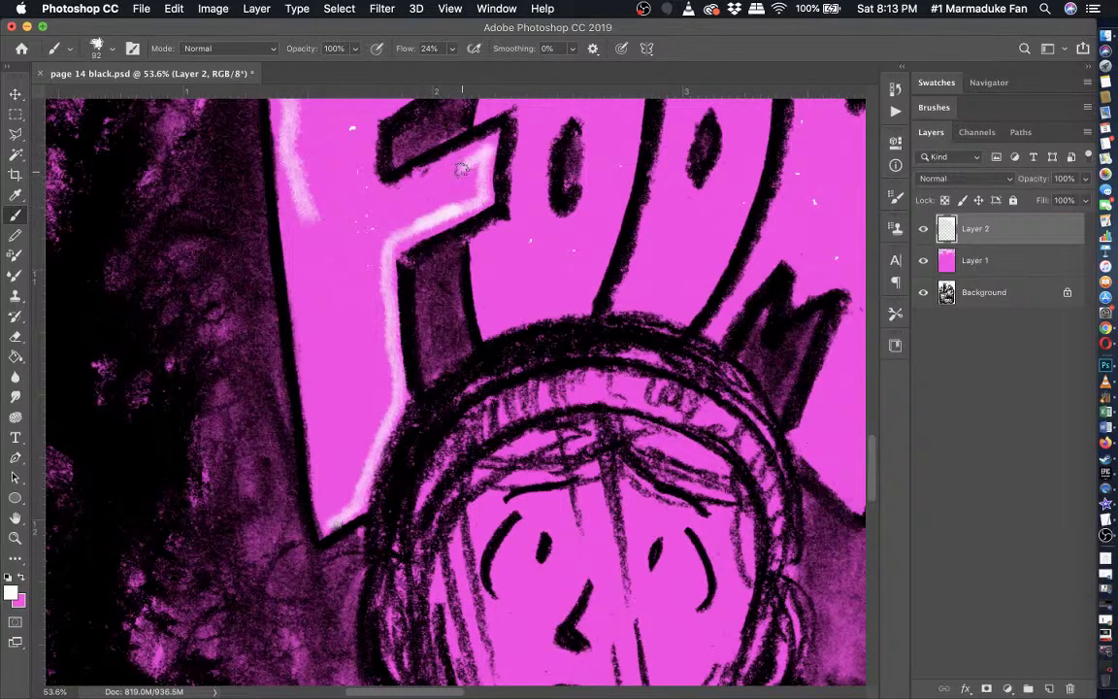
drag(434, 172, 402, 185)
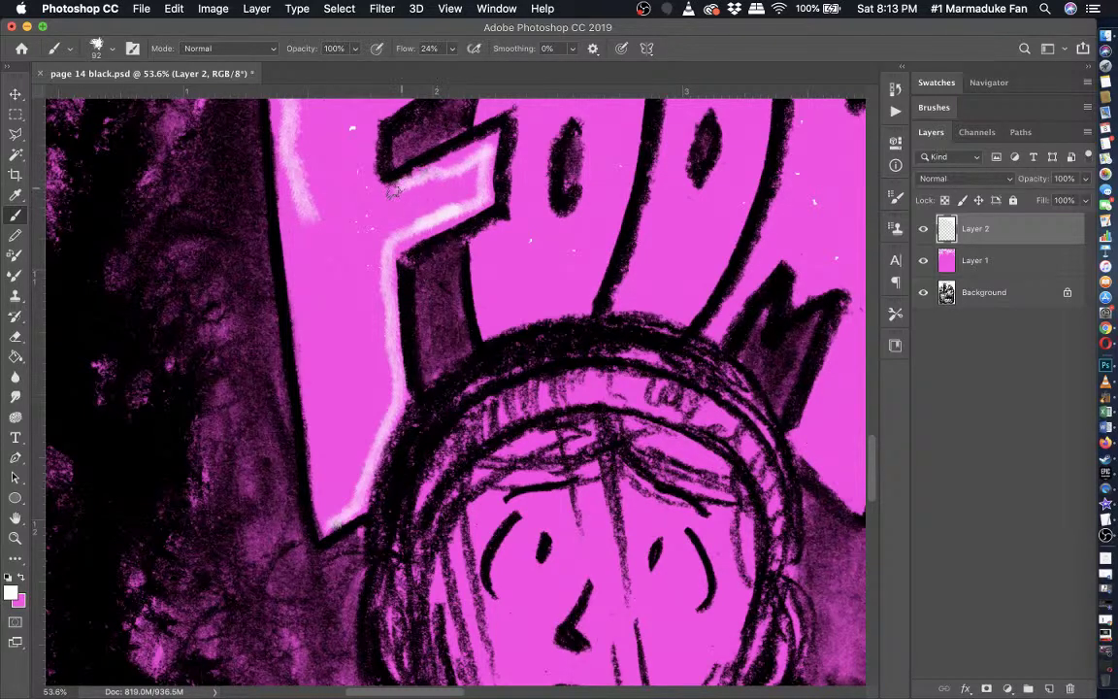
- Continue the white inner border of the F around the notch, the upper arm and down the left edge to the base
scroll(369, 281, up, 5)
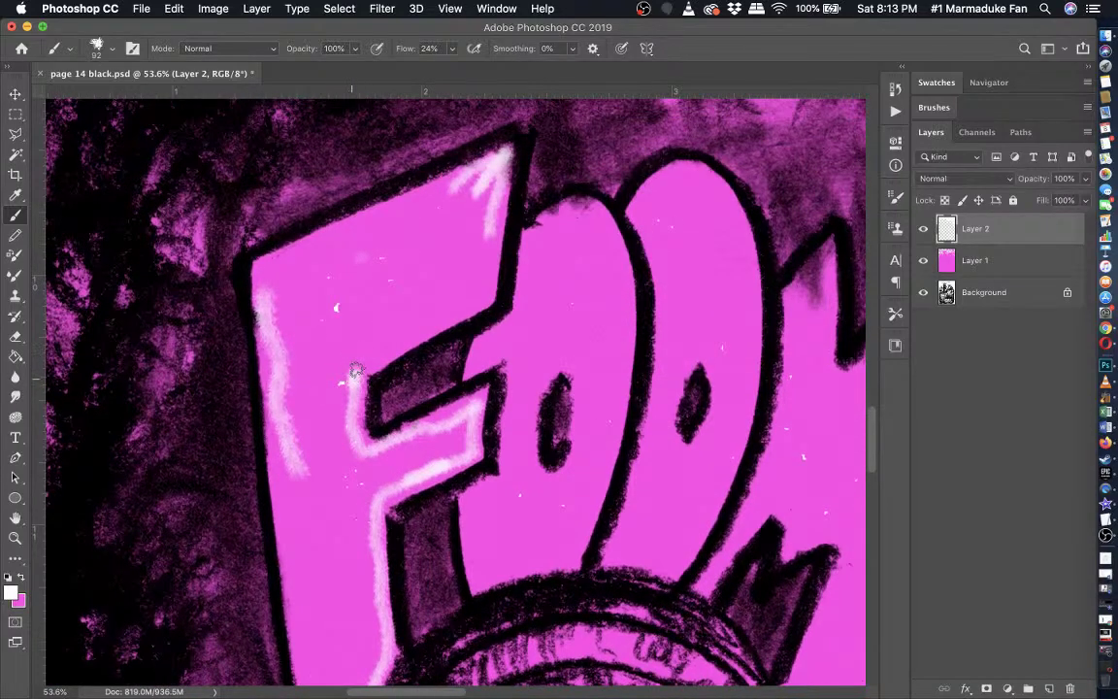
mouse_move(356, 370)
mouse_down()
mouse_move(483, 294)
mouse_move(495, 225)
mouse_move(476, 185)
mouse_move(460, 184)
mouse_move(327, 240)
mouse_up()
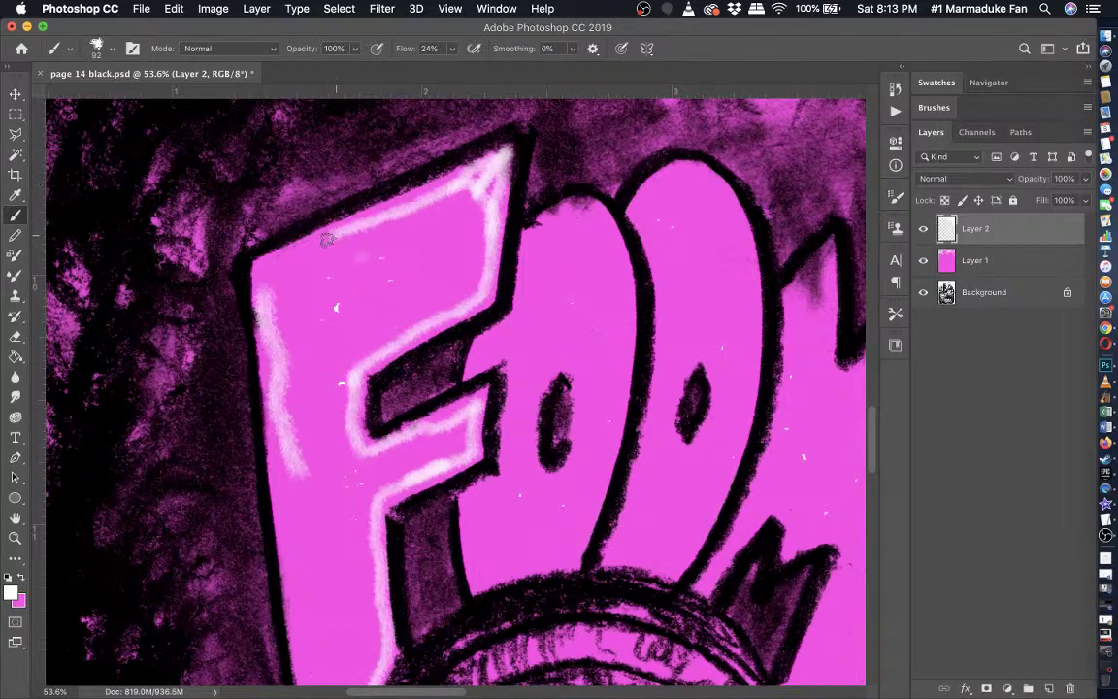
drag(264, 268, 279, 419)
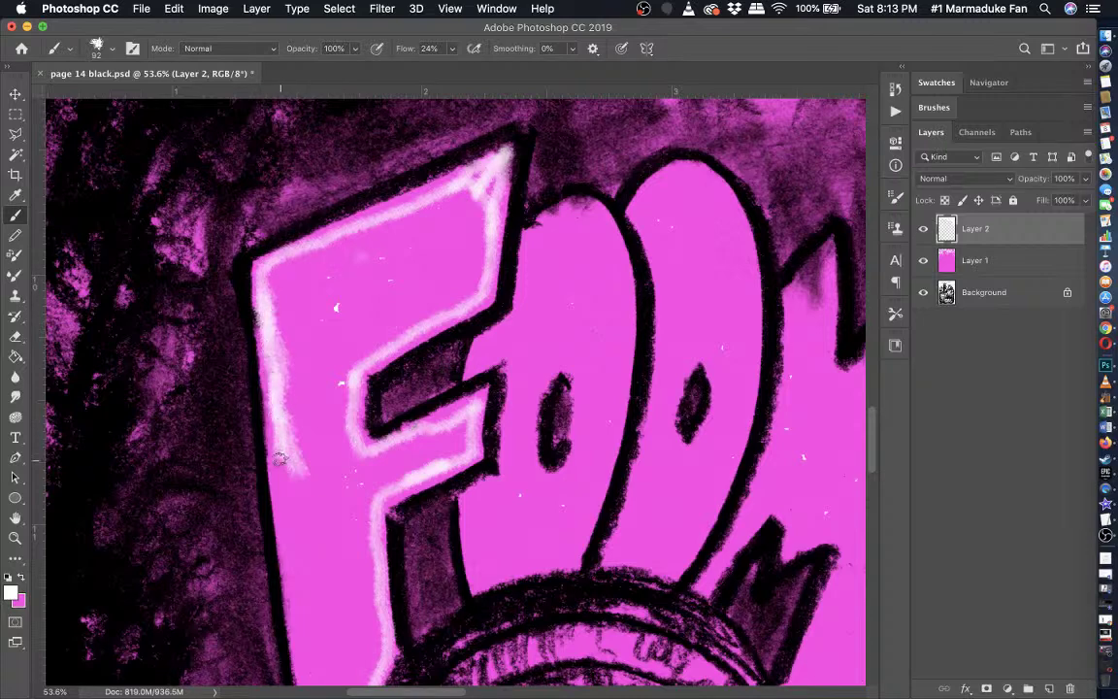
scroll(279, 266, down, 5)
drag(273, 172, 303, 501)
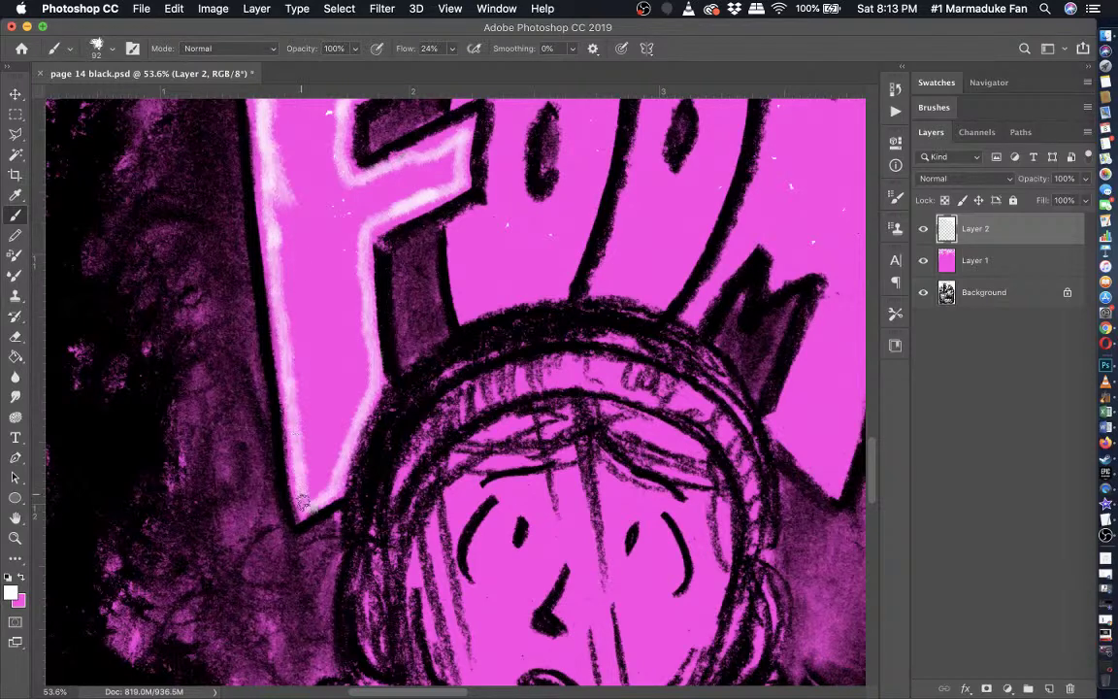
- Thicken the white border on the F's upper arm, notch, middle arm and the lower right edge of the stem
scroll(247, 236, up, 5)
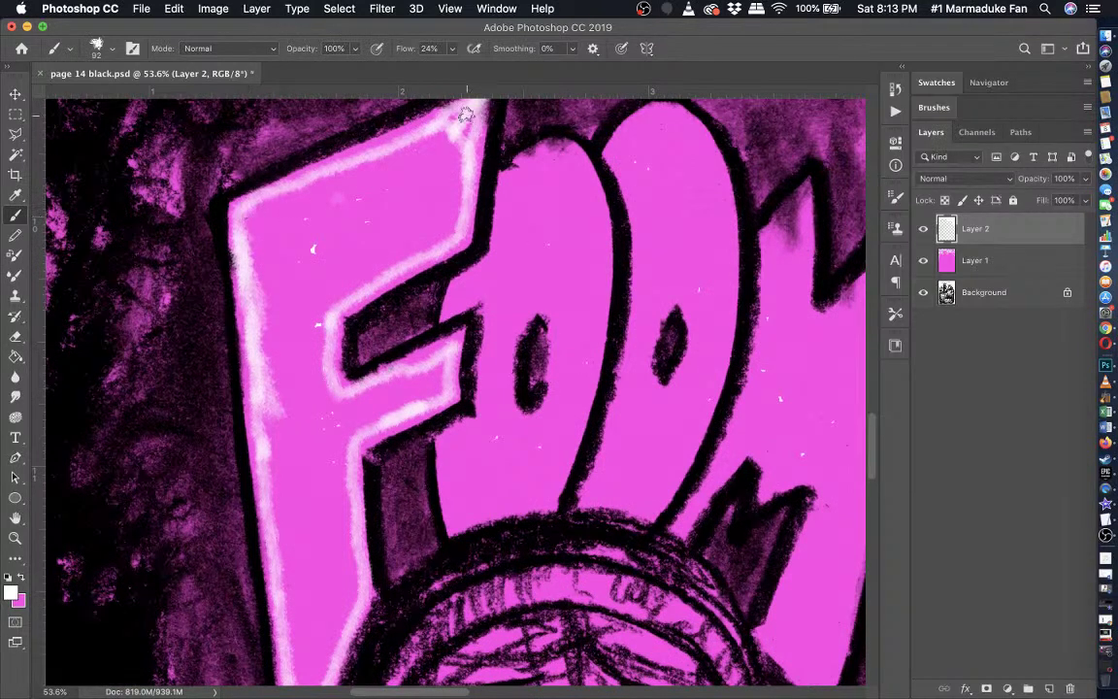
drag(466, 114, 454, 235)
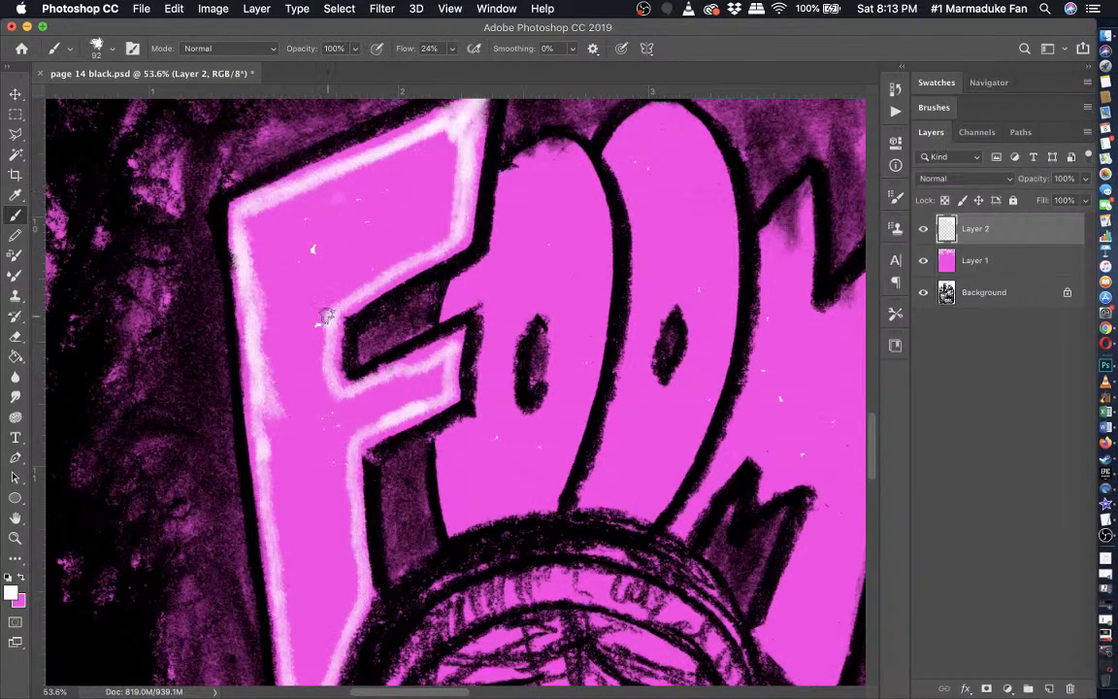
mouse_move(327, 316)
mouse_down()
mouse_move(333, 402)
mouse_move(376, 388)
mouse_up()
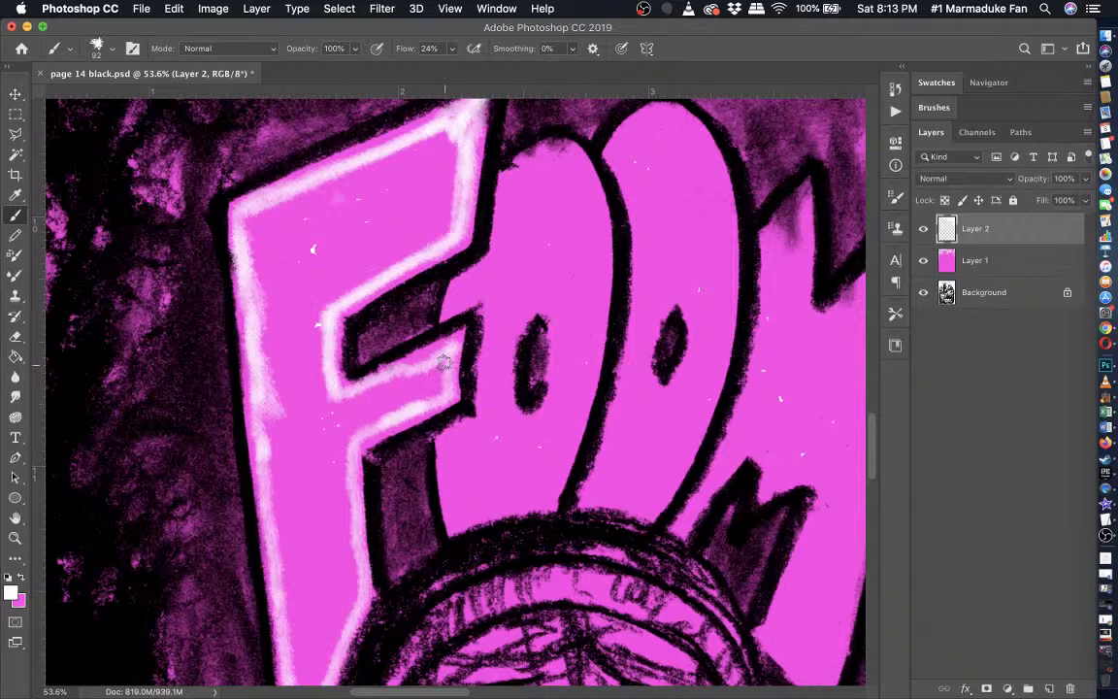
mouse_move(443, 362)
mouse_down()
mouse_move(432, 394)
mouse_move(443, 395)
mouse_move(393, 423)
mouse_up()
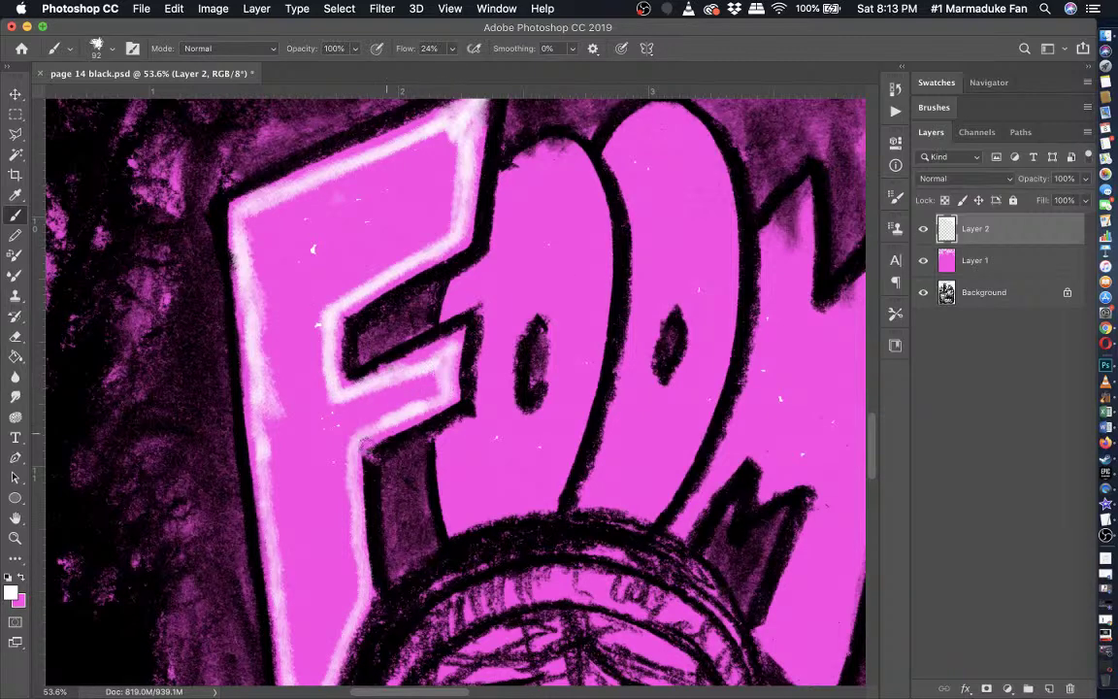
scroll(365, 444, down, 3)
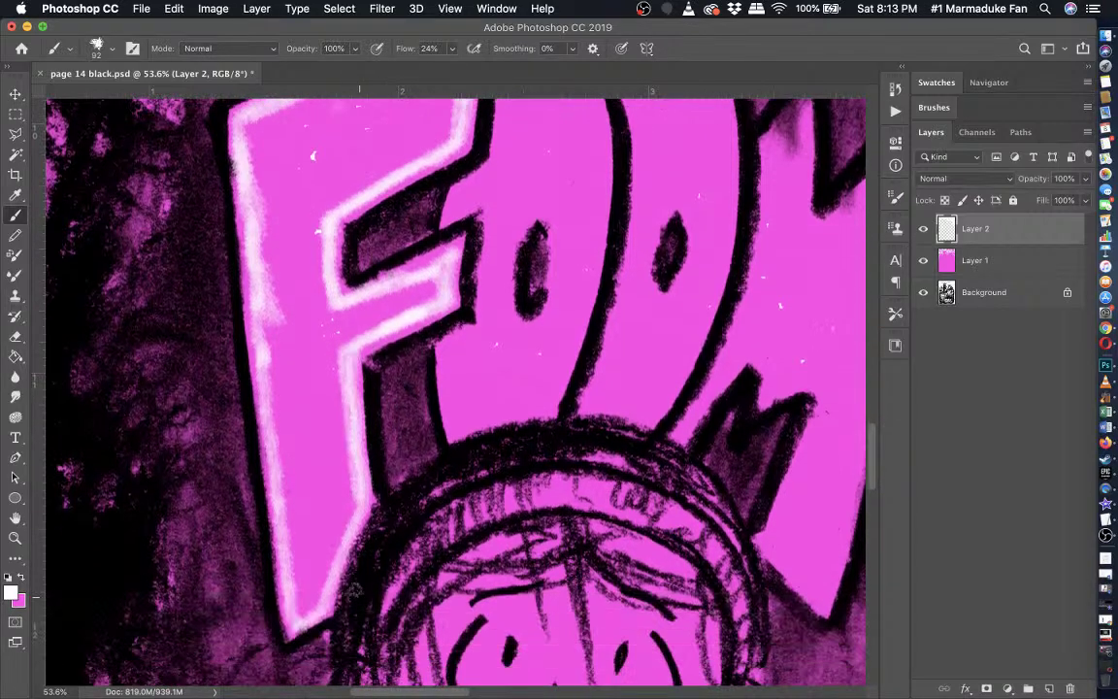
mouse_move(355, 513)
mouse_down()
mouse_move(312, 610)
mouse_move(295, 612)
mouse_up()
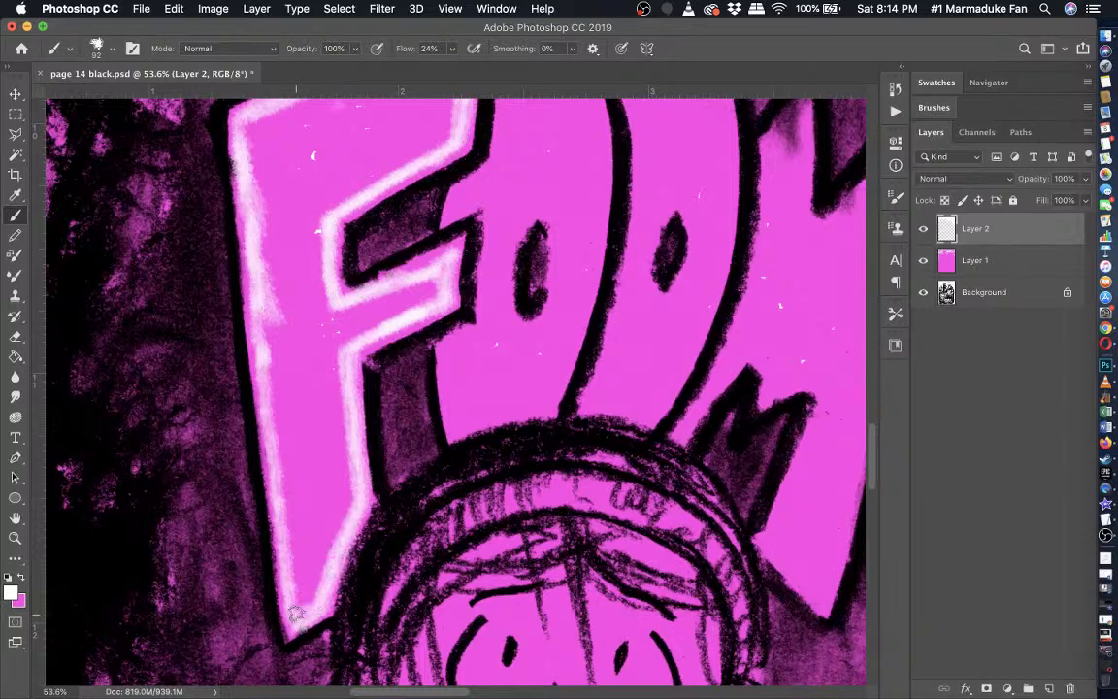
- Thicken the white border at the F's upper-left corner and along its top edge
scroll(295, 612, up, 1)
drag(243, 164, 221, 149)
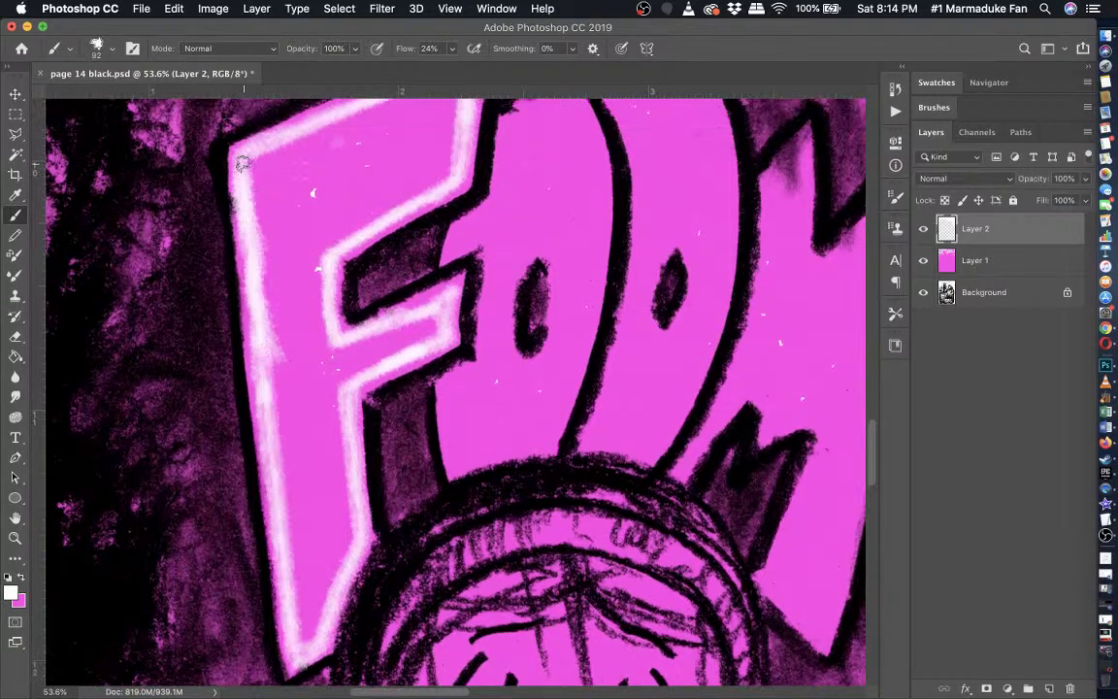
scroll(242, 163, up, 2)
shift+click(454, 119)
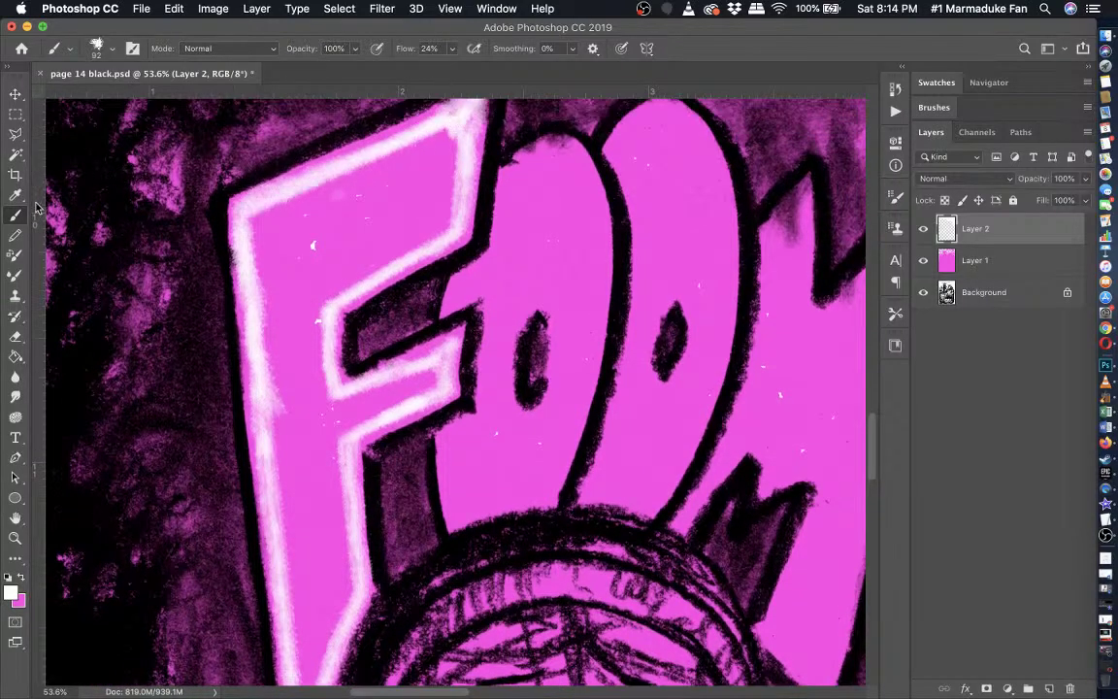
- Switch to the Pencil tool at 124 px and paint a straight white stroke just inside the F's top edge
key(shift+b)
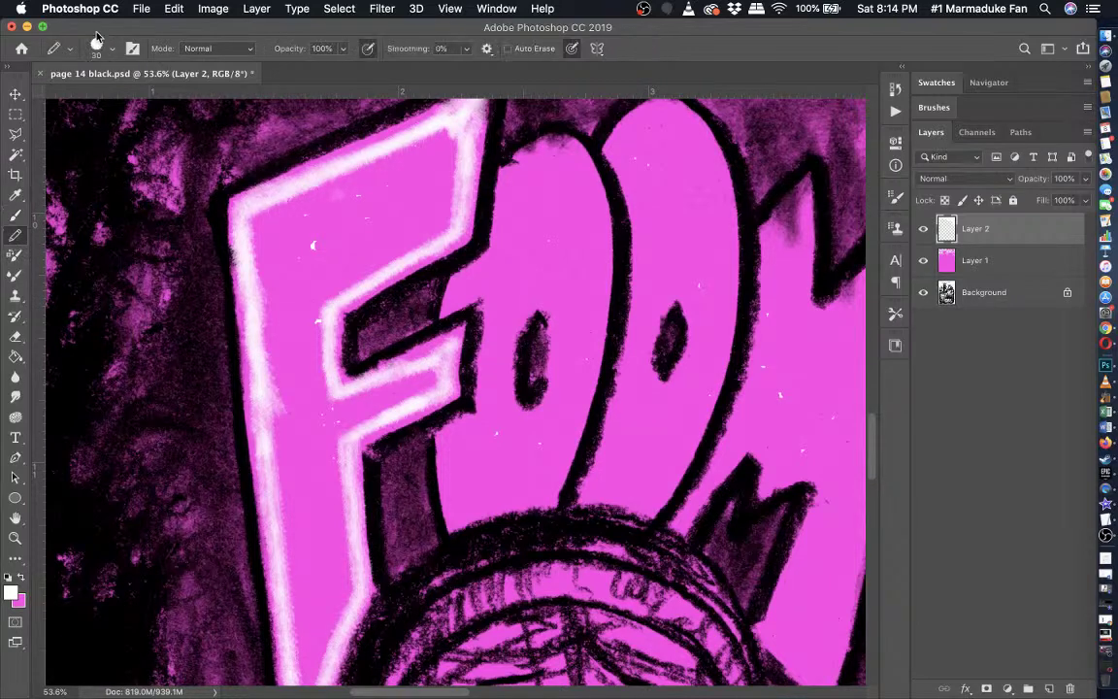
click(99, 46)
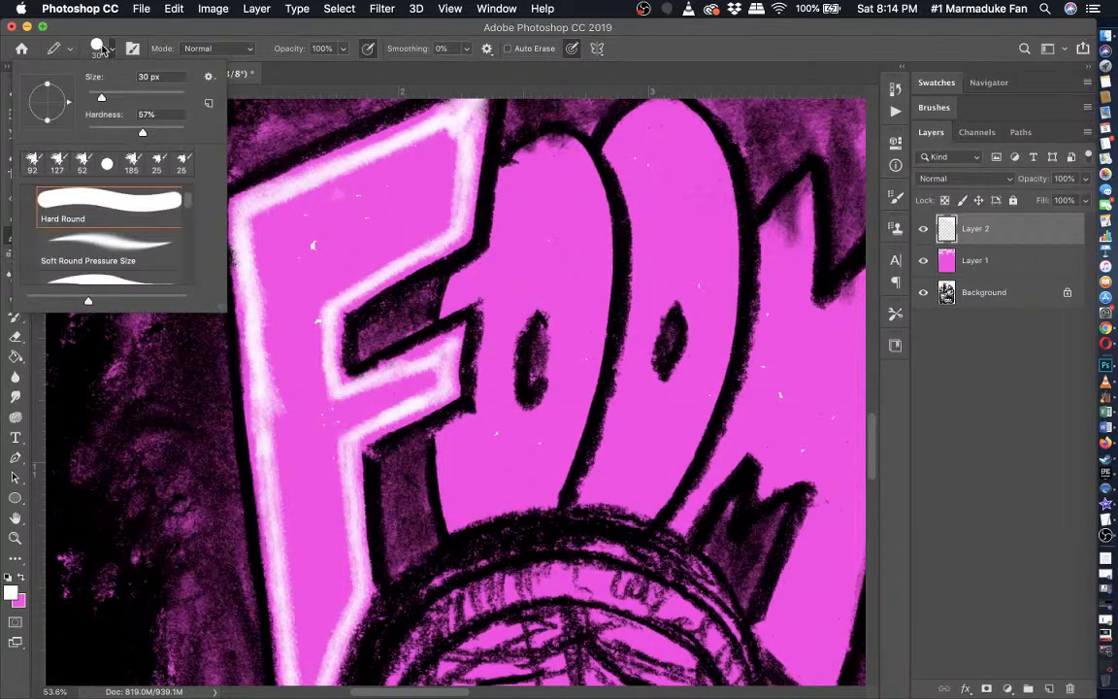
drag(131, 95, 135, 97)
click(259, 224)
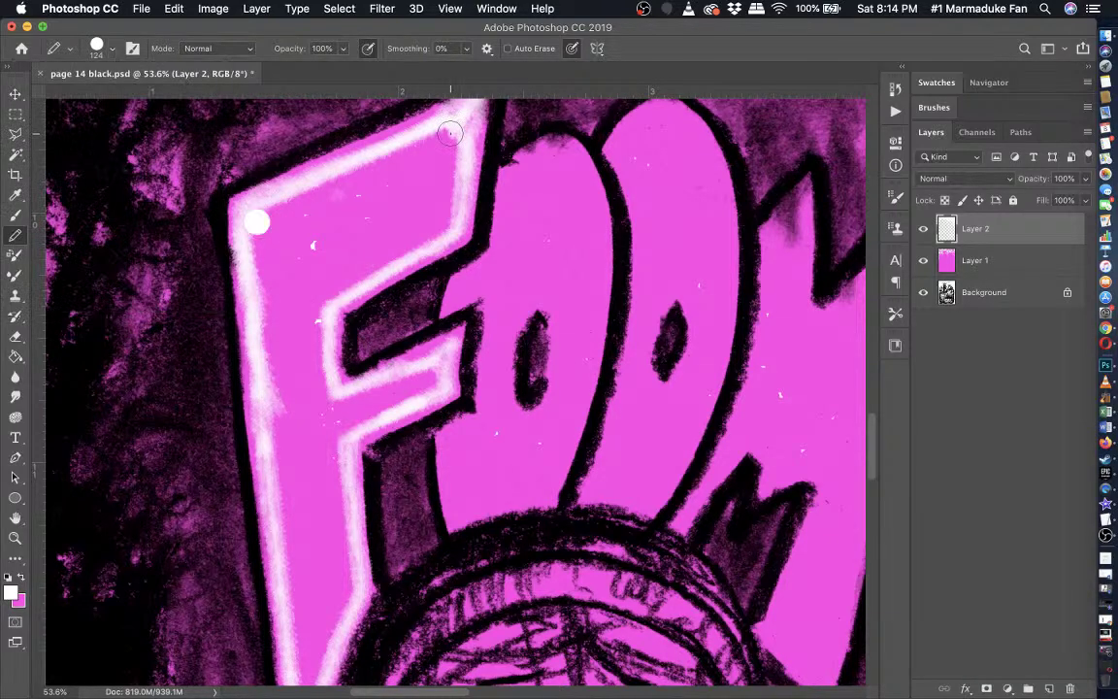
shift+click(450, 133)
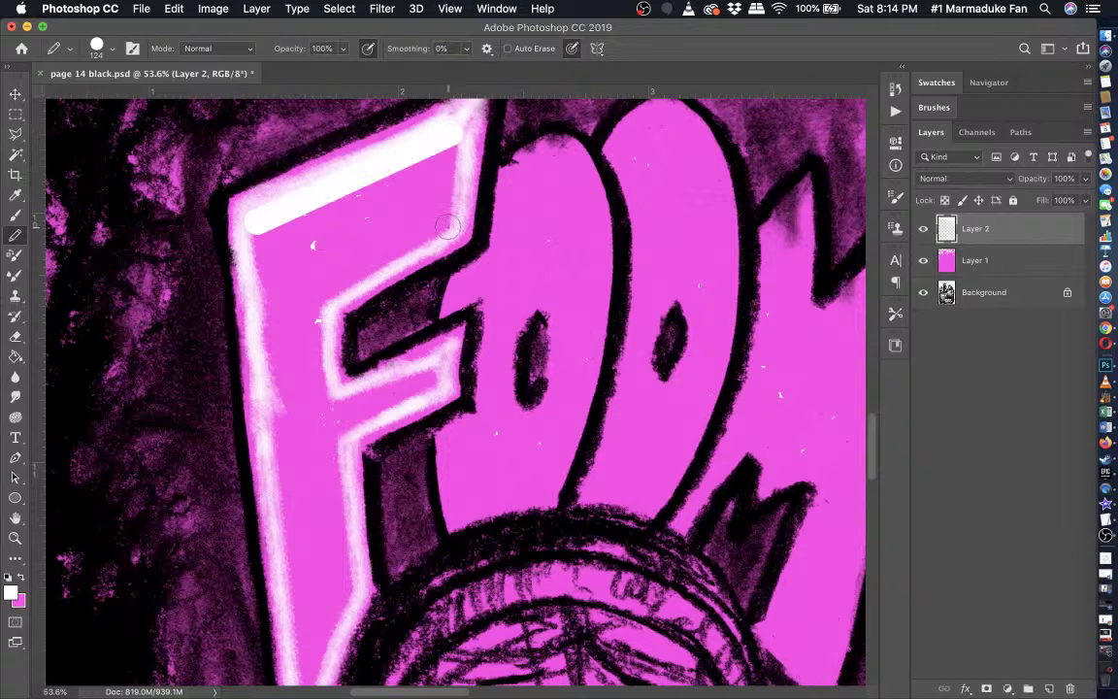
- Continue the straight white Pencil strokes just inside the F's outline, around both arms, down the stem and back up its left edge
shift+click(449, 226)
shift+click(318, 301)
shift+click(324, 407)
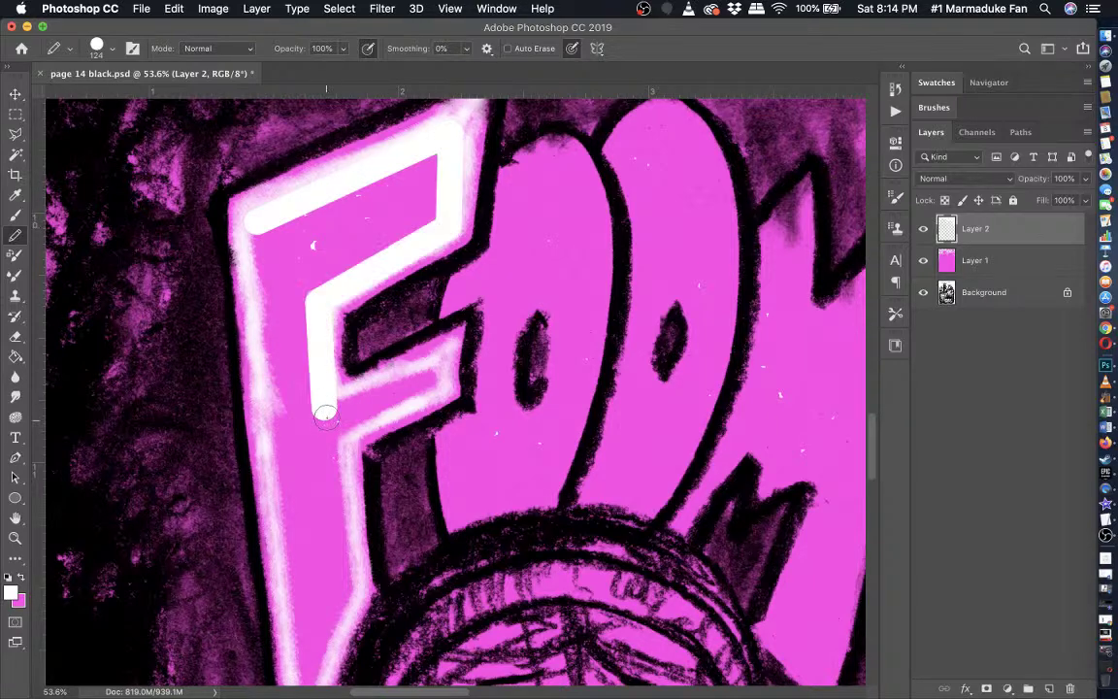
shift+click(433, 380)
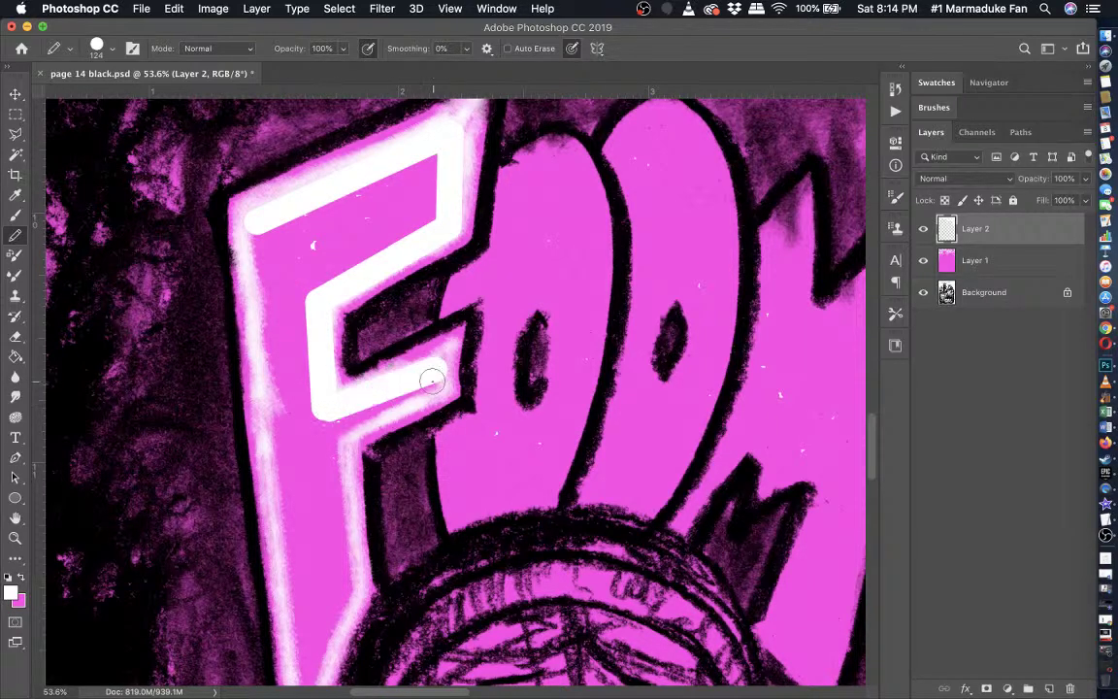
shift+click(331, 436)
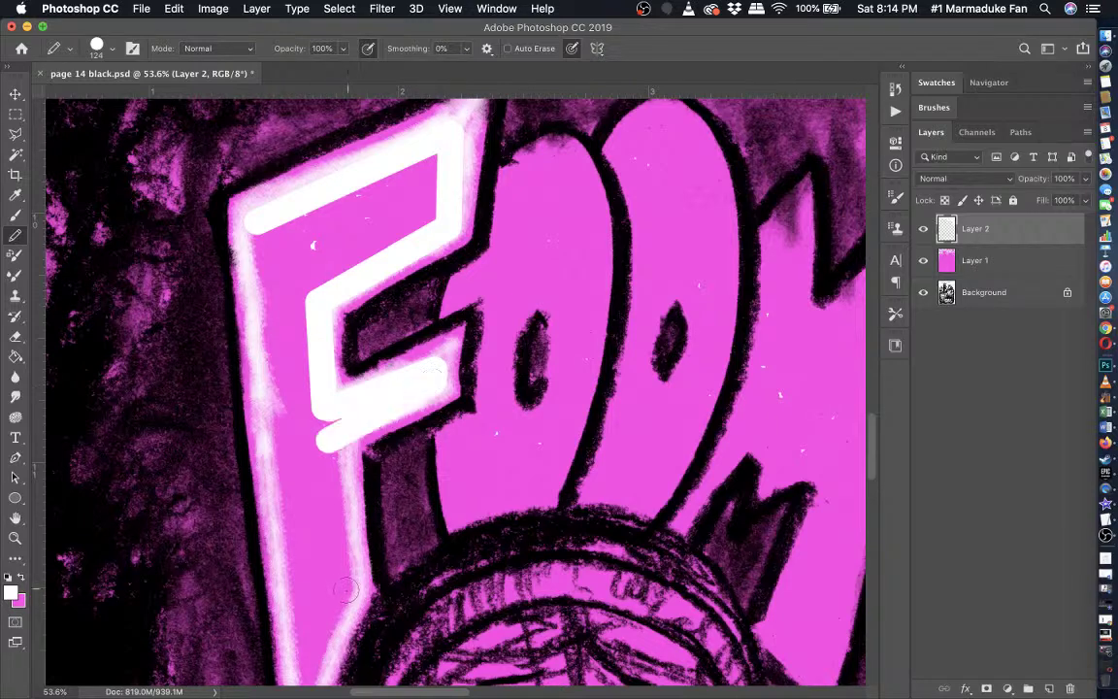
shift+click(346, 590)
scroll(345, 591, down, 1)
shift+click(305, 656)
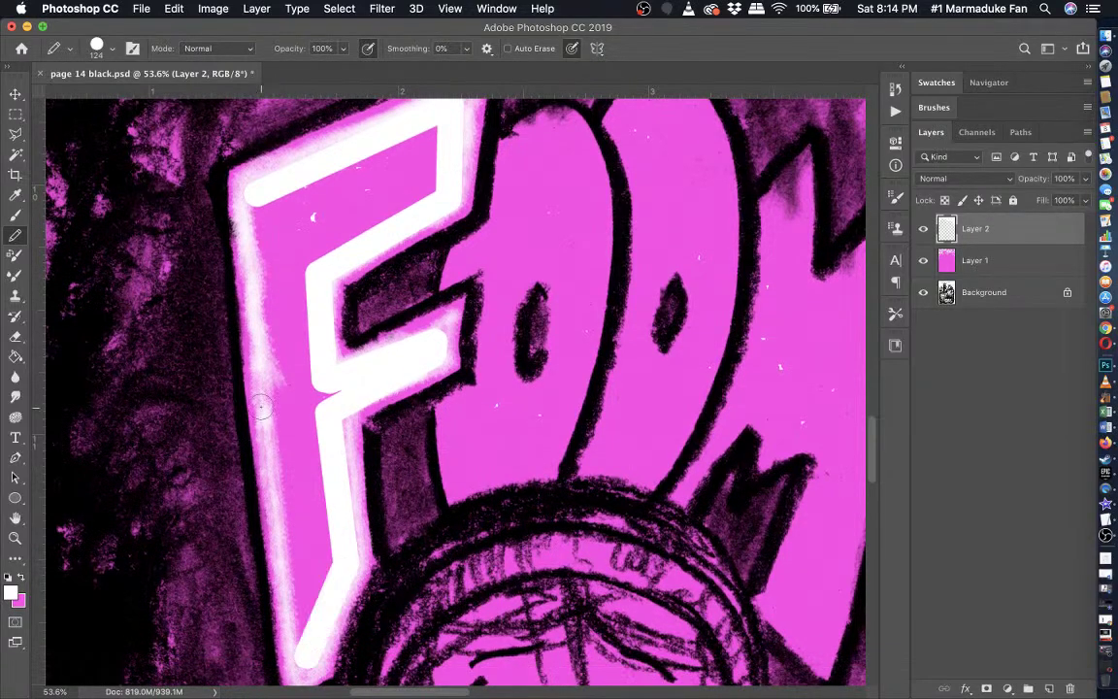
shift+click(257, 195)
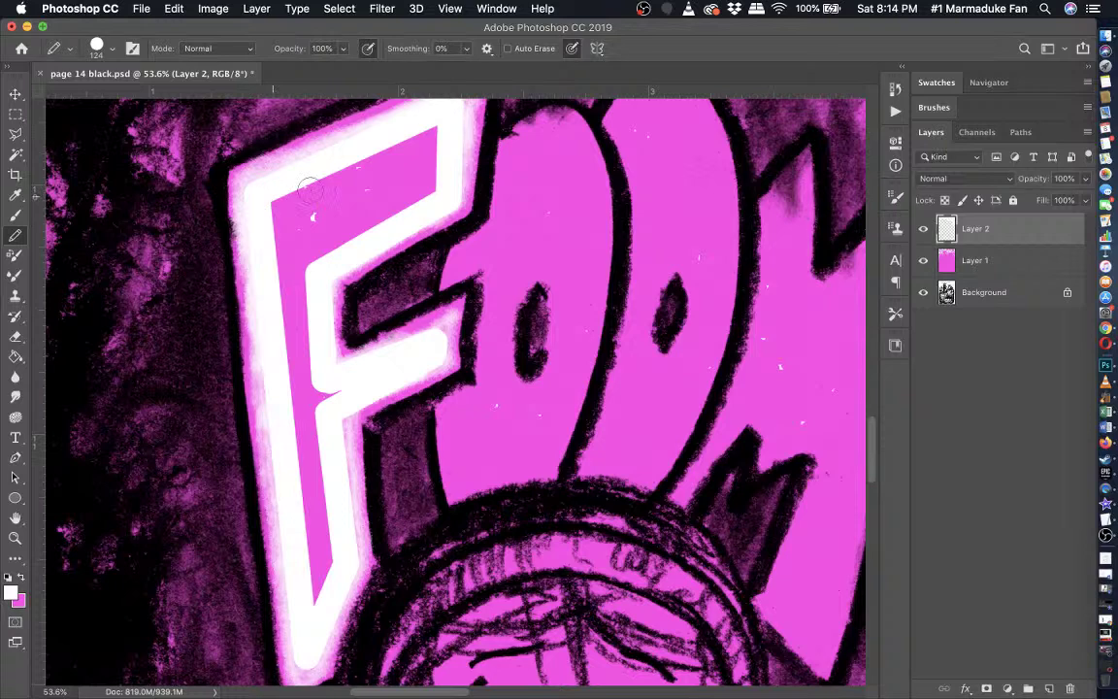
- Fill the interior of the F's upper arm with straight white Pencil strokes
shift+click(429, 133)
shift+click(428, 192)
shift+click(284, 268)
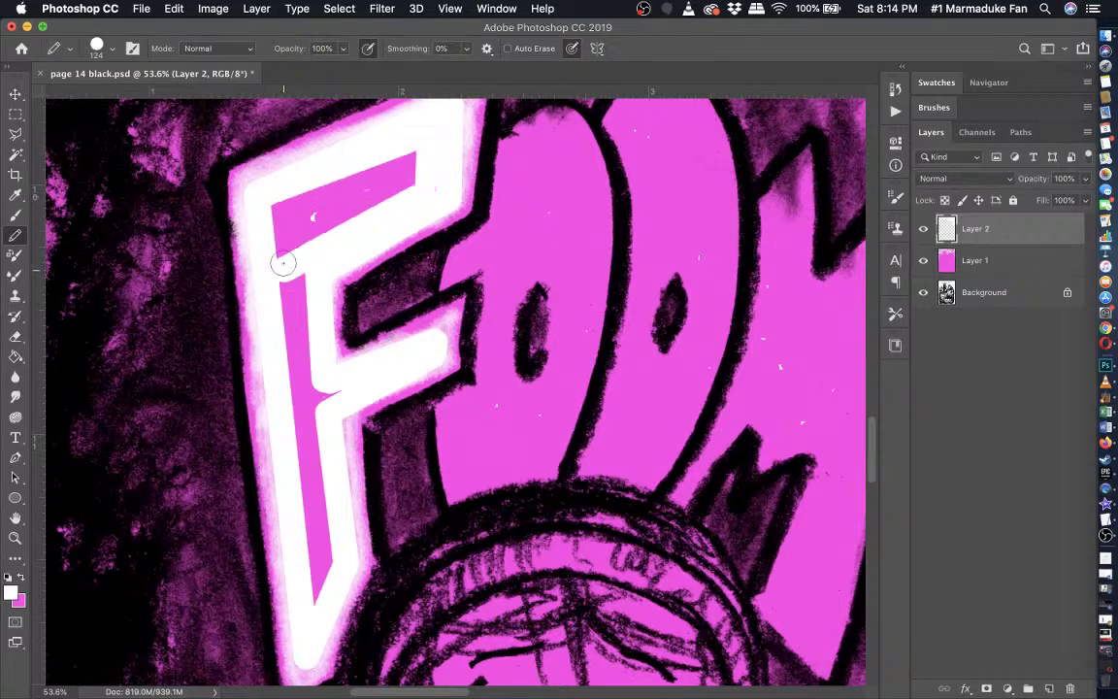
shift+click(276, 211)
shift+click(412, 176)
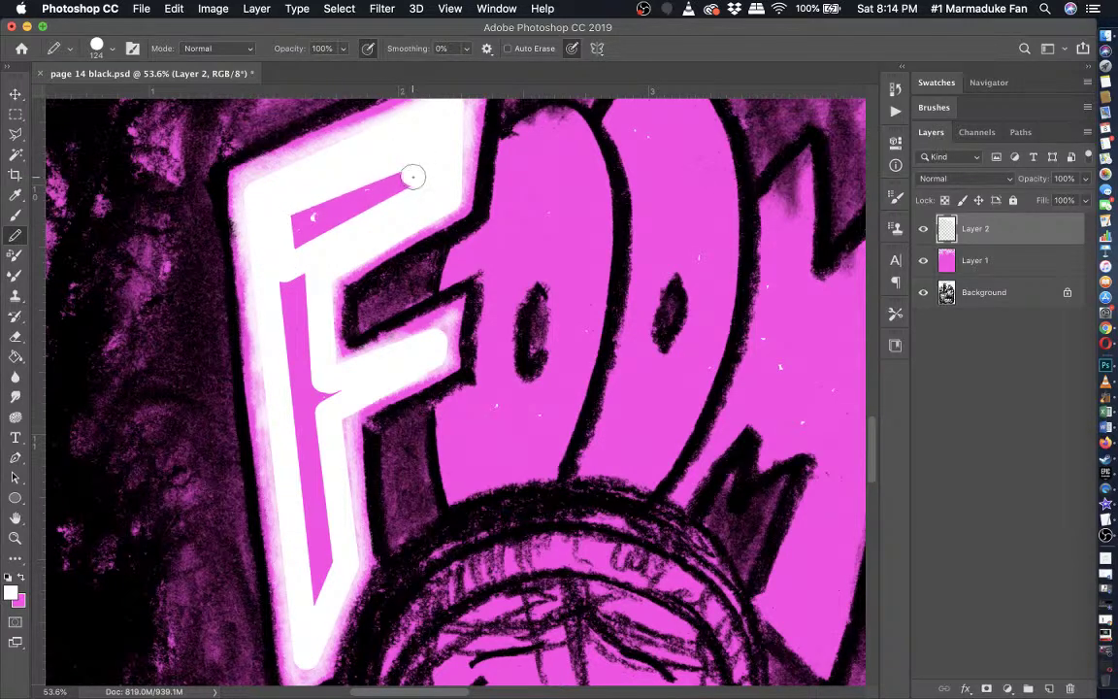
shift+click(302, 239)
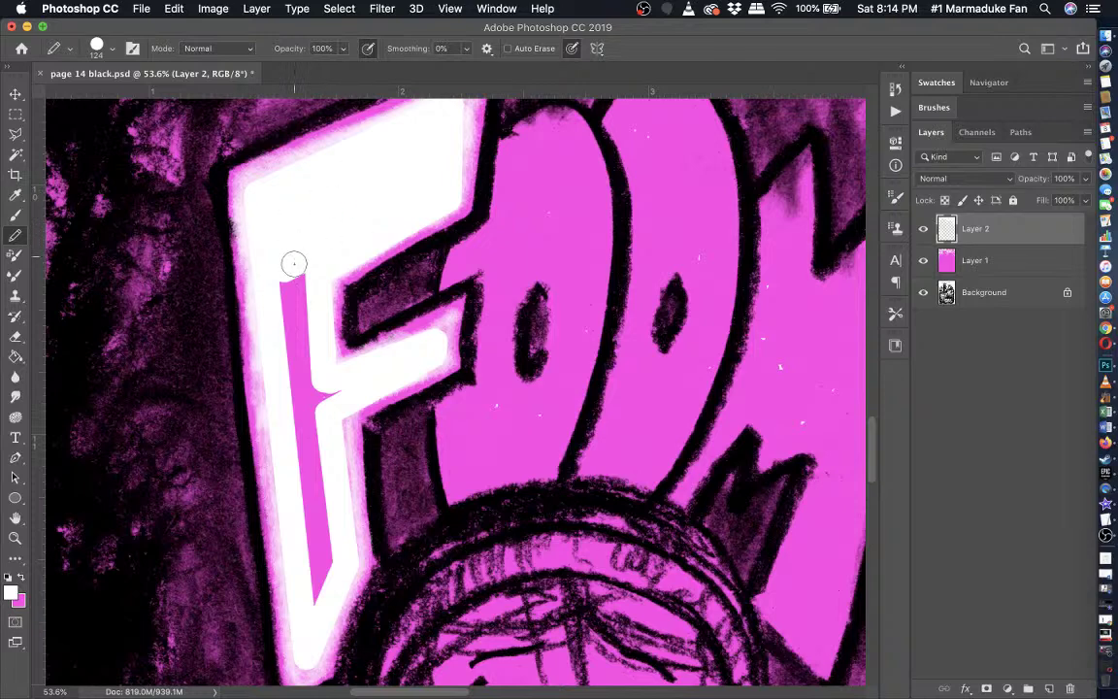
- Fill the F's stem and the gap at the middle arm's junction with white Pencil strokes
shift+click(316, 586)
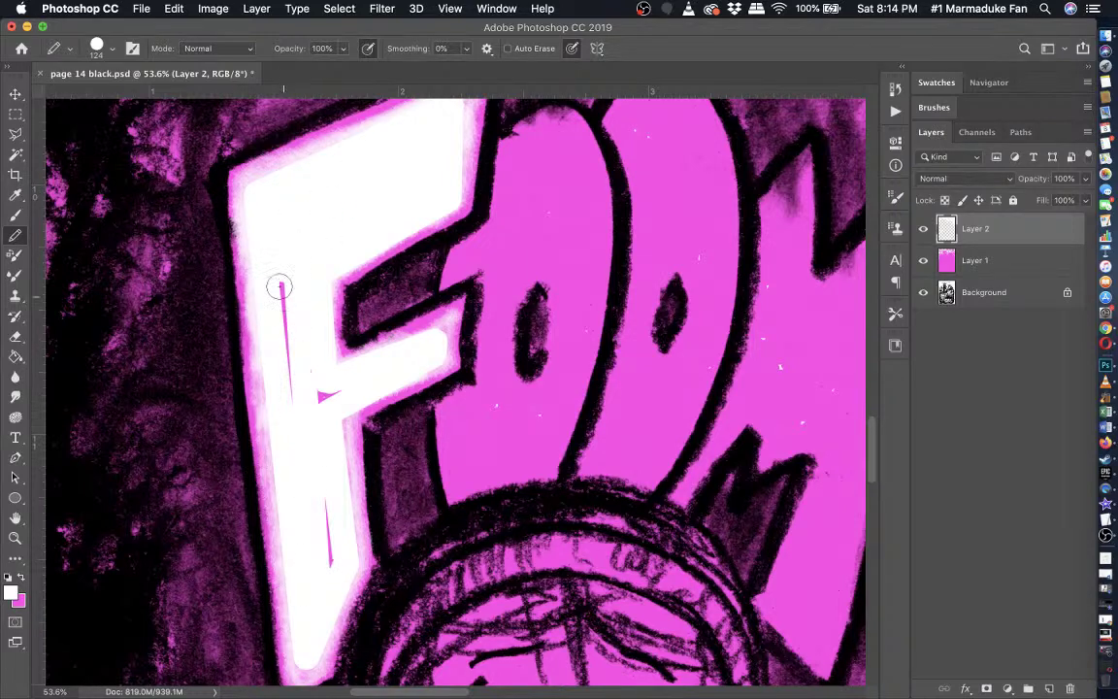
shift+click(332, 569)
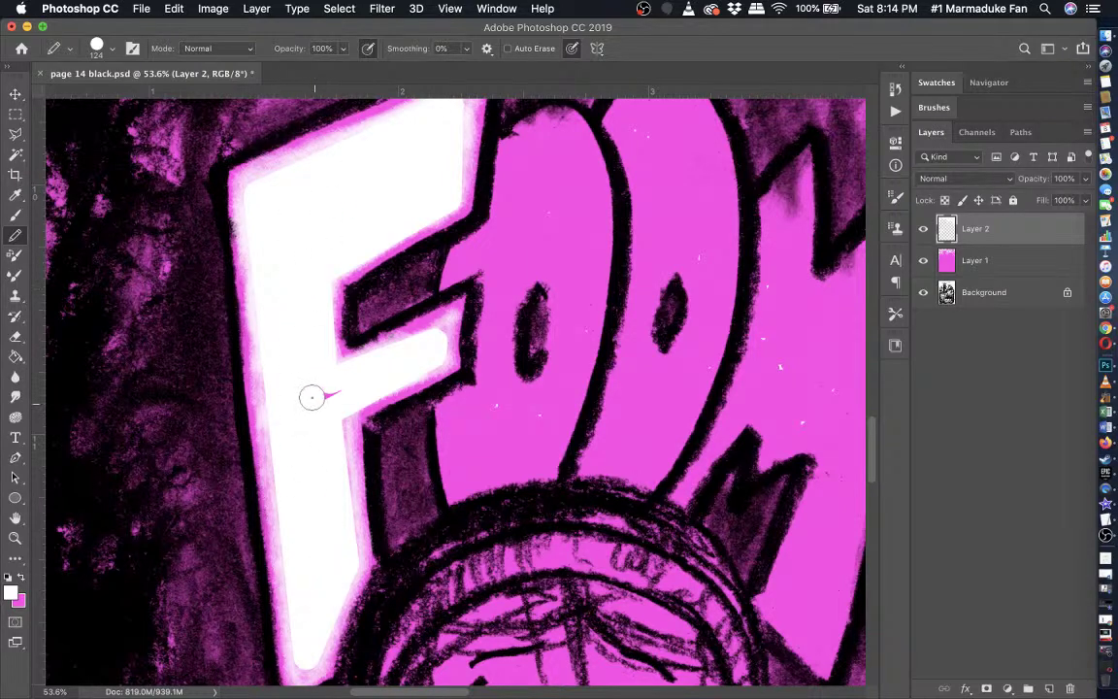
drag(312, 397, 340, 396)
- Switch to the Brush tool at 140 px and thicken the white along the F's stem edges, base and upper arm
click(17, 215)
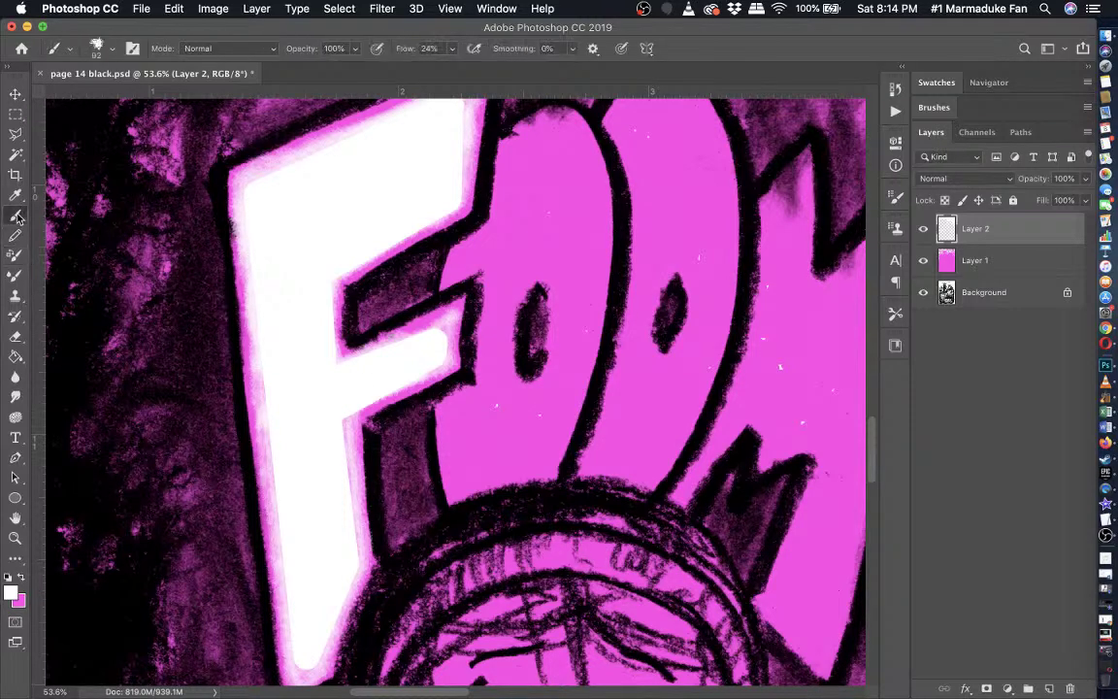
click(354, 49)
click(112, 49)
drag(136, 97, 146, 97)
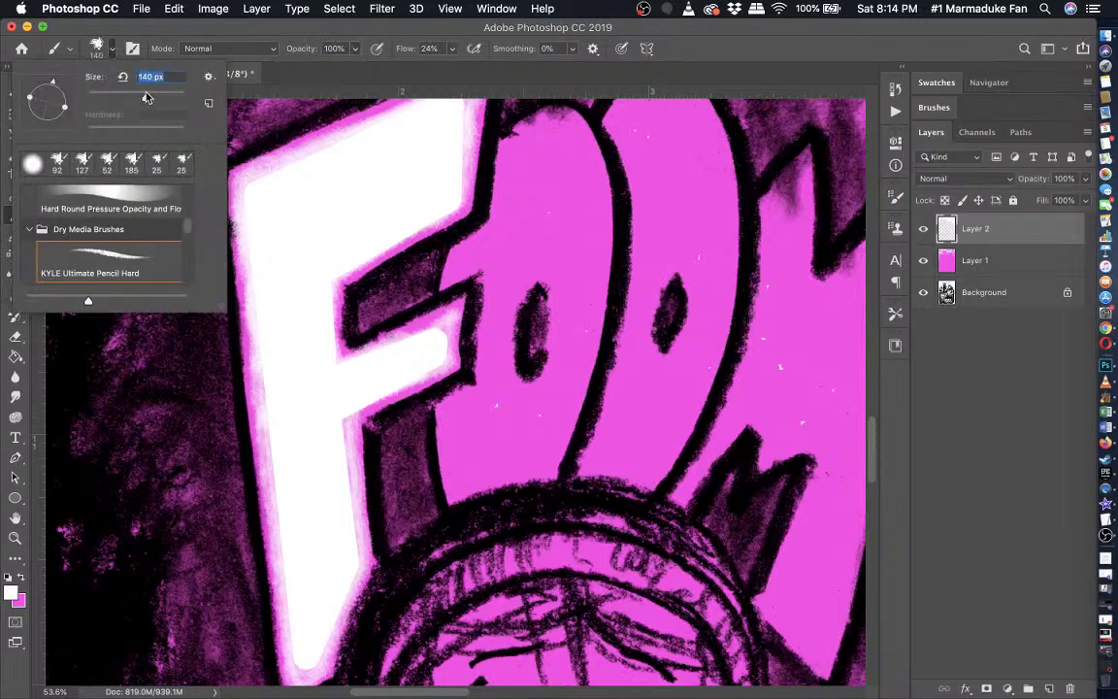
click(327, 377)
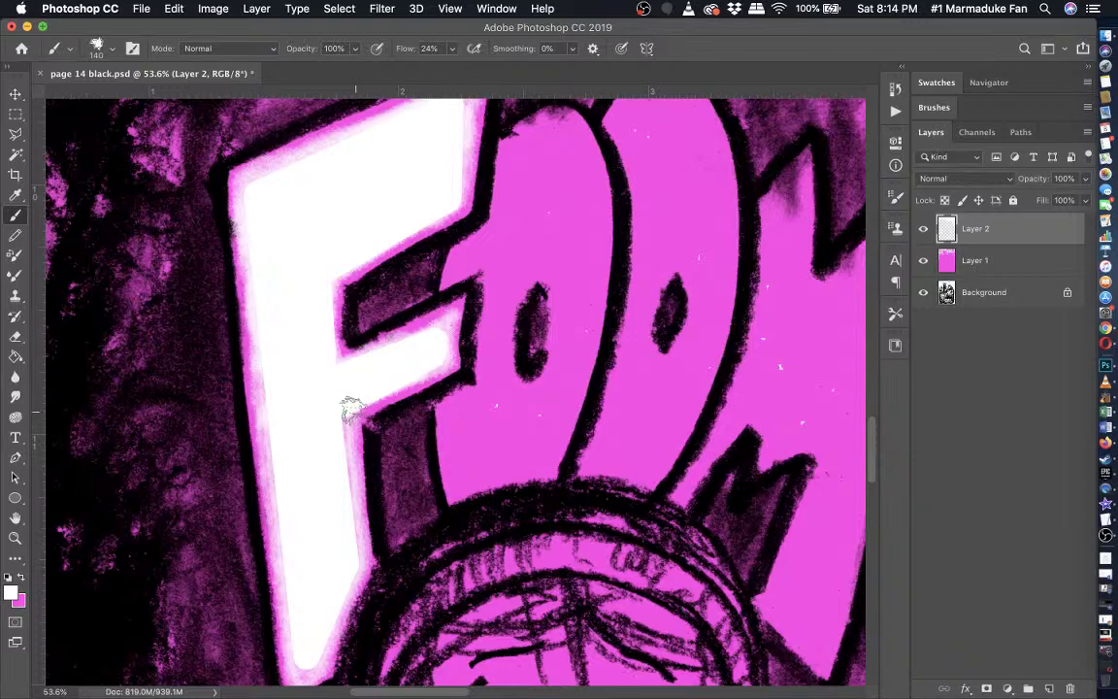
shift+click(353, 566)
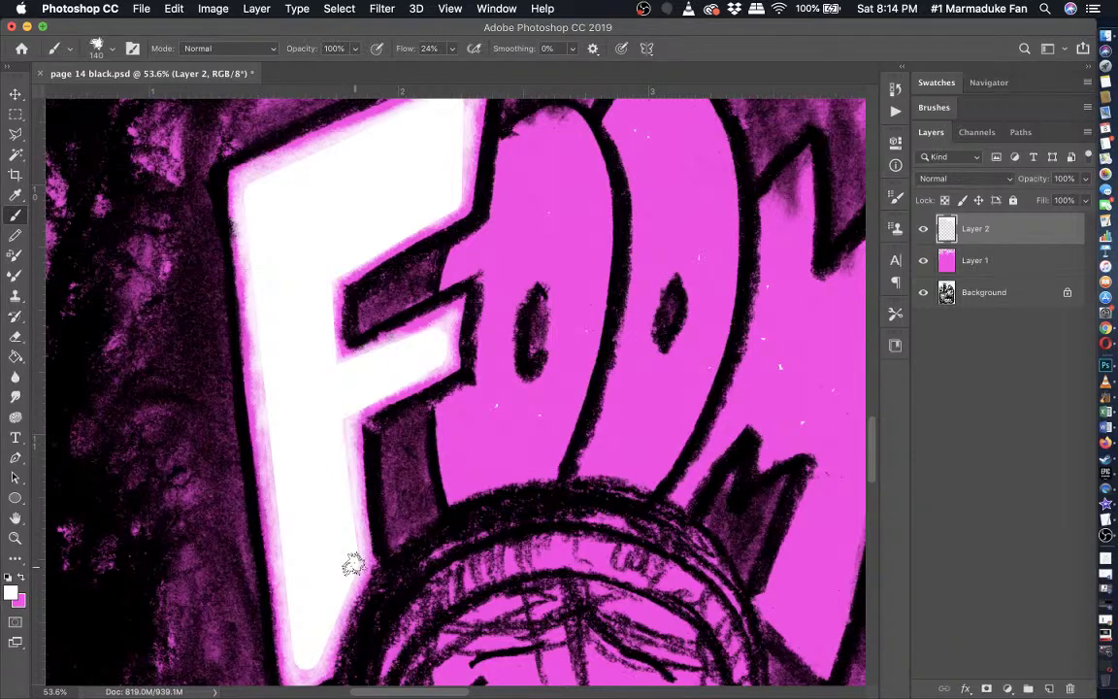
shift+click(305, 674)
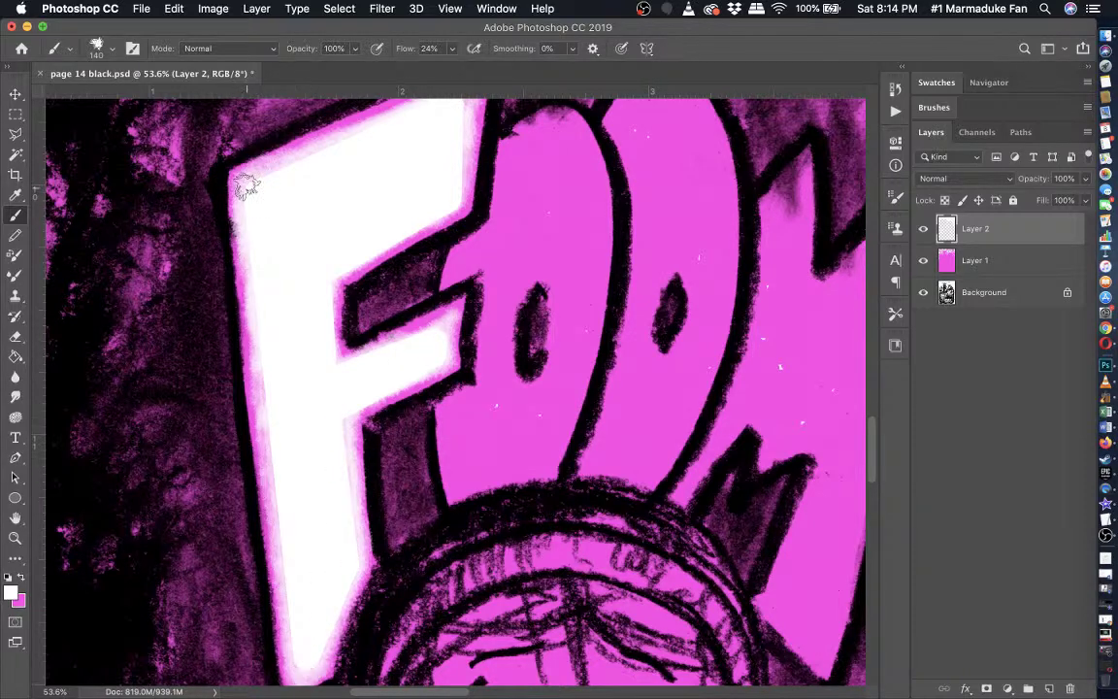
scroll(245, 179, up, 3)
click(449, 158)
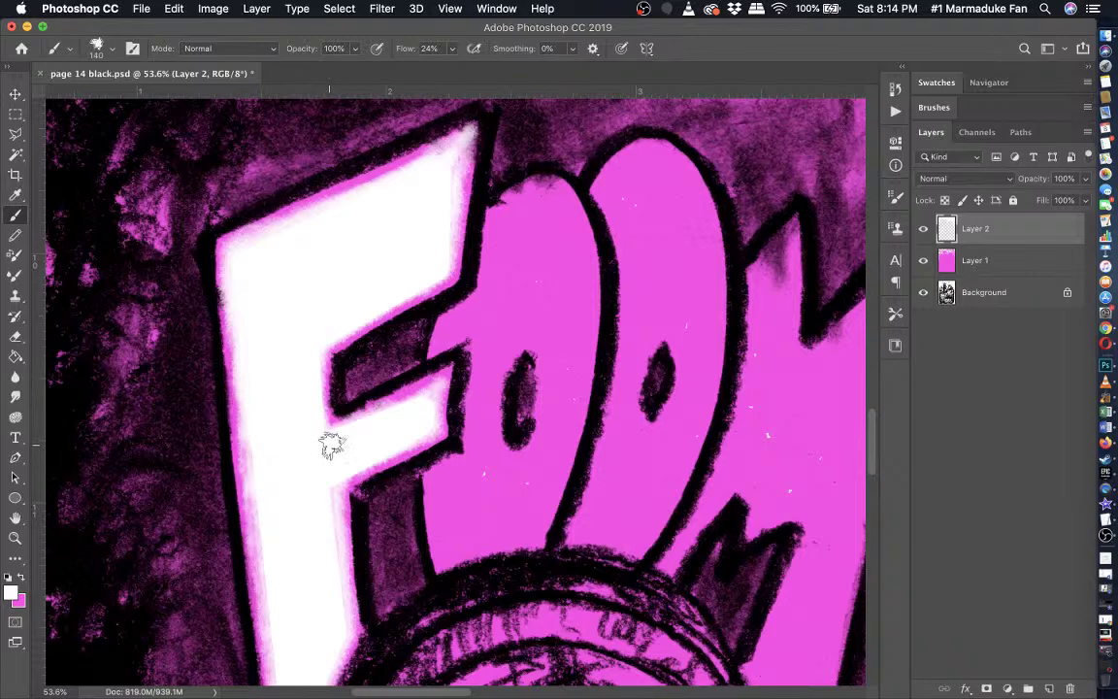
- Hide the magenta Layer 1 to check the whitened F against the artwork, and show the layer again
scroll(329, 447, down, 3)
scroll(330, 445, down, 3)
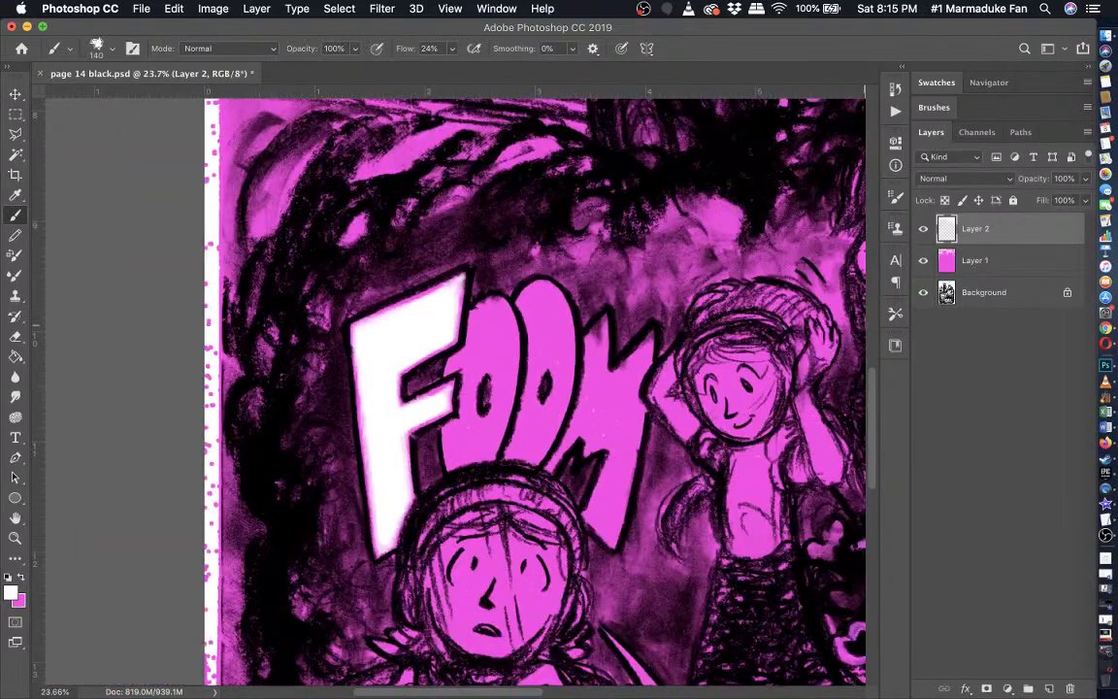
click(924, 229)
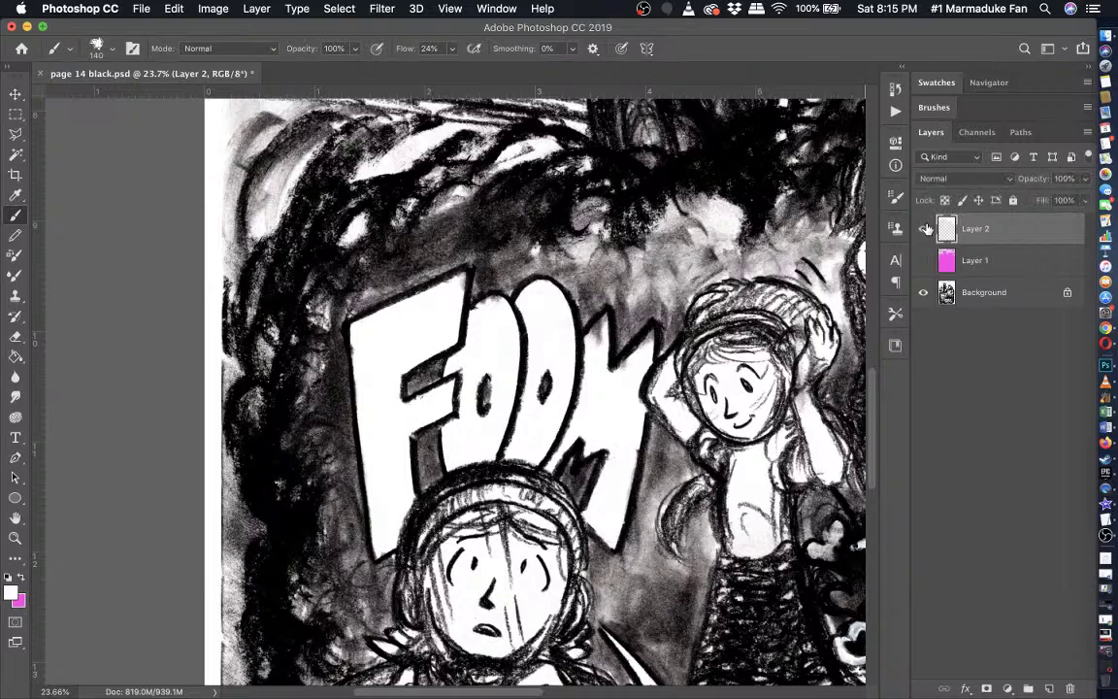
scroll(459, 419, up, 3)
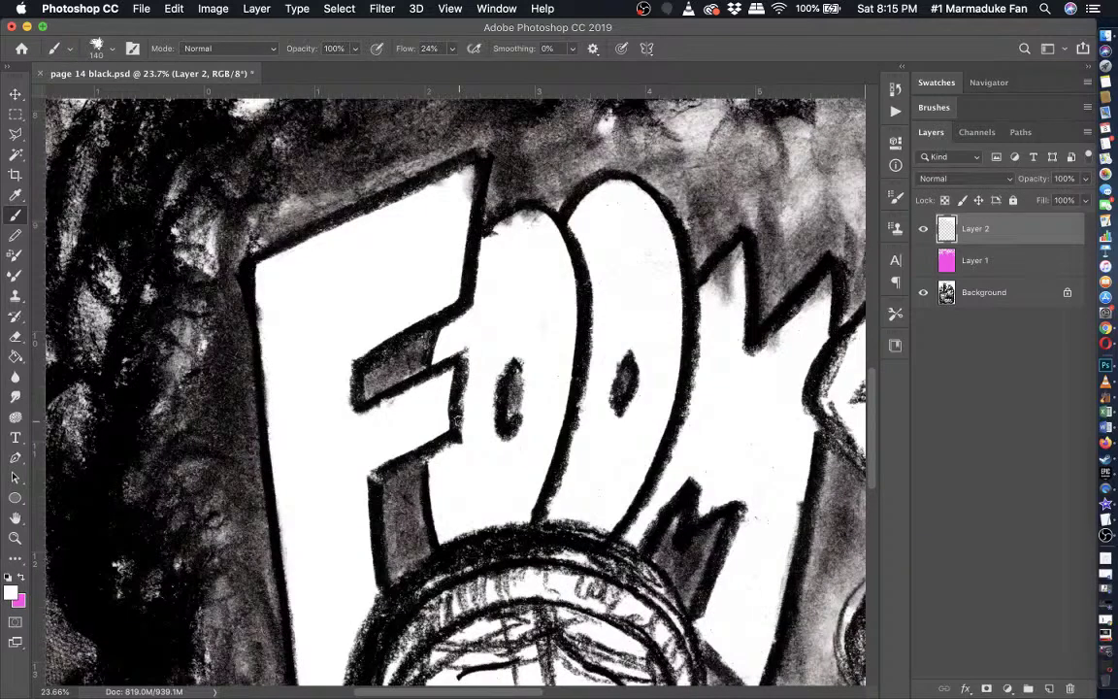
key(super+z)
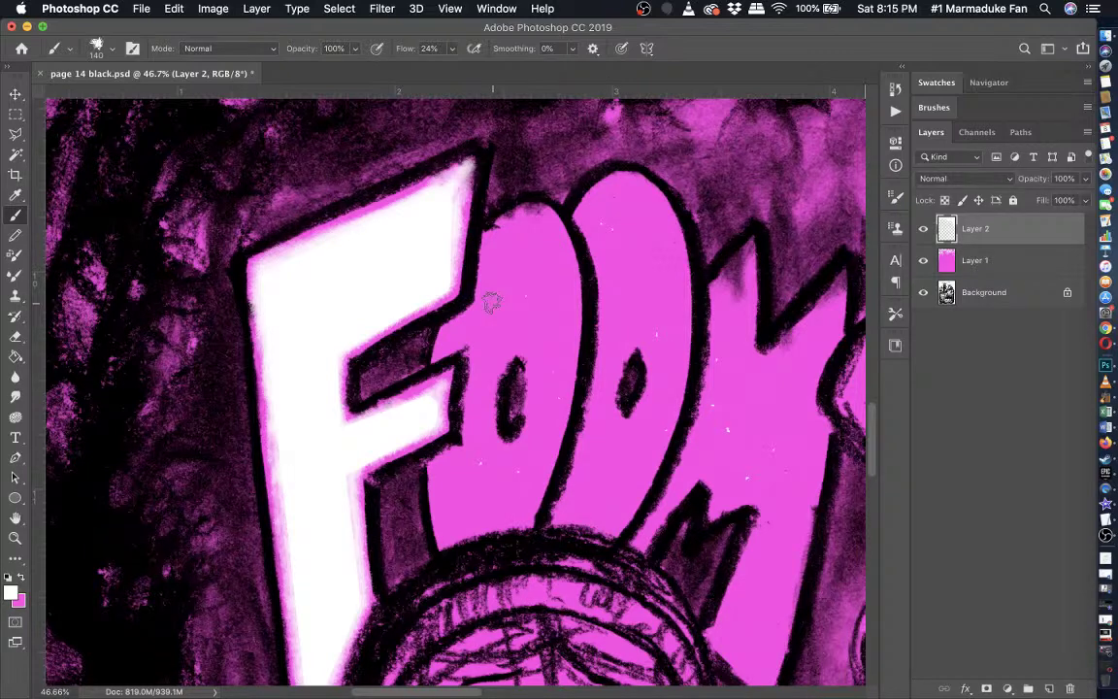
- Brush a white inner border around the first O's outline and around its center hole
scroll(395, 417, up, 2)
mouse_move(315, 485)
mouse_down()
mouse_move(372, 407)
mouse_move(386, 335)
mouse_move(383, 346)
mouse_move(410, 320)
mouse_move(449, 335)
mouse_move(469, 476)
mouse_move(451, 569)
mouse_up()
scroll(452, 569, down, 5)
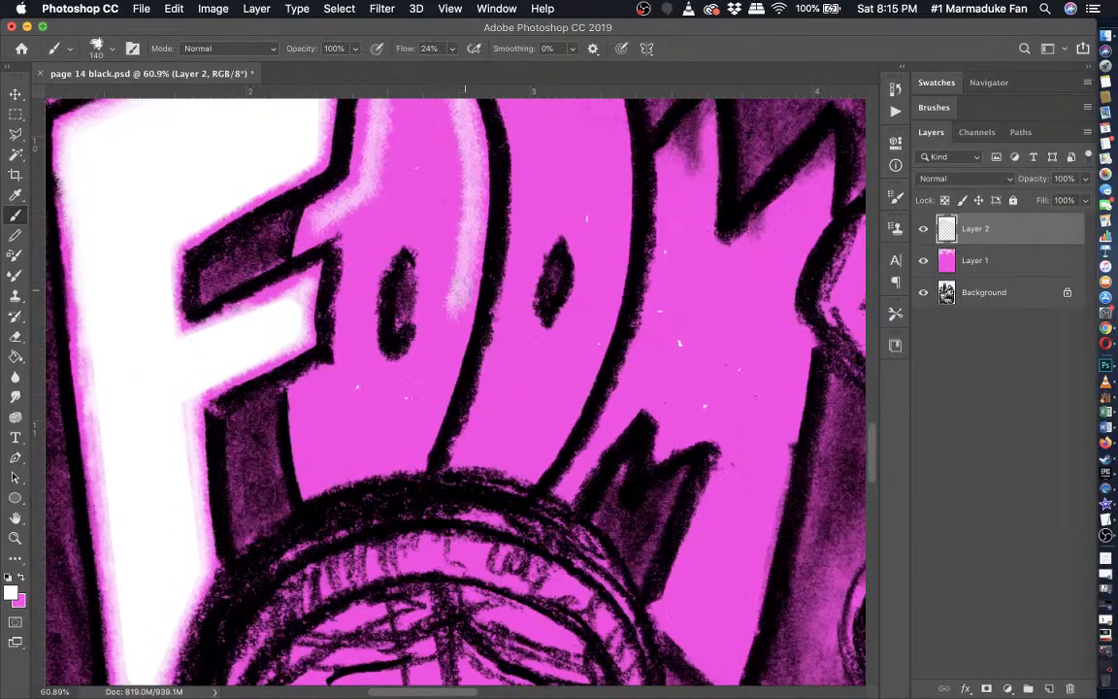
mouse_move(467, 291)
mouse_down()
mouse_move(409, 448)
mouse_move(313, 477)
mouse_move(307, 395)
mouse_move(312, 436)
mouse_move(312, 395)
mouse_move(354, 372)
mouse_move(354, 214)
mouse_up()
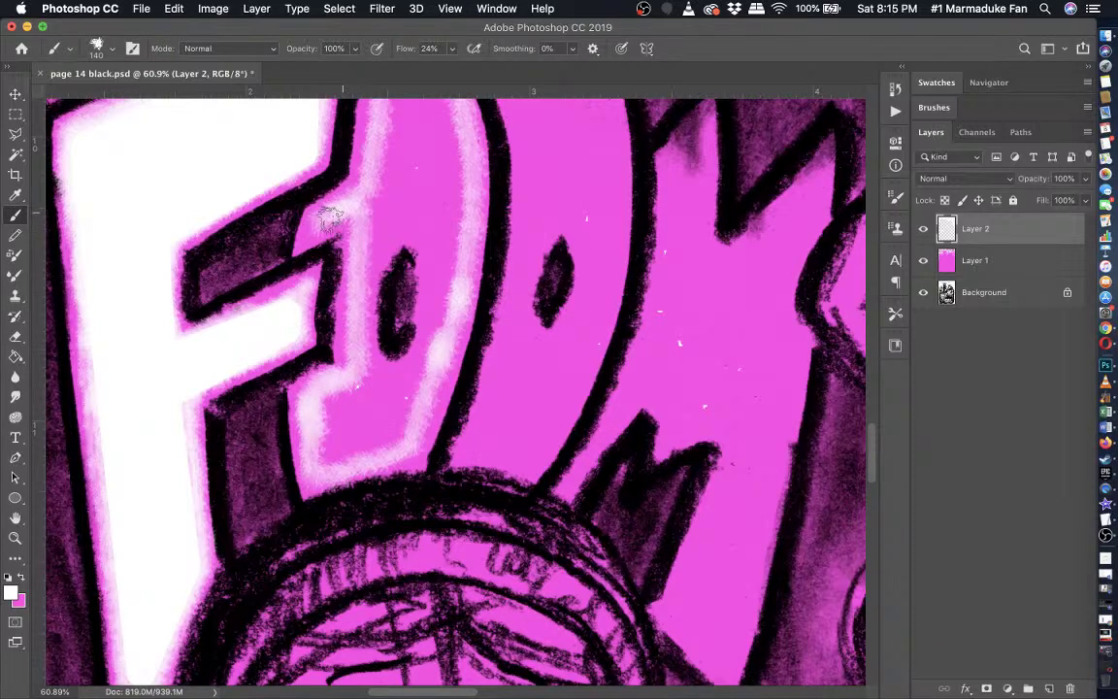
scroll(291, 194, up, 2)
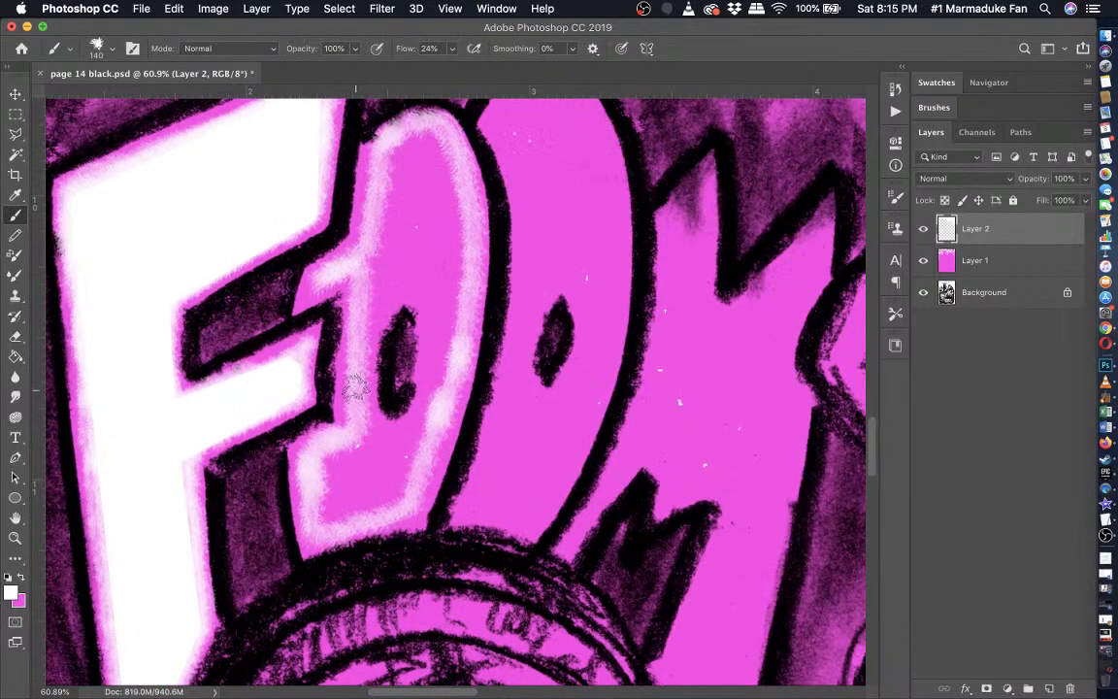
mouse_move(356, 387)
mouse_down()
mouse_move(351, 341)
mouse_move(392, 269)
mouse_move(364, 311)
mouse_move(413, 305)
mouse_move(427, 349)
mouse_move(423, 429)
mouse_move(345, 406)
mouse_move(330, 388)
mouse_move(355, 412)
mouse_move(355, 377)
mouse_up()
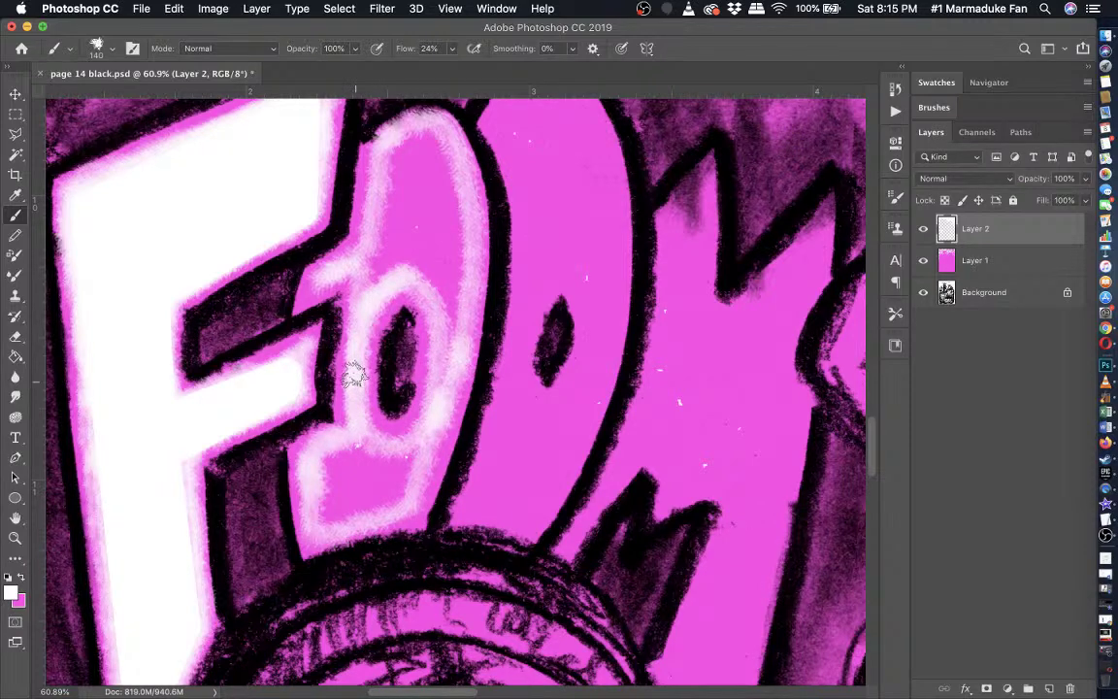
- Fill the first O's areas above and below its hole with white using the 124 px Pencil tool
click(15, 237)
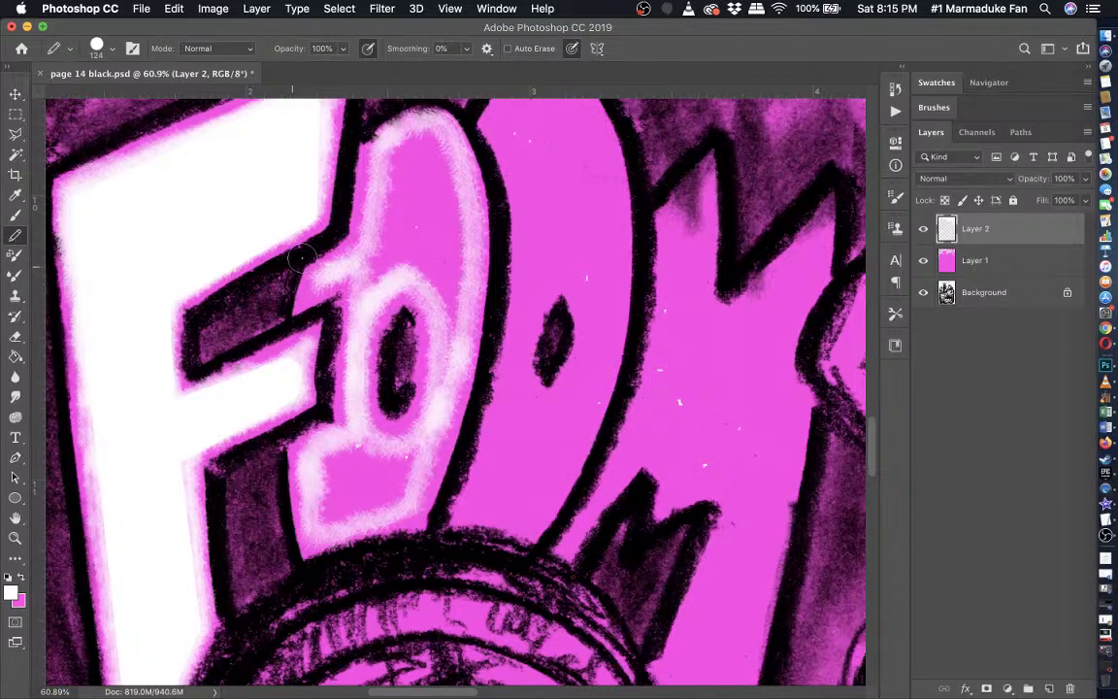
mouse_move(371, 292)
mouse_down()
mouse_move(394, 162)
mouse_move(420, 142)
mouse_move(438, 151)
mouse_move(392, 259)
mouse_move(412, 167)
mouse_move(427, 249)
mouse_move(418, 254)
mouse_move(424, 200)
mouse_up()
scroll(427, 233, down, 2)
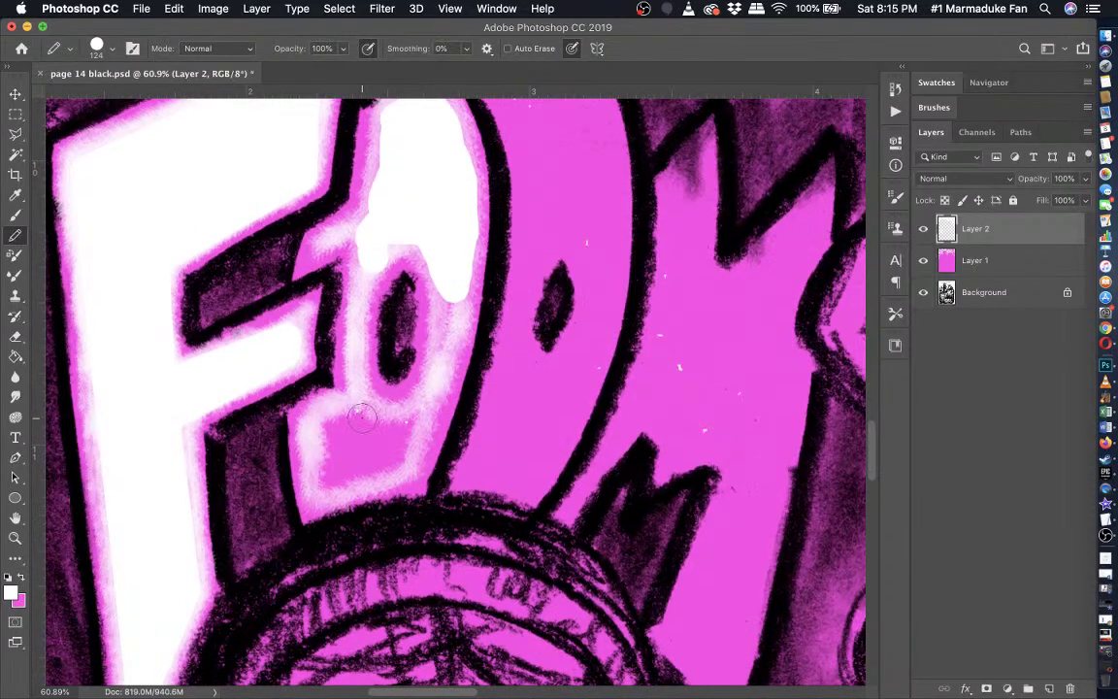
mouse_move(361, 415)
mouse_down()
mouse_move(408, 430)
mouse_move(396, 452)
mouse_move(334, 474)
mouse_move(322, 452)
mouse_move(336, 423)
mouse_move(386, 440)
mouse_move(348, 450)
mouse_up()
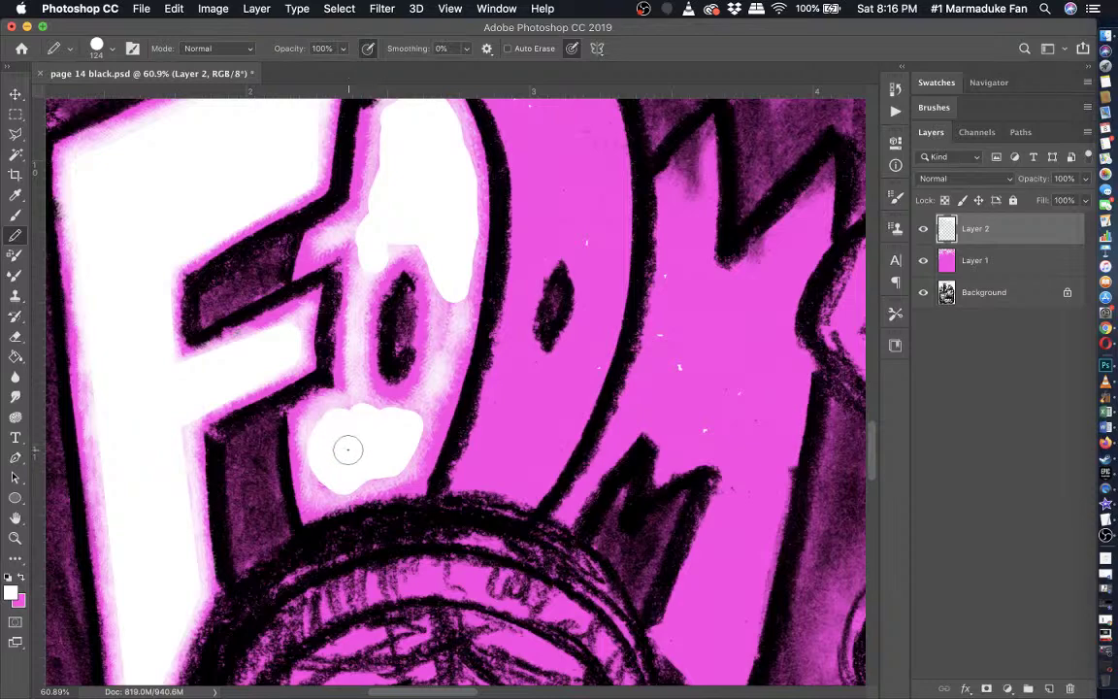
scroll(344, 451, down, 1)
- Switch to the 140 px Brush and thicken the white around the first O's hole and along its inner edges
click(15, 215)
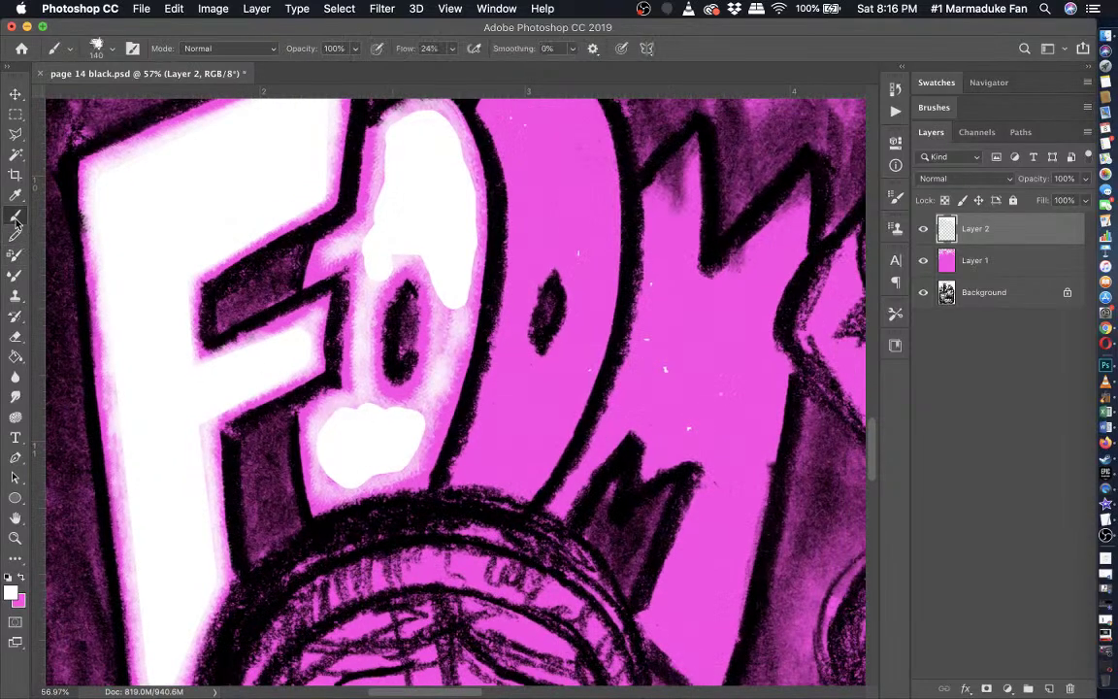
scroll(397, 398, up, 3)
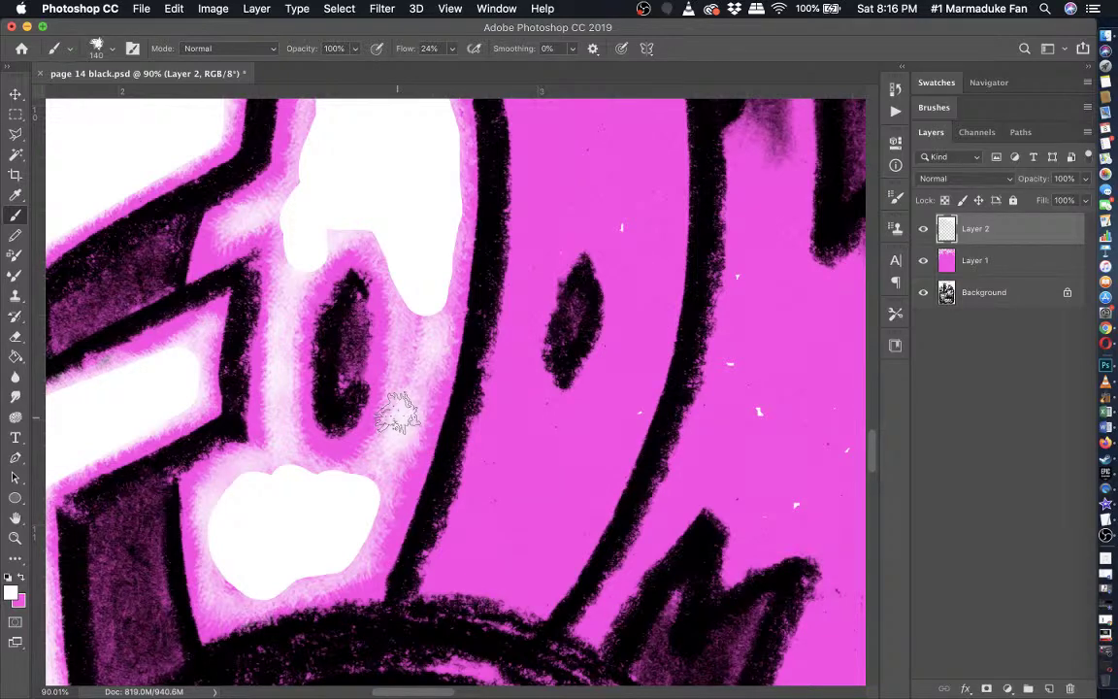
mouse_move(398, 413)
mouse_down()
mouse_move(388, 505)
mouse_move(364, 497)
mouse_move(378, 479)
mouse_move(362, 492)
mouse_move(378, 476)
mouse_move(353, 545)
mouse_move(238, 587)
mouse_move(235, 558)
mouse_move(233, 587)
mouse_move(231, 566)
mouse_move(233, 586)
mouse_move(307, 532)
mouse_move(237, 552)
mouse_move(219, 501)
mouse_move(279, 476)
mouse_move(278, 458)
mouse_move(313, 476)
mouse_move(373, 472)
mouse_move(349, 503)
mouse_move(367, 489)
mouse_move(362, 537)
mouse_move(401, 443)
mouse_move(419, 303)
mouse_move(413, 366)
mouse_move(436, 285)
mouse_move(406, 393)
mouse_move(351, 286)
mouse_move(373, 235)
mouse_move(344, 231)
mouse_move(309, 254)
mouse_move(282, 326)
mouse_move(303, 228)
mouse_move(284, 403)
mouse_move(292, 233)
mouse_move(286, 206)
mouse_move(257, 214)
mouse_move(300, 194)
mouse_up()
scroll(300, 194, up, 5)
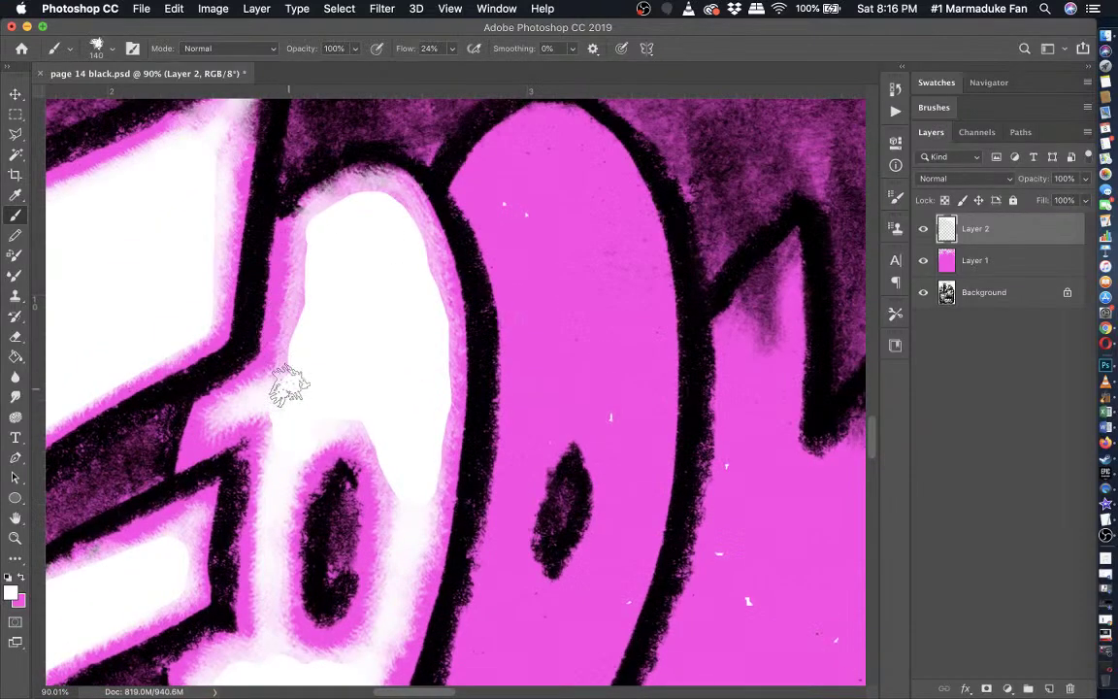
mouse_move(287, 379)
mouse_down()
mouse_move(306, 257)
mouse_move(349, 213)
mouse_move(382, 203)
mouse_move(403, 218)
mouse_move(377, 212)
mouse_move(428, 270)
mouse_move(440, 339)
mouse_move(432, 456)
mouse_up()
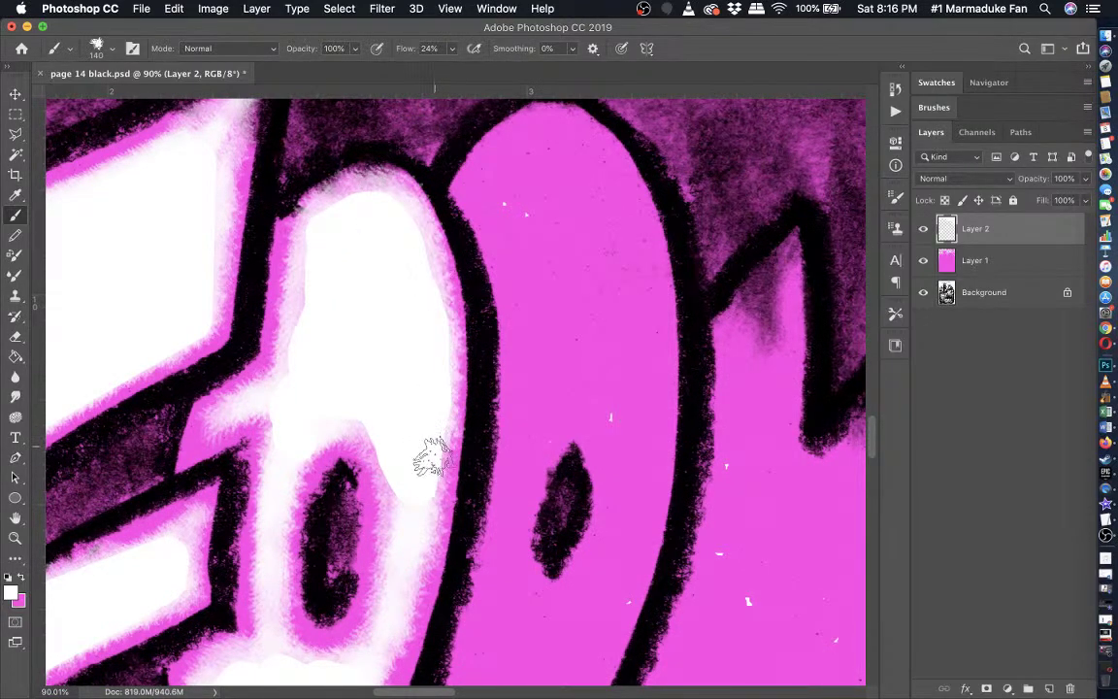
click(922, 264)
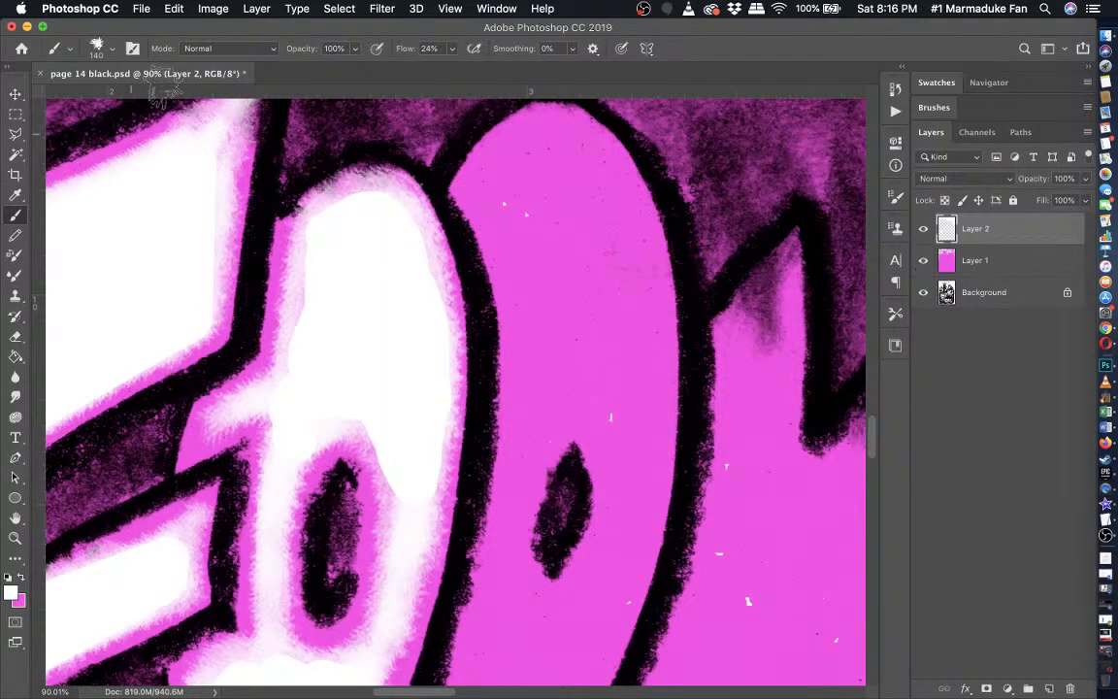
- Line the inside of the second O's top and right edges with a white band using the 124 px Pencil tool
click(16, 235)
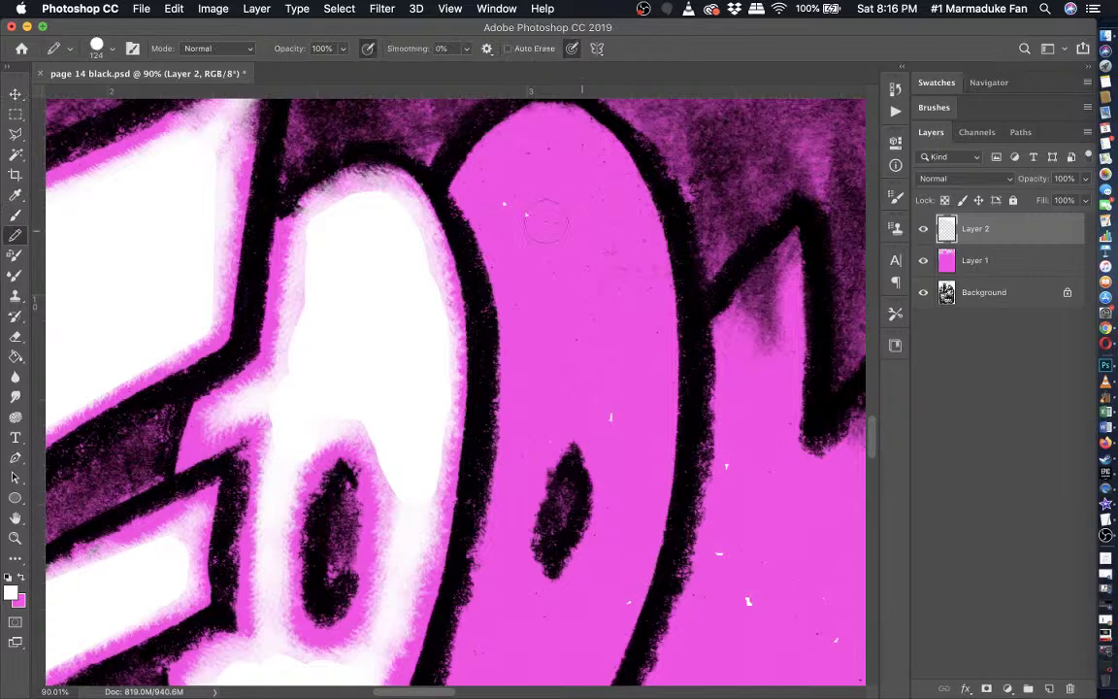
click(485, 193)
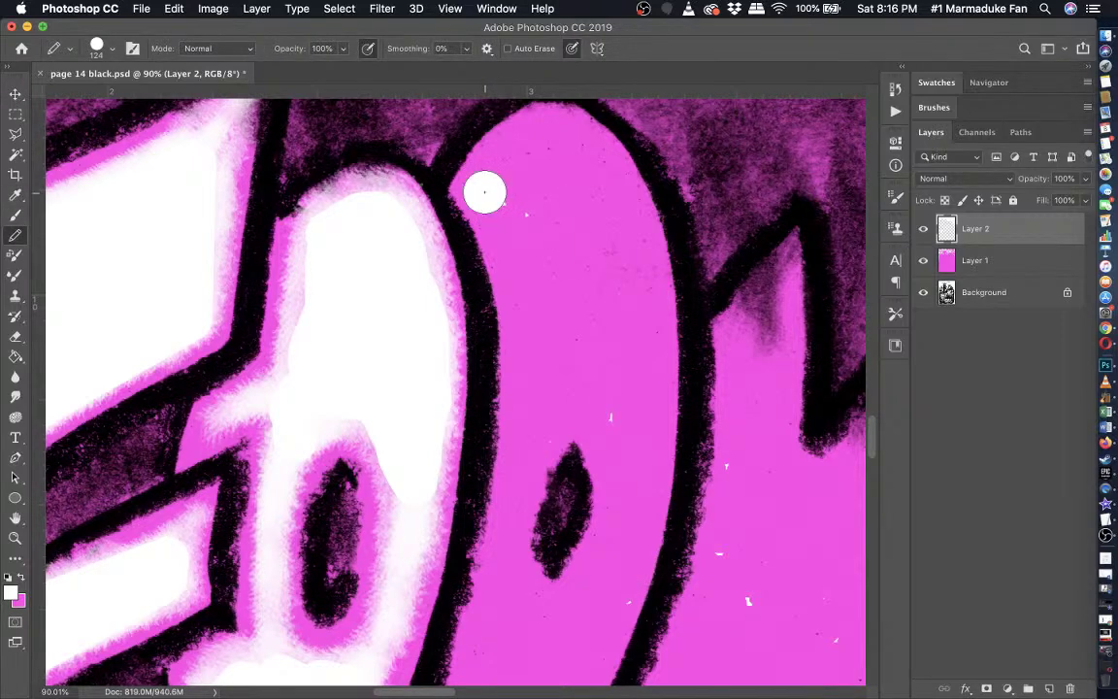
shift+click(554, 138)
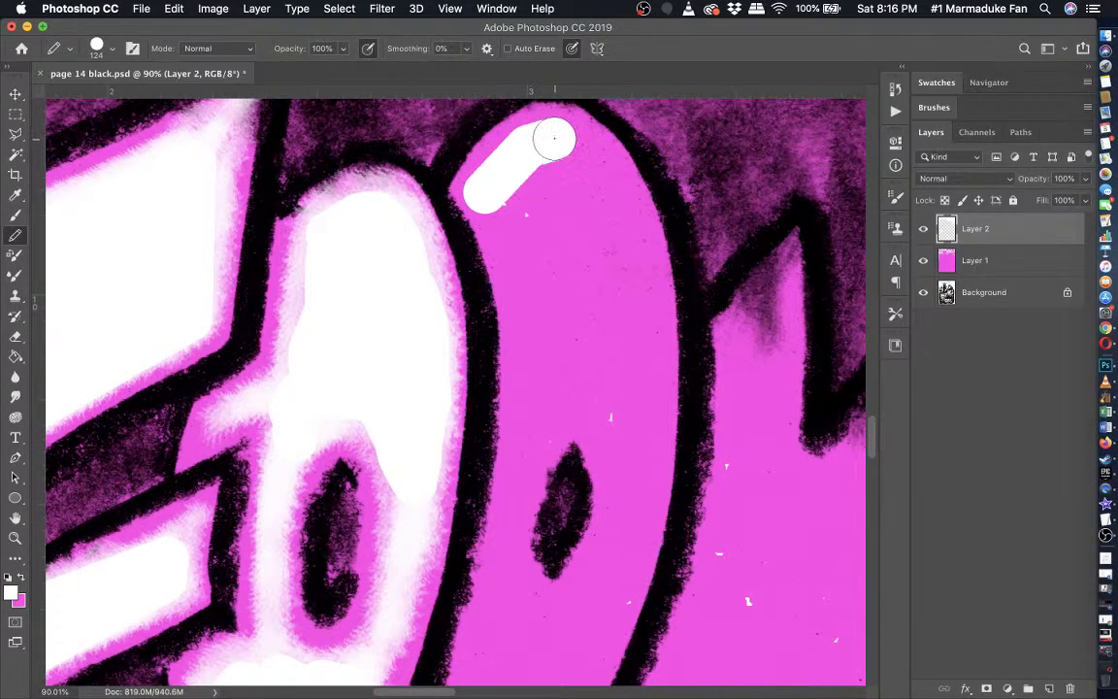
shift+click(587, 154)
shift+click(618, 206)
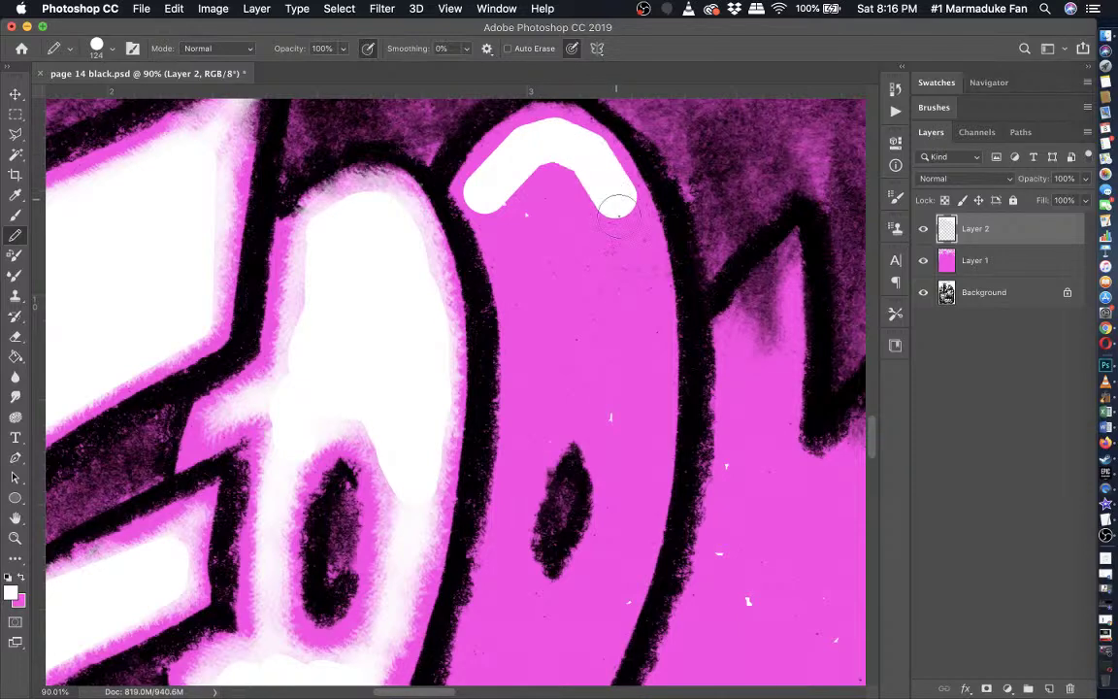
shift+click(637, 268)
shift+click(645, 338)
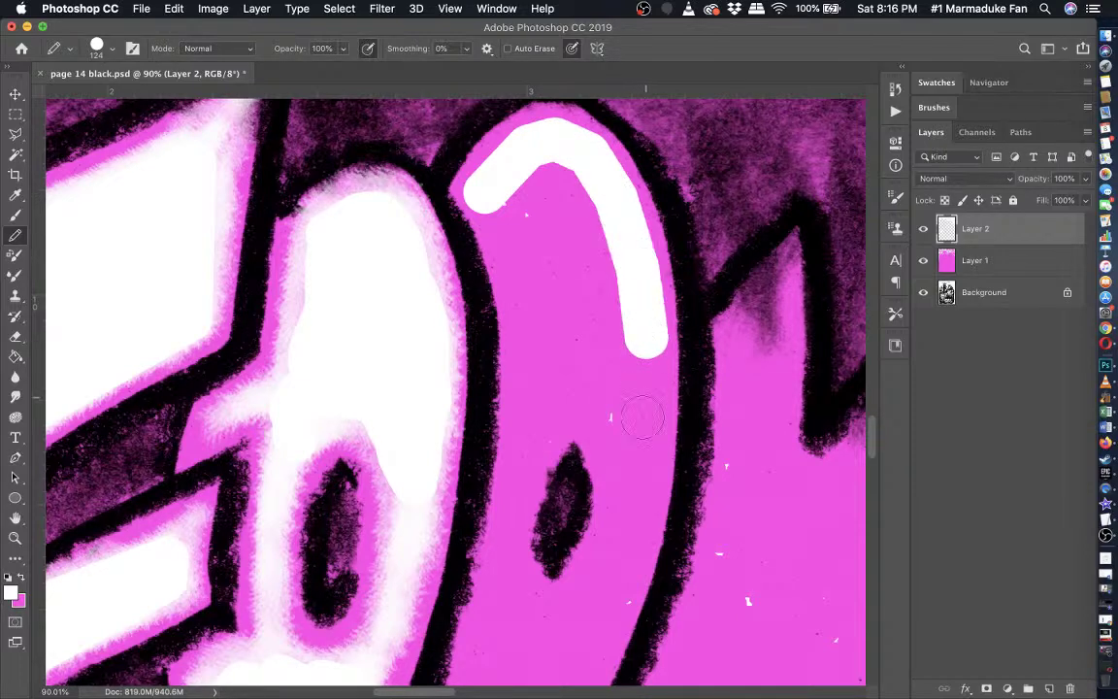
shift+click(646, 430)
shift+click(636, 511)
- Continue the white Pencil band down the second O's lower right side and across its bottom edge
scroll(635, 513, down, 4)
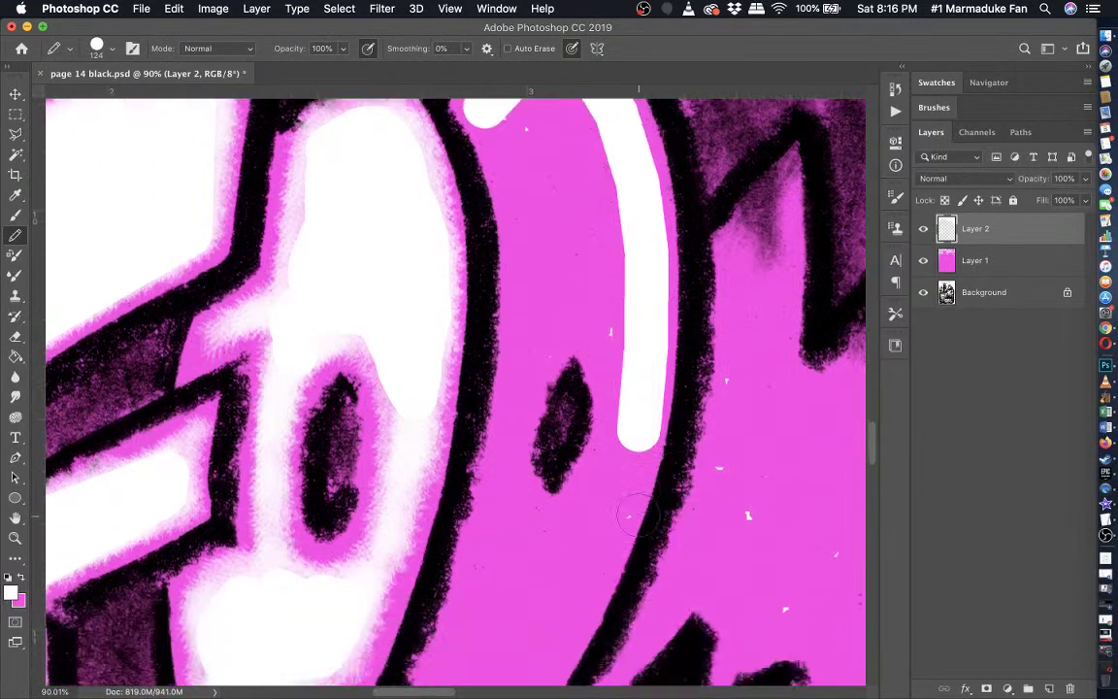
shift+click(602, 547)
scroll(602, 547, down, 3)
shift+click(572, 549)
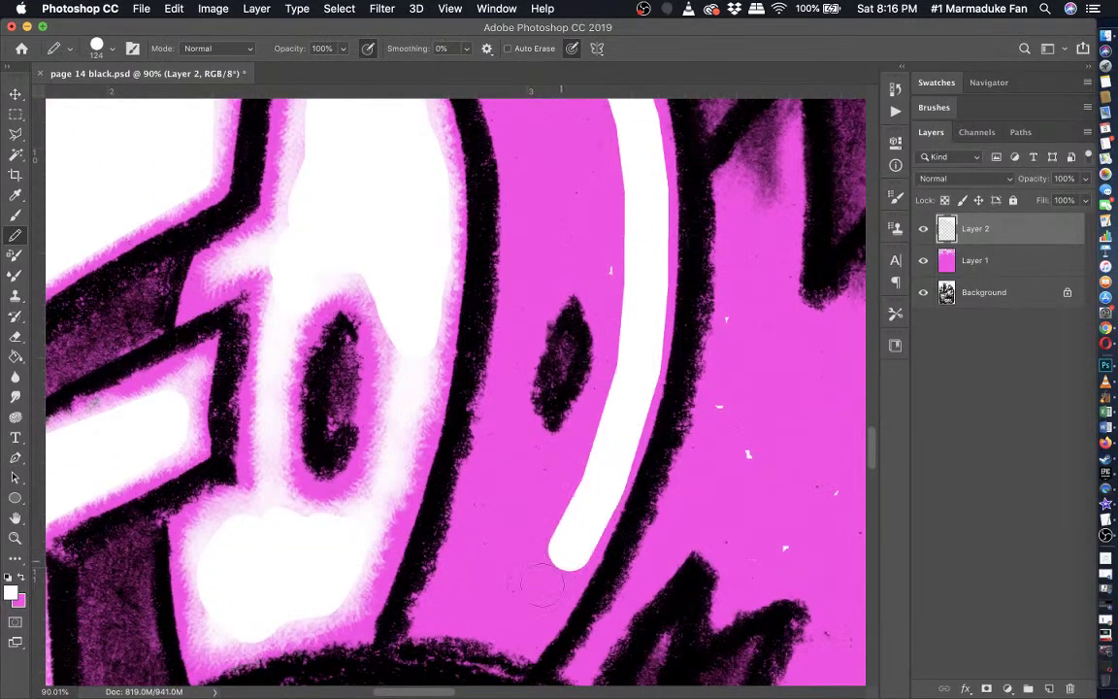
shift+click(524, 618)
shift+click(453, 609)
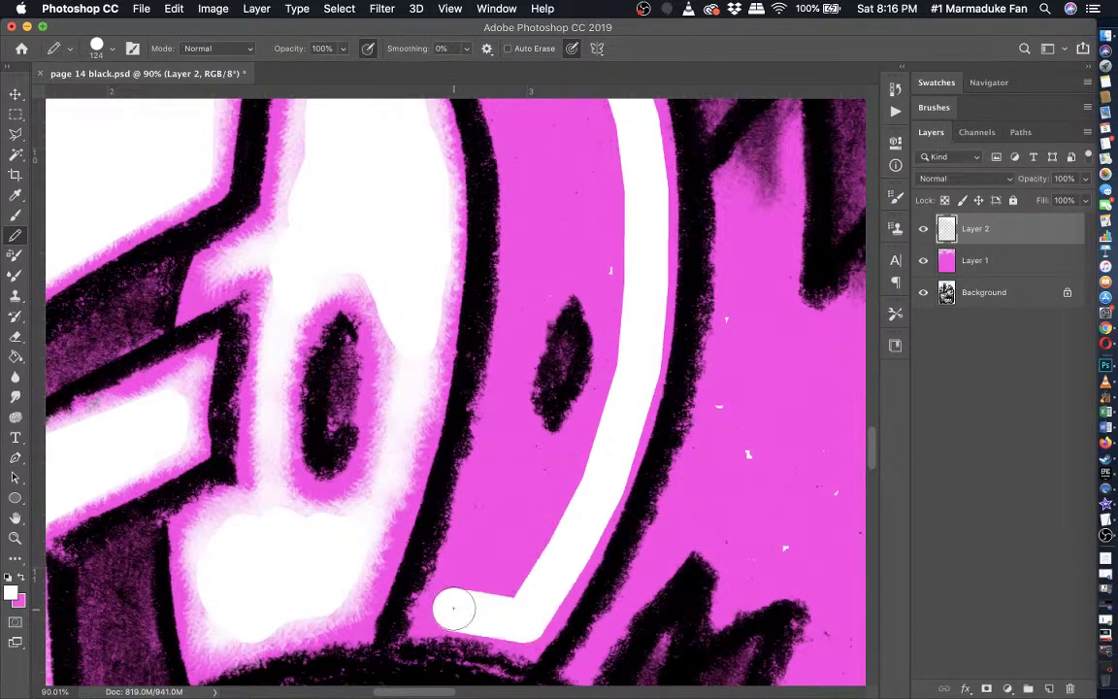
- Run the white Pencil band up the second O's lower left side and below its hole, and fill the remaining interior areas
shift+click(501, 473)
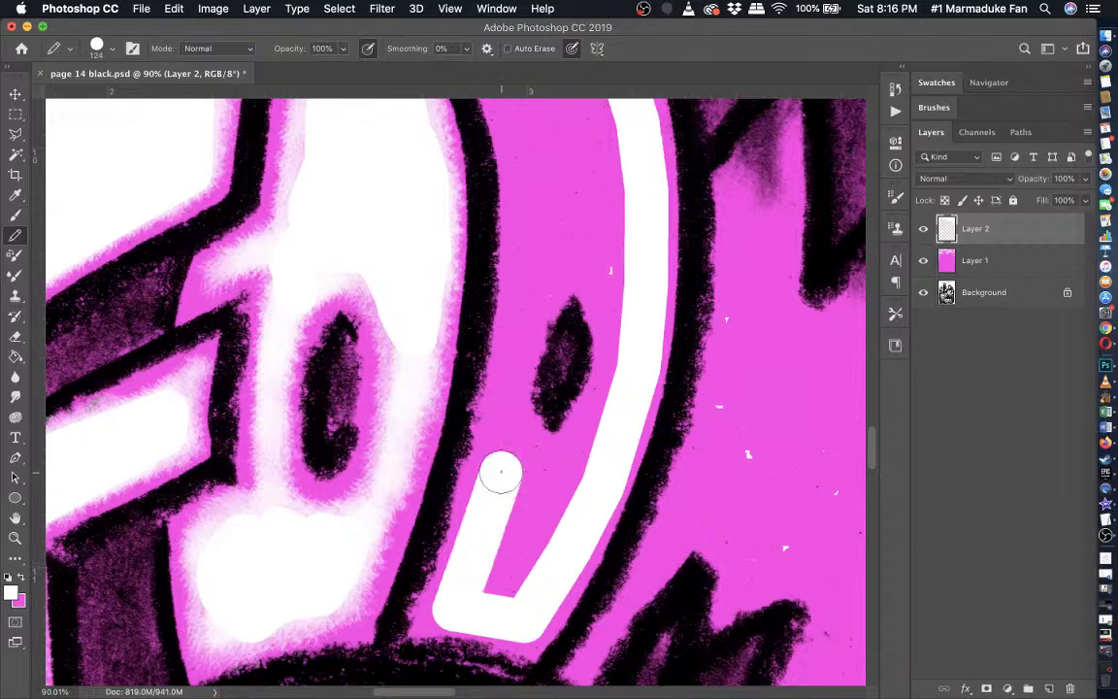
shift+click(506, 419)
shift+click(554, 462)
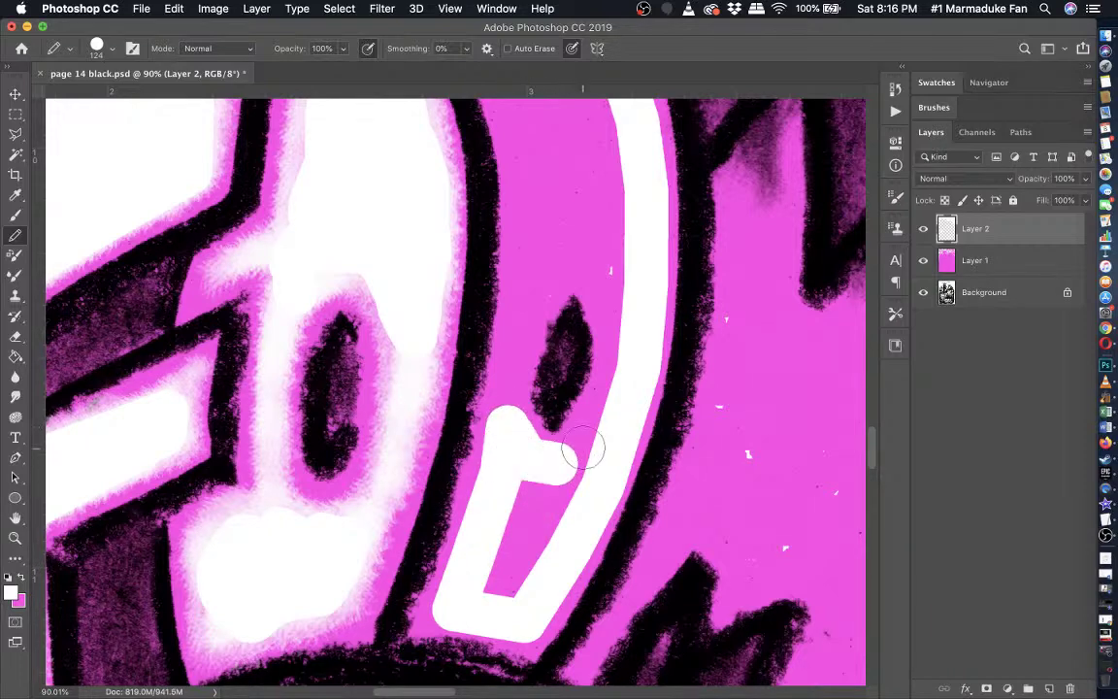
shift+click(588, 446)
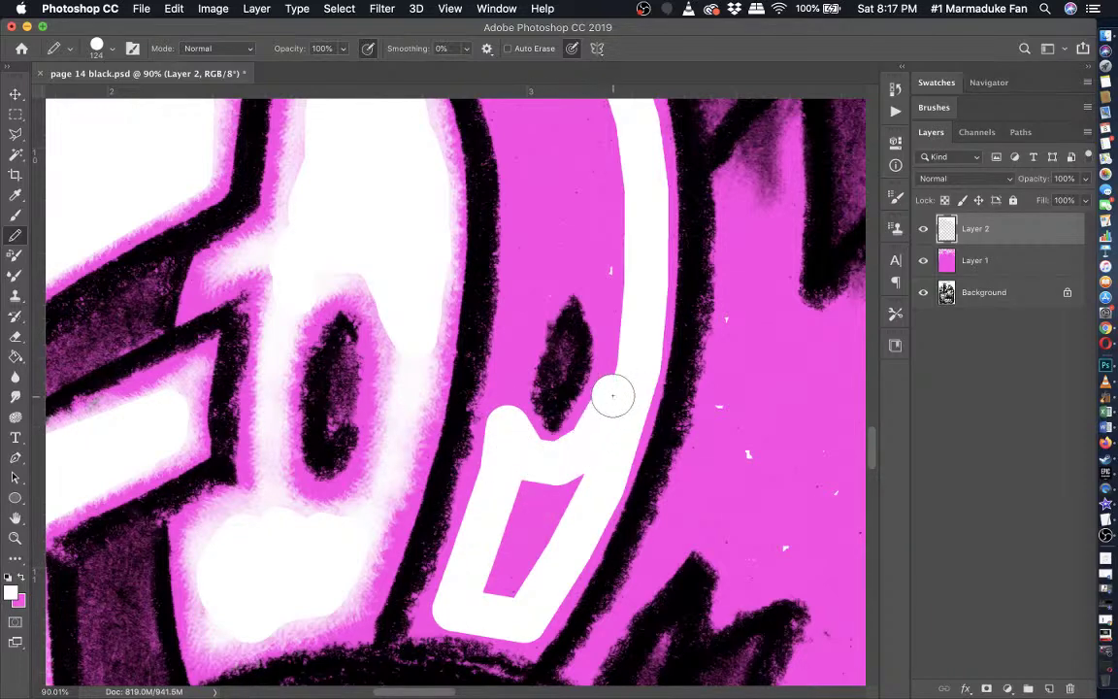
mouse_move(529, 455)
mouse_down()
mouse_move(482, 503)
mouse_move(512, 586)
mouse_move(521, 502)
mouse_move(539, 488)
mouse_up()
scroll(539, 488, up, 5)
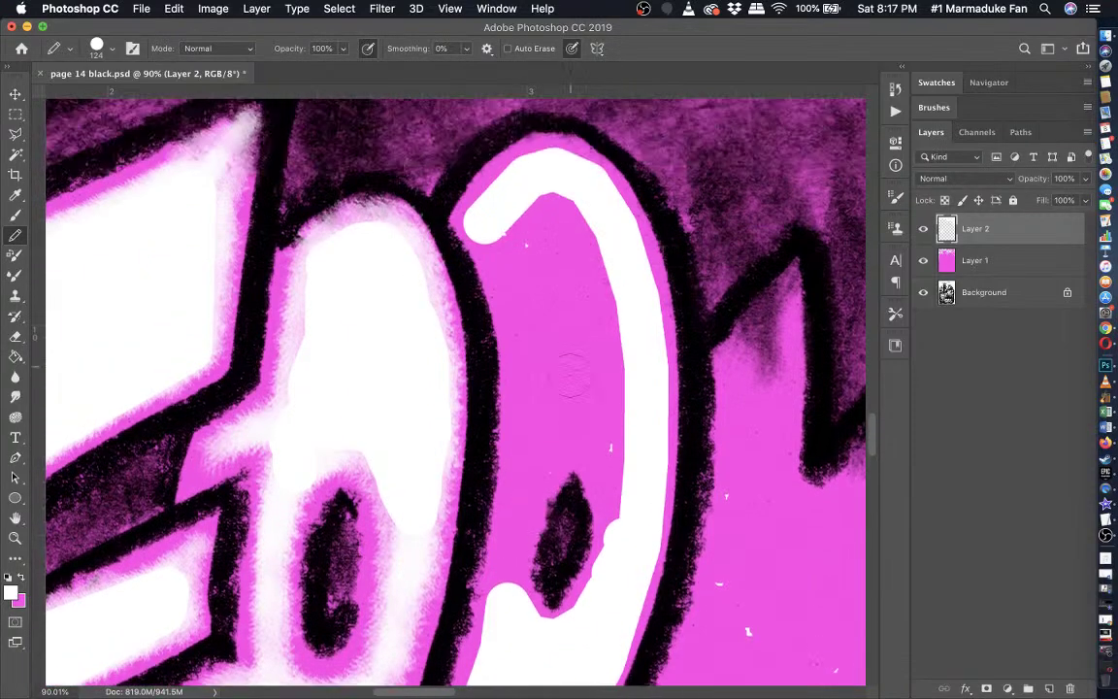
mouse_move(626, 490)
mouse_down()
mouse_move(609, 441)
mouse_move(594, 430)
mouse_move(573, 430)
mouse_move(528, 463)
mouse_move(536, 365)
mouse_move(505, 227)
mouse_move(542, 198)
mouse_move(628, 392)
mouse_move(618, 319)
mouse_move(578, 406)
mouse_move(544, 223)
mouse_move(549, 418)
mouse_up()
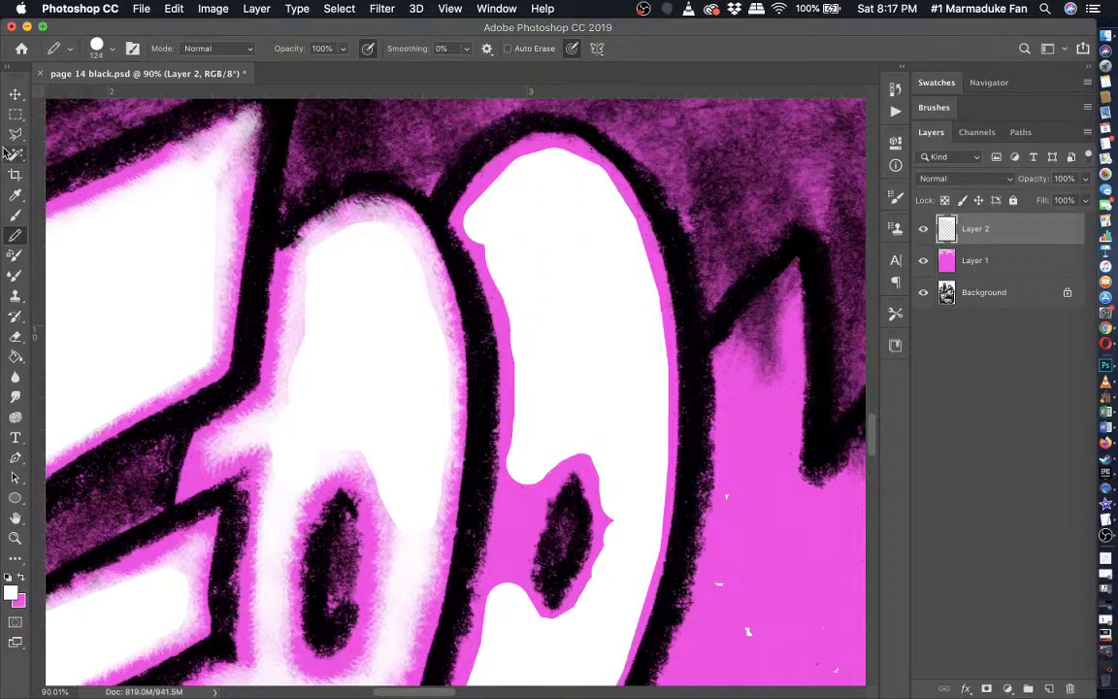
- Switch to the 140 px Brush and paint white over the magenta gap between the second O's hole and its left edge
click(15, 215)
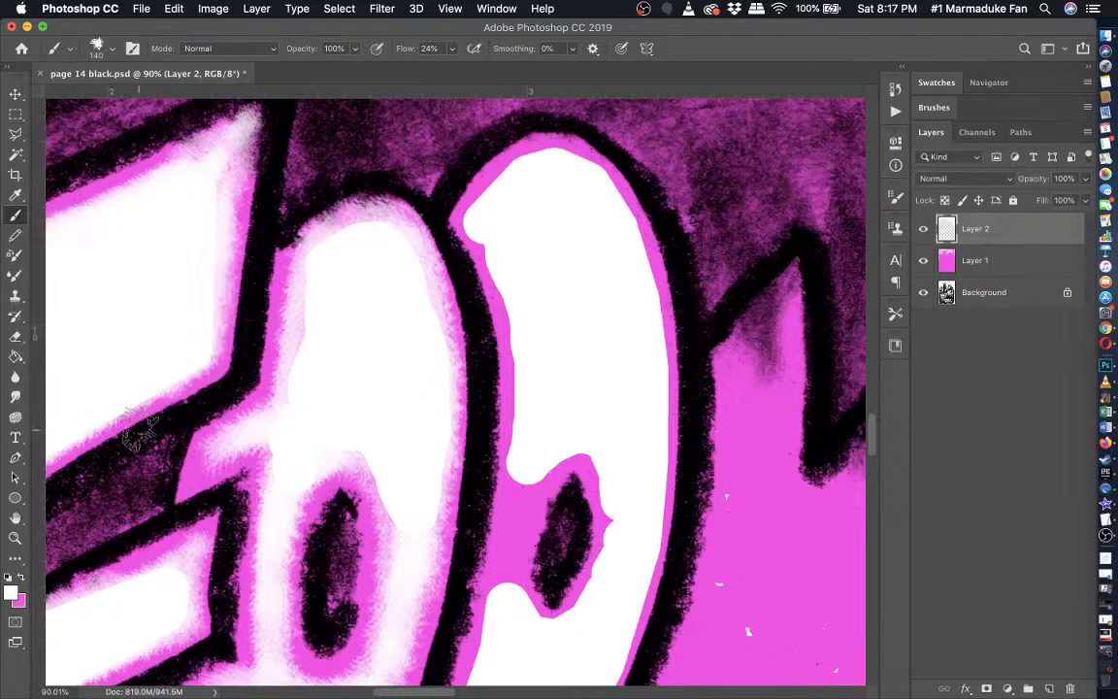
scroll(349, 348, down, 2)
scroll(512, 473, down, 2)
mouse_move(511, 388)
mouse_down()
mouse_move(491, 530)
mouse_move(523, 388)
mouse_move(494, 506)
mouse_up()
scroll(495, 524, down, 4)
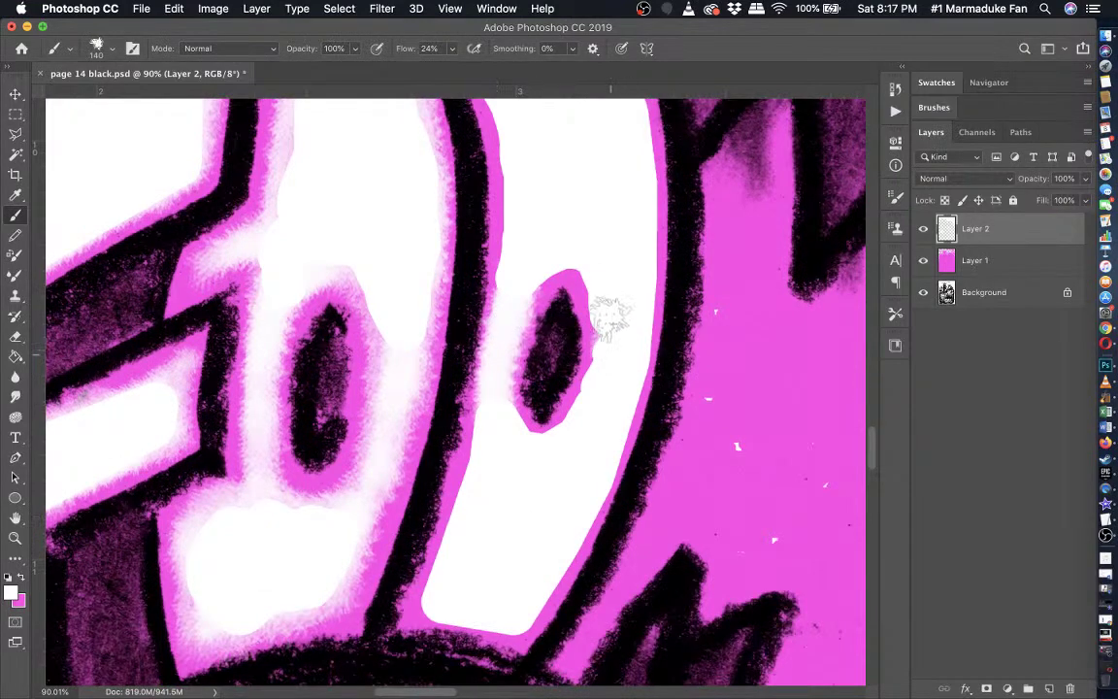
- Brush textured white along the second O's lower left and right inner edges to soften the hard Pencil border
scroll(553, 260, down, 5)
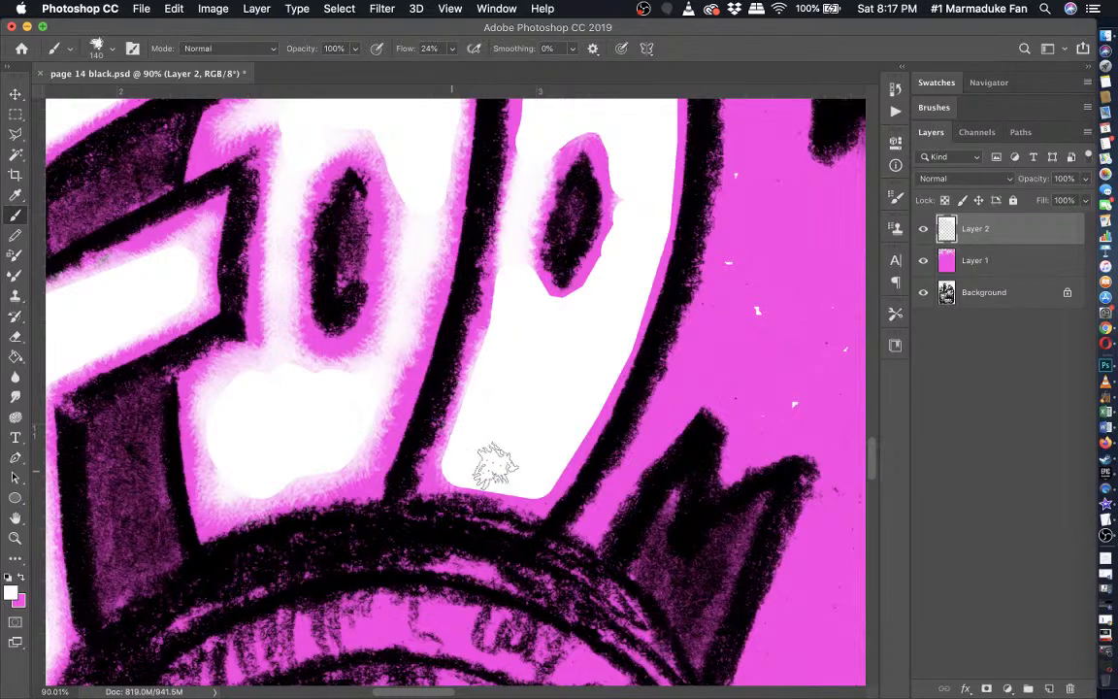
scroll(524, 469, up, 5)
scroll(527, 476, down, 8)
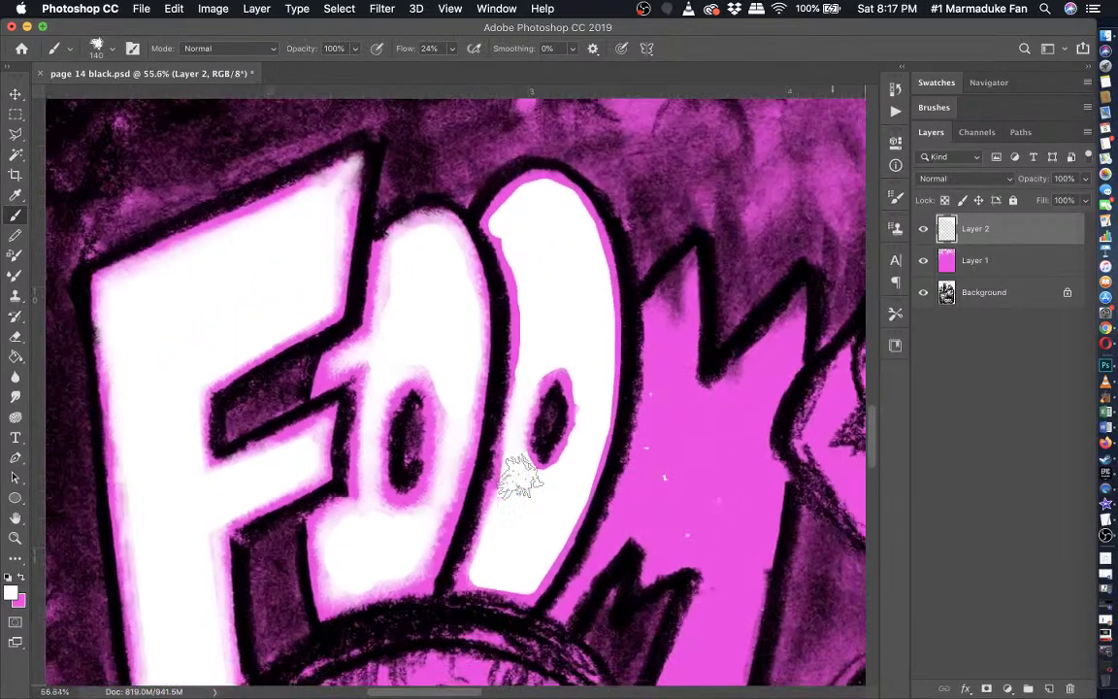
scroll(529, 475, up, 6)
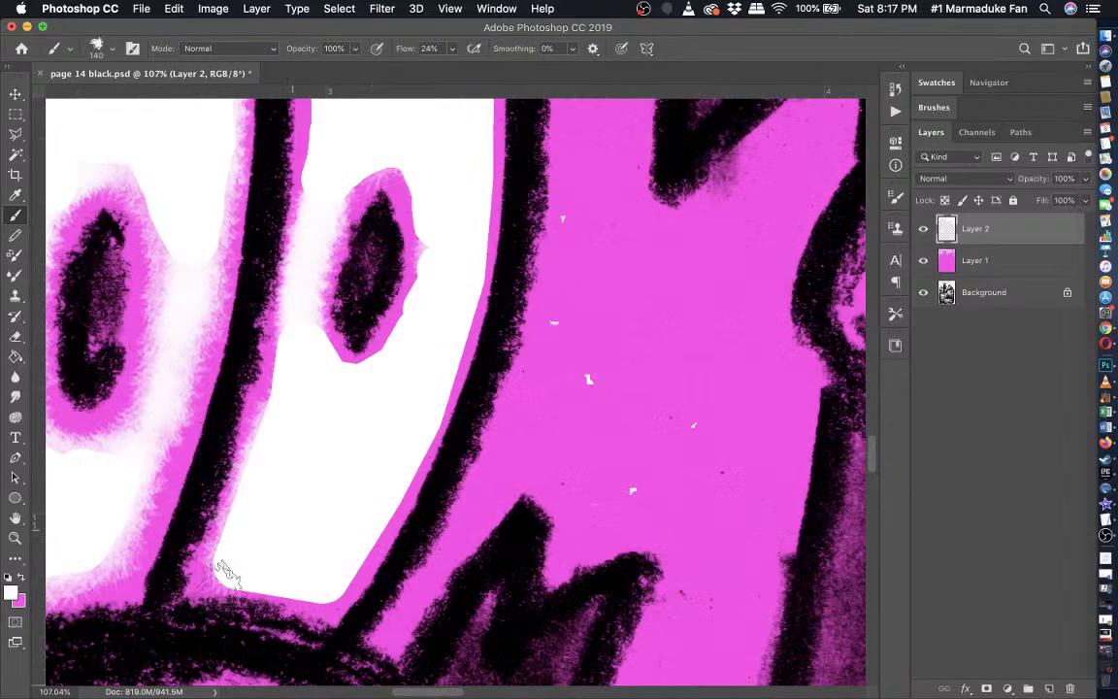
mouse_move(225, 574)
mouse_down()
mouse_move(227, 563)
mouse_move(312, 580)
mouse_move(347, 555)
mouse_move(342, 563)
mouse_move(437, 364)
mouse_move(463, 258)
mouse_up()
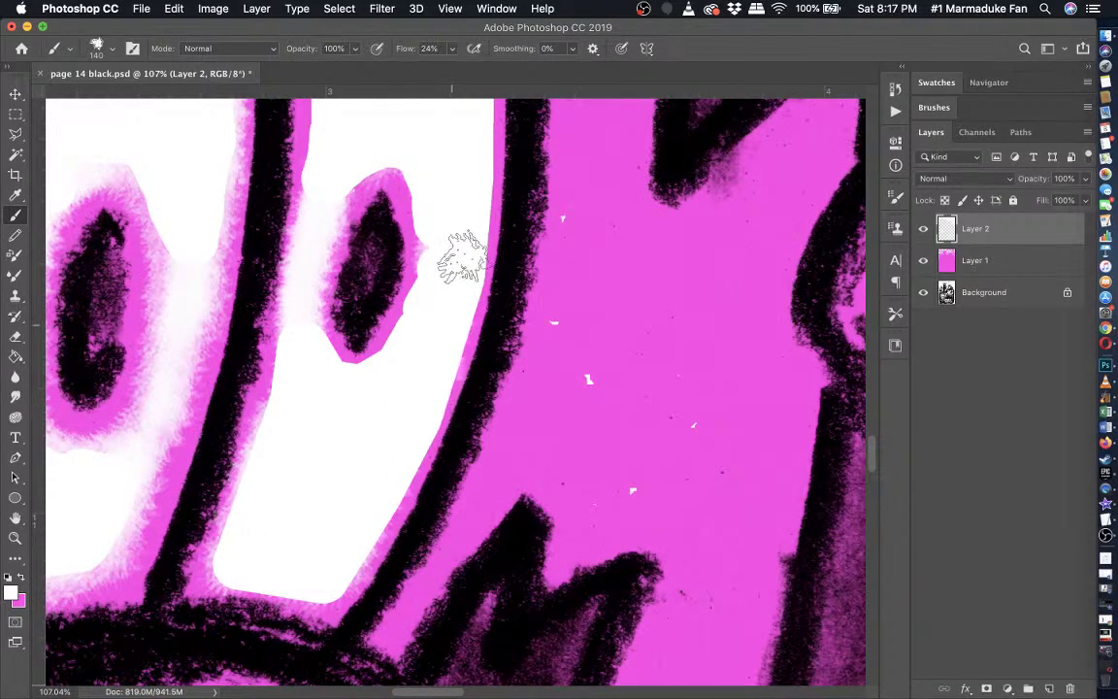
scroll(463, 257, up, 5)
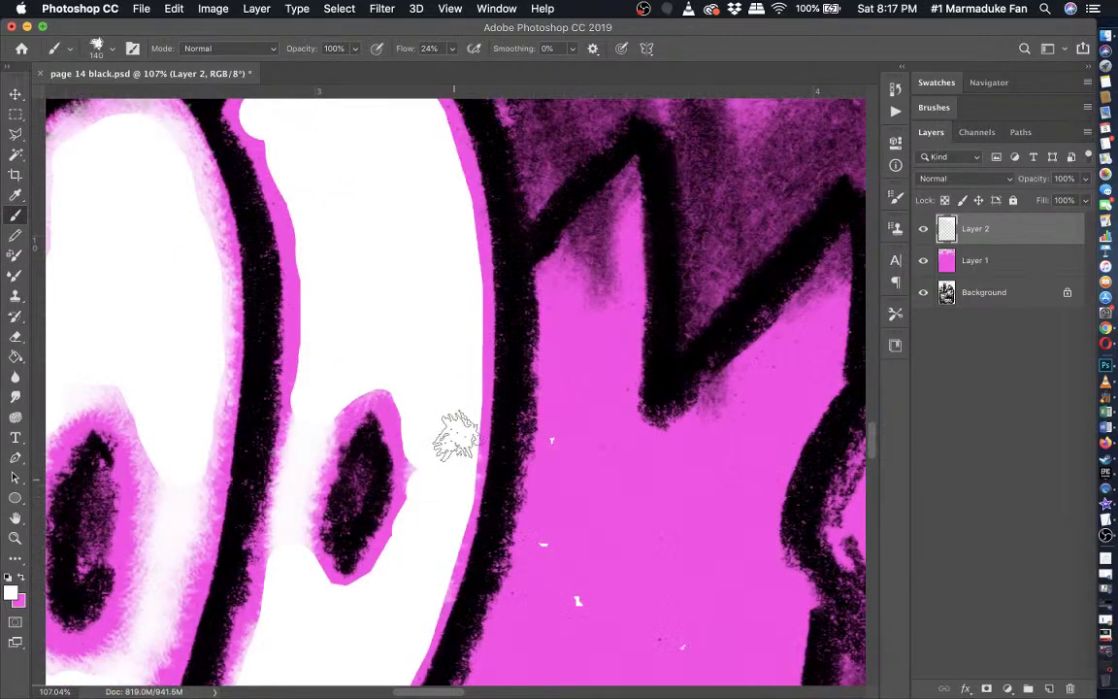
drag(459, 328, 454, 411)
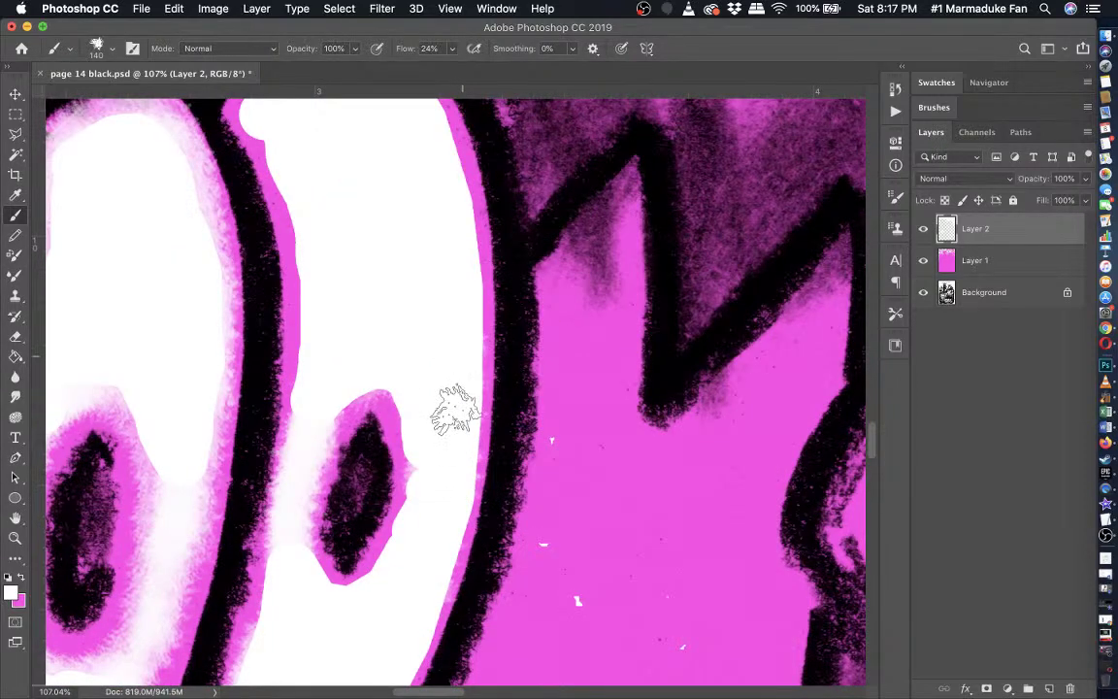
- Brush textured white along the inner edges of the second O's upper half, down its left side to the hole
scroll(453, 410, up, 4)
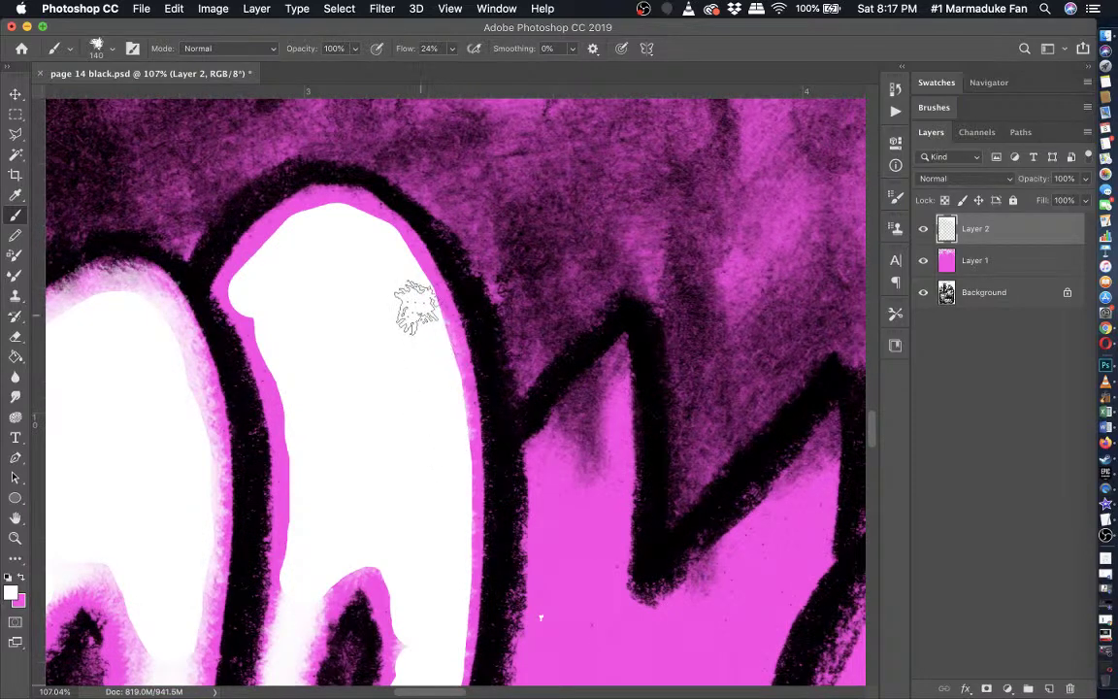
mouse_move(417, 308)
mouse_down()
mouse_move(362, 224)
mouse_move(300, 227)
mouse_move(262, 250)
mouse_move(249, 287)
mouse_move(280, 331)
mouse_move(300, 454)
mouse_move(302, 584)
mouse_up()
scroll(301, 582, down, 2)
scroll(300, 583, down, 5)
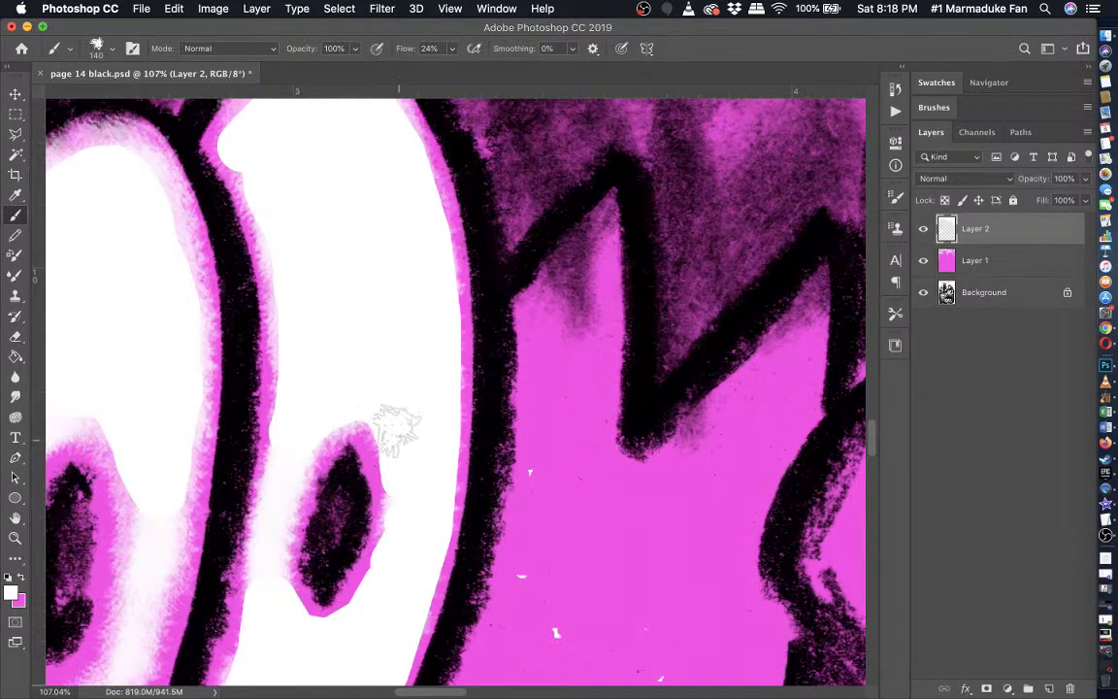
- Brush white around the second O's hole to roughen its Pencil border, and touch up the area around the first O's hole
mouse_move(381, 595)
mouse_down()
mouse_move(318, 637)
mouse_move(294, 627)
mouse_move(276, 571)
mouse_up()
scroll(254, 439, left, 8)
scroll(254, 438, down, 4)
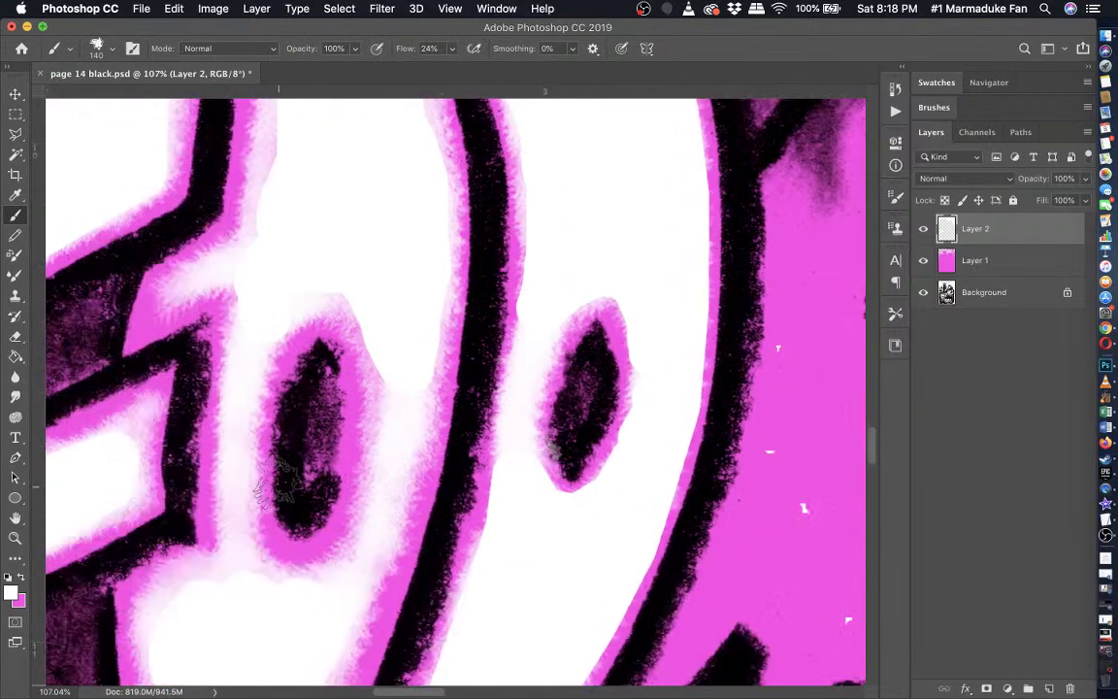
scroll(252, 431, down, 2)
mouse_move(295, 359)
mouse_down()
mouse_move(341, 306)
mouse_move(297, 311)
mouse_move(407, 263)
mouse_move(351, 294)
mouse_move(397, 321)
mouse_move(409, 377)
mouse_move(392, 333)
mouse_move(398, 410)
mouse_move(403, 301)
mouse_up()
scroll(402, 301, right, 8)
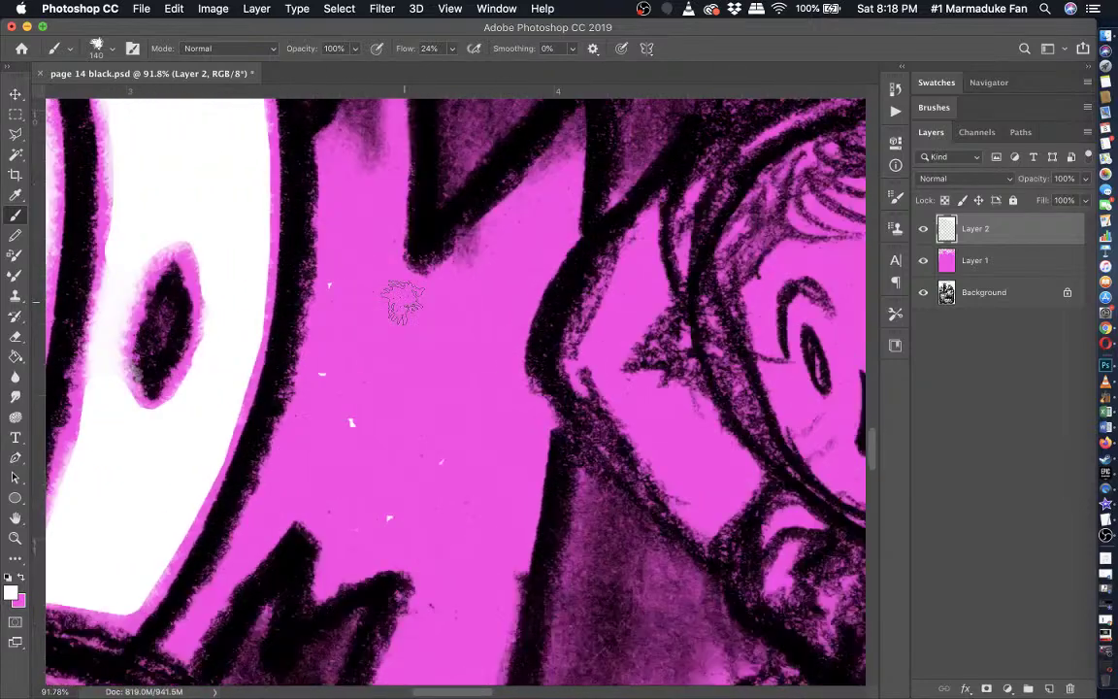
scroll(392, 316, down, 4)
scroll(413, 492, down, 3)
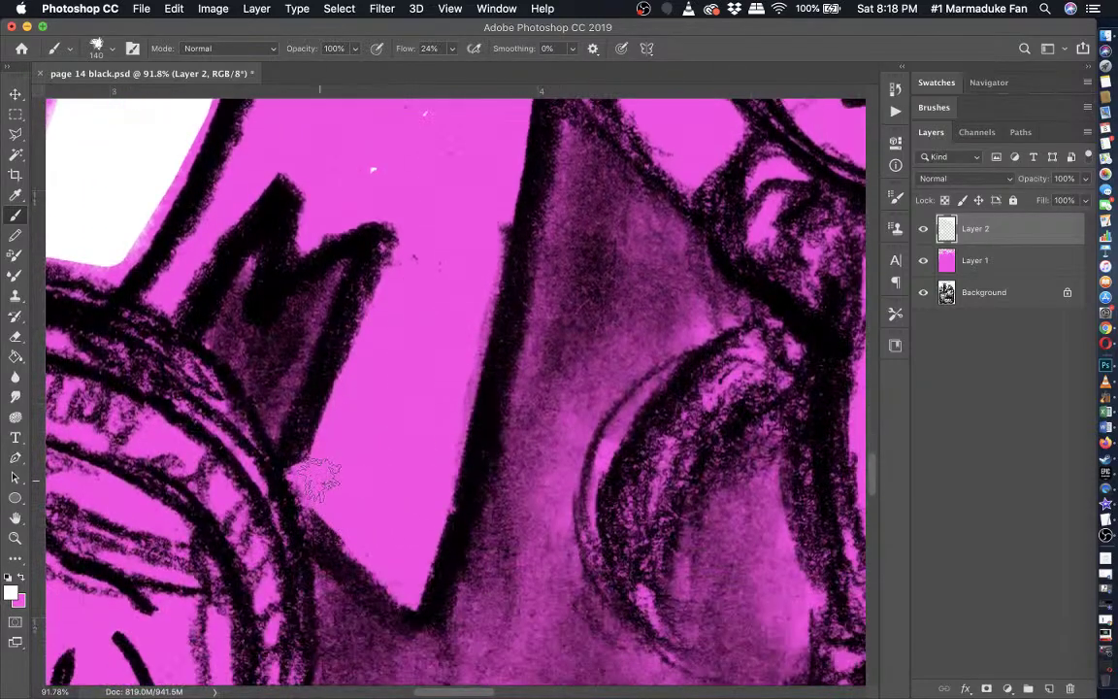
- Paint a soft white brush stroke on Layer 2 along the outer edge of the black M-shaped spikes
mouse_move(323, 479)
mouse_down()
mouse_move(312, 474)
mouse_move(324, 474)
mouse_up()
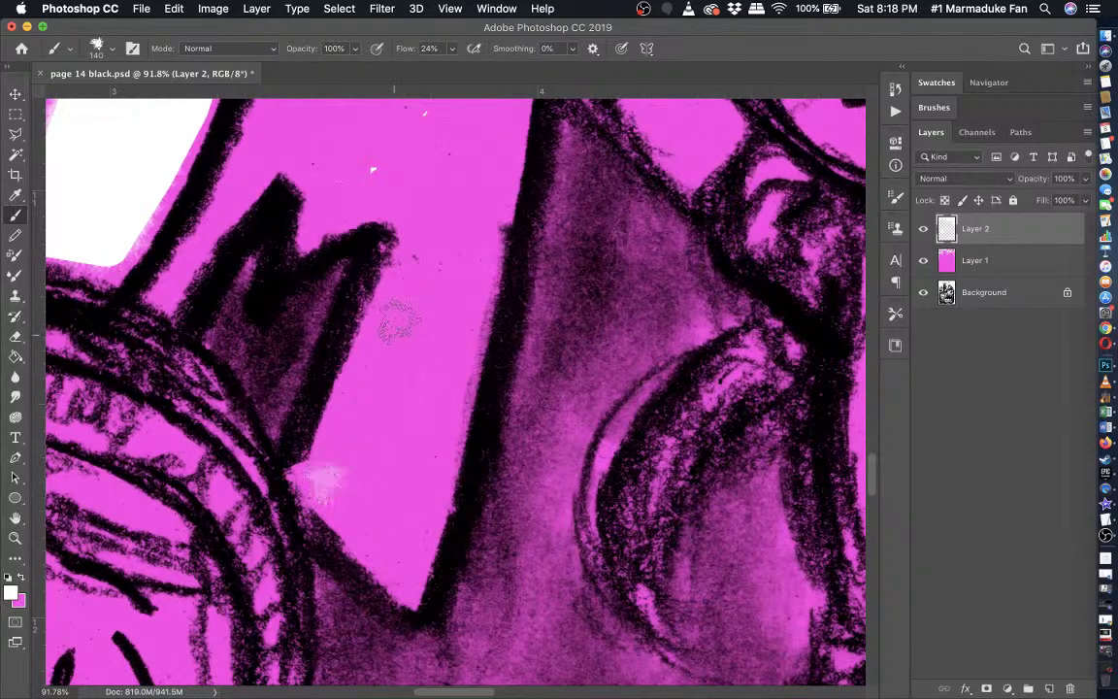
shift+click(414, 277)
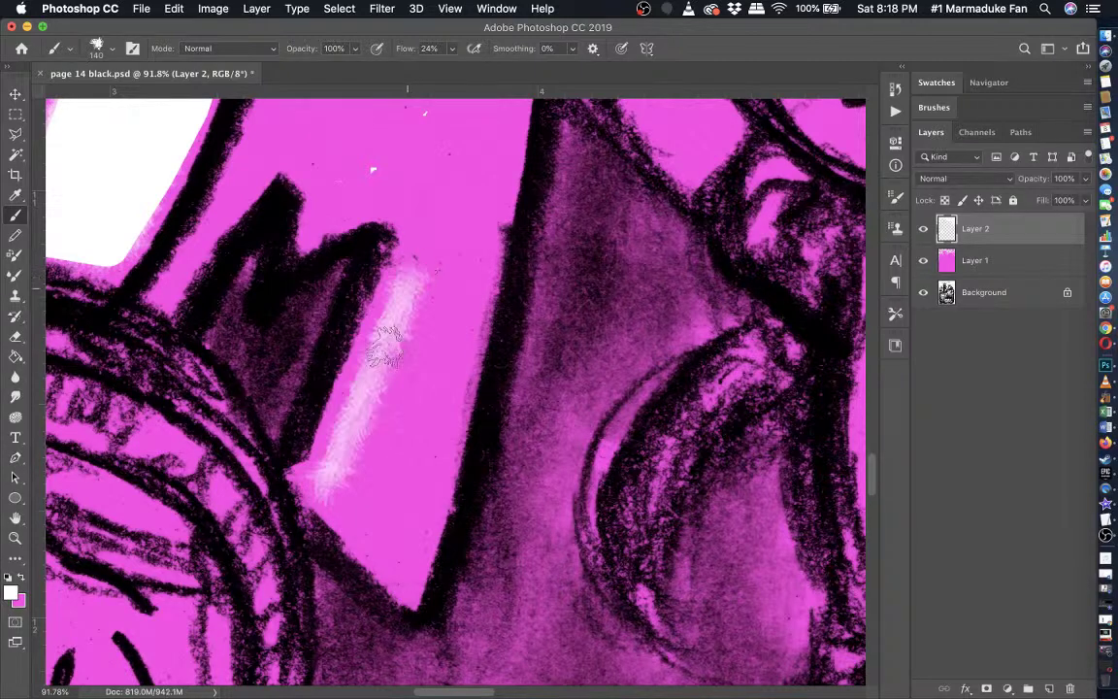
mouse_move(388, 346)
mouse_down()
mouse_move(362, 386)
mouse_move(334, 329)
mouse_move(364, 264)
mouse_move(404, 286)
mouse_move(409, 263)
mouse_move(384, 172)
mouse_move(348, 177)
mouse_move(332, 204)
mouse_move(303, 184)
mouse_move(312, 162)
mouse_move(301, 152)
mouse_up()
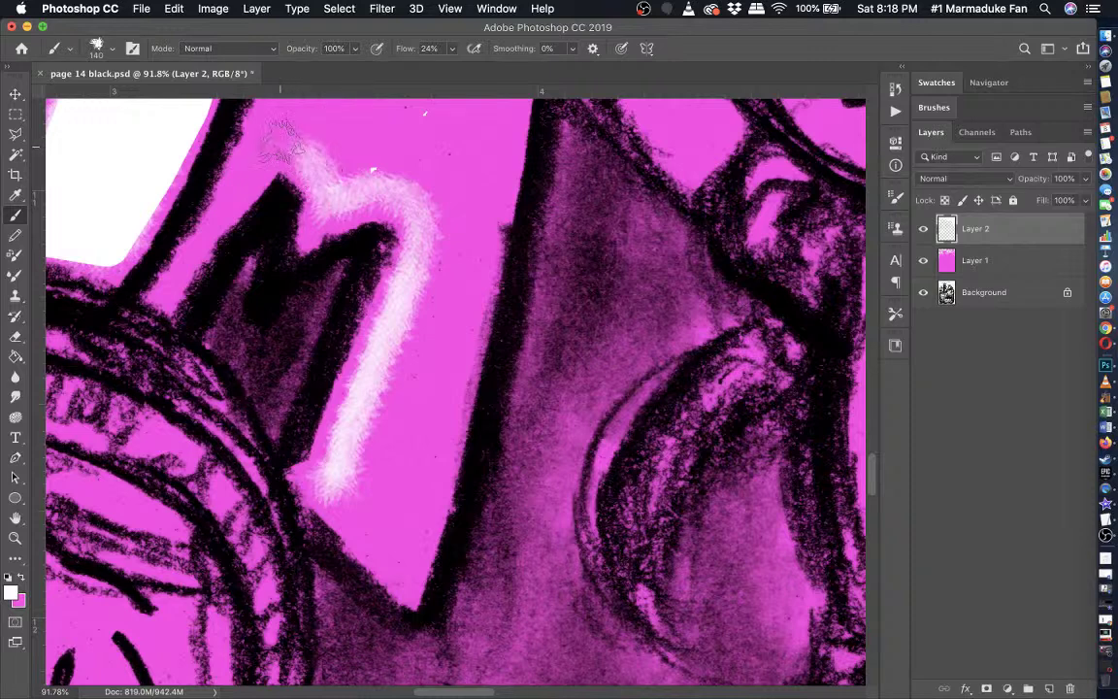
- Extend the soft white stroke upward beside the curved black outline of the large white eye shape
scroll(291, 194, up, 5)
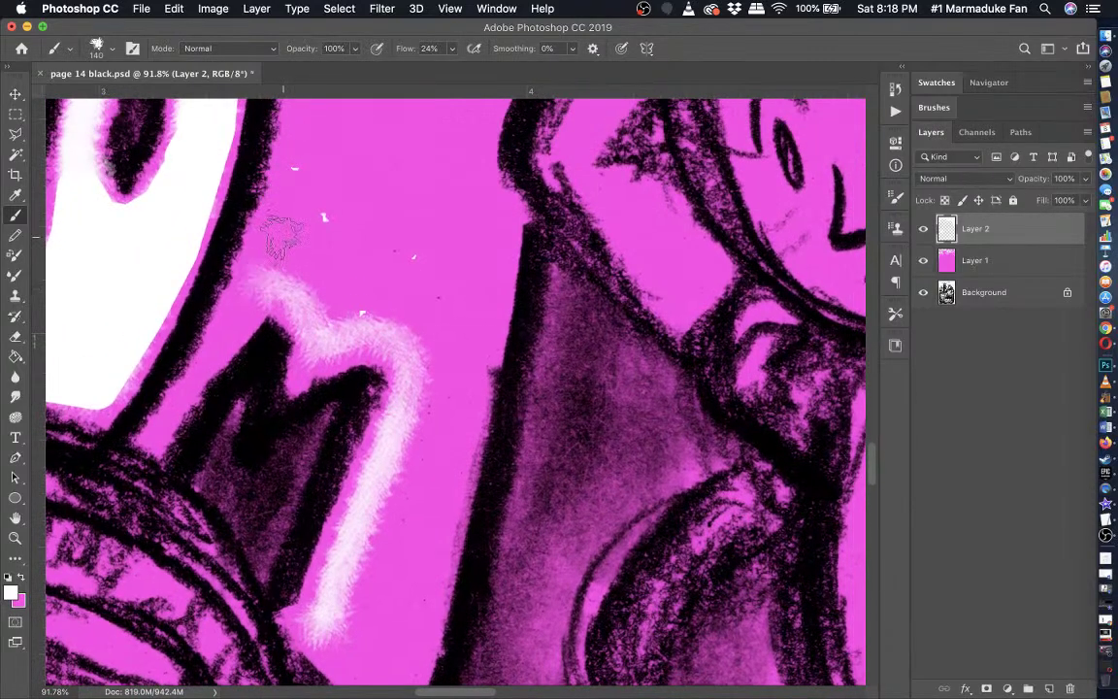
scroll(262, 223, up, 2)
scroll(287, 233, up, 3)
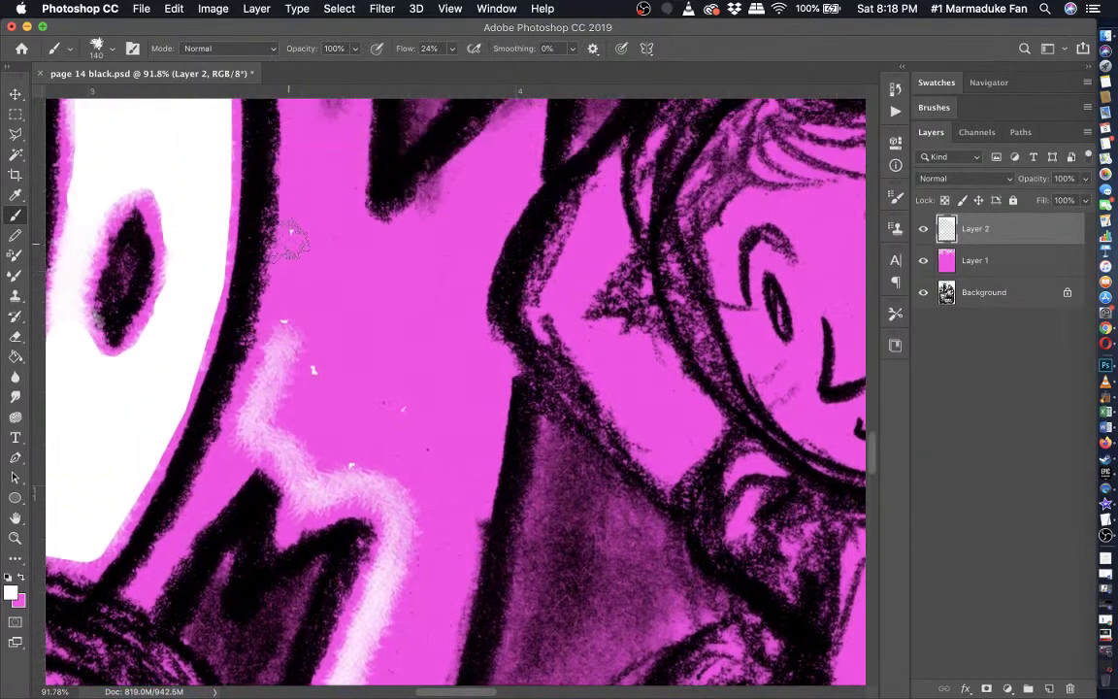
drag(260, 308, 281, 221)
scroll(292, 228, up, 3)
scroll(301, 231, up, 3)
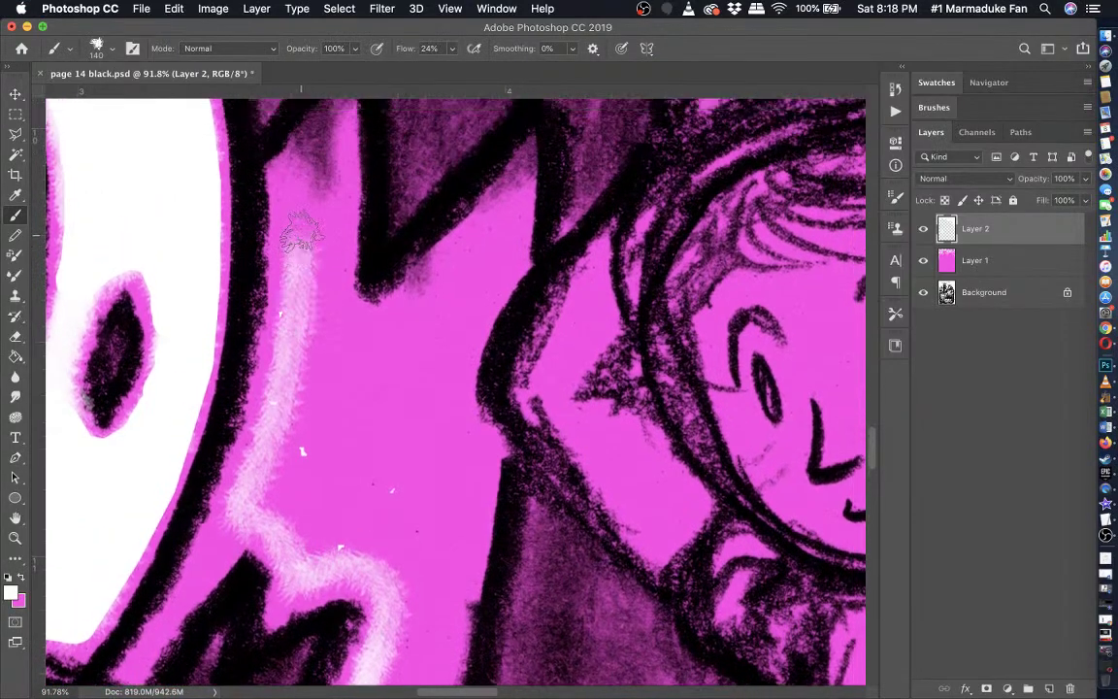
mouse_move(277, 330)
mouse_down()
mouse_move(278, 252)
mouse_move(316, 199)
mouse_up()
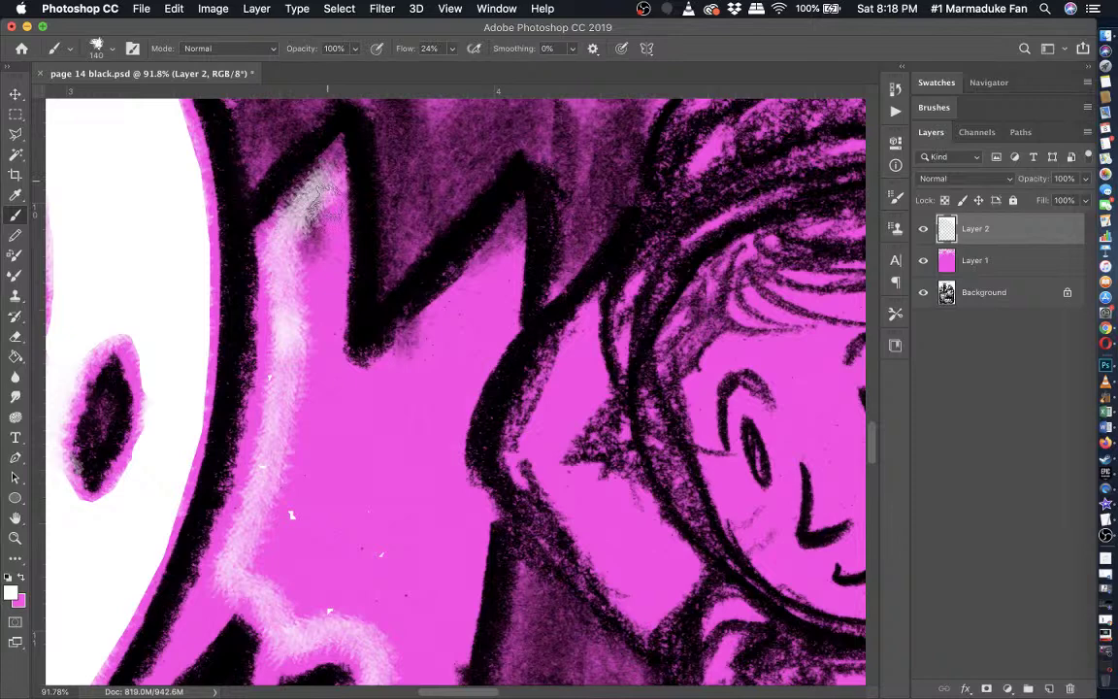
- Set the brush to 79 px and 55% opacity, and lightly whiten the pointed pink area left of the black zigzag
click(97, 49)
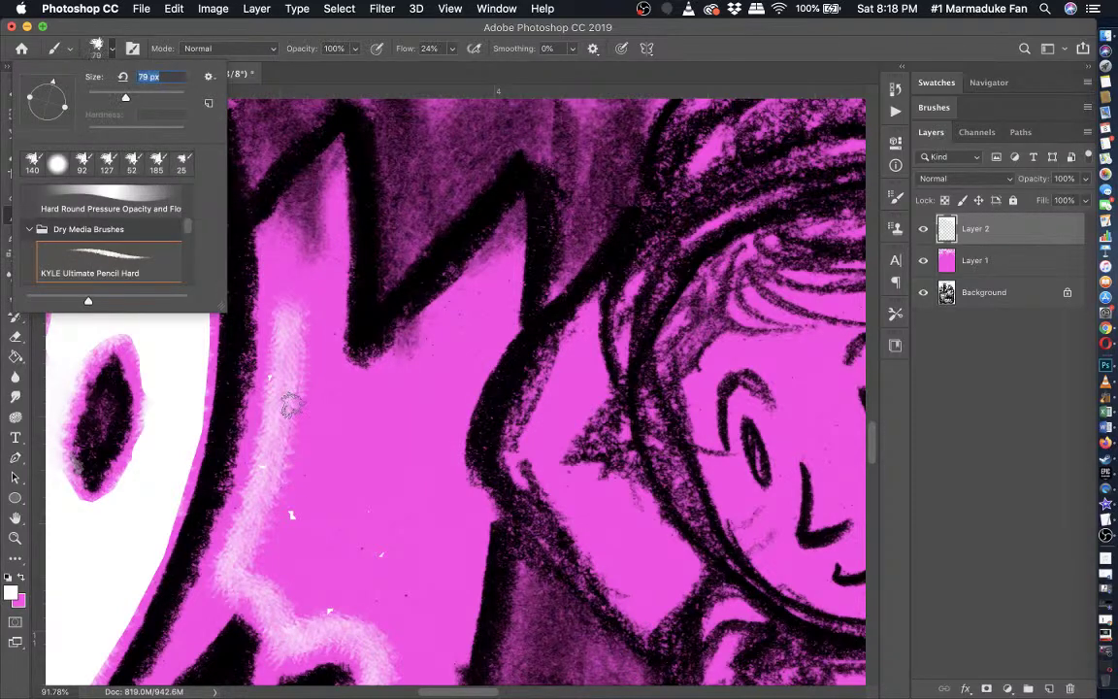
mouse_move(291, 400)
mouse_down()
mouse_move(296, 204)
mouse_move(291, 211)
mouse_move(332, 170)
mouse_up()
key(super+z)
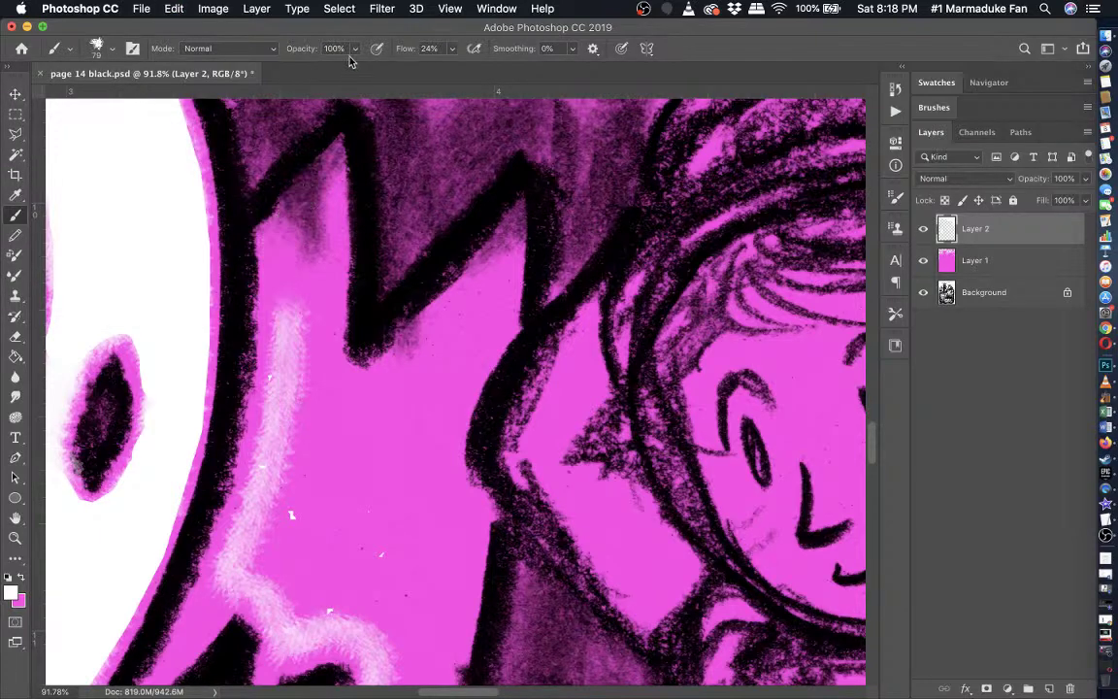
click(355, 49)
mouse_move(281, 384)
mouse_down()
mouse_move(249, 218)
mouse_move(291, 163)
mouse_move(295, 206)
mouse_move(328, 171)
mouse_move(316, 268)
mouse_move(323, 223)
mouse_move(294, 249)
mouse_move(312, 212)
mouse_move(332, 318)
mouse_move(312, 304)
mouse_move(292, 232)
mouse_move(304, 324)
mouse_move(315, 320)
mouse_move(291, 335)
mouse_up()
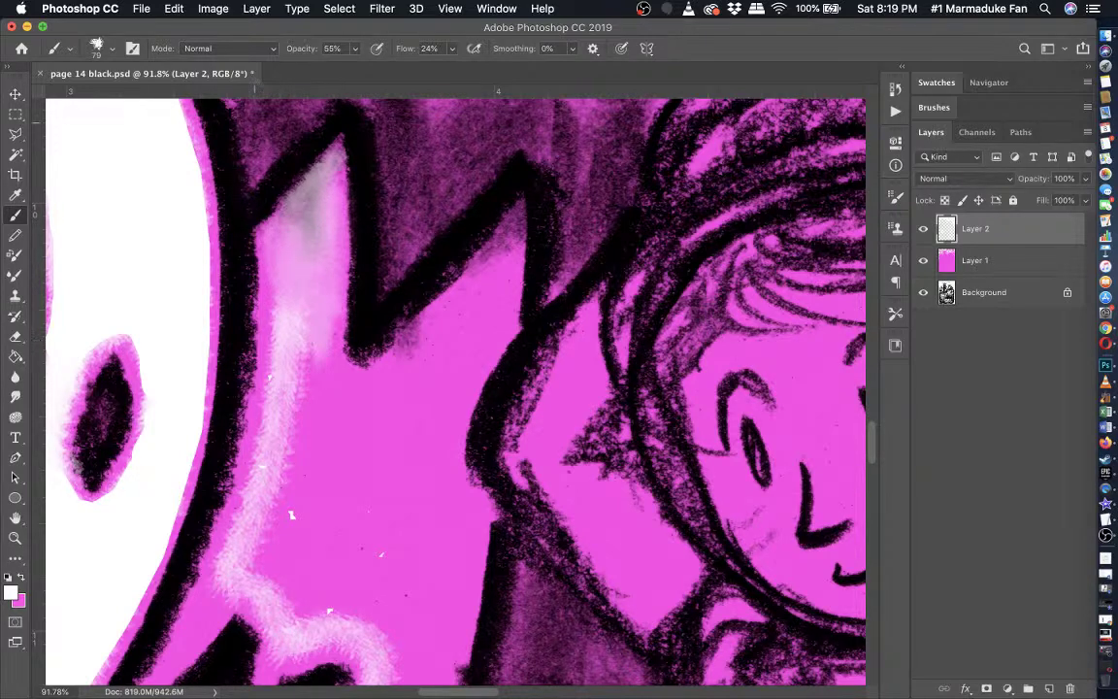
click(356, 48)
mouse_move(289, 288)
mouse_down()
mouse_move(321, 380)
mouse_move(345, 395)
mouse_move(386, 384)
mouse_move(344, 387)
mouse_move(311, 340)
mouse_move(345, 387)
mouse_move(377, 387)
mouse_move(495, 256)
mouse_up()
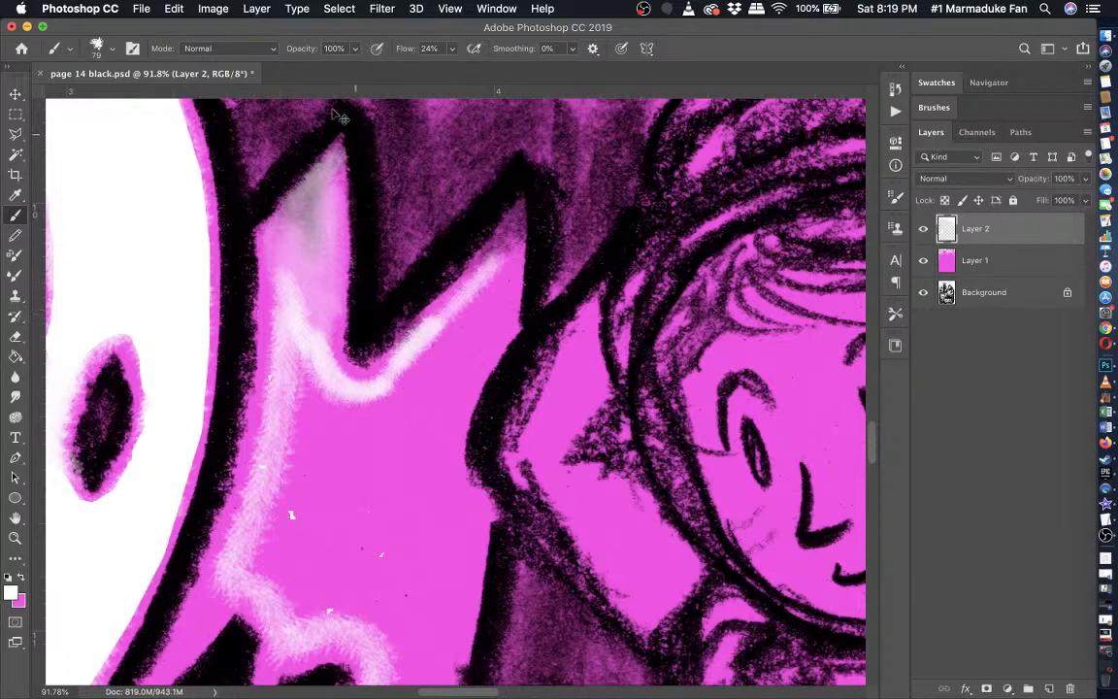
key(super+z)
- Set the brush to 80% opacity and 55 px, and paint a white band under the zigzag outline up to its second tip
click(355, 49)
click(109, 49)
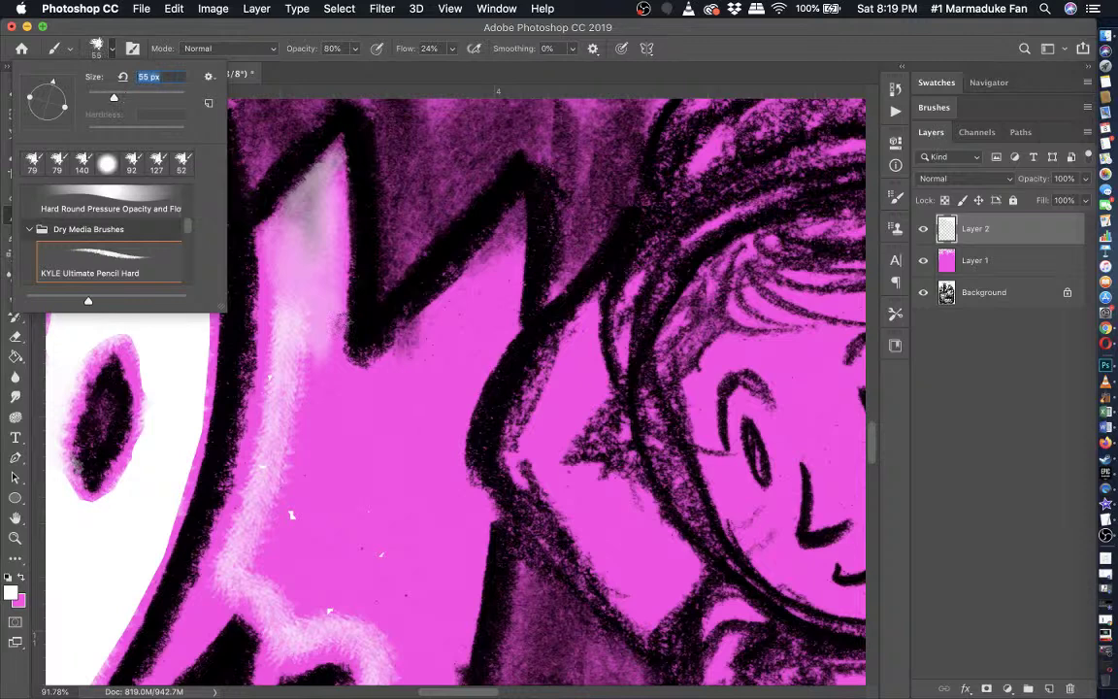
drag(318, 308, 402, 351)
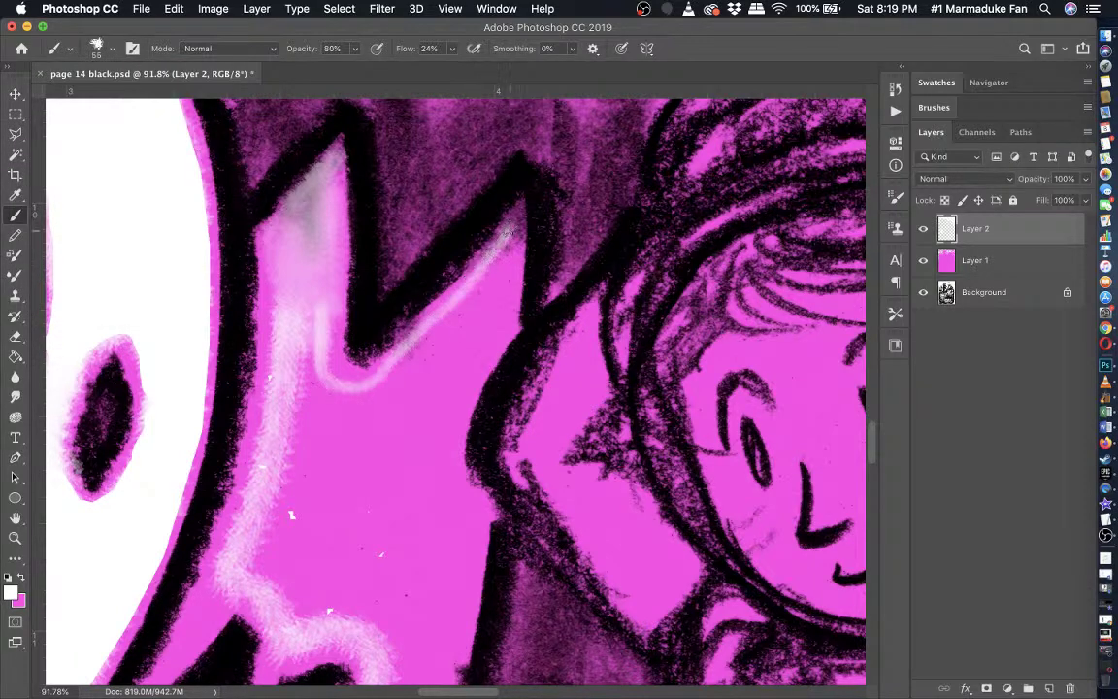
mouse_move(507, 232)
mouse_down()
mouse_move(379, 388)
mouse_move(444, 316)
mouse_move(372, 390)
mouse_move(314, 383)
mouse_up()
drag(420, 353, 497, 277)
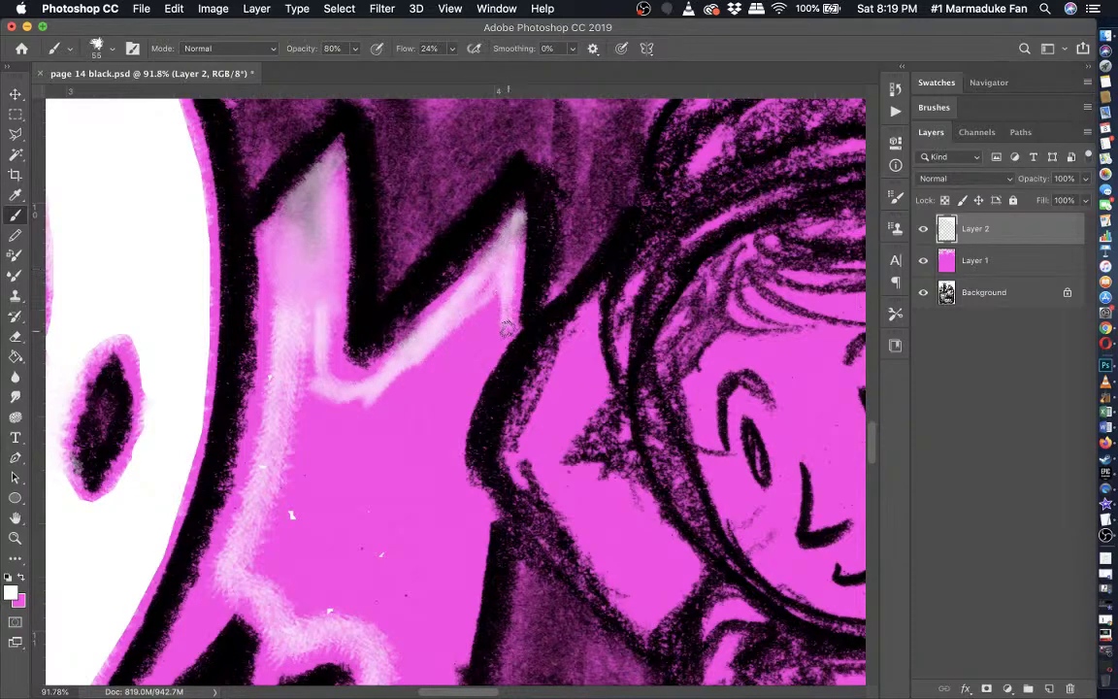
- Continue the thin white band down the right-hand black outline to the bottom point of the pink area
drag(507, 331, 454, 480)
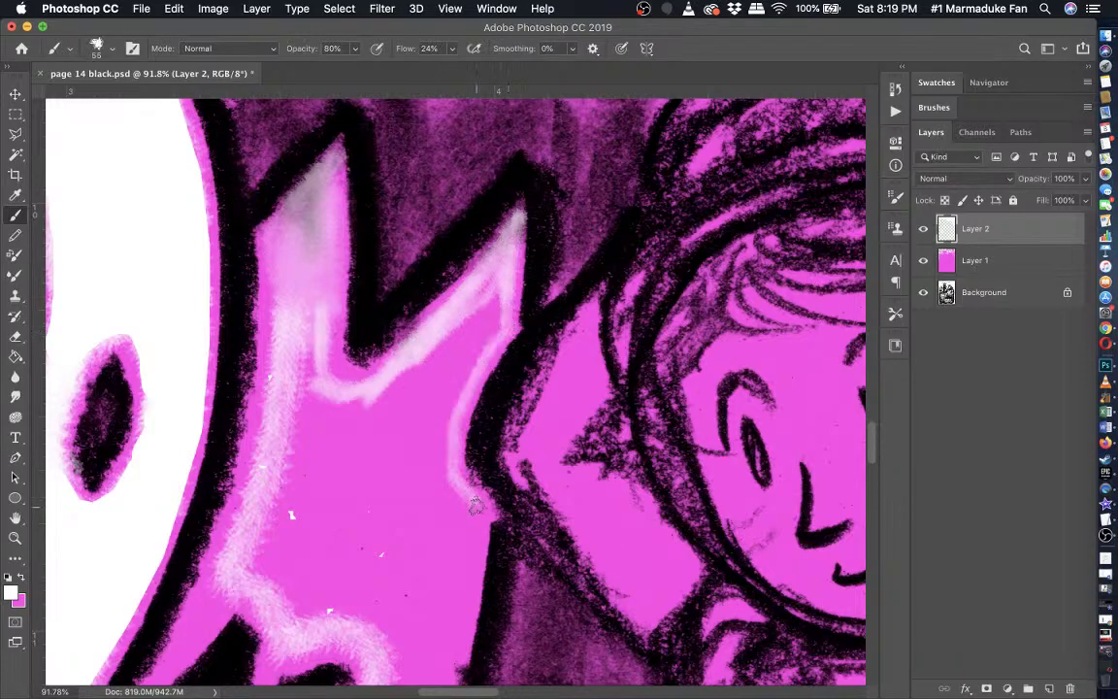
scroll(466, 549, down, 5)
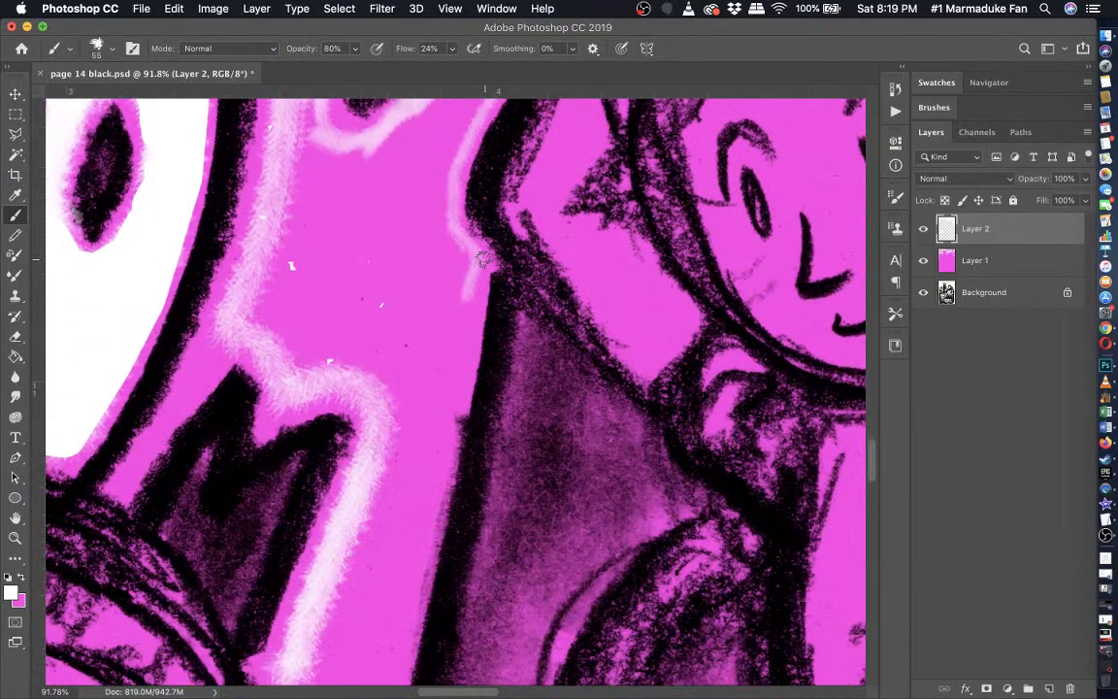
scroll(464, 382, down, 2)
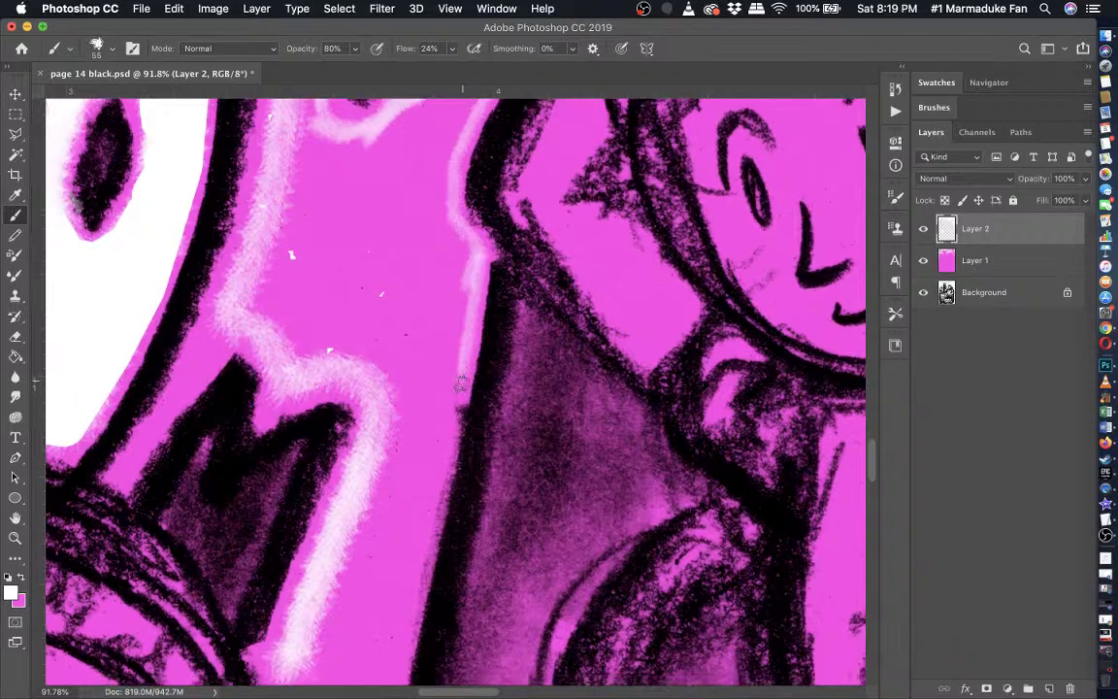
drag(470, 243, 437, 443)
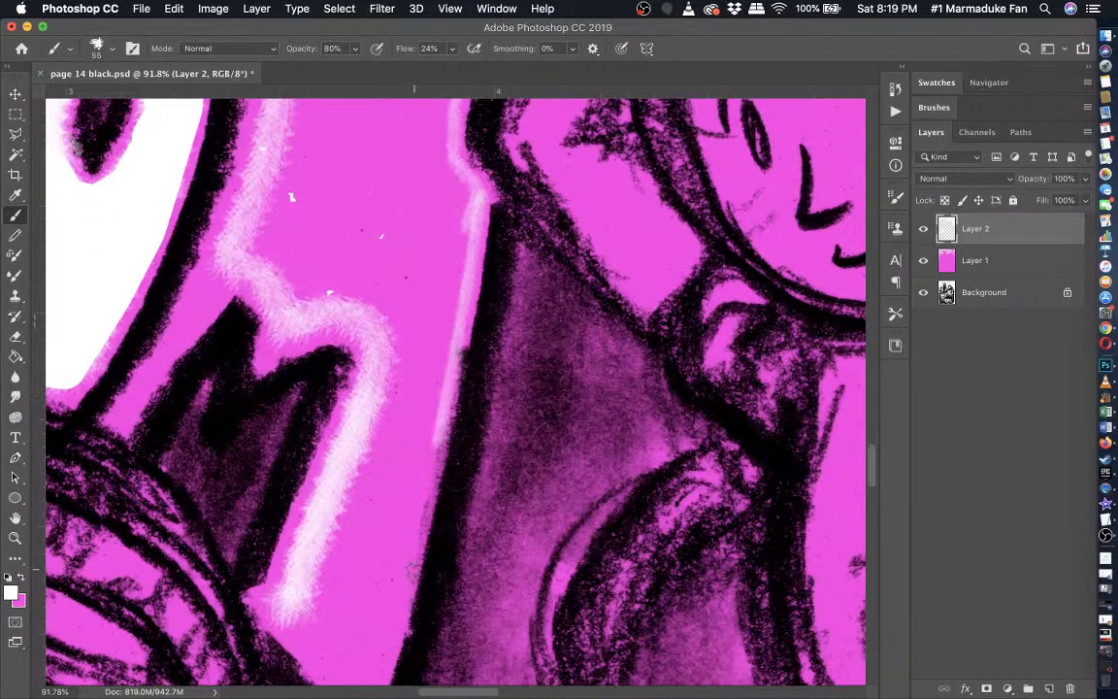
shift+click(410, 577)
scroll(359, 561, down, 4)
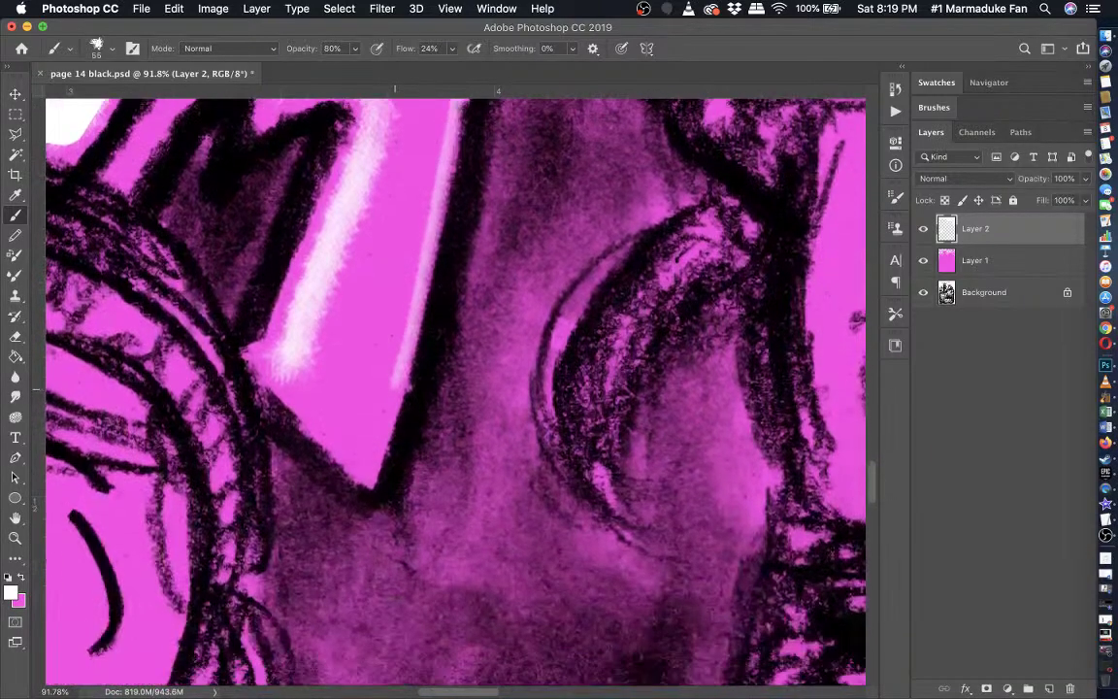
shift+click(372, 449)
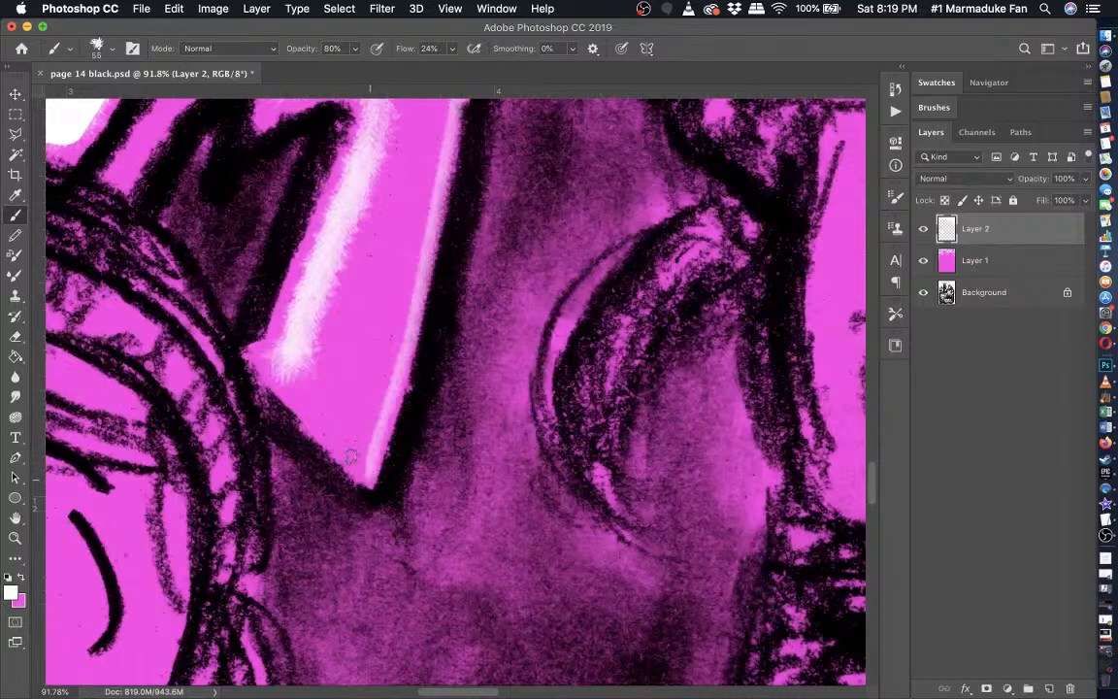
- Paint the white band along the lower diagonal edge and reinforce the white stroke beside the M-shaped spikes
mouse_move(316, 422)
mouse_down()
mouse_move(259, 348)
mouse_move(282, 376)
mouse_up()
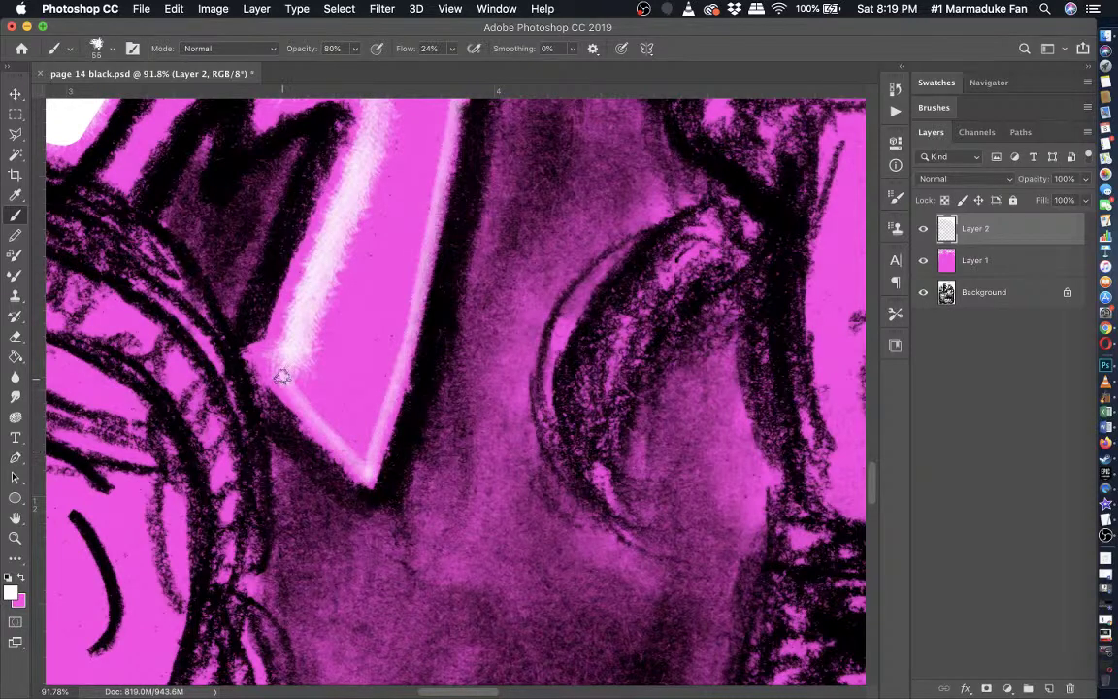
scroll(311, 330, up, 2)
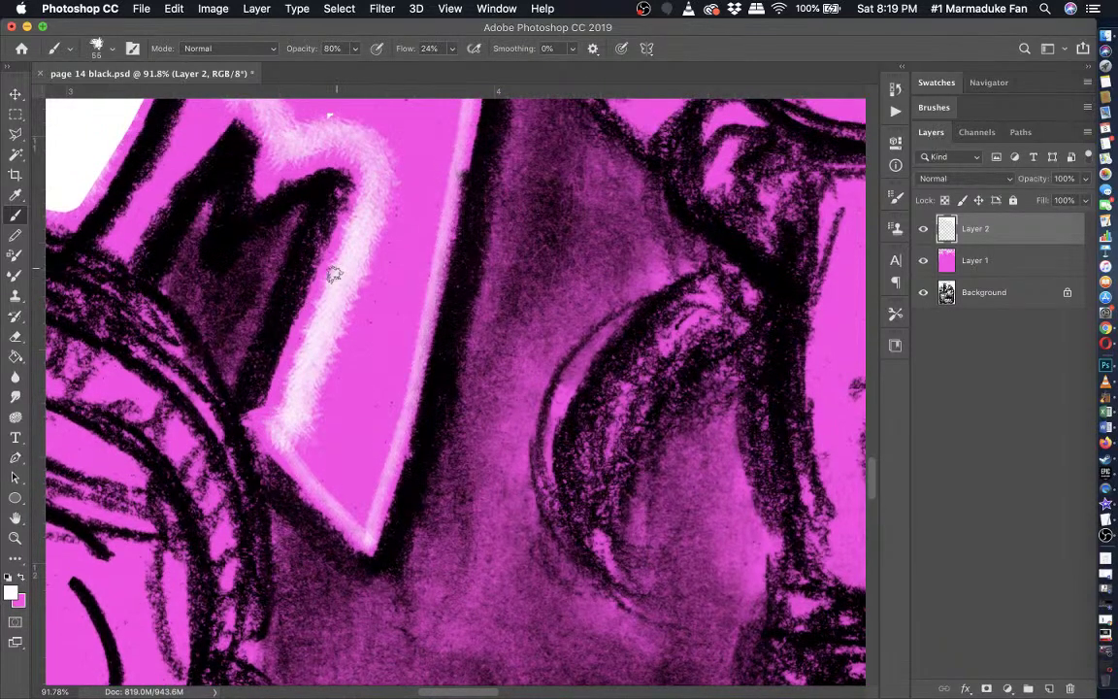
drag(340, 283, 361, 218)
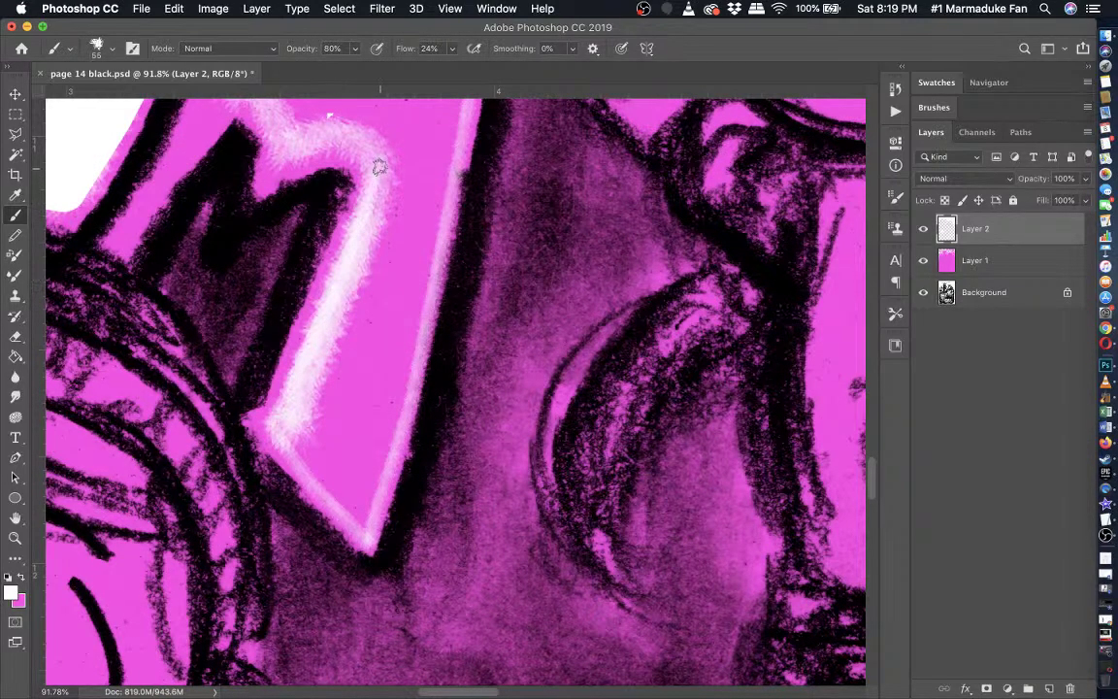
drag(378, 167, 343, 135)
- Switch to the Pencil tool and paint solid white inside the left edge and beneath the zigzag outline
scroll(309, 142, up, 6)
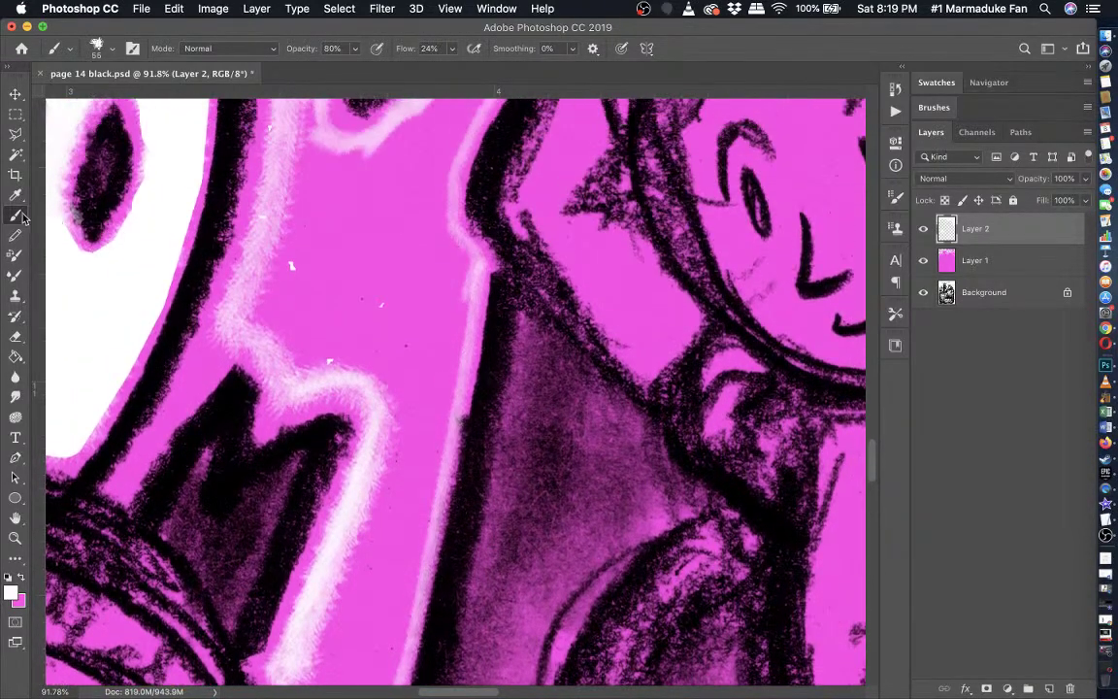
click(15, 236)
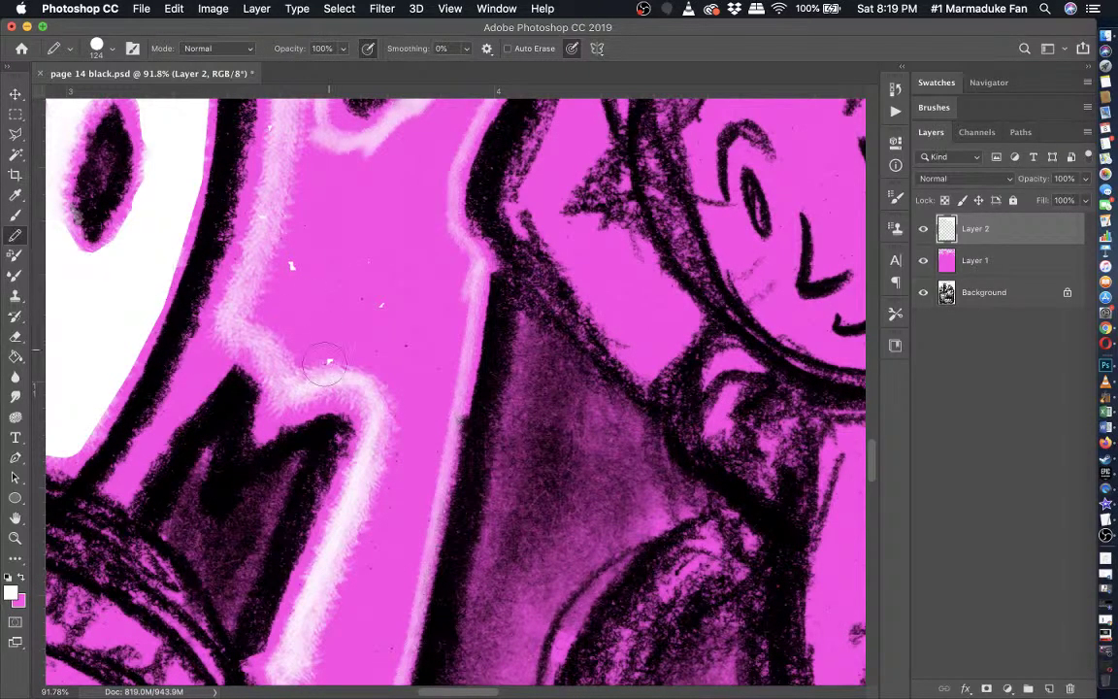
mouse_move(325, 364)
mouse_down()
mouse_move(305, 334)
mouse_move(264, 316)
mouse_move(296, 355)
mouse_up()
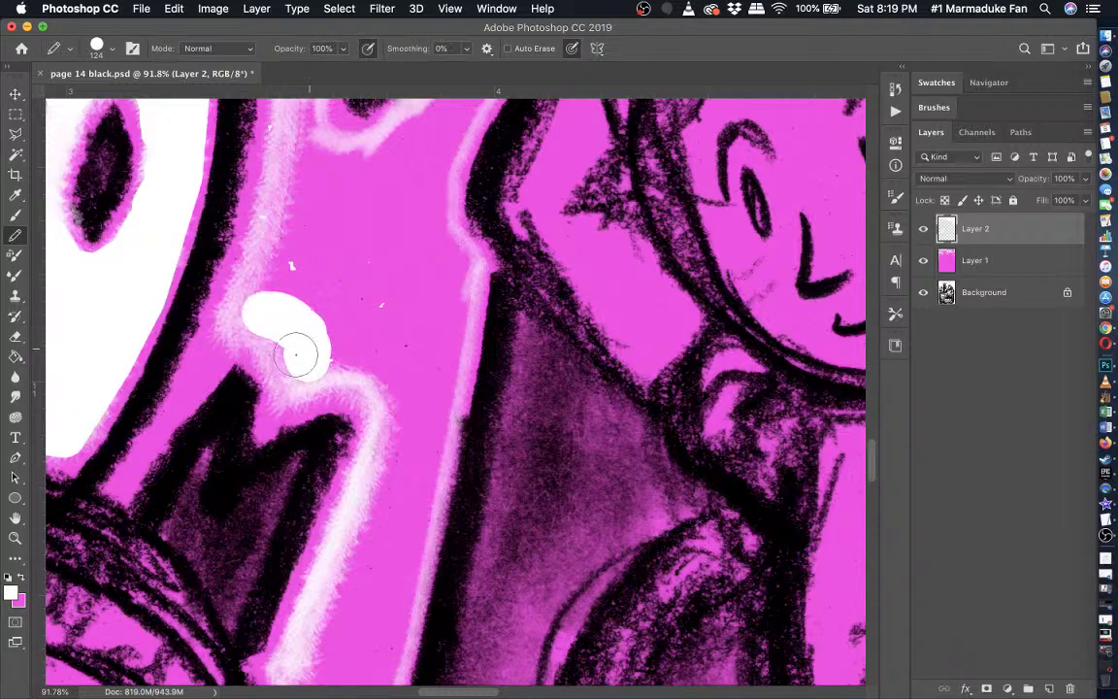
scroll(291, 351, up, 2)
drag(280, 307, 291, 238)
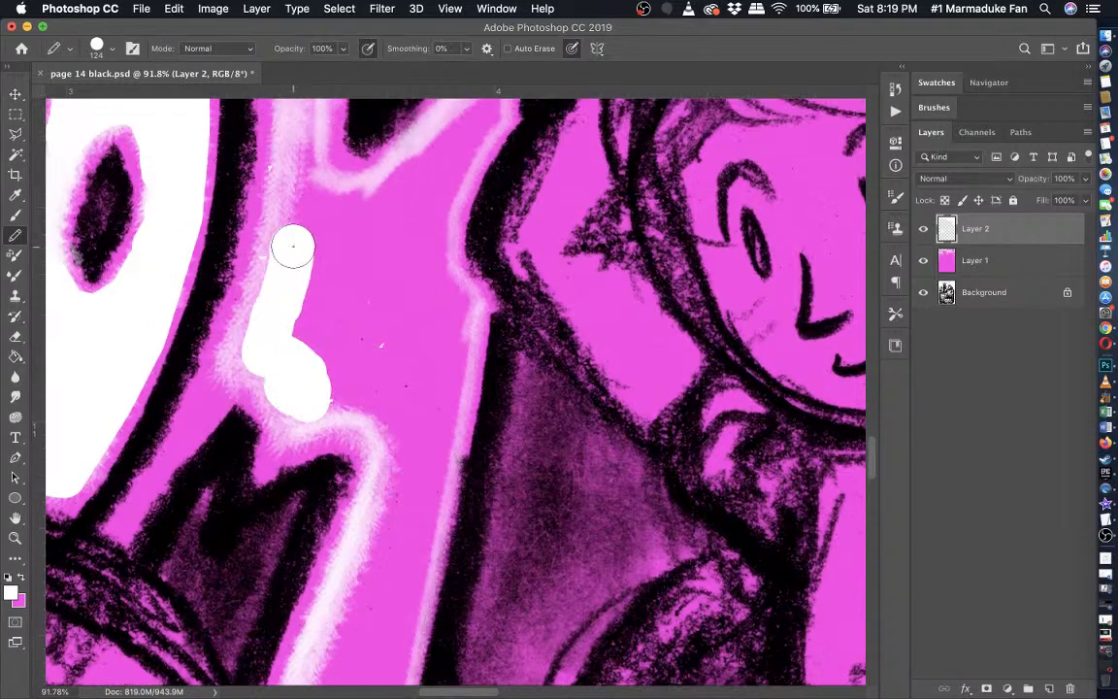
scroll(294, 272, up, 3)
mouse_move(302, 367)
mouse_down()
mouse_move(305, 239)
mouse_move(310, 321)
mouse_move(350, 325)
mouse_move(341, 317)
mouse_move(399, 302)
mouse_move(427, 279)
mouse_move(481, 205)
mouse_move(449, 283)
mouse_move(477, 245)
mouse_up()
- Paint a solid white pencil line down the inside of the right-hand edge toward the bottom point
scroll(477, 242, down, 5)
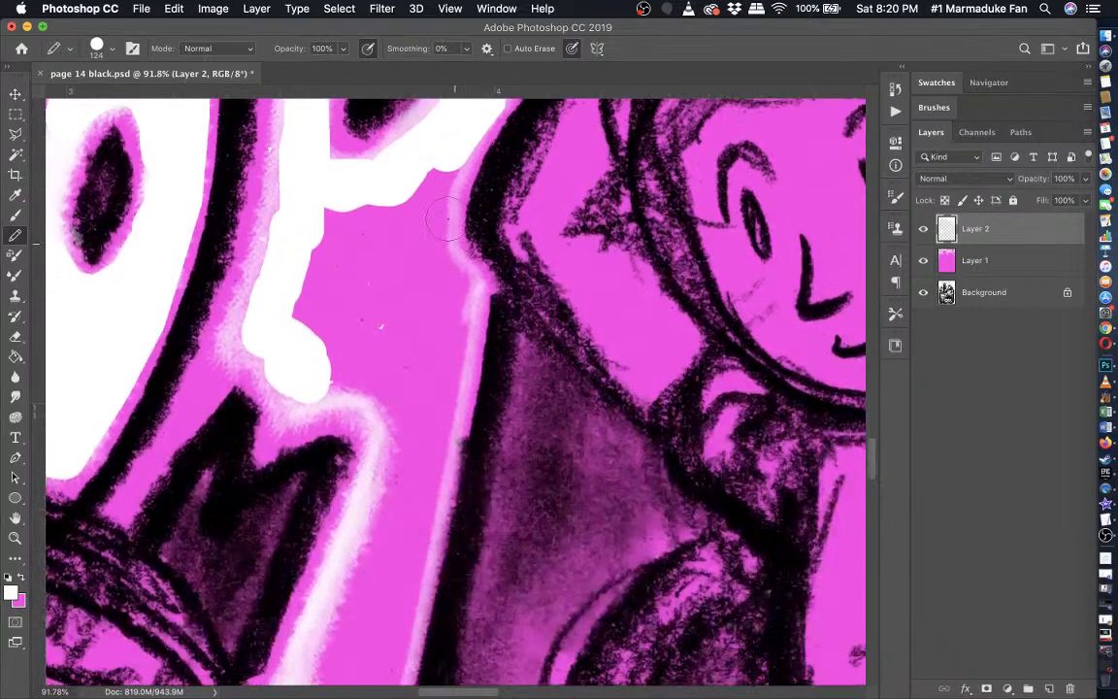
mouse_move(445, 163)
mouse_down()
mouse_move(437, 204)
mouse_move(454, 286)
mouse_up()
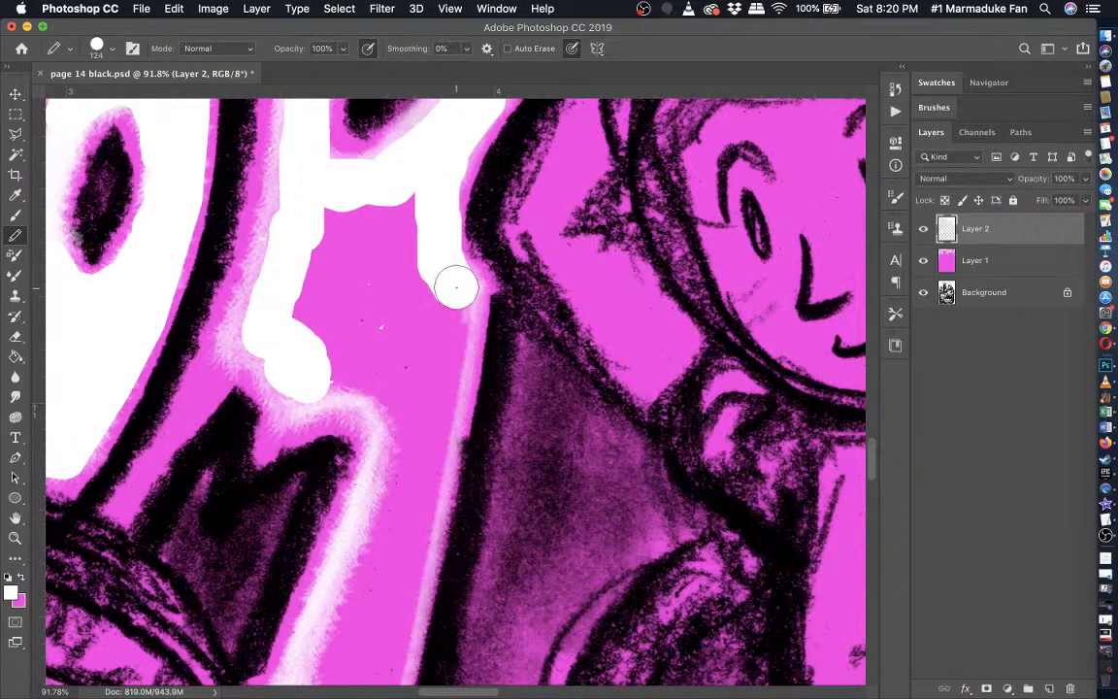
shift+click(444, 353)
scroll(437, 353, down, 2)
shift+click(429, 396)
scroll(427, 404, down, 2)
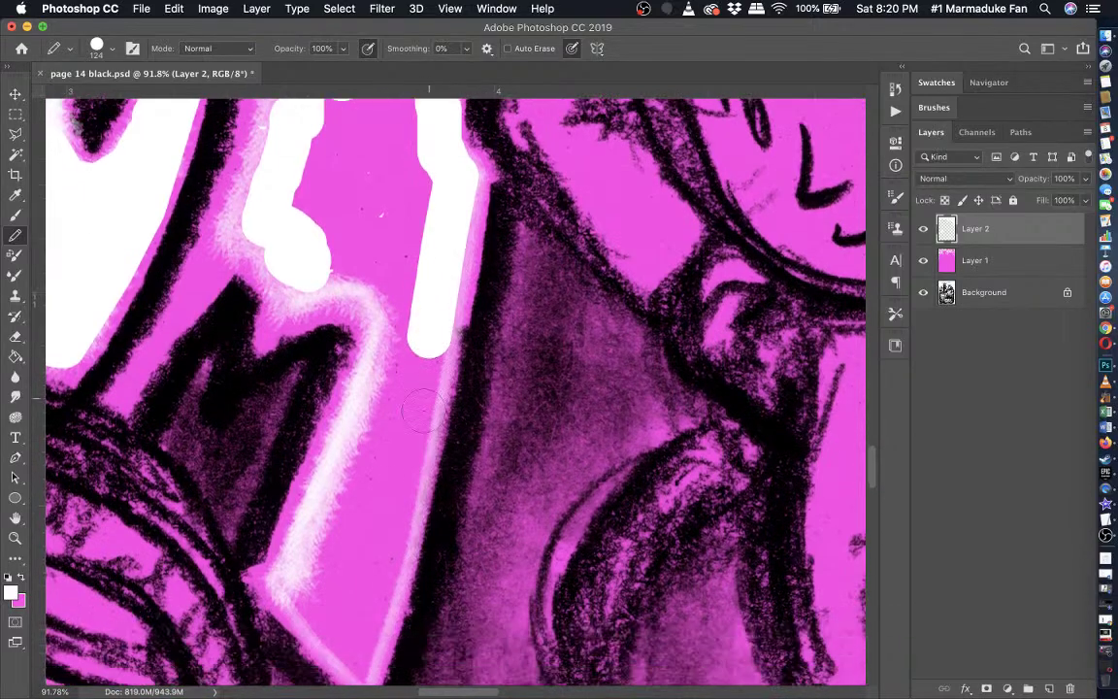
shift+click(394, 514)
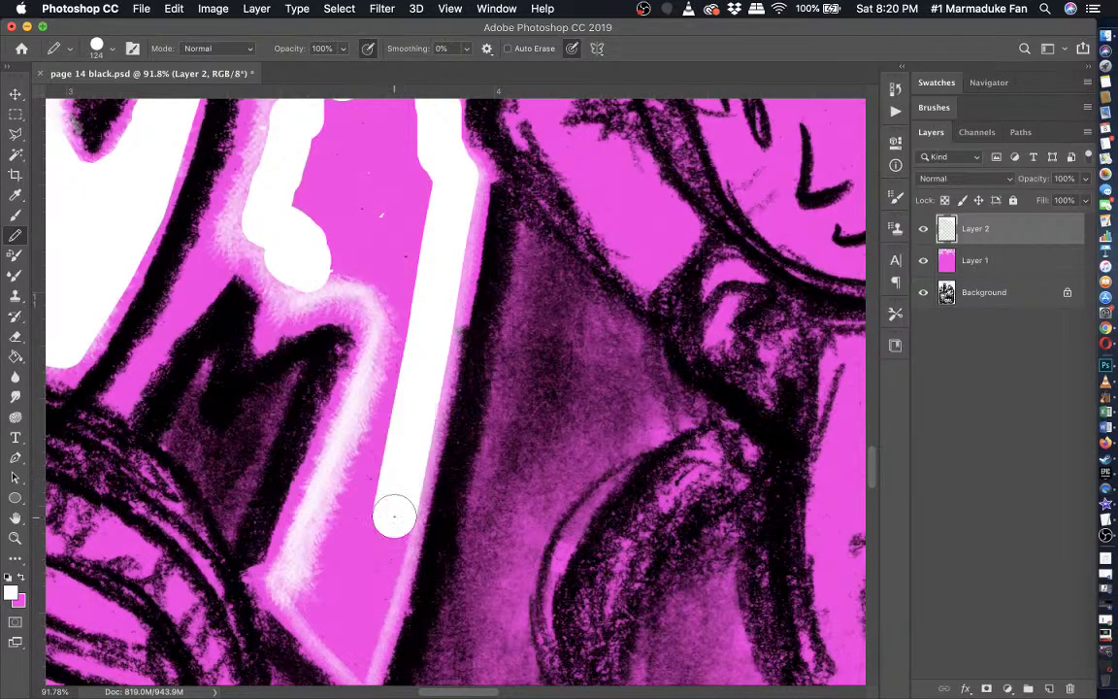
shift+click(378, 592)
- Carry the solid white line around the bottom point and back up past the M-shaped spikes to close the border
scroll(378, 592, down, 2)
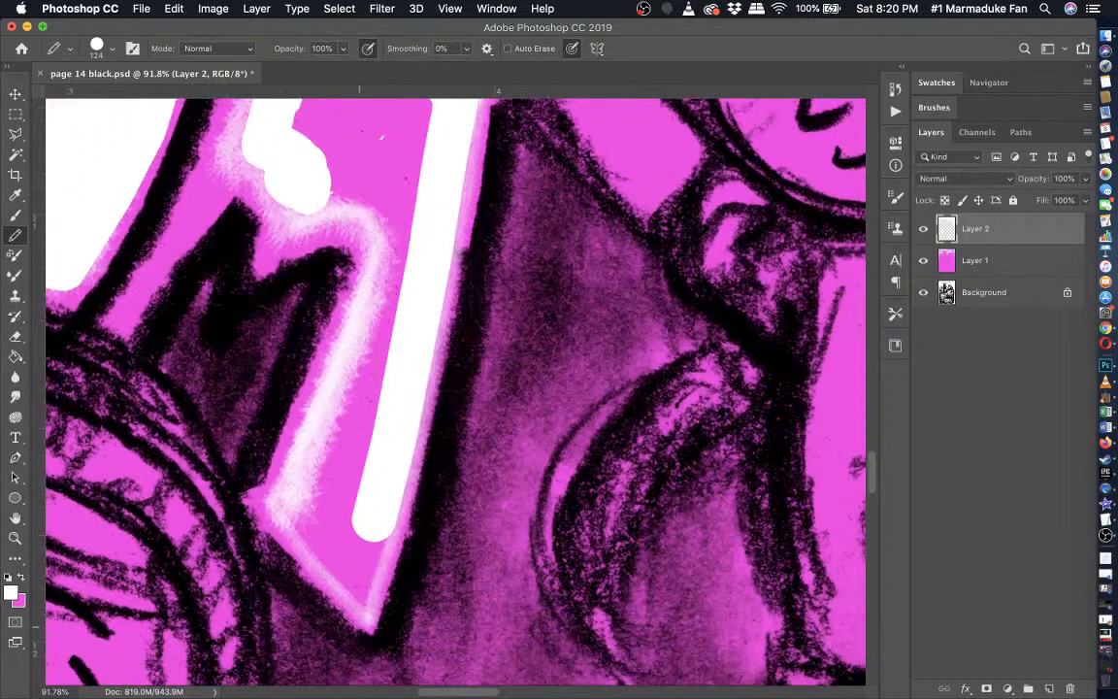
shift+click(355, 563)
shift+click(312, 510)
shift+click(369, 381)
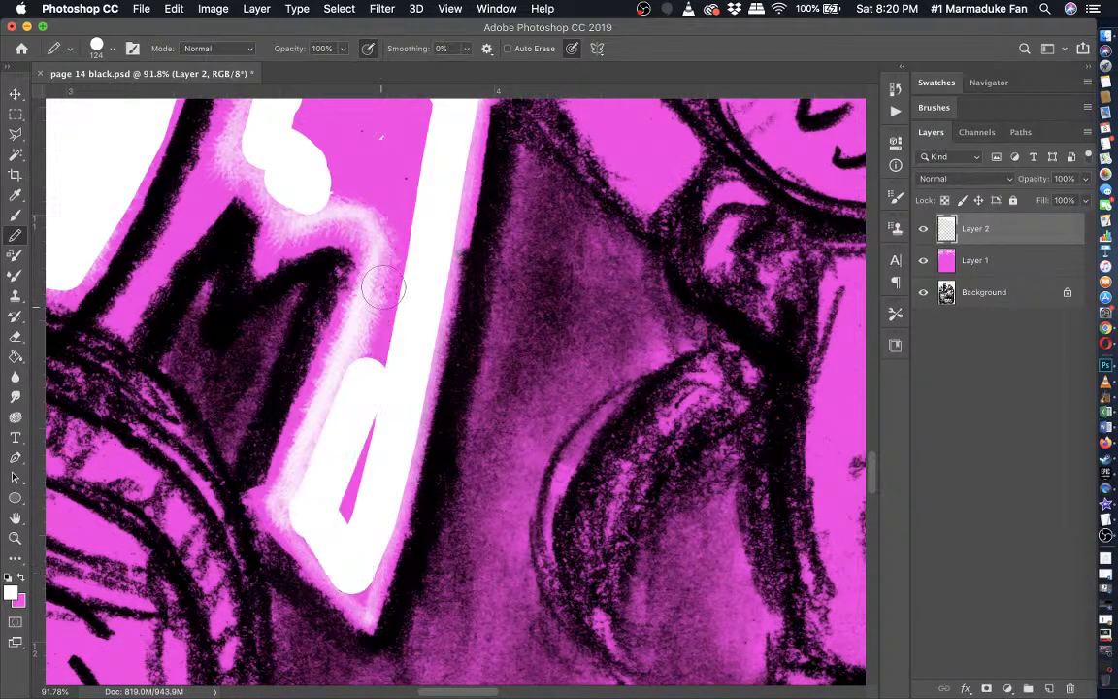
shift+click(386, 281)
shift+click(386, 219)
shift+click(353, 193)
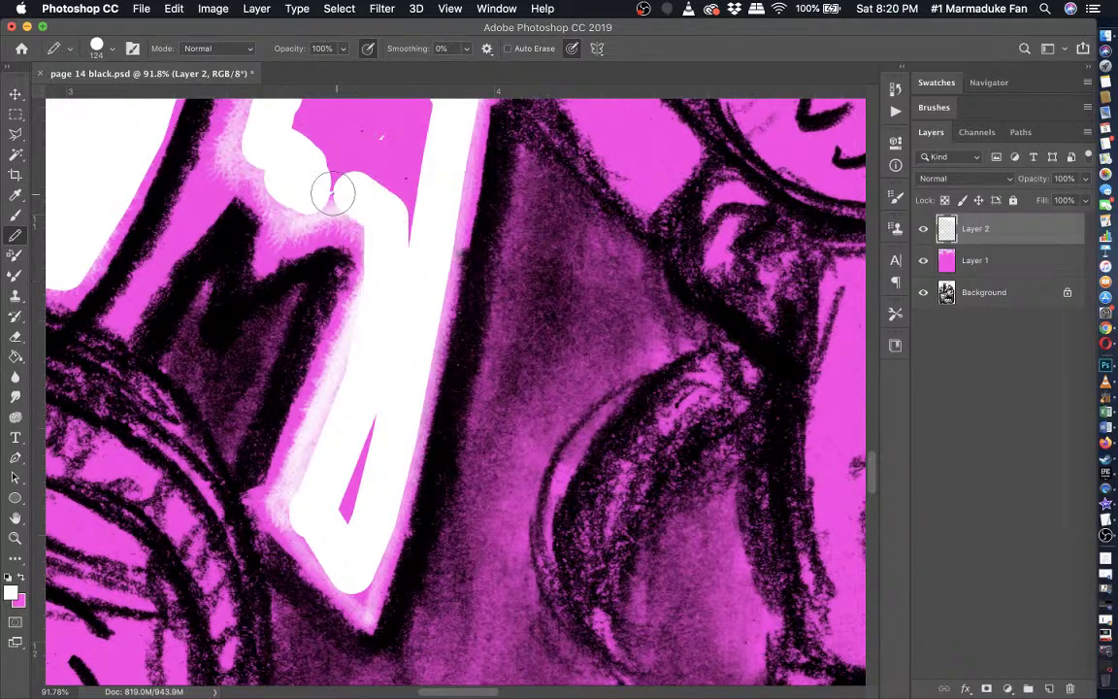
shift+click(330, 193)
- Fill the remaining pink interior of the bordered area with solid white pencil strokes
scroll(332, 194, up, 5)
mouse_move(393, 407)
mouse_down()
mouse_move(348, 345)
mouse_move(327, 366)
mouse_move(302, 270)
mouse_move(327, 233)
mouse_move(384, 211)
mouse_move(409, 266)
mouse_move(415, 355)
mouse_move(346, 330)
mouse_move(343, 256)
mouse_move(402, 246)
mouse_move(342, 307)
mouse_move(387, 295)
mouse_move(380, 263)
mouse_up()
scroll(381, 263, down, 6)
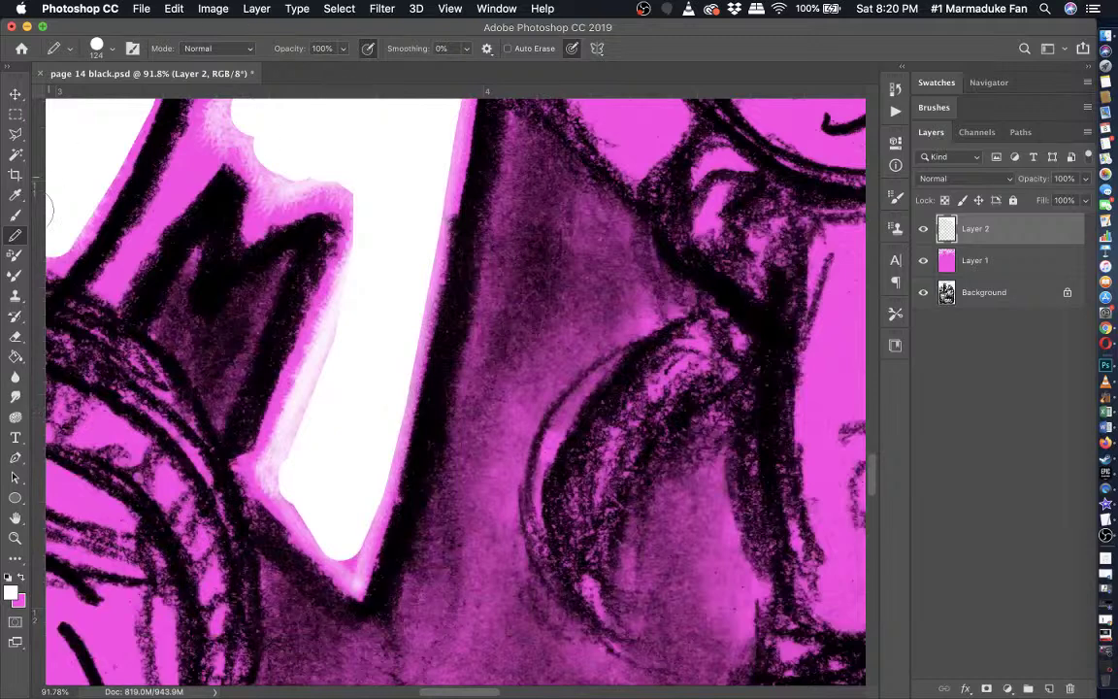
- Switch to the KYLE Ultimate Pencil Hard brush at 81 px and soften the white at the letter M's bottom point
click(14, 219)
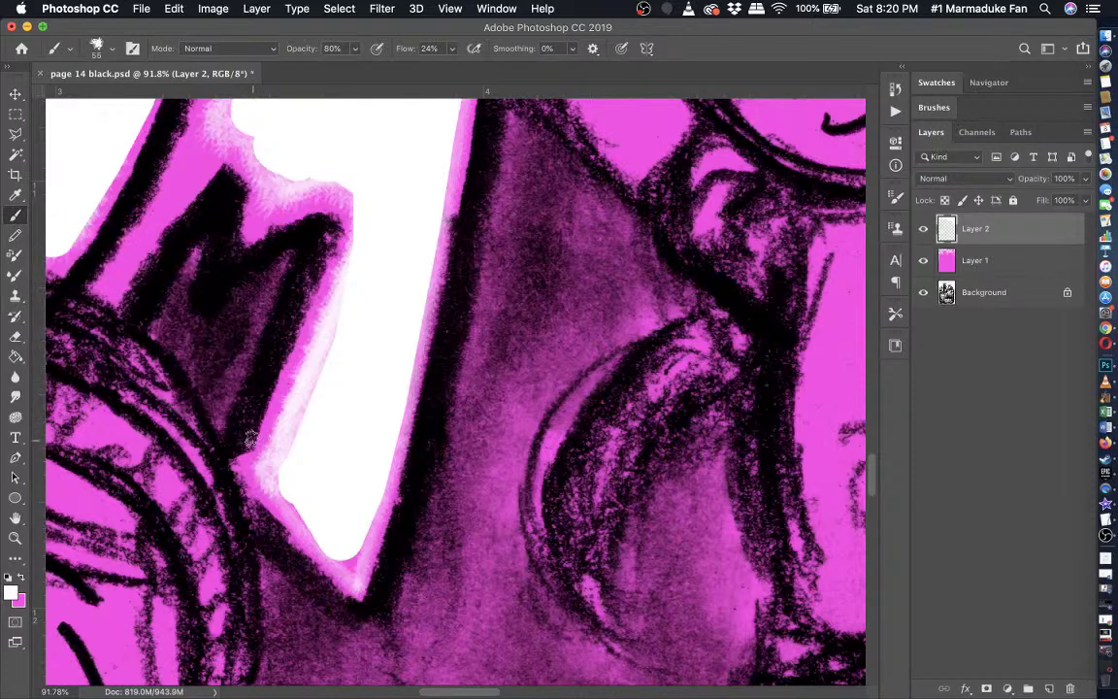
click(112, 47)
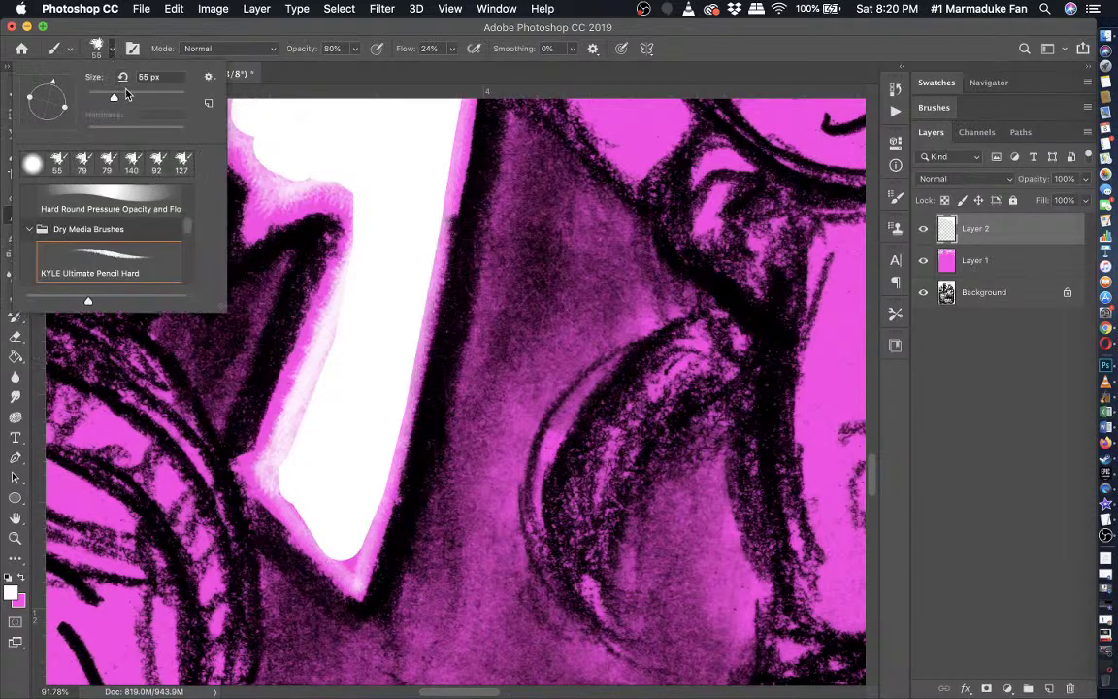
click(303, 515)
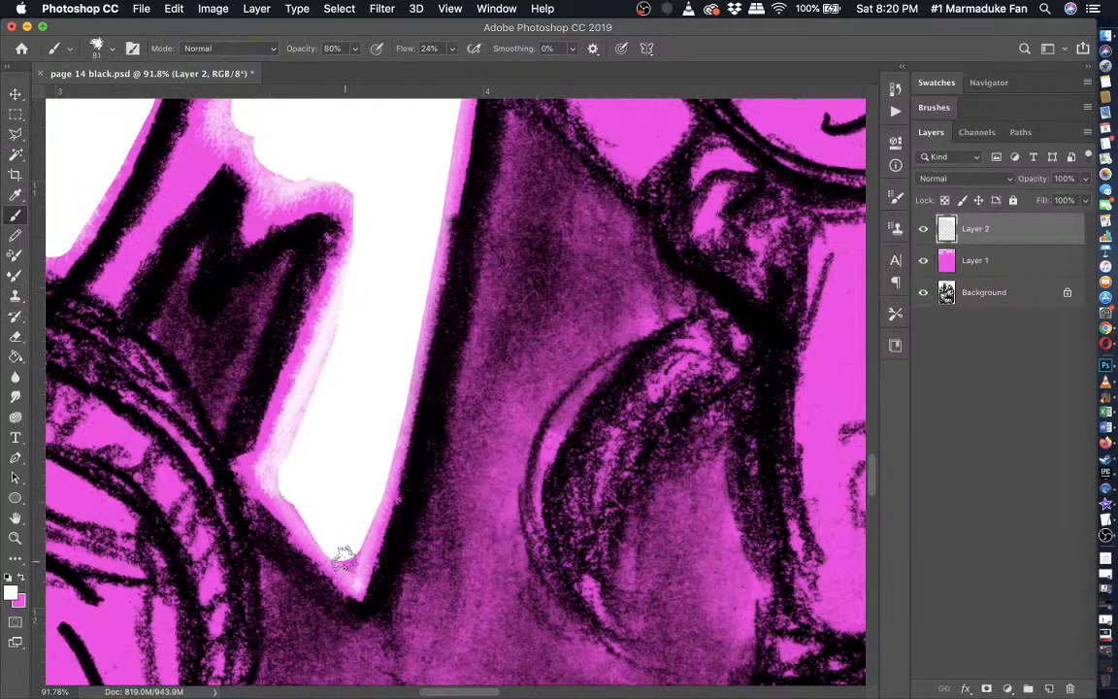
drag(345, 558, 345, 552)
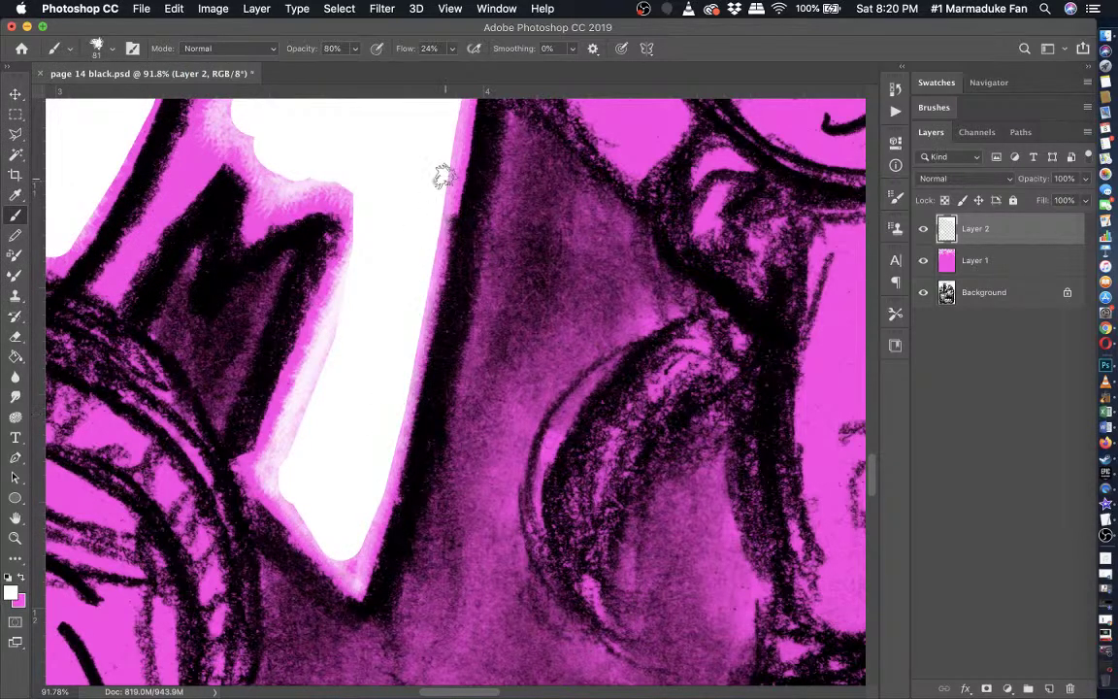
- Set the brush opacity to 100% and blend white along the M's right edge and around its bottom point
scroll(443, 177, up, 3)
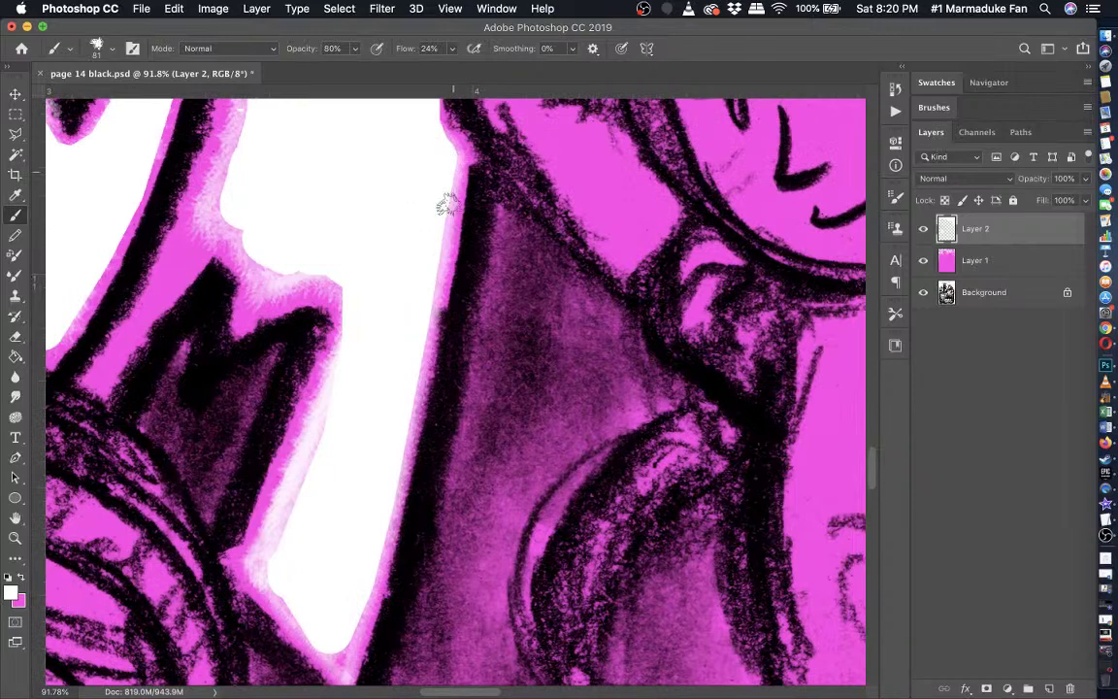
click(356, 49)
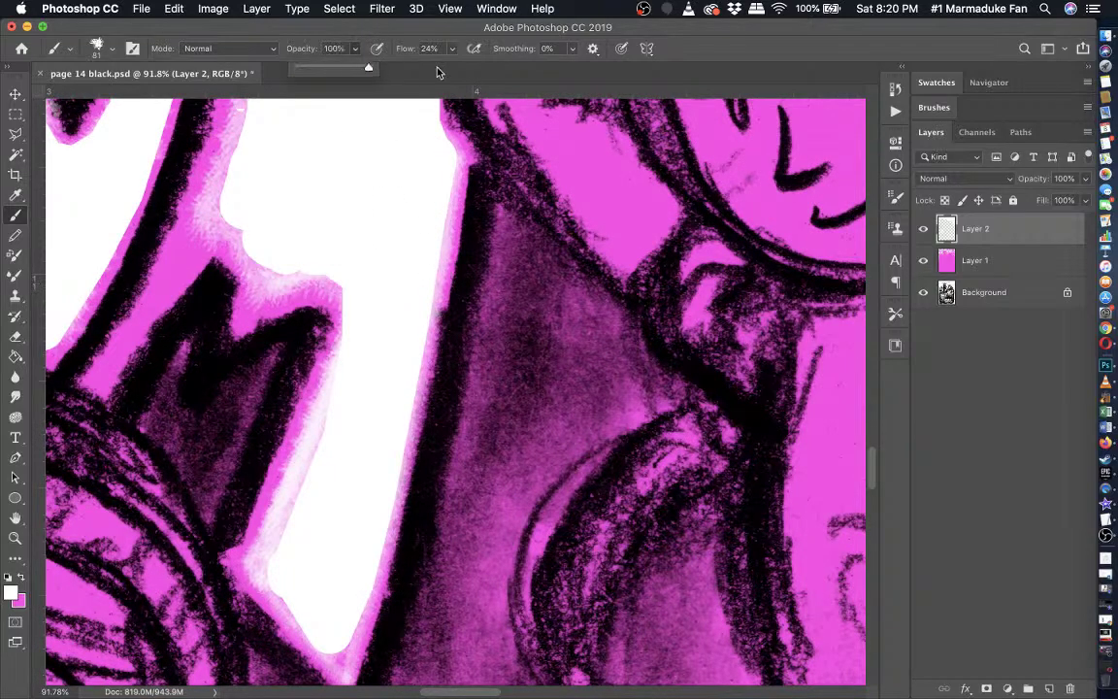
click(450, 152)
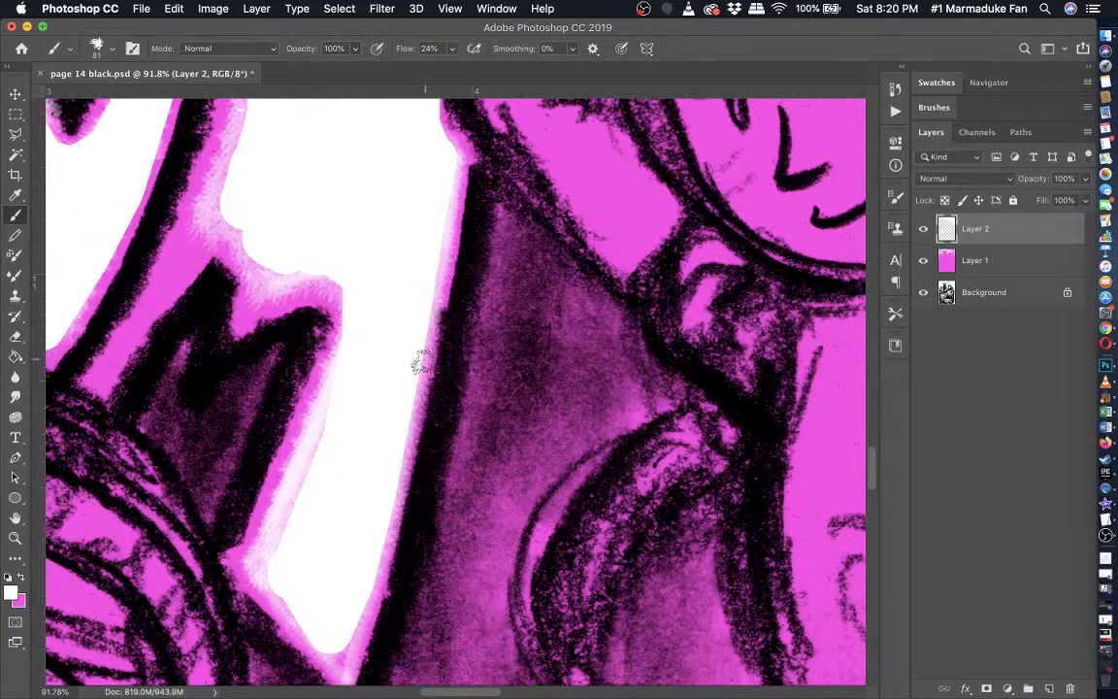
drag(409, 391, 369, 572)
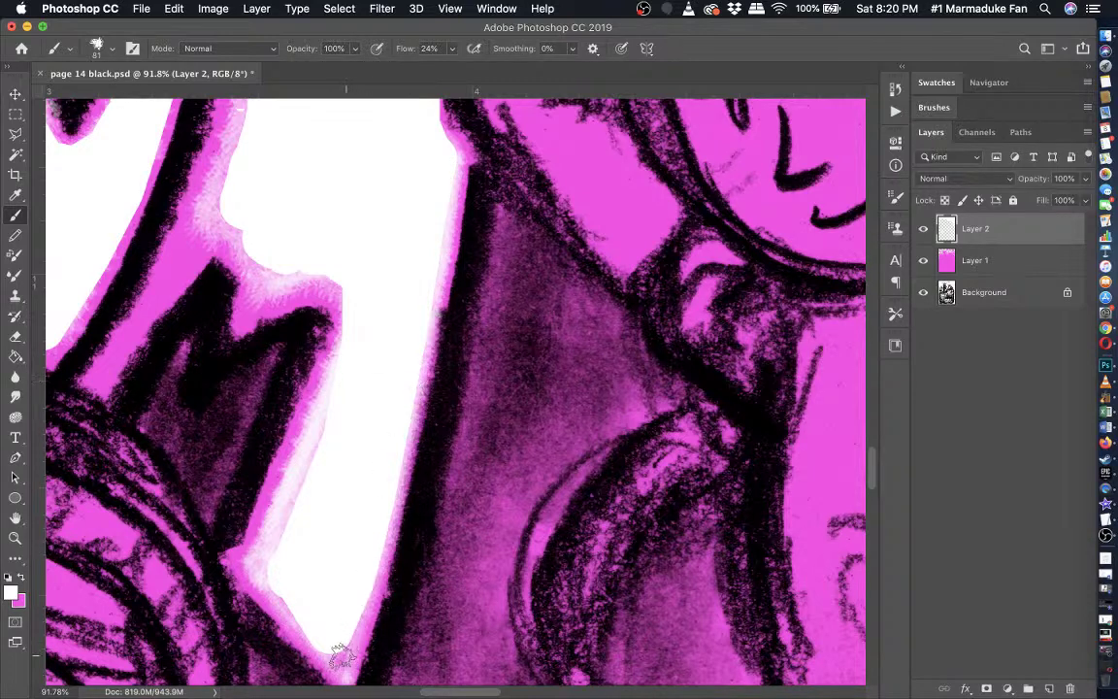
drag(285, 586, 270, 563)
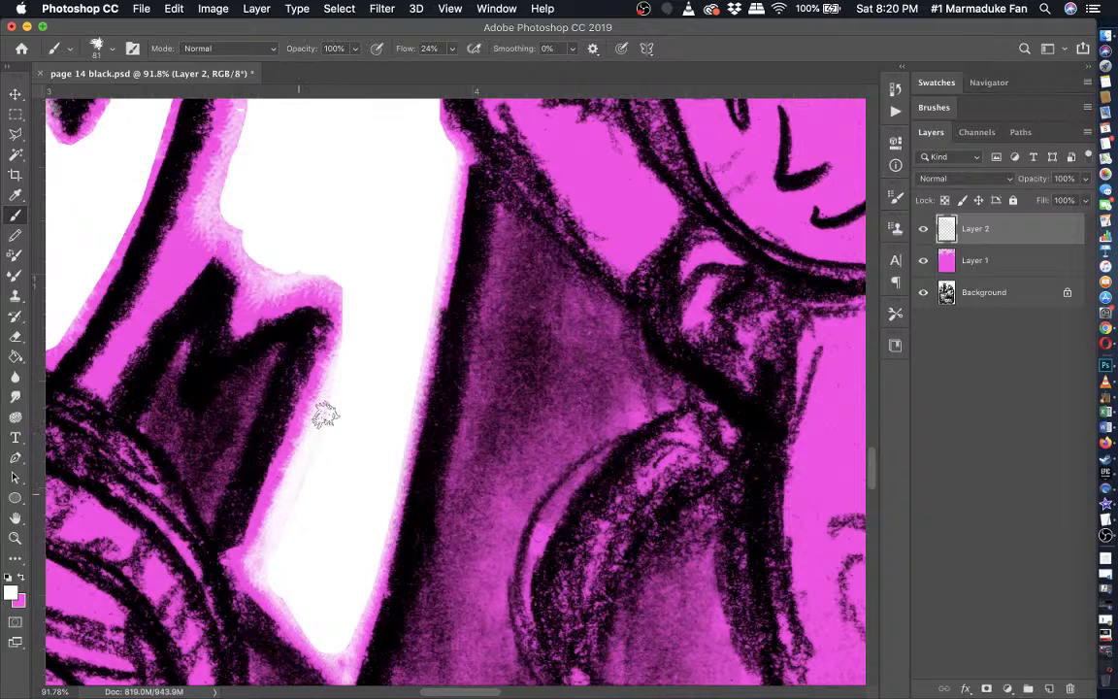
- Paint soft white around the M's lower spikes, into the narrow left leg and up the inner left edge
scroll(350, 371, up, 3)
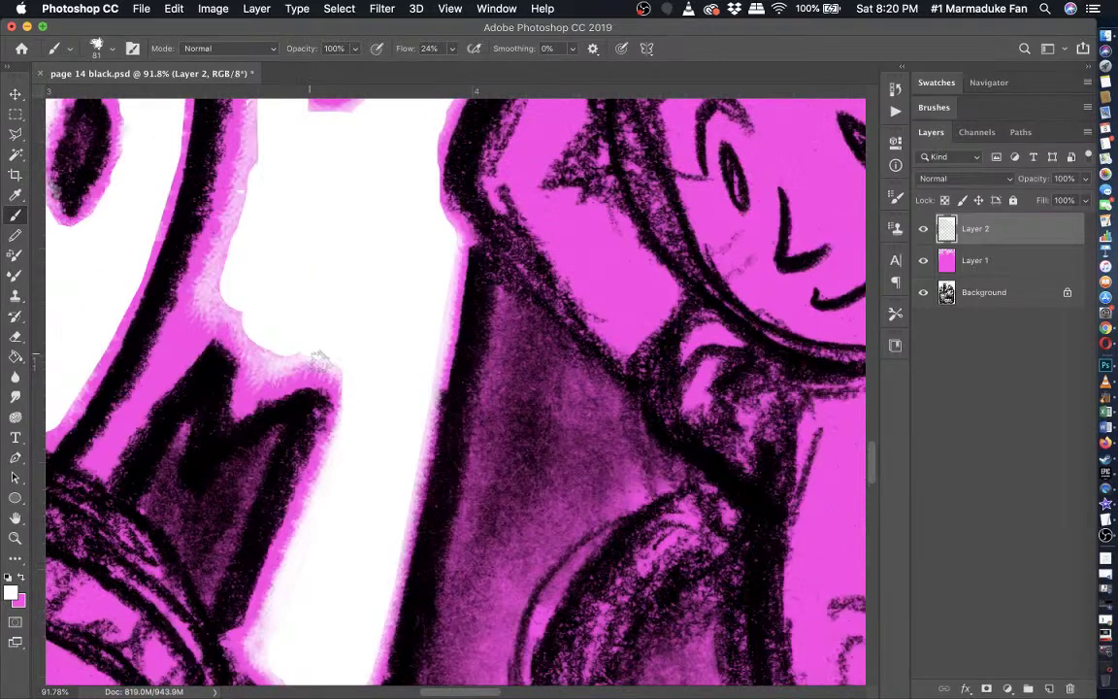
mouse_move(271, 367)
mouse_down()
mouse_move(230, 307)
mouse_move(153, 387)
mouse_up()
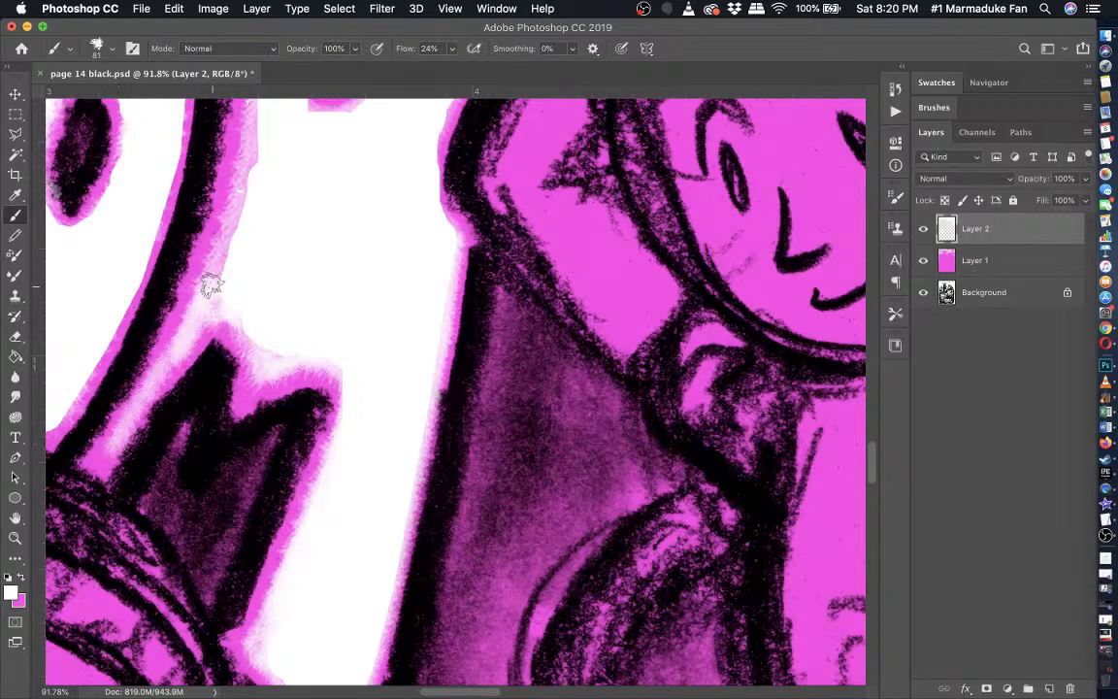
scroll(211, 287, up, 7)
drag(242, 357, 259, 187)
- Hide Layer 1 to check the white coverage inside the M, and show it again
click(923, 262)
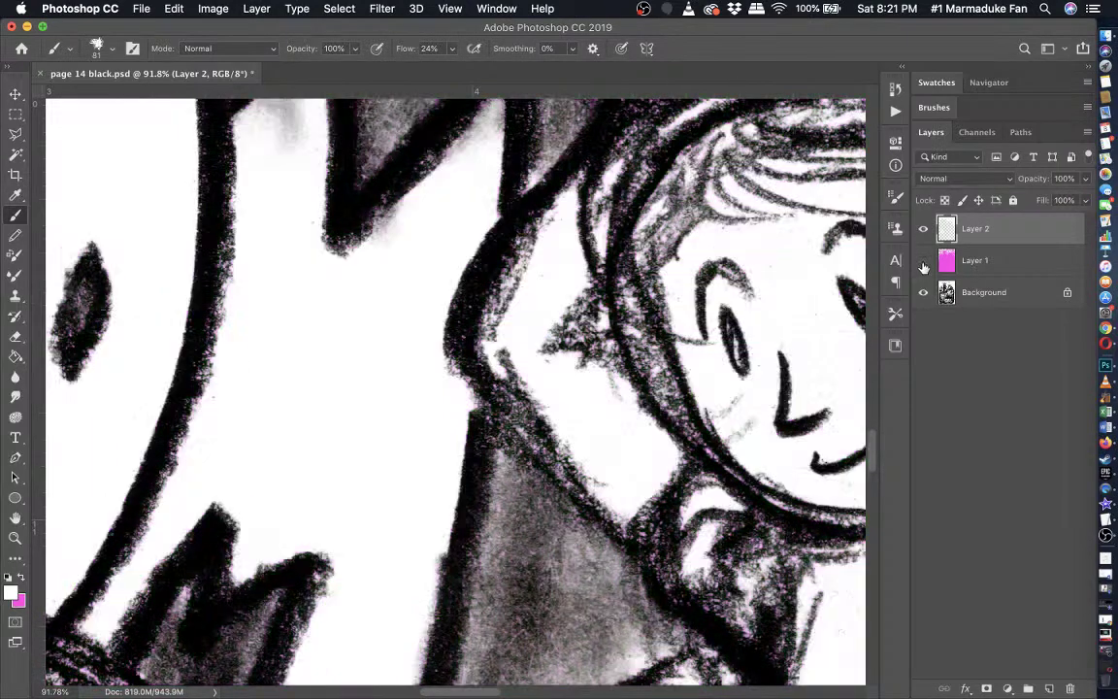
scroll(603, 386, up, 3)
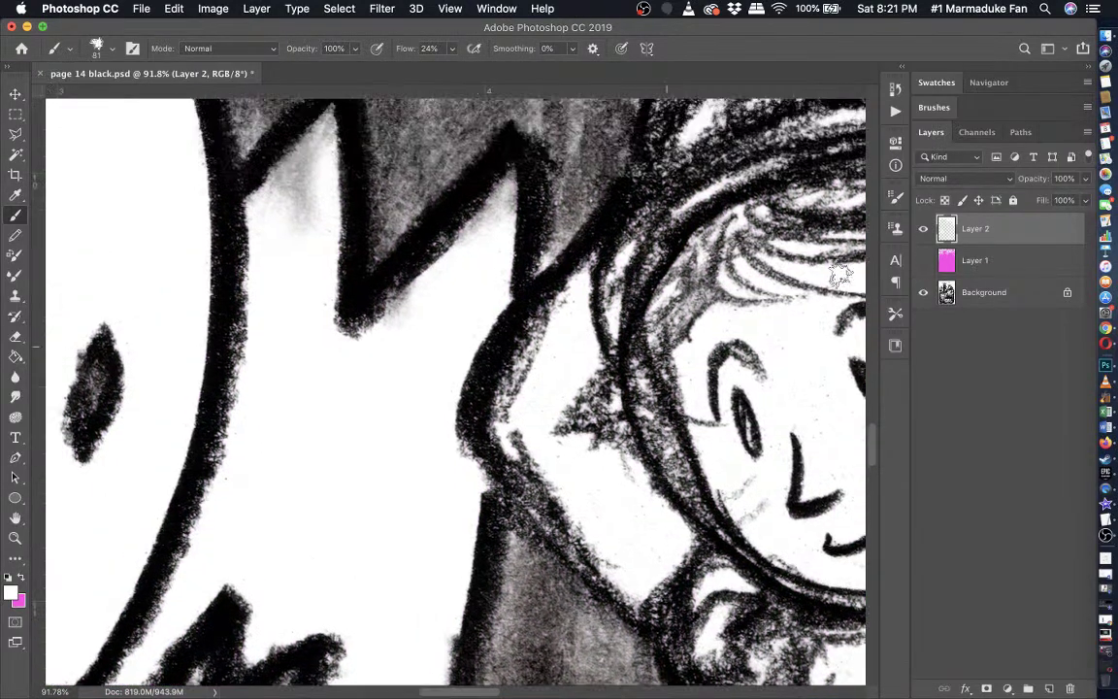
click(923, 262)
- Blend soft white beneath the M's upper V-shaped notch and along the inner right edge below the right spike
scroll(499, 359, up, 3)
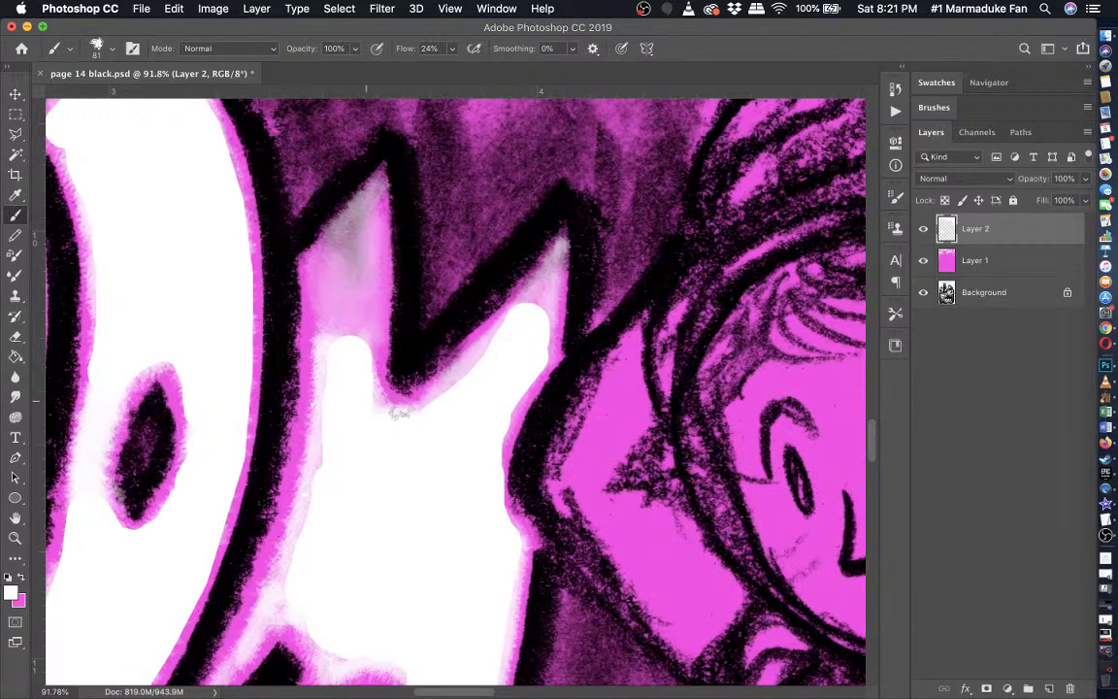
mouse_move(398, 414)
mouse_down()
mouse_move(451, 396)
mouse_move(480, 372)
mouse_up()
drag(549, 293, 537, 344)
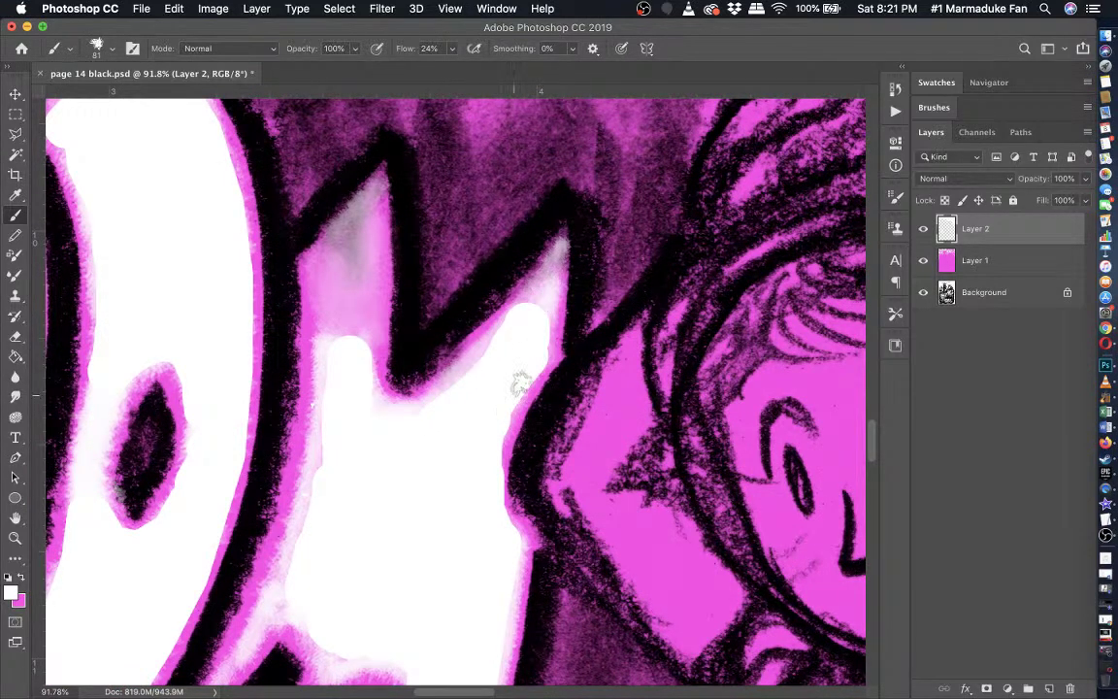
drag(502, 417, 491, 476)
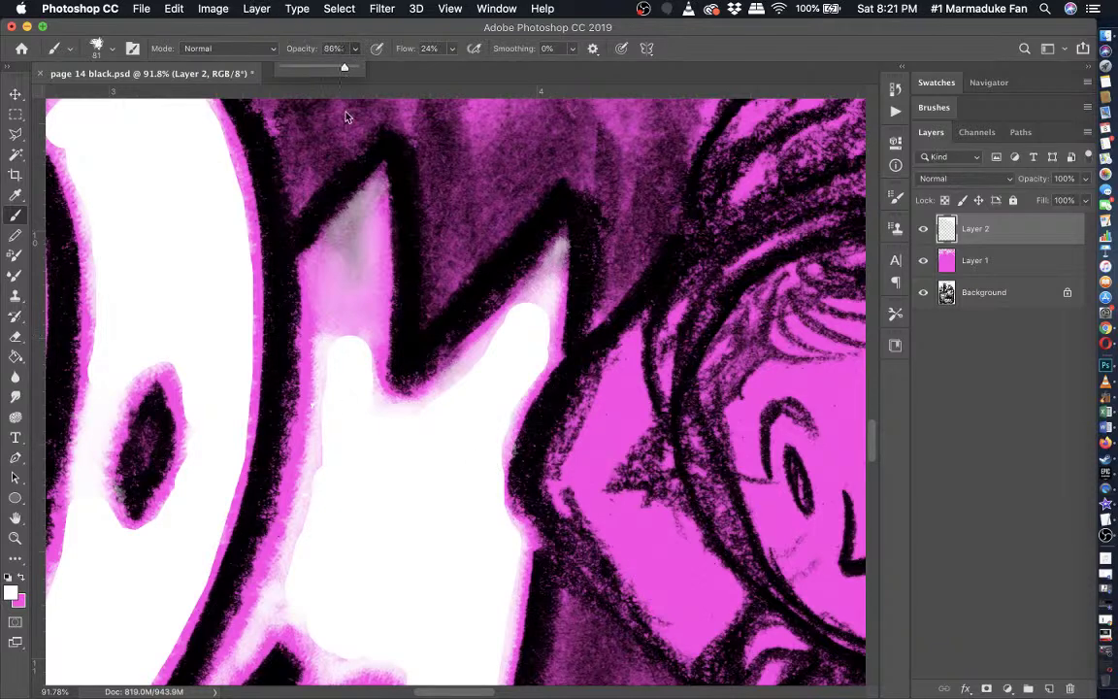
- Lower the brush opacity to 86% and paint white over the pink and grey inside the M's upper left spike
drag(365, 376, 372, 201)
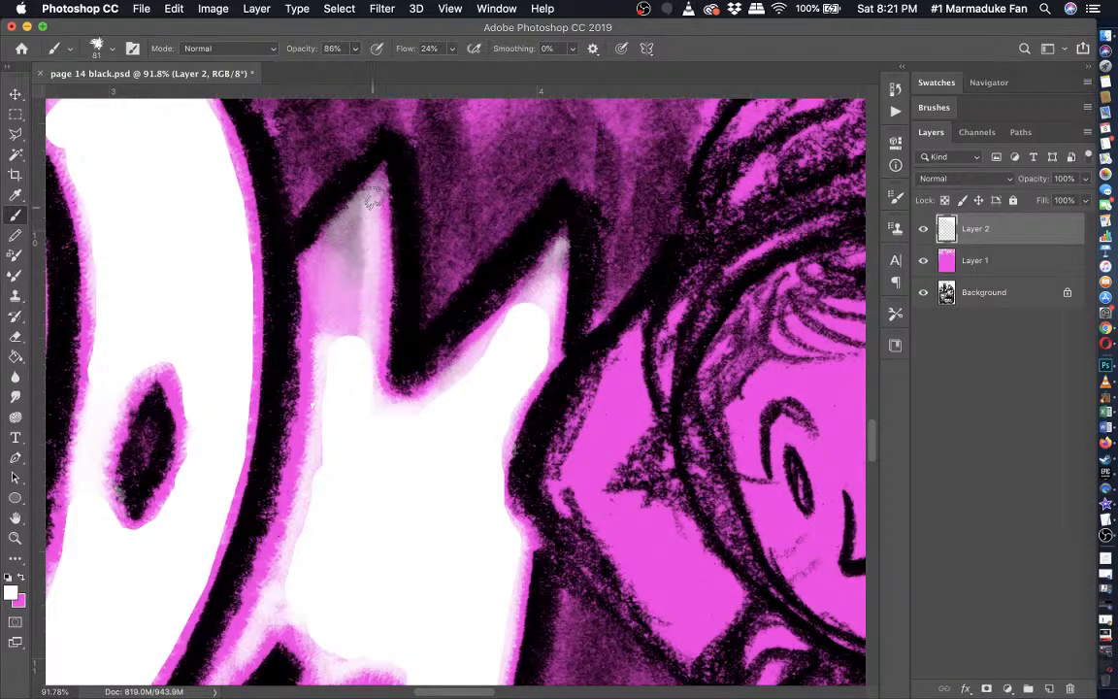
mouse_move(312, 258)
mouse_down()
mouse_move(330, 345)
mouse_move(357, 228)
mouse_move(361, 291)
mouse_move(333, 279)
mouse_move(336, 270)
mouse_move(350, 286)
mouse_move(362, 366)
mouse_up()
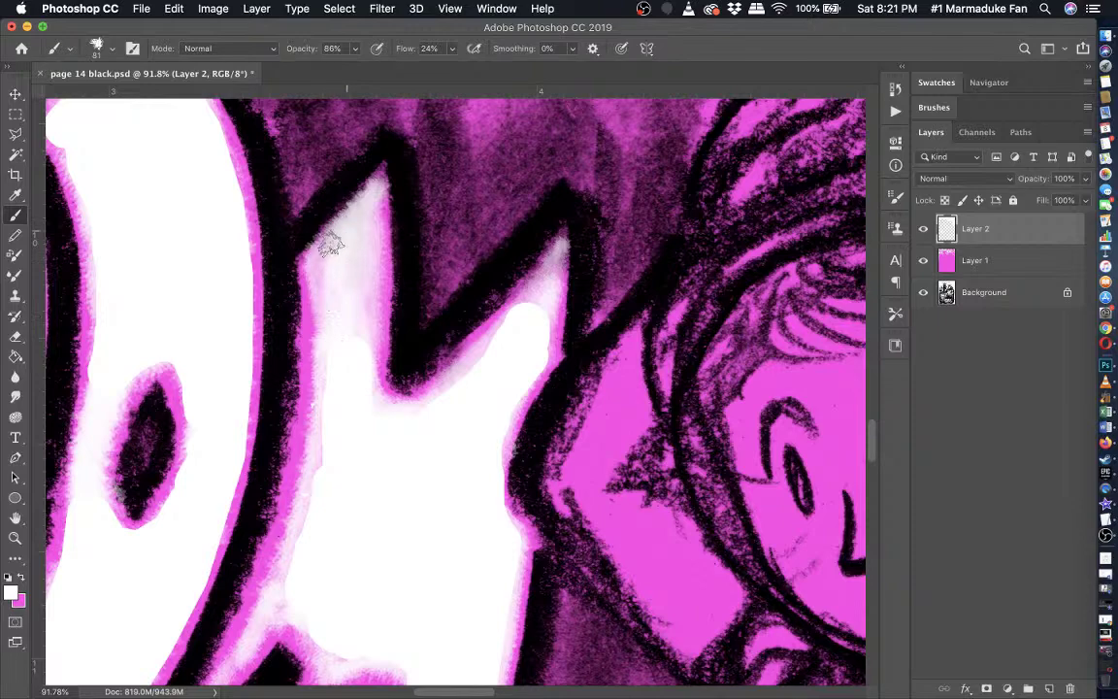
drag(330, 245, 353, 288)
- Toggle Layer 1's visibility off and on to check the whitened upper left spike against the outlines
scroll(357, 349, down, 3)
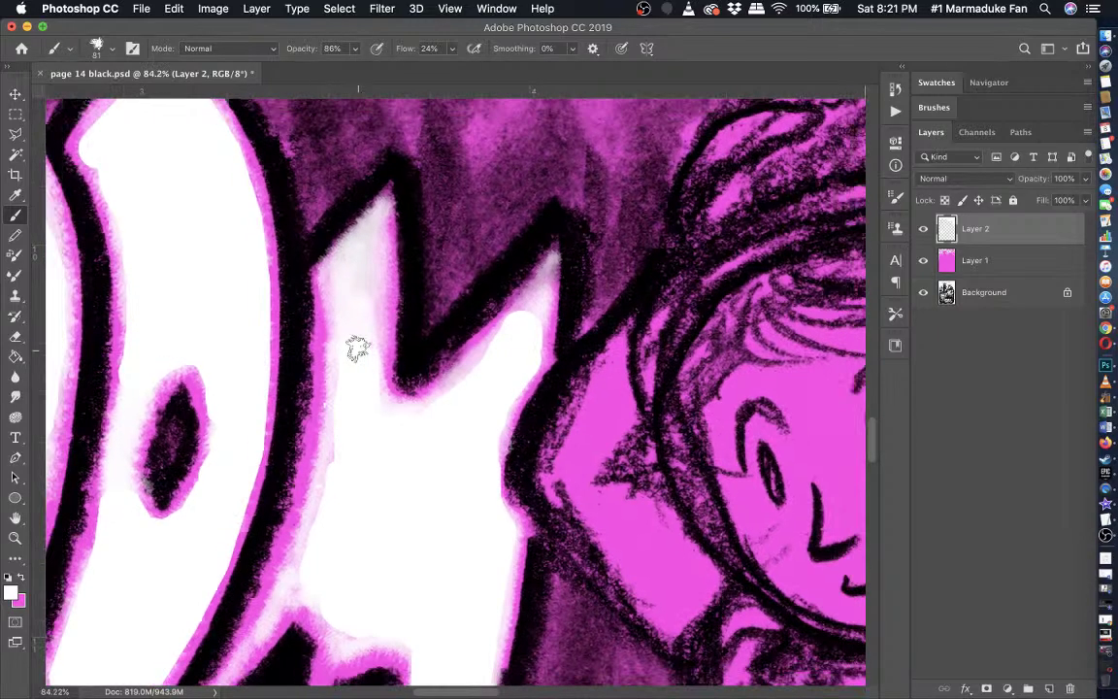
click(923, 262)
click(923, 261)
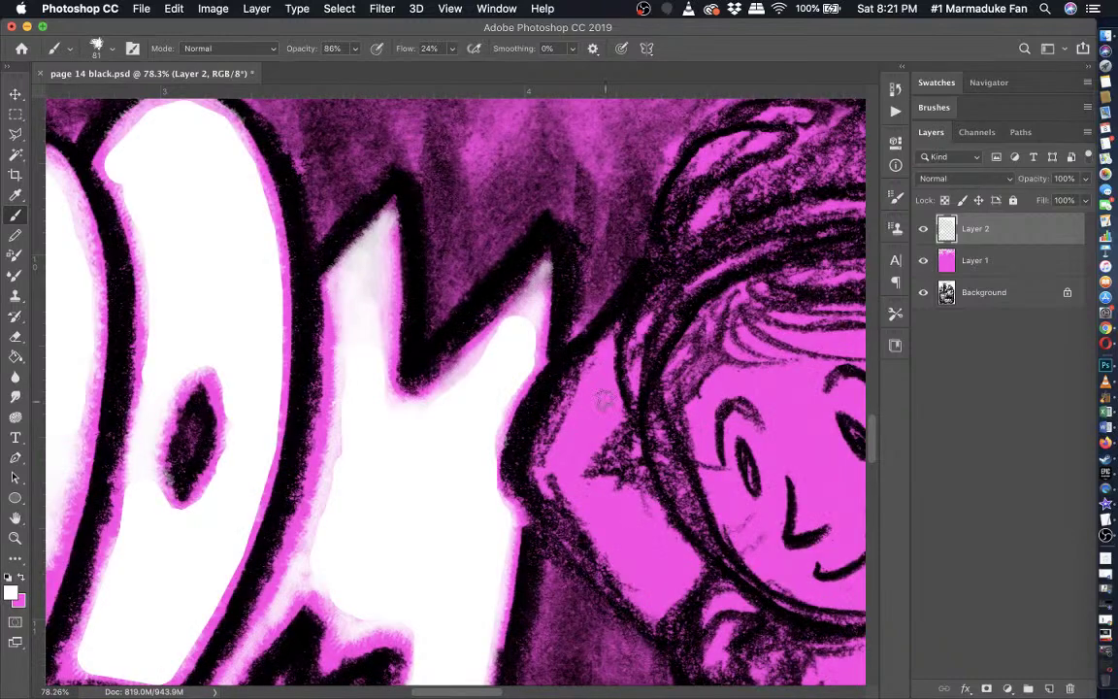
- Paint soft white into the tip and edges of the M's upper right spike
scroll(534, 332, up, 3)
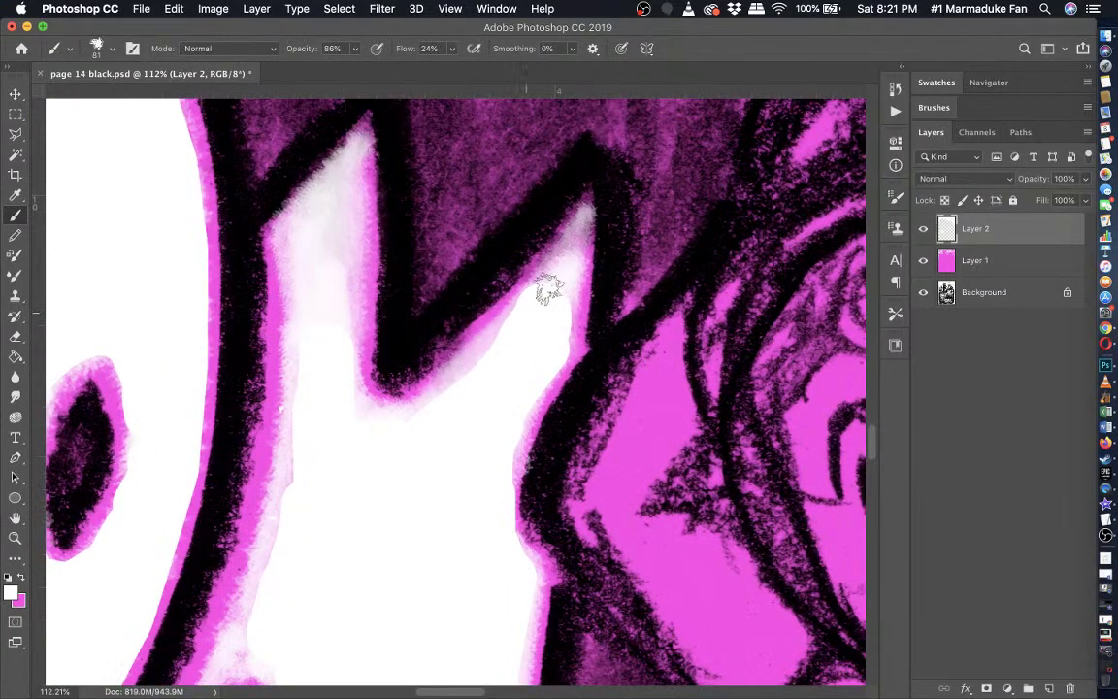
mouse_move(577, 238)
mouse_down()
mouse_move(526, 315)
mouse_move(557, 296)
mouse_move(541, 361)
mouse_up()
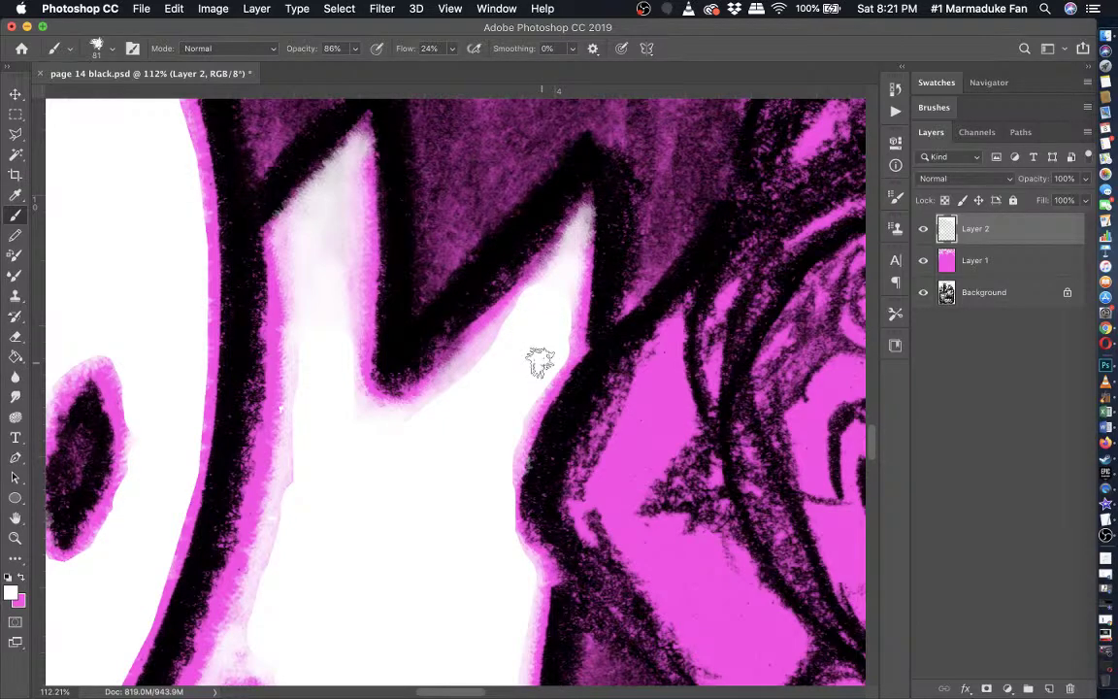
scroll(540, 361, up, 1)
scroll(539, 361, right, 1)
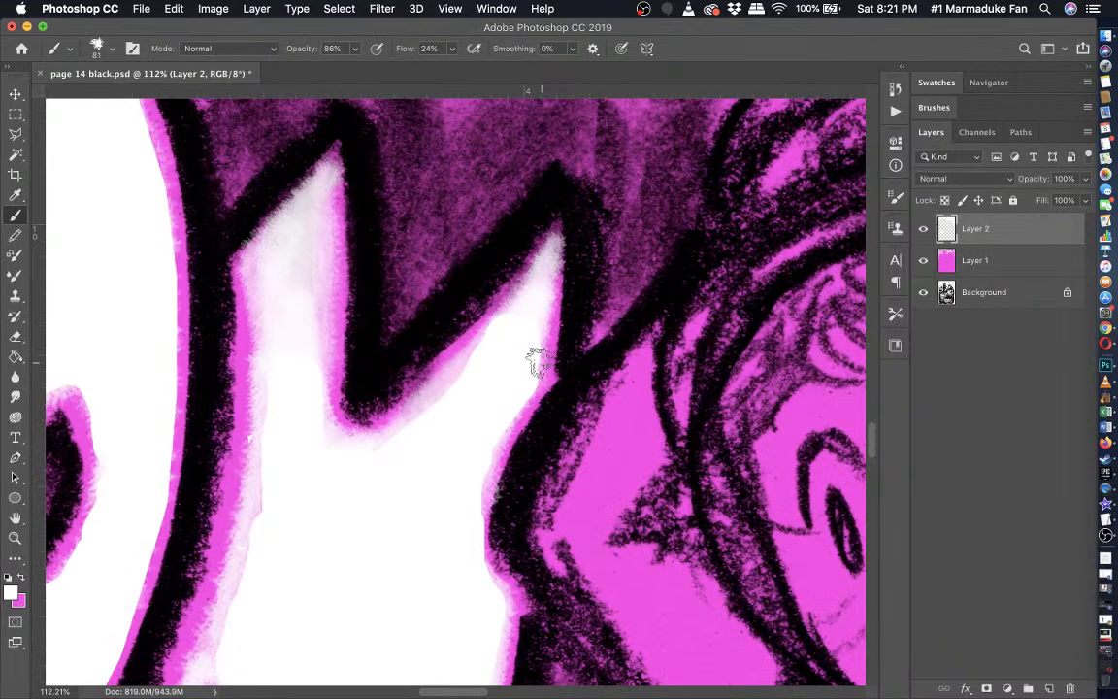
scroll(540, 361, up, 1)
scroll(539, 361, right, 1)
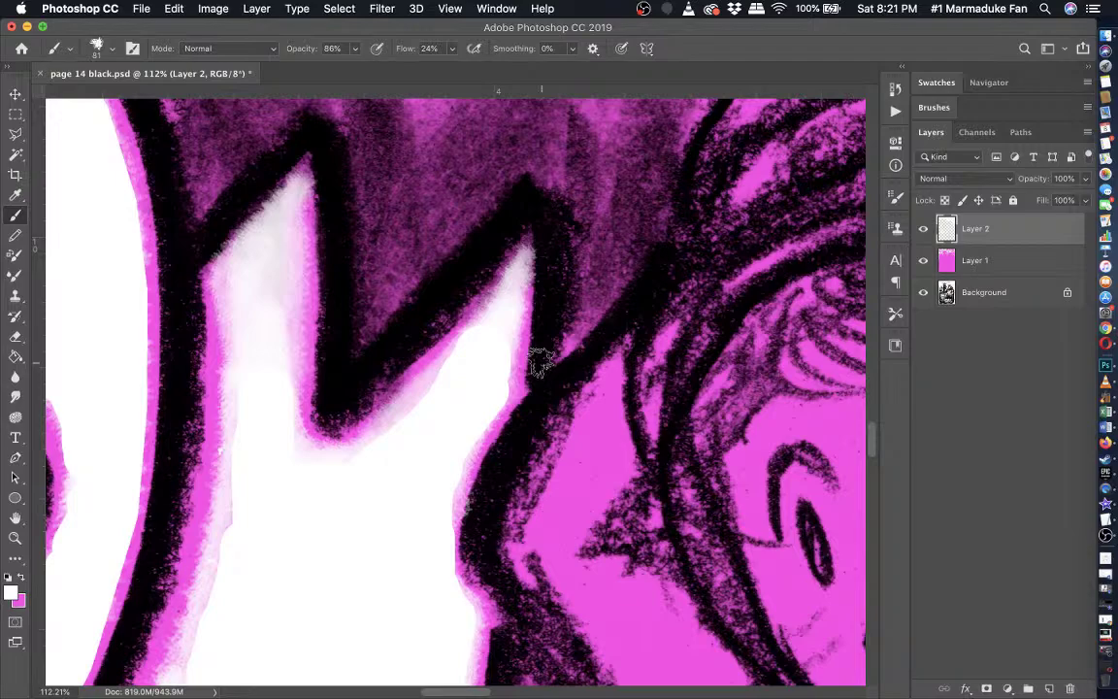
- Look over the rest of the page, from the speech bubbles to the princess scene, for pink areas still needing white
scroll(540, 361, down, 6)
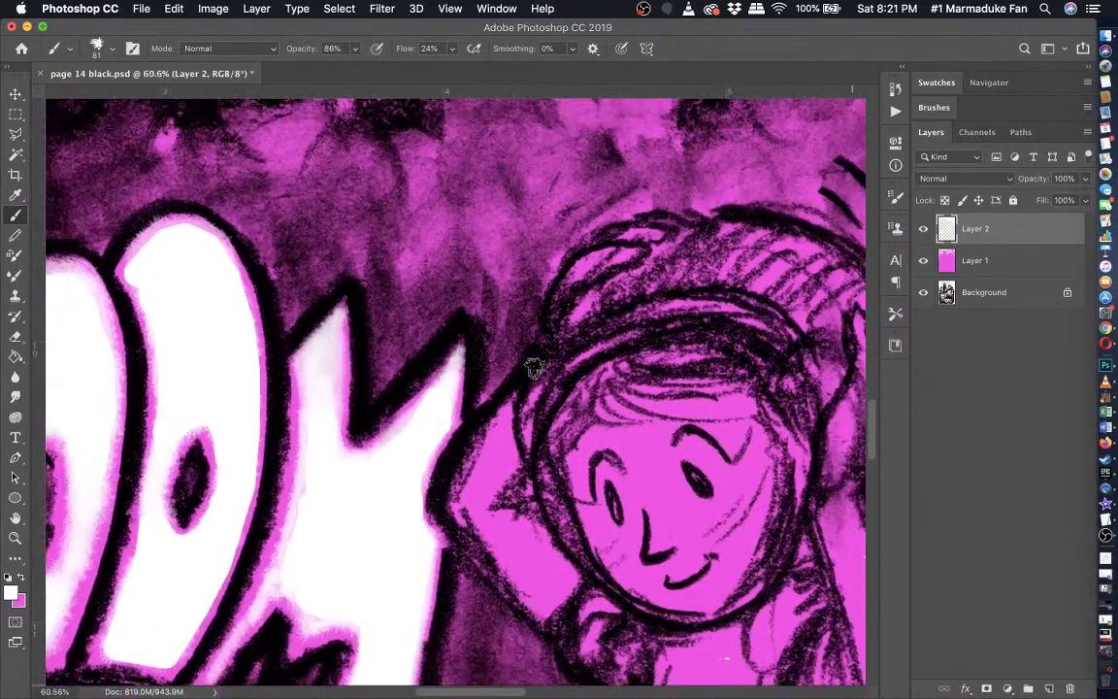
scroll(534, 368, down, 7)
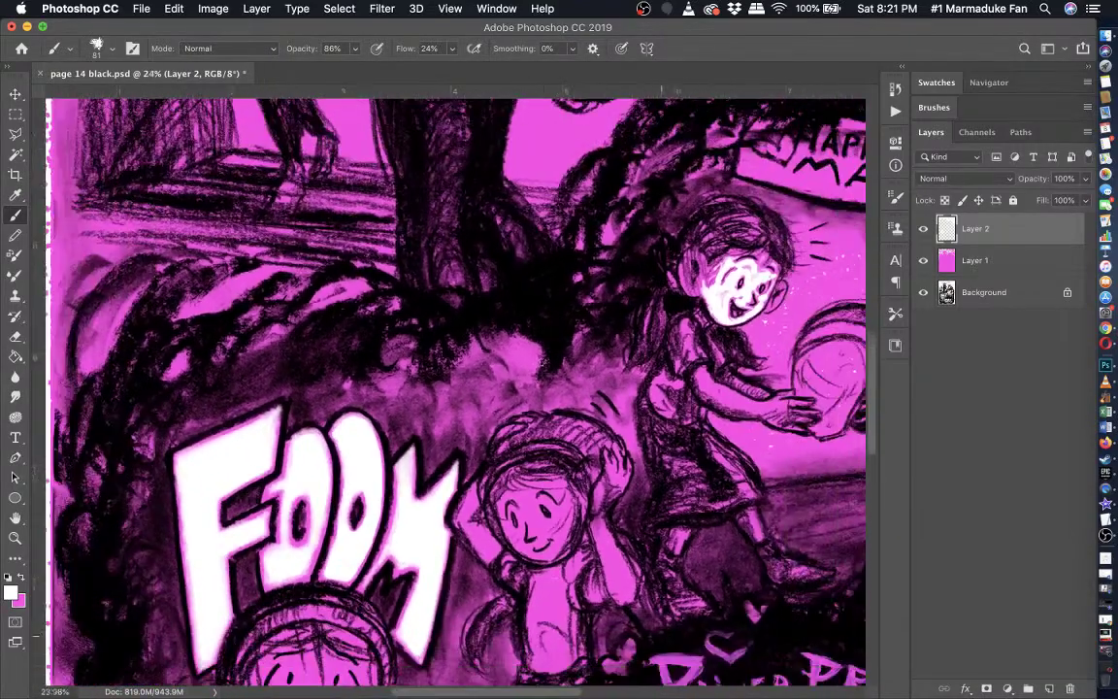
scroll(456, 391, down, 1)
scroll(456, 391, left, 2)
scroll(456, 391, right, 6)
scroll(457, 391, up, 2)
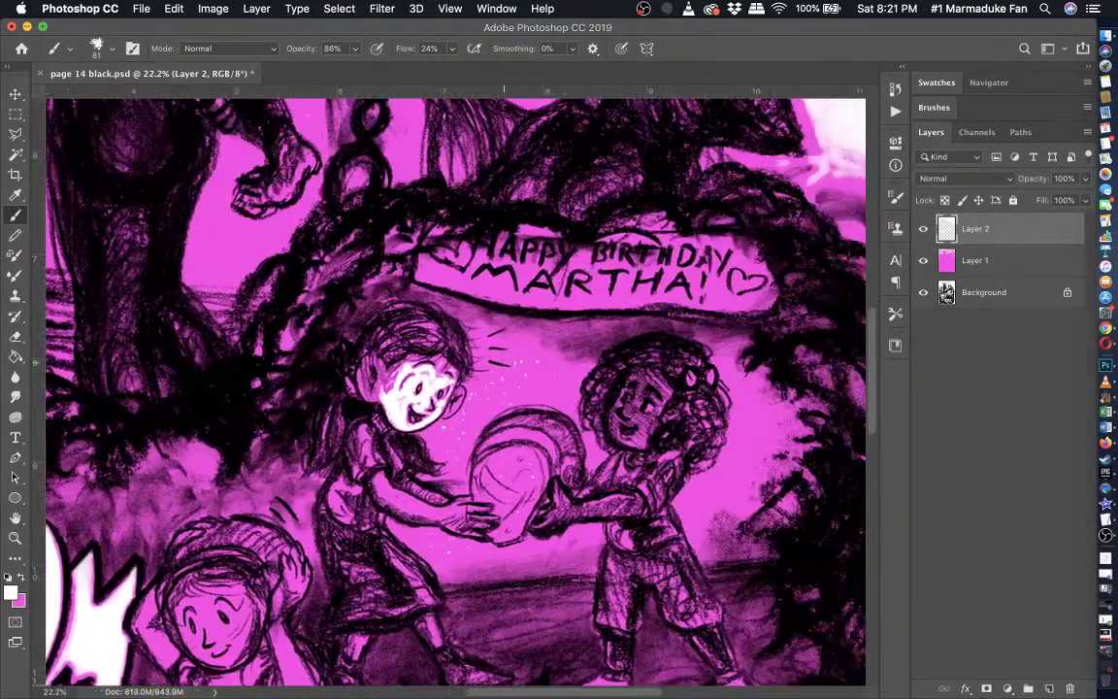
scroll(456, 388, up, 10)
scroll(456, 388, down, 1)
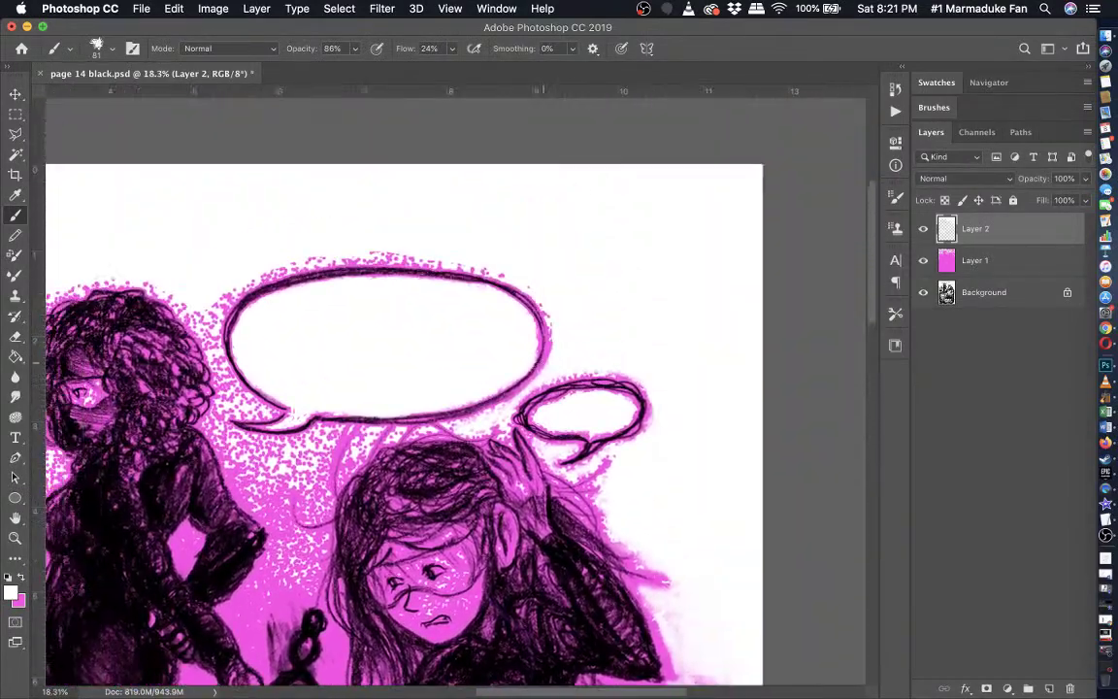
scroll(456, 388, down, 15)
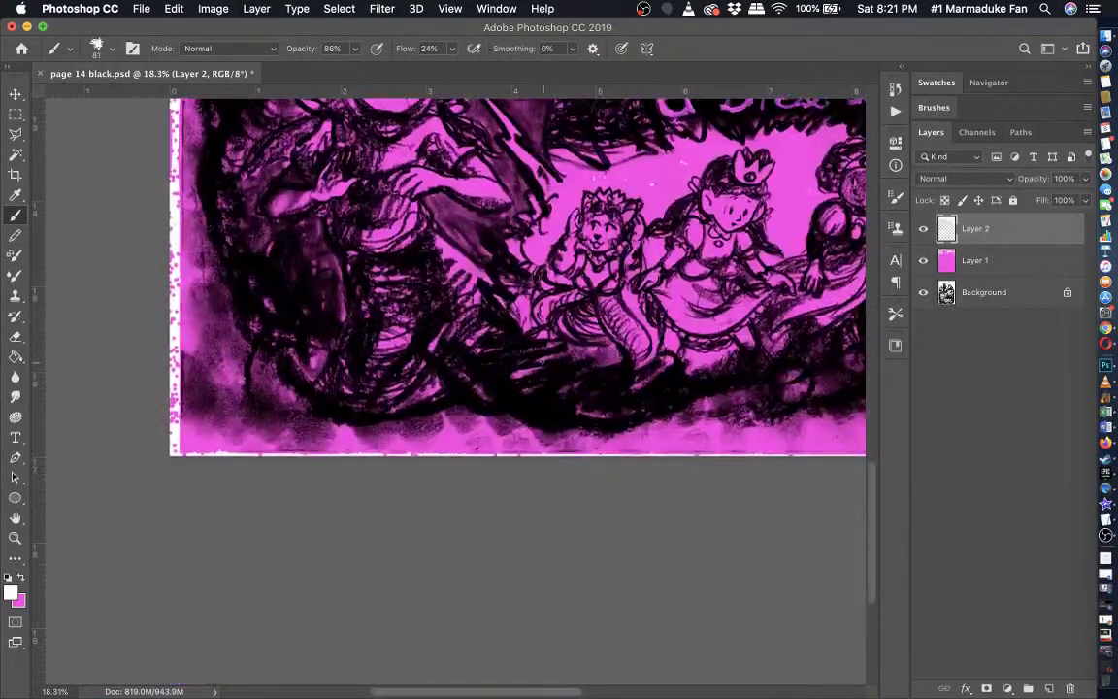
scroll(543, 362, right, 6)
scroll(544, 362, up, 3)
scroll(400, 436, up, 3)
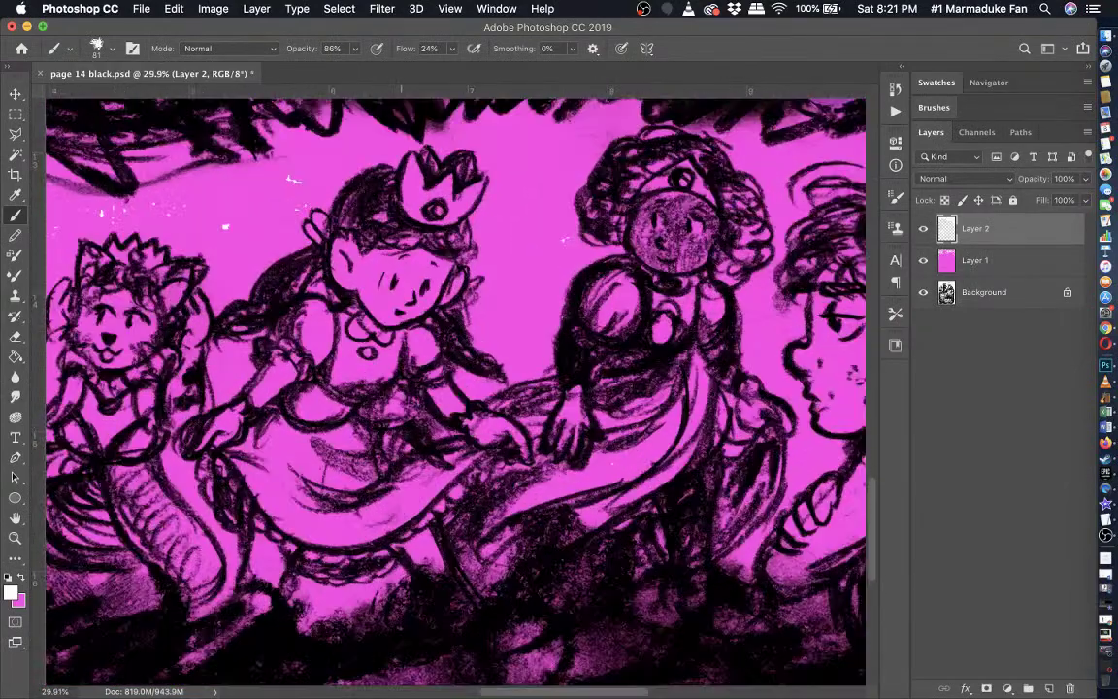
scroll(542, 361, up, 3)
scroll(542, 361, right, 8)
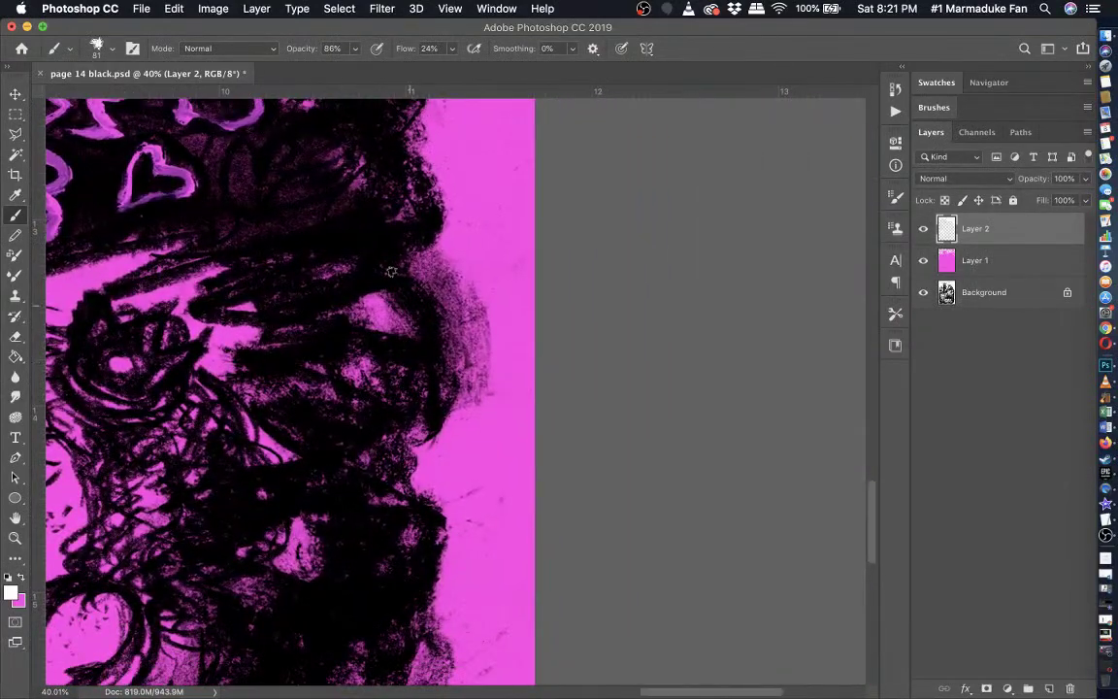
scroll(231, 140, left, 10)
scroll(231, 140, up, 4)
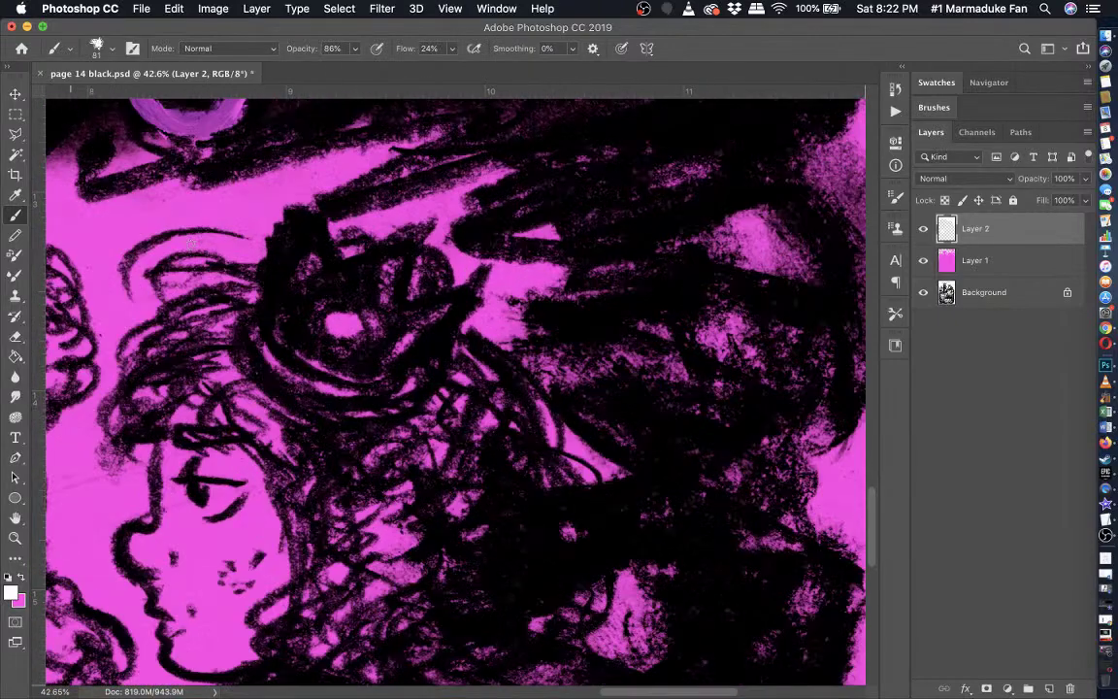
- Paint soft white into the pink gap above the profile princess's hair and down between her and the round-faced princess
scroll(190, 244, up, 5)
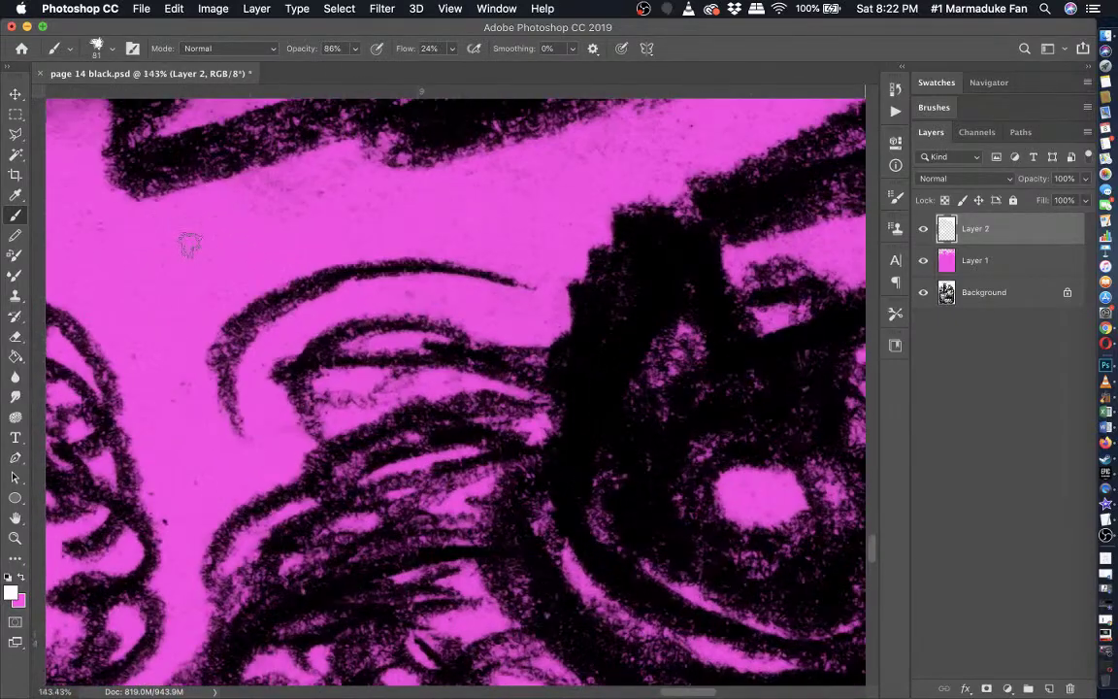
scroll(540, 178, right, 5)
scroll(540, 177, up, 3)
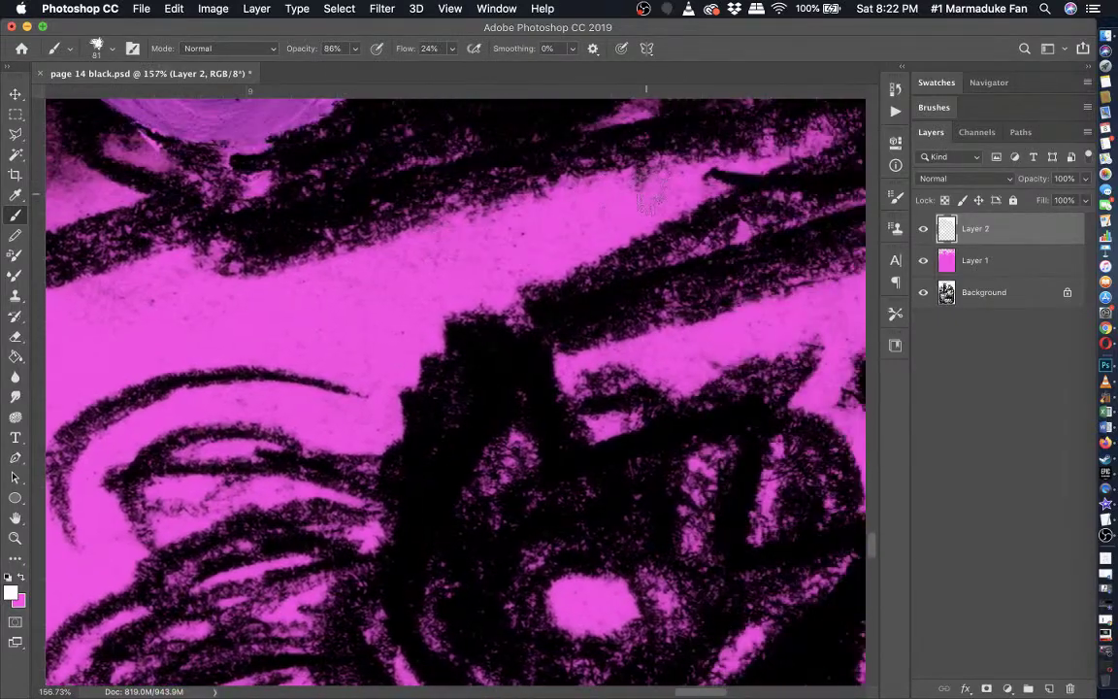
mouse_move(652, 197)
mouse_down()
mouse_move(595, 204)
mouse_move(655, 191)
mouse_move(567, 244)
mouse_move(431, 294)
mouse_move(387, 350)
mouse_move(298, 334)
mouse_move(386, 293)
mouse_move(298, 308)
mouse_move(462, 248)
mouse_move(360, 297)
mouse_move(500, 251)
mouse_move(333, 327)
mouse_move(553, 211)
mouse_move(606, 209)
mouse_move(330, 320)
mouse_up()
scroll(349, 334, left, 10)
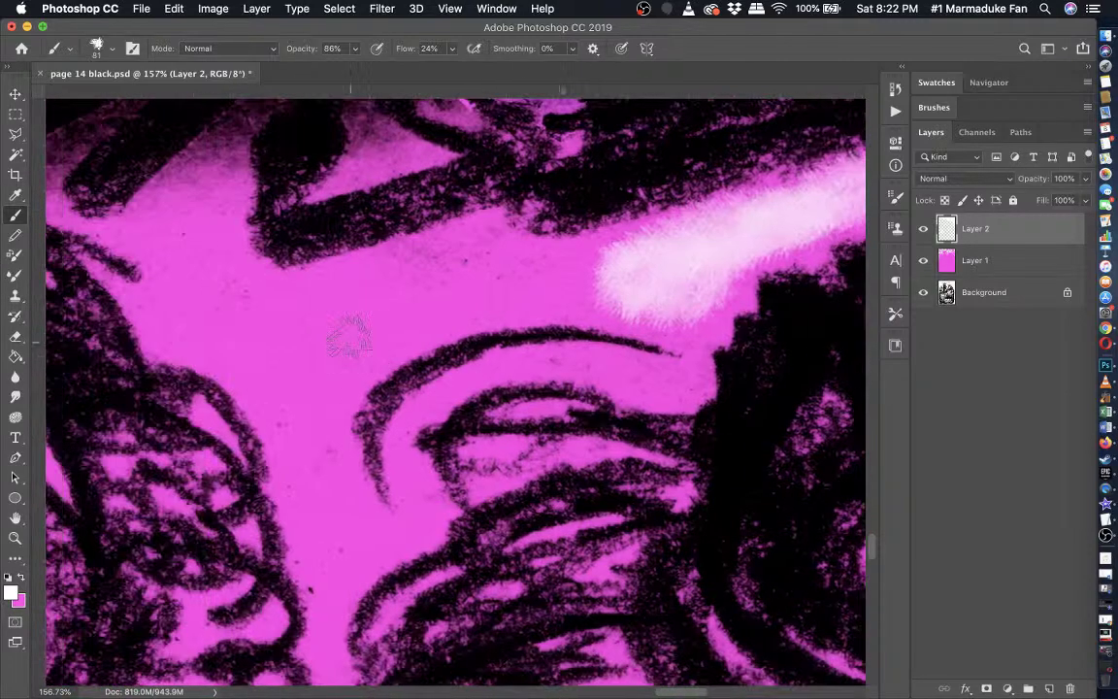
mouse_move(632, 279)
mouse_down()
mouse_move(415, 317)
mouse_move(311, 418)
mouse_move(288, 417)
mouse_move(278, 388)
mouse_move(165, 312)
mouse_move(194, 262)
mouse_move(219, 291)
mouse_move(222, 279)
mouse_move(170, 247)
mouse_move(194, 221)
mouse_move(262, 319)
mouse_move(355, 304)
mouse_move(284, 315)
mouse_move(380, 283)
mouse_move(563, 258)
mouse_move(559, 278)
mouse_move(417, 289)
mouse_move(535, 274)
mouse_move(306, 333)
mouse_move(307, 380)
mouse_move(279, 351)
mouse_move(269, 370)
mouse_move(241, 335)
mouse_move(282, 332)
mouse_move(285, 342)
mouse_move(211, 301)
mouse_move(192, 304)
mouse_move(296, 386)
mouse_move(312, 416)
mouse_move(327, 540)
mouse_move(349, 548)
mouse_move(324, 522)
mouse_move(323, 580)
mouse_move(321, 505)
mouse_up()
scroll(318, 507, up, 2)
scroll(318, 507, left, 3)
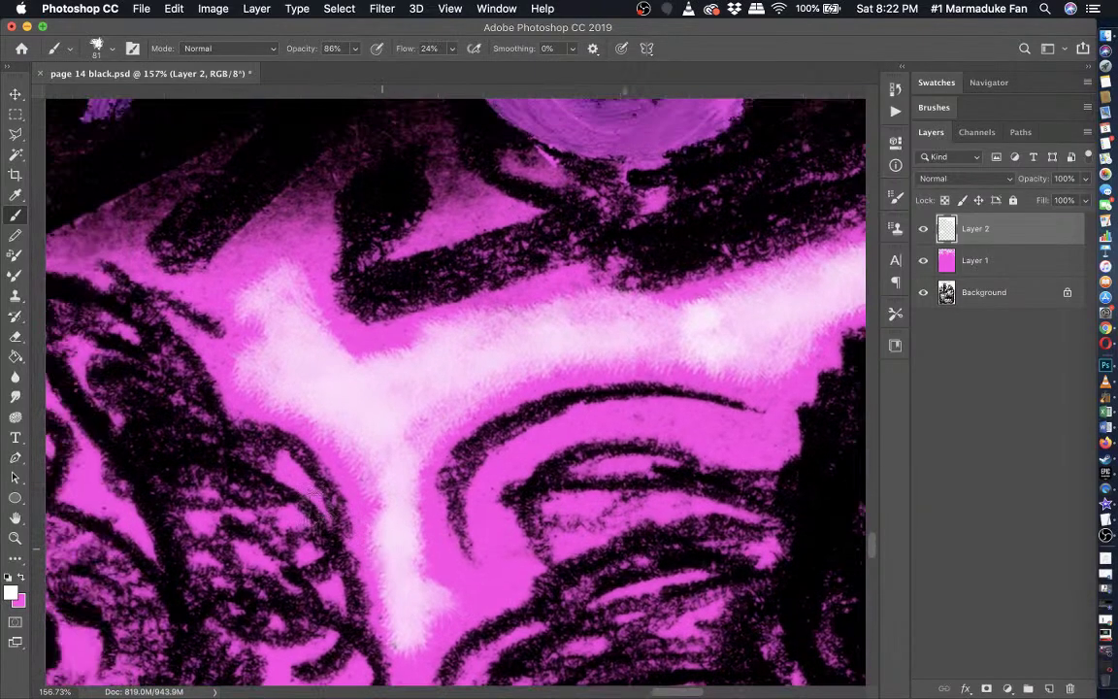
- Enlarge the brush to 111 px and paint a soft white border around the pink background between the crowned and round-faced princesses
scroll(312, 492, down, 5)
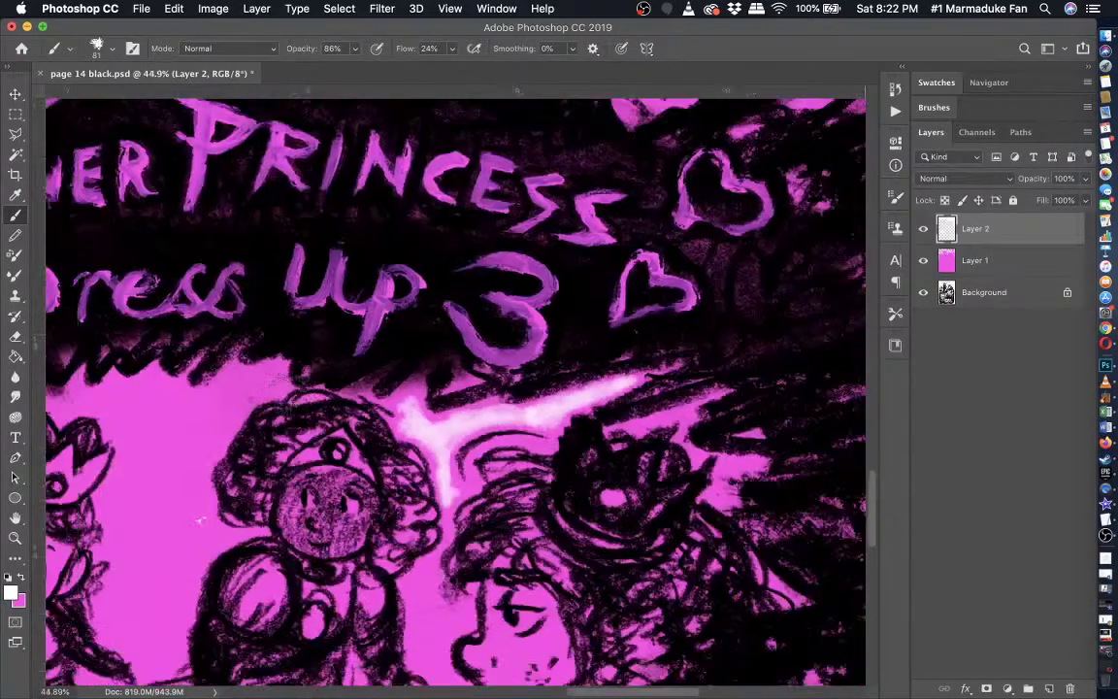
scroll(291, 398, up, 5)
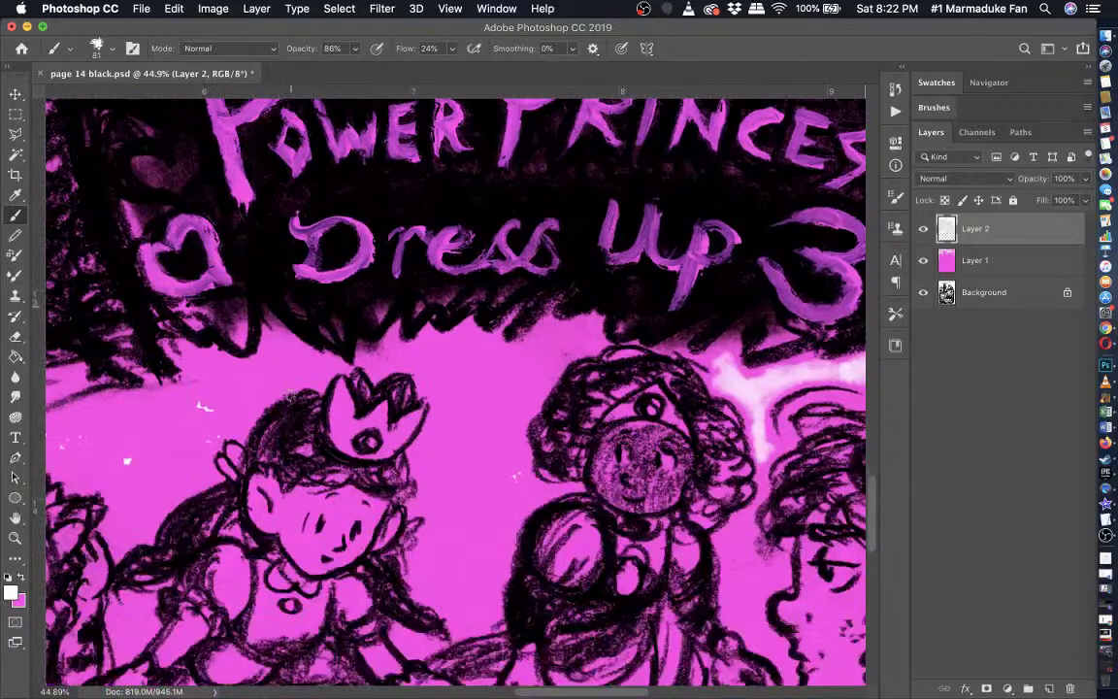
scroll(475, 296, up, 2)
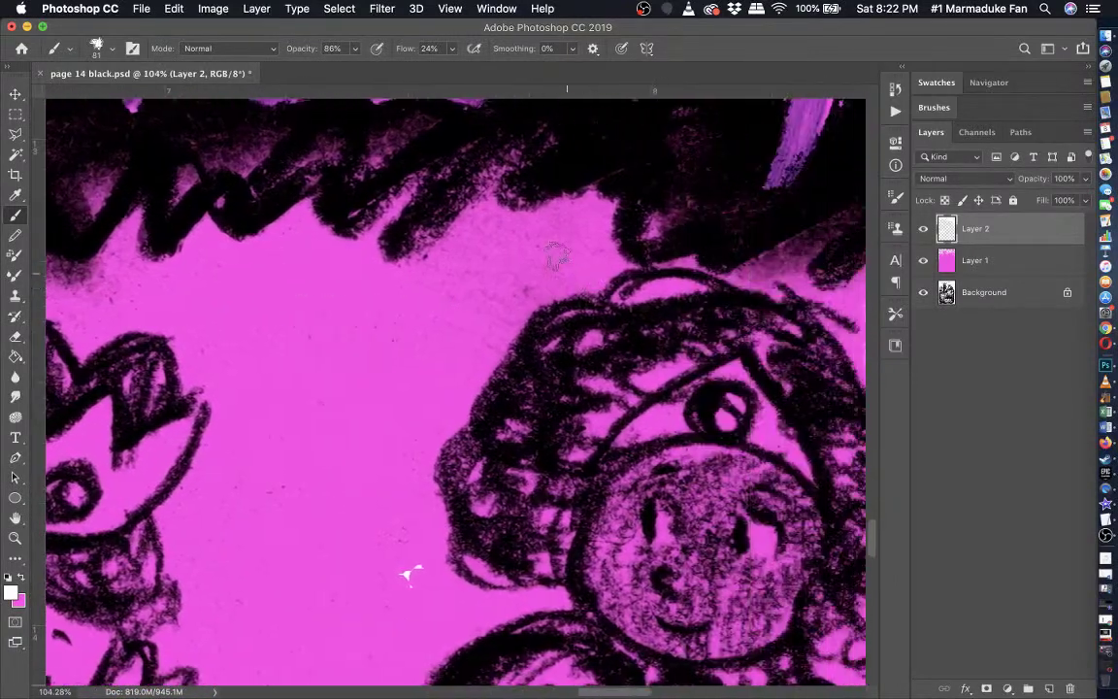
click(111, 51)
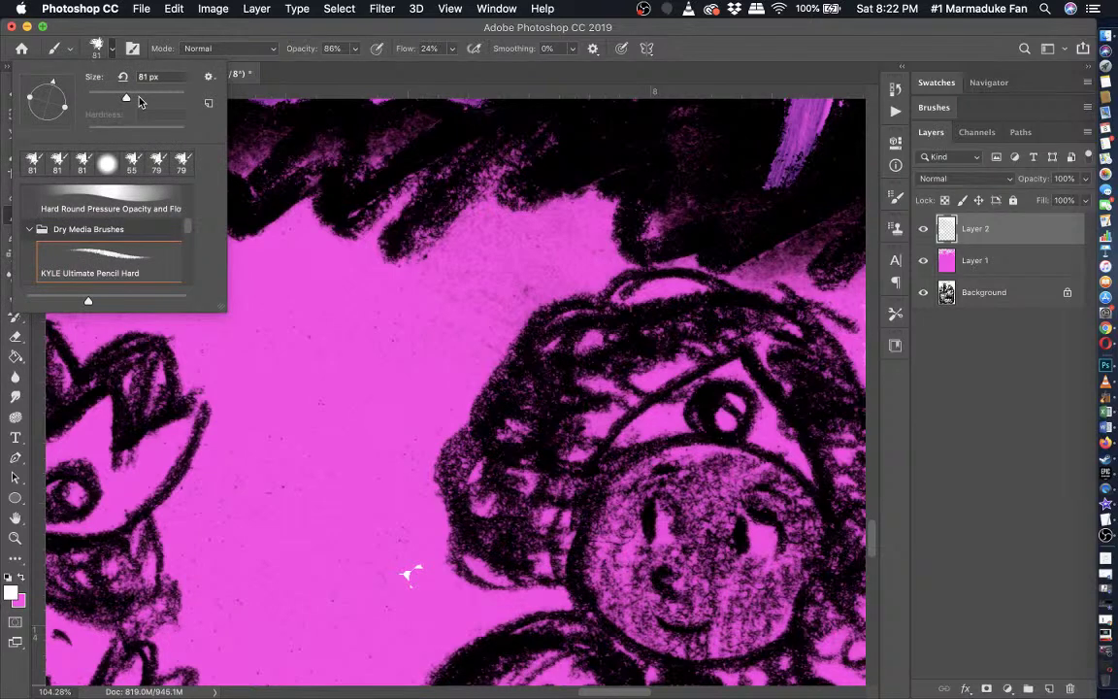
click(139, 97)
mouse_move(408, 559)
mouse_down()
mouse_move(406, 444)
mouse_move(458, 379)
mouse_move(458, 351)
mouse_move(552, 254)
mouse_move(575, 264)
mouse_move(544, 219)
mouse_move(523, 204)
mouse_move(480, 219)
mouse_move(493, 243)
mouse_move(446, 240)
mouse_move(352, 283)
mouse_move(275, 254)
mouse_move(218, 260)
mouse_move(243, 235)
mouse_move(313, 254)
mouse_move(124, 286)
mouse_move(89, 272)
mouse_move(73, 289)
mouse_move(200, 300)
mouse_move(206, 328)
mouse_move(199, 319)
mouse_up()
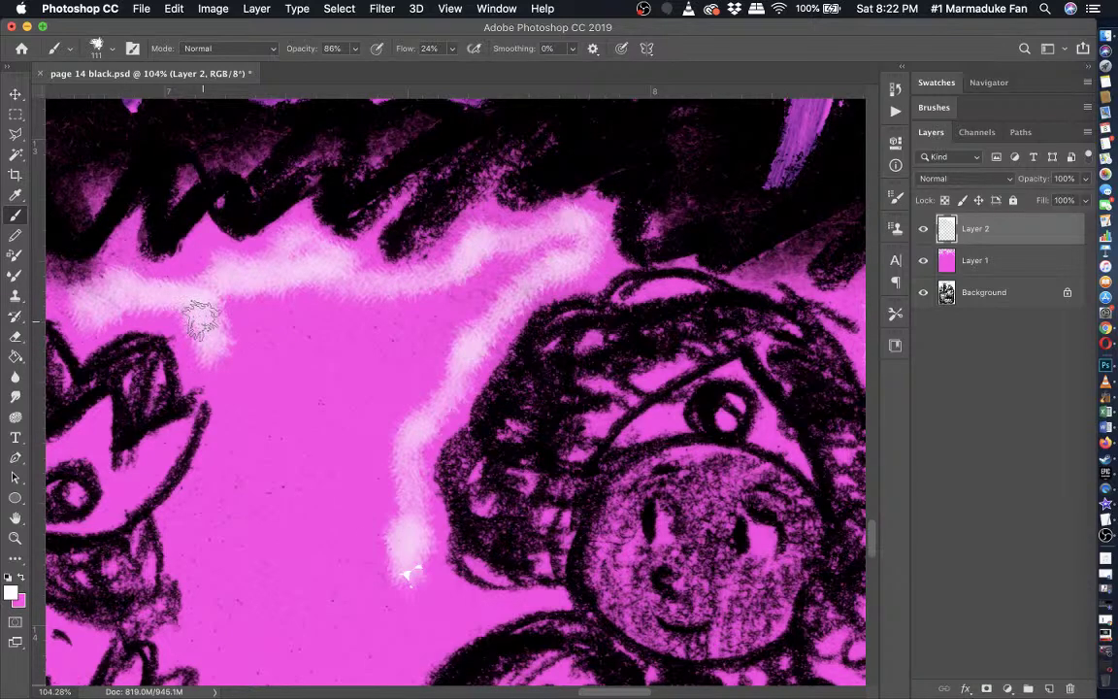
mouse_move(202, 320)
mouse_down()
mouse_move(256, 394)
mouse_move(242, 369)
mouse_move(249, 448)
mouse_move(245, 418)
mouse_move(178, 526)
mouse_move(215, 606)
mouse_move(204, 634)
mouse_move(403, 572)
mouse_up()
scroll(403, 573, down, 5)
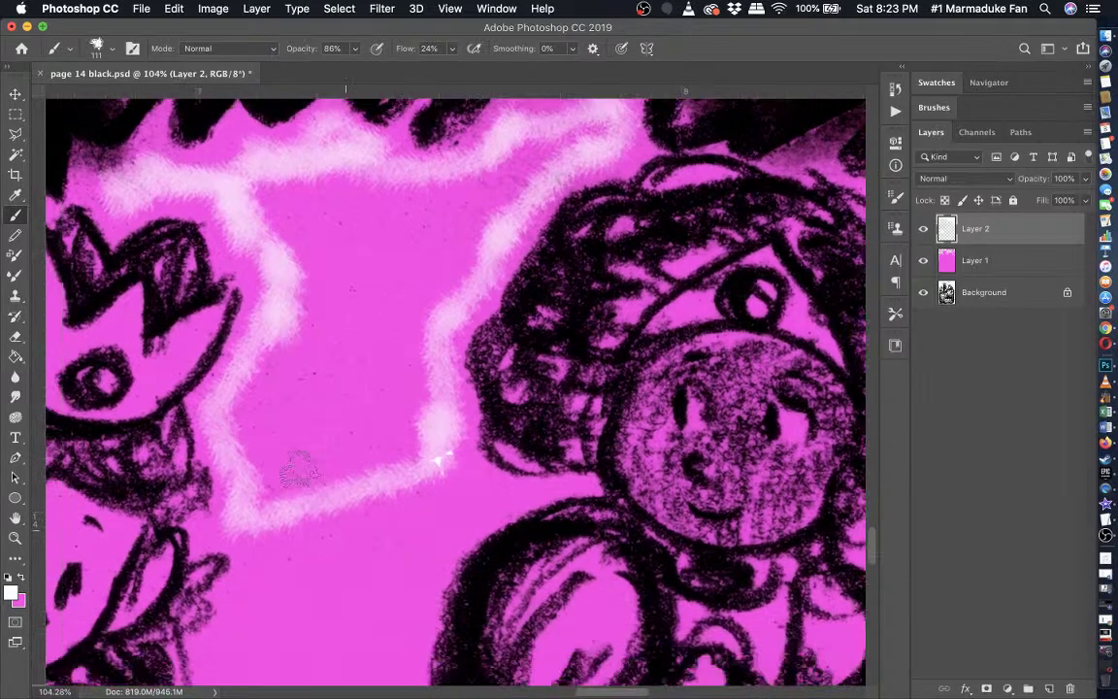
mouse_move(248, 497)
mouse_down()
mouse_move(233, 430)
mouse_move(285, 311)
mouse_move(276, 238)
mouse_move(249, 188)
mouse_move(343, 184)
mouse_move(307, 182)
mouse_move(338, 169)
mouse_move(473, 172)
mouse_move(597, 129)
mouse_move(507, 152)
mouse_move(566, 145)
mouse_move(444, 240)
mouse_move(527, 184)
mouse_move(429, 291)
mouse_move(468, 241)
mouse_move(428, 366)
mouse_move(428, 440)
mouse_move(388, 471)
mouse_move(294, 503)
mouse_up()
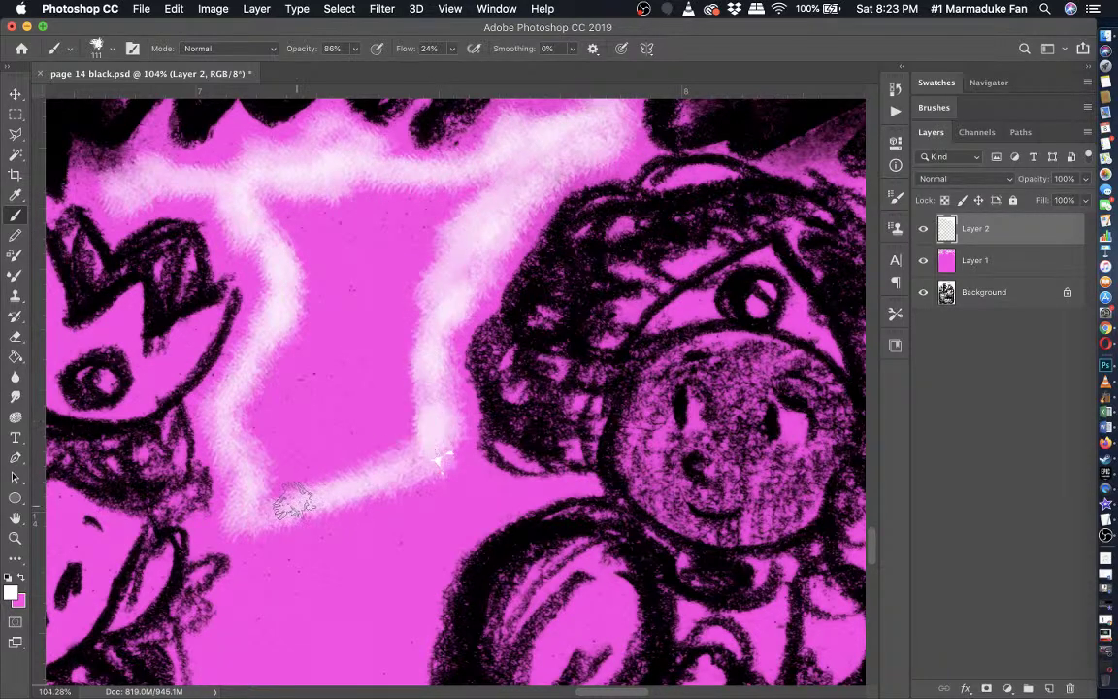
- Fill the pink background inside and below the soft white border with solid white using the Pencil tool
click(15, 235)
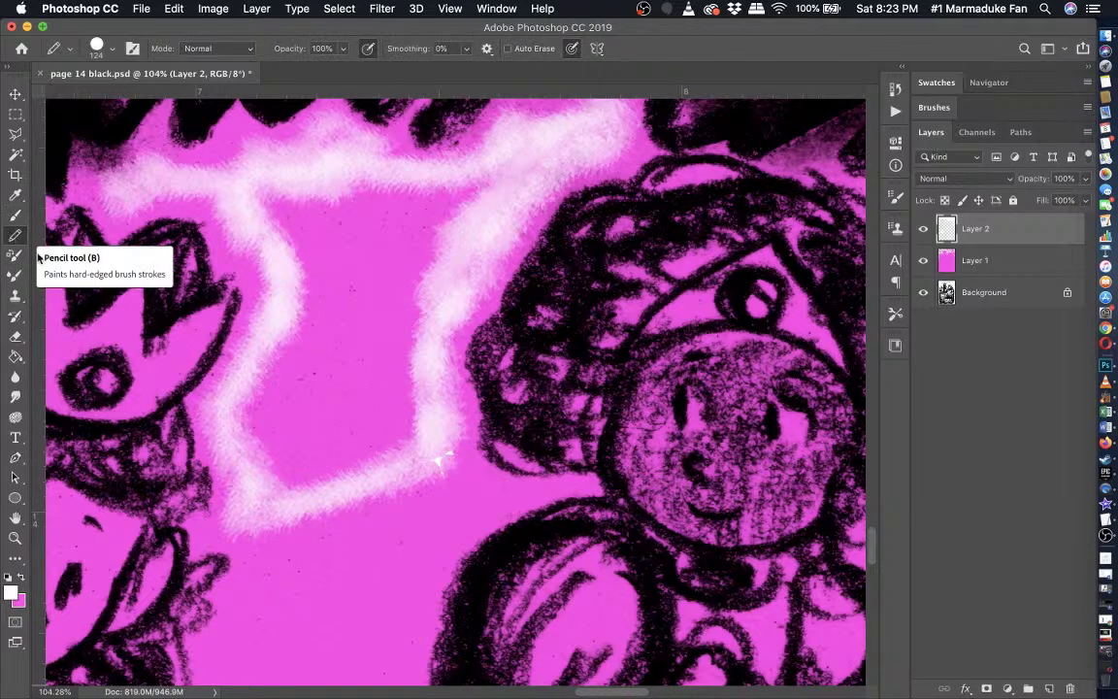
mouse_move(306, 482)
mouse_down()
mouse_move(277, 452)
mouse_move(274, 381)
mouse_move(288, 354)
mouse_up()
mouse_move(244, 420)
mouse_down()
mouse_move(290, 315)
mouse_move(300, 251)
mouse_move(285, 208)
mouse_move(481, 198)
mouse_move(381, 303)
mouse_move(381, 314)
mouse_move(416, 281)
mouse_move(392, 394)
mouse_move(398, 421)
mouse_move(338, 461)
mouse_move(316, 348)
mouse_move(329, 229)
mouse_move(360, 279)
mouse_move(345, 443)
mouse_up()
scroll(358, 407, down, 5)
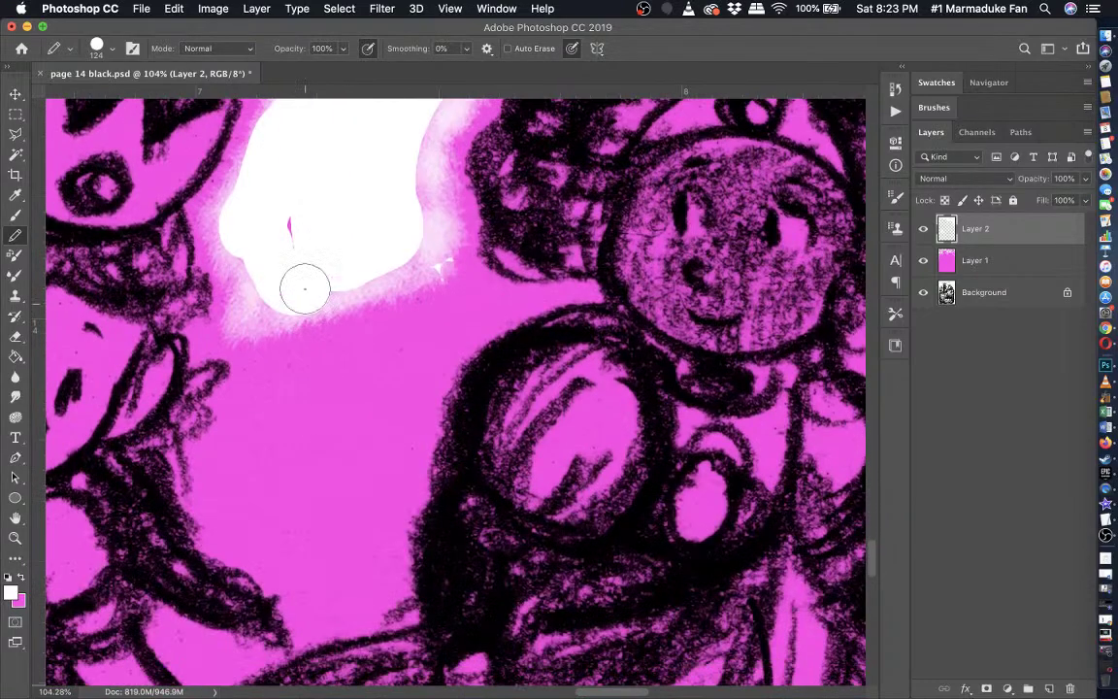
mouse_move(298, 292)
mouse_down()
mouse_move(249, 482)
mouse_move(350, 570)
mouse_move(428, 338)
mouse_move(415, 263)
mouse_move(385, 447)
mouse_move(338, 556)
mouse_move(293, 463)
mouse_move(305, 389)
mouse_move(357, 291)
mouse_move(335, 478)
mouse_up()
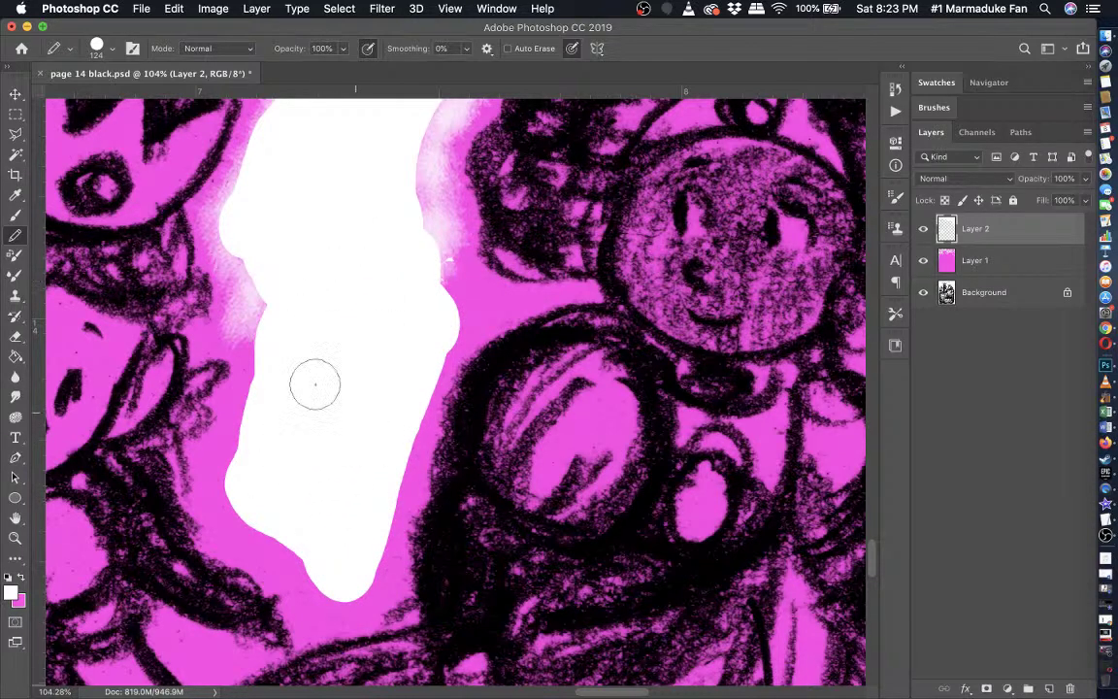
- Return to the textured Brush and blend soft white along the upper edges of the solid white area between the two princesses
click(16, 213)
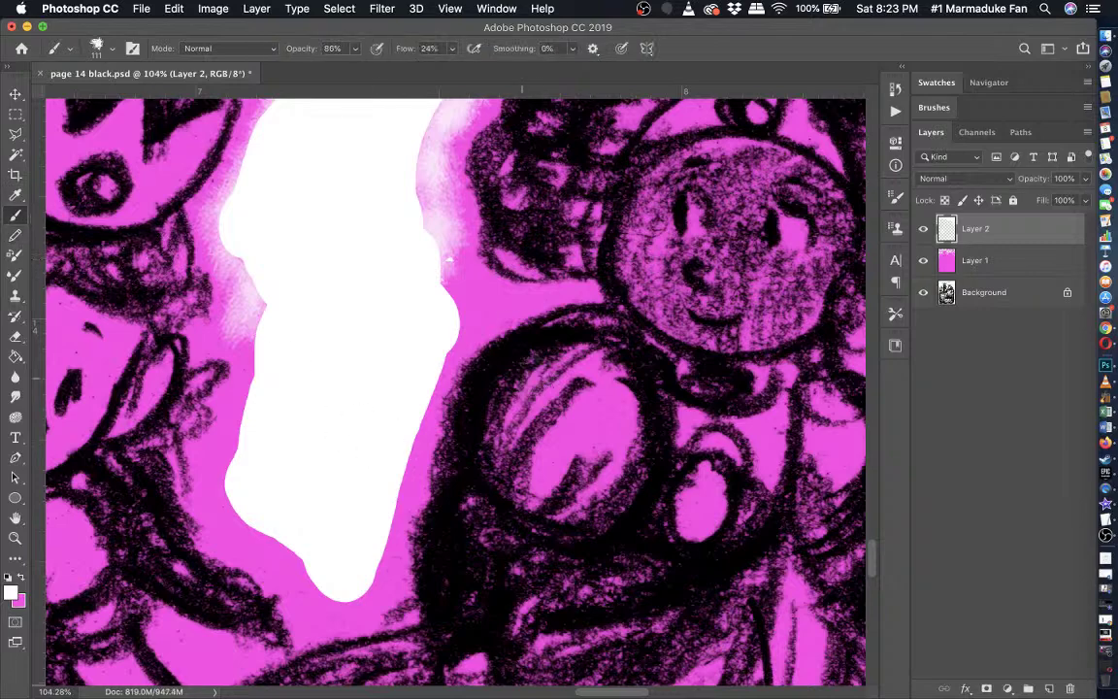
mouse_move(491, 307)
mouse_down()
mouse_move(424, 293)
mouse_move(461, 306)
mouse_move(415, 230)
mouse_move(424, 240)
mouse_move(404, 176)
mouse_move(432, 255)
mouse_move(404, 115)
mouse_up()
scroll(404, 114, up, 6)
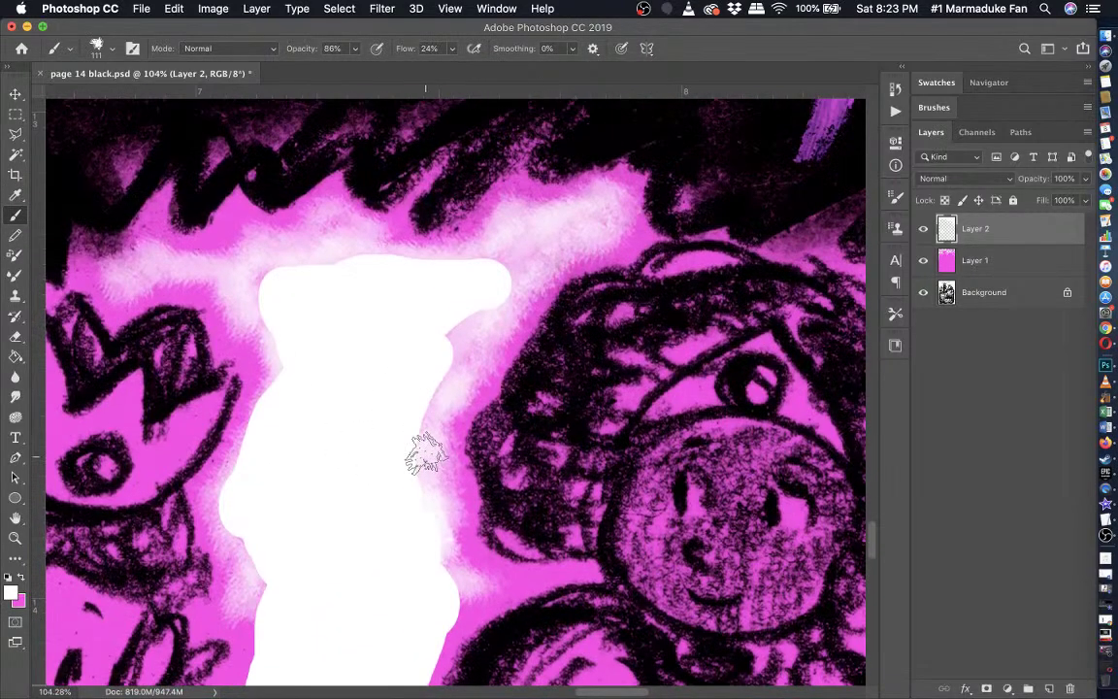
mouse_move(425, 456)
mouse_down()
mouse_move(438, 333)
mouse_move(458, 309)
mouse_move(443, 372)
mouse_move(527, 254)
mouse_move(421, 274)
mouse_move(459, 267)
mouse_move(430, 285)
mouse_move(530, 258)
mouse_move(431, 299)
mouse_move(471, 269)
mouse_move(349, 258)
mouse_move(353, 275)
mouse_move(284, 284)
mouse_move(298, 368)
mouse_move(270, 319)
mouse_move(287, 346)
mouse_move(273, 301)
mouse_move(244, 280)
mouse_move(288, 288)
mouse_move(344, 266)
mouse_move(230, 290)
mouse_move(258, 293)
mouse_move(155, 251)
mouse_up()
- Soften the sides and lower tip of the solid white area with textured white strokes toward the princesses' outlines
scroll(161, 260, down, 5)
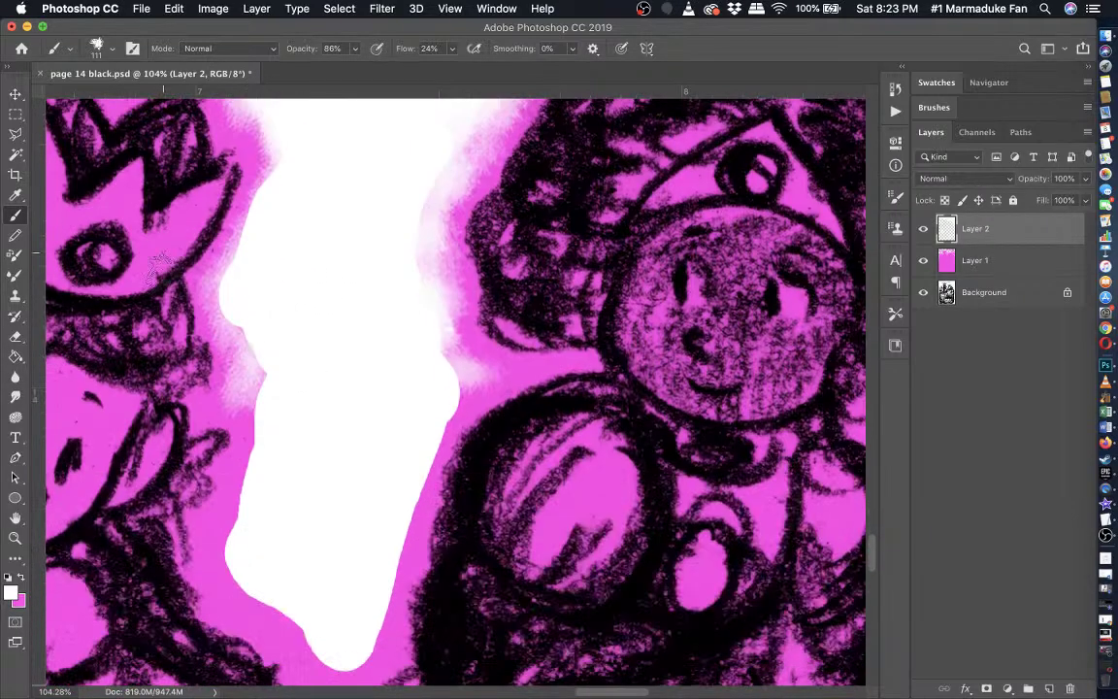
mouse_move(260, 199)
mouse_down()
mouse_move(270, 265)
mouse_move(274, 243)
mouse_move(250, 251)
mouse_move(233, 287)
mouse_move(279, 346)
mouse_move(253, 319)
mouse_move(268, 405)
mouse_move(251, 362)
mouse_move(237, 386)
mouse_move(280, 370)
mouse_move(242, 302)
mouse_move(263, 382)
mouse_up()
scroll(262, 384, down, 1)
scroll(263, 382, down, 1)
mouse_move(245, 282)
mouse_down()
mouse_move(258, 335)
mouse_move(237, 457)
mouse_move(246, 525)
mouse_move(305, 537)
mouse_move(347, 598)
mouse_move(386, 500)
mouse_up()
mouse_move(400, 420)
mouse_down()
mouse_move(433, 352)
mouse_move(396, 471)
mouse_move(456, 298)
mouse_move(413, 393)
mouse_move(449, 320)
mouse_move(471, 314)
mouse_move(410, 391)
mouse_move(449, 322)
mouse_move(416, 422)
mouse_move(432, 367)
mouse_move(416, 400)
mouse_move(382, 558)
mouse_move(361, 588)
mouse_move(318, 565)
mouse_move(334, 595)
mouse_move(258, 500)
mouse_move(272, 508)
mouse_move(237, 488)
mouse_move(236, 456)
mouse_move(256, 400)
mouse_move(260, 336)
mouse_move(348, 296)
mouse_up()
mouse_move(478, 301)
mouse_down()
mouse_move(437, 264)
mouse_move(412, 183)
mouse_up()
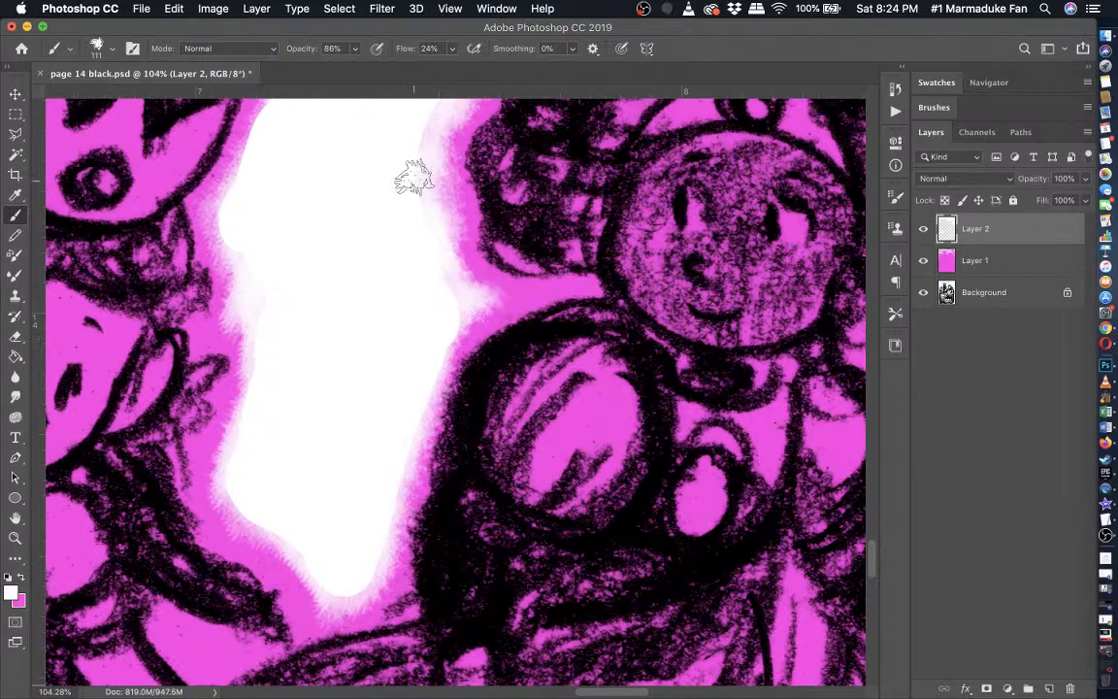
- Look over the princess scene around the whitened gaps for pink areas still needing white
scroll(413, 180, down, 5)
scroll(414, 184, up, 5)
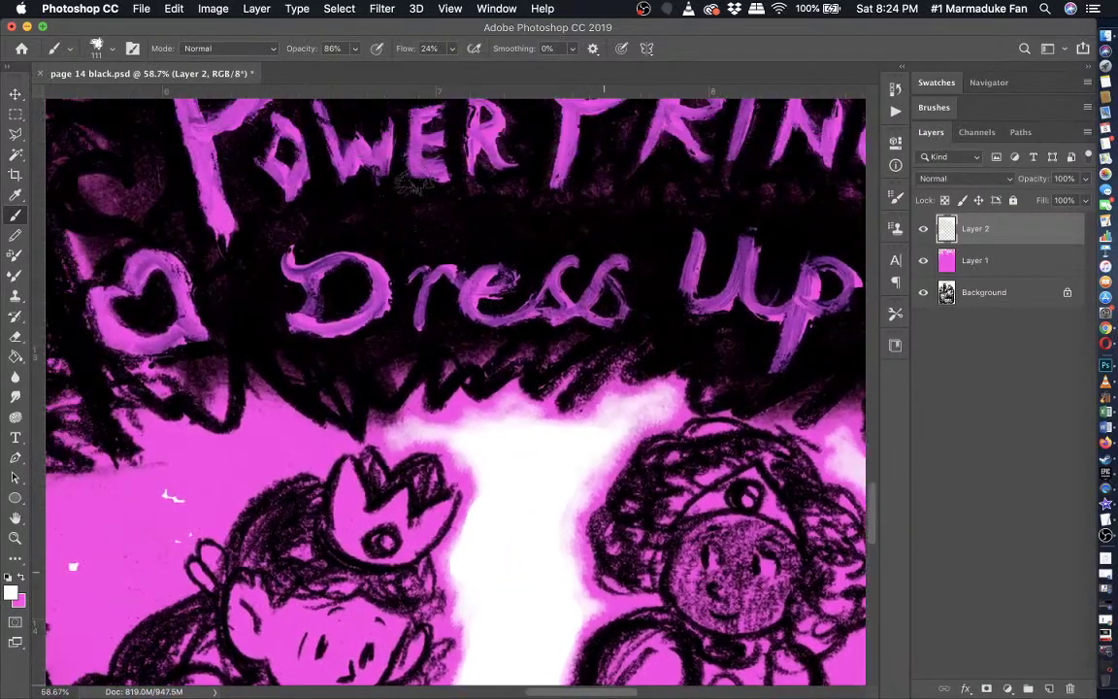
scroll(413, 182, down, 1)
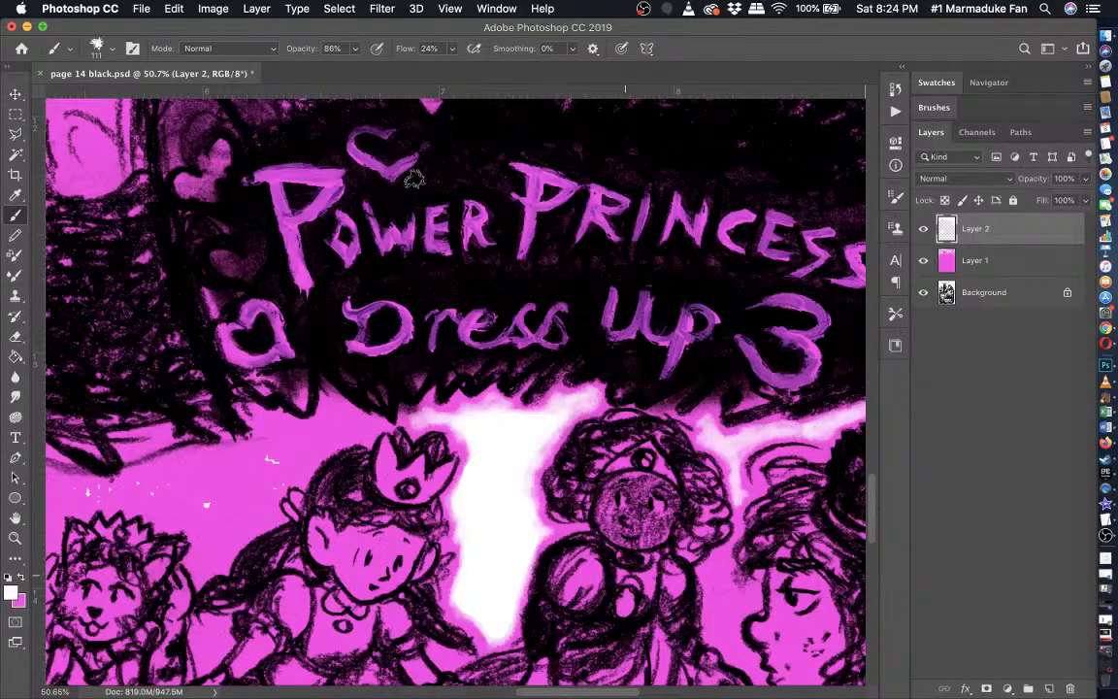
scroll(414, 180, down, 2)
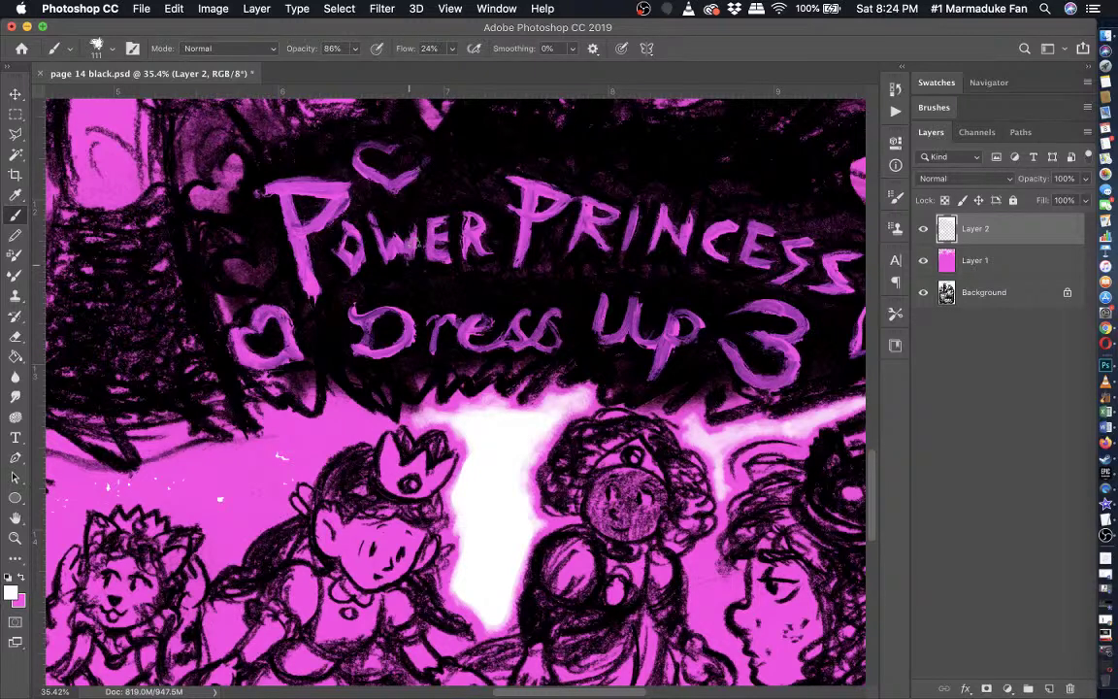
scroll(408, 253, down, 3)
scroll(408, 253, right, 5)
scroll(408, 255, up, 4)
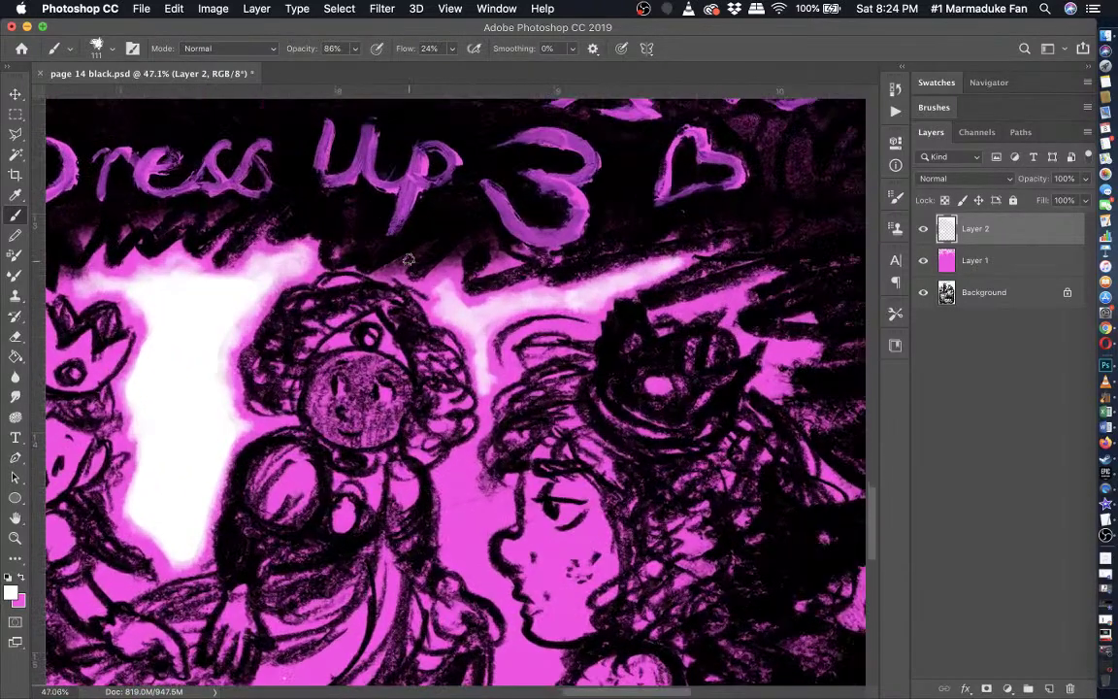
scroll(409, 254, up, 2)
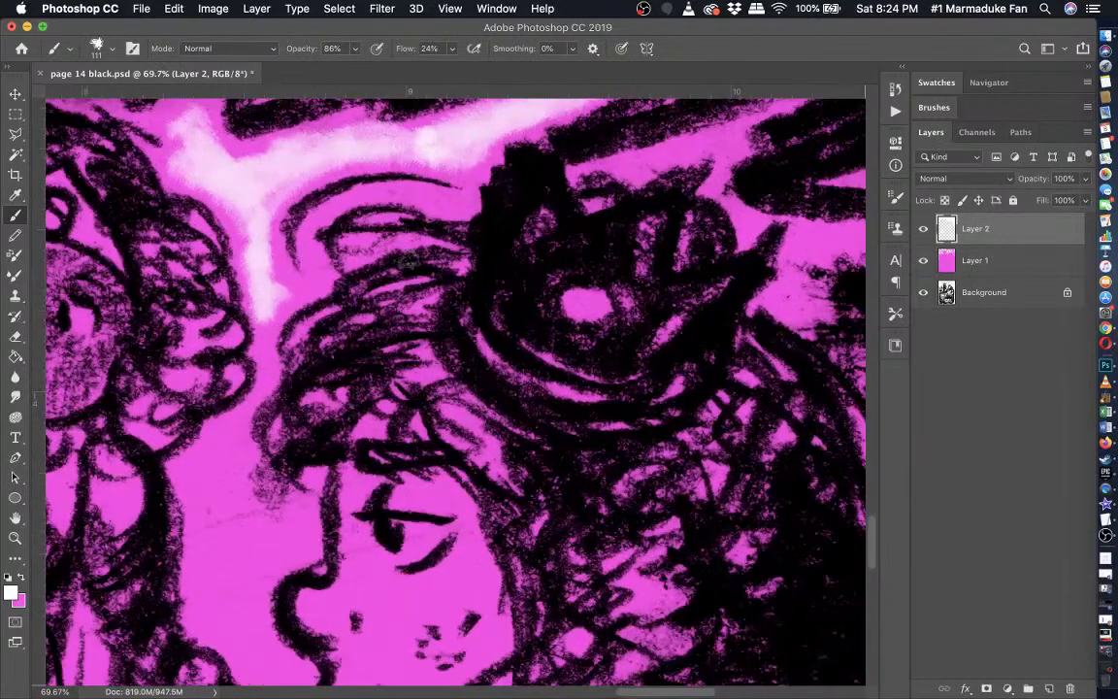
scroll(408, 260, up, 2)
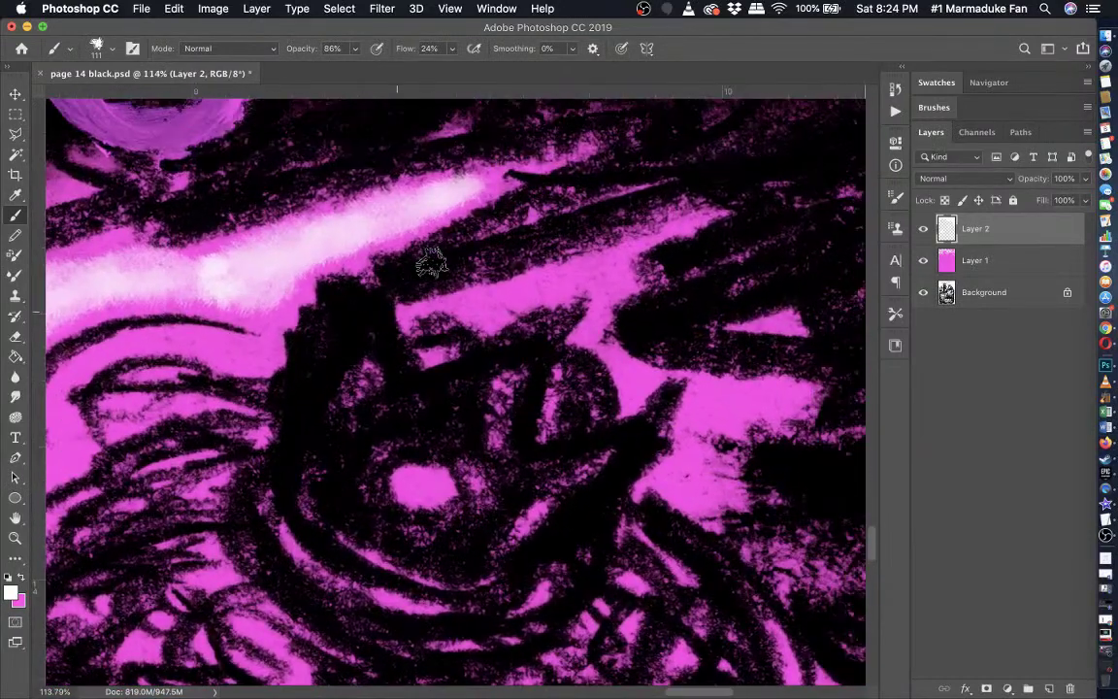
scroll(431, 262, down, 4)
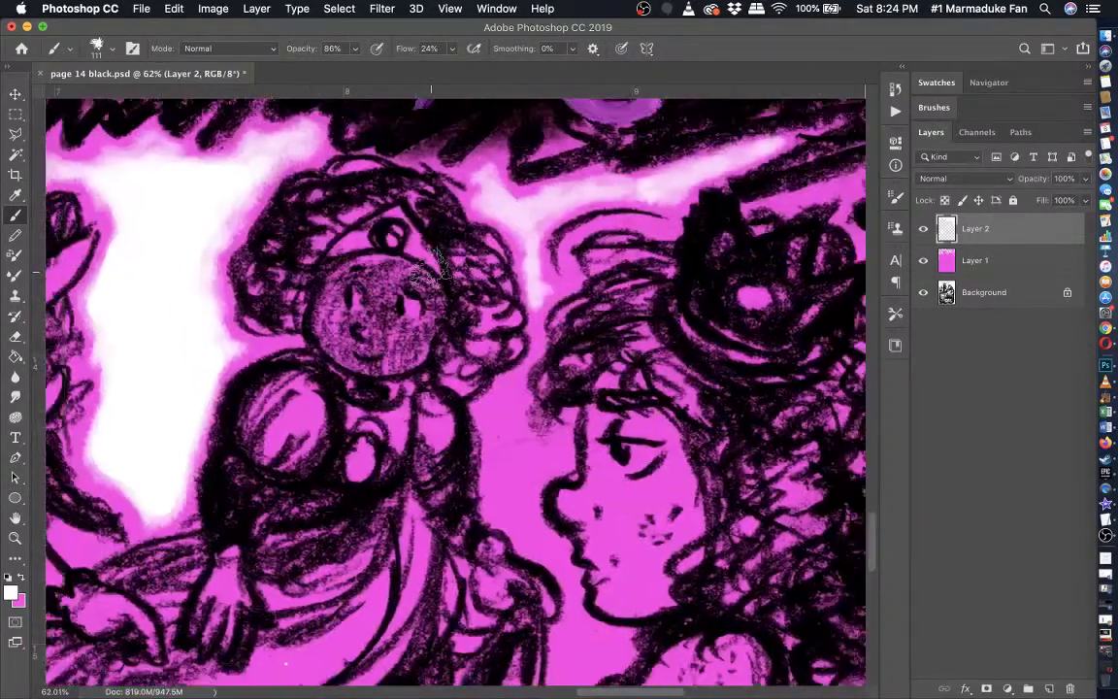
scroll(431, 262, left, 2)
scroll(431, 263, up, 1)
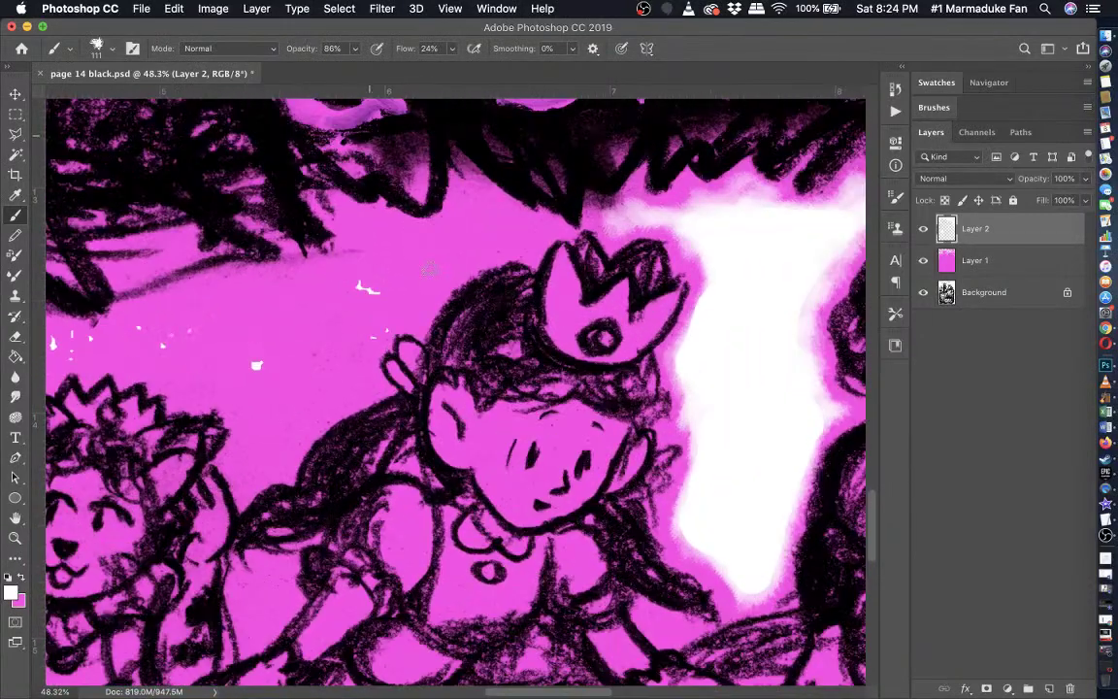
- Reduce the brush size to 67 px and paint soft white into the front points of the princess's crown
scroll(601, 288, up, 5)
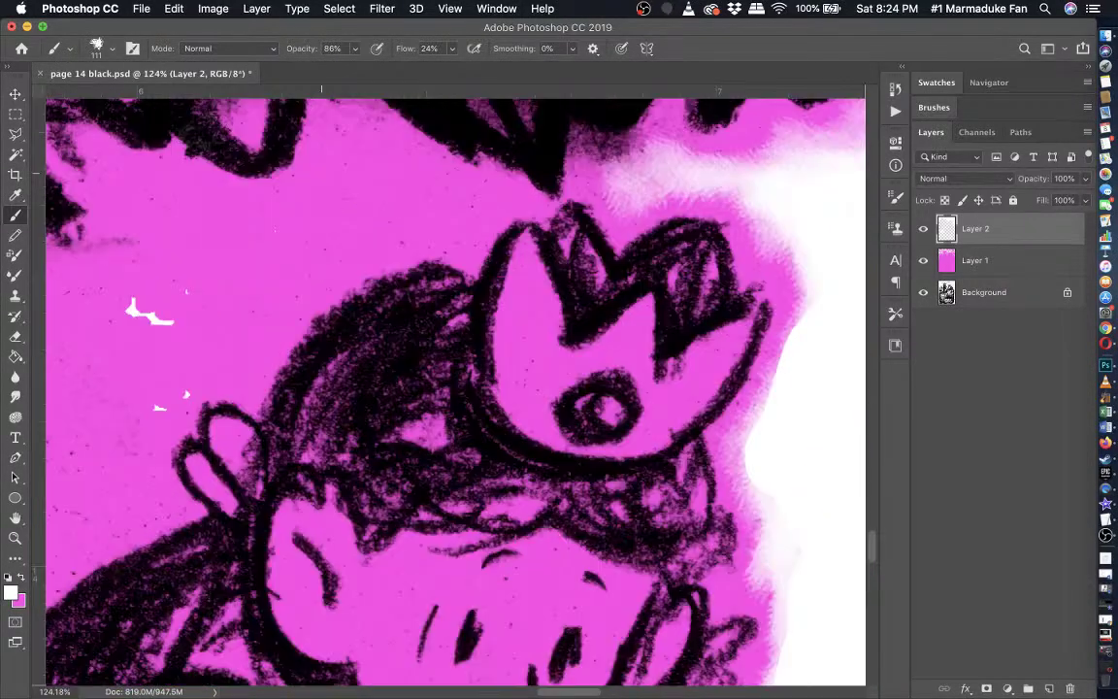
click(106, 50)
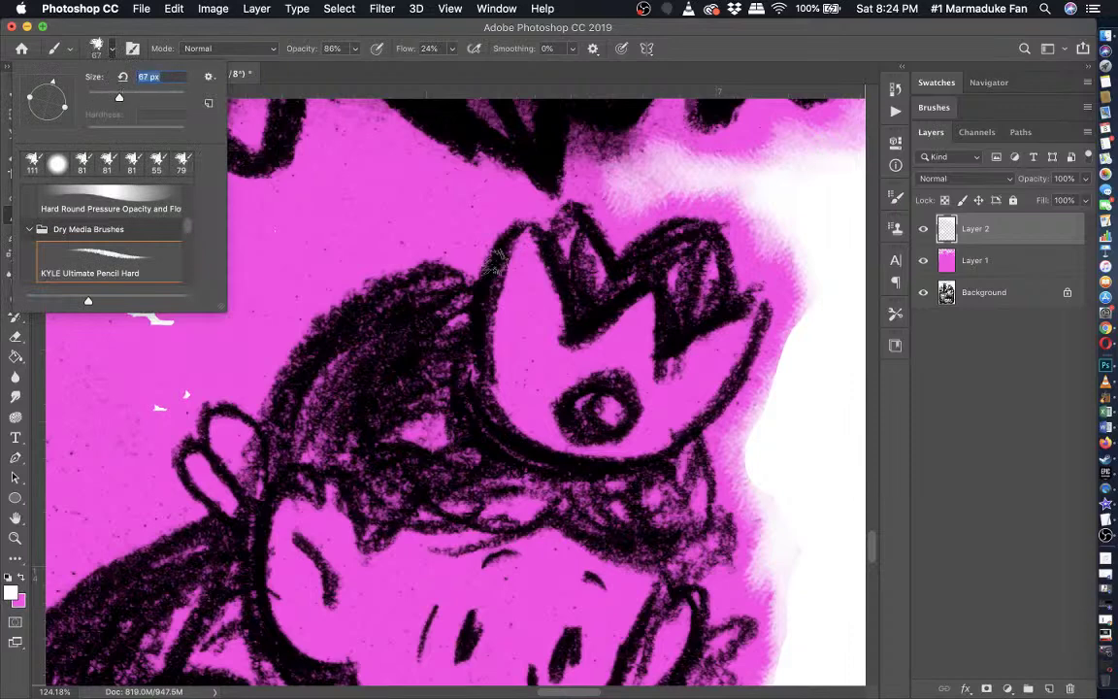
mouse_move(532, 401)
mouse_down()
mouse_move(525, 268)
mouse_move(540, 317)
mouse_up()
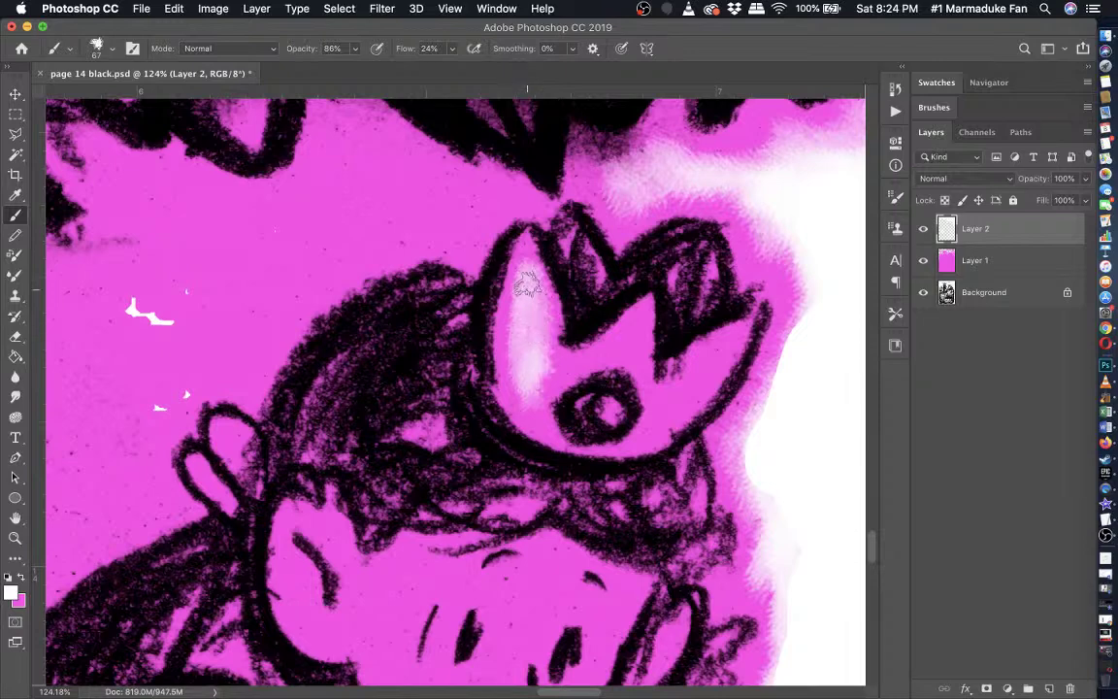
drag(524, 272, 532, 420)
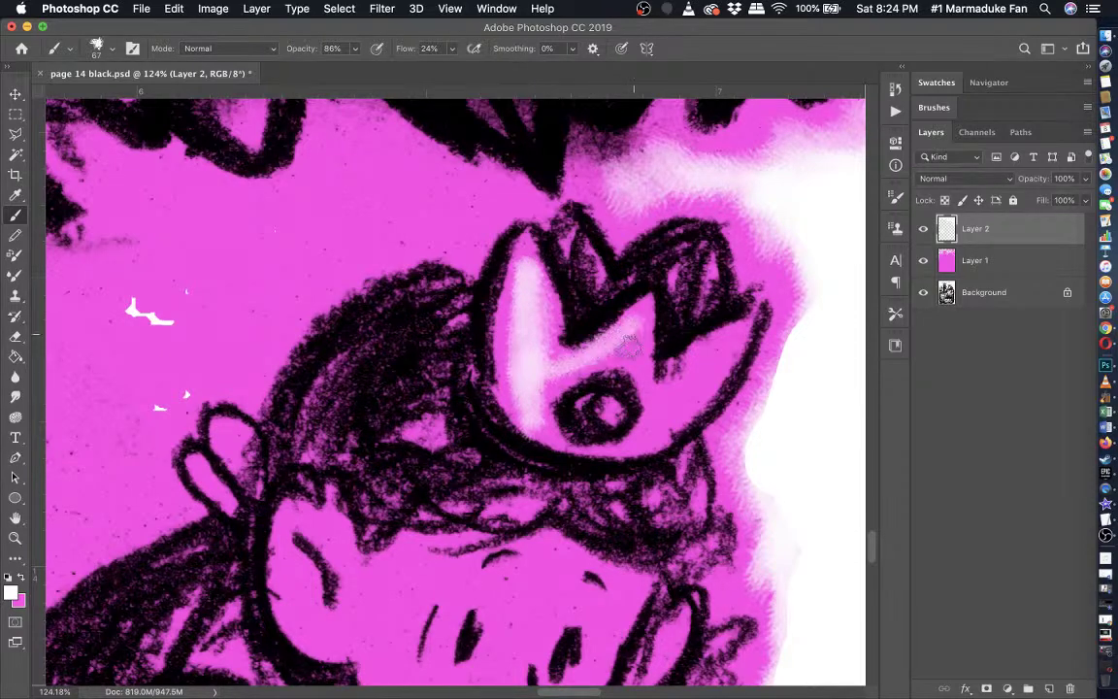
drag(628, 347, 712, 356)
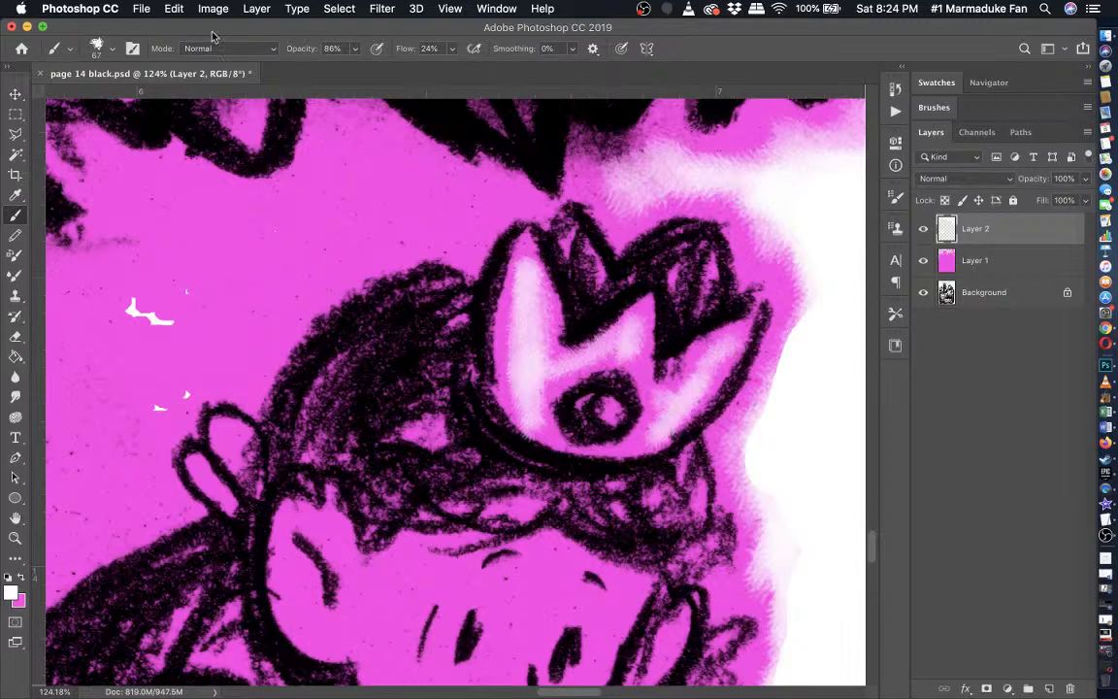
- Reduce the brush size to 46 px and paint white into the remaining pink around the crown's round jewel
click(109, 49)
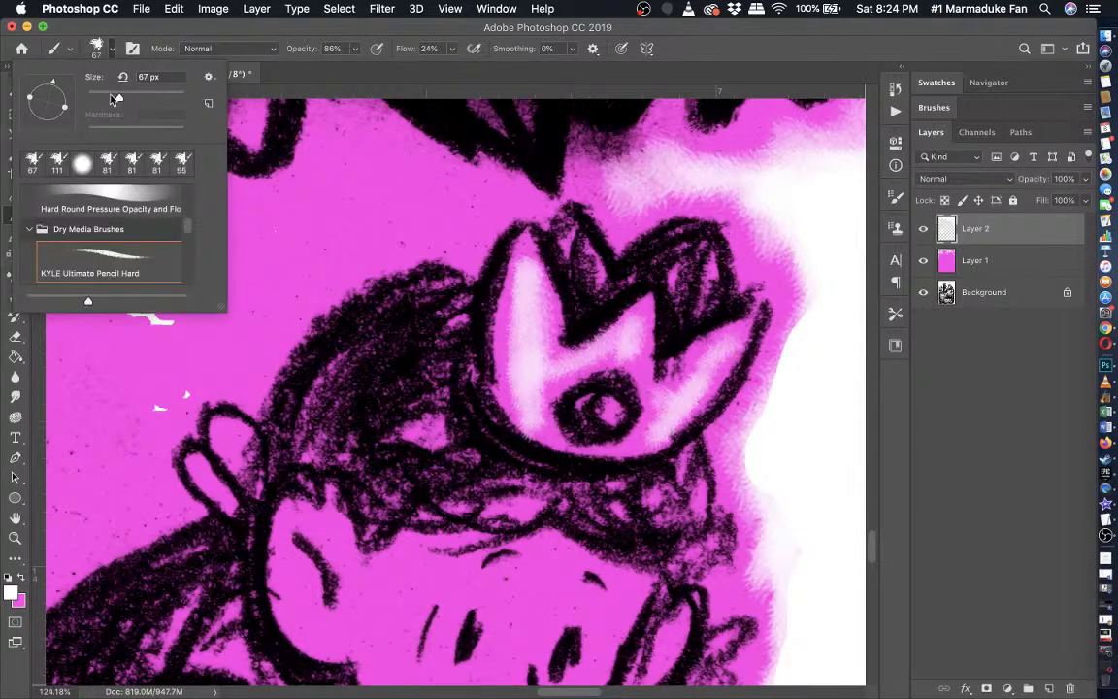
click(204, 36)
scroll(456, 392, up, 3)
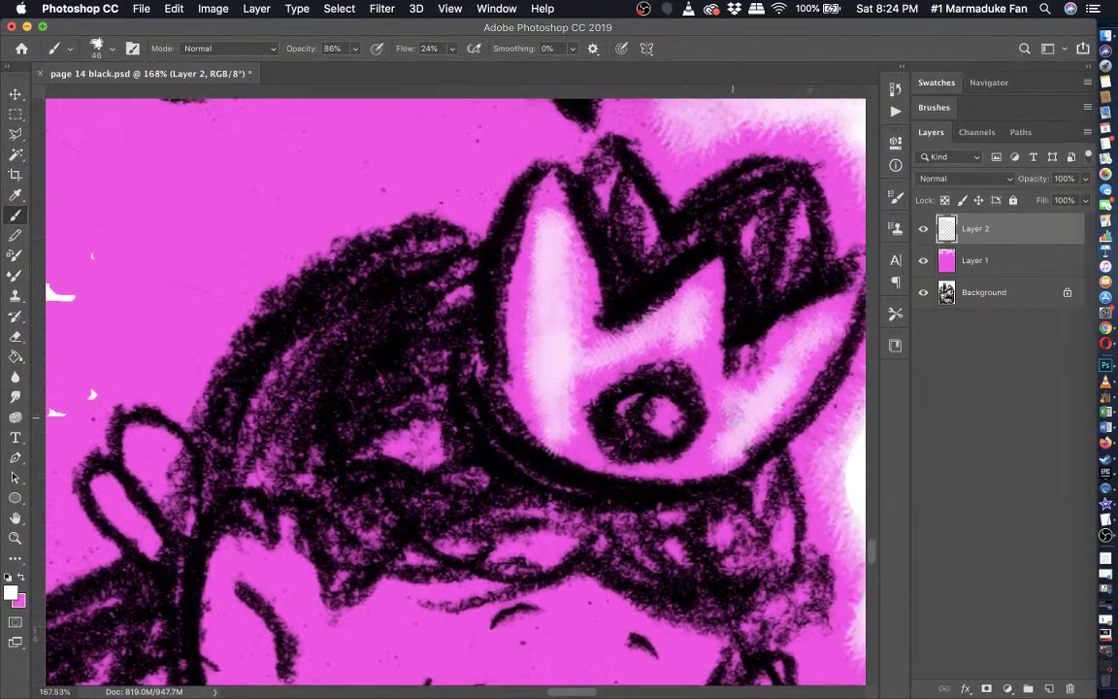
scroll(733, 415, right, 3)
mouse_move(614, 388)
mouse_down()
mouse_move(591, 362)
mouse_move(531, 390)
mouse_up()
scroll(478, 419, down, 10)
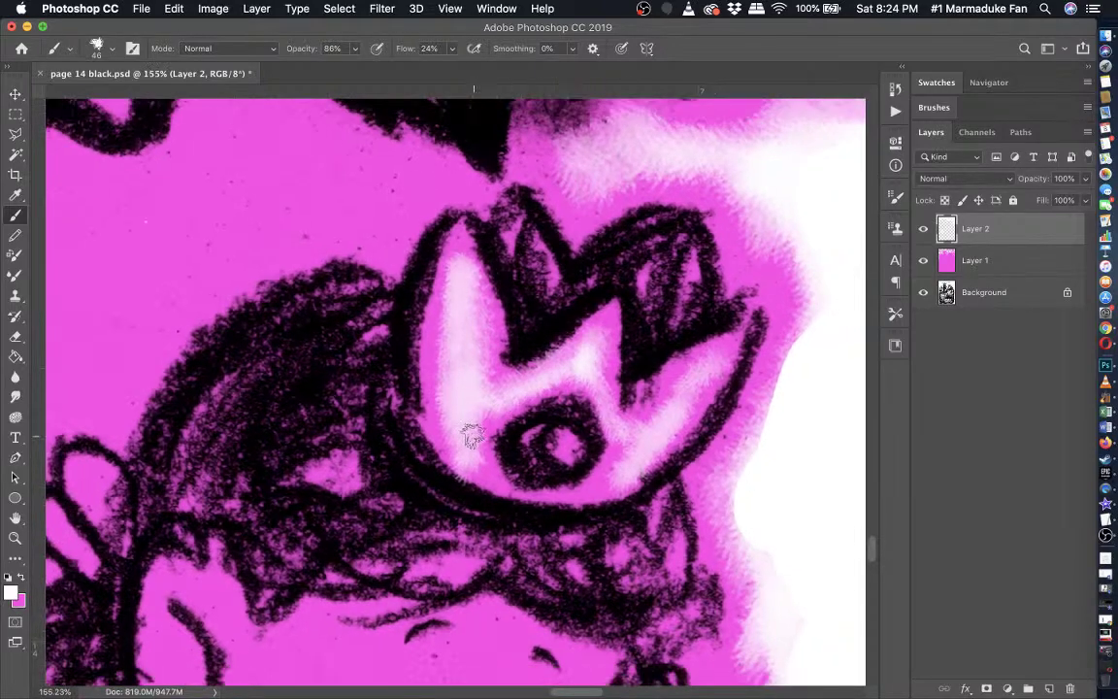
scroll(478, 419, down, 4)
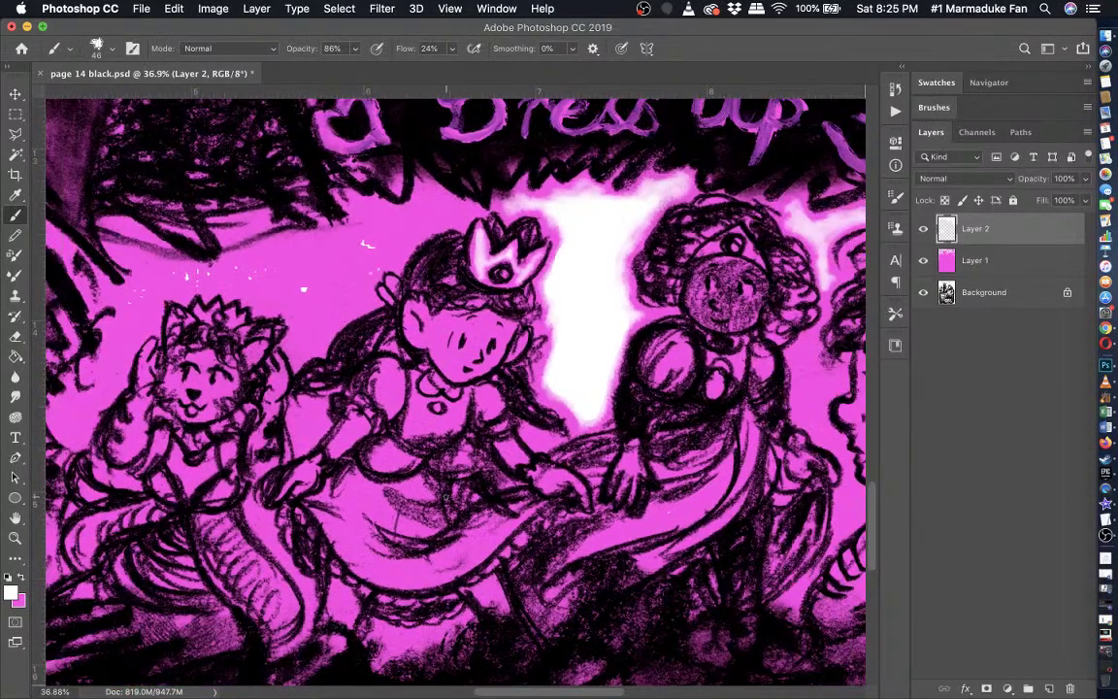
- Look over the princess scene from the cat princess to the freckled profile princess for pink areas needing white
scroll(445, 497, left, 2)
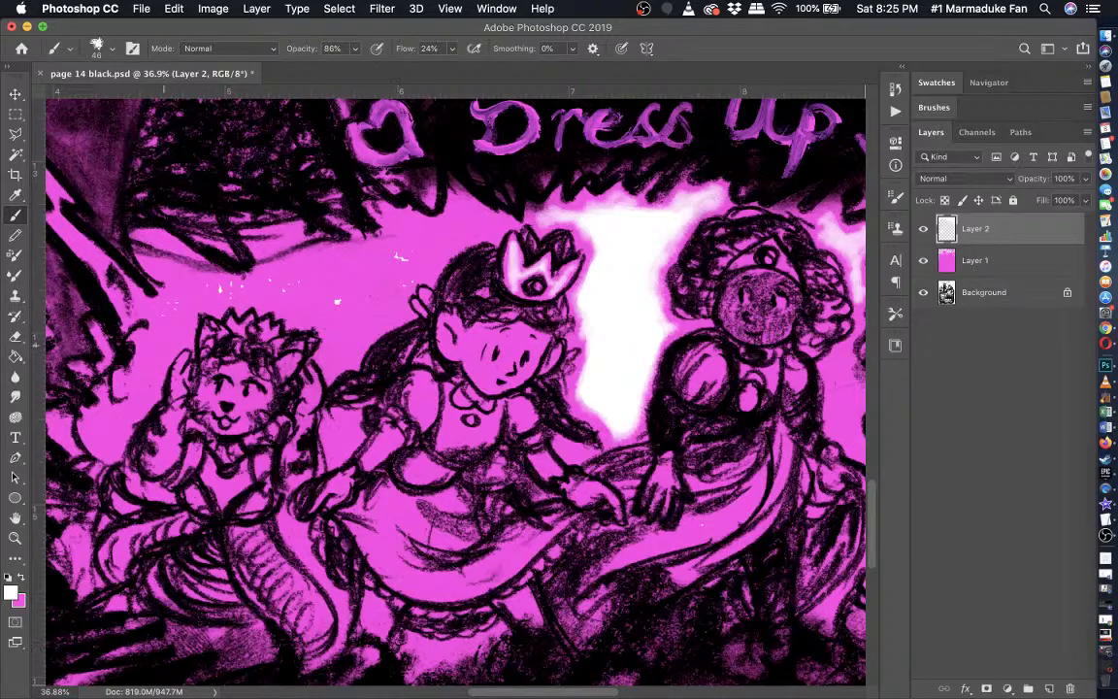
scroll(456, 388, left, 6)
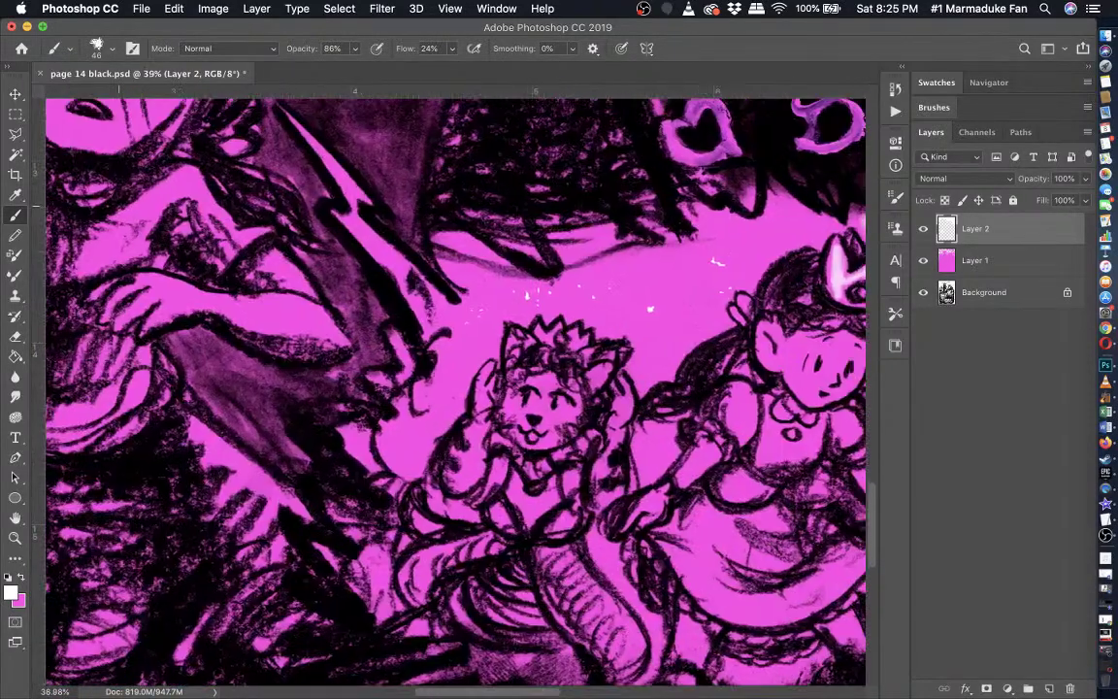
scroll(136, 343, up, 5)
scroll(163, 344, down, 4)
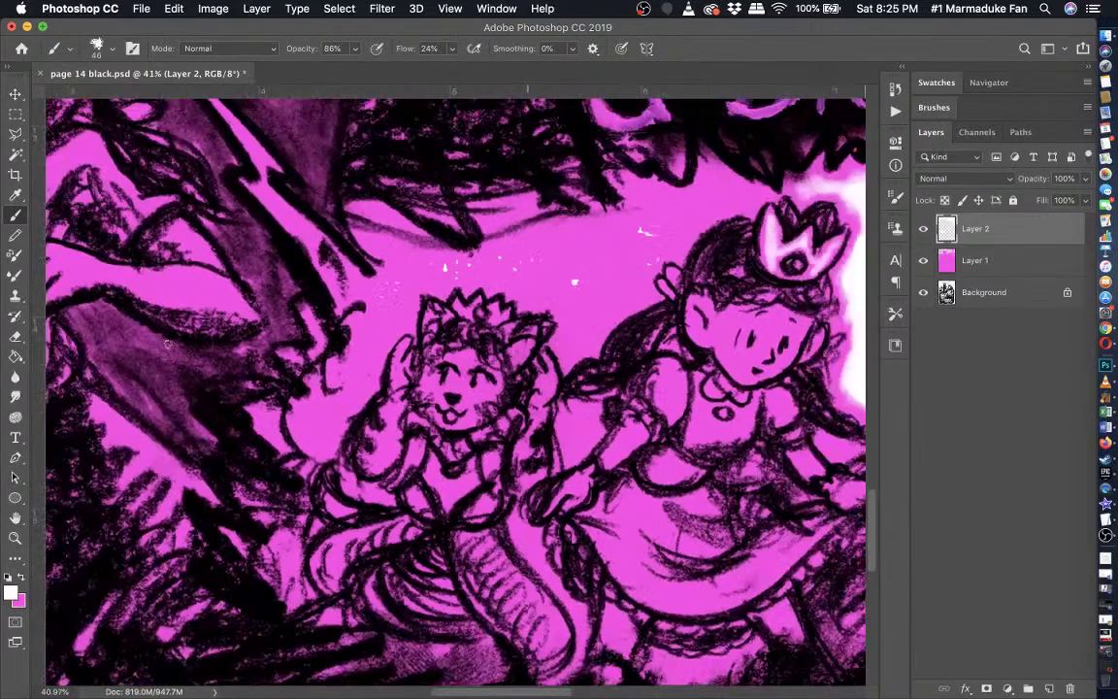
scroll(136, 310, right, 6)
scroll(100, 276, up, 3)
scroll(100, 276, right, 2)
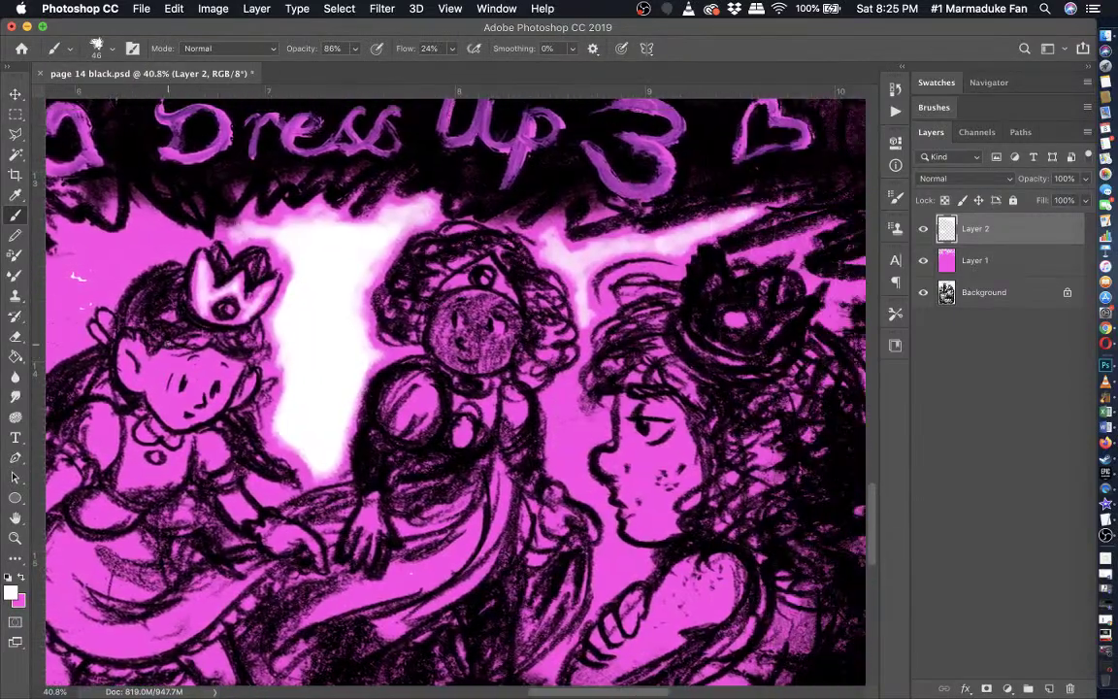
- Paint textured white down the narrow gap between the curly-haired and profile princesses and outline the pink patch below it
scroll(175, 332, up, 5)
scroll(174, 332, up, 3)
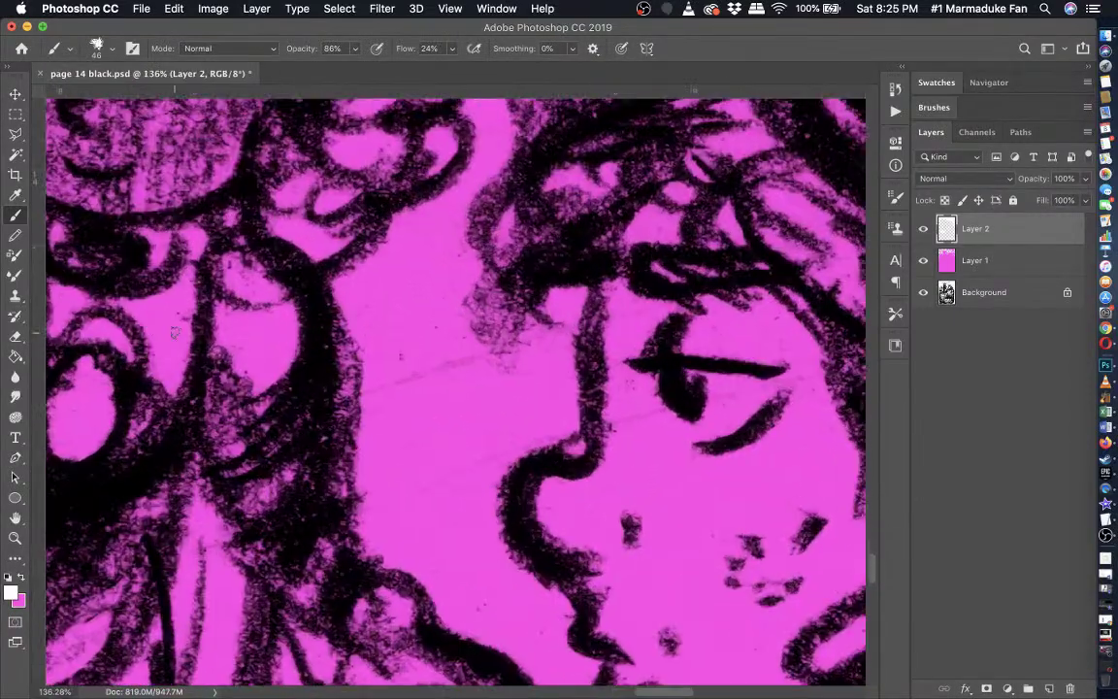
scroll(175, 332, up, 3)
scroll(174, 332, left, 2)
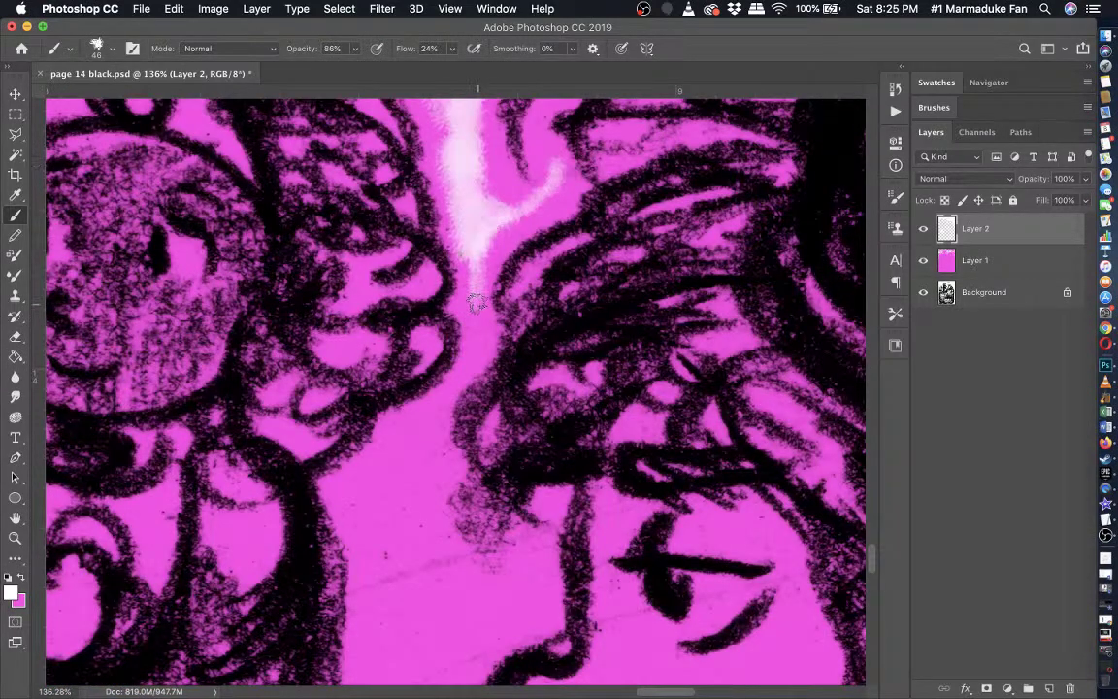
drag(476, 303, 430, 419)
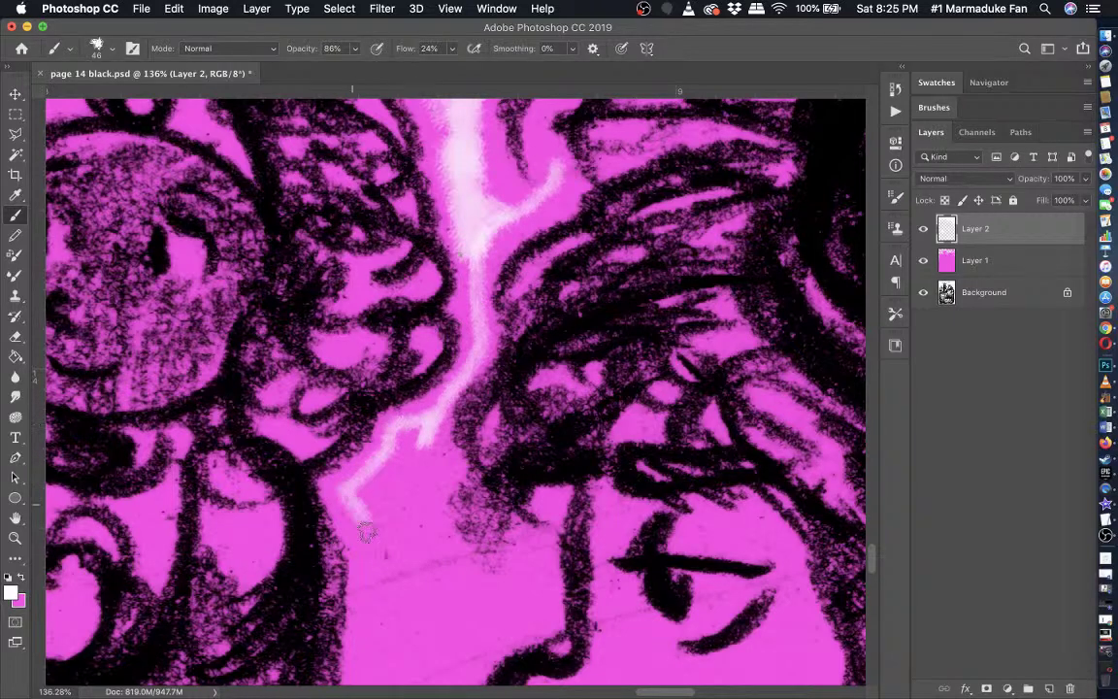
drag(367, 530, 479, 590)
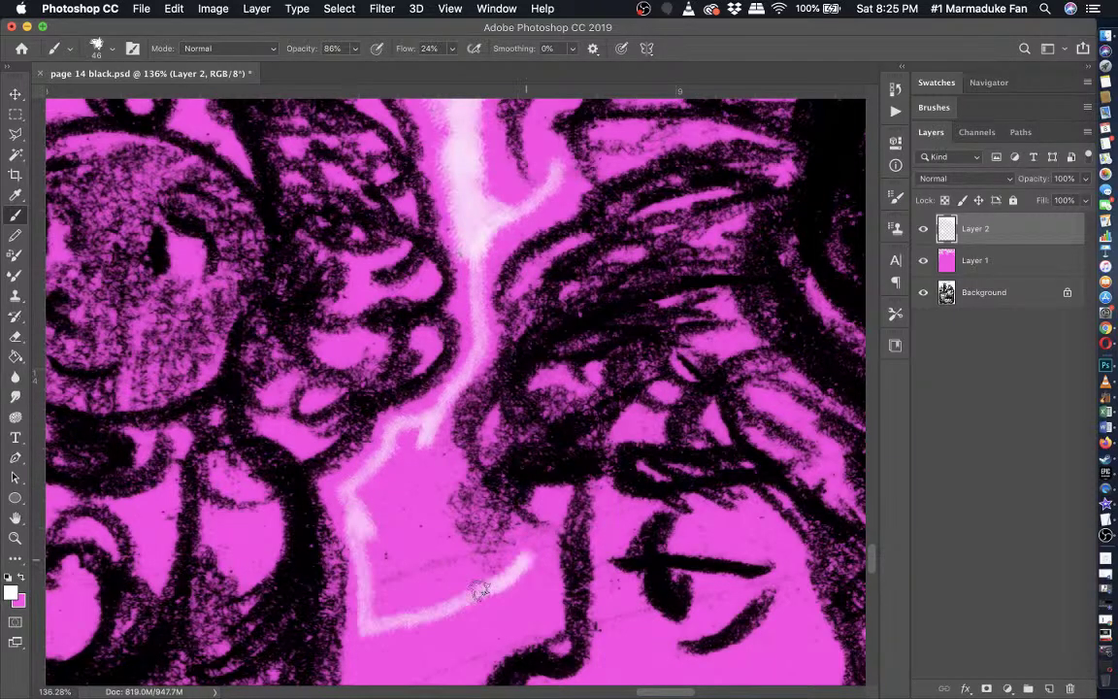
mouse_move(427, 439)
mouse_down()
mouse_move(370, 489)
mouse_move(385, 592)
mouse_move(418, 583)
mouse_move(444, 592)
mouse_move(428, 516)
mouse_up()
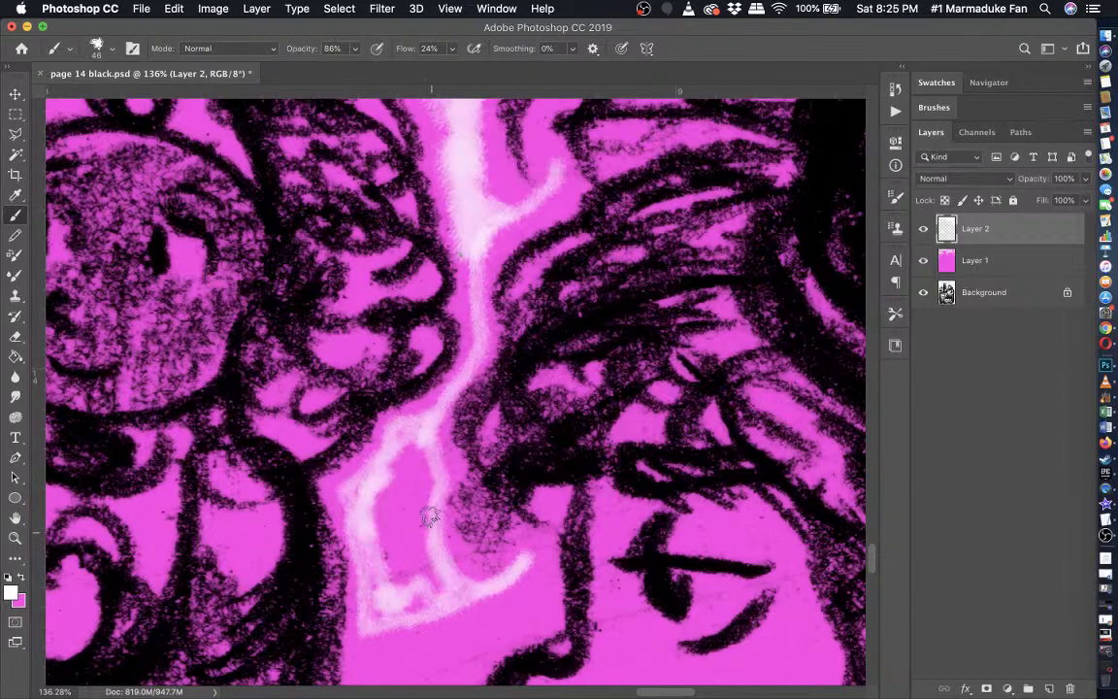
drag(427, 468, 375, 579)
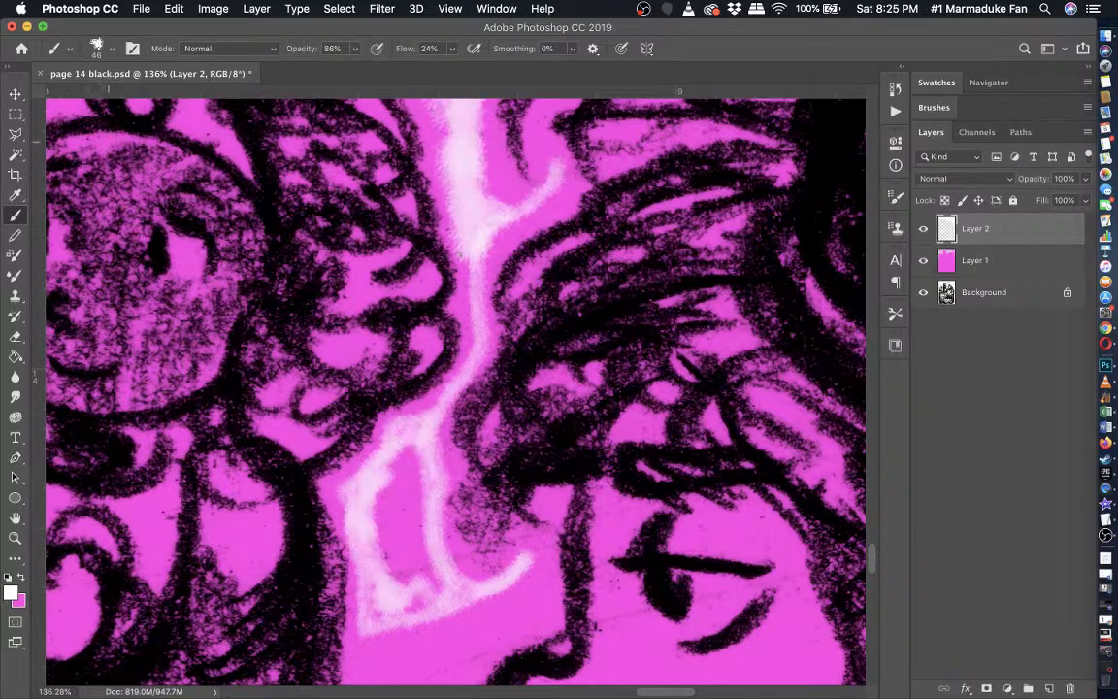
- Increase the brush size to 84 px, fill the outlined patch with white and extend it down past the profile princess's nose
click(107, 52)
mouse_move(396, 597)
mouse_down()
mouse_move(397, 542)
mouse_move(423, 584)
mouse_move(415, 449)
mouse_move(383, 544)
mouse_move(382, 522)
mouse_move(397, 529)
mouse_move(387, 519)
mouse_move(410, 456)
mouse_move(404, 567)
mouse_up()
scroll(404, 566, down, 10)
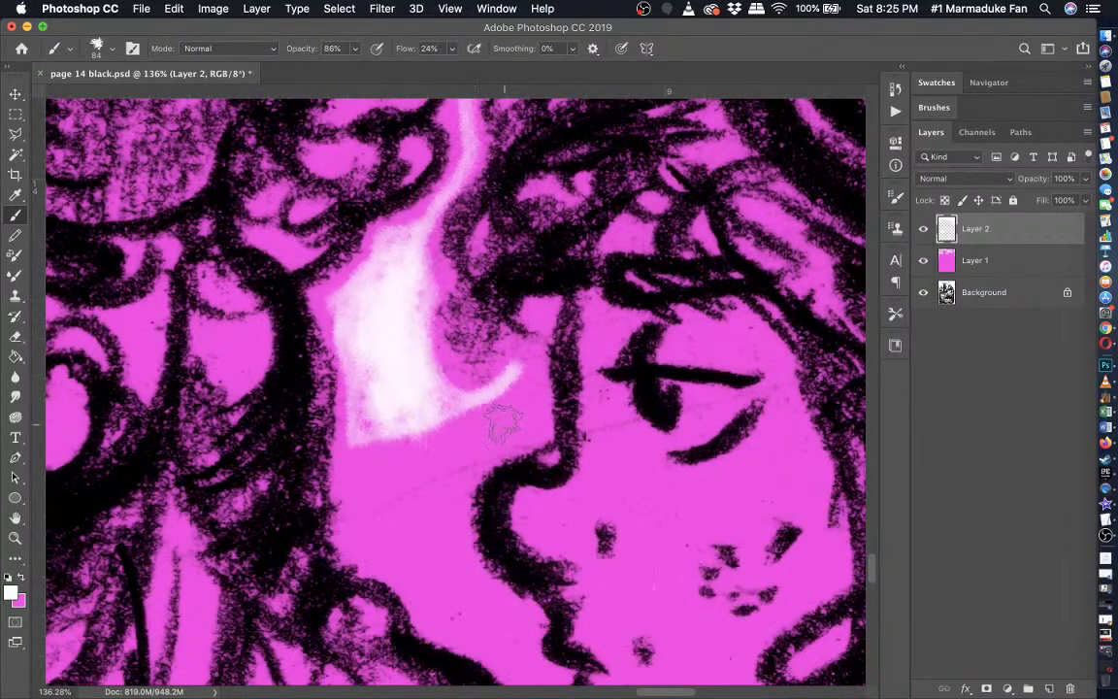
mouse_move(502, 420)
mouse_down()
mouse_move(441, 468)
mouse_move(437, 512)
mouse_move(446, 456)
mouse_move(479, 432)
mouse_move(395, 562)
mouse_move(366, 481)
mouse_move(396, 531)
mouse_move(435, 447)
mouse_move(447, 459)
mouse_move(488, 429)
mouse_move(431, 512)
mouse_move(430, 561)
mouse_move(461, 607)
mouse_up()
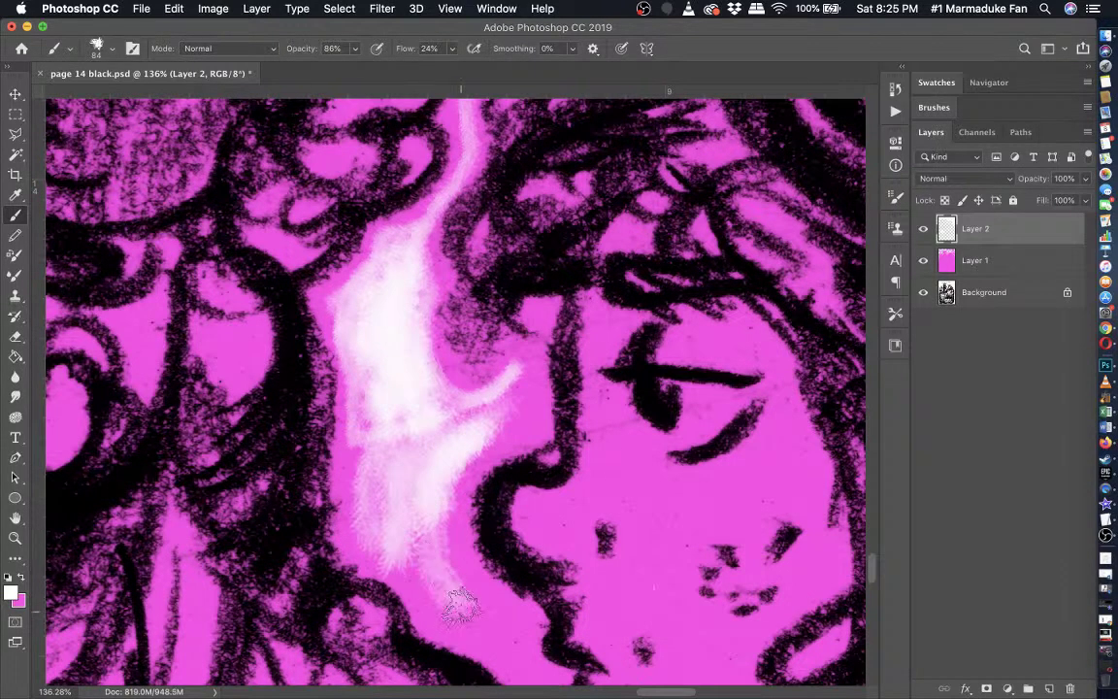
- Continue the white strokes down past the profile princess's lips and chin into the wedge above her fingers
scroll(461, 607, down, 2)
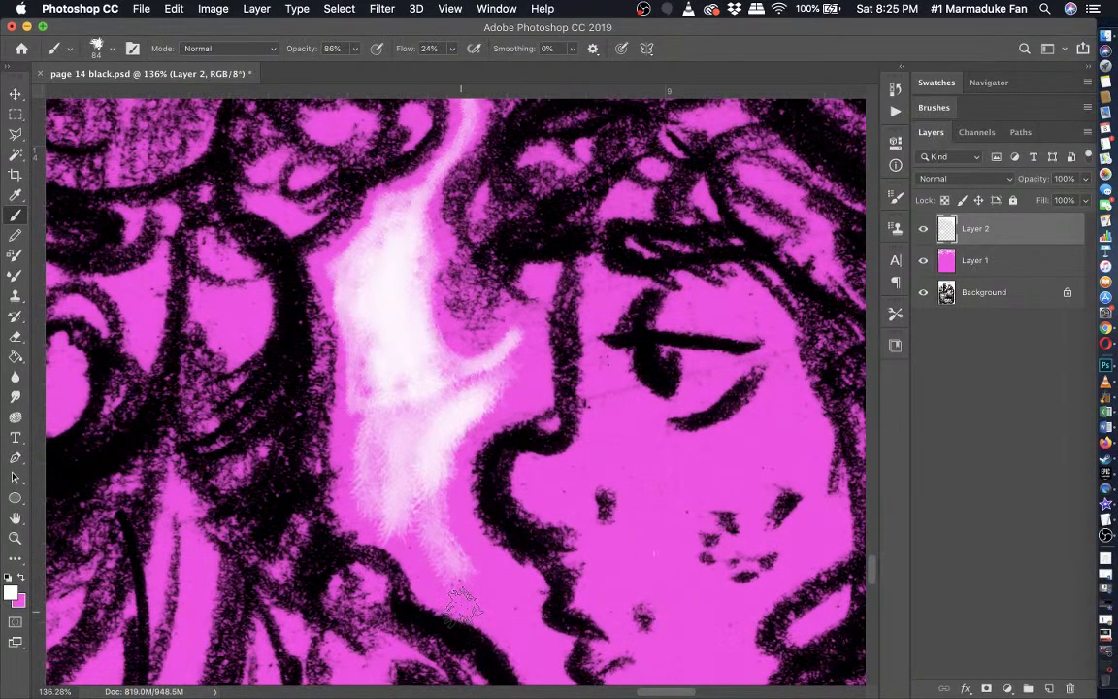
scroll(462, 604, down, 5)
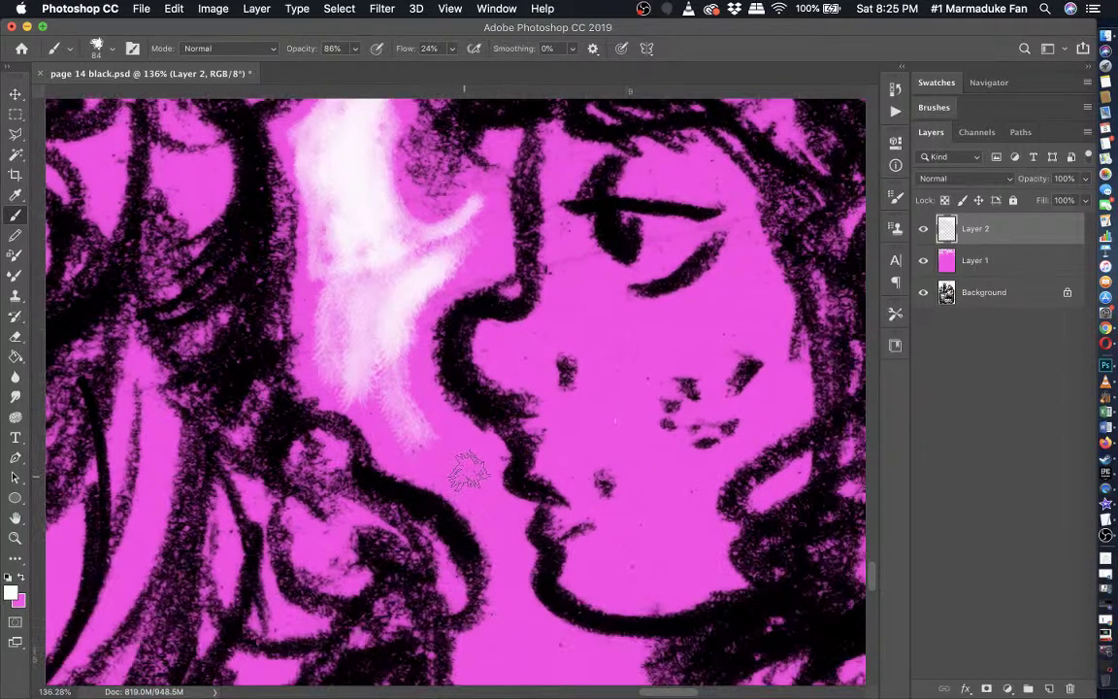
mouse_move(468, 470)
mouse_down()
mouse_move(428, 447)
mouse_move(407, 414)
mouse_move(424, 442)
mouse_up()
scroll(427, 442, down, 4)
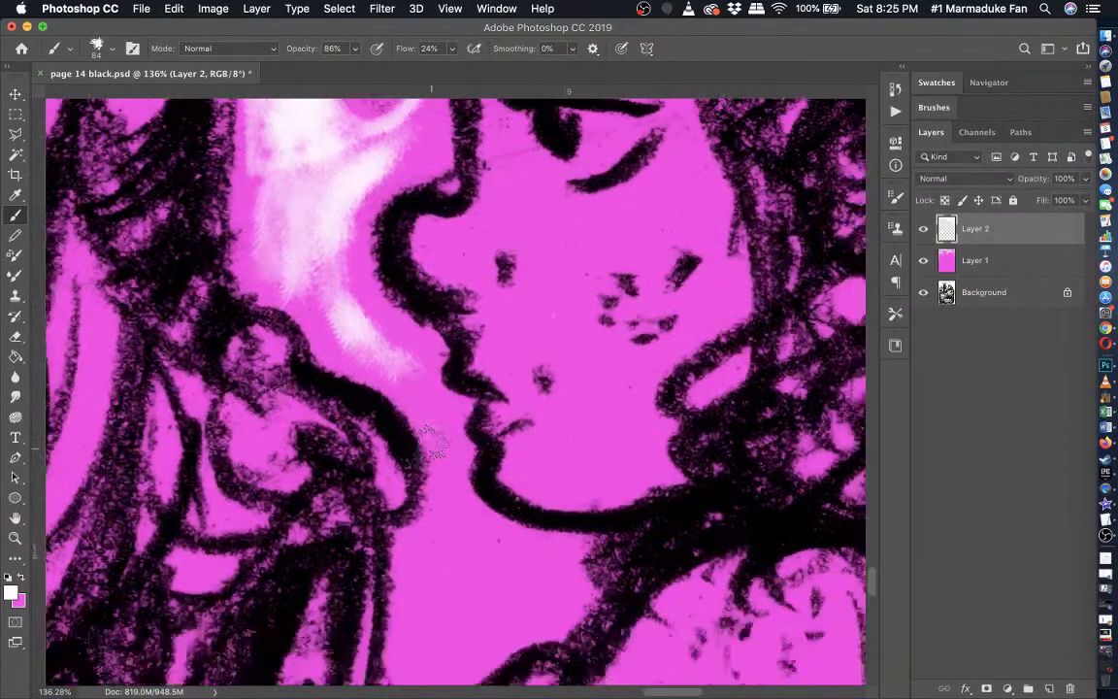
mouse_move(438, 417)
mouse_down()
mouse_move(368, 340)
mouse_move(452, 475)
mouse_move(408, 442)
mouse_move(379, 525)
mouse_up()
scroll(385, 399, down, 8)
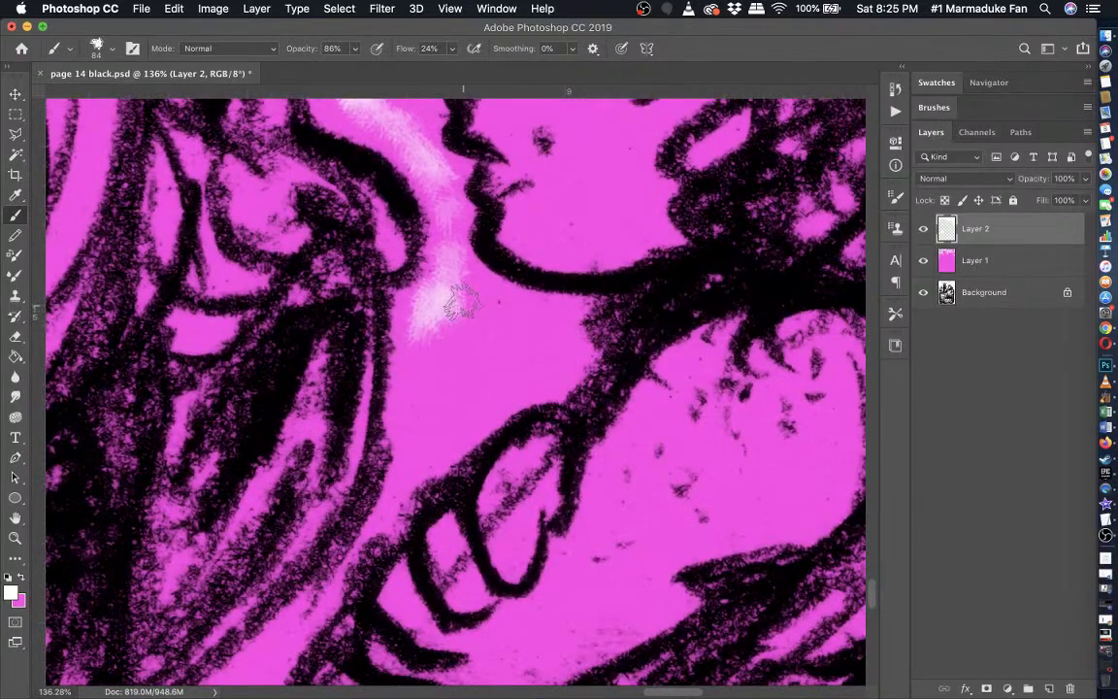
mouse_move(461, 303)
mouse_down()
mouse_move(480, 286)
mouse_move(529, 340)
mouse_move(441, 378)
mouse_move(420, 420)
mouse_move(442, 321)
mouse_move(461, 383)
mouse_move(510, 364)
mouse_move(459, 362)
mouse_move(462, 305)
mouse_move(412, 247)
mouse_up()
- Paint soft white into the profile princess's two uppermost fingers, undoing and repainting the first finger's stroke
scroll(493, 390, down, 4)
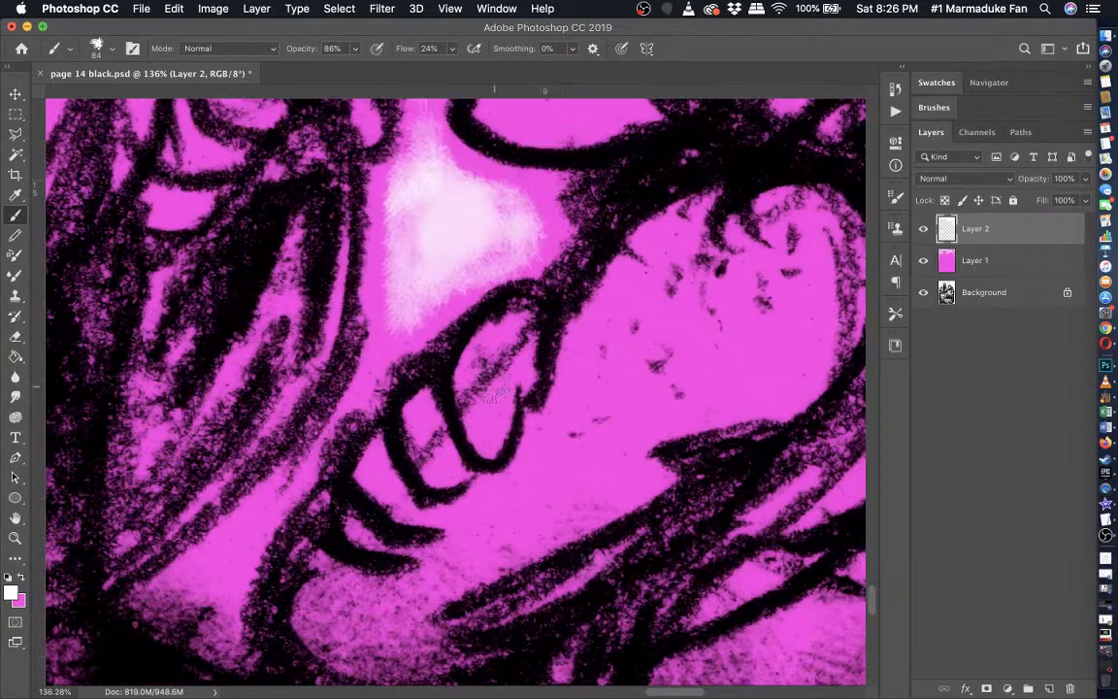
mouse_move(480, 396)
mouse_down()
mouse_move(479, 363)
mouse_move(482, 374)
mouse_move(490, 359)
mouse_up()
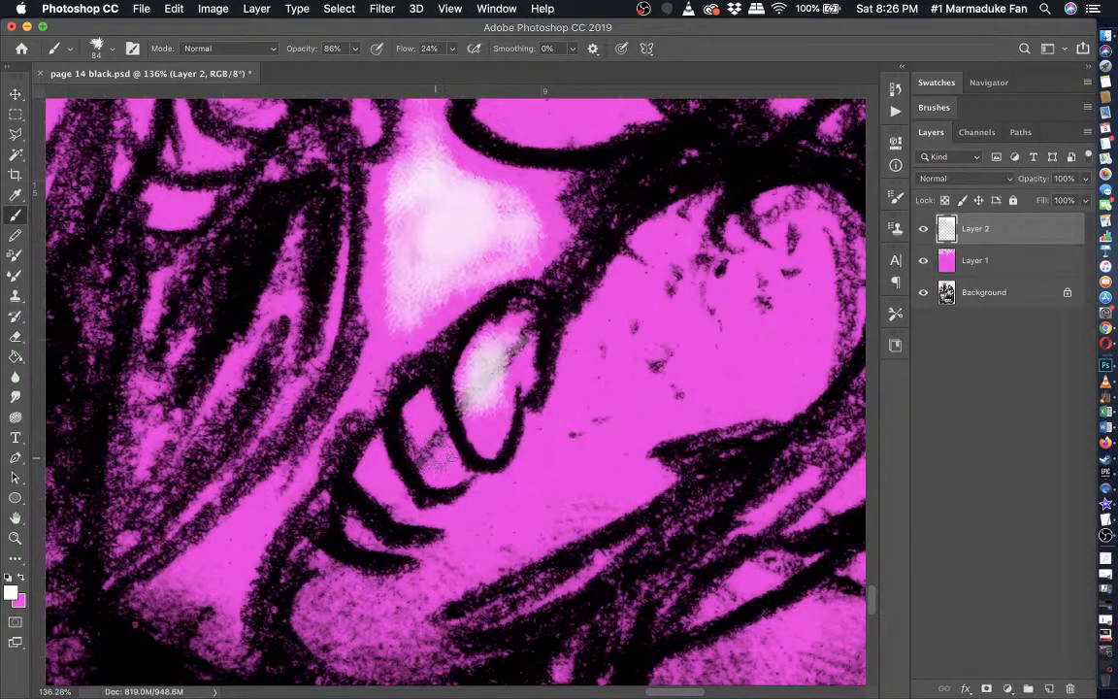
key(super+z)
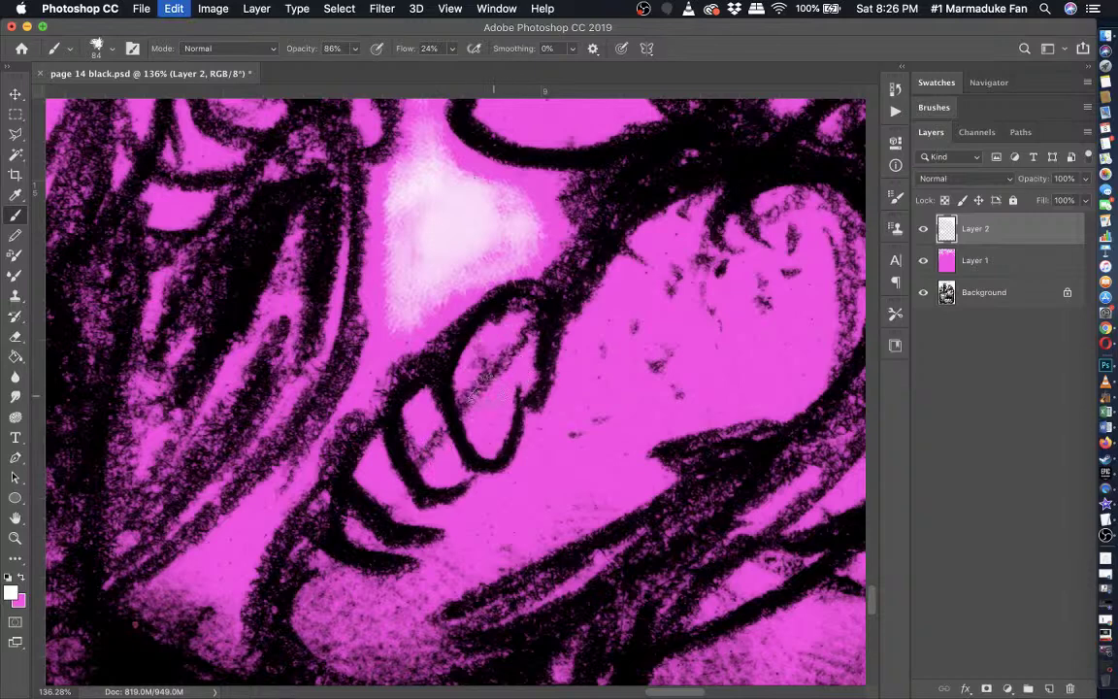
drag(485, 388, 516, 330)
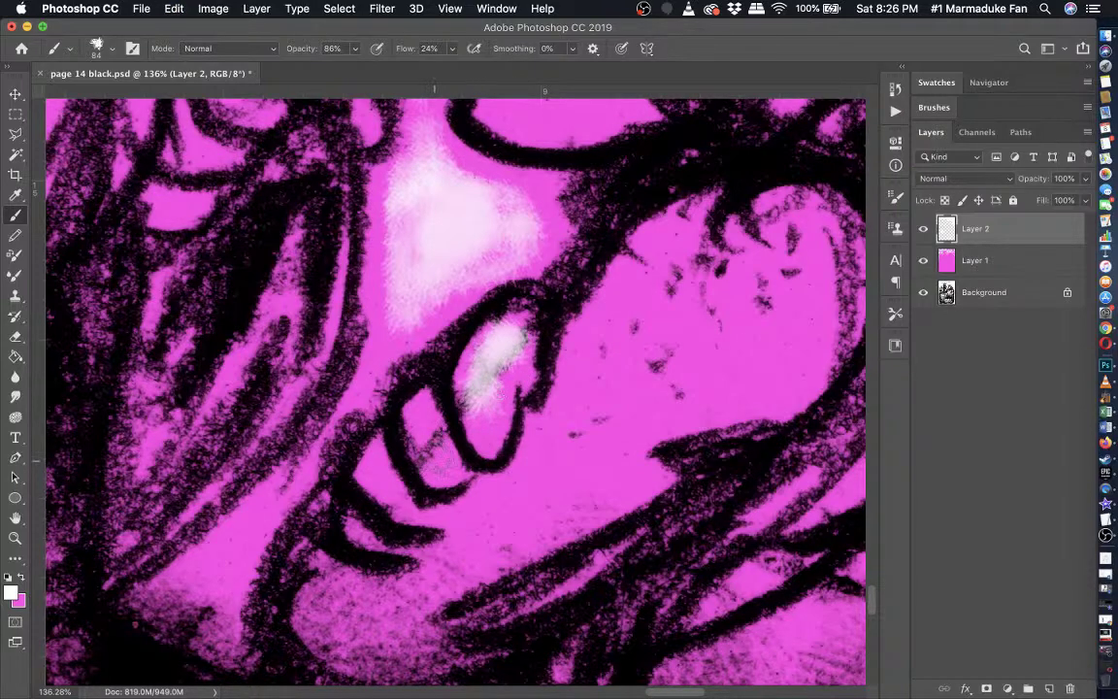
mouse_move(435, 453)
mouse_down()
mouse_move(427, 436)
mouse_move(437, 449)
mouse_up()
- Brush white onto the profile princess's arm beside her fingers, undoing the first dab and repainting it as a looping stroke
scroll(567, 429, down, 1)
scroll(567, 429, right, 1)
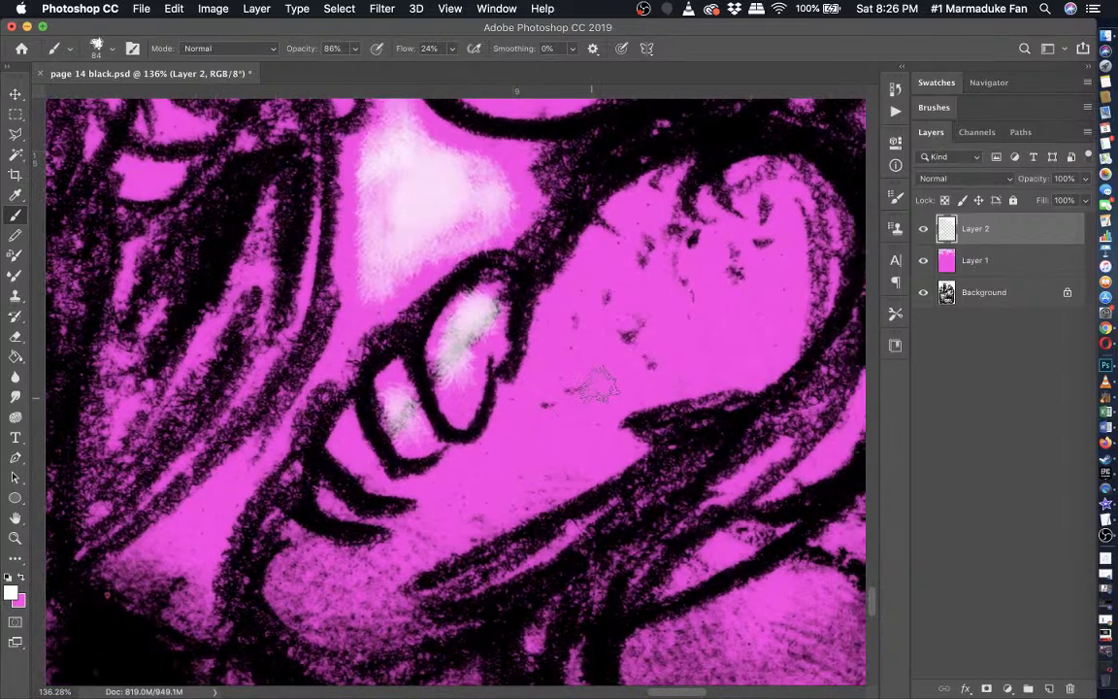
click(548, 413)
key(super+z)
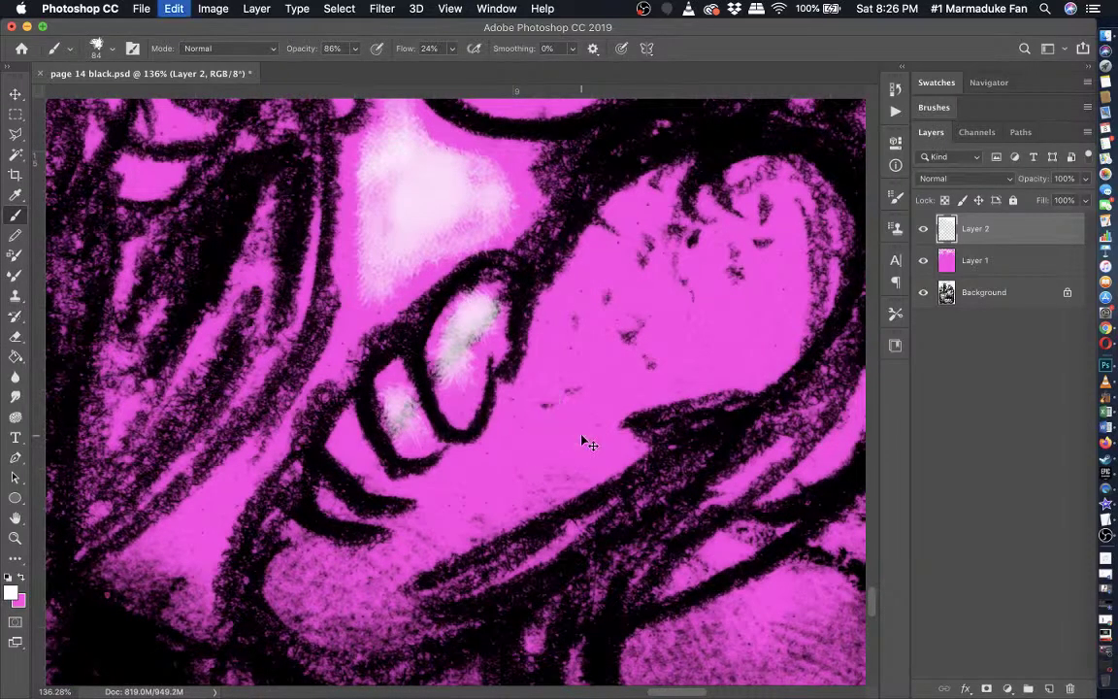
mouse_move(578, 429)
mouse_down()
mouse_move(525, 437)
mouse_move(583, 354)
mouse_move(524, 427)
mouse_up()
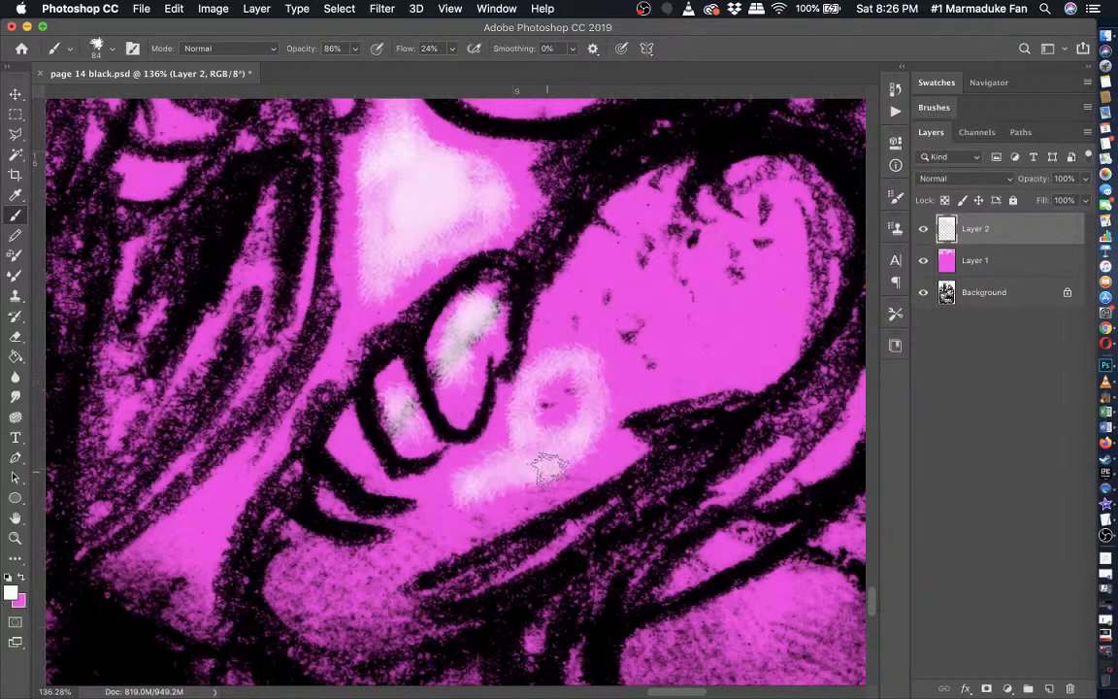
- Paint a curved white stroke across the profile princess's lower cheek and chin, around the mark beside her mouth
scroll(427, 432, down, 3)
scroll(466, 485, down, 2)
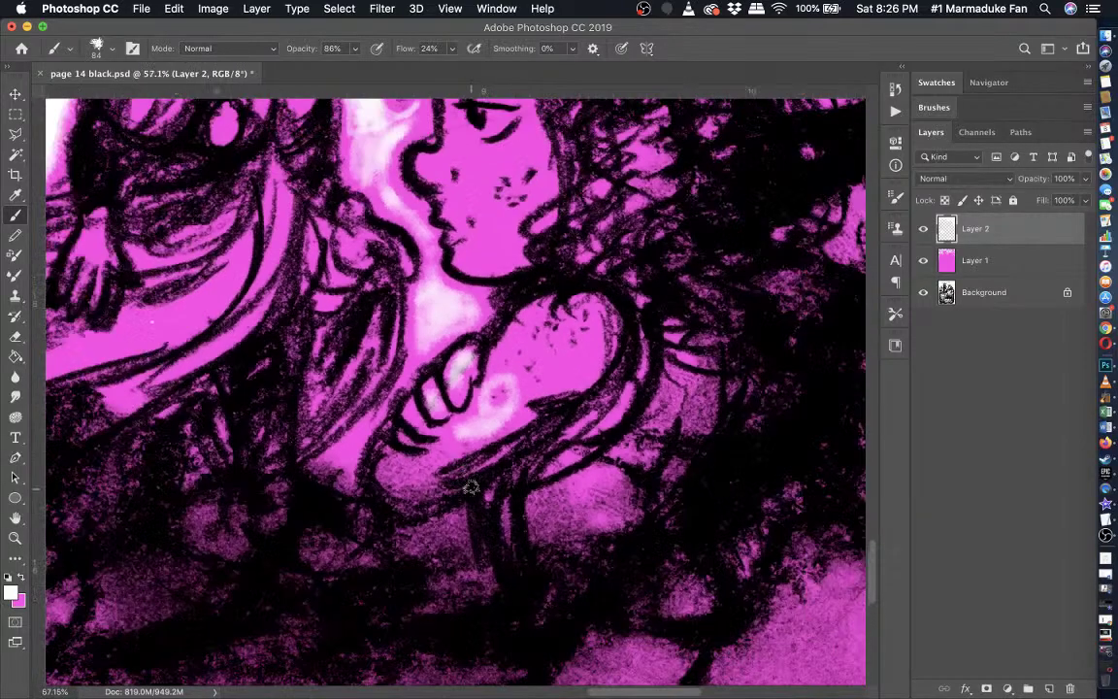
scroll(470, 488, up, 3)
scroll(470, 488, up, 4)
scroll(471, 487, up, 5)
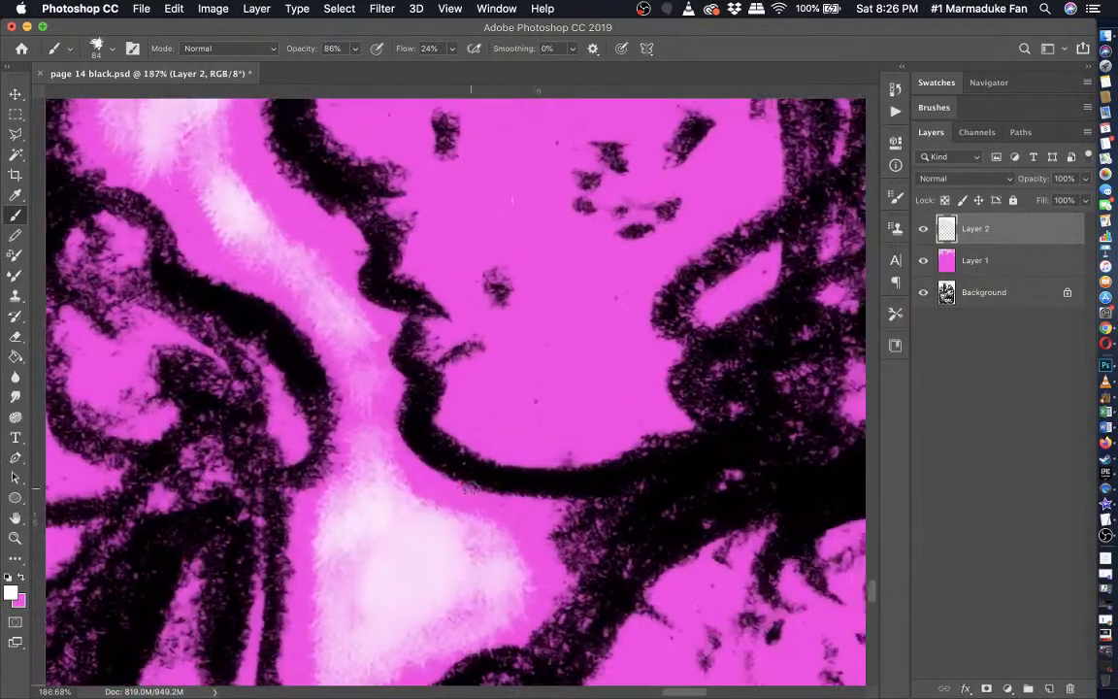
mouse_move(427, 476)
mouse_down()
mouse_move(464, 488)
mouse_move(531, 438)
mouse_move(523, 427)
mouse_move(555, 436)
mouse_move(544, 378)
mouse_move(481, 310)
mouse_move(443, 291)
mouse_move(412, 297)
mouse_move(399, 330)
mouse_move(408, 266)
mouse_move(451, 254)
mouse_move(549, 351)
mouse_move(536, 406)
mouse_move(490, 449)
mouse_up()
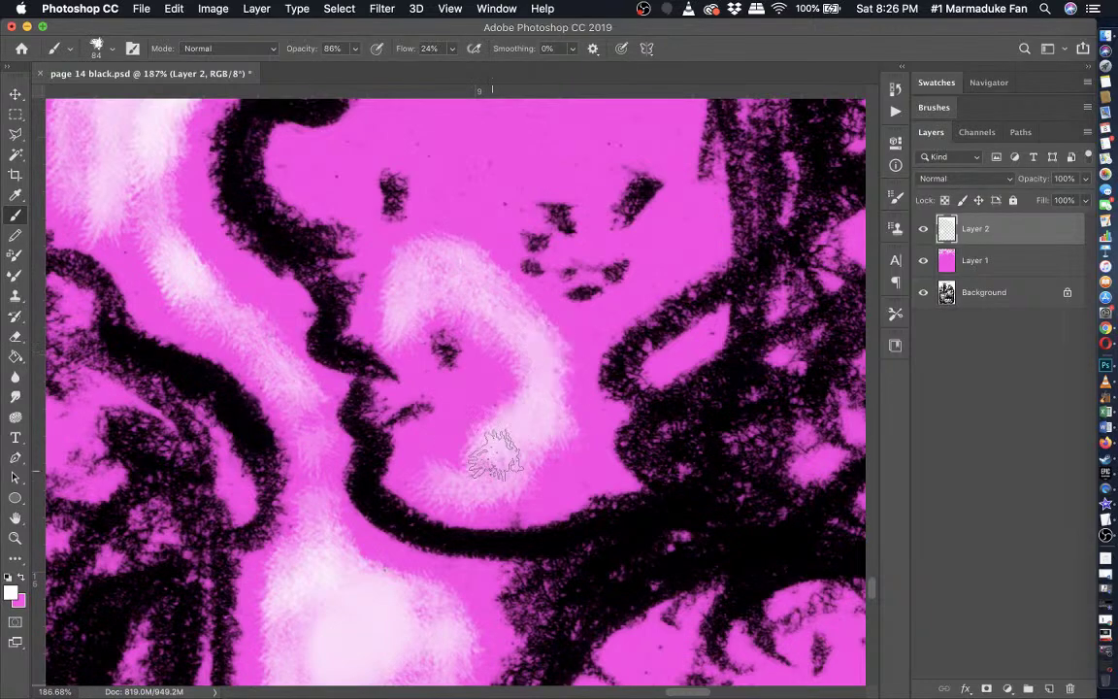
- Brush white across the profile princess's nose, upper cheek, eye and forehead, leaving the black lines and freckles clear
scroll(495, 485, up, 10)
mouse_move(483, 507)
mouse_down()
mouse_move(464, 530)
mouse_move(463, 467)
mouse_move(422, 440)
mouse_move(350, 443)
mouse_move(319, 470)
mouse_up()
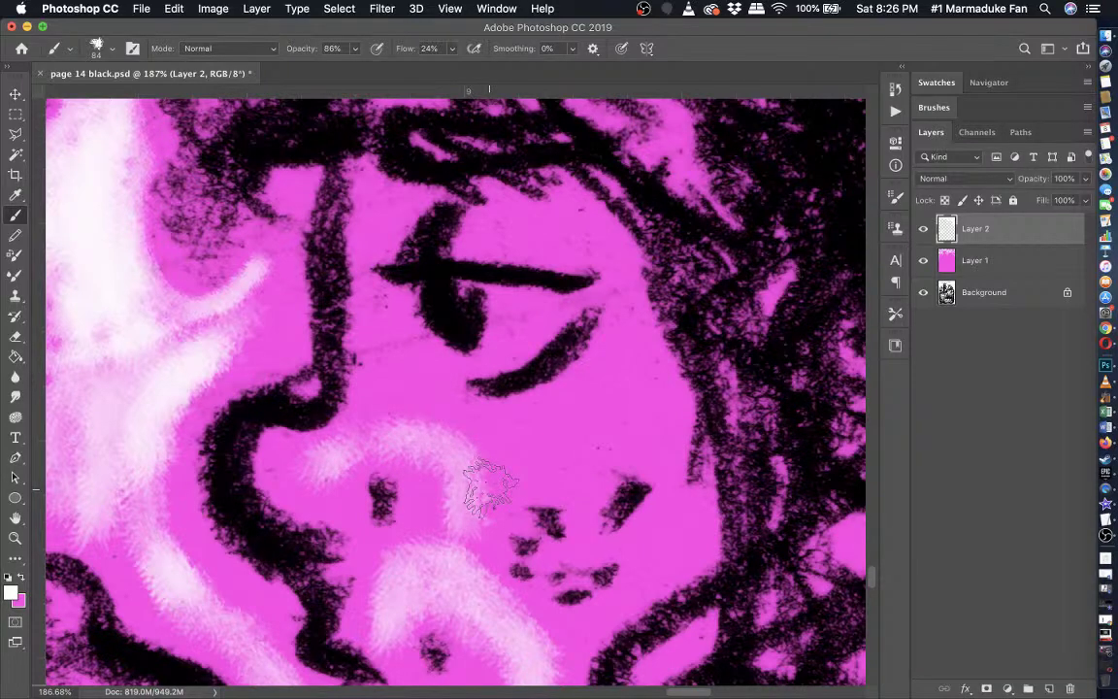
mouse_move(490, 488)
mouse_down()
mouse_move(407, 320)
mouse_move(504, 291)
mouse_move(572, 299)
mouse_up()
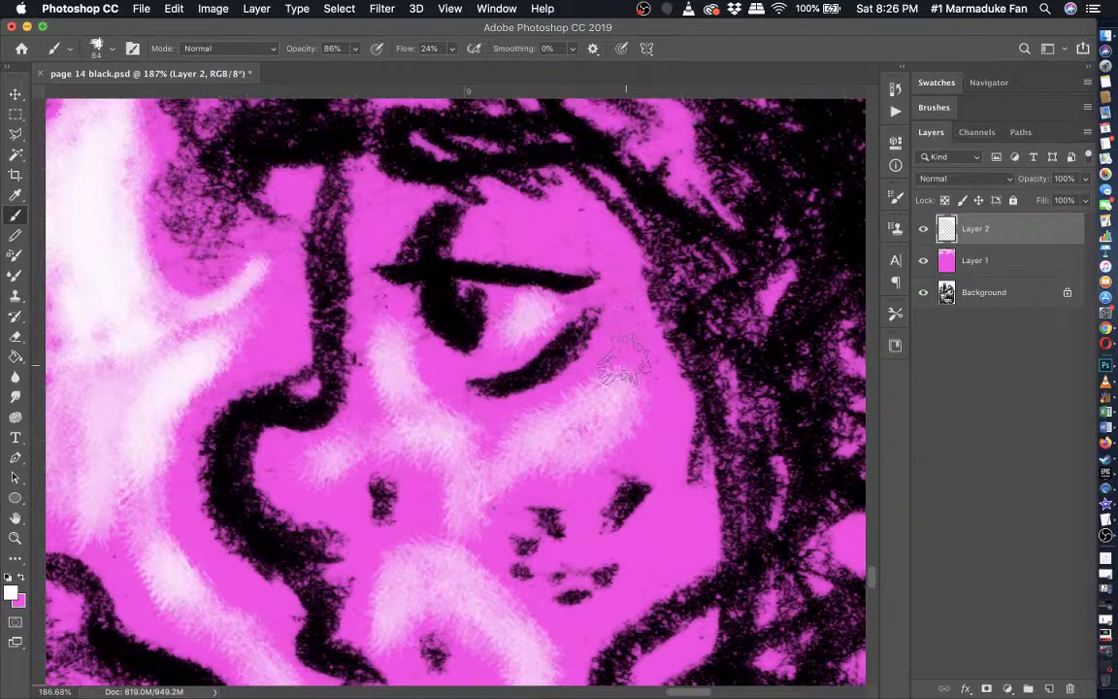
mouse_move(624, 361)
mouse_down()
mouse_move(631, 325)
mouse_move(612, 250)
mouse_move(556, 221)
mouse_move(489, 222)
mouse_up()
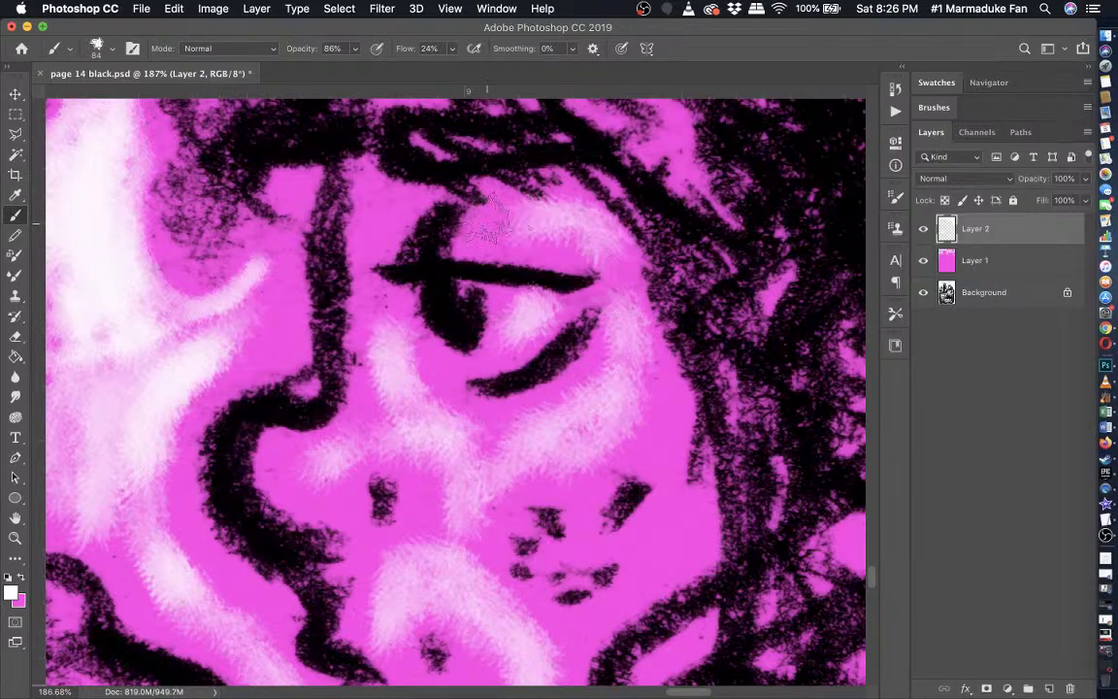
- Check the whitened areas against the original drawing by hiding the pink Layer 1, and restore its visibility
scroll(354, 286, down, 3)
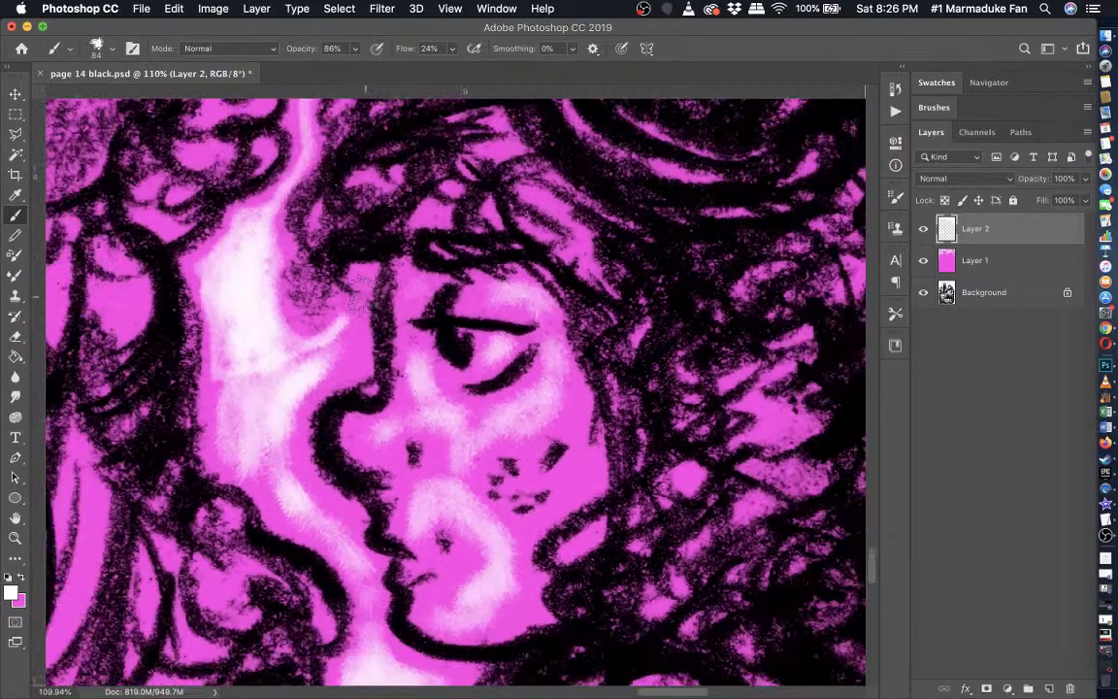
scroll(359, 310, down, 3)
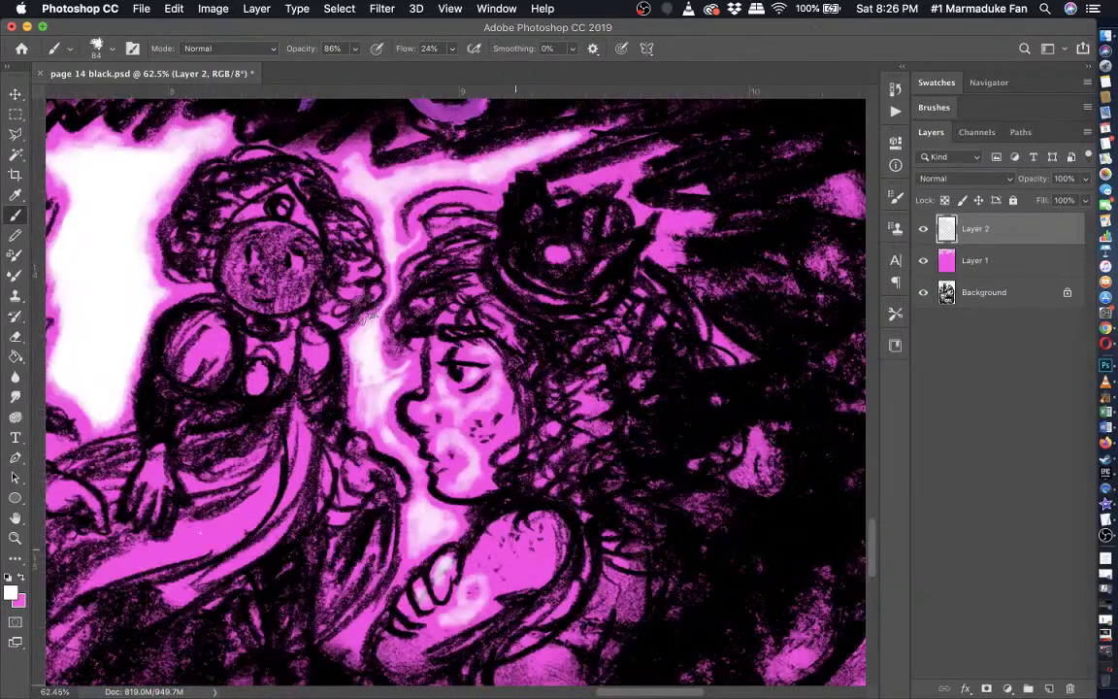
scroll(485, 389, down, 3)
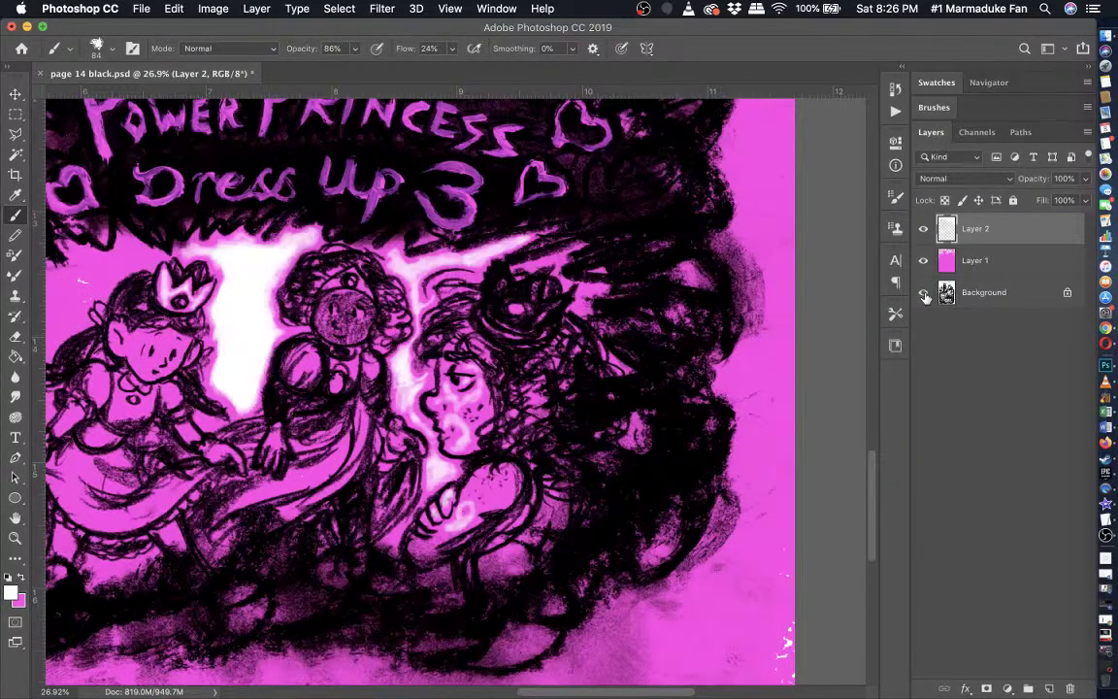
click(923, 260)
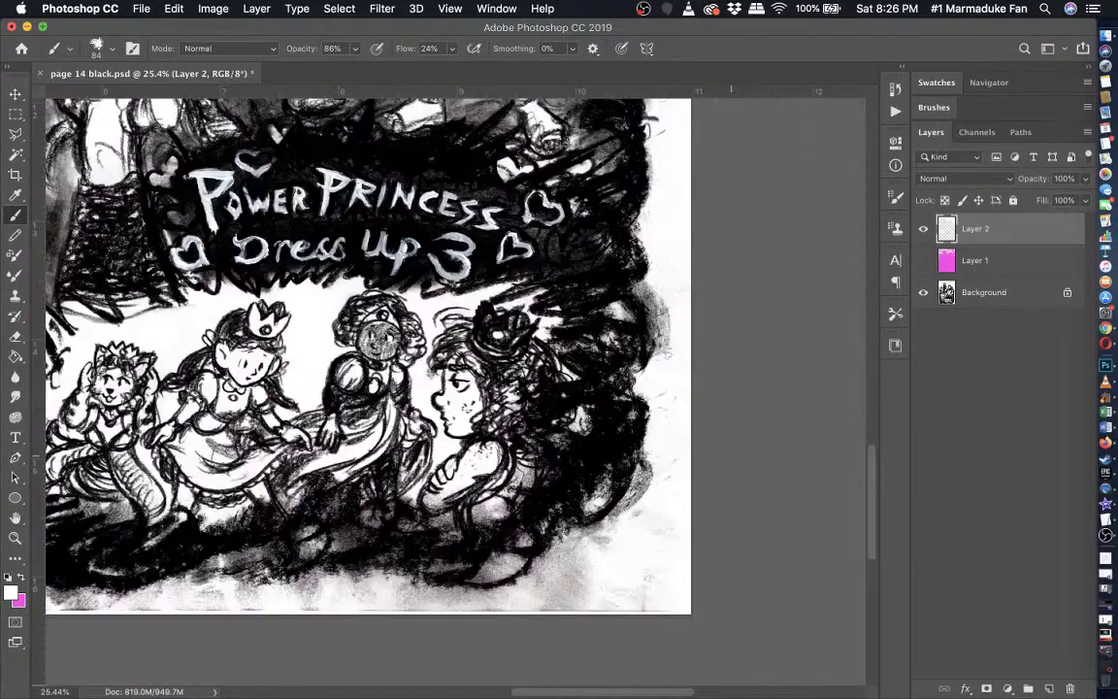
scroll(456, 325, down, 3)
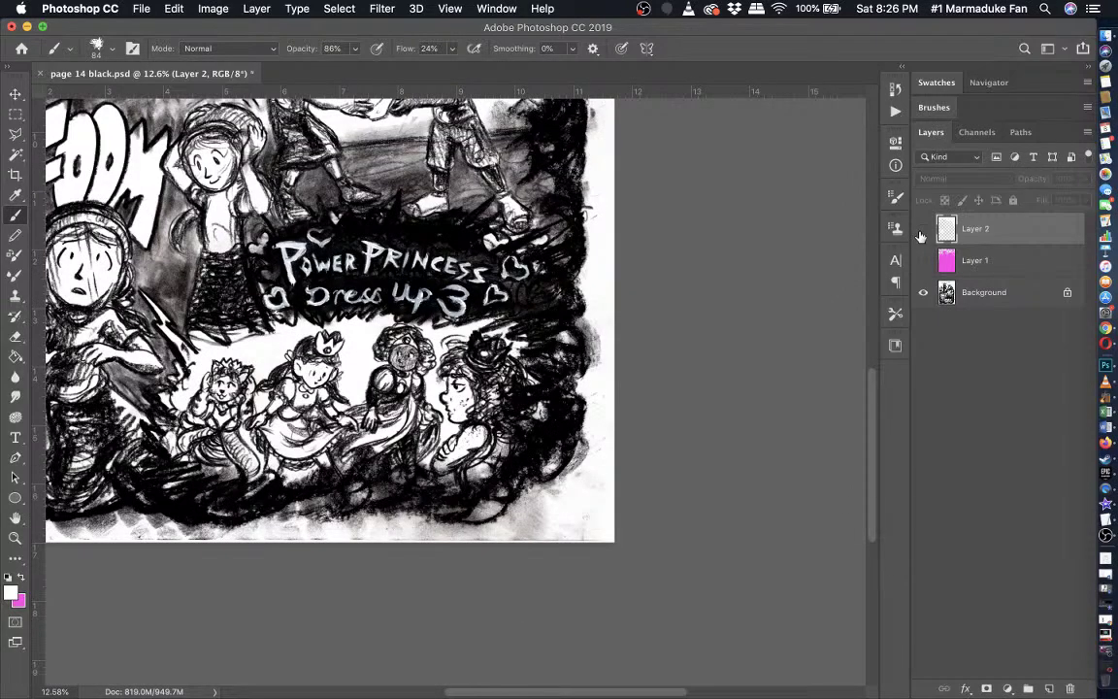
click(923, 260)
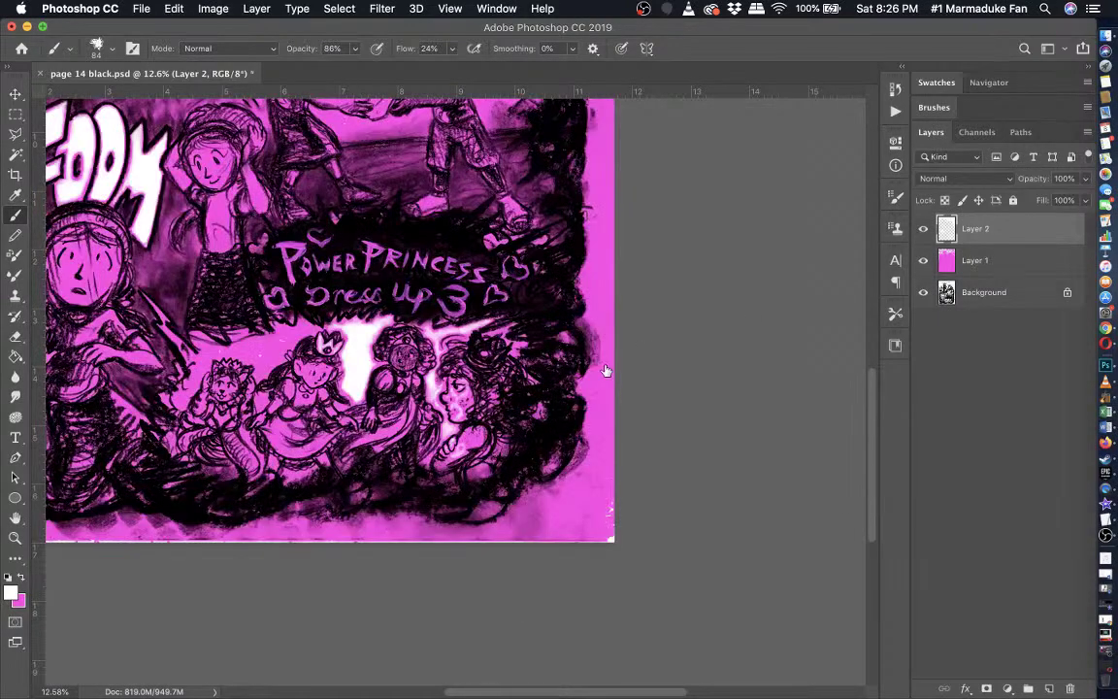
- Paint white inside the crowned princess's large ear and in a broad loop around her first eye and across her cheek
scroll(380, 395, up, 3)
scroll(605, 365, left, 4)
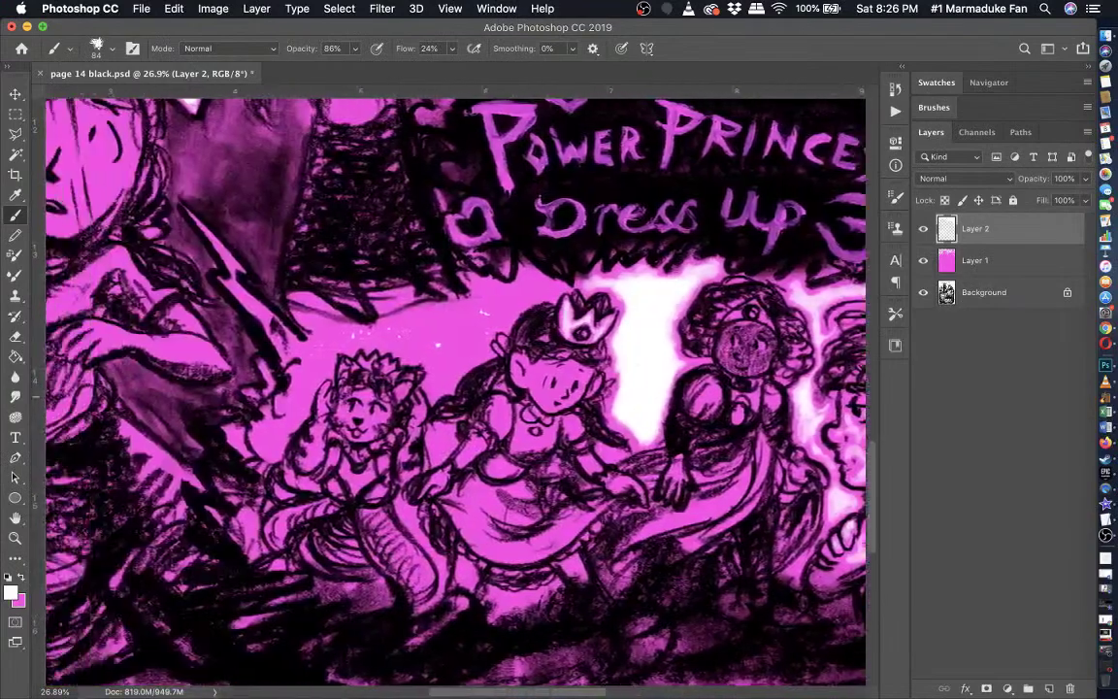
scroll(417, 369, up, 4)
scroll(328, 374, right, 3)
scroll(602, 361, up, 5)
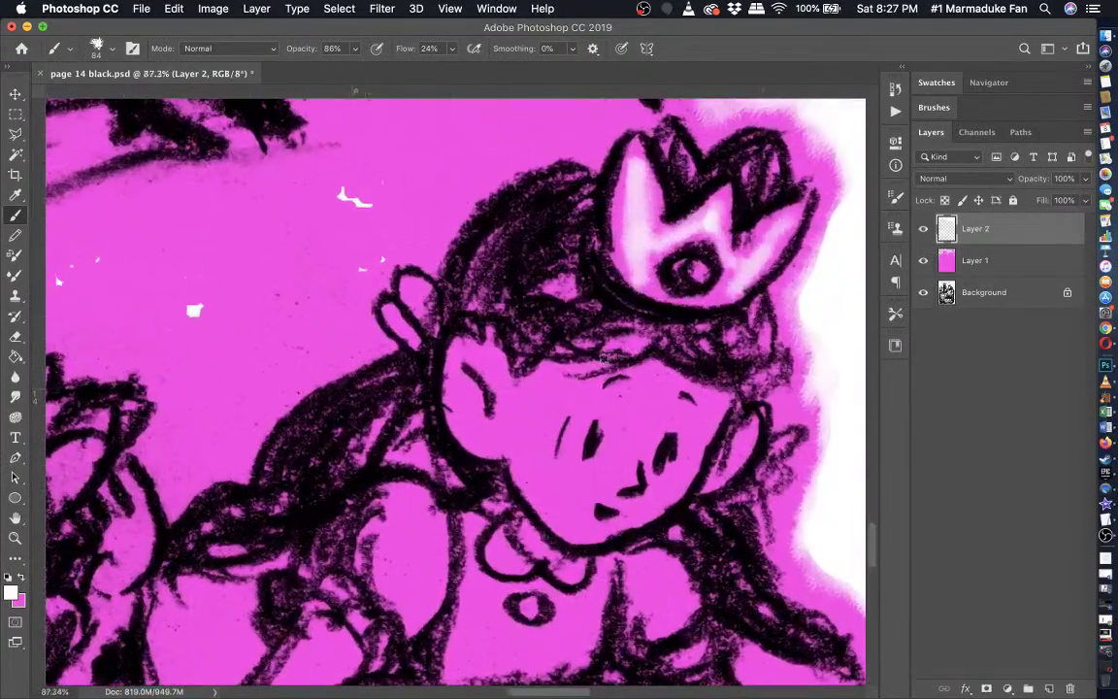
scroll(601, 359, up, 3)
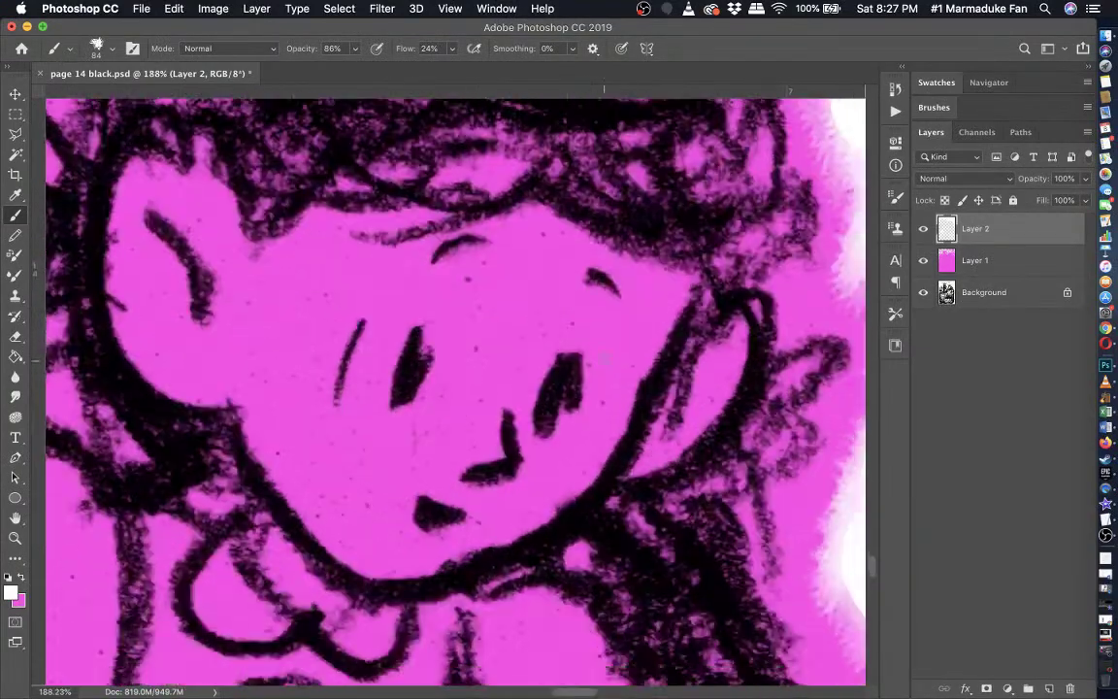
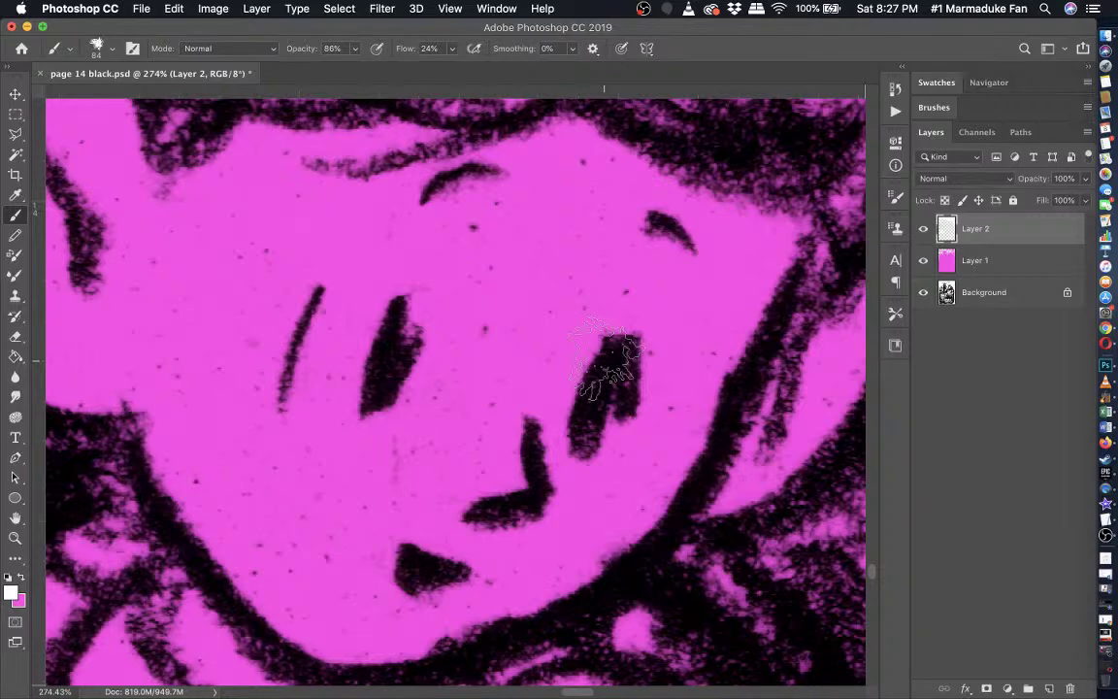
scroll(427, 306, left, 5)
scroll(427, 306, up, 2)
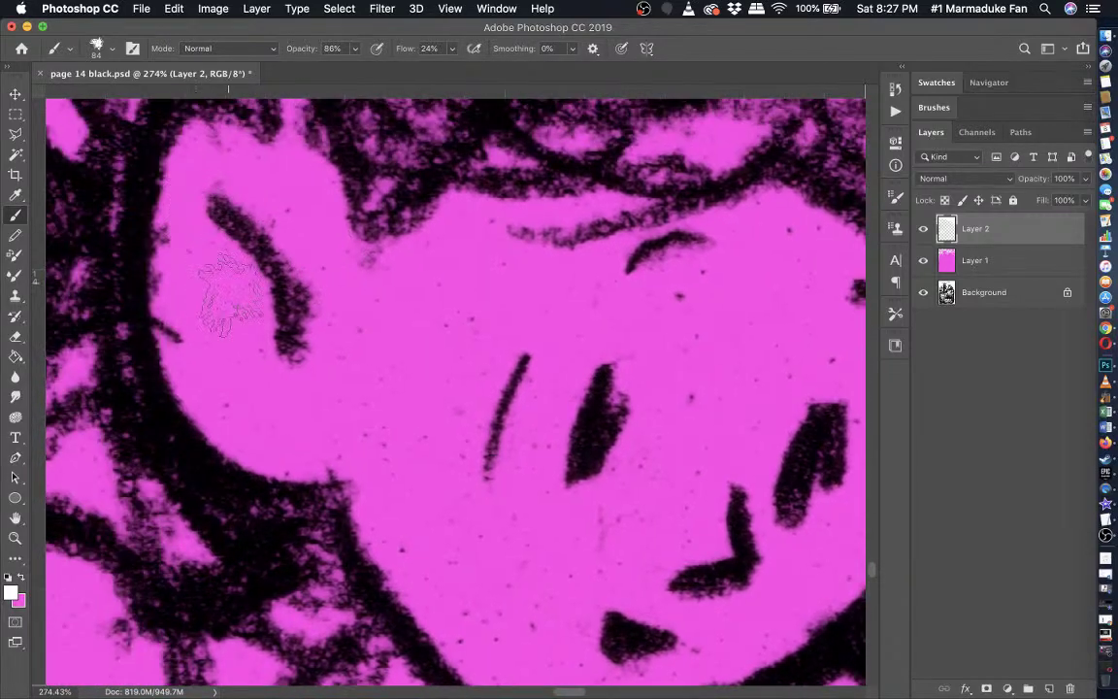
mouse_move(204, 325)
mouse_down()
mouse_move(189, 301)
mouse_move(212, 312)
mouse_move(200, 312)
mouse_move(231, 383)
mouse_move(272, 408)
mouse_move(335, 396)
mouse_move(402, 320)
mouse_move(417, 253)
mouse_move(412, 359)
mouse_move(354, 384)
mouse_move(361, 405)
mouse_move(320, 408)
mouse_move(238, 380)
mouse_up()
scroll(238, 380, down, 2)
mouse_move(381, 340)
mouse_down()
mouse_move(383, 300)
mouse_move(401, 282)
mouse_move(386, 367)
mouse_move(421, 464)
mouse_move(466, 532)
mouse_move(417, 500)
mouse_move(383, 452)
mouse_move(462, 554)
mouse_move(516, 592)
mouse_move(495, 504)
mouse_move(456, 456)
mouse_move(485, 452)
mouse_move(514, 471)
mouse_move(519, 500)
mouse_move(580, 454)
mouse_move(642, 432)
mouse_move(655, 349)
mouse_move(621, 398)
mouse_move(662, 325)
mouse_move(660, 238)
mouse_move(687, 212)
mouse_move(697, 333)
mouse_move(735, 236)
mouse_move(670, 239)
mouse_move(685, 215)
mouse_move(651, 228)
mouse_move(671, 242)
mouse_move(647, 233)
mouse_move(711, 235)
mouse_move(701, 279)
mouse_move(621, 225)
mouse_move(588, 232)
mouse_move(438, 199)
mouse_move(404, 219)
mouse_up()
- Reduce the brush to 47 px and whiten the ear's upper inner edge, the gap between the eye marks, and the lower cheek
scroll(417, 229, up, 5)
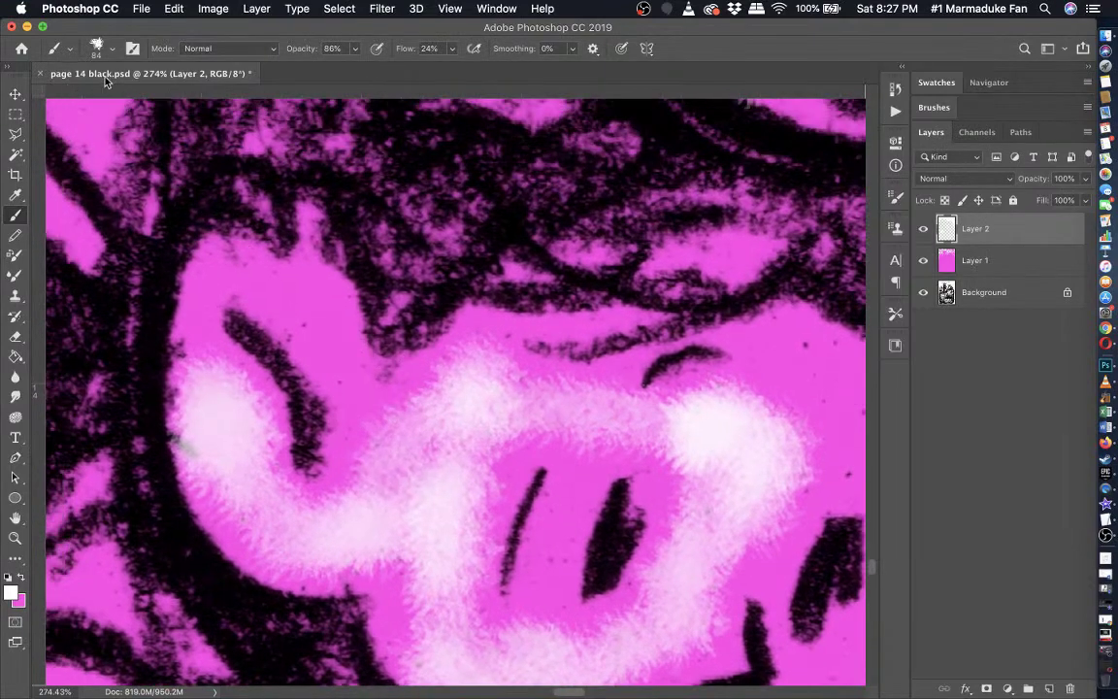
click(113, 51)
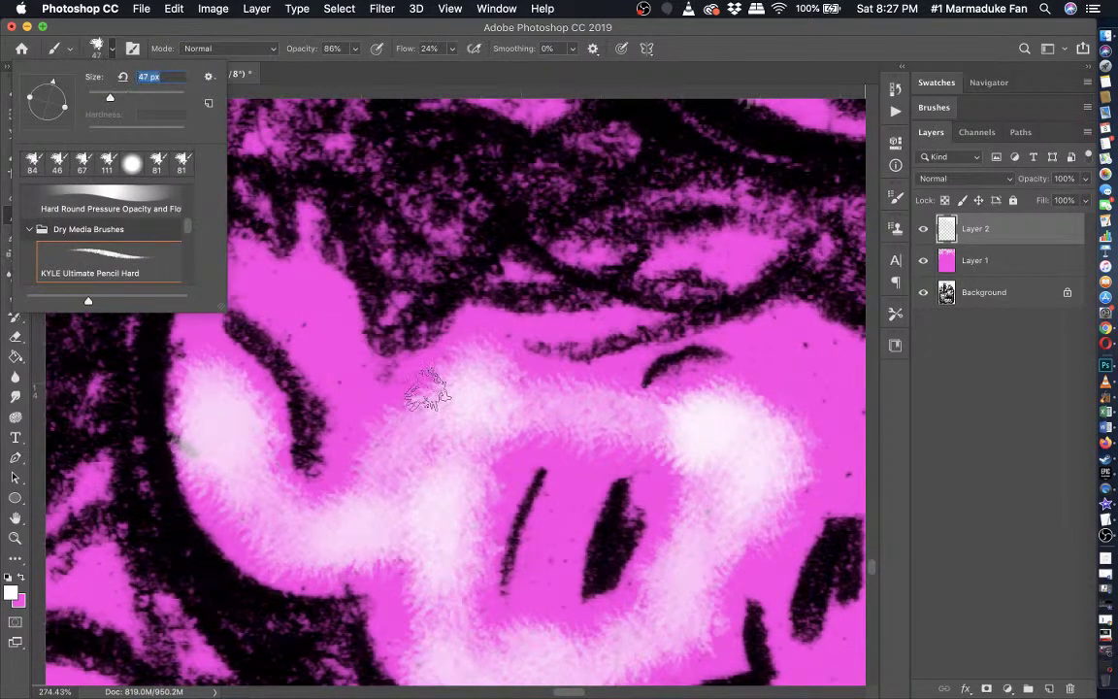
mouse_move(431, 397)
mouse_down()
mouse_move(361, 372)
mouse_move(369, 441)
mouse_move(345, 361)
mouse_move(281, 279)
mouse_move(234, 262)
mouse_move(289, 279)
mouse_move(340, 347)
mouse_up()
scroll(359, 374, down, 2)
scroll(360, 373, down, 3)
scroll(359, 373, right, 2)
mouse_move(494, 482)
mouse_down()
mouse_move(516, 440)
mouse_move(511, 558)
mouse_move(503, 476)
mouse_move(513, 452)
mouse_move(461, 573)
mouse_move(424, 543)
mouse_move(413, 476)
mouse_move(451, 393)
mouse_move(510, 358)
mouse_move(622, 362)
mouse_up()
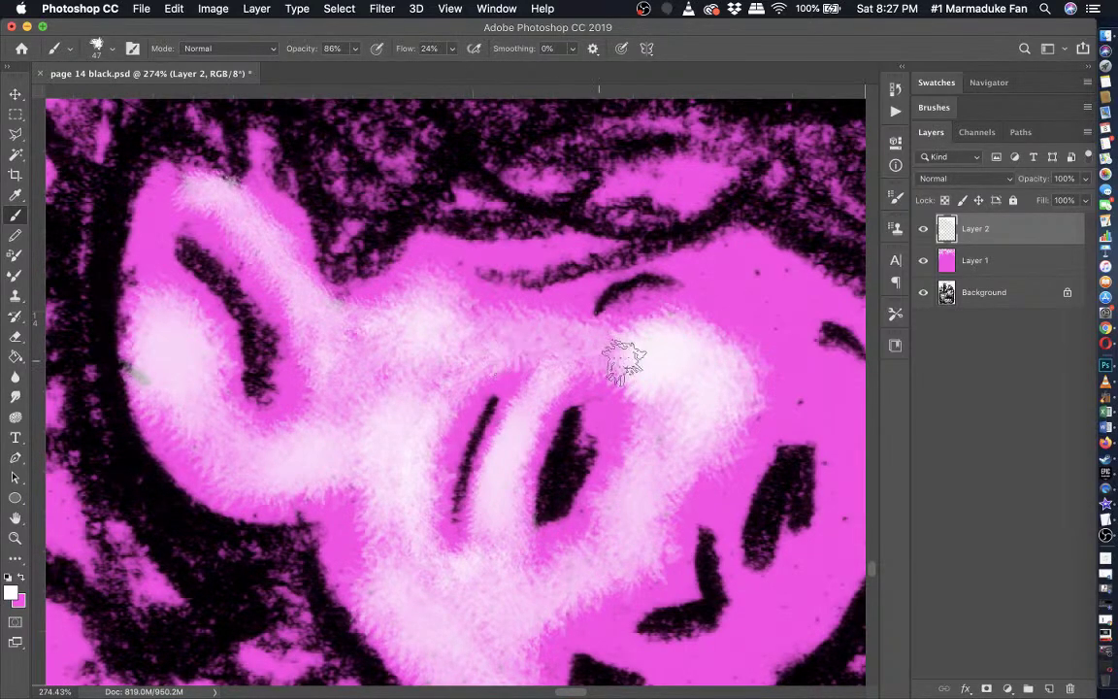
scroll(623, 362, down, 3)
mouse_move(621, 454)
mouse_down()
mouse_move(577, 517)
mouse_move(437, 532)
mouse_move(220, 387)
mouse_up()
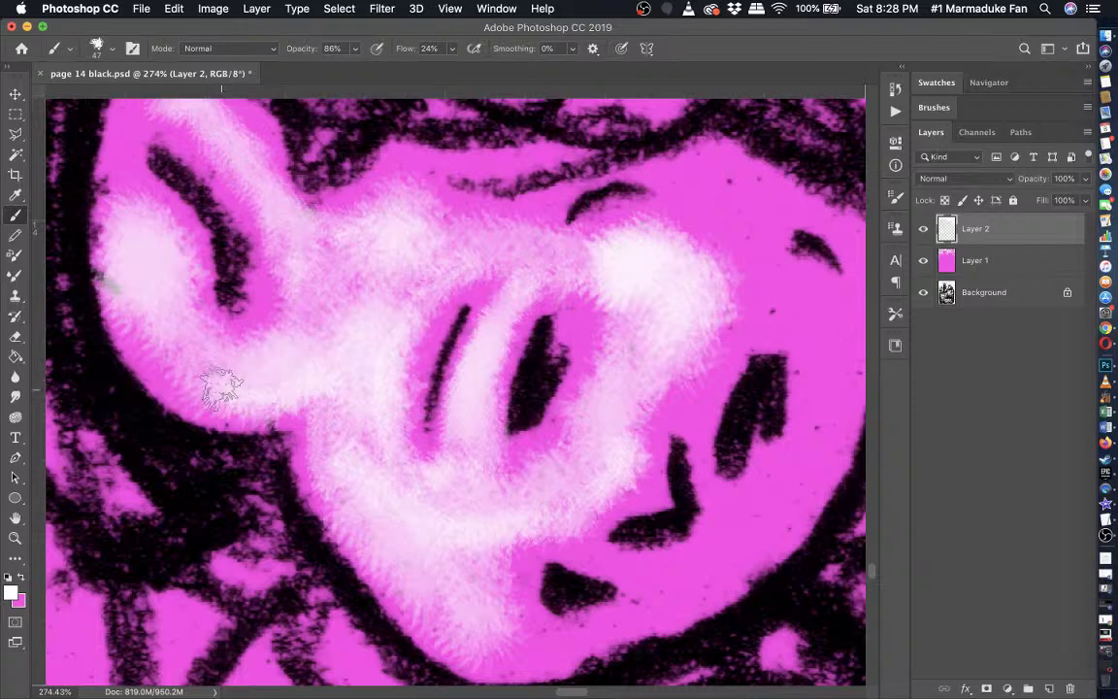
- Paint white around the crowned princess's mouth and nose, along her far cheek, and over her forehead around the second eyebrow
scroll(220, 387, right, 3)
scroll(331, 691, down, 1)
scroll(330, 691, down, 1)
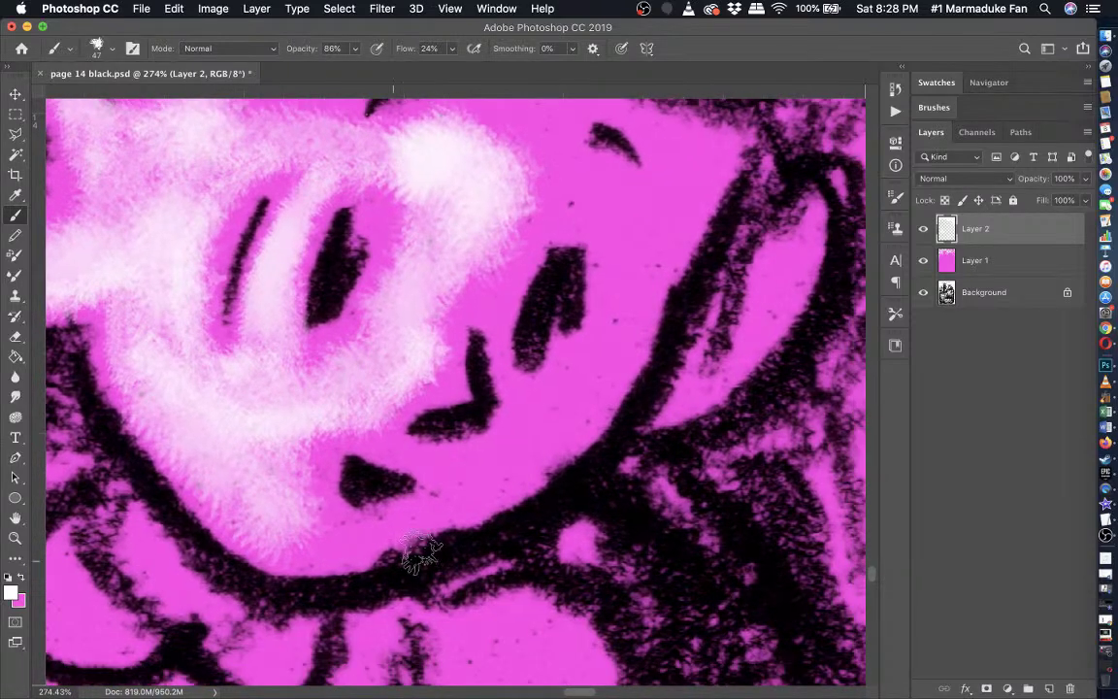
mouse_move(421, 553)
mouse_down()
mouse_move(307, 541)
mouse_move(325, 538)
mouse_move(299, 510)
mouse_move(336, 422)
mouse_up()
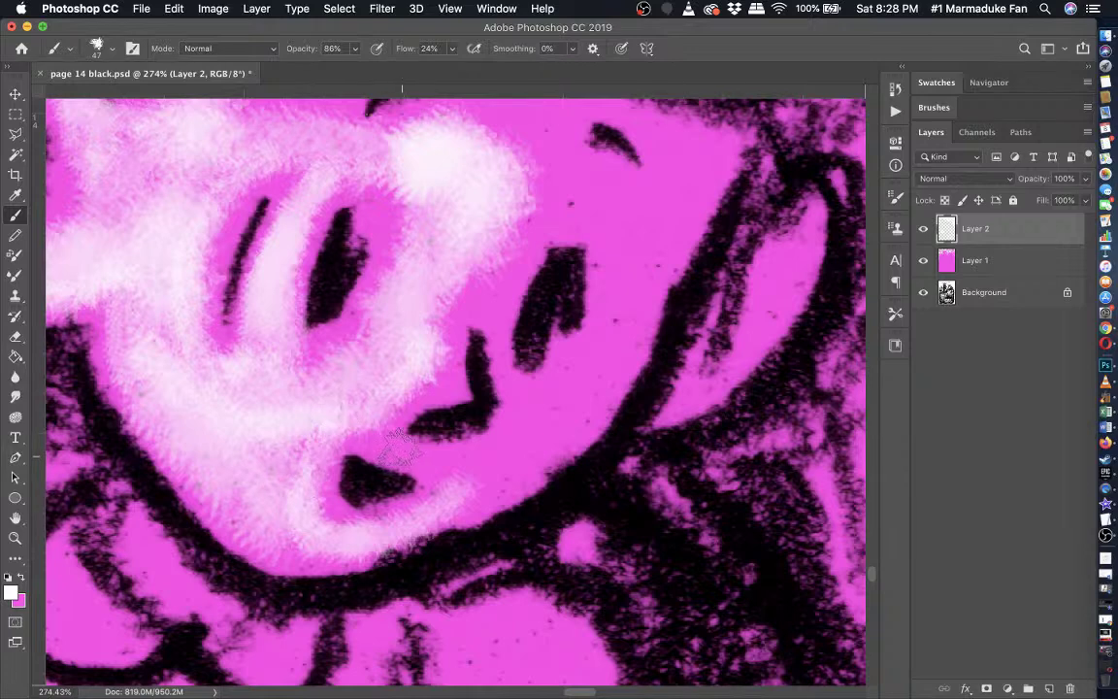
mouse_move(401, 446)
mouse_down()
mouse_move(432, 427)
mouse_move(514, 432)
mouse_move(551, 445)
mouse_move(530, 463)
mouse_move(587, 413)
mouse_move(661, 255)
mouse_move(494, 409)
mouse_up()
mouse_move(494, 408)
mouse_down()
mouse_move(468, 315)
mouse_move(439, 317)
mouse_move(399, 243)
mouse_move(365, 254)
mouse_move(389, 219)
mouse_move(461, 225)
mouse_move(499, 258)
mouse_move(536, 328)
mouse_move(508, 359)
mouse_move(270, 319)
mouse_move(282, 314)
mouse_move(364, 369)
mouse_move(357, 415)
mouse_move(299, 471)
mouse_up()
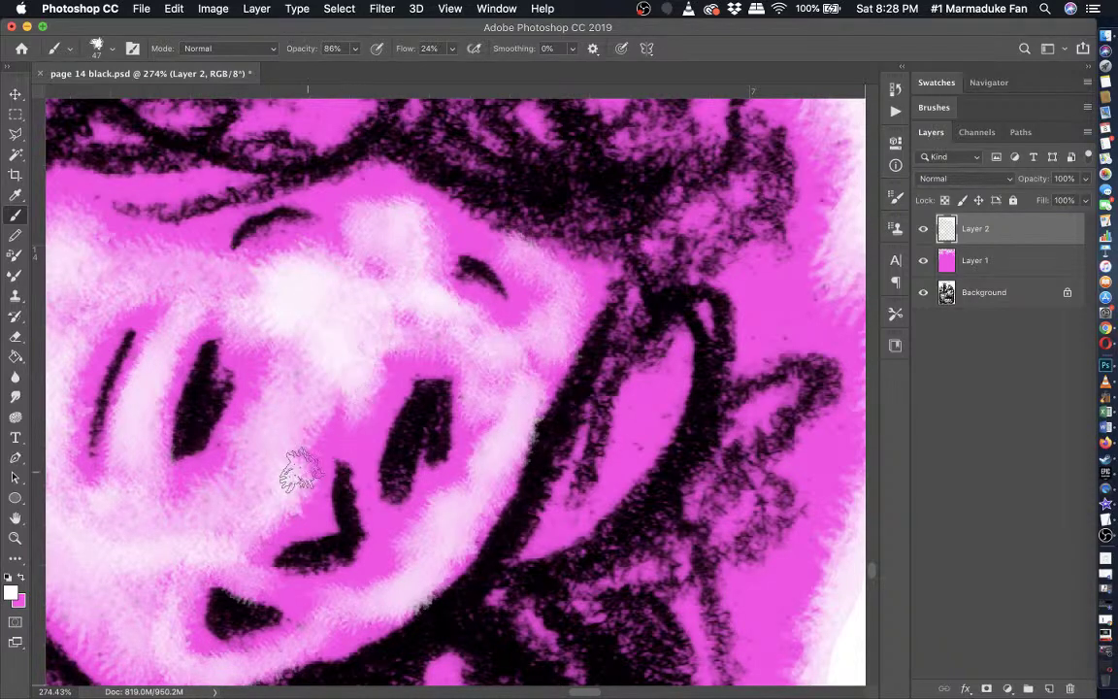
- Fill the crowned princess's puffed sleeve beside her long hair with white, staying inside the black outline
scroll(301, 472, down, 5)
scroll(264, 460, left, 3)
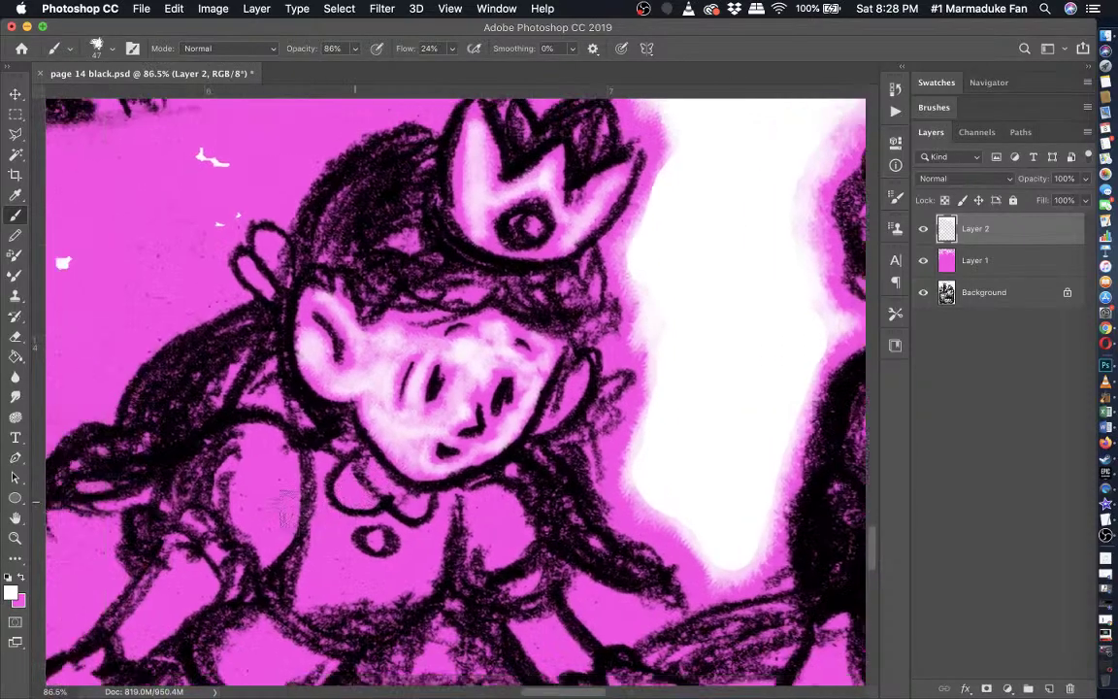
scroll(295, 511, down, 2)
scroll(456, 393, up, 3)
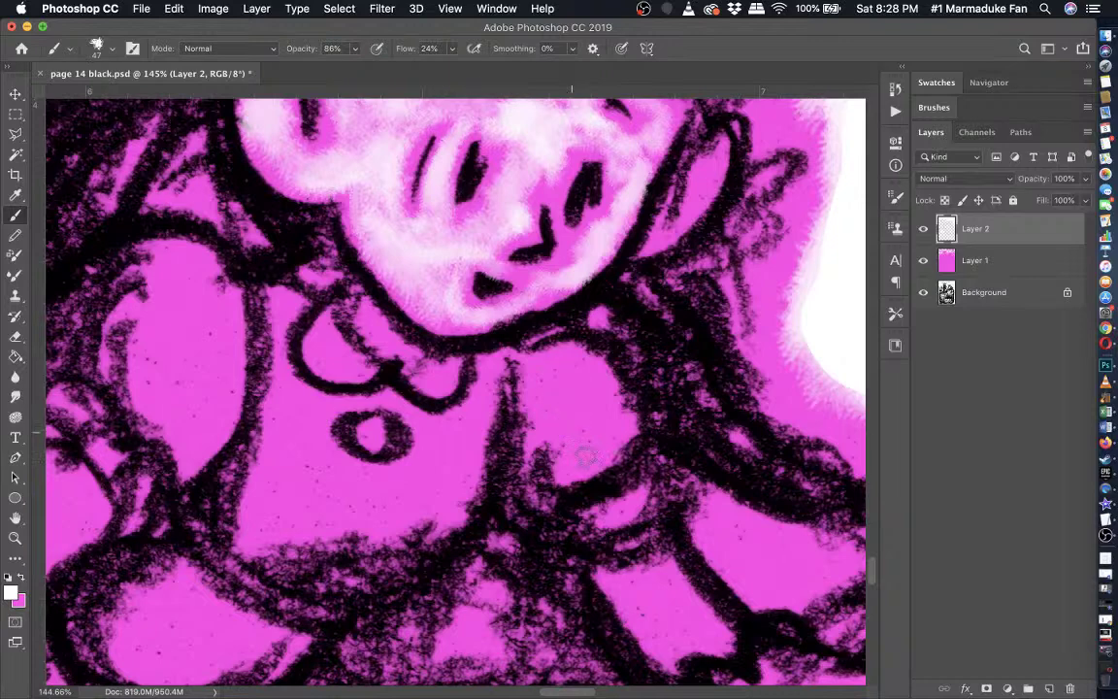
mouse_move(582, 458)
mouse_down()
mouse_move(540, 395)
mouse_move(571, 366)
mouse_move(597, 381)
mouse_move(612, 432)
mouse_move(587, 429)
mouse_move(577, 381)
mouse_move(565, 396)
mouse_move(586, 383)
mouse_move(597, 402)
mouse_move(571, 454)
mouse_up()
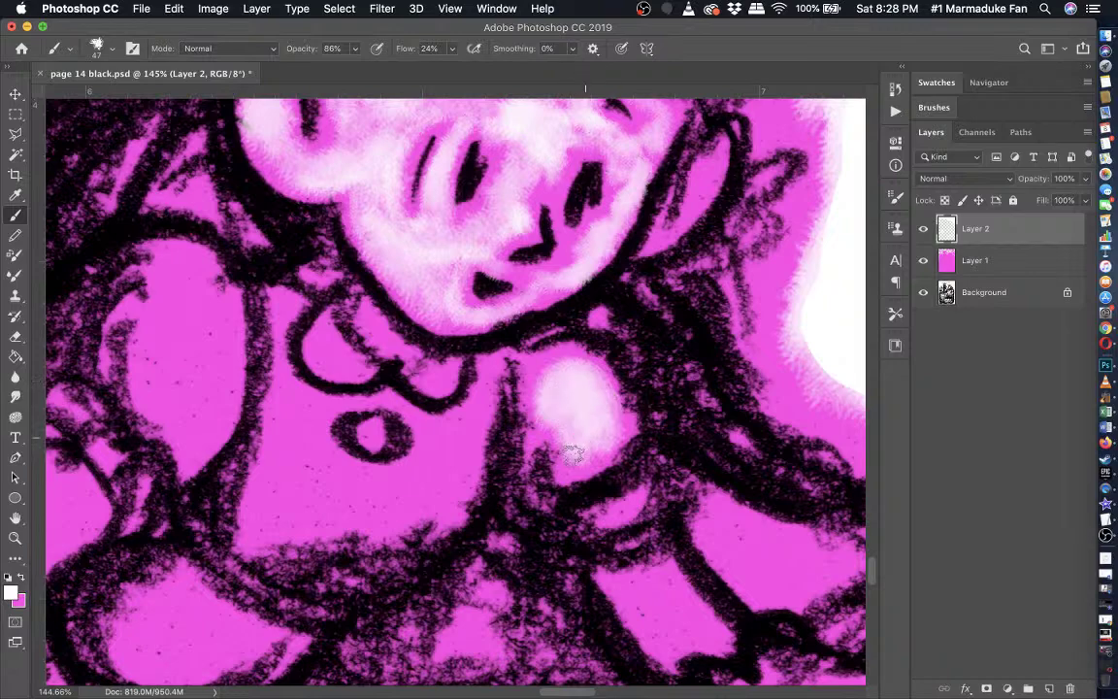
drag(600, 603, 571, 455)
- Whiten the crowned princess's outstretched forearm and the background wedge between that arm and her hair
scroll(572, 455, down, 2)
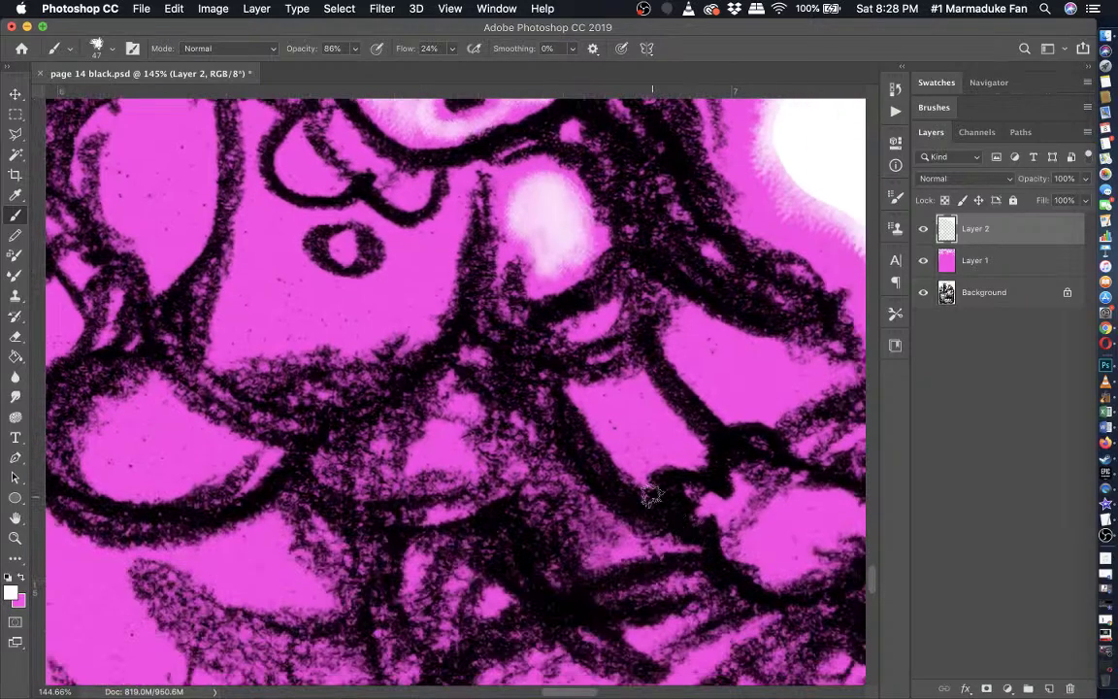
mouse_move(656, 448)
mouse_down()
mouse_move(642, 401)
mouse_move(604, 408)
mouse_move(608, 363)
mouse_move(553, 348)
mouse_move(575, 380)
mouse_move(539, 349)
mouse_move(589, 355)
mouse_move(543, 330)
mouse_move(597, 390)
mouse_up()
scroll(670, 424, right, 5)
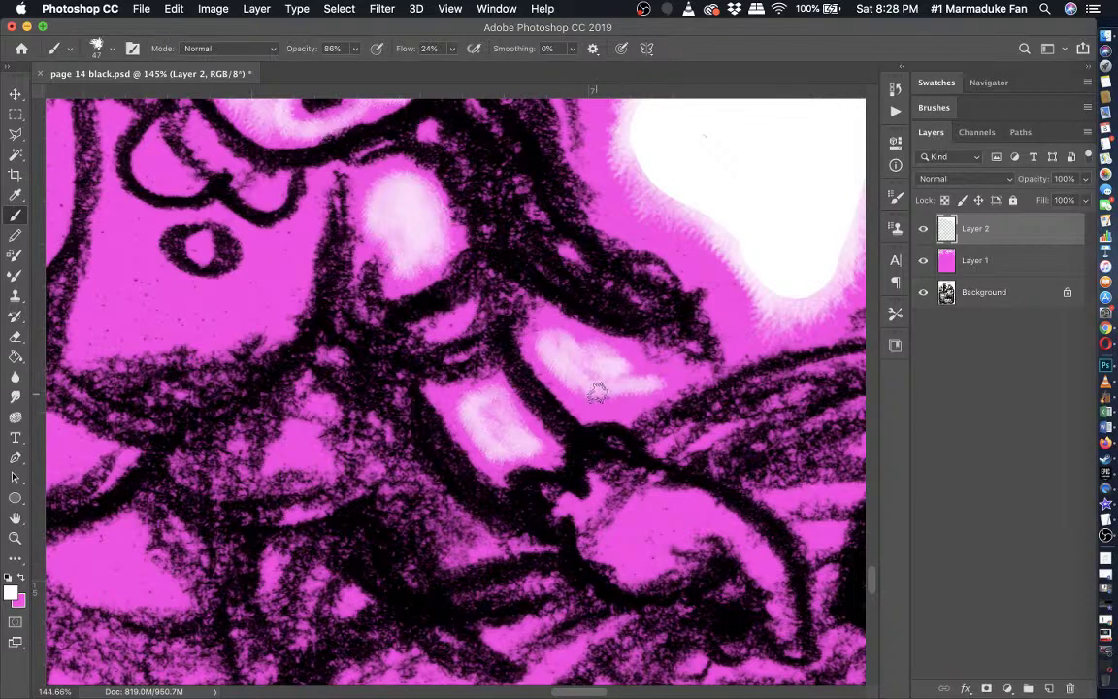
- Brush white over the crowned princess's outstretched hand, from the wrist to the tip of the long finger
scroll(592, 391, right, 5)
scroll(592, 391, down, 2)
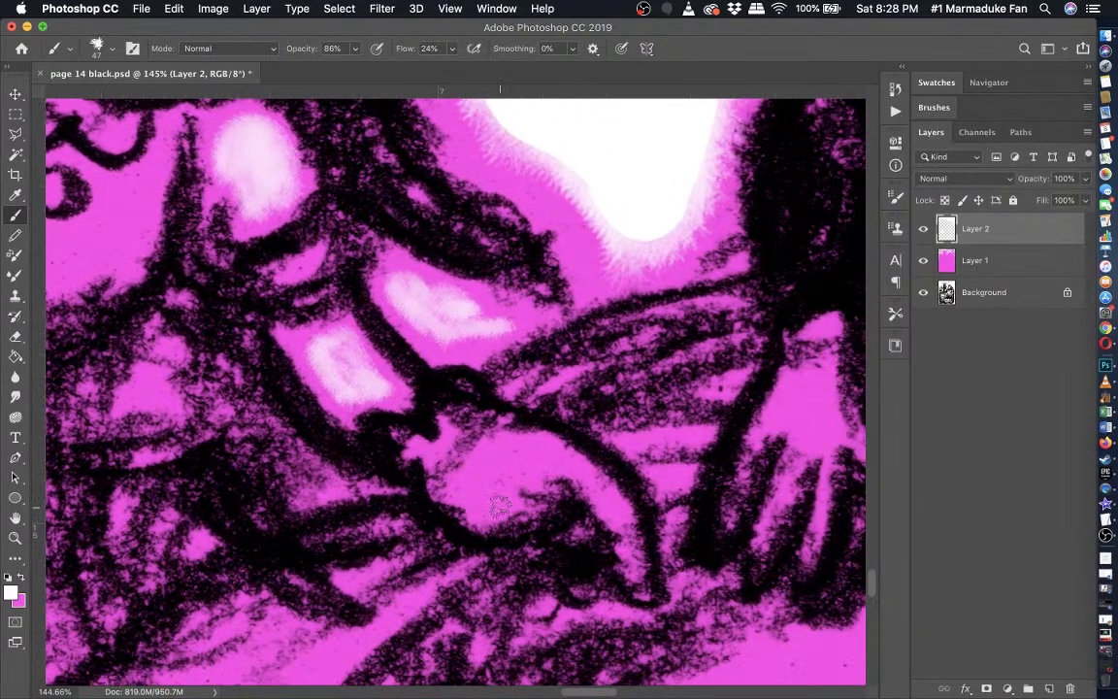
mouse_move(518, 507)
mouse_down()
mouse_move(451, 480)
mouse_move(447, 453)
mouse_move(457, 482)
mouse_move(447, 480)
mouse_move(443, 462)
mouse_move(461, 447)
mouse_move(458, 388)
mouse_move(478, 437)
mouse_move(514, 456)
mouse_move(507, 483)
mouse_move(500, 465)
mouse_move(477, 471)
mouse_move(399, 442)
mouse_move(547, 456)
mouse_move(523, 469)
mouse_move(497, 464)
mouse_move(485, 508)
mouse_move(527, 462)
mouse_move(571, 466)
mouse_move(625, 513)
mouse_move(635, 561)
mouse_up()
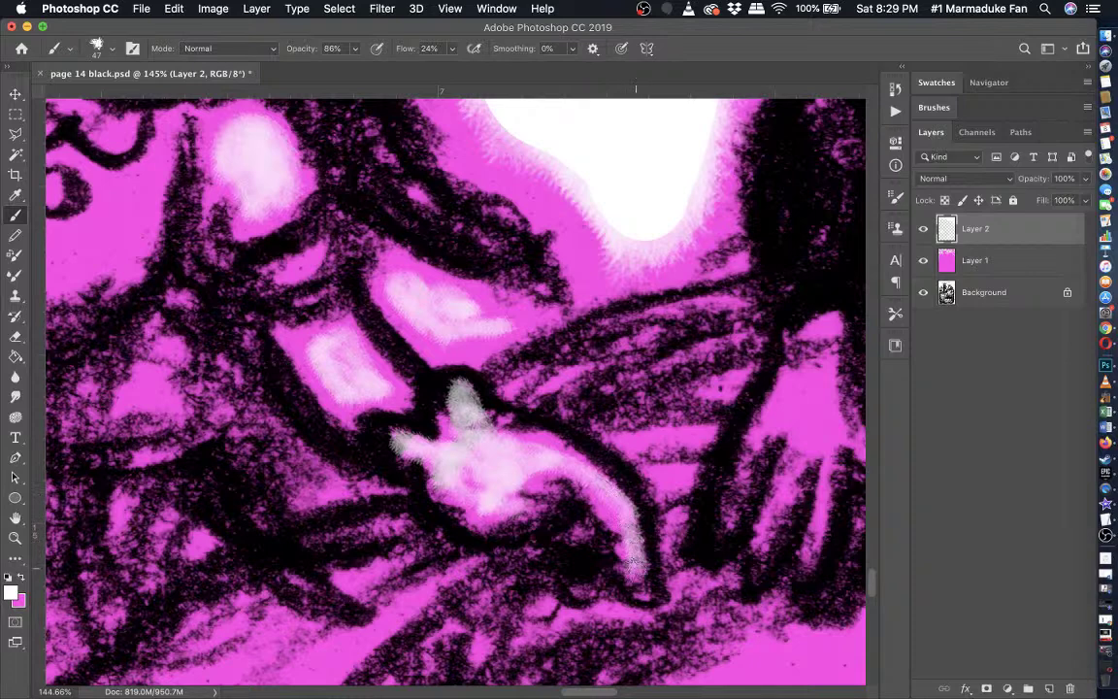
- Lightly erase the white spill over the wrist outline with a 65 px eraser while Layer 1 is hidden, and show Layer 1 again
click(14, 337)
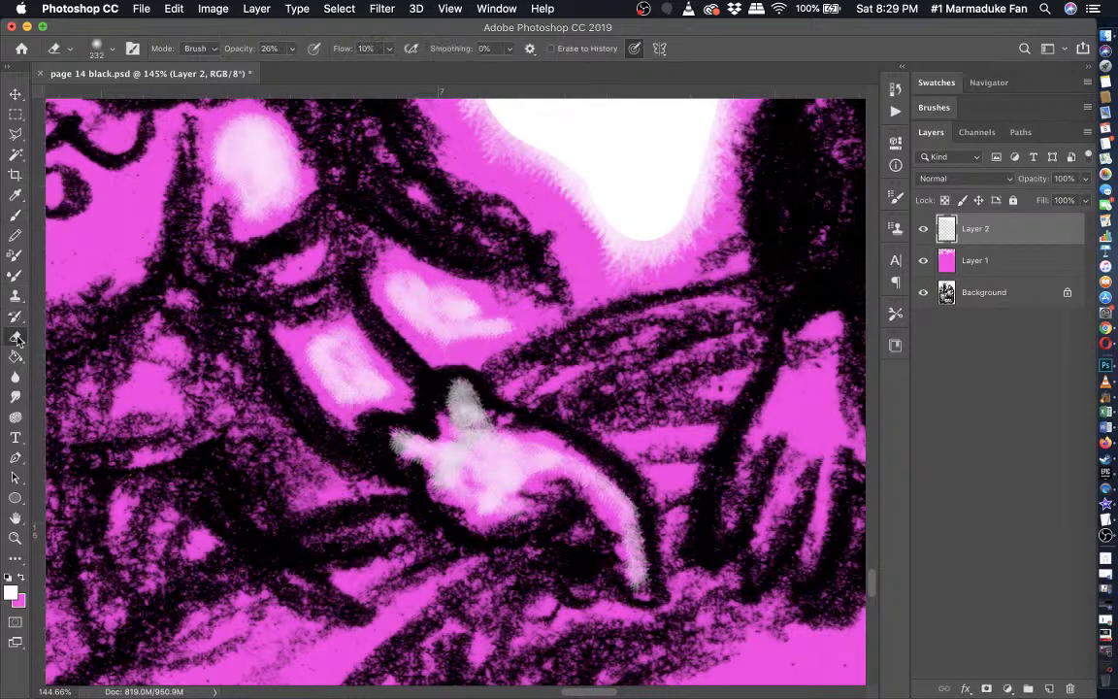
click(107, 51)
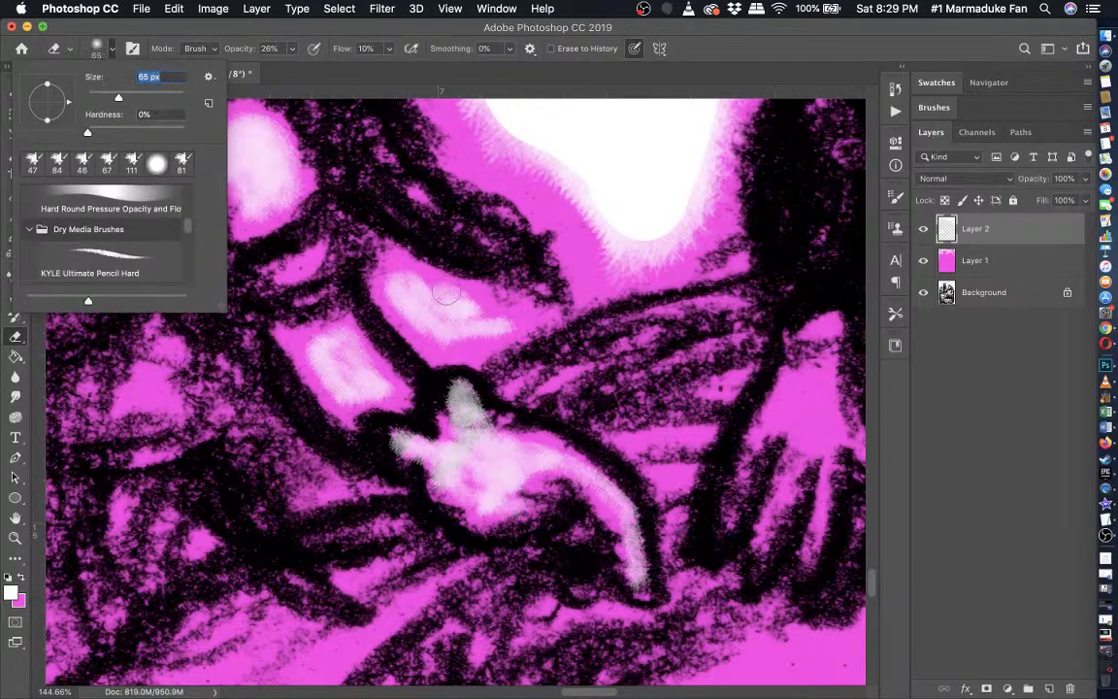
key(Return)
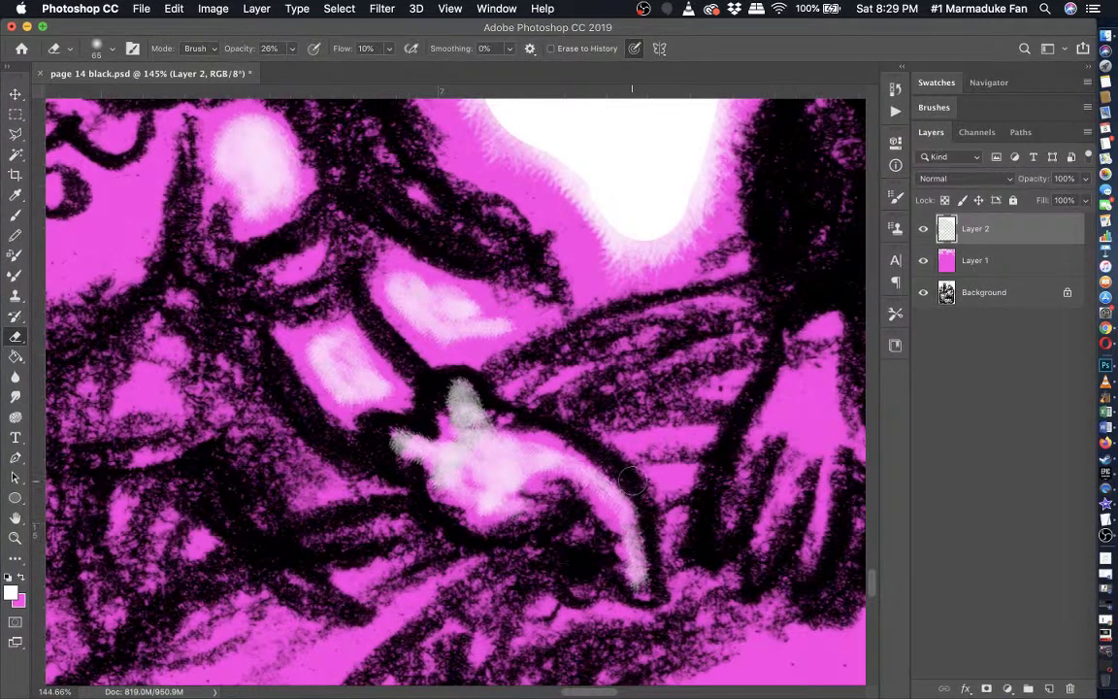
click(924, 258)
click(927, 234)
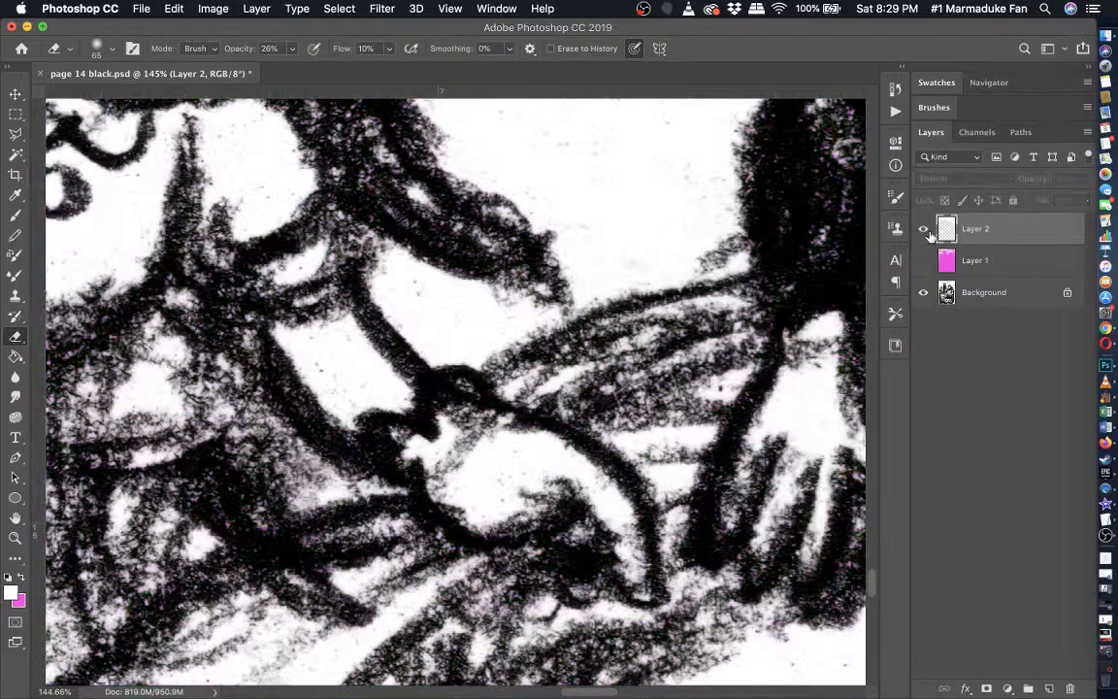
click(927, 234)
drag(467, 393, 491, 395)
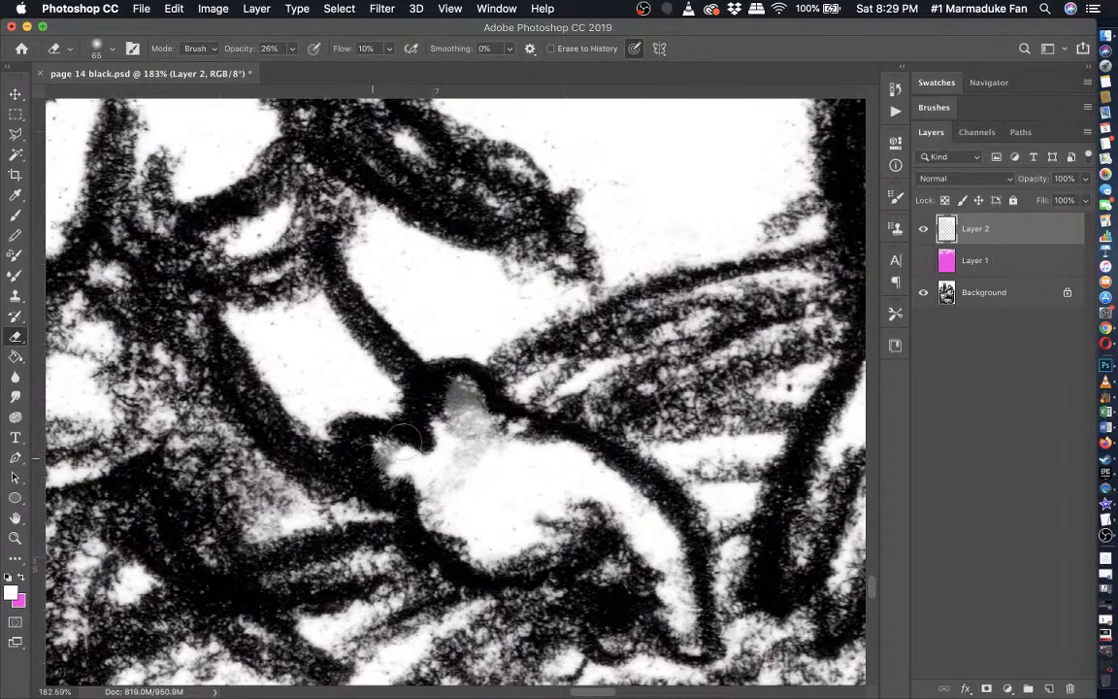
scroll(400, 437, down, 2)
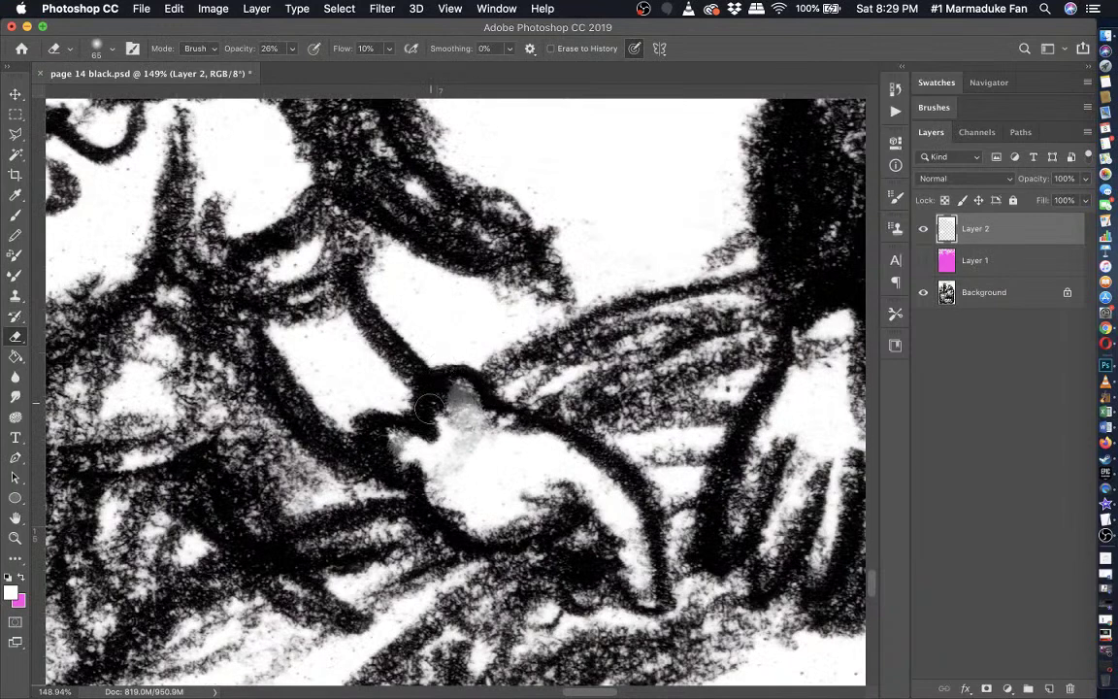
scroll(428, 409, down, 4)
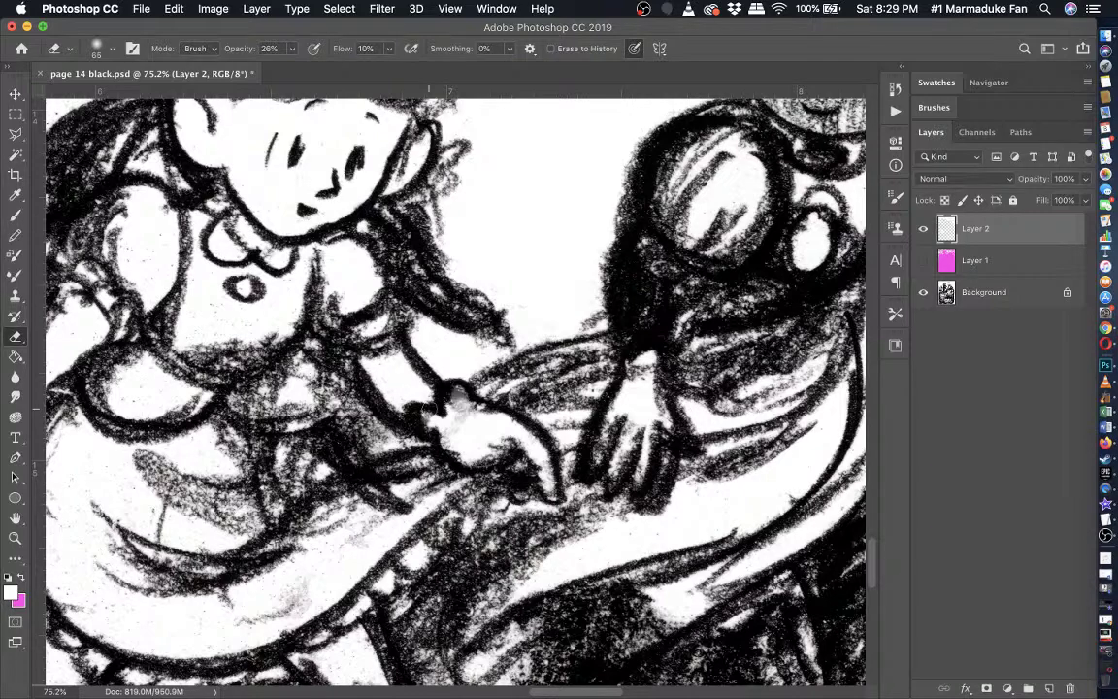
drag(428, 408, 481, 491)
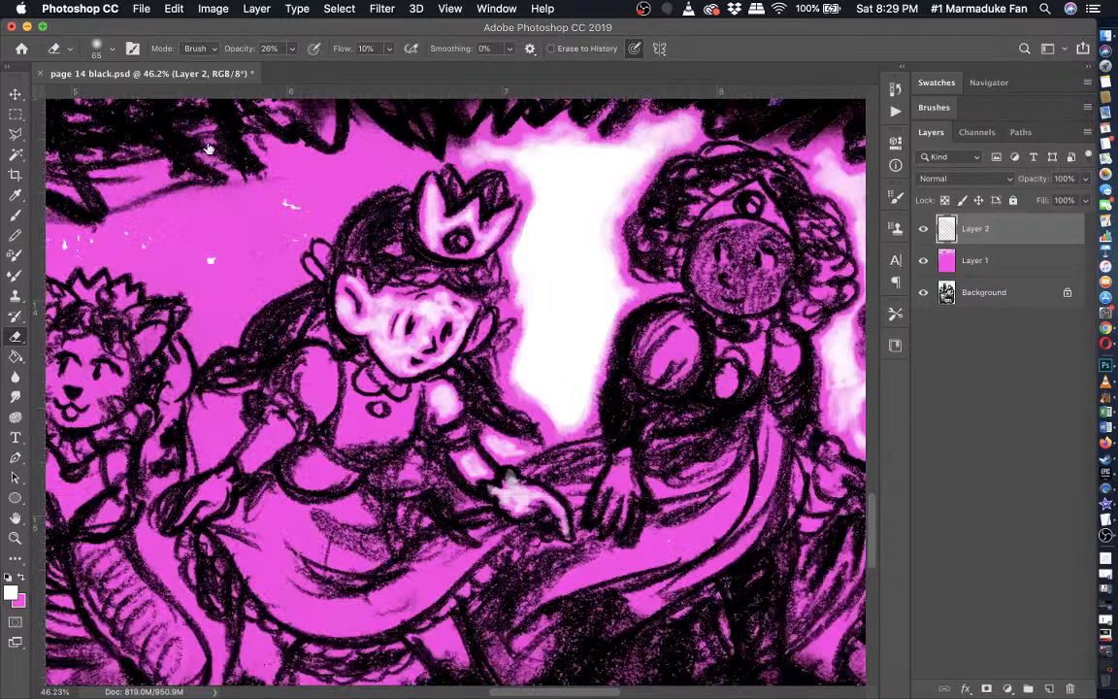
- Set the brush to 100% opacity and 76 px, and paint white inside the crowned princess's other puffed sleeve and her bodice
click(15, 218)
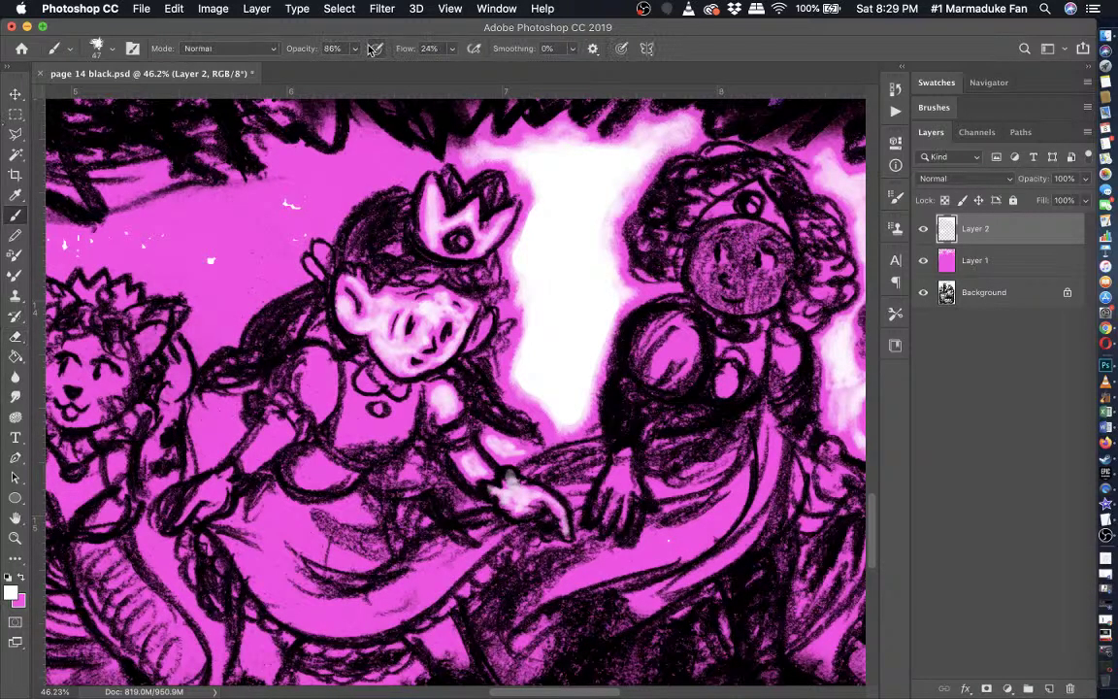
click(355, 49)
click(111, 50)
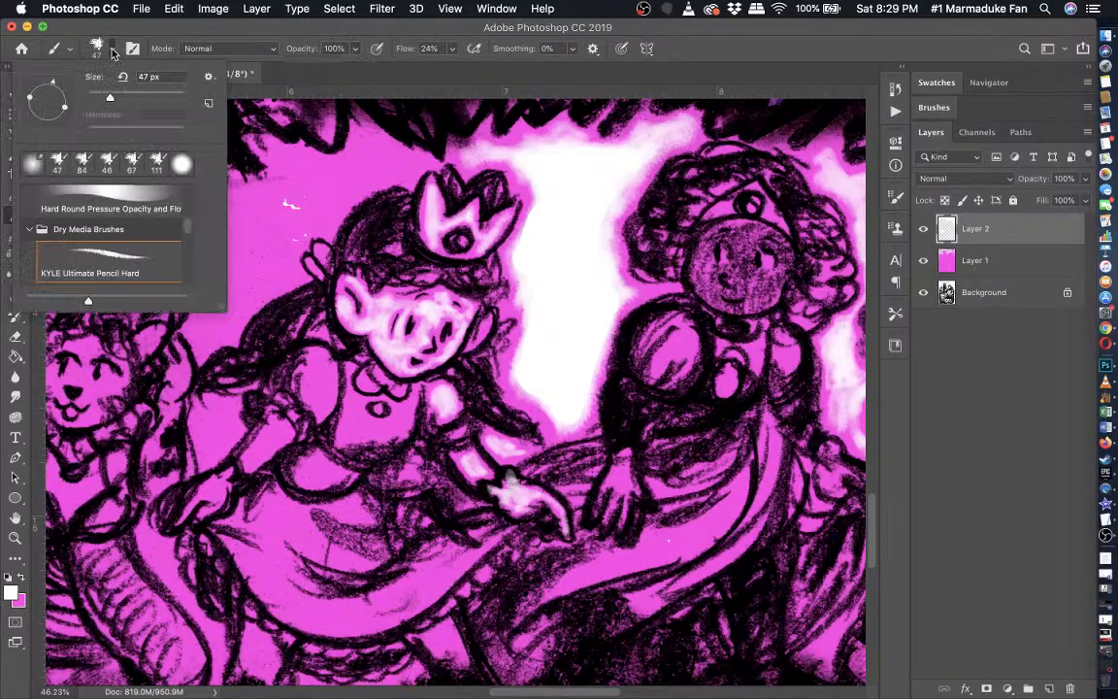
click(150, 33)
key(super+plus)
key(super+plus)
key(super+plus)
key(super+plus)
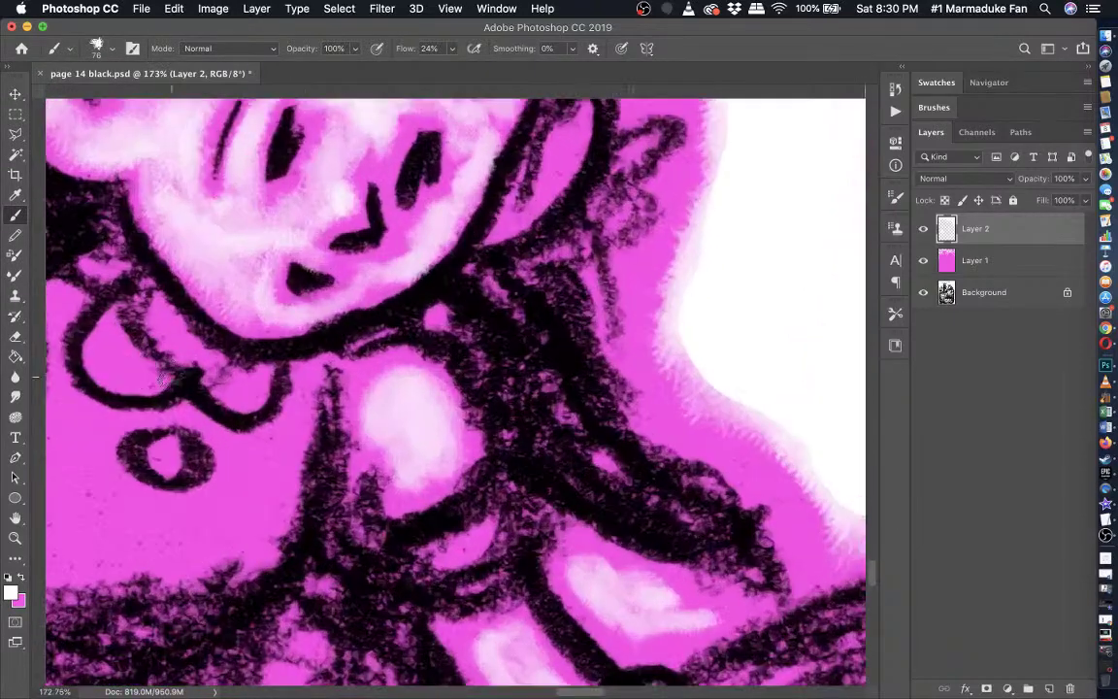
scroll(163, 379, left, 5)
mouse_move(158, 387)
mouse_down()
mouse_move(117, 319)
mouse_move(114, 340)
mouse_move(114, 303)
mouse_move(146, 257)
mouse_move(149, 218)
mouse_move(163, 221)
mouse_move(189, 267)
mouse_move(183, 316)
mouse_move(176, 258)
mouse_move(183, 380)
mouse_move(194, 319)
mouse_move(180, 374)
mouse_move(163, 258)
mouse_move(141, 341)
mouse_move(131, 283)
mouse_move(124, 320)
mouse_move(109, 311)
mouse_move(150, 227)
mouse_move(150, 367)
mouse_up()
scroll(151, 367, down, 3)
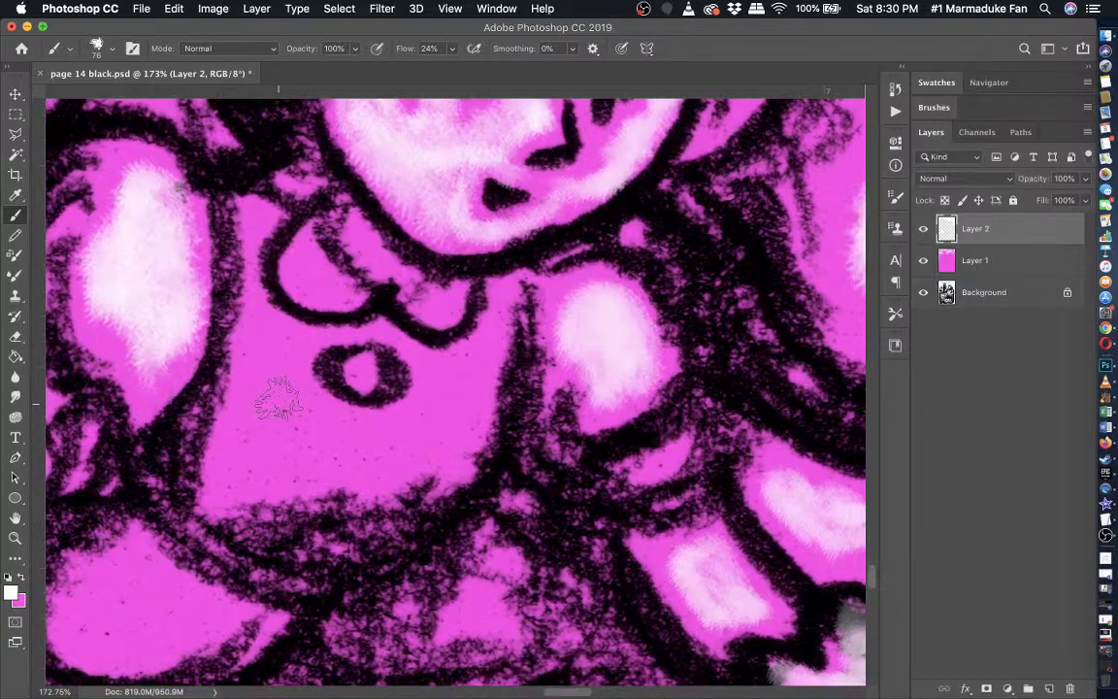
mouse_move(274, 392)
mouse_down()
mouse_move(270, 370)
mouse_move(228, 417)
mouse_move(282, 470)
mouse_move(403, 383)
mouse_move(427, 335)
mouse_move(423, 388)
mouse_move(371, 449)
mouse_move(249, 424)
mouse_move(237, 475)
mouse_move(267, 424)
mouse_move(303, 416)
mouse_move(277, 243)
mouse_up()
- Reduce the brush to 49 px and whiten both collar lobes, the bodice's upper edge, and the centre of the round brooch
click(107, 50)
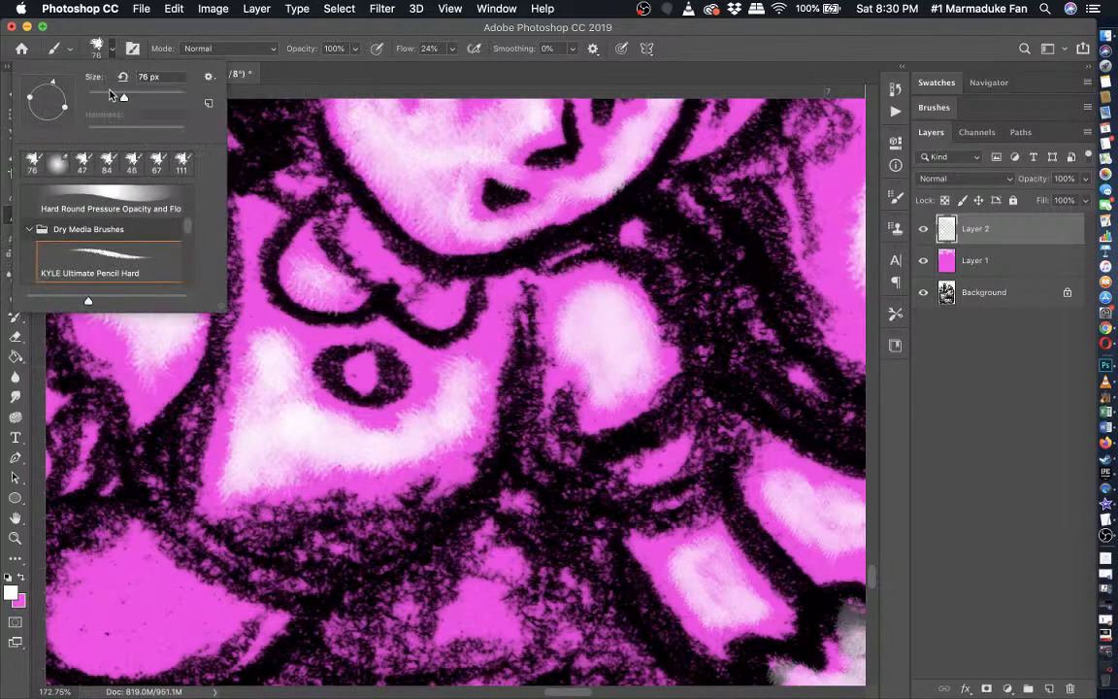
mouse_move(325, 286)
mouse_down()
mouse_move(278, 236)
mouse_move(309, 260)
mouse_up()
mouse_move(438, 311)
mouse_down()
mouse_move(496, 323)
mouse_move(501, 309)
mouse_move(468, 367)
mouse_up()
drag(357, 375, 367, 370)
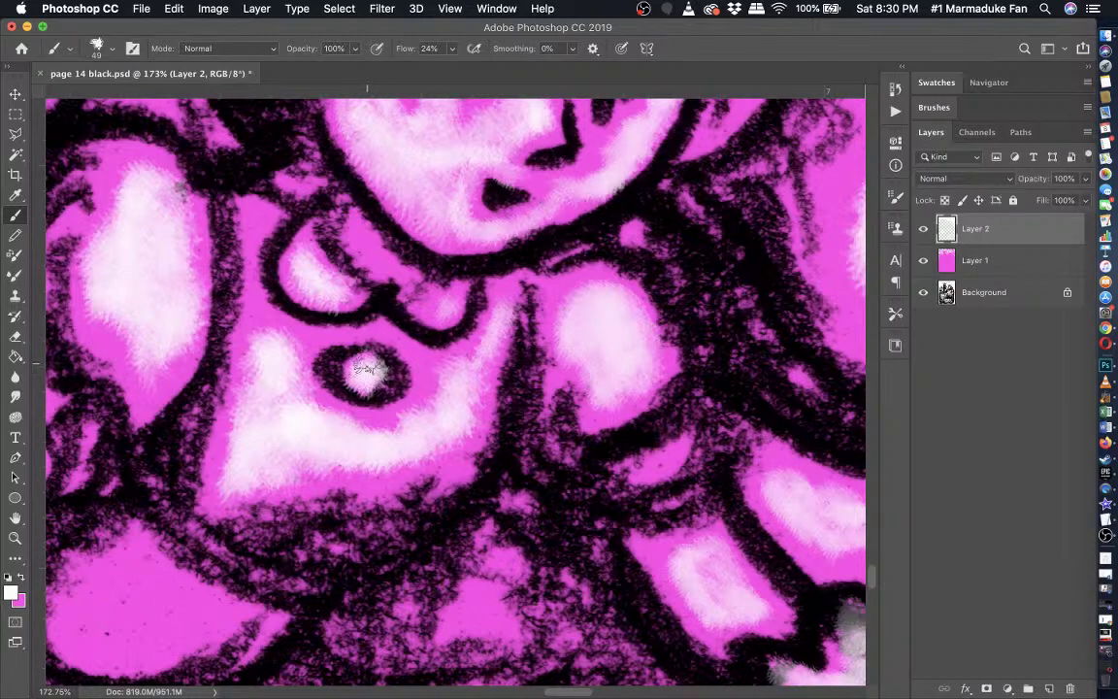
- Dab white into the small sleeve cuff between the crowned princess's puffed sleeve and outstretched forearm
scroll(369, 370, down, 3)
scroll(370, 362, right, 5)
scroll(371, 354, up, 3)
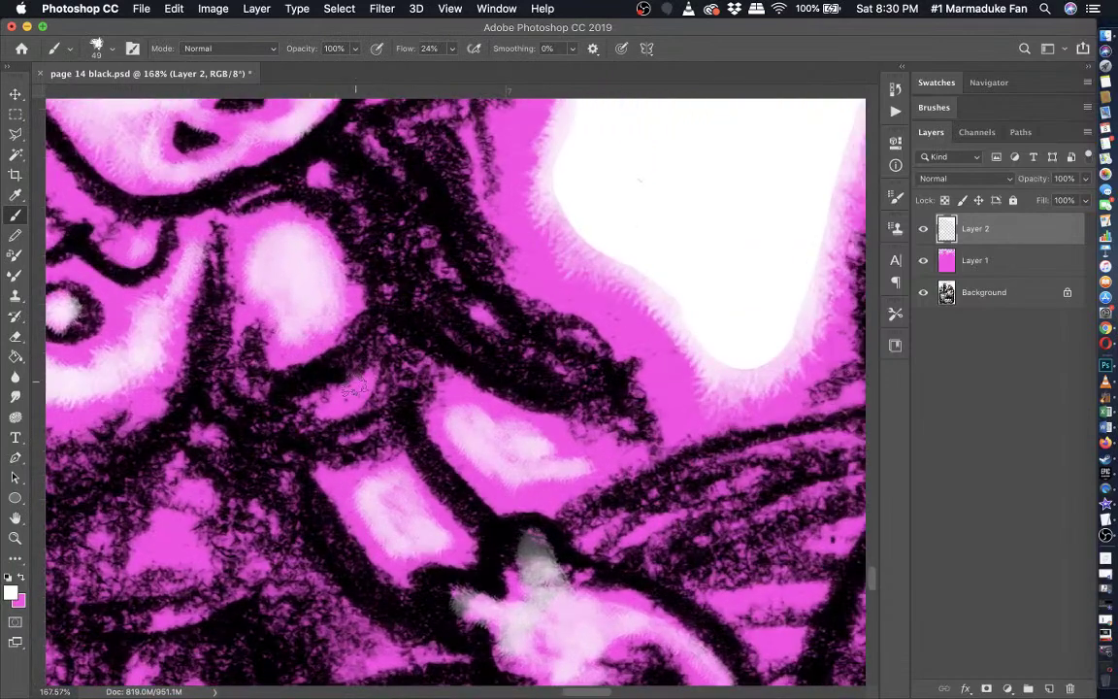
mouse_move(351, 393)
mouse_down()
mouse_move(339, 400)
mouse_move(354, 393)
mouse_up()
scroll(354, 395, down, 3)
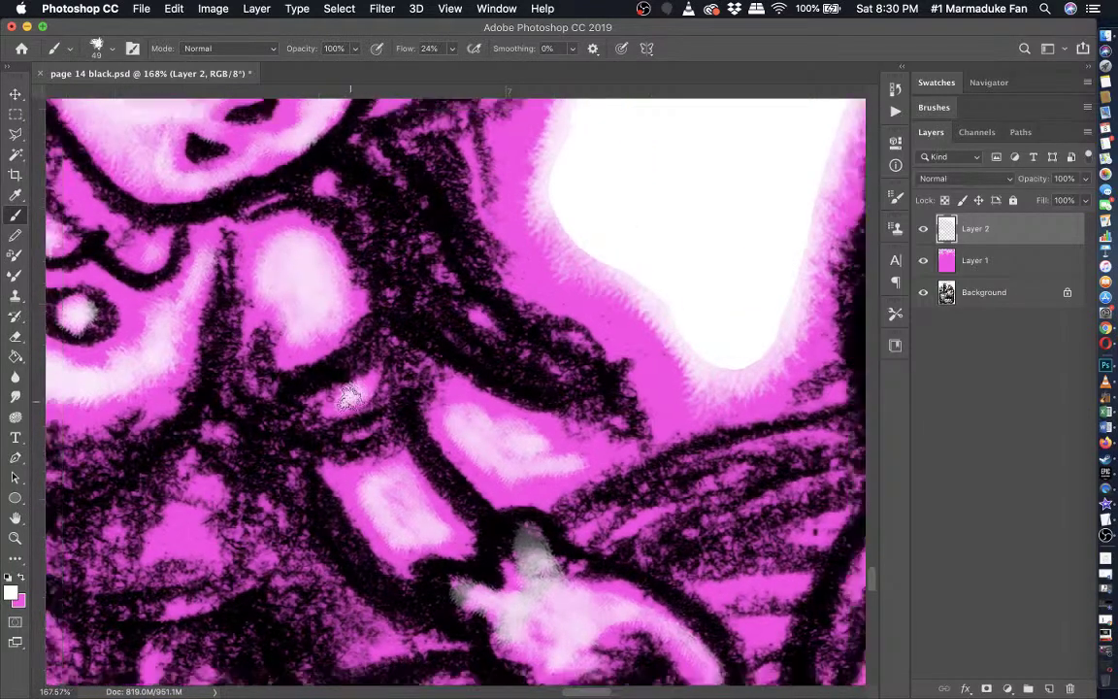
- Touch up the white between the crowned princess's hair and forearm, and extend the ragged lower edge of the white background beside her
scroll(349, 398, right, 4)
scroll(349, 399, down, 3)
scroll(350, 398, up, 5)
scroll(346, 396, right, 4)
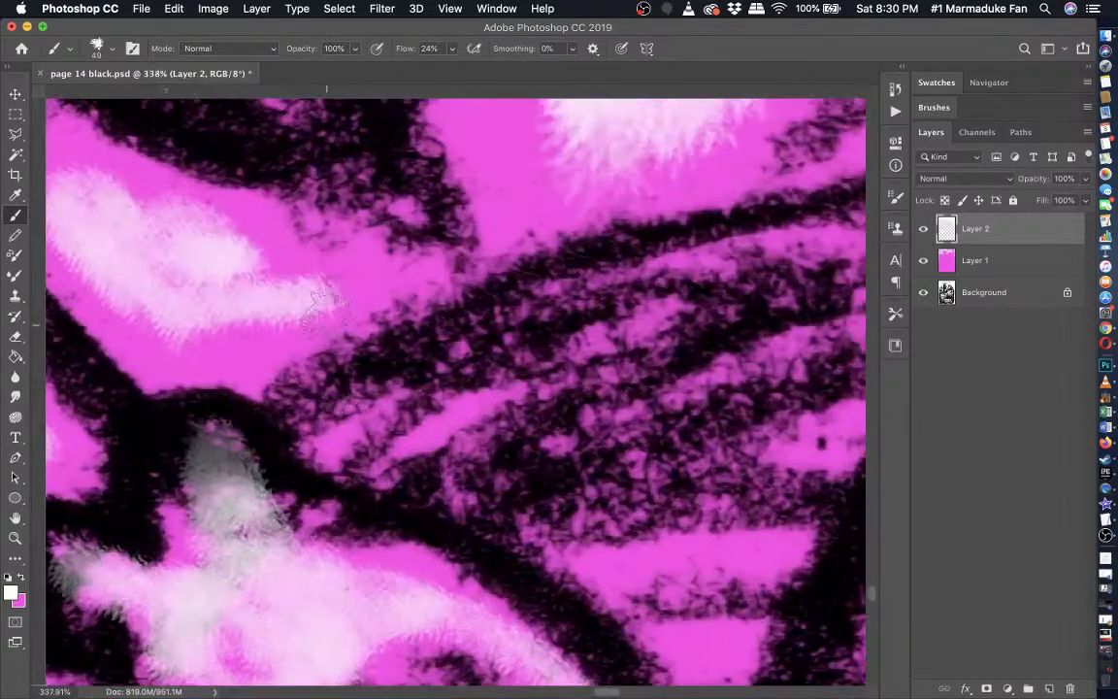
mouse_move(338, 297)
mouse_down()
mouse_move(284, 287)
mouse_move(335, 271)
mouse_move(272, 226)
mouse_move(202, 202)
mouse_move(172, 237)
mouse_move(228, 323)
mouse_up()
scroll(301, 289, left, 3)
scroll(228, 323, down, 4)
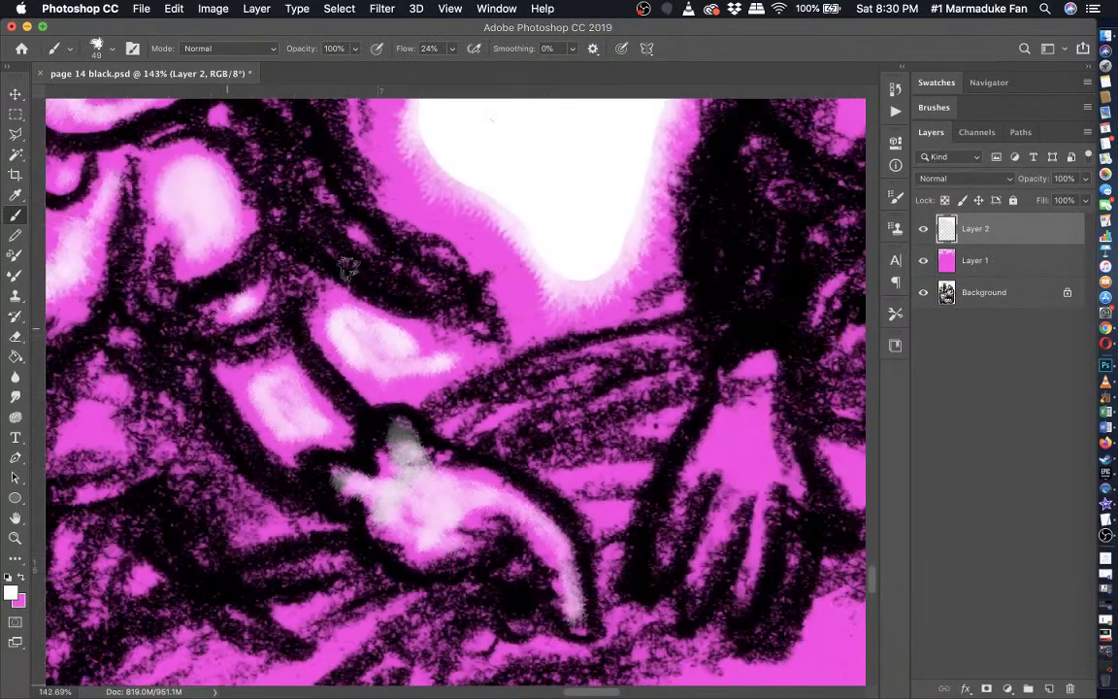
drag(574, 285, 543, 275)
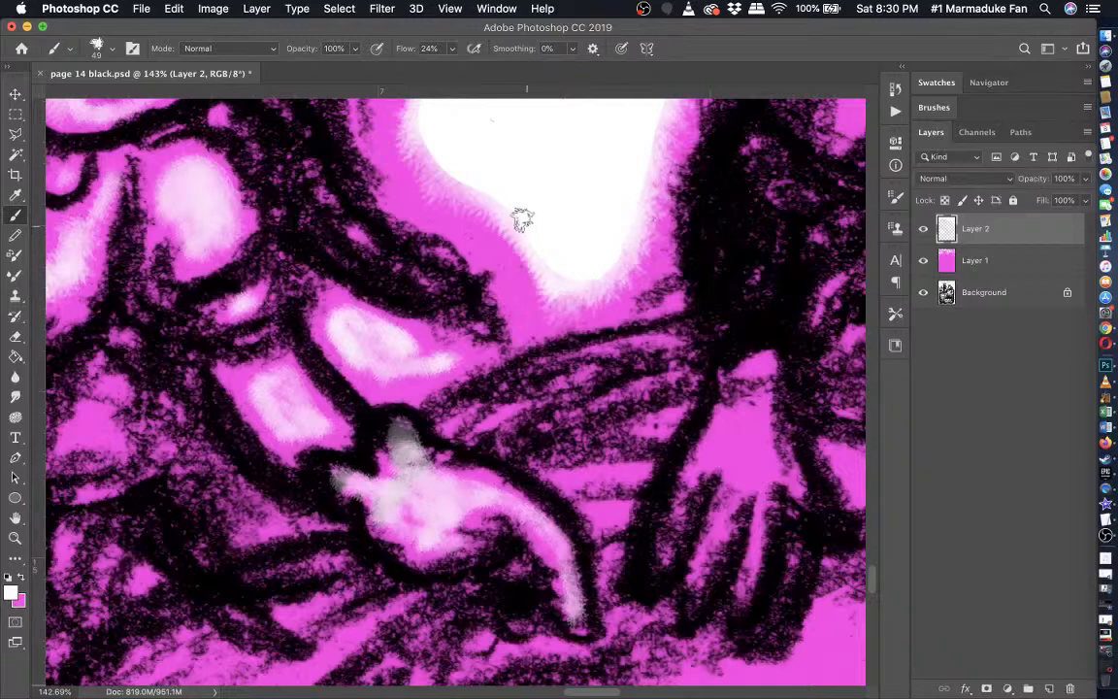
mouse_move(484, 200)
mouse_down()
mouse_move(436, 177)
mouse_move(427, 136)
mouse_up()
scroll(457, 118, down, 3)
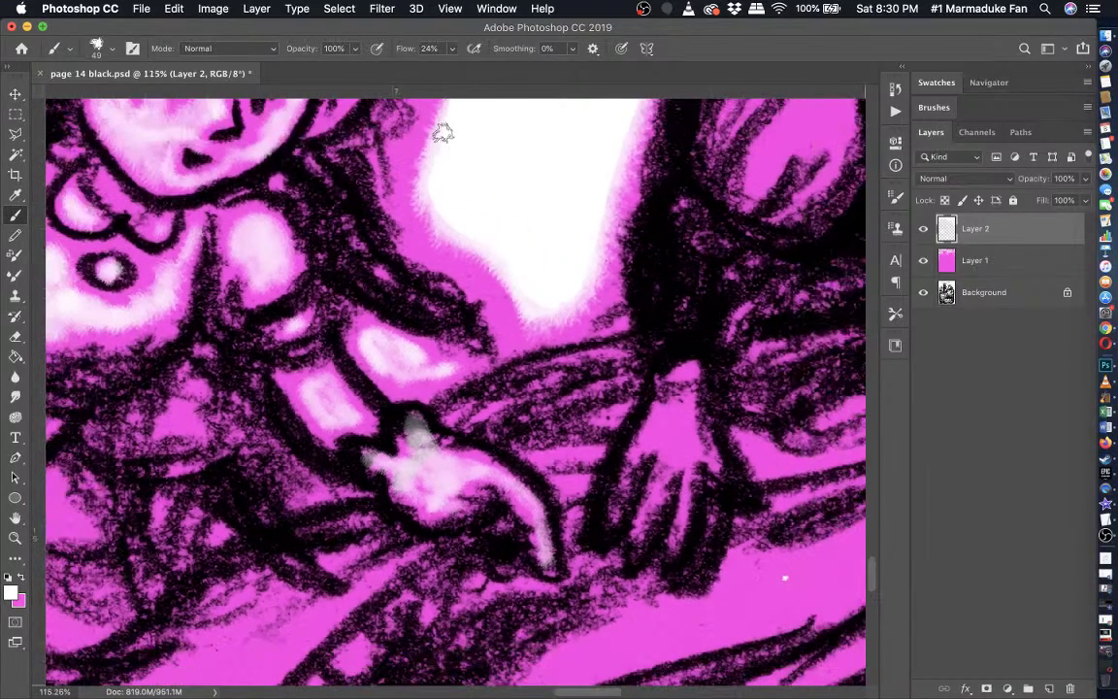
- Paint white inside the crowned princess's other forearm, from the sleeve opening down to the wrist
scroll(436, 144, down, 2)
scroll(427, 152, left, 5)
scroll(407, 175, down, 3)
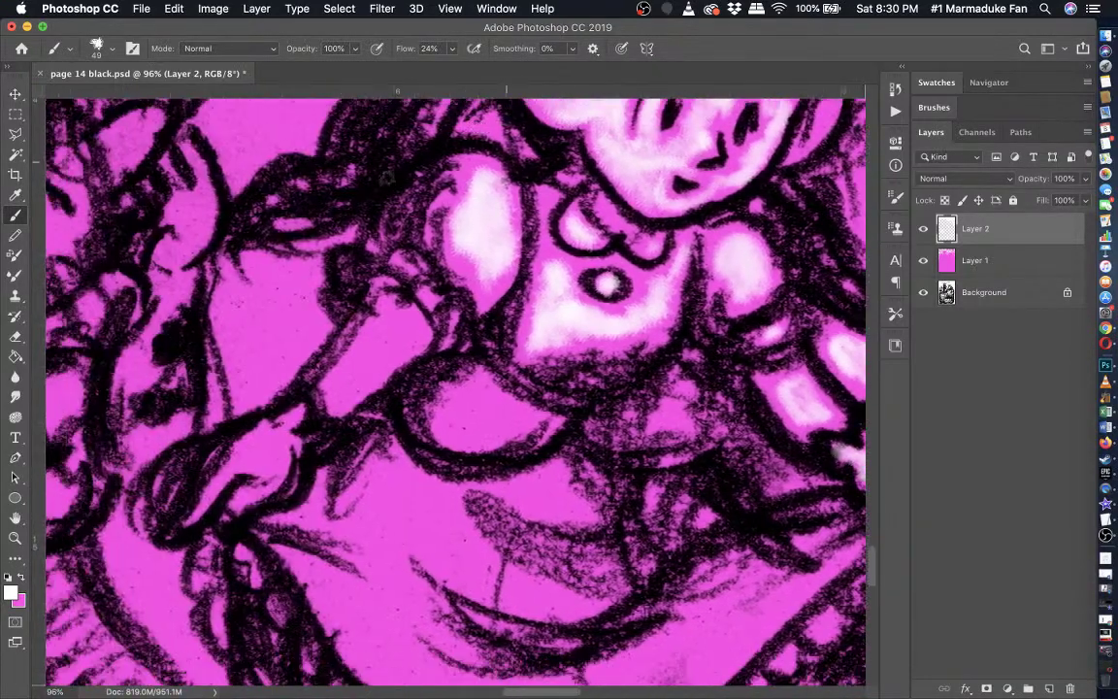
scroll(361, 236, up, 5)
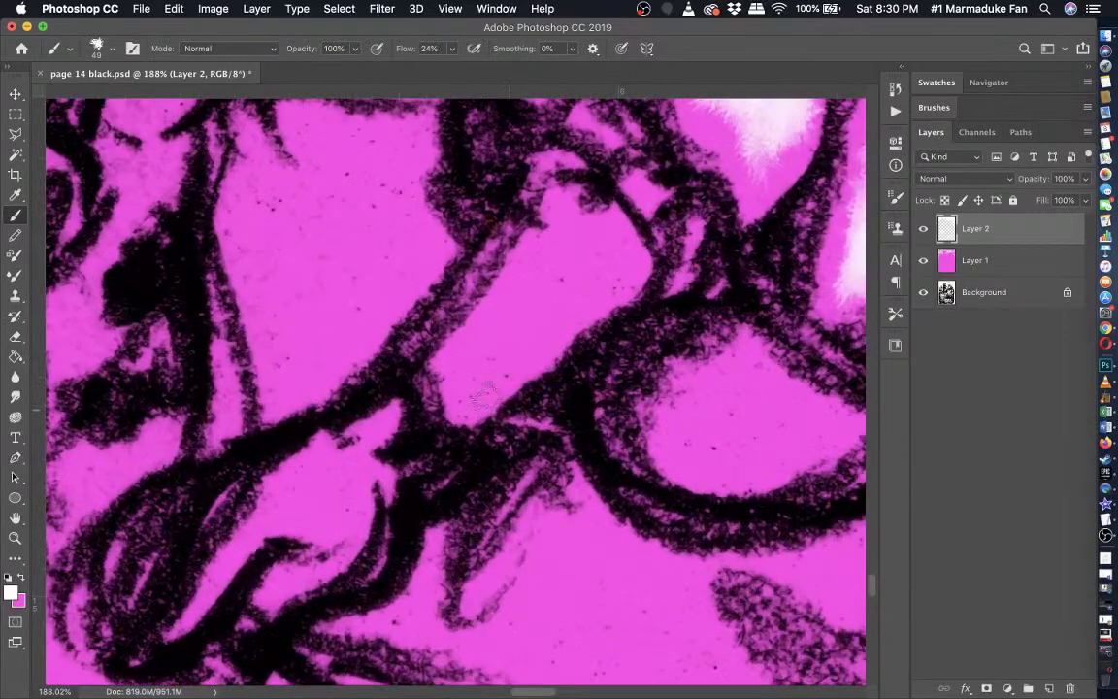
mouse_move(464, 392)
mouse_down()
mouse_move(456, 384)
mouse_move(530, 289)
mouse_move(515, 293)
mouse_move(546, 222)
mouse_move(505, 184)
mouse_move(626, 270)
mouse_move(524, 280)
mouse_move(432, 356)
mouse_move(525, 326)
mouse_move(524, 340)
mouse_move(538, 245)
mouse_move(524, 314)
mouse_move(541, 315)
mouse_move(615, 255)
mouse_move(592, 252)
mouse_up()
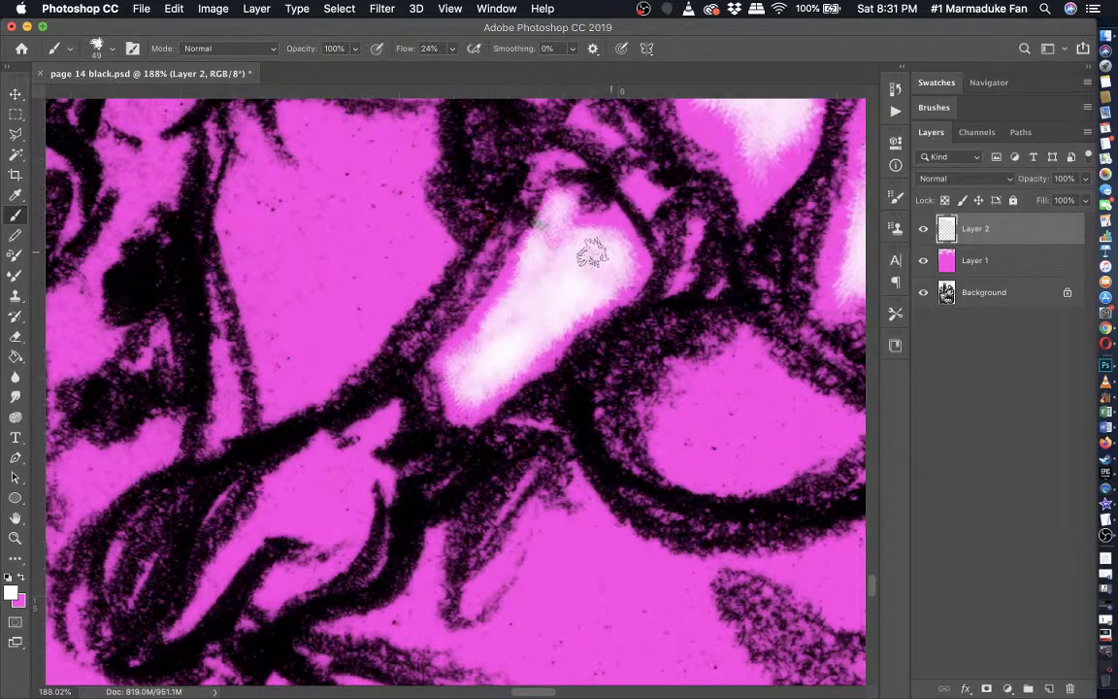
- Set the brush opacity to 72% and paint white on the princess's skirt-holding hand and fingers, undoing and repainting the last finger stroke
scroll(592, 254, down, 5)
mouse_move(424, 332)
mouse_down()
mouse_move(429, 324)
mouse_move(388, 324)
mouse_move(352, 351)
mouse_move(415, 331)
mouse_move(376, 357)
mouse_move(361, 313)
mouse_move(388, 322)
mouse_move(328, 346)
mouse_move(257, 456)
mouse_move(383, 335)
mouse_move(364, 388)
mouse_move(291, 437)
mouse_move(378, 357)
mouse_up()
key(super+z)
click(356, 50)
click(363, 343)
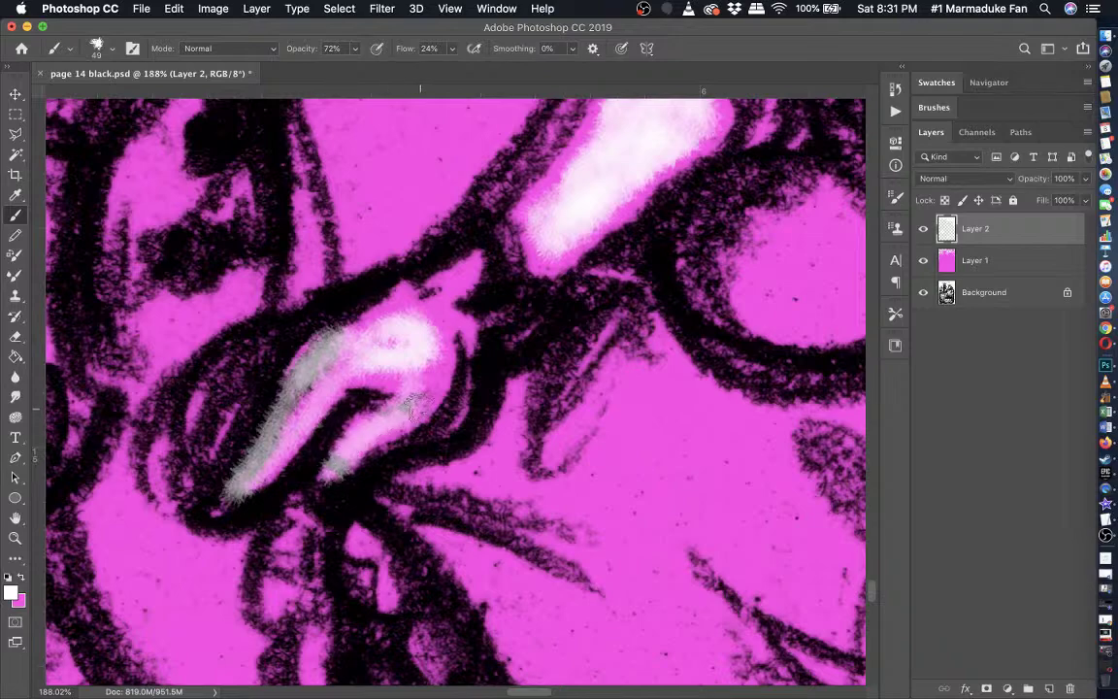
scroll(417, 398, down, 3)
scroll(415, 410, down, 3)
scroll(416, 410, up, 5)
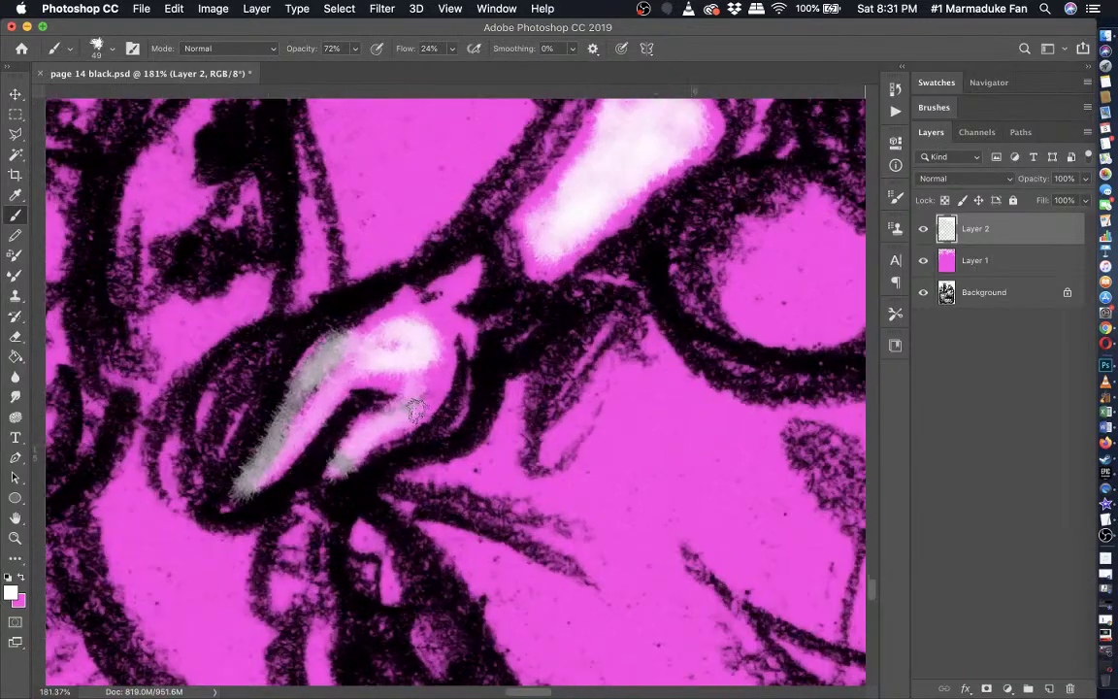
key(super+z)
mouse_move(361, 431)
mouse_down()
mouse_move(393, 349)
mouse_move(381, 357)
mouse_move(330, 320)
mouse_move(279, 351)
mouse_move(326, 309)
mouse_move(254, 408)
mouse_move(264, 466)
mouse_move(309, 335)
mouse_move(238, 455)
mouse_move(224, 509)
mouse_up()
click(15, 340)
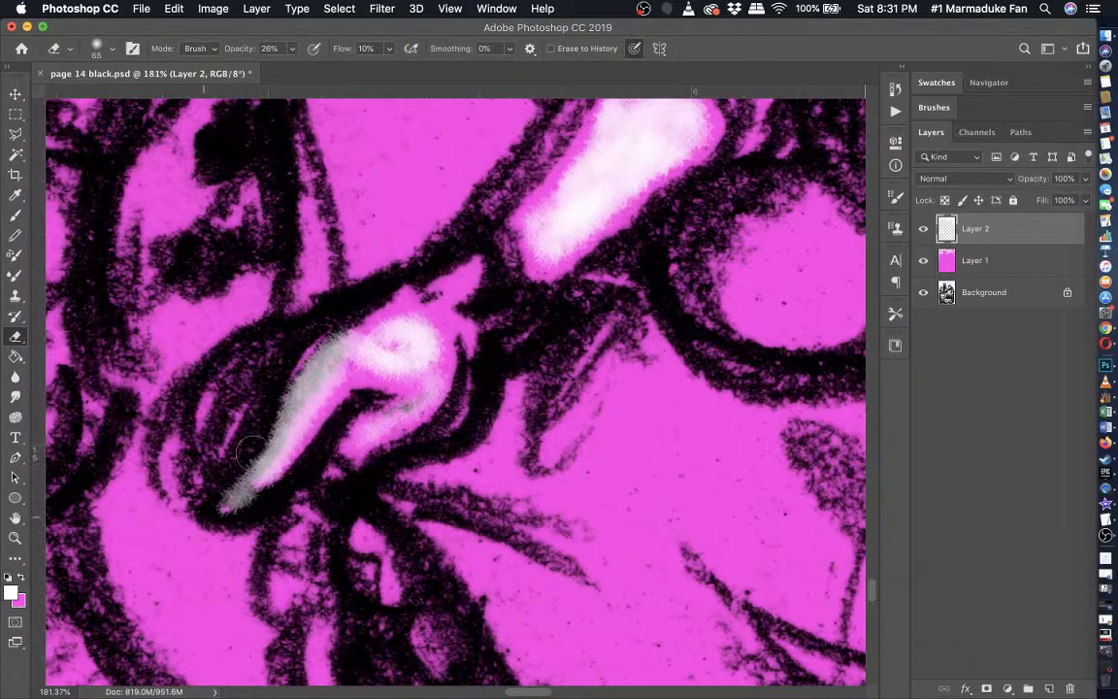
- Use the Pencil tool at 220 px to paint solid white over the pink dots inside the page's round speech bubble
scroll(277, 396, down, 6)
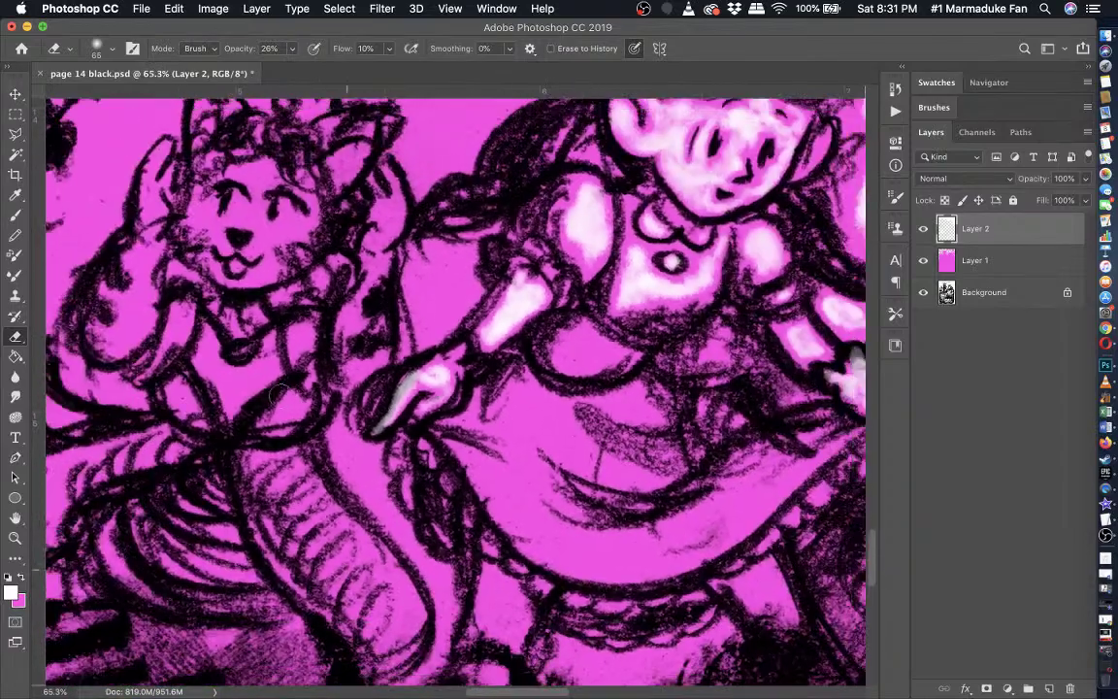
scroll(278, 396, down, 3)
scroll(278, 396, right, 5)
scroll(278, 396, up, 3)
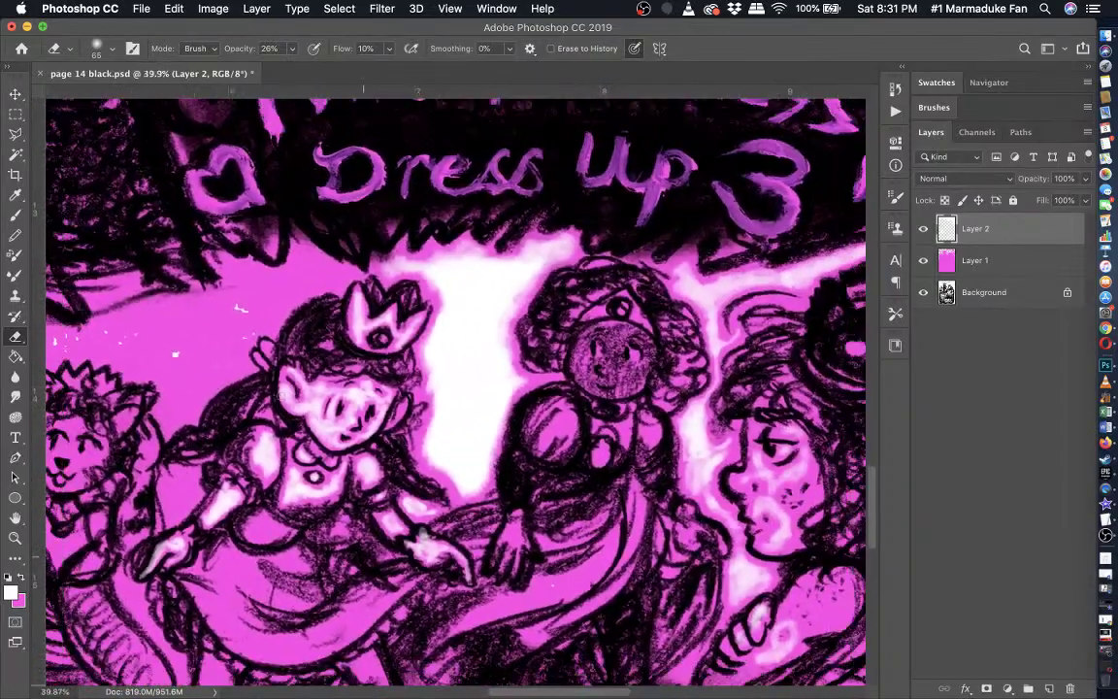
scroll(239, 308, down, 6)
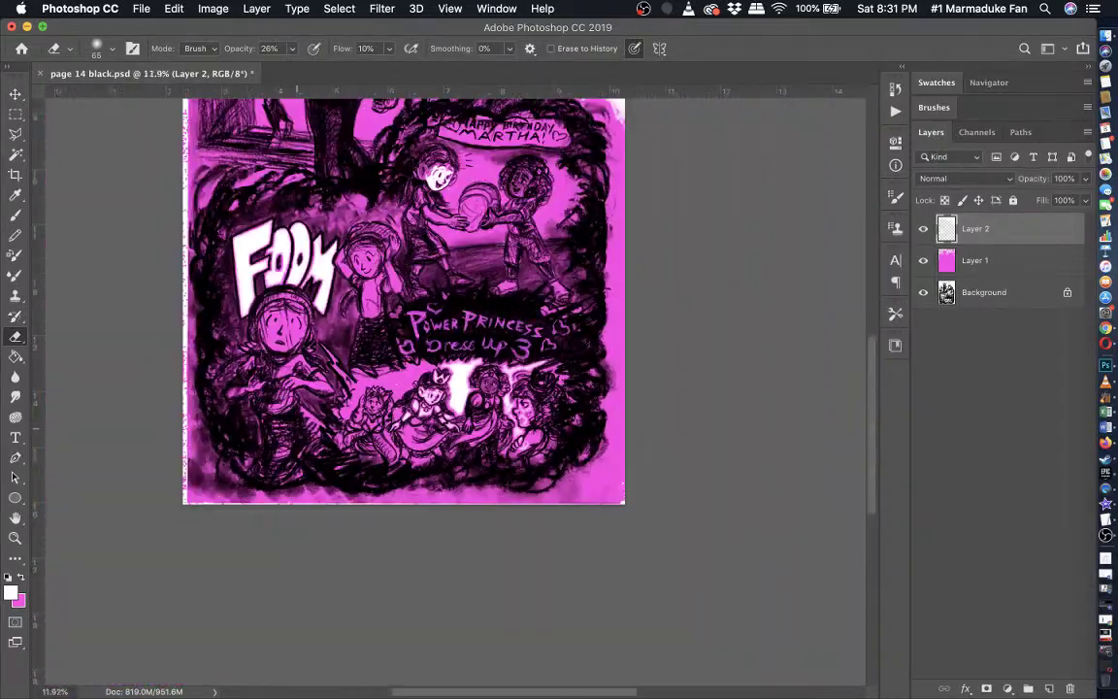
scroll(292, 339, down, 2)
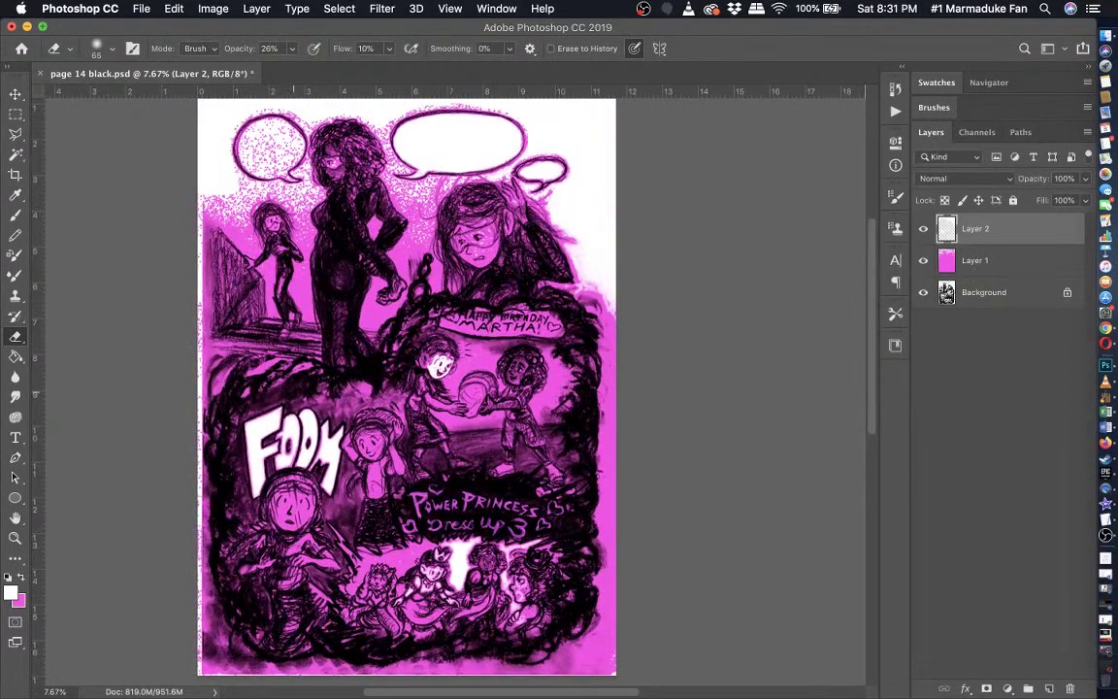
click(17, 236)
scroll(458, 439, up, 1)
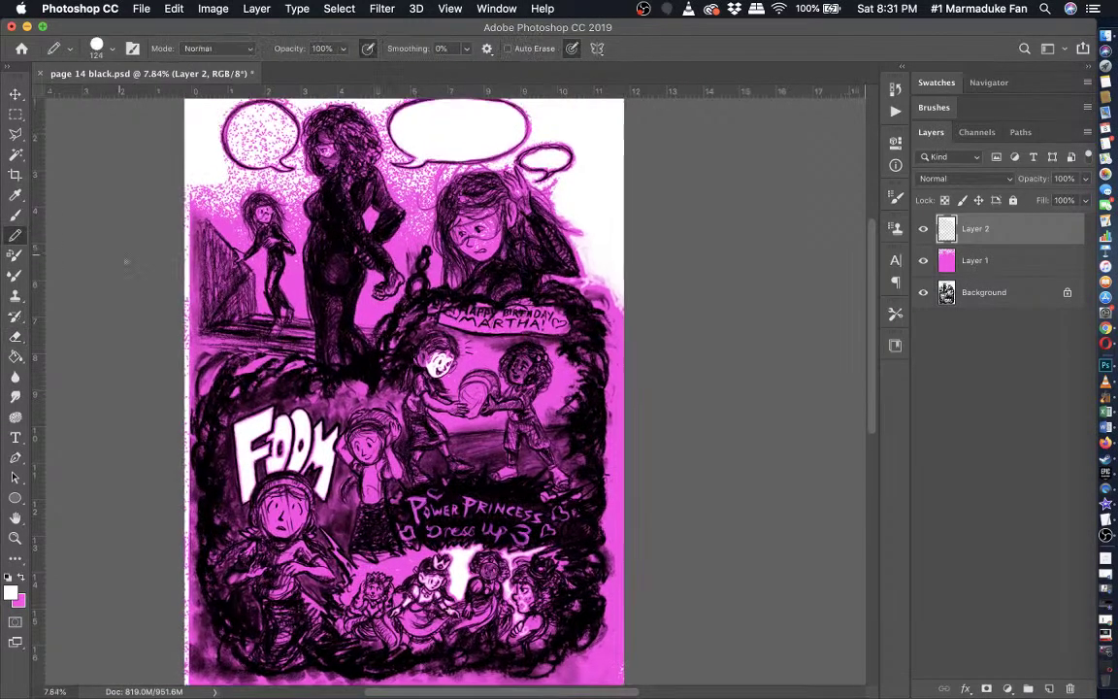
click(111, 50)
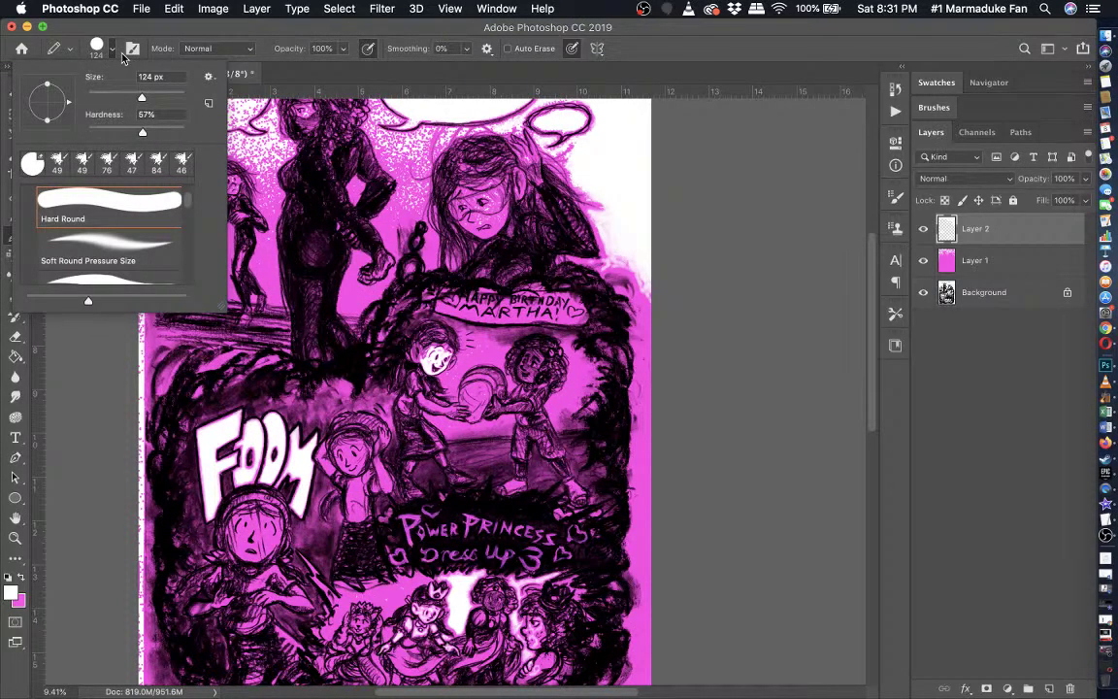
click(184, 21)
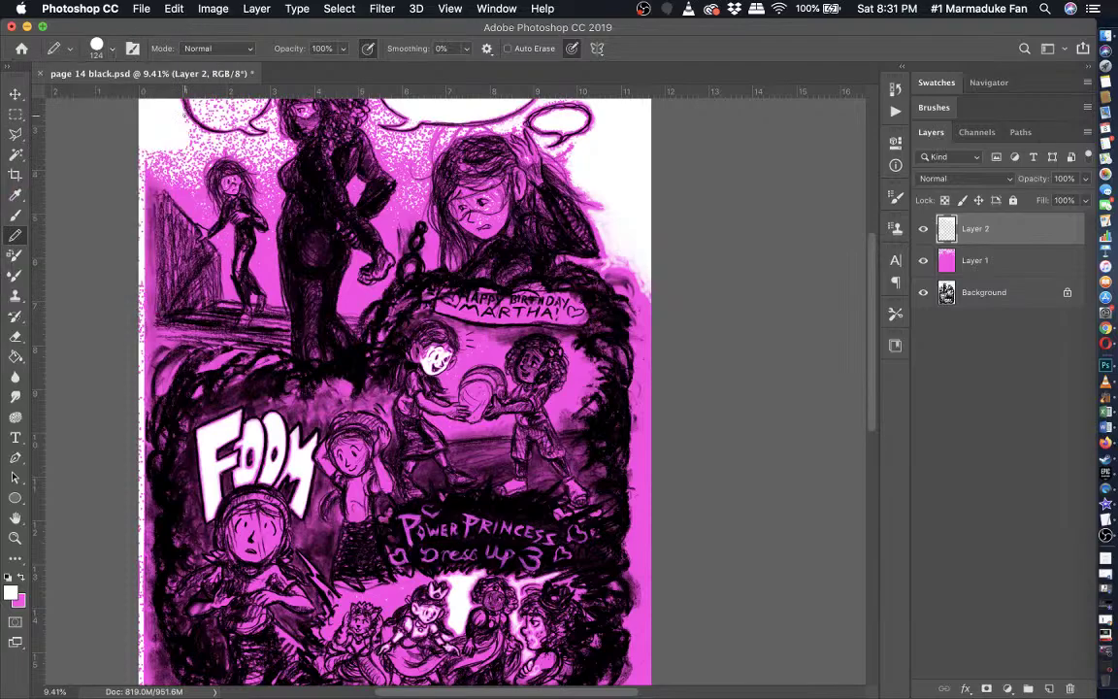
scroll(184, 115, up, 3)
scroll(185, 116, up, 5)
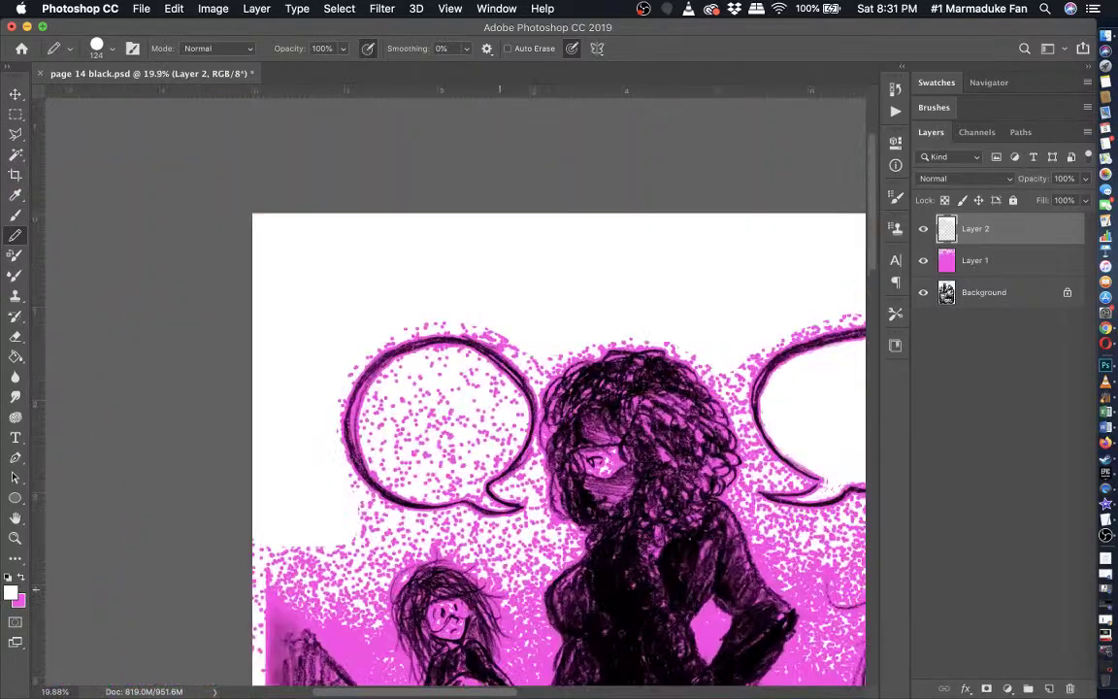
click(111, 49)
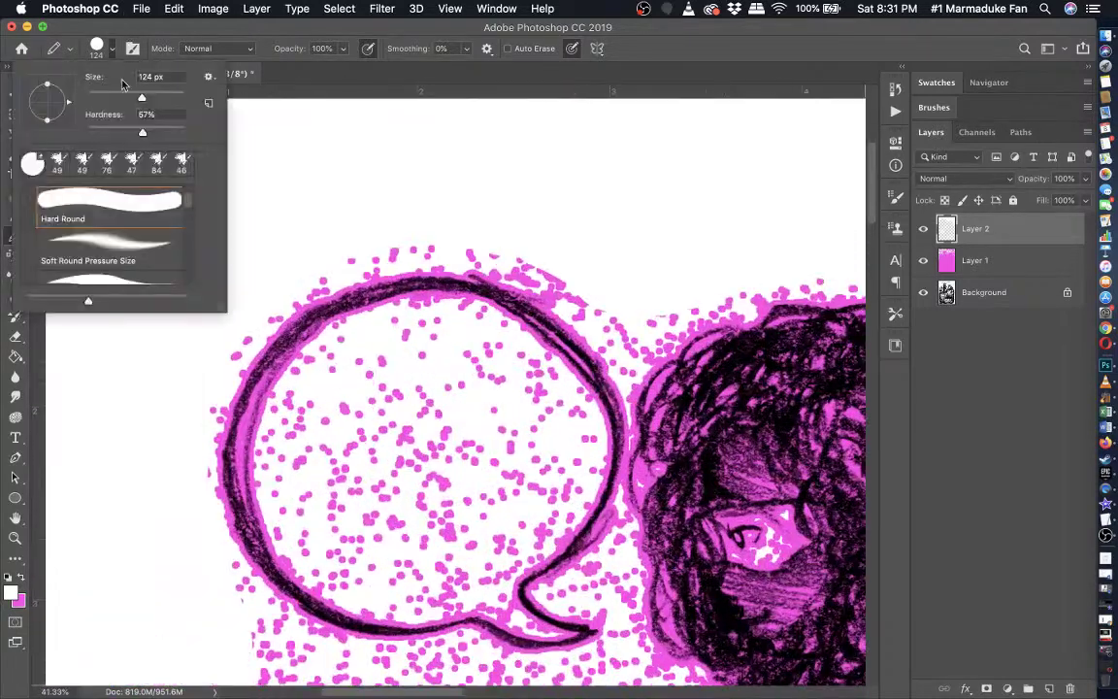
scroll(301, 282, up, 3)
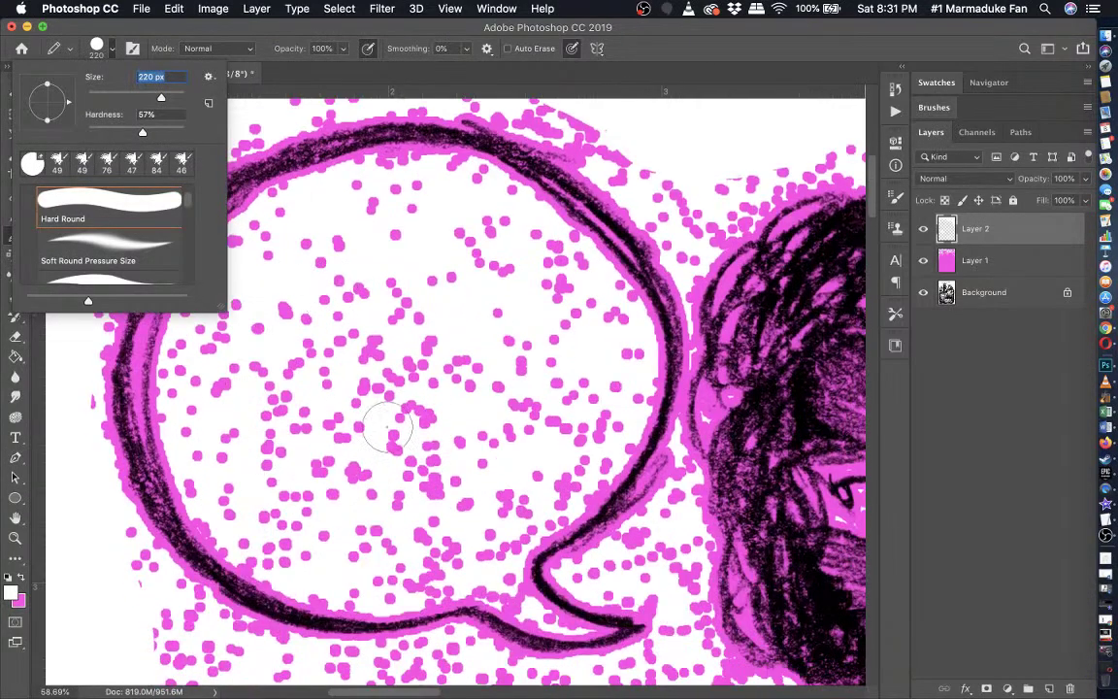
mouse_move(406, 571)
mouse_down()
mouse_move(293, 553)
mouse_move(204, 477)
mouse_move(191, 395)
mouse_move(218, 281)
mouse_move(299, 200)
mouse_move(402, 177)
mouse_move(455, 185)
mouse_move(506, 213)
mouse_move(567, 271)
mouse_move(607, 335)
mouse_move(603, 412)
mouse_move(580, 452)
mouse_move(496, 533)
mouse_move(422, 554)
mouse_move(318, 547)
mouse_move(263, 512)
mouse_move(230, 453)
mouse_move(219, 392)
mouse_move(247, 313)
mouse_move(300, 261)
mouse_move(410, 220)
mouse_move(345, 228)
mouse_move(492, 223)
mouse_move(563, 286)
mouse_move(563, 375)
mouse_move(495, 474)
mouse_move(435, 512)
mouse_move(392, 518)
mouse_move(327, 512)
mouse_move(292, 477)
mouse_move(267, 397)
mouse_move(278, 460)
mouse_move(315, 298)
mouse_move(492, 238)
mouse_move(502, 325)
mouse_move(493, 353)
mouse_move(526, 343)
mouse_move(468, 474)
mouse_move(290, 494)
mouse_move(300, 350)
mouse_move(452, 271)
mouse_move(450, 436)
mouse_move(323, 468)
mouse_move(413, 329)
mouse_move(376, 484)
mouse_move(449, 334)
mouse_move(439, 371)
mouse_move(389, 394)
mouse_up()
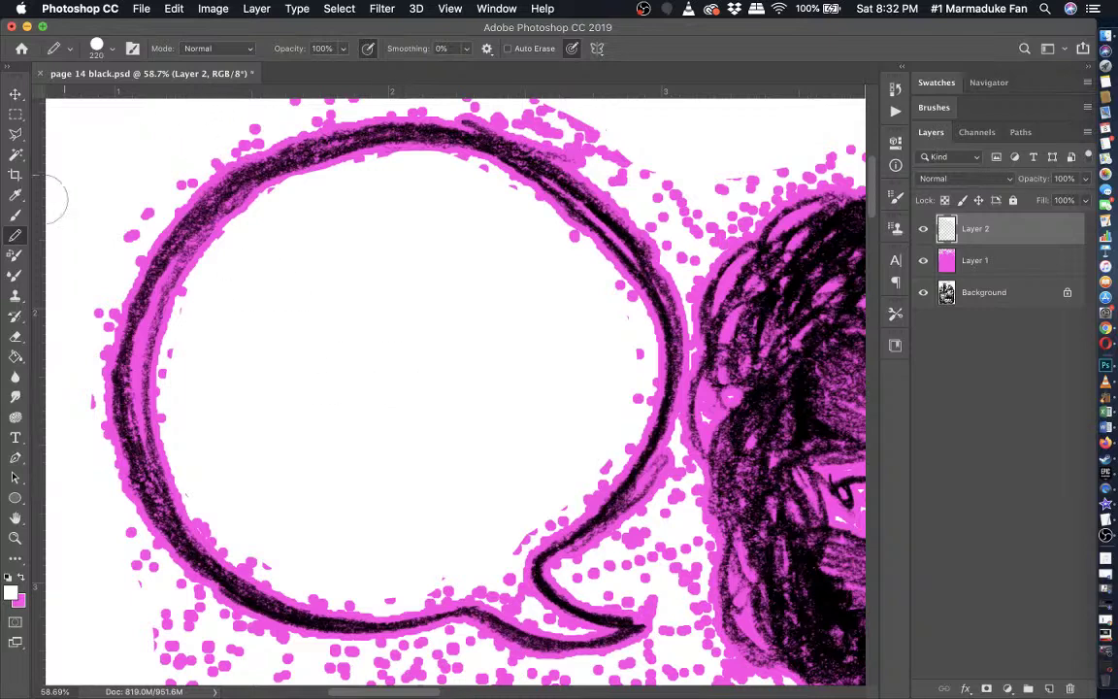
- Switch to the Brush at 93% opacity and 89 px, and whiten the stray sketch line along the round bubble's left inner edge
click(14, 216)
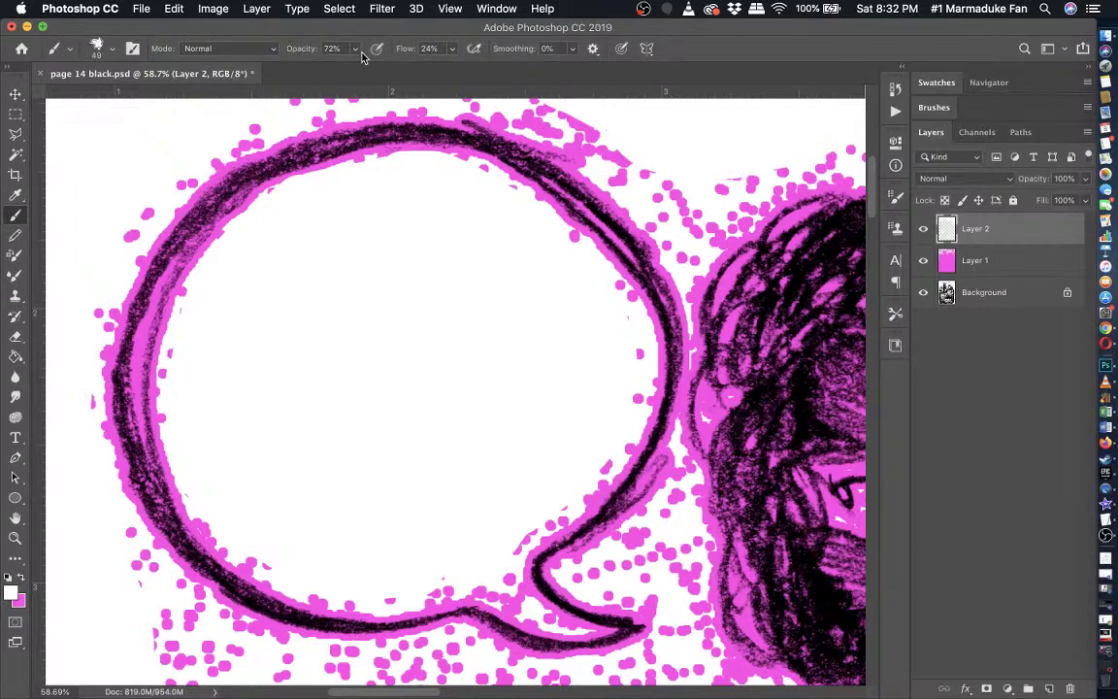
drag(356, 49, 375, 48)
click(116, 50)
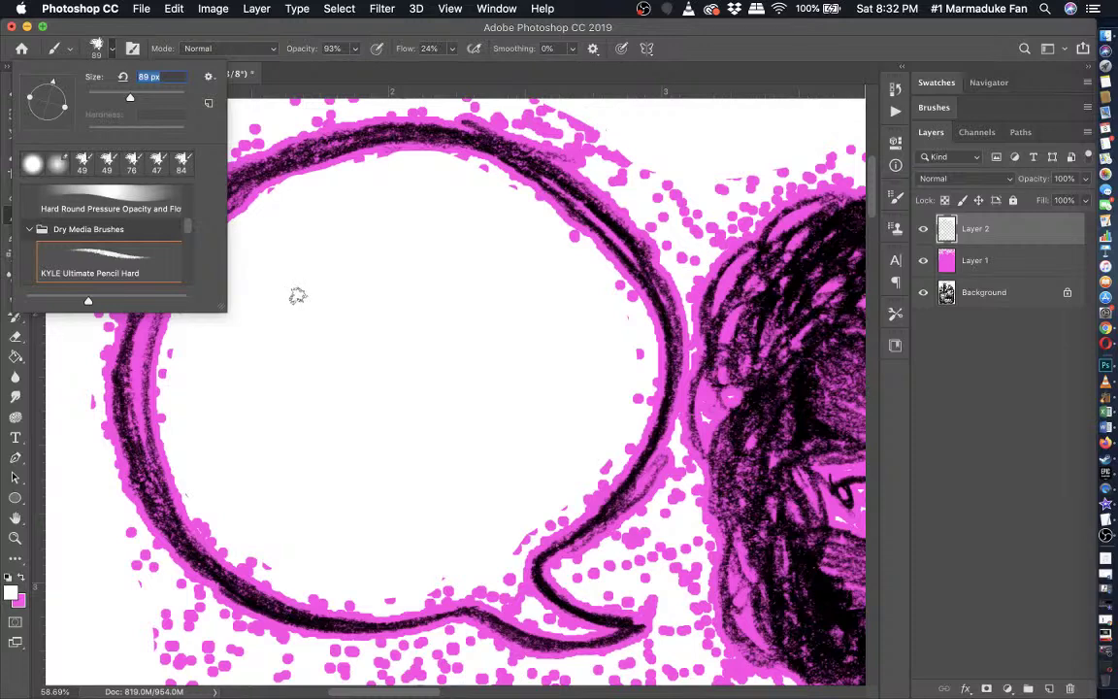
scroll(321, 330, up, 2)
scroll(320, 330, left, 2)
key(Return)
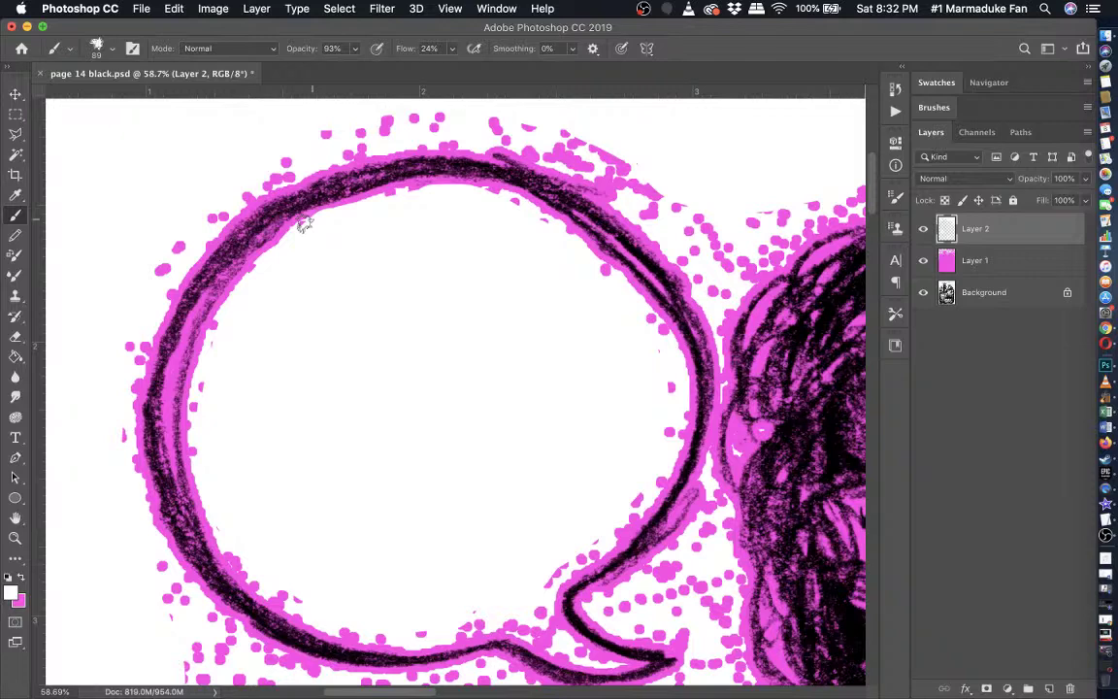
mouse_move(303, 223)
mouse_down()
mouse_move(241, 219)
mouse_move(187, 265)
mouse_move(171, 296)
mouse_move(204, 340)
mouse_up()
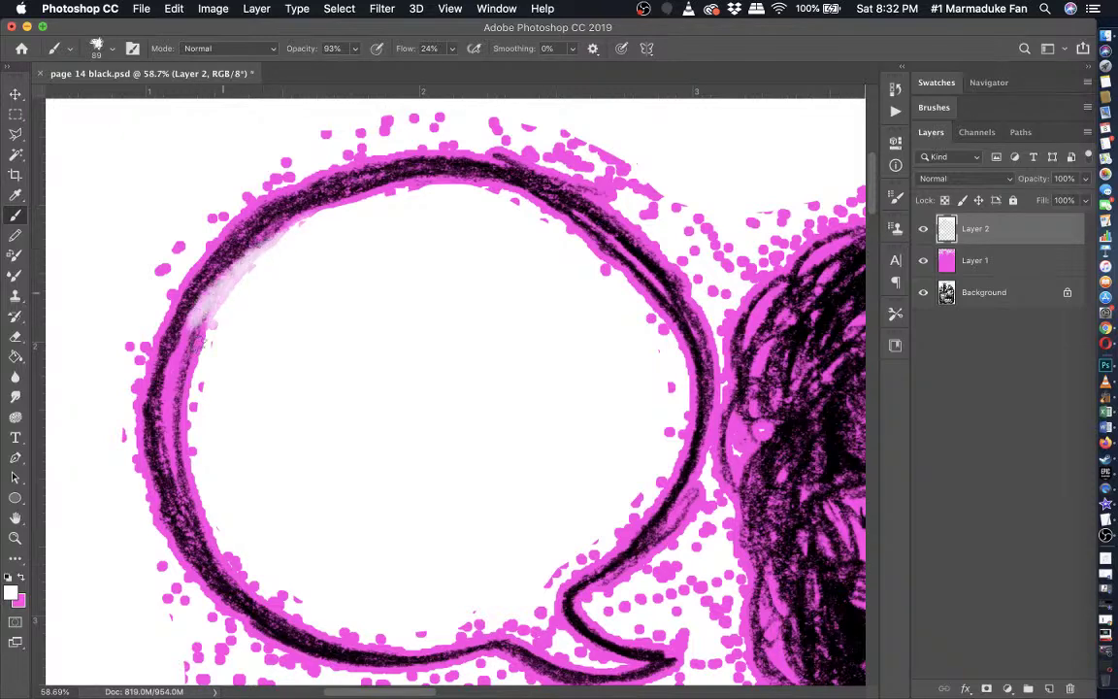
mouse_move(223, 291)
mouse_down()
mouse_move(175, 393)
mouse_move(183, 378)
mouse_up()
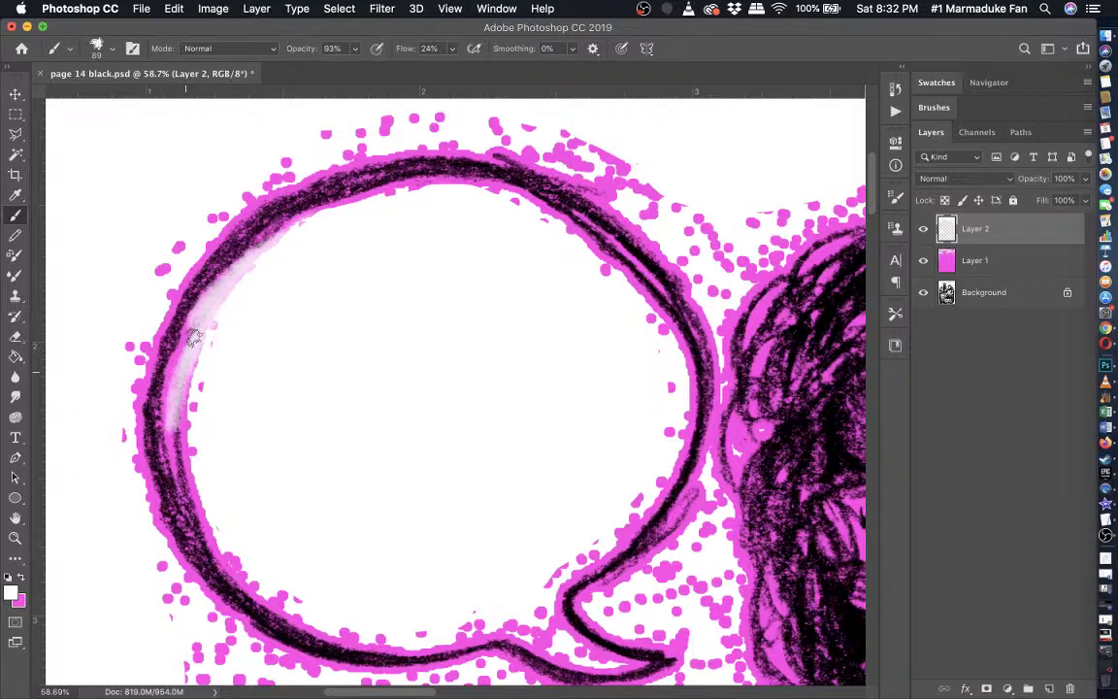
drag(194, 335, 182, 433)
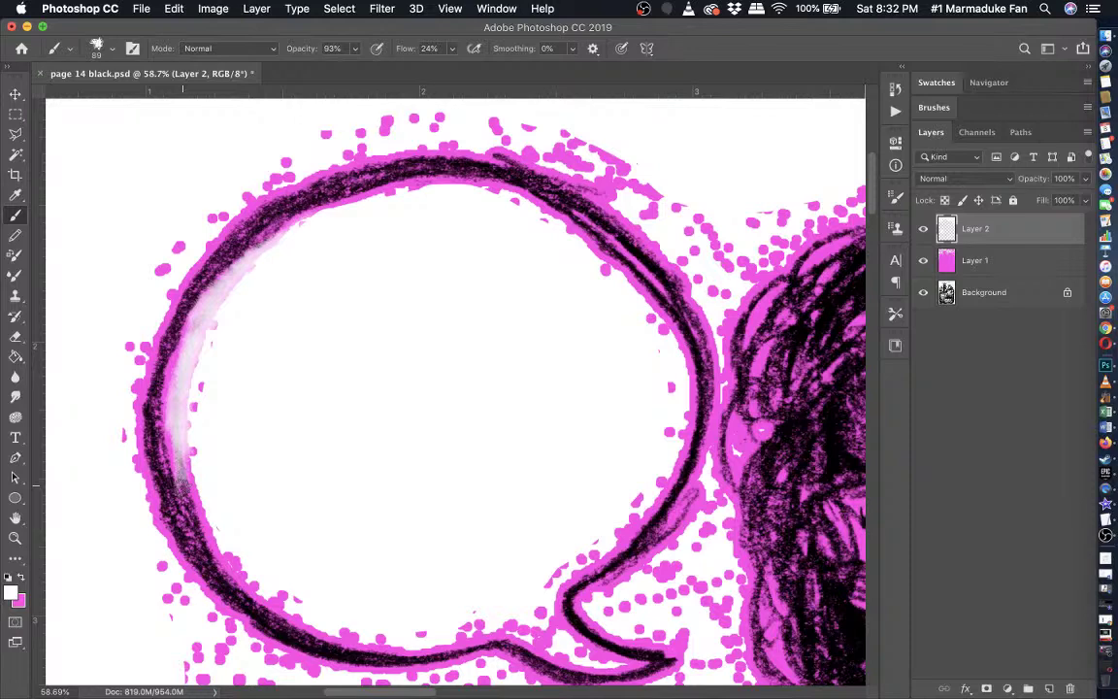
drag(182, 483, 209, 535)
drag(194, 480, 207, 520)
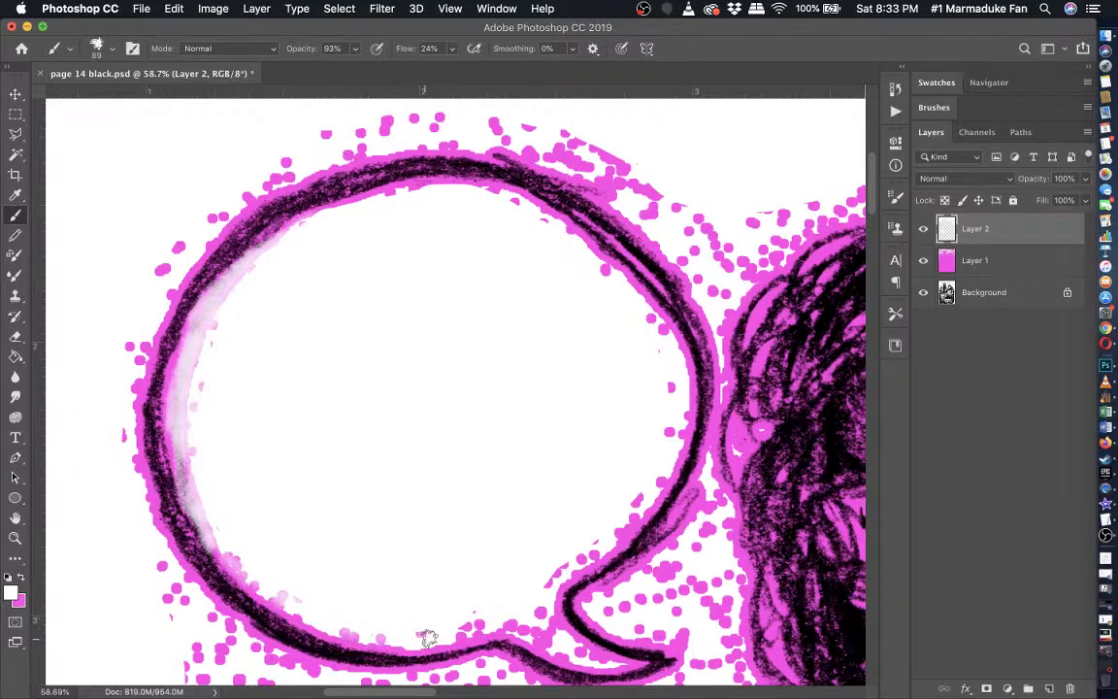
- Paint white over the pink dots along the round bubble's lower inner edge, inside its tail, and up its right inner edge
drag(428, 637, 485, 626)
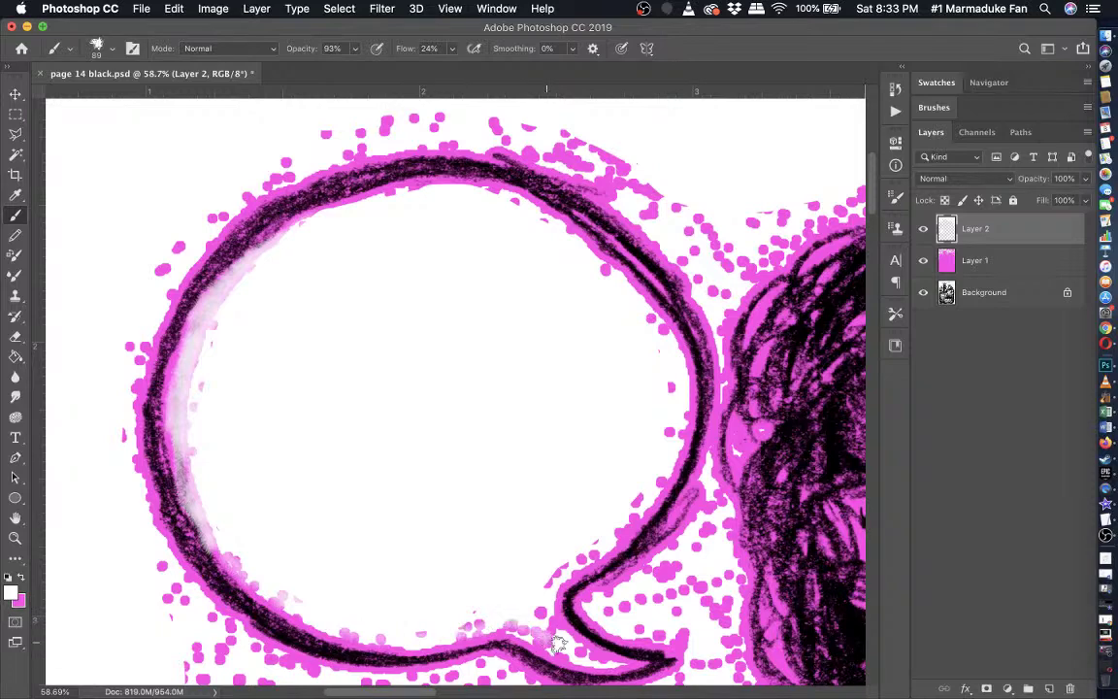
drag(595, 660, 532, 613)
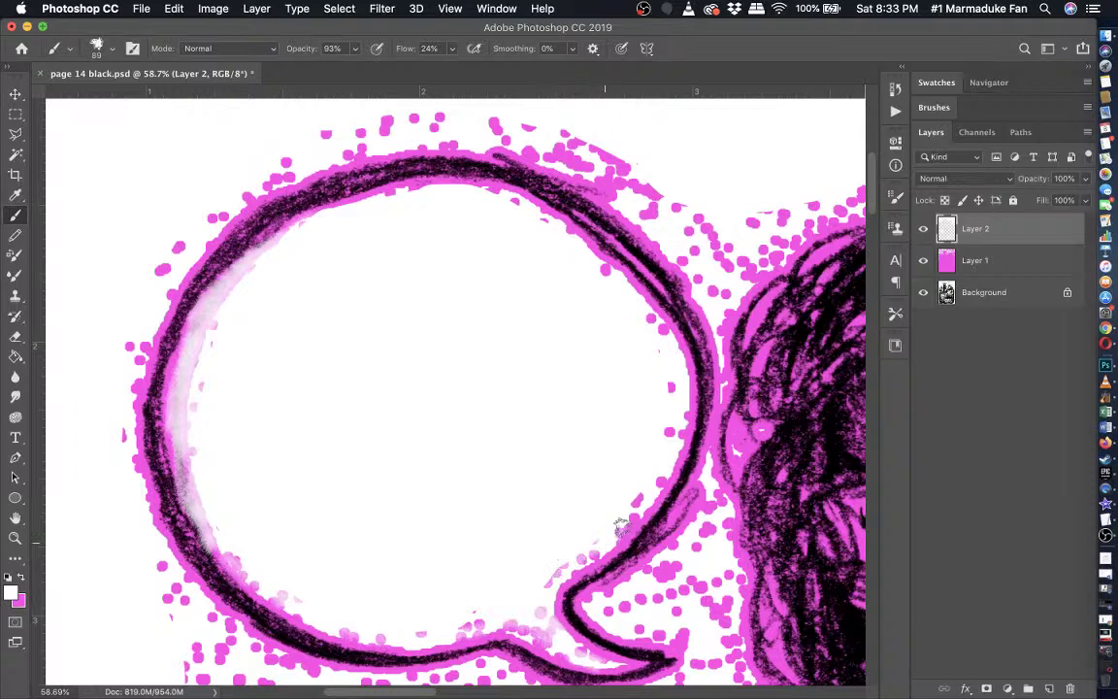
drag(609, 540, 660, 476)
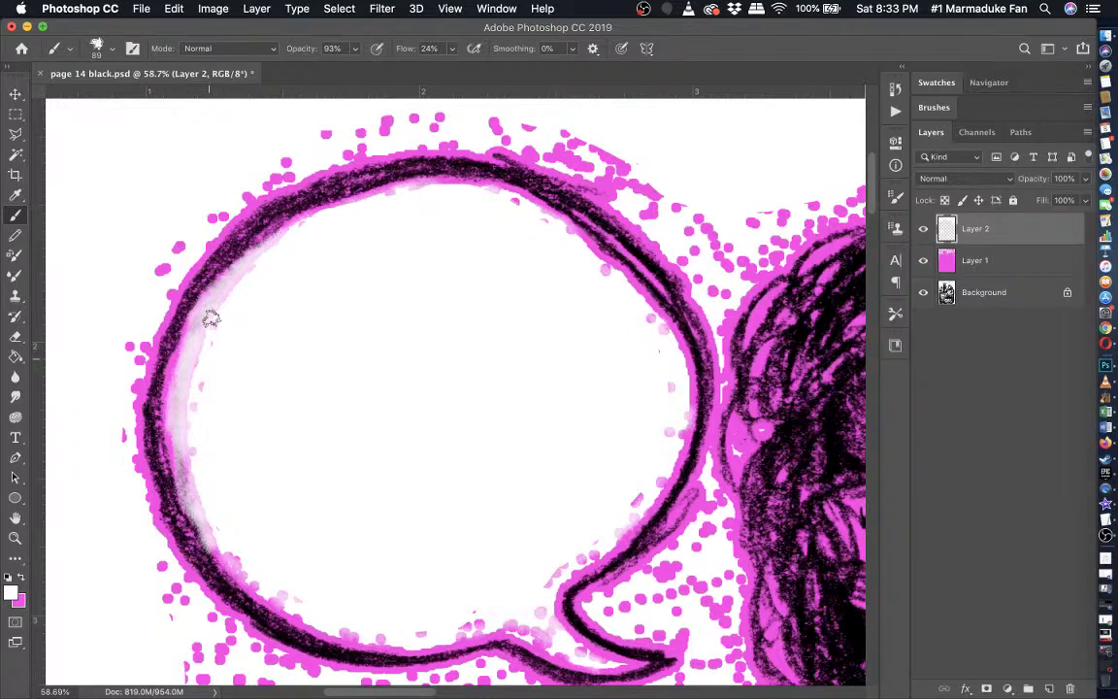
- Enlarge the brush to 140 px and whiten the remaining pink and grey along the round bubble's left and upper inner edges
click(113, 54)
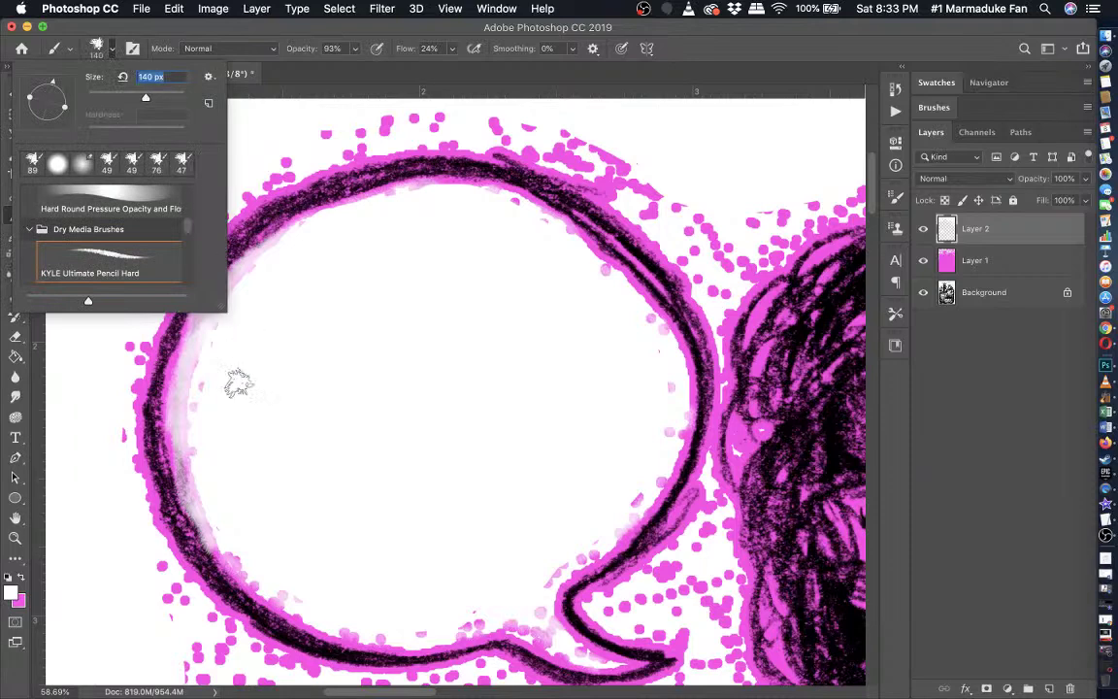
click(206, 377)
mouse_move(204, 454)
mouse_down()
mouse_move(204, 494)
mouse_move(193, 457)
mouse_move(201, 501)
mouse_move(184, 394)
mouse_move(191, 424)
mouse_up()
drag(240, 288, 290, 248)
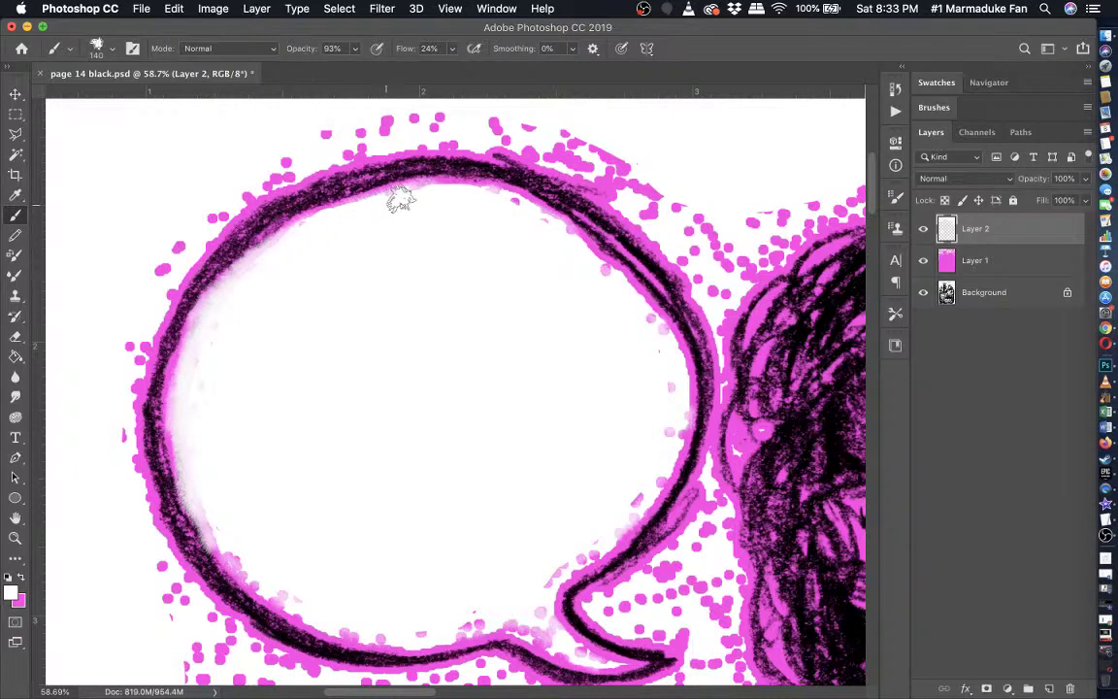
mouse_move(431, 197)
mouse_down()
mouse_move(531, 213)
mouse_move(510, 204)
mouse_move(610, 276)
mouse_move(596, 262)
mouse_move(641, 311)
mouse_move(663, 357)
mouse_move(669, 433)
mouse_move(637, 499)
mouse_move(558, 564)
mouse_move(597, 543)
mouse_move(505, 604)
mouse_move(408, 637)
mouse_move(349, 627)
mouse_move(277, 593)
mouse_move(206, 517)
mouse_up()
scroll(195, 444, down, 3)
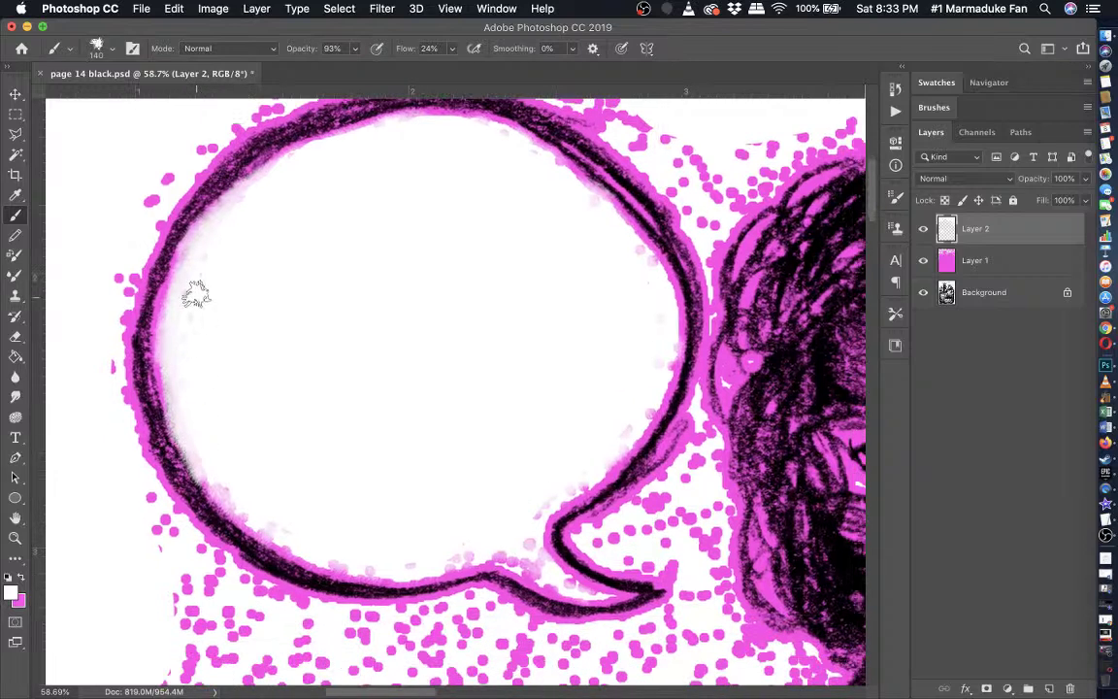
- Set the brush size to 71 px and whiten the remaining pink inside the round speech bubble's tail
scroll(206, 268, down, 5)
scroll(205, 268, right, 5)
click(111, 49)
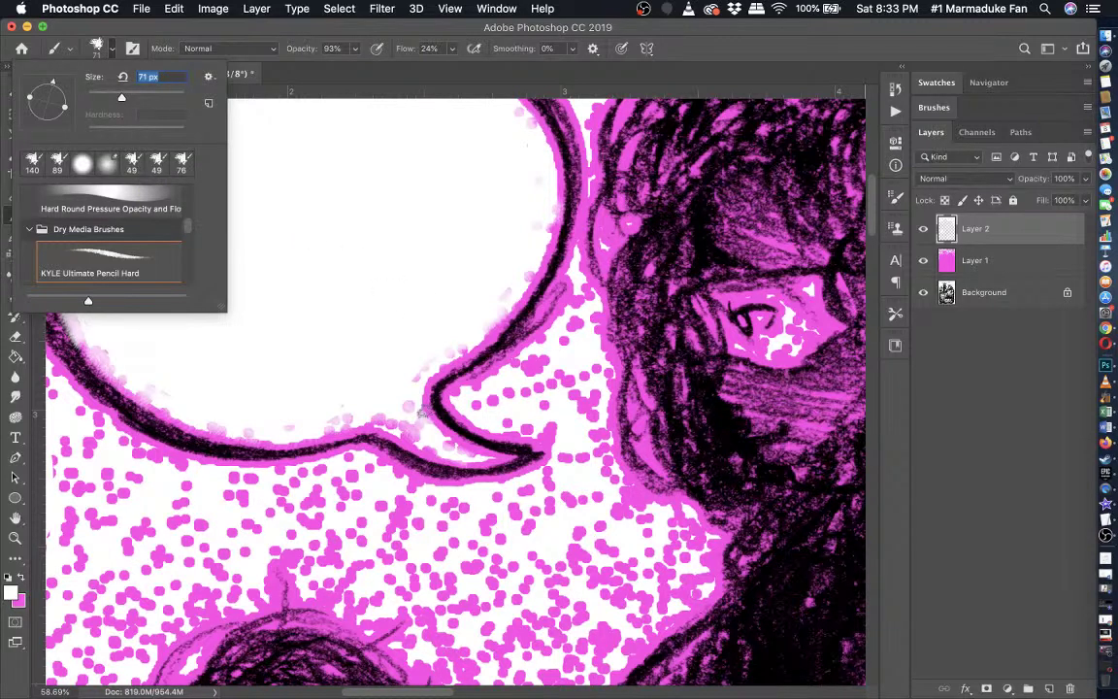
click(461, 452)
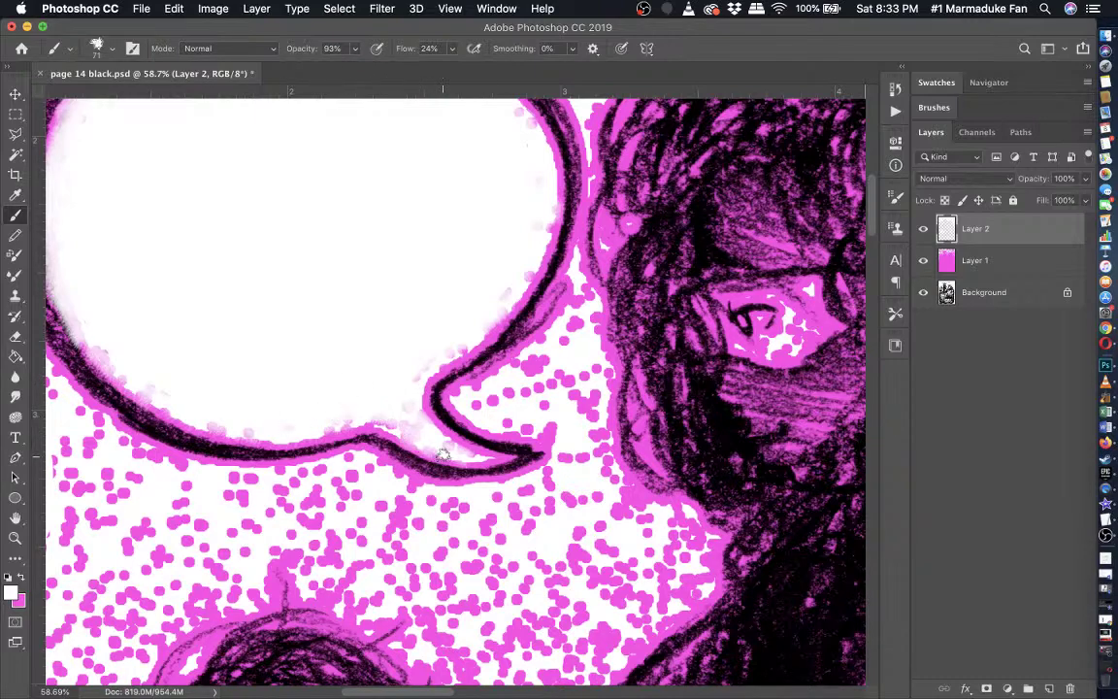
- Raise the brush opacity to 100% and paint white over the large masked girl's lower face, around her nose and mouth
scroll(443, 455, down, 10)
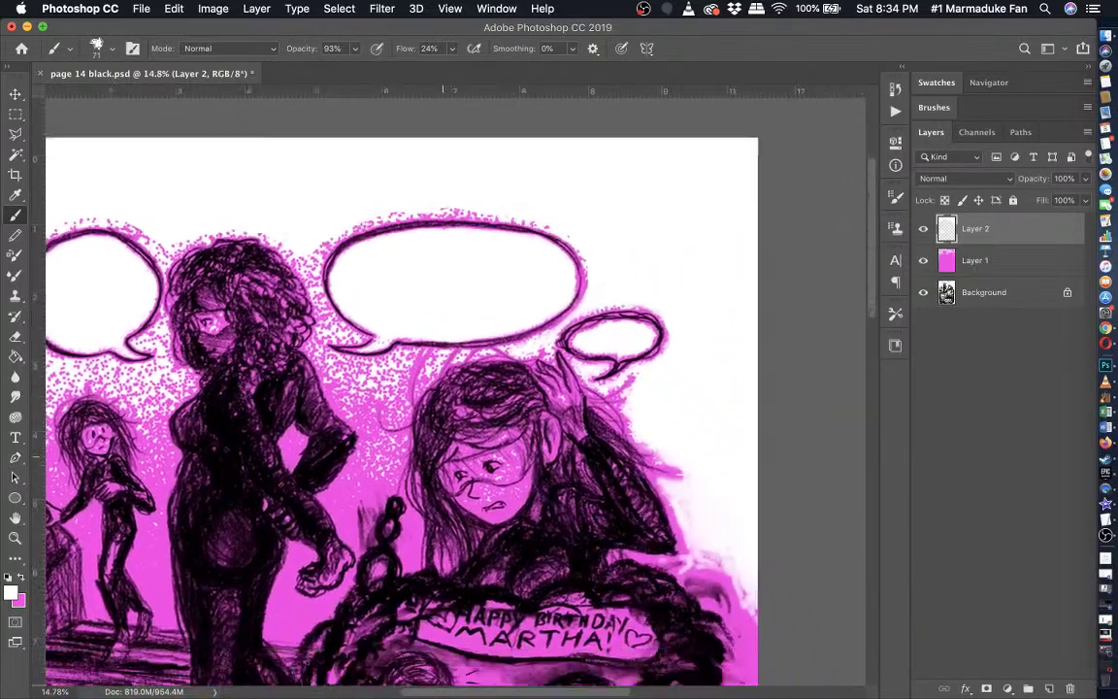
scroll(442, 455, down, 5)
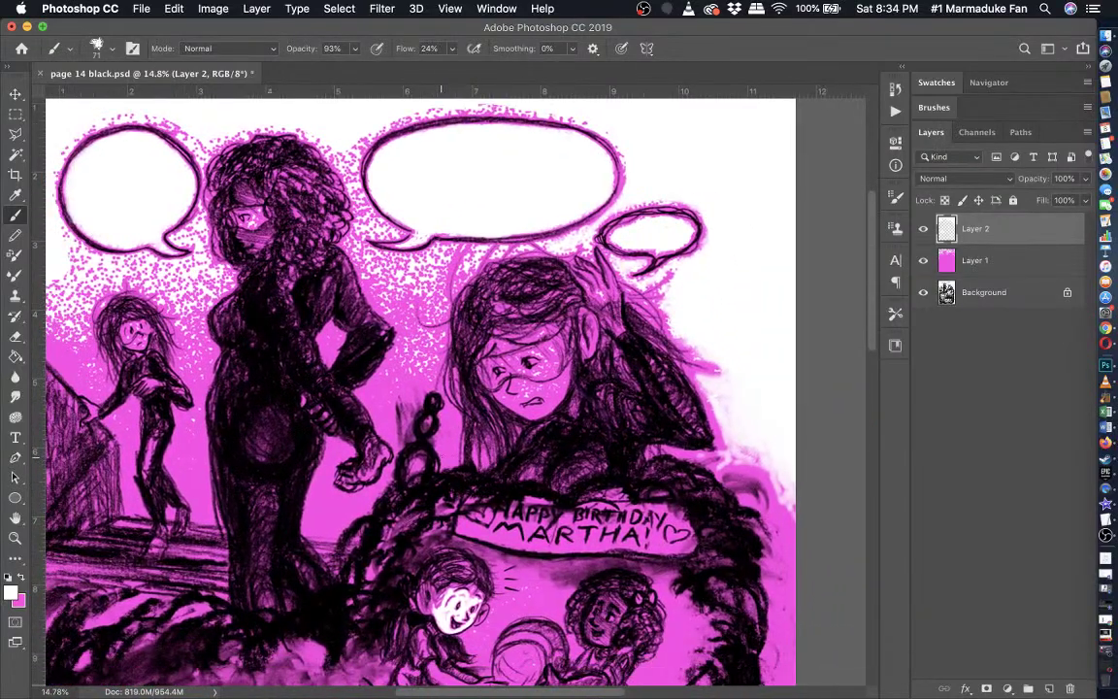
scroll(456, 398, up, 5)
scroll(456, 398, up, 3)
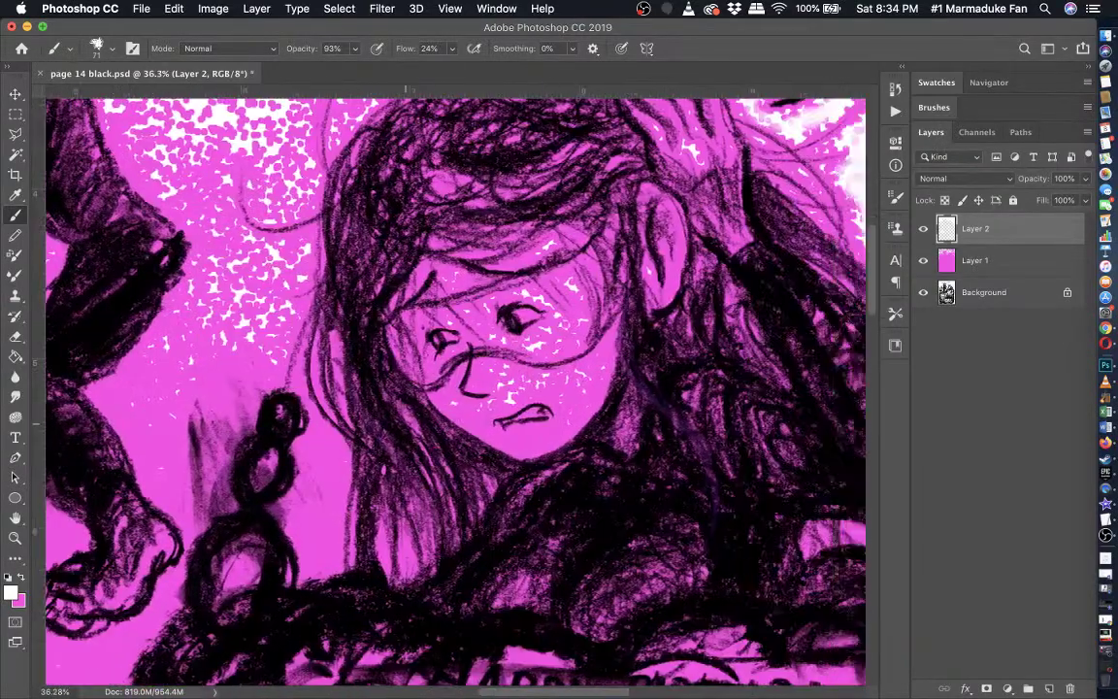
scroll(655, 417, up, 2)
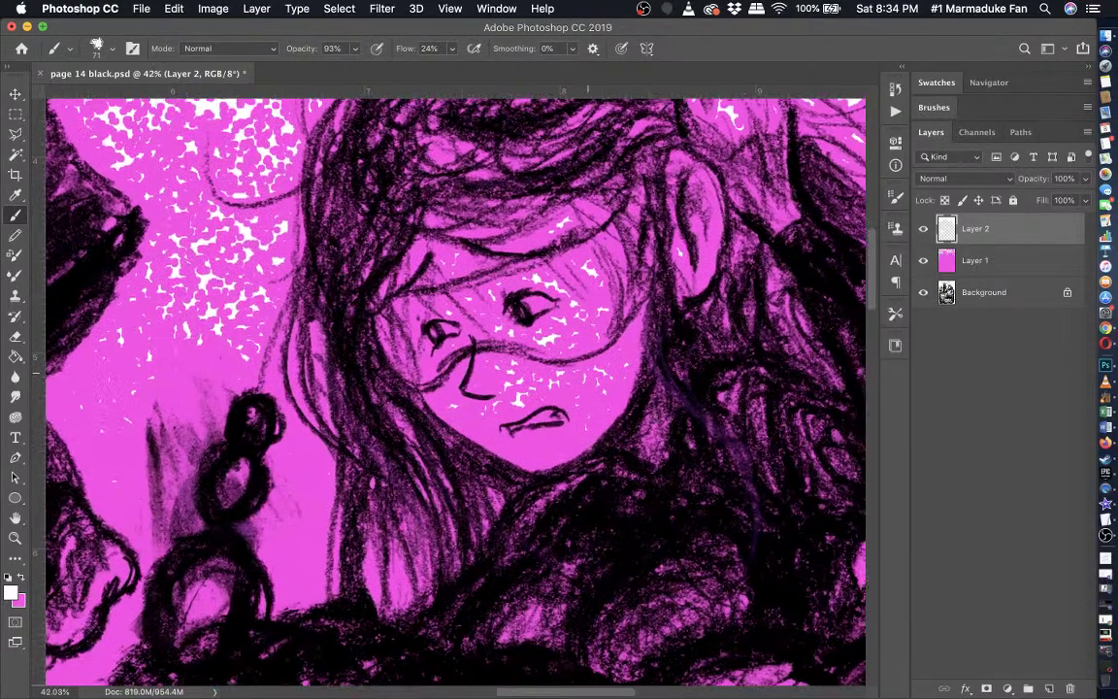
scroll(655, 418, up, 8)
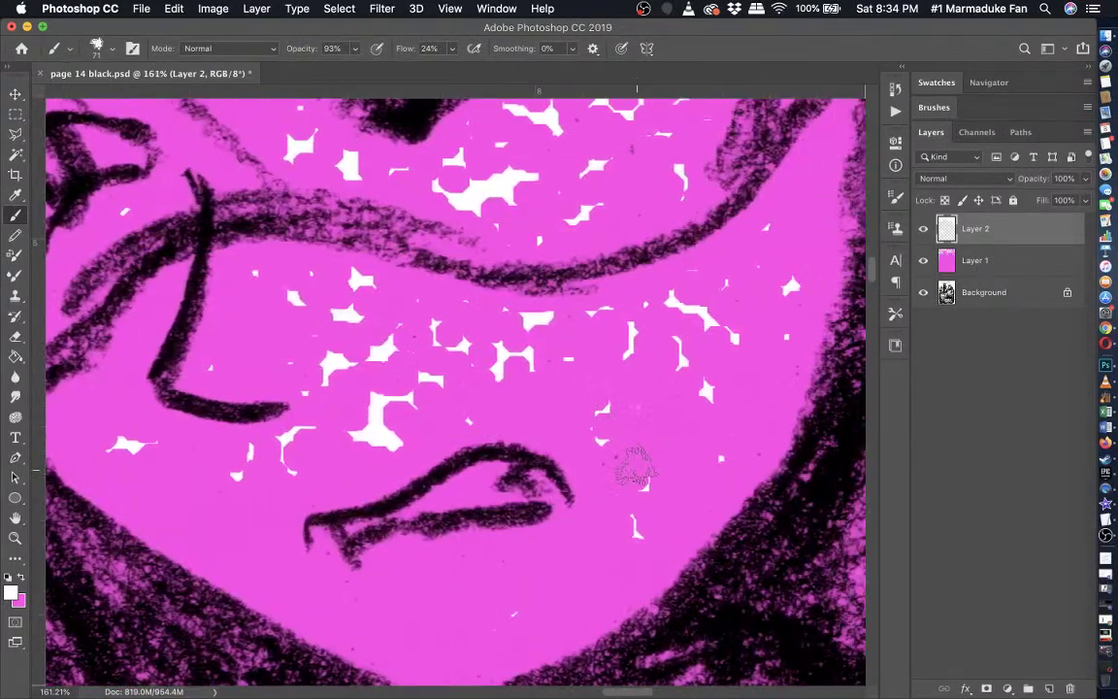
mouse_move(635, 471)
mouse_down()
mouse_move(605, 428)
mouse_move(607, 489)
mouse_move(560, 428)
mouse_move(532, 416)
mouse_up()
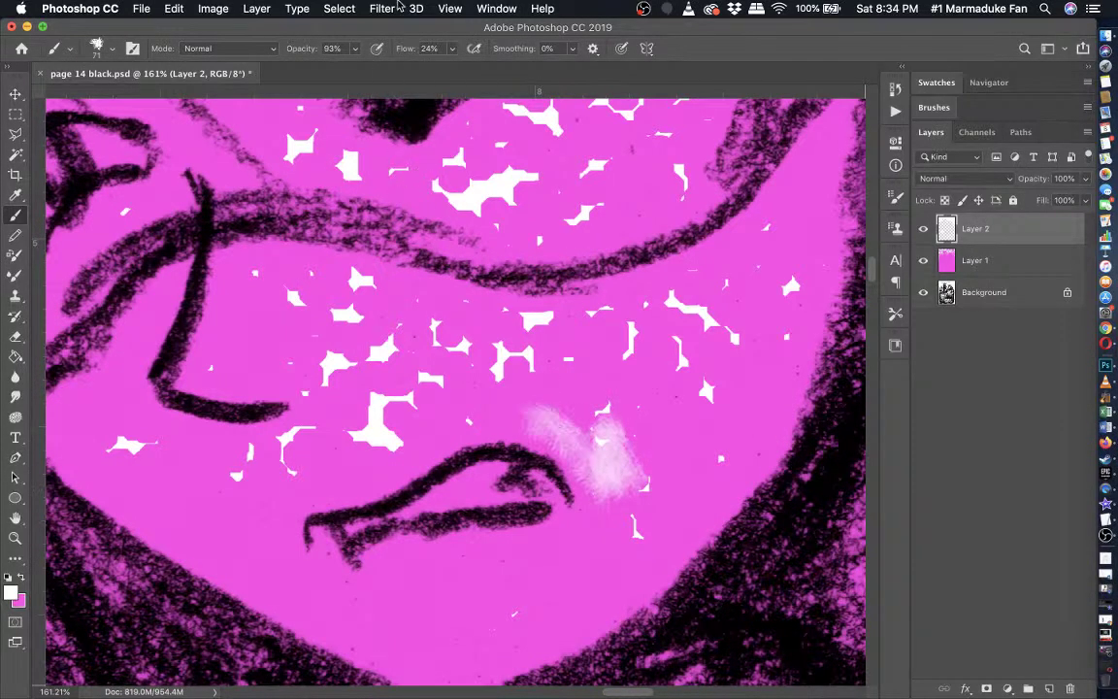
click(357, 50)
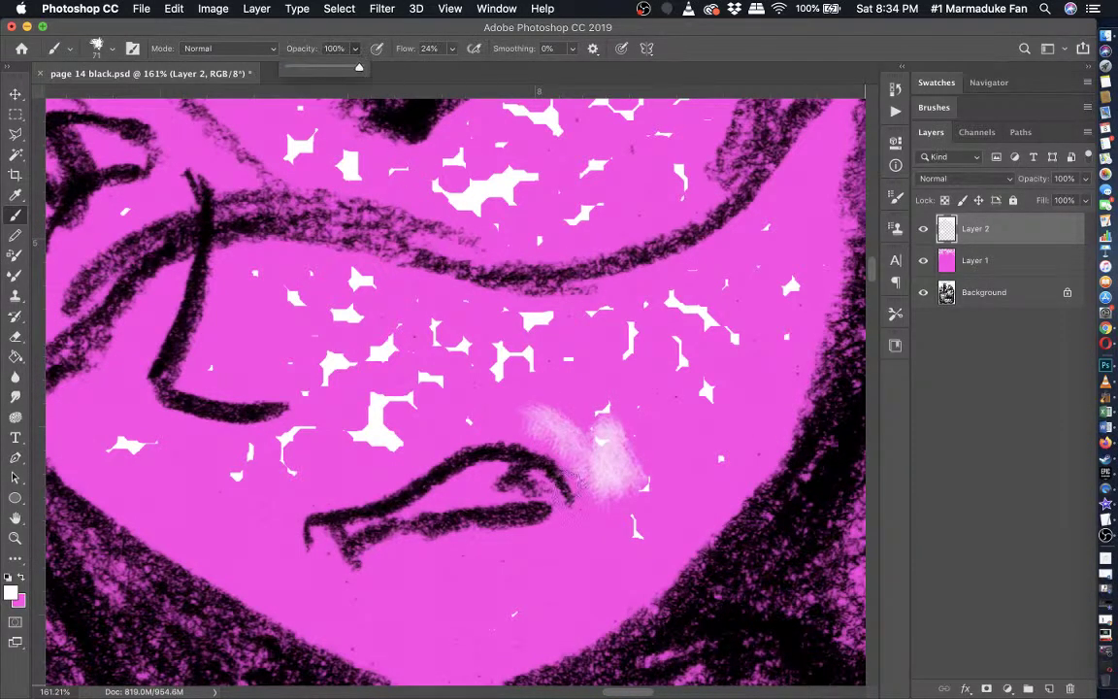
mouse_move(605, 469)
mouse_down()
mouse_move(576, 425)
mouse_move(532, 402)
mouse_move(463, 415)
mouse_move(369, 468)
mouse_move(284, 484)
mouse_move(268, 548)
mouse_move(154, 494)
mouse_move(79, 441)
mouse_move(111, 404)
mouse_move(181, 457)
mouse_move(195, 489)
mouse_move(139, 456)
mouse_move(119, 438)
mouse_move(261, 499)
mouse_move(242, 516)
mouse_move(255, 465)
mouse_move(336, 442)
mouse_move(249, 366)
mouse_move(219, 358)
mouse_move(242, 271)
mouse_move(273, 264)
mouse_move(353, 294)
mouse_move(339, 295)
mouse_move(417, 307)
mouse_move(363, 290)
mouse_move(489, 319)
mouse_move(744, 435)
mouse_move(478, 664)
mouse_move(277, 539)
mouse_move(391, 619)
mouse_move(412, 533)
mouse_move(544, 495)
mouse_move(609, 502)
mouse_move(544, 466)
mouse_move(459, 561)
mouse_move(544, 529)
mouse_move(451, 641)
mouse_move(474, 591)
mouse_move(492, 639)
mouse_move(532, 615)
mouse_move(403, 619)
mouse_move(399, 580)
mouse_move(475, 573)
mouse_move(656, 527)
mouse_move(739, 461)
mouse_move(683, 479)
mouse_move(621, 404)
mouse_move(643, 491)
mouse_move(640, 311)
mouse_move(661, 490)
mouse_move(674, 350)
mouse_move(689, 330)
mouse_move(704, 386)
mouse_move(718, 291)
mouse_move(699, 480)
mouse_move(766, 287)
mouse_move(733, 445)
mouse_move(743, 288)
mouse_move(721, 342)
mouse_move(703, 323)
mouse_move(611, 422)
mouse_move(617, 478)
mouse_move(564, 400)
mouse_move(478, 394)
mouse_move(334, 412)
mouse_move(292, 345)
mouse_move(237, 335)
mouse_move(237, 316)
mouse_move(355, 289)
mouse_move(594, 392)
mouse_move(562, 375)
mouse_move(591, 340)
mouse_move(532, 385)
mouse_move(485, 330)
mouse_move(427, 315)
mouse_move(417, 340)
mouse_move(443, 356)
mouse_move(428, 394)
mouse_move(429, 319)
mouse_move(492, 339)
mouse_move(319, 364)
mouse_move(254, 359)
mouse_move(218, 308)
mouse_move(264, 320)
mouse_move(287, 305)
mouse_move(349, 324)
mouse_move(349, 300)
mouse_move(372, 336)
mouse_move(375, 390)
mouse_move(382, 332)
mouse_move(356, 357)
mouse_move(307, 339)
mouse_up()
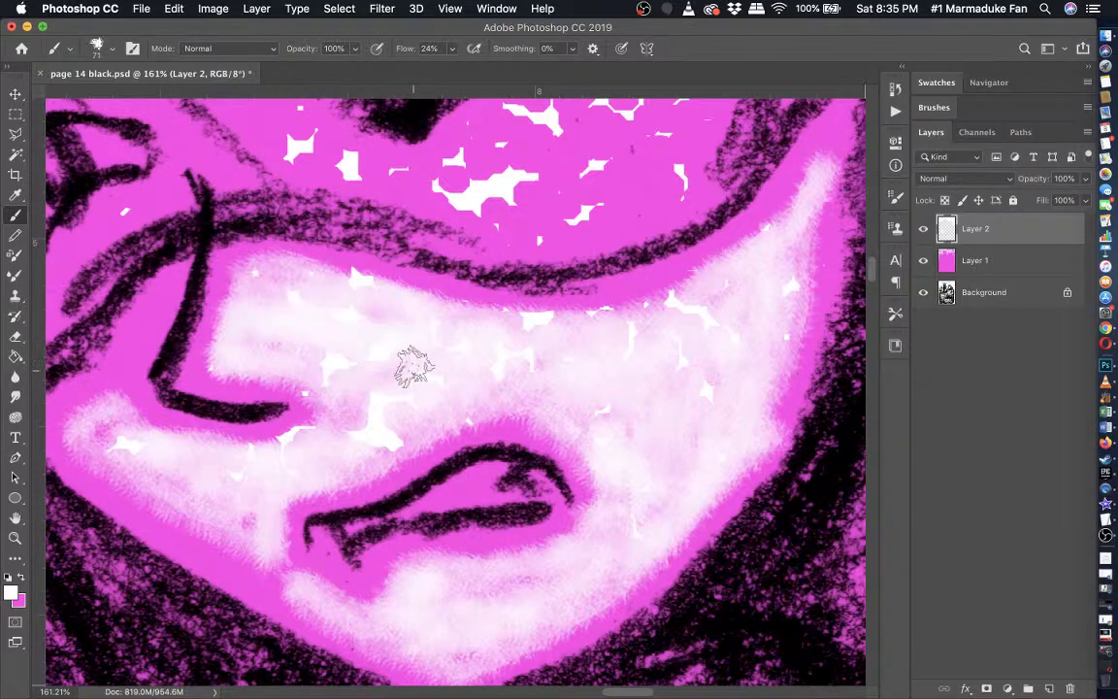
- Go over the masked girl's cheeks and chin with more white to even out the remaining pink tint
mouse_move(412, 367)
mouse_down()
mouse_move(559, 322)
mouse_move(580, 301)
mouse_up()
mouse_move(580, 527)
mouse_down()
mouse_move(524, 466)
mouse_move(384, 475)
mouse_move(260, 386)
mouse_move(216, 320)
mouse_move(229, 317)
mouse_up()
mouse_move(408, 477)
mouse_down()
mouse_move(488, 527)
mouse_move(492, 496)
mouse_move(529, 565)
mouse_up()
- Lighten the pink dots between the loose hair strands above the masked girl's head, just under the wide speech bubble
scroll(529, 565, down, 10)
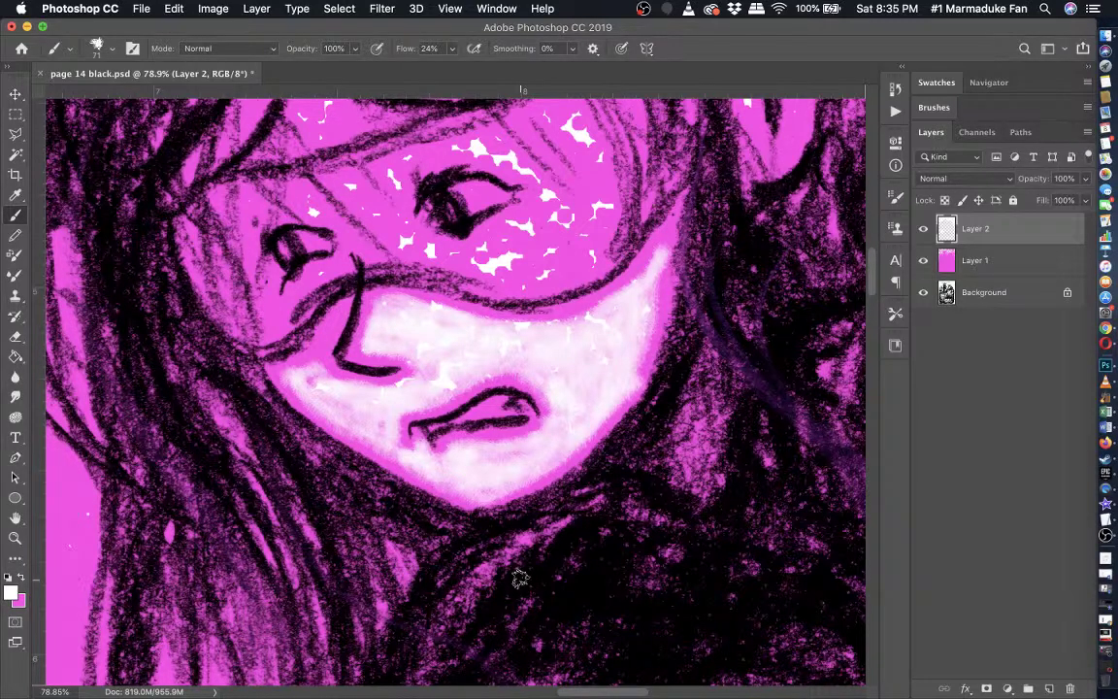
scroll(520, 578, down, 5)
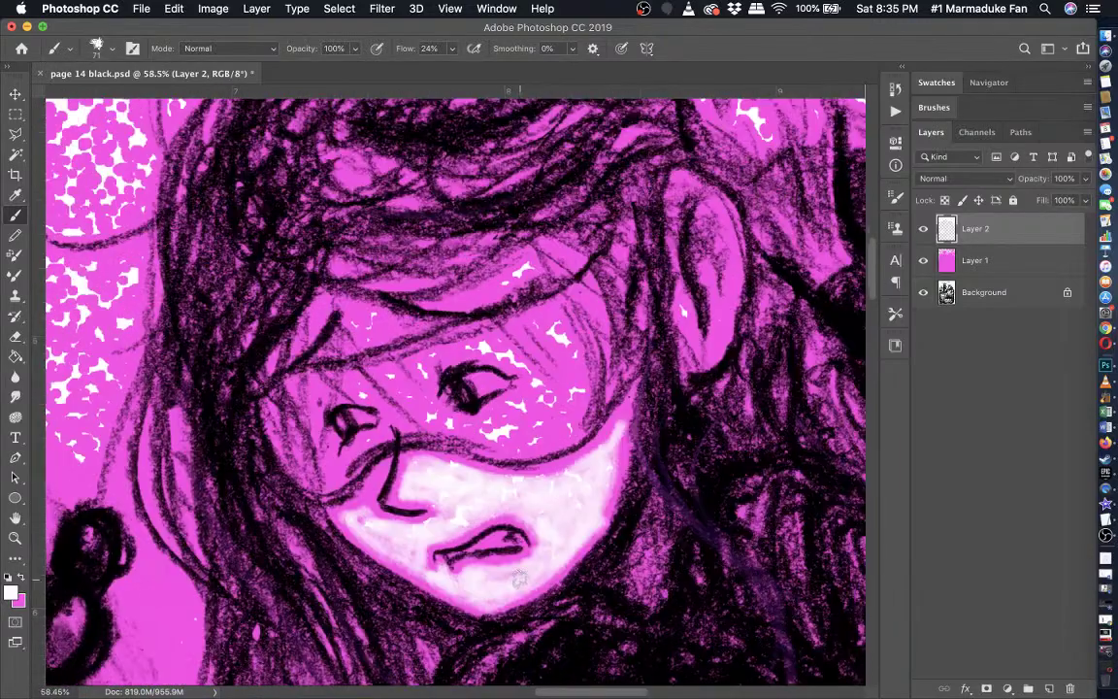
scroll(520, 579, down, 5)
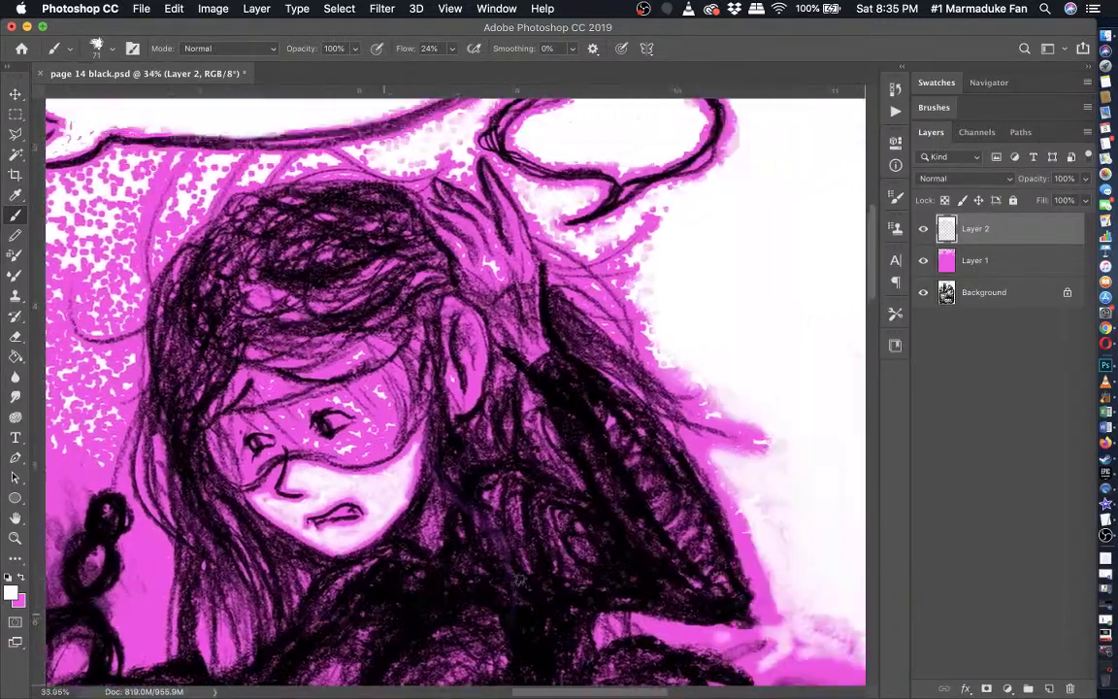
scroll(519, 580, down, 5)
scroll(520, 579, right, 5)
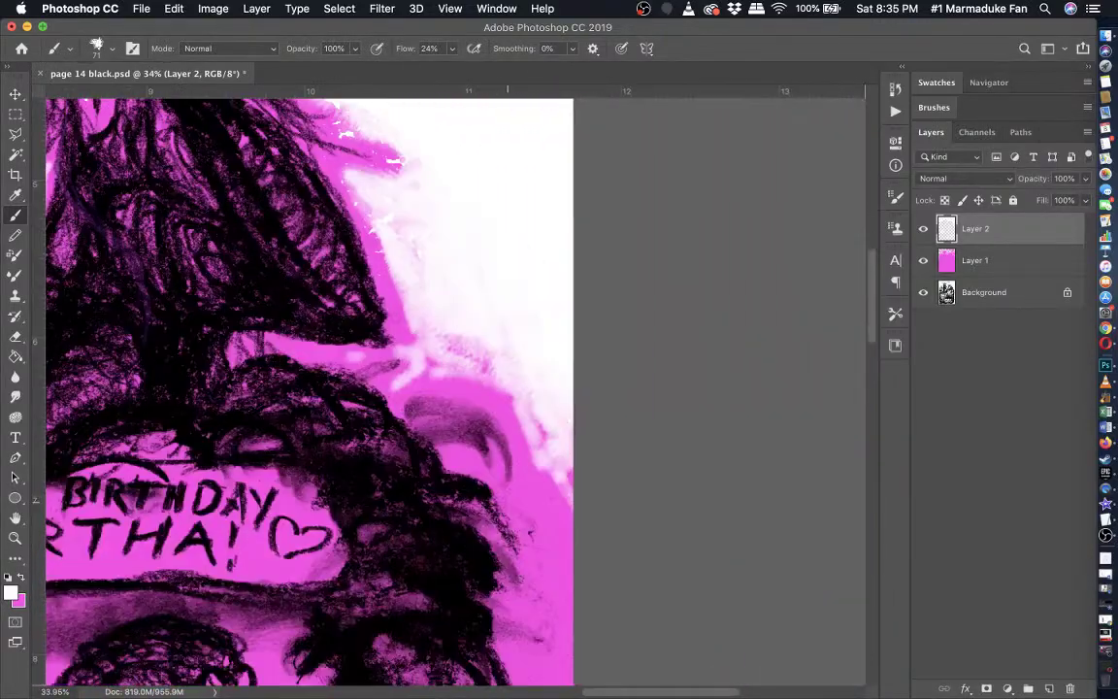
scroll(520, 579, up, 5)
scroll(519, 580, left, 5)
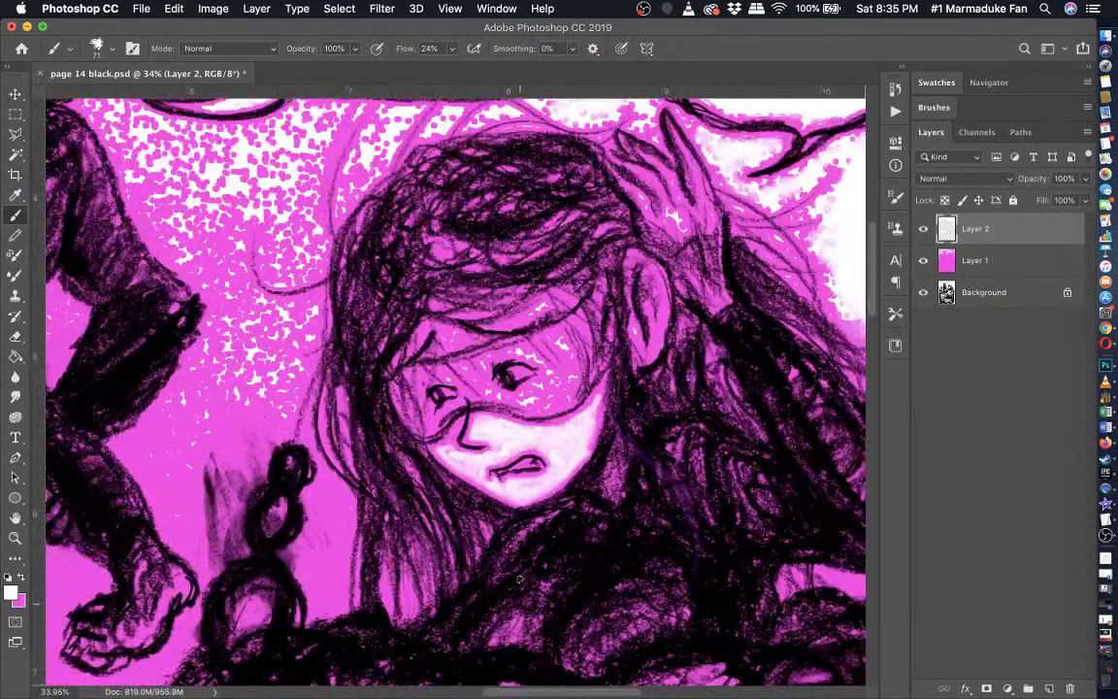
scroll(520, 579, up, 2)
scroll(520, 579, up, 3)
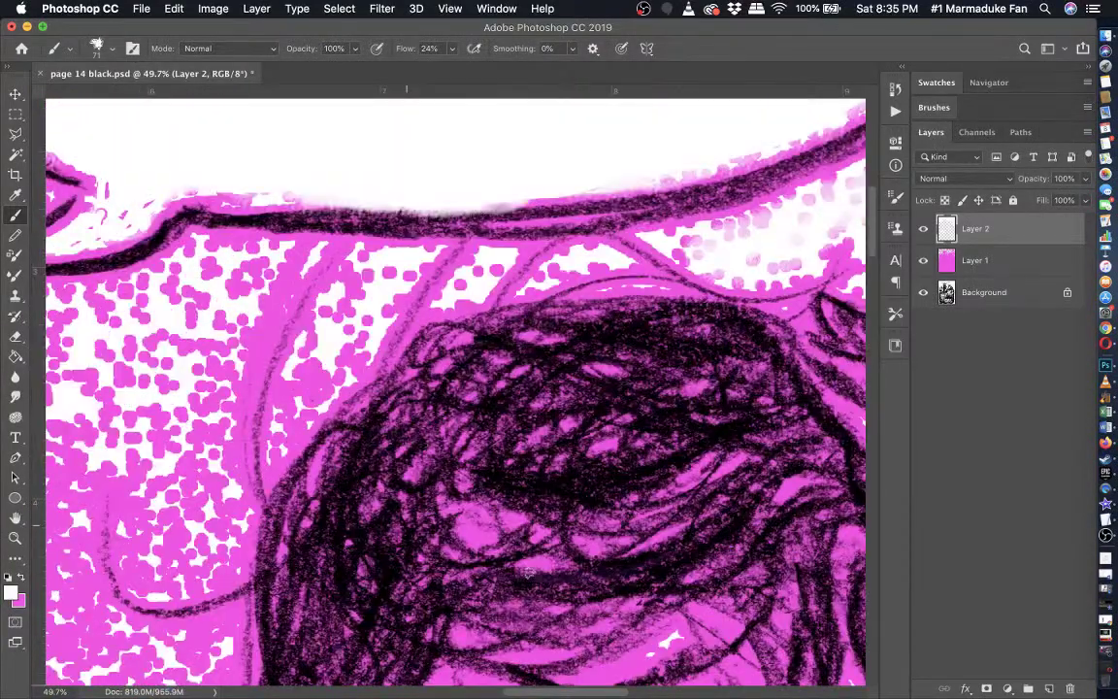
scroll(524, 572, up, 3)
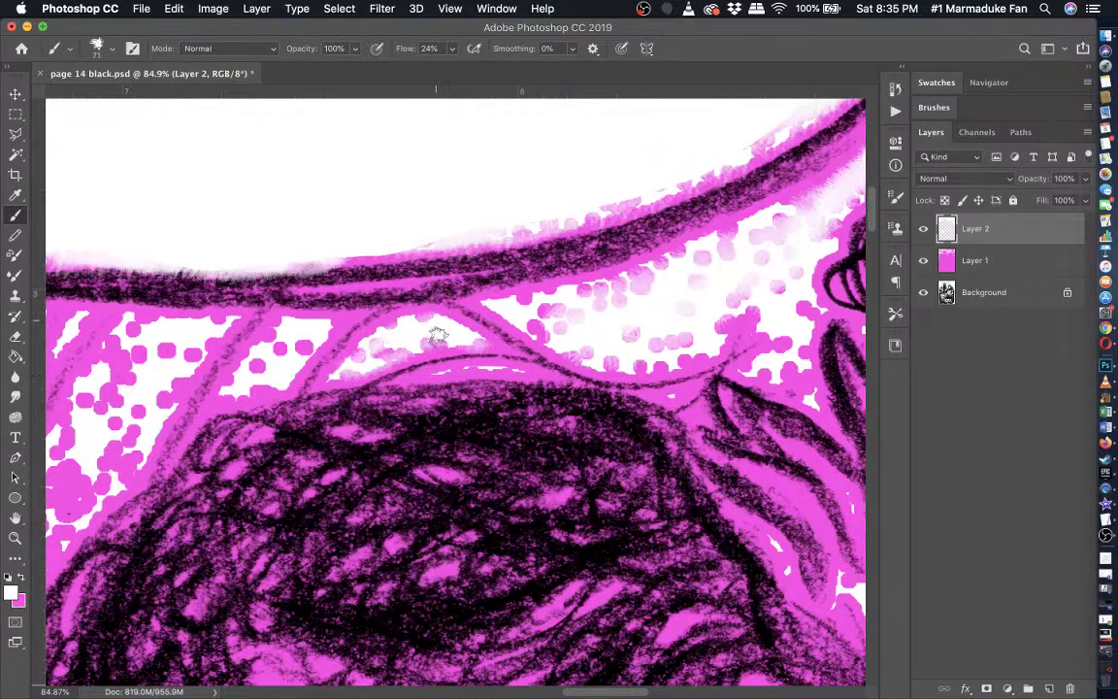
scroll(379, 354, left, 5)
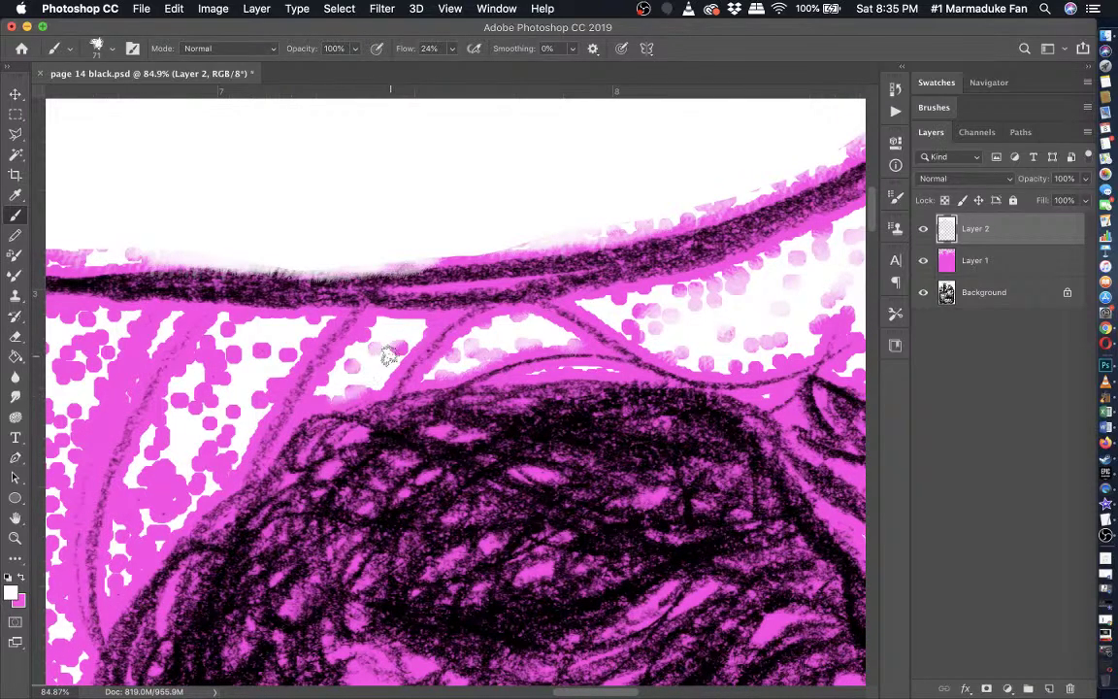
- Brush white along the edges of the widest gap between the loose hair strands at the head's upper left
scroll(388, 354, left, 3)
scroll(389, 354, down, 2)
drag(308, 302, 252, 353)
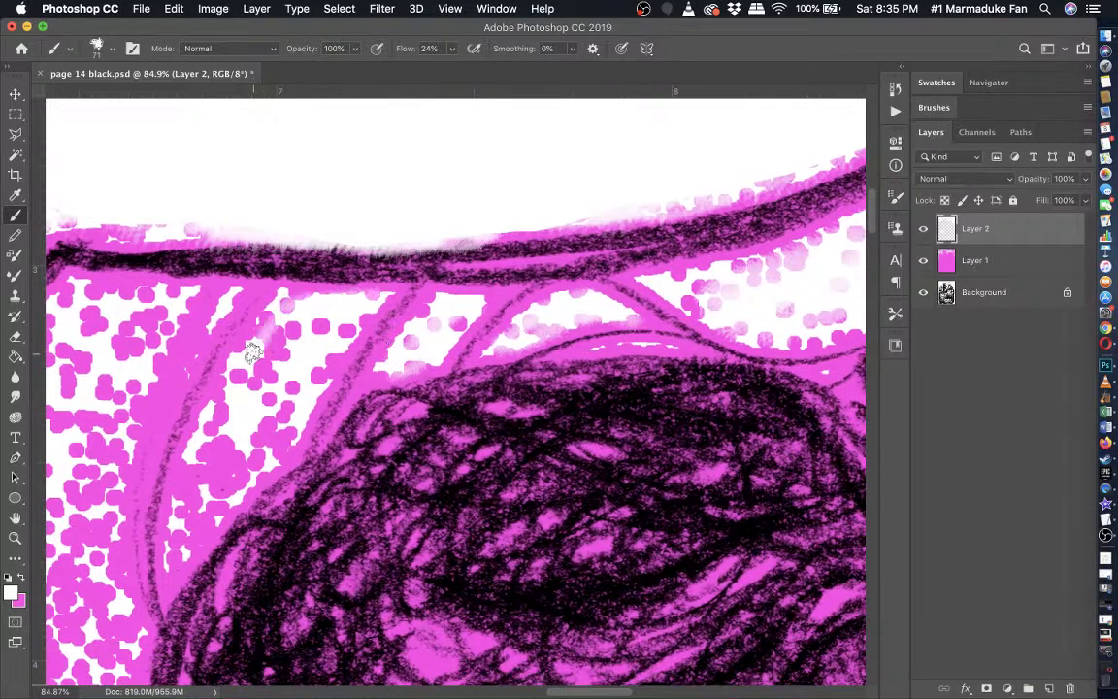
mouse_move(180, 515)
mouse_down()
mouse_move(177, 554)
mouse_move(189, 462)
mouse_move(176, 578)
mouse_move(196, 522)
mouse_up()
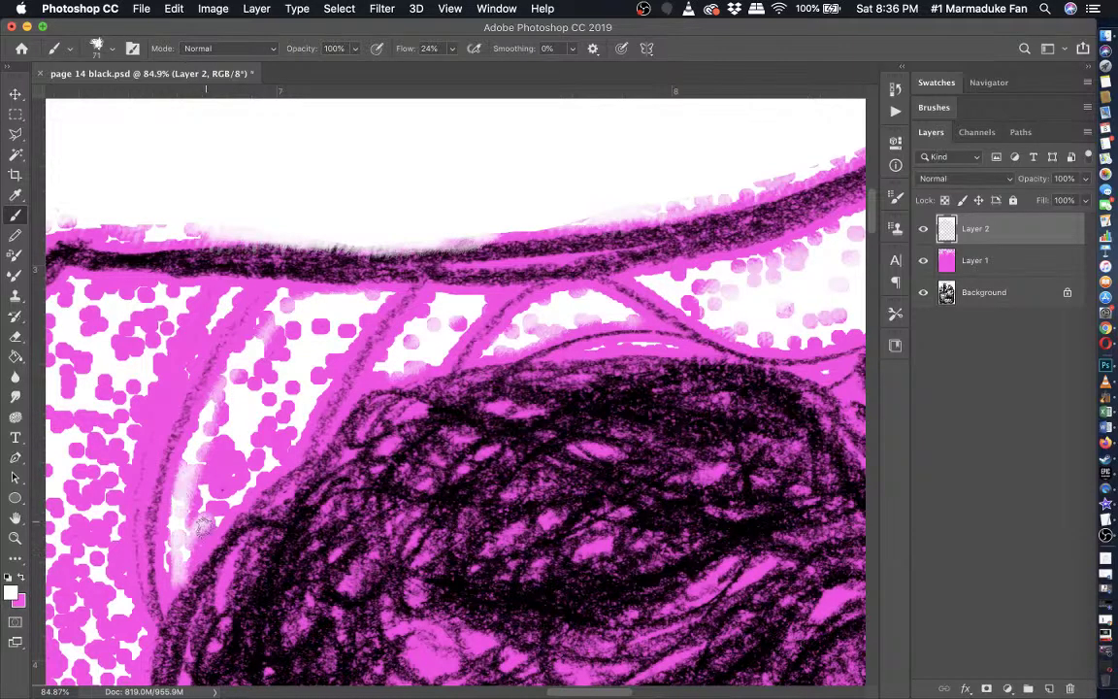
drag(283, 442, 313, 373)
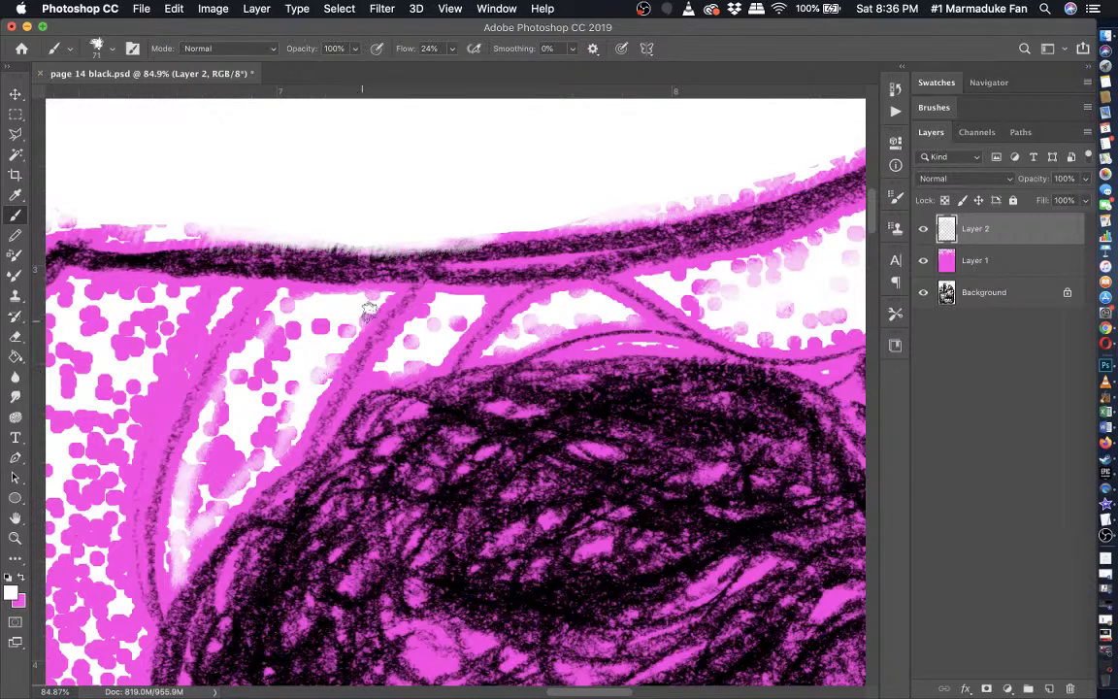
mouse_move(369, 311)
mouse_down()
mouse_move(322, 341)
mouse_move(274, 439)
mouse_move(213, 512)
mouse_move(231, 469)
mouse_move(208, 515)
mouse_up()
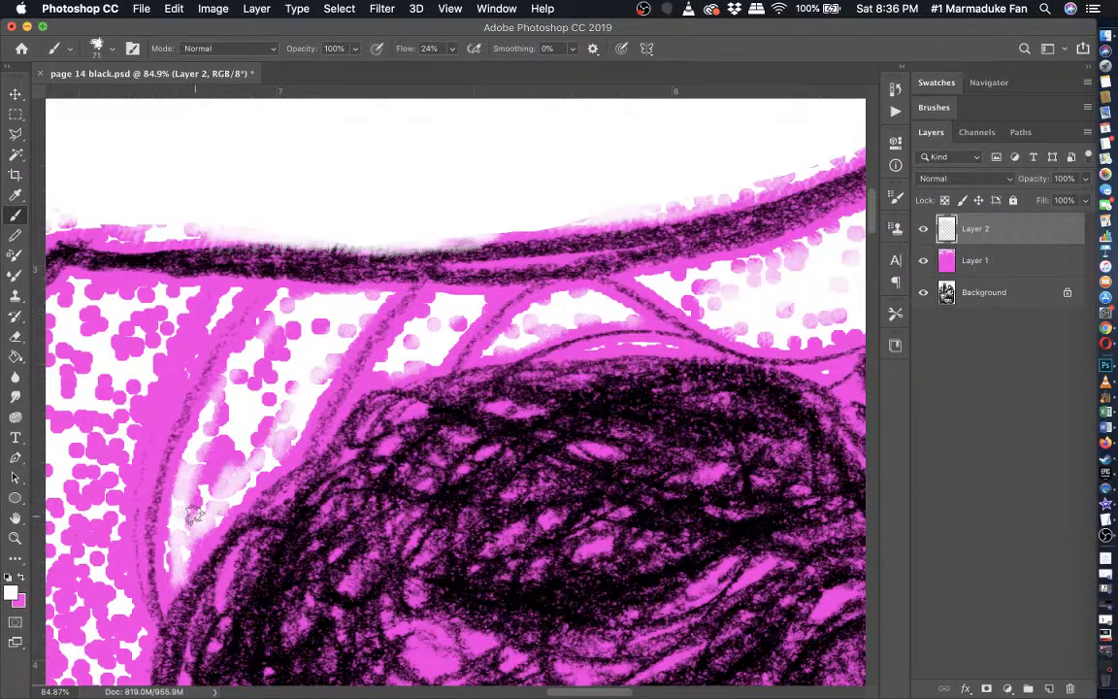
- Switch to the Pencil tool at 95 px and fill the widest gap between the hair strands with solid white
click(15, 215)
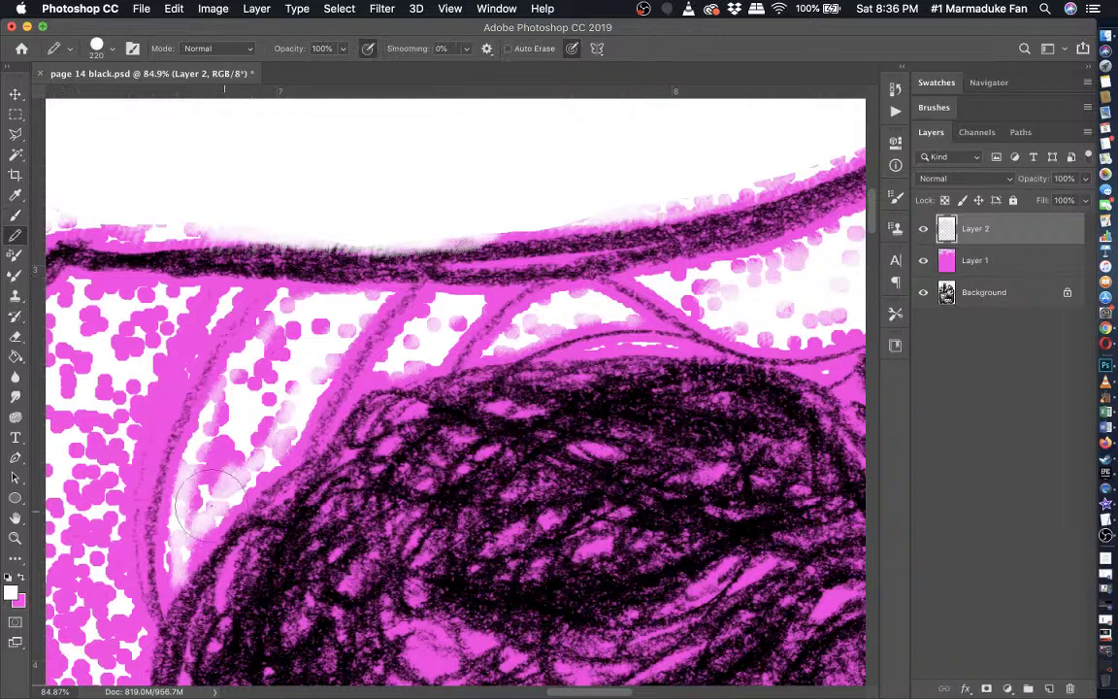
click(113, 50)
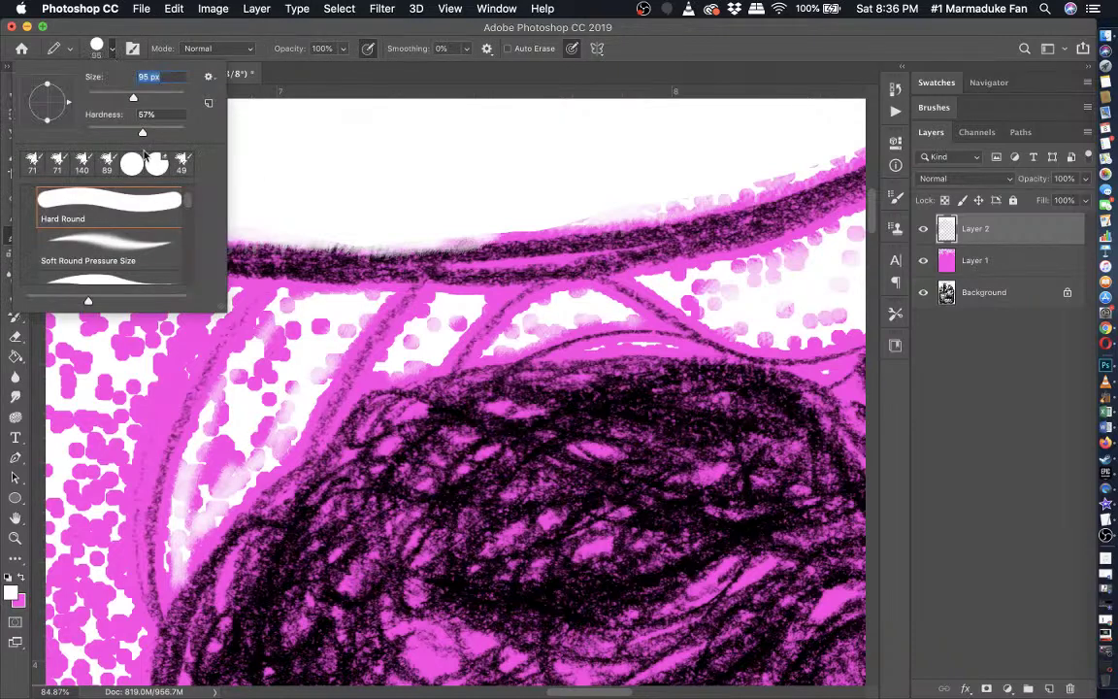
mouse_move(191, 529)
mouse_down()
mouse_move(209, 451)
mouse_move(262, 357)
mouse_move(292, 329)
mouse_move(343, 320)
mouse_move(246, 461)
mouse_up()
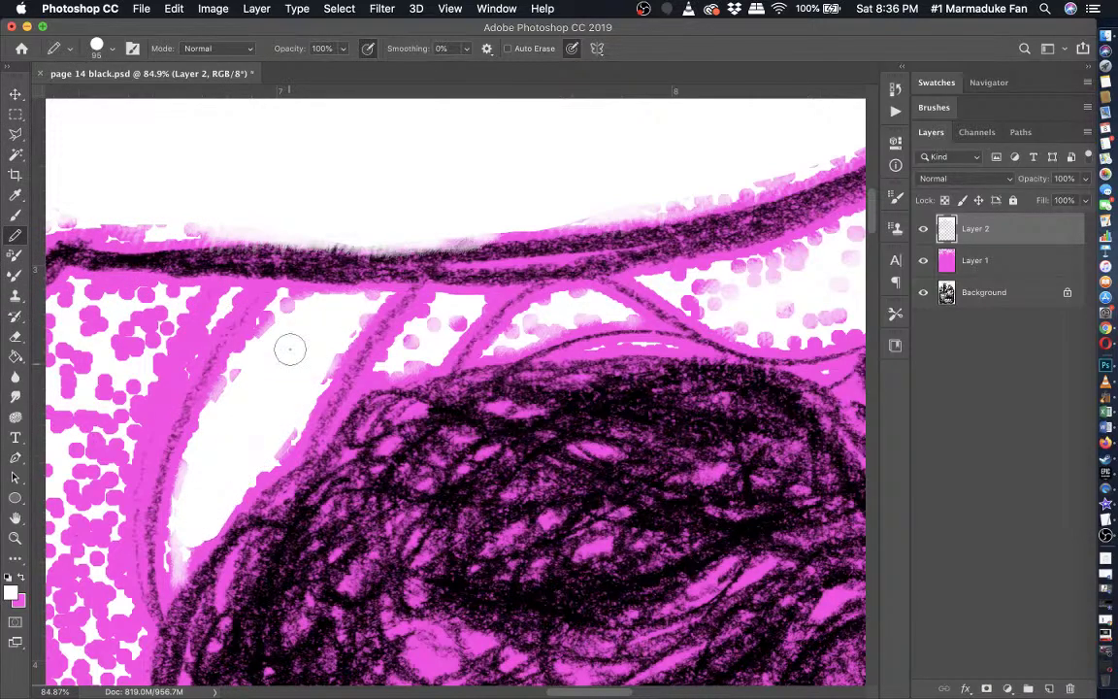
- Examine the lower panels, ending at the Power Princess Dress Up figures, for areas between the outlines that are still pink
scroll(289, 349, down, 5)
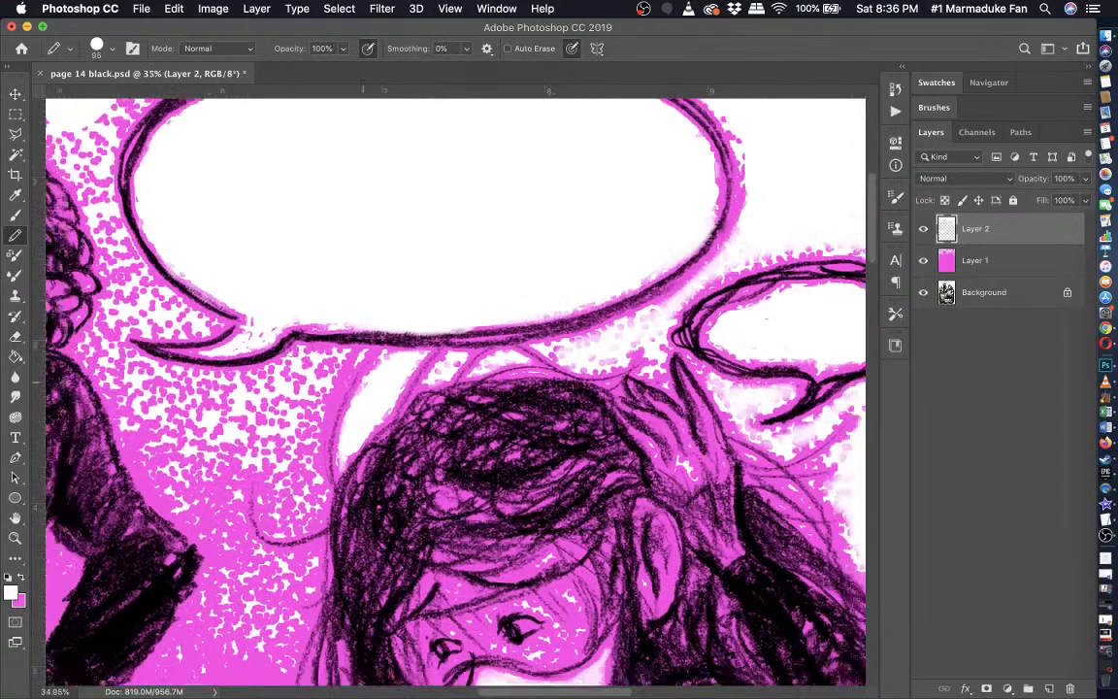
scroll(289, 349, down, 5)
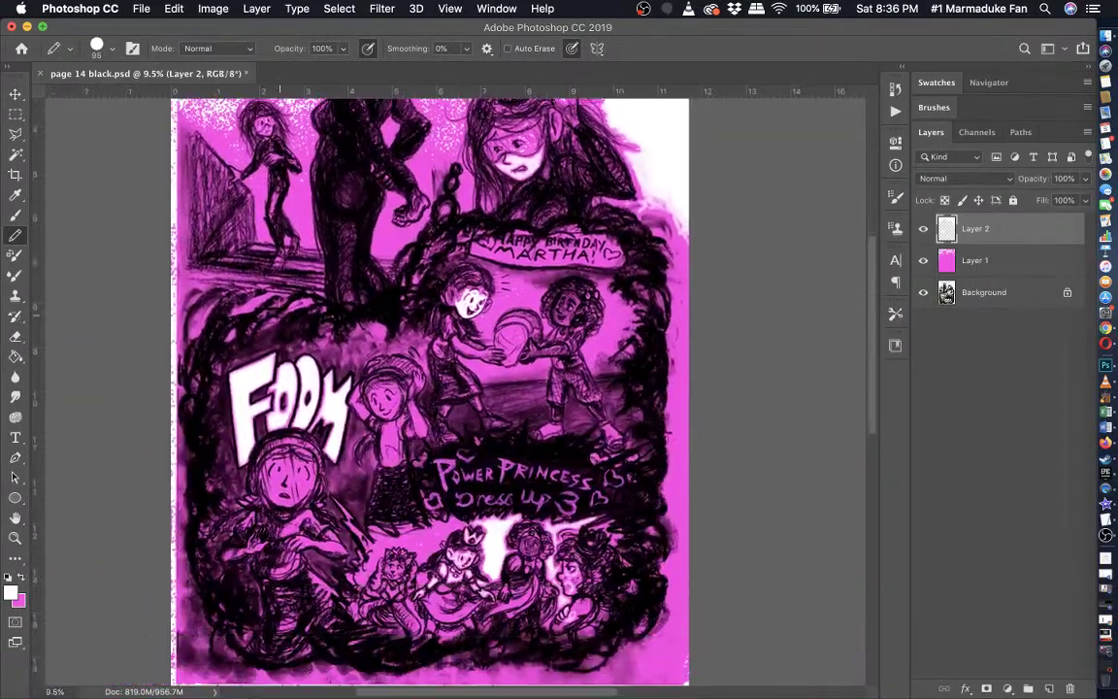
scroll(456, 602, up, 3)
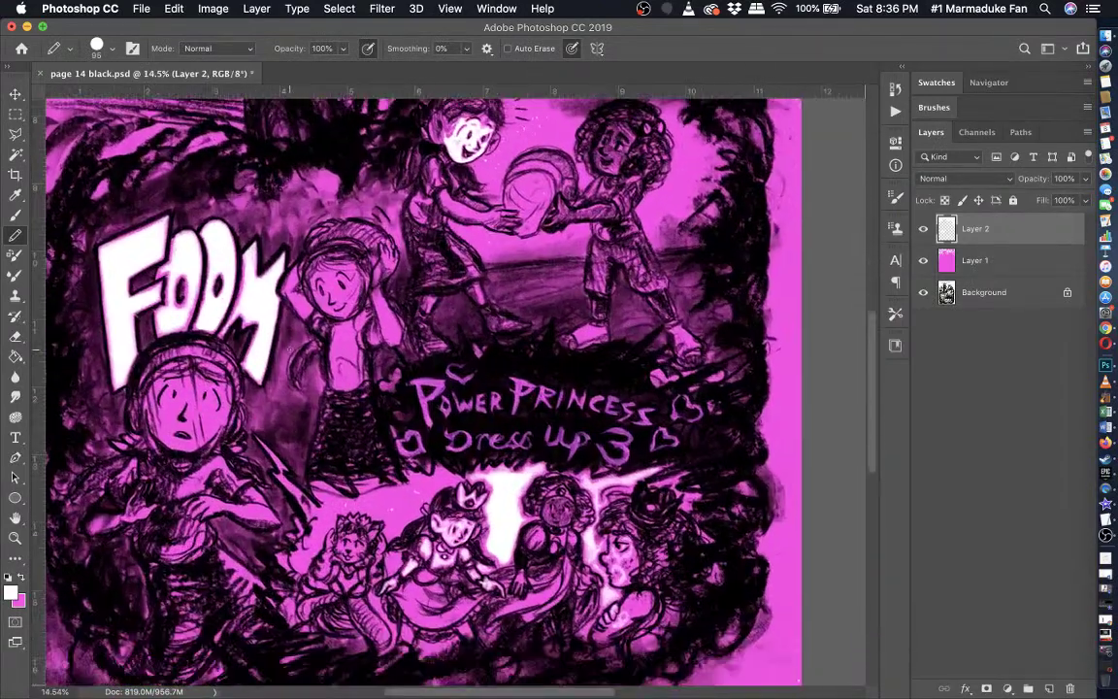
scroll(289, 349, up, 3)
scroll(456, 408, up, 2)
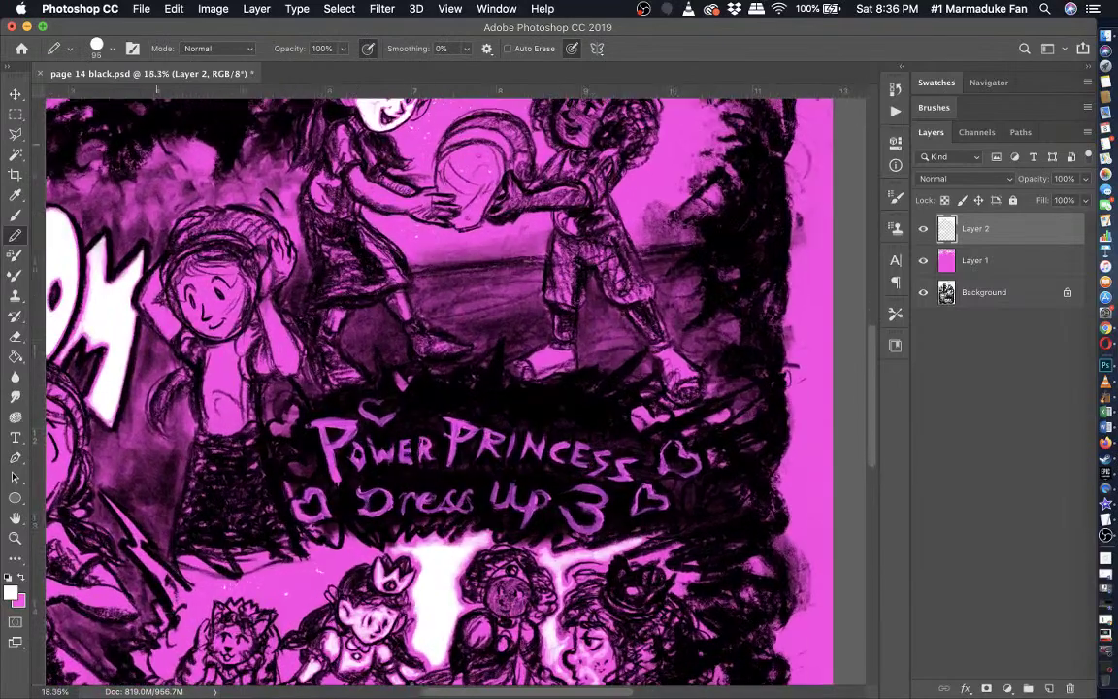
scroll(323, 328, down, 5)
scroll(323, 328, up, 3)
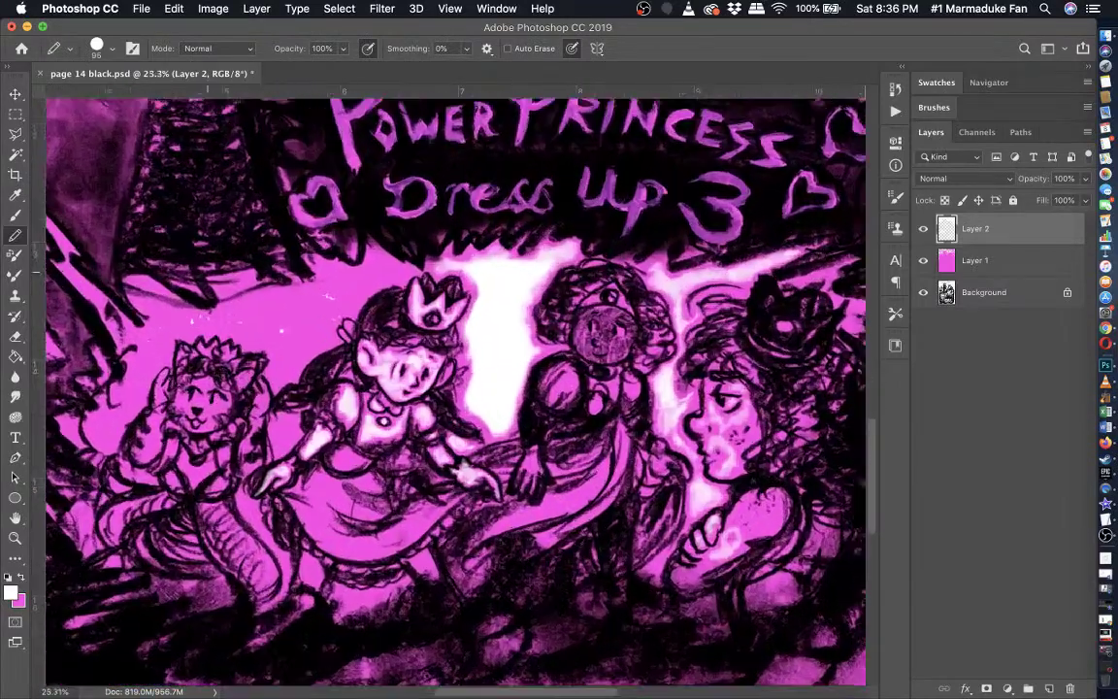
scroll(324, 327, down, 3)
scroll(324, 327, up, 2)
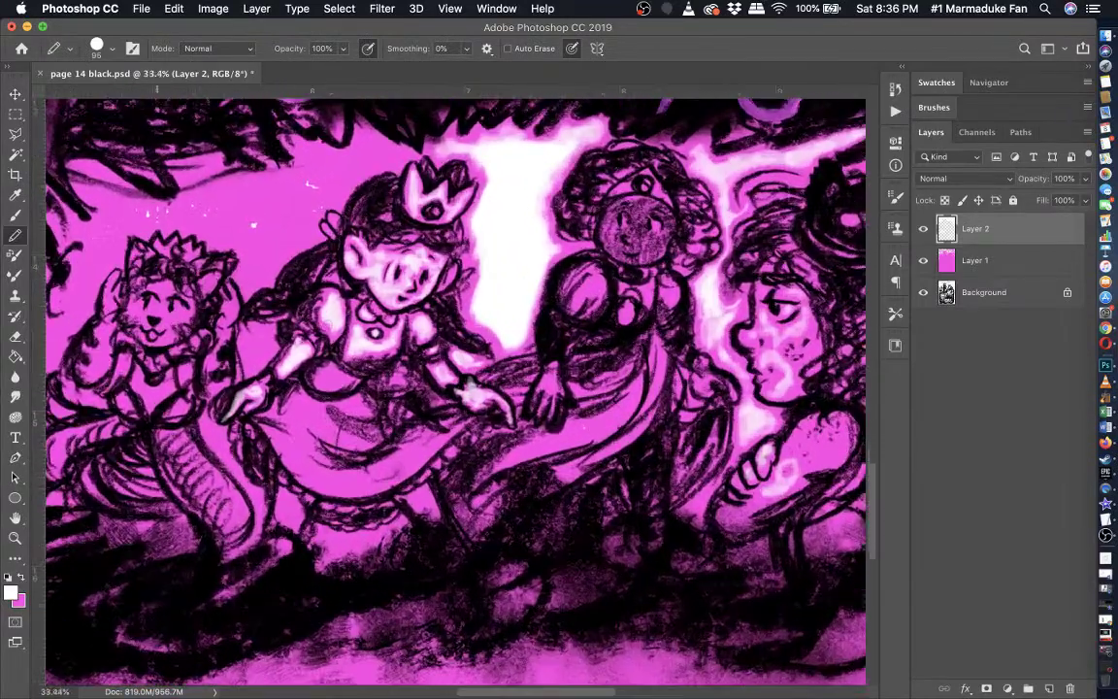
scroll(326, 322, right, 5)
scroll(326, 323, up, 4)
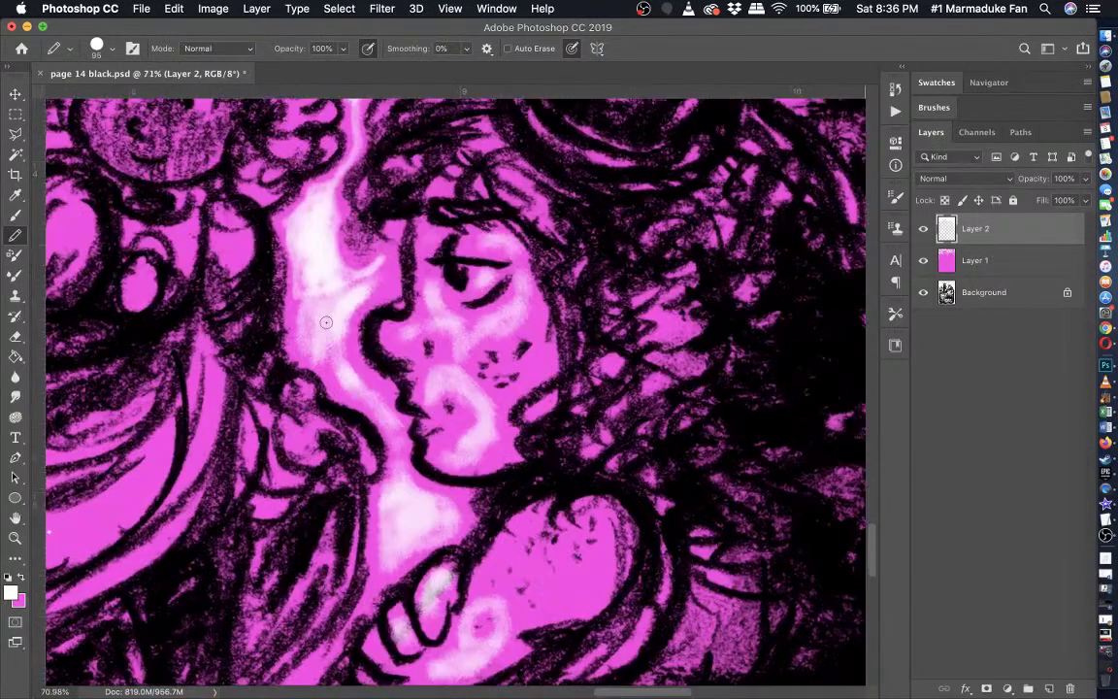
scroll(326, 321, left, 5)
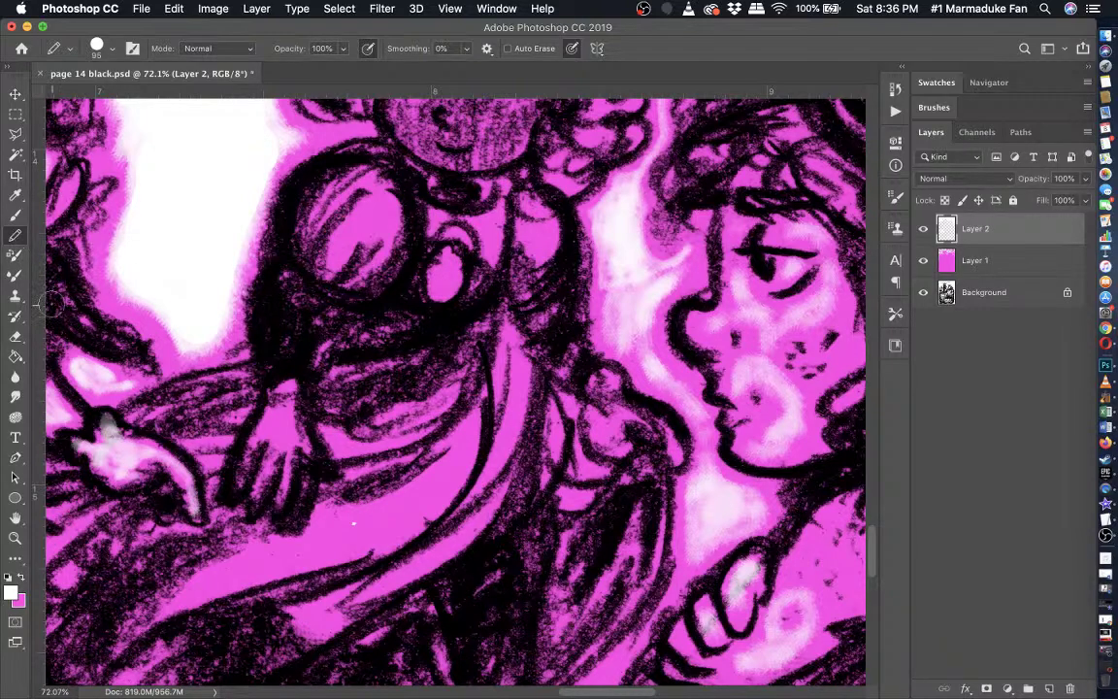
scroll(126, 275, up, 3)
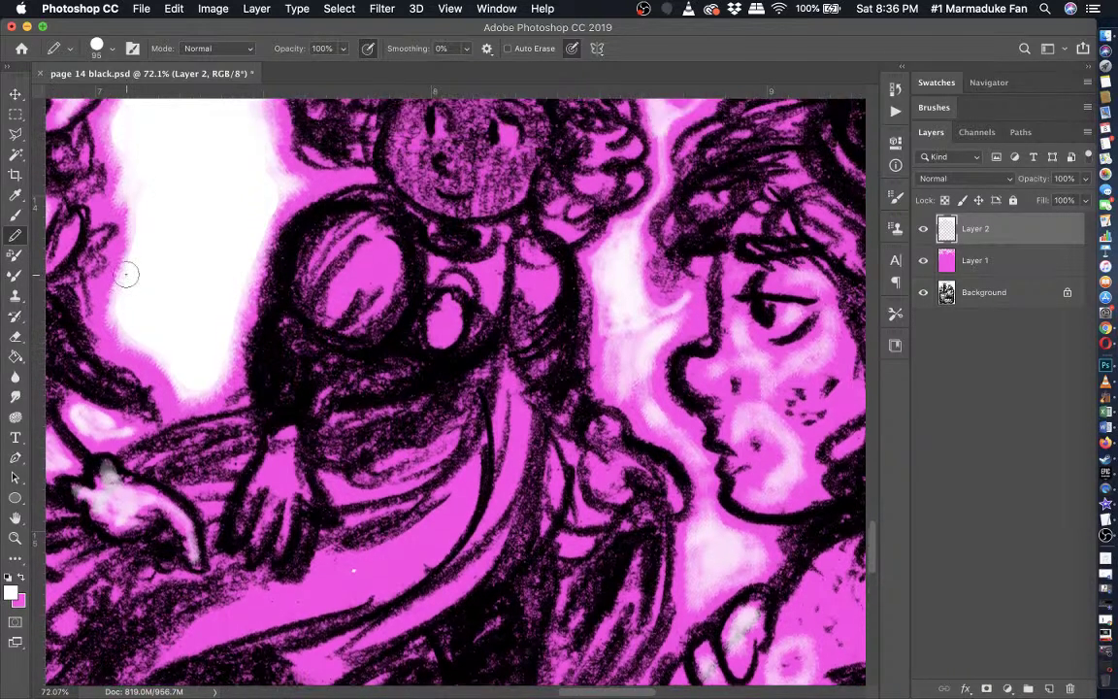
scroll(107, 269, up, 6)
scroll(106, 269, up, 5)
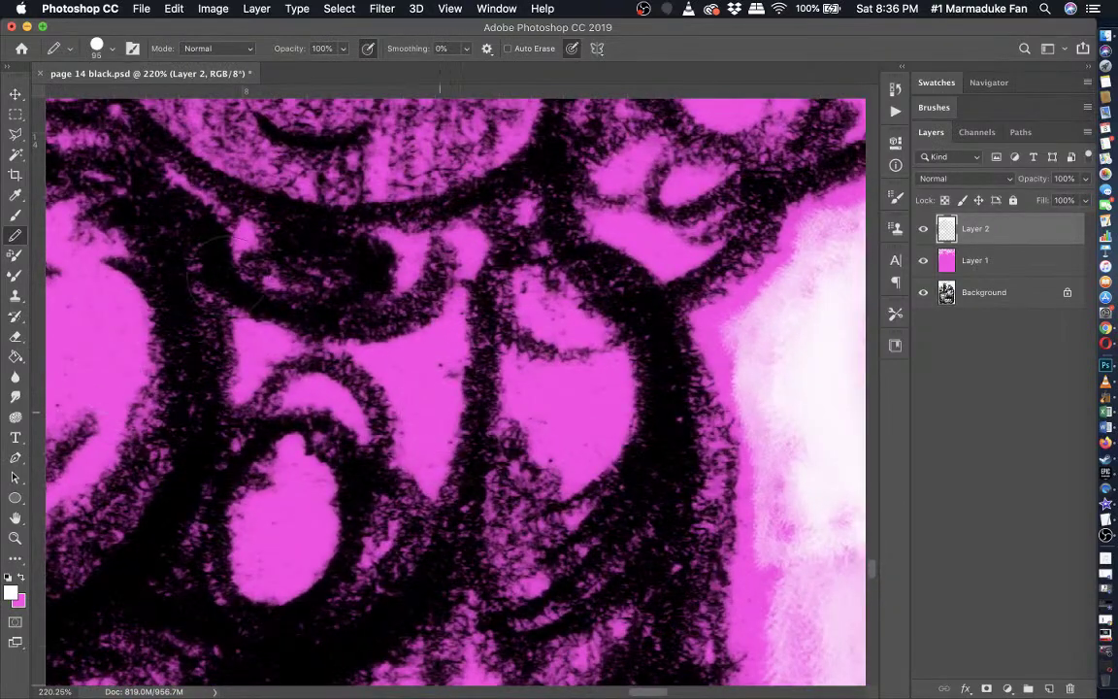
- With the 71 px brush at 24% flow, paint white on the middle princess's puffed sleeves, chest and oval brooch
click(24, 216)
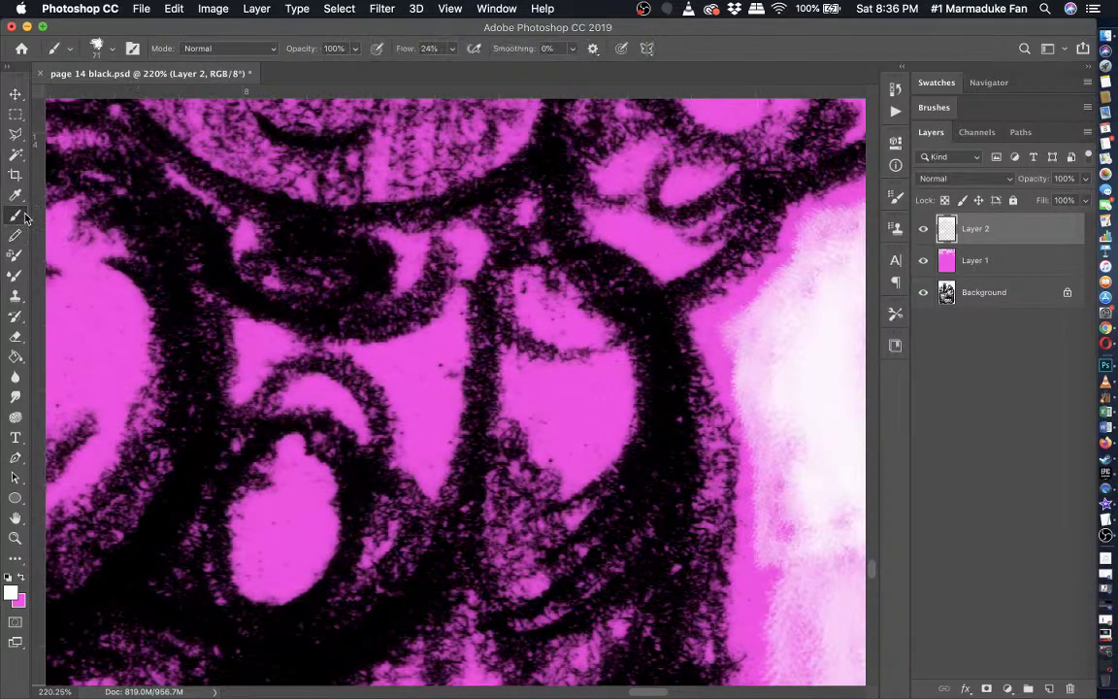
mouse_move(556, 427)
mouse_down()
mouse_move(519, 388)
mouse_move(529, 398)
mouse_move(548, 359)
mouse_move(592, 410)
mouse_up()
drag(423, 432, 428, 377)
scroll(429, 375, left, 1)
scroll(430, 377, left, 5)
mouse_move(320, 335)
mouse_down()
mouse_move(252, 345)
mouse_move(194, 393)
mouse_move(179, 427)
mouse_move(262, 311)
mouse_move(238, 311)
mouse_move(316, 282)
mouse_move(264, 349)
mouse_move(296, 354)
mouse_move(320, 305)
mouse_up()
scroll(321, 306, down, 5)
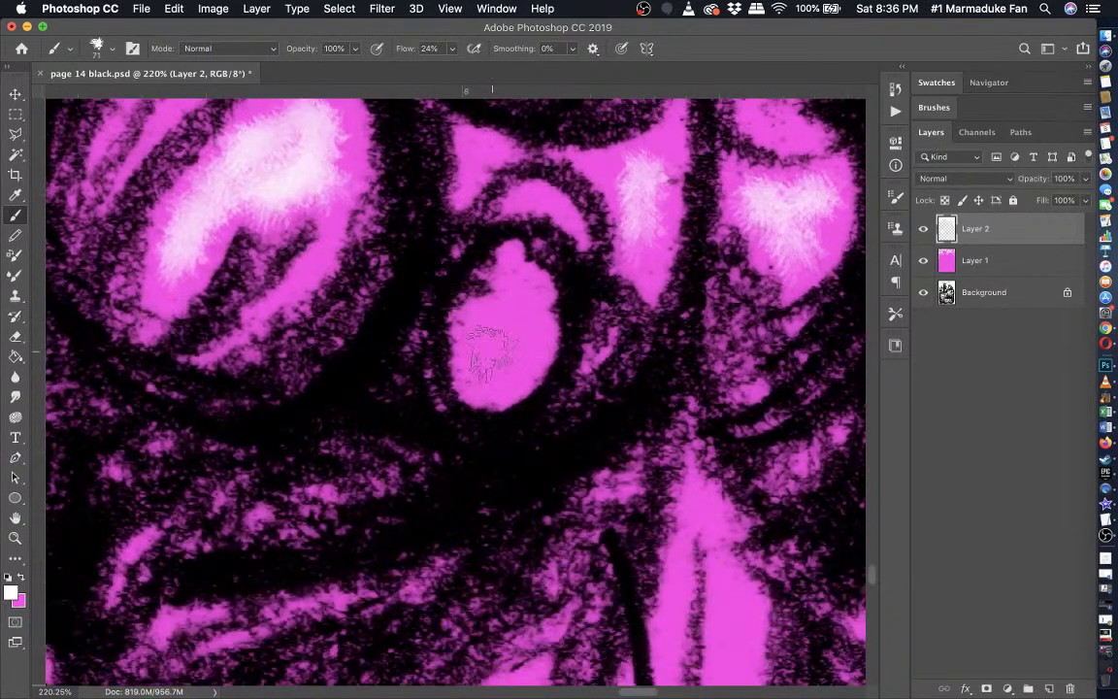
mouse_move(461, 320)
mouse_down()
mouse_move(510, 279)
mouse_move(513, 333)
mouse_move(496, 362)
mouse_move(496, 324)
mouse_move(527, 272)
mouse_move(510, 367)
mouse_move(489, 377)
mouse_move(488, 326)
mouse_up()
- Paint the middle princess's hanging wrist white, then reduce the brush to 39 px and 76% opacity and paint the hand and fingers
scroll(485, 325, down, 4)
scroll(499, 311, down, 10)
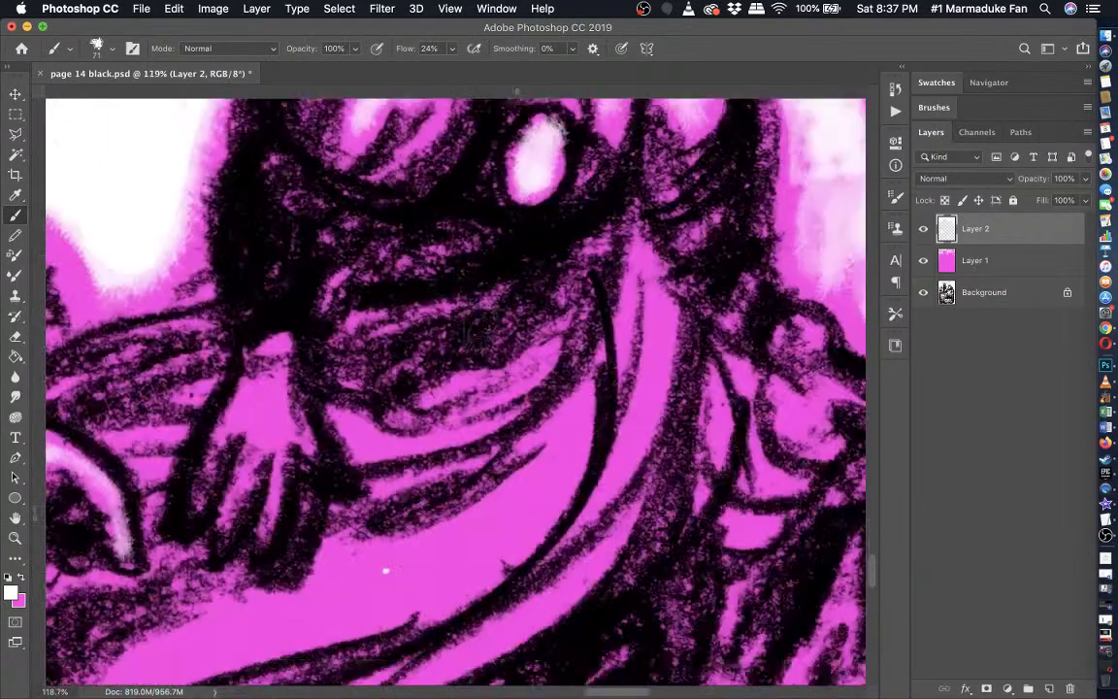
scroll(484, 327, right, 5)
scroll(475, 335, up, 4)
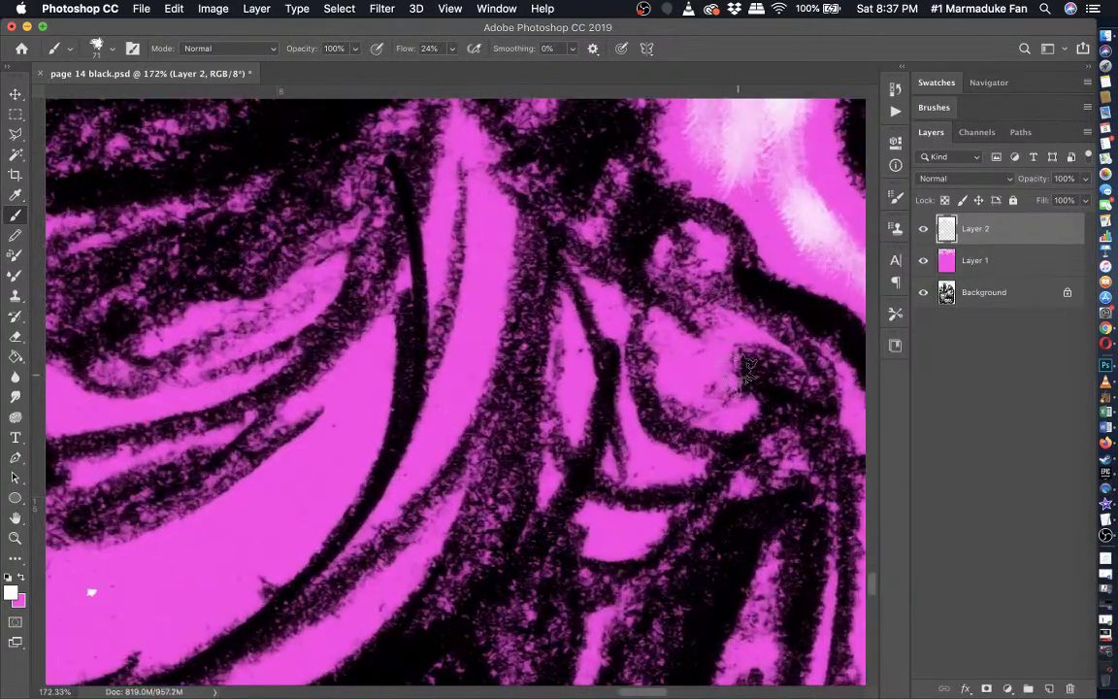
scroll(699, 379, left, 5)
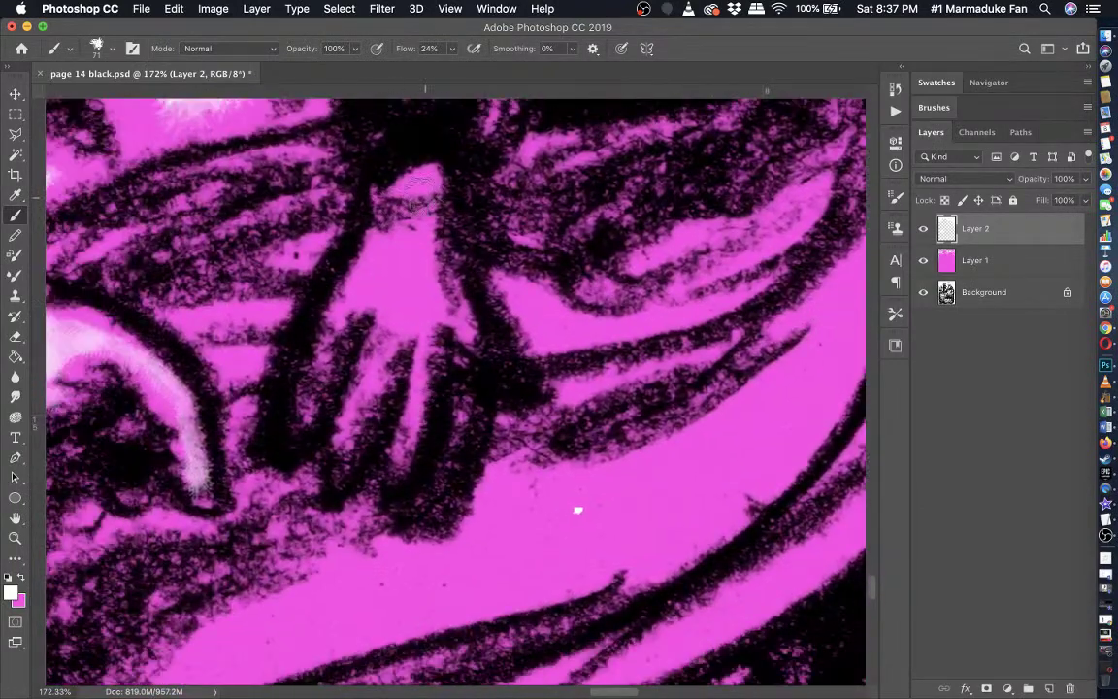
drag(421, 194, 419, 245)
click(354, 48)
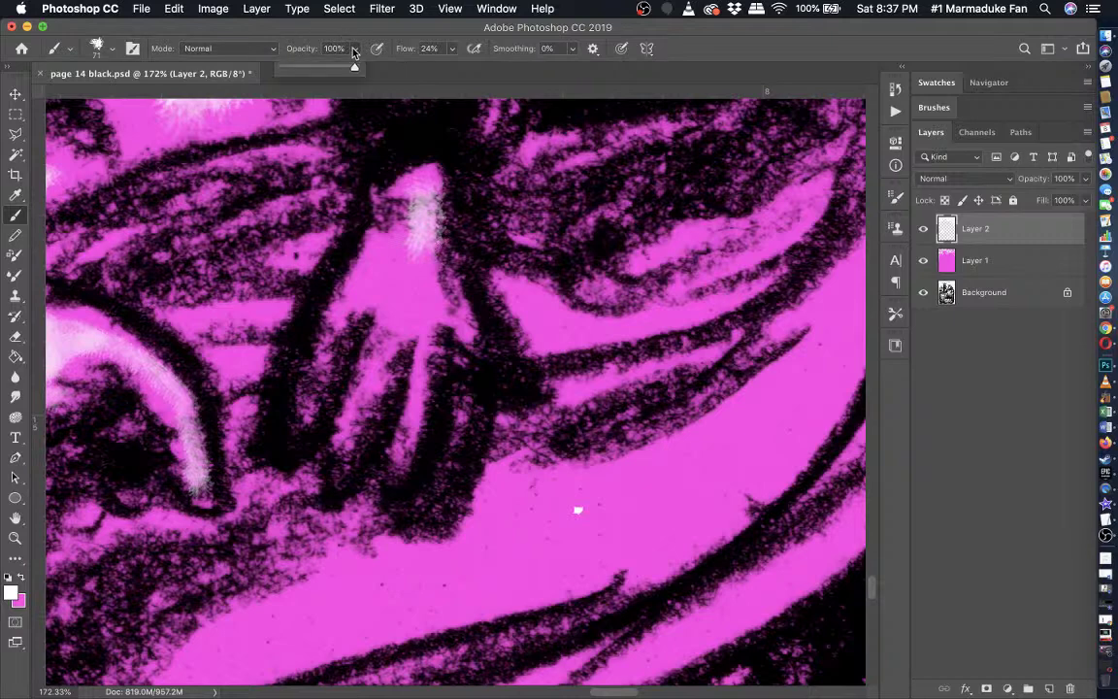
click(97, 49)
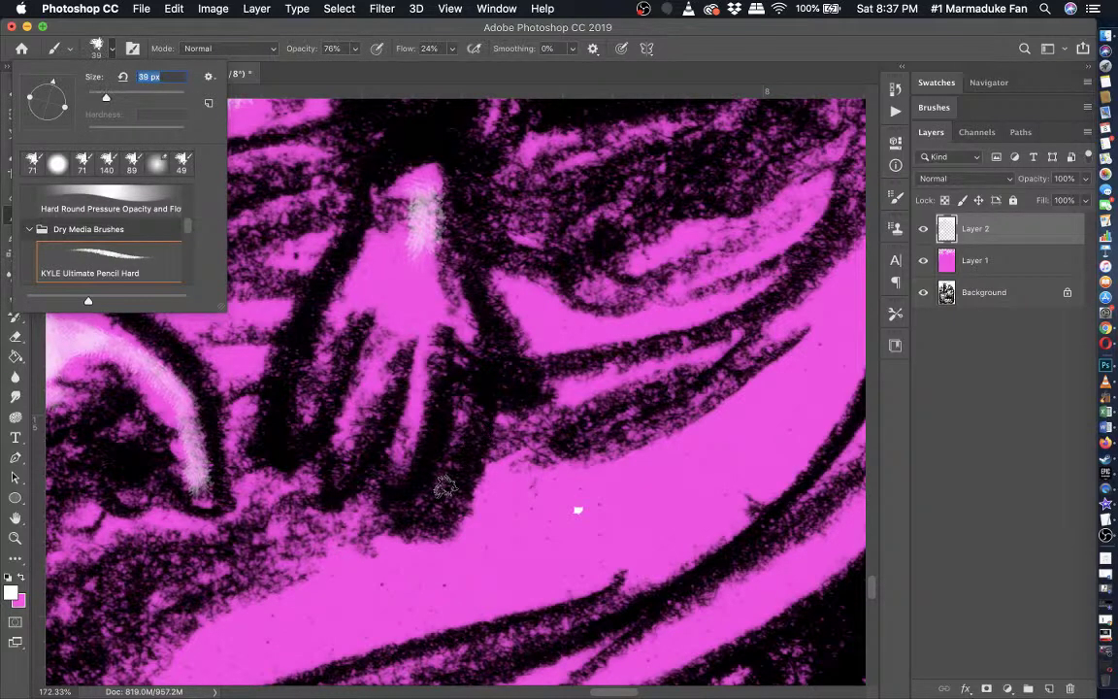
mouse_move(445, 487)
mouse_down()
mouse_move(456, 332)
mouse_move(514, 373)
mouse_move(459, 313)
mouse_move(414, 347)
mouse_move(402, 451)
mouse_move(386, 347)
mouse_move(360, 413)
mouse_move(367, 316)
mouse_move(341, 296)
mouse_move(312, 415)
mouse_move(418, 285)
mouse_move(461, 304)
mouse_move(450, 308)
mouse_move(389, 206)
mouse_up()
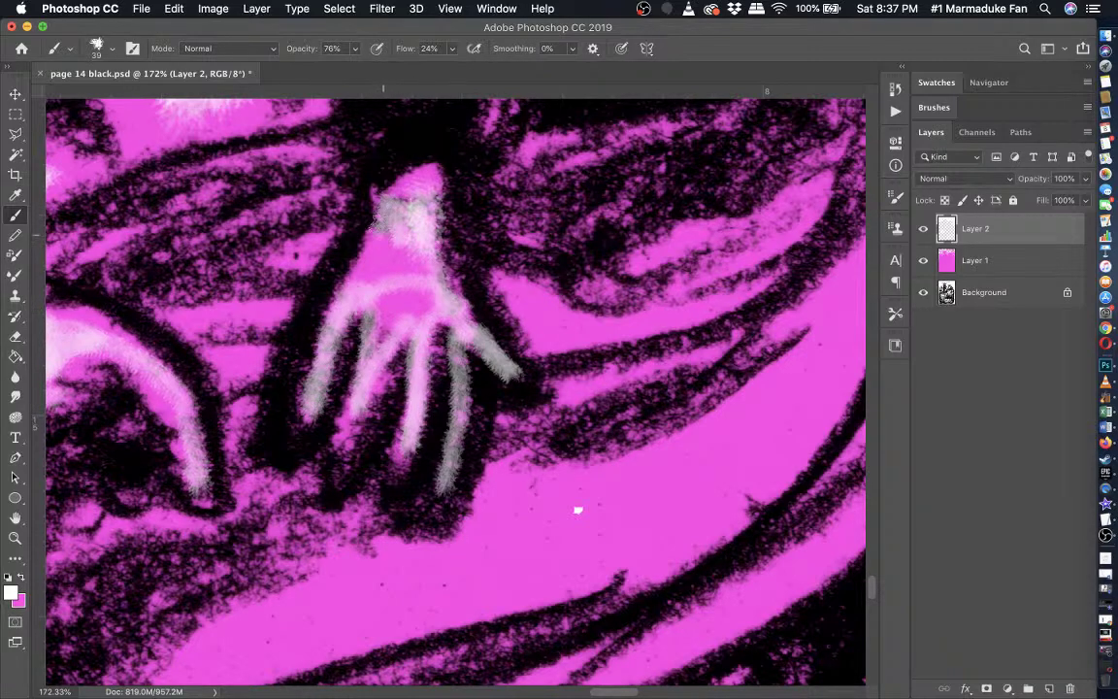
- Soften the white spilling over the finger outlines with the 65 px Eraser at 26% opacity, checking the hand with Layer 1 hidden
click(14, 336)
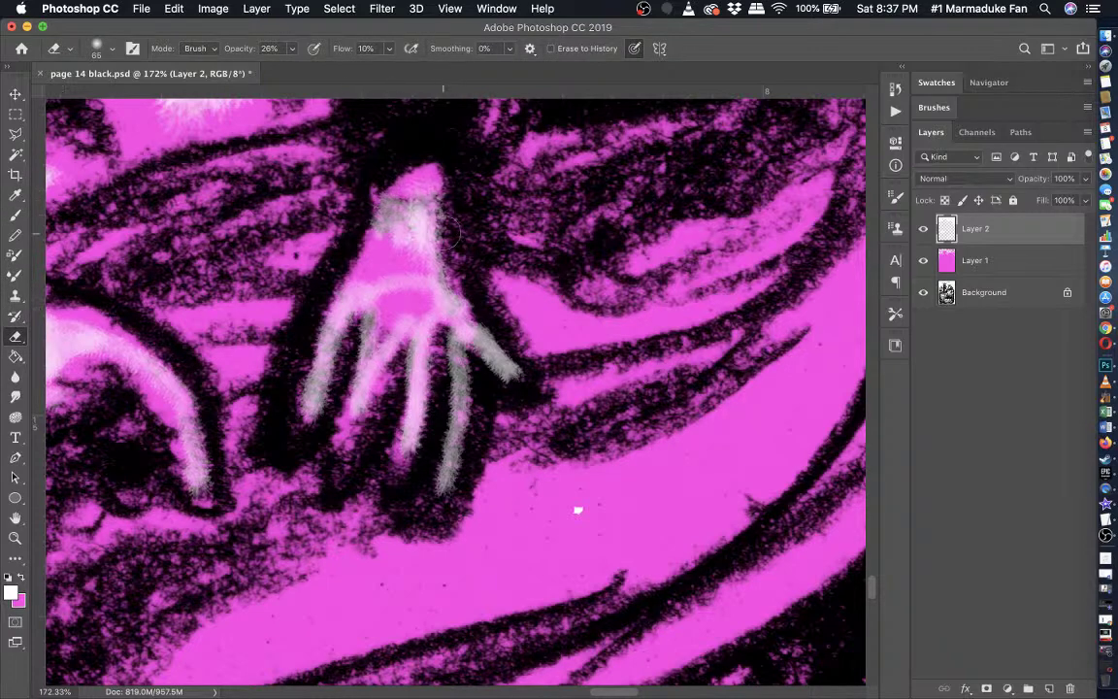
drag(448, 234, 485, 236)
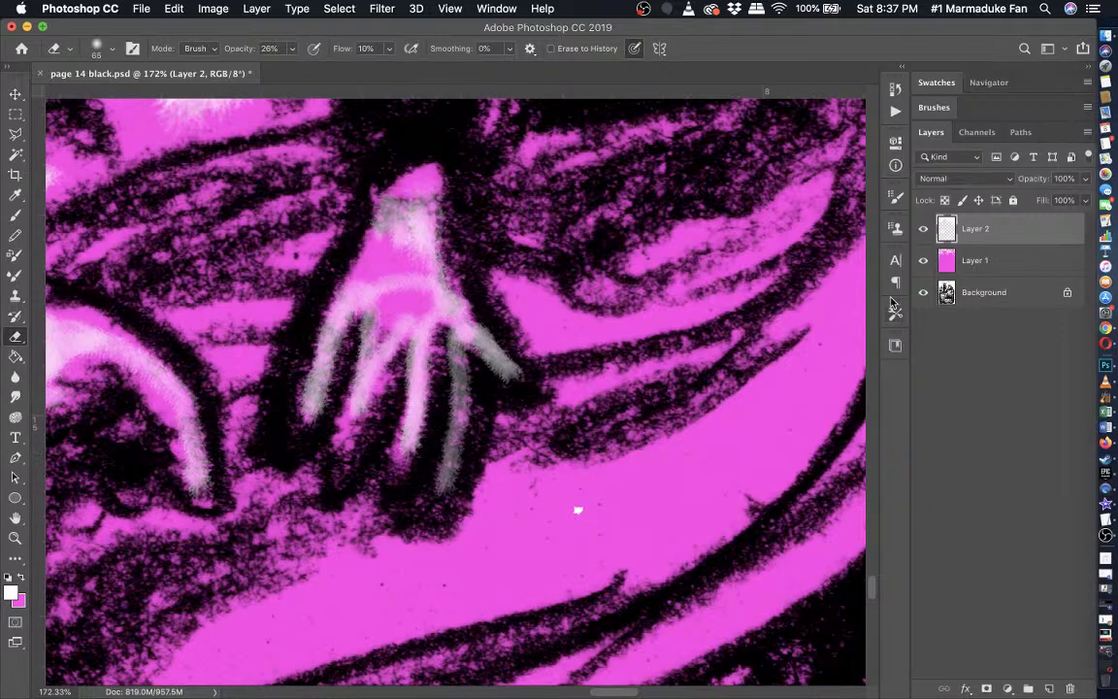
click(923, 262)
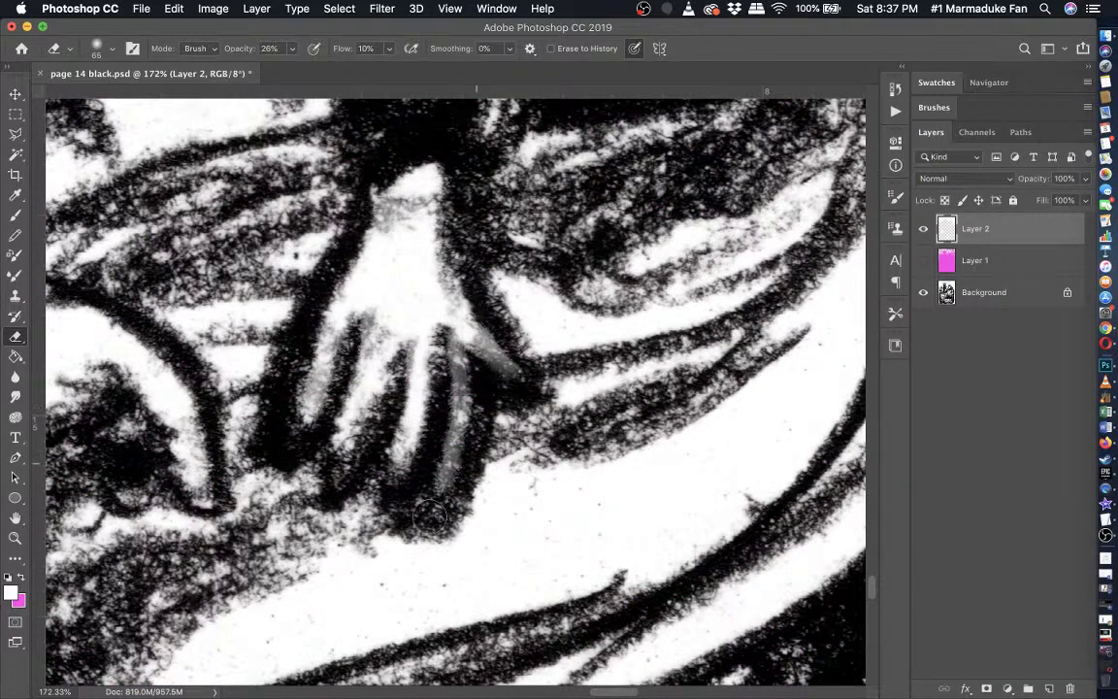
click(923, 260)
drag(450, 330, 489, 387)
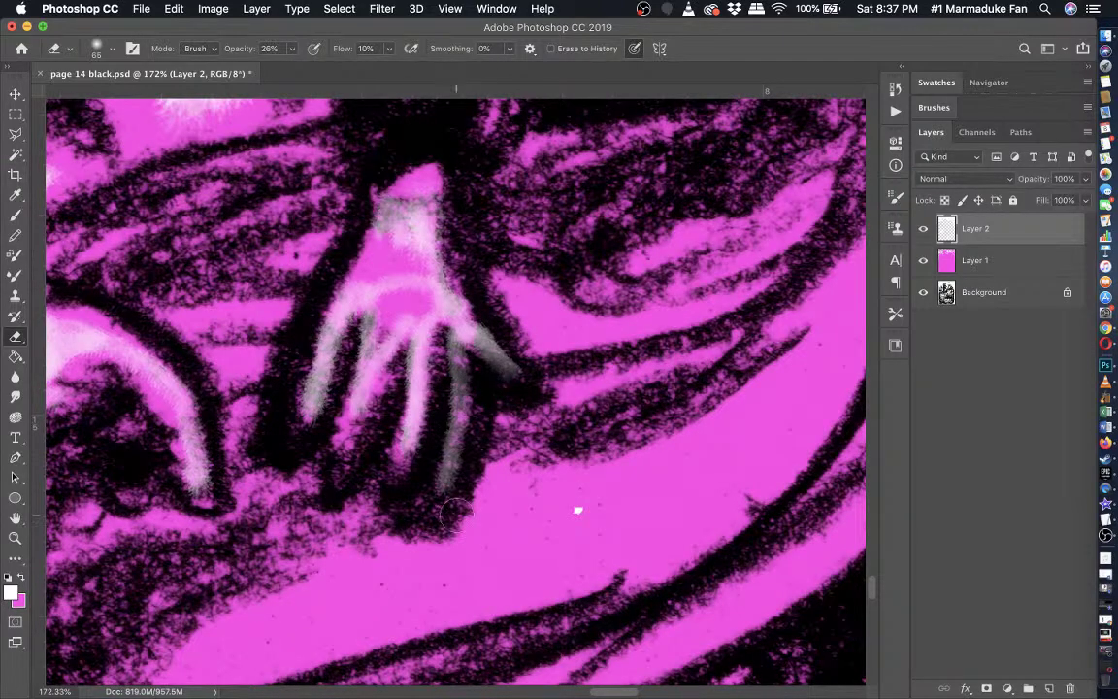
drag(453, 514, 428, 487)
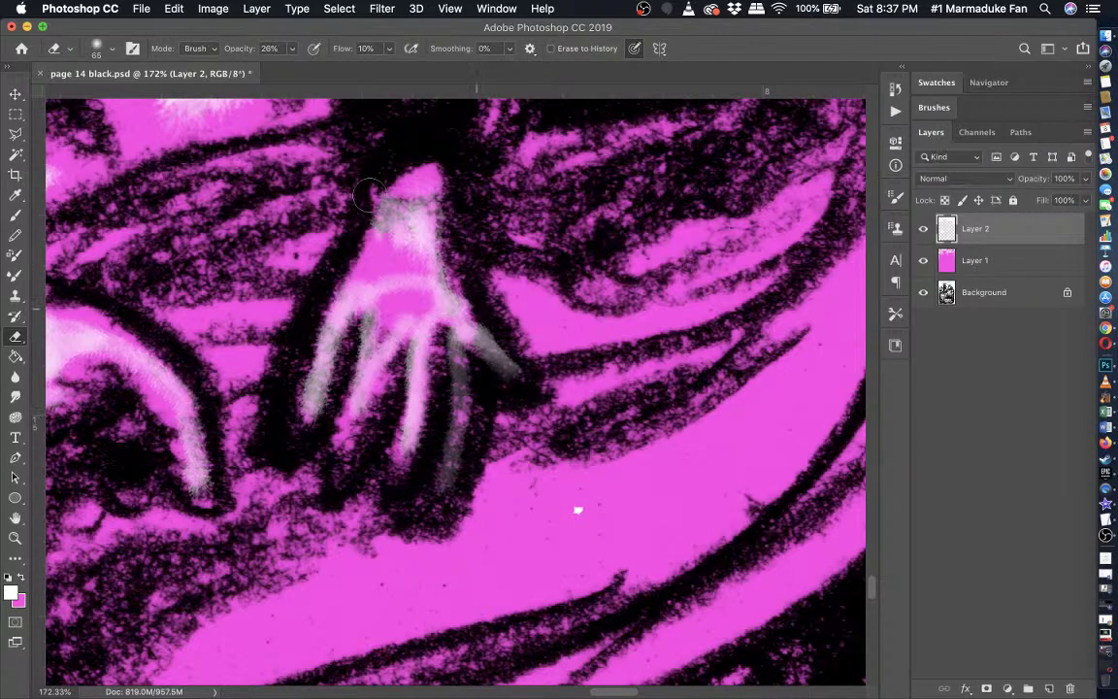
- Switch back to the brush, resize it to 78 px and paint white along the wide skirt fold below the middle princess's hand
scroll(368, 195, down, 6)
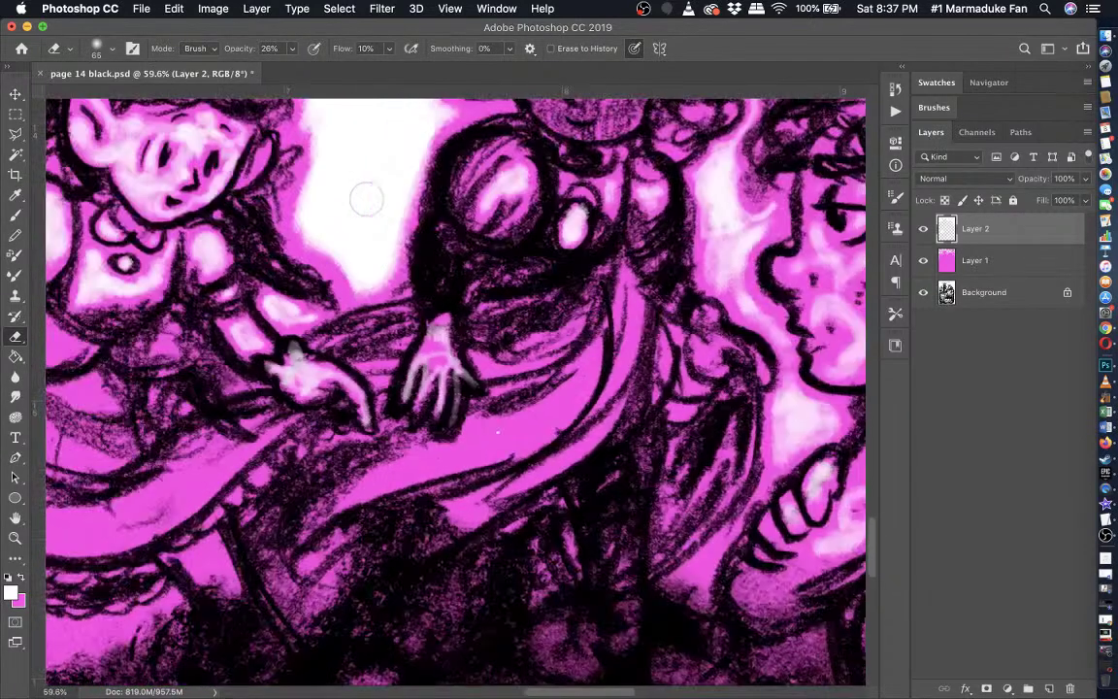
scroll(367, 199, down, 4)
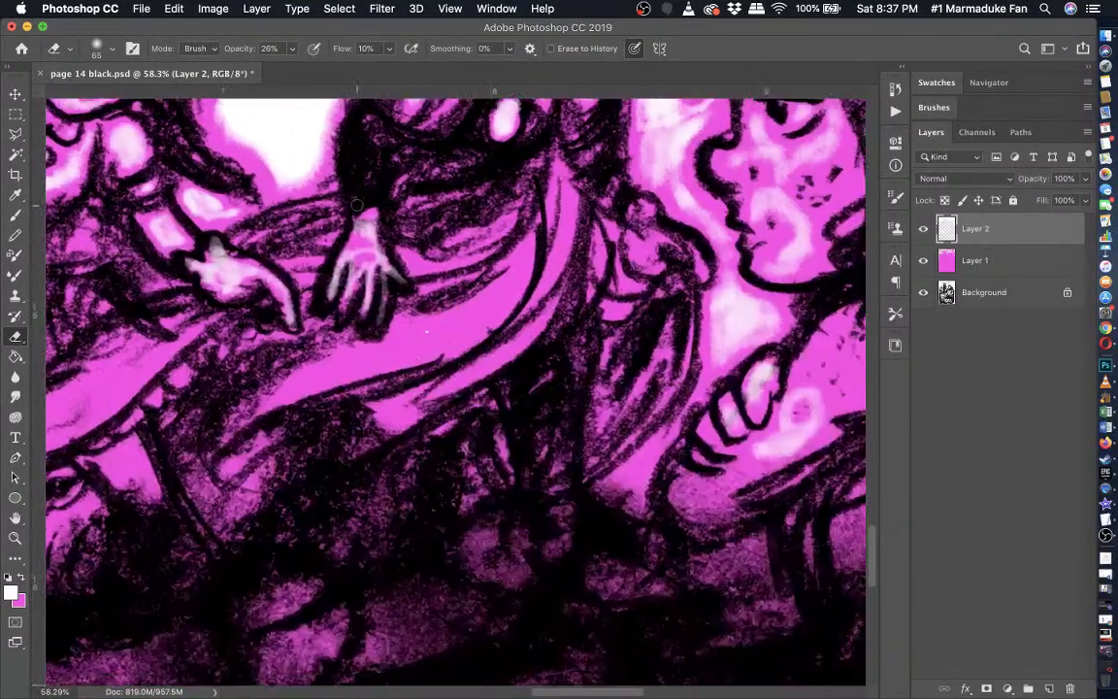
scroll(357, 205, up, 2)
click(15, 220)
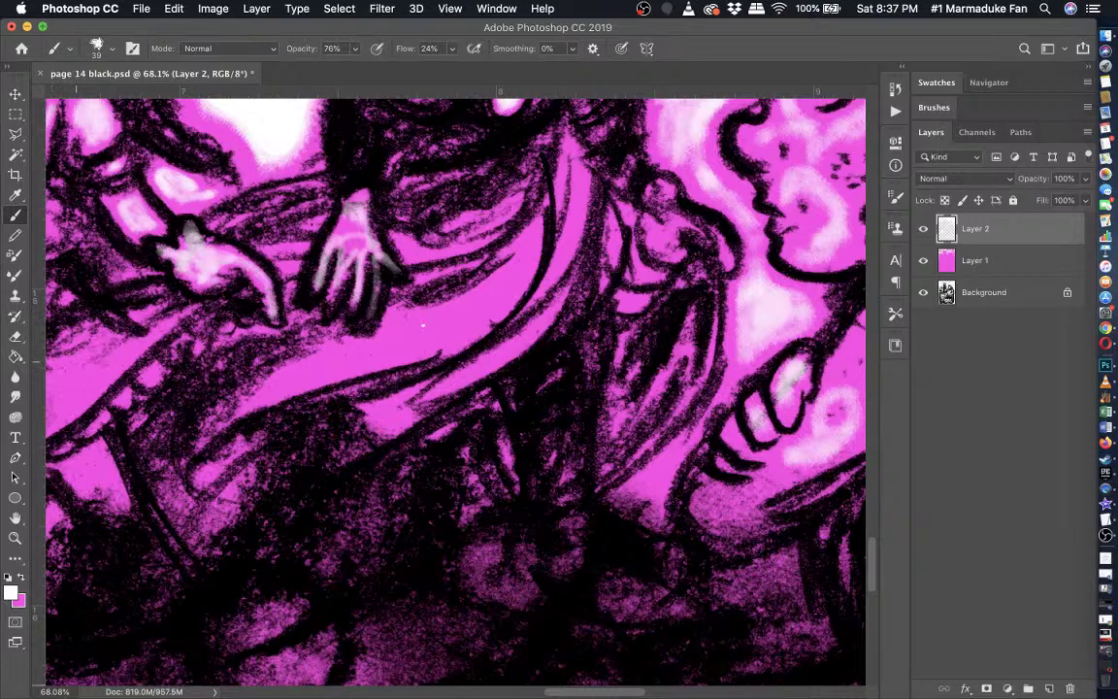
scroll(317, 246, up, 5)
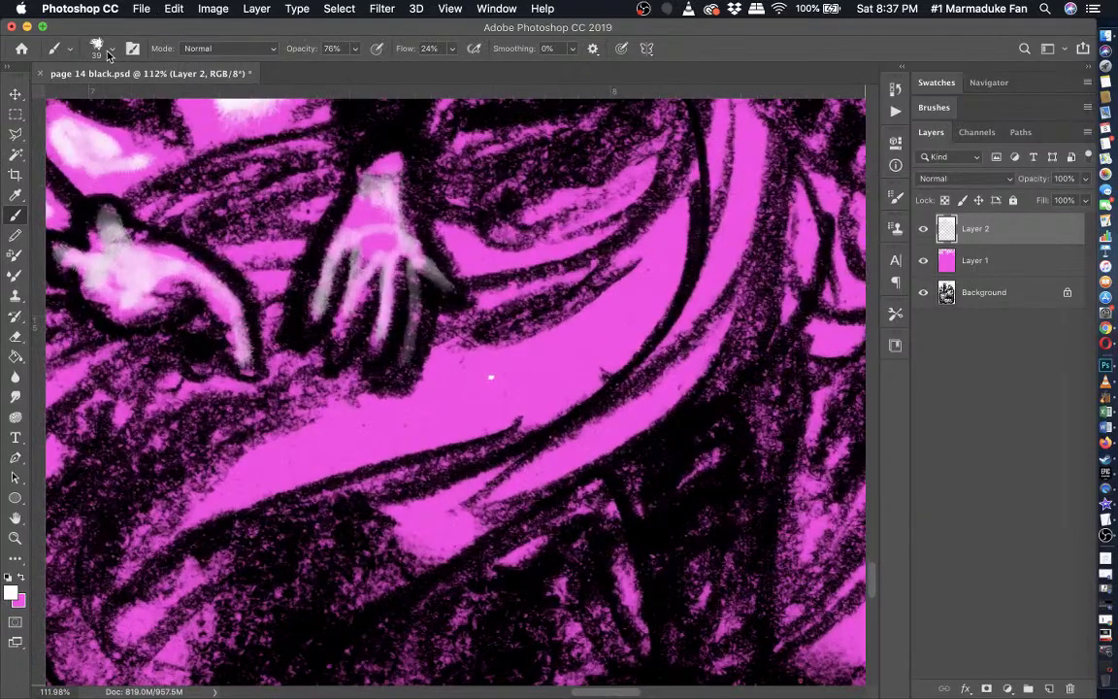
click(110, 50)
click(134, 96)
scroll(476, 393, up, 3)
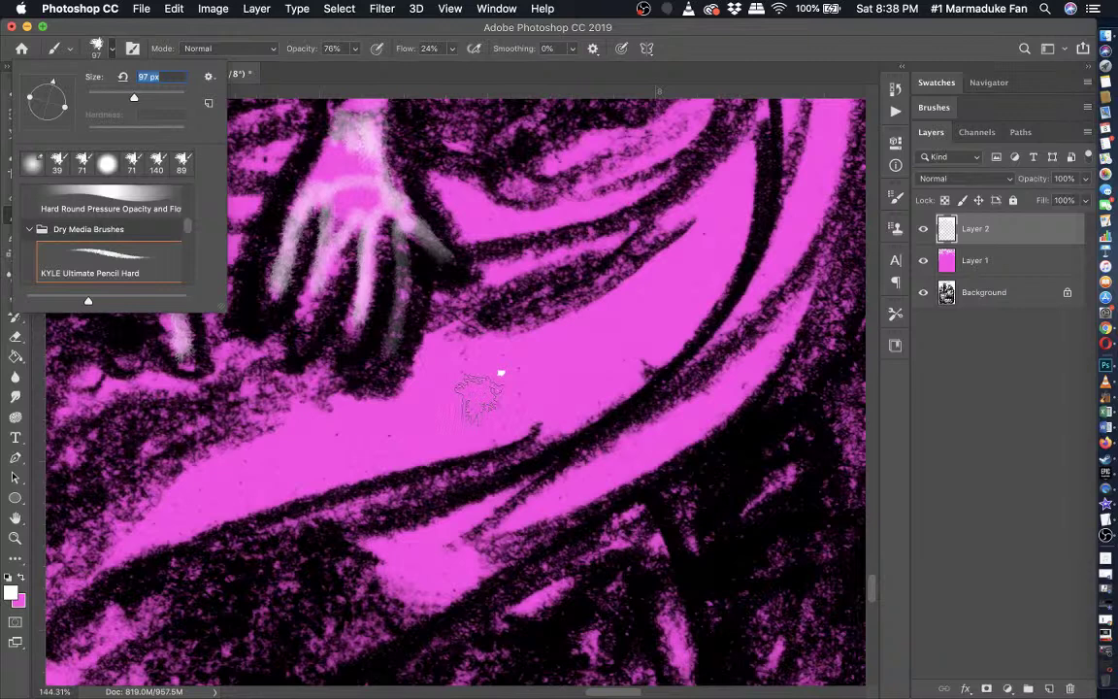
key(bracketleft)
key(bracketleft)
mouse_move(427, 421)
mouse_down()
mouse_move(450, 366)
mouse_move(488, 371)
mouse_move(707, 257)
mouse_move(728, 211)
mouse_move(694, 281)
mouse_move(627, 366)
mouse_move(668, 330)
mouse_move(628, 369)
mouse_move(668, 337)
mouse_move(560, 415)
mouse_move(565, 393)
mouse_move(167, 522)
mouse_move(334, 437)
mouse_move(452, 423)
mouse_move(403, 425)
mouse_move(555, 384)
mouse_move(490, 398)
mouse_move(611, 358)
mouse_move(647, 322)
mouse_move(468, 388)
mouse_move(441, 362)
mouse_move(406, 415)
mouse_move(312, 449)
mouse_move(459, 414)
mouse_move(687, 308)
mouse_up()
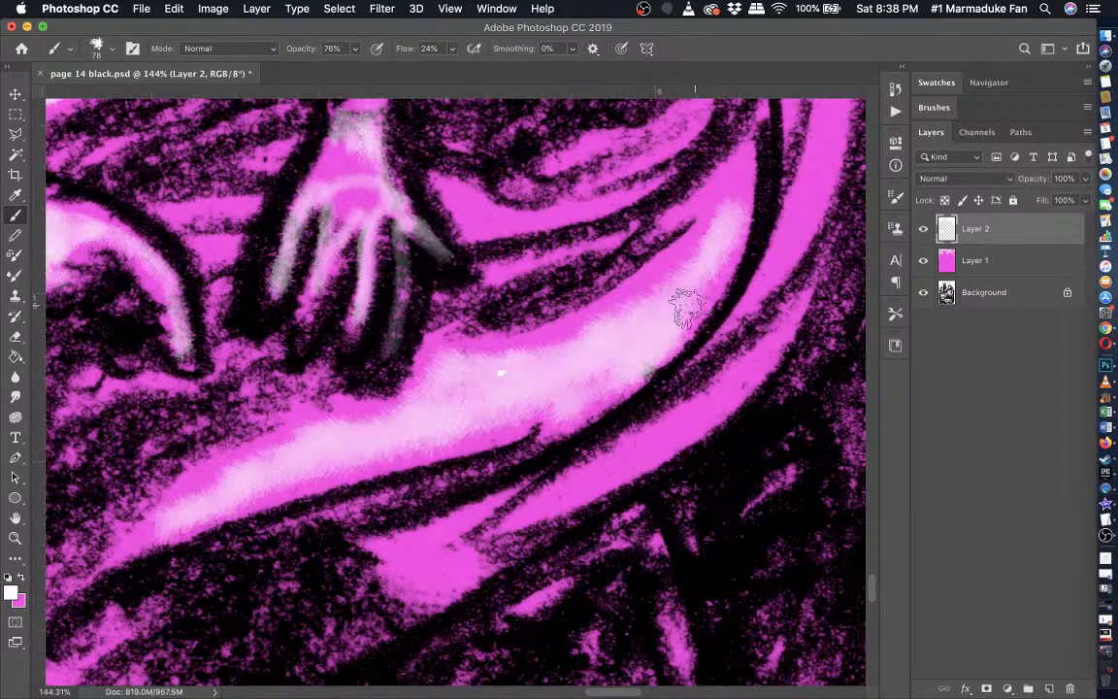
- Cover the remaining pink on the back of the middle princess's hand with white
scroll(687, 309, down, 6)
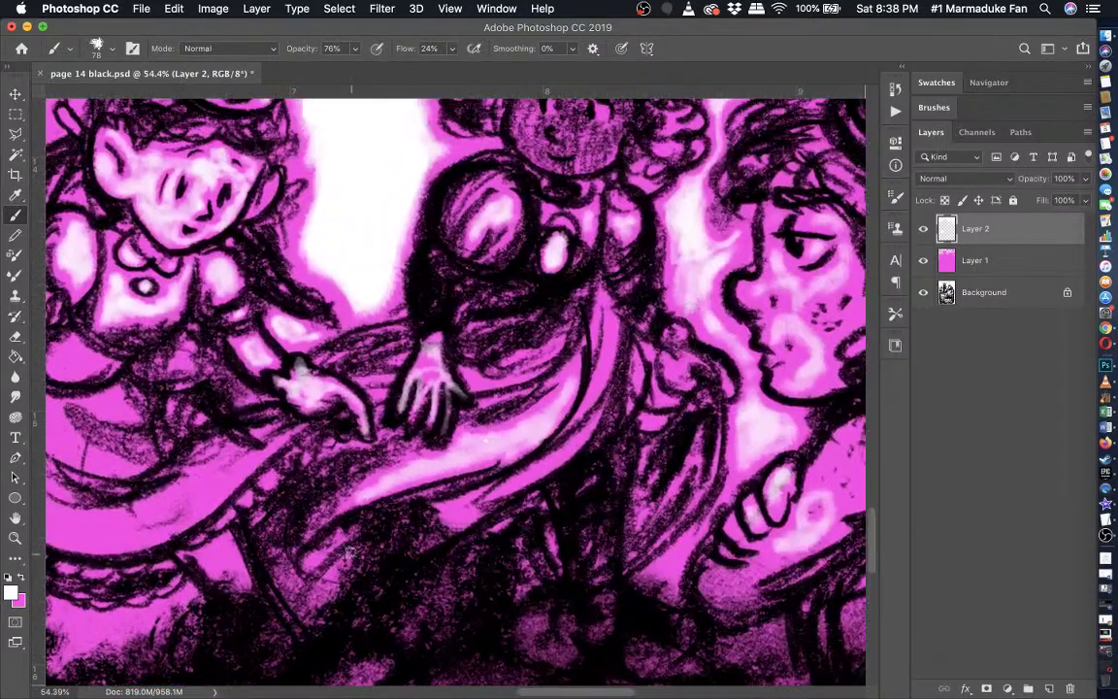
scroll(446, 406, up, 6)
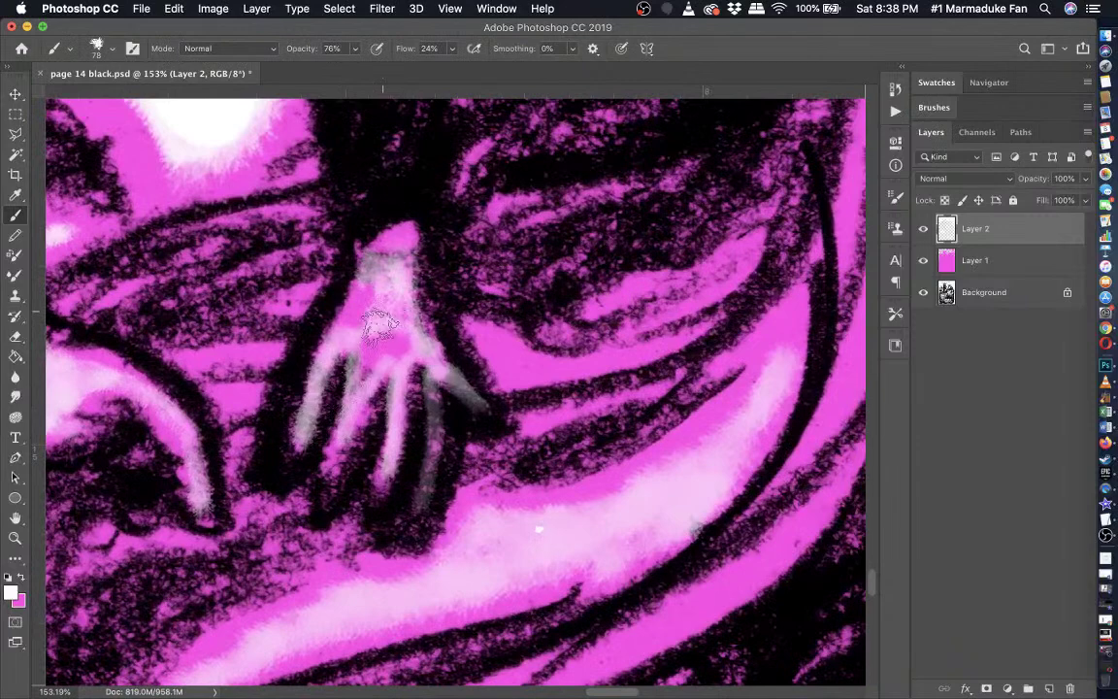
mouse_move(378, 325)
mouse_down()
mouse_move(388, 274)
mouse_move(362, 324)
mouse_move(398, 341)
mouse_move(403, 330)
mouse_move(373, 363)
mouse_move(363, 332)
mouse_up()
key(super+minus)
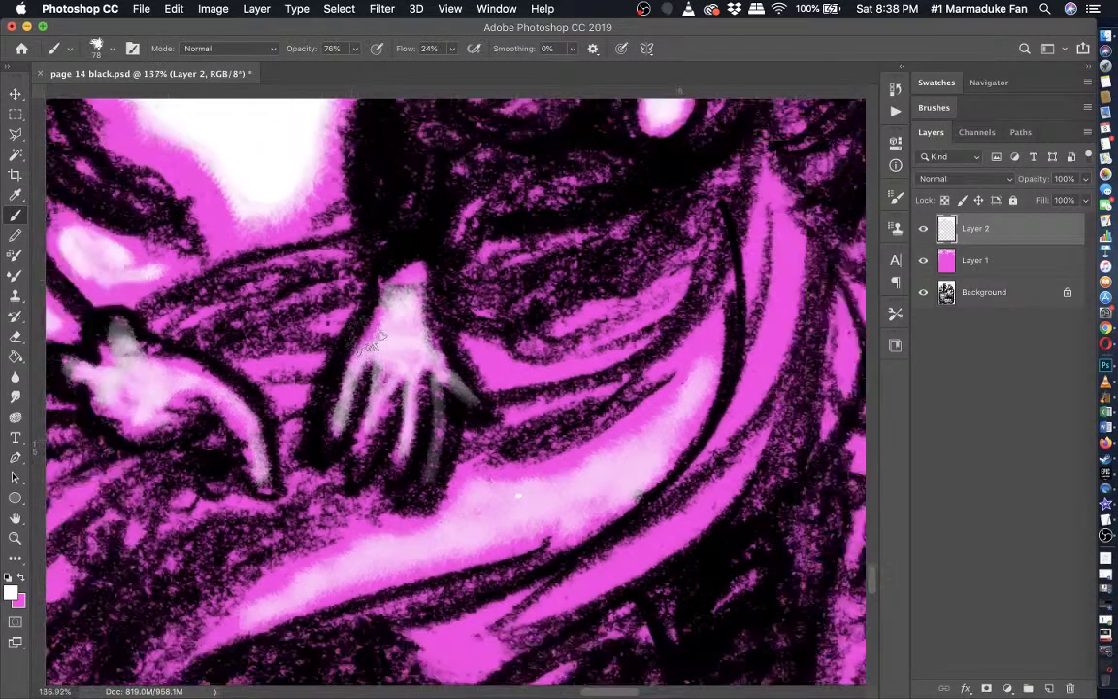
- Reduce the brush to 71 px and paint white in the two gaps beneath the braided princess's skirt hem, either side of the ruffle
scroll(373, 342, down, 10)
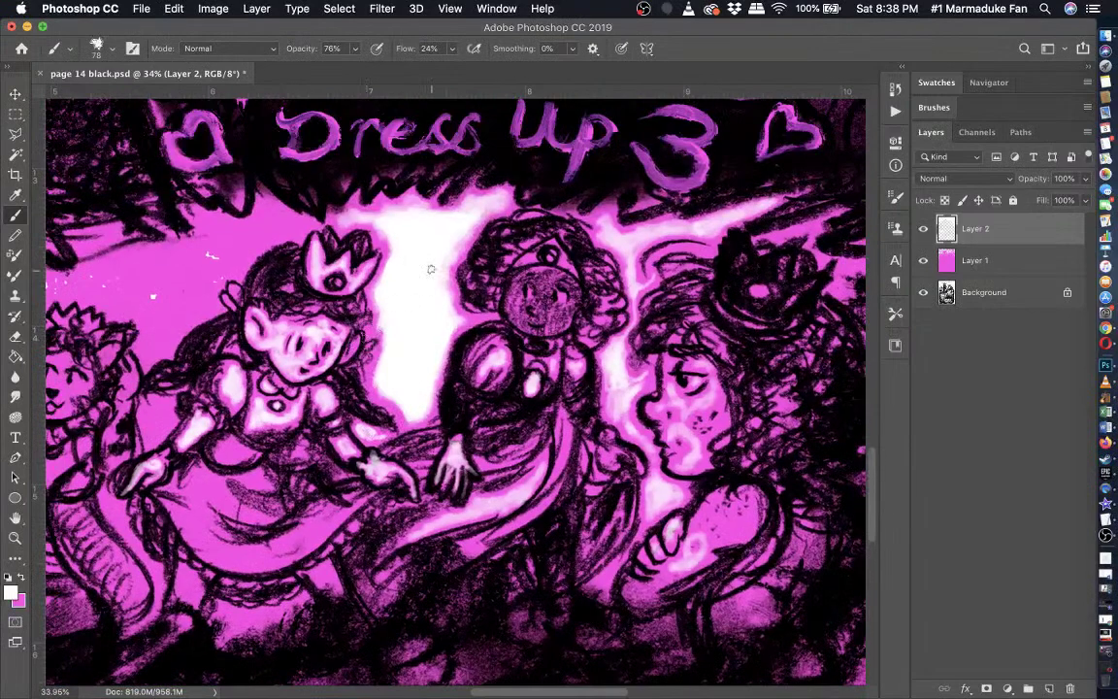
scroll(431, 269, down, 3)
scroll(431, 268, left, 3)
scroll(434, 267, up, 4)
scroll(437, 264, down, 3)
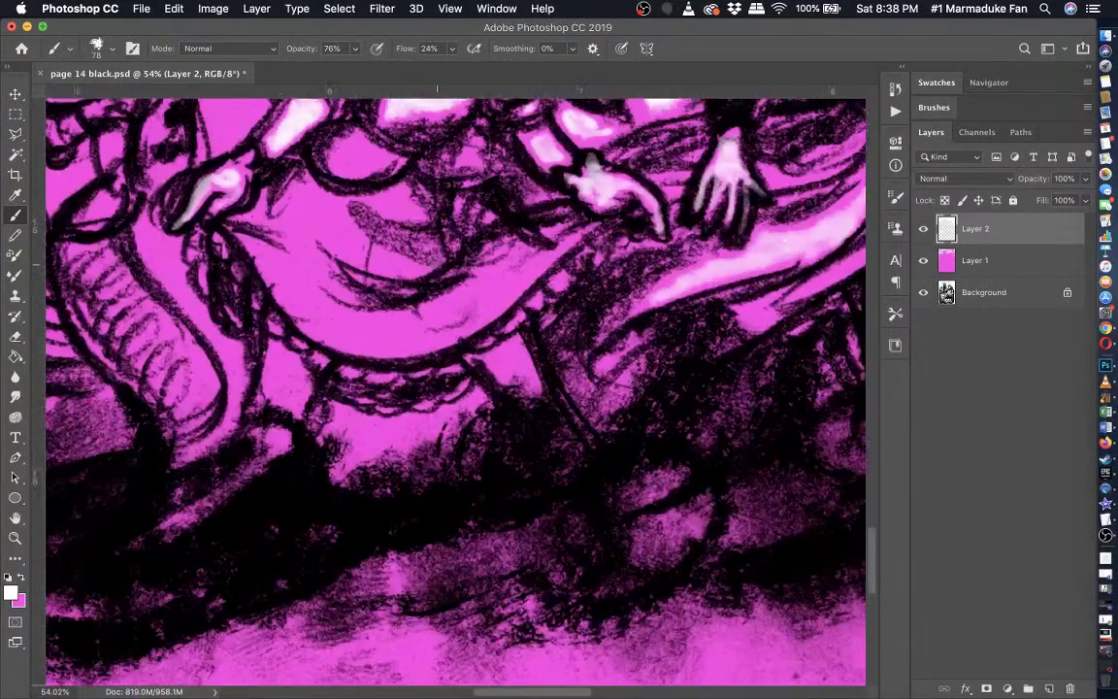
scroll(431, 269, up, 3)
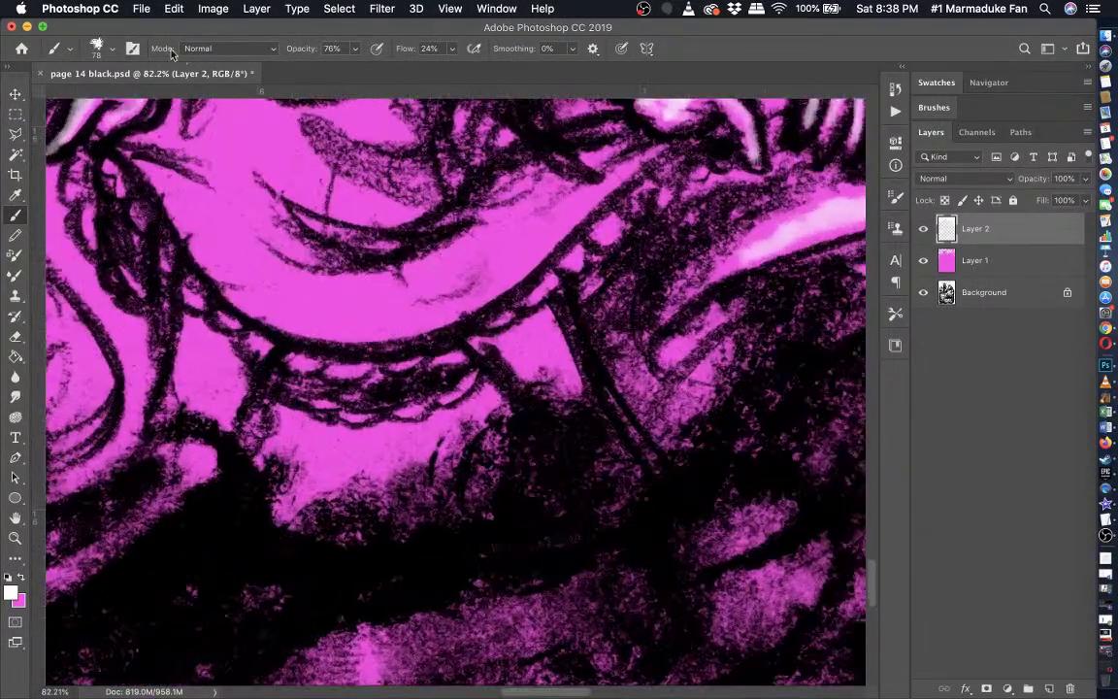
click(98, 48)
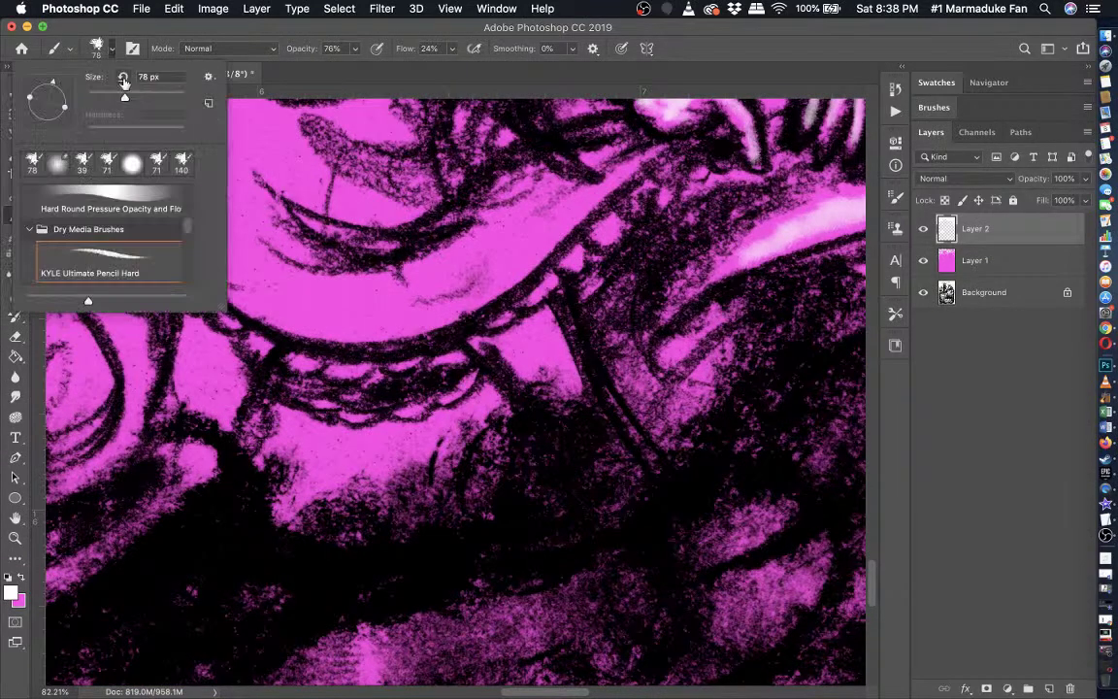
click(165, 27)
scroll(438, 213, up, 3)
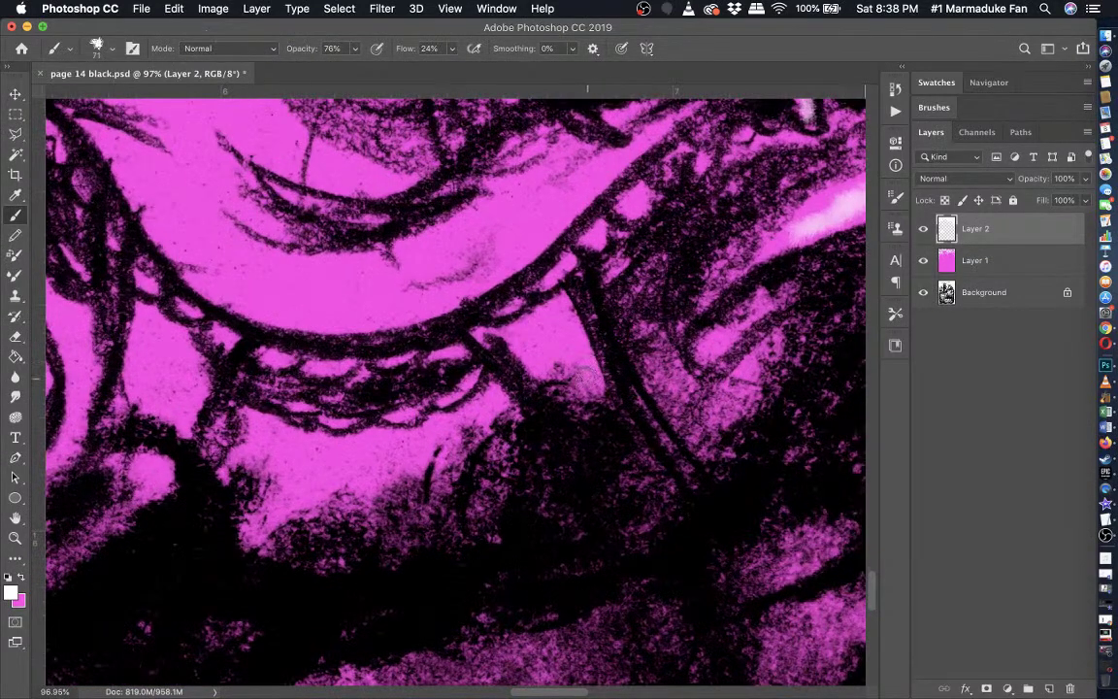
mouse_move(587, 380)
mouse_down()
mouse_move(549, 319)
mouse_move(566, 328)
mouse_move(556, 332)
mouse_up()
scroll(549, 326, down, 1)
scroll(549, 326, left, 5)
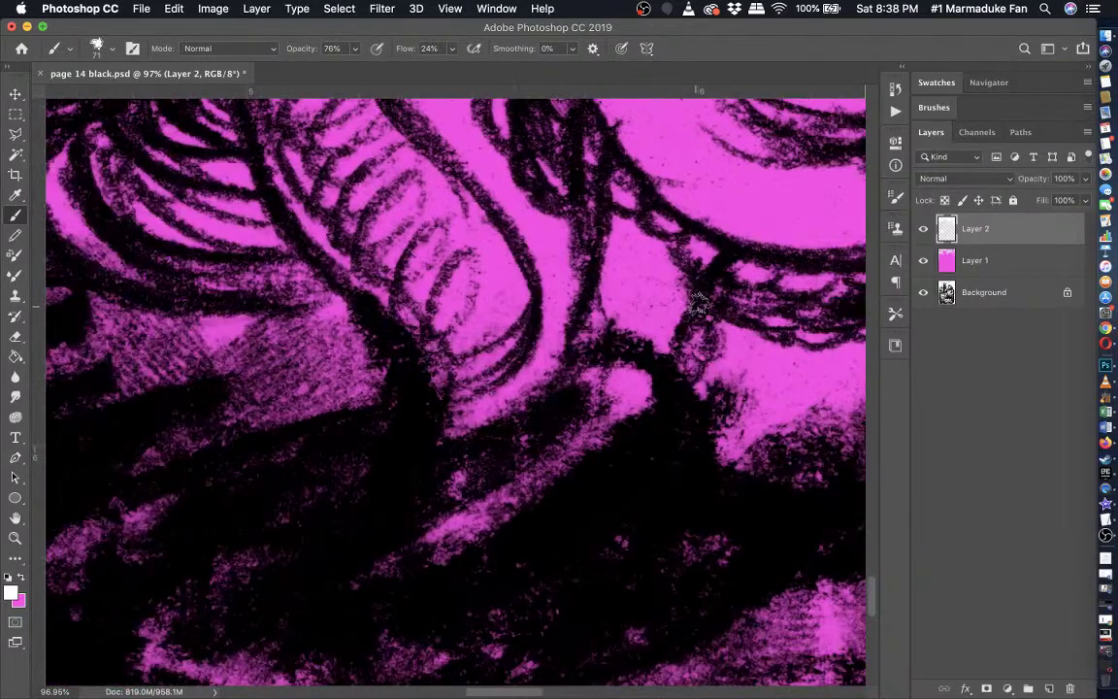
mouse_move(674, 293)
mouse_down()
mouse_move(631, 242)
mouse_move(606, 306)
mouse_move(631, 319)
mouse_move(658, 313)
mouse_move(626, 267)
mouse_up()
scroll(608, 342, right, 8)
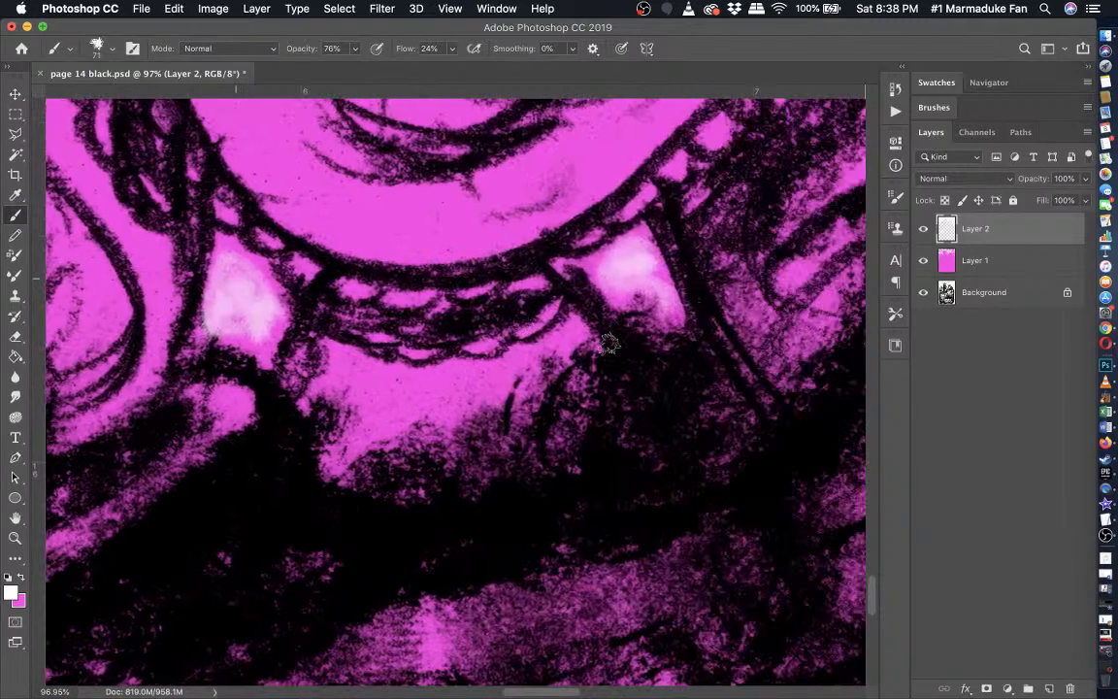
- Paint a white band along the curved gap between the cat princess's skirt and the braided princess's hanging skirt edge
scroll(515, 373, up, 4)
scroll(514, 373, left, 3)
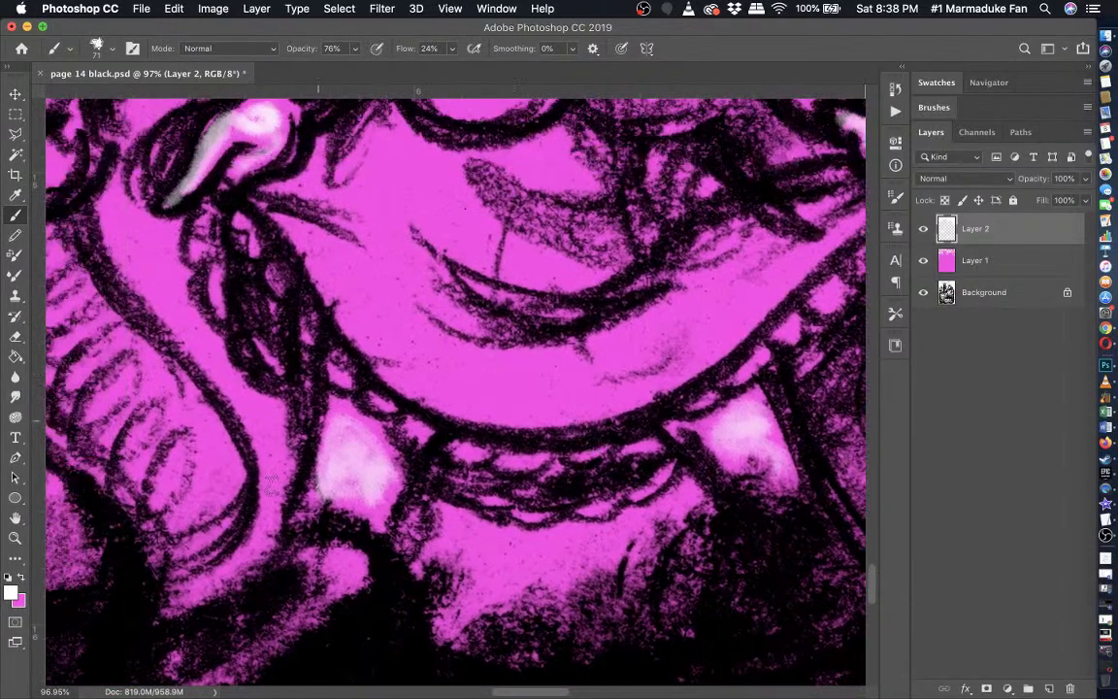
mouse_move(254, 464)
mouse_down()
mouse_move(233, 387)
mouse_move(157, 264)
mouse_move(162, 245)
mouse_up()
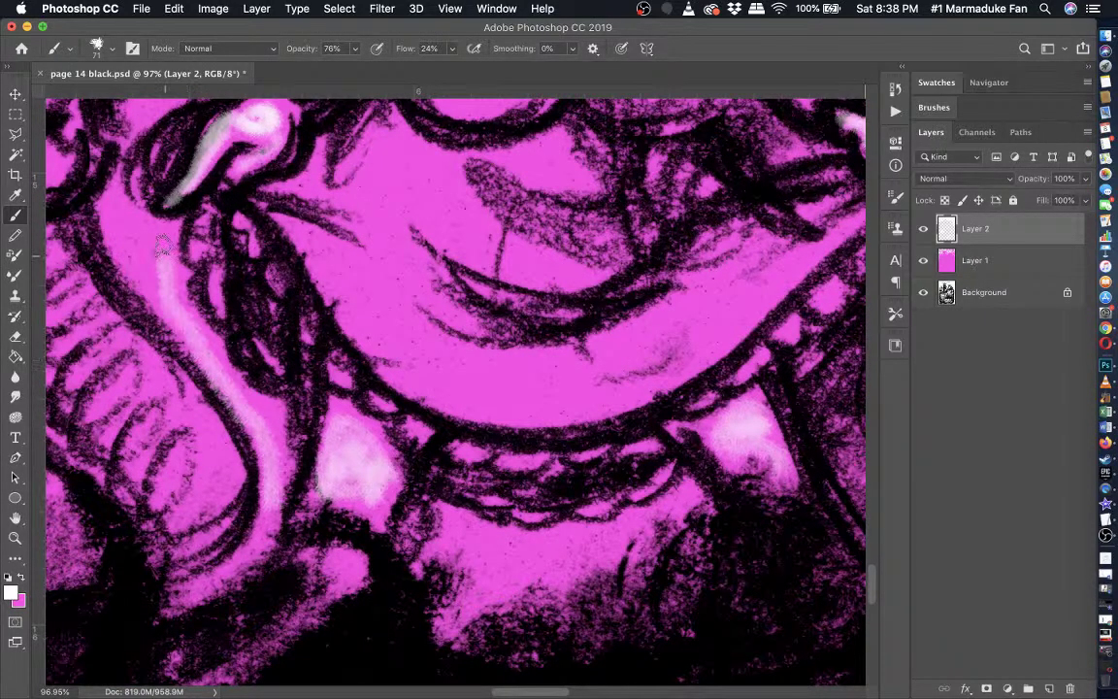
- Paint the braided princess's rounded waist panel, apron folds and wide lower skirt white, undoing one stray stroke
scroll(333, 178, up, 3)
scroll(333, 177, right, 2)
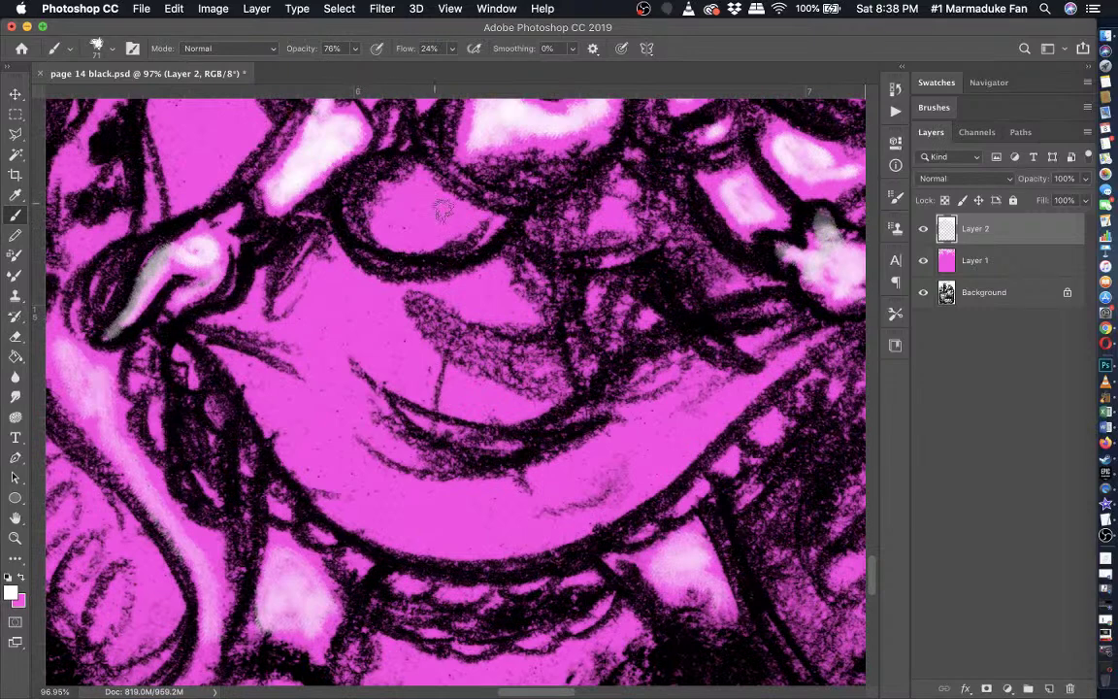
mouse_move(441, 211)
mouse_down()
mouse_move(390, 221)
mouse_move(422, 197)
mouse_move(452, 216)
mouse_move(404, 215)
mouse_move(438, 222)
mouse_up()
mouse_move(498, 303)
mouse_down()
mouse_move(432, 260)
mouse_move(463, 304)
mouse_up()
mouse_move(383, 303)
mouse_down()
mouse_move(399, 351)
mouse_move(438, 351)
mouse_move(476, 371)
mouse_move(391, 328)
mouse_move(474, 408)
mouse_move(415, 380)
mouse_up()
key(super+z)
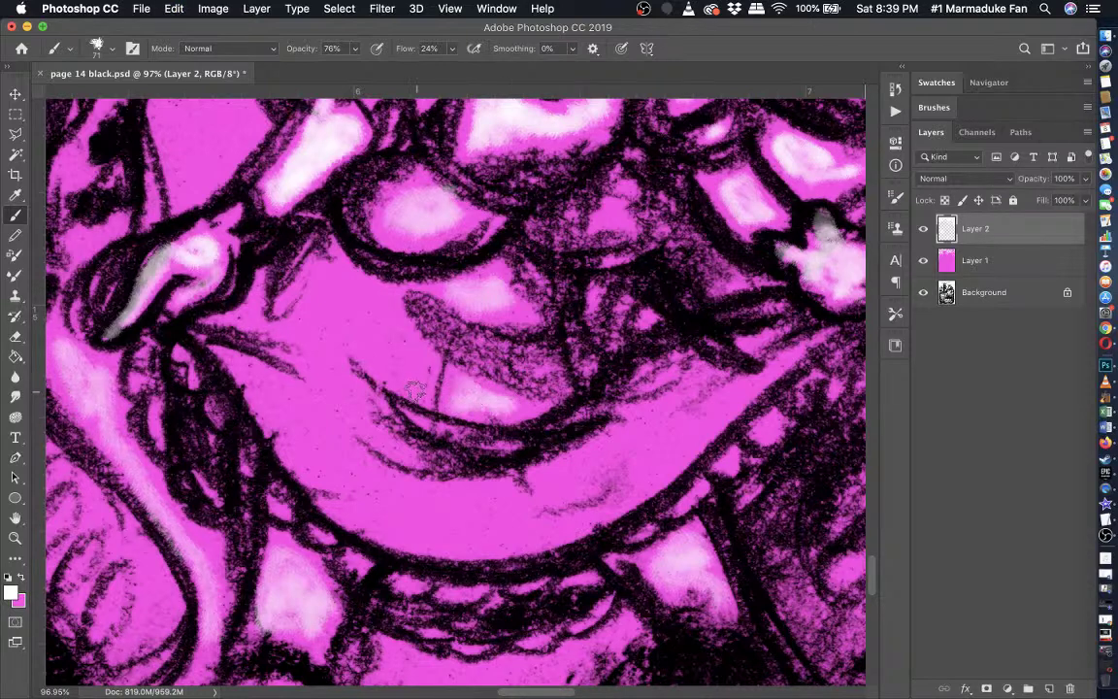
mouse_move(415, 388)
mouse_down()
mouse_move(311, 320)
mouse_move(347, 289)
mouse_move(406, 349)
mouse_move(348, 313)
mouse_move(327, 330)
mouse_move(307, 318)
mouse_move(293, 331)
mouse_move(244, 320)
mouse_move(309, 346)
mouse_move(330, 368)
mouse_move(330, 341)
mouse_move(358, 420)
mouse_move(245, 371)
mouse_move(287, 448)
mouse_move(366, 525)
mouse_move(487, 535)
mouse_move(587, 518)
mouse_move(731, 408)
mouse_move(602, 460)
mouse_move(517, 527)
mouse_move(649, 474)
mouse_move(587, 497)
mouse_move(384, 494)
mouse_move(276, 383)
mouse_move(330, 451)
mouse_move(347, 408)
mouse_move(300, 407)
mouse_move(314, 467)
mouse_move(375, 509)
mouse_move(519, 516)
mouse_move(404, 511)
mouse_move(522, 497)
mouse_move(626, 453)
mouse_up()
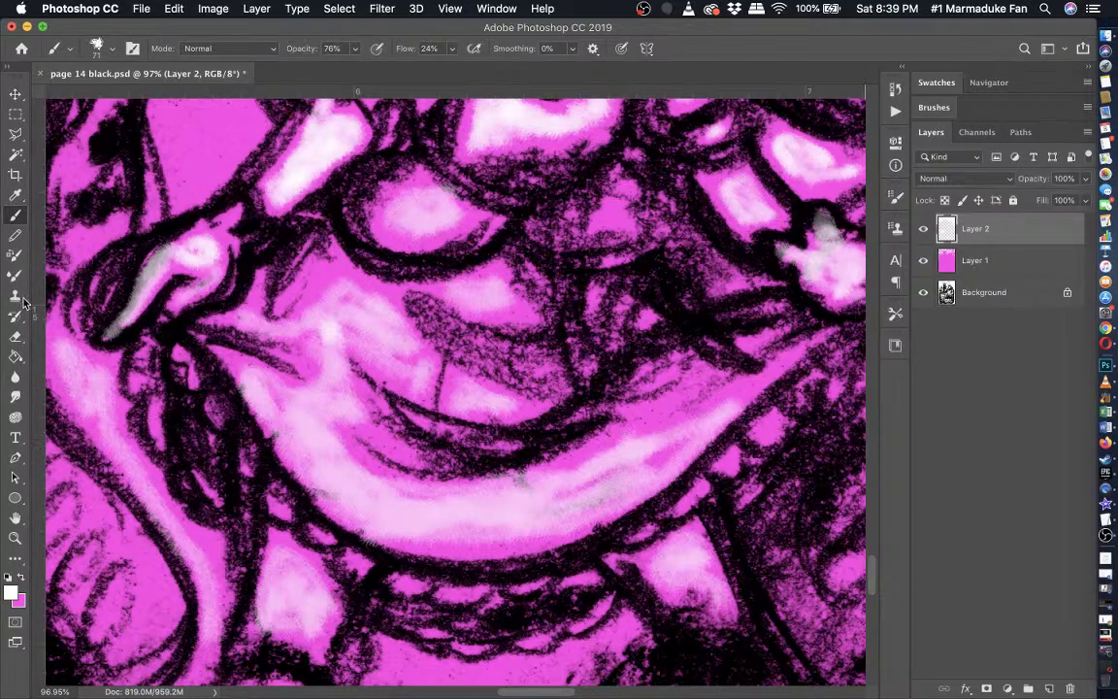
- Switch to the Eraser, hide Layer 1 and toggle Layer 2 to check the white skirt painting against the original drawing, then restore Layer 1
click(16, 336)
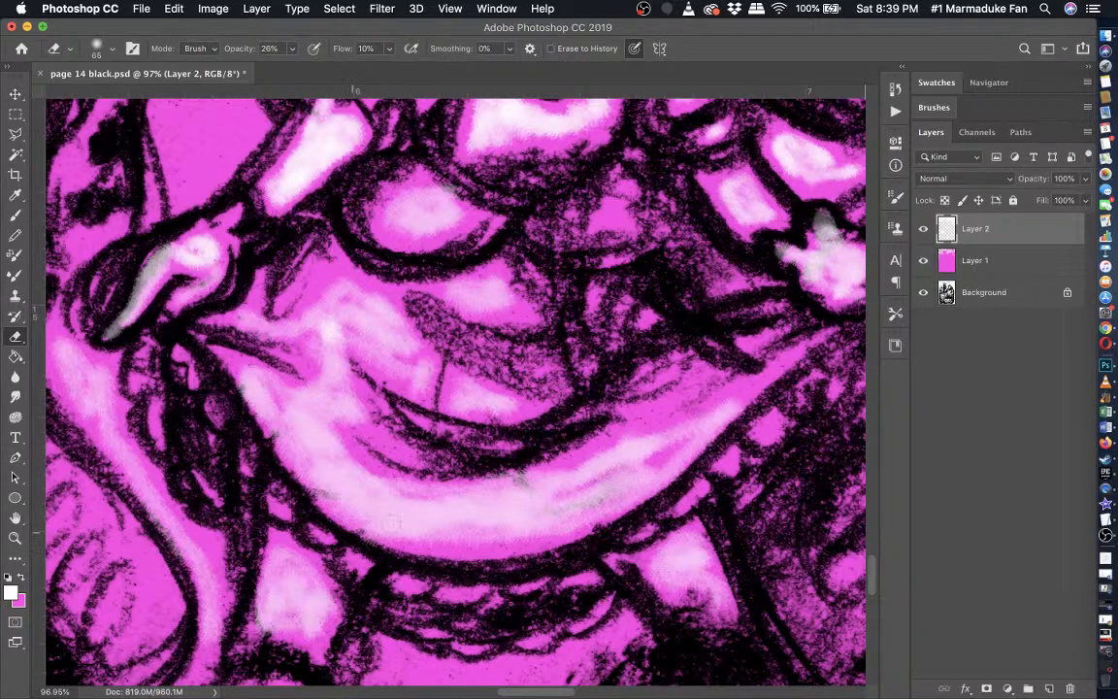
scroll(391, 524, down, 3)
click(923, 262)
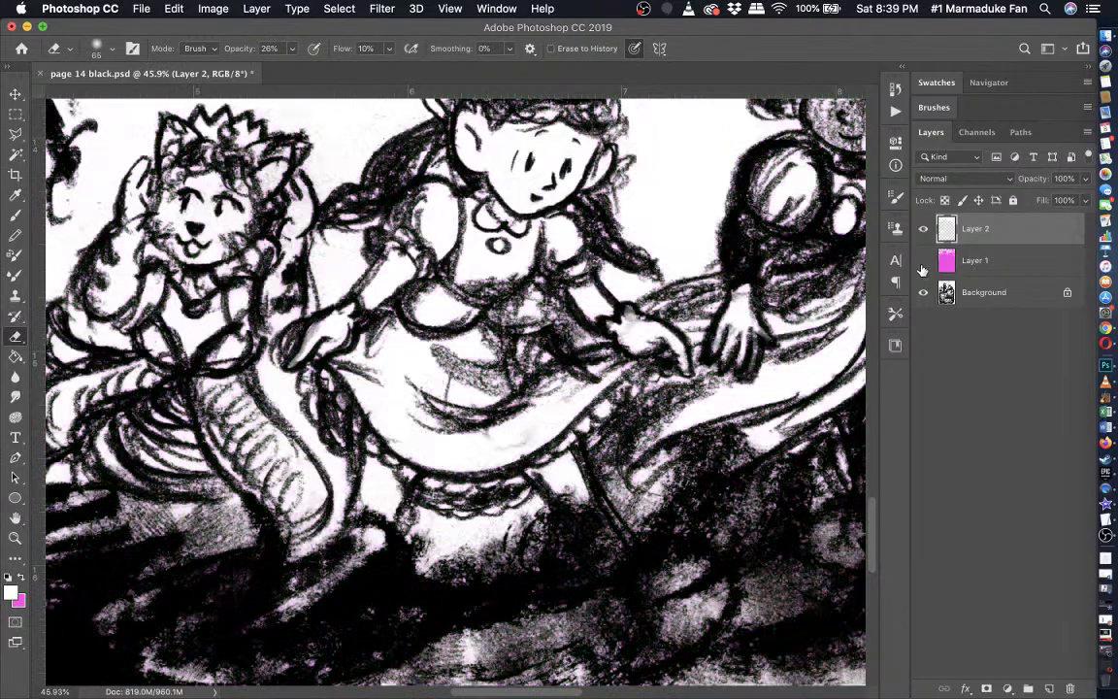
click(922, 229)
click(922, 229)
click(922, 229)
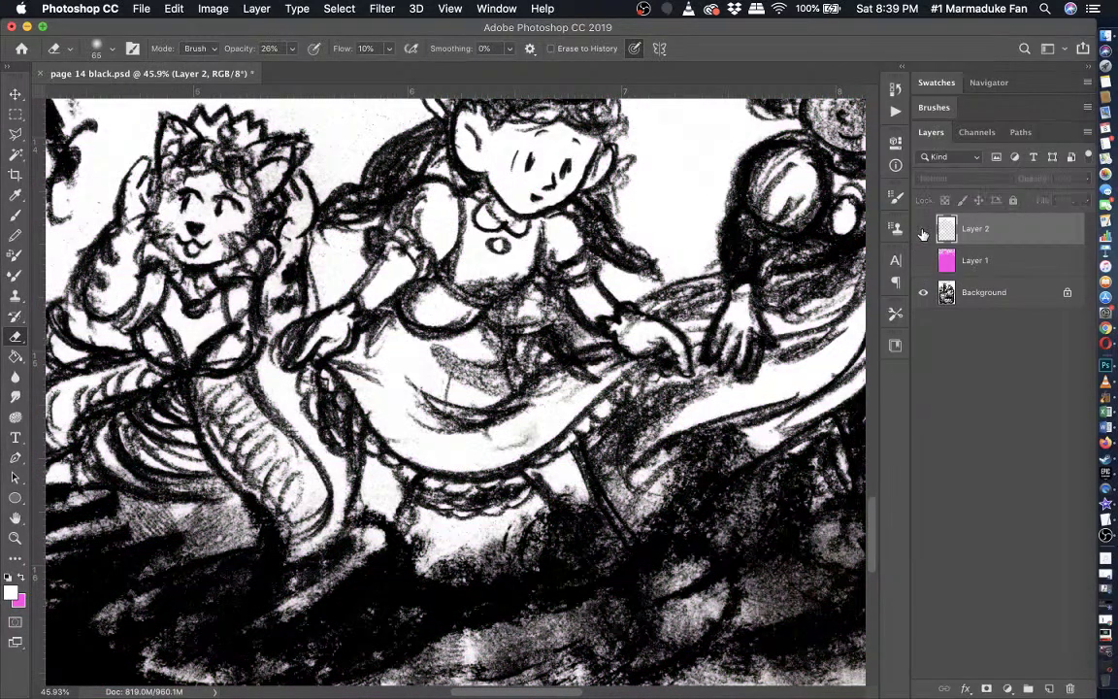
click(922, 229)
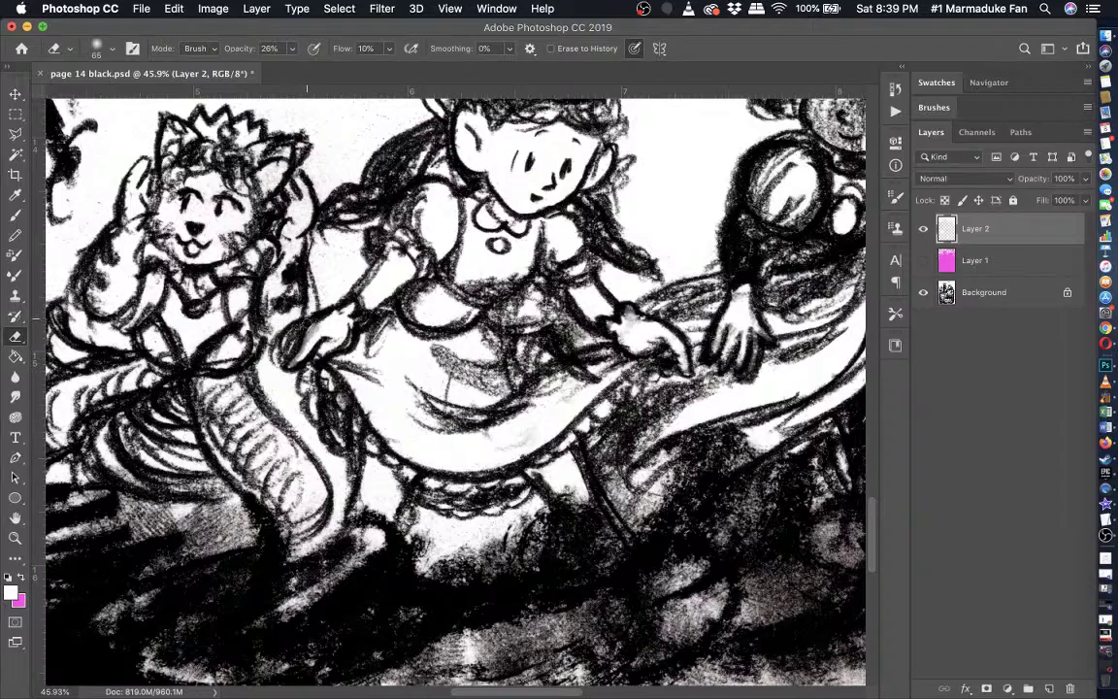
scroll(455, 391, down, 3)
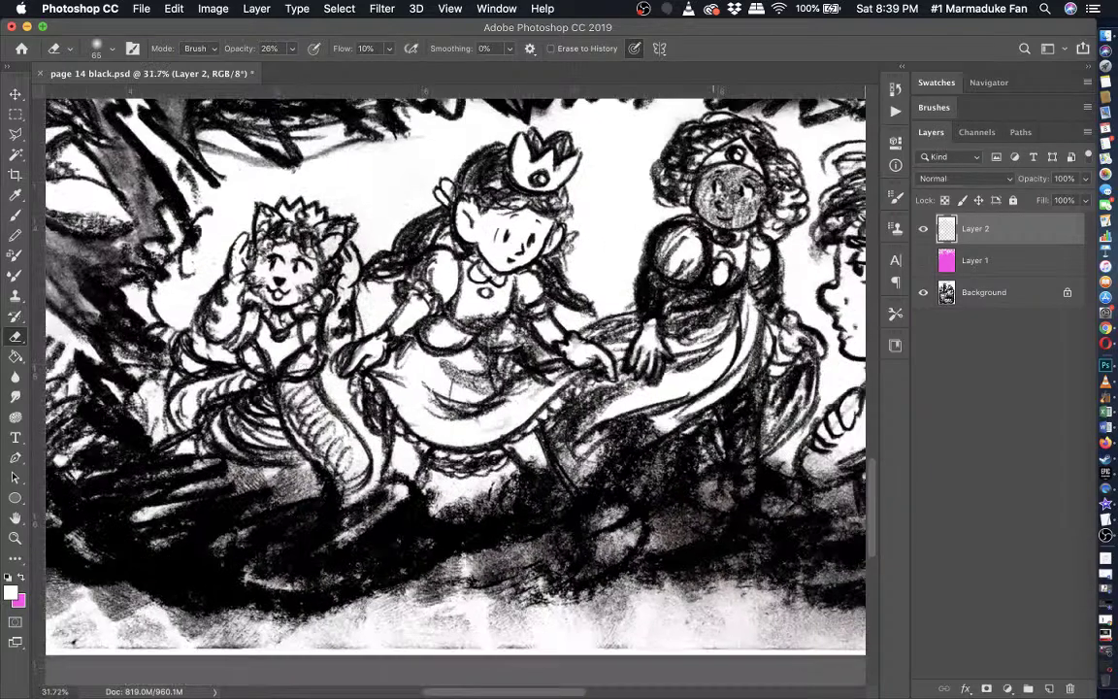
scroll(455, 392, up, 4)
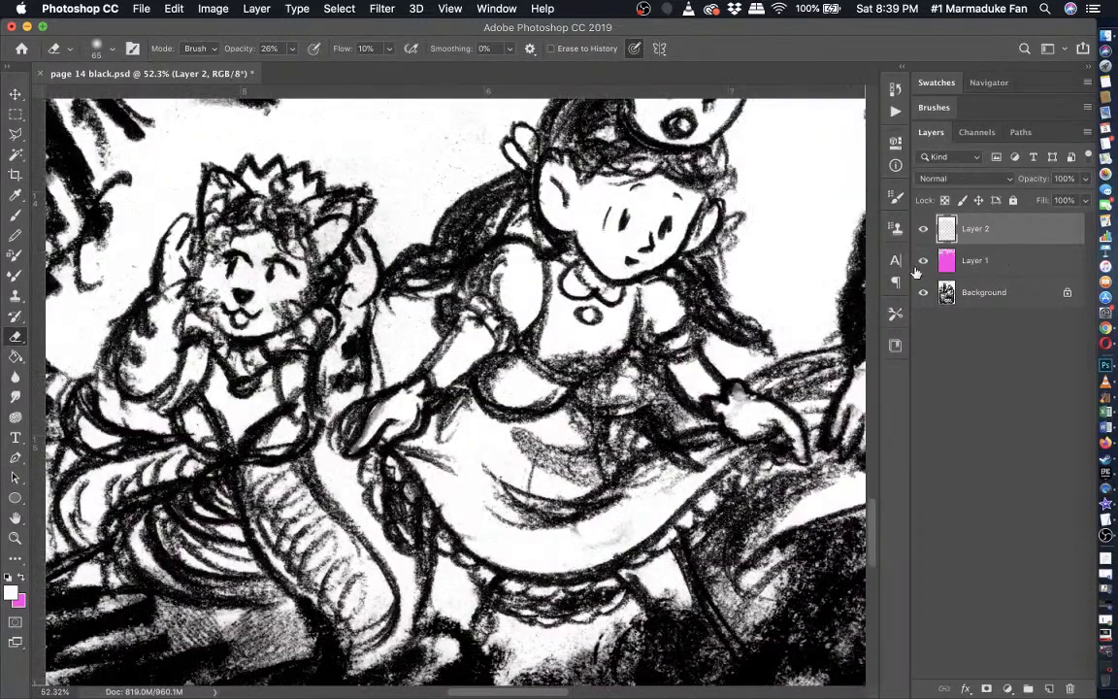
click(923, 260)
- Switch back to the brush and paint white in the background gap between the cat princess and the braided princess's arm
click(14, 217)
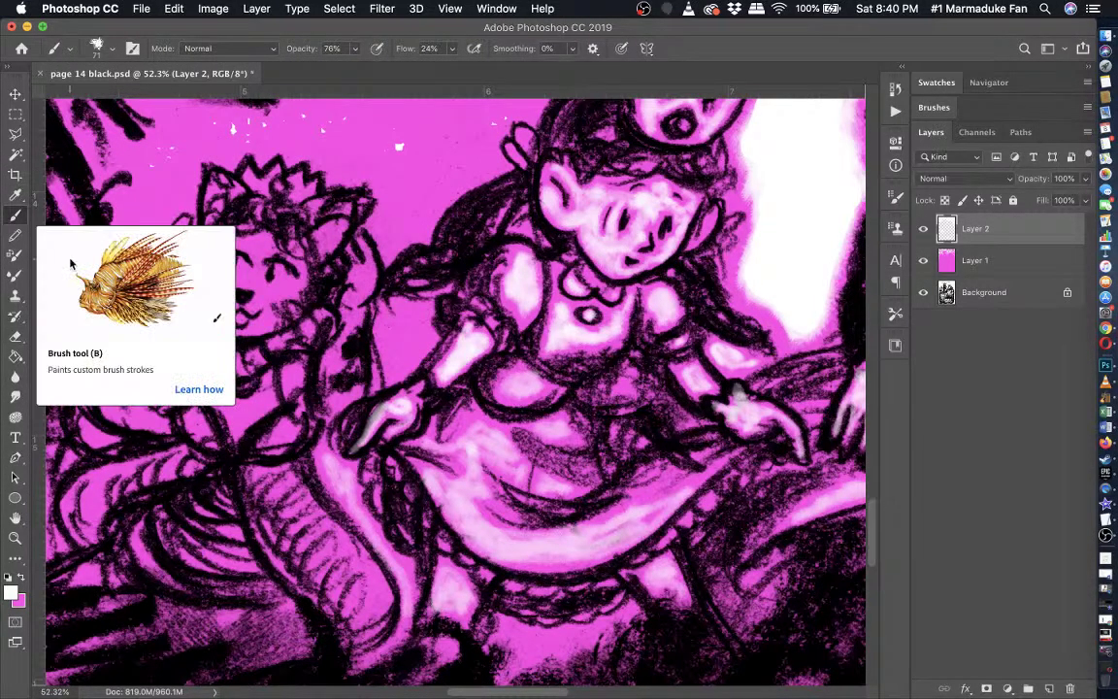
scroll(429, 394, up, 2)
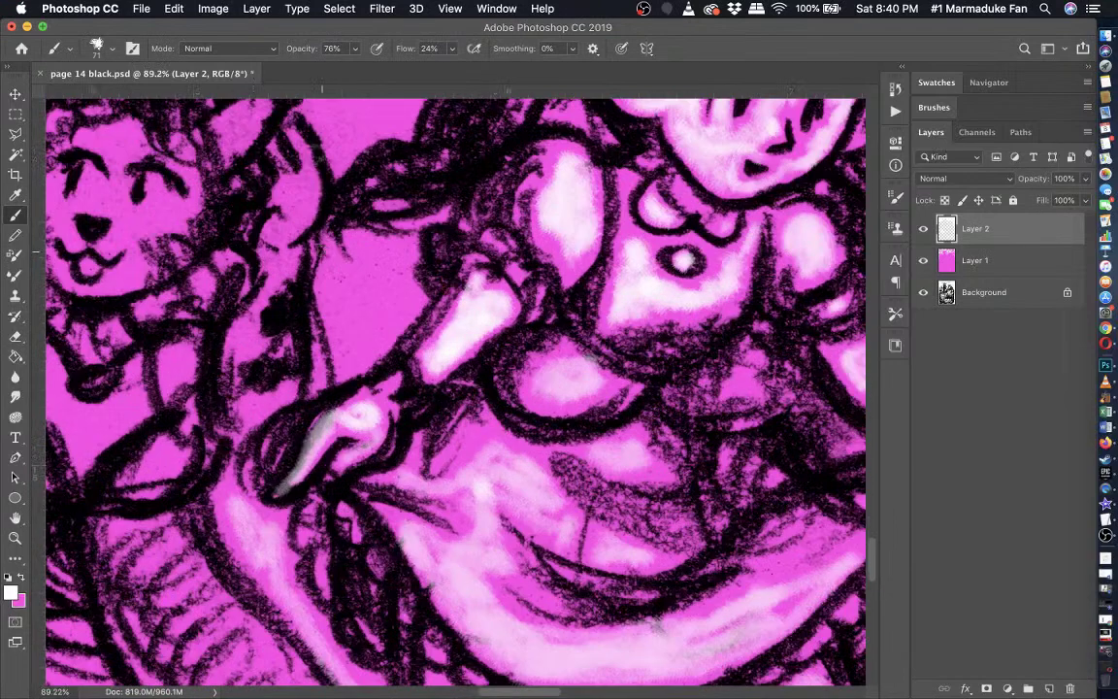
scroll(345, 267, up, 3)
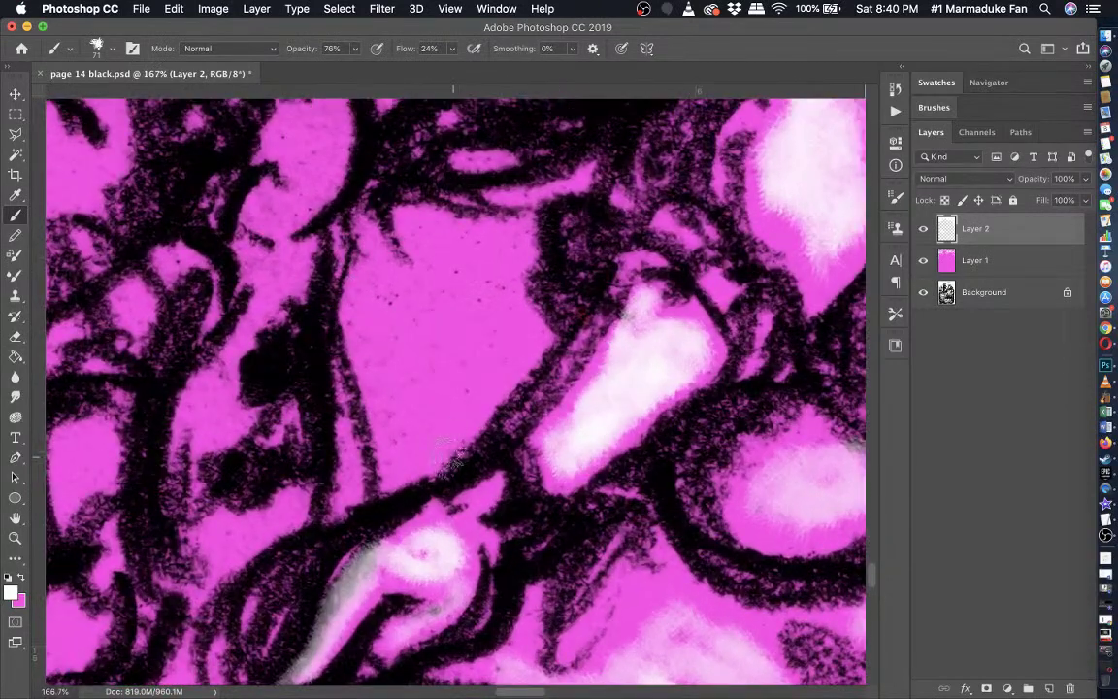
mouse_move(404, 453)
mouse_down()
mouse_move(398, 396)
mouse_move(403, 424)
mouse_move(365, 332)
mouse_move(371, 282)
mouse_move(415, 305)
mouse_move(444, 287)
mouse_move(432, 234)
mouse_move(475, 250)
mouse_move(510, 243)
mouse_move(492, 285)
mouse_move(509, 320)
mouse_move(428, 442)
mouse_move(380, 289)
mouse_move(442, 301)
mouse_move(464, 262)
mouse_move(489, 321)
mouse_move(441, 403)
mouse_move(414, 316)
mouse_move(443, 298)
mouse_move(446, 346)
mouse_move(469, 289)
mouse_move(459, 370)
mouse_move(389, 330)
mouse_move(447, 301)
mouse_move(390, 352)
mouse_move(411, 415)
mouse_move(429, 429)
mouse_move(417, 448)
mouse_move(502, 361)
mouse_move(490, 275)
mouse_move(439, 232)
mouse_up()
scroll(433, 231, down, 3)
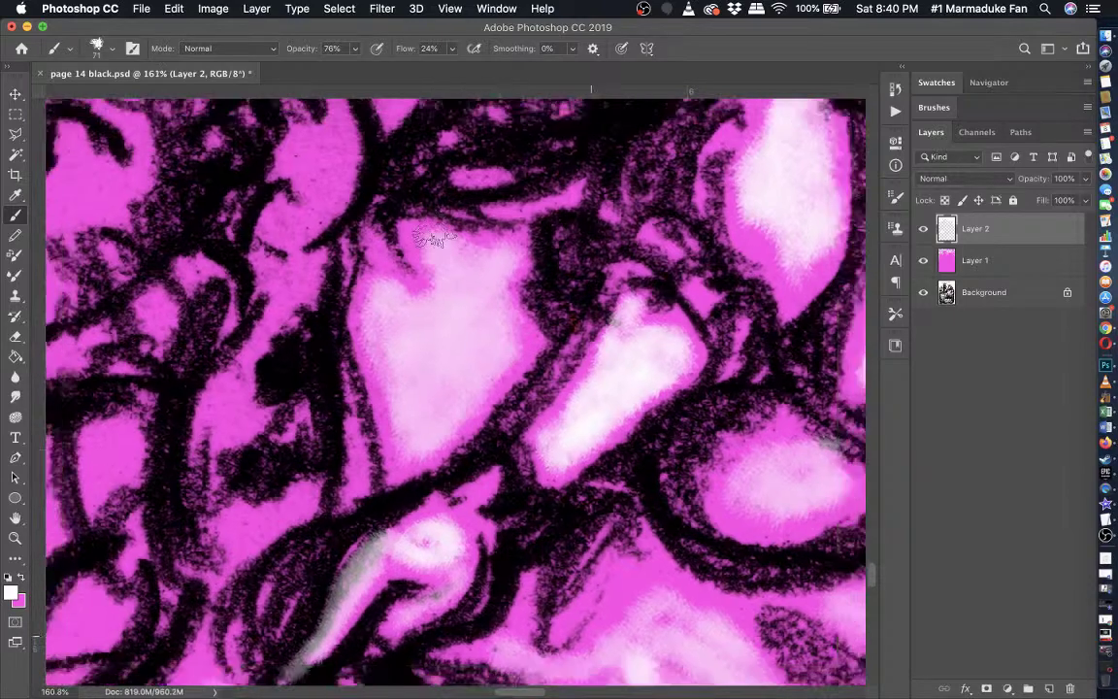
- Paint white across the pink area directly below the braided princess's ruffled petticoat
scroll(427, 233, up, 10)
scroll(427, 233, left, 6)
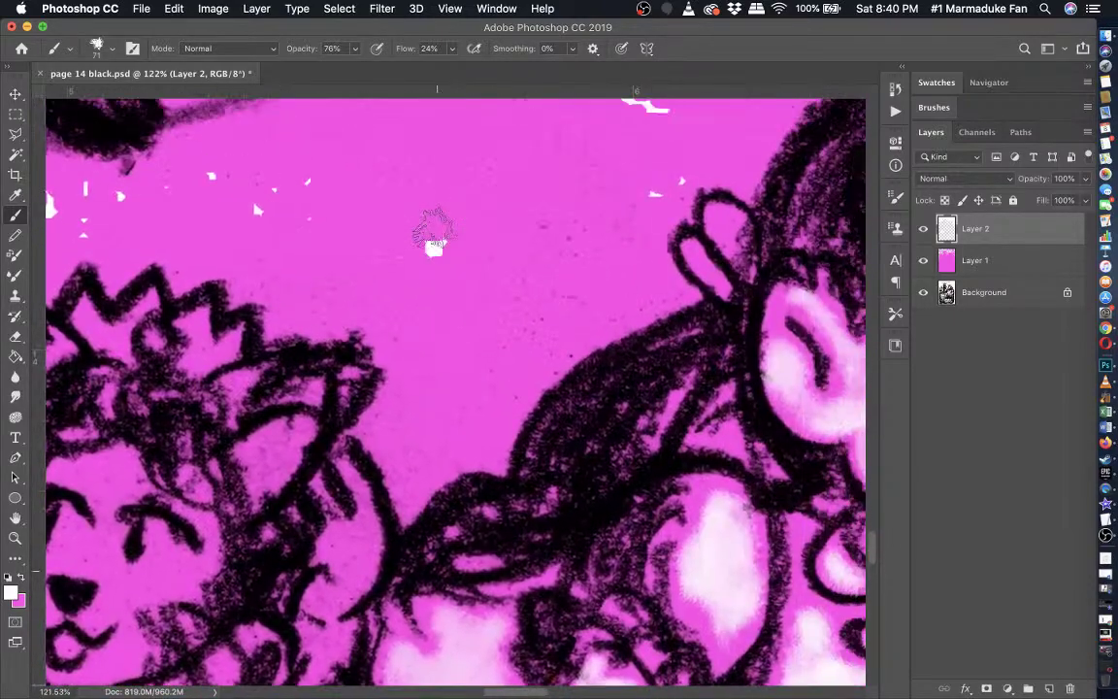
scroll(434, 231, down, 5)
scroll(434, 231, down, 6)
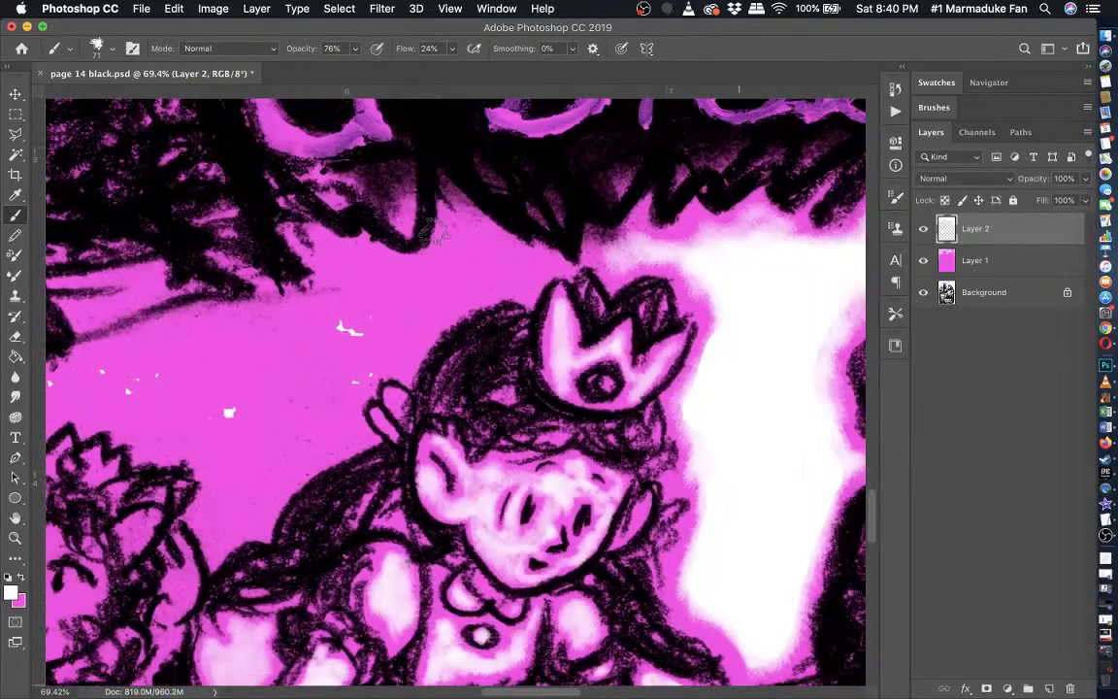
scroll(434, 231, down, 10)
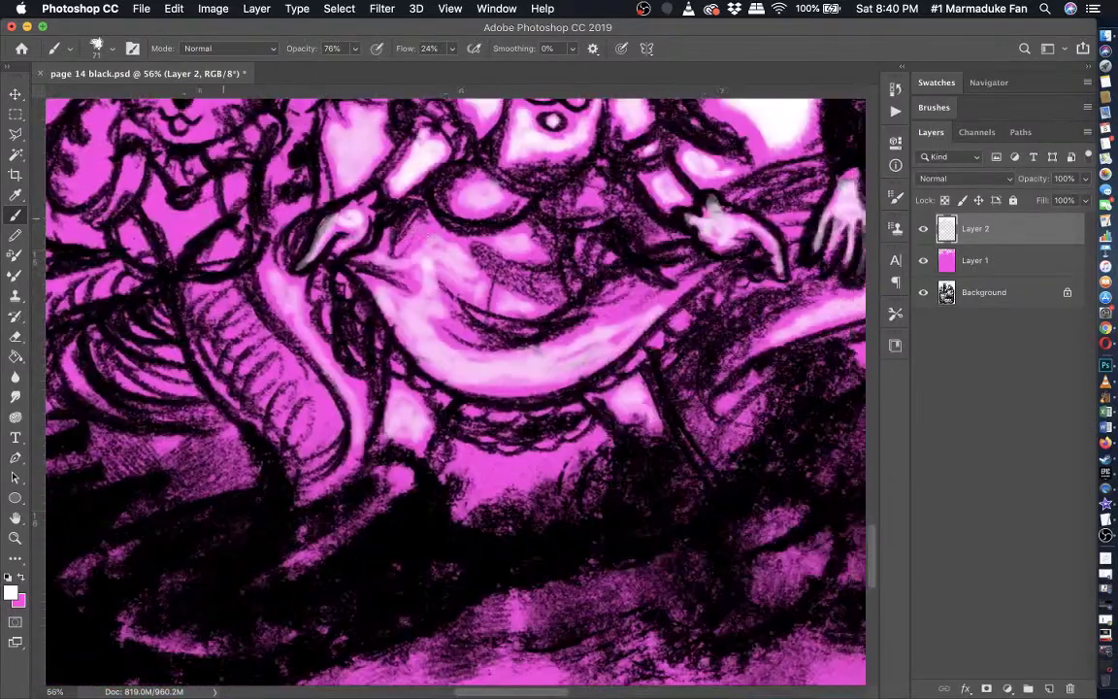
scroll(434, 291, up, 5)
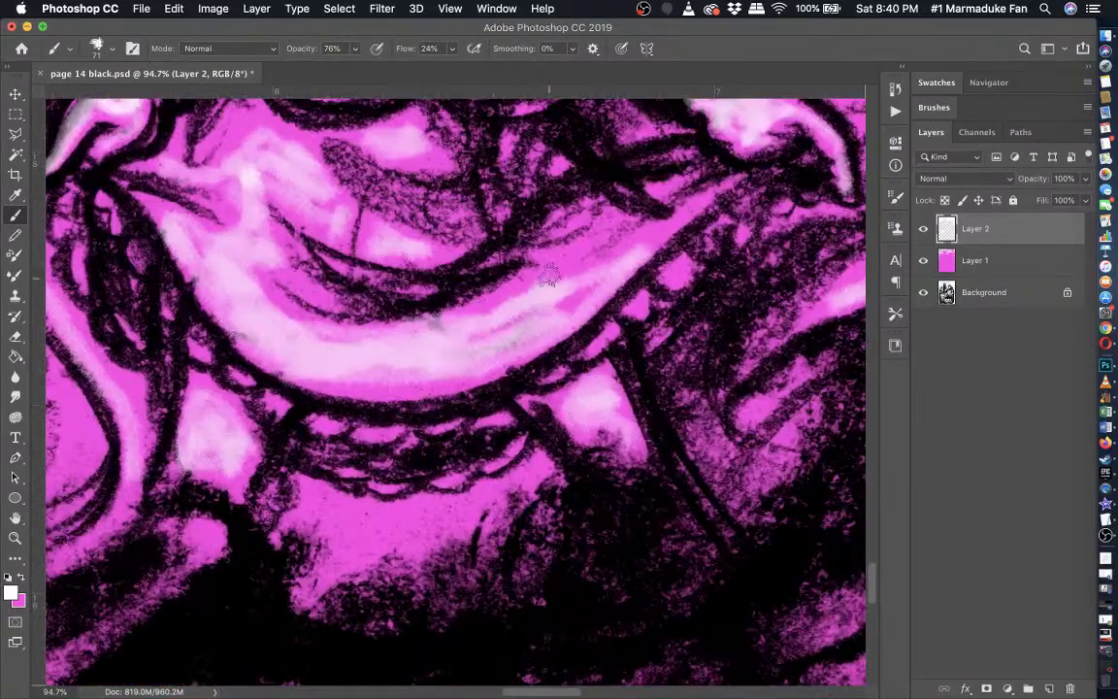
scroll(549, 277, down, 6)
scroll(475, 377, up, 4)
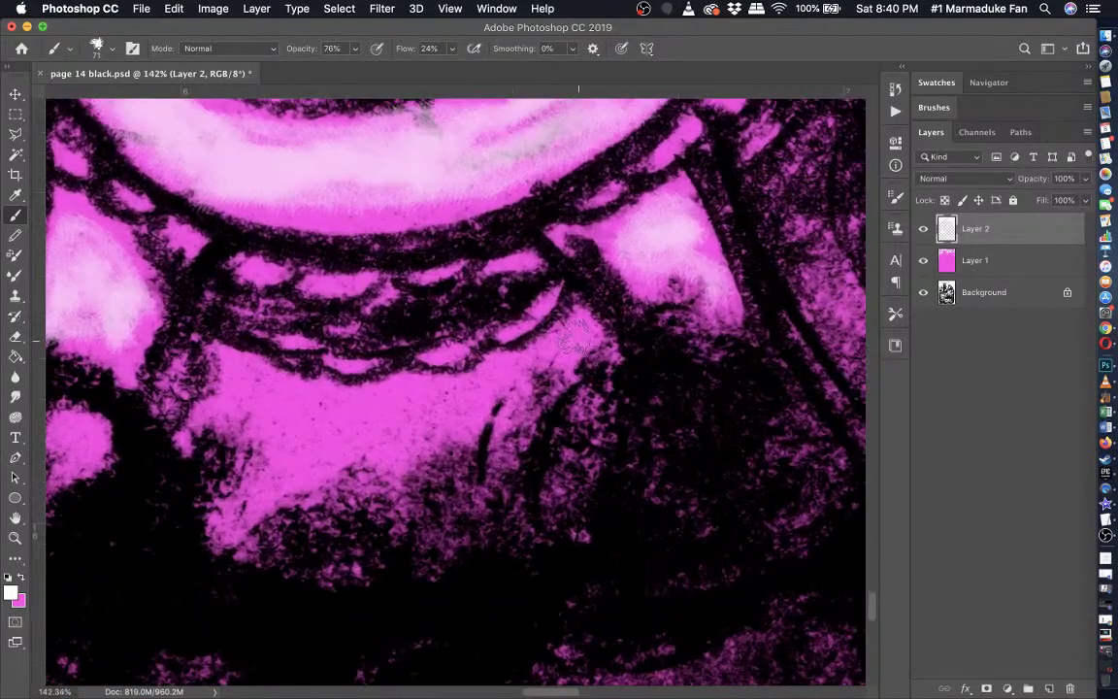
mouse_move(575, 335)
mouse_down()
mouse_move(482, 382)
mouse_move(421, 441)
mouse_move(393, 426)
mouse_move(280, 479)
mouse_move(287, 425)
mouse_move(246, 381)
mouse_move(382, 417)
mouse_move(507, 383)
mouse_up()
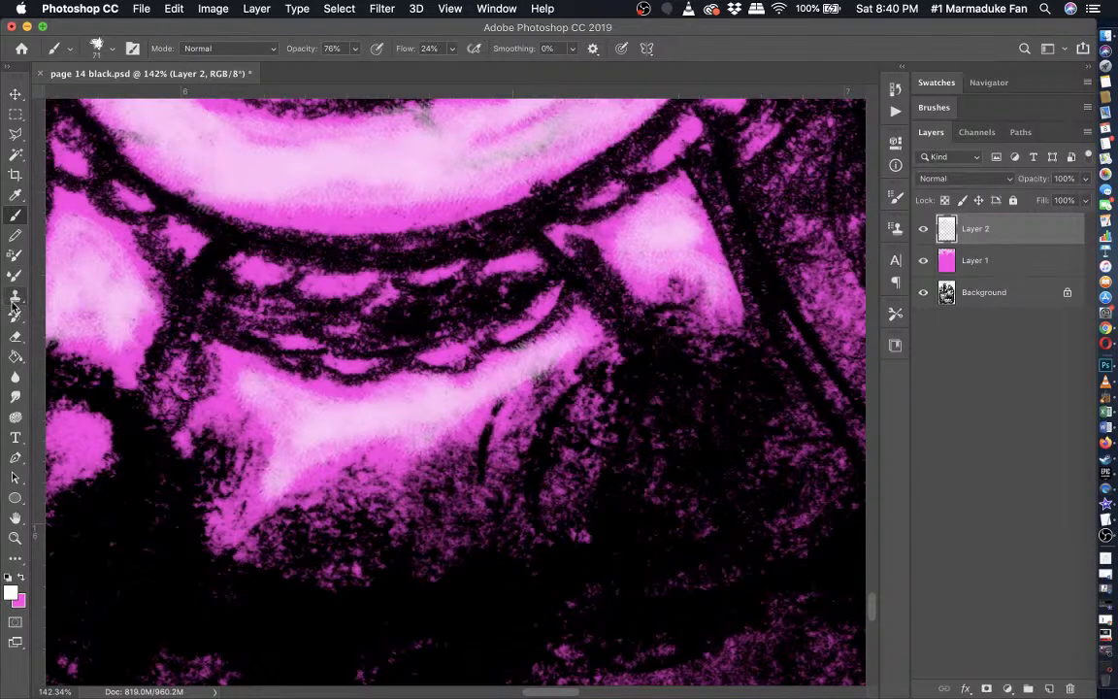
- Switch to the Eraser, hide Layer 1 and toggle Layer 2 to compare all the princess figures with the original, then restore Layer 1
click(15, 335)
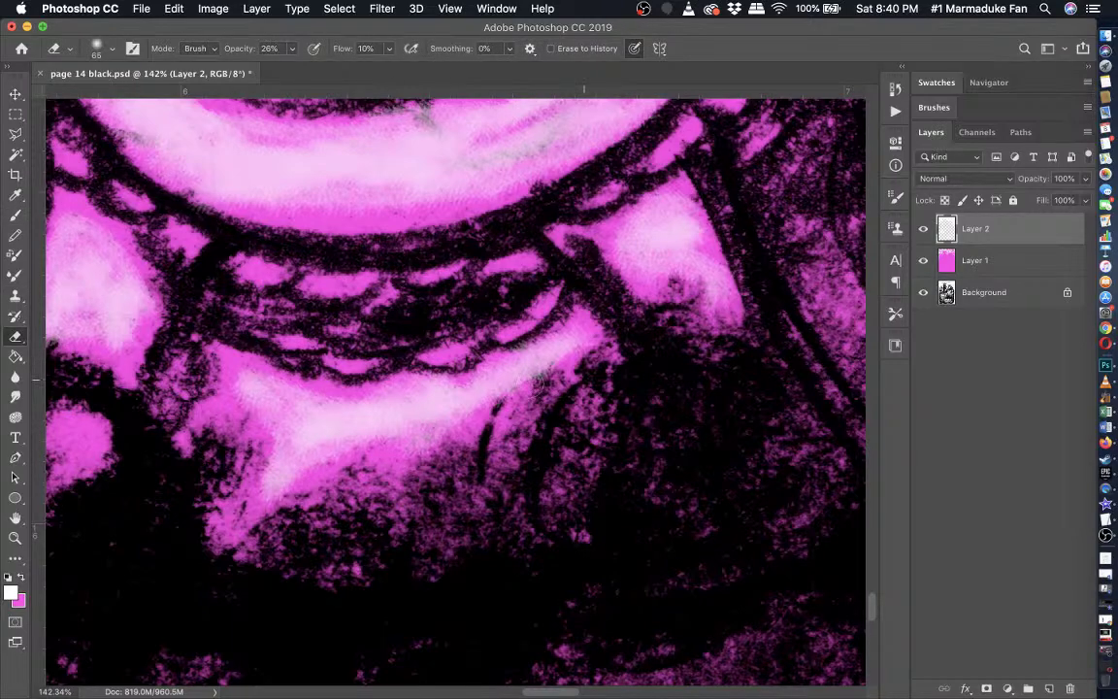
scroll(482, 432, down, 5)
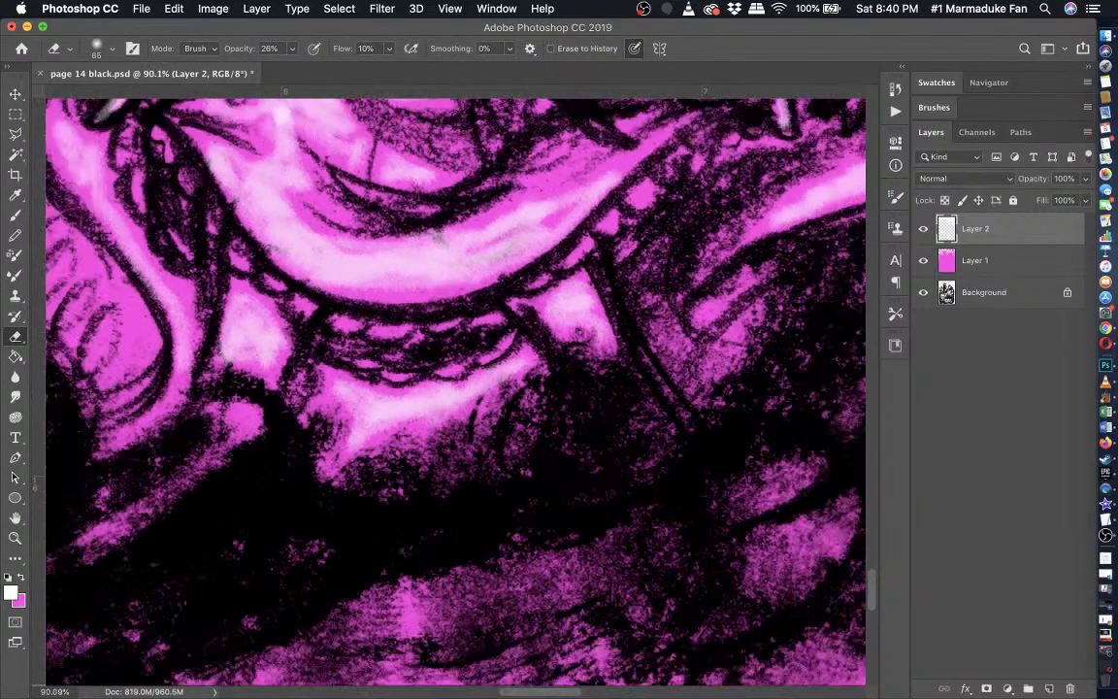
scroll(481, 432, down, 4)
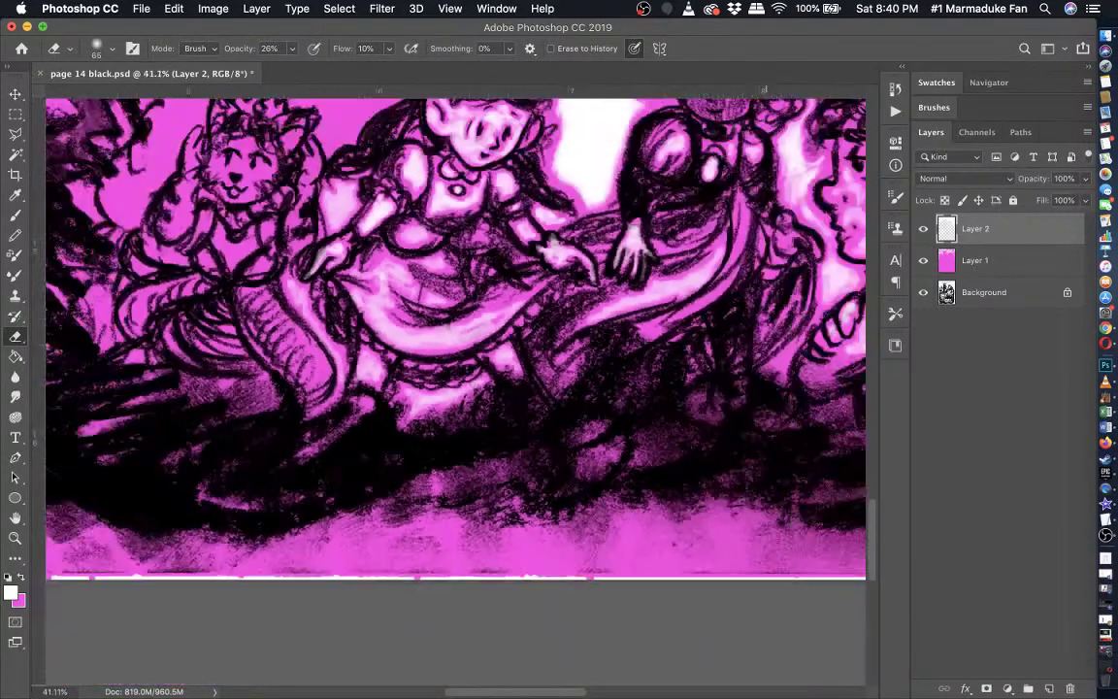
scroll(480, 432, down, 2)
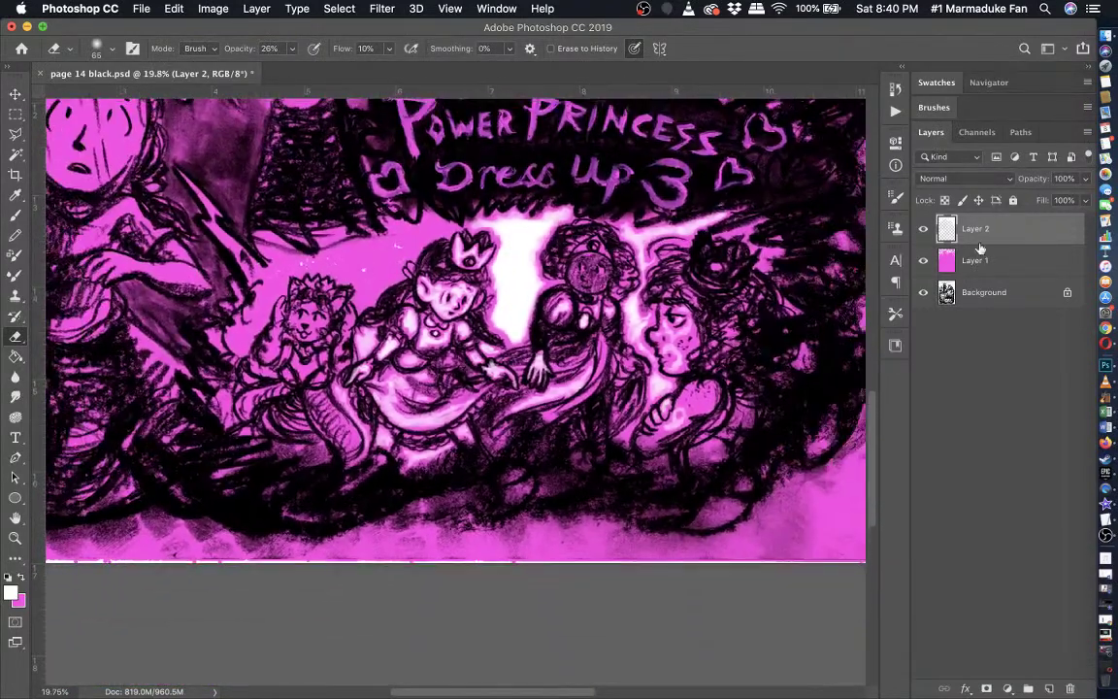
click(923, 262)
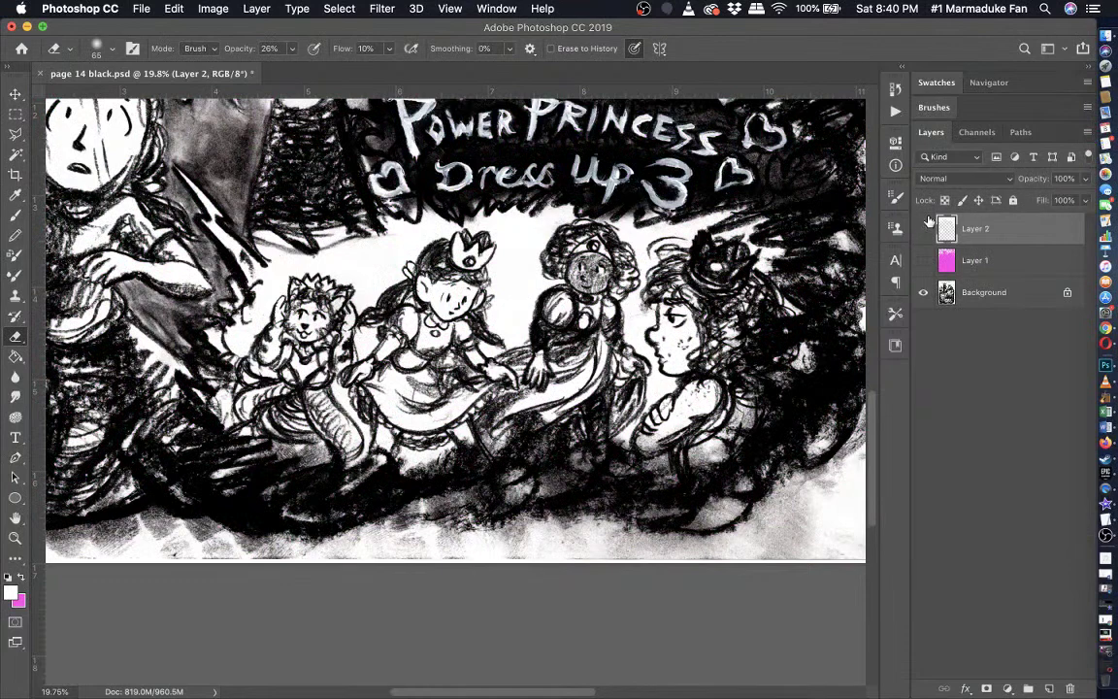
click(925, 225)
click(925, 225)
scroll(568, 468, right, 1)
scroll(568, 470, up, 2)
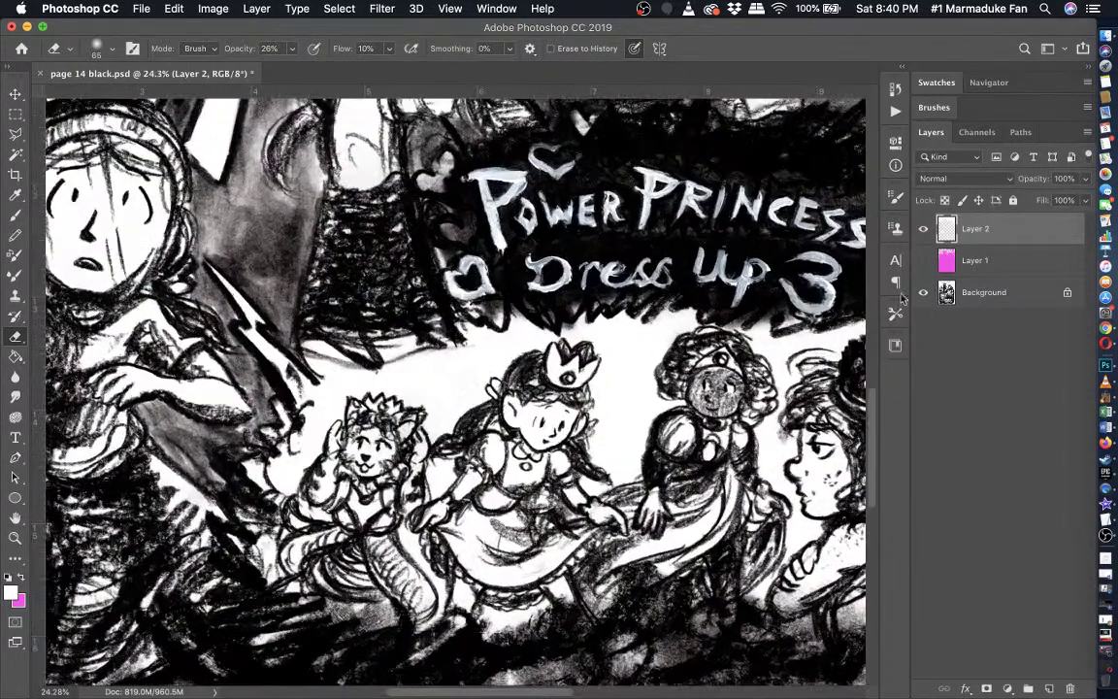
click(923, 261)
scroll(458, 396, up, 5)
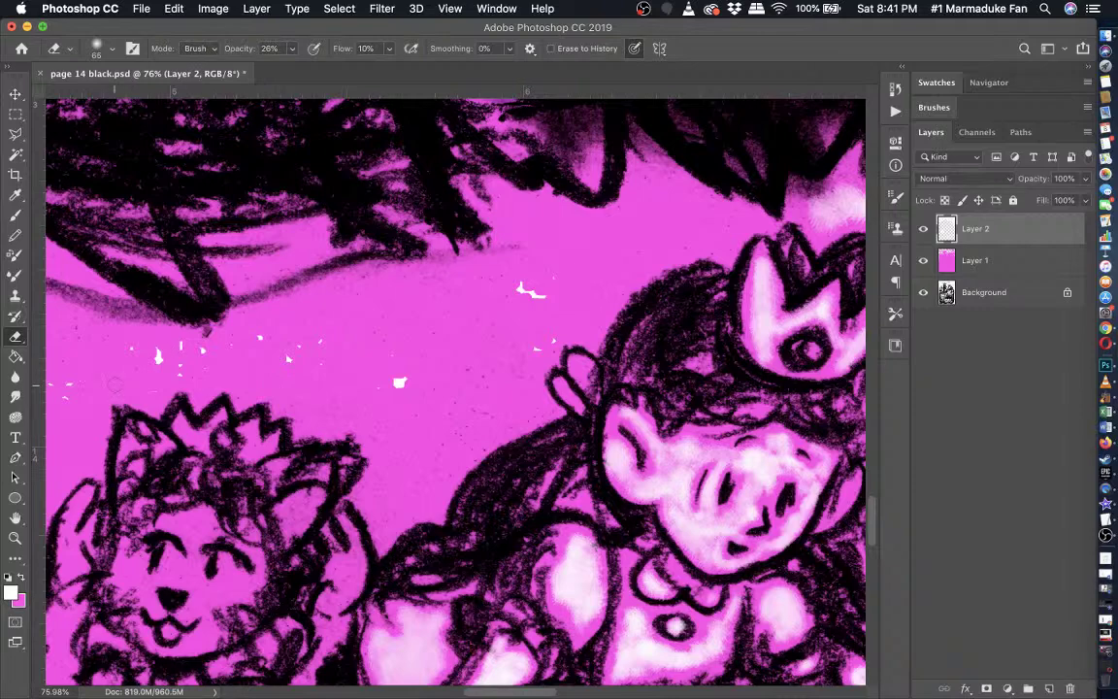
- Switch to the brush and trace a white border around the background gap between the cat princess, the braided princess and the dark foliage above
click(14, 223)
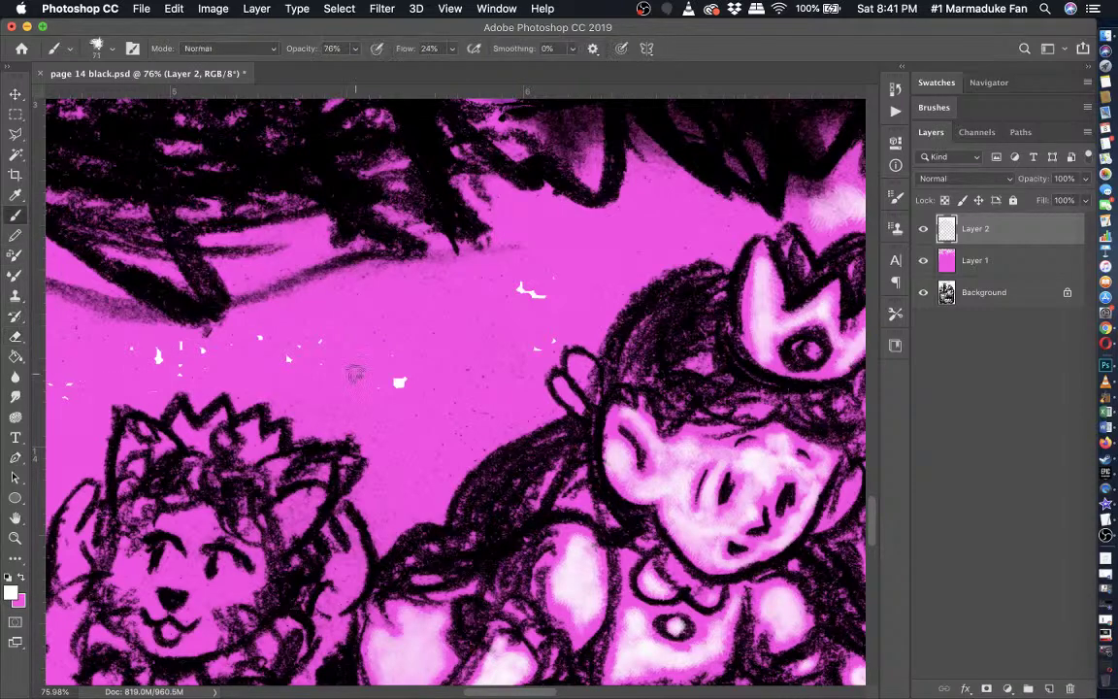
scroll(355, 374, up, 2)
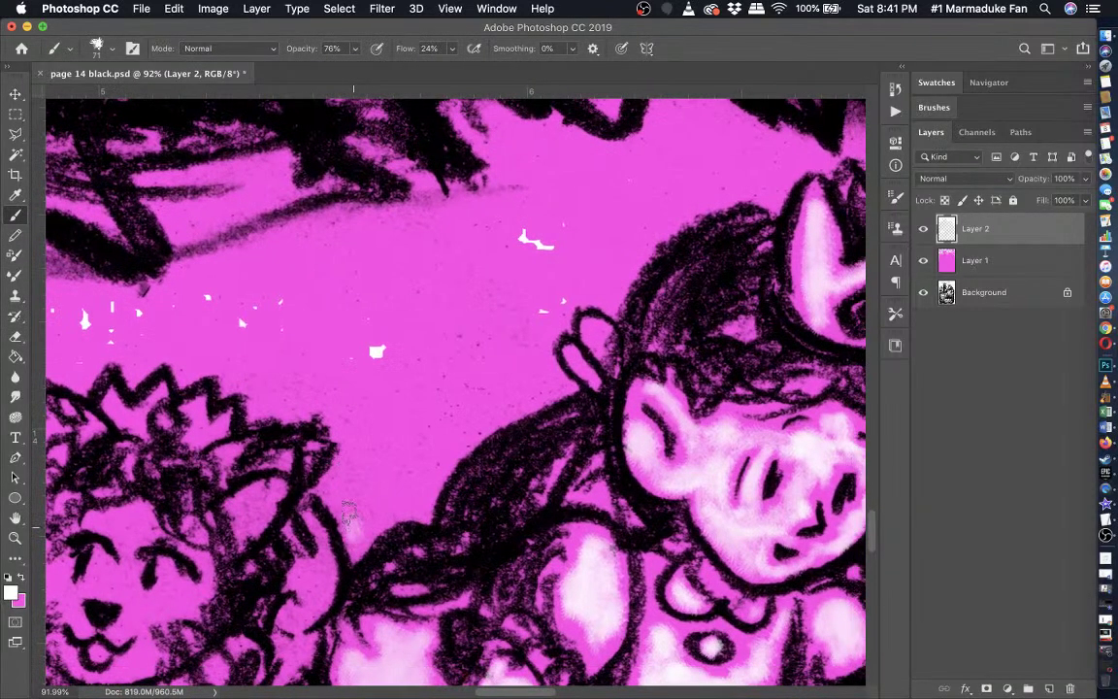
mouse_move(332, 490)
mouse_down()
mouse_move(364, 439)
mouse_move(298, 397)
mouse_up()
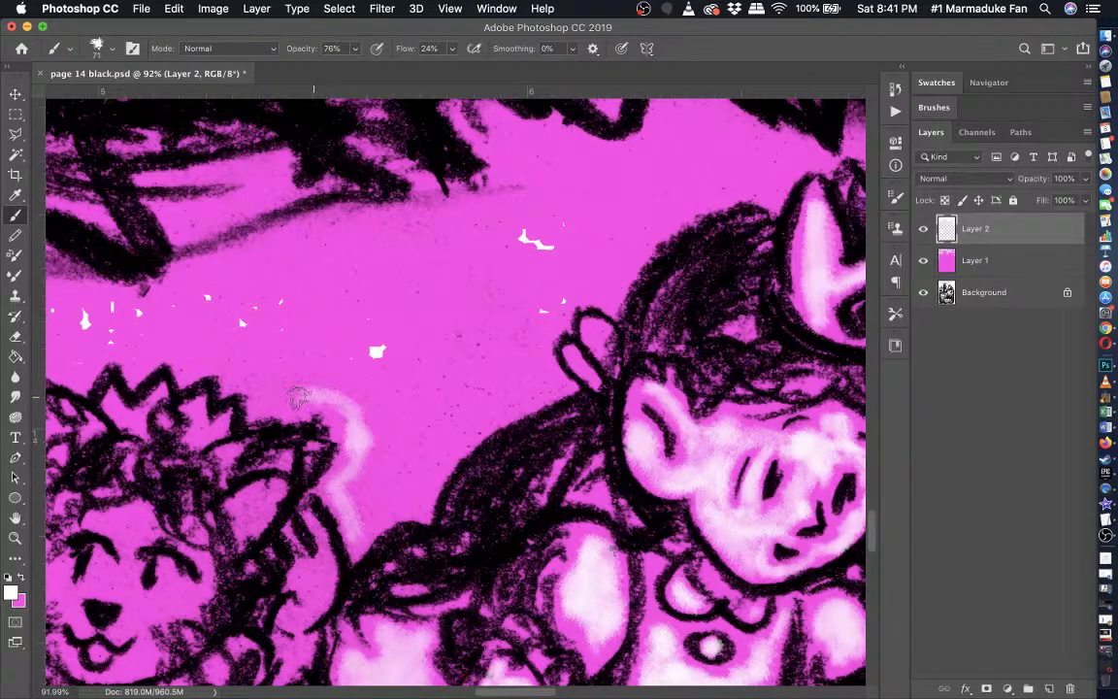
mouse_move(243, 373)
mouse_down()
mouse_move(188, 362)
mouse_move(174, 342)
mouse_move(147, 342)
mouse_move(135, 359)
mouse_move(113, 337)
mouse_move(81, 367)
mouse_move(51, 342)
mouse_move(54, 316)
mouse_move(82, 305)
mouse_move(144, 317)
mouse_move(260, 253)
mouse_move(503, 227)
mouse_move(275, 239)
mouse_move(335, 261)
mouse_move(546, 220)
mouse_move(501, 219)
mouse_move(529, 186)
mouse_move(512, 190)
mouse_move(523, 174)
mouse_move(560, 170)
mouse_move(502, 139)
mouse_move(604, 167)
mouse_move(661, 159)
mouse_move(671, 139)
mouse_move(722, 119)
mouse_move(696, 109)
mouse_move(684, 119)
mouse_move(700, 145)
mouse_move(745, 142)
mouse_move(730, 132)
mouse_move(791, 160)
mouse_move(767, 184)
mouse_move(720, 181)
mouse_move(618, 252)
mouse_move(604, 287)
mouse_move(569, 287)
mouse_move(528, 330)
mouse_up()
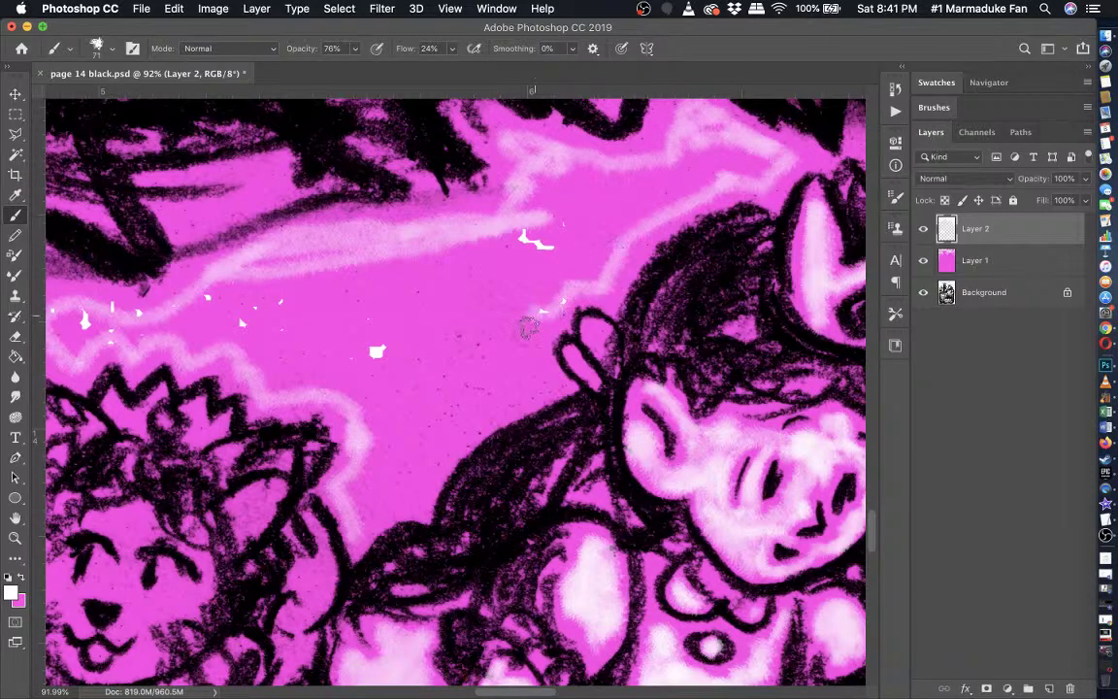
mouse_move(551, 388)
mouse_down()
mouse_move(473, 426)
mouse_move(462, 438)
mouse_move(492, 419)
mouse_move(388, 508)
mouse_up()
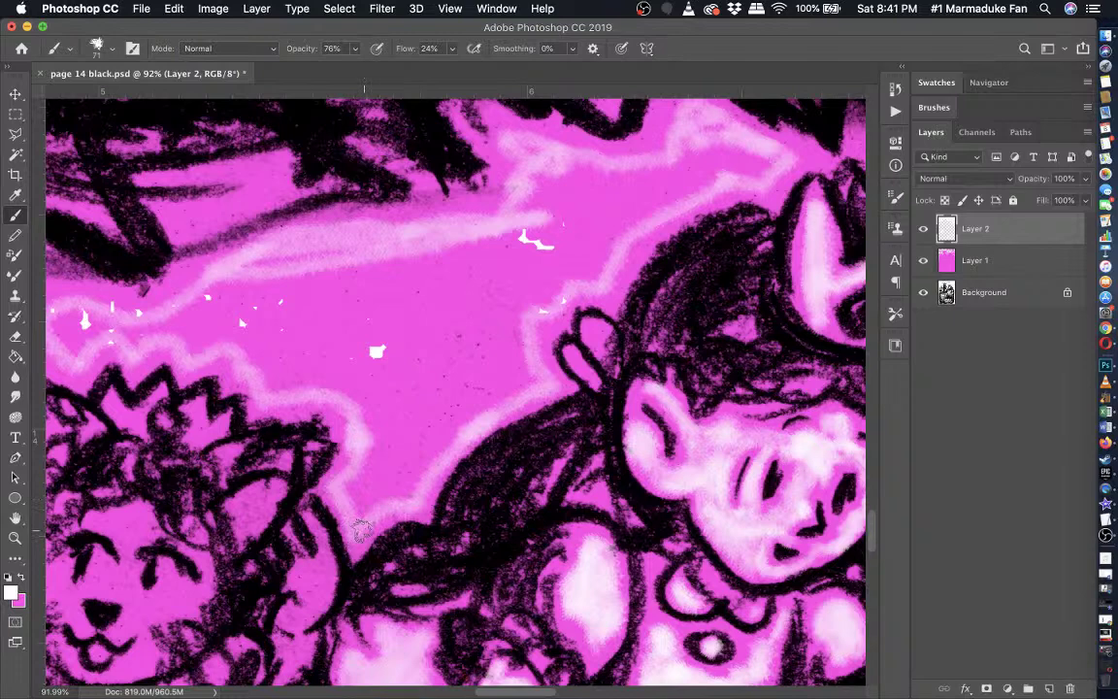
mouse_move(361, 530)
mouse_down()
mouse_move(209, 350)
mouse_move(167, 337)
mouse_move(88, 352)
mouse_up()
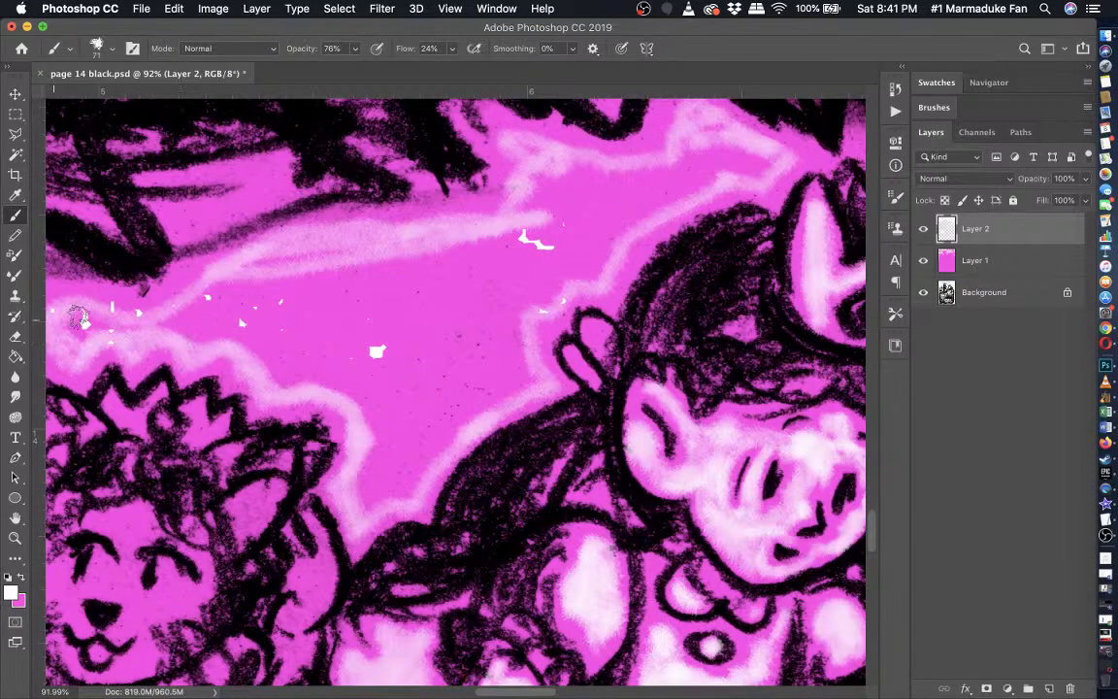
- Raise the brush opacity to 100%, thicken the white border, and fill the gap's remaining pink centre using the Pencil tool
click(355, 47)
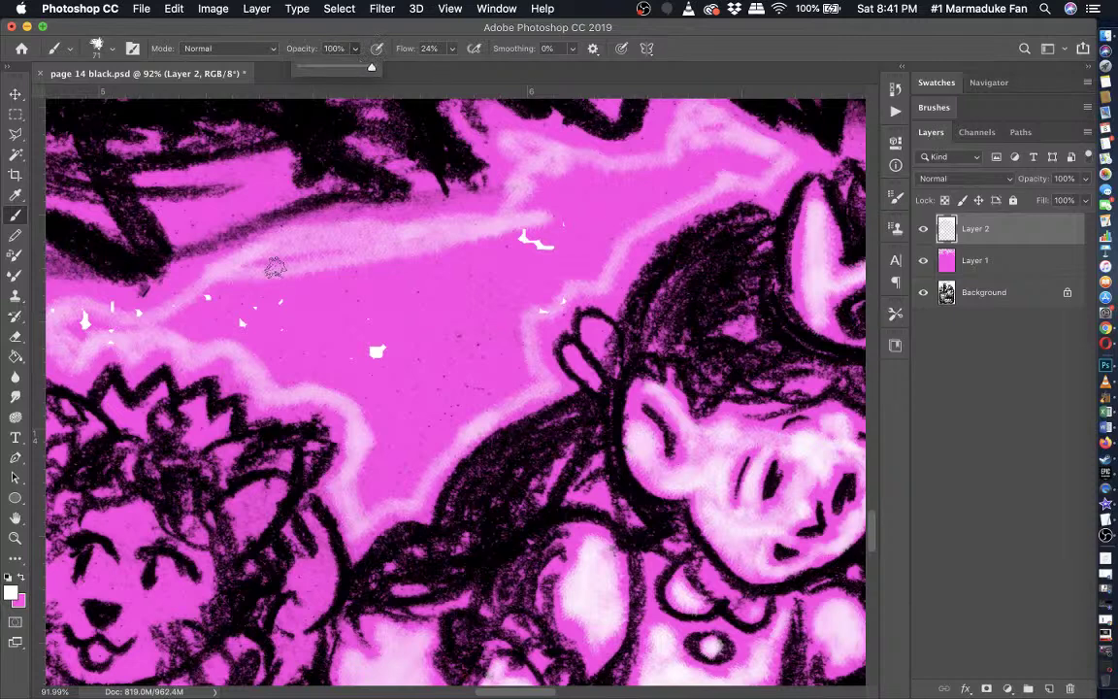
mouse_move(214, 298)
mouse_down()
mouse_move(298, 263)
mouse_move(236, 270)
mouse_move(513, 226)
mouse_move(544, 162)
mouse_move(577, 175)
mouse_move(685, 165)
mouse_move(711, 134)
mouse_move(764, 158)
mouse_move(704, 183)
mouse_move(715, 174)
mouse_move(532, 308)
mouse_move(561, 291)
mouse_move(520, 336)
mouse_move(529, 370)
mouse_move(492, 406)
mouse_move(381, 444)
mouse_move(367, 471)
mouse_move(340, 397)
mouse_move(303, 390)
mouse_move(241, 332)
mouse_move(260, 339)
mouse_move(238, 357)
mouse_move(188, 334)
mouse_move(82, 331)
mouse_move(104, 320)
mouse_move(62, 340)
mouse_move(71, 321)
mouse_move(147, 318)
mouse_move(716, 154)
mouse_move(558, 179)
mouse_up()
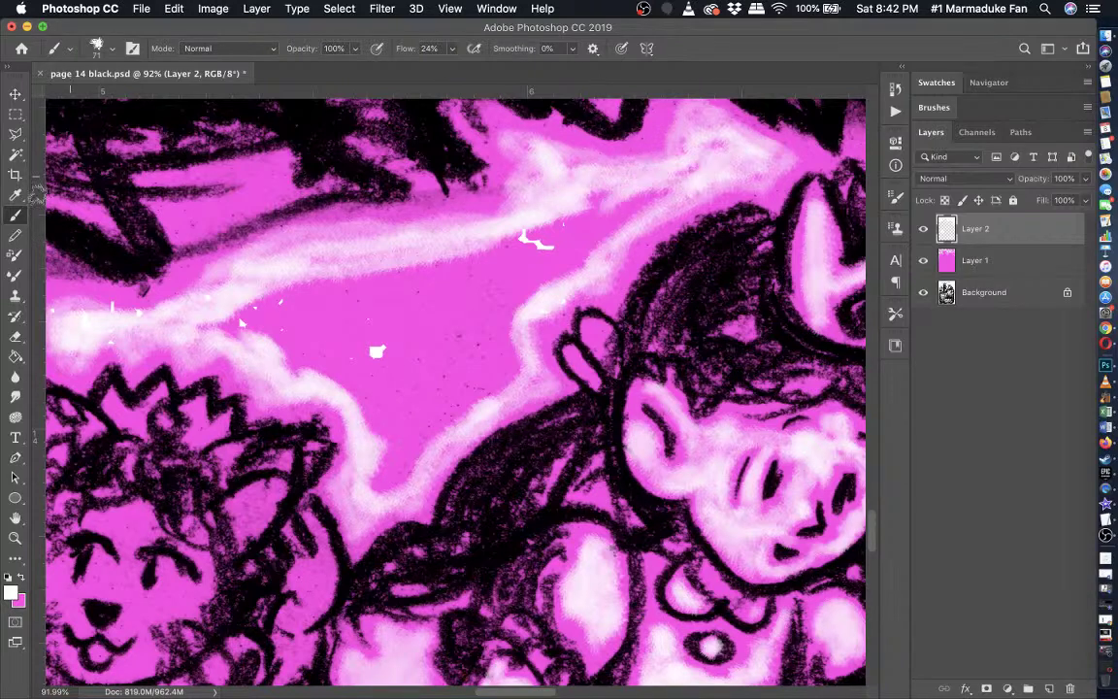
key(shift+b)
mouse_move(381, 477)
mouse_down()
mouse_move(497, 371)
mouse_move(530, 250)
mouse_move(664, 187)
mouse_move(541, 242)
mouse_move(260, 303)
mouse_move(211, 328)
mouse_move(283, 344)
mouse_move(370, 429)
mouse_move(493, 358)
mouse_move(571, 258)
mouse_move(289, 300)
mouse_move(357, 388)
mouse_move(496, 307)
mouse_move(270, 327)
mouse_move(385, 394)
mouse_move(423, 282)
mouse_up()
mouse_move(411, 346)
mouse_down()
mouse_move(395, 307)
mouse_move(352, 345)
mouse_move(434, 313)
mouse_up()
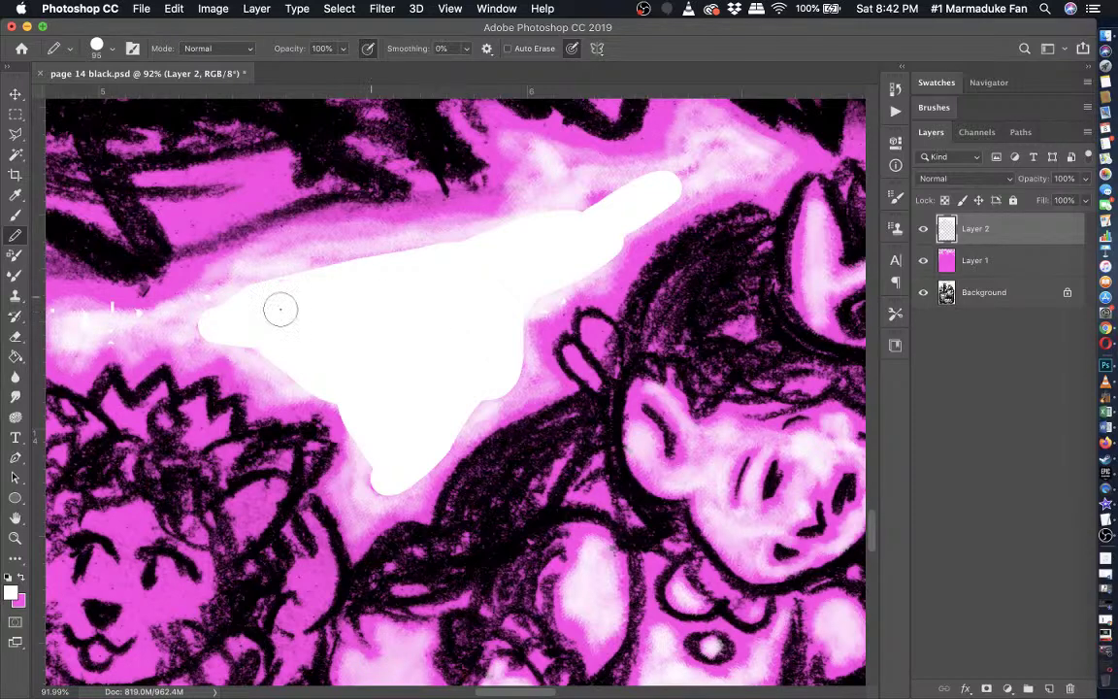
- Switch back to the brush and blend the hard edges of the white fill above the two princesses into the surrounding border
click(14, 215)
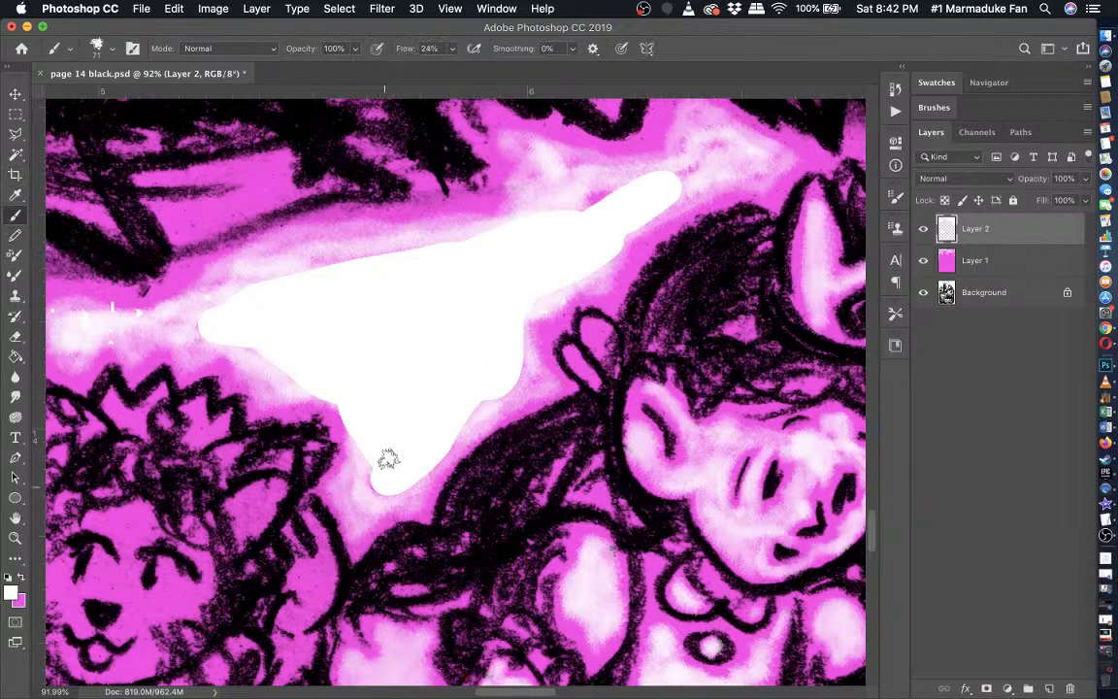
mouse_move(378, 485)
mouse_down()
mouse_move(386, 440)
mouse_move(373, 485)
mouse_move(420, 472)
mouse_move(376, 498)
mouse_move(372, 427)
mouse_move(357, 501)
mouse_move(352, 419)
mouse_move(336, 404)
mouse_move(371, 450)
mouse_move(373, 461)
mouse_move(348, 411)
mouse_up()
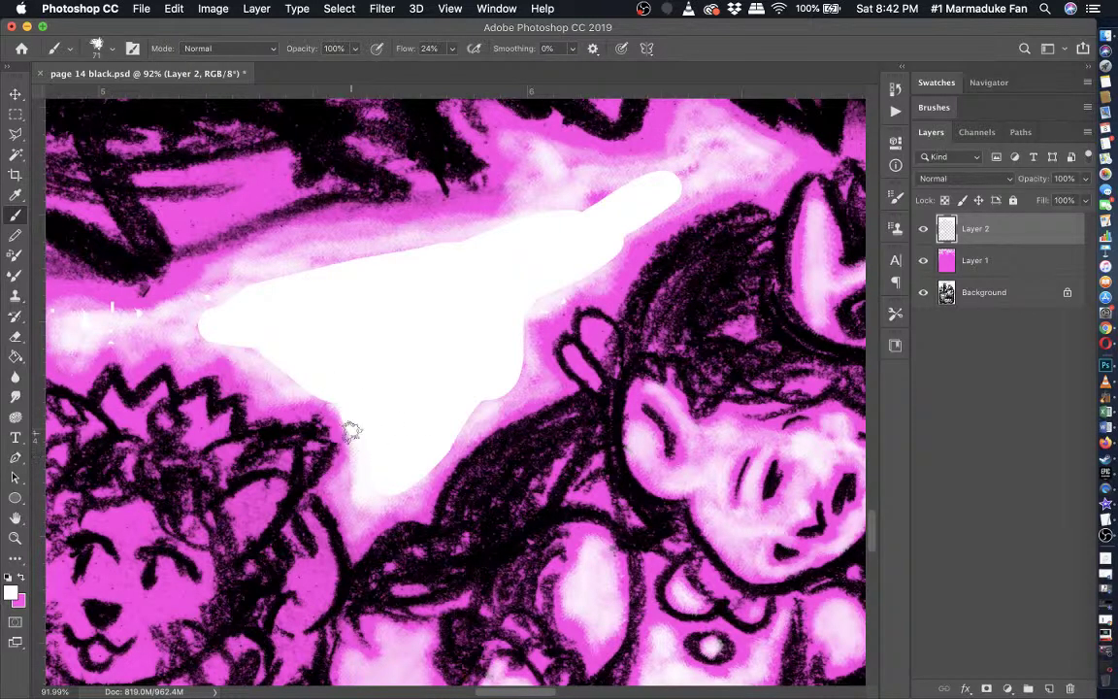
drag(392, 487, 435, 442)
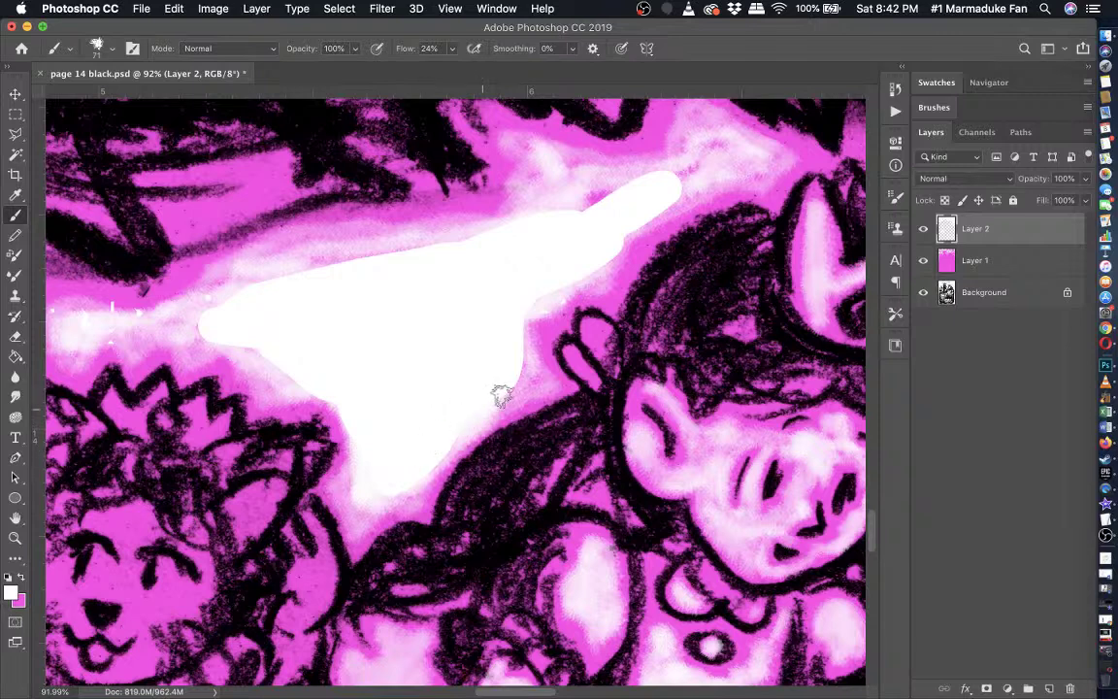
mouse_move(500, 395)
mouse_down()
mouse_move(517, 351)
mouse_move(516, 377)
mouse_move(539, 299)
mouse_move(523, 334)
mouse_move(557, 285)
mouse_move(522, 311)
mouse_move(524, 336)
mouse_move(498, 389)
mouse_move(585, 276)
mouse_move(682, 182)
mouse_move(651, 199)
mouse_move(707, 180)
mouse_move(632, 224)
mouse_move(716, 169)
mouse_move(744, 171)
mouse_move(656, 194)
mouse_move(709, 156)
mouse_move(643, 190)
mouse_move(701, 190)
mouse_move(737, 173)
mouse_move(727, 188)
mouse_move(726, 172)
mouse_move(581, 240)
mouse_up()
scroll(644, 187, up, 2)
scroll(580, 236, left, 5)
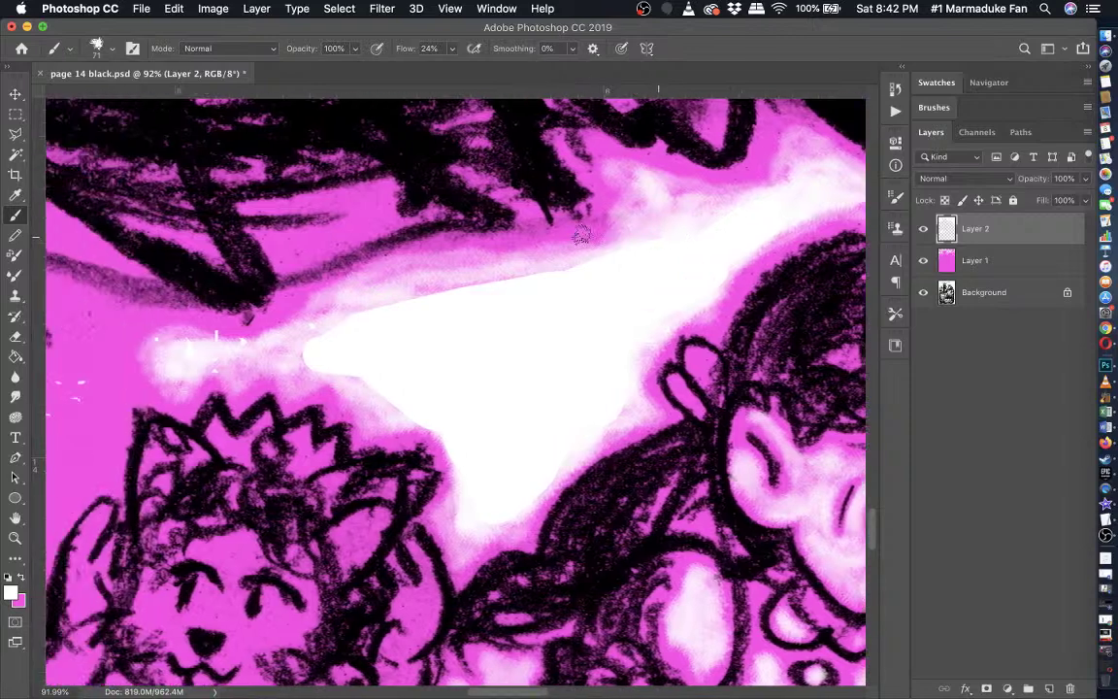
scroll(580, 236, left, 2)
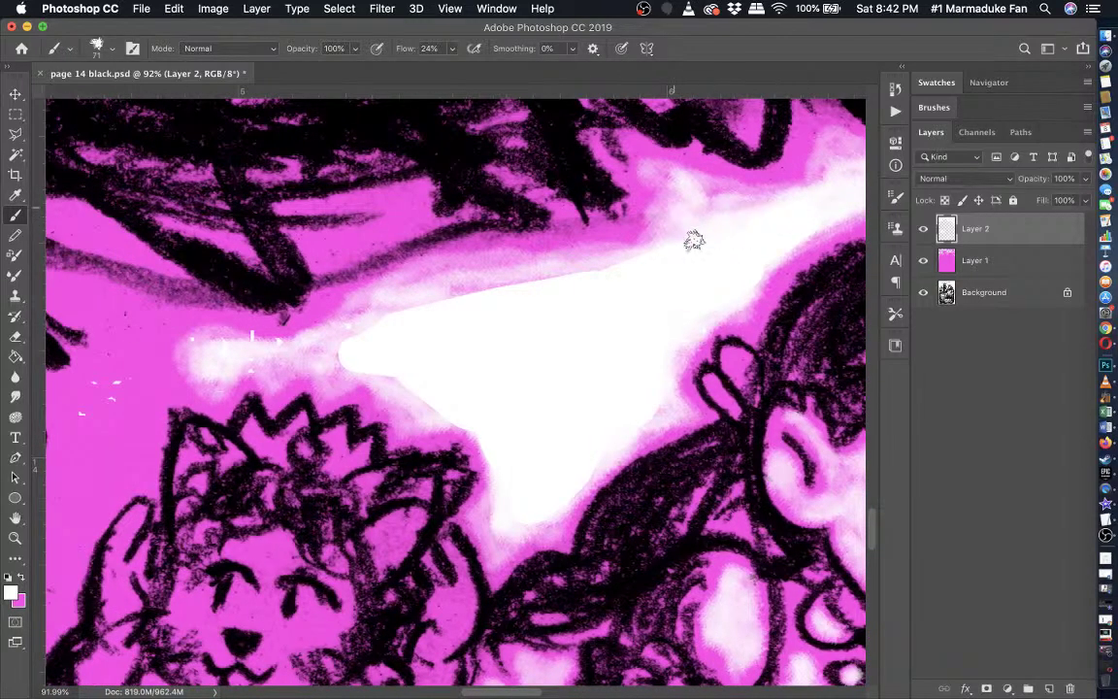
mouse_move(715, 233)
mouse_down()
mouse_move(375, 319)
mouse_move(347, 358)
mouse_move(324, 357)
mouse_move(497, 457)
mouse_move(672, 354)
mouse_up()
- Paint a thick white border around the background gap between the cat princess and the large shaded face beside her
scroll(499, 458, down, 3)
scroll(500, 458, up, 4)
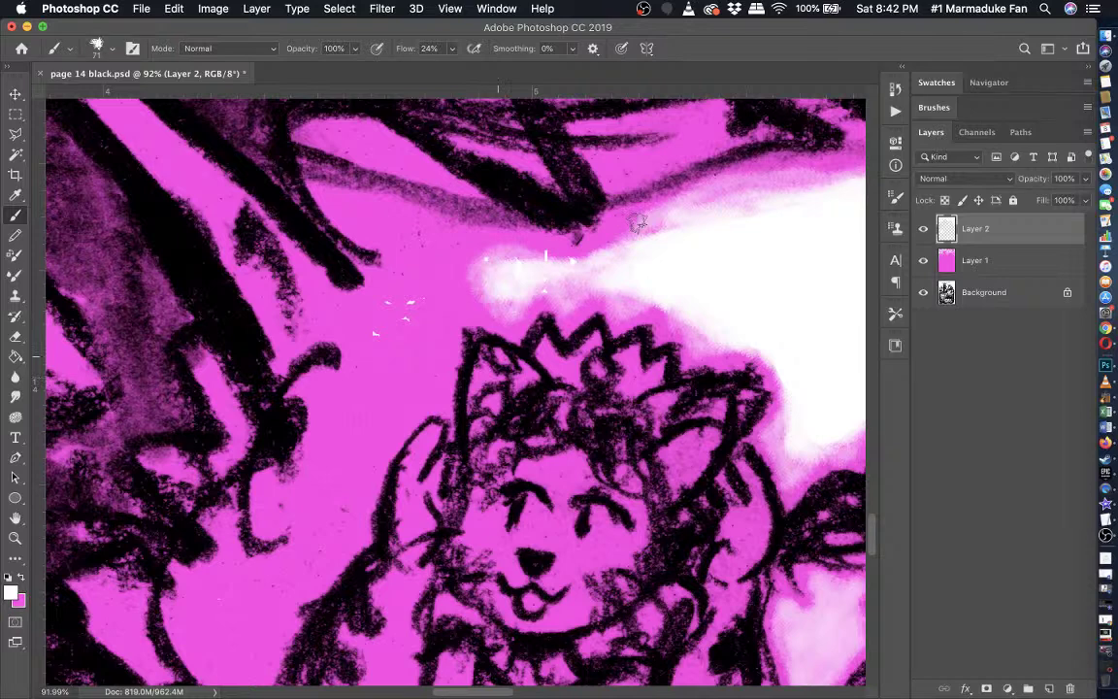
mouse_move(636, 223)
mouse_down()
mouse_move(410, 220)
mouse_move(335, 200)
mouse_move(430, 265)
mouse_move(318, 316)
mouse_move(356, 359)
mouse_move(347, 384)
mouse_move(322, 386)
mouse_move(326, 424)
mouse_move(280, 502)
mouse_up()
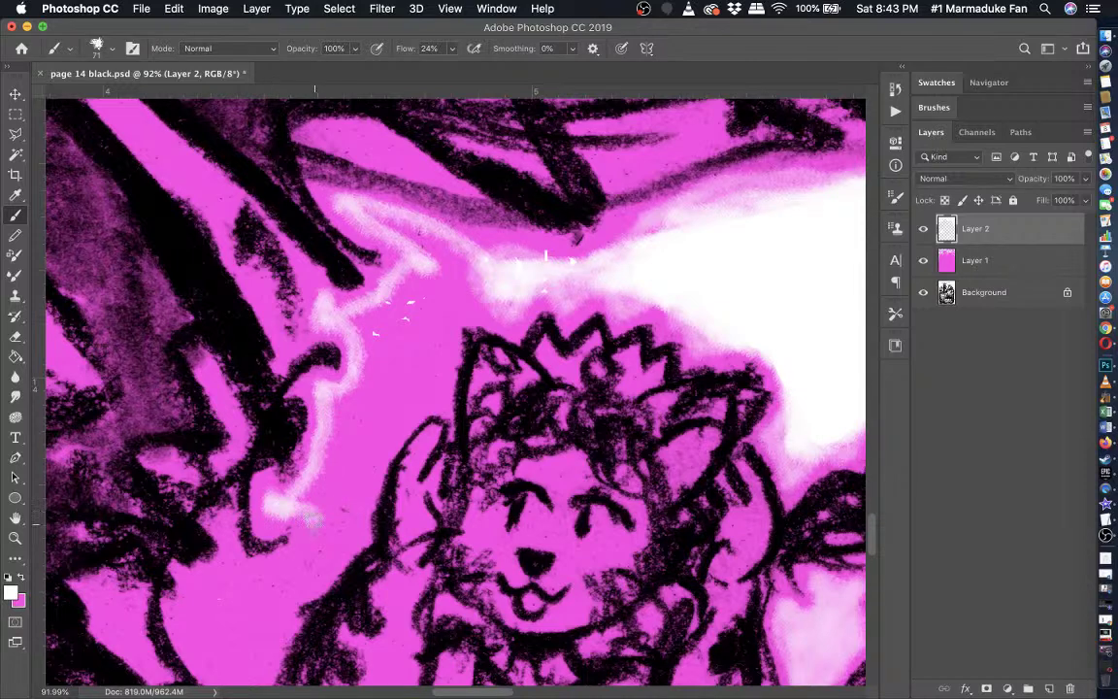
mouse_move(313, 521)
mouse_down()
mouse_move(272, 561)
mouse_move(229, 555)
mouse_up()
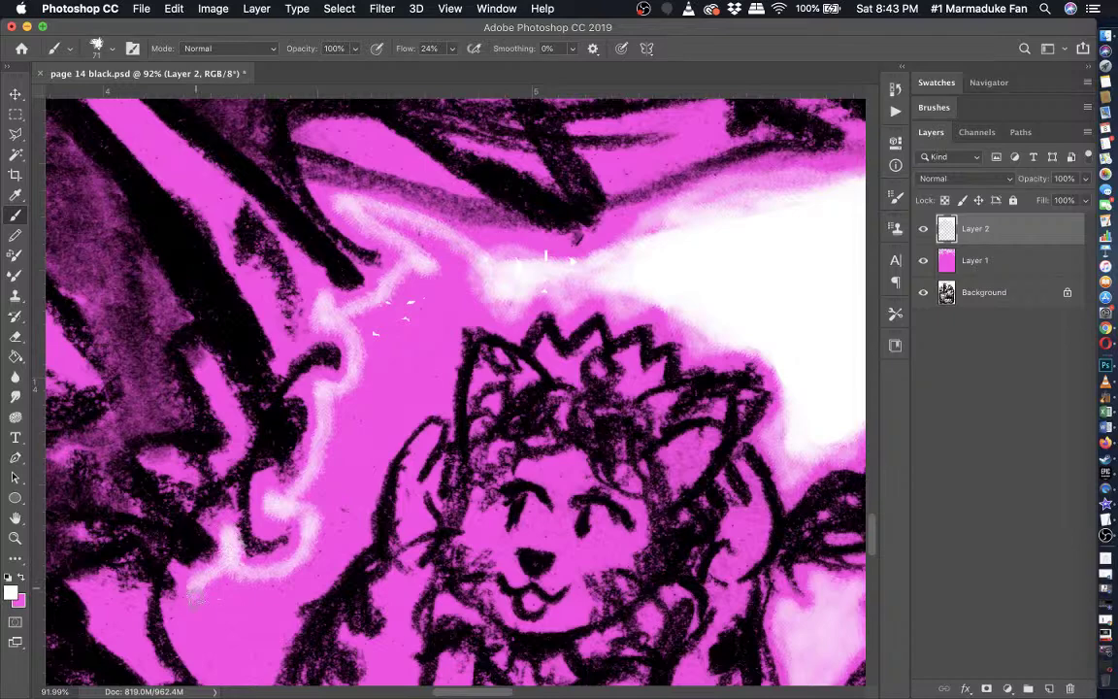
scroll(195, 596, down, 3)
mouse_move(197, 507)
mouse_down()
mouse_move(185, 537)
mouse_move(237, 597)
mouse_move(335, 480)
mouse_move(388, 349)
mouse_move(500, 238)
mouse_up()
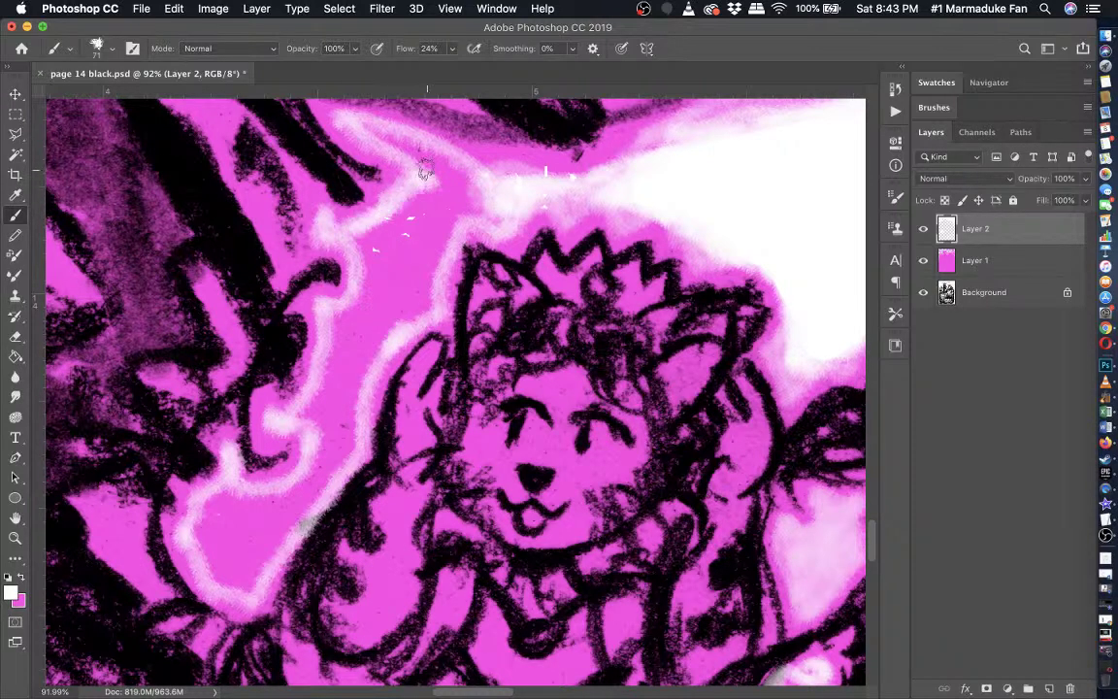
mouse_move(385, 139)
mouse_down()
mouse_move(472, 180)
mouse_move(503, 224)
mouse_move(478, 210)
mouse_move(423, 251)
mouse_move(444, 239)
mouse_move(428, 276)
mouse_move(434, 247)
mouse_move(432, 302)
mouse_move(425, 312)
mouse_move(425, 286)
mouse_move(362, 370)
mouse_move(344, 462)
mouse_move(298, 506)
mouse_move(292, 514)
mouse_move(313, 491)
mouse_move(262, 580)
mouse_move(228, 582)
mouse_move(203, 550)
mouse_move(212, 500)
mouse_move(279, 499)
mouse_move(305, 480)
mouse_move(324, 443)
mouse_move(314, 416)
mouse_move(284, 431)
mouse_move(320, 398)
mouse_move(304, 407)
mouse_move(345, 333)
mouse_move(329, 368)
mouse_move(343, 314)
mouse_move(360, 304)
mouse_move(333, 317)
mouse_move(347, 314)
mouse_move(374, 252)
mouse_move(363, 237)
mouse_move(391, 215)
mouse_move(384, 180)
mouse_move(341, 184)
mouse_up()
- Fill the centre of the gap beside the large shaded face using the Pencil tool, and soften the fill's edges with the brush
click(17, 236)
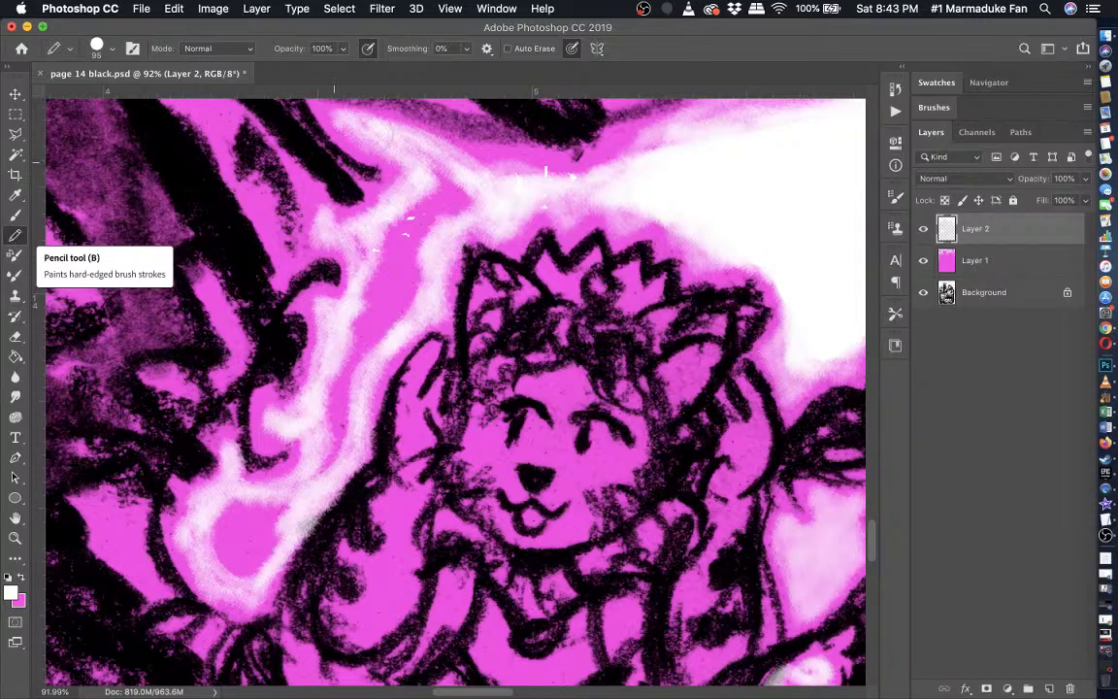
mouse_move(423, 154)
mouse_down()
mouse_move(460, 198)
mouse_move(413, 196)
mouse_move(388, 233)
mouse_move(428, 224)
mouse_move(378, 268)
mouse_move(411, 282)
mouse_move(417, 255)
mouse_move(332, 380)
mouse_move(329, 410)
mouse_move(370, 346)
mouse_move(325, 460)
mouse_move(225, 535)
mouse_move(241, 560)
mouse_move(271, 531)
mouse_up()
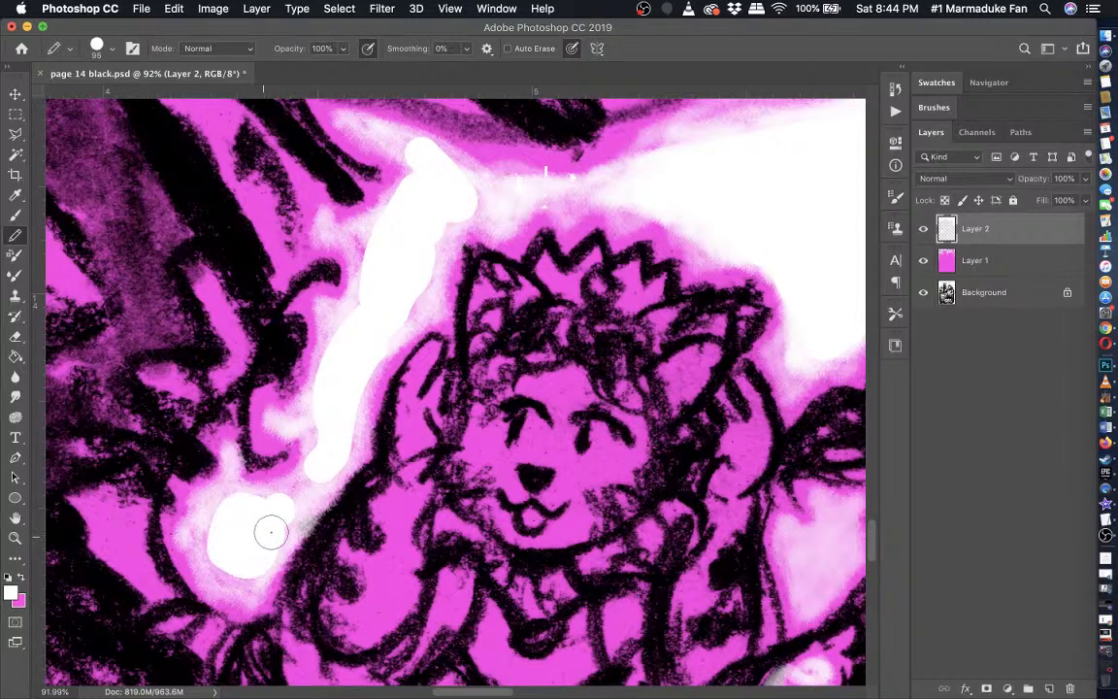
click(12, 218)
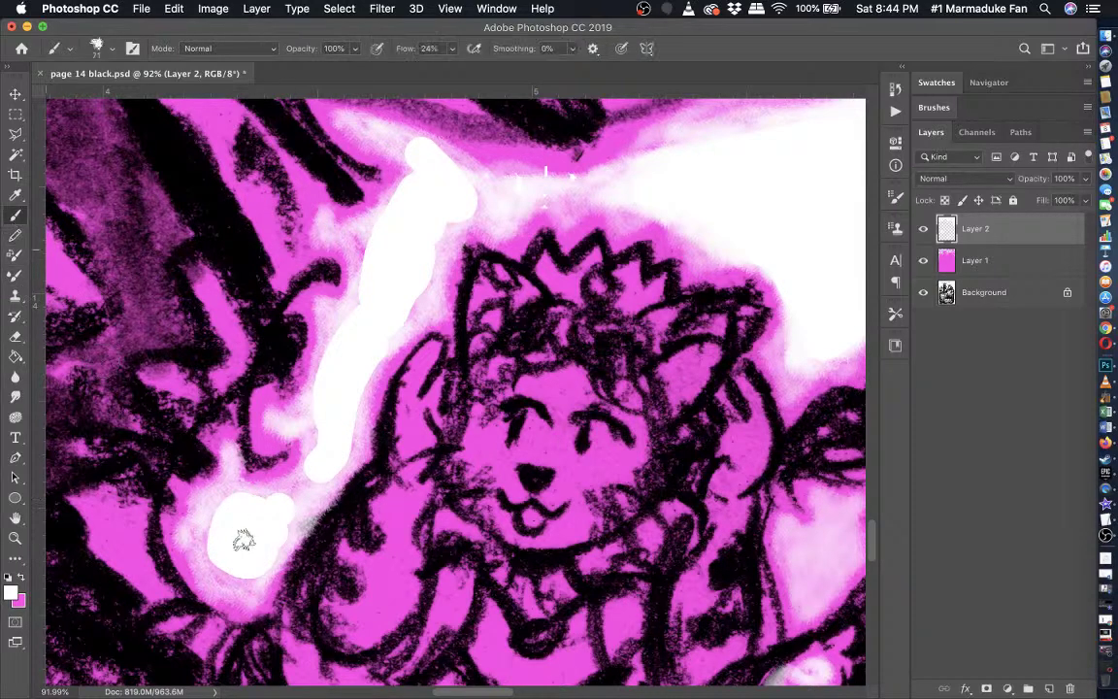
mouse_move(312, 480)
mouse_down()
mouse_move(287, 502)
mouse_move(305, 482)
mouse_move(268, 499)
mouse_move(228, 496)
mouse_move(216, 546)
mouse_move(221, 524)
mouse_move(206, 544)
mouse_move(224, 571)
mouse_move(206, 545)
mouse_move(211, 519)
mouse_move(200, 549)
mouse_move(246, 589)
mouse_move(258, 557)
mouse_move(237, 563)
mouse_move(249, 582)
mouse_move(298, 506)
mouse_up()
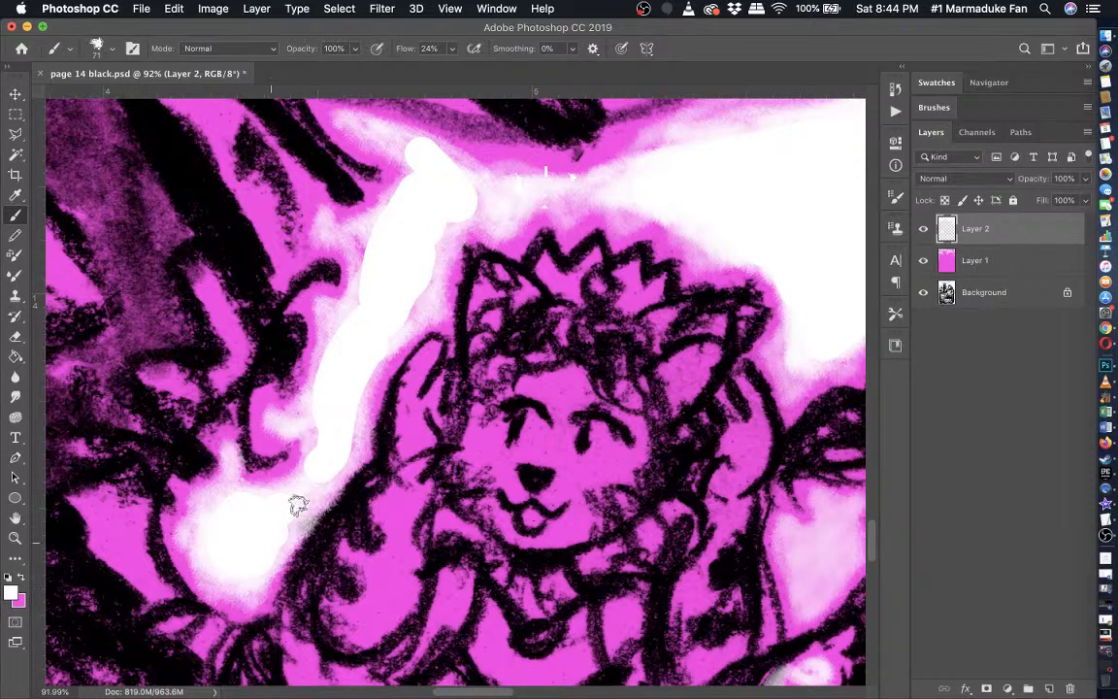
mouse_move(272, 550)
mouse_down()
mouse_move(288, 524)
mouse_move(260, 579)
mouse_move(311, 487)
mouse_up()
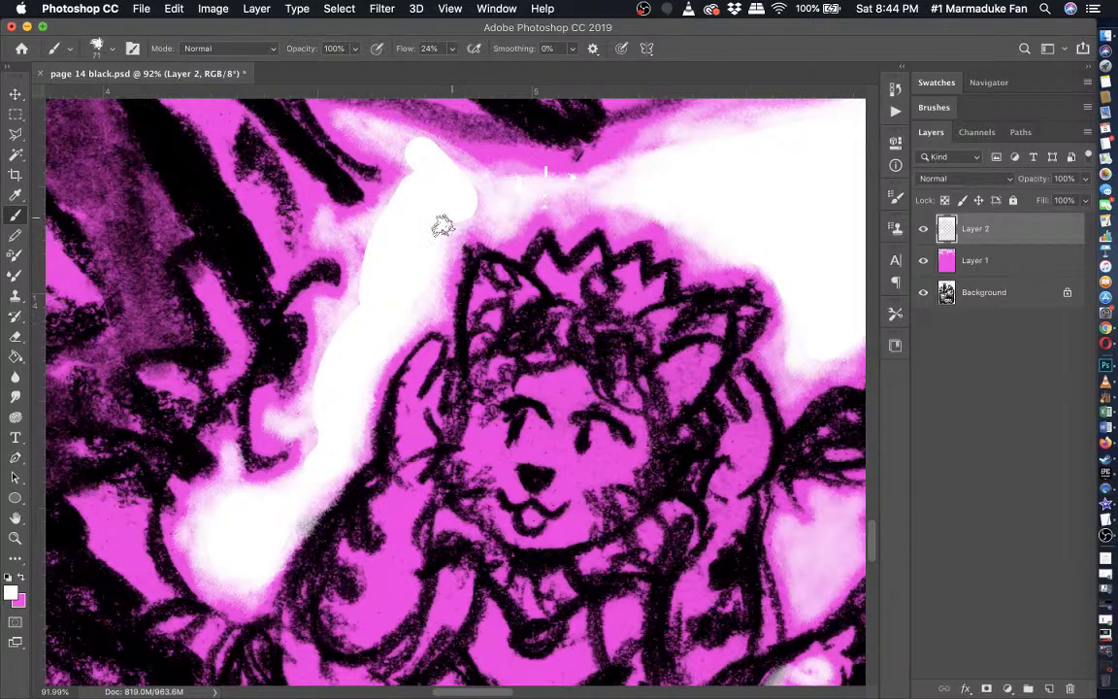
scroll(441, 226, up, 3)
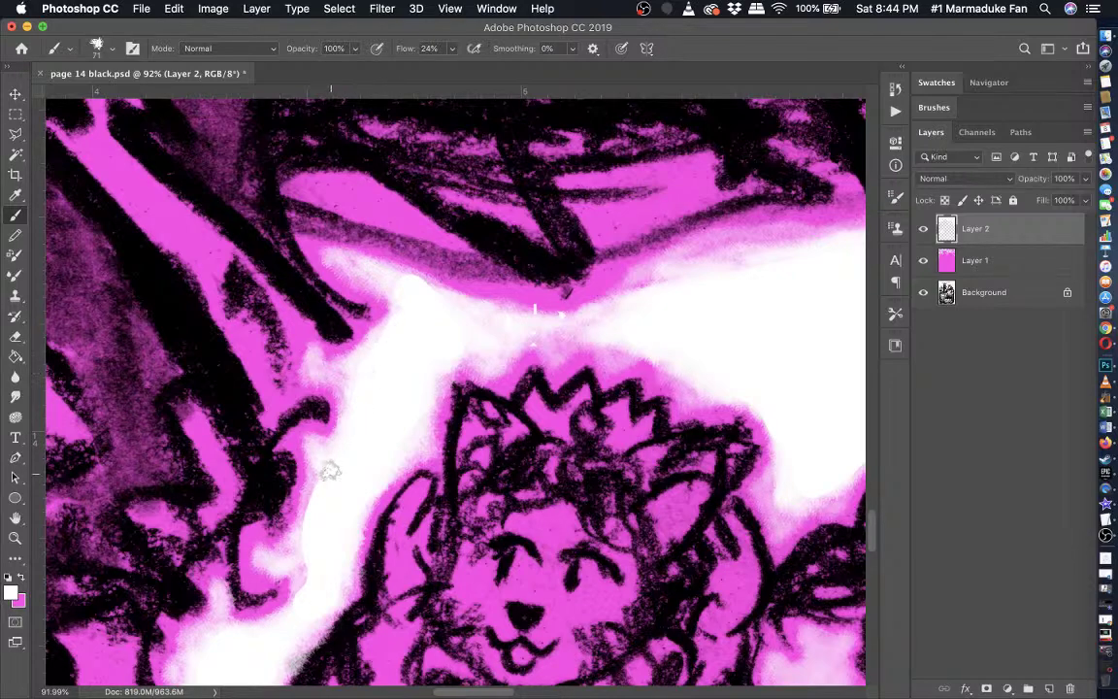
- Lower the brush opacity to 82% and paint white inside the cat princess's ear and raised hand nearest the braided princess
key(super+minus)
key(super+minus)
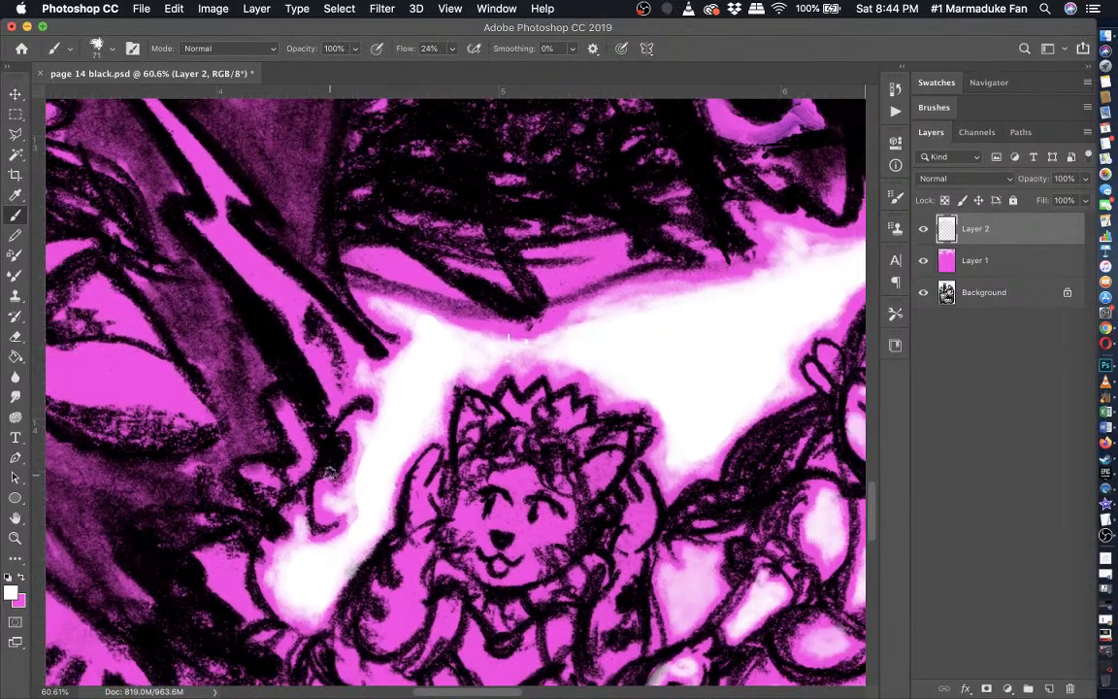
scroll(330, 471, down, 3)
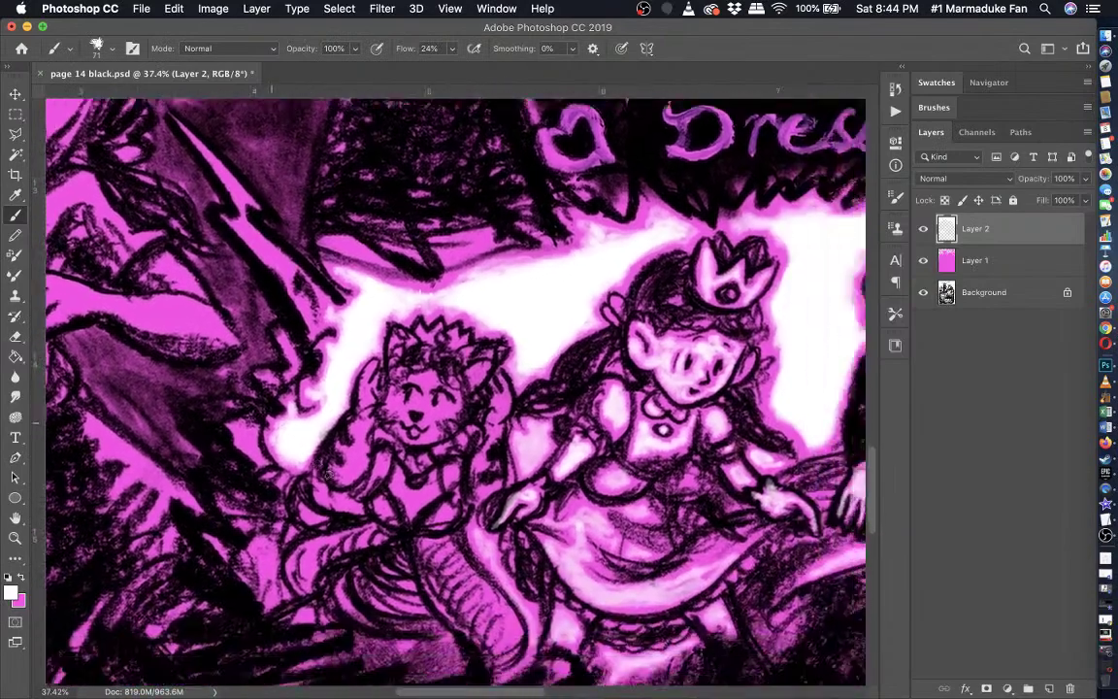
scroll(328, 471, up, 5)
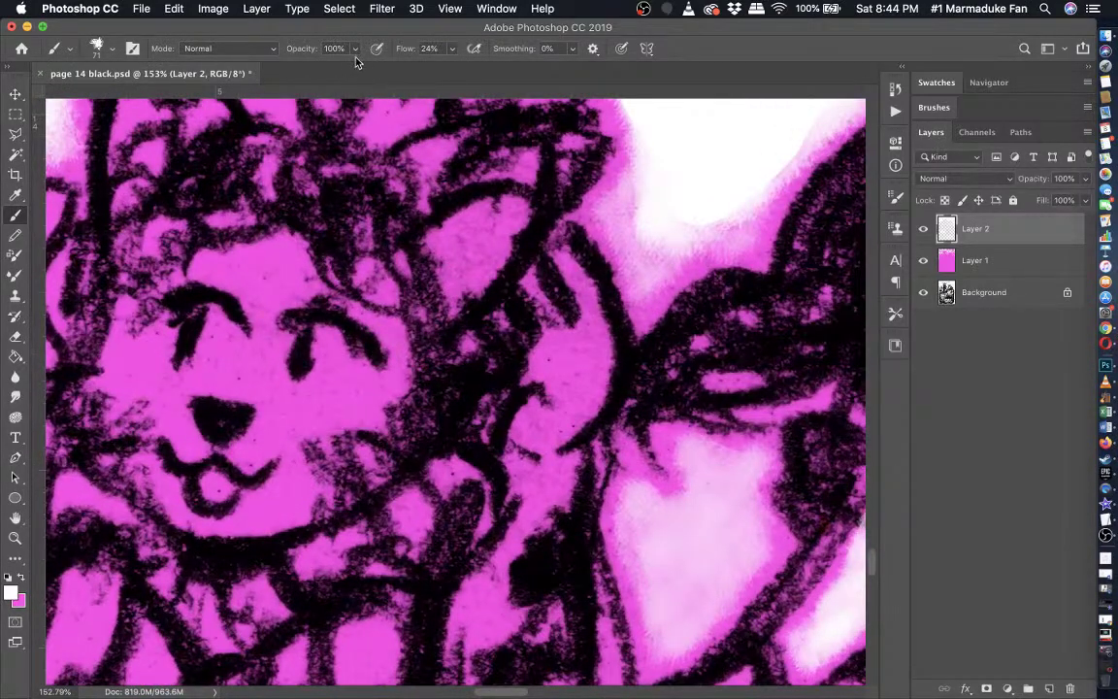
click(354, 49)
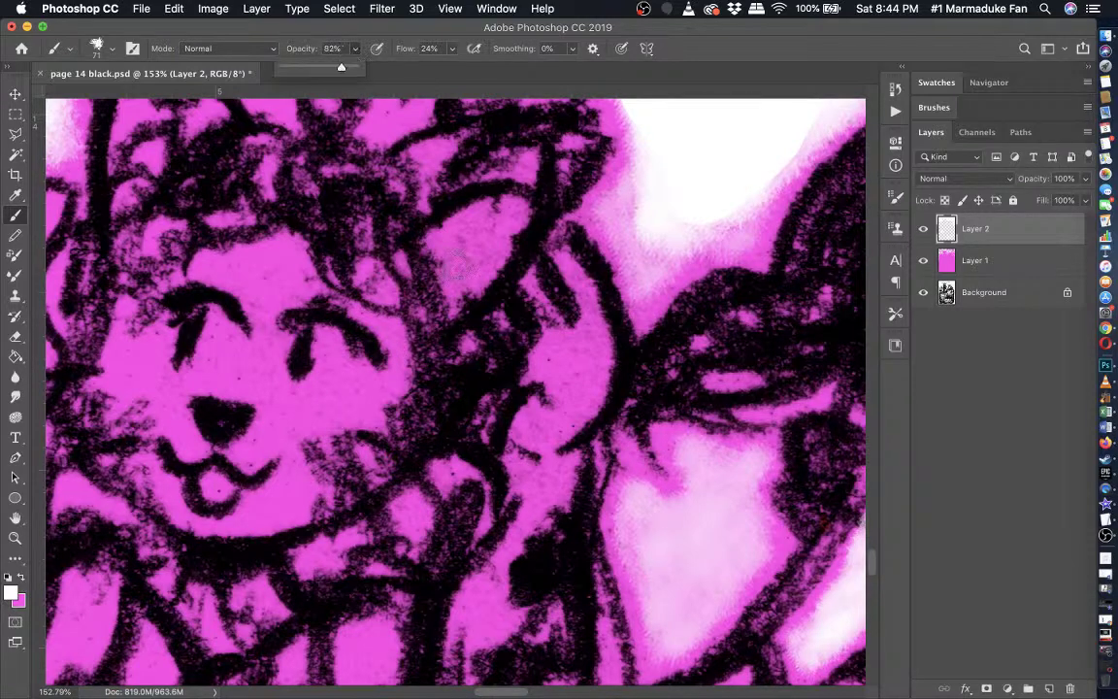
mouse_move(459, 267)
mouse_down()
mouse_move(463, 227)
mouse_move(494, 212)
mouse_move(471, 265)
mouse_move(448, 204)
mouse_move(432, 238)
mouse_move(460, 264)
mouse_move(427, 248)
mouse_up()
mouse_move(539, 420)
mouse_down()
mouse_move(534, 383)
mouse_move(558, 339)
mouse_move(561, 413)
mouse_up()
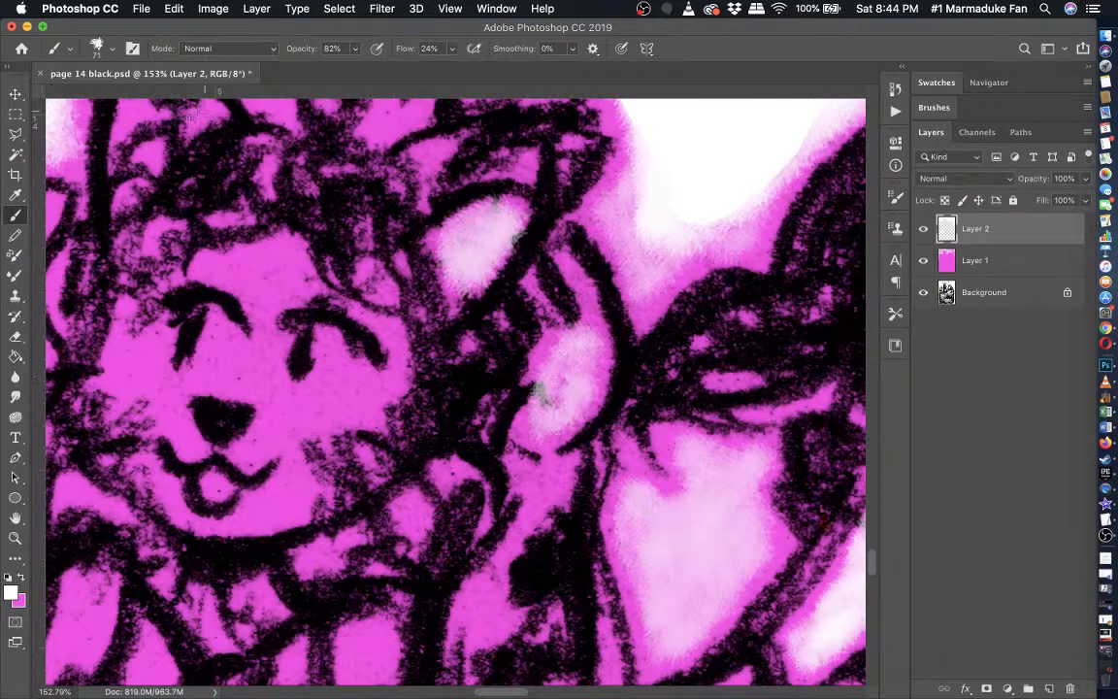
- Reduce the brush size to 49 px and paint white along the fingers of the cat princess's raised hand, redoing the first stroke
click(113, 49)
click(111, 97)
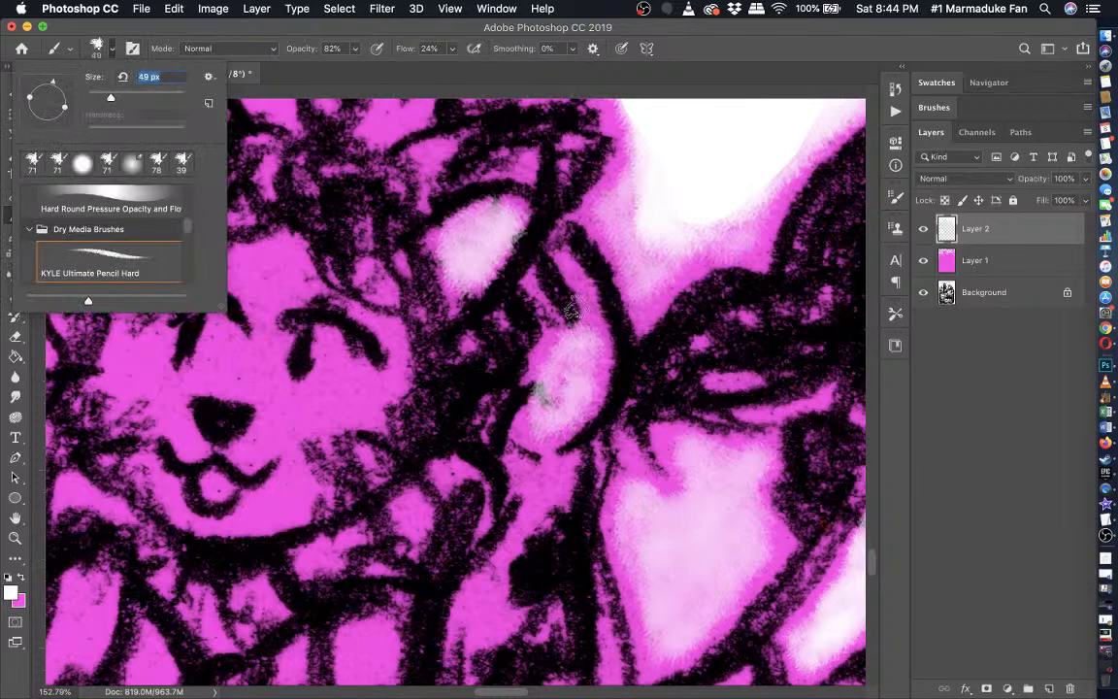
drag(596, 325, 565, 248)
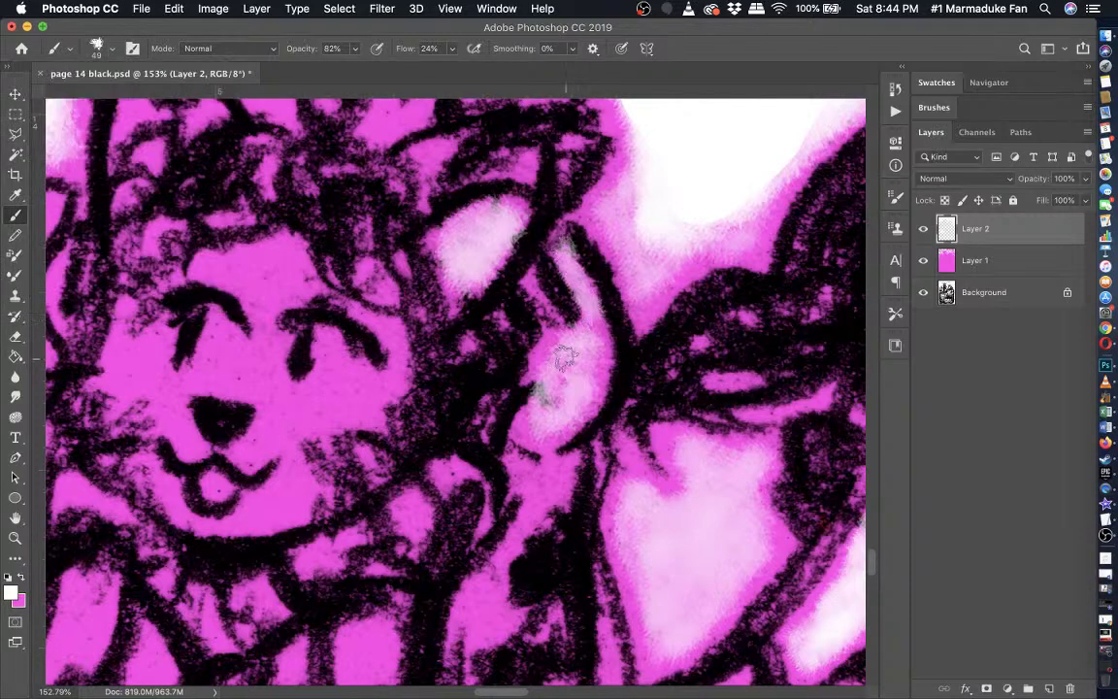
key(super+z)
drag(589, 342, 565, 260)
drag(545, 362, 535, 287)
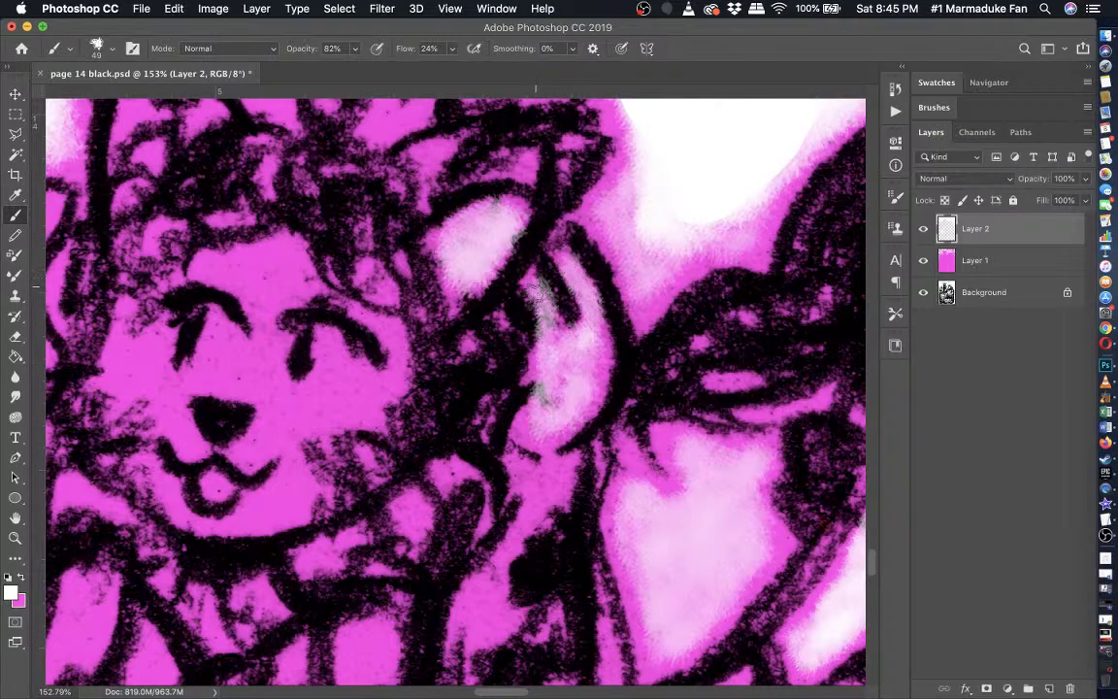
drag(531, 370, 520, 358)
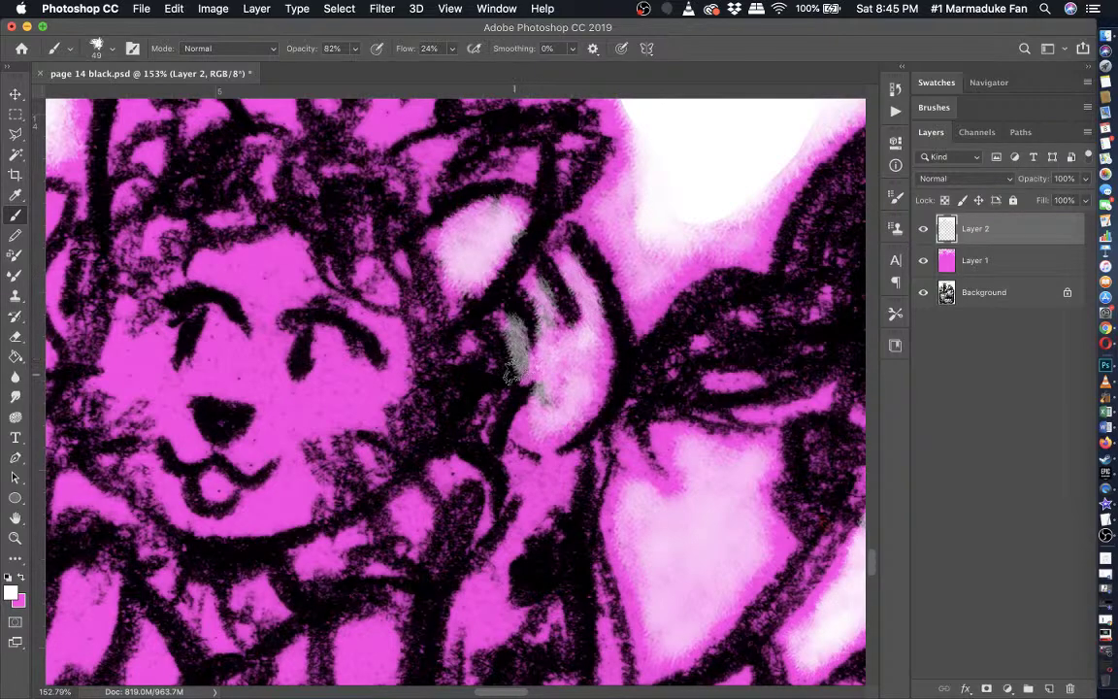
- Paint small white highlights on the cat princess's spotted sleeve below the raised hand and on the adjacent side of her bodice
scroll(512, 374, down, 5)
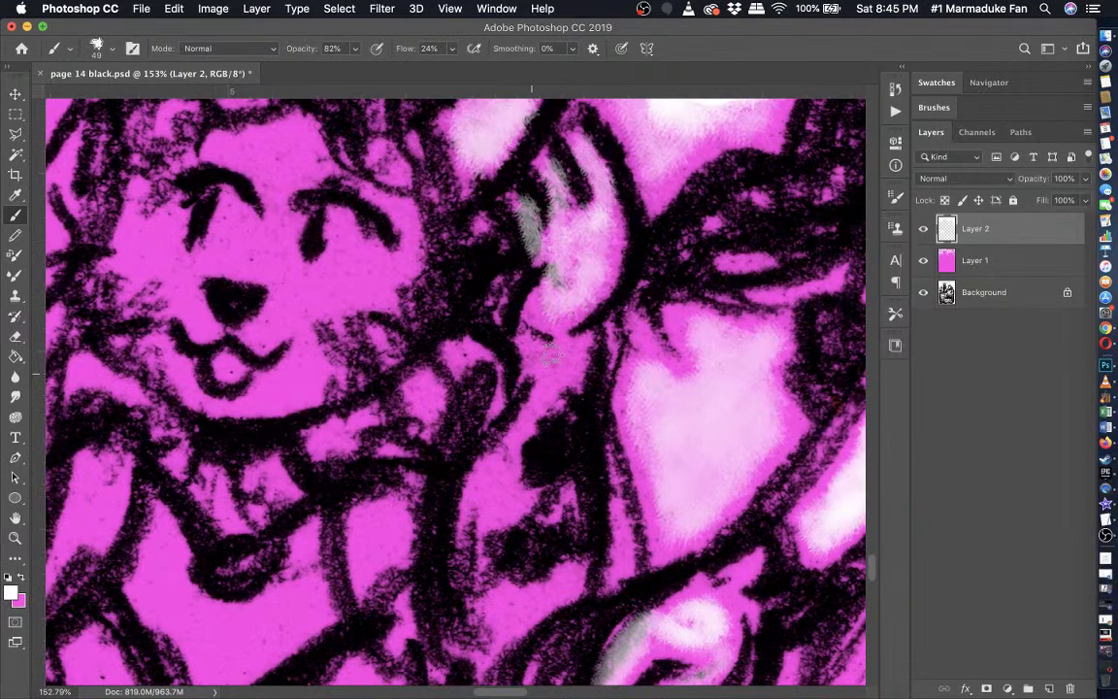
scroll(549, 355, down, 5)
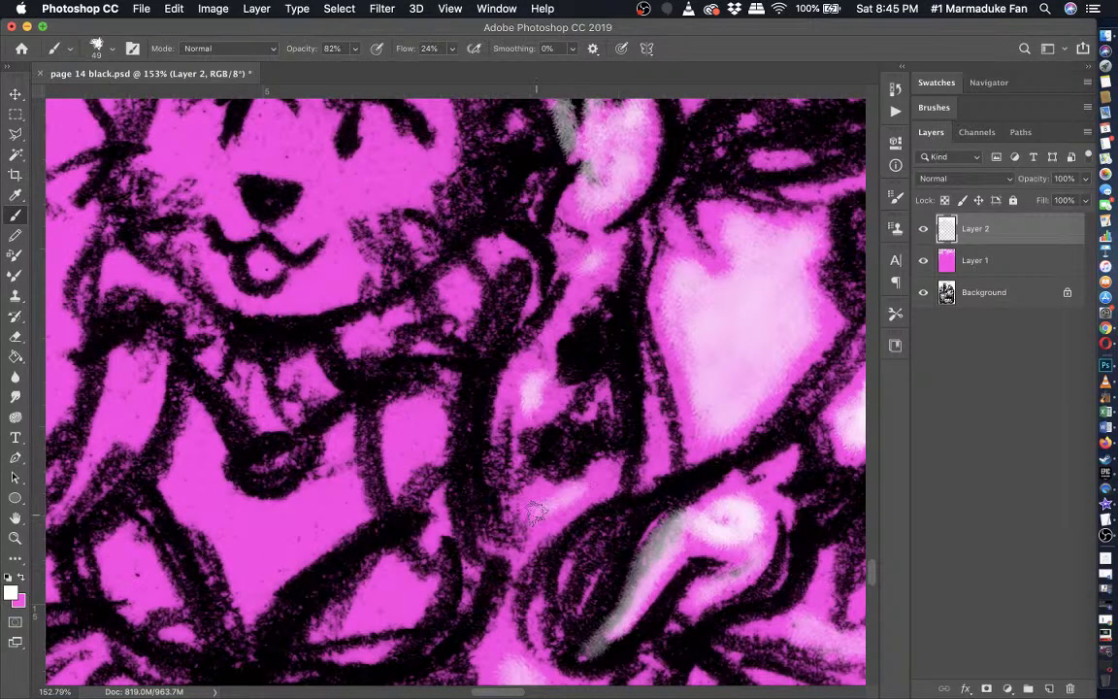
scroll(536, 511, up, 5)
scroll(404, 388, left, 5)
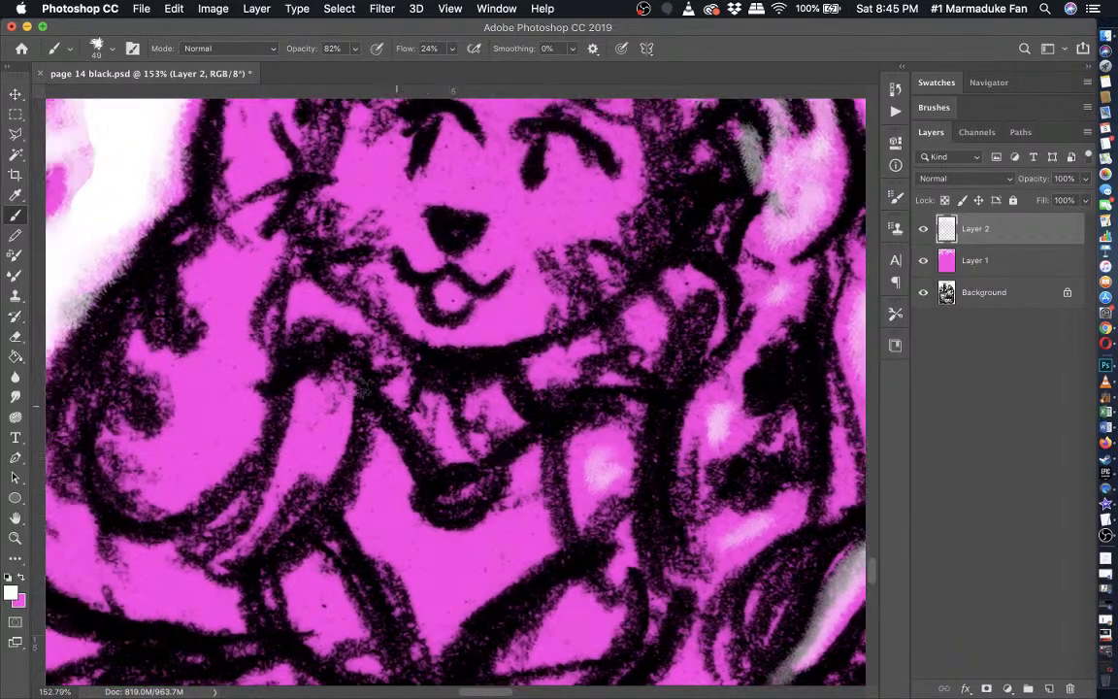
- Paint white over the cat princess's forehead, around her eyes and nose, and across both cheeks down to the chin
scroll(351, 386, up, 2)
scroll(351, 386, right, 1)
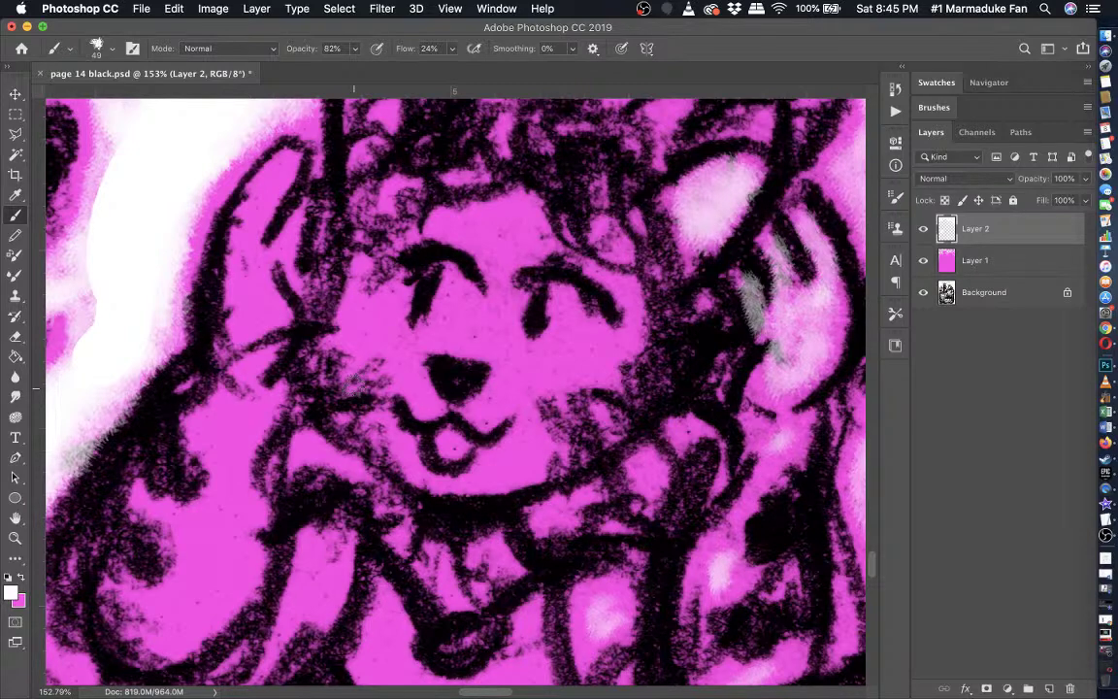
scroll(381, 335, up, 1)
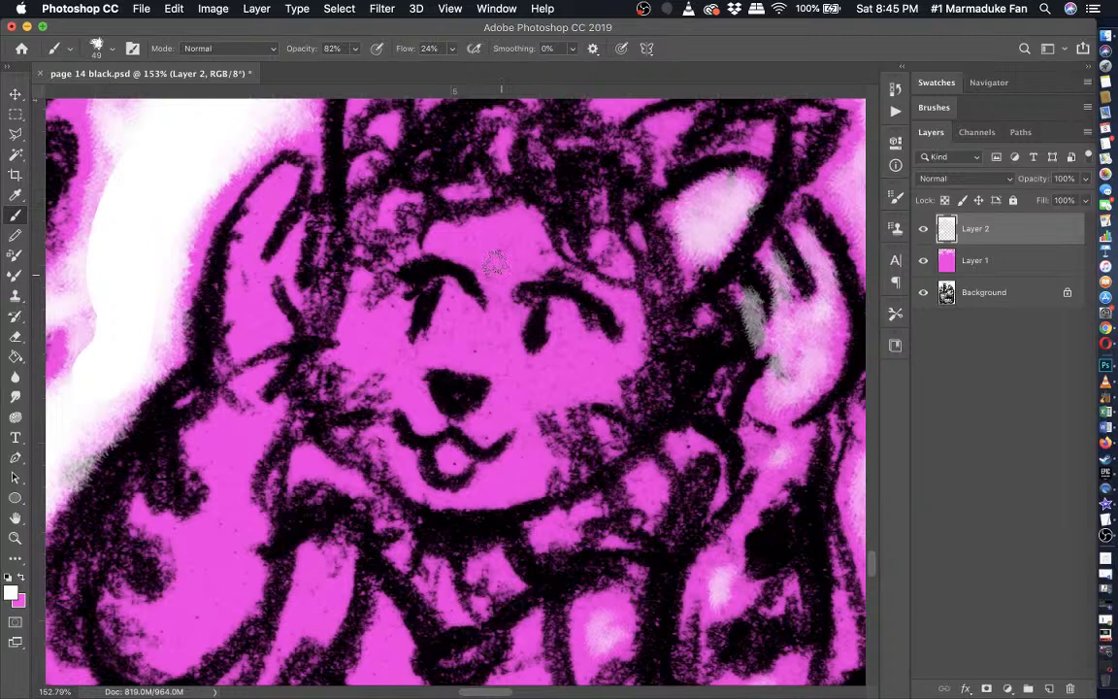
mouse_move(495, 262)
mouse_down()
mouse_move(452, 233)
mouse_move(505, 236)
mouse_move(526, 252)
mouse_move(520, 238)
mouse_move(534, 258)
mouse_move(499, 276)
mouse_move(491, 309)
mouse_move(449, 318)
mouse_move(429, 352)
mouse_move(378, 348)
mouse_move(389, 325)
mouse_move(369, 341)
mouse_move(360, 333)
mouse_move(359, 354)
mouse_move(416, 396)
mouse_move(384, 329)
mouse_up()
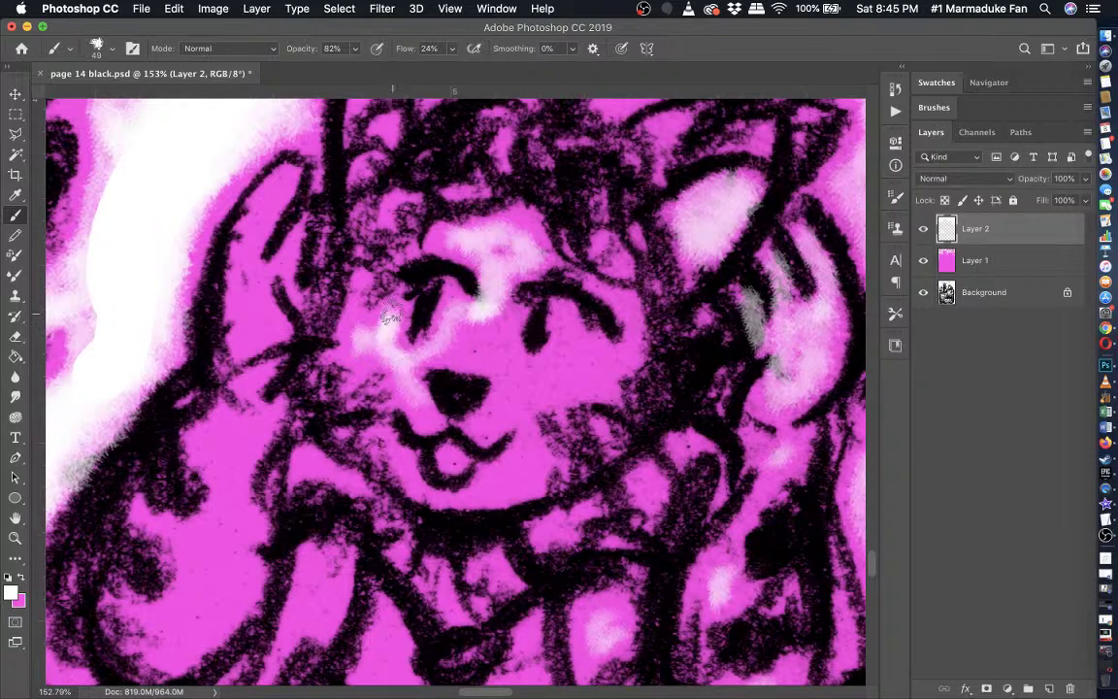
mouse_move(445, 345)
mouse_down()
mouse_move(500, 360)
mouse_move(513, 330)
mouse_move(490, 336)
mouse_move(422, 296)
mouse_up()
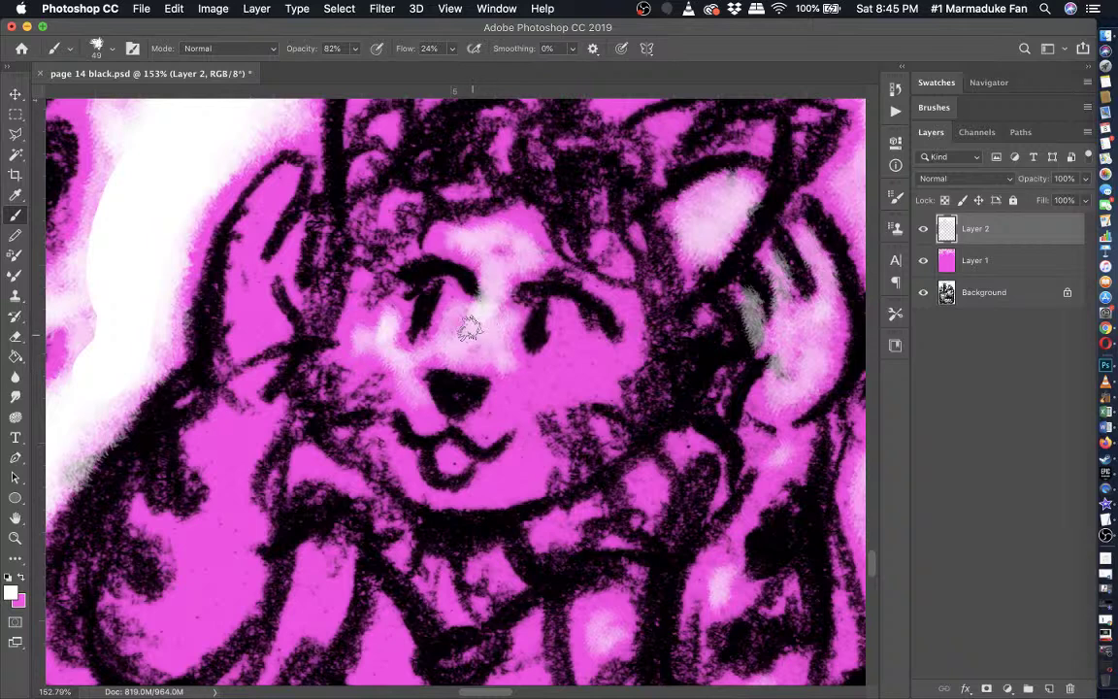
mouse_move(509, 400)
mouse_down()
mouse_move(489, 428)
mouse_move(532, 387)
mouse_move(560, 386)
mouse_move(529, 374)
mouse_move(564, 365)
mouse_move(570, 329)
mouse_move(597, 365)
mouse_move(590, 383)
mouse_move(586, 363)
mouse_move(605, 358)
mouse_move(577, 383)
mouse_move(573, 363)
mouse_move(540, 380)
mouse_up()
drag(530, 434, 503, 471)
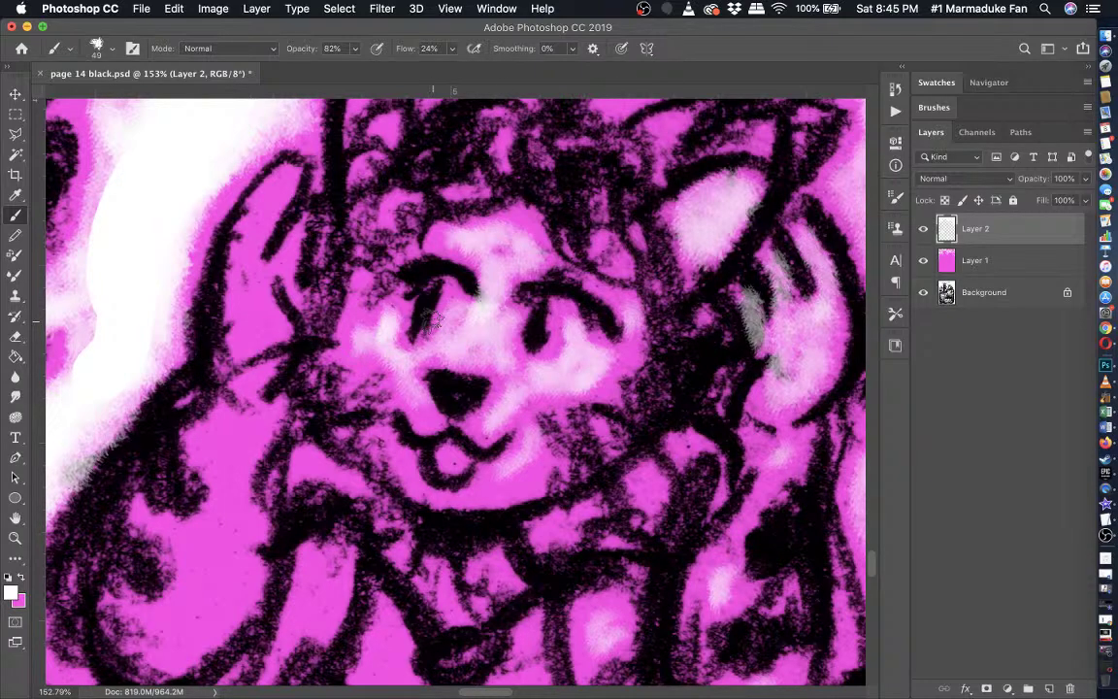
- Lightly erase the grey overspill on the black hair beside the cat princess's raised hand, using the 65 px eraser at 26% opacity
drag(433, 322, 231, 302)
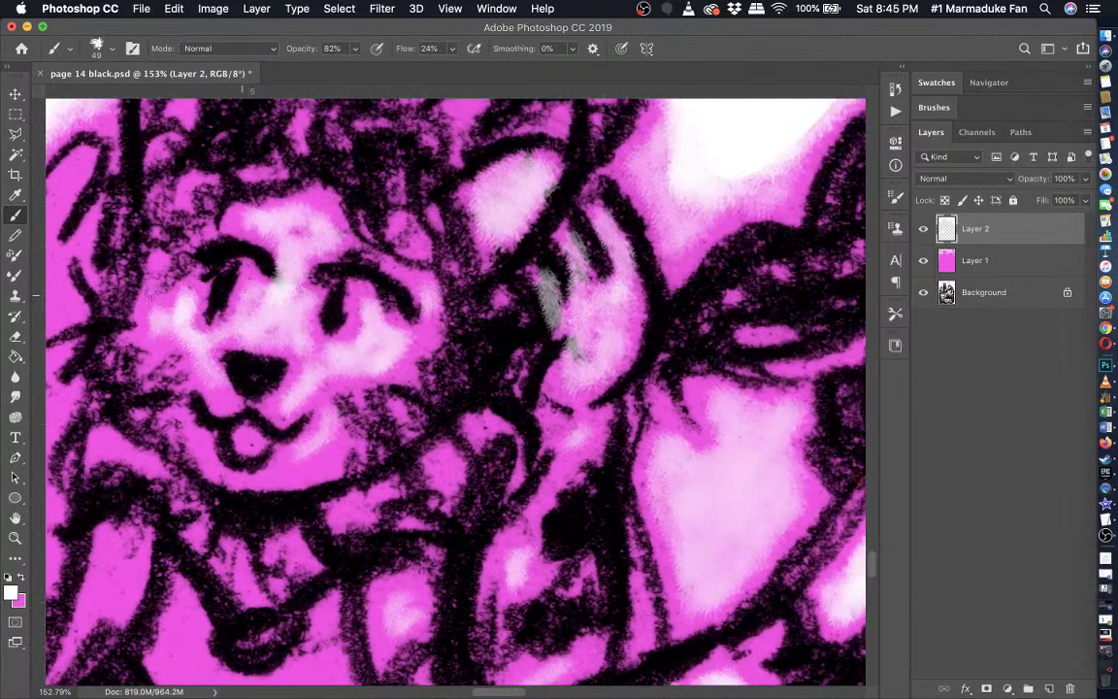
click(10, 338)
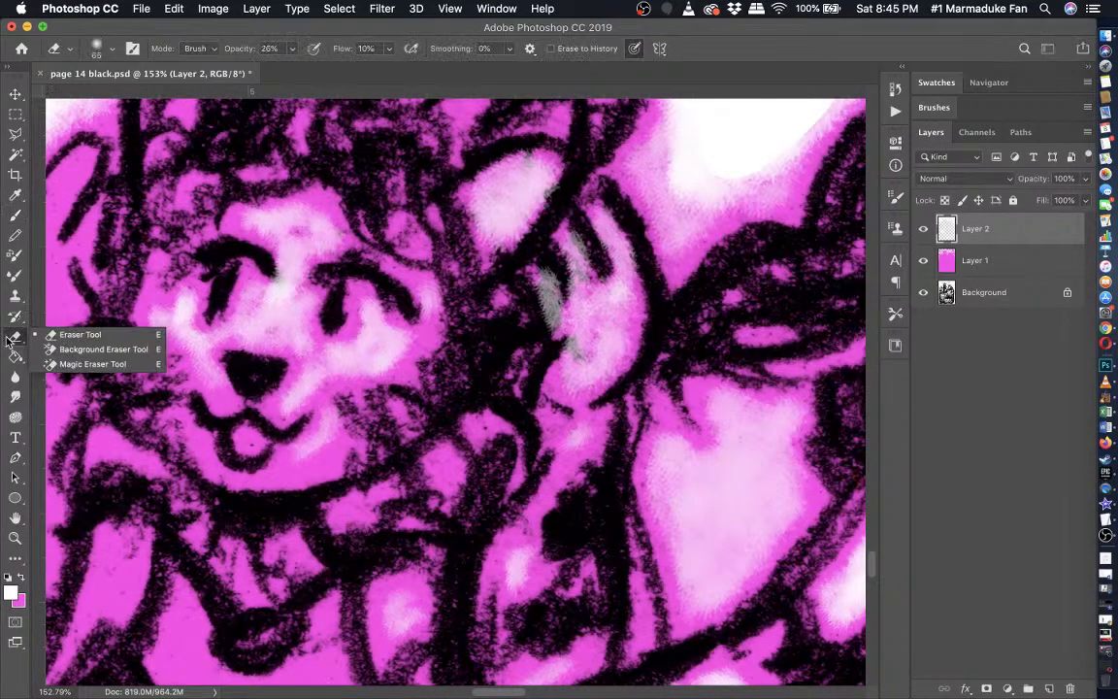
right_click(548, 264)
right_click(527, 260)
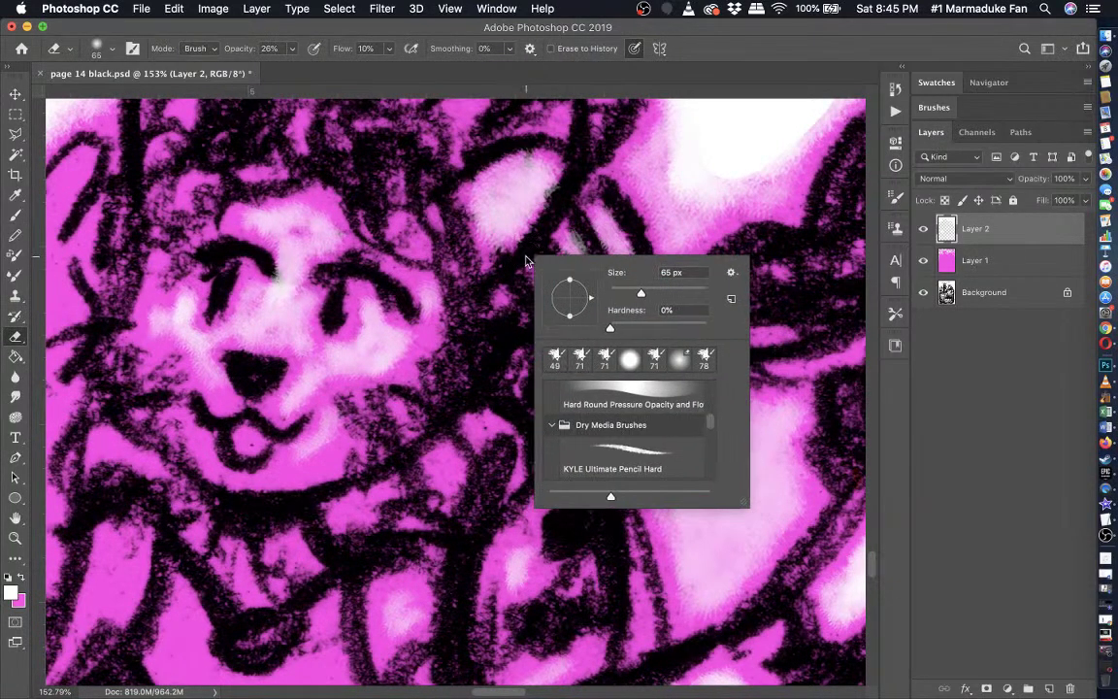
click(476, 334)
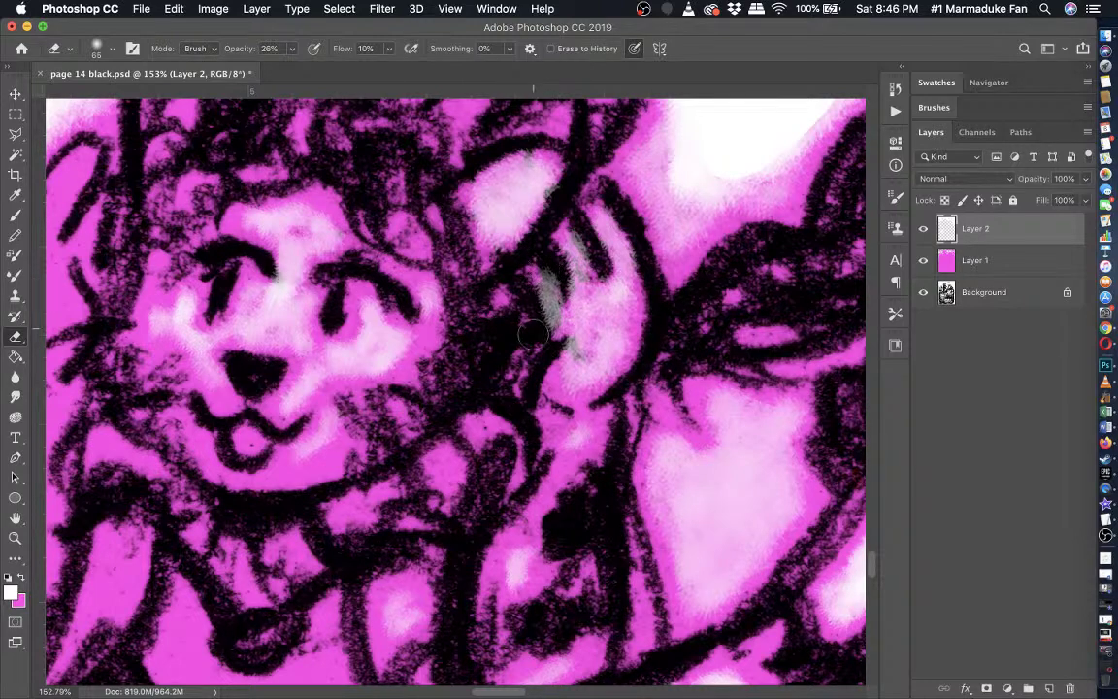
scroll(531, 308, down, 2)
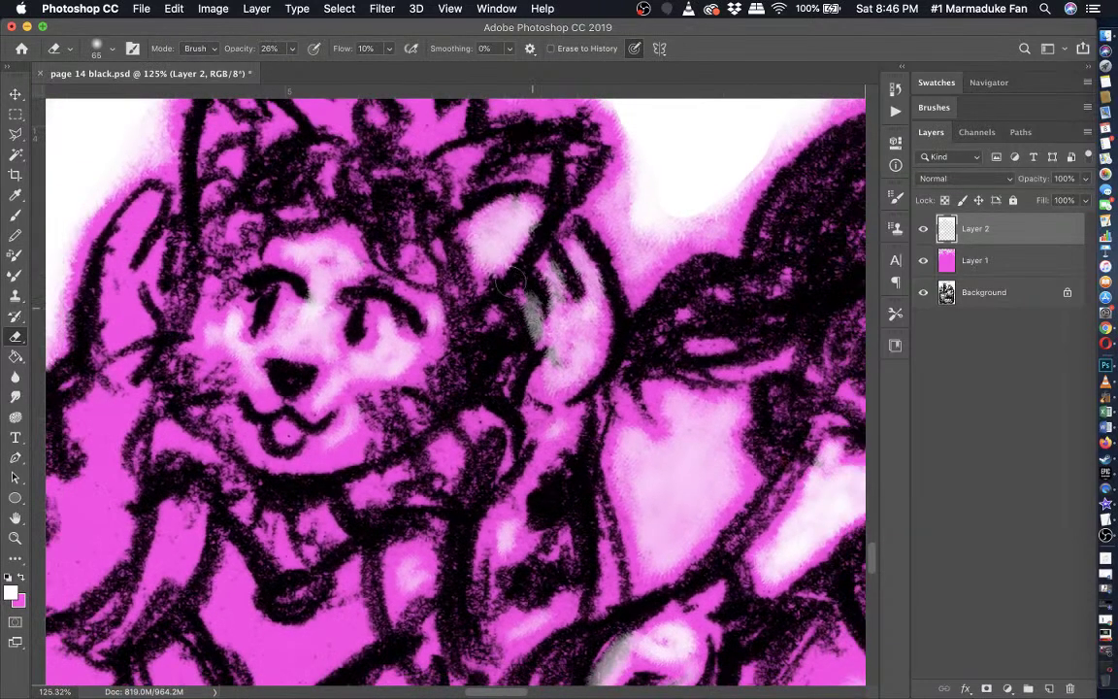
- Return to the 49 px brush and paint white inside the cat princess's unpainted ear and between the points of her crown
click(14, 215)
scroll(129, 265, up, 3)
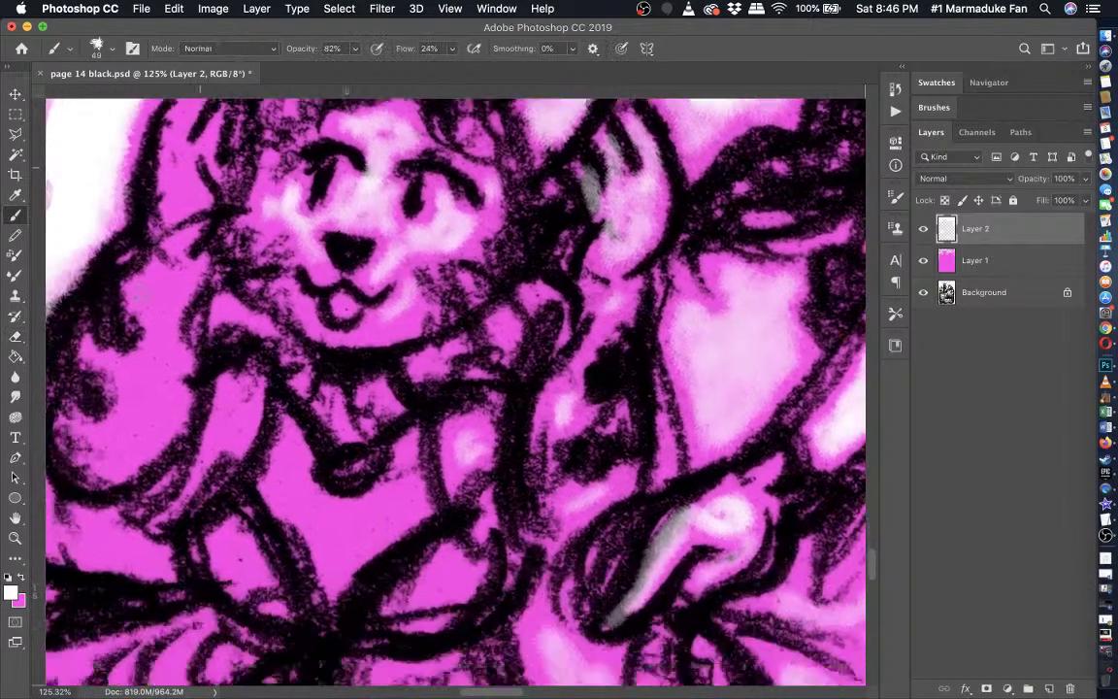
scroll(129, 265, up, 2)
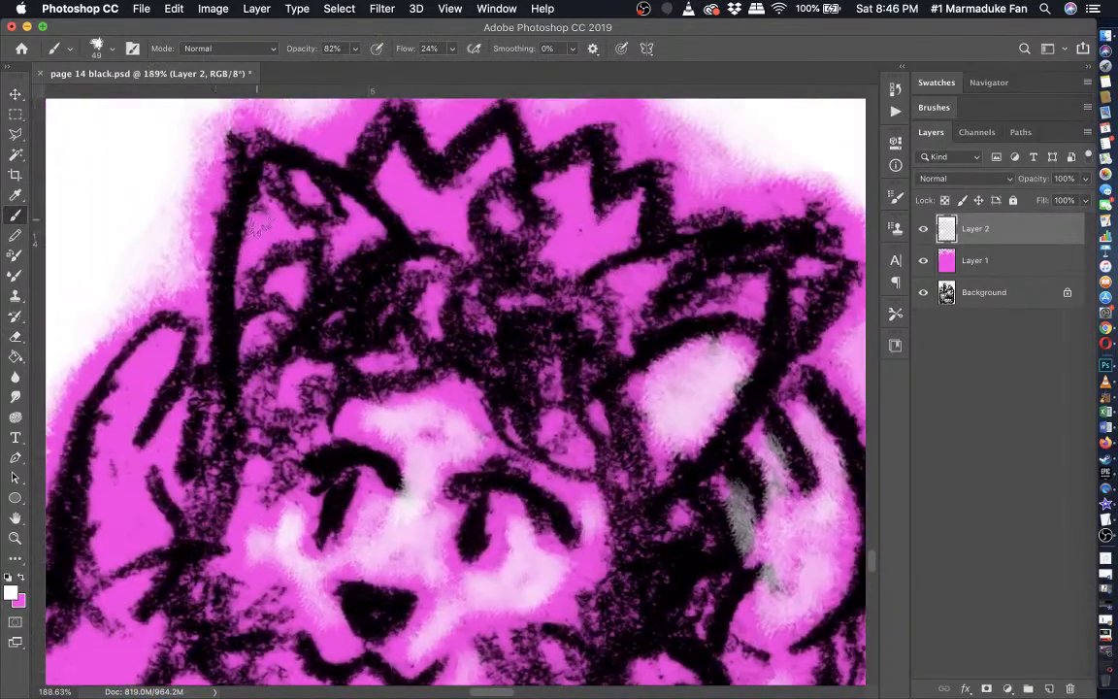
mouse_move(269, 225)
mouse_down()
mouse_move(243, 199)
mouse_move(238, 218)
mouse_move(346, 235)
mouse_up()
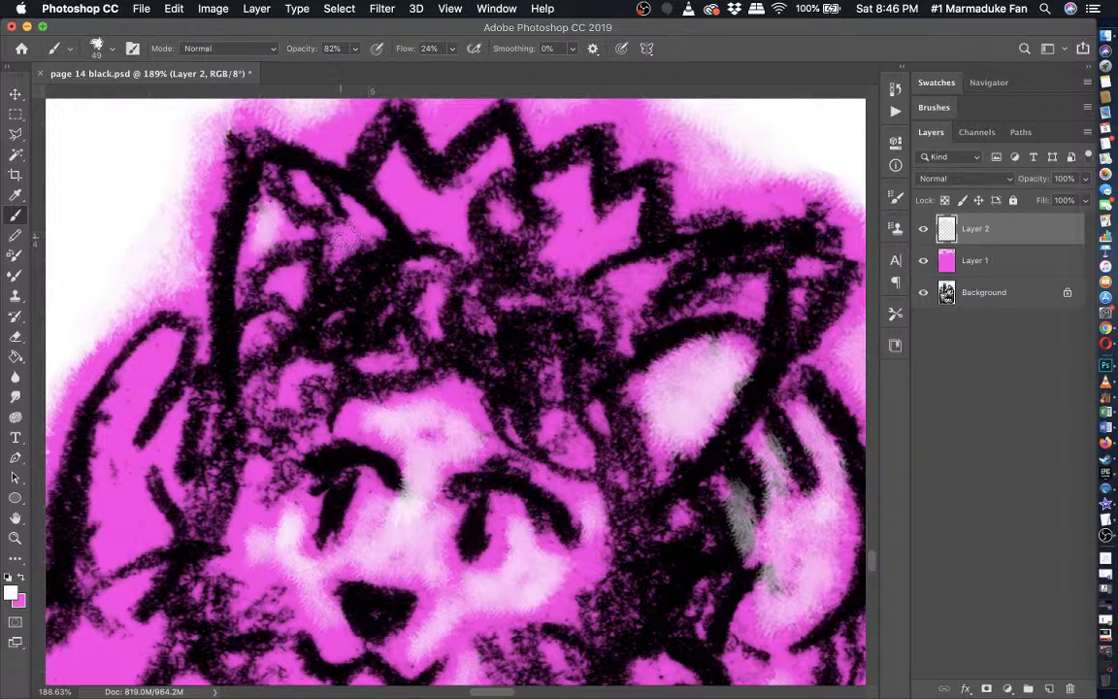
mouse_move(448, 216)
mouse_down()
mouse_move(437, 222)
mouse_move(423, 201)
mouse_move(519, 219)
mouse_move(558, 209)
mouse_move(528, 214)
mouse_move(563, 194)
mouse_move(567, 244)
mouse_up()
- Paint a white highlight down the cat princess's spotted sleeve, from just below the wrist past the upper black spot
key(super+minus)
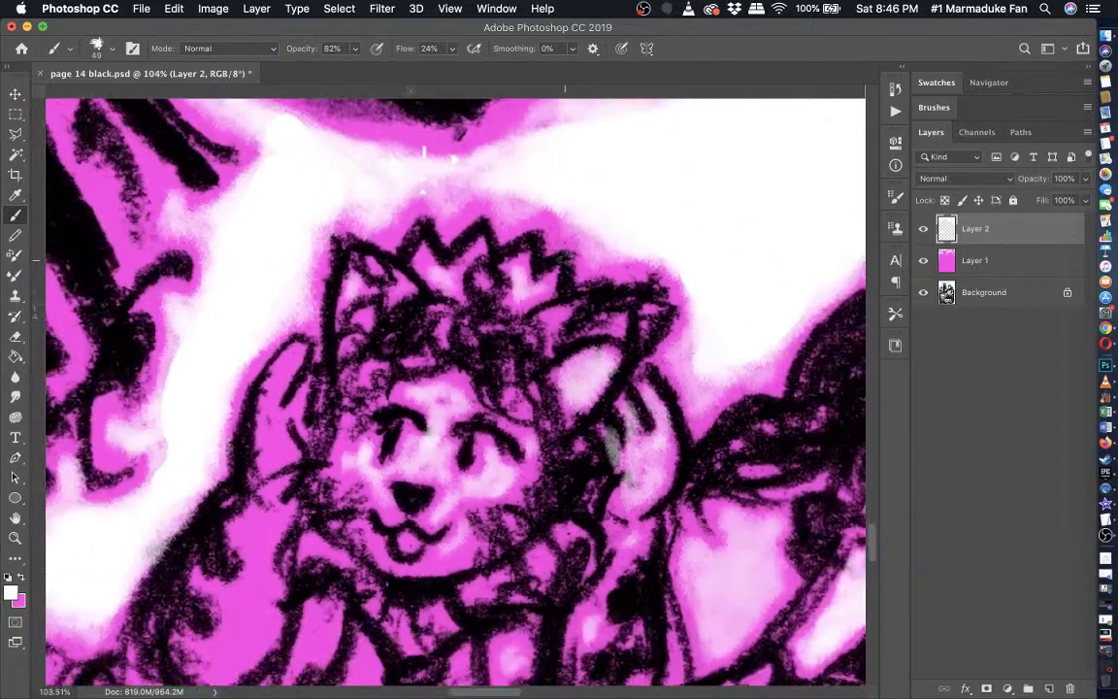
scroll(565, 257, down, 5)
scroll(563, 258, down, 3)
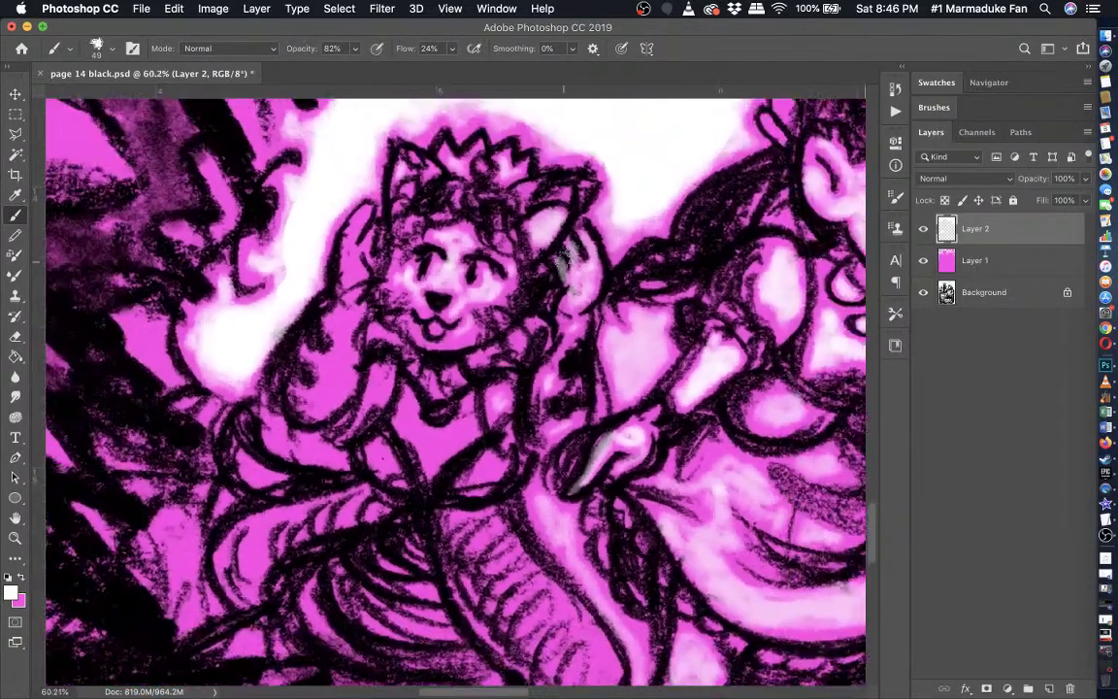
scroll(565, 260, up, 4)
scroll(568, 262, up, 3)
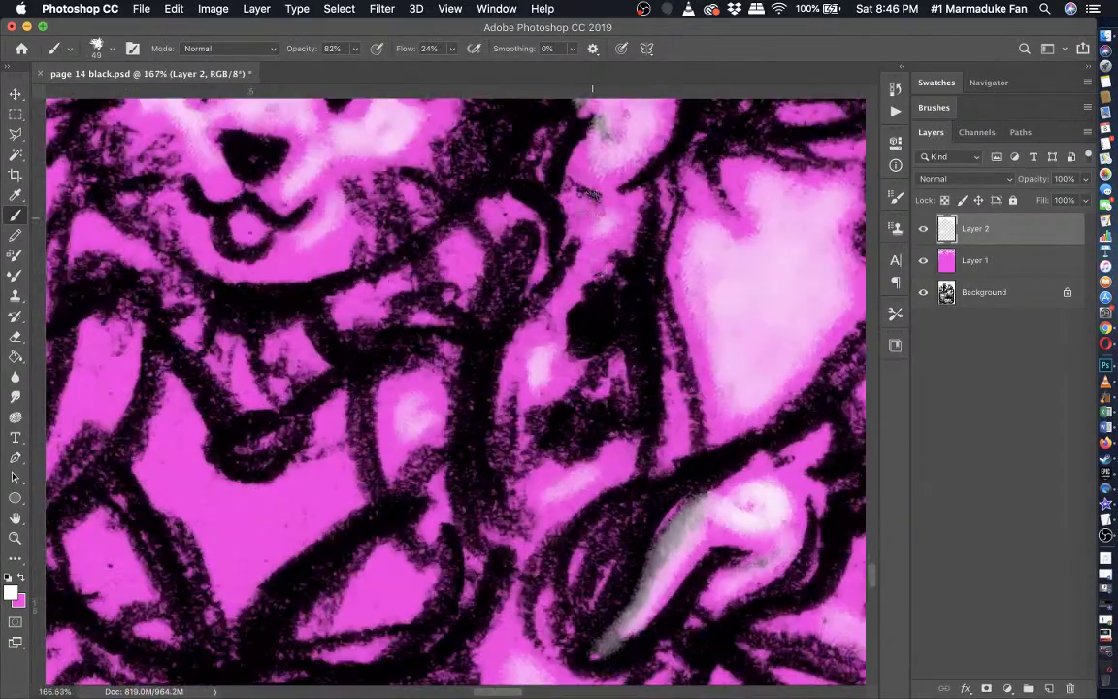
drag(589, 212, 539, 367)
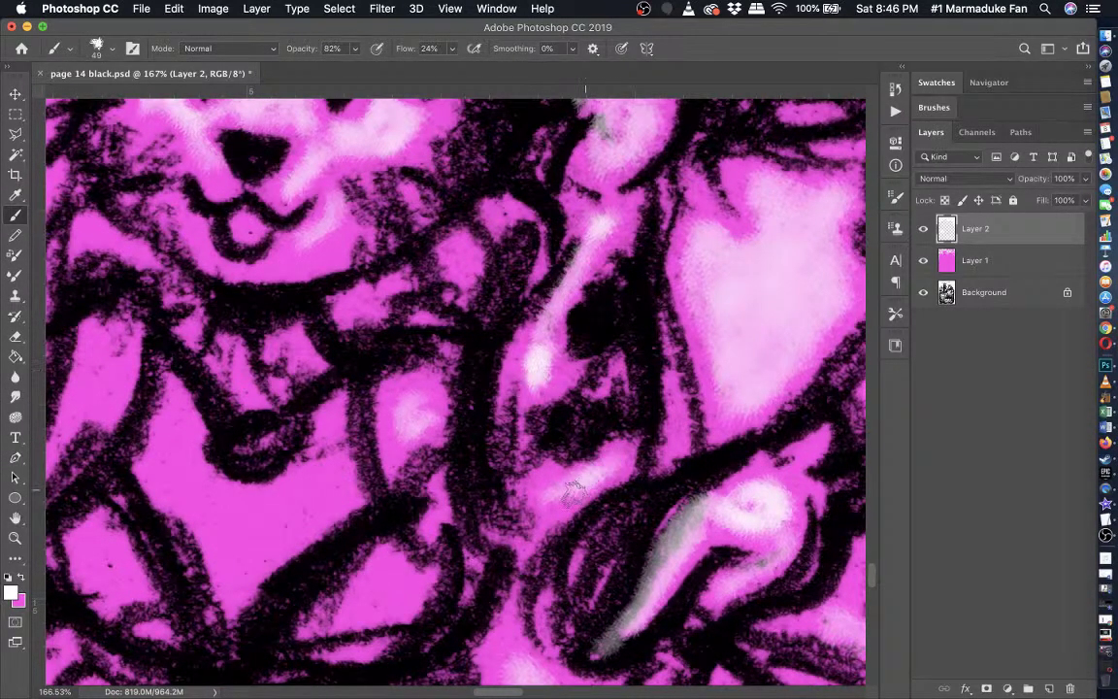
- Brush white over the pink edge of the background gap above the crown, beneath the tip of the large black shape
scroll(532, 529, down, 6)
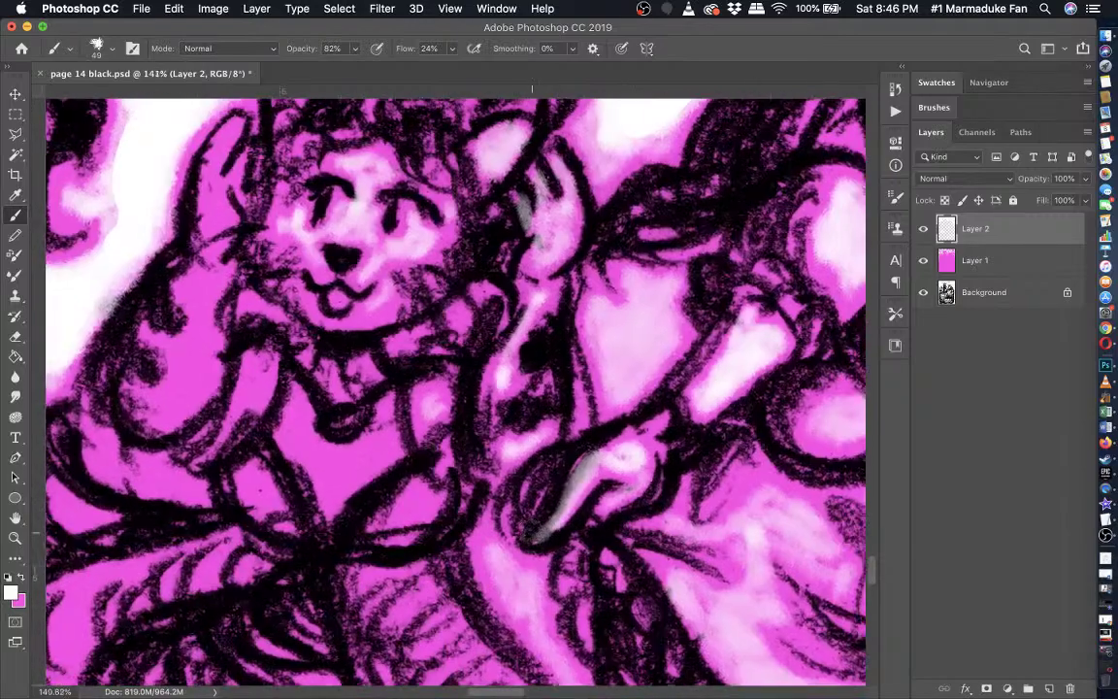
scroll(532, 530, down, 5)
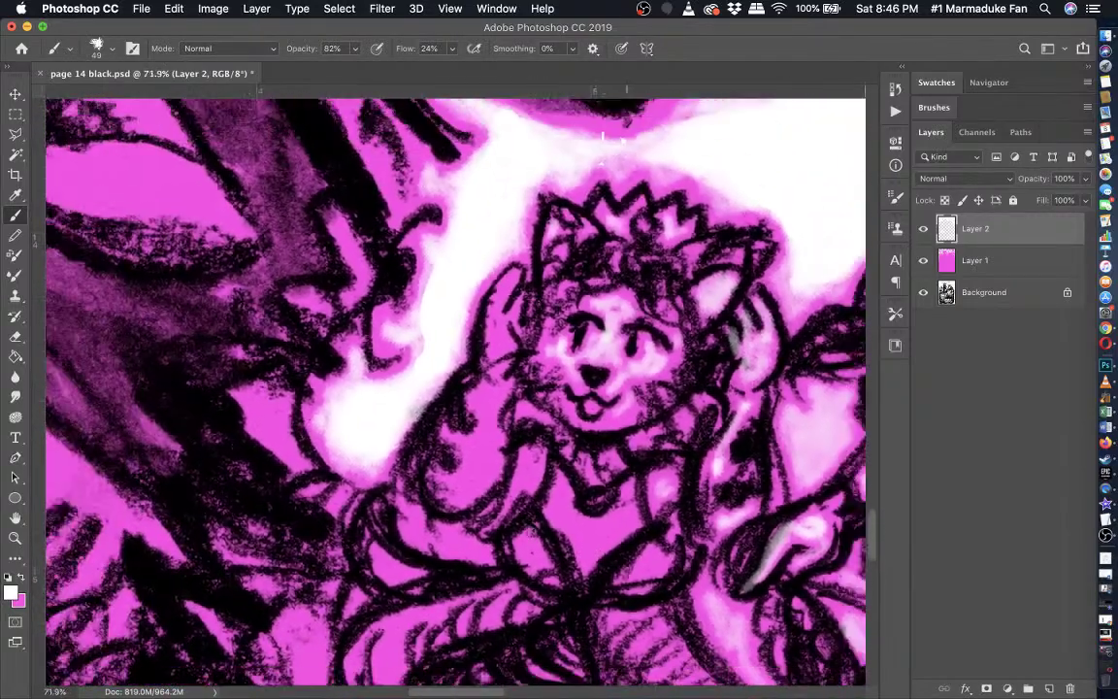
scroll(527, 349, up, 6)
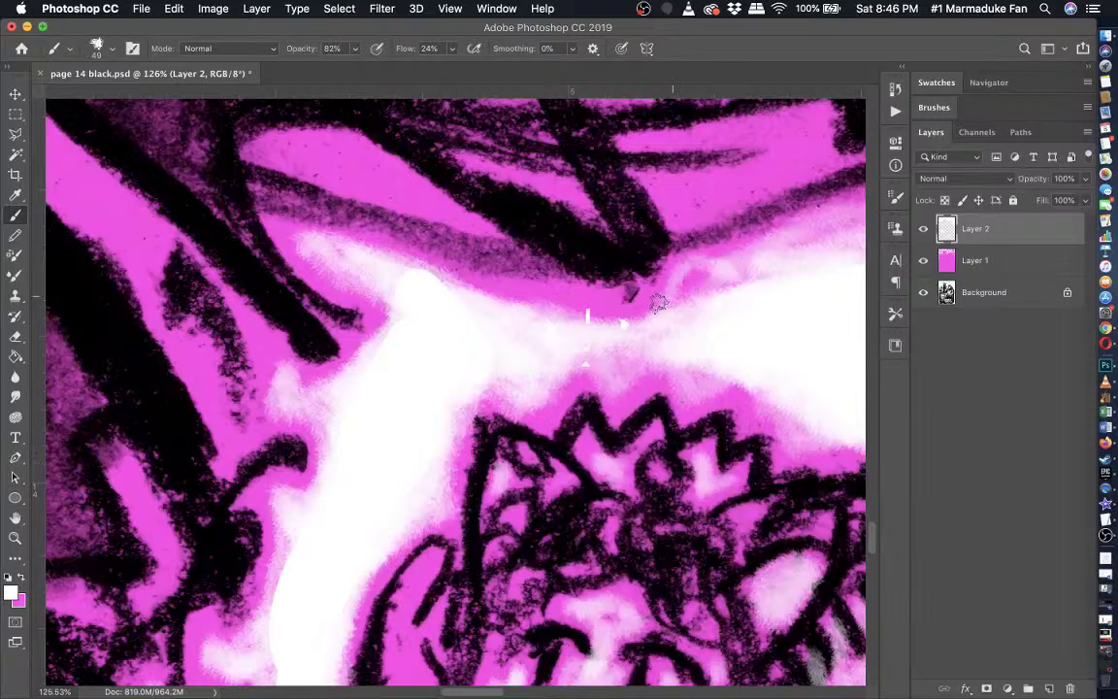
mouse_move(658, 303)
mouse_down()
mouse_move(629, 323)
mouse_move(583, 324)
mouse_up()
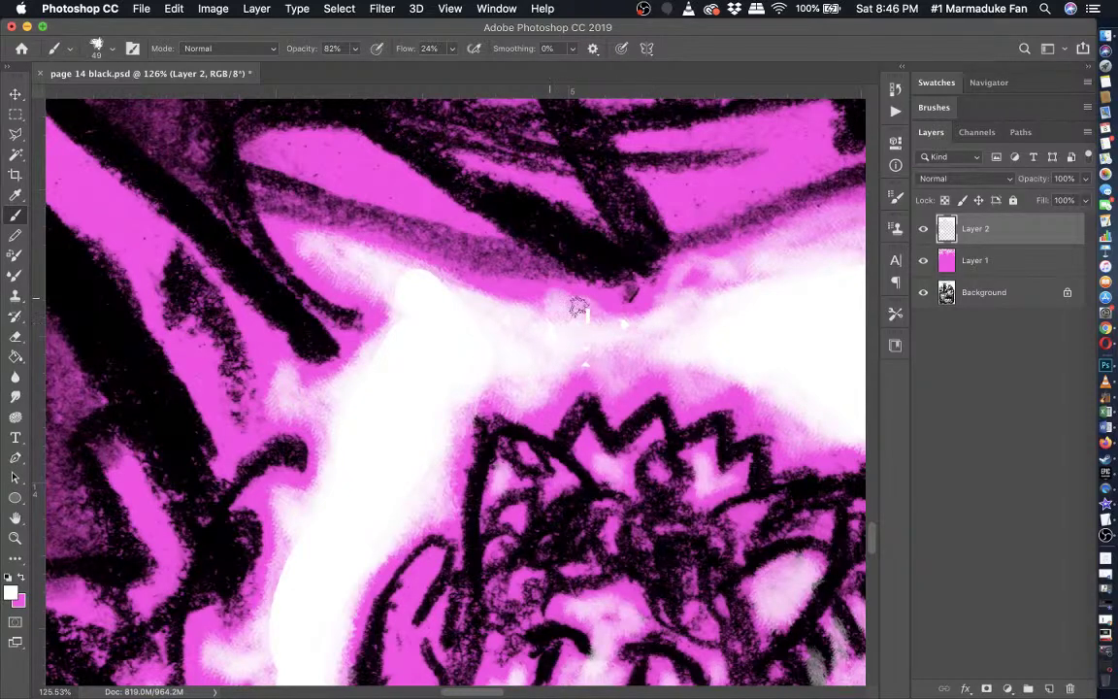
mouse_move(756, 283)
mouse_down()
mouse_move(700, 278)
mouse_move(653, 319)
mouse_move(551, 301)
mouse_up()
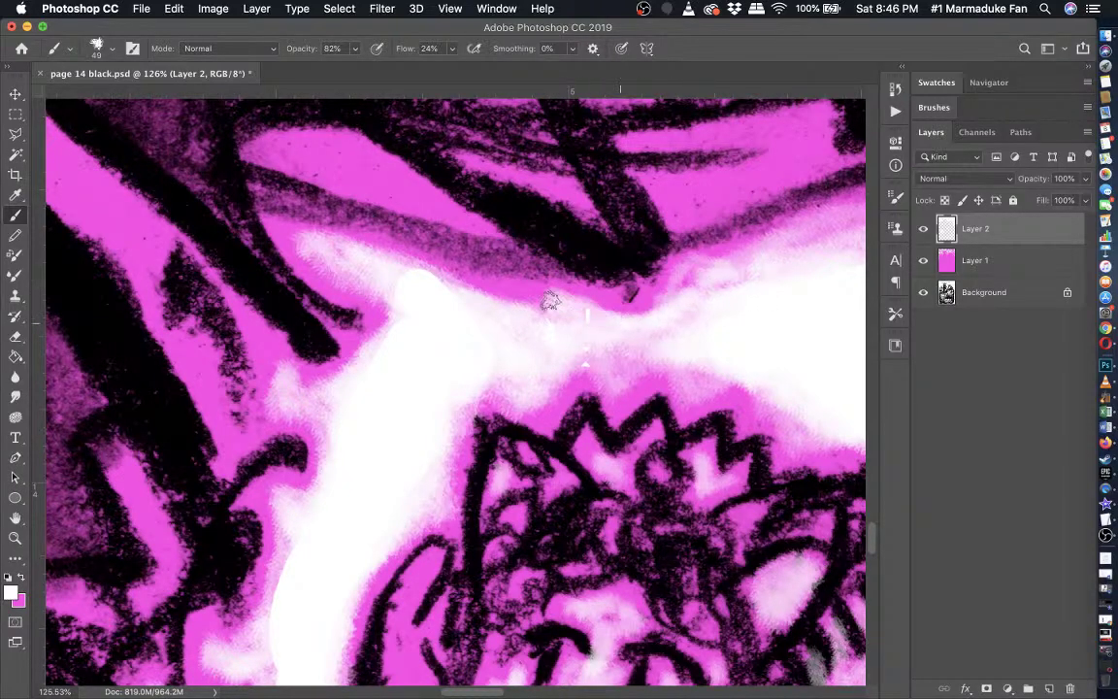
- Paint white inside the connected pink streaks of the large black shape above the crown, undoing one stroke
drag(482, 352, 280, 471)
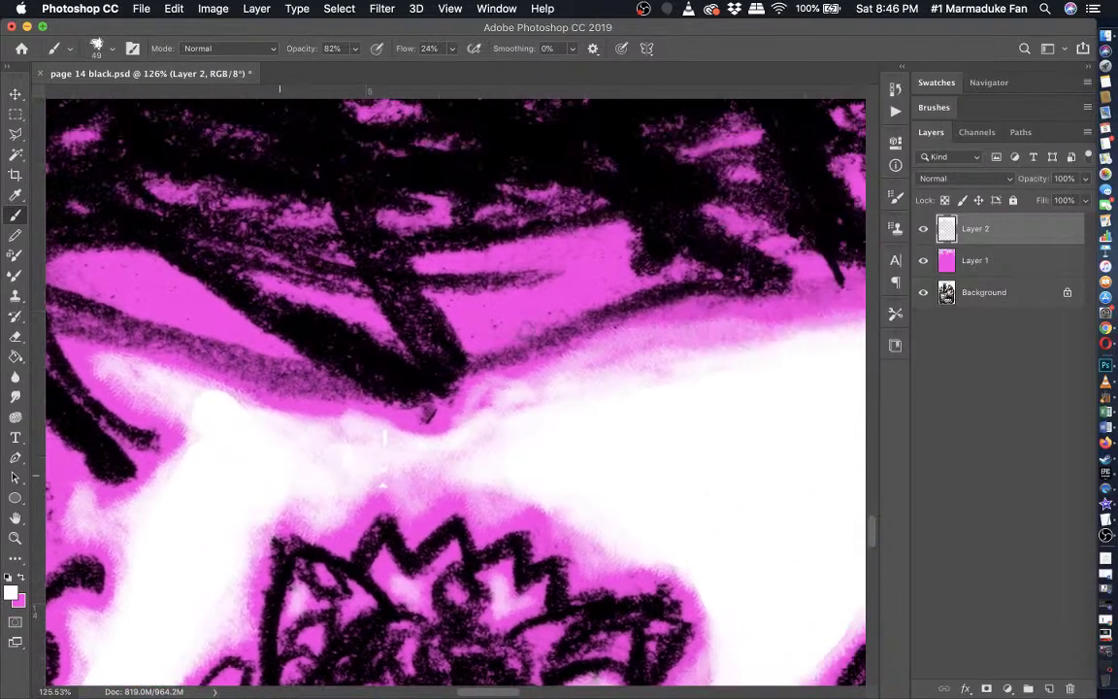
mouse_move(480, 323)
mouse_down()
mouse_move(581, 296)
mouse_move(474, 301)
mouse_move(584, 290)
mouse_move(492, 330)
mouse_move(459, 306)
mouse_move(486, 320)
mouse_move(482, 335)
mouse_move(474, 323)
mouse_move(609, 287)
mouse_move(612, 255)
mouse_move(587, 270)
mouse_move(591, 260)
mouse_move(563, 248)
mouse_up()
key(super+z)
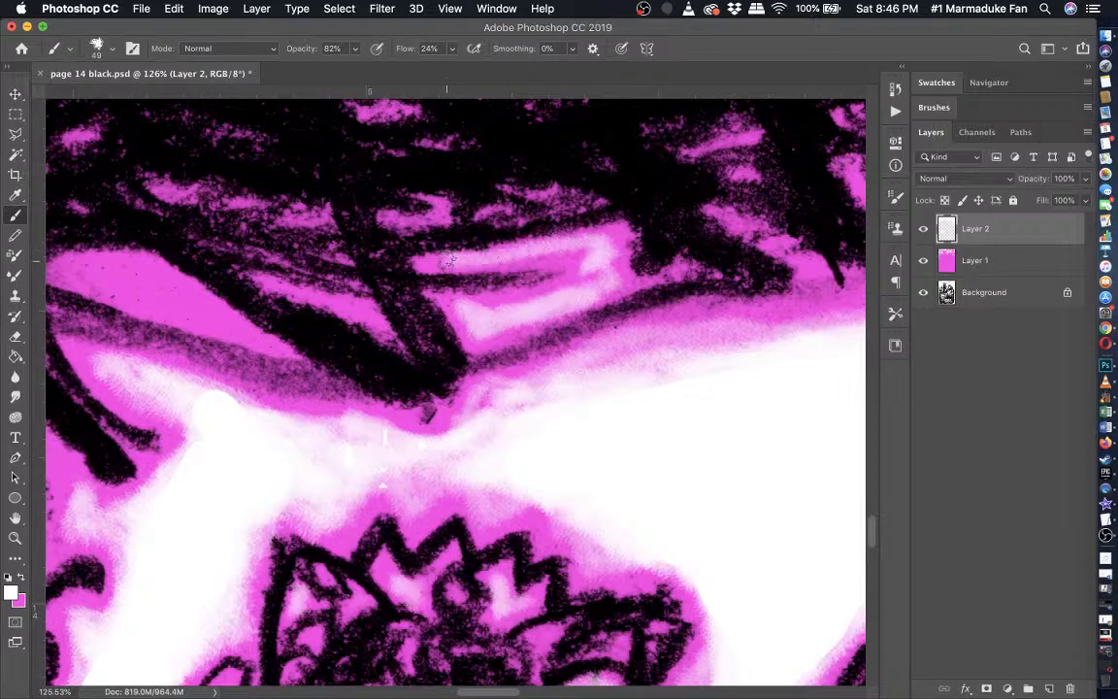
- Switch to the Pencil tool at 95 px and 100% opacity over the cat princess
click(15, 336)
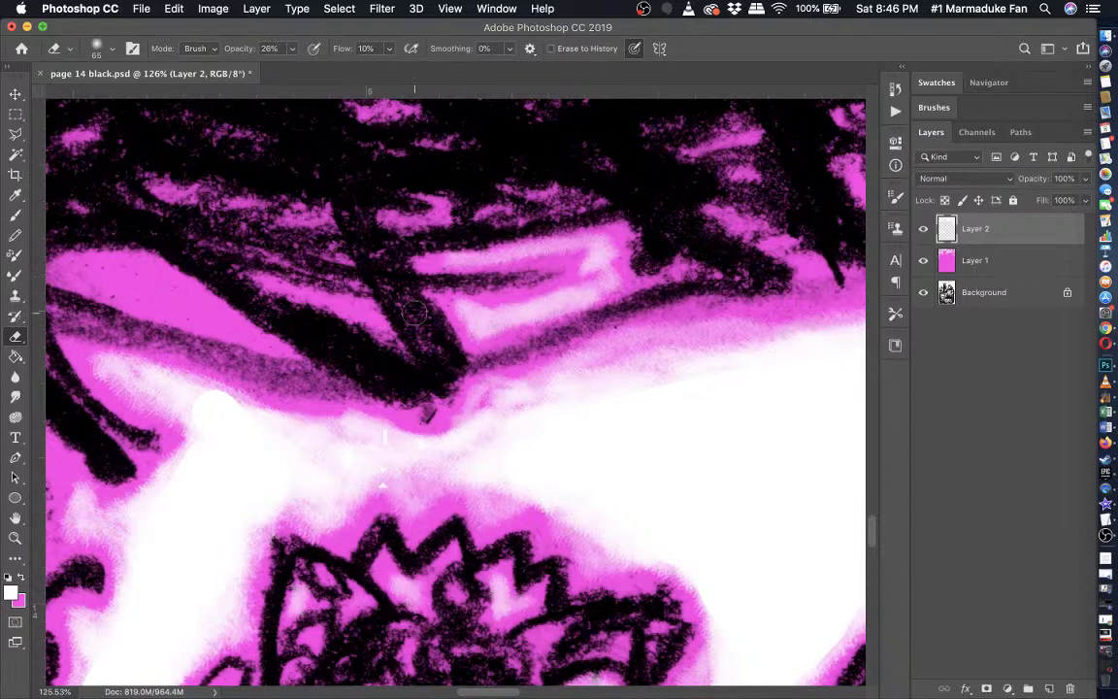
scroll(414, 312, down, 3)
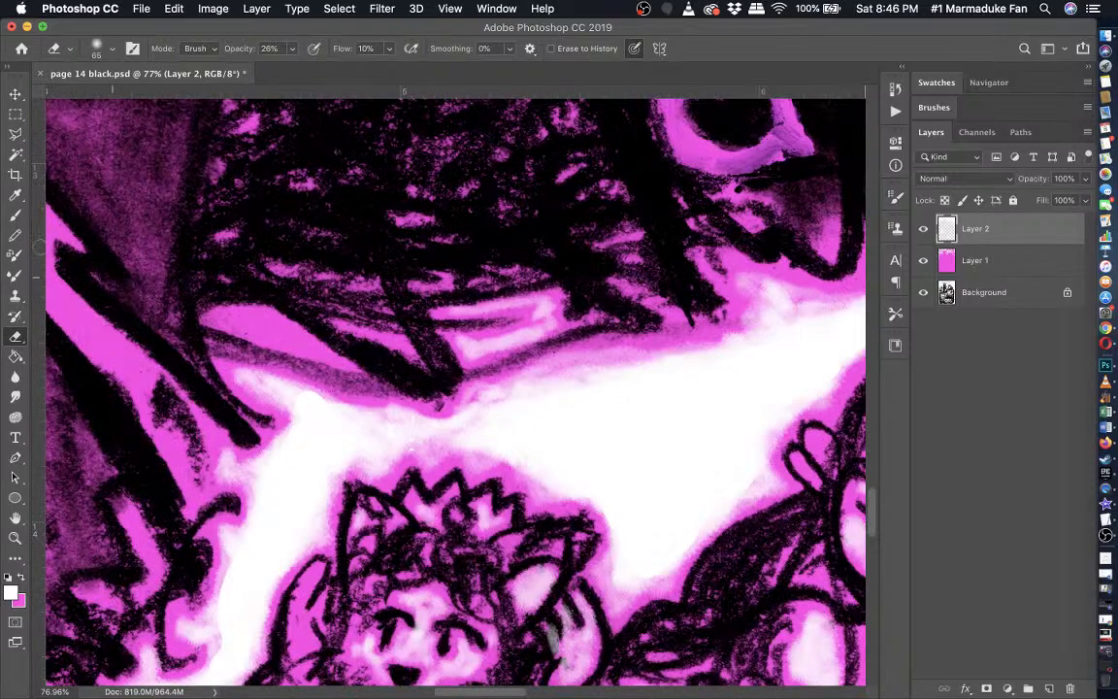
click(8, 238)
scroll(262, 500, down, 5)
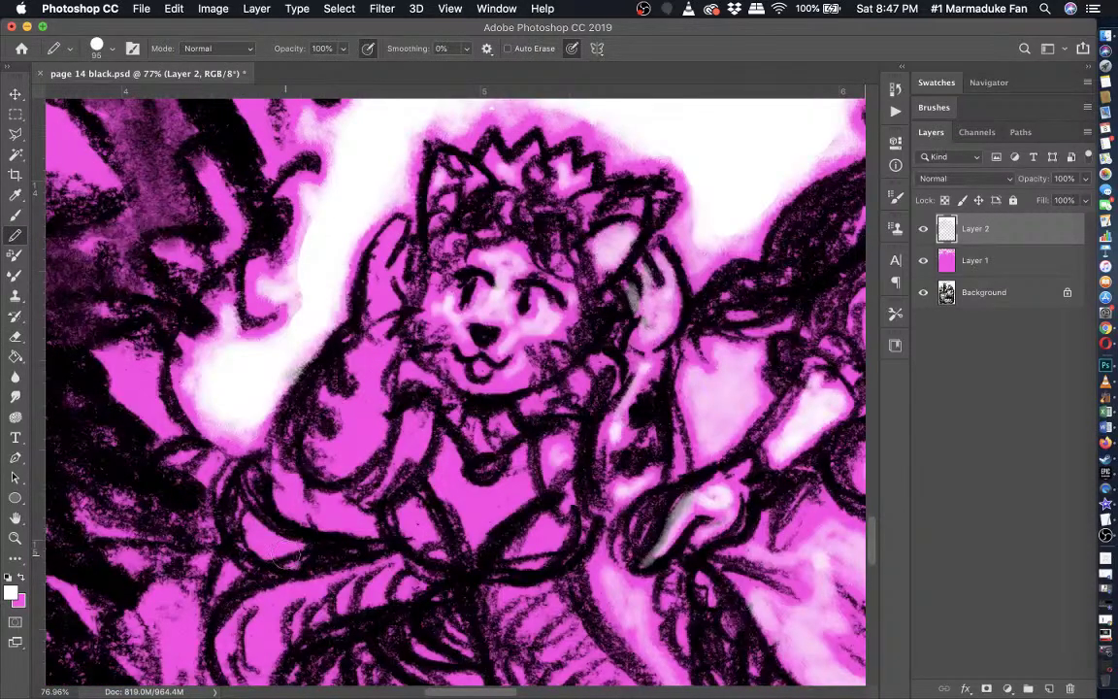
- Paint soft white highlights with the 49 px Brush on the cat princess's chest, the lock beside her neckline and her bodice
scroll(283, 555, down, 5)
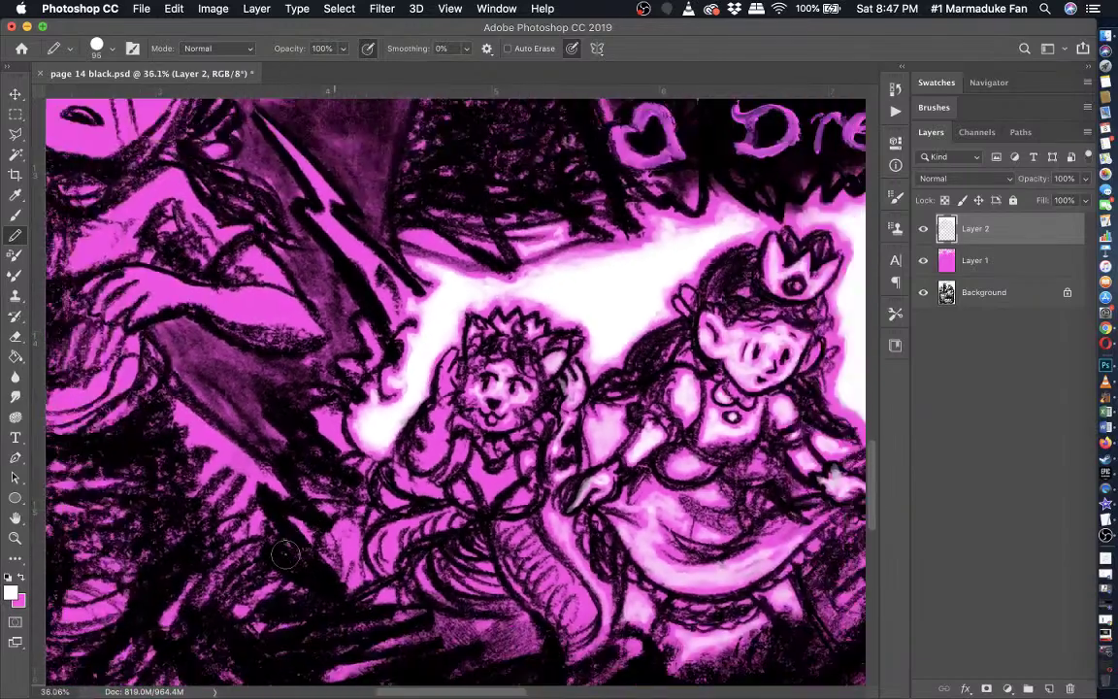
scroll(283, 556, down, 4)
scroll(283, 555, up, 6)
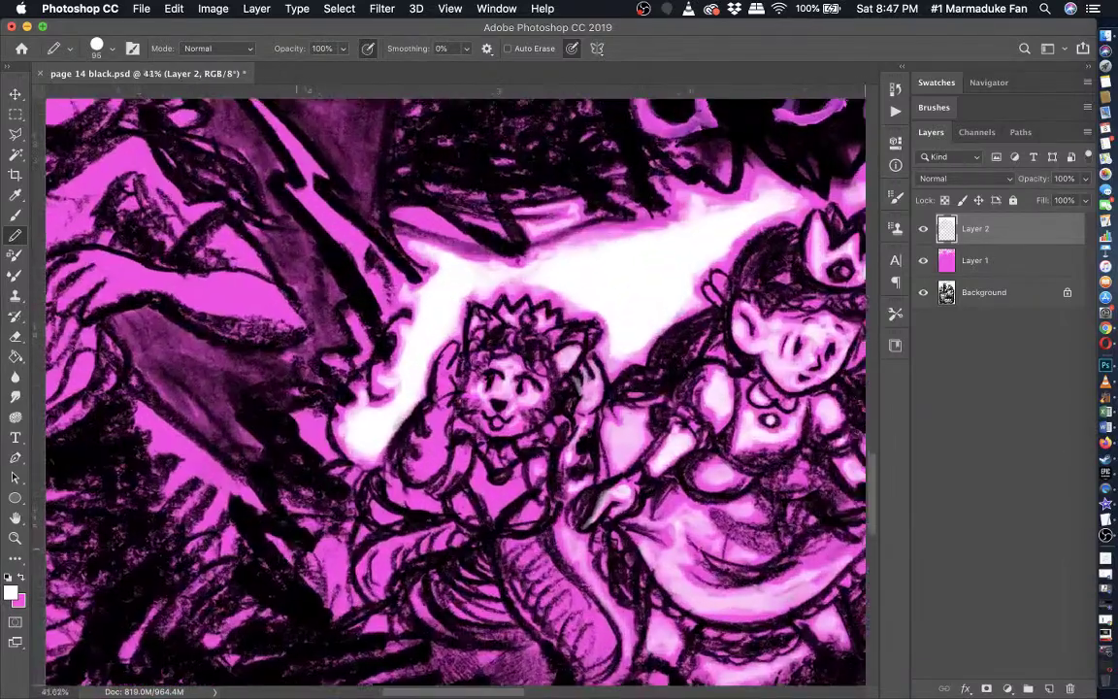
scroll(294, 544, up, 4)
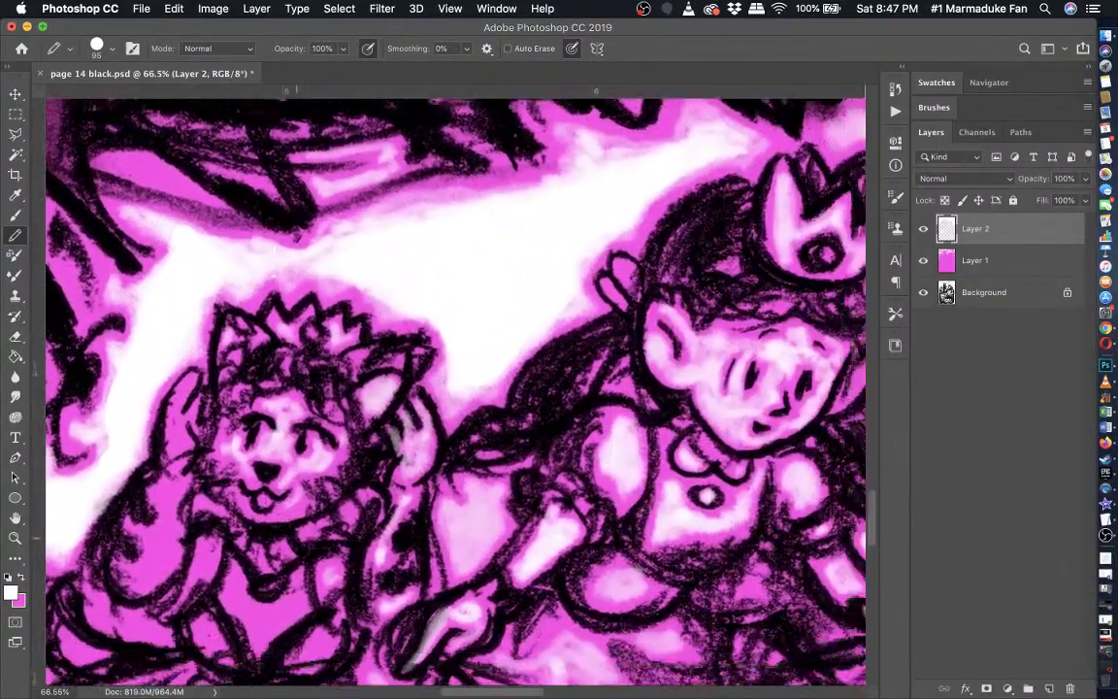
scroll(294, 545, up, 5)
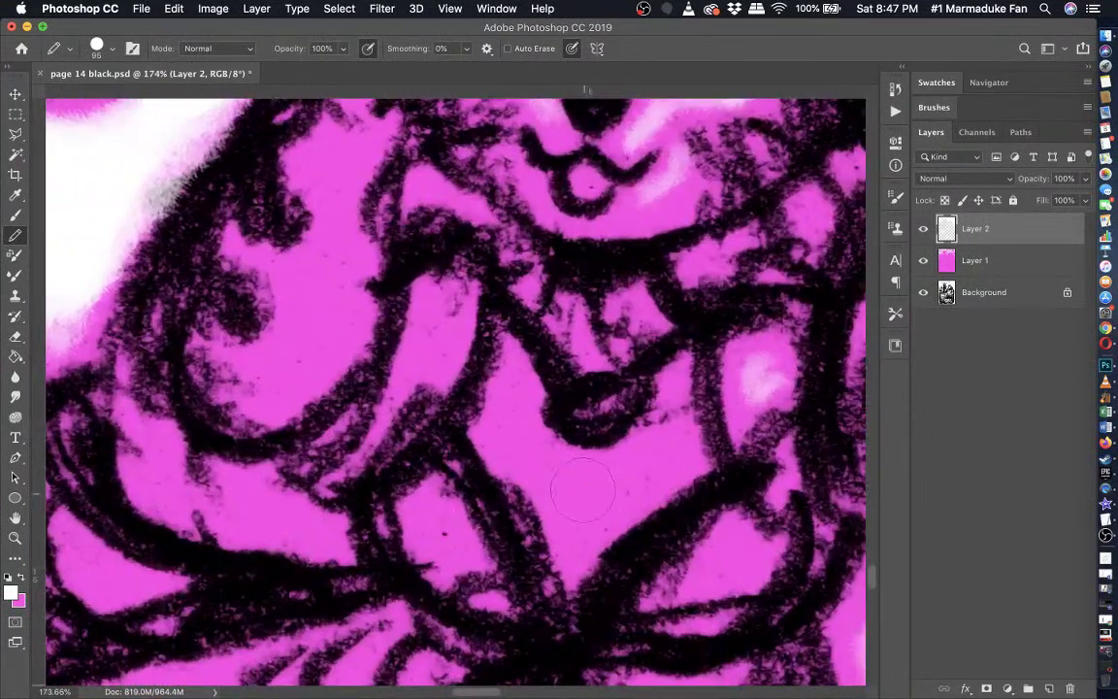
click(15, 216)
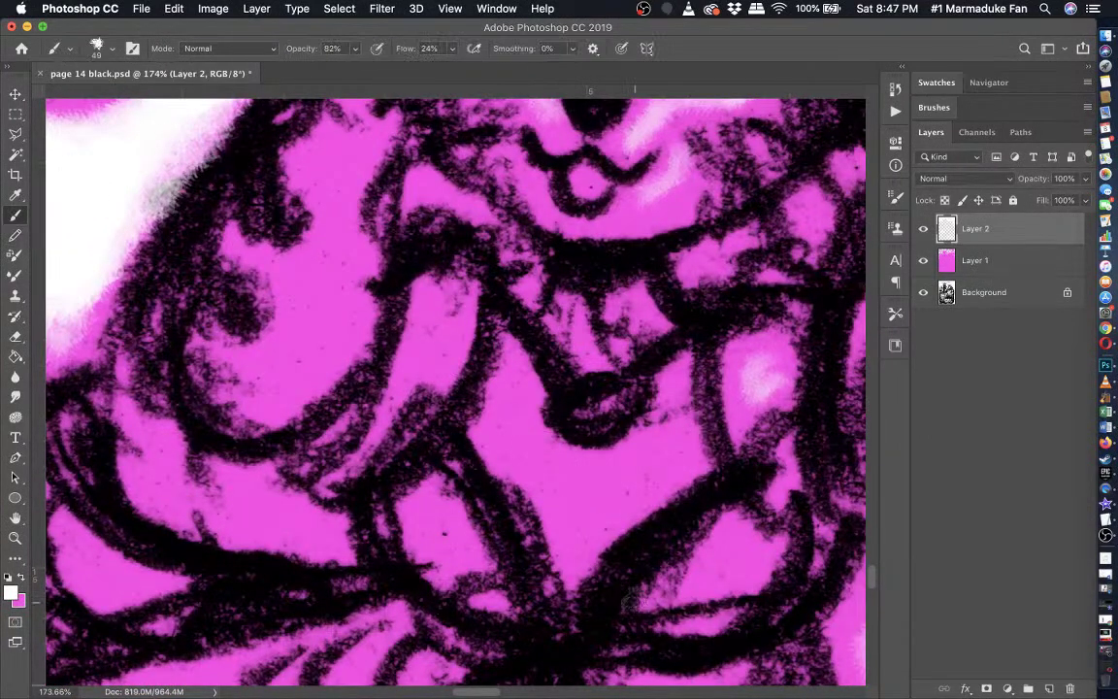
drag(570, 549, 536, 476)
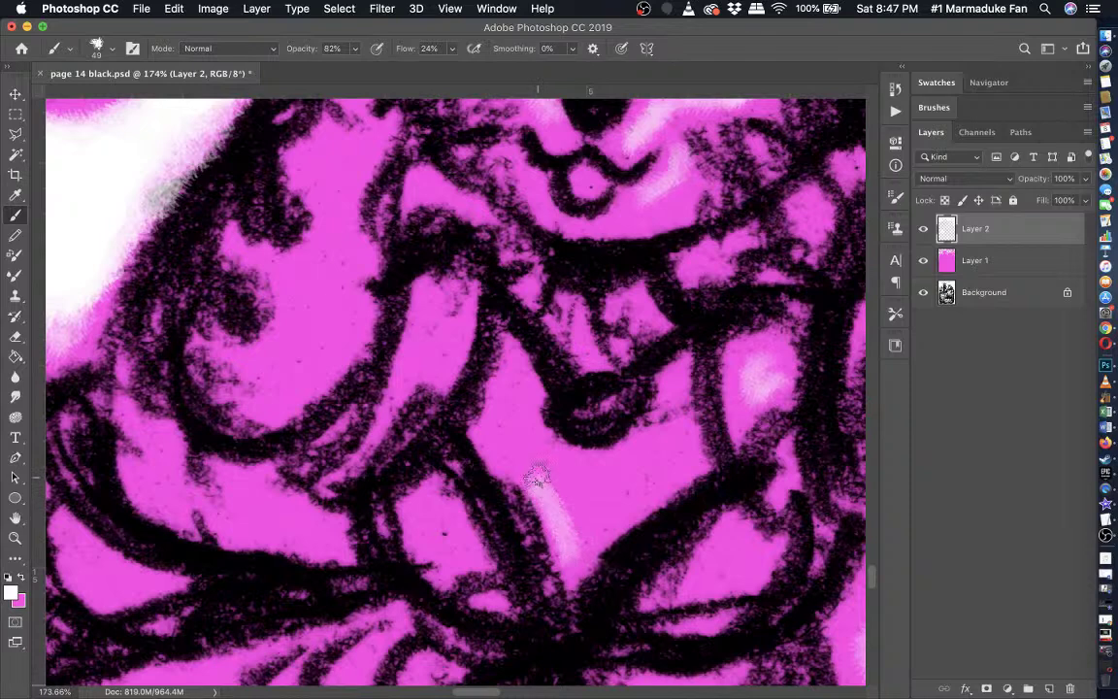
mouse_move(502, 427)
mouse_down()
mouse_move(518, 388)
mouse_move(532, 448)
mouse_move(628, 464)
mouse_move(661, 442)
mouse_move(675, 407)
mouse_move(642, 440)
mouse_move(673, 412)
mouse_move(673, 396)
mouse_move(680, 445)
mouse_move(590, 505)
mouse_move(547, 461)
mouse_move(605, 480)
mouse_move(580, 472)
mouse_move(559, 485)
mouse_move(520, 434)
mouse_up()
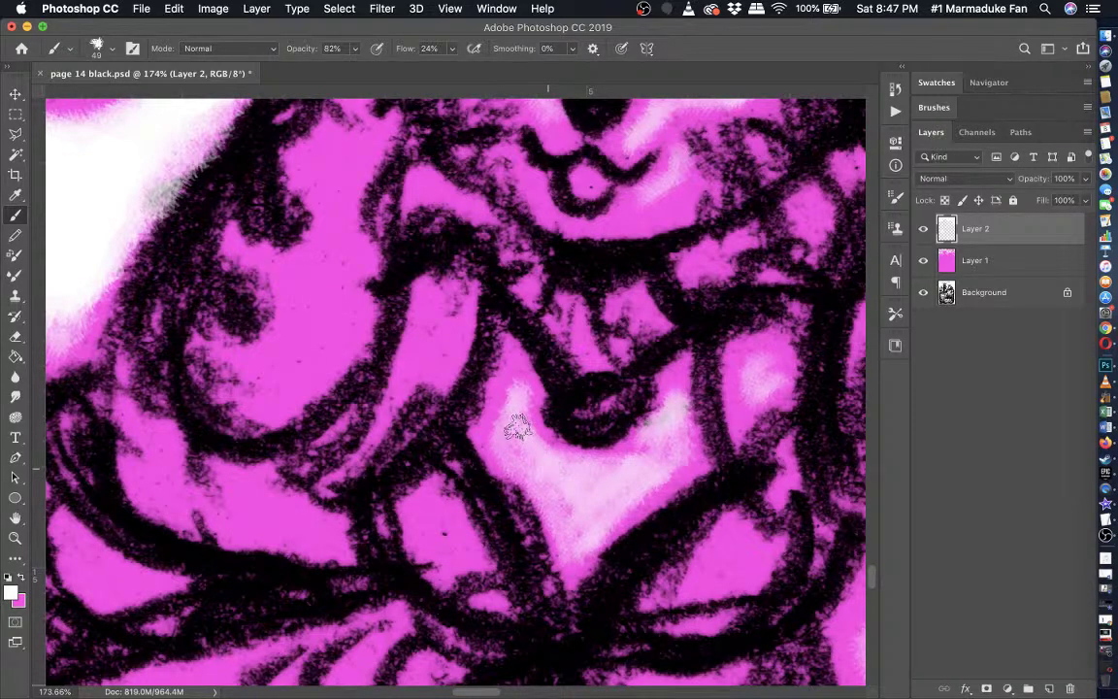
drag(469, 289, 415, 355)
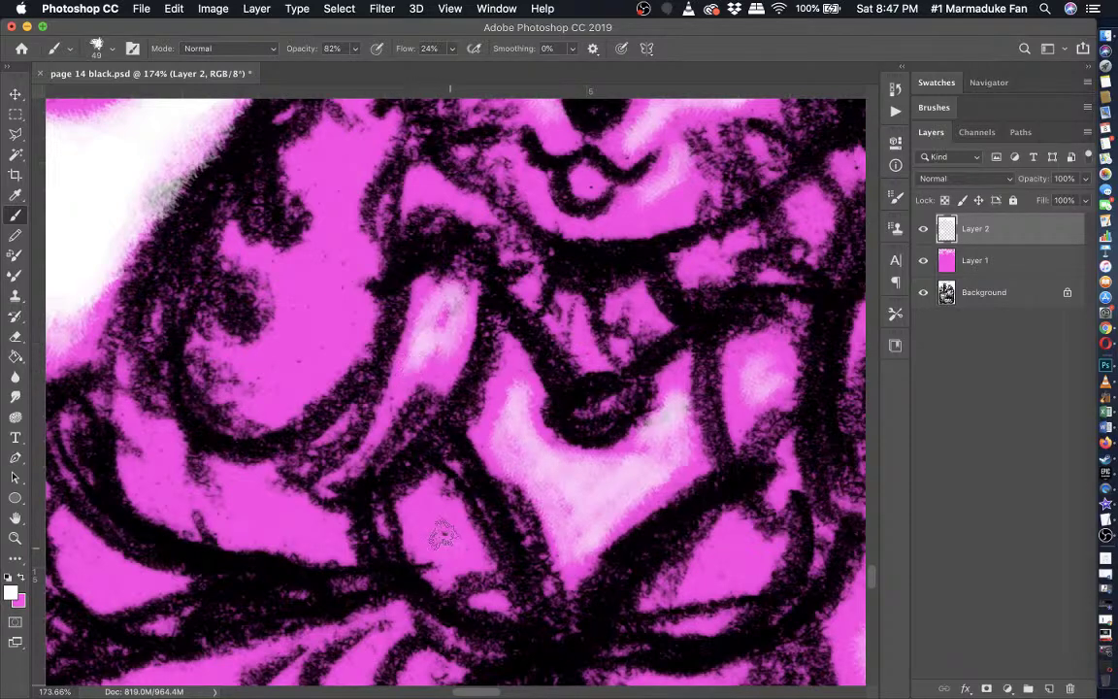
drag(442, 532, 448, 539)
- Paint white highlights along the folds of the cat princess's puffed sleeve and on her raised hand beside her face
scroll(432, 532, up, 5)
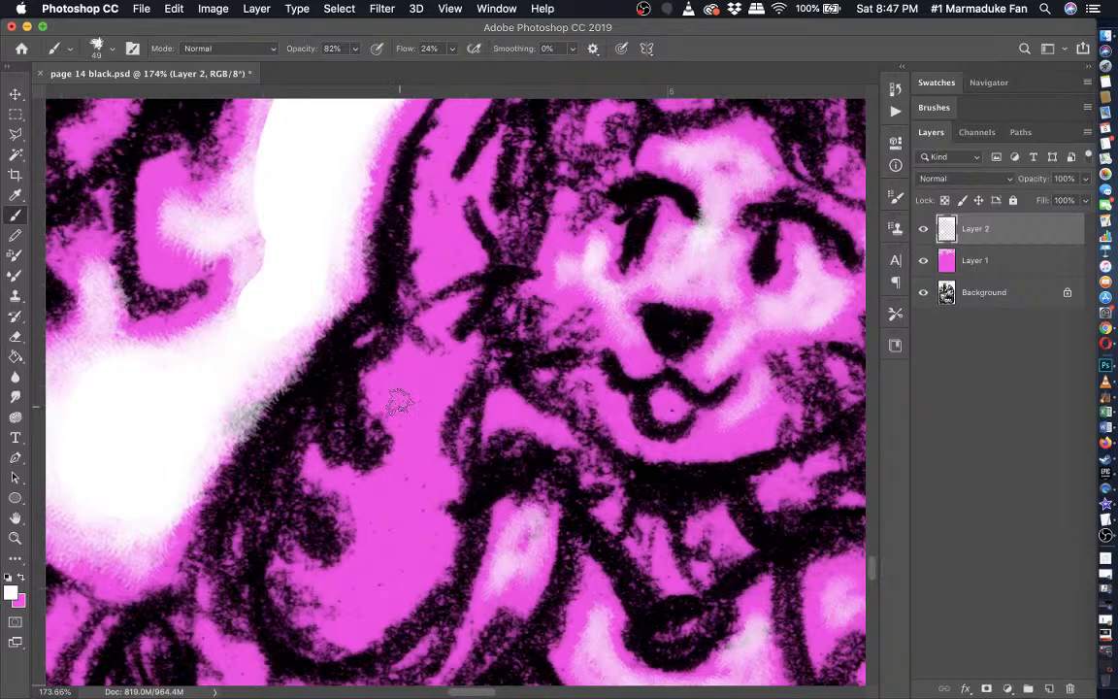
mouse_move(398, 403)
mouse_down()
mouse_move(361, 579)
mouse_move(384, 587)
mouse_move(412, 483)
mouse_move(419, 501)
mouse_move(433, 490)
mouse_move(412, 566)
mouse_move(424, 539)
mouse_move(355, 610)
mouse_up()
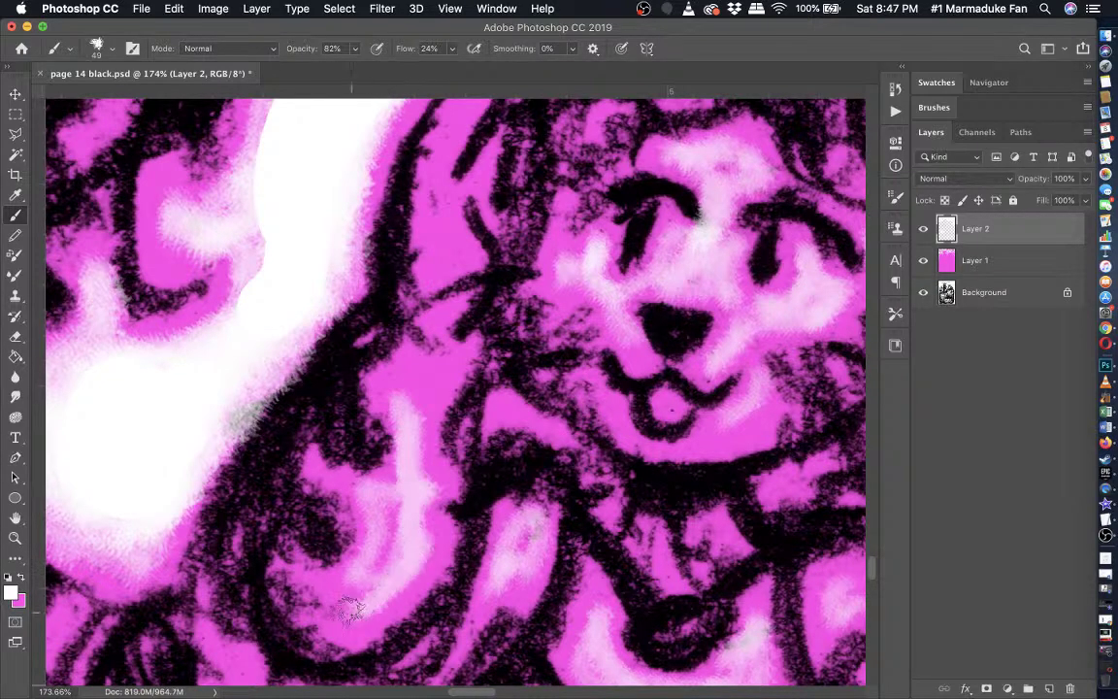
key(super+minus)
key(super+minus)
key(super+plus)
key(super+plus)
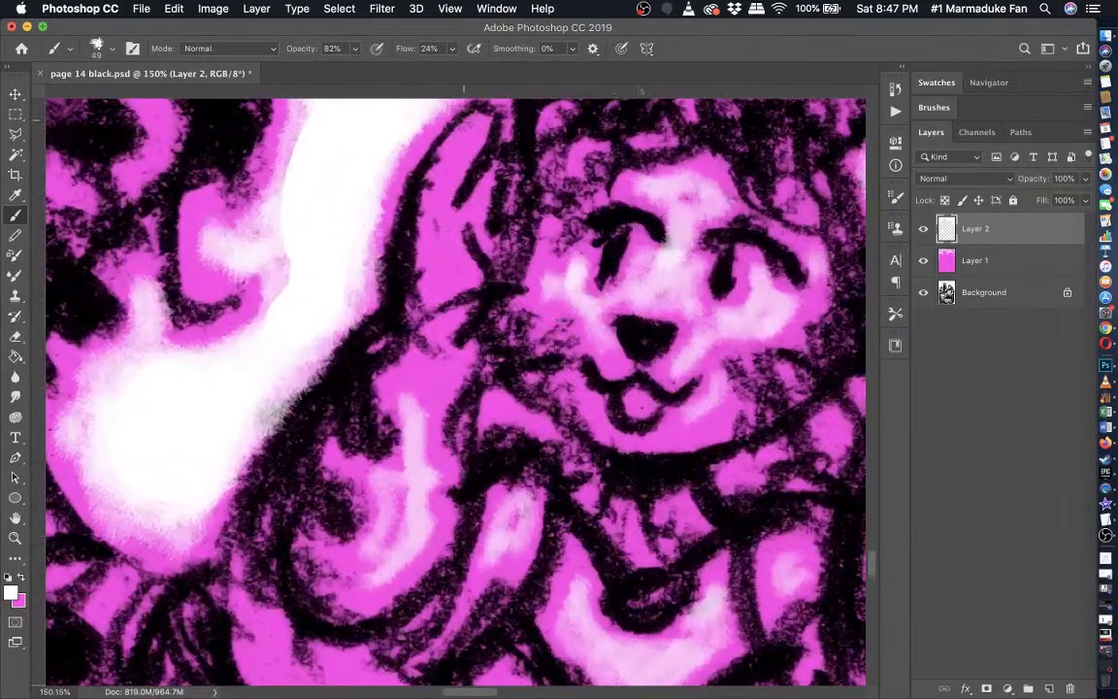
mouse_move(476, 126)
mouse_down()
mouse_move(446, 170)
mouse_move(441, 212)
mouse_up()
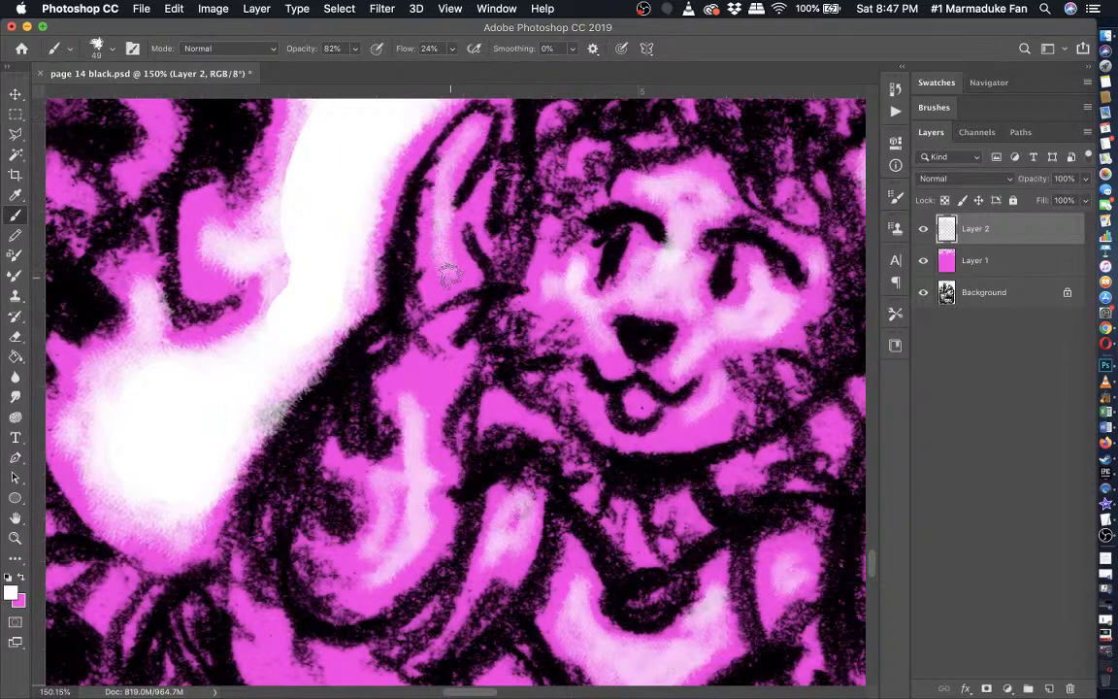
- Check the painted highlights by hiding and reshowing the Background layer and Layer 1 in turn
scroll(446, 272, down, 6)
scroll(452, 280, down, 1)
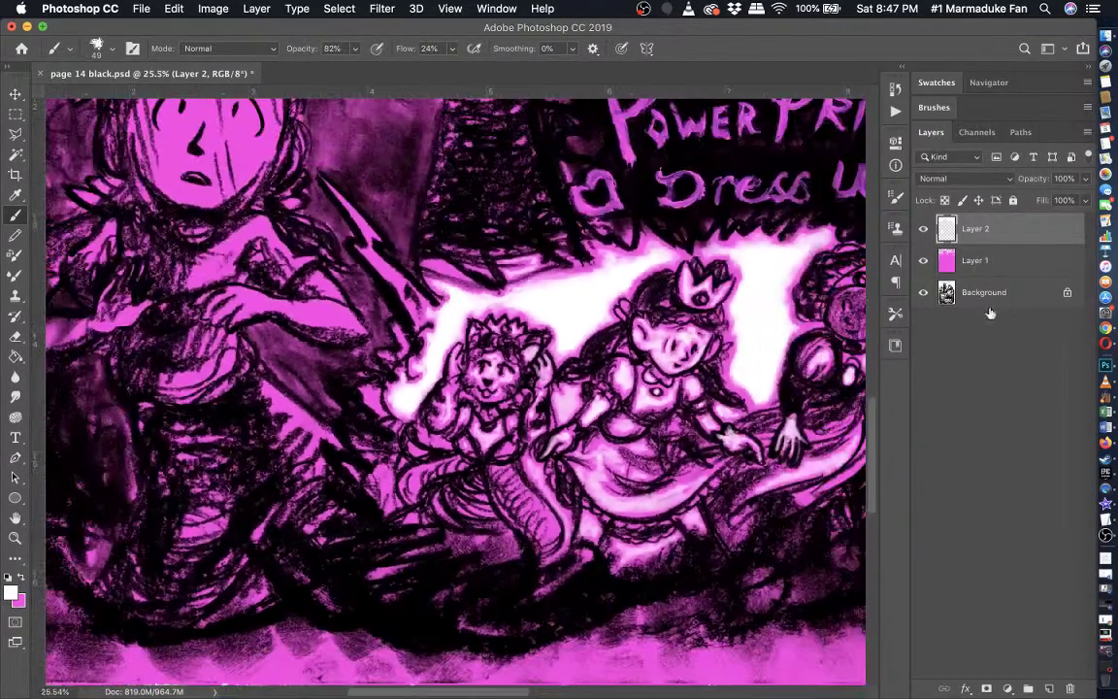
click(923, 291)
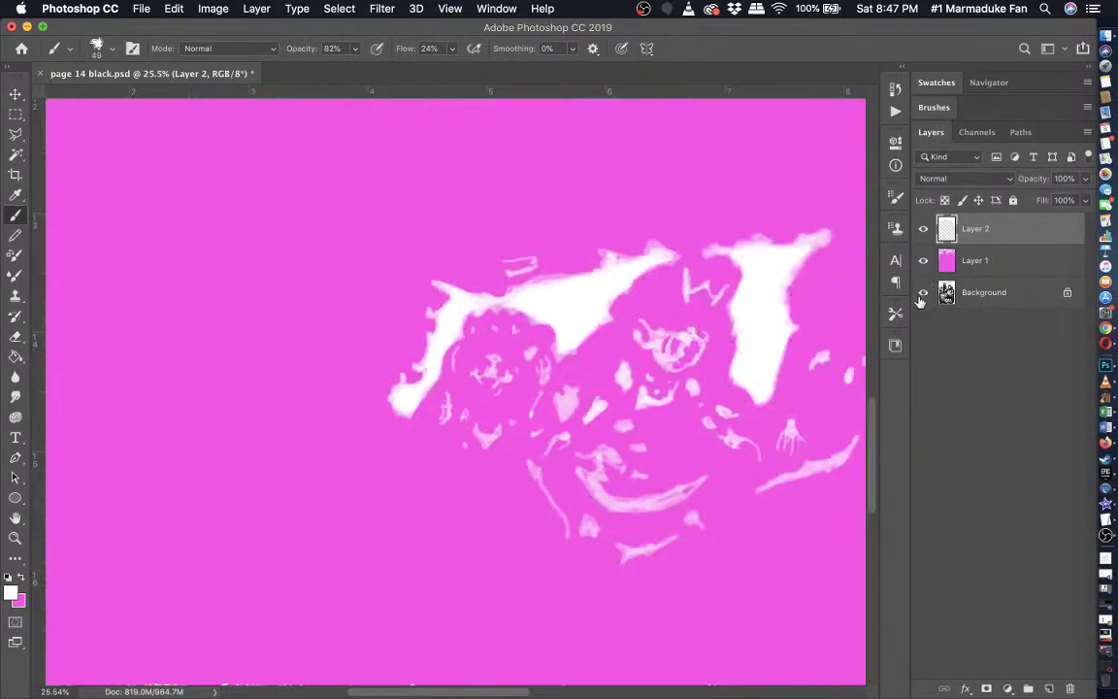
click(923, 292)
click(923, 260)
click(923, 260)
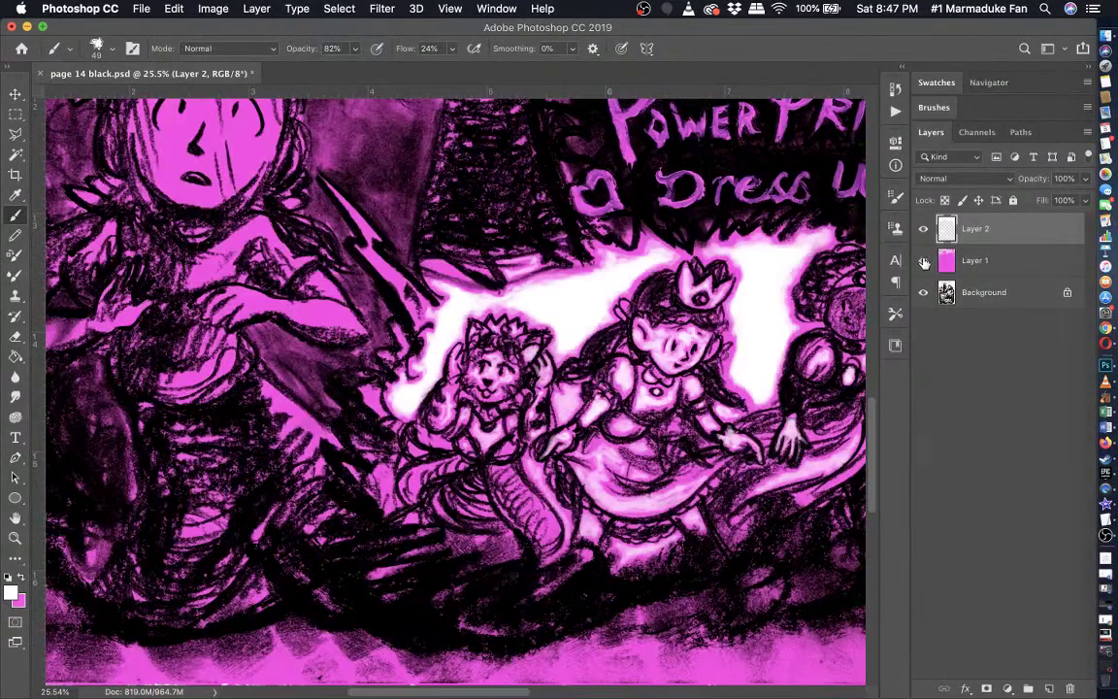
click(923, 261)
click(923, 260)
- Review the lighting across the page, from the birthday banner scene to the FOOM figure and the princess group
scroll(451, 389, up, 2)
scroll(451, 389, left, 3)
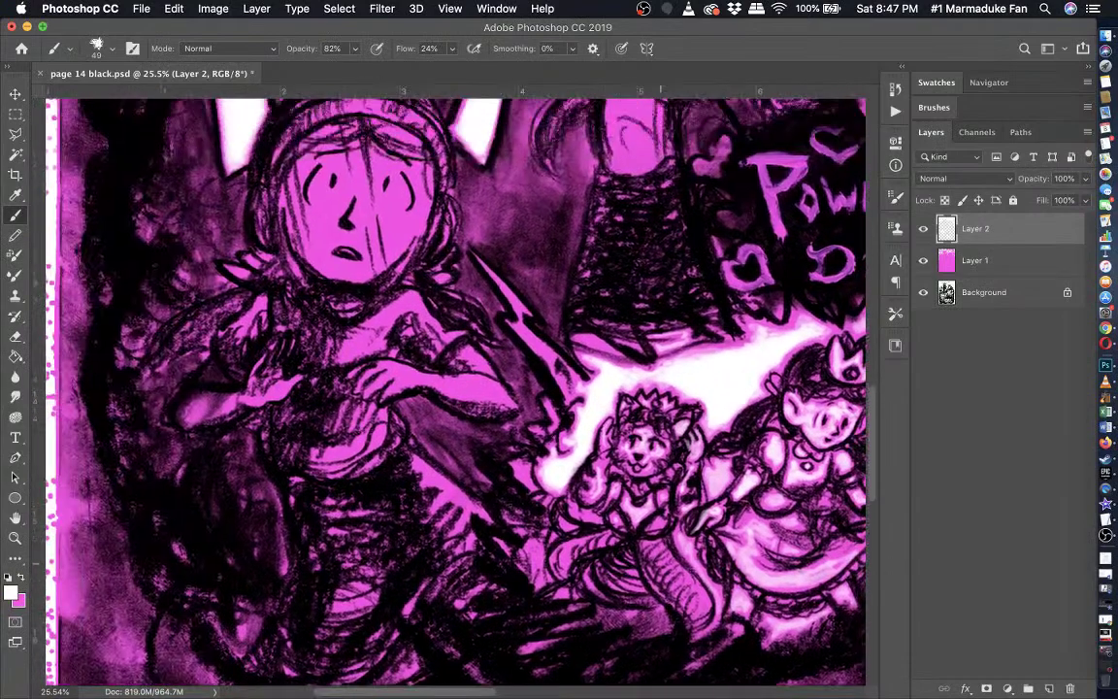
scroll(509, 505, down, 6)
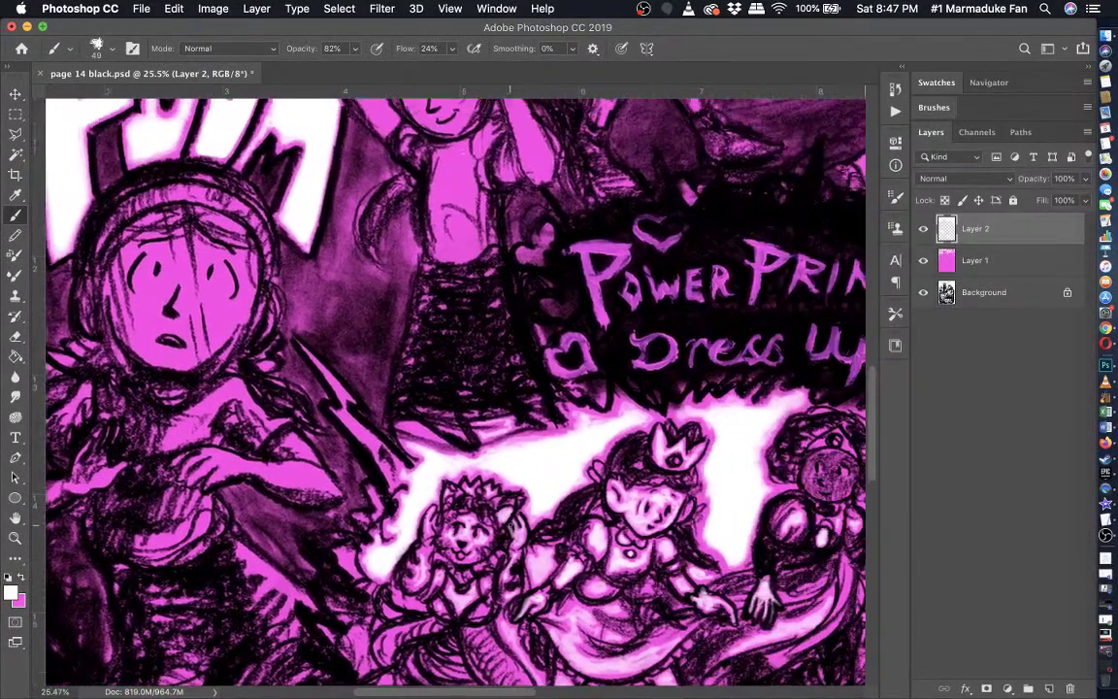
scroll(466, 388, up, 10)
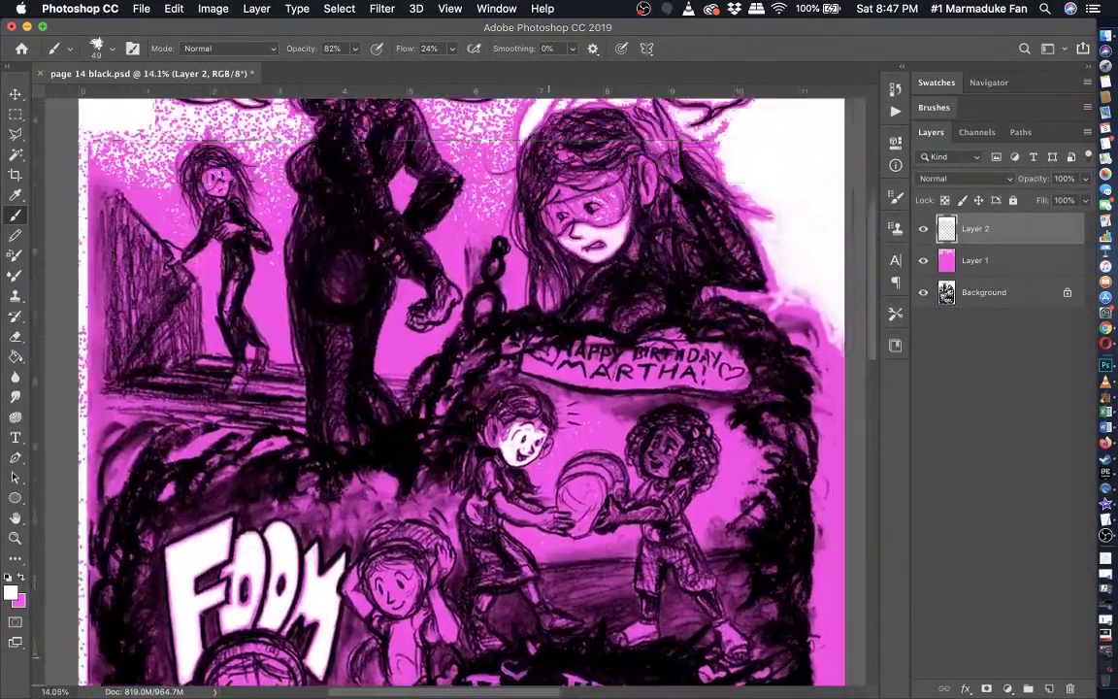
scroll(451, 388, up, 2)
scroll(452, 389, down, 10)
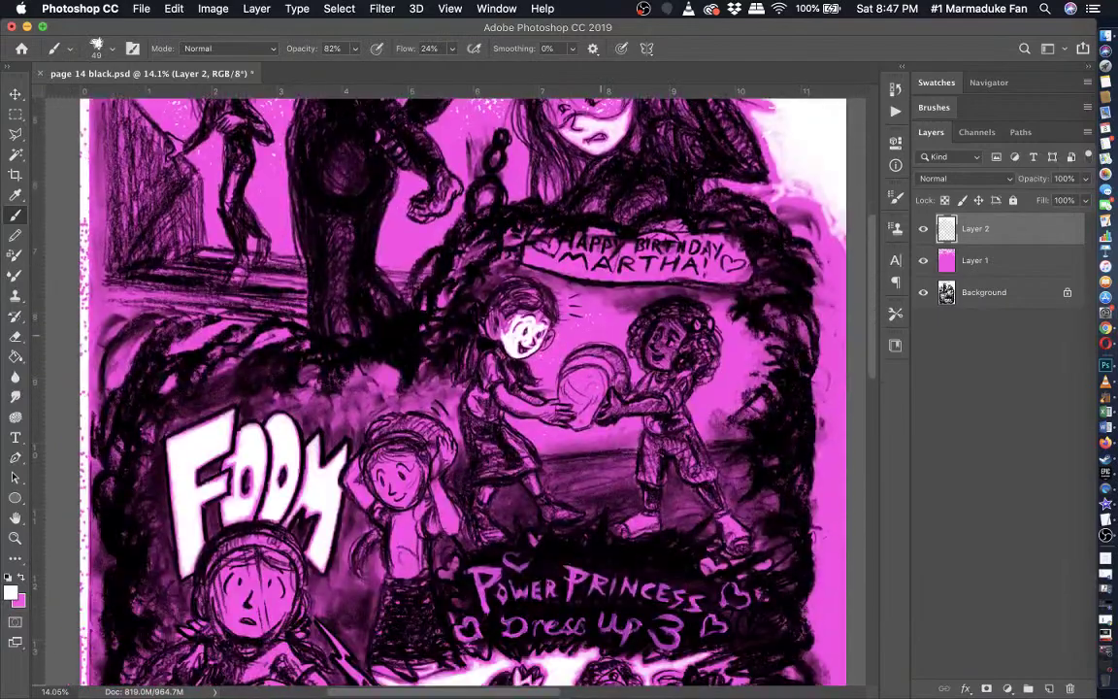
scroll(466, 388, down, 8)
scroll(466, 388, left, 5)
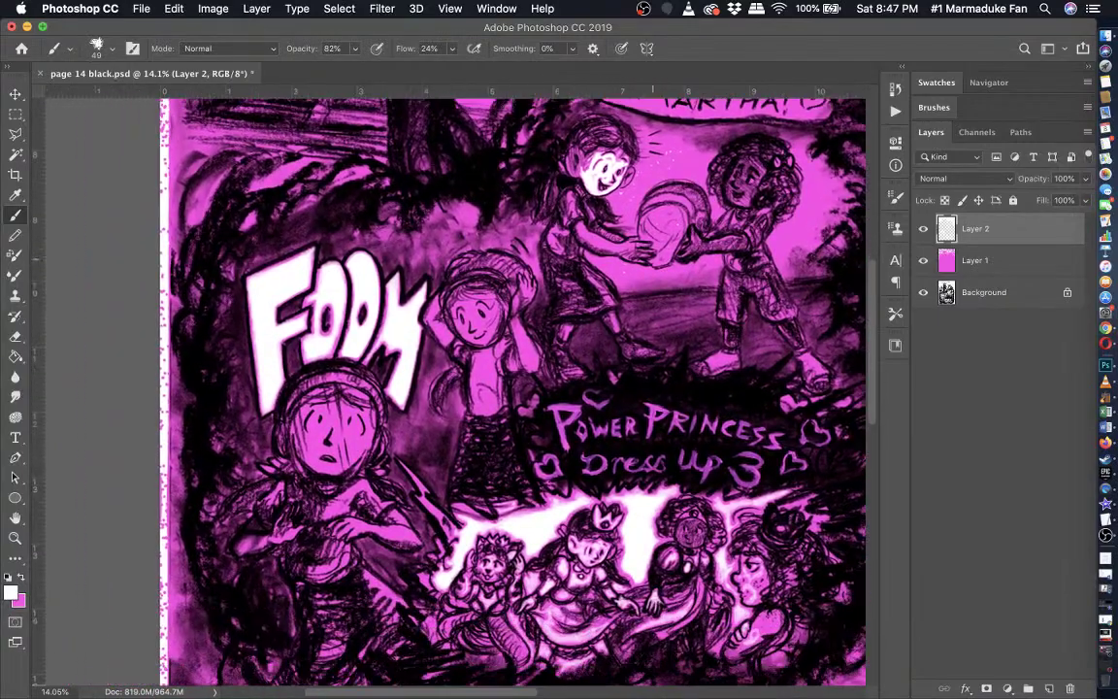
scroll(600, 332, right, 4)
scroll(600, 333, up, 6)
scroll(600, 333, left, 12)
scroll(601, 333, down, 6)
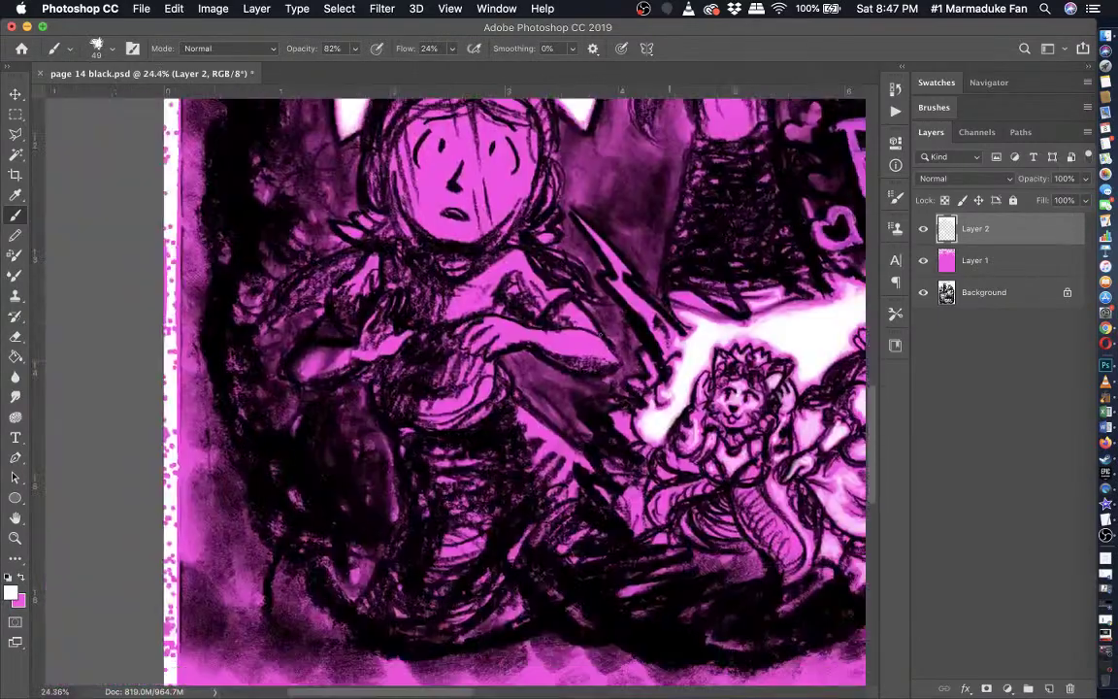
- Set the brush size to 59 px and paint white highlights on the jagged diagonal shape below the large figure's forearm
scroll(600, 334, up, 8)
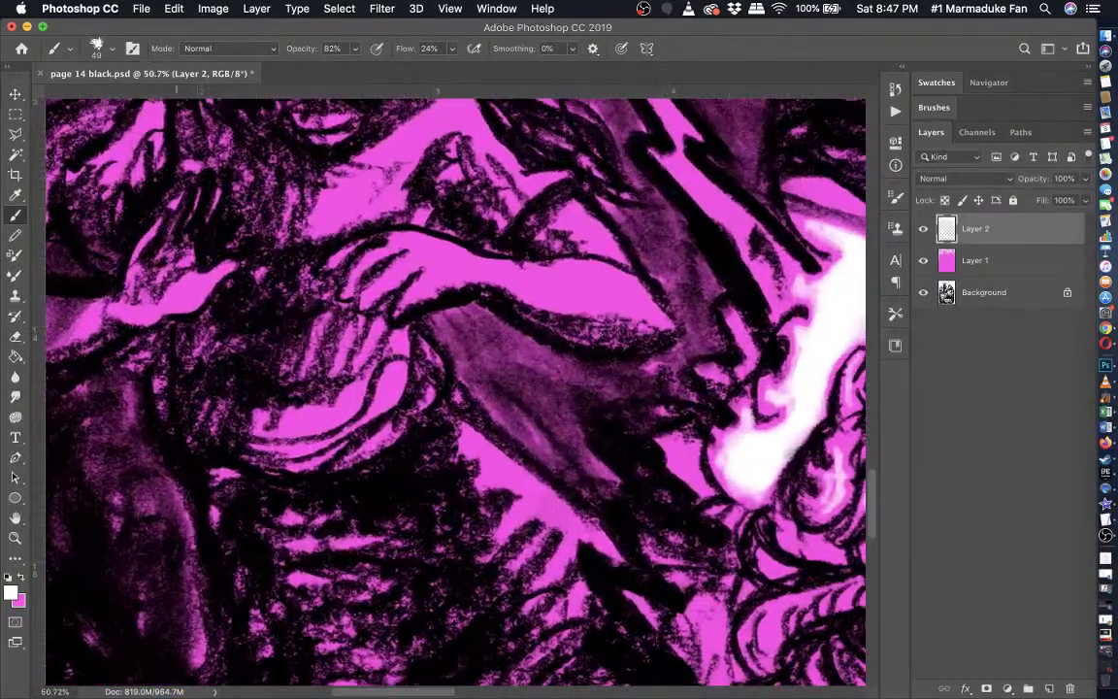
scroll(599, 334, up, 4)
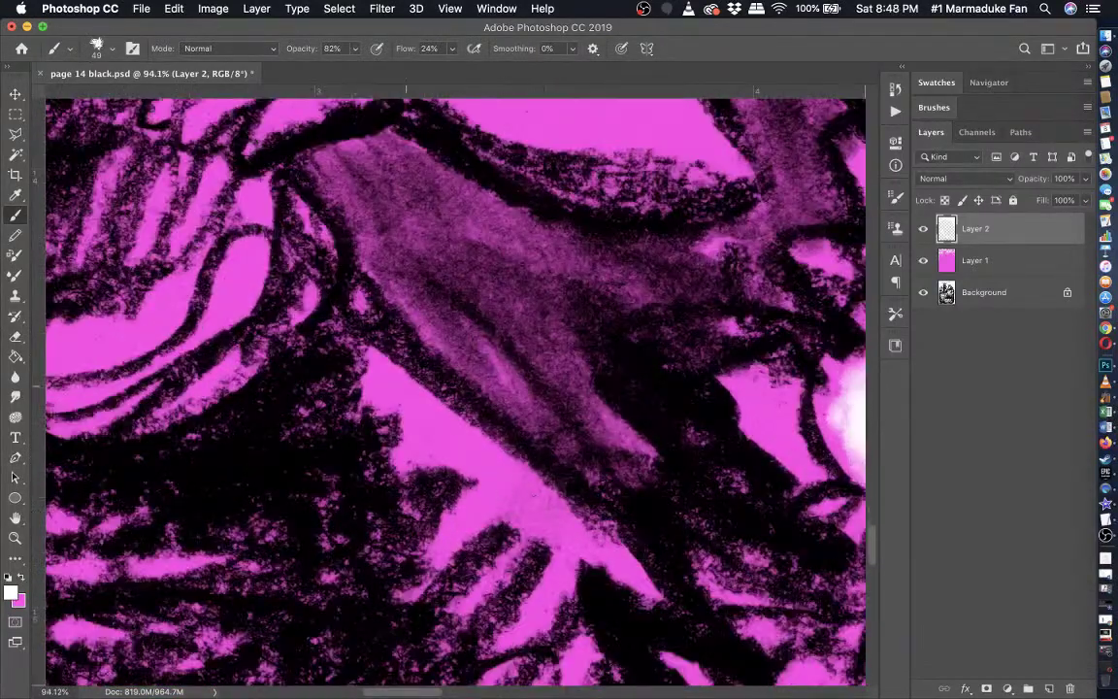
click(108, 49)
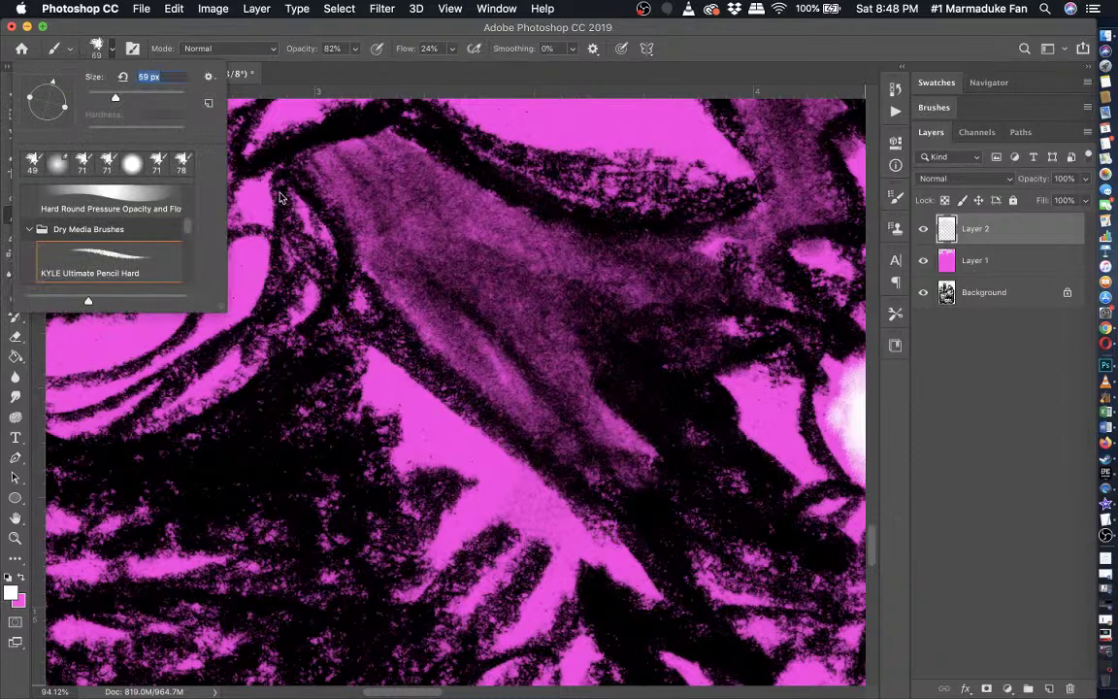
mouse_move(586, 548)
mouse_down()
mouse_move(546, 526)
mouse_move(549, 539)
mouse_up()
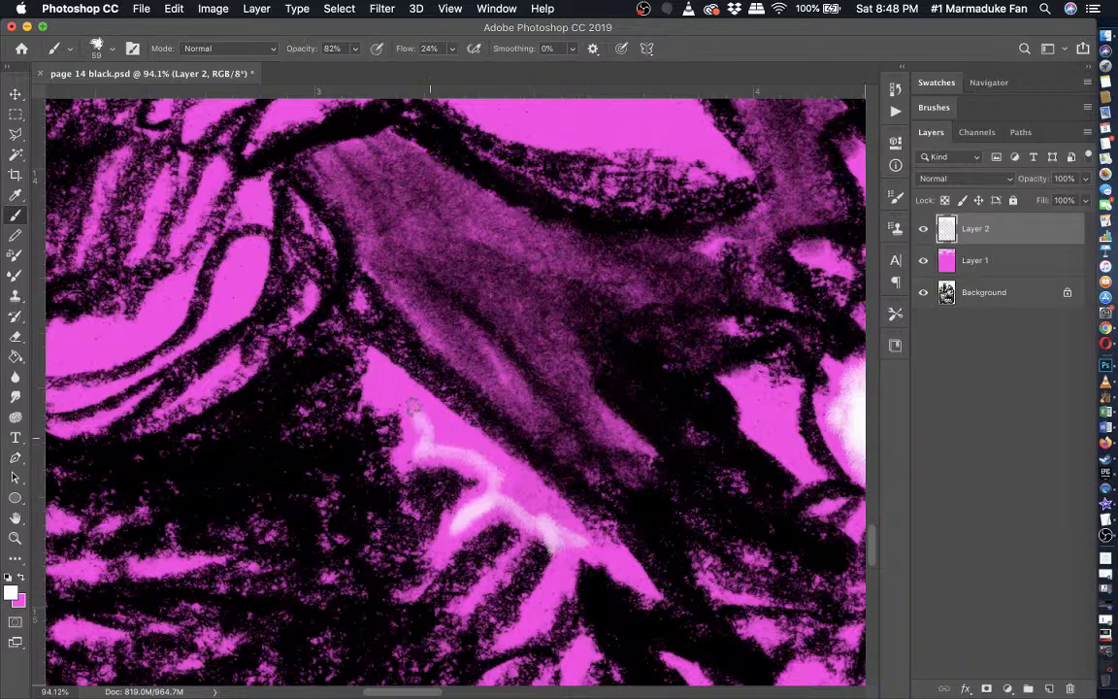
drag(388, 394, 458, 453)
drag(393, 384, 518, 485)
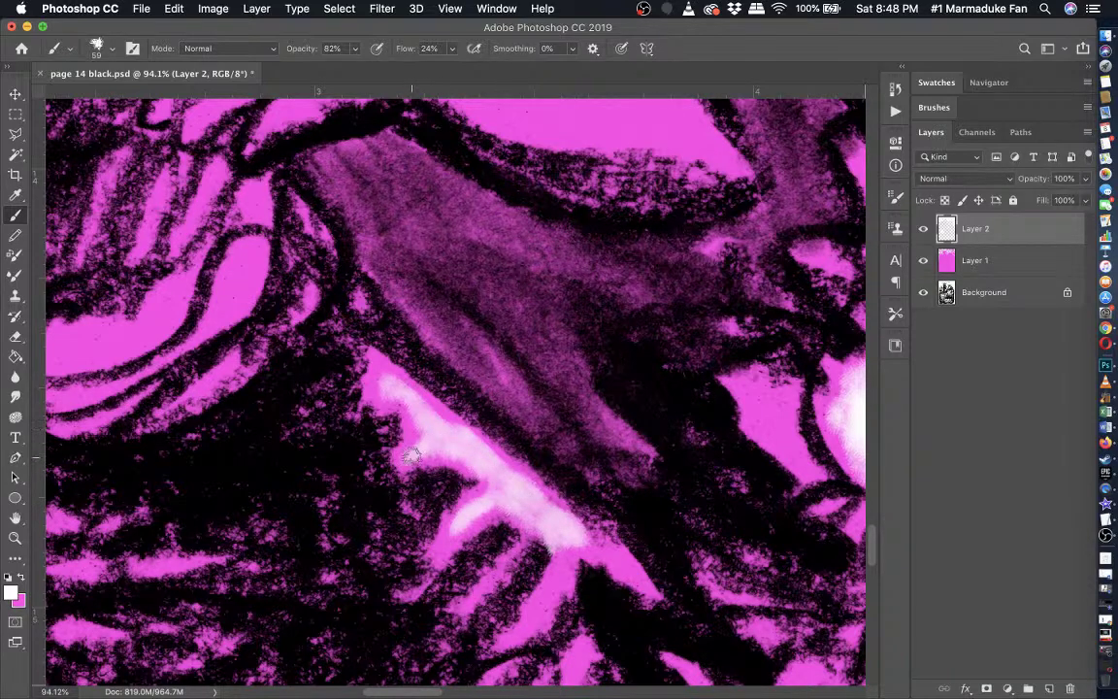
- Extend the highlight down the narrow fold below the jagged shape and lighten the upright patch beside the cat princess's skirt
scroll(411, 456, down, 5)
scroll(411, 455, left, 2)
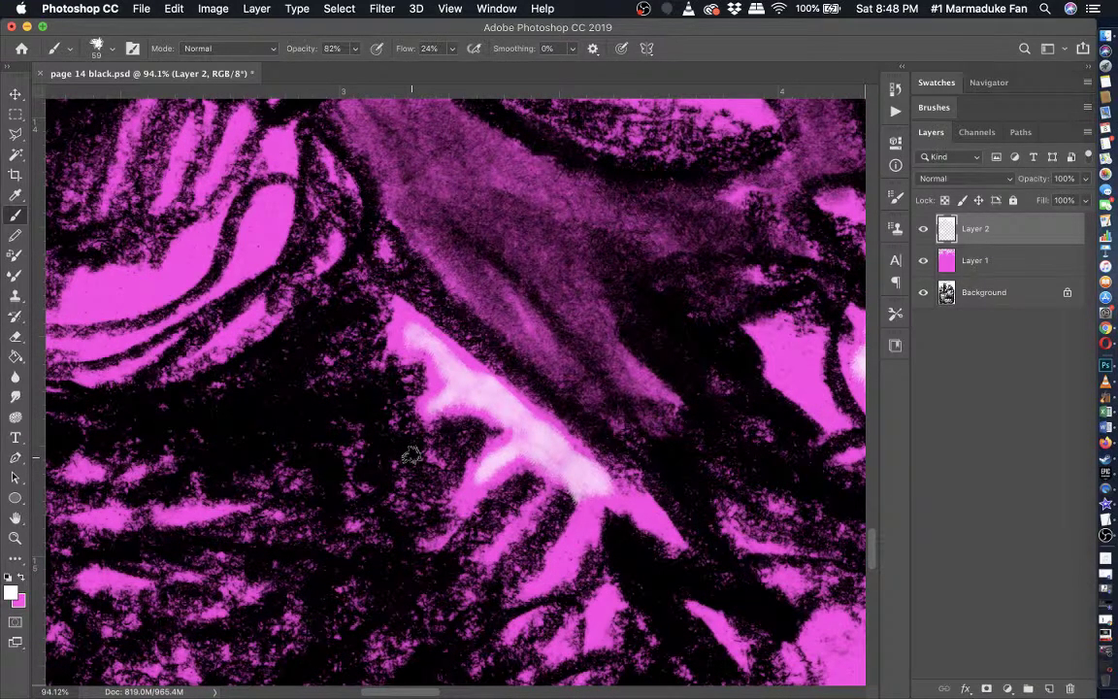
scroll(412, 456, down, 3)
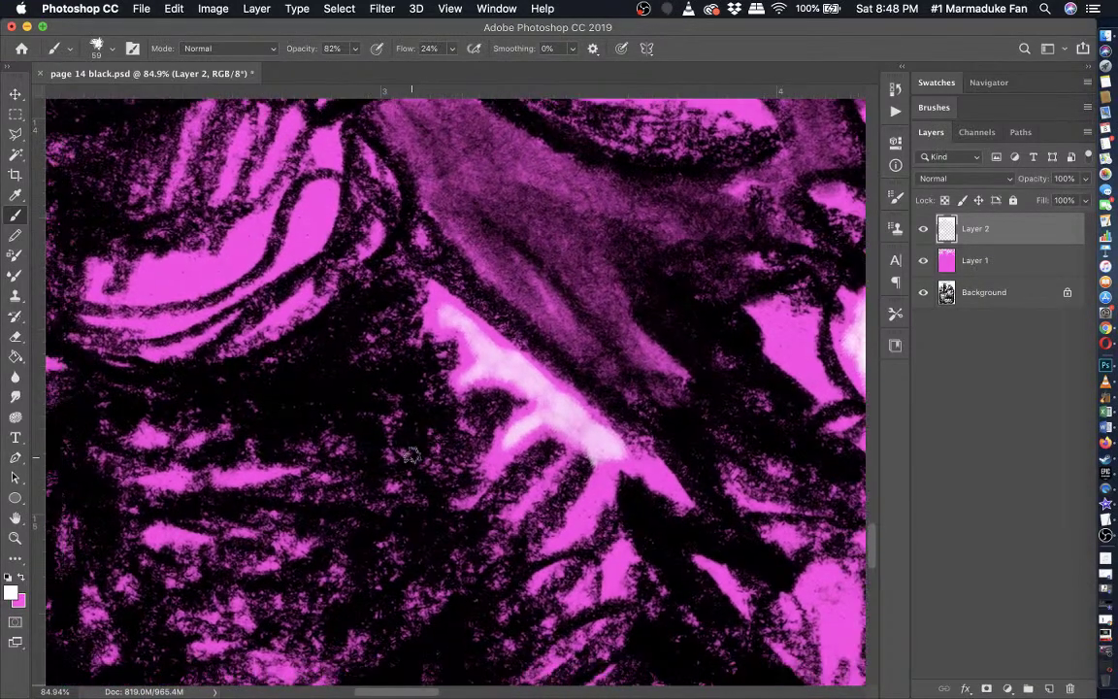
scroll(411, 455, down, 3)
scroll(411, 455, left, 1)
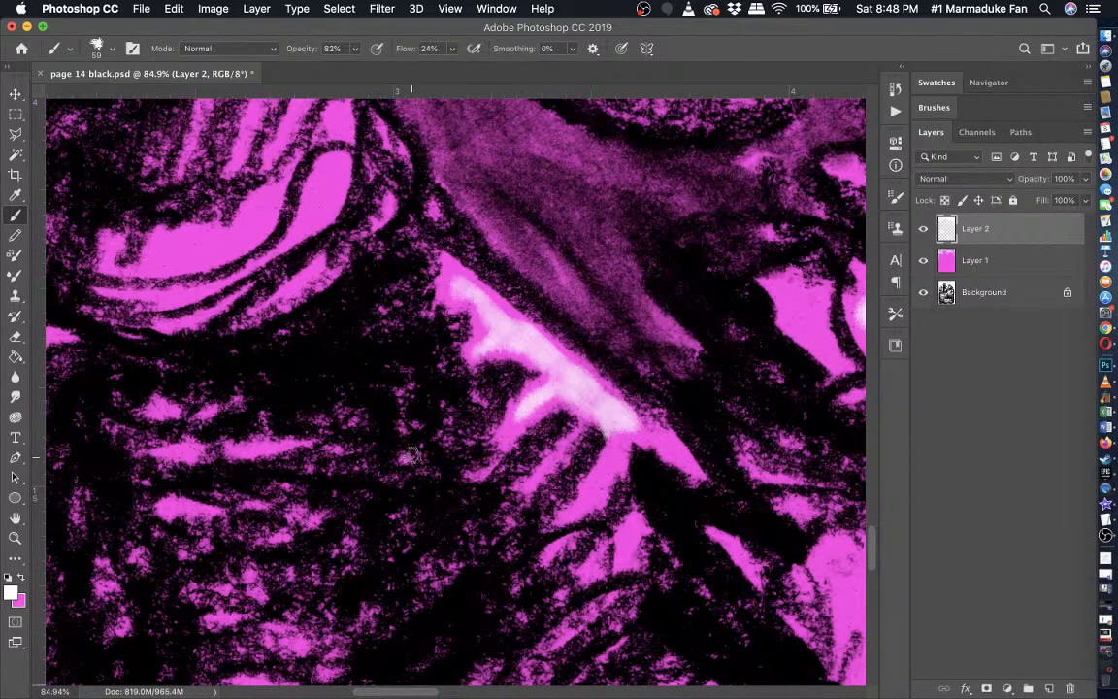
scroll(417, 461, down, 5)
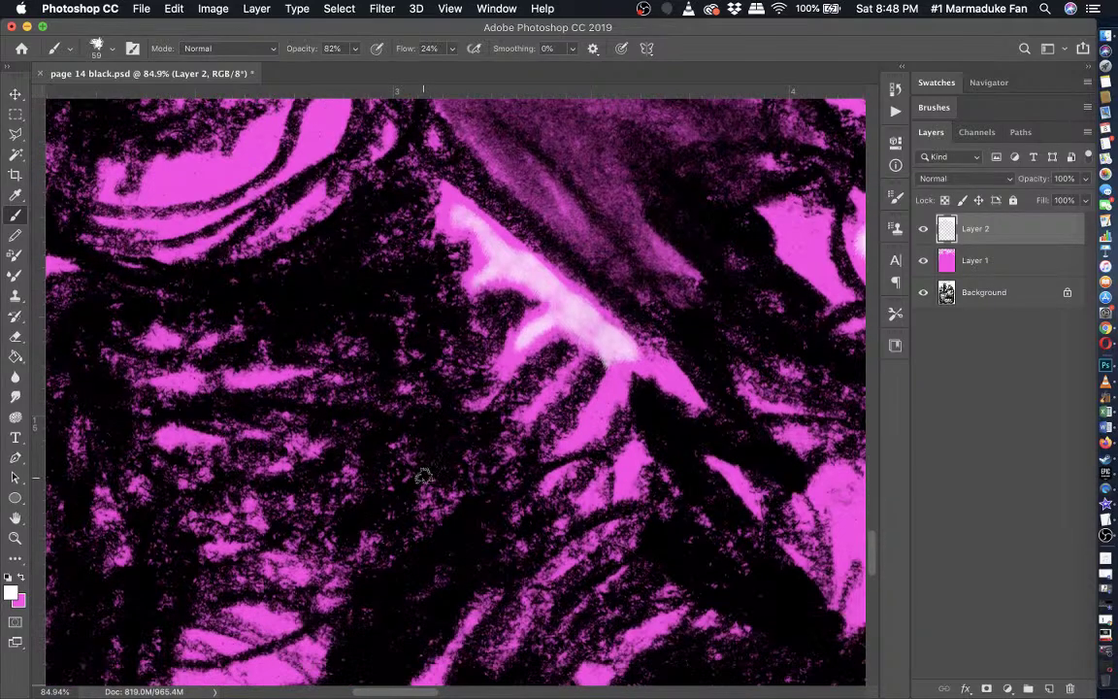
scroll(421, 474, down, 2)
scroll(421, 475, right, 8)
scroll(509, 397, up, 3)
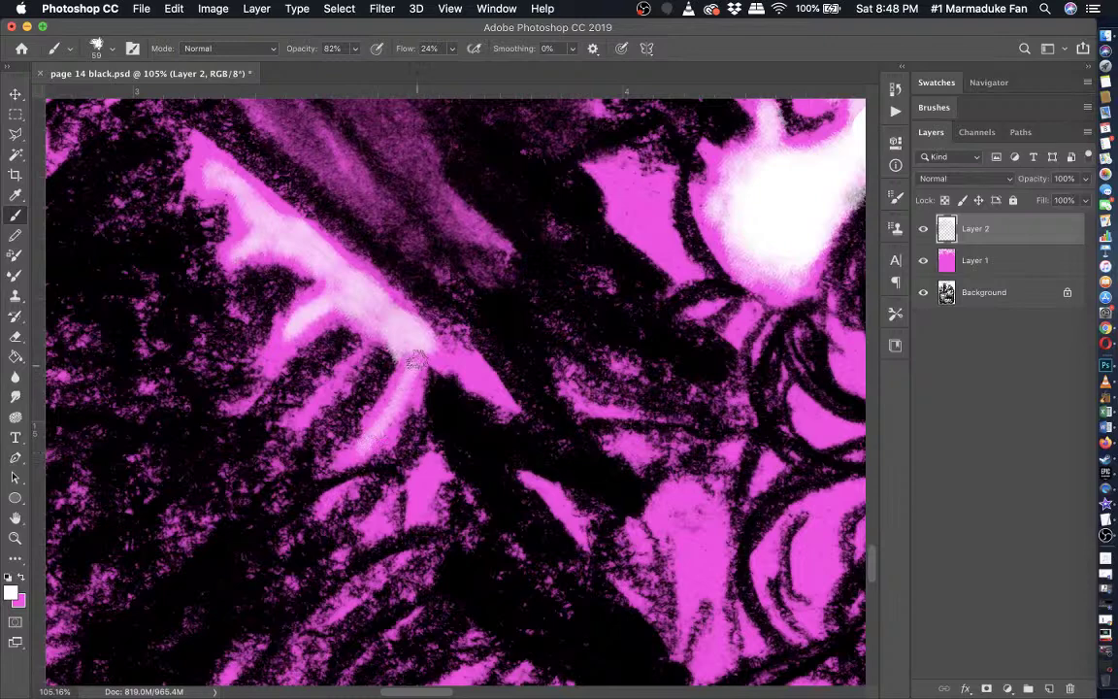
scroll(425, 355, down, 2)
scroll(425, 355, right, 2)
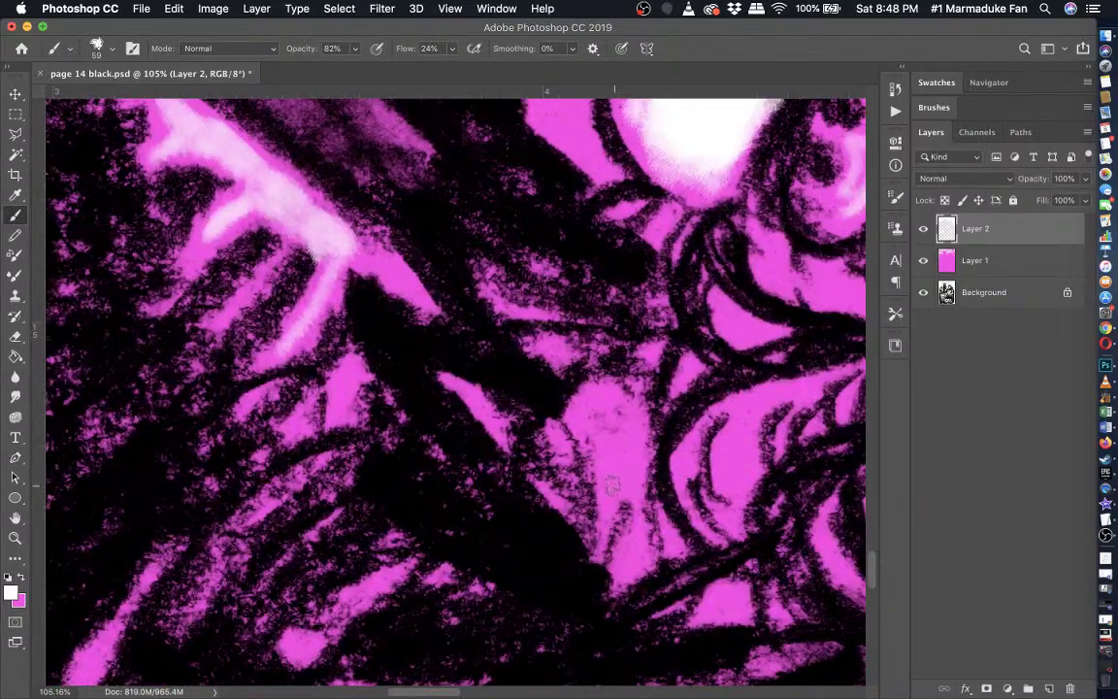
drag(608, 455, 605, 417)
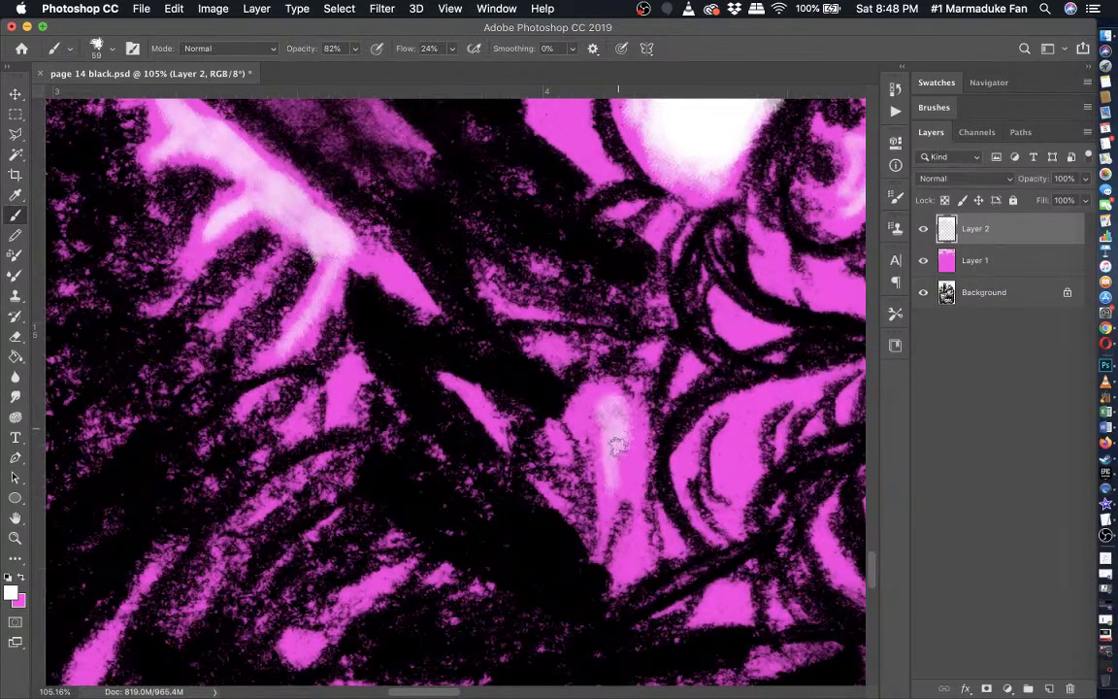
- Paint white highlights on the rounded folds at the outer edge of the cat princess's skirt
scroll(548, 432, down, 3)
scroll(549, 432, right, 4)
scroll(466, 382, up, 5)
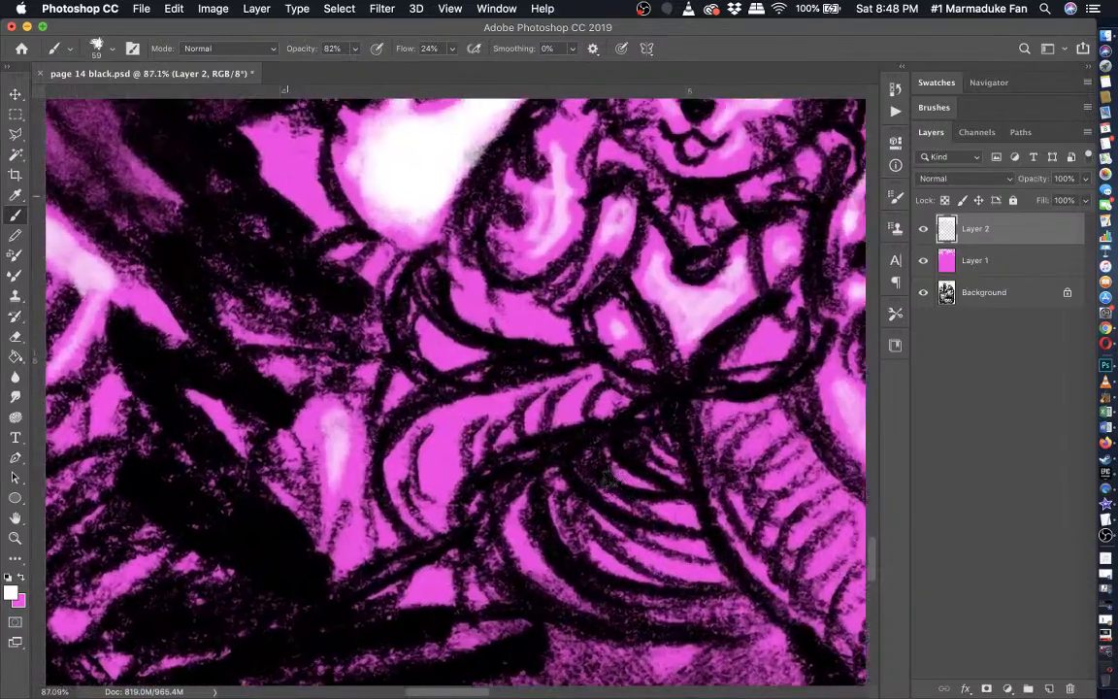
scroll(388, 532, up, 2)
mouse_move(424, 555)
mouse_down()
mouse_move(429, 522)
mouse_move(434, 536)
mouse_move(461, 445)
mouse_move(412, 527)
mouse_move(345, 520)
mouse_move(335, 545)
mouse_move(492, 423)
mouse_move(451, 438)
mouse_move(427, 469)
mouse_up()
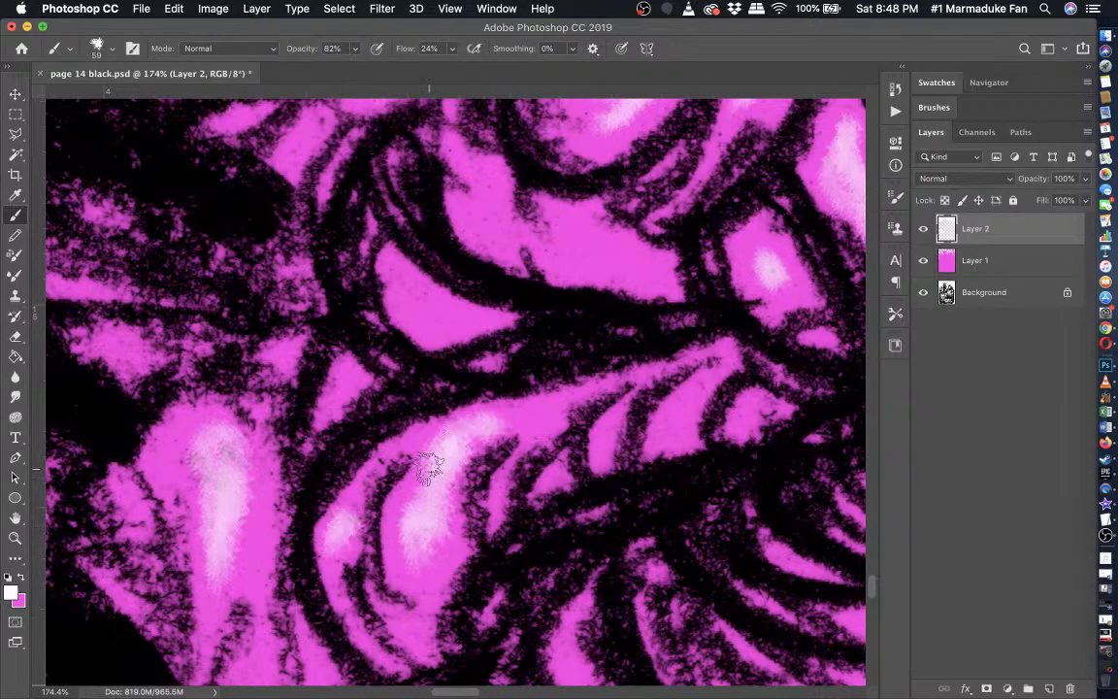
- Paint white highlights on the triangular patch of the large figure's upper arm, just above the bent elbow
scroll(427, 469, down, 8)
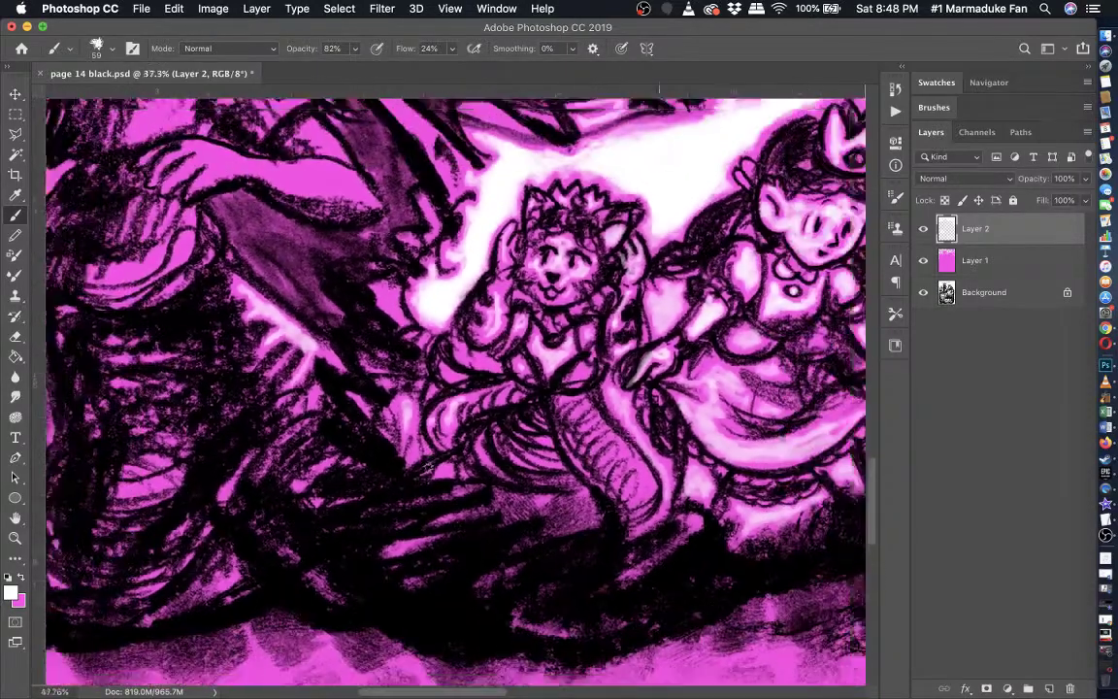
scroll(427, 469, up, 5)
scroll(330, 349, up, 6)
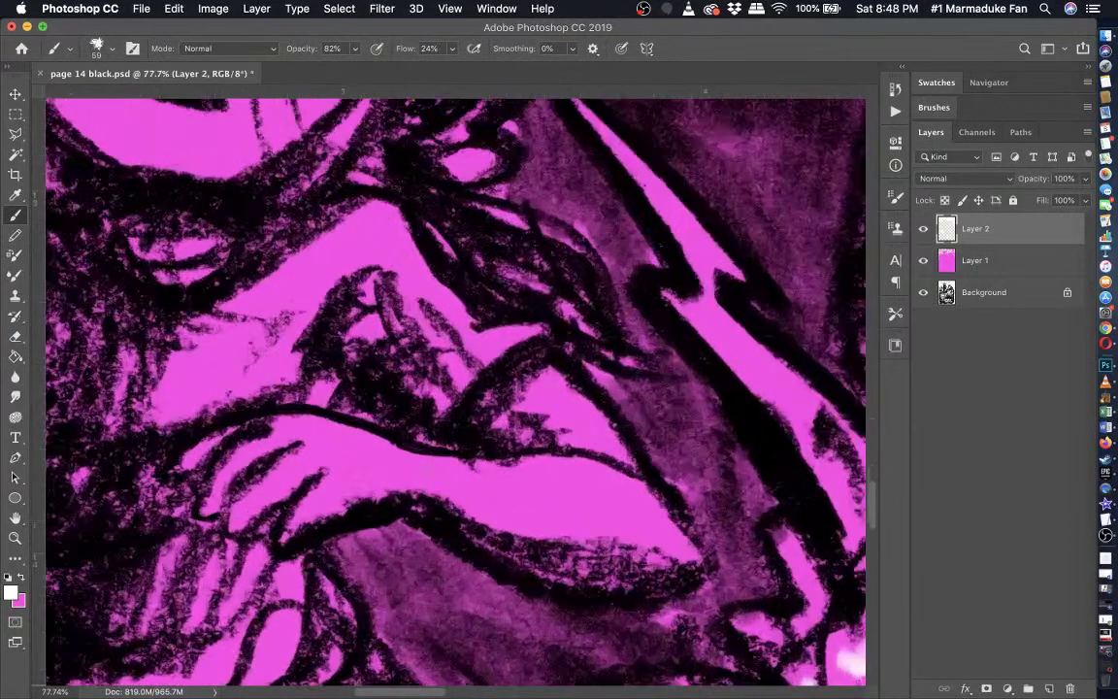
scroll(424, 469, up, 2)
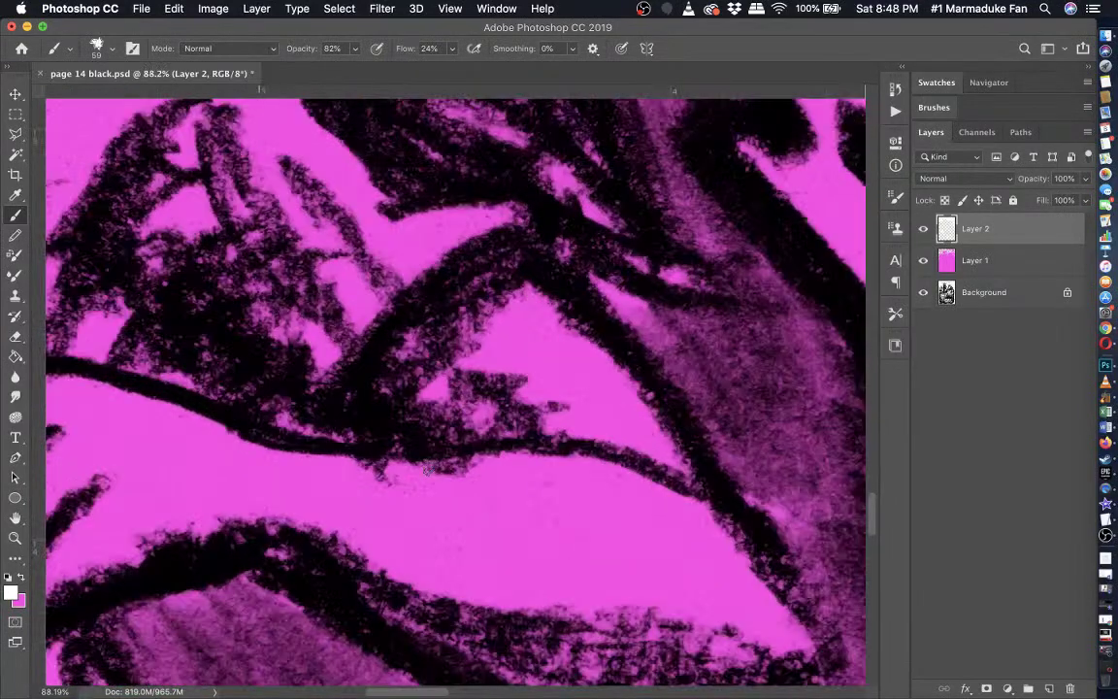
scroll(424, 469, up, 5)
mouse_move(713, 441)
mouse_down()
mouse_move(597, 359)
mouse_move(471, 306)
mouse_move(548, 267)
mouse_move(600, 334)
mouse_move(679, 380)
mouse_move(712, 429)
mouse_move(668, 414)
mouse_move(568, 312)
mouse_move(555, 316)
mouse_up()
scroll(554, 312, down, 3)
scroll(554, 312, right, 4)
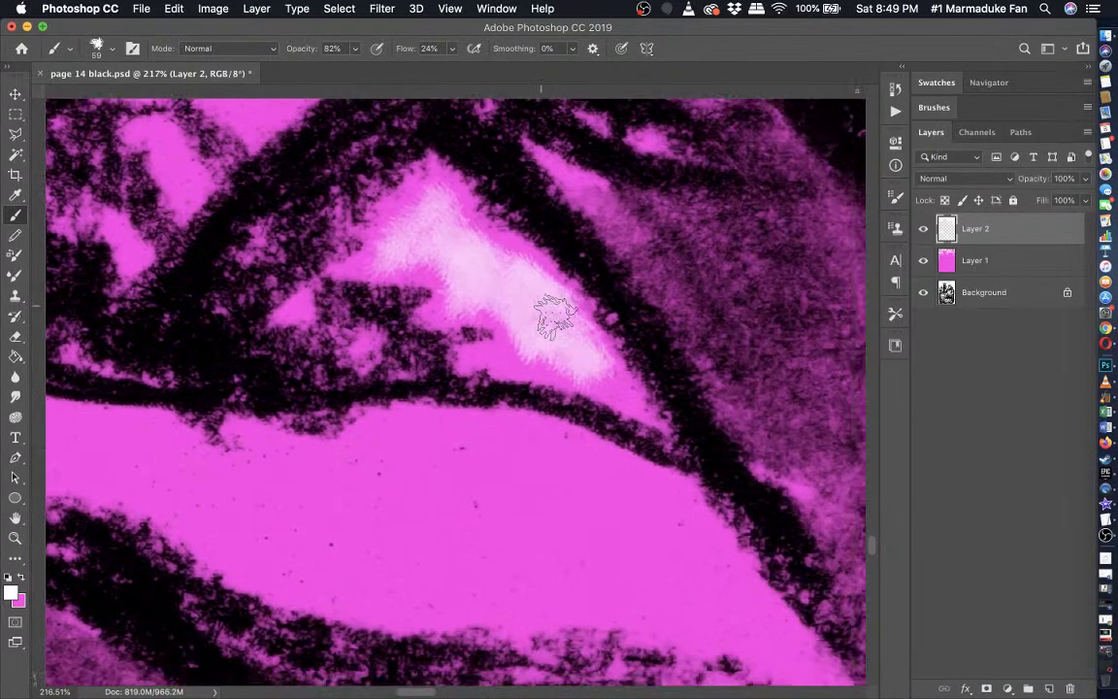
- Paint soft white highlights along the upper and lower edges of the large figure's forearm near the elbow
scroll(549, 314, left, 2)
mouse_move(277, 413)
mouse_down()
mouse_move(367, 413)
mouse_move(170, 427)
mouse_move(303, 439)
mouse_move(194, 429)
mouse_move(381, 424)
mouse_move(562, 442)
mouse_move(507, 393)
mouse_up()
mouse_move(432, 335)
mouse_down()
mouse_move(506, 373)
mouse_move(648, 511)
mouse_move(679, 524)
mouse_move(457, 485)
mouse_move(361, 490)
mouse_move(131, 417)
mouse_move(161, 397)
mouse_move(203, 472)
mouse_move(342, 491)
mouse_move(612, 500)
mouse_move(525, 445)
mouse_move(375, 464)
mouse_move(184, 422)
mouse_move(107, 364)
mouse_move(210, 399)
mouse_move(238, 369)
mouse_up()
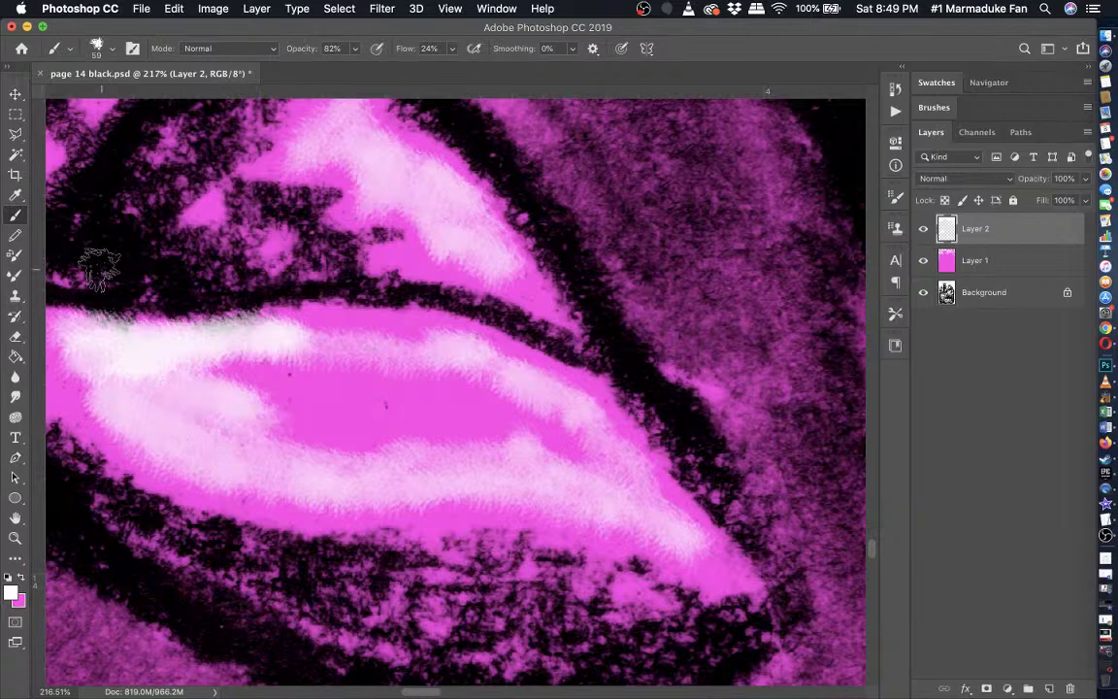
- Fill the middle of the forearm with solid white using the Pencil tool and blend its edges with the textured brush
click(16, 238)
mouse_move(594, 472)
mouse_down()
mouse_move(483, 404)
mouse_move(473, 419)
mouse_move(341, 430)
mouse_move(198, 392)
mouse_move(417, 399)
mouse_move(324, 384)
mouse_up()
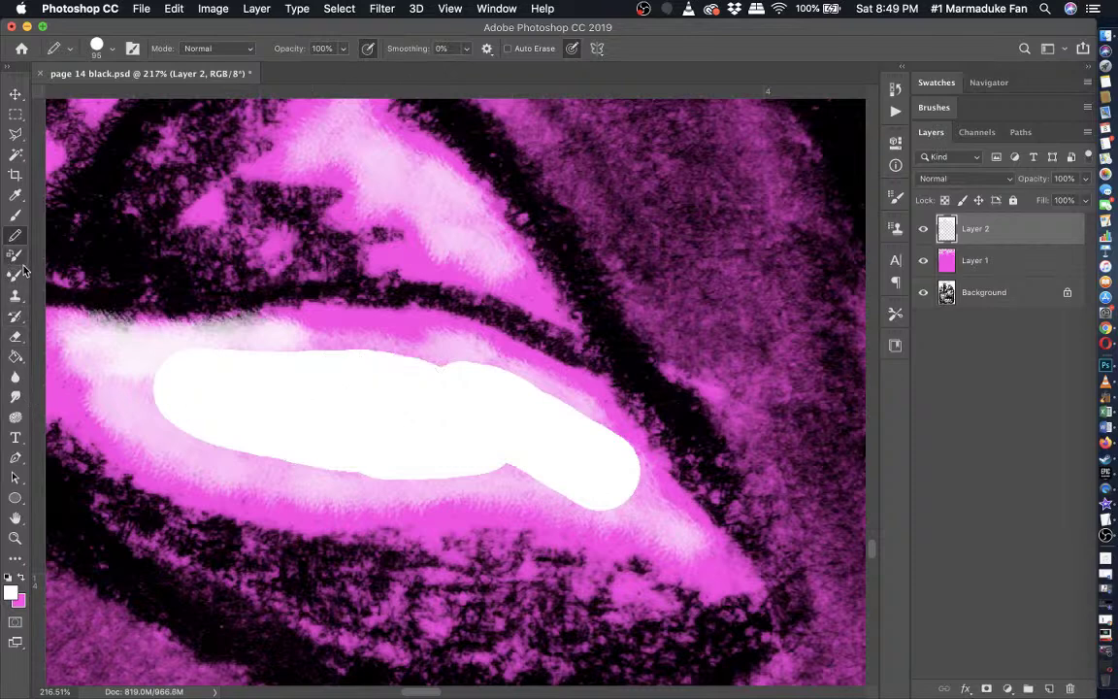
click(14, 218)
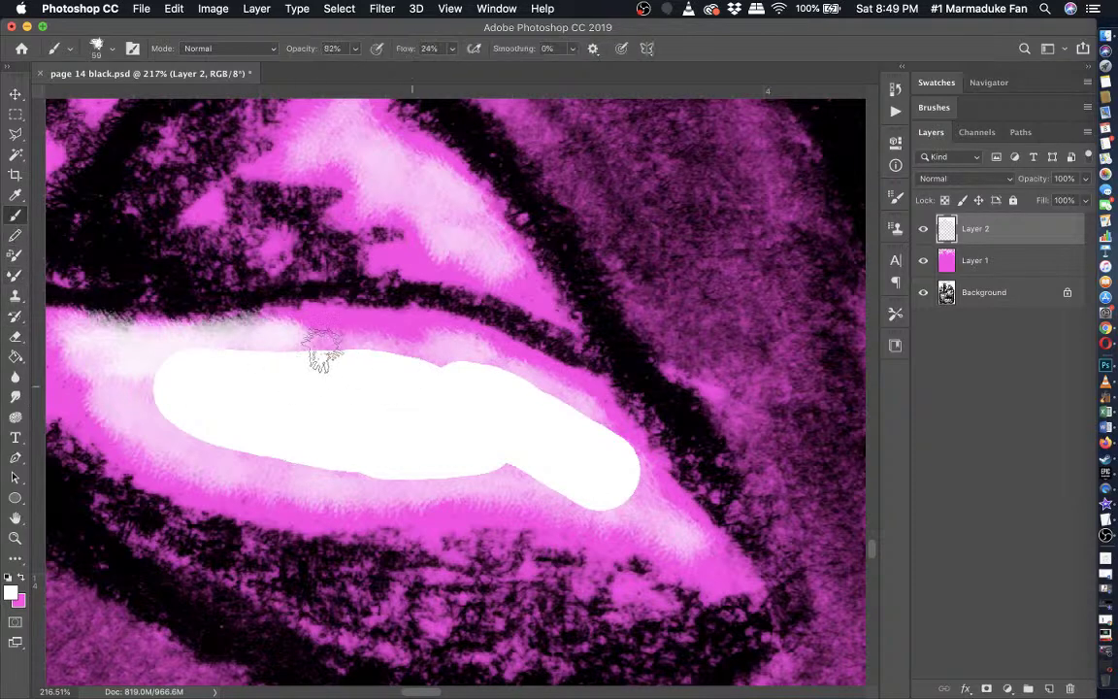
mouse_move(286, 366)
mouse_down()
mouse_move(208, 362)
mouse_move(441, 355)
mouse_move(307, 344)
mouse_move(525, 382)
mouse_move(494, 378)
mouse_move(580, 422)
mouse_move(561, 406)
mouse_move(626, 482)
mouse_move(589, 463)
mouse_move(639, 508)
mouse_move(603, 479)
mouse_move(666, 521)
mouse_move(534, 474)
mouse_move(551, 490)
mouse_move(250, 455)
mouse_move(427, 475)
mouse_move(530, 469)
mouse_move(280, 452)
mouse_up()
scroll(164, 396, left, 3)
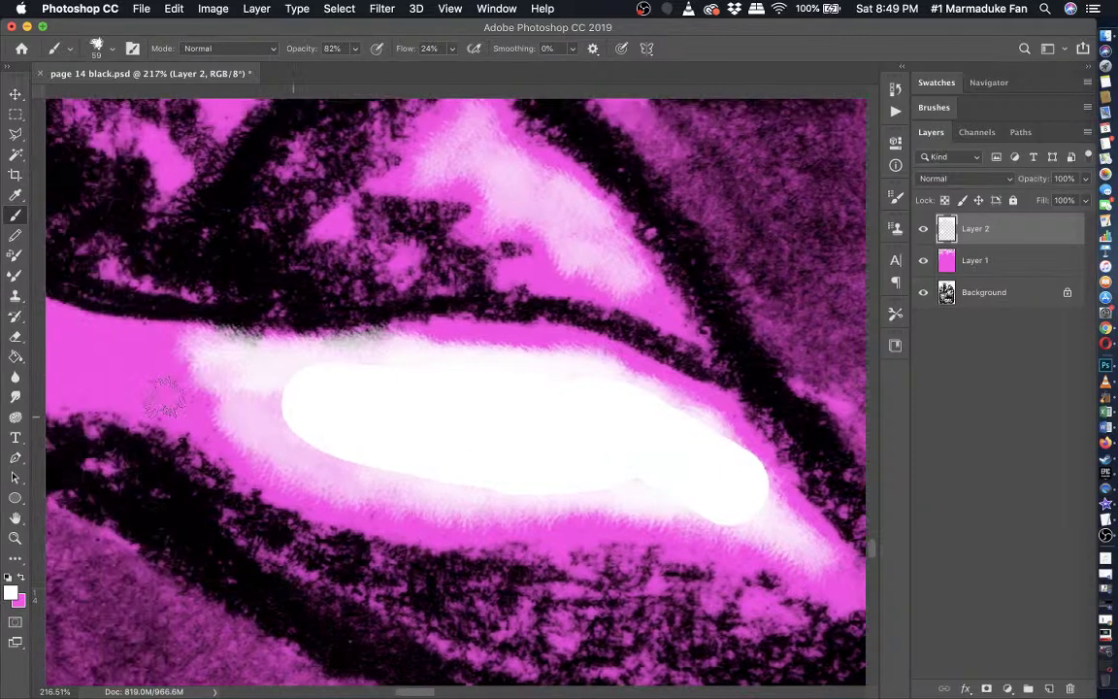
- Extend the white highlight from the forearm across the wrist and back of the hand onto the fingers
scroll(316, 403, left, 6)
mouse_move(586, 374)
mouse_down()
mouse_move(471, 368)
mouse_move(537, 382)
mouse_move(542, 403)
mouse_move(503, 404)
mouse_move(462, 379)
mouse_up()
scroll(456, 383, left, 5)
mouse_move(718, 379)
mouse_down()
mouse_move(587, 364)
mouse_move(640, 377)
mouse_move(485, 399)
mouse_move(359, 333)
mouse_move(179, 479)
mouse_move(366, 349)
mouse_move(461, 350)
mouse_move(541, 369)
mouse_move(617, 363)
mouse_up()
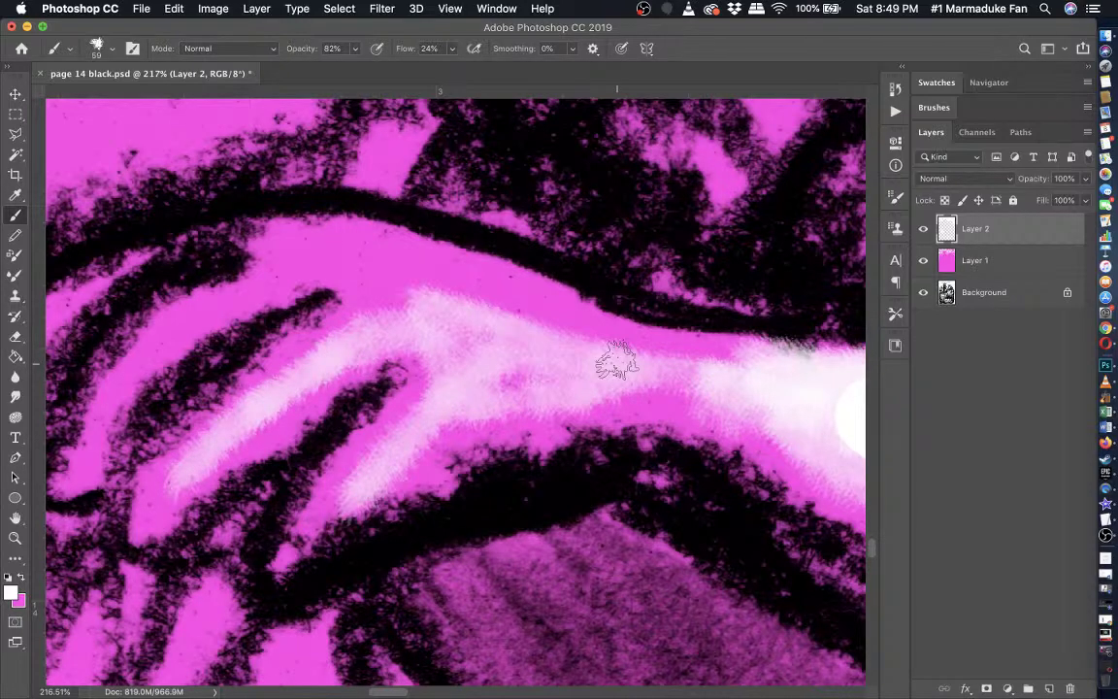
scroll(617, 363, up, 2)
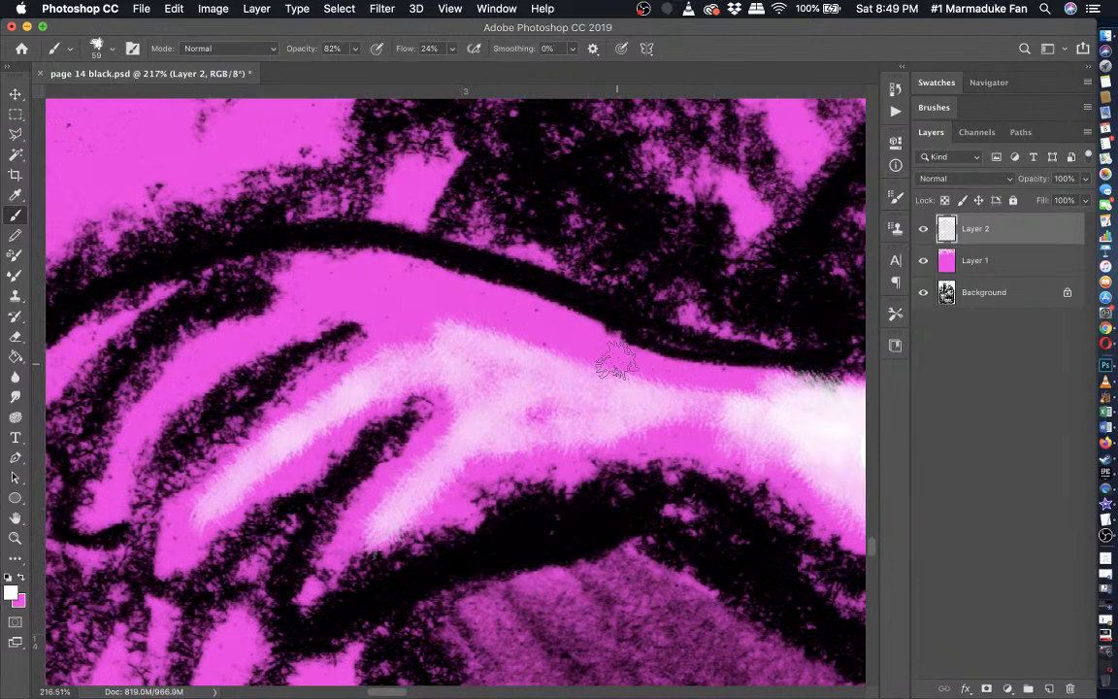
scroll(613, 364, up, 2)
scroll(613, 363, left, 2)
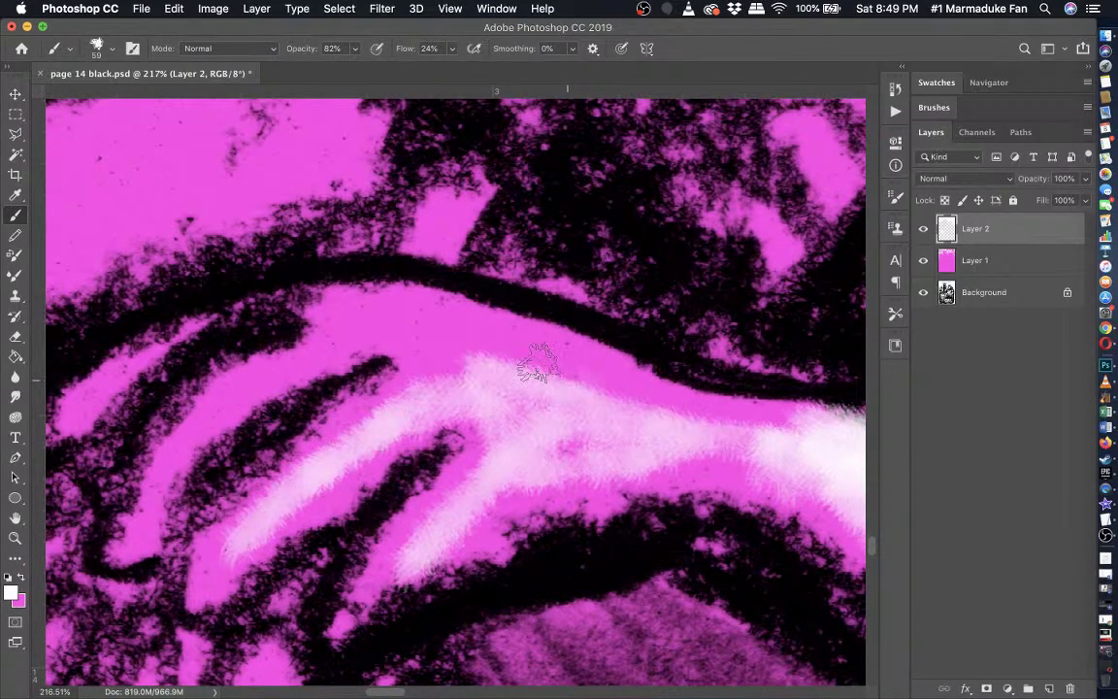
mouse_move(537, 364)
mouse_down()
mouse_move(257, 330)
mouse_move(175, 386)
mouse_up()
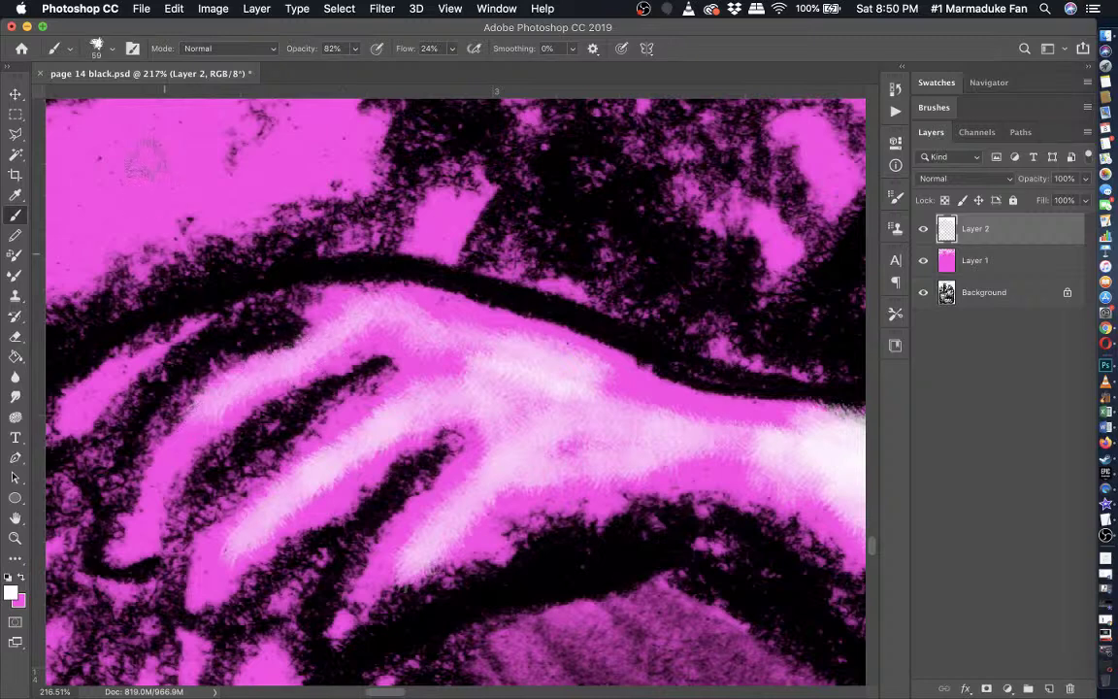
- Set the brush size to 44 px and extend the highlight down to the tip of the second finger from the hand's upper edge
click(101, 49)
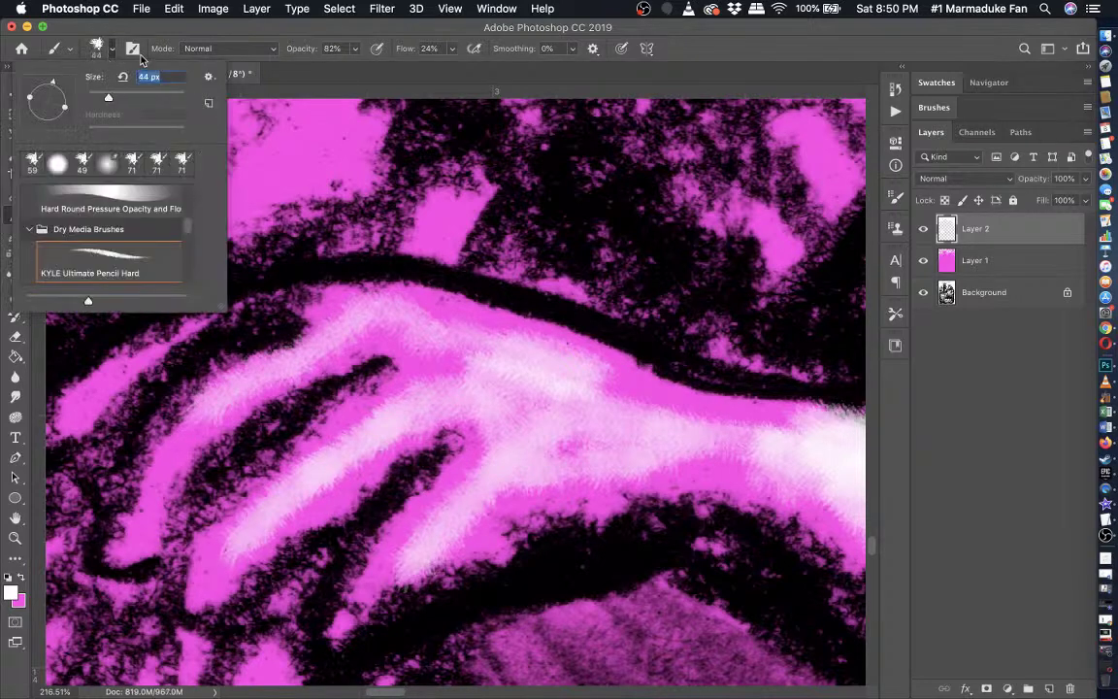
key(Return)
key(F5)
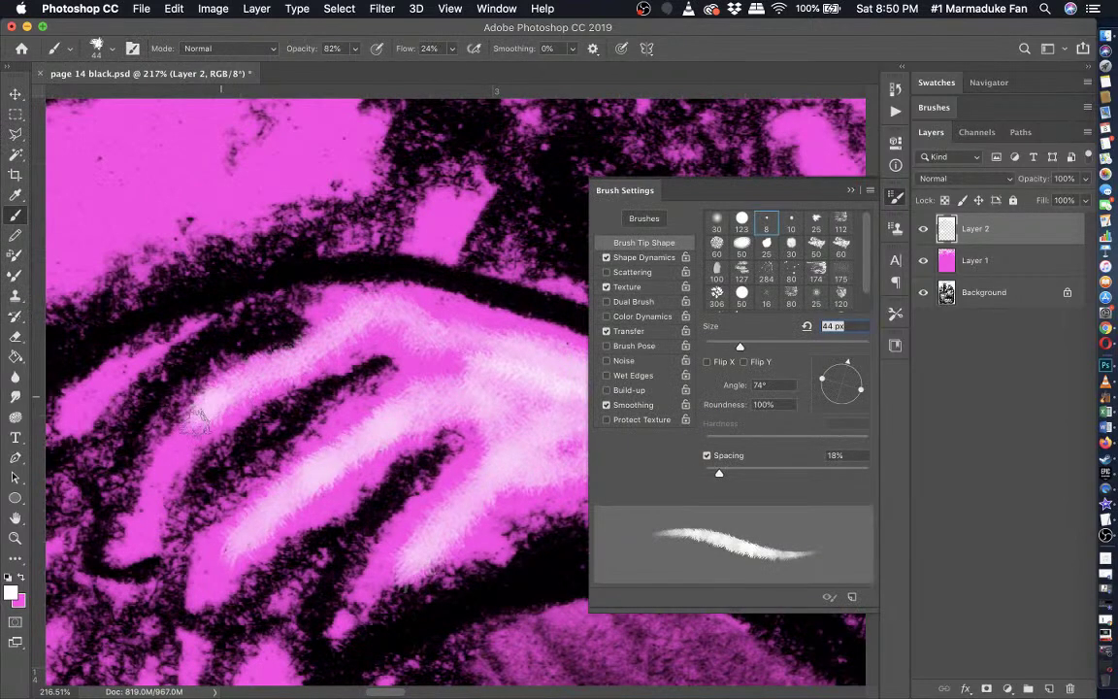
mouse_move(197, 421)
mouse_down()
mouse_move(140, 450)
mouse_move(126, 480)
mouse_up()
scroll(90, 421, left, 5)
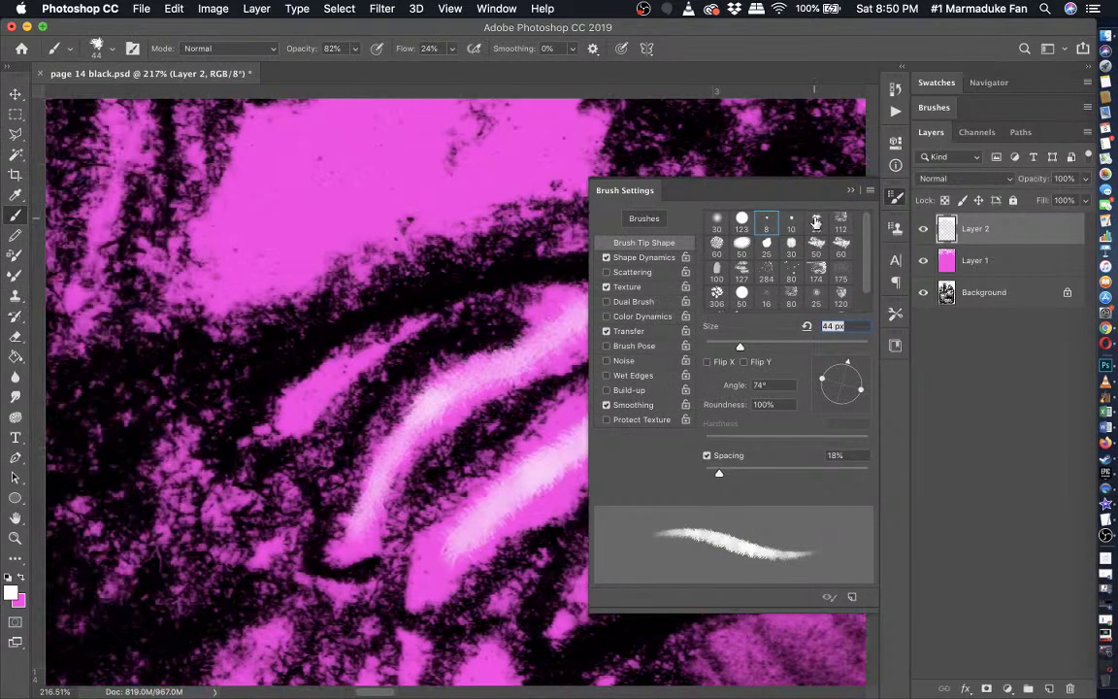
click(852, 191)
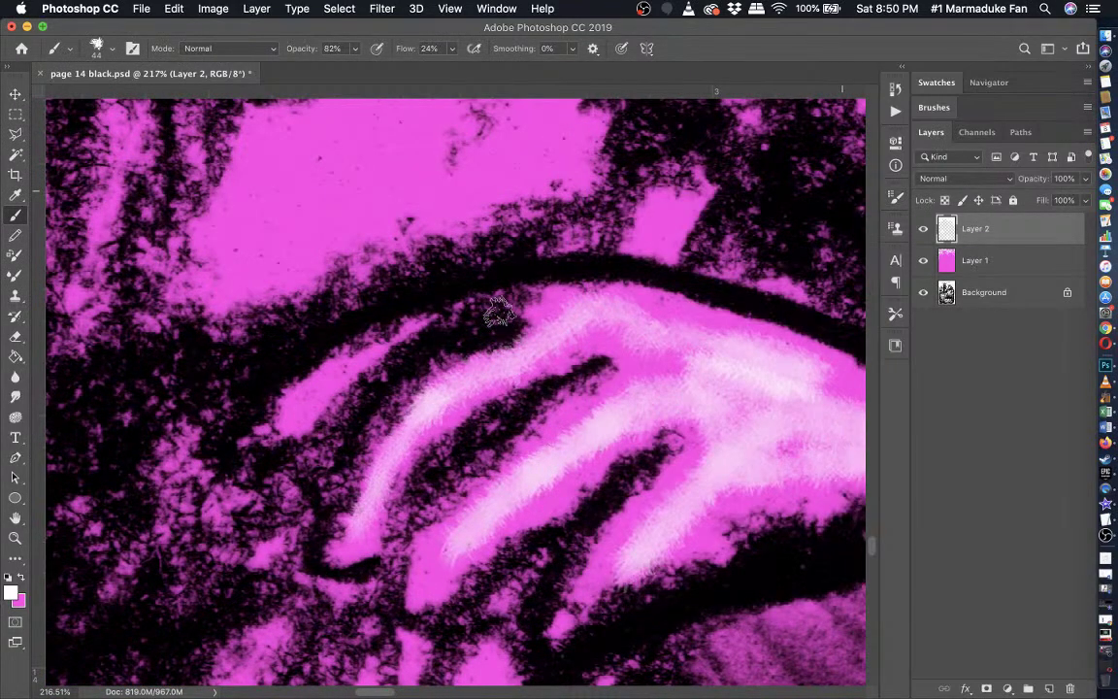
- Paint a white highlight along the hand's uppermost finger and lightly erase along its outer black outline
drag(498, 310, 373, 336)
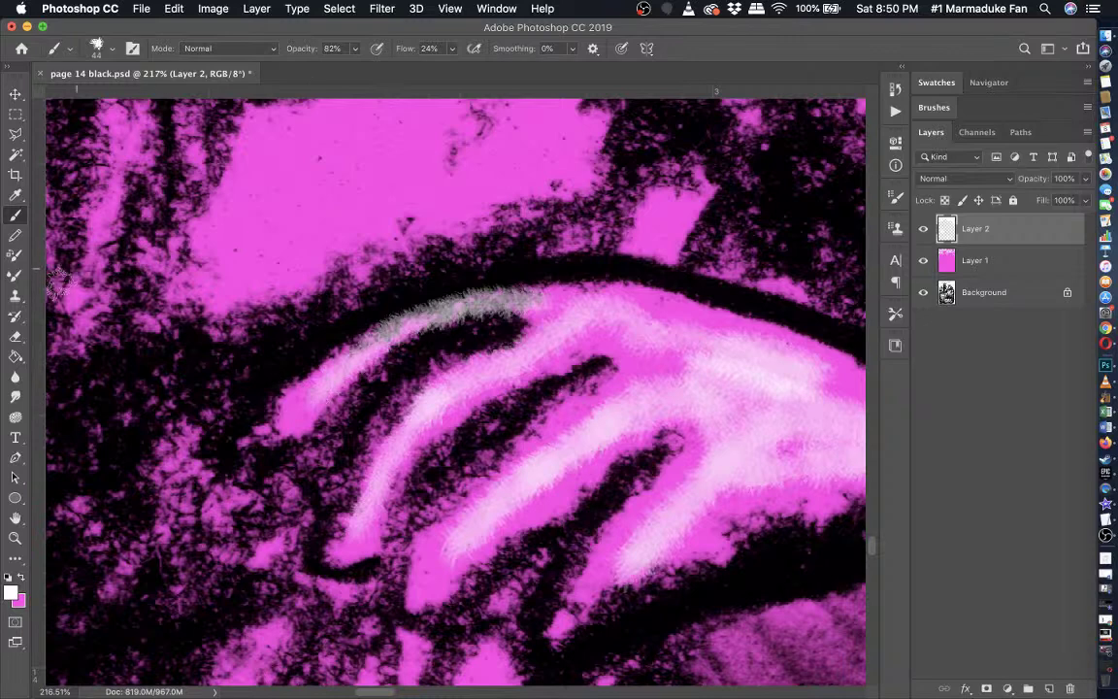
click(14, 337)
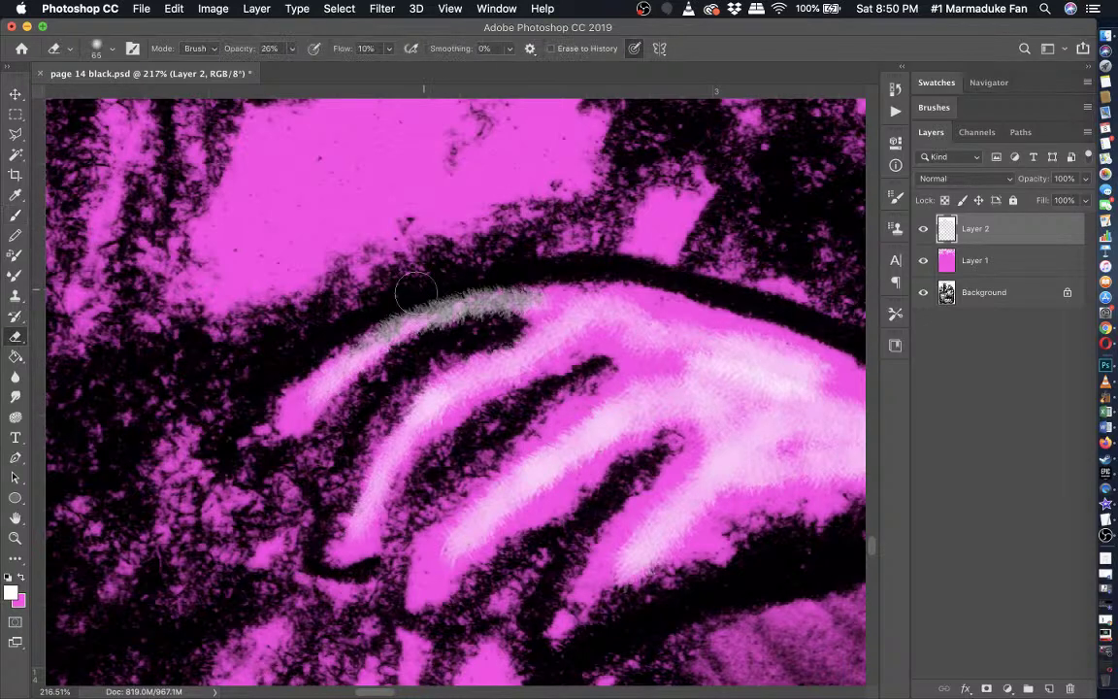
mouse_move(417, 293)
mouse_down()
mouse_move(435, 288)
mouse_move(343, 319)
mouse_up()
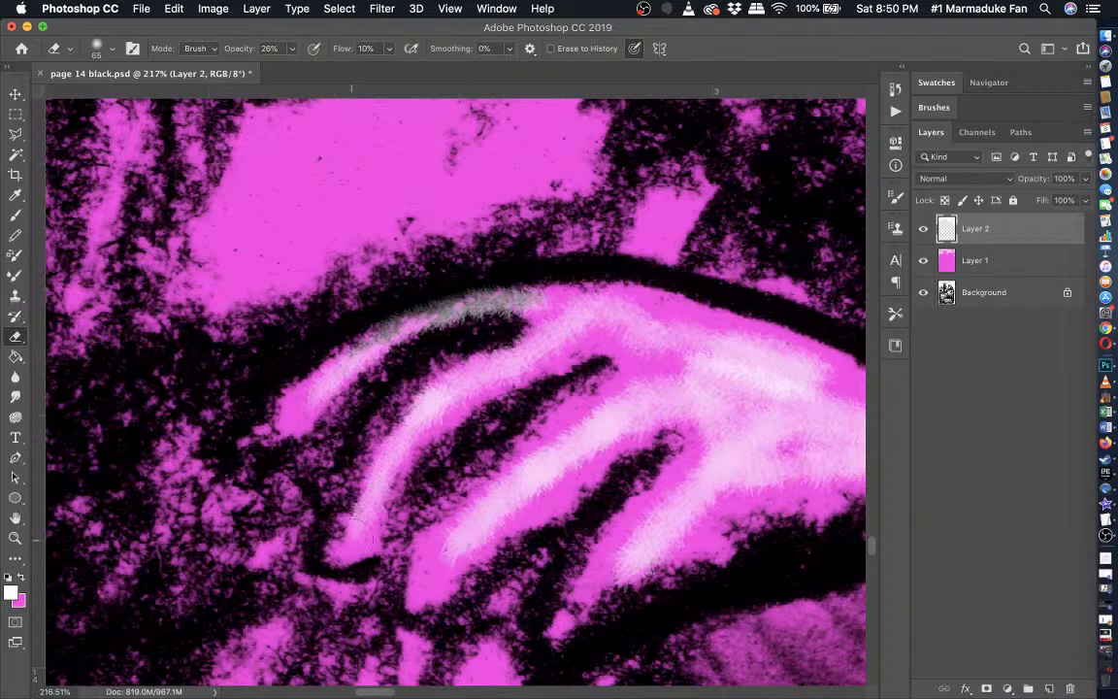
- Paint white highlights on the palm, thumb and wrist of the large figure's other, raised hand with the textured brush
scroll(351, 531, down, 15)
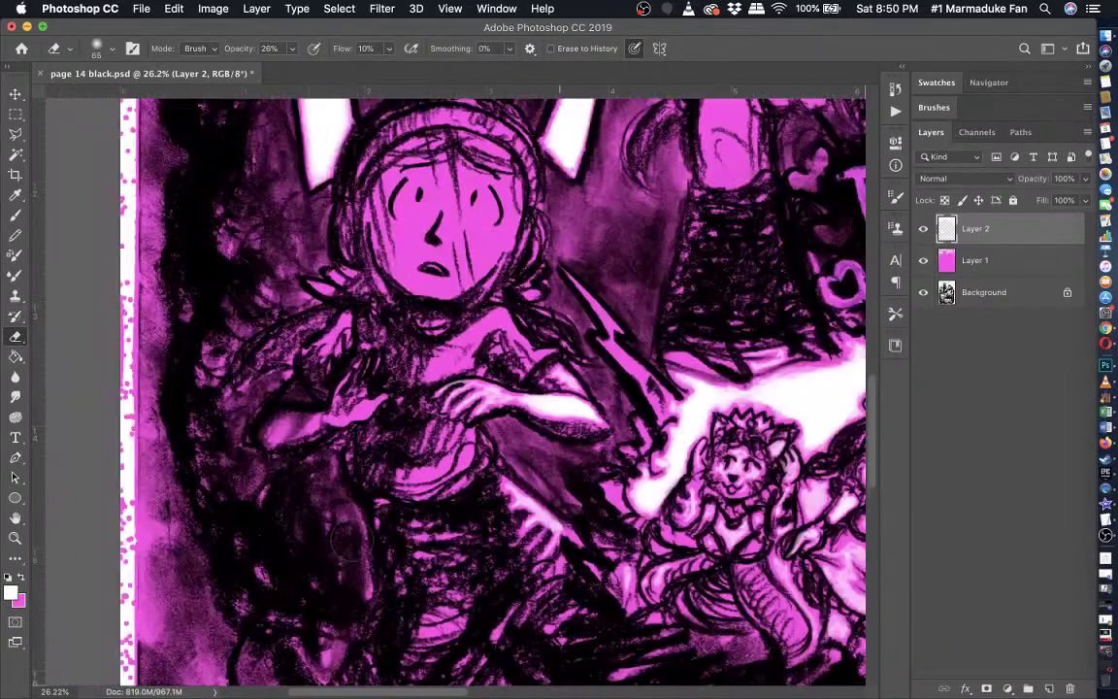
scroll(348, 537, down, 5)
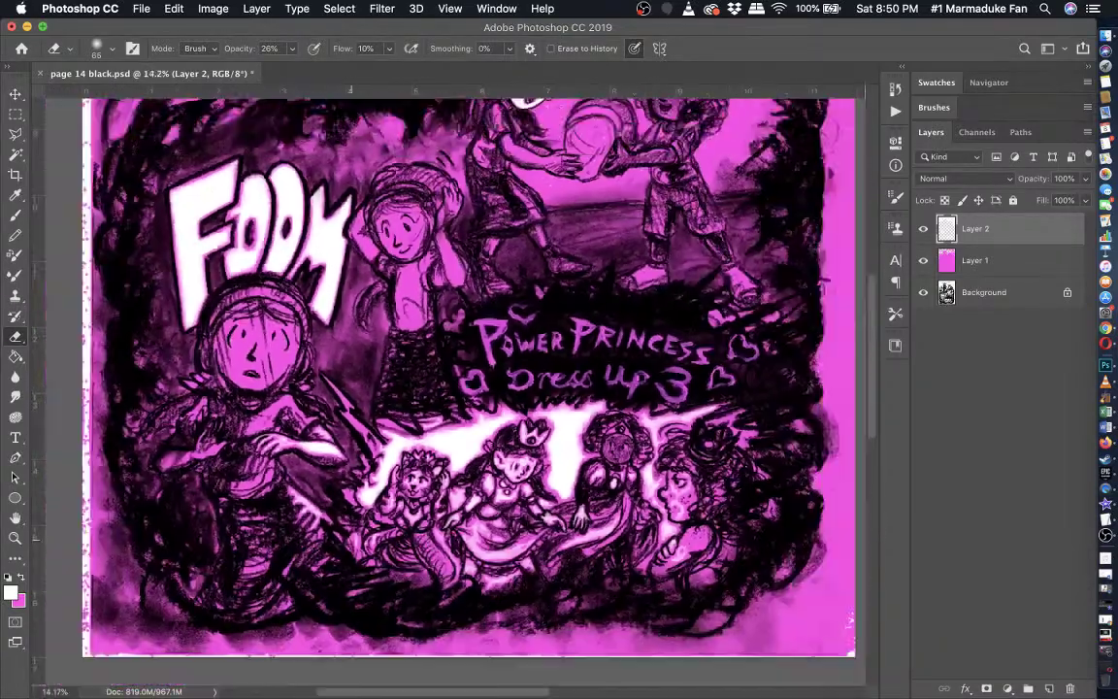
scroll(350, 540, up, 5)
scroll(348, 525, down, 6)
scroll(347, 524, left, 3)
scroll(345, 510, up, 2)
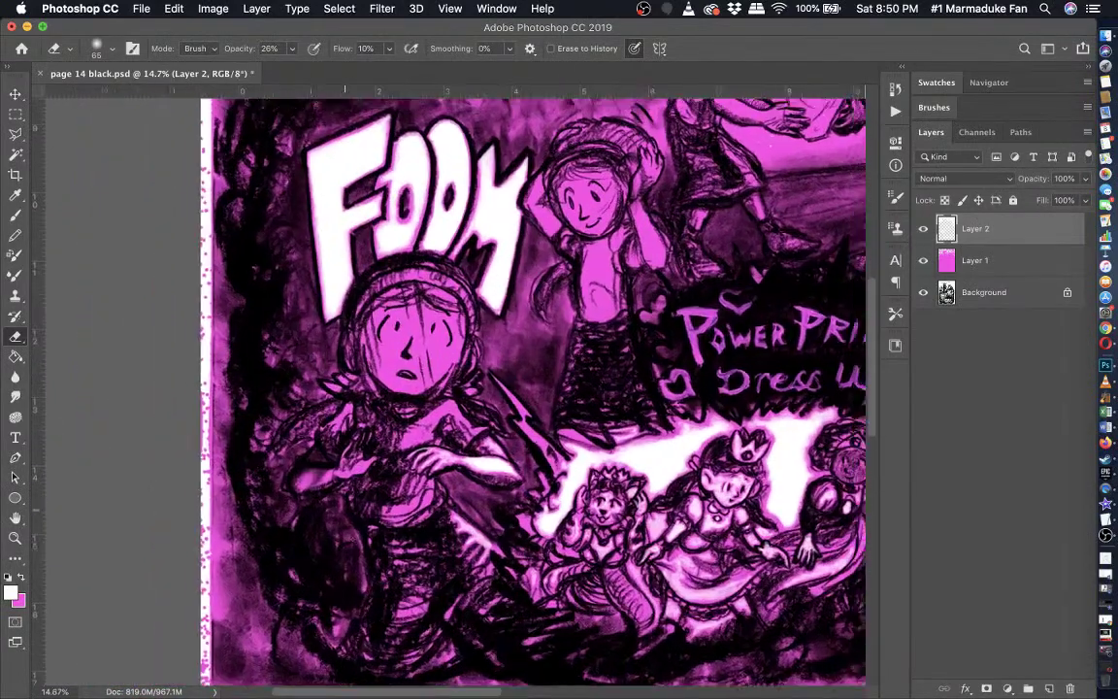
scroll(344, 536, up, 5)
click(14, 221)
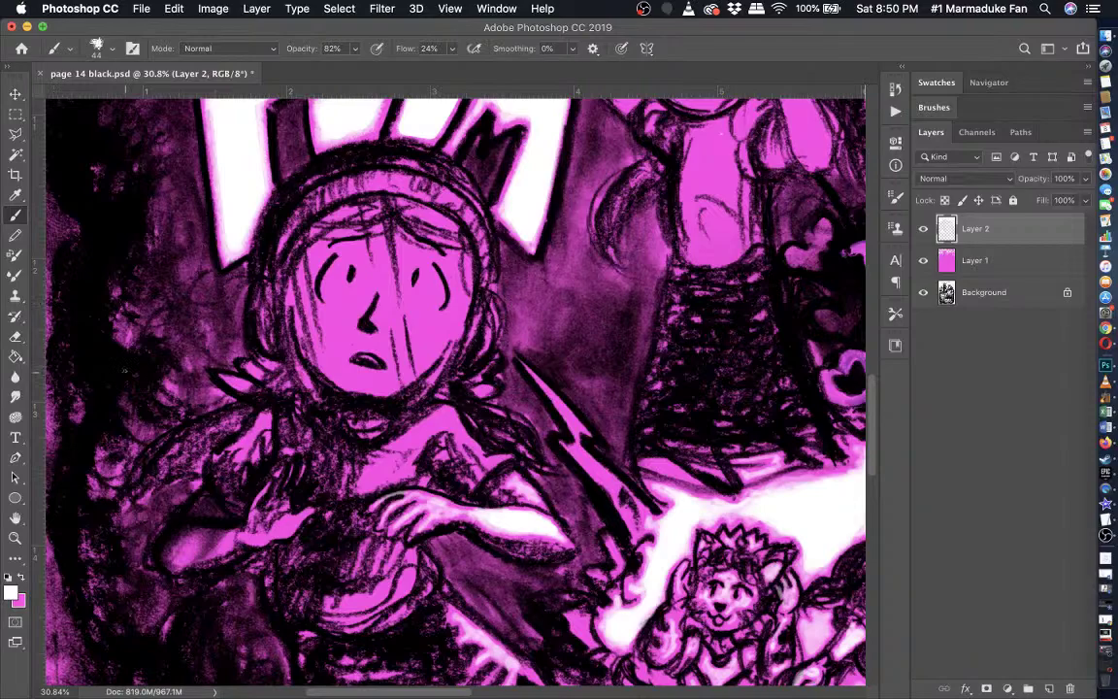
scroll(194, 388, up, 6)
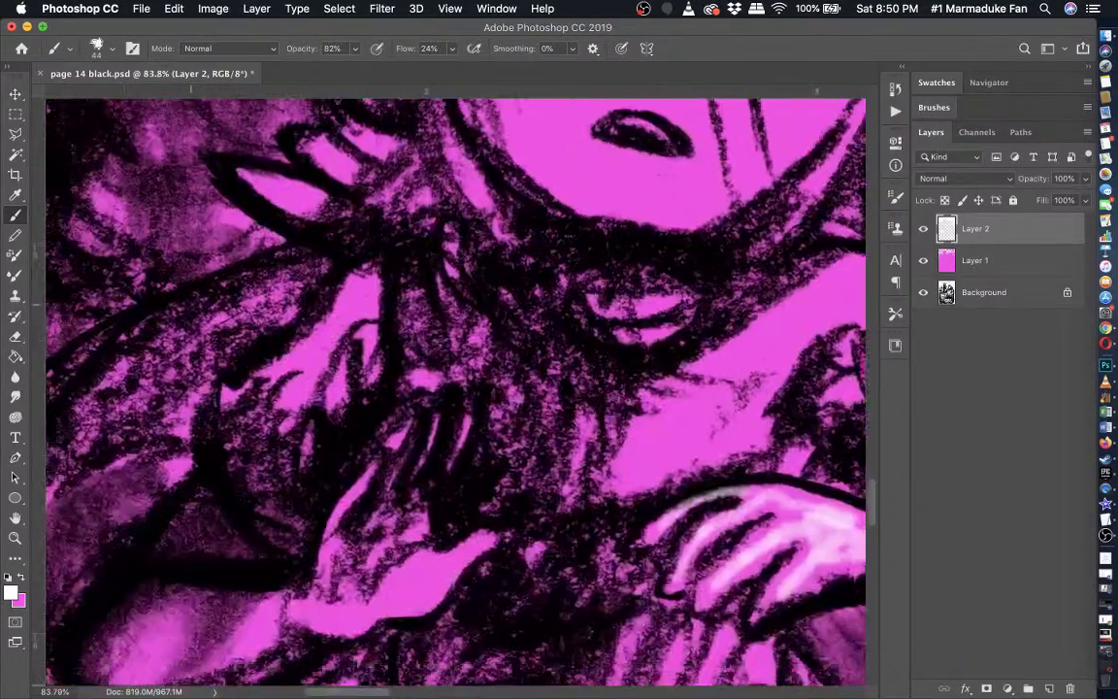
scroll(425, 412, up, 6)
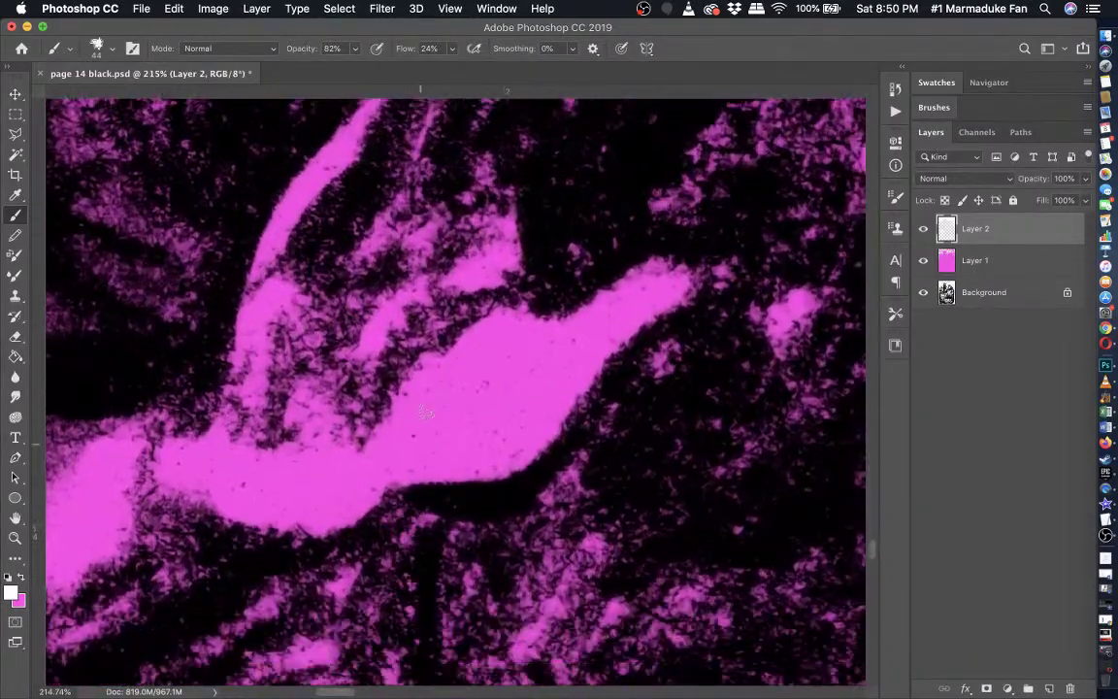
mouse_move(419, 439)
mouse_down()
mouse_move(430, 392)
mouse_move(424, 404)
mouse_move(481, 366)
mouse_move(491, 344)
mouse_move(461, 379)
mouse_move(461, 368)
mouse_move(435, 386)
mouse_move(405, 433)
mouse_move(432, 459)
mouse_move(499, 454)
mouse_move(611, 318)
mouse_move(665, 290)
mouse_move(570, 353)
mouse_move(502, 341)
mouse_move(553, 367)
mouse_move(492, 449)
mouse_move(444, 443)
mouse_move(436, 428)
mouse_move(496, 371)
mouse_move(536, 352)
mouse_move(492, 437)
mouse_move(441, 398)
mouse_move(502, 417)
mouse_move(502, 390)
mouse_move(523, 377)
mouse_move(469, 419)
mouse_move(484, 427)
mouse_move(475, 416)
mouse_move(452, 438)
mouse_move(559, 363)
mouse_move(525, 400)
mouse_move(509, 391)
mouse_move(425, 448)
mouse_move(299, 421)
mouse_move(407, 427)
mouse_move(361, 447)
mouse_move(307, 425)
mouse_up()
scroll(528, 396, down, 3)
scroll(528, 396, left, 3)
scroll(306, 425, left, 4)
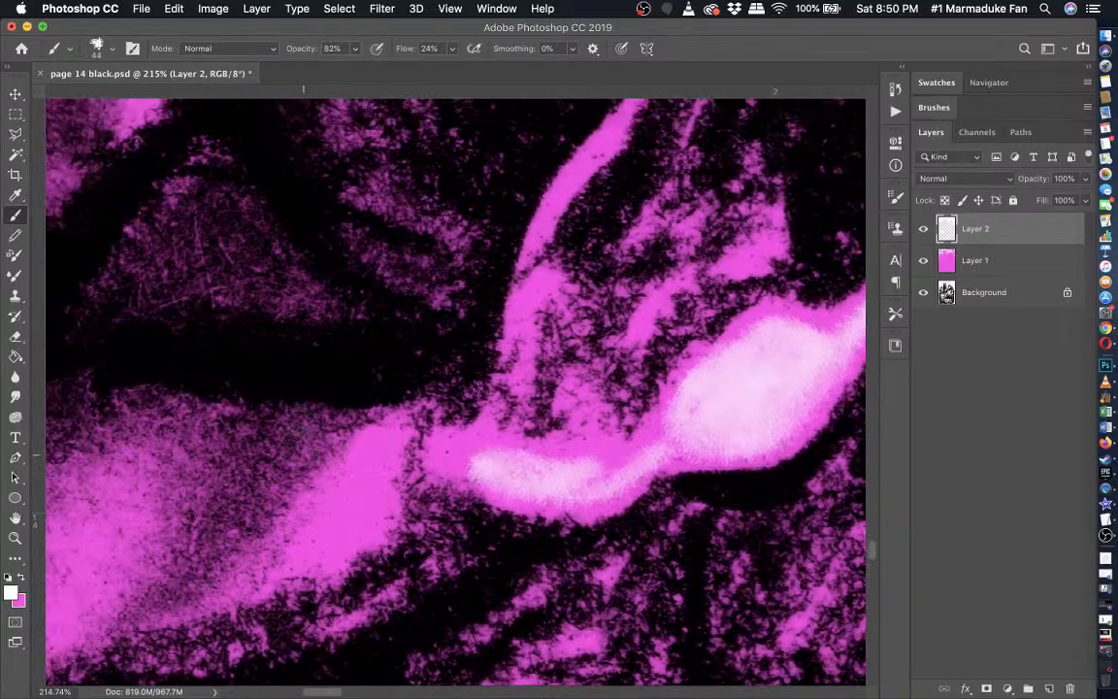
- Outline a white highlight along the edges of the large figure's bare shoulder above the outstretched arm
scroll(307, 425, up, 4)
scroll(469, 340, down, 10)
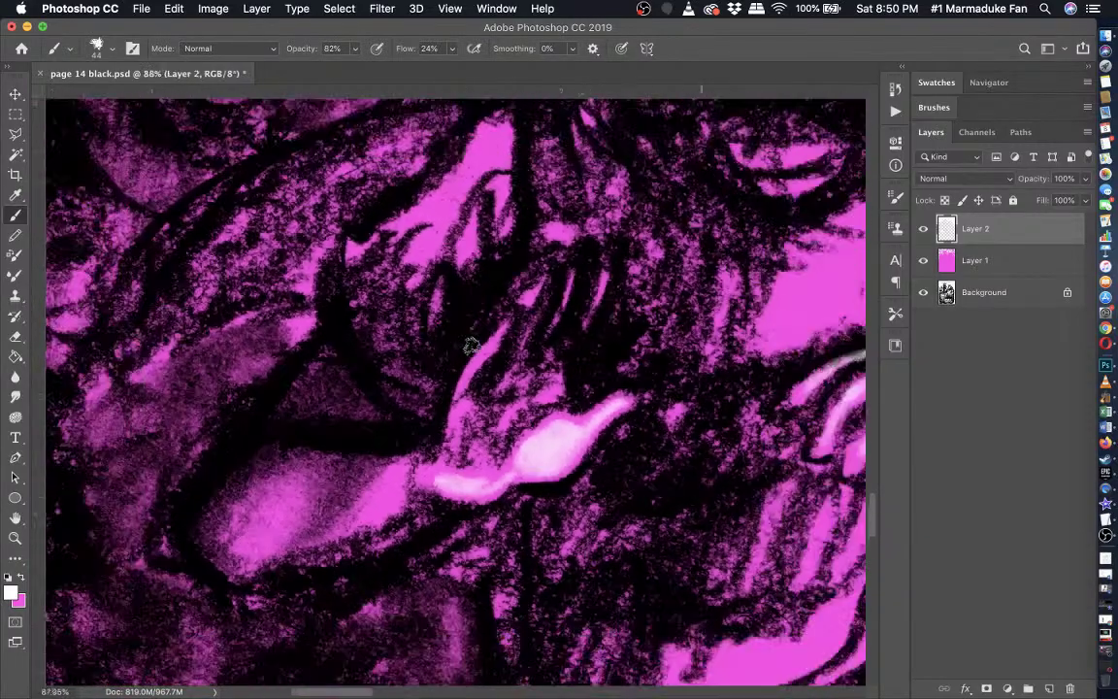
scroll(466, 384, up, 3)
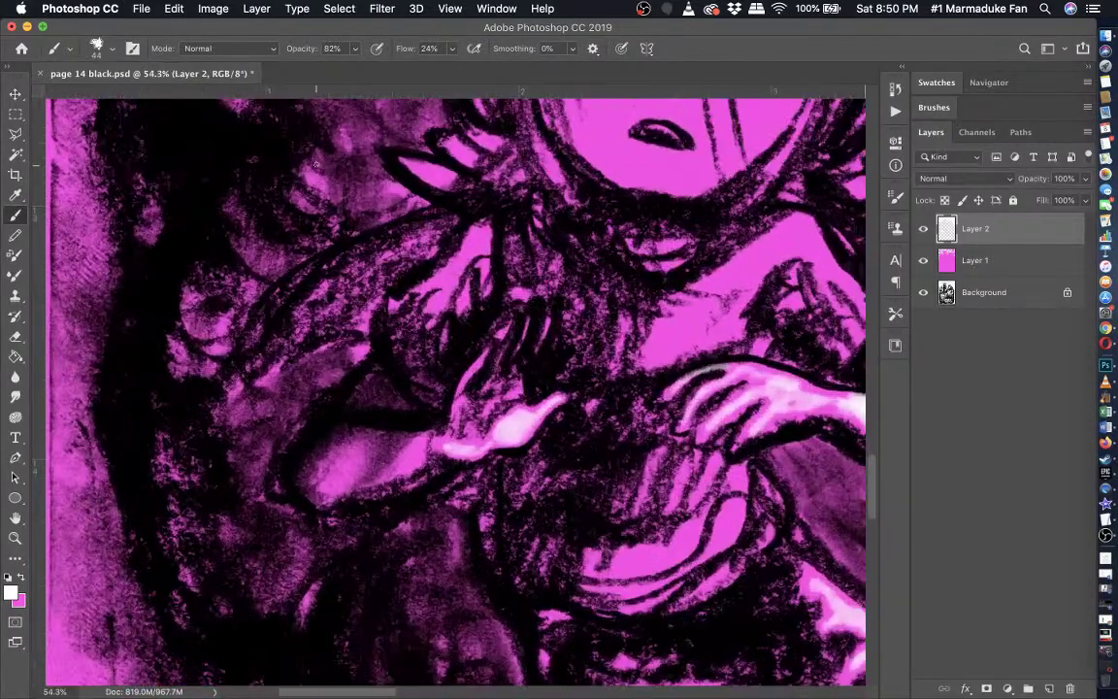
scroll(462, 394, down, 3)
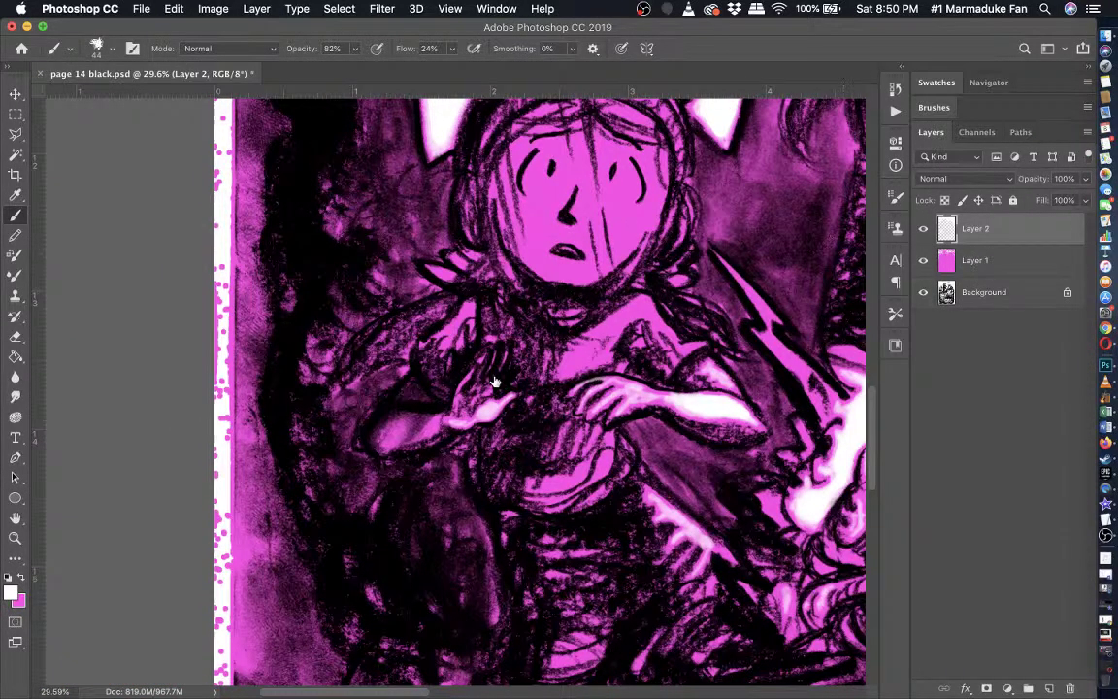
scroll(494, 381, up, 2)
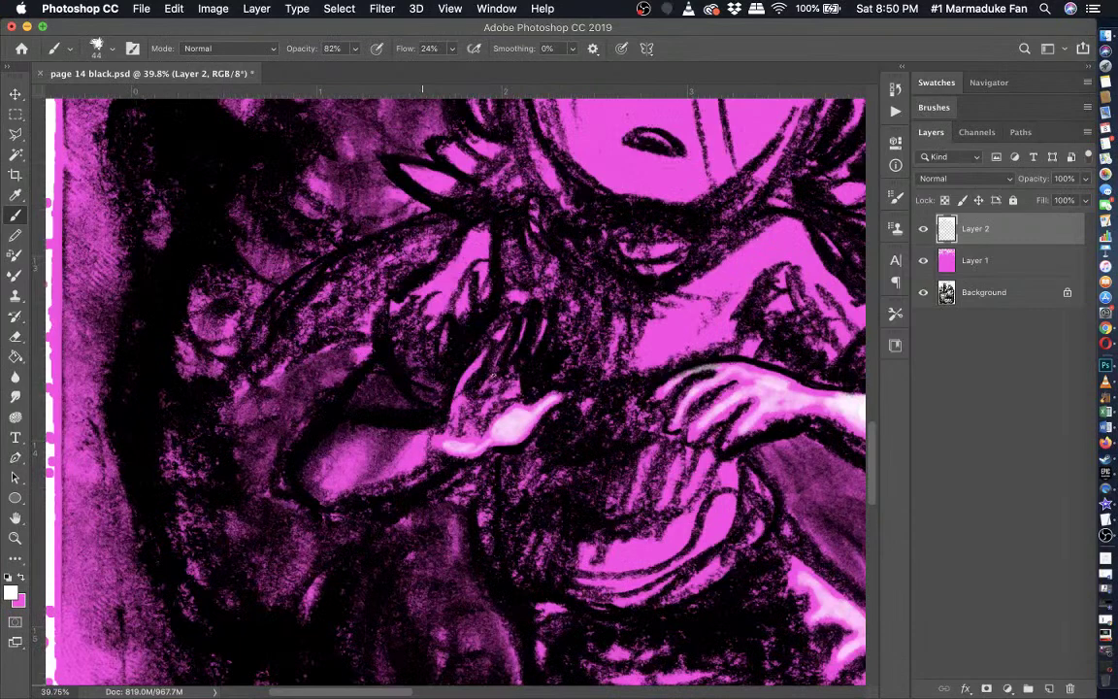
scroll(422, 389, up, 7)
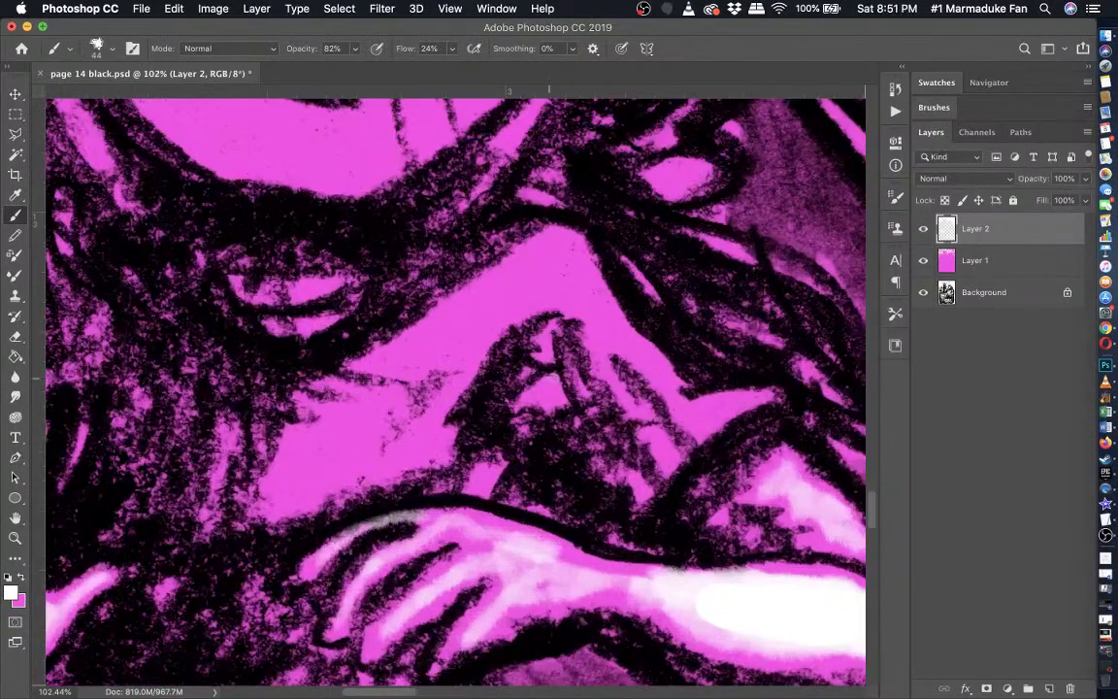
scroll(549, 380, up, 2)
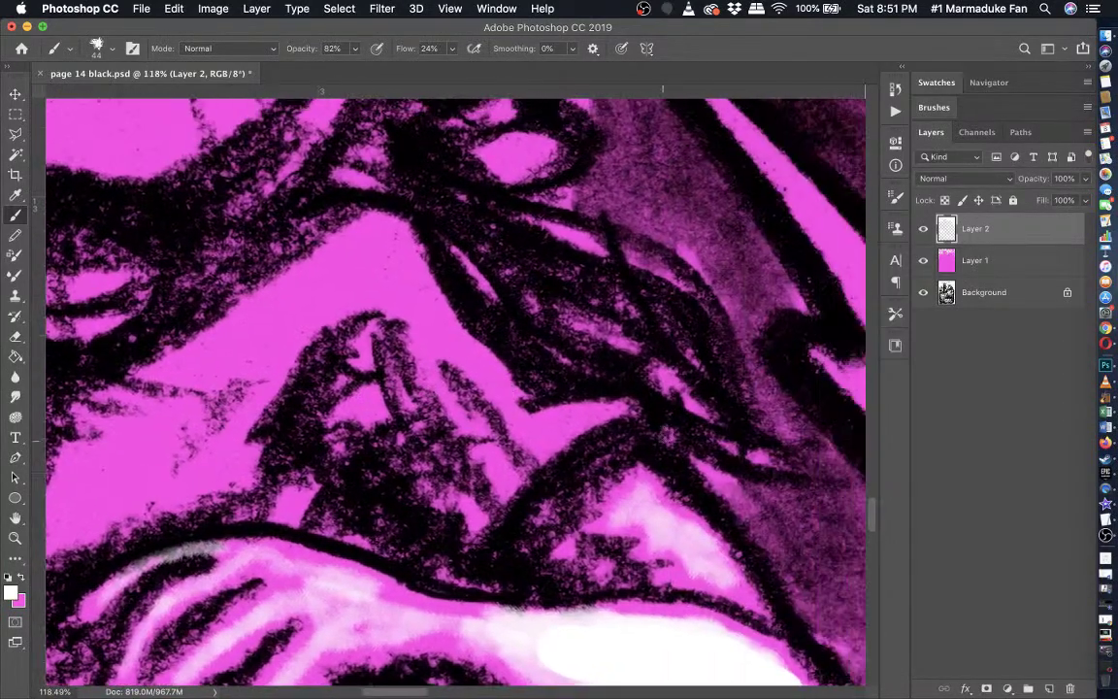
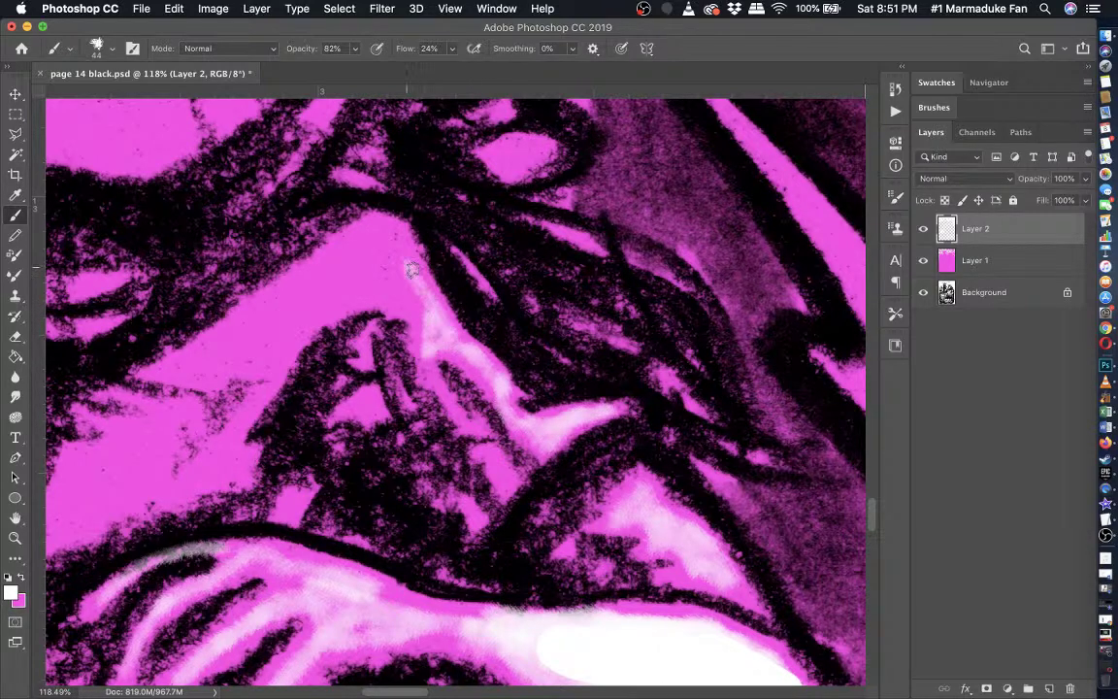
drag(385, 231, 317, 265)
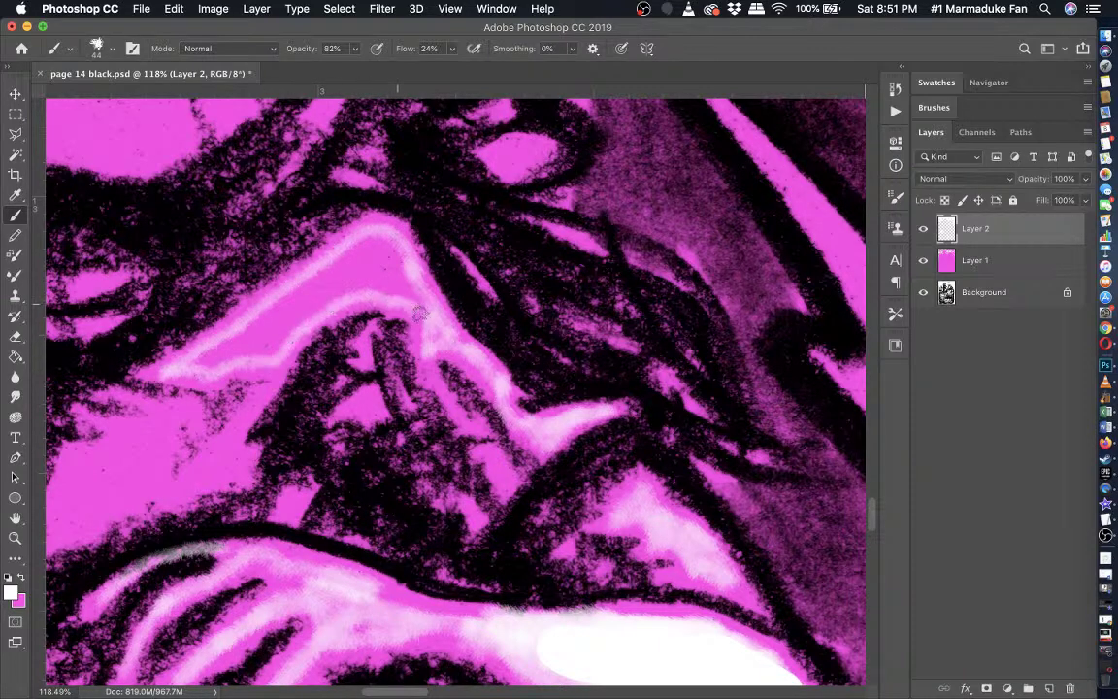
- Set the brush size to 62 px and fill the inside of the outlined shoulder highlight with white
click(95, 54)
key(Return)
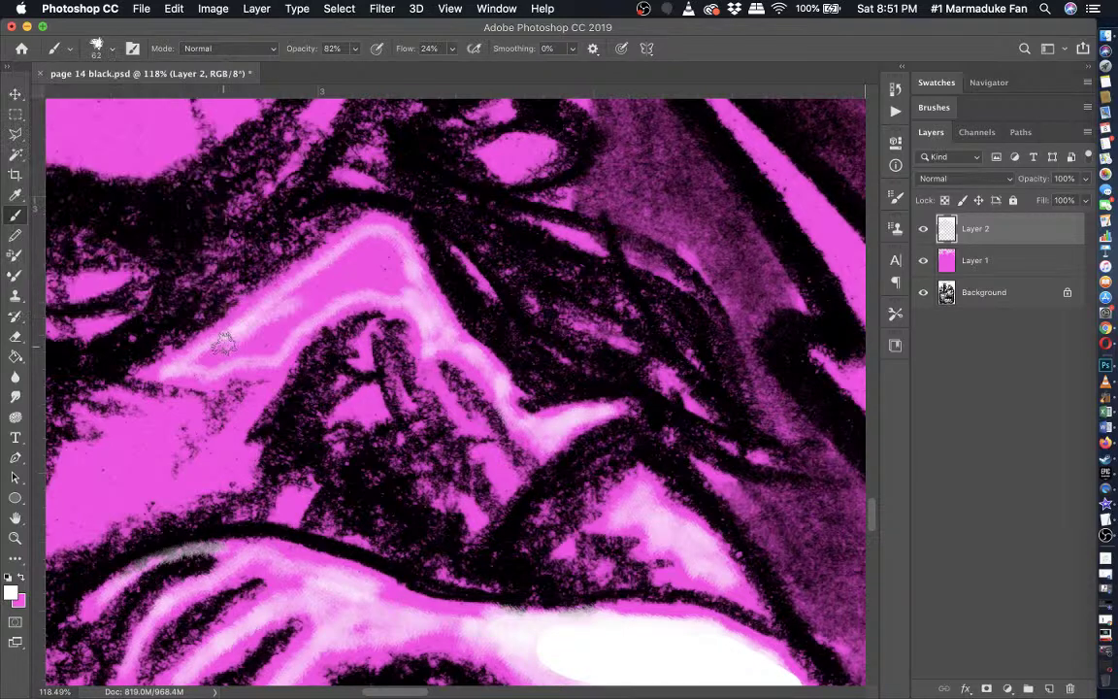
mouse_move(291, 326)
mouse_down()
mouse_move(341, 280)
mouse_move(350, 259)
mouse_move(292, 318)
mouse_move(363, 287)
mouse_move(409, 293)
mouse_move(382, 276)
mouse_move(391, 242)
mouse_move(405, 287)
mouse_move(387, 248)
mouse_move(353, 268)
mouse_move(372, 260)
mouse_move(390, 272)
mouse_move(350, 256)
mouse_move(398, 278)
mouse_move(380, 254)
mouse_move(264, 337)
mouse_move(311, 293)
mouse_up()
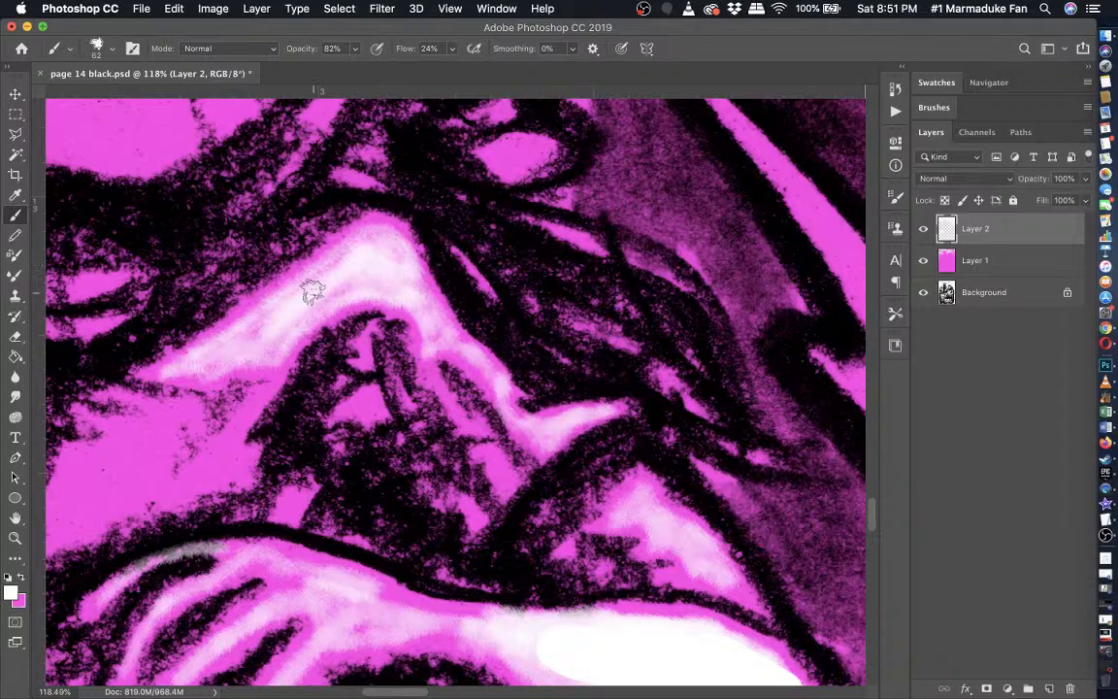
drag(403, 319, 382, 275)
- Paint a soft white highlight on the magenta chest area just below the highlighted shoulder
scroll(420, 305, left, 3)
scroll(419, 305, down, 1)
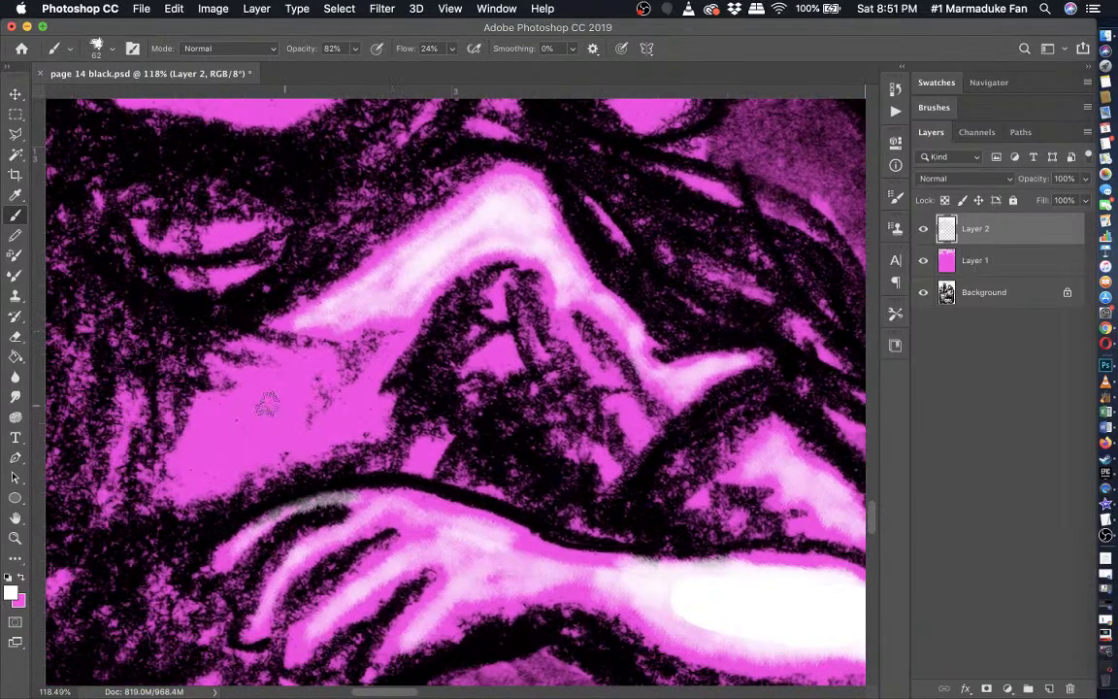
mouse_move(302, 371)
mouse_down()
mouse_move(223, 414)
mouse_move(194, 462)
mouse_move(257, 432)
mouse_move(242, 455)
mouse_move(225, 431)
mouse_move(253, 399)
mouse_up()
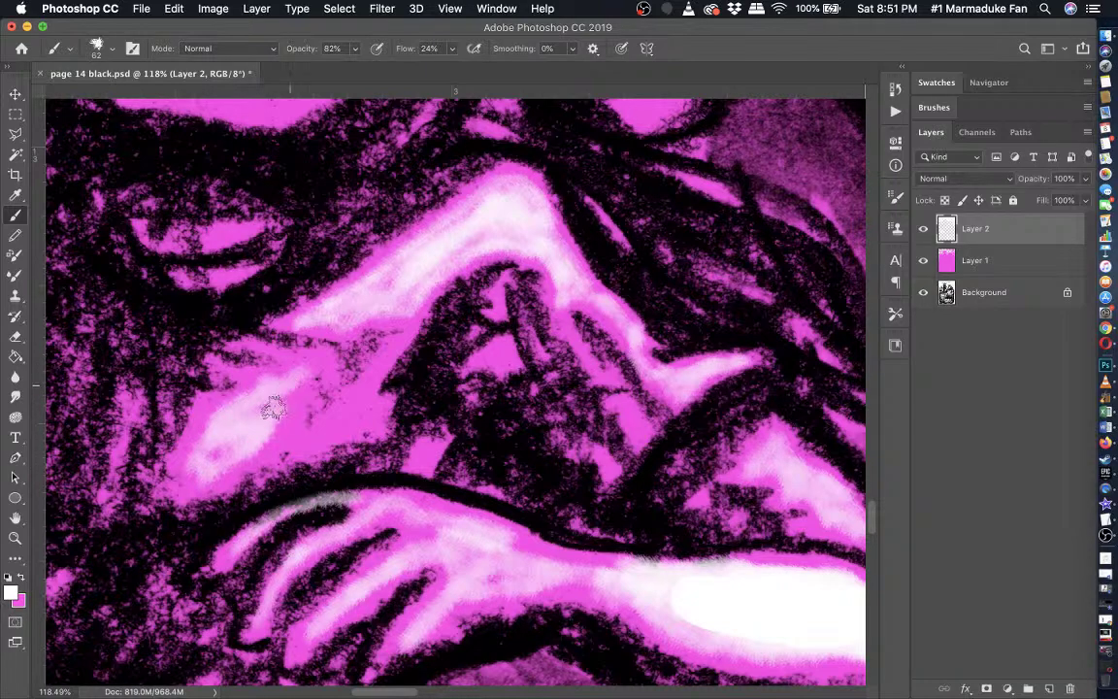
mouse_move(272, 408)
mouse_down()
mouse_move(325, 426)
mouse_move(315, 437)
mouse_move(276, 427)
mouse_up()
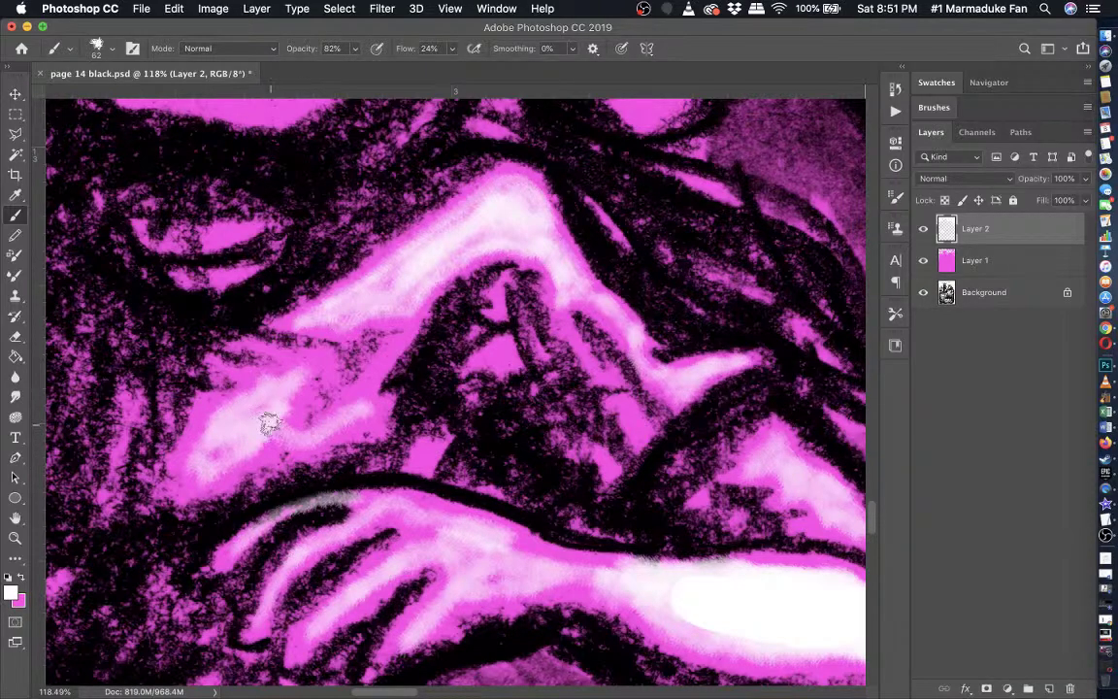
- Paint a white highlight down the figure's other shoulder above the raised hand and lightly erase its overspill with the Eraser
scroll(270, 423, down, 5)
scroll(270, 422, left, 4)
scroll(271, 421, down, 5)
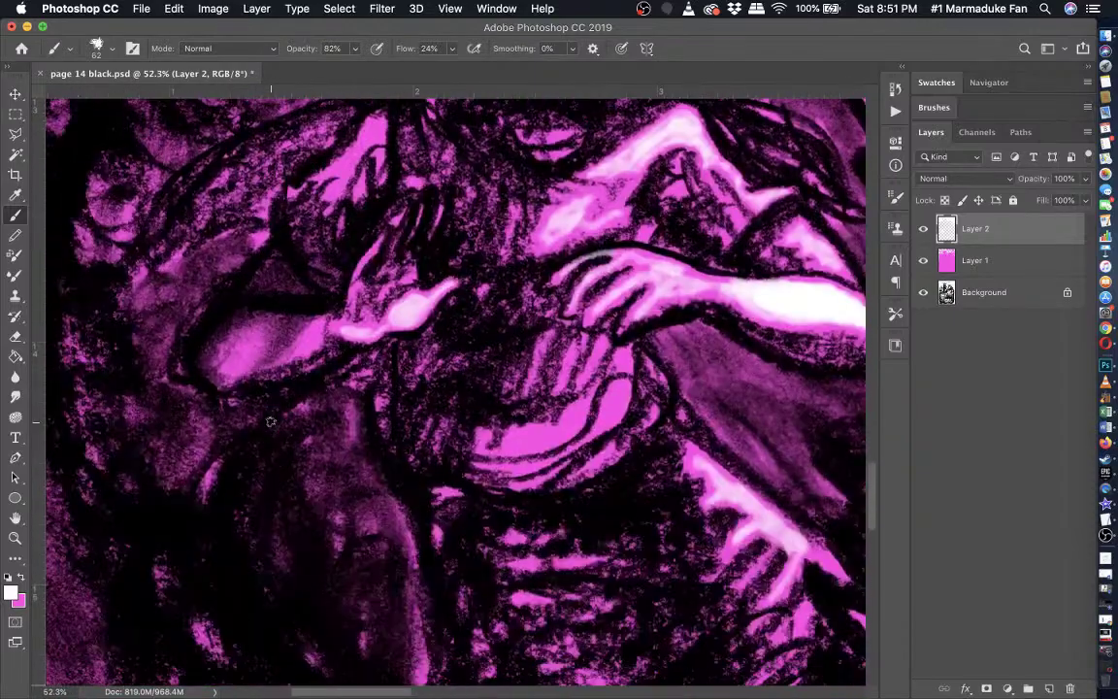
scroll(270, 422, up, 6)
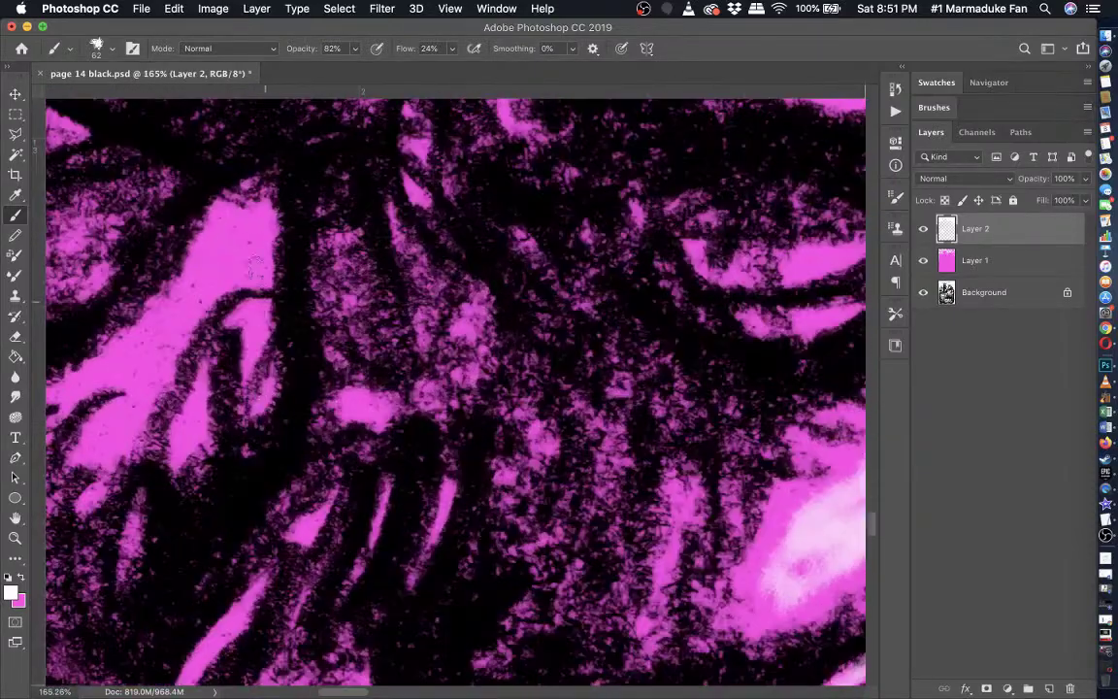
mouse_move(255, 269)
mouse_down()
mouse_move(251, 231)
mouse_move(236, 235)
mouse_move(219, 278)
mouse_move(201, 281)
mouse_move(120, 439)
mouse_move(139, 340)
mouse_move(75, 396)
mouse_move(110, 430)
mouse_move(141, 347)
mouse_move(223, 267)
mouse_move(208, 291)
mouse_move(244, 230)
mouse_move(211, 264)
mouse_up()
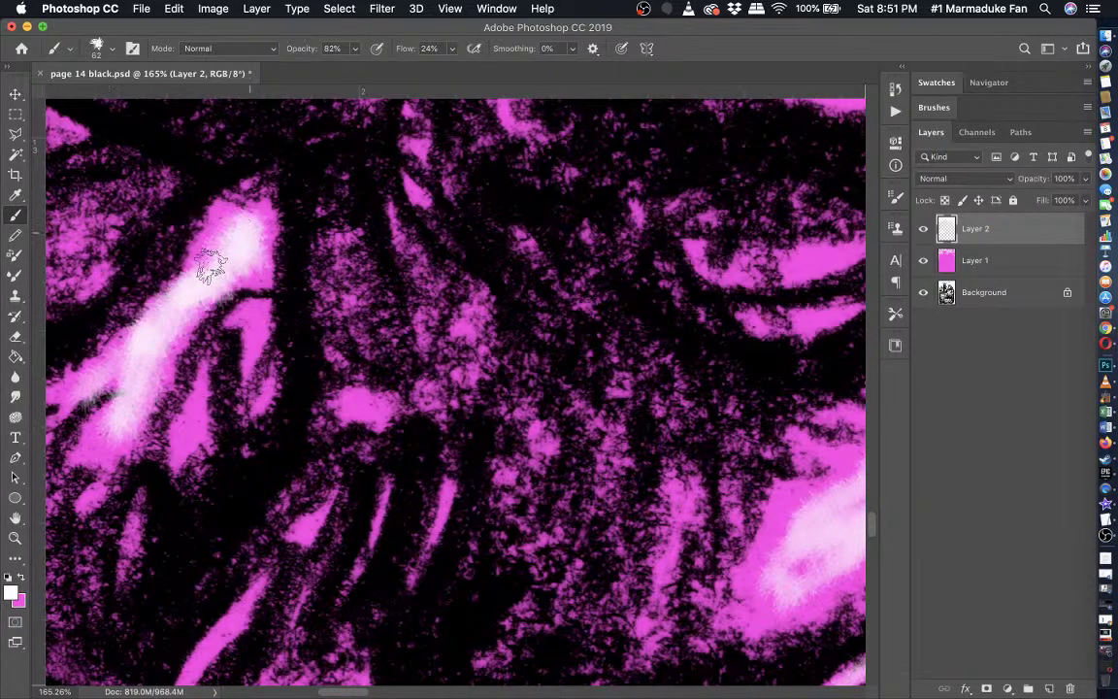
click(16, 336)
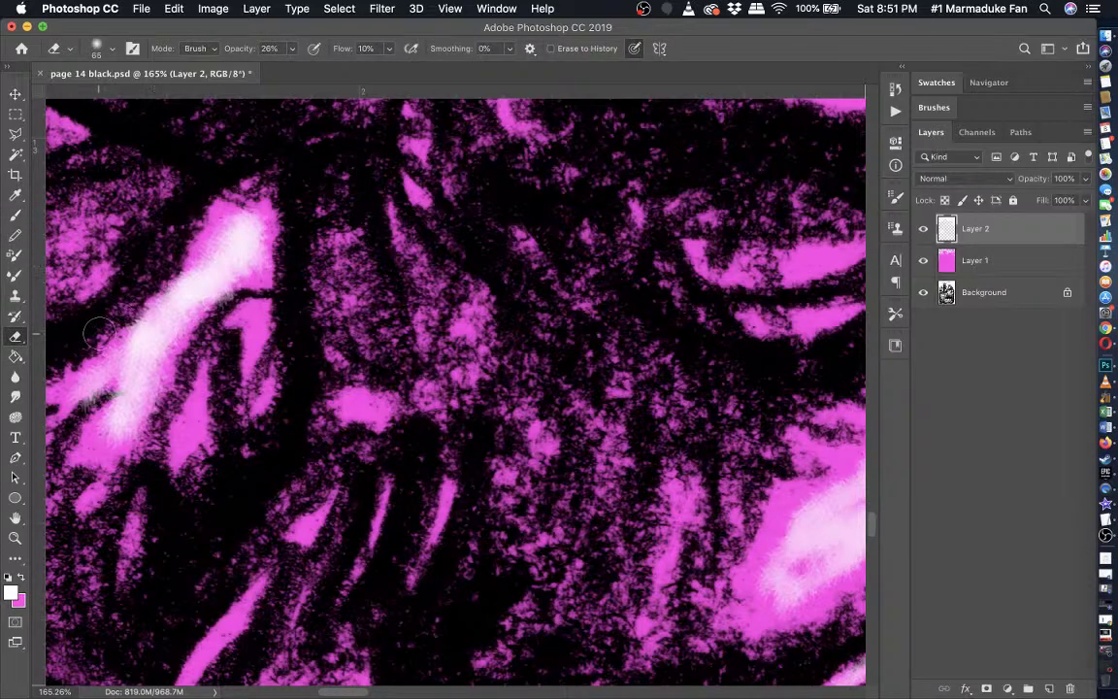
scroll(100, 333, left, 3)
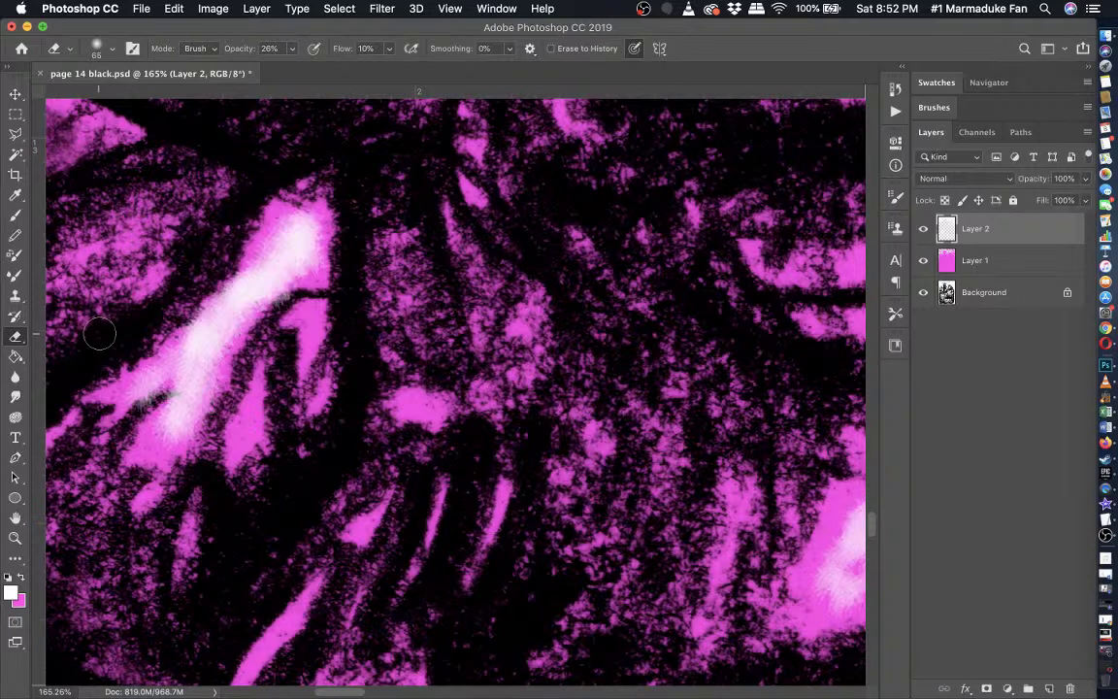
drag(99, 334, 216, 321)
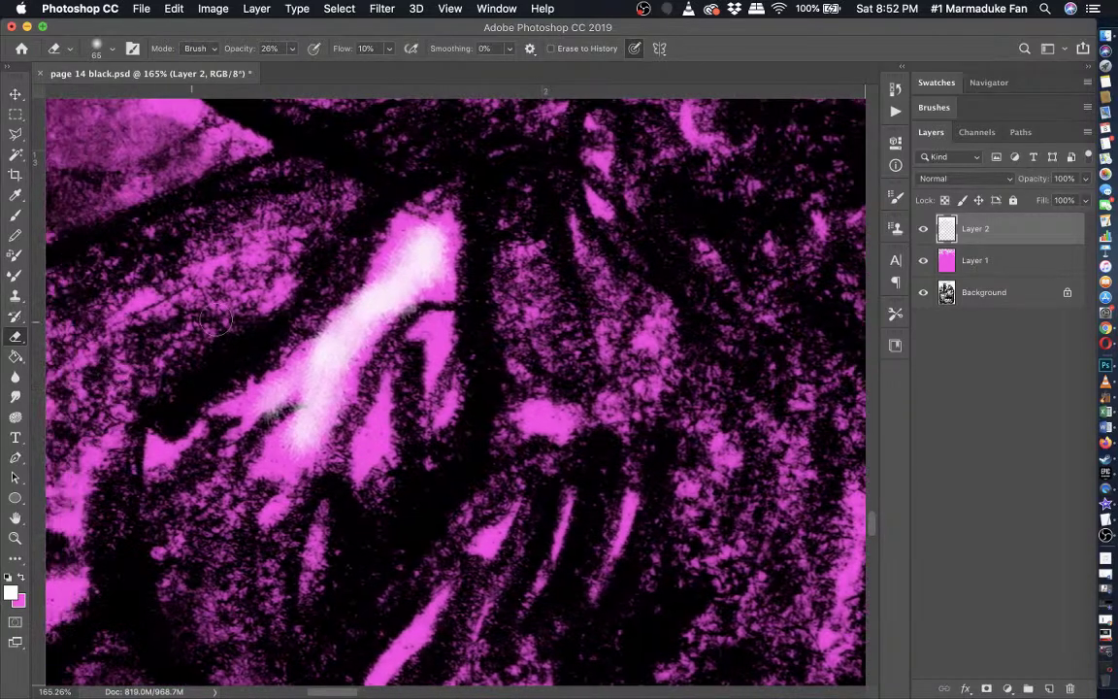
- Return to the textured brush and paint a broad white highlight across the large figure's chin below the mouth
scroll(208, 408, down, 10)
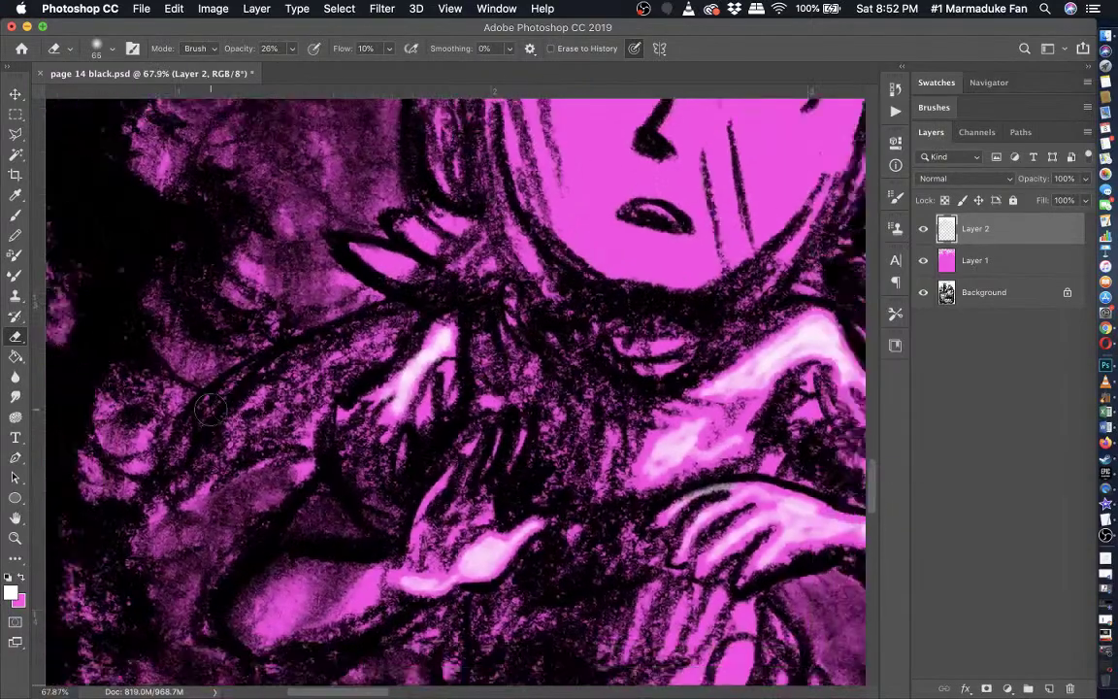
scroll(211, 410, right, 2)
scroll(210, 409, up, 1)
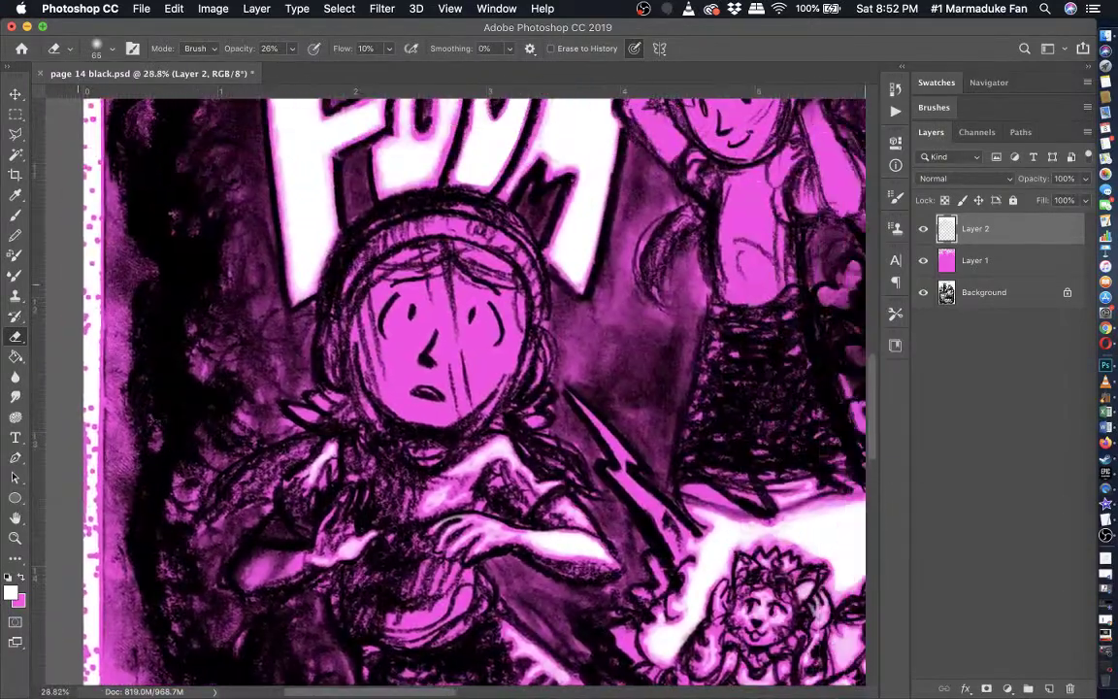
click(13, 218)
key(super+plus)
key(super+plus)
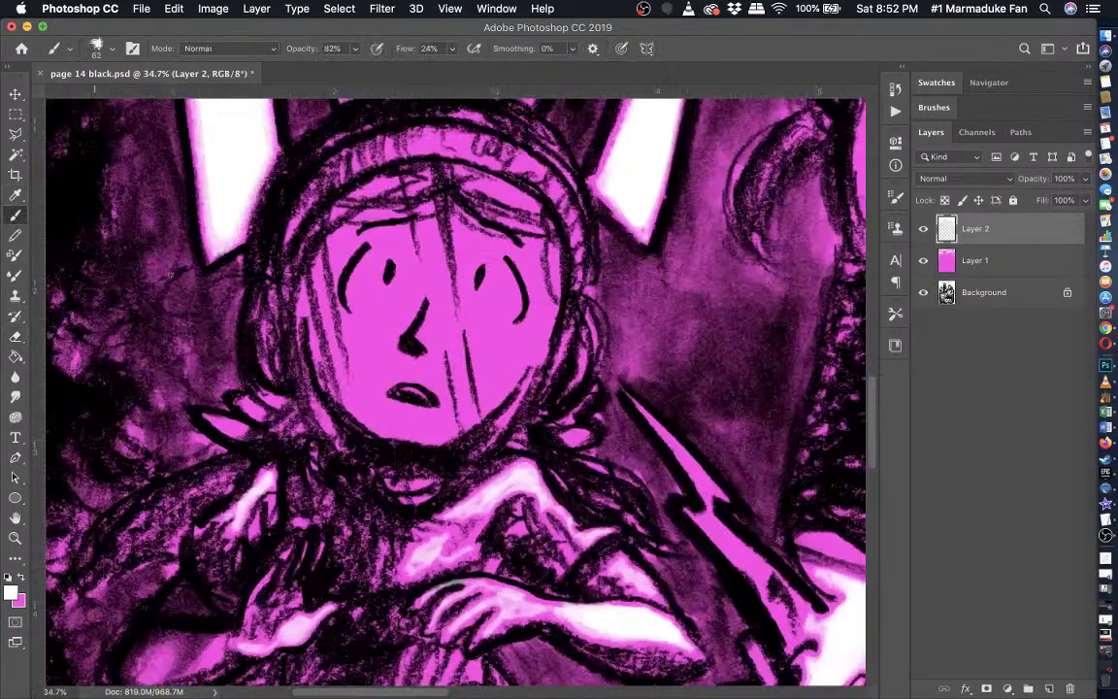
scroll(442, 383, up, 6)
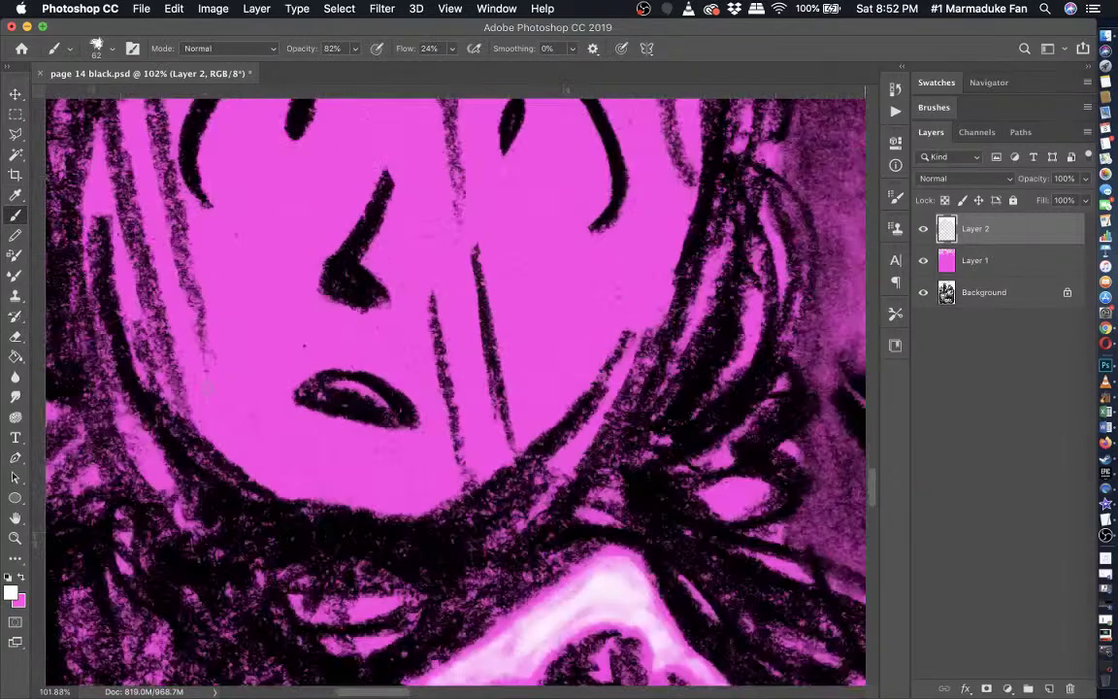
scroll(315, 455, up, 2)
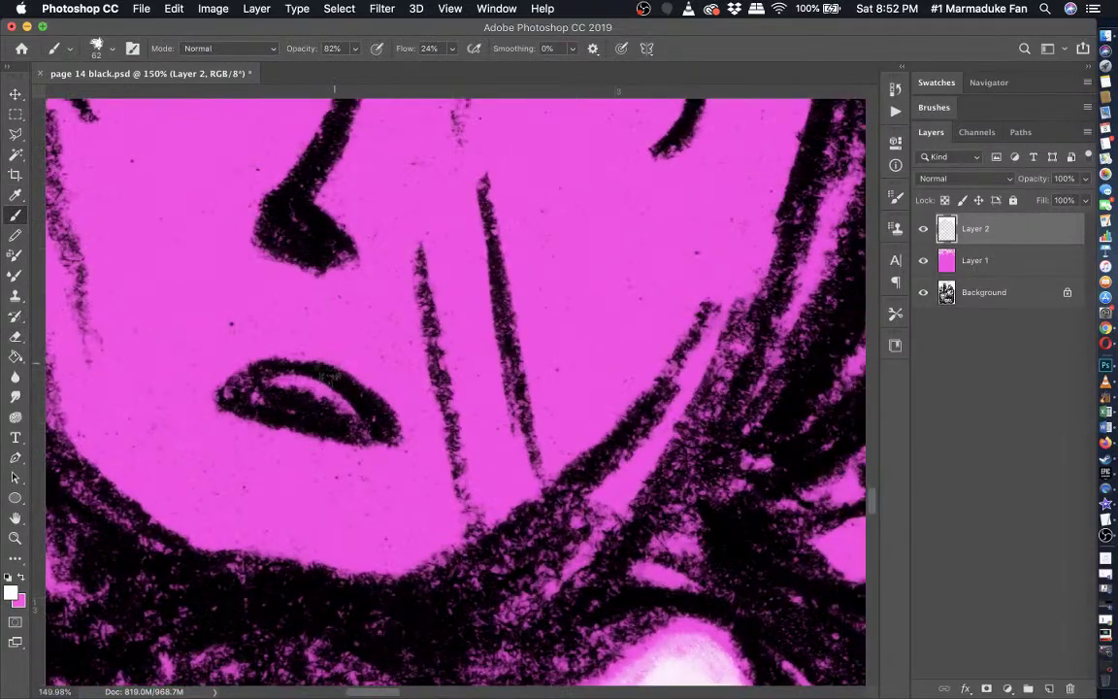
mouse_move(304, 538)
mouse_down()
mouse_move(171, 501)
mouse_move(86, 437)
mouse_move(90, 407)
mouse_move(175, 430)
mouse_move(118, 421)
mouse_move(89, 435)
mouse_move(171, 447)
mouse_move(167, 428)
mouse_move(202, 431)
mouse_move(309, 464)
mouse_move(410, 464)
mouse_move(433, 508)
mouse_move(408, 540)
mouse_move(317, 546)
mouse_move(177, 489)
mouse_move(100, 422)
mouse_move(220, 445)
mouse_move(335, 486)
mouse_move(328, 479)
mouse_move(402, 474)
mouse_move(425, 488)
mouse_move(417, 517)
mouse_move(291, 525)
mouse_move(332, 527)
mouse_move(203, 499)
mouse_move(141, 443)
mouse_move(279, 475)
mouse_move(194, 467)
mouse_move(172, 433)
mouse_move(194, 456)
mouse_move(275, 464)
mouse_move(161, 451)
mouse_move(167, 465)
mouse_move(303, 513)
mouse_move(249, 509)
mouse_move(152, 467)
mouse_move(202, 465)
mouse_move(301, 504)
mouse_move(340, 503)
mouse_move(252, 481)
mouse_move(347, 486)
mouse_move(320, 519)
mouse_move(274, 474)
mouse_move(362, 482)
mouse_move(410, 529)
mouse_move(315, 498)
mouse_up()
scroll(297, 486, up, 2)
scroll(297, 486, left, 2)
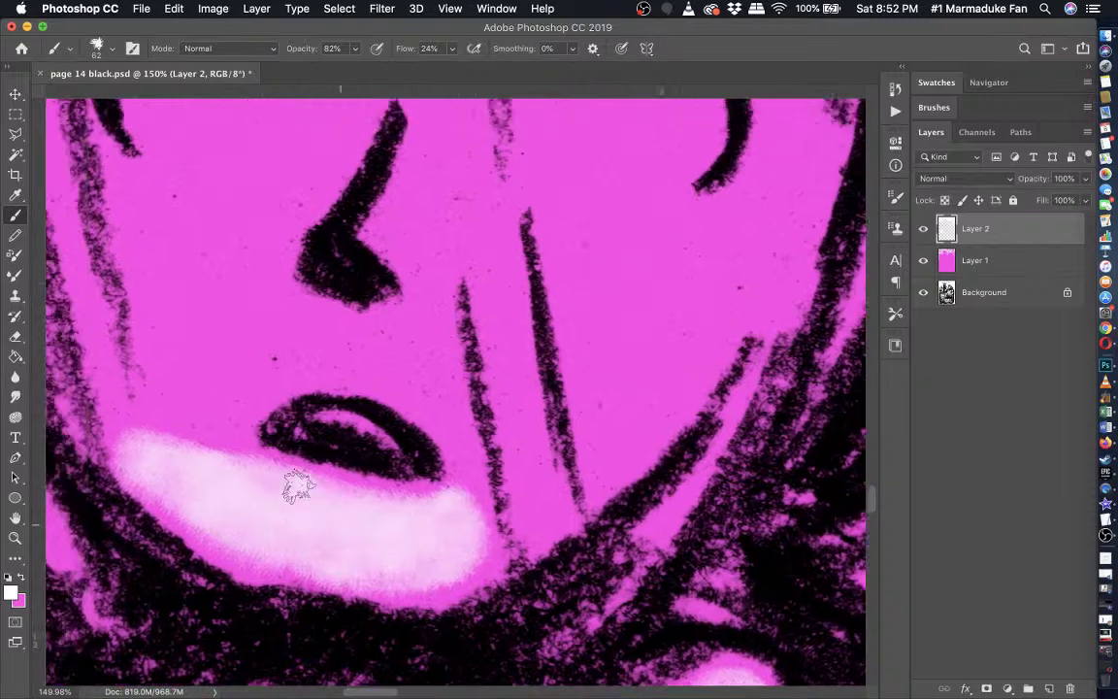
- Extend the white highlight up the cheek edge, around the eye beside it and onto the temple beyond the brow
scroll(298, 485, up, 3)
scroll(298, 486, left, 2)
mouse_move(221, 490)
mouse_down()
mouse_move(242, 488)
mouse_move(248, 423)
mouse_move(236, 429)
mouse_move(217, 387)
mouse_move(217, 279)
mouse_up()
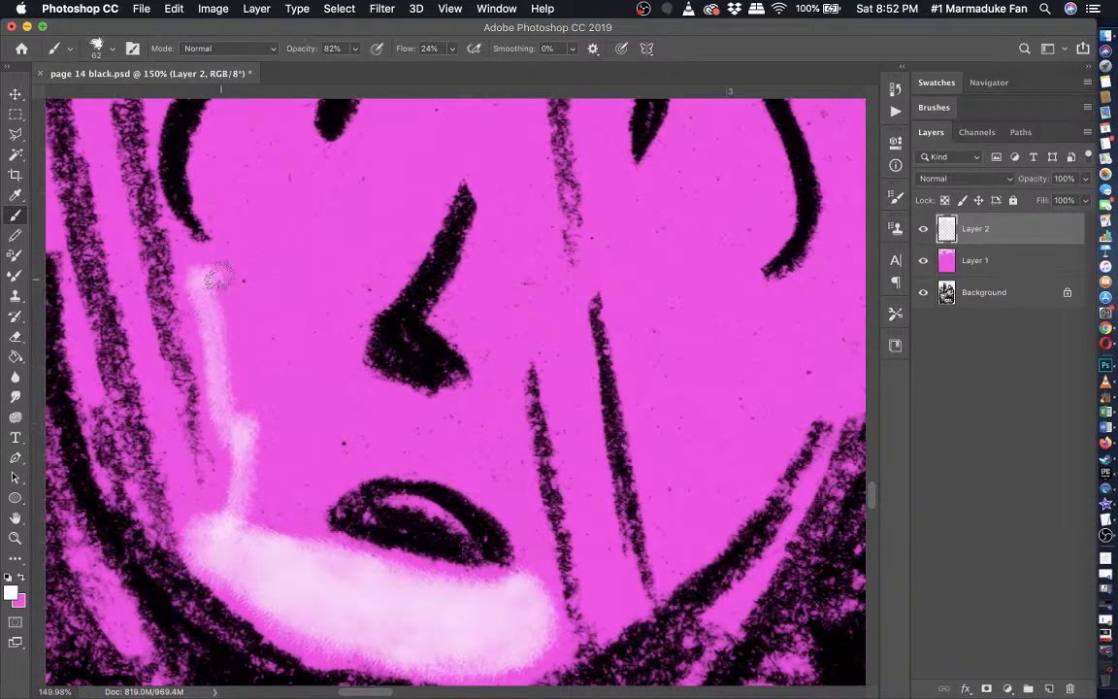
scroll(217, 279, up, 3)
mouse_move(203, 386)
mouse_down()
mouse_move(219, 345)
mouse_move(206, 303)
mouse_move(218, 245)
mouse_move(206, 252)
mouse_move(247, 167)
mouse_move(293, 128)
mouse_move(277, 269)
mouse_move(262, 288)
mouse_move(274, 183)
mouse_move(250, 175)
mouse_move(217, 294)
mouse_move(262, 280)
mouse_move(271, 243)
mouse_move(305, 260)
mouse_move(294, 262)
mouse_move(283, 248)
mouse_move(309, 257)
mouse_move(281, 232)
mouse_move(280, 243)
mouse_move(340, 275)
mouse_move(322, 264)
mouse_move(346, 258)
mouse_move(343, 274)
mouse_move(362, 257)
mouse_move(368, 149)
mouse_move(328, 126)
mouse_move(300, 132)
mouse_move(369, 131)
mouse_move(389, 169)
mouse_move(378, 256)
mouse_move(350, 281)
mouse_move(283, 283)
mouse_move(285, 314)
mouse_move(270, 264)
mouse_move(356, 250)
mouse_move(377, 285)
mouse_move(383, 333)
mouse_move(367, 309)
mouse_move(310, 289)
mouse_move(318, 296)
mouse_move(330, 267)
mouse_move(367, 294)
mouse_move(314, 267)
mouse_move(359, 264)
mouse_move(275, 254)
mouse_up()
scroll(288, 278, up, 5)
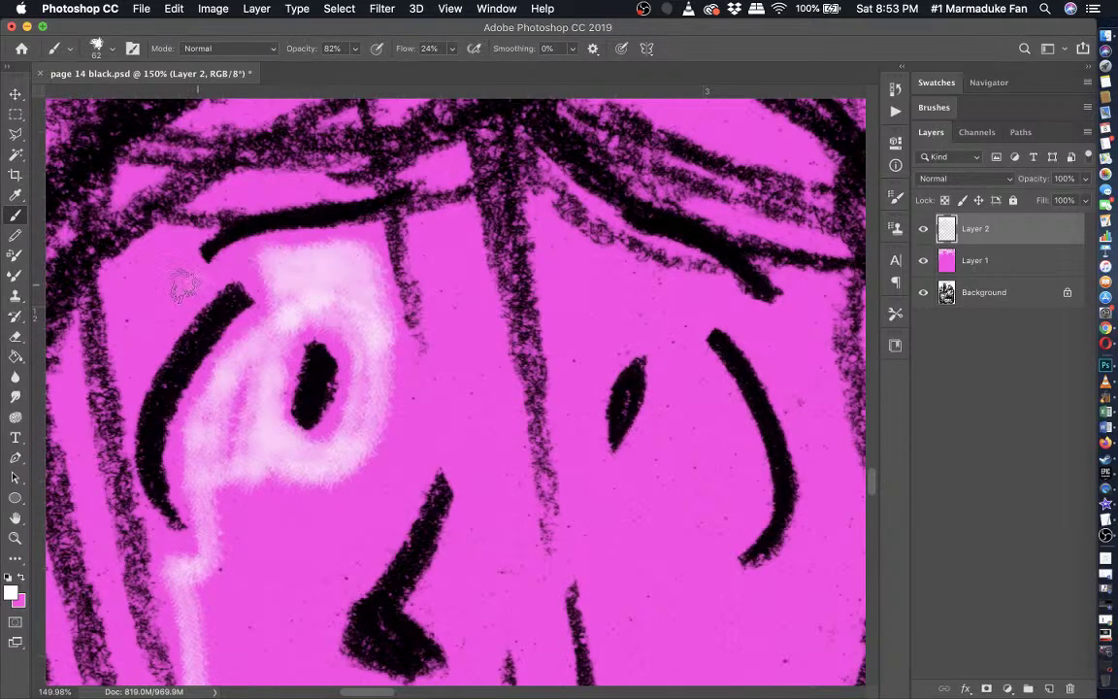
mouse_move(184, 286)
mouse_down()
mouse_move(145, 233)
mouse_move(122, 315)
mouse_move(163, 308)
mouse_move(132, 294)
mouse_move(142, 337)
mouse_move(154, 305)
mouse_move(136, 255)
mouse_up()
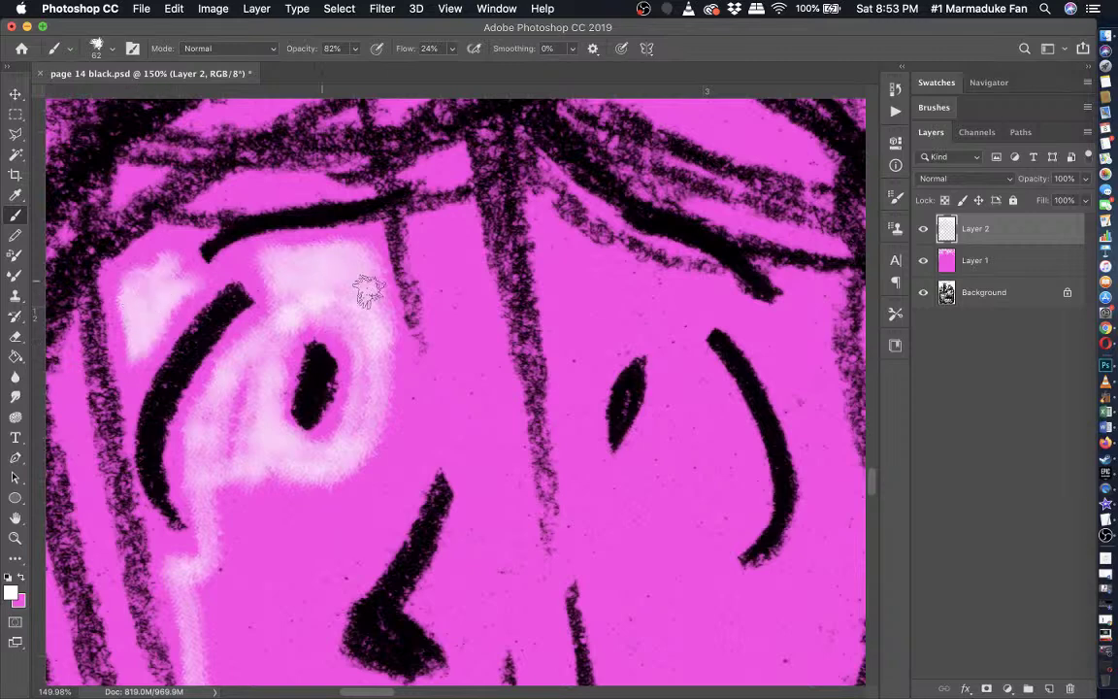
- Paint white highlights down the bridge of the nose and outline the nose tip and upper lip in white
mouse_move(410, 408)
mouse_down()
mouse_move(452, 394)
mouse_move(431, 246)
mouse_move(454, 235)
mouse_move(505, 464)
mouse_move(503, 583)
mouse_move(465, 638)
mouse_move(431, 606)
mouse_move(460, 566)
mouse_move(478, 440)
mouse_move(479, 571)
mouse_move(475, 492)
mouse_move(467, 626)
mouse_move(453, 599)
mouse_move(462, 610)
mouse_move(483, 601)
mouse_move(493, 446)
mouse_move(470, 418)
mouse_move(453, 238)
mouse_move(427, 228)
mouse_move(460, 367)
mouse_move(462, 452)
mouse_move(446, 435)
mouse_move(416, 456)
mouse_move(385, 519)
mouse_move(310, 617)
mouse_move(446, 422)
mouse_move(407, 430)
mouse_move(414, 420)
mouse_move(387, 403)
mouse_move(377, 446)
mouse_move(370, 438)
mouse_move(405, 438)
mouse_move(320, 524)
mouse_up()
scroll(325, 504, down, 5)
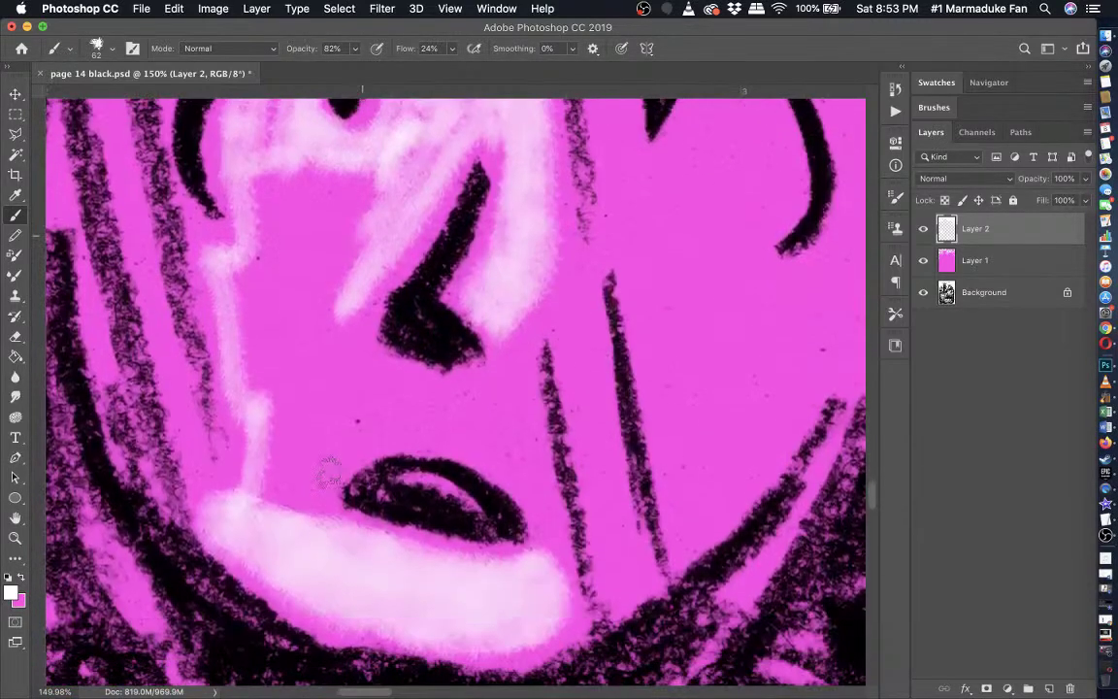
mouse_move(374, 281)
mouse_down()
mouse_move(354, 318)
mouse_move(355, 362)
mouse_move(393, 388)
mouse_move(369, 377)
mouse_move(472, 398)
mouse_move(502, 378)
mouse_move(514, 329)
mouse_move(532, 484)
mouse_move(479, 439)
mouse_move(391, 430)
mouse_move(354, 440)
mouse_move(321, 515)
mouse_move(288, 524)
mouse_move(260, 499)
mouse_up()
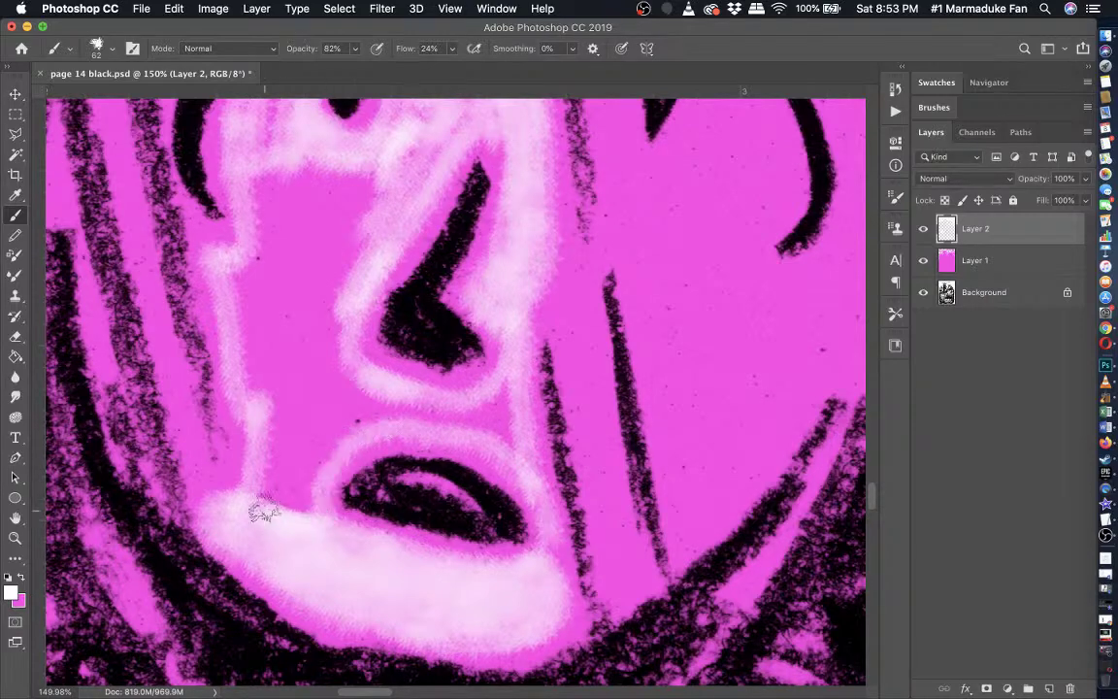
- Paint a white strip between the two hair strands beside the mouth and join it to the nose-bridge highlight
scroll(260, 500, right, 5)
mouse_move(509, 592)
mouse_down()
mouse_move(476, 551)
mouse_move(482, 511)
mouse_up()
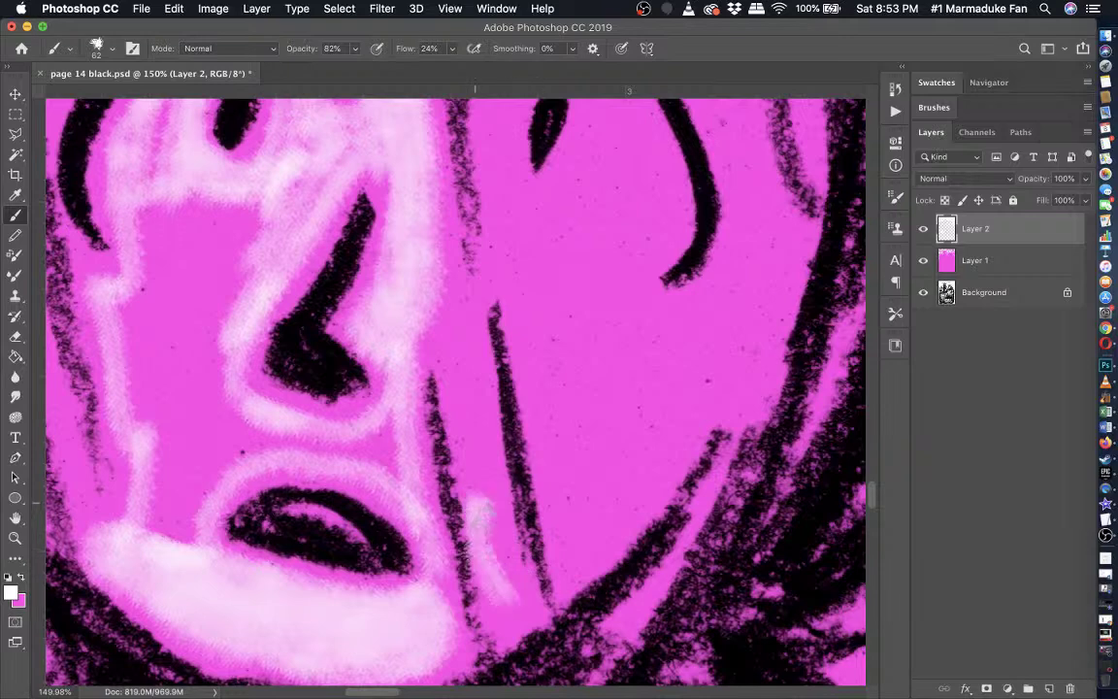
drag(503, 589, 480, 494)
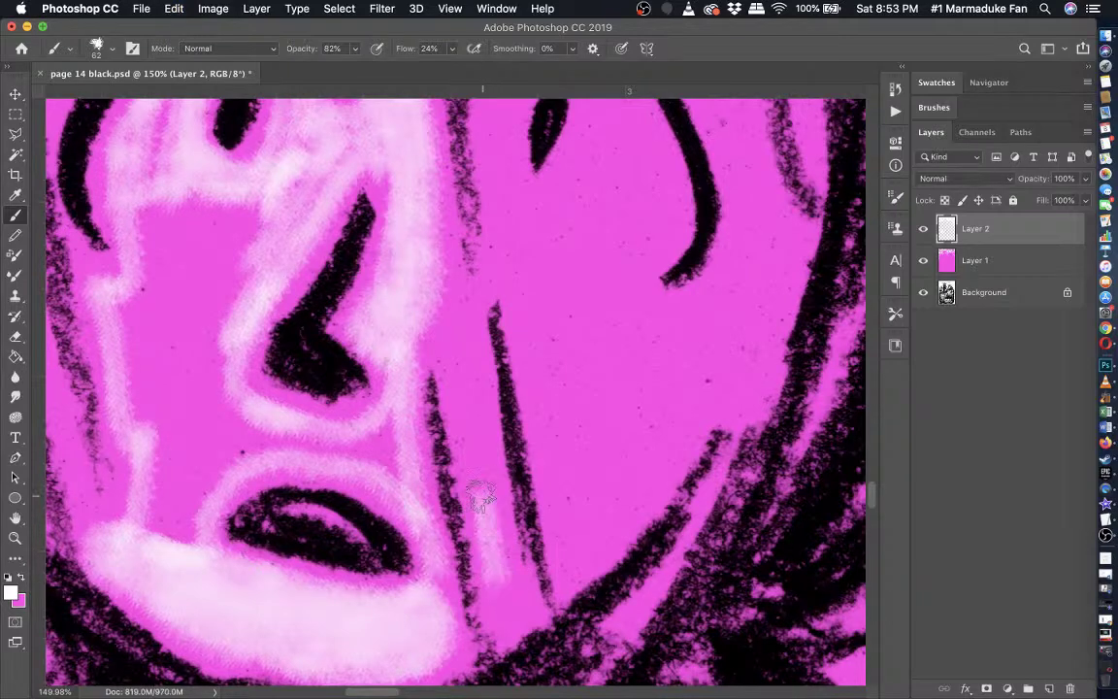
drag(460, 318, 488, 544)
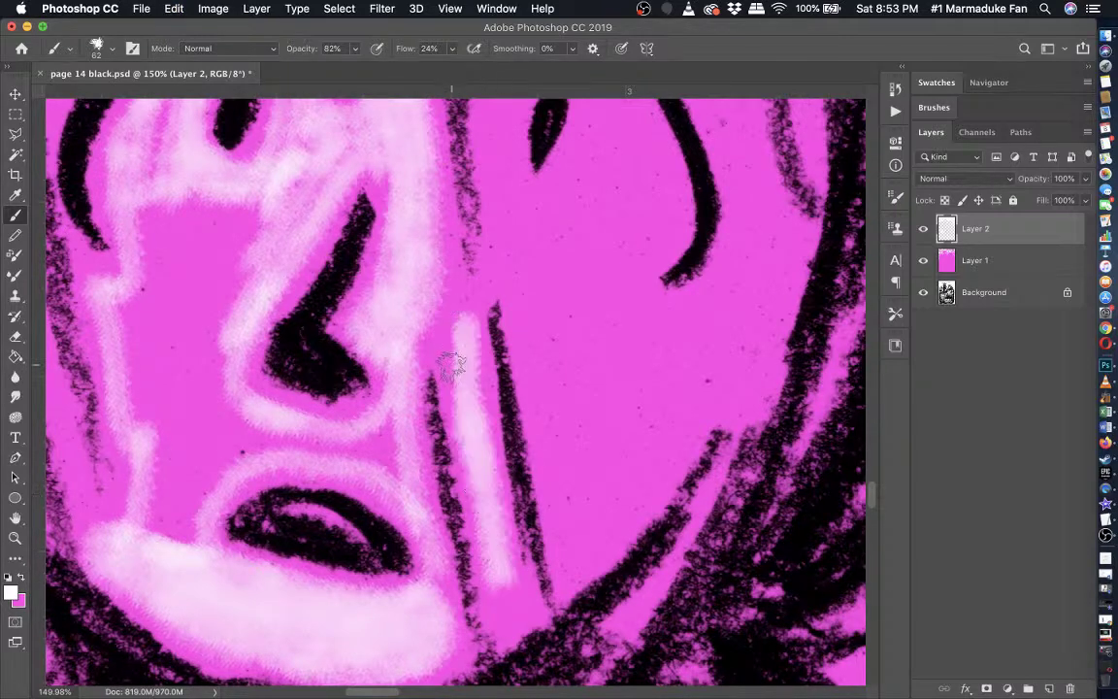
mouse_move(430, 340)
mouse_down()
mouse_move(447, 301)
mouse_move(450, 313)
mouse_move(432, 267)
mouse_up()
scroll(435, 268, up, 3)
scroll(435, 269, right, 3)
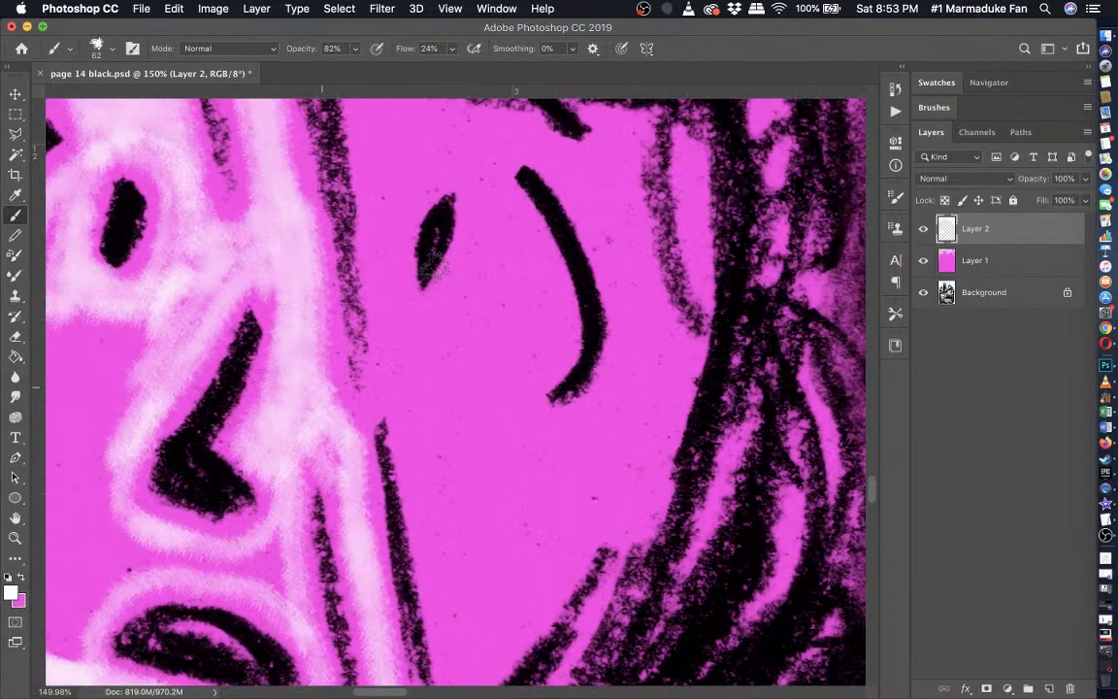
scroll(434, 263, up, 3)
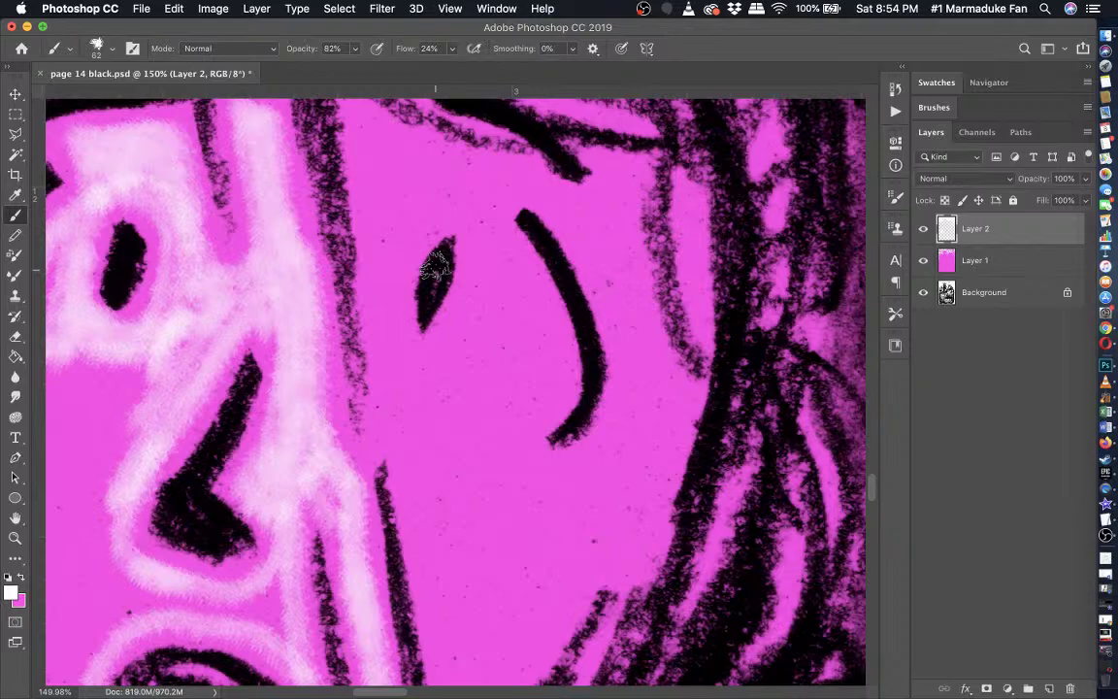
- Paint a white highlight outside the curved line beside the second eye, down the outer cheek and between the adjoining hair strands
scroll(437, 311, down, 3)
scroll(439, 354, up, 3)
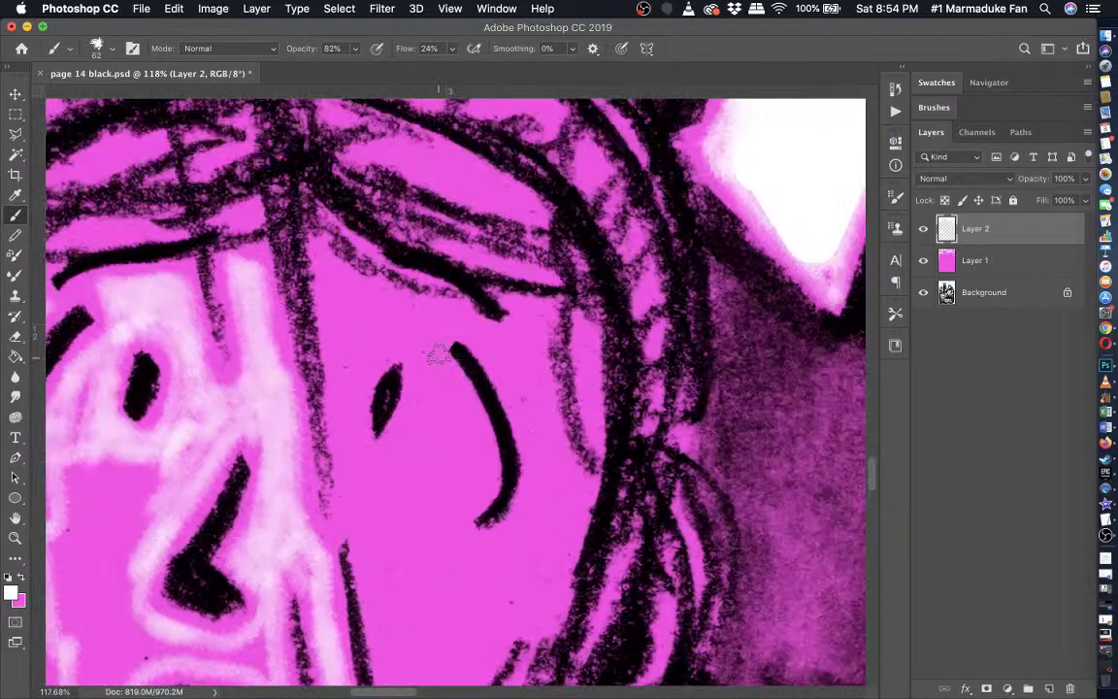
scroll(438, 355, up, 3)
mouse_move(556, 295)
mouse_down()
mouse_move(492, 322)
mouse_move(545, 411)
mouse_move(565, 504)
mouse_move(503, 607)
mouse_up()
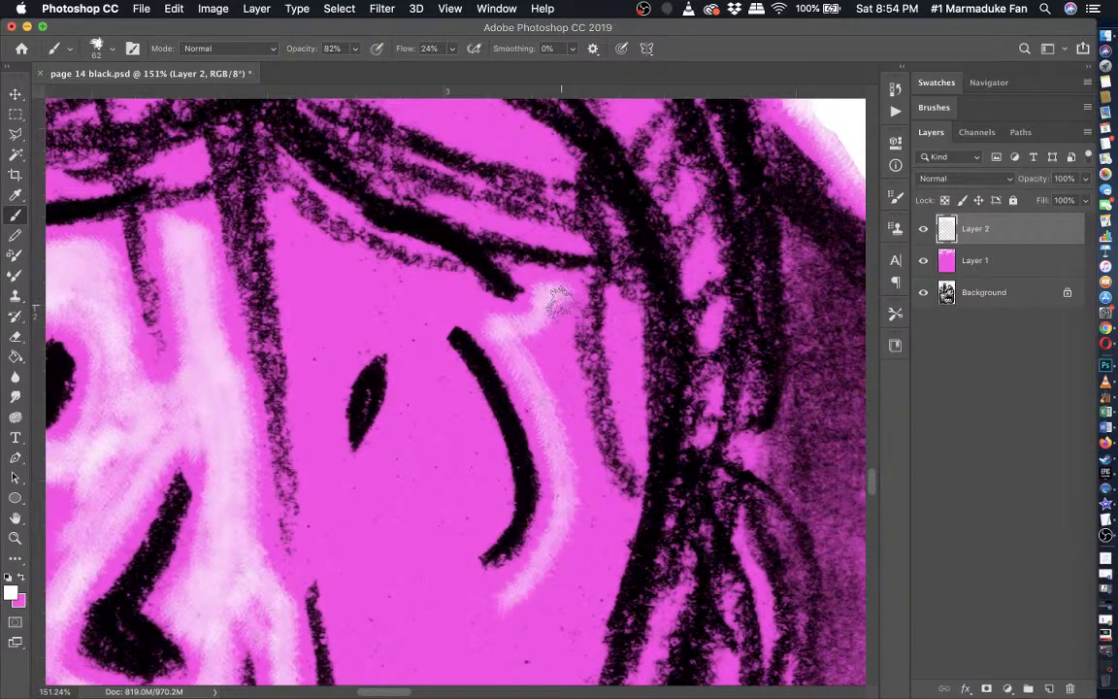
mouse_move(559, 303)
mouse_down()
mouse_move(560, 378)
mouse_move(606, 518)
mouse_move(587, 604)
mouse_move(536, 676)
mouse_move(559, 465)
mouse_move(529, 326)
mouse_move(541, 357)
mouse_up()
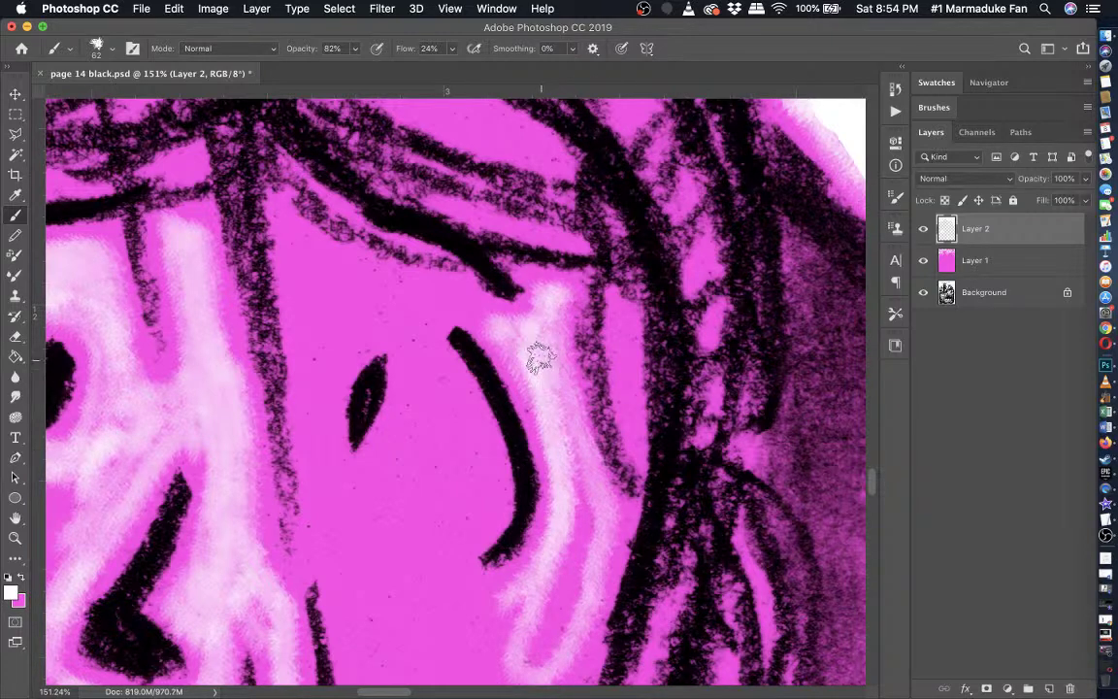
scroll(541, 357, down, 2)
mouse_move(548, 505)
mouse_down()
mouse_move(528, 629)
mouse_move(570, 524)
mouse_up()
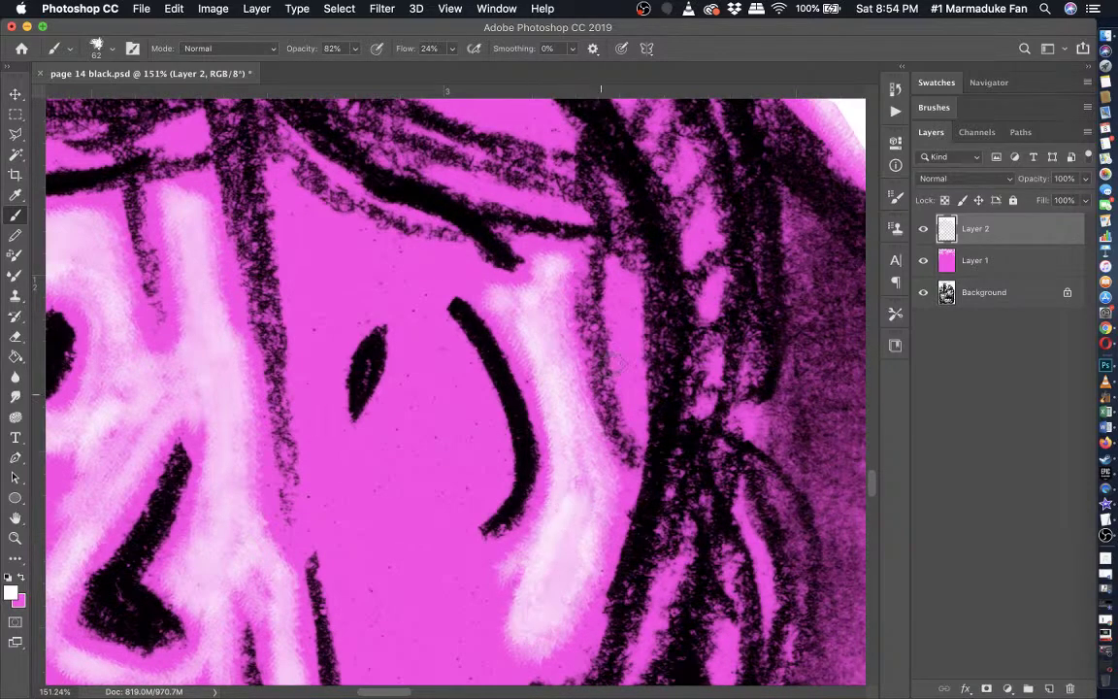
mouse_move(629, 391)
mouse_down()
mouse_move(569, 306)
mouse_move(557, 249)
mouse_up()
- Line the second cheek's hair edges, the underside of the brow, the inside of the curved line and the eye with textured white
scroll(561, 282, down, 15)
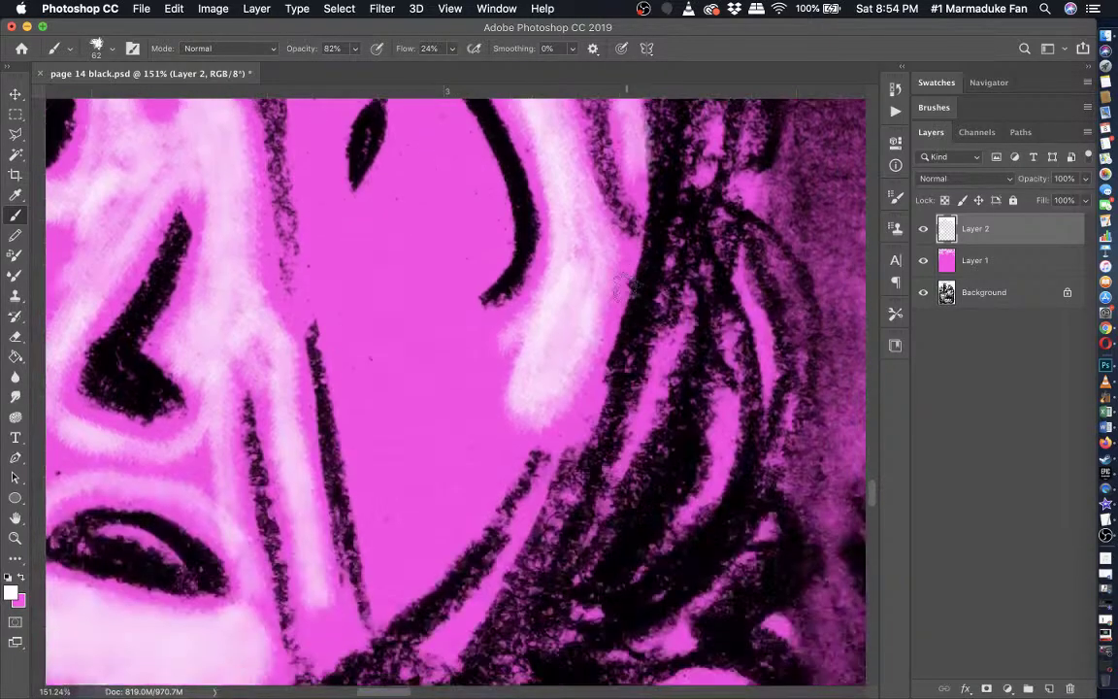
mouse_move(568, 317)
mouse_down()
mouse_move(516, 339)
mouse_move(458, 403)
mouse_move(419, 520)
mouse_move(354, 480)
mouse_move(306, 255)
mouse_move(328, 243)
mouse_up()
scroll(327, 241, up, 12)
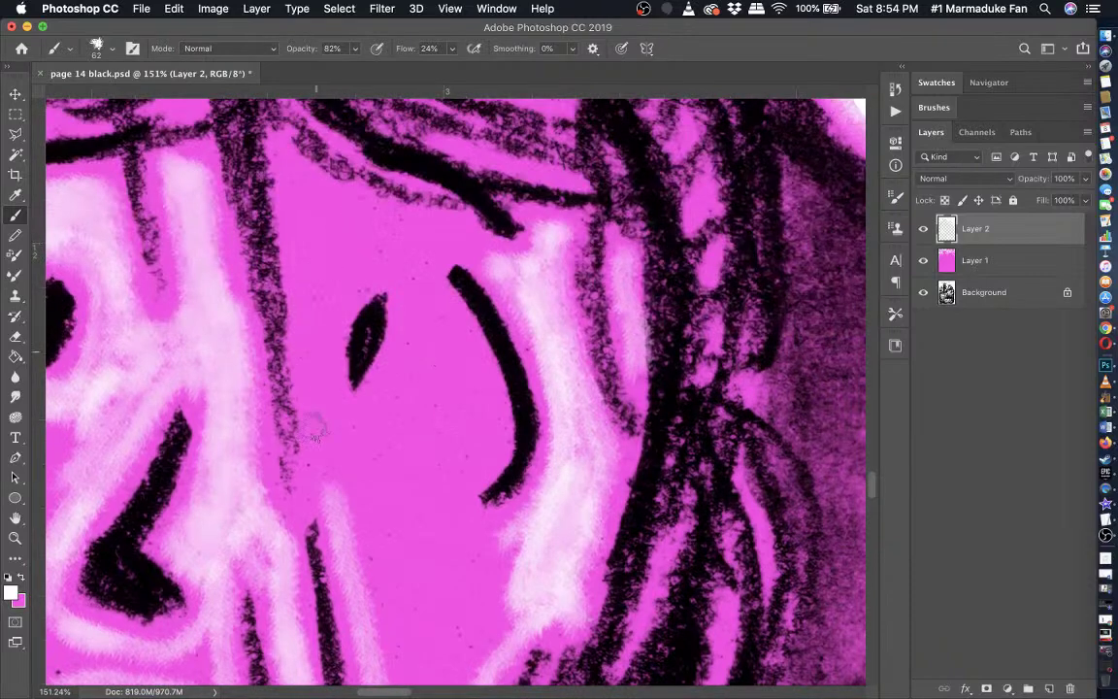
mouse_move(296, 514)
mouse_down()
mouse_move(316, 469)
mouse_move(325, 194)
mouse_move(407, 215)
mouse_move(428, 241)
mouse_move(412, 264)
mouse_move(480, 456)
mouse_move(461, 529)
mouse_up()
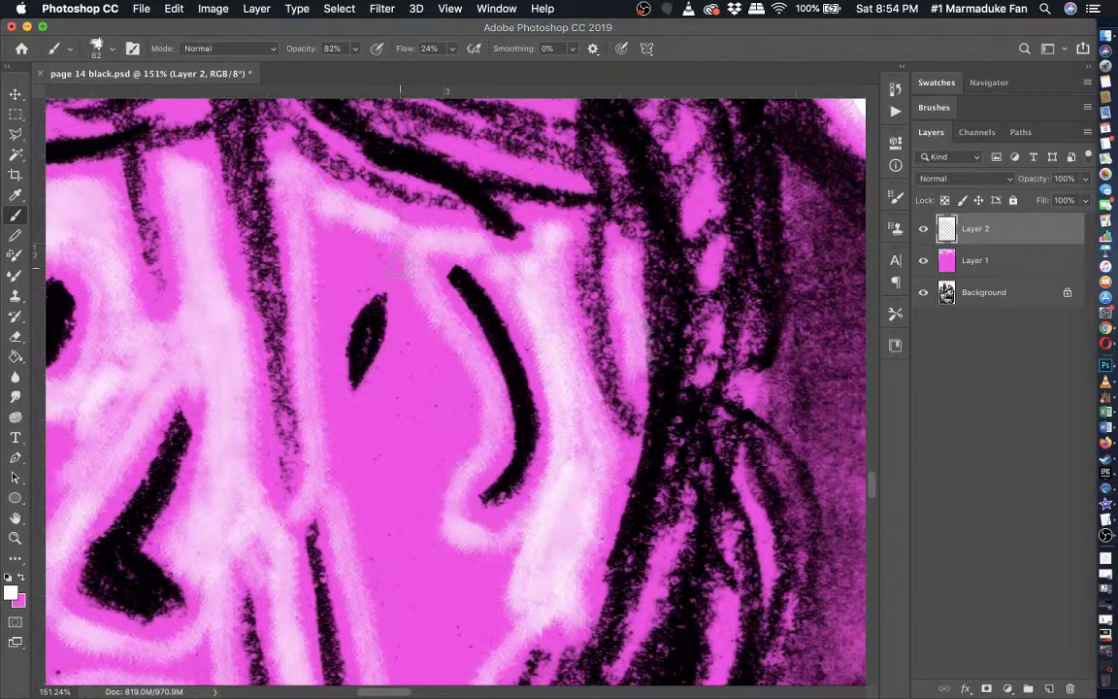
mouse_move(397, 265)
mouse_down()
mouse_move(354, 279)
mouse_move(321, 359)
mouse_move(380, 271)
mouse_move(395, 269)
mouse_move(419, 327)
mouse_move(418, 298)
mouse_move(406, 354)
mouse_move(382, 398)
mouse_move(358, 413)
mouse_move(327, 408)
mouse_move(369, 422)
mouse_up()
scroll(291, 388, left, 5)
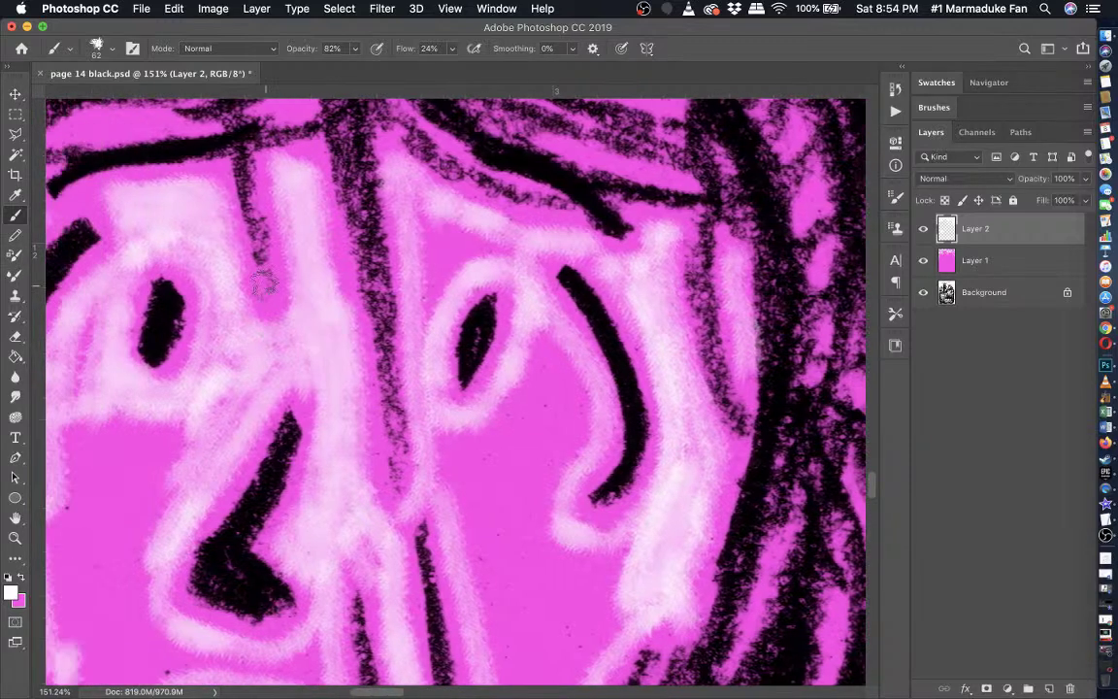
drag(432, 352, 417, 228)
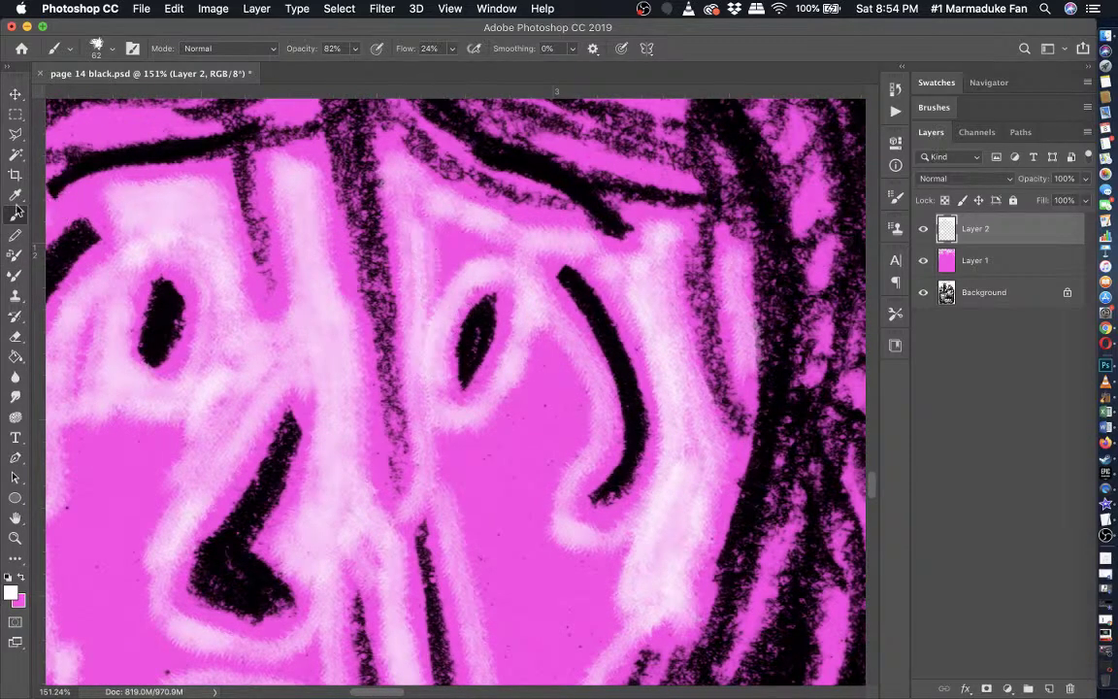
- Switch to the Pencil with a 63 px Hard Round tip and block in solid white between the central hair strand and the second eye
key(shift+b)
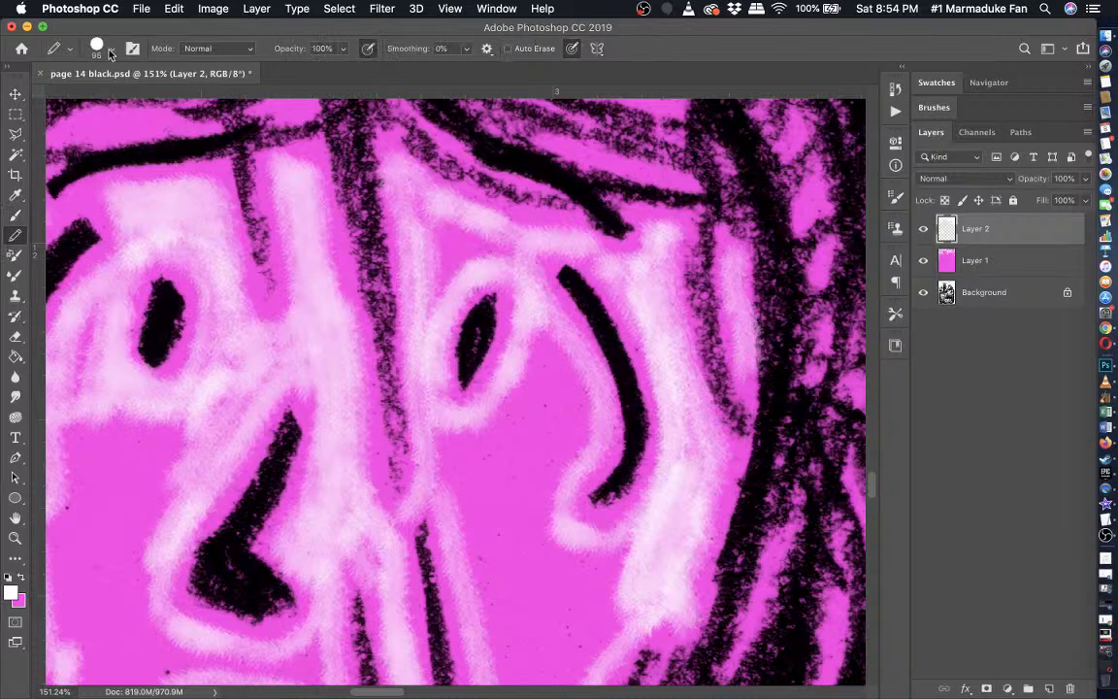
click(110, 50)
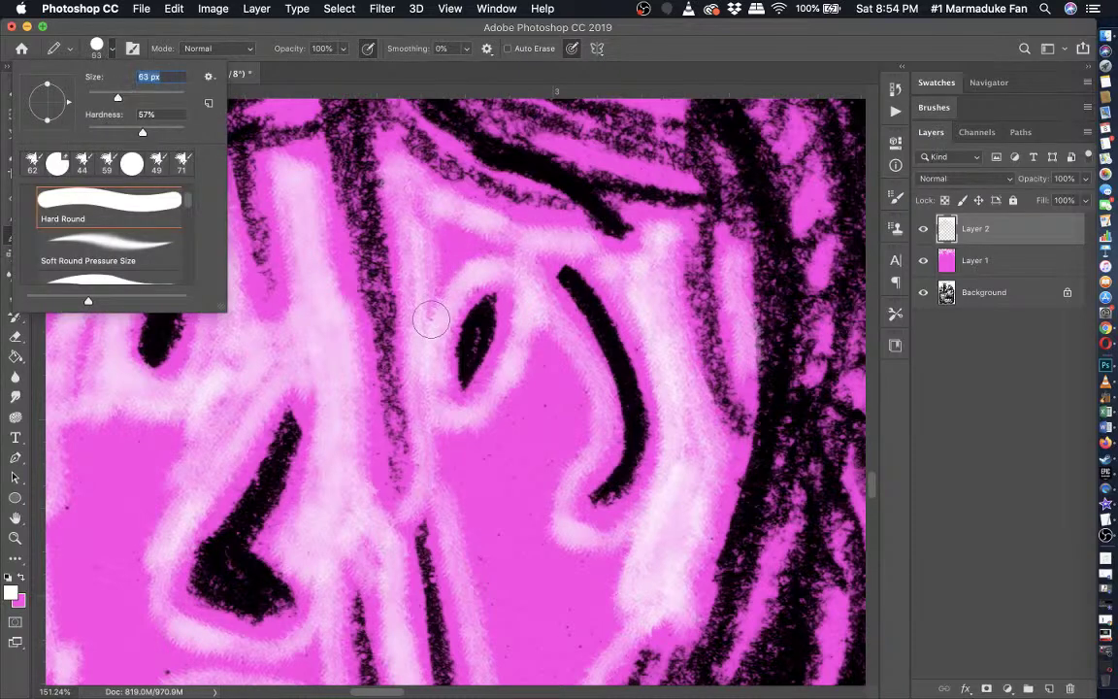
key(Return)
mouse_move(431, 320)
mouse_down()
mouse_move(419, 195)
mouse_move(456, 263)
mouse_move(497, 244)
mouse_up()
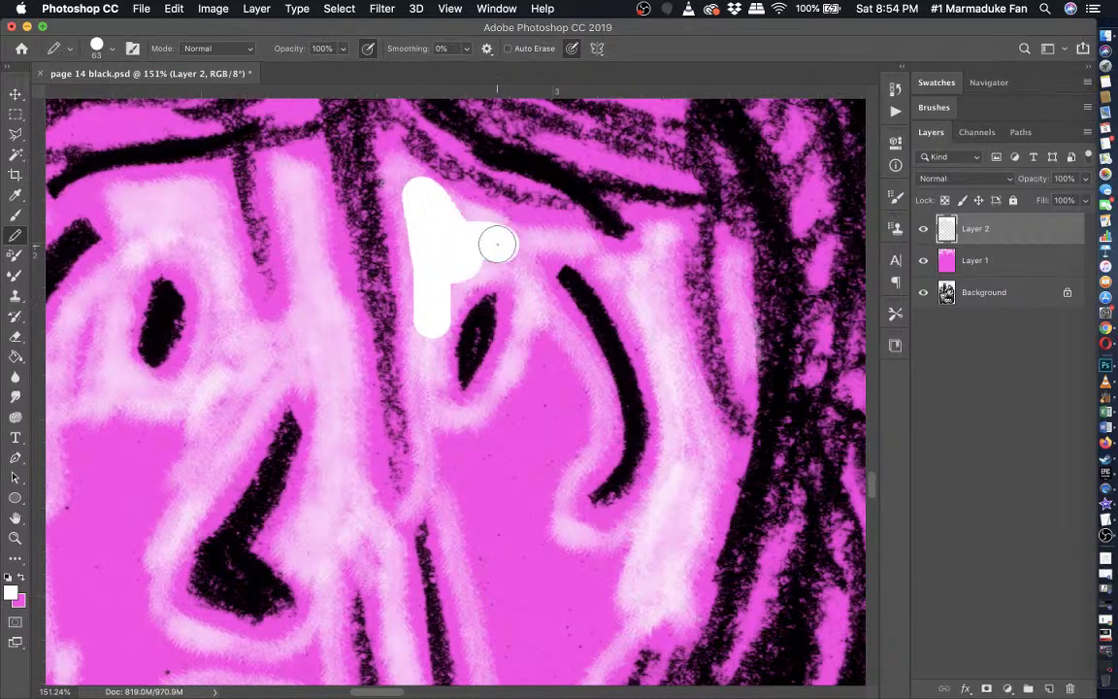
- Outline the cheek below the second eye in solid white and fill its interior down to the jaw
scroll(530, 279, down, 2)
mouse_move(541, 292)
mouse_down()
mouse_move(515, 357)
mouse_move(473, 391)
mouse_move(451, 391)
mouse_move(471, 437)
mouse_up()
scroll(471, 442, down, 4)
scroll(470, 442, down, 3)
mouse_move(469, 249)
mouse_down()
mouse_move(486, 325)
mouse_move(512, 520)
mouse_move(619, 370)
mouse_move(626, 320)
mouse_move(586, 311)
mouse_move(541, 275)
mouse_move(573, 193)
mouse_up()
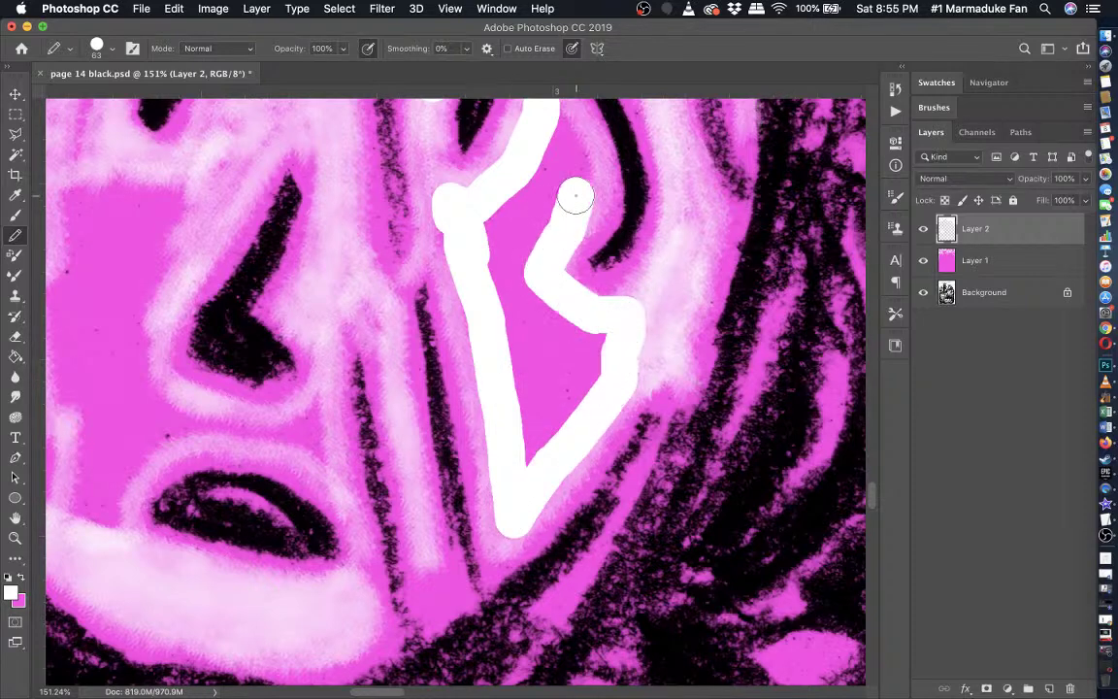
scroll(561, 265, up, 6)
mouse_move(571, 364)
mouse_down()
mouse_move(554, 283)
mouse_move(527, 366)
mouse_move(507, 370)
mouse_move(528, 391)
mouse_move(511, 410)
mouse_move(533, 477)
mouse_move(544, 607)
mouse_move(496, 432)
mouse_move(563, 532)
mouse_move(595, 553)
mouse_move(575, 489)
mouse_move(560, 513)
mouse_move(580, 546)
mouse_up()
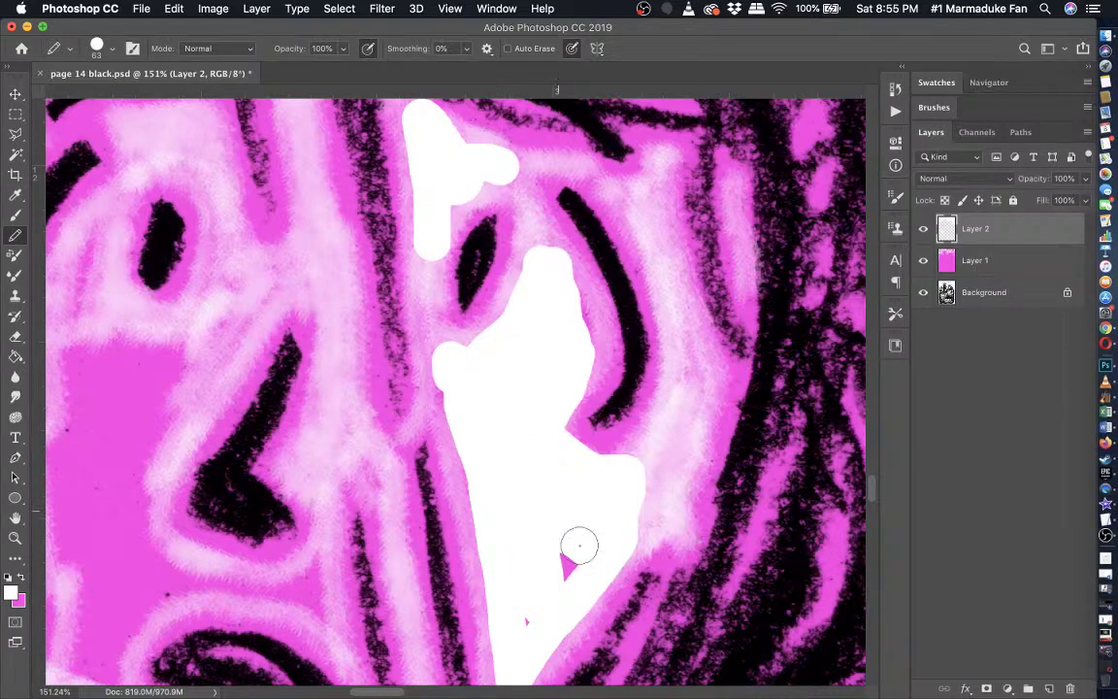
- Fill the opposite cheek with solid white, extending it up beside the eye and across the area between nose and mouth
scroll(593, 524, left, 5)
scroll(594, 524, down, 3)
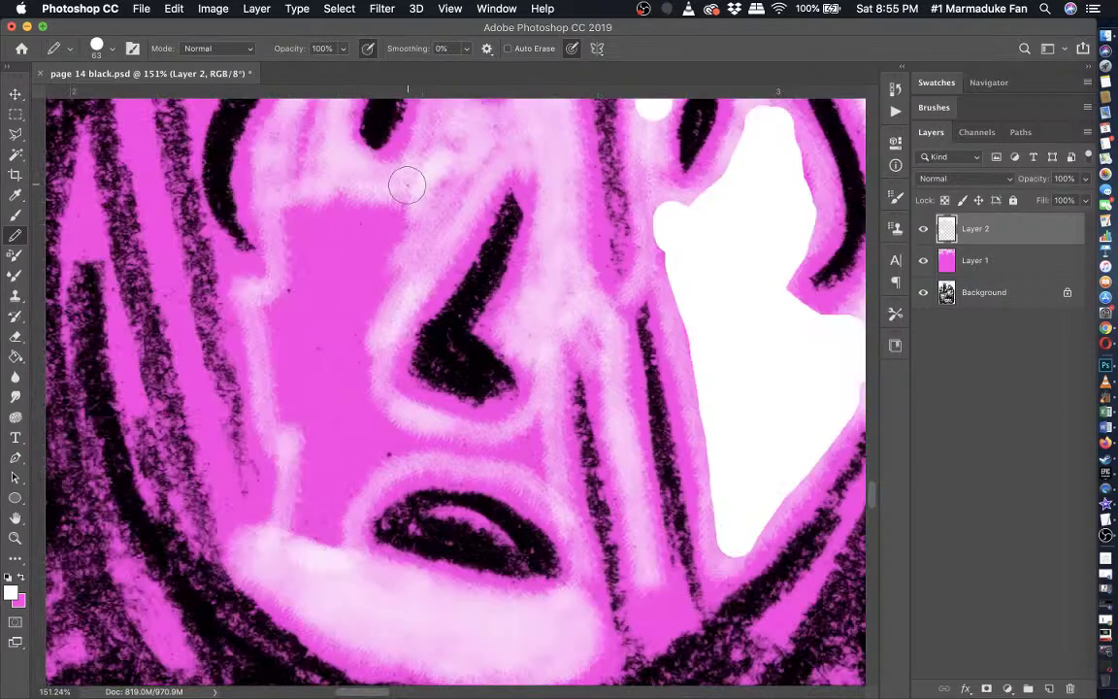
mouse_move(407, 186)
mouse_down()
mouse_move(358, 214)
mouse_move(327, 209)
mouse_move(299, 180)
mouse_move(300, 131)
mouse_move(284, 358)
mouse_move(305, 526)
mouse_move(324, 542)
mouse_move(391, 438)
mouse_move(540, 452)
mouse_move(361, 478)
mouse_move(383, 440)
mouse_move(360, 396)
mouse_move(364, 317)
mouse_move(392, 237)
mouse_move(329, 231)
mouse_move(352, 252)
mouse_move(334, 427)
mouse_move(296, 274)
mouse_up()
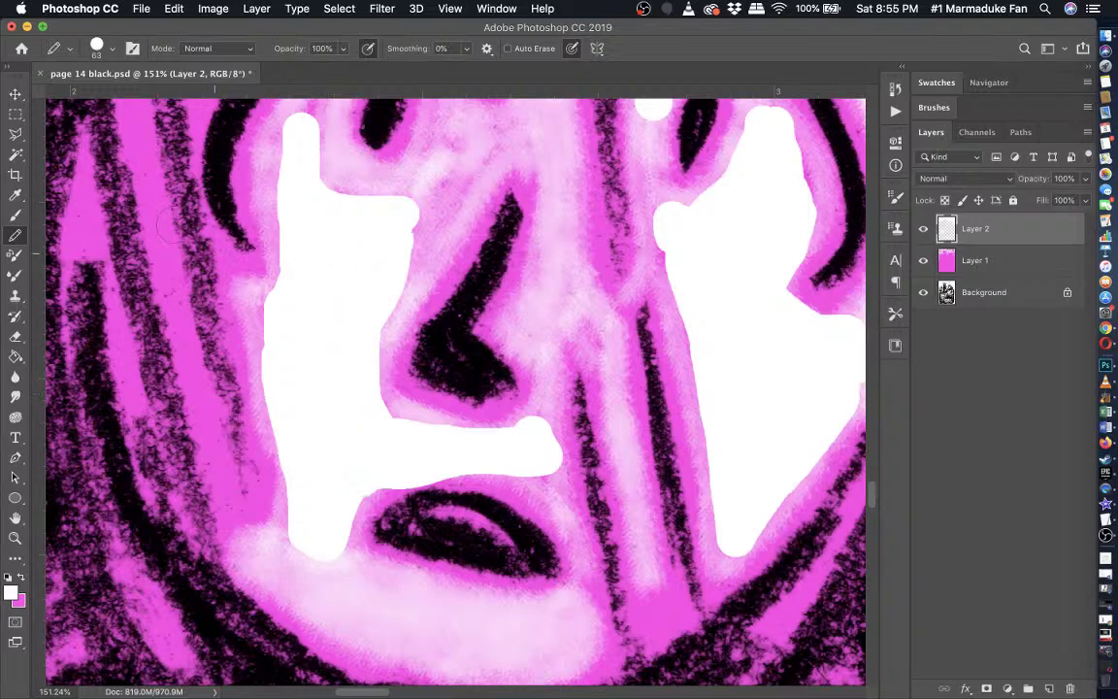
- Return to the textured brush and strengthen the white beside the solid cheek fill and across the nose bridge
click(14, 216)
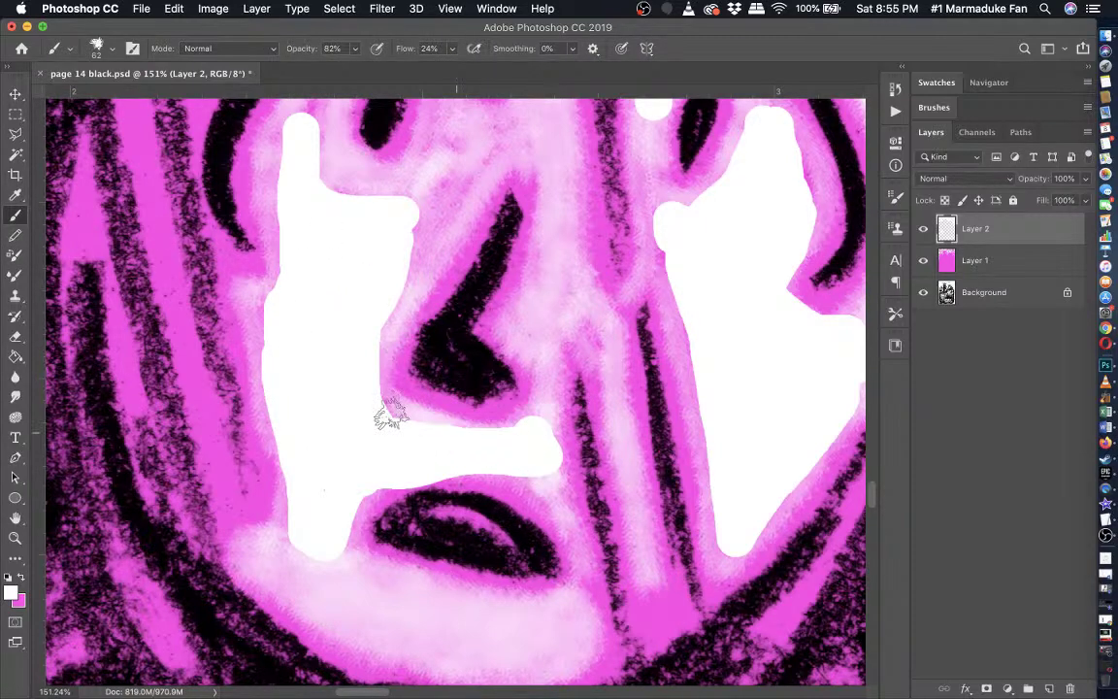
drag(444, 163, 412, 215)
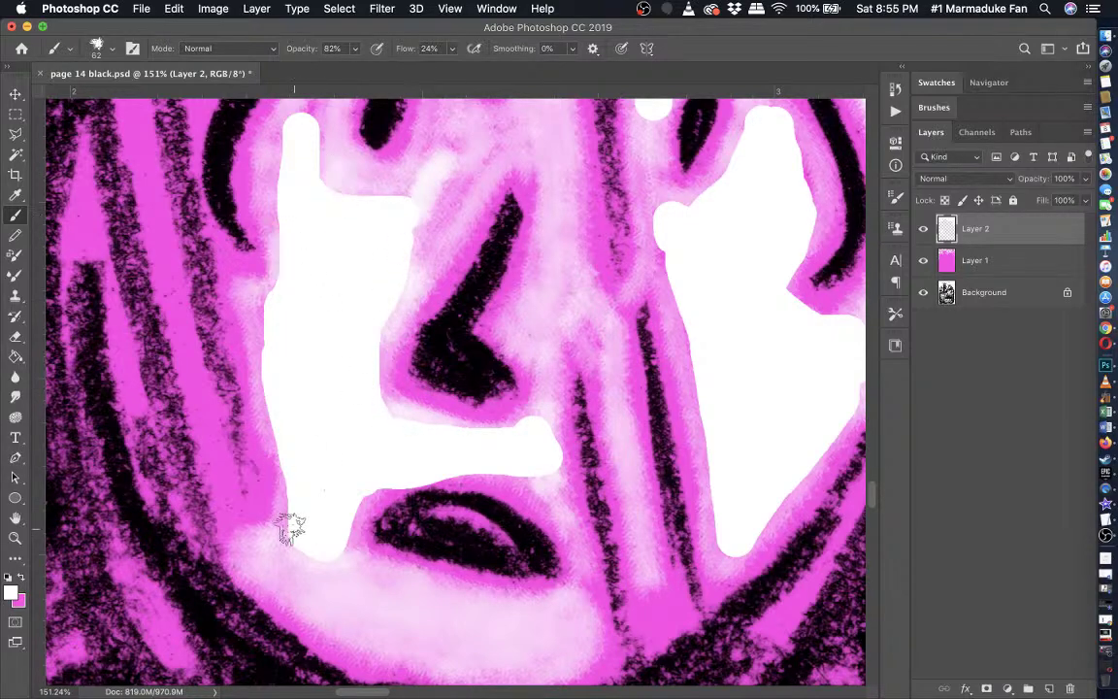
scroll(437, 543, up, 5)
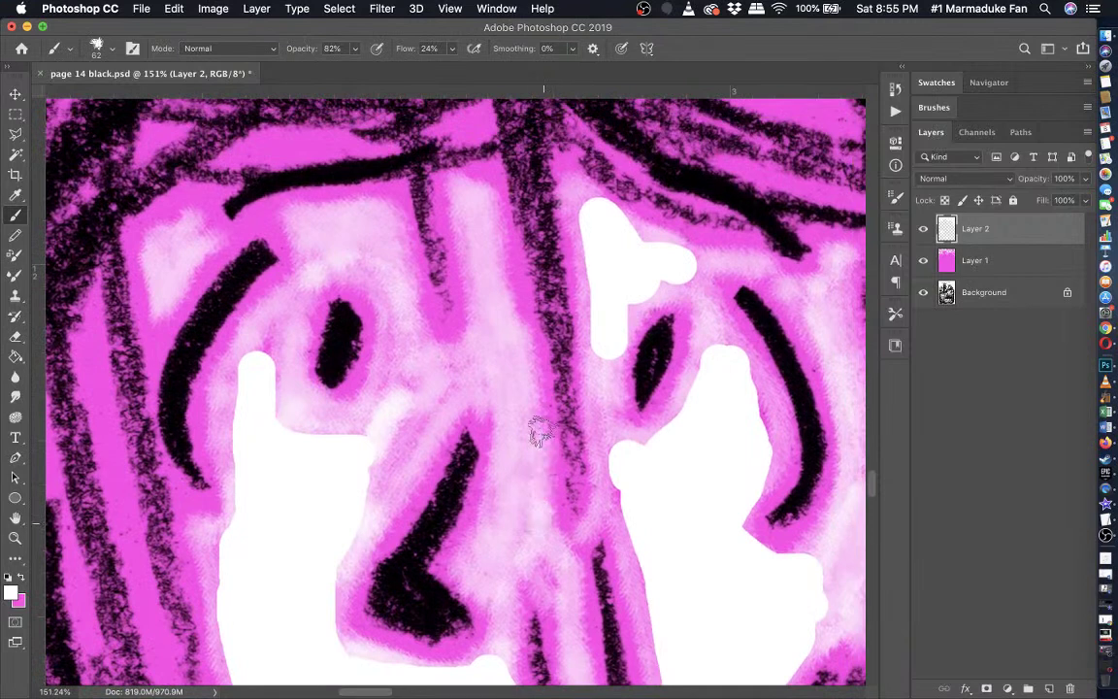
mouse_move(539, 432)
mouse_down()
mouse_move(505, 386)
mouse_move(431, 397)
mouse_move(373, 448)
mouse_up()
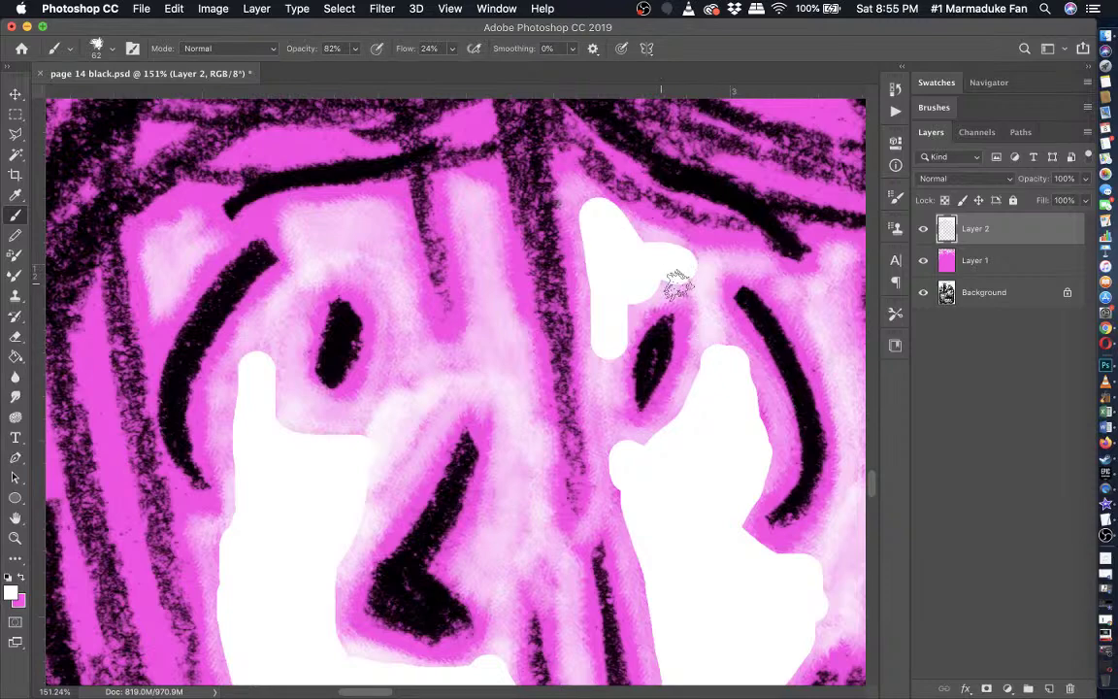
- Brighten the textured highlight along the outside of the second eye's curved line down to the cheek edge
scroll(677, 285, right, 5)
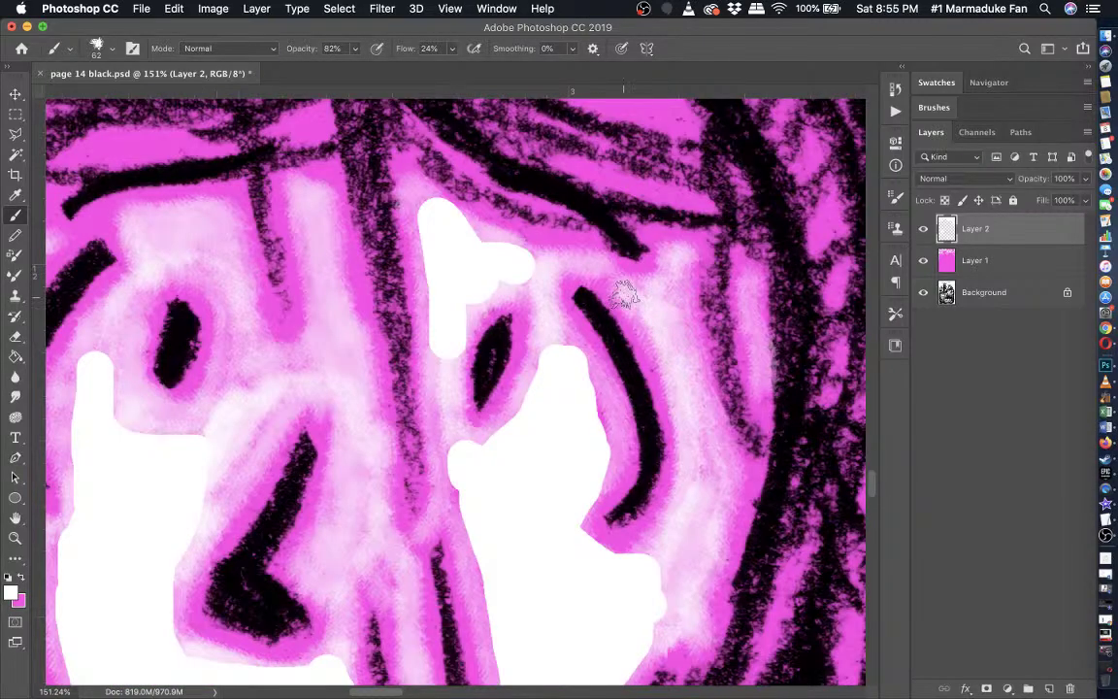
mouse_move(655, 351)
mouse_down()
mouse_move(695, 473)
mouse_move(648, 562)
mouse_move(613, 572)
mouse_move(670, 578)
mouse_move(638, 635)
mouse_move(681, 606)
mouse_move(714, 536)
mouse_move(703, 589)
mouse_move(721, 542)
mouse_up()
scroll(721, 542, down, 4)
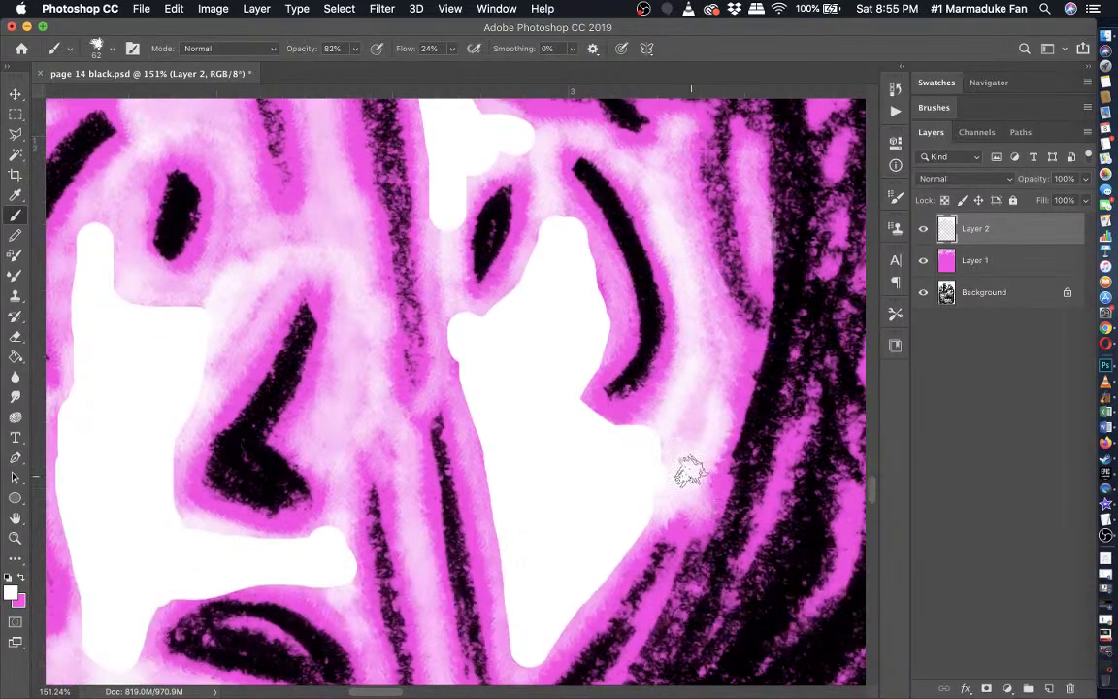
- Compare the face with the bare ink drawing by hiding and reshowing Layer 1 and Layer 2, and review the whole page
key(super+minus)
scroll(669, 511, down, 3)
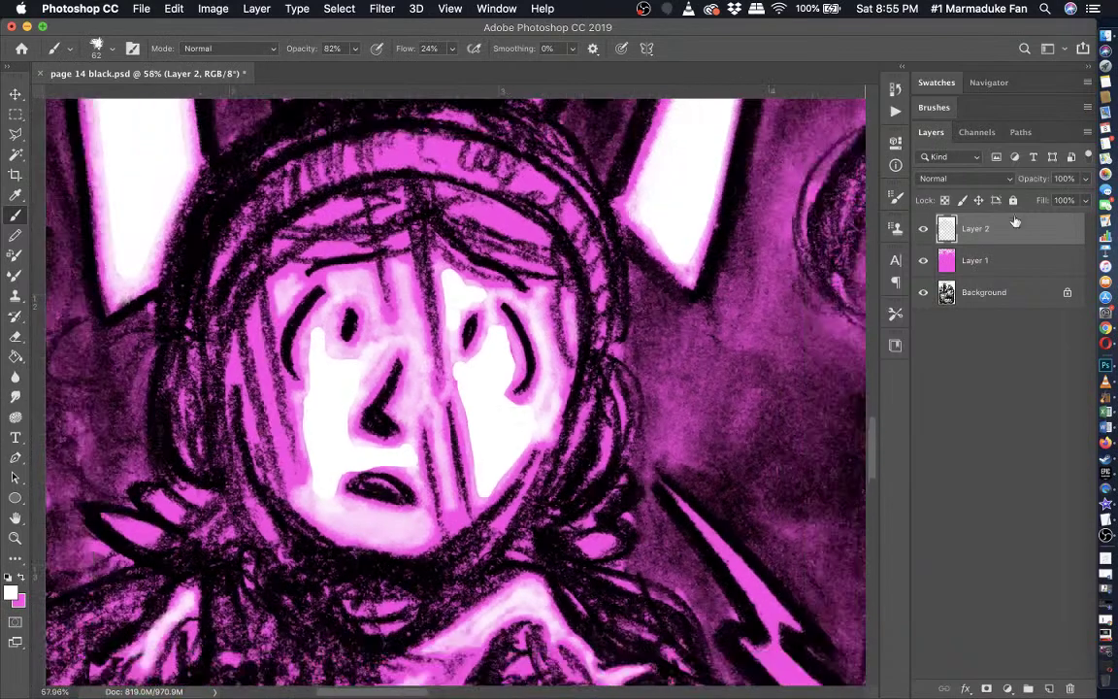
click(923, 260)
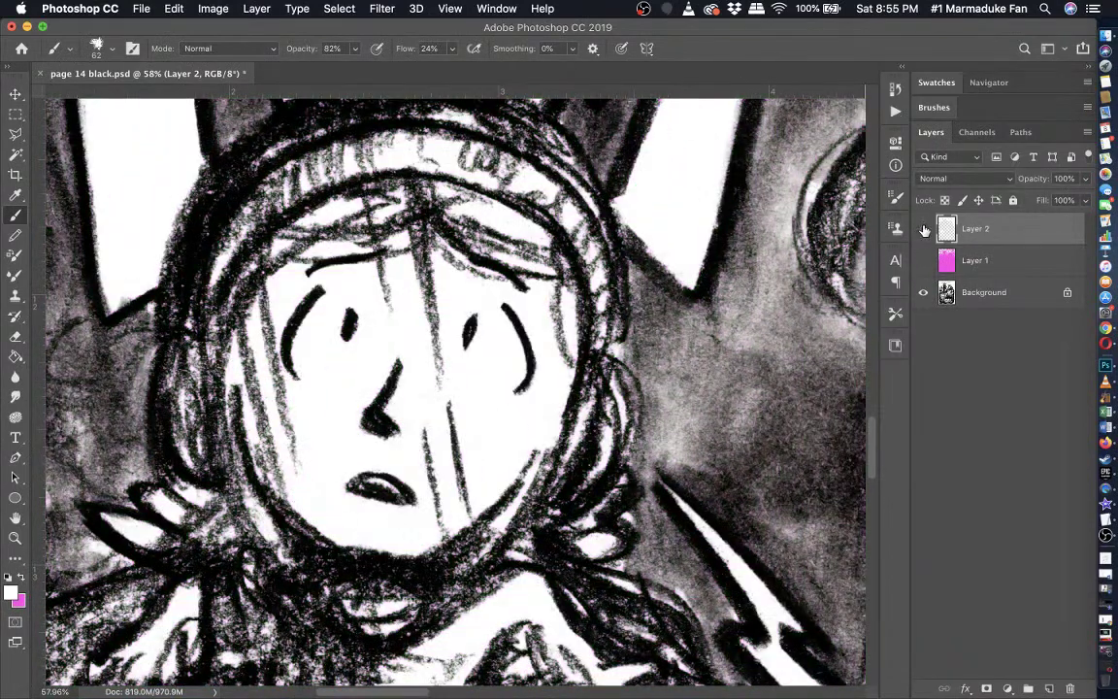
click(924, 229)
scroll(557, 462, left, 5)
scroll(557, 462, down, 2)
click(923, 260)
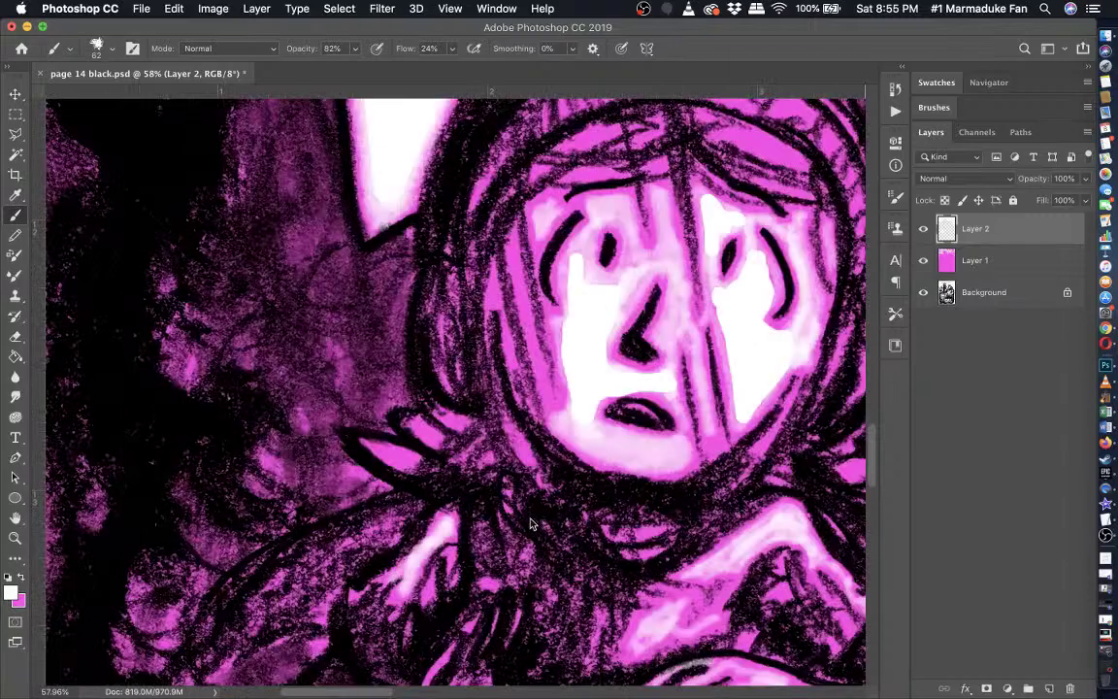
scroll(530, 519, down, 6)
scroll(531, 517, down, 6)
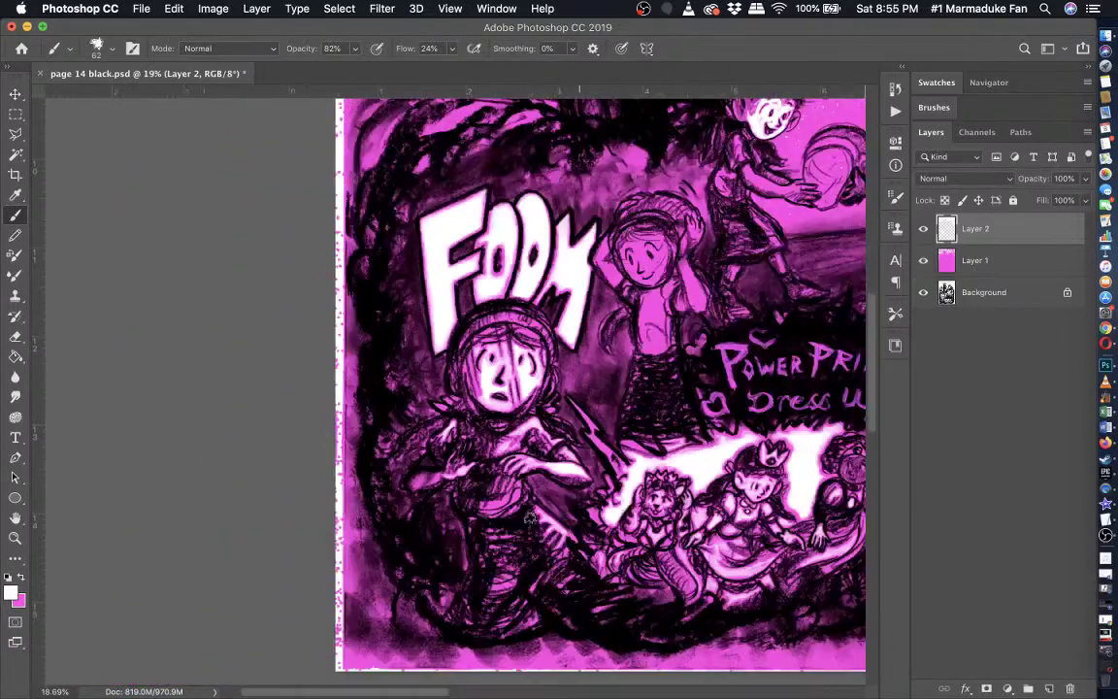
scroll(478, 466, up, 4)
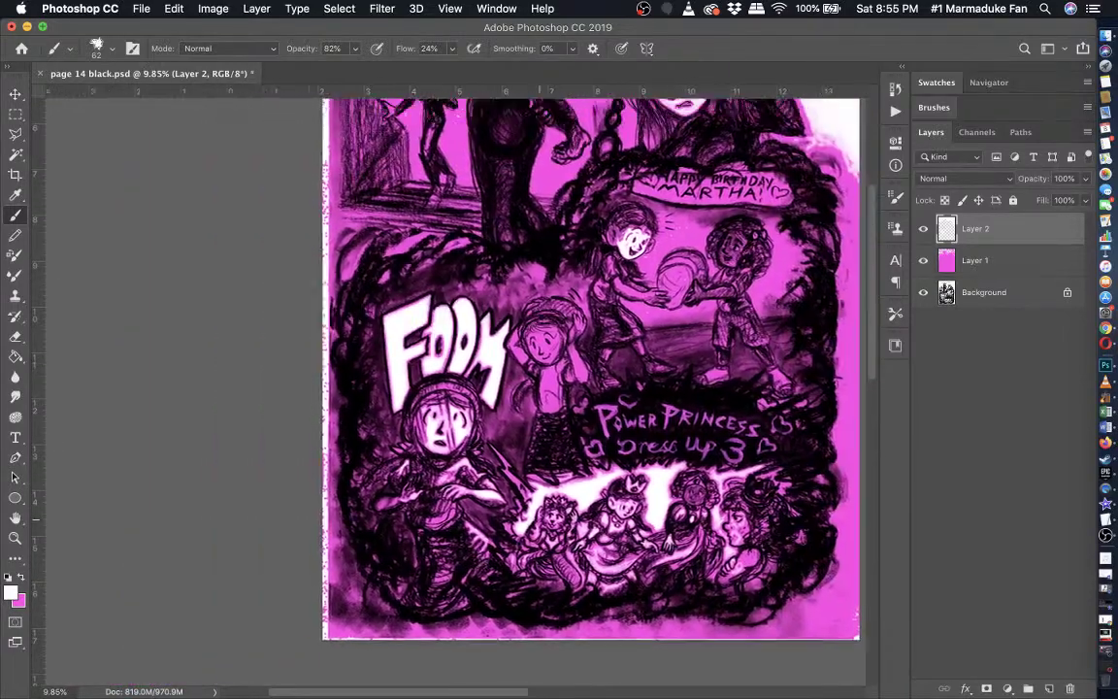
- Paint textured white highlights along both sides of the nose and around the brow of the smiling girl beside the FOOM lettering
scroll(467, 388, up, 1)
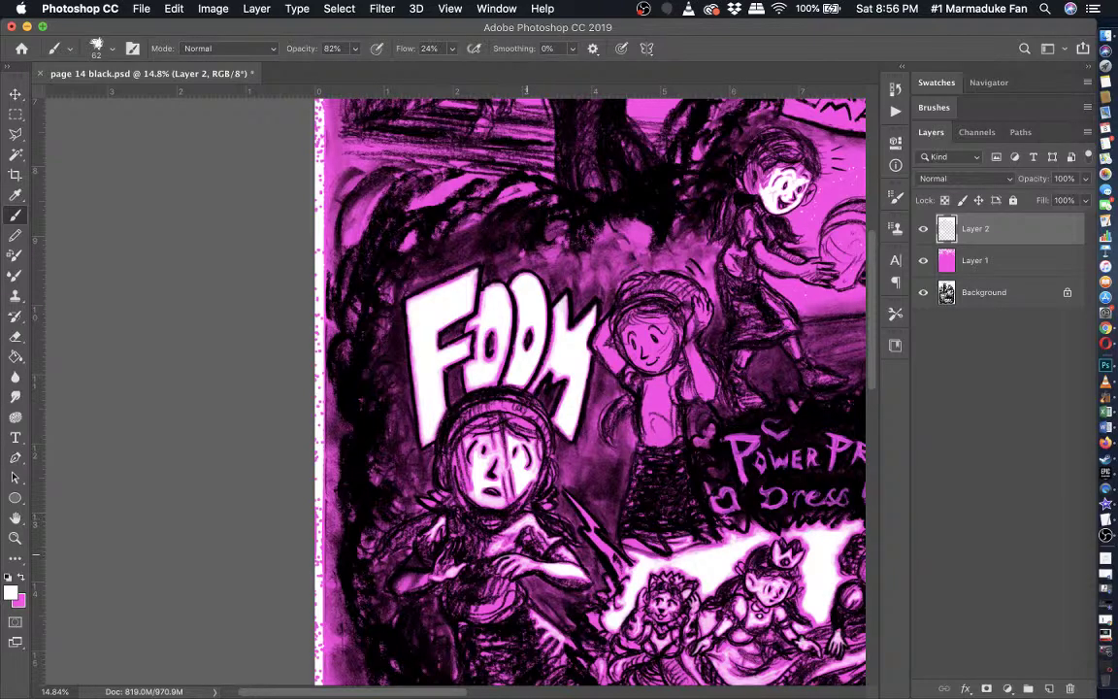
scroll(662, 301, up, 5)
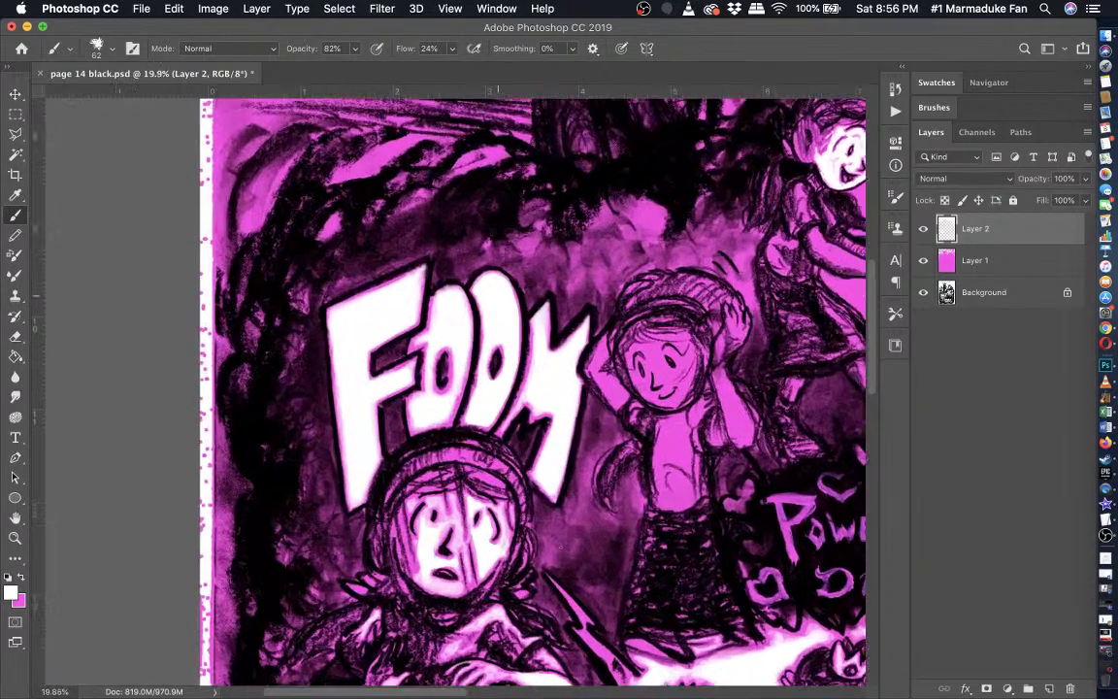
scroll(455, 391, right, 4)
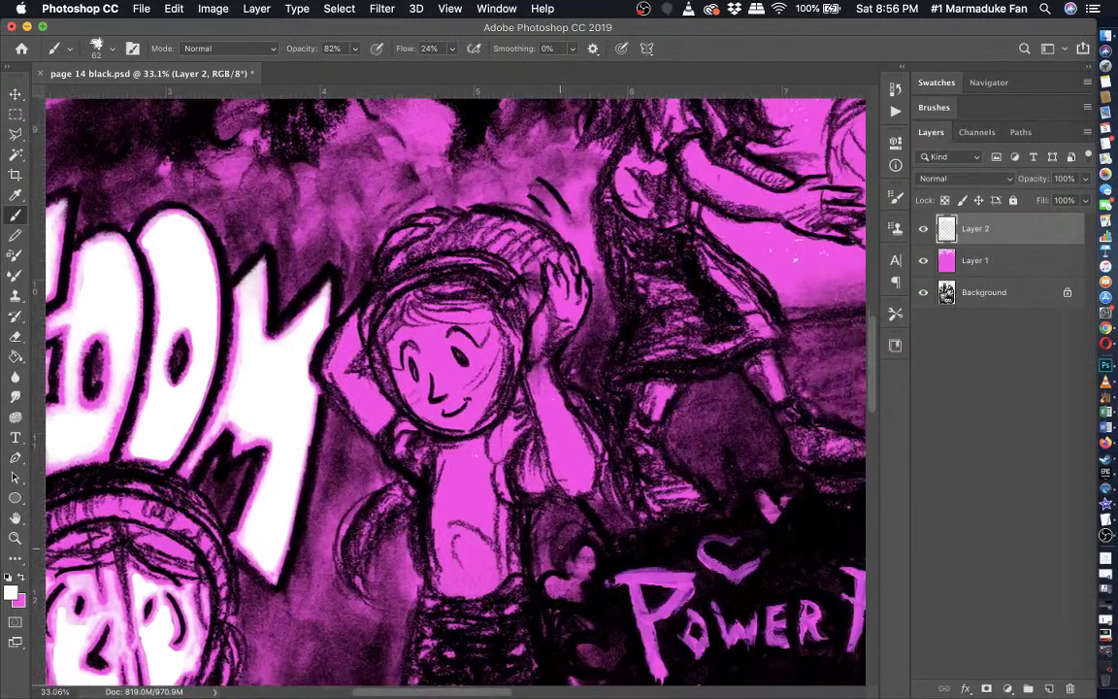
scroll(437, 379, up, 4)
scroll(494, 509, up, 5)
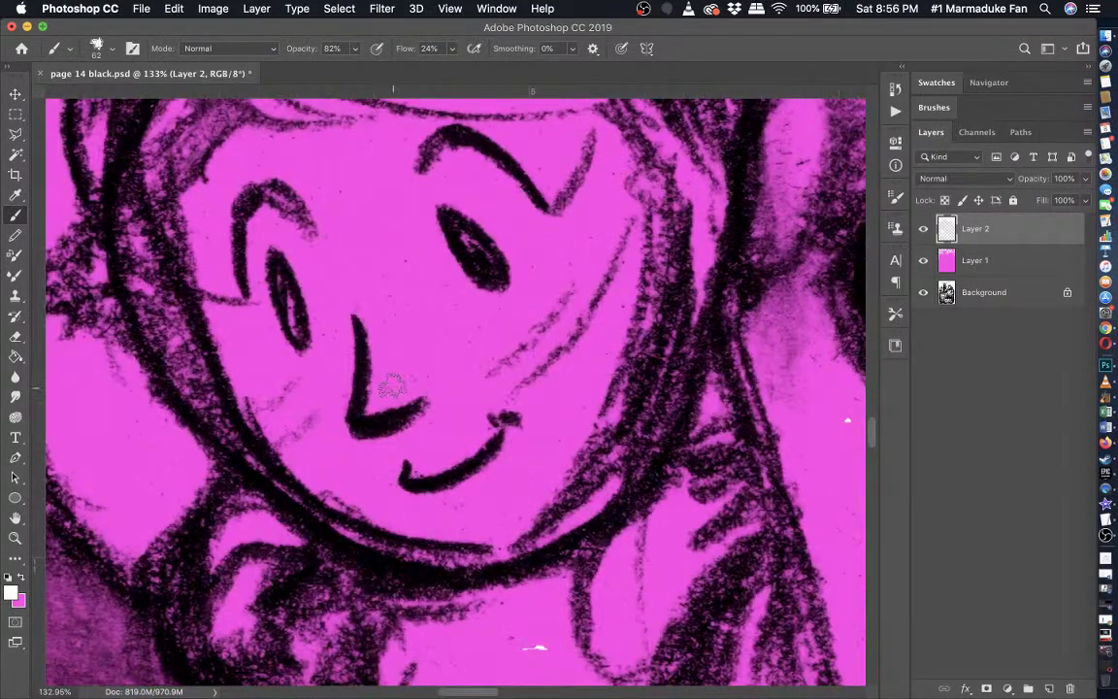
mouse_move(391, 386)
mouse_down()
mouse_move(395, 341)
mouse_move(386, 308)
mouse_move(393, 345)
mouse_move(360, 287)
mouse_up()
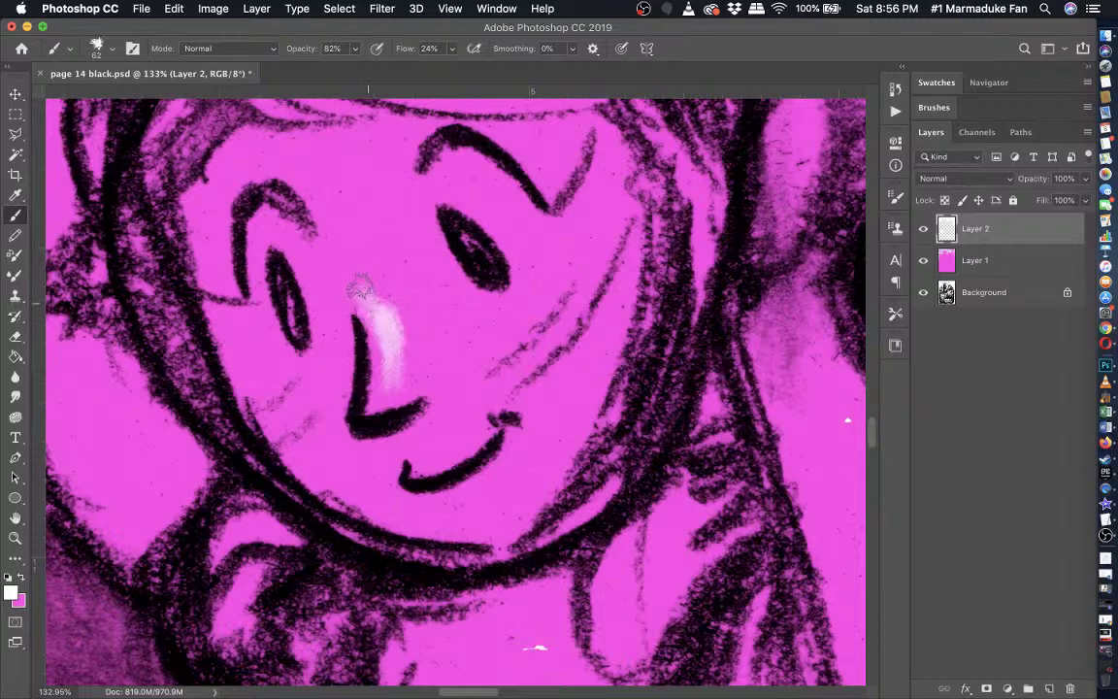
mouse_move(333, 332)
mouse_down()
mouse_move(331, 391)
mouse_move(318, 262)
mouse_move(331, 246)
mouse_move(324, 183)
mouse_move(283, 158)
mouse_move(255, 161)
mouse_move(207, 228)
mouse_up()
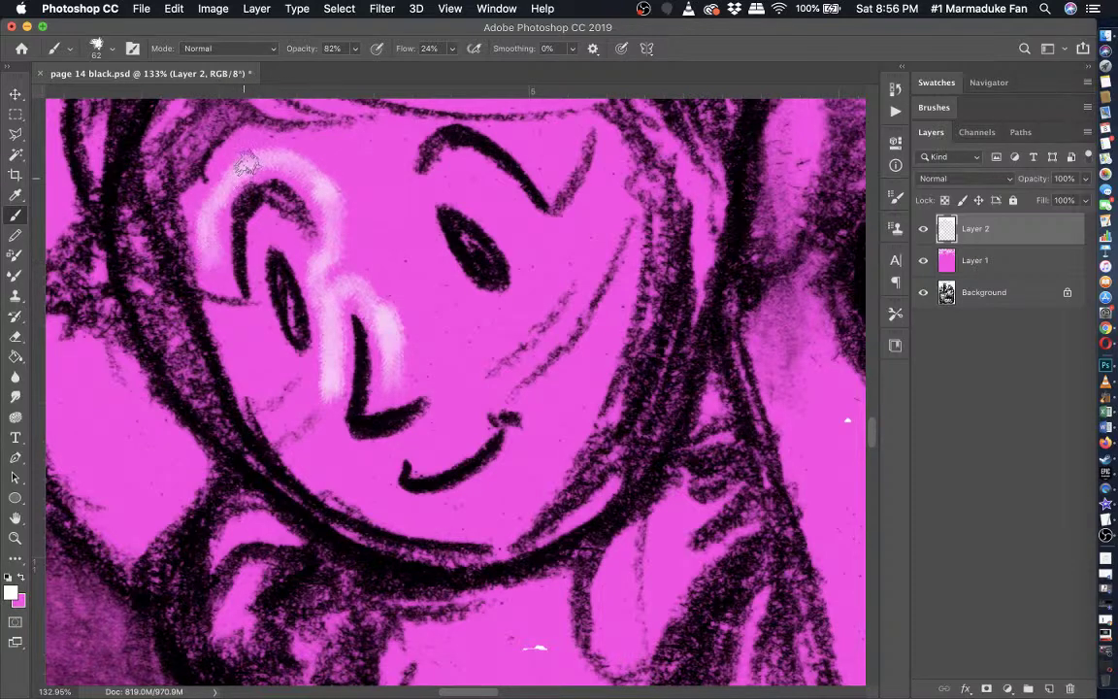
- Extend the smiling girl's highlight across her forehead and between the eyes, fill its centre solid white with the Pencil, and return to the textured brush
drag(245, 165, 322, 144)
mouse_move(379, 133)
mouse_down()
mouse_move(395, 161)
mouse_move(406, 256)
mouse_move(412, 233)
mouse_move(434, 274)
mouse_move(496, 313)
mouse_move(482, 339)
mouse_move(495, 337)
mouse_move(450, 374)
mouse_move(405, 374)
mouse_move(375, 304)
mouse_move(332, 278)
mouse_move(400, 218)
mouse_move(416, 271)
mouse_move(450, 293)
mouse_move(477, 336)
mouse_move(458, 351)
mouse_move(414, 343)
mouse_move(391, 295)
mouse_move(352, 260)
mouse_move(349, 198)
mouse_move(332, 167)
mouse_move(366, 166)
mouse_move(392, 284)
mouse_move(452, 333)
mouse_up()
key(shift+b)
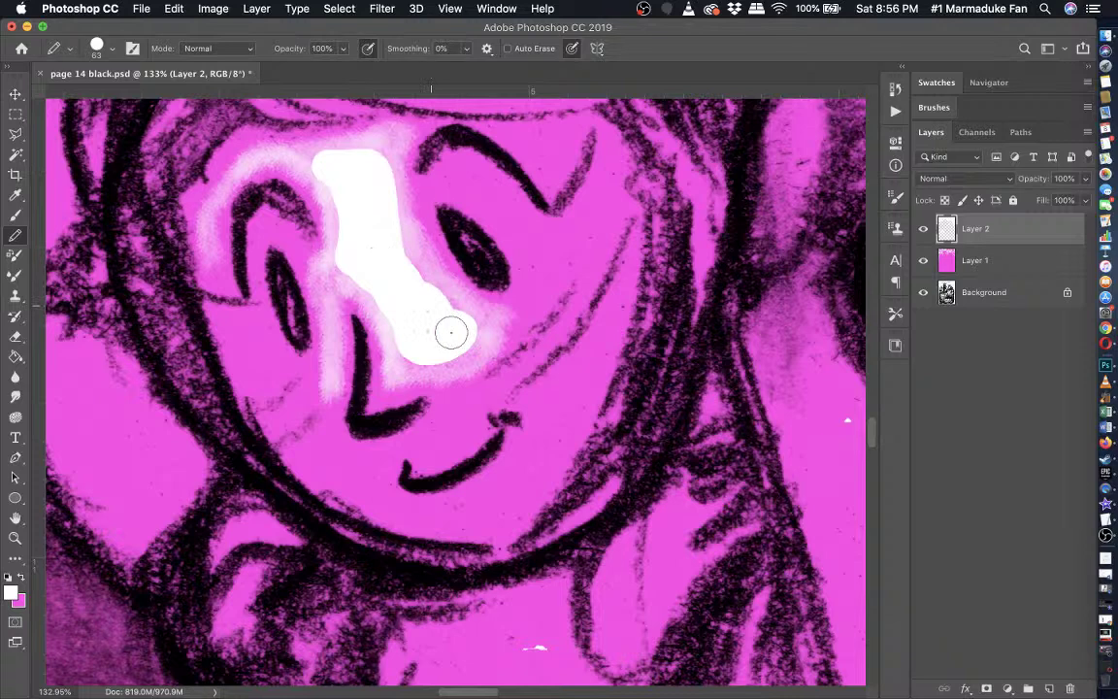
click(14, 219)
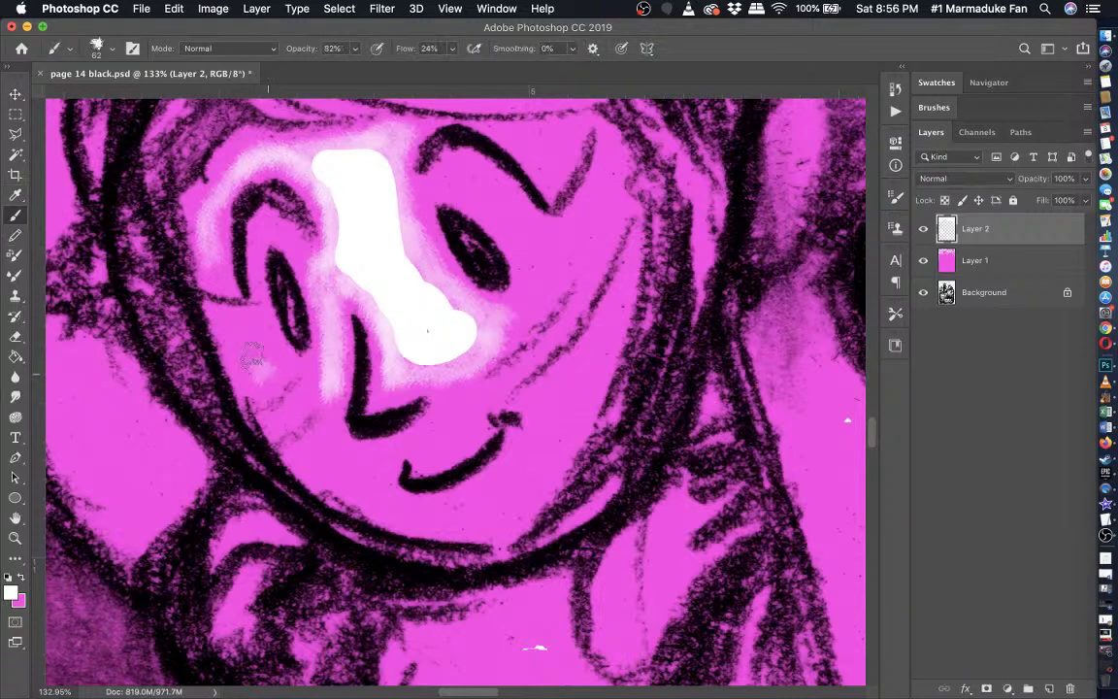
- Paint textured white highlights on the smiling girl's cheeks, around her second eye, along the jaw and chin, and above the mouth
mouse_move(253, 356)
mouse_down()
mouse_move(254, 340)
mouse_move(276, 362)
mouse_up()
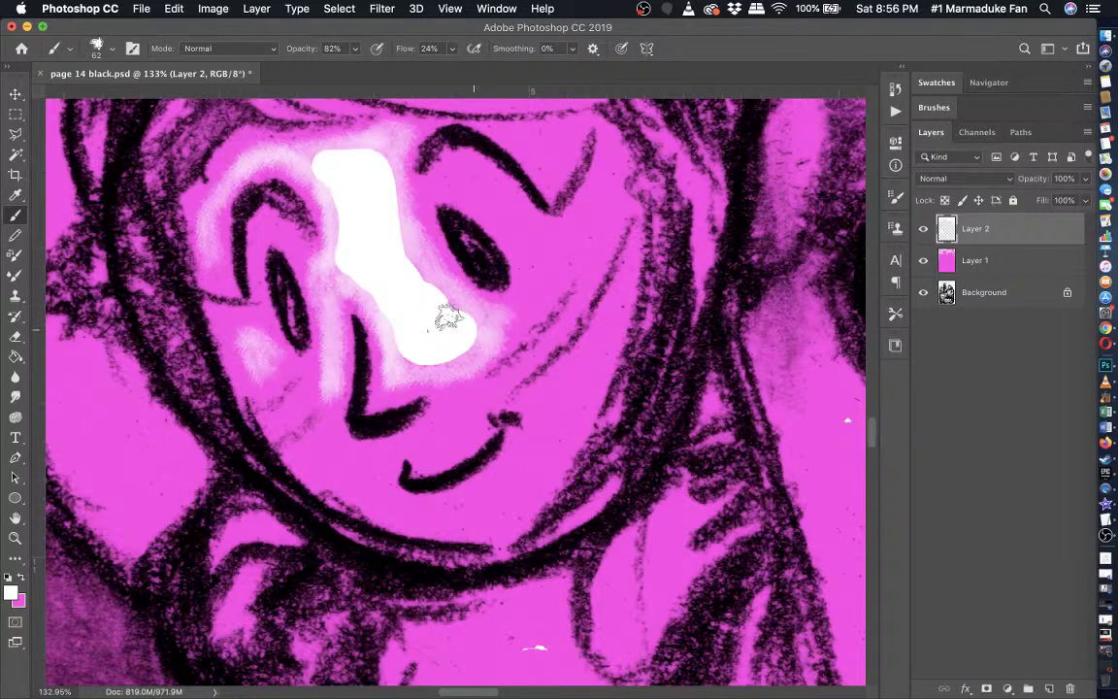
mouse_move(448, 317)
mouse_down()
mouse_move(413, 321)
mouse_move(419, 369)
mouse_move(425, 337)
mouse_move(413, 350)
mouse_move(460, 340)
mouse_move(432, 366)
mouse_up()
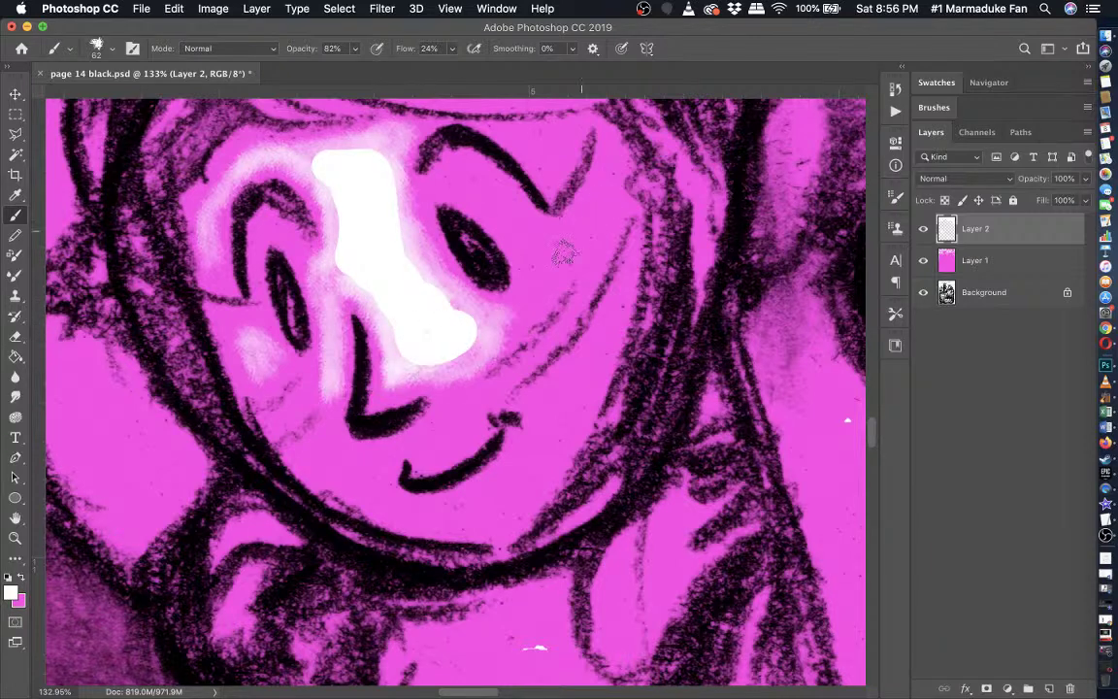
mouse_move(564, 253)
mouse_down()
mouse_move(524, 283)
mouse_move(533, 247)
mouse_move(536, 276)
mouse_move(524, 231)
mouse_move(475, 197)
mouse_move(550, 250)
mouse_move(575, 243)
mouse_move(596, 213)
mouse_move(582, 248)
mouse_move(476, 332)
mouse_up()
mouse_move(596, 349)
mouse_down()
mouse_move(518, 510)
mouse_move(448, 519)
mouse_move(483, 506)
mouse_move(556, 432)
mouse_move(503, 510)
mouse_up()
mouse_move(414, 517)
mouse_down()
mouse_move(320, 478)
mouse_move(353, 459)
mouse_move(369, 488)
mouse_move(322, 463)
mouse_move(386, 468)
mouse_up()
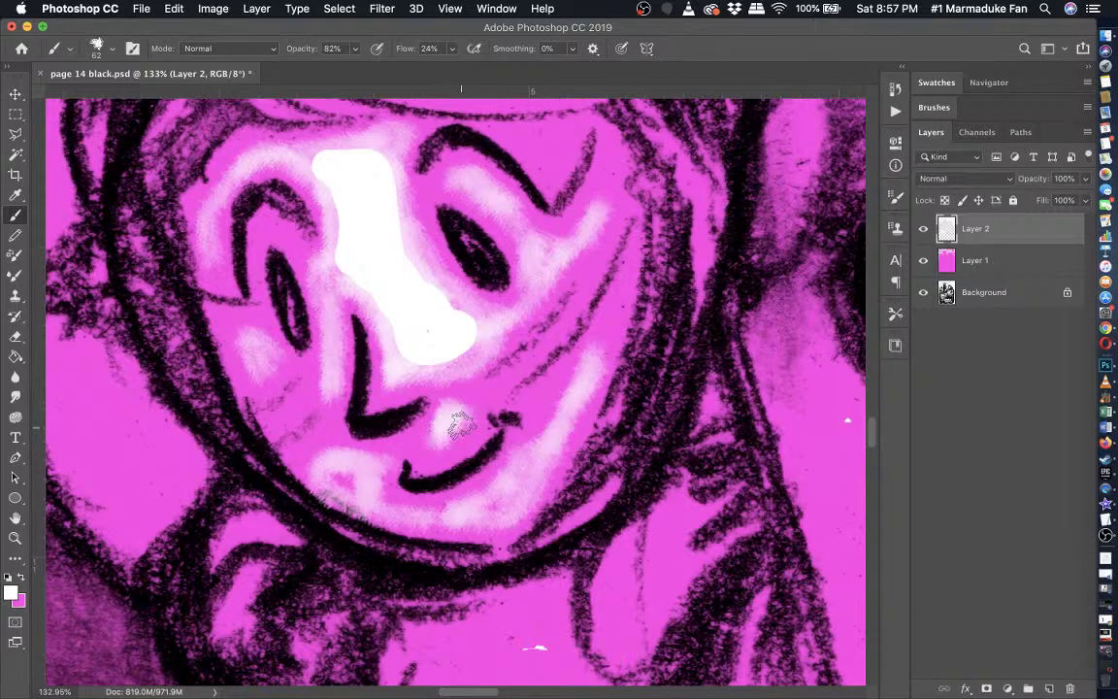
drag(418, 444, 401, 456)
- Reduce the textured brush to 25 px and paint fine highlights along the smile line and the outer edge of the jaw
scroll(398, 460, up, 5)
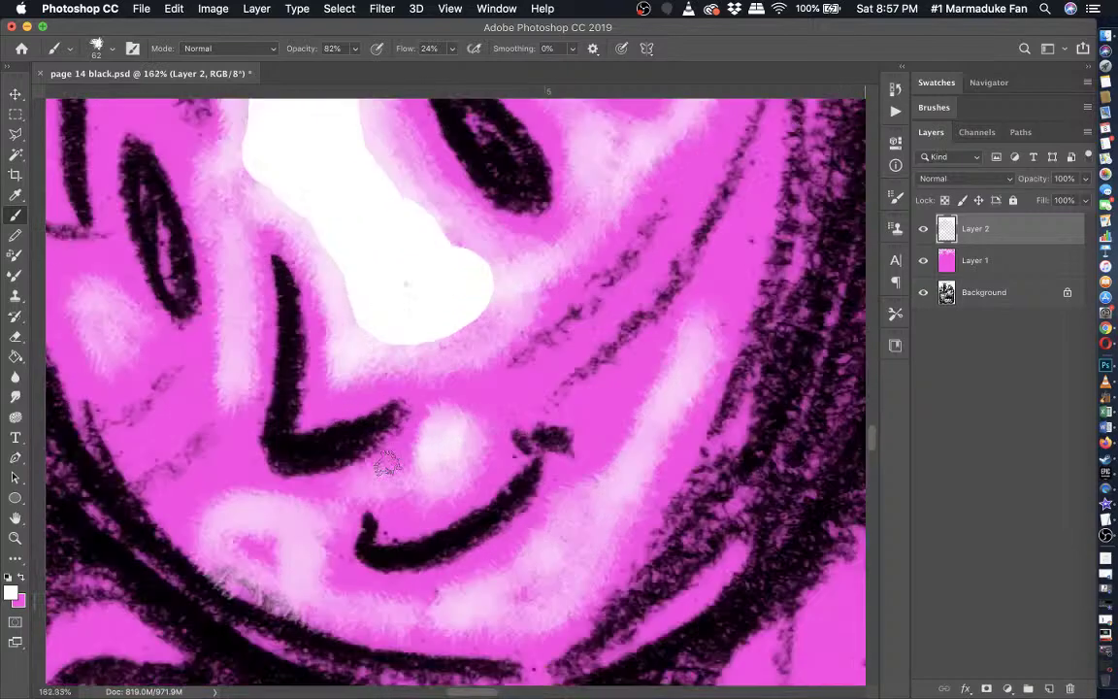
click(111, 49)
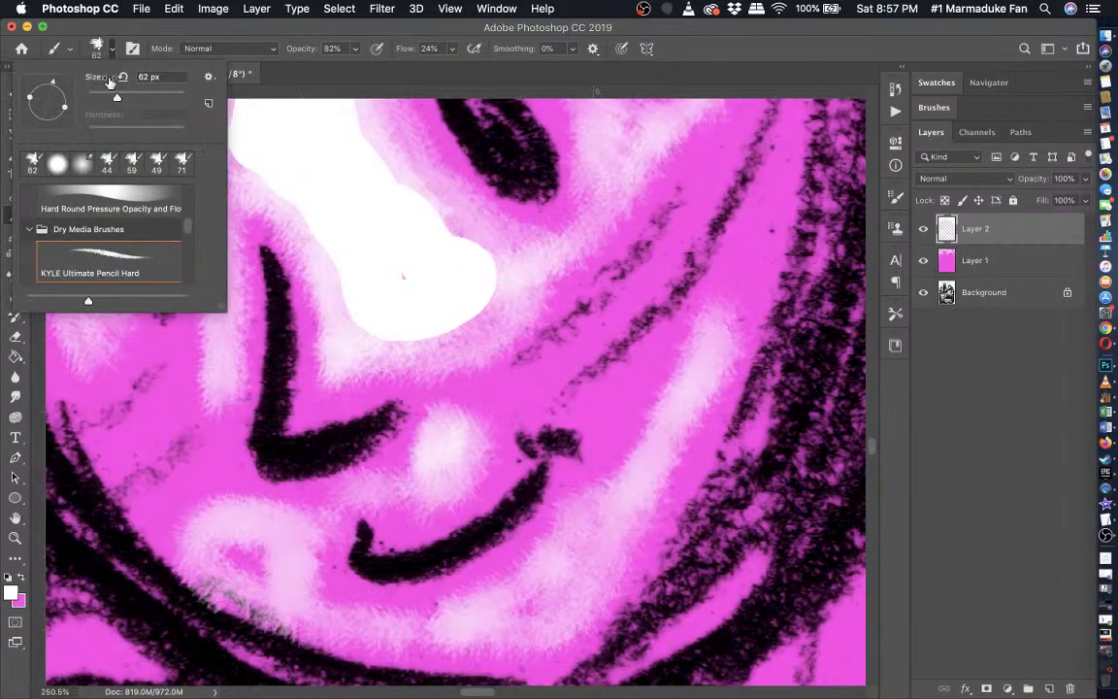
drag(110, 82, 74, 82)
drag(386, 540, 510, 466)
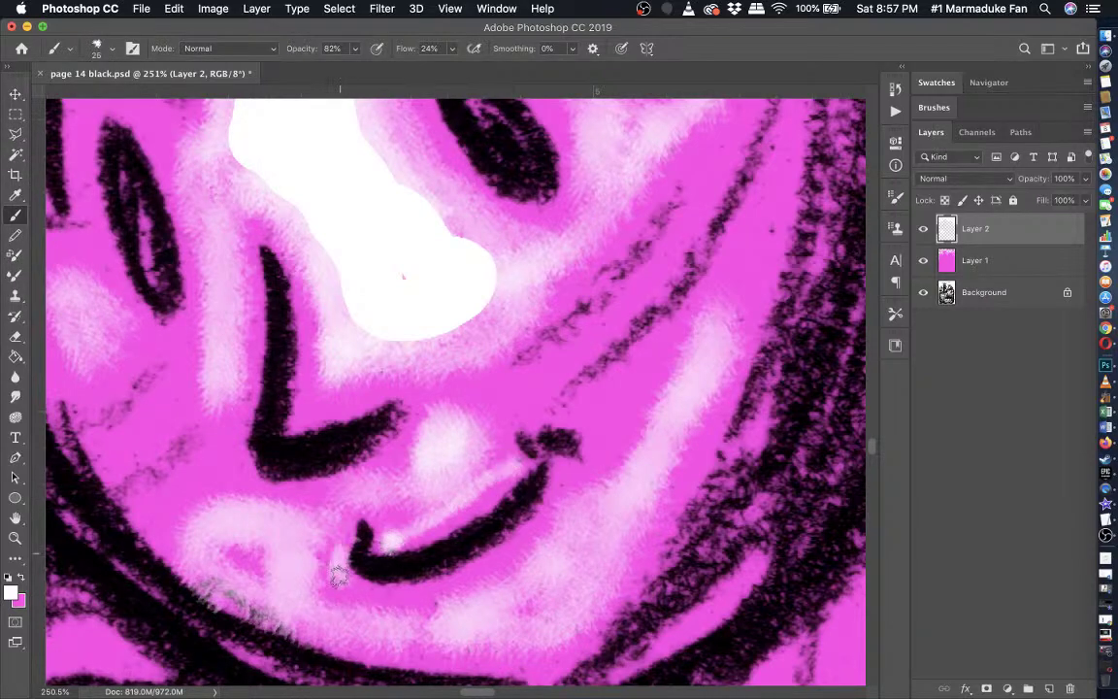
scroll(447, 583, down, 3)
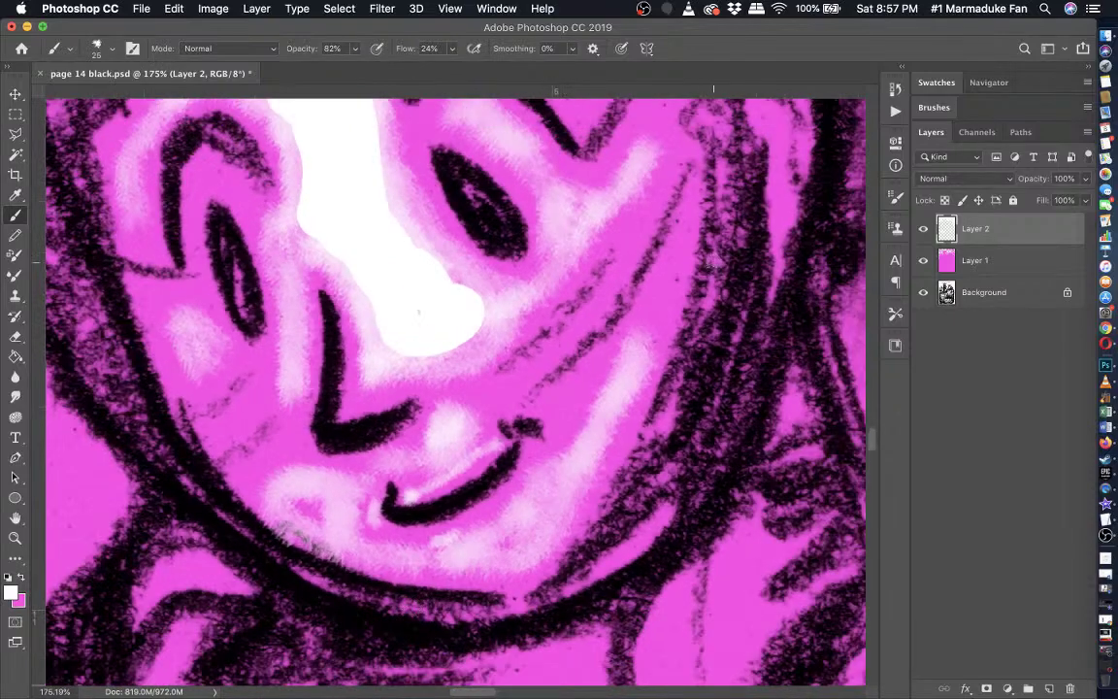
mouse_move(688, 223)
mouse_down()
mouse_move(663, 321)
mouse_move(658, 311)
mouse_move(619, 400)
mouse_move(620, 390)
mouse_move(565, 456)
mouse_up()
- Add fine white highlights at the girl's temple, in the triangle beside her brow, and across the hair band above her forehead
scroll(566, 457, down, 3)
scroll(567, 446, up, 3)
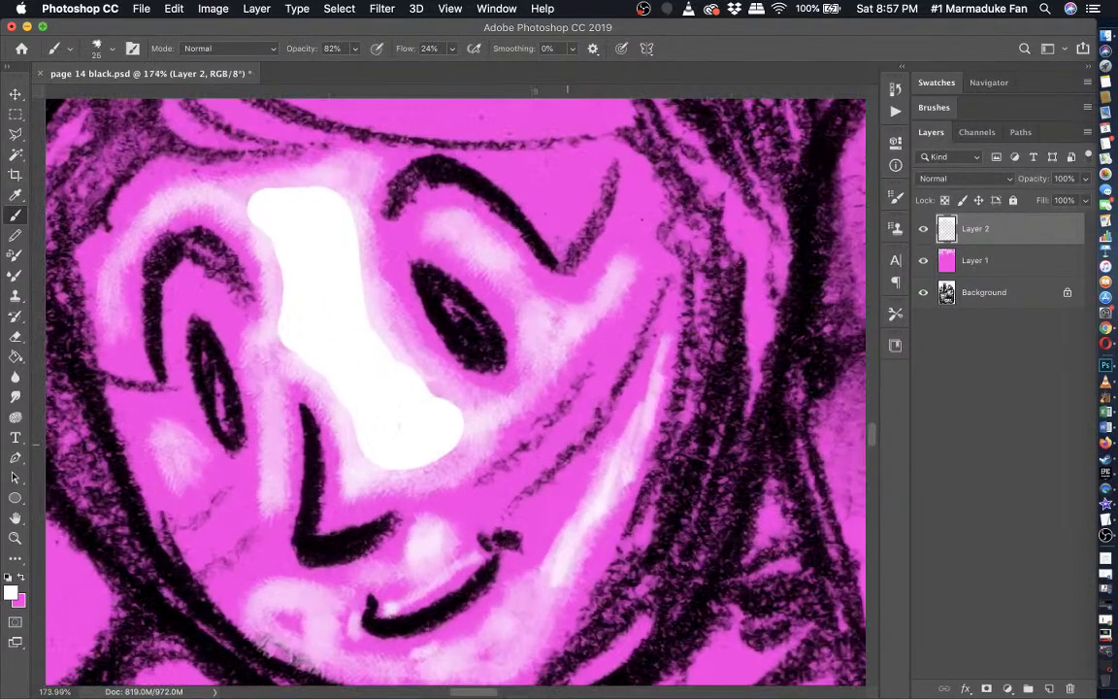
drag(641, 213, 630, 276)
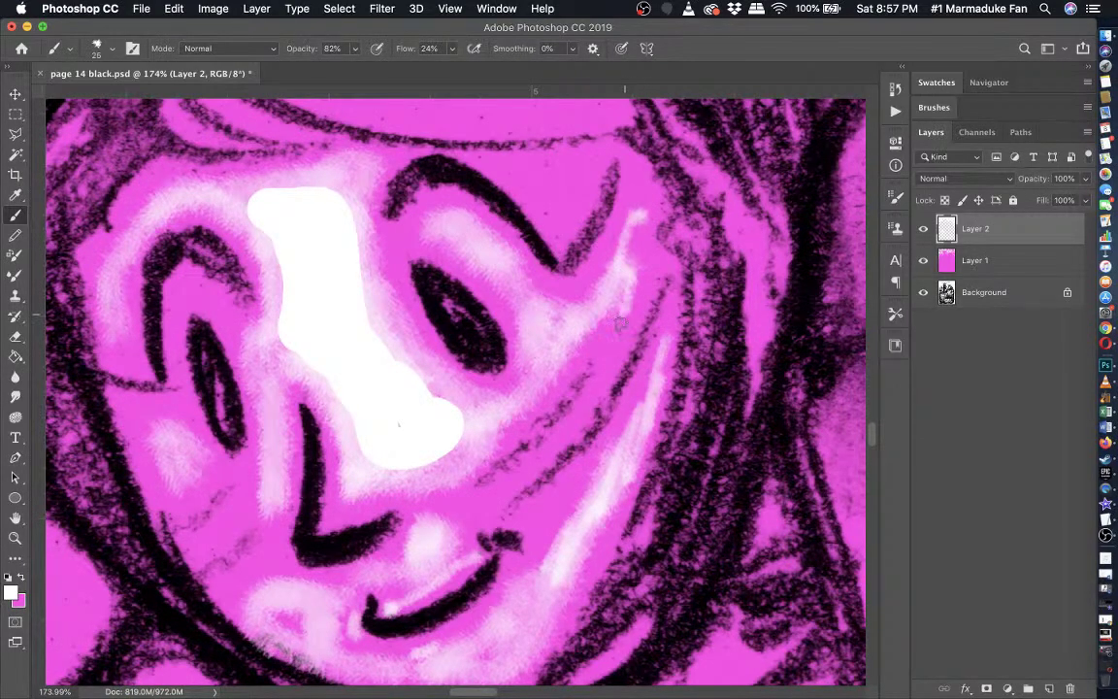
scroll(619, 324, up, 5)
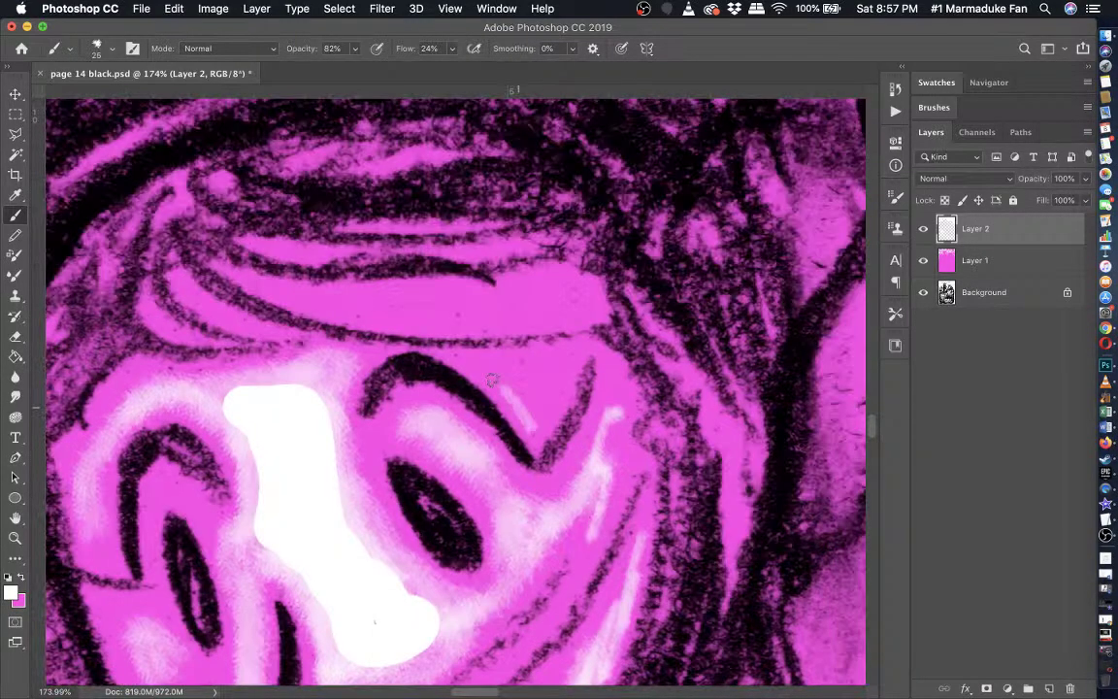
mouse_move(466, 362)
mouse_down()
mouse_move(570, 354)
mouse_move(534, 432)
mouse_move(489, 375)
mouse_move(542, 371)
mouse_up()
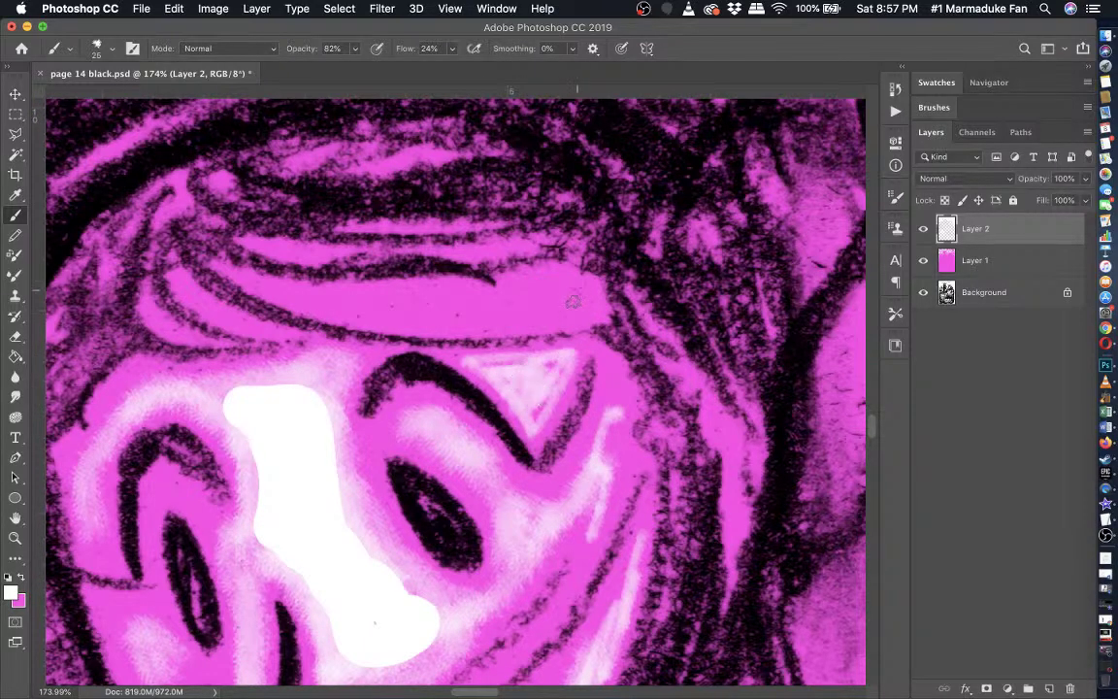
mouse_move(568, 296)
mouse_down()
mouse_move(461, 320)
mouse_move(342, 313)
mouse_move(480, 280)
mouse_up()
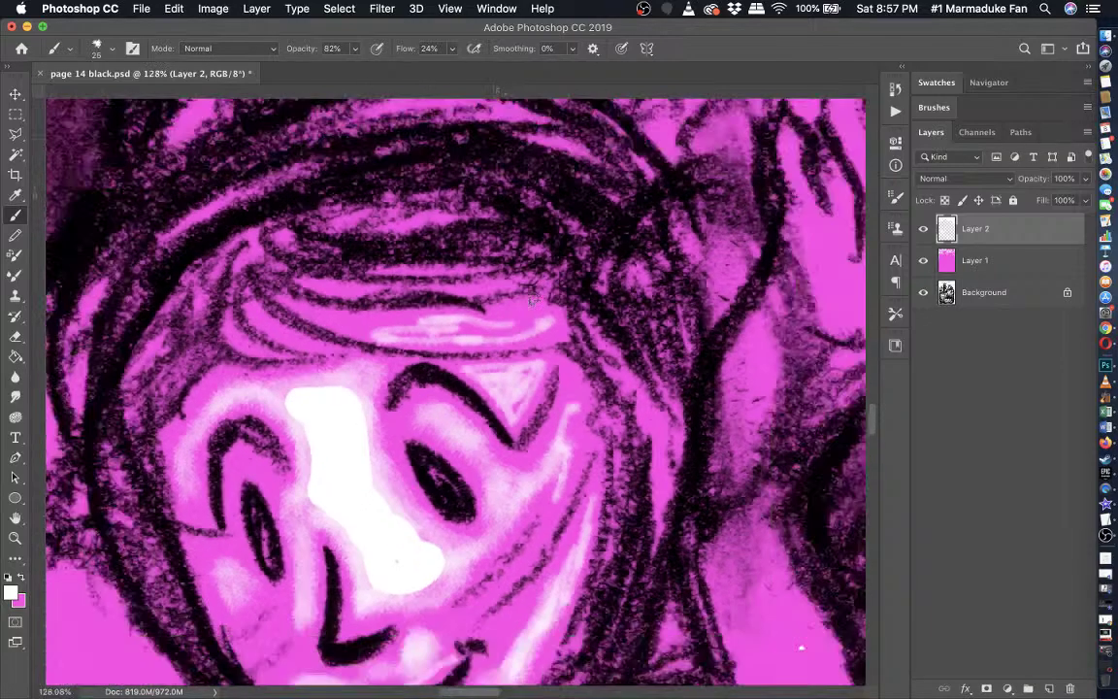
- Set the textured brush to 51 px and outline the inside of the girl's raised arm, opposite the FOOM lettering, in white
scroll(459, 399, down, 5)
scroll(455, 391, down, 4)
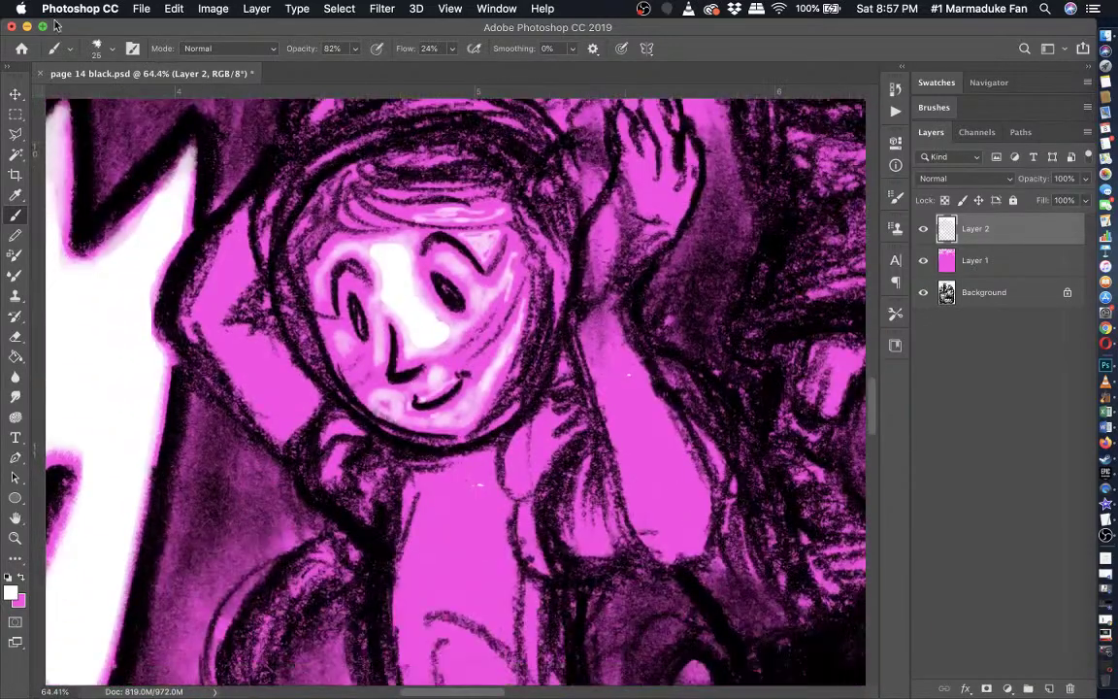
click(112, 50)
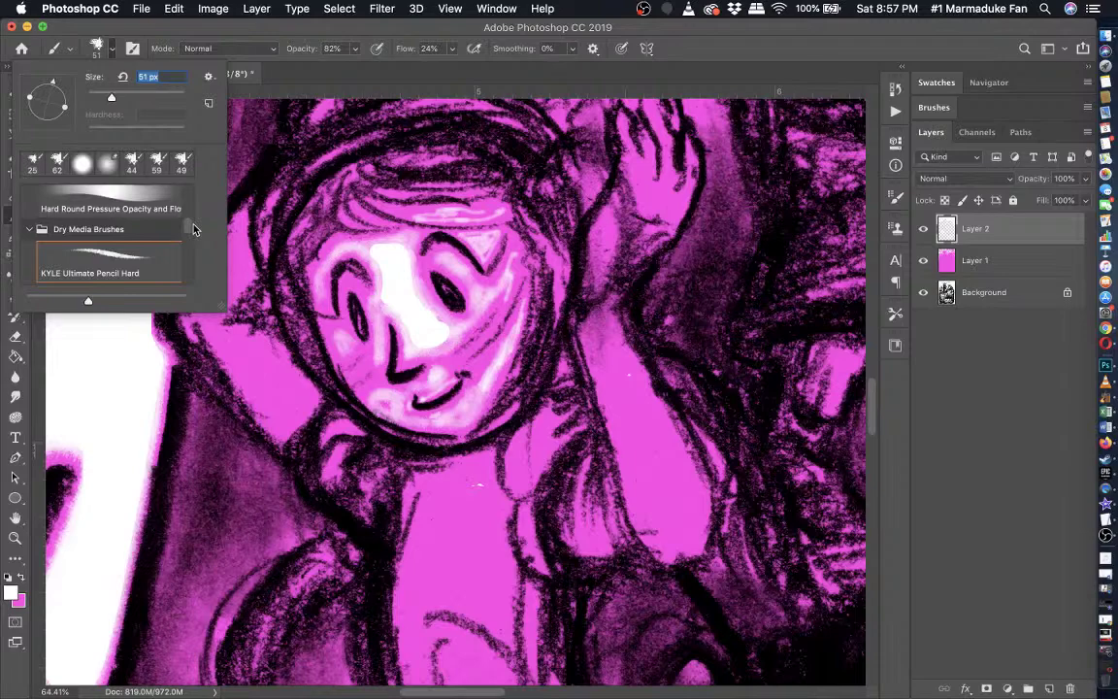
scroll(281, 290, up, 5)
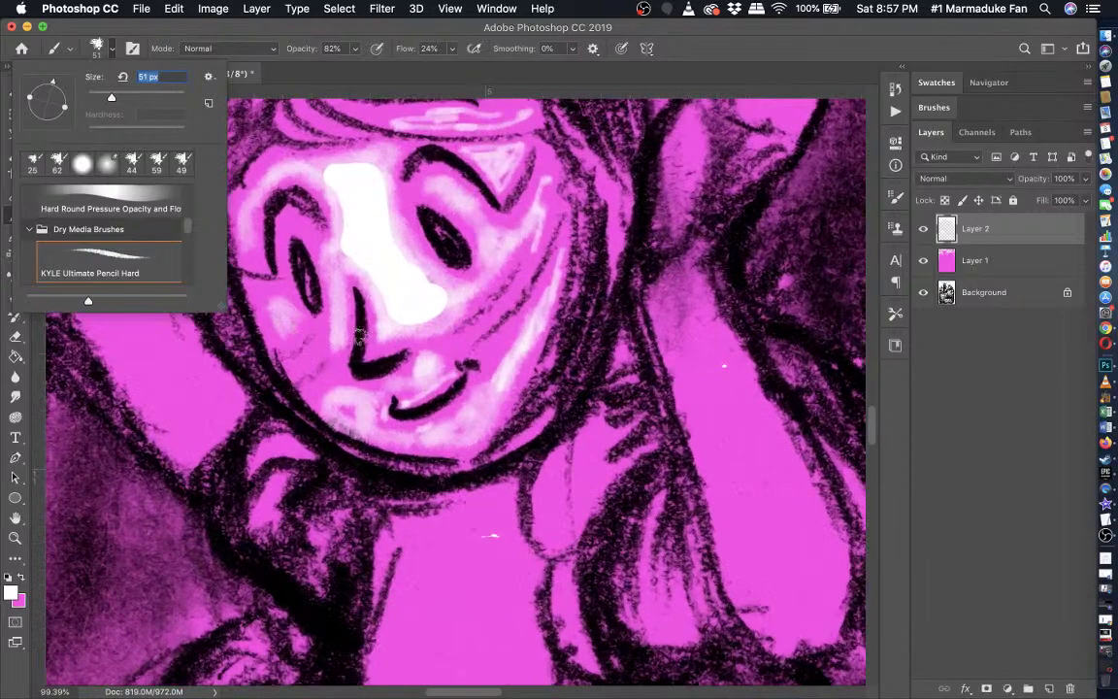
scroll(473, 472, up, 3)
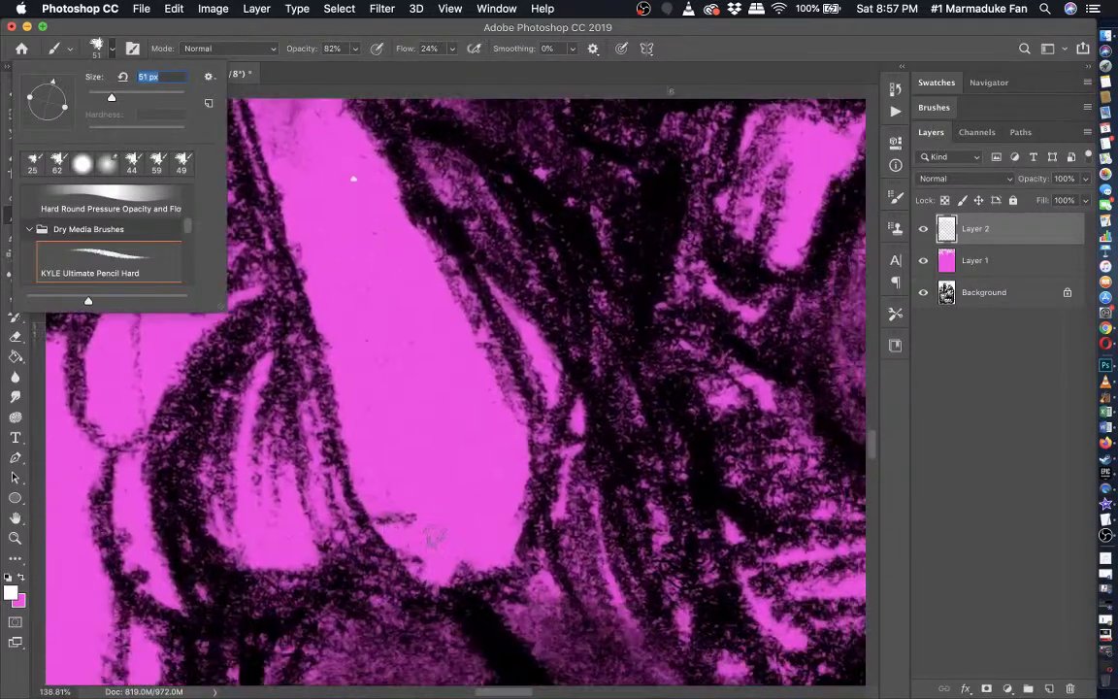
key(Return)
mouse_move(460, 563)
mouse_down()
mouse_move(419, 553)
mouse_move(390, 512)
mouse_move(406, 514)
mouse_move(422, 547)
mouse_move(369, 488)
mouse_move(352, 386)
mouse_up()
mouse_move(337, 333)
mouse_down()
mouse_move(320, 280)
mouse_move(345, 369)
mouse_move(283, 173)
mouse_move(300, 144)
mouse_move(376, 187)
mouse_move(490, 412)
mouse_move(488, 404)
mouse_move(513, 469)
mouse_move(502, 530)
mouse_move(475, 555)
mouse_move(437, 542)
mouse_move(393, 491)
mouse_move(409, 522)
mouse_move(375, 473)
mouse_move(339, 260)
mouse_move(298, 148)
mouse_move(289, 185)
mouse_move(282, 145)
mouse_up()
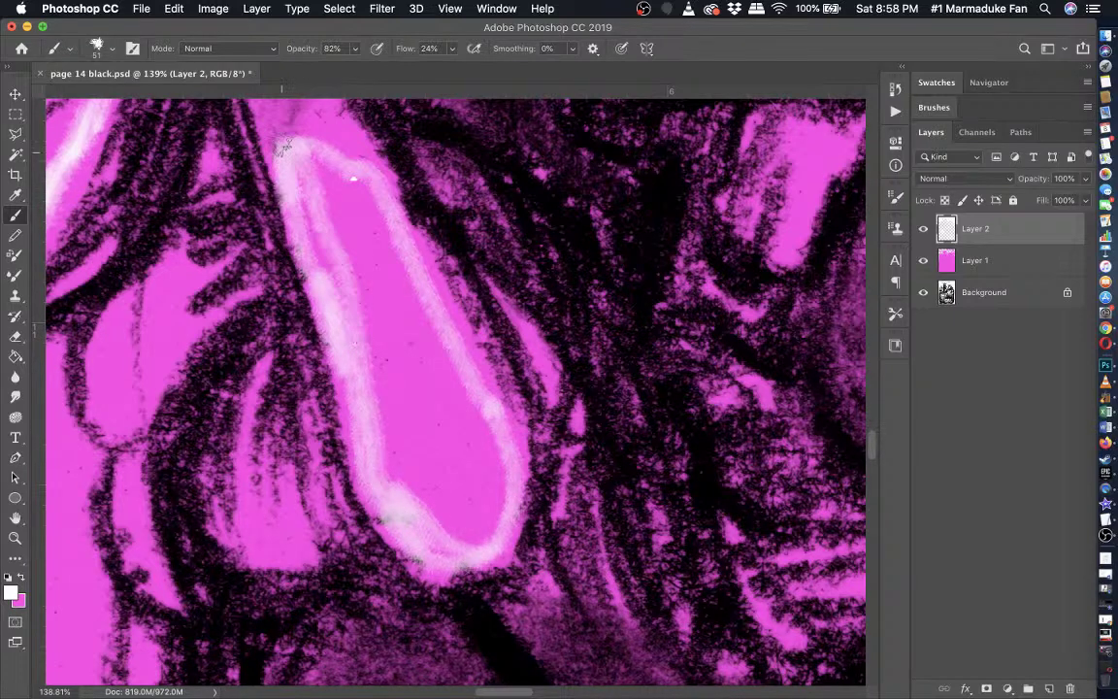
- Fill the centre of the outlined raised arm solid white with the Pencil
click(15, 236)
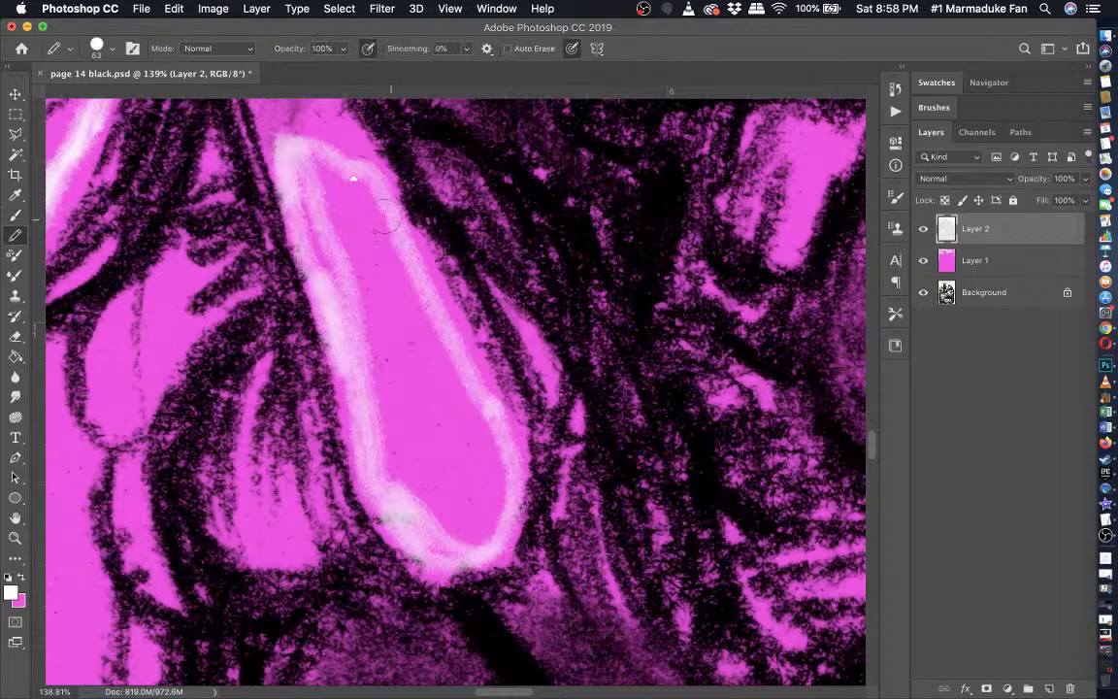
mouse_move(355, 199)
mouse_down()
mouse_move(312, 171)
mouse_move(352, 200)
mouse_move(352, 185)
mouse_move(371, 210)
mouse_move(485, 456)
mouse_move(478, 532)
mouse_move(462, 539)
mouse_move(404, 478)
mouse_move(375, 338)
mouse_up()
mouse_move(358, 280)
mouse_down()
mouse_move(324, 198)
mouse_move(381, 278)
mouse_move(460, 499)
mouse_move(412, 399)
mouse_move(448, 482)
mouse_up()
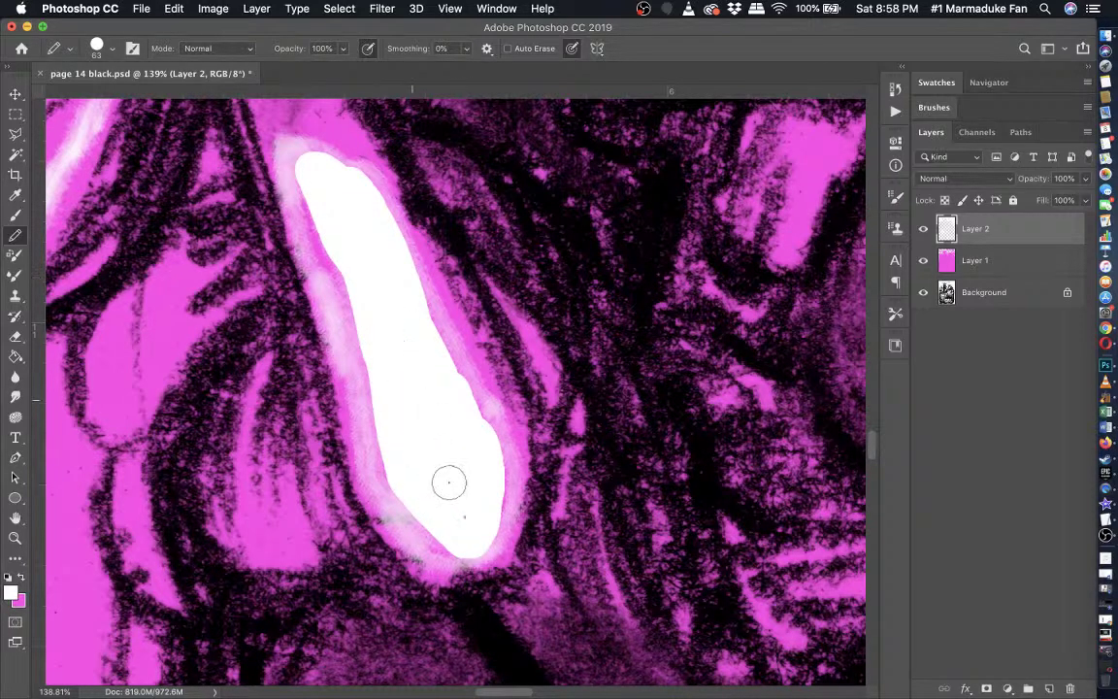
- Return to the textured brush at 57 px and blend the arm highlight's inner edge, on the side nearest the face
click(17, 218)
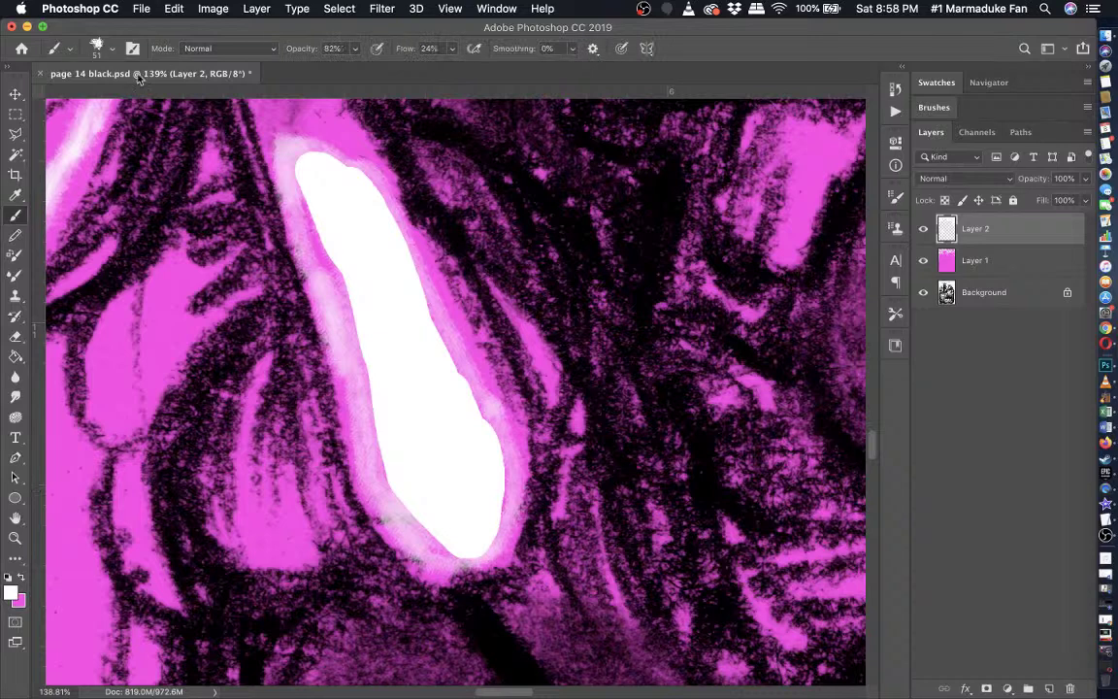
click(112, 50)
drag(103, 94, 115, 97)
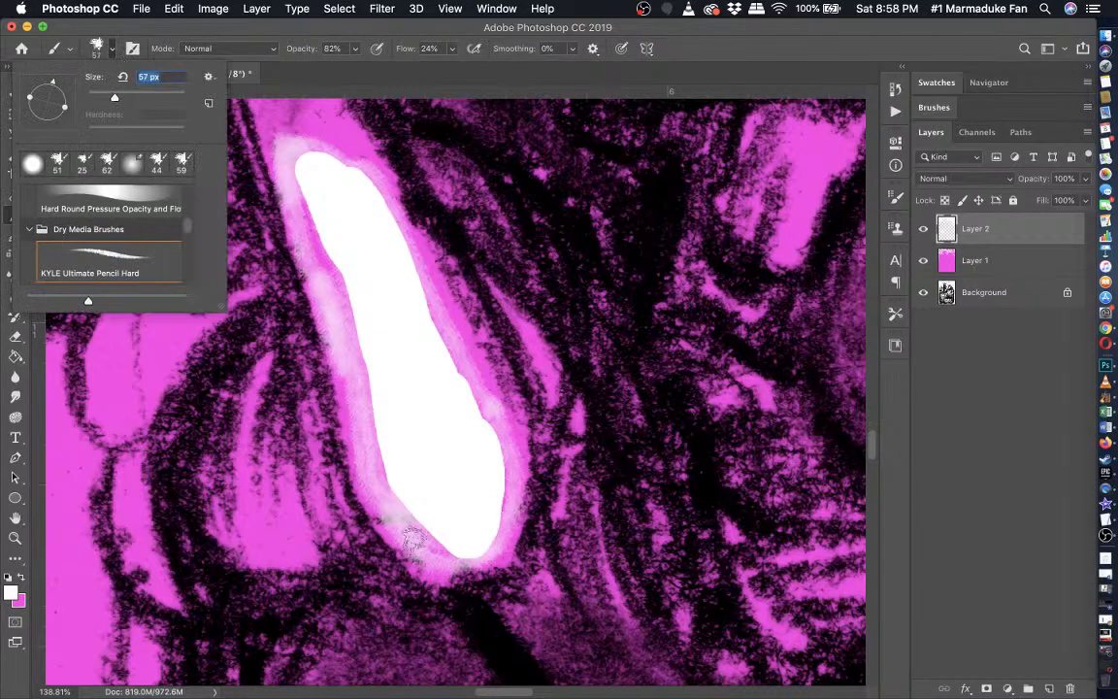
key(Return)
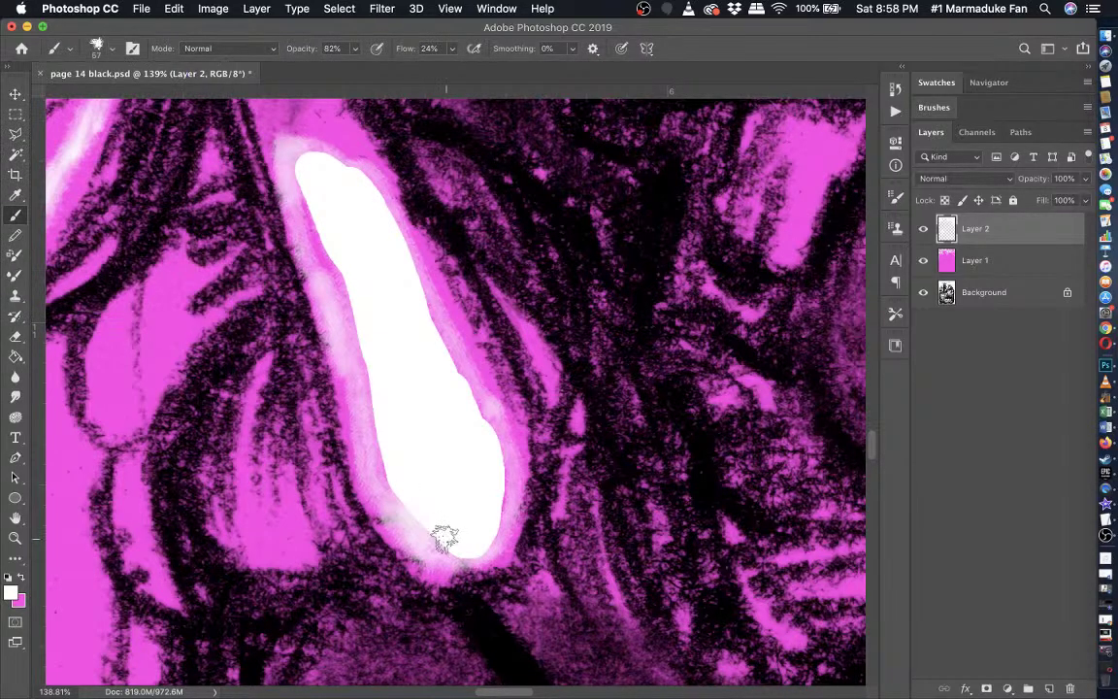
mouse_move(396, 493)
mouse_down()
mouse_move(388, 507)
mouse_move(358, 354)
mouse_move(320, 237)
mouse_move(332, 230)
mouse_up()
- Extend the textured highlight into the narrow upper end of the raised arm and soften its outer edge
scroll(332, 230, up, 3)
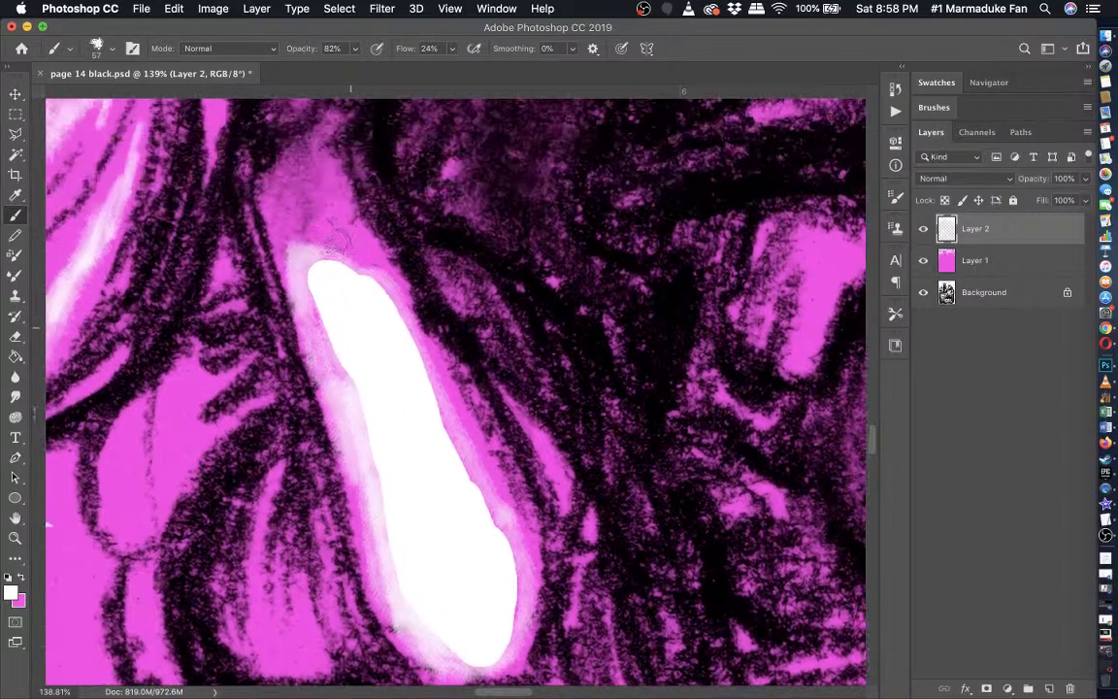
scroll(335, 350, up, 3)
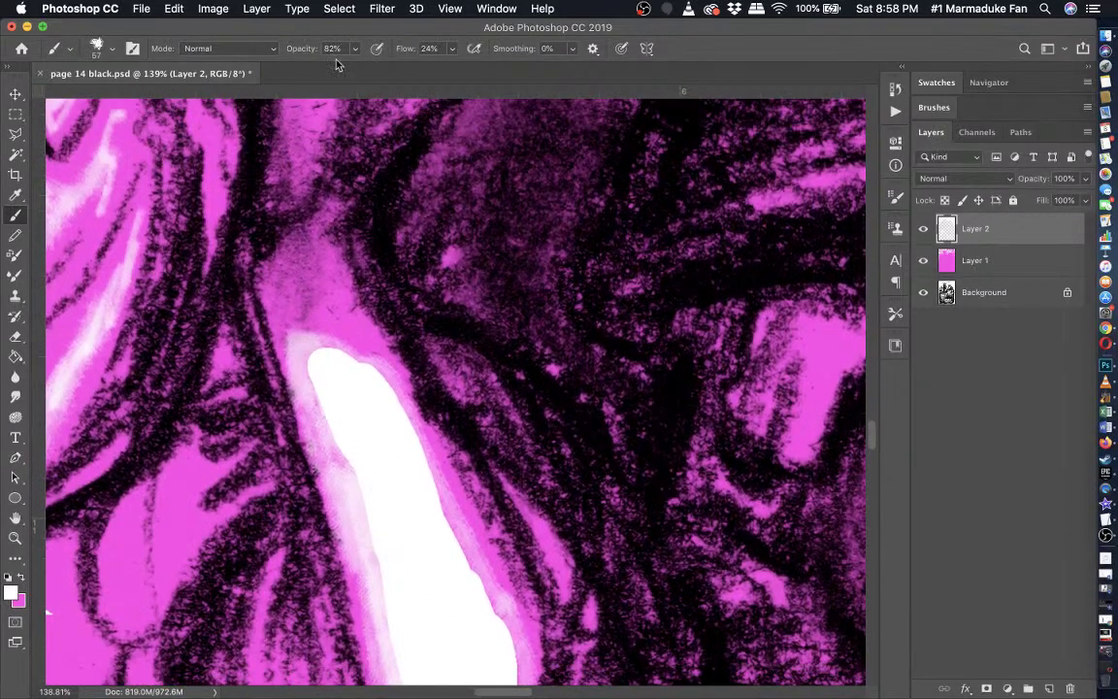
drag(318, 391, 260, 266)
scroll(260, 267, up, 3)
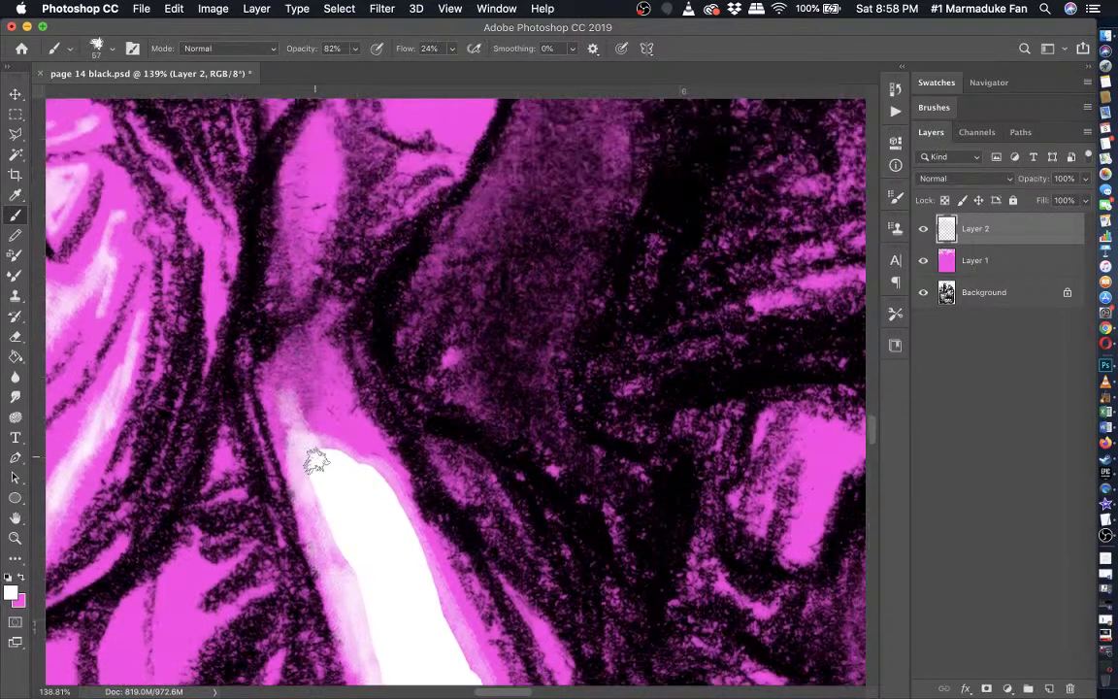
mouse_move(332, 489)
mouse_down()
mouse_move(299, 440)
mouse_move(311, 353)
mouse_move(301, 378)
mouse_move(352, 433)
mouse_move(318, 368)
mouse_move(303, 358)
mouse_move(286, 382)
mouse_move(333, 481)
mouse_move(320, 403)
mouse_move(366, 494)
mouse_move(359, 440)
mouse_move(383, 482)
mouse_up()
scroll(360, 468, down, 2)
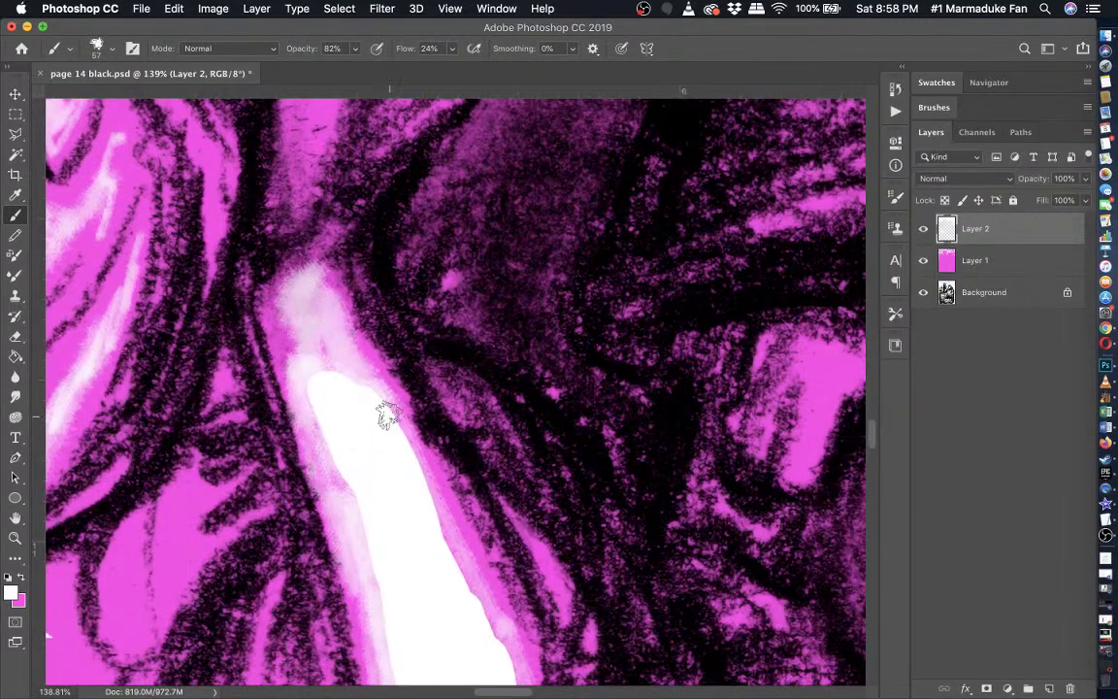
mouse_move(386, 415)
mouse_down()
mouse_move(432, 529)
mouse_move(489, 615)
mouse_up()
- Dab textured white highlights on the girl's shoulder folds, the narrow strip beneath them, and the bottom of the sleeve beside the lit arm
scroll(489, 616, down, 5)
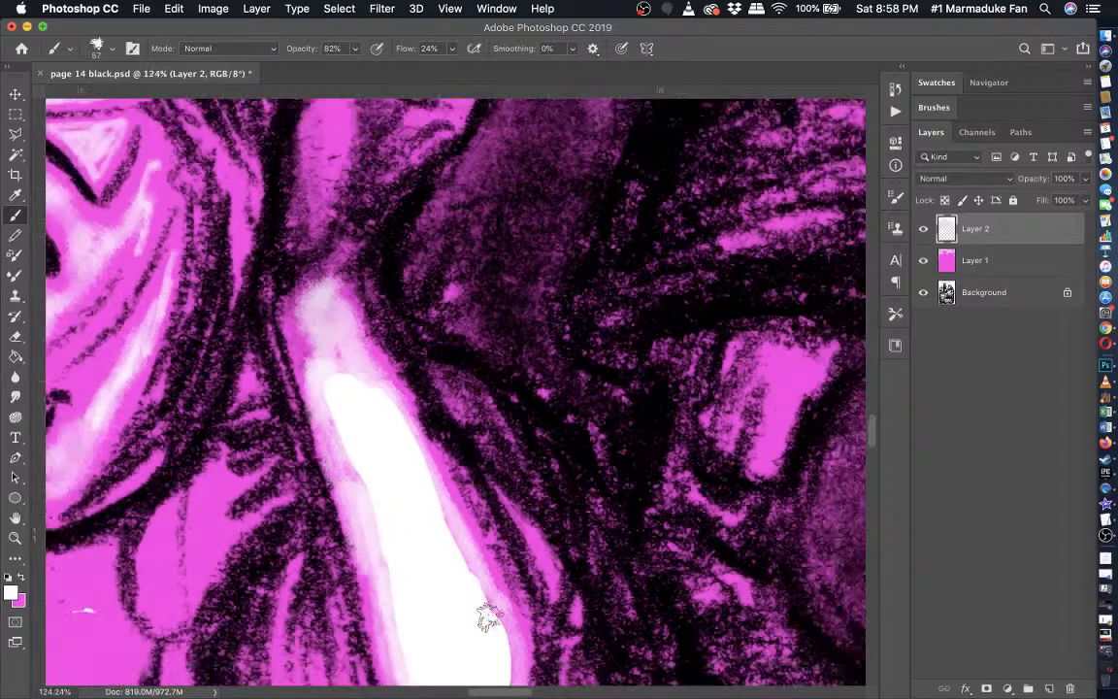
scroll(488, 616, up, 6)
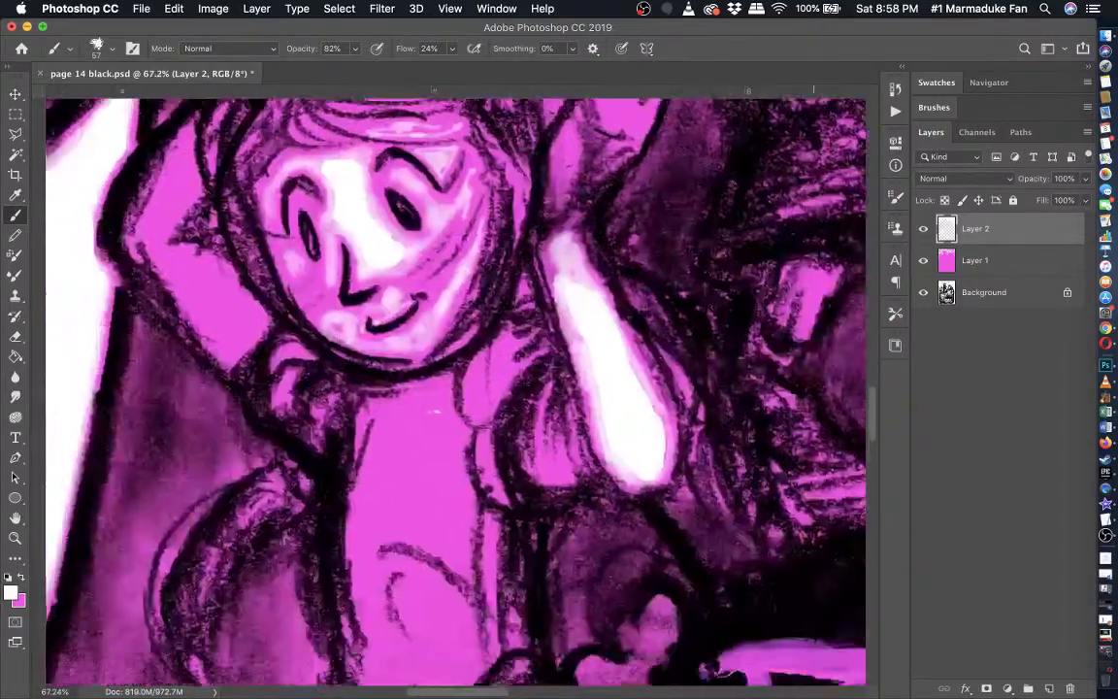
scroll(489, 617, right, 3)
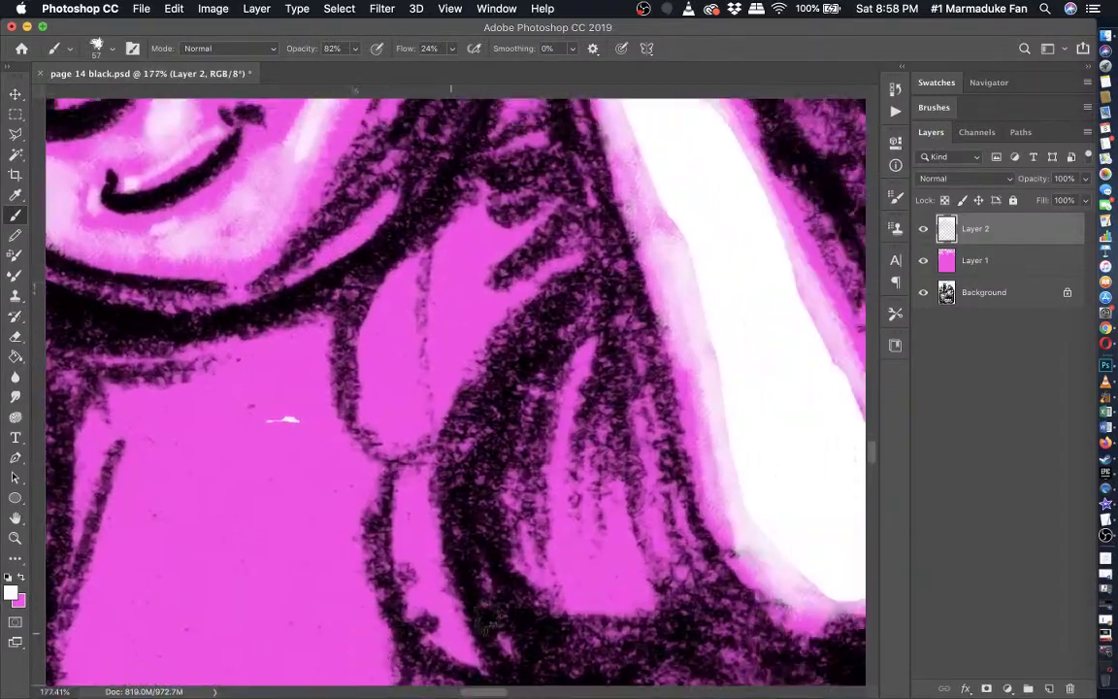
scroll(489, 617, up, 2)
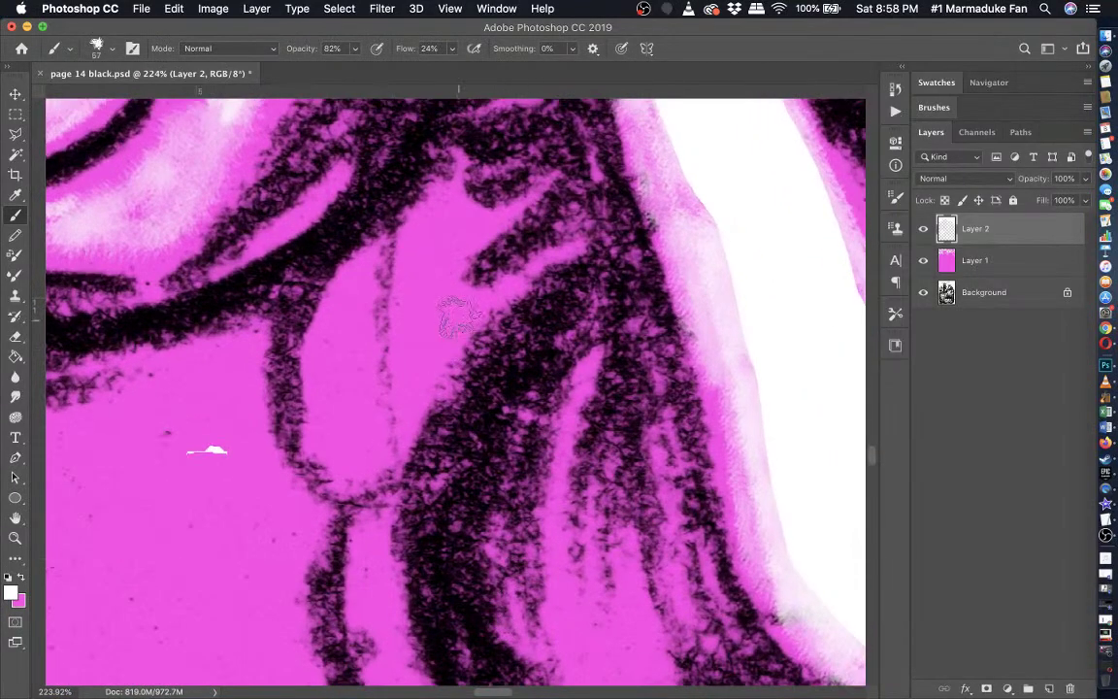
mouse_move(427, 309)
mouse_down()
mouse_move(407, 316)
mouse_move(435, 243)
mouse_move(388, 344)
mouse_up()
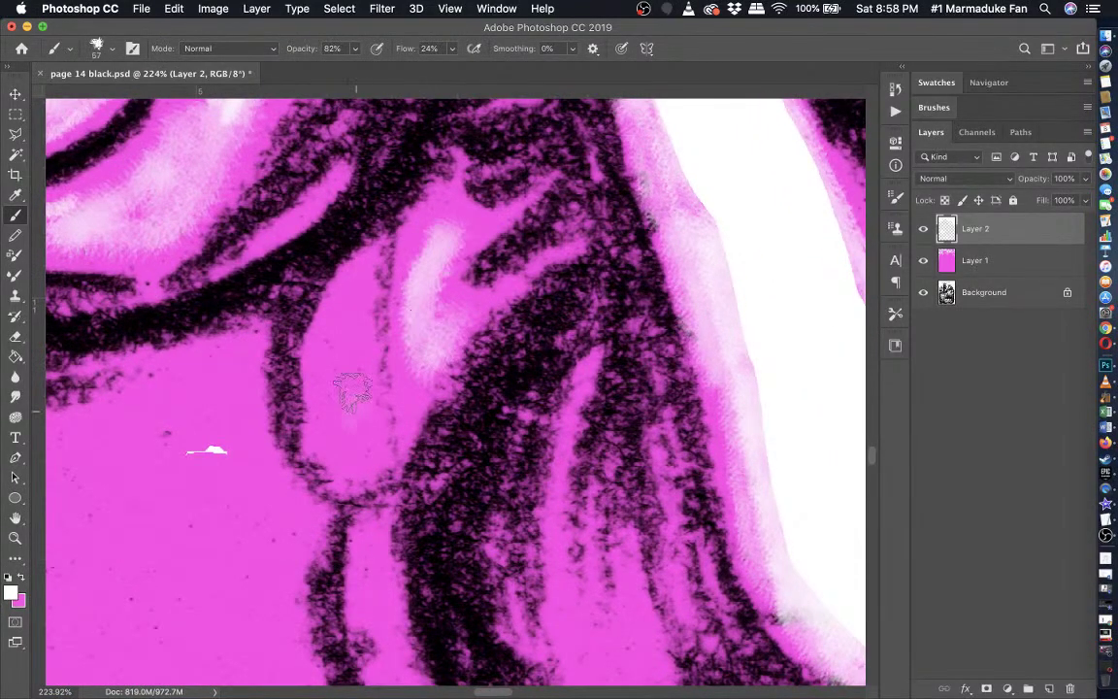
mouse_move(352, 391)
mouse_down()
mouse_move(316, 282)
mouse_move(306, 398)
mouse_move(329, 375)
mouse_move(374, 394)
mouse_up()
scroll(361, 388, down, 5)
mouse_move(622, 440)
mouse_down()
mouse_move(626, 429)
mouse_move(598, 437)
mouse_up()
scroll(598, 437, left, 3)
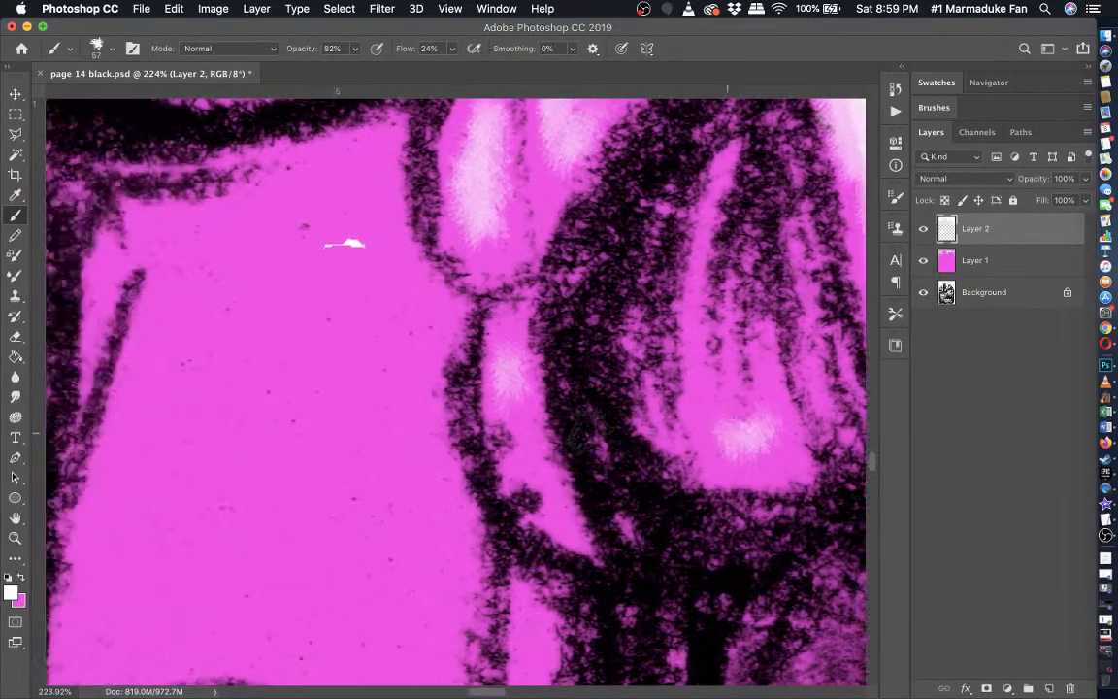
- Paint a broad textured white highlight on the lower part of the girl's bent arm beside the FOOM lettering
scroll(583, 430, right, 5)
scroll(583, 430, down, 1)
scroll(575, 415, down, 10)
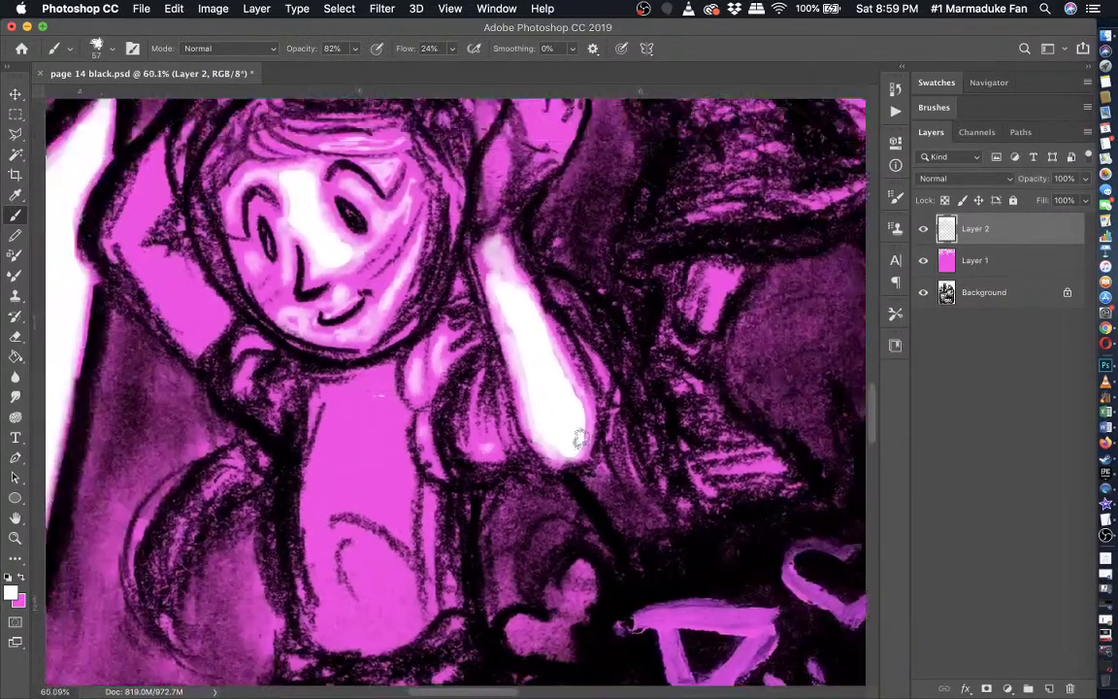
scroll(580, 438, up, 8)
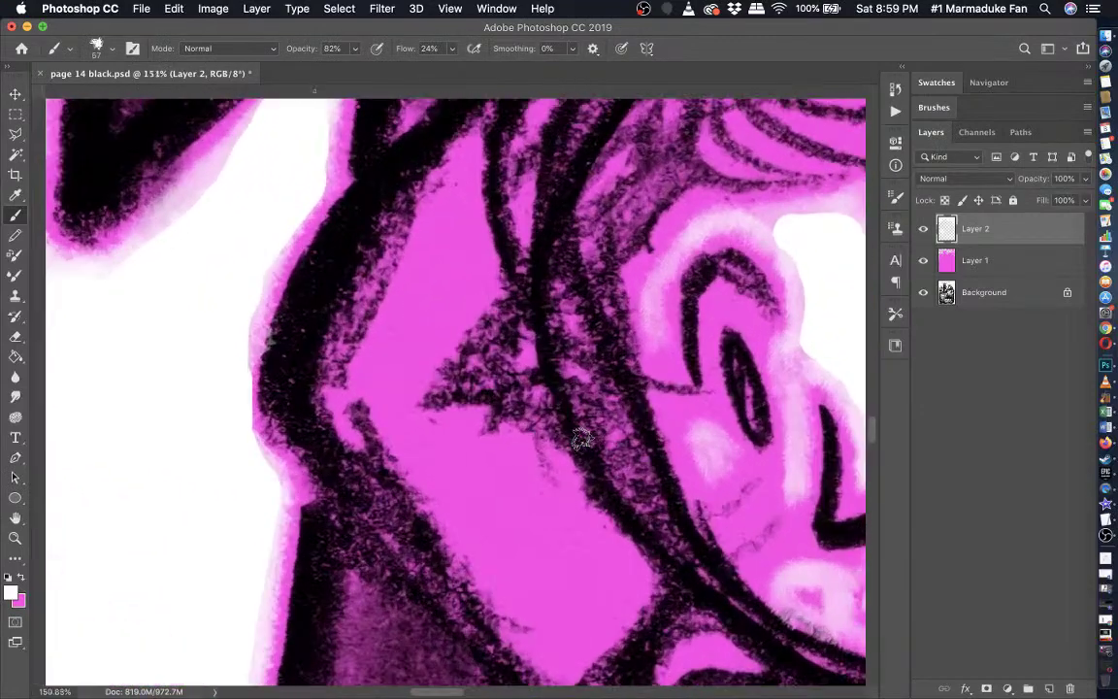
scroll(582, 439, down, 3)
mouse_move(559, 587)
mouse_down()
mouse_move(522, 560)
mouse_move(532, 575)
mouse_move(484, 507)
mouse_move(421, 391)
mouse_move(489, 400)
mouse_move(448, 378)
mouse_move(618, 528)
mouse_move(615, 558)
mouse_move(587, 569)
mouse_move(455, 407)
mouse_move(601, 522)
mouse_move(612, 558)
mouse_move(580, 575)
mouse_move(524, 488)
mouse_move(500, 475)
mouse_move(548, 569)
mouse_move(496, 492)
mouse_move(492, 463)
mouse_move(530, 464)
mouse_move(577, 516)
mouse_move(556, 488)
mouse_move(470, 439)
mouse_move(443, 403)
mouse_up()
scroll(443, 404, up, 3)
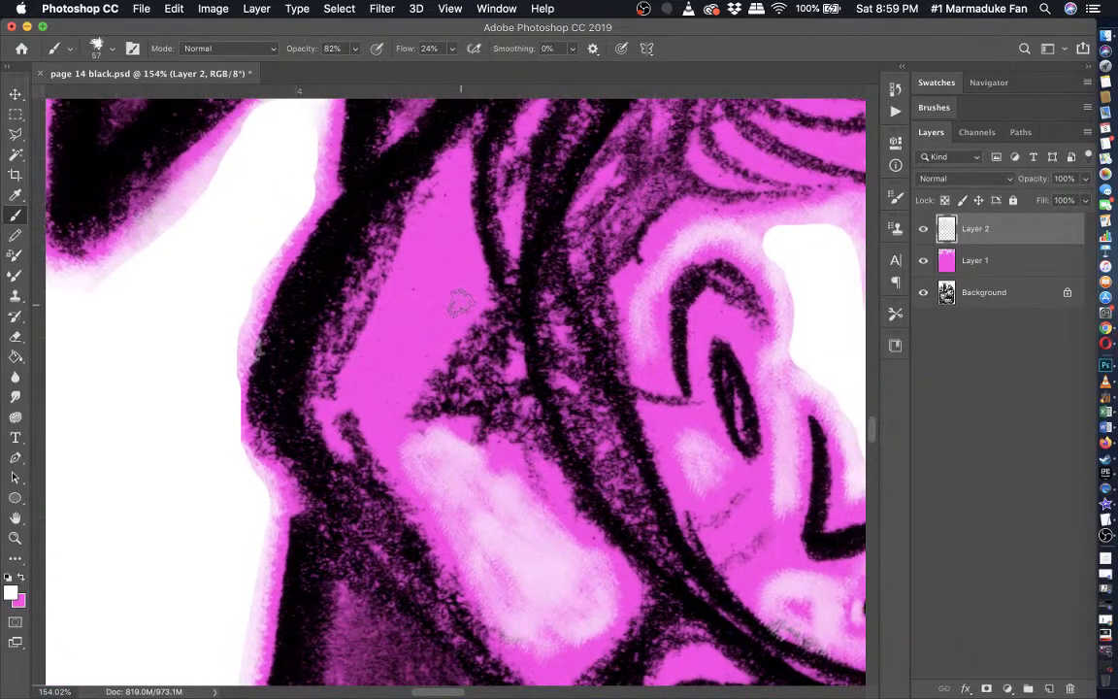
- Paint a textured white highlight on the upper section of the girl's bent arm, between the FOOM lettering and her head
mouse_move(460, 304)
mouse_down()
mouse_move(405, 365)
mouse_move(397, 405)
mouse_move(368, 374)
mouse_move(418, 289)
mouse_move(398, 319)
mouse_move(445, 192)
mouse_move(409, 231)
mouse_move(449, 175)
mouse_move(444, 260)
mouse_move(440, 236)
mouse_move(456, 286)
mouse_move(397, 333)
mouse_move(419, 242)
mouse_move(392, 382)
mouse_up()
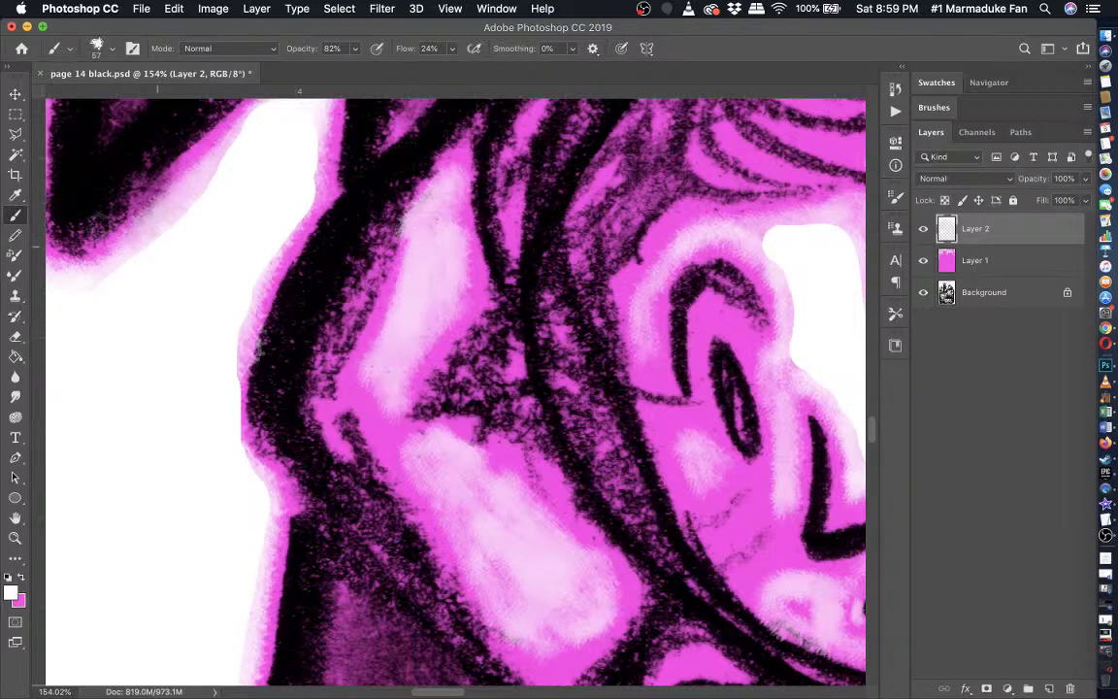
click(16, 337)
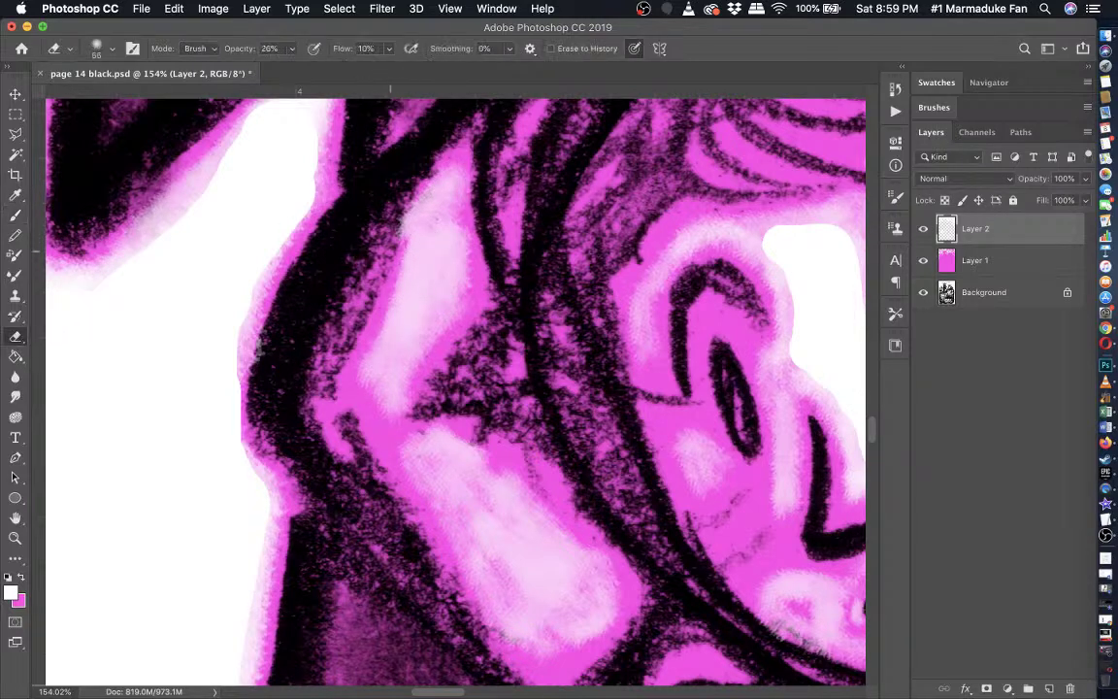
scroll(379, 243, down, 15)
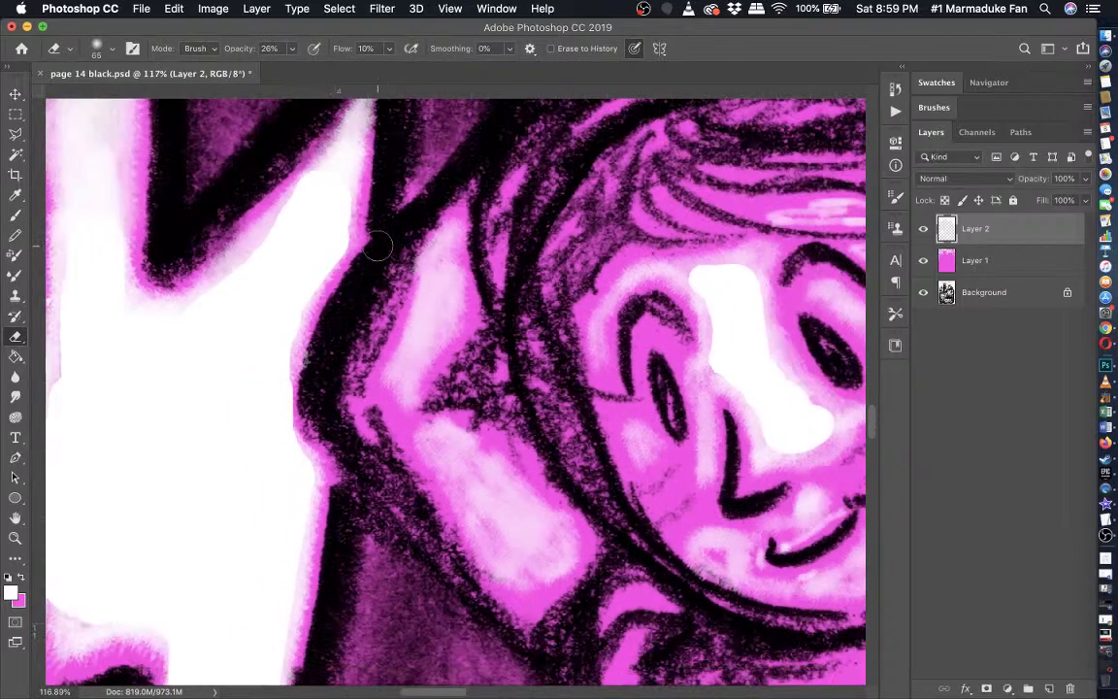
scroll(379, 243, right, 5)
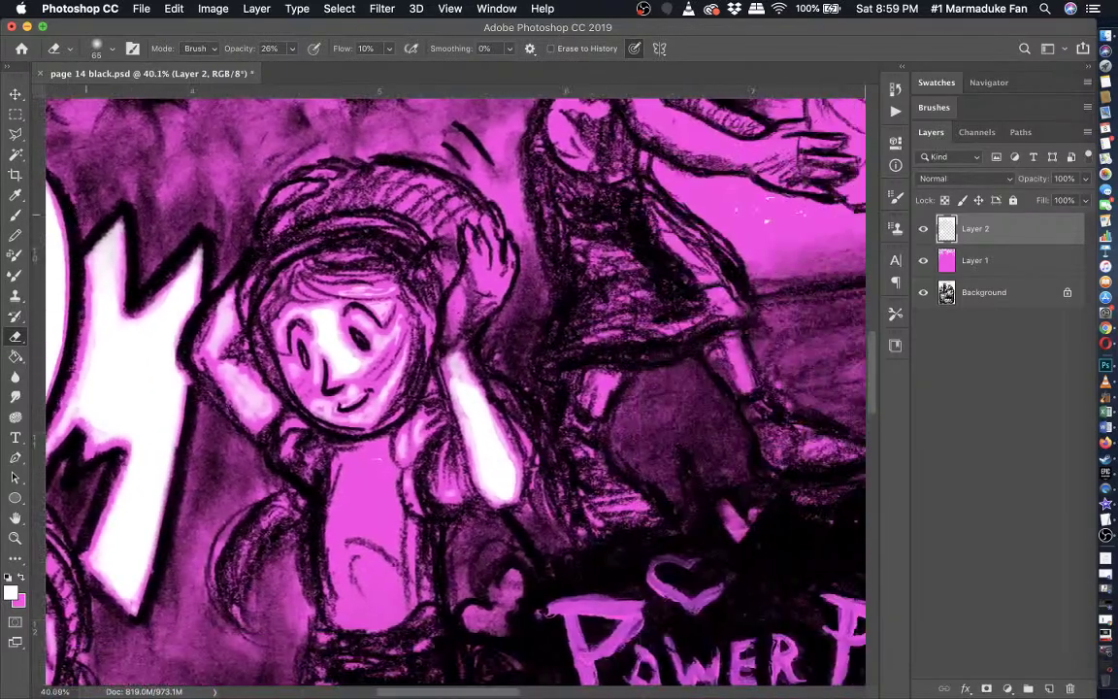
- Dab textured white highlights on the two small sleeve folds below the girl's chin, next to the bent arm's highlight
click(16, 215)
scroll(474, 374, up, 8)
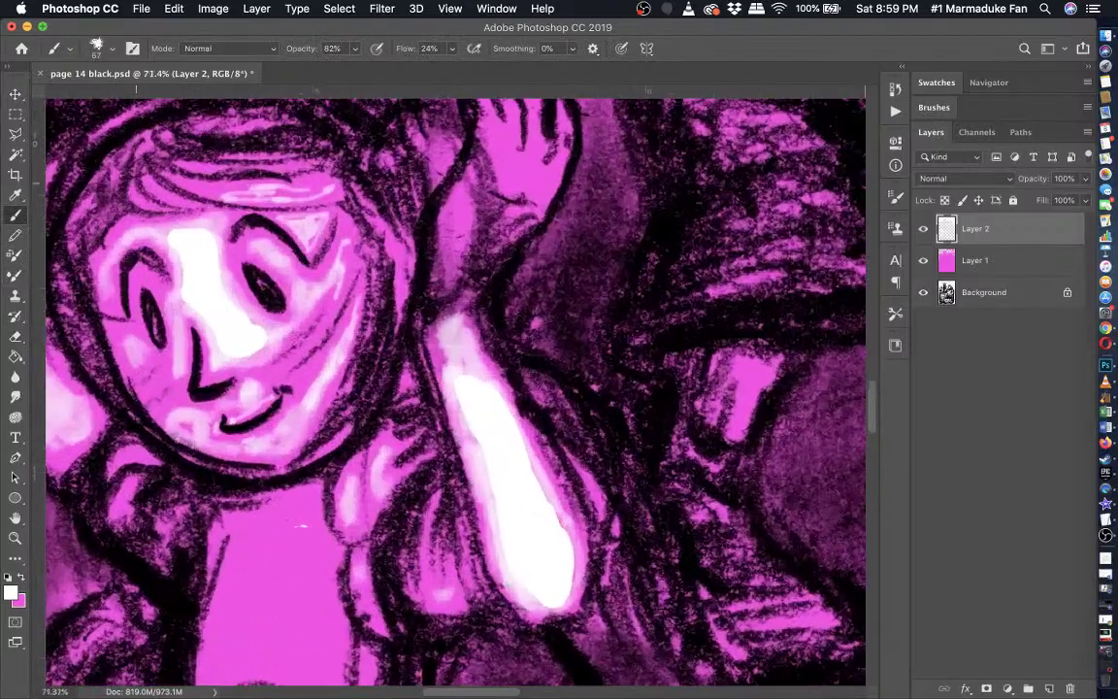
scroll(474, 374, left, 5)
scroll(571, 325, up, 5)
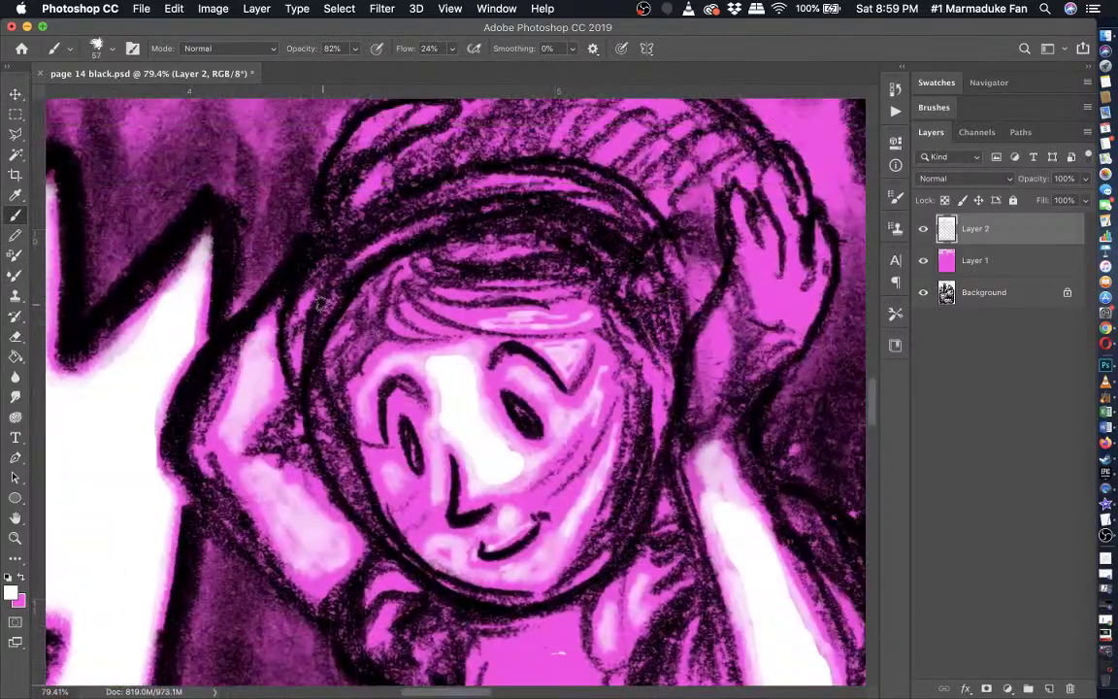
scroll(319, 301, up, 3)
scroll(291, 350, down, 6)
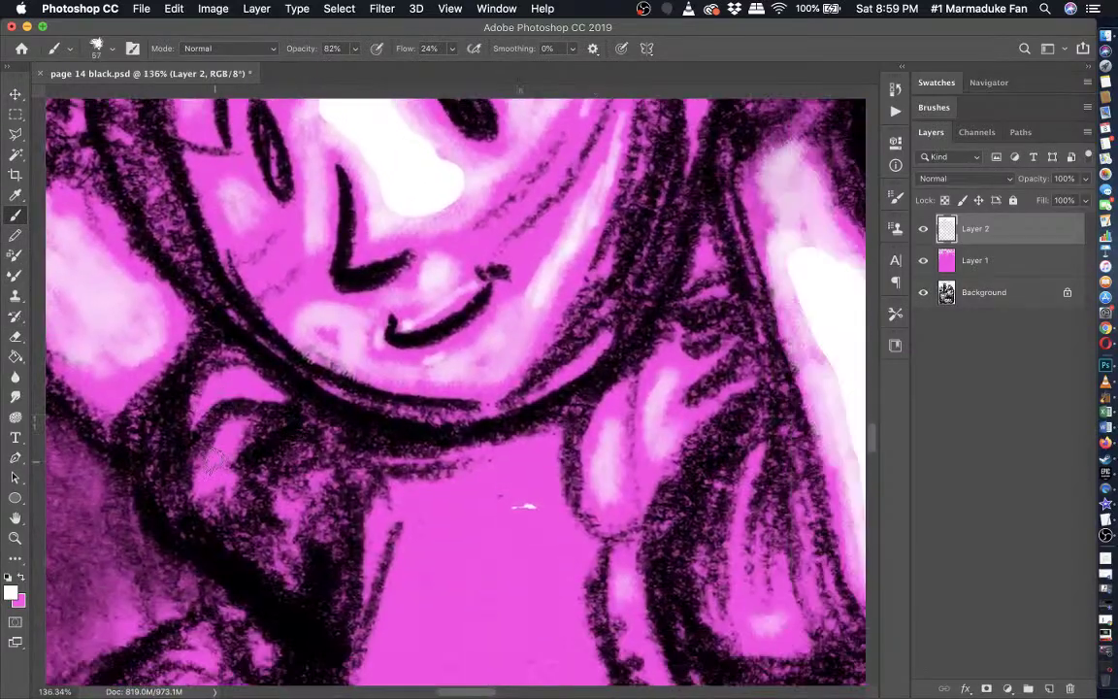
scroll(216, 463, up, 4)
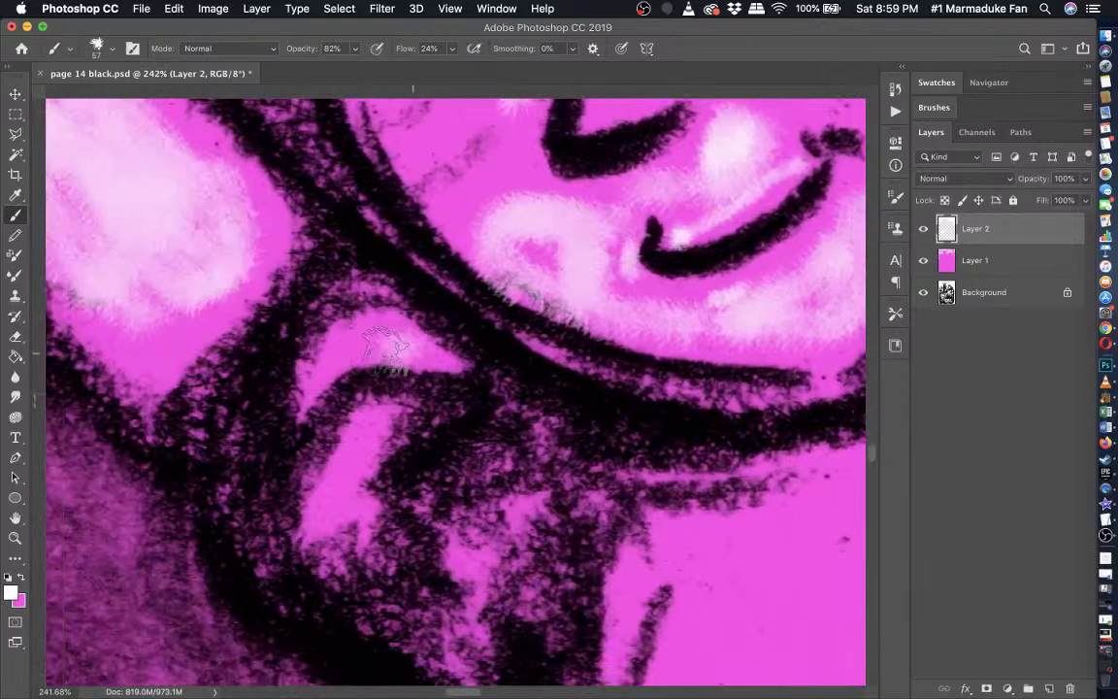
mouse_move(366, 361)
mouse_down()
mouse_move(400, 335)
mouse_move(339, 359)
mouse_move(370, 432)
mouse_move(345, 474)
mouse_up()
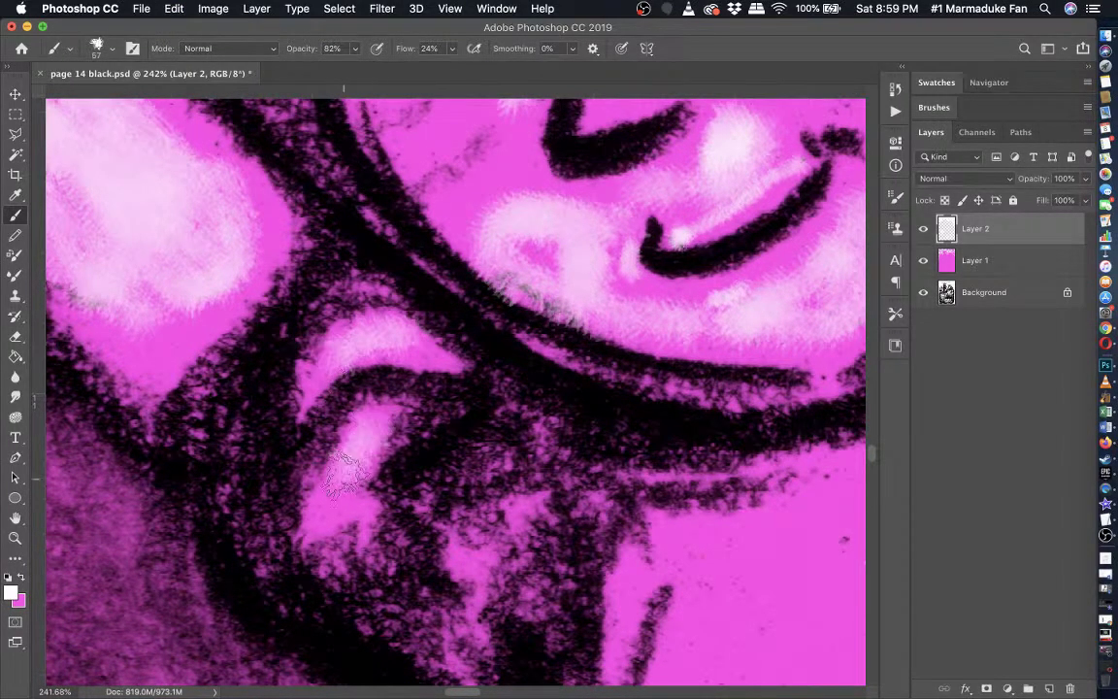
click(16, 335)
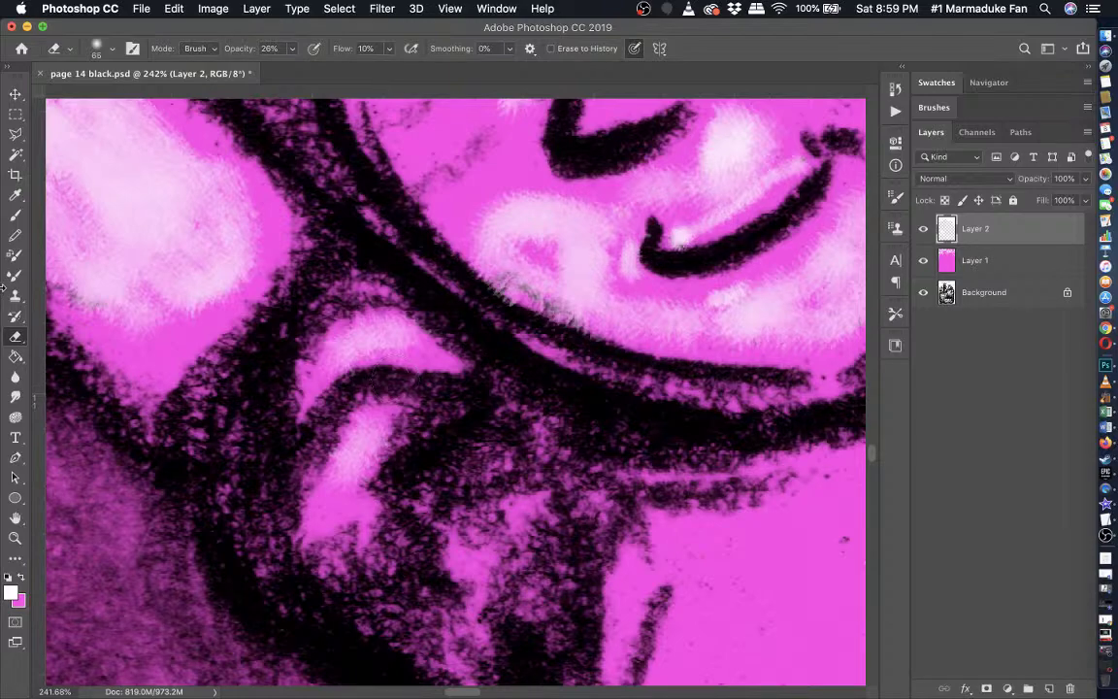
- Outline the upper front of the girl's shirt with textured white strokes, from the neckline down to the curved fold
click(13, 218)
scroll(219, 381, down, 3)
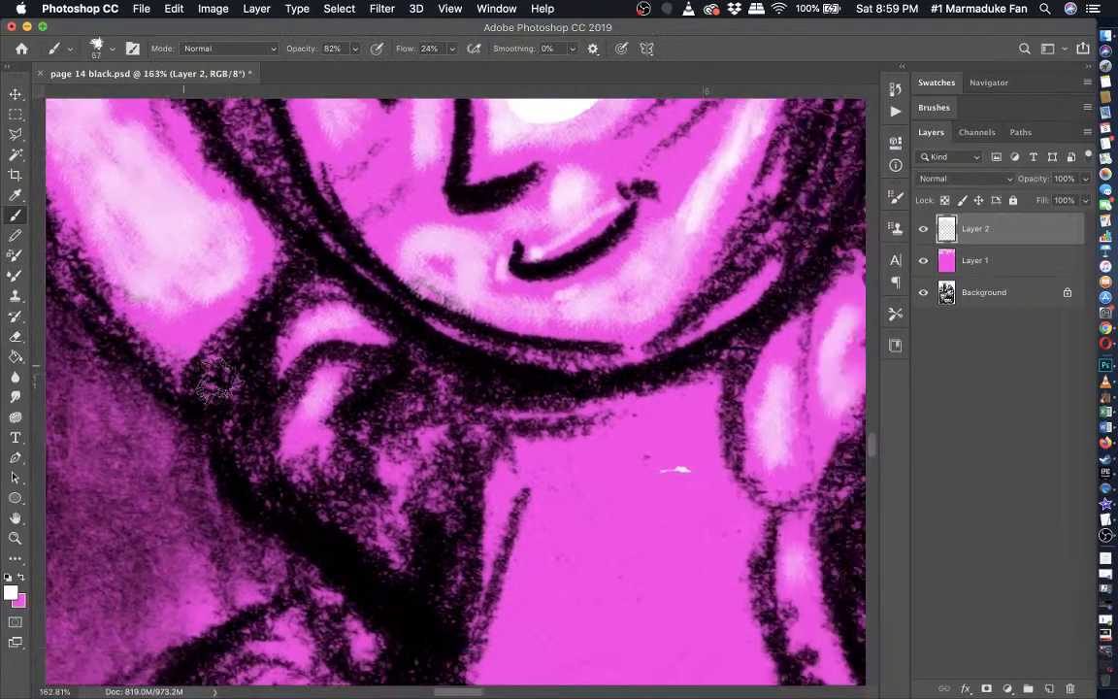
scroll(215, 383, right, 5)
scroll(213, 385, down, 3)
scroll(214, 385, left, 1)
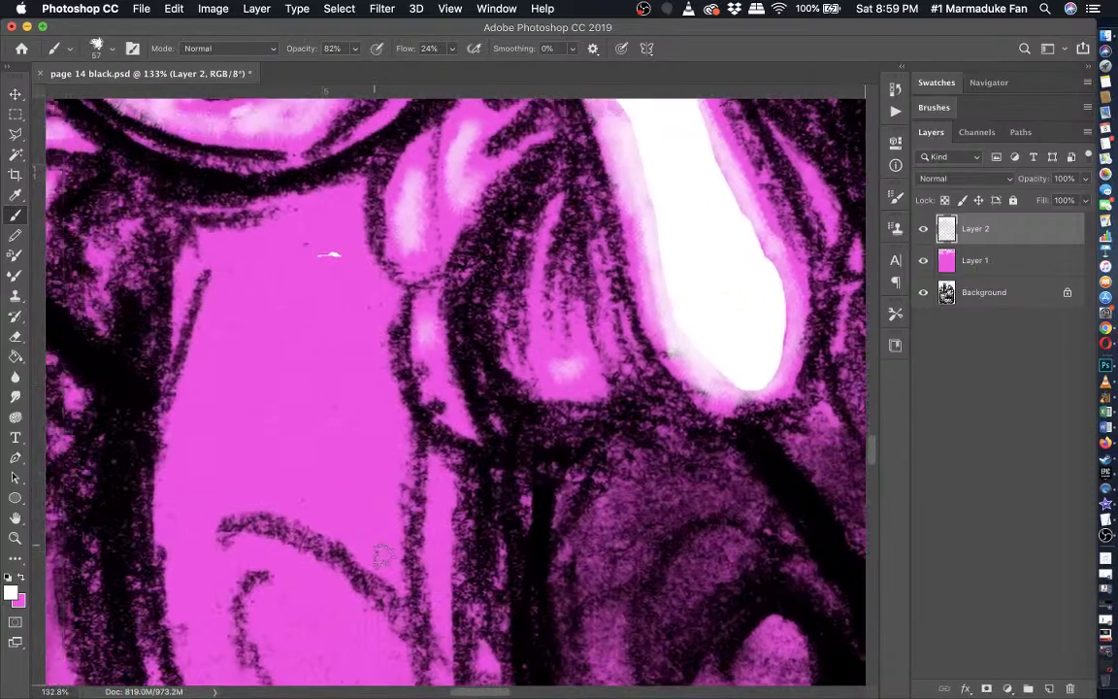
drag(383, 553, 315, 515)
mouse_move(285, 500)
mouse_down()
mouse_move(253, 480)
mouse_move(266, 495)
mouse_move(180, 522)
mouse_move(174, 460)
mouse_move(222, 281)
mouse_move(219, 248)
mouse_move(346, 200)
mouse_move(346, 259)
mouse_move(378, 296)
mouse_move(372, 361)
mouse_move(389, 414)
mouse_move(376, 516)
mouse_move(190, 501)
mouse_move(184, 472)
mouse_move(233, 260)
mouse_move(342, 236)
mouse_move(324, 232)
mouse_move(369, 308)
mouse_move(364, 394)
mouse_move(376, 413)
mouse_move(360, 519)
mouse_move(357, 499)
mouse_move(352, 513)
mouse_move(225, 479)
mouse_move(187, 448)
mouse_move(167, 396)
mouse_up()
- Fill the outlined shirt front with solid white using the 63 px Pencil, and begin softening its edge with the textured brush
click(15, 237)
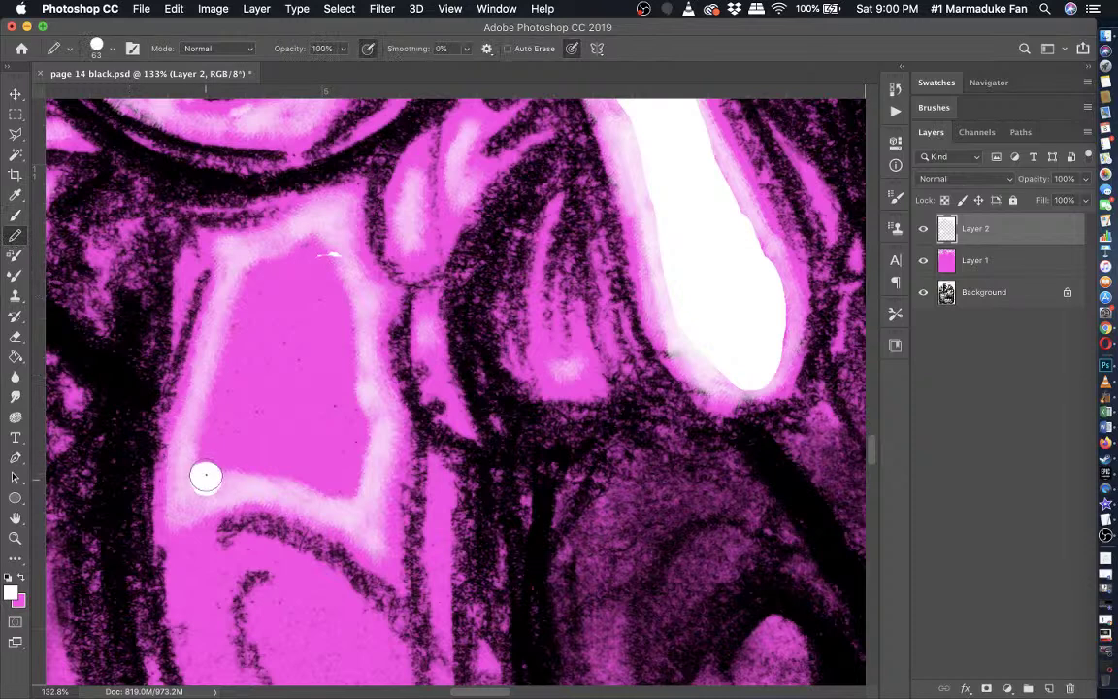
mouse_move(205, 475)
mouse_down()
mouse_move(233, 317)
mouse_move(226, 354)
mouse_move(260, 270)
mouse_move(316, 250)
mouse_move(346, 338)
mouse_move(351, 490)
mouse_move(285, 466)
mouse_move(226, 472)
mouse_move(274, 345)
mouse_move(253, 375)
mouse_move(280, 281)
mouse_move(308, 259)
mouse_move(336, 429)
mouse_move(303, 459)
mouse_up()
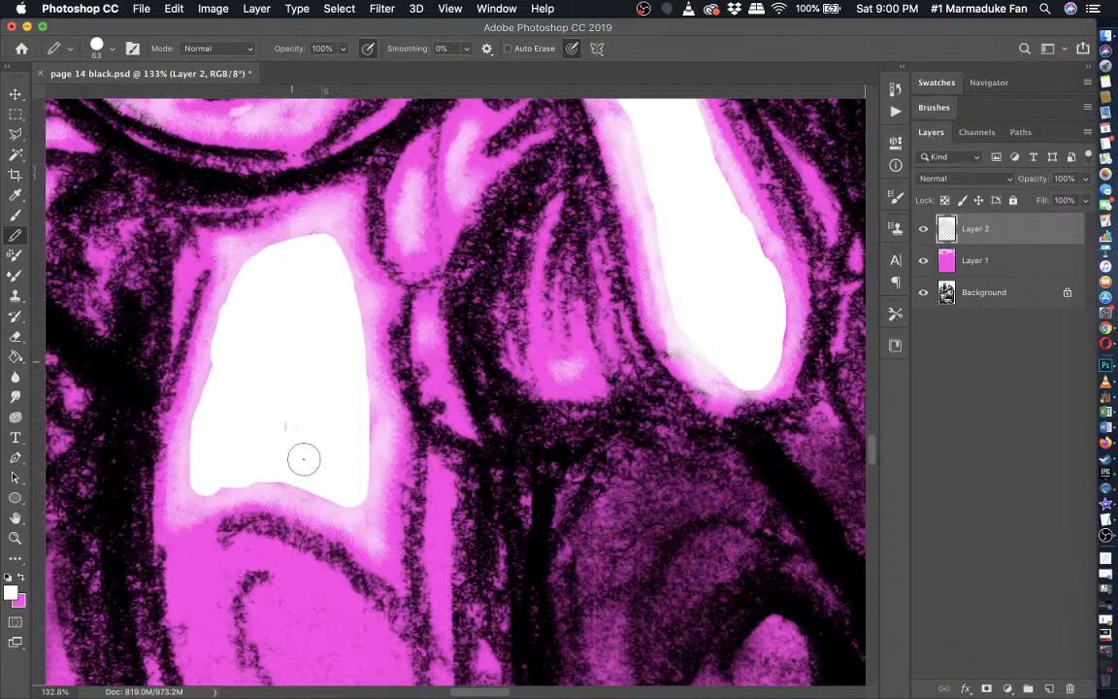
click(21, 219)
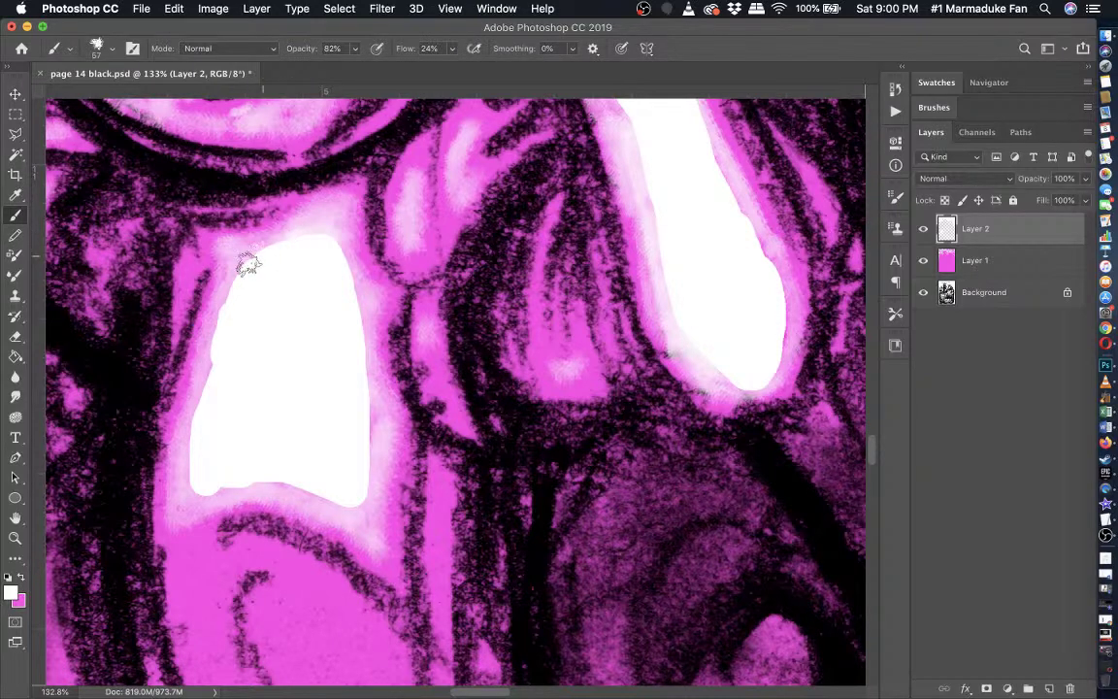
mouse_move(250, 259)
mouse_down()
mouse_move(218, 366)
mouse_move(225, 302)
mouse_move(191, 500)
mouse_move(279, 468)
mouse_move(330, 489)
mouse_move(362, 421)
mouse_up()
- Paint a textured white highlight over the lower part of the girl's shirt, leaving magenta around the curved fold lines
scroll(327, 345, down, 10)
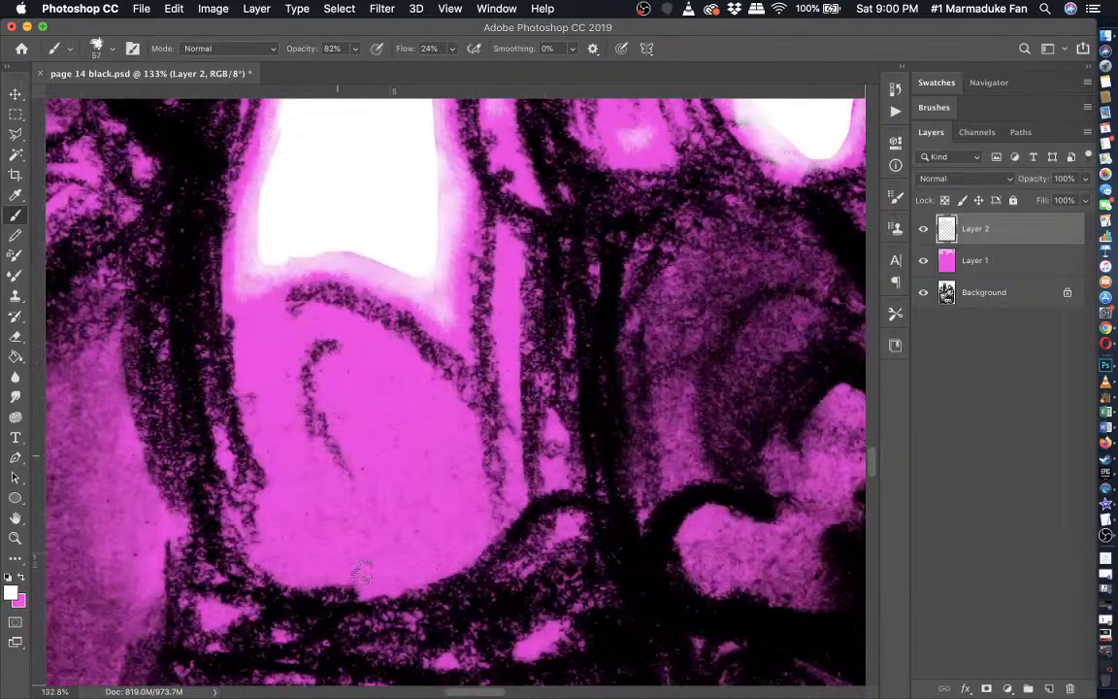
mouse_move(329, 321)
mouse_down()
mouse_move(243, 313)
mouse_move(240, 352)
mouse_move(275, 423)
mouse_move(270, 495)
mouse_move(293, 572)
mouse_move(359, 586)
mouse_move(424, 563)
mouse_move(466, 519)
mouse_move(393, 361)
mouse_move(334, 320)
mouse_move(316, 335)
mouse_up()
mouse_move(339, 410)
mouse_down()
mouse_move(357, 479)
mouse_move(321, 491)
mouse_move(286, 419)
mouse_move(276, 349)
mouse_move(299, 535)
mouse_up()
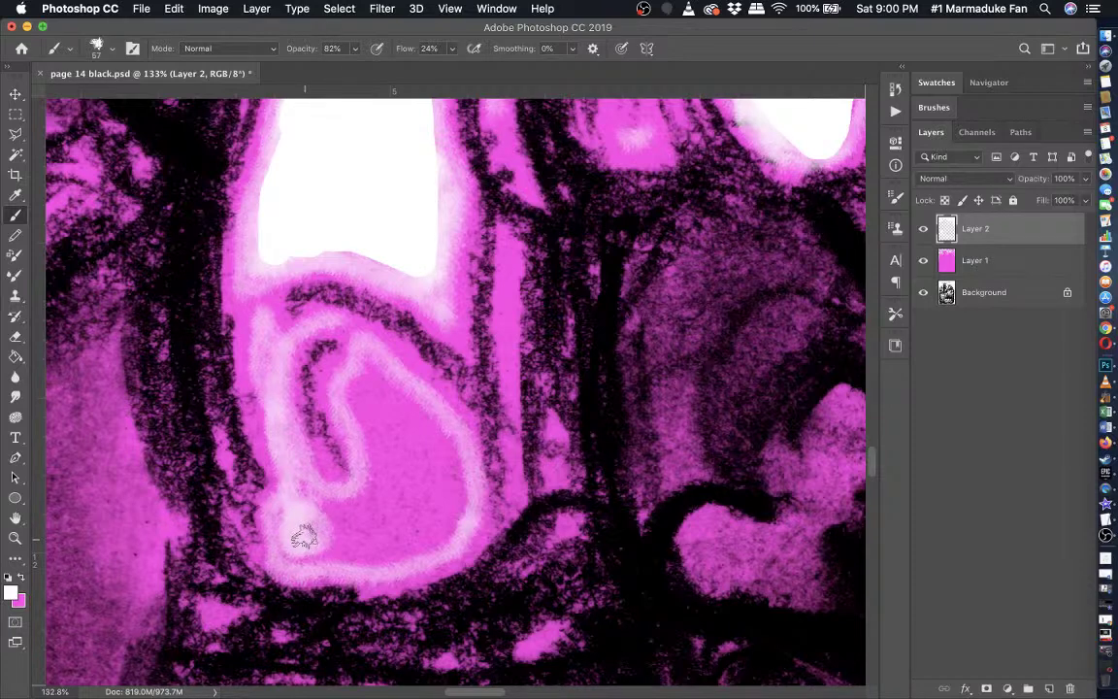
mouse_move(304, 536)
mouse_down()
mouse_move(277, 490)
mouse_move(300, 514)
mouse_move(321, 451)
mouse_move(366, 479)
mouse_move(325, 361)
mouse_move(345, 330)
mouse_move(387, 394)
mouse_move(434, 431)
mouse_move(427, 495)
mouse_move(398, 544)
mouse_move(304, 553)
mouse_move(408, 493)
mouse_move(312, 521)
mouse_move(378, 427)
mouse_move(372, 504)
mouse_move(388, 456)
mouse_move(398, 466)
mouse_move(352, 373)
mouse_move(397, 415)
mouse_move(416, 469)
mouse_move(369, 554)
mouse_move(367, 516)
mouse_move(456, 517)
mouse_move(389, 461)
mouse_up()
click(16, 335)
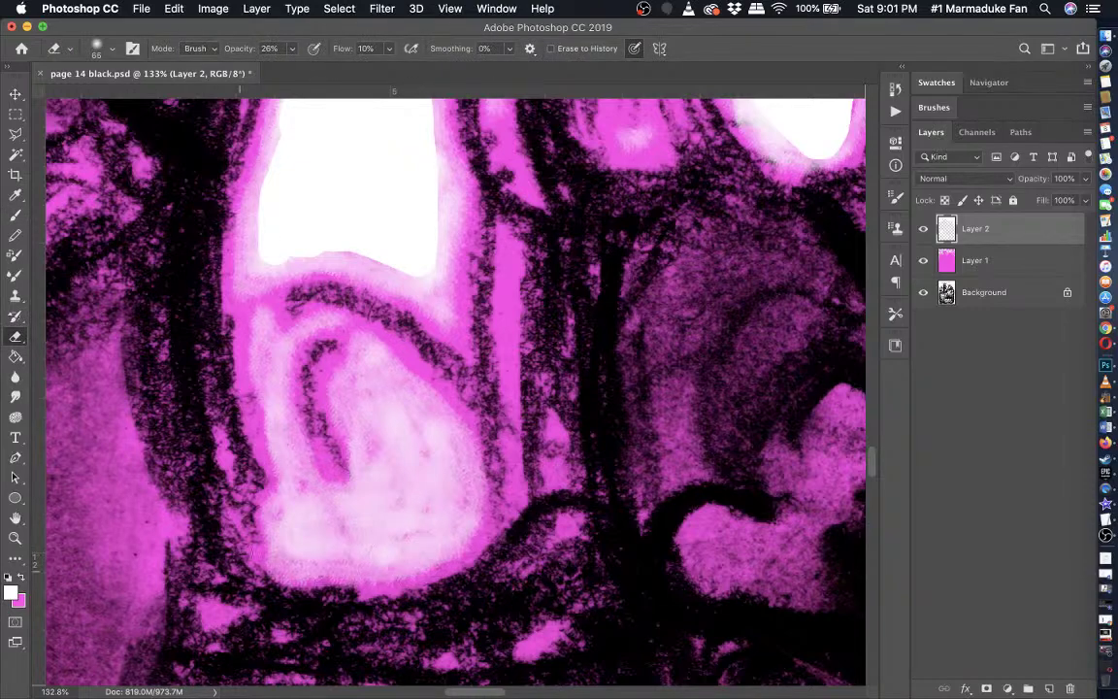
key(super+minus)
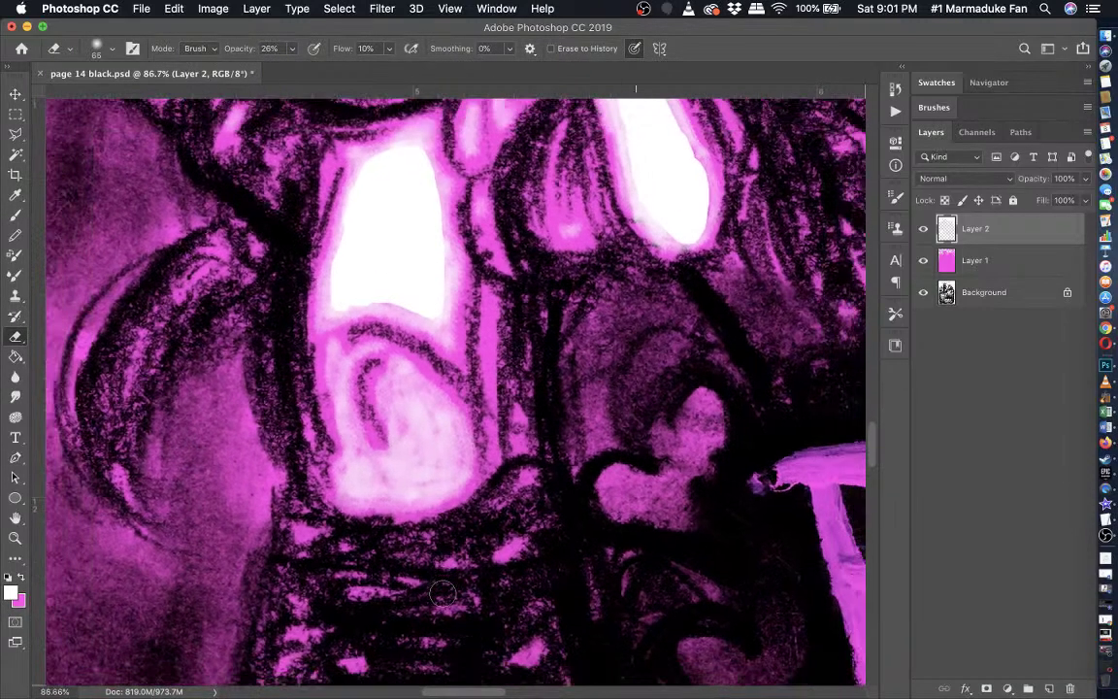
key(super+minus)
- Blend the bottom, sides and top of the solid white shirt highlight into the magenta with the textured brush
click(15, 222)
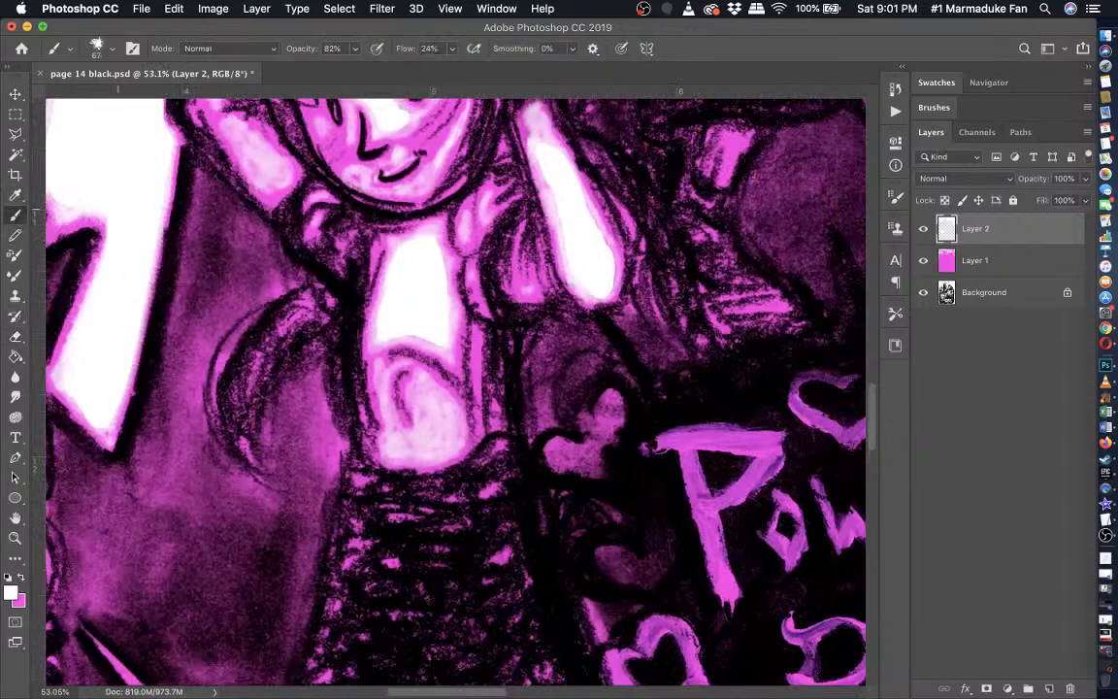
scroll(413, 257, up, 5)
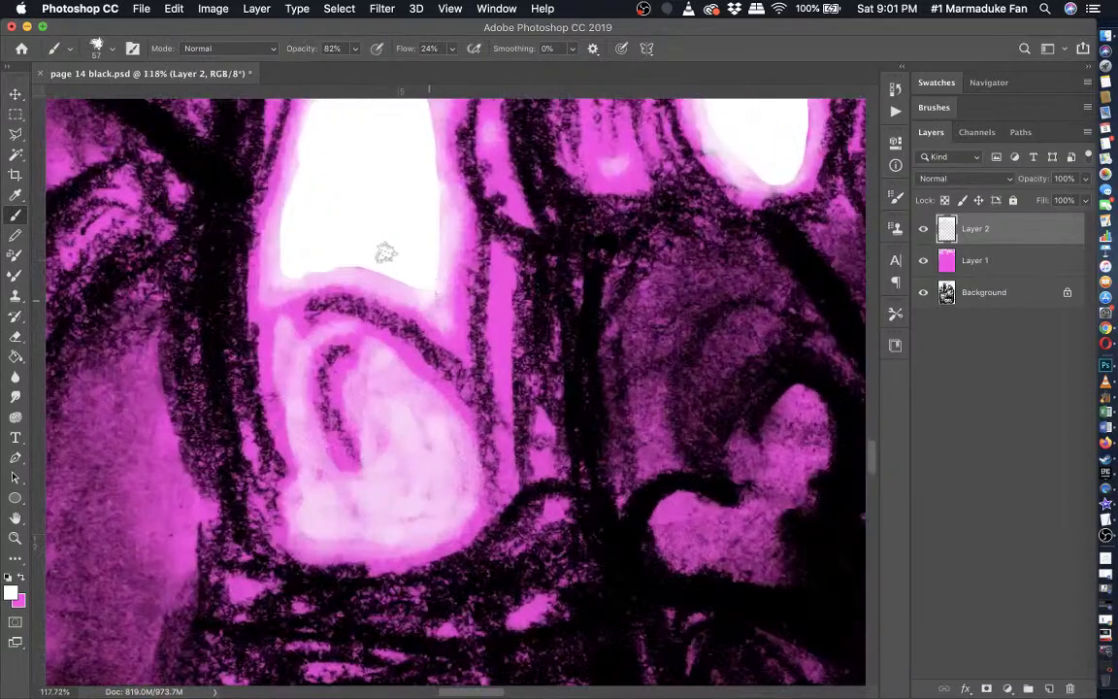
drag(385, 252, 366, 270)
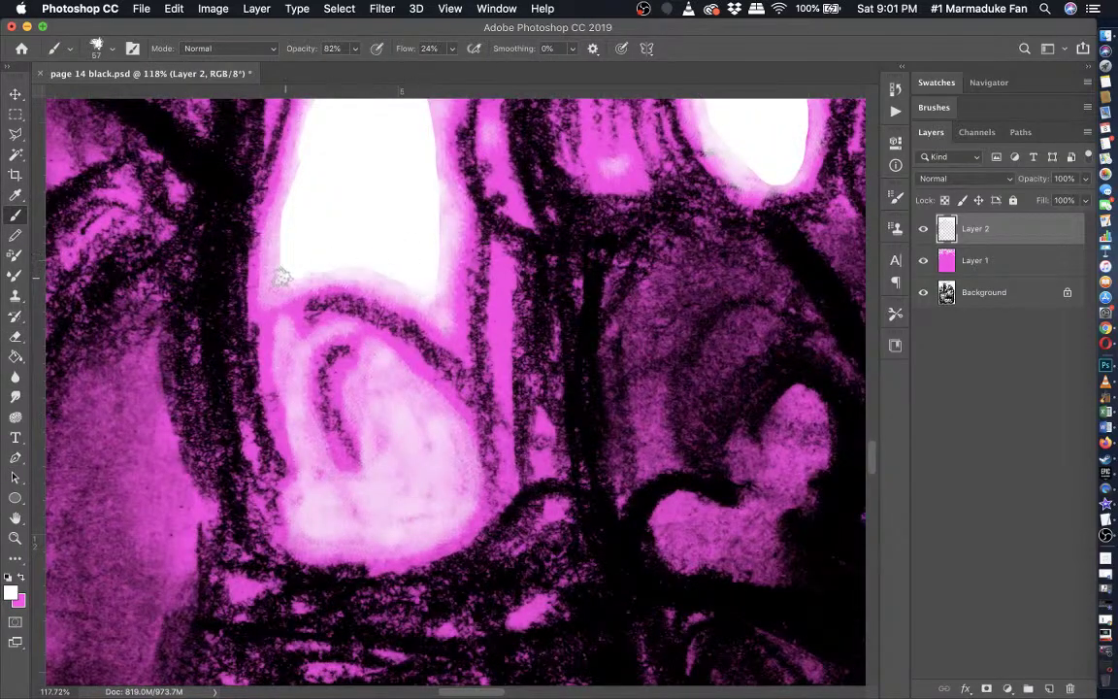
scroll(279, 280, up, 5)
drag(285, 438, 341, 300)
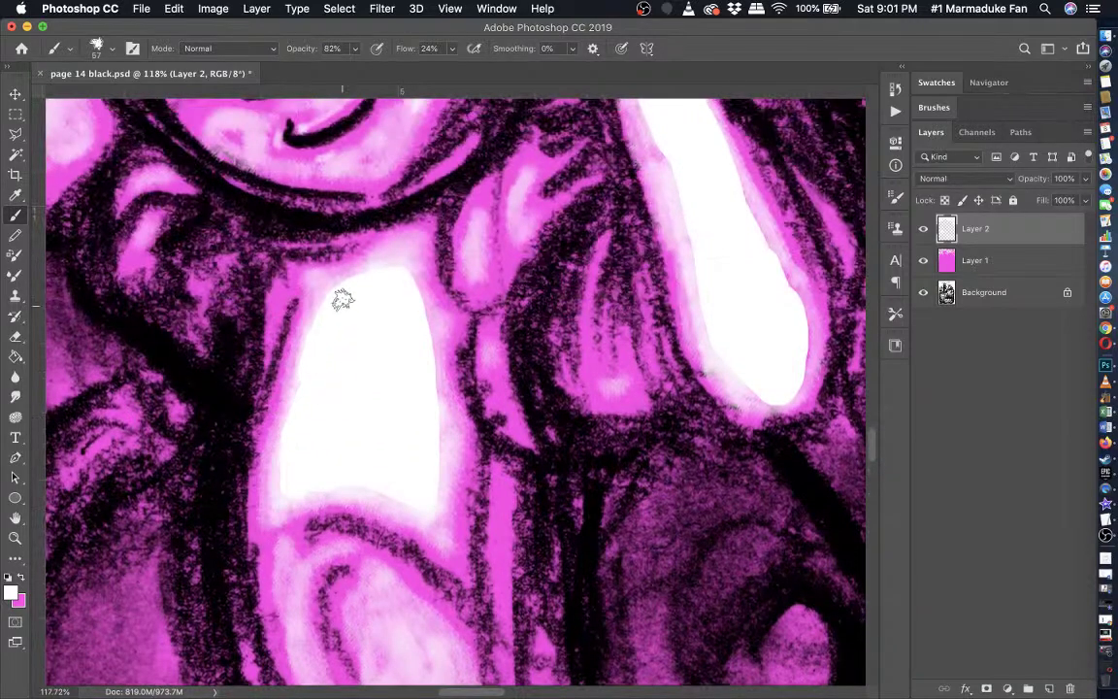
mouse_move(399, 266)
mouse_down()
mouse_move(431, 317)
mouse_move(438, 428)
mouse_move(423, 475)
mouse_up()
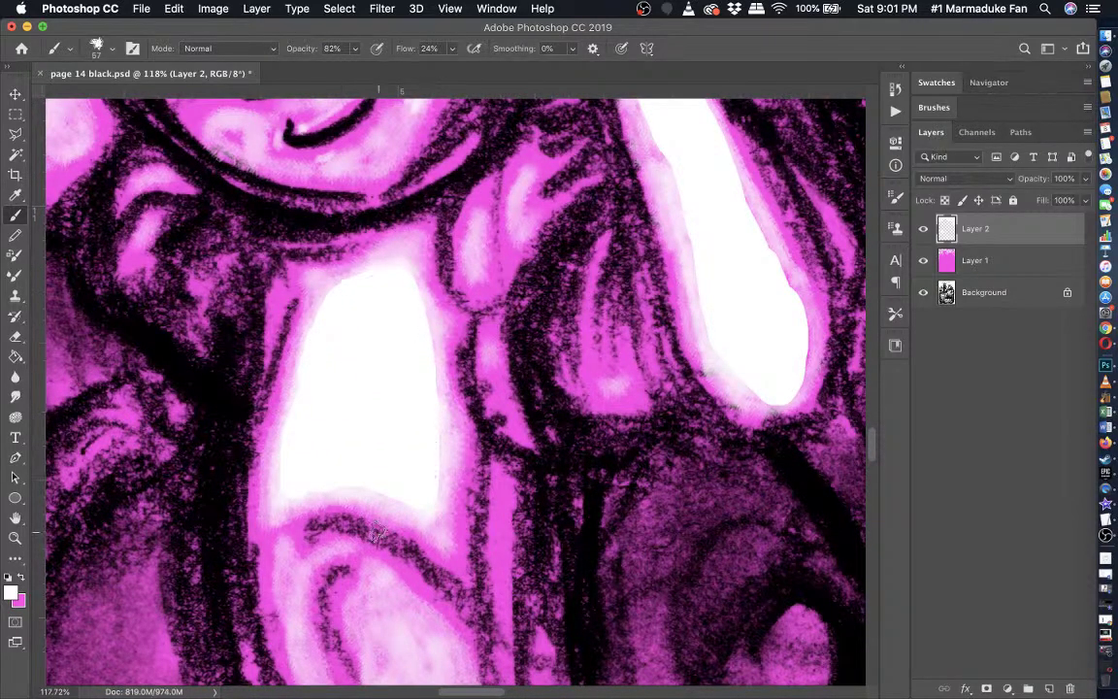
- Paint textured white highlights along the wrist and across the palm of the girl's raised hand
scroll(377, 532, down, 6)
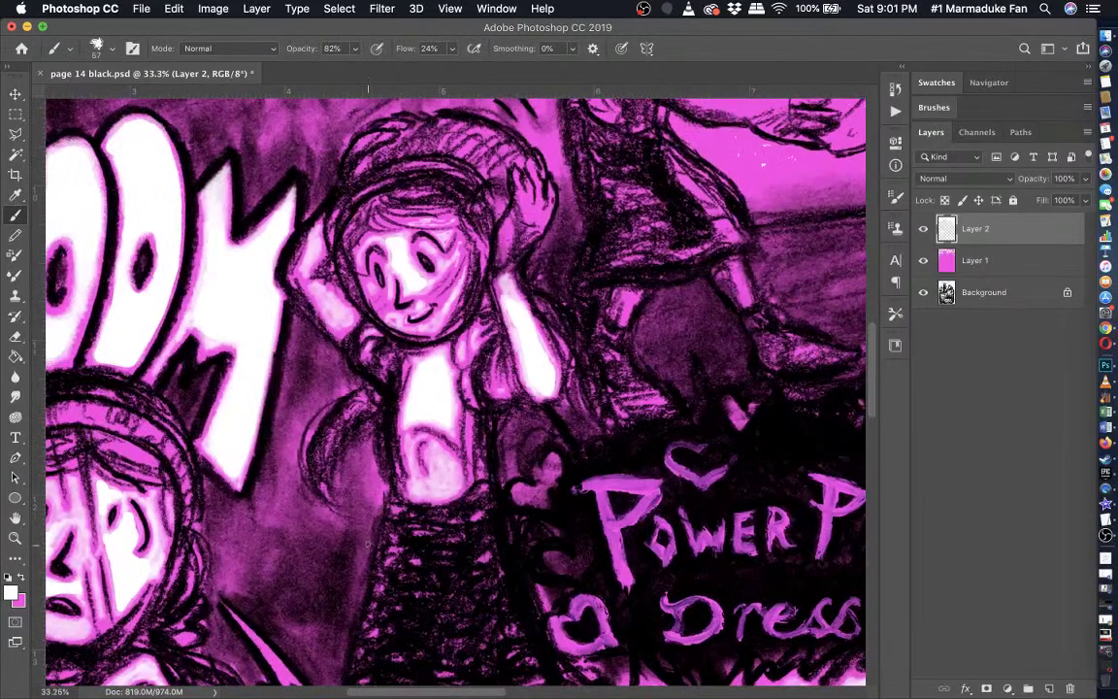
scroll(368, 546, down, 4)
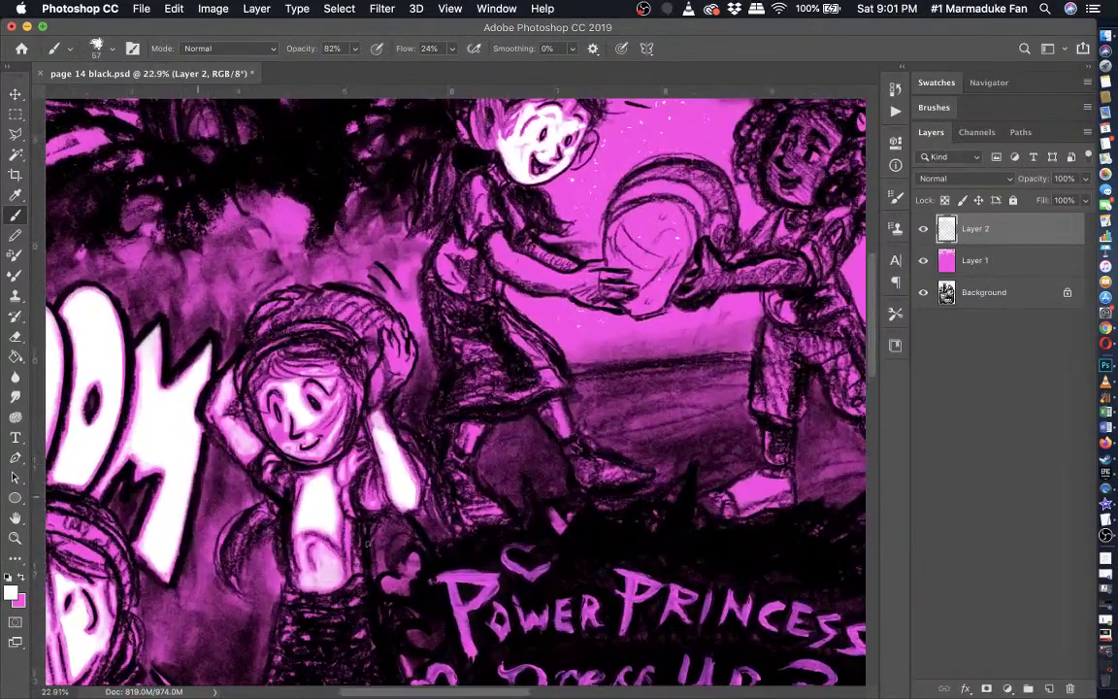
scroll(365, 545, up, 8)
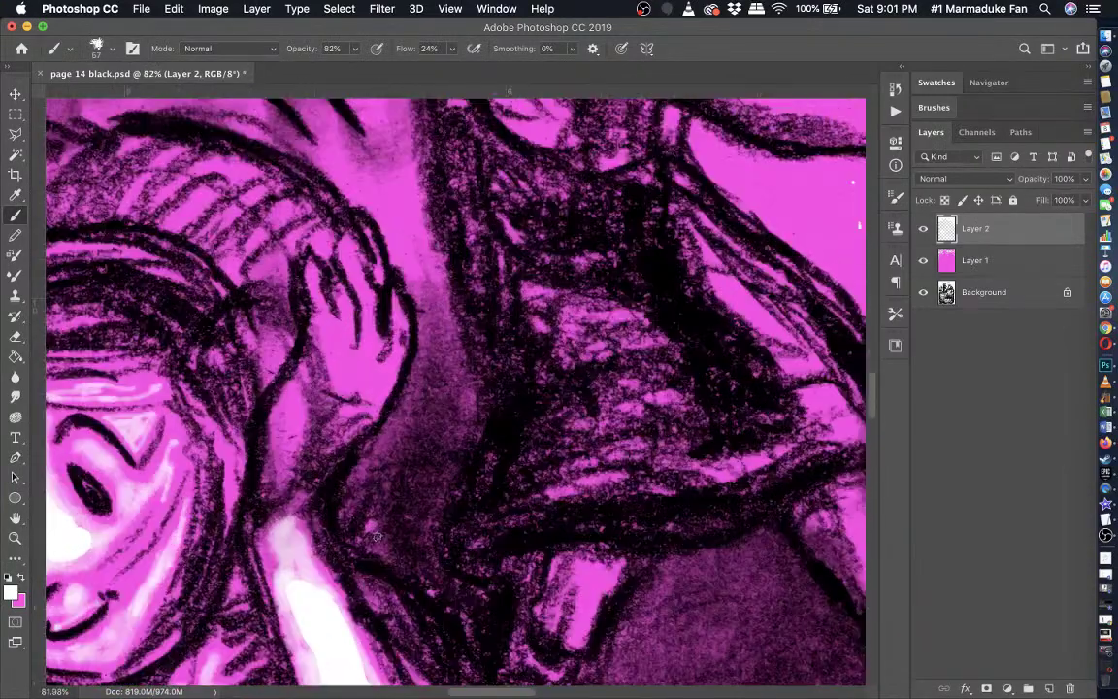
scroll(377, 535, up, 2)
mouse_move(293, 369)
mouse_down()
mouse_move(210, 415)
mouse_move(262, 363)
mouse_move(240, 373)
mouse_move(202, 493)
mouse_move(197, 450)
mouse_move(192, 457)
mouse_move(197, 495)
mouse_move(203, 406)
mouse_move(238, 359)
mouse_move(247, 318)
mouse_move(264, 339)
mouse_move(260, 323)
mouse_move(240, 347)
mouse_move(257, 312)
mouse_move(277, 362)
mouse_move(336, 360)
mouse_move(341, 384)
mouse_move(306, 352)
mouse_up()
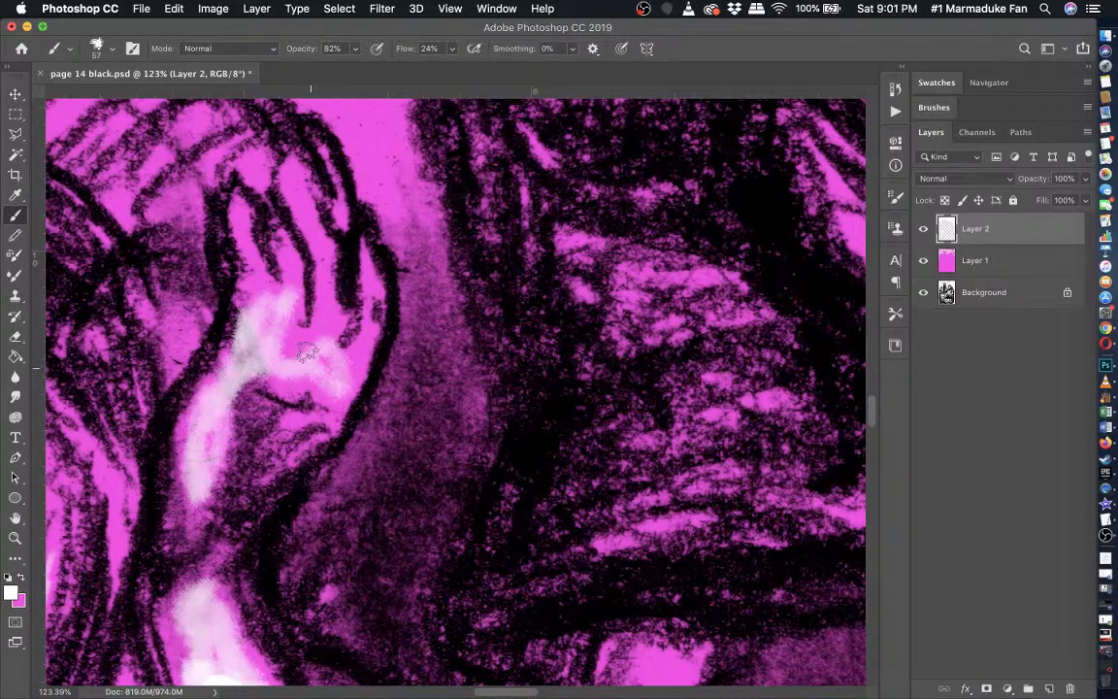
- Reduce the textured brush to 27 px and paint thin white highlights along the raised hand's fingers and into the palm
click(111, 49)
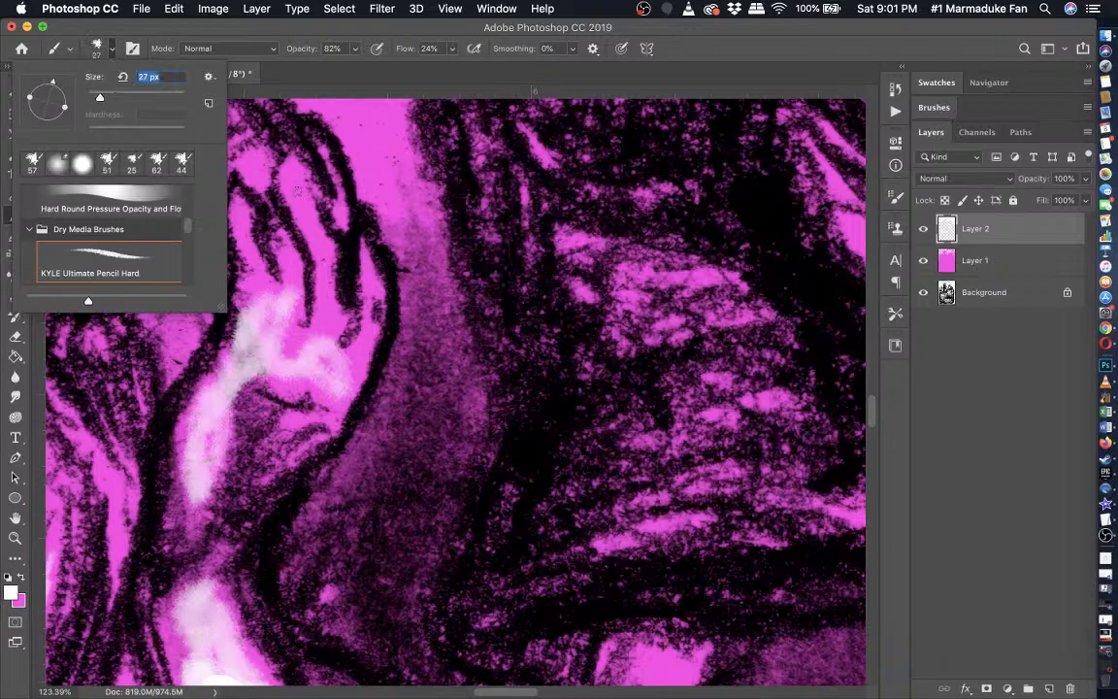
key(Return)
mouse_move(297, 191)
mouse_down()
mouse_move(316, 348)
mouse_move(287, 301)
mouse_up()
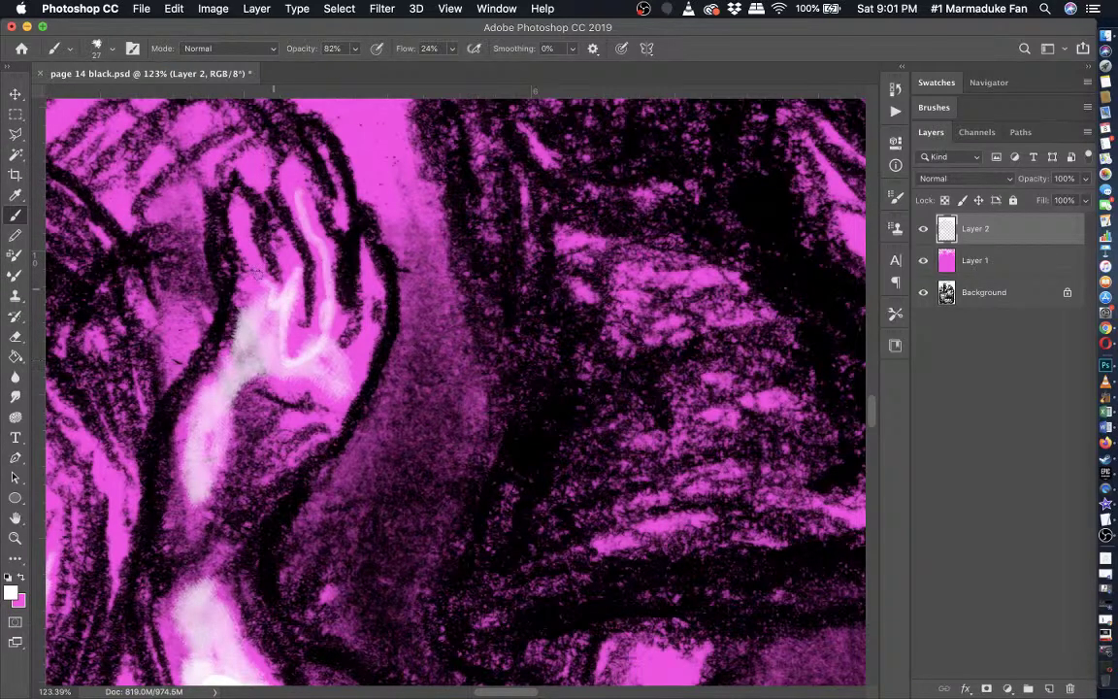
drag(258, 274, 248, 324)
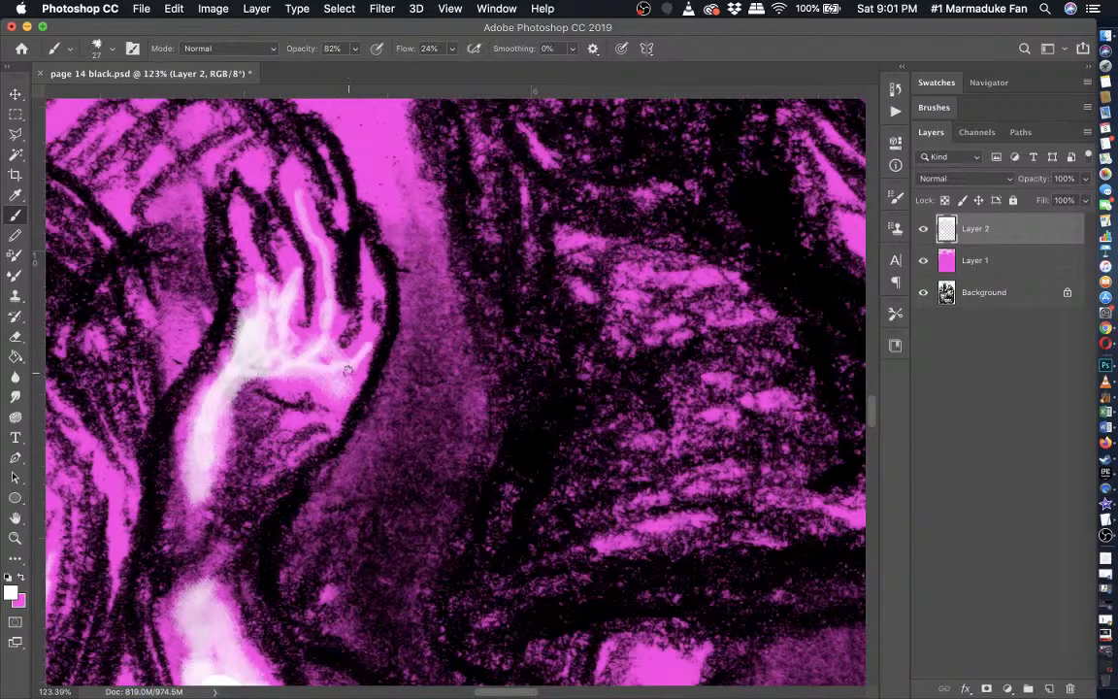
- Compare the page with and without the color by toggling the visibility of Layer 2 and Layer 1, leaving both shown
scroll(289, 335, down, 6)
scroll(466, 406, down, 3)
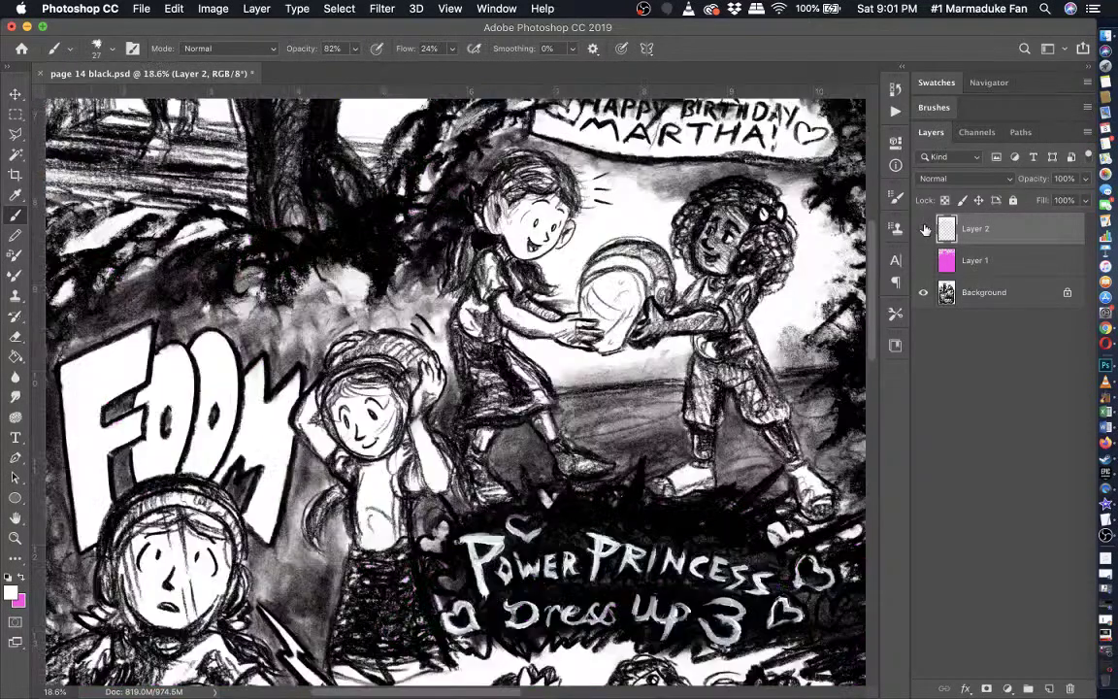
click(923, 229)
click(923, 228)
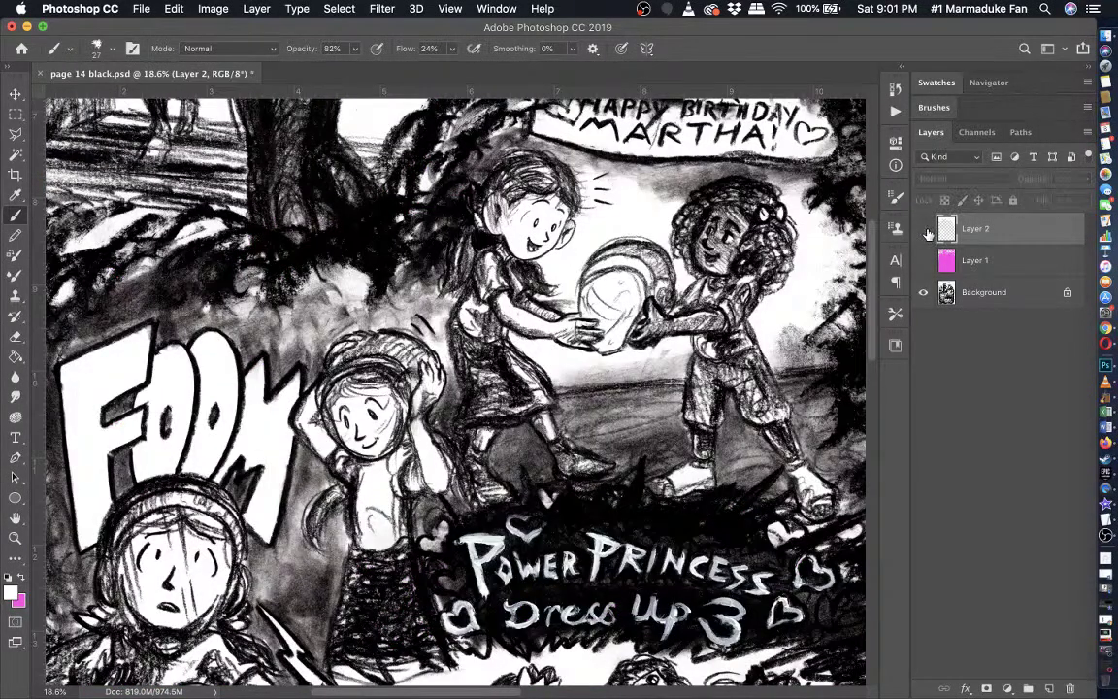
click(927, 233)
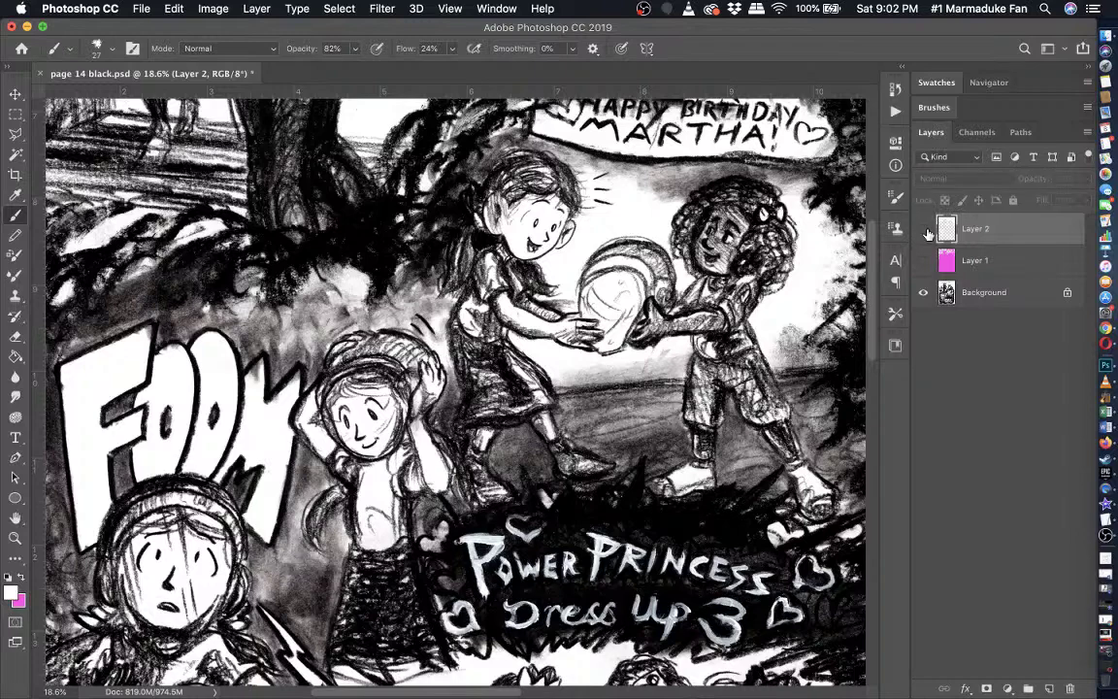
click(926, 231)
click(924, 261)
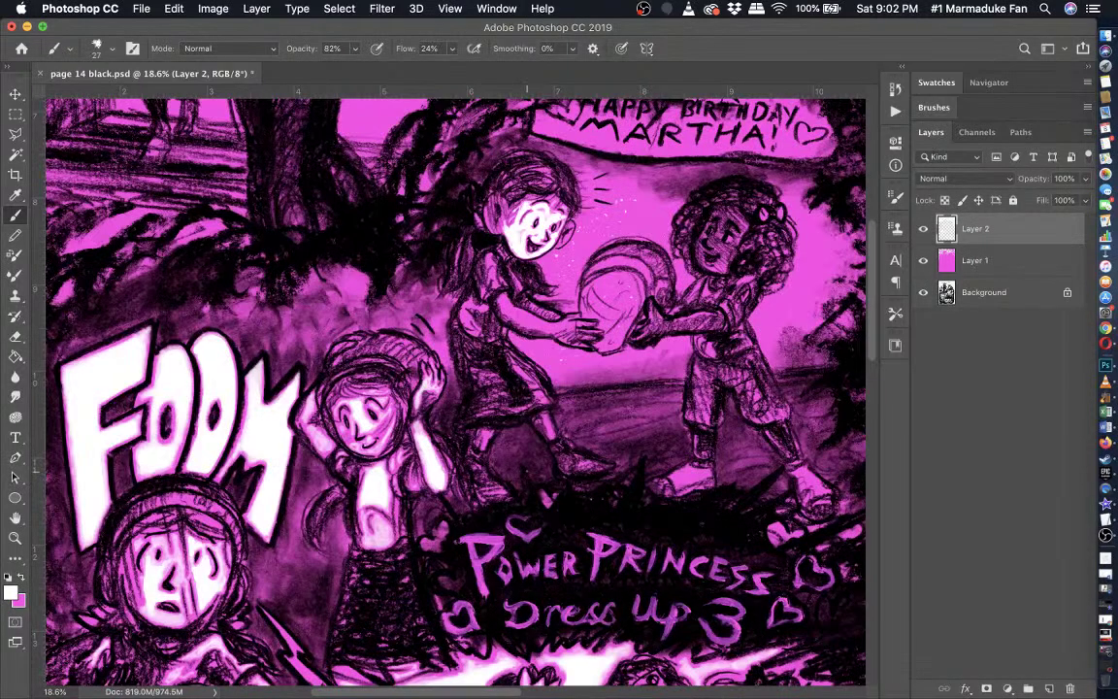
- Look over the upper panels and the two girls holding the ball for the next areas to highlight
scroll(527, 470, down, 3)
scroll(495, 521, up, 4)
scroll(494, 520, right, 3)
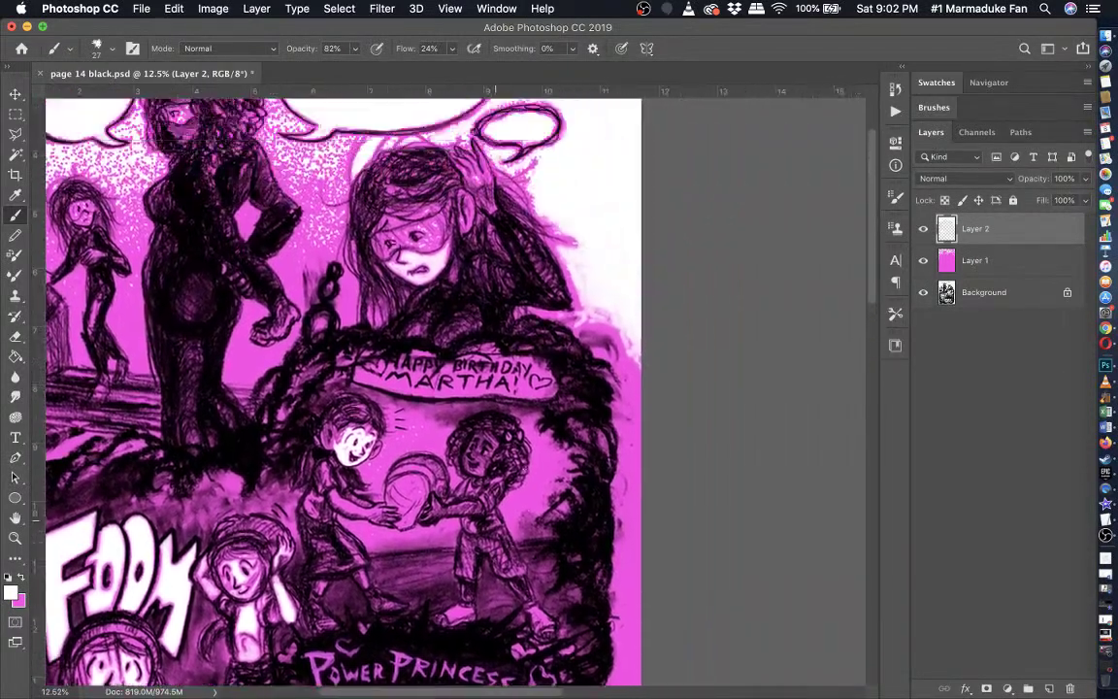
scroll(552, 358, up, 5)
scroll(552, 357, down, 3)
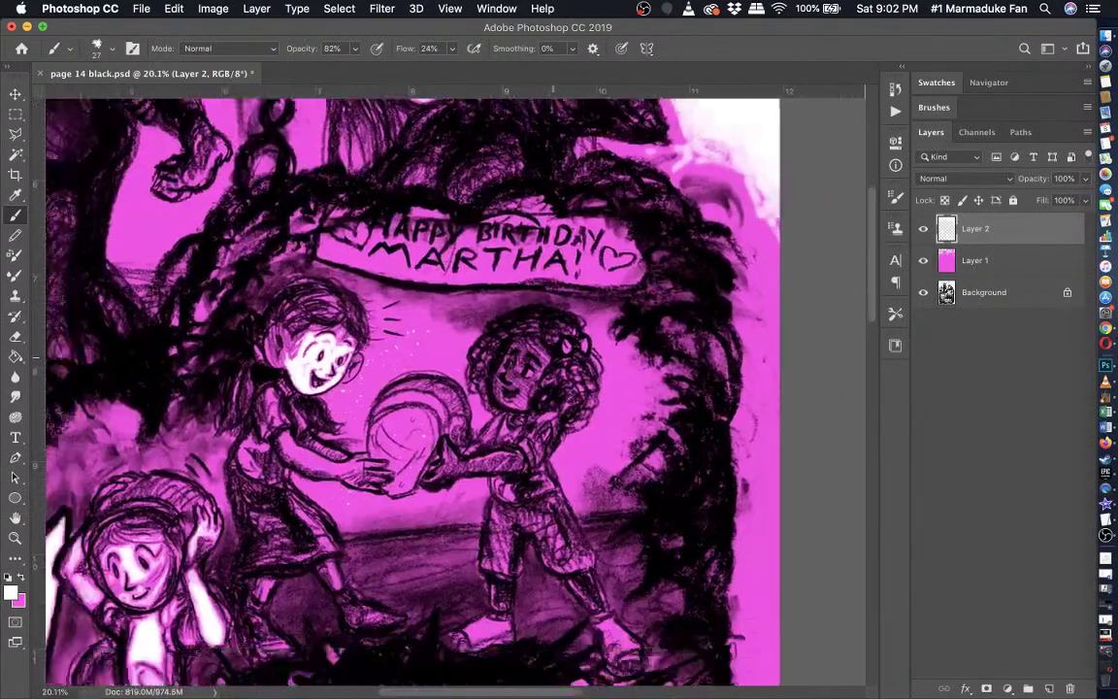
scroll(456, 388, down, 2)
scroll(456, 388, up, 5)
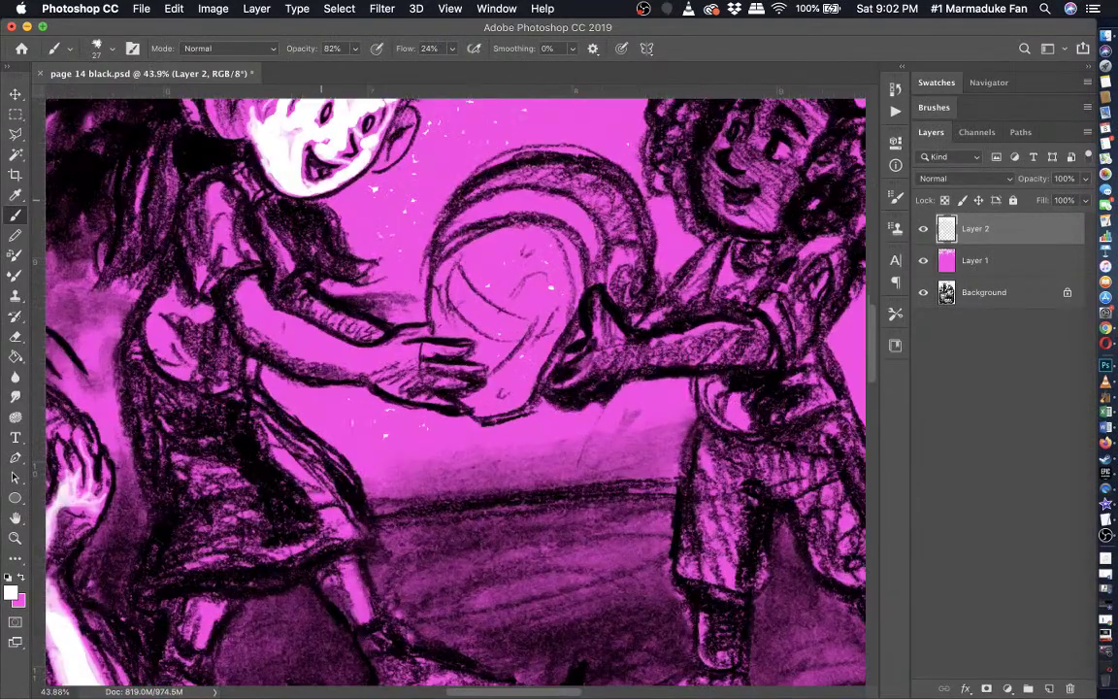
scroll(456, 389, up, 4)
scroll(456, 389, right, 2)
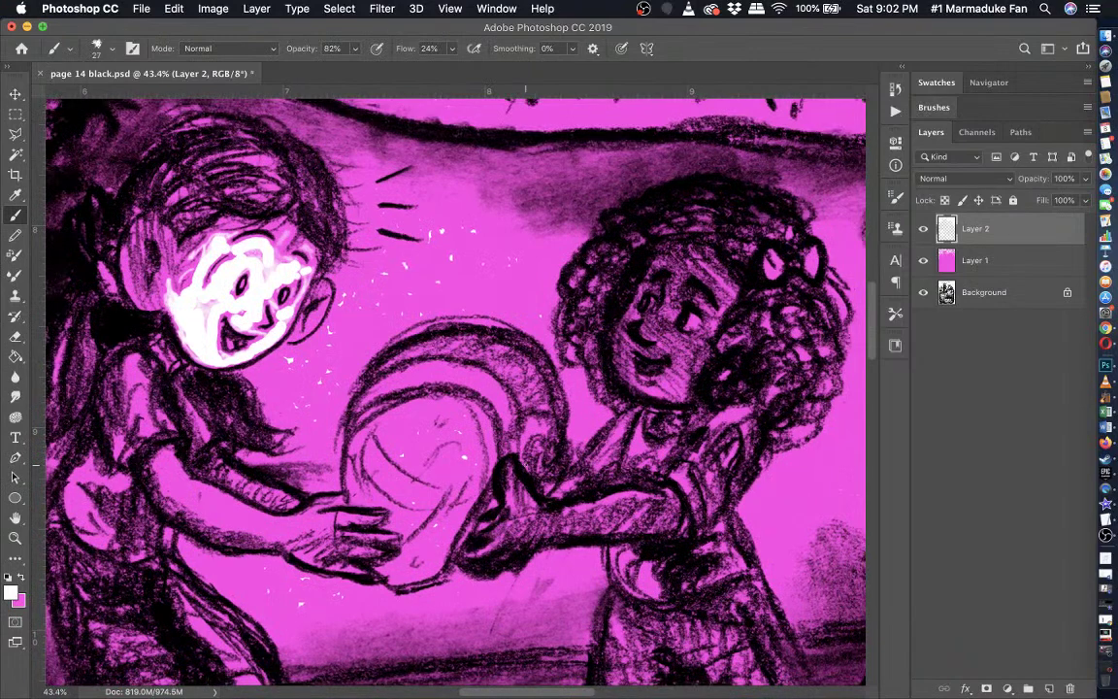
scroll(525, 465, down, 5)
scroll(525, 465, left, 3)
scroll(525, 465, down, 1)
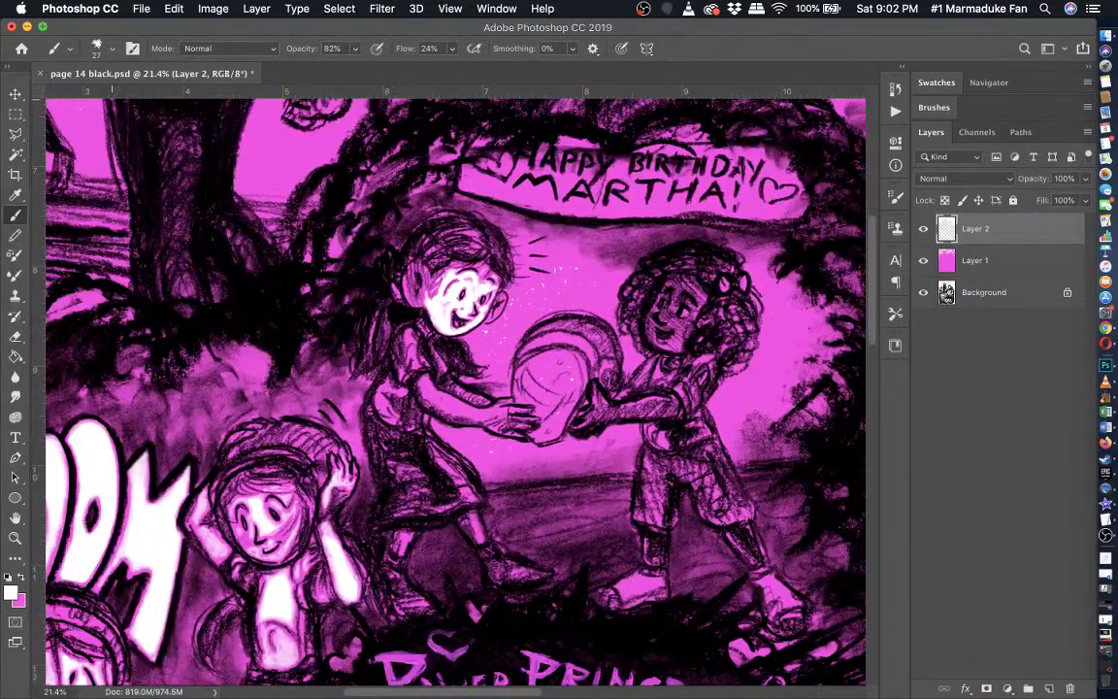
- Set the textured brush to 55 px, paint a white highlight along the ponytailed girl's outstretched arm, and soften its wrist end with the eraser
click(113, 48)
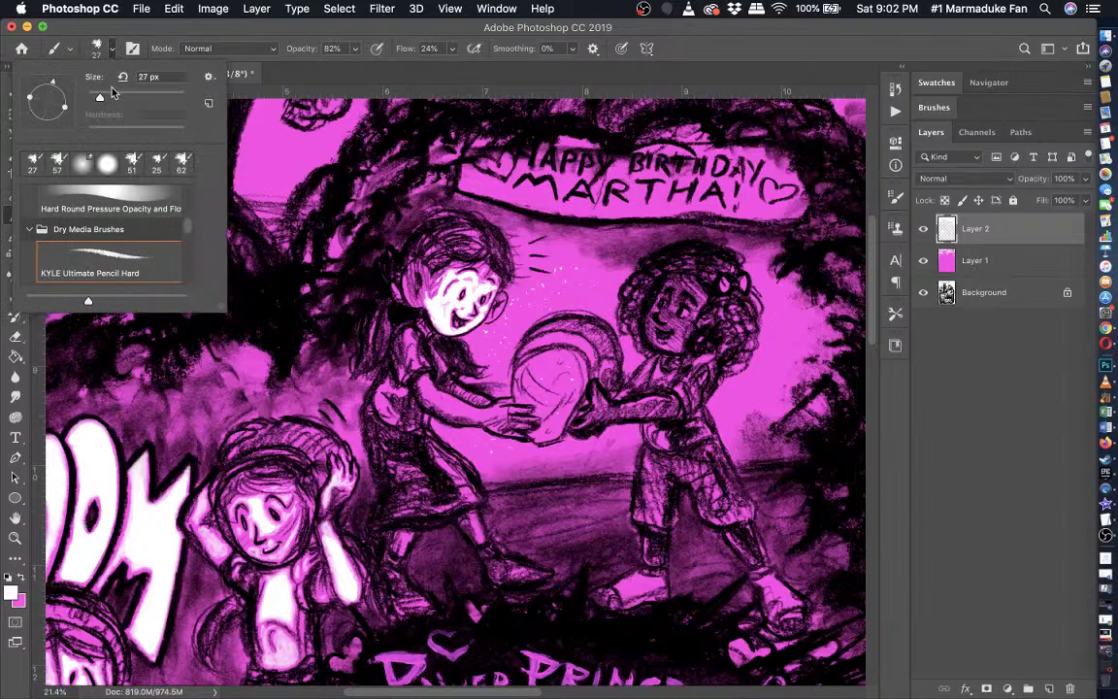
scroll(507, 383, up, 5)
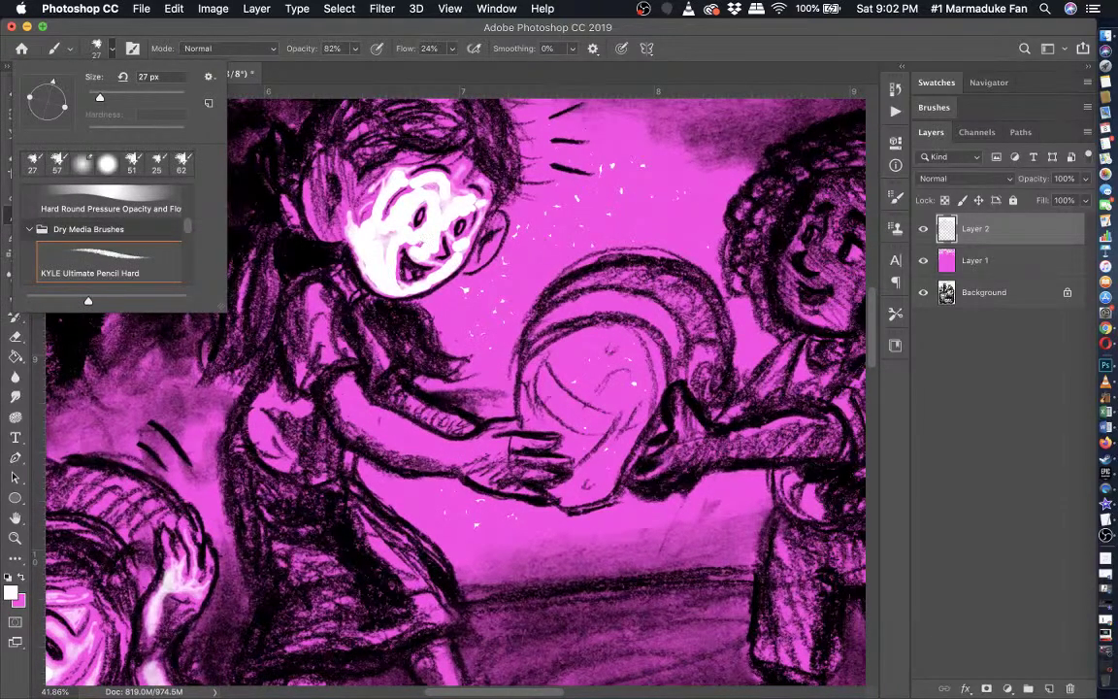
scroll(485, 368, up, 5)
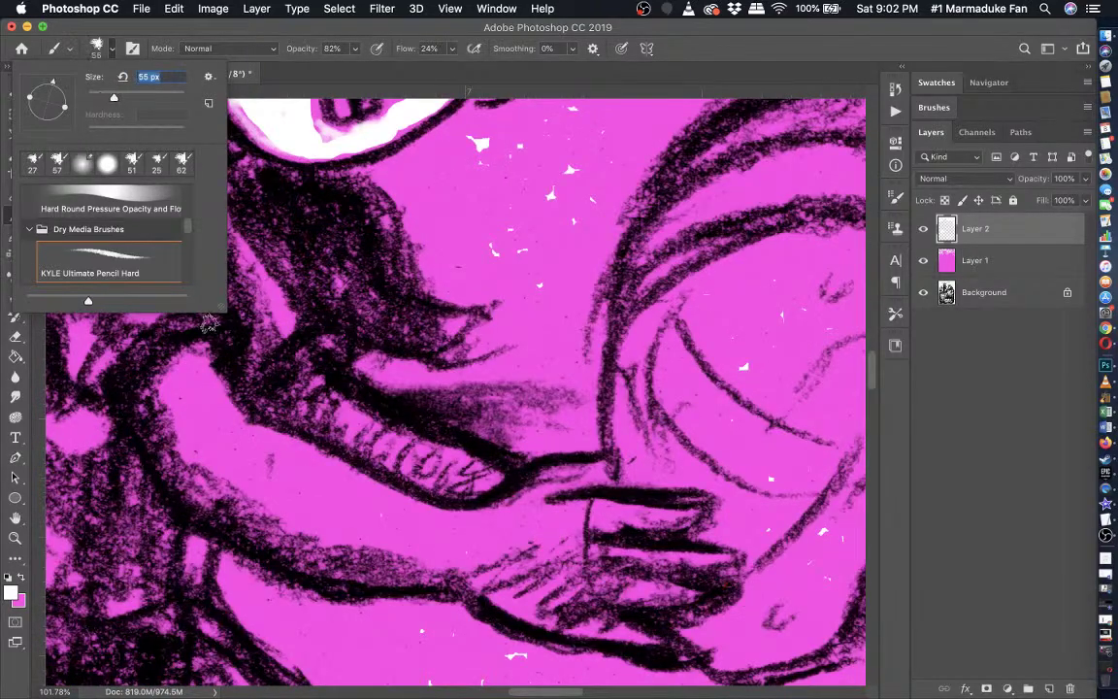
scroll(262, 621, up, 4)
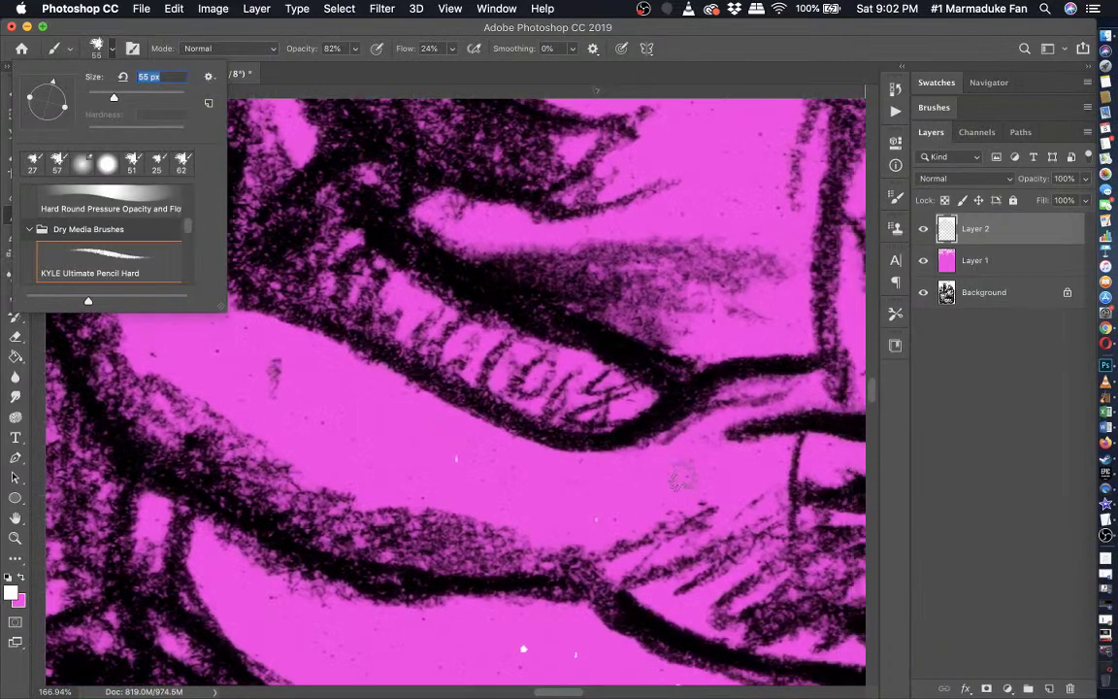
key(Return)
mouse_move(776, 464)
mouse_down()
mouse_move(557, 517)
mouse_move(522, 516)
mouse_move(463, 486)
mouse_move(365, 475)
mouse_move(210, 364)
mouse_move(152, 339)
mouse_move(131, 279)
mouse_move(152, 345)
mouse_move(128, 254)
mouse_move(149, 234)
mouse_move(199, 333)
mouse_move(184, 291)
mouse_move(233, 348)
mouse_move(158, 320)
mouse_move(143, 276)
mouse_move(181, 343)
mouse_move(154, 342)
mouse_move(233, 374)
mouse_move(215, 327)
mouse_move(313, 352)
mouse_move(457, 443)
mouse_move(553, 478)
mouse_move(723, 466)
mouse_move(611, 472)
mouse_move(644, 484)
mouse_move(534, 509)
mouse_move(292, 390)
mouse_move(276, 397)
mouse_move(252, 355)
mouse_move(262, 360)
mouse_move(165, 274)
mouse_move(129, 262)
mouse_move(147, 252)
mouse_move(135, 269)
mouse_move(205, 330)
mouse_move(386, 437)
mouse_move(373, 450)
mouse_move(254, 396)
mouse_move(264, 345)
mouse_move(421, 433)
mouse_move(447, 461)
mouse_move(340, 435)
mouse_move(527, 479)
mouse_move(418, 454)
mouse_move(264, 348)
mouse_move(621, 510)
mouse_move(389, 403)
mouse_up()
key(e)
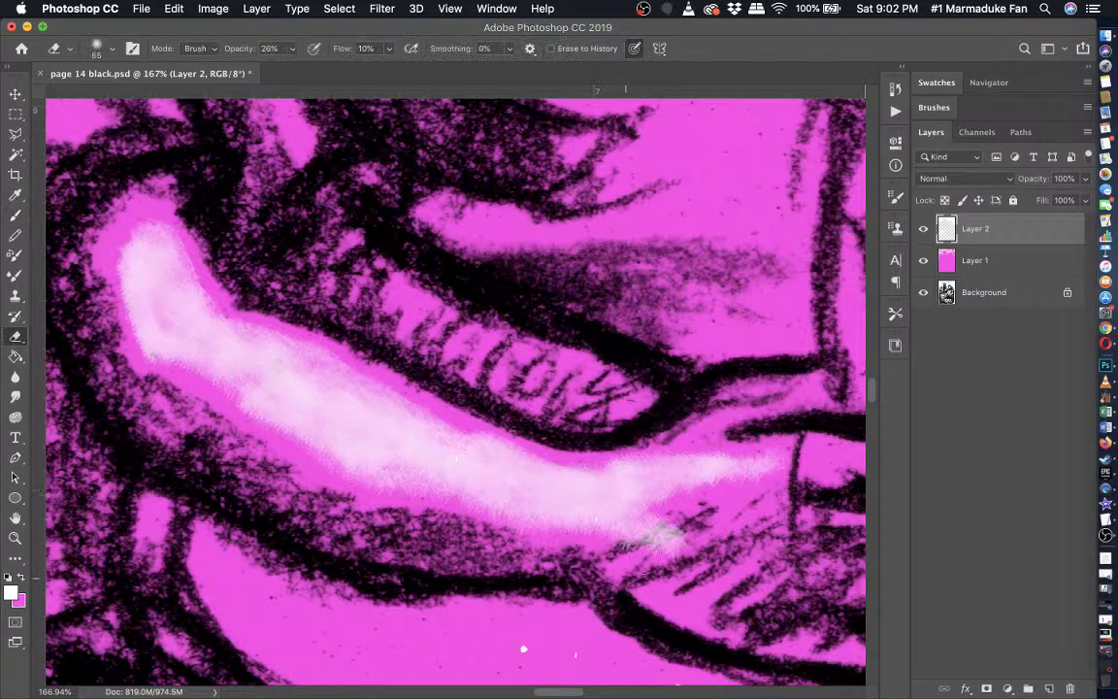
mouse_move(604, 572)
mouse_down()
mouse_move(665, 536)
mouse_move(652, 547)
mouse_up()
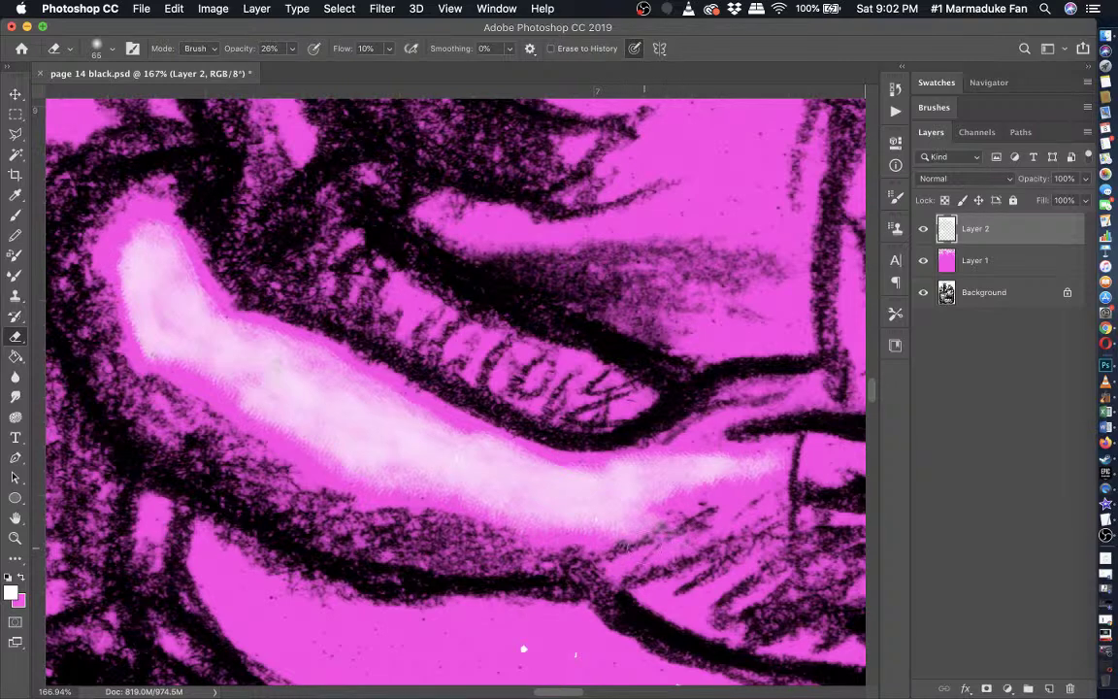
- Paint textured white highlights over the back of the same girl's hand, along her thumb and onto the first finger
scroll(627, 544, right, 6)
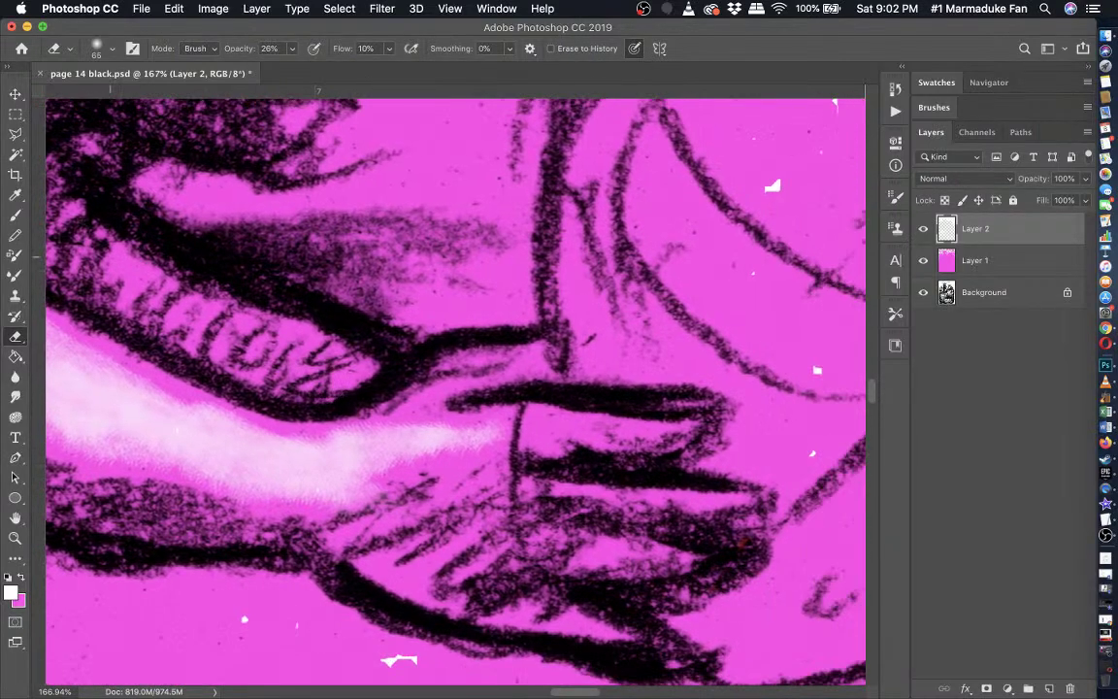
click(15, 215)
mouse_move(511, 367)
mouse_down()
mouse_move(350, 398)
mouse_move(479, 395)
mouse_up()
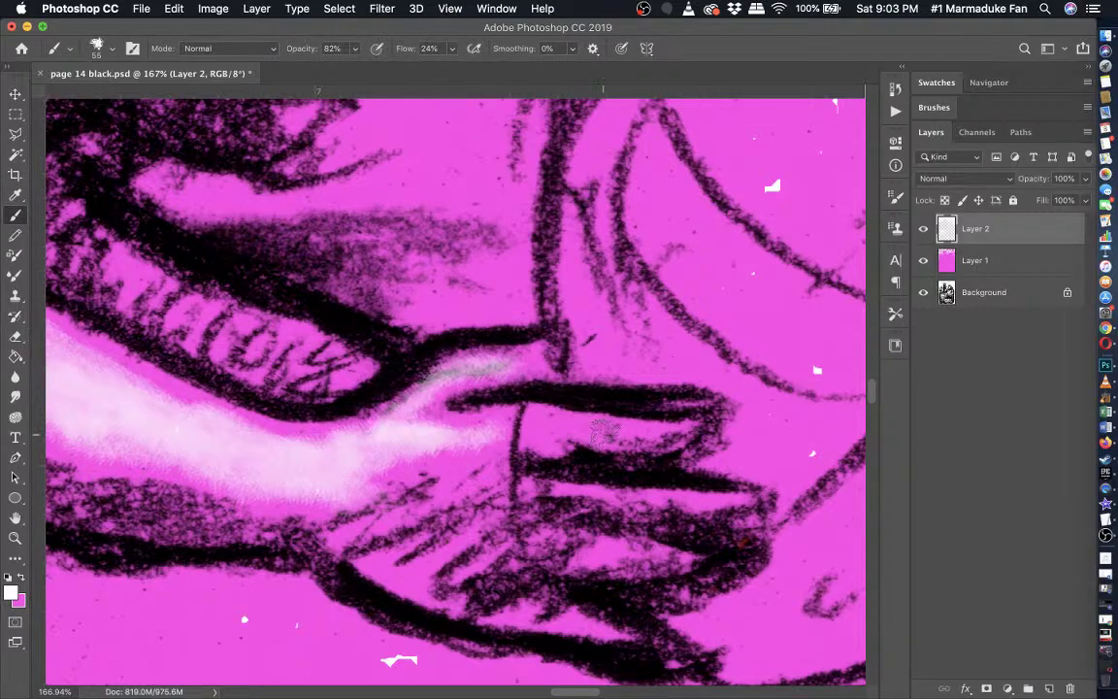
mouse_move(604, 434)
mouse_down()
mouse_move(505, 427)
mouse_move(439, 432)
mouse_move(422, 447)
mouse_up()
- Hide Layer 1 to examine the black line art across the upper panels, show it again, and review the colored page
scroll(420, 446, down, 3)
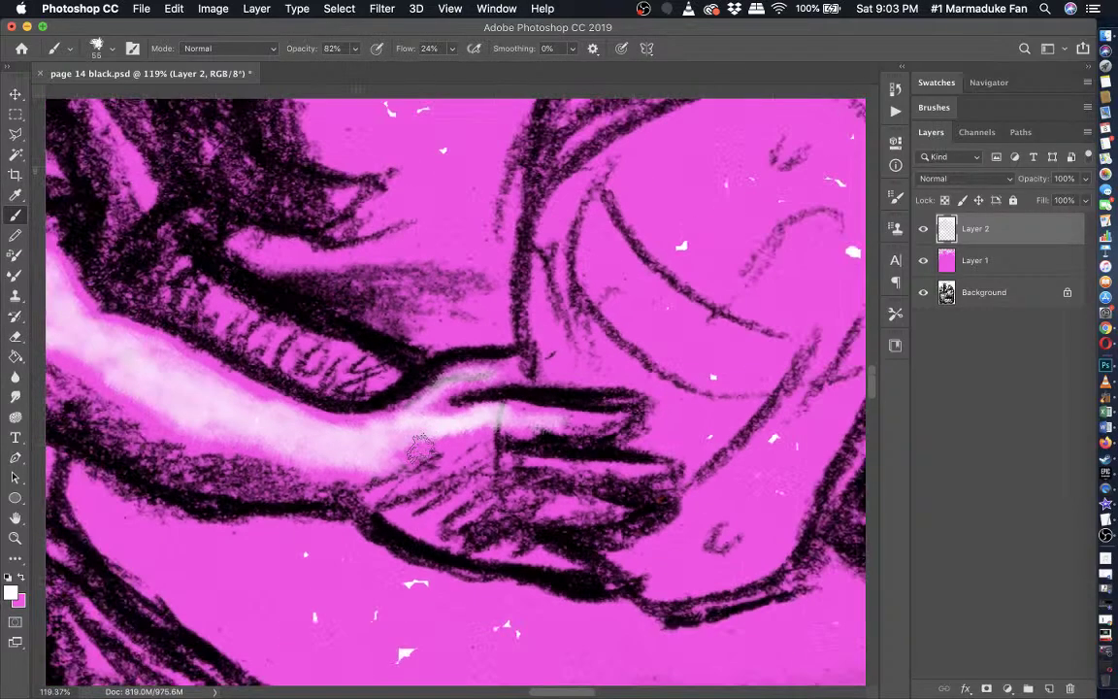
scroll(420, 446, down, 10)
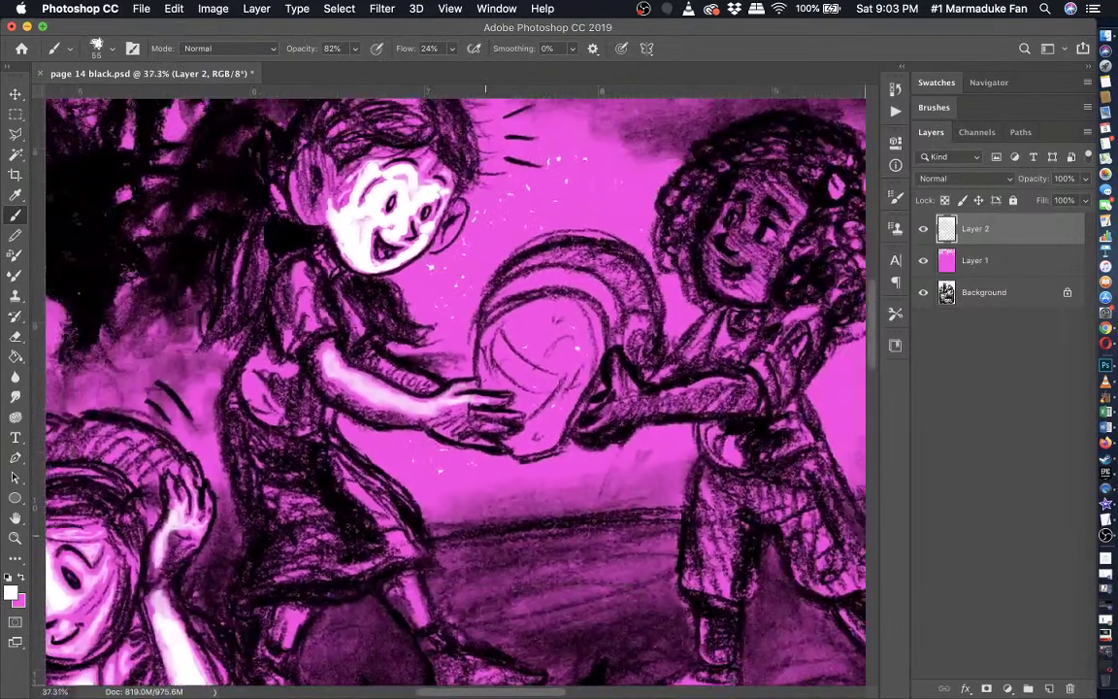
scroll(485, 447, down, 1)
click(923, 260)
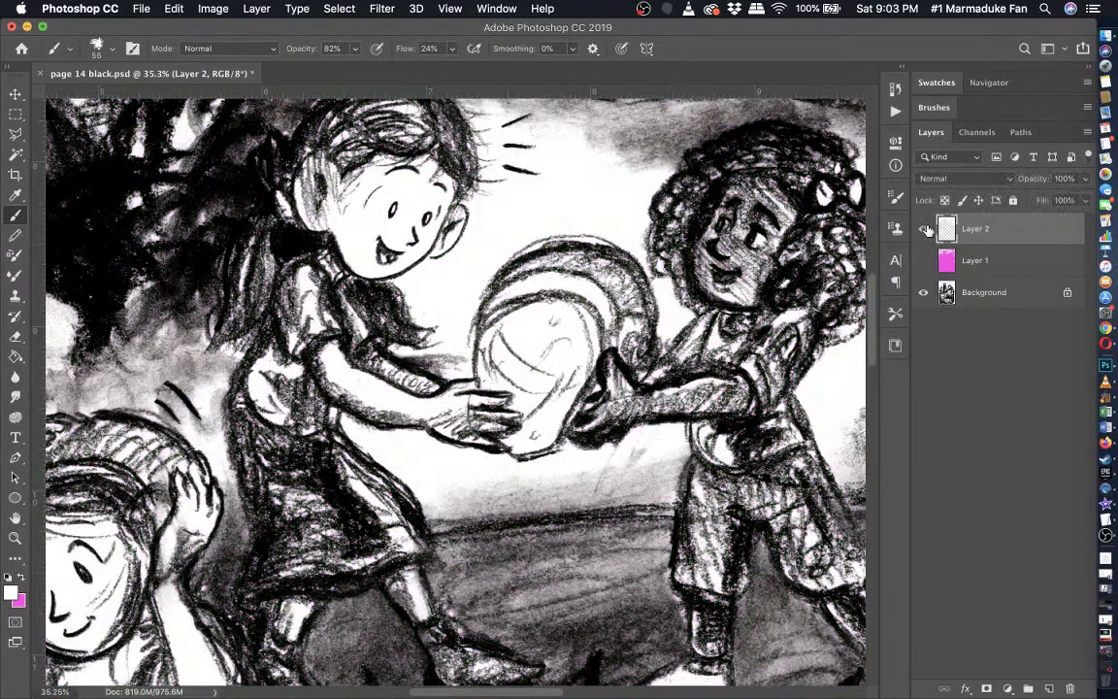
drag(586, 214, 578, 326)
scroll(578, 326, down, 2)
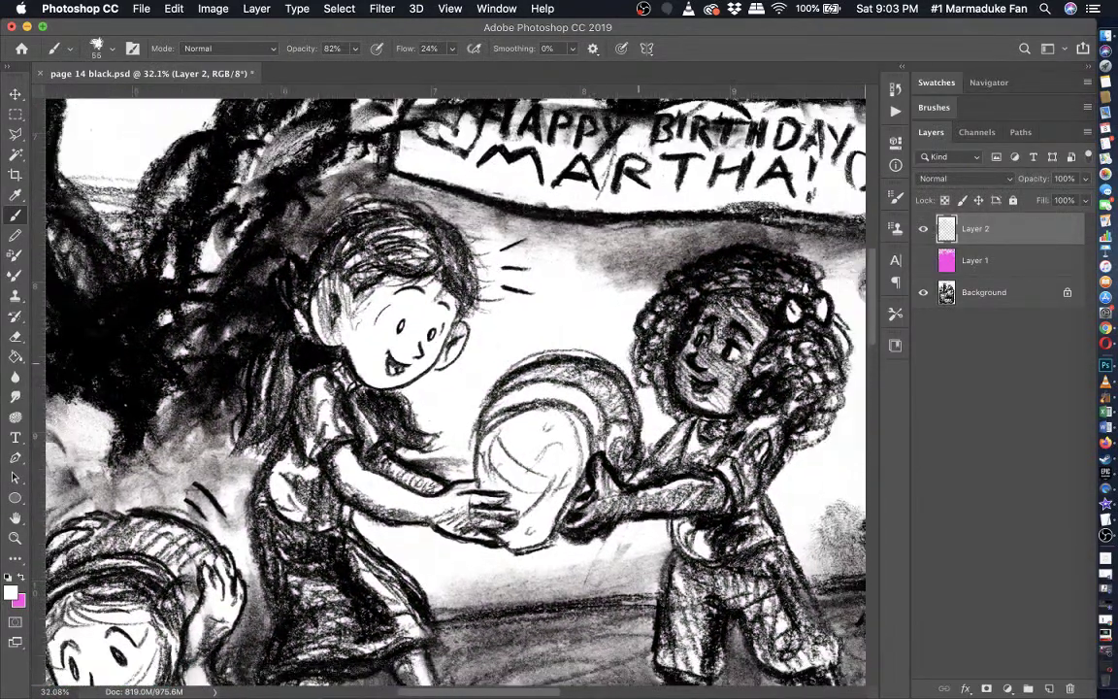
scroll(470, 387, down, 3)
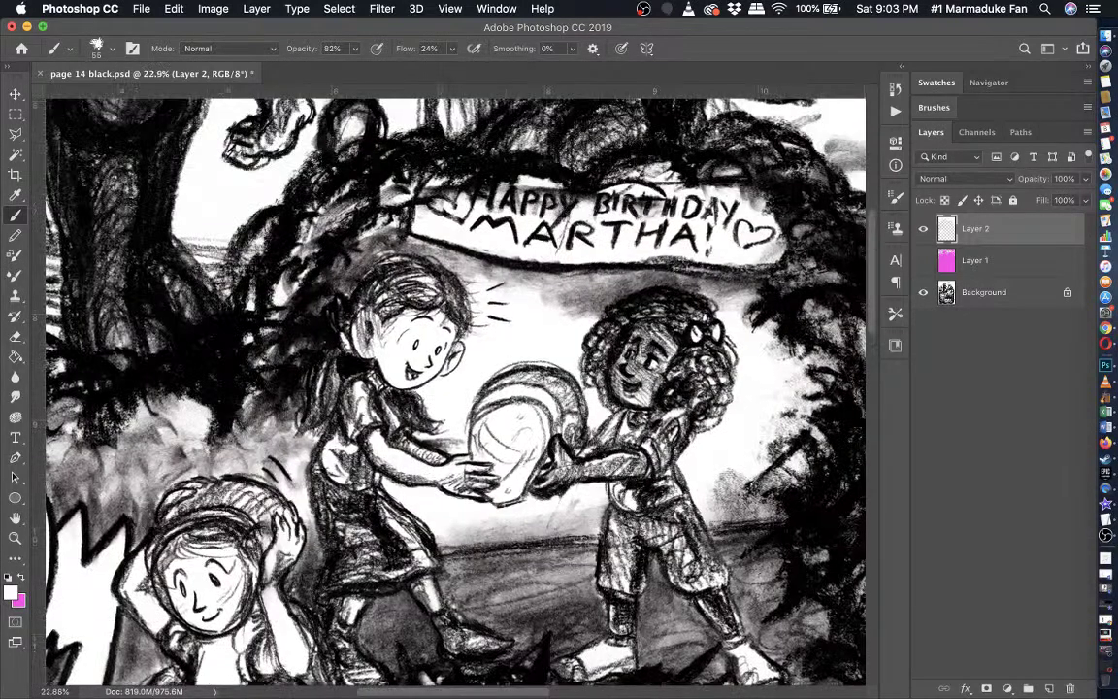
mouse_move(485, 445)
mouse_down()
mouse_move(385, 549)
mouse_move(259, 511)
mouse_up()
scroll(259, 515, down, 3)
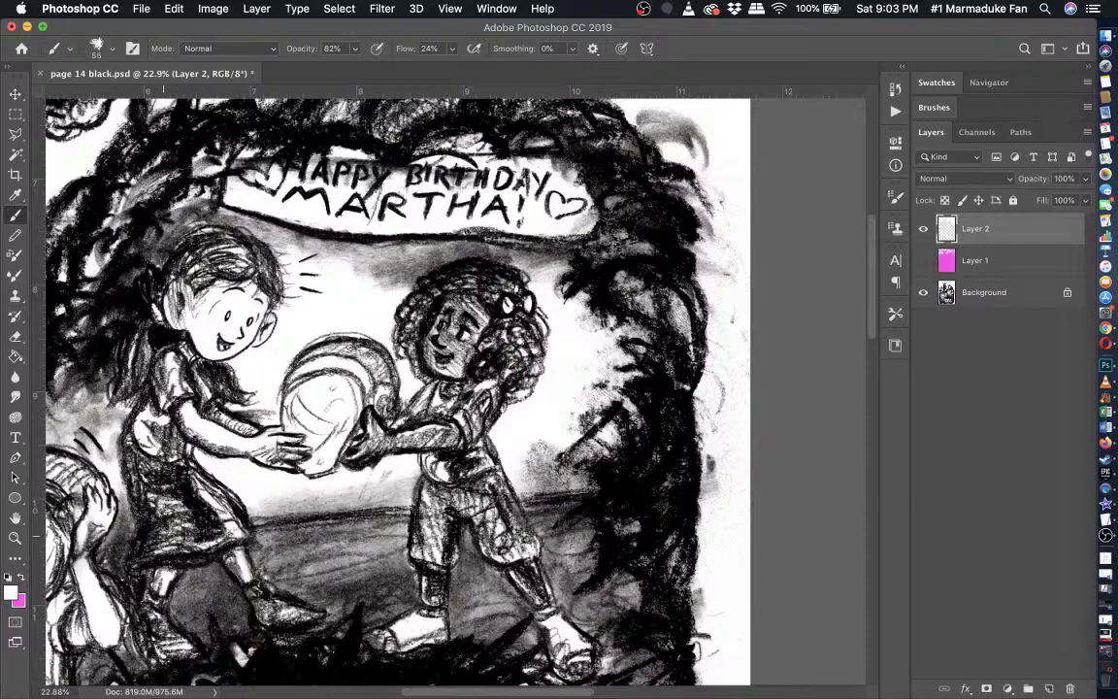
scroll(446, 388, left, 5)
scroll(455, 391, down, 3)
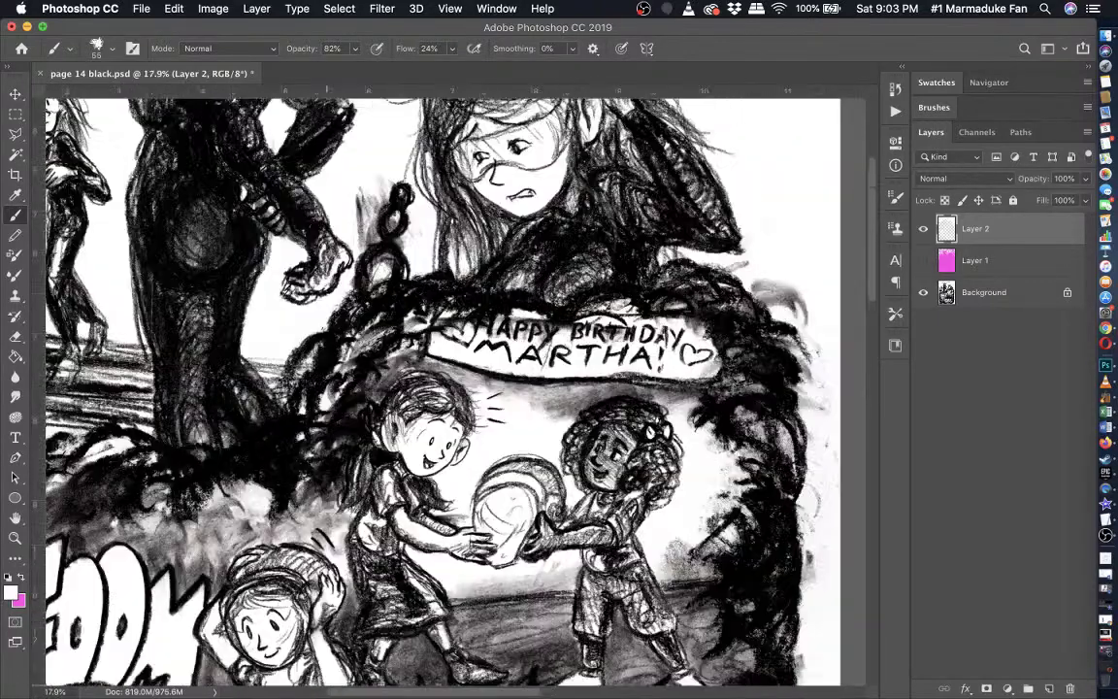
scroll(455, 391, up, 5)
scroll(456, 391, left, 3)
scroll(456, 388, left, 5)
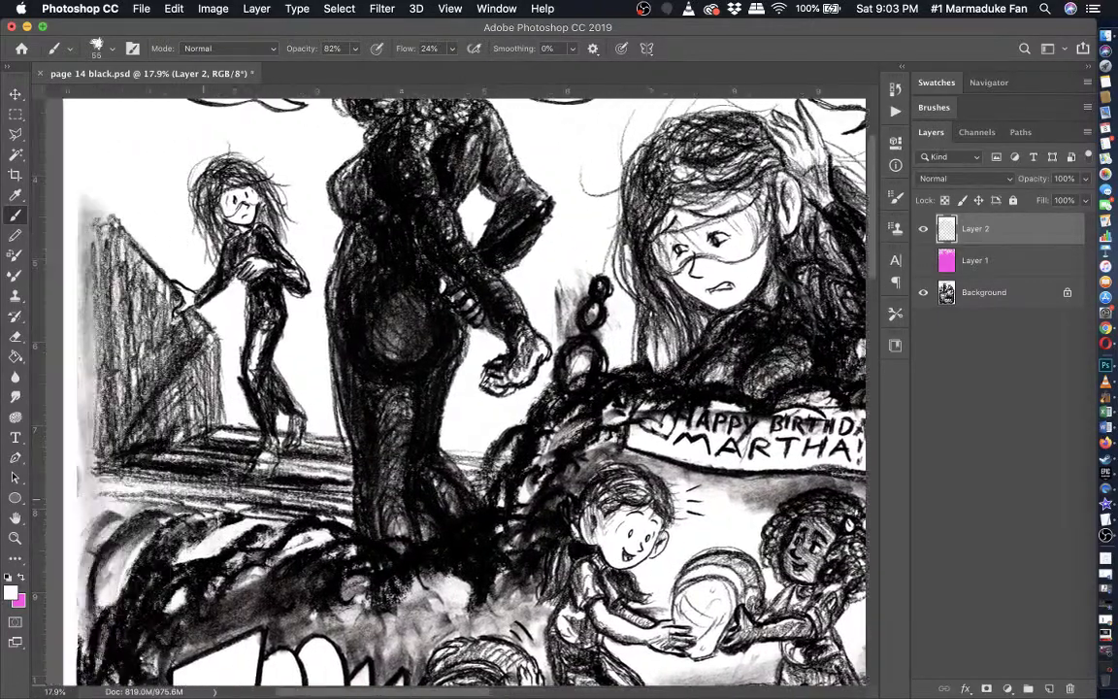
click(923, 260)
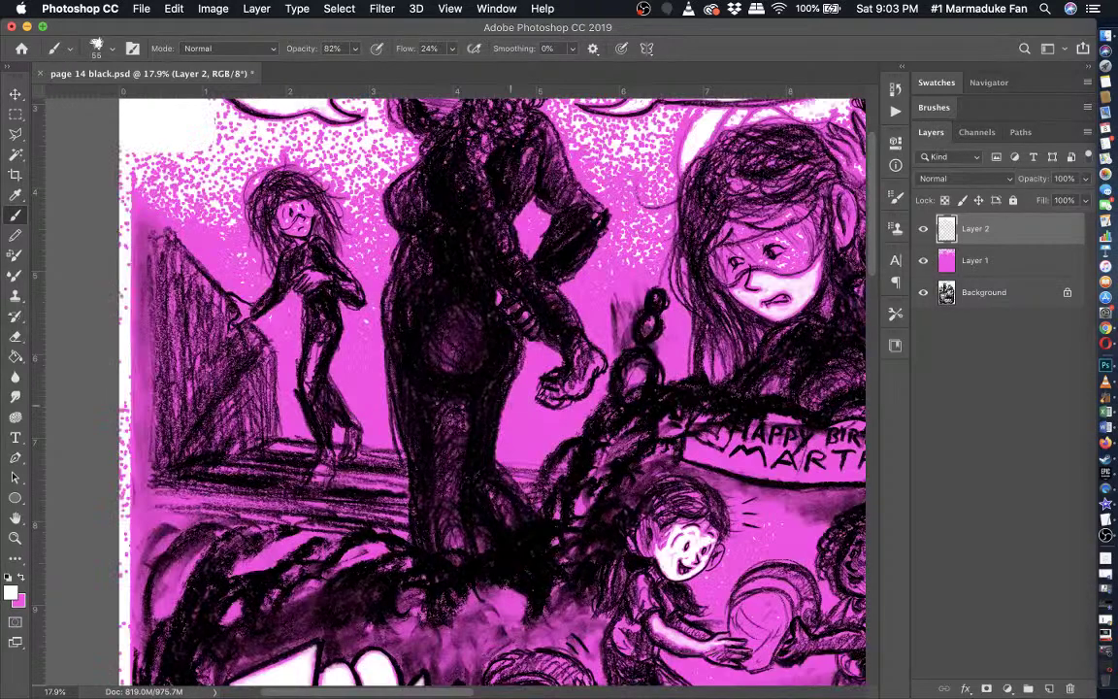
scroll(486, 388, up, 4)
scroll(486, 388, down, 2)
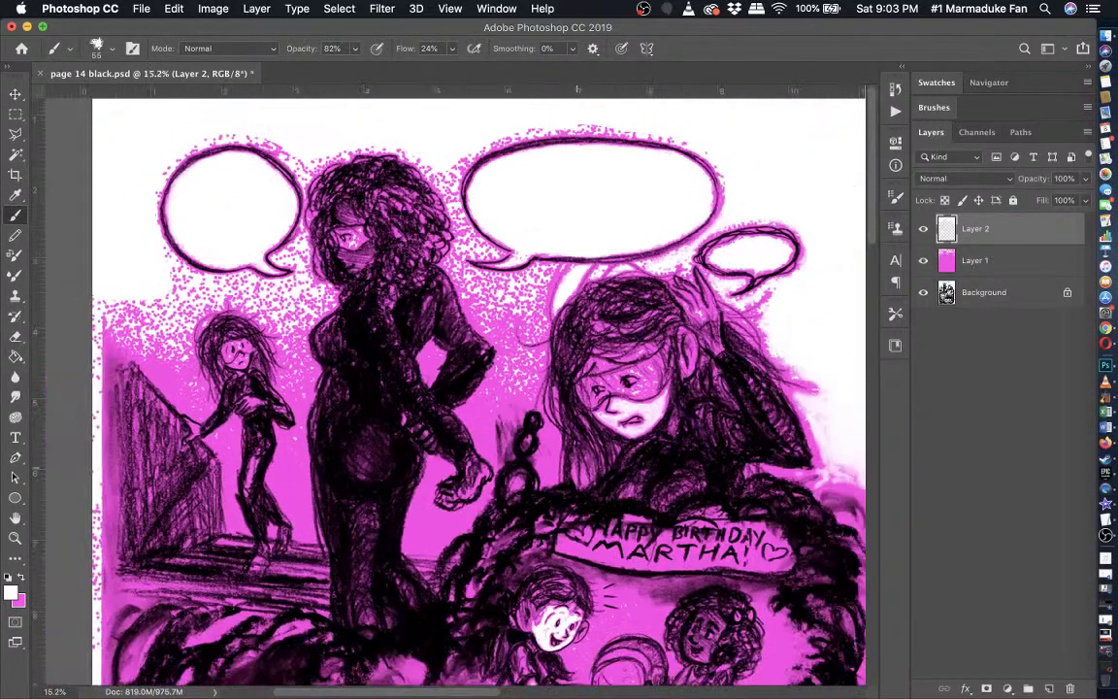
scroll(475, 388, down, 3)
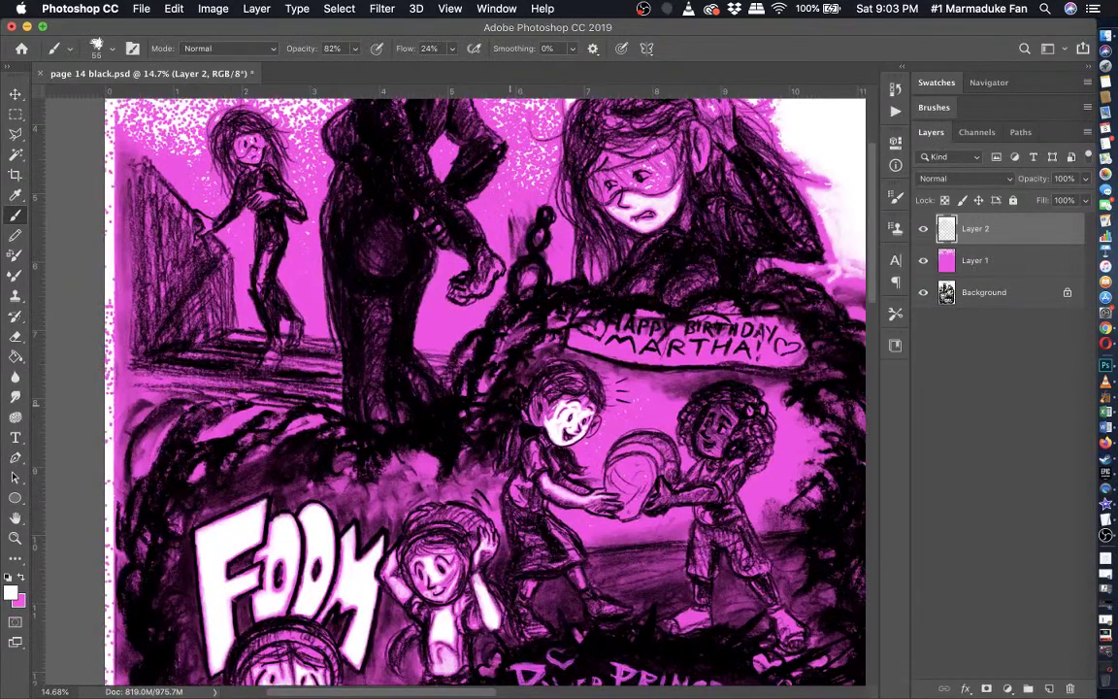
scroll(485, 388, down, 2)
scroll(485, 388, up, 4)
scroll(486, 388, left, 2)
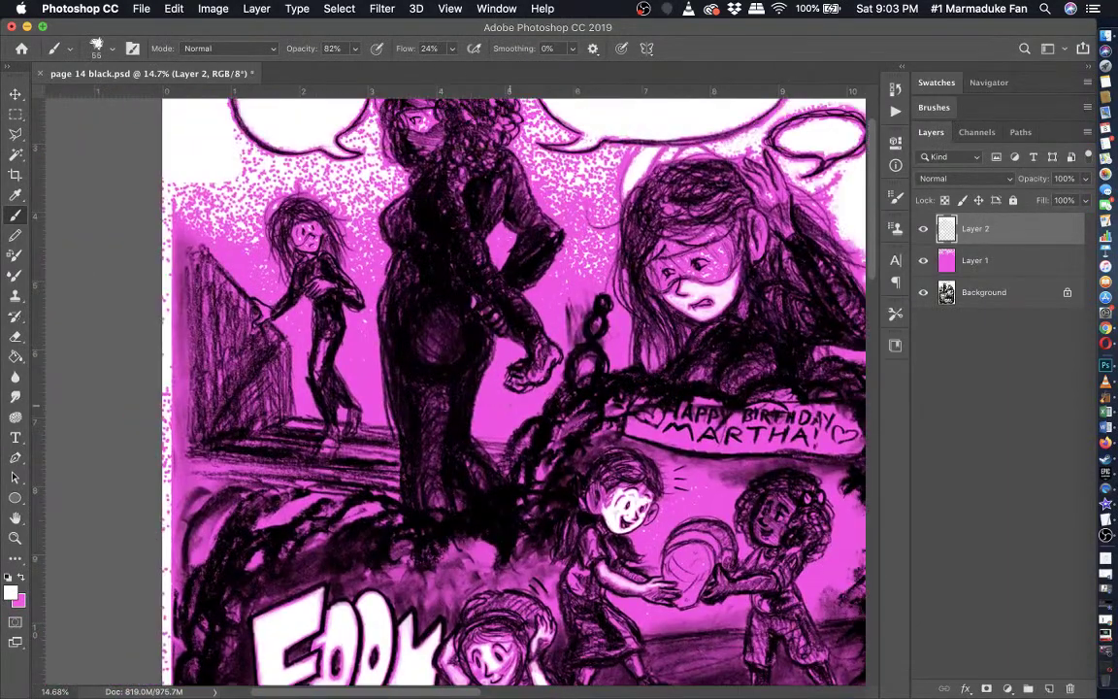
- Set the textured brush to 87 px and paint a white glow in the background gap between the dark wall and the thin figure's legs
scroll(446, 386, up, 3)
scroll(223, 388, up, 3)
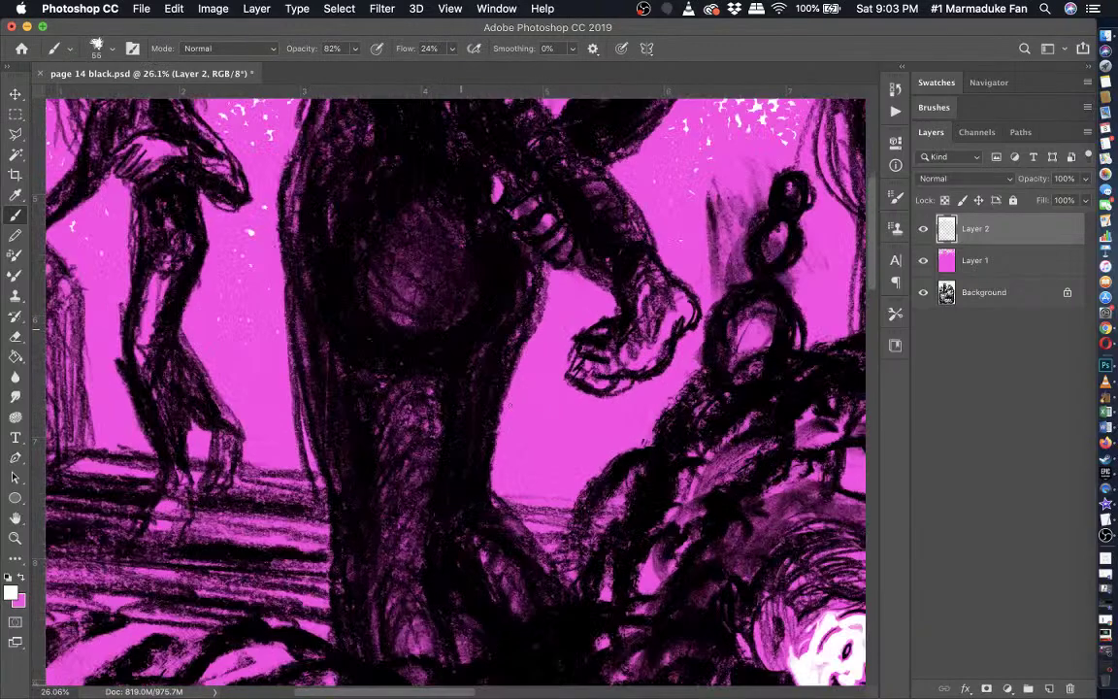
scroll(362, 392, up, 3)
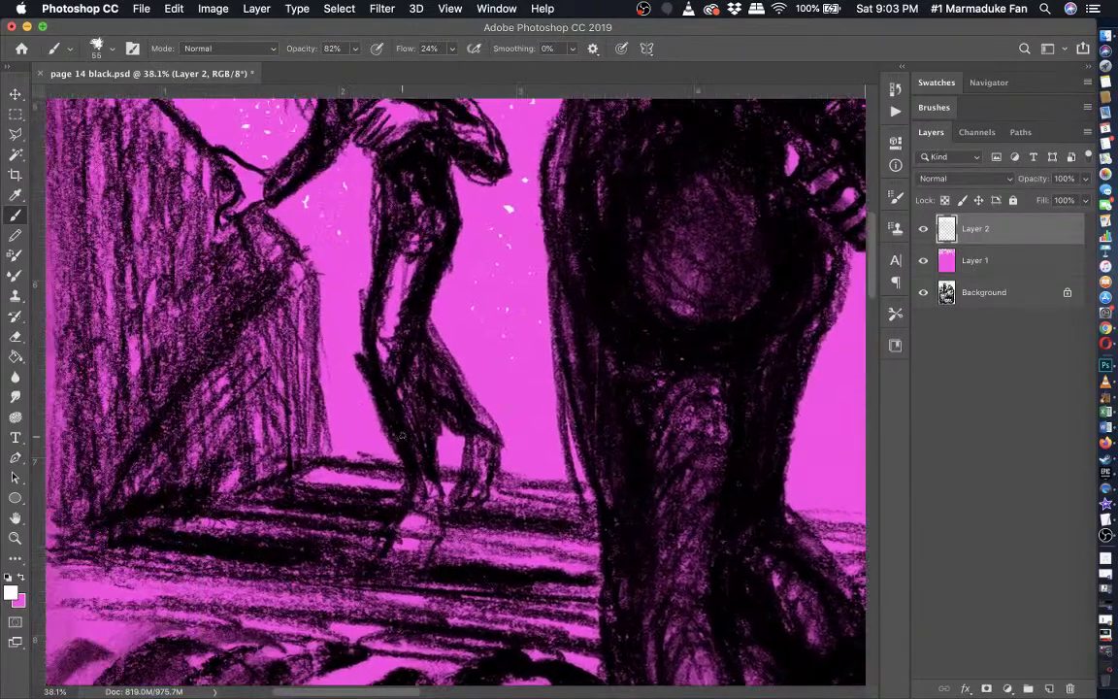
scroll(320, 445, left, 2)
scroll(321, 444, down, 1)
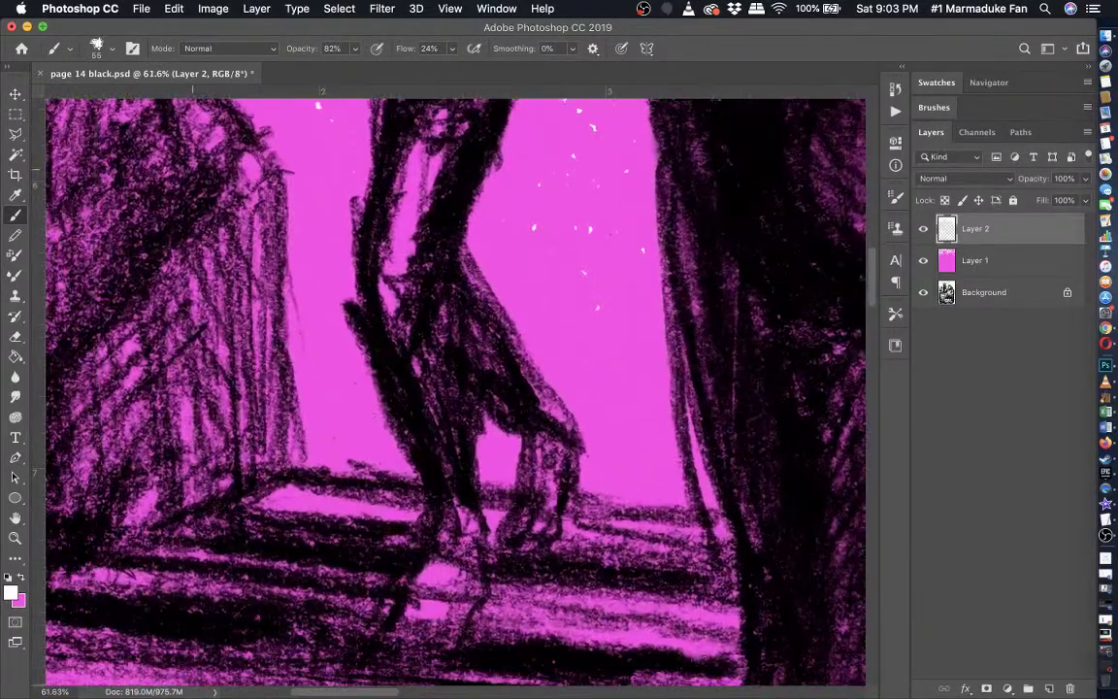
click(110, 49)
click(130, 95)
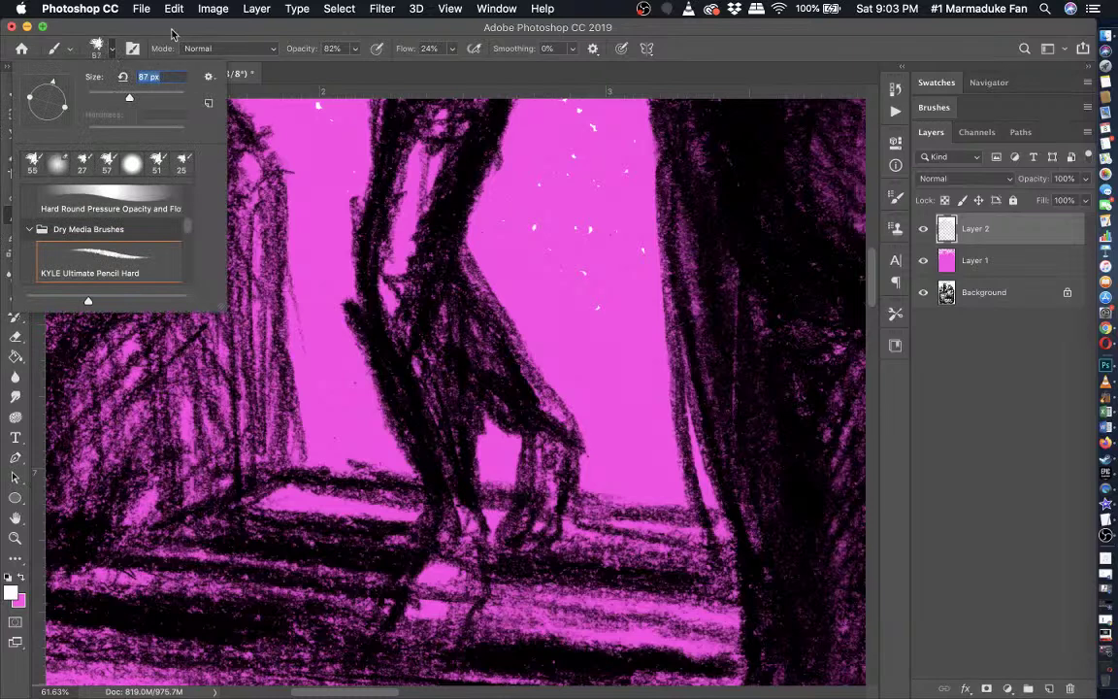
key(Return)
mouse_move(328, 434)
mouse_down()
mouse_move(346, 452)
mouse_move(332, 294)
mouse_move(332, 218)
mouse_move(347, 176)
mouse_move(310, 113)
mouse_move(279, 105)
mouse_move(303, 165)
mouse_move(279, 120)
mouse_move(242, 105)
mouse_move(300, 281)
mouse_move(294, 437)
mouse_move(316, 461)
mouse_move(307, 225)
mouse_move(277, 144)
mouse_move(289, 105)
mouse_move(316, 121)
mouse_move(332, 432)
mouse_move(301, 379)
mouse_move(329, 412)
mouse_move(318, 277)
mouse_move(293, 165)
mouse_move(309, 112)
mouse_move(333, 148)
mouse_move(312, 154)
mouse_move(318, 196)
mouse_up()
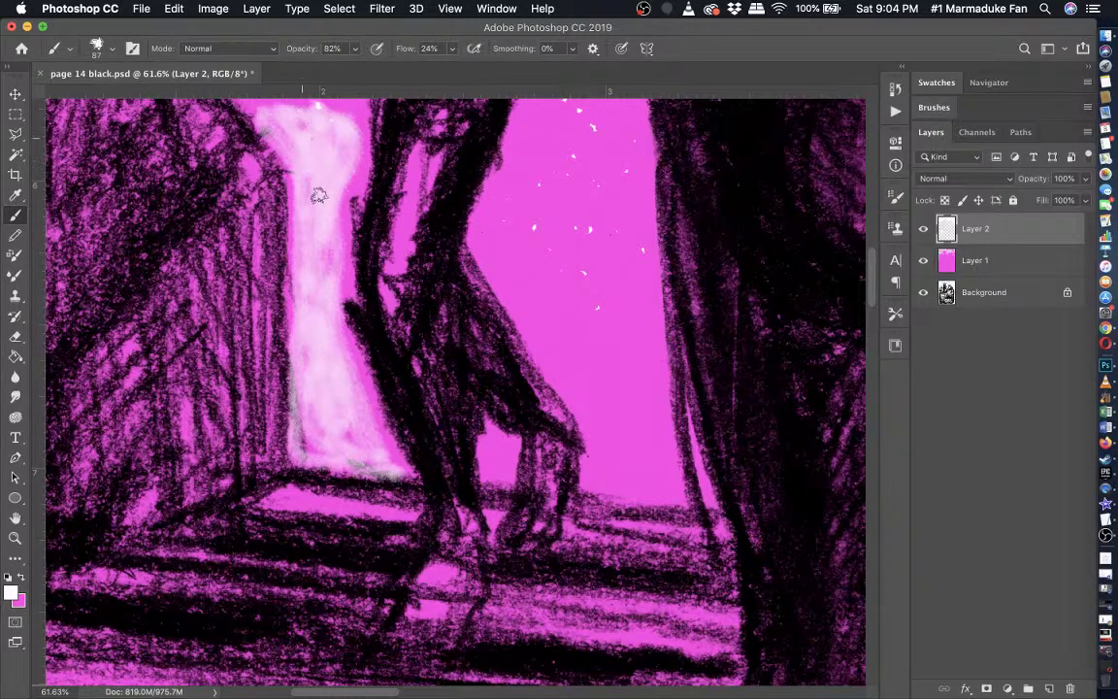
- Set the eraser to 86 px and soften the edges of the white glow beside the thin figure's legs
click(16, 337)
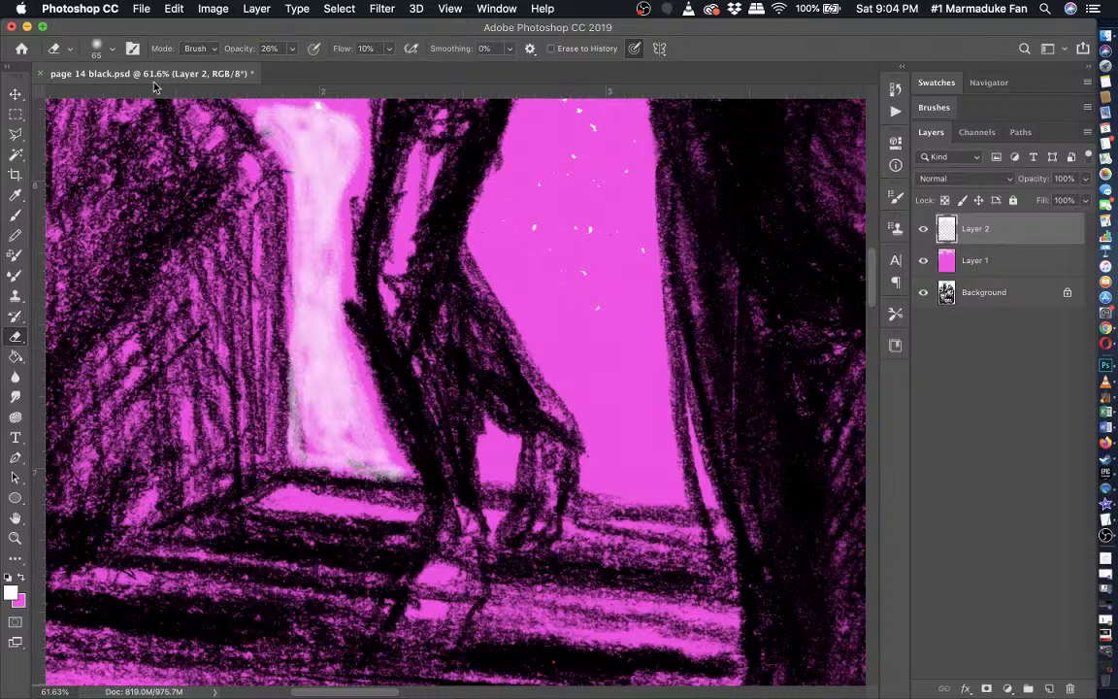
click(111, 54)
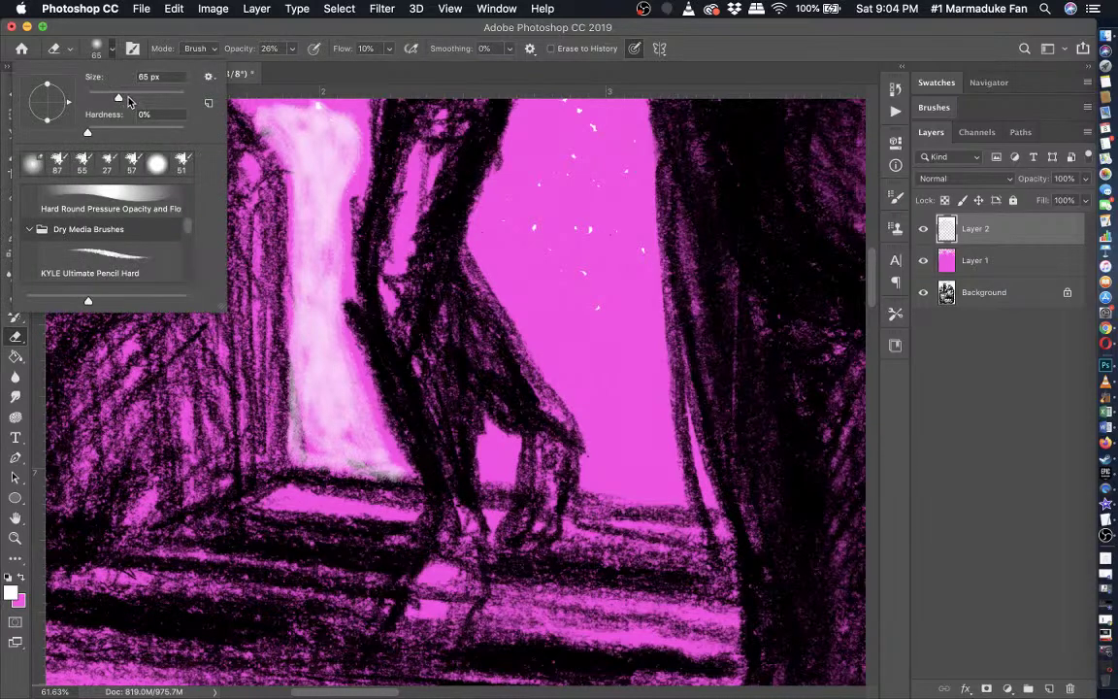
click(127, 98)
click(251, 153)
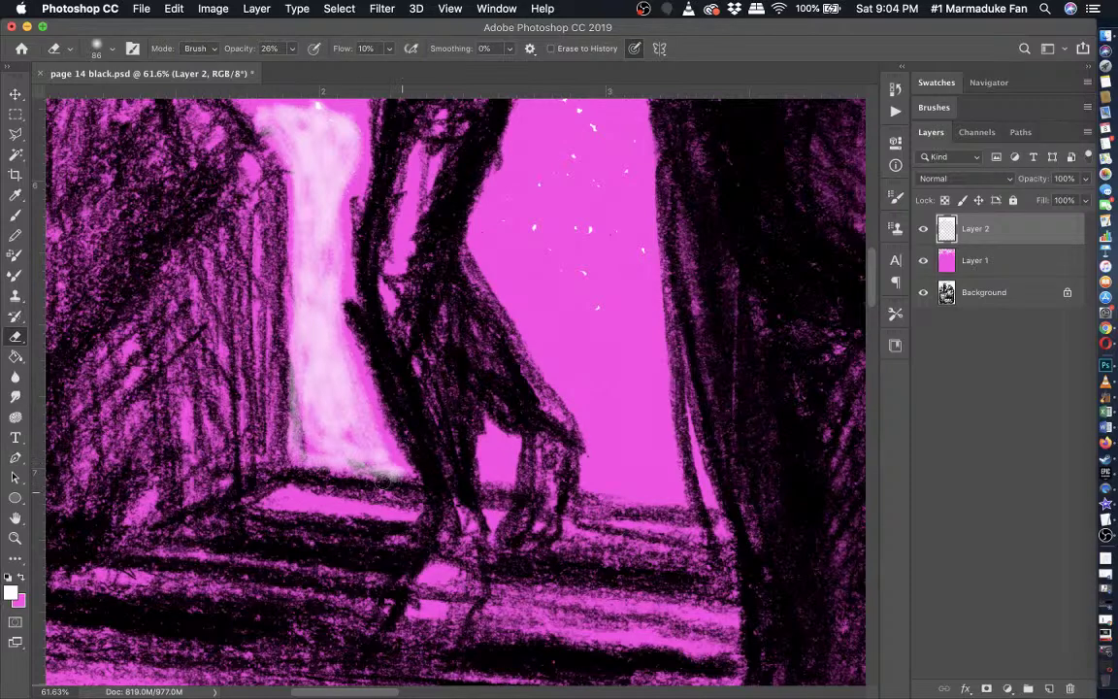
- Extend the textured white glow upward around the edges of the triangular gap between the thin figure's arm and torso
scroll(413, 454, up, 5)
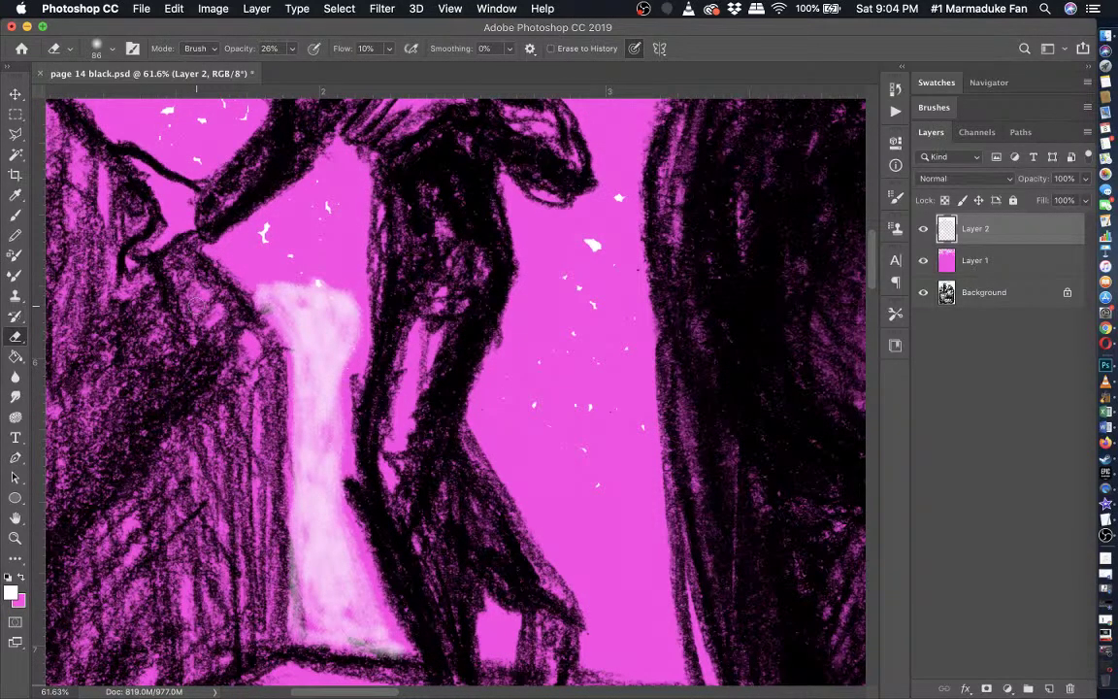
click(14, 215)
scroll(120, 397, up, 2)
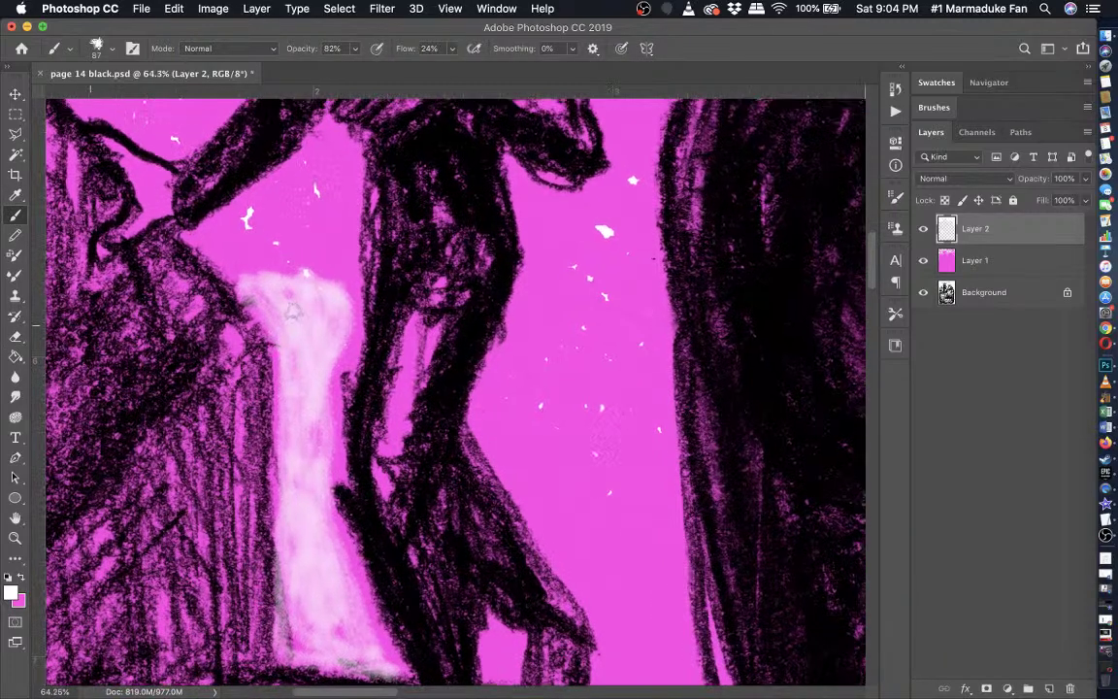
scroll(292, 311, up, 3)
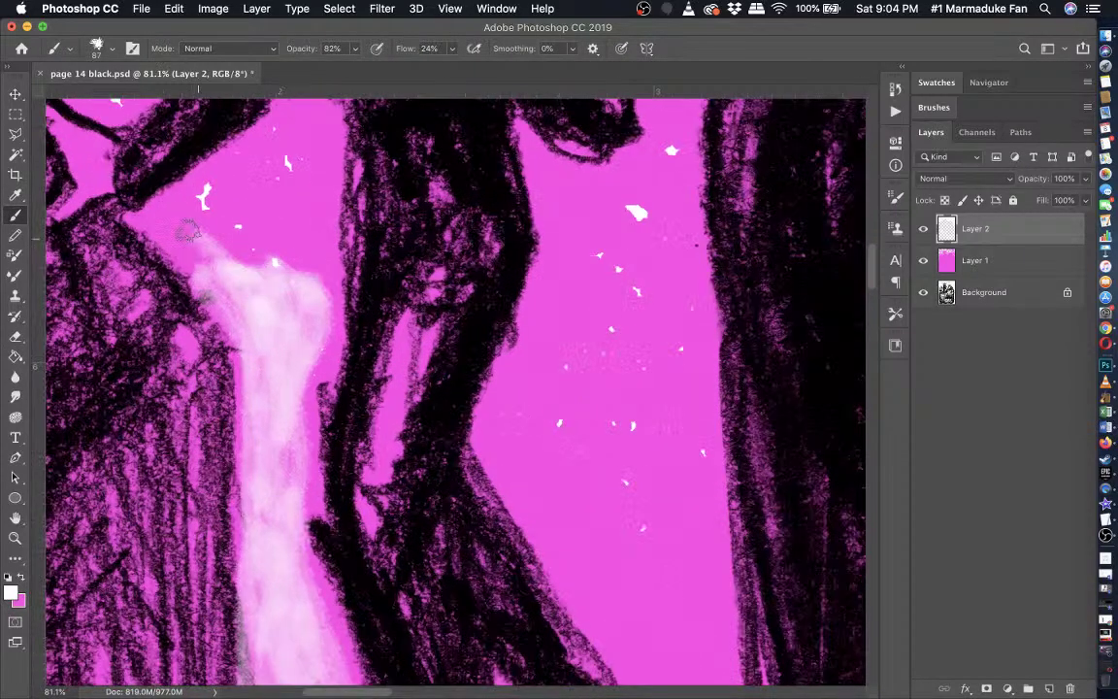
mouse_move(182, 230)
mouse_down()
mouse_move(160, 204)
mouse_move(209, 160)
mouse_move(283, 134)
mouse_move(269, 99)
mouse_move(307, 121)
mouse_move(314, 296)
mouse_move(233, 238)
mouse_move(176, 177)
mouse_up()
scroll(204, 169, up, 4)
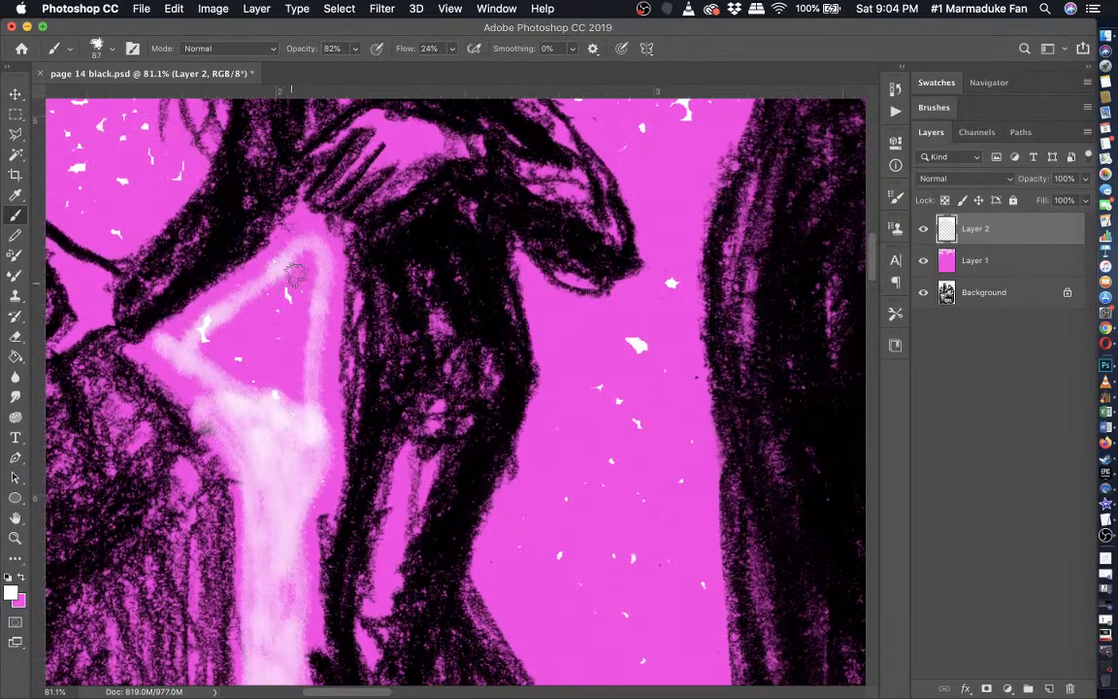
- Fill the triangular gap with solid white using the Pencil, and blend its edges with the textured brush
mouse_move(294, 275)
mouse_down()
mouse_move(294, 409)
mouse_move(263, 403)
mouse_move(194, 338)
mouse_move(290, 284)
mouse_move(295, 385)
mouse_move(270, 398)
mouse_move(209, 348)
mouse_move(303, 281)
mouse_move(253, 303)
mouse_move(247, 311)
mouse_move(305, 276)
mouse_move(287, 407)
mouse_move(227, 361)
mouse_move(307, 300)
mouse_move(265, 395)
mouse_move(253, 385)
mouse_move(267, 346)
mouse_move(249, 370)
mouse_move(270, 339)
mouse_move(276, 379)
mouse_up()
click(14, 235)
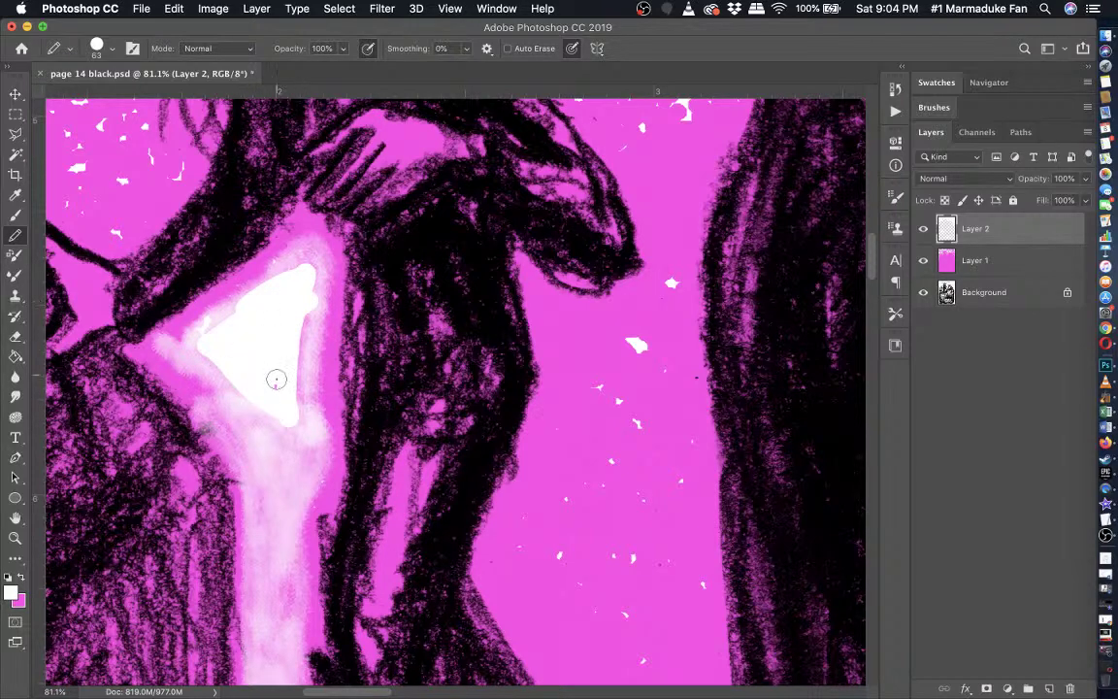
click(16, 214)
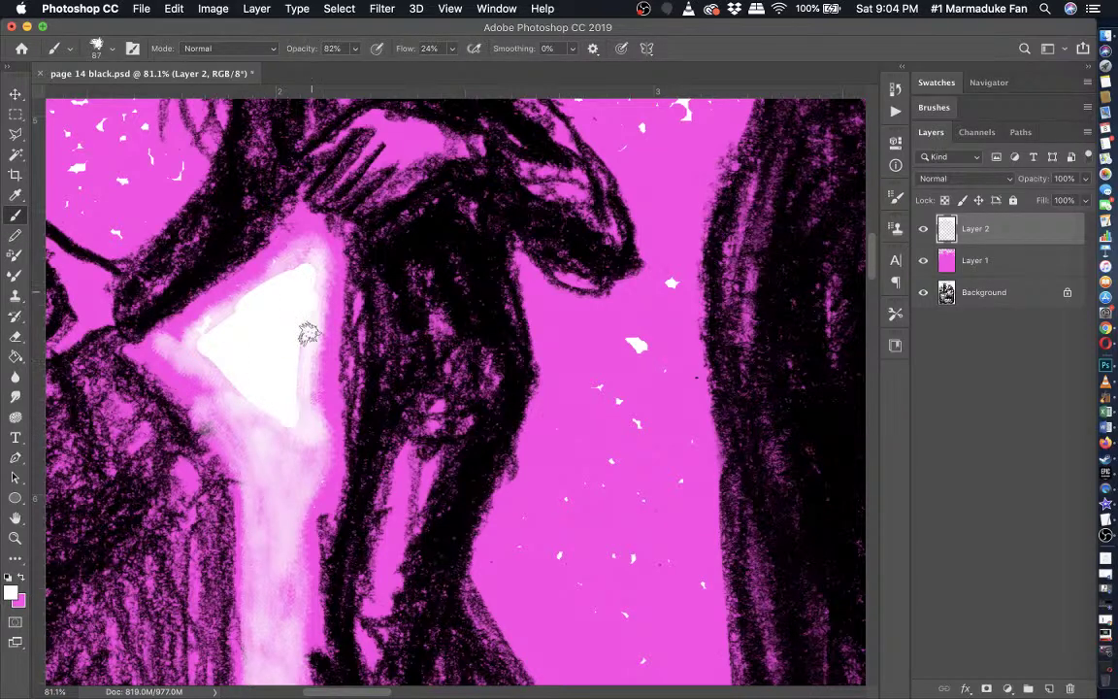
mouse_move(309, 258)
mouse_down()
mouse_move(192, 348)
mouse_move(294, 456)
mouse_move(289, 433)
mouse_move(195, 354)
mouse_move(238, 379)
mouse_move(267, 308)
mouse_up()
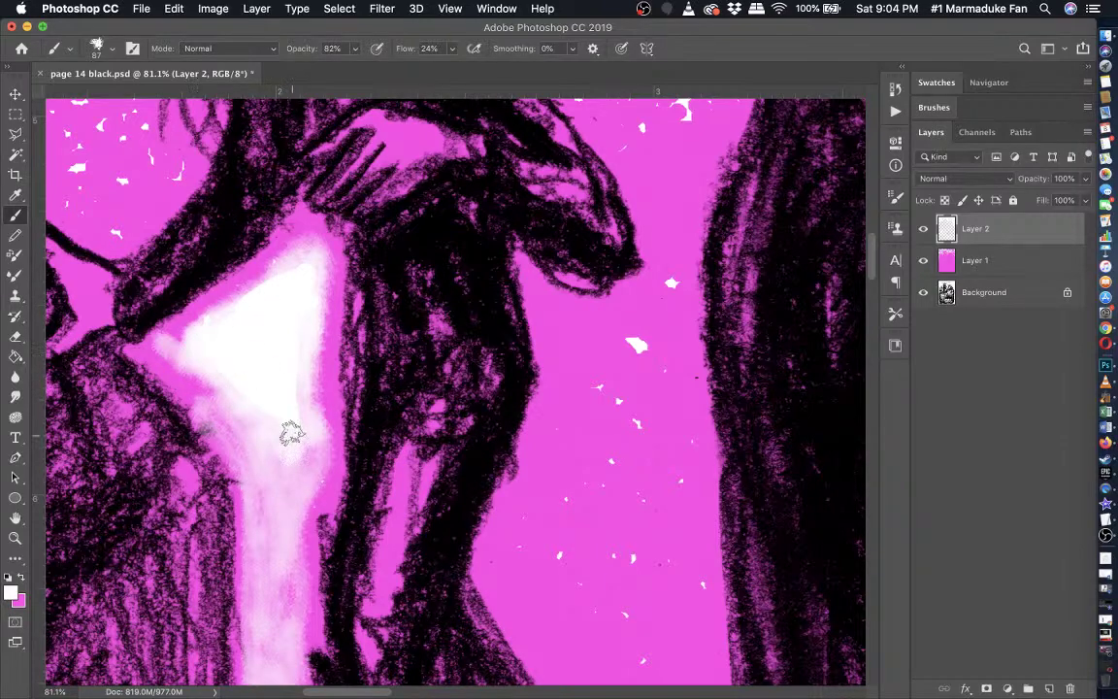
- Paint textured white highlights on the thin figure's hand resting on the dark wall
scroll(312, 411, down, 5)
scroll(320, 412, up, 6)
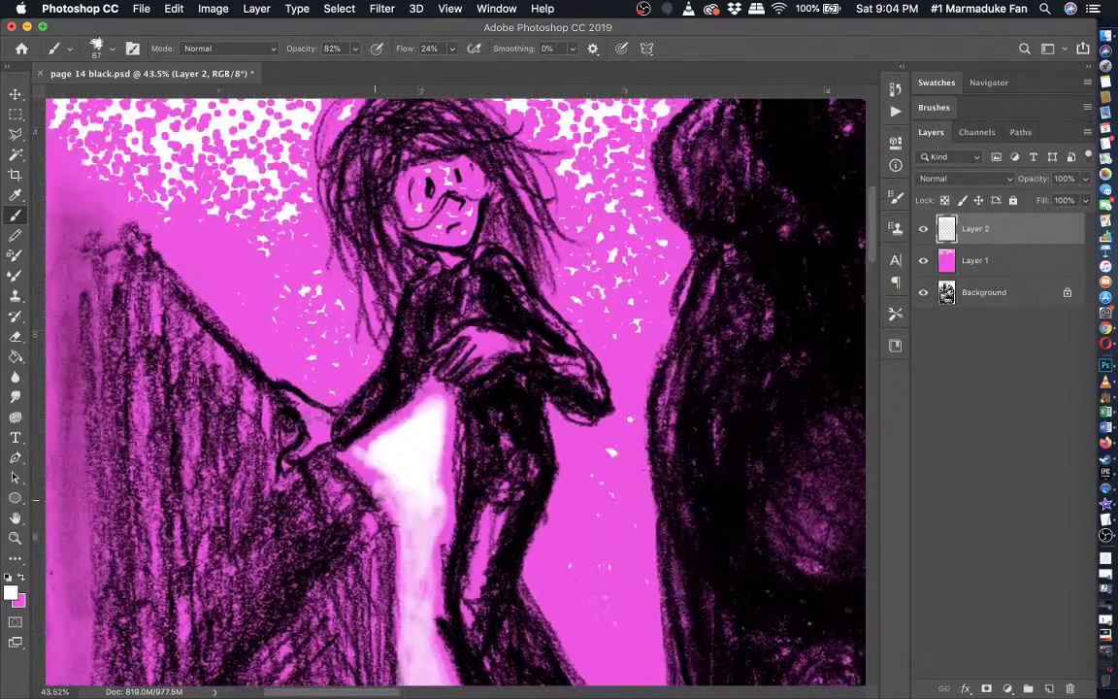
scroll(314, 412, up, 1)
scroll(315, 413, left, 2)
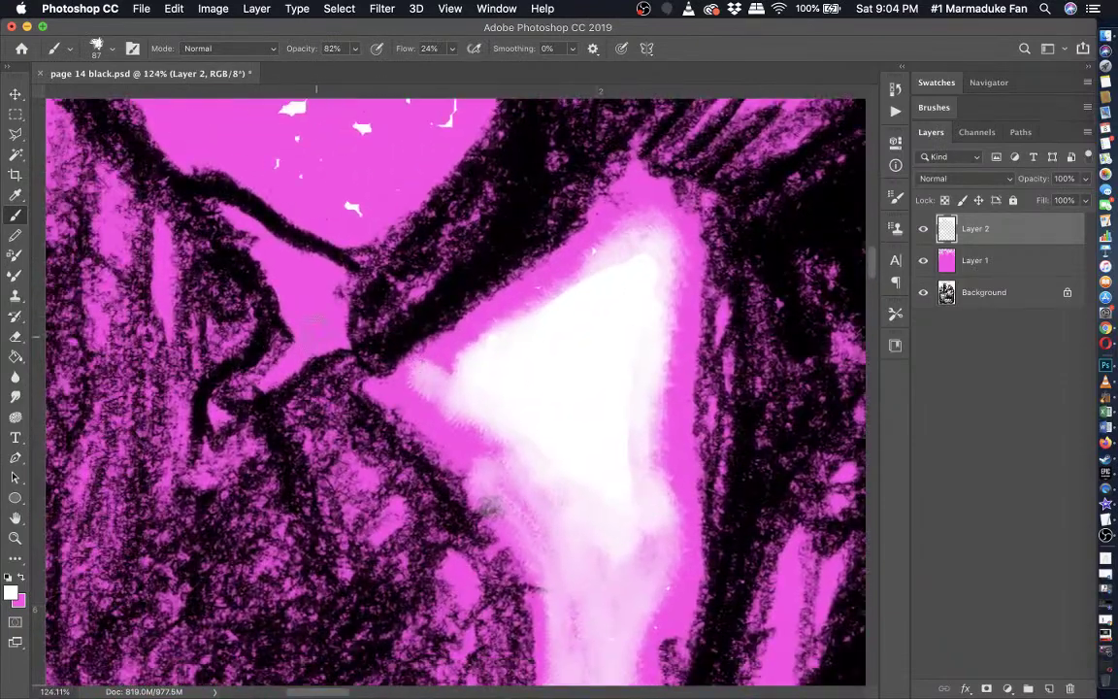
mouse_move(320, 320)
mouse_down()
mouse_move(247, 384)
mouse_move(203, 384)
mouse_move(274, 276)
mouse_move(226, 199)
mouse_up()
drag(257, 244, 208, 195)
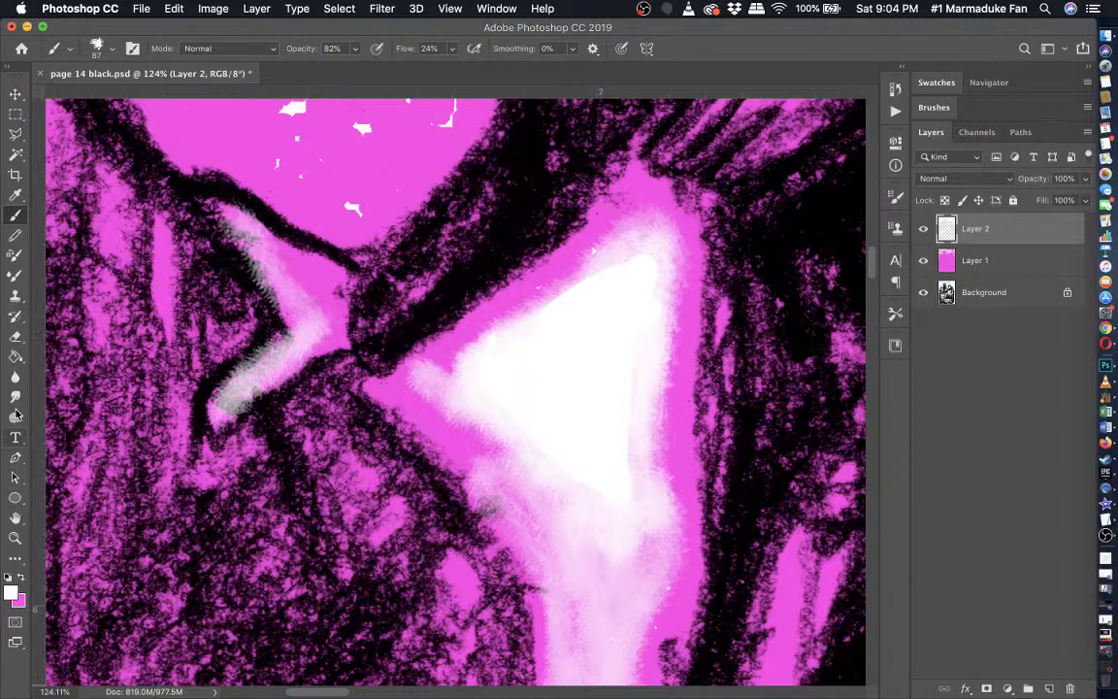
click(16, 336)
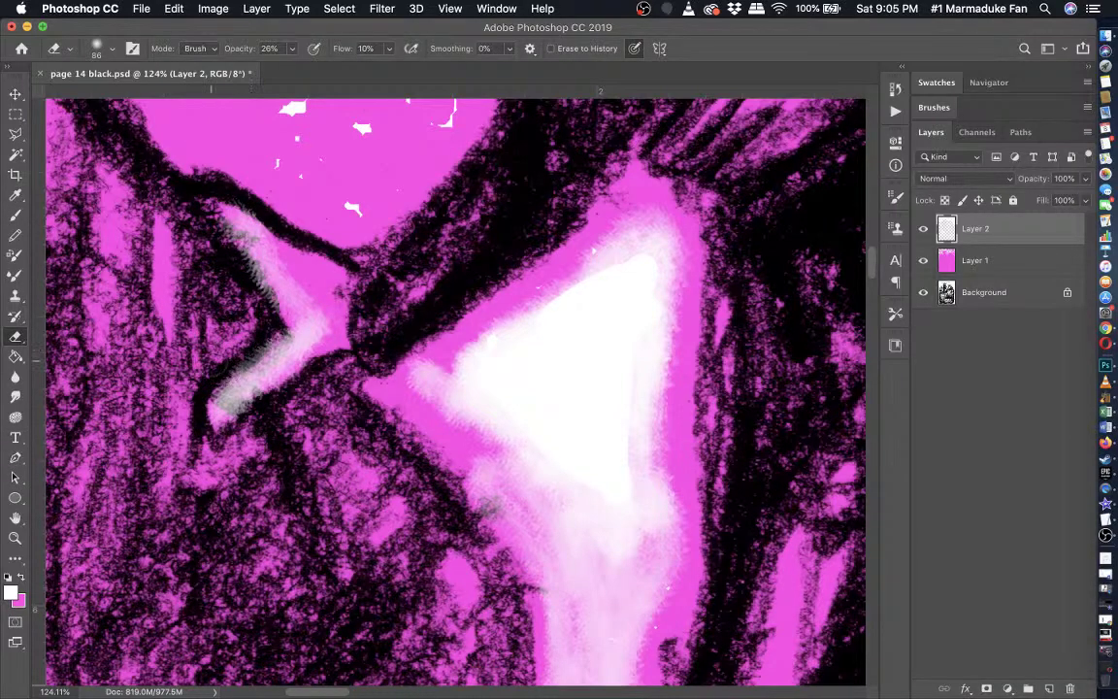
key(b)
mouse_move(323, 290)
mouse_down()
mouse_move(291, 276)
mouse_move(309, 260)
mouse_move(264, 241)
mouse_move(284, 266)
mouse_up()
- Review the white highlights across the upper panels, from the thin figure to the masked girl and speech bubbles
scroll(282, 262, down, 2)
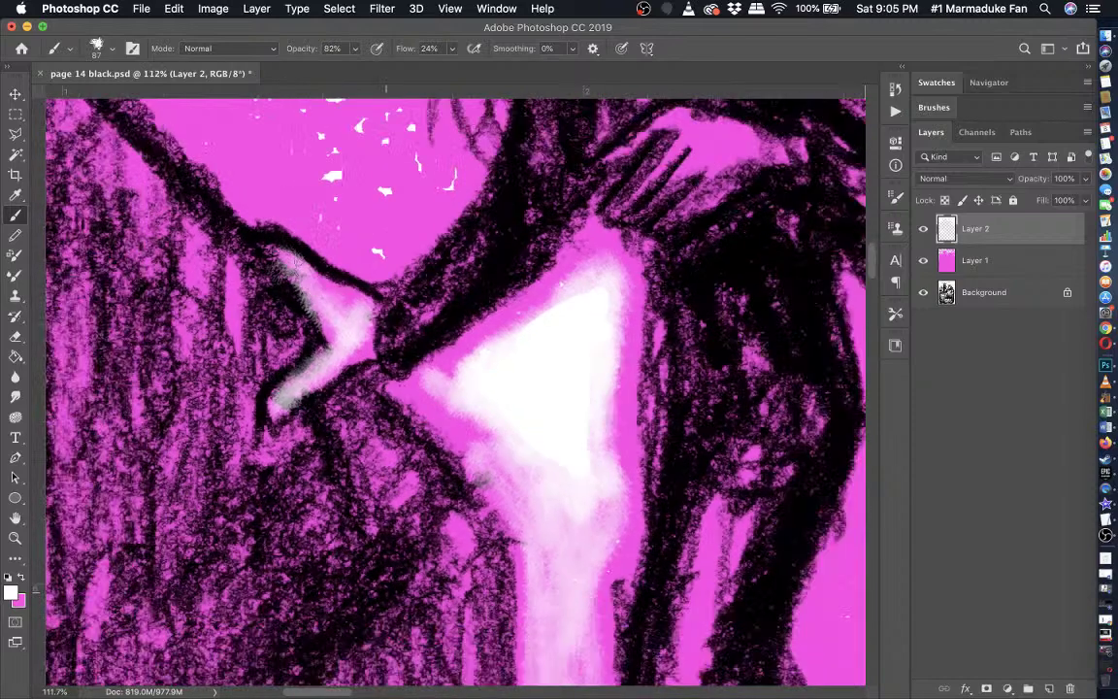
scroll(296, 260, down, 5)
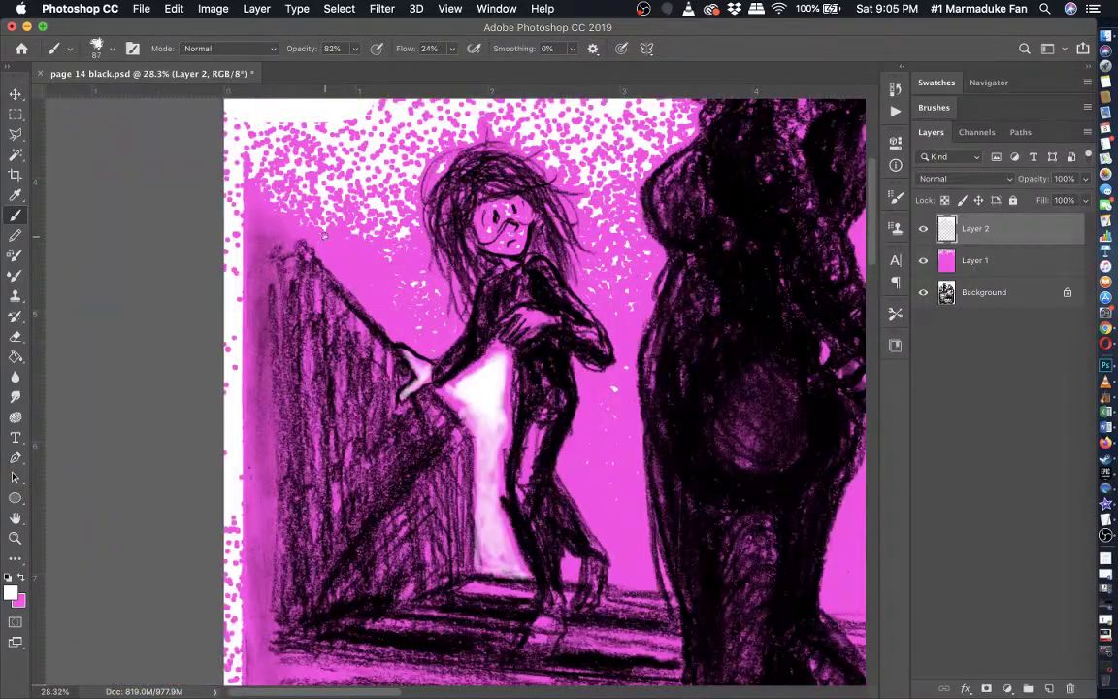
scroll(324, 236, down, 1)
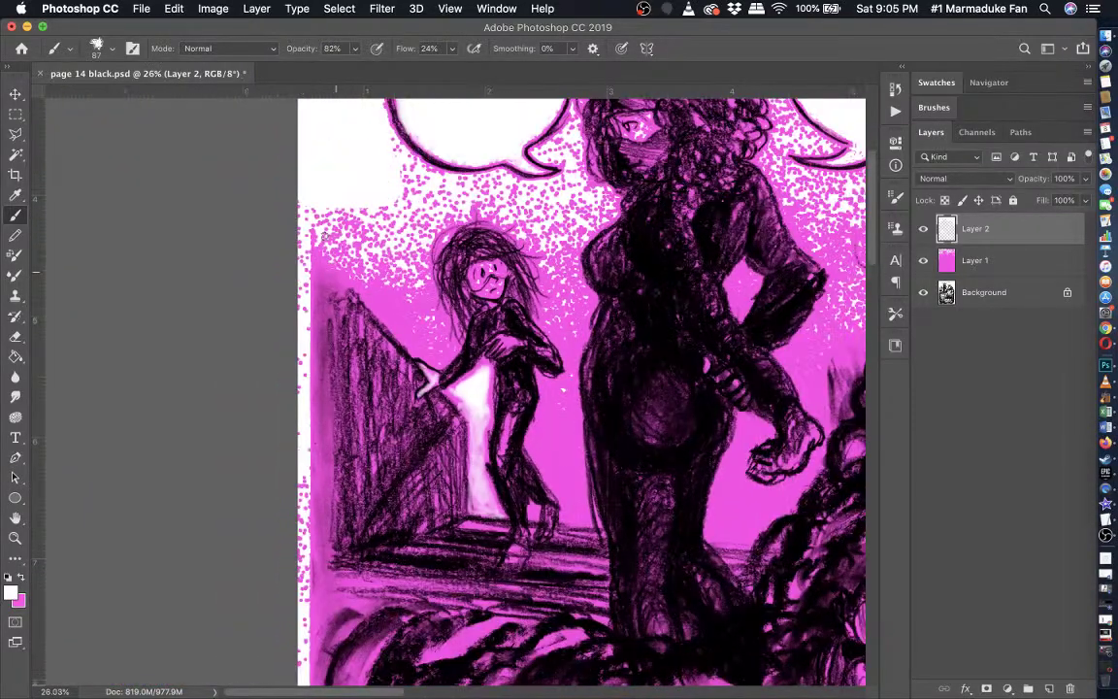
scroll(335, 272, down, 2)
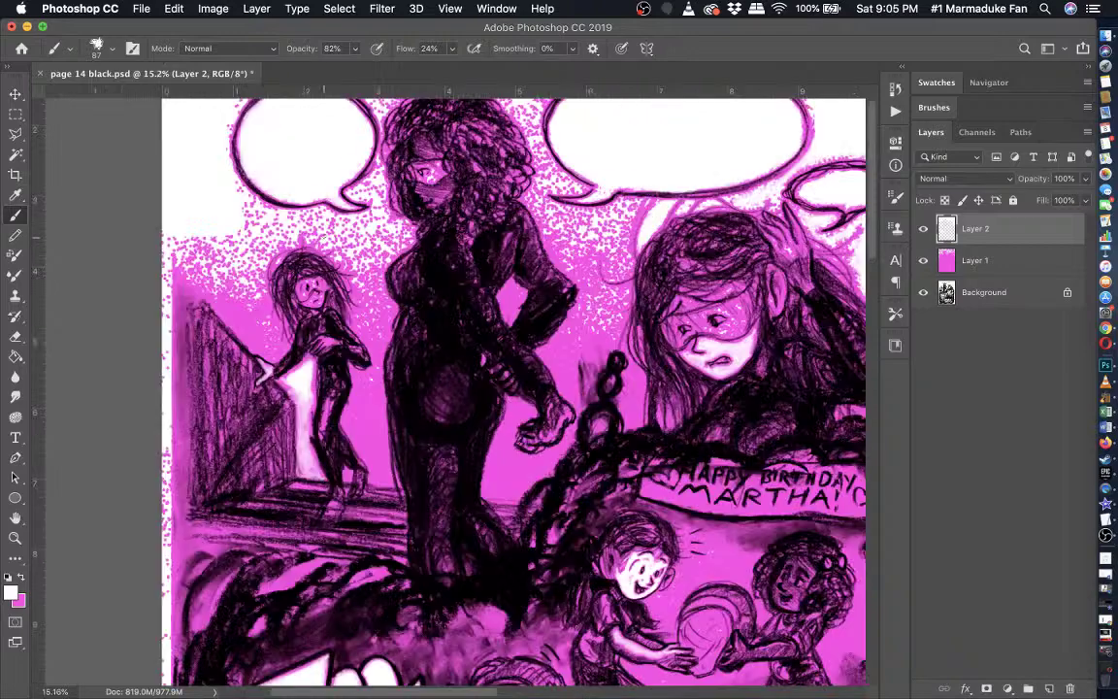
scroll(324, 236, up, 2)
scroll(324, 236, right, 3)
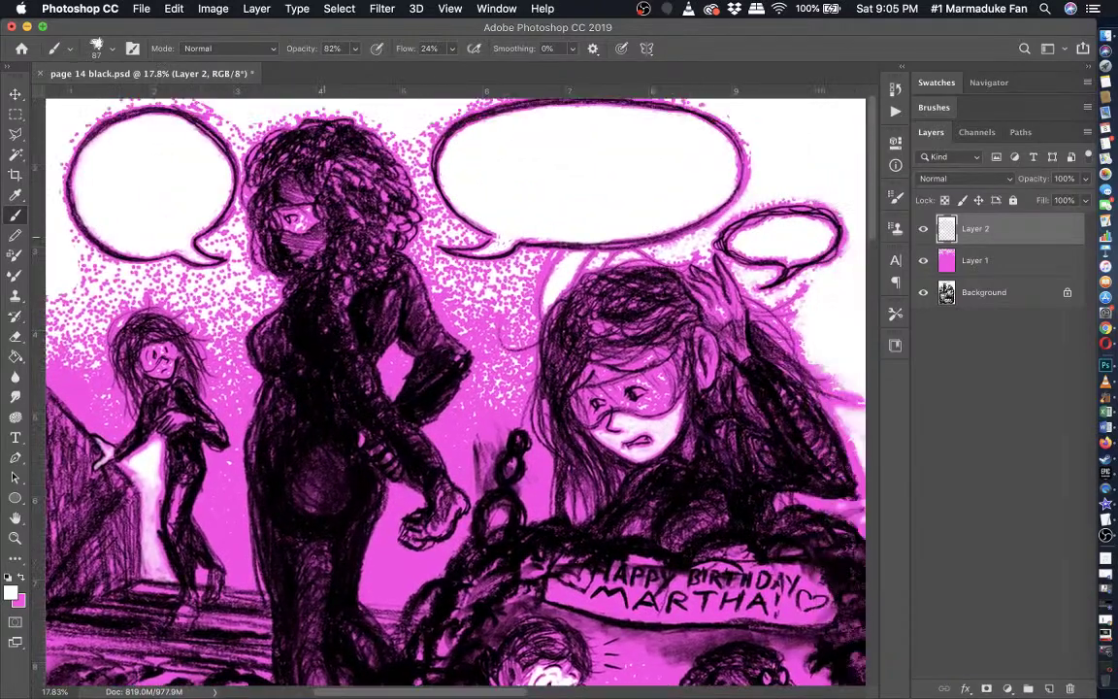
scroll(315, 243, right, 10)
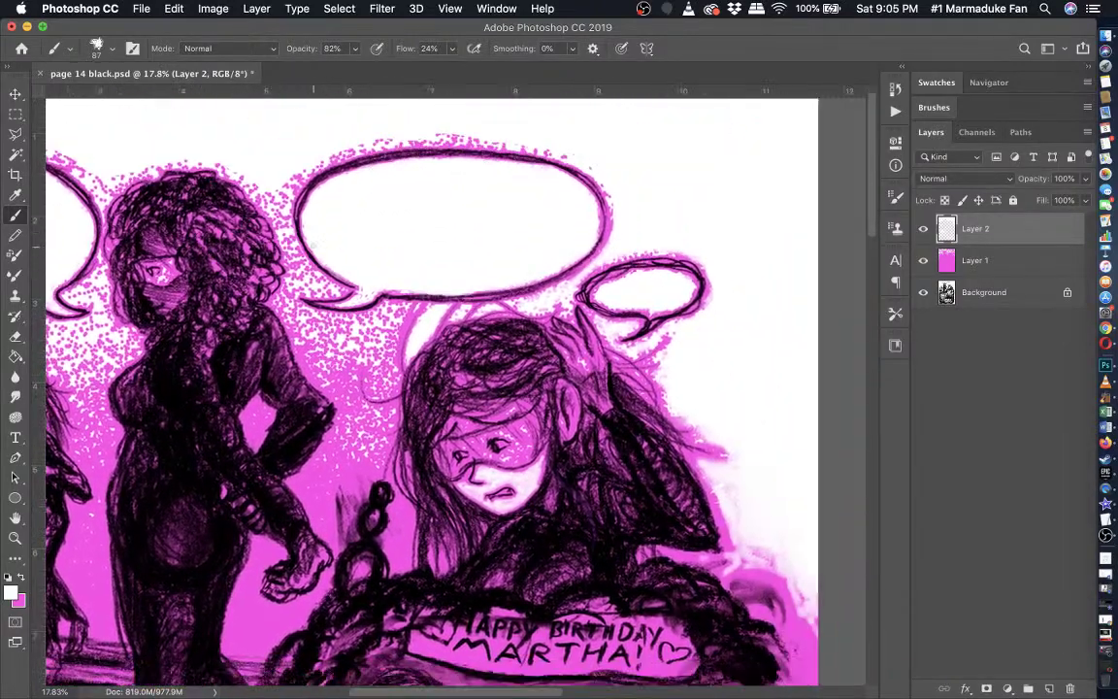
scroll(313, 245, left, 4)
- Set the textured brush to 100% opacity and 114 px, and fade the magenta dots along the large speech bubble's upper edge
scroll(333, 224, up, 5)
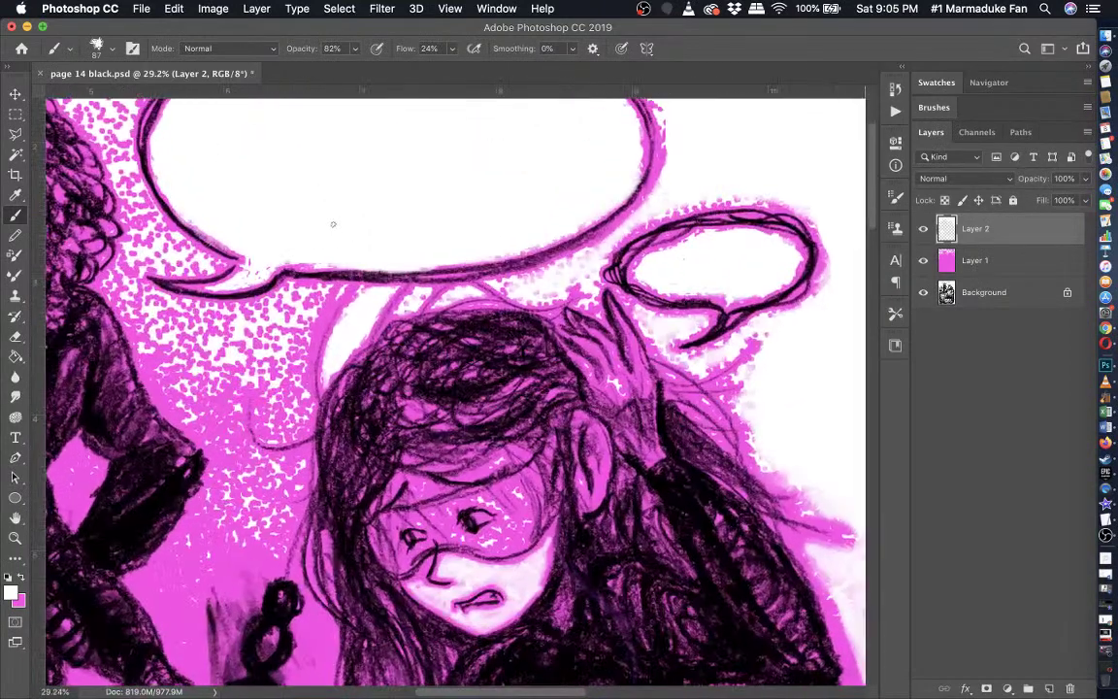
scroll(333, 225, left, 6)
scroll(332, 224, up, 3)
scroll(335, 219, right, 5)
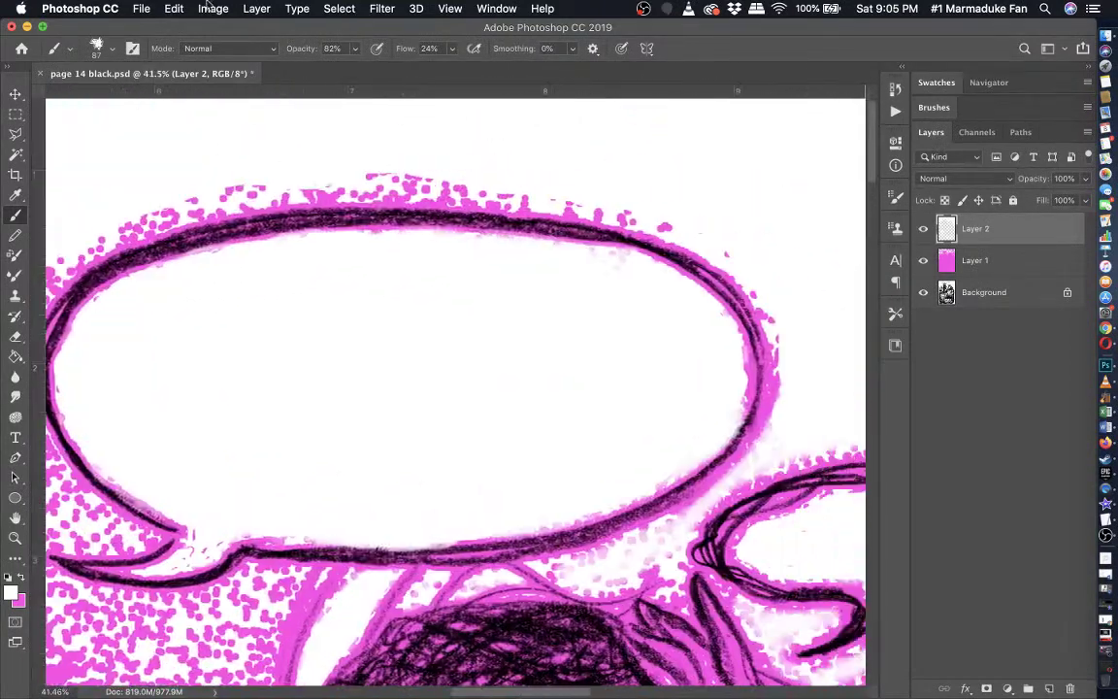
click(355, 50)
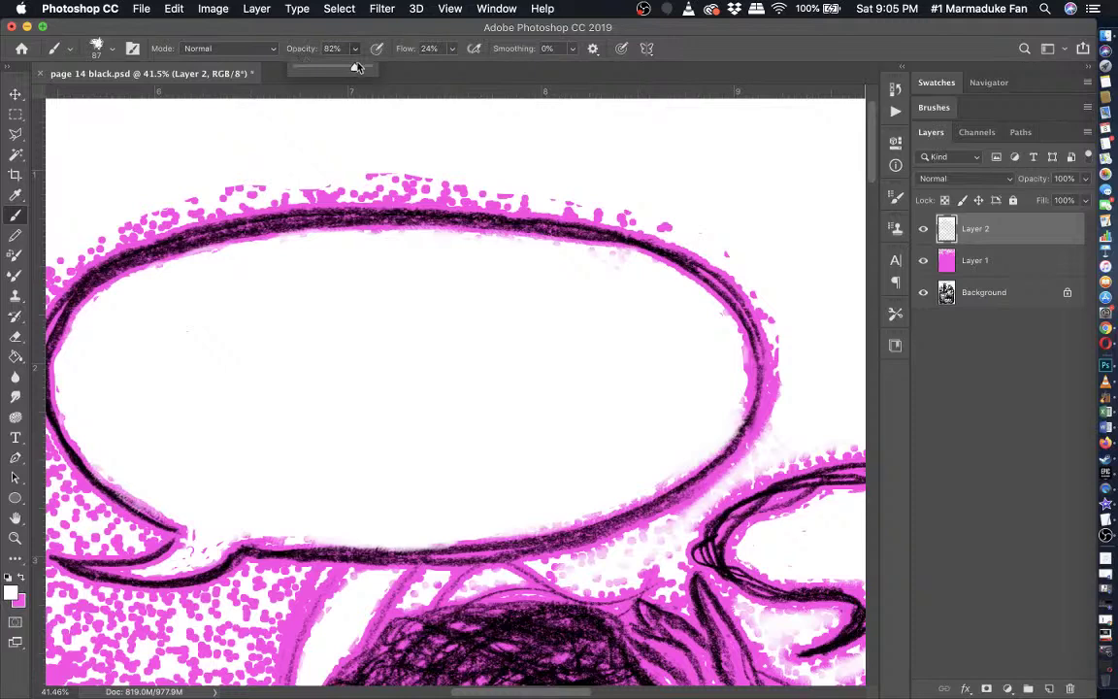
click(95, 49)
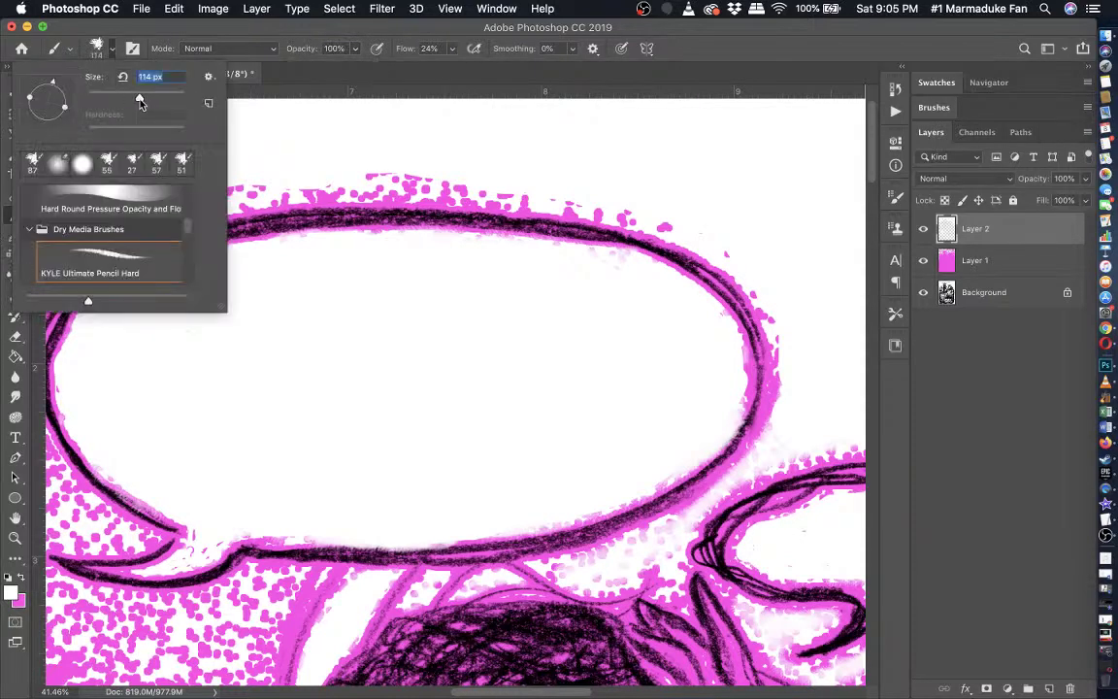
mouse_move(738, 253)
mouse_down()
mouse_move(609, 209)
mouse_move(383, 180)
mouse_move(450, 173)
mouse_move(383, 179)
mouse_move(463, 189)
mouse_move(347, 185)
mouse_up()
scroll(347, 184, left, 5)
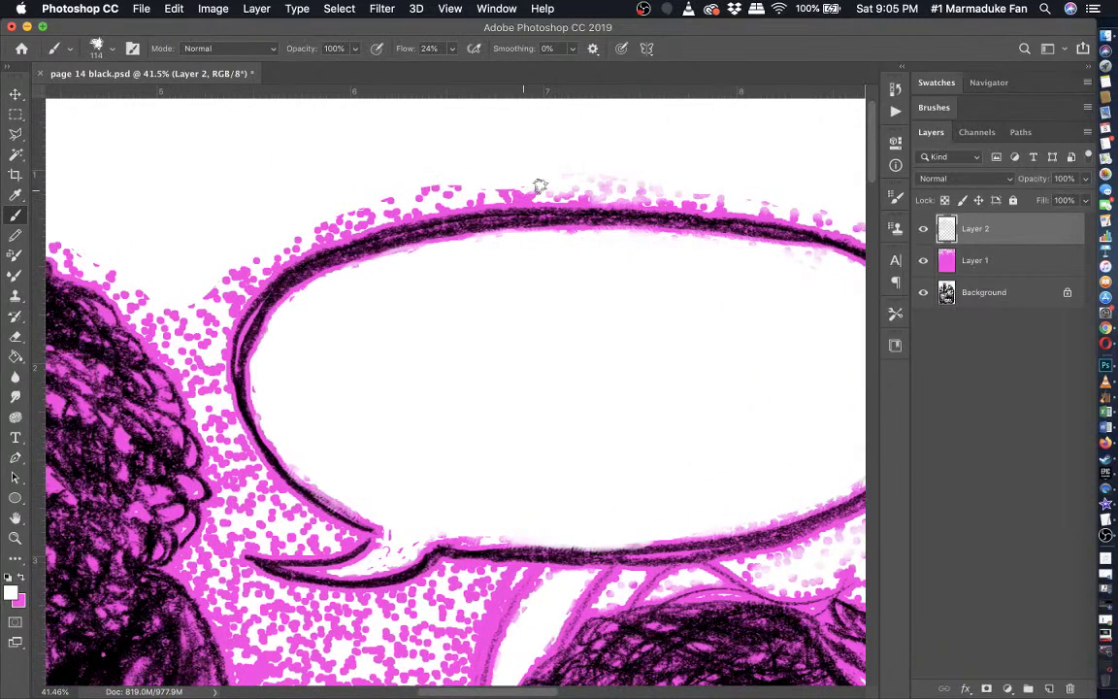
scroll(524, 187, down, 1)
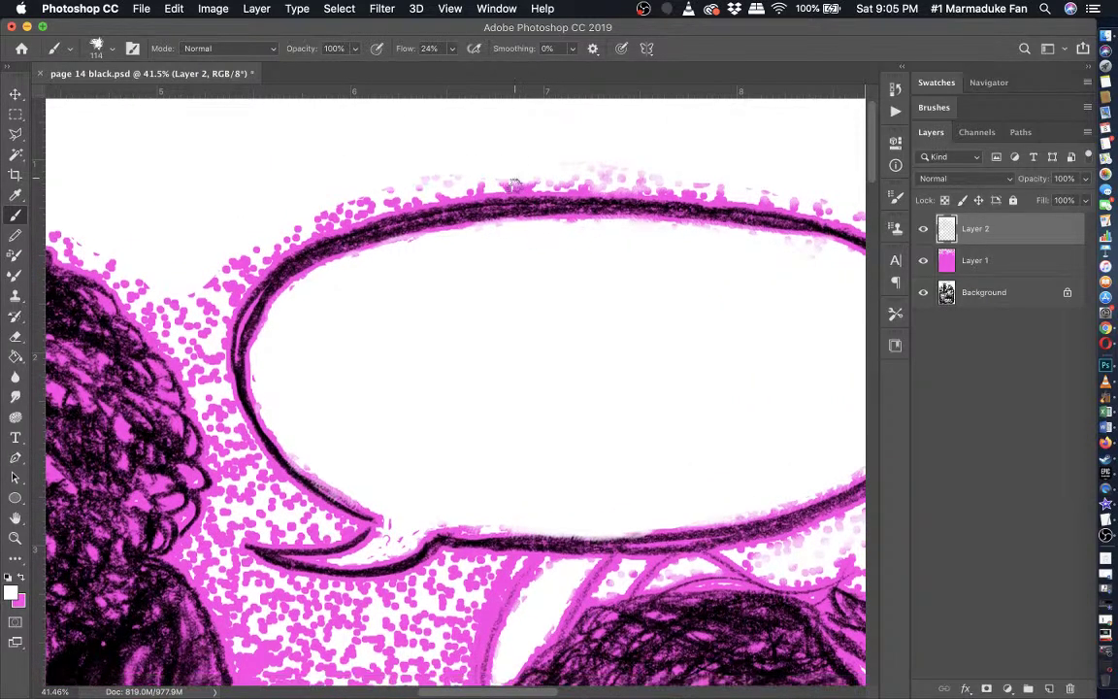
- Fade the magenta dots in white between the large speech bubble's upper curve and the curly-haired woman's head
scroll(514, 184, left, 10)
scroll(543, 170, down, 2)
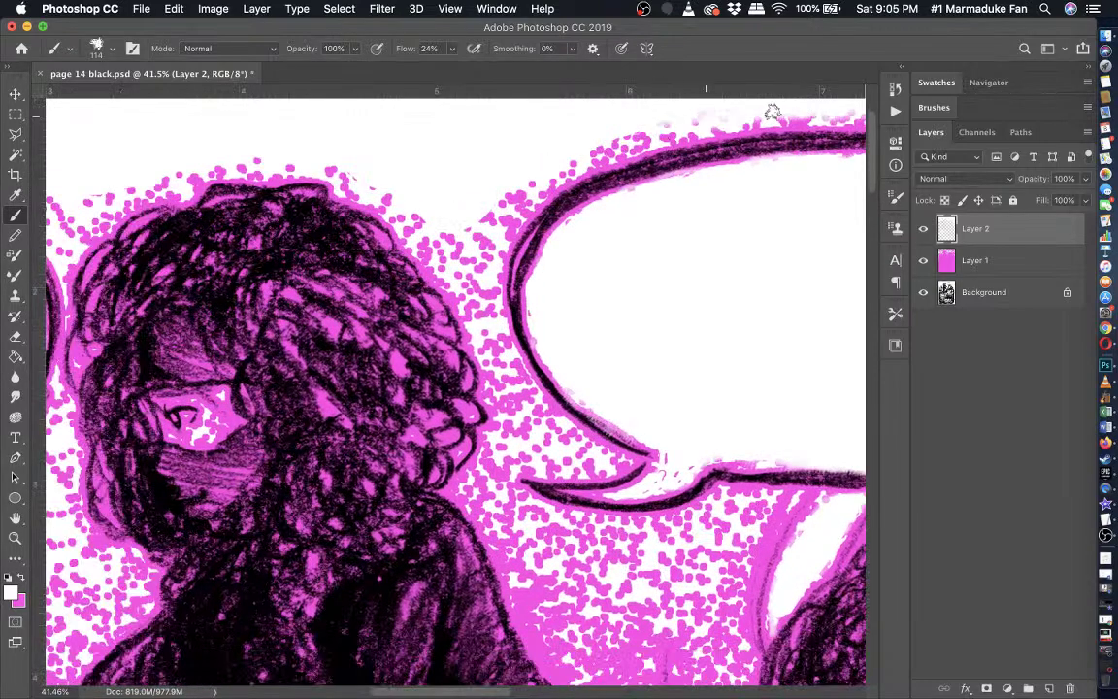
mouse_move(600, 154)
mouse_down()
mouse_move(541, 155)
mouse_move(682, 108)
mouse_move(645, 142)
mouse_move(552, 174)
mouse_move(614, 126)
mouse_move(493, 215)
mouse_up()
mouse_move(543, 167)
mouse_down()
mouse_move(477, 236)
mouse_move(556, 179)
mouse_move(513, 214)
mouse_move(483, 278)
mouse_move(494, 255)
mouse_move(496, 324)
mouse_move(510, 351)
mouse_move(605, 462)
mouse_move(570, 467)
mouse_move(497, 449)
mouse_move(506, 419)
mouse_move(472, 316)
mouse_move(410, 229)
mouse_move(364, 181)
mouse_move(343, 185)
mouse_move(330, 167)
mouse_move(420, 225)
mouse_up()
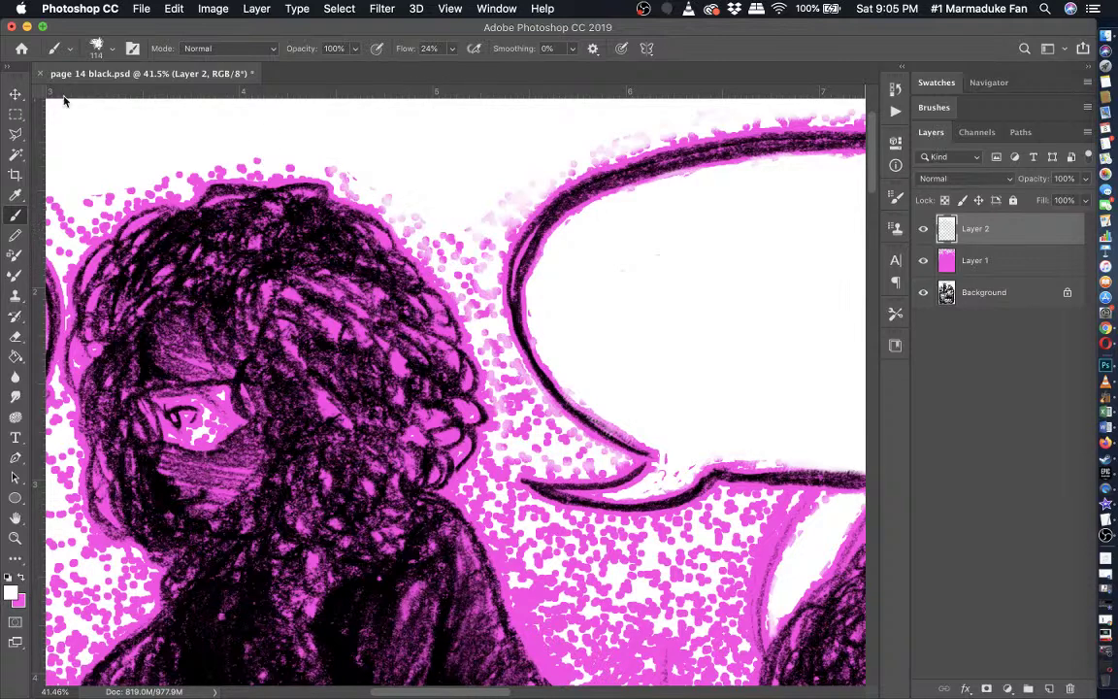
- Cover the dots between the curly hair and the large speech bubble with the 63 px white Pencil
click(15, 254)
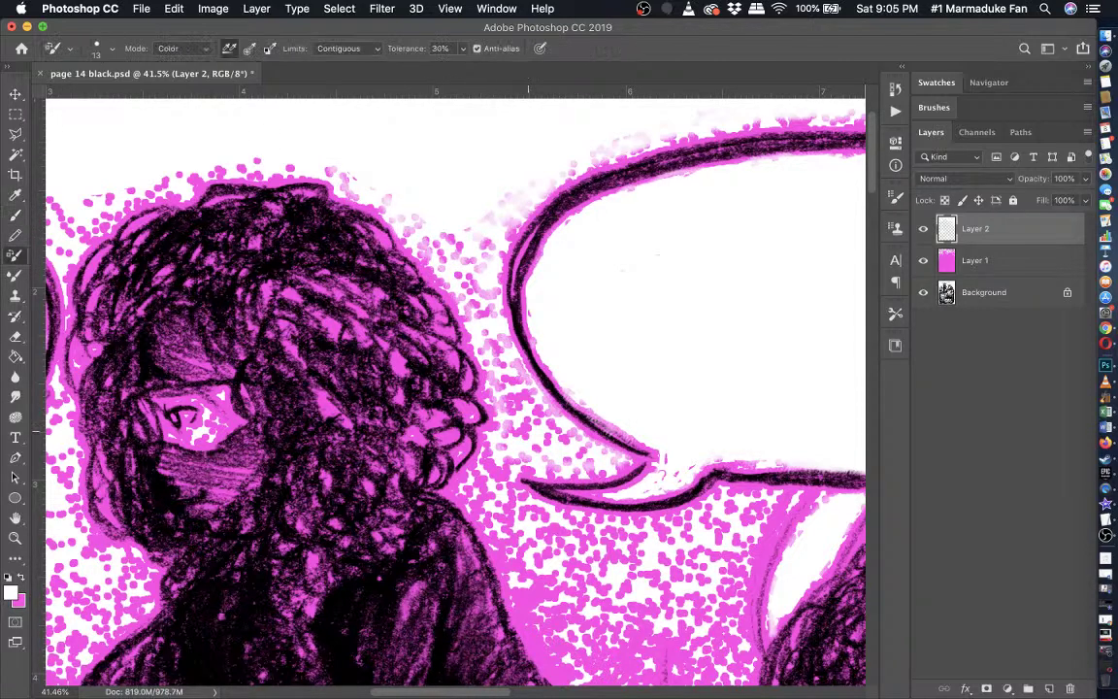
click(18, 233)
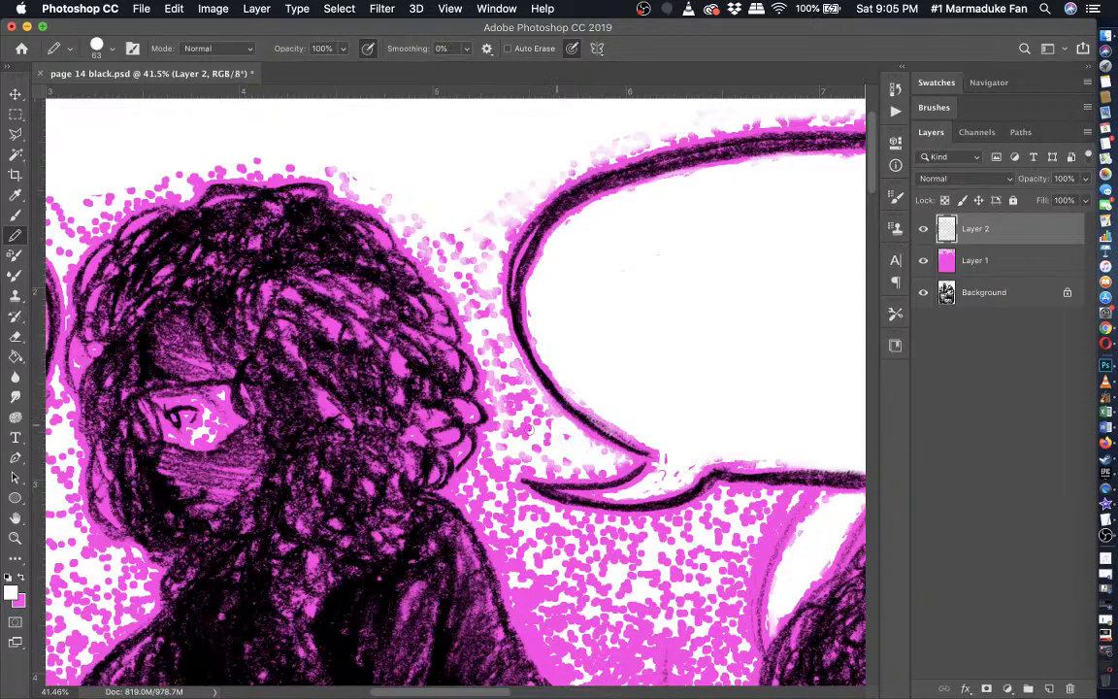
mouse_move(531, 439)
mouse_down()
mouse_move(527, 408)
mouse_move(562, 438)
mouse_move(532, 403)
mouse_up()
drag(495, 365, 508, 347)
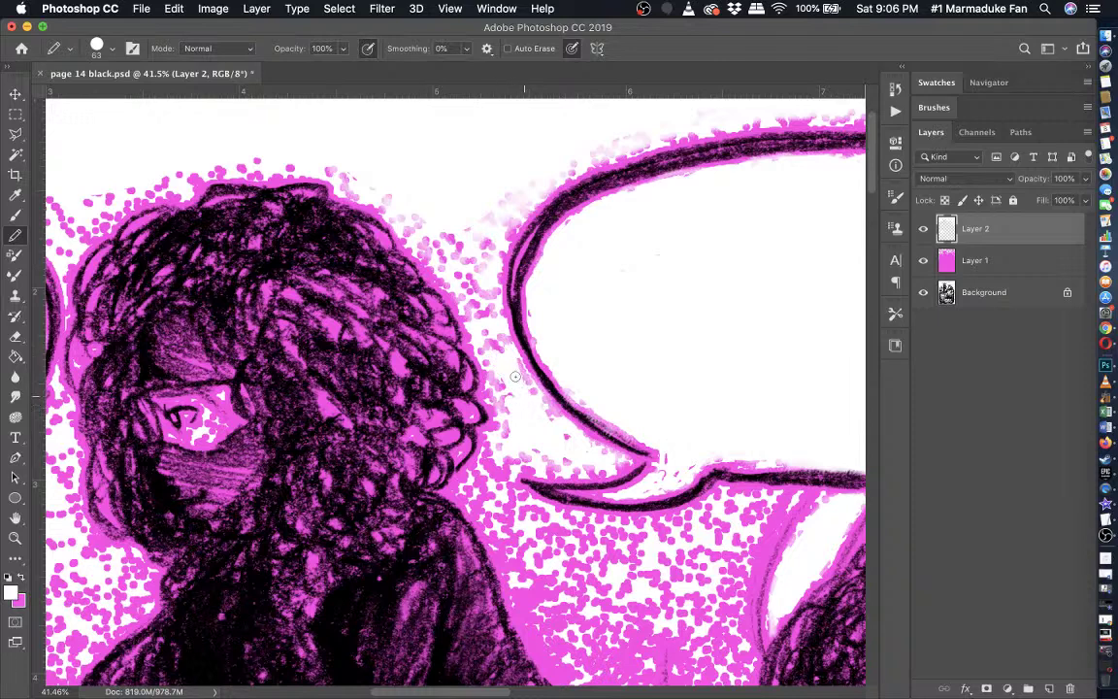
drag(511, 405, 472, 320)
mouse_move(449, 275)
mouse_down()
mouse_move(438, 236)
mouse_move(463, 255)
mouse_up()
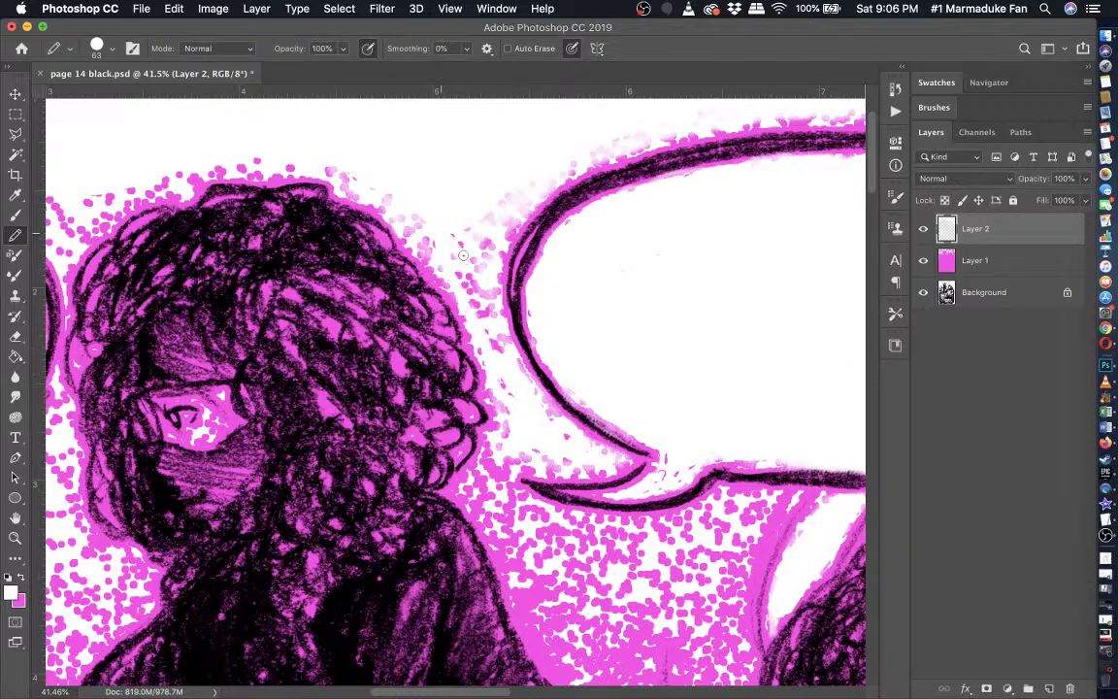
drag(488, 314, 480, 302)
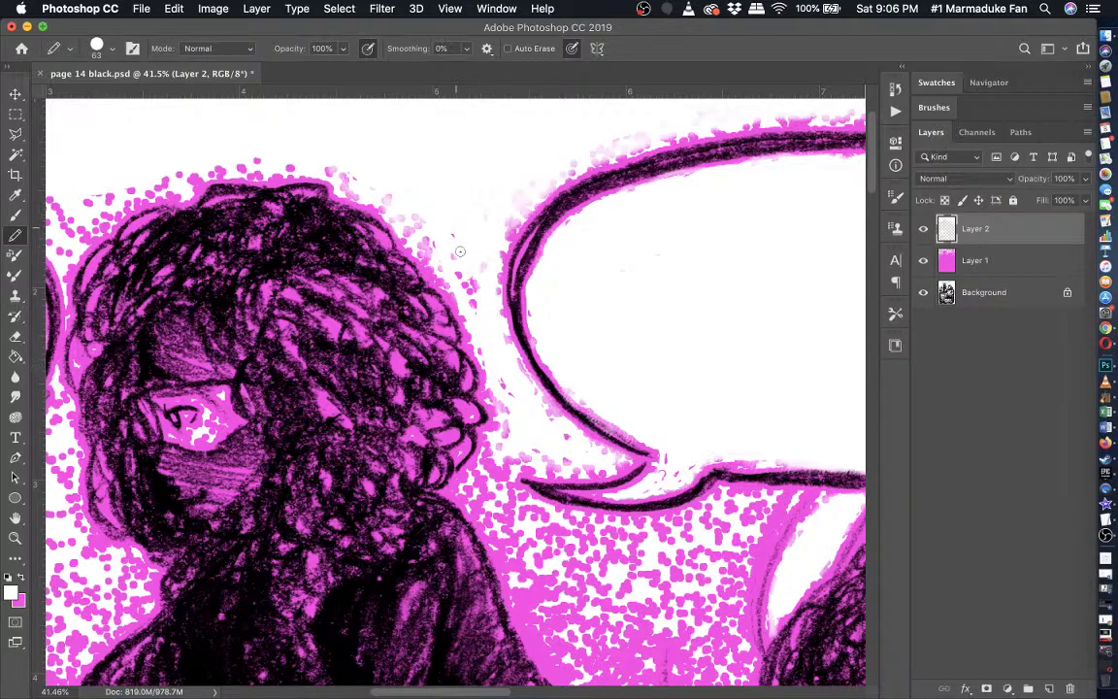
drag(460, 251, 459, 287)
- Fade the dots above the curly hair and in the gap beside the round speech bubble with the 114 px textured brush
scroll(472, 247, up, 3)
scroll(471, 247, left, 2)
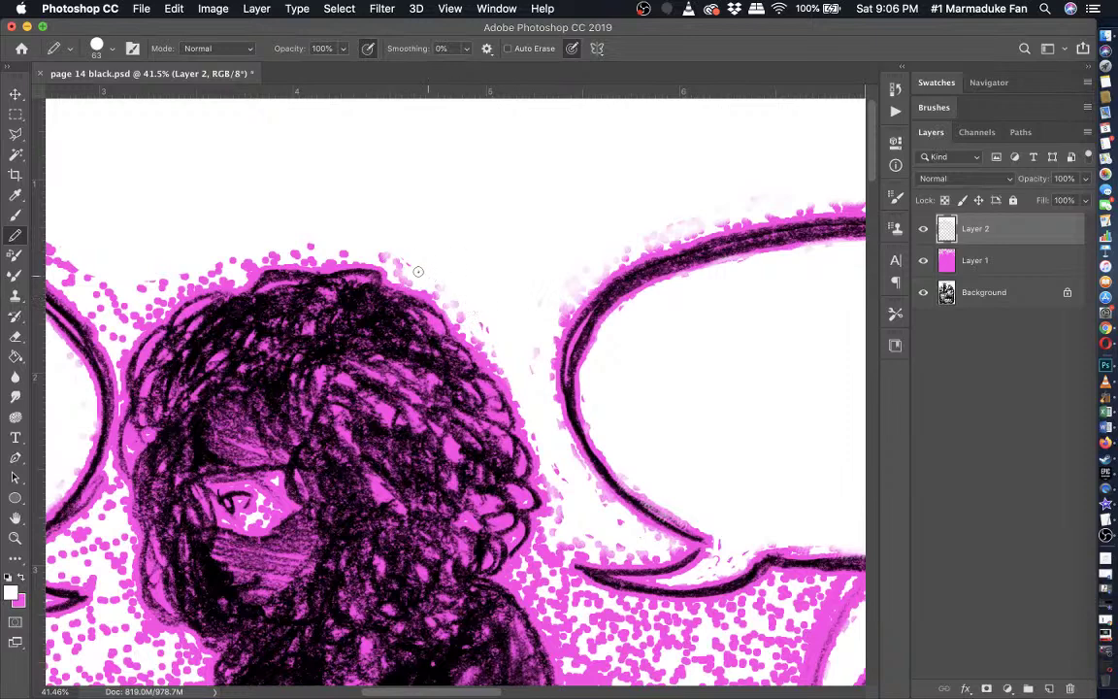
click(15, 214)
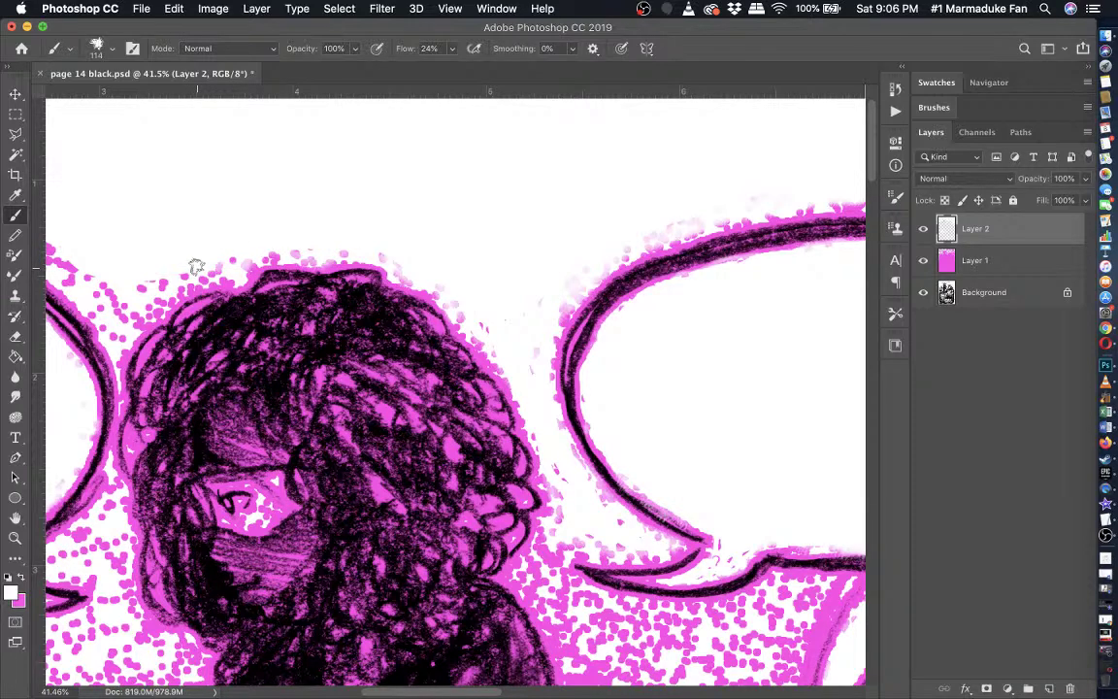
scroll(196, 266, up, 3)
scroll(196, 266, left, 2)
scroll(171, 299, up, 3)
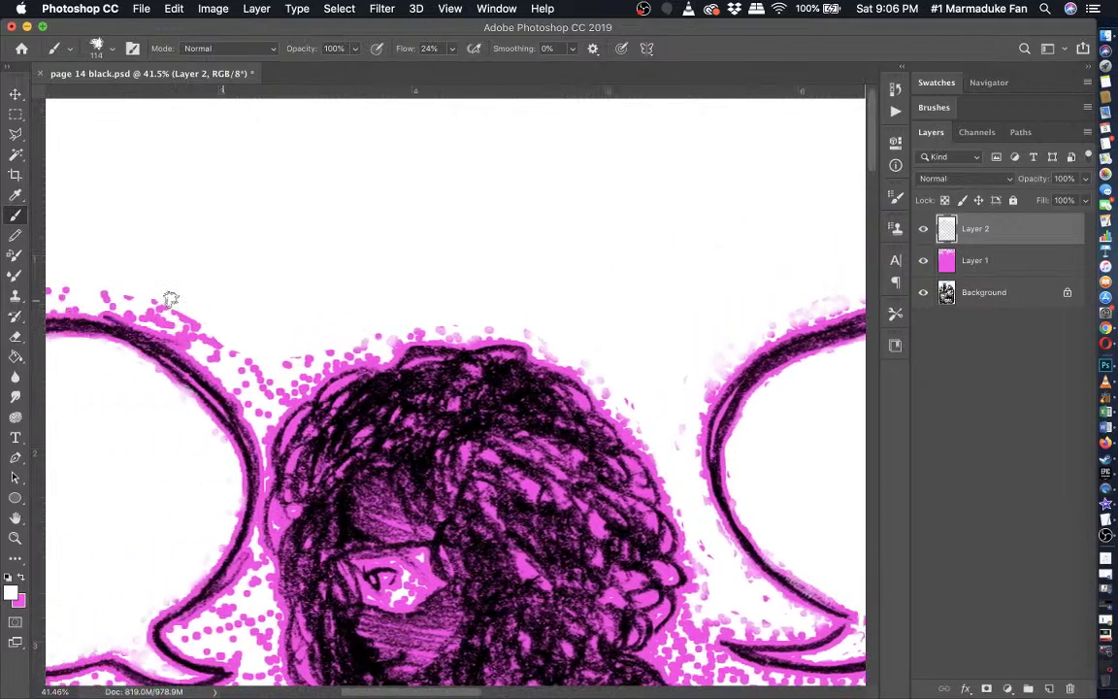
mouse_move(371, 321)
mouse_down()
mouse_move(322, 325)
mouse_move(354, 328)
mouse_move(277, 360)
mouse_move(294, 338)
mouse_move(260, 363)
mouse_move(271, 346)
mouse_move(203, 424)
mouse_move(174, 370)
mouse_move(196, 353)
mouse_move(259, 349)
mouse_move(204, 383)
mouse_move(208, 393)
mouse_move(179, 355)
mouse_move(247, 382)
mouse_move(199, 378)
mouse_move(226, 397)
mouse_move(194, 389)
mouse_up()
- Fade the magenta dots in white along the round speech bubble's upper curve, from the curly hair around to its far side
scroll(183, 362, left, 4)
scroll(183, 362, up, 2)
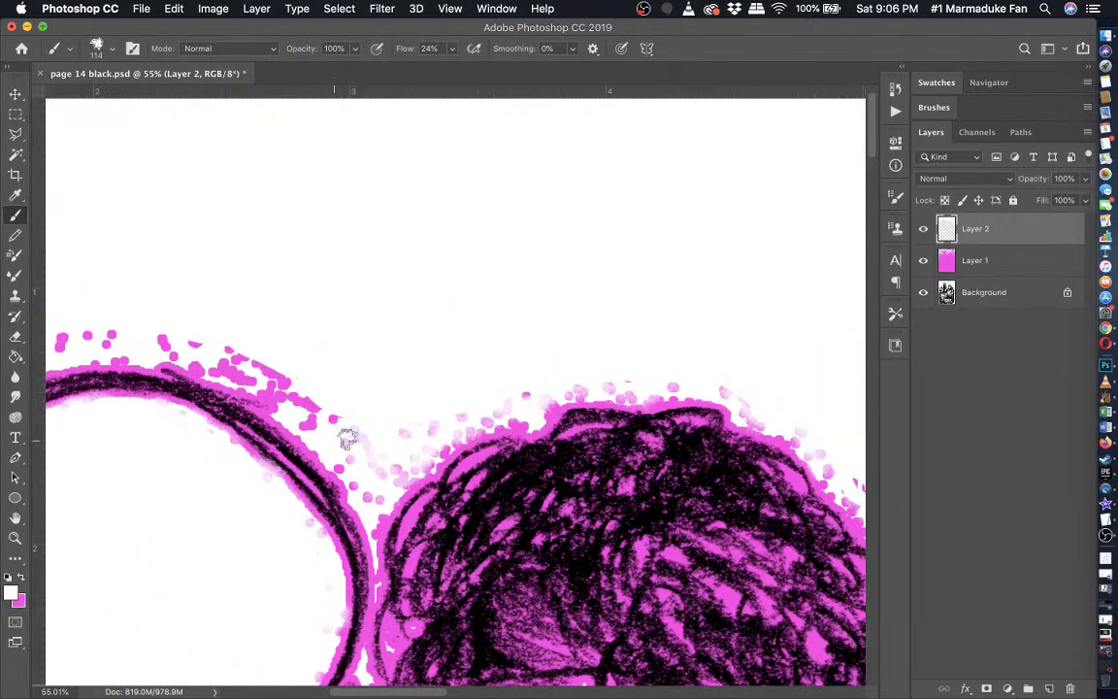
mouse_move(312, 396)
mouse_down()
mouse_move(209, 321)
mouse_move(318, 411)
mouse_up()
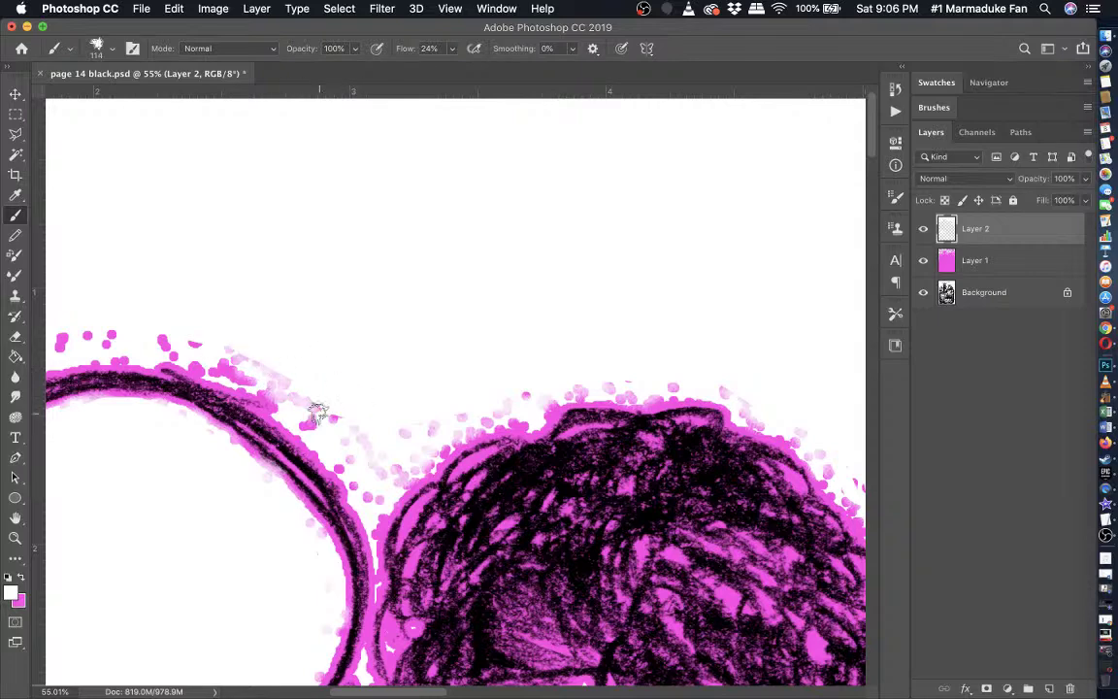
scroll(317, 412, left, 4)
scroll(317, 412, up, 1)
mouse_move(373, 368)
mouse_down()
mouse_move(319, 362)
mouse_move(413, 395)
mouse_move(389, 374)
mouse_move(427, 403)
mouse_move(359, 359)
mouse_move(404, 395)
mouse_move(324, 369)
mouse_move(388, 368)
mouse_move(395, 357)
mouse_up()
scroll(395, 356, left, 5)
scroll(395, 357, down, 2)
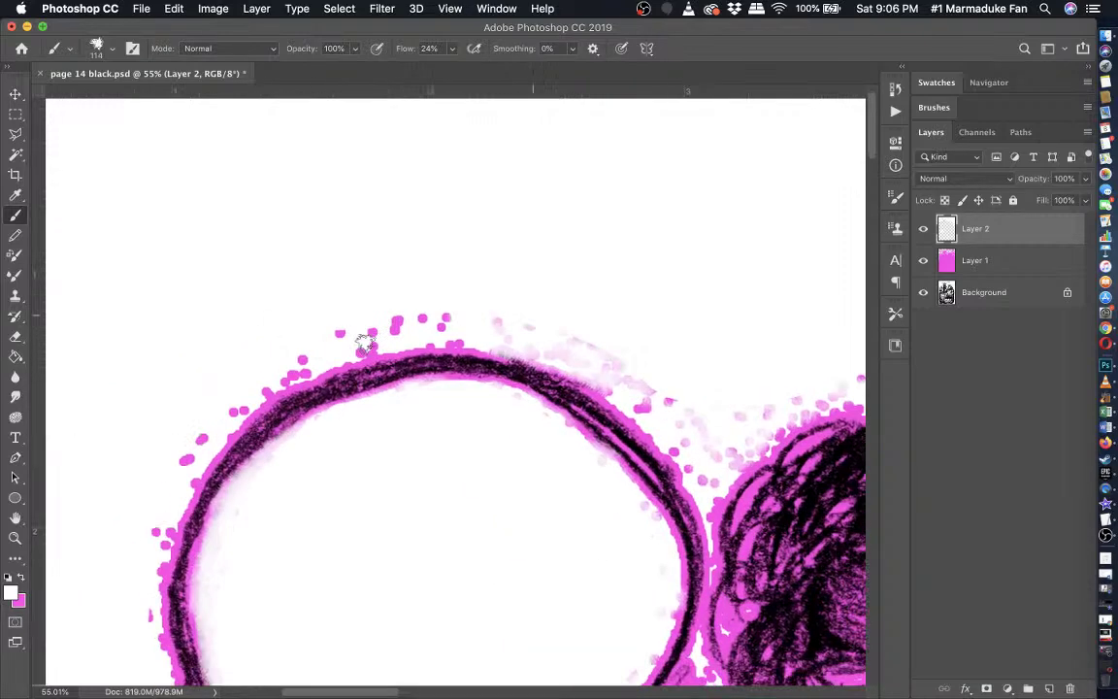
mouse_move(393, 305)
mouse_down()
mouse_move(349, 331)
mouse_move(446, 314)
mouse_move(495, 321)
mouse_move(353, 327)
mouse_move(426, 319)
mouse_move(320, 352)
mouse_move(278, 389)
mouse_up()
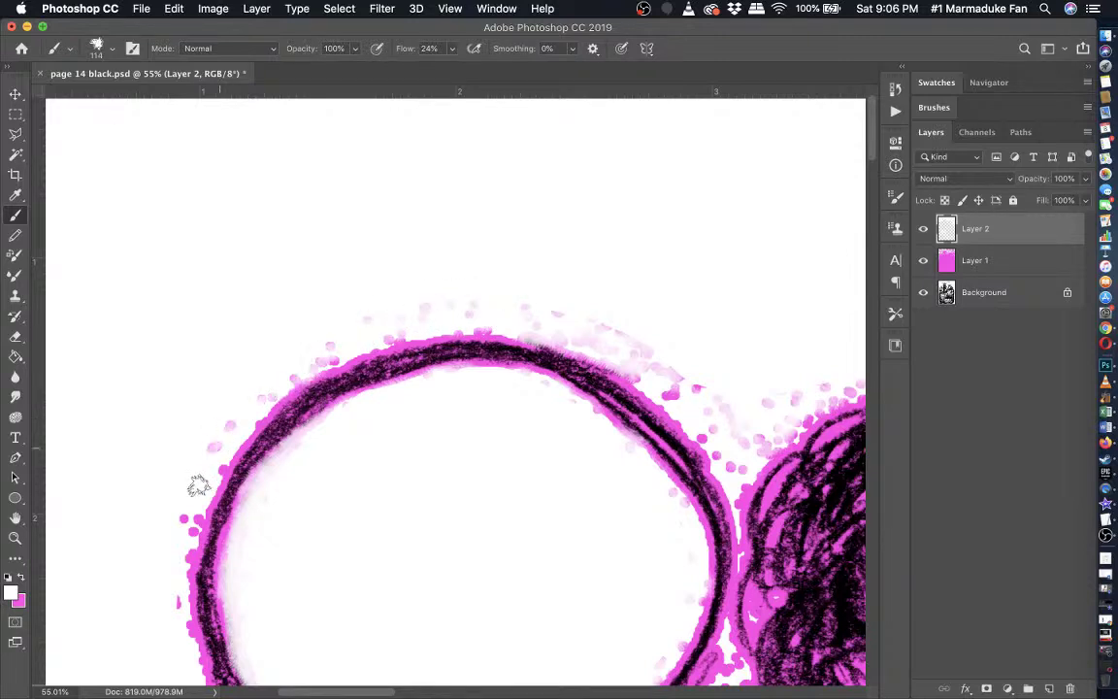
- Fade the dots beneath the round speech bubble's lower curve with the 114 px textured brush, undoing the last stroke
scroll(163, 485, down, 5)
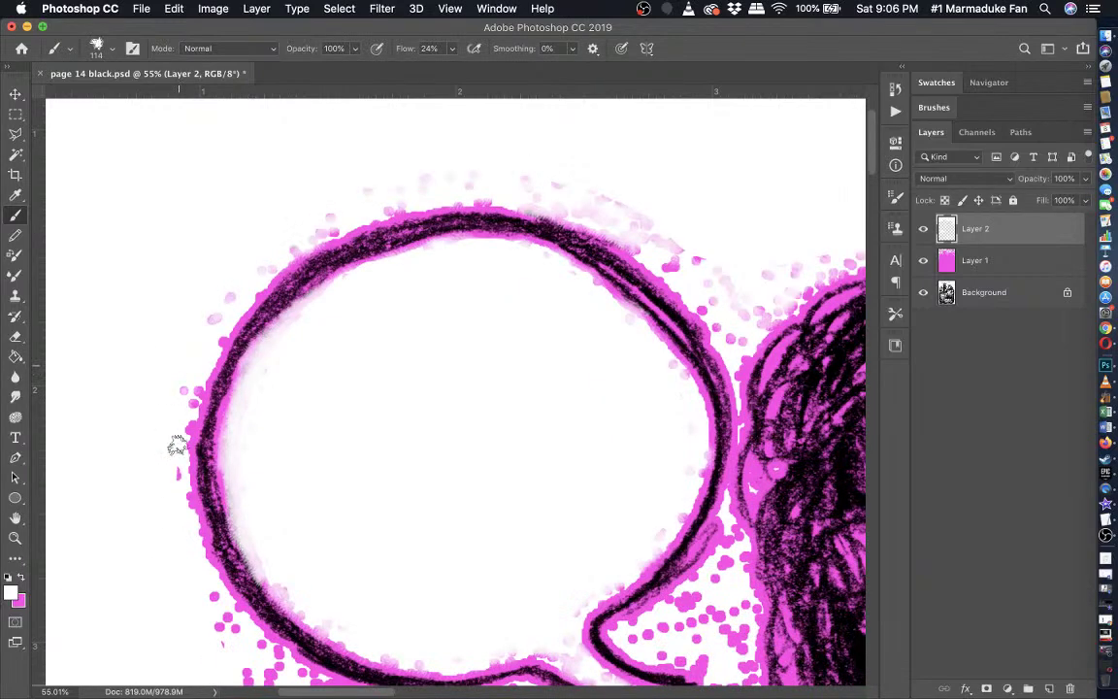
scroll(188, 524, down, 9)
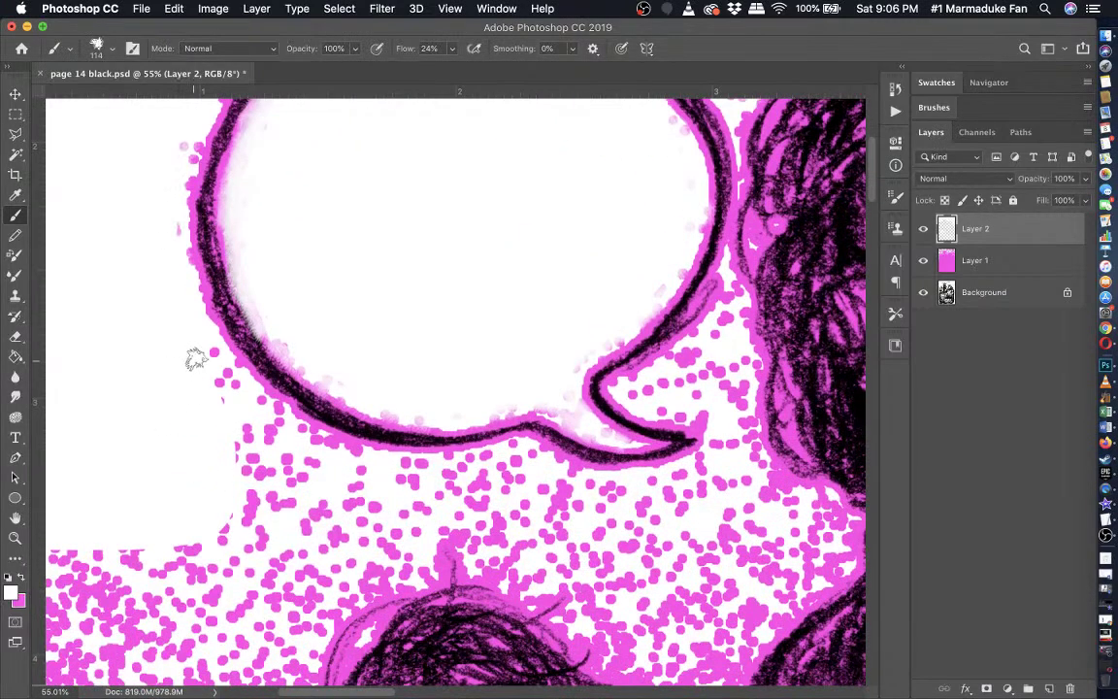
mouse_move(210, 351)
mouse_down()
mouse_move(320, 439)
mouse_move(443, 461)
mouse_up()
key(super+z)
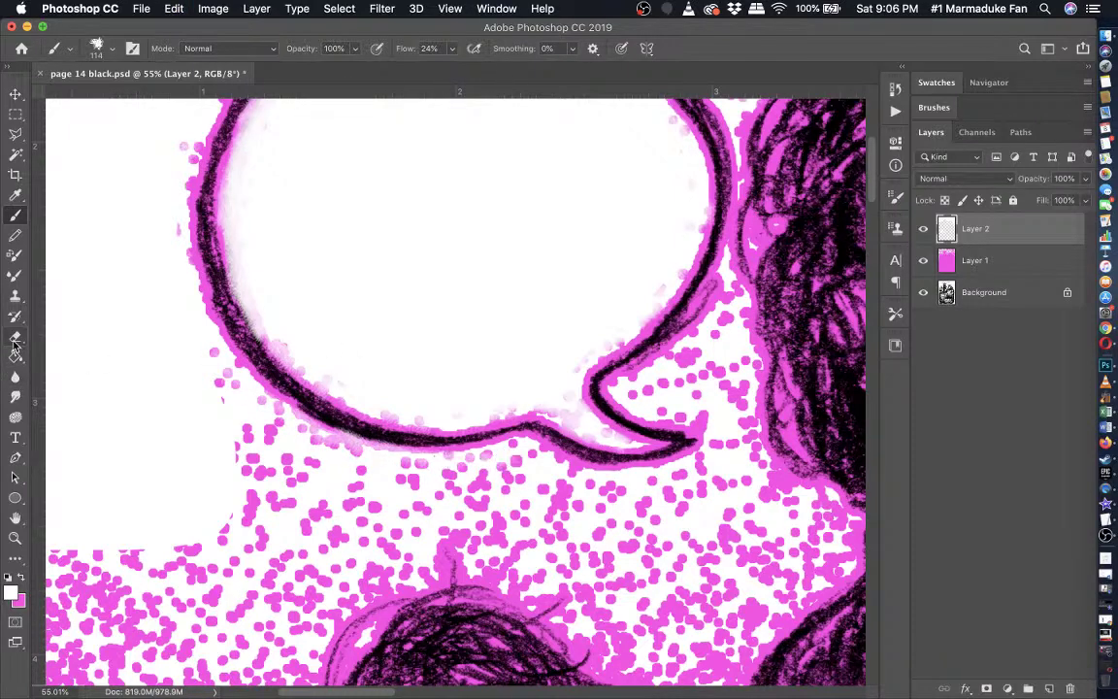
click(15, 338)
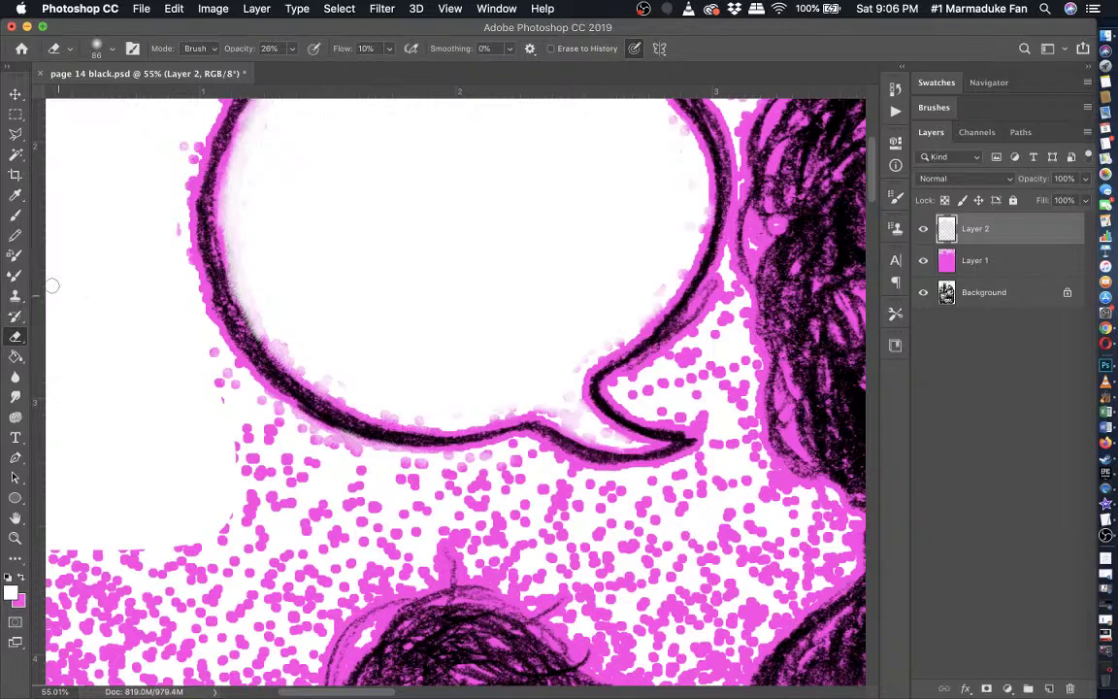
click(14, 214)
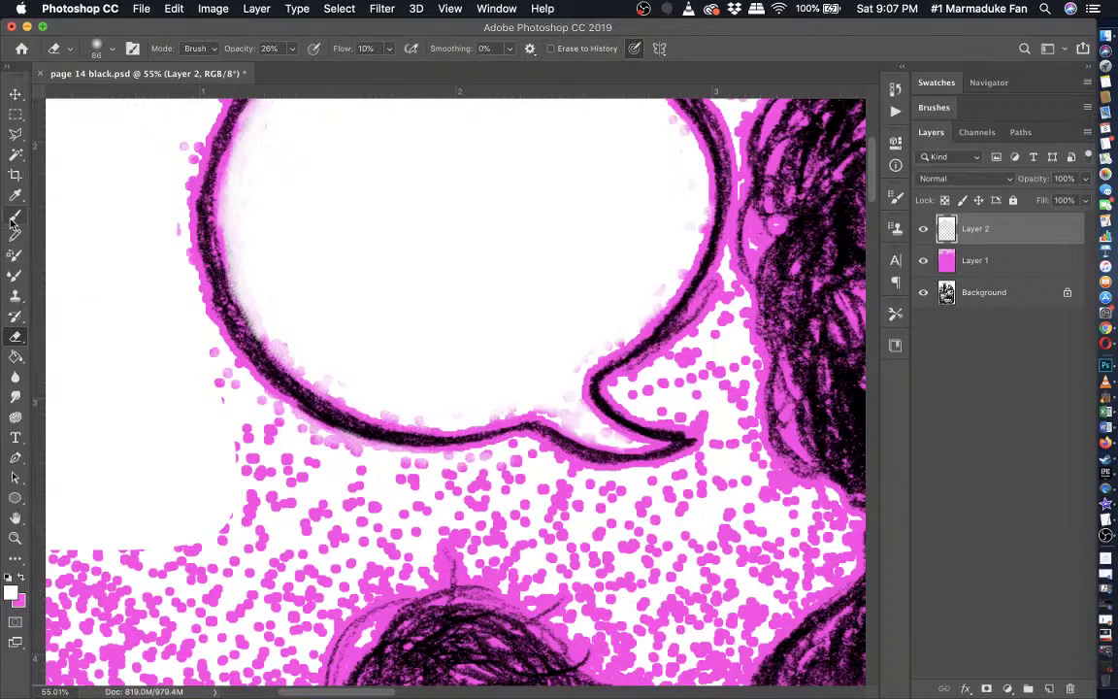
- Fade the dots around the round speech bubble's tail and between the tail and the curly hair
click(363, 456)
click(530, 456)
click(544, 461)
click(603, 488)
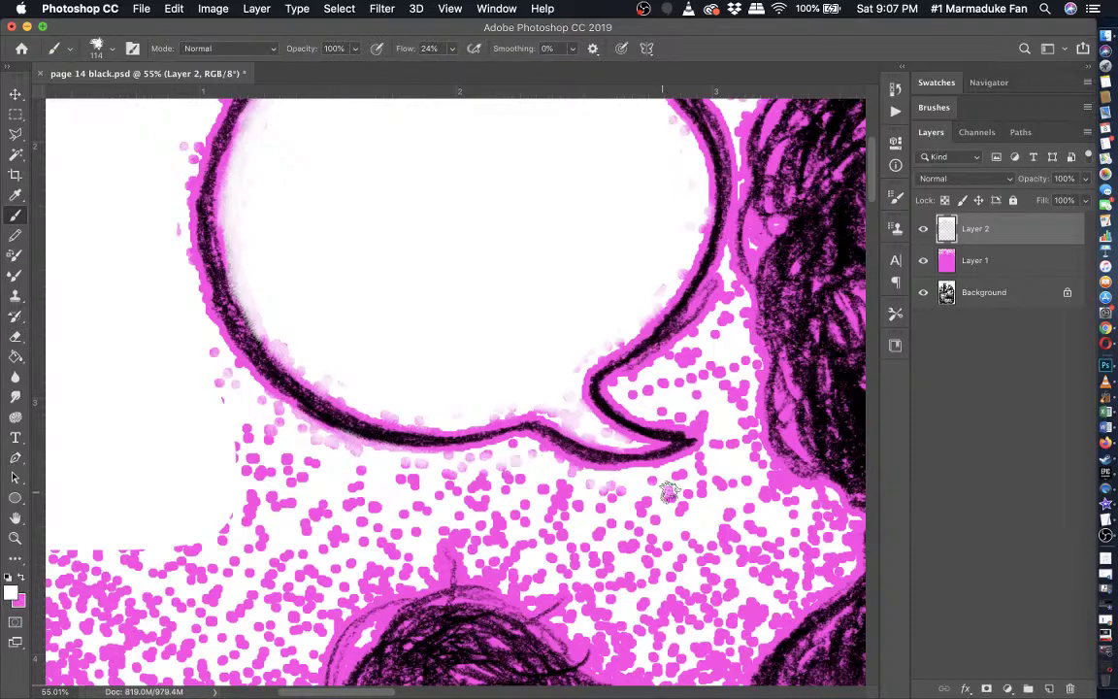
click(669, 492)
click(699, 465)
click(716, 436)
click(707, 424)
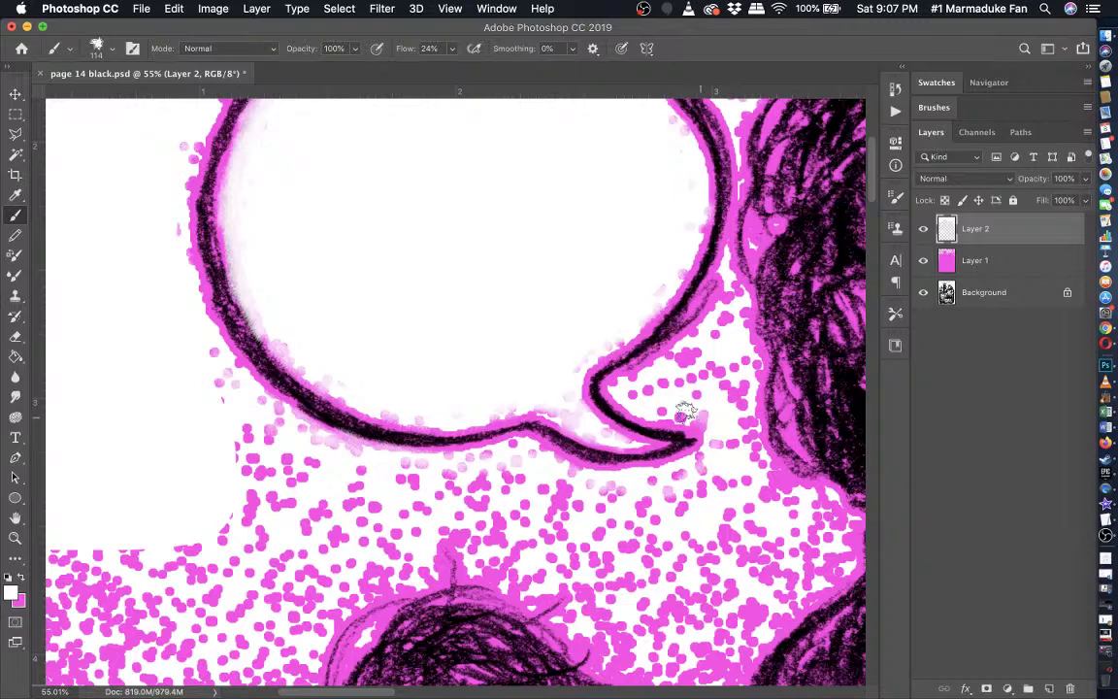
mouse_move(685, 412)
mouse_down()
mouse_move(627, 387)
mouse_move(682, 354)
mouse_move(632, 375)
mouse_move(681, 339)
mouse_move(723, 272)
mouse_move(744, 340)
mouse_move(747, 395)
mouse_move(735, 431)
mouse_move(703, 402)
mouse_move(665, 408)
mouse_move(645, 384)
mouse_move(686, 367)
mouse_move(670, 385)
mouse_move(717, 384)
mouse_move(742, 405)
mouse_move(736, 316)
mouse_move(715, 309)
mouse_move(724, 341)
mouse_move(720, 301)
mouse_move(674, 390)
mouse_move(691, 397)
mouse_move(663, 387)
mouse_move(744, 393)
mouse_up()
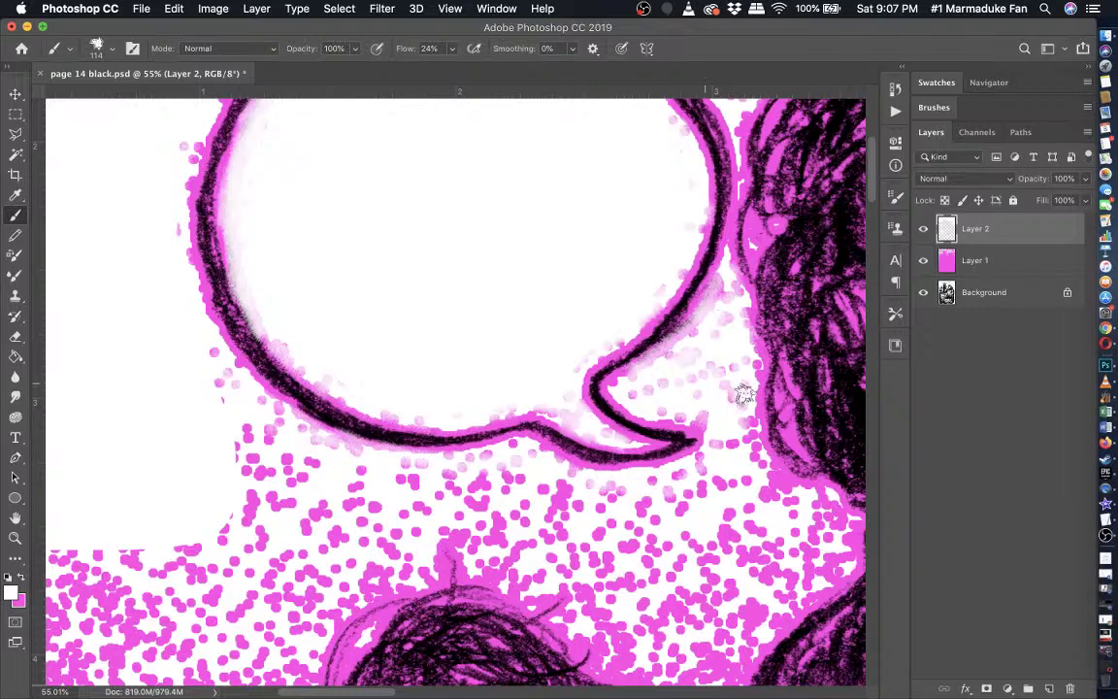
- Paint a soft white edge along the dark figure's shoulder and around the long-haired girl's head
scroll(699, 388, down, 5)
scroll(699, 388, right, 5)
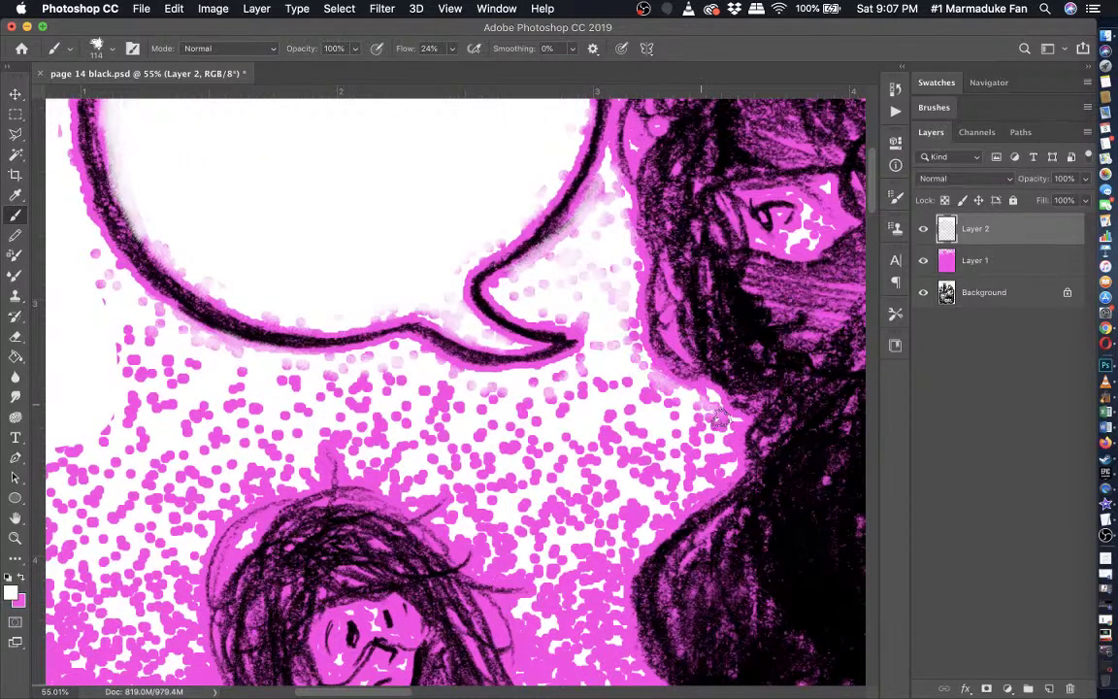
mouse_move(721, 420)
mouse_down()
mouse_move(720, 457)
mouse_move(703, 483)
mouse_move(608, 569)
mouse_move(590, 630)
mouse_move(555, 633)
mouse_move(539, 617)
mouse_move(566, 594)
mouse_move(560, 585)
mouse_move(540, 563)
mouse_move(491, 558)
mouse_move(508, 512)
mouse_move(461, 523)
mouse_move(469, 499)
mouse_move(447, 473)
mouse_move(402, 493)
mouse_move(339, 429)
mouse_move(203, 528)
mouse_move(186, 584)
mouse_move(178, 667)
mouse_up()
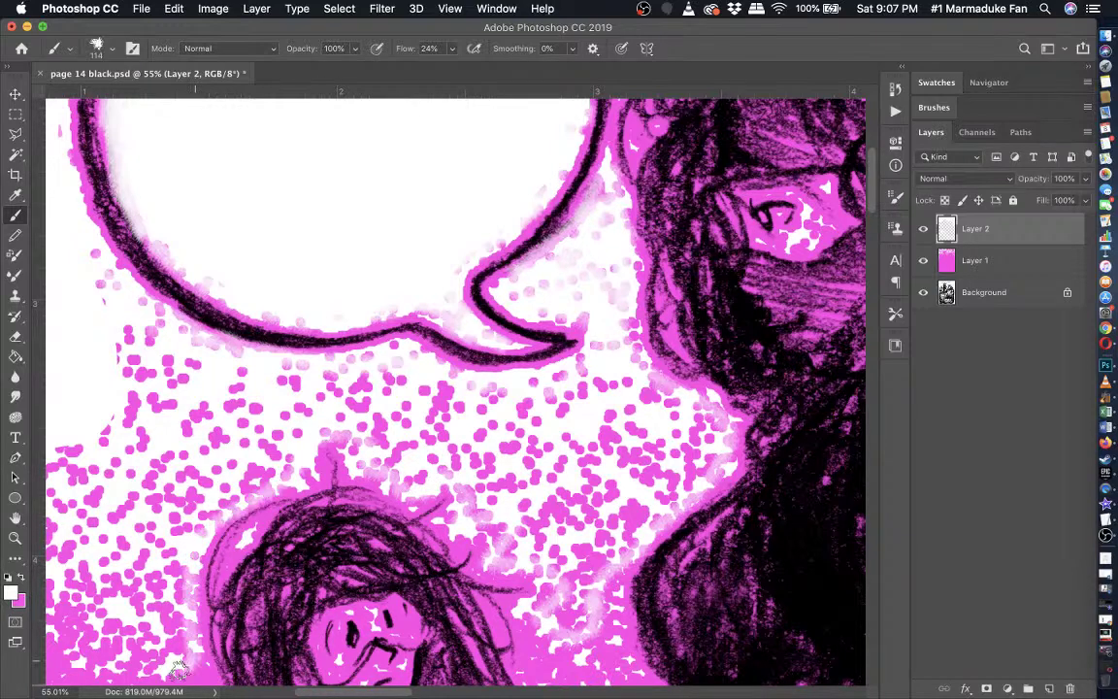
- Set the Pencil to 105 px and cover the dots along the dark figure's shoulder and beside the speech bubble's tail in white
click(12, 252)
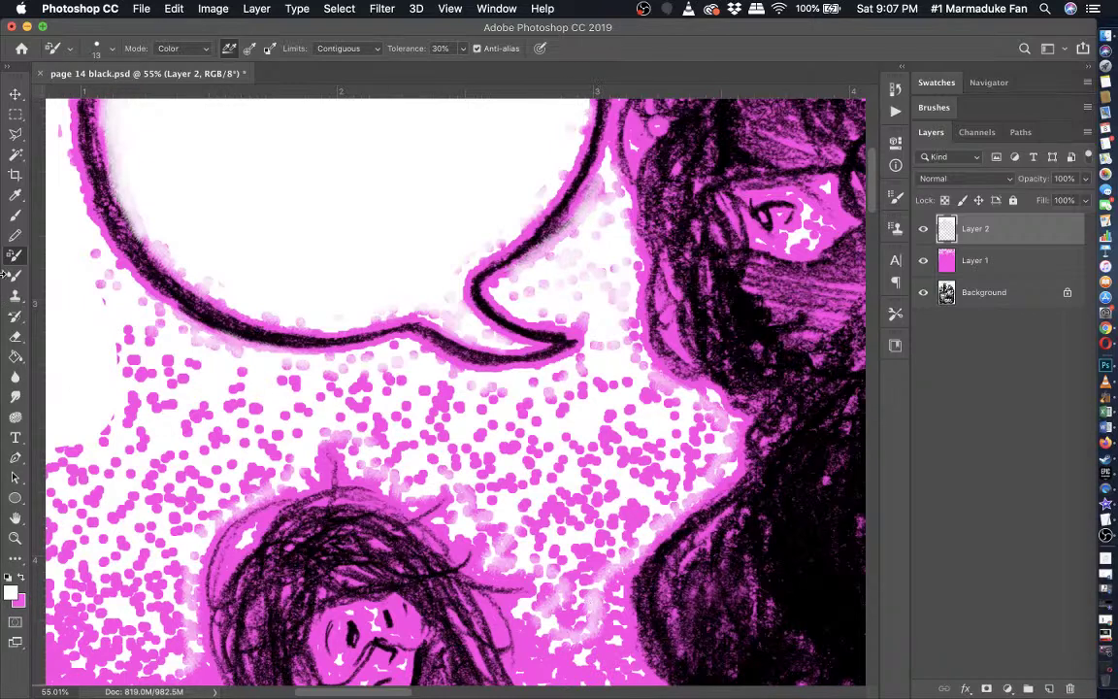
click(13, 234)
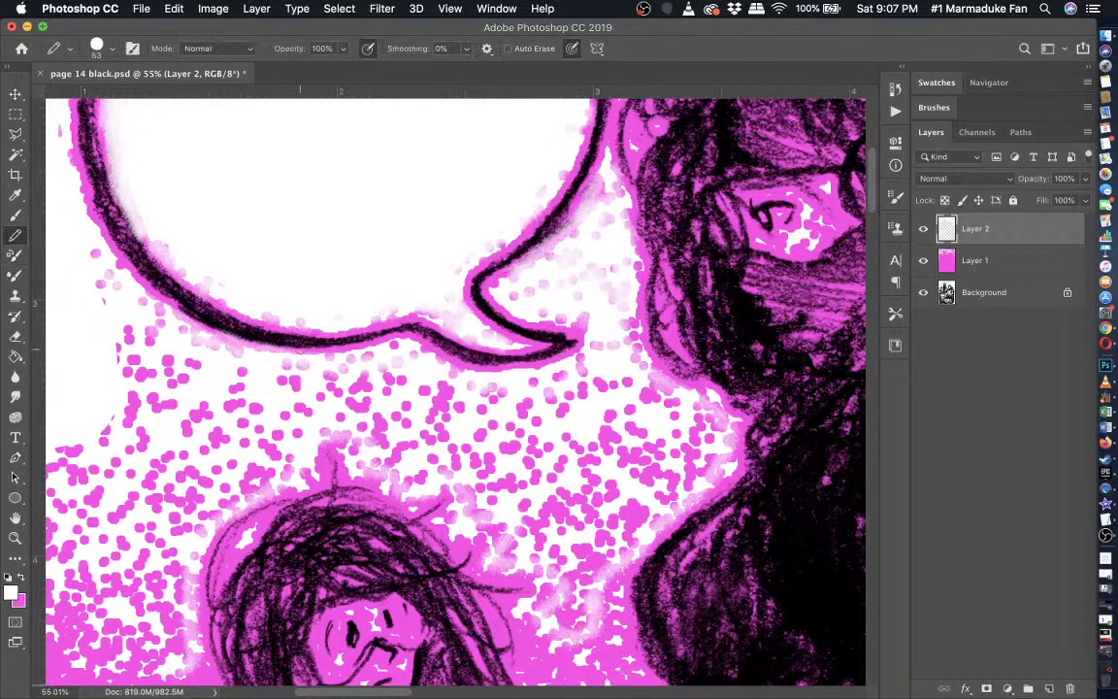
click(110, 50)
click(137, 96)
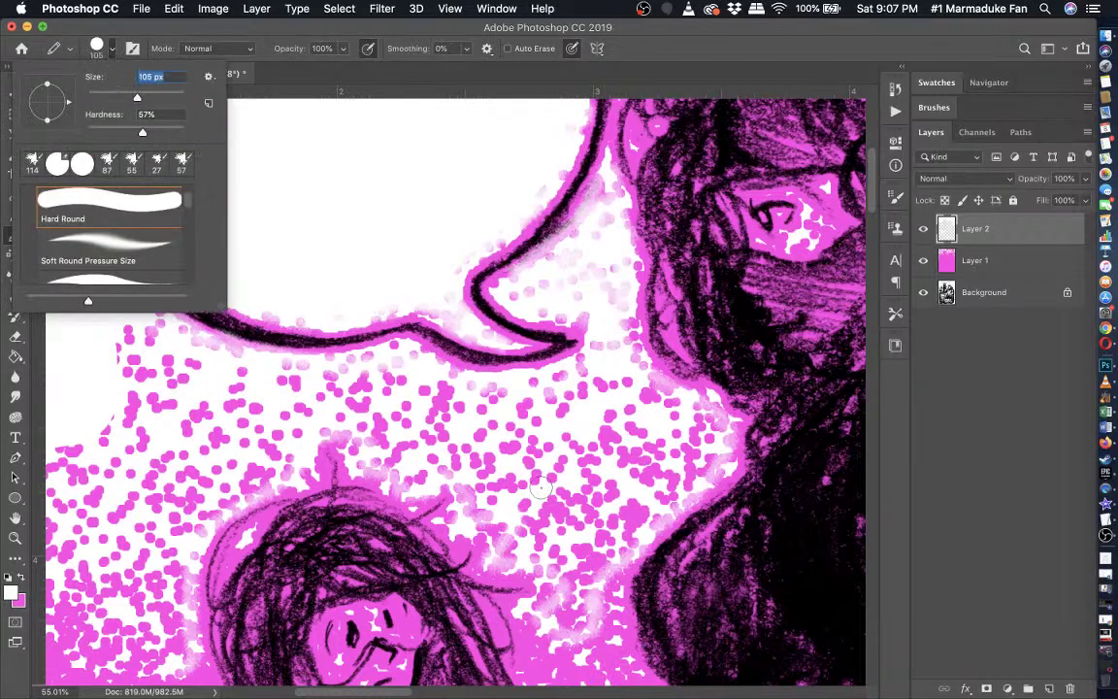
key(Return)
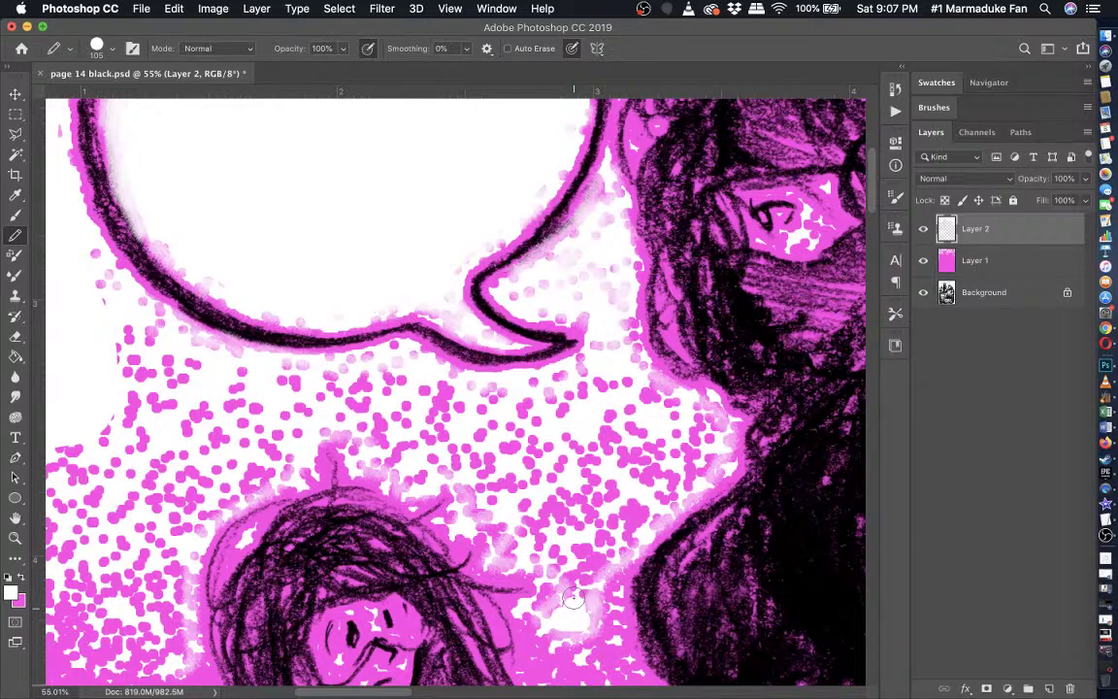
mouse_move(573, 599)
mouse_down()
mouse_move(607, 529)
mouse_move(679, 461)
mouse_move(696, 424)
mouse_move(592, 352)
mouse_move(565, 313)
mouse_move(559, 273)
mouse_up()
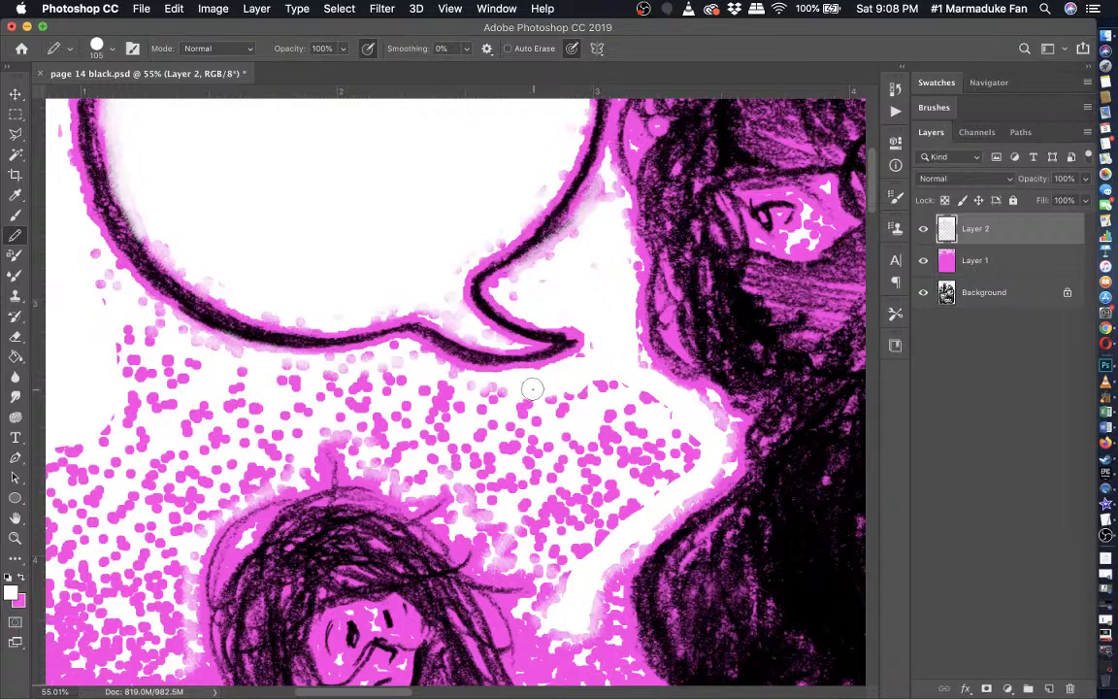
- Cover the dots between the round speech bubble's underside and the long-haired girl's head in solid white
mouse_move(532, 389)
mouse_down()
mouse_move(451, 392)
mouse_move(459, 381)
mouse_move(408, 358)
mouse_move(300, 379)
mouse_move(230, 365)
mouse_move(156, 333)
mouse_move(88, 265)
mouse_move(131, 356)
mouse_move(114, 440)
mouse_move(189, 512)
mouse_move(356, 423)
mouse_move(372, 462)
mouse_move(410, 483)
mouse_move(461, 472)
mouse_move(476, 487)
mouse_move(472, 510)
mouse_move(520, 558)
mouse_move(564, 559)
mouse_move(676, 476)
mouse_move(552, 394)
mouse_move(537, 397)
mouse_move(576, 361)
mouse_move(508, 407)
mouse_move(385, 384)
mouse_up()
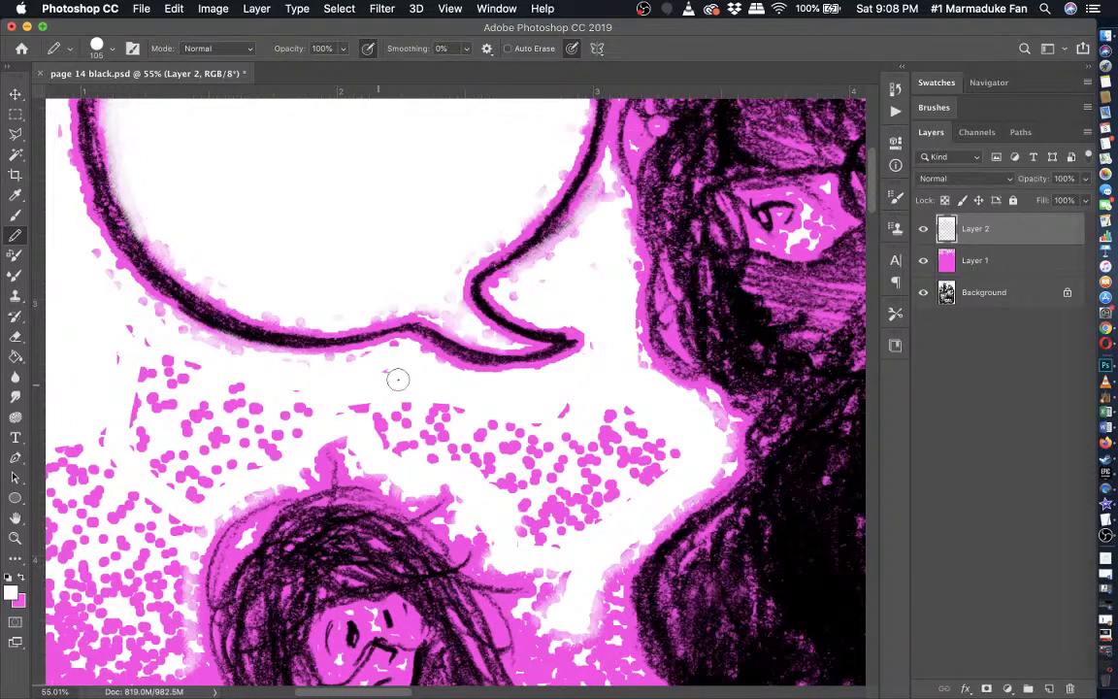
mouse_move(398, 378)
mouse_down()
mouse_move(103, 451)
mouse_move(207, 494)
mouse_move(327, 398)
mouse_move(186, 485)
mouse_move(311, 411)
mouse_move(182, 466)
mouse_move(269, 414)
mouse_move(216, 433)
mouse_move(128, 433)
mouse_move(173, 442)
mouse_move(112, 447)
mouse_move(196, 464)
mouse_move(138, 414)
mouse_move(238, 414)
mouse_move(143, 376)
mouse_up()
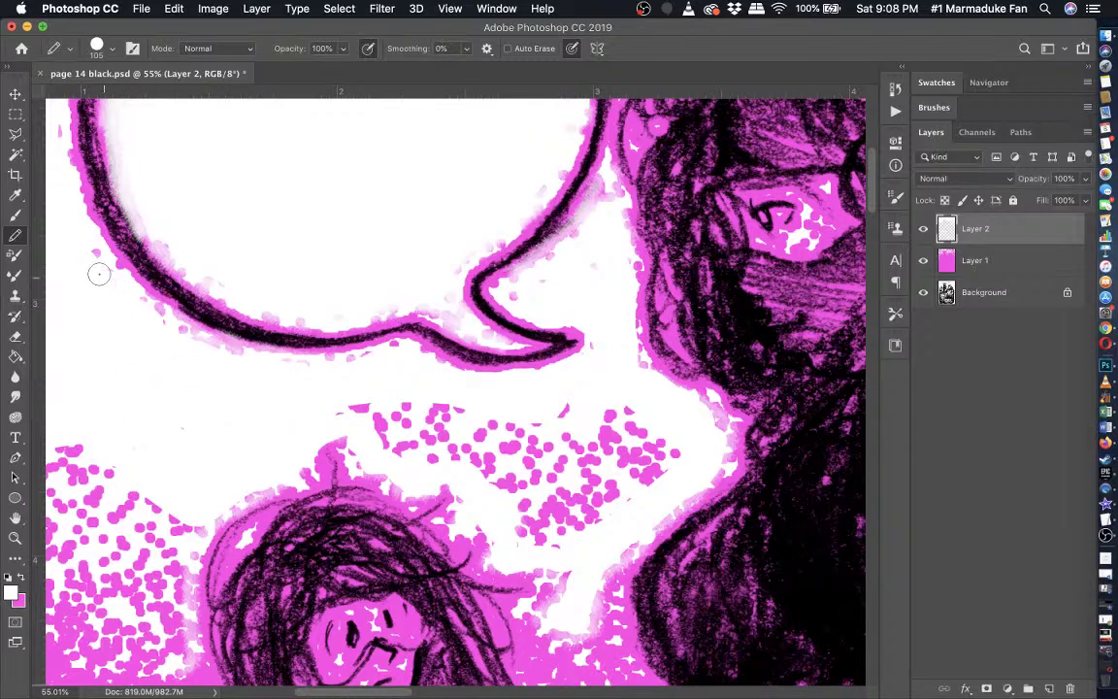
mouse_move(340, 407)
mouse_down()
mouse_move(352, 390)
mouse_move(427, 419)
mouse_move(507, 480)
mouse_up()
mouse_move(439, 456)
mouse_down()
mouse_move(524, 523)
mouse_move(524, 537)
mouse_move(564, 534)
mouse_move(585, 504)
mouse_move(671, 455)
mouse_move(571, 511)
mouse_move(652, 455)
mouse_move(586, 473)
mouse_move(542, 501)
mouse_move(651, 432)
mouse_move(541, 478)
mouse_move(636, 408)
mouse_move(542, 465)
mouse_move(587, 406)
mouse_move(527, 456)
mouse_move(537, 428)
mouse_move(492, 431)
mouse_move(492, 449)
mouse_move(367, 415)
mouse_move(463, 412)
mouse_move(356, 412)
mouse_up()
- Fill the magenta gap between the long-haired girl and the dark figure in solid white, from her hair down to her feet
scroll(356, 413, down, 10)
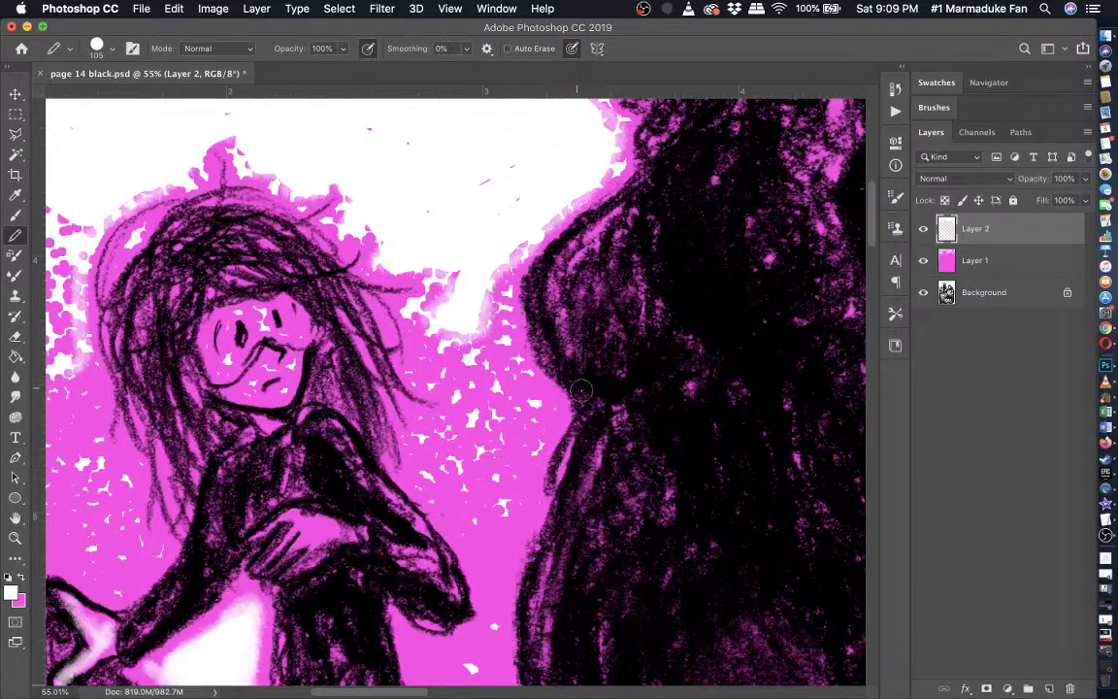
mouse_move(459, 266)
mouse_down()
mouse_move(431, 321)
mouse_move(433, 362)
mouse_move(469, 395)
mouse_move(439, 378)
mouse_move(464, 397)
mouse_move(462, 429)
mouse_move(450, 438)
mouse_move(427, 426)
mouse_move(453, 427)
mouse_move(423, 455)
mouse_move(483, 547)
mouse_move(539, 414)
mouse_move(506, 360)
mouse_move(504, 252)
mouse_move(481, 334)
mouse_move(519, 431)
mouse_move(492, 513)
mouse_move(452, 488)
mouse_move(439, 447)
mouse_move(486, 405)
mouse_move(482, 478)
mouse_move(457, 451)
mouse_move(504, 446)
mouse_move(462, 335)
mouse_up()
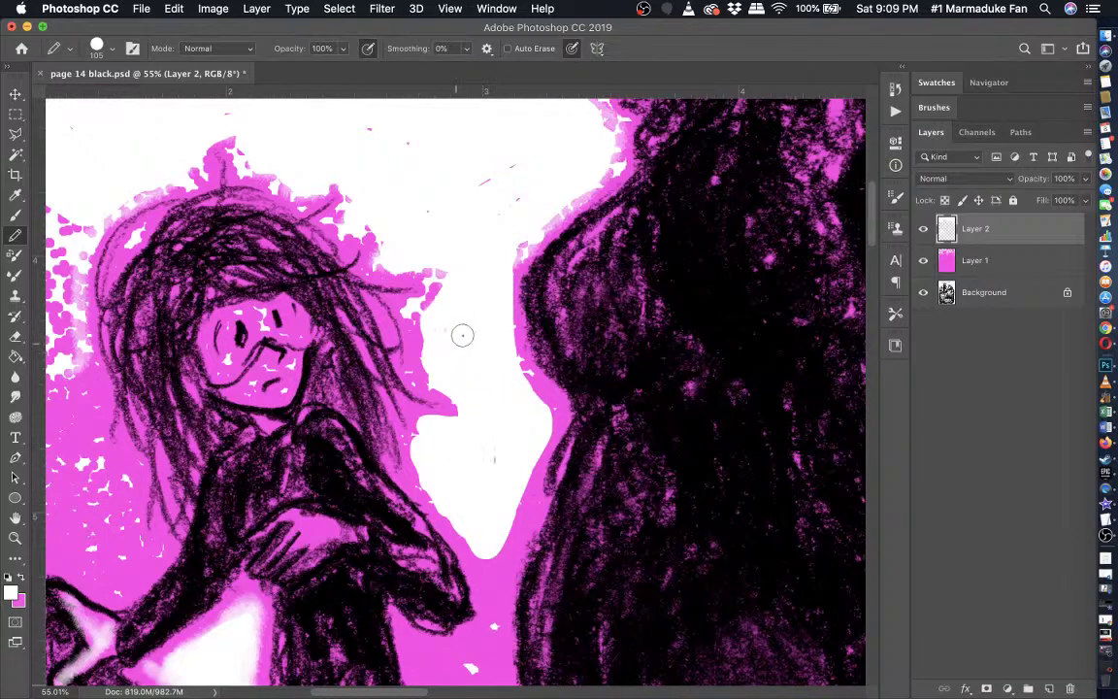
scroll(464, 336, down, 4)
scroll(464, 335, down, 2)
mouse_move(378, 261)
mouse_down()
mouse_move(376, 350)
mouse_move(325, 357)
mouse_up()
scroll(357, 338, down, 3)
scroll(358, 335, down, 1)
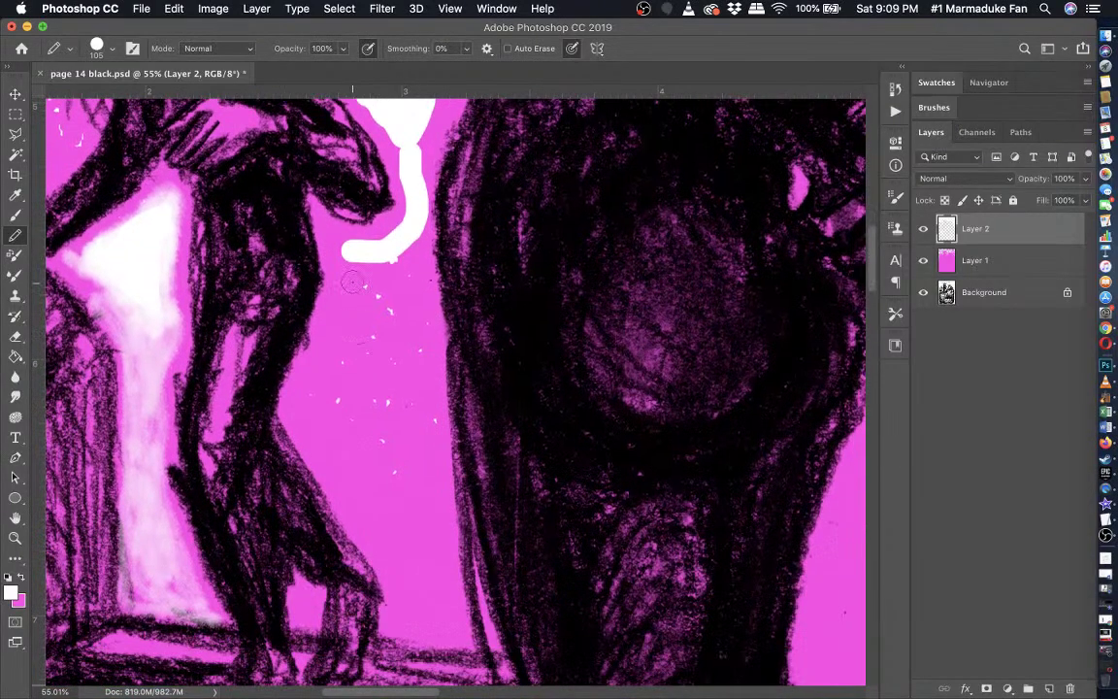
mouse_move(351, 256)
mouse_down()
mouse_move(348, 328)
mouse_move(322, 384)
mouse_move(333, 426)
mouse_move(314, 394)
mouse_move(439, 620)
mouse_move(406, 343)
mouse_move(409, 281)
mouse_move(418, 293)
mouse_move(418, 282)
mouse_move(410, 251)
mouse_move(371, 266)
mouse_move(415, 544)
mouse_move(393, 435)
mouse_move(390, 327)
mouse_move(404, 265)
mouse_move(360, 278)
mouse_move(387, 503)
mouse_move(347, 408)
mouse_move(349, 346)
mouse_move(365, 445)
mouse_up()
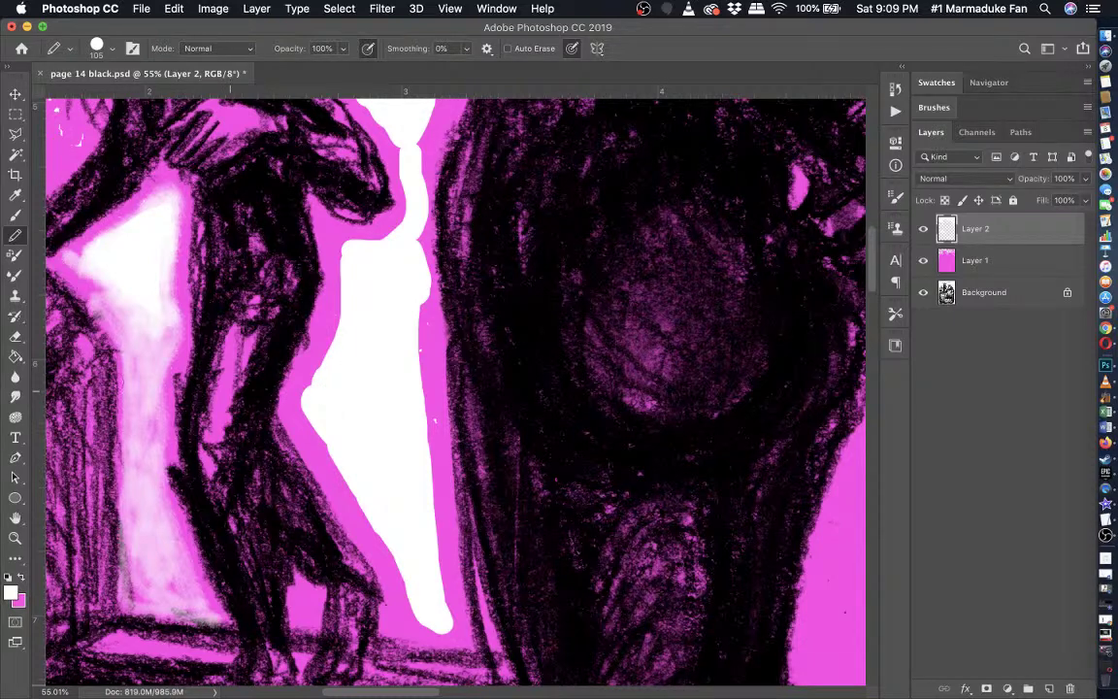
- Soften the white gap's edges along the girl's elbow and legs and the dark figure's side with the 114 px textured brush
click(14, 213)
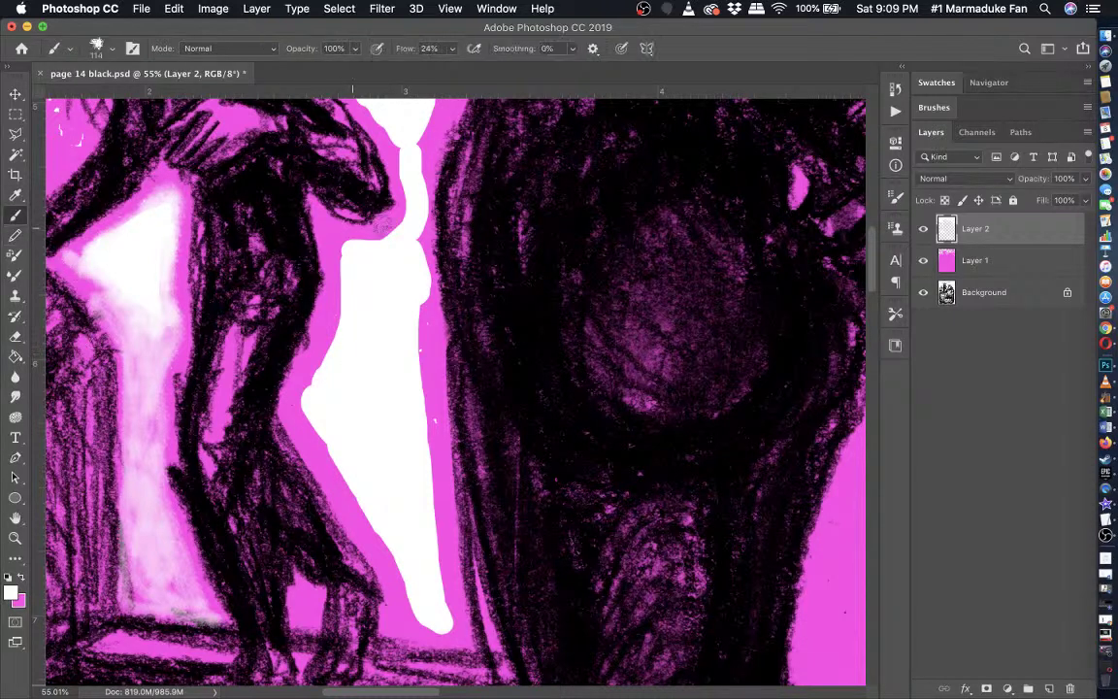
mouse_move(405, 214)
mouse_down()
mouse_move(370, 244)
mouse_move(378, 248)
mouse_move(344, 244)
mouse_move(354, 311)
mouse_move(344, 279)
mouse_move(333, 355)
mouse_move(305, 401)
mouse_move(360, 492)
mouse_move(408, 626)
mouse_move(440, 632)
mouse_move(412, 244)
mouse_up()
scroll(413, 226, up, 3)
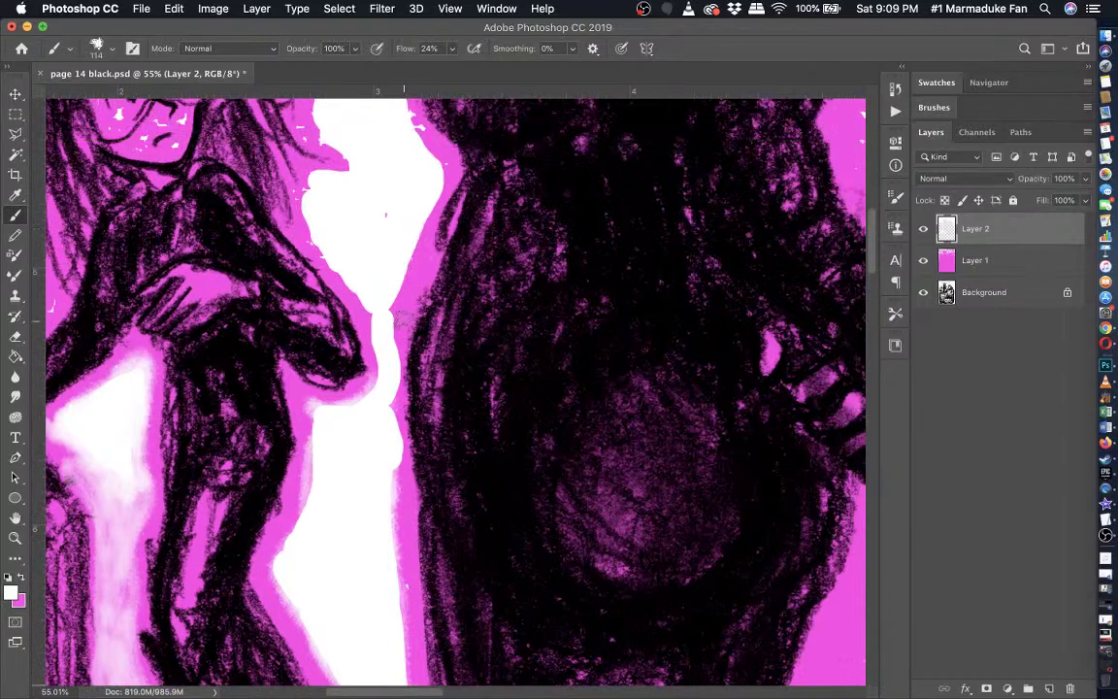
drag(391, 279, 411, 265)
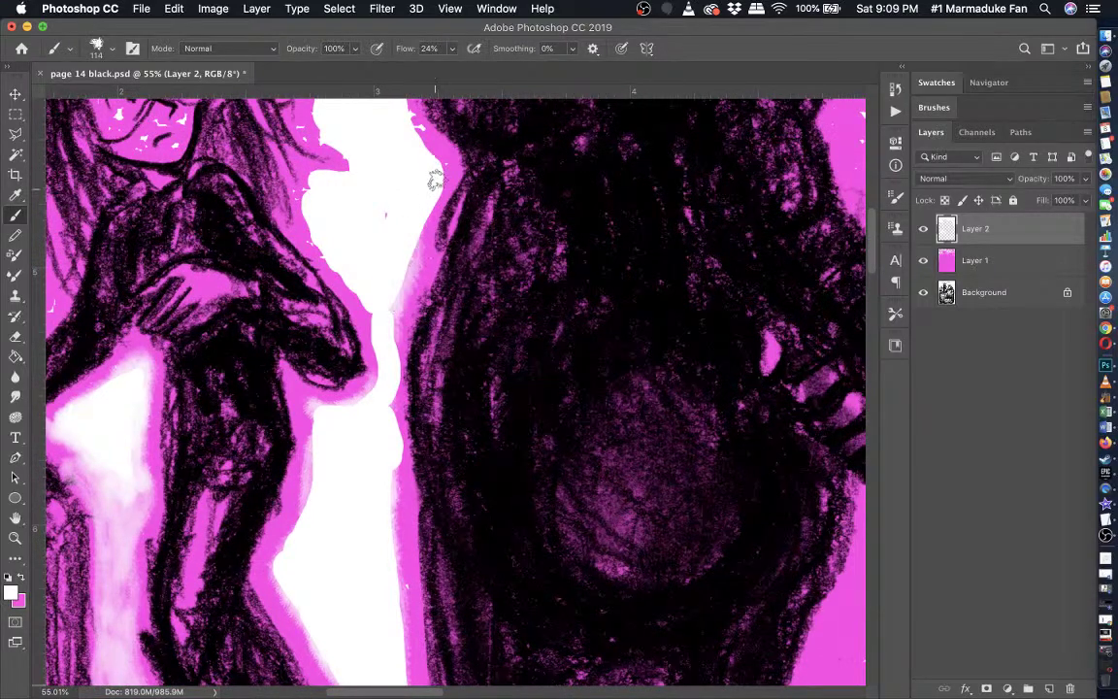
- Fade the stray specks and ragged magenta edges in the white area between the girl's hair and the dark figure
scroll(408, 130, up, 10)
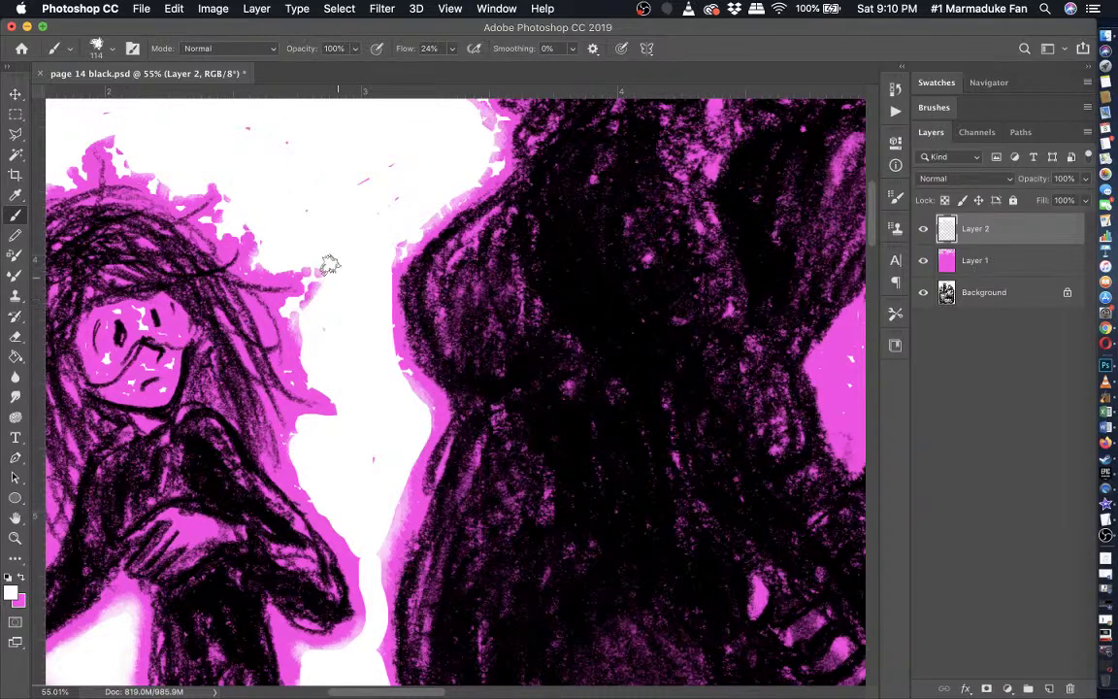
scroll(381, 212, up, 1)
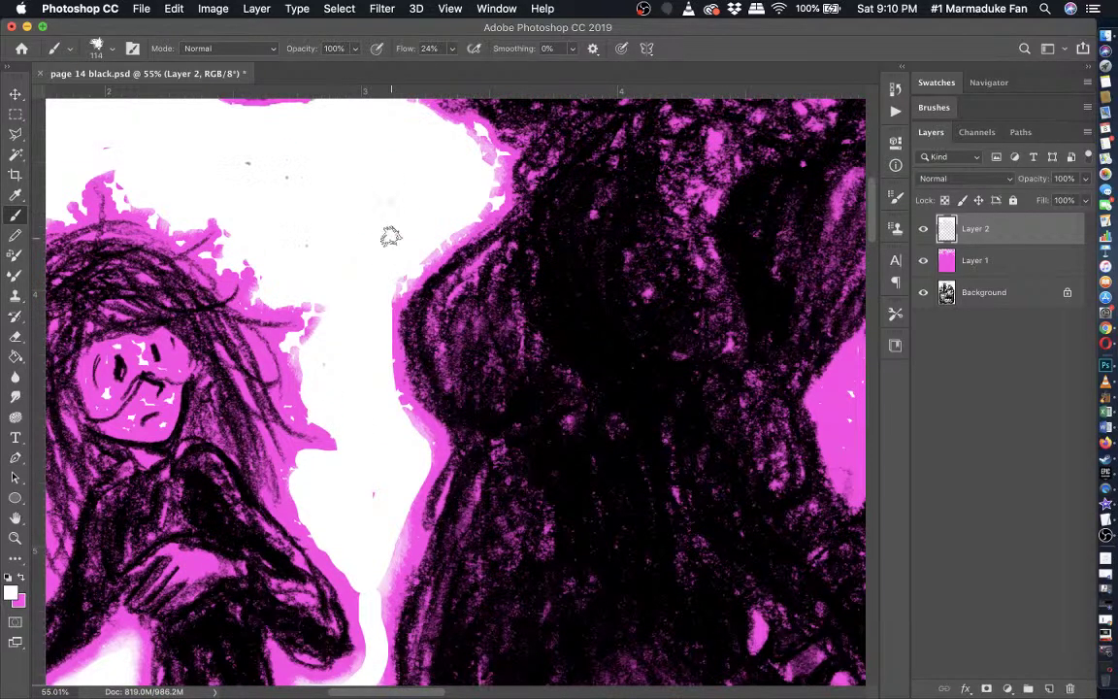
scroll(389, 237, up, 1)
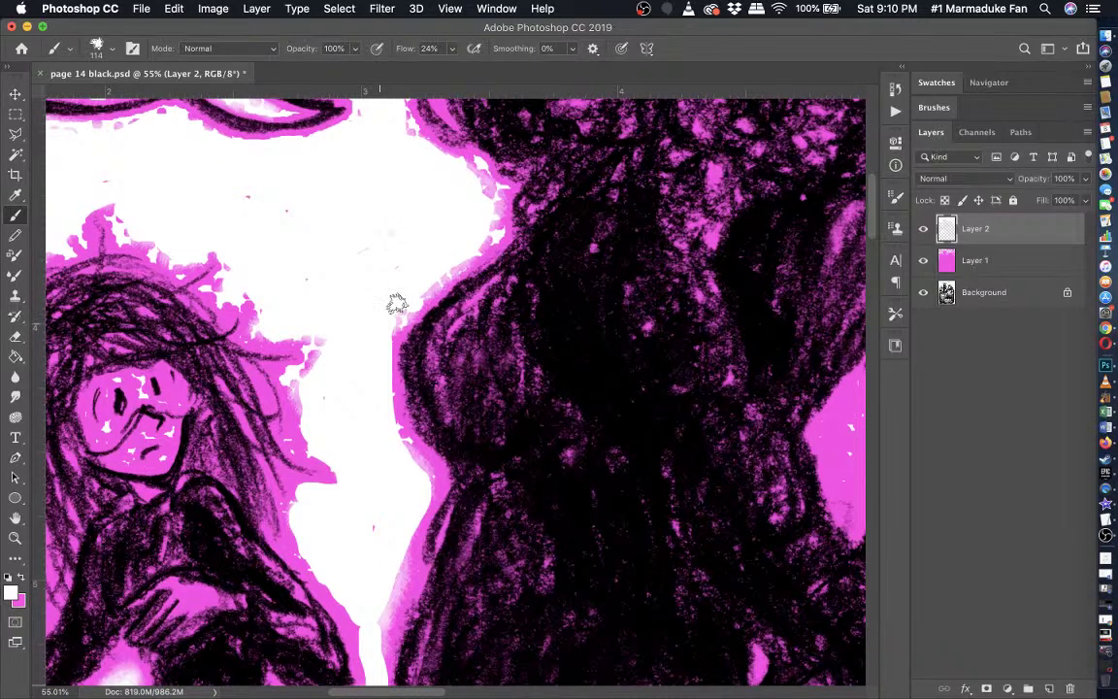
scroll(396, 304, up, 2)
scroll(402, 248, left, 2)
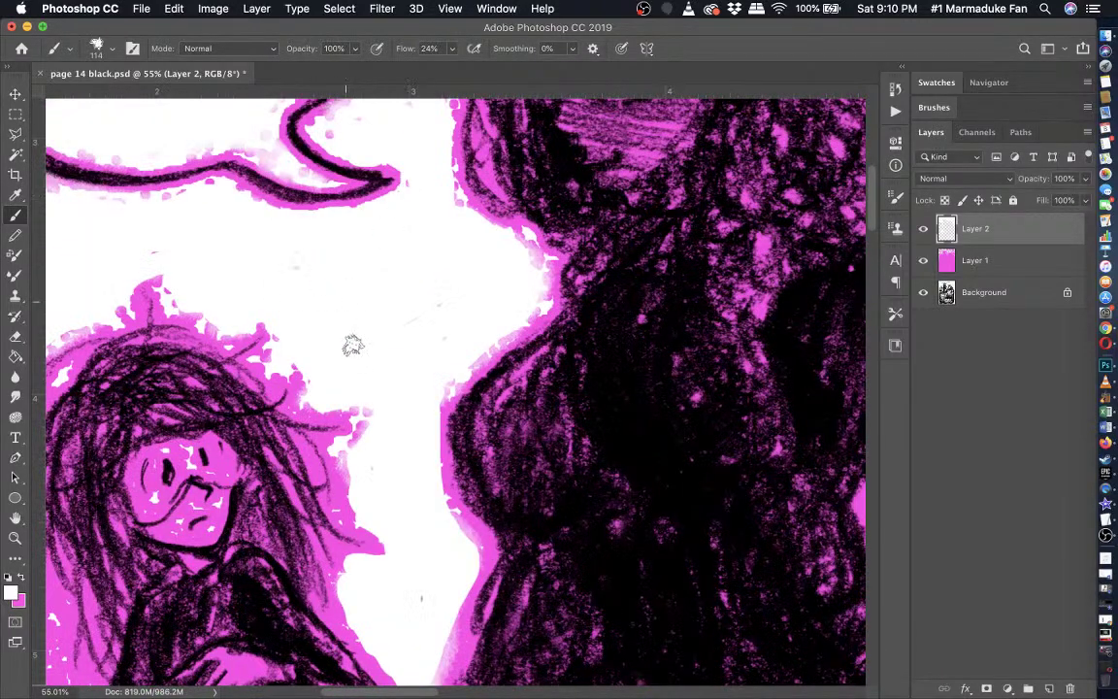
- Paint a soft white edge down the dotted side of the long-haired girl's hair to her outstretched arm
scroll(352, 347, left, 7)
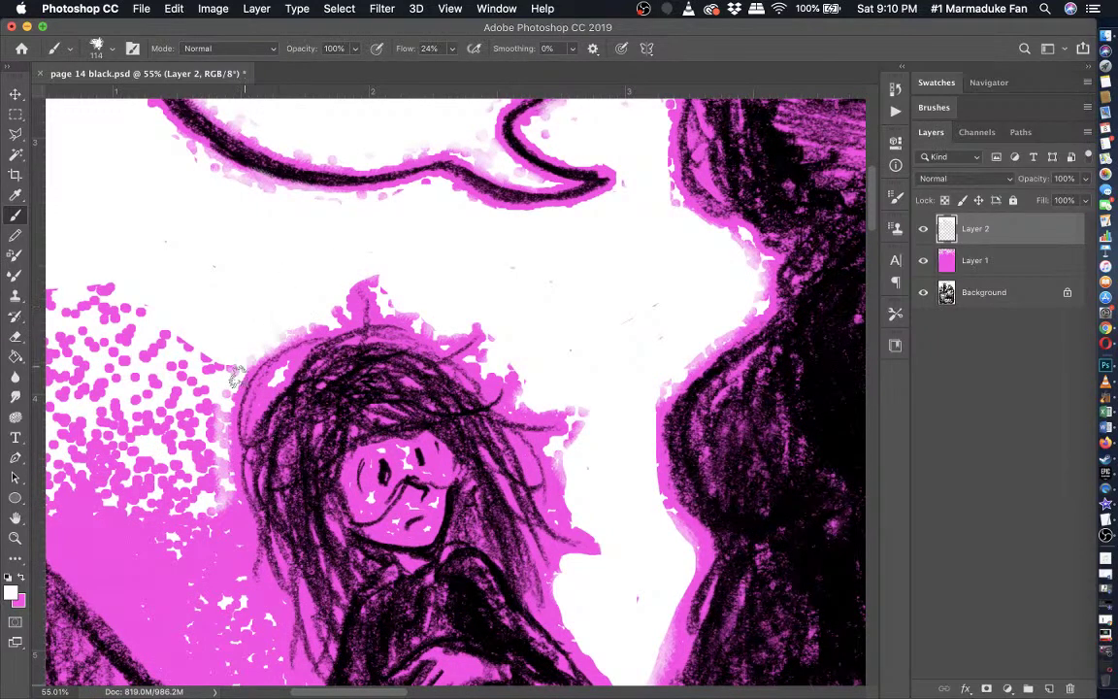
scroll(236, 373, down, 5)
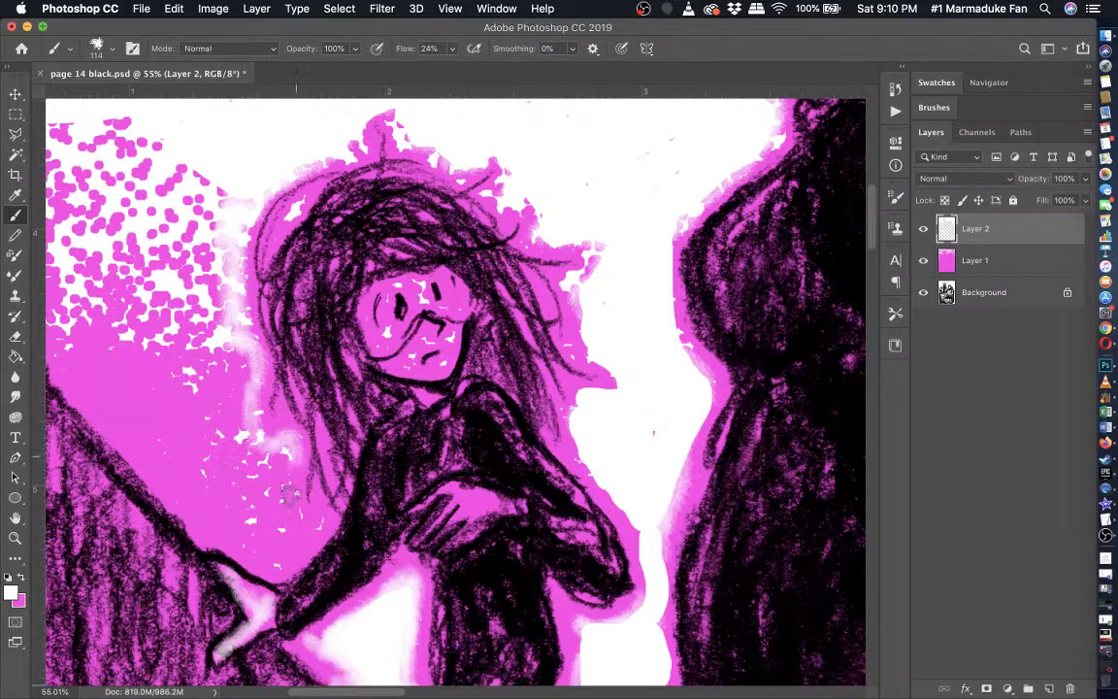
drag(259, 419, 275, 482)
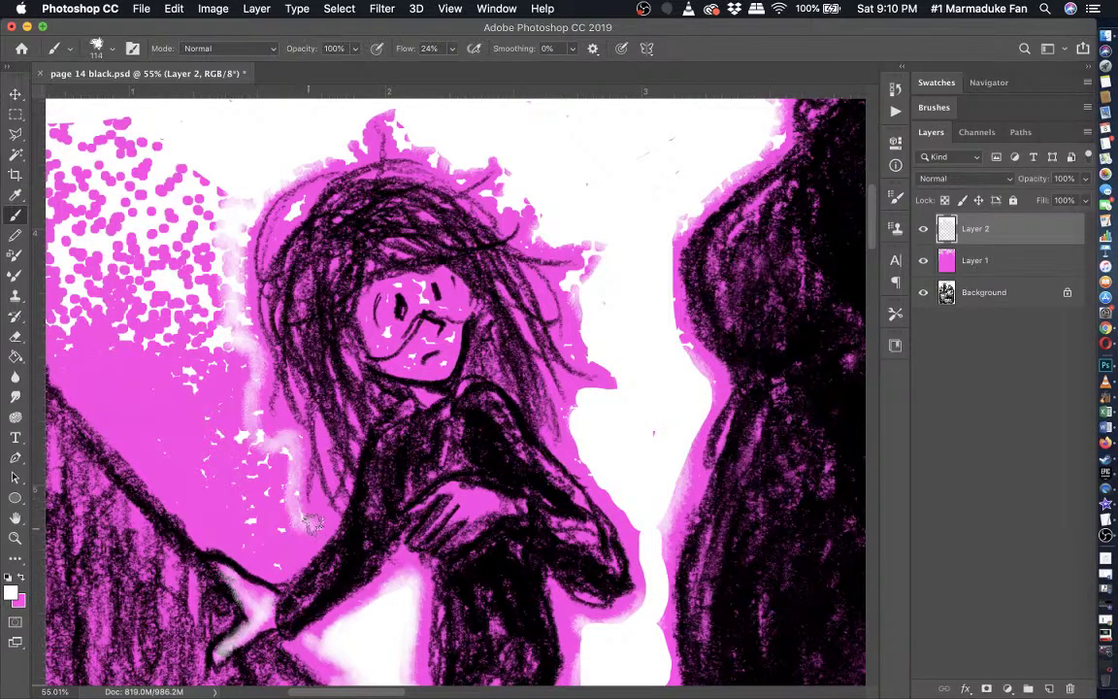
- Paint a soft white edge along the top of the sloped wall, from the long-haired girl's arm to the page margin
mouse_move(313, 524)
mouse_down()
mouse_move(210, 528)
mouse_move(138, 435)
mouse_move(79, 392)
mouse_up()
scroll(79, 392, left, 5)
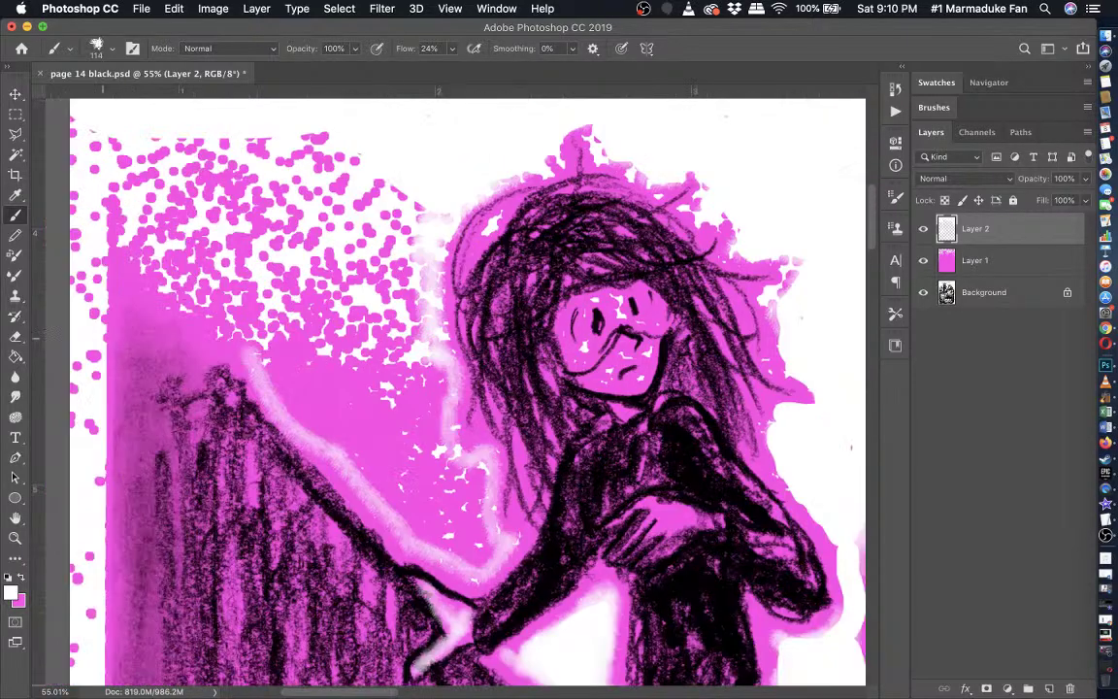
scroll(53, 336, left, 3)
mouse_move(365, 384)
mouse_down()
mouse_move(289, 328)
mouse_move(215, 239)
mouse_move(207, 260)
mouse_up()
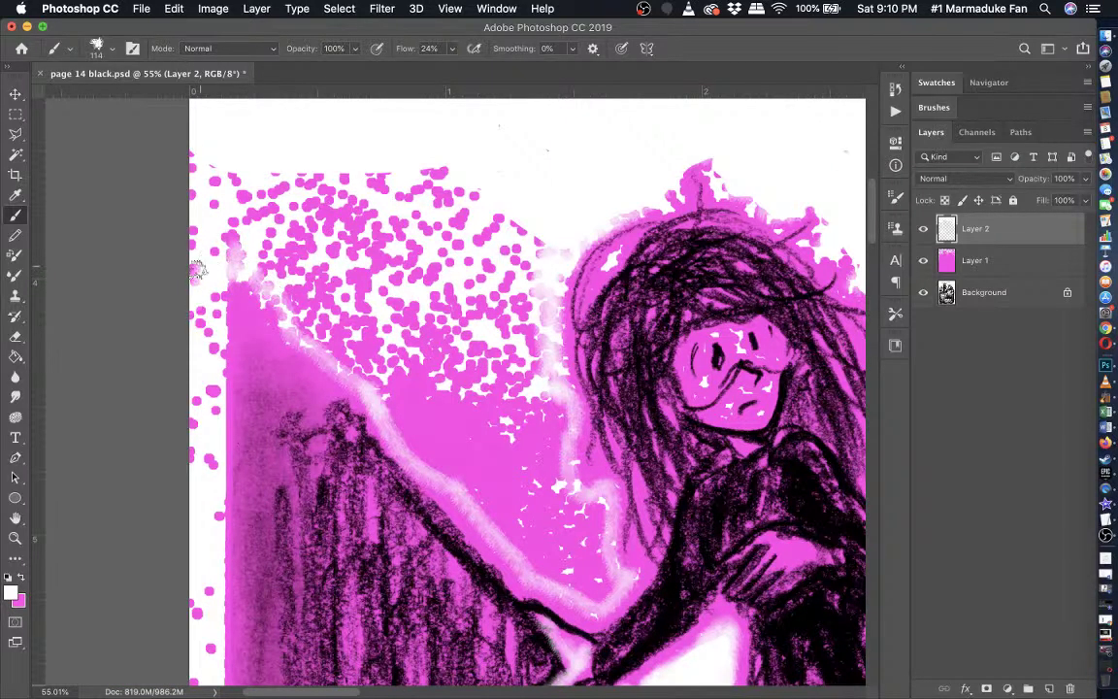
- Fill the dotted magenta area between the sloped wall and the girl's hair in solid white with a 201 px hard round pencil
click(14, 235)
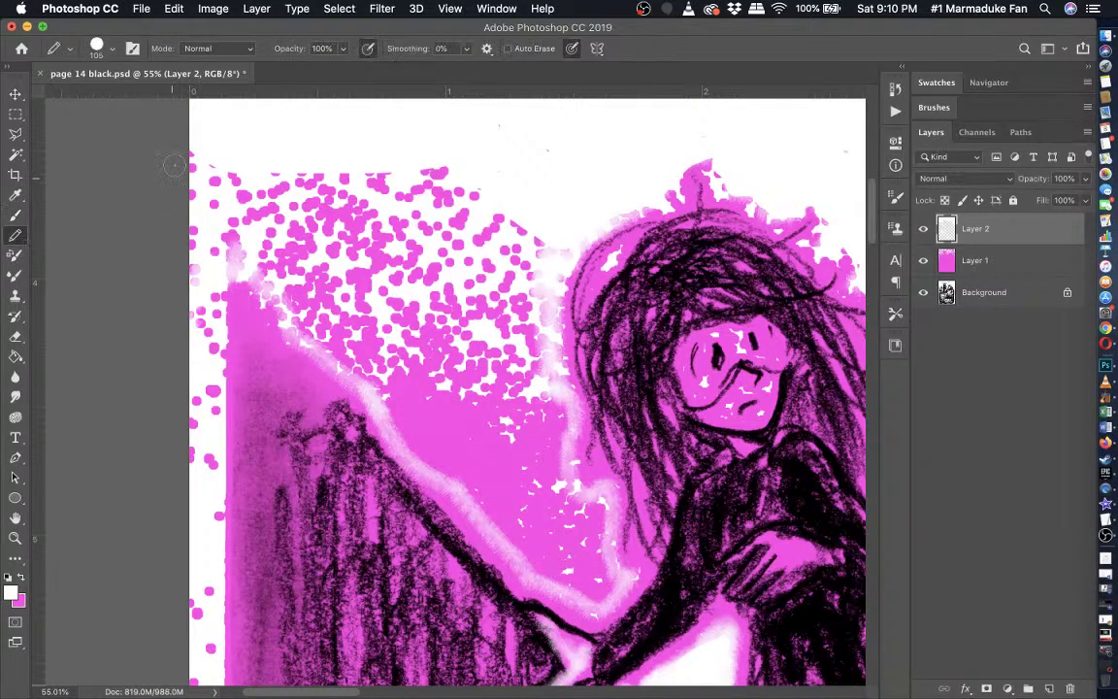
click(112, 48)
click(161, 94)
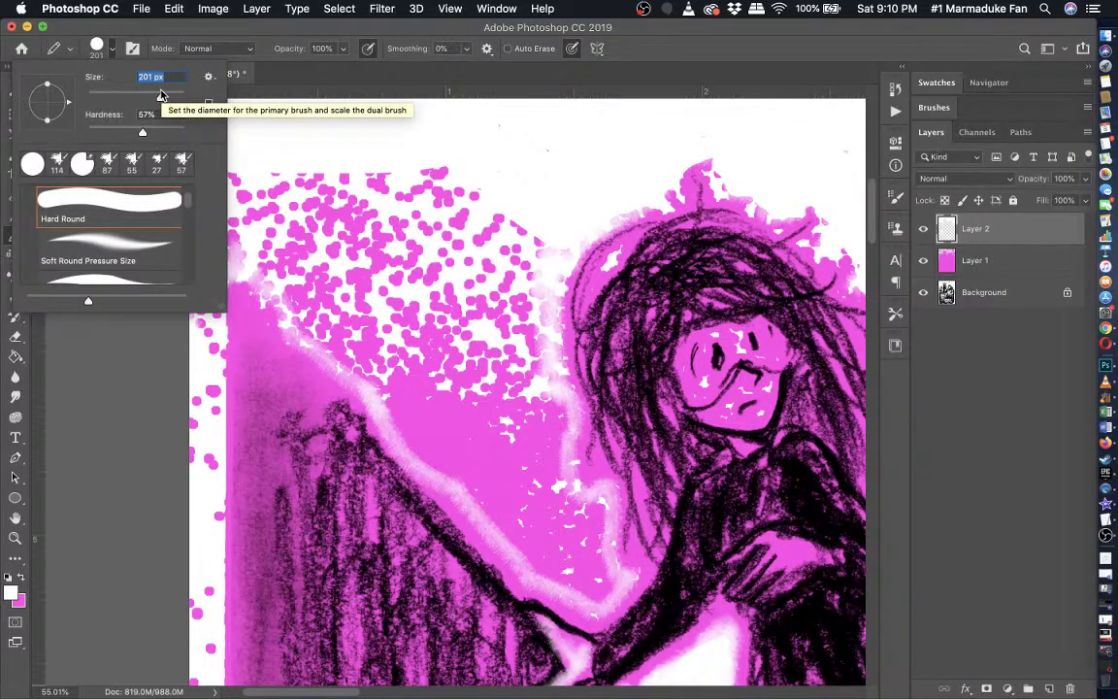
drag(321, 180, 194, 157)
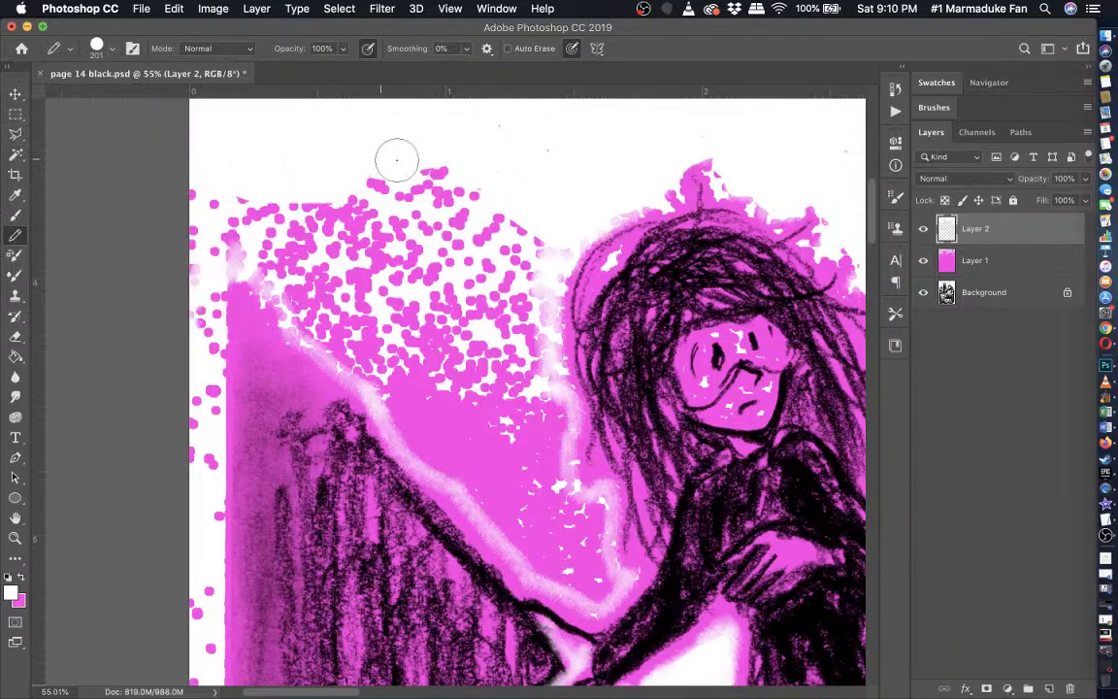
mouse_move(397, 160)
mouse_down()
mouse_move(545, 246)
mouse_move(504, 294)
mouse_move(523, 269)
mouse_move(534, 409)
mouse_move(549, 417)
mouse_move(537, 460)
mouse_move(567, 511)
mouse_move(548, 548)
mouse_move(499, 512)
mouse_move(461, 452)
mouse_move(406, 412)
mouse_move(383, 367)
mouse_move(278, 262)
mouse_move(198, 215)
mouse_move(351, 242)
mouse_move(484, 235)
mouse_move(496, 251)
mouse_move(531, 510)
mouse_move(443, 391)
mouse_move(310, 259)
mouse_move(461, 285)
mouse_move(422, 257)
mouse_move(497, 393)
mouse_move(457, 254)
mouse_move(411, 308)
mouse_move(400, 267)
mouse_move(366, 280)
mouse_up()
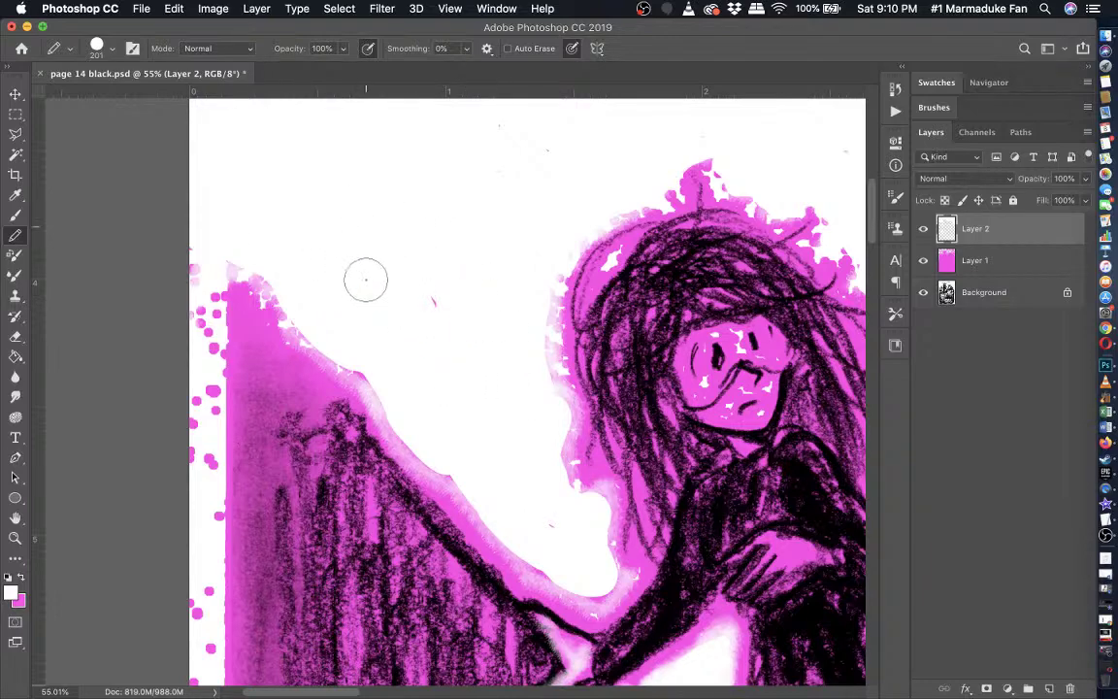
- Soften the ragged magenta edge down the outer side of the girl's hair with the 114 px textured brush
click(20, 213)
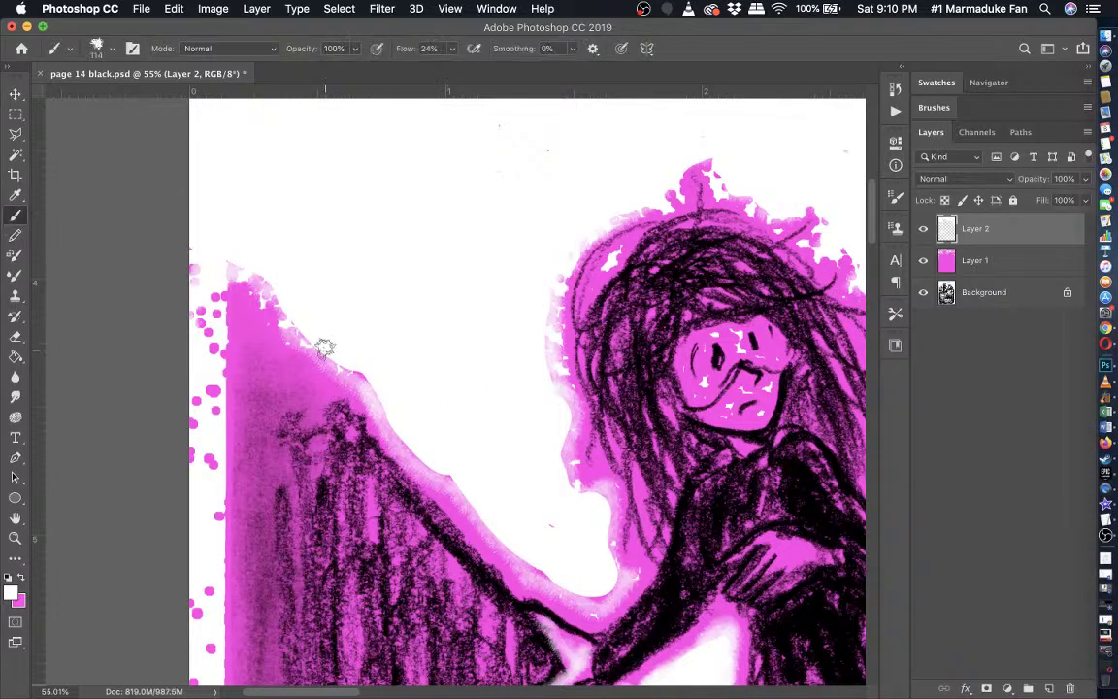
scroll(324, 347, down, 5)
scroll(324, 348, right, 3)
scroll(324, 349, down, 3)
scroll(316, 349, right, 3)
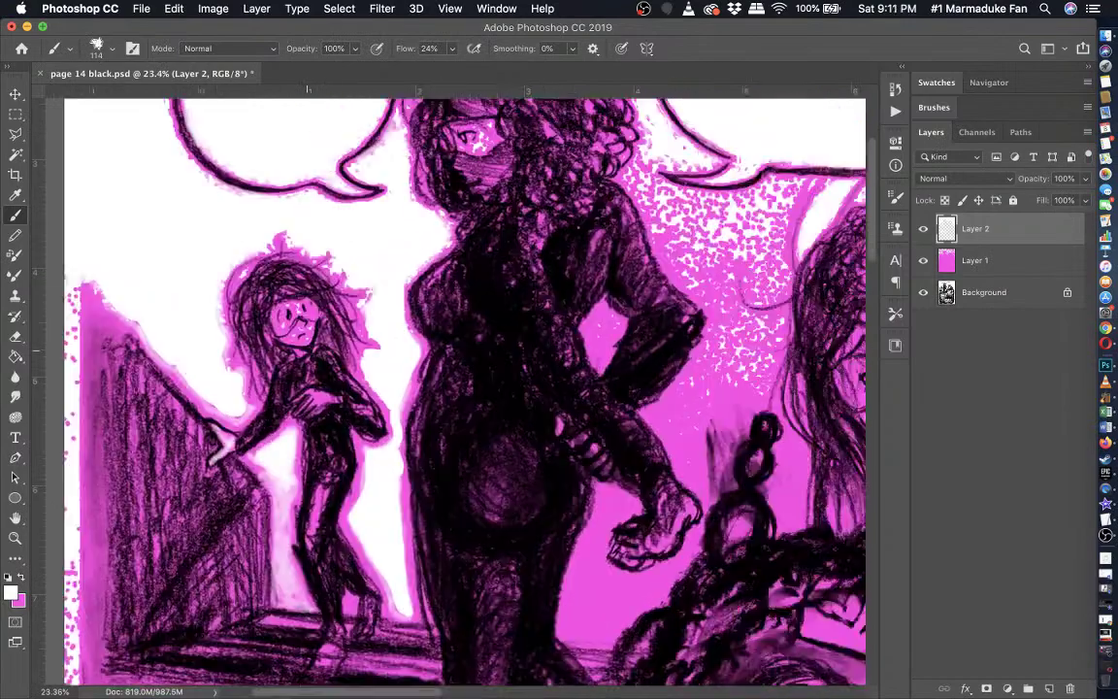
scroll(307, 350, right, 2)
scroll(474, 260, left, 6)
scroll(474, 260, up, 10)
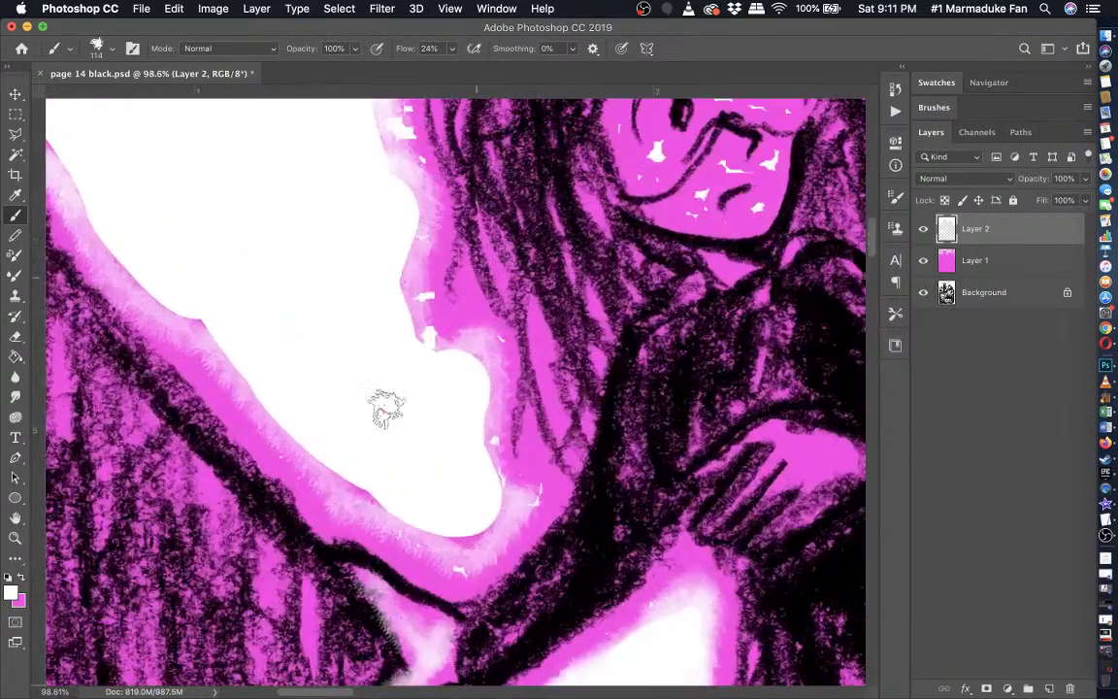
scroll(387, 412, up, 4)
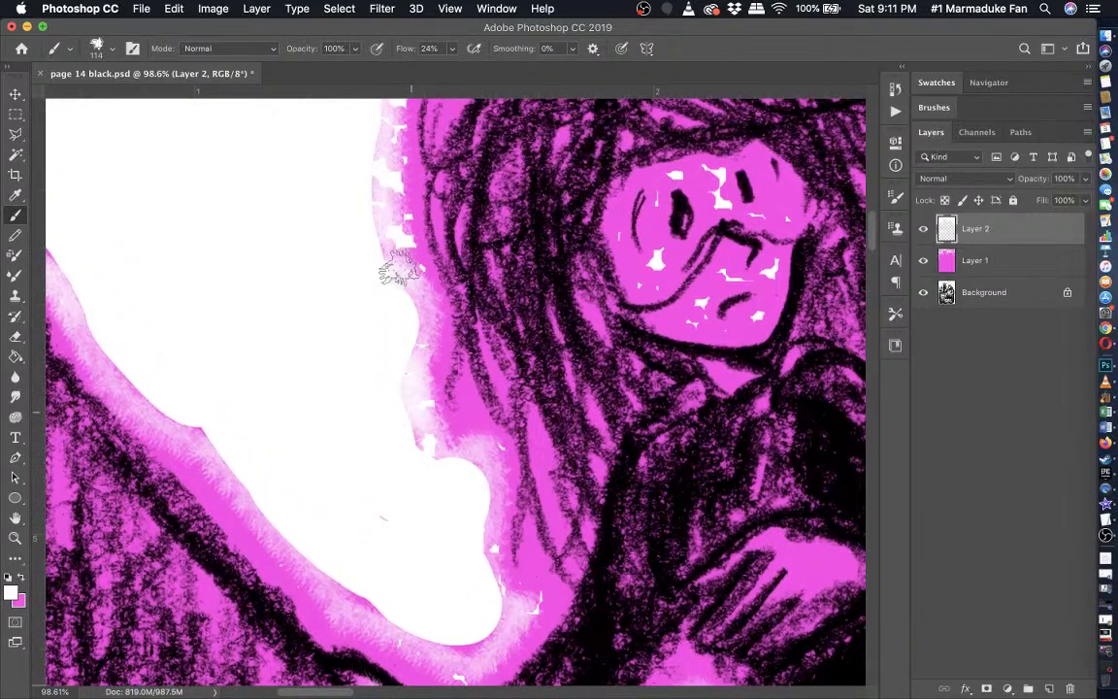
scroll(393, 271, up, 8)
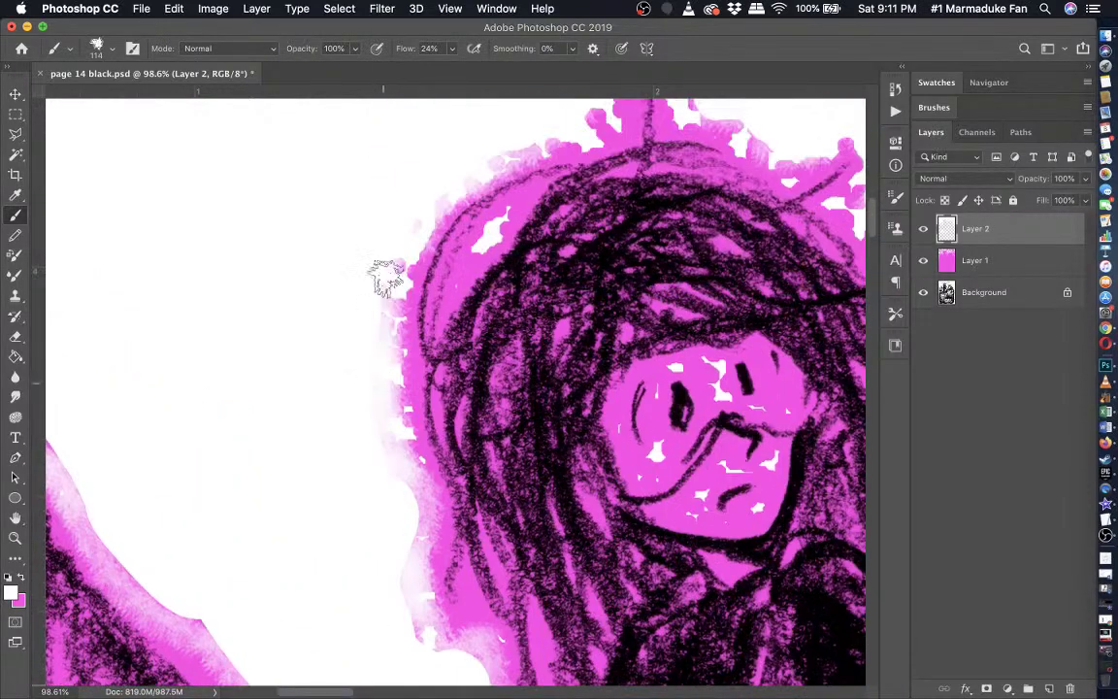
scroll(393, 301, down, 5)
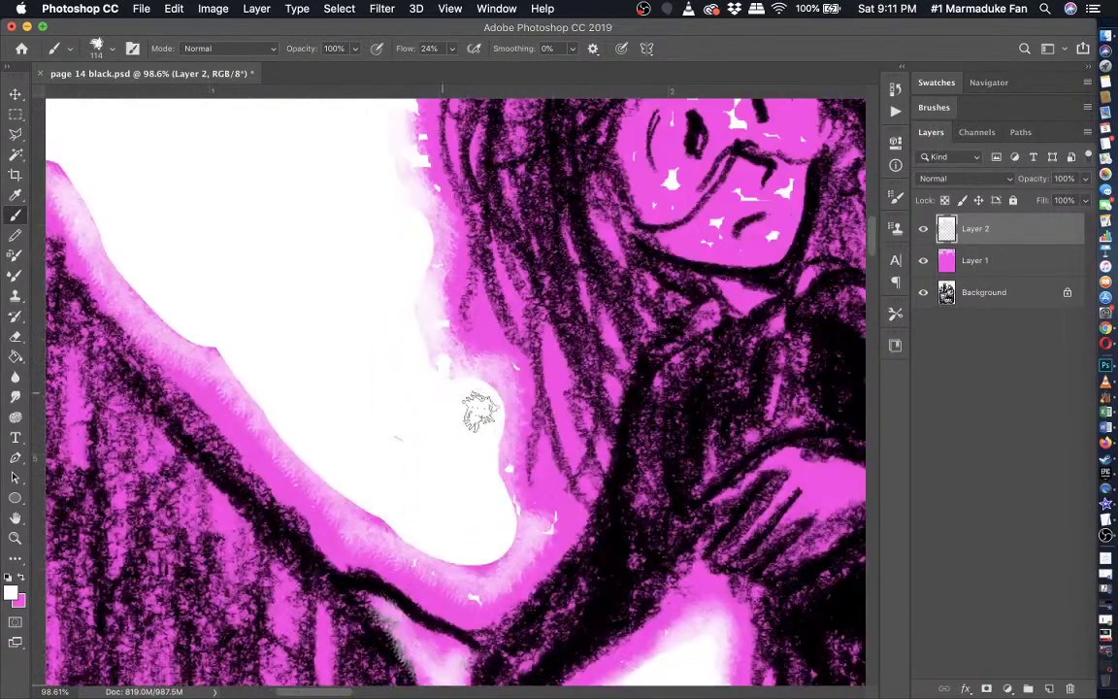
- Blend the white fill's edge along the girl's arm and the sloped wall, up to the wall's peak at the page margin
mouse_move(478, 413)
mouse_down()
mouse_move(508, 506)
mouse_move(528, 529)
mouse_move(490, 572)
mouse_move(355, 506)
mouse_move(421, 569)
mouse_up()
drag(393, 451, 407, 462)
drag(352, 497, 266, 445)
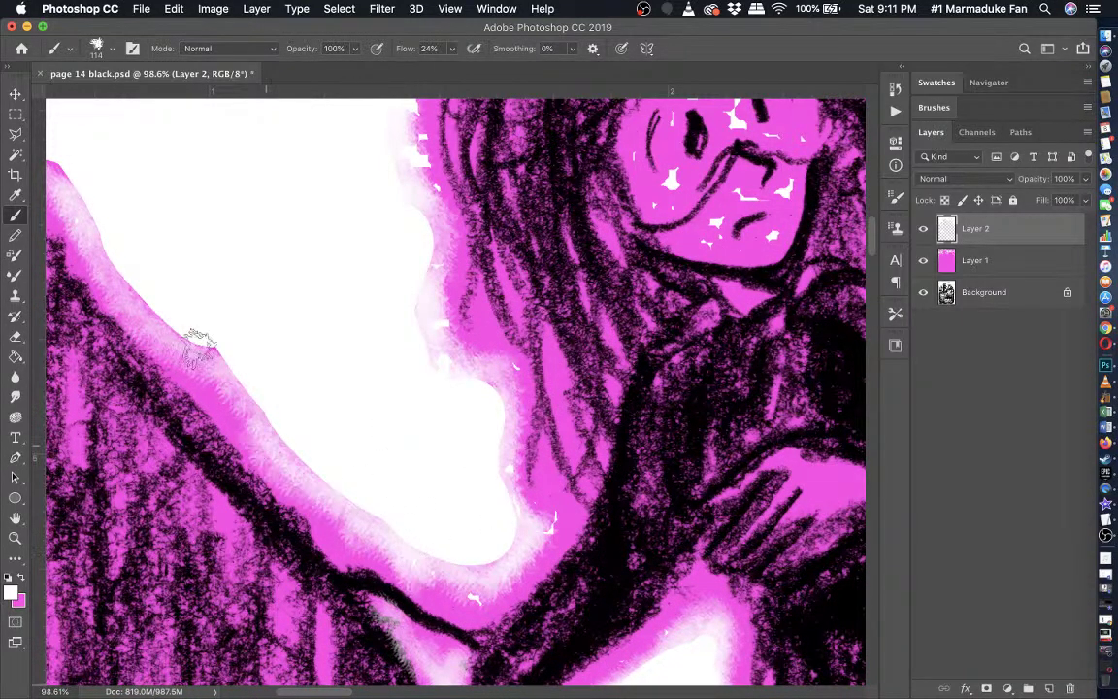
drag(198, 346, 187, 325)
scroll(188, 325, left, 4)
scroll(187, 324, up, 3)
drag(292, 375, 219, 284)
scroll(220, 285, left, 3)
scroll(219, 284, up, 2)
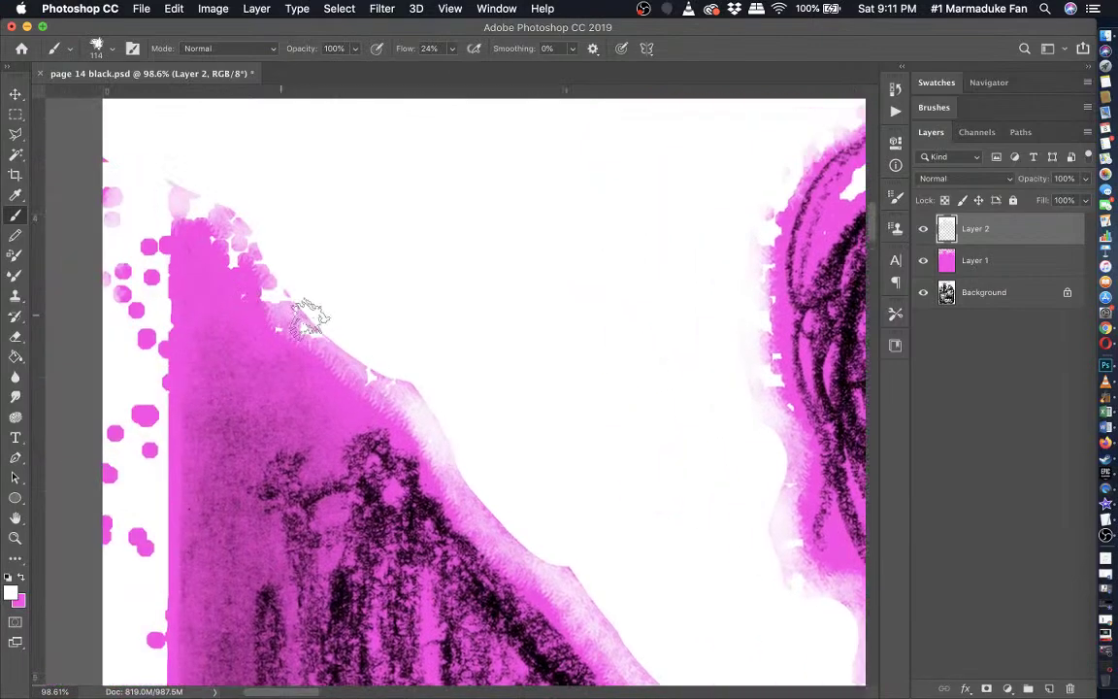
scroll(131, 330, left, 3)
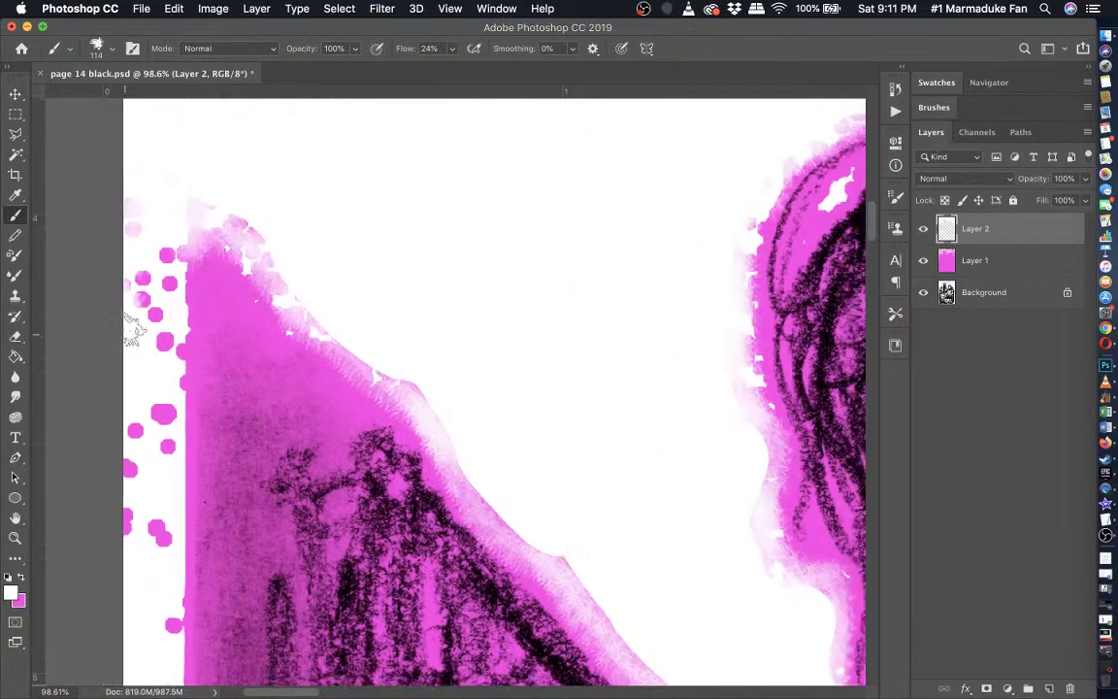
- Fade the stray magenta dots and smudges above the speech bubble beside the dark figure's head
scroll(131, 330, down, 10)
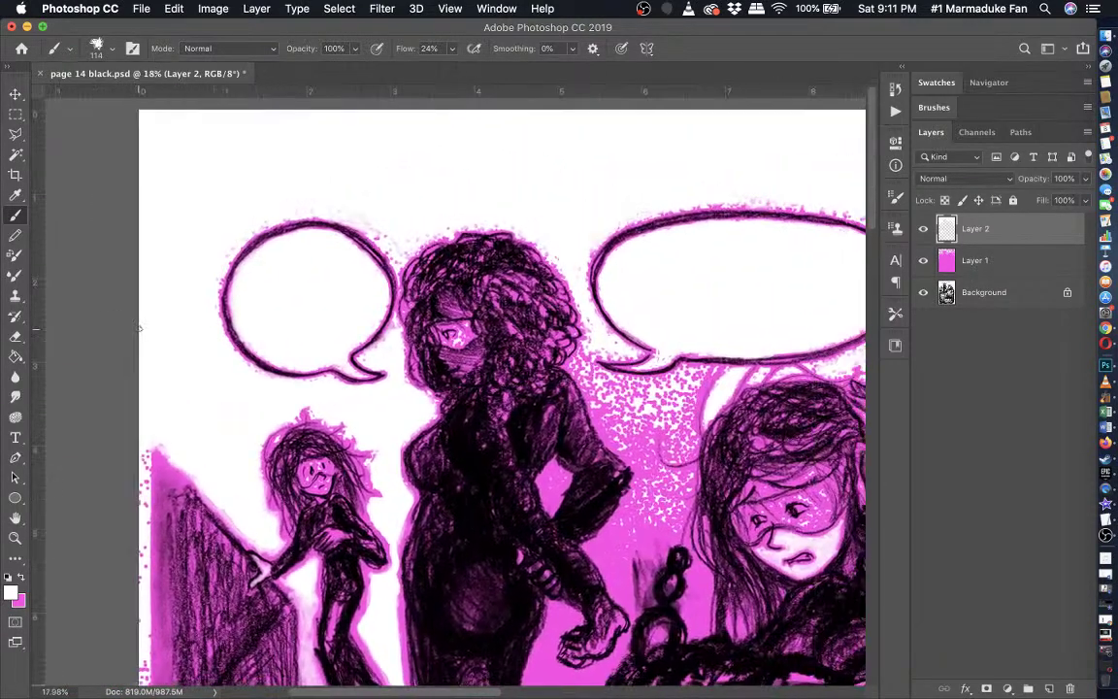
scroll(139, 328, up, 5)
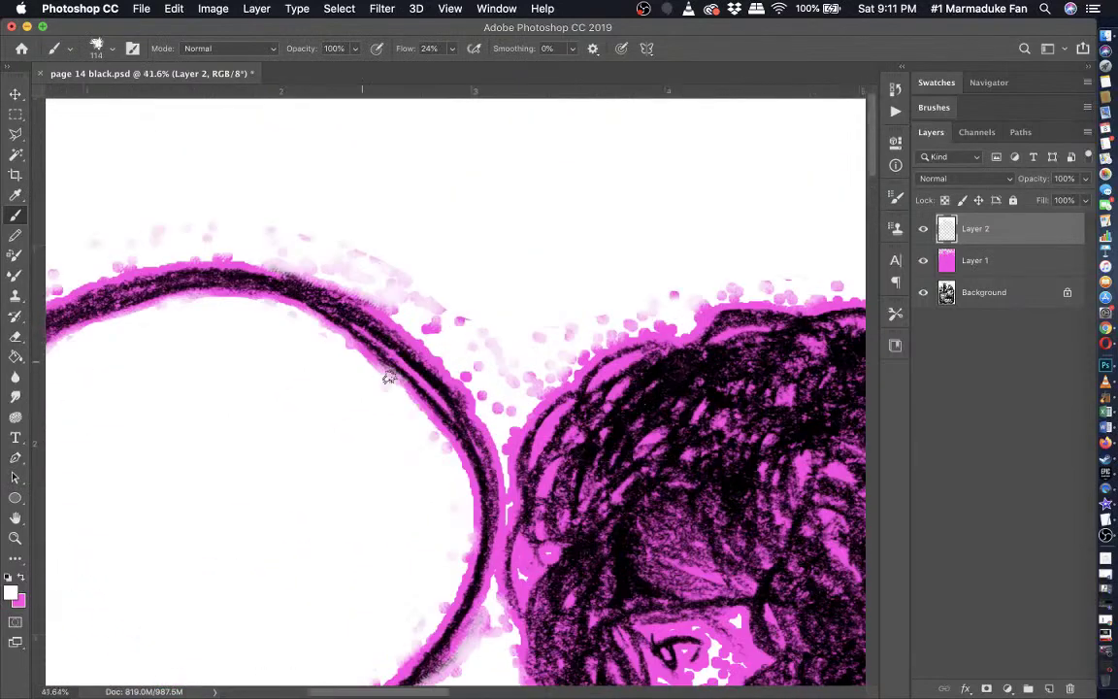
scroll(456, 363, up, 3)
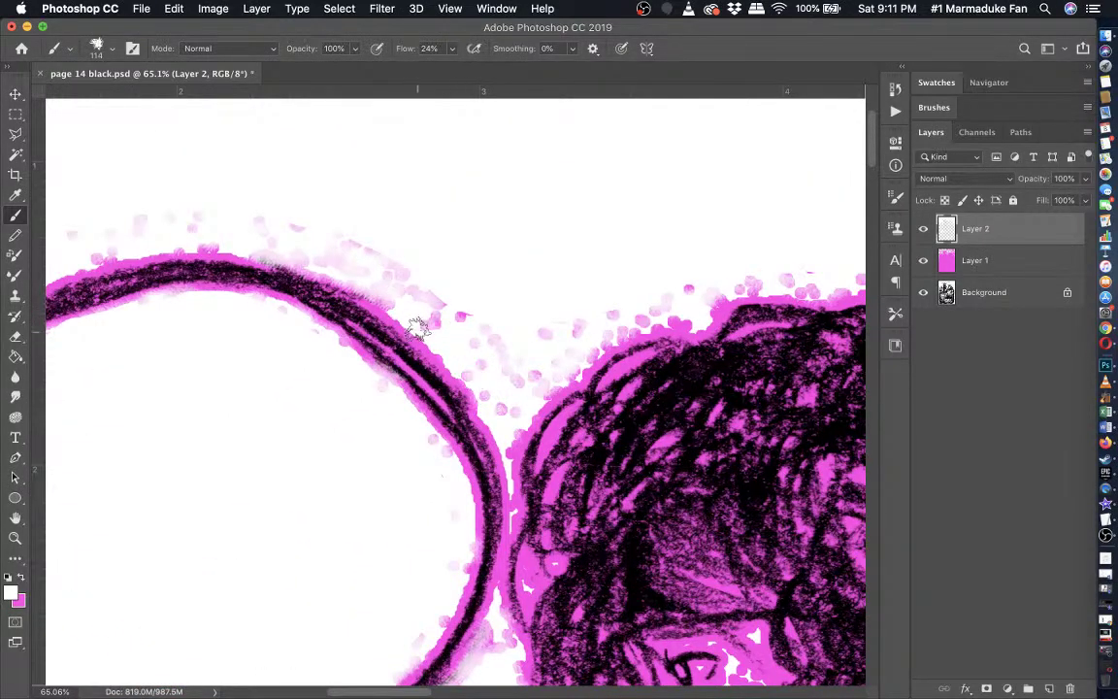
mouse_move(417, 328)
mouse_down()
mouse_move(416, 289)
mouse_move(441, 307)
mouse_up()
drag(356, 236, 303, 236)
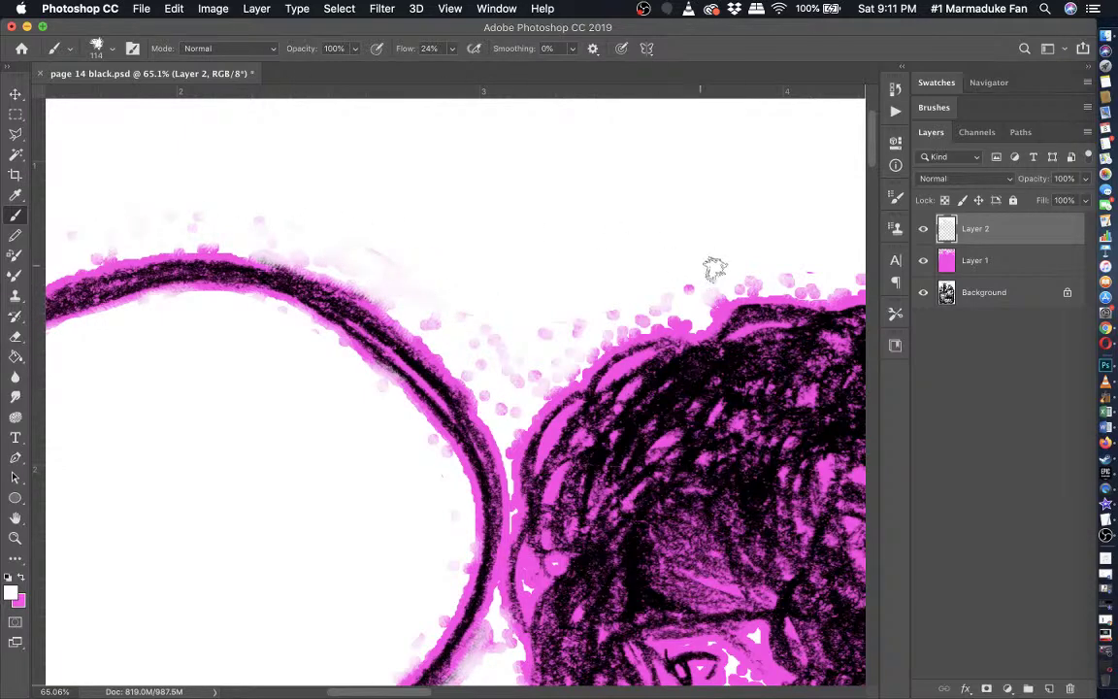
- Fade the magenta dots above the dark figure's curly hair and in the gap beside the large speech bubble
scroll(543, 332, right, 6)
scroll(544, 332, up, 2)
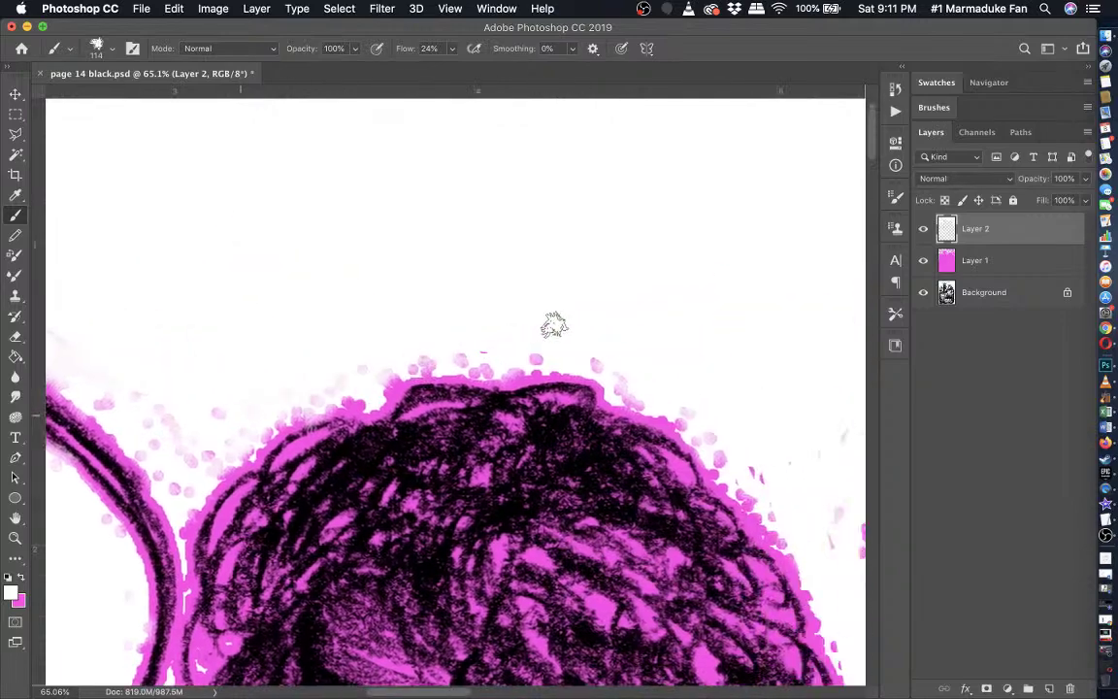
scroll(581, 374, right, 6)
scroll(582, 373, down, 2)
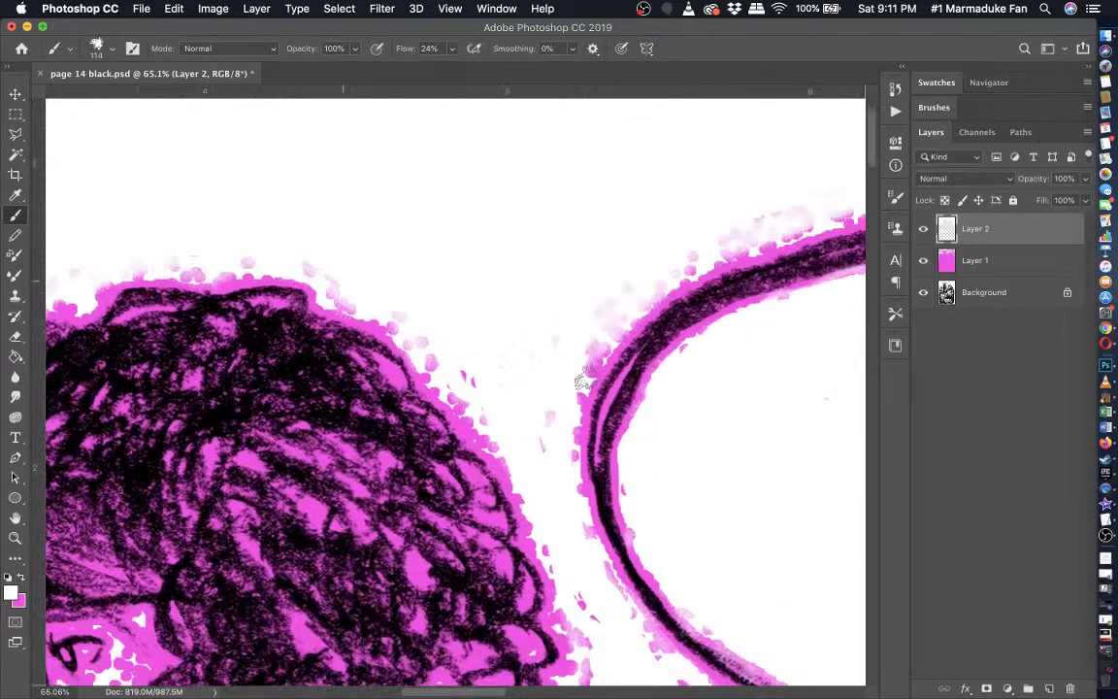
scroll(423, 367, down, 6)
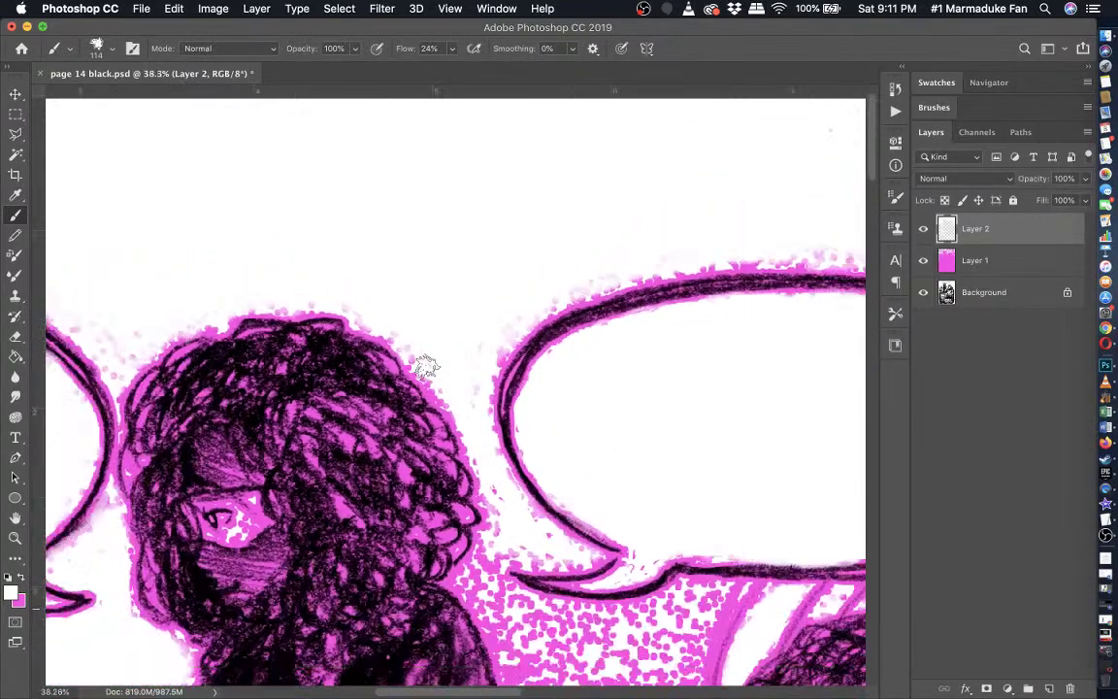
scroll(425, 367, down, 4)
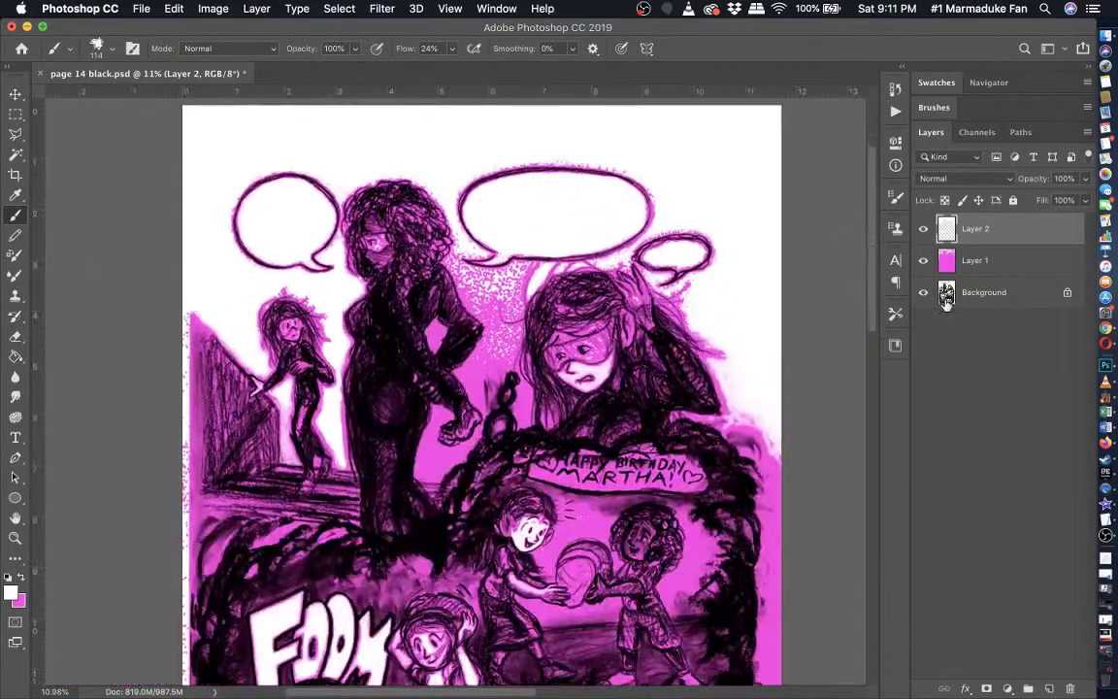
- Compare the artwork with Background, Layer 1 and Layer 2 hidden and shown, leaving all three layers visible
click(924, 292)
click(923, 292)
click(924, 261)
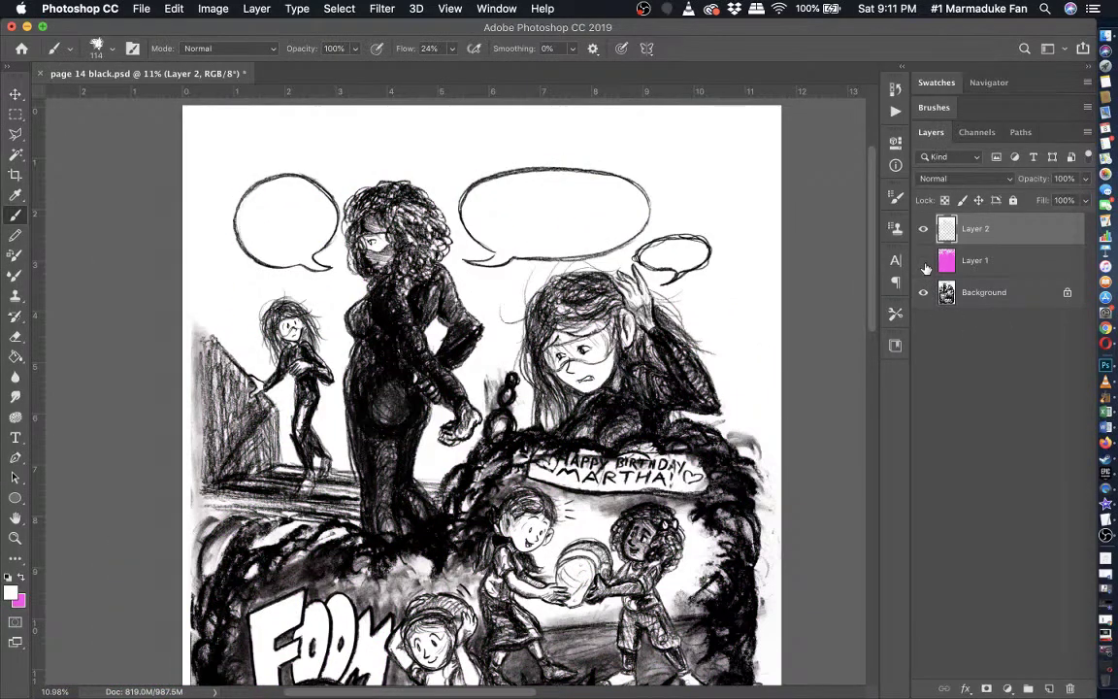
click(924, 229)
click(924, 229)
click(924, 260)
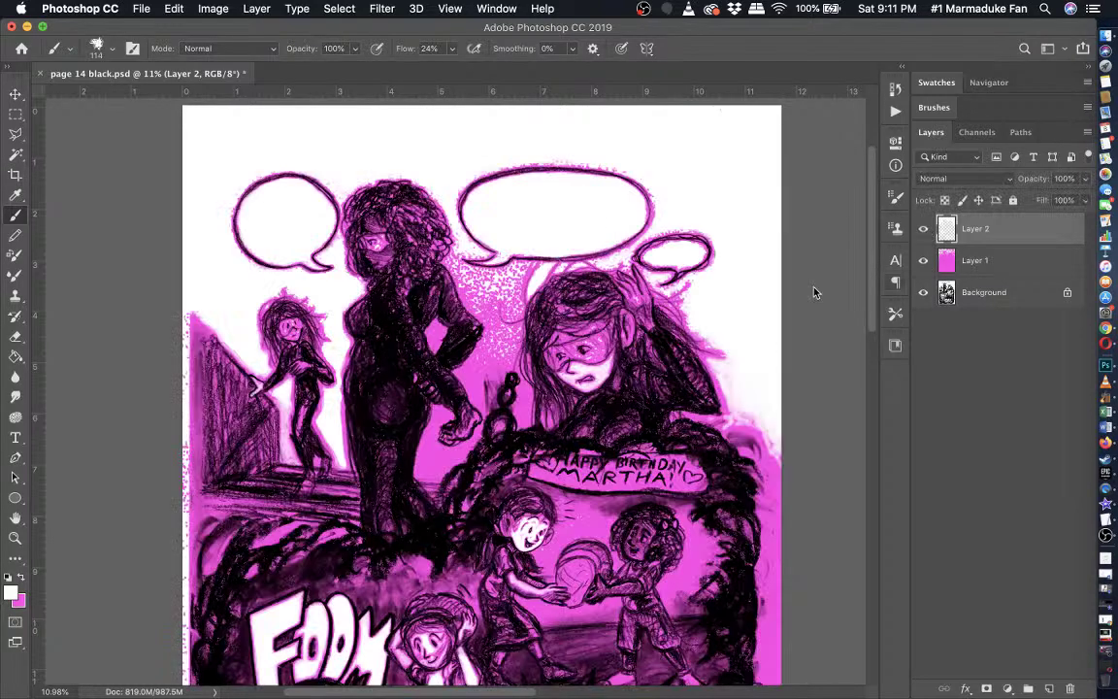
- Paint soft white inside the diamond-shaped gap between the dark figure's torso and bent arm
key(super+plus)
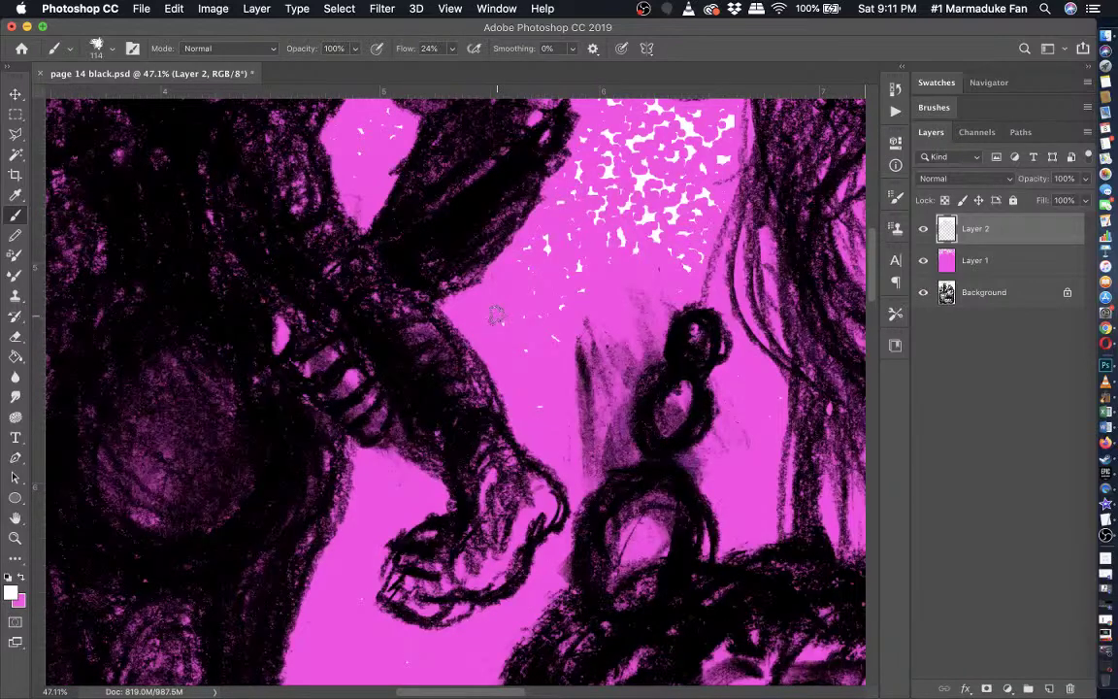
scroll(492, 321, up, 4)
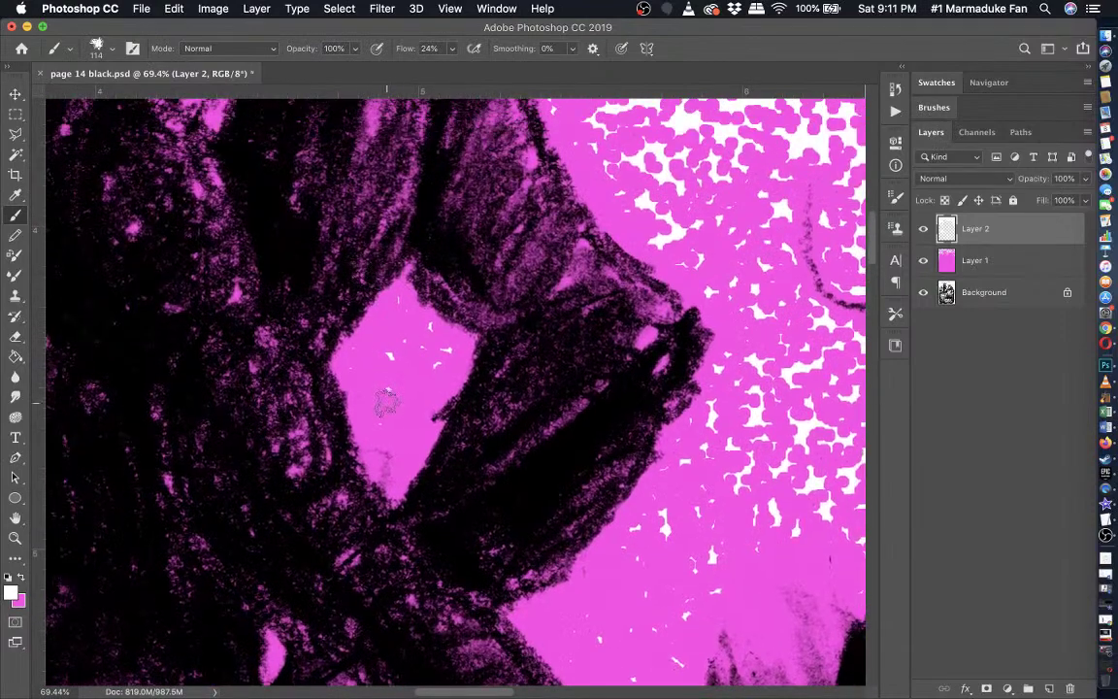
mouse_move(387, 402)
mouse_down()
mouse_move(372, 398)
mouse_move(375, 339)
mouse_move(398, 306)
mouse_move(439, 346)
mouse_move(438, 393)
mouse_move(419, 437)
mouse_move(452, 372)
mouse_move(354, 432)
mouse_move(362, 407)
mouse_move(391, 464)
mouse_move(354, 309)
mouse_move(393, 313)
mouse_move(380, 402)
mouse_move(412, 350)
mouse_move(376, 396)
mouse_move(399, 427)
mouse_move(428, 375)
mouse_move(412, 333)
mouse_move(385, 354)
mouse_move(388, 312)
mouse_up()
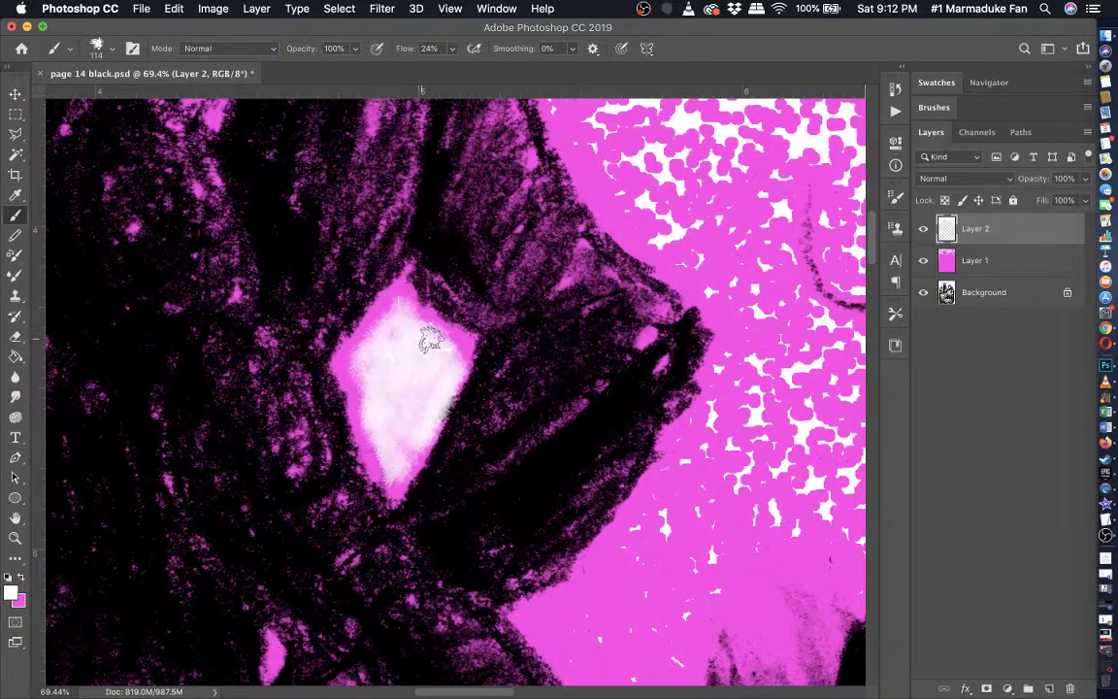
- Paint soft white in the magenta gap between the dark figure's hip and her lowered fist
scroll(427, 330, down, 10)
scroll(435, 332, down, 5)
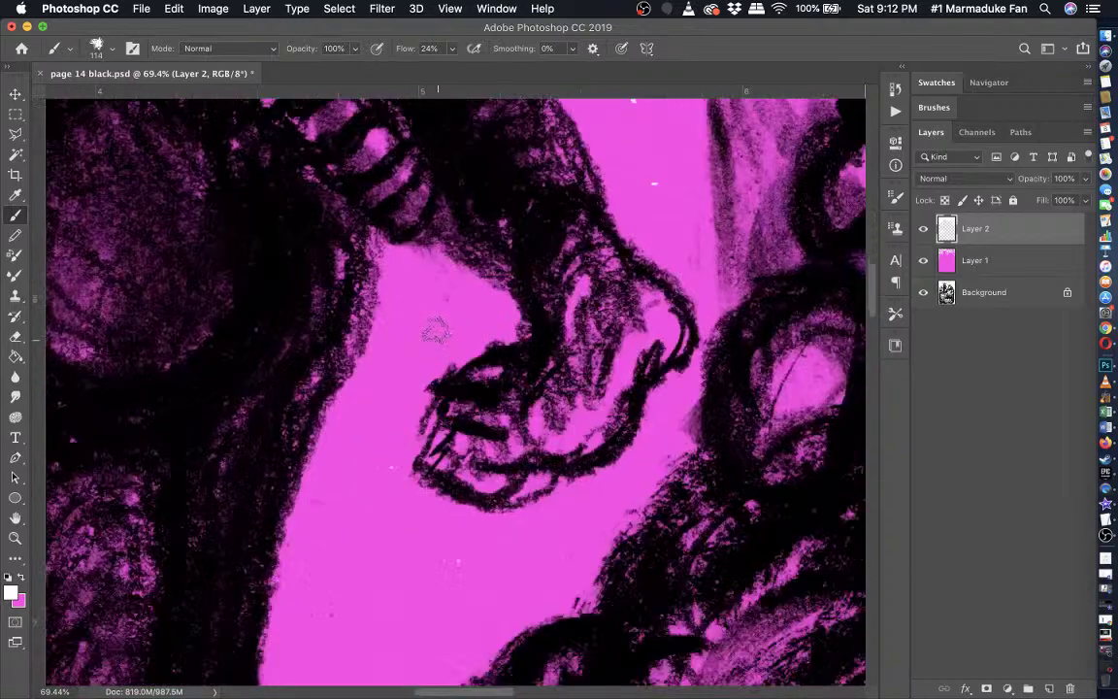
mouse_move(424, 272)
mouse_down()
mouse_move(495, 316)
mouse_move(408, 360)
mouse_move(420, 352)
mouse_move(389, 444)
mouse_move(350, 483)
mouse_move(344, 441)
mouse_move(416, 281)
mouse_move(481, 314)
mouse_move(438, 323)
mouse_move(435, 273)
mouse_move(460, 313)
mouse_move(429, 294)
mouse_move(345, 456)
mouse_up()
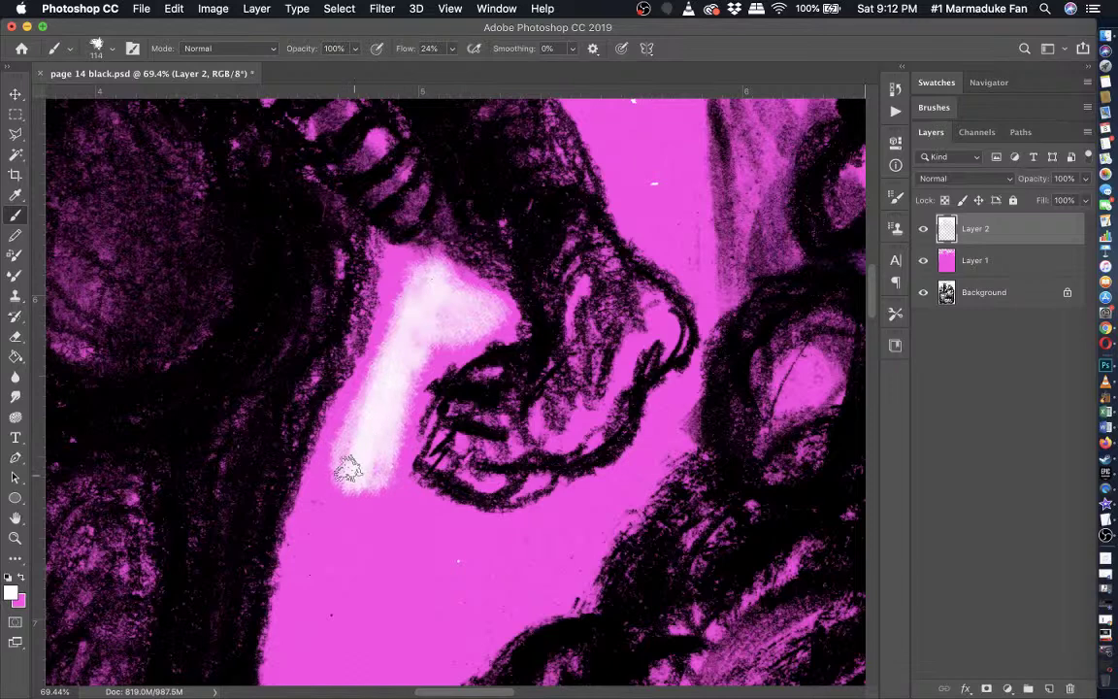
- Outline the magenta area below the fist with a soft white border along the leg, the floor, the dark foliage and the knuckles
scroll(344, 447, down, 5)
scroll(343, 434, down, 4)
mouse_move(361, 243)
mouse_down()
mouse_move(313, 325)
mouse_move(315, 415)
mouse_move(313, 347)
mouse_move(289, 432)
mouse_move(289, 500)
mouse_move(424, 506)
mouse_move(440, 474)
mouse_move(506, 417)
mouse_move(563, 386)
mouse_move(645, 274)
mouse_up()
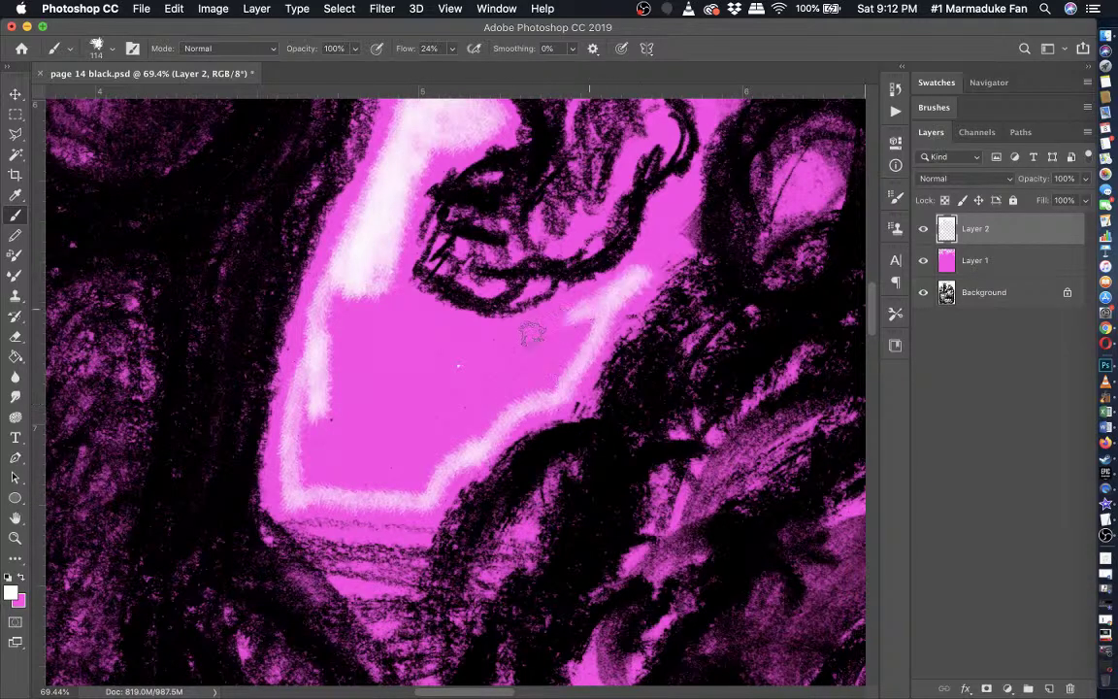
mouse_move(533, 334)
mouse_down()
mouse_move(408, 301)
mouse_move(348, 247)
mouse_up()
- Fill the outlined area below the fist in solid white with the 201 px pencil and blend its edges with the textured brush
click(14, 235)
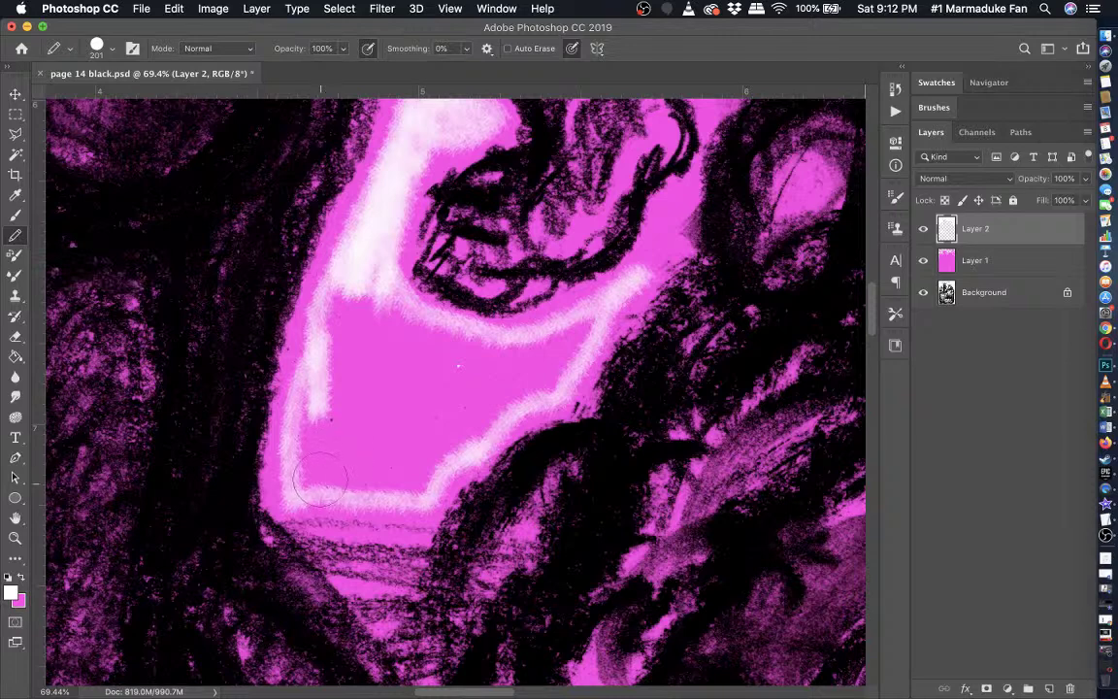
mouse_move(320, 478)
mouse_down()
mouse_move(321, 424)
mouse_move(344, 376)
mouse_move(344, 312)
mouse_move(492, 356)
mouse_move(530, 360)
mouse_move(560, 344)
mouse_move(544, 362)
mouse_move(480, 389)
mouse_move(458, 425)
mouse_move(375, 364)
mouse_move(406, 401)
mouse_move(356, 379)
mouse_up()
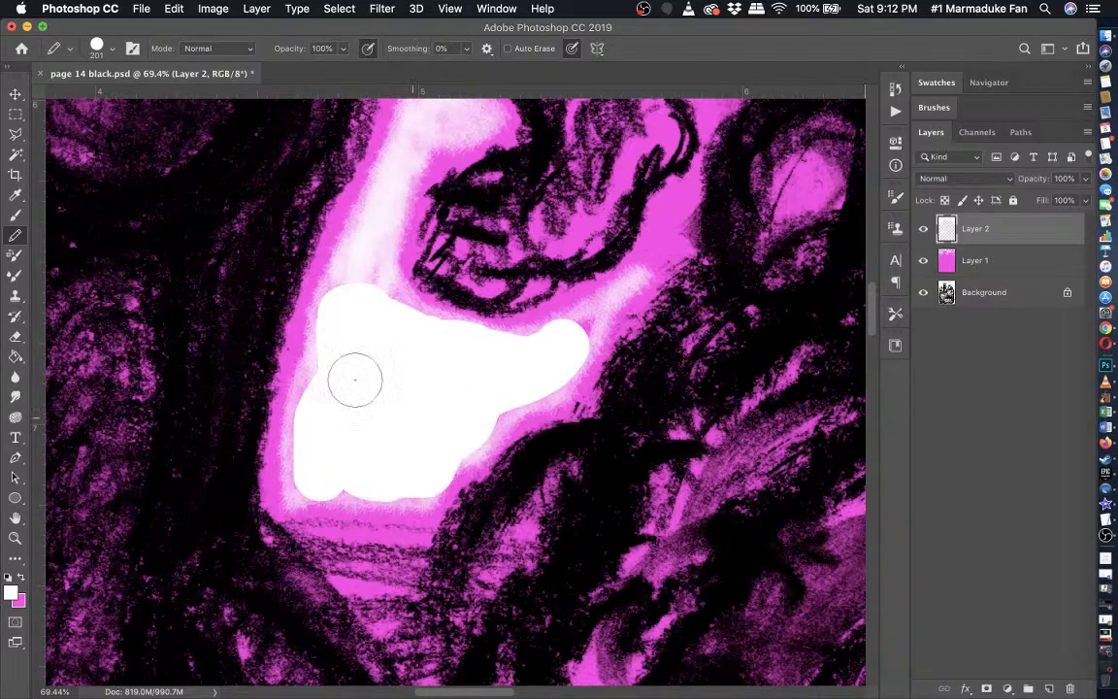
click(14, 214)
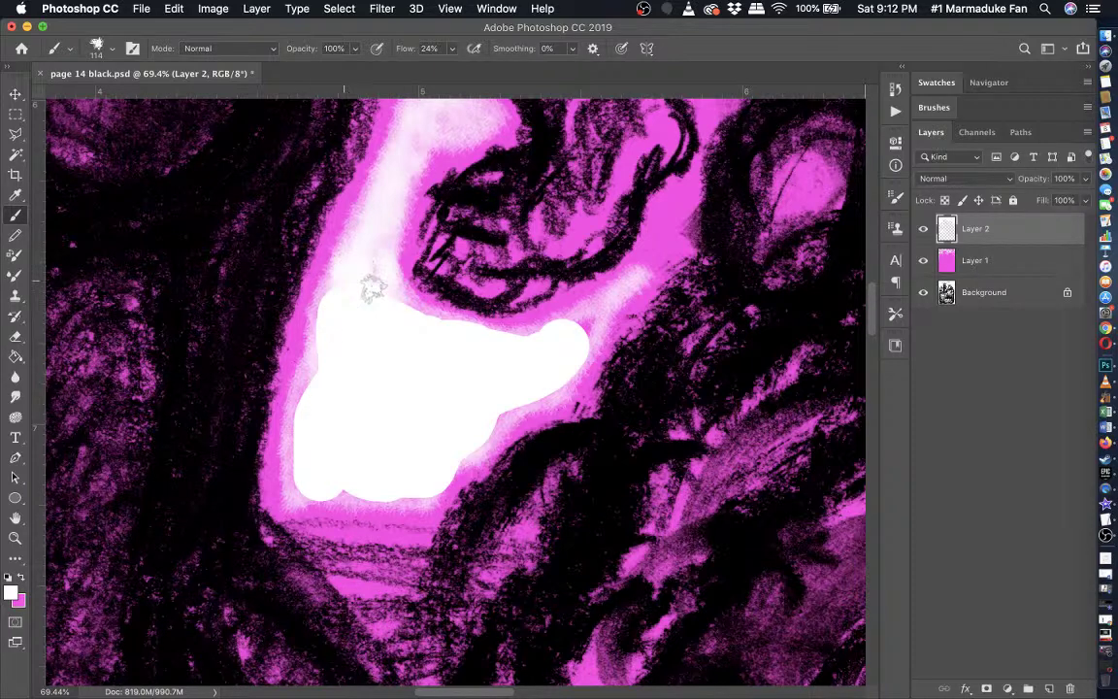
mouse_move(372, 288)
mouse_down()
mouse_move(326, 489)
mouse_move(428, 483)
mouse_move(491, 419)
mouse_move(565, 373)
mouse_move(601, 322)
mouse_up()
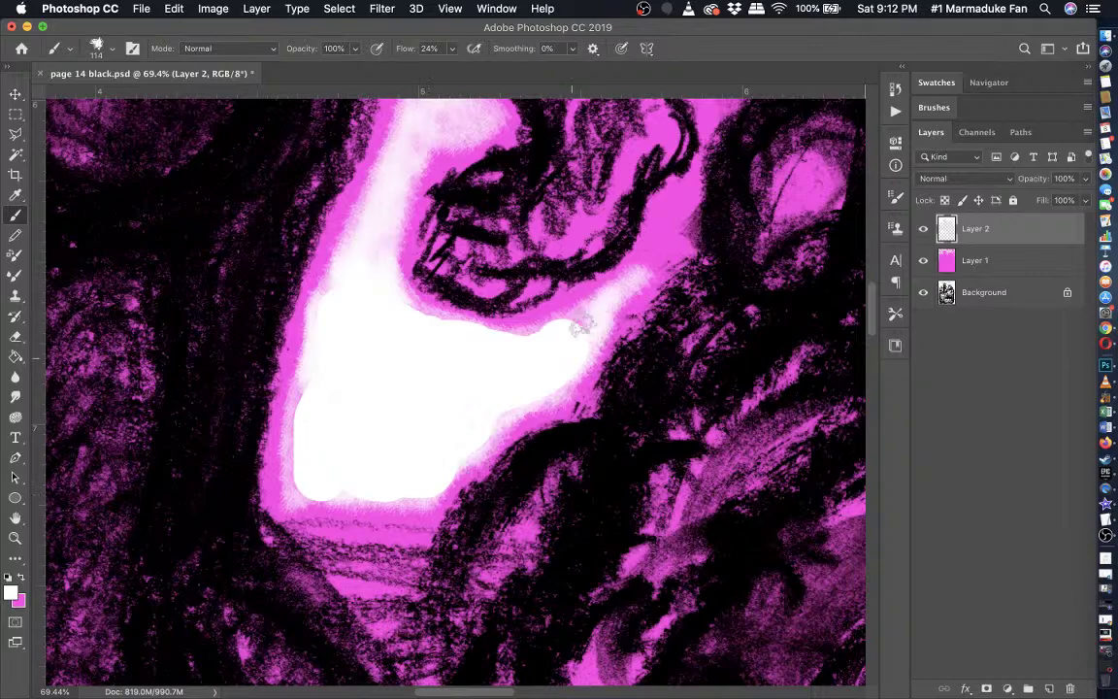
- Check the painted highlights across the whole page and save the document
scroll(569, 329, right, 5)
scroll(568, 329, up, 3)
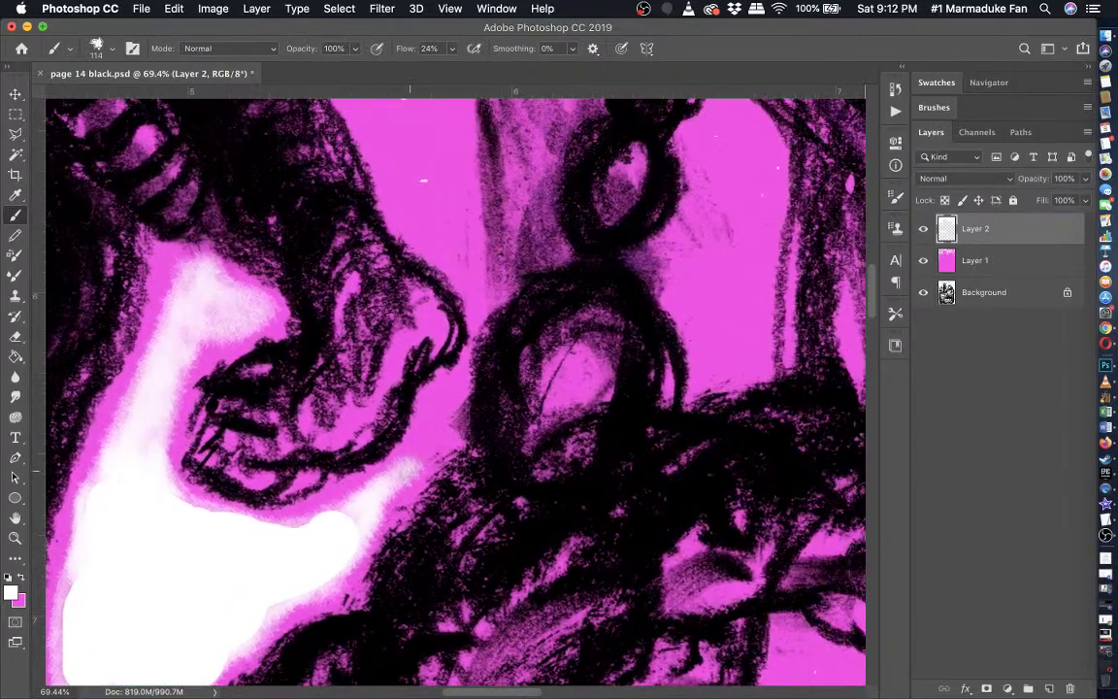
scroll(393, 393, up, 5)
scroll(417, 402, right, 2)
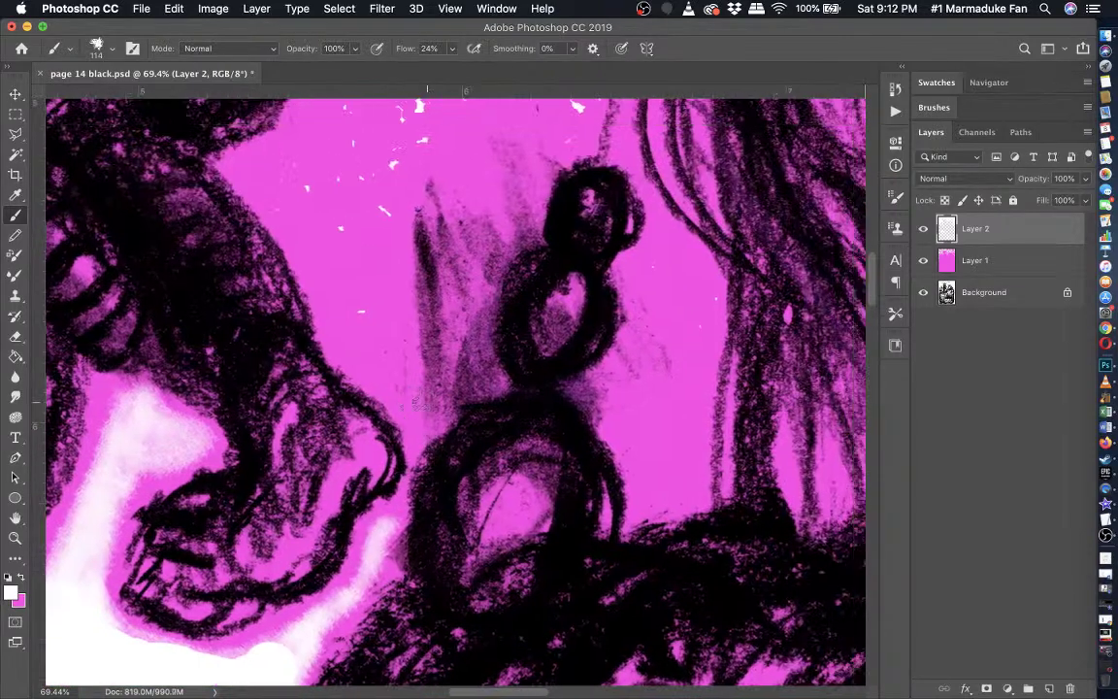
scroll(415, 403, down, 10)
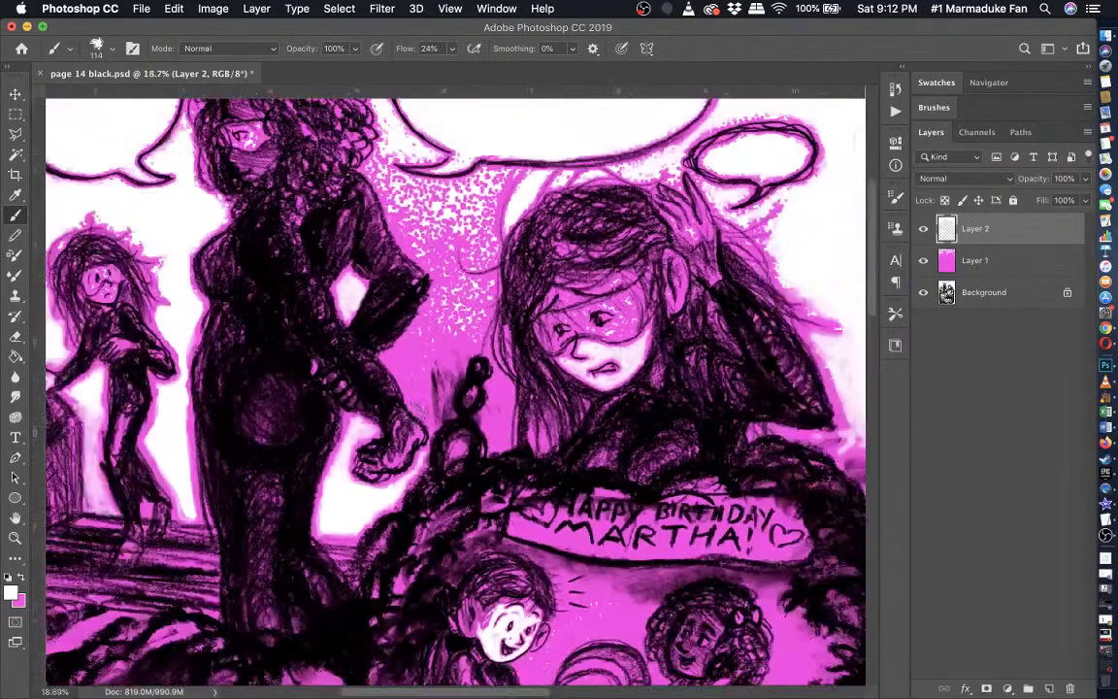
scroll(419, 404, down, 8)
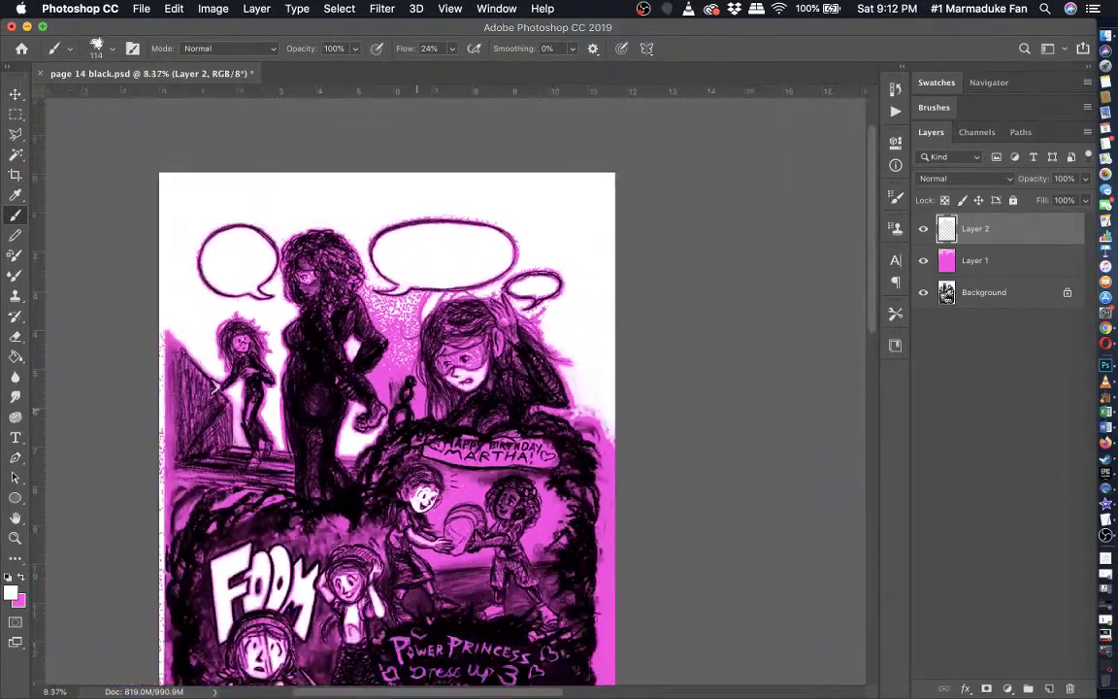
scroll(485, 388, down, 5)
scroll(485, 388, left, 3)
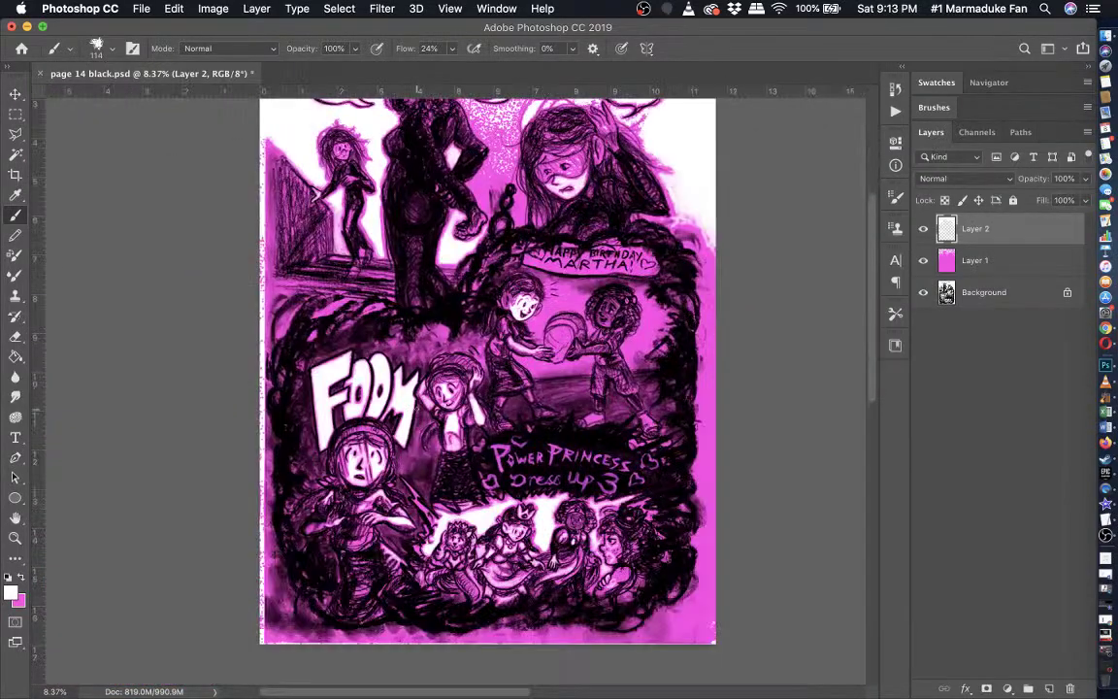
key(super+s)
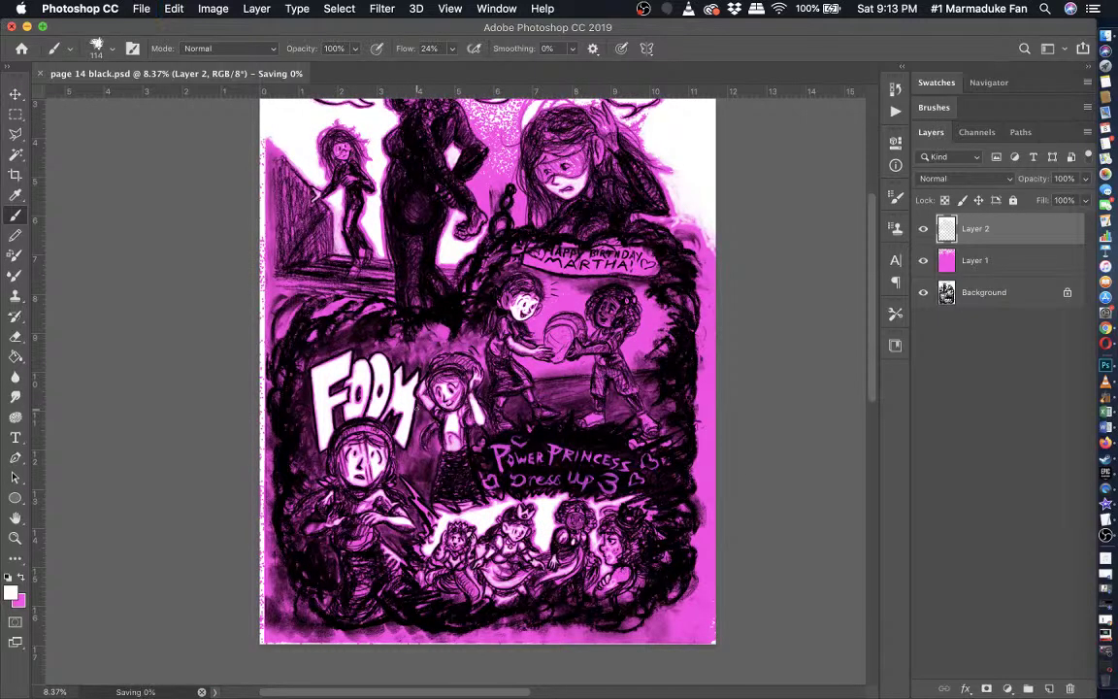
- Outline the magenta gap between the stacked black rings and the masked girl's hair with a soft white textured border
scroll(560, 198, up, 6)
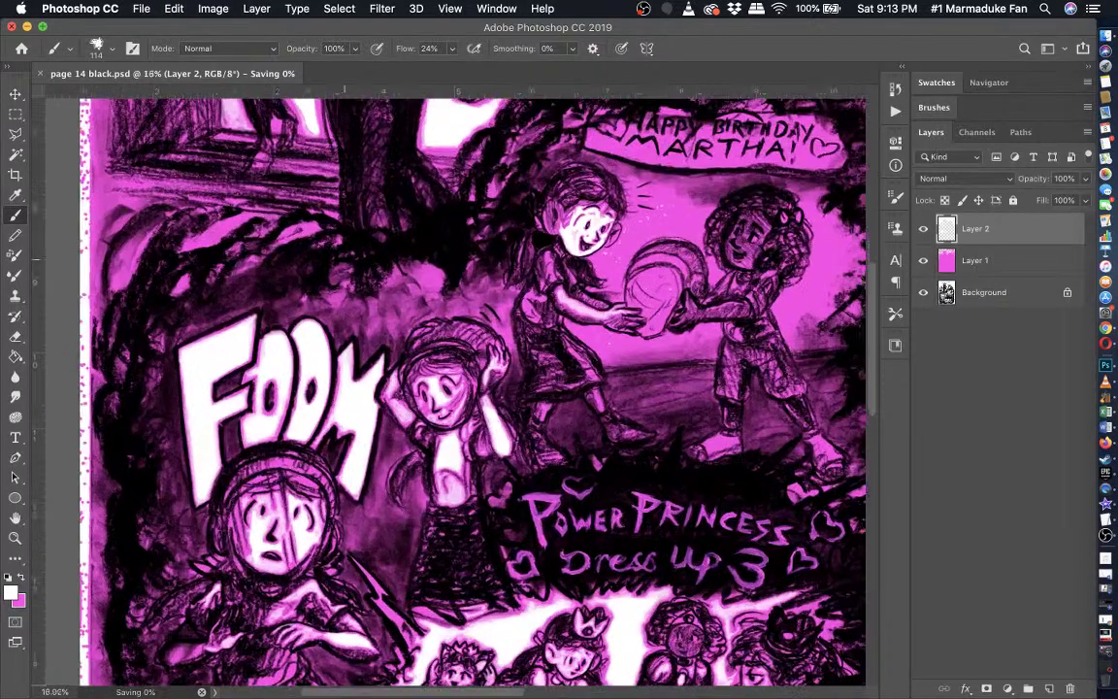
scroll(560, 198, up, 6)
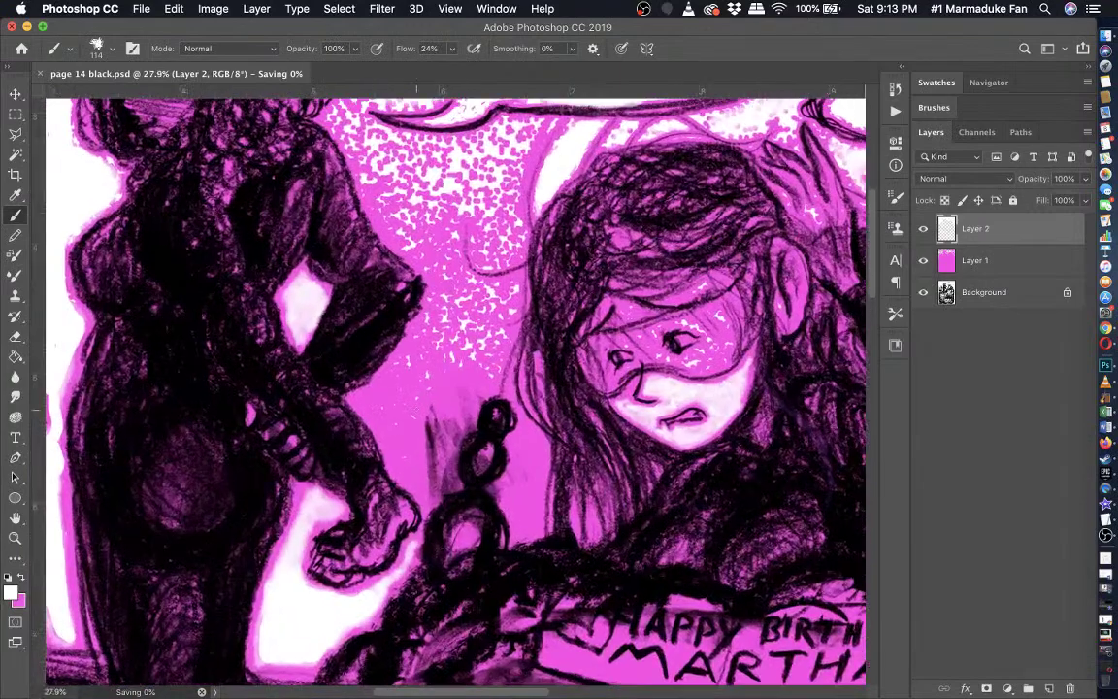
scroll(471, 417, up, 10)
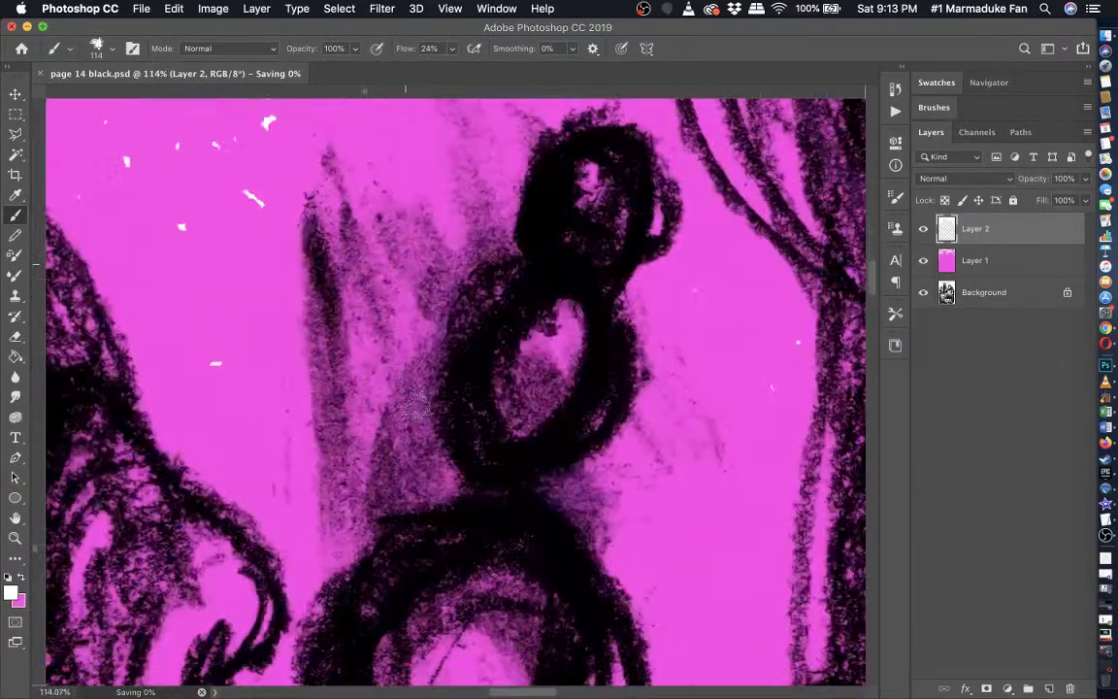
scroll(471, 417, down, 4)
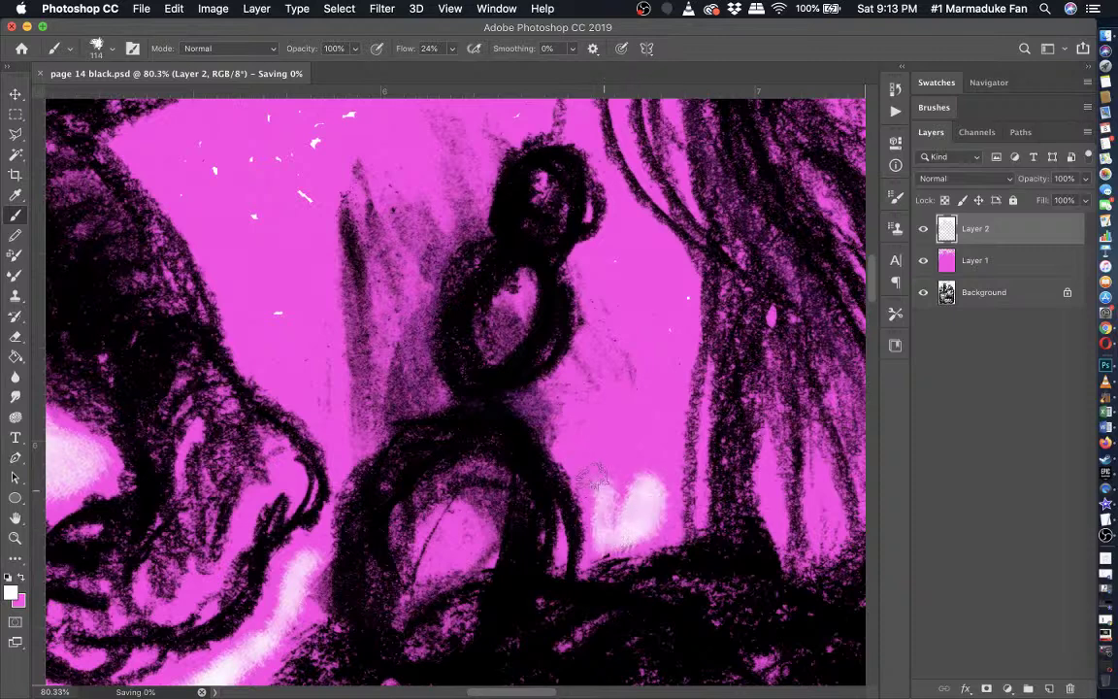
drag(596, 476, 549, 411)
mouse_move(540, 406)
mouse_down()
mouse_move(580, 344)
mouse_move(578, 263)
mouse_move(607, 215)
mouse_move(573, 141)
mouse_up()
mouse_move(636, 229)
mouse_down()
mouse_move(670, 265)
mouse_move(680, 334)
mouse_move(655, 463)
mouse_move(592, 472)
mouse_move(571, 428)
mouse_move(598, 261)
mouse_move(634, 259)
mouse_move(618, 418)
mouse_move(628, 328)
mouse_move(567, 377)
mouse_move(592, 412)
mouse_move(628, 363)
mouse_move(647, 284)
mouse_move(612, 373)
mouse_up()
- Fill the gap beside the hair in solid white with the 201 px pencil and blend its edges with the textured brush
click(14, 235)
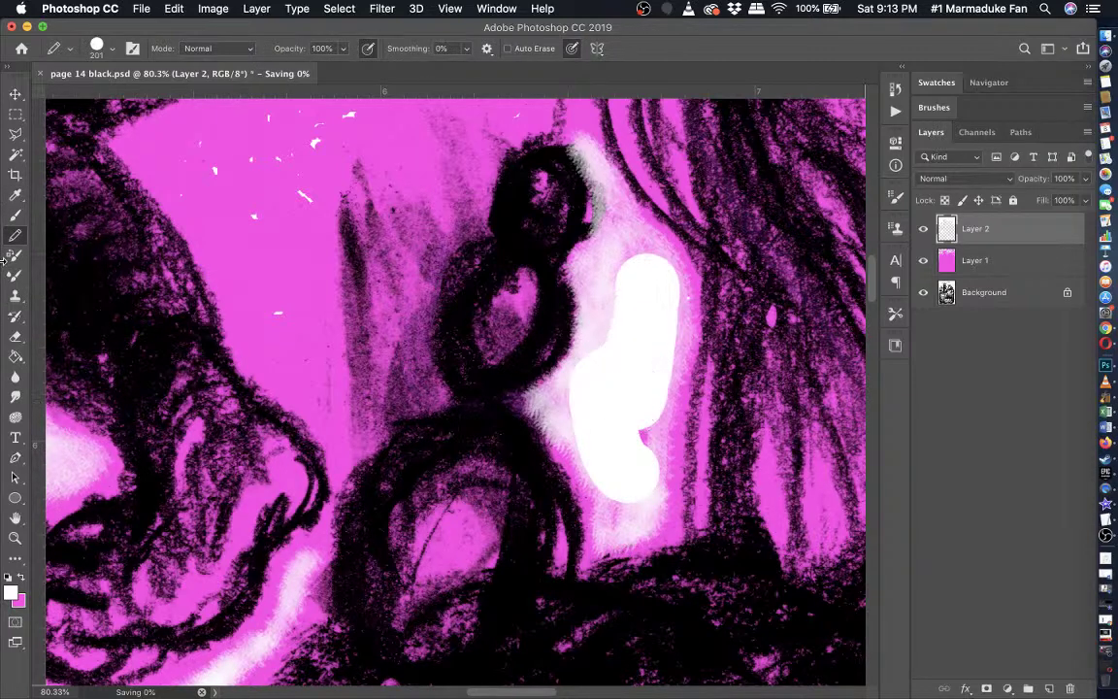
click(15, 215)
mouse_move(613, 329)
mouse_down()
mouse_move(622, 233)
mouse_move(635, 272)
mouse_move(661, 282)
mouse_move(637, 490)
mouse_move(570, 418)
mouse_up()
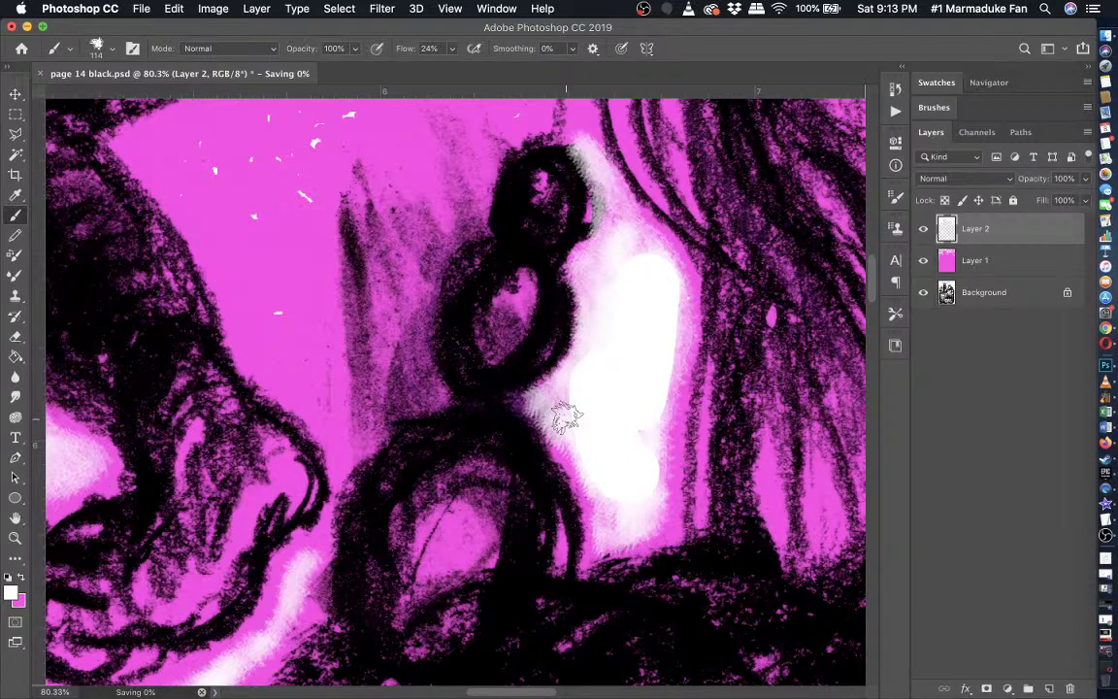
- Erase the white overspill from the upper black rings with a soft 172 px eraser at 26% opacity
click(15, 337)
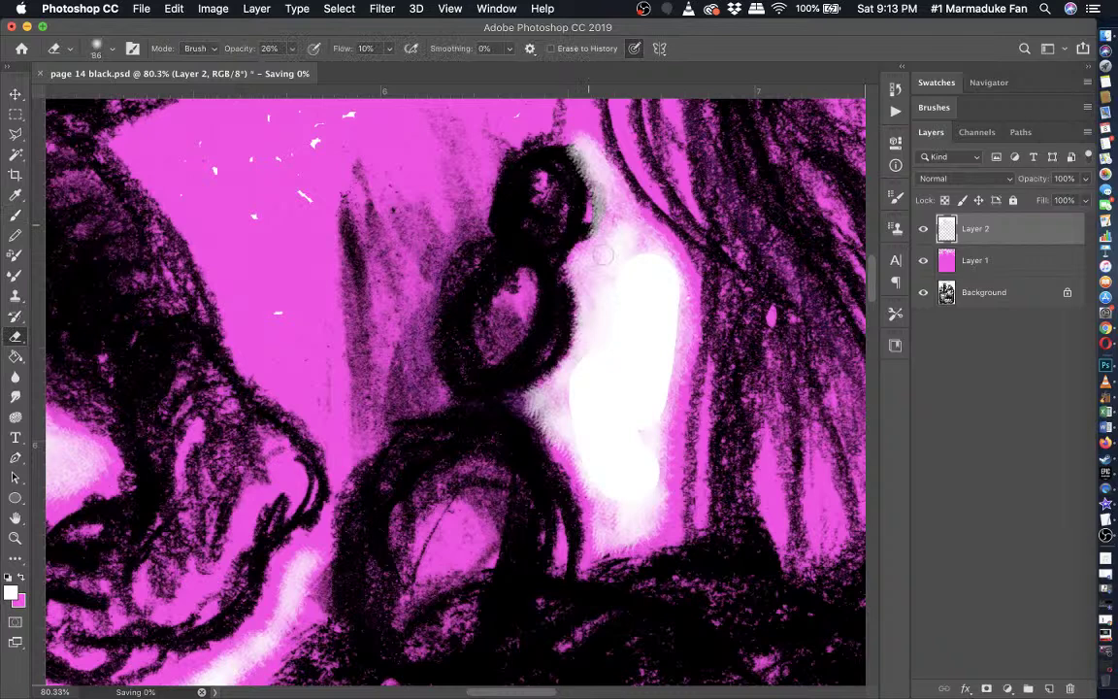
click(114, 51)
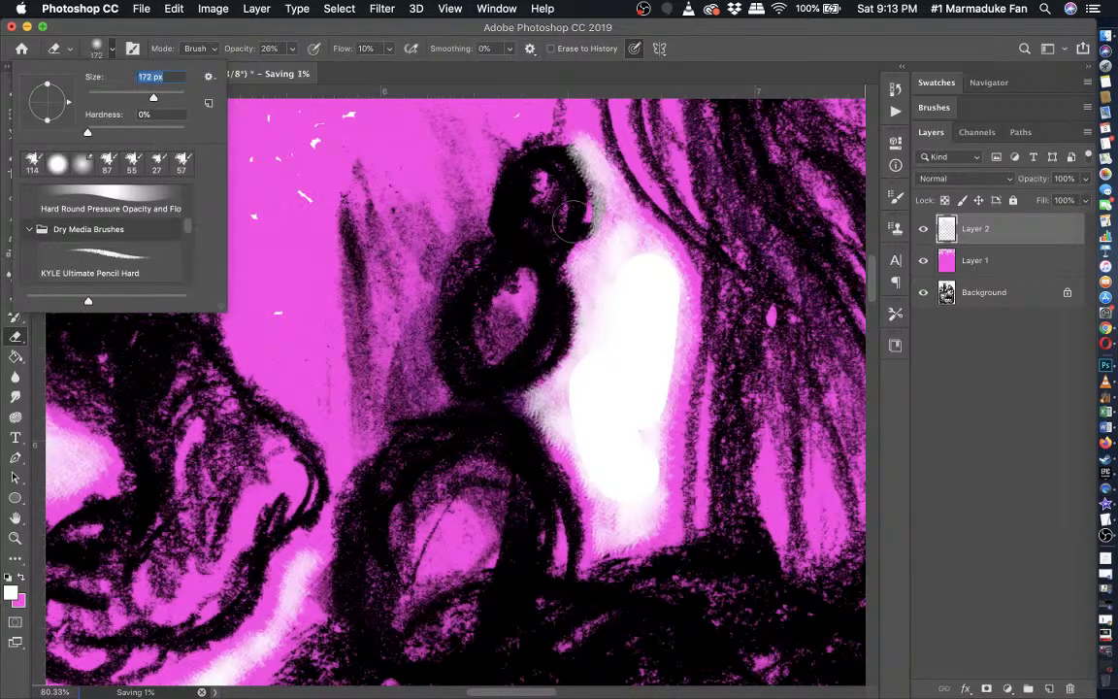
drag(573, 222, 572, 187)
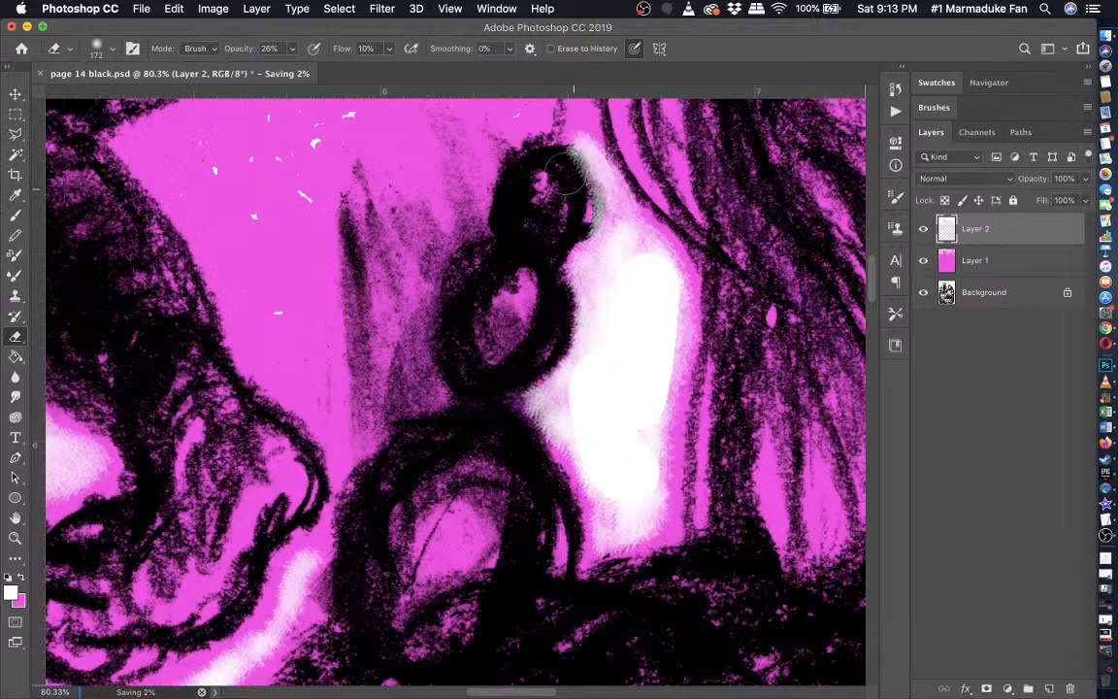
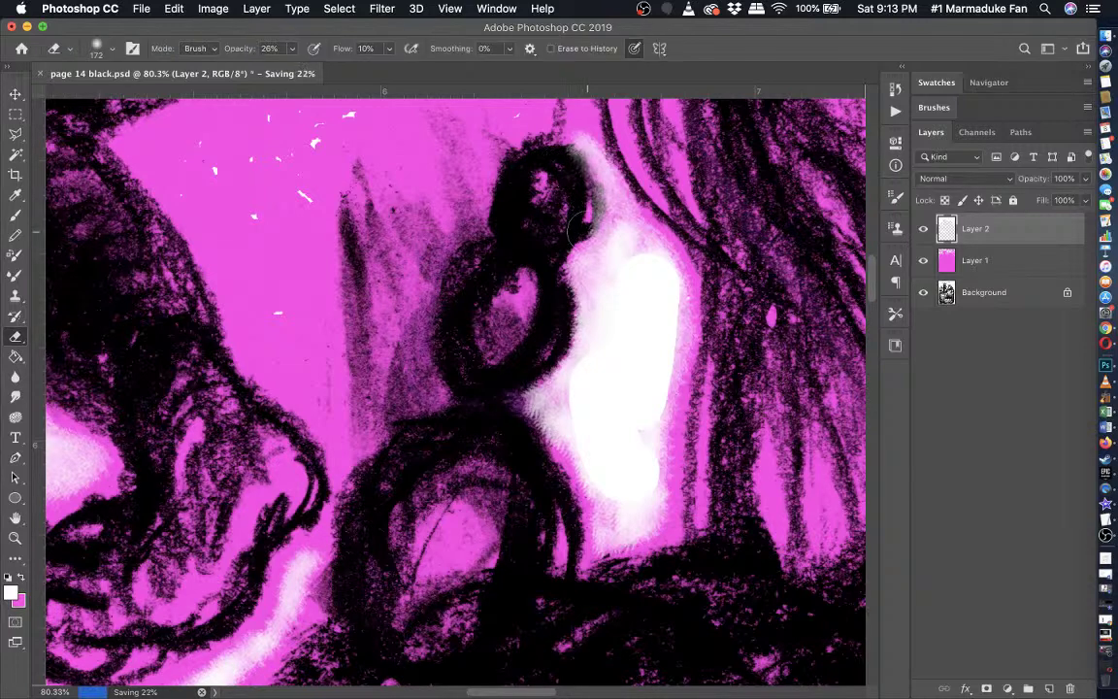
mouse_move(584, 207)
mouse_down()
mouse_move(571, 185)
mouse_move(552, 303)
mouse_up()
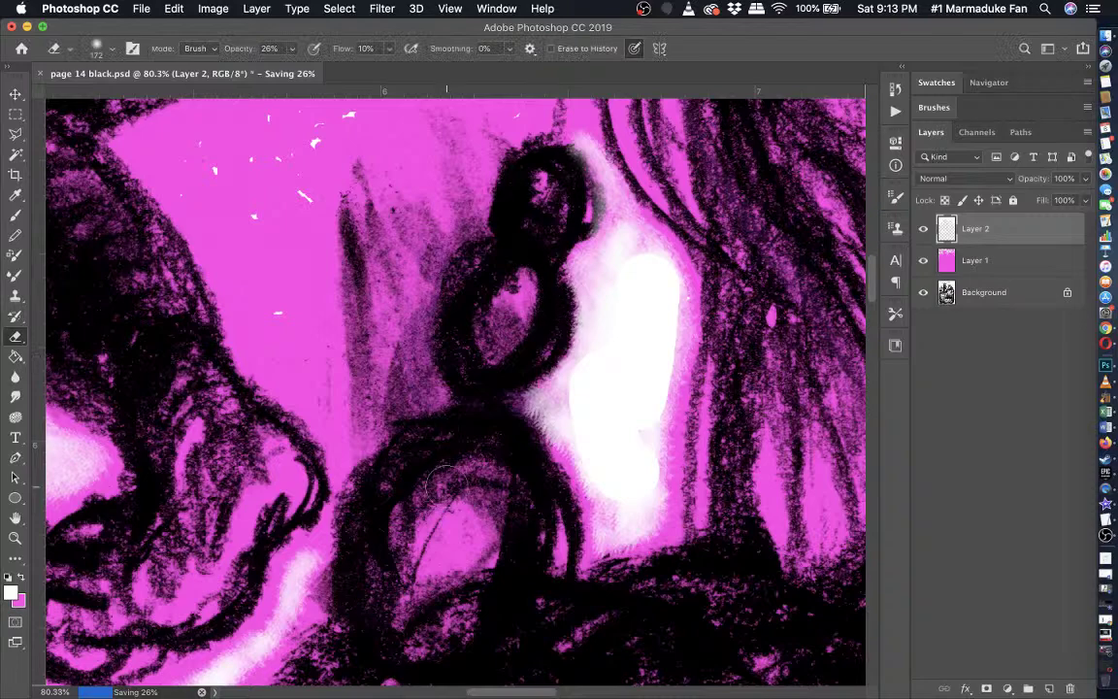
- Outline the magenta area between the stacked rings and the dark figure's forearm in soft white and fill it solid white
scroll(515, 427, down, 3)
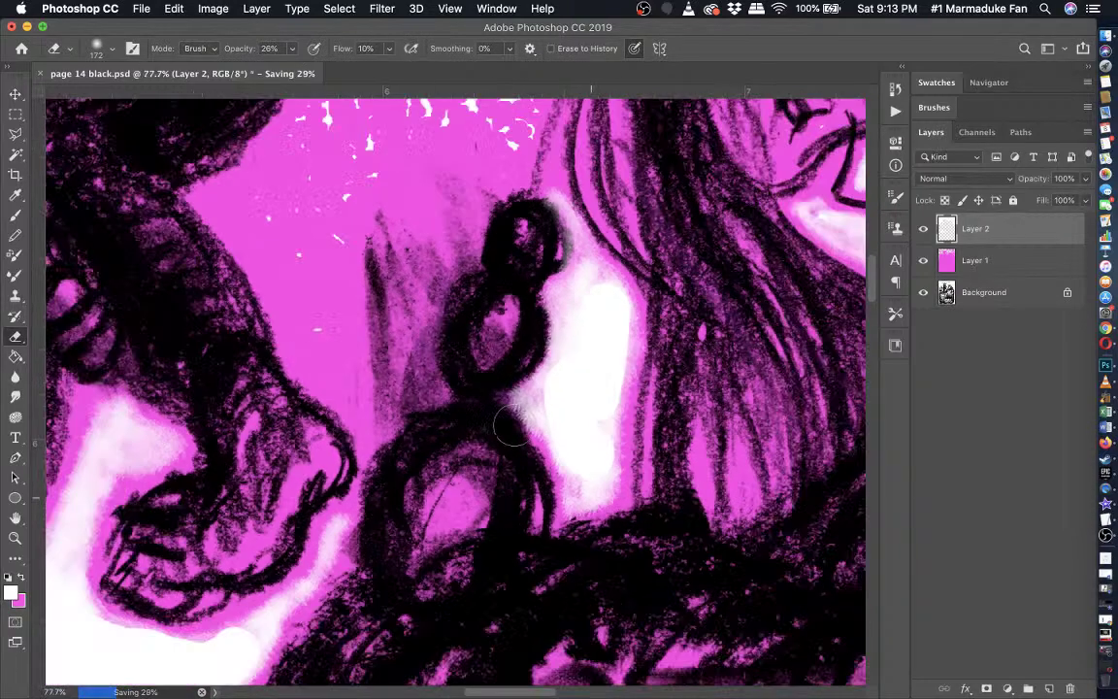
click(15, 215)
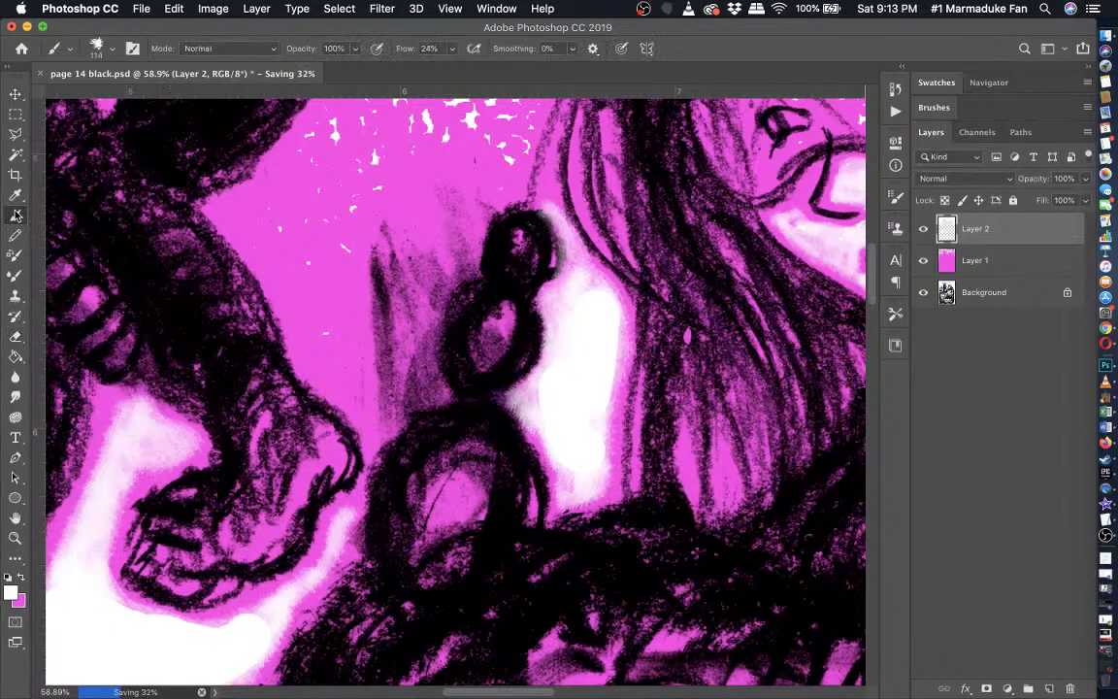
scroll(475, 393, up, 2)
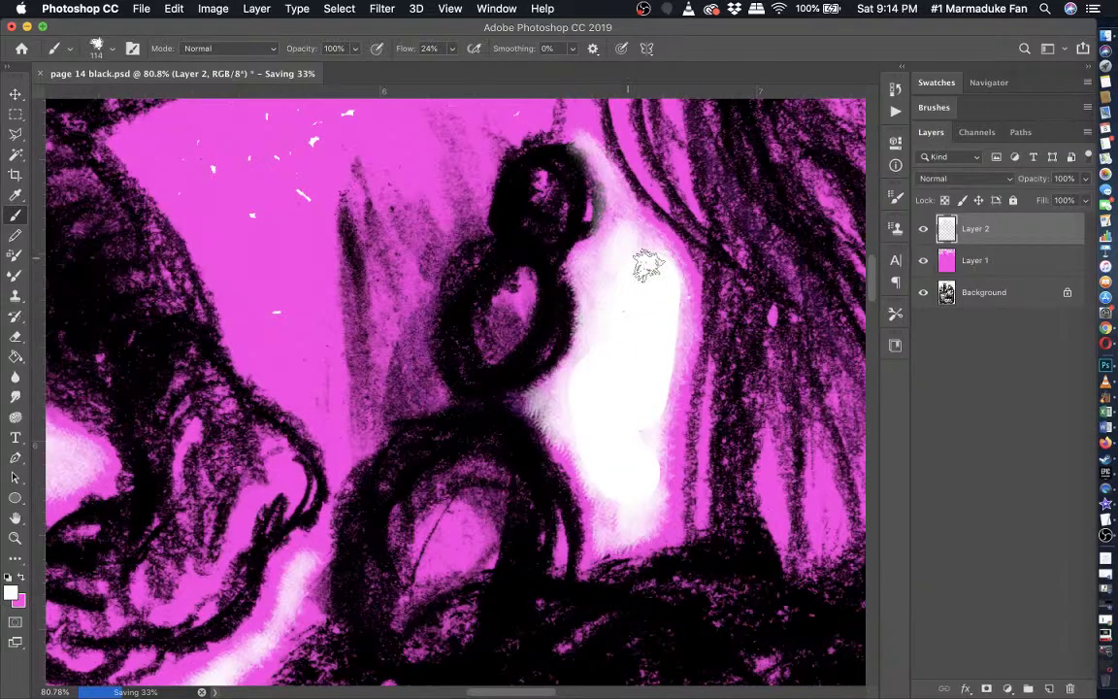
scroll(636, 488, down, 6)
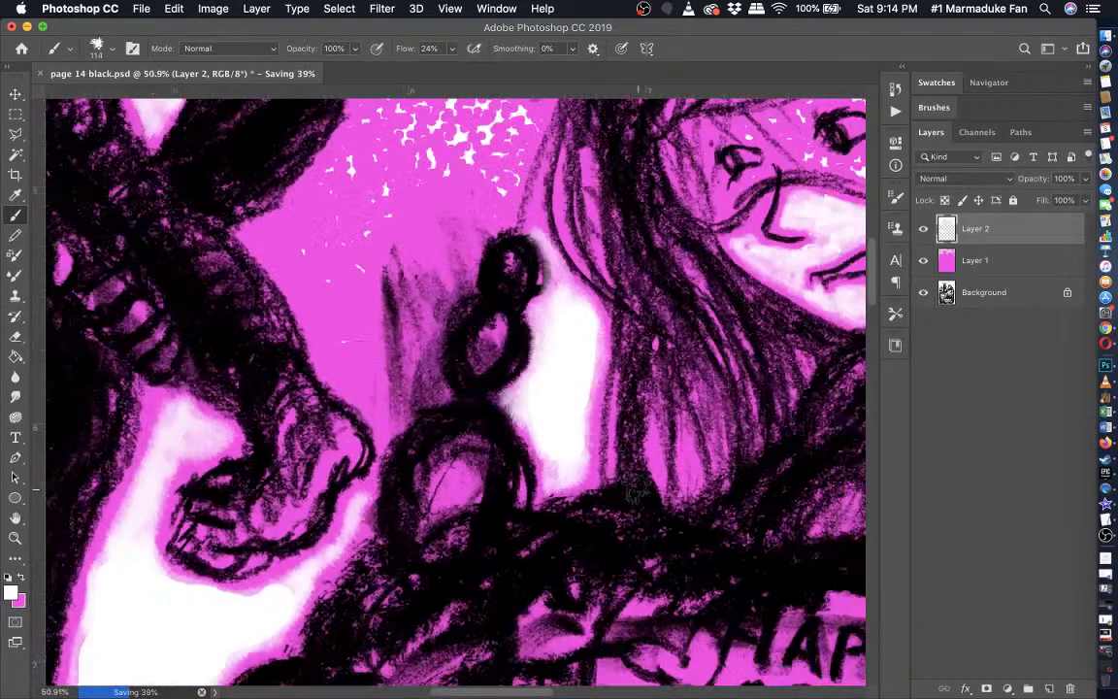
scroll(457, 425, up, 5)
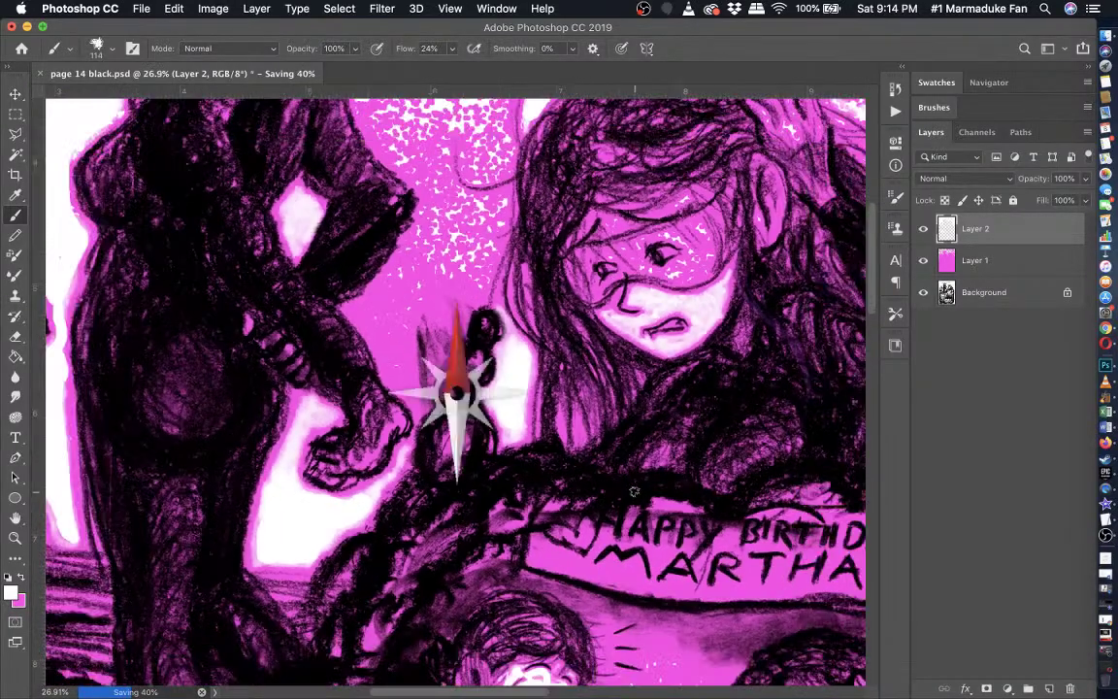
scroll(379, 452, up, 2)
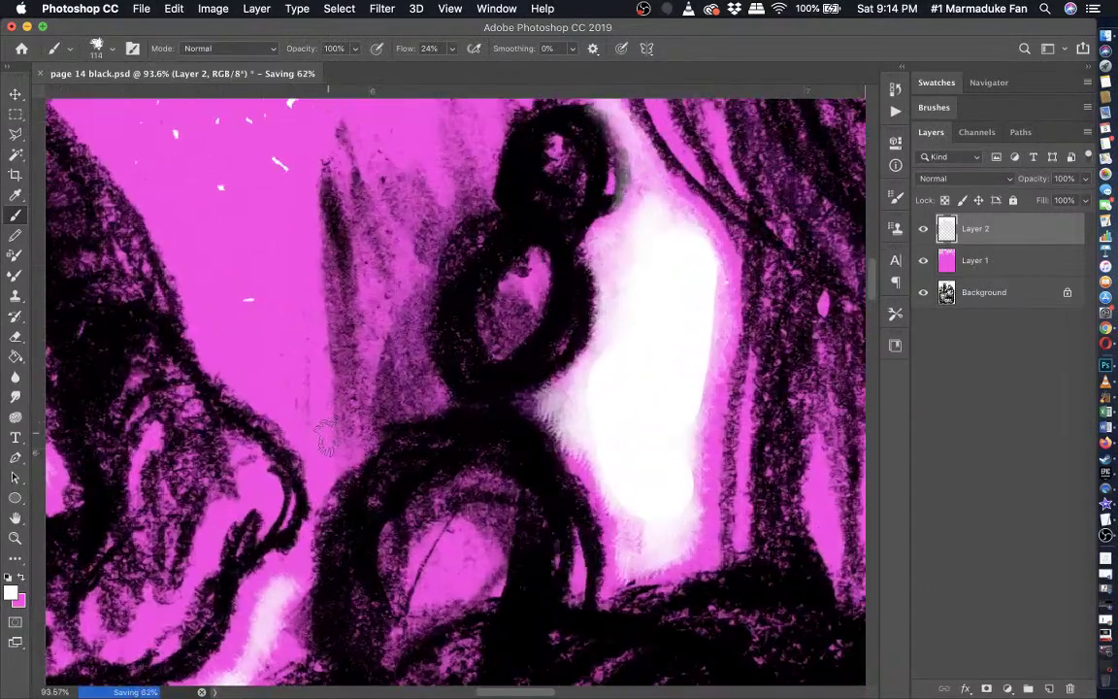
mouse_move(338, 444)
mouse_down()
mouse_move(352, 416)
mouse_move(386, 404)
mouse_move(351, 440)
mouse_move(430, 389)
mouse_move(394, 346)
mouse_move(401, 333)
mouse_move(408, 361)
mouse_move(408, 312)
mouse_move(429, 250)
mouse_move(445, 219)
mouse_move(474, 200)
mouse_move(495, 136)
mouse_move(439, 110)
mouse_move(383, 124)
mouse_move(231, 201)
mouse_move(222, 303)
mouse_move(248, 355)
mouse_move(282, 377)
mouse_up()
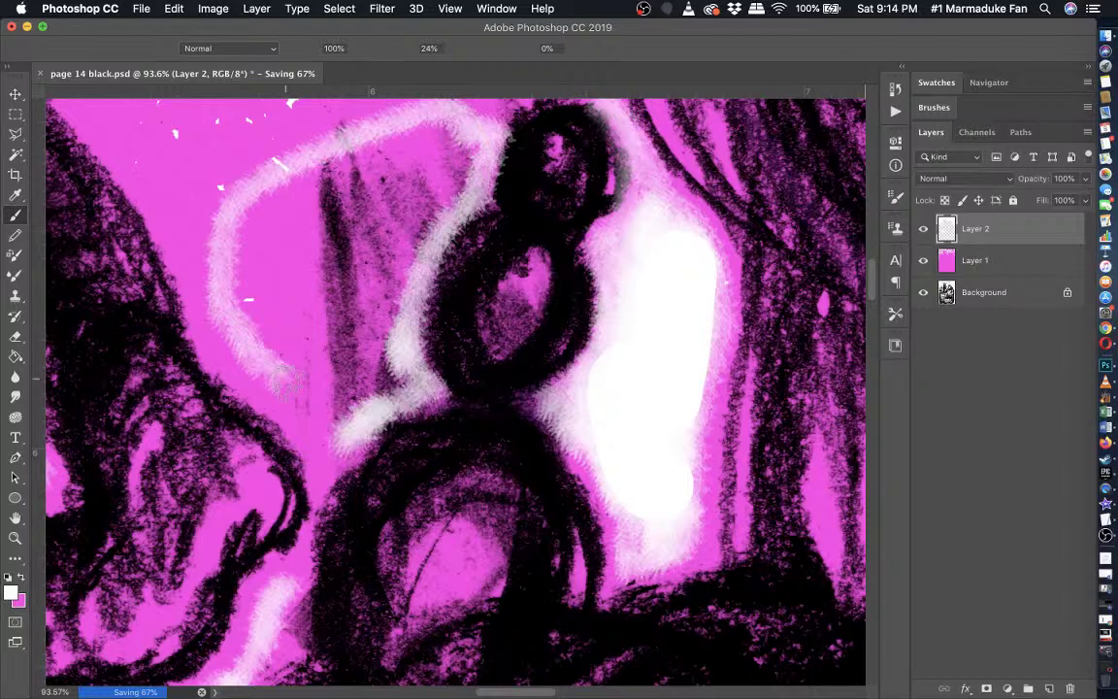
mouse_move(446, 159)
mouse_down()
mouse_move(286, 209)
mouse_move(273, 291)
mouse_move(281, 313)
mouse_move(333, 371)
mouse_move(358, 377)
mouse_move(369, 283)
mouse_move(387, 247)
mouse_move(319, 285)
mouse_up()
click(16, 214)
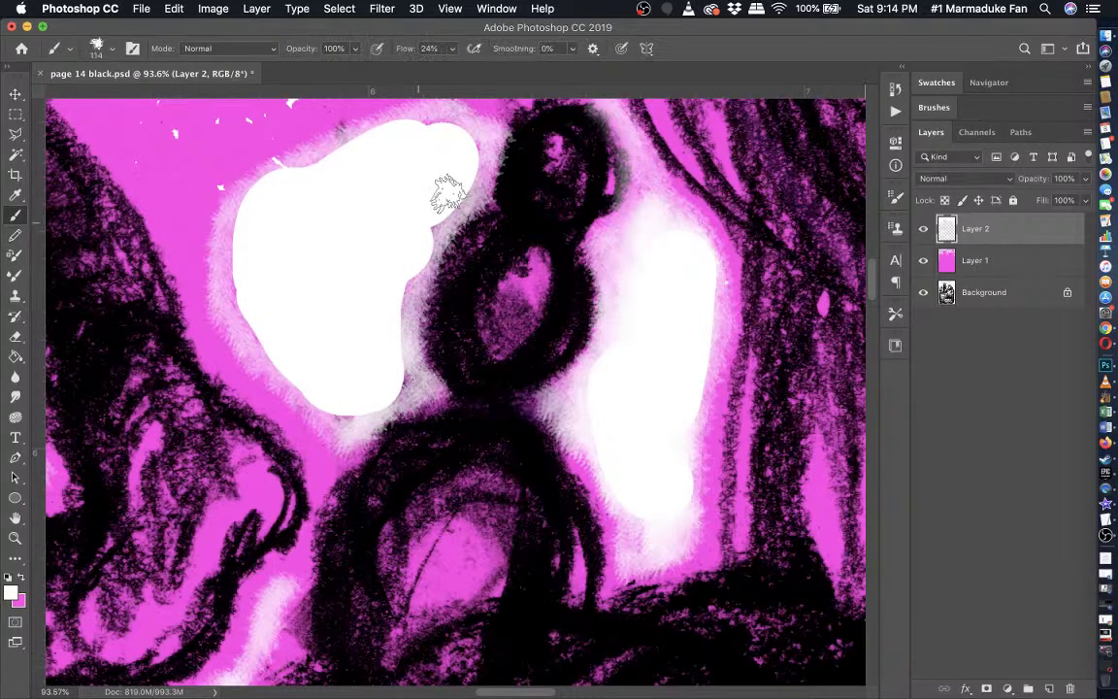
- Soften the white patch beside the stacked black rings on Layer 2 and extend it upward with solid white Pencil strokes
mouse_move(463, 183)
mouse_down()
mouse_move(425, 212)
mouse_move(402, 272)
mouse_move(390, 376)
mouse_move(381, 343)
mouse_move(393, 388)
mouse_move(333, 430)
mouse_move(269, 372)
mouse_move(233, 283)
mouse_move(237, 187)
mouse_up()
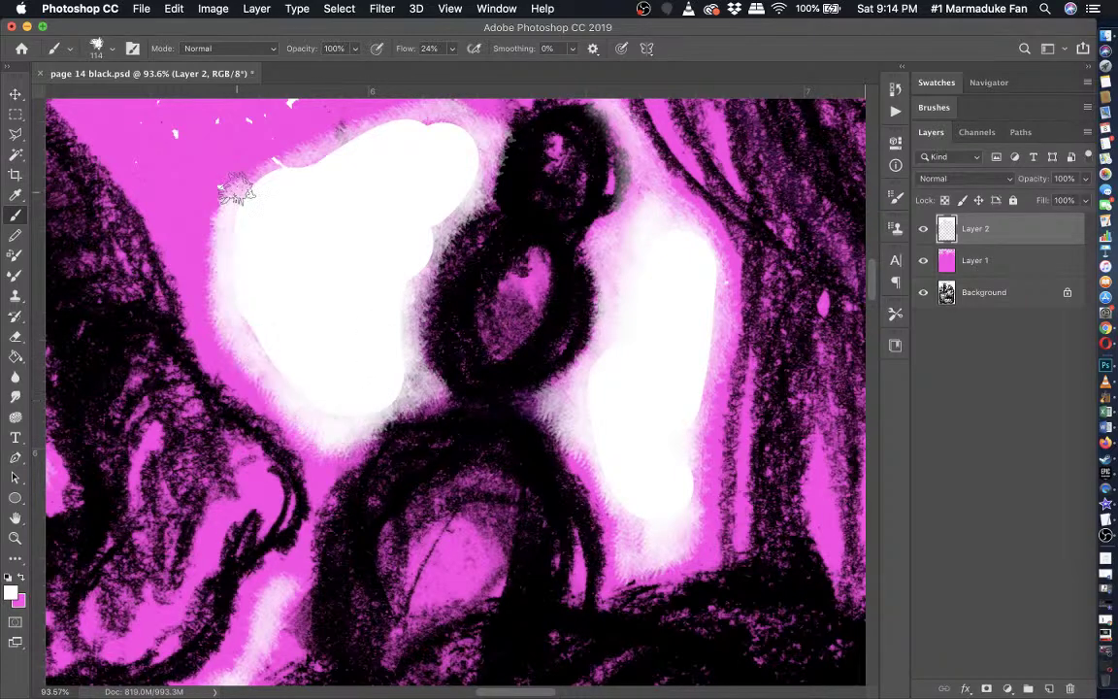
scroll(223, 189, up, 3)
click(15, 236)
scroll(407, 327, up, 2)
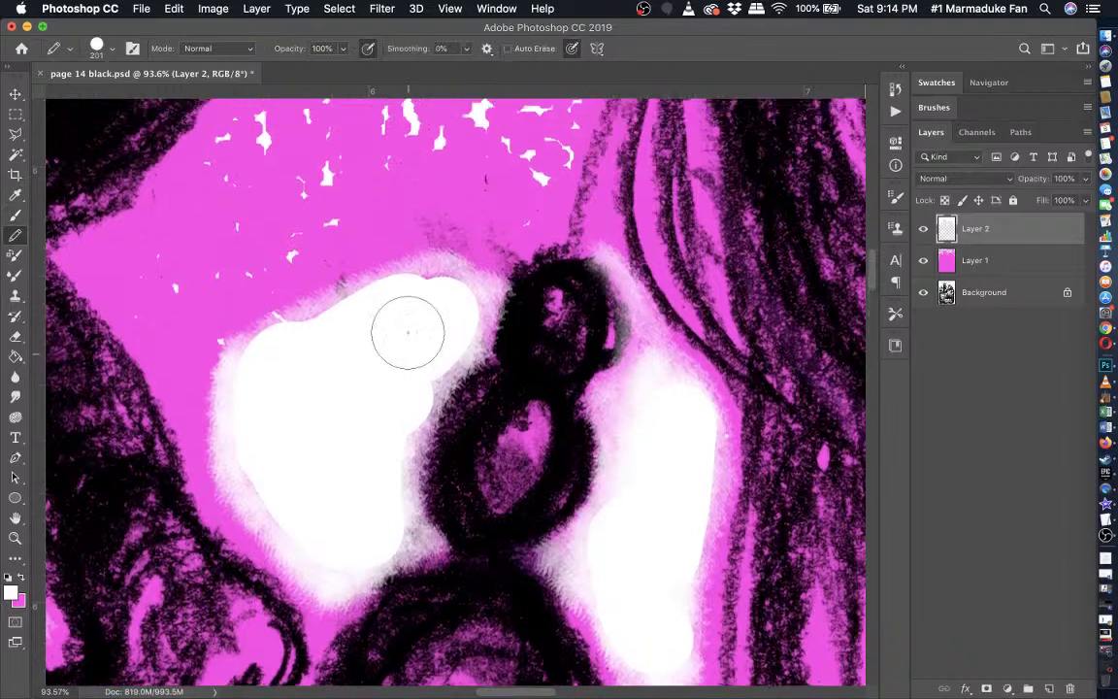
drag(439, 298, 446, 216)
scroll(447, 224, up, 3)
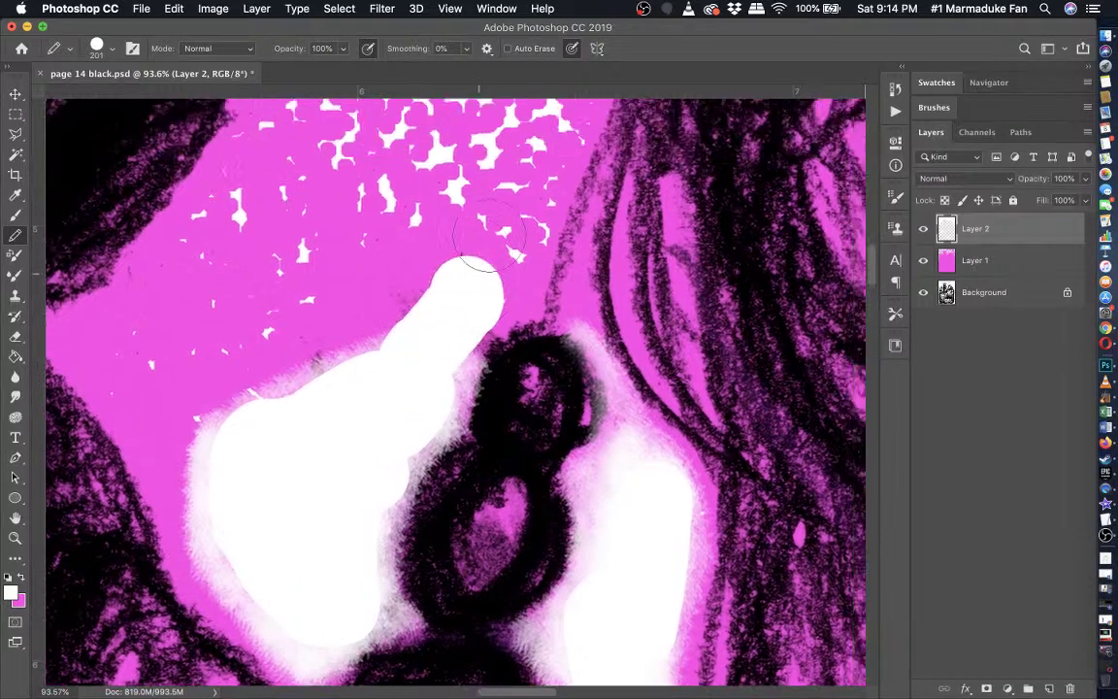
mouse_move(449, 312)
mouse_down()
mouse_move(497, 232)
mouse_move(497, 168)
mouse_move(315, 137)
mouse_move(135, 392)
mouse_move(210, 520)
mouse_move(247, 431)
mouse_move(394, 317)
mouse_move(432, 205)
mouse_move(232, 395)
mouse_move(202, 398)
mouse_move(300, 294)
mouse_move(320, 253)
mouse_up()
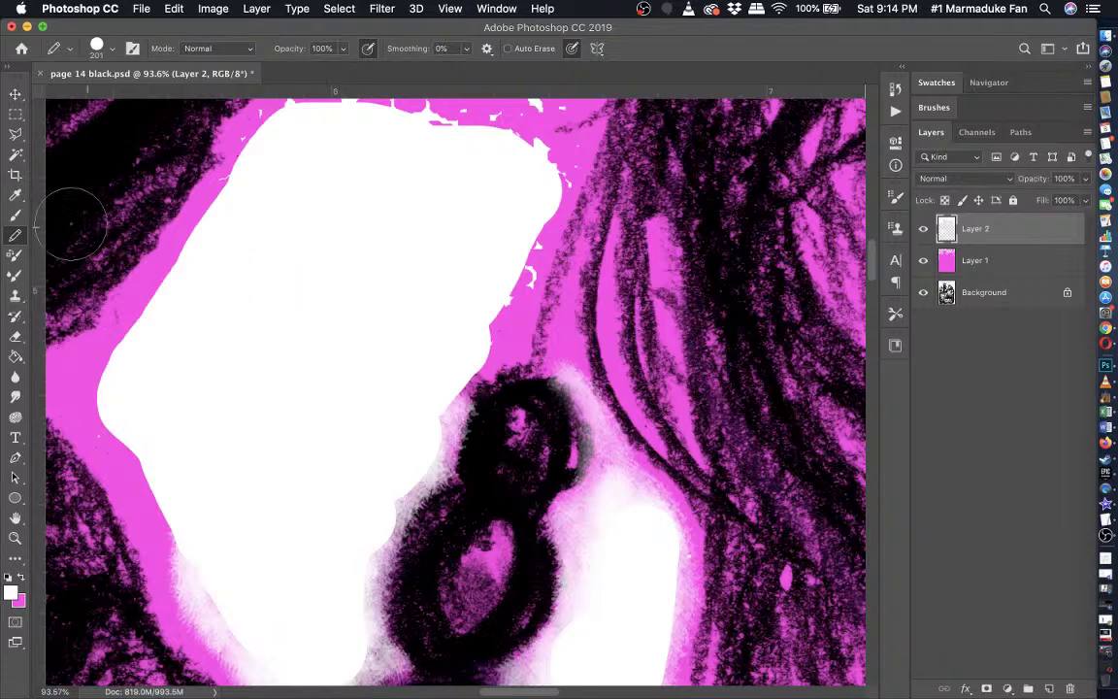
- Feather the outline of the enlarged white patch with the 114 px textured brush in white
click(16, 215)
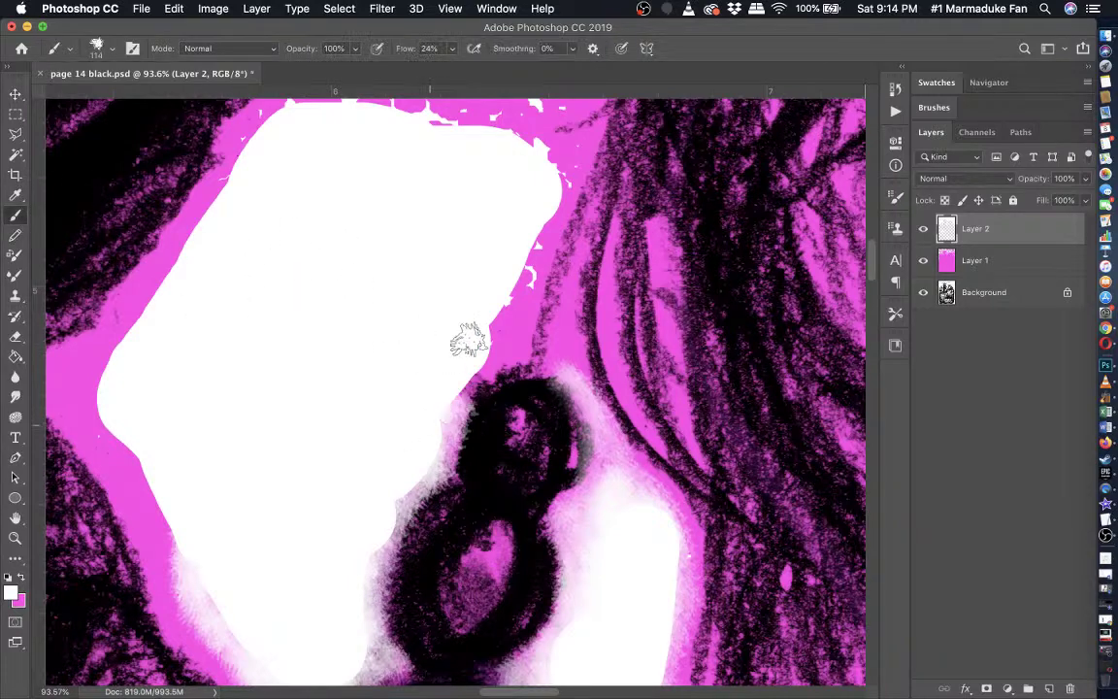
mouse_move(482, 345)
mouse_down()
mouse_move(512, 276)
mouse_move(440, 417)
mouse_move(524, 235)
mouse_move(558, 257)
mouse_move(569, 250)
mouse_move(499, 252)
mouse_move(516, 248)
mouse_move(506, 222)
mouse_move(432, 199)
mouse_move(401, 204)
mouse_move(455, 215)
mouse_move(403, 213)
mouse_move(303, 186)
mouse_move(78, 475)
mouse_move(107, 495)
mouse_up()
scroll(525, 234, up, 3)
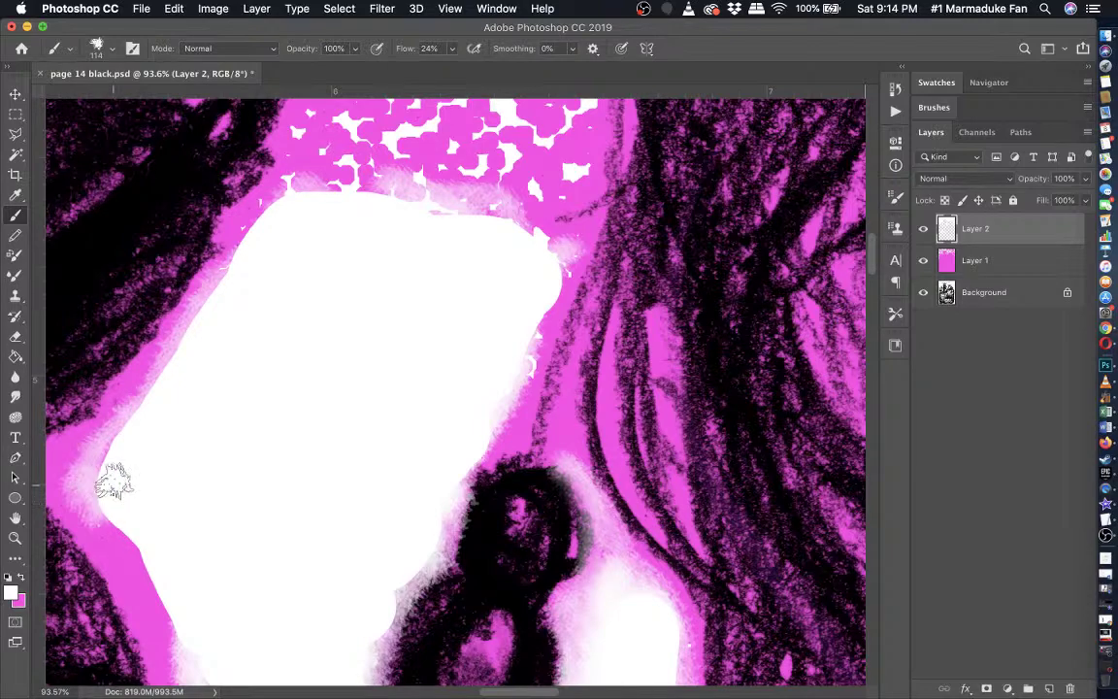
scroll(113, 479, down, 5)
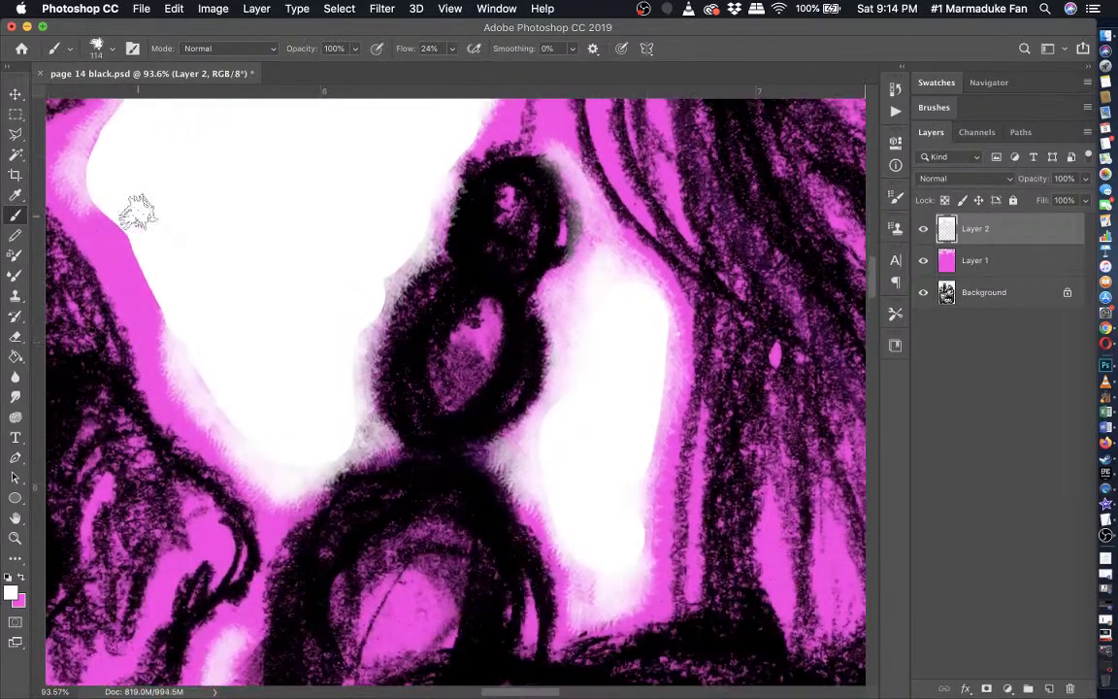
scroll(137, 212, up, 1)
mouse_move(125, 241)
mouse_down()
mouse_move(191, 350)
mouse_move(125, 209)
mouse_move(180, 370)
mouse_up()
drag(140, 268, 179, 370)
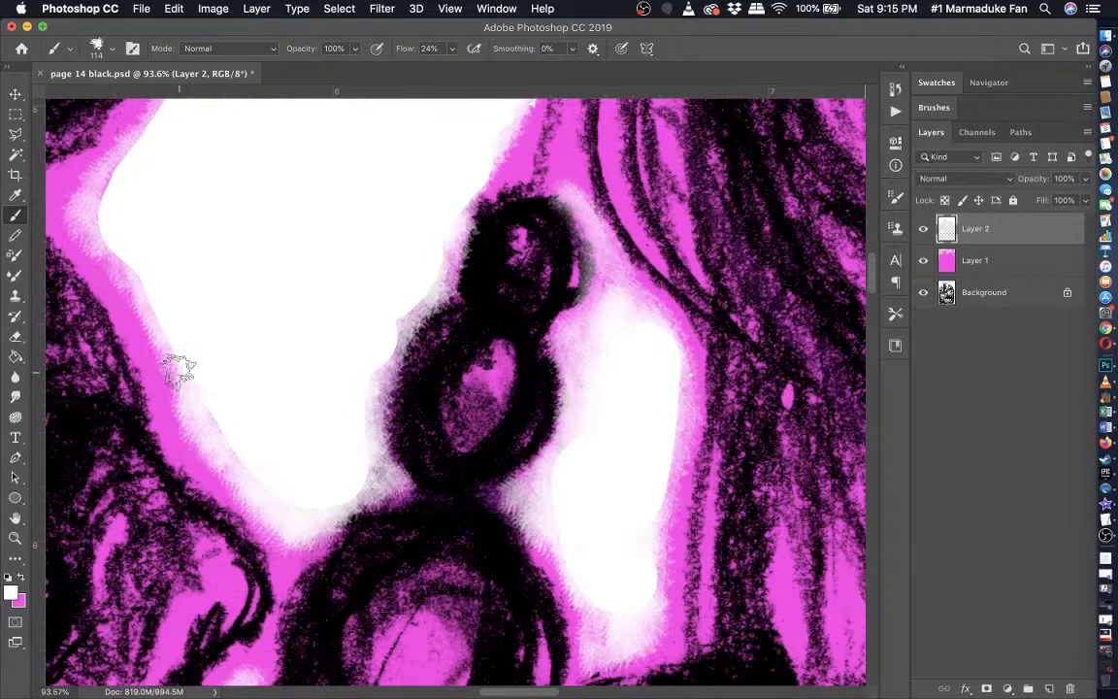
- Outline the dotted magenta gap between the elbow and the loose hair curl with soft white, and fill it solid with the Pencil
scroll(179, 370, up, 5)
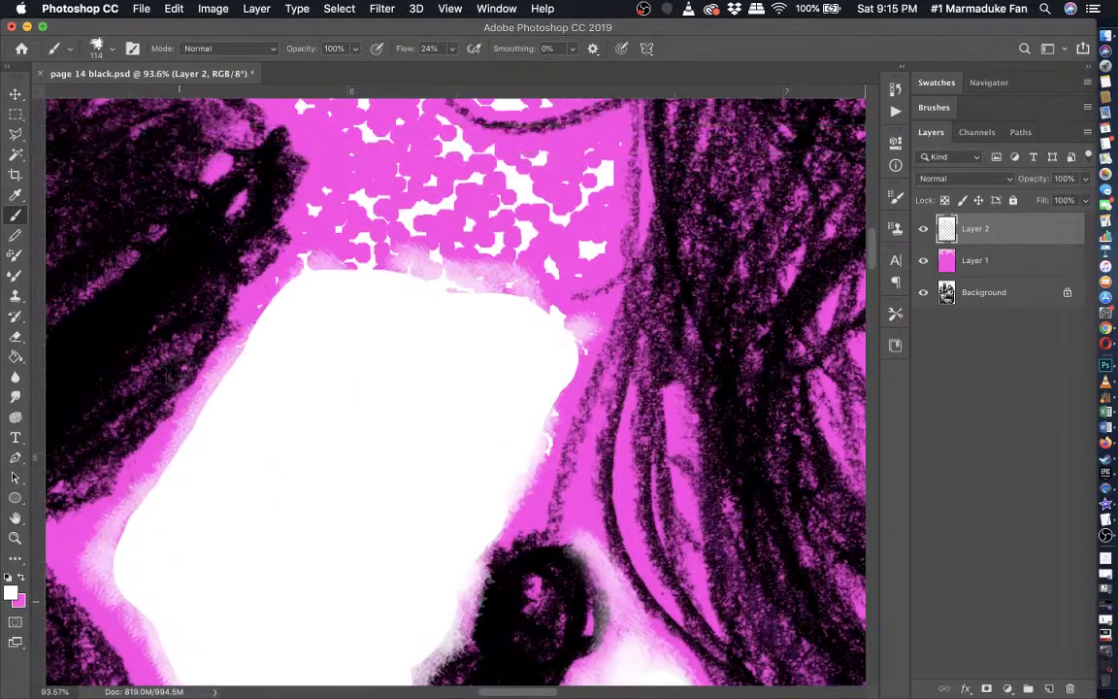
scroll(179, 373, up, 4)
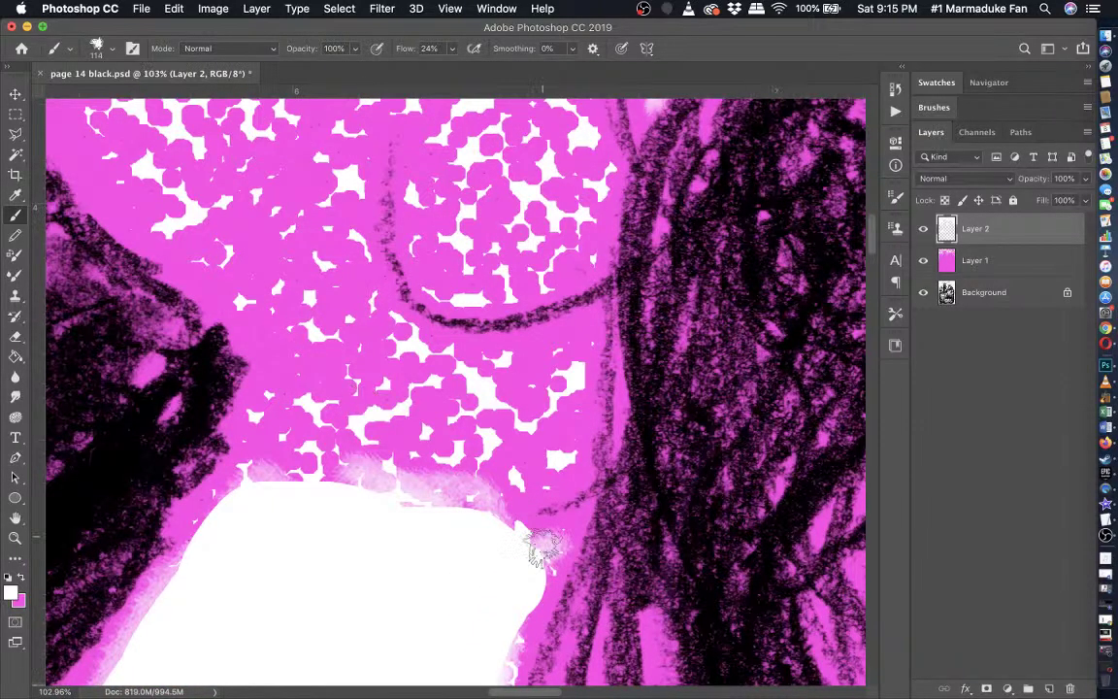
mouse_move(545, 472)
mouse_down()
mouse_move(553, 423)
mouse_move(558, 454)
mouse_move(573, 341)
mouse_move(466, 359)
mouse_move(346, 312)
mouse_move(361, 293)
mouse_move(346, 242)
mouse_move(256, 295)
mouse_move(257, 328)
mouse_move(288, 354)
mouse_move(275, 415)
mouse_move(259, 454)
mouse_move(278, 393)
mouse_move(229, 511)
mouse_up()
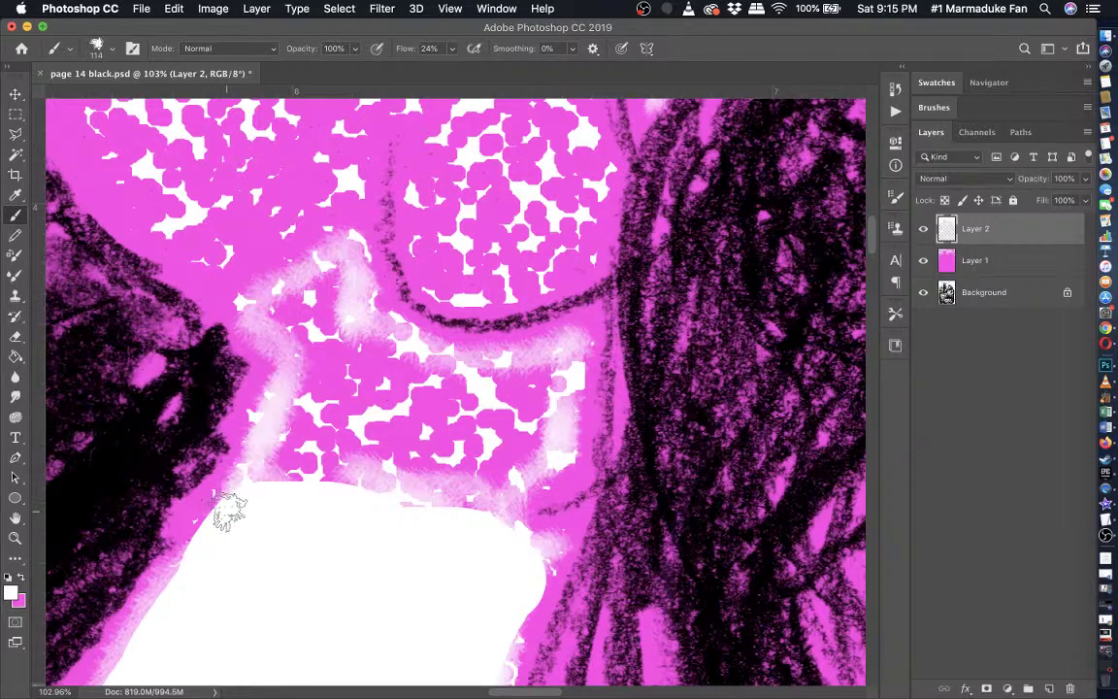
click(15, 236)
mouse_move(300, 498)
mouse_down()
mouse_move(299, 460)
mouse_move(325, 372)
mouse_move(309, 304)
mouse_move(352, 368)
mouse_move(543, 406)
mouse_move(479, 475)
mouse_move(370, 449)
mouse_up()
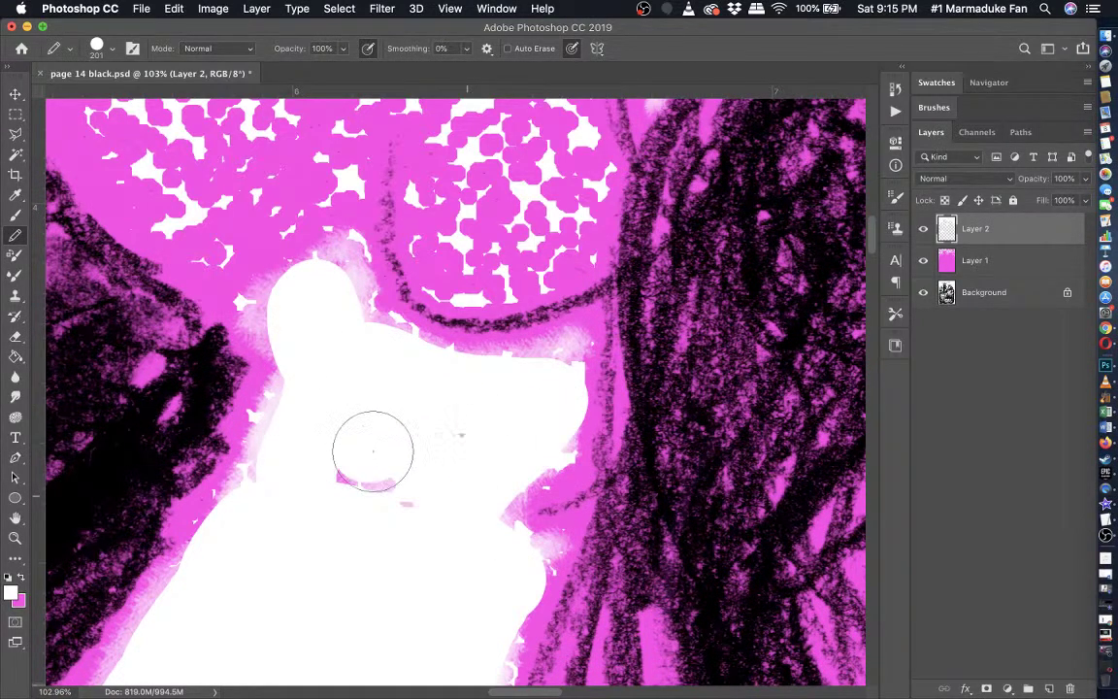
- Soften the upper and elbow-side edges of the newly filled white area with the textured white brush
click(14, 215)
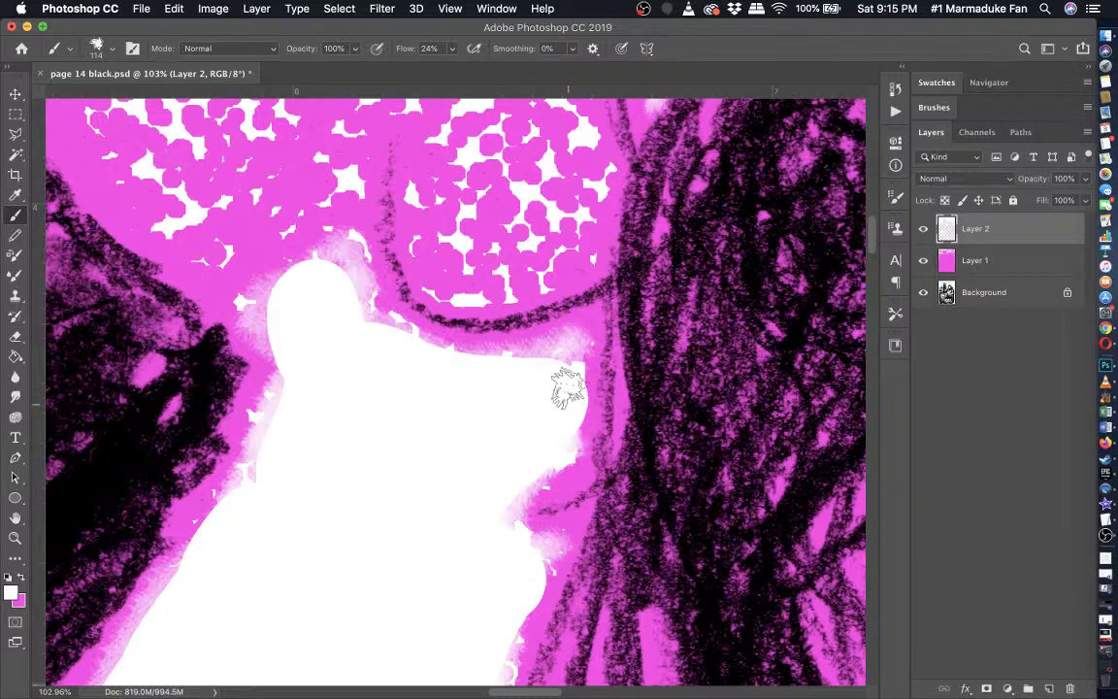
mouse_move(568, 388)
mouse_down()
mouse_move(518, 365)
mouse_move(429, 357)
mouse_up()
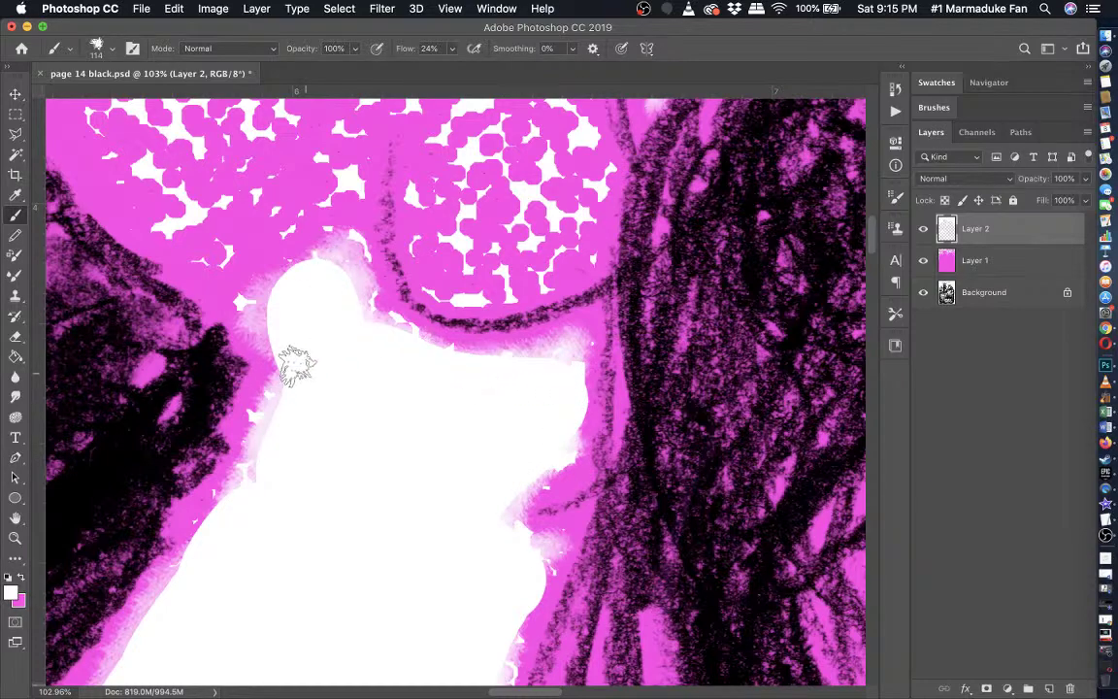
drag(296, 364, 257, 300)
- Fill the dotted magenta background between the large speech bubble, the sleeve and the masked girl's hair with white using the Pencil
scroll(257, 300, down, 5)
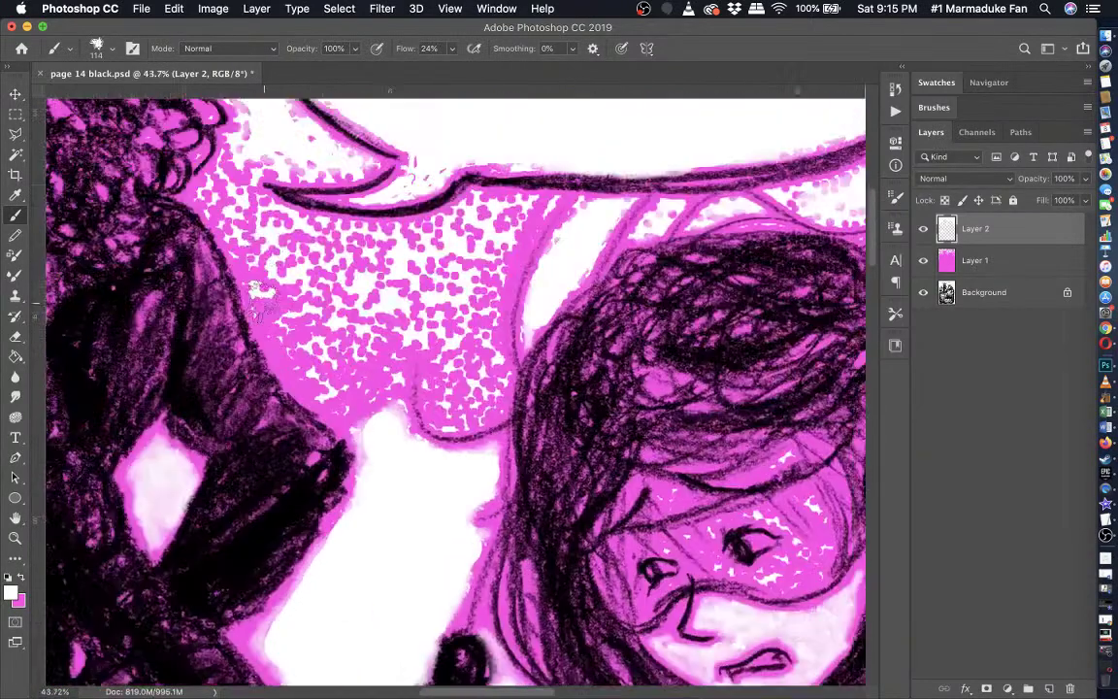
scroll(263, 301, up, 2)
click(11, 236)
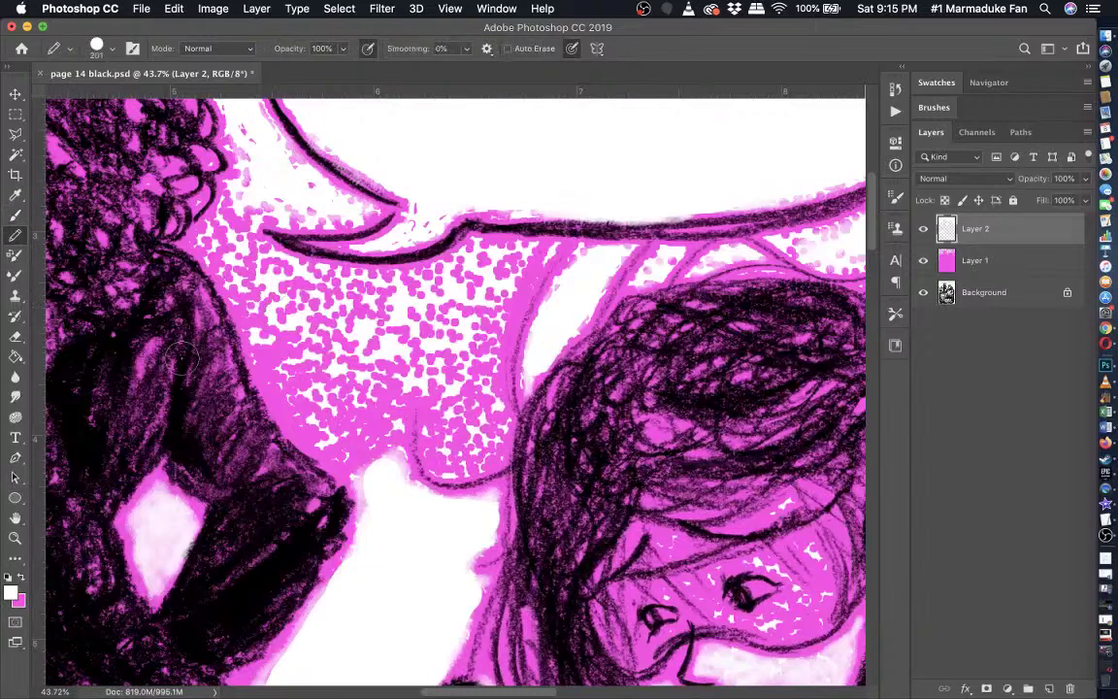
scroll(436, 402, up, 3)
mouse_move(452, 470)
mouse_down()
mouse_move(447, 440)
mouse_move(459, 466)
mouse_move(492, 469)
mouse_move(485, 393)
mouse_move(475, 381)
mouse_move(472, 410)
mouse_move(448, 362)
mouse_move(470, 374)
mouse_move(463, 314)
mouse_move(470, 359)
mouse_move(486, 274)
mouse_move(530, 206)
mouse_move(500, 201)
mouse_move(471, 224)
mouse_move(359, 246)
mouse_move(251, 243)
mouse_move(206, 232)
mouse_move(110, 171)
mouse_move(242, 397)
mouse_move(329, 490)
mouse_move(344, 425)
mouse_move(374, 372)
mouse_move(411, 343)
mouse_move(438, 377)
mouse_move(444, 420)
mouse_move(455, 291)
mouse_move(445, 272)
mouse_move(323, 398)
mouse_move(314, 433)
mouse_move(260, 386)
mouse_move(197, 301)
mouse_move(202, 266)
mouse_move(348, 265)
mouse_move(374, 280)
mouse_move(302, 371)
mouse_move(242, 278)
mouse_move(322, 322)
mouse_up()
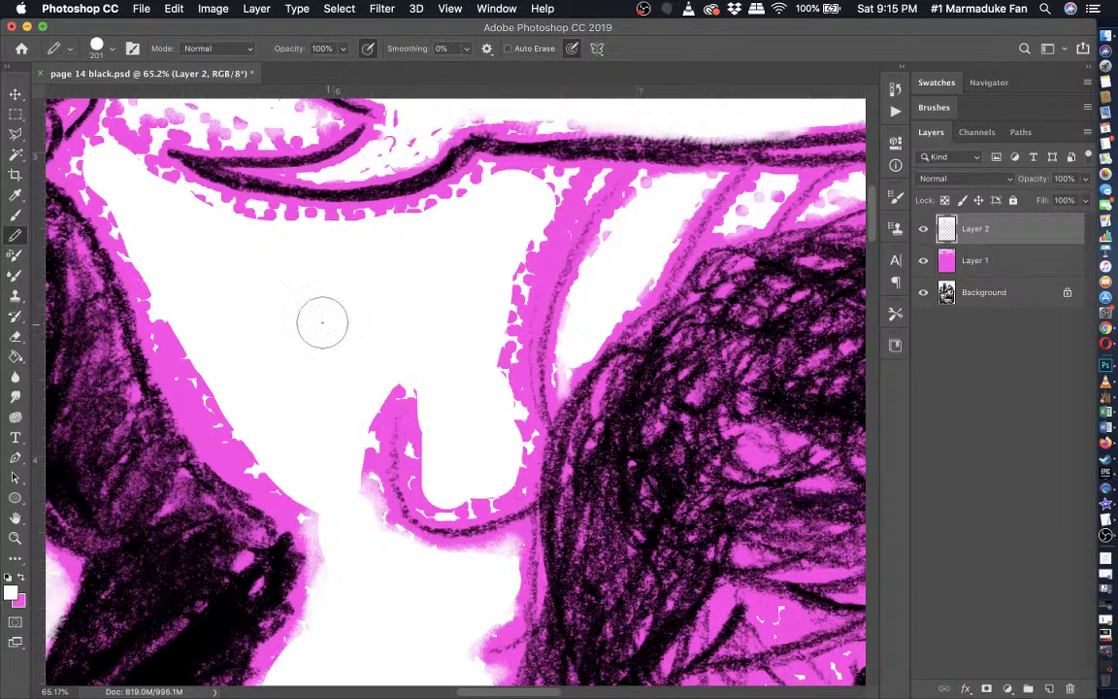
- Blend the white fill's edges along the hair strands, beneath the speech bubble and inside the curl with the textured brush
click(13, 216)
drag(514, 447, 509, 419)
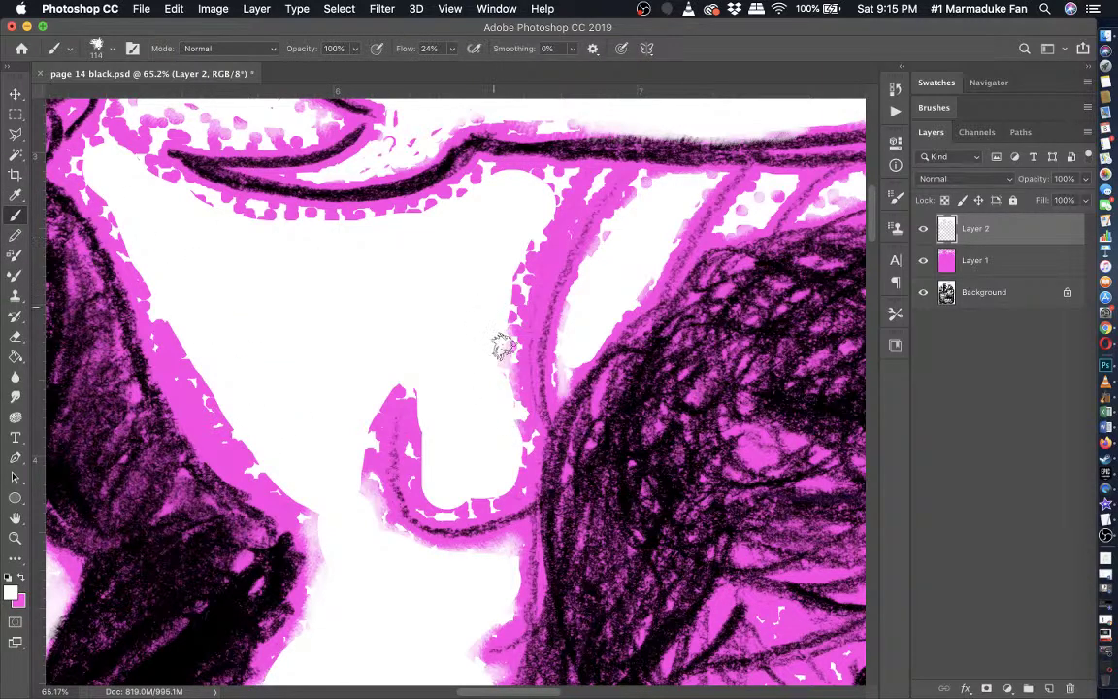
mouse_move(502, 347)
mouse_down()
mouse_move(506, 256)
mouse_move(539, 221)
mouse_move(517, 326)
mouse_move(550, 197)
mouse_up()
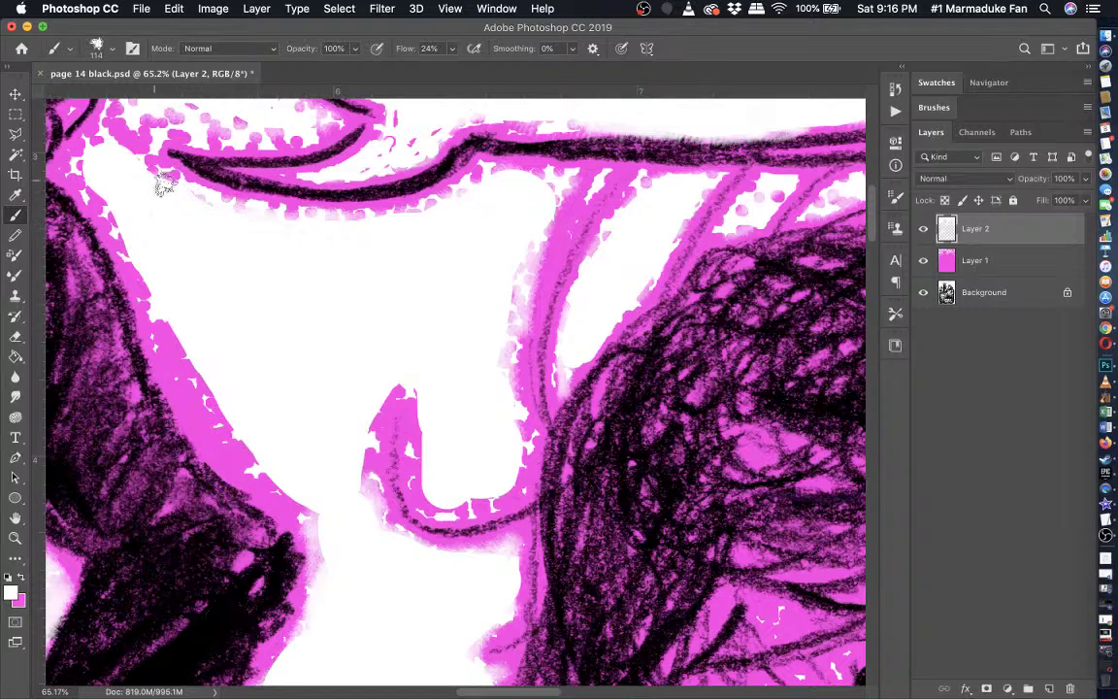
drag(419, 394, 427, 470)
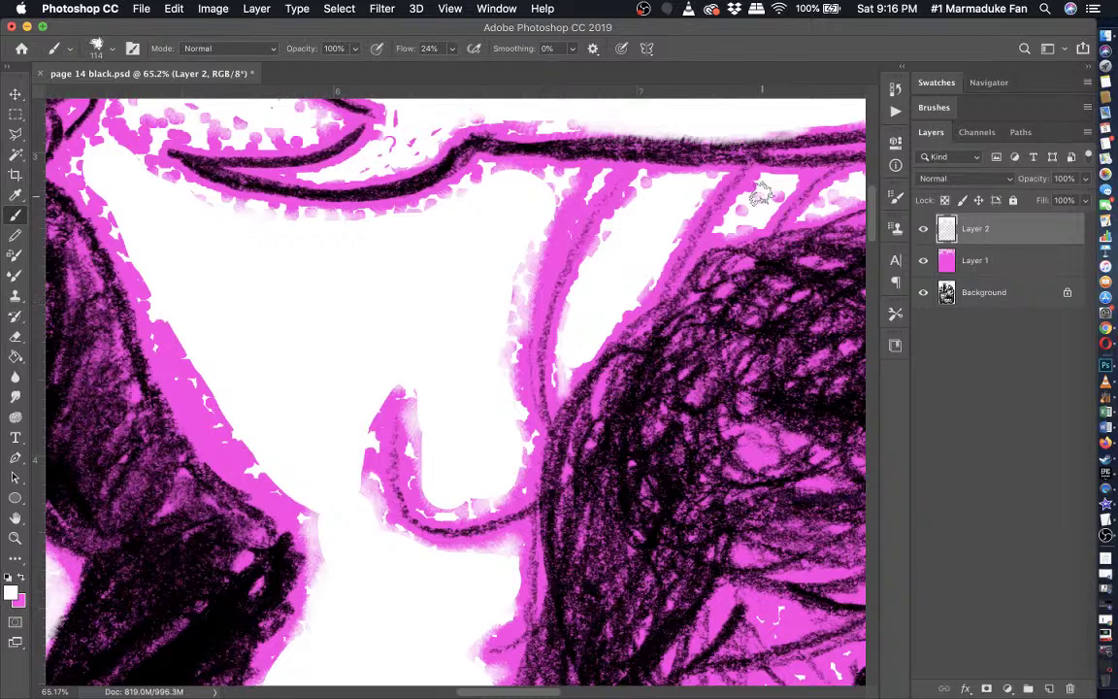
- Brush soft white along the standing figure's sleeve and over the magenta dots around the speech bubble's tail
scroll(451, 363, left, 3)
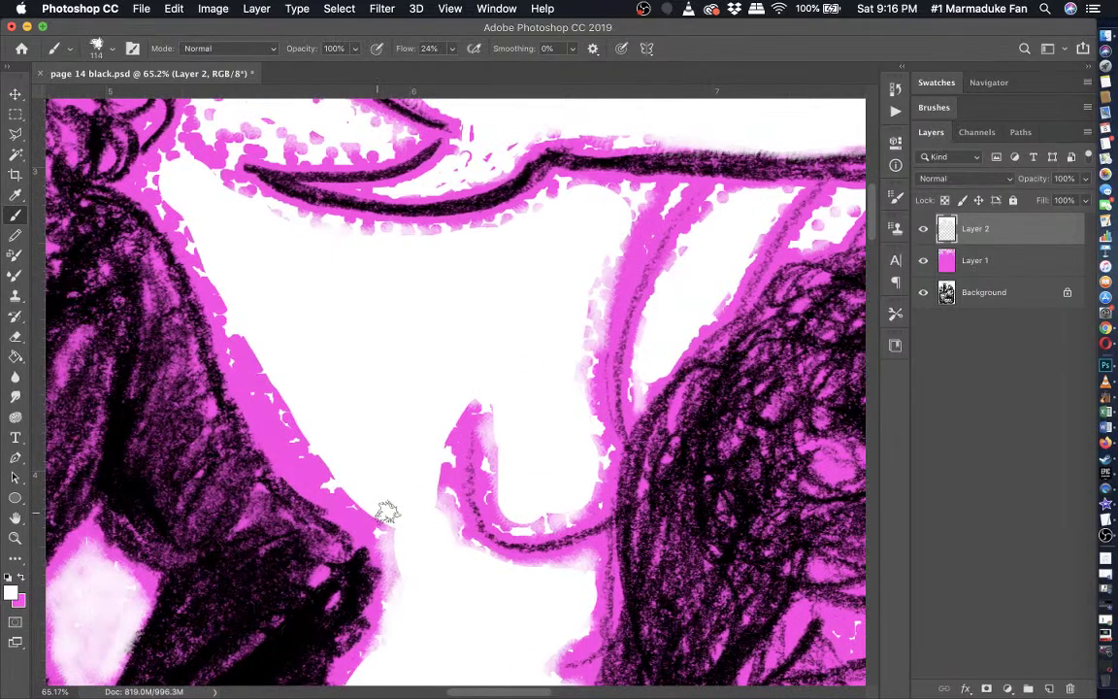
mouse_move(386, 513)
mouse_down()
mouse_move(321, 464)
mouse_move(248, 330)
mouse_up()
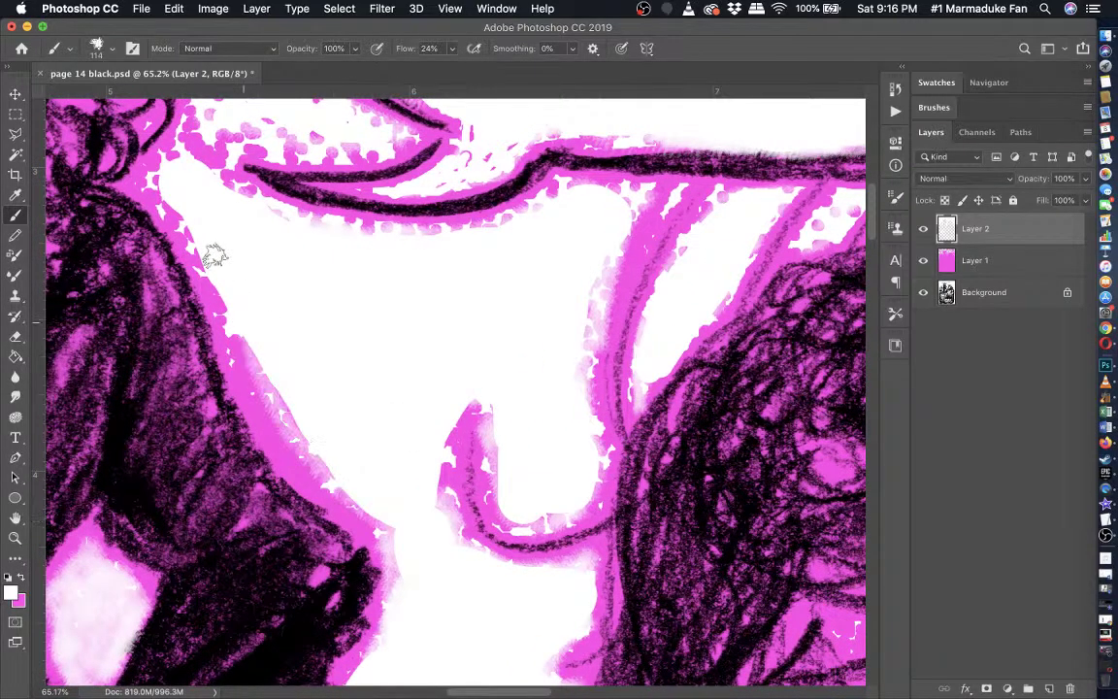
drag(223, 289, 163, 188)
scroll(155, 208, up, 3)
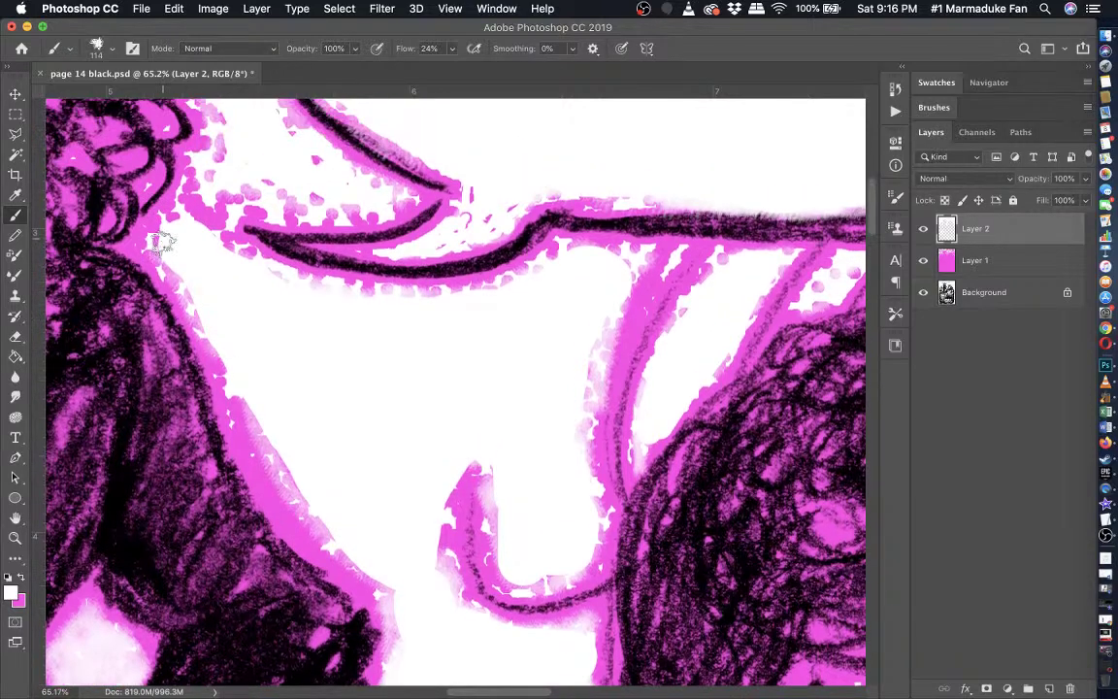
mouse_move(206, 234)
mouse_down()
mouse_move(239, 260)
mouse_move(234, 186)
mouse_up()
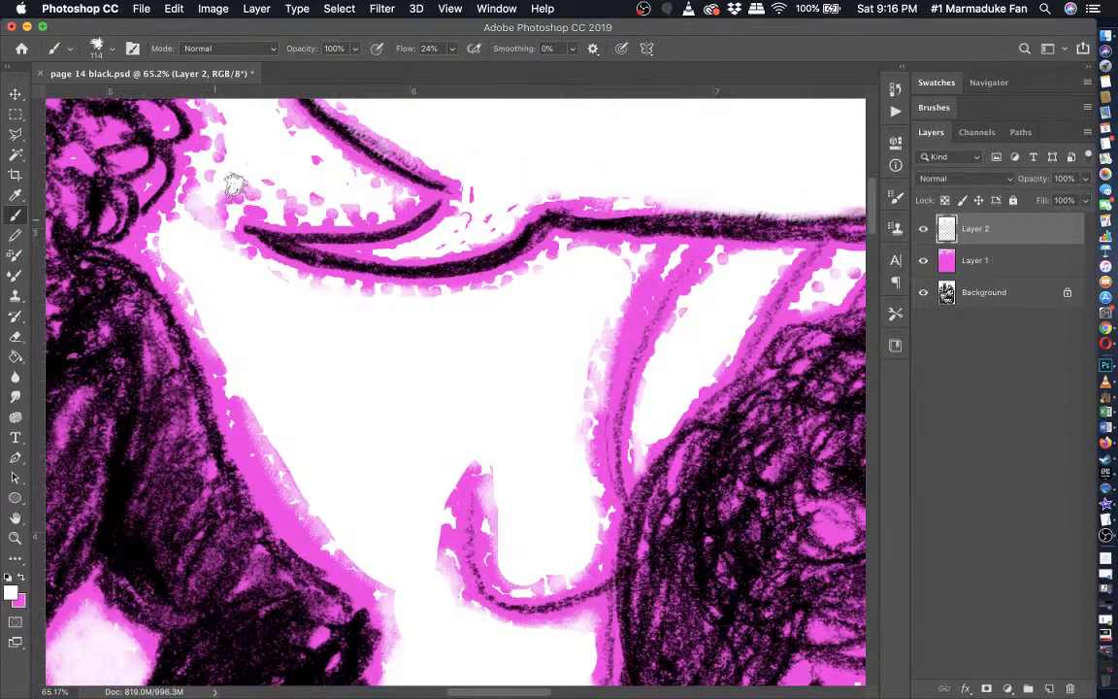
scroll(201, 233, up, 5)
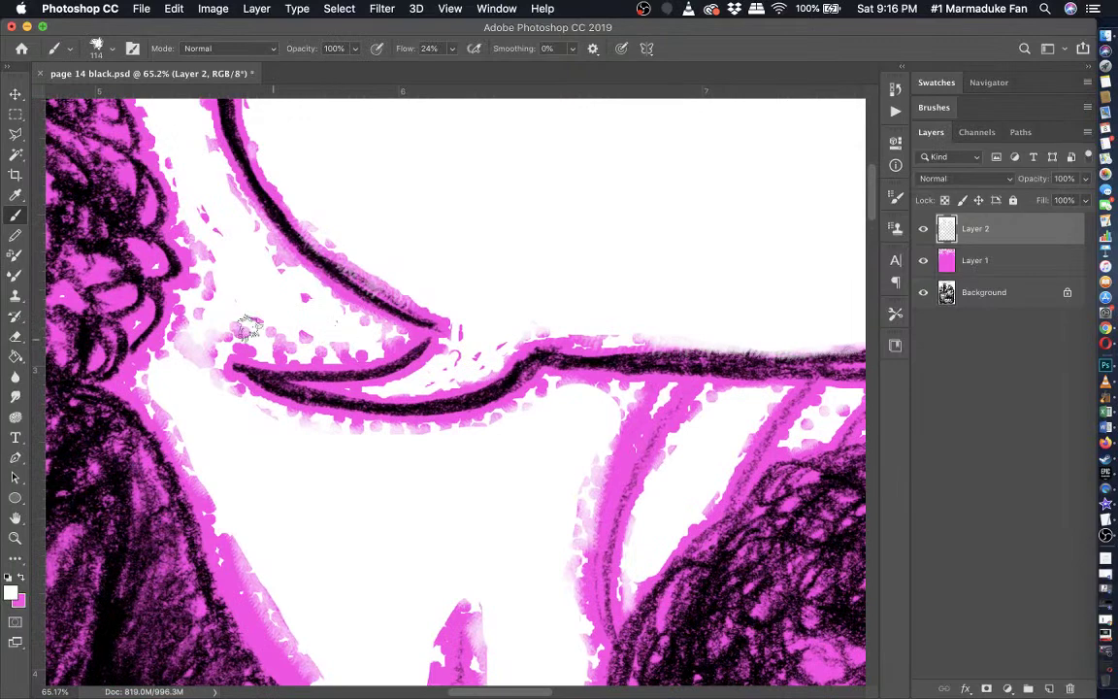
drag(248, 327, 237, 331)
scroll(209, 280, down, 5)
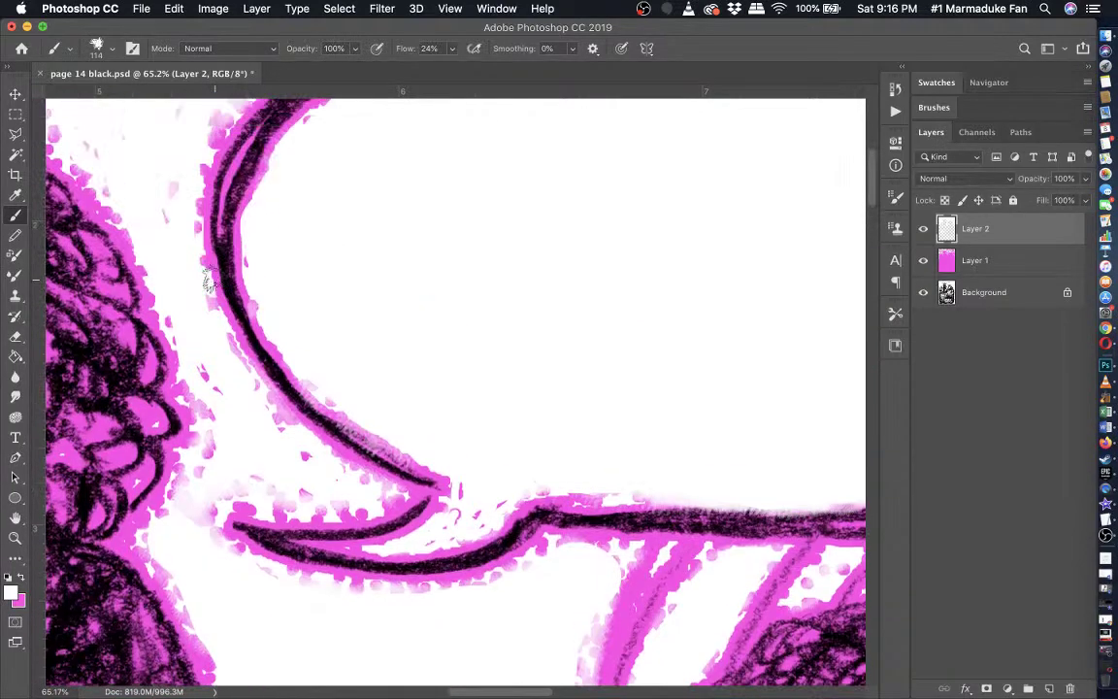
- Compare the whole page with the Layer 1 and Layer 2 colouring hidden and shown again
scroll(210, 281, down, 10)
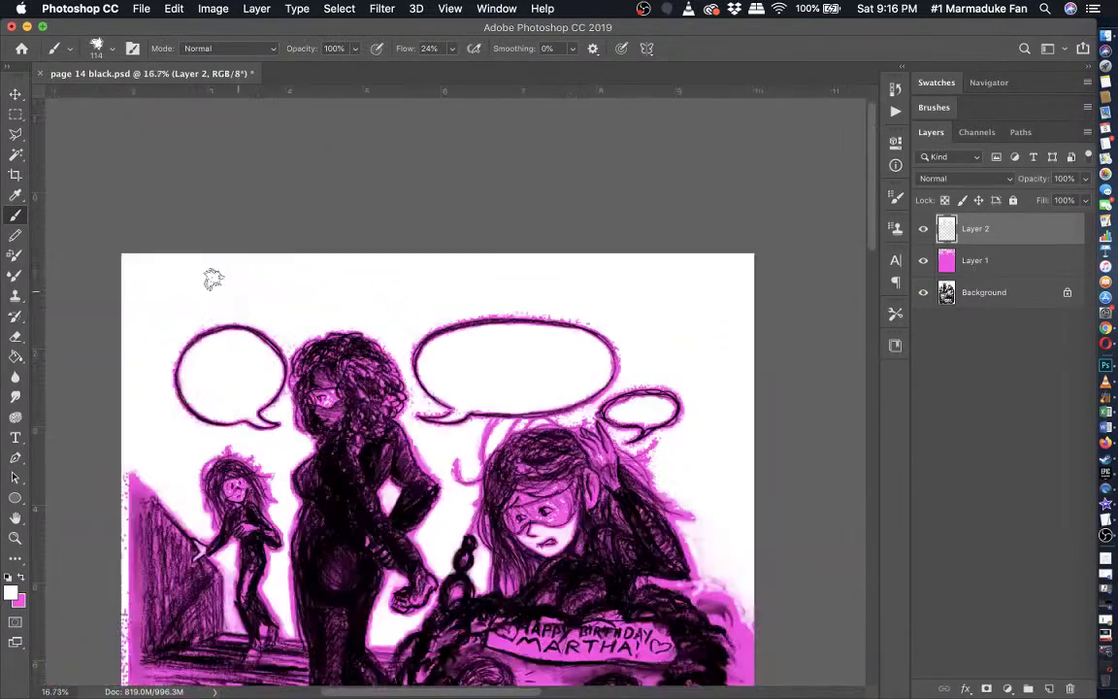
scroll(210, 283, down, 4)
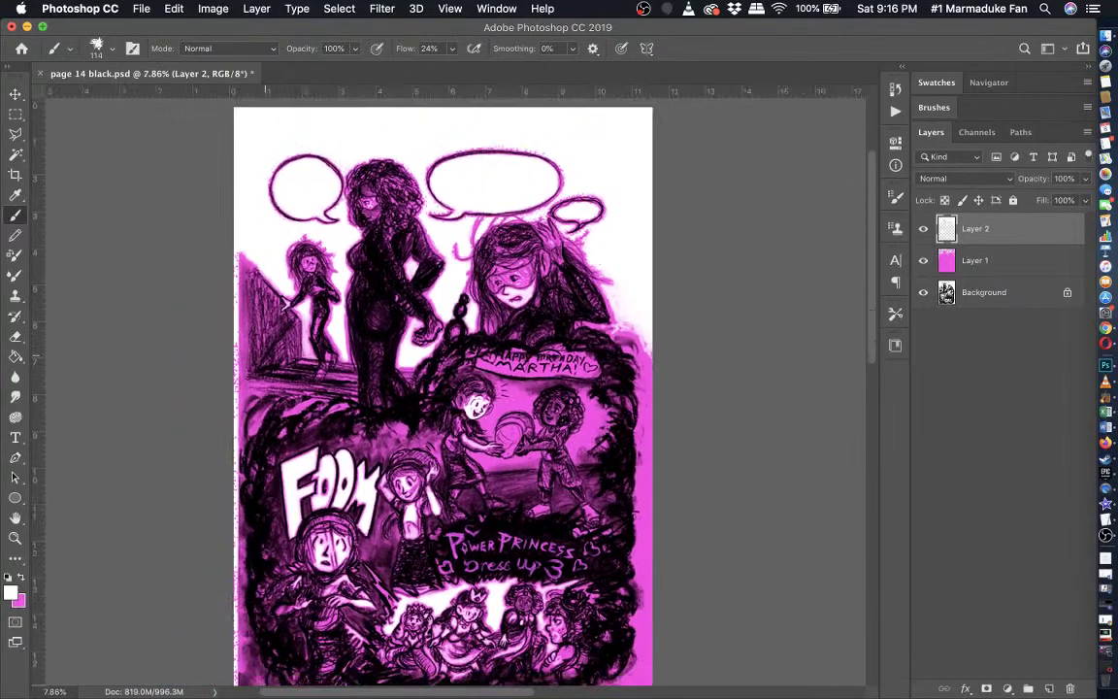
click(923, 260)
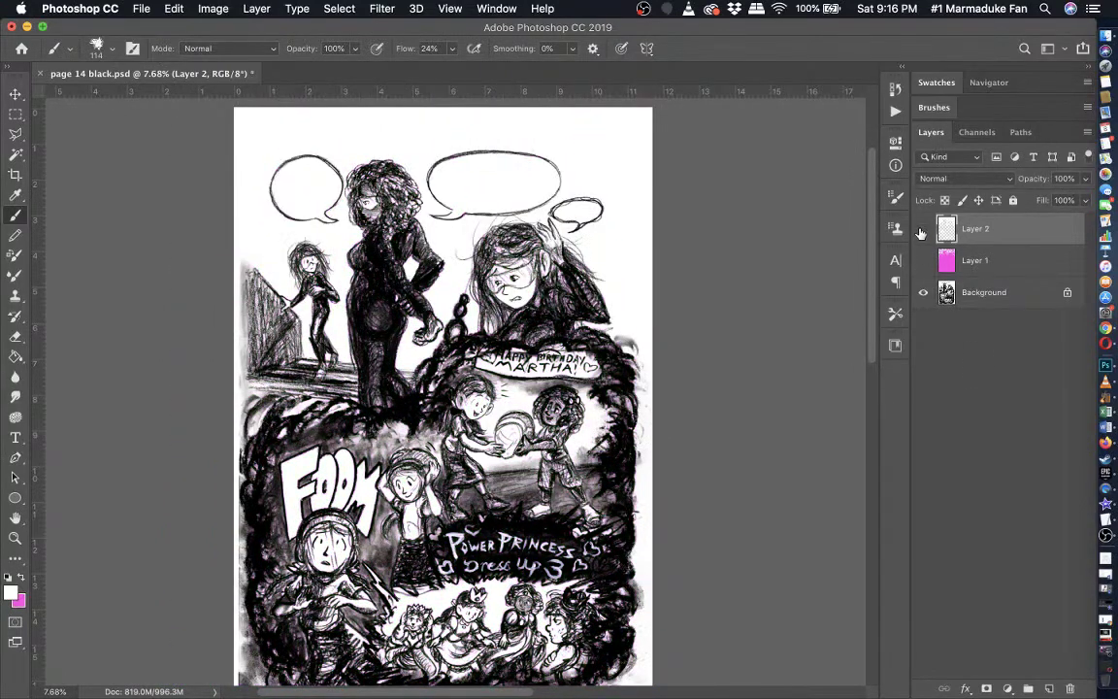
click(923, 229)
click(923, 260)
- Switch to the Eraser and set its brush size to 188 px for work around the black rings
scroll(449, 392, up, 5)
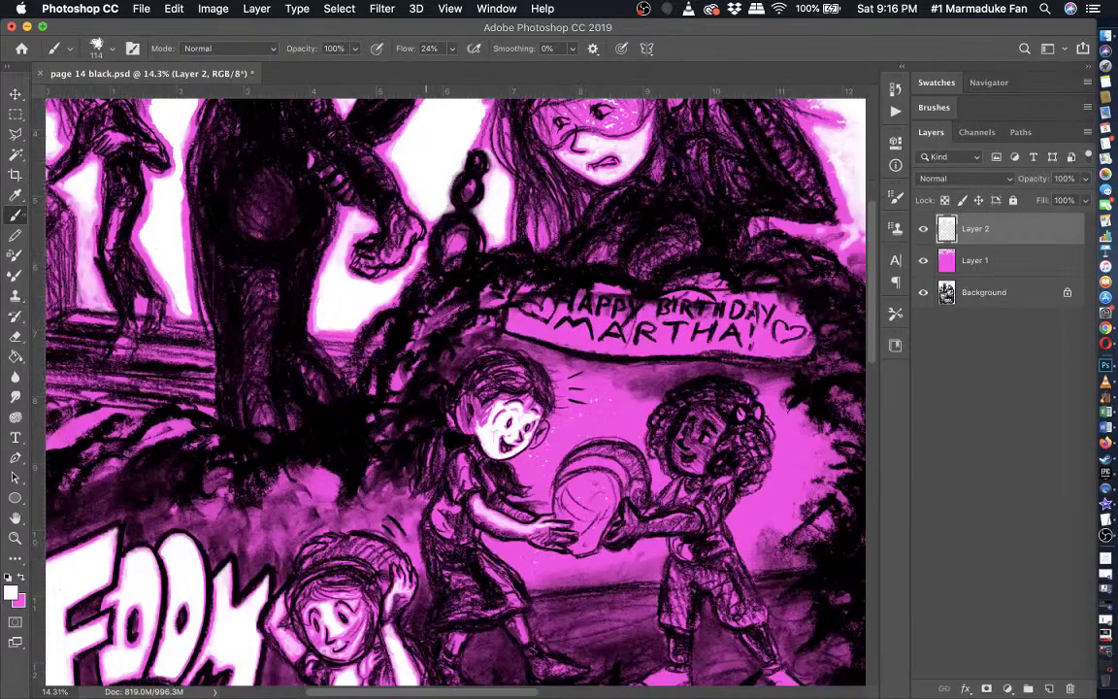
click(15, 337)
scroll(280, 256, up, 5)
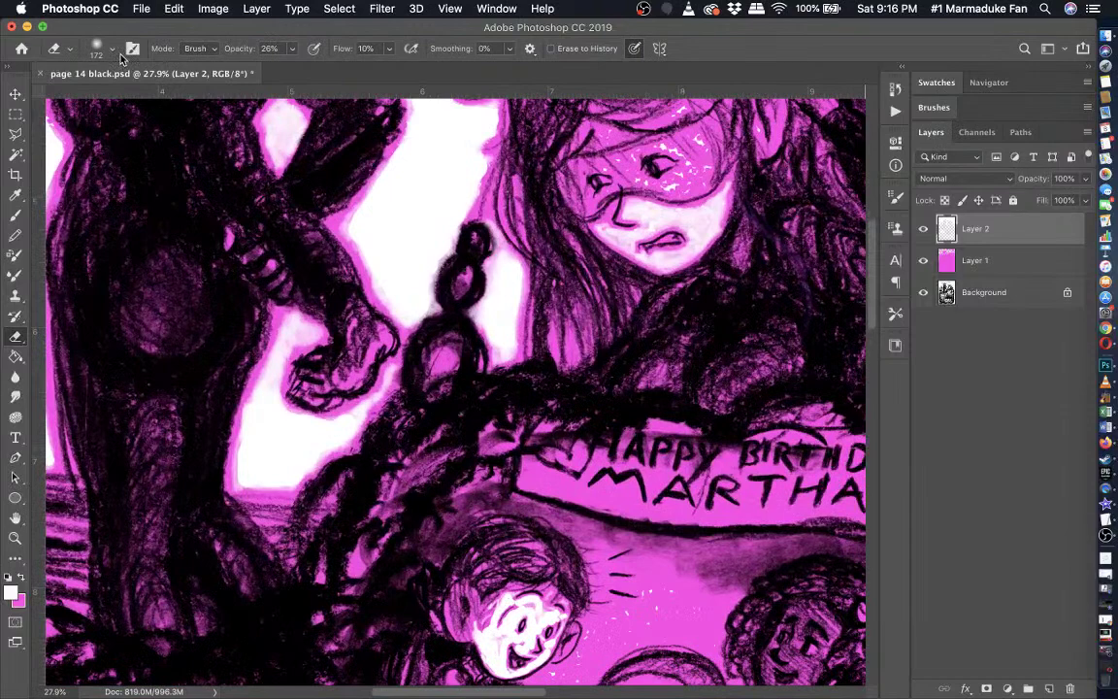
click(113, 50)
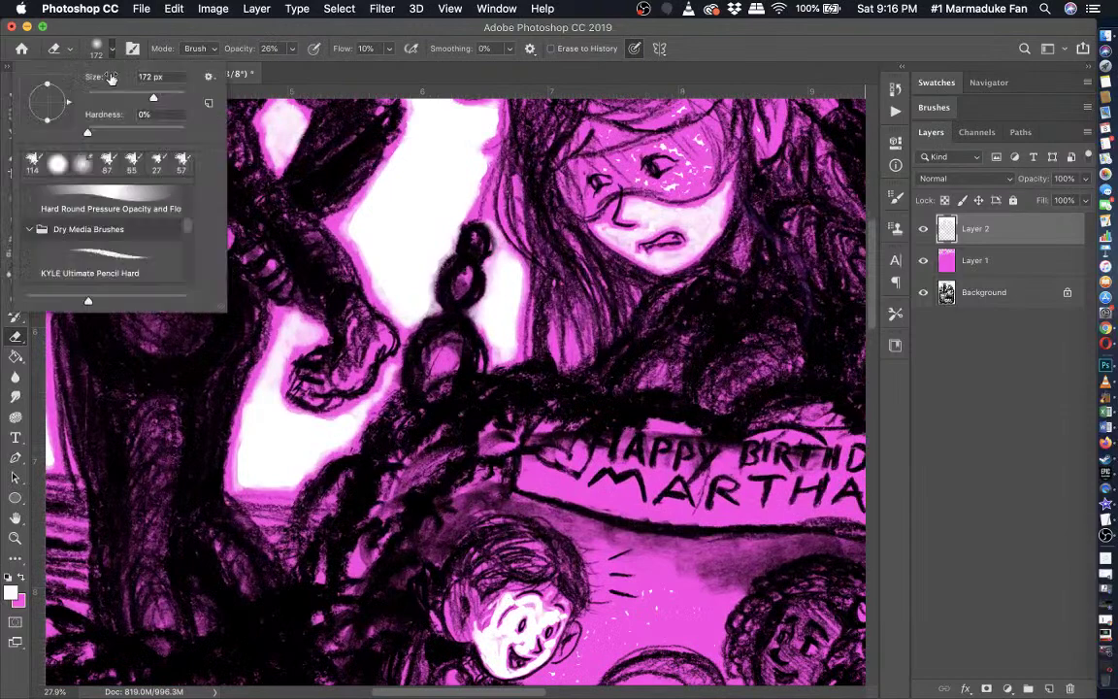
click(113, 49)
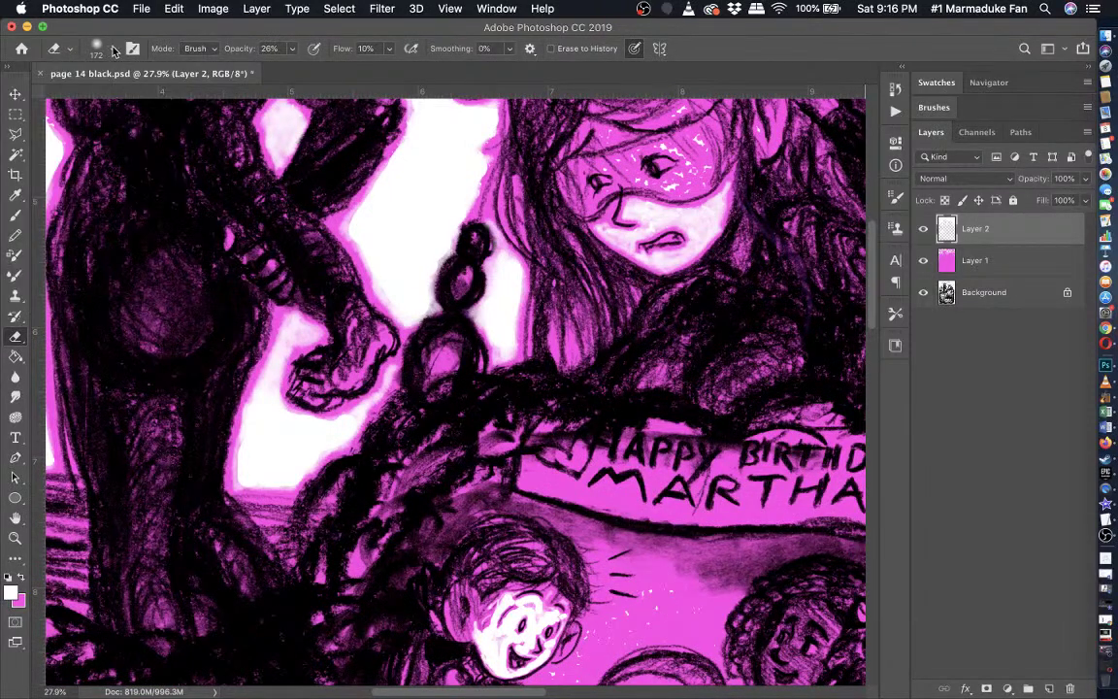
click(115, 54)
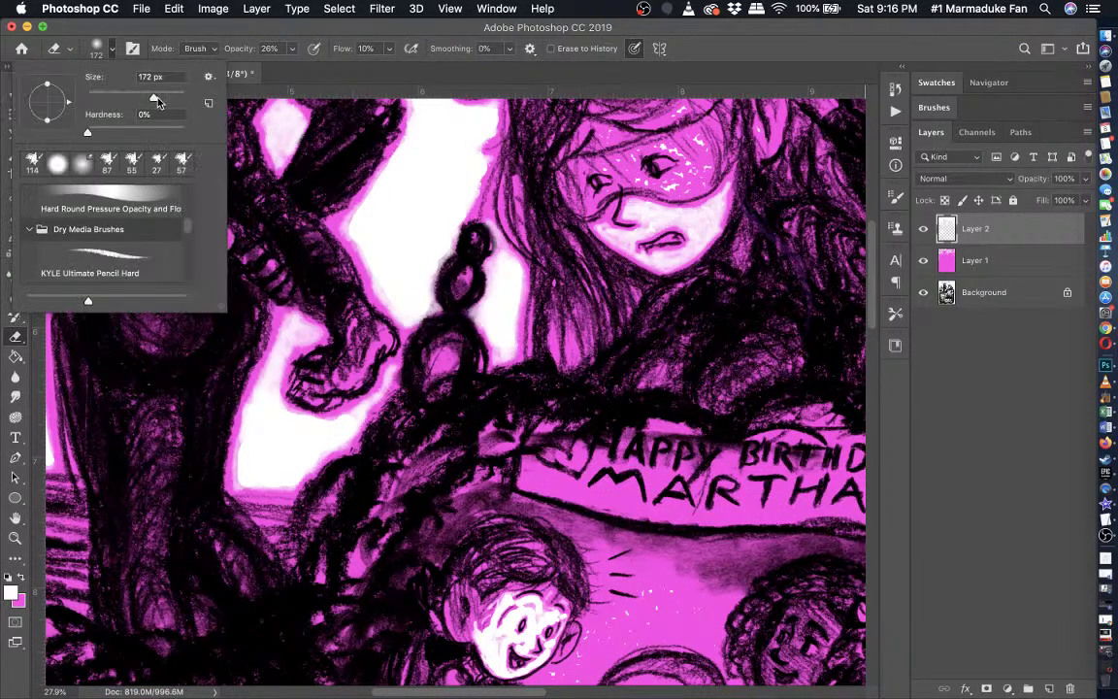
drag(154, 98, 159, 98)
click(193, 37)
scroll(389, 250, up, 3)
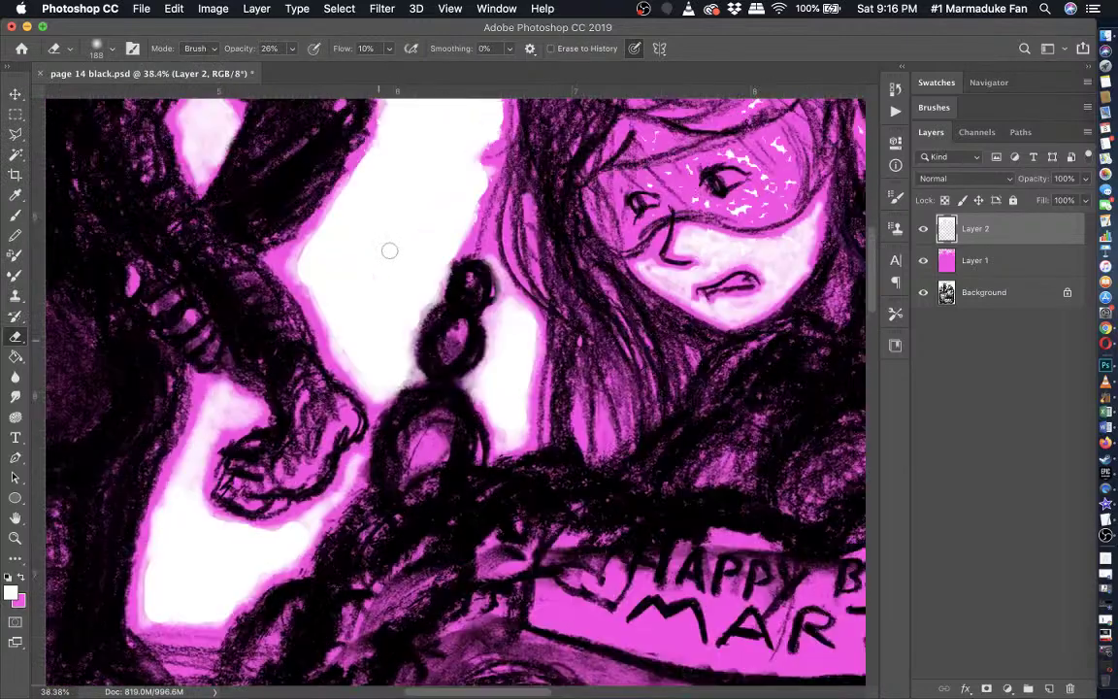
- Brush white into the gap between the clenched fist and the largest black ring, and erase the overspill on the fist at 71% opacity
scroll(389, 251, up, 1)
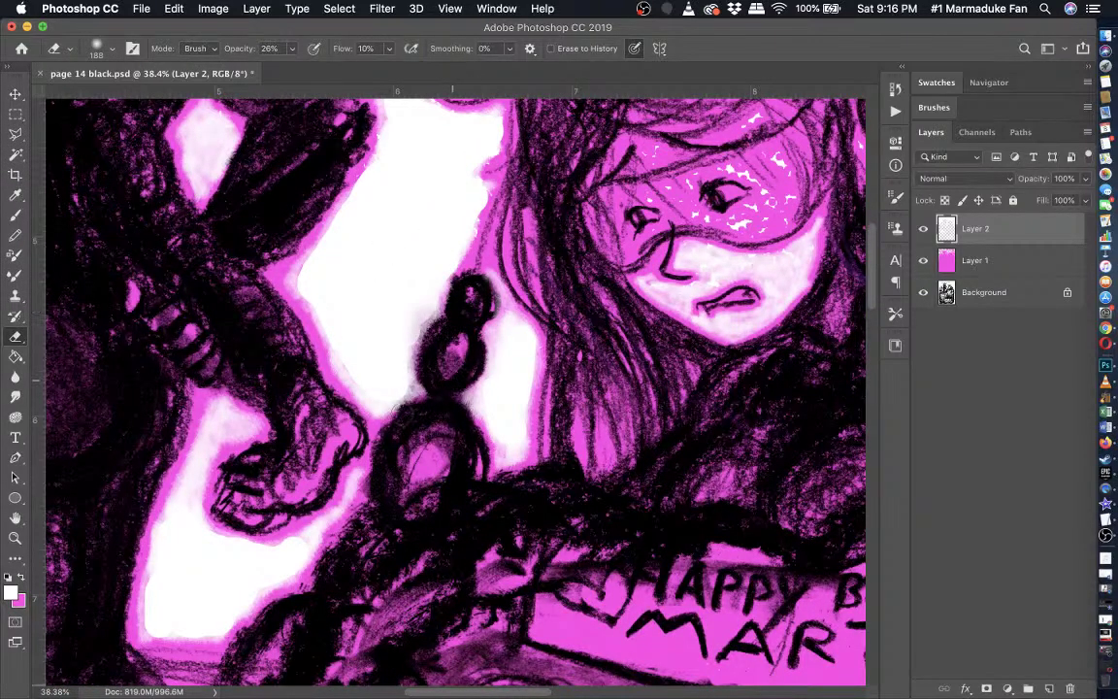
scroll(387, 468, down, 1)
scroll(399, 449, down, 1)
scroll(399, 449, up, 4)
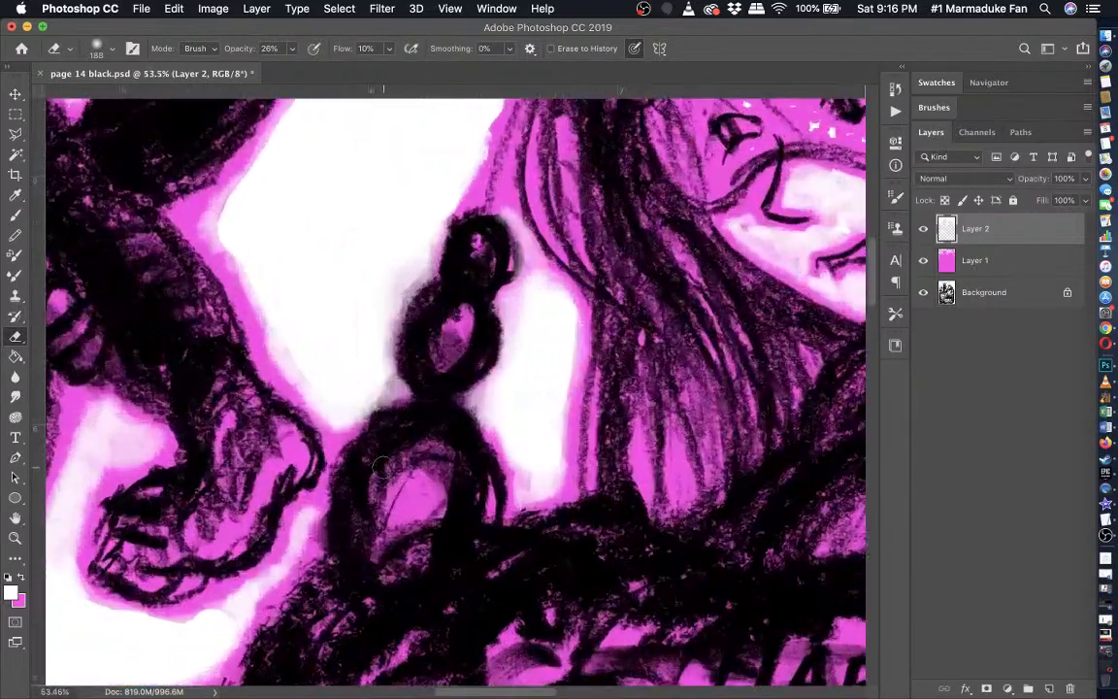
click(14, 215)
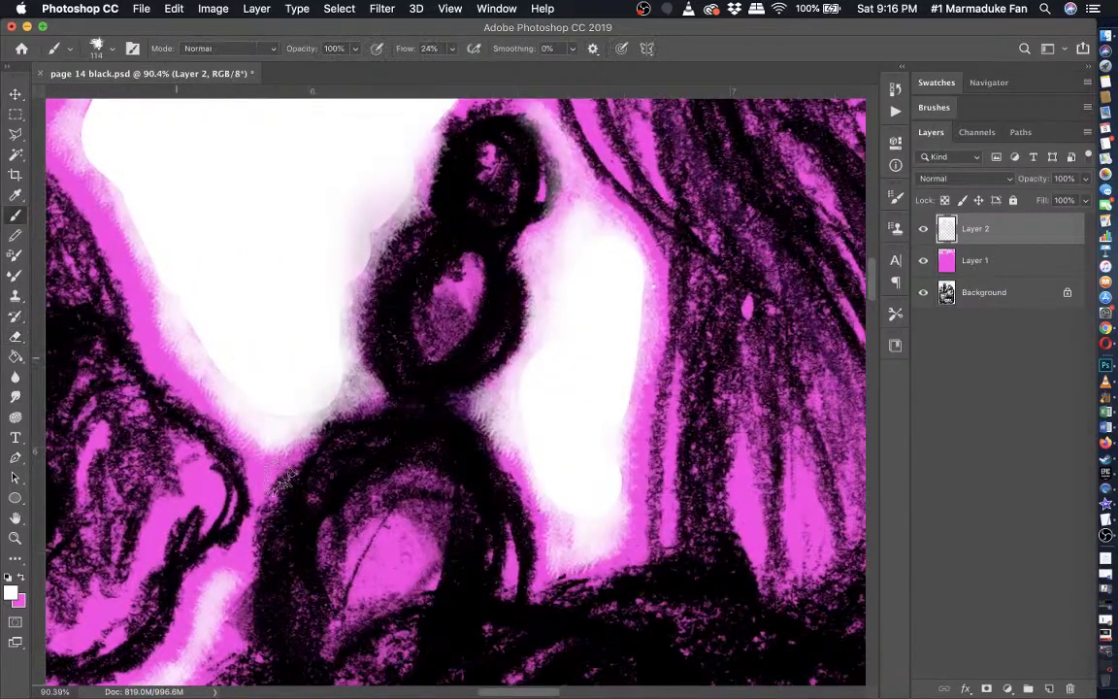
scroll(253, 432, down, 2)
mouse_move(265, 330)
mouse_down()
mouse_move(233, 389)
mouse_move(218, 456)
mouse_move(271, 374)
mouse_move(202, 466)
mouse_move(210, 478)
mouse_up()
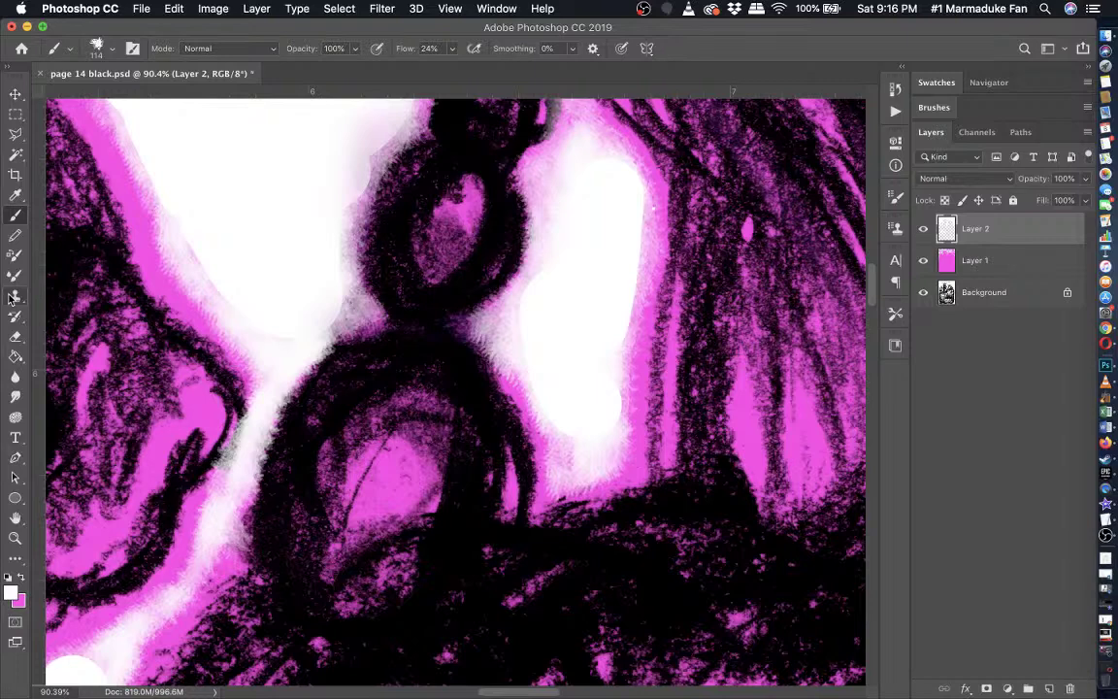
click(15, 335)
mouse_move(220, 380)
mouse_down()
mouse_move(194, 427)
mouse_move(229, 424)
mouse_move(206, 413)
mouse_move(211, 423)
mouse_move(233, 394)
mouse_up()
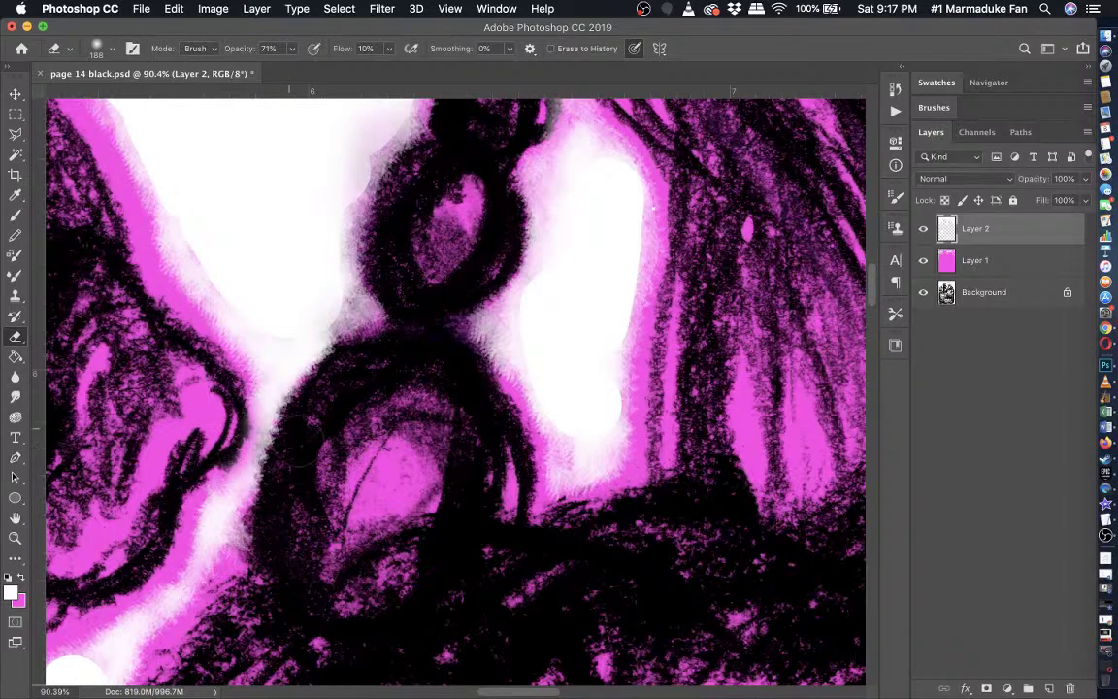
- Hide the magenta Layer 1 and save page 14 black.psd
scroll(298, 442, down, 5)
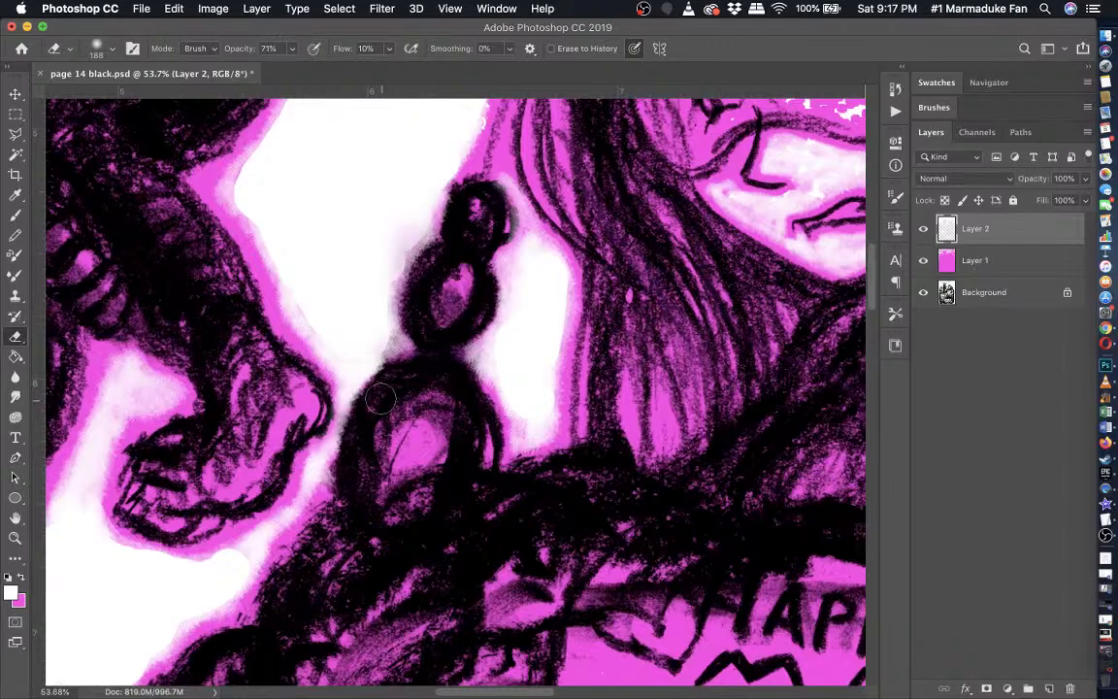
scroll(379, 399, down, 8)
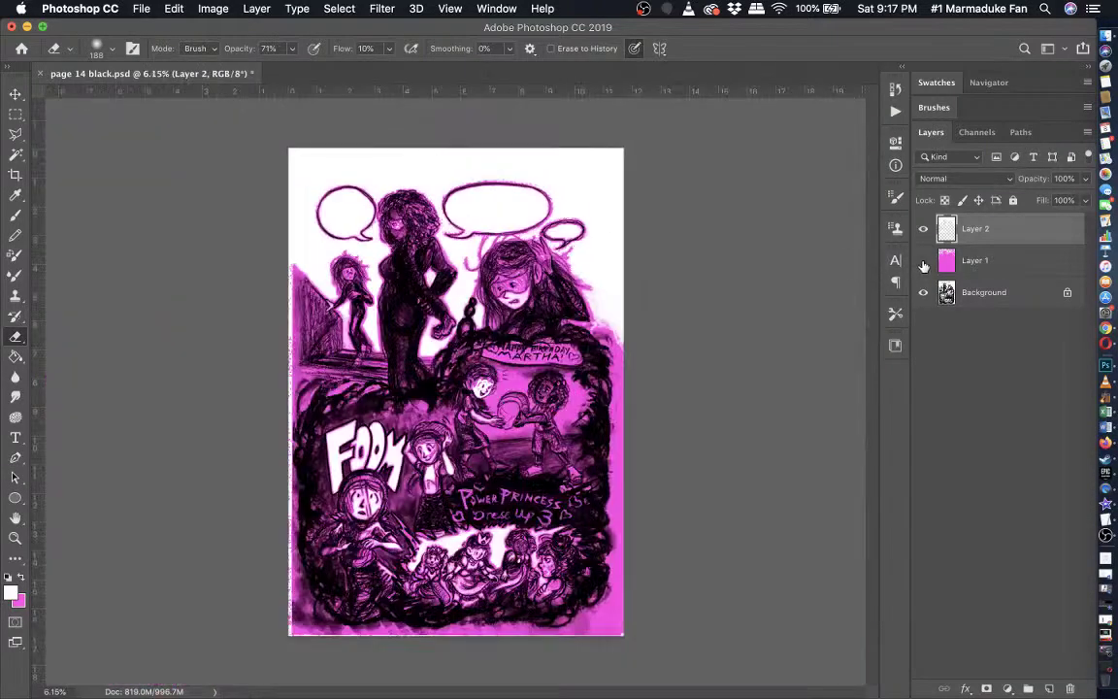
click(924, 262)
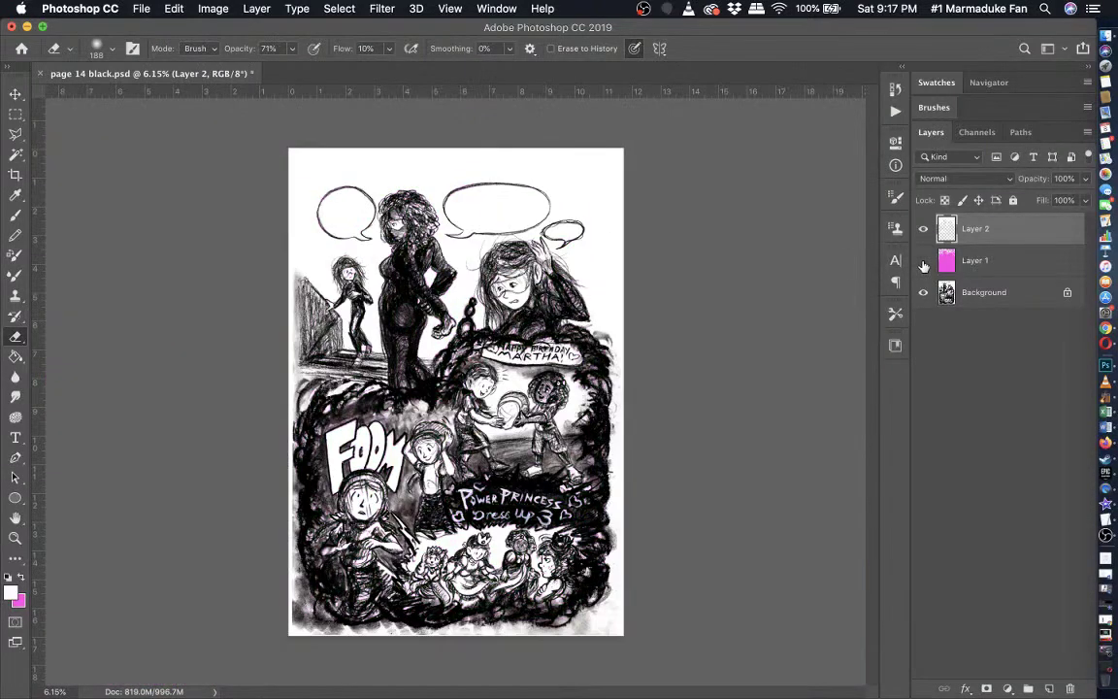
key(super+s)
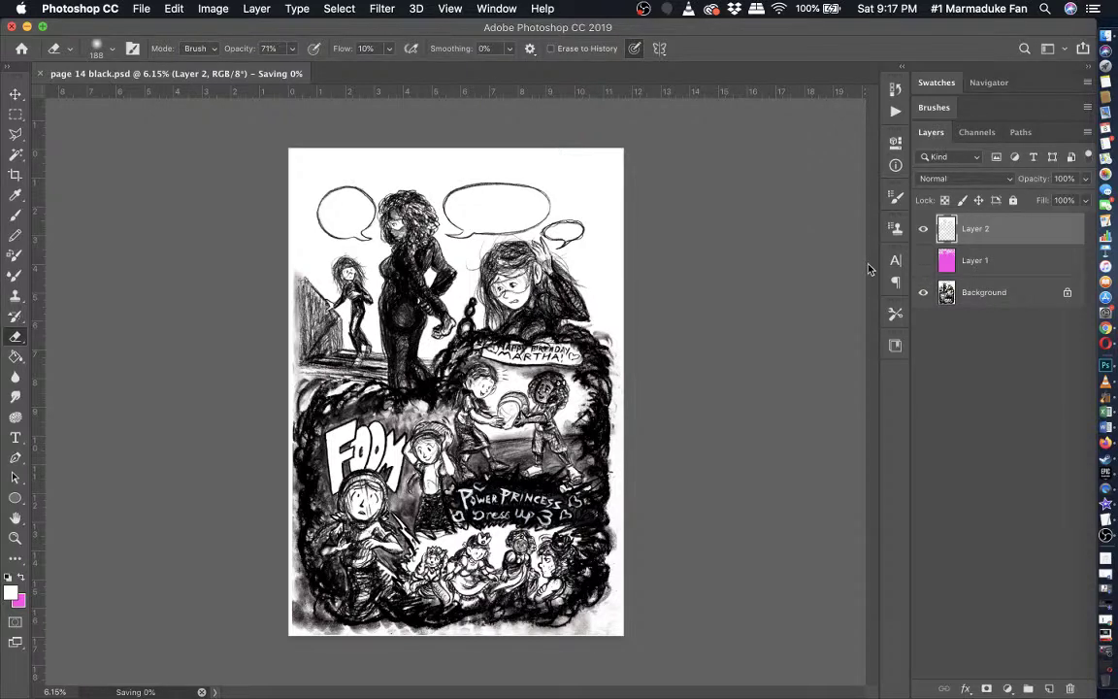
- Repaint the heart above the word POWER in white with the KYLE Ultimate Pencil Hard brush at 63 px
click(16, 420)
scroll(460, 404, up, 5)
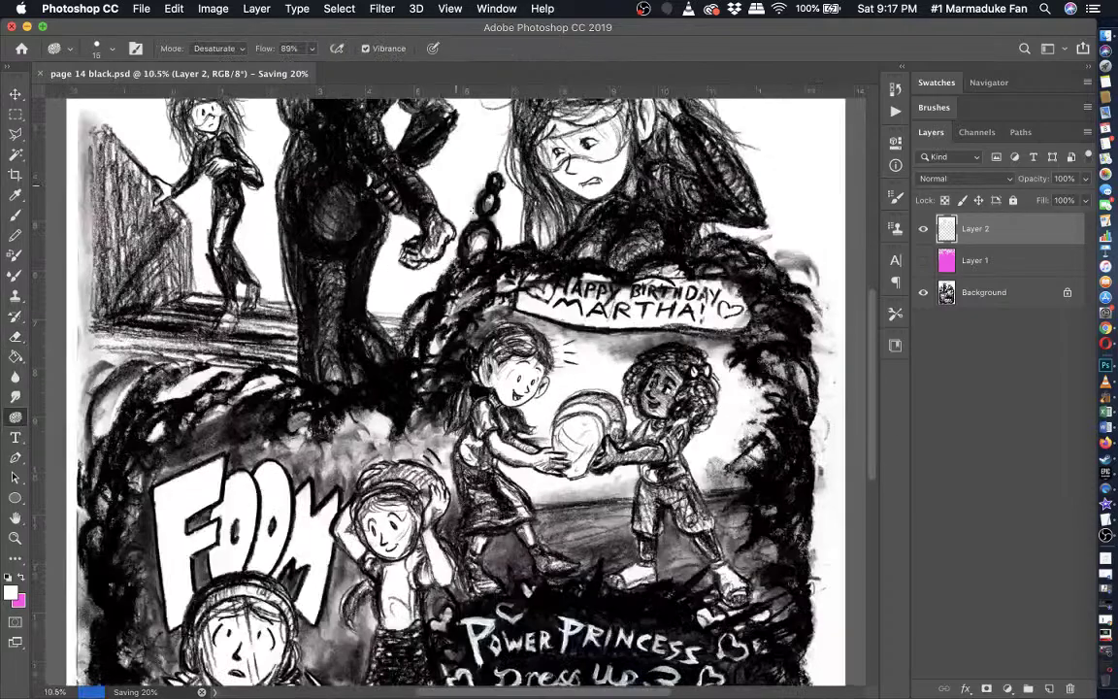
scroll(460, 404, down, 3)
scroll(456, 388, right, 5)
scroll(456, 388, down, 2)
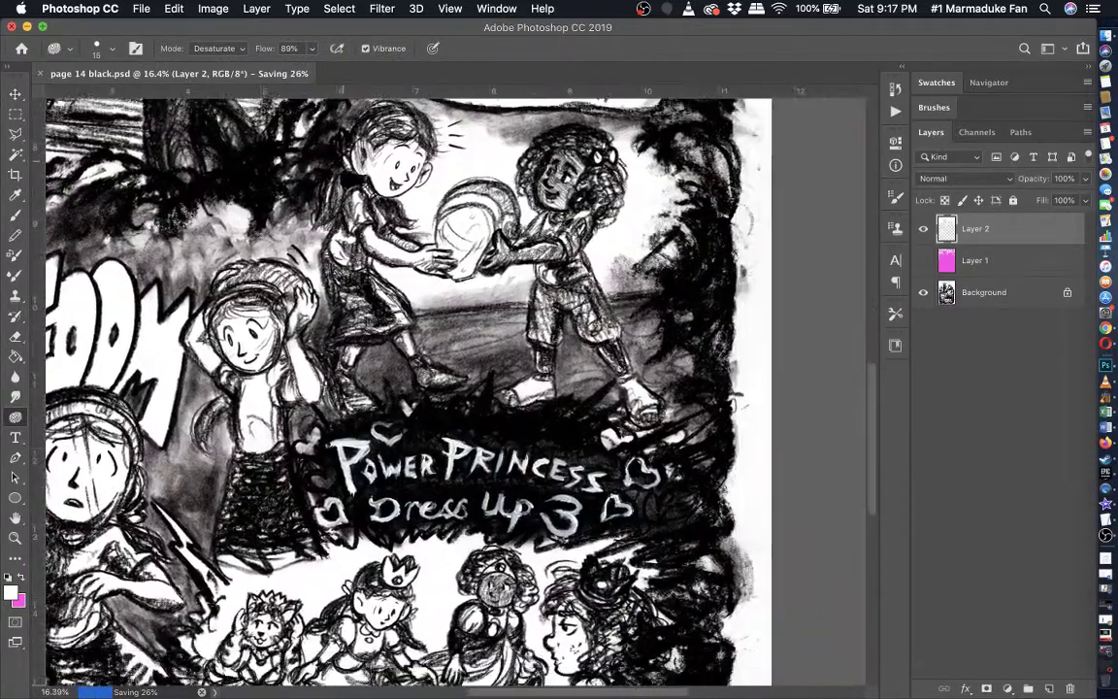
scroll(456, 392, up, 2)
scroll(456, 392, up, 5)
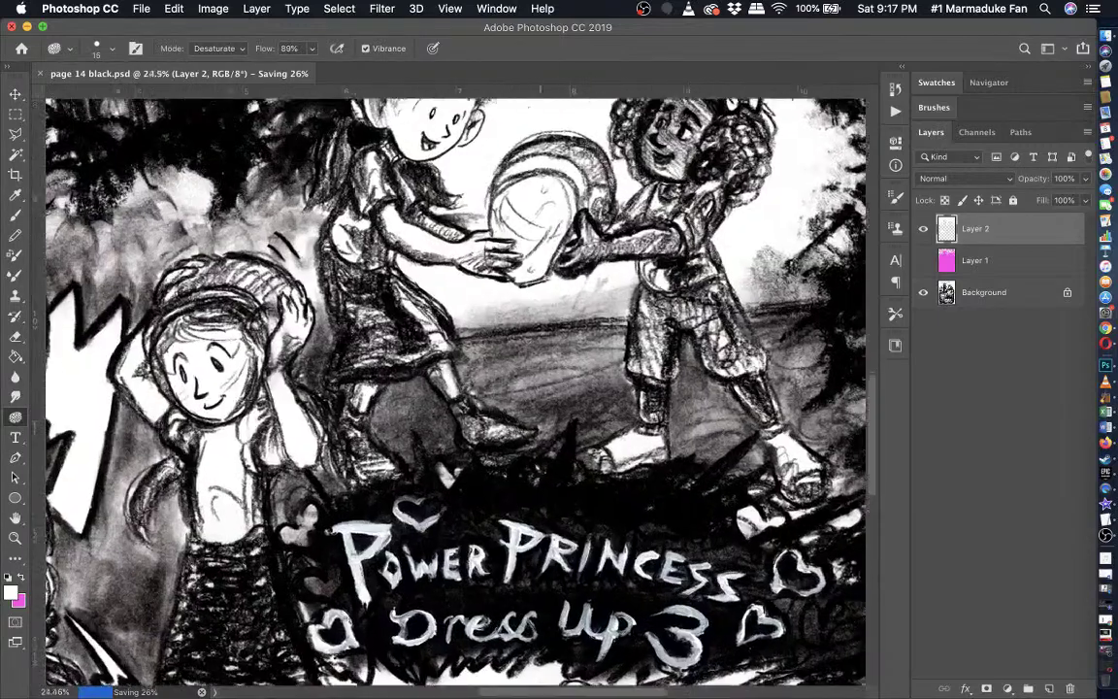
scroll(456, 388, down, 3)
scroll(456, 389, right, 1)
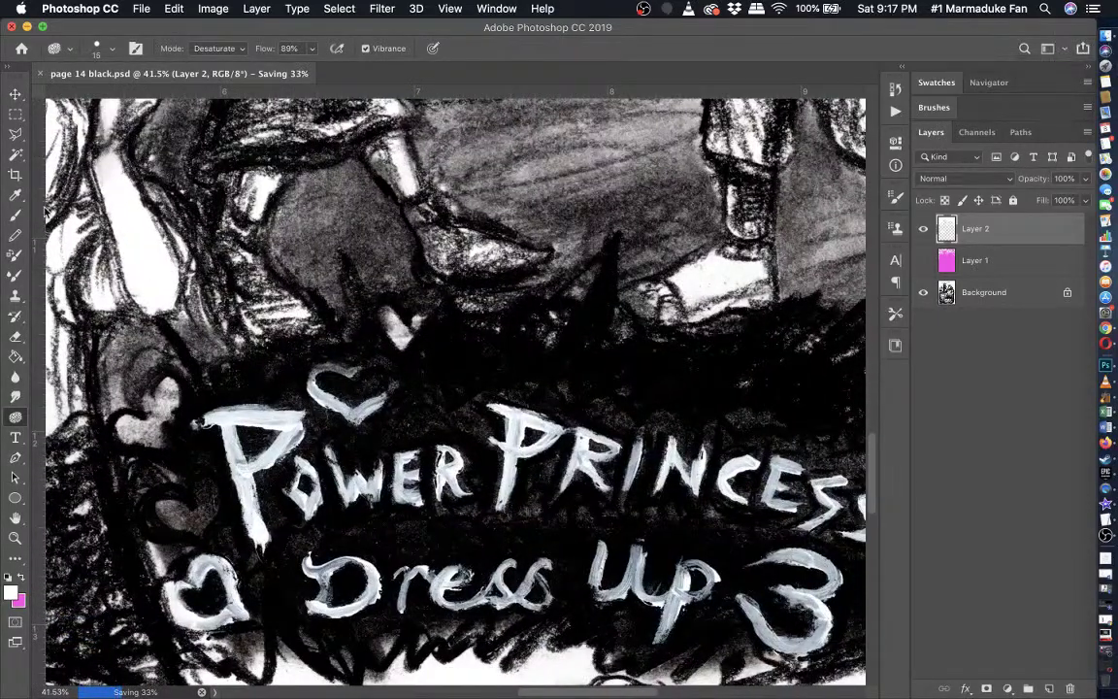
click(14, 215)
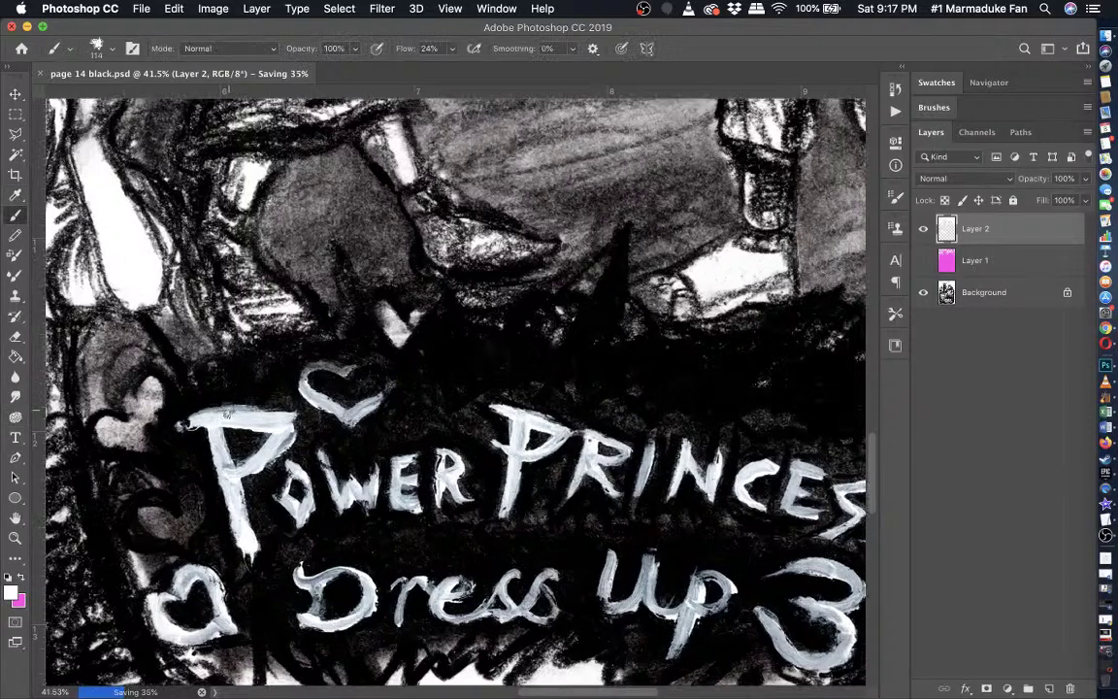
key(super+plus)
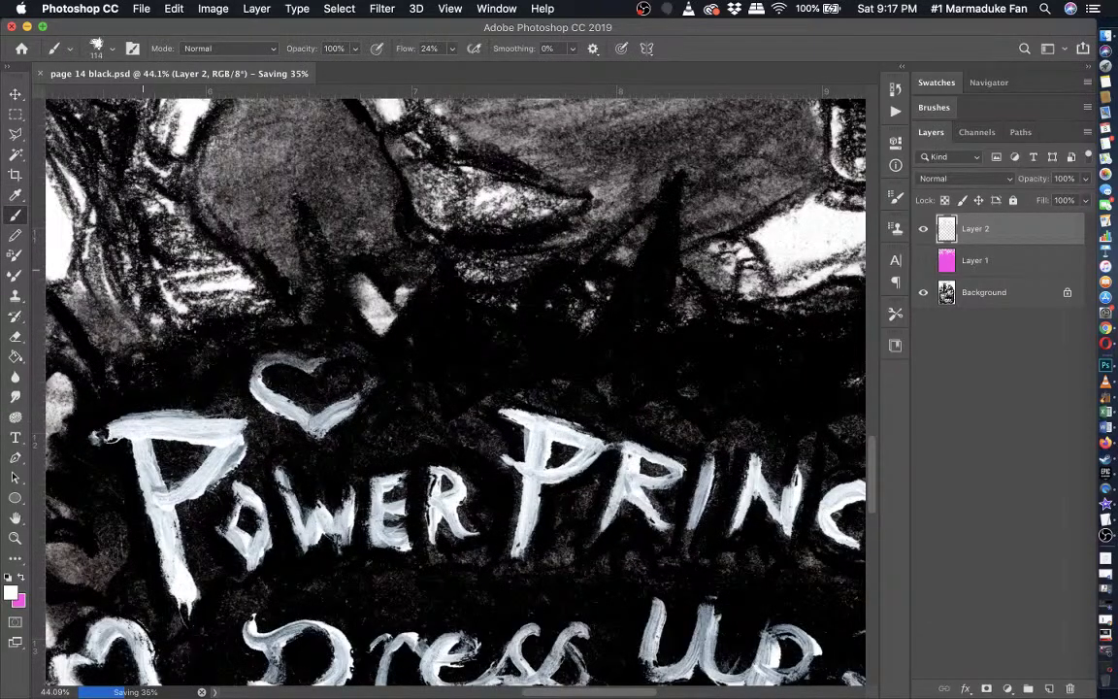
scroll(307, 388, up, 5)
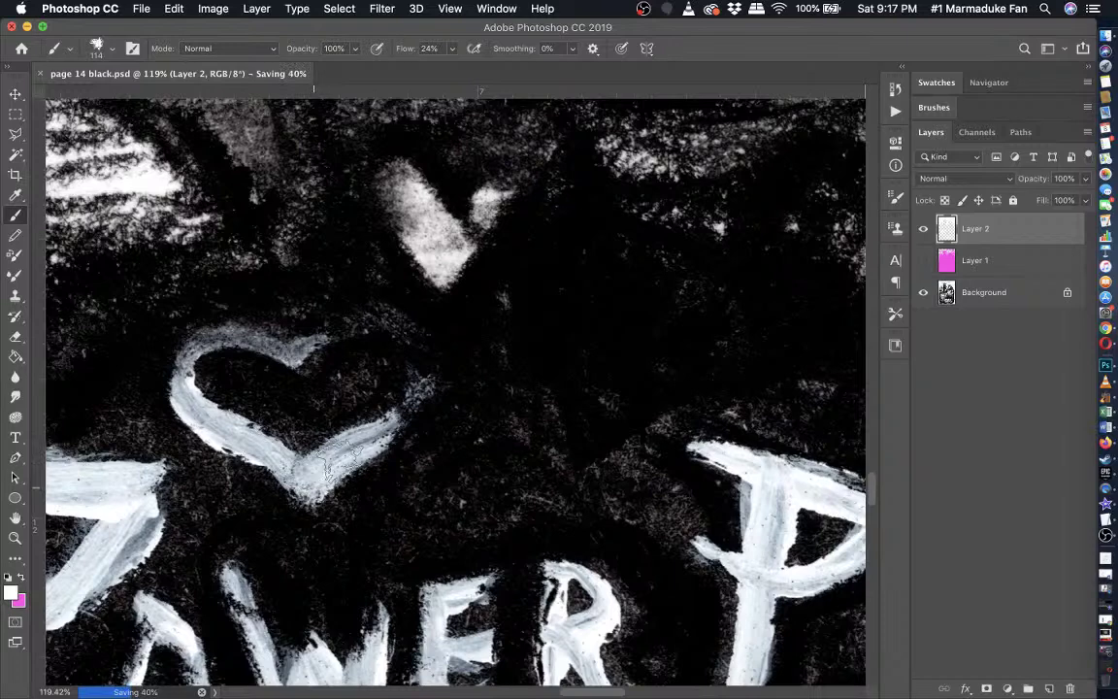
drag(296, 427, 350, 384)
key(super+z)
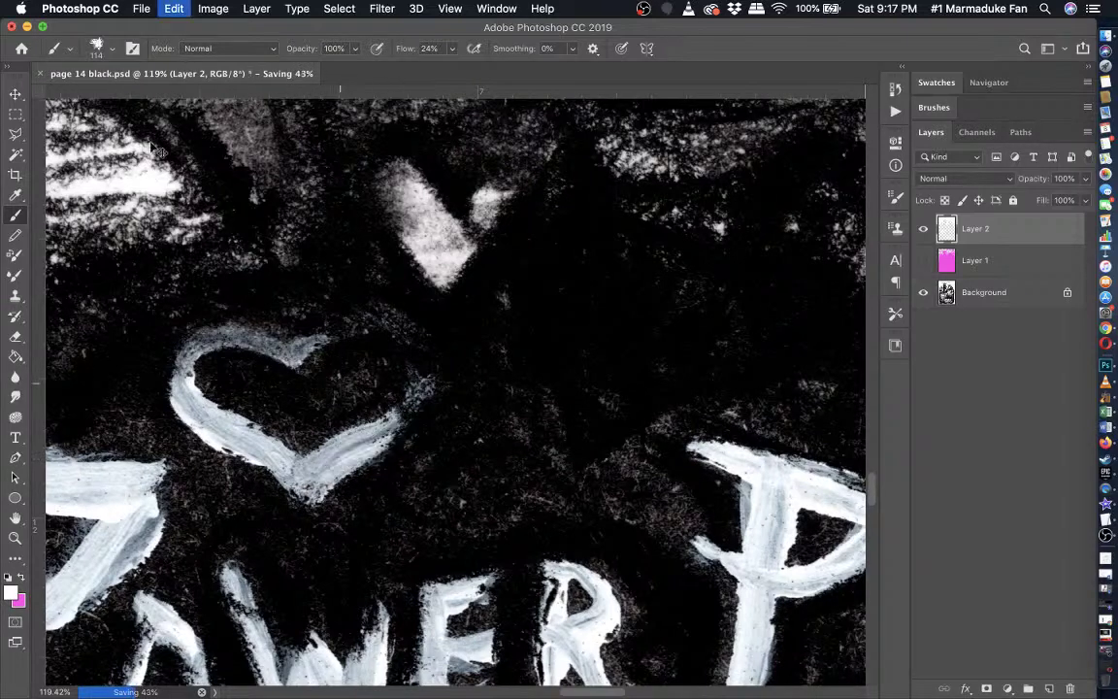
click(109, 51)
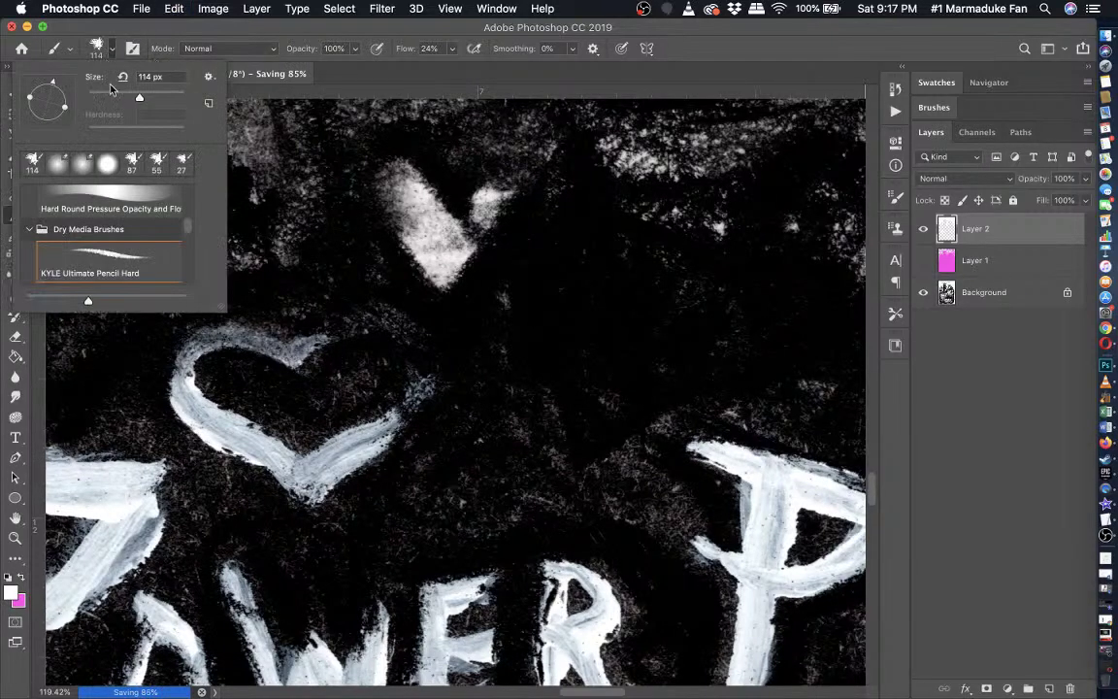
click(118, 98)
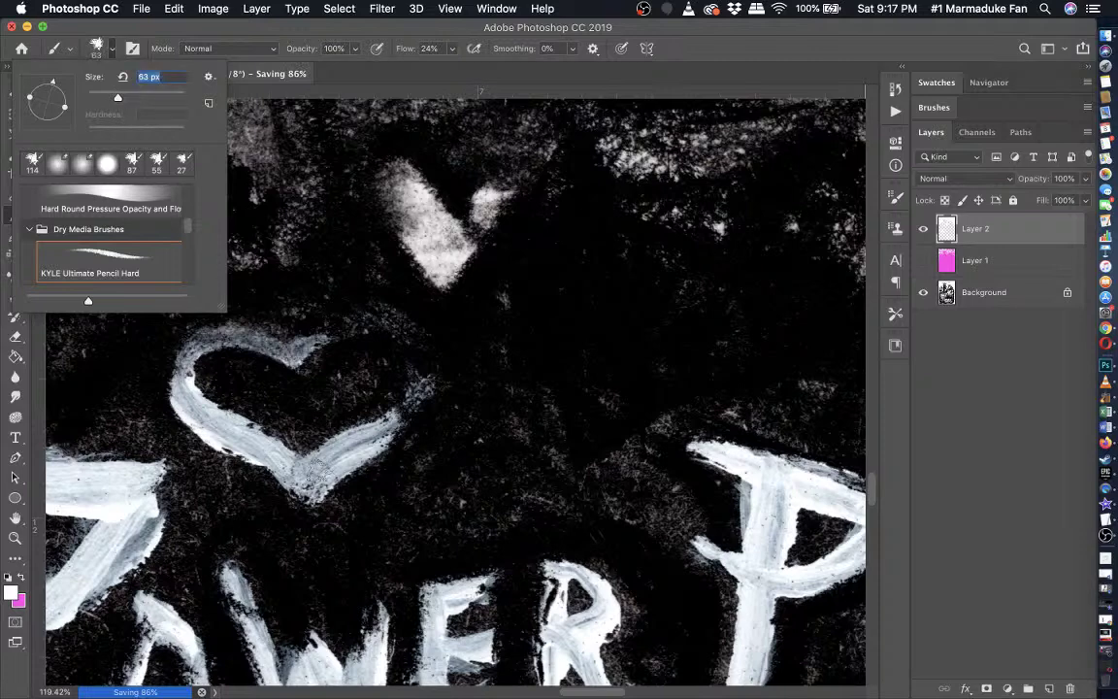
drag(348, 451, 324, 478)
mouse_move(291, 431)
mouse_down()
mouse_move(378, 359)
mouse_move(434, 367)
mouse_move(429, 347)
mouse_move(325, 311)
mouse_move(218, 334)
mouse_move(173, 359)
mouse_move(189, 413)
mouse_move(309, 480)
mouse_up()
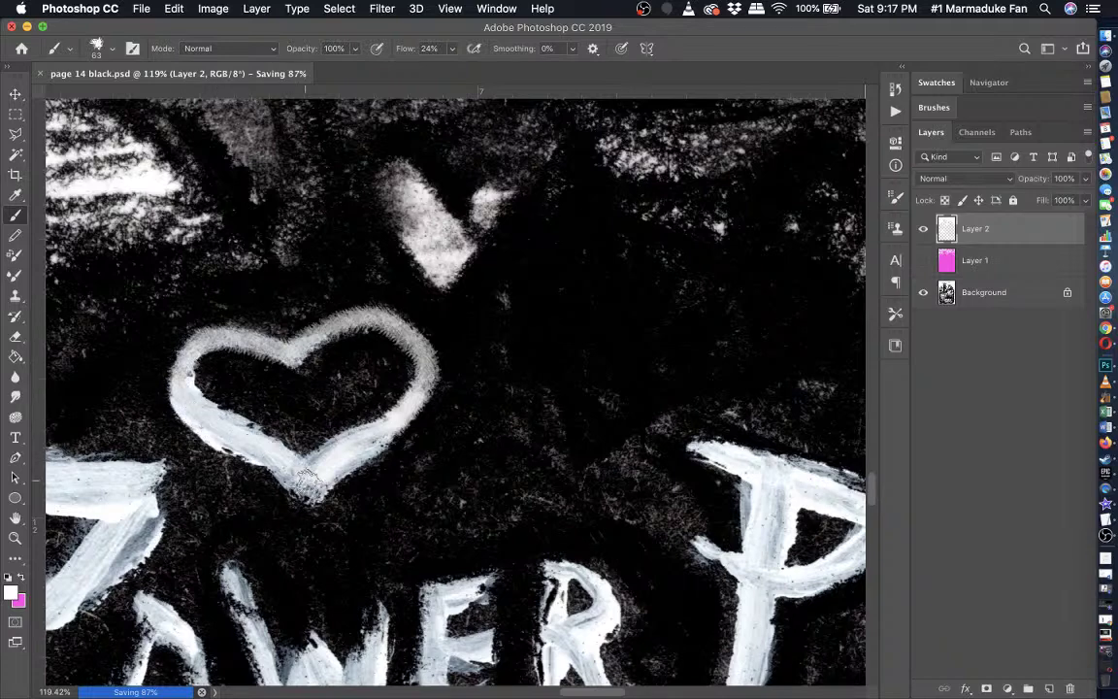
- Switch the brush to Kyle's Drawing Box - Happy HB and set its size to 67 px
click(118, 52)
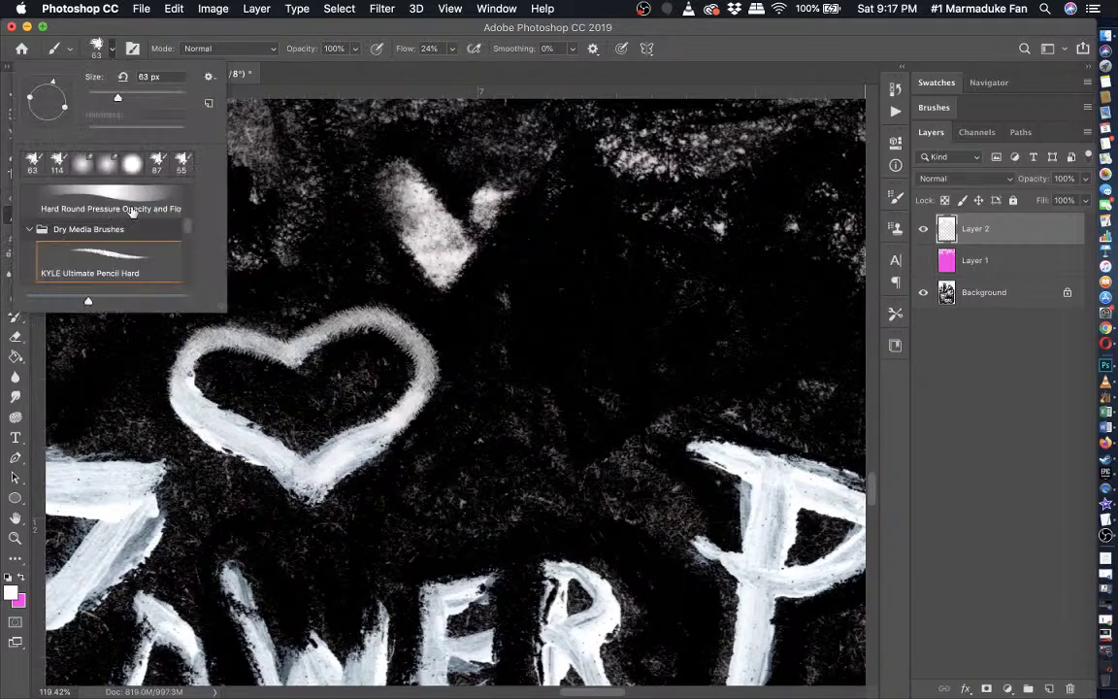
scroll(137, 231, down, 2)
click(128, 260)
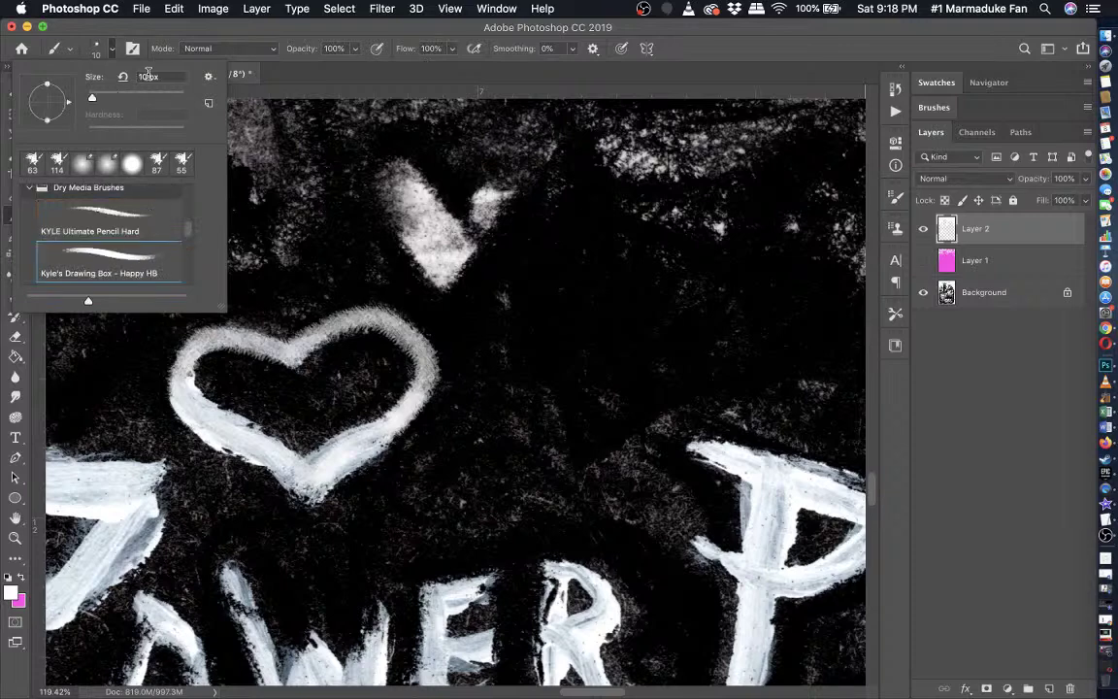
click(111, 53)
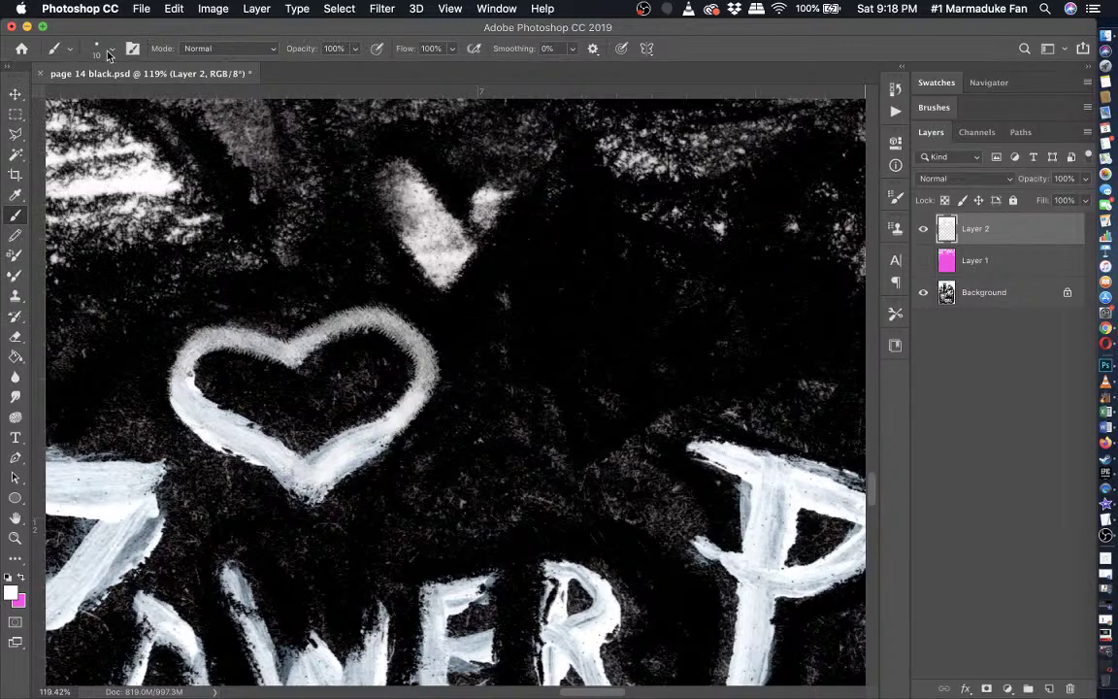
click(110, 54)
drag(92, 97, 104, 97)
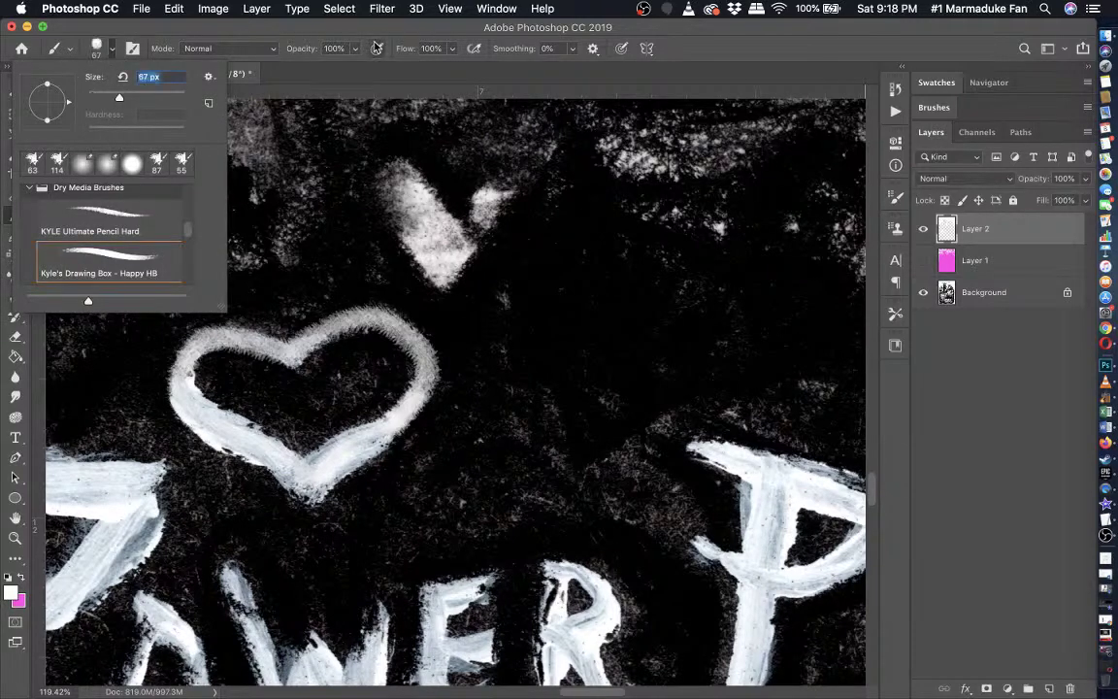
- Try a white stroke along the heart's lower right side with the brush at 84% opacity
click(356, 49)
drag(354, 67, 343, 68)
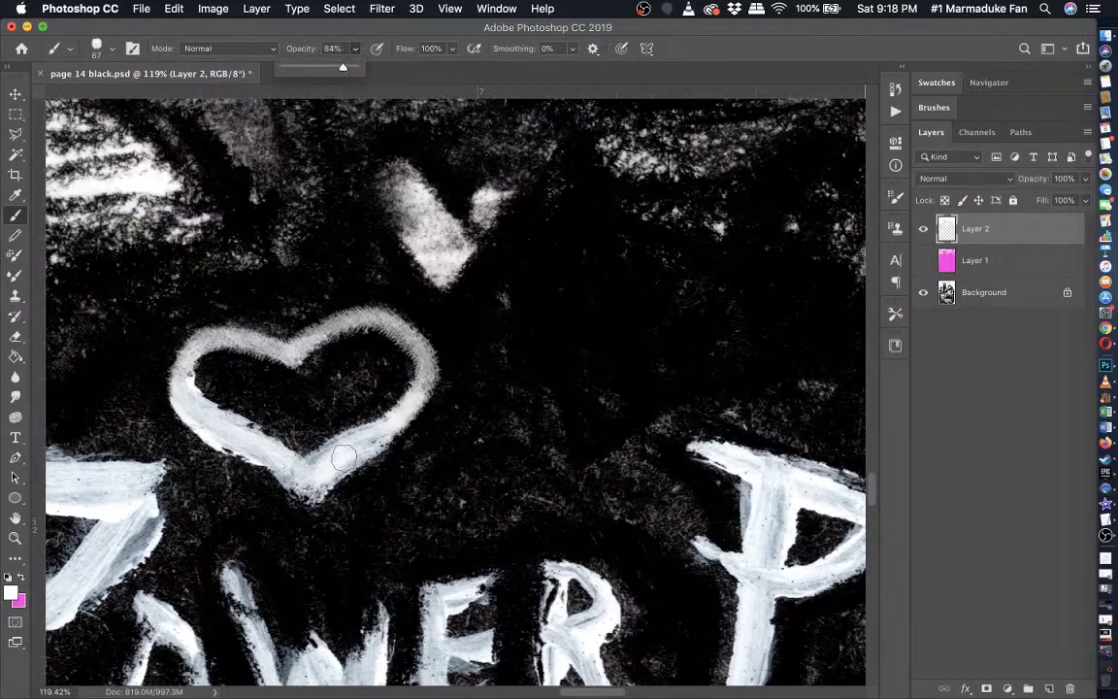
drag(344, 459, 403, 414)
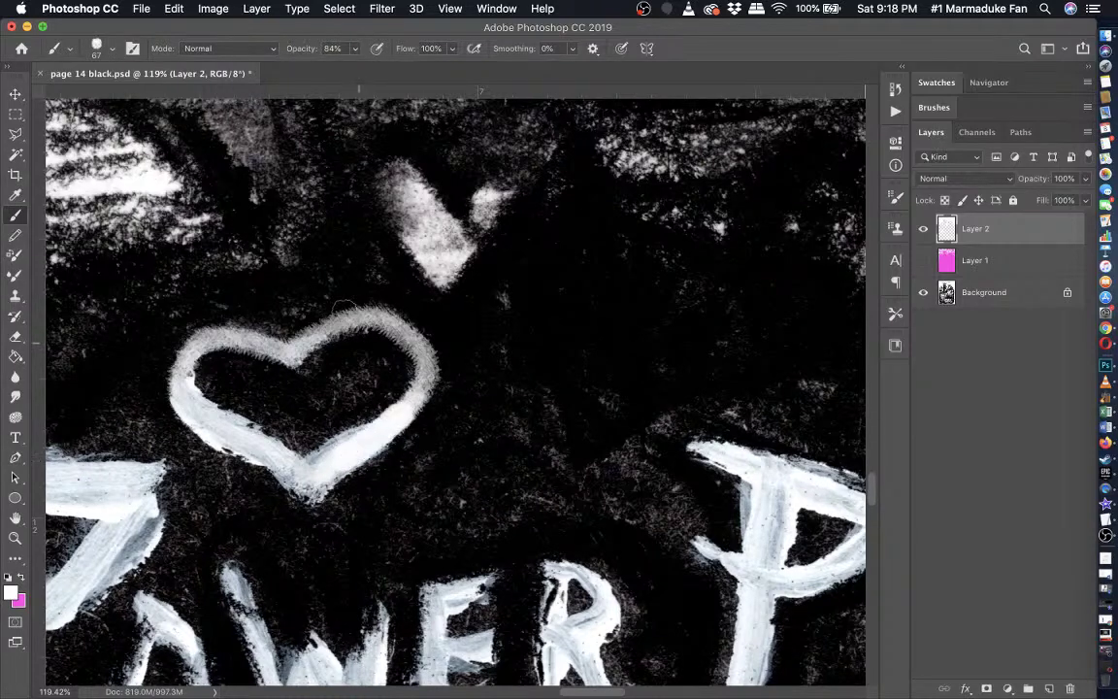
key(super+z)
- Try going over the heart's outline in white with the brush at 39% opacity and 62 px
click(355, 48)
drag(327, 71, 320, 70)
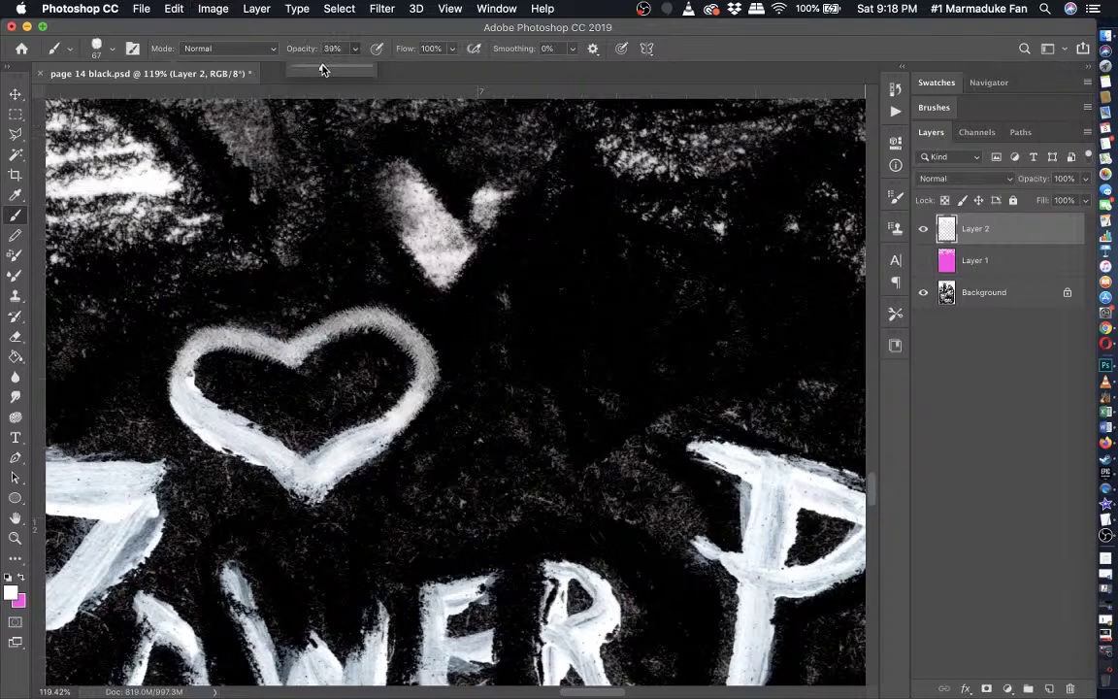
click(110, 50)
click(117, 96)
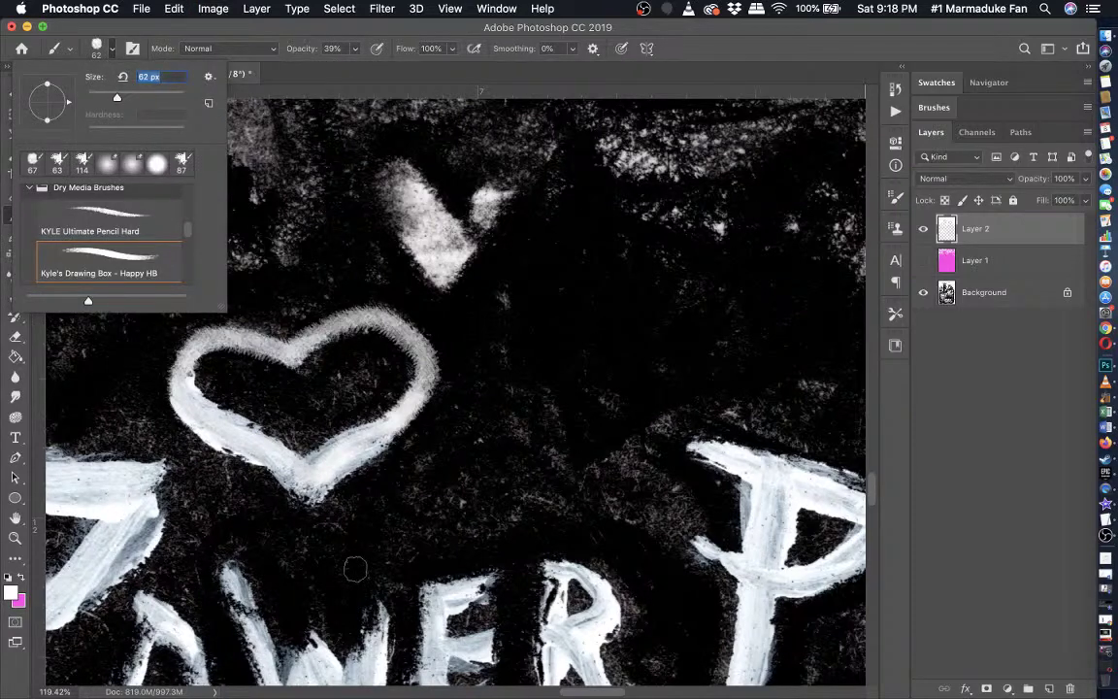
mouse_move(316, 481)
mouse_down()
mouse_move(410, 401)
mouse_move(423, 355)
mouse_move(369, 319)
mouse_move(296, 356)
mouse_move(277, 350)
mouse_up()
key(super+z)
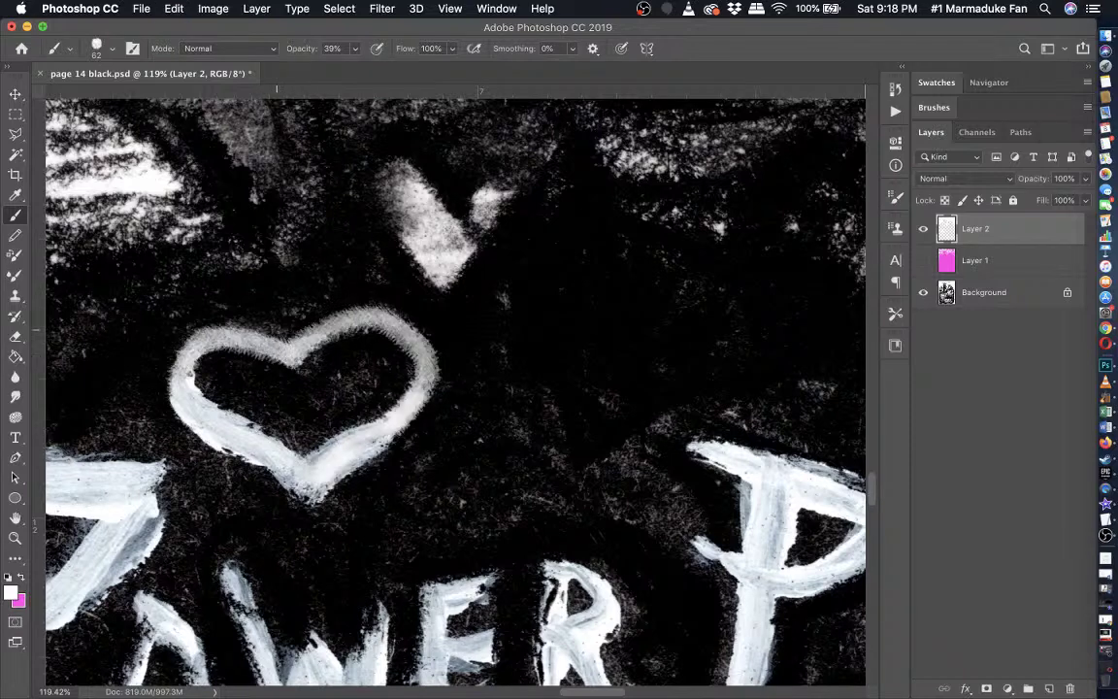
- Go faintly over the heart's outline in white with the brush at 6% opacity and 49 px
click(355, 47)
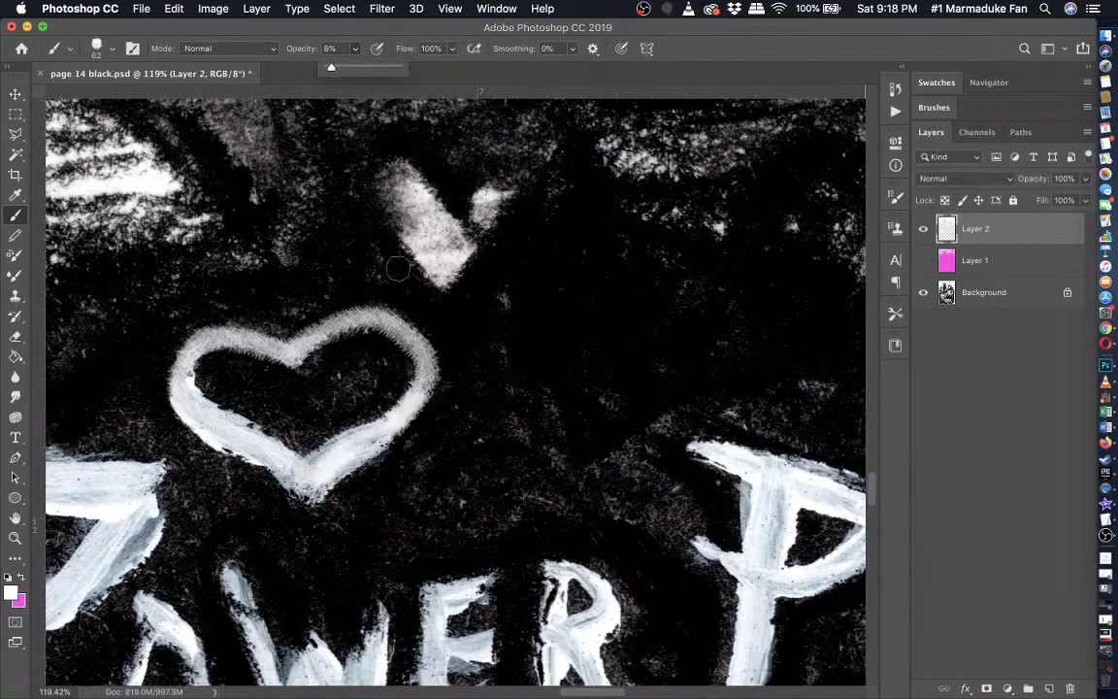
click(108, 49)
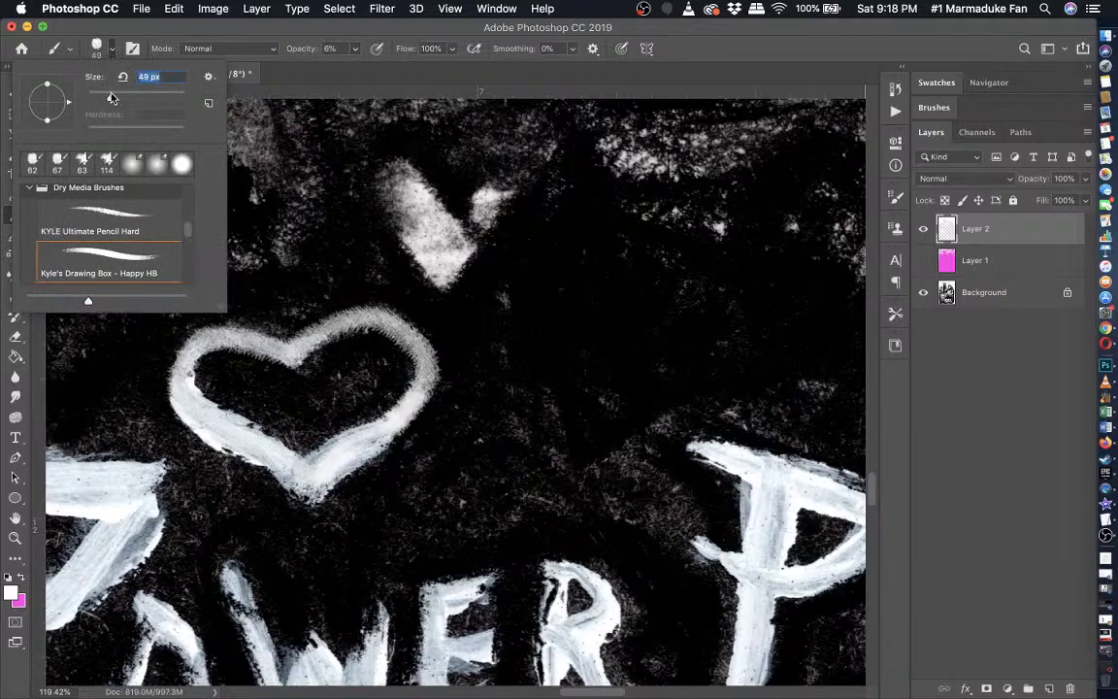
click(323, 473)
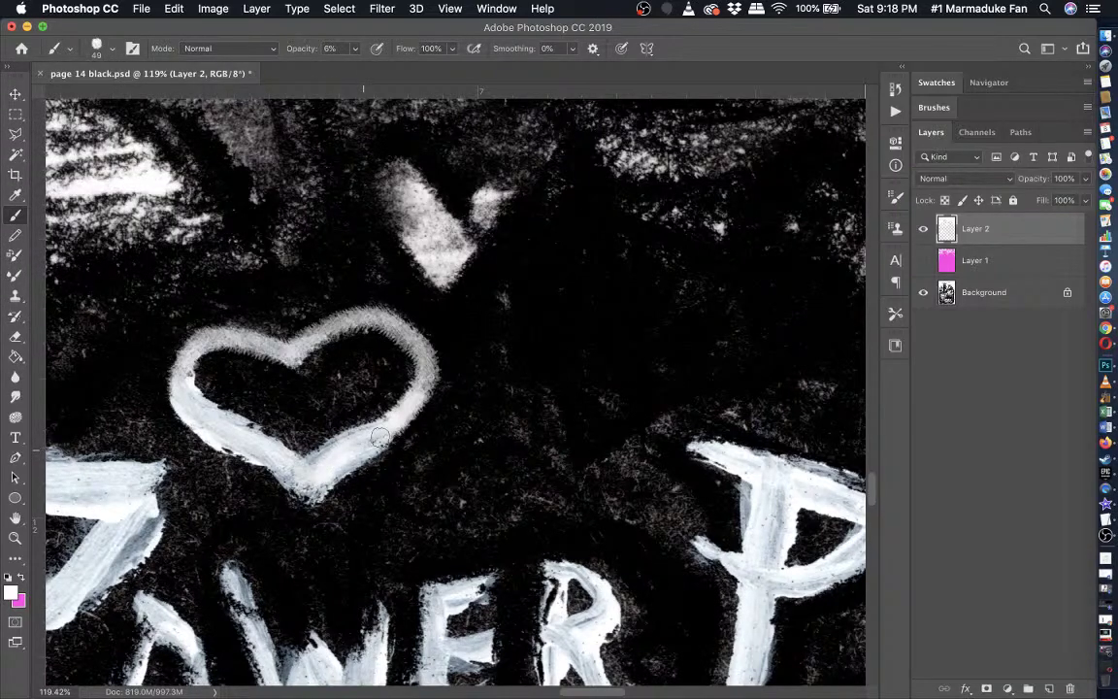
drag(379, 438, 387, 316)
drag(282, 349, 213, 393)
- Strengthen the white along the heart's outline with the brush at 27% opacity
click(355, 48)
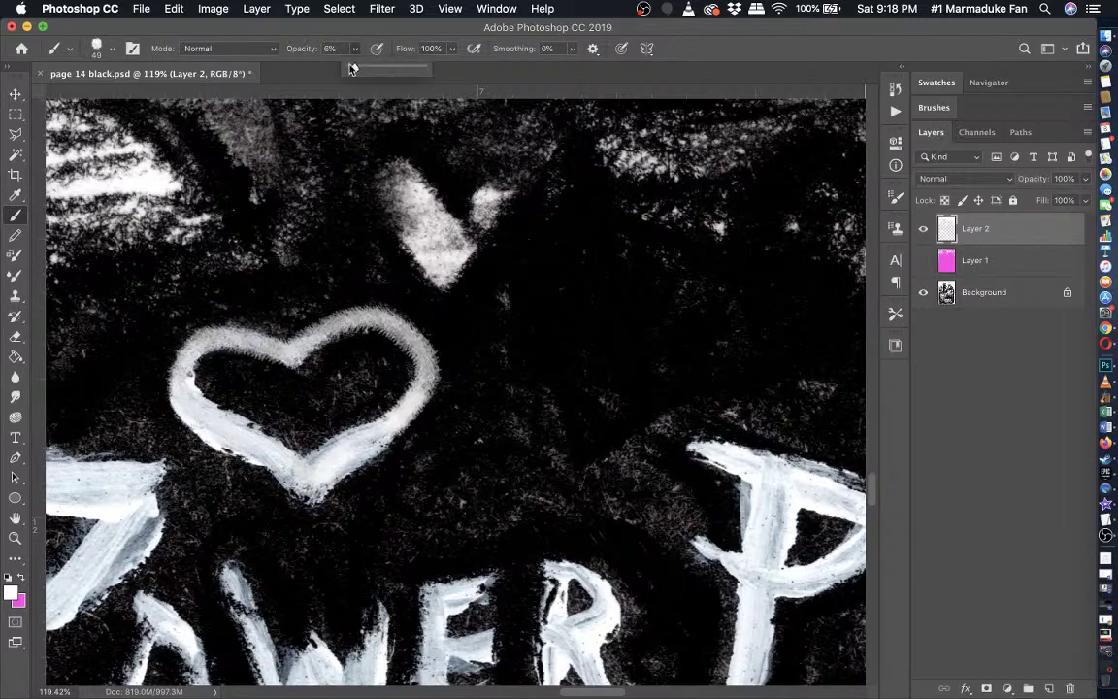
drag(351, 68, 370, 70)
mouse_move(314, 488)
mouse_down()
mouse_move(201, 417)
mouse_move(179, 382)
mouse_move(195, 344)
mouse_move(229, 334)
mouse_move(303, 351)
mouse_move(335, 327)
mouse_move(386, 317)
mouse_move(427, 371)
mouse_move(388, 434)
mouse_up()
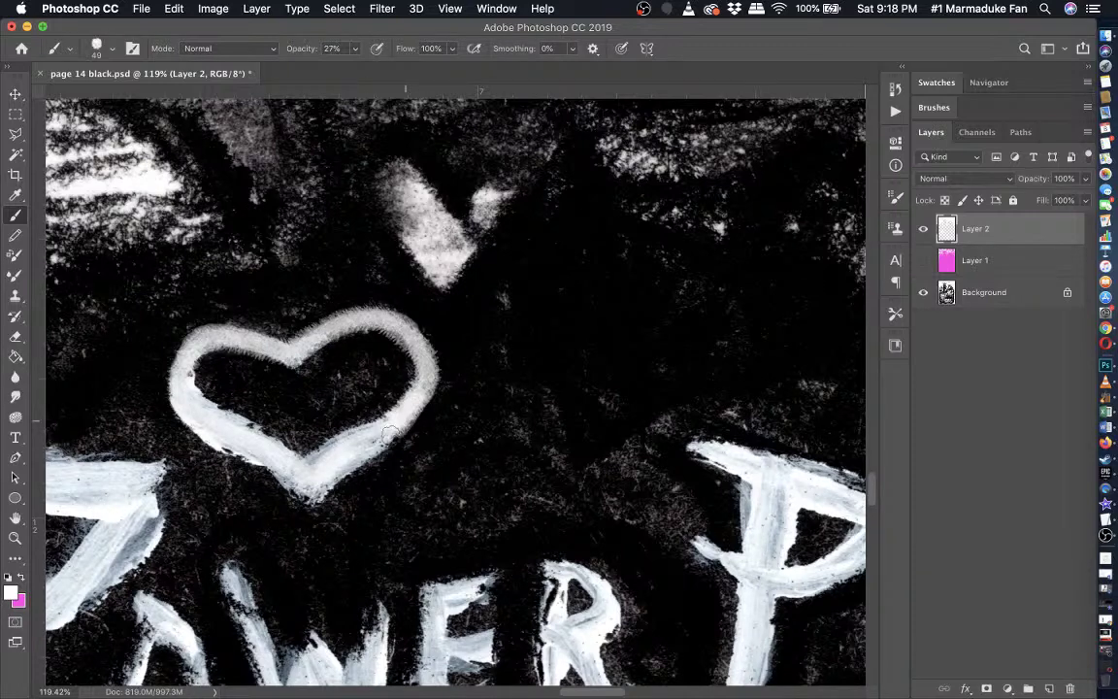
- Switch the brush to the 25 px KYLE Ultimate Charcoal Pencil
click(109, 48)
scroll(106, 250, down, 1)
click(105, 247)
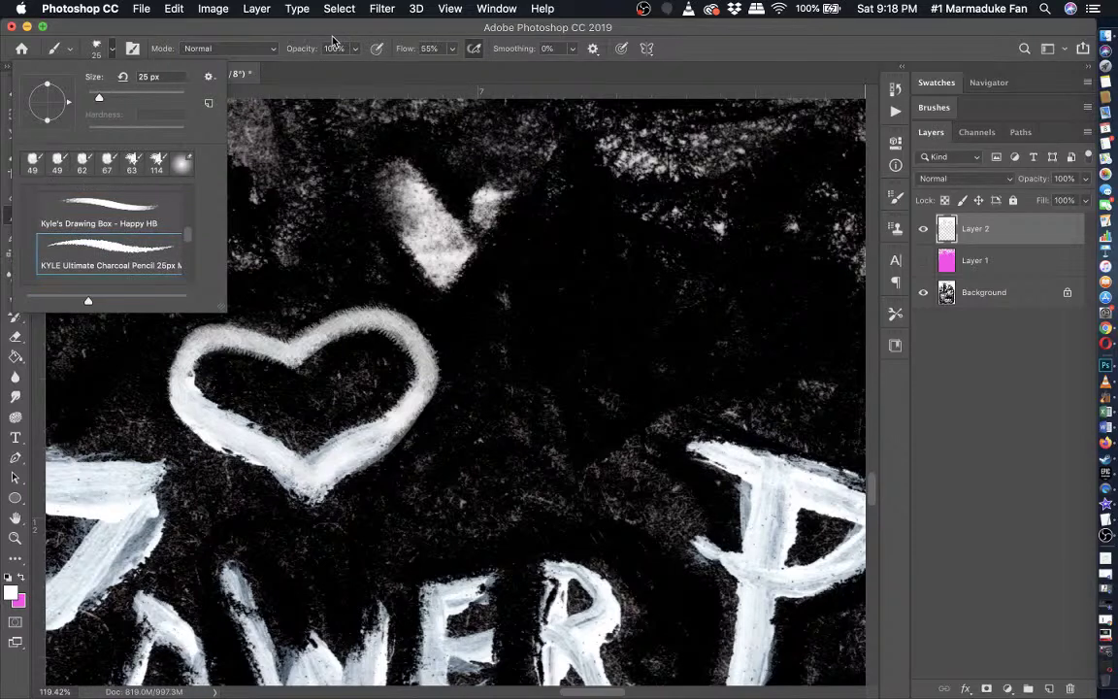
- Go over the heart's outline in white with the charcoal pencil brush at 50% opacity and 102 px
key(5)
click(133, 96)
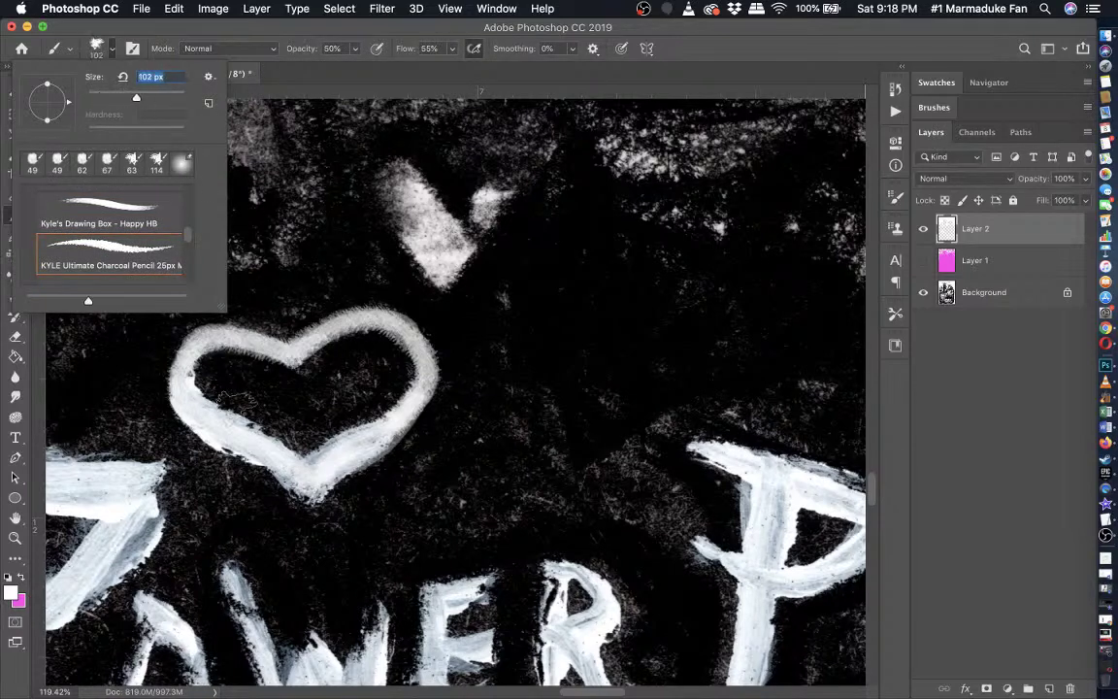
mouse_move(321, 470)
mouse_down()
mouse_move(365, 444)
mouse_move(417, 344)
mouse_move(398, 326)
mouse_move(368, 311)
mouse_move(306, 339)
mouse_move(238, 331)
mouse_move(247, 432)
mouse_up()
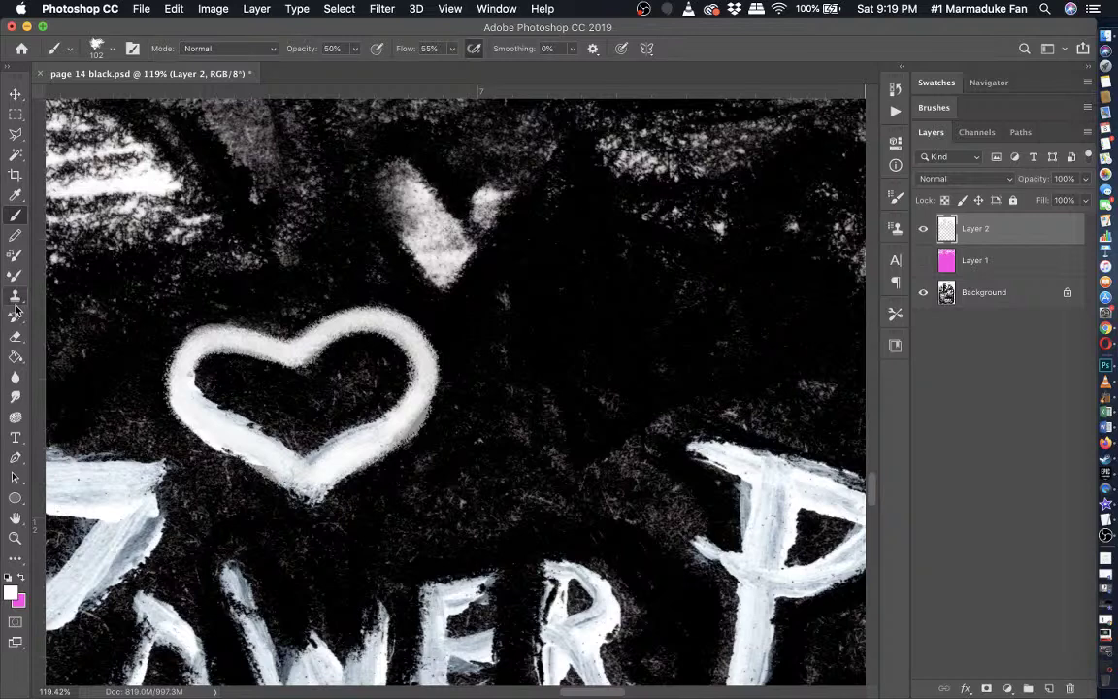
- Soften the edges of the heart's outline with a 102 px eraser at 71% opacity and 10% flow
click(15, 336)
click(112, 47)
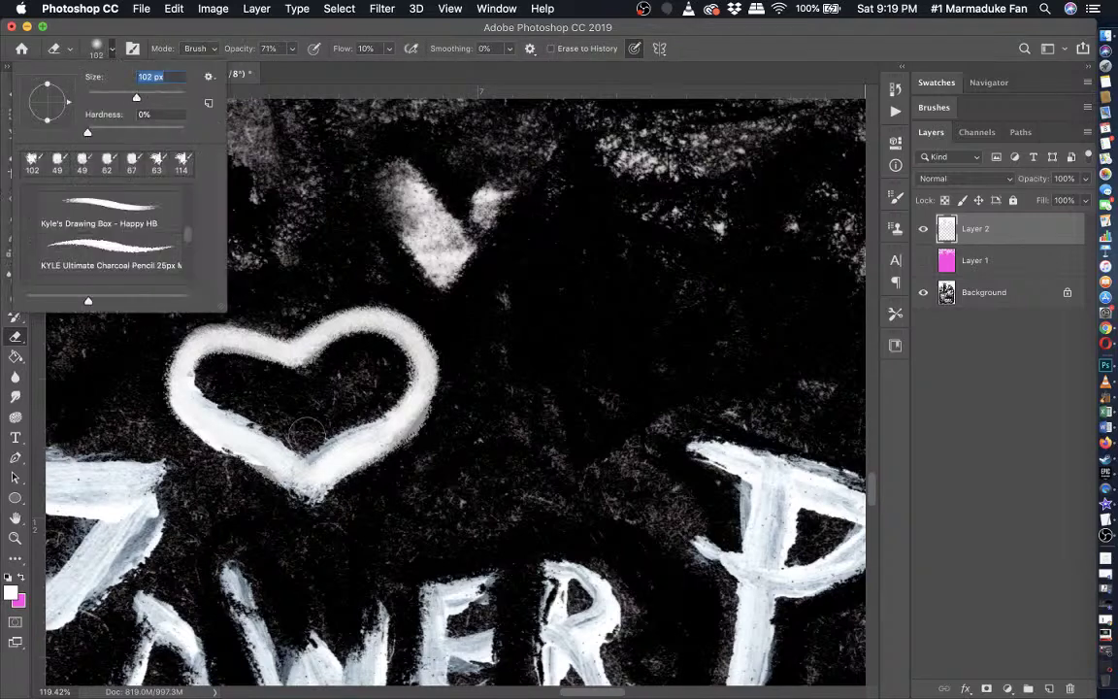
mouse_move(306, 435)
mouse_down()
mouse_move(224, 390)
mouse_move(235, 369)
mouse_move(307, 387)
mouse_move(332, 369)
mouse_up()
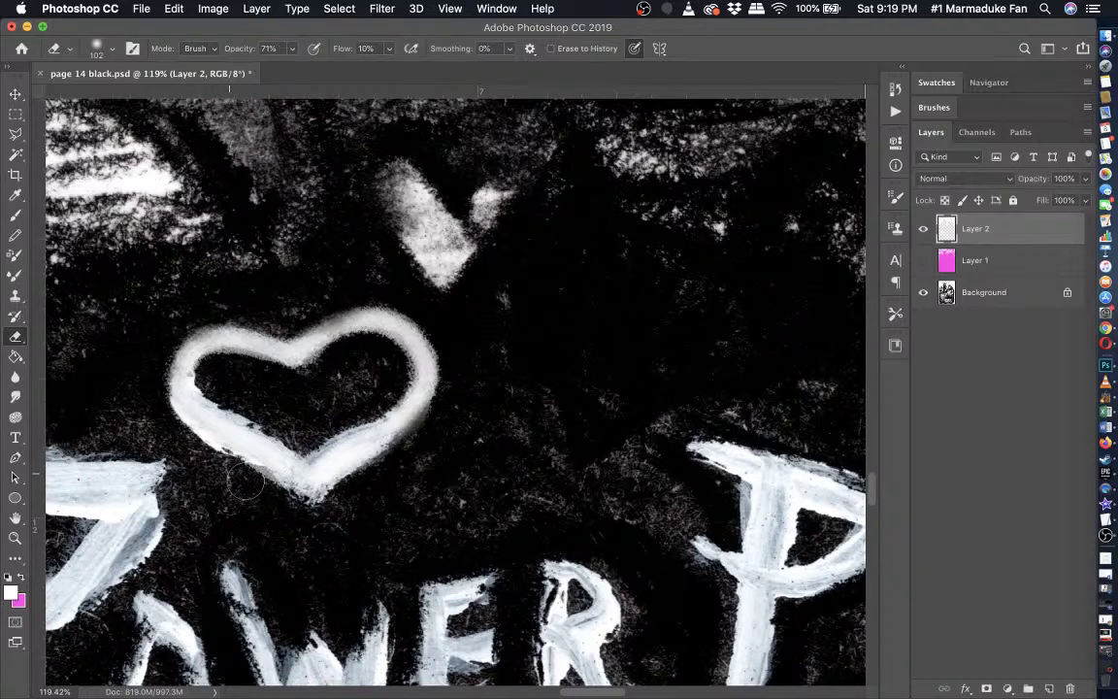
- Show Layer 1 to compare the retouched heart with the coloured lettering, and hide the layer again
scroll(245, 482, down, 6)
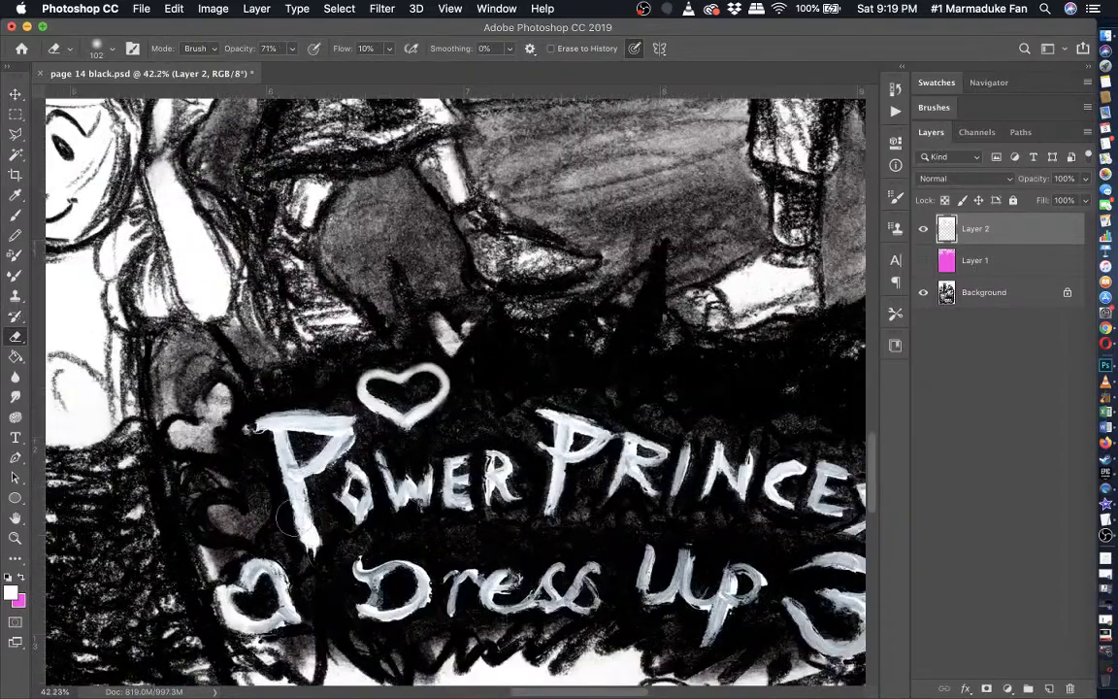
scroll(456, 418, down, 2)
click(922, 262)
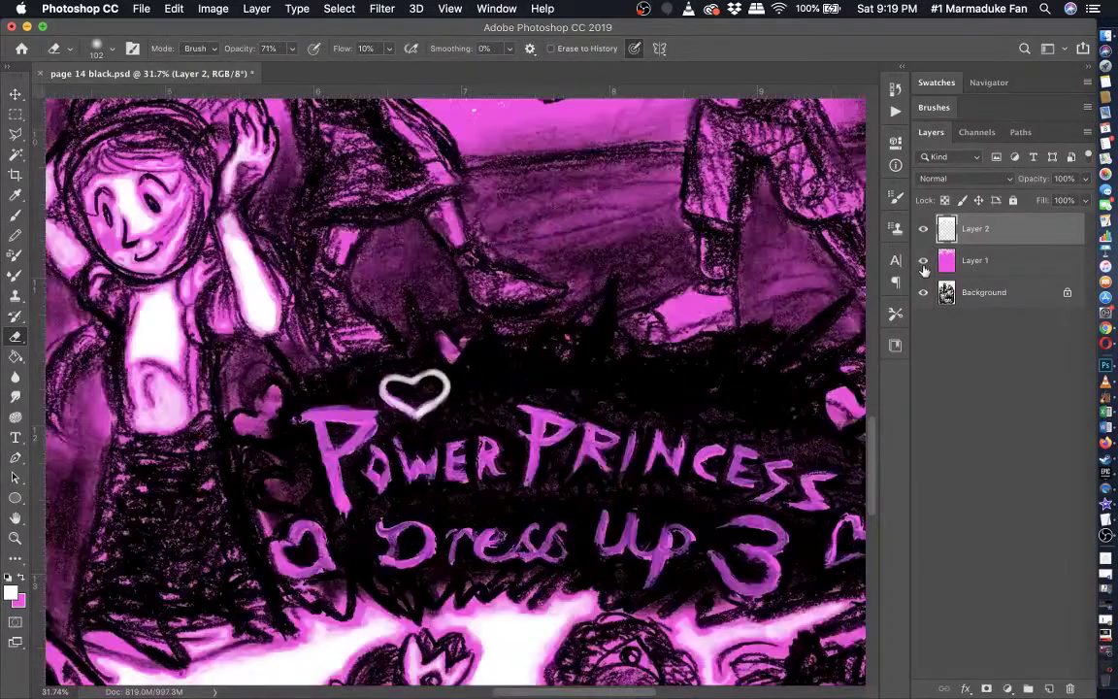
click(923, 262)
- Whiten the top bar, its dark tip and the bowl of the P in Power with the 102 px brush at 50% opacity
scroll(493, 410, up, 1)
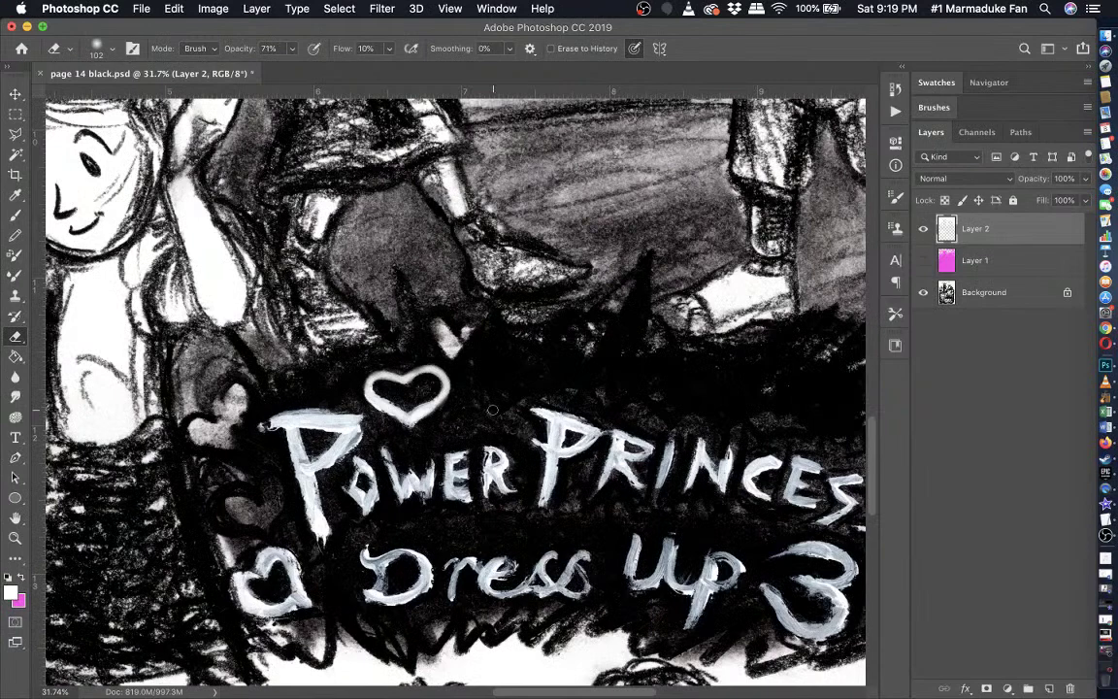
scroll(493, 409, up, 2)
click(14, 215)
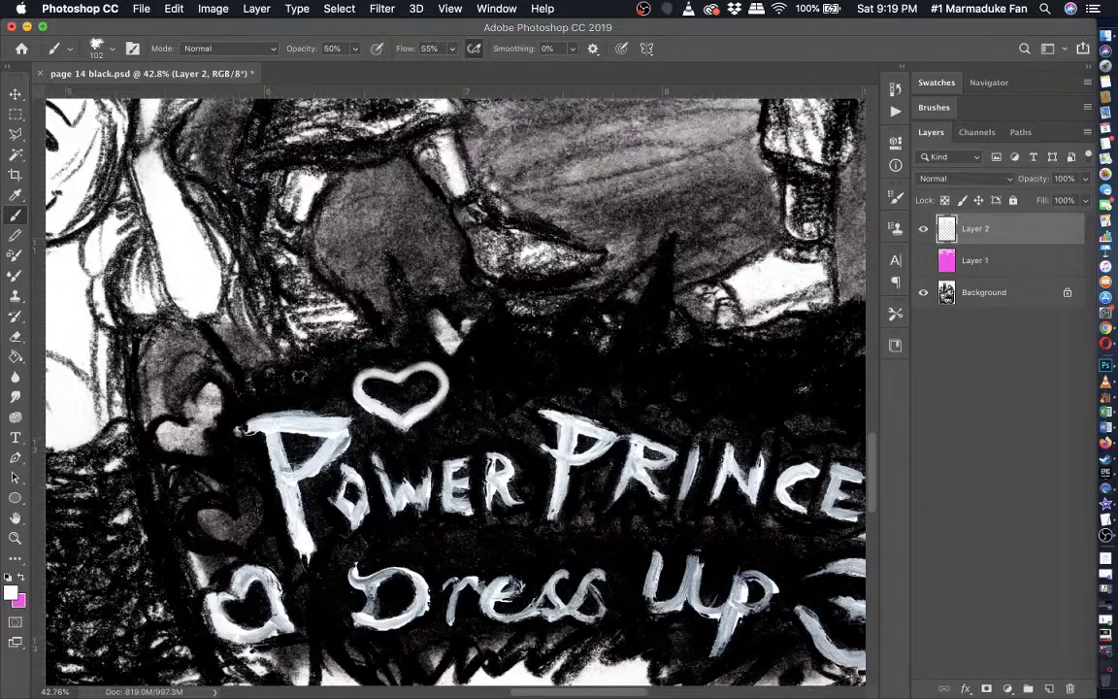
scroll(298, 376, up, 5)
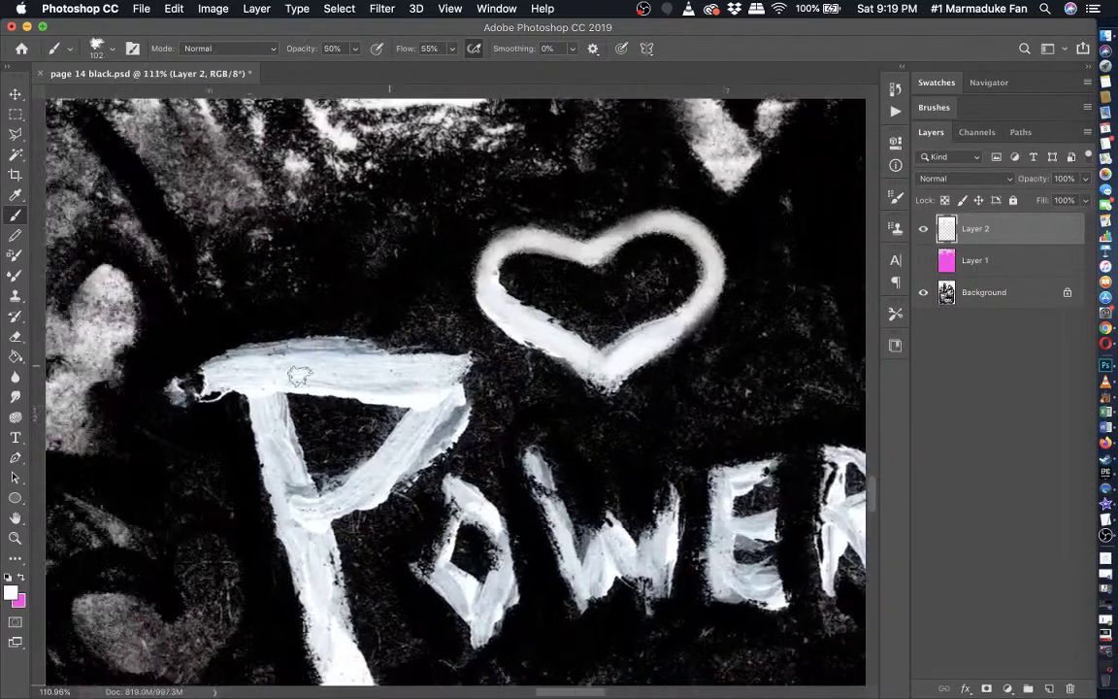
scroll(299, 375, down, 1)
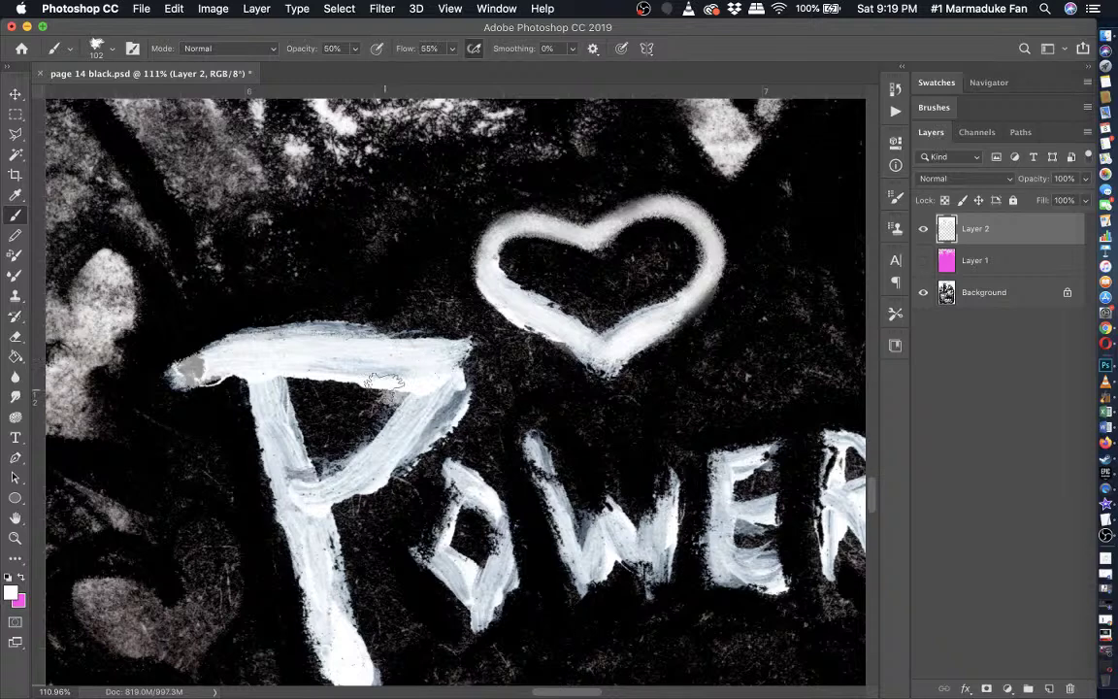
key(super+z)
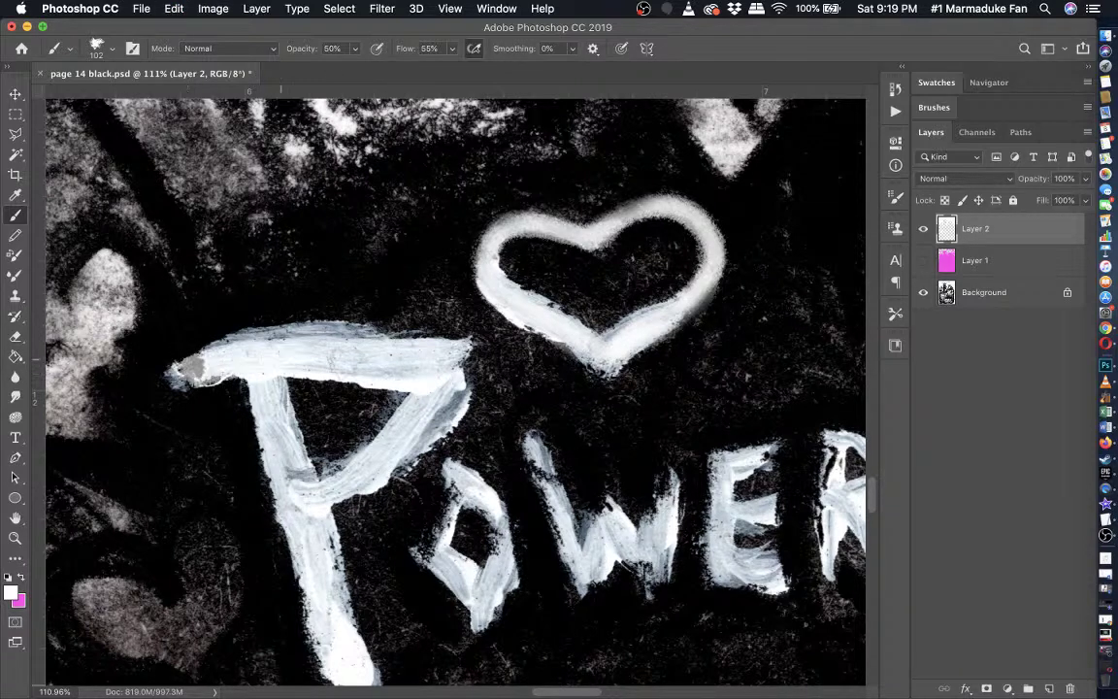
mouse_move(338, 366)
mouse_down()
mouse_move(437, 373)
mouse_move(444, 361)
mouse_move(248, 349)
mouse_move(403, 366)
mouse_move(430, 388)
mouse_up()
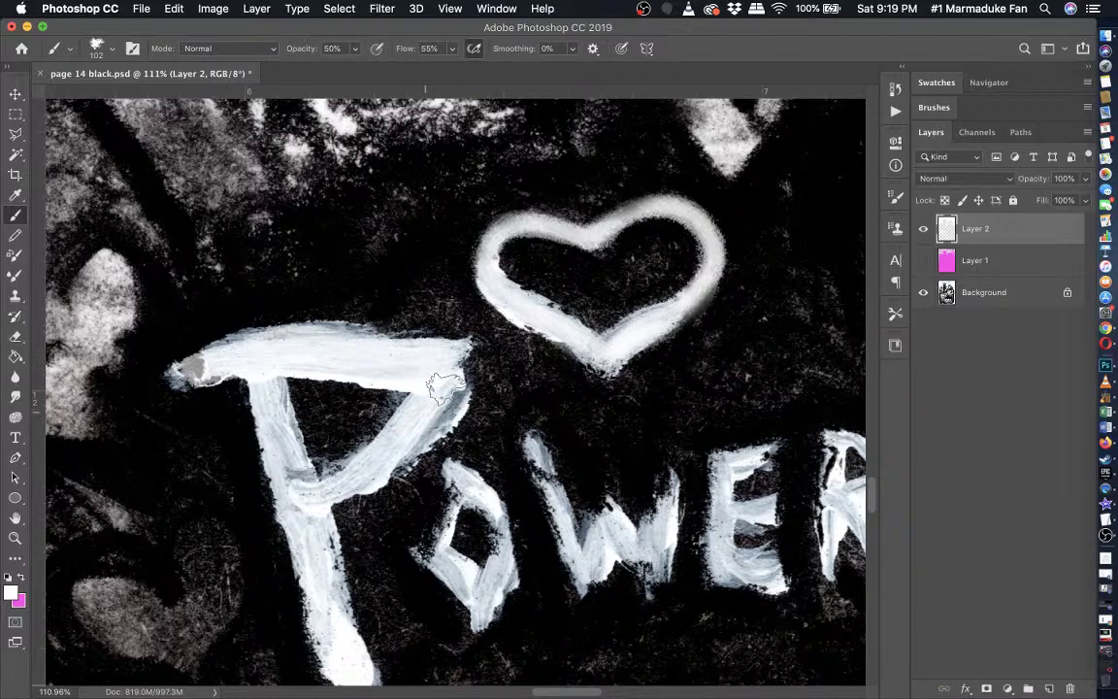
mouse_move(444, 389)
mouse_down()
mouse_move(418, 436)
mouse_move(330, 496)
mouse_up()
mouse_move(393, 449)
mouse_down()
mouse_move(405, 371)
mouse_move(427, 354)
mouse_up()
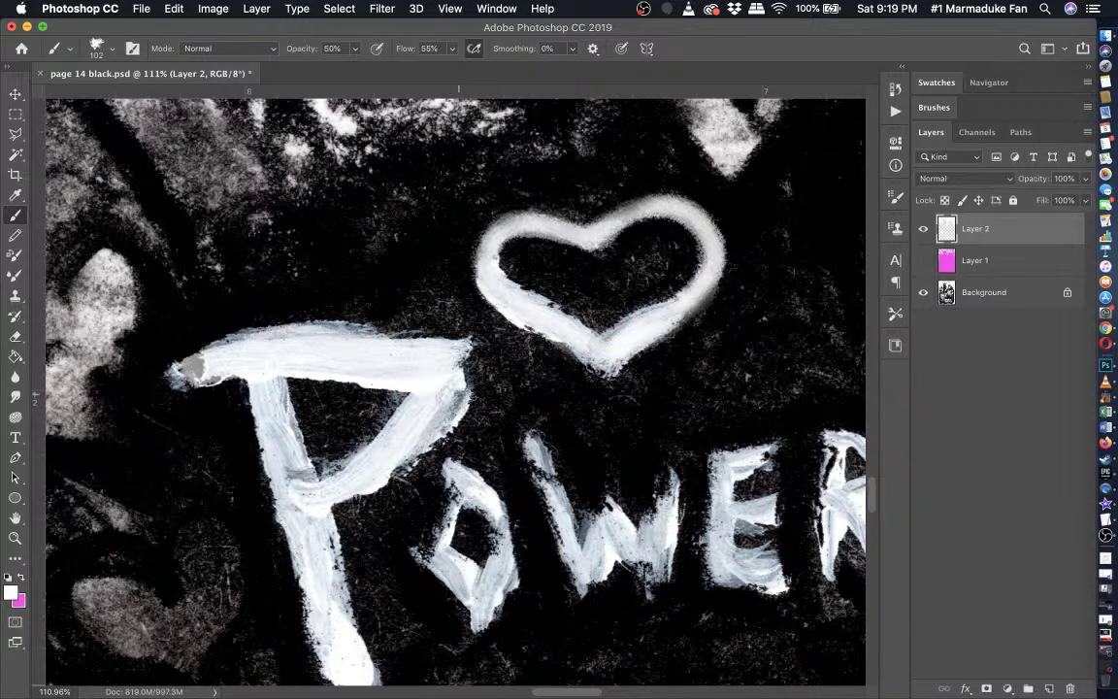
- Whiten the stem of the P in Power along its full length with the same 50% opacity brush
scroll(306, 532, down, 3)
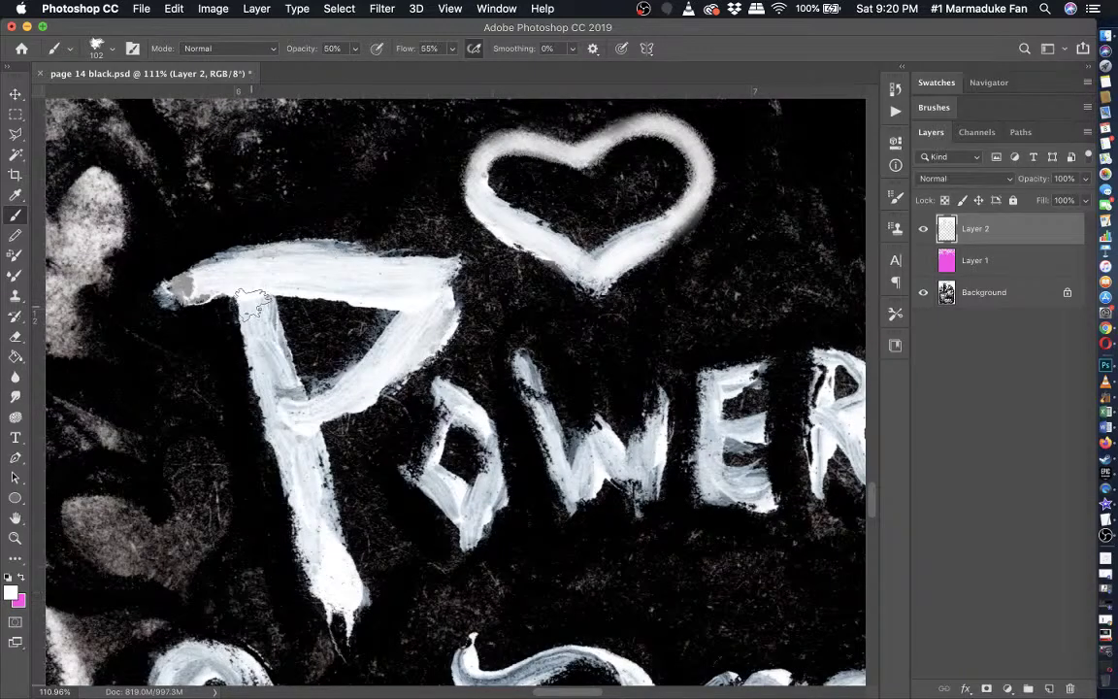
mouse_move(231, 274)
mouse_down()
mouse_move(306, 536)
mouse_move(277, 378)
mouse_up()
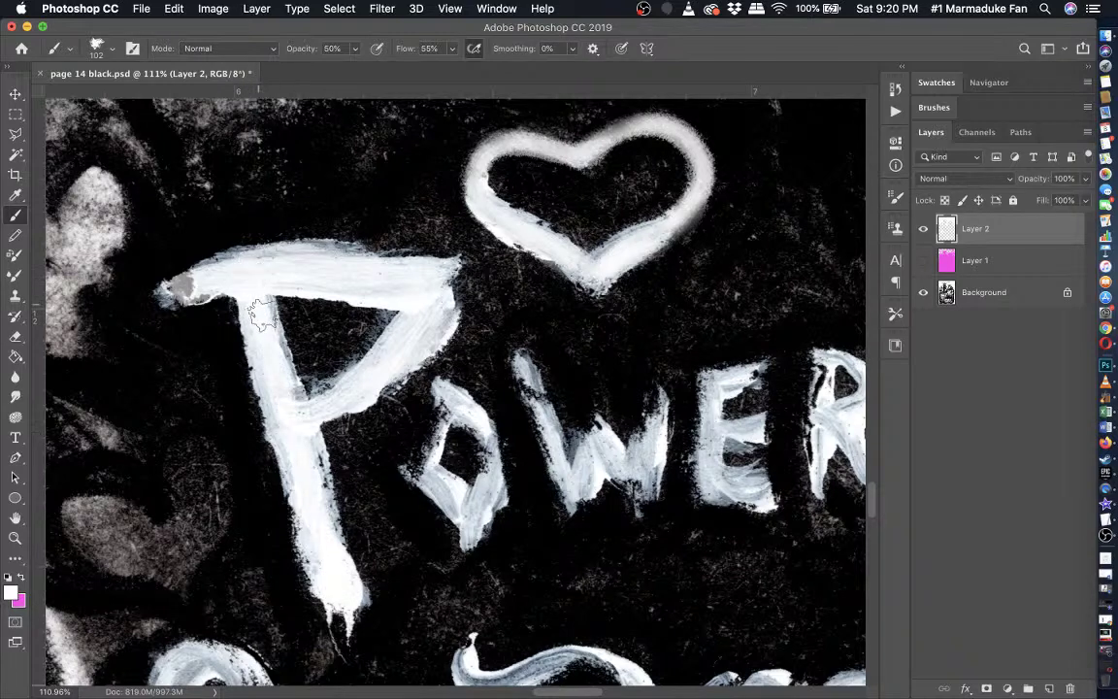
drag(263, 316, 330, 561)
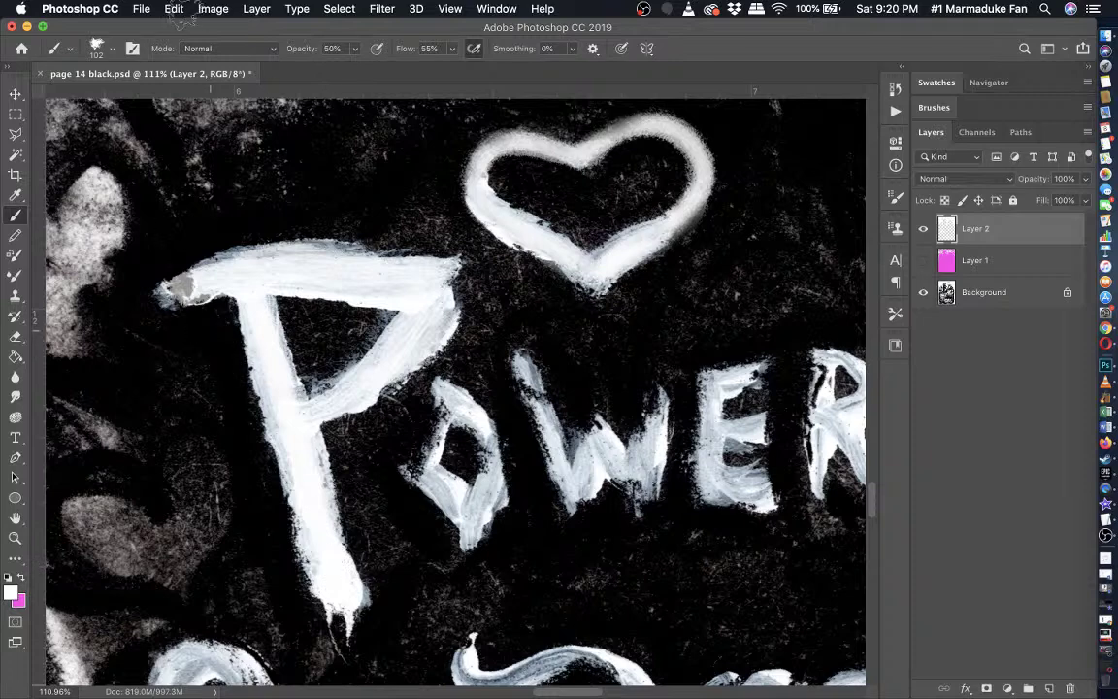
- Fill the grey tip of the P's top bar in solid white with the 25 px charcoal pencil at 100% opacity
click(353, 49)
drag(332, 68, 302, 66)
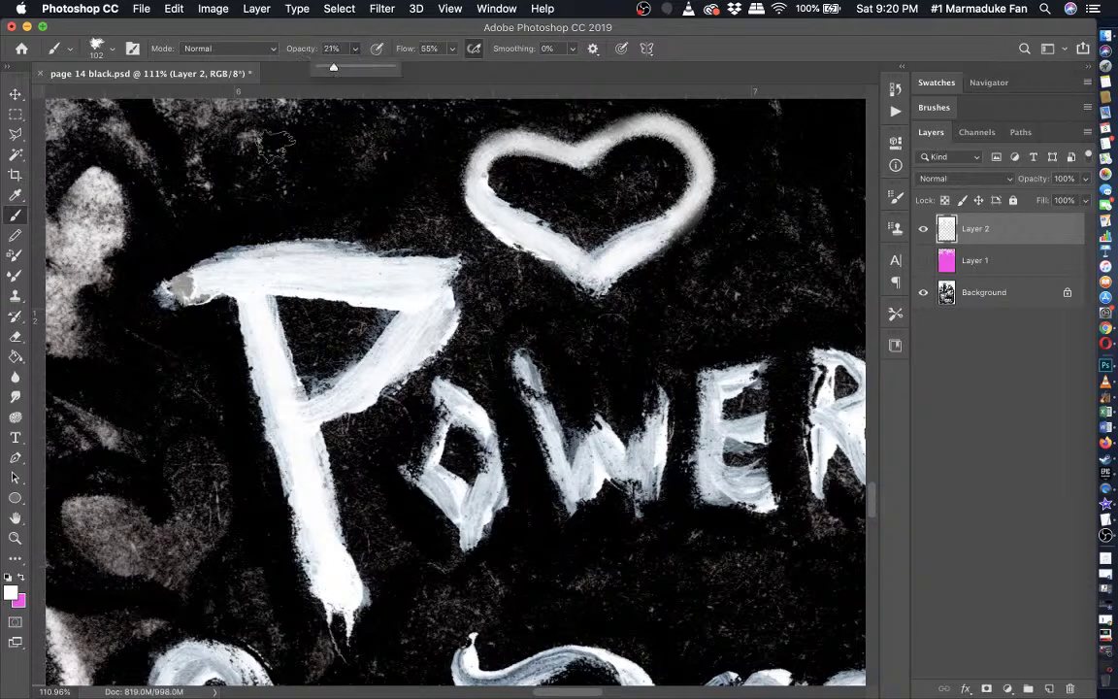
click(355, 50)
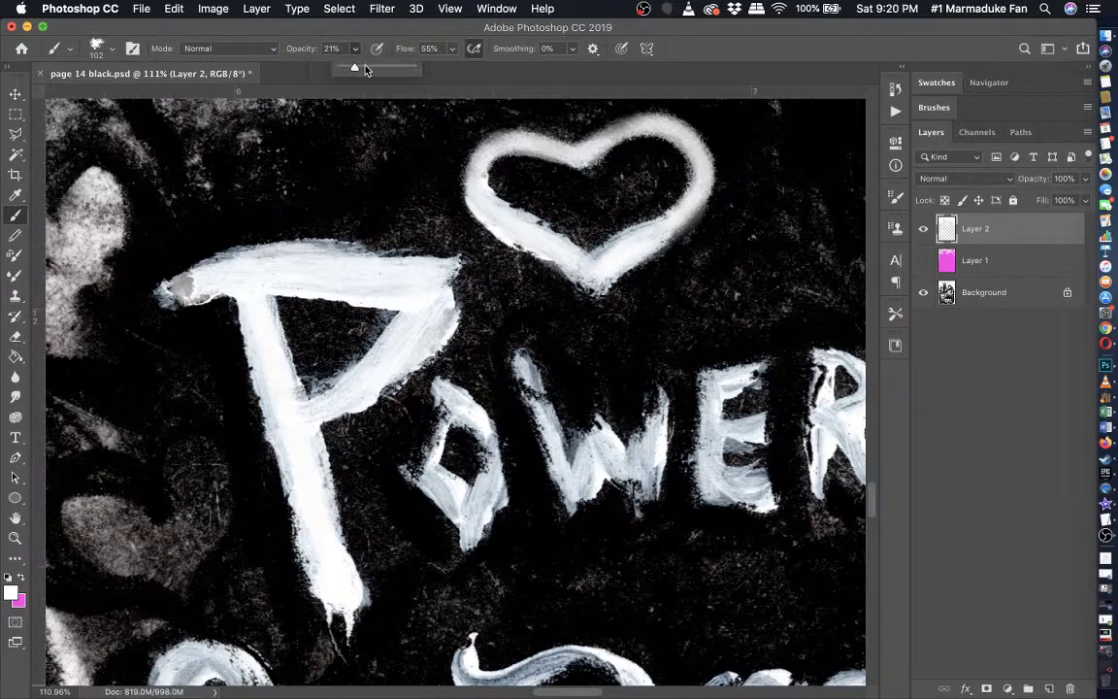
click(107, 59)
click(100, 94)
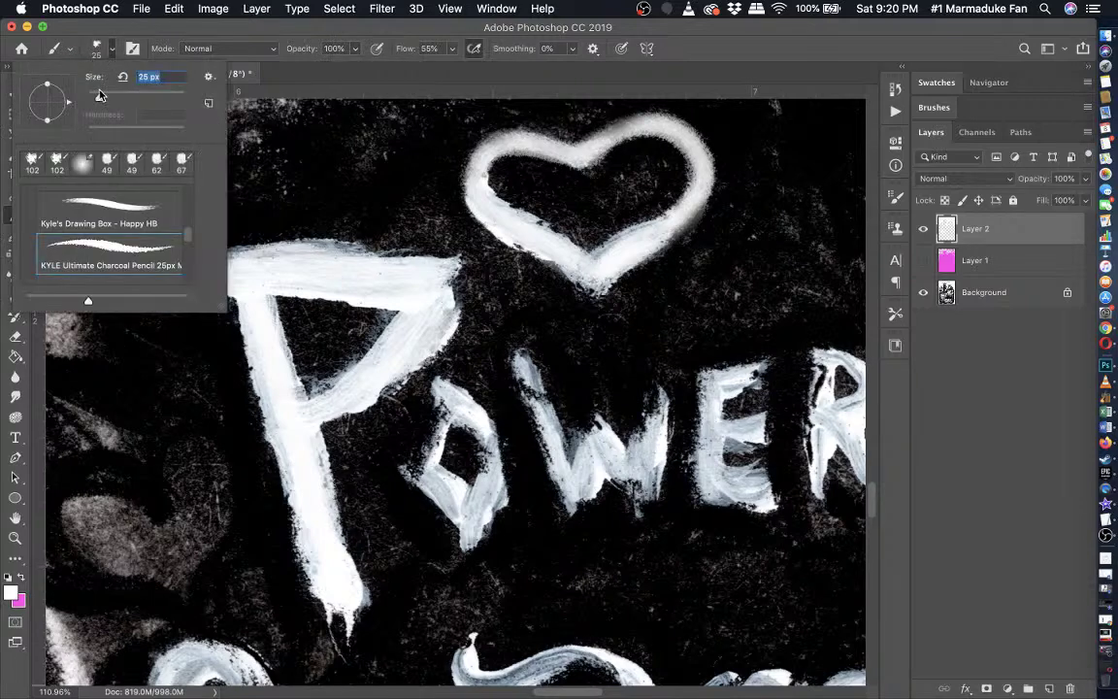
key(Return)
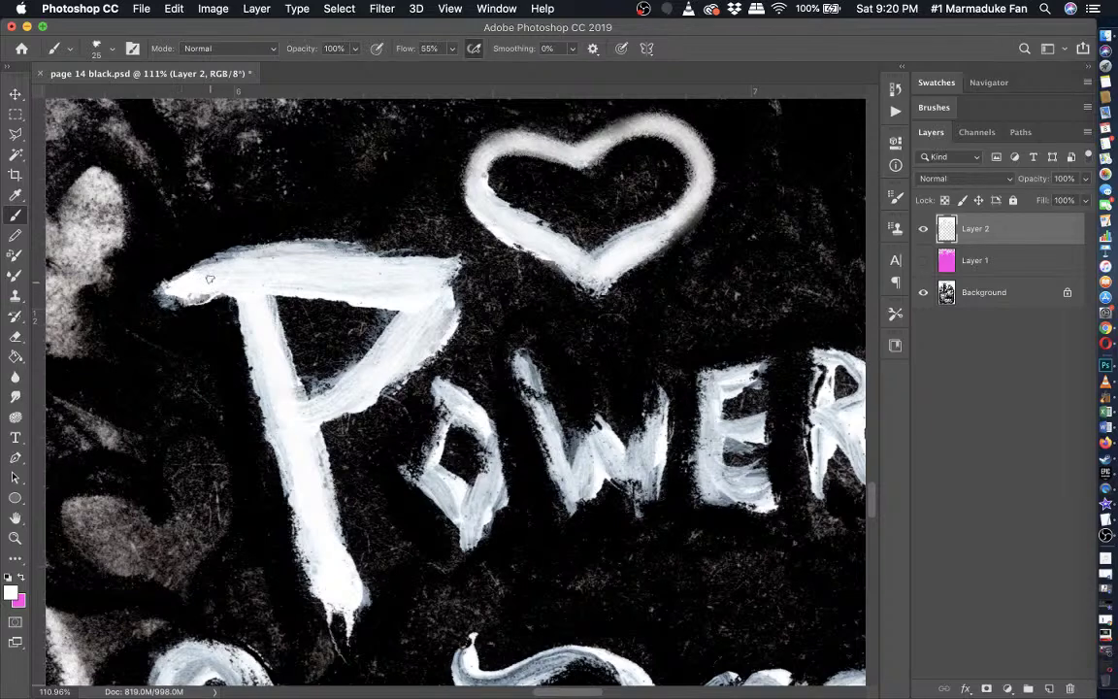
- Undo the strong erasing at the P's tip and erase lightly around its upper edge at 16% opacity
click(16, 336)
mouse_move(167, 305)
mouse_down()
mouse_move(221, 262)
mouse_move(183, 291)
mouse_up()
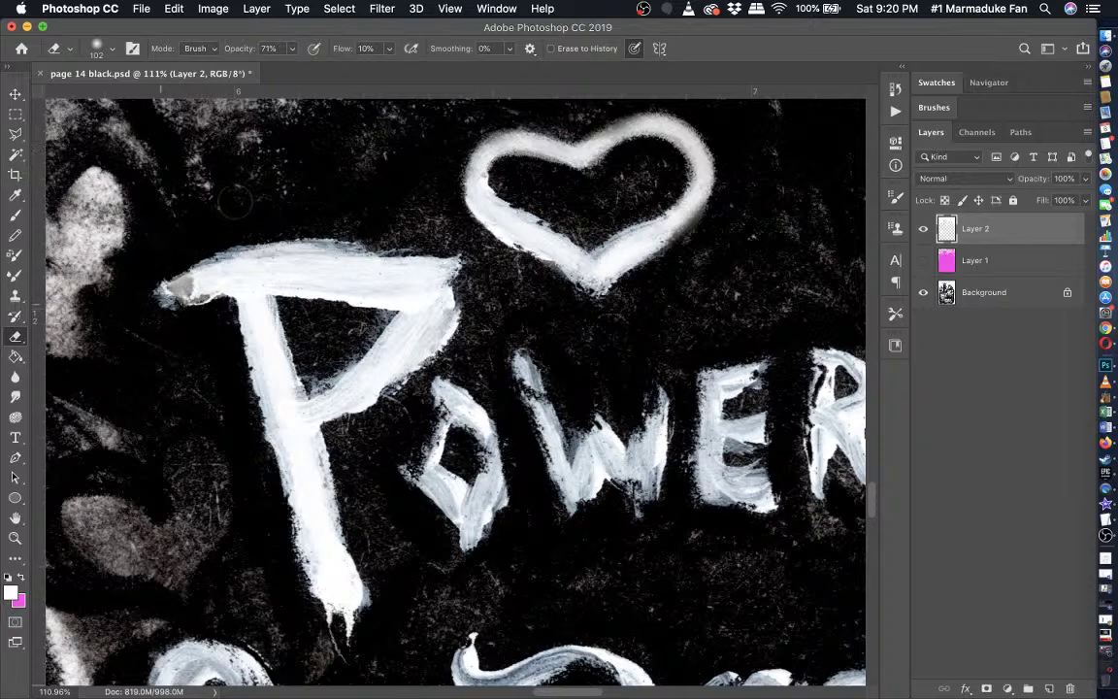
key(super+z)
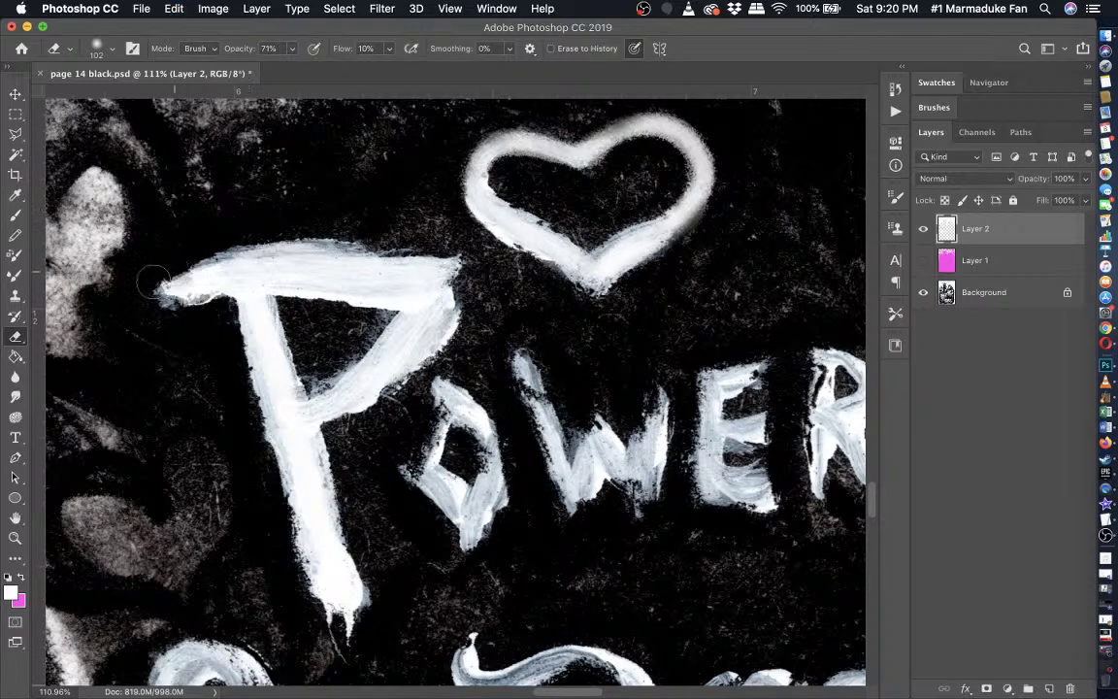
key(super+z)
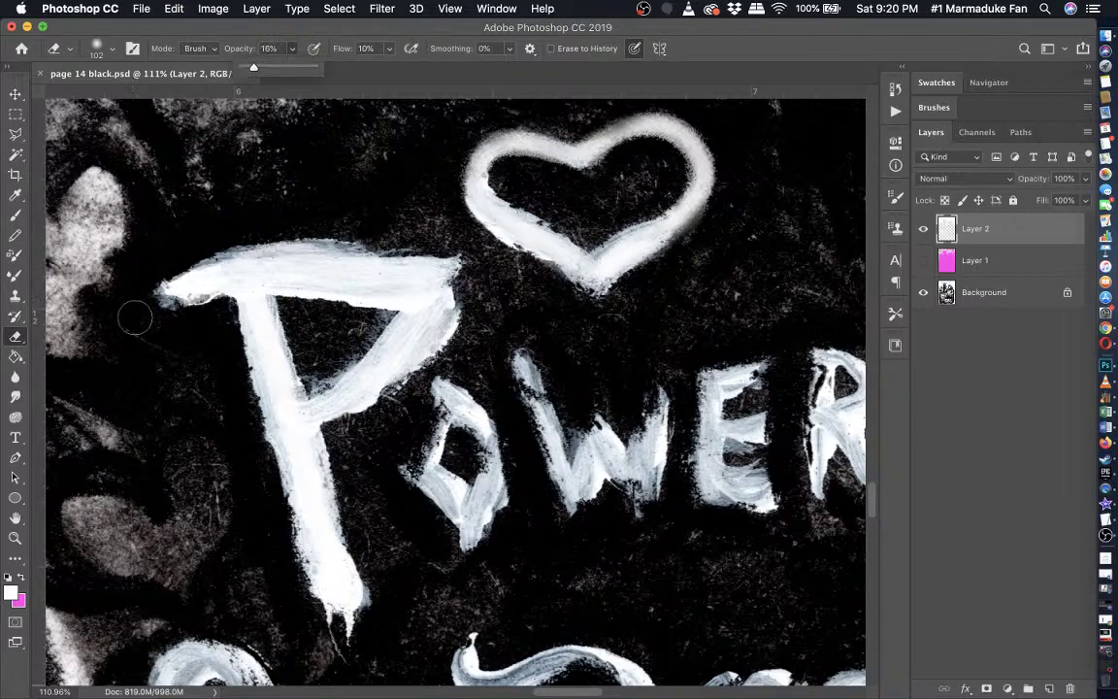
mouse_move(135, 319)
mouse_down()
mouse_move(194, 320)
mouse_move(203, 260)
mouse_move(233, 235)
mouse_up()
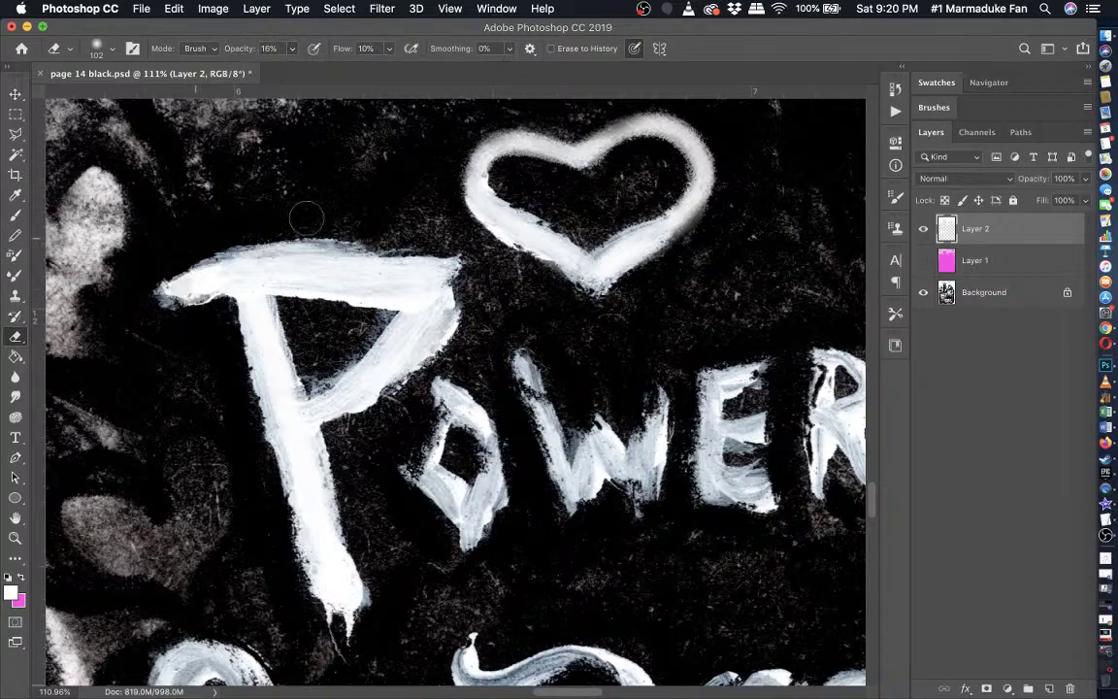
- Try whitening the left stroke of the O in Power with the 25 px brush at 100% opacity
scroll(322, 485, down, 4)
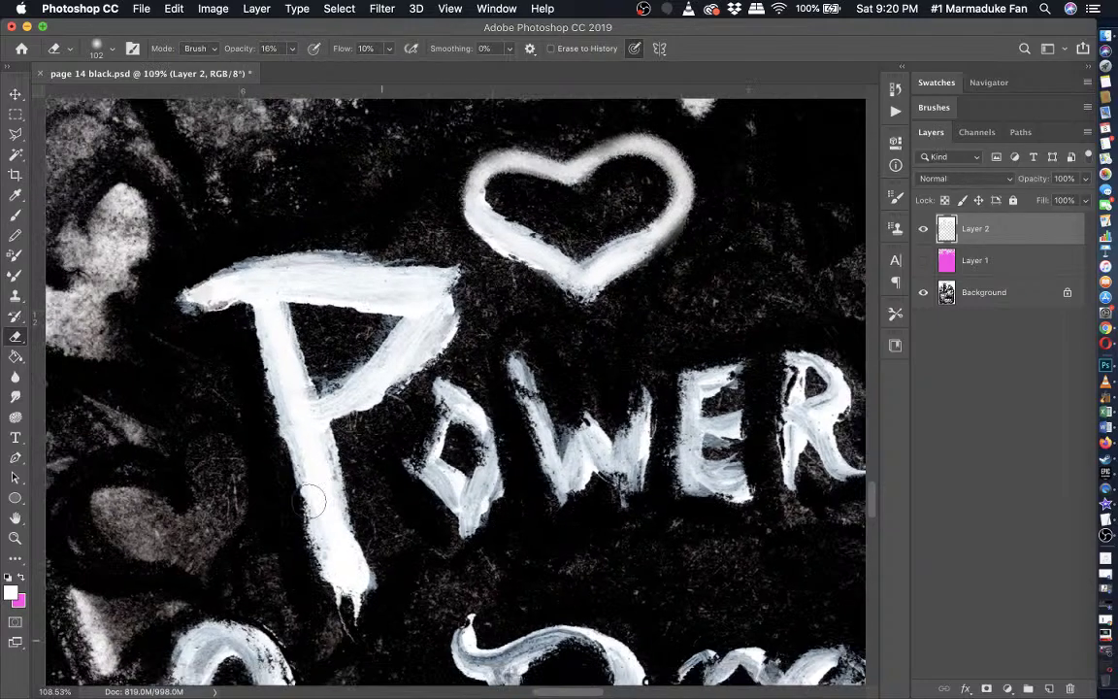
scroll(309, 500, down, 4)
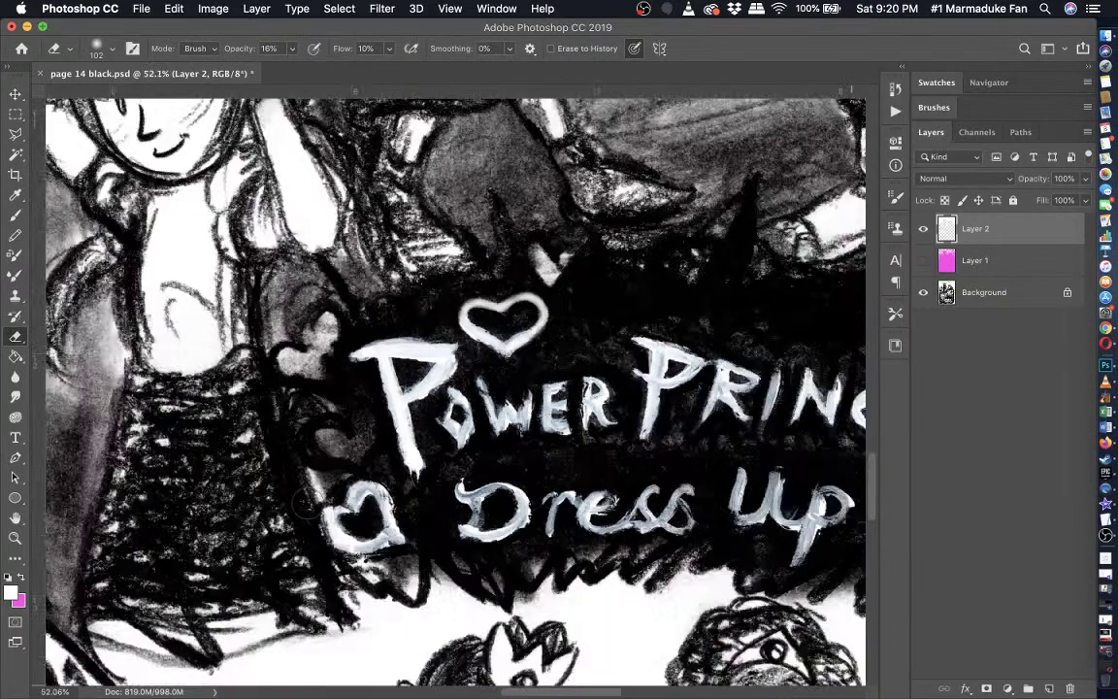
scroll(307, 501, down, 1)
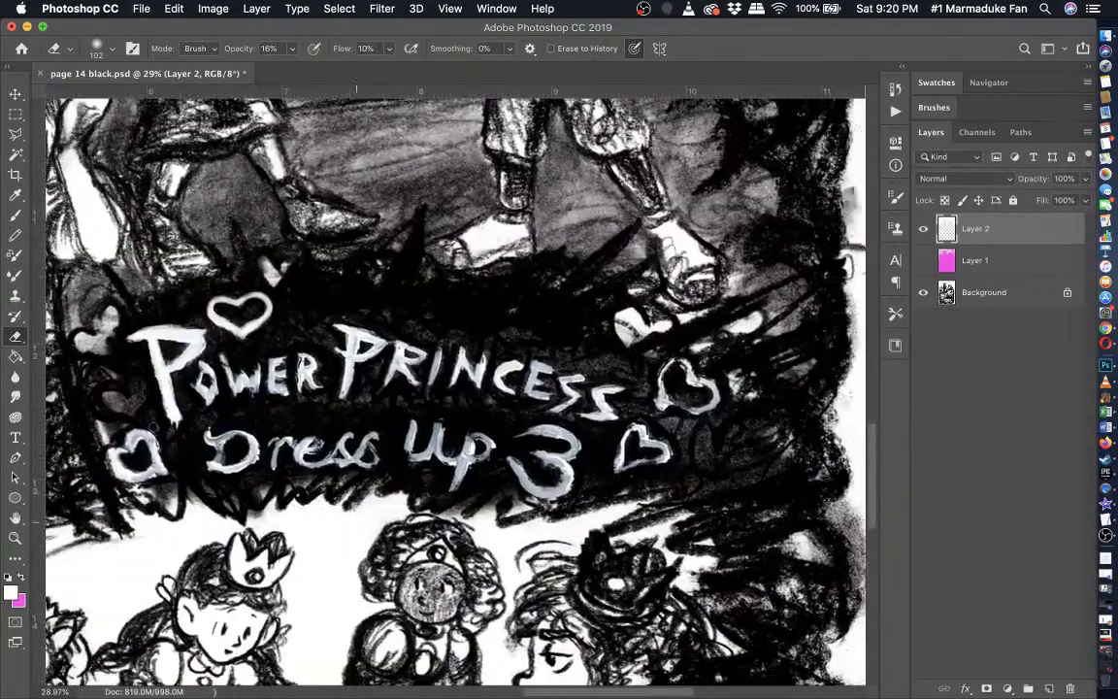
click(16, 215)
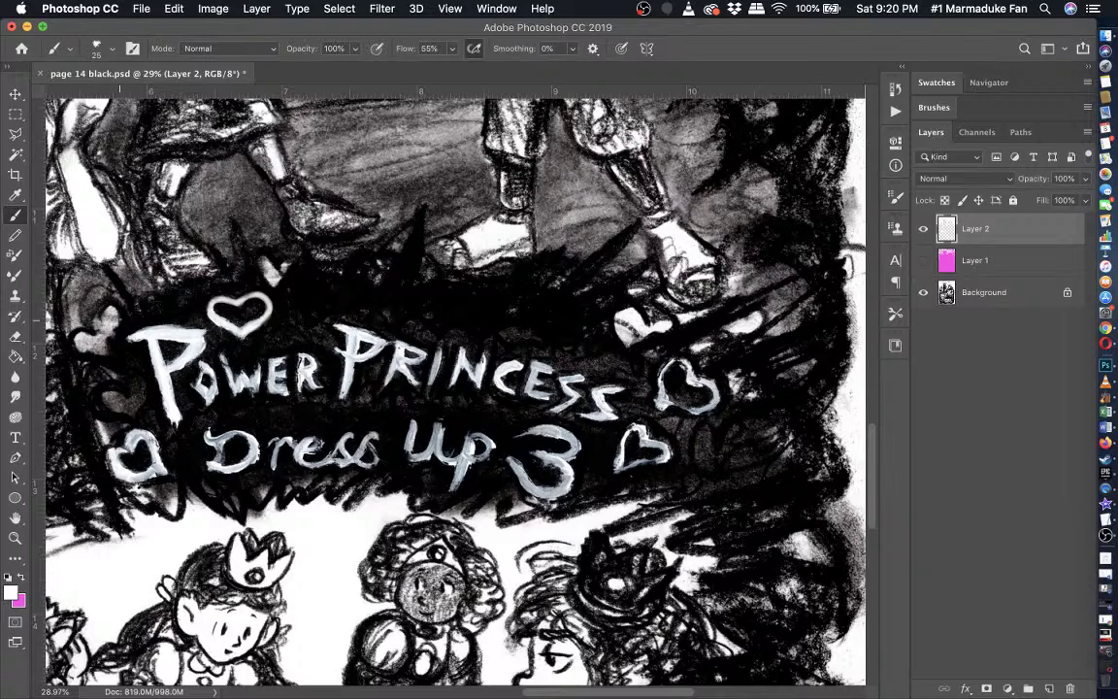
scroll(121, 291, up, 5)
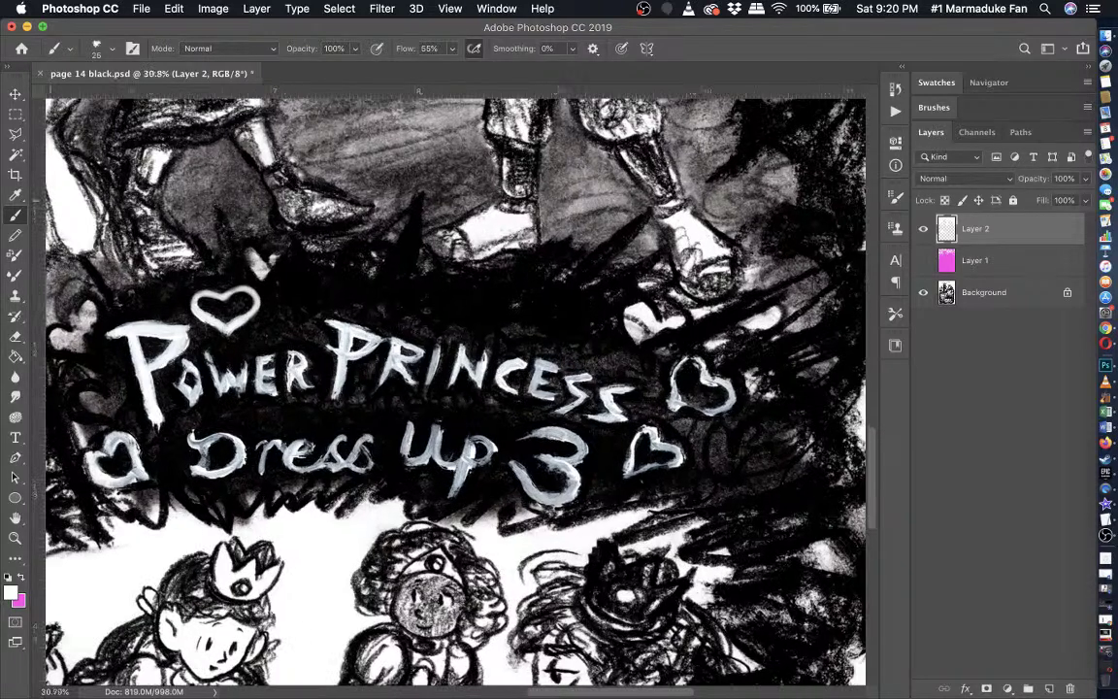
scroll(121, 306, up, 6)
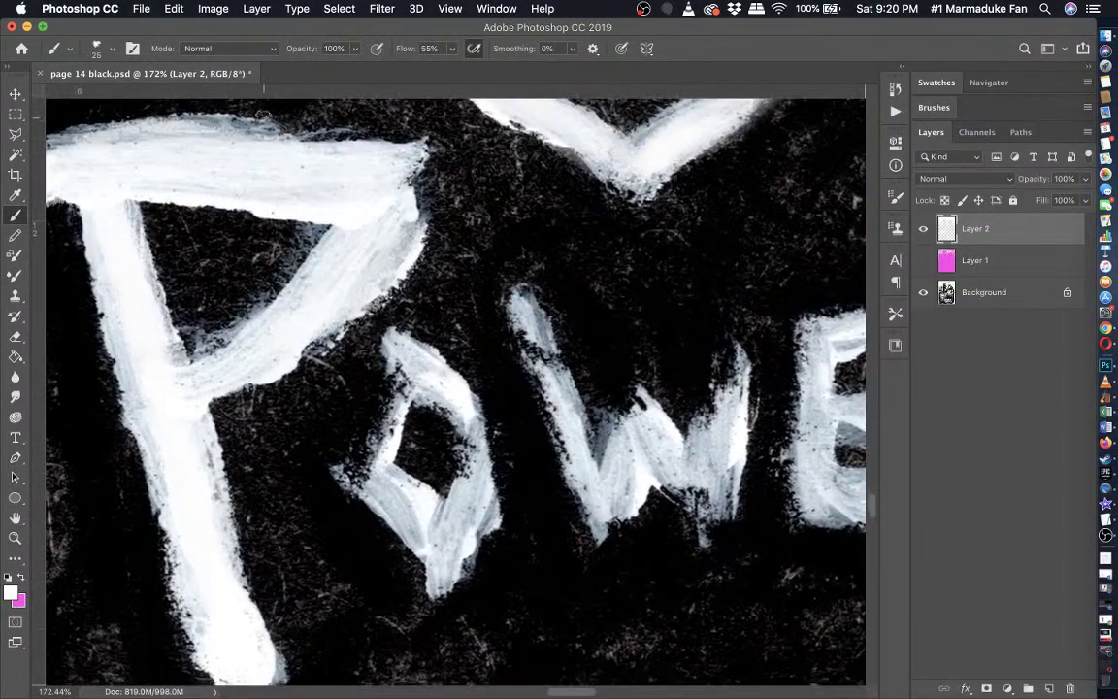
mouse_move(391, 355)
mouse_down()
mouse_move(394, 396)
mouse_move(374, 445)
mouse_up()
key(super+z)
- Whiten the left and lower strokes of the O in Power with the brush at 64% opacity and 62 px
click(356, 48)
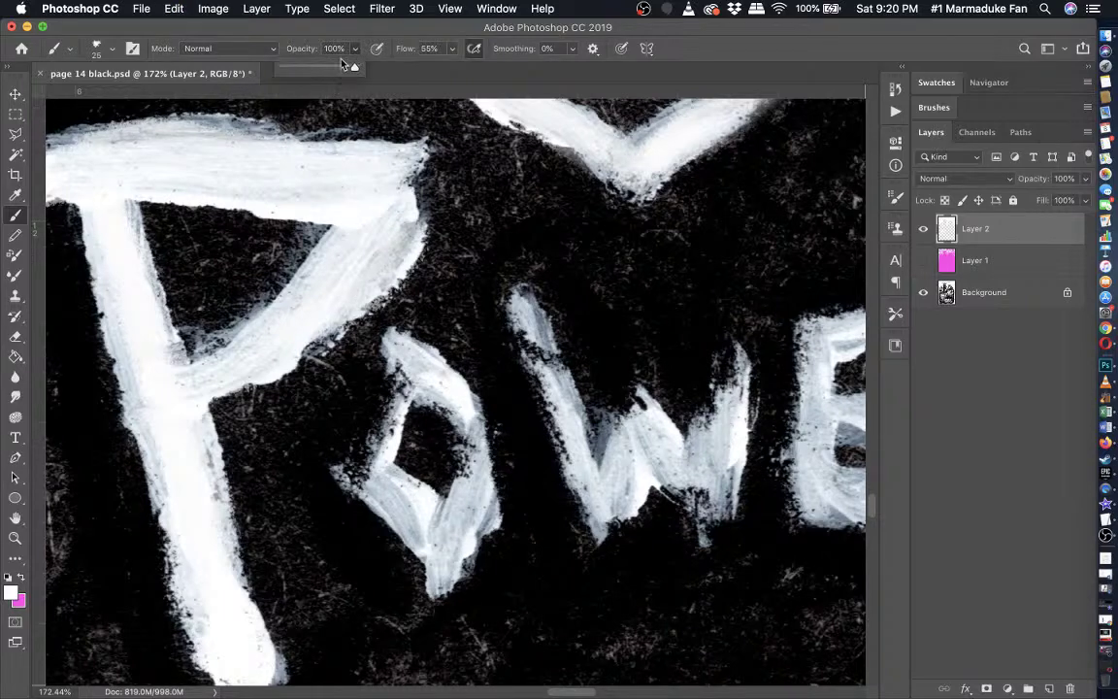
click(104, 57)
drag(103, 96, 118, 97)
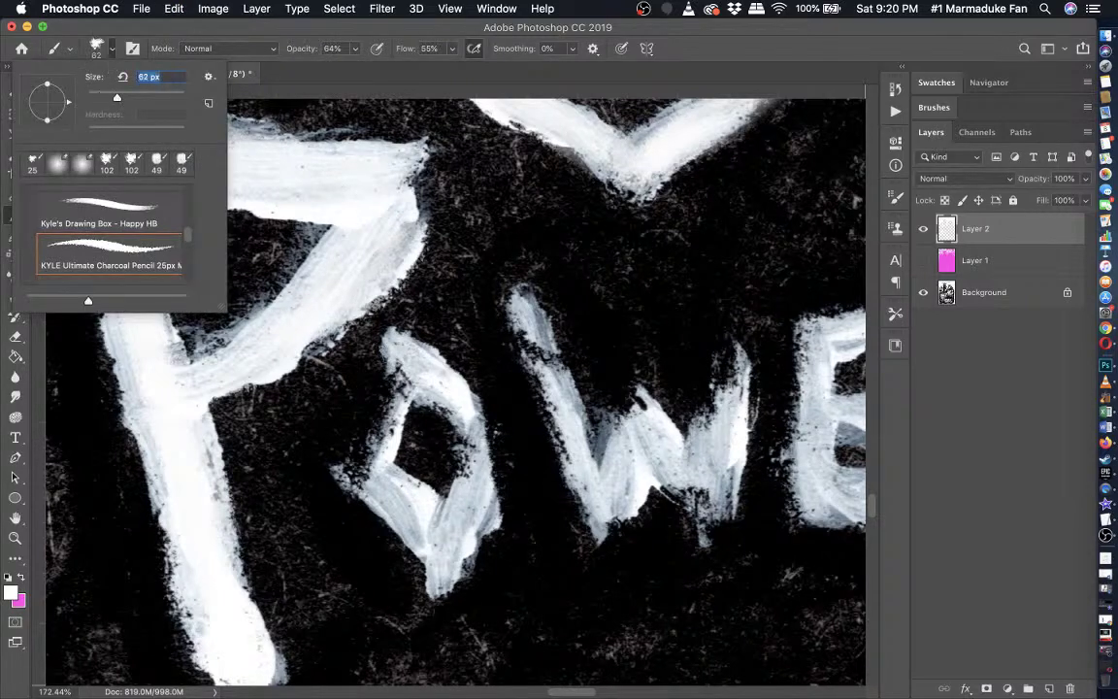
key(Return)
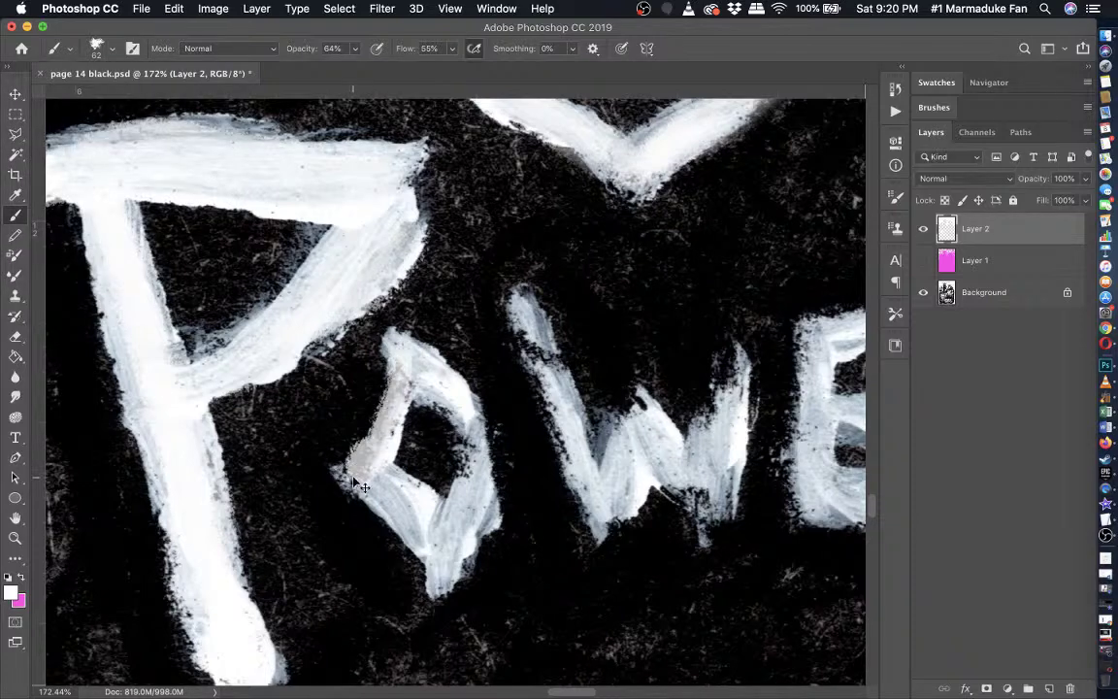
drag(381, 481, 378, 495)
key(super+z)
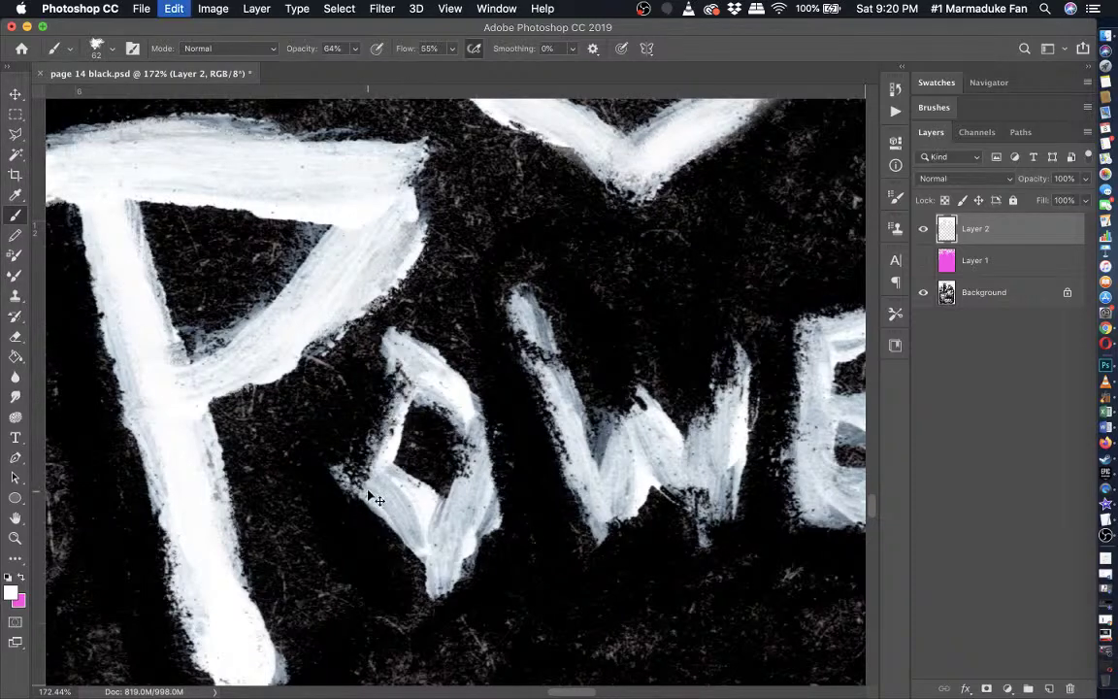
mouse_move(396, 375)
mouse_down()
mouse_move(402, 409)
mouse_move(355, 468)
mouse_move(470, 486)
mouse_up()
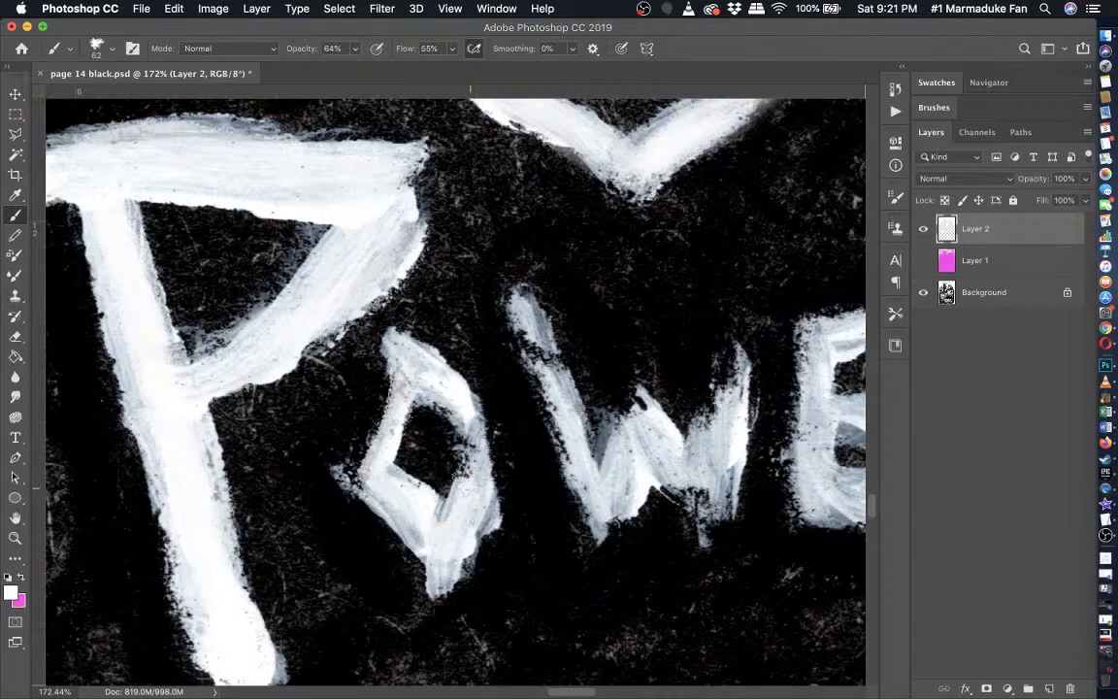
- Whiten the right and inner strokes of the O in Power with the Happy HB pencil at 14 px and 54% opacity
click(110, 52)
click(104, 209)
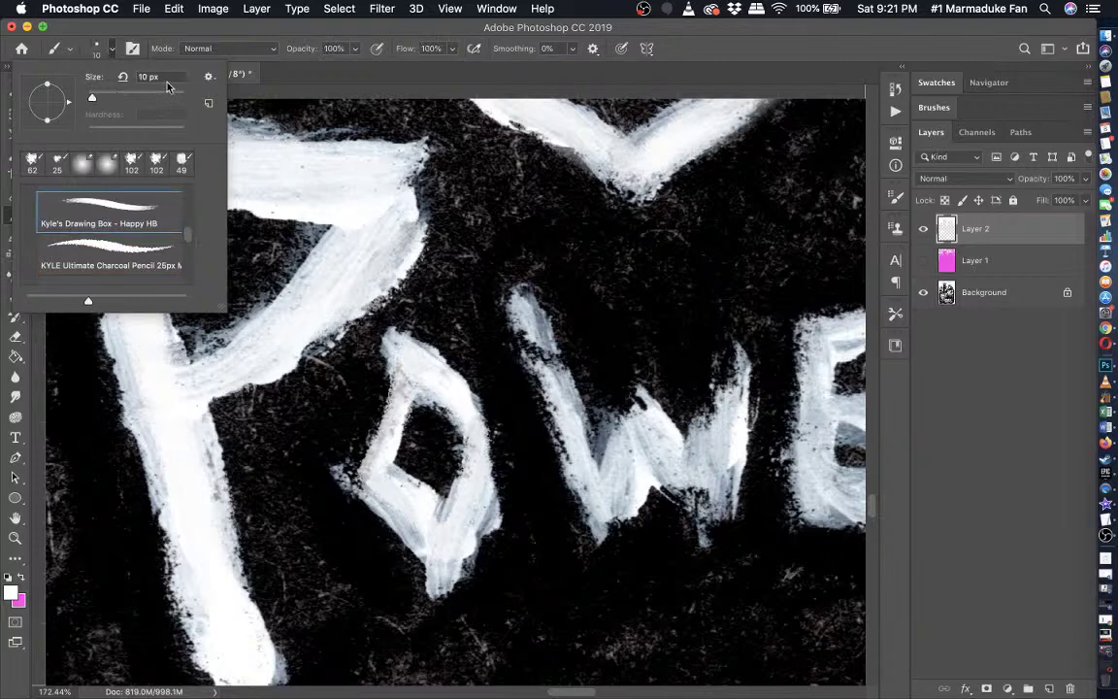
click(115, 96)
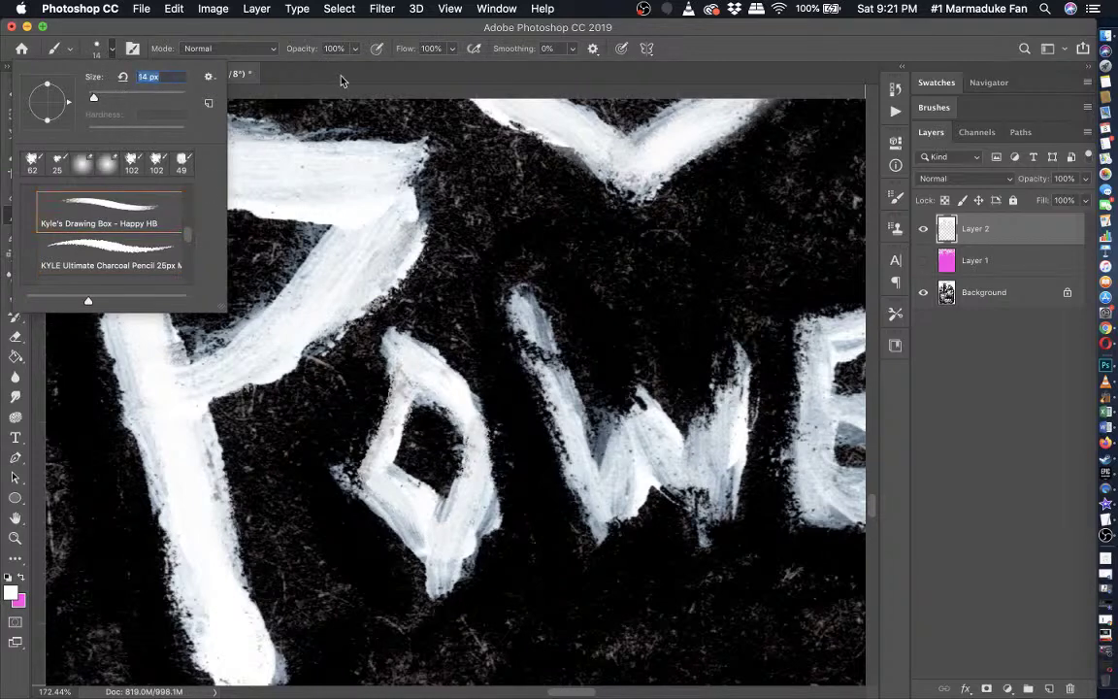
mouse_move(354, 50)
mouse_down()
mouse_move(291, 60)
mouse_move(321, 67)
mouse_up()
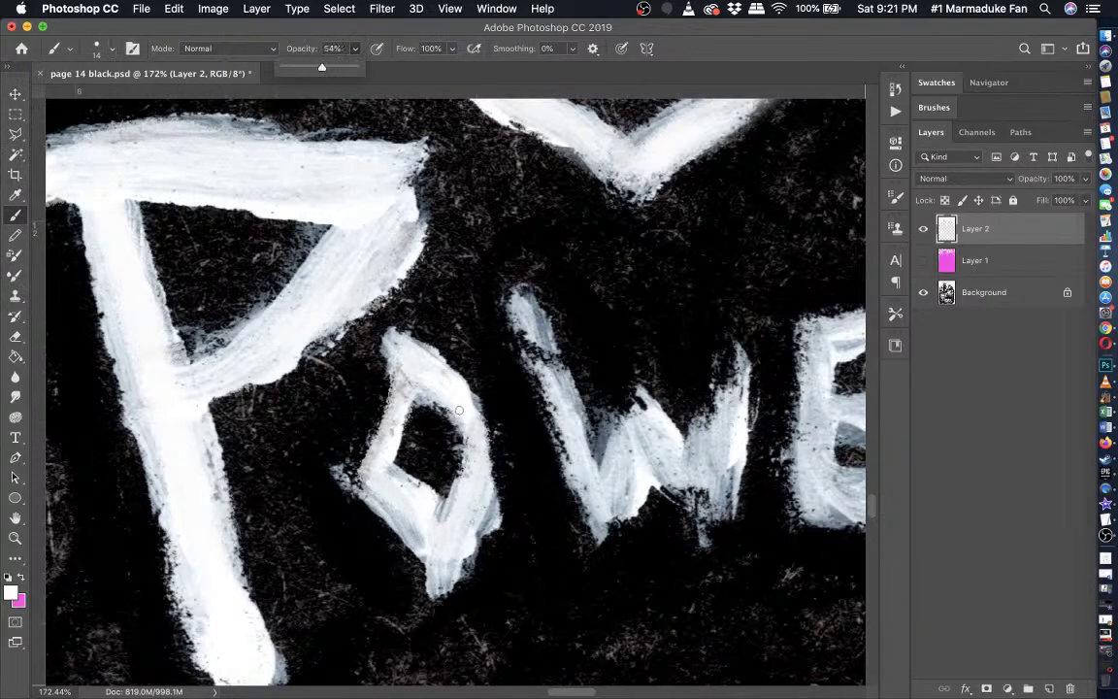
click(411, 360)
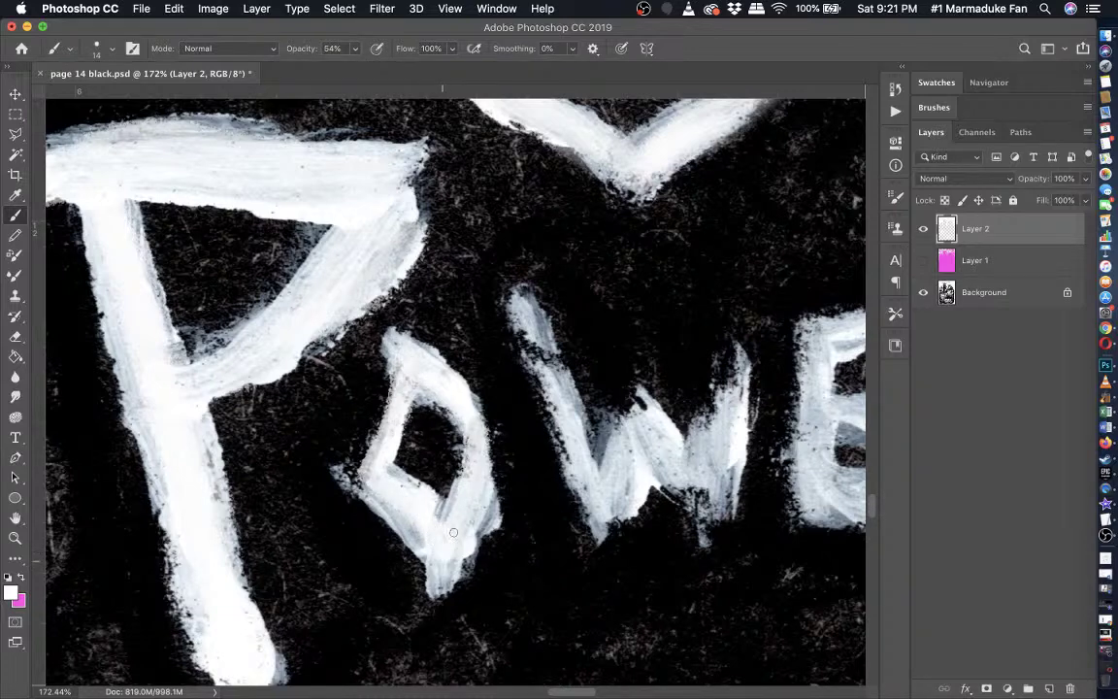
drag(426, 469, 427, 381)
- Whiten the O's right and lower-left strokes with KYLE Ultimate Pencil Hard at 44 px and 51% opacity
click(114, 47)
scroll(108, 223, up, 1)
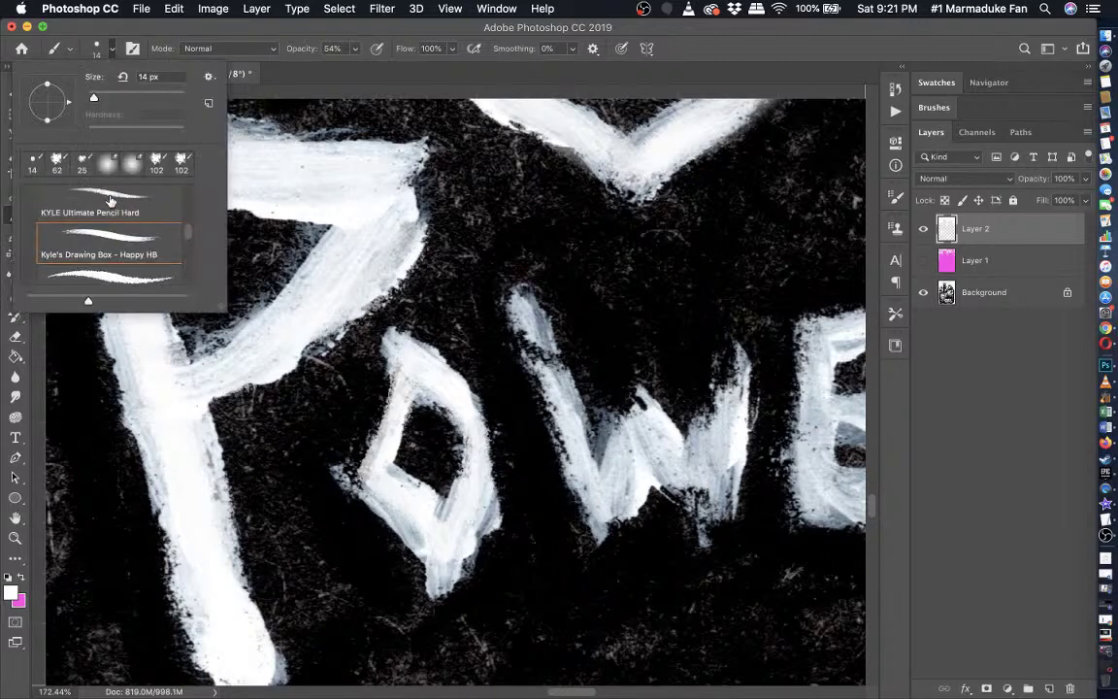
click(108, 197)
click(353, 48)
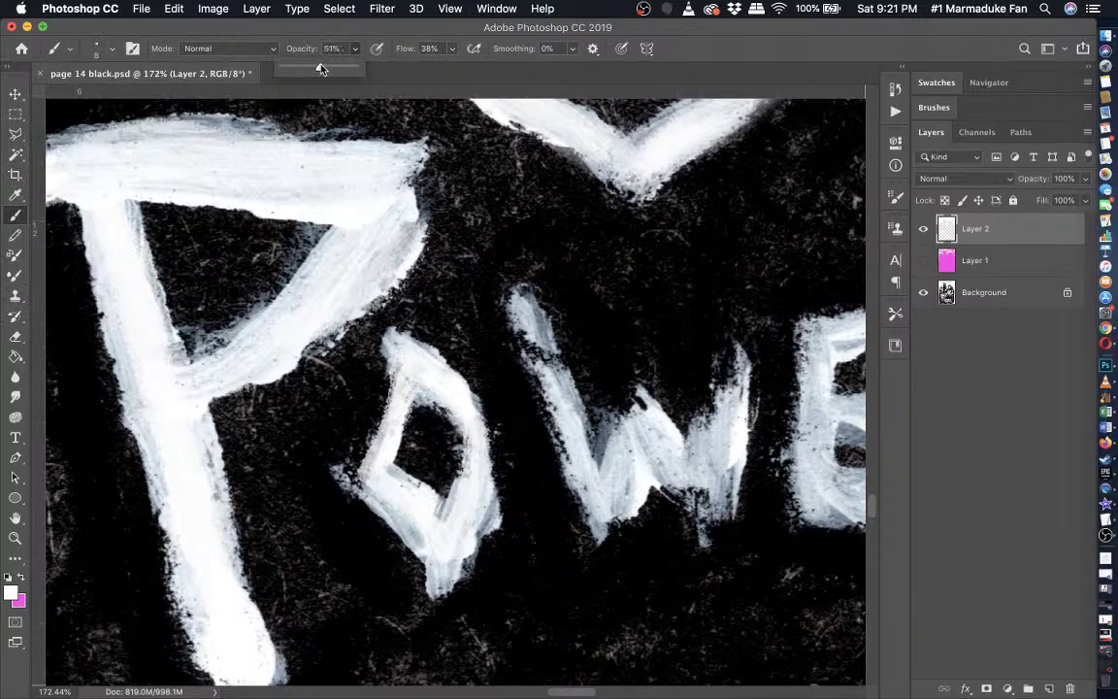
click(112, 48)
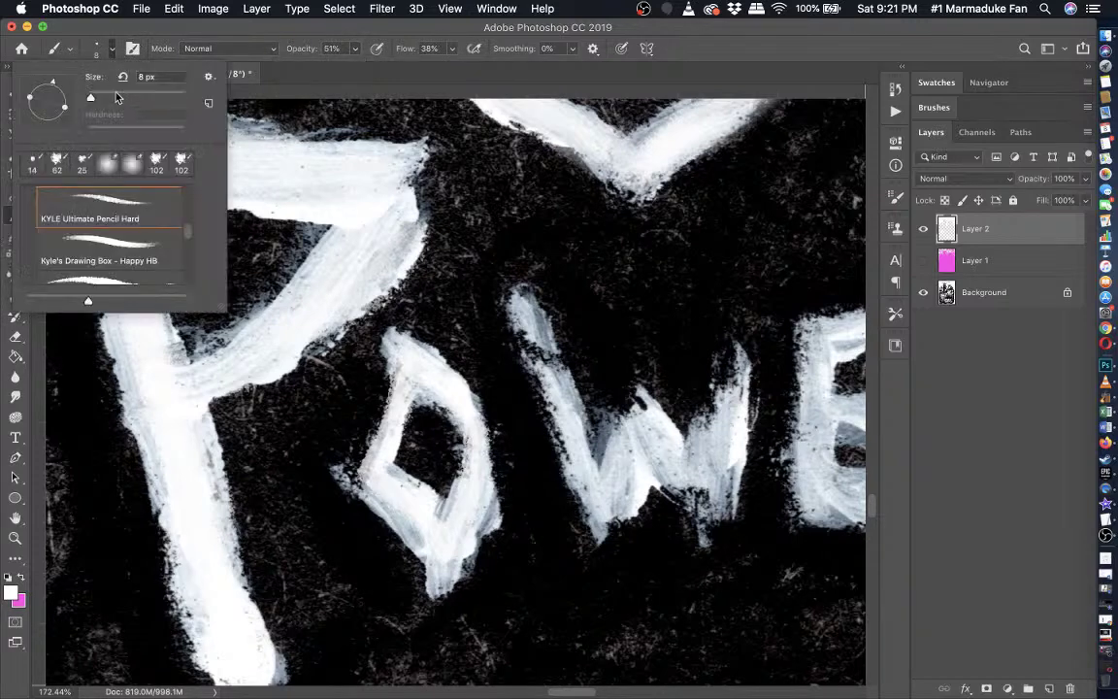
click(115, 97)
mouse_move(358, 313)
mouse_down()
mouse_move(419, 375)
mouse_move(478, 505)
mouse_up()
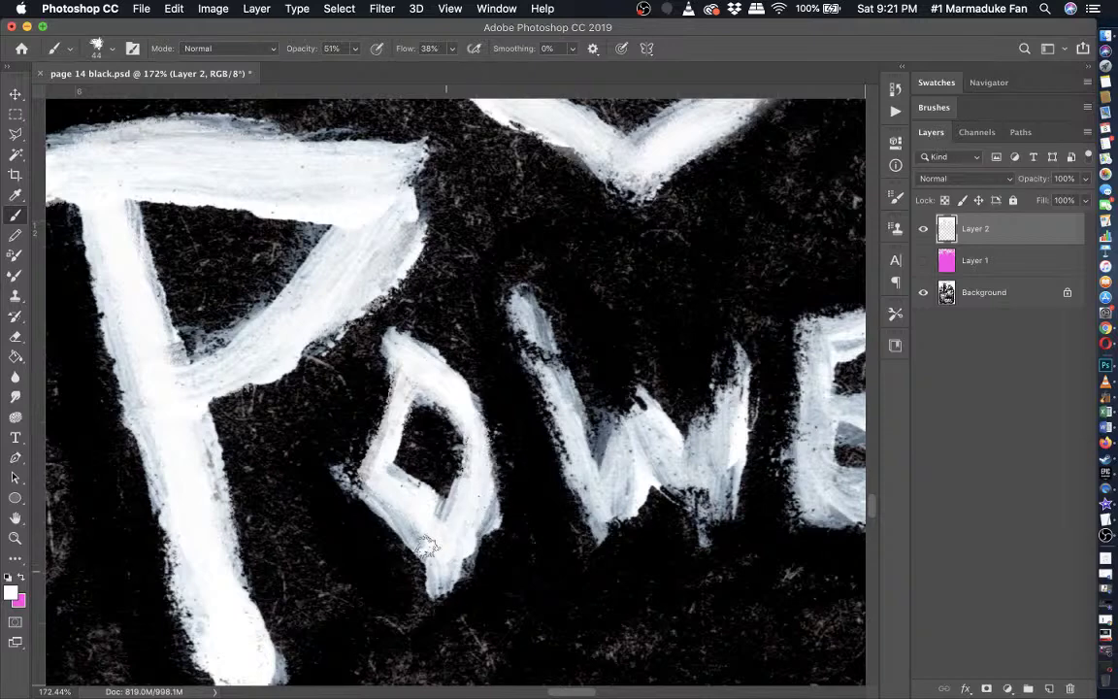
drag(426, 546, 372, 476)
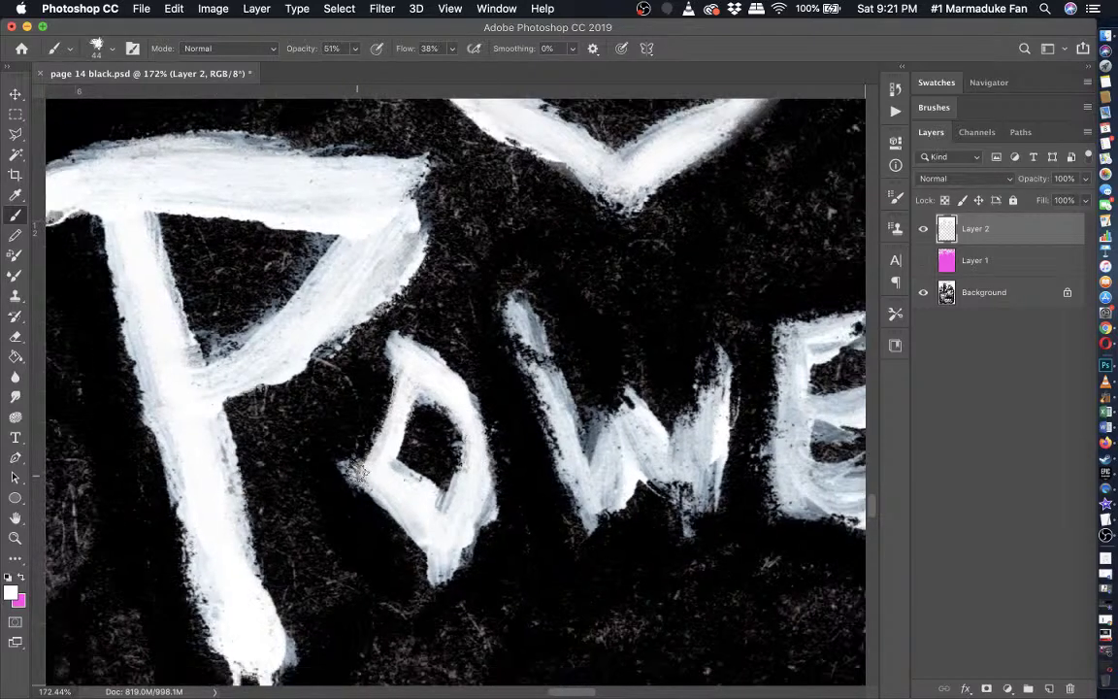
- Whiten the strokes of the W in Power at 51% opacity, undoing the stray paint below its left point
key(super+minus)
key(super+minus)
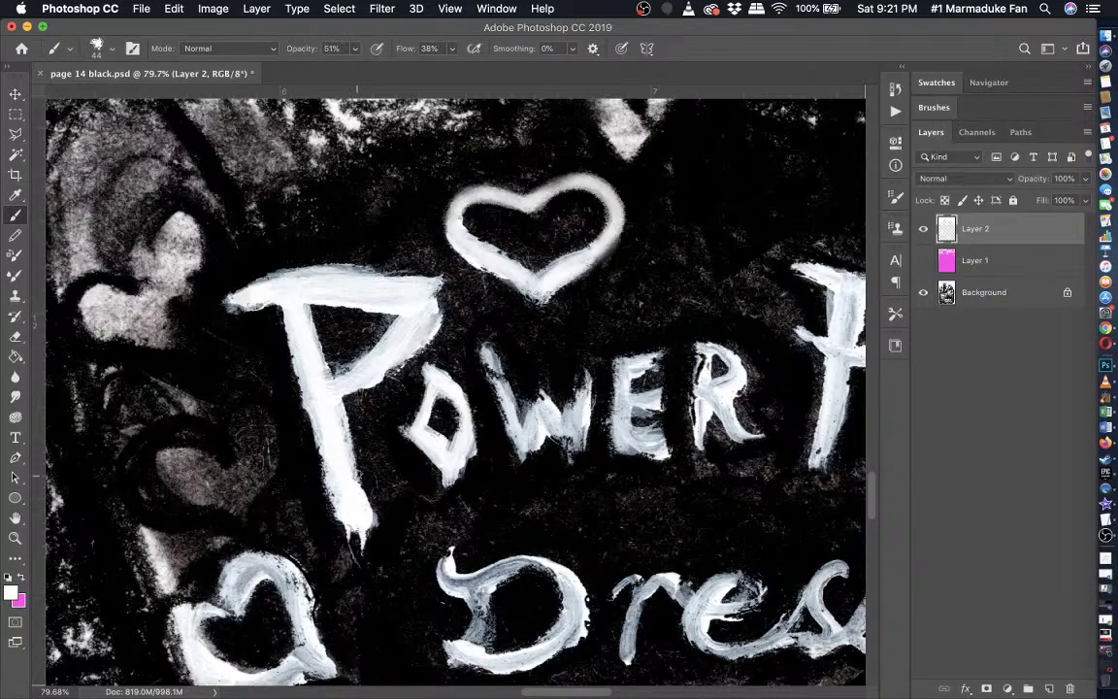
scroll(575, 438, up, 5)
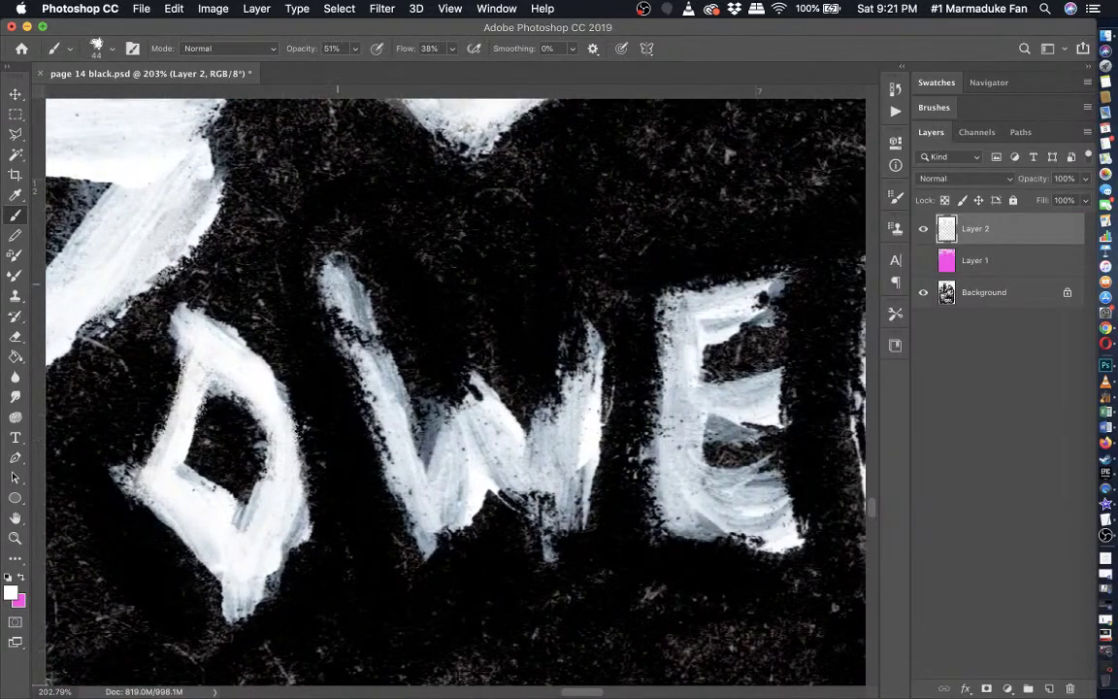
mouse_move(338, 283)
mouse_down()
mouse_move(367, 328)
mouse_move(342, 307)
mouse_move(384, 394)
mouse_move(312, 282)
mouse_move(330, 335)
mouse_move(398, 427)
mouse_move(388, 456)
mouse_move(402, 507)
mouse_move(434, 520)
mouse_up()
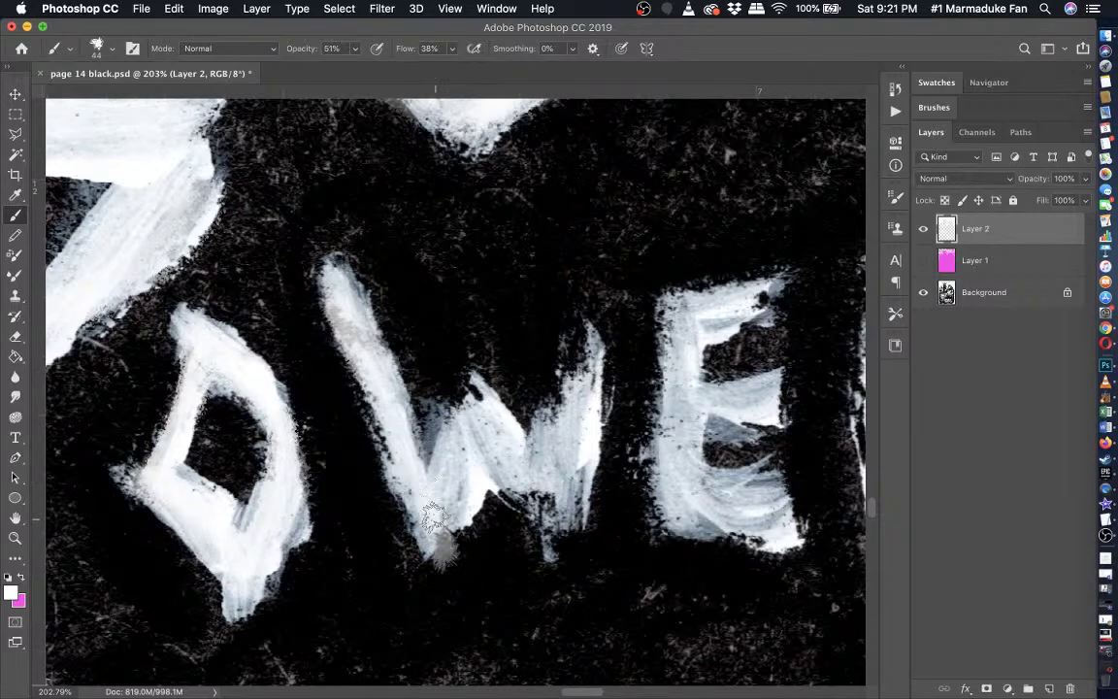
key(super+z)
drag(480, 401, 445, 490)
mouse_move(399, 443)
mouse_down()
mouse_move(388, 470)
mouse_move(306, 273)
mouse_up()
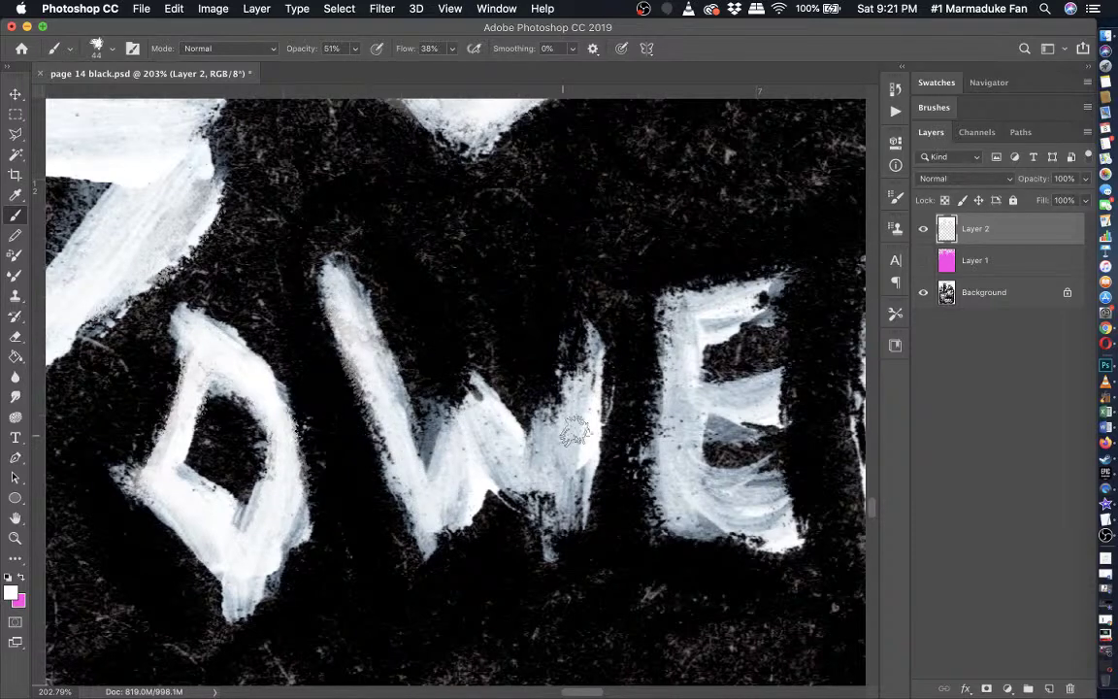
mouse_move(575, 403)
mouse_down()
mouse_move(582, 318)
mouse_move(558, 539)
mouse_move(537, 474)
mouse_move(508, 470)
mouse_up()
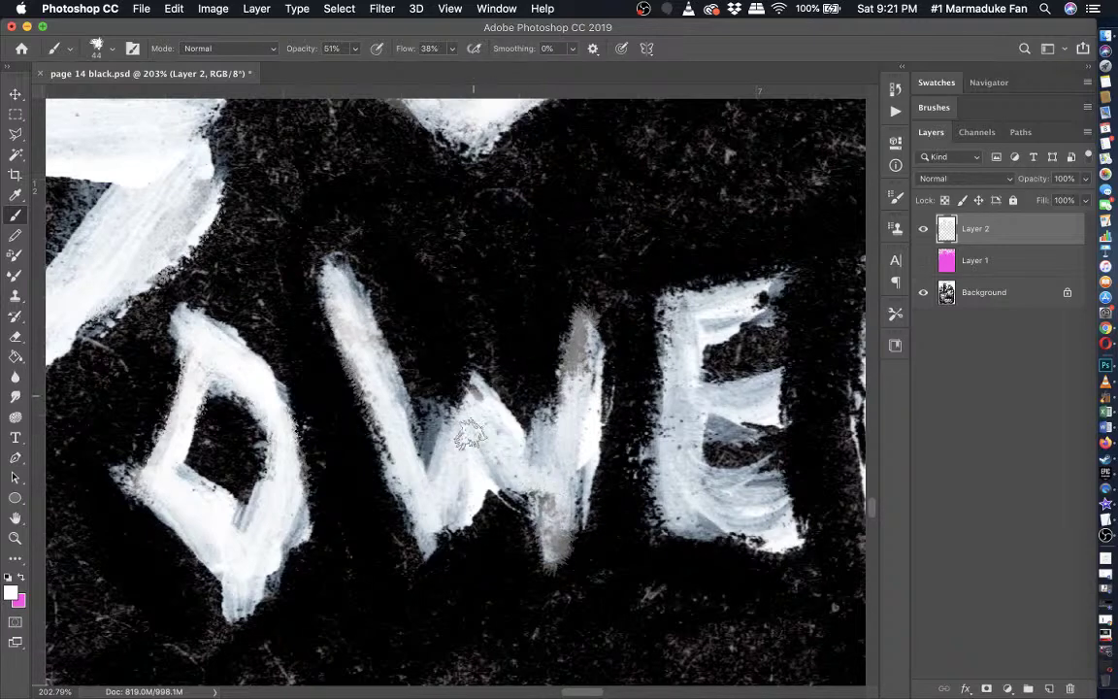
mouse_move(474, 420)
mouse_down()
mouse_move(424, 384)
mouse_move(407, 424)
mouse_move(439, 415)
mouse_move(559, 478)
mouse_up()
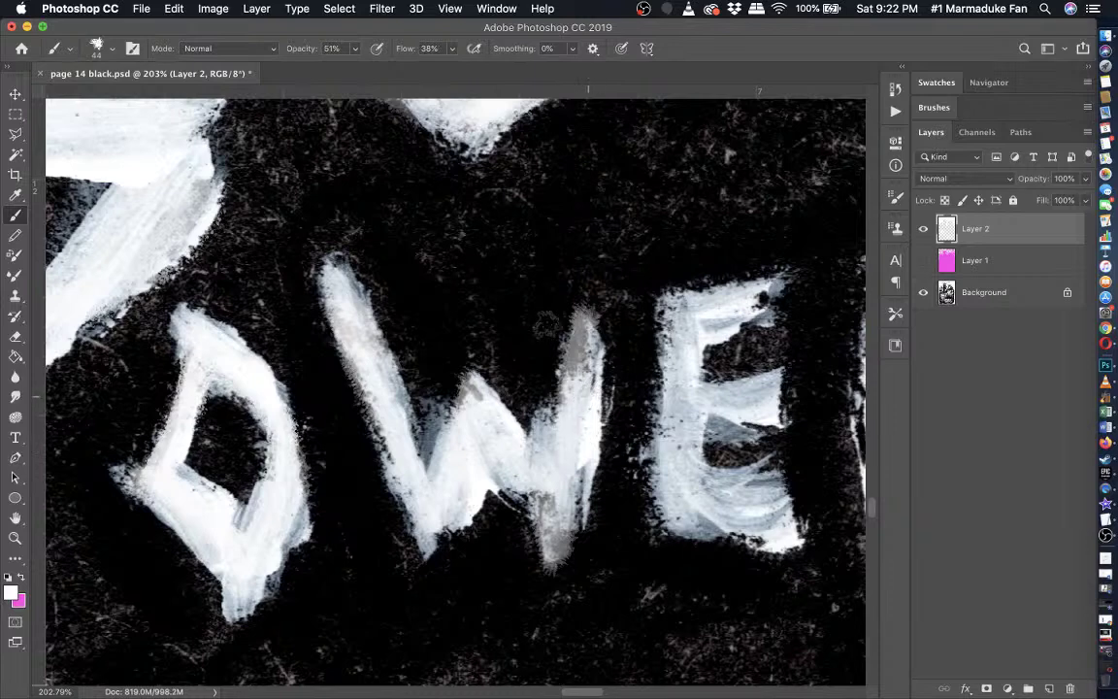
- Raise the brush opacity to 96% and paint the W's grey right stroke, middle and left stroke whiter
click(354, 49)
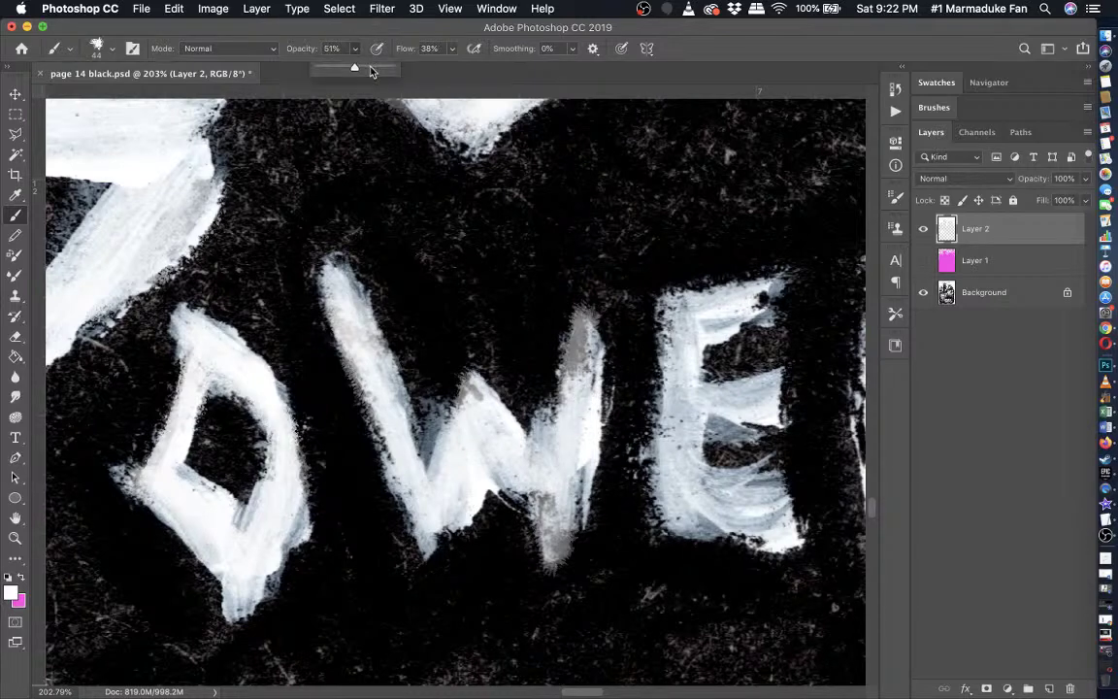
click(574, 450)
mouse_move(573, 449)
mouse_down()
mouse_move(584, 330)
mouse_move(566, 460)
mouse_move(506, 456)
mouse_move(500, 486)
mouse_move(522, 408)
mouse_move(490, 443)
mouse_move(424, 359)
mouse_move(403, 465)
mouse_up()
drag(335, 283, 390, 478)
- Lightly erase around the W's edges with the soft eraser at 95 px and 16% opacity
click(15, 336)
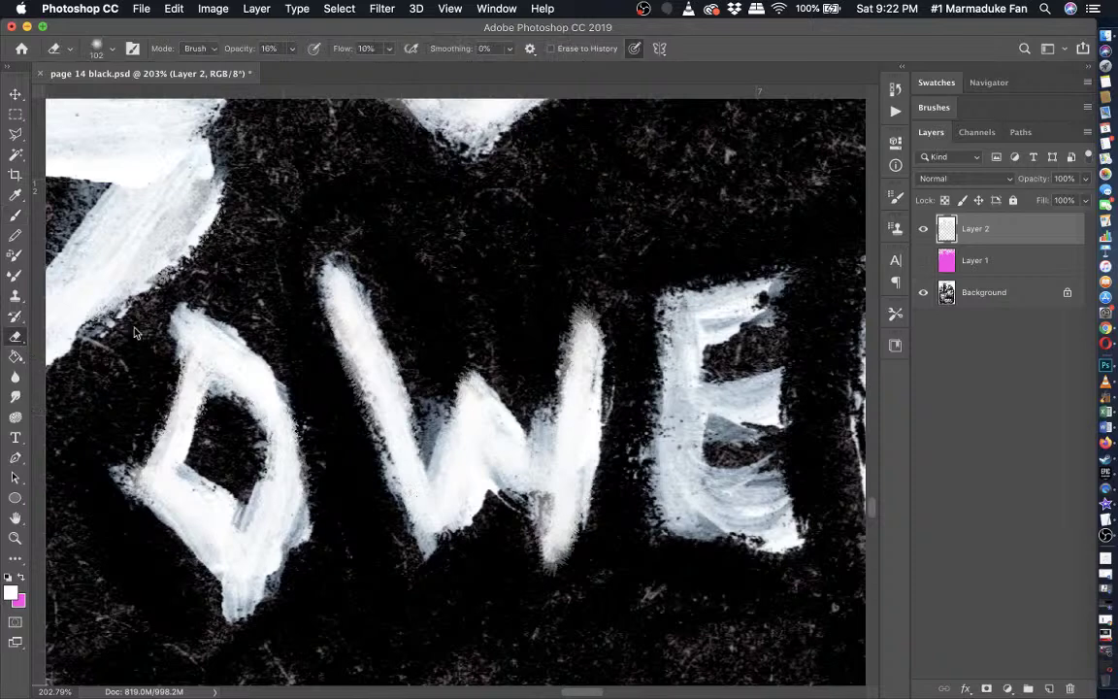
click(110, 49)
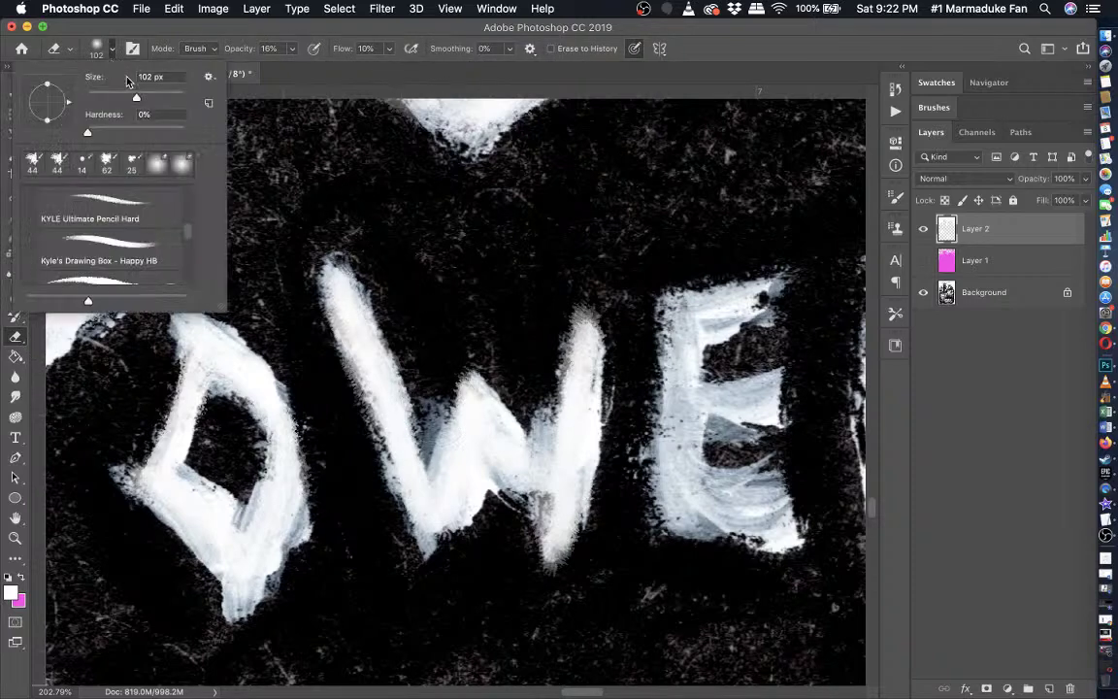
click(130, 97)
key(Return)
mouse_move(581, 311)
mouse_down()
mouse_move(620, 370)
mouse_move(594, 318)
mouse_move(560, 317)
mouse_move(539, 419)
mouse_move(439, 376)
mouse_up()
mouse_move(429, 438)
mouse_down()
mouse_move(330, 242)
mouse_move(317, 335)
mouse_move(470, 557)
mouse_move(502, 512)
mouse_move(551, 616)
mouse_move(582, 548)
mouse_up()
- Toggle the visibility of Layer 2 to compare the retouched Power lettering with the original
key(super+minus)
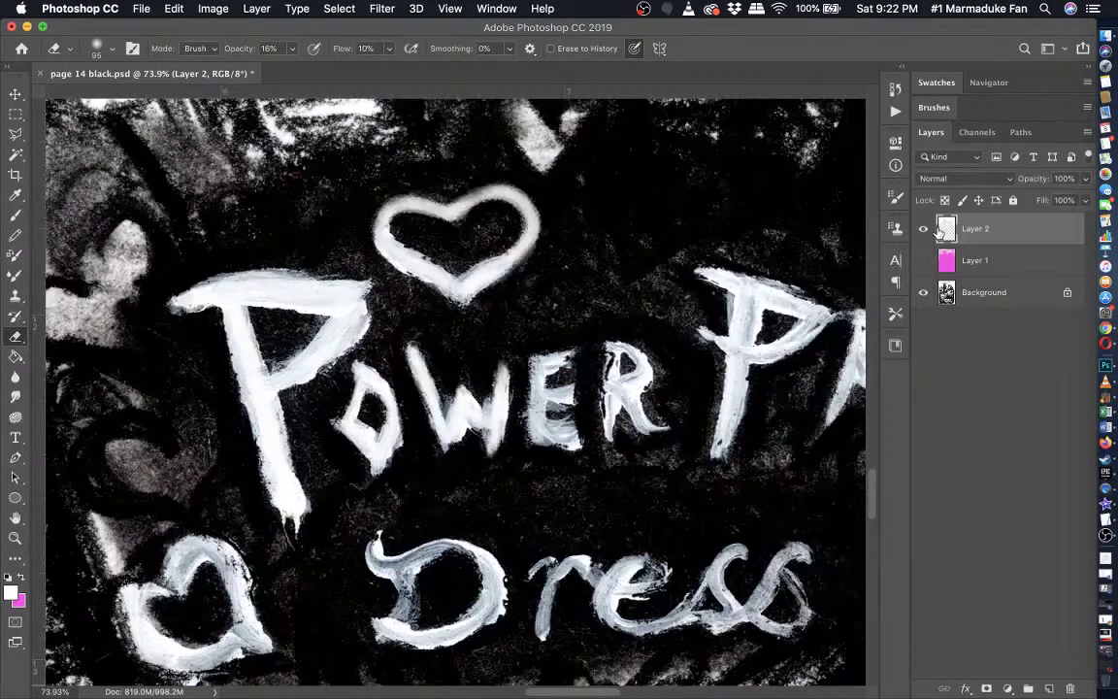
click(923, 229)
click(923, 229)
click(923, 229)
click(923, 230)
click(923, 230)
click(923, 229)
- Whiten the stem and all three bars of the E in Power with the 44 px brush at 96% opacity
click(12, 215)
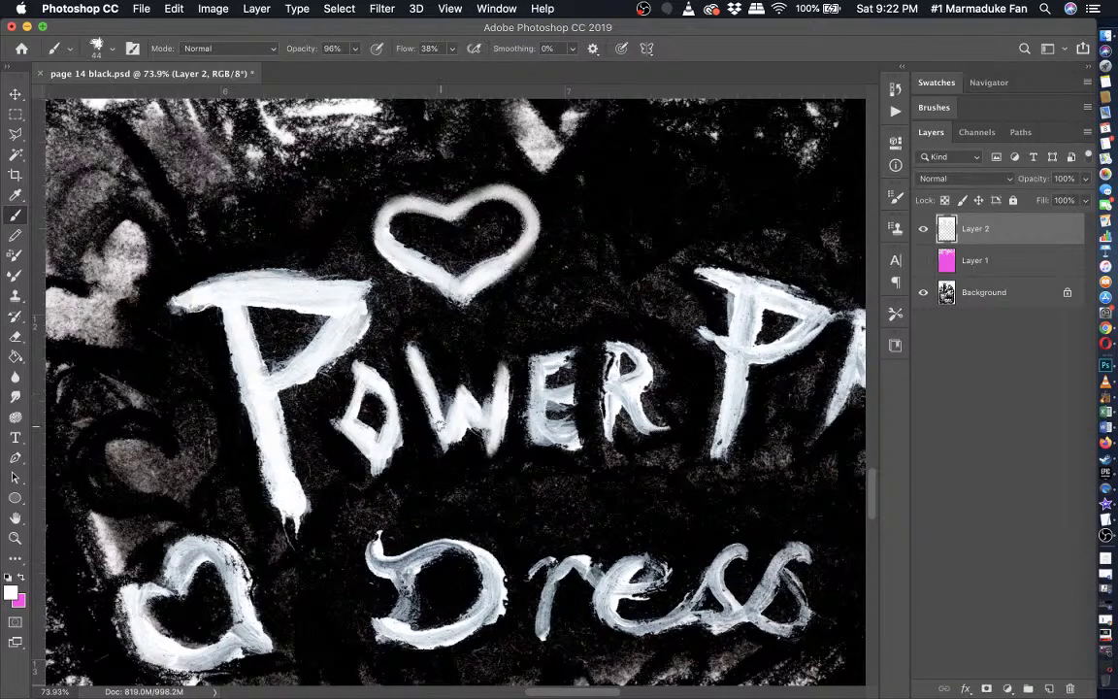
scroll(440, 428, up, 5)
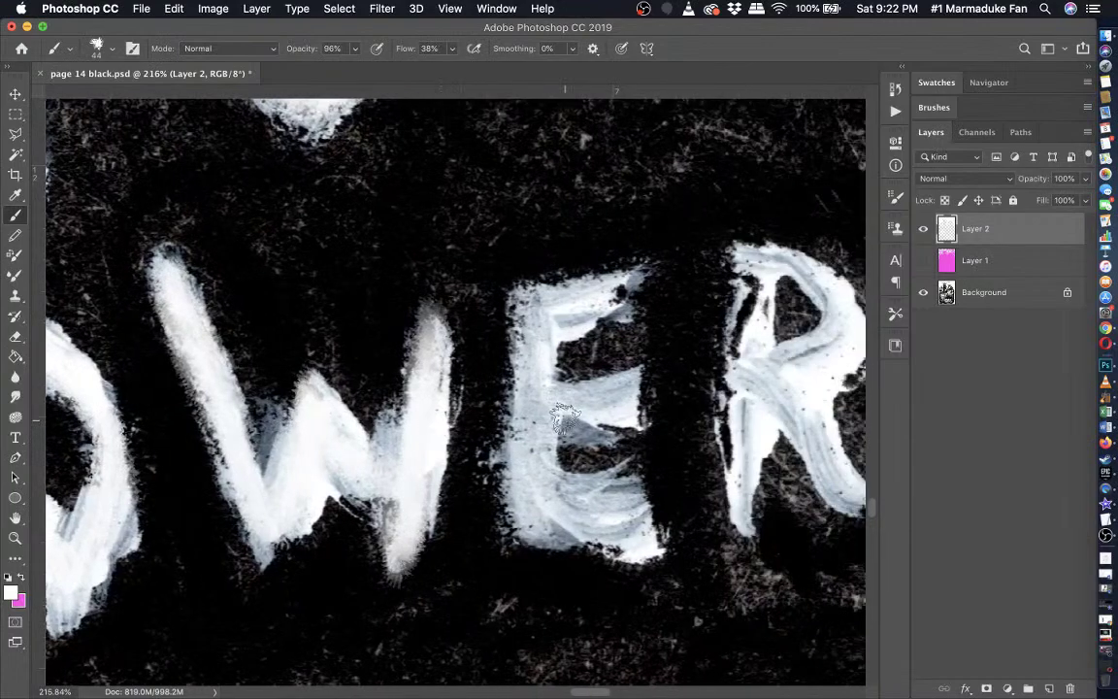
scroll(566, 419, up, 3)
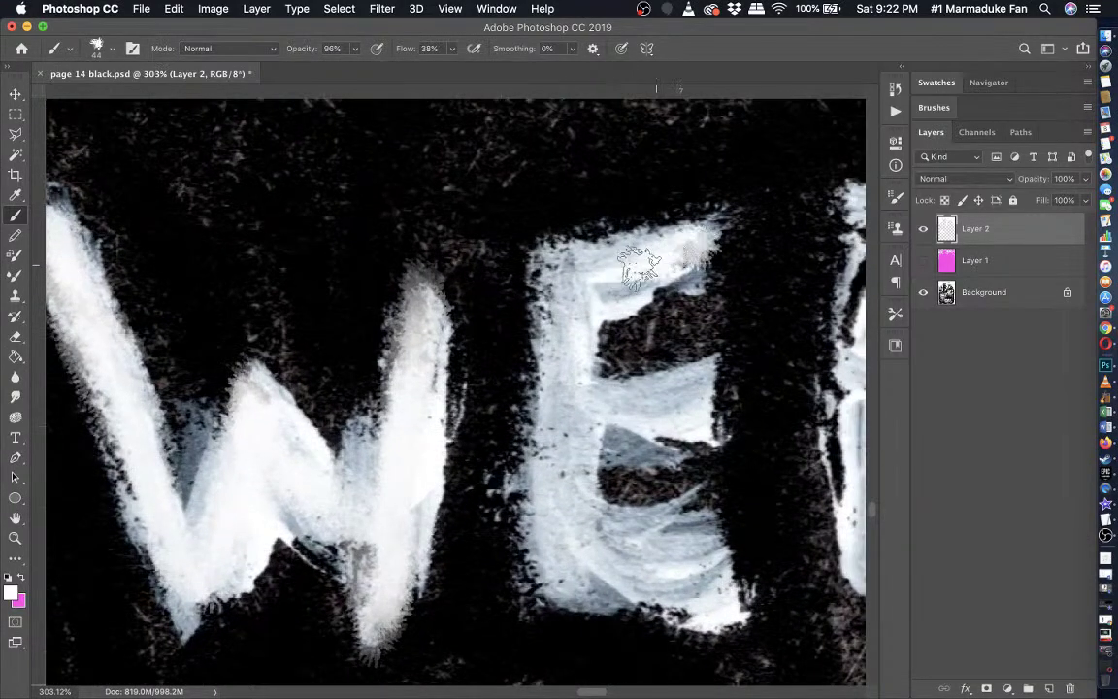
mouse_move(638, 264)
mouse_down()
mouse_move(555, 267)
mouse_move(558, 376)
mouse_move(570, 338)
mouse_move(638, 276)
mouse_move(564, 313)
mouse_move(563, 583)
mouse_move(697, 590)
mouse_move(680, 553)
mouse_move(700, 554)
mouse_move(605, 531)
mouse_move(601, 542)
mouse_move(654, 552)
mouse_move(610, 531)
mouse_move(677, 393)
mouse_move(586, 396)
mouse_move(687, 393)
mouse_move(602, 406)
mouse_move(581, 424)
mouse_move(572, 500)
mouse_move(613, 311)
mouse_move(678, 264)
mouse_move(609, 296)
mouse_up()
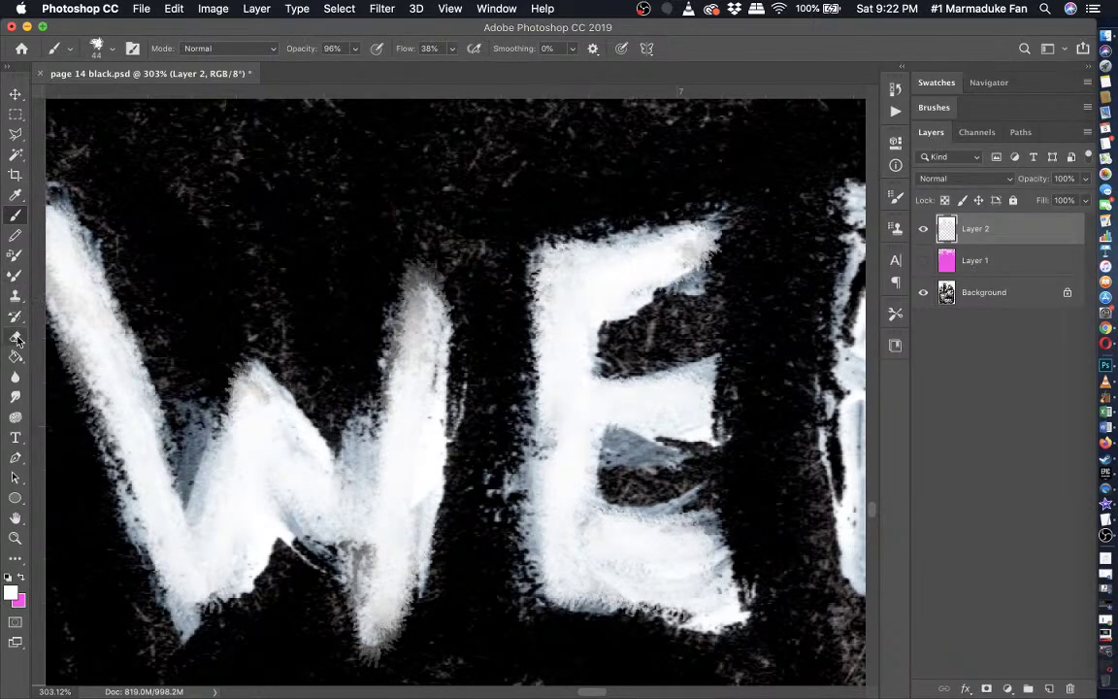
- Lightly erase around the edges of the E with the 95 px eraser at 16% opacity
click(14, 299)
click(16, 336)
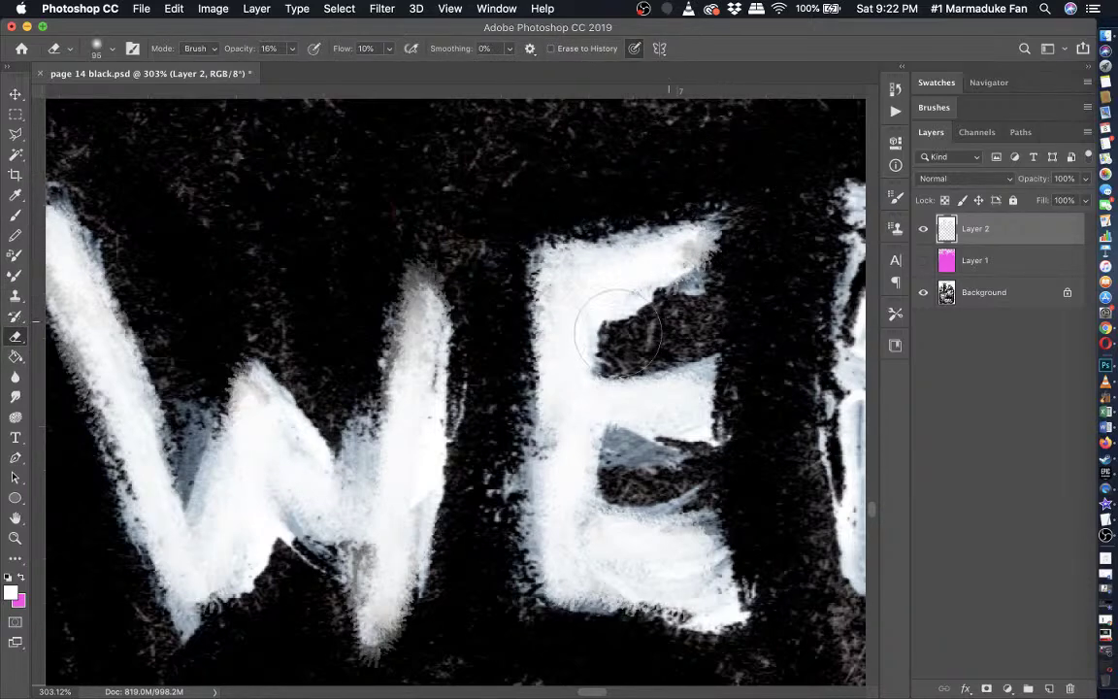
scroll(677, 515, down, 2)
scroll(677, 514, right, 1)
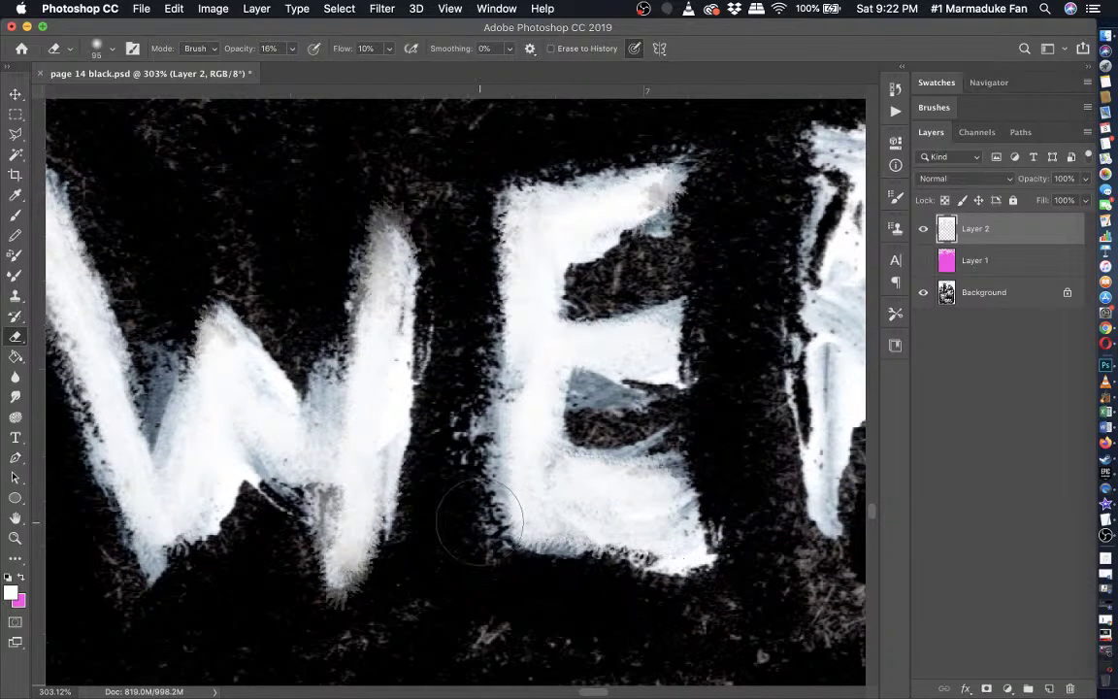
scroll(447, 165, down, 3)
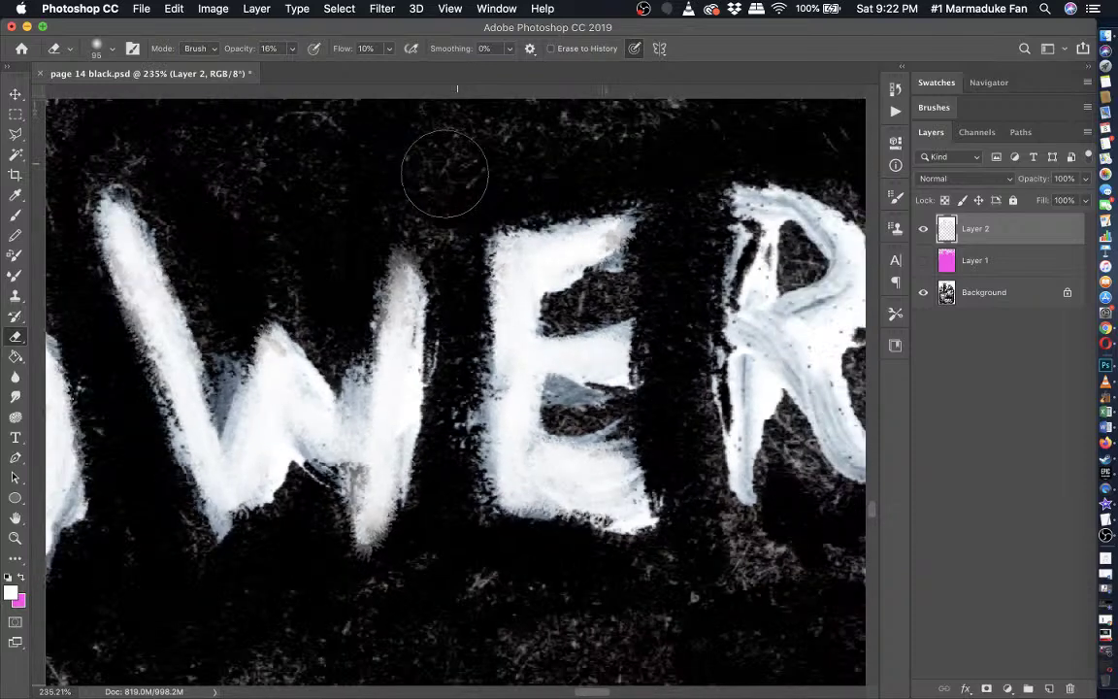
- Hide and show Layer 2 repeatedly to compare the whitened W and E with the original paint
click(932, 230)
click(932, 230)
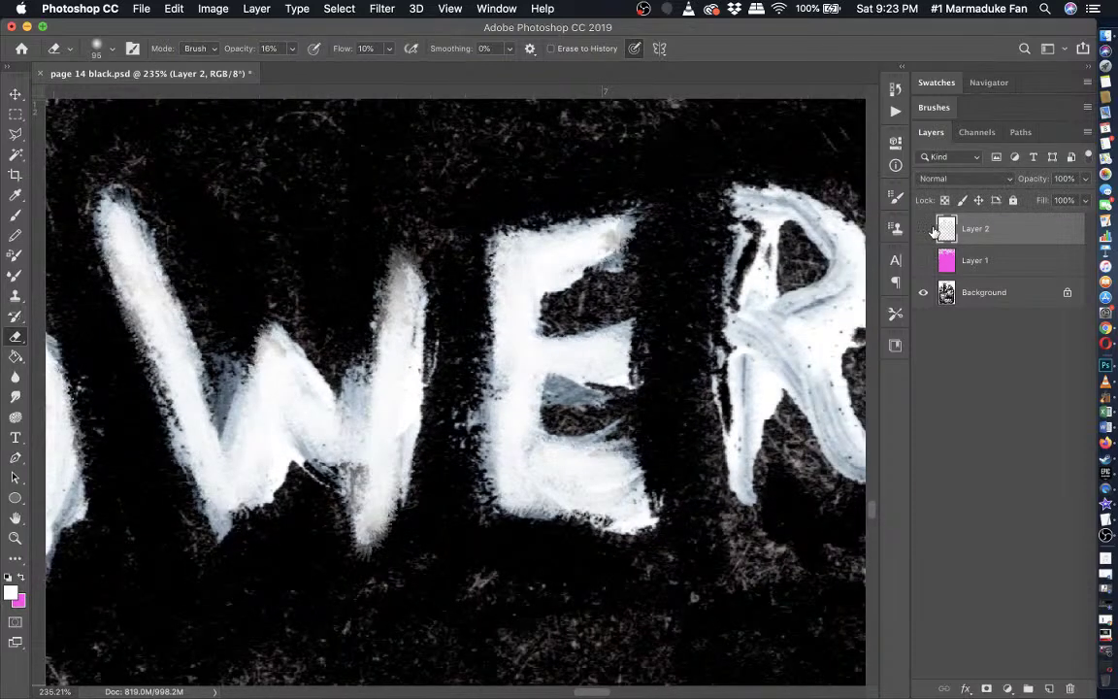
click(932, 230)
click(932, 230)
click(931, 231)
click(932, 230)
- Whiten the R in Power with the 44 px brush at 96% opacity, undoing the first stroke along its left edge
click(14, 217)
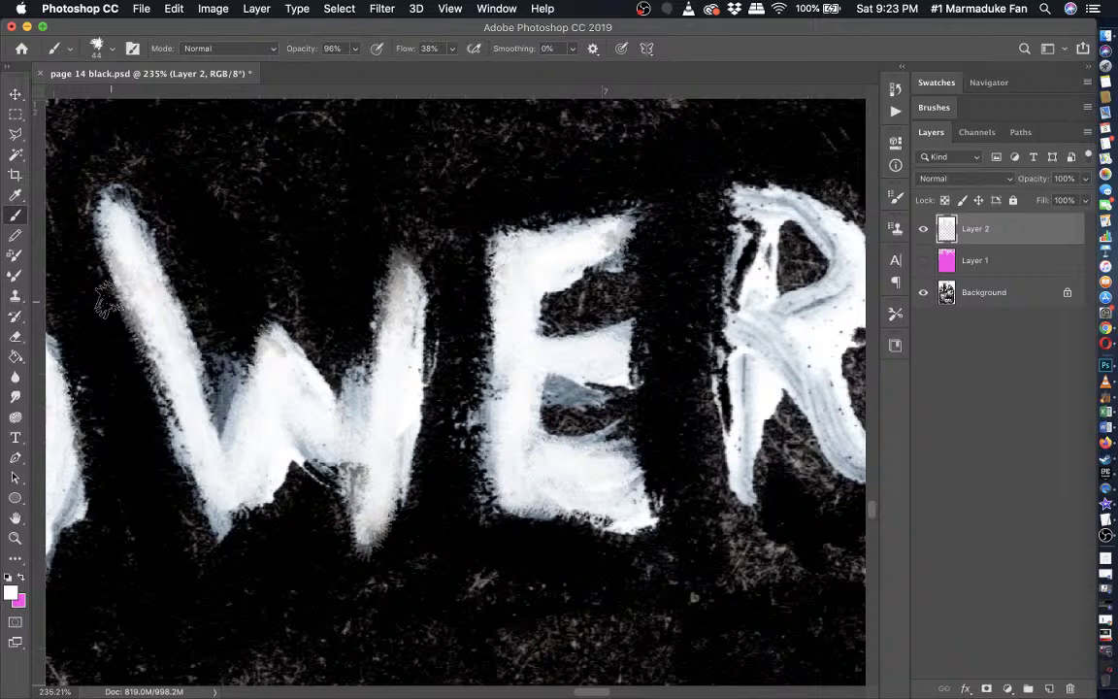
scroll(105, 301, right, 10)
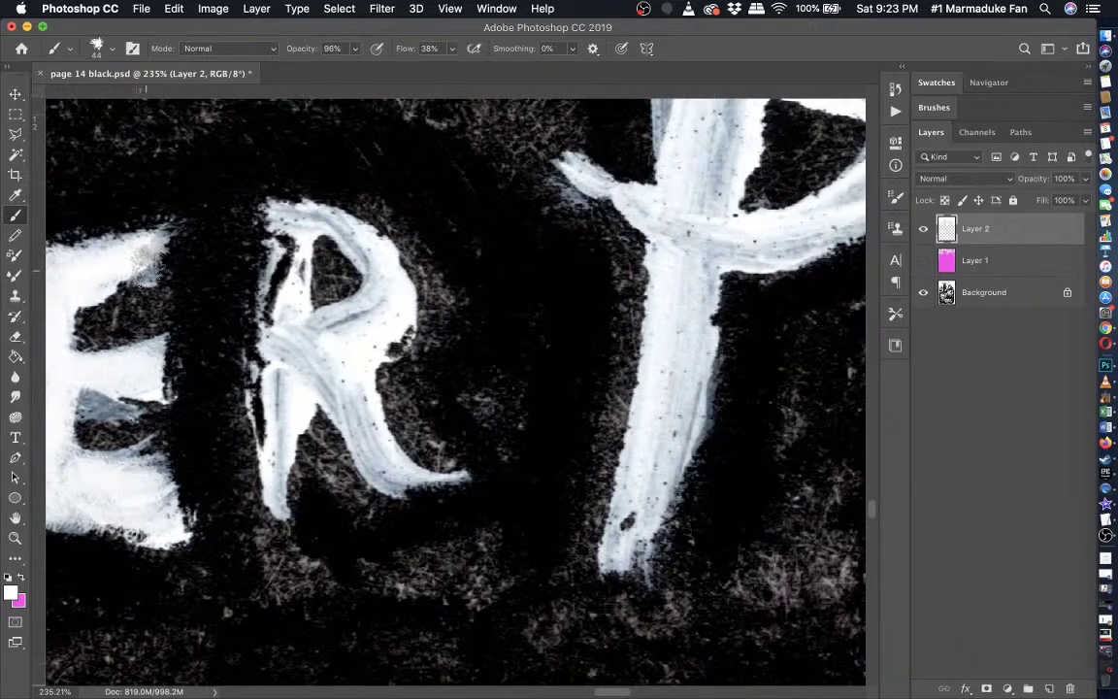
mouse_move(282, 471)
mouse_down()
mouse_move(249, 389)
mouse_move(243, 320)
mouse_move(243, 379)
mouse_move(259, 334)
mouse_up()
key(super+z)
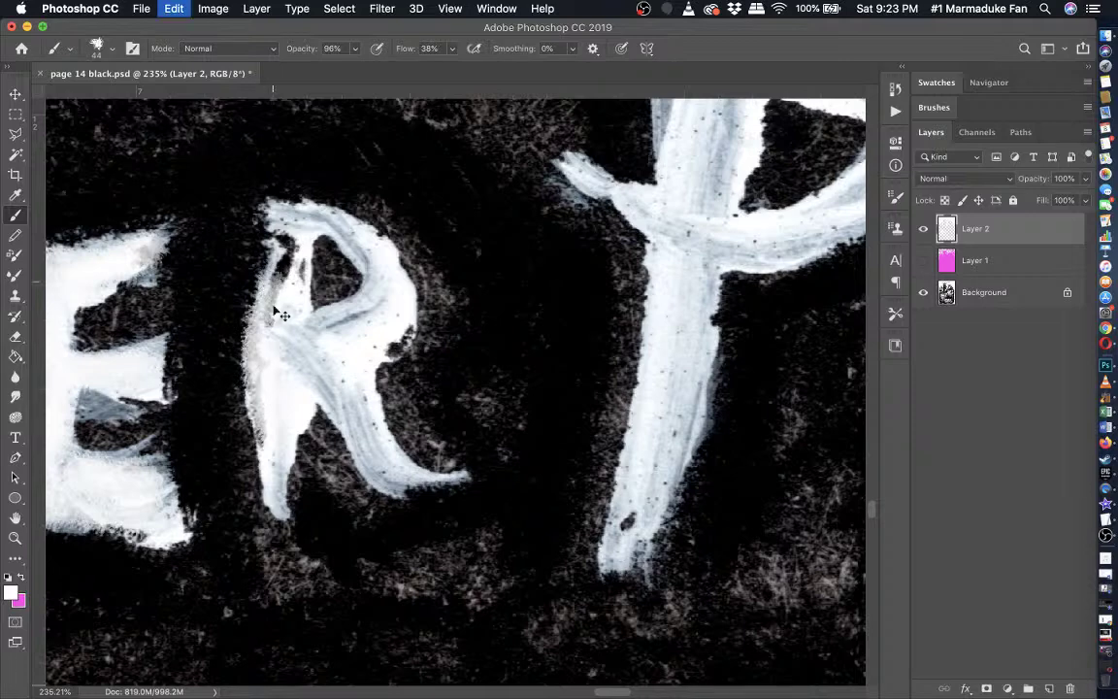
mouse_move(272, 379)
mouse_down()
mouse_move(289, 281)
mouse_move(285, 238)
mouse_move(282, 328)
mouse_move(290, 230)
mouse_move(276, 214)
mouse_move(363, 235)
mouse_move(391, 287)
mouse_move(359, 321)
mouse_move(293, 349)
mouse_move(349, 385)
mouse_move(391, 471)
mouse_up()
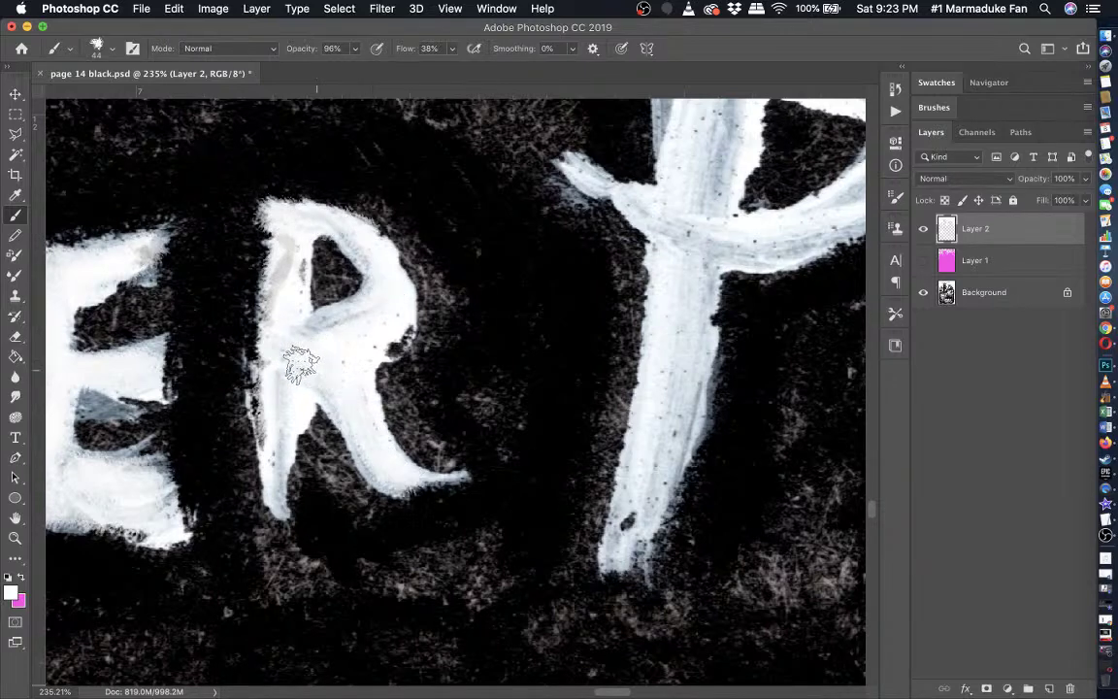
- Lightly erase the R's edges at 16% opacity and toggle Layer 2 to compare it with the original
click(15, 336)
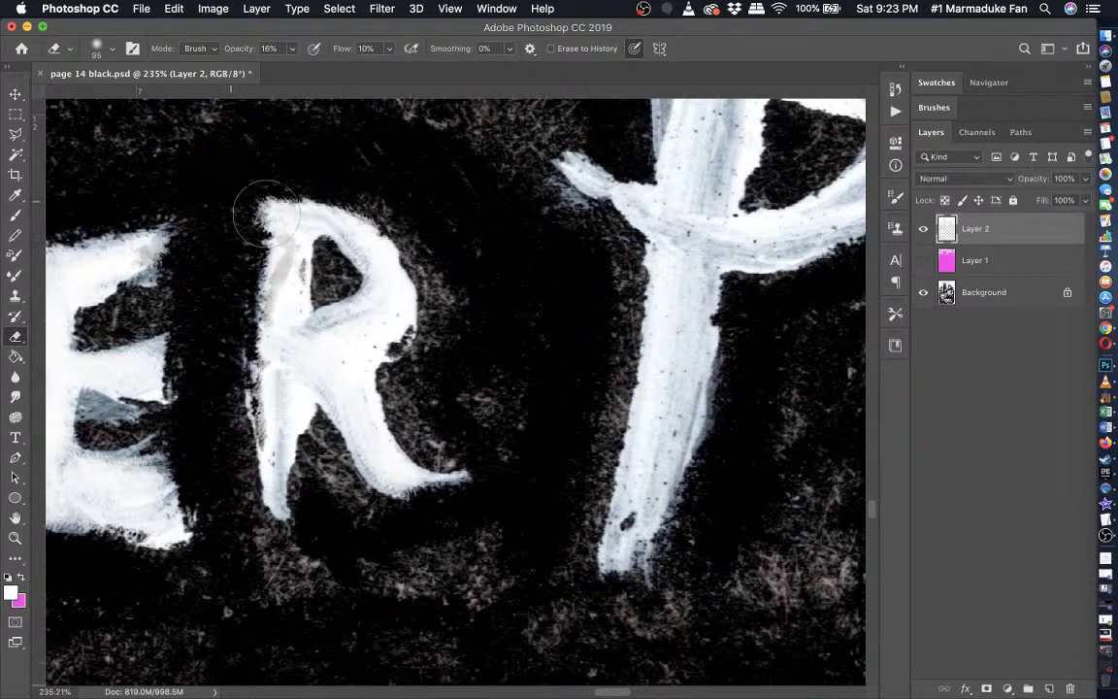
click(924, 230)
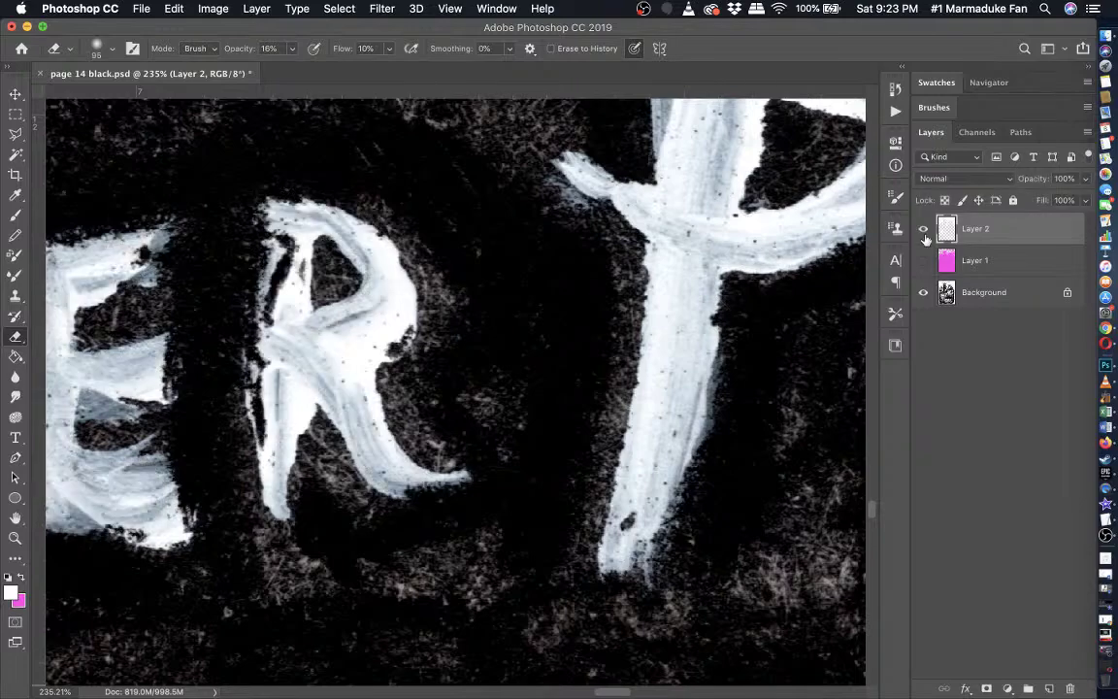
click(924, 230)
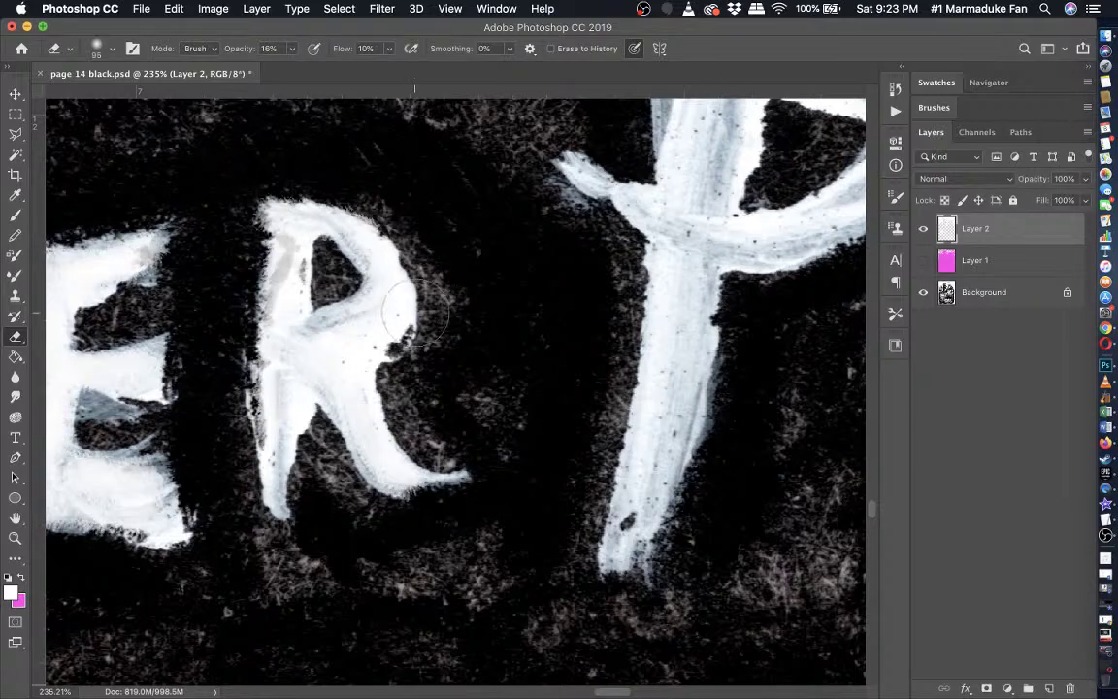
scroll(415, 313, down, 8)
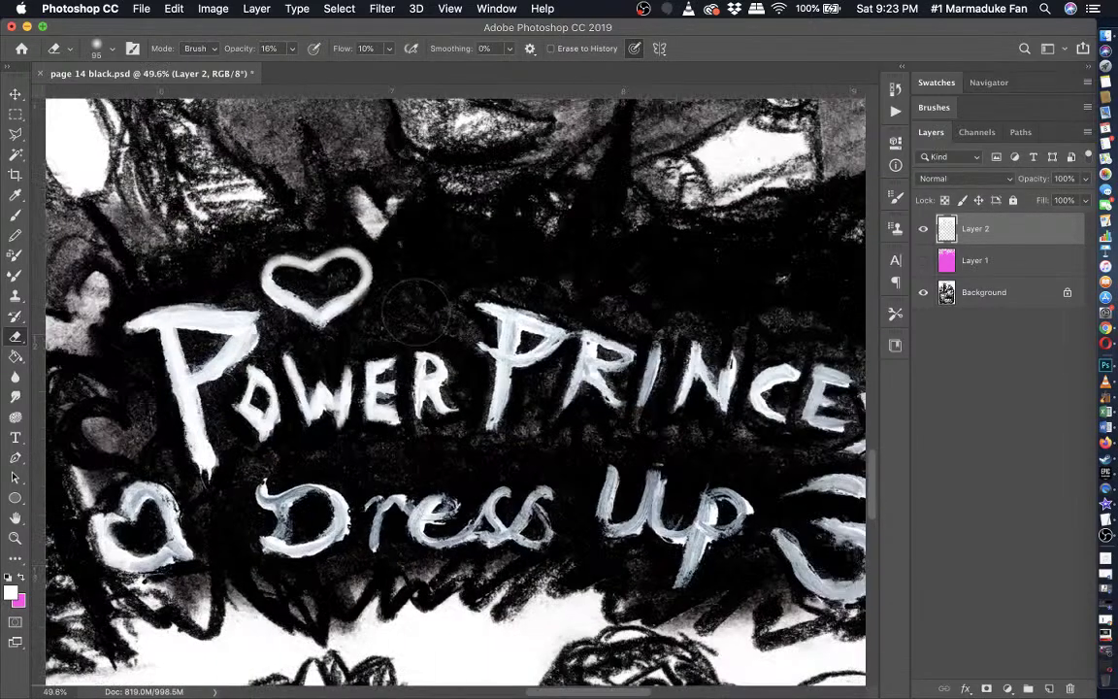
- Show the magenta Layer 1 beneath Layer 2 and examine the page's panels for areas not yet whitened
scroll(408, 320, left, 3)
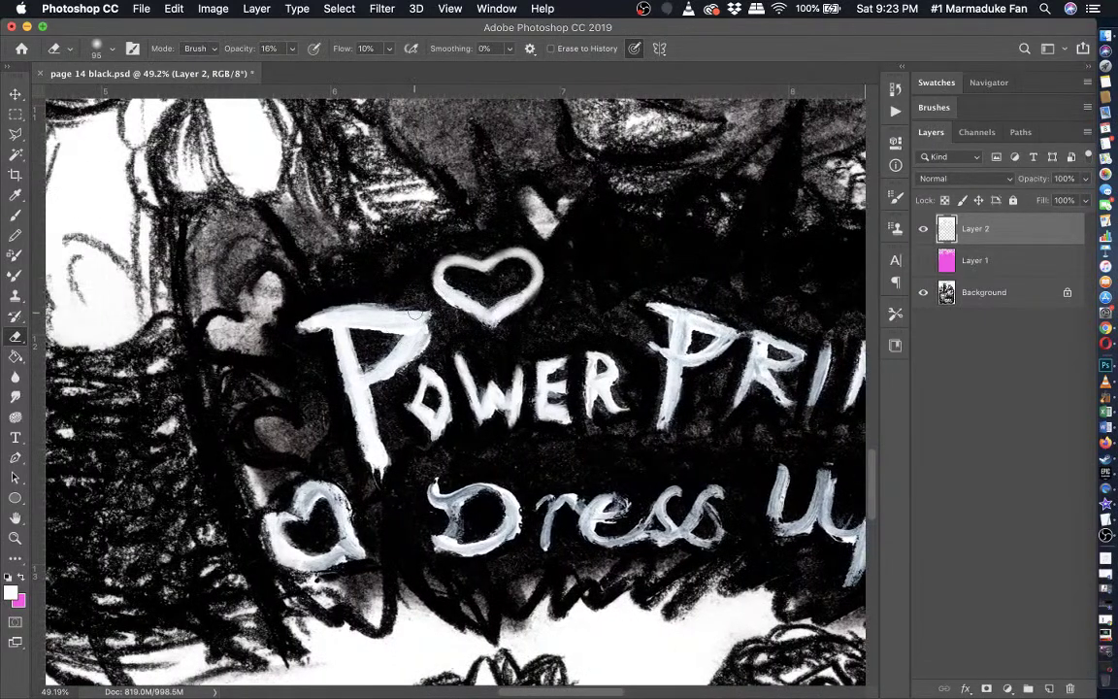
click(16, 219)
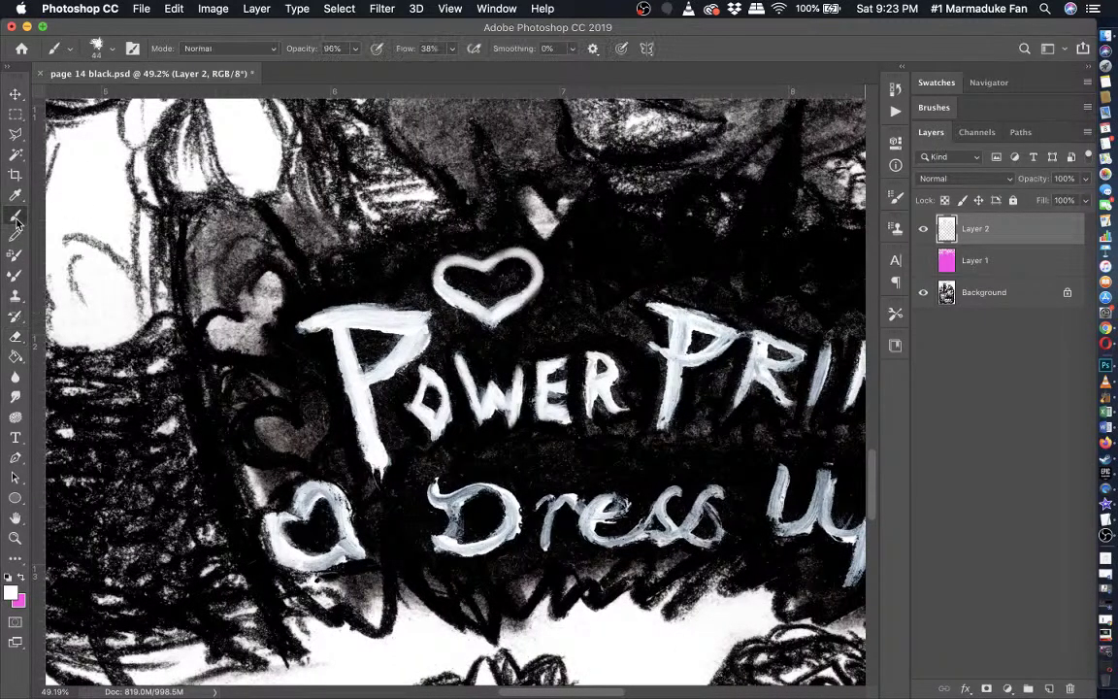
key(super+minus)
key(super+minus)
key(super+minus)
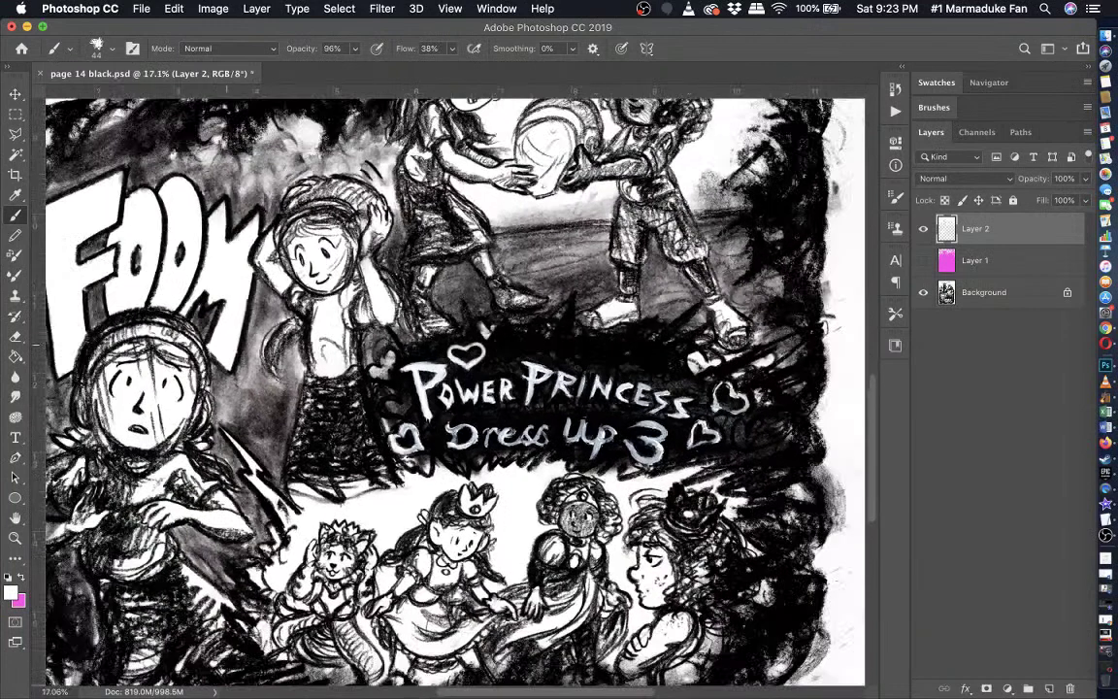
click(923, 262)
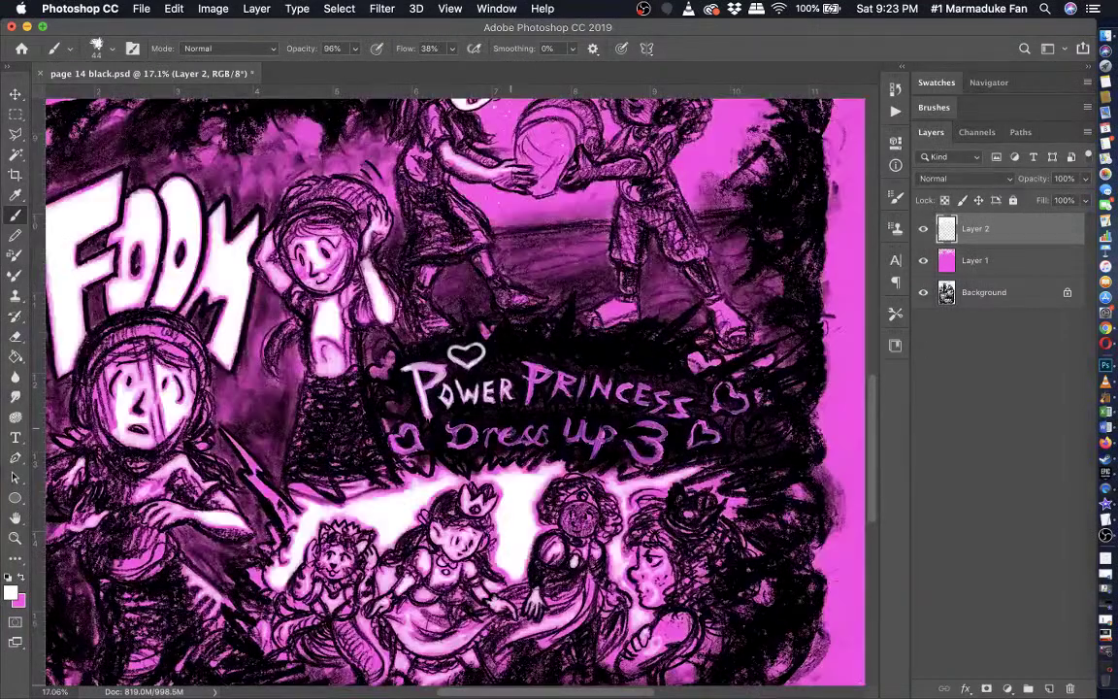
scroll(457, 388, down, 2)
scroll(512, 388, down, 1)
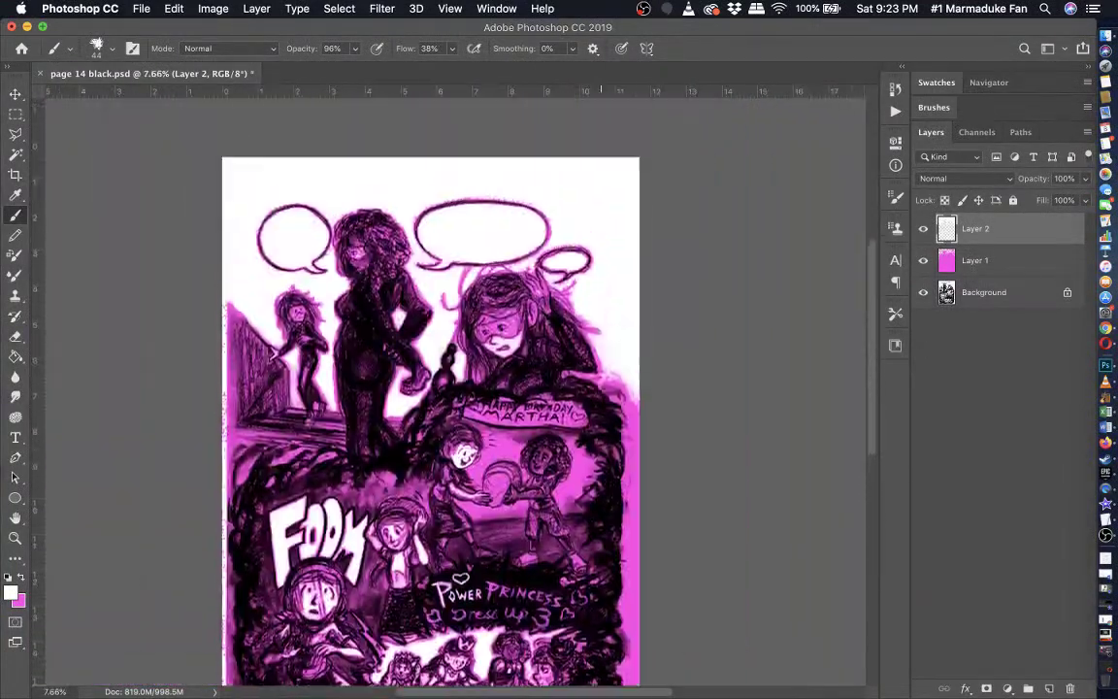
scroll(509, 427, up, 3)
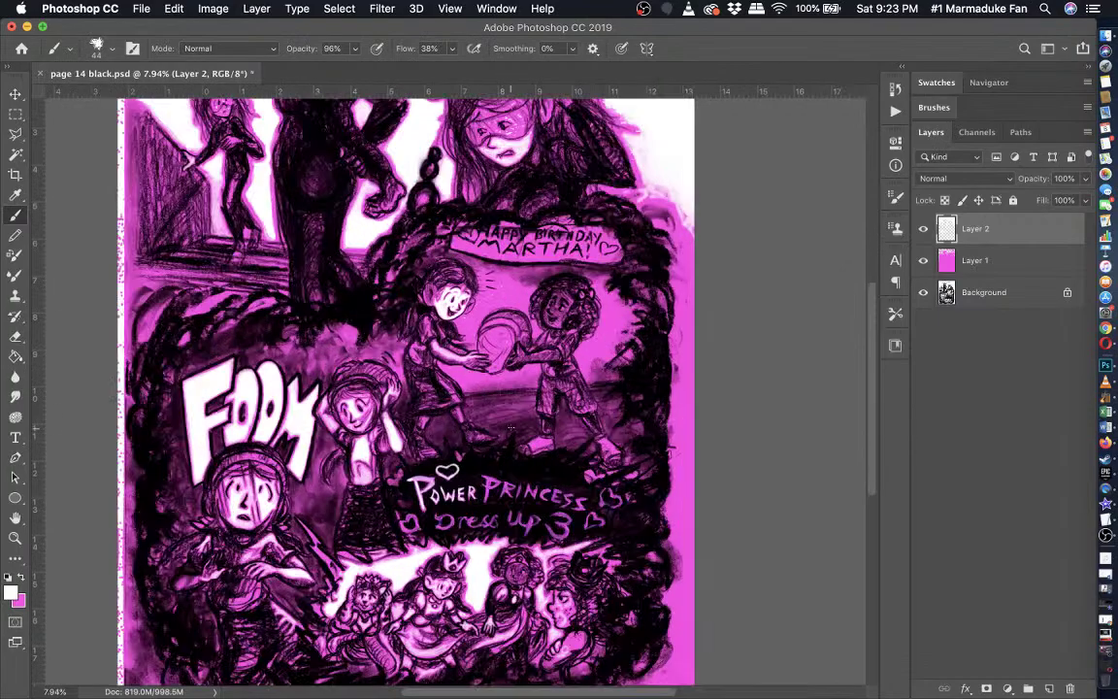
scroll(510, 427, up, 2)
scroll(296, 155, up, 6)
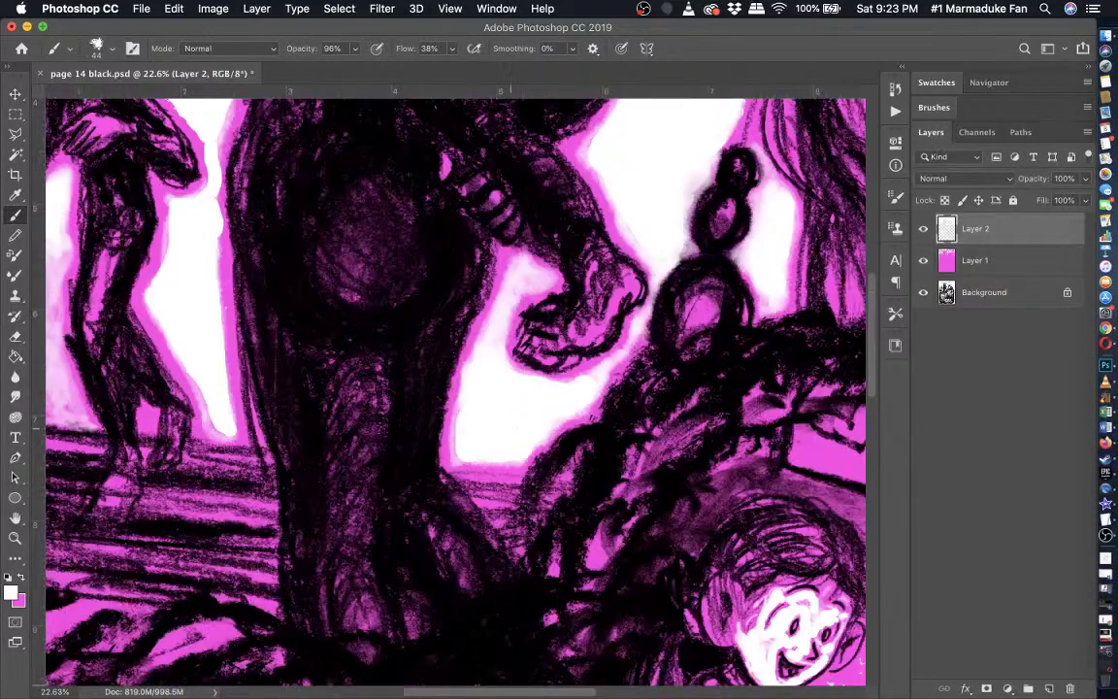
scroll(510, 427, up, 2)
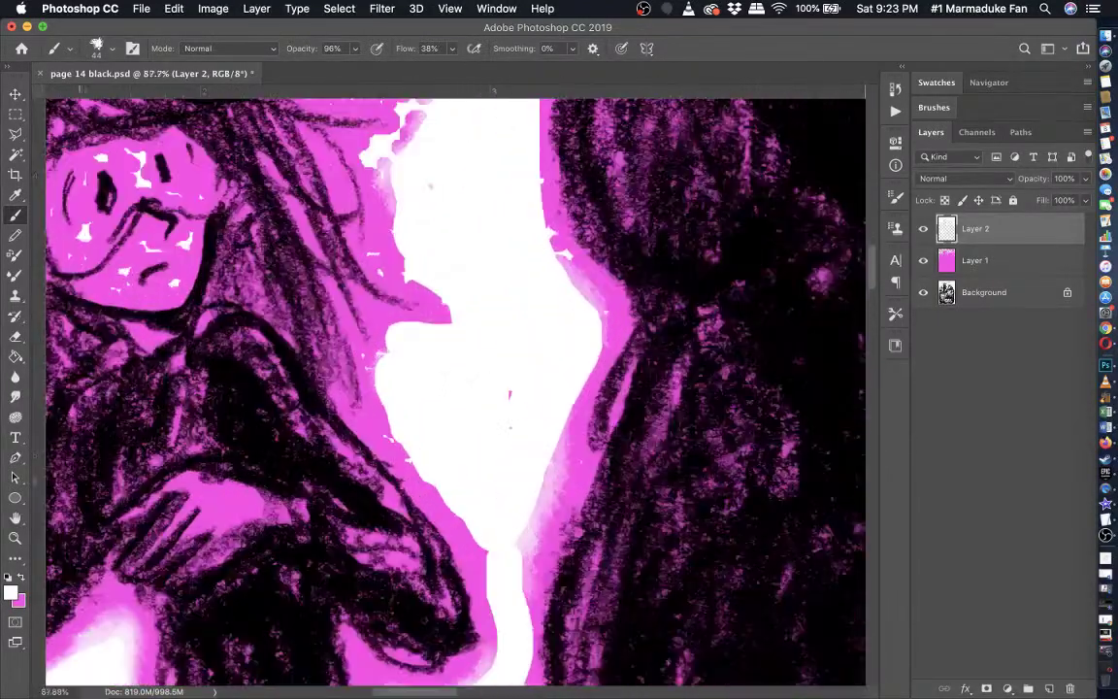
- Whiten the lower face around the mouth of the small masked girl with a 22 px brush at 100% opacity
drag(510, 394, 823, 616)
scroll(533, 437, up, 8)
scroll(476, 520, up, 3)
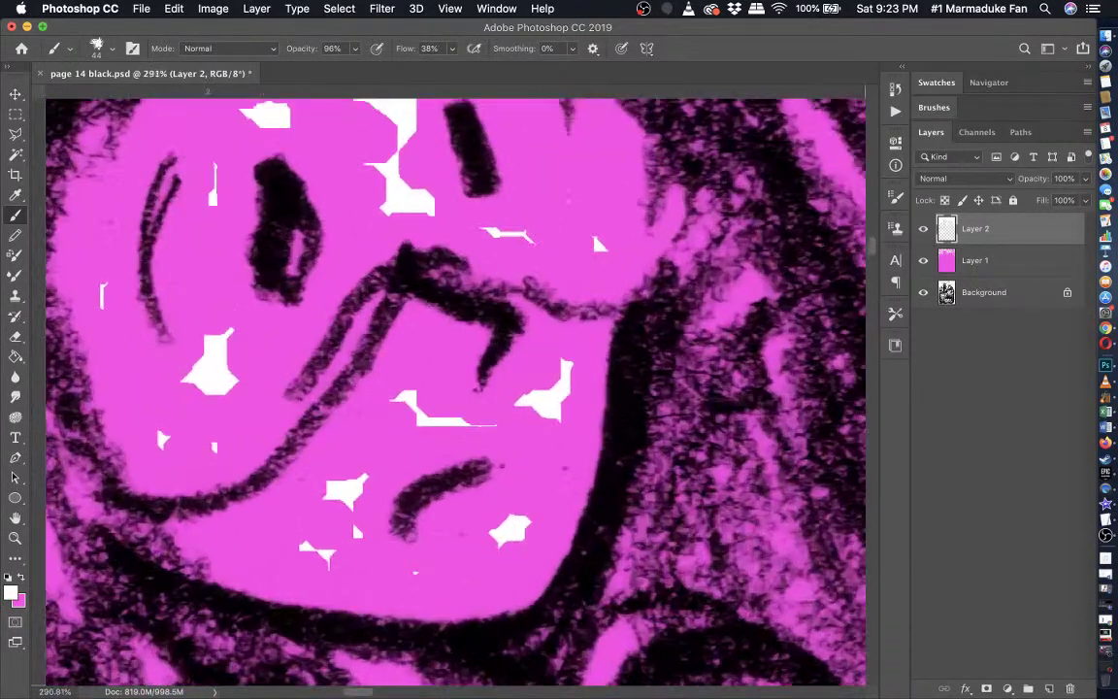
click(355, 50)
click(113, 49)
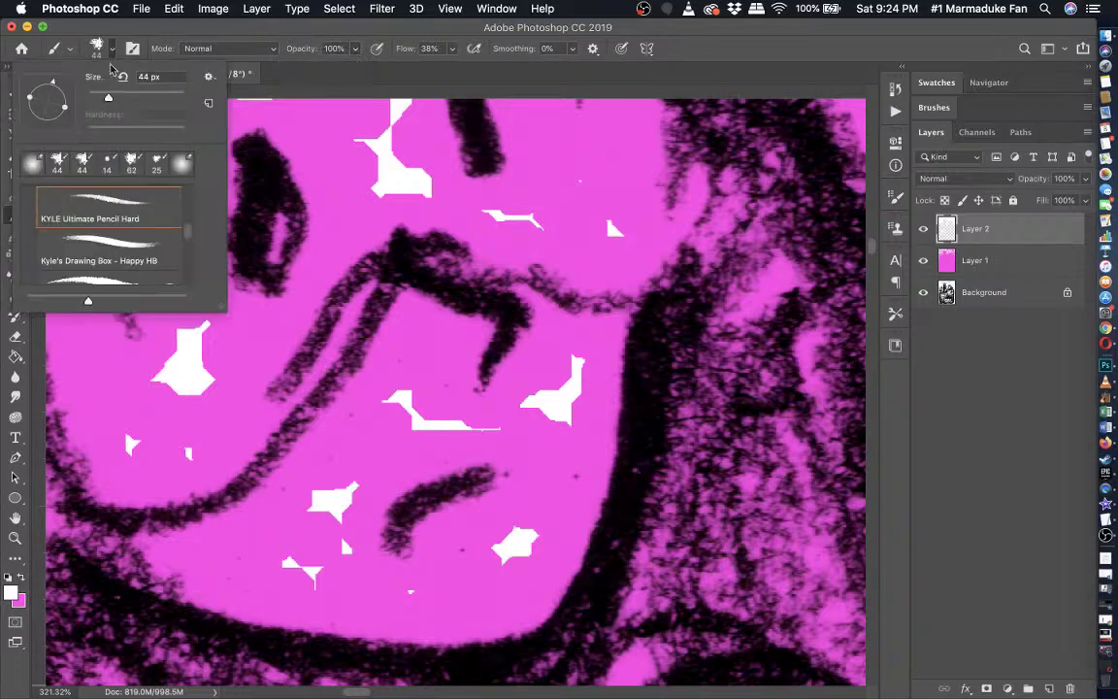
drag(105, 96, 97, 97)
mouse_move(439, 398)
mouse_down()
mouse_move(445, 361)
mouse_move(419, 352)
mouse_move(237, 541)
mouse_move(246, 575)
mouse_move(235, 579)
mouse_move(379, 458)
mouse_move(509, 427)
mouse_move(548, 361)
mouse_move(580, 355)
mouse_move(559, 487)
mouse_move(577, 440)
mouse_move(524, 469)
mouse_move(541, 447)
mouse_move(521, 535)
mouse_move(476, 550)
mouse_move(455, 579)
mouse_move(411, 589)
mouse_move(443, 587)
mouse_move(523, 540)
mouse_move(476, 589)
mouse_move(370, 597)
mouse_move(286, 575)
mouse_move(349, 577)
mouse_move(330, 544)
mouse_move(355, 500)
mouse_move(345, 558)
mouse_move(281, 527)
mouse_move(316, 519)
mouse_move(327, 546)
mouse_move(306, 542)
mouse_move(307, 505)
mouse_move(430, 390)
mouse_move(390, 414)
mouse_move(378, 435)
mouse_move(397, 442)
mouse_move(467, 428)
mouse_move(438, 402)
mouse_move(424, 359)
mouse_move(378, 439)
mouse_move(297, 517)
mouse_move(211, 554)
mouse_move(278, 555)
mouse_move(333, 473)
mouse_move(284, 528)
mouse_move(384, 427)
mouse_move(431, 351)
mouse_move(443, 357)
mouse_move(396, 311)
mouse_move(420, 419)
mouse_move(398, 374)
mouse_move(335, 515)
mouse_move(305, 463)
mouse_up()
mouse_move(534, 389)
mouse_down()
mouse_move(572, 481)
mouse_move(513, 469)
mouse_up()
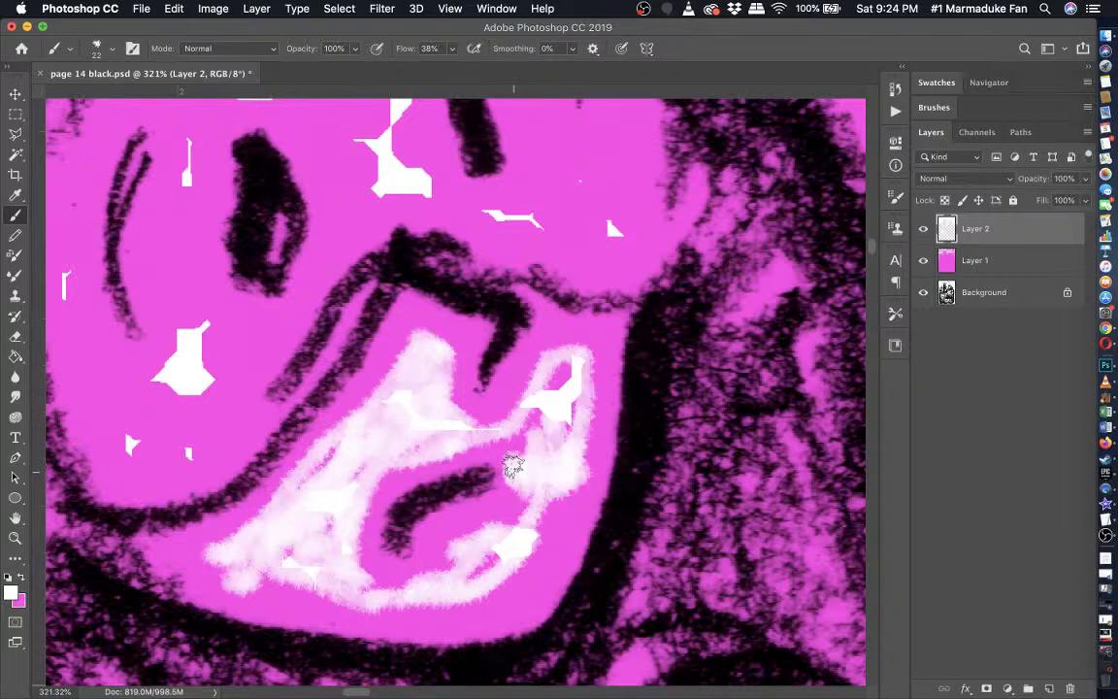
- Hide Layer 1 and examine the masked girl, the large dark figure and the birthday panel in black and white
scroll(514, 466, up, 4)
scroll(515, 466, down, 4)
scroll(513, 469, down, 6)
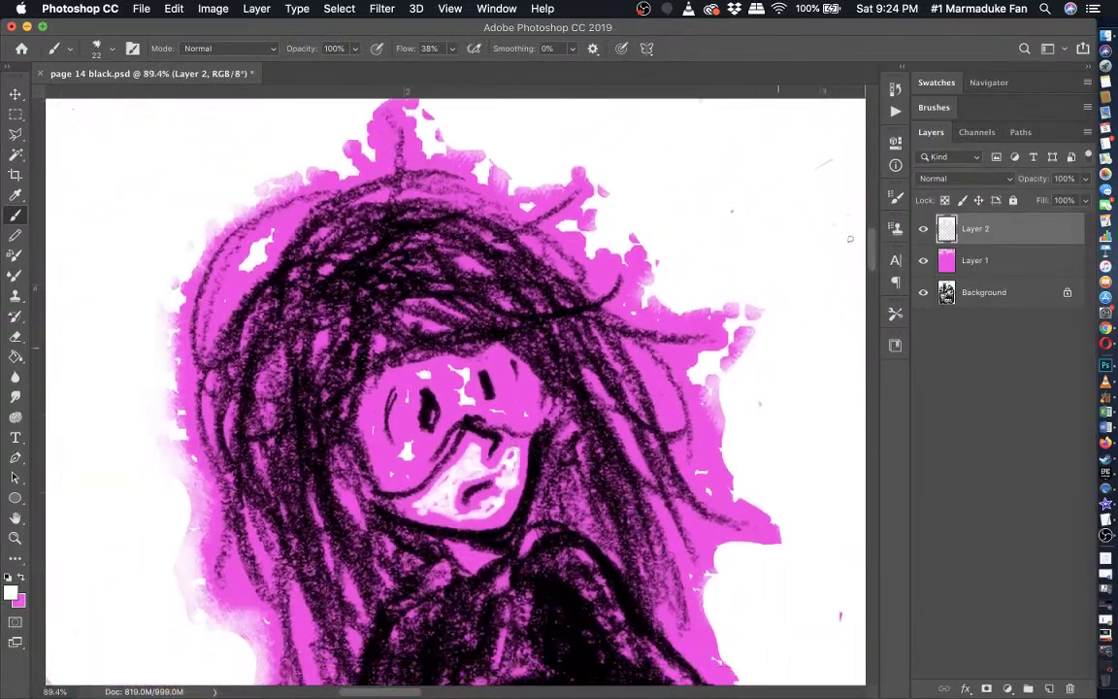
click(923, 261)
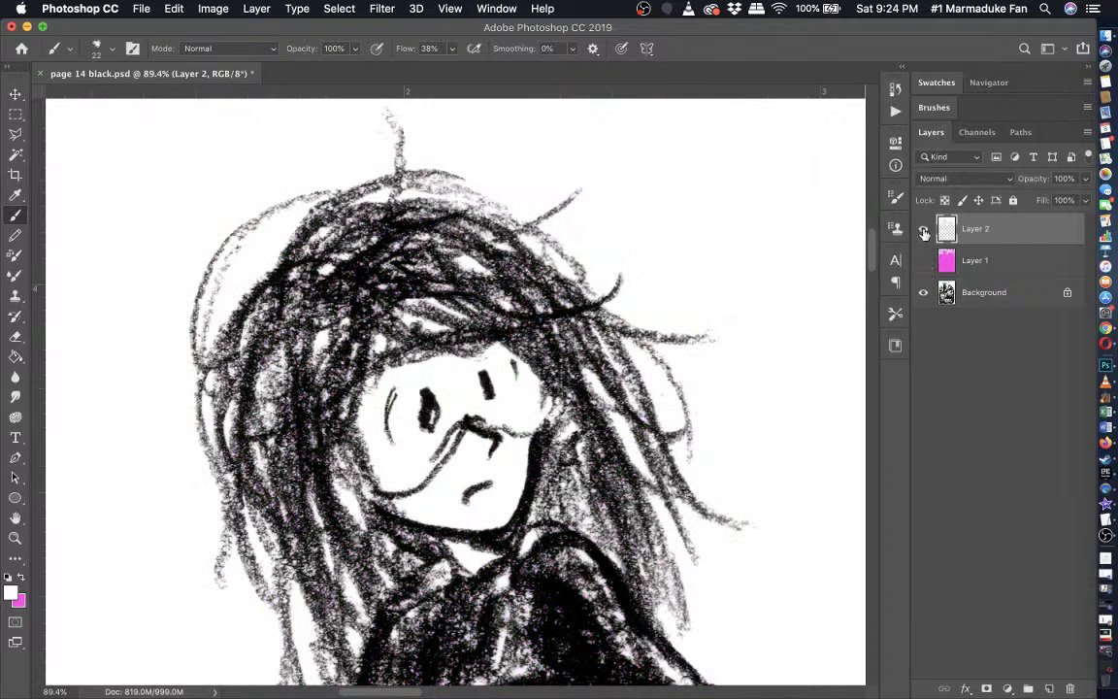
scroll(492, 376, down, 2)
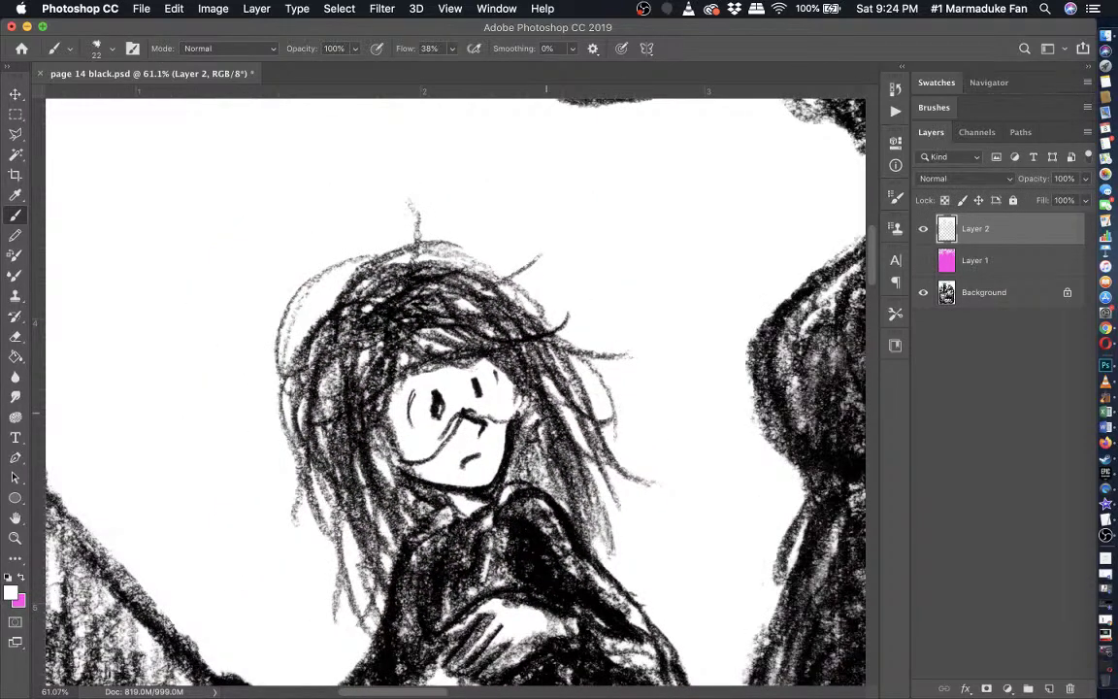
scroll(464, 415, down, 3)
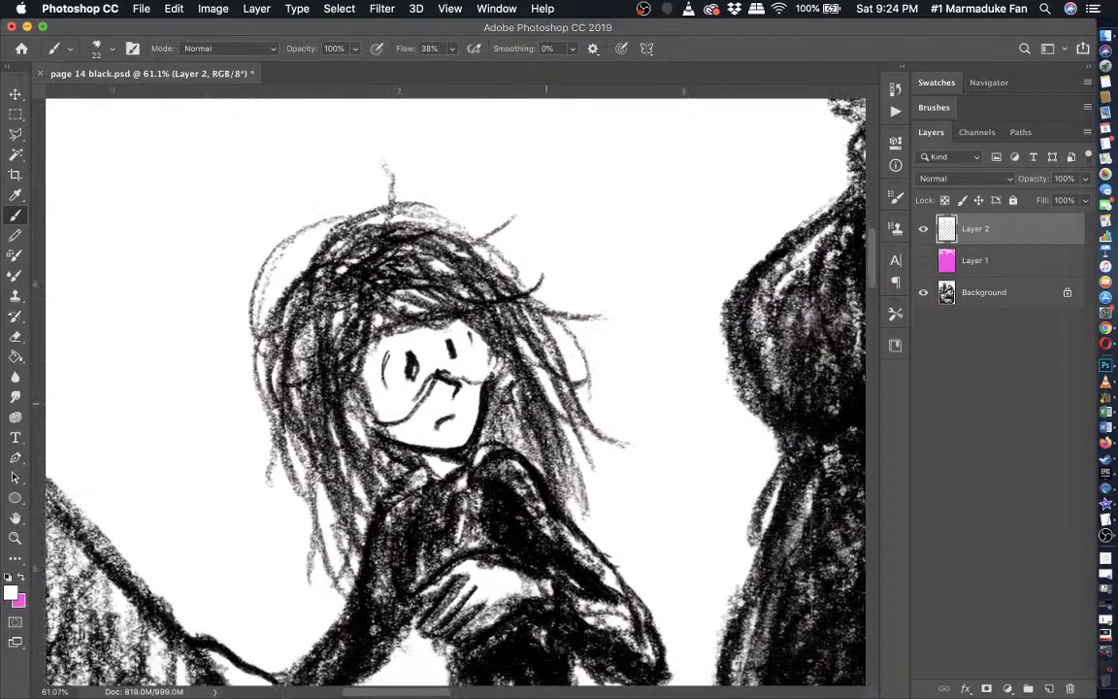
scroll(456, 389, down, 10)
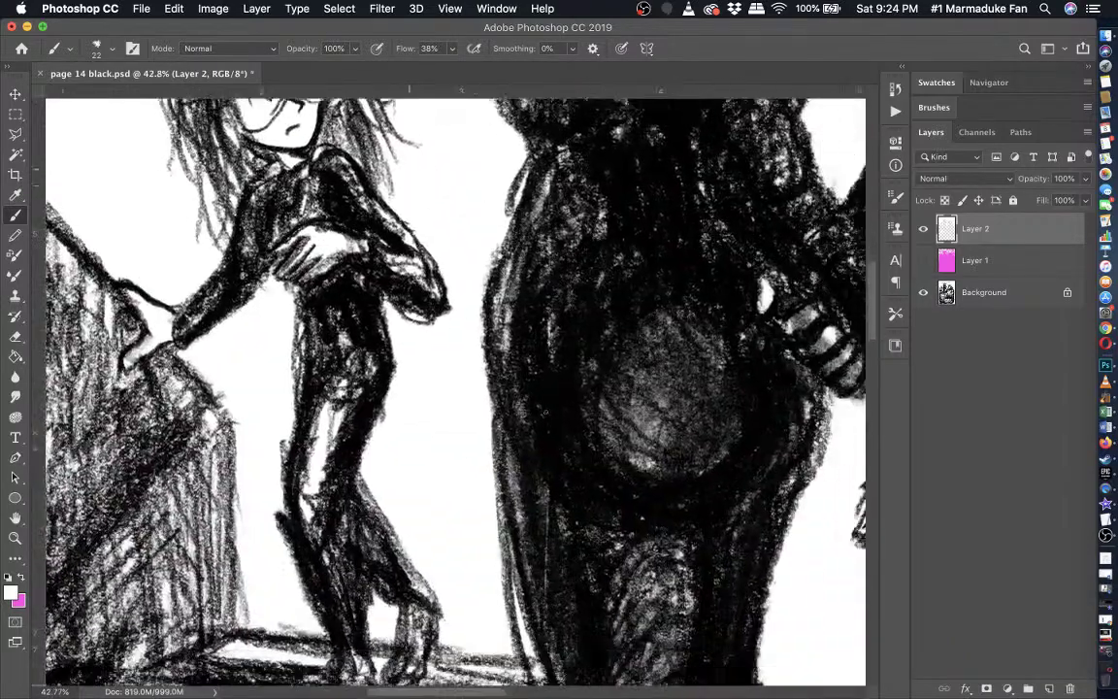
scroll(456, 388, right, 5)
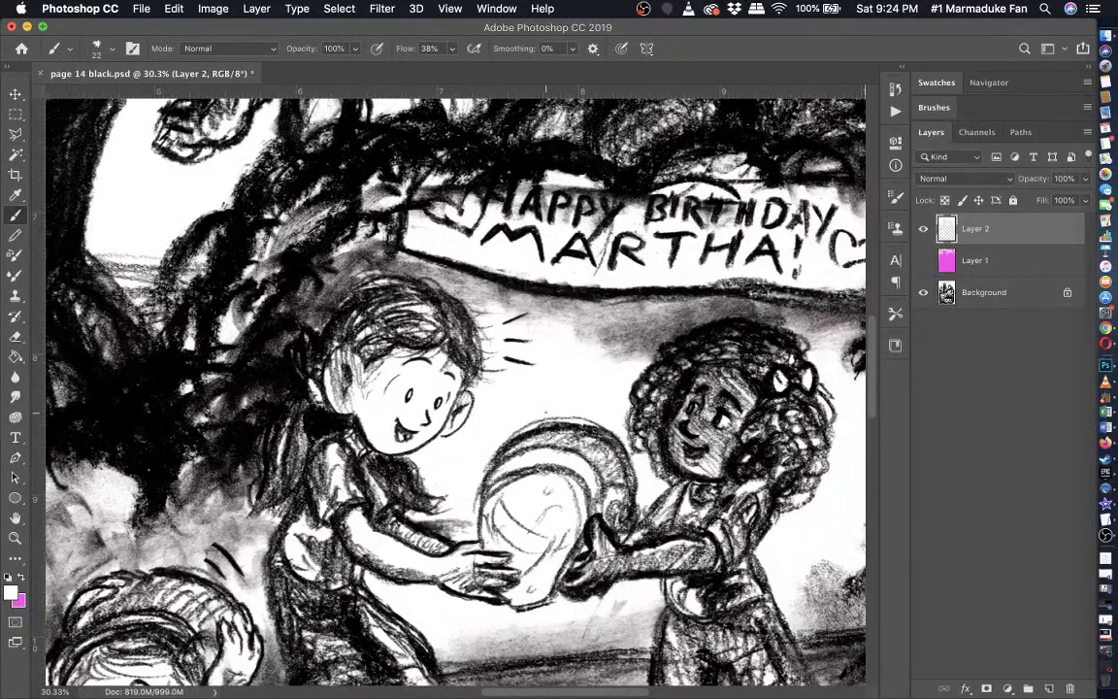
scroll(545, 388, up, 6)
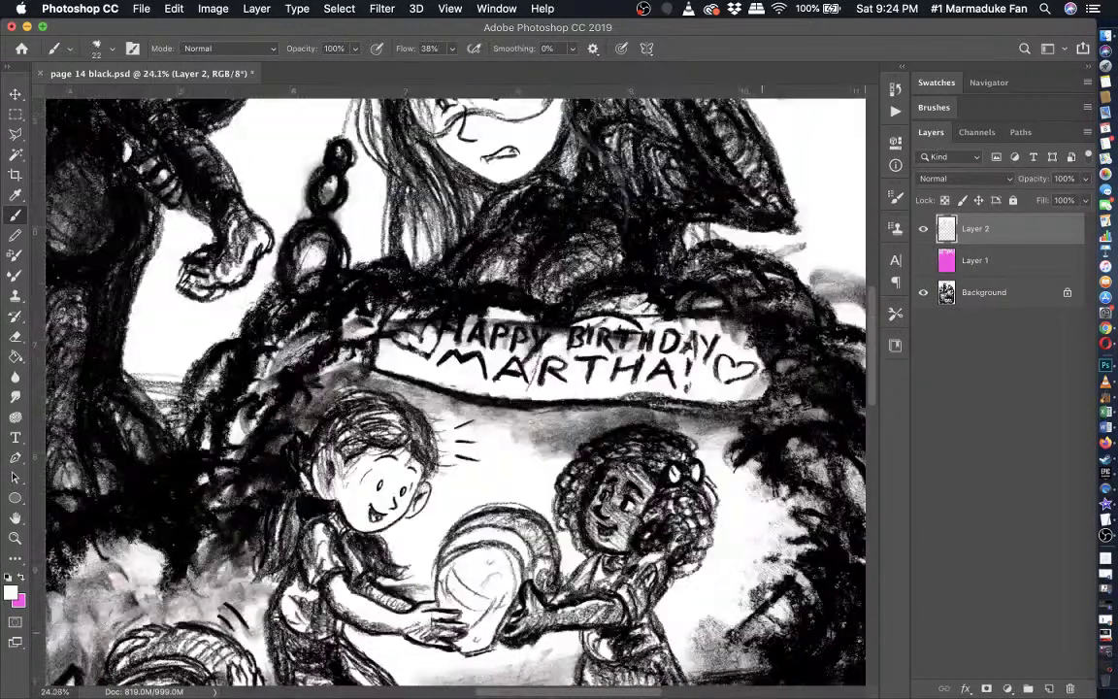
- Show Layer 1 again and examine the panels down to the hearts beside the Power Princess lettering
click(923, 260)
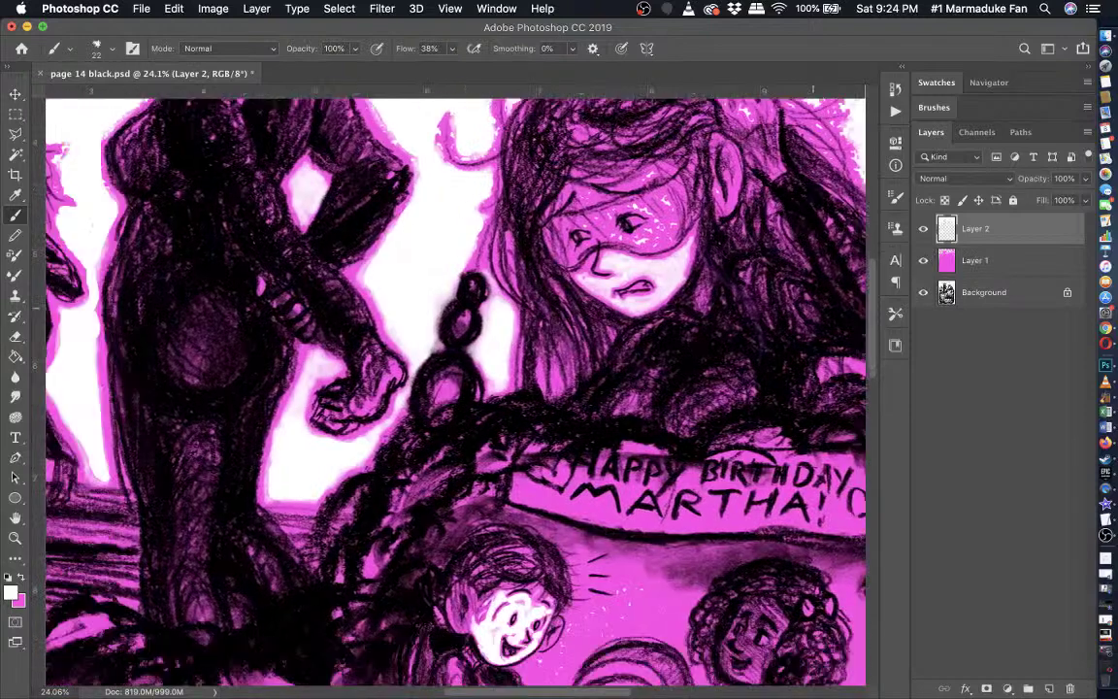
scroll(456, 389, down, 3)
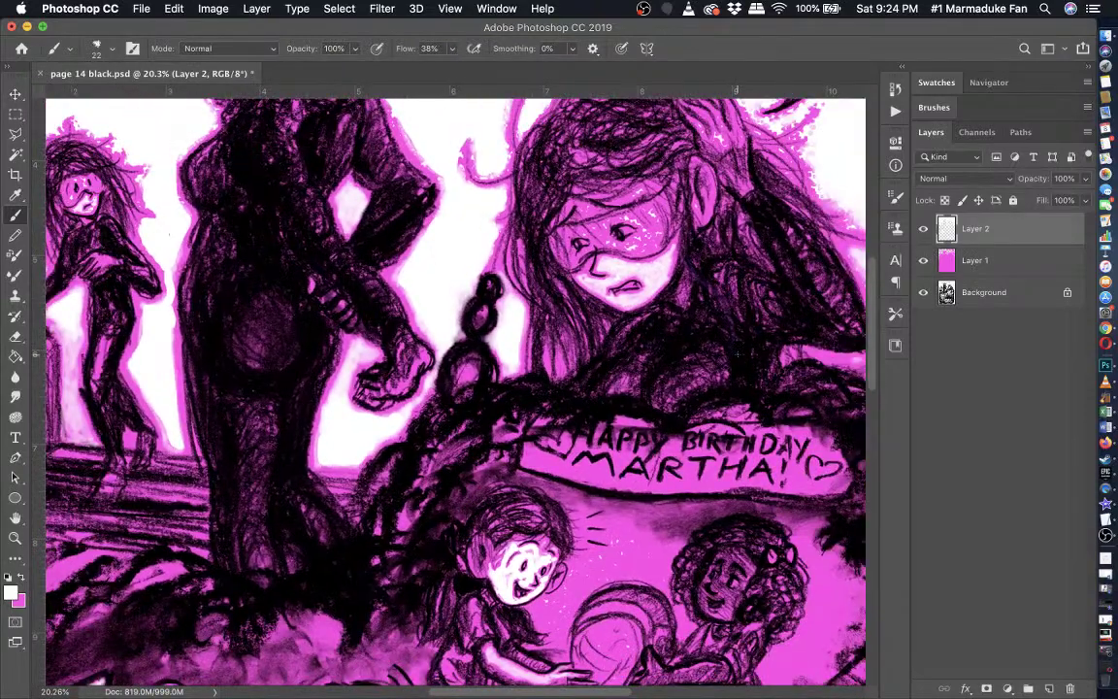
scroll(738, 354, down, 6)
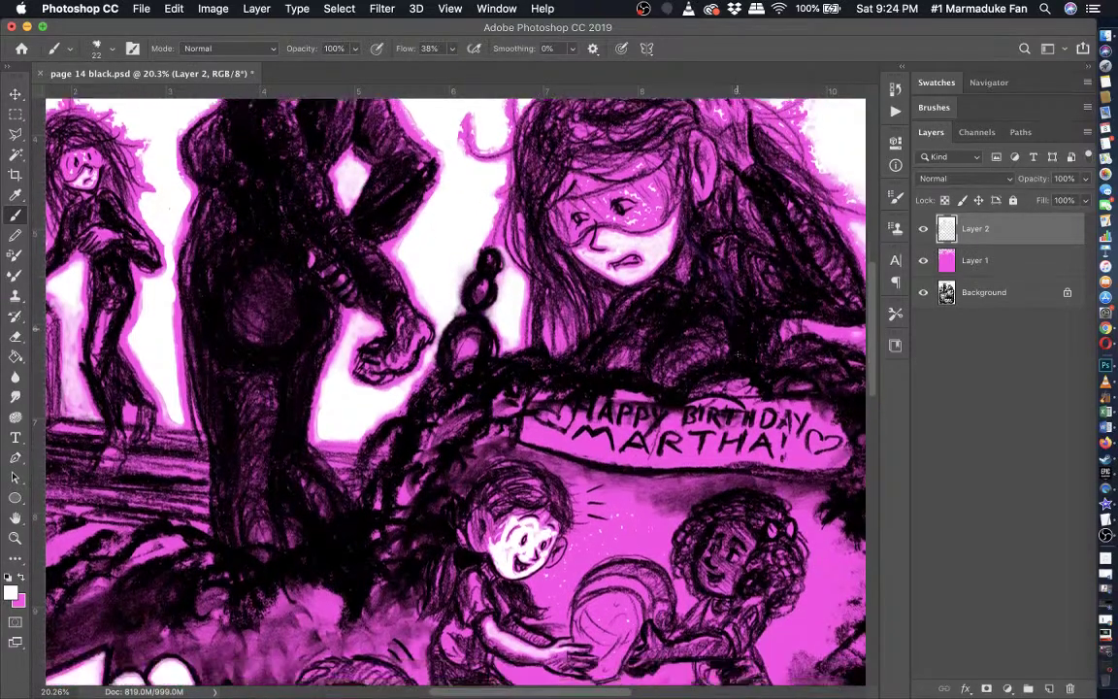
scroll(738, 354, down, 3)
scroll(436, 389, up, 5)
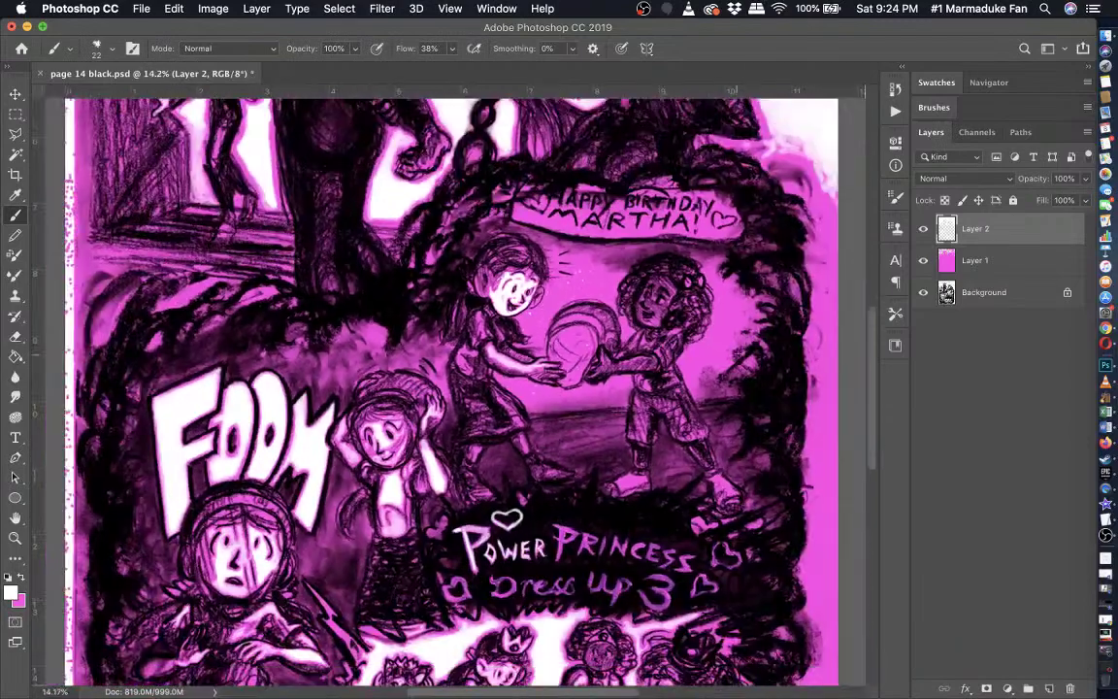
scroll(456, 388, up, 8)
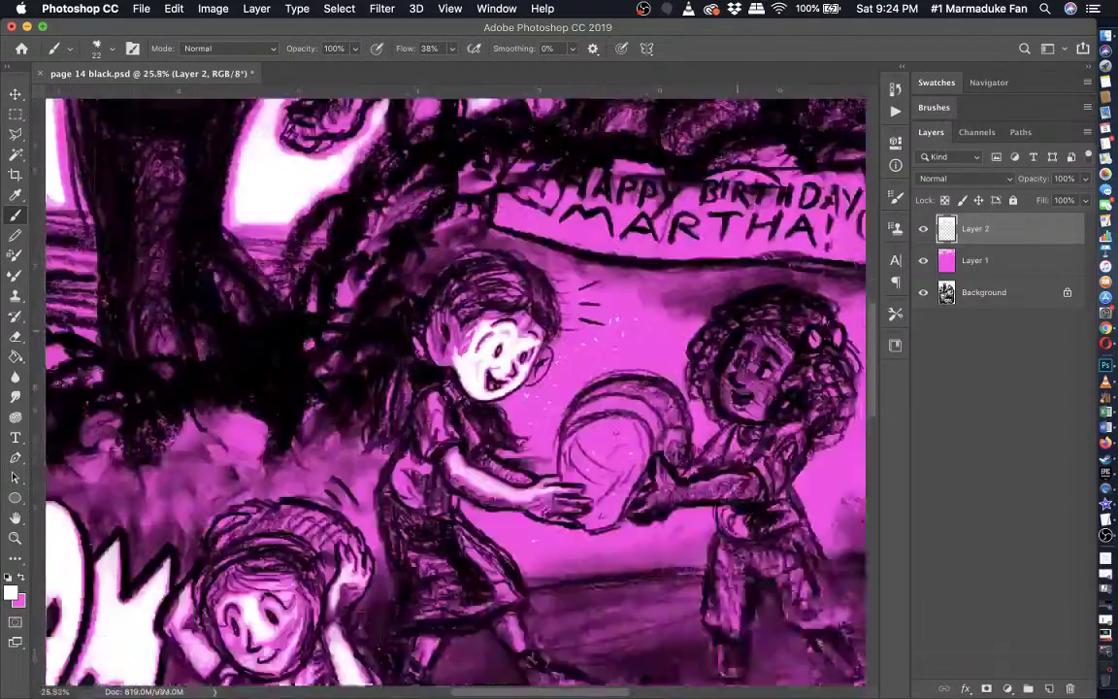
scroll(456, 388, up, 4)
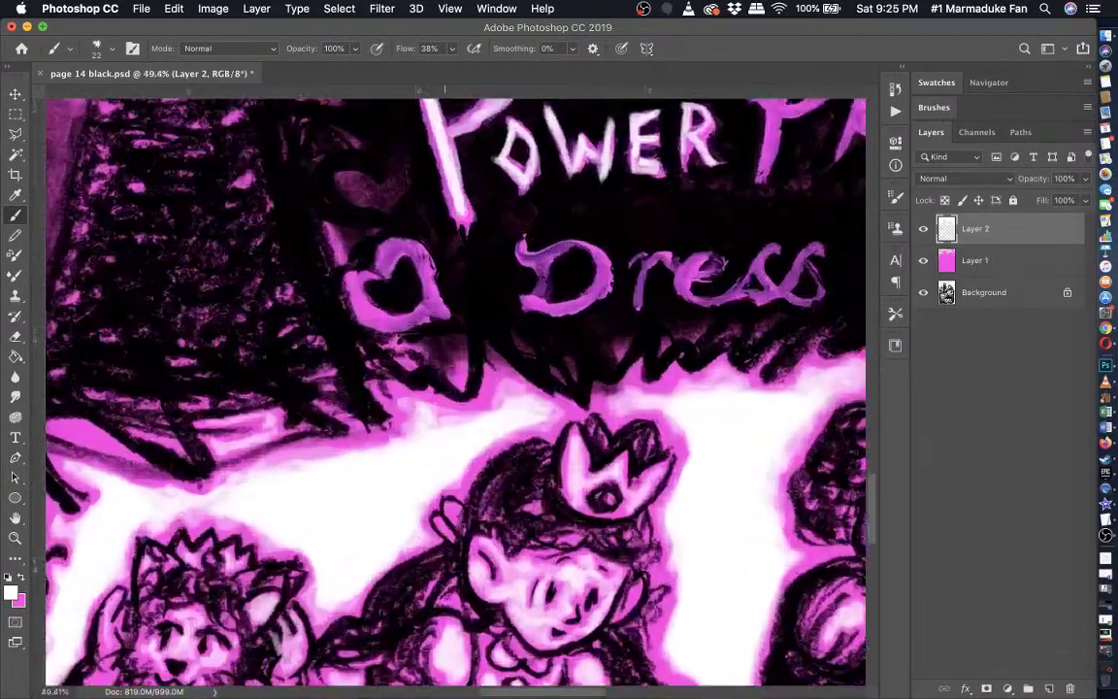
scroll(641, 233, up, 5)
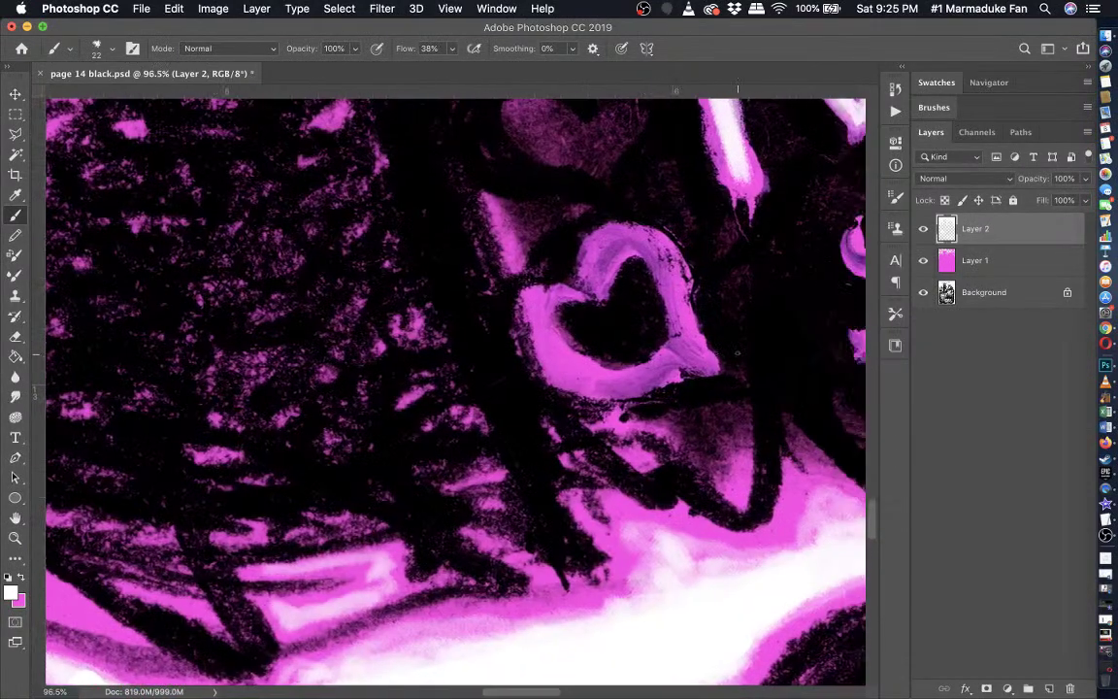
- Outline the faint heart at the lower left of the P in Power with a 35 px white brush at 39% opacity
click(356, 50)
click(113, 50)
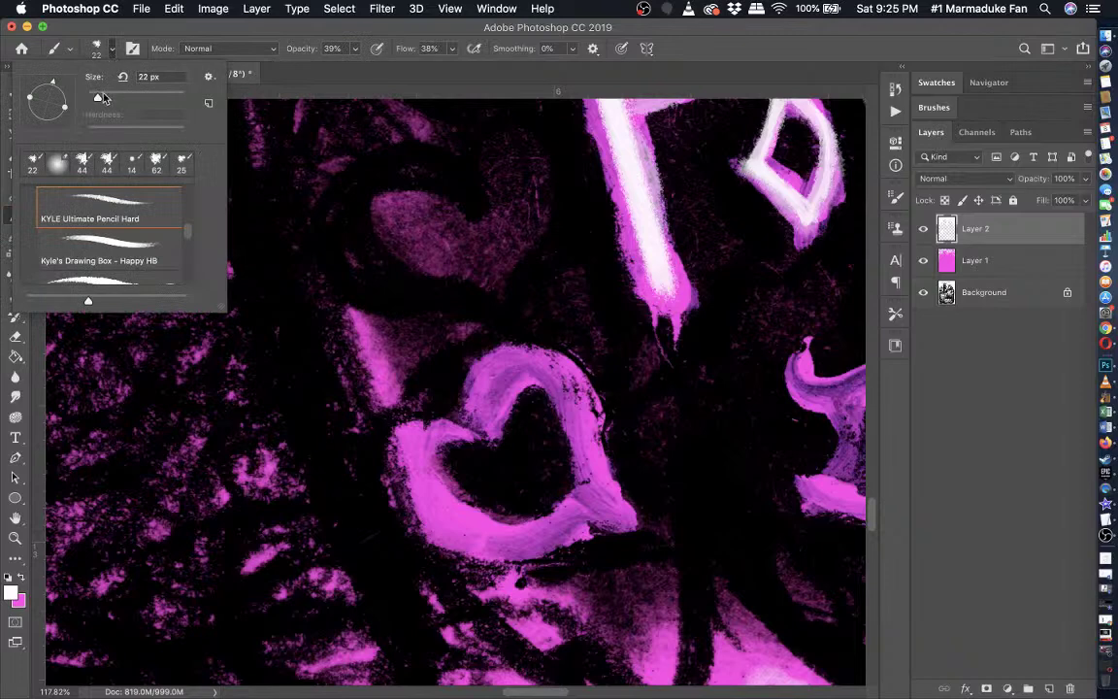
click(493, 285)
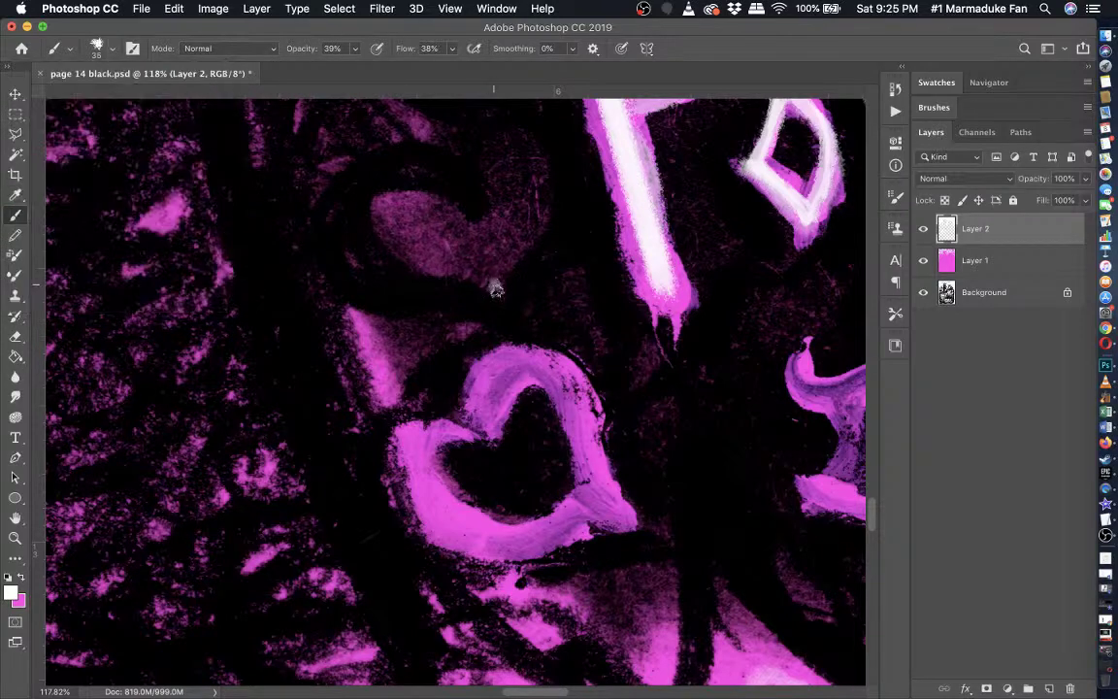
drag(492, 287, 541, 208)
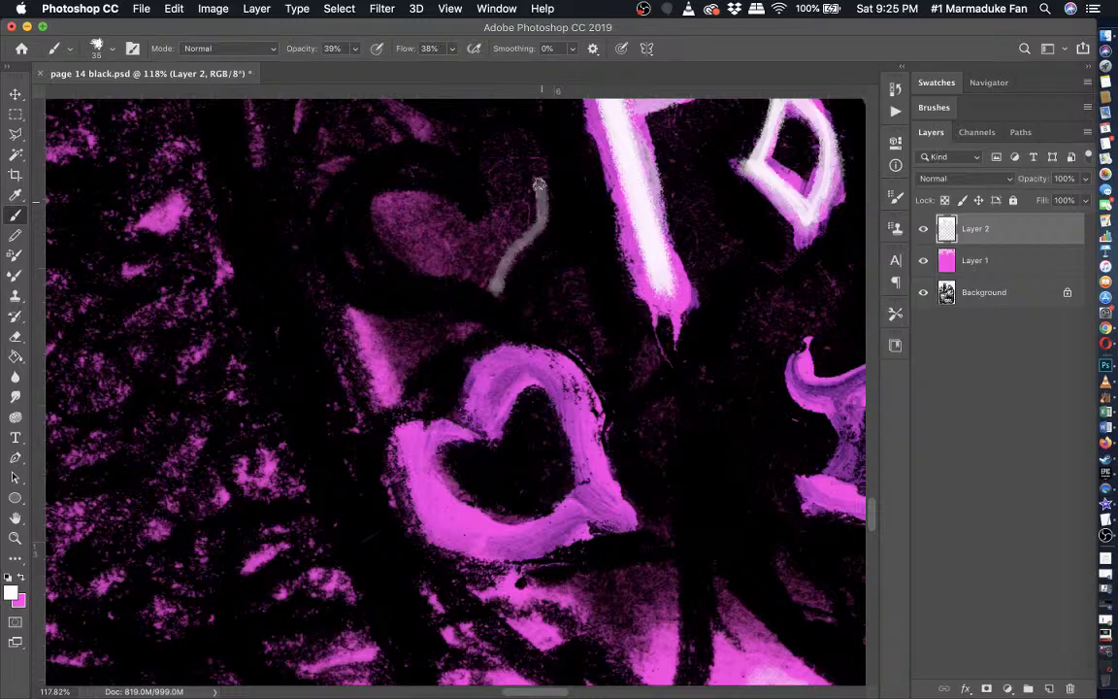
mouse_move(539, 184)
mouse_down()
mouse_move(479, 231)
mouse_move(387, 199)
mouse_up()
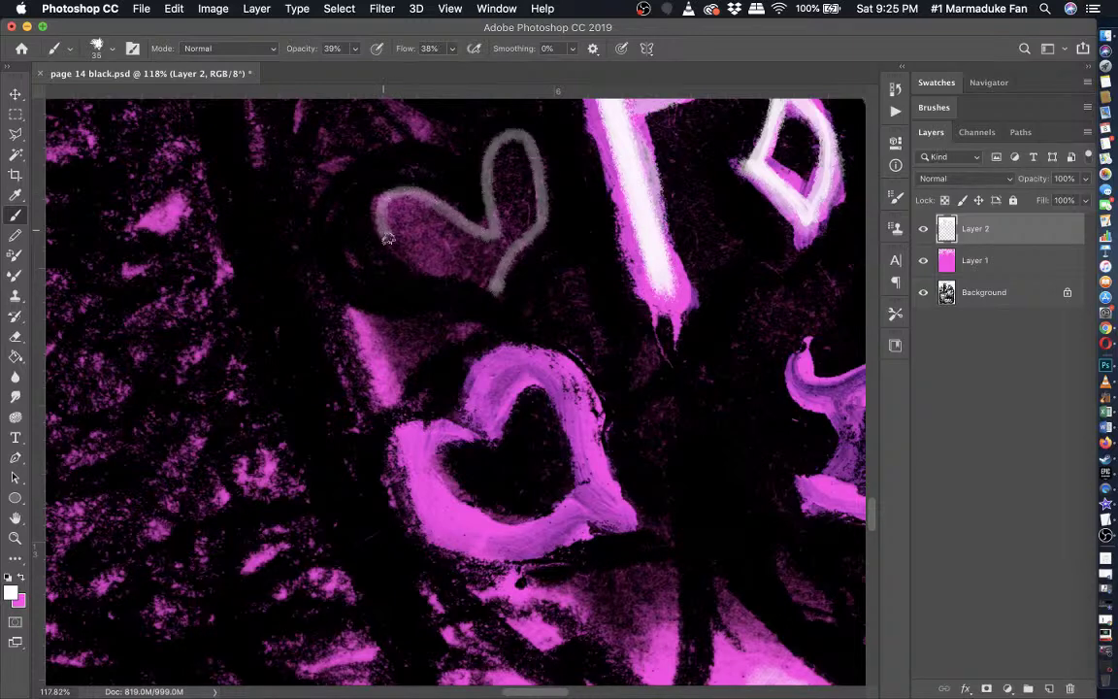
drag(426, 257, 479, 273)
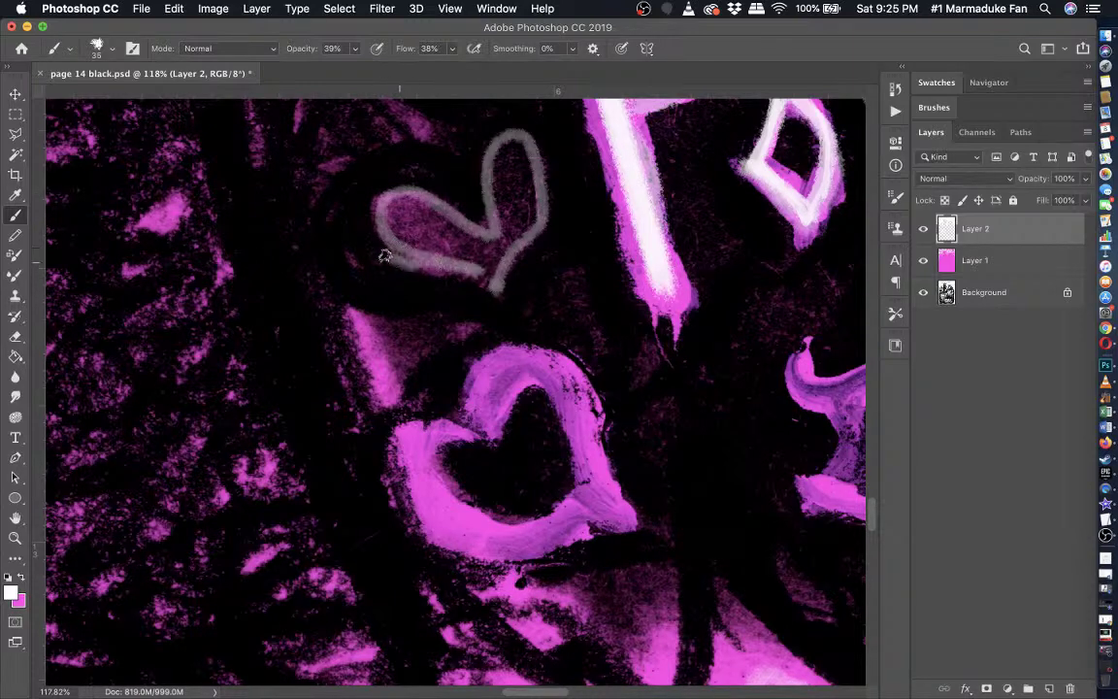
- Fill in both lobes and the lower tip of the outlined heart with the 35 px brush at 39% opacity
mouse_move(380, 208)
mouse_down()
mouse_move(400, 253)
mouse_move(373, 221)
mouse_move(427, 203)
mouse_move(477, 238)
mouse_move(503, 235)
mouse_move(496, 168)
mouse_move(518, 145)
mouse_move(530, 217)
mouse_move(515, 144)
mouse_move(499, 192)
mouse_move(520, 218)
mouse_move(505, 217)
mouse_move(503, 155)
mouse_move(528, 180)
mouse_move(529, 227)
mouse_move(506, 241)
mouse_move(497, 255)
mouse_move(507, 256)
mouse_move(464, 252)
mouse_move(474, 262)
mouse_move(427, 241)
mouse_move(443, 236)
mouse_move(398, 224)
mouse_move(473, 247)
mouse_up()
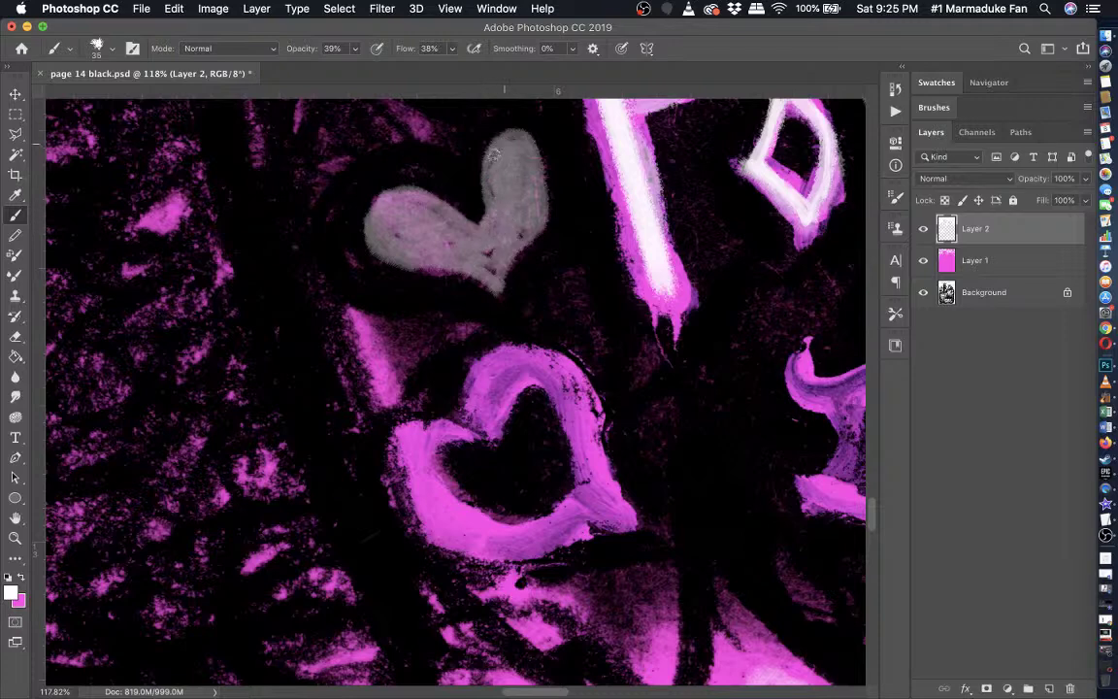
drag(494, 155, 483, 245)
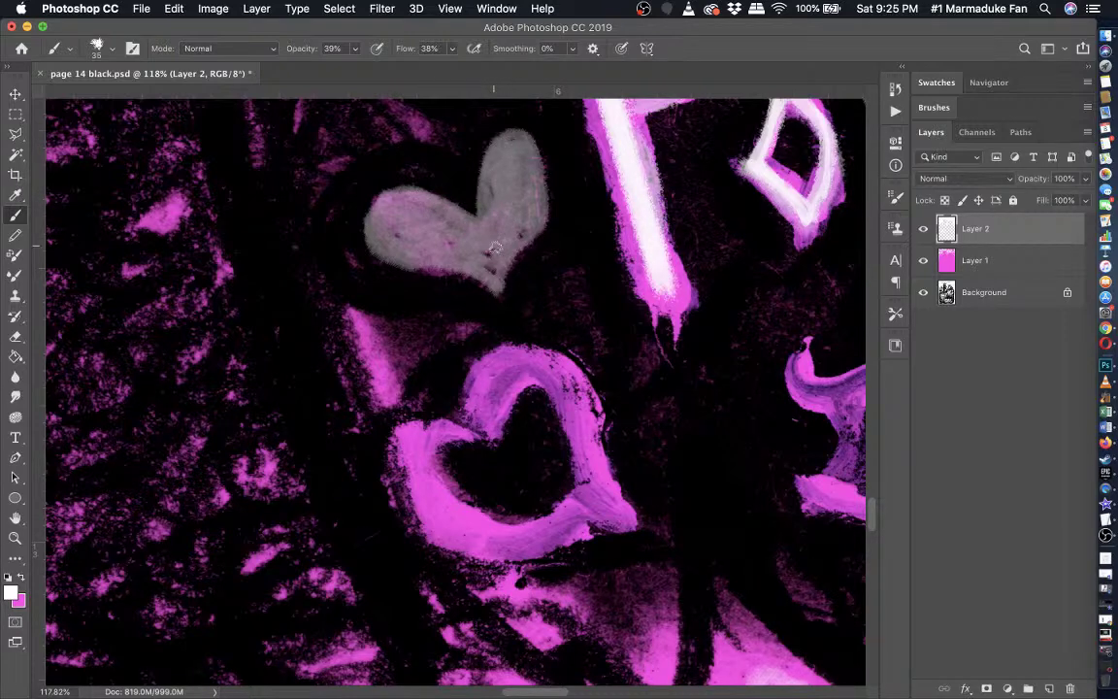
drag(495, 247, 458, 264)
- Erase stray white around the outer edge of the filled heart with the 95 px eraser, raising its opacity to 46%
click(17, 337)
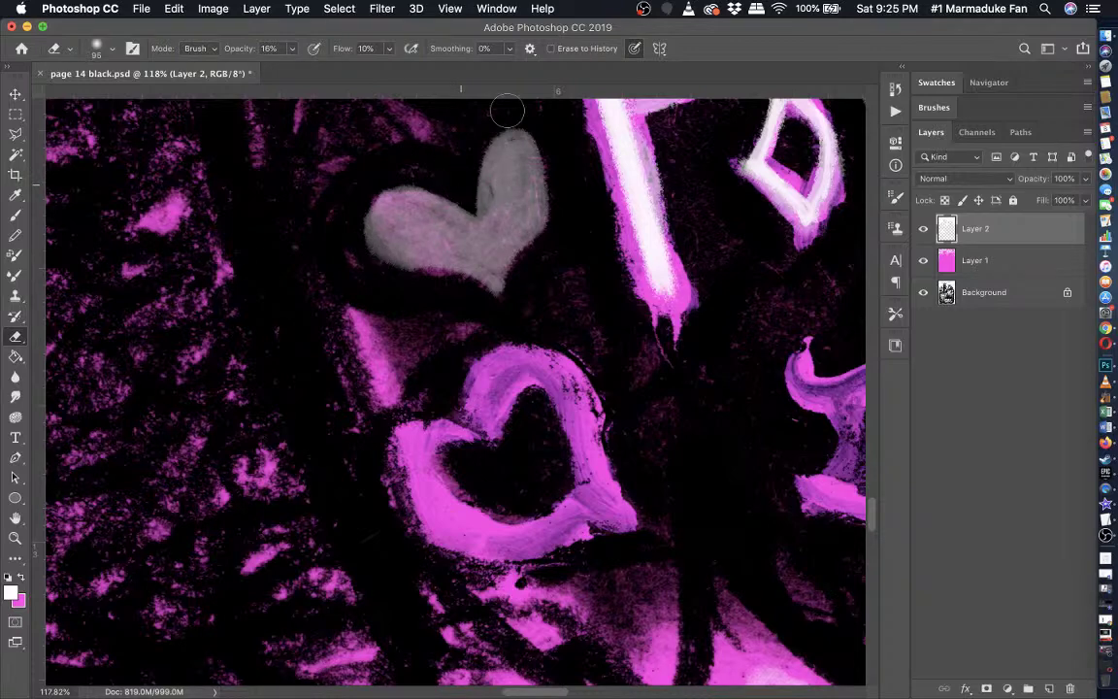
mouse_move(507, 111)
mouse_down()
mouse_move(491, 205)
mouse_move(385, 267)
mouse_move(384, 218)
mouse_up()
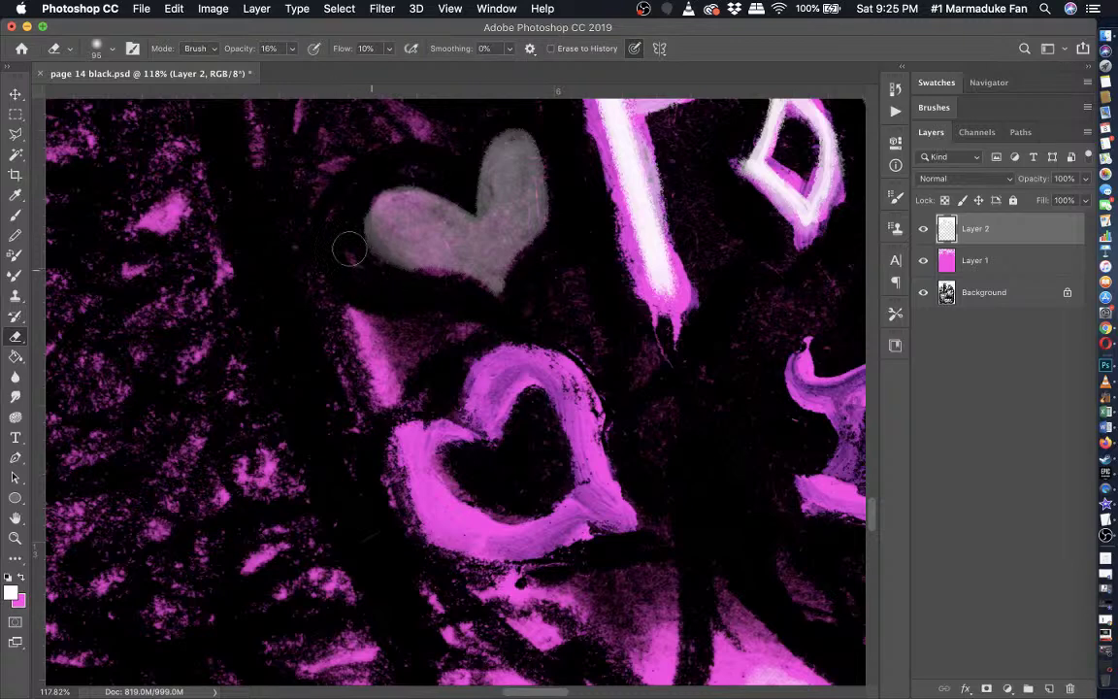
click(291, 48)
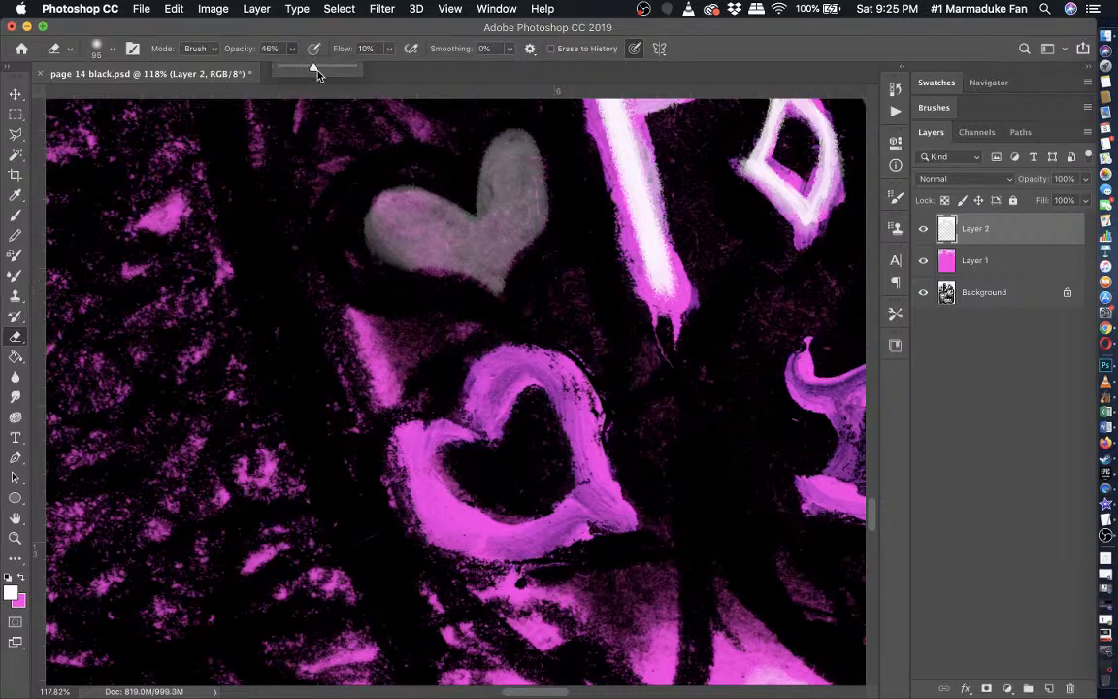
mouse_move(404, 292)
mouse_down()
mouse_move(338, 220)
mouse_move(394, 283)
mouse_move(355, 226)
mouse_up()
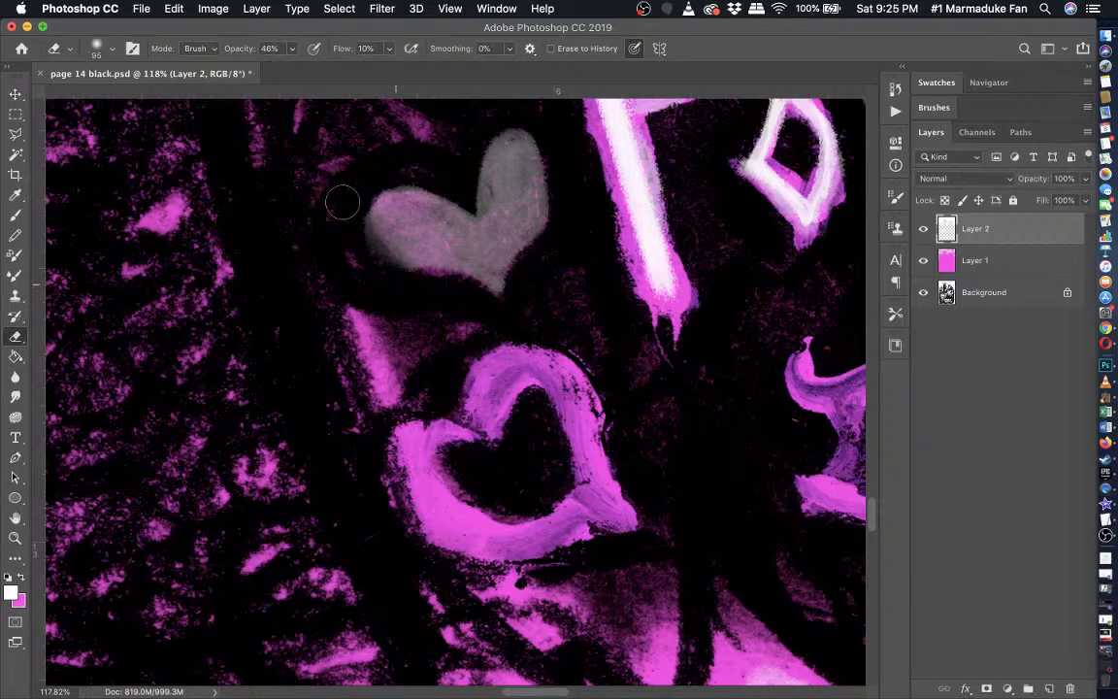
key(b)
drag(496, 276, 386, 234)
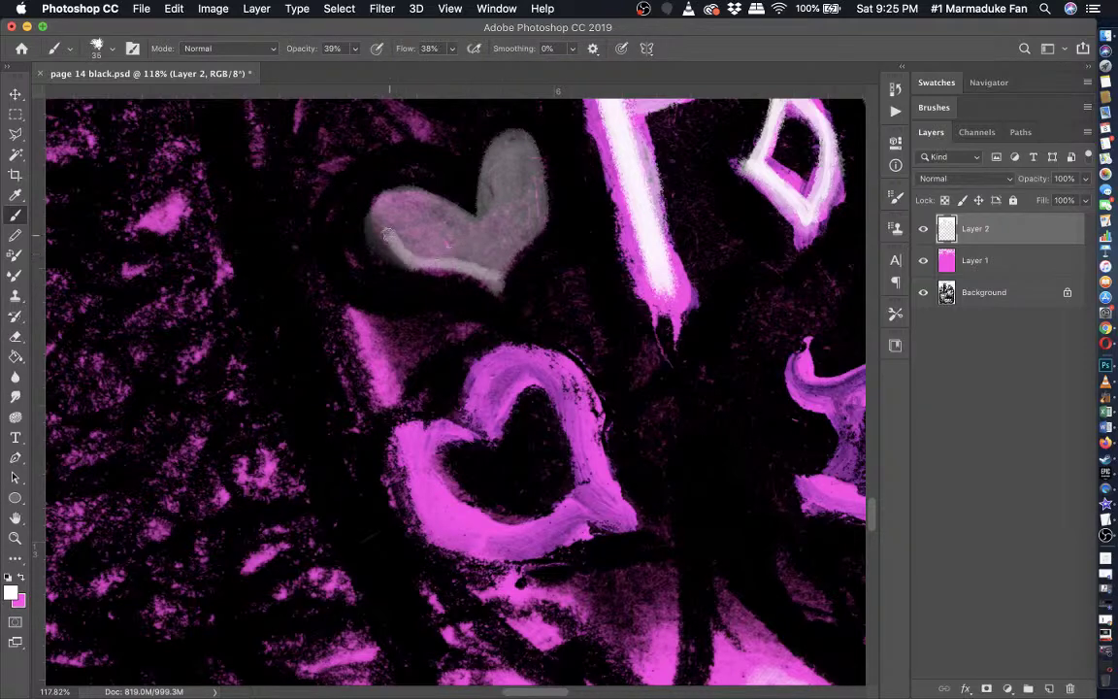
key(super+z)
- Repaint the heart's edges and both lobes in white at 19% brush opacity, and trim its lower tip with the eraser
click(354, 48)
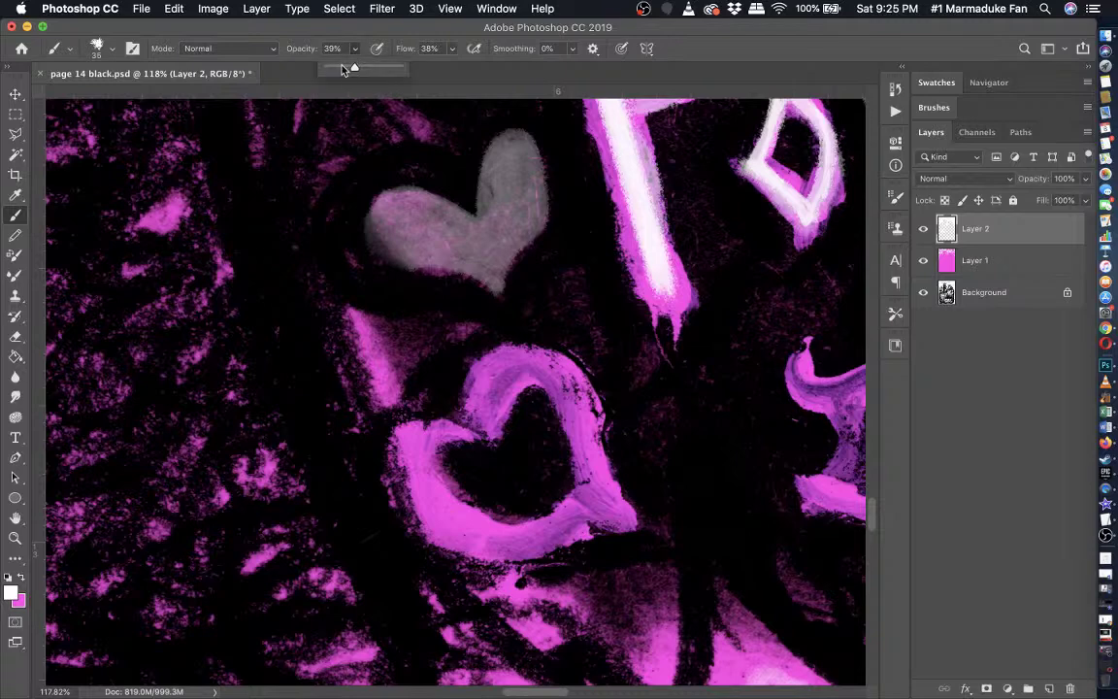
mouse_move(491, 285)
mouse_down()
mouse_move(415, 248)
mouse_move(423, 255)
mouse_up()
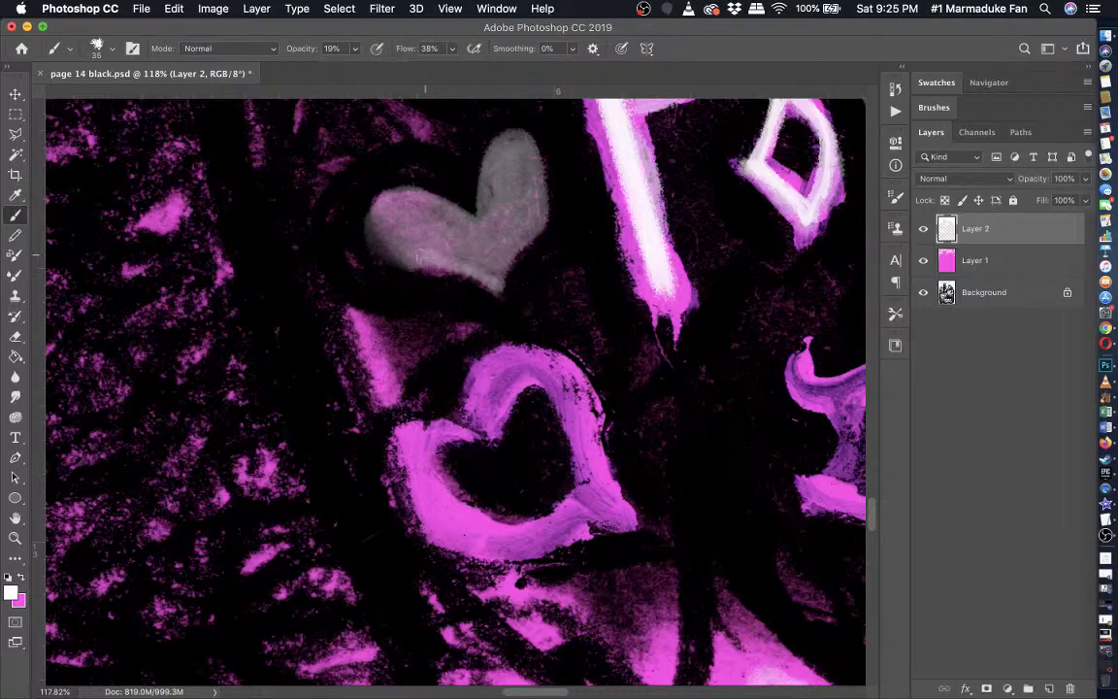
drag(364, 184, 479, 230)
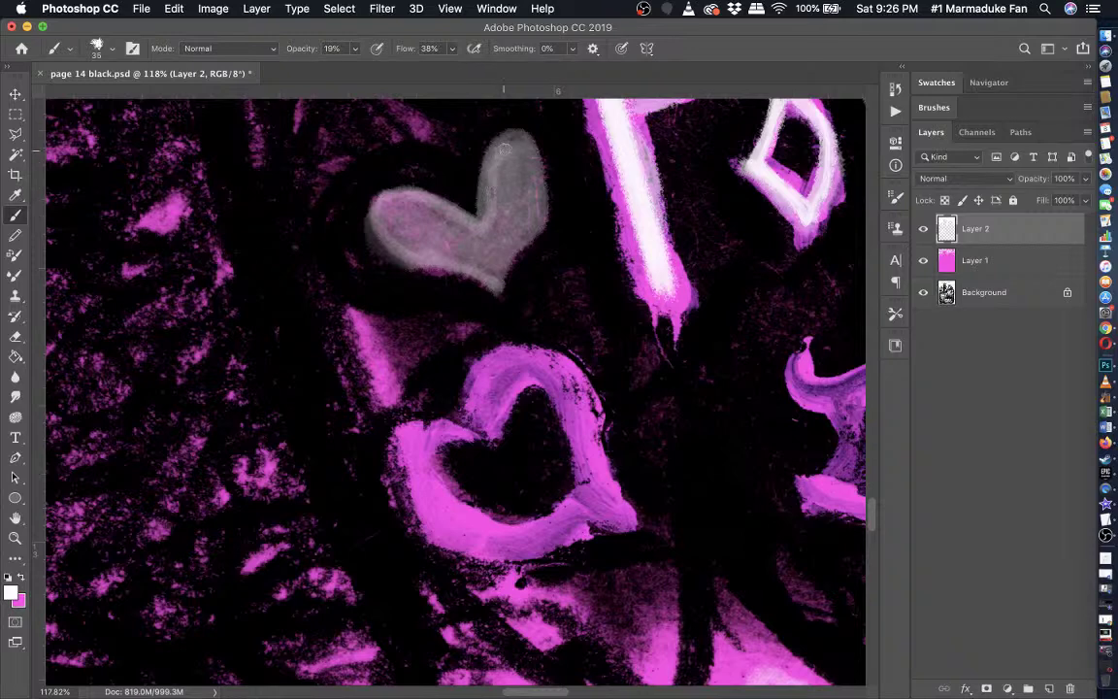
mouse_move(504, 149)
mouse_down()
mouse_move(530, 231)
mouse_move(507, 257)
mouse_move(395, 238)
mouse_move(420, 194)
mouse_up()
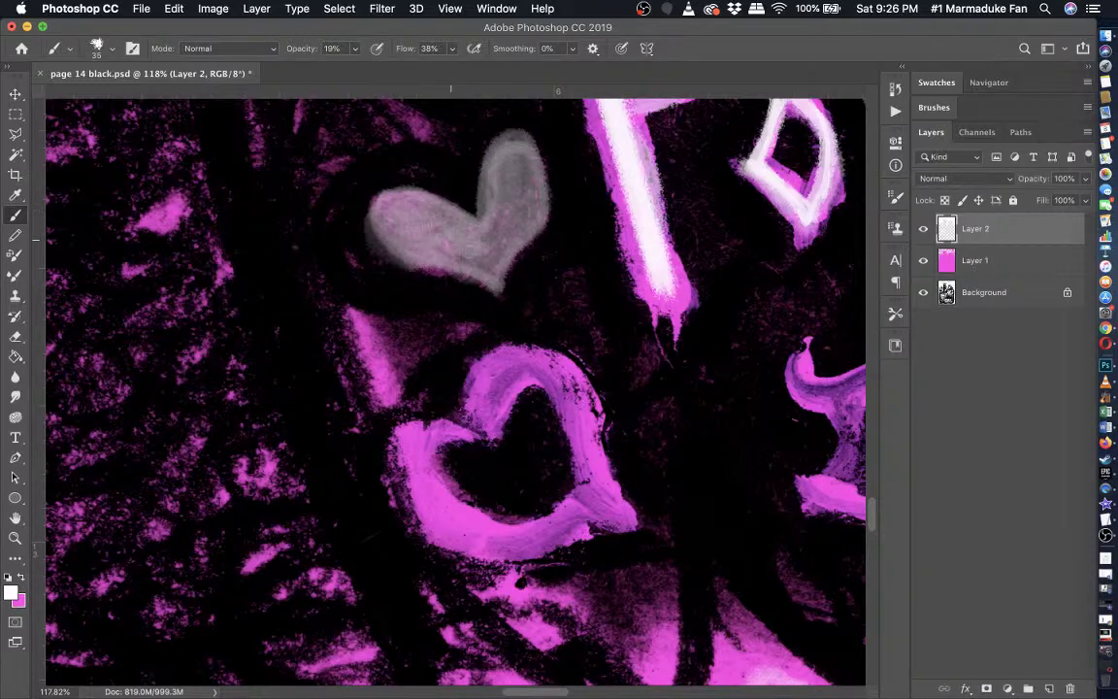
drag(490, 248, 521, 177)
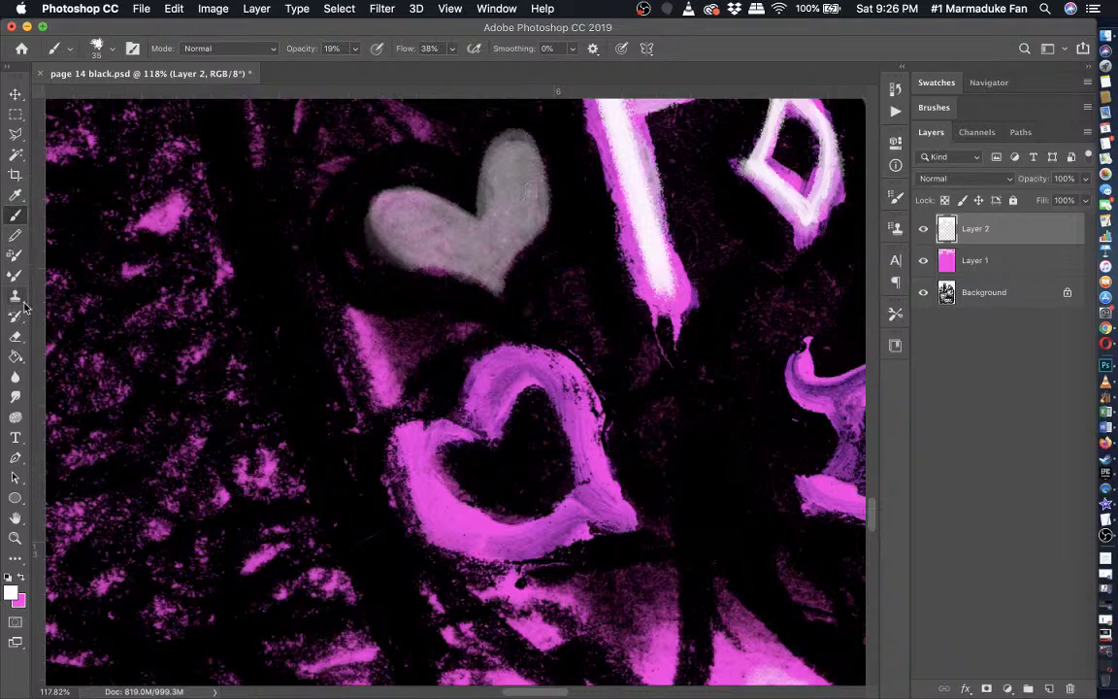
key(g)
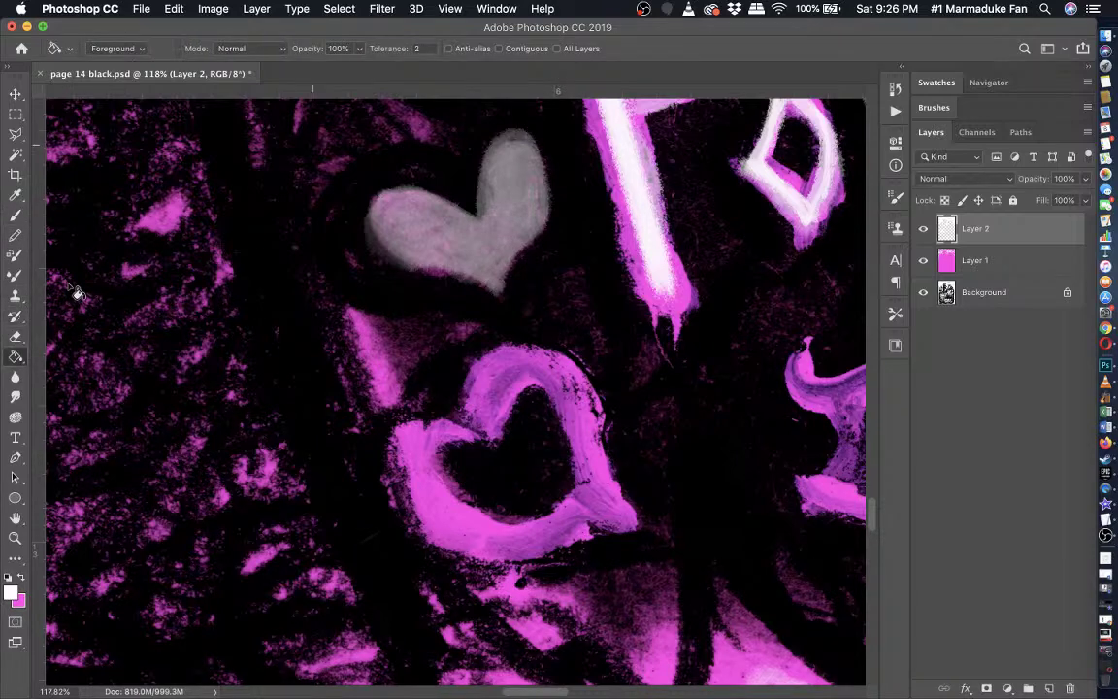
key(e)
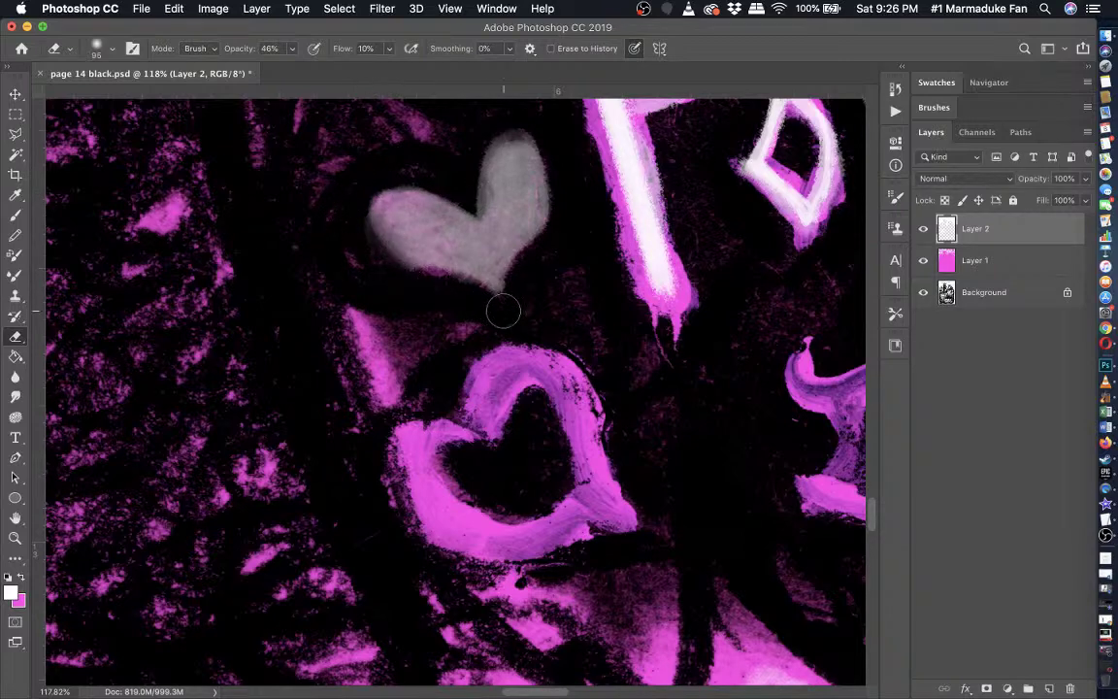
- Hide Layer 1 and even out the lower right edge of the upper heart beside the P with the 35 px brush at 19% opacity
click(924, 260)
scroll(629, 325, down, 5)
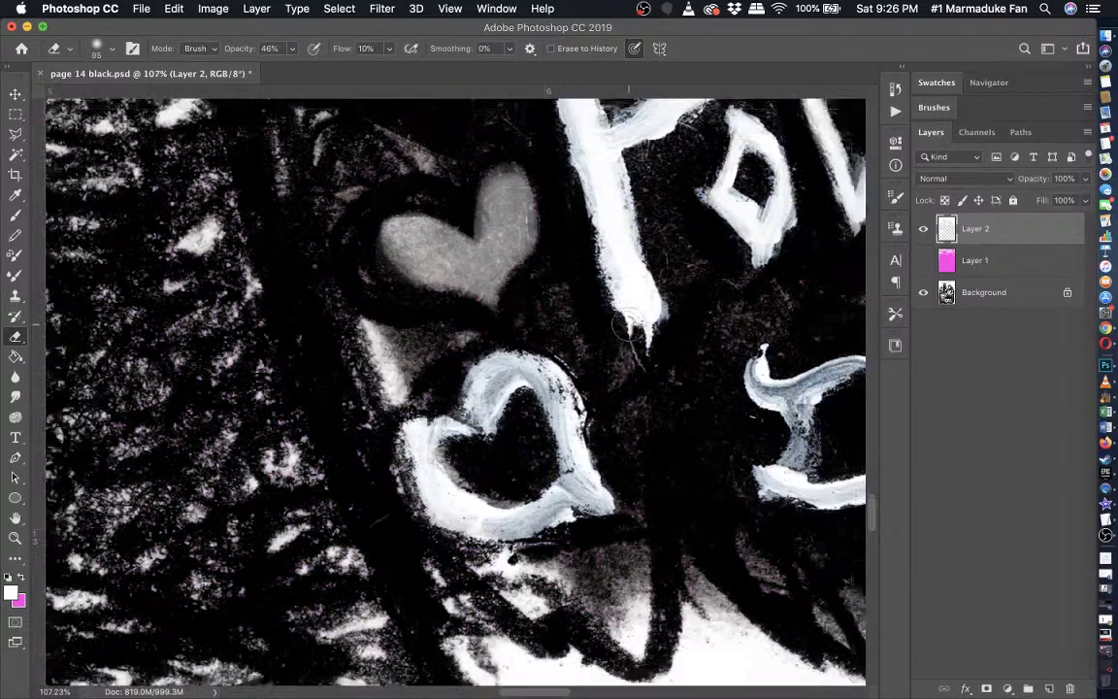
scroll(629, 325, up, 3)
scroll(629, 325, right, 1)
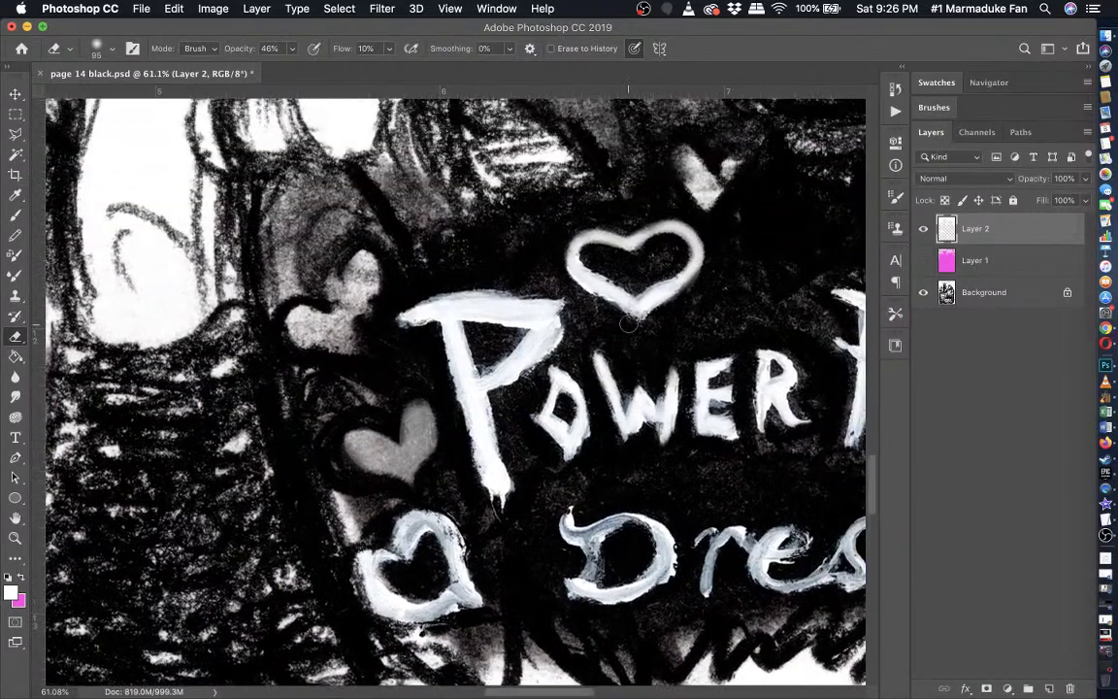
scroll(629, 325, up, 1)
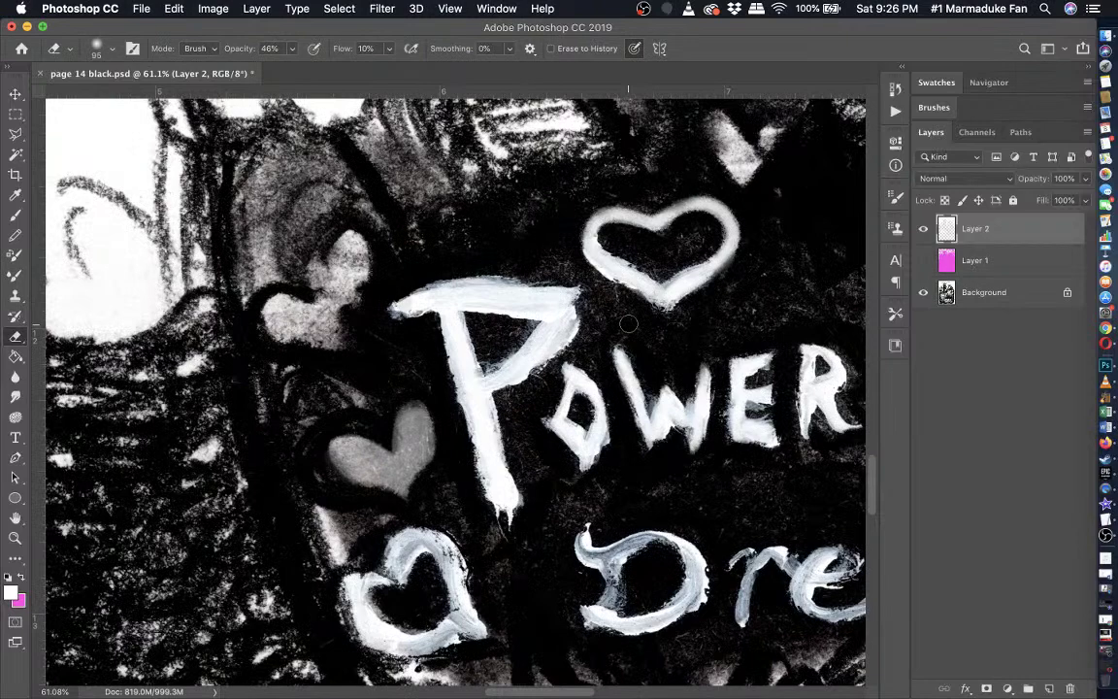
scroll(629, 325, up, 3)
key(b)
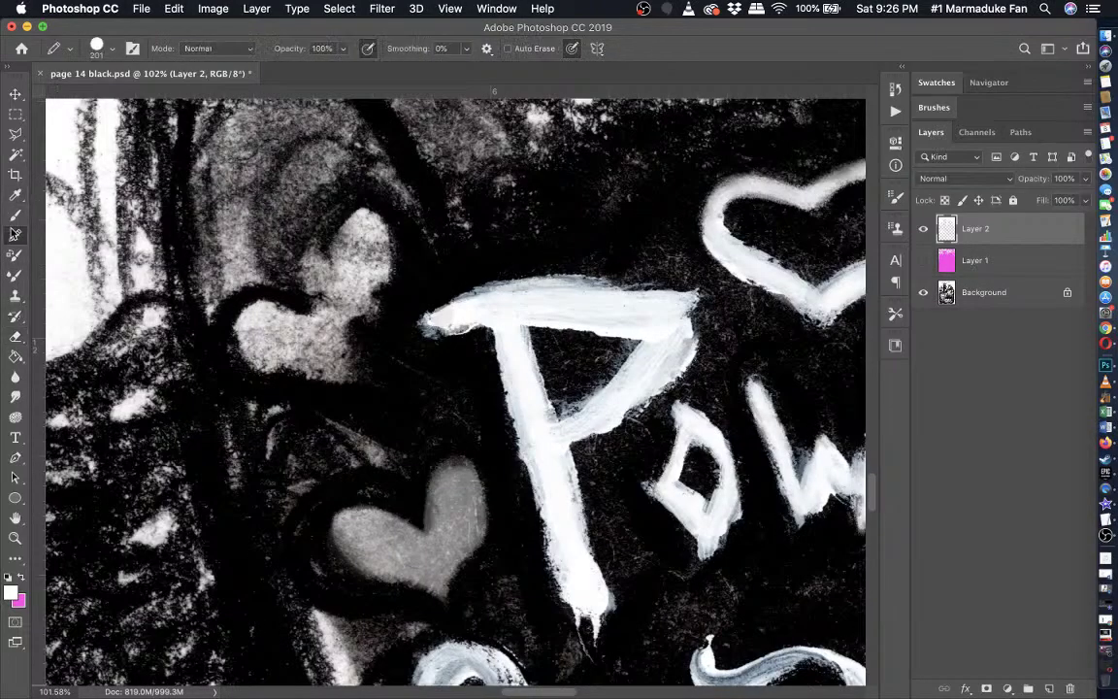
click(15, 215)
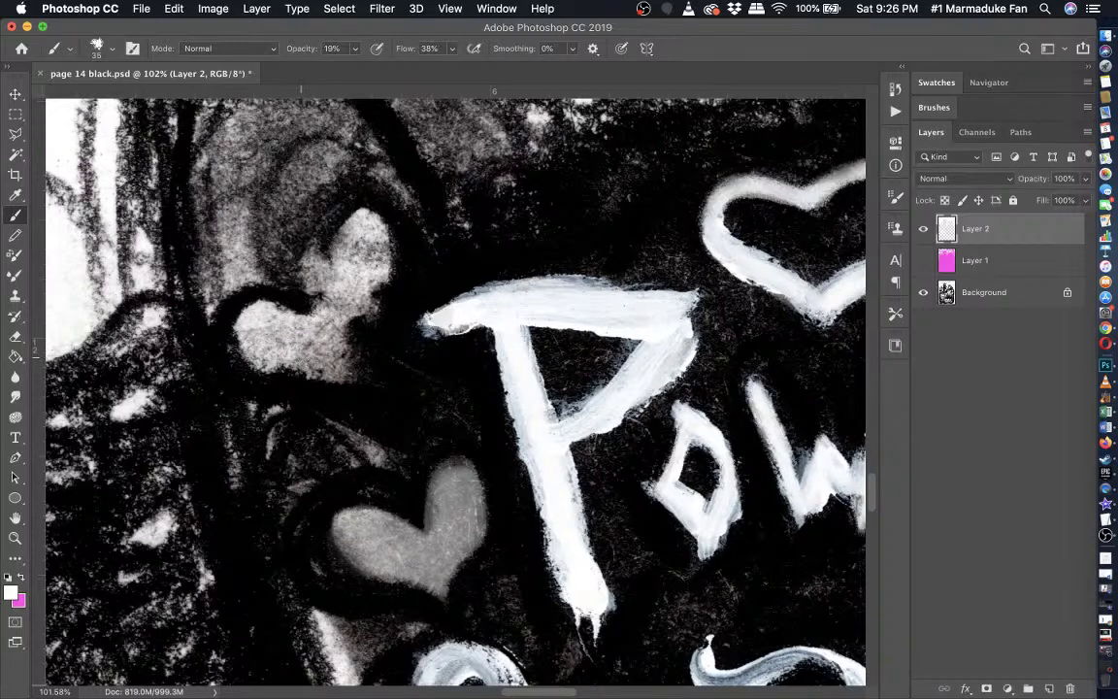
drag(362, 379, 360, 330)
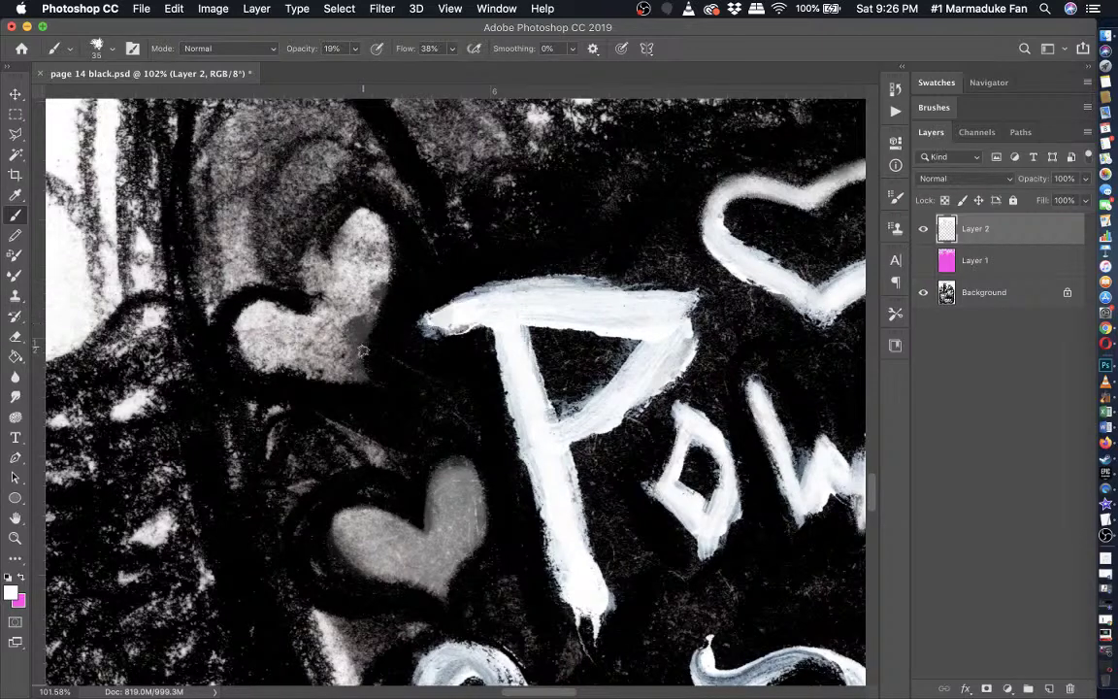
- Enlarge the brush to 54 px and try a stroke across the middle of the upper heart
click(356, 50)
click(111, 49)
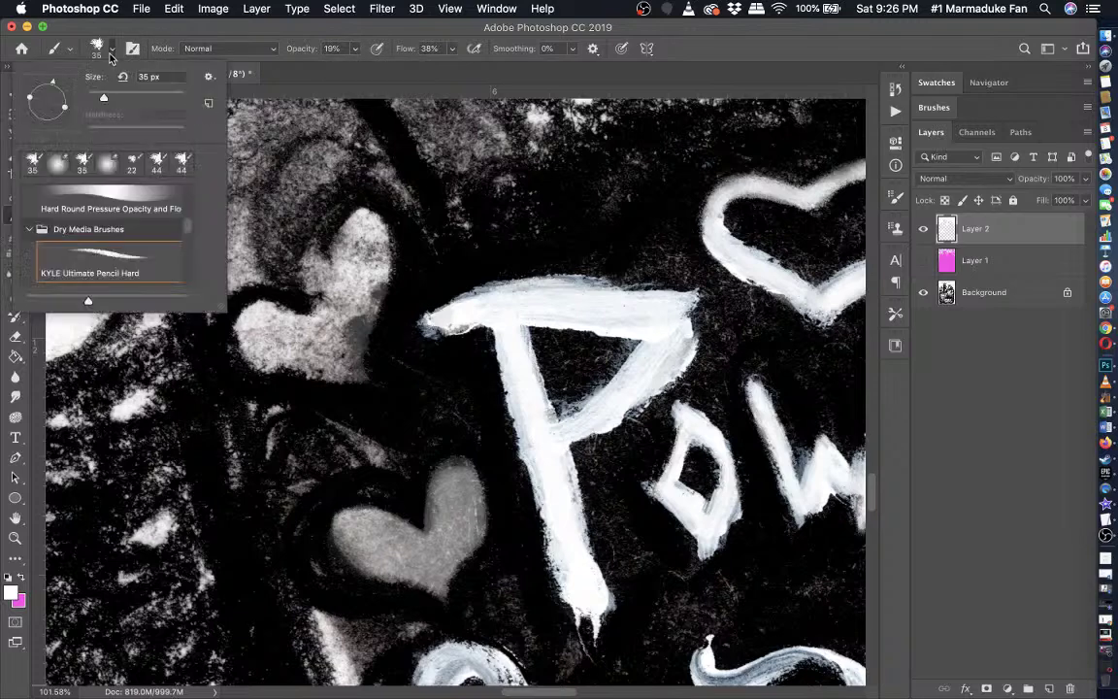
click(113, 97)
mouse_move(334, 249)
mouse_down()
mouse_move(361, 305)
mouse_move(373, 275)
mouse_move(344, 330)
mouse_move(301, 360)
mouse_move(317, 335)
mouse_up()
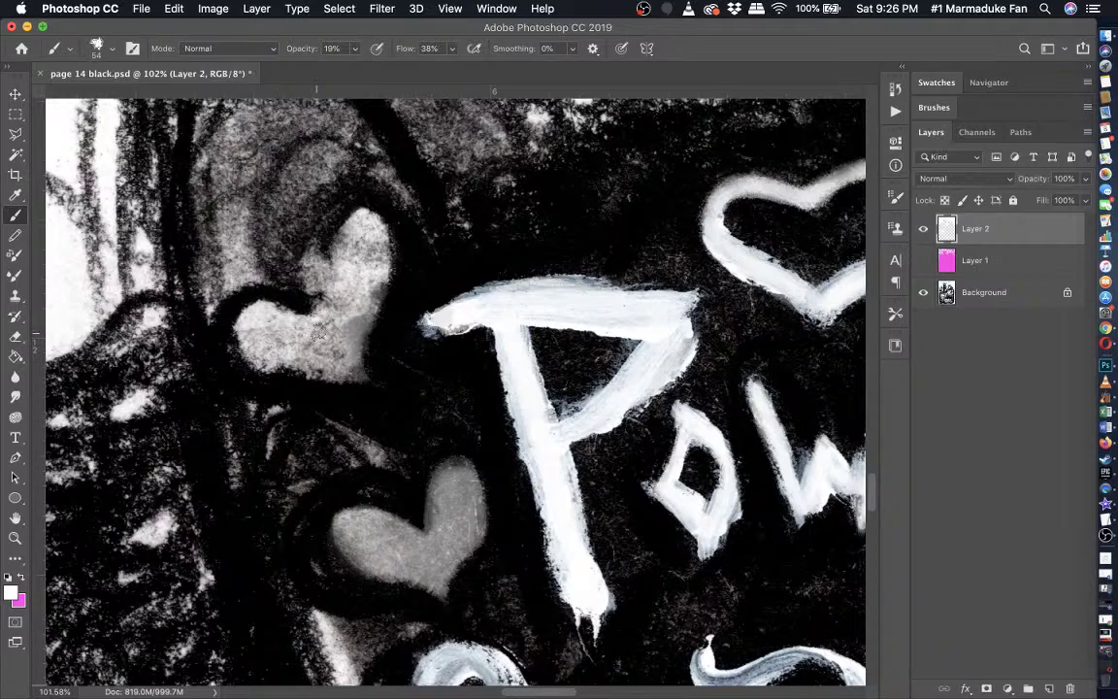
- Add a new layer and paint black over the gray smudge at the upper heart's notch with the brush at 100% opacity
click(14, 194)
click(15, 215)
key(super+z)
click(1045, 688)
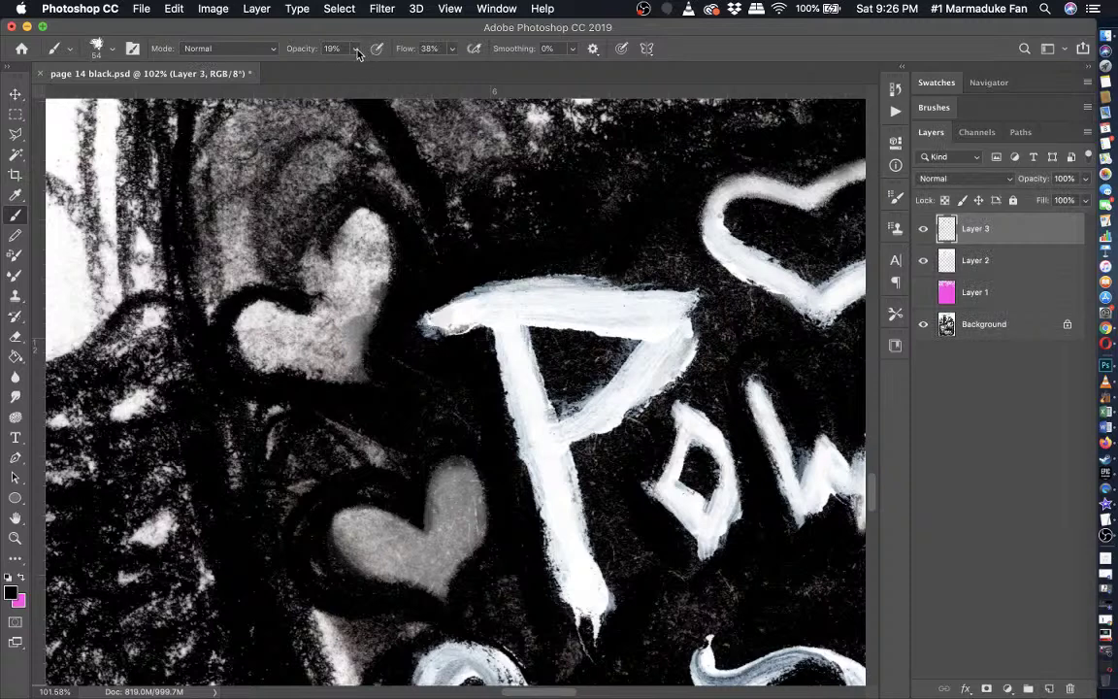
drag(356, 49, 414, 50)
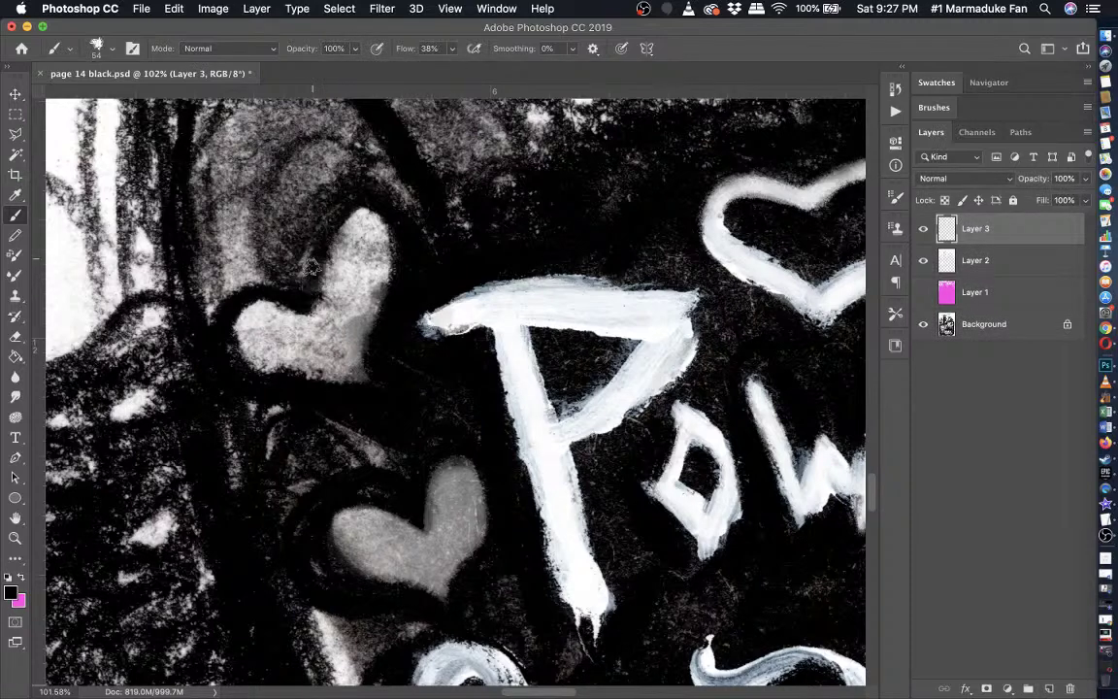
scroll(289, 293, down, 3)
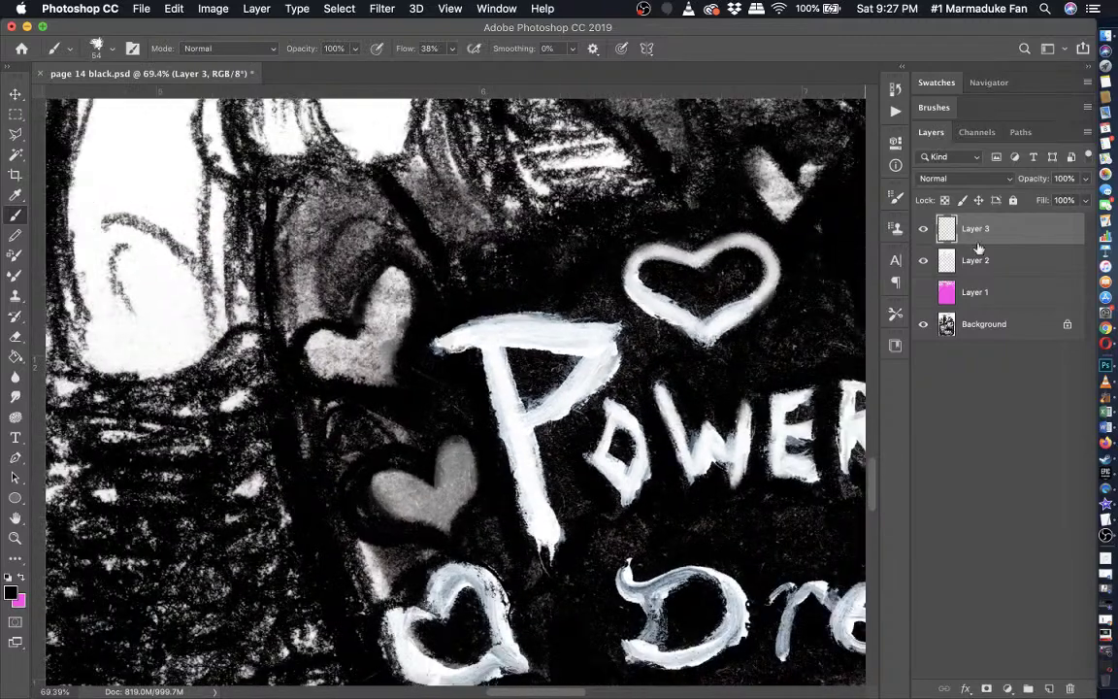
click(923, 260)
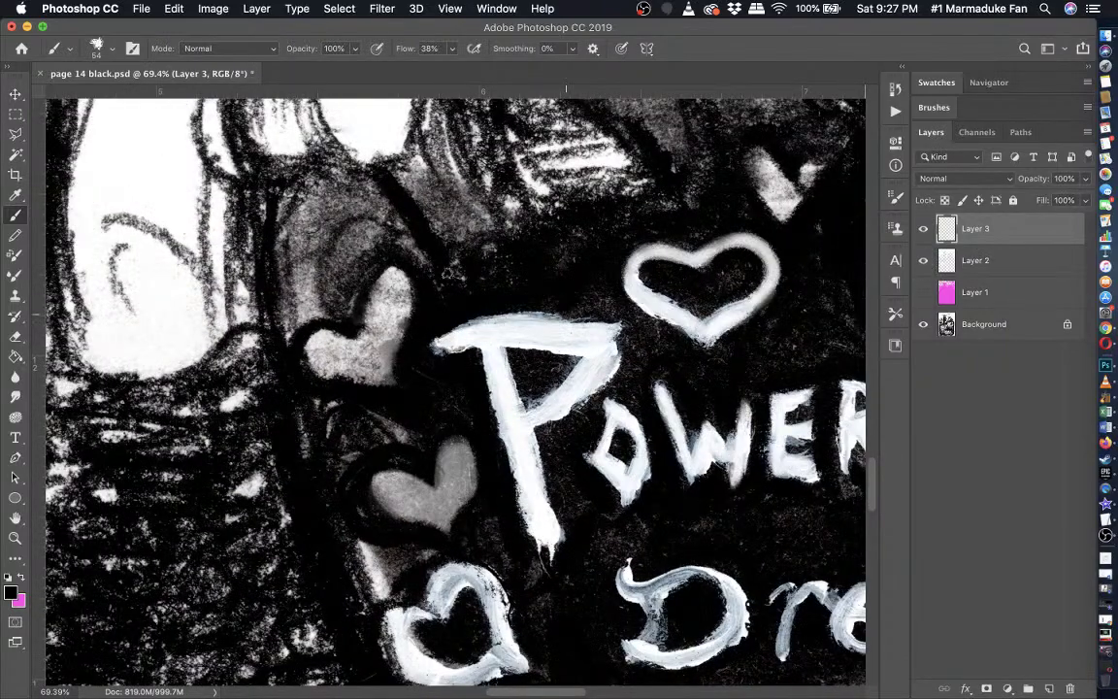
scroll(490, 408, down, 1)
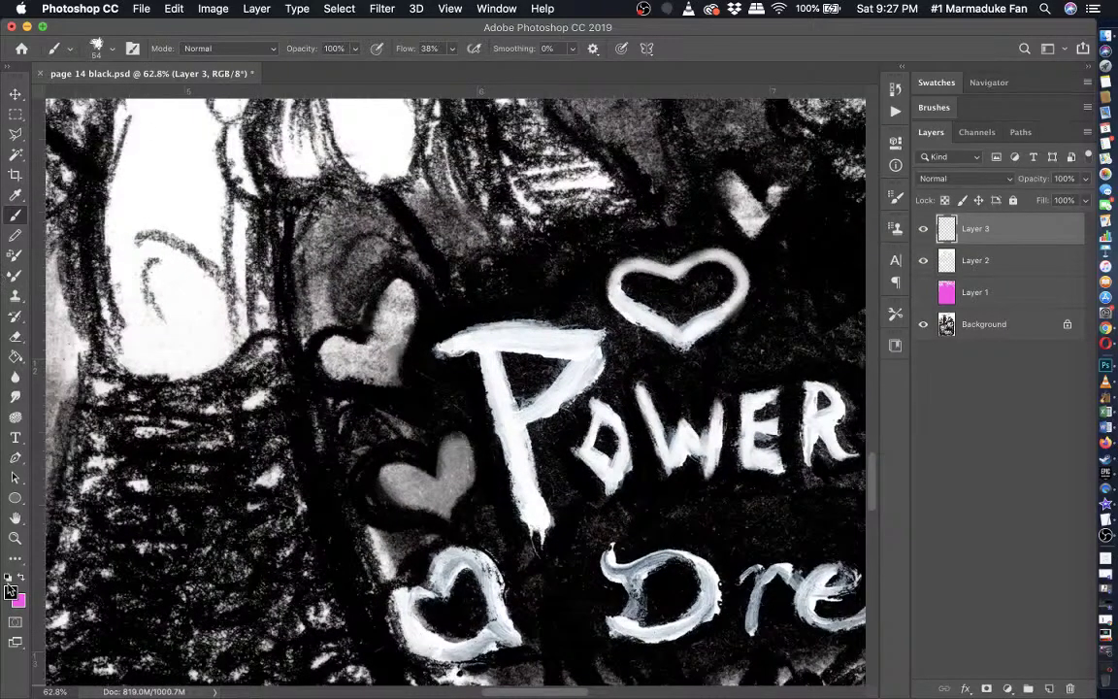
- Set the foreground color to white (ffffff) and show Layer 1 again
click(11, 590)
click(637, 325)
click(493, 185)
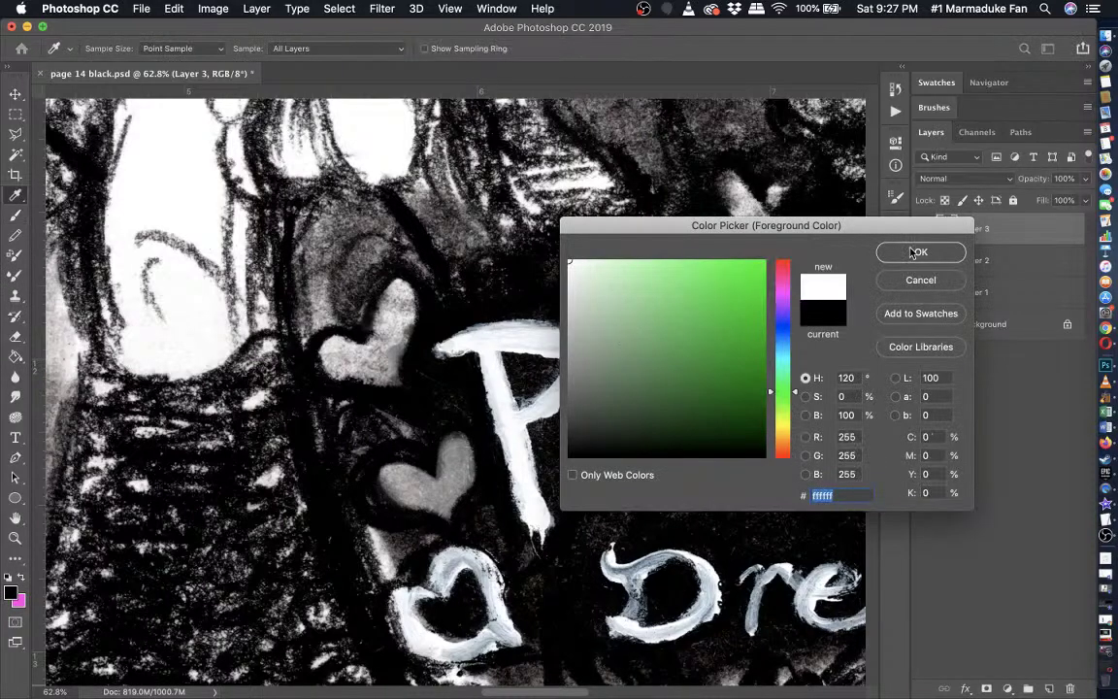
click(919, 251)
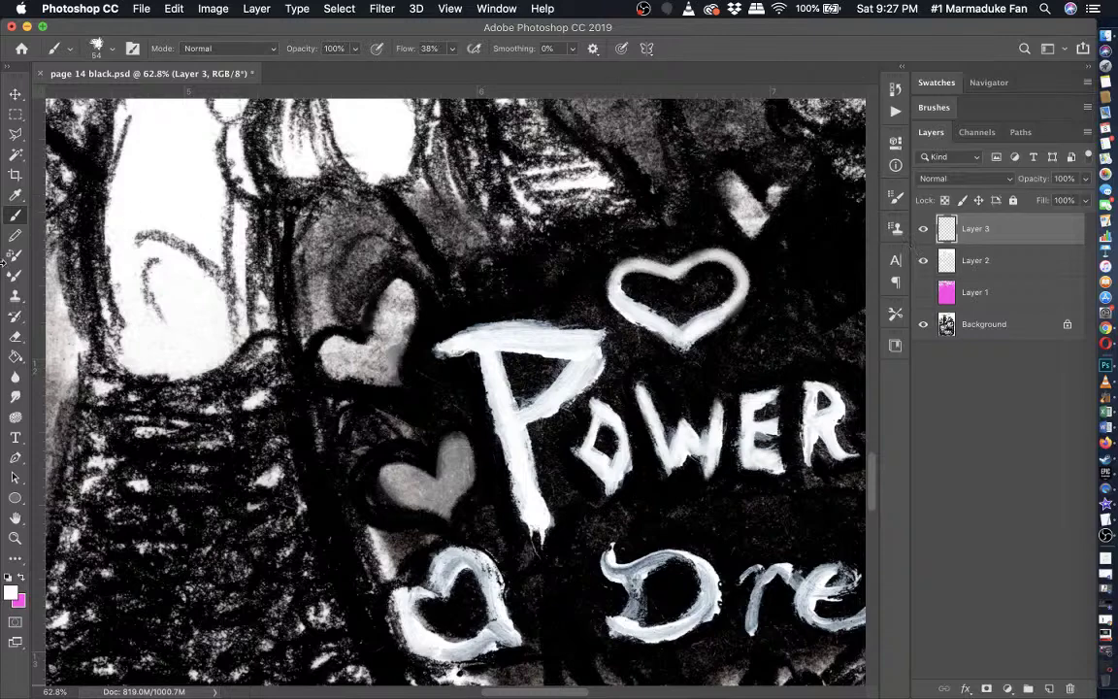
scroll(210, 315, down, 1)
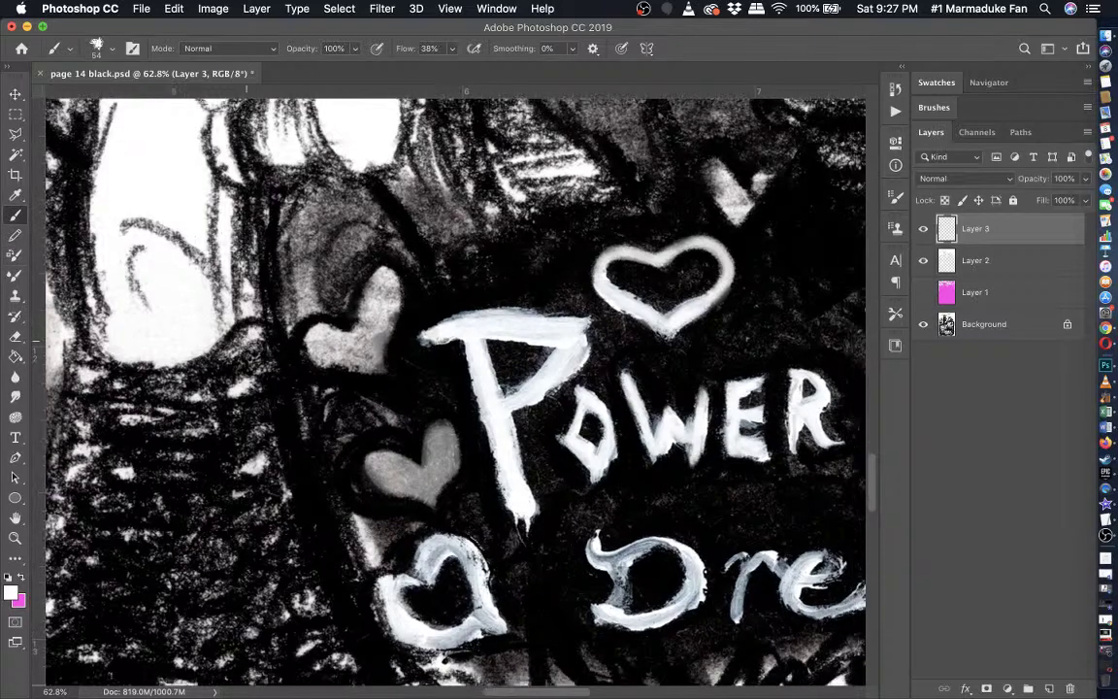
scroll(383, 352, right, 10)
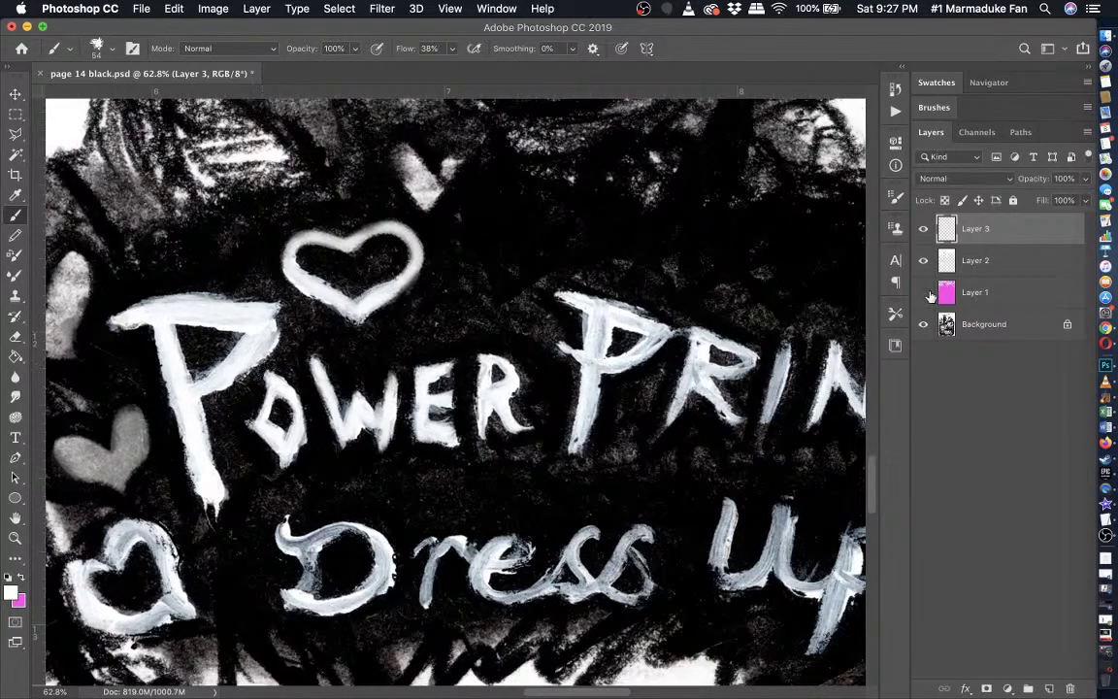
click(926, 293)
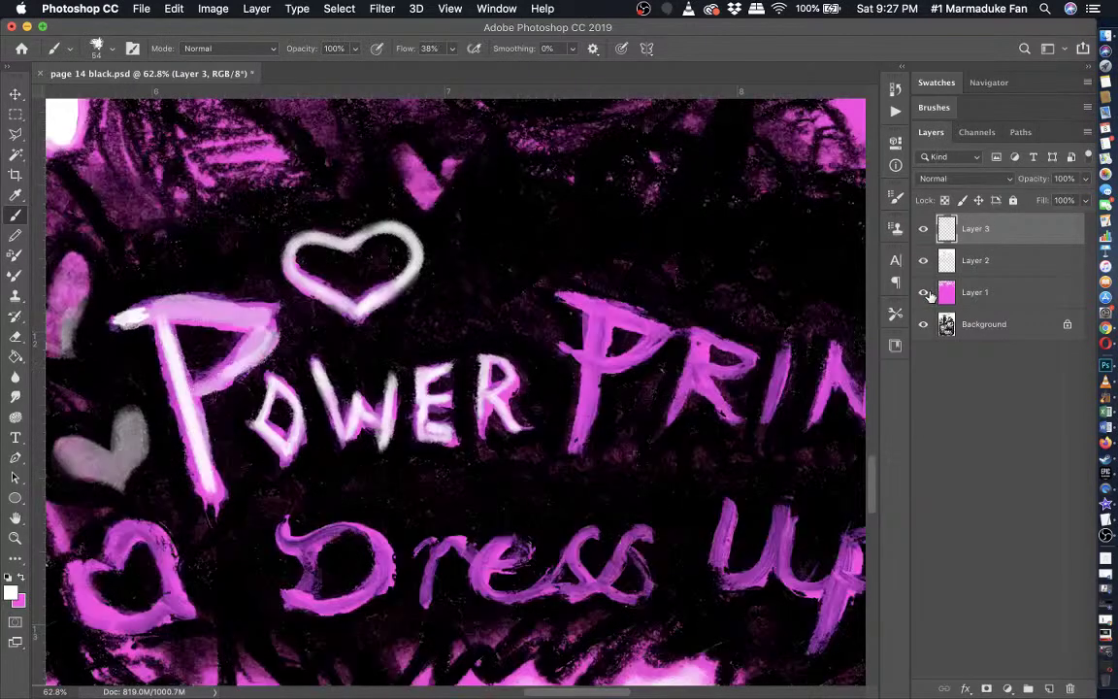
- Paint the stem of the P in Princess white on Layer 3 with the 54 px brush at 100% opacity
scroll(658, 389, up, 3)
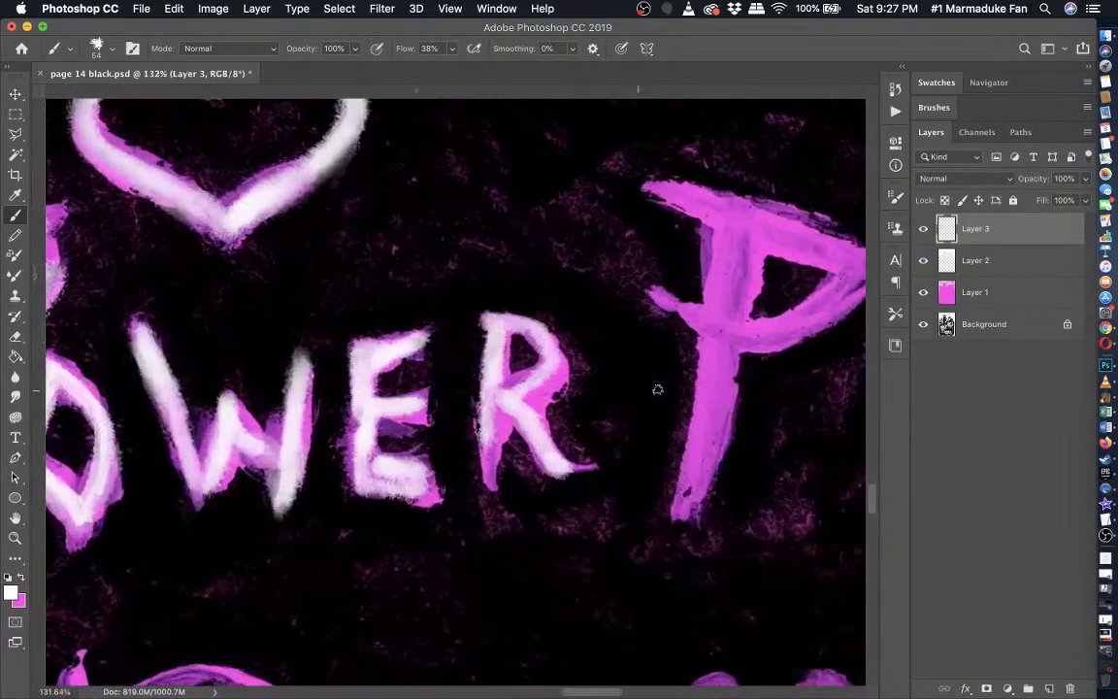
scroll(658, 389, right, 8)
scroll(412, 431, up, 2)
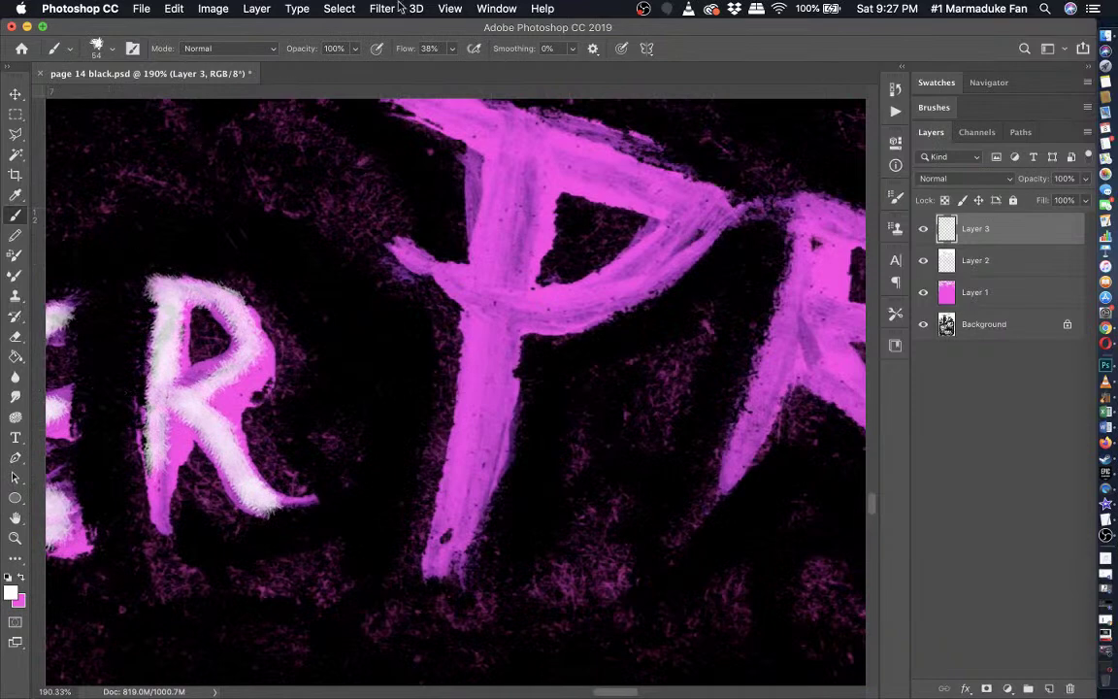
scroll(449, 531, up, 2)
mouse_move(448, 532)
mouse_down()
mouse_move(462, 466)
mouse_move(463, 497)
mouse_move(487, 422)
mouse_move(480, 306)
mouse_move(508, 169)
mouse_move(499, 320)
mouse_up()
key(super+z)
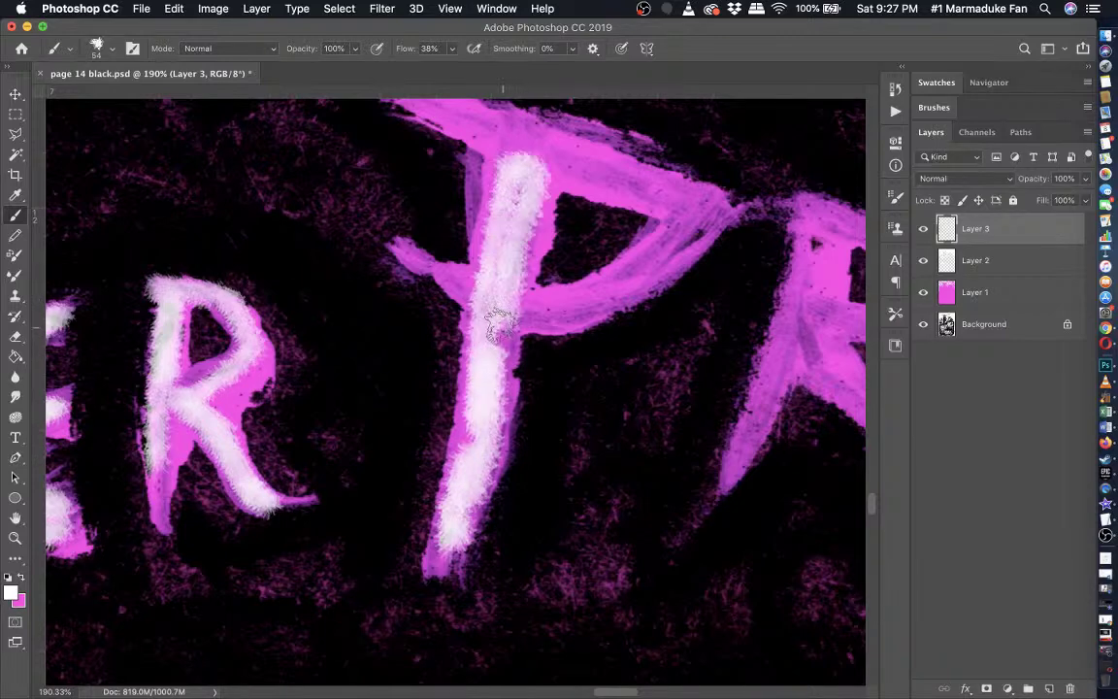
- Paint the top bar and bowl of the P in Princess white, and undo the stray stroke above its left tail
scroll(498, 352, up, 3)
scroll(497, 352, up, 1)
mouse_move(520, 233)
mouse_down()
mouse_move(519, 198)
mouse_move(386, 141)
mouse_move(708, 254)
mouse_move(684, 291)
mouse_move(503, 345)
mouse_move(511, 352)
mouse_move(357, 231)
mouse_up()
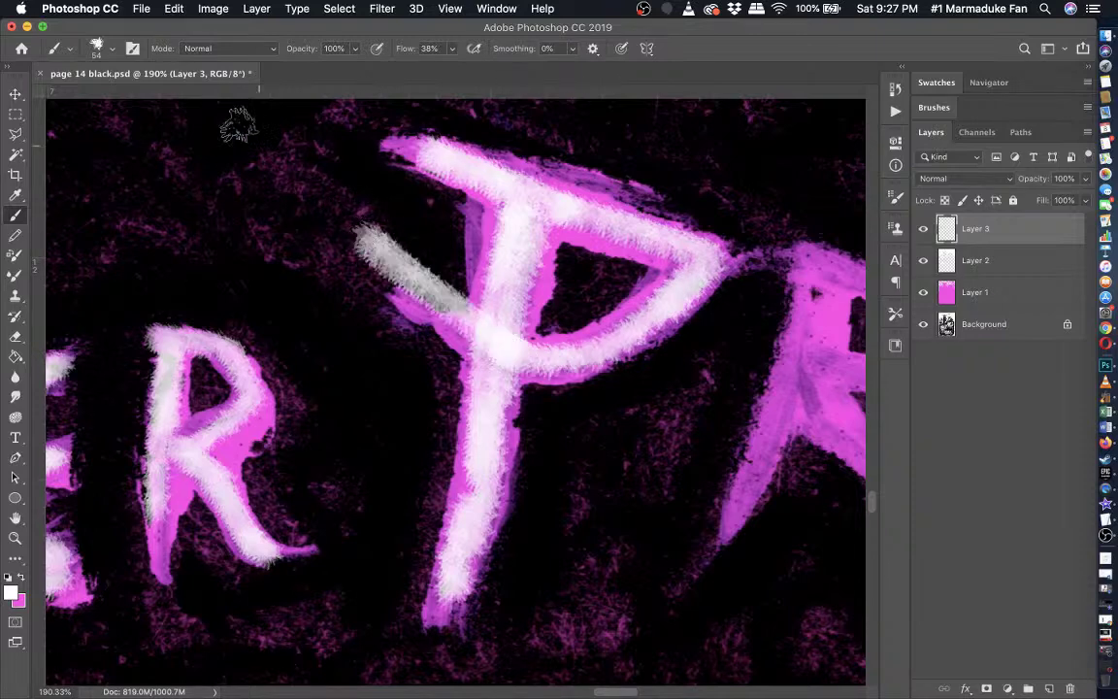
key(super+z)
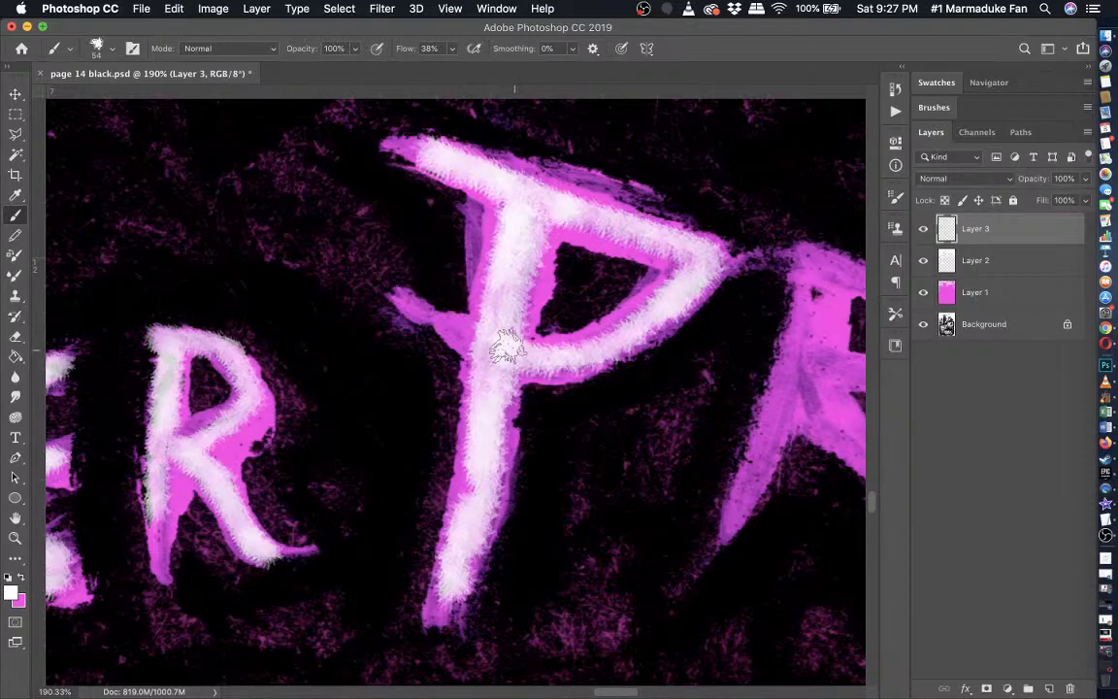
- Finish painting the P in Princess white where the bowl meets the stem, and whiten its left tail with the brush at 23 px
mouse_move(515, 349)
mouse_down()
mouse_move(495, 320)
mouse_move(553, 305)
mouse_move(626, 247)
mouse_up()
click(97, 48)
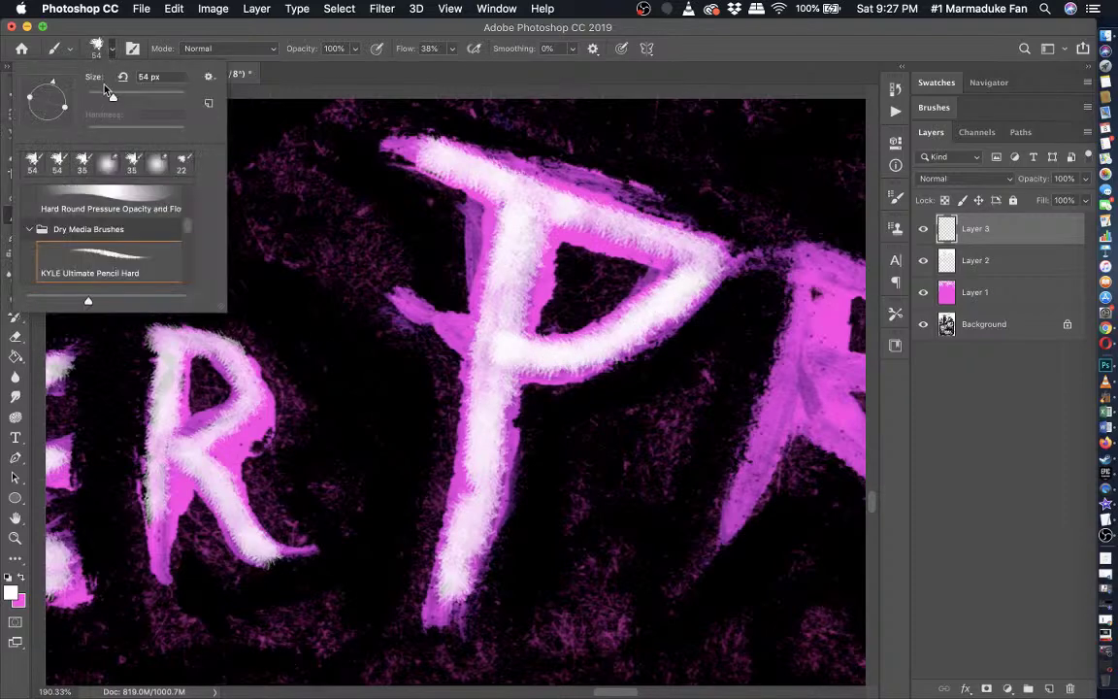
drag(107, 92, 98, 100)
drag(435, 302, 468, 332)
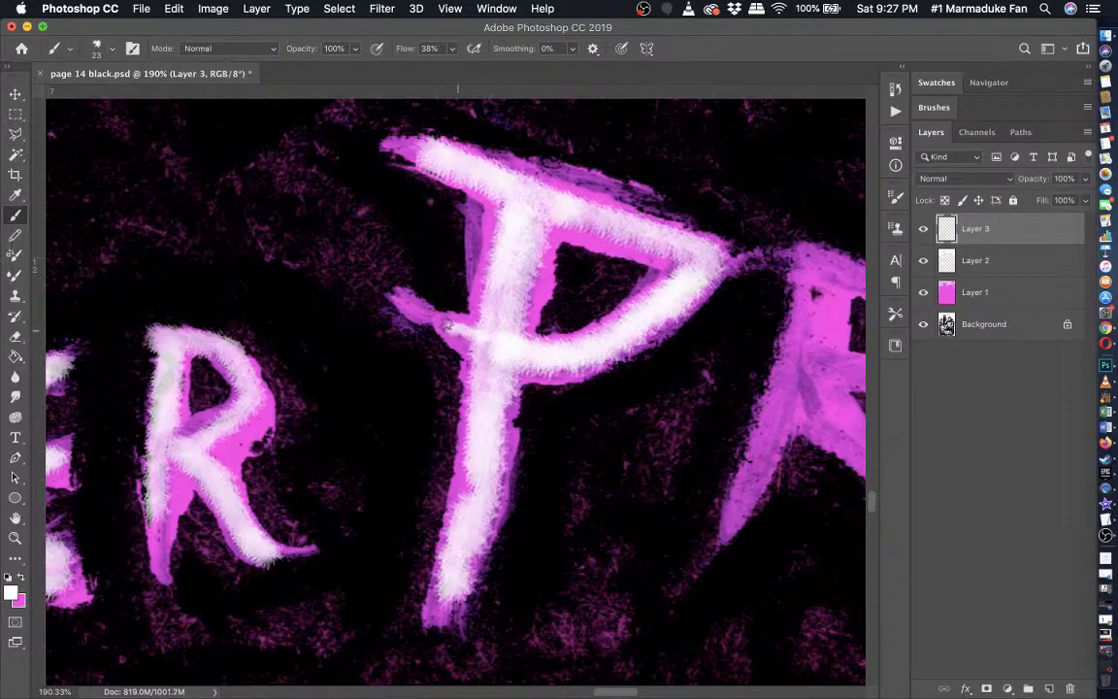
scroll(361, 284, down, 2)
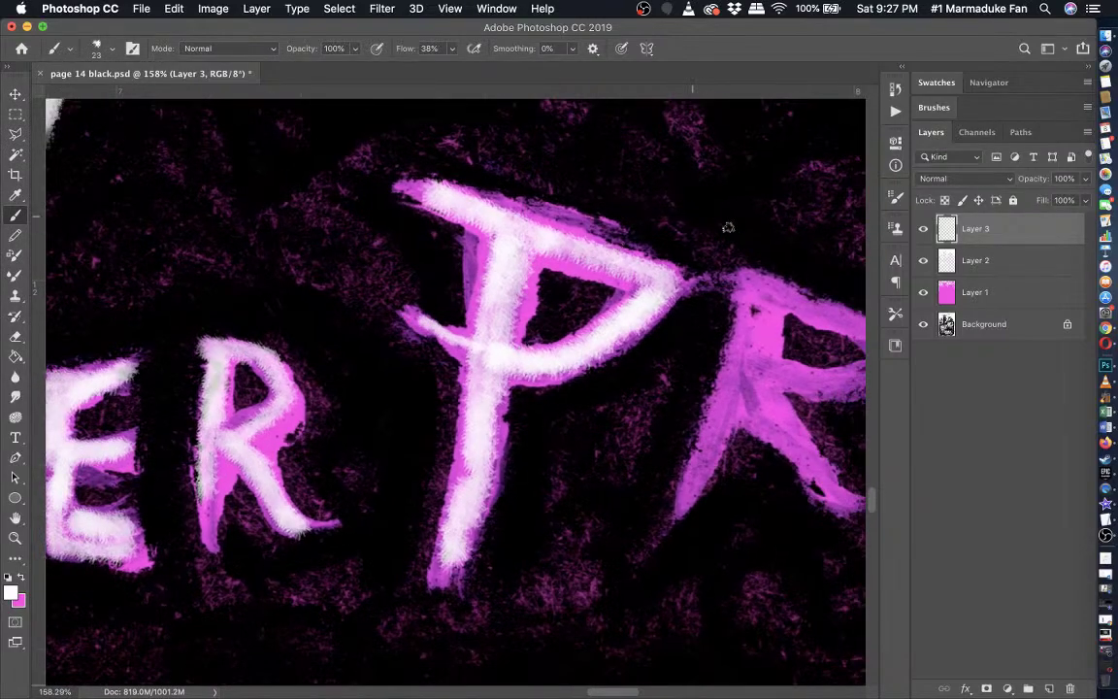
click(924, 292)
click(924, 292)
scroll(566, 328, right, 5)
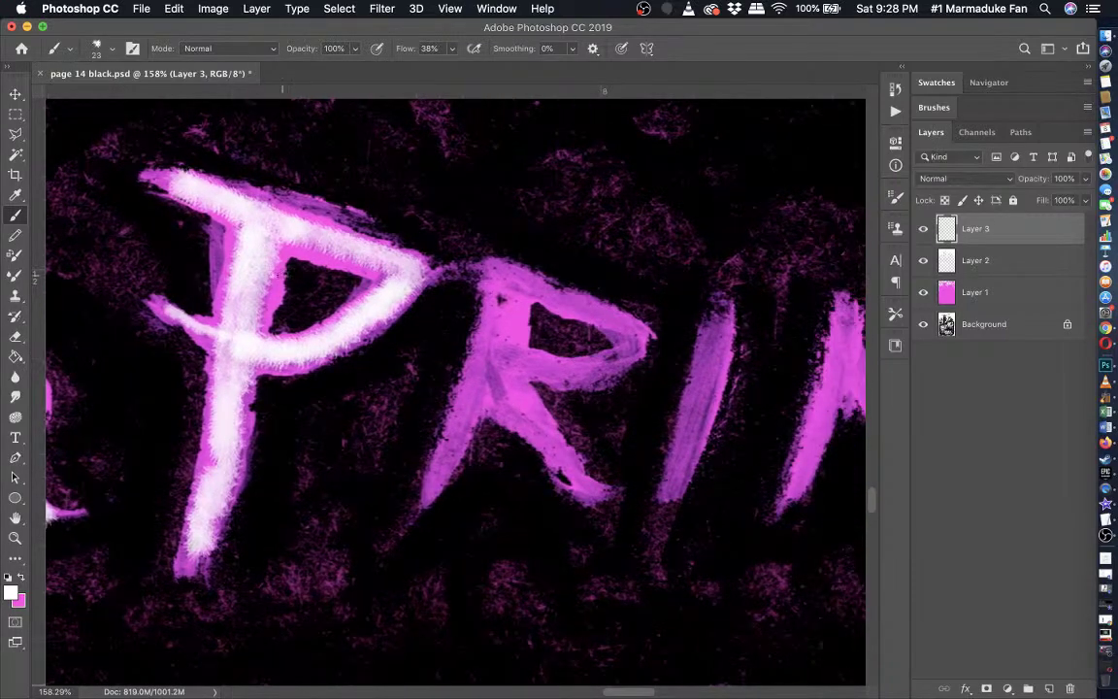
scroll(353, 305, up, 4)
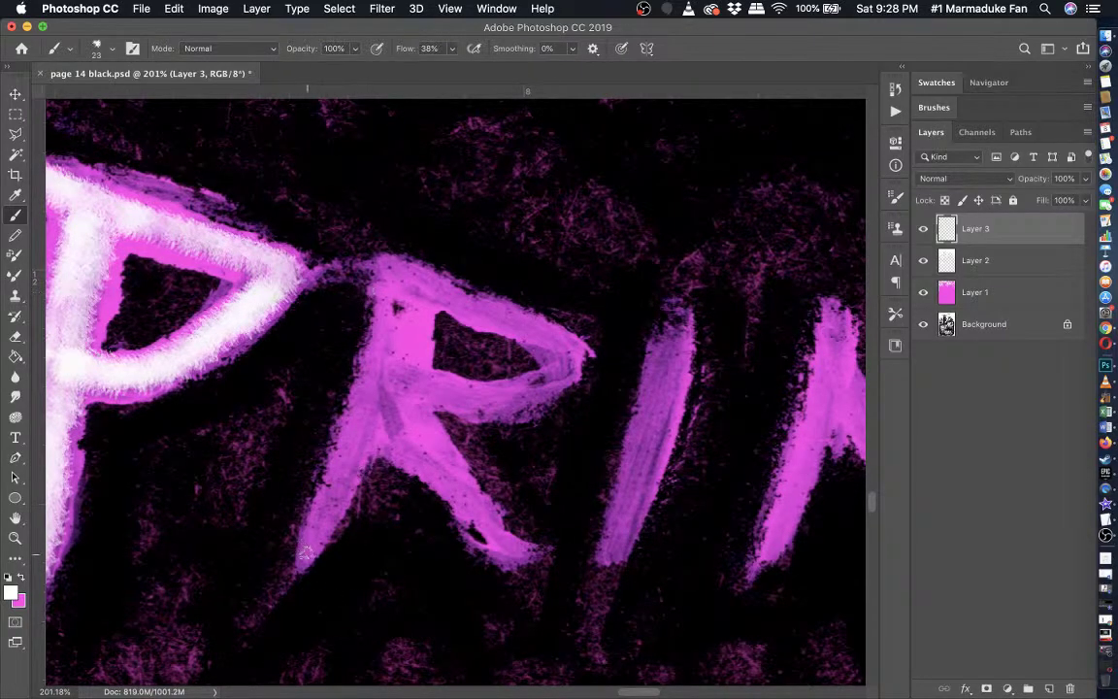
drag(305, 554, 333, 445)
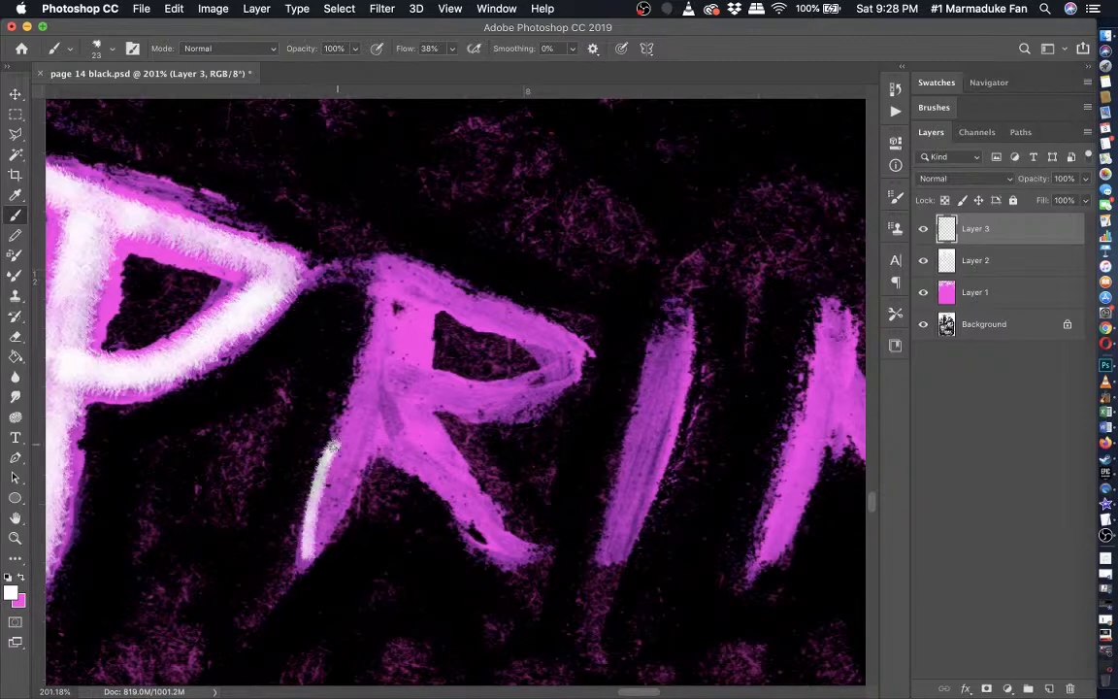
key(z)
key(super+z)
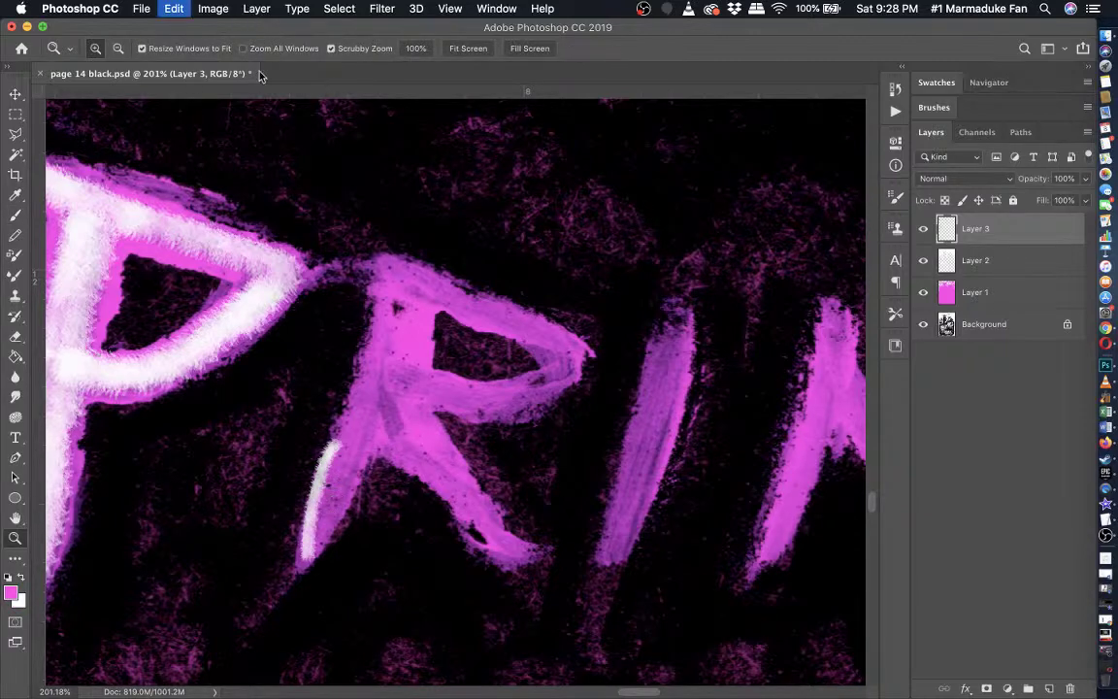
click(13, 217)
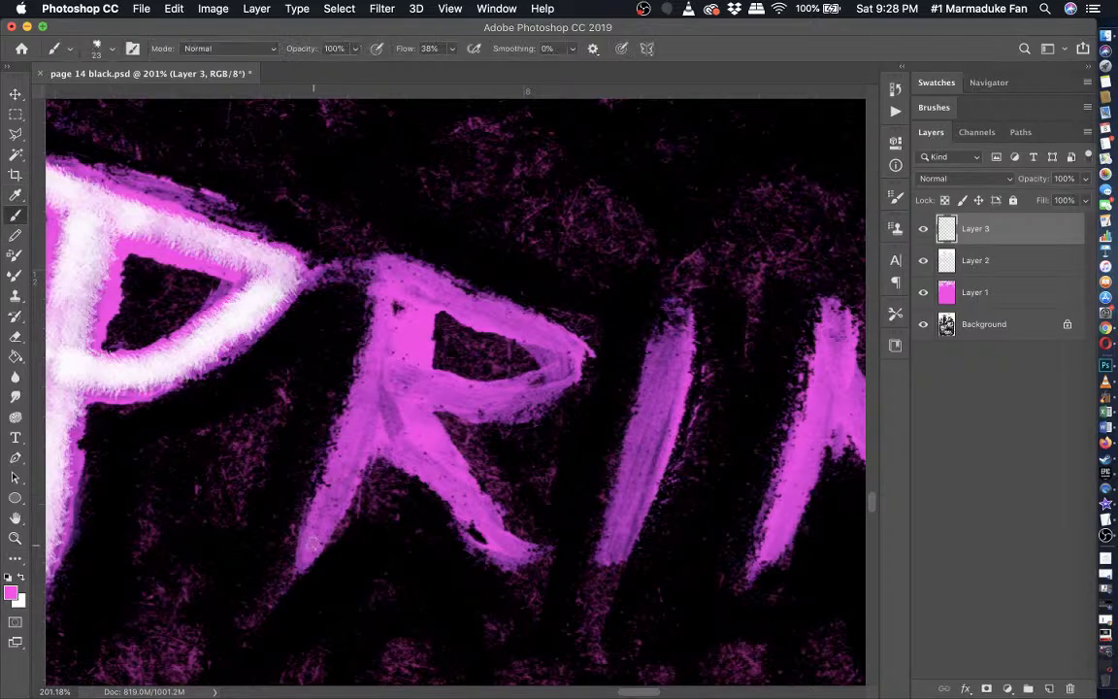
key(x)
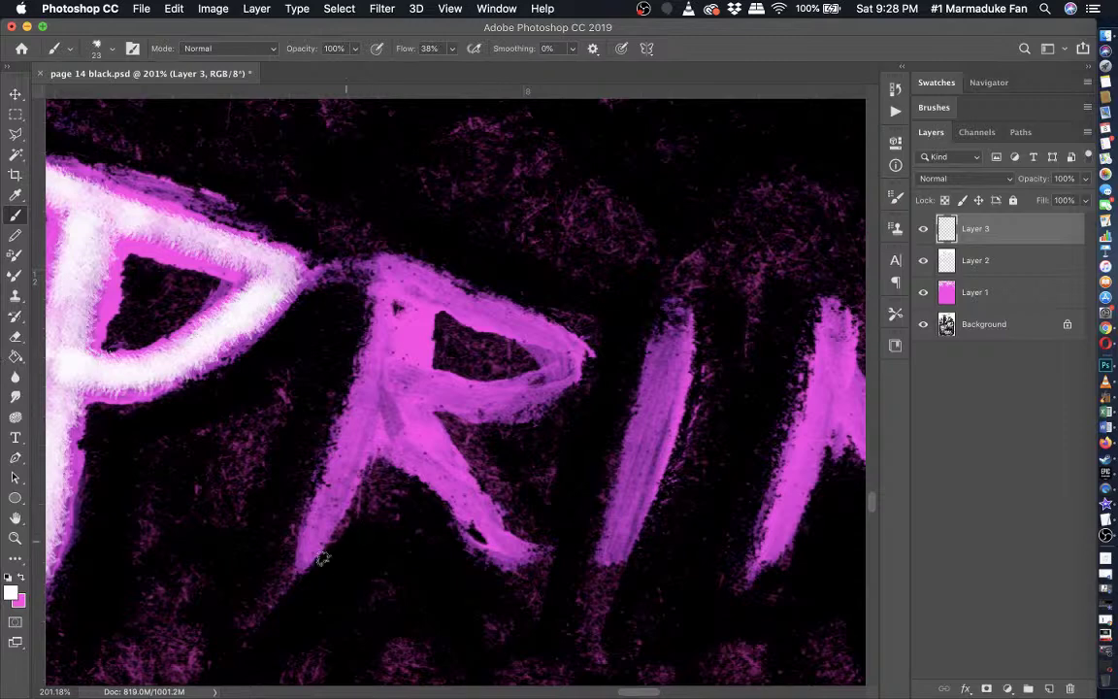
- Paint the R in Princess white on Layer 3 with the 23 px brush and fill its remaining gaps at 39 px
mouse_move(312, 547)
mouse_down()
mouse_move(347, 464)
mouse_move(311, 541)
mouse_up()
mouse_move(331, 490)
mouse_down()
mouse_move(361, 400)
mouse_move(388, 264)
mouse_move(409, 265)
mouse_move(398, 270)
mouse_move(402, 291)
mouse_move(451, 277)
mouse_move(497, 308)
mouse_move(501, 406)
mouse_move(417, 404)
mouse_move(514, 555)
mouse_up()
mouse_move(471, 514)
mouse_down()
mouse_move(398, 429)
mouse_move(326, 394)
mouse_move(321, 419)
mouse_move(529, 379)
mouse_up()
mouse_move(482, 312)
mouse_down()
mouse_move(505, 320)
mouse_move(509, 337)
mouse_move(481, 300)
mouse_move(432, 282)
mouse_move(361, 277)
mouse_move(348, 291)
mouse_move(334, 383)
mouse_move(385, 412)
mouse_up()
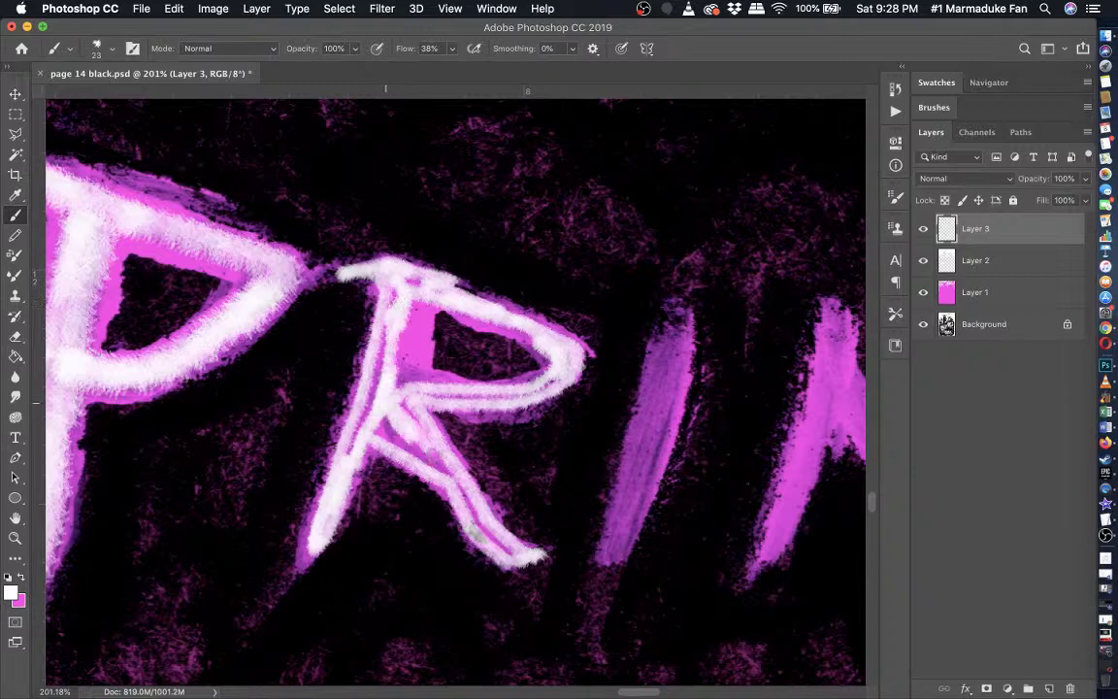
click(105, 49)
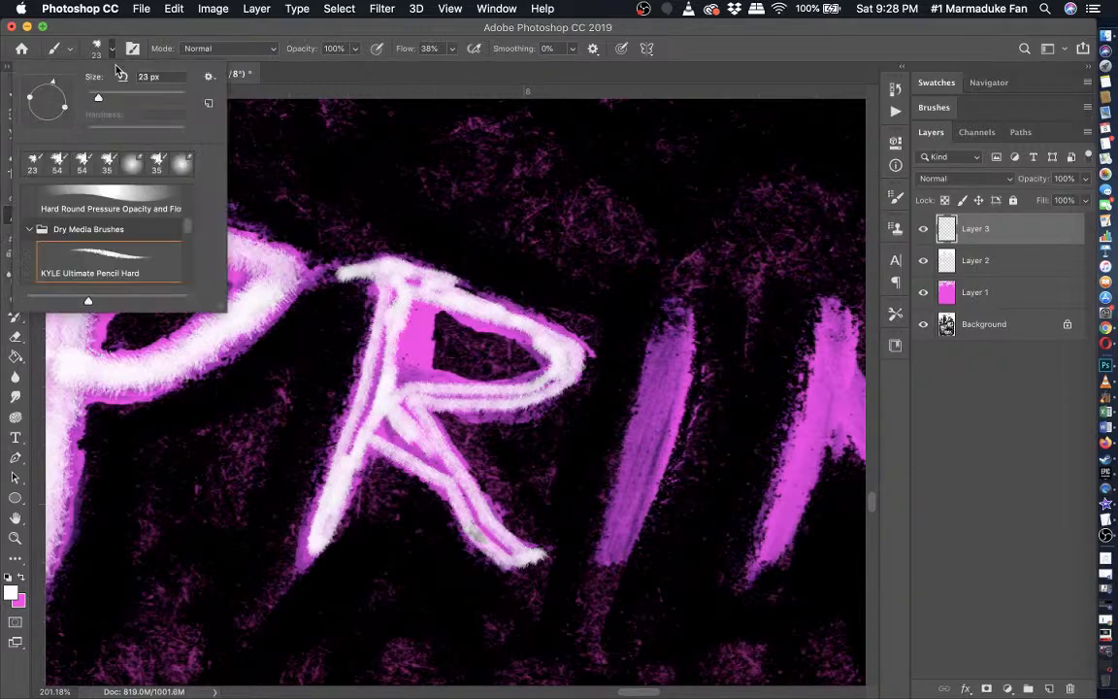
click(106, 95)
mouse_move(409, 372)
mouse_down()
mouse_move(414, 297)
mouse_move(368, 438)
mouse_move(386, 342)
mouse_move(359, 452)
mouse_move(366, 381)
mouse_move(400, 296)
mouse_move(401, 429)
mouse_move(423, 446)
mouse_move(395, 435)
mouse_move(510, 546)
mouse_move(492, 543)
mouse_move(442, 470)
mouse_move(381, 413)
mouse_move(450, 394)
mouse_move(410, 372)
mouse_move(418, 292)
mouse_move(536, 332)
mouse_move(568, 372)
mouse_move(551, 383)
mouse_move(561, 366)
mouse_move(511, 399)
mouse_move(401, 378)
mouse_move(346, 471)
mouse_up()
- Soften the white overspill around the R's upper-left tip and legs with the 95 px eraser at 46% opacity
click(14, 335)
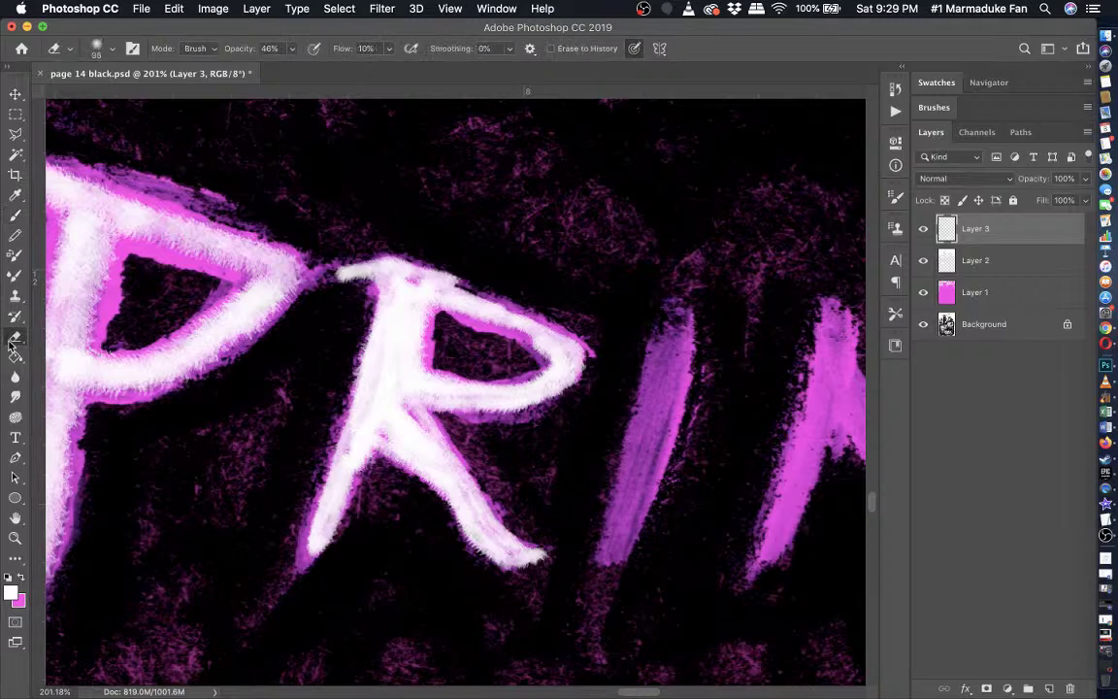
mouse_move(340, 304)
mouse_down()
mouse_move(335, 228)
mouse_move(325, 270)
mouse_move(308, 225)
mouse_move(333, 280)
mouse_up()
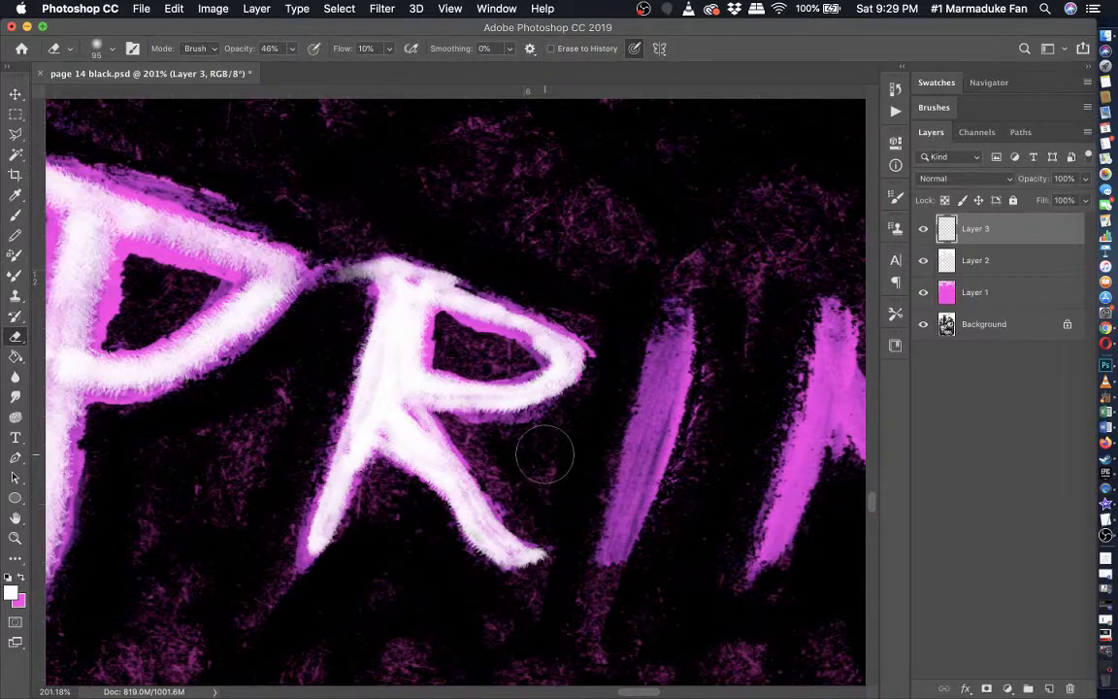
drag(431, 541, 479, 582)
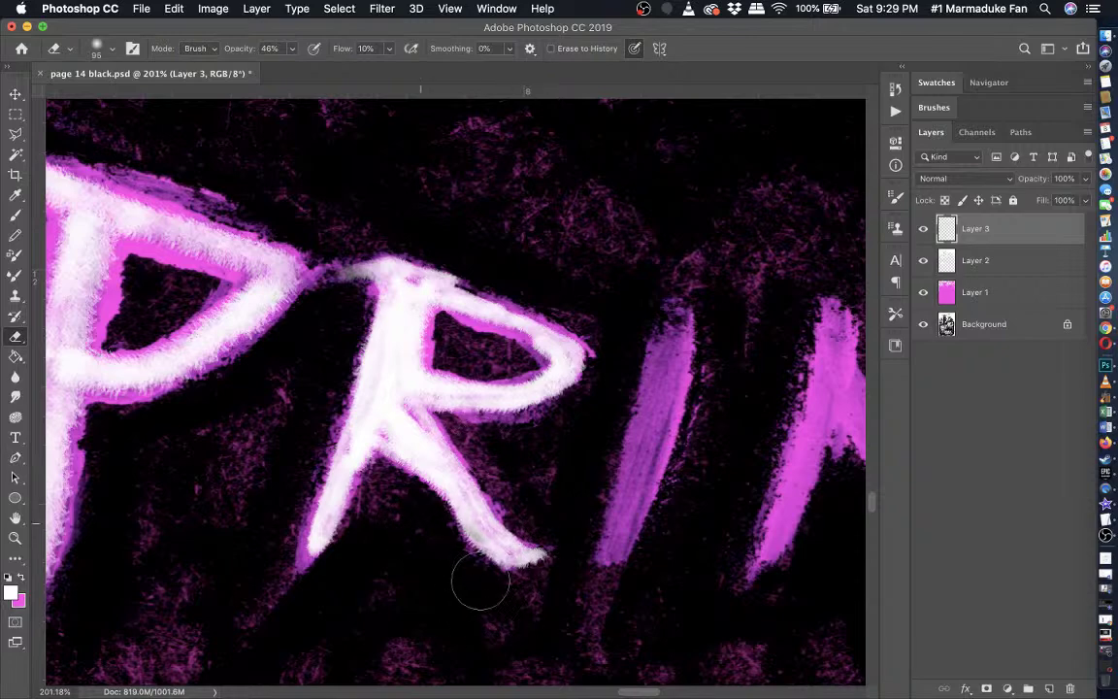
drag(361, 445, 335, 574)
- Paint the I in Princess white on Layer 3 with the brush reduced to 27 px
key(super+minus)
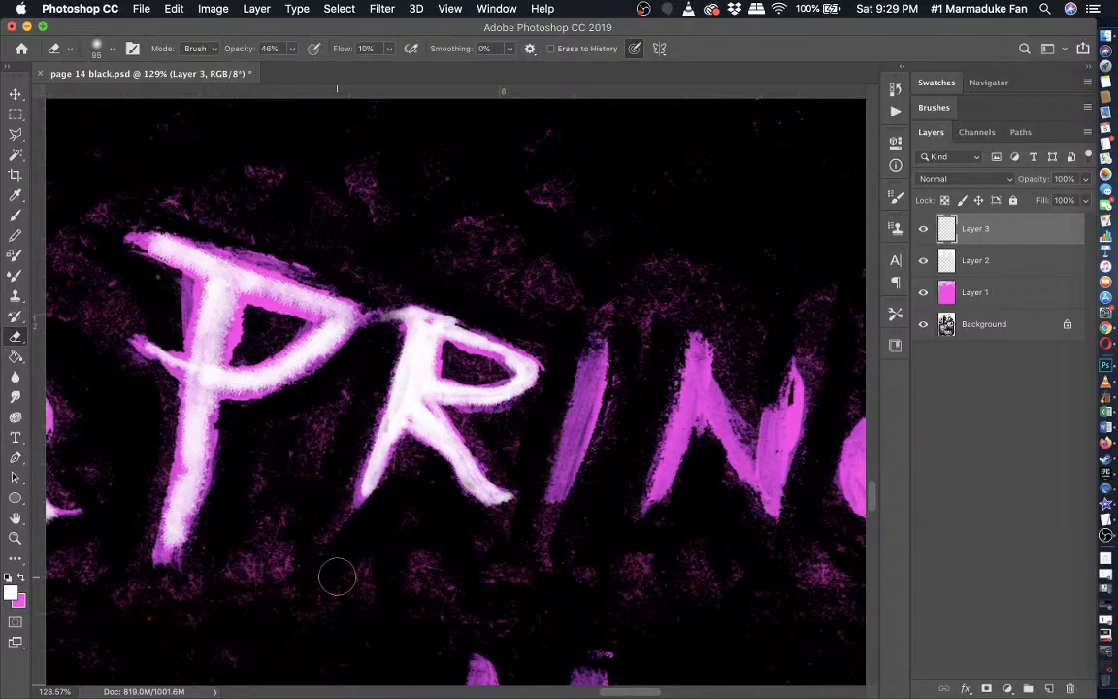
click(15, 216)
click(102, 49)
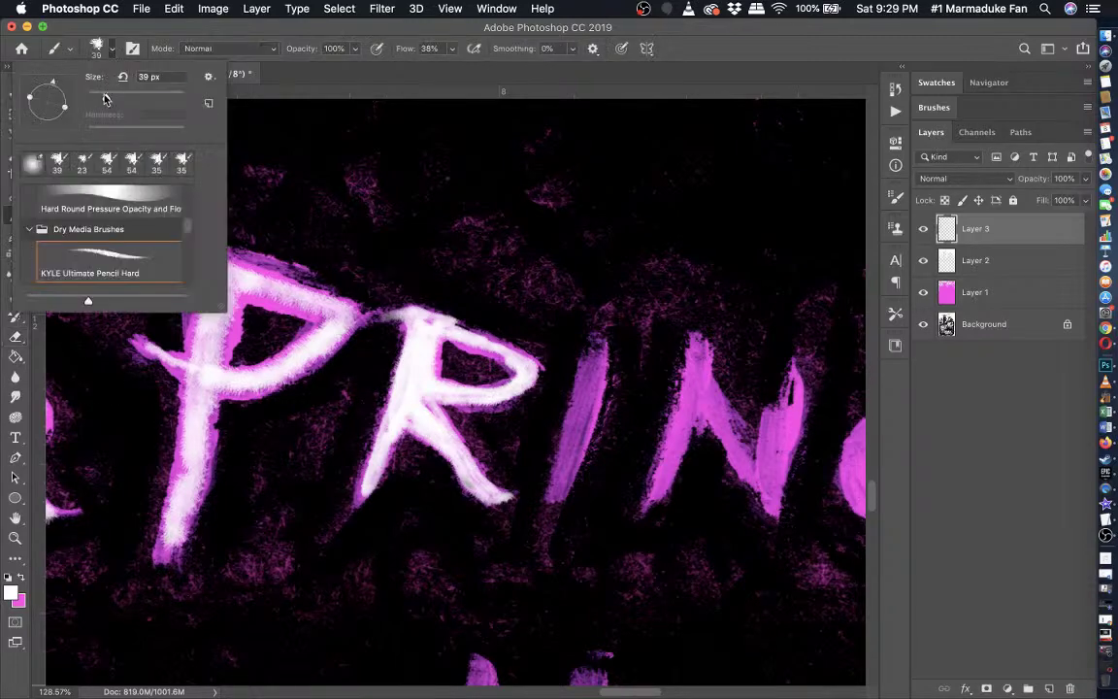
click(155, 33)
scroll(357, 365, up, 3)
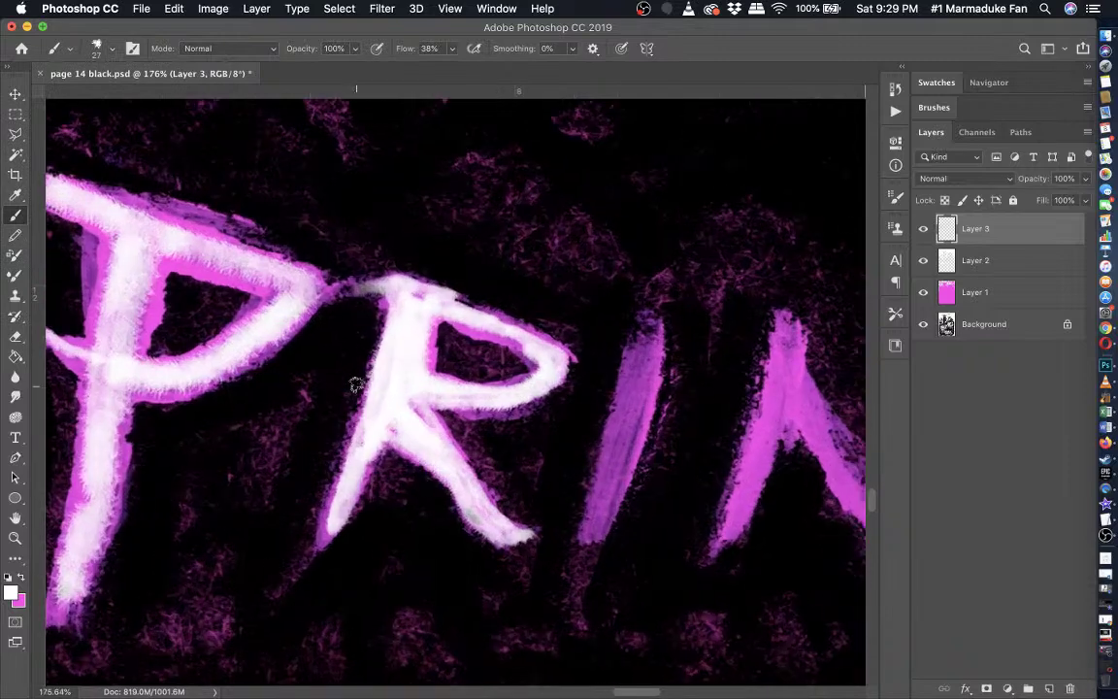
scroll(357, 382, right, 5)
scroll(365, 397, up, 4)
scroll(374, 443, up, 3)
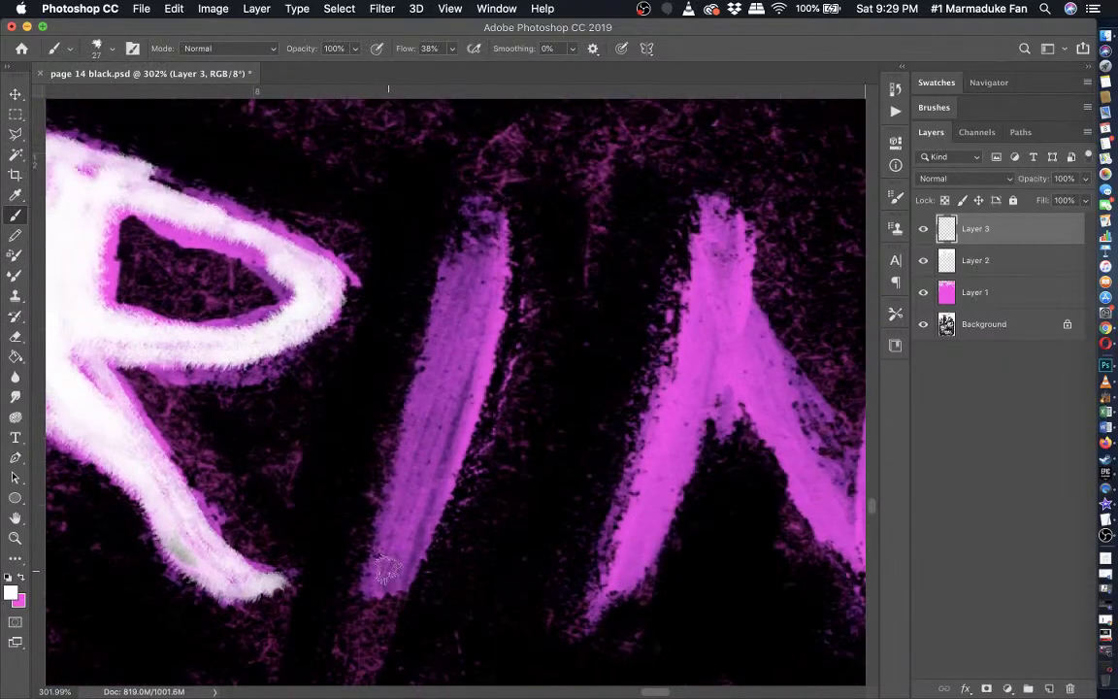
mouse_move(386, 582)
mouse_down()
mouse_move(409, 427)
mouse_move(443, 352)
mouse_move(477, 209)
mouse_move(490, 219)
mouse_move(490, 277)
mouse_move(465, 406)
mouse_move(413, 437)
mouse_move(369, 515)
mouse_move(388, 388)
mouse_move(436, 407)
mouse_up()
mouse_move(408, 507)
mouse_down()
mouse_move(448, 388)
mouse_move(422, 456)
mouse_move(432, 408)
mouse_move(454, 415)
mouse_move(459, 398)
mouse_move(471, 252)
mouse_move(465, 386)
mouse_move(457, 342)
mouse_up()
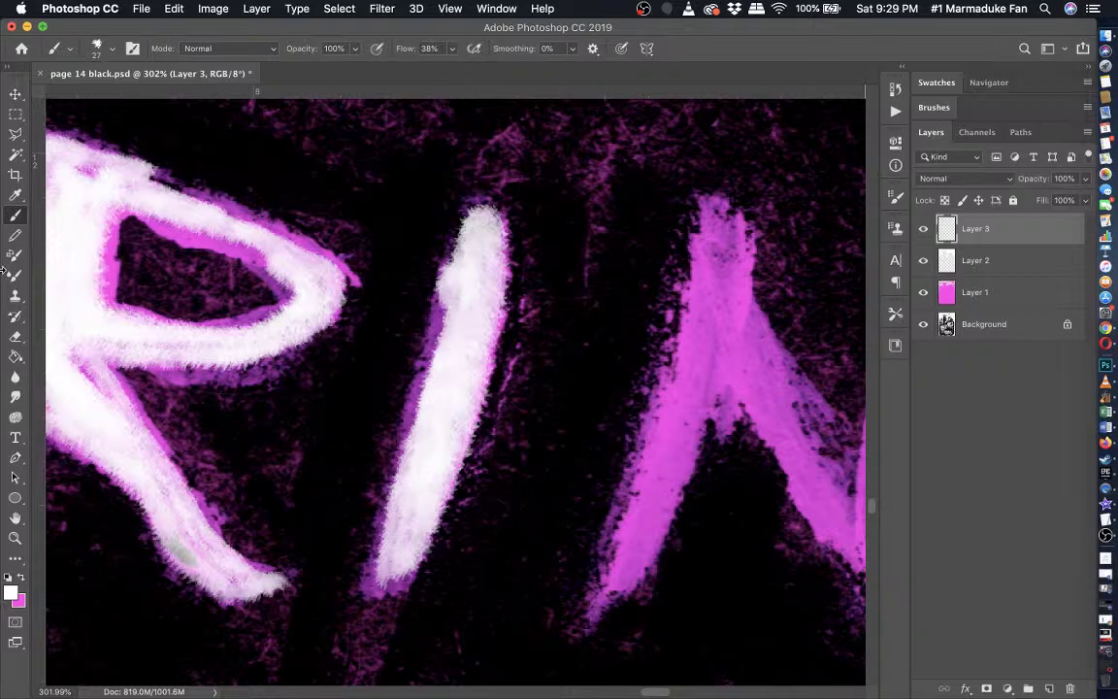
- Trim the white edges around the I with the eraser at 46% opacity, reducing its size to 68 px
click(15, 336)
mouse_move(413, 261)
mouse_down()
mouse_move(407, 244)
mouse_move(404, 315)
mouse_move(414, 249)
mouse_up()
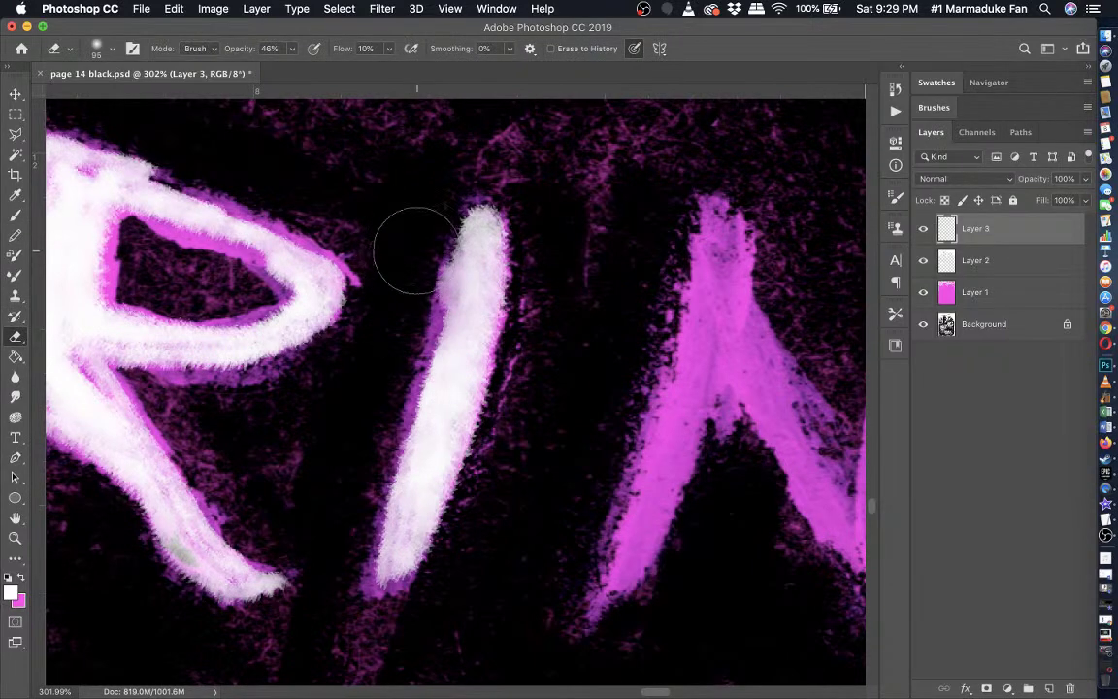
click(96, 48)
click(417, 300)
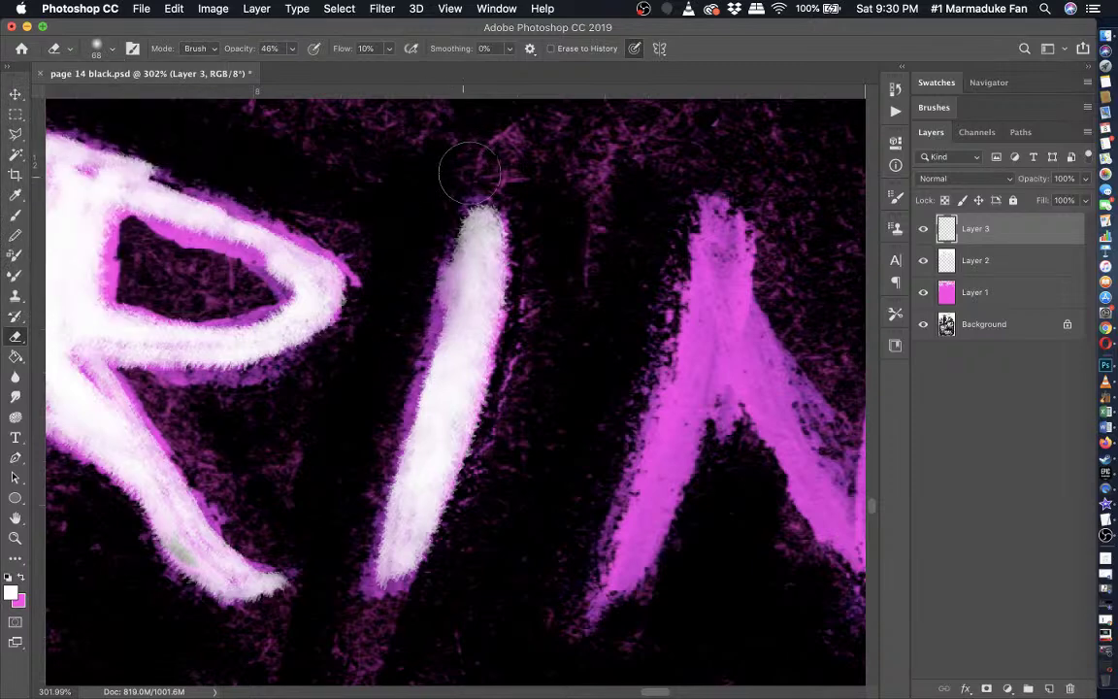
mouse_move(525, 364)
mouse_down()
mouse_move(506, 438)
mouse_move(429, 589)
mouse_up()
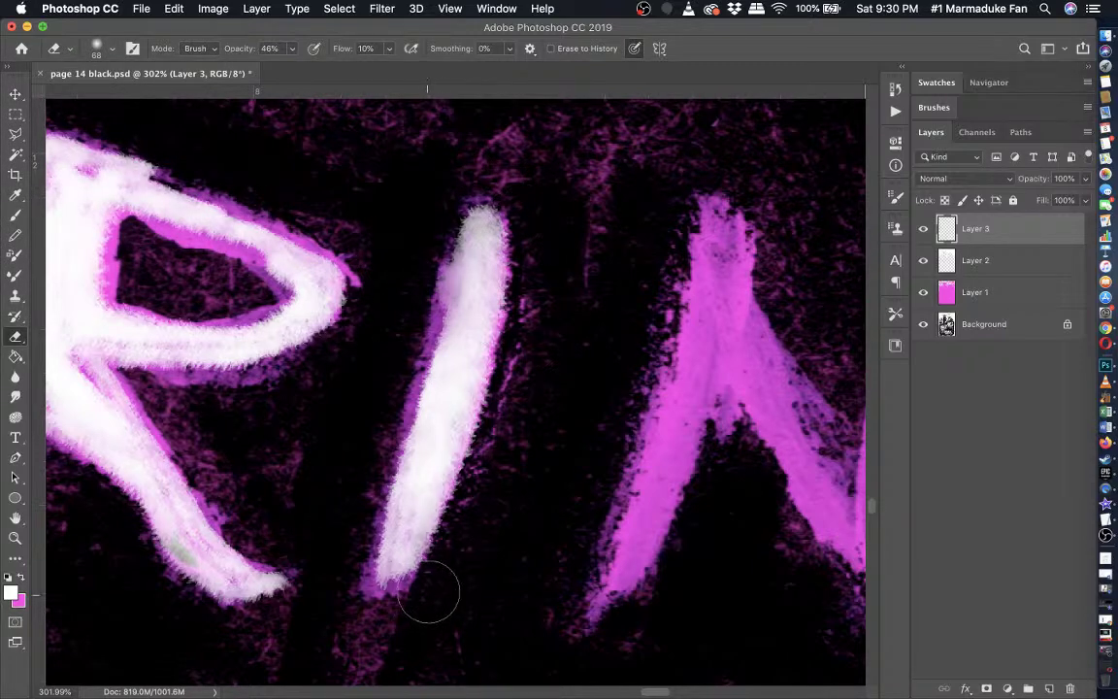
- Paint both stems and the diagonal of the N in Princess white with the 27 px brush
scroll(429, 589, down, 2)
click(14, 221)
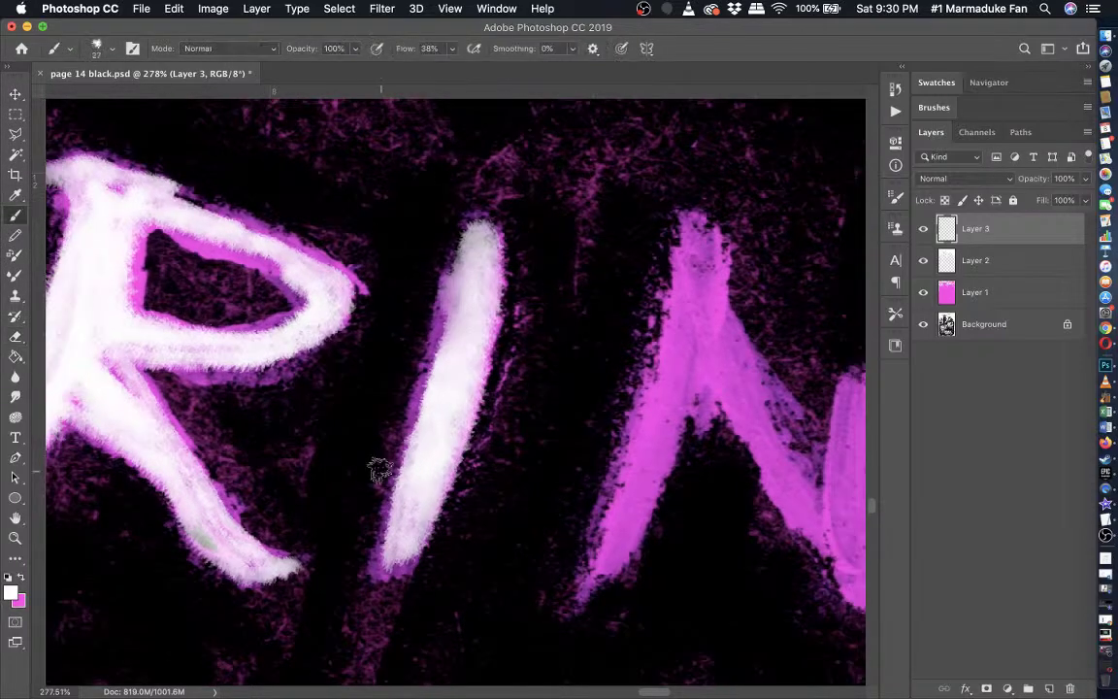
scroll(377, 470, down, 3)
scroll(379, 469, up, 3)
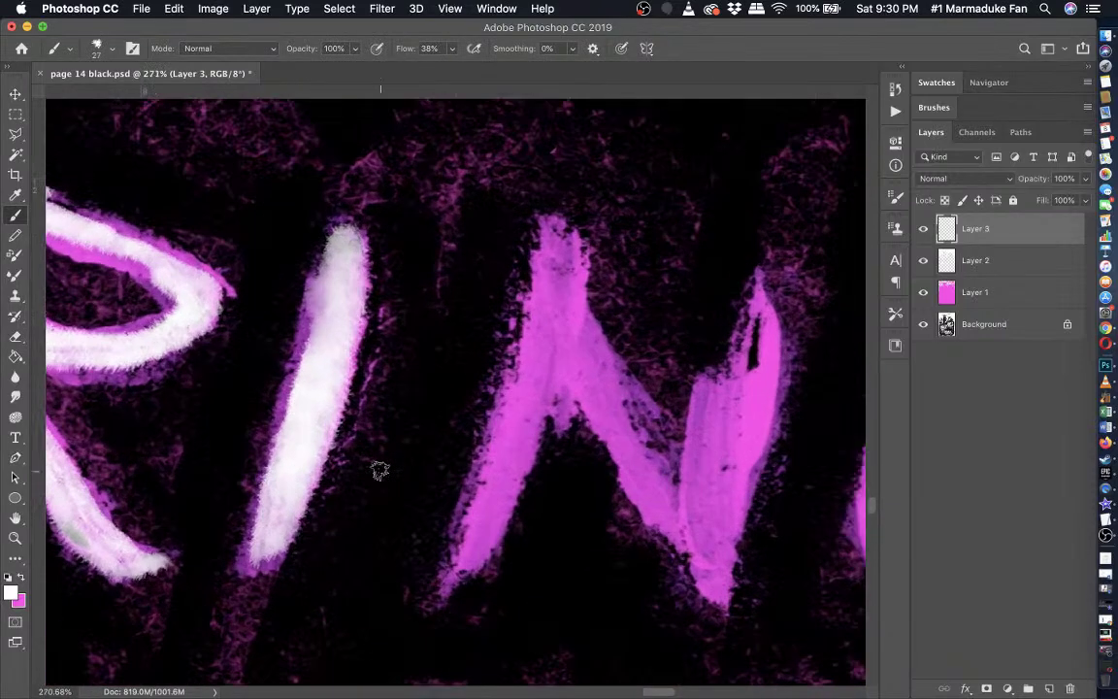
scroll(379, 467, right, 4)
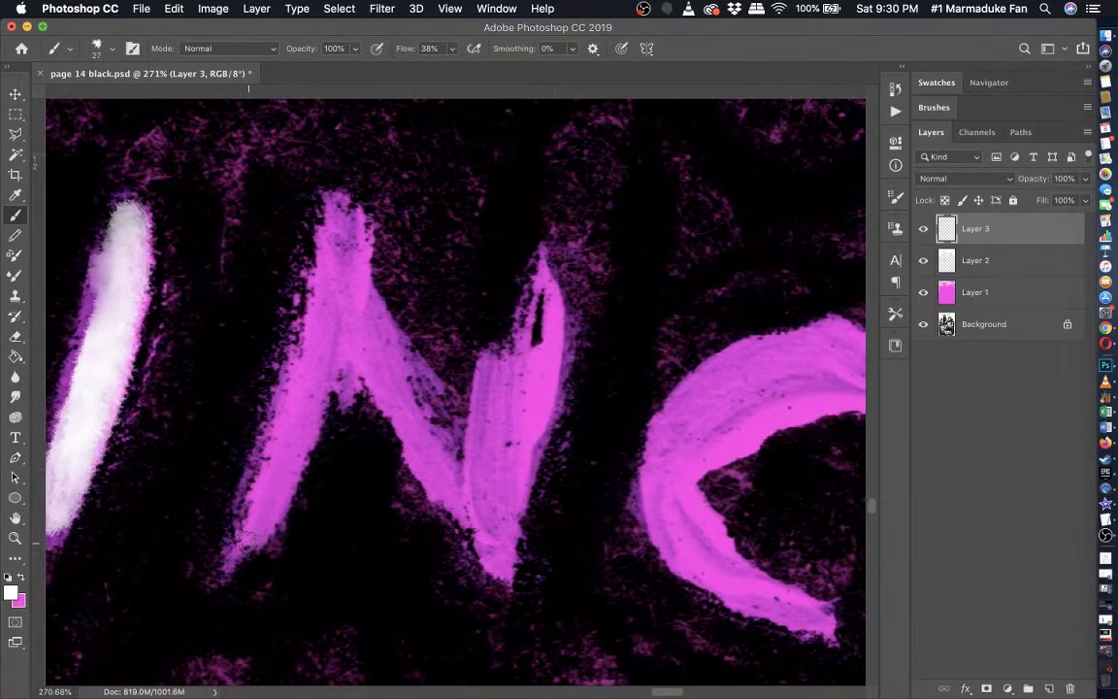
mouse_move(236, 551)
mouse_down()
mouse_move(283, 475)
mouse_move(262, 524)
mouse_move(284, 475)
mouse_move(308, 311)
mouse_move(332, 275)
mouse_move(337, 204)
mouse_move(351, 248)
mouse_move(294, 483)
mouse_move(327, 272)
mouse_move(288, 493)
mouse_move(352, 309)
mouse_move(357, 339)
mouse_move(501, 560)
mouse_move(458, 521)
mouse_move(361, 305)
mouse_move(355, 237)
mouse_move(375, 336)
mouse_move(409, 420)
mouse_up()
mouse_move(457, 451)
mouse_down()
mouse_move(483, 491)
mouse_move(486, 422)
mouse_move(542, 261)
mouse_move(535, 405)
mouse_move(540, 321)
mouse_move(500, 514)
mouse_move(504, 566)
mouse_move(502, 446)
mouse_move(496, 510)
mouse_move(491, 495)
mouse_move(513, 398)
mouse_move(525, 391)
mouse_move(472, 500)
mouse_up()
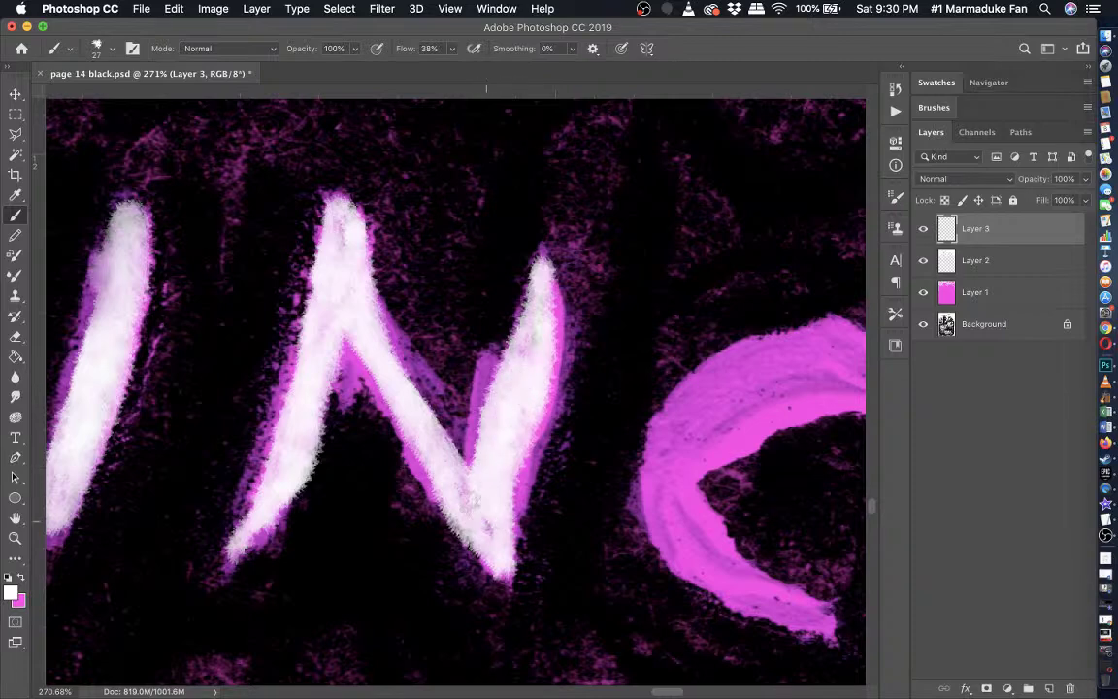
- Hide Layer 1 and toggle Layer 3's visibility to compare the lettering with and without the white retouching
click(923, 293)
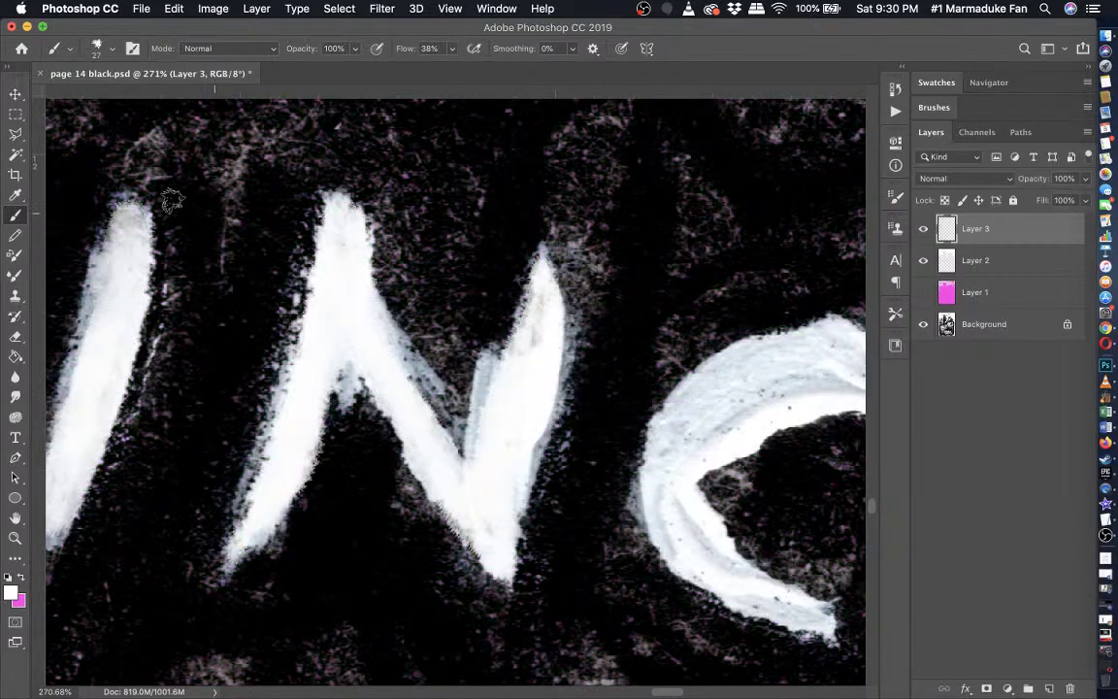
click(15, 332)
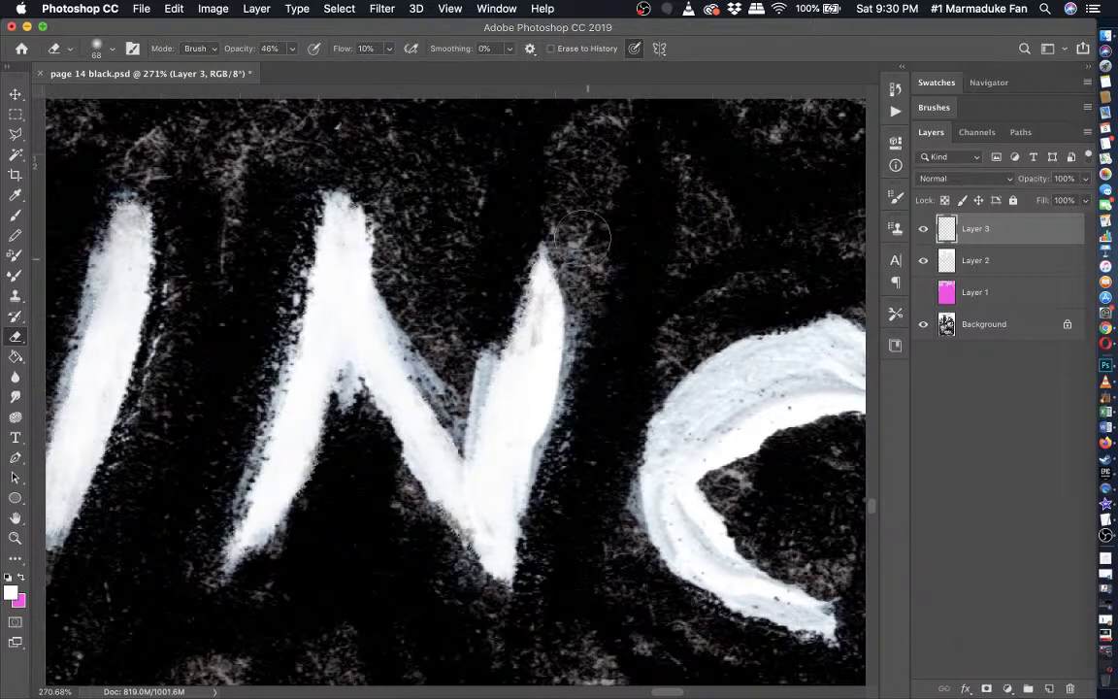
scroll(480, 317, down, 6)
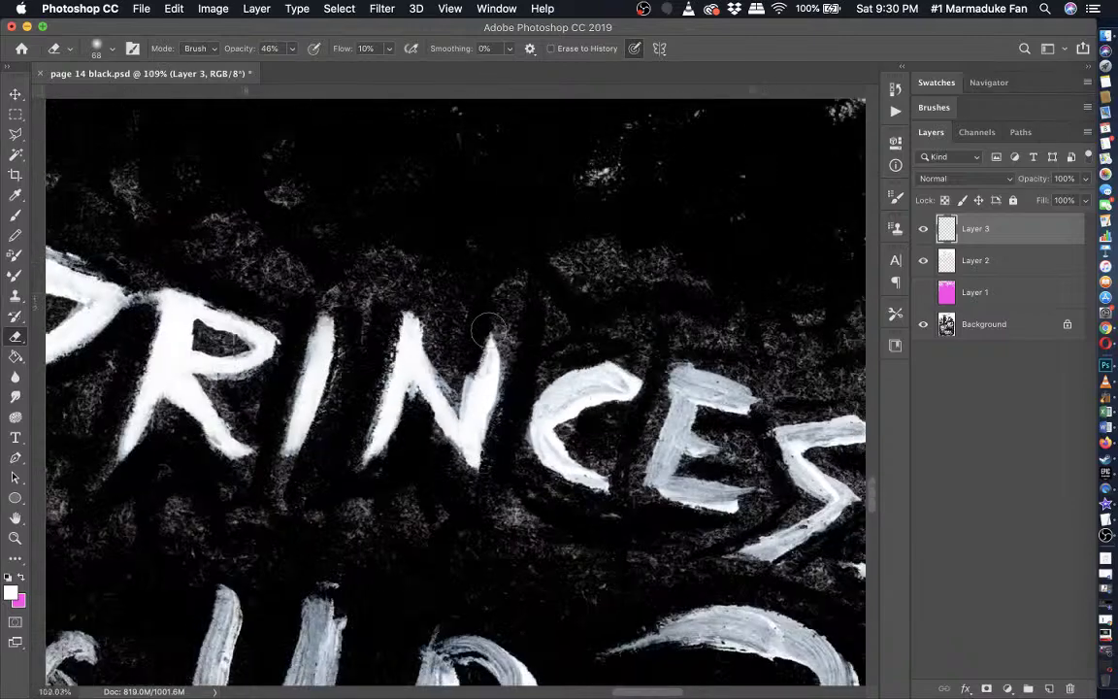
scroll(489, 332, down, 4)
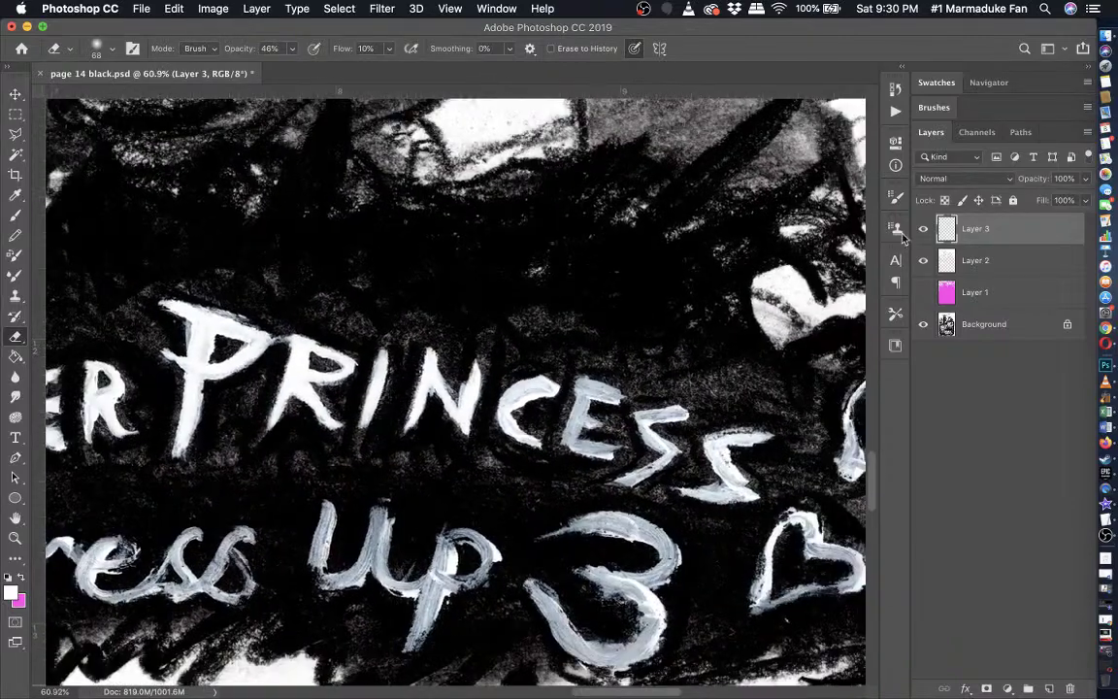
click(925, 229)
click(925, 229)
click(925, 229)
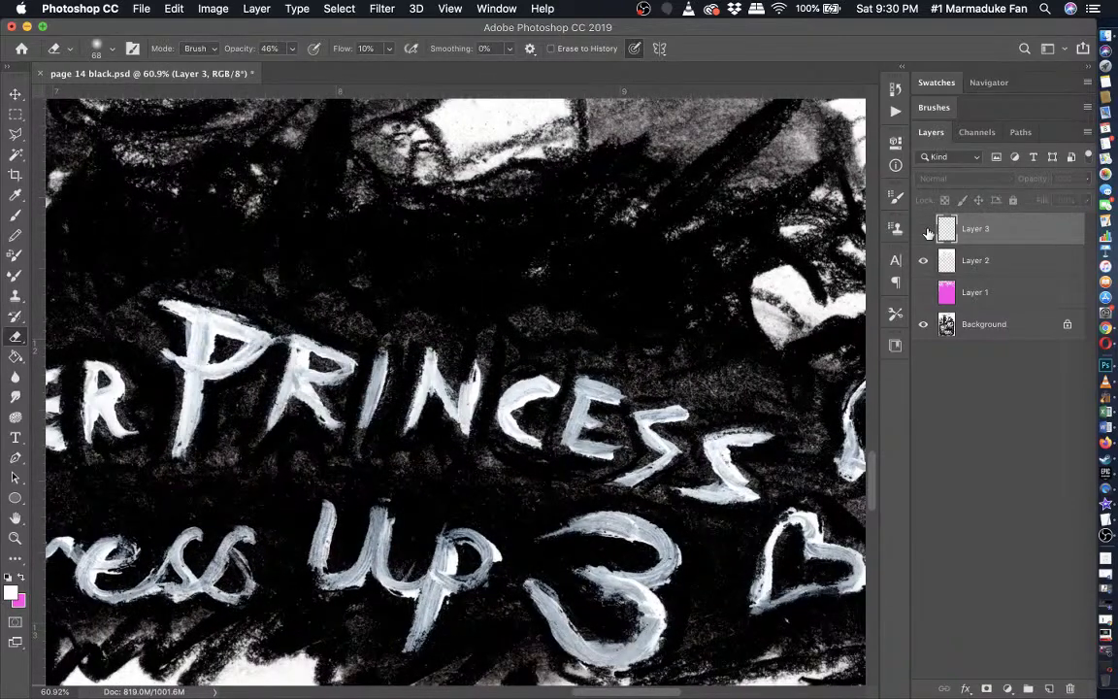
click(925, 229)
click(925, 229)
click(926, 230)
click(926, 230)
scroll(510, 482, left, 4)
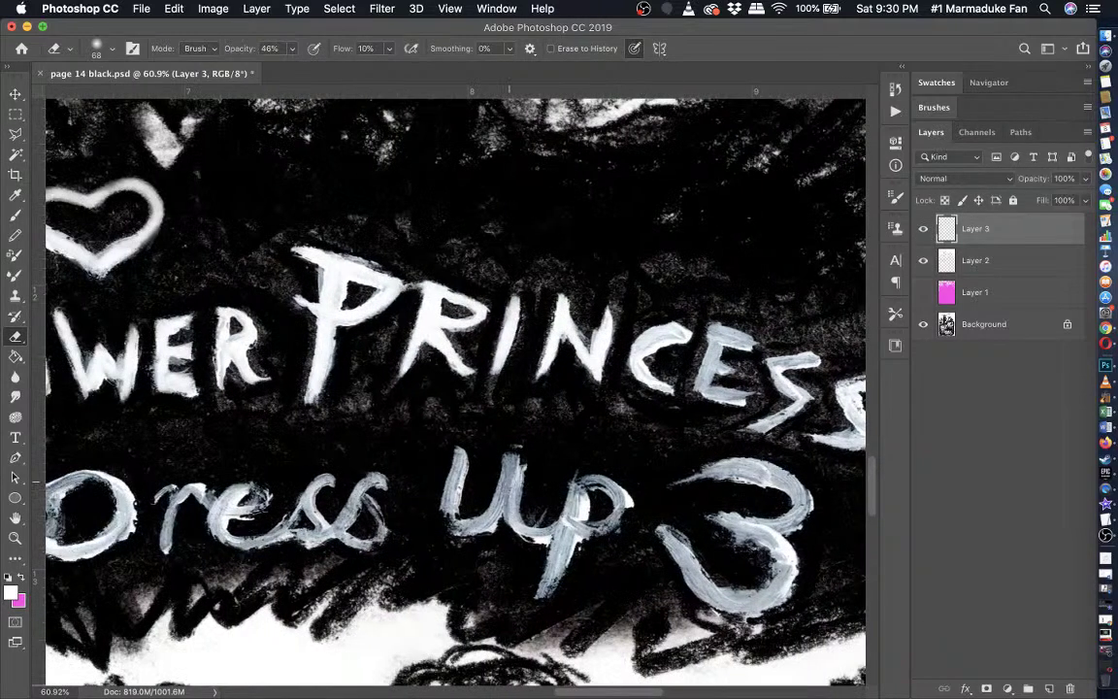
scroll(509, 482, down, 3)
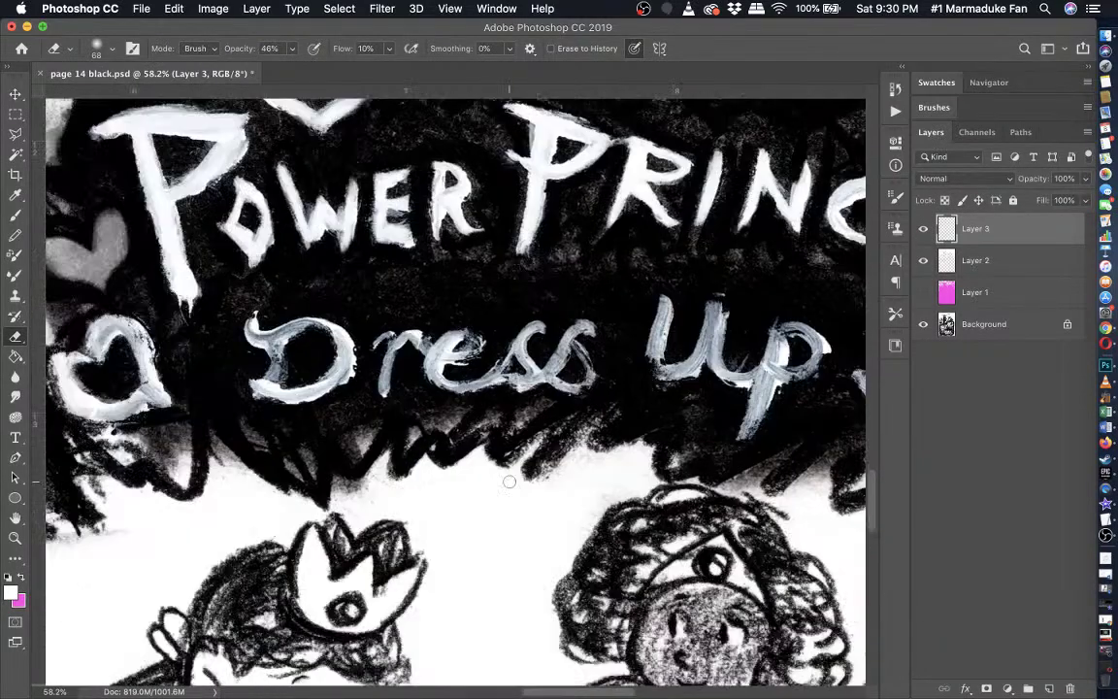
- Show the magenta Layer 1 again behind the Power Princess lettering
click(925, 294)
scroll(604, 344, right, 3)
scroll(604, 344, up, 1)
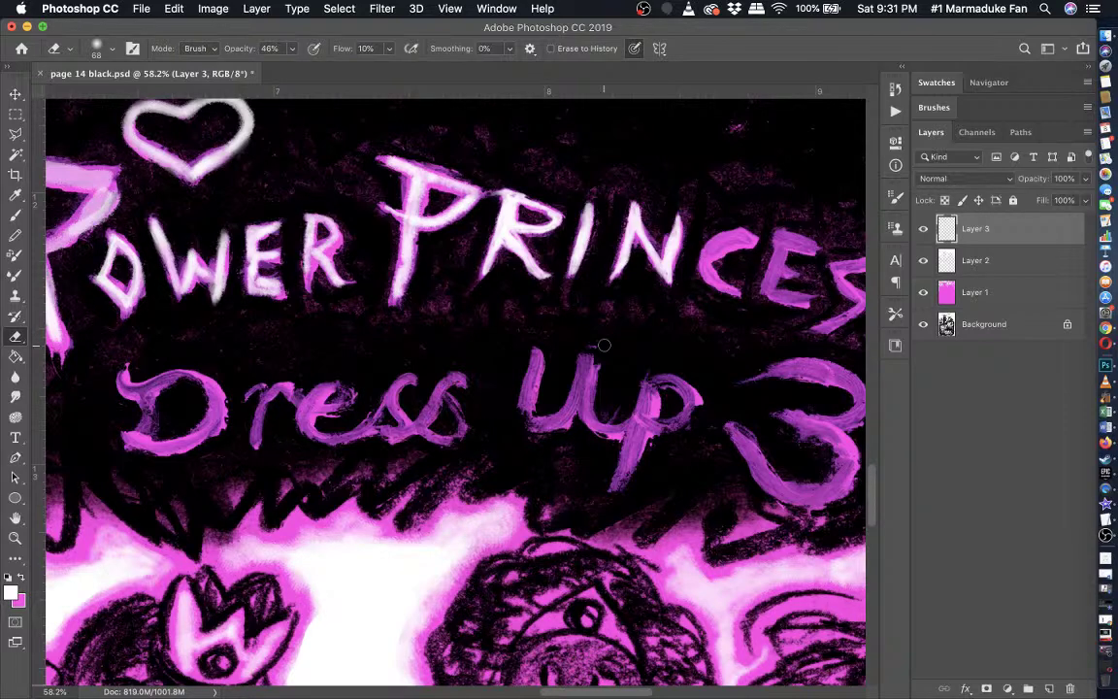
scroll(604, 344, right, 3)
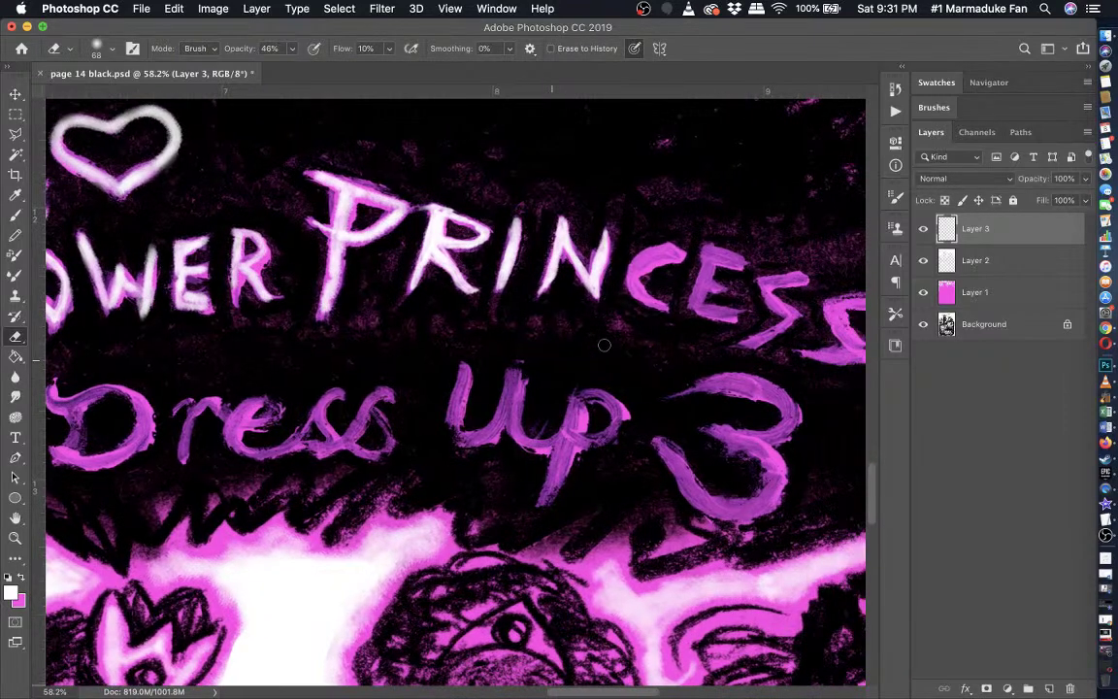
- Paint the C in Princess solid white on Layer 3 with the 27 px brush
scroll(604, 345, up, 5)
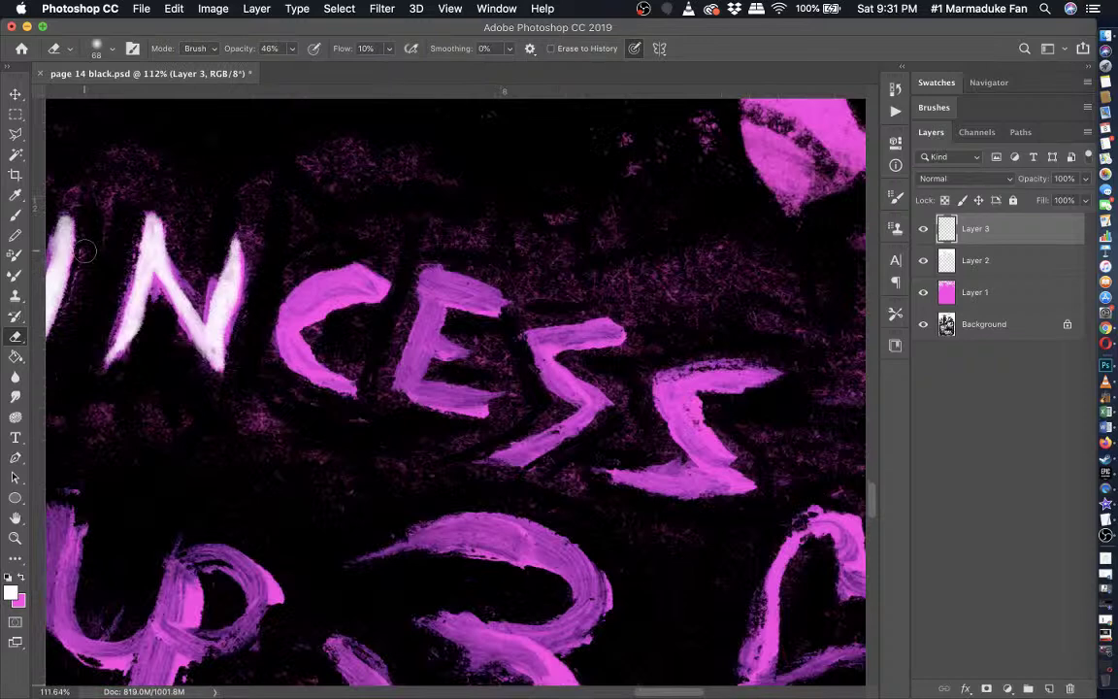
click(15, 219)
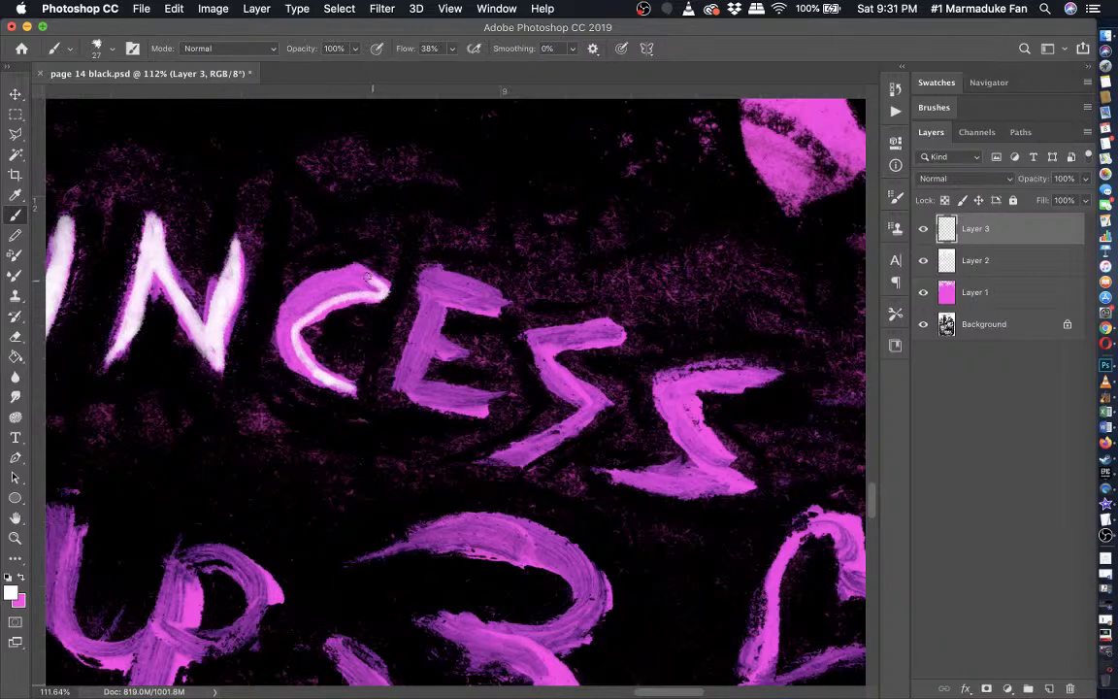
drag(367, 278, 306, 369)
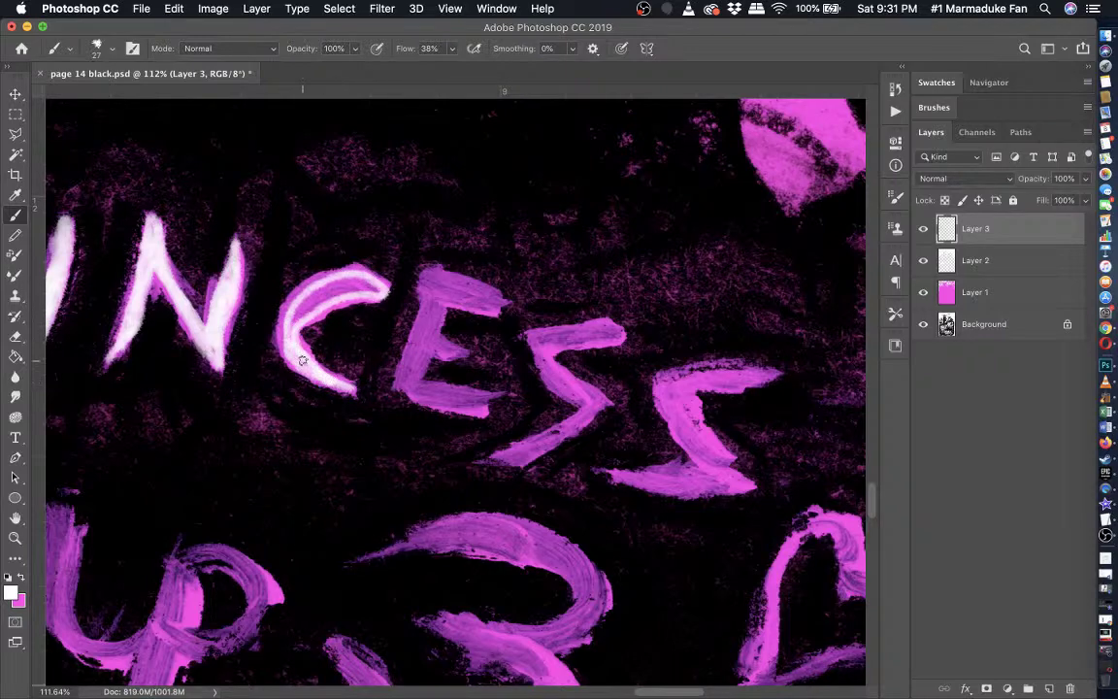
drag(302, 361, 365, 289)
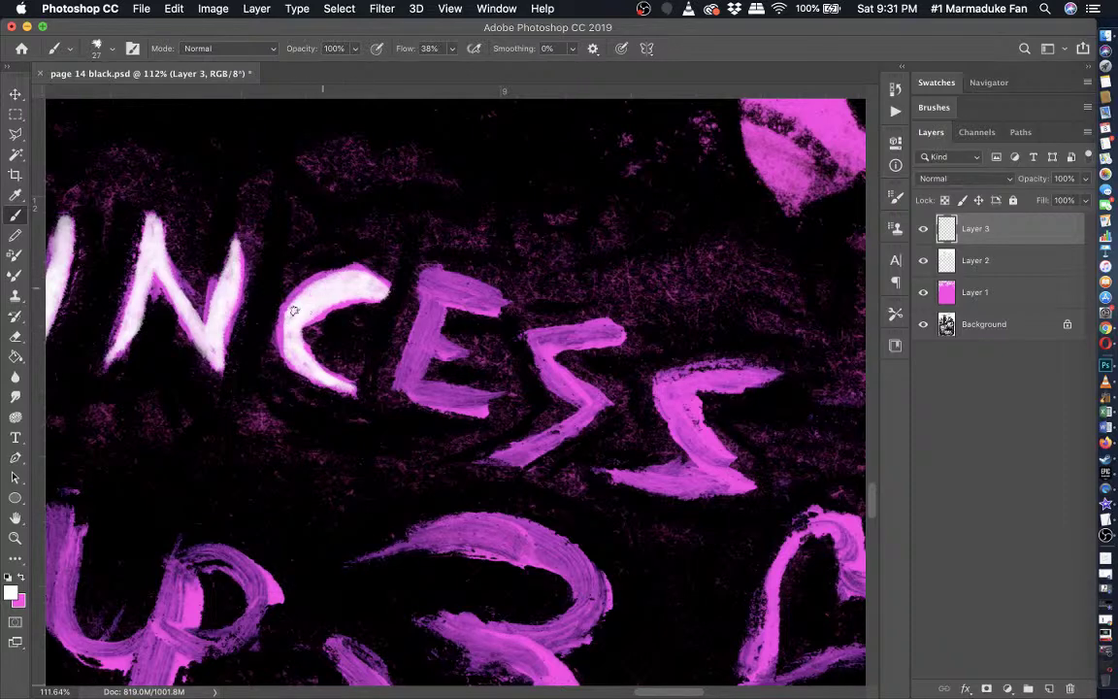
- Paint the stem and three arms of the E in Princess white, checking the result with Layer 1 briefly hidden
key(super+plus)
key(super+plus)
key(super+plus)
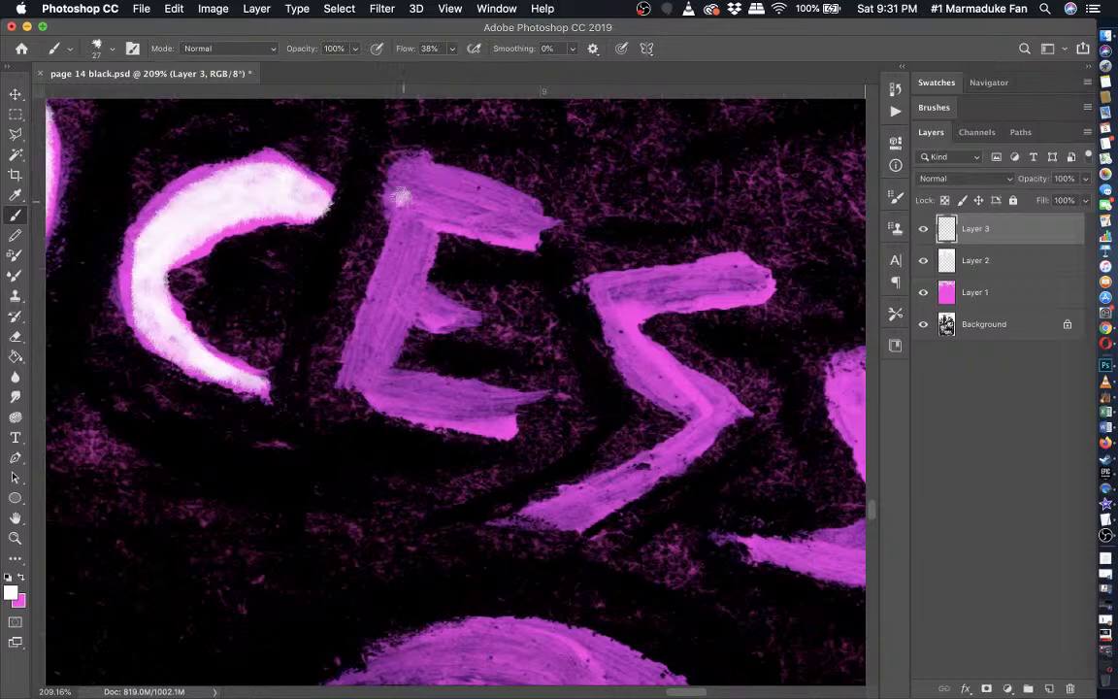
mouse_move(399, 197)
mouse_down()
mouse_move(445, 189)
mouse_move(501, 217)
mouse_move(552, 221)
mouse_move(491, 223)
mouse_move(436, 206)
mouse_move(417, 221)
mouse_move(404, 292)
mouse_move(470, 314)
mouse_up()
mouse_move(419, 189)
mouse_down()
mouse_move(362, 347)
mouse_move(378, 349)
mouse_move(357, 382)
mouse_move(432, 406)
mouse_move(526, 398)
mouse_move(371, 389)
mouse_move(448, 422)
mouse_move(490, 419)
mouse_up()
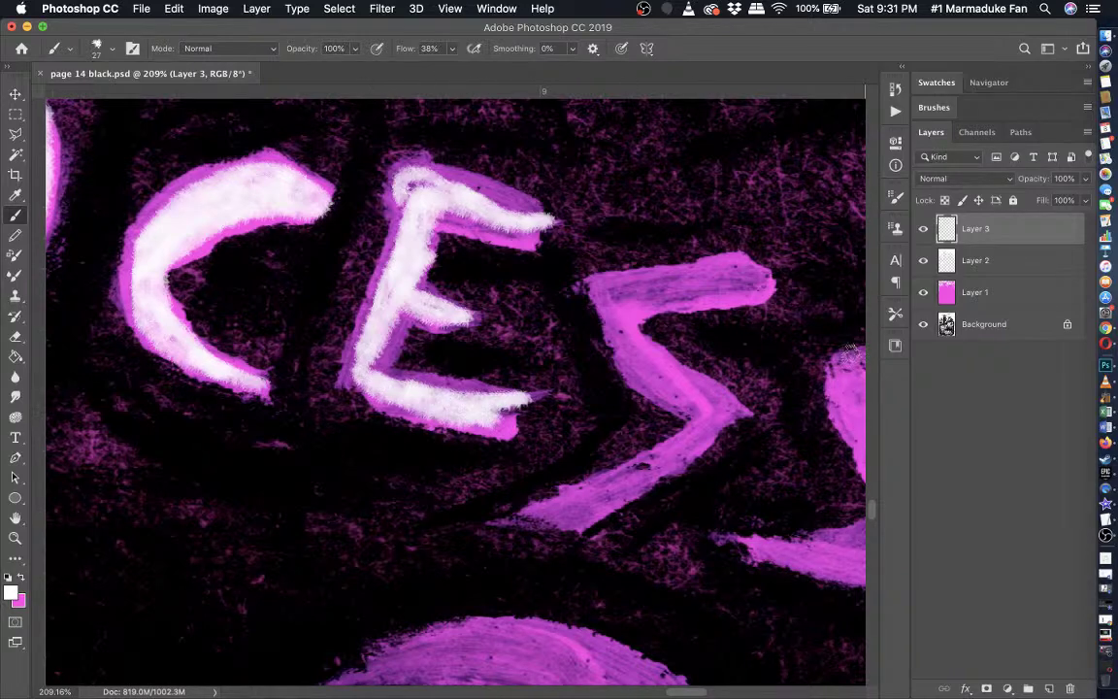
click(923, 294)
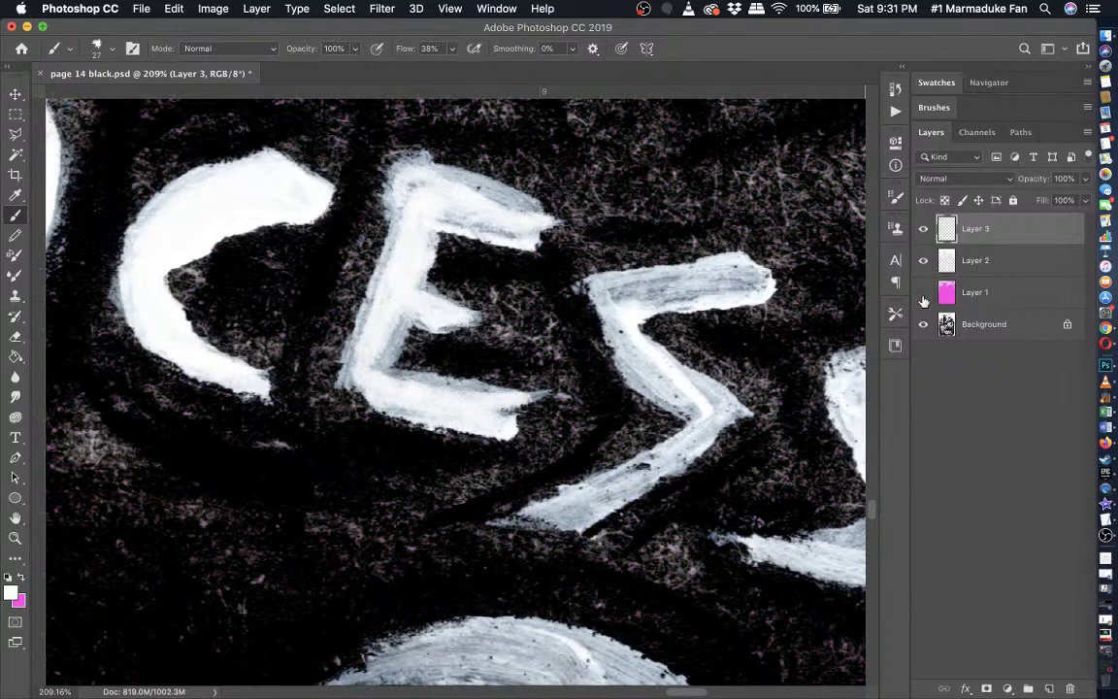
click(923, 294)
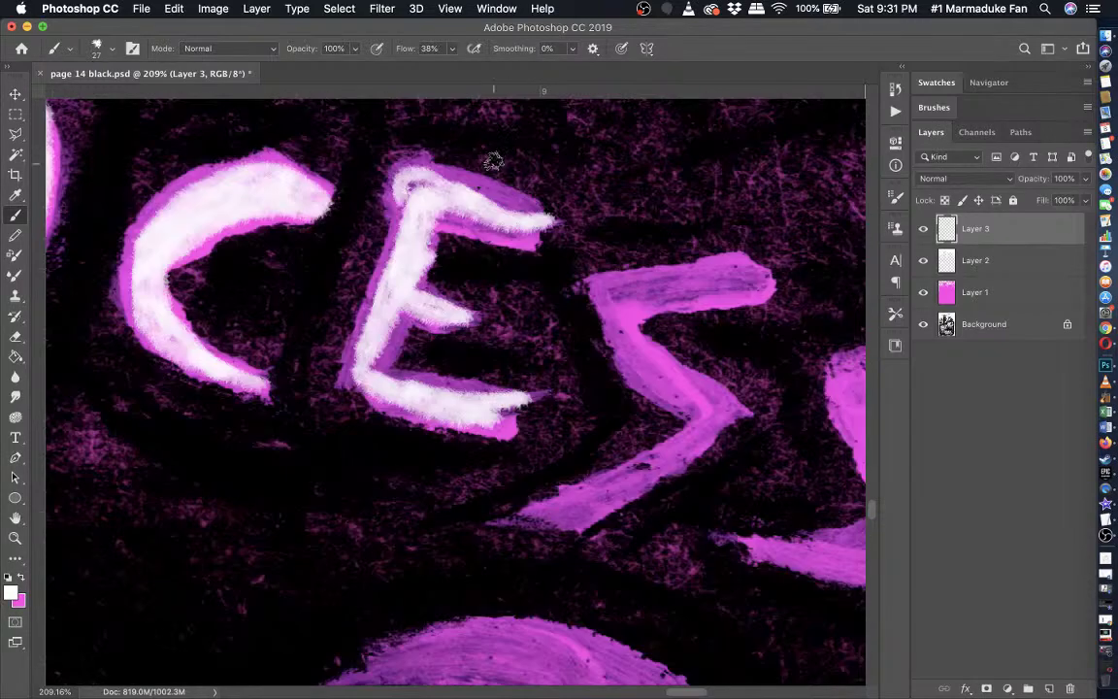
- Paint the first S of Princess white along its full zigzag with the 27 px brush
scroll(493, 161, down, 2)
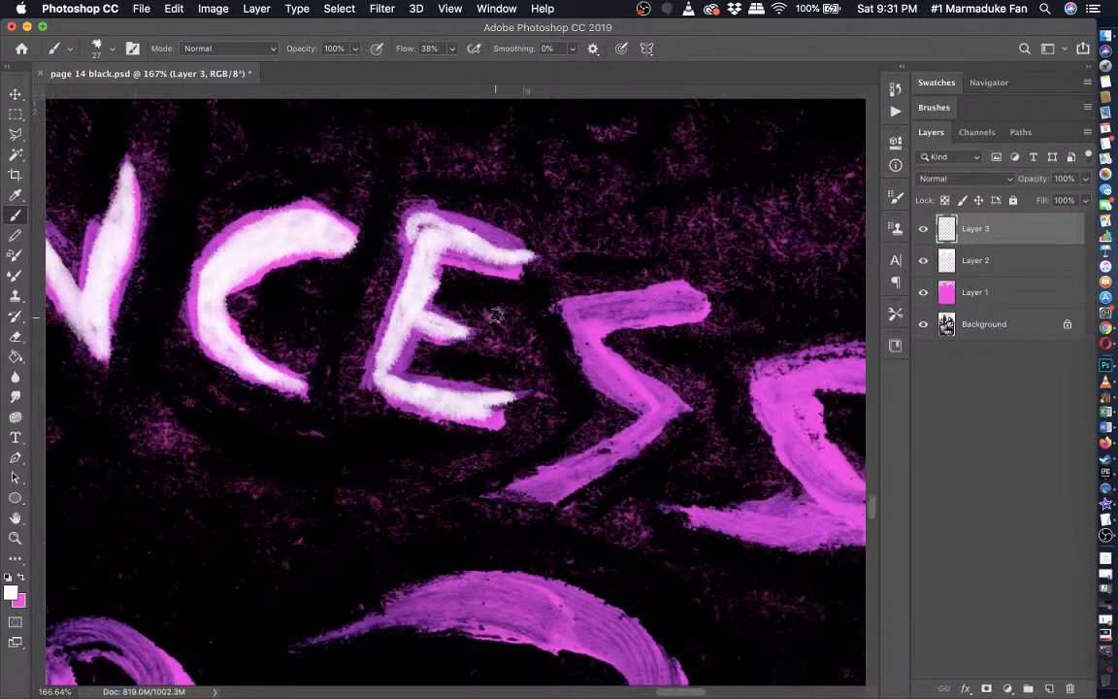
scroll(495, 316, right, 5)
scroll(495, 335, up, 2)
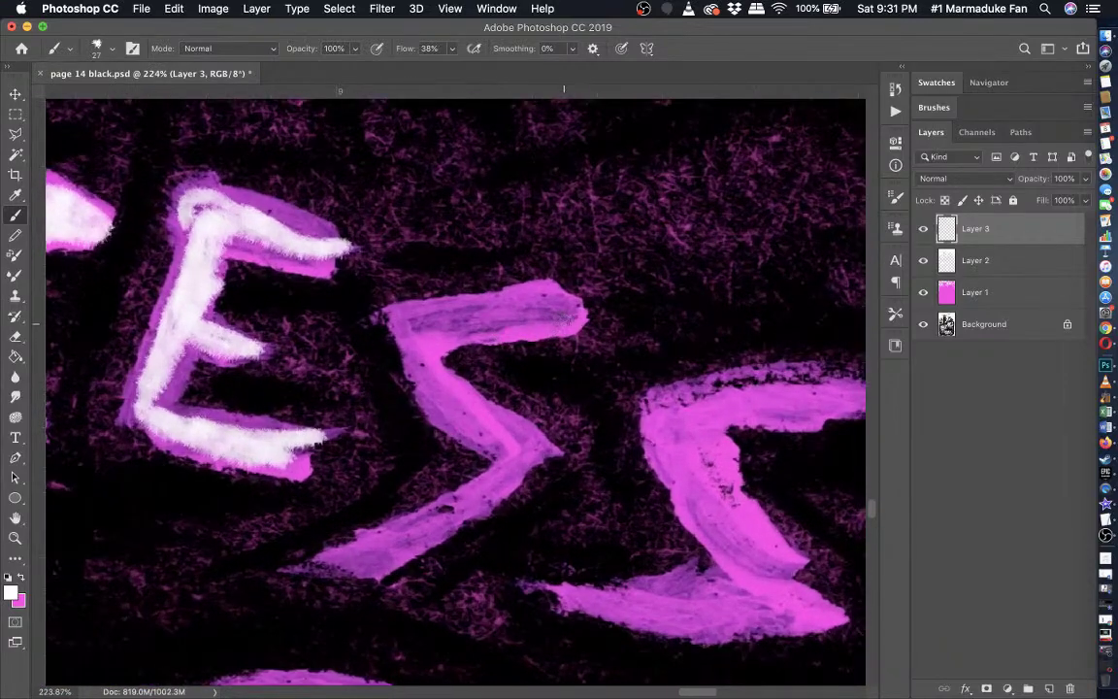
mouse_move(564, 316)
mouse_down()
mouse_move(417, 322)
mouse_move(568, 310)
mouse_move(422, 322)
mouse_move(555, 307)
mouse_move(418, 328)
mouse_move(415, 349)
mouse_move(444, 328)
mouse_move(430, 329)
mouse_move(425, 377)
mouse_move(449, 408)
mouse_move(508, 448)
mouse_move(442, 393)
mouse_move(524, 449)
mouse_move(498, 478)
mouse_move(417, 518)
mouse_move(390, 554)
mouse_move(360, 553)
mouse_move(427, 521)
mouse_move(339, 555)
mouse_move(376, 554)
mouse_move(495, 485)
mouse_move(522, 462)
mouse_move(505, 428)
mouse_up()
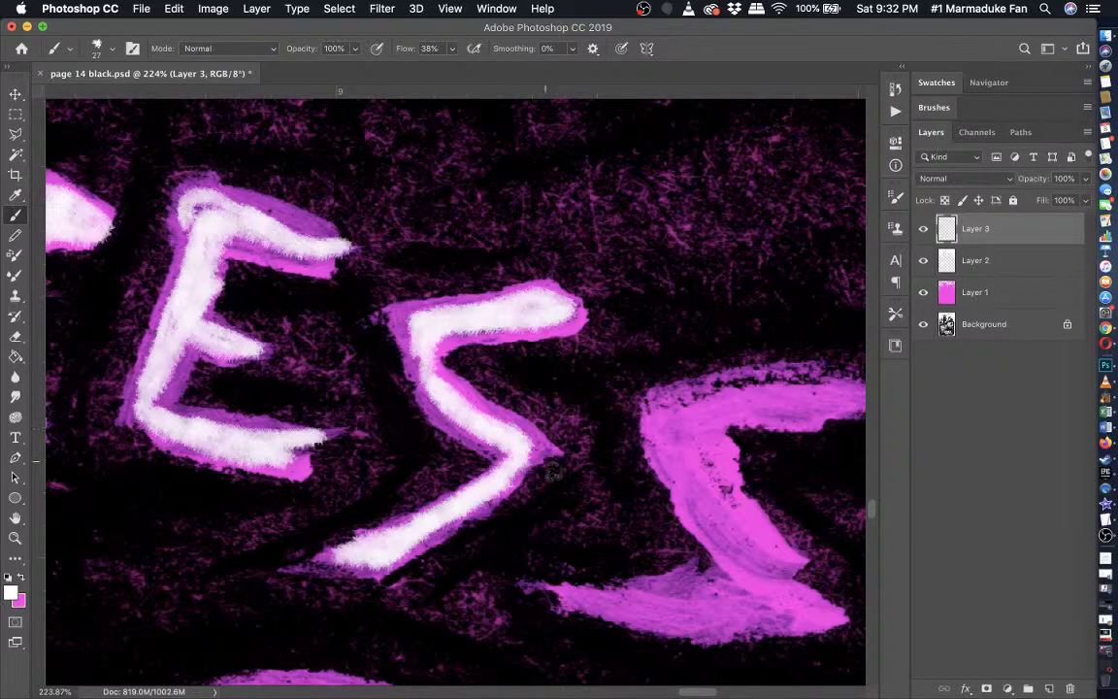
- Paint the final S of Princess white with the 27 px KYLE Ultimate Pencil Hard brush
scroll(554, 472, right, 3)
right_click(476, 567)
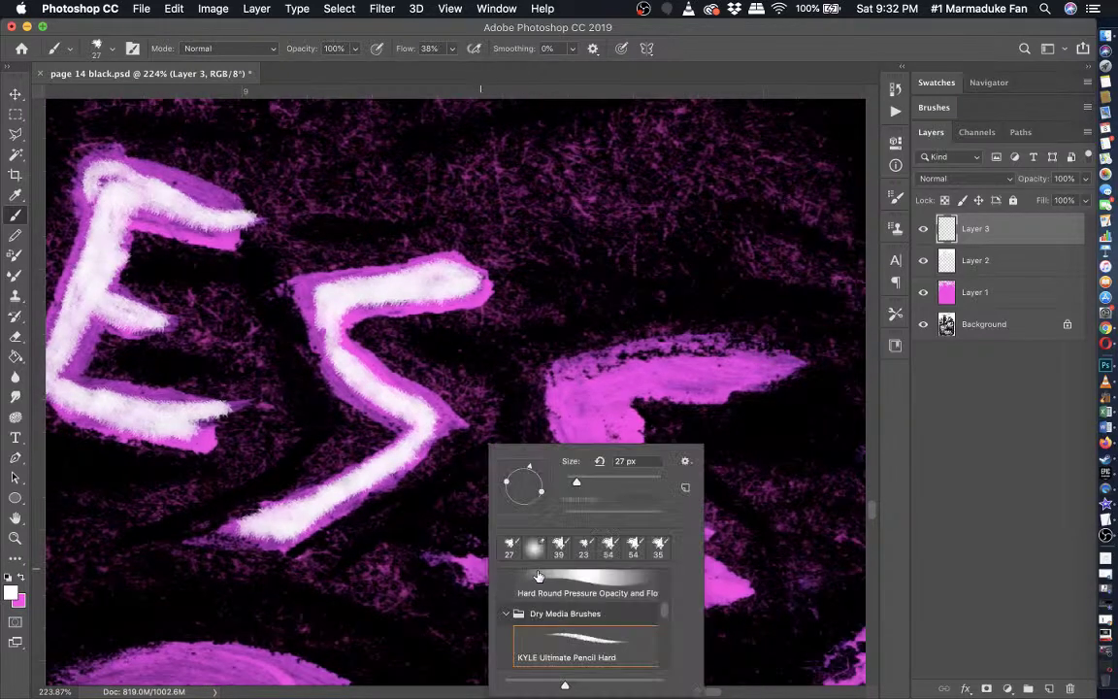
click(672, 369)
scroll(681, 379, right, 5)
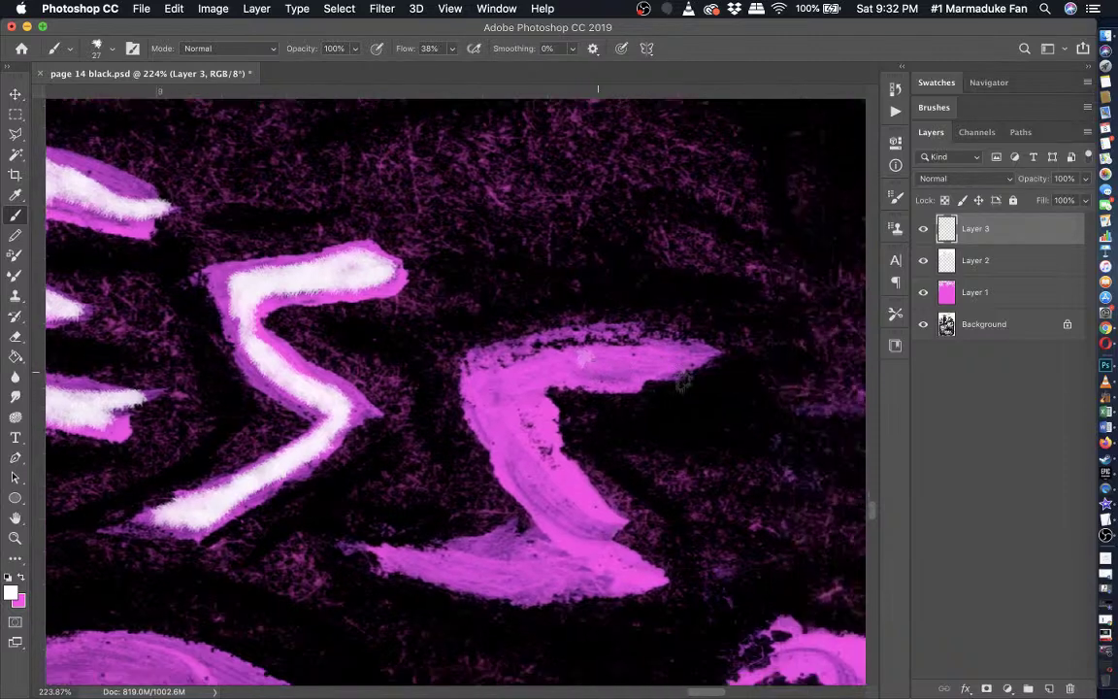
mouse_move(609, 356)
mouse_down()
mouse_move(483, 346)
mouse_move(514, 342)
mouse_move(461, 348)
mouse_move(414, 376)
mouse_move(427, 424)
mouse_move(503, 537)
mouse_move(500, 554)
mouse_move(389, 567)
mouse_move(318, 554)
mouse_move(416, 584)
mouse_move(529, 582)
mouse_move(537, 519)
mouse_move(516, 521)
mouse_move(494, 500)
mouse_move(455, 380)
mouse_move(612, 357)
mouse_move(497, 353)
mouse_move(427, 372)
mouse_move(551, 558)
mouse_move(510, 517)
mouse_move(511, 554)
mouse_move(456, 571)
mouse_move(434, 570)
mouse_move(417, 524)
mouse_move(359, 529)
mouse_move(529, 546)
mouse_move(398, 364)
mouse_move(412, 407)
mouse_move(412, 354)
mouse_move(637, 349)
mouse_up()
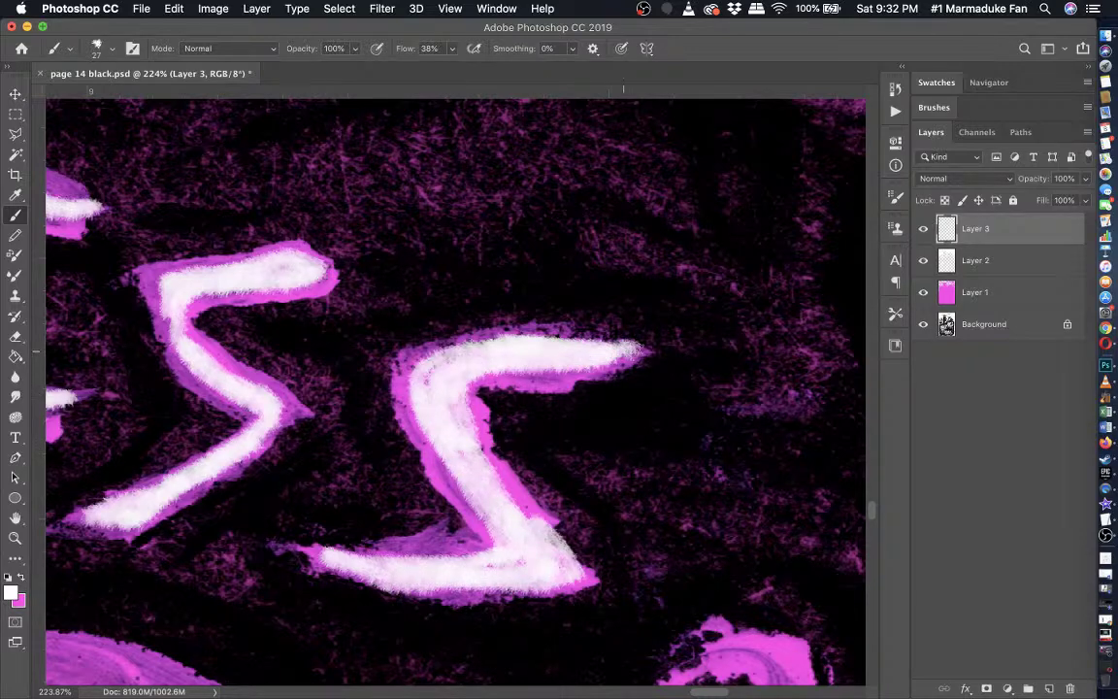
- Select the magenta Layer 1 and hide it to inspect the two whitened S letters against the original art
right_click(925, 295)
click(929, 514)
click(947, 297)
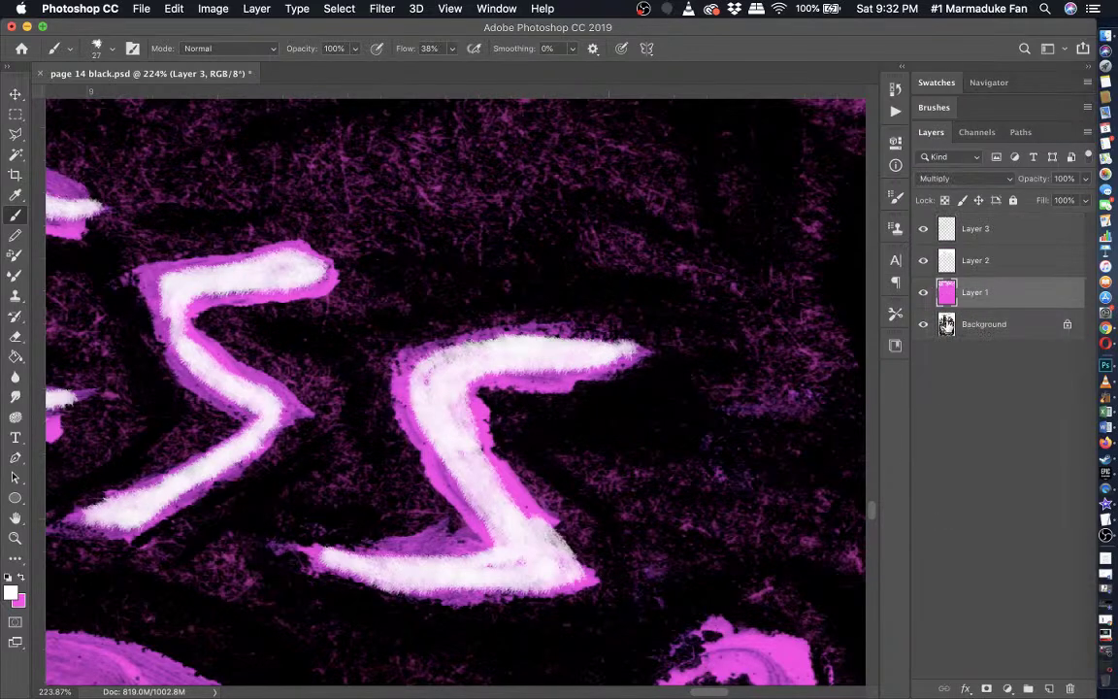
click(924, 294)
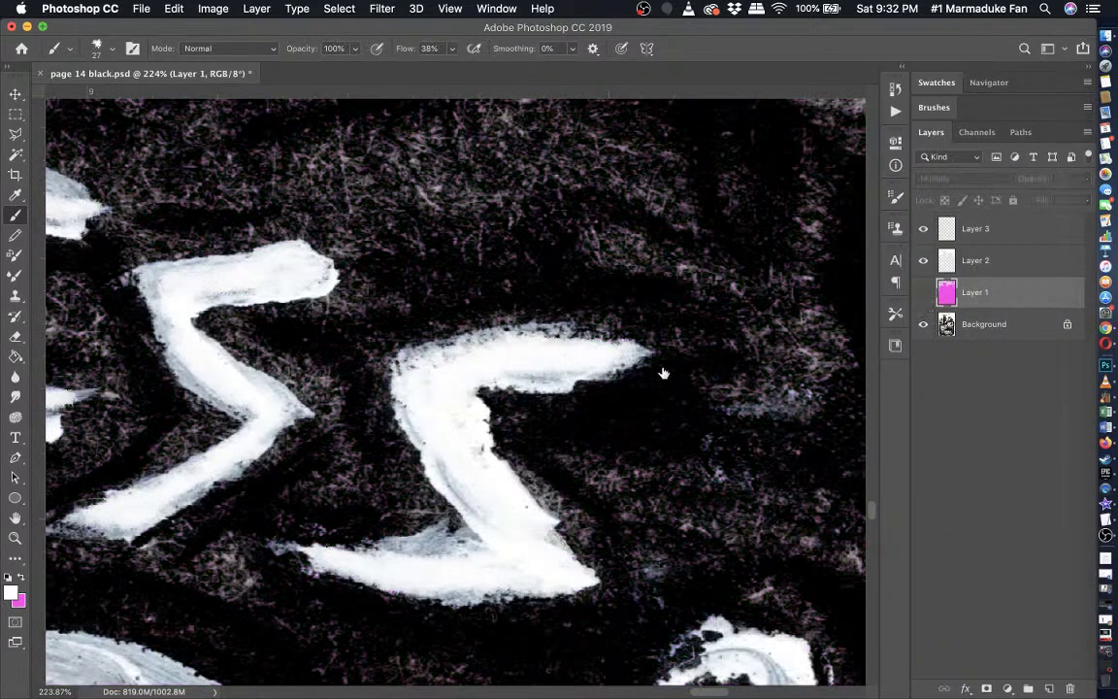
- Switch to the 68 px eraser at 46% opacity and make Layer 2 the active layer
click(16, 335)
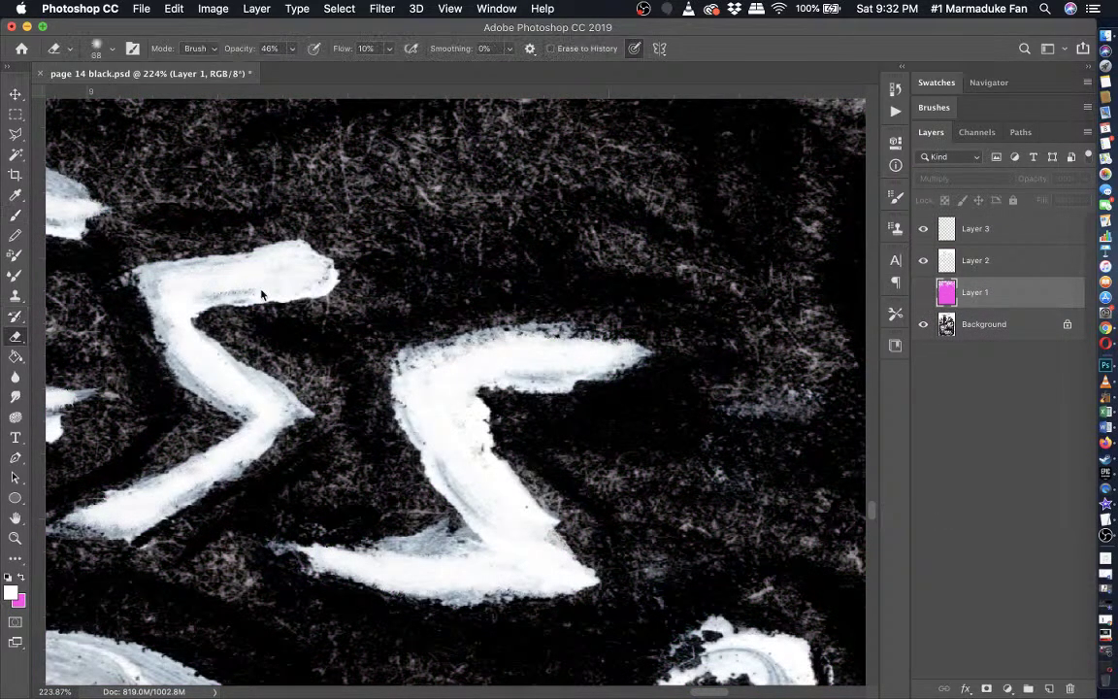
right_click(987, 263)
key(Escape)
right_click(661, 311)
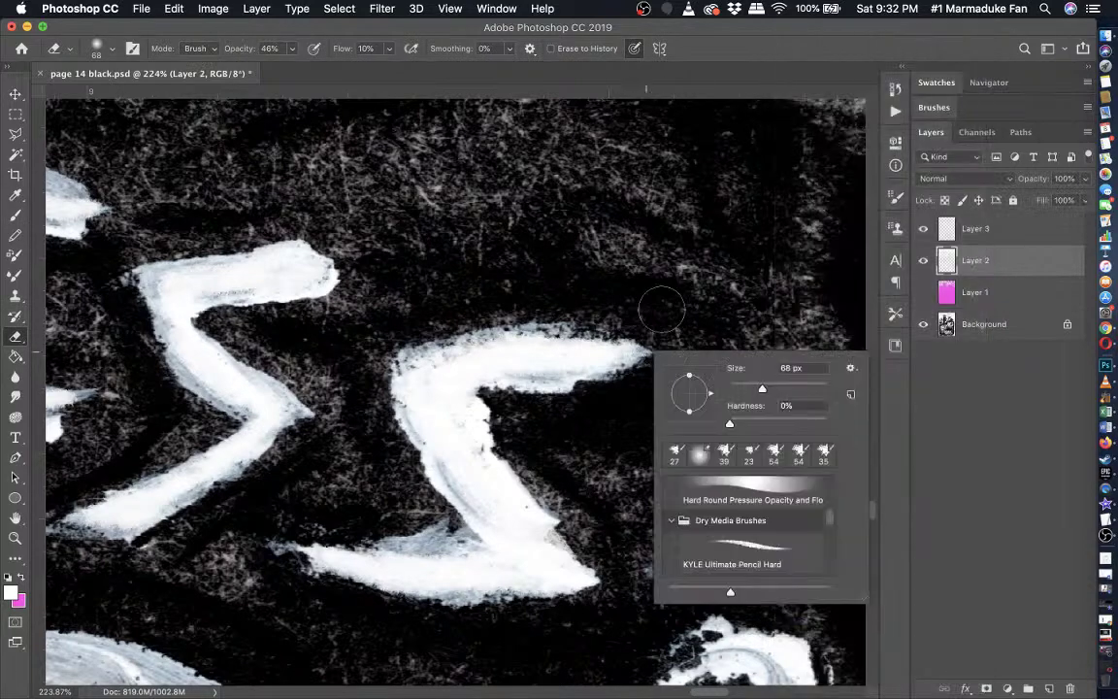
key(Escape)
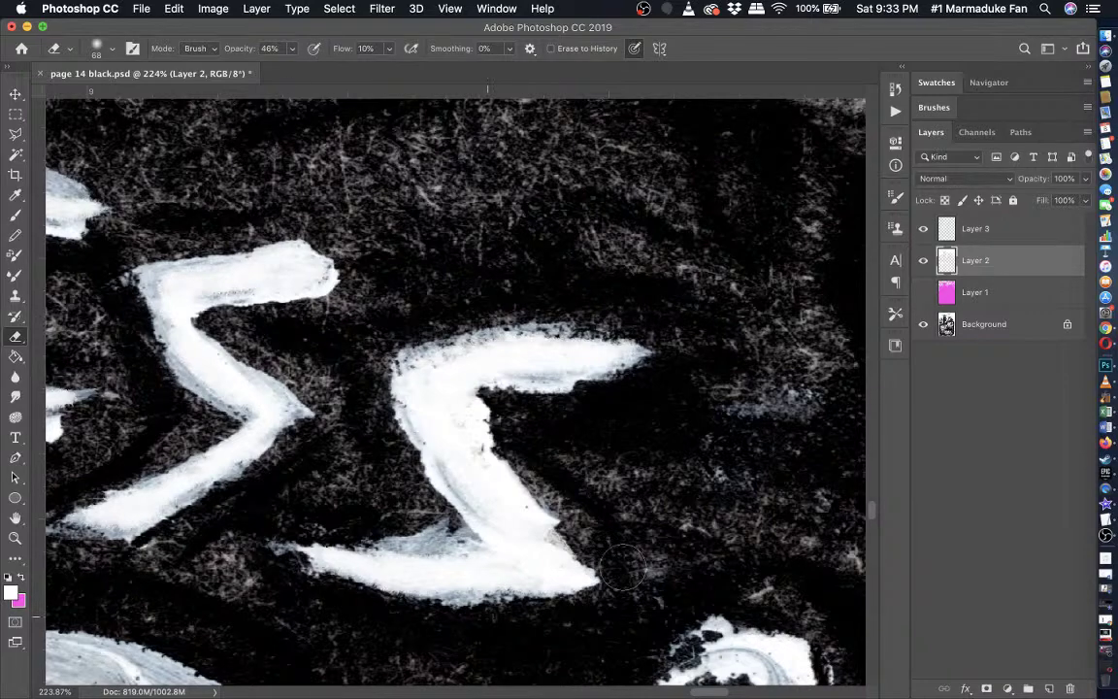
- Show the magenta Layer 1 again and review the whole Power Princess title with its surrounding hearts
scroll(621, 572, down, 5)
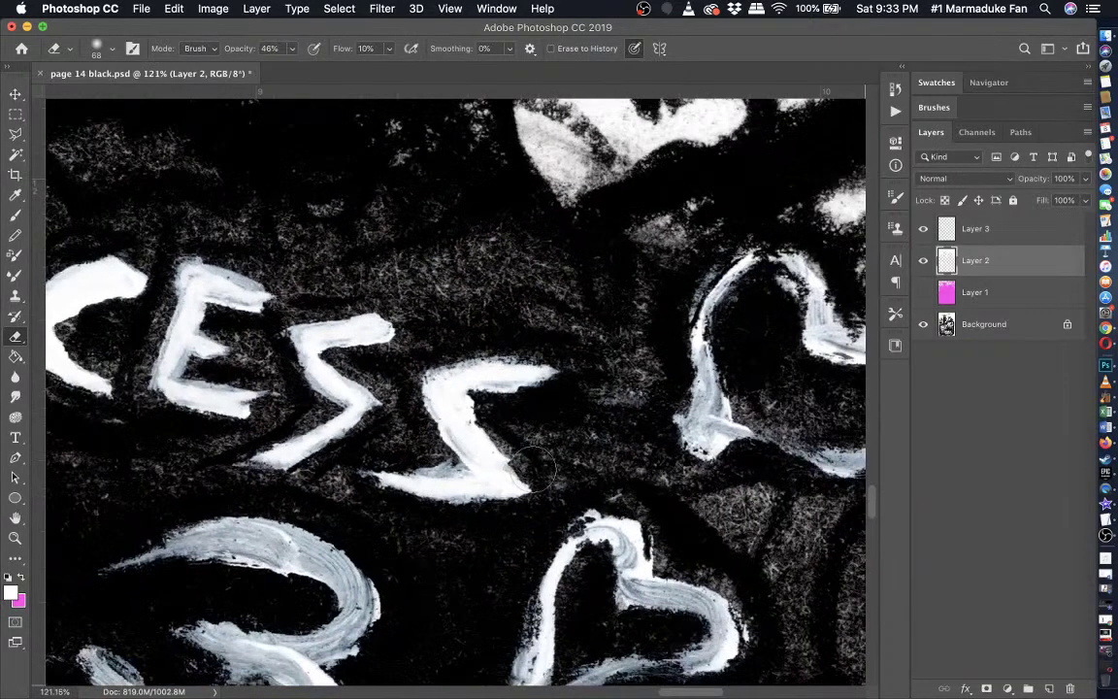
click(923, 292)
drag(597, 421, 631, 421)
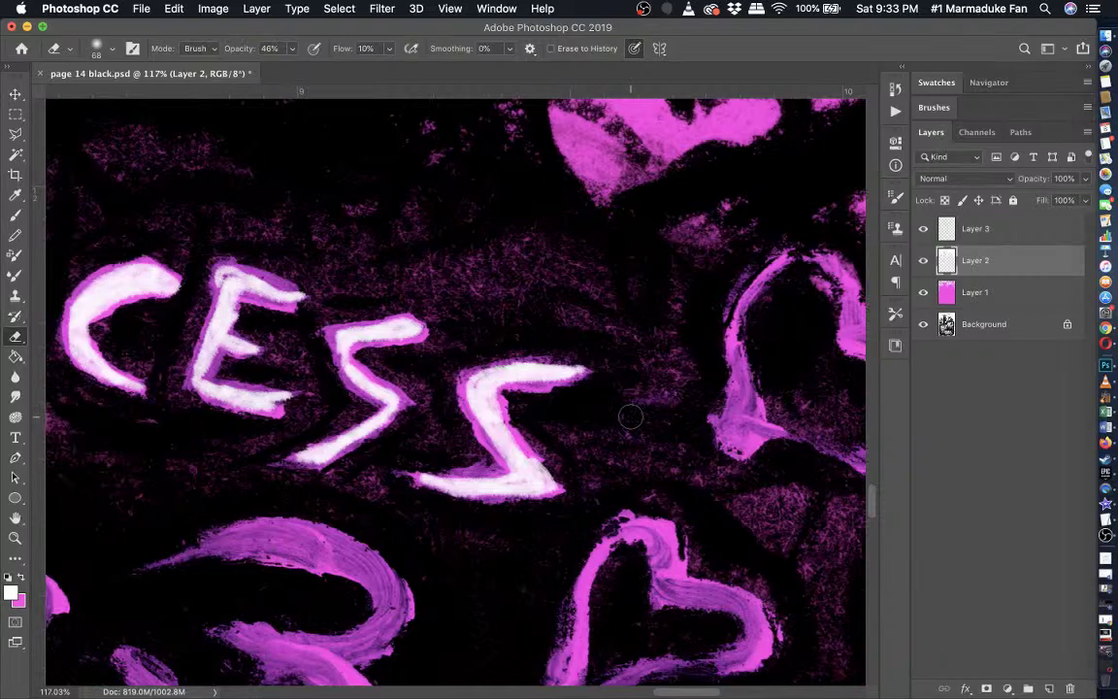
scroll(630, 417, down, 3)
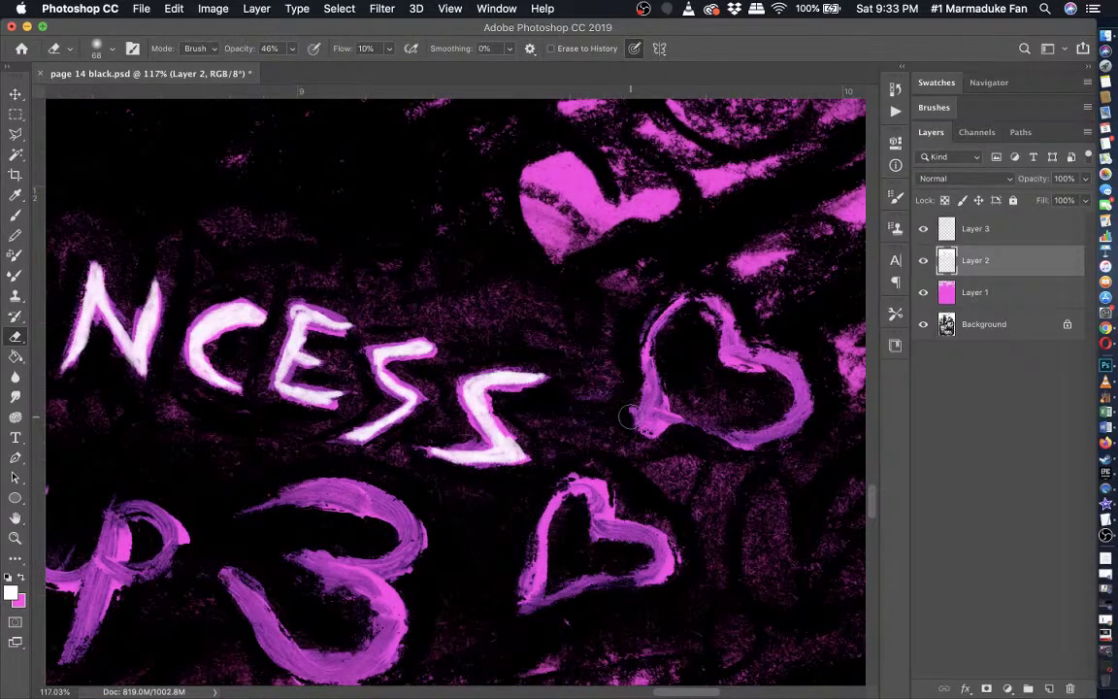
scroll(630, 417, down, 10)
scroll(630, 418, left, 3)
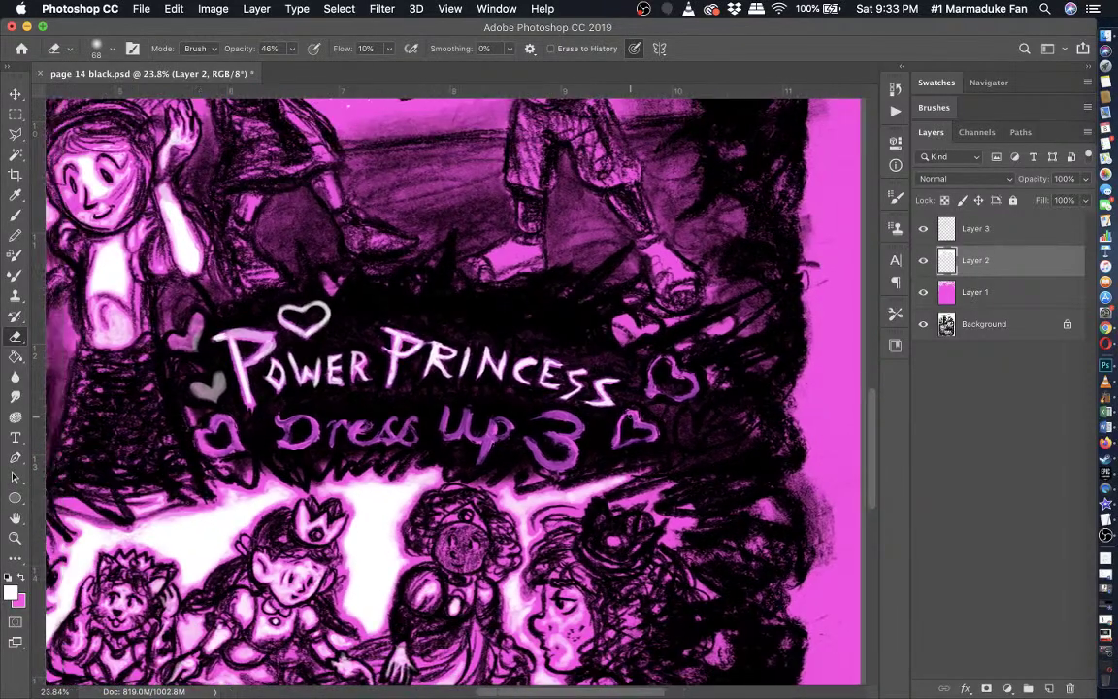
scroll(629, 417, left, 3)
scroll(630, 417, up, 1)
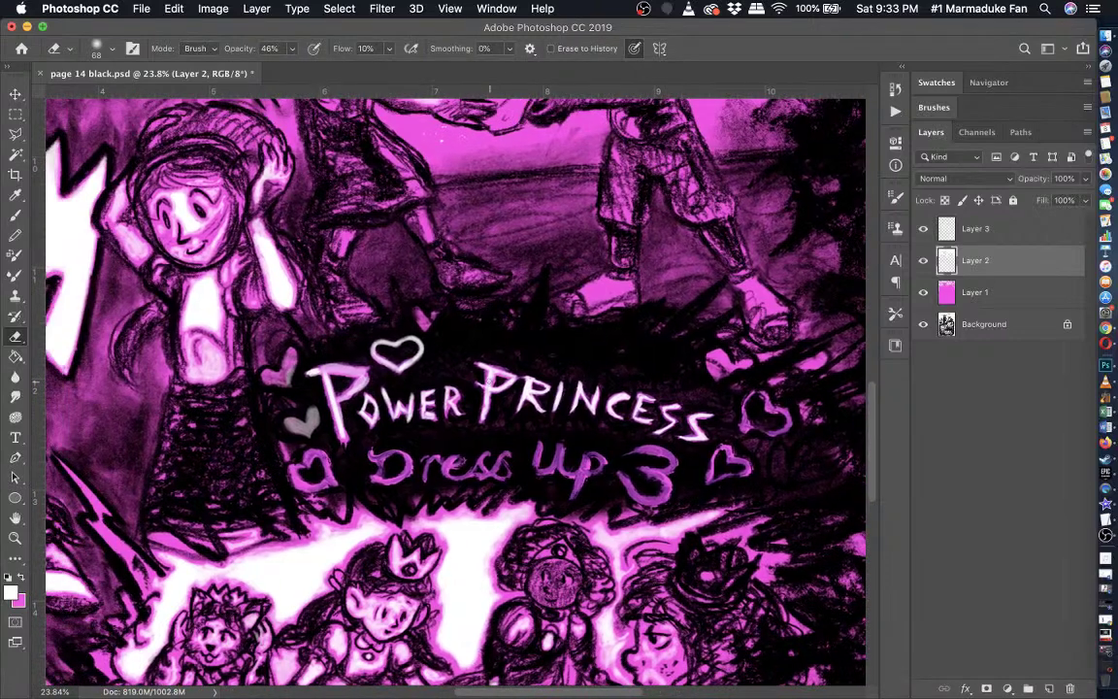
scroll(488, 380, up, 2)
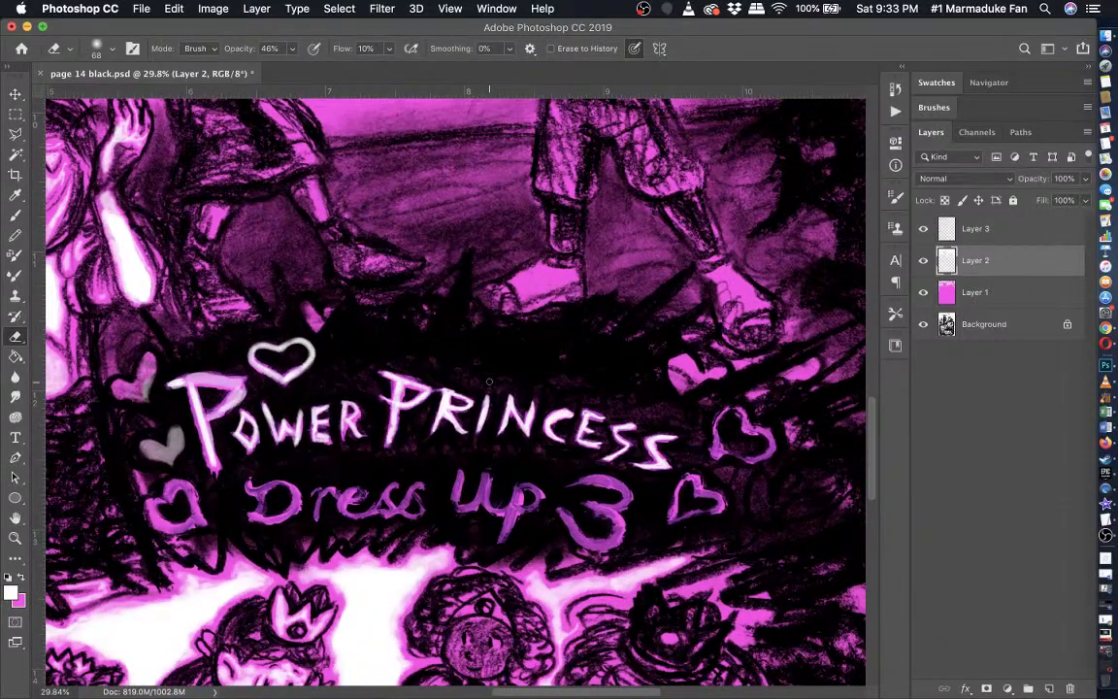
- Paint the solid heart above the end of Princess white on Layer 2 with the pencil brush enlarged to 68 px
scroll(489, 381, up, 5)
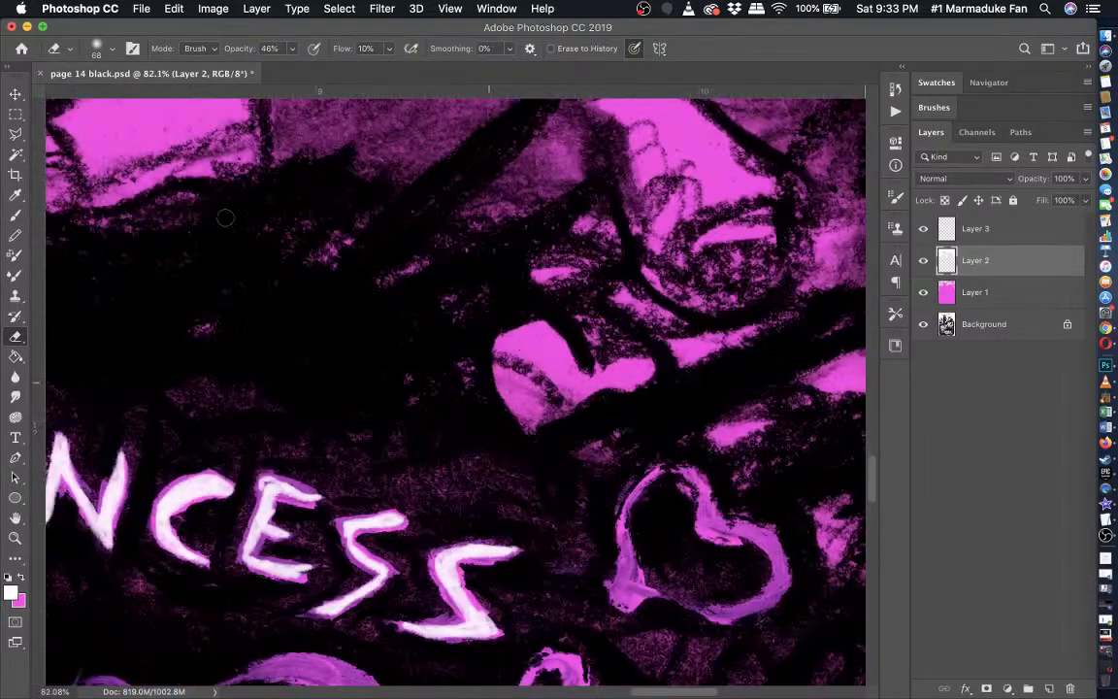
click(14, 215)
scroll(286, 356, up, 2)
scroll(286, 355, right, 5)
scroll(286, 355, up, 2)
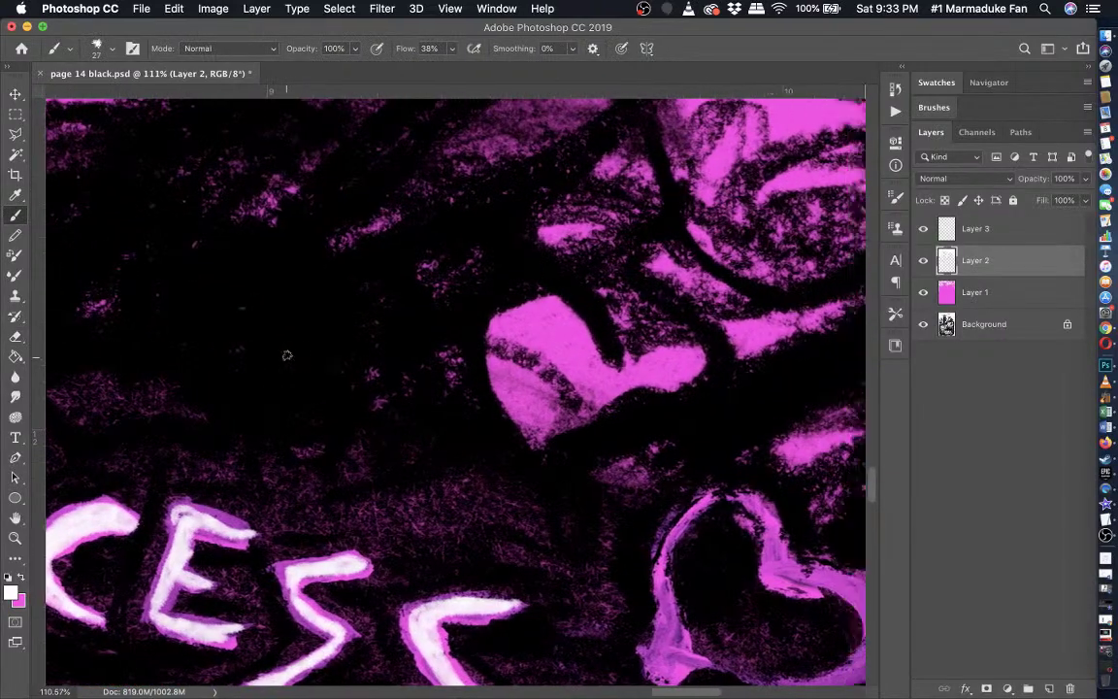
scroll(286, 355, up, 3)
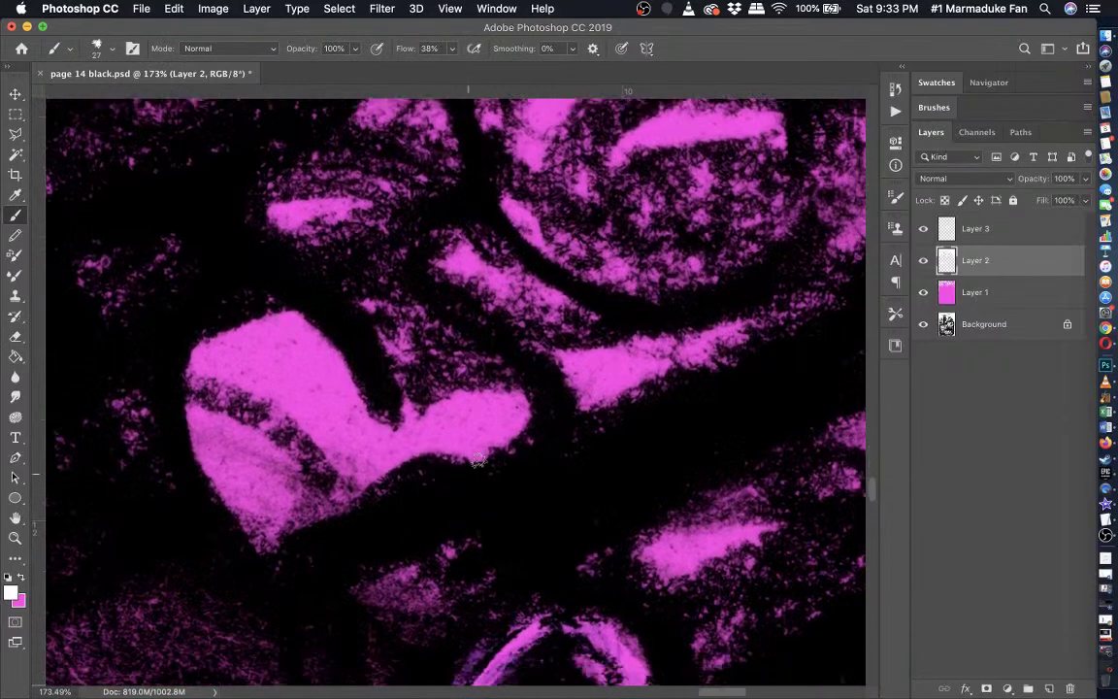
right_click(407, 434)
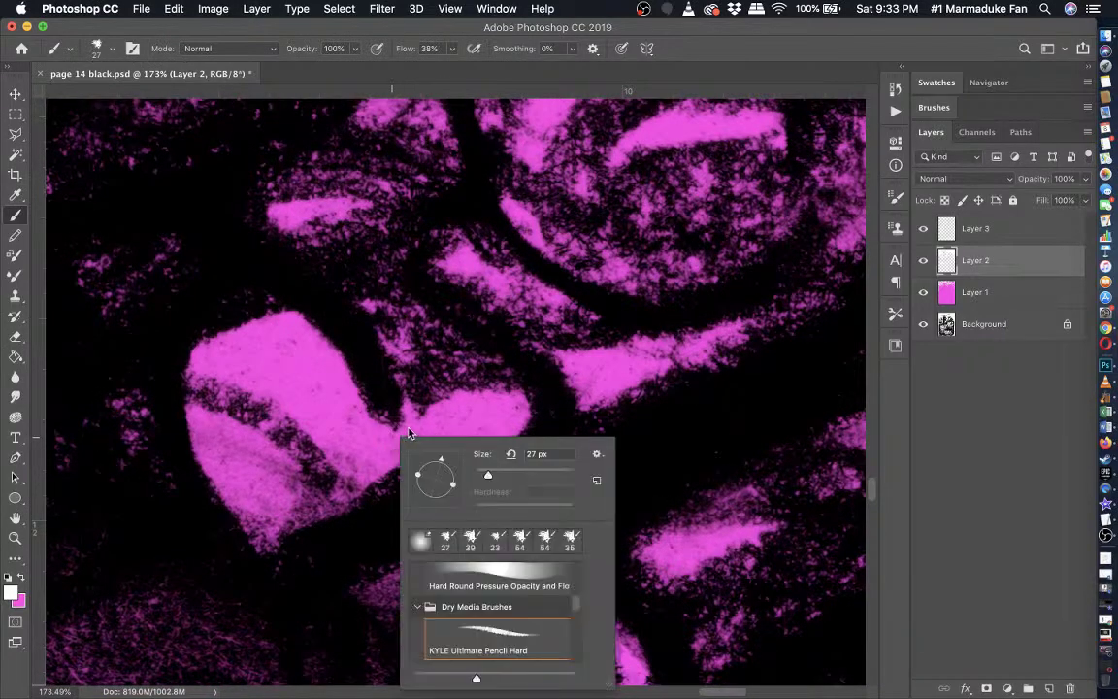
click(366, 448)
click(111, 49)
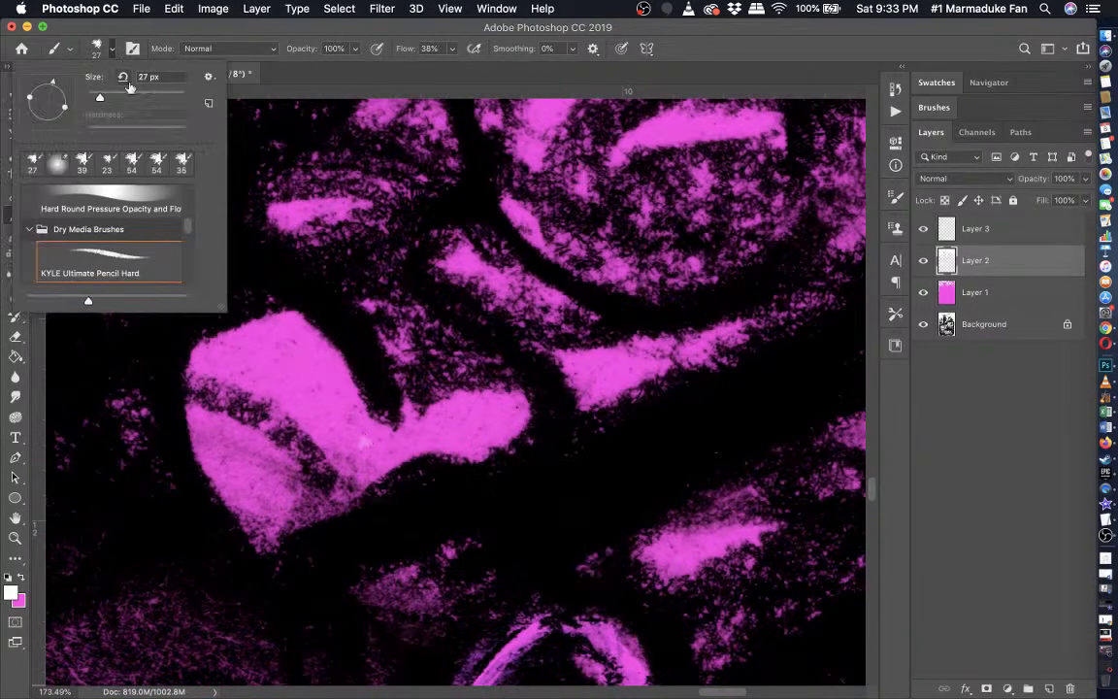
click(120, 97)
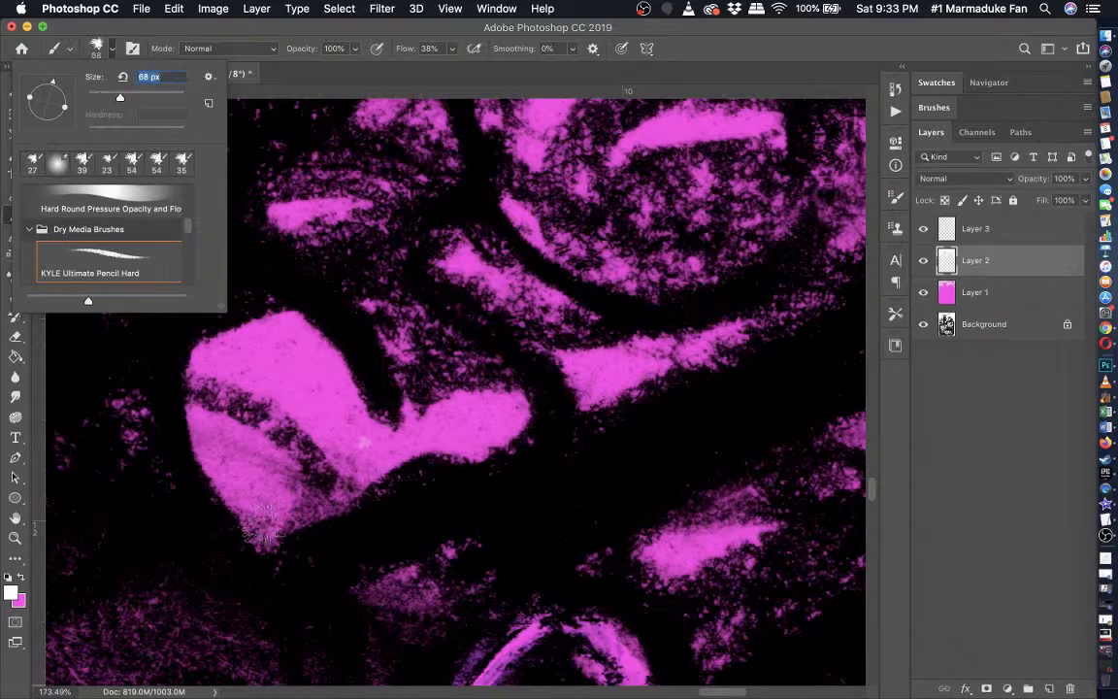
mouse_move(279, 527)
mouse_down()
mouse_move(388, 463)
mouse_move(510, 417)
mouse_move(506, 402)
mouse_move(431, 414)
mouse_move(374, 446)
mouse_move(369, 463)
mouse_move(289, 324)
mouse_move(233, 332)
mouse_move(210, 396)
mouse_move(238, 458)
mouse_up()
mouse_move(266, 497)
mouse_down()
mouse_move(233, 403)
mouse_move(251, 379)
mouse_move(238, 380)
mouse_move(248, 403)
mouse_move(320, 454)
mouse_move(254, 406)
mouse_move(267, 364)
mouse_move(325, 444)
mouse_move(335, 442)
mouse_move(311, 470)
mouse_move(254, 406)
mouse_move(286, 471)
mouse_move(337, 461)
mouse_move(284, 377)
mouse_move(299, 380)
mouse_move(250, 358)
mouse_move(226, 400)
mouse_move(219, 377)
mouse_move(211, 407)
mouse_move(212, 378)
mouse_move(260, 381)
mouse_move(297, 466)
mouse_move(267, 474)
mouse_move(231, 427)
mouse_move(303, 472)
mouse_move(374, 470)
mouse_move(477, 449)
mouse_up()
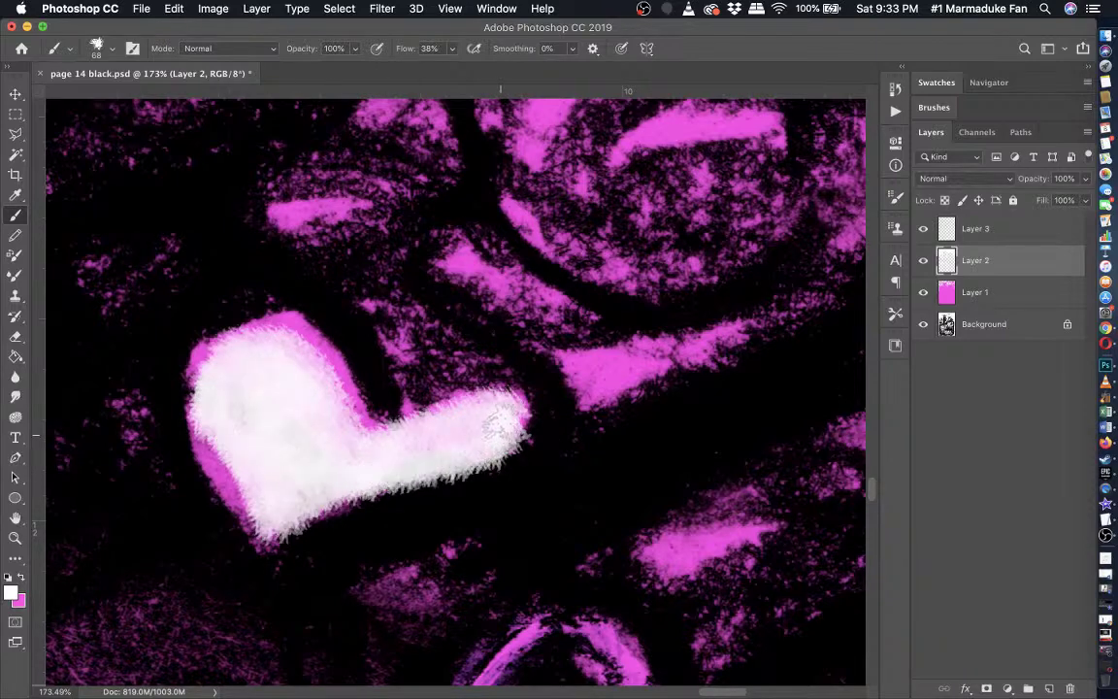
- Soften the lower edge of the white heart with the 68 px eraser at 46% opacity and check it against the title
click(15, 337)
mouse_move(549, 445)
mouse_down()
mouse_move(497, 482)
mouse_move(522, 461)
mouse_move(446, 491)
mouse_move(481, 488)
mouse_move(506, 475)
mouse_move(302, 542)
mouse_up()
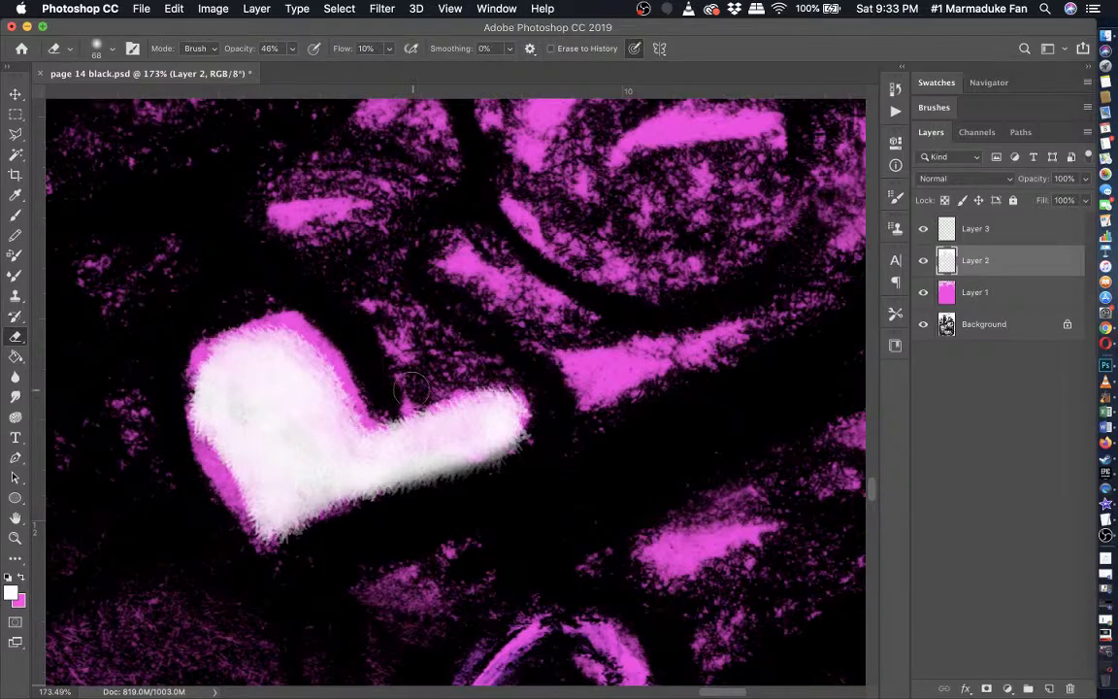
scroll(509, 383, down, 6)
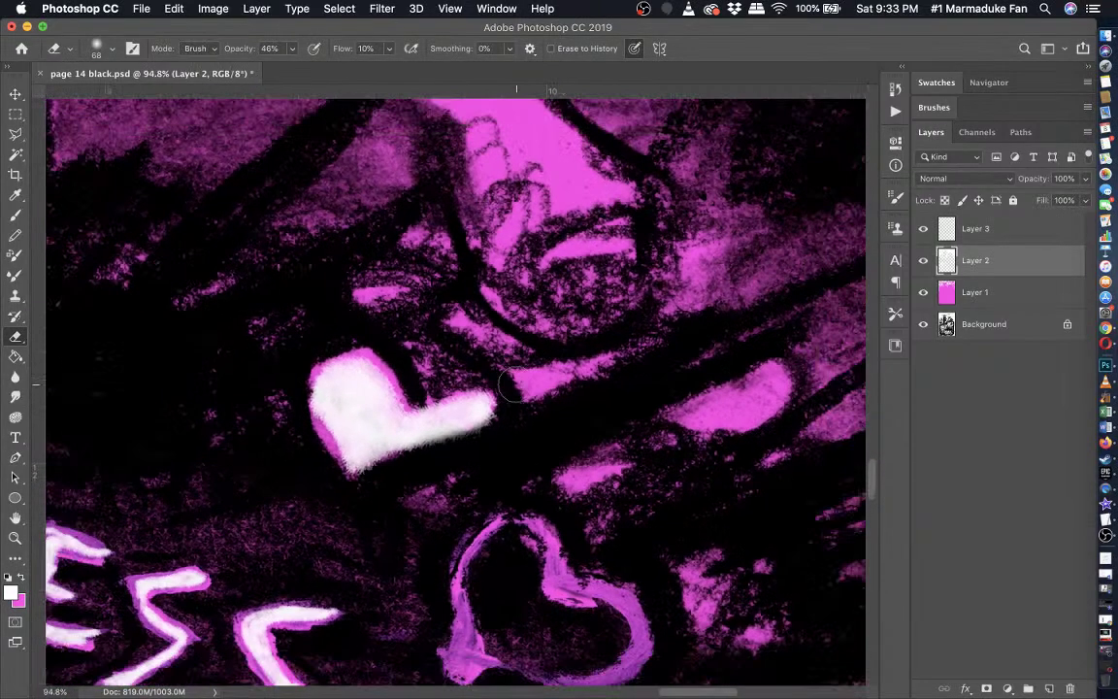
scroll(517, 386, down, 5)
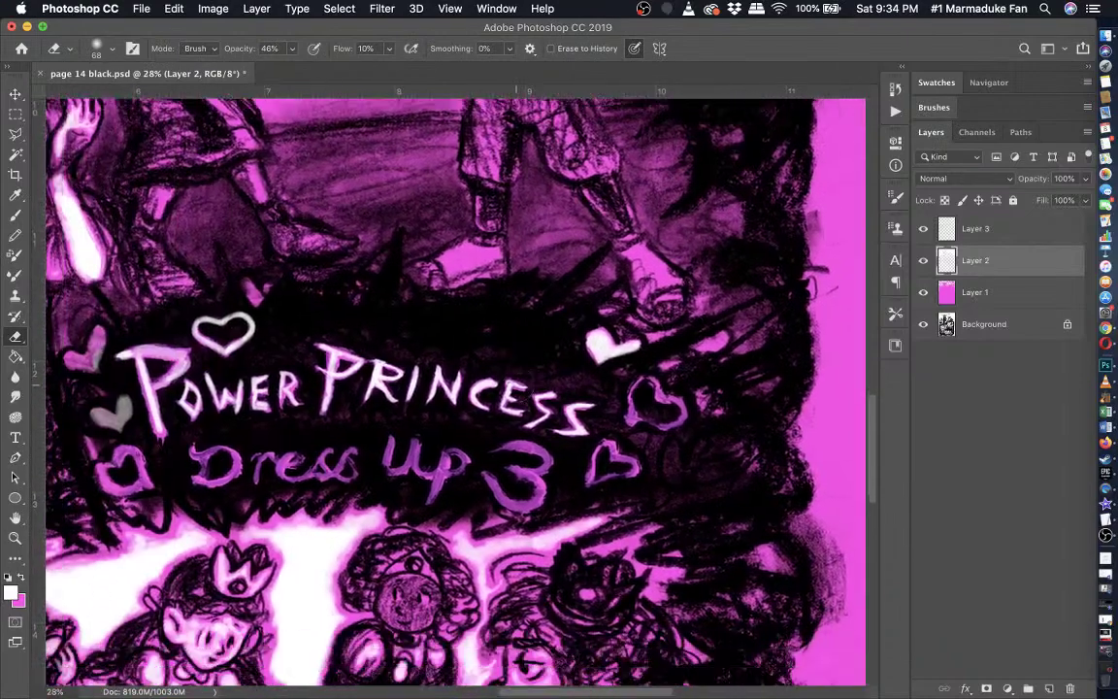
- Compare the whole lower page with the magenta Layer 1 hidden and shown
scroll(606, 323, down, 3)
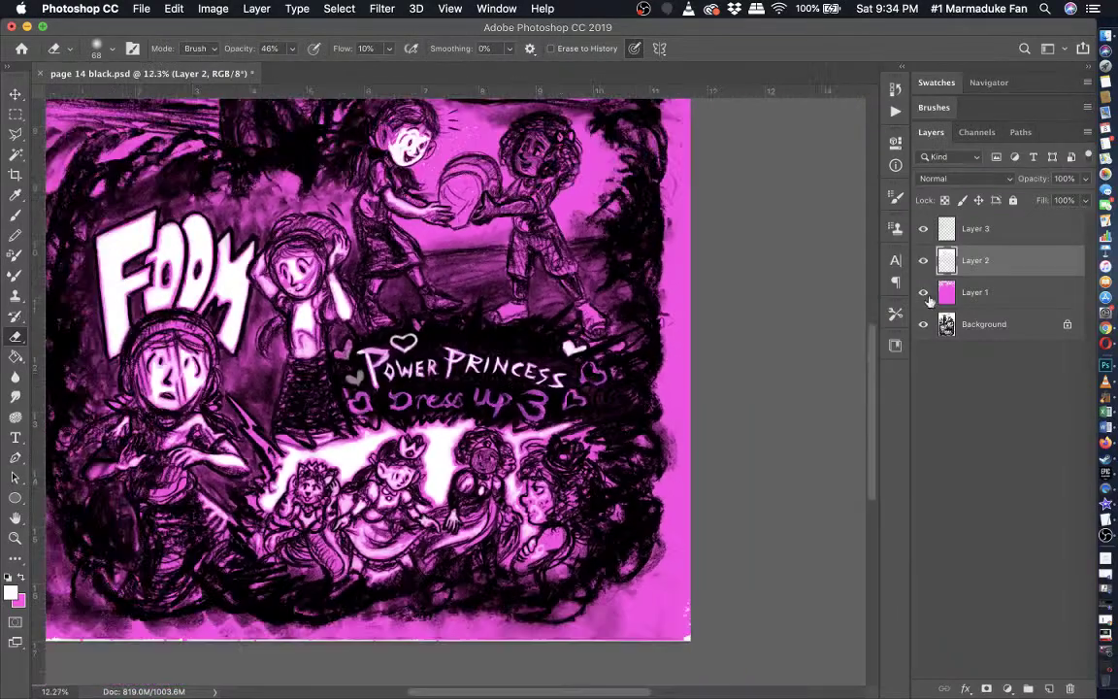
right_click(923, 293)
click(925, 291)
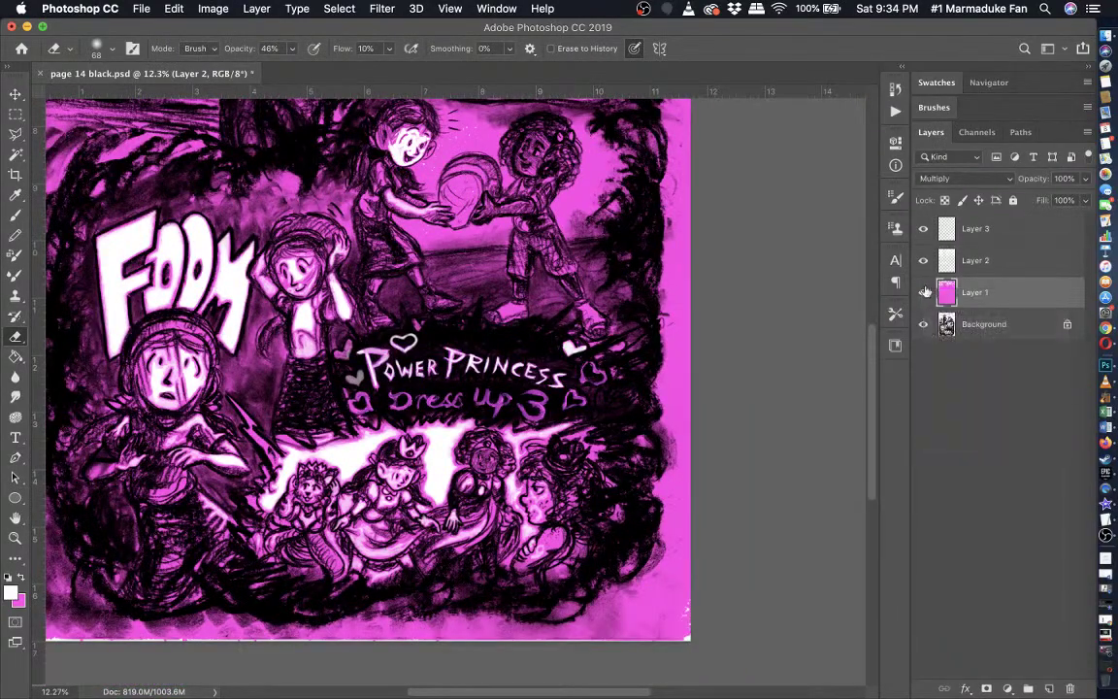
click(923, 293)
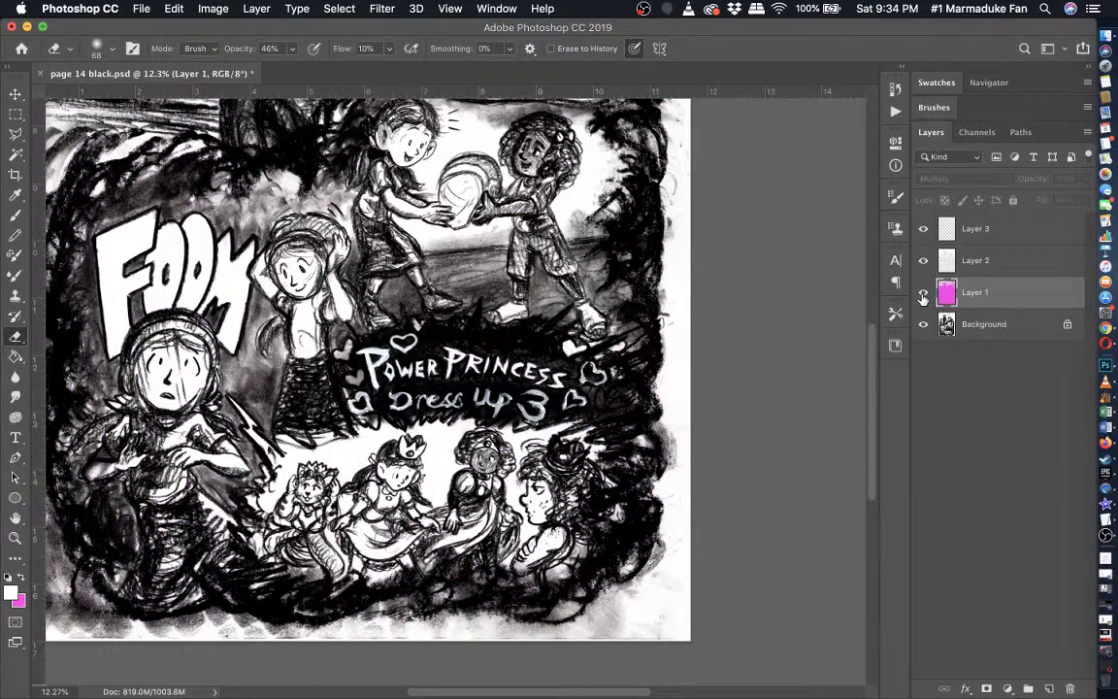
click(923, 293)
- Whiten the solid heart to the upper left of Power on Layer 1 using the 68 px brush at 23% opacity
key(super+plus)
key(super+plus)
key(super+plus)
key(super+plus)
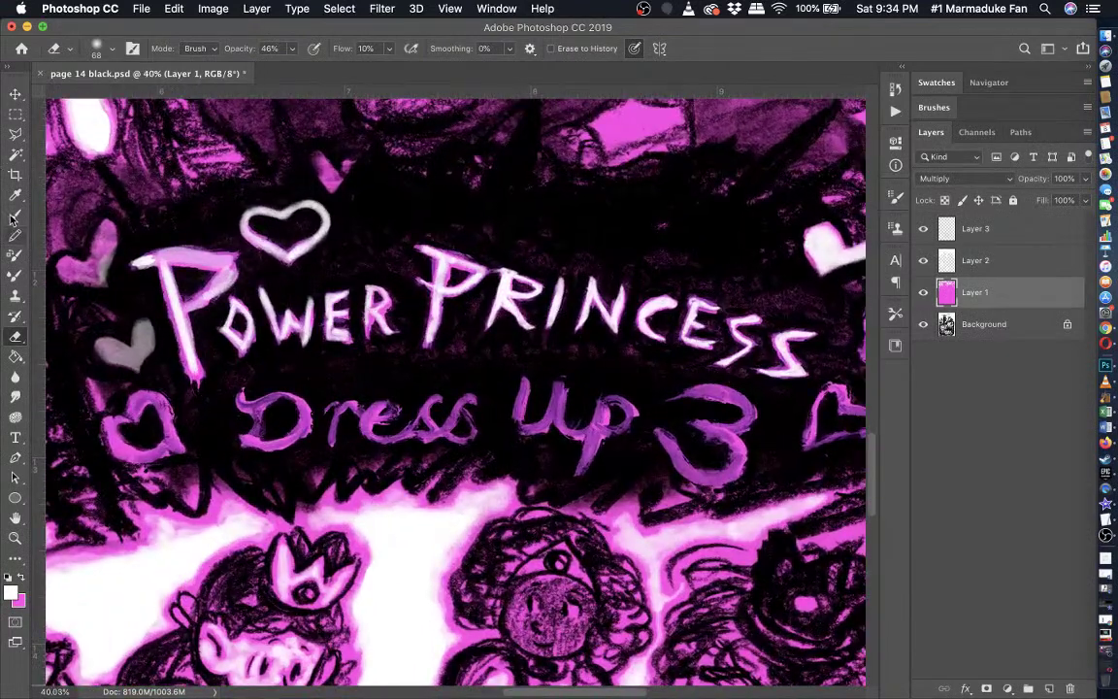
click(15, 215)
scroll(455, 391, left, 6)
scroll(456, 391, up, 3)
key(super+plus)
key(super+plus)
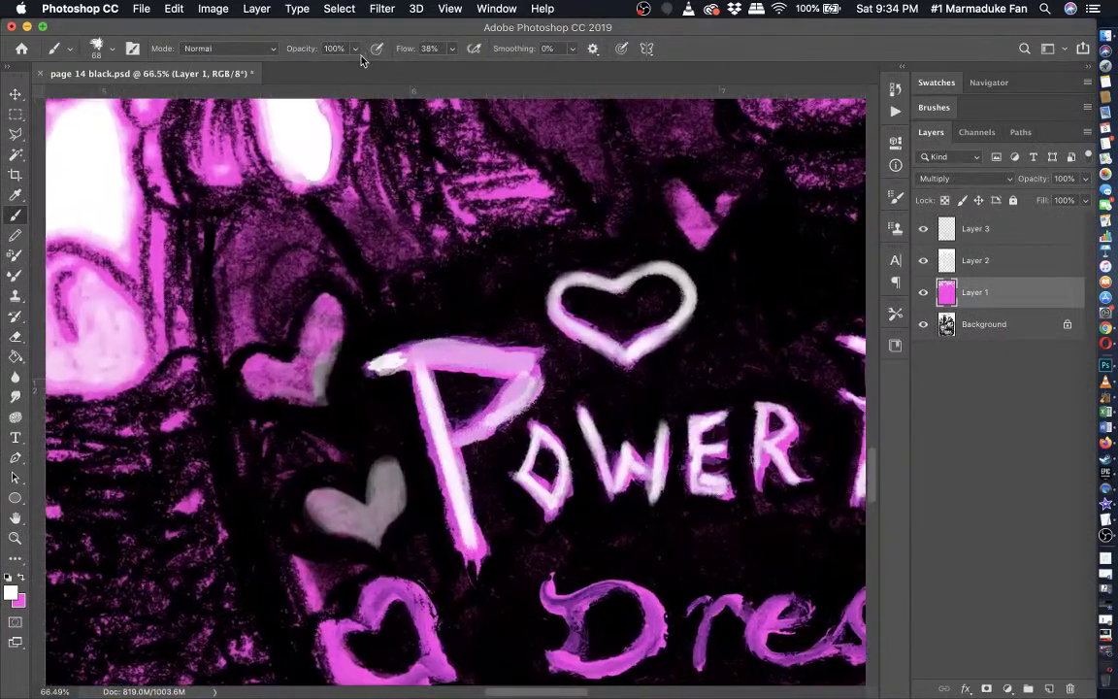
click(355, 49)
key(super+plus)
key(super+plus)
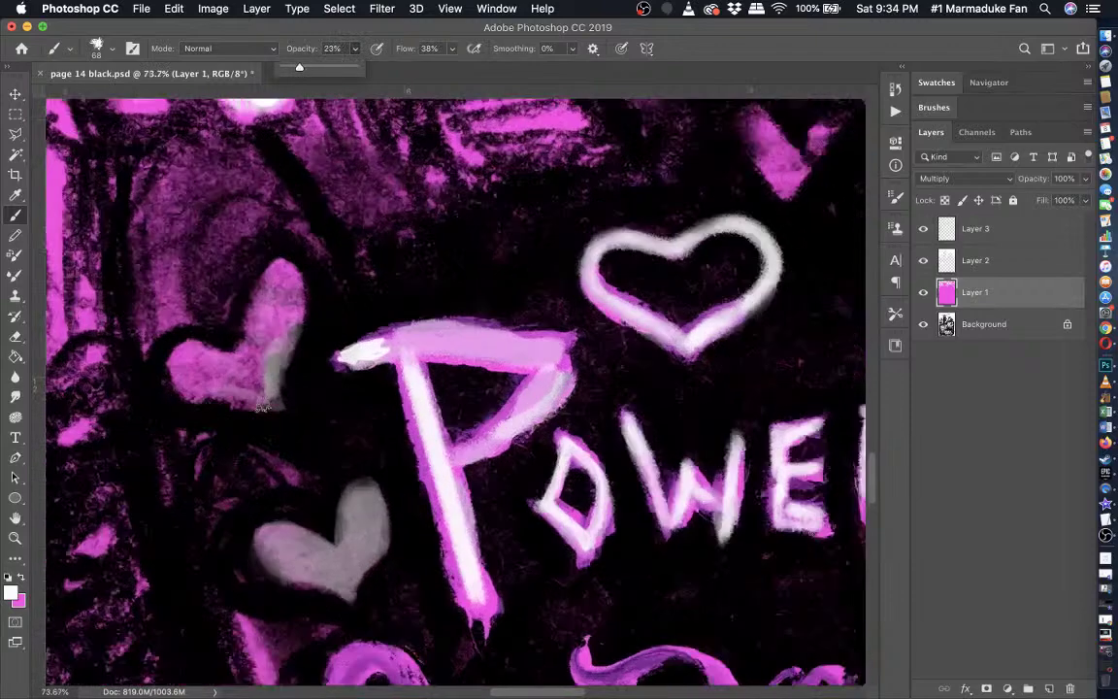
click(211, 396)
mouse_move(229, 332)
mouse_down()
mouse_move(212, 237)
mouse_move(214, 315)
mouse_up()
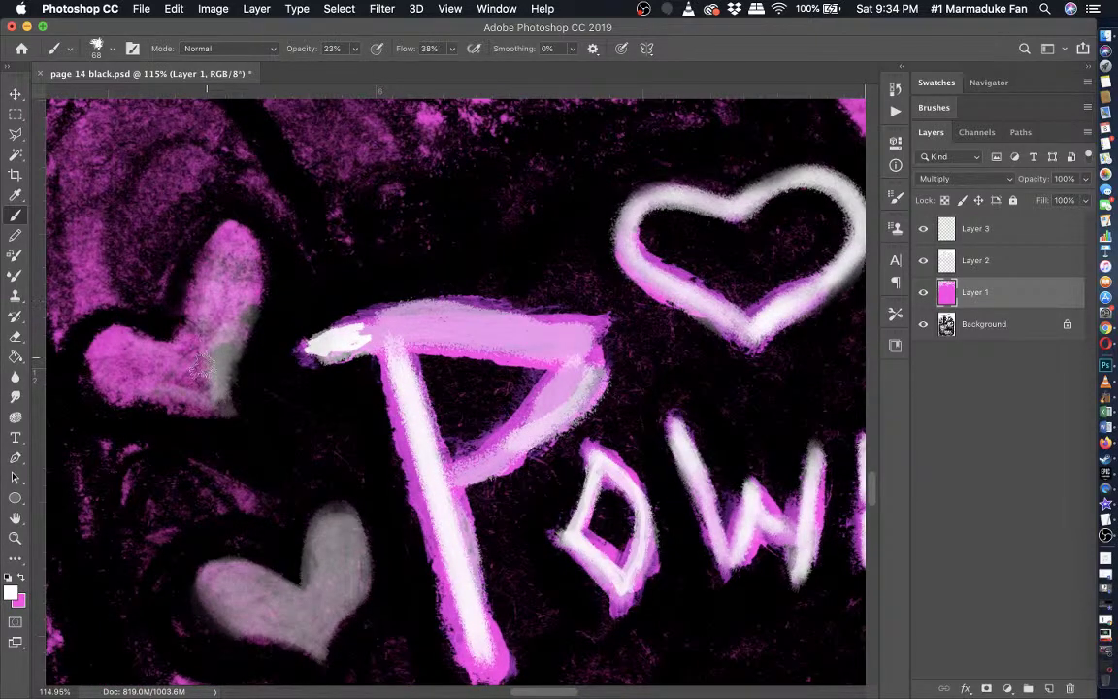
drag(202, 368, 173, 381)
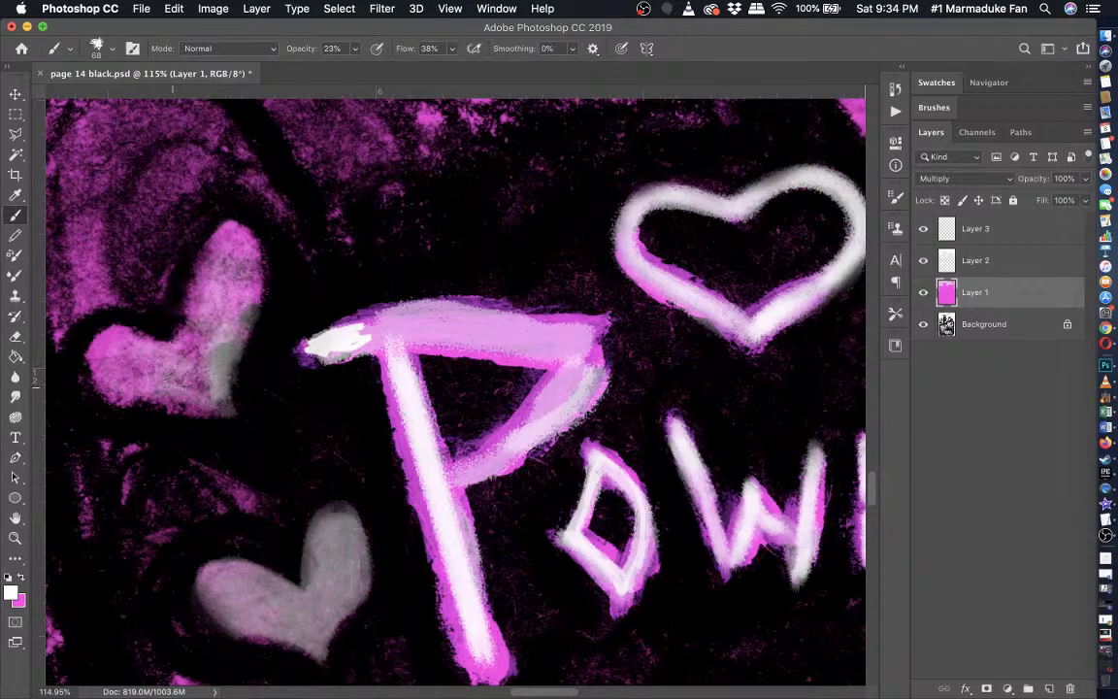
drag(175, 376, 143, 282)
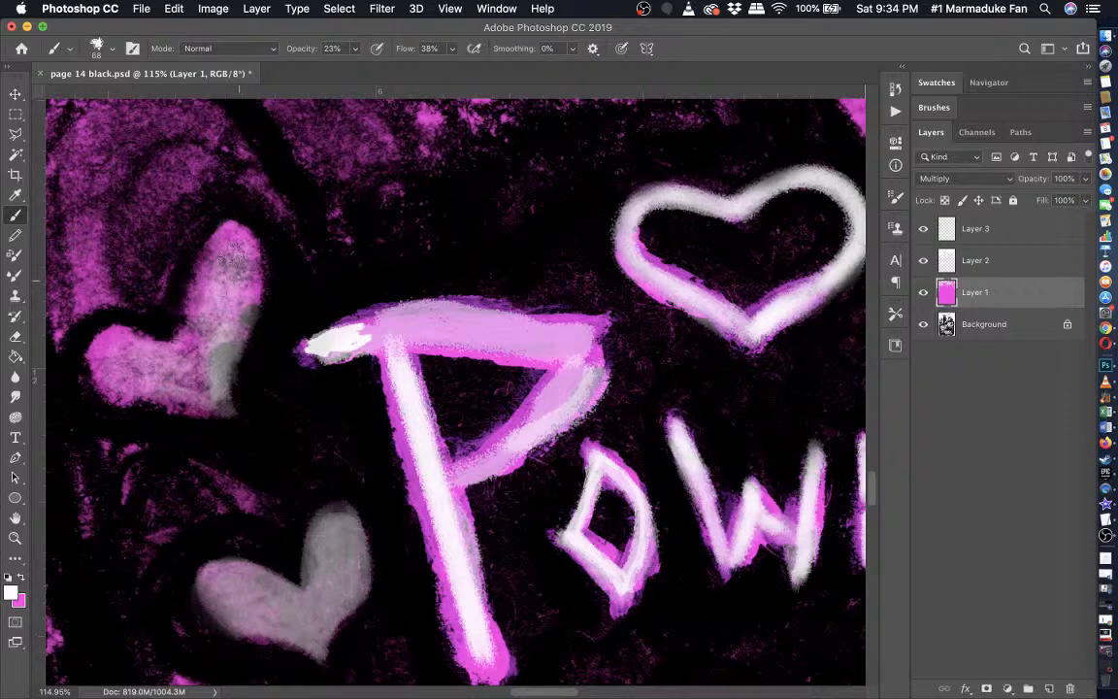
drag(249, 255, 204, 347)
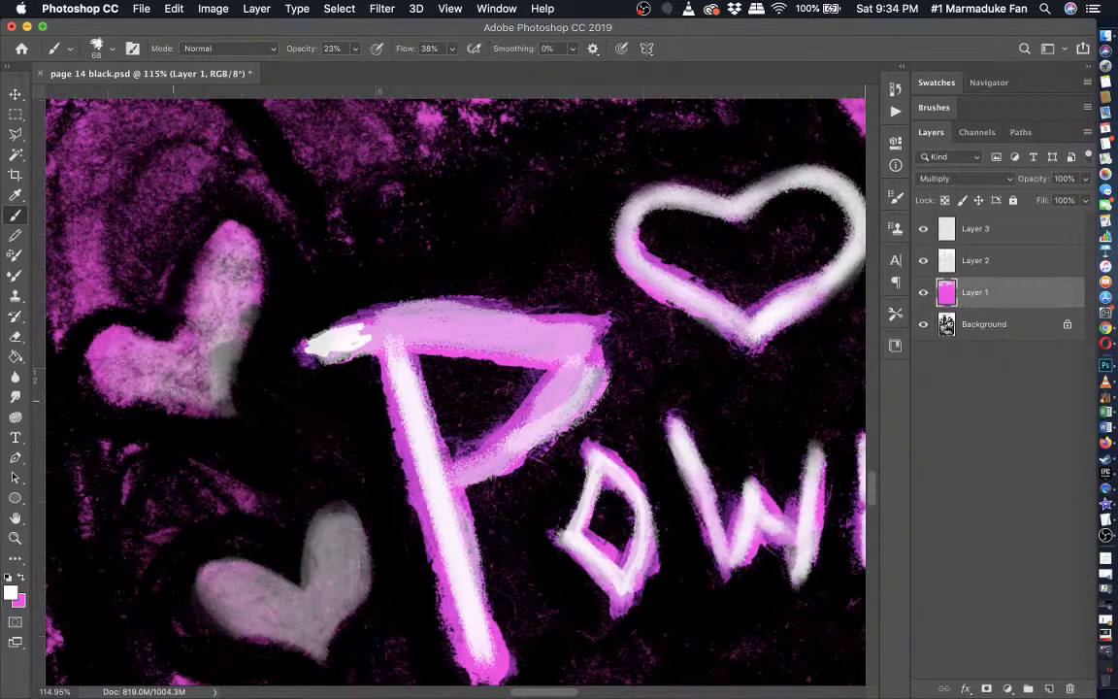
- Raise the brush opacity to 65% for the outlined heart just past the end of Princess
scroll(160, 335, down, 3)
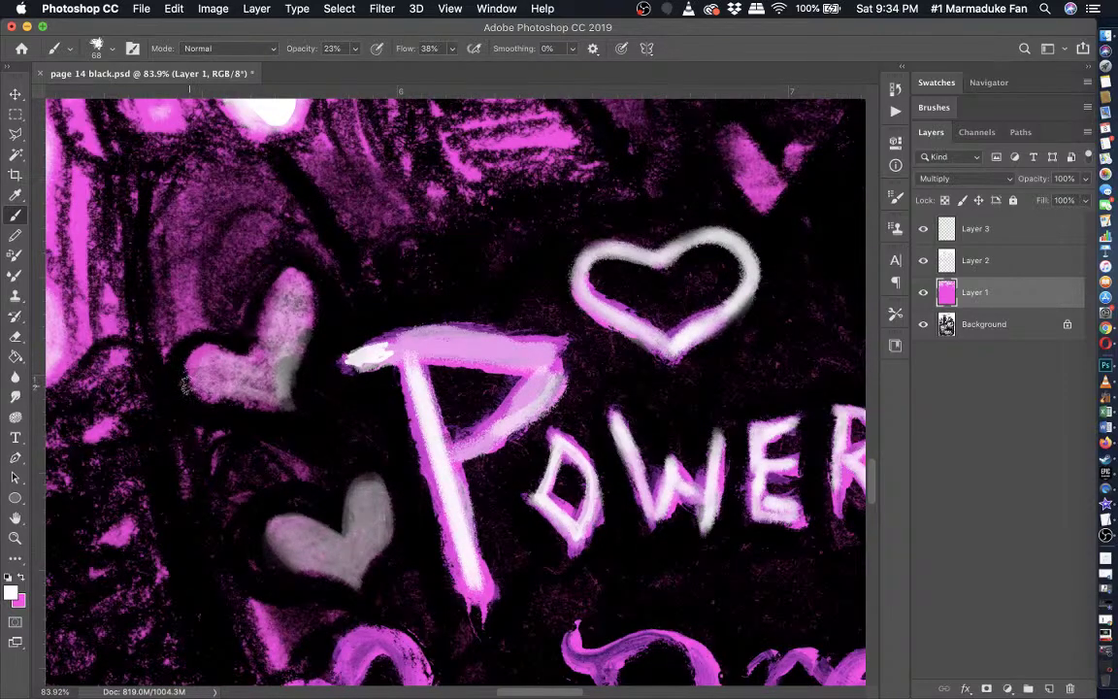
scroll(184, 385, down, 5)
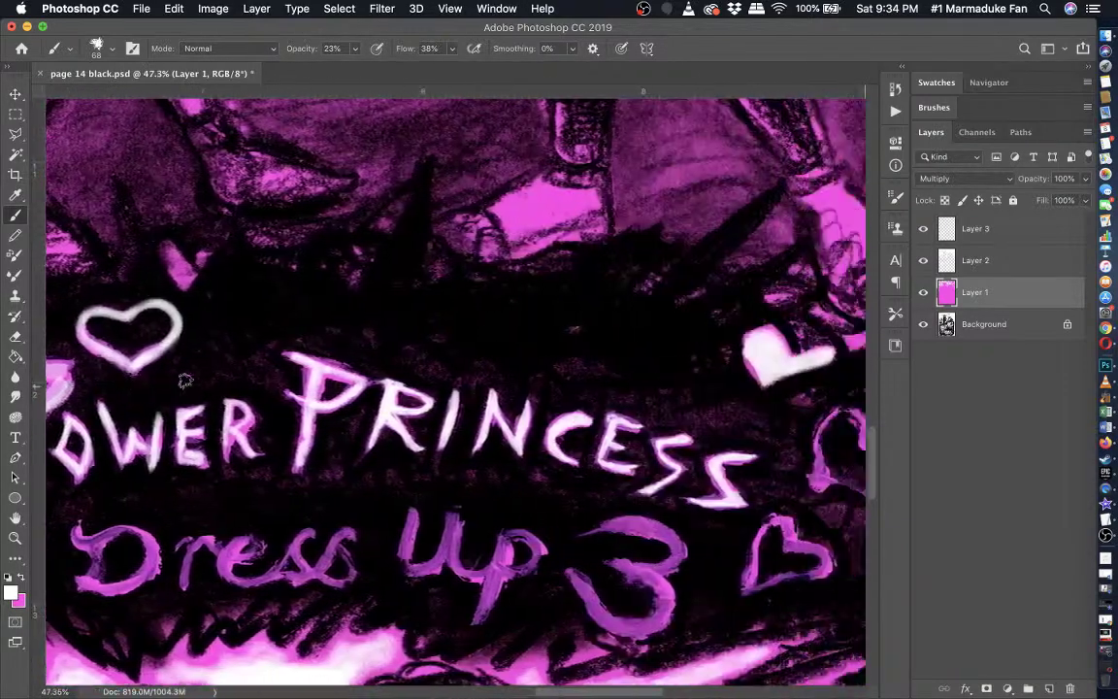
scroll(184, 380, up, 5)
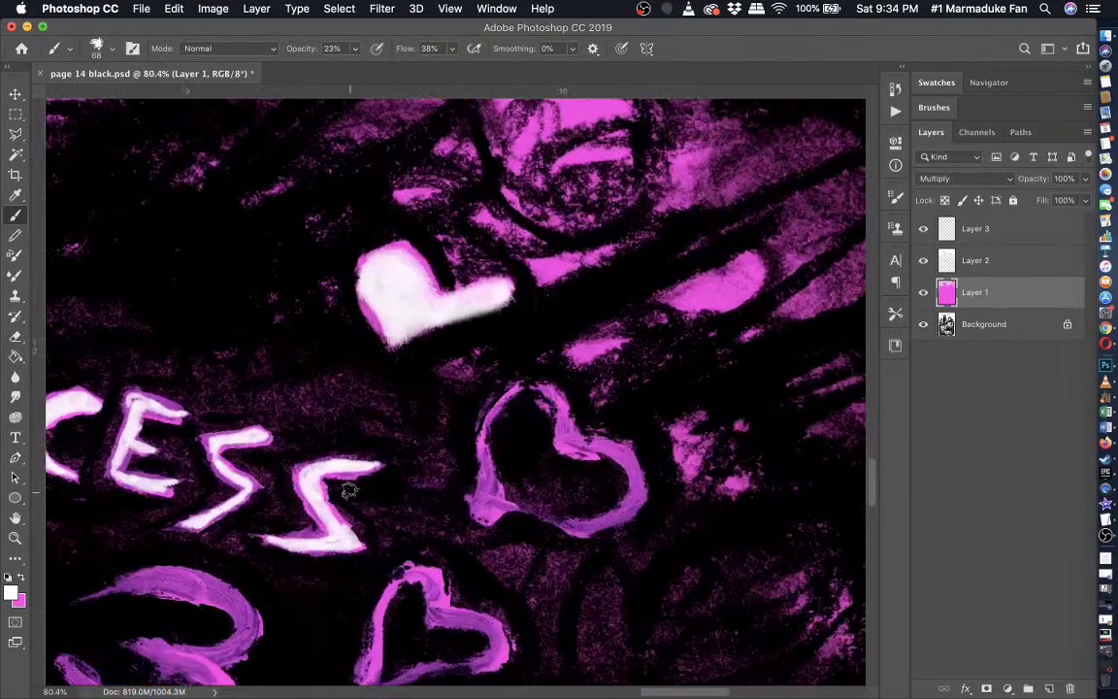
scroll(345, 489, up, 5)
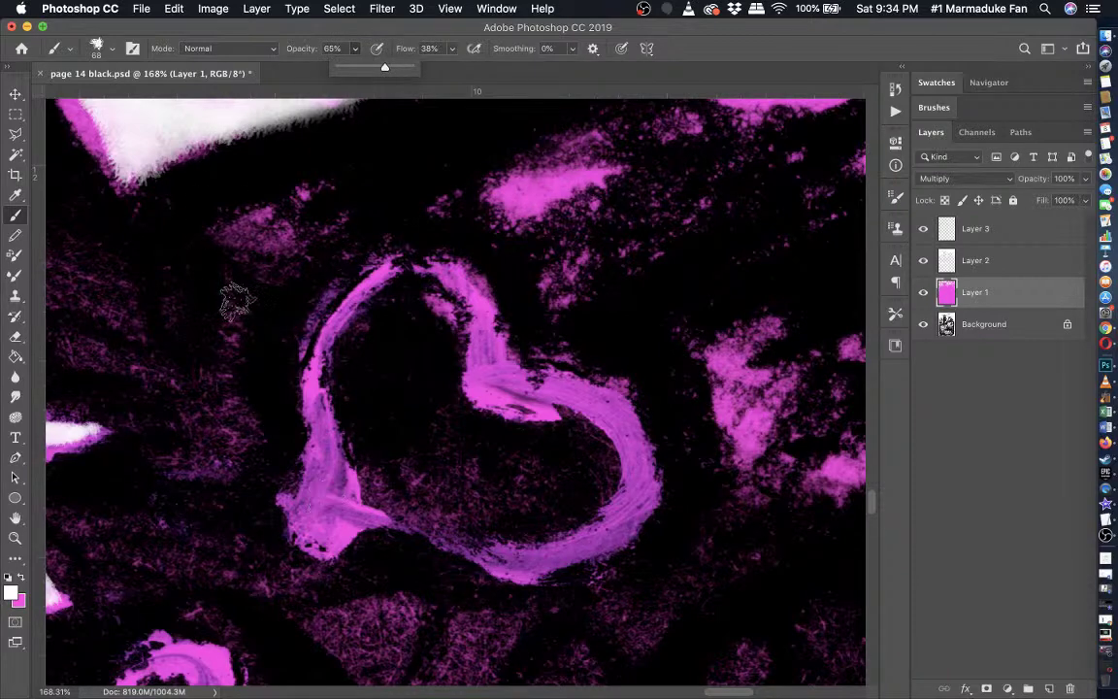
click(312, 526)
mouse_move(296, 480)
mouse_down()
mouse_move(286, 328)
mouse_move(311, 339)
mouse_move(344, 299)
mouse_up()
key(super+z)
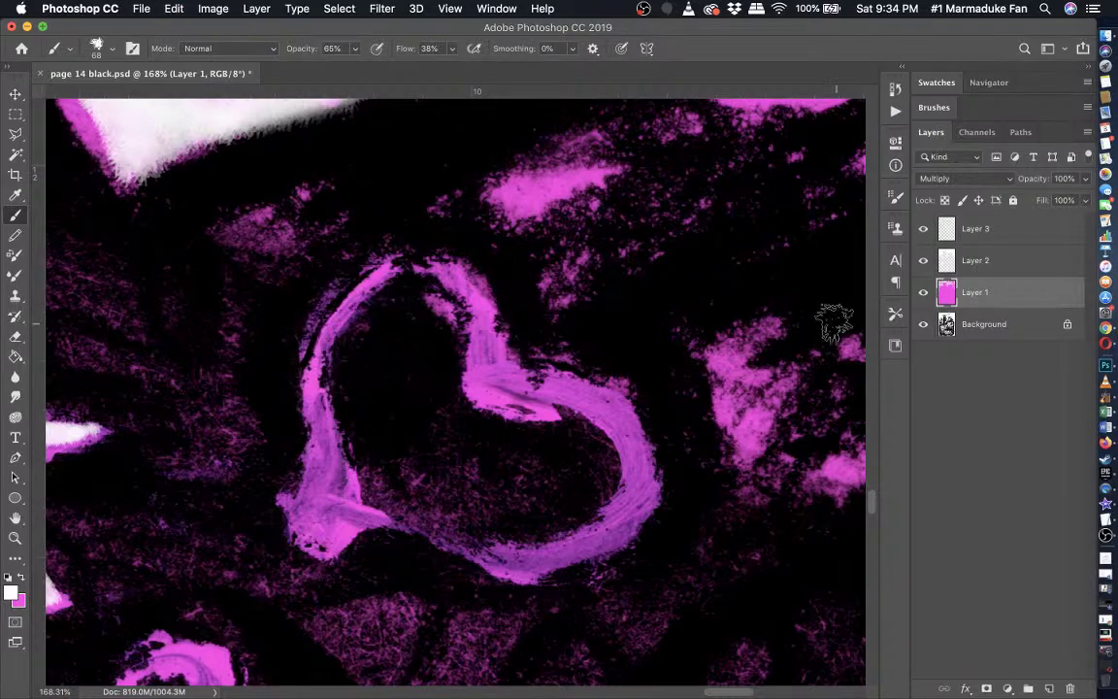
- Trace the outlined heart beside Princess in white on Layer 2, then soften its outer edges with the 68 px eraser at 46% opacity
click(973, 258)
mouse_move(309, 520)
mouse_down()
mouse_move(284, 456)
mouse_move(285, 340)
mouse_move(357, 264)
mouse_move(417, 258)
mouse_move(466, 313)
mouse_move(495, 372)
mouse_move(582, 398)
mouse_move(630, 456)
mouse_move(606, 539)
mouse_move(514, 563)
mouse_move(335, 519)
mouse_move(296, 485)
mouse_move(296, 403)
mouse_move(323, 442)
mouse_move(296, 311)
mouse_move(325, 260)
mouse_move(383, 242)
mouse_move(476, 313)
mouse_move(464, 354)
mouse_move(577, 388)
mouse_move(626, 452)
mouse_move(543, 553)
mouse_move(340, 529)
mouse_move(284, 475)
mouse_up()
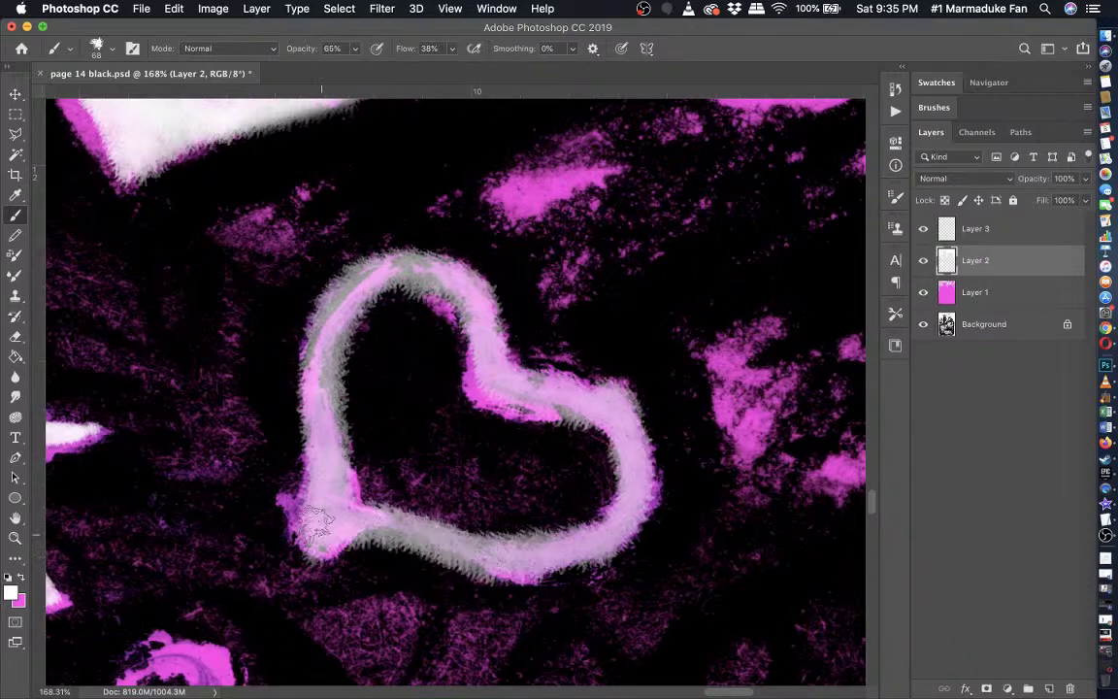
click(16, 336)
mouse_move(376, 575)
mouse_down()
mouse_move(364, 532)
mouse_move(406, 550)
mouse_move(417, 542)
mouse_move(374, 561)
mouse_move(694, 500)
mouse_up()
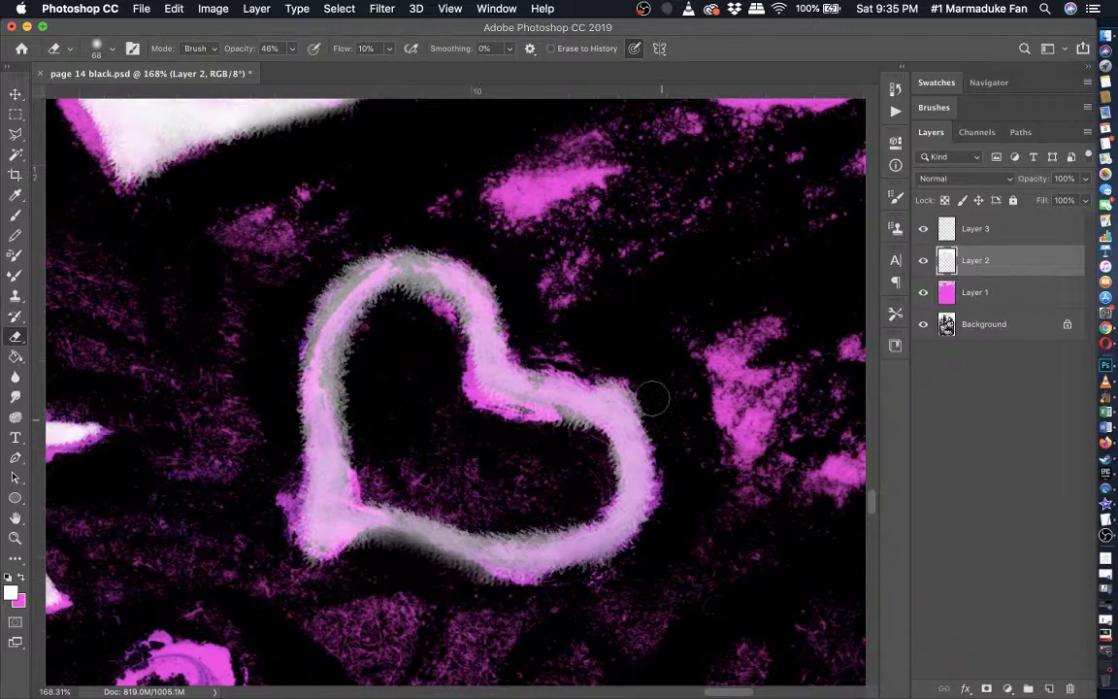
mouse_move(492, 270)
mouse_down()
mouse_move(421, 233)
mouse_move(328, 262)
mouse_move(305, 283)
mouse_up()
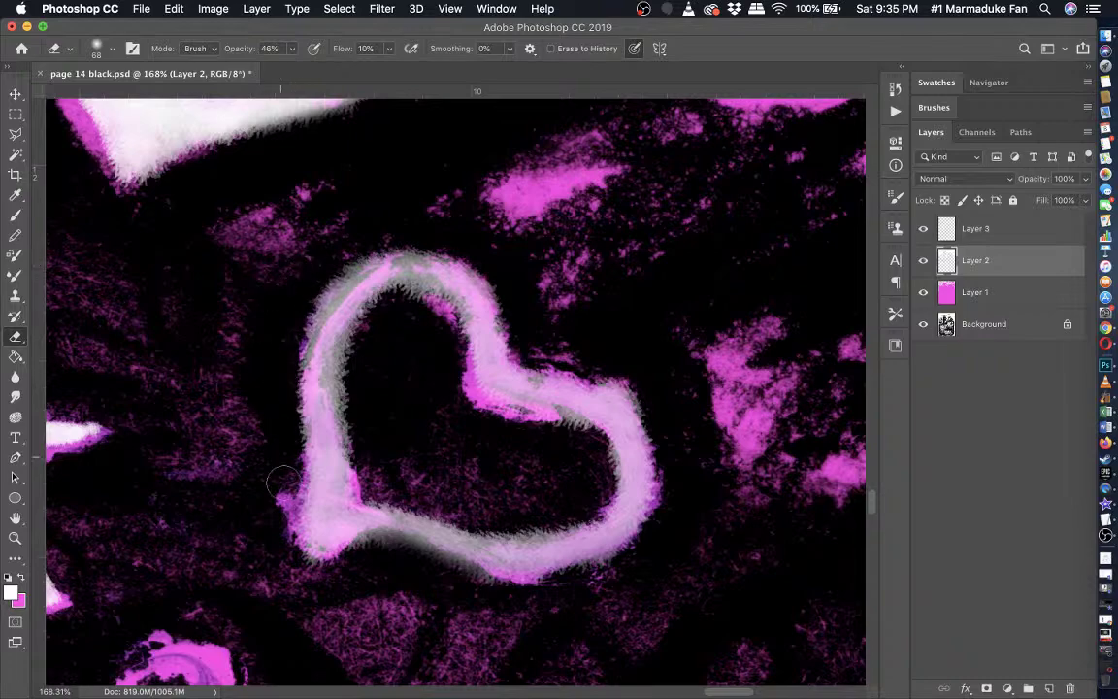
- Hide the magenta Layer 1 to review the title and hearts in black and white, then show it again
click(923, 292)
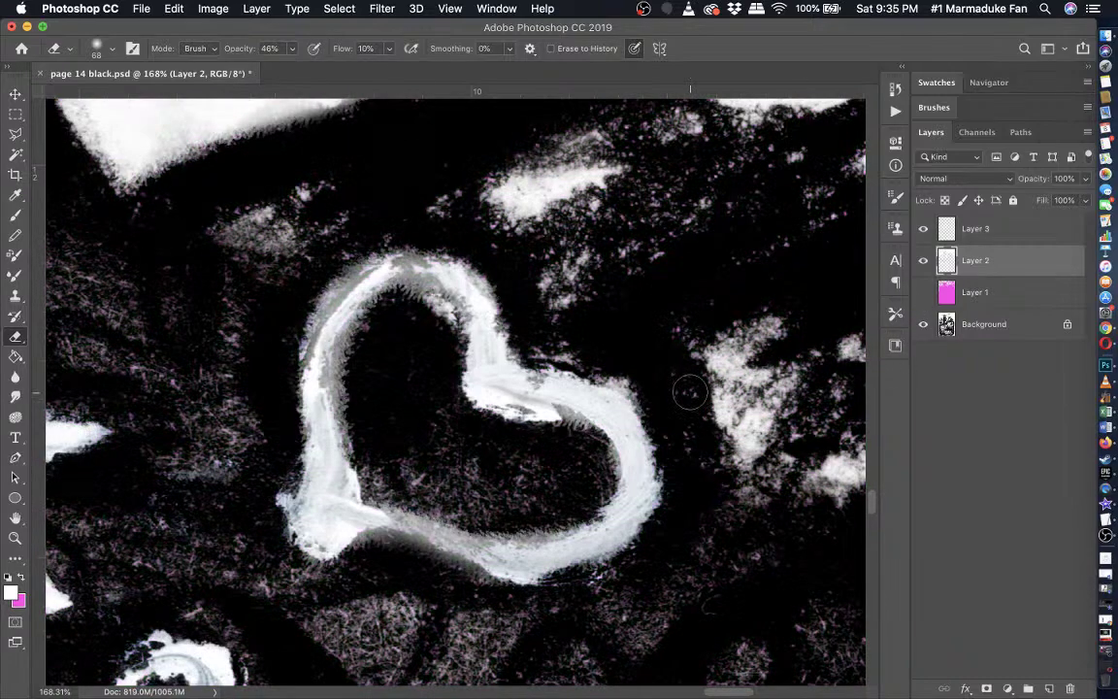
scroll(690, 392, down, 5)
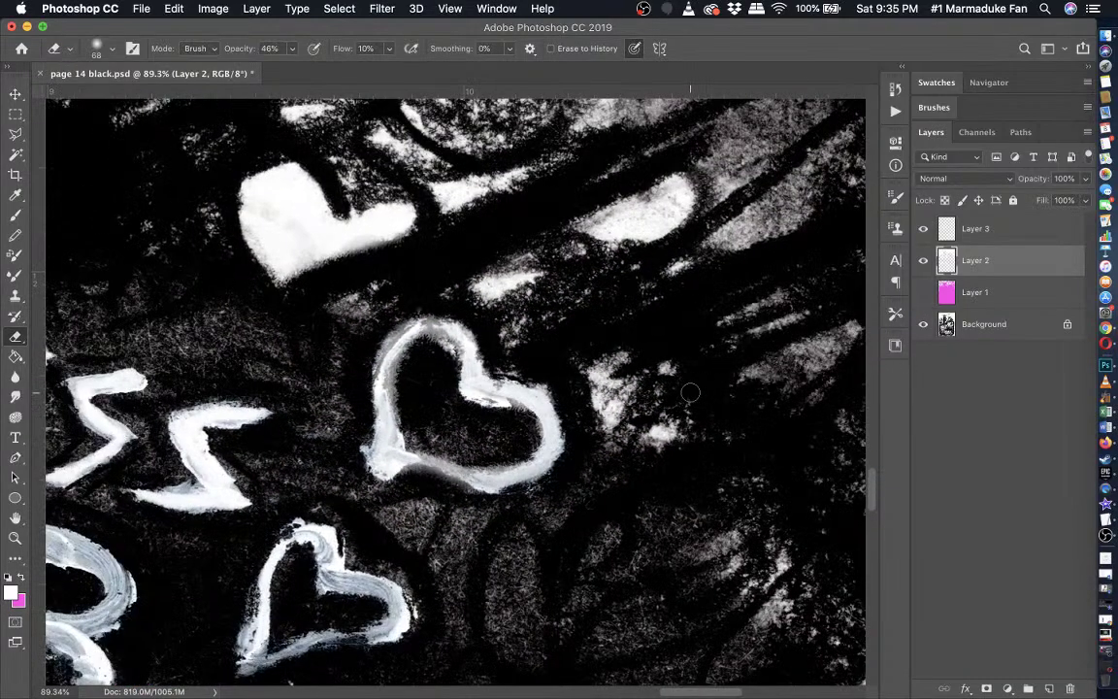
scroll(689, 392, down, 4)
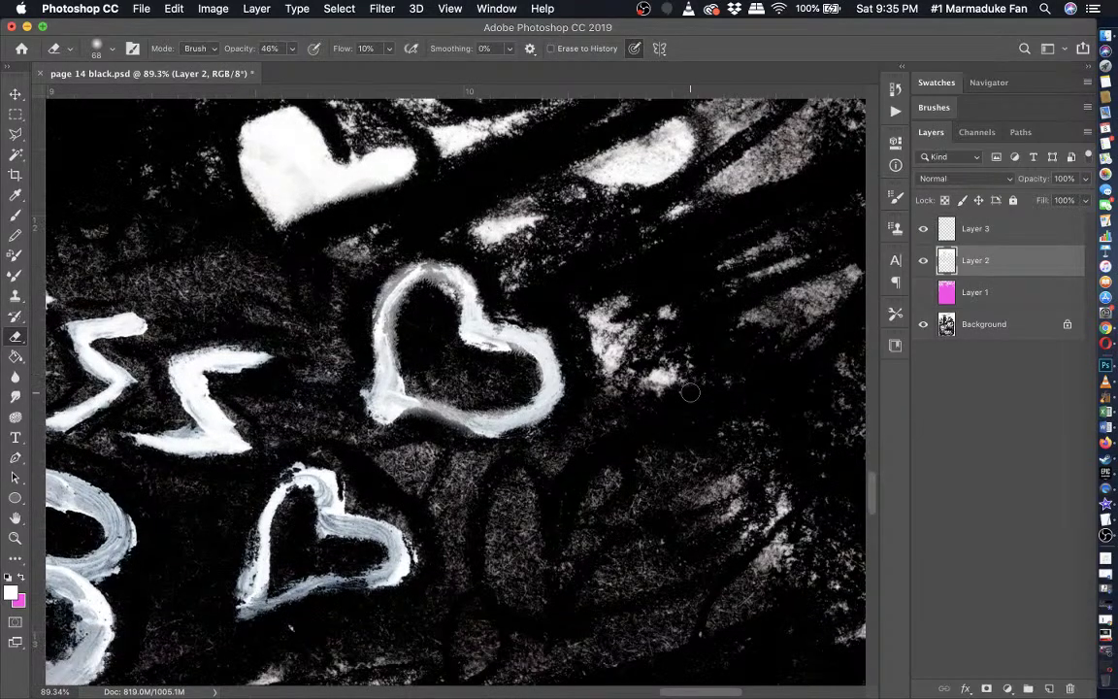
scroll(690, 393, down, 4)
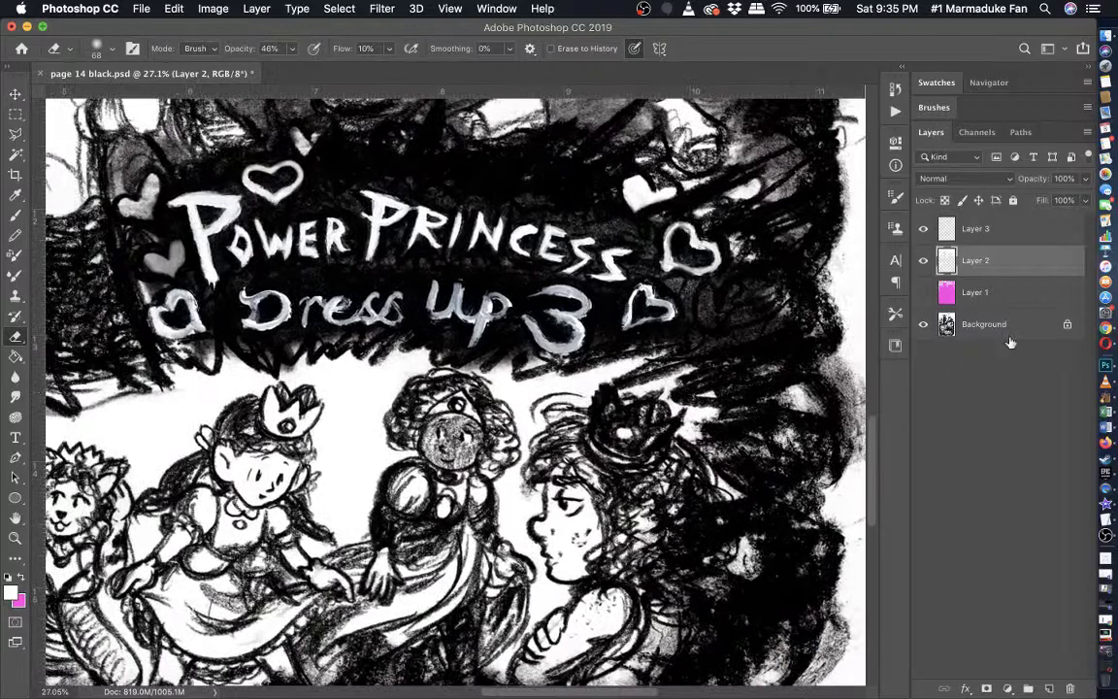
right_click(923, 297)
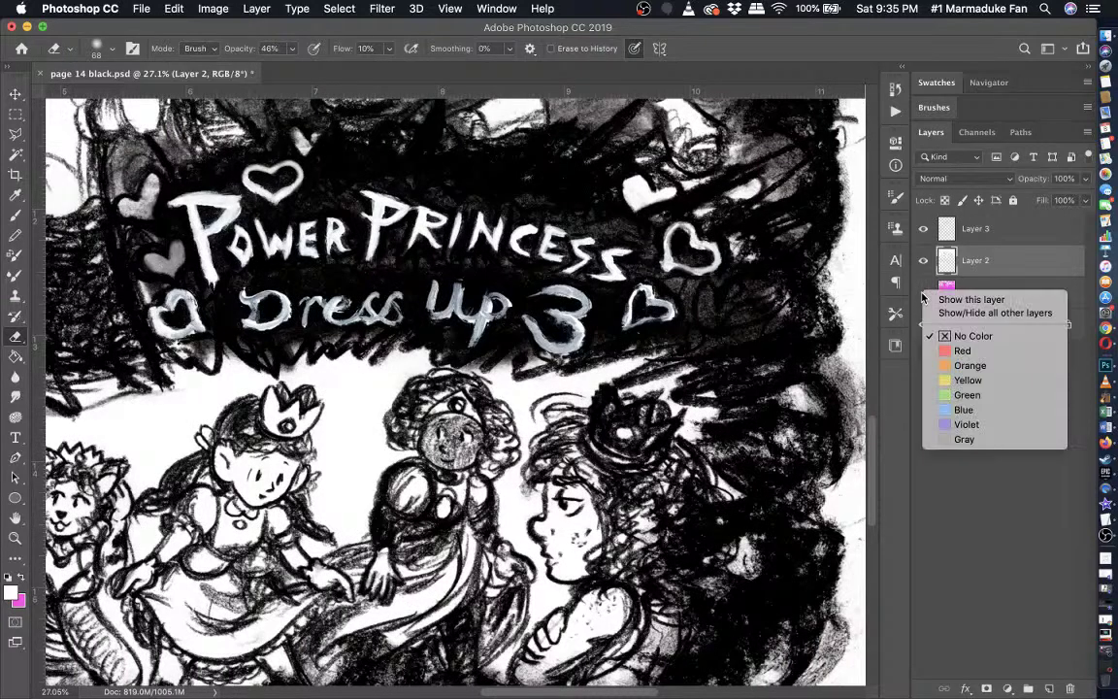
right_click(913, 284)
click(931, 606)
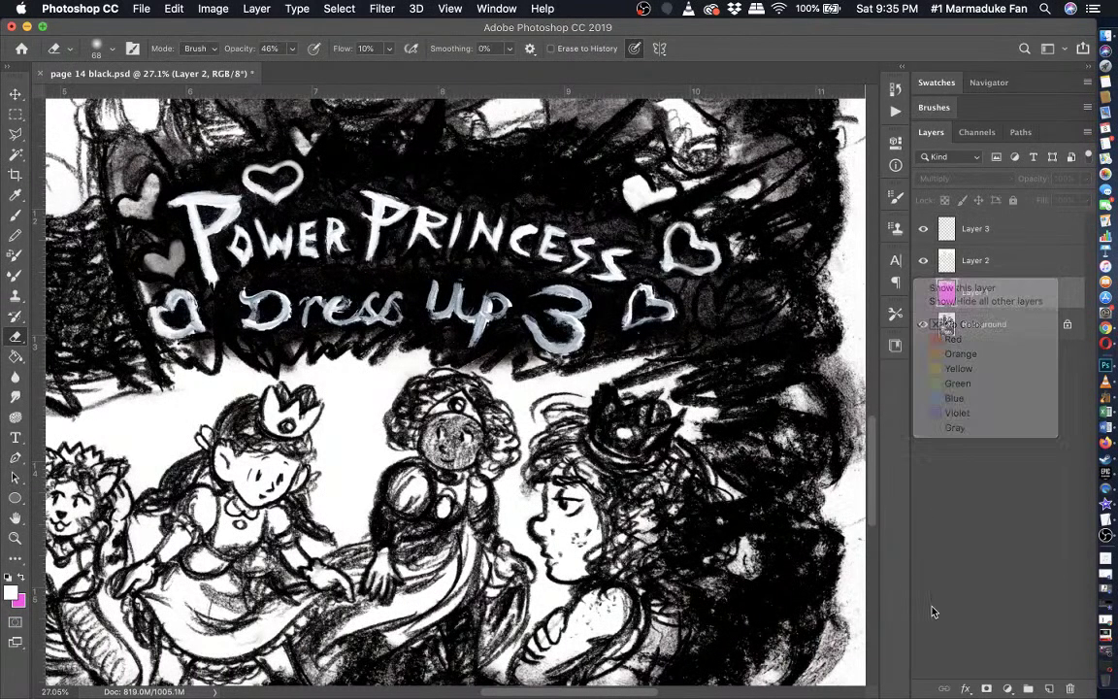
click(925, 295)
- Lightly whiten the solid grey heart to the lower left of Power on Layer 2 with the 68 px brush at 10% opacity
drag(340, 300, 583, 376)
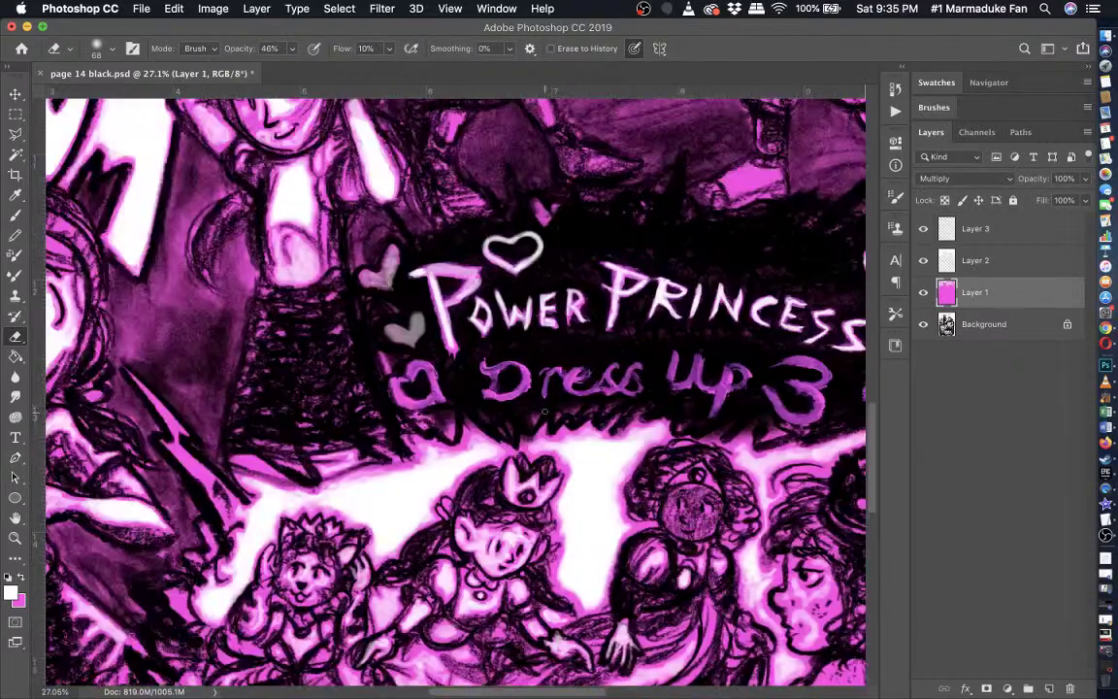
key(super+plus)
key(super+plus)
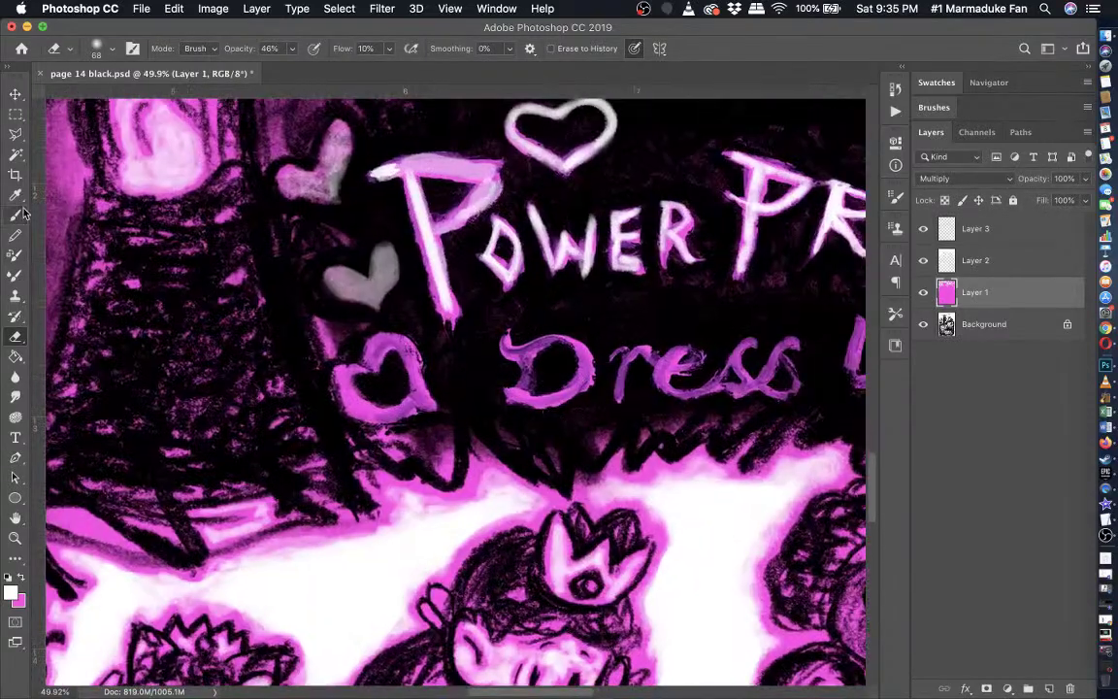
click(14, 214)
scroll(398, 262, up, 5)
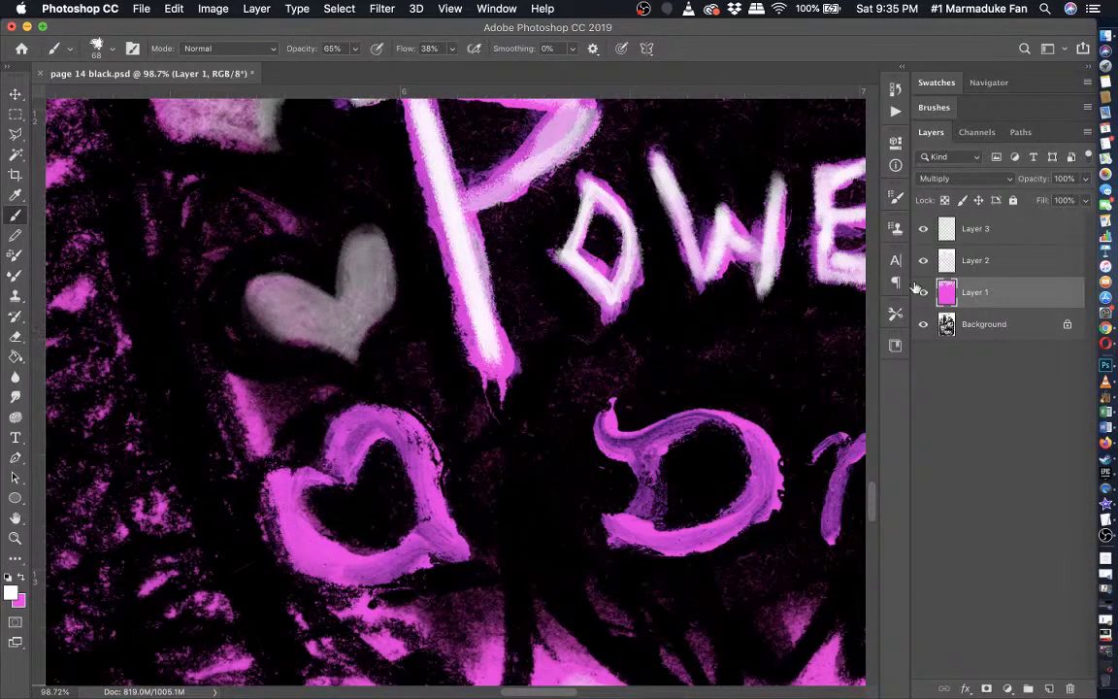
click(998, 261)
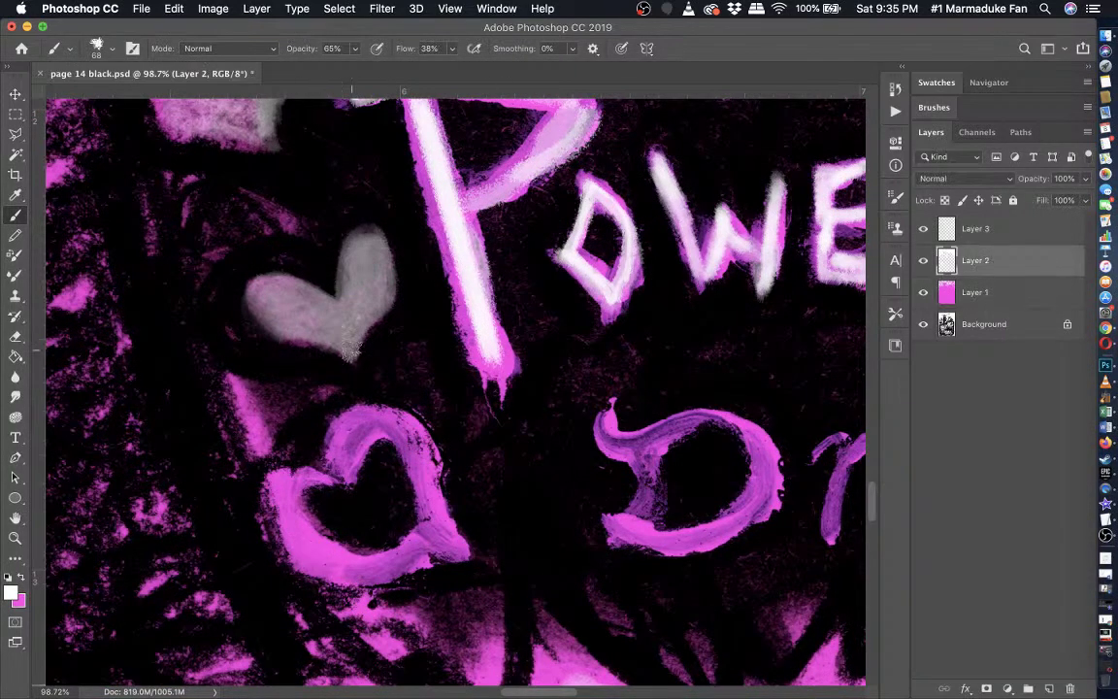
drag(350, 351, 362, 260)
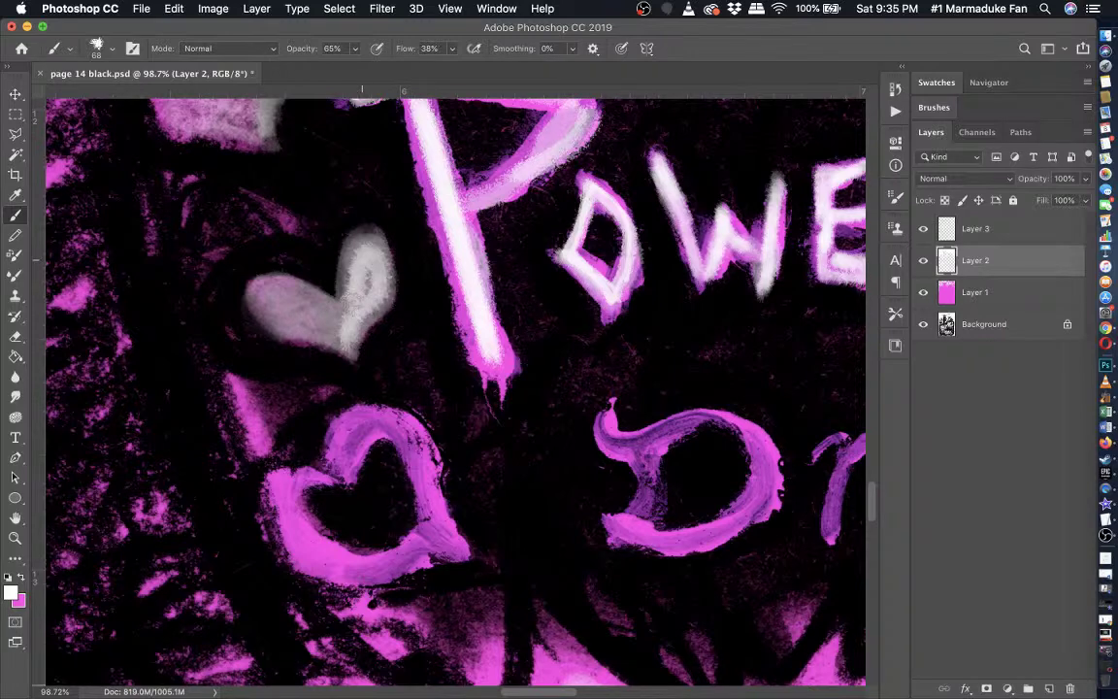
key(super+z)
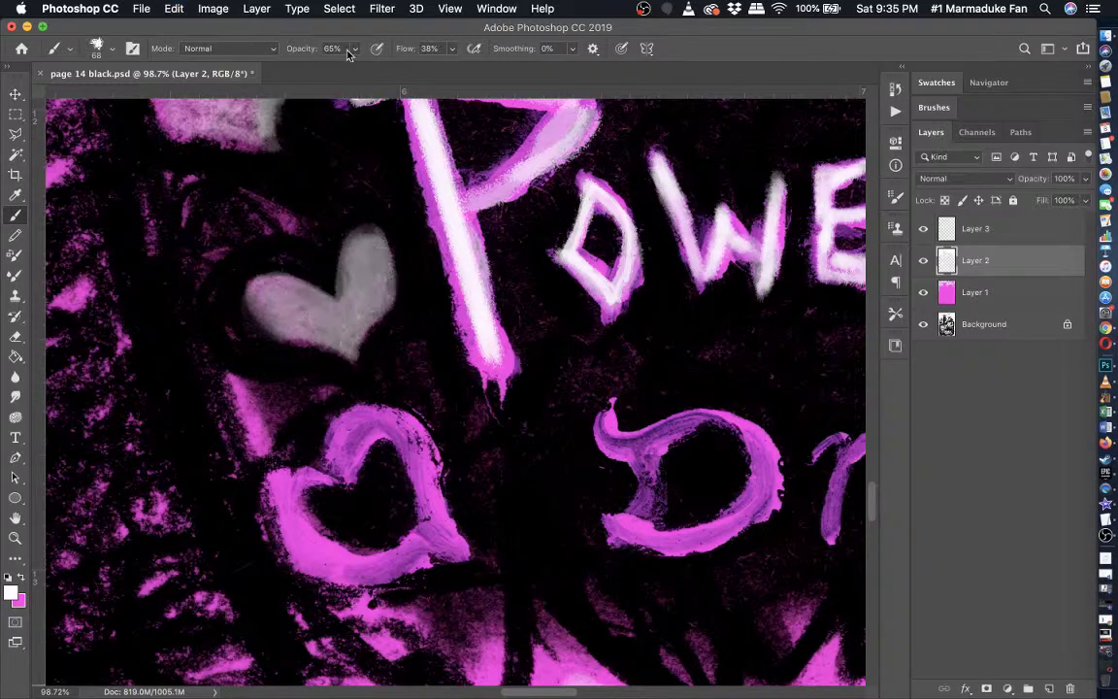
click(355, 47)
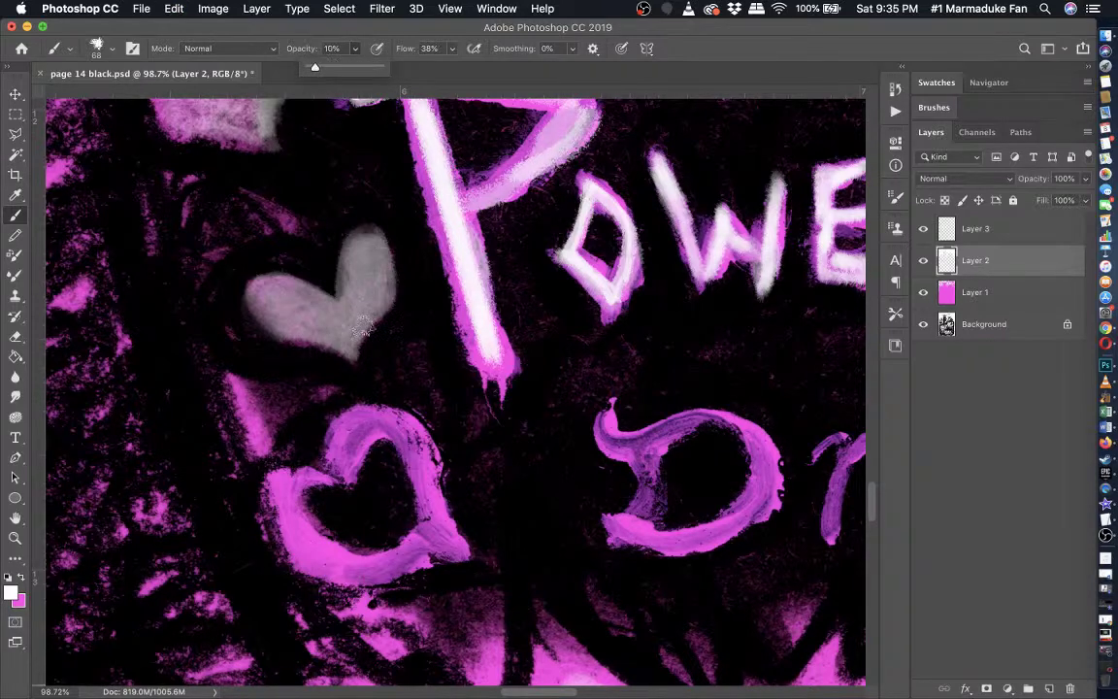
drag(363, 325, 373, 260)
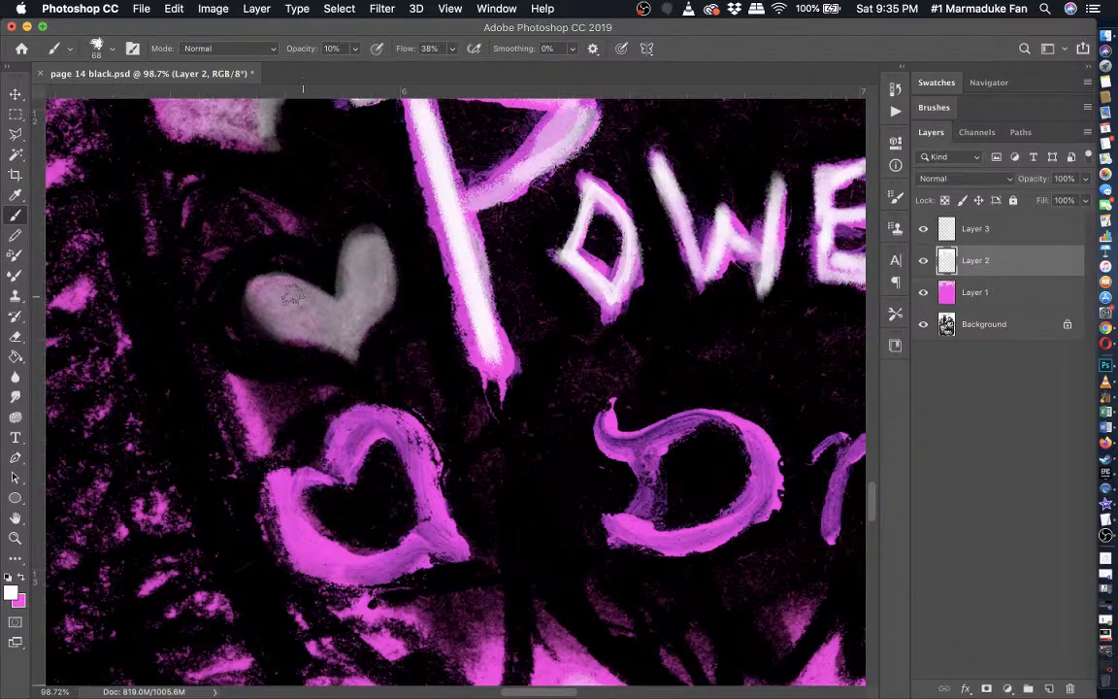
drag(276, 319, 333, 324)
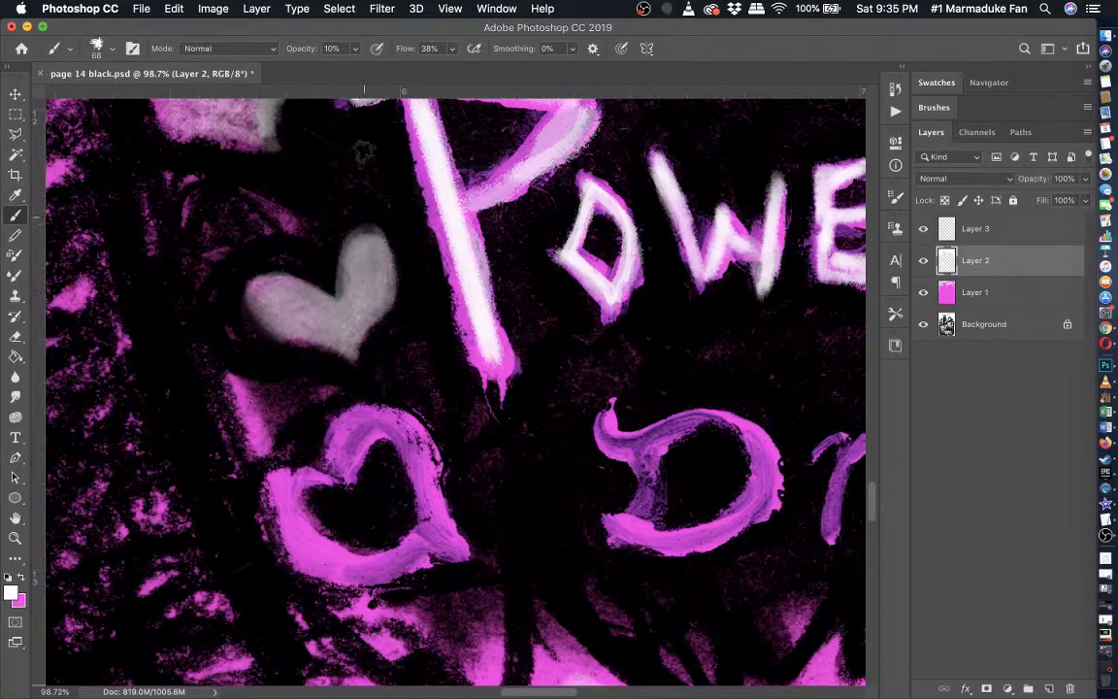
- Raise the brush opacity to 21% and brighten the same solid grey heart with more white strokes
click(354, 50)
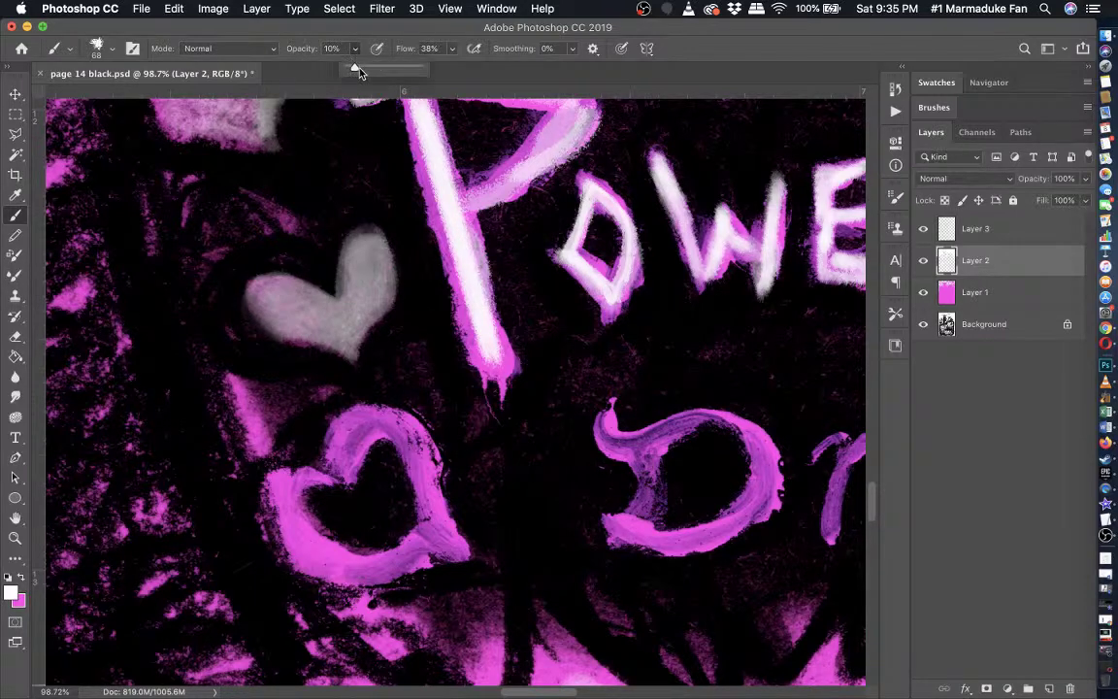
click(349, 330)
mouse_move(345, 317)
mouse_down()
mouse_move(386, 275)
mouse_move(361, 255)
mouse_move(353, 316)
mouse_move(278, 293)
mouse_move(280, 316)
mouse_move(340, 330)
mouse_move(291, 309)
mouse_up()
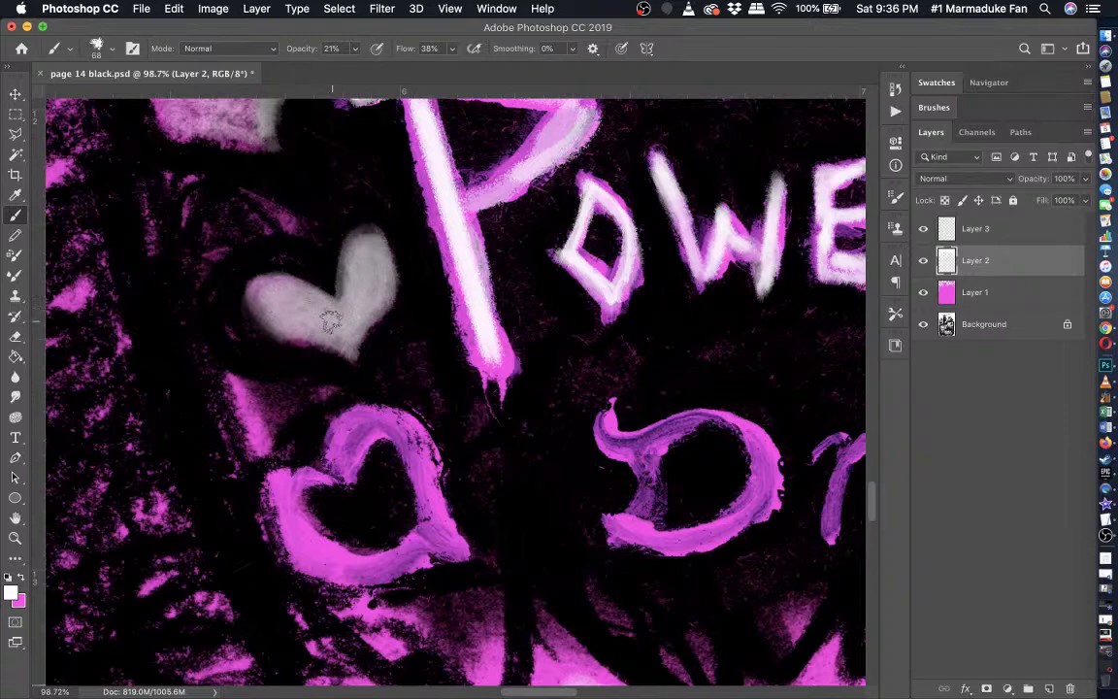
- Brighten the solid heart to the upper left of Power with white strokes from the 68 px brush at 21% opacity
scroll(330, 323, up, 5)
scroll(330, 323, left, 2)
mouse_move(316, 281)
mouse_down()
mouse_move(236, 274)
mouse_move(255, 264)
mouse_move(229, 265)
mouse_move(241, 288)
mouse_move(311, 299)
mouse_move(338, 182)
mouse_move(312, 273)
mouse_move(312, 241)
mouse_move(293, 283)
mouse_move(260, 267)
mouse_move(300, 288)
mouse_move(252, 277)
mouse_move(296, 284)
mouse_move(326, 250)
mouse_move(328, 206)
mouse_move(320, 254)
mouse_move(304, 272)
mouse_move(321, 252)
mouse_move(317, 262)
mouse_move(291, 279)
mouse_move(330, 173)
mouse_move(335, 203)
mouse_move(317, 255)
mouse_move(288, 275)
mouse_move(254, 282)
mouse_up()
scroll(253, 282, down, 10)
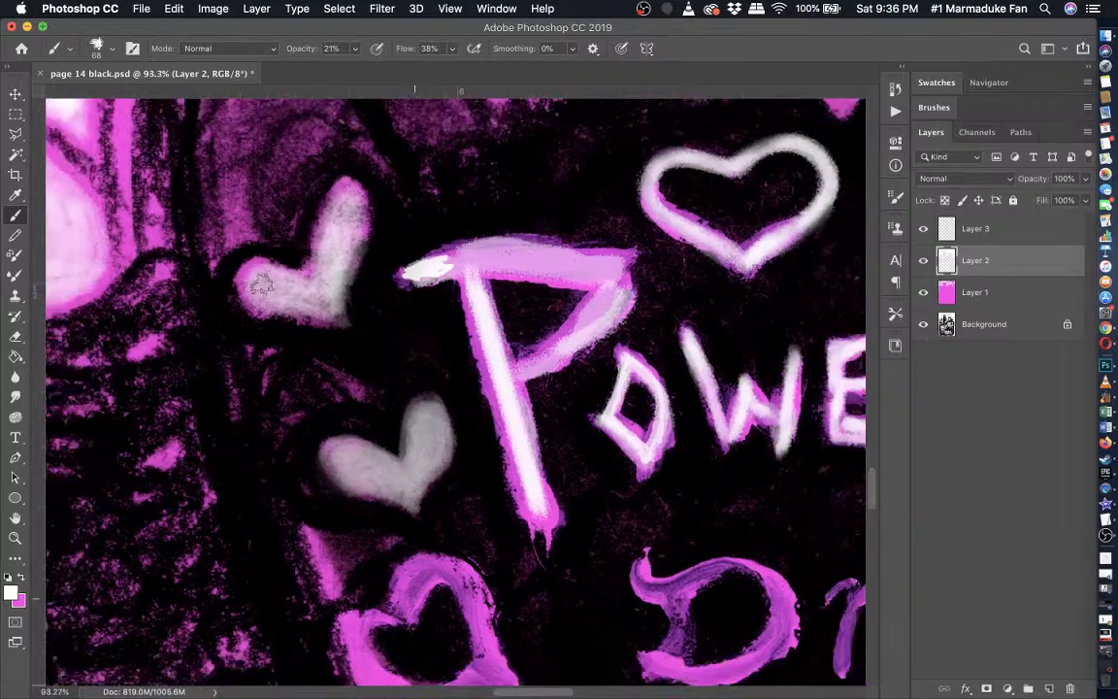
- Trace the number 3 after Dress Up in white on Layer 2 with the brush at 44 px and 85% opacity
scroll(262, 288, right, 6)
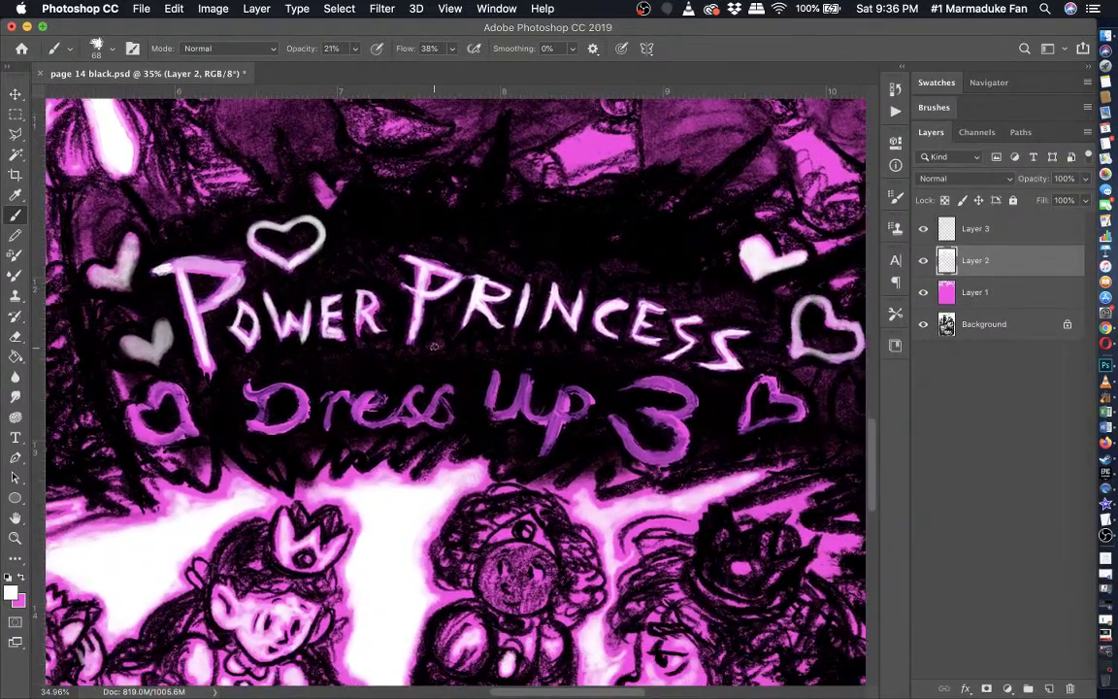
scroll(425, 359, up, 5)
scroll(408, 388, right, 5)
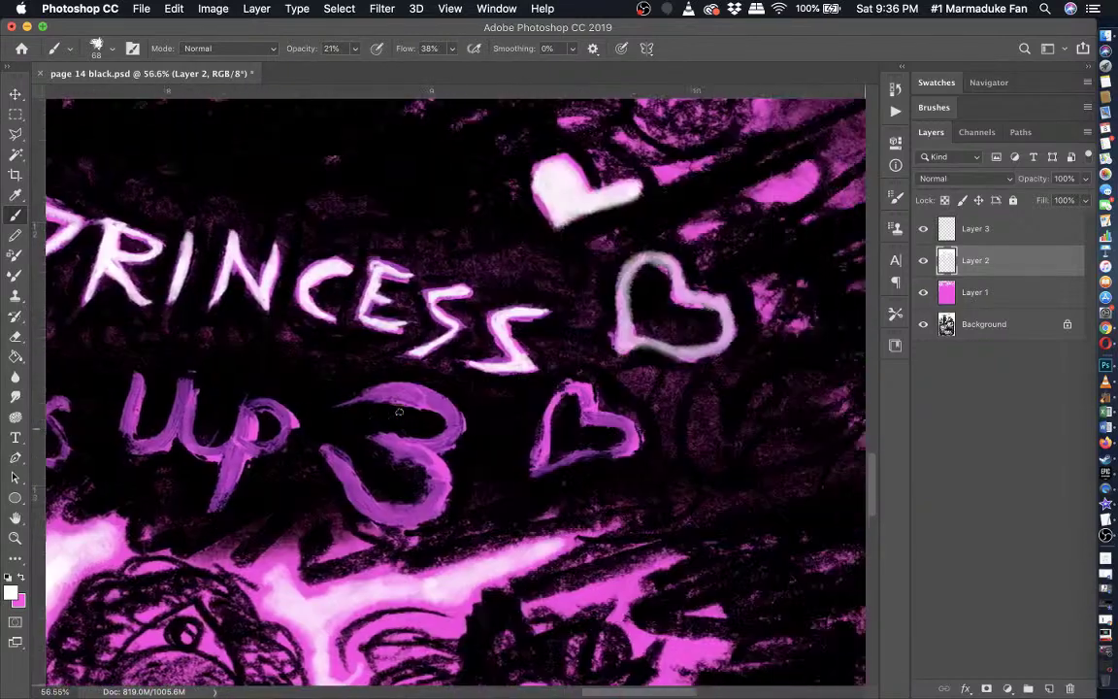
scroll(399, 412, up, 8)
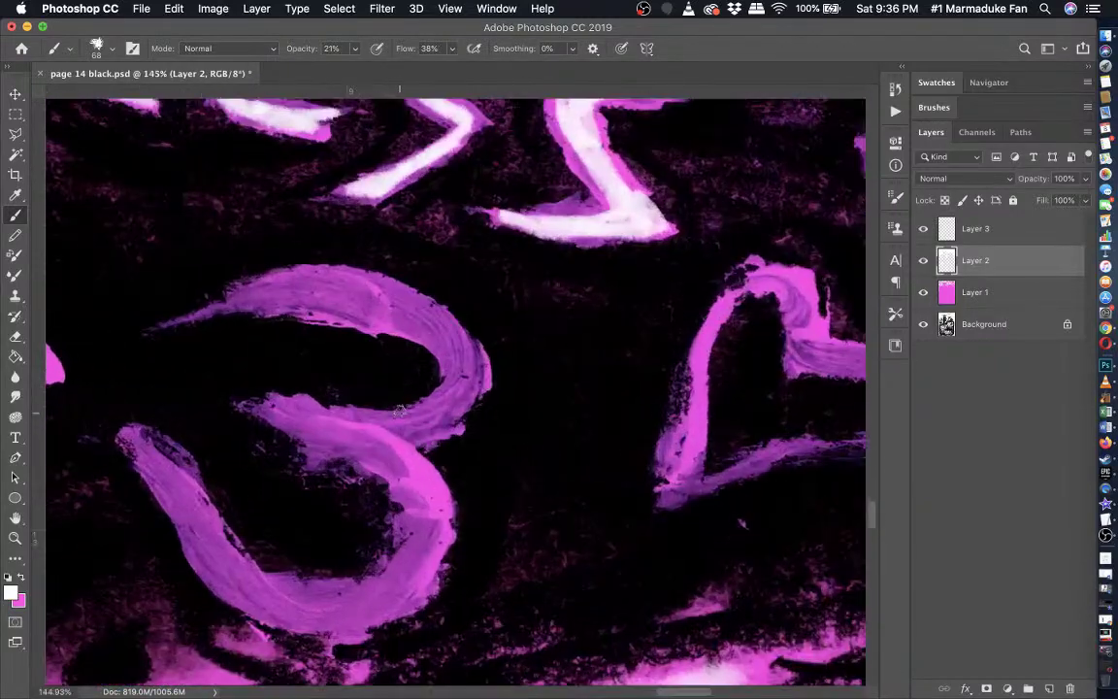
click(113, 54)
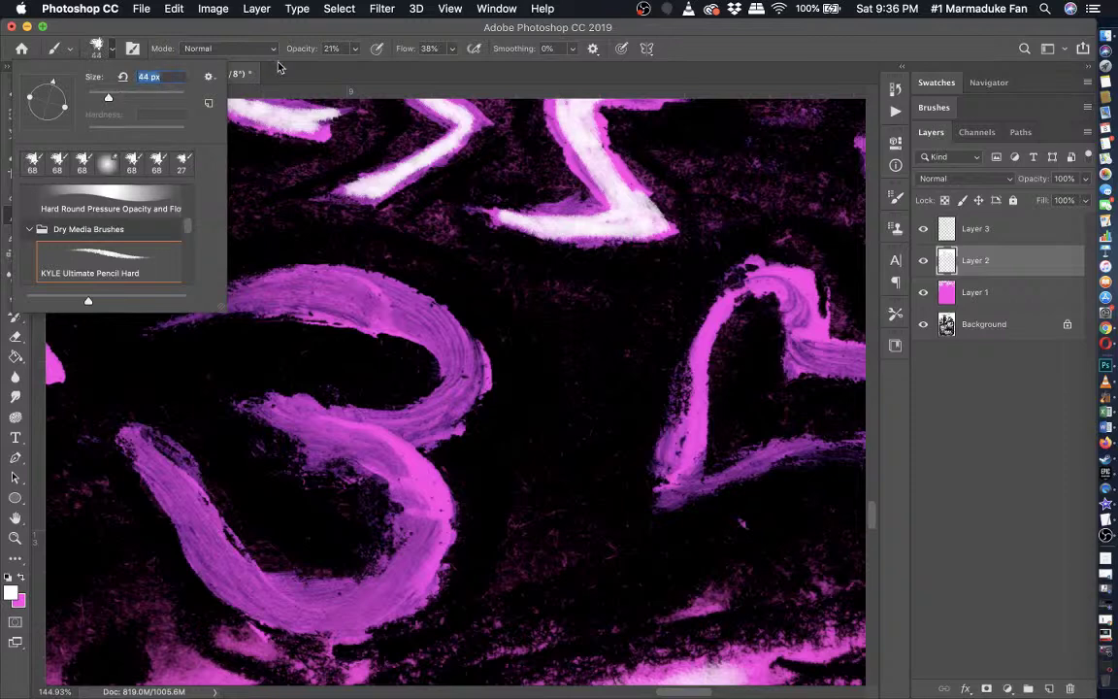
click(356, 49)
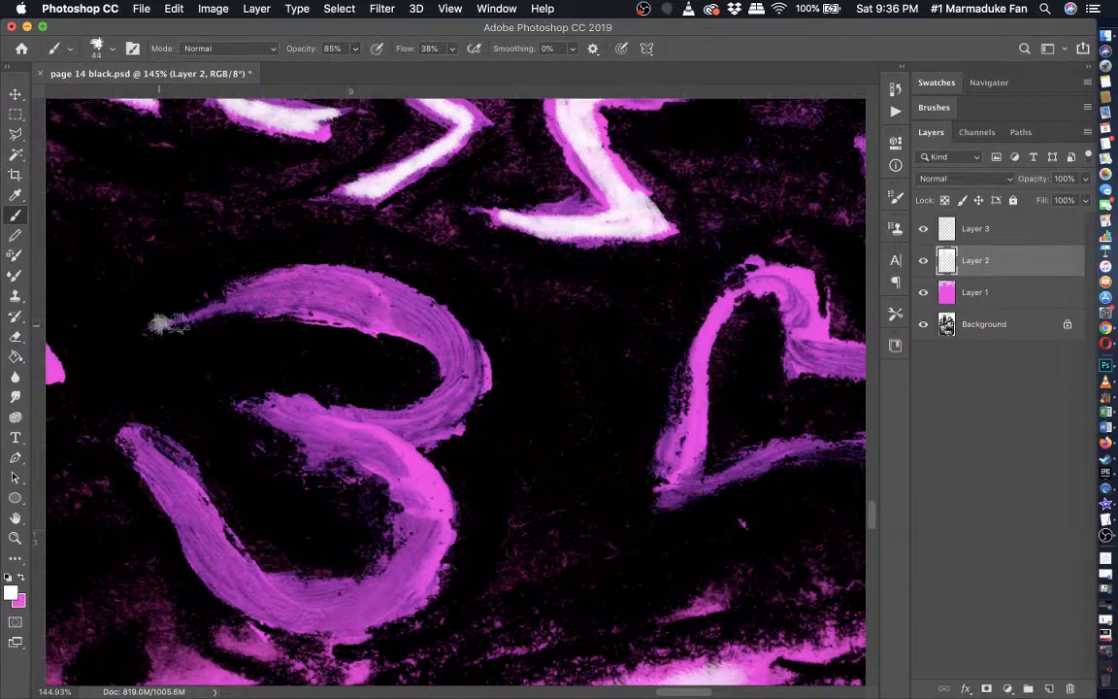
mouse_move(150, 327)
mouse_down()
mouse_move(364, 268)
mouse_move(436, 304)
mouse_move(408, 292)
mouse_move(456, 326)
mouse_move(475, 374)
mouse_move(461, 404)
mouse_move(412, 431)
mouse_move(289, 418)
mouse_move(262, 408)
mouse_move(361, 423)
mouse_move(443, 405)
mouse_move(450, 360)
mouse_move(415, 328)
mouse_move(230, 307)
mouse_move(367, 293)
mouse_move(342, 291)
mouse_move(381, 300)
mouse_move(374, 285)
mouse_move(438, 326)
mouse_move(466, 389)
mouse_move(395, 428)
mouse_move(310, 417)
mouse_move(341, 455)
mouse_move(410, 485)
mouse_move(418, 508)
mouse_move(413, 559)
mouse_move(296, 595)
mouse_move(242, 586)
mouse_move(153, 435)
mouse_move(156, 447)
mouse_move(156, 417)
mouse_move(126, 398)
mouse_move(227, 568)
mouse_up()
mouse_move(199, 506)
mouse_down()
mouse_move(266, 551)
mouse_move(355, 551)
mouse_move(386, 519)
mouse_move(400, 464)
mouse_move(389, 429)
mouse_move(330, 396)
mouse_move(310, 398)
mouse_move(393, 476)
mouse_move(379, 538)
mouse_up()
mouse_move(384, 490)
mouse_down()
mouse_move(367, 527)
mouse_move(322, 539)
mouse_up()
mouse_move(361, 596)
mouse_down()
mouse_move(242, 582)
mouse_move(138, 402)
mouse_up()
scroll(146, 418, down, 6)
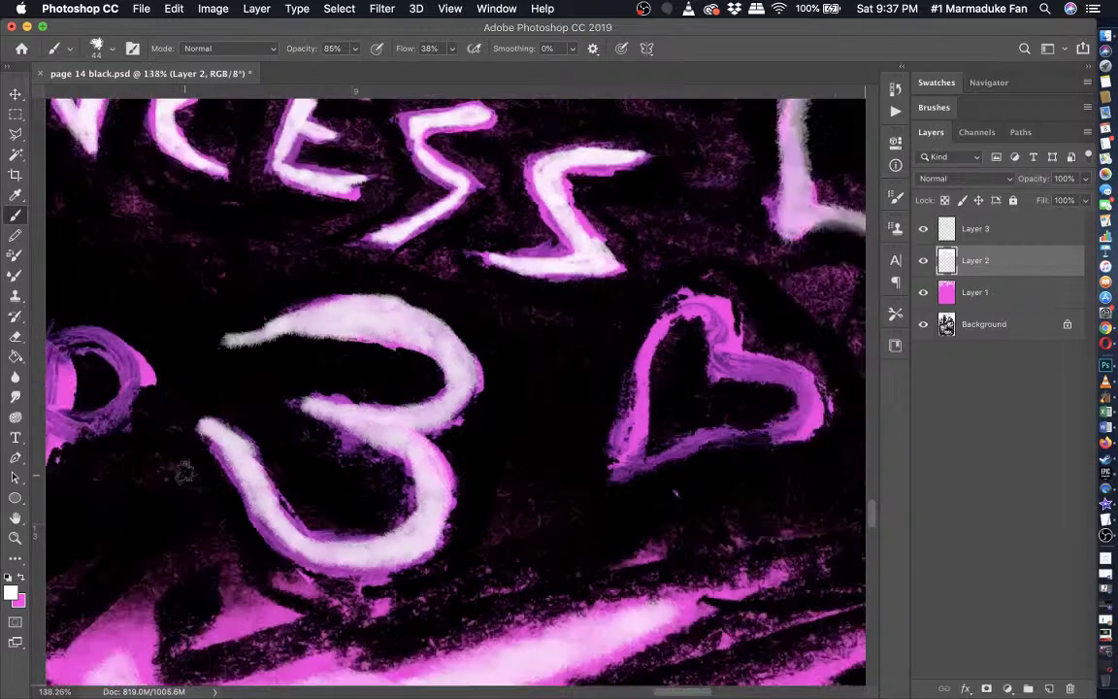
- Hide the magenta Layer 1 and soften the upper stroke of the 3 on Layer 2 with the 68 px eraser at 67% opacity
scroll(462, 388, up, 3)
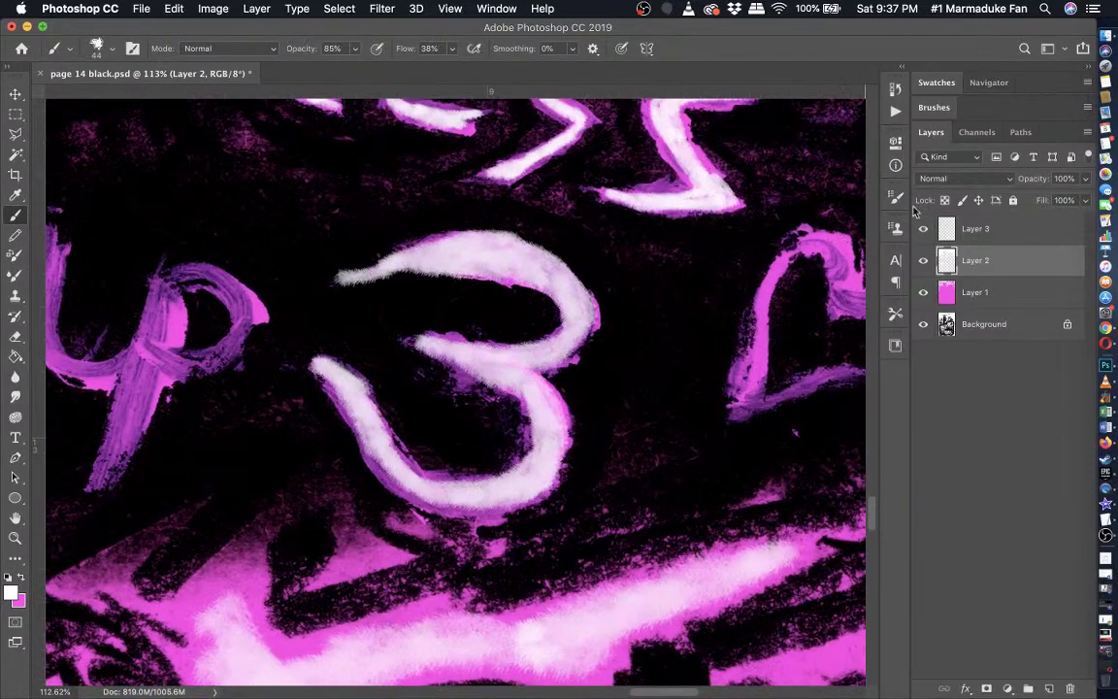
click(923, 292)
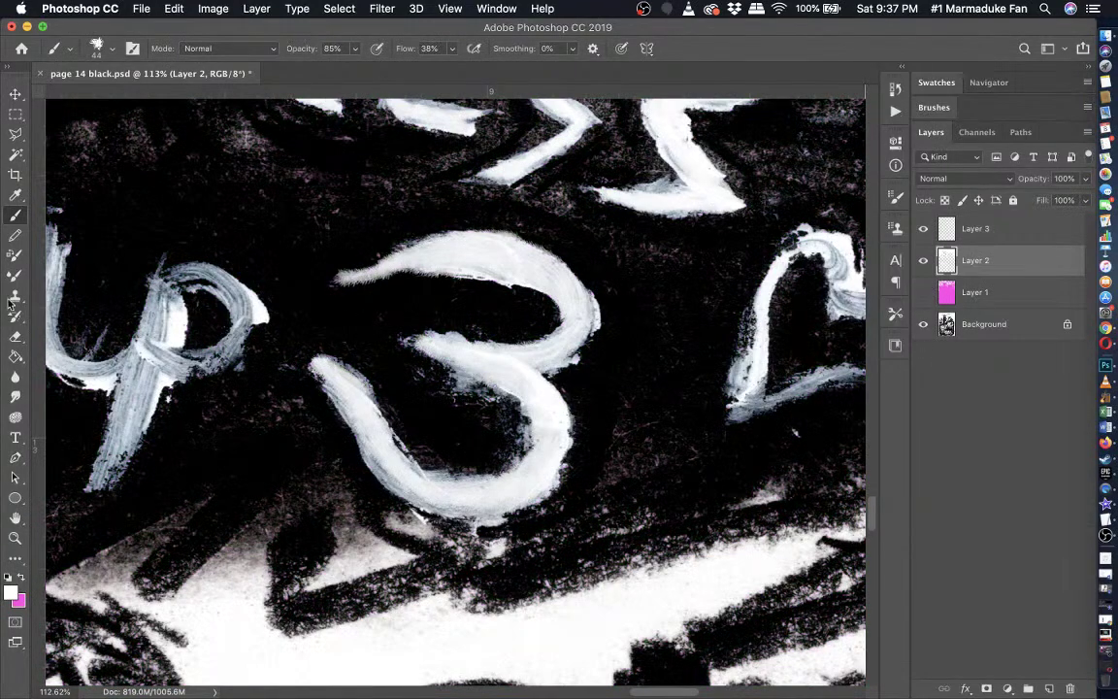
click(15, 336)
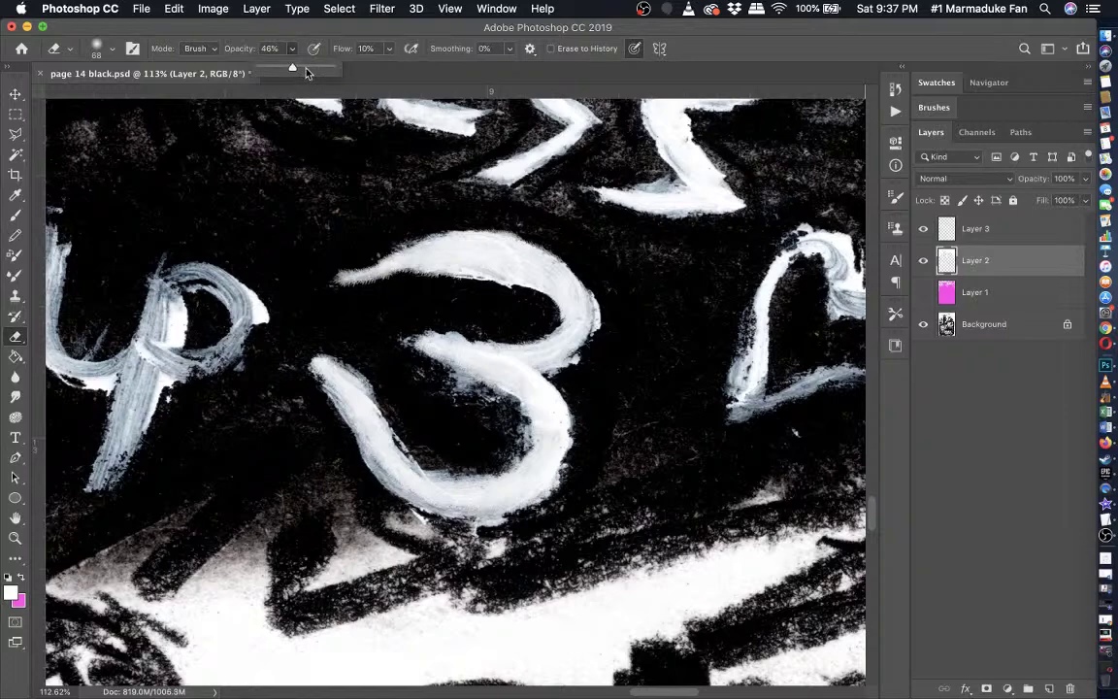
mouse_move(374, 253)
mouse_down()
mouse_move(336, 282)
mouse_move(355, 262)
mouse_move(388, 295)
mouse_move(343, 297)
mouse_up()
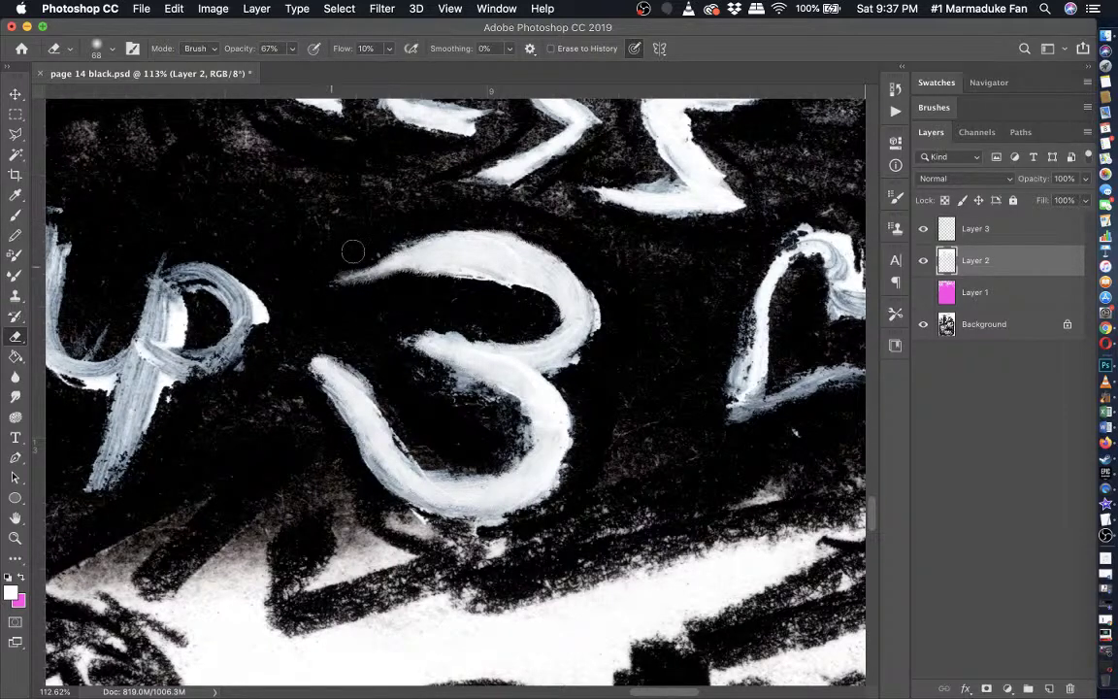
mouse_move(352, 253)
mouse_down()
mouse_move(399, 282)
mouse_move(384, 286)
mouse_move(458, 284)
mouse_up()
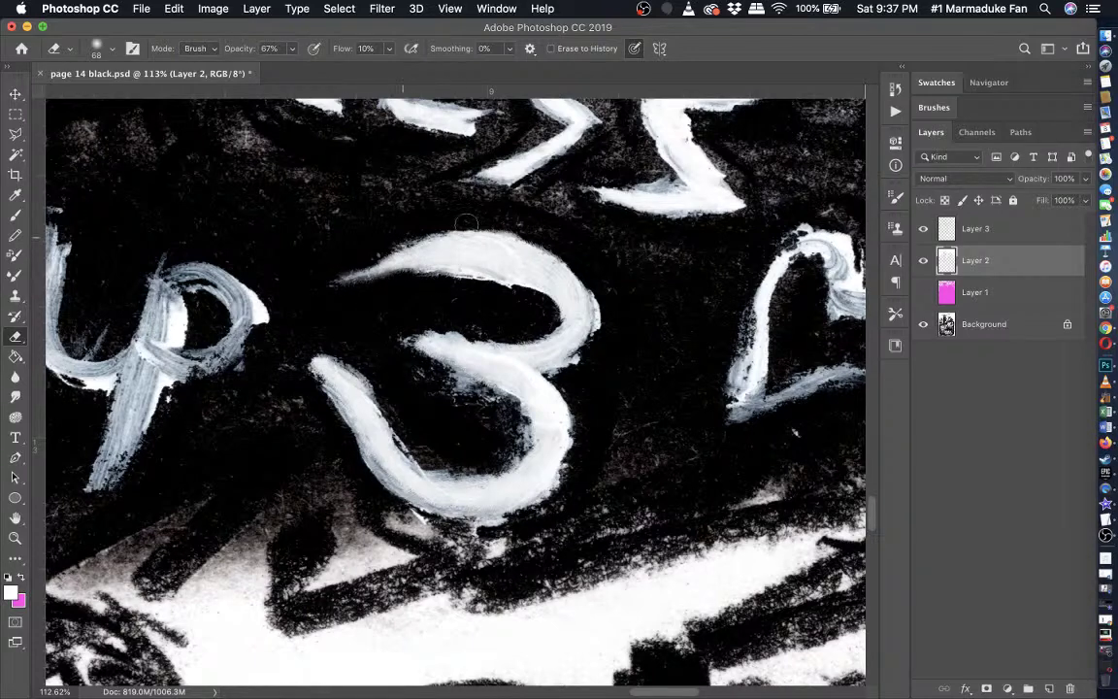
- Clean up the inner edges of the 3 on Layer 3 in black (000000) with the 44 px brush at 85% opacity
right_click(1013, 225)
click(1031, 247)
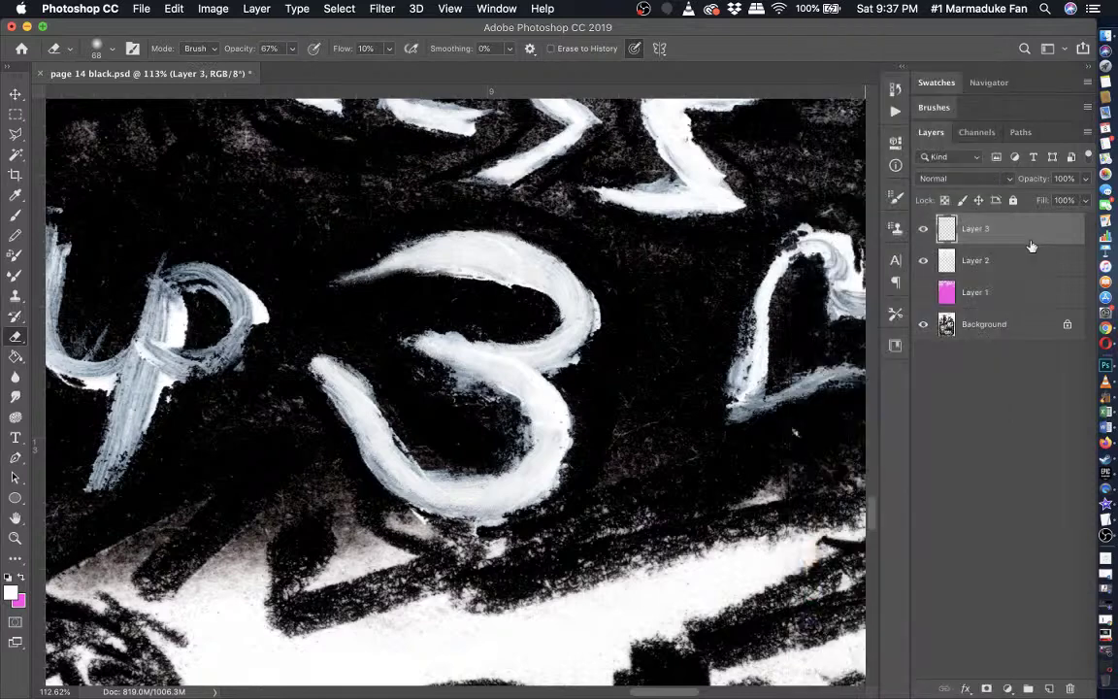
click(23, 578)
drag(691, 379, 476, 549)
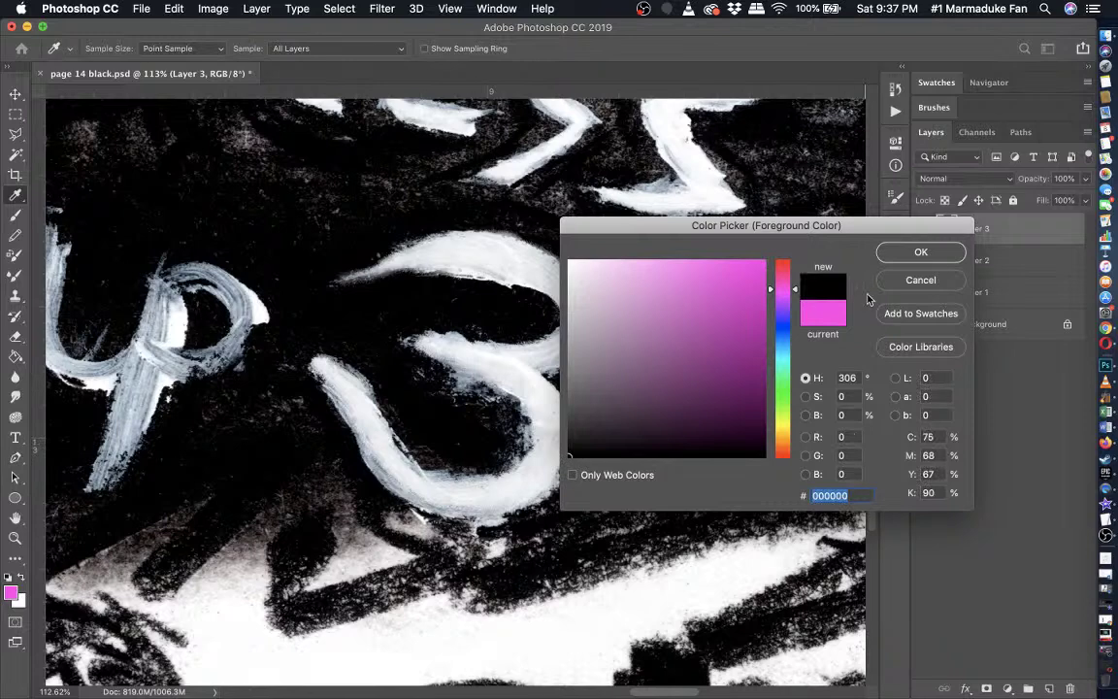
key(Return)
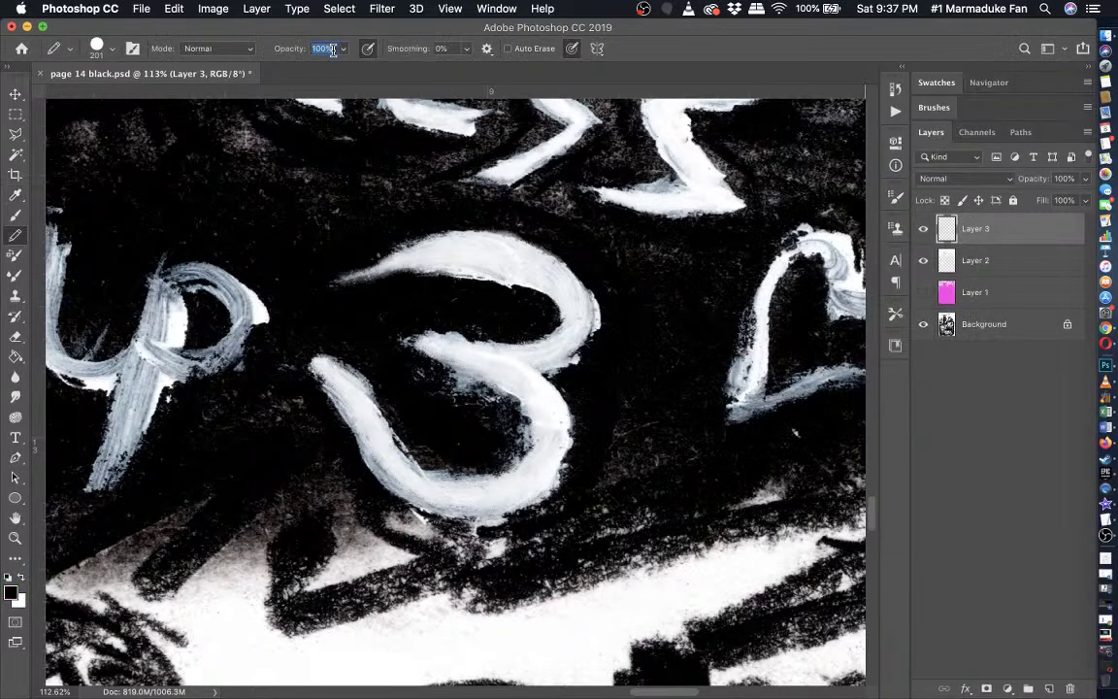
click(341, 52)
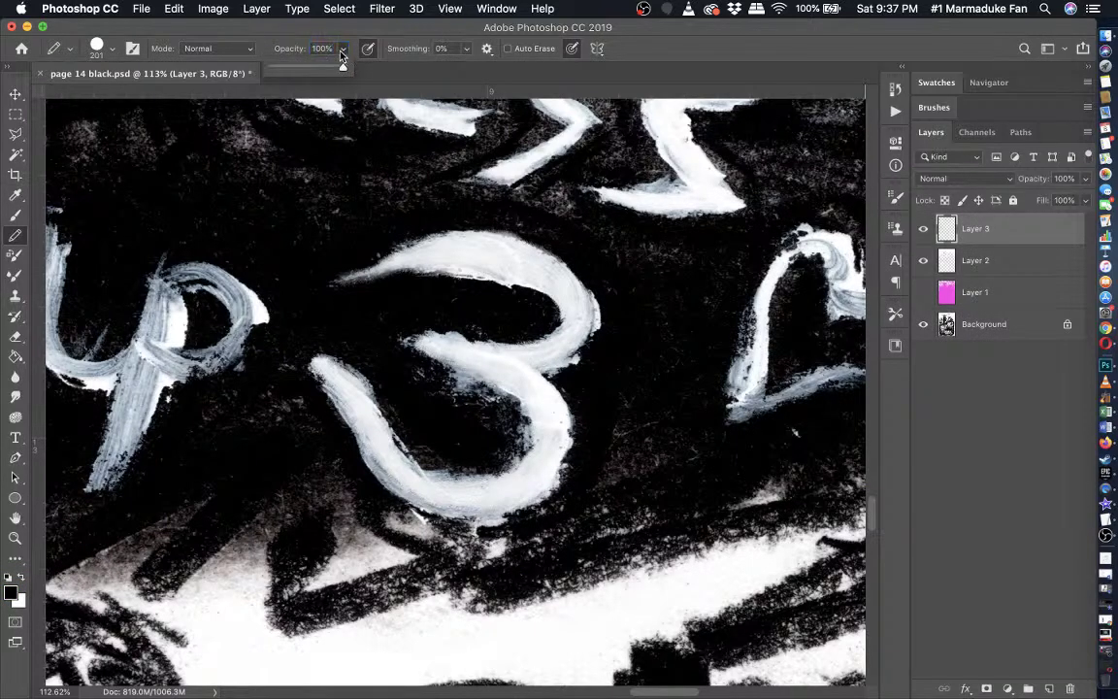
click(16, 215)
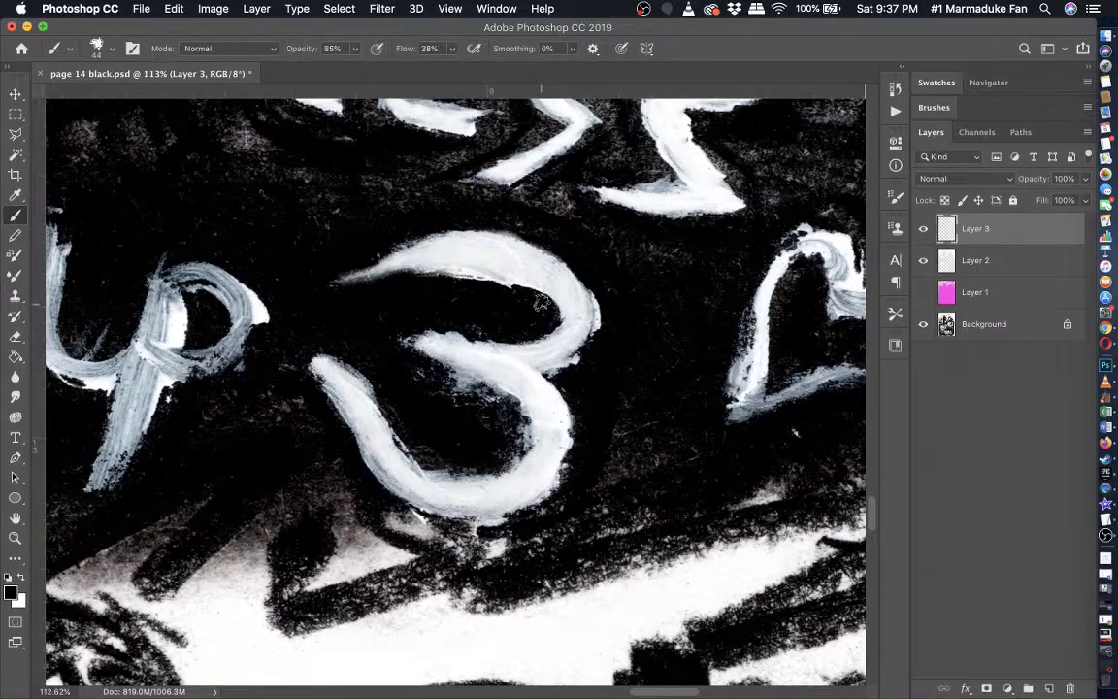
mouse_move(476, 268)
mouse_down()
mouse_move(396, 251)
mouse_move(449, 267)
mouse_up()
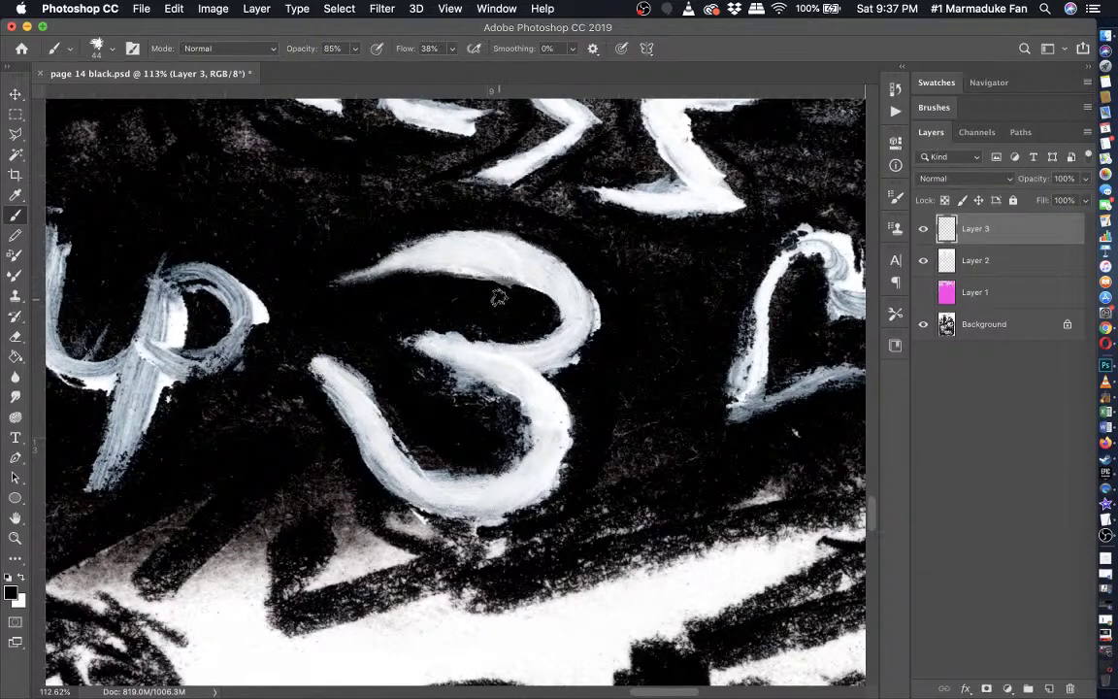
key(x)
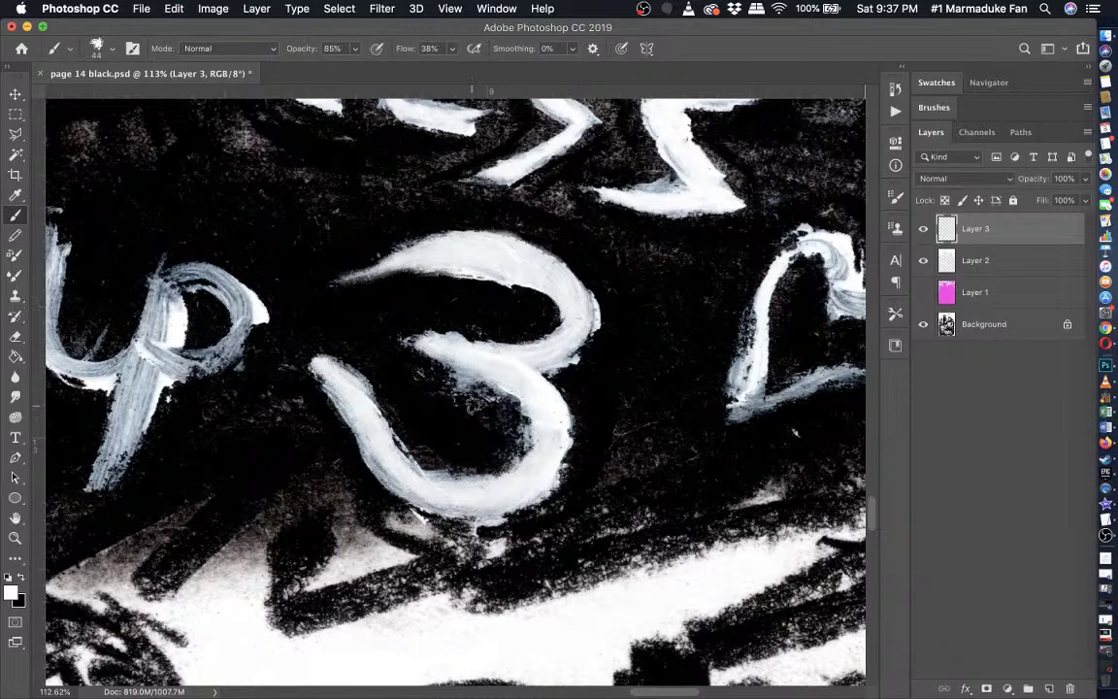
click(21, 576)
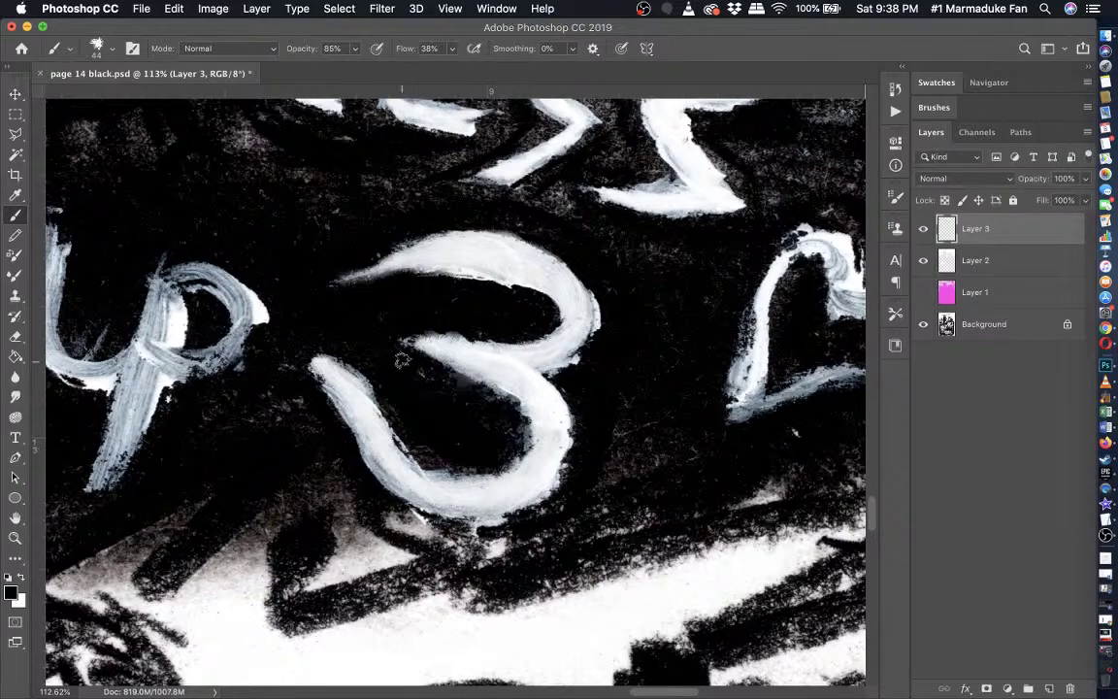
- Paint the outlined heart beside the 3 solid white on Layer 2 with the 44 px brush at 85% opacity
scroll(402, 360, down, 5)
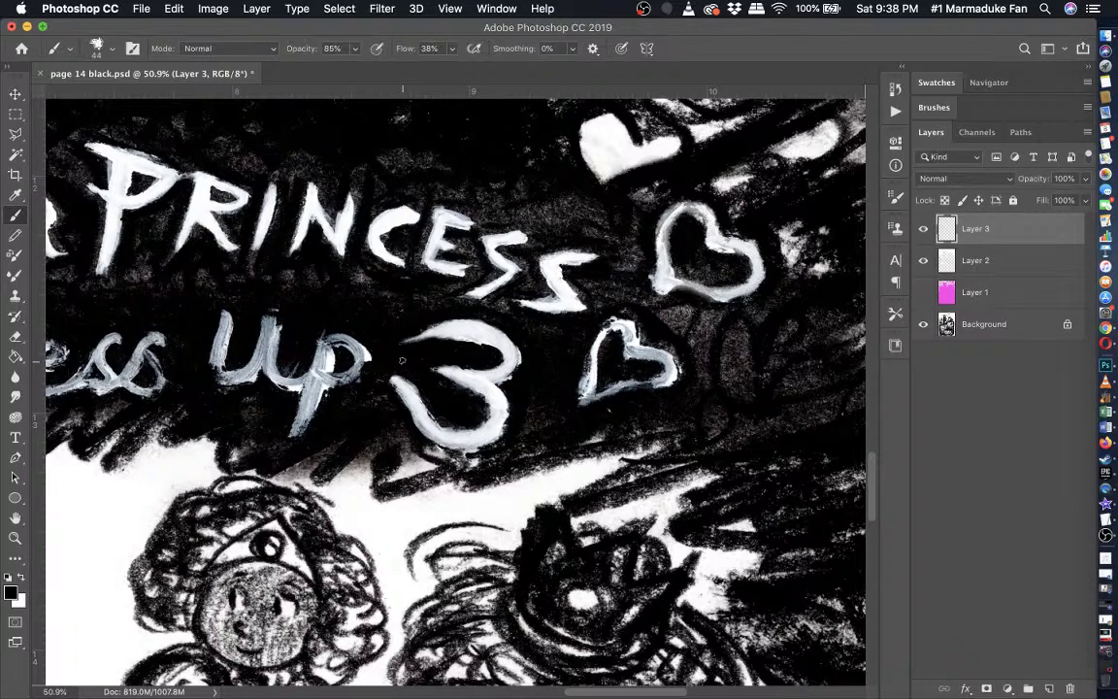
scroll(408, 369, up, 3)
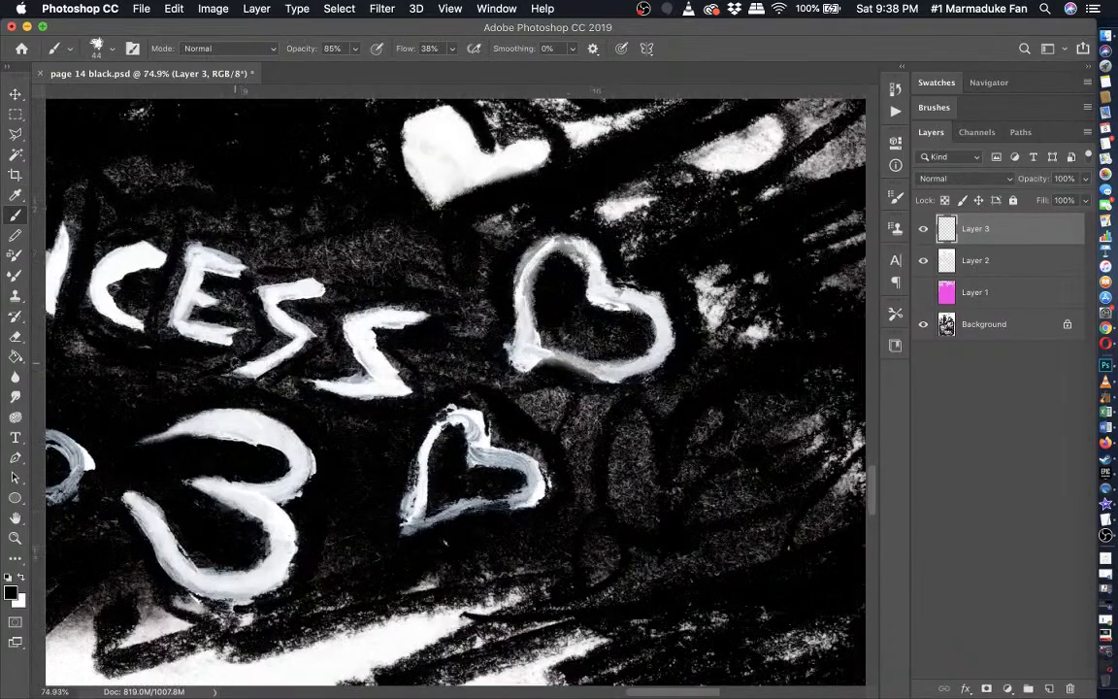
click(980, 262)
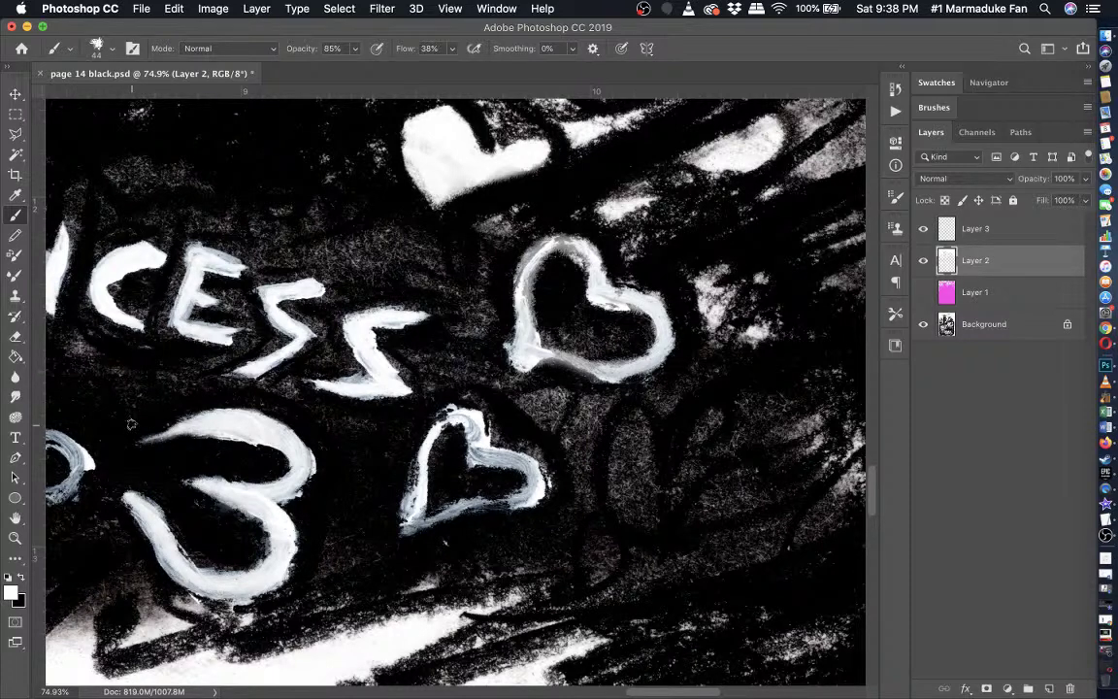
scroll(462, 425, up, 7)
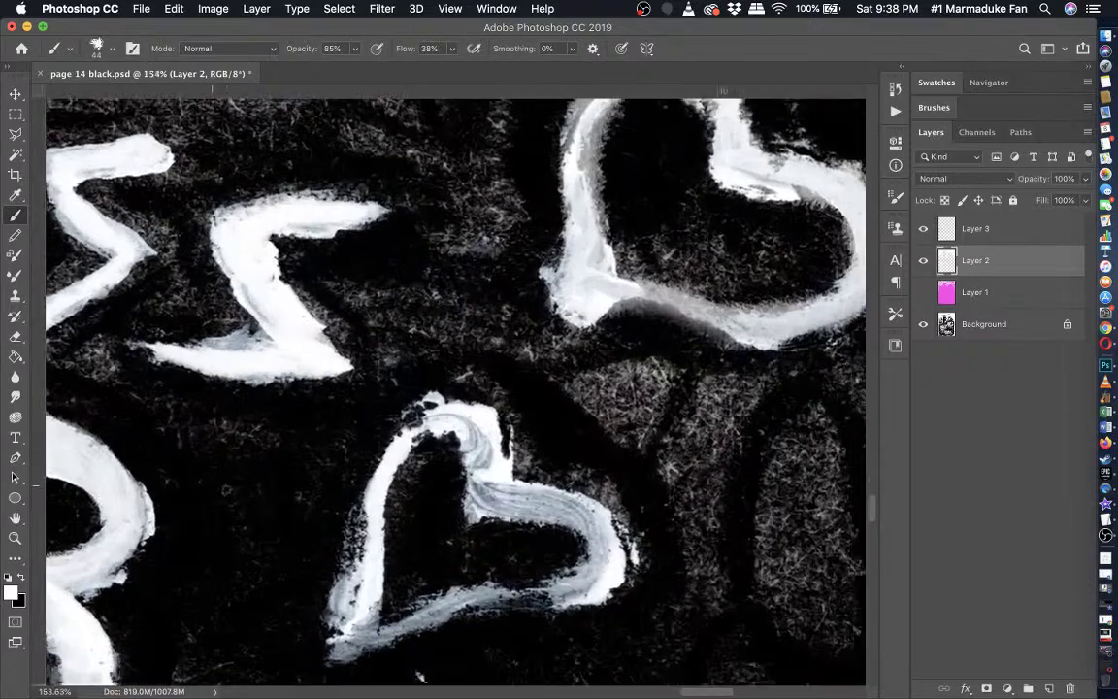
scroll(462, 424, down, 2)
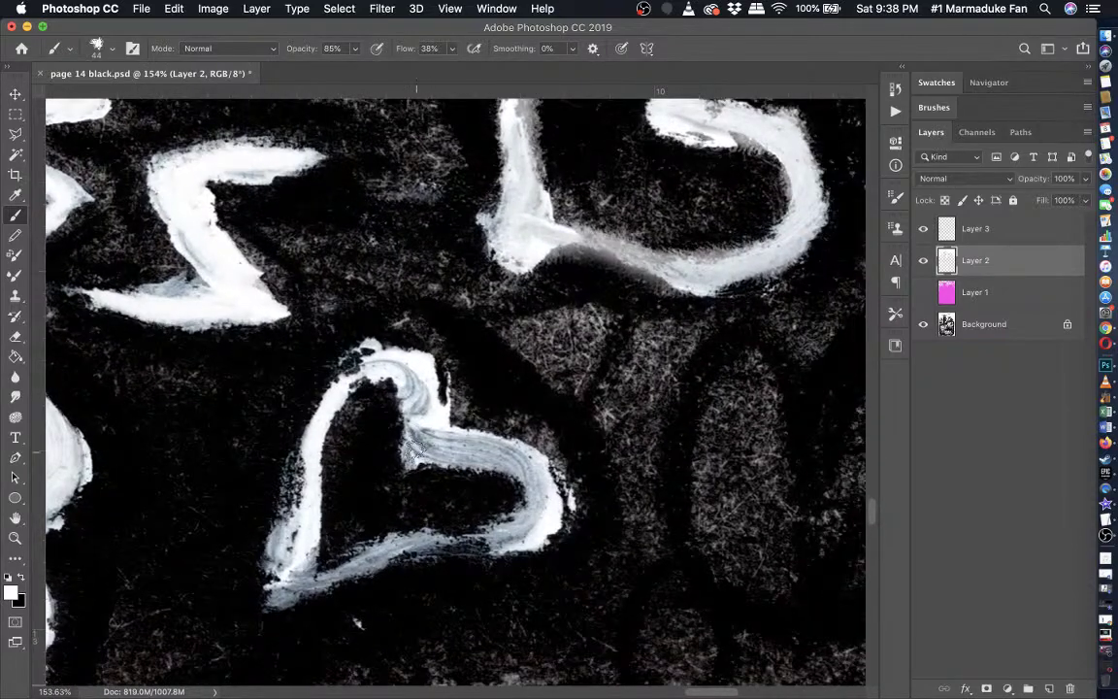
mouse_move(416, 451)
mouse_down()
mouse_move(415, 384)
mouse_move(419, 430)
mouse_move(419, 393)
mouse_move(390, 370)
mouse_move(356, 367)
mouse_move(336, 389)
mouse_move(365, 356)
mouse_move(323, 414)
mouse_move(274, 600)
mouse_move(303, 548)
mouse_move(292, 593)
mouse_move(392, 550)
mouse_move(510, 534)
mouse_move(534, 476)
mouse_move(507, 456)
mouse_move(422, 454)
mouse_move(402, 369)
mouse_move(421, 386)
mouse_move(371, 362)
mouse_move(321, 419)
mouse_move(322, 408)
mouse_move(273, 581)
mouse_up()
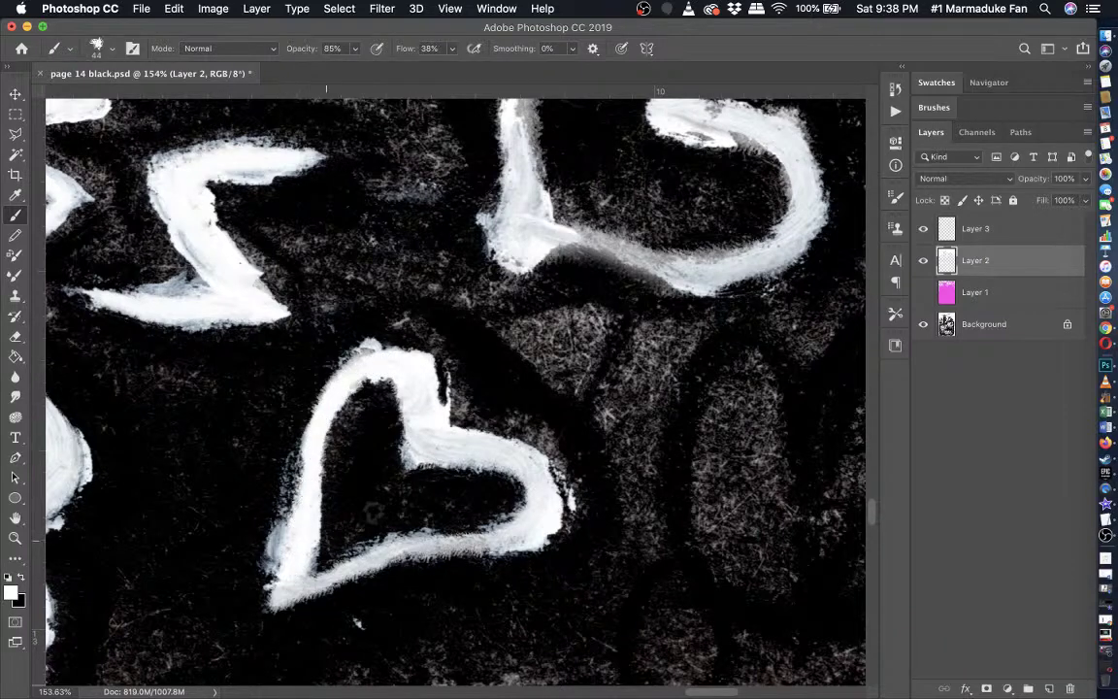
mouse_move(412, 386)
mouse_down()
mouse_move(427, 444)
mouse_move(530, 466)
mouse_move(541, 505)
mouse_move(522, 536)
mouse_up()
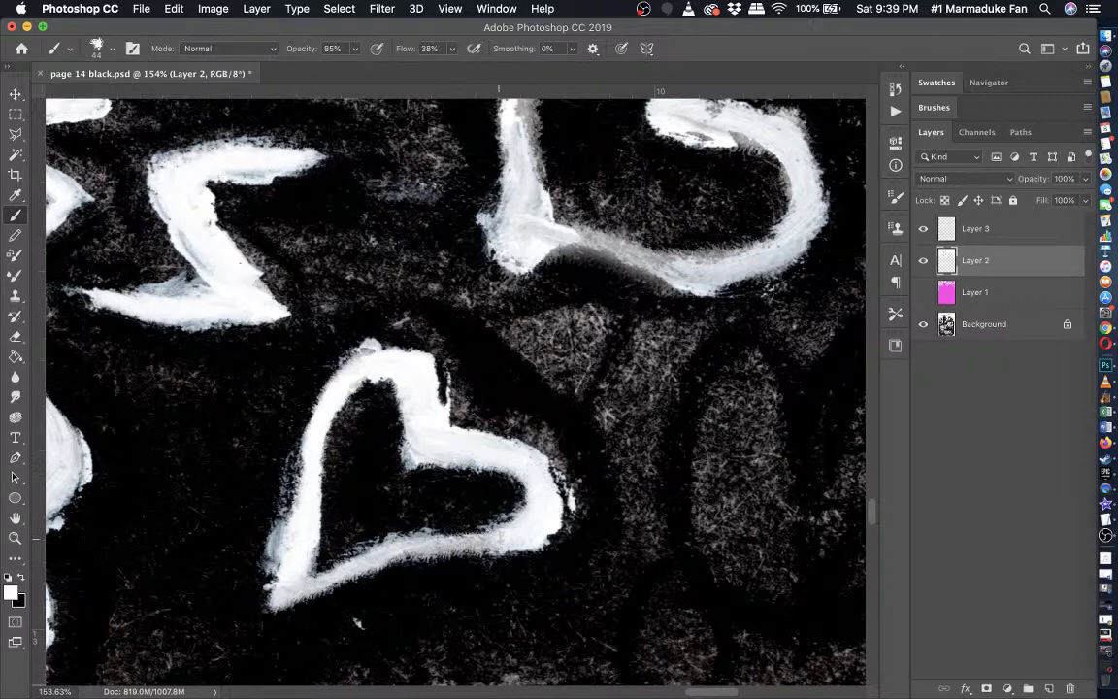
mouse_move(447, 495)
mouse_down()
mouse_move(320, 500)
mouse_move(278, 539)
mouse_up()
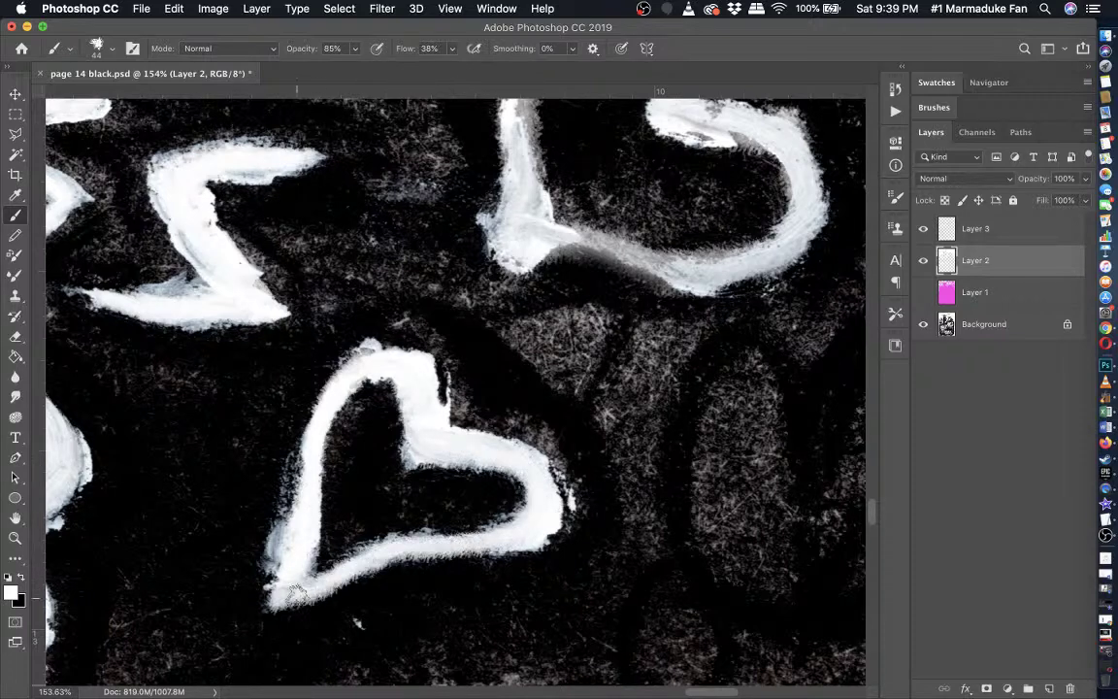
drag(296, 594, 266, 540)
- Soften the lower edge of the outlined heart beside the 3 with the 68 px eraser at 67% opacity
click(14, 337)
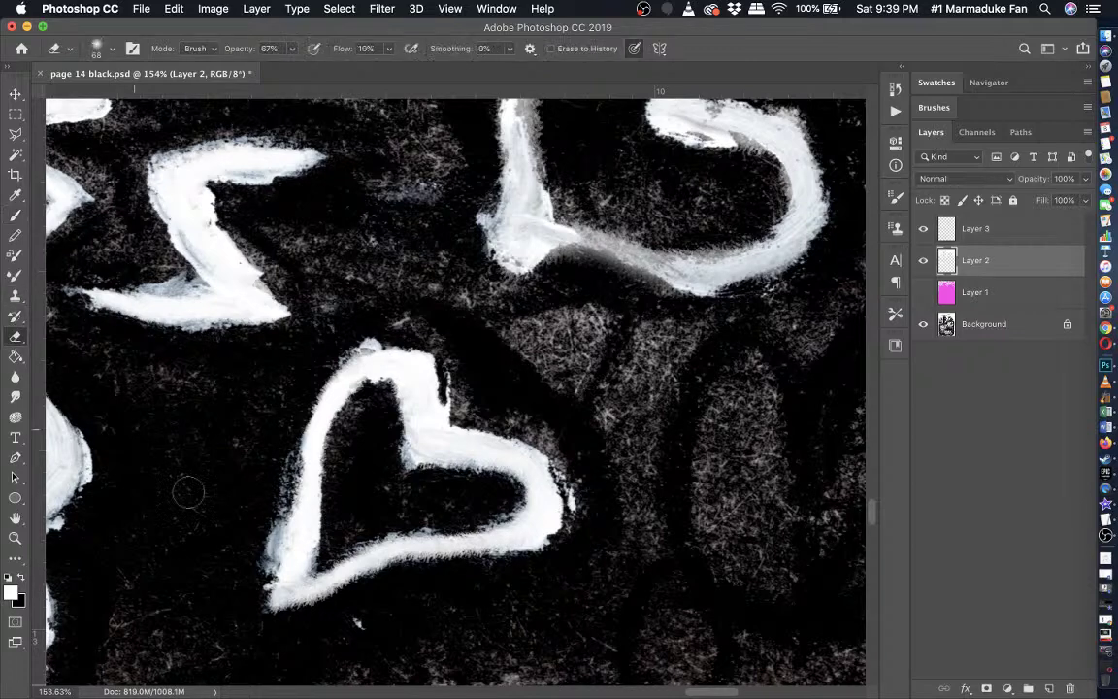
scroll(187, 492, down, 3)
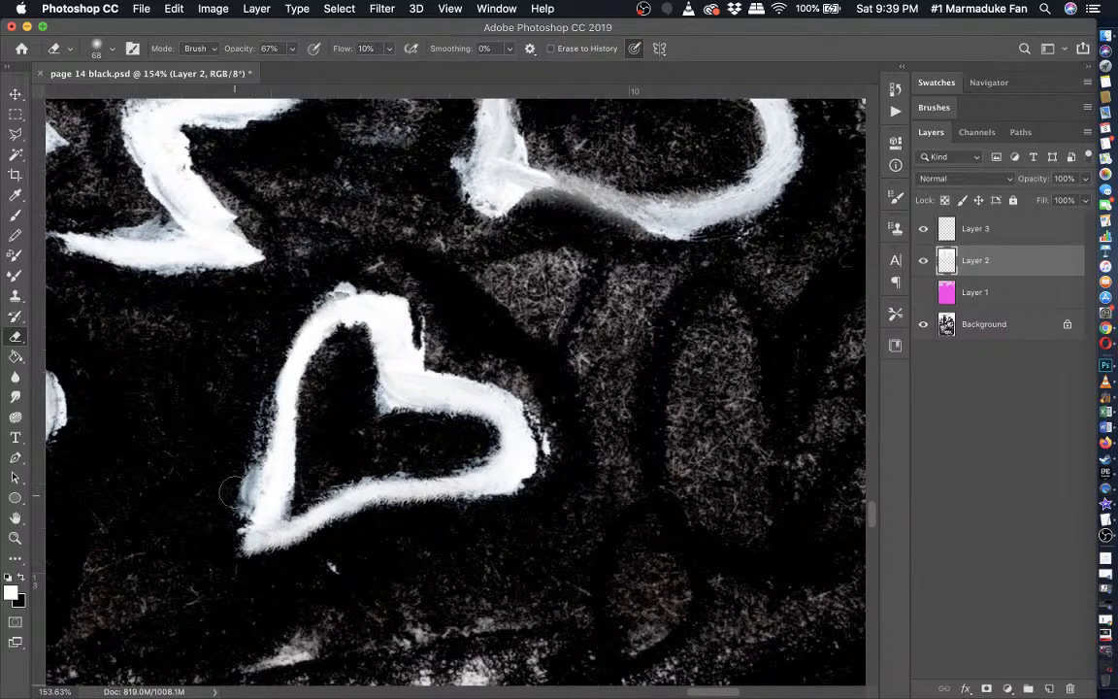
mouse_move(278, 550)
mouse_down()
mouse_move(257, 566)
mouse_move(332, 524)
mouse_up()
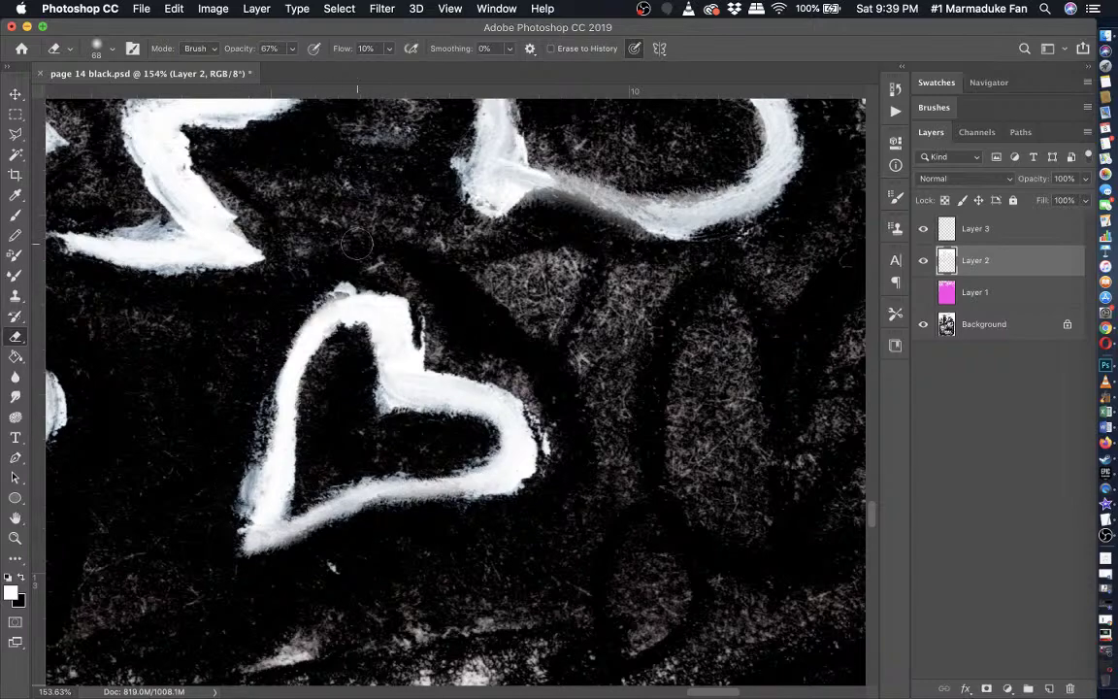
- Show the magenta Layer 1 again and examine the whole title with its surrounding hearts
scroll(357, 243, down, 10)
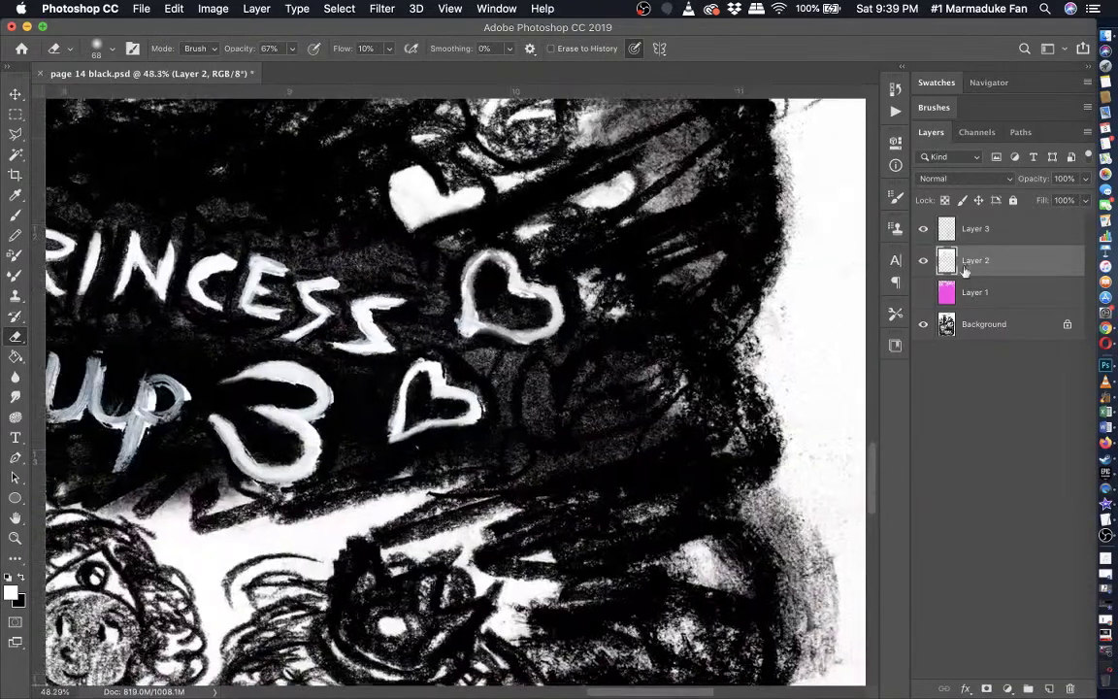
click(923, 295)
scroll(675, 379, down, 2)
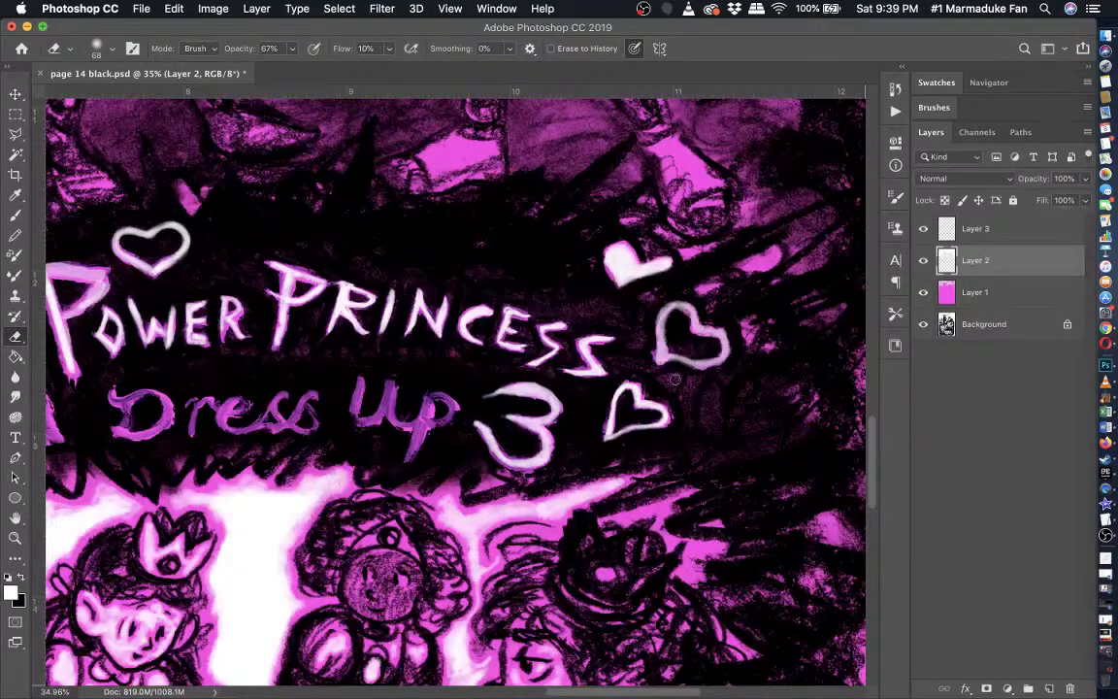
scroll(675, 380, down, 1)
scroll(675, 379, up, 2)
scroll(676, 379, left, 2)
scroll(674, 379, right, 4)
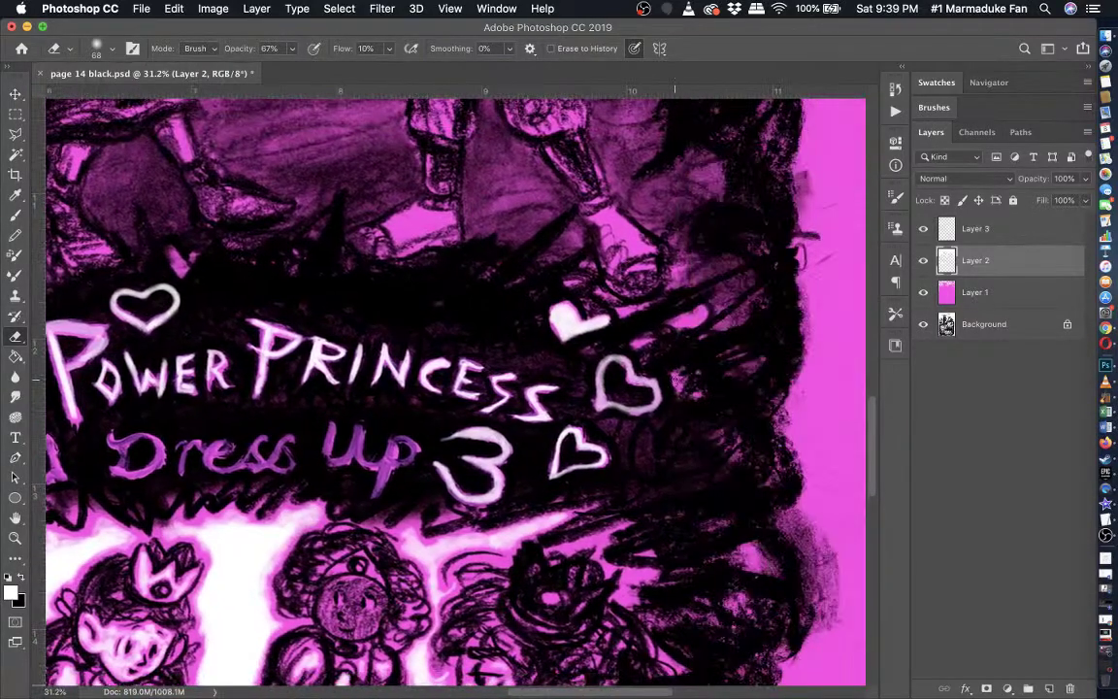
drag(674, 379, 784, 424)
scroll(675, 380, left, 5)
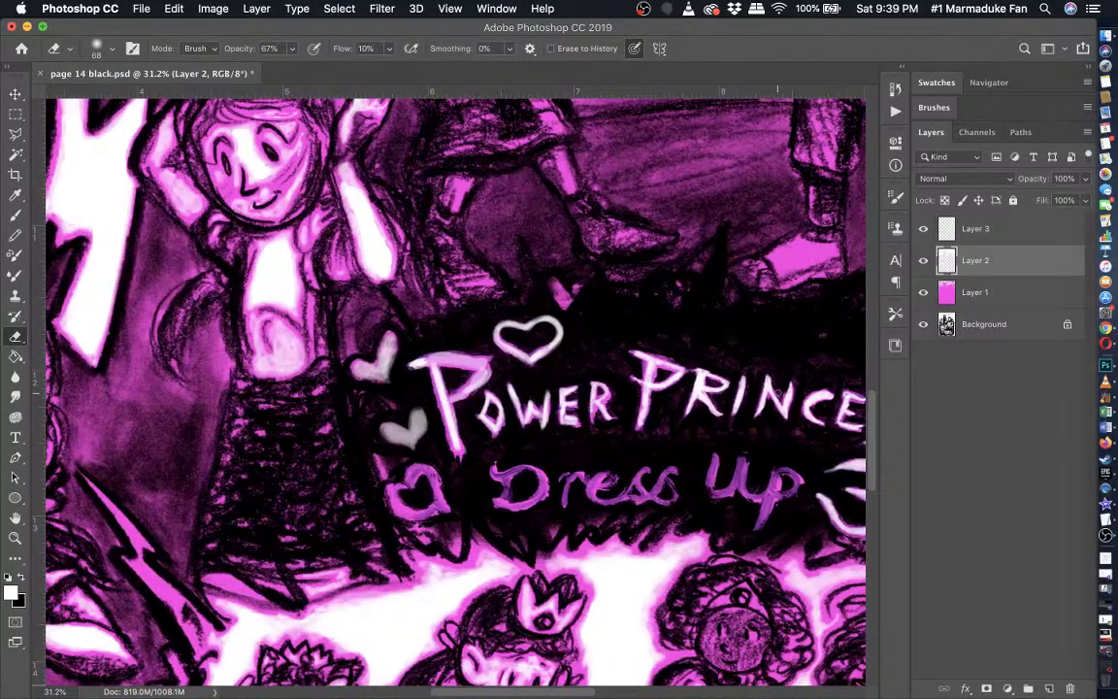
- Hide the magenta Layer 1 and paint the small heart above the outlined heart solid white on Layer 2 with the 44 px brush at 85% opacity
scroll(778, 391, up, 8)
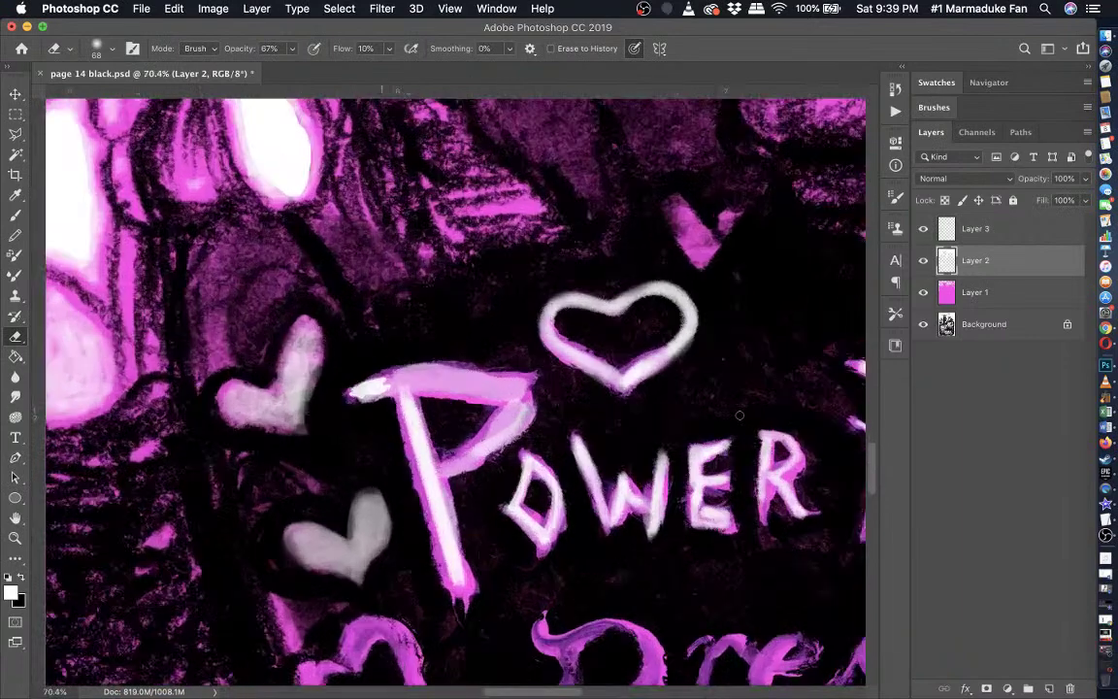
scroll(740, 415, up, 5)
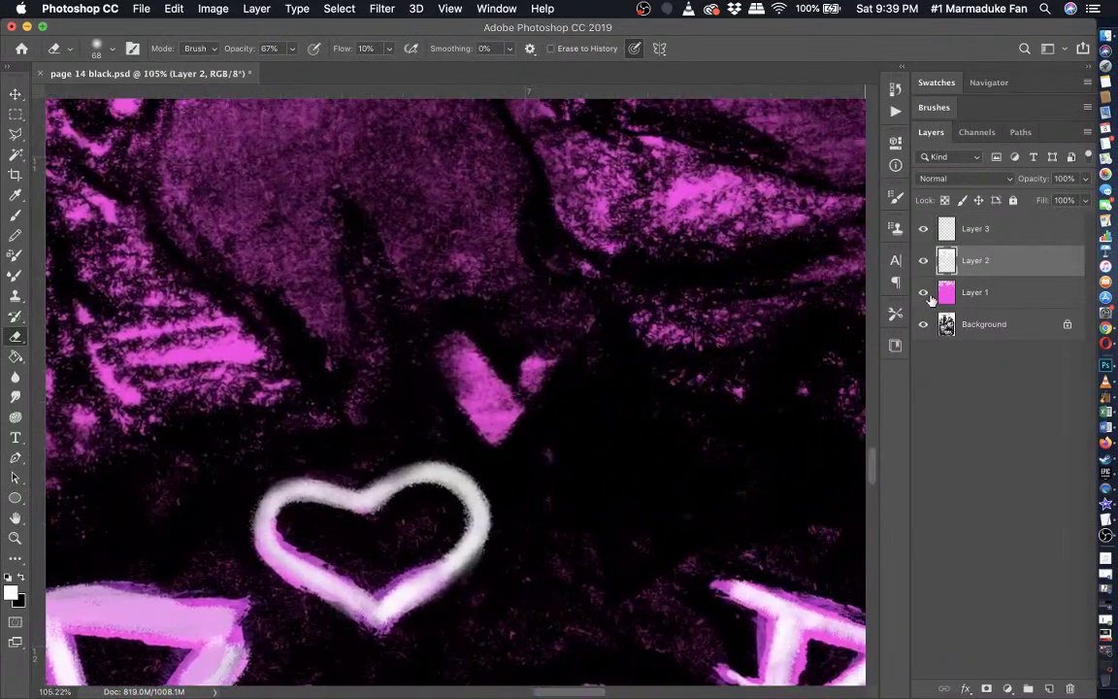
click(923, 292)
scroll(595, 440, up, 1)
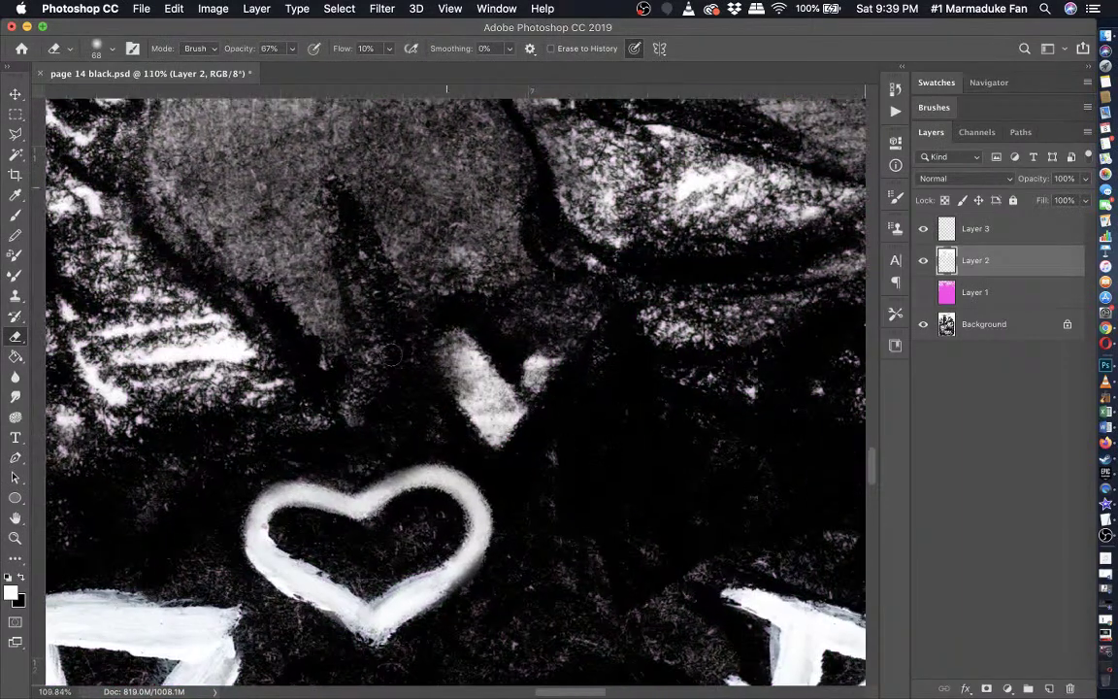
click(16, 216)
scroll(160, 248, up, 8)
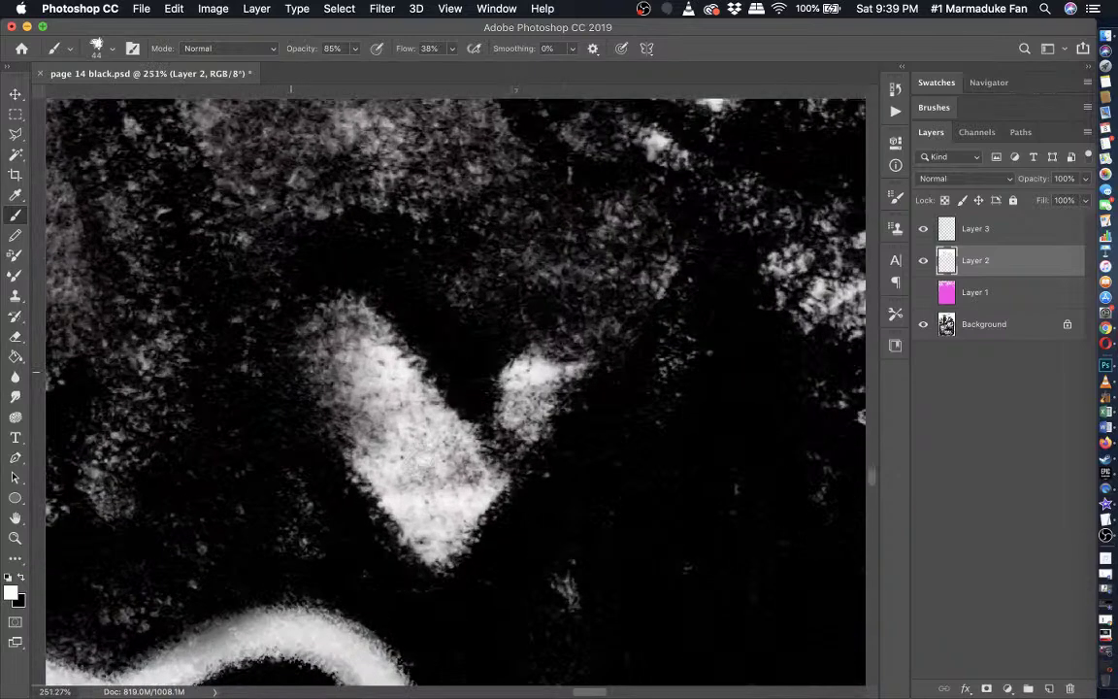
mouse_move(394, 478)
mouse_down()
mouse_move(397, 490)
mouse_move(317, 357)
mouse_move(320, 325)
mouse_move(349, 330)
mouse_move(427, 408)
mouse_move(485, 417)
mouse_move(573, 359)
mouse_move(459, 485)
mouse_move(427, 432)
mouse_move(467, 483)
mouse_move(387, 424)
mouse_up()
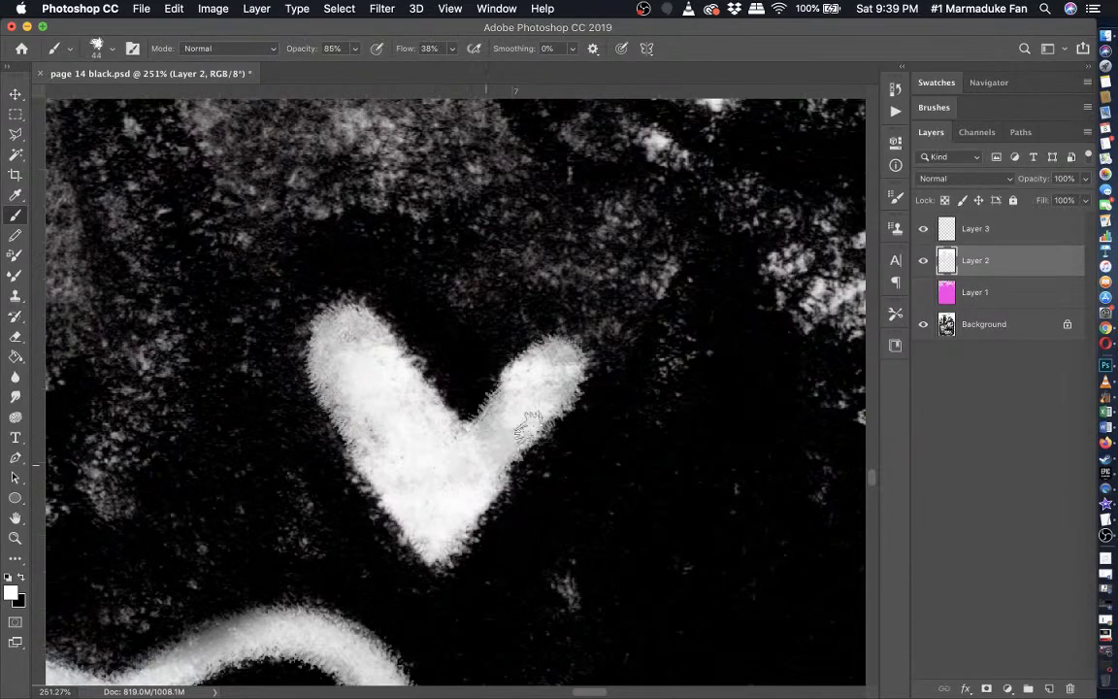
mouse_move(547, 378)
mouse_down()
mouse_move(553, 367)
mouse_move(462, 516)
mouse_move(561, 401)
mouse_move(486, 449)
mouse_move(334, 355)
mouse_move(340, 396)
mouse_up()
- Soften the edges of the small white heart above the outlined heart with the 68 px eraser at 67% opacity
click(15, 336)
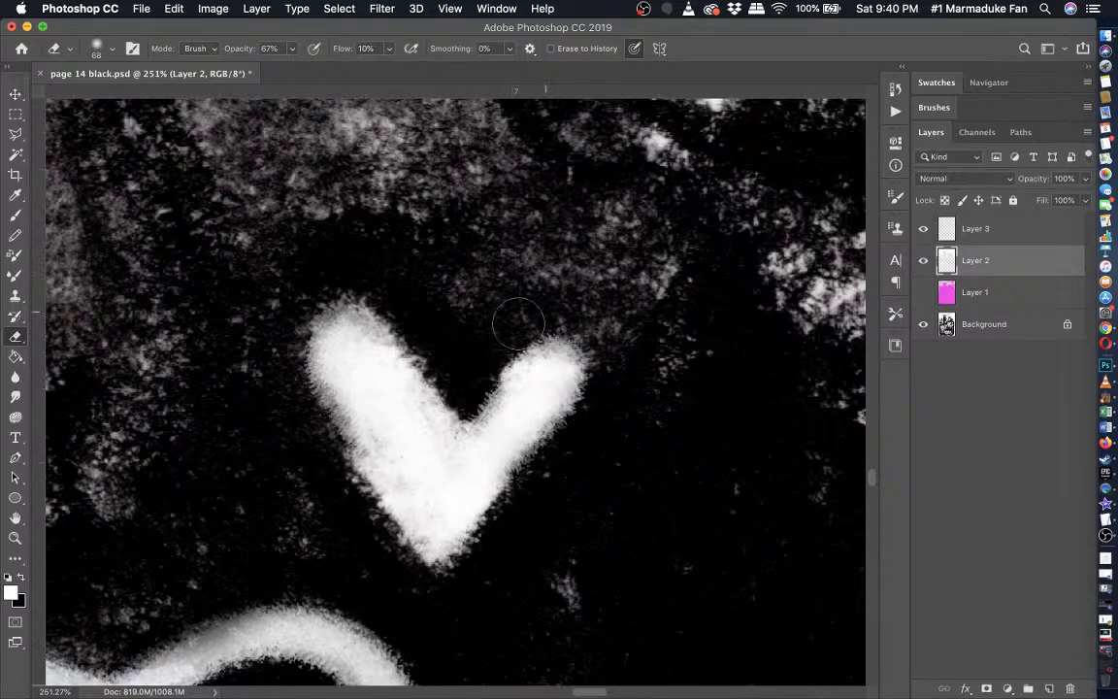
scroll(468, 370, down, 5)
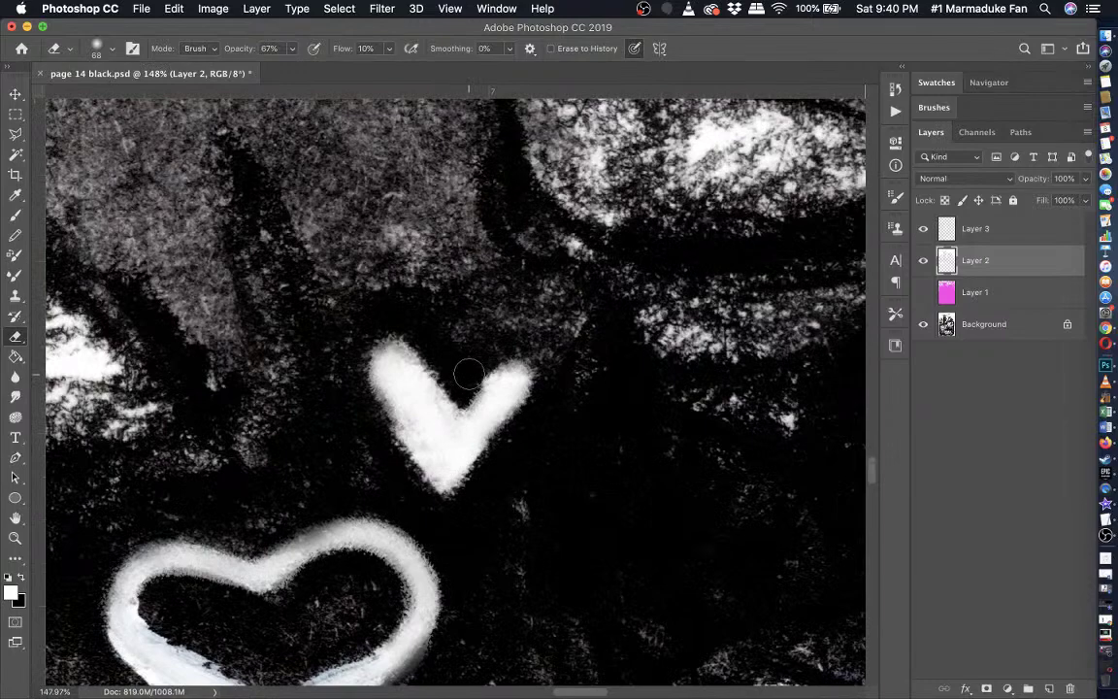
scroll(468, 372, down, 2)
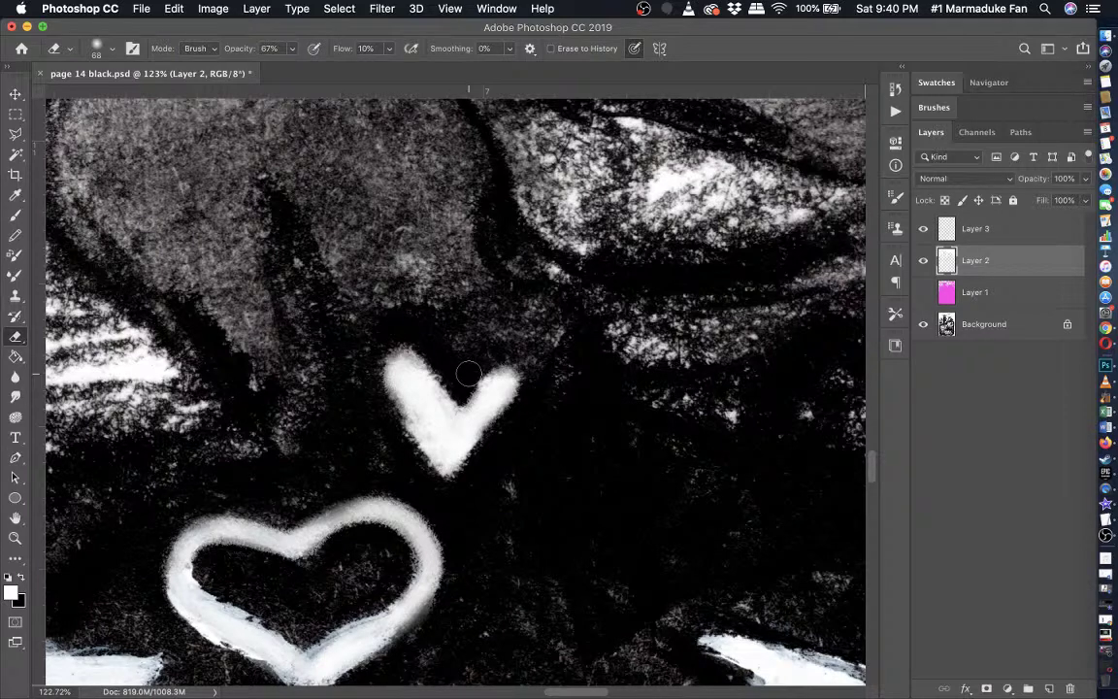
scroll(467, 373, down, 5)
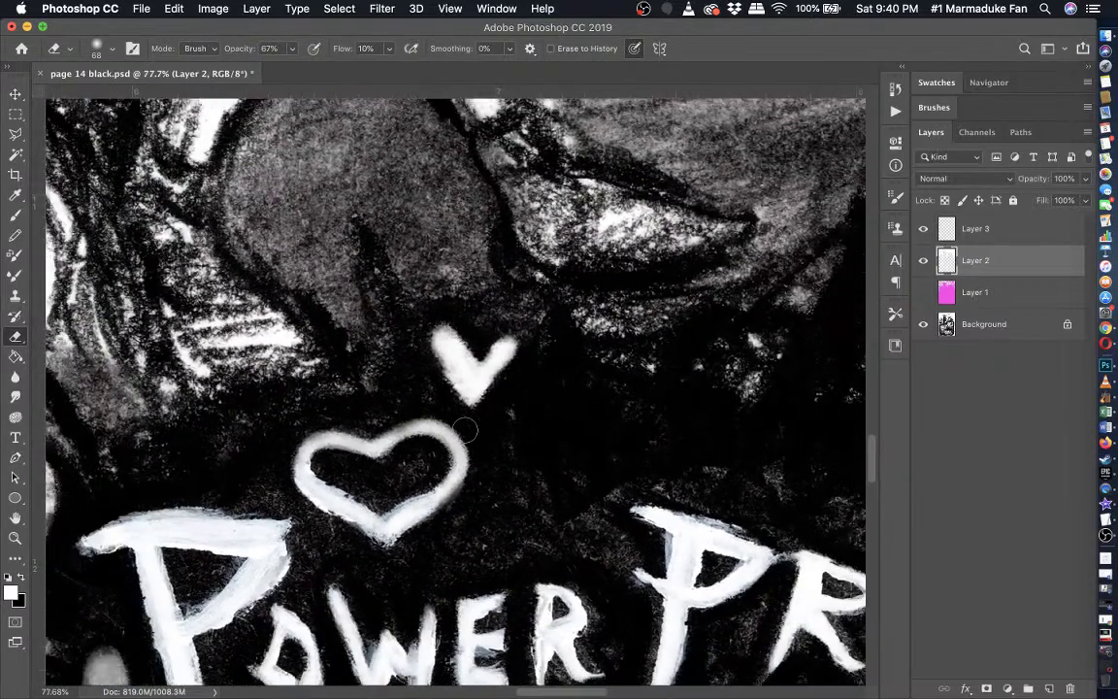
scroll(465, 430, down, 4)
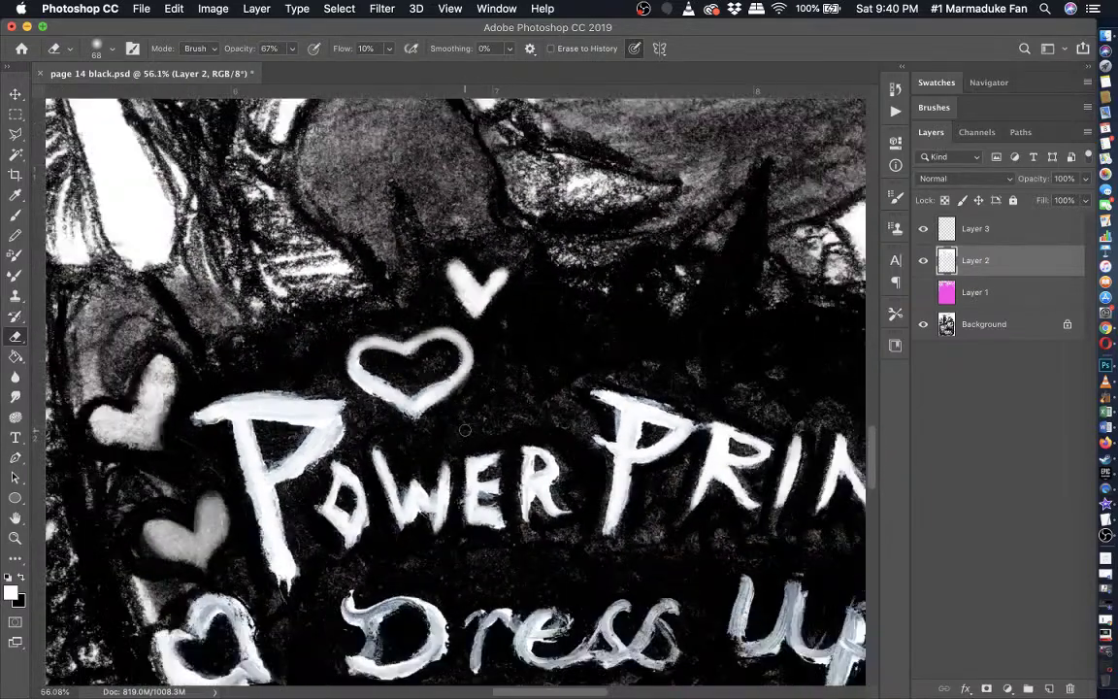
- Toggle Layer 2's visibility to compare the title and hearts with and without the white retouching
right_click(923, 260)
click(924, 264)
click(923, 262)
click(923, 262)
click(923, 262)
click(923, 262)
click(923, 262)
- Try a white stroke along the lower edge of the gray heart beside the P with the 44 px brush at 85% opacity, and undo it
scroll(470, 281, up, 5)
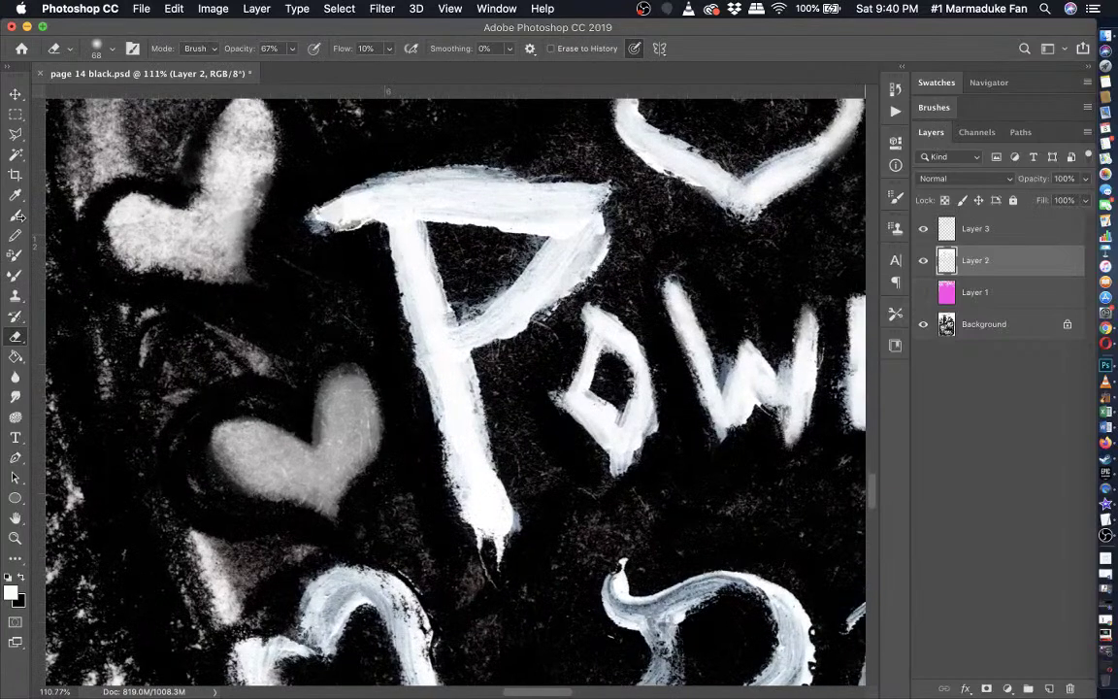
click(15, 216)
scroll(267, 389, up, 2)
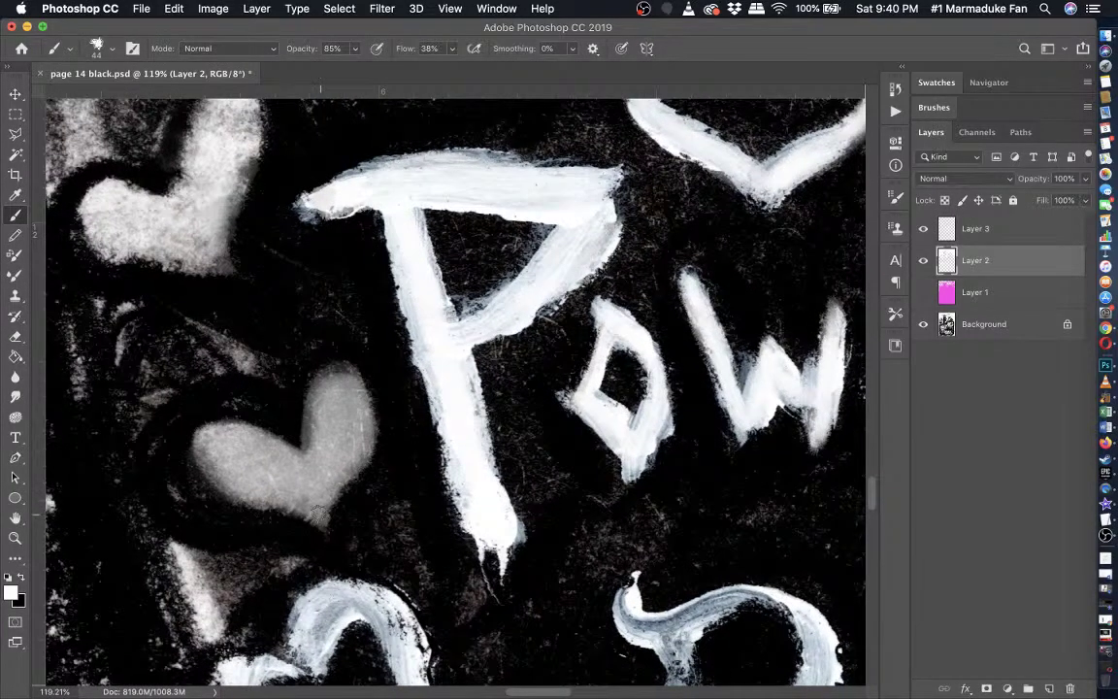
mouse_move(315, 513)
mouse_down()
mouse_move(324, 479)
mouse_move(351, 456)
mouse_up()
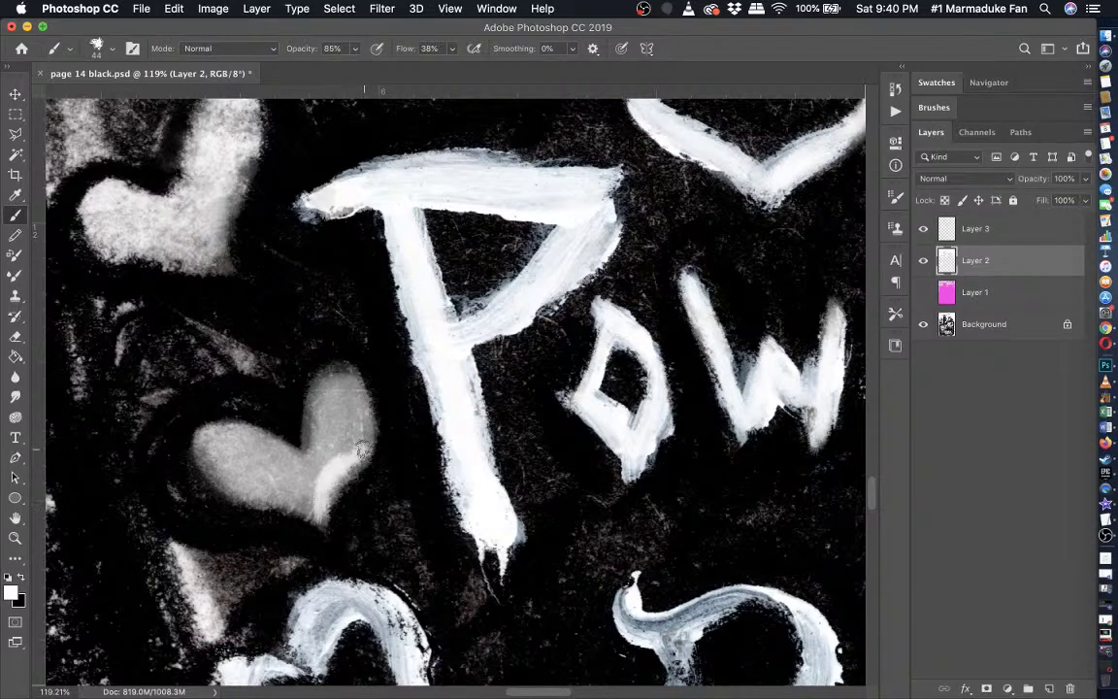
key(super+z)
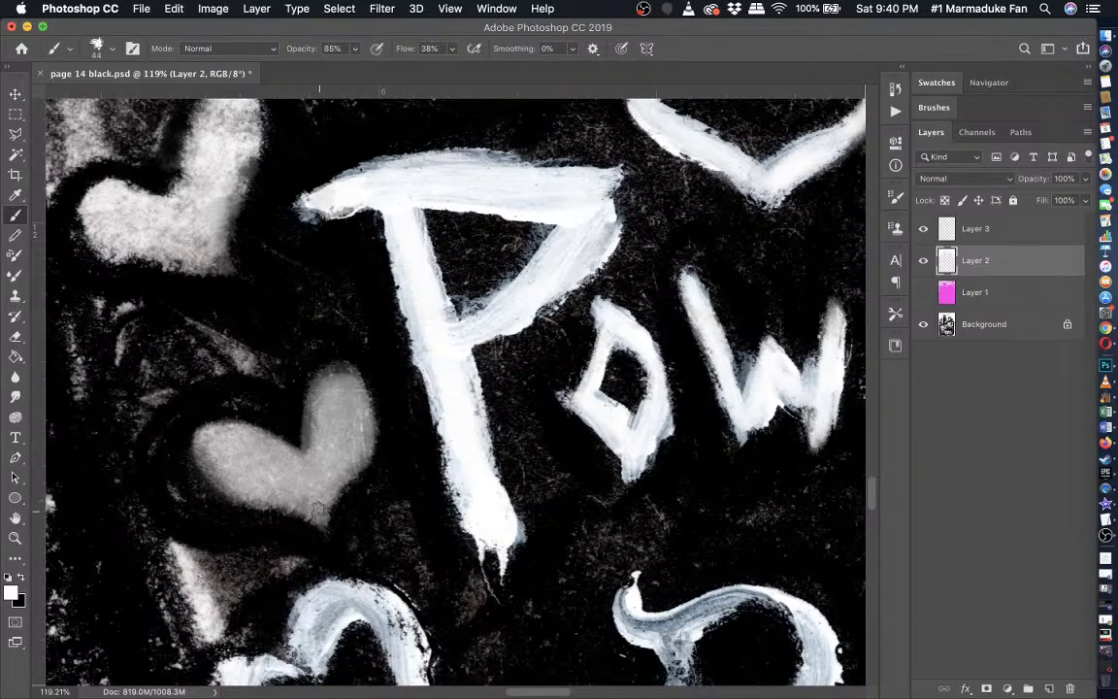
- Set the brush opacity to 46% and paint white over the gray filled heart beside the large P of "Power"
right_click(321, 507)
click(318, 476)
right_click(335, 483)
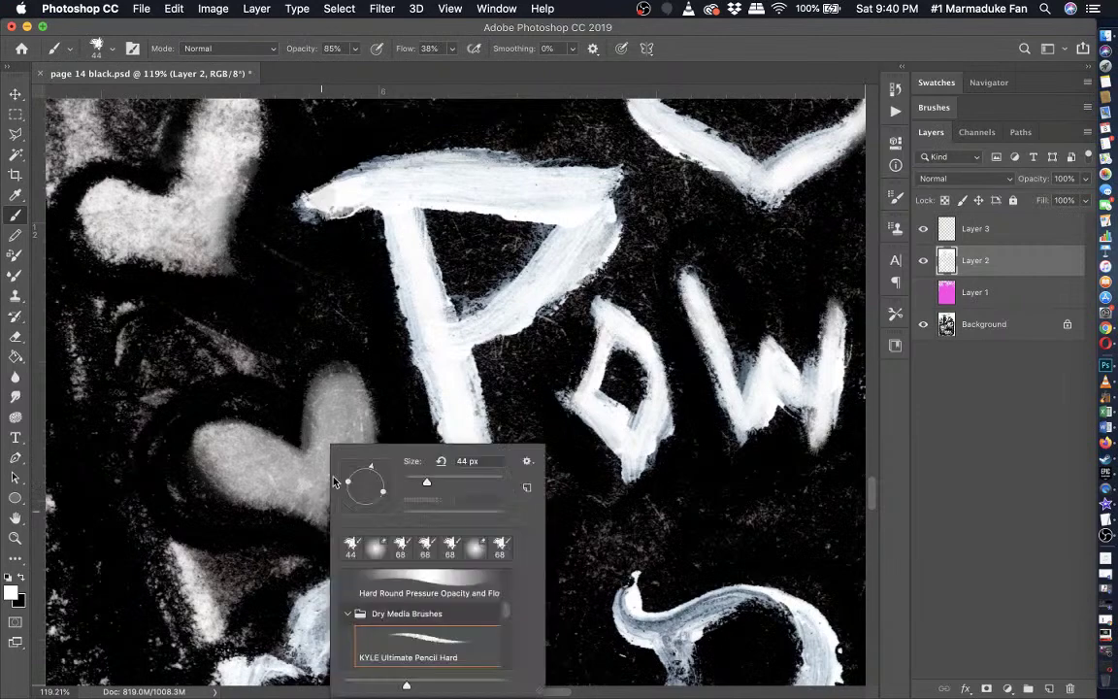
key(Escape)
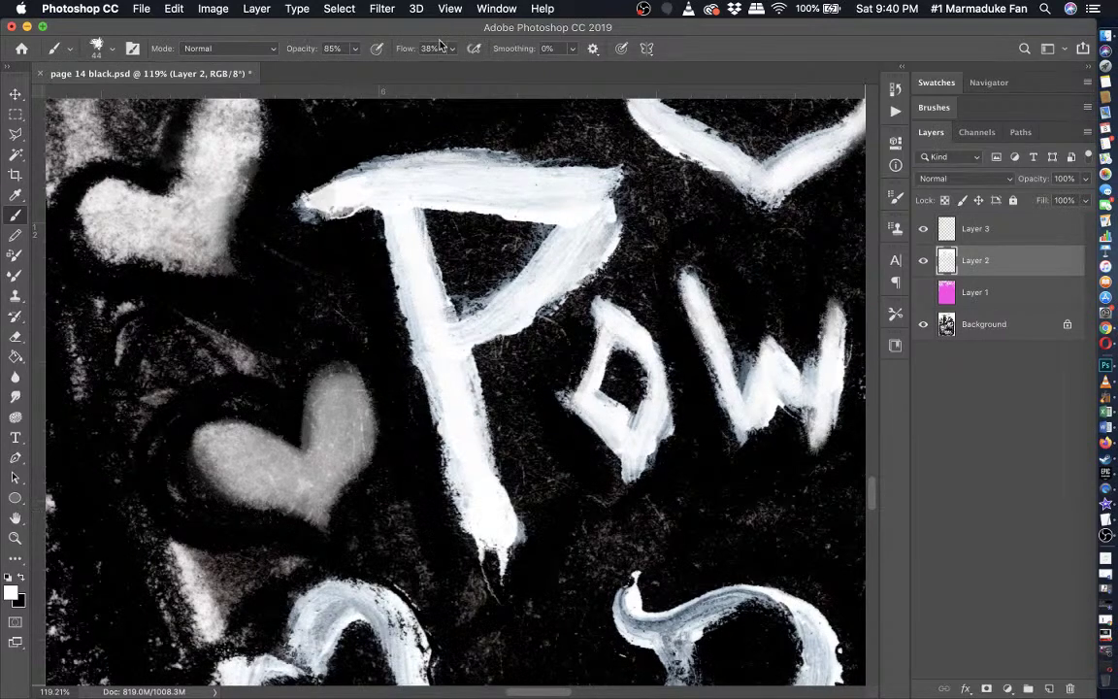
click(353, 49)
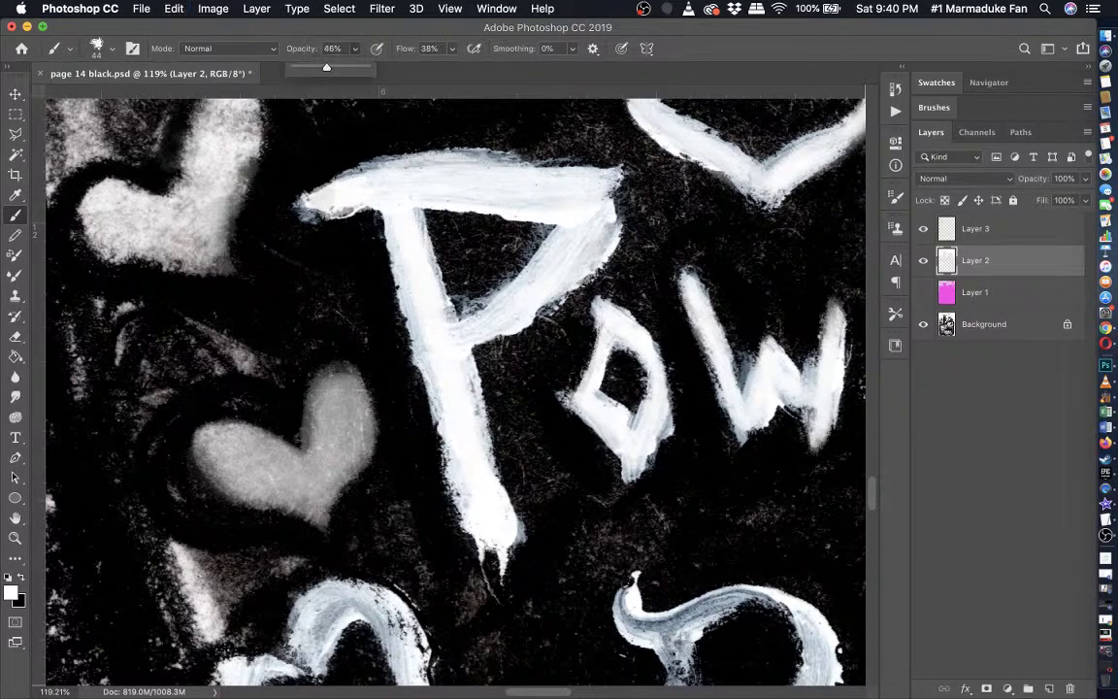
mouse_move(316, 508)
mouse_down()
mouse_move(359, 444)
mouse_move(361, 403)
mouse_move(342, 390)
mouse_move(305, 468)
mouse_move(230, 434)
mouse_move(218, 441)
mouse_move(309, 502)
mouse_move(225, 463)
mouse_move(217, 443)
mouse_move(301, 475)
mouse_up()
mouse_move(358, 444)
mouse_down()
mouse_move(349, 405)
mouse_move(322, 473)
mouse_move(343, 404)
mouse_move(344, 435)
mouse_move(334, 431)
mouse_move(341, 405)
mouse_move(353, 429)
mouse_move(330, 472)
mouse_move(324, 441)
mouse_move(345, 392)
mouse_move(341, 448)
mouse_up()
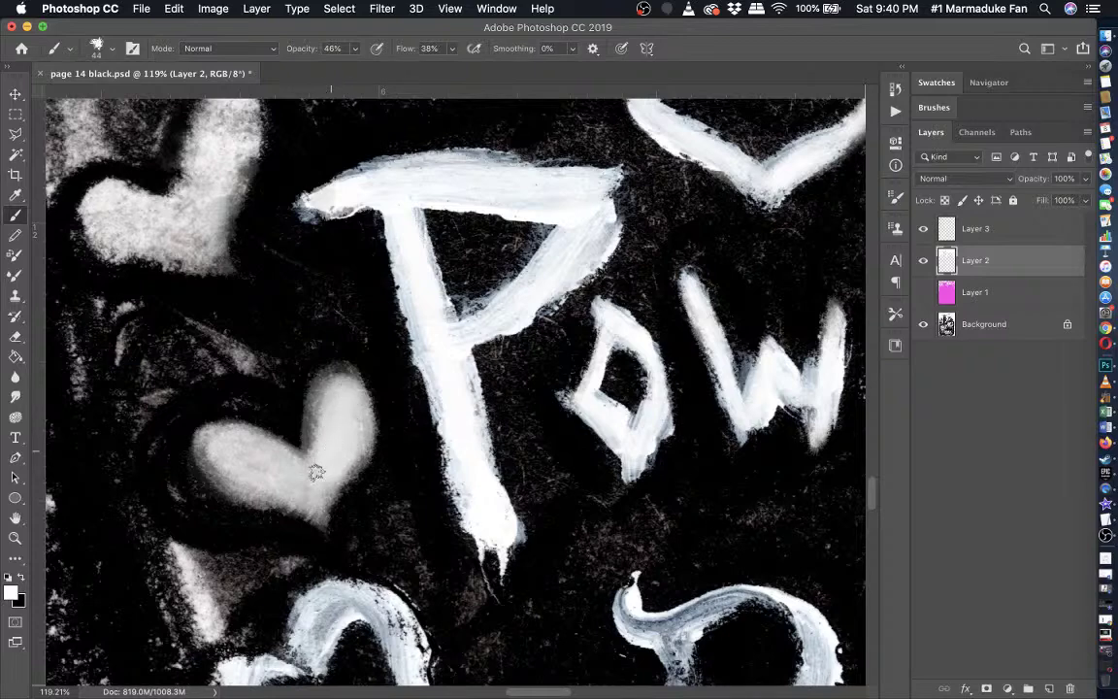
mouse_move(306, 490)
mouse_down()
mouse_move(234, 446)
mouse_move(302, 476)
mouse_move(247, 446)
mouse_move(280, 470)
mouse_move(241, 468)
mouse_move(301, 493)
mouse_move(321, 487)
mouse_move(312, 498)
mouse_move(226, 444)
mouse_up()
- Brush white over the upper filled heart beside the large P to brighten it
scroll(309, 470, left, 5)
scroll(309, 470, up, 2)
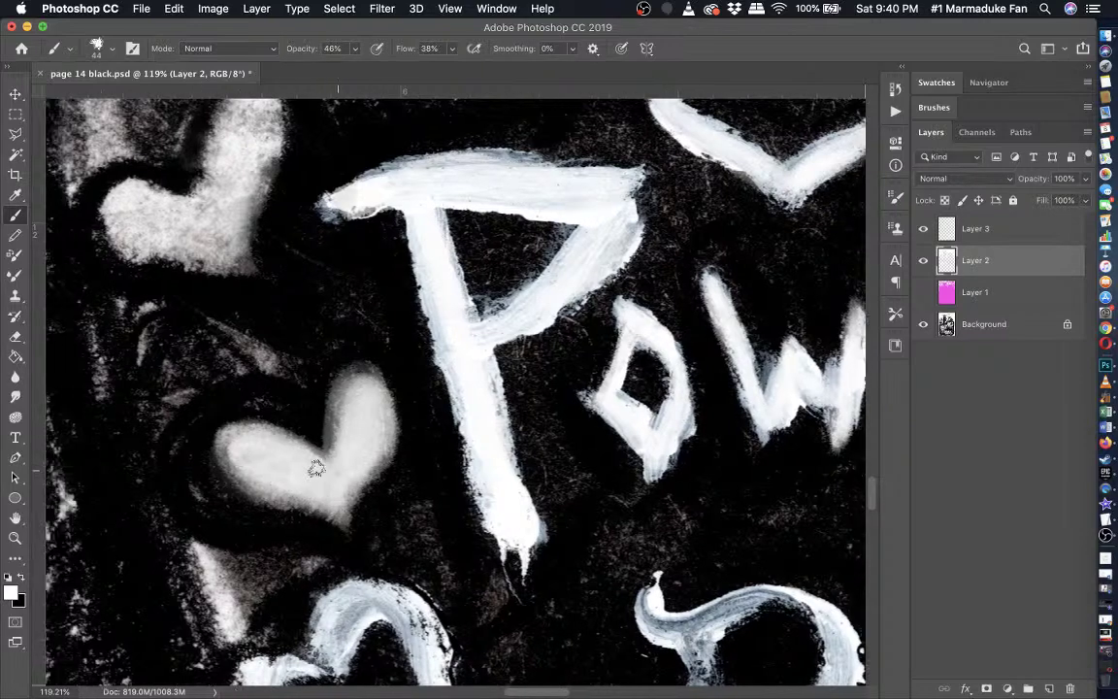
mouse_move(355, 333)
mouse_down()
mouse_move(321, 240)
mouse_move(387, 194)
mouse_move(334, 291)
mouse_up()
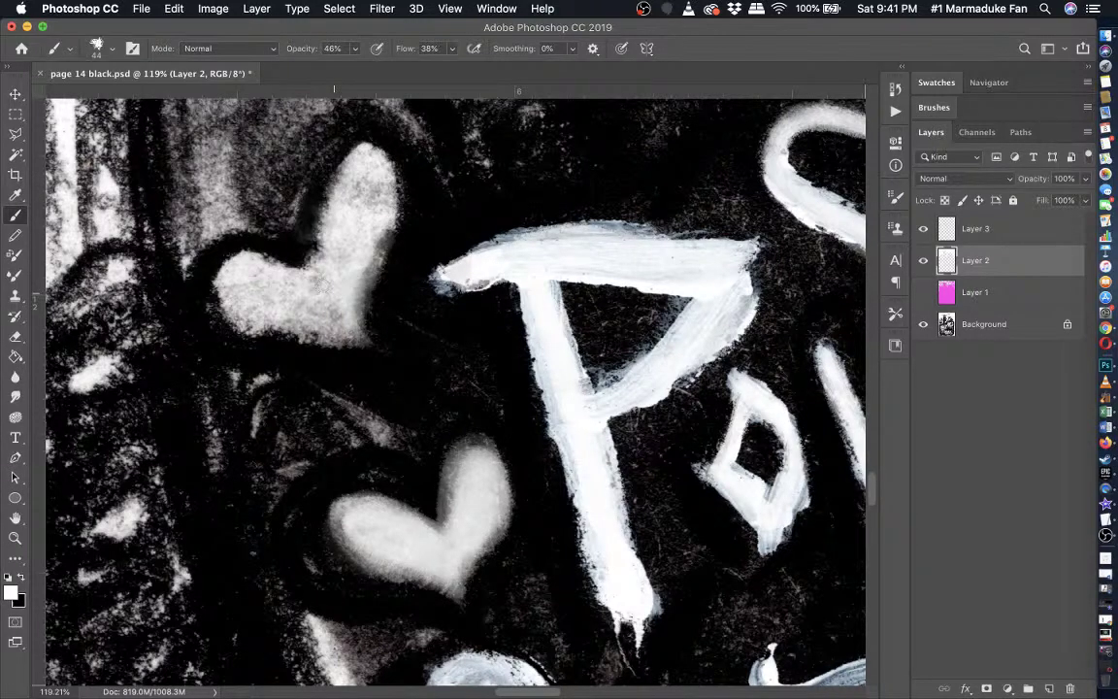
mouse_move(334, 243)
mouse_down()
mouse_move(262, 277)
mouse_move(288, 272)
mouse_up()
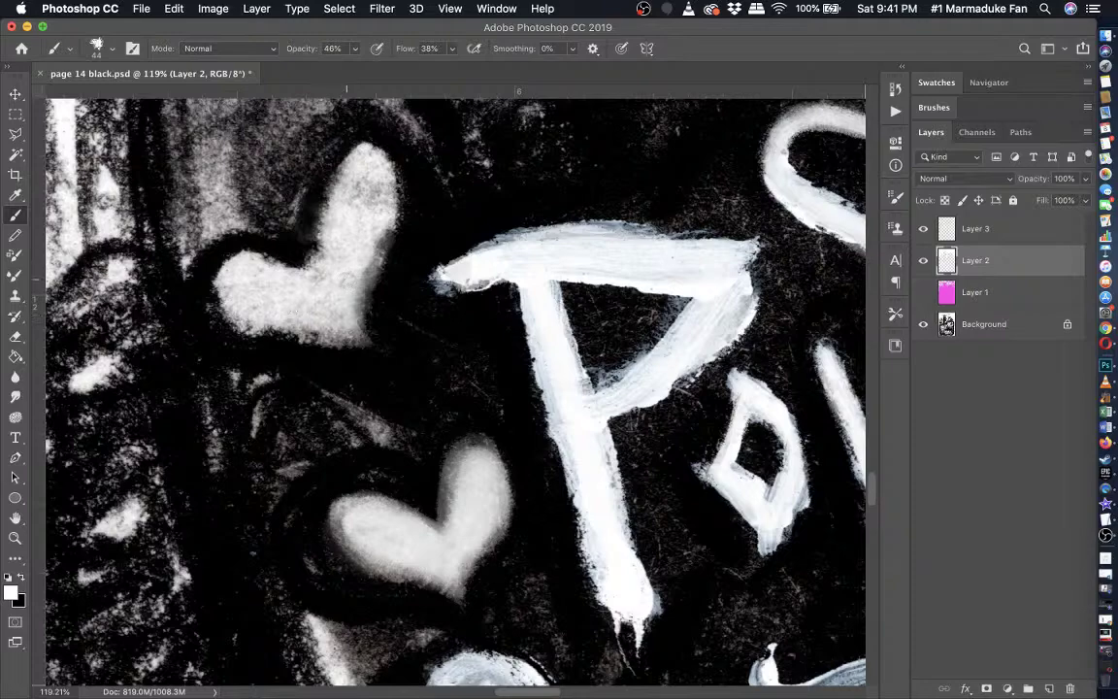
- Set the brush opacity to 70% and paint the outlined heart before "Dress" solid white
scroll(316, 247, down, 10)
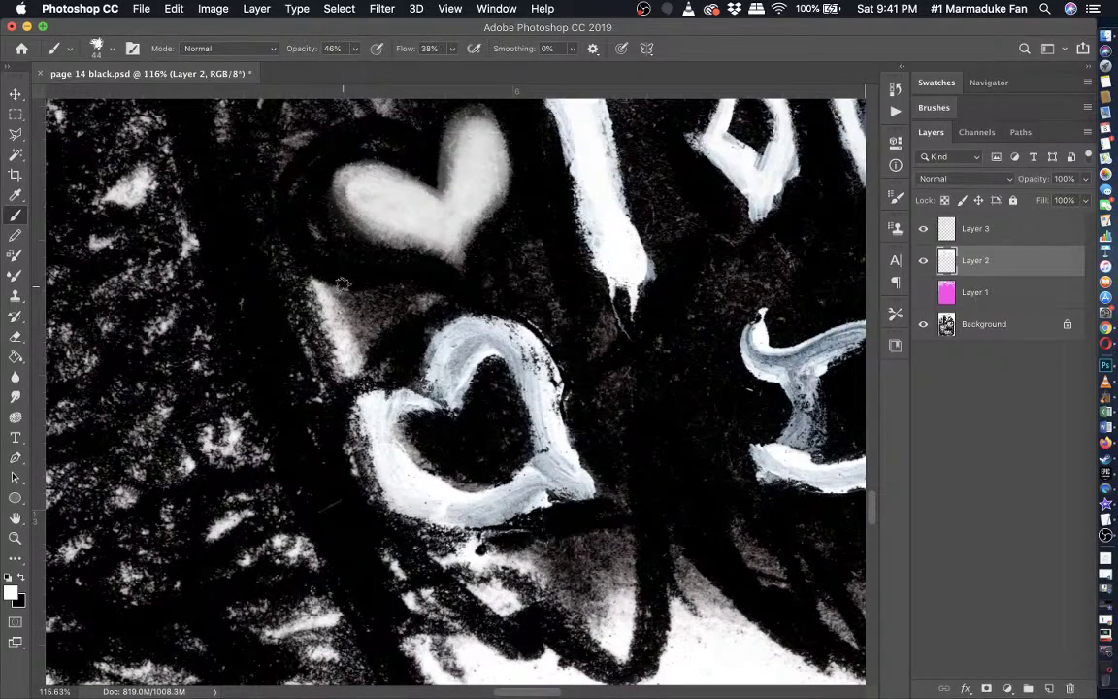
scroll(343, 283, right, 10)
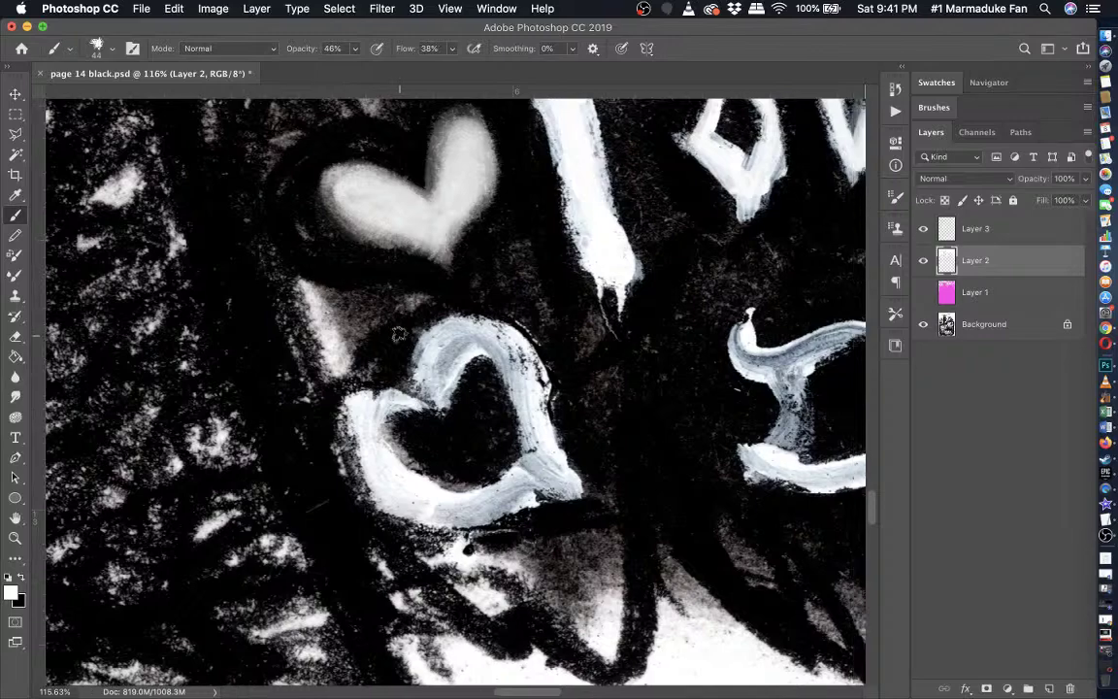
scroll(399, 336, up, 3)
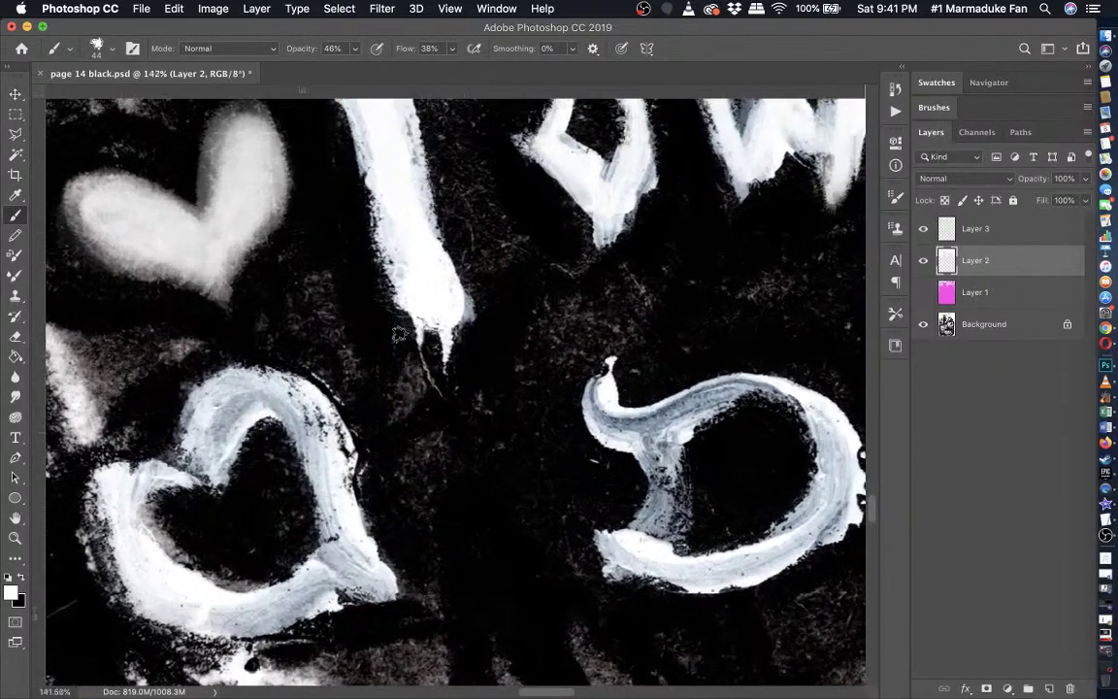
scroll(399, 336, left, 6)
scroll(399, 335, down, 3)
scroll(392, 340, up, 4)
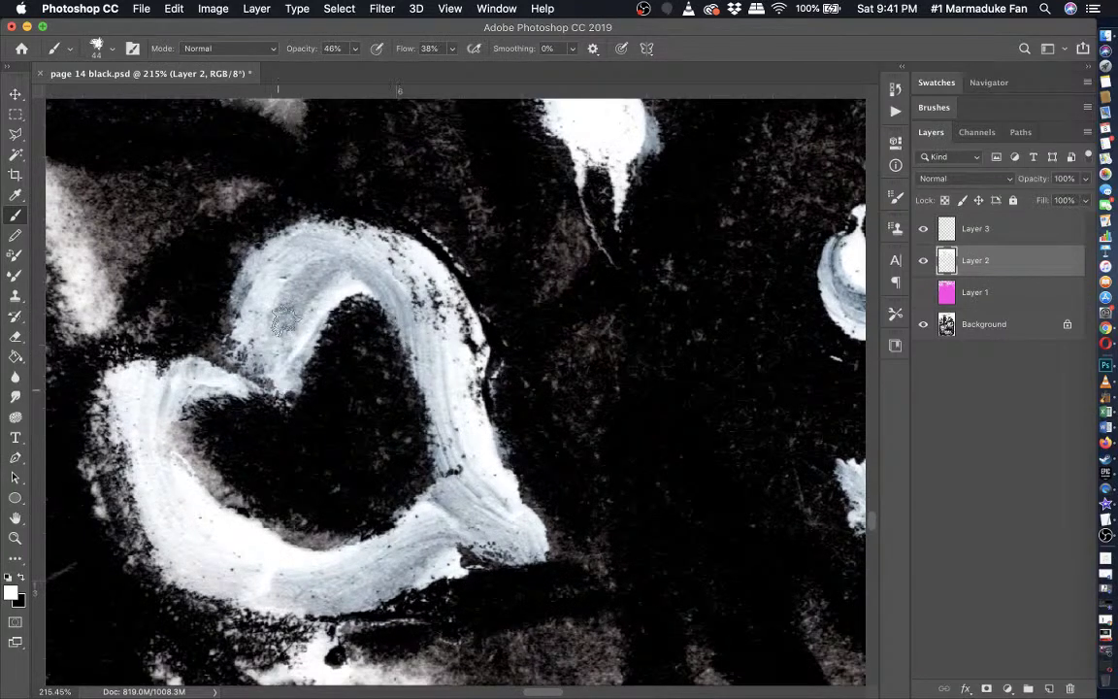
click(355, 48)
drag(355, 66, 371, 66)
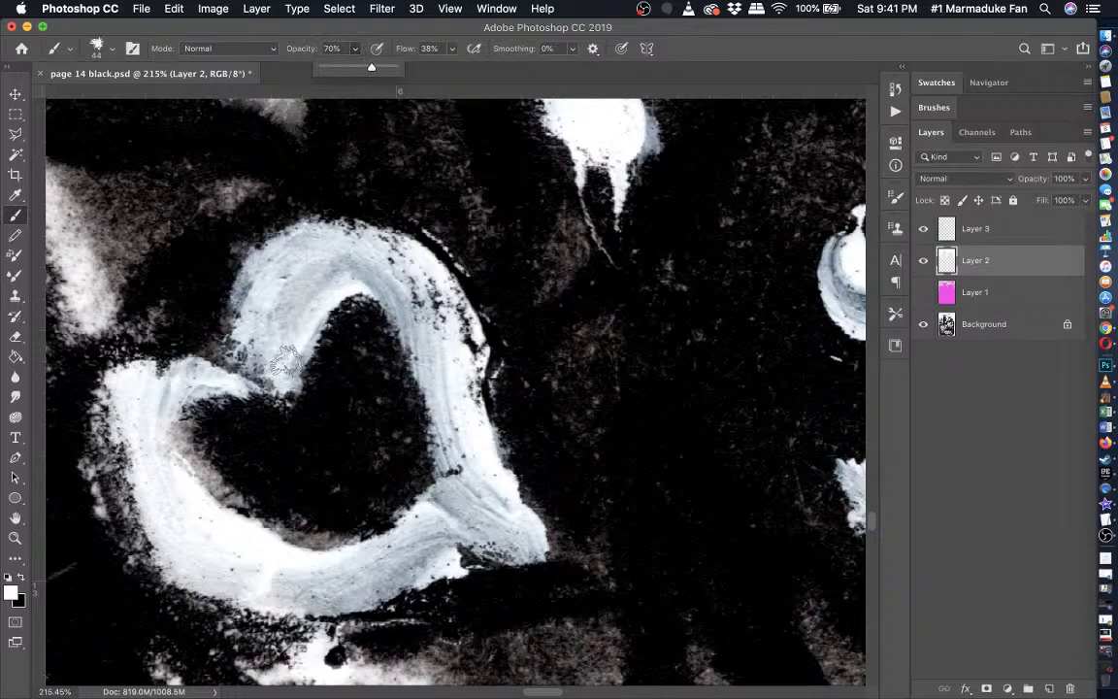
mouse_move(286, 361)
mouse_down()
mouse_move(444, 322)
mouse_move(466, 473)
mouse_move(445, 313)
mouse_move(475, 461)
mouse_move(425, 568)
mouse_move(432, 555)
mouse_move(301, 594)
mouse_move(242, 577)
mouse_move(275, 370)
mouse_move(262, 298)
mouse_move(254, 346)
mouse_move(233, 373)
mouse_move(153, 378)
mouse_move(155, 473)
mouse_move(126, 404)
mouse_move(156, 509)
mouse_move(116, 413)
mouse_move(147, 539)
mouse_move(182, 560)
mouse_move(122, 495)
mouse_move(223, 563)
mouse_move(425, 555)
mouse_move(429, 539)
mouse_move(456, 554)
mouse_move(436, 563)
mouse_move(521, 532)
mouse_move(476, 497)
mouse_move(425, 287)
mouse_move(434, 311)
mouse_move(418, 286)
mouse_move(368, 262)
mouse_move(404, 260)
mouse_move(311, 267)
mouse_move(315, 288)
mouse_move(300, 307)
mouse_move(323, 259)
mouse_move(278, 299)
mouse_move(404, 257)
mouse_move(301, 254)
mouse_move(257, 296)
mouse_move(246, 371)
mouse_move(146, 367)
mouse_move(264, 367)
mouse_move(384, 292)
mouse_move(406, 379)
mouse_move(470, 490)
mouse_move(424, 555)
mouse_move(404, 565)
mouse_move(172, 473)
mouse_move(131, 473)
mouse_move(102, 398)
mouse_move(170, 527)
mouse_move(127, 464)
mouse_up()
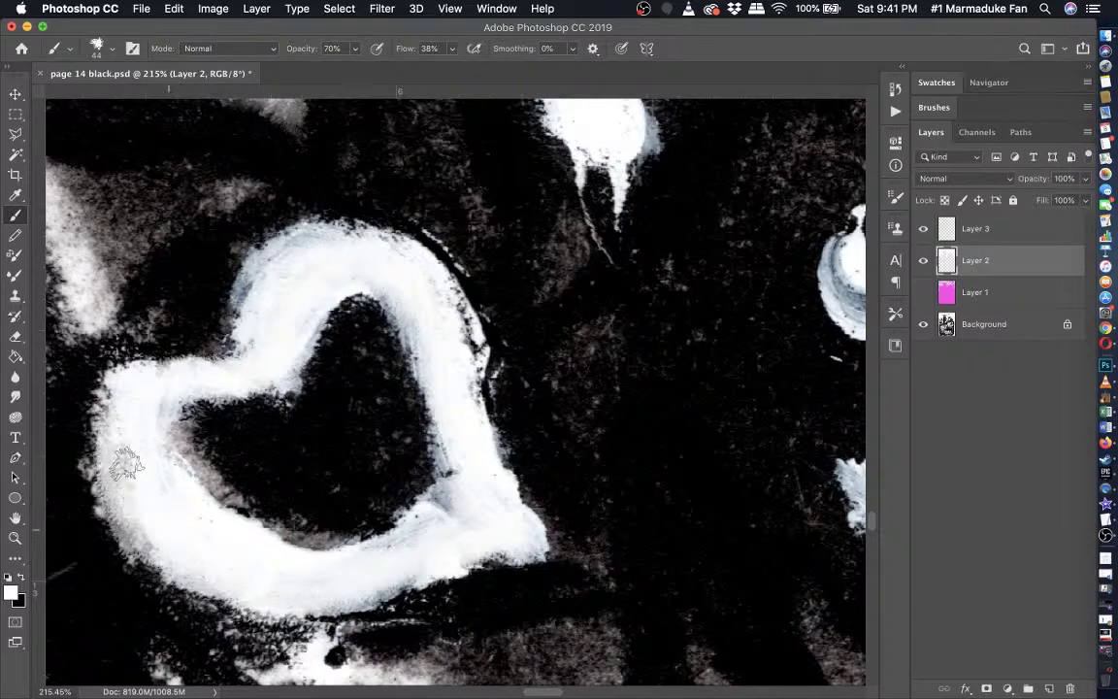
- Clean up the lower and outer edges of the outlined heart before "Dress" with the Eraser
scroll(125, 464, down, 5)
key(e)
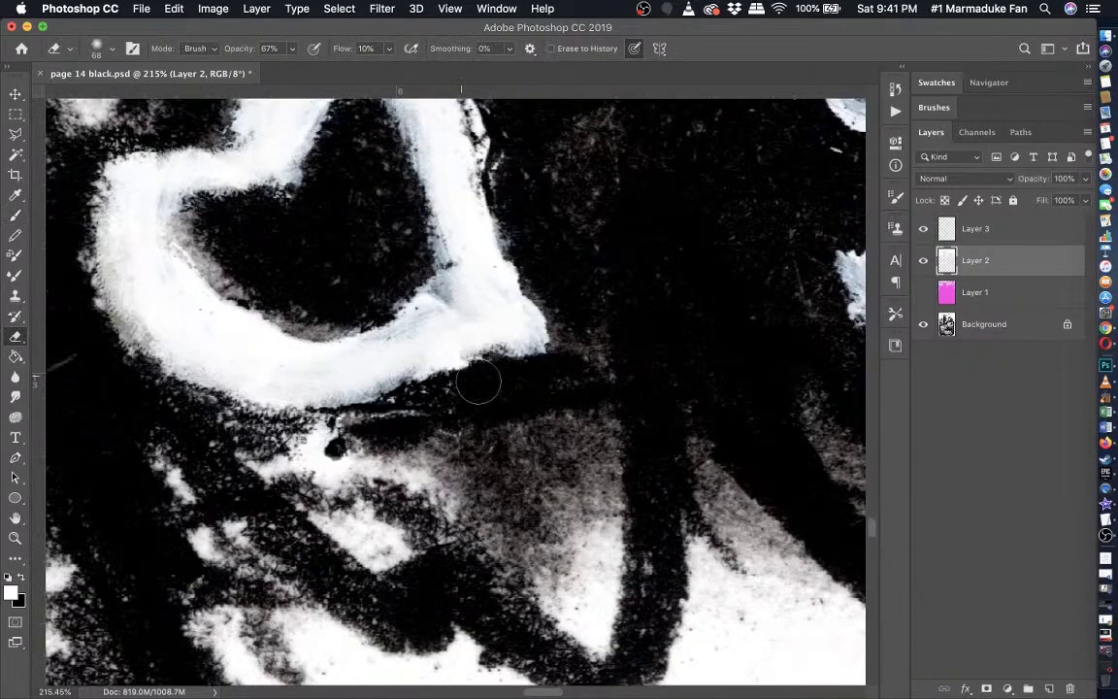
mouse_move(449, 346)
mouse_down()
mouse_move(234, 376)
mouse_move(130, 342)
mouse_up()
scroll(131, 344, up, 3)
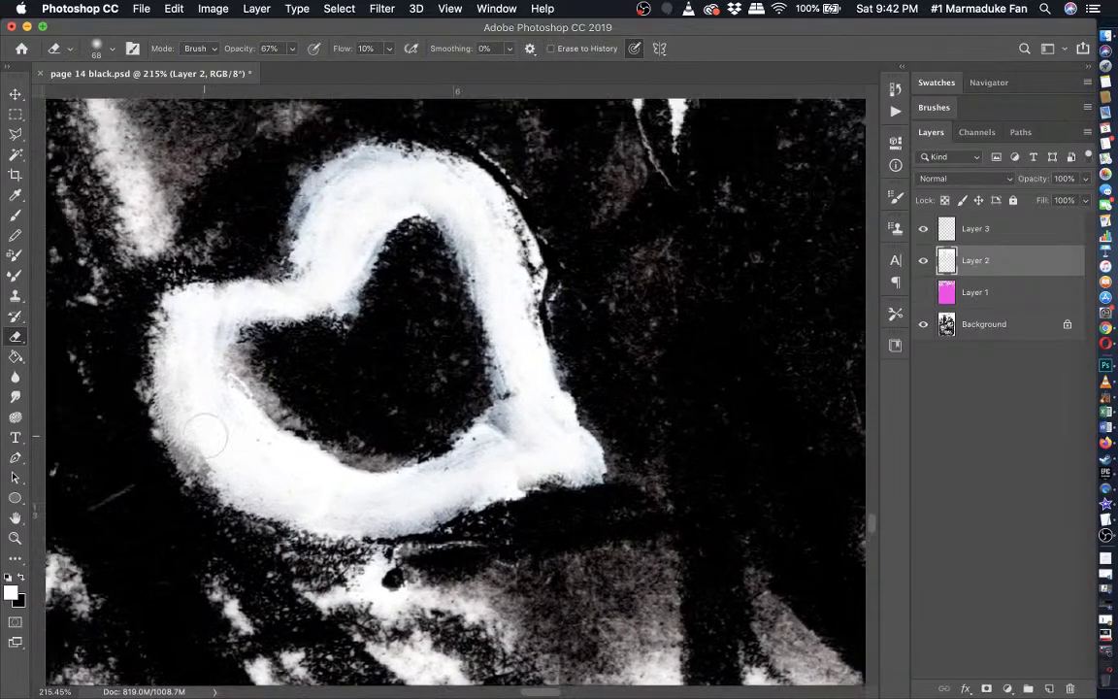
mouse_move(147, 400)
mouse_down()
mouse_move(140, 366)
mouse_move(156, 267)
mouse_up()
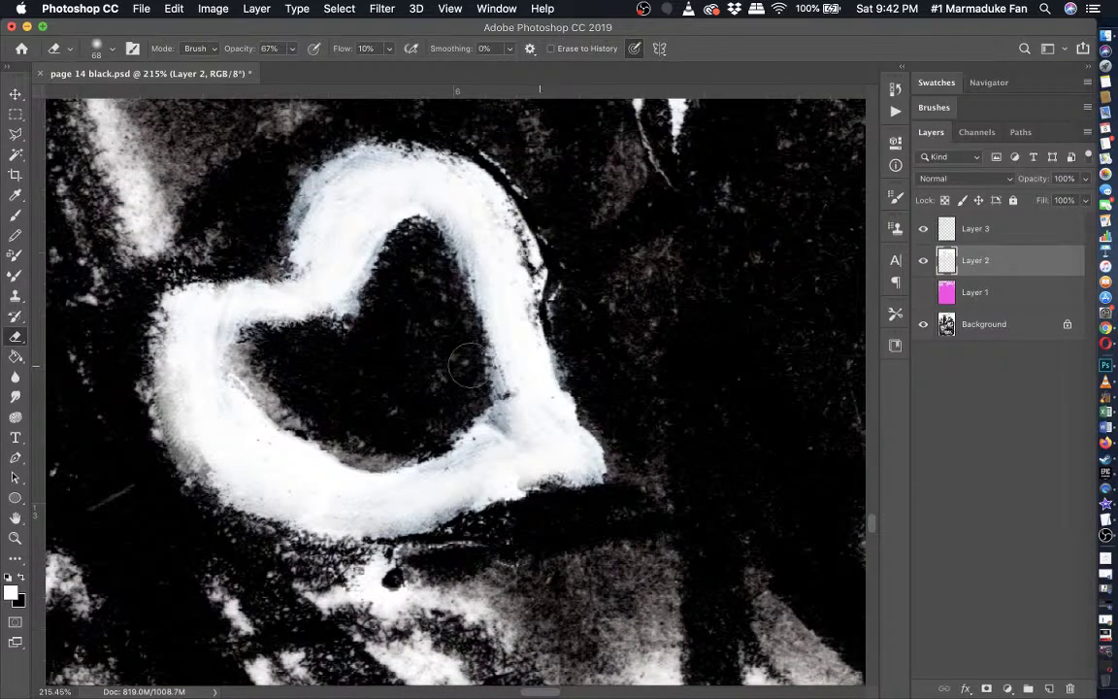
- Return to the Brush tool and examine the title lettering and hearts, checking them with Layer 1 shown and hidden
scroll(464, 396, down, 8)
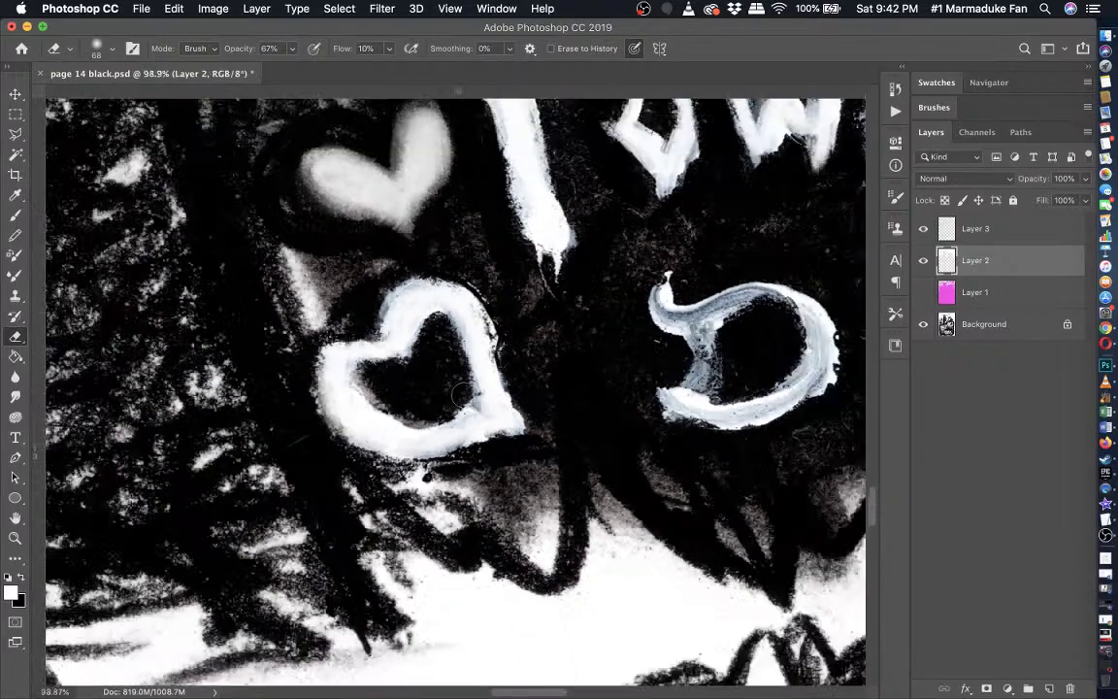
scroll(460, 394, down, 4)
scroll(460, 394, up, 2)
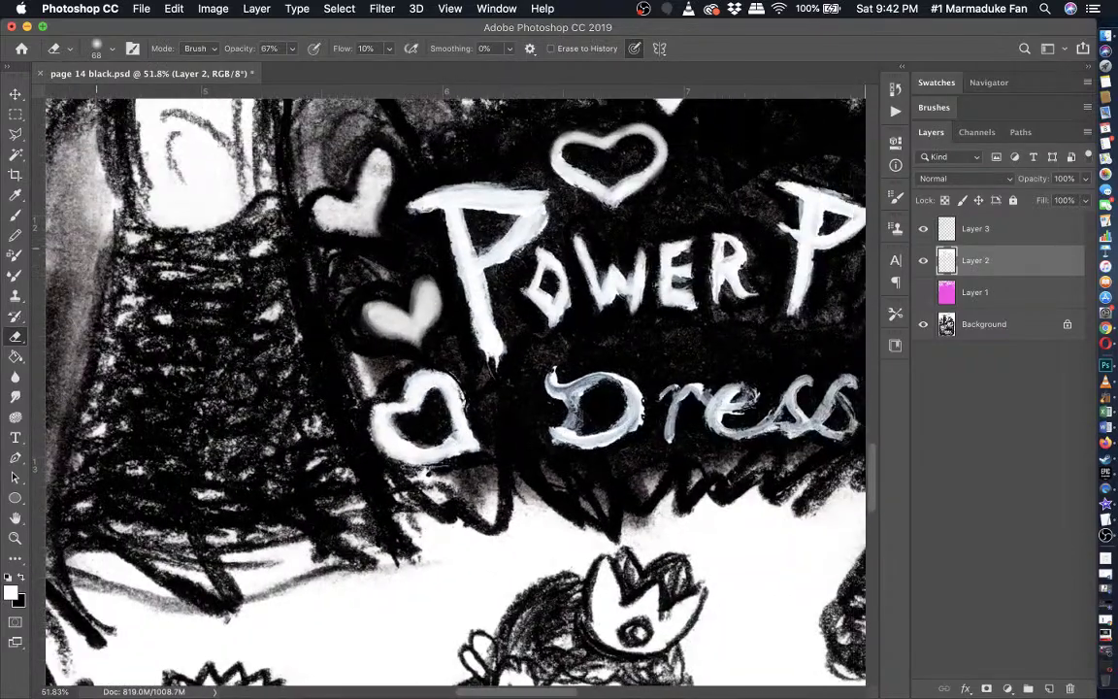
click(13, 219)
scroll(456, 392, right, 6)
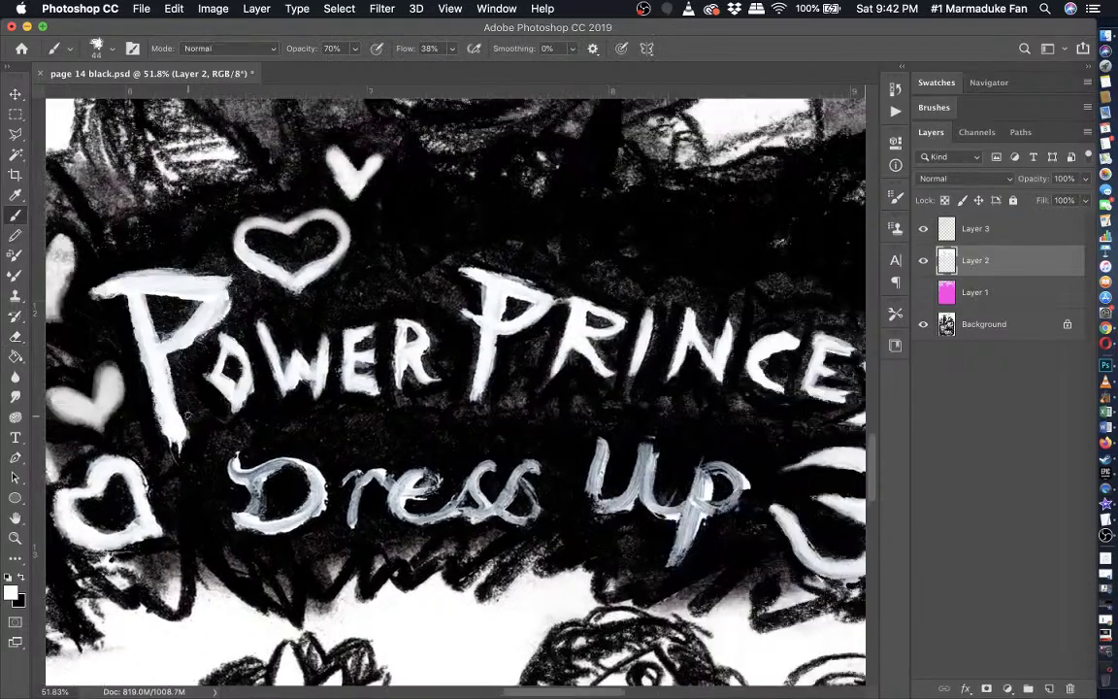
scroll(456, 392, up, 3)
scroll(291, 527, right, 4)
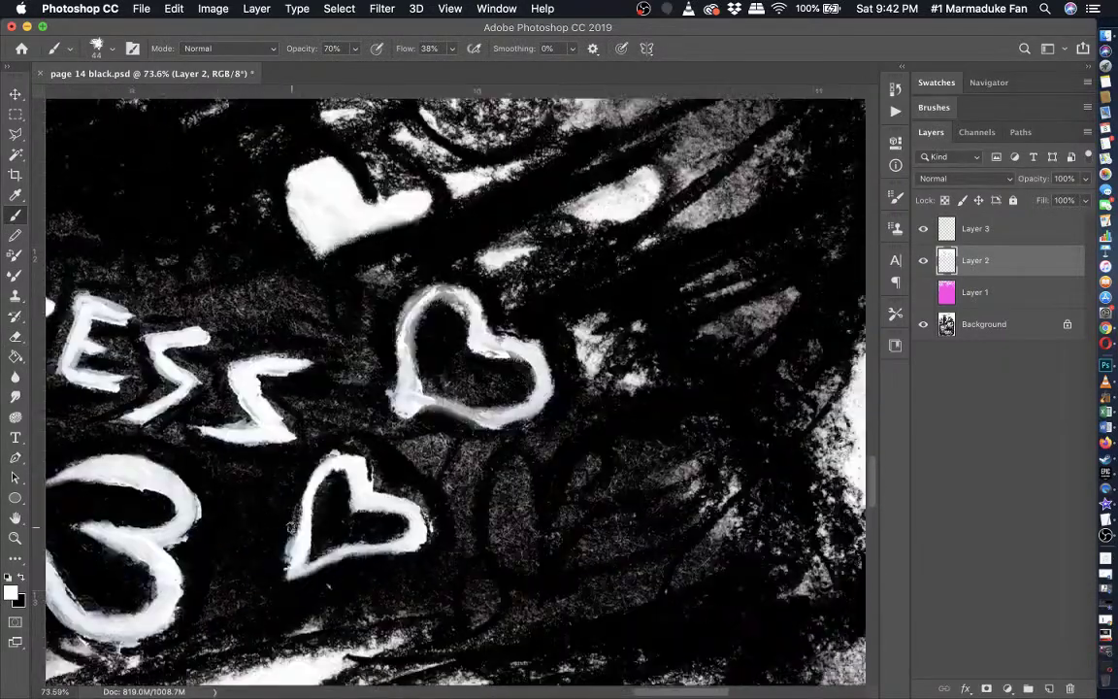
scroll(291, 527, down, 2)
scroll(291, 527, up, 3)
scroll(291, 527, left, 3)
scroll(553, 491, left, 2)
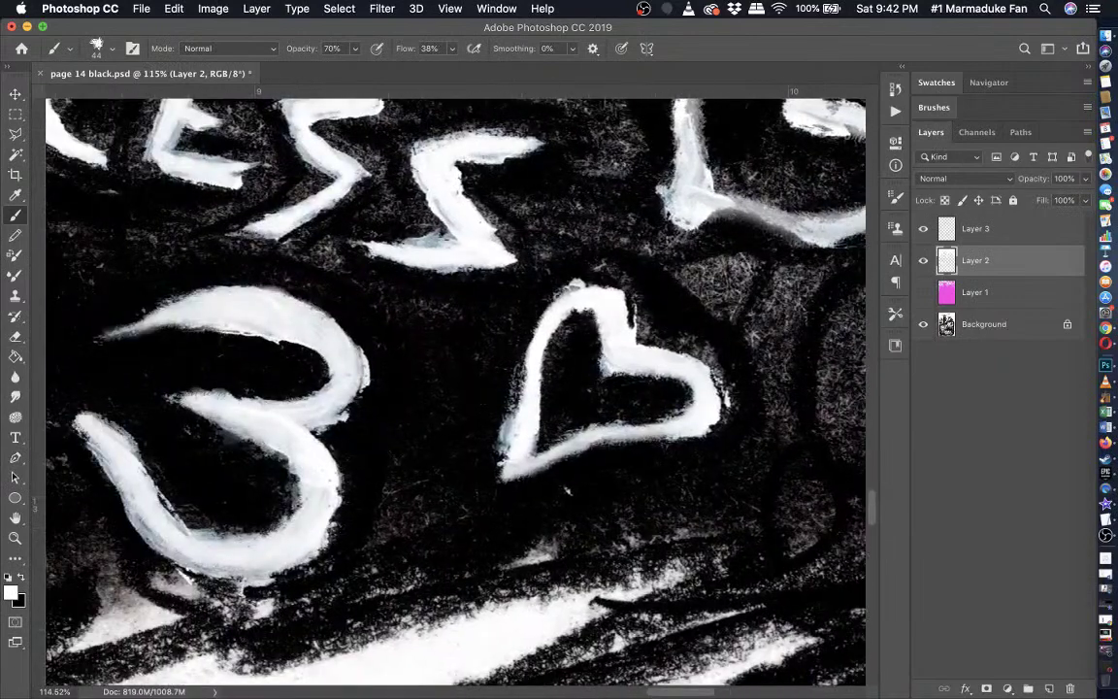
click(923, 292)
click(923, 292)
scroll(711, 353, left, 8)
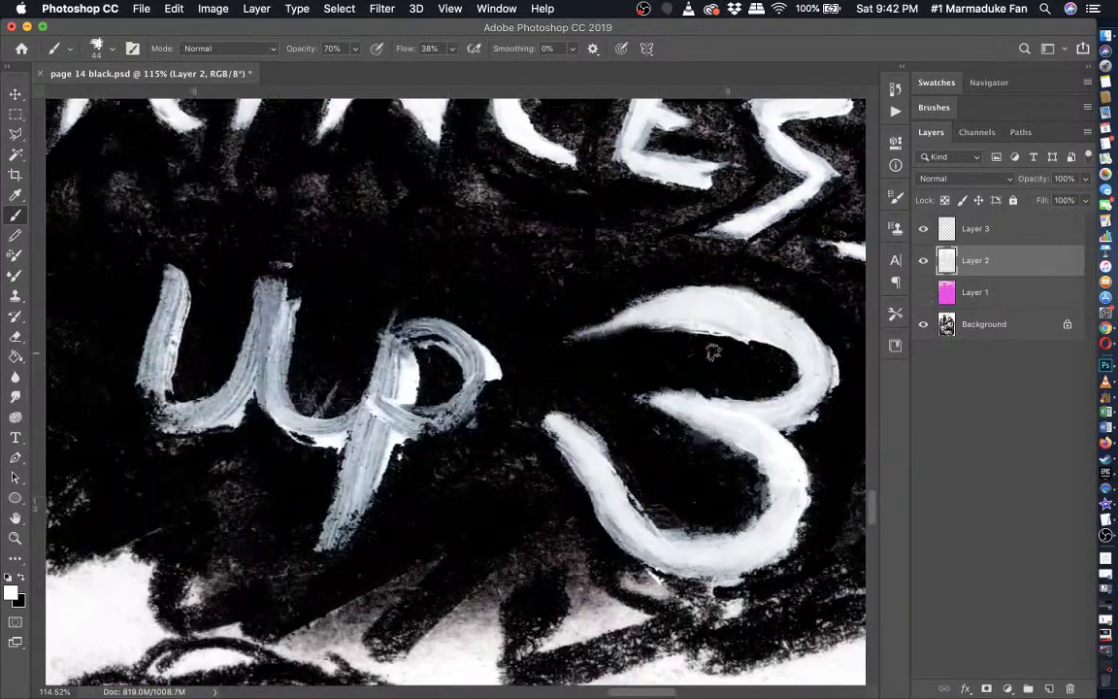
- Paint white over the bluish-gray strokes of the letter "u" in "up"
scroll(619, 363, up, 5)
scroll(230, 506, left, 5)
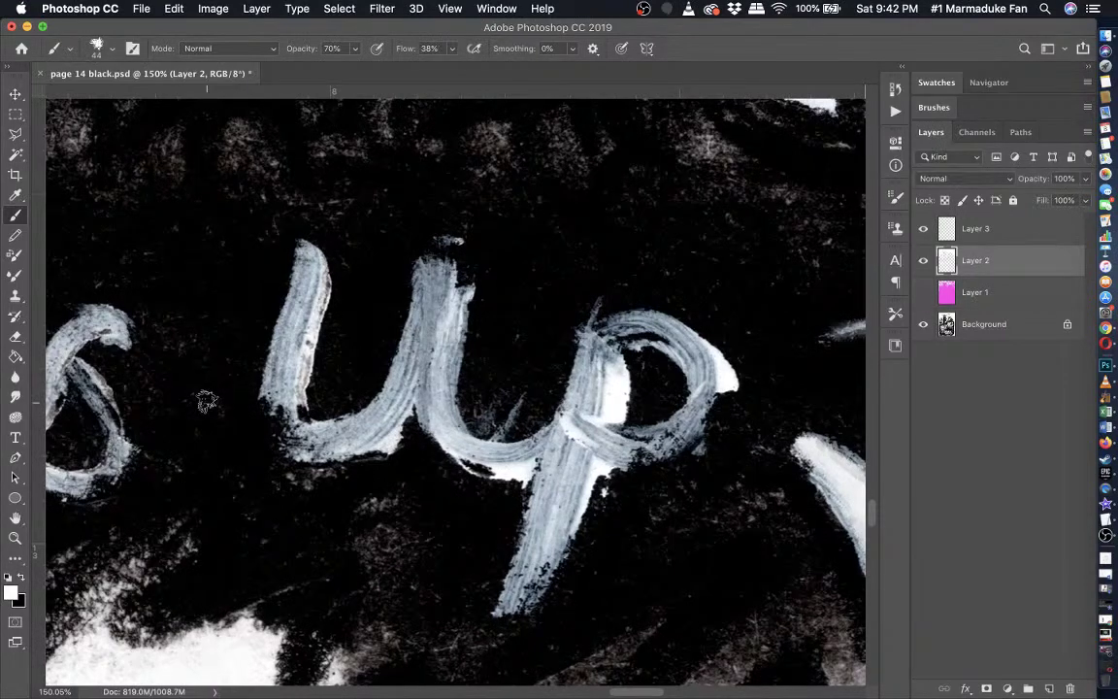
scroll(205, 400, up, 2)
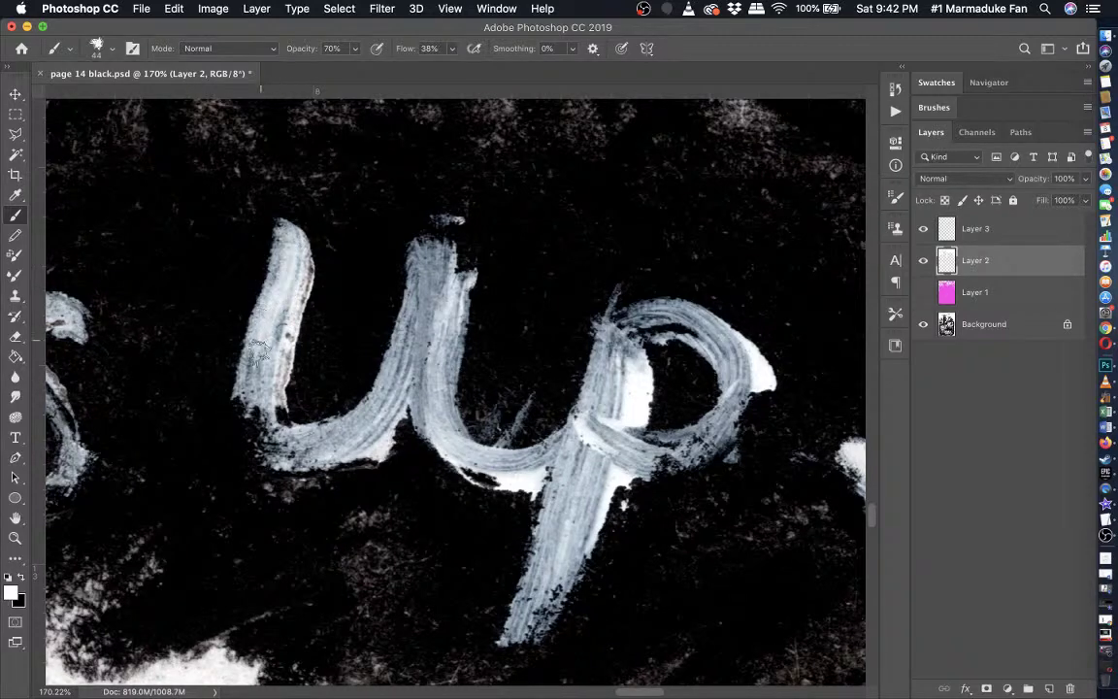
mouse_move(258, 351)
mouse_down()
mouse_move(256, 430)
mouse_move(244, 403)
mouse_move(254, 430)
mouse_move(270, 441)
mouse_move(248, 403)
mouse_move(299, 456)
mouse_move(345, 446)
mouse_move(377, 425)
mouse_move(398, 388)
mouse_move(430, 284)
mouse_move(274, 435)
mouse_move(252, 395)
mouse_move(283, 275)
mouse_move(256, 402)
mouse_move(270, 449)
mouse_move(254, 393)
mouse_move(287, 253)
mouse_move(251, 403)
mouse_move(275, 443)
mouse_move(411, 349)
mouse_move(437, 265)
mouse_move(439, 347)
mouse_move(427, 301)
mouse_move(440, 364)
mouse_move(447, 321)
mouse_move(470, 435)
mouse_move(418, 412)
mouse_move(396, 296)
mouse_move(444, 303)
mouse_up()
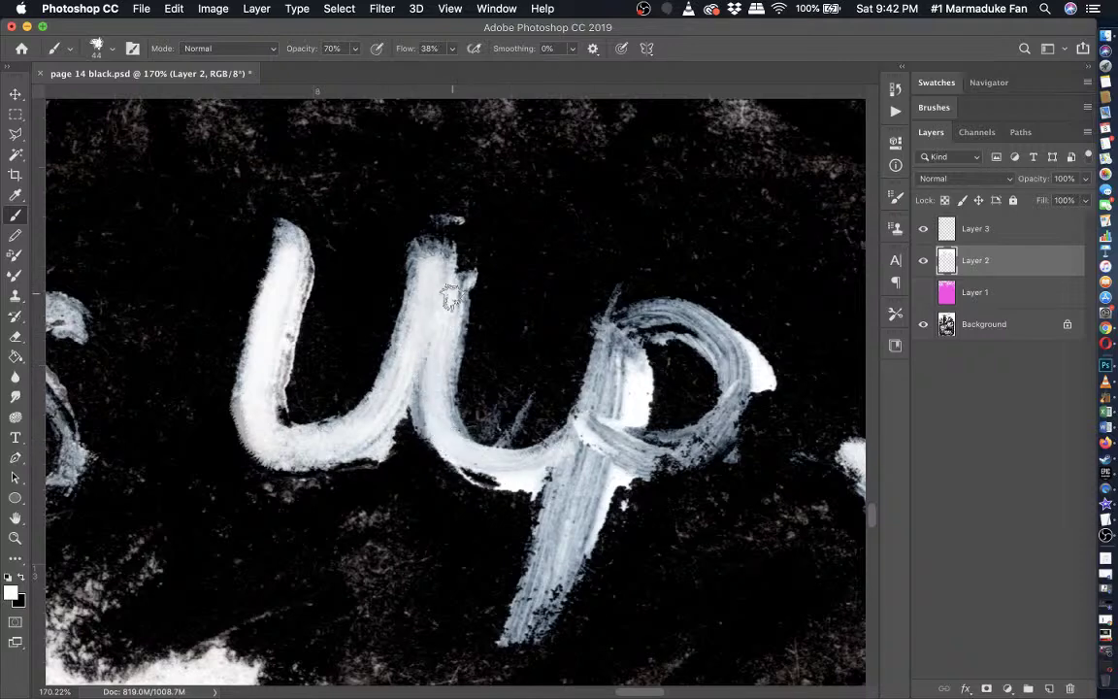
- Paint the stem and bowl of the letter "p" in "up" white
scroll(451, 299, right, 5)
scroll(451, 299, down, 2)
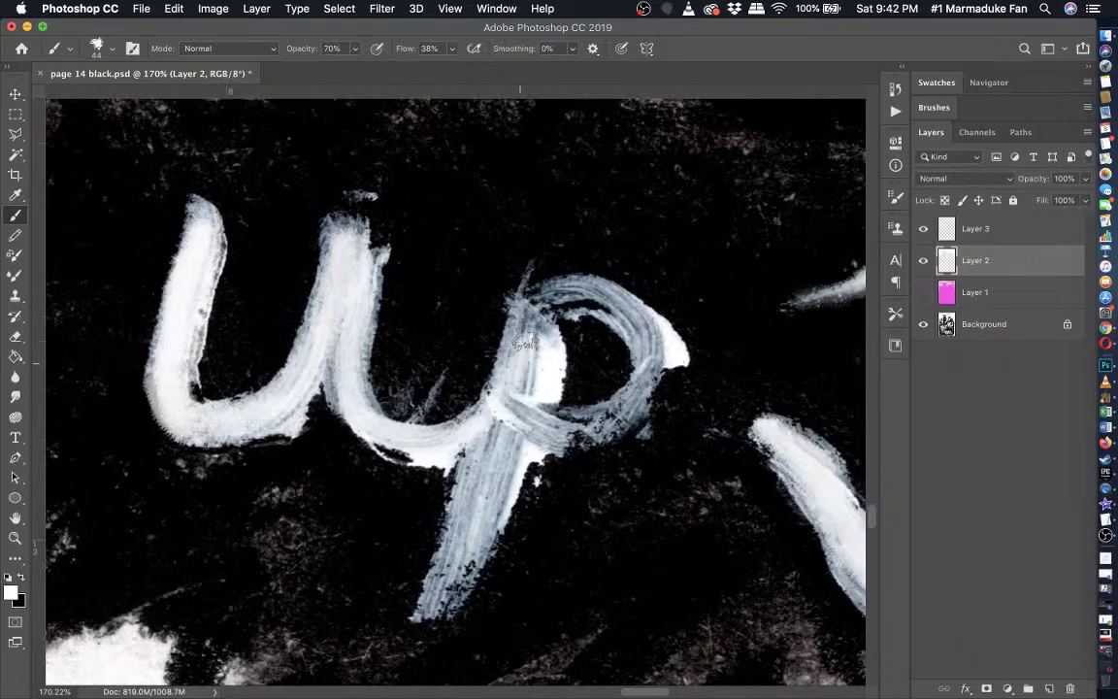
mouse_move(439, 579)
mouse_down()
mouse_move(432, 594)
mouse_move(453, 585)
mouse_move(511, 429)
mouse_move(503, 492)
mouse_up()
mouse_move(496, 427)
mouse_down()
mouse_move(527, 285)
mouse_move(527, 323)
mouse_move(634, 404)
mouse_move(599, 427)
mouse_move(548, 432)
mouse_move(608, 417)
mouse_move(644, 386)
mouse_move(655, 347)
mouse_move(597, 293)
mouse_move(571, 291)
mouse_move(530, 321)
mouse_move(611, 301)
mouse_move(635, 330)
mouse_move(633, 394)
mouse_up()
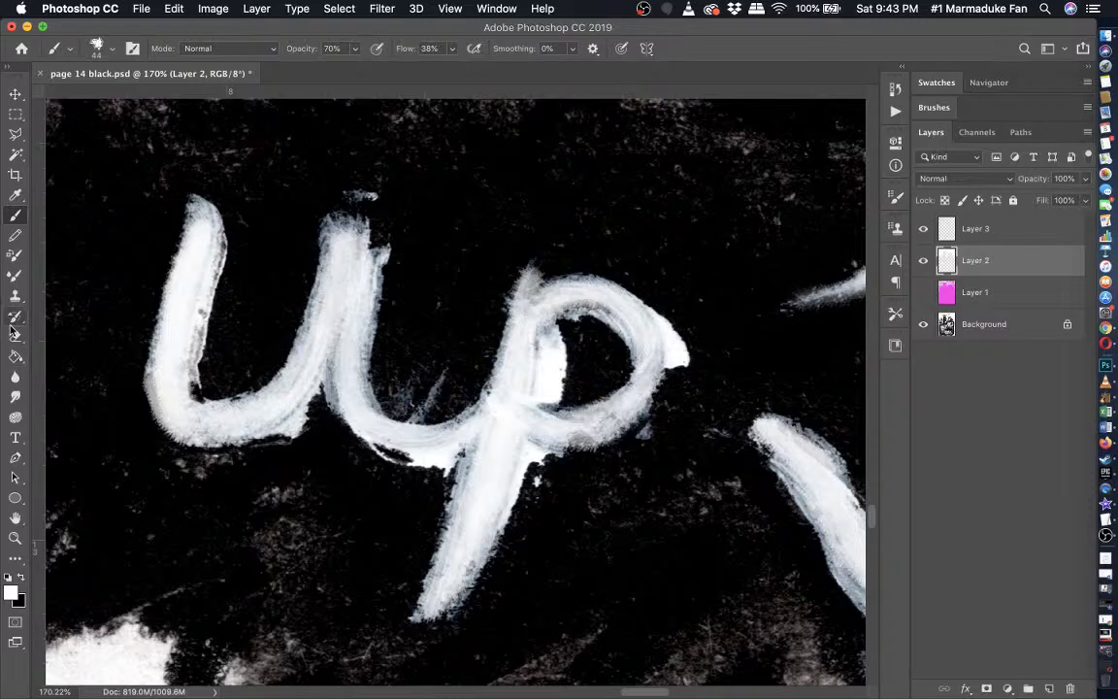
- Erase stray paint inside the bowl and around the top and stem of the "p" in "up"
key(e)
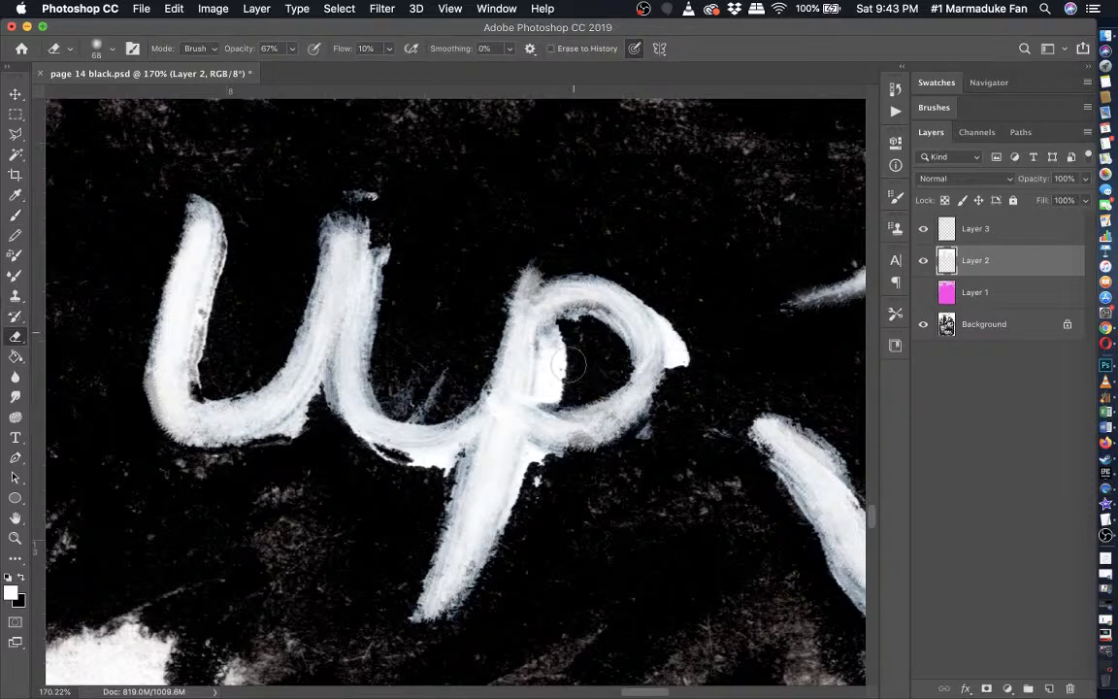
mouse_move(567, 365)
mouse_down()
mouse_move(613, 366)
mouse_move(611, 330)
mouse_up()
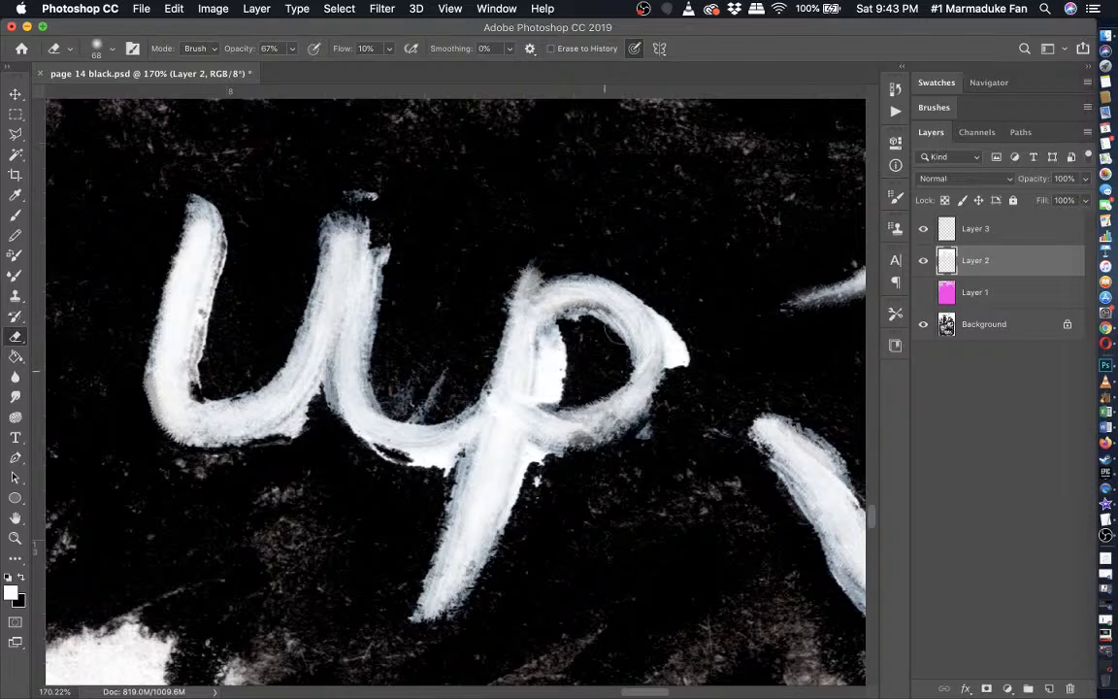
drag(580, 265, 555, 261)
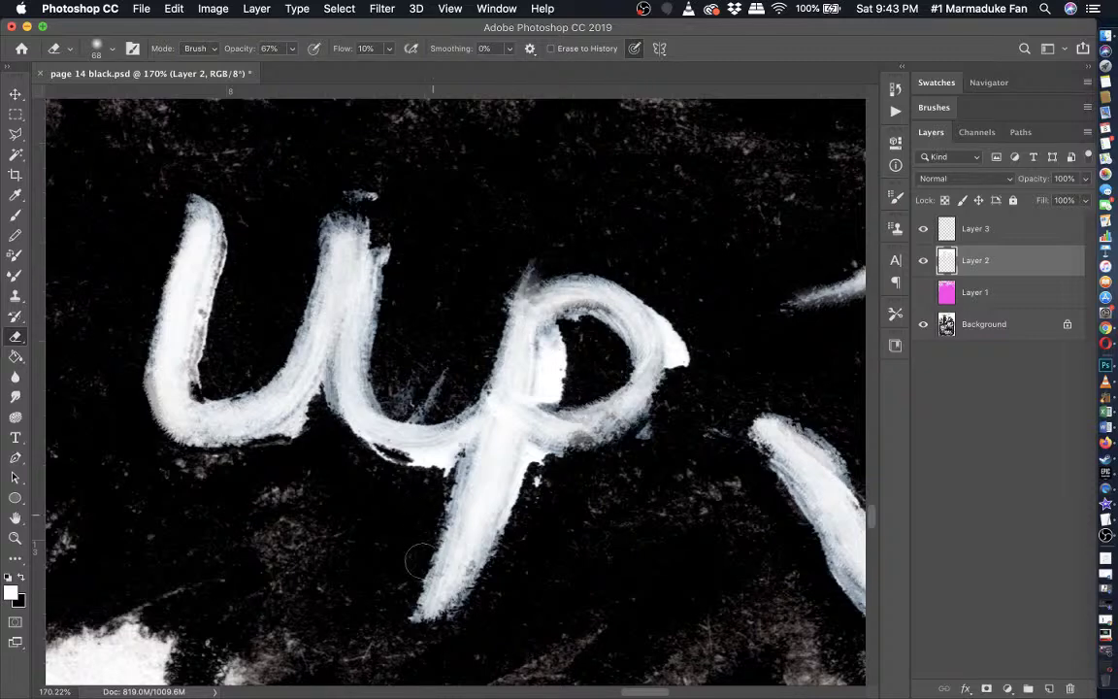
drag(475, 594, 504, 558)
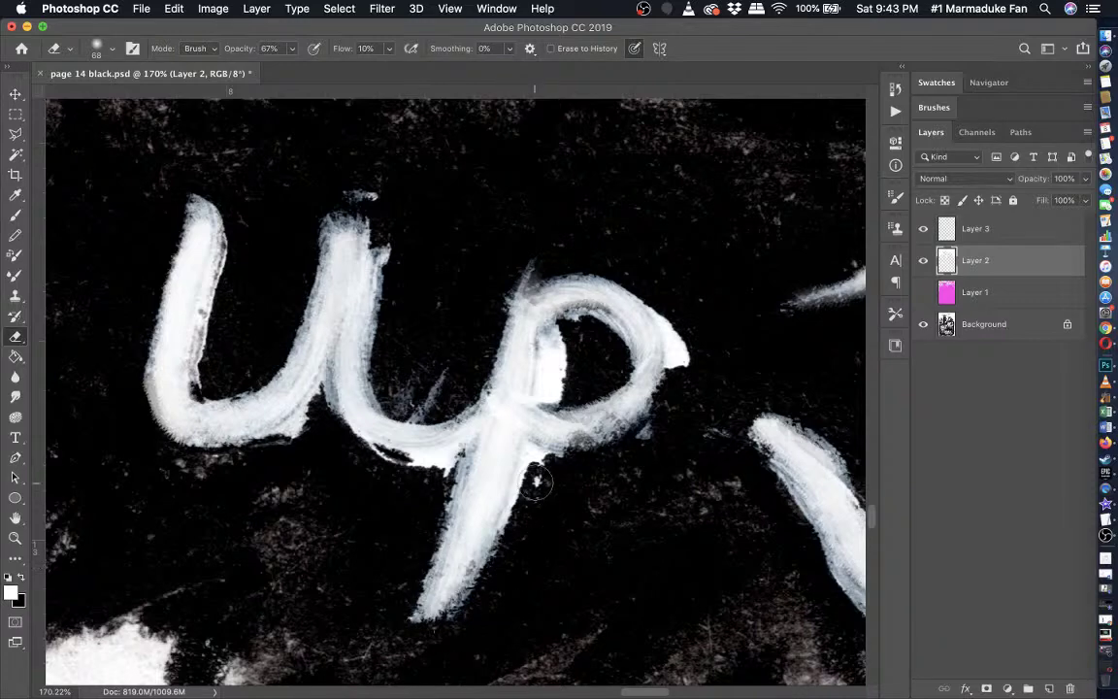
- Show Layer 1, check the whole title against the pink color, and save the document
scroll(461, 393, down, 5)
click(923, 292)
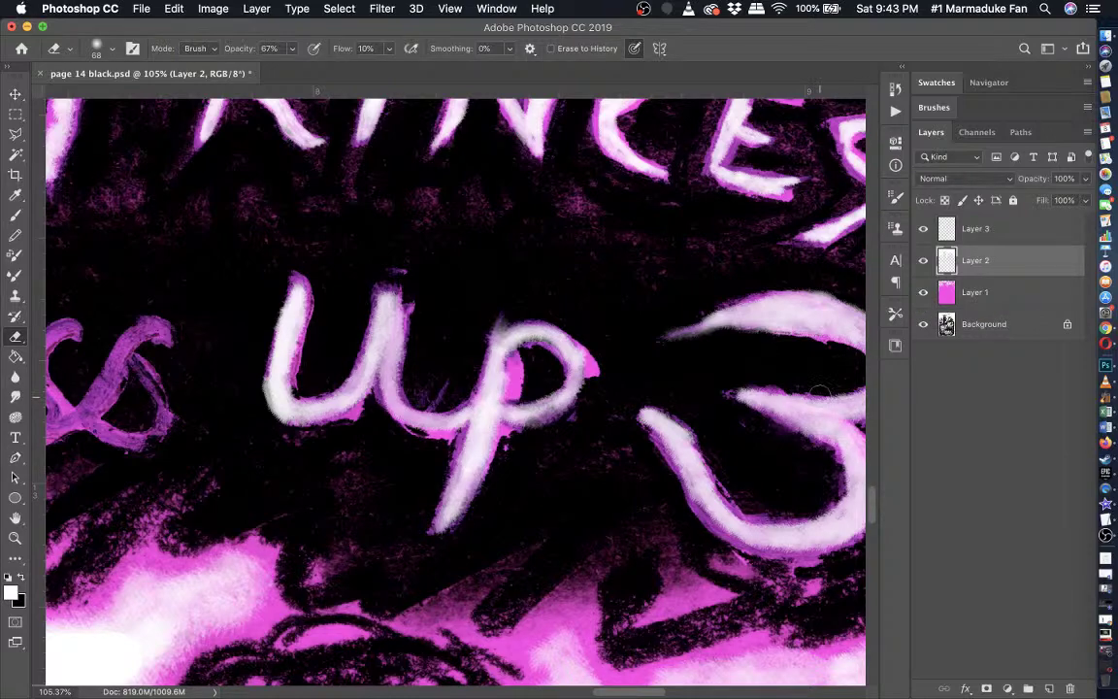
scroll(756, 463, down, 10)
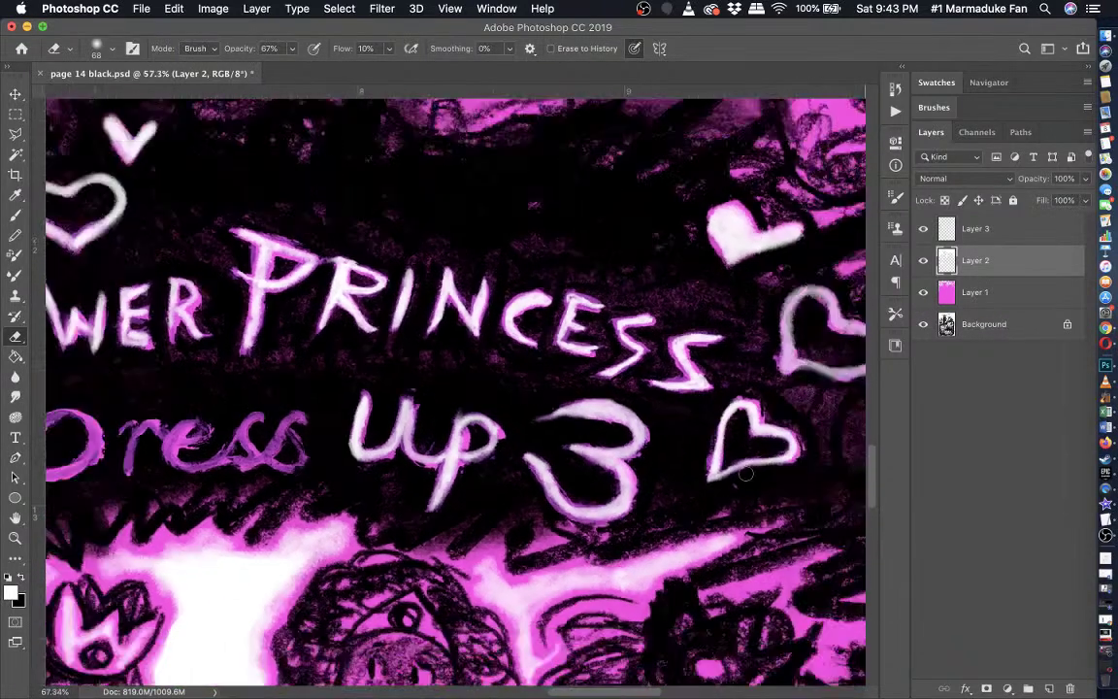
scroll(746, 473, left, 3)
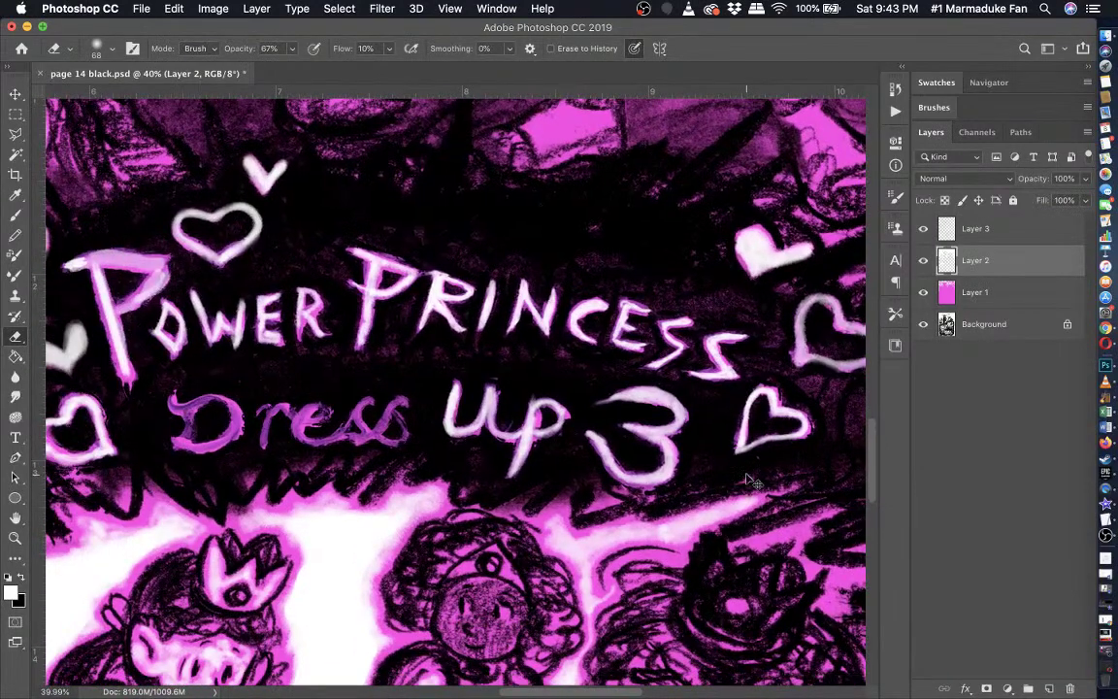
key(super+s)
scroll(746, 473, left, 2)
scroll(599, 449, up, 6)
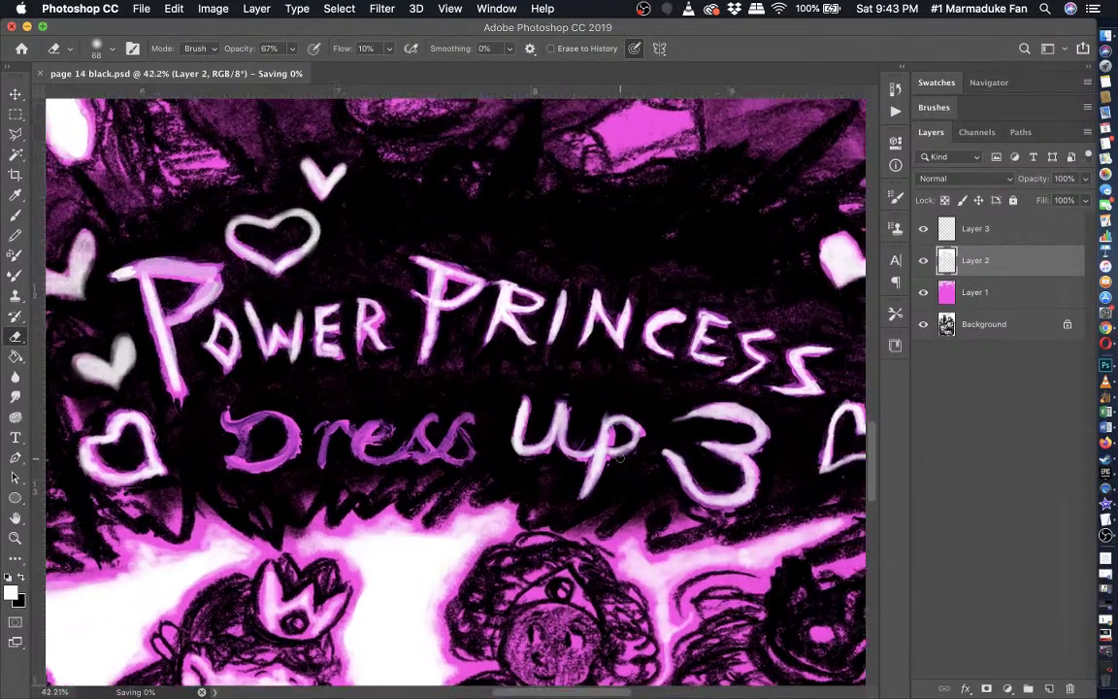
- Set the brush opacity to 100% and paint the strokes of the letter "D" in "Dress" white on Layer 2
scroll(599, 449, left, 5)
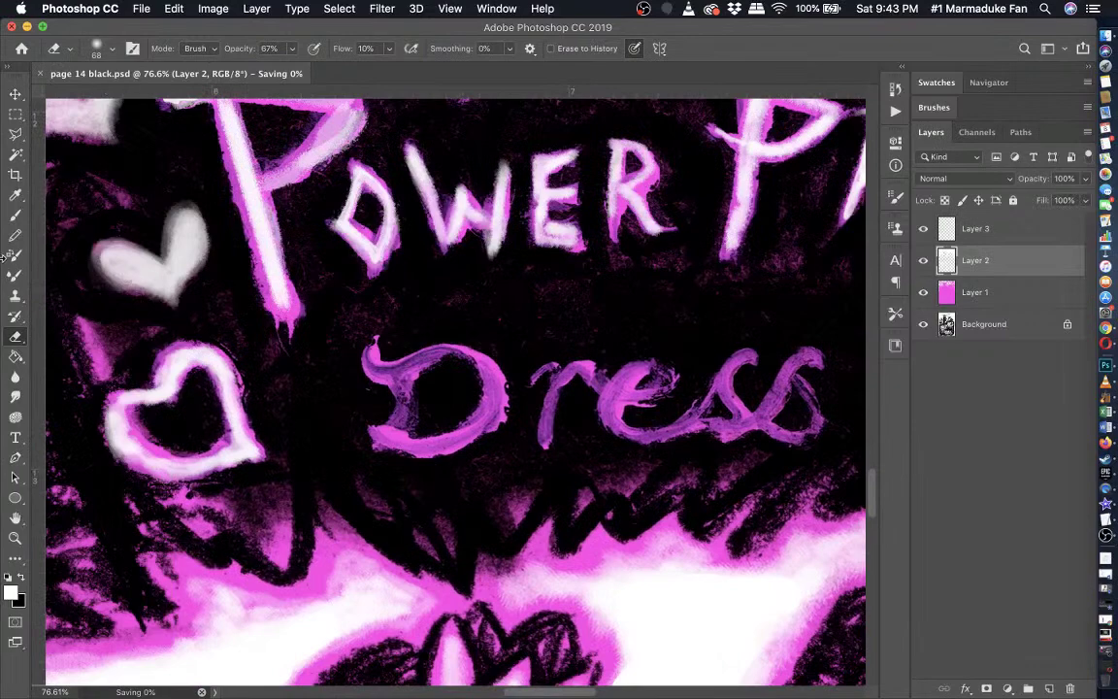
click(17, 215)
scroll(436, 388, up, 8)
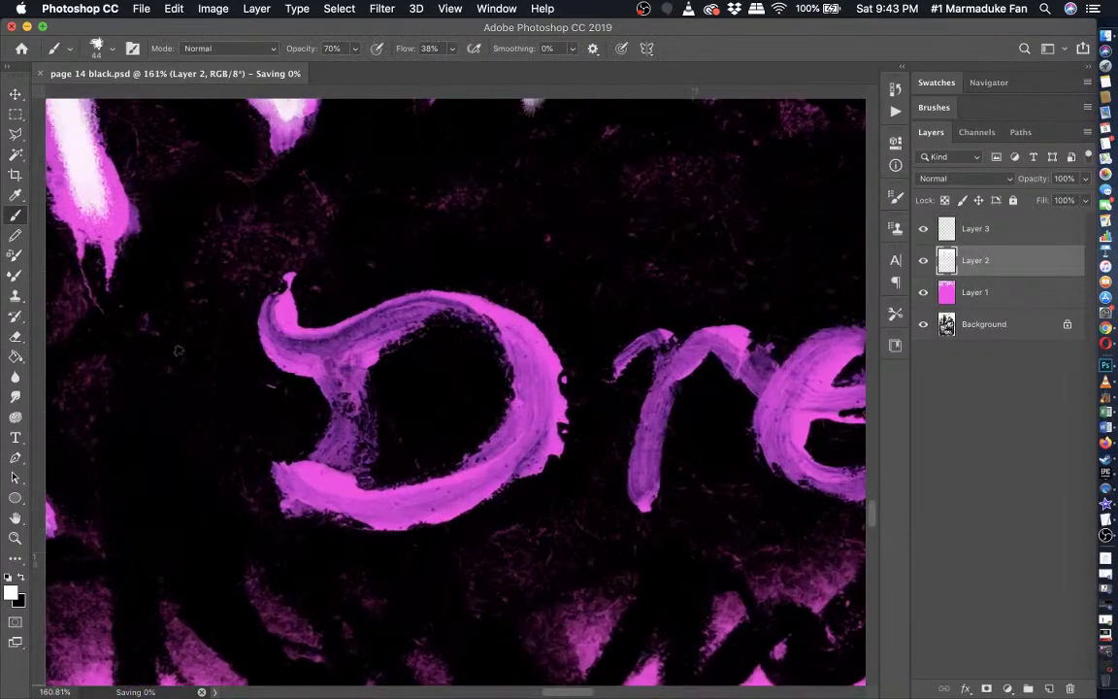
click(355, 48)
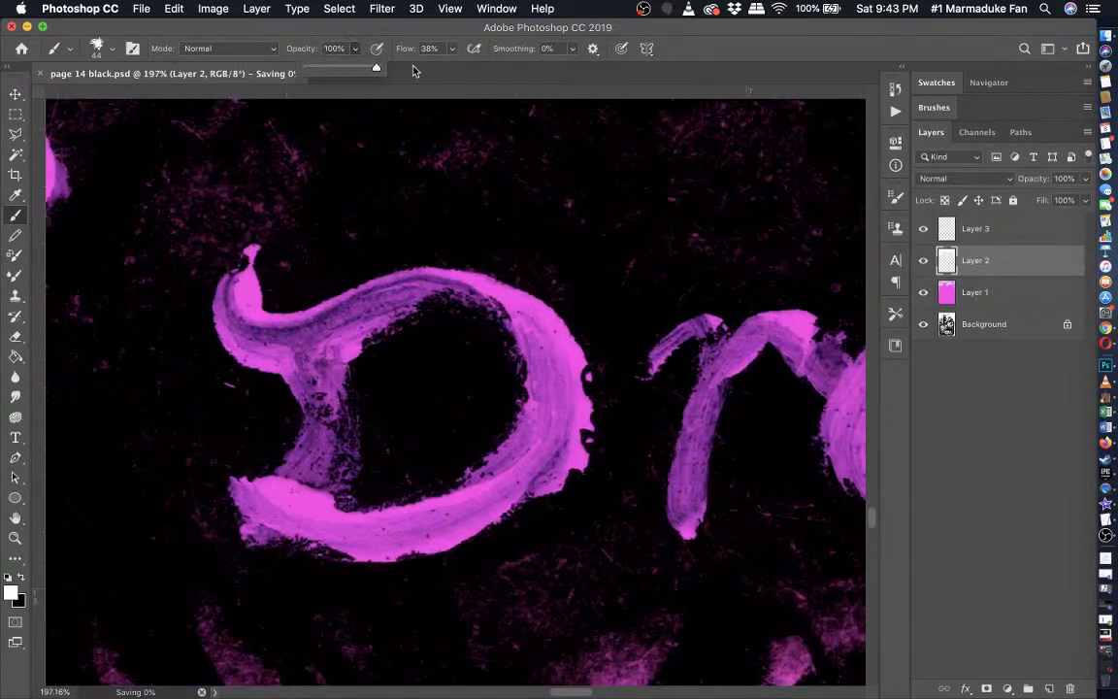
mouse_move(241, 289)
mouse_down()
mouse_move(239, 330)
mouse_move(296, 339)
mouse_move(262, 334)
mouse_move(312, 333)
mouse_move(448, 266)
mouse_move(529, 312)
mouse_move(551, 359)
mouse_move(551, 429)
mouse_move(529, 474)
mouse_move(555, 429)
mouse_move(505, 503)
mouse_move(345, 553)
mouse_move(267, 503)
mouse_move(309, 507)
mouse_move(318, 401)
mouse_move(308, 366)
mouse_move(284, 343)
mouse_move(303, 361)
mouse_move(312, 436)
mouse_move(277, 505)
mouse_move(479, 497)
mouse_move(531, 456)
mouse_move(549, 420)
mouse_move(532, 468)
mouse_move(555, 449)
mouse_move(558, 347)
mouse_move(506, 297)
mouse_move(464, 283)
mouse_move(396, 295)
mouse_move(335, 317)
mouse_move(359, 311)
mouse_move(315, 340)
mouse_move(325, 334)
mouse_move(285, 342)
mouse_move(242, 328)
mouse_move(242, 275)
mouse_up()
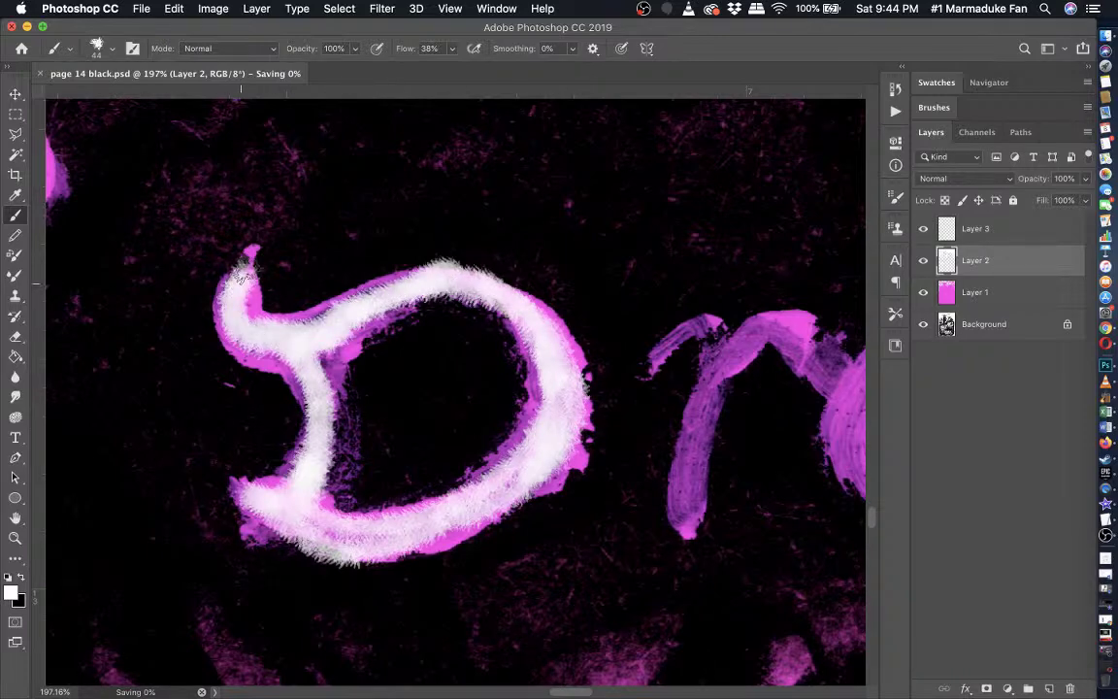
- Erase the stray white bristle marks along the outer and inner edges of the "D" with the soft eraser
click(13, 337)
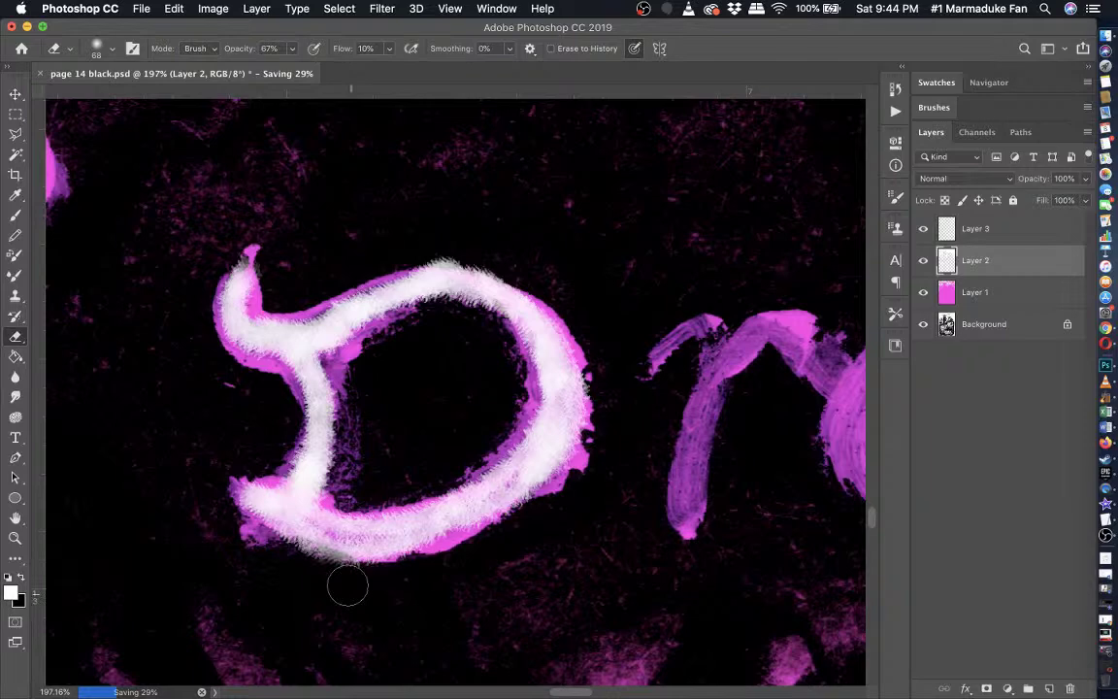
mouse_move(484, 267)
mouse_down()
mouse_move(402, 243)
mouse_move(414, 252)
mouse_up()
mouse_move(450, 332)
mouse_down()
mouse_move(479, 327)
mouse_move(432, 322)
mouse_move(474, 322)
mouse_up()
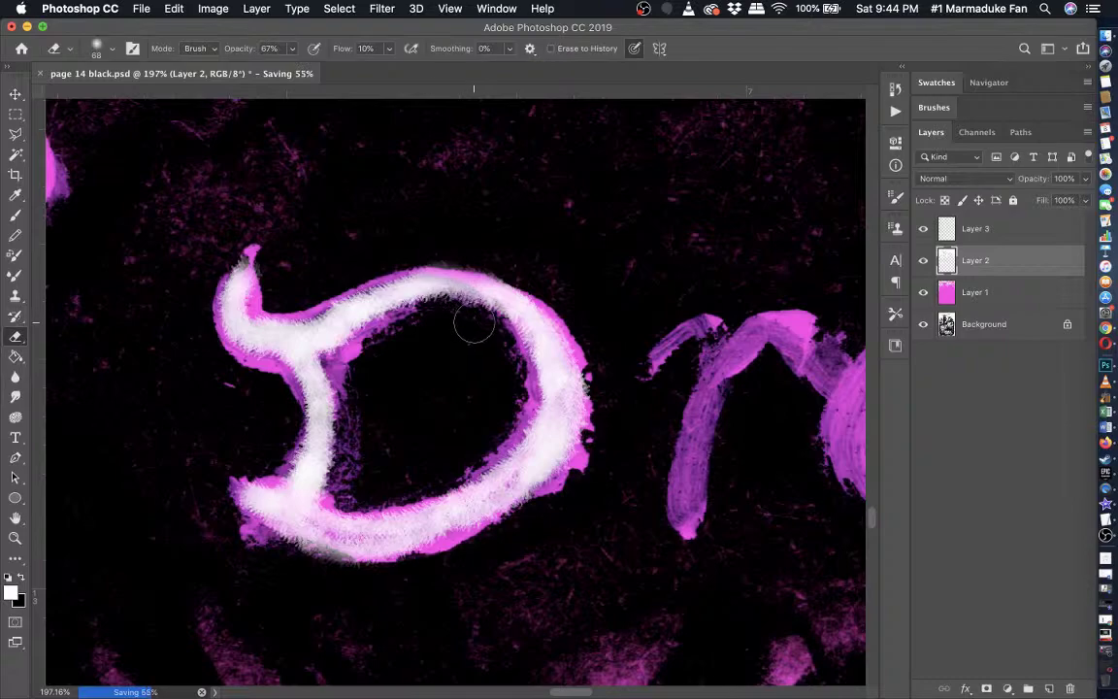
scroll(362, 388, down, 5)
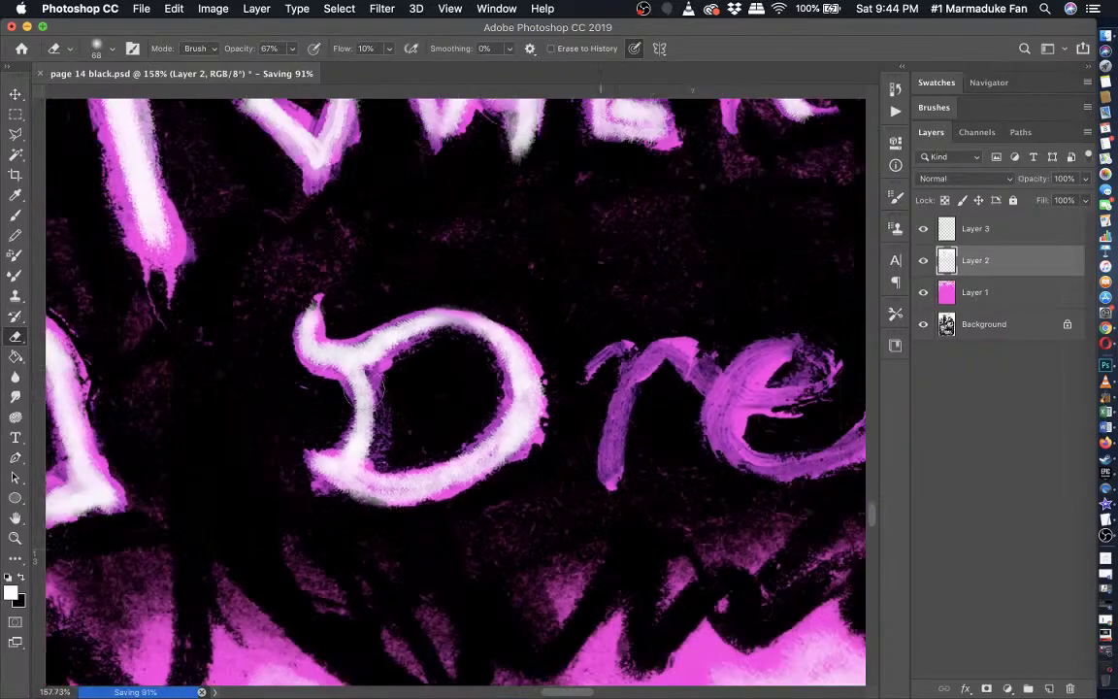
scroll(362, 389, down, 3)
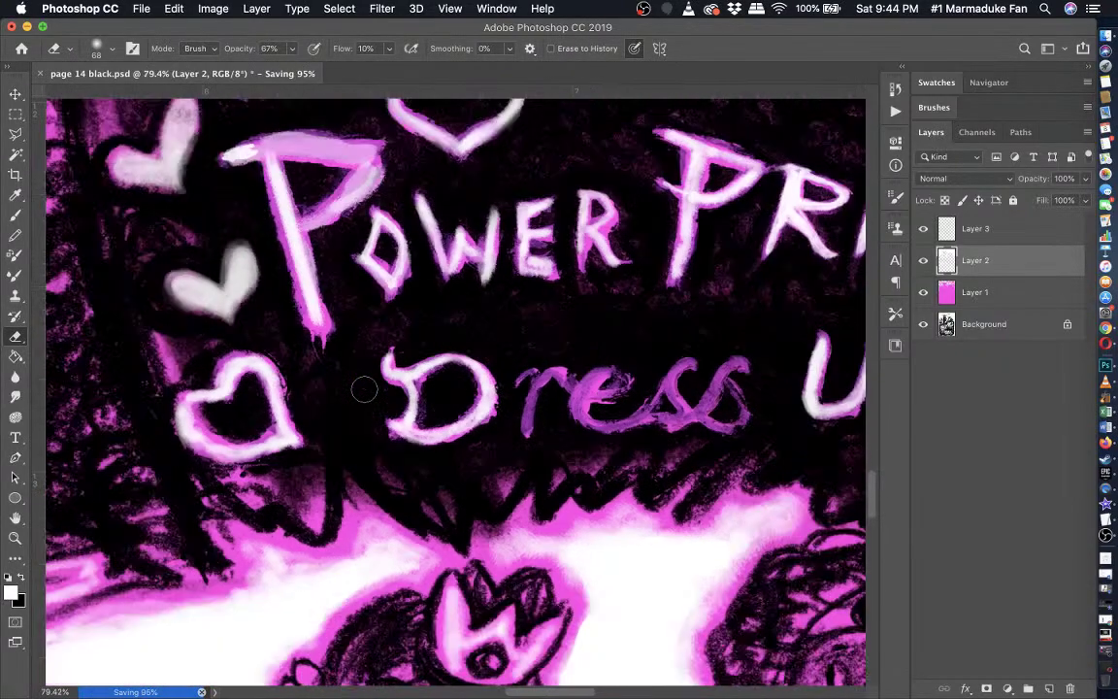
scroll(362, 388, down, 2)
scroll(367, 388, down, 5)
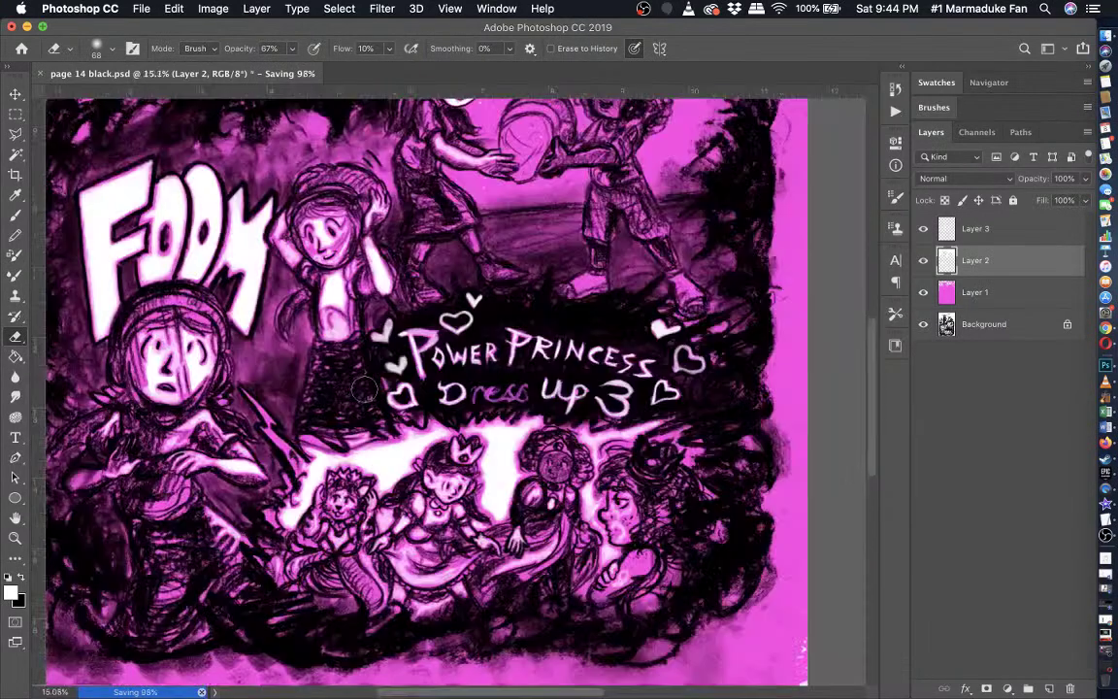
- Reduce the brush size to 36 px and paint the letter "r" in "Dress" white
scroll(359, 390, up, 2)
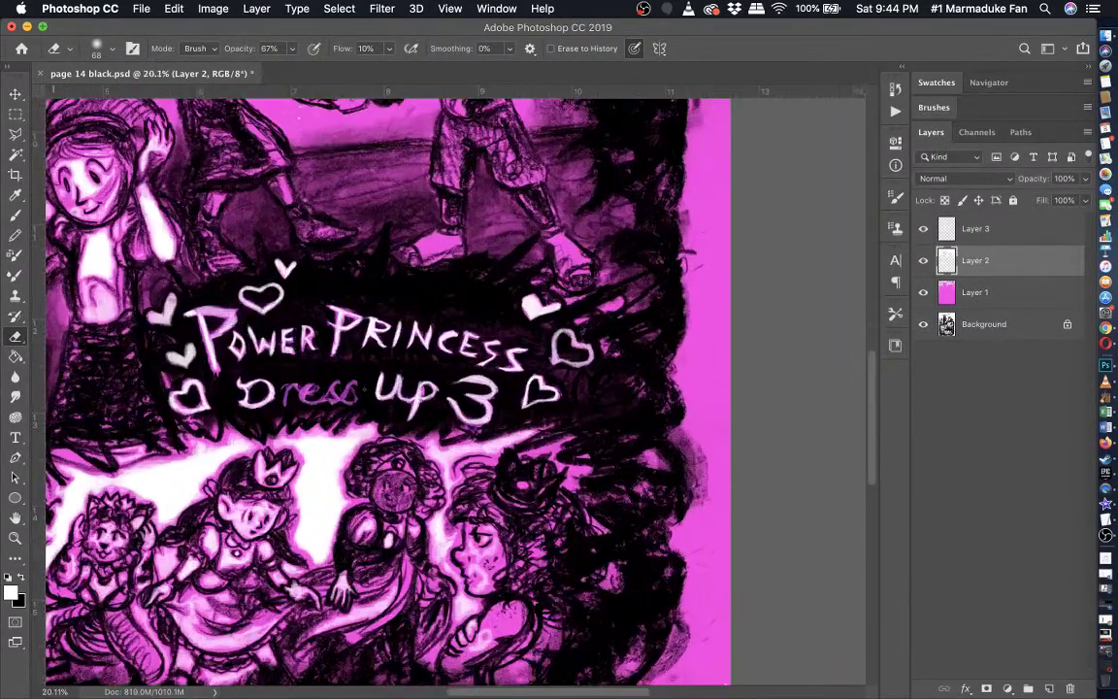
scroll(364, 389, up, 1)
scroll(364, 389, up, 5)
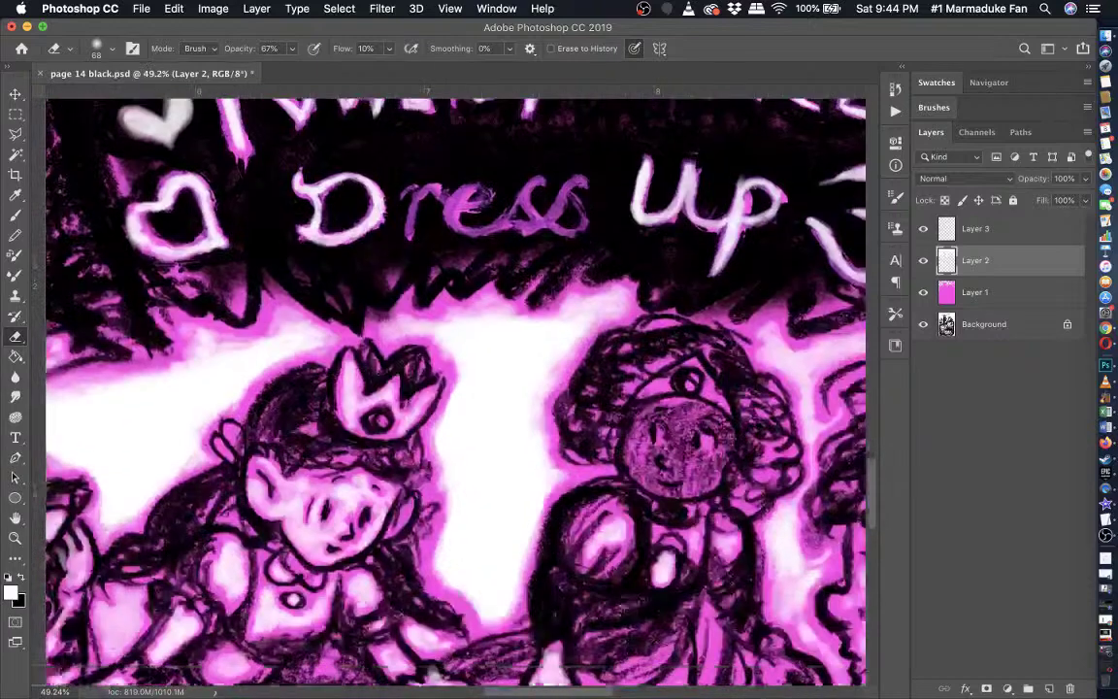
scroll(364, 389, up, 1)
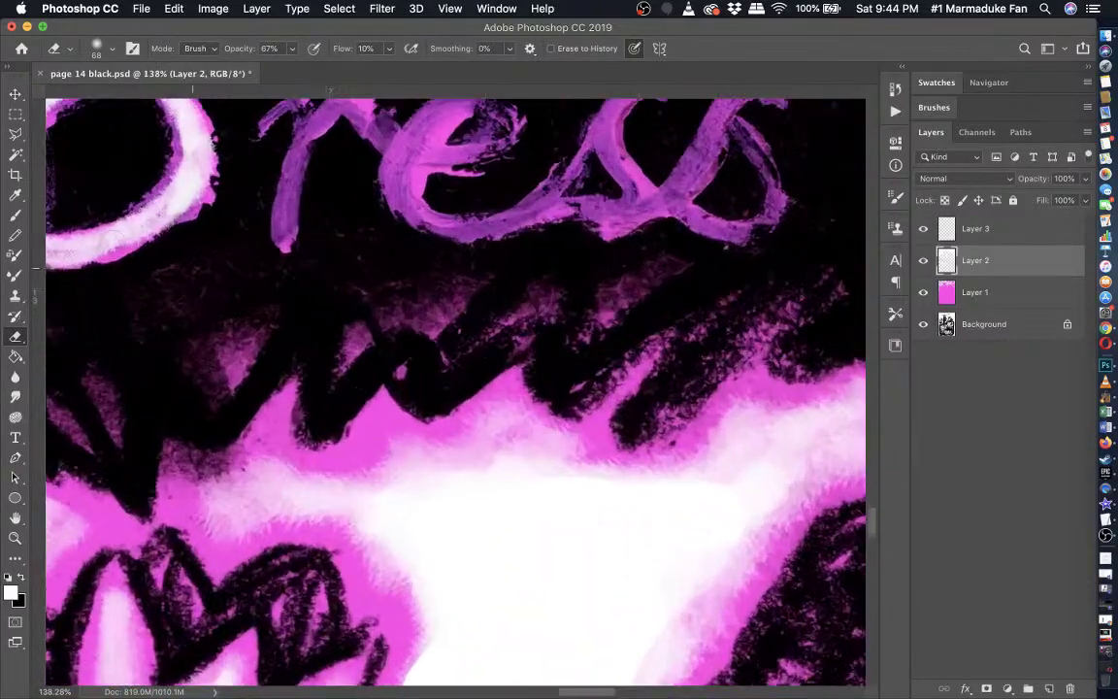
click(14, 214)
scroll(240, 257, up, 3)
scroll(240, 257, up, 2)
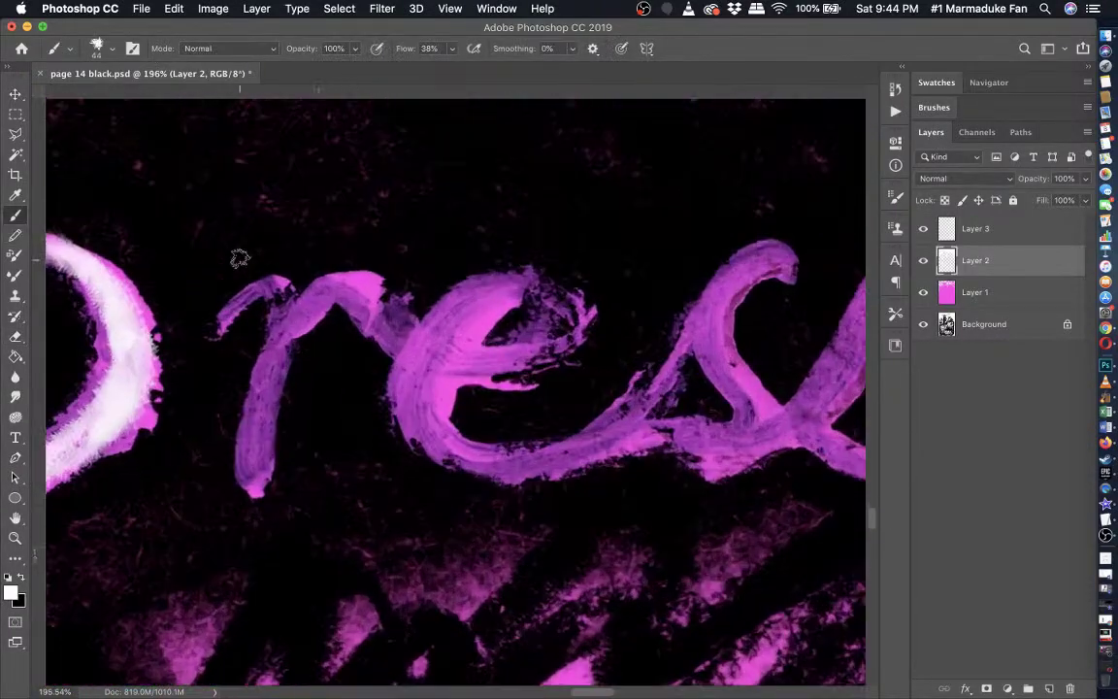
click(112, 48)
click(113, 52)
click(109, 51)
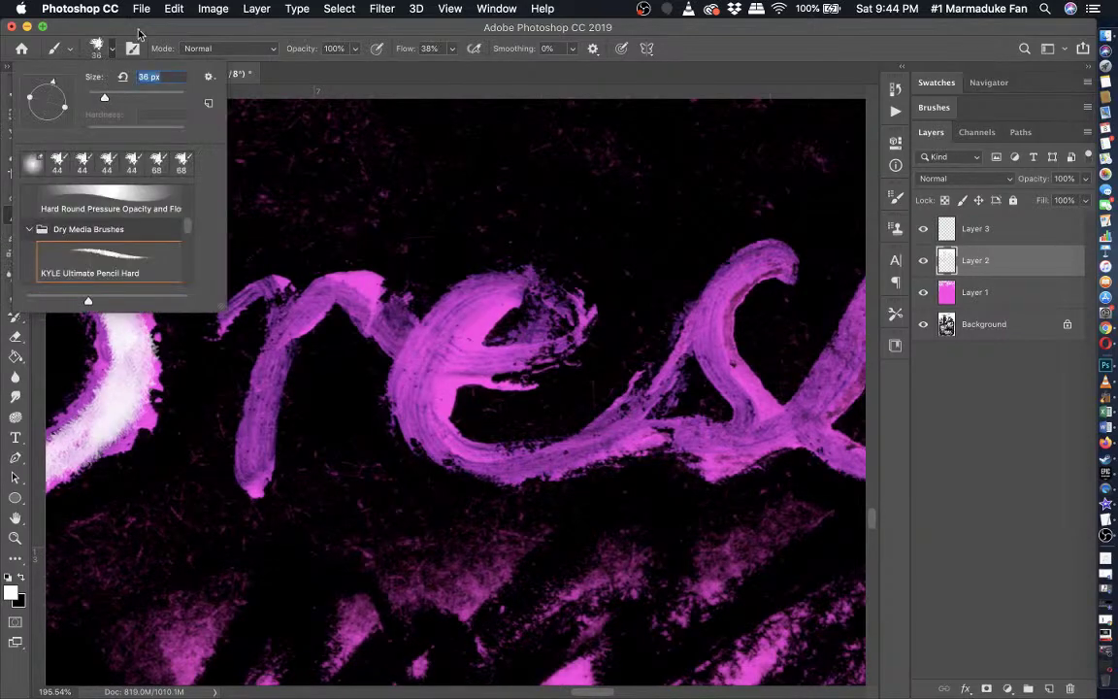
click(127, 31)
scroll(164, 281, up, 2)
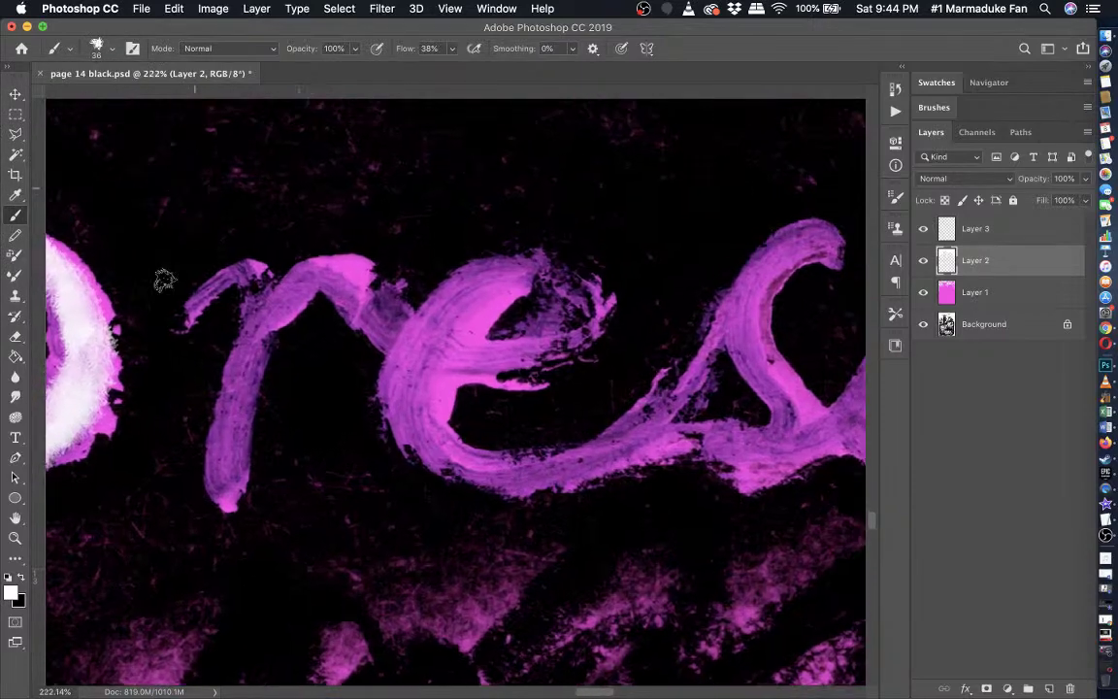
mouse_move(175, 324)
mouse_down()
mouse_move(208, 277)
mouse_move(241, 260)
mouse_move(222, 488)
mouse_move(235, 393)
mouse_move(223, 316)
mouse_move(270, 250)
mouse_move(338, 267)
mouse_move(386, 315)
mouse_move(330, 257)
mouse_move(296, 267)
mouse_move(291, 316)
mouse_up()
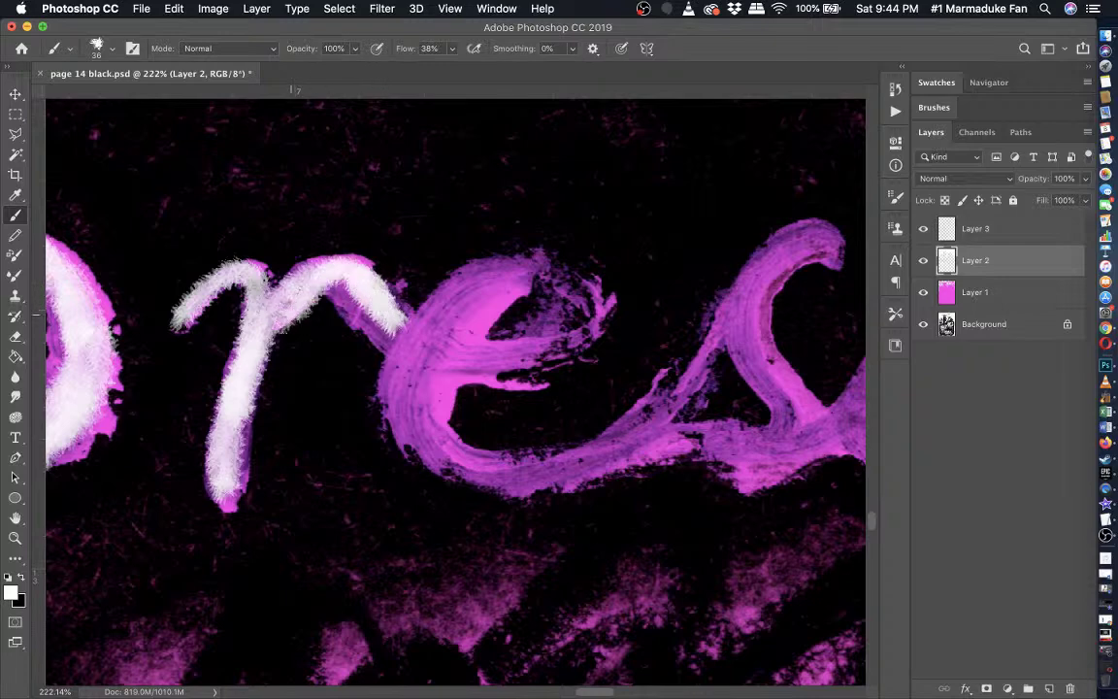
- Paint the "e" and both joined "s" letters in "Dress" white
mouse_move(262, 276)
mouse_down()
mouse_move(344, 290)
mouse_move(408, 339)
mouse_move(488, 358)
mouse_move(568, 346)
mouse_move(595, 304)
mouse_move(544, 284)
mouse_move(468, 297)
mouse_move(425, 377)
mouse_move(519, 275)
mouse_move(407, 354)
mouse_move(431, 324)
mouse_move(413, 387)
mouse_move(453, 338)
mouse_move(408, 419)
mouse_move(413, 432)
mouse_move(441, 379)
mouse_move(439, 459)
mouse_move(407, 432)
mouse_move(428, 379)
mouse_move(446, 436)
mouse_move(518, 474)
mouse_move(648, 429)
mouse_move(698, 384)
mouse_move(807, 237)
mouse_move(828, 243)
mouse_move(828, 262)
mouse_move(812, 242)
mouse_move(766, 274)
mouse_move(801, 245)
mouse_move(833, 241)
mouse_move(779, 254)
mouse_move(751, 331)
mouse_move(796, 409)
mouse_move(788, 453)
mouse_move(749, 460)
mouse_move(685, 436)
mouse_move(654, 444)
mouse_move(777, 454)
mouse_move(808, 427)
mouse_move(793, 452)
mouse_move(660, 410)
mouse_move(691, 418)
mouse_up()
scroll(776, 462, right, 5)
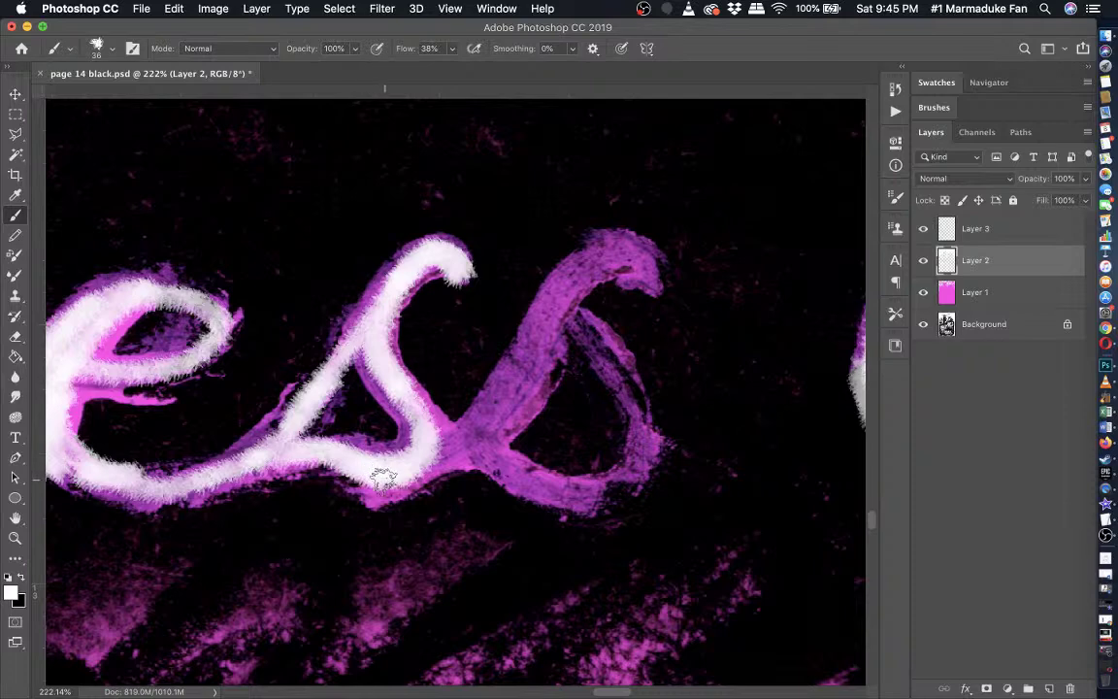
mouse_move(383, 477)
mouse_down()
mouse_move(420, 464)
mouse_move(403, 419)
mouse_move(485, 361)
mouse_move(543, 344)
mouse_move(606, 242)
mouse_move(631, 267)
mouse_move(581, 285)
mouse_move(574, 322)
mouse_move(622, 375)
mouse_move(640, 451)
mouse_move(572, 481)
mouse_move(451, 456)
mouse_move(425, 464)
mouse_move(412, 432)
mouse_move(524, 442)
mouse_move(587, 490)
mouse_move(581, 342)
mouse_up()
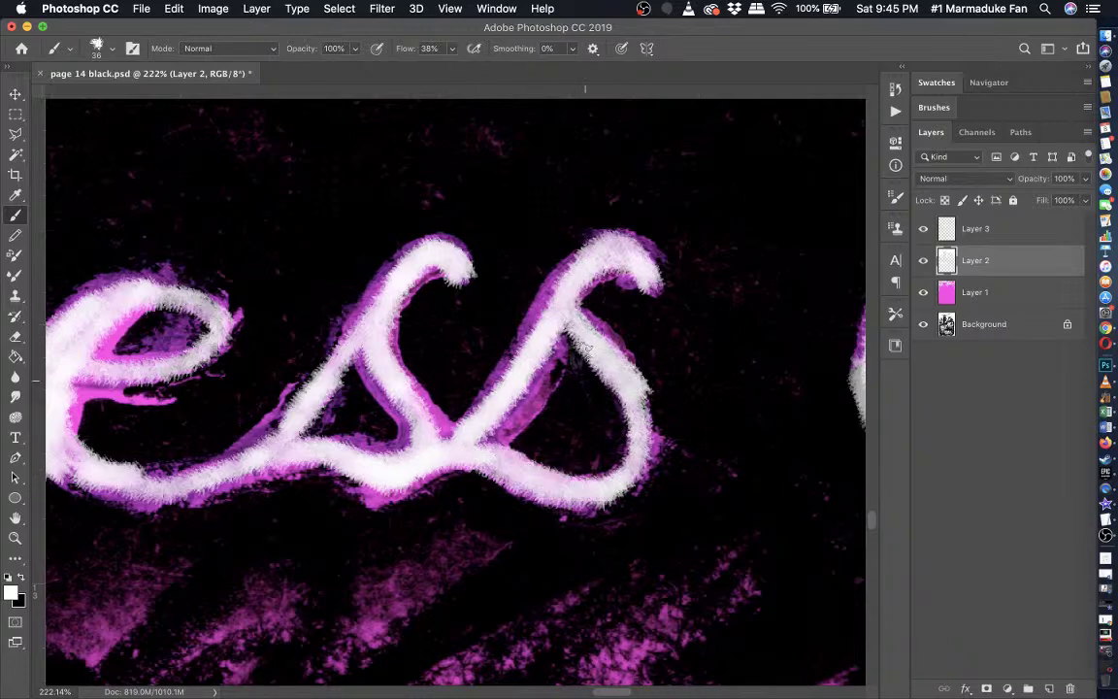
mouse_move(571, 278)
mouse_down()
mouse_move(506, 399)
mouse_move(455, 456)
mouse_up()
scroll(454, 456, down, 3)
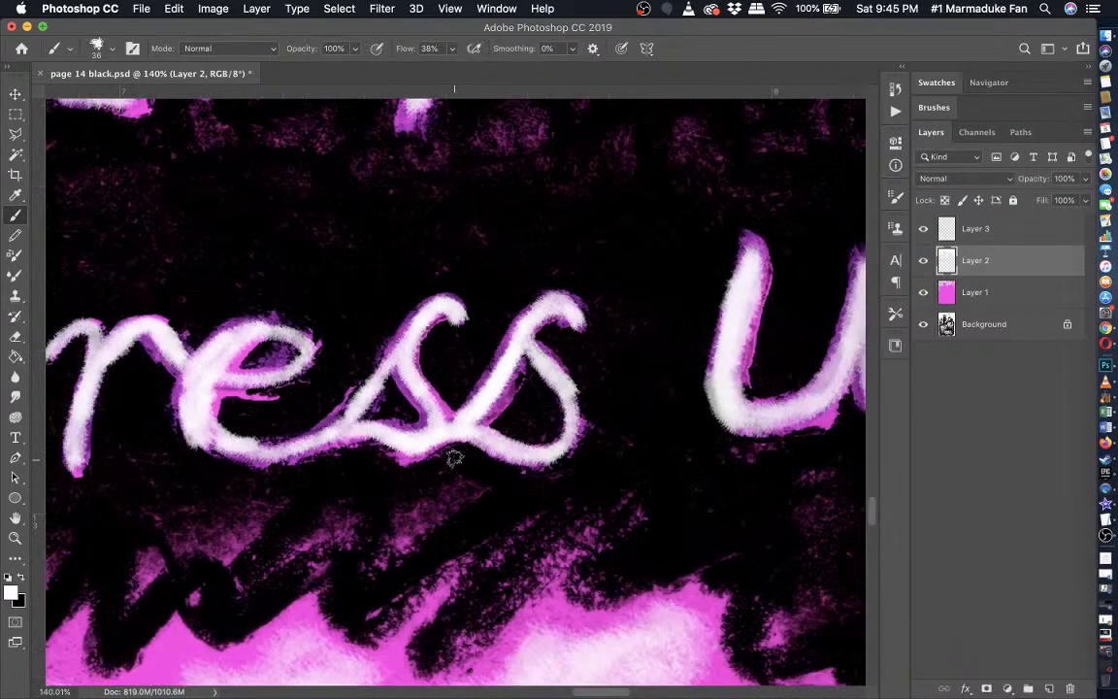
scroll(454, 458, down, 2)
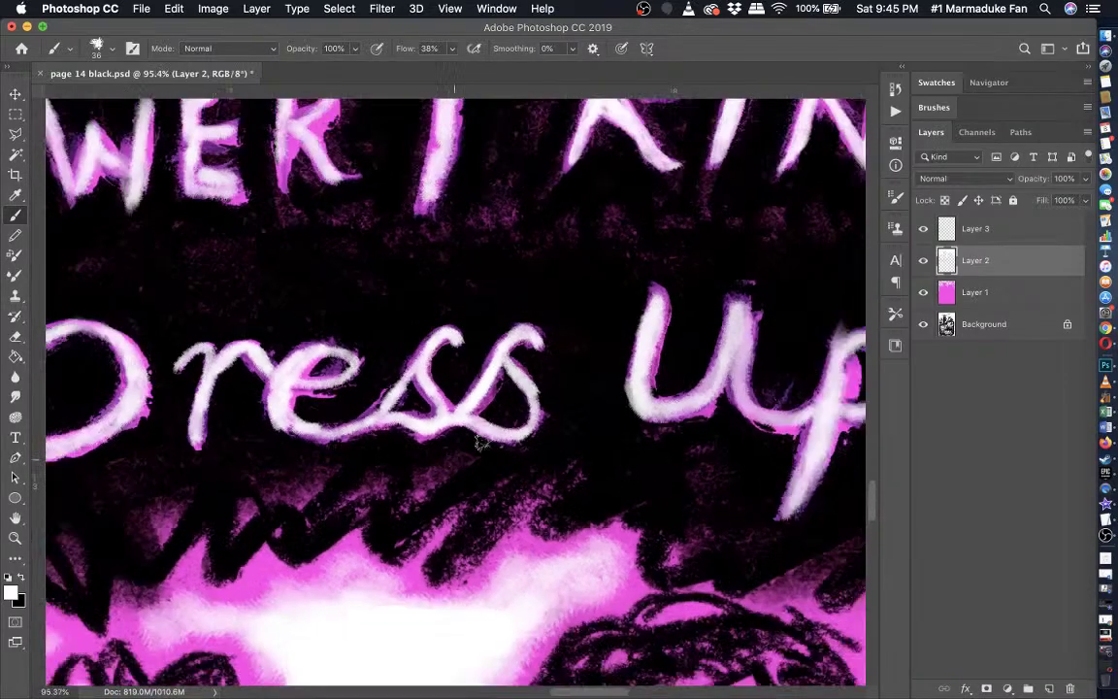
- Hide Layer 1 and paint black on Layer 3 over the gray smudges in the "e" and around the first "s" of "Dress"
click(923, 292)
scroll(398, 423, up, 4)
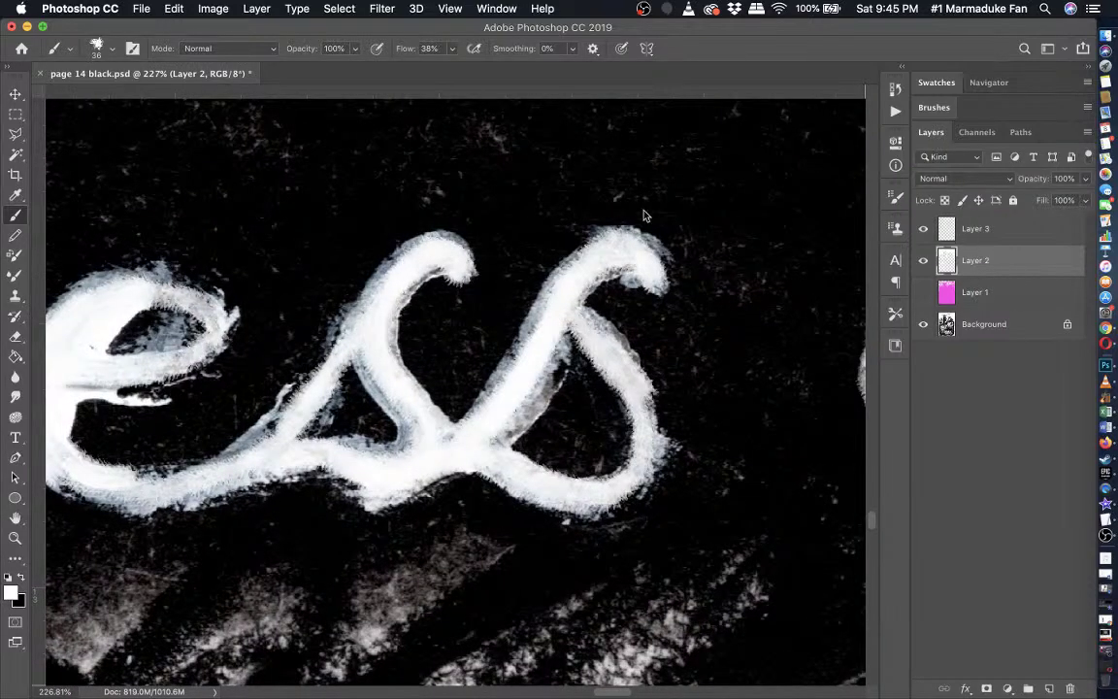
right_click(964, 229)
click(9, 246)
click(15, 235)
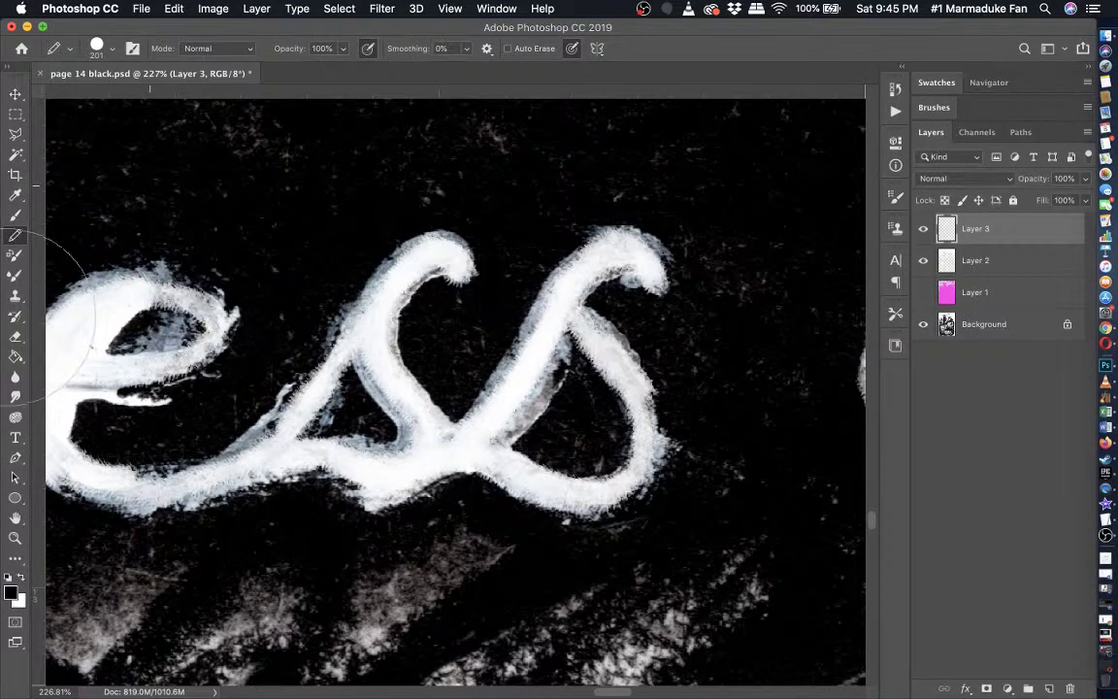
click(14, 215)
mouse_move(158, 333)
mouse_down()
mouse_move(170, 330)
mouse_move(141, 330)
mouse_move(155, 334)
mouse_up()
mouse_move(184, 391)
mouse_down()
mouse_move(112, 410)
mouse_move(180, 402)
mouse_move(117, 363)
mouse_move(105, 383)
mouse_up()
mouse_move(322, 326)
mouse_down()
mouse_move(307, 367)
mouse_move(231, 453)
mouse_move(287, 386)
mouse_move(220, 439)
mouse_move(237, 422)
mouse_move(217, 425)
mouse_up()
mouse_move(350, 412)
mouse_down()
mouse_move(316, 389)
mouse_move(359, 398)
mouse_up()
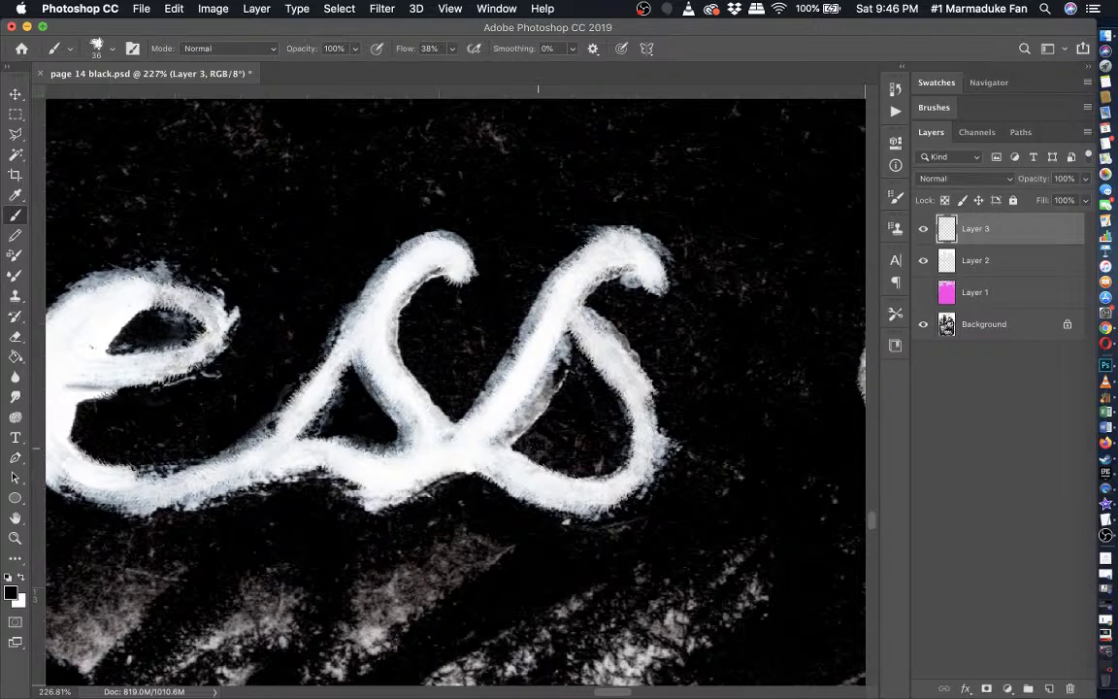
- Paint black over the gray smudges inside and around the last "s" and along the underside of the joined strokes
drag(524, 427, 497, 367)
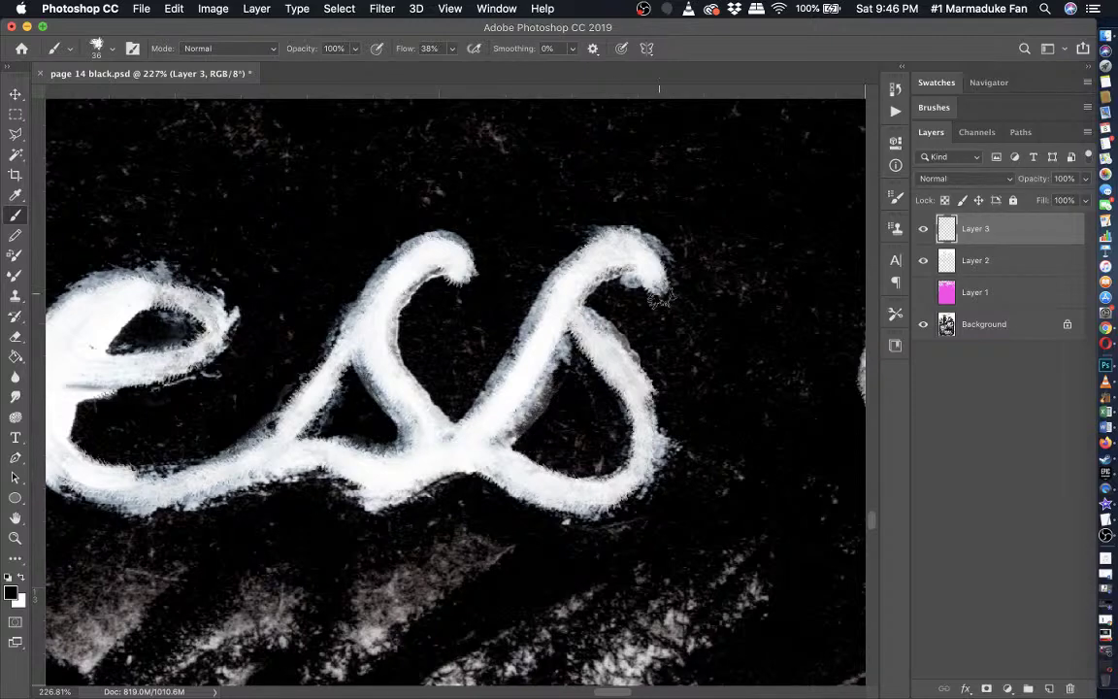
mouse_move(601, 291)
mouse_down()
mouse_move(655, 370)
mouse_move(668, 422)
mouse_move(675, 402)
mouse_move(666, 508)
mouse_move(676, 420)
mouse_move(670, 466)
mouse_move(618, 523)
mouse_move(437, 507)
mouse_move(379, 518)
mouse_move(334, 503)
mouse_move(418, 524)
mouse_move(344, 509)
mouse_up()
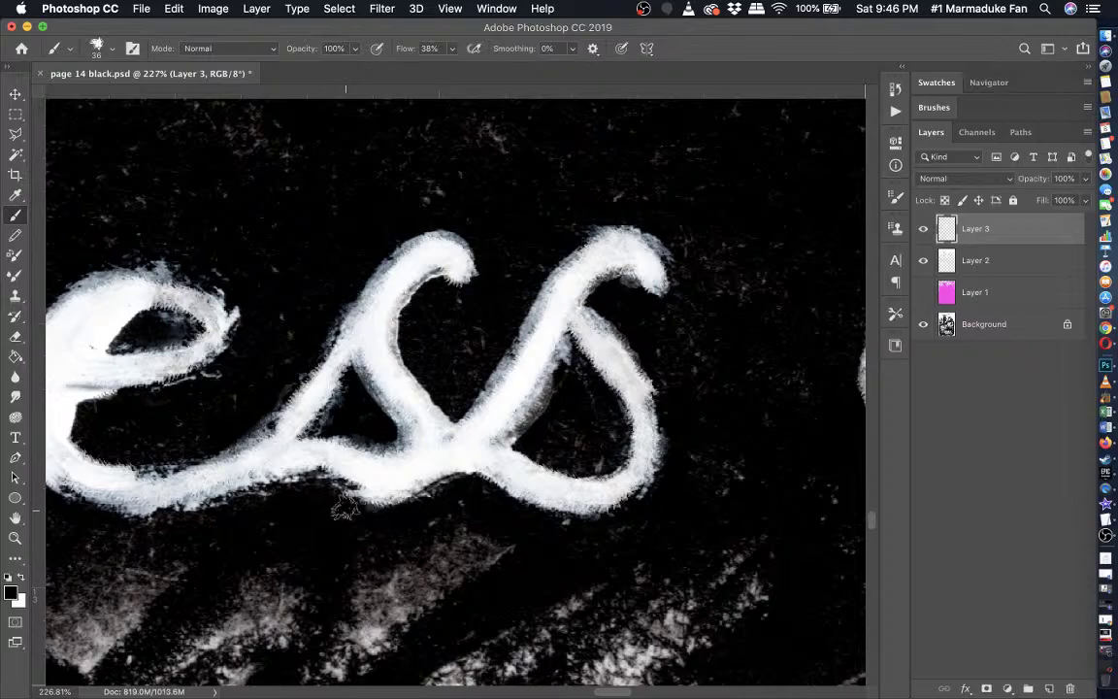
scroll(345, 509, down, 6)
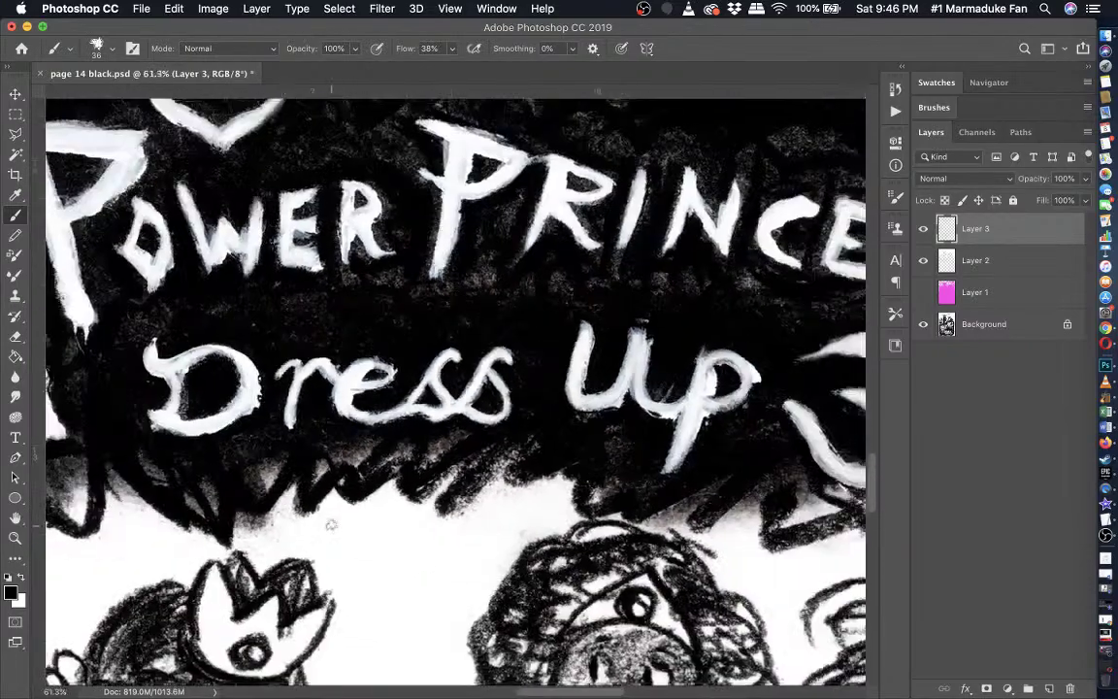
- Paint black over the rough gray edges beneath the arch of the "r" and around the top of the "e"
scroll(330, 525, up, 6)
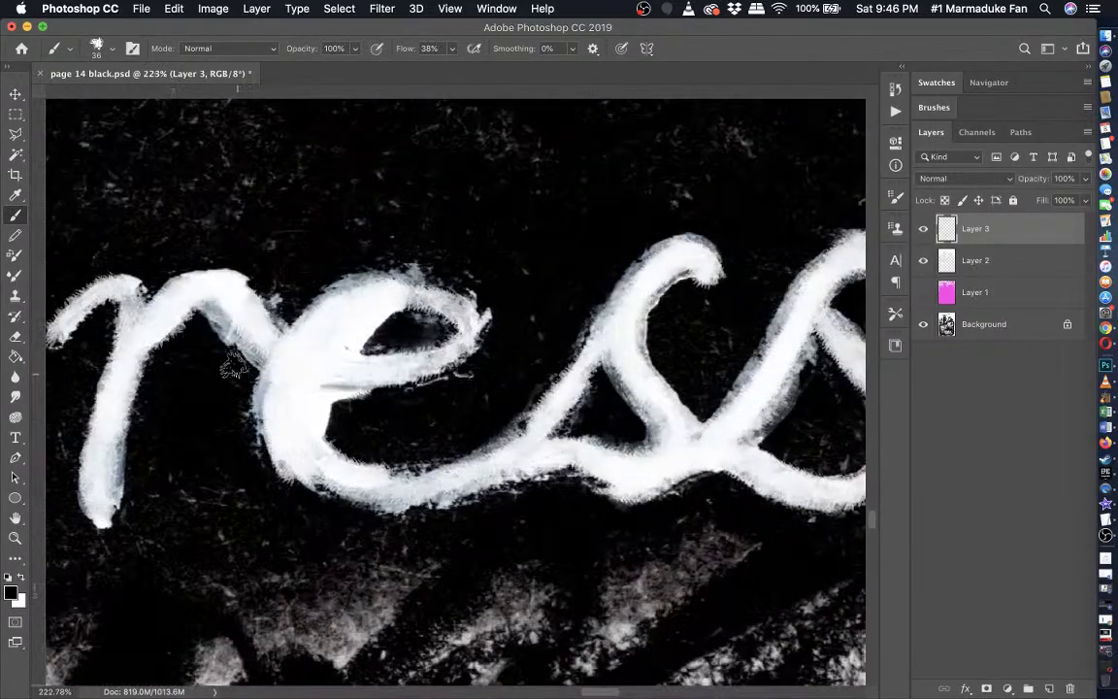
mouse_move(225, 339)
mouse_down()
mouse_move(239, 364)
mouse_move(206, 326)
mouse_move(193, 357)
mouse_up()
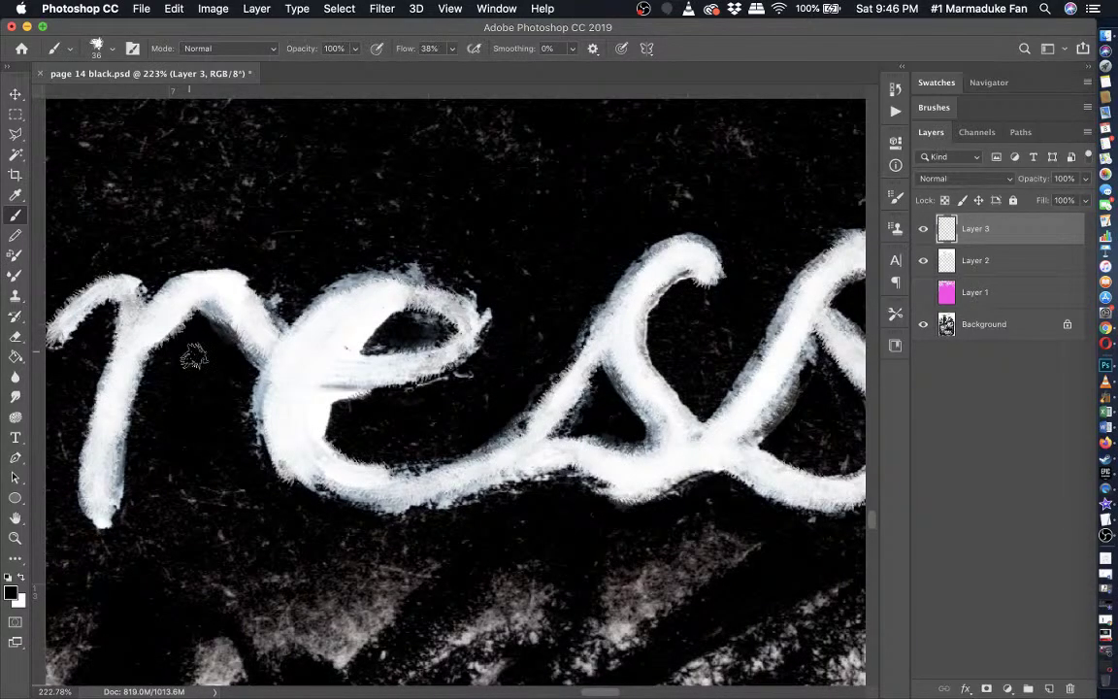
scroll(379, 284, down, 2)
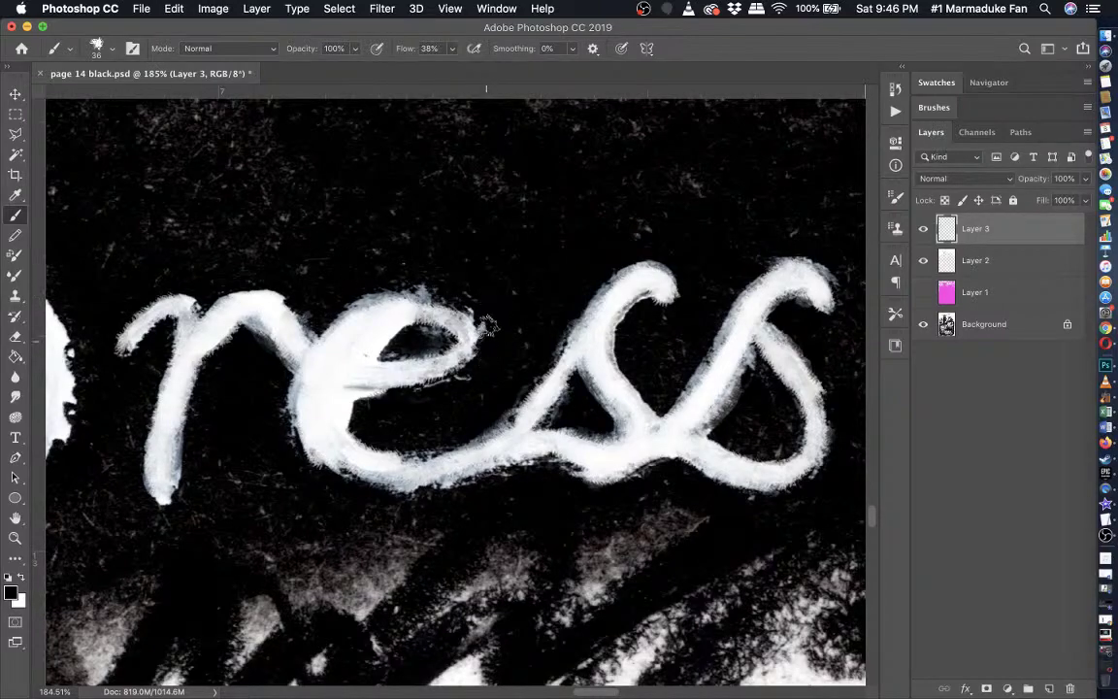
drag(468, 301, 419, 281)
scroll(376, 275, down, 5)
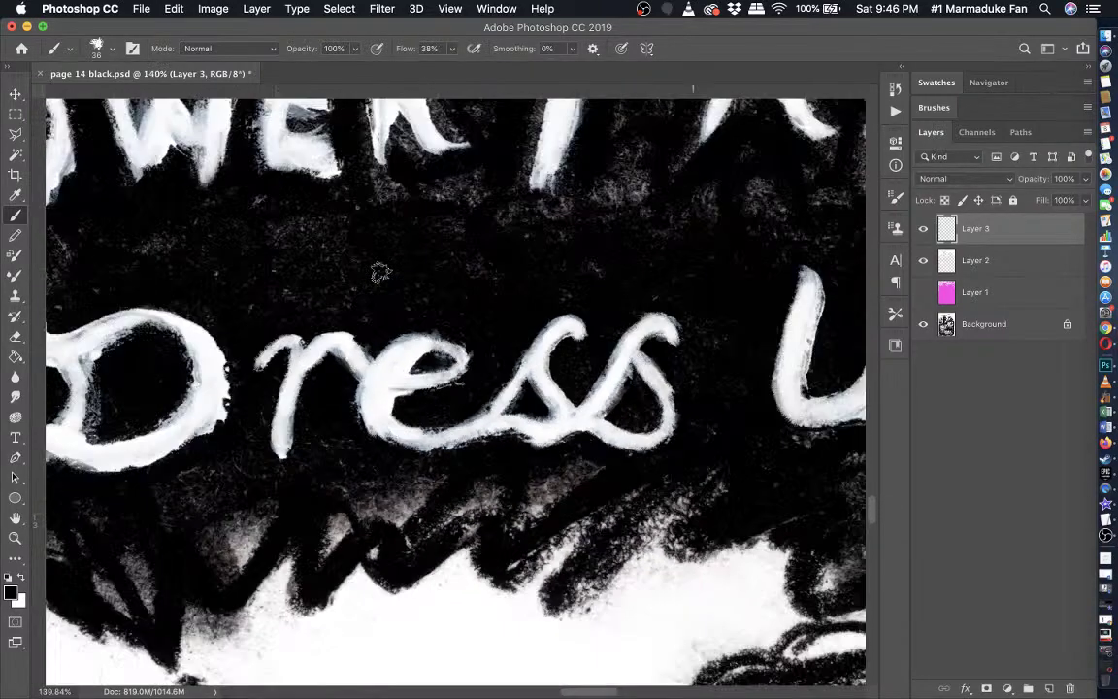
- Show Layer 1 to check the finished title against the pink color, and save the document
scroll(379, 273, down, 4)
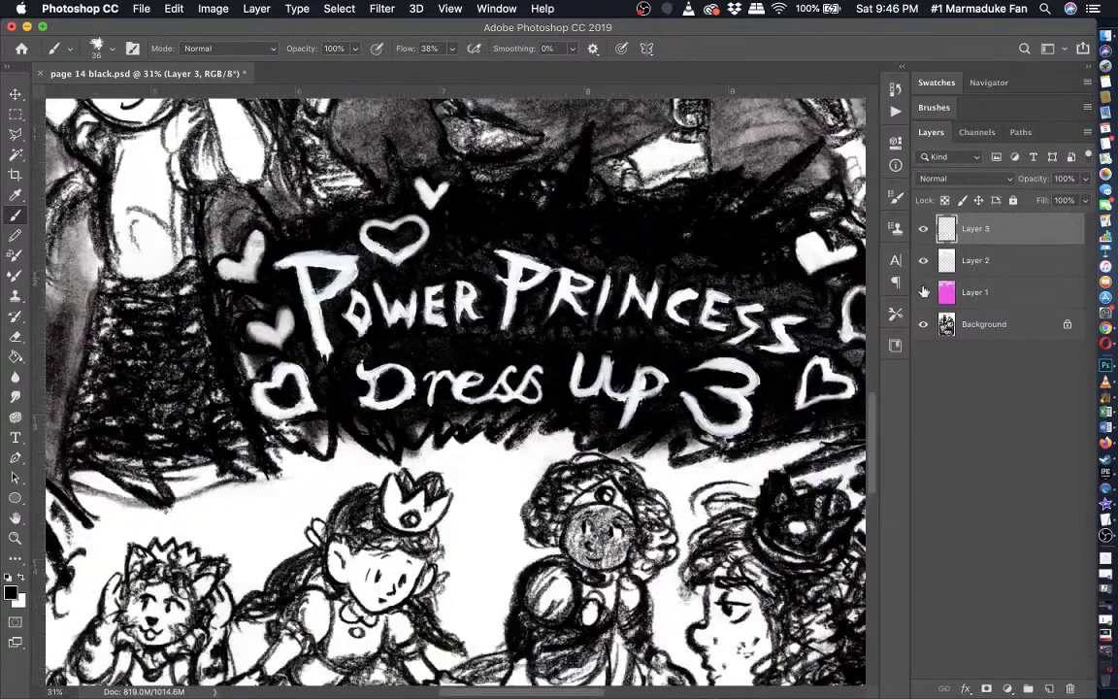
click(922, 292)
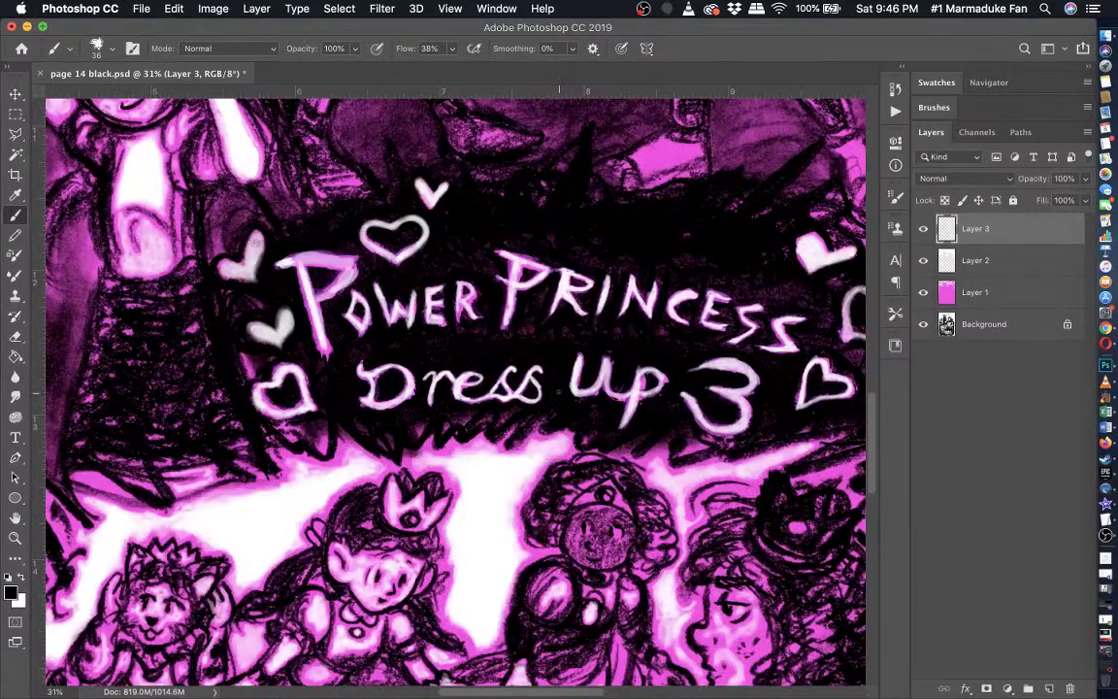
key(super+minus)
key(super+minus)
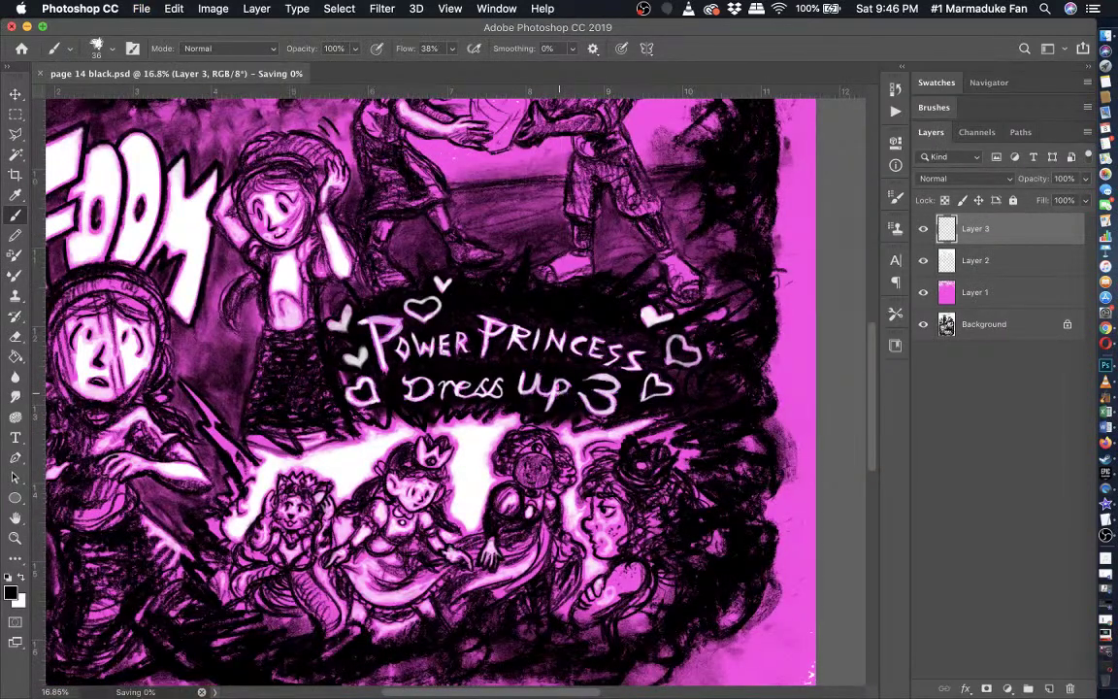
- Bring the whole comic page into view and hide Layer 1 to check the black-and-white artwork
scroll(442, 388, down, 2)
scroll(456, 388, down, 4)
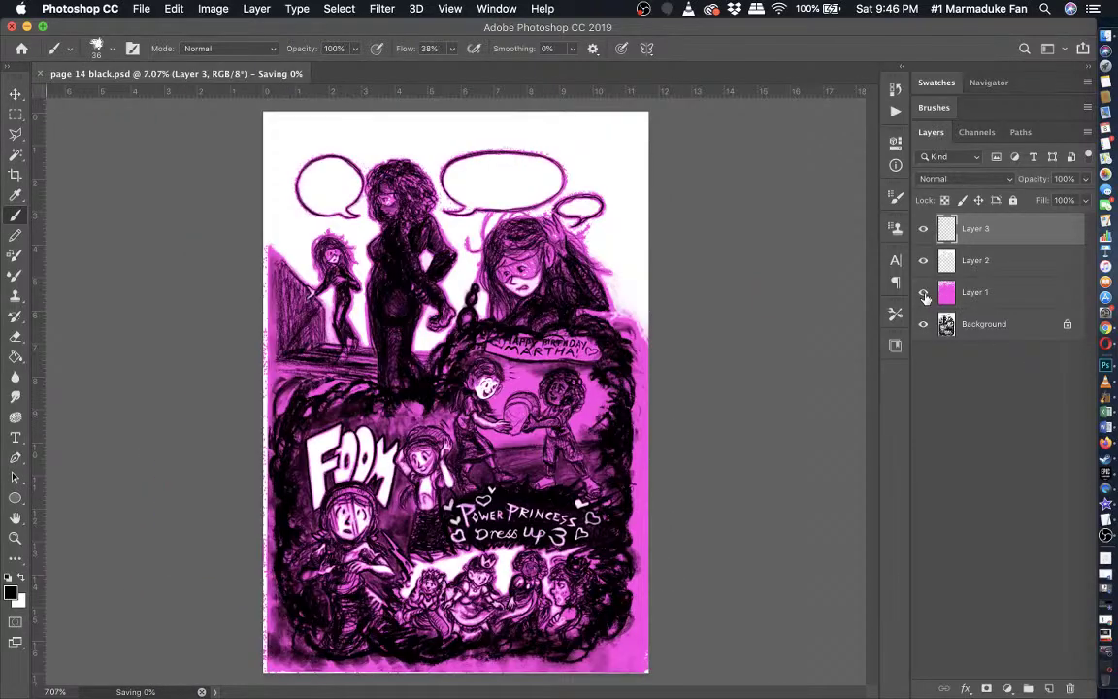
click(924, 294)
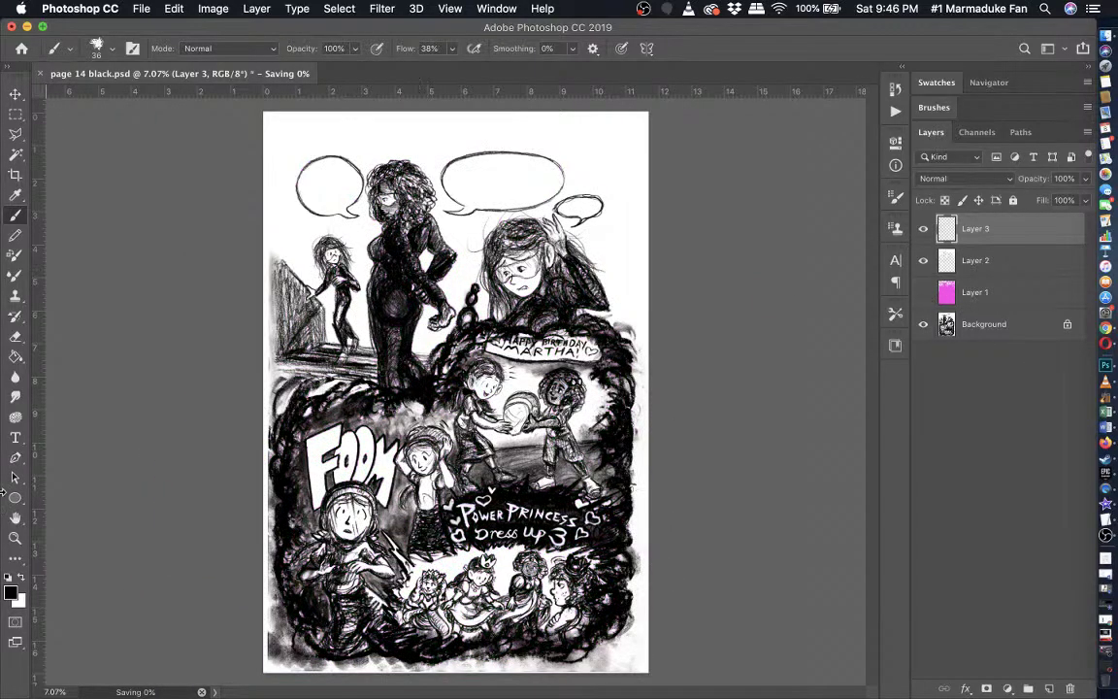
click(14, 439)
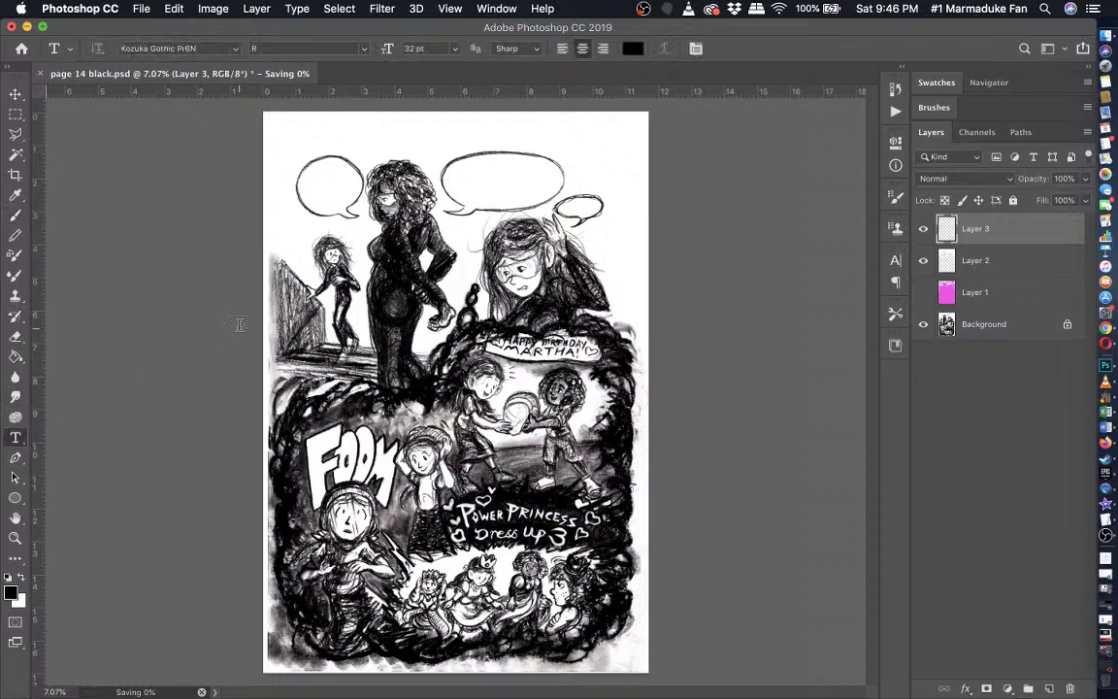
scroll(238, 324, up, 4)
scroll(239, 324, up, 4)
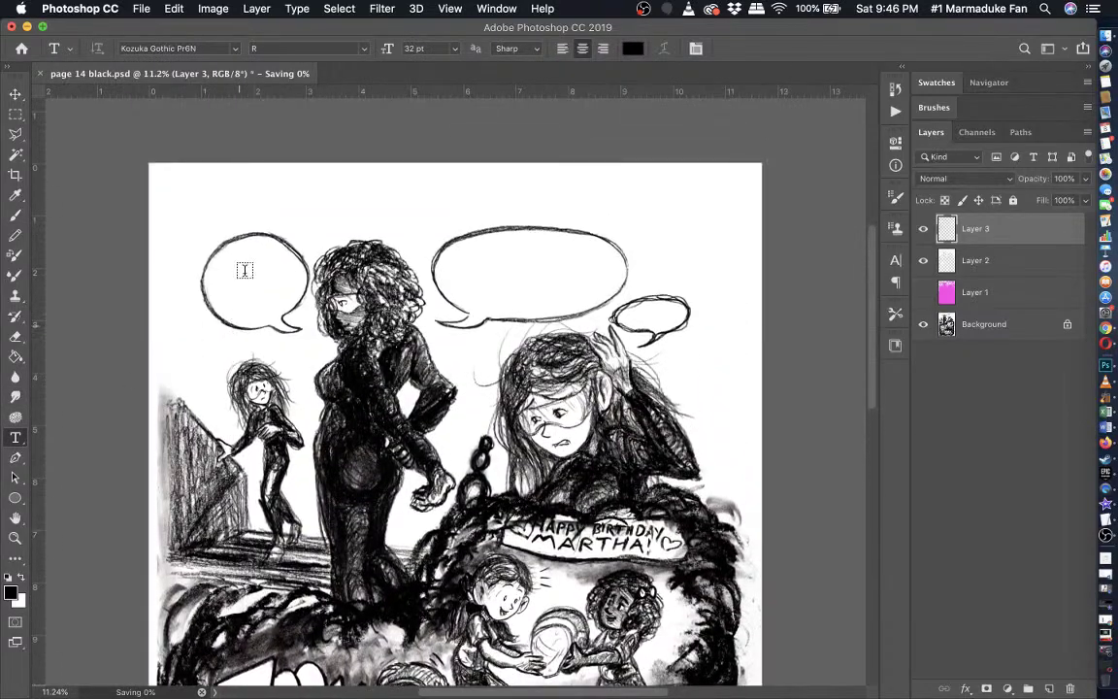
scroll(245, 270, up, 3)
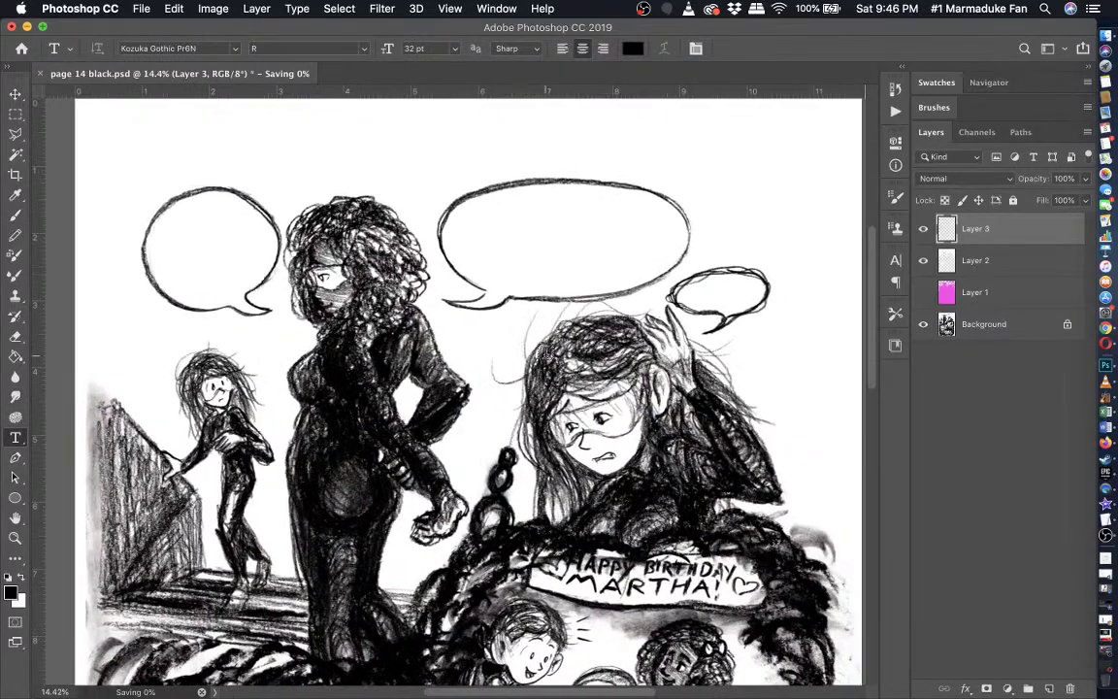
- Show Layer 1, sample its magenta, and adjust the foreground color to the pink d3549f
scroll(504, 316, down, 5)
click(975, 296)
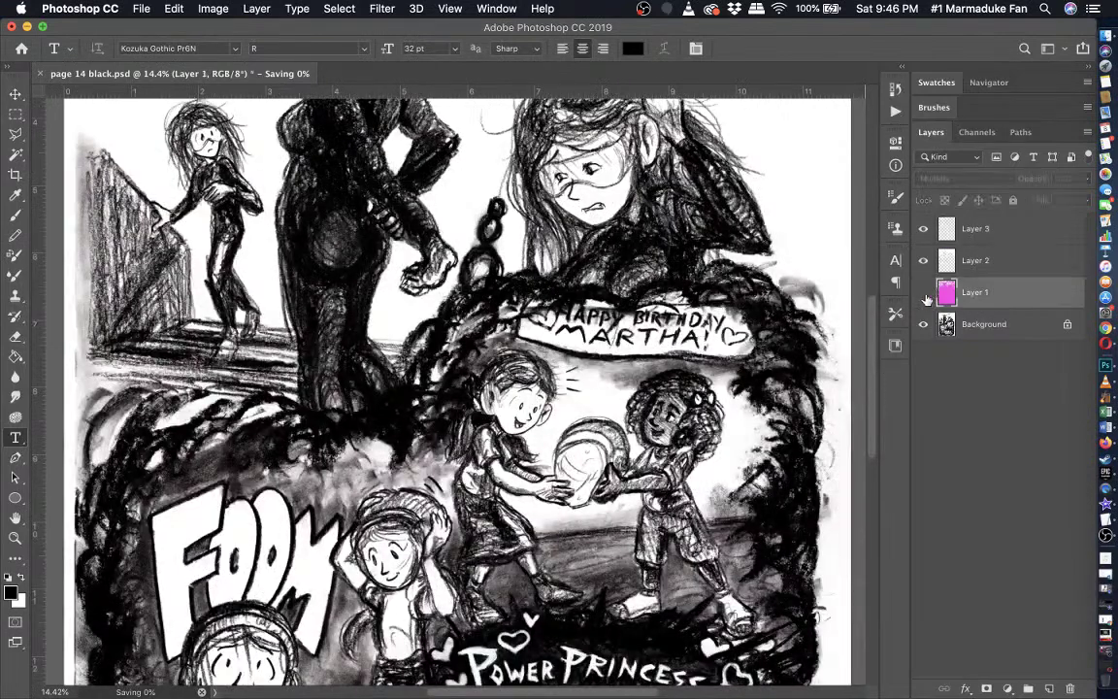
click(923, 293)
click(22, 195)
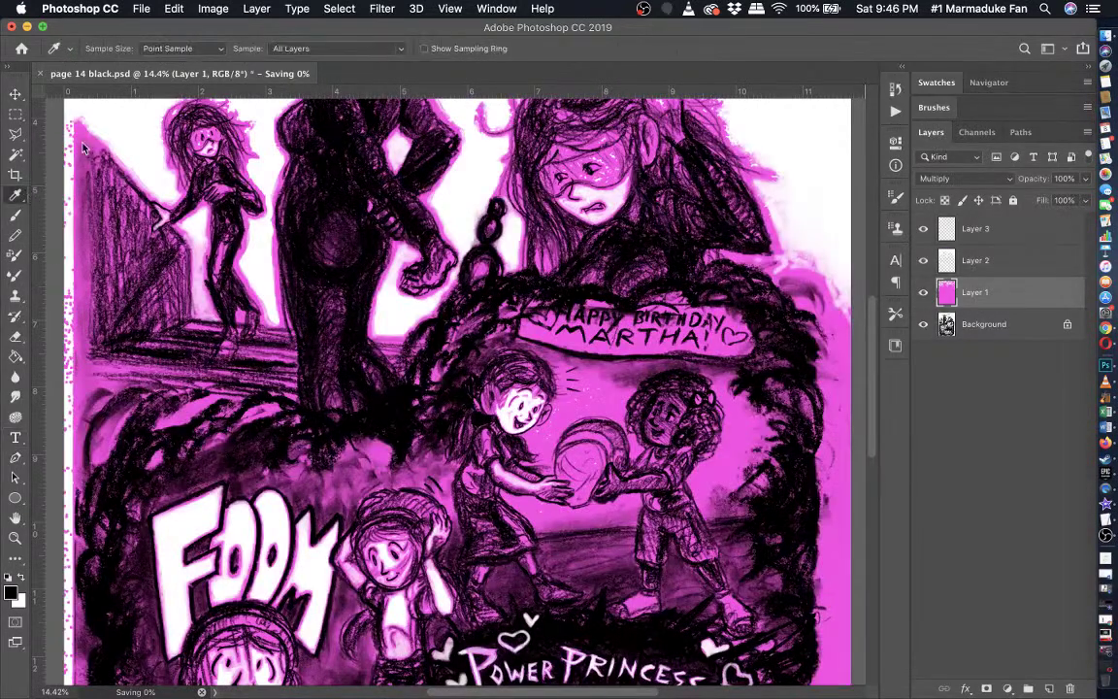
click(11, 591)
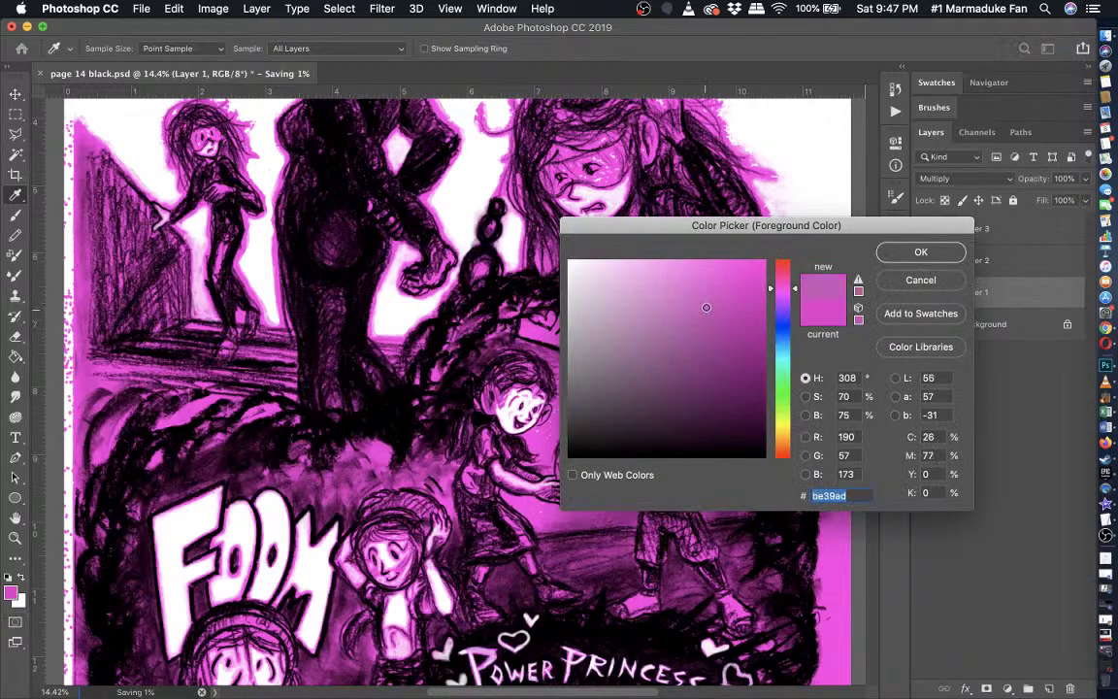
click(688, 294)
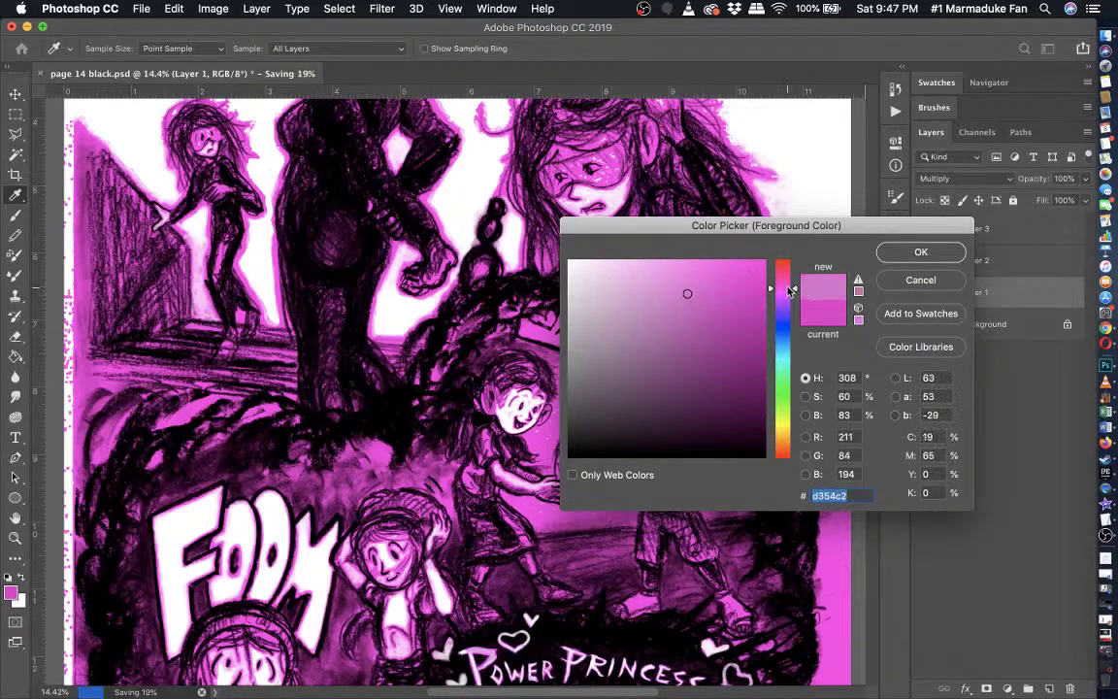
drag(795, 288, 791, 281)
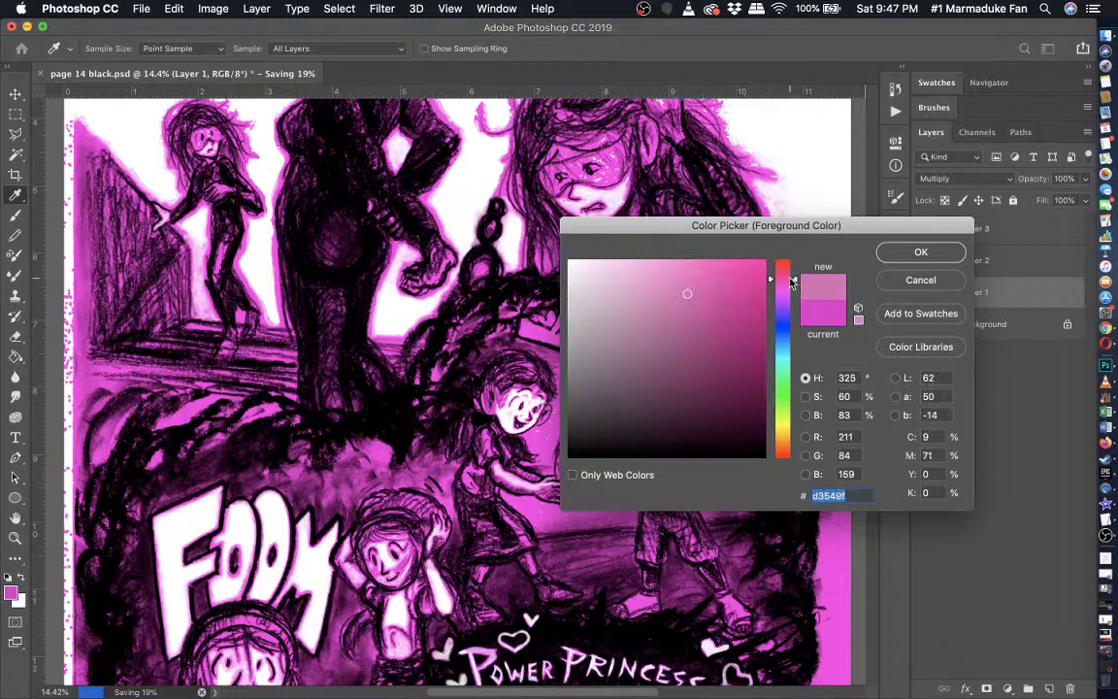
click(901, 288)
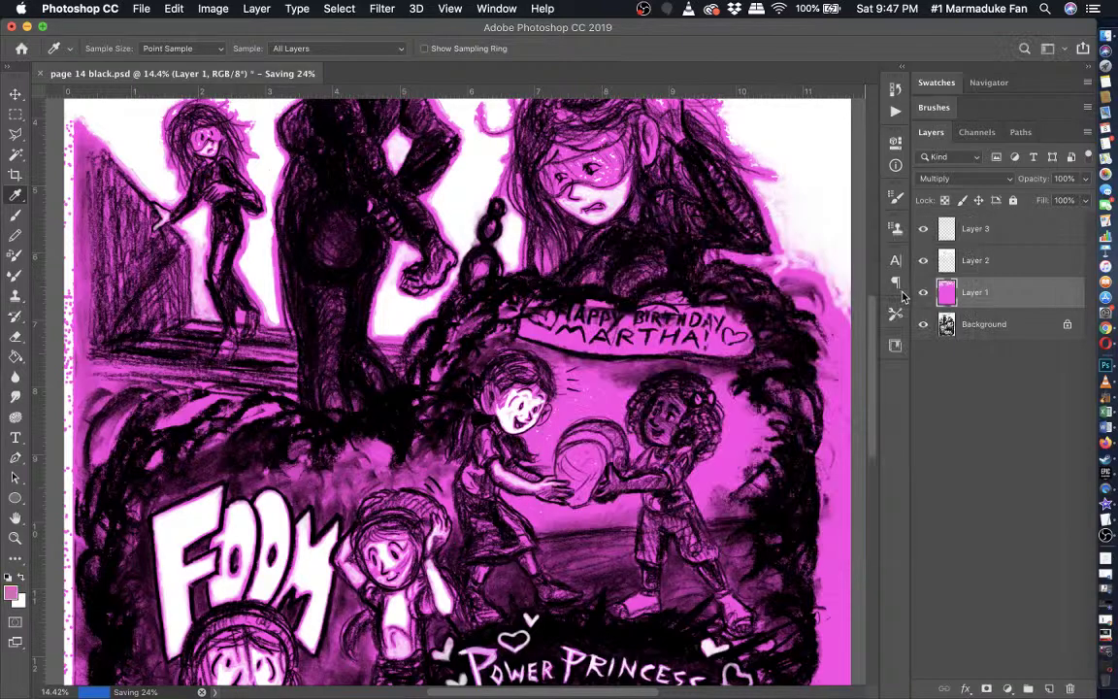
- Hide Layer 1 and add a new empty layer directly above the Background
click(923, 292)
click(962, 330)
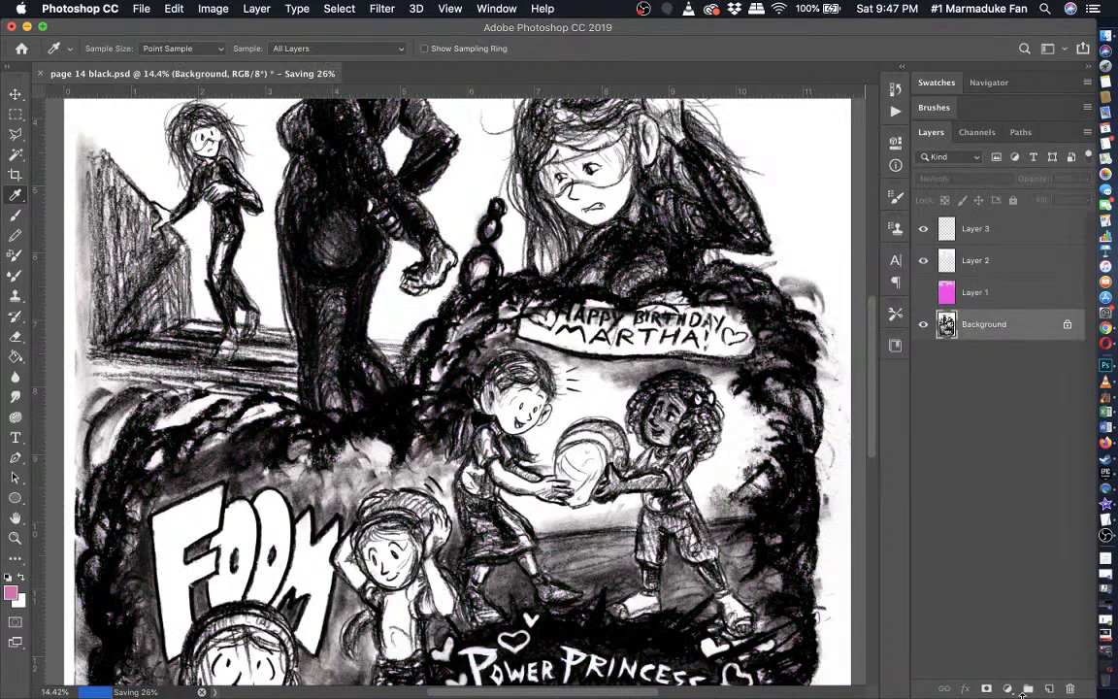
click(1049, 689)
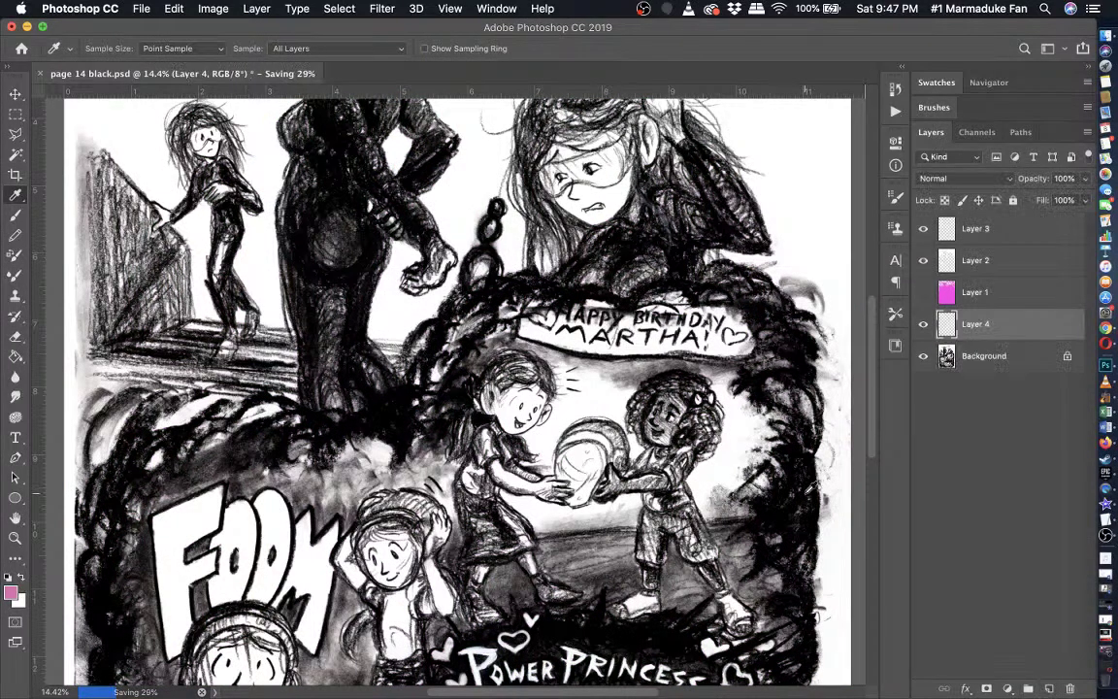
- Set the KYLE Ultimate Pencil Hard brush to 156 px and paint pink on the braided princess's skirt beside her raised hand
scroll(642, 363, down, 10)
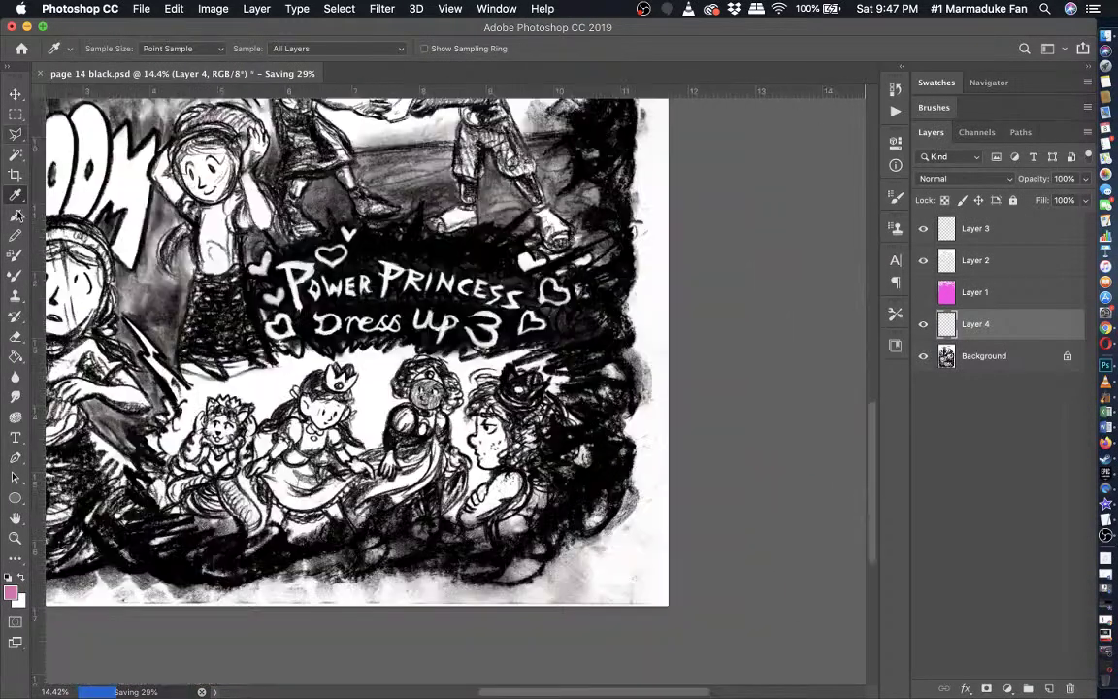
click(16, 216)
scroll(447, 386, up, 6)
scroll(446, 386, down, 4)
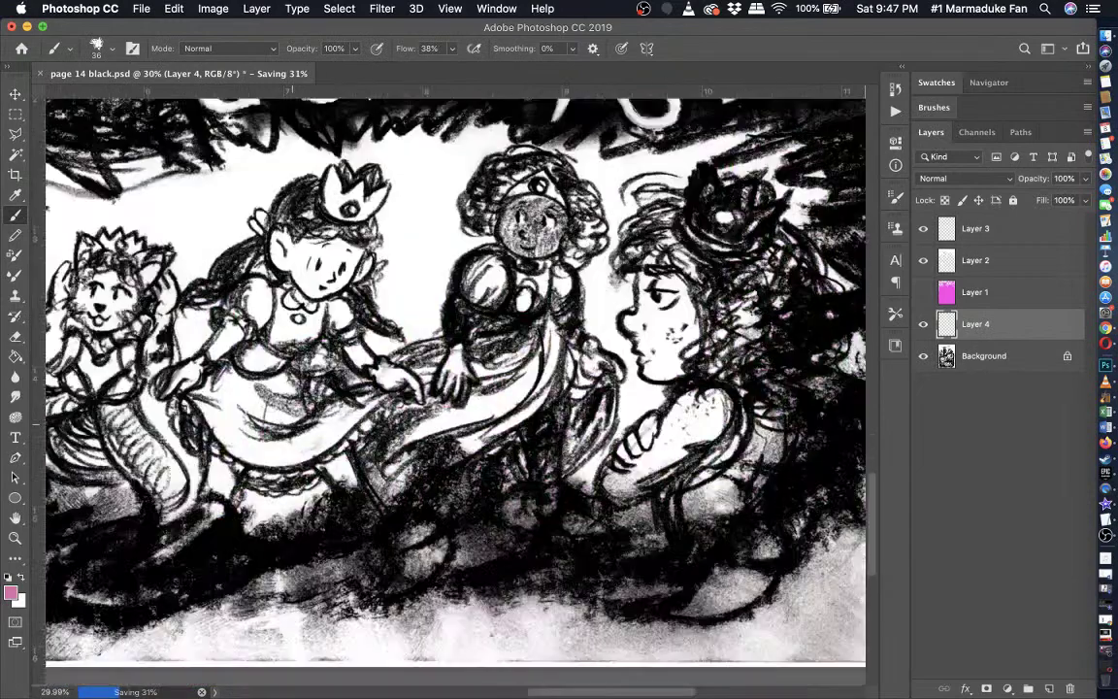
scroll(455, 386, up, 5)
scroll(455, 387, left, 4)
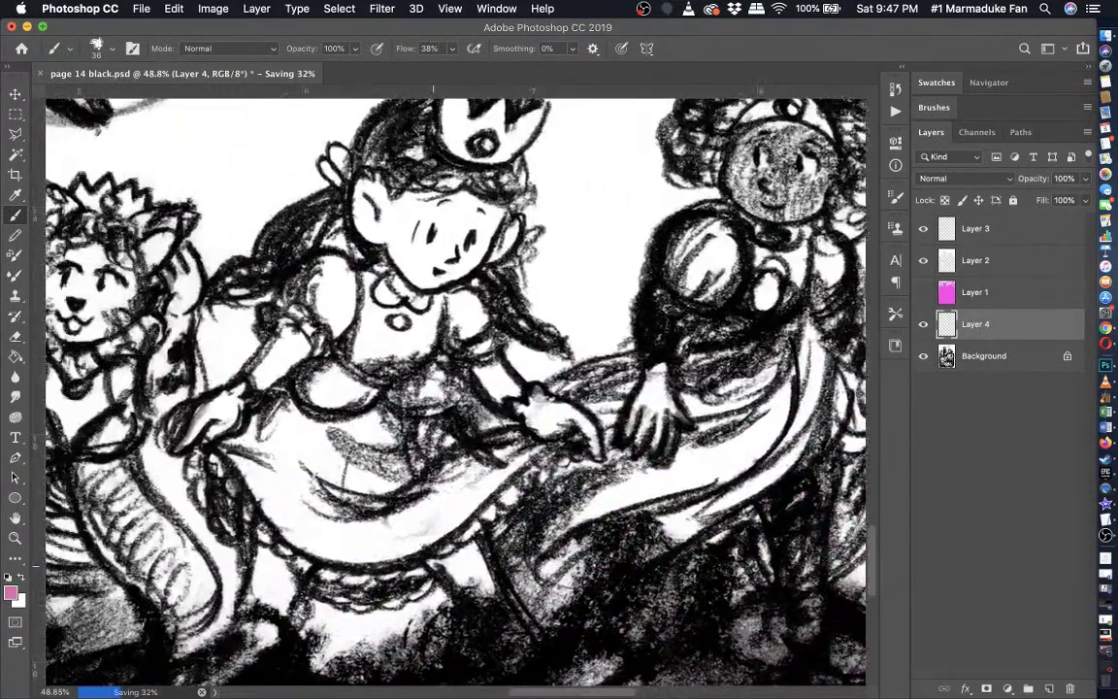
click(113, 48)
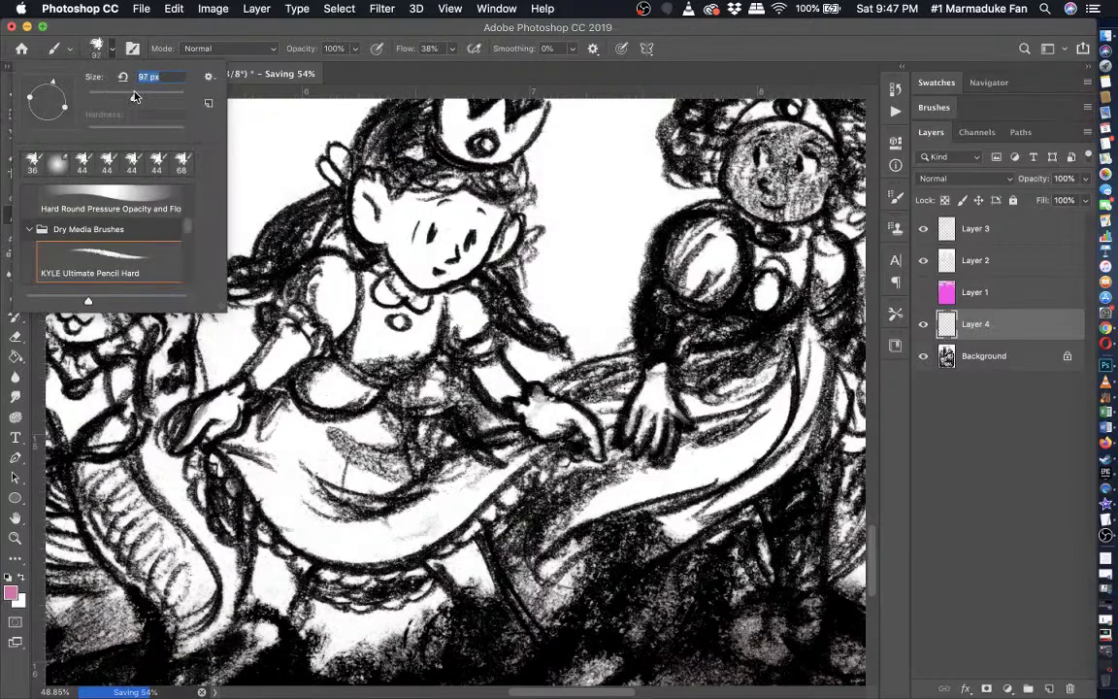
scroll(456, 388, up, 4)
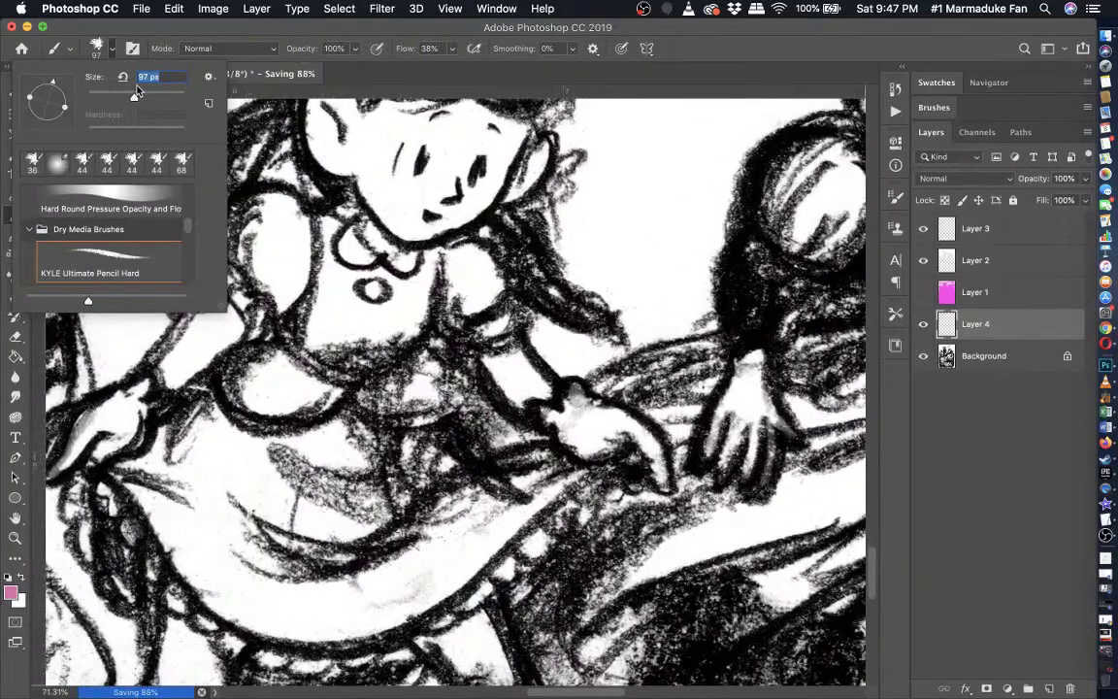
drag(137, 89, 150, 94)
click(145, 466)
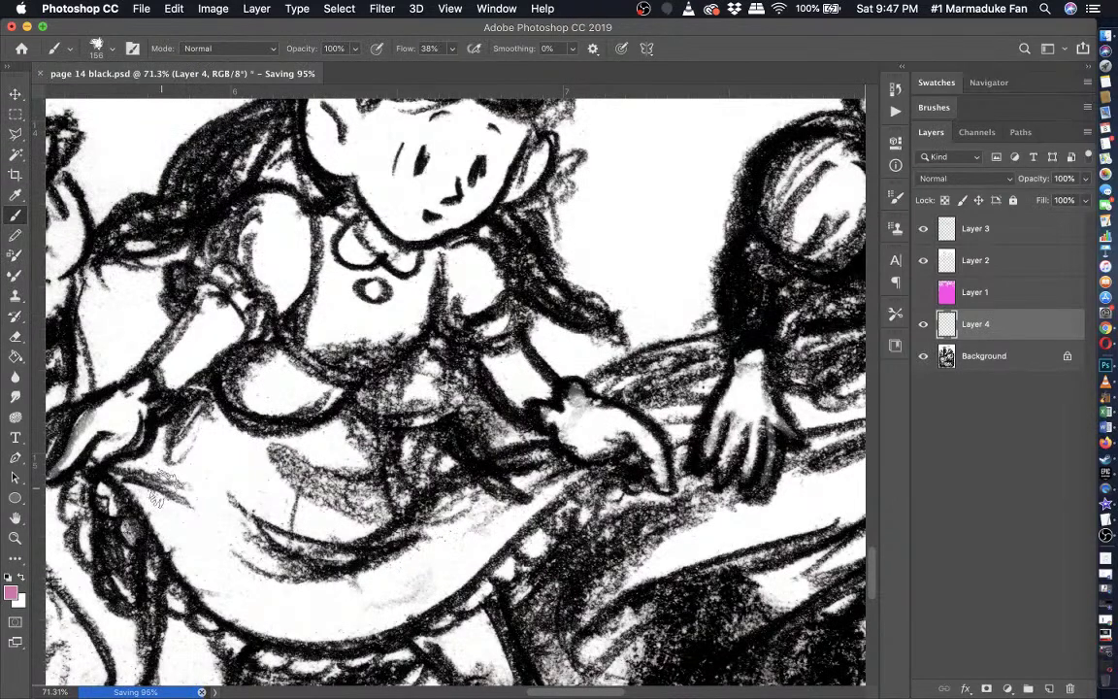
mouse_move(155, 485)
mouse_down()
mouse_move(178, 516)
mouse_move(151, 498)
mouse_up()
mouse_move(130, 437)
mouse_down()
mouse_move(114, 425)
mouse_move(152, 386)
mouse_up()
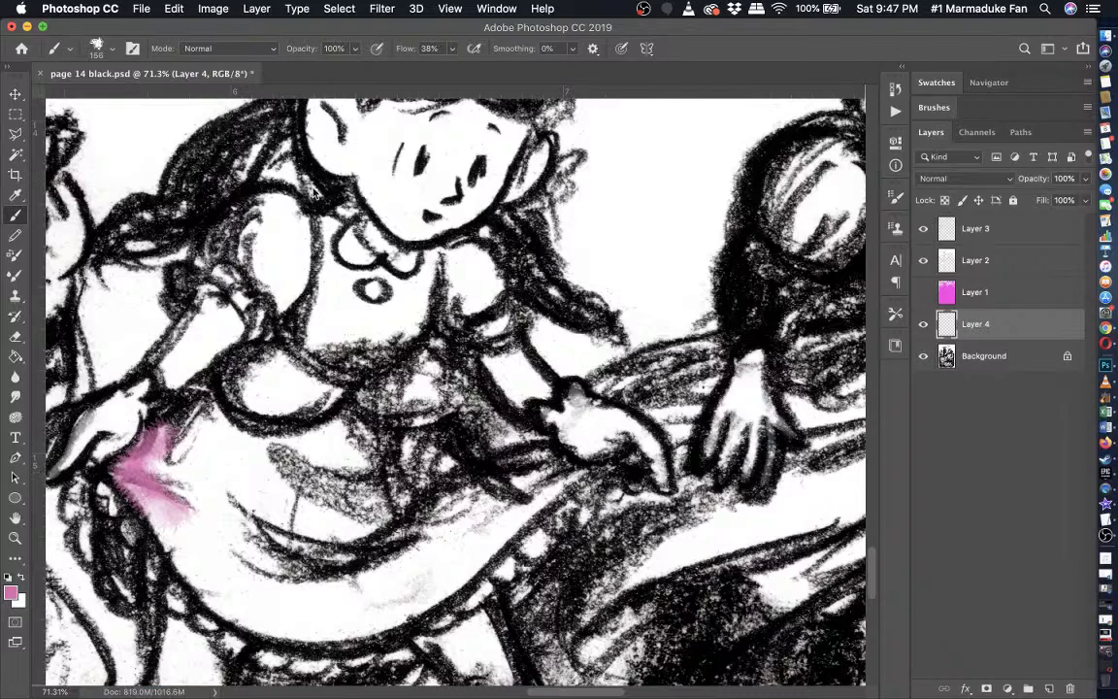
- Set the blend mode of Layer 4 to Multiply through its blending options
click(256, 8)
mouse_move(310, 165)
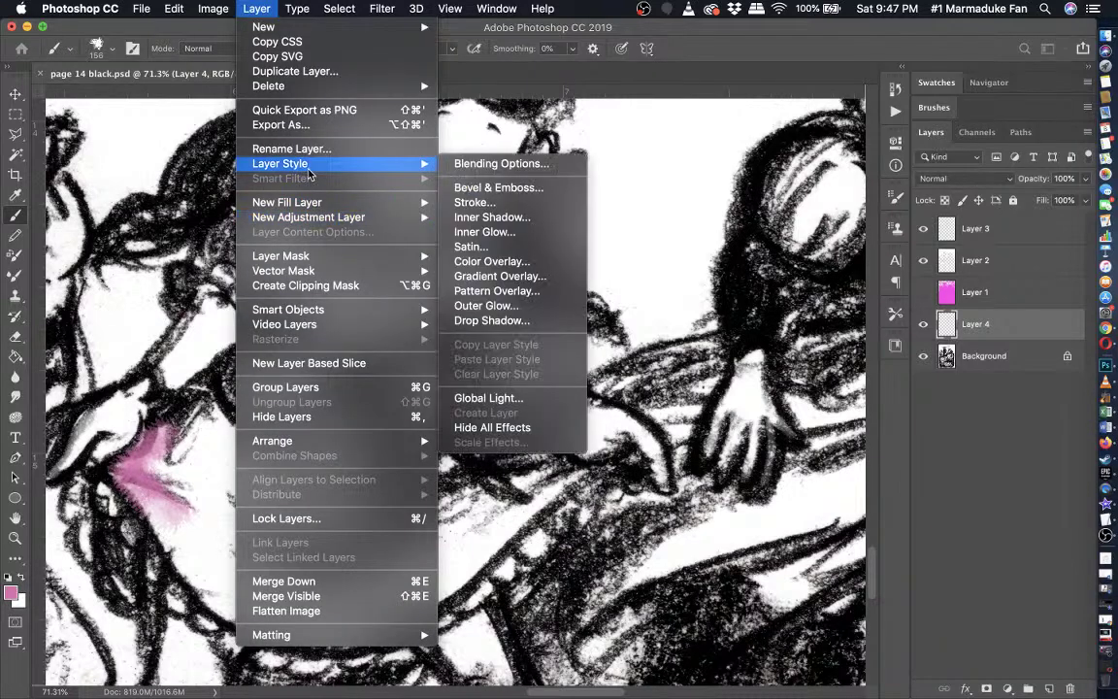
click(458, 164)
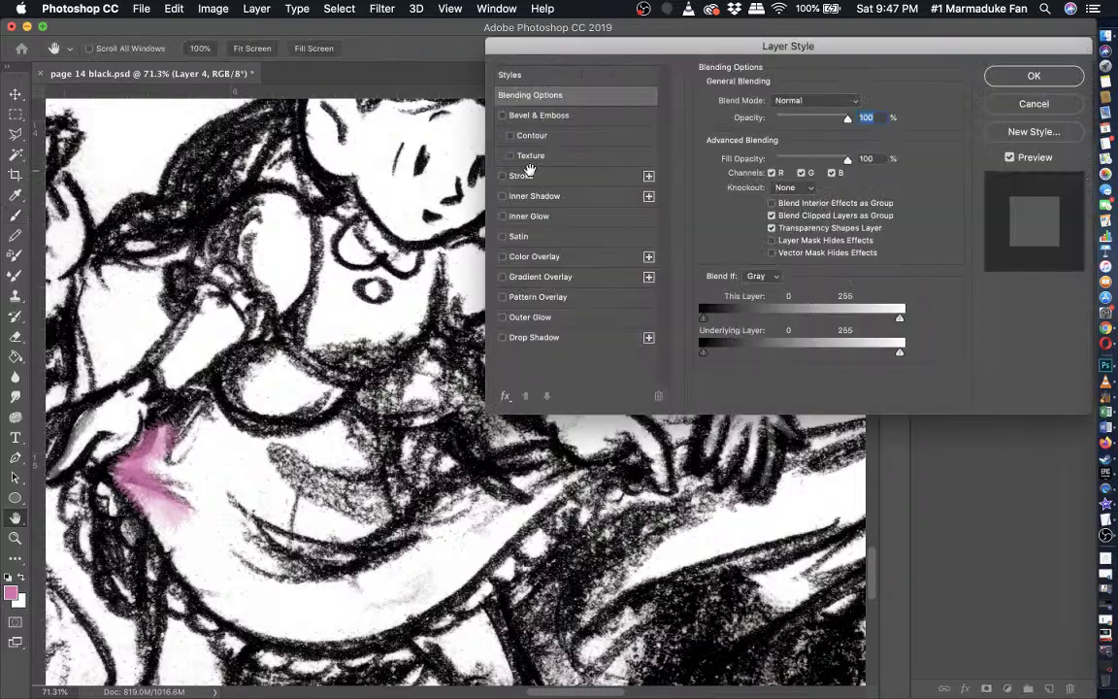
click(820, 100)
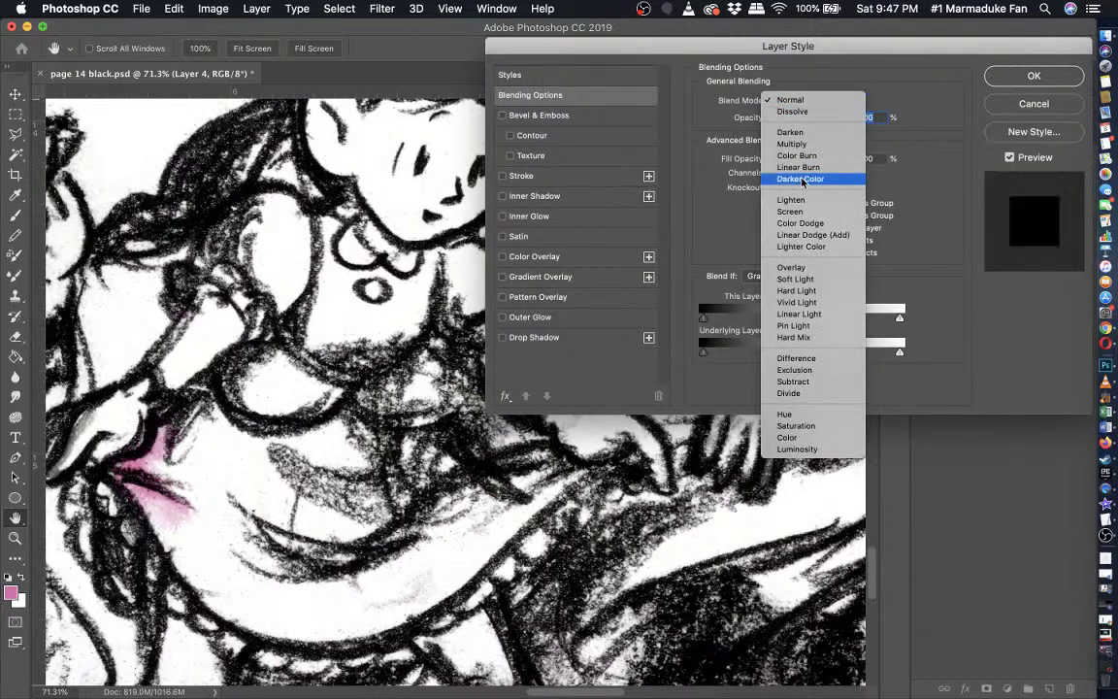
click(791, 144)
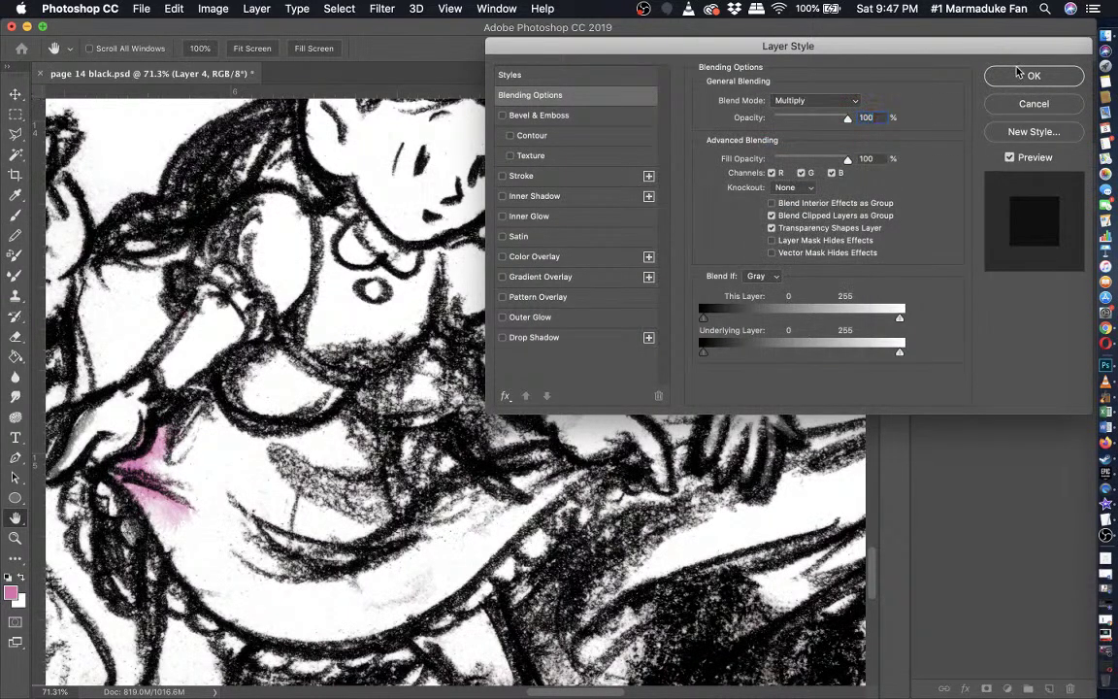
click(1031, 75)
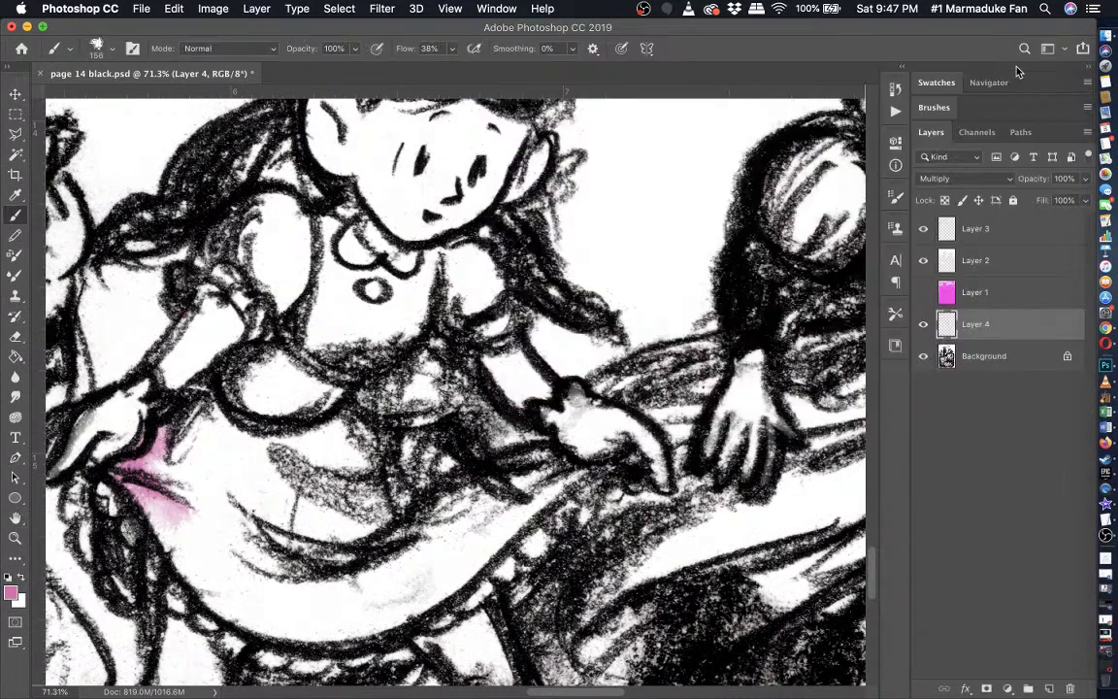
click(924, 262)
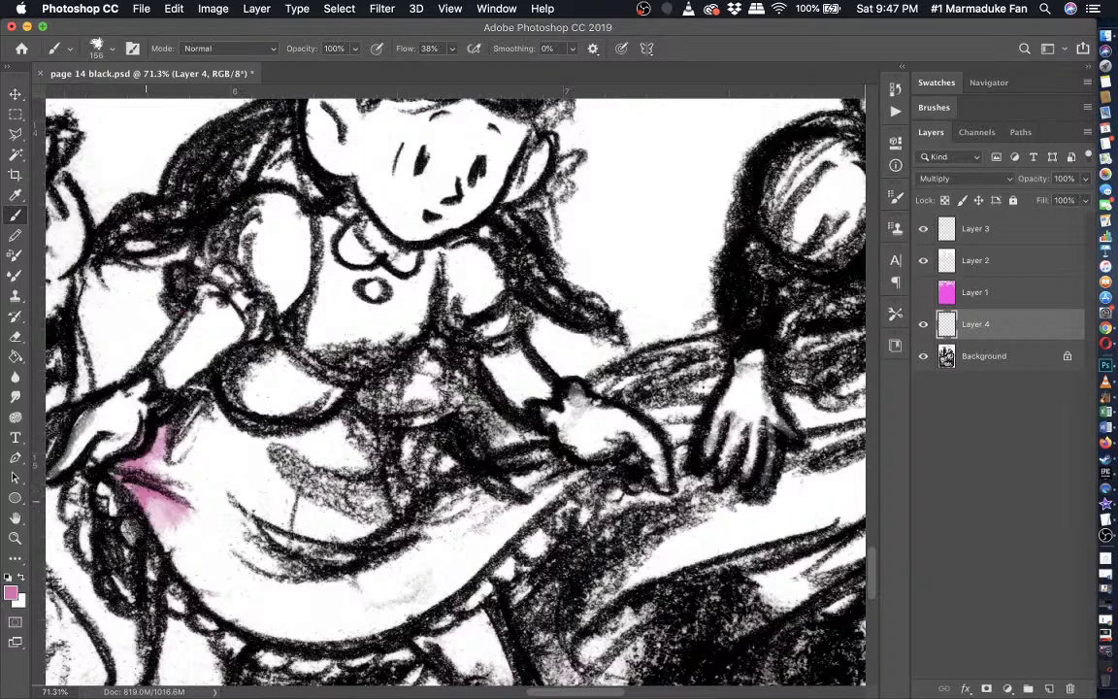
- Paint pink over the princess's puffed sleeve and the dress edge at her waist, and move Layer 4 above Layer 2
mouse_move(146, 500)
mouse_down()
mouse_move(186, 361)
mouse_move(224, 335)
mouse_move(292, 330)
mouse_move(185, 219)
mouse_move(216, 163)
mouse_move(271, 194)
mouse_move(308, 301)
mouse_move(284, 236)
mouse_move(252, 203)
mouse_up()
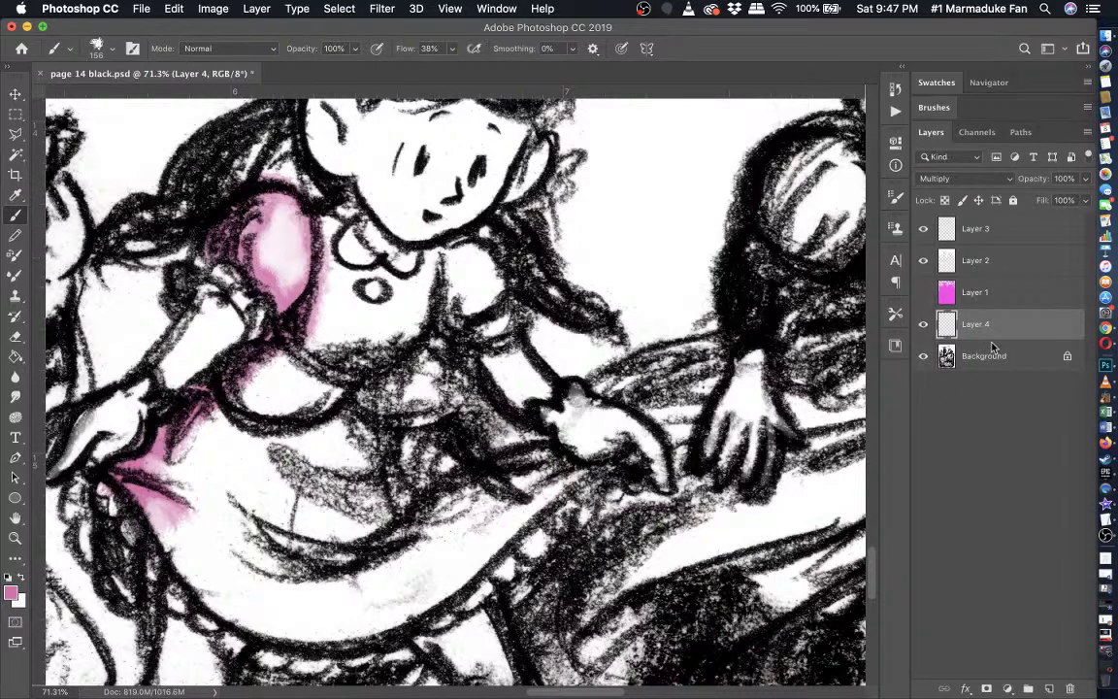
drag(982, 328, 986, 242)
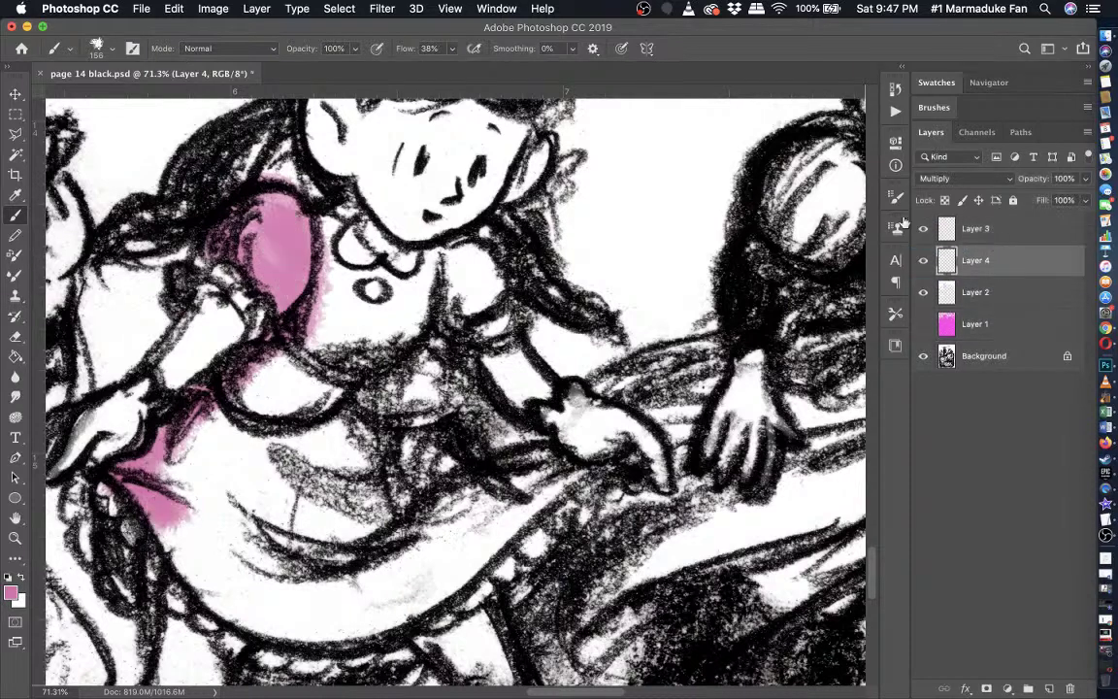
- Fill the princess's puffed sleeves and bodice with solid pink, leaving the collar white
mouse_move(244, 249)
mouse_down()
mouse_move(281, 252)
mouse_move(262, 248)
mouse_move(271, 204)
mouse_move(289, 276)
mouse_move(275, 238)
mouse_move(228, 248)
mouse_move(284, 228)
mouse_move(277, 273)
mouse_up()
scroll(229, 254, right, 2)
mouse_move(277, 209)
mouse_down()
mouse_move(275, 246)
mouse_move(293, 277)
mouse_move(316, 252)
mouse_up()
mouse_move(361, 285)
mouse_down()
mouse_move(415, 257)
mouse_move(448, 280)
mouse_move(442, 296)
mouse_move(429, 260)
mouse_move(386, 301)
mouse_move(436, 274)
mouse_move(427, 291)
mouse_move(369, 312)
mouse_move(326, 359)
mouse_move(304, 364)
mouse_move(333, 327)
mouse_move(280, 309)
mouse_move(322, 330)
mouse_move(298, 316)
mouse_move(367, 301)
mouse_move(345, 320)
mouse_move(294, 281)
mouse_move(323, 326)
mouse_move(361, 312)
mouse_move(301, 316)
mouse_move(293, 281)
mouse_move(354, 316)
mouse_move(369, 306)
mouse_move(361, 288)
mouse_move(344, 326)
mouse_move(320, 330)
mouse_move(303, 296)
mouse_up()
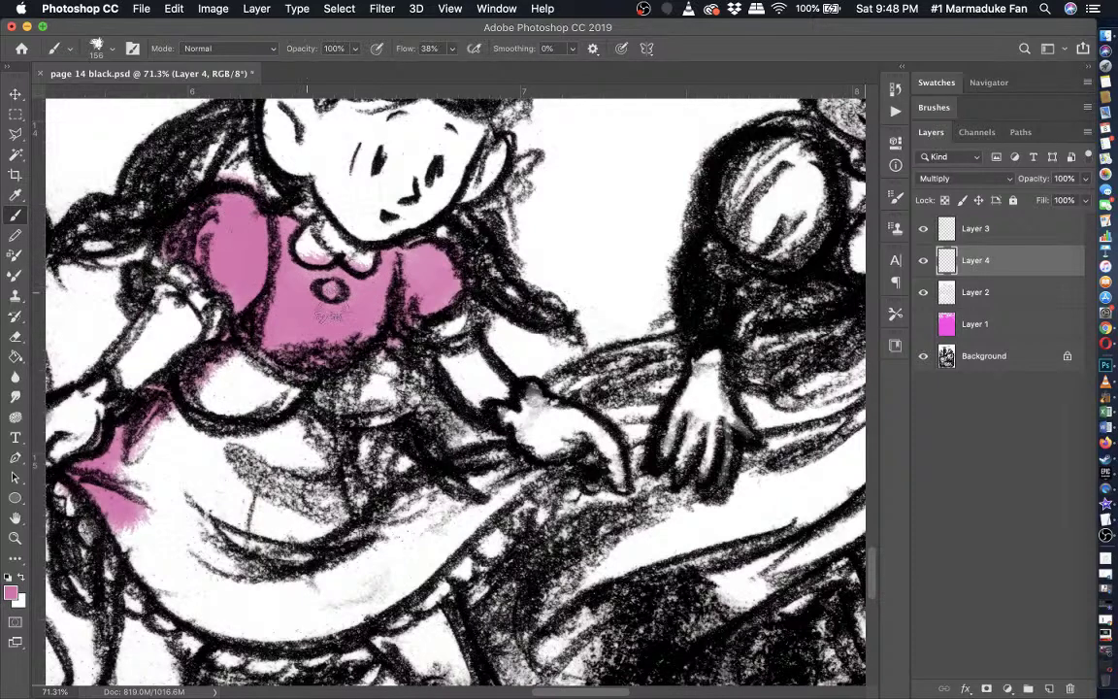
mouse_move(328, 308)
mouse_down()
mouse_move(387, 239)
mouse_move(334, 264)
mouse_move(398, 257)
mouse_move(427, 281)
mouse_up()
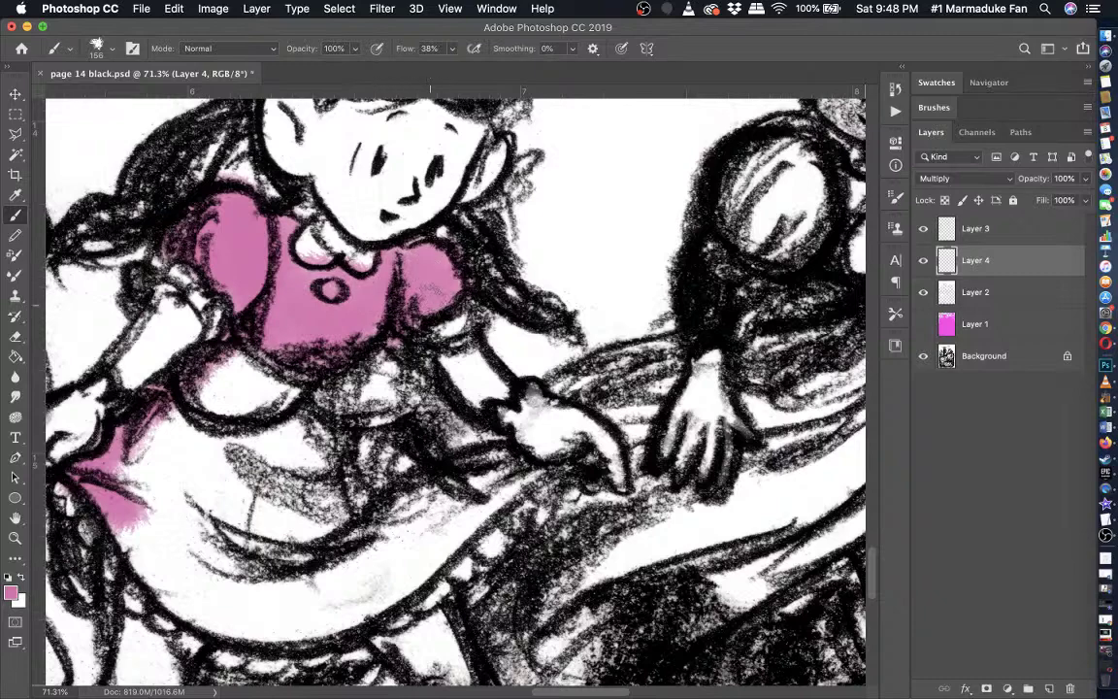
- Paint the princess's whole skirt solid pink down to the hem, leaving the scalloped ruffle white
scroll(431, 289, down, 3)
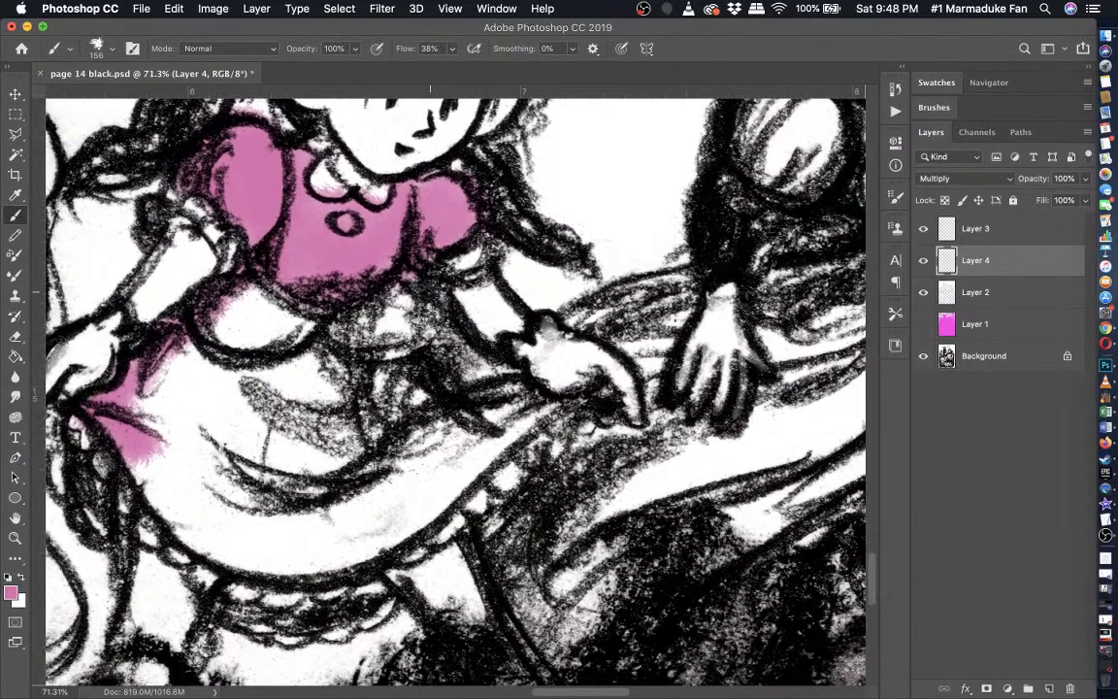
scroll(431, 289, up, 2)
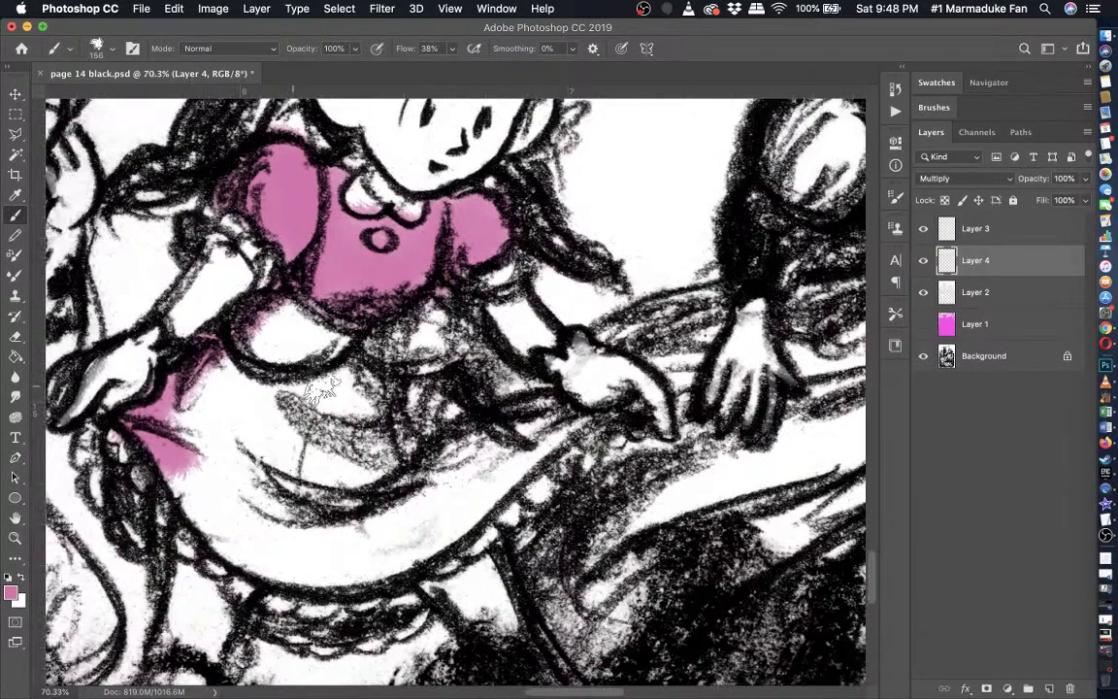
mouse_move(181, 464)
mouse_down()
mouse_move(202, 506)
mouse_move(291, 573)
mouse_move(594, 419)
mouse_move(423, 563)
mouse_move(568, 427)
mouse_move(542, 409)
mouse_up()
mouse_move(474, 453)
mouse_down()
mouse_move(435, 475)
mouse_move(408, 396)
mouse_move(430, 408)
mouse_move(369, 350)
mouse_move(320, 325)
mouse_move(330, 369)
mouse_move(347, 379)
mouse_move(241, 393)
mouse_move(264, 406)
mouse_move(219, 383)
mouse_move(369, 389)
mouse_move(451, 413)
mouse_move(383, 485)
mouse_move(250, 549)
mouse_move(400, 554)
mouse_move(179, 427)
mouse_move(291, 427)
mouse_move(242, 407)
mouse_move(216, 457)
mouse_move(291, 383)
mouse_move(235, 376)
mouse_move(204, 398)
mouse_move(218, 387)
mouse_move(392, 412)
mouse_up()
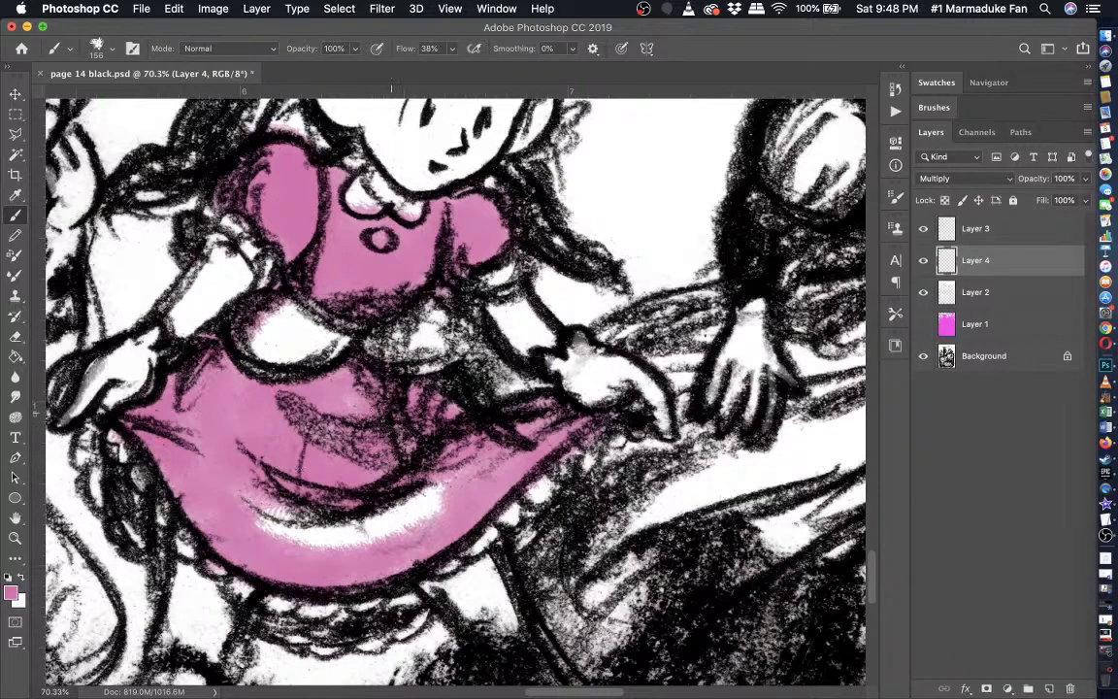
mouse_move(350, 515)
mouse_down()
mouse_move(238, 485)
mouse_move(218, 431)
mouse_move(320, 485)
mouse_move(433, 493)
mouse_move(393, 457)
mouse_move(431, 423)
mouse_move(330, 506)
mouse_move(374, 563)
mouse_move(208, 467)
mouse_move(214, 522)
mouse_up()
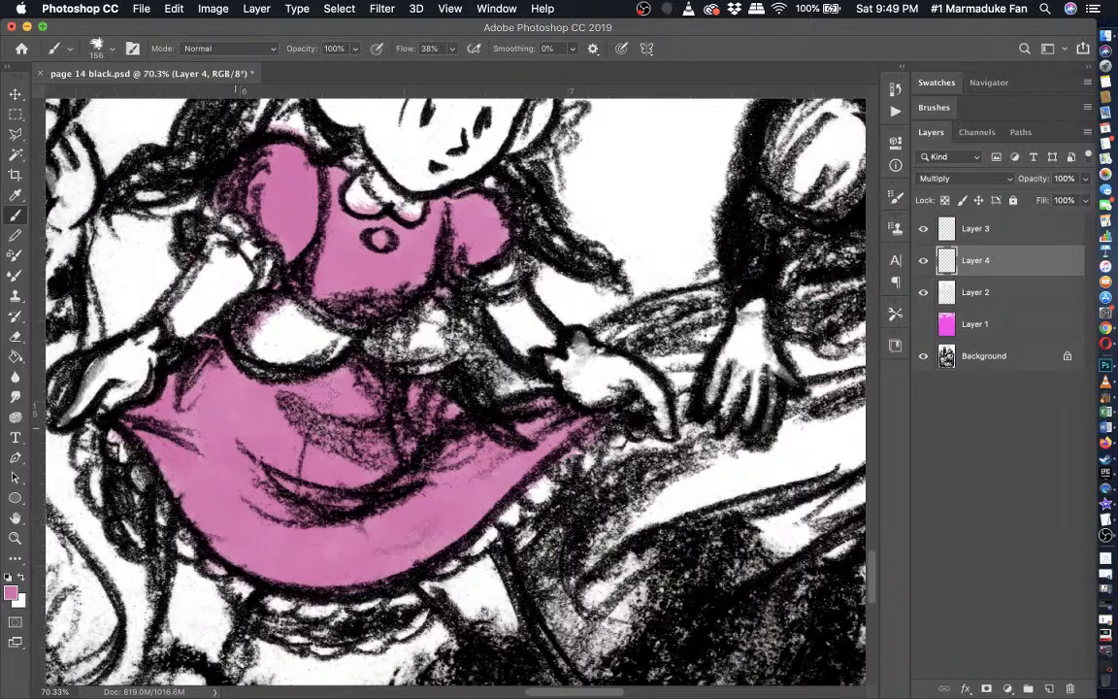
mouse_move(357, 403)
mouse_down()
mouse_move(335, 373)
mouse_move(217, 342)
mouse_move(193, 378)
mouse_up()
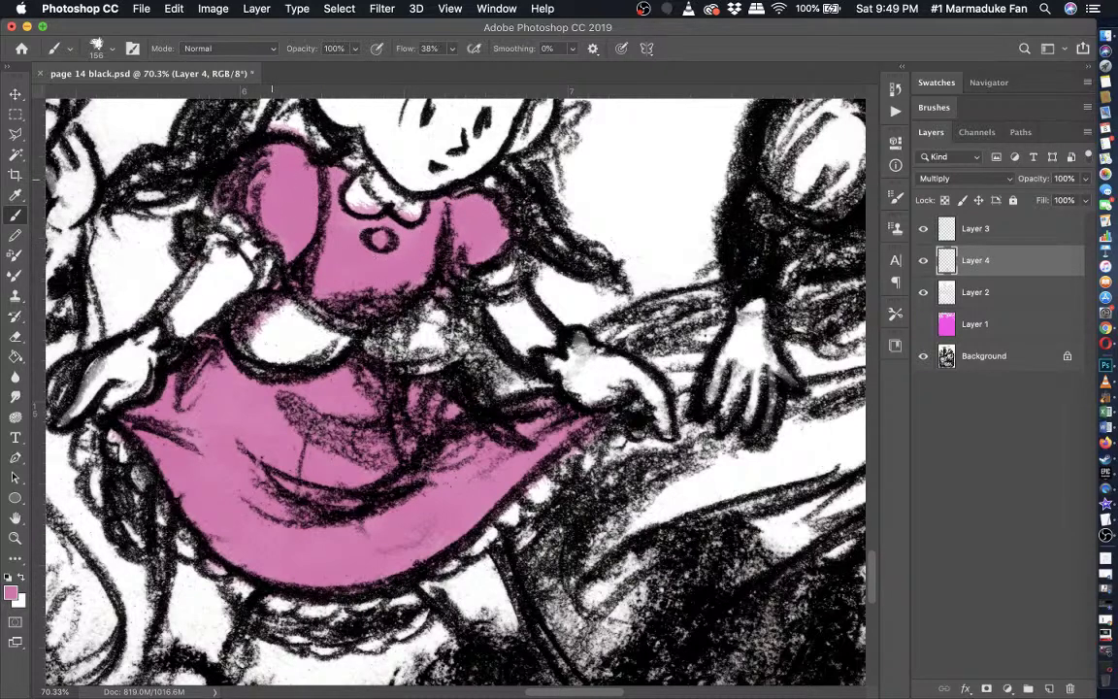
- Erase the stray pink from the princess's collar and the round button on her bodice with the Eraser at 100% opacity
key(e)
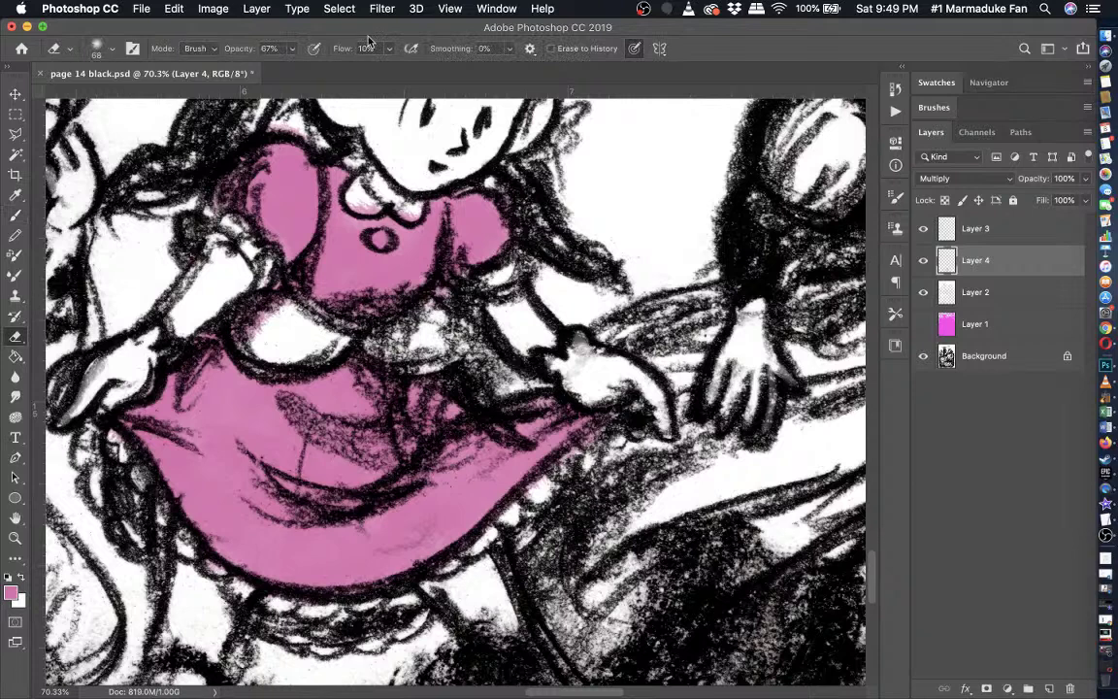
click(293, 51)
drag(293, 323, 283, 342)
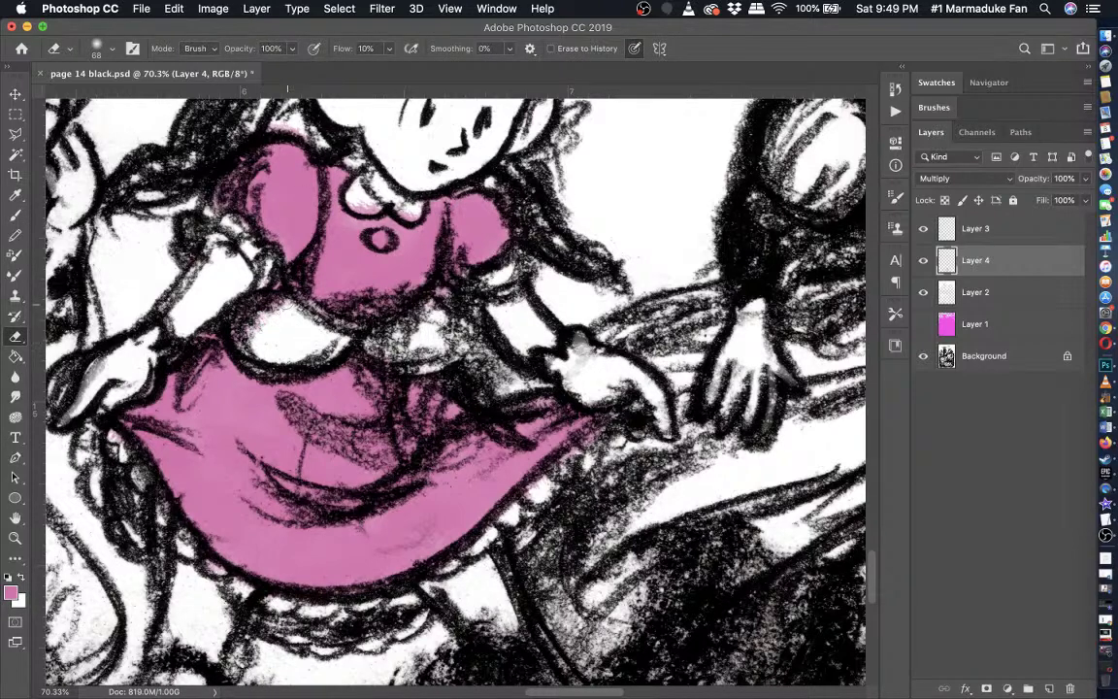
scroll(303, 224, up, 3)
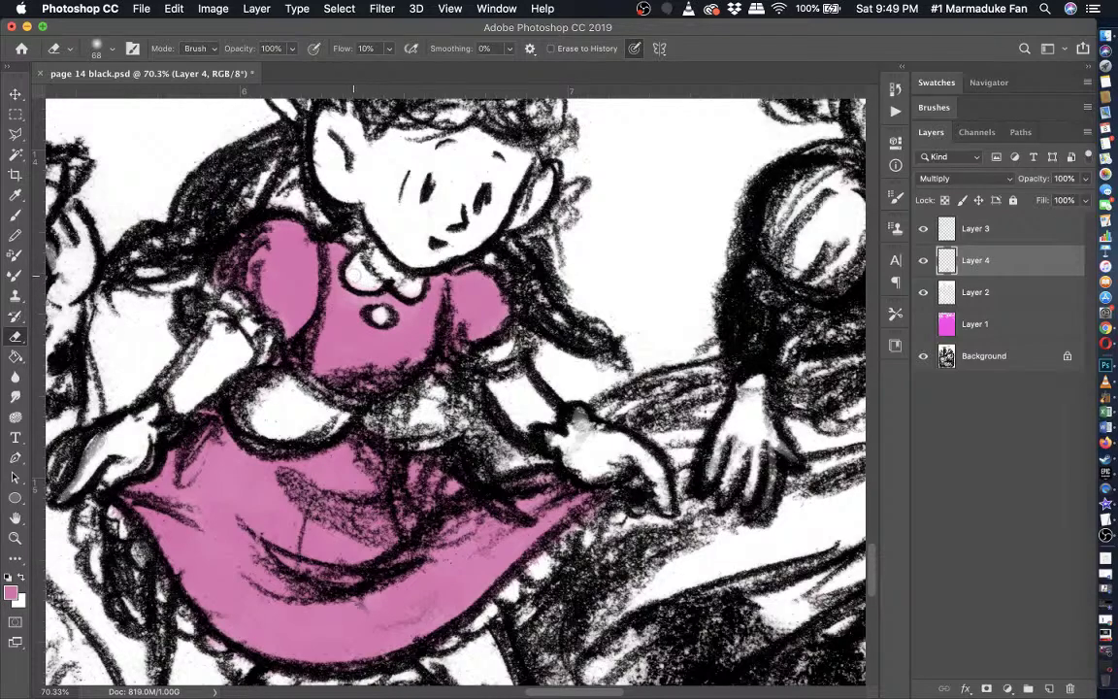
- Toggle the visibility of the layers below the pink to compare the cleaned-up page with the raw scan
scroll(427, 242, down, 3)
scroll(441, 345, up, 3)
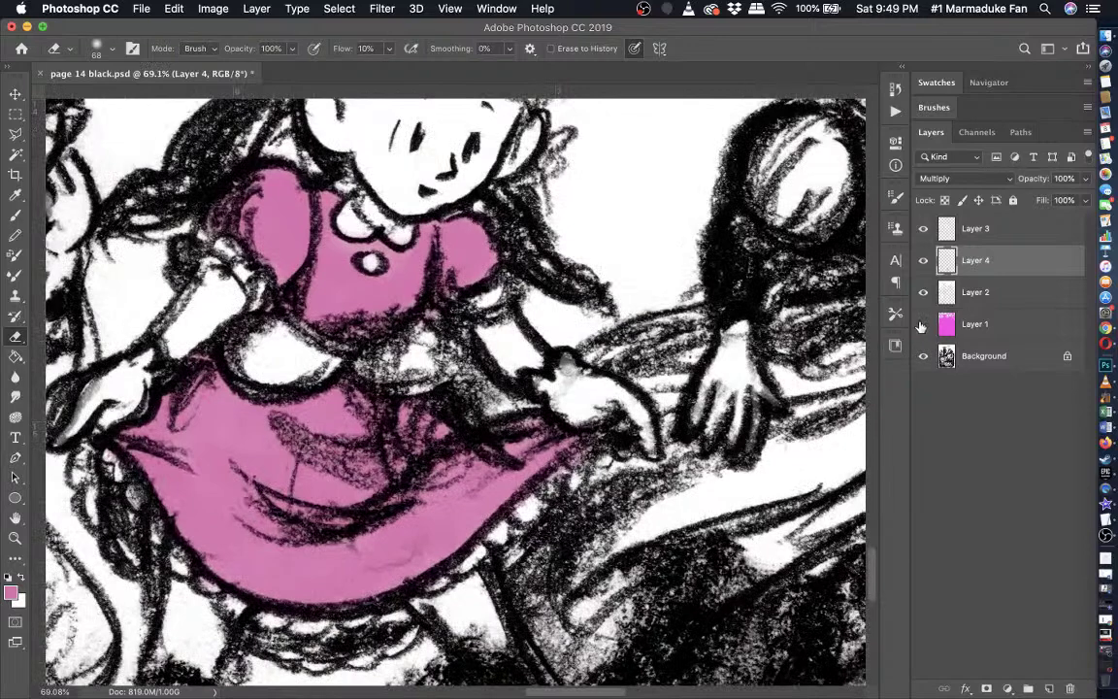
click(922, 324)
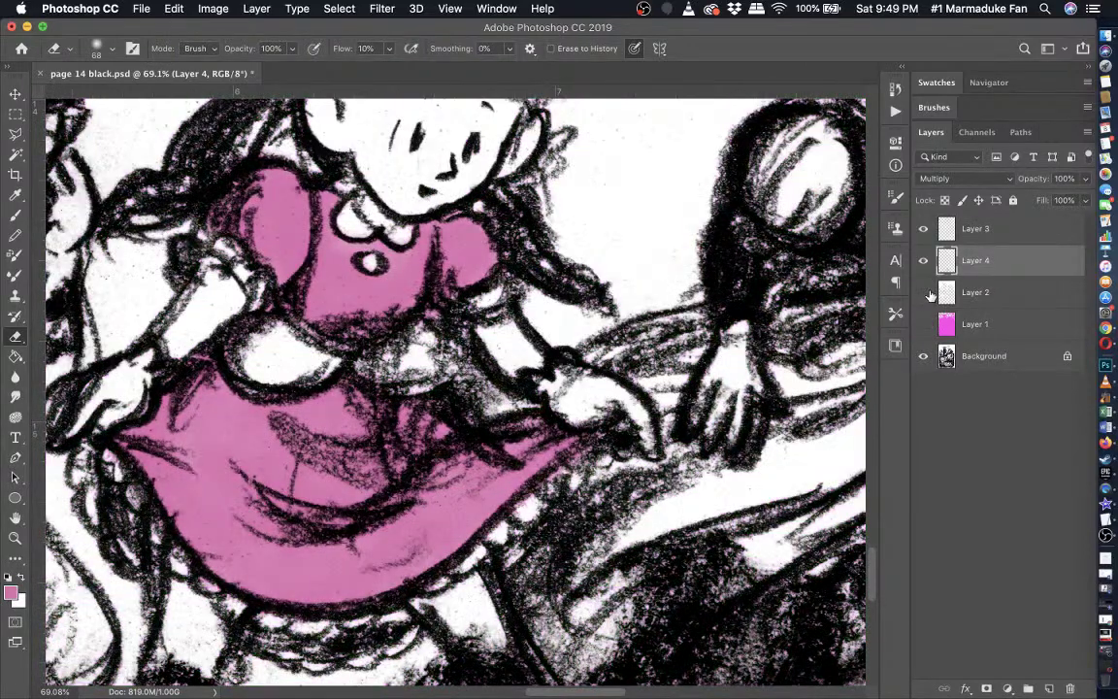
click(924, 293)
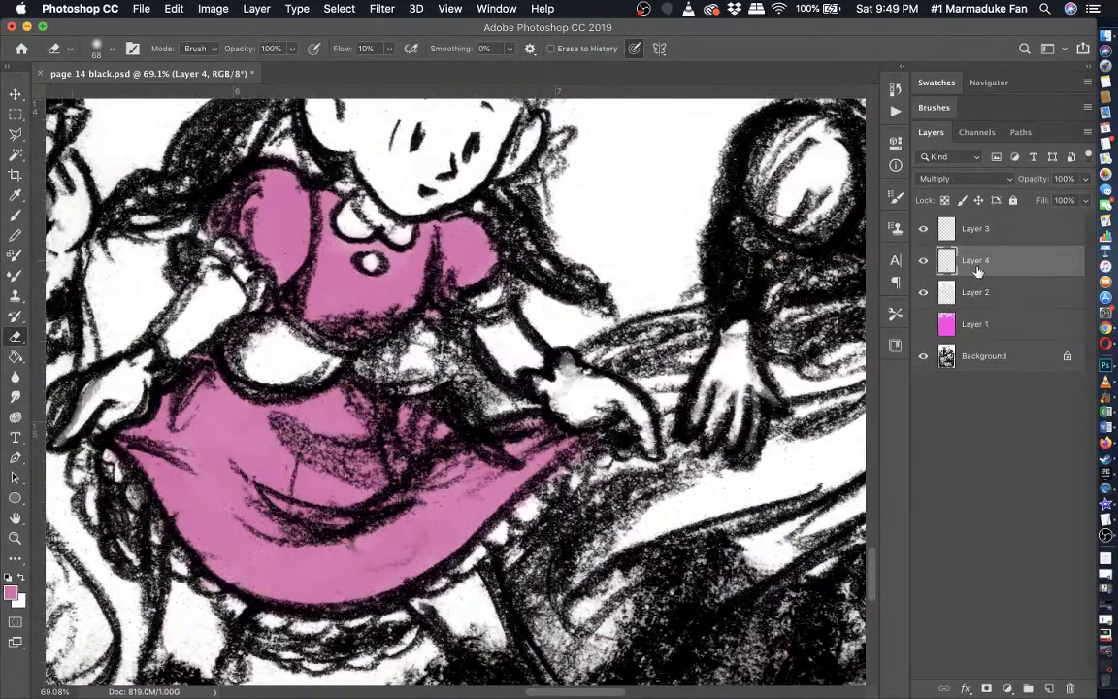
- Switch to the KYLE Ultimate Pencil Hard brush and set its size to 65 px
key(b)
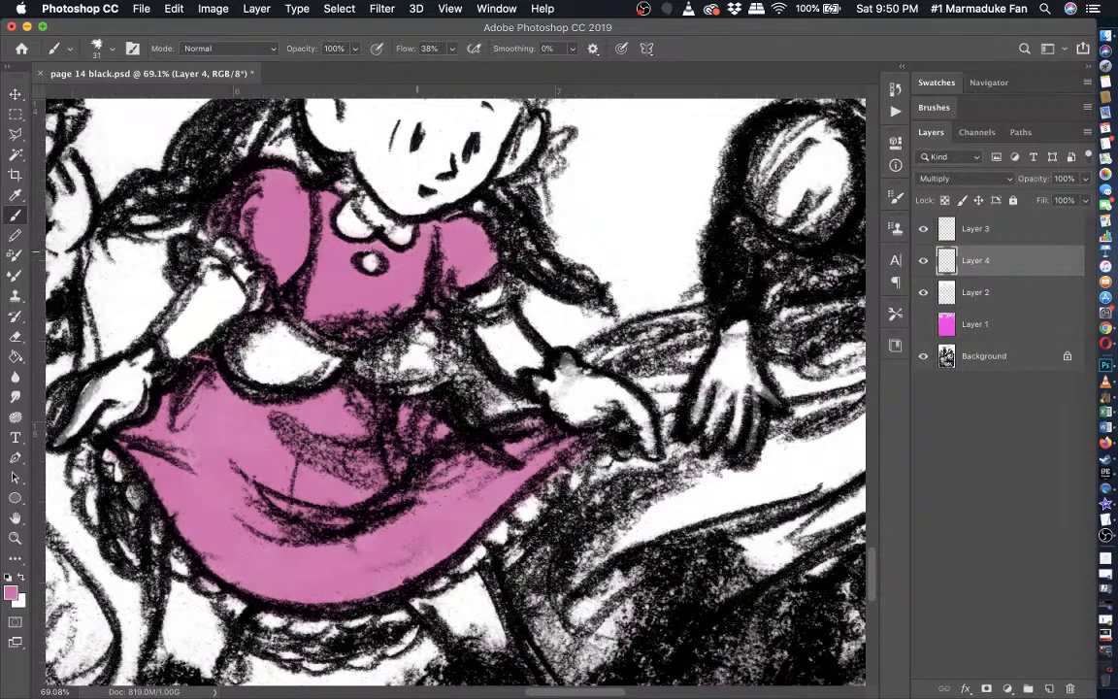
click(112, 48)
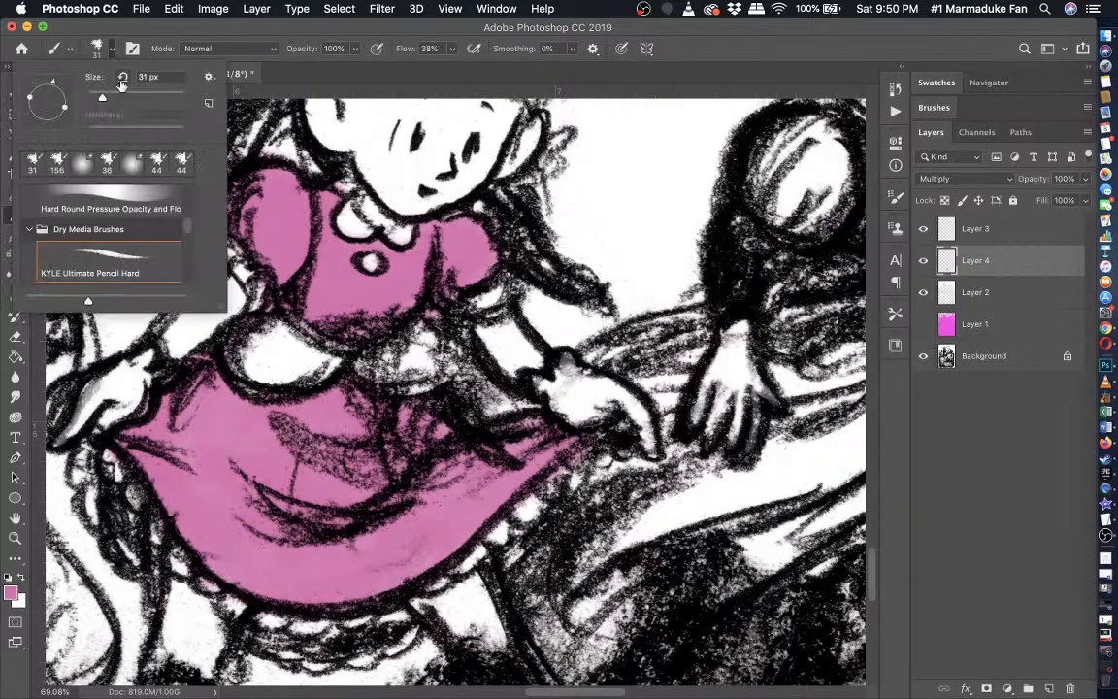
key(Return)
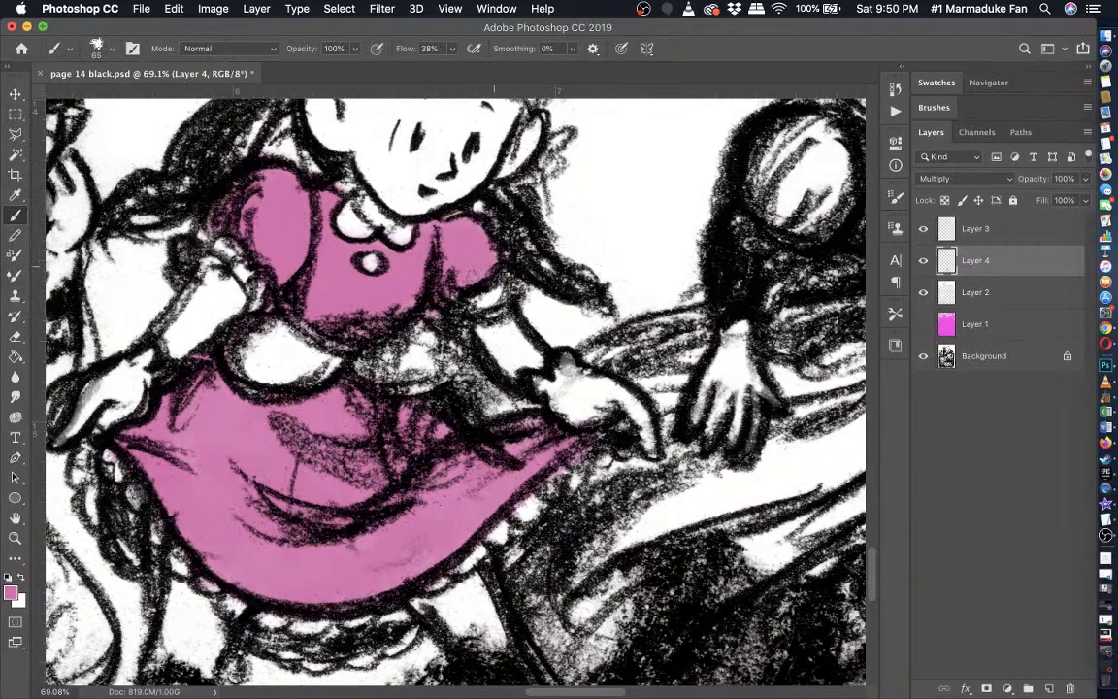
- Set the foreground color to light pink ec87c2 and add a new layer above Layer 4
key(super+minus)
key(super+minus)
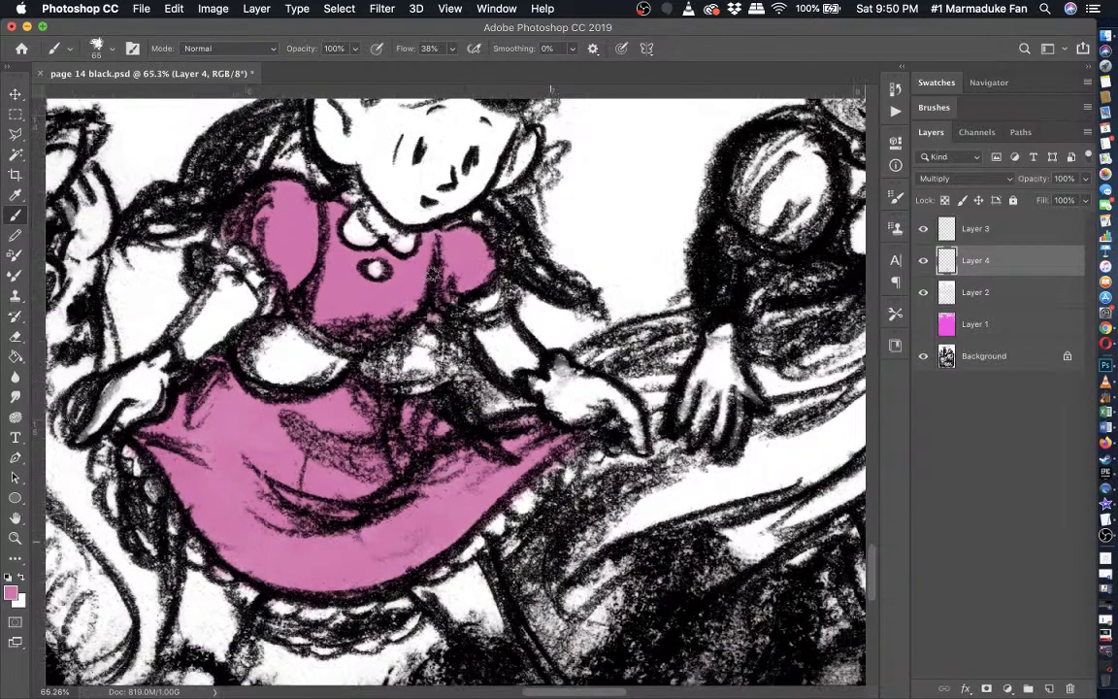
scroll(432, 276, left, 3)
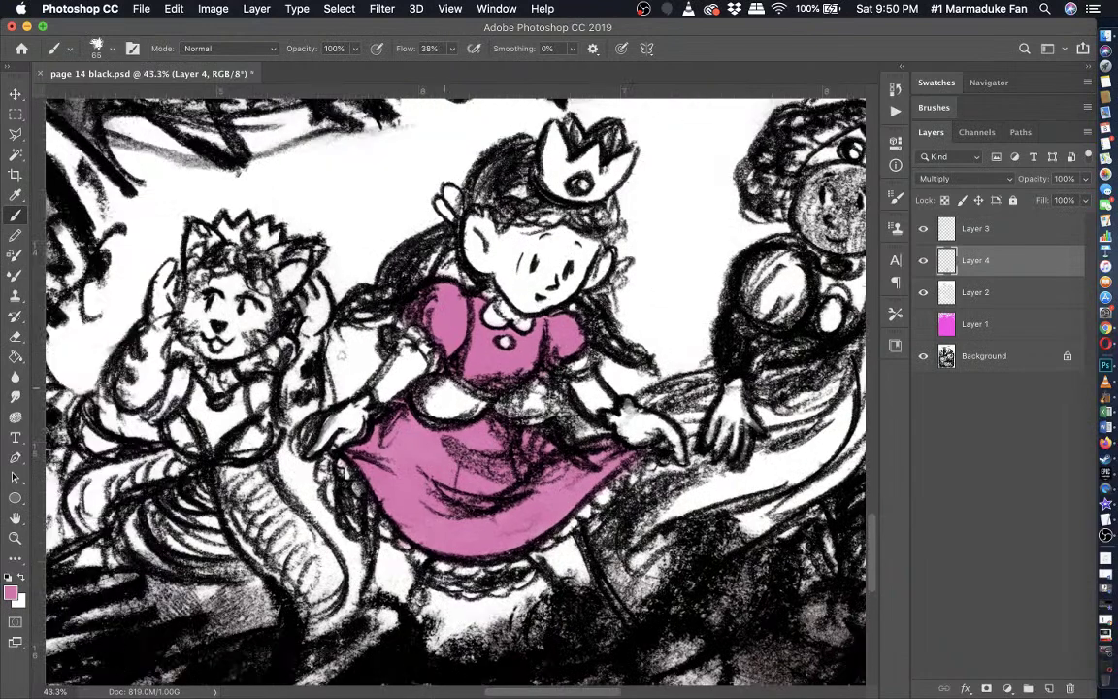
scroll(341, 356, down, 2)
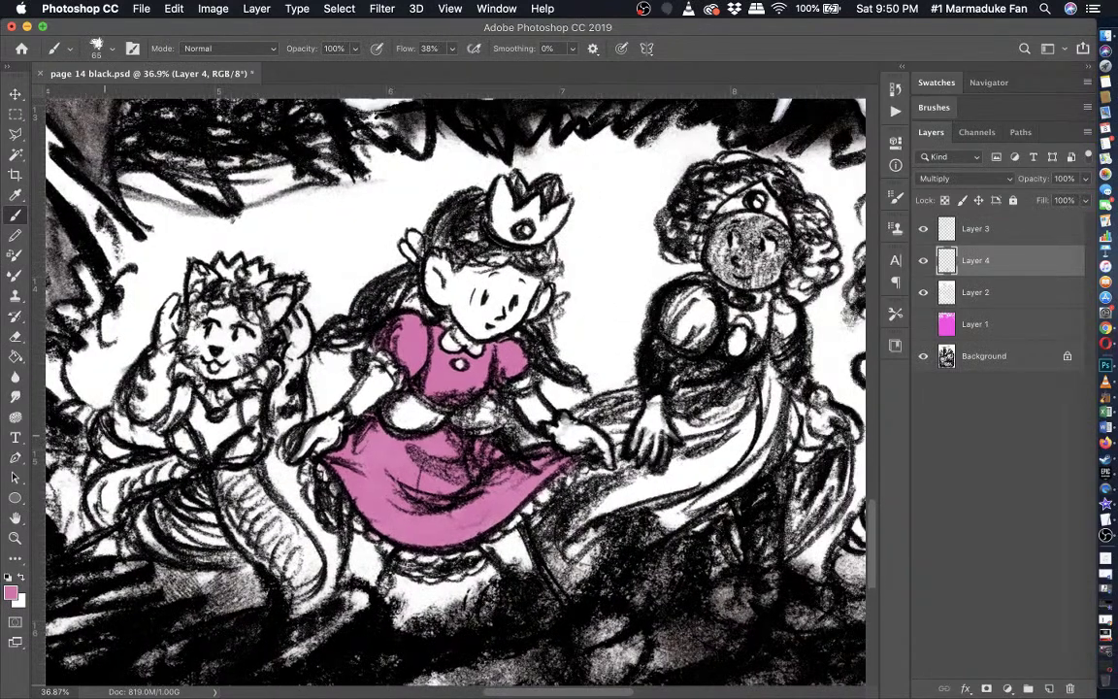
click(9, 593)
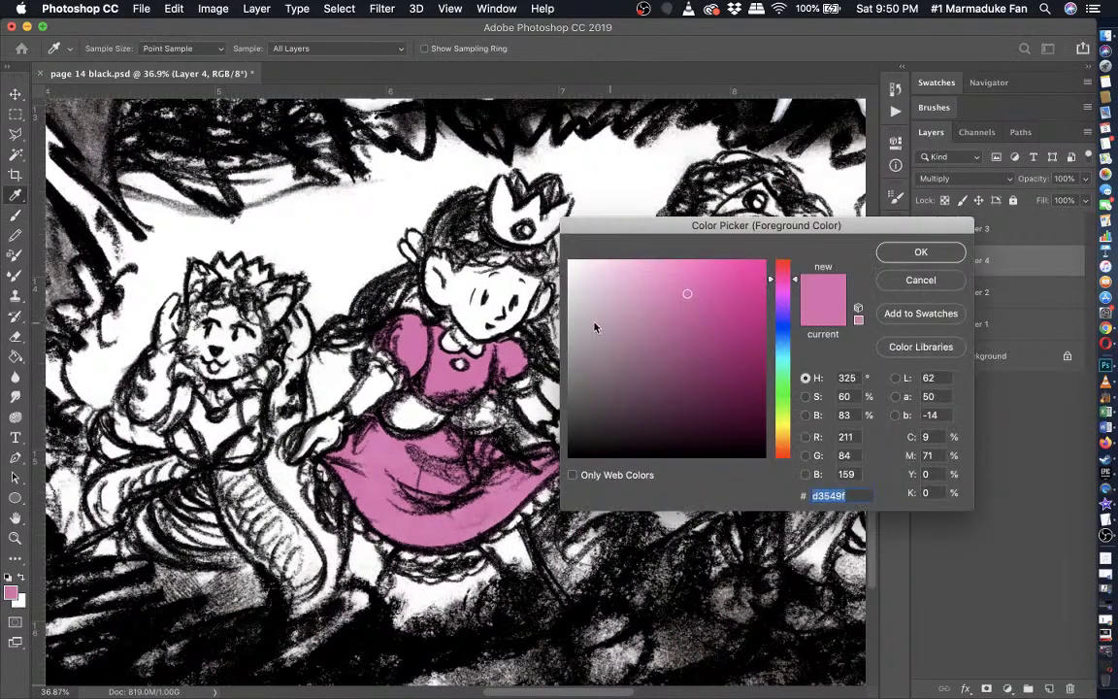
click(659, 283)
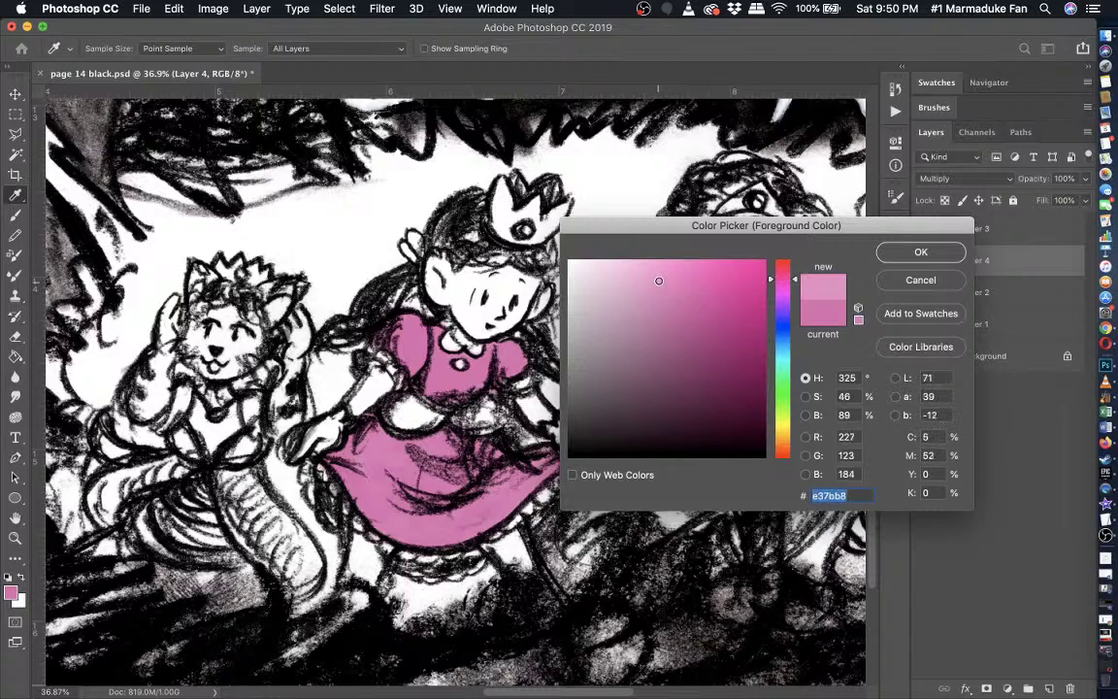
drag(659, 281, 659, 270)
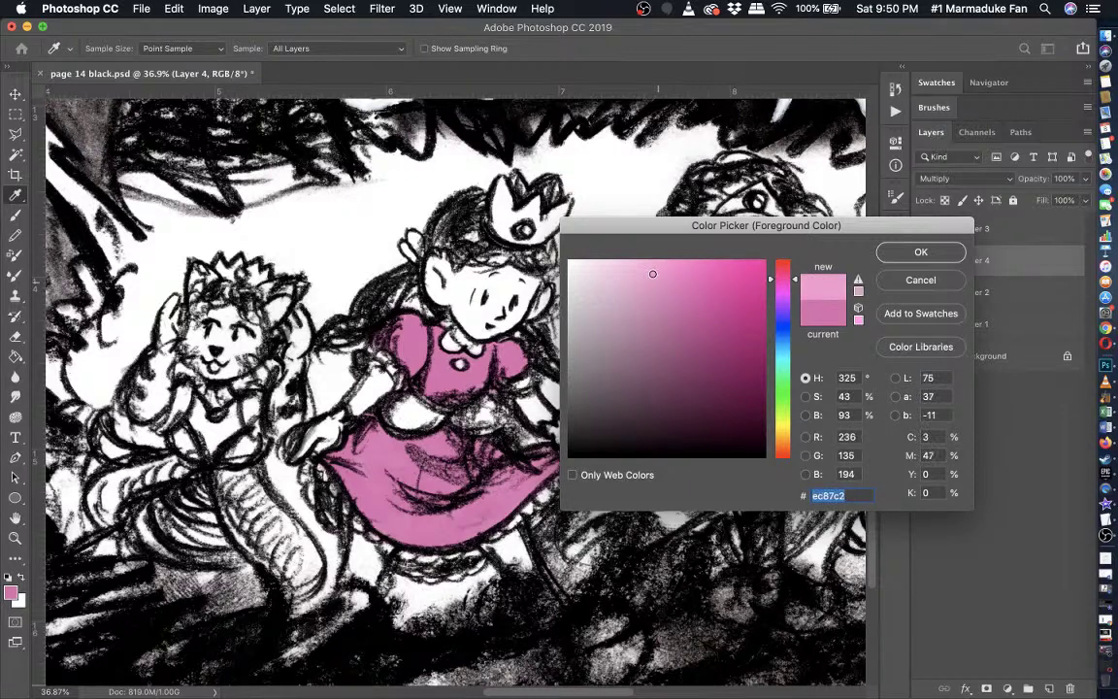
click(950, 256)
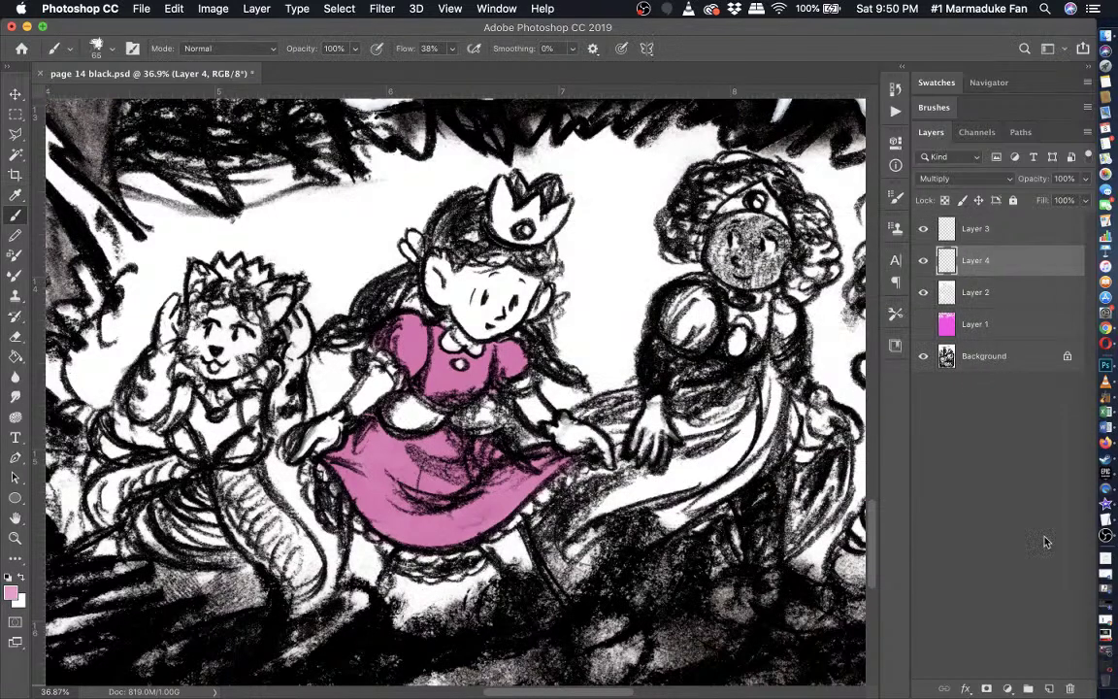
click(1049, 688)
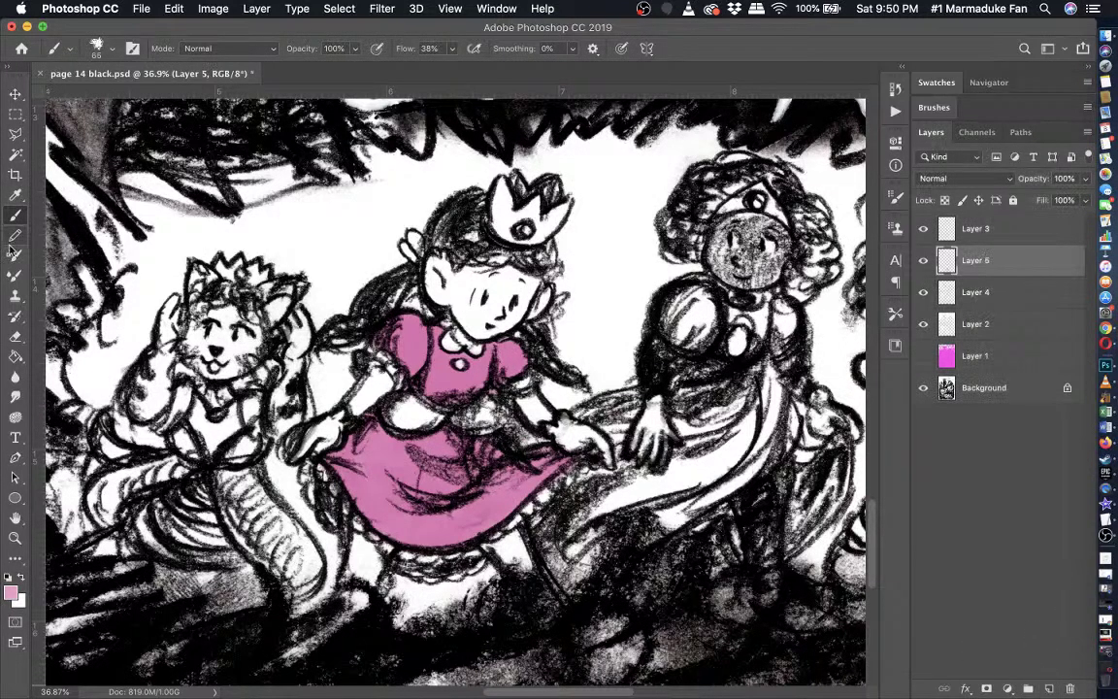
- Paint both halves of the sash at the princess's waist light pink with a 99 px brush on the new layer
scroll(184, 318, up, 4)
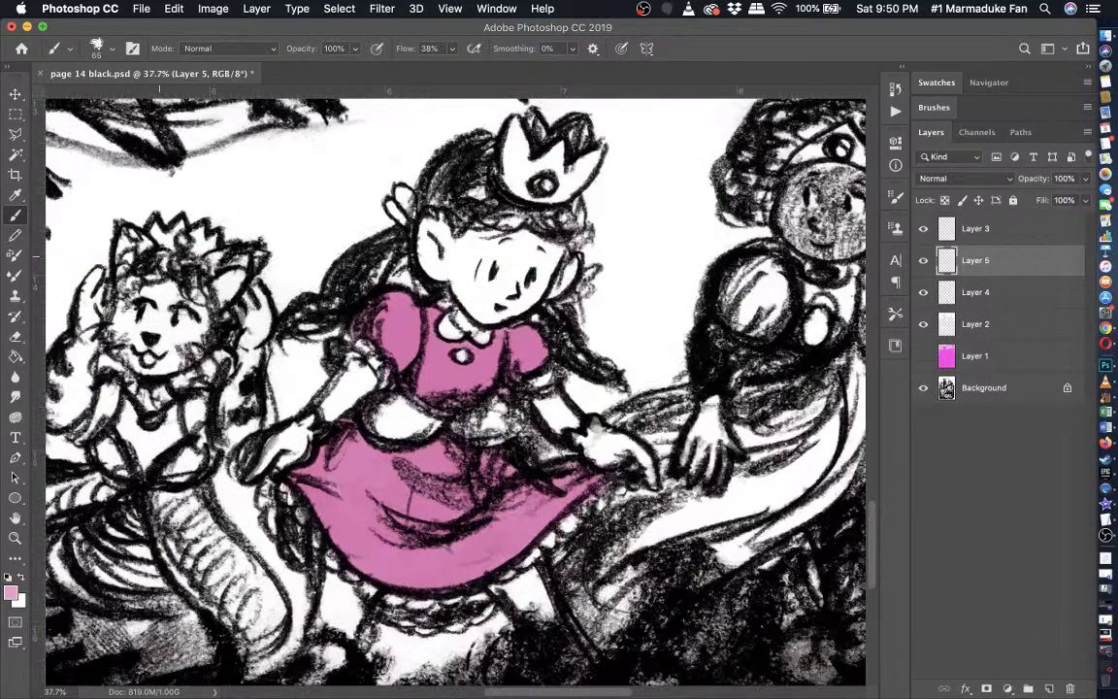
scroll(184, 314, right, 3)
scroll(184, 315, up, 6)
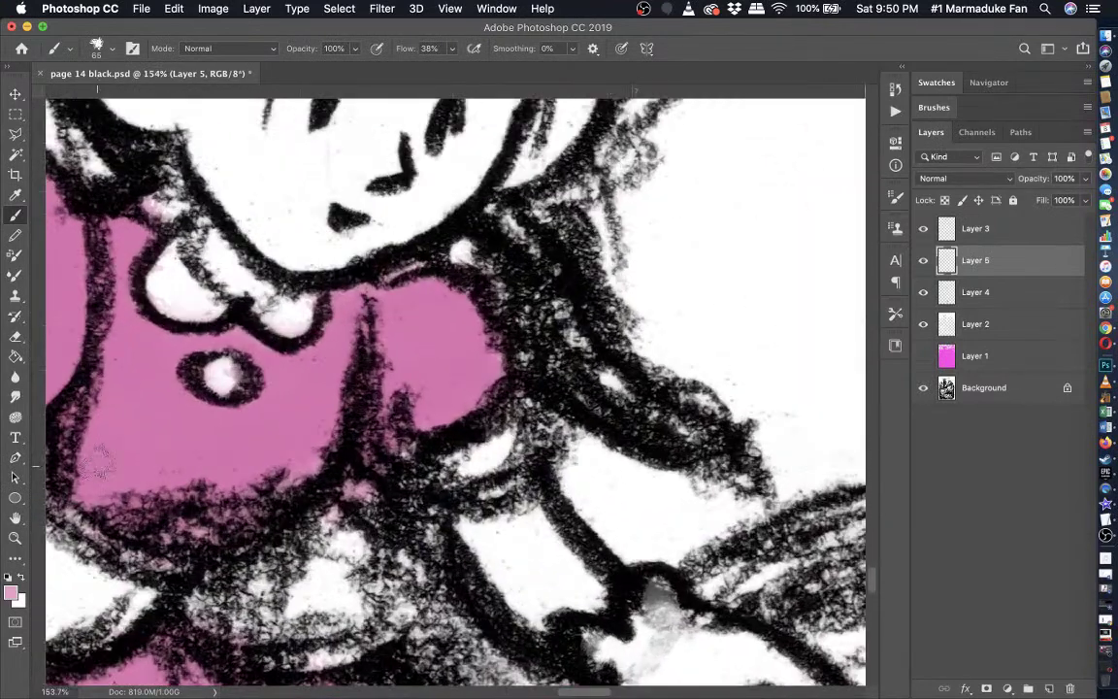
scroll(97, 465, up, 1)
scroll(97, 465, left, 1)
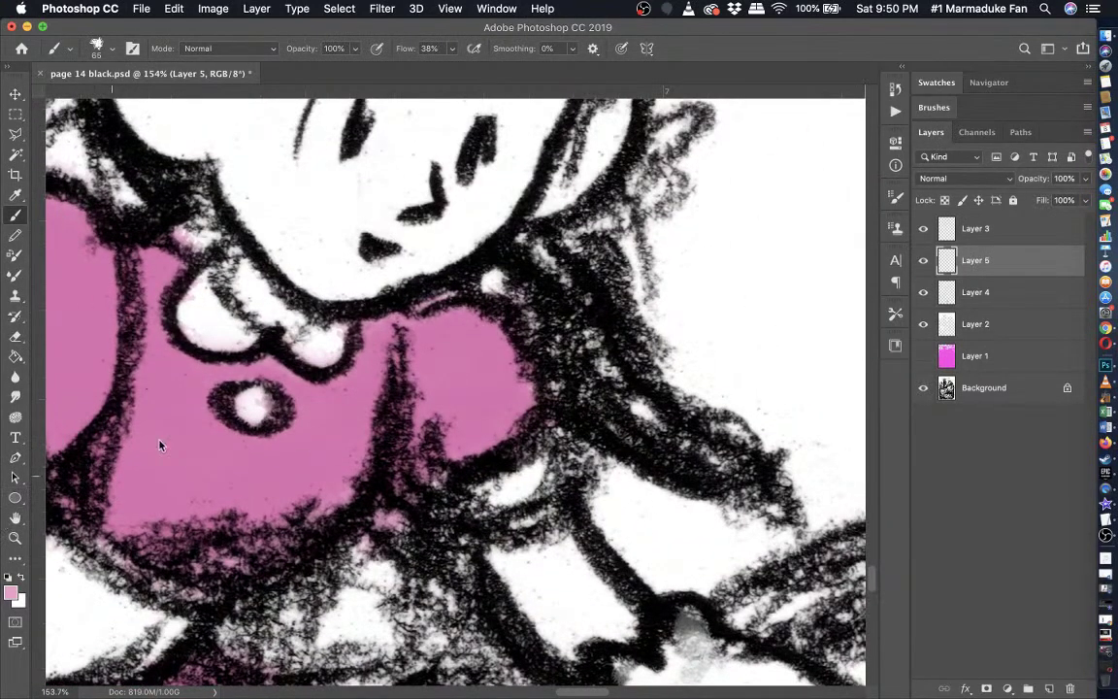
scroll(159, 444, left, 4)
scroll(160, 445, down, 2)
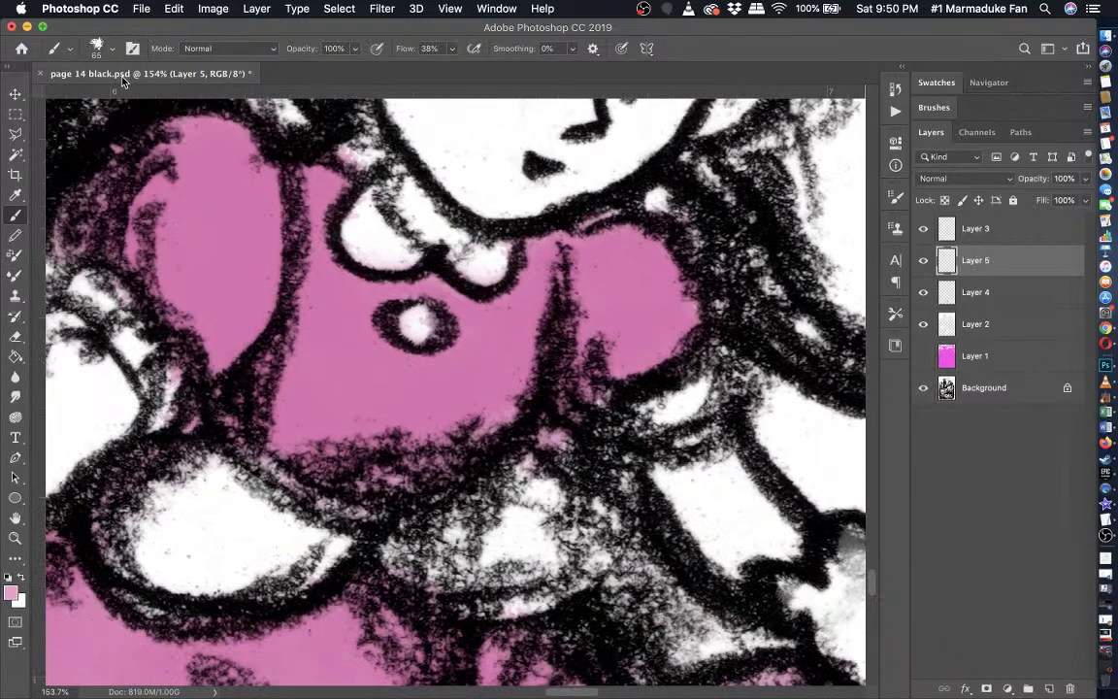
click(110, 49)
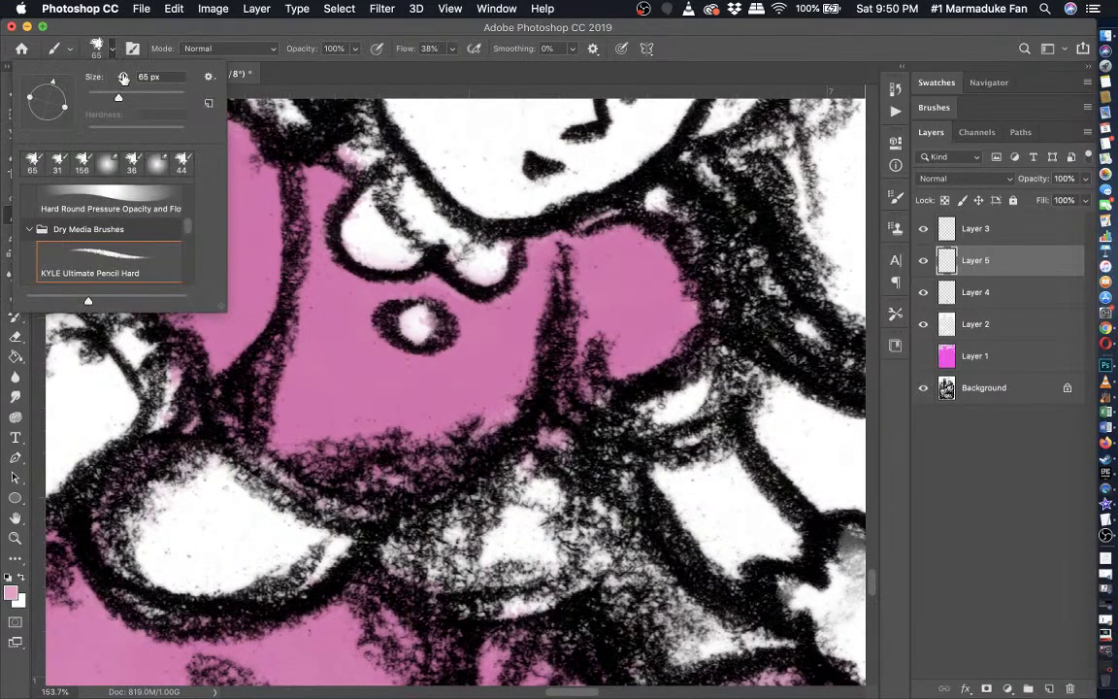
click(147, 24)
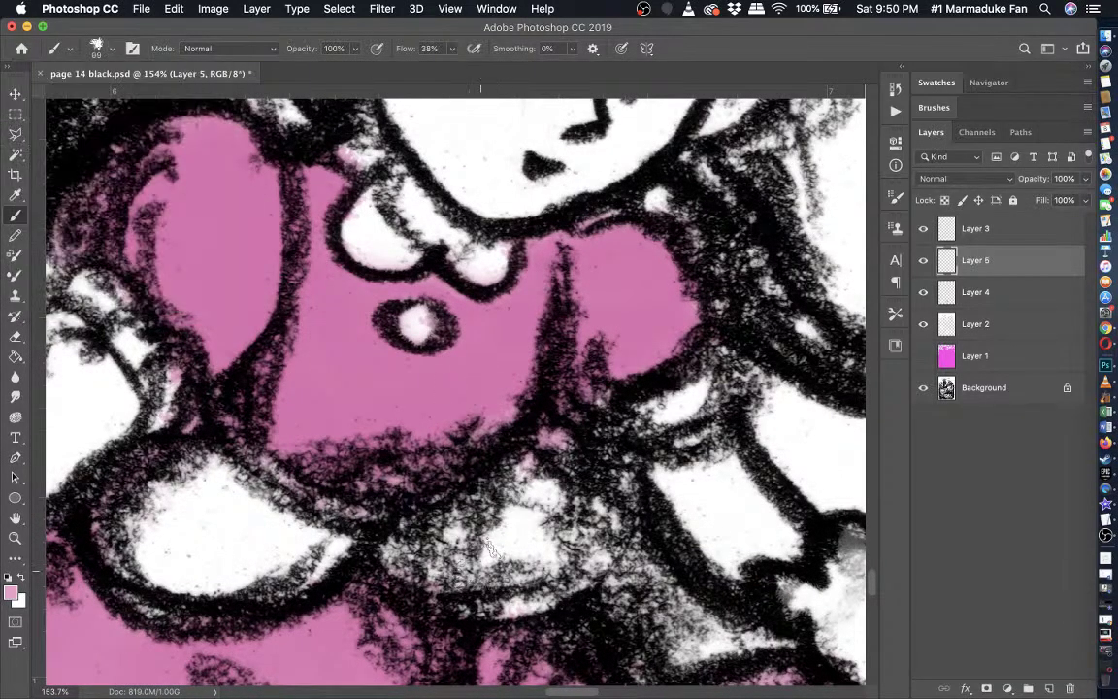
mouse_move(490, 548)
mouse_down()
mouse_move(519, 489)
mouse_move(592, 523)
mouse_move(602, 552)
mouse_move(562, 581)
mouse_move(481, 571)
mouse_move(526, 552)
mouse_move(539, 499)
mouse_move(510, 499)
mouse_move(562, 558)
mouse_move(480, 578)
mouse_move(519, 586)
mouse_move(442, 561)
mouse_up()
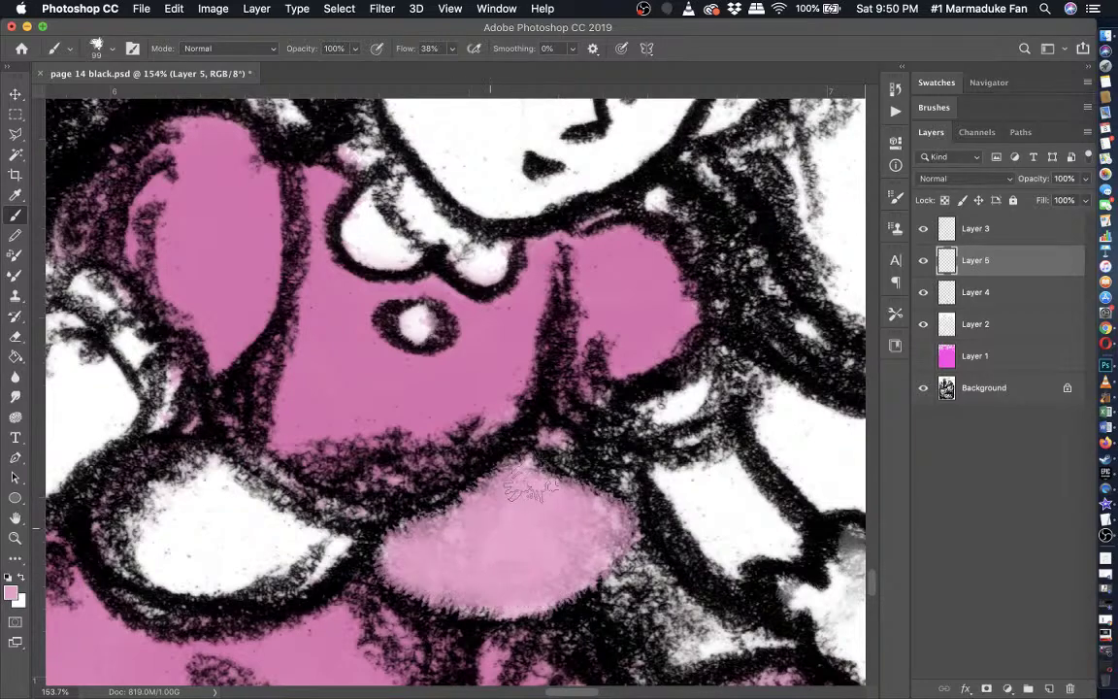
drag(531, 480, 691, 441)
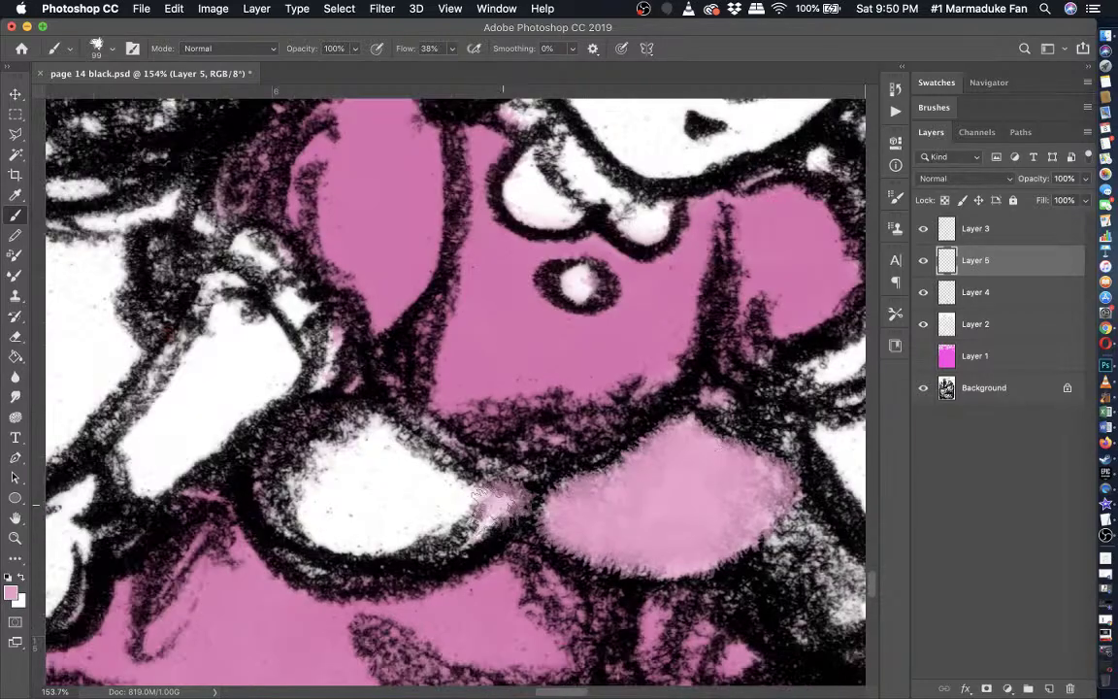
mouse_move(506, 500)
mouse_down()
mouse_move(412, 541)
mouse_move(315, 536)
mouse_move(268, 474)
mouse_up()
mouse_move(233, 403)
mouse_down()
mouse_move(350, 389)
mouse_move(476, 446)
mouse_move(417, 437)
mouse_move(416, 505)
mouse_move(257, 485)
mouse_move(248, 427)
mouse_move(383, 412)
mouse_move(569, 508)
mouse_move(670, 432)
mouse_move(675, 466)
mouse_move(599, 543)
mouse_move(701, 481)
mouse_move(665, 472)
mouse_move(418, 537)
mouse_move(391, 473)
mouse_up()
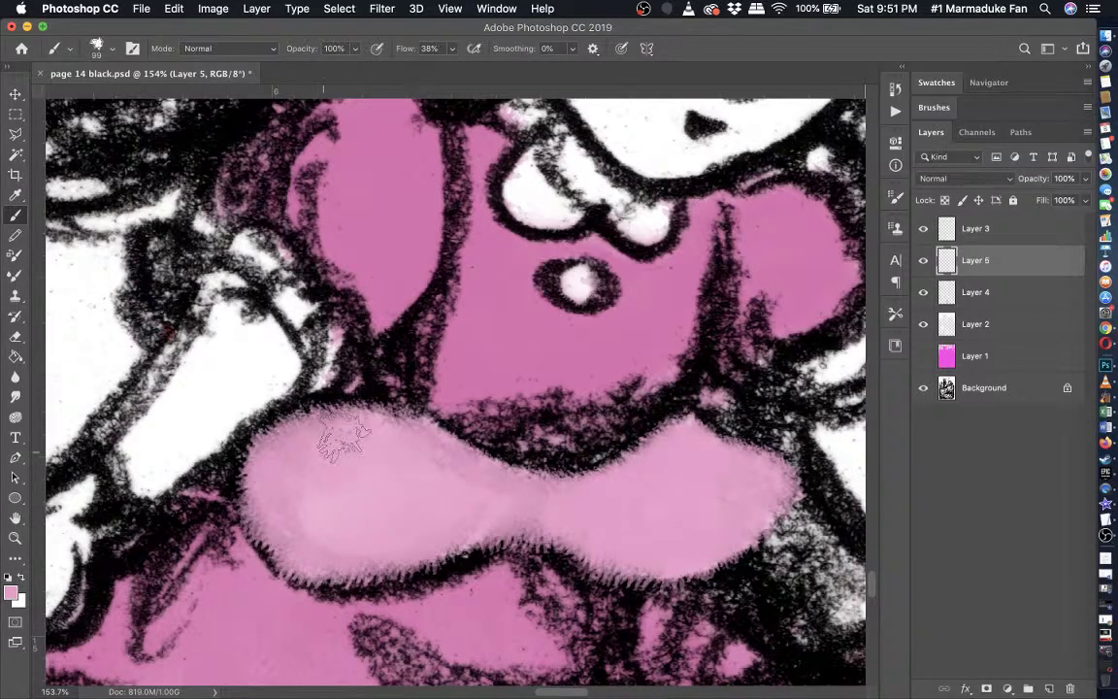
- Set the blend mode of Layer 5 to Multiply through its blending options
click(256, 8)
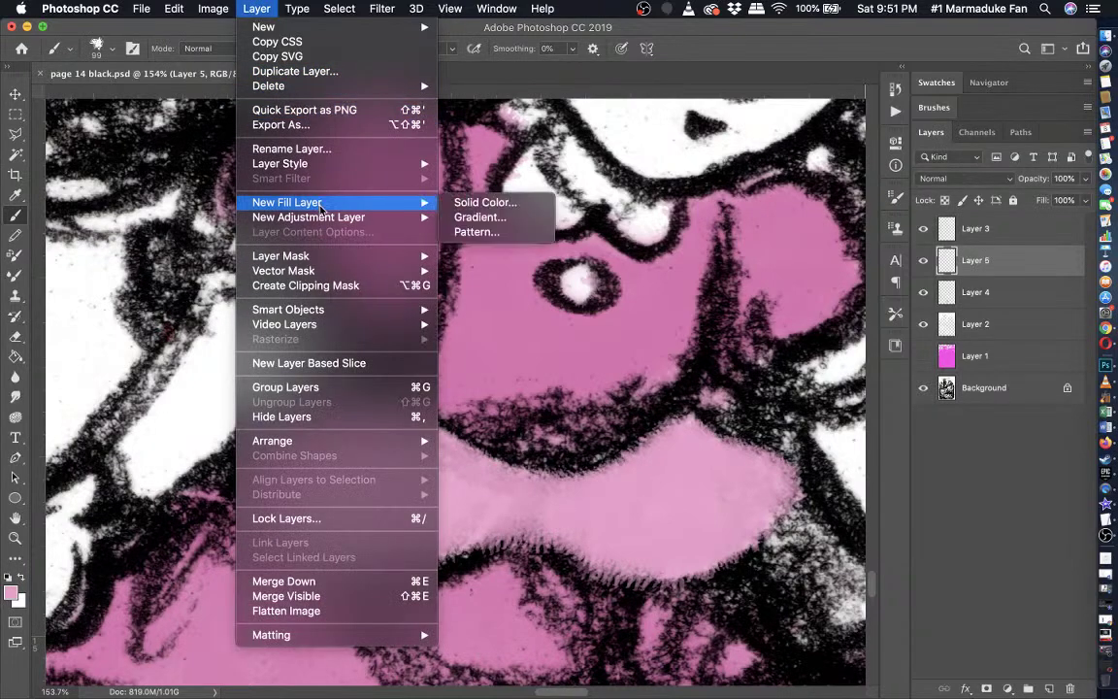
mouse_move(288, 161)
click(493, 164)
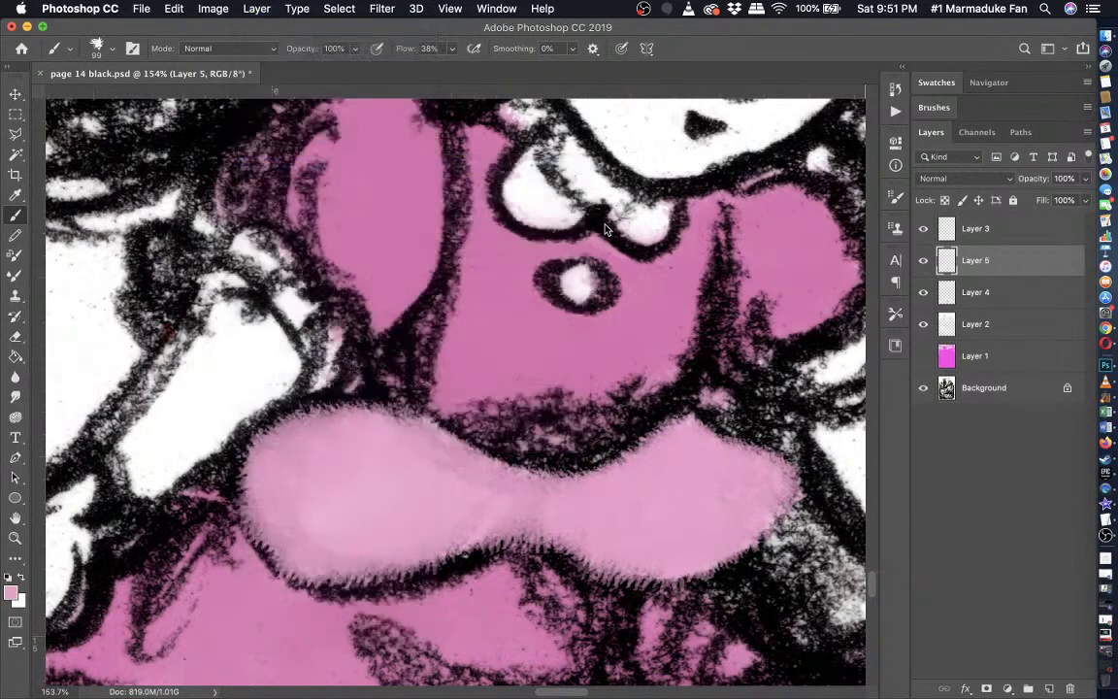
click(800, 101)
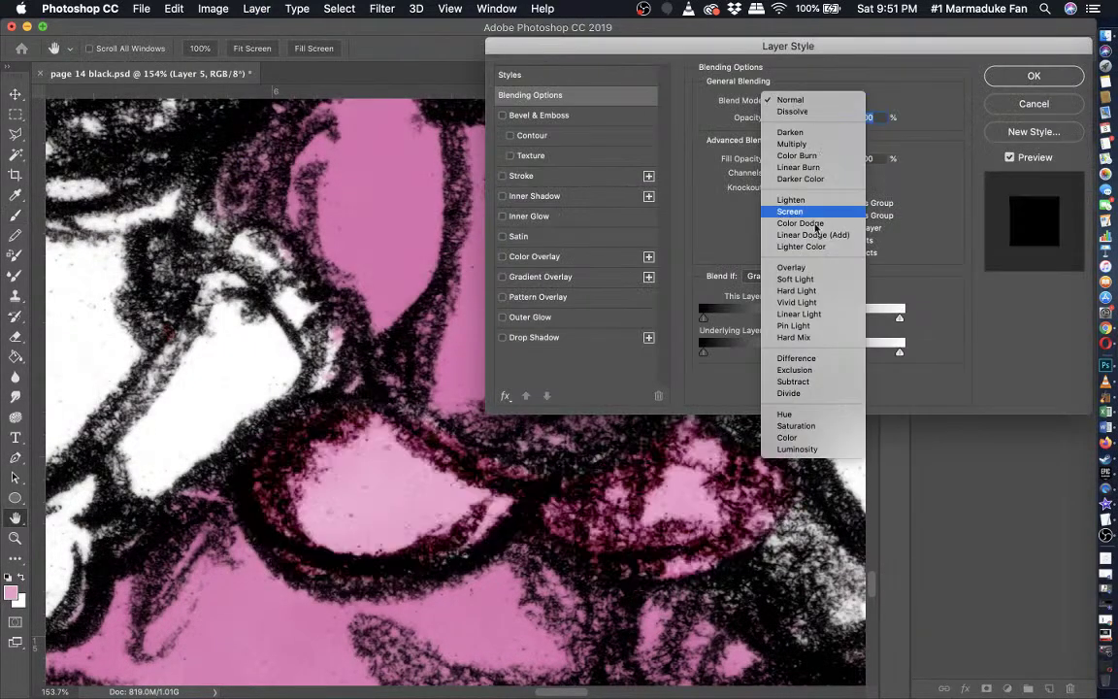
click(806, 146)
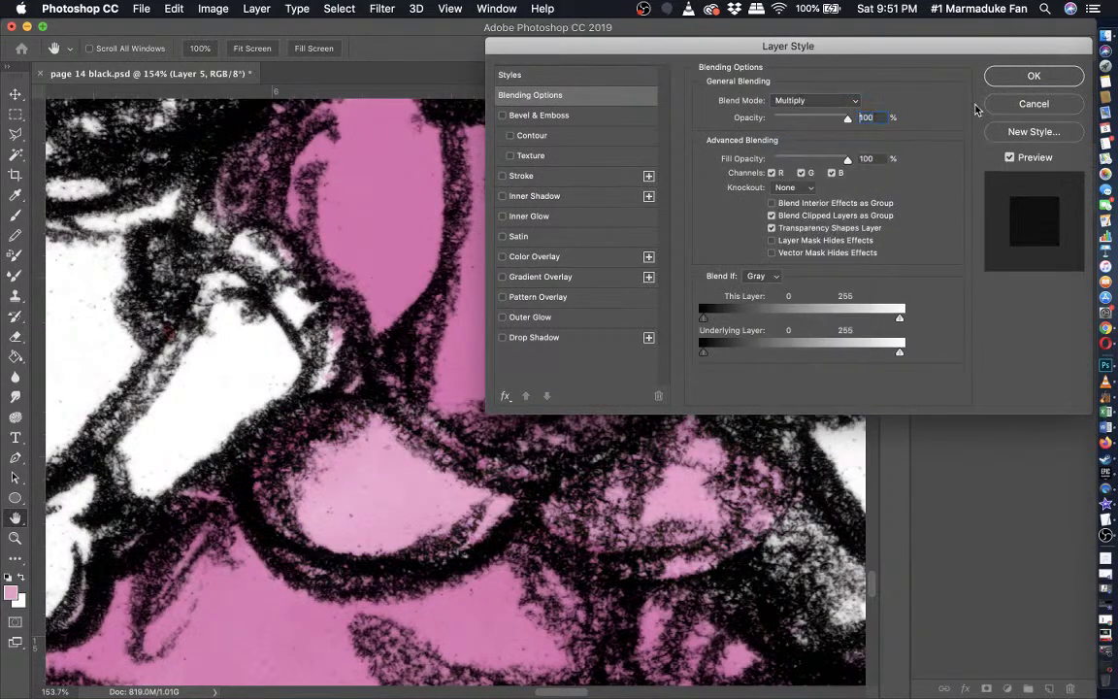
click(1035, 77)
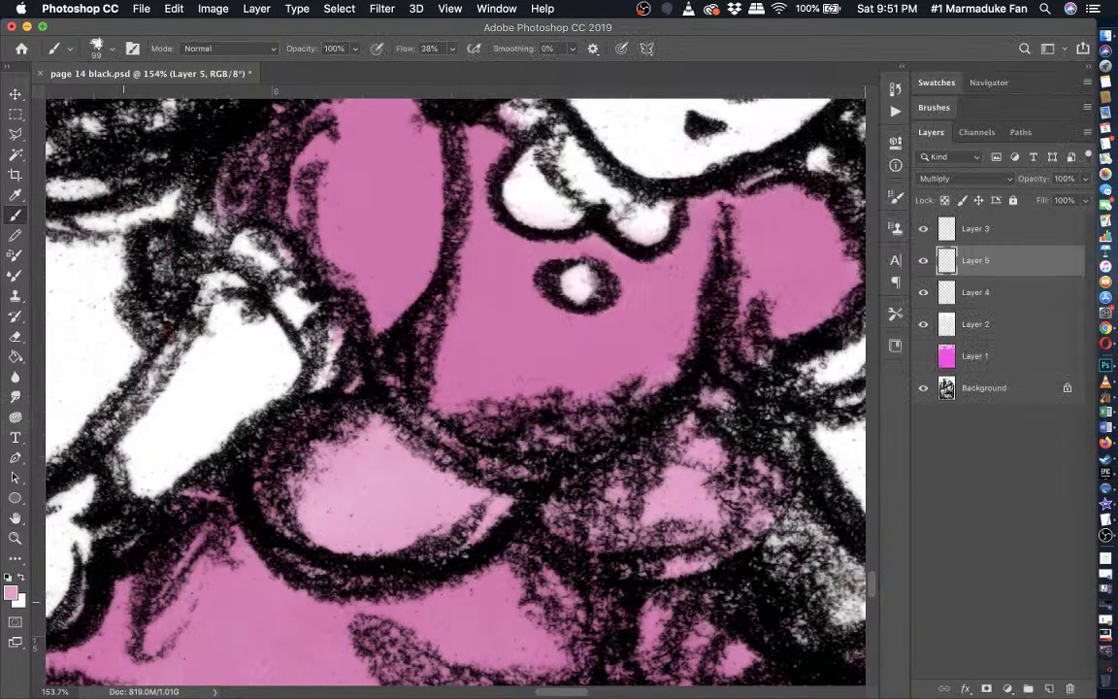
- Sample the darker pink of the bodice with the Background layer hidden, and show the Background again
click(924, 387)
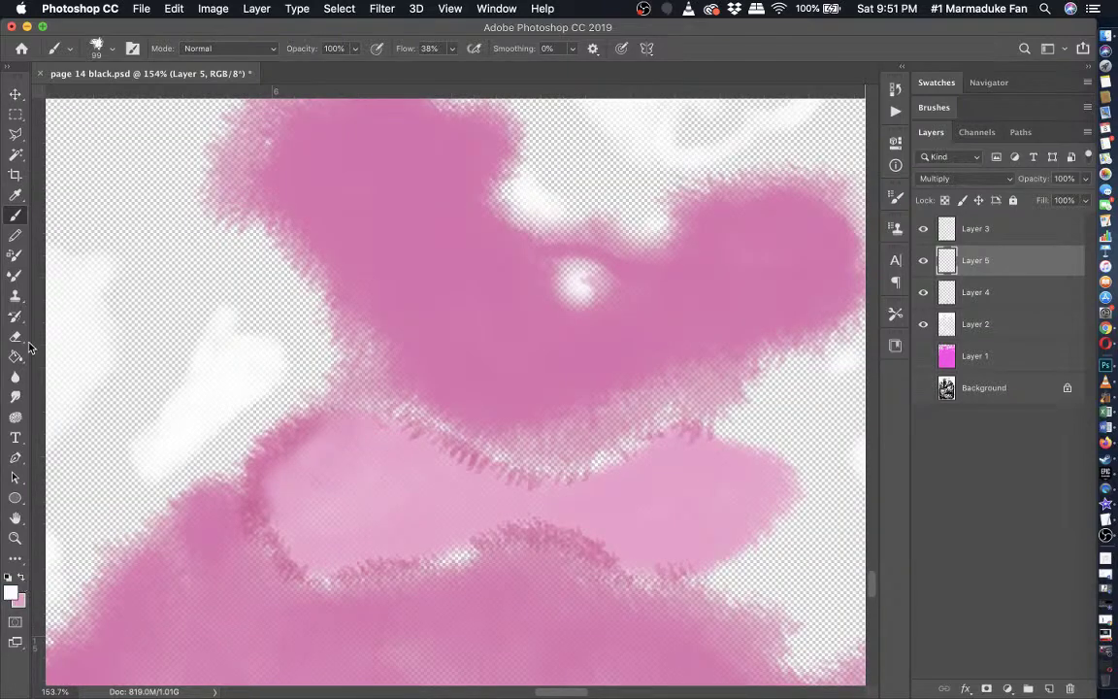
click(14, 196)
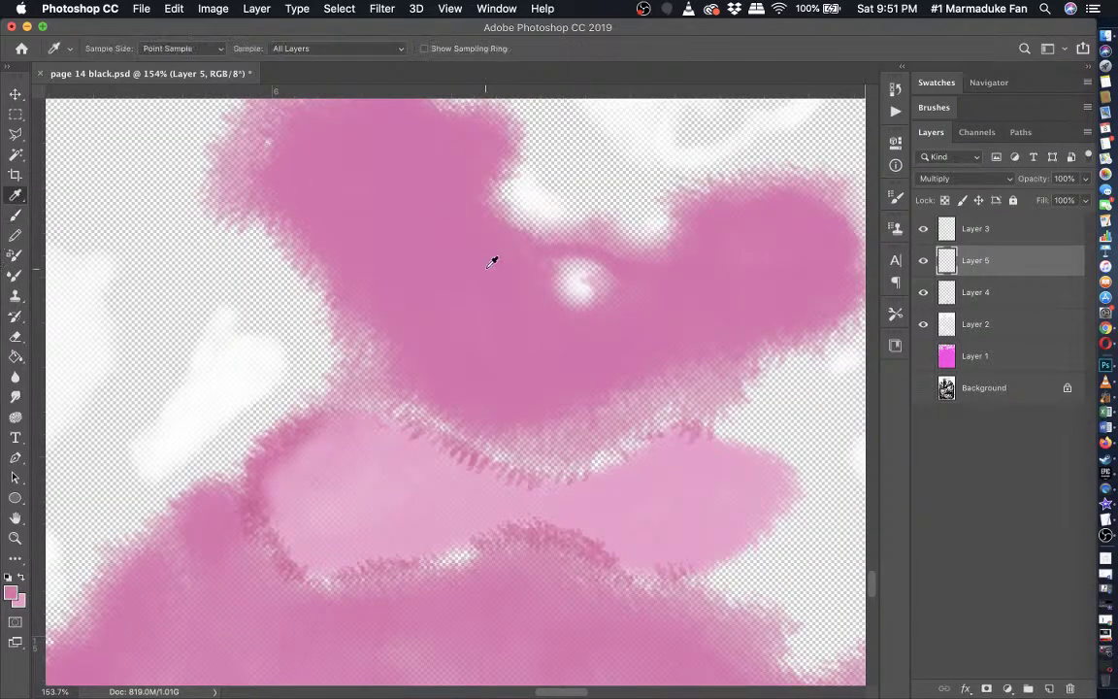
click(924, 262)
click(924, 262)
click(923, 387)
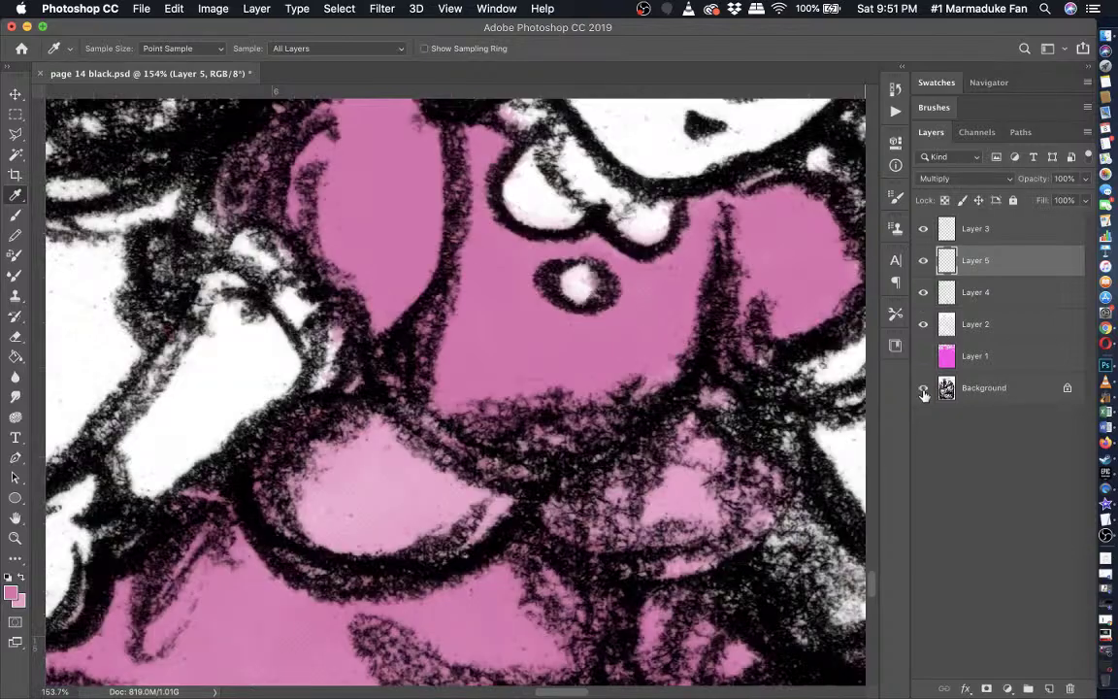
- Check Layer 2 by toggling its visibility off and on, and make Layer 4 the active layer
click(923, 324)
click(923, 323)
click(975, 292)
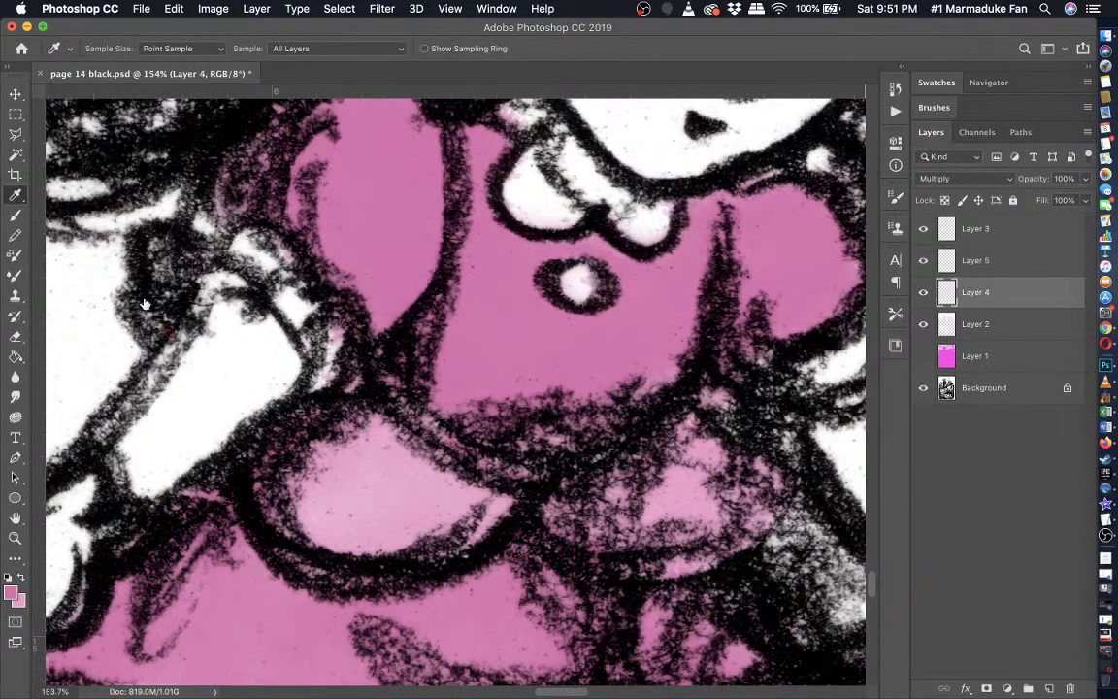
- Undo the last paint change and erase the stray pink from the princess's sleeve cuff on Layer 4 with the 68 px eraser
key(b)
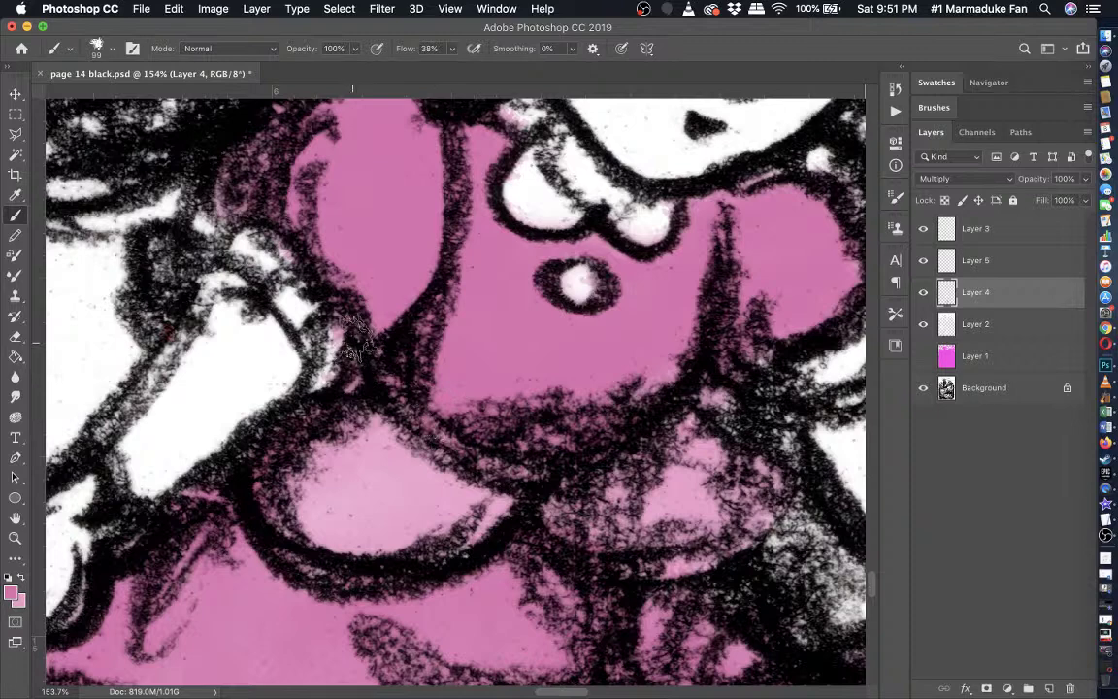
key(super+z)
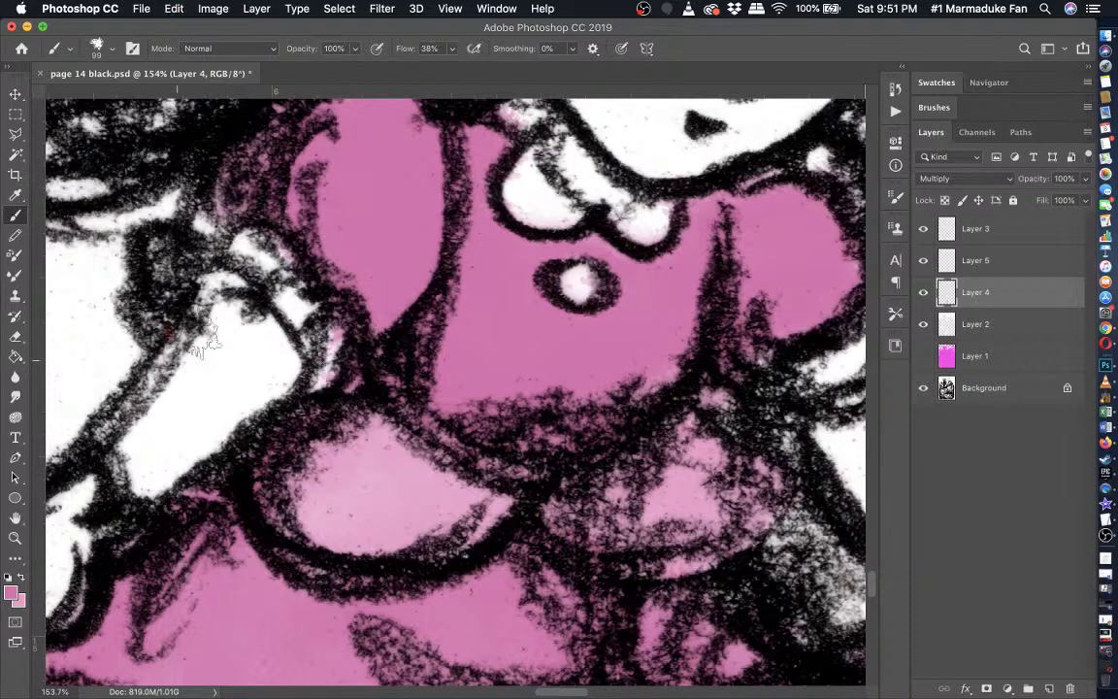
click(14, 334)
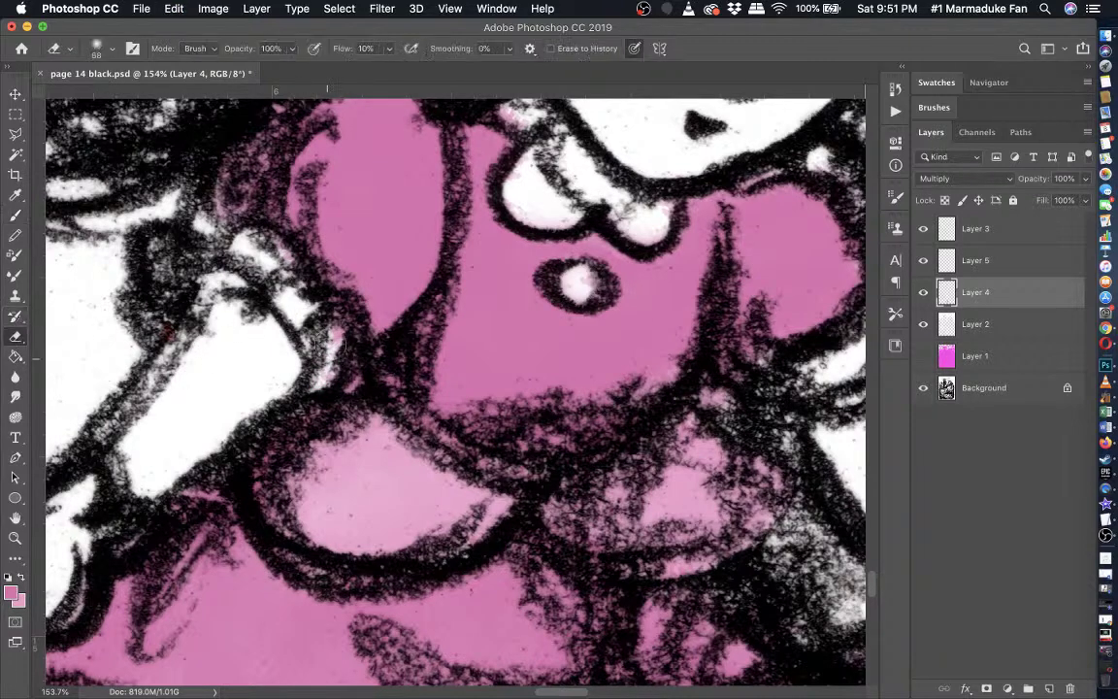
drag(328, 345, 331, 324)
scroll(333, 319, down, 3)
scroll(333, 319, down, 3)
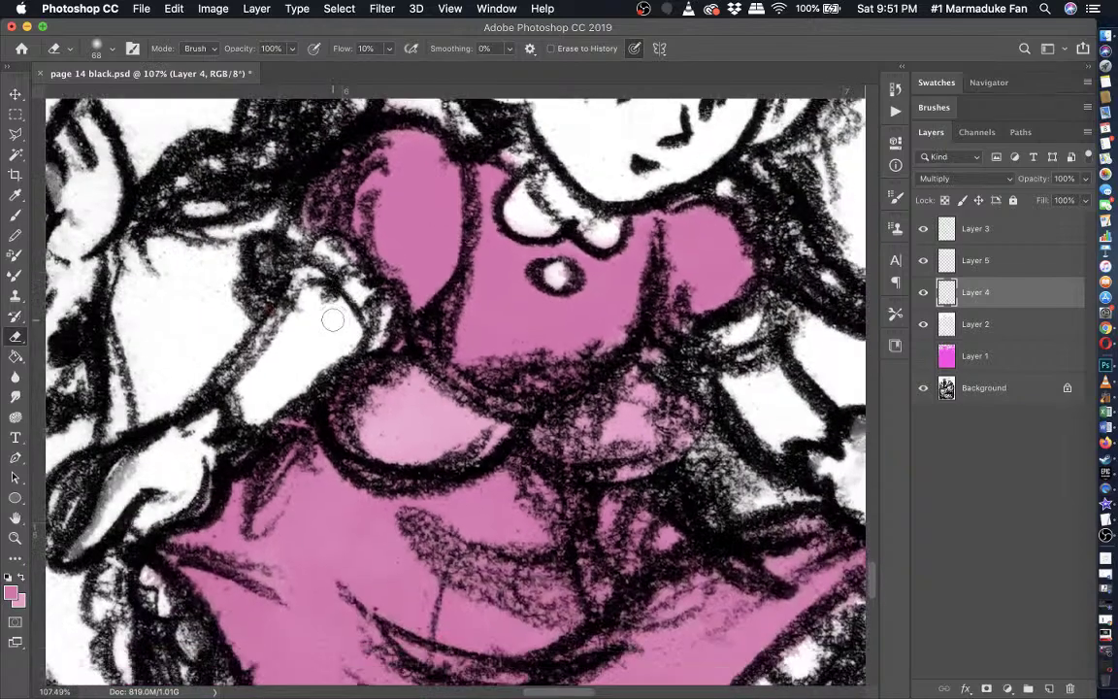
scroll(437, 388, down, 5)
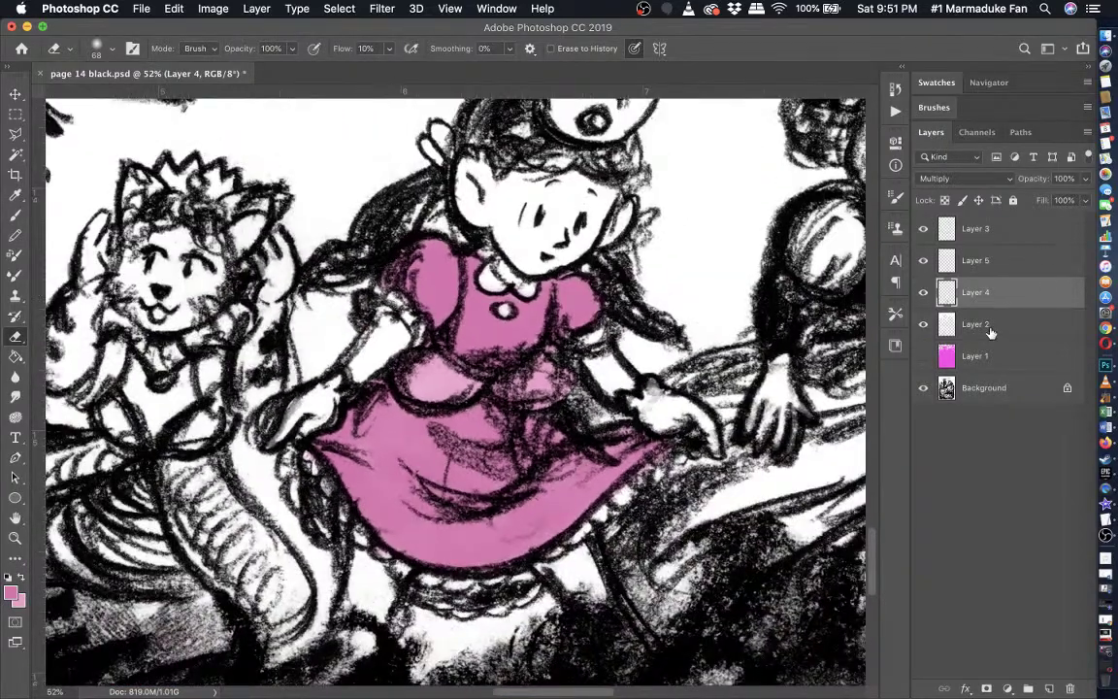
- Make Layer 2 the active layer and set the foreground color to white (ffffff) by sampling the page's white background
click(989, 332)
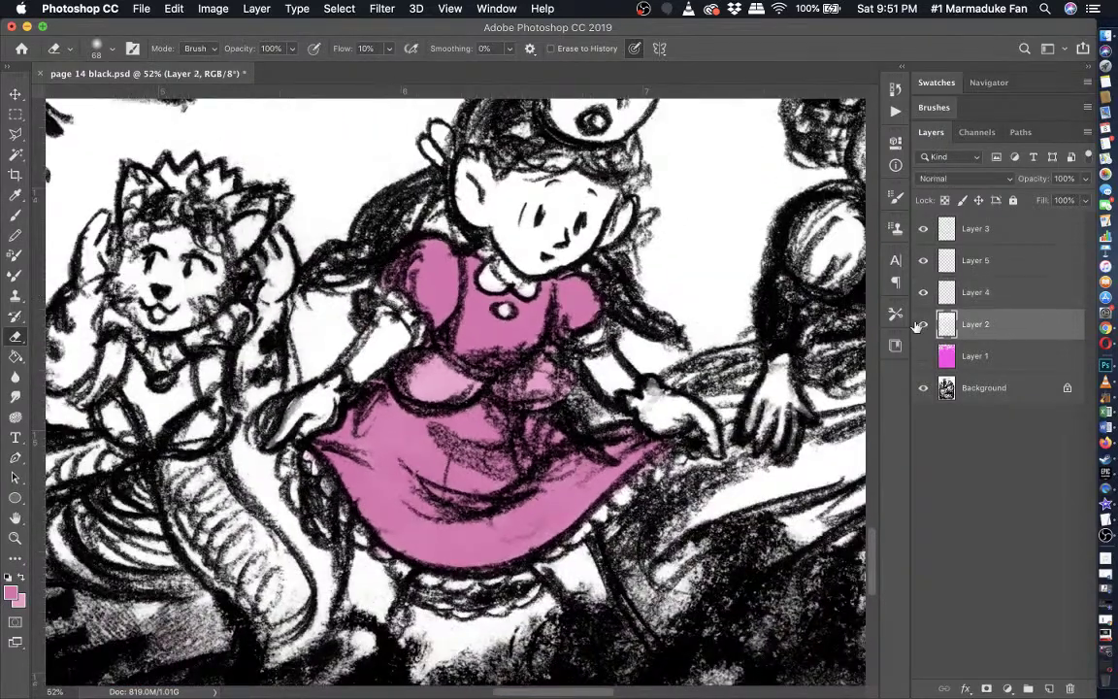
scroll(776, 306, up, 3)
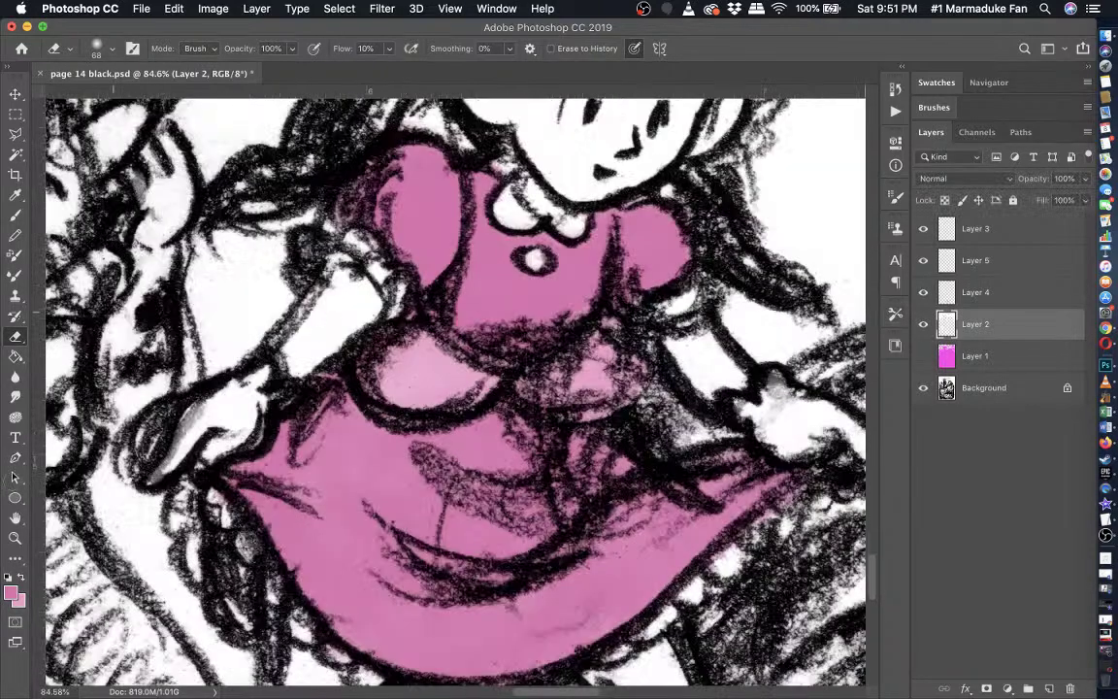
click(14, 590)
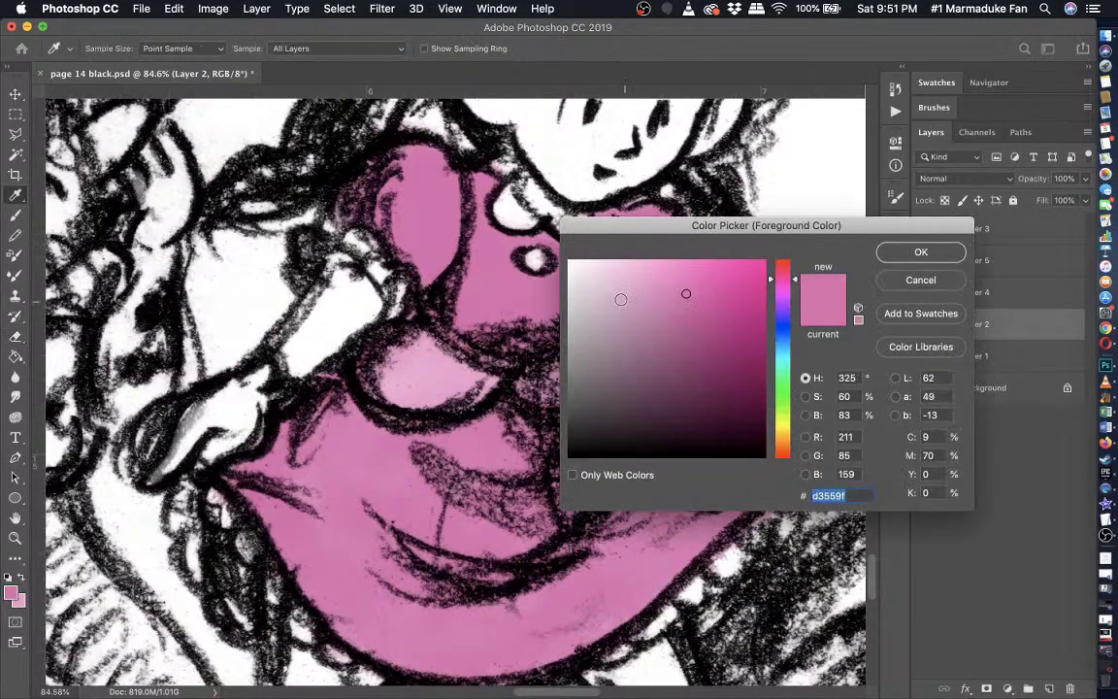
click(739, 201)
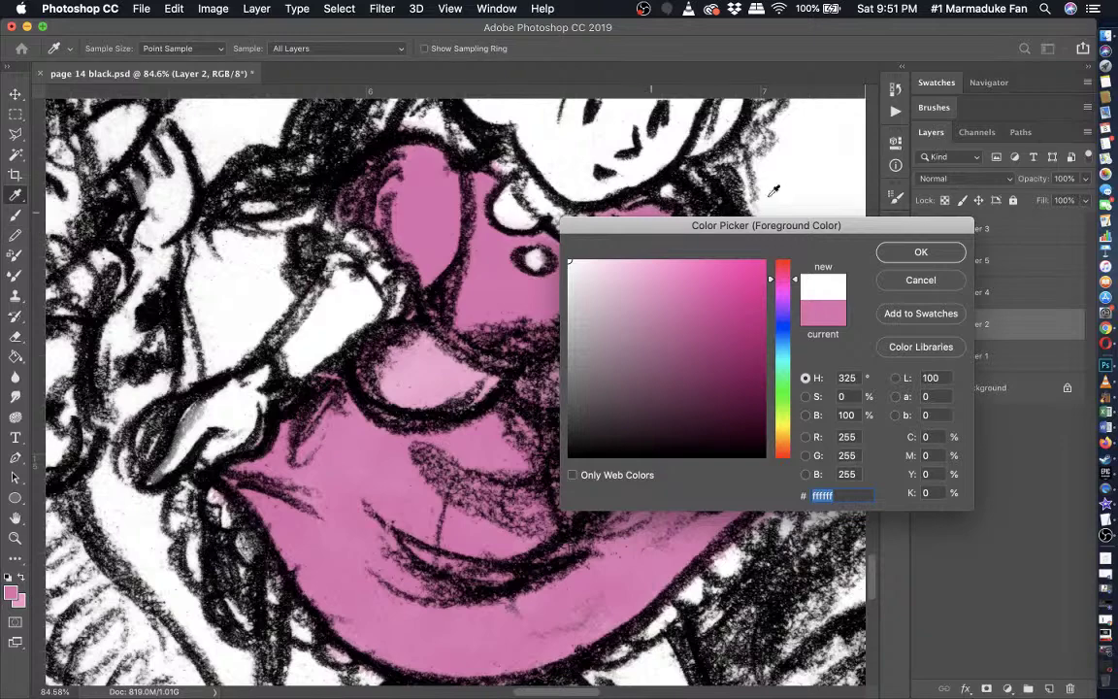
click(921, 254)
click(15, 215)
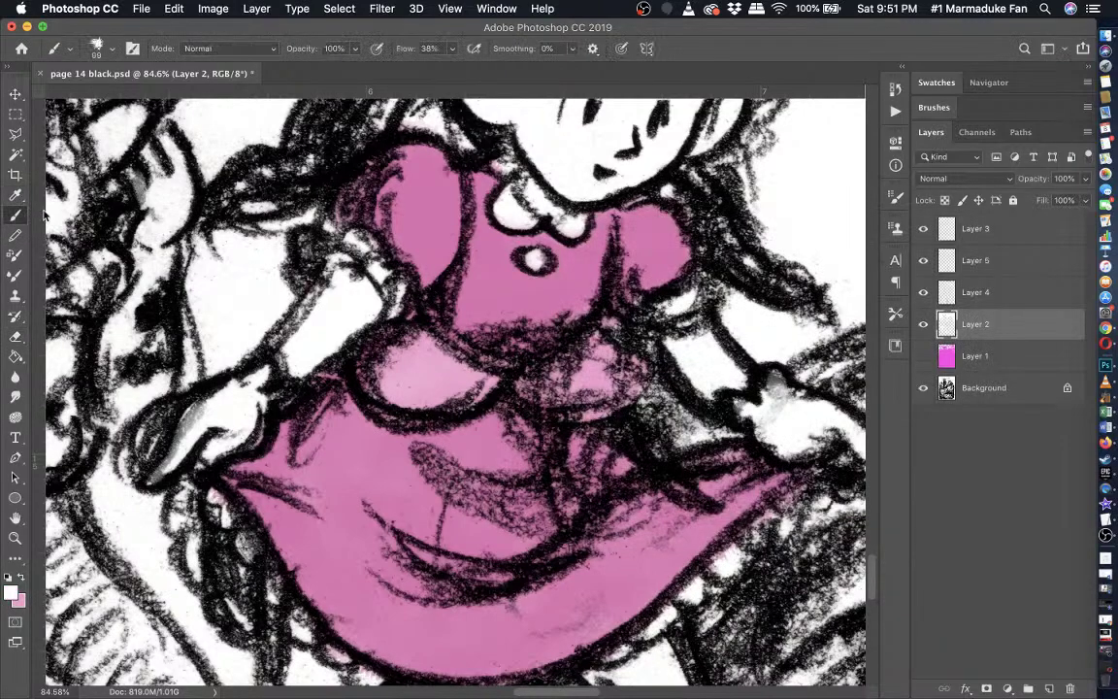
- Paint out the specks on the braided princess's face and neck in white with a 41 px Pencil tool on Layer 2
scroll(334, 255, up, 5)
scroll(335, 254, up, 3)
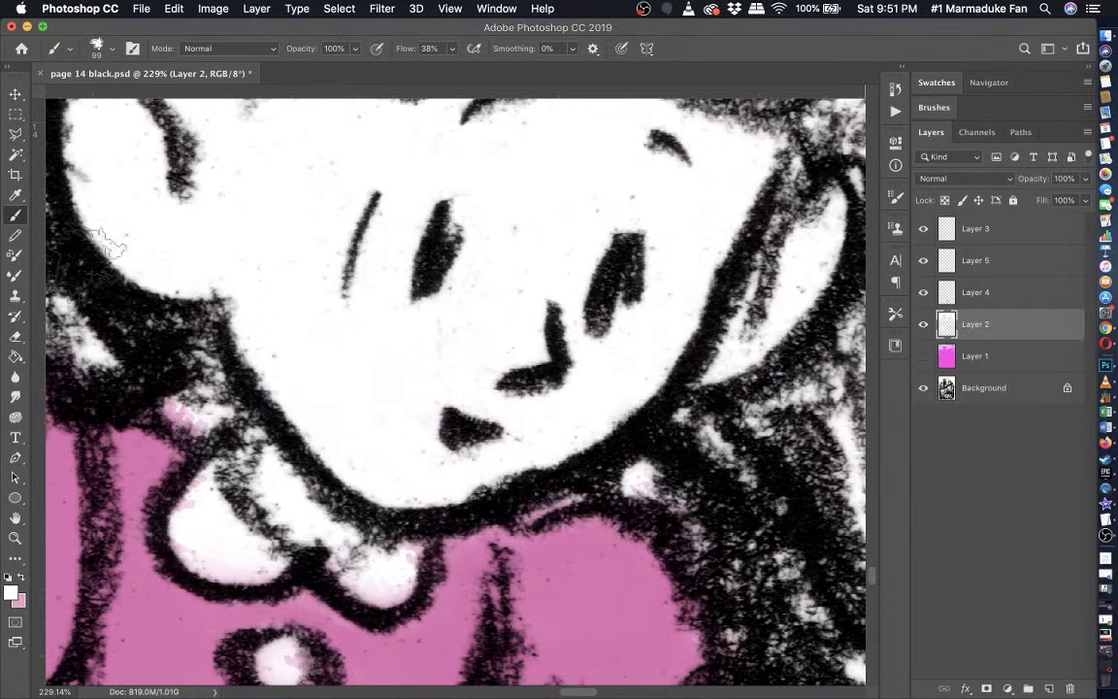
click(16, 235)
click(110, 49)
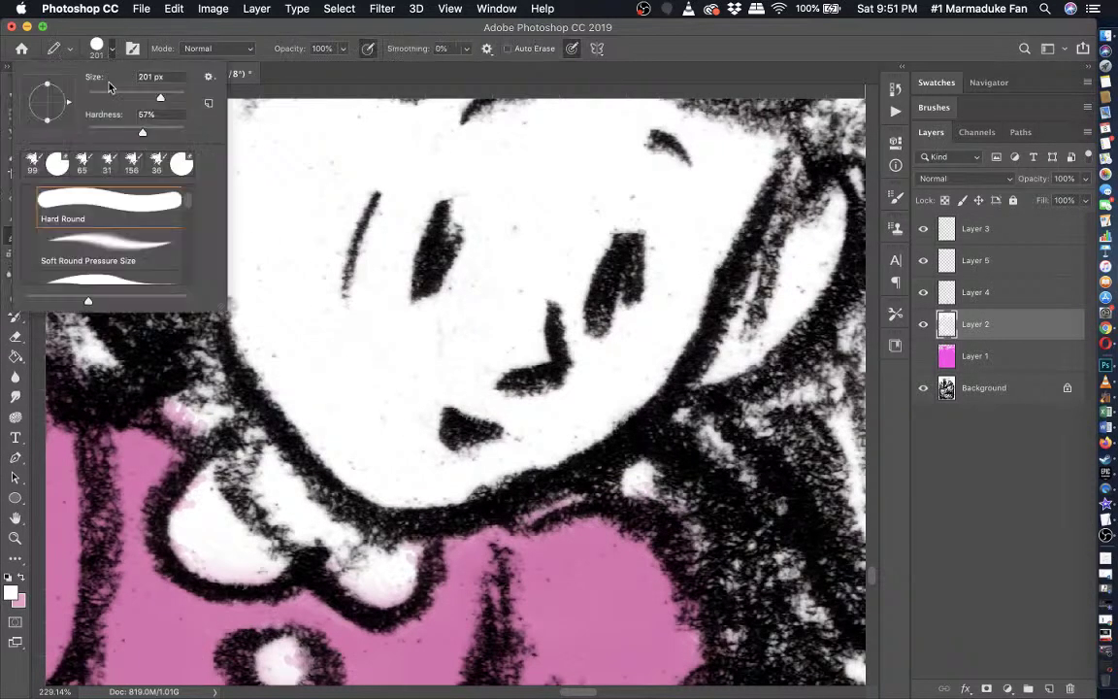
click(366, 392)
scroll(287, 337, up, 3)
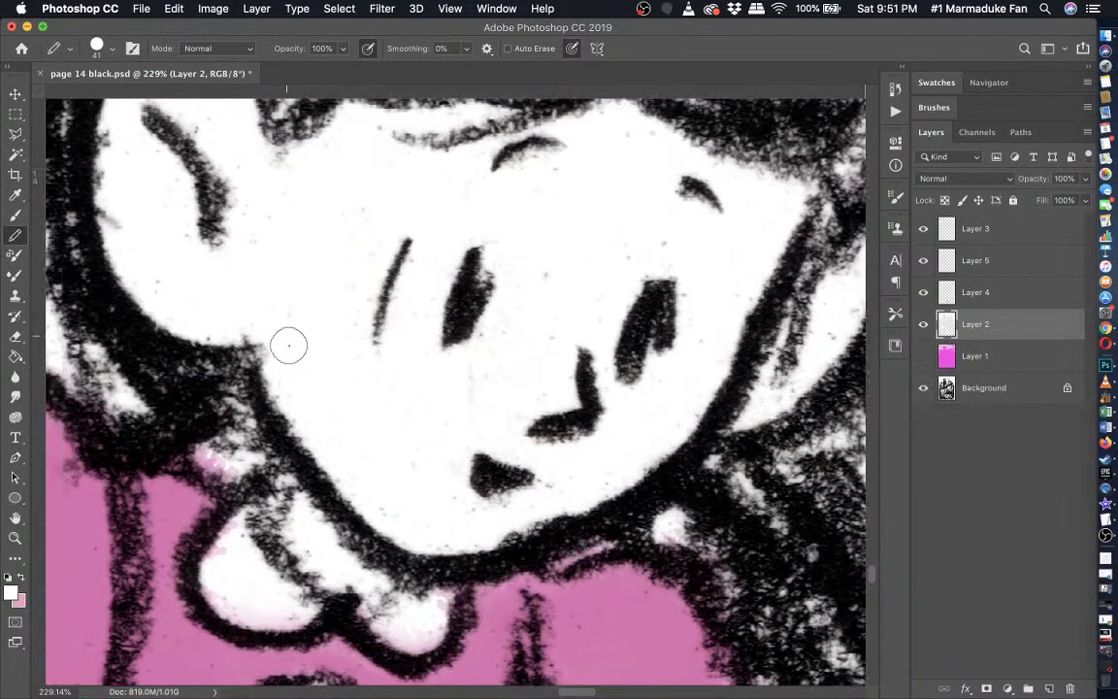
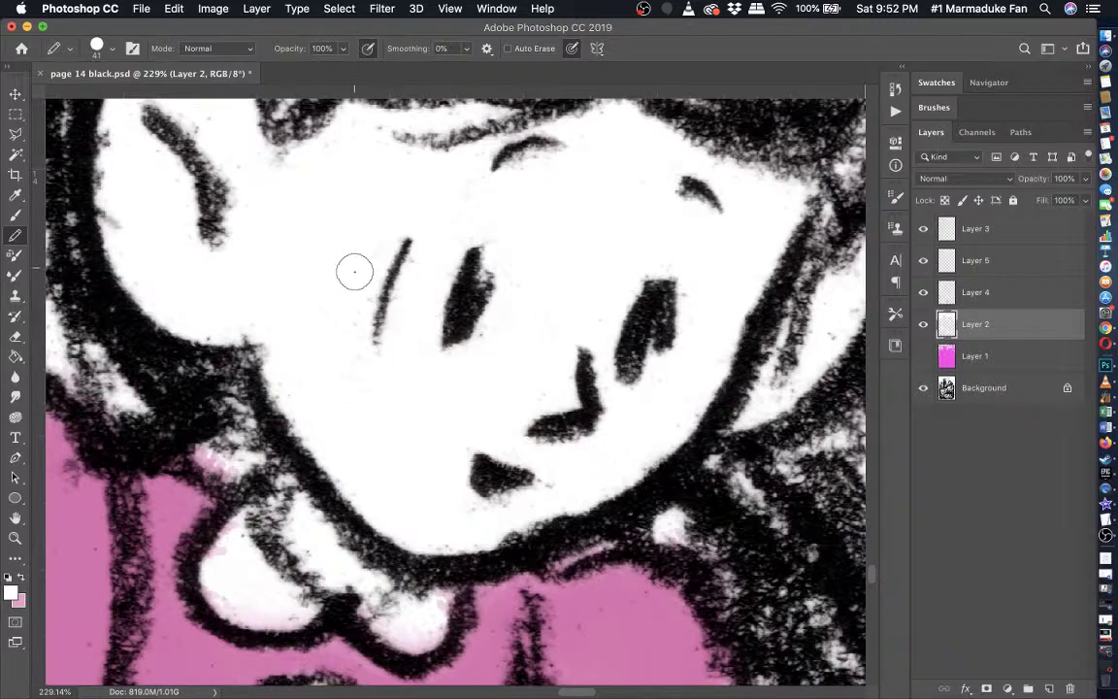
scroll(230, 212, up, 2)
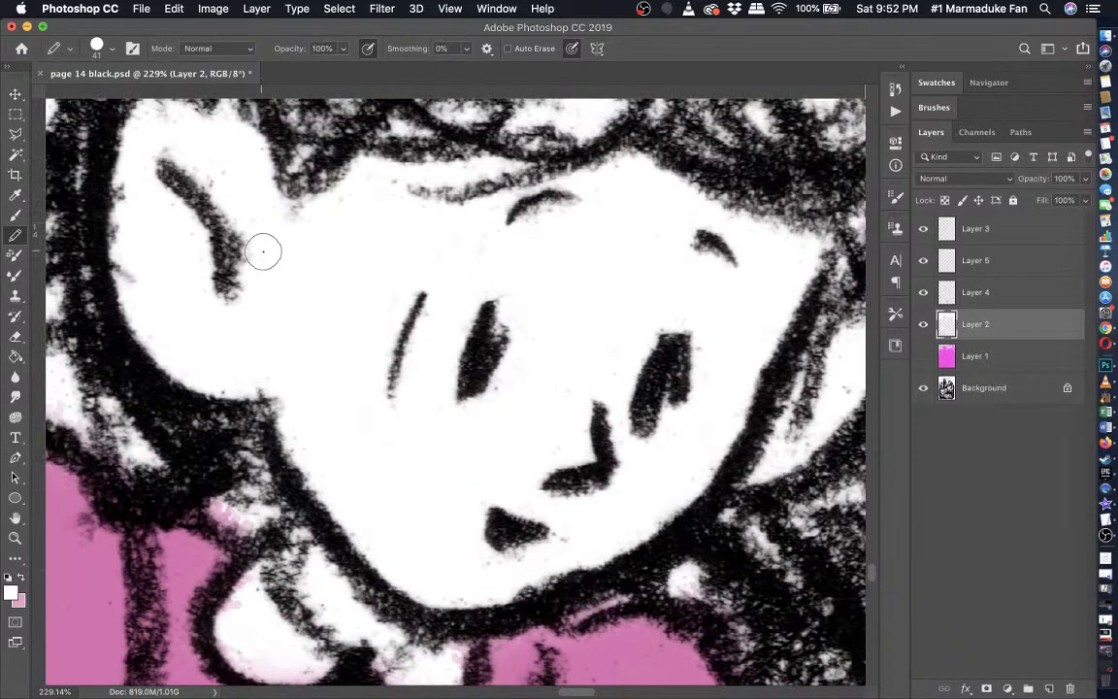
- Clean the specks around the princess's ear, cheek and forehead in white with the KYLE Ultimate Pencil Hard brush at 46 px and 36 px
click(15, 214)
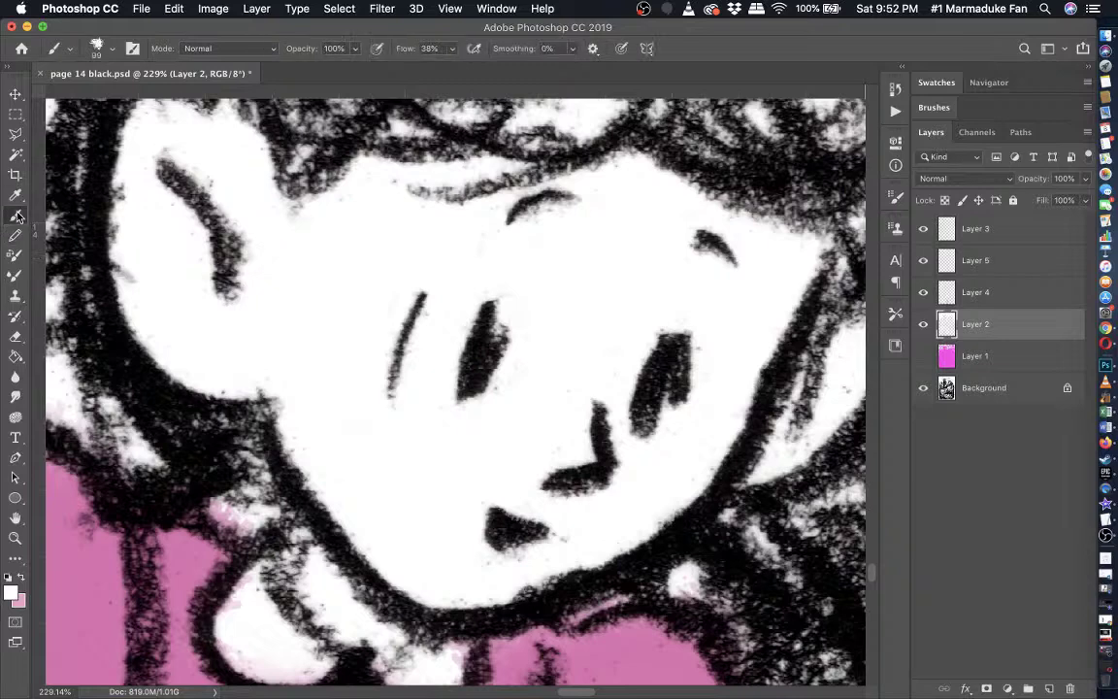
click(112, 51)
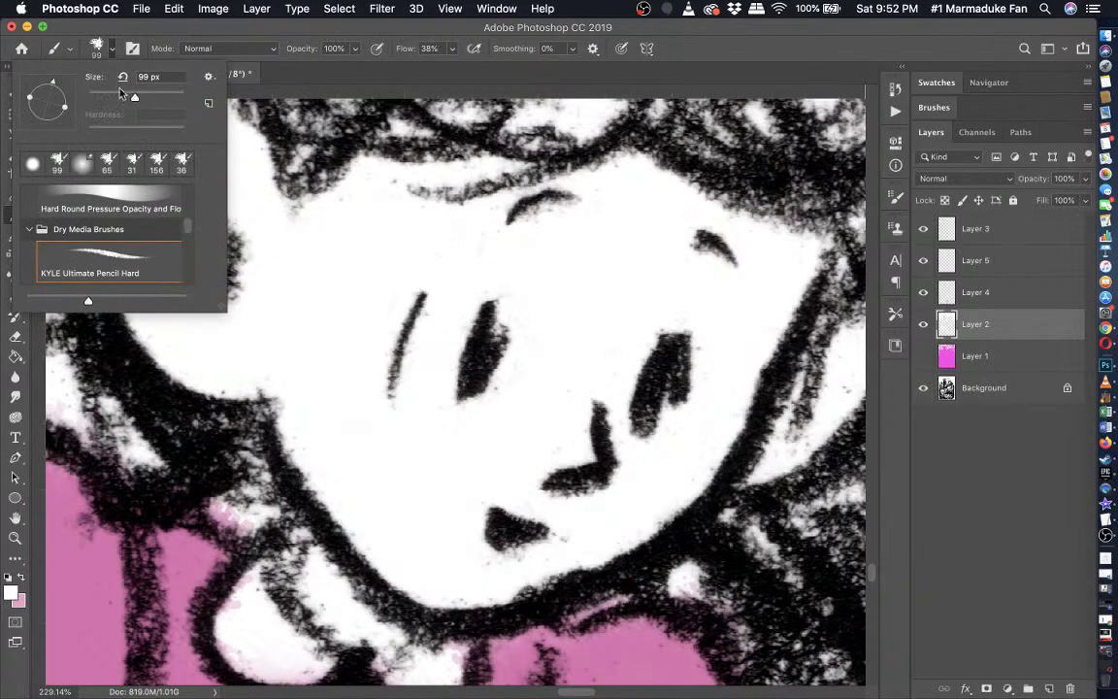
click(305, 280)
scroll(300, 283, up, 3)
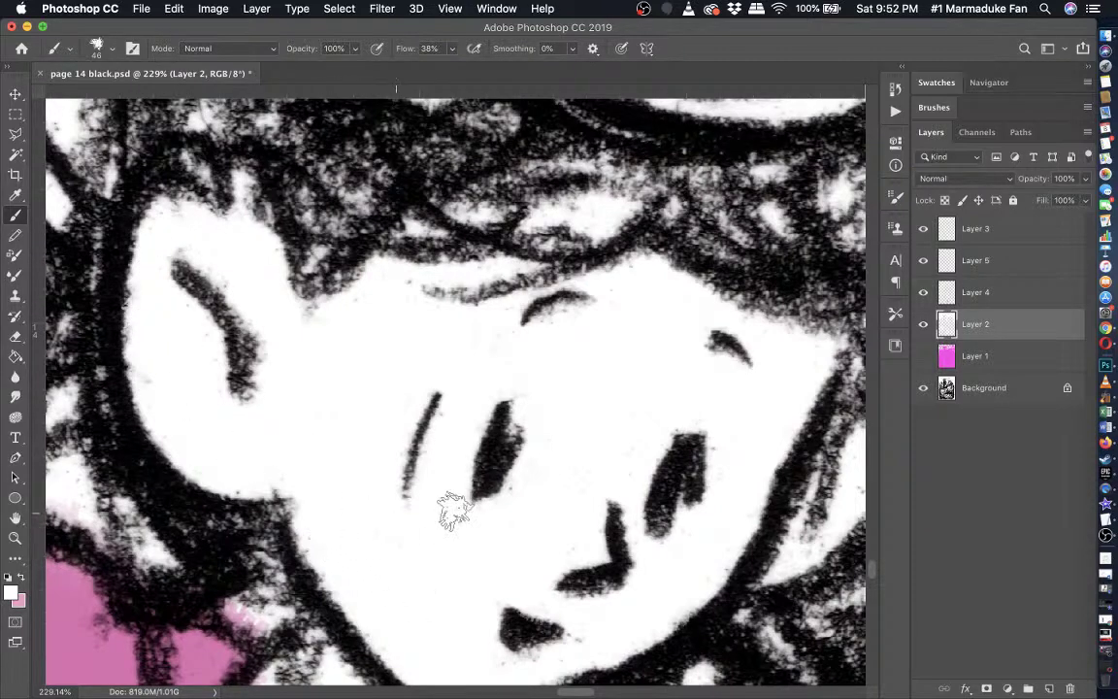
click(112, 49)
click(544, 470)
scroll(549, 561, down, 2)
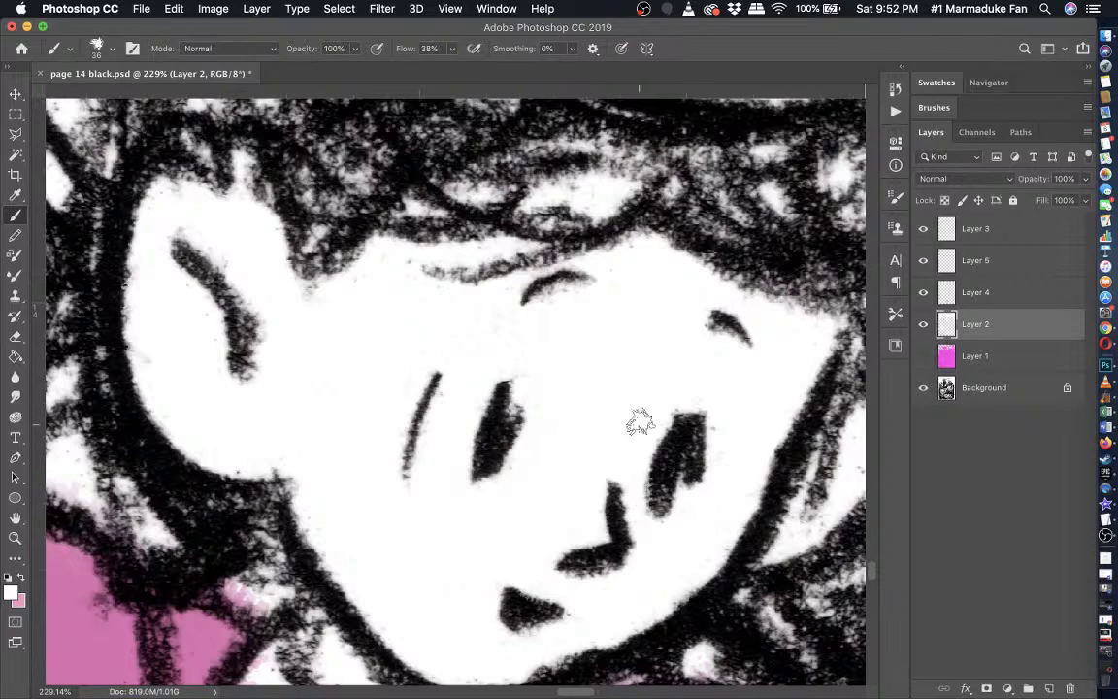
- Touch up the remaining specks around the princess's eyes and nose in white with the brush at 17 px and 39 px
click(113, 53)
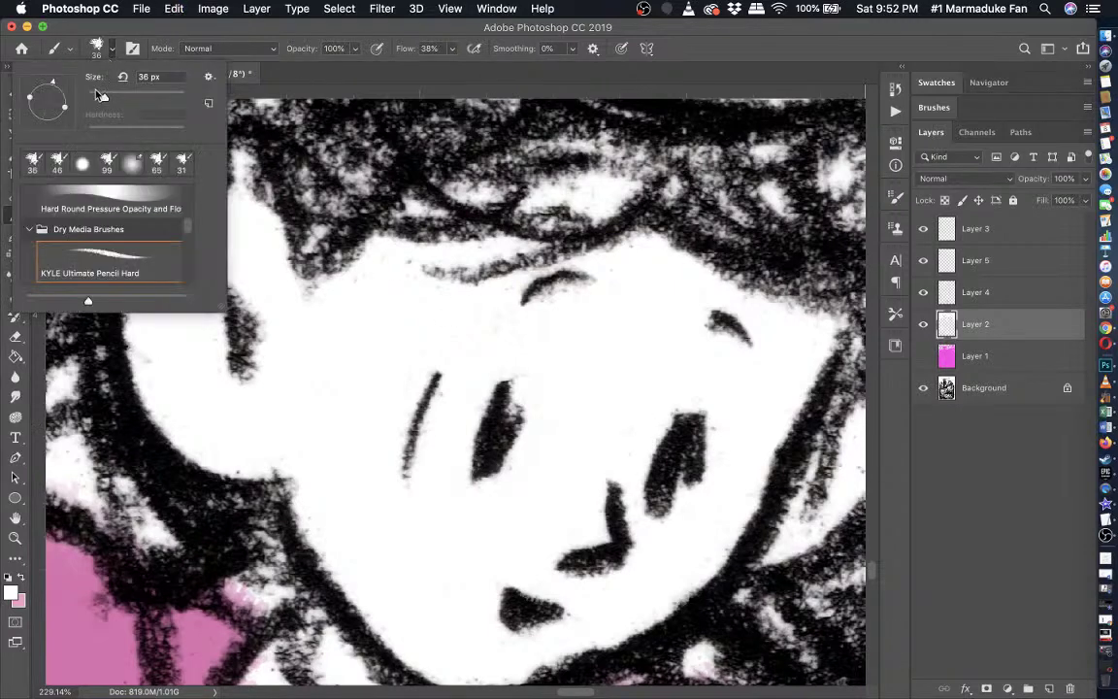
drag(100, 94, 95, 97)
click(647, 532)
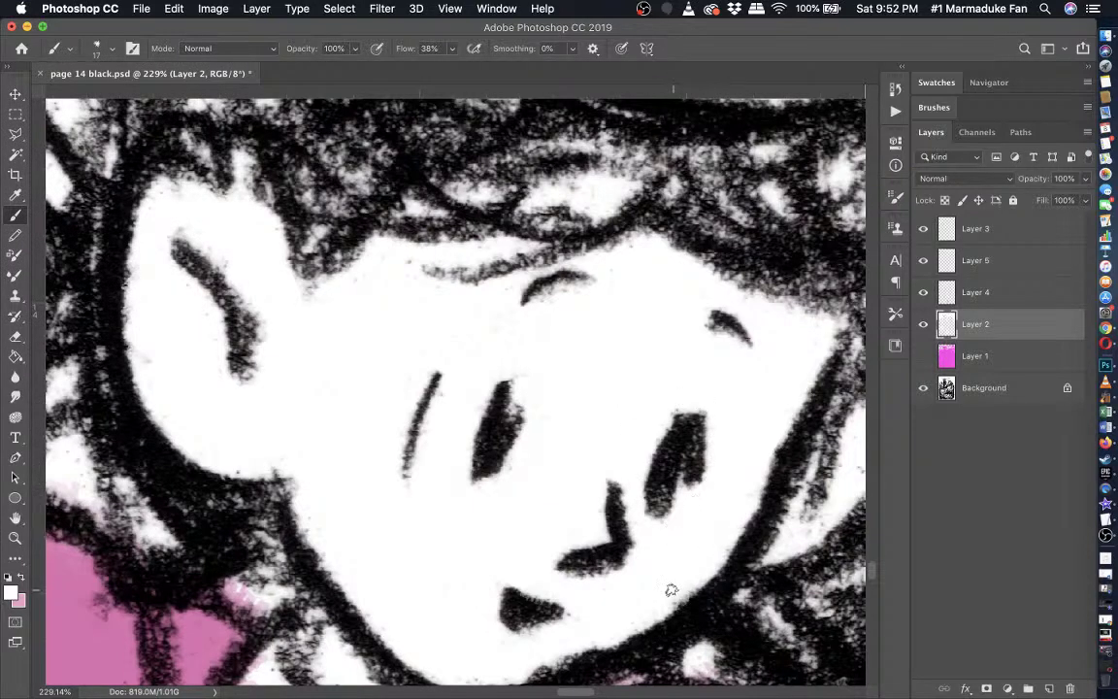
click(113, 54)
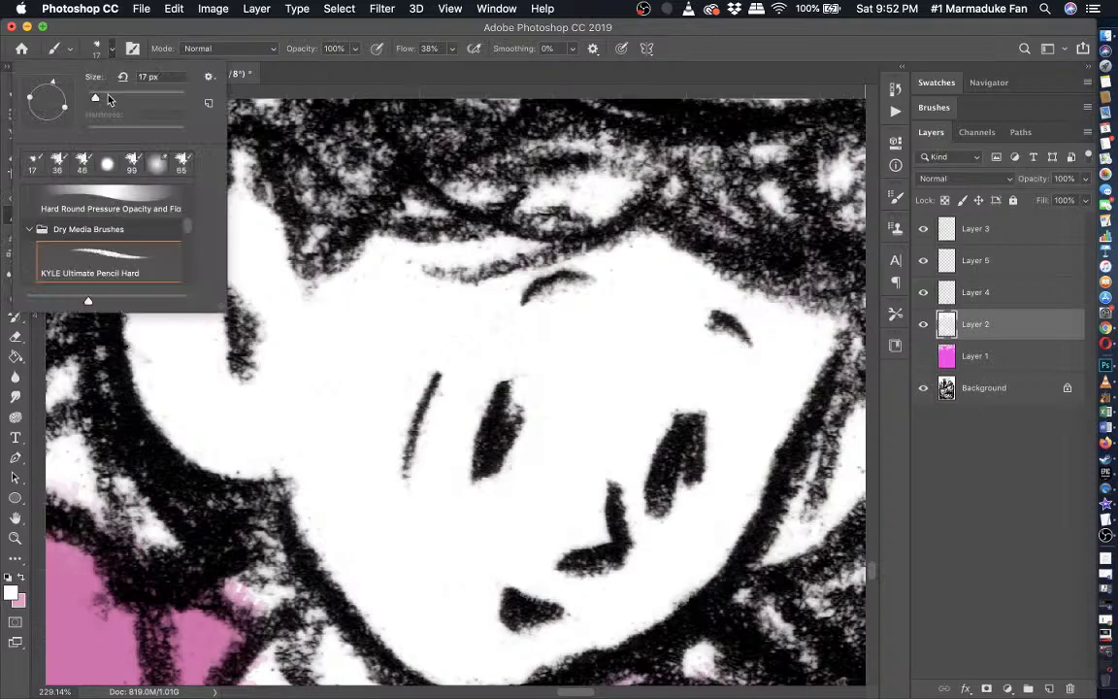
click(105, 96)
click(527, 490)
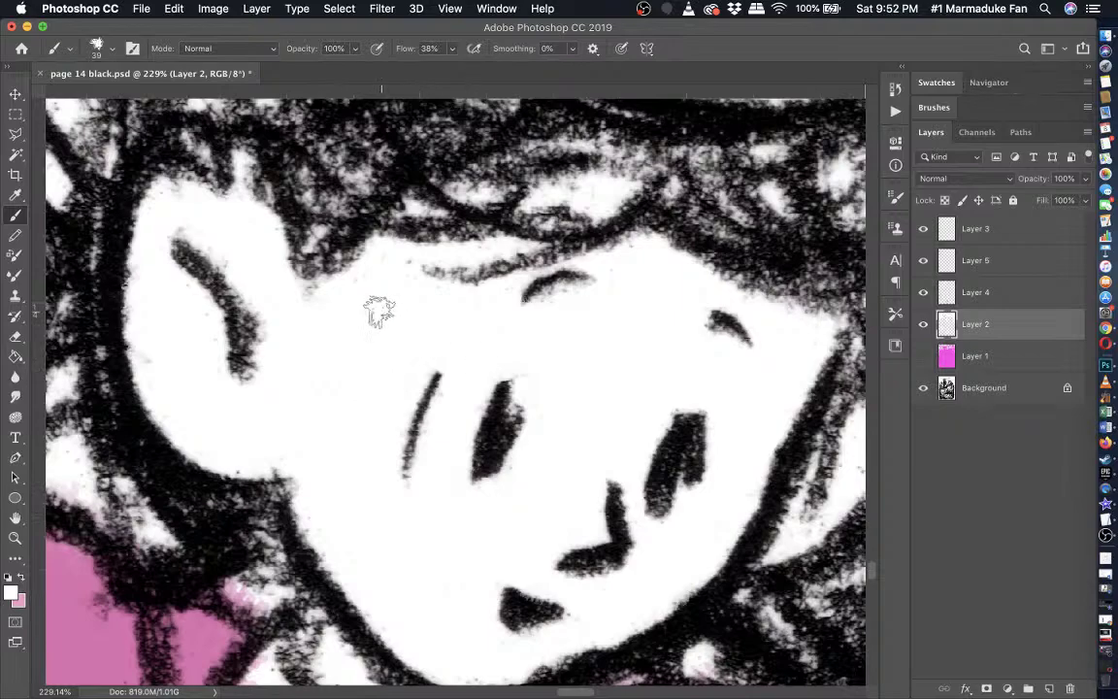
- Check Layer 2 and Layer 4 by toggling their visibility off and on, and make Layer 4 the active layer
scroll(380, 312, down, 5)
scroll(379, 311, down, 2)
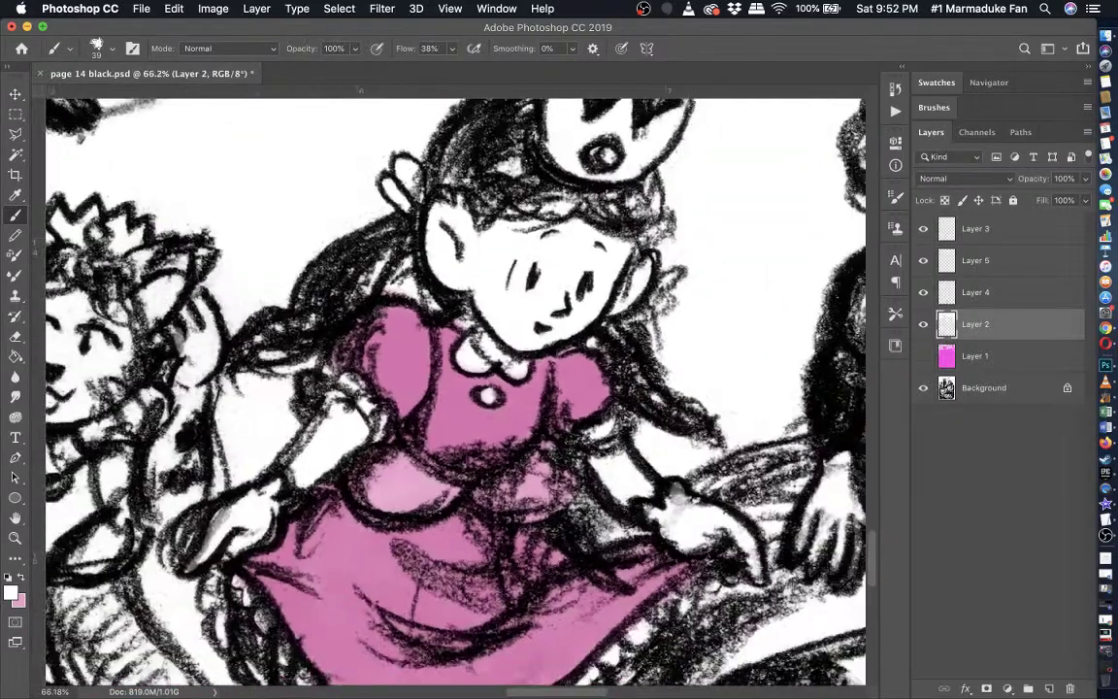
scroll(380, 312, up, 4)
click(923, 353)
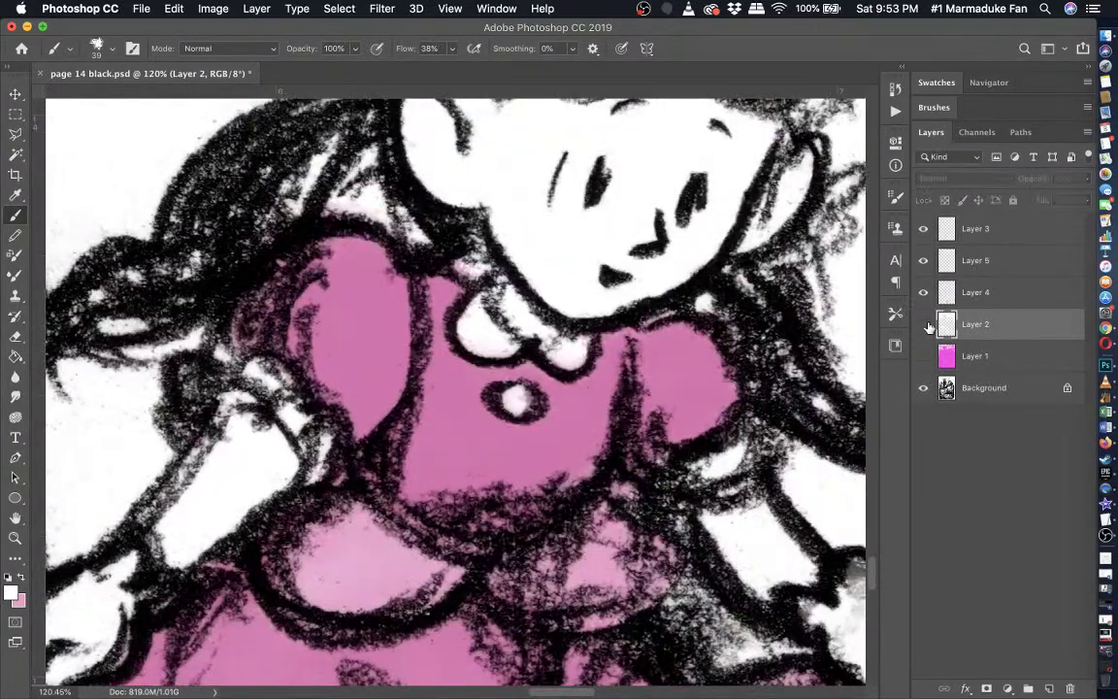
click(923, 292)
click(923, 292)
click(937, 294)
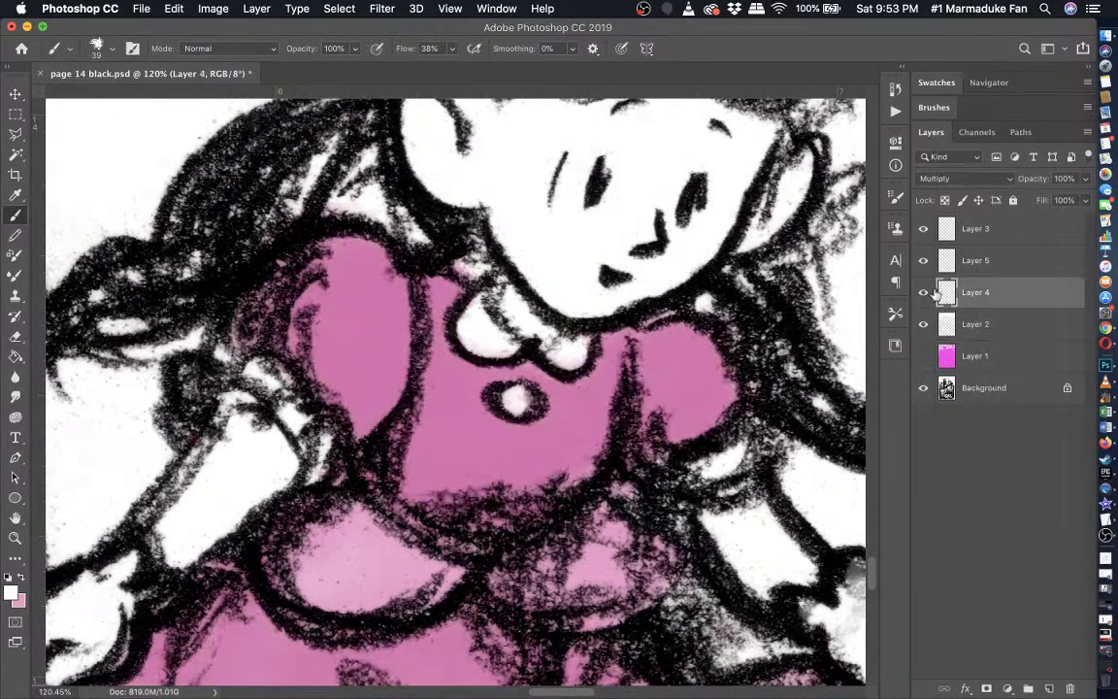
- Try to erase the pink tint from the princess's white collar on Layer 4 with the soft 68 px eraser
click(13, 334)
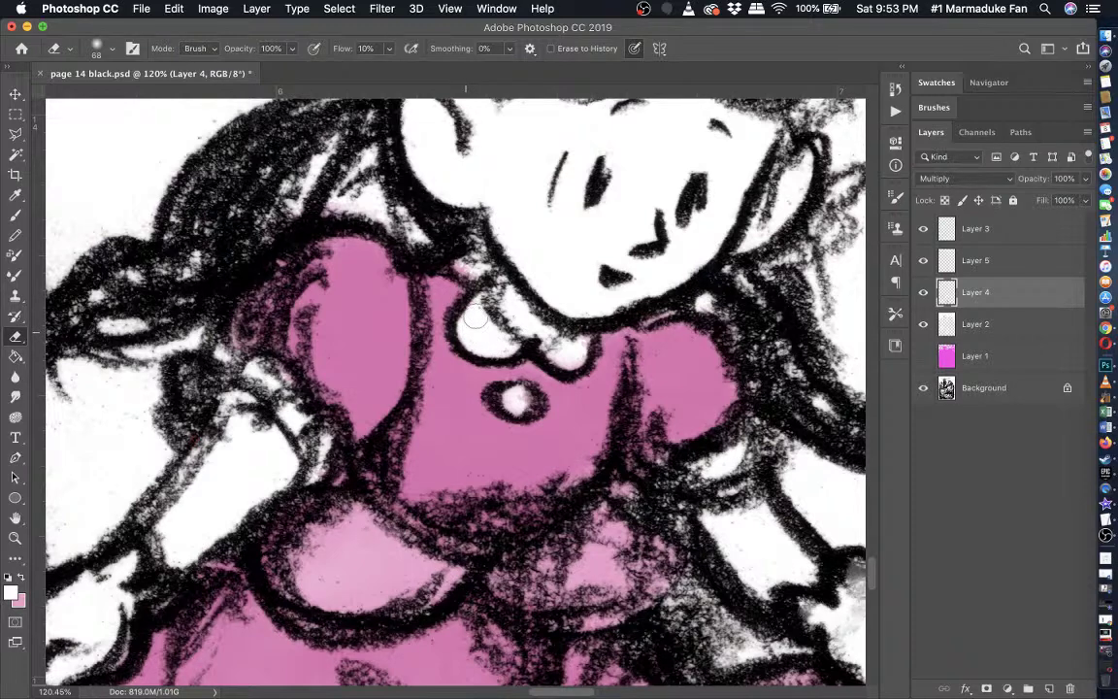
drag(475, 316, 578, 346)
key(super+z)
key(super+z)
key(super+z)
key(super+z)
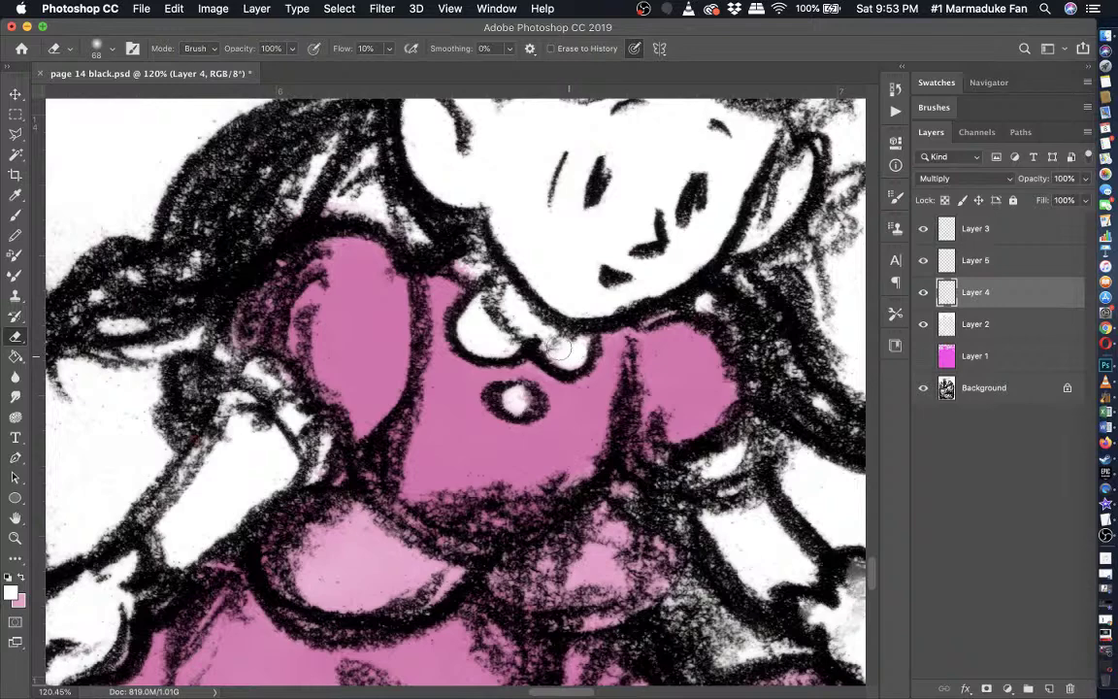
scroll(579, 348, down, 4)
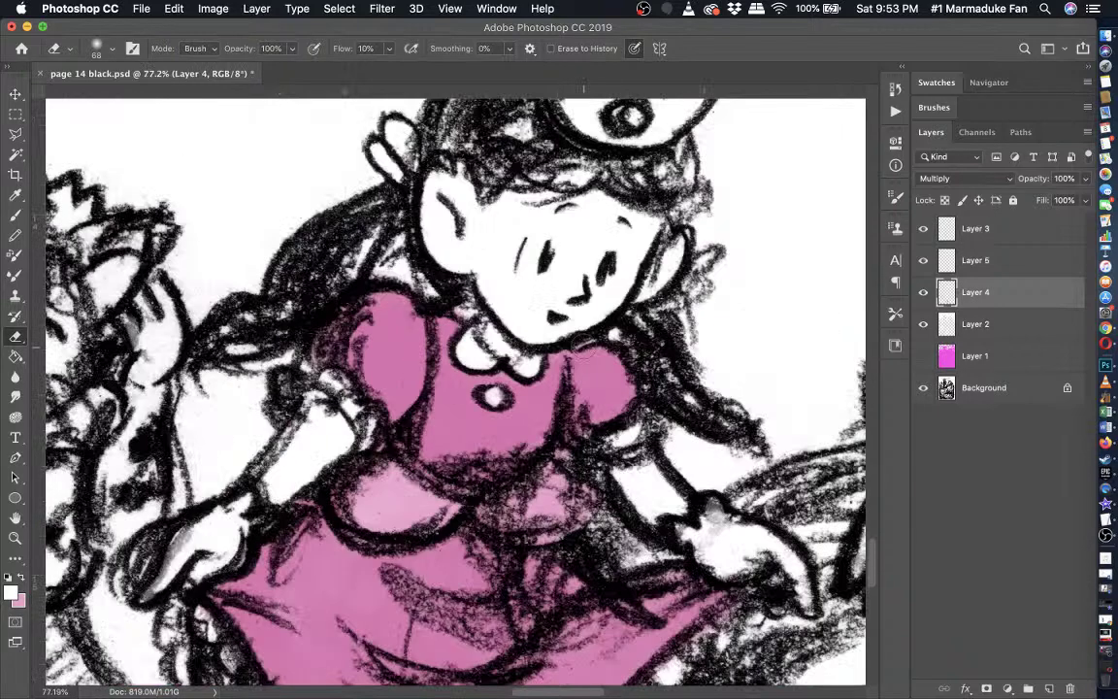
scroll(580, 347, up, 2)
key(super+z)
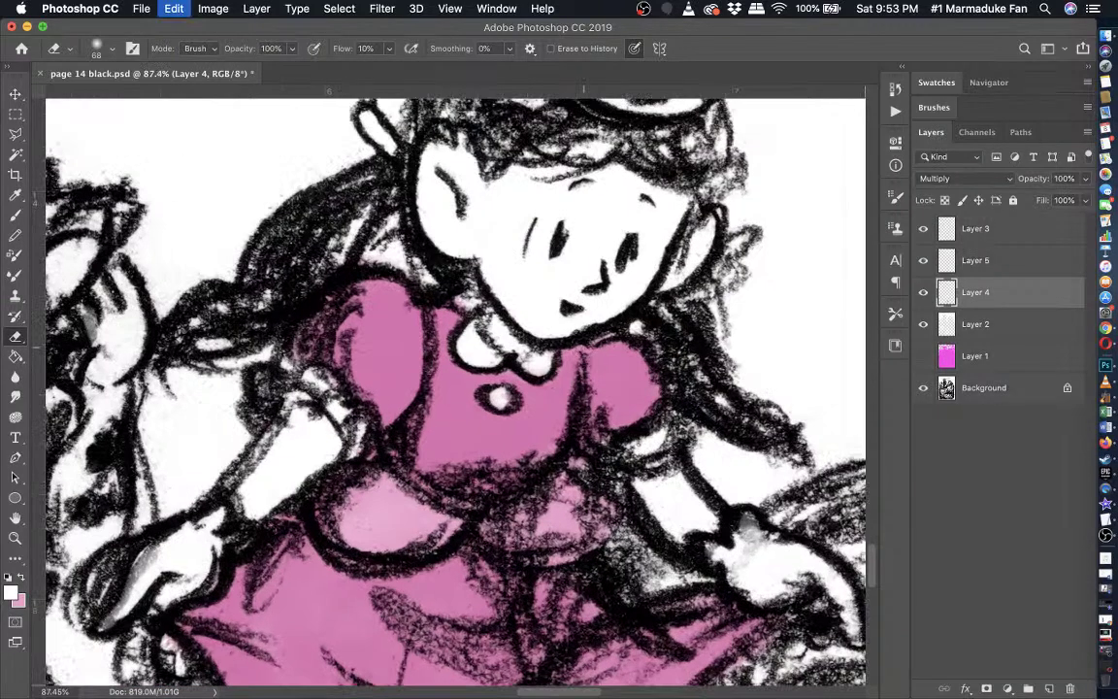
- Increase the hardness of the 68 px eraser for cleaning the pink dress layer
click(111, 53)
click(139, 126)
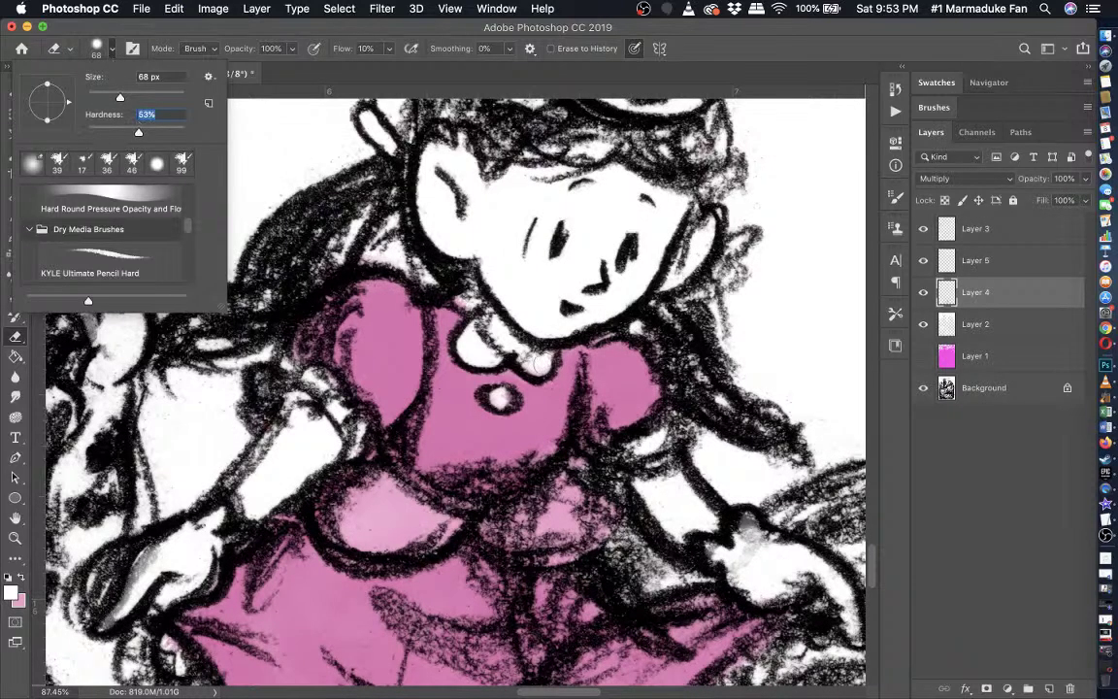
key(Return)
scroll(511, 348, down, 1)
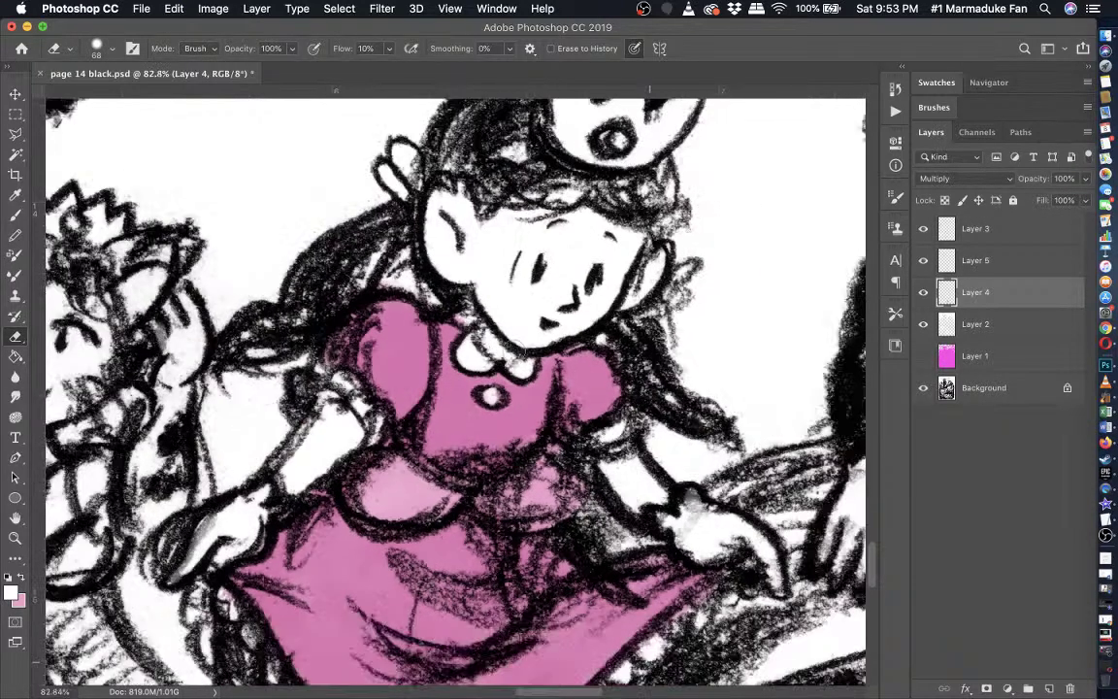
scroll(455, 380, down, 5)
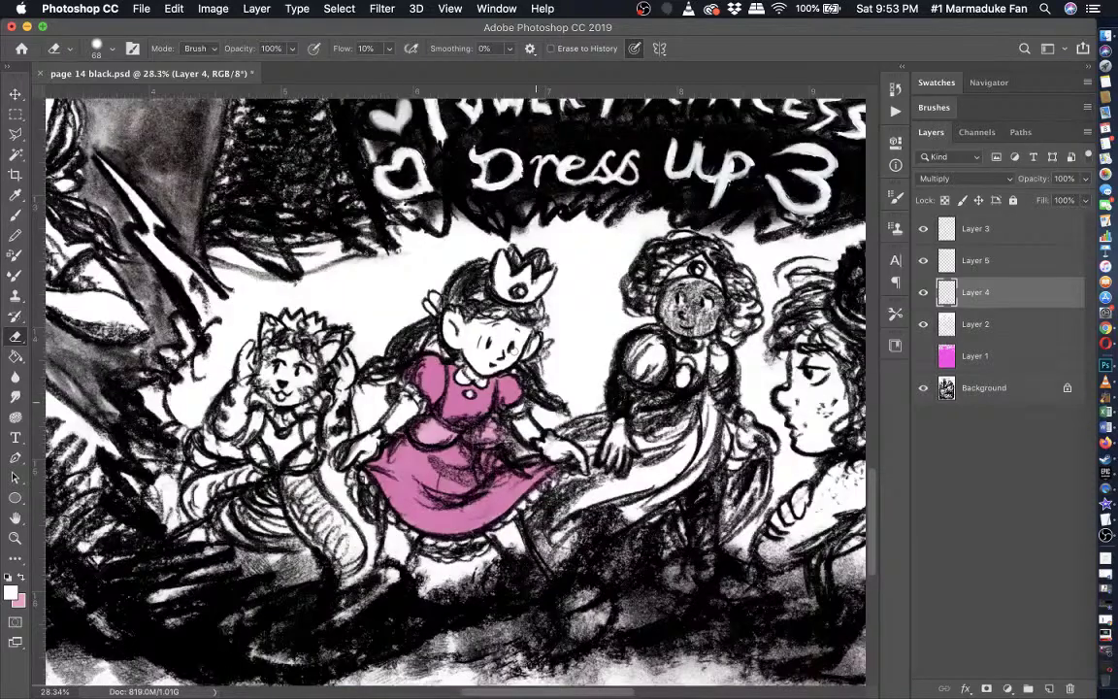
scroll(386, 386, down, 1)
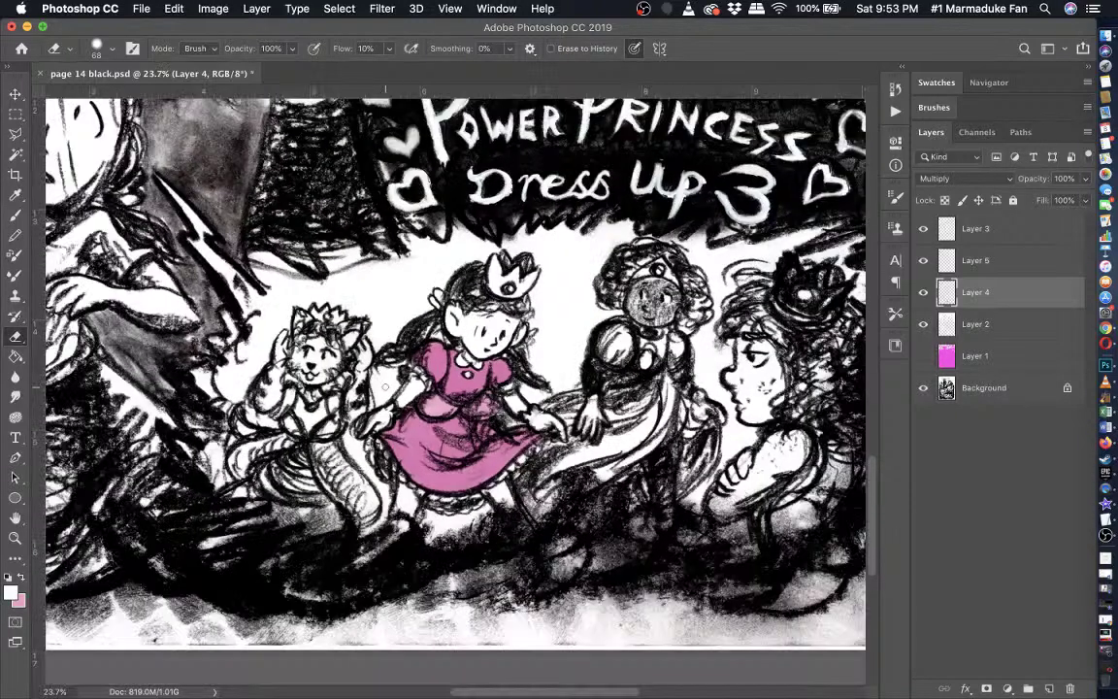
scroll(417, 398, up, 2)
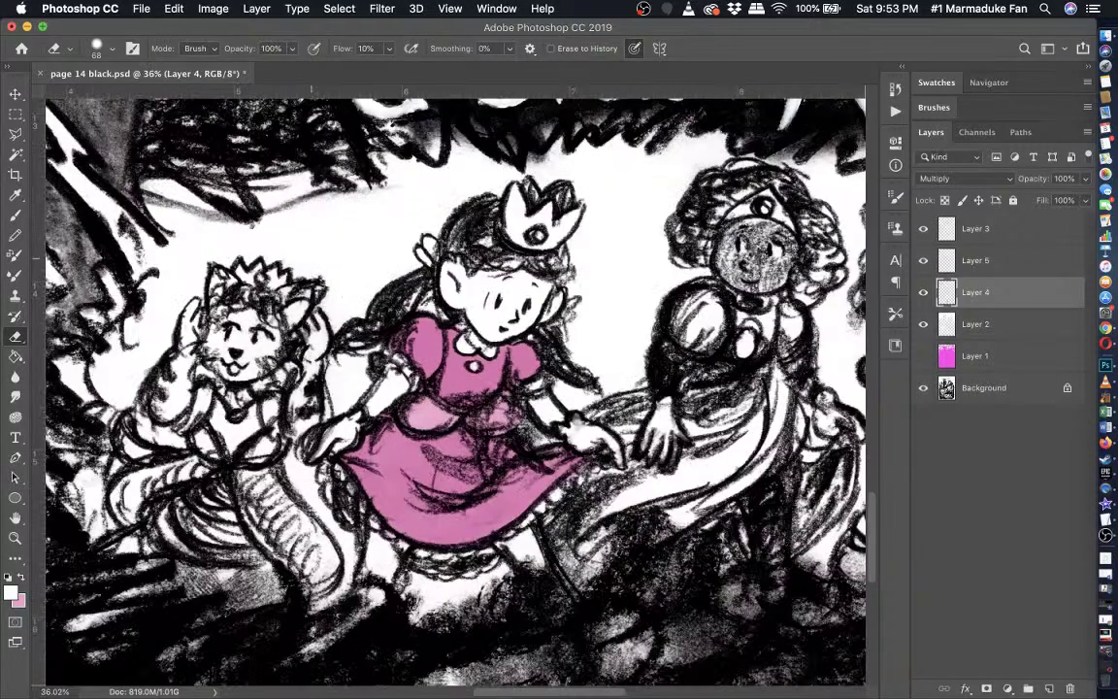
- Add a new layer above Layer 4 and set the foreground color to yellow, #fee32f
scroll(458, 402, down, 2)
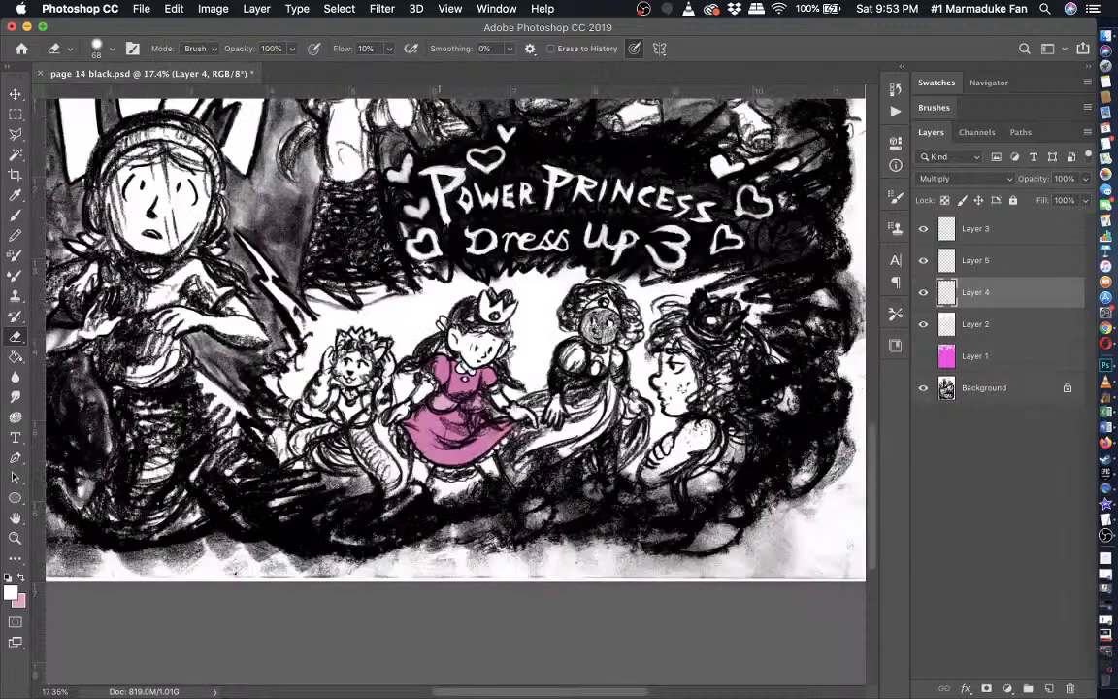
scroll(456, 340, down, 1)
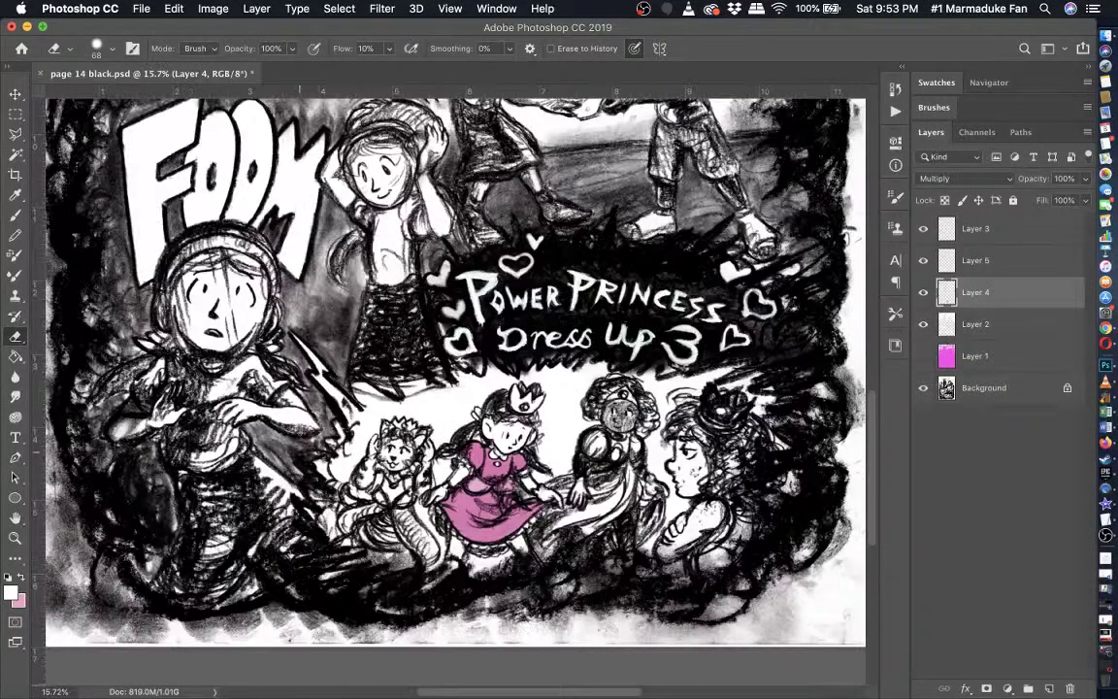
scroll(470, 388, up, 1)
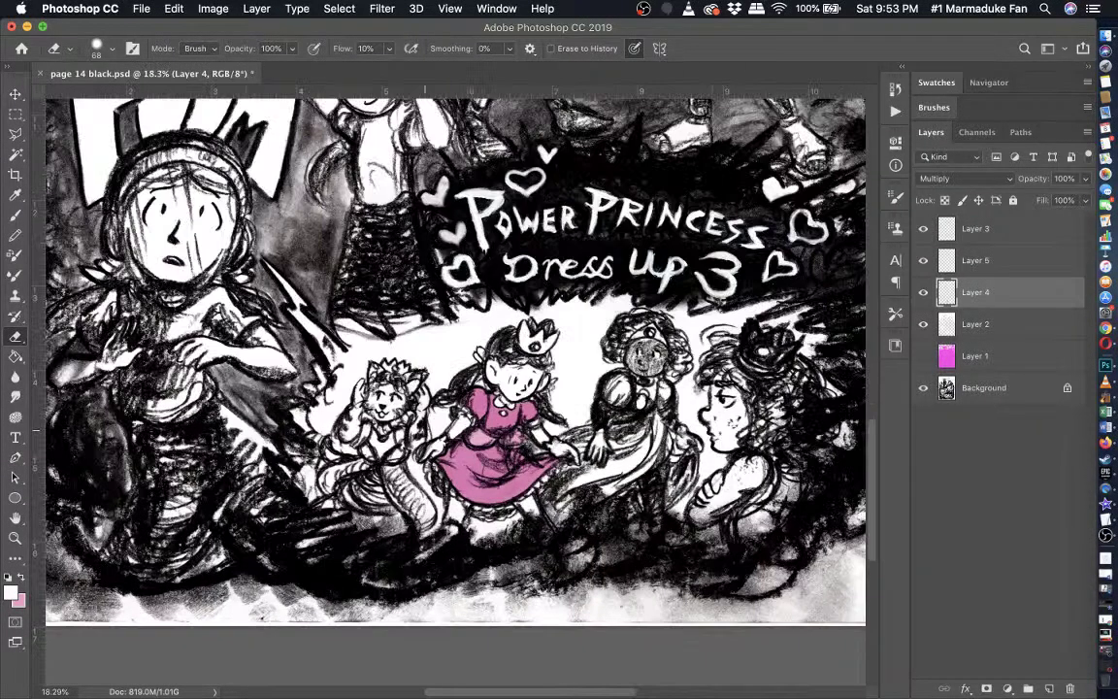
key(super+shift+alt+n)
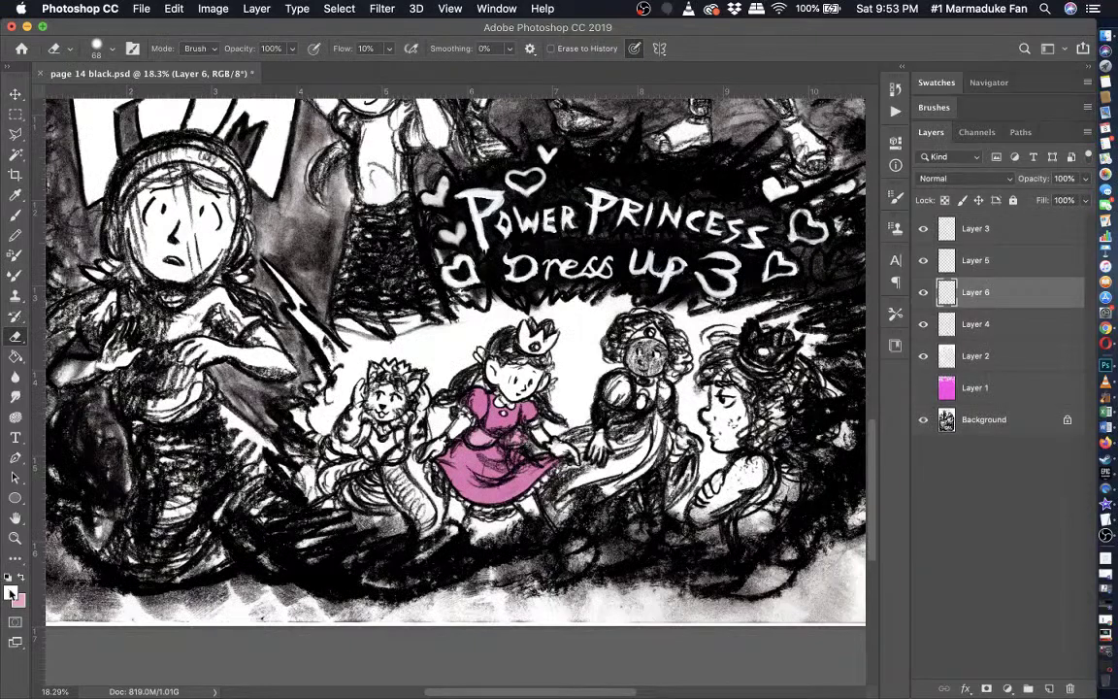
click(9, 590)
click(786, 427)
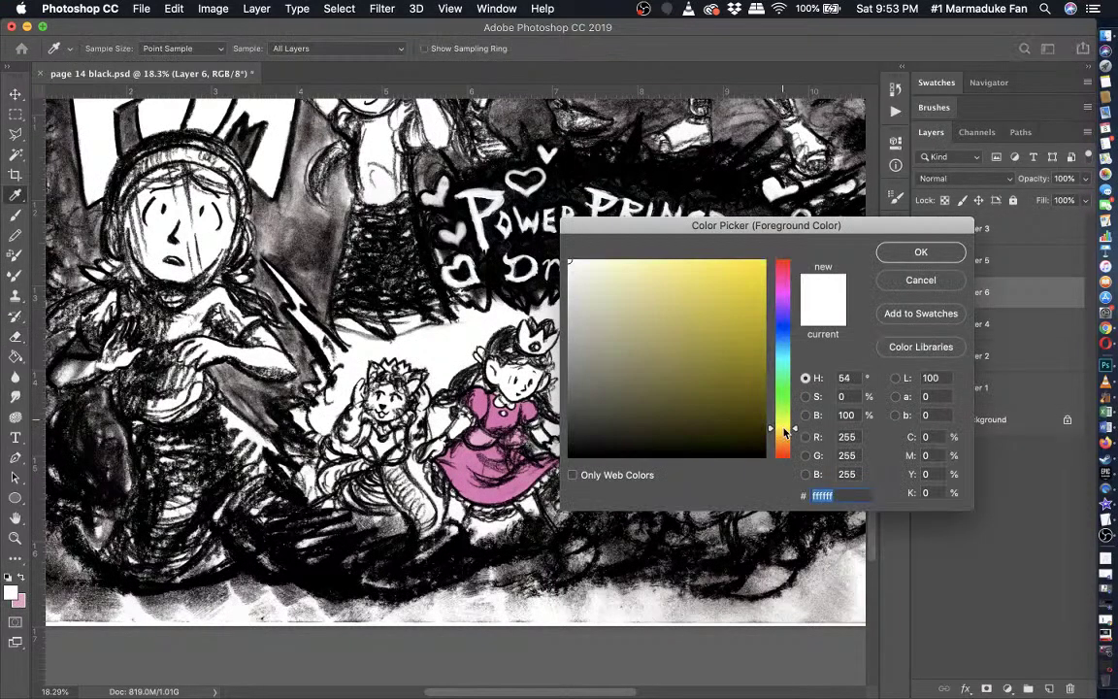
click(728, 261)
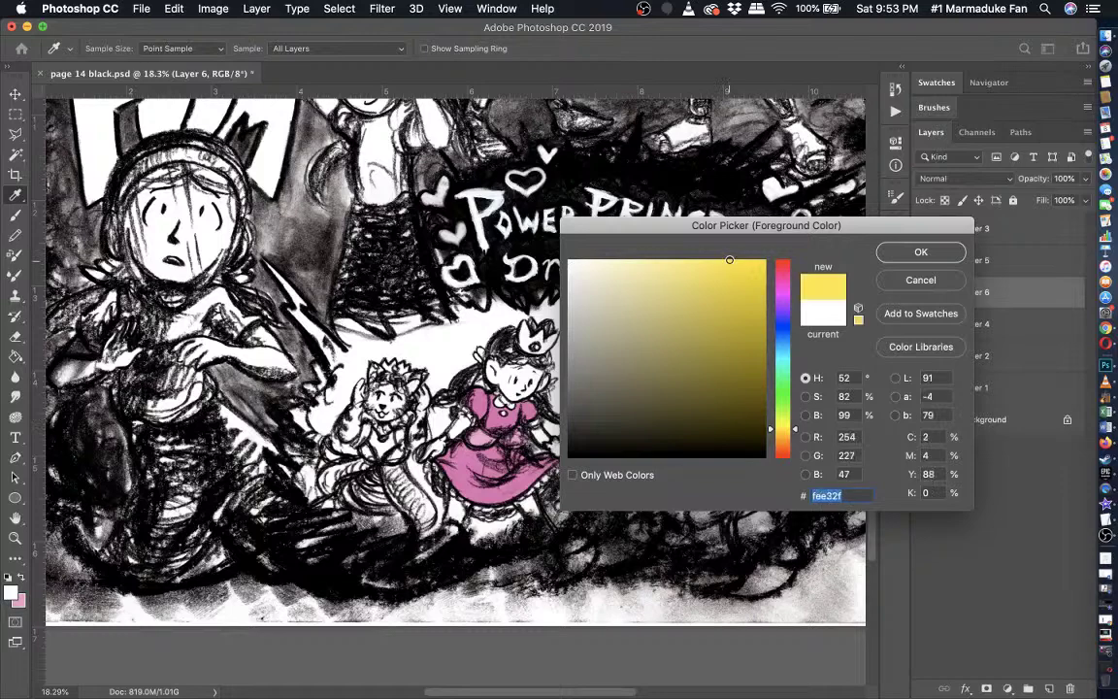
click(904, 251)
key(e)
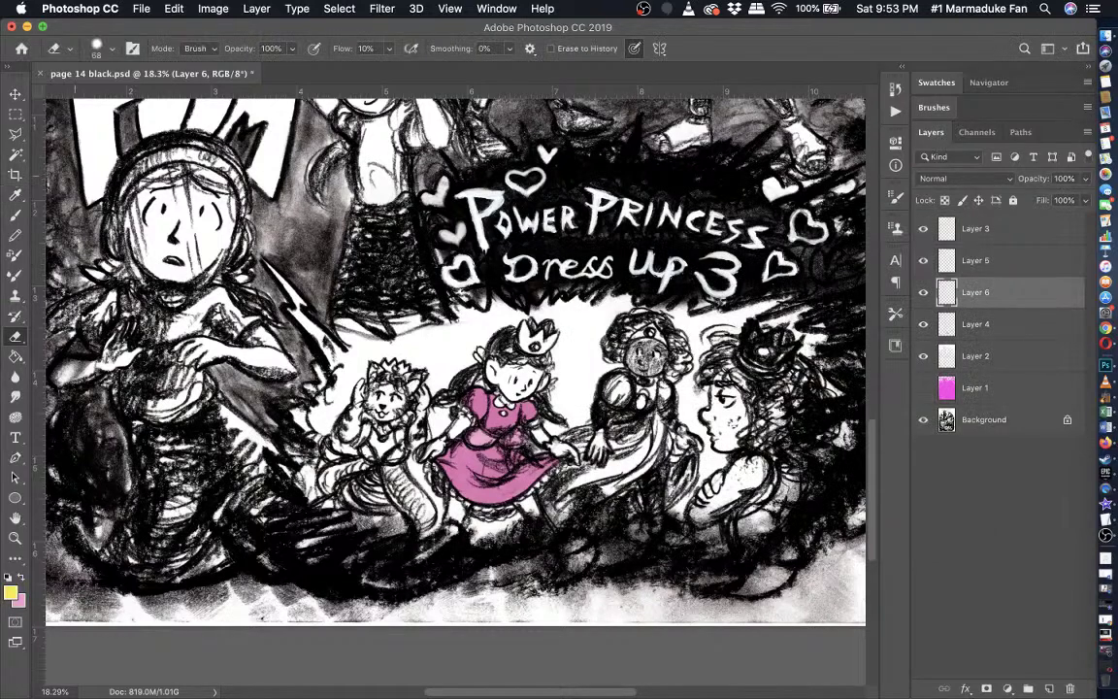
- Paint yellow along the edges of the braided princess's crown with the KYLE Ultimate Pencil Hard brush at 59 px
click(14, 215)
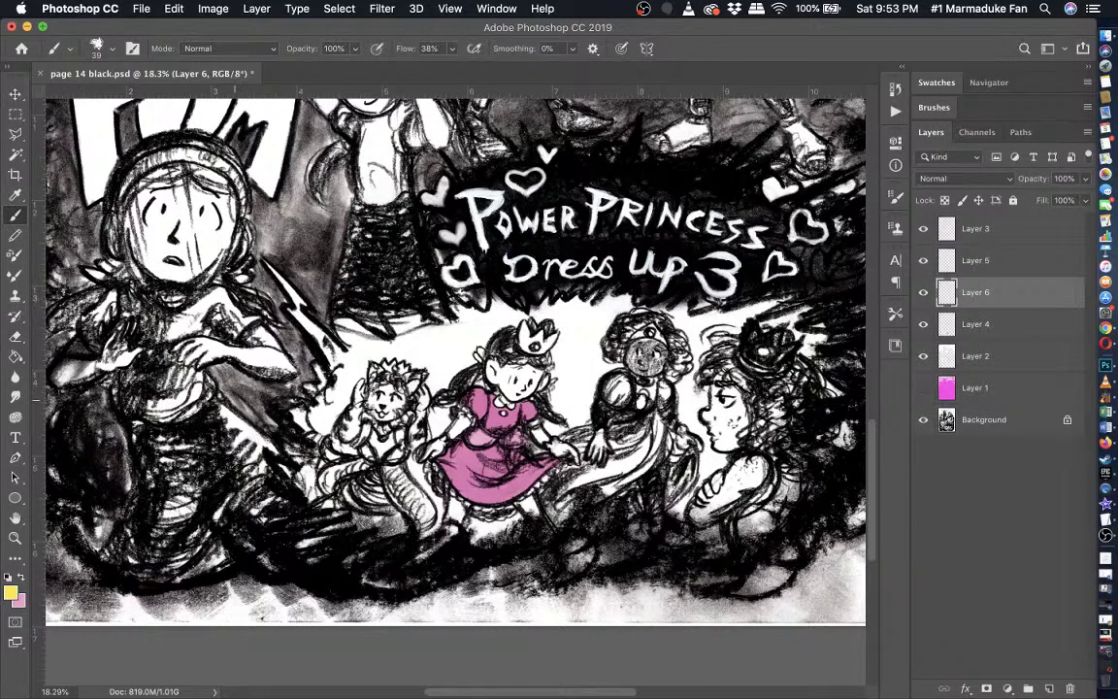
scroll(455, 391, up, 4)
scroll(455, 391, right, 3)
scroll(455, 391, up, 4)
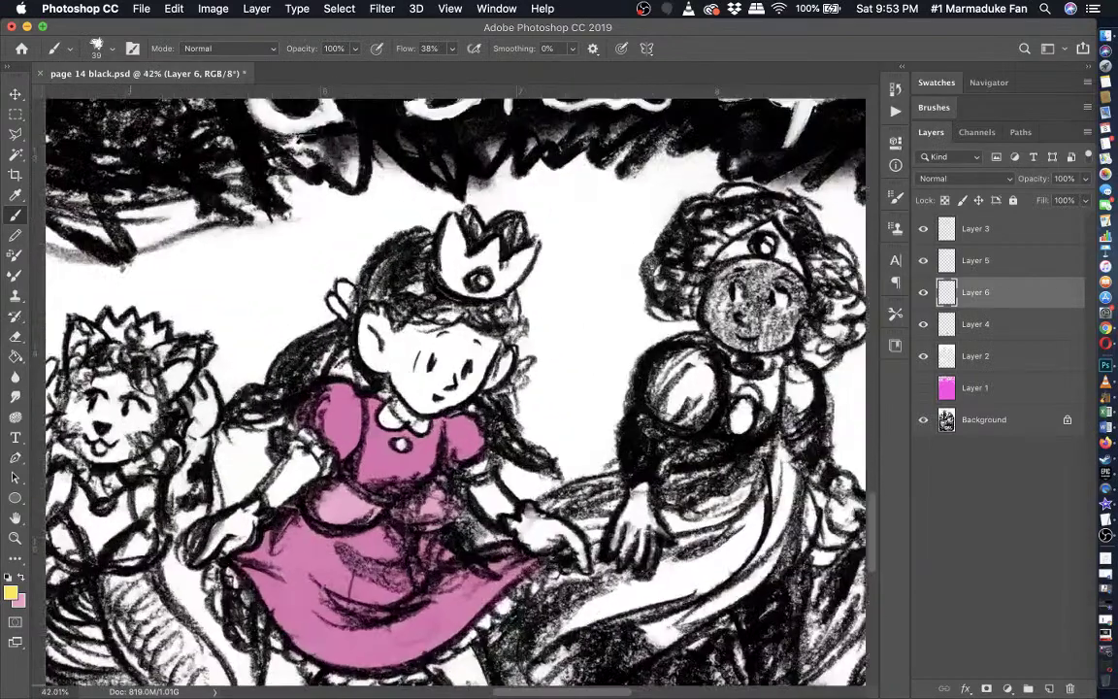
scroll(478, 252, up, 8)
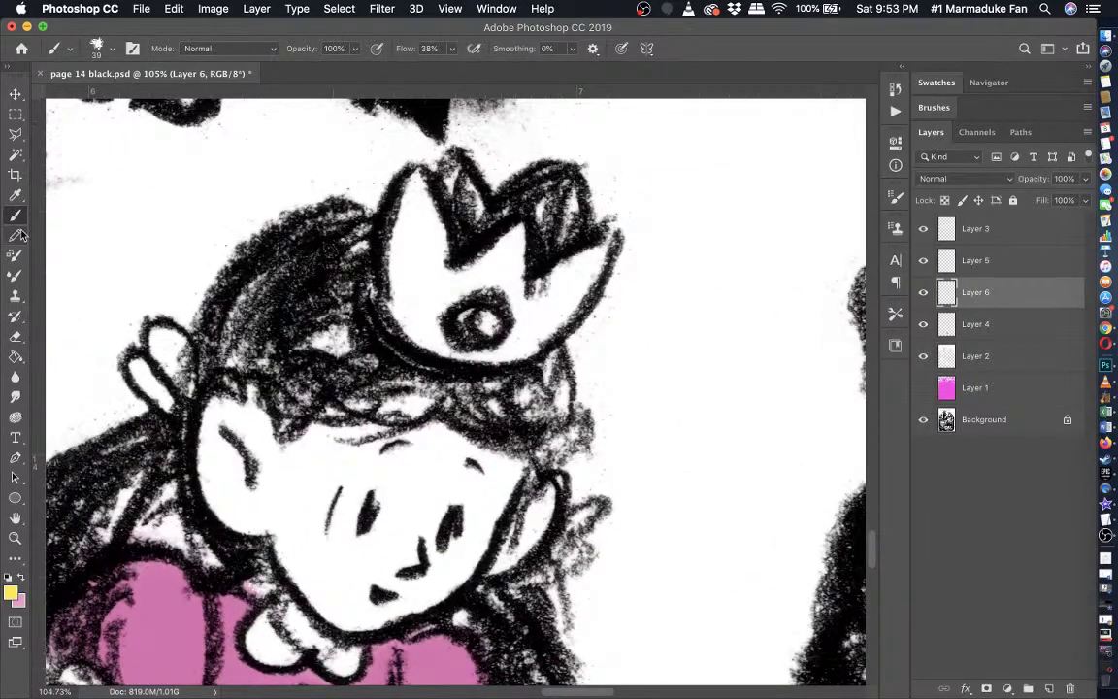
click(100, 50)
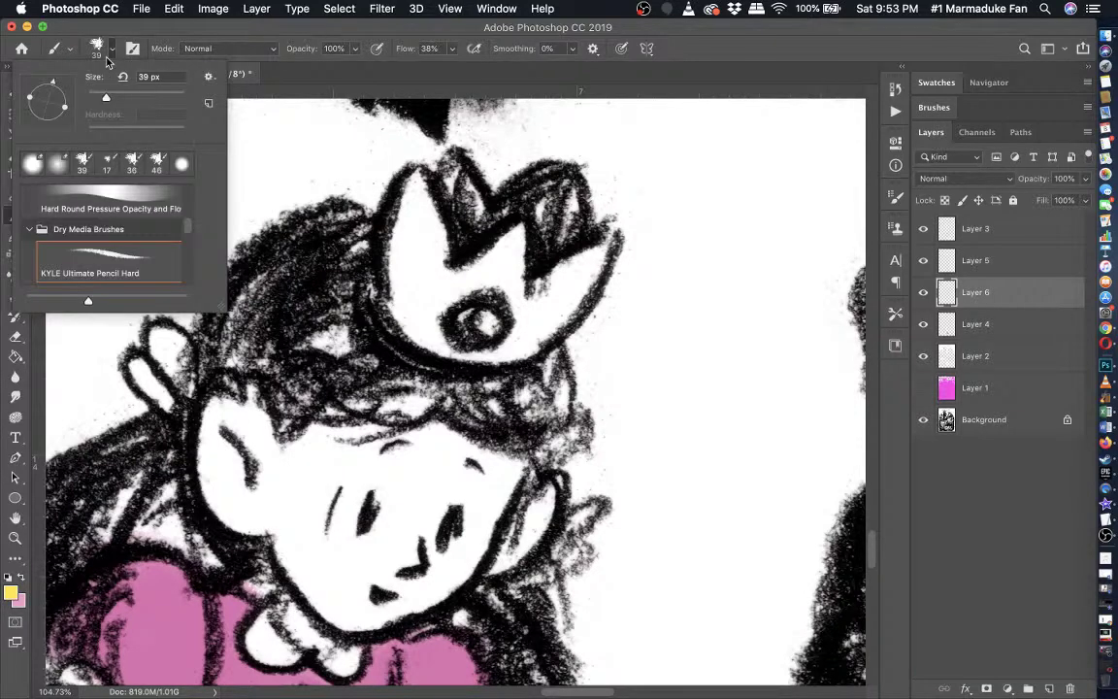
mouse_move(396, 296)
mouse_down()
mouse_move(405, 323)
mouse_move(396, 233)
mouse_move(411, 185)
mouse_move(373, 160)
mouse_move(403, 199)
mouse_move(407, 165)
mouse_move(454, 180)
mouse_move(475, 219)
mouse_move(456, 184)
mouse_move(476, 209)
mouse_move(467, 195)
mouse_move(484, 175)
mouse_move(519, 160)
mouse_move(574, 256)
mouse_move(597, 228)
mouse_move(612, 238)
mouse_move(571, 291)
mouse_move(589, 276)
mouse_move(529, 296)
mouse_move(480, 337)
mouse_move(383, 310)
mouse_up()
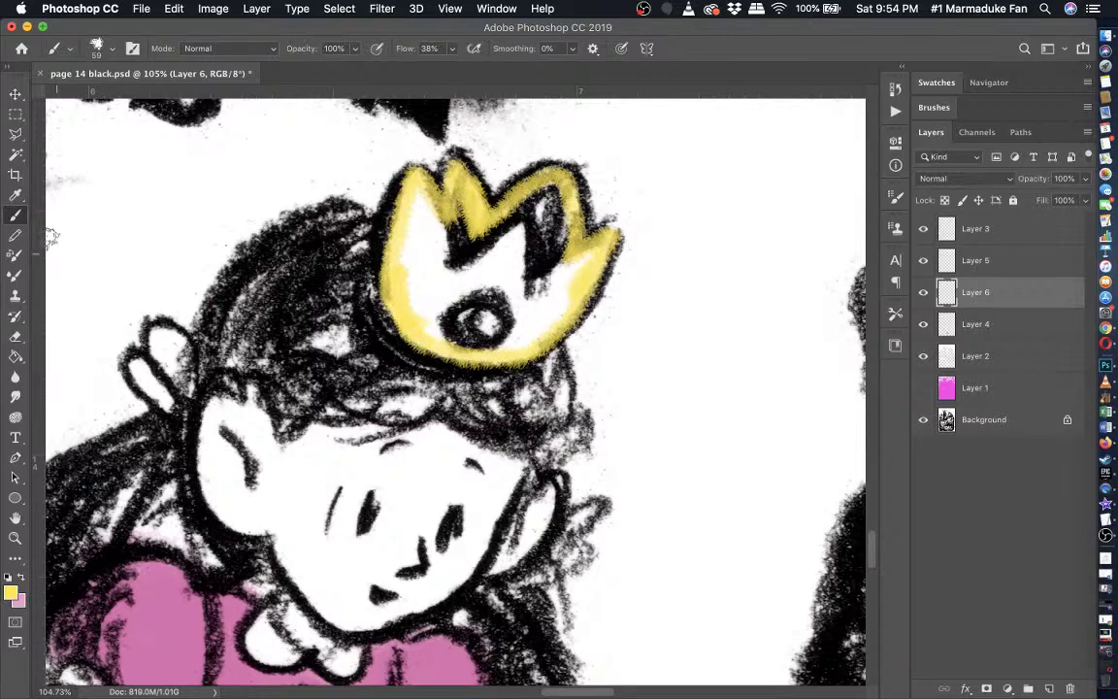
- Fill the crown's interior in yellow with the 63 px Pencil and cover its points and edges with the 59 px brush
click(15, 238)
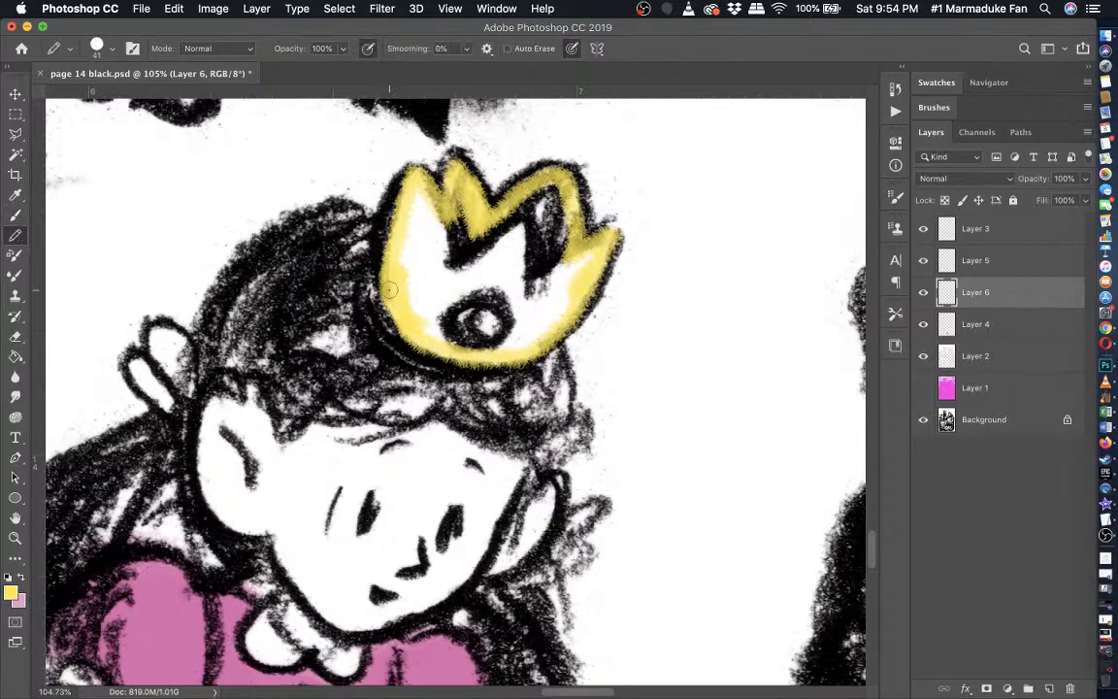
click(111, 49)
click(116, 96)
mouse_move(450, 328)
mouse_down()
mouse_move(414, 282)
mouse_move(422, 198)
mouse_move(452, 252)
mouse_move(539, 197)
mouse_move(557, 251)
mouse_move(583, 257)
mouse_move(556, 312)
mouse_move(523, 338)
mouse_move(461, 338)
mouse_up()
mouse_move(426, 237)
mouse_down()
mouse_move(519, 227)
mouse_move(543, 236)
mouse_move(563, 275)
mouse_move(518, 328)
mouse_move(427, 251)
mouse_move(540, 248)
mouse_move(498, 283)
mouse_up()
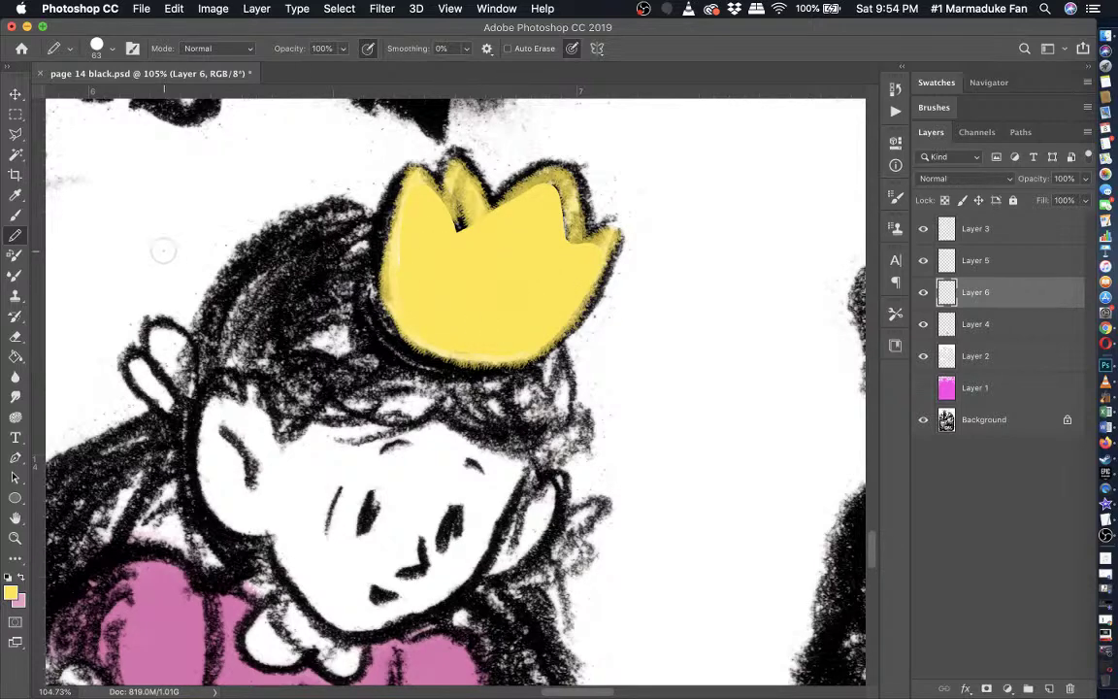
click(16, 216)
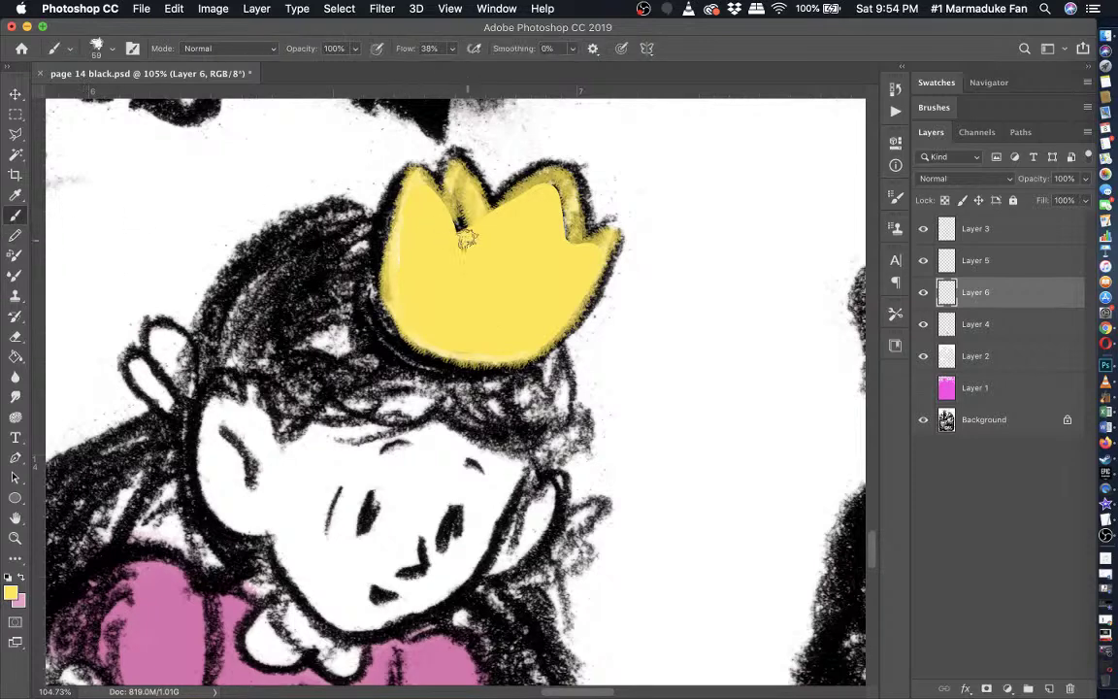
mouse_move(466, 241)
mouse_down()
mouse_move(422, 180)
mouse_move(406, 204)
mouse_move(394, 303)
mouse_move(428, 344)
mouse_move(474, 354)
mouse_move(531, 345)
mouse_move(575, 308)
mouse_move(563, 324)
mouse_move(613, 243)
mouse_move(574, 254)
mouse_move(562, 192)
mouse_move(552, 192)
mouse_move(566, 290)
mouse_move(565, 206)
mouse_move(564, 243)
mouse_move(554, 197)
mouse_move(573, 258)
mouse_move(602, 254)
mouse_move(598, 240)
mouse_move(586, 246)
mouse_move(615, 225)
mouse_move(594, 242)
mouse_move(568, 186)
mouse_move(507, 214)
mouse_move(551, 177)
mouse_move(480, 233)
mouse_move(479, 217)
mouse_move(453, 211)
mouse_move(451, 172)
mouse_move(456, 223)
mouse_up()
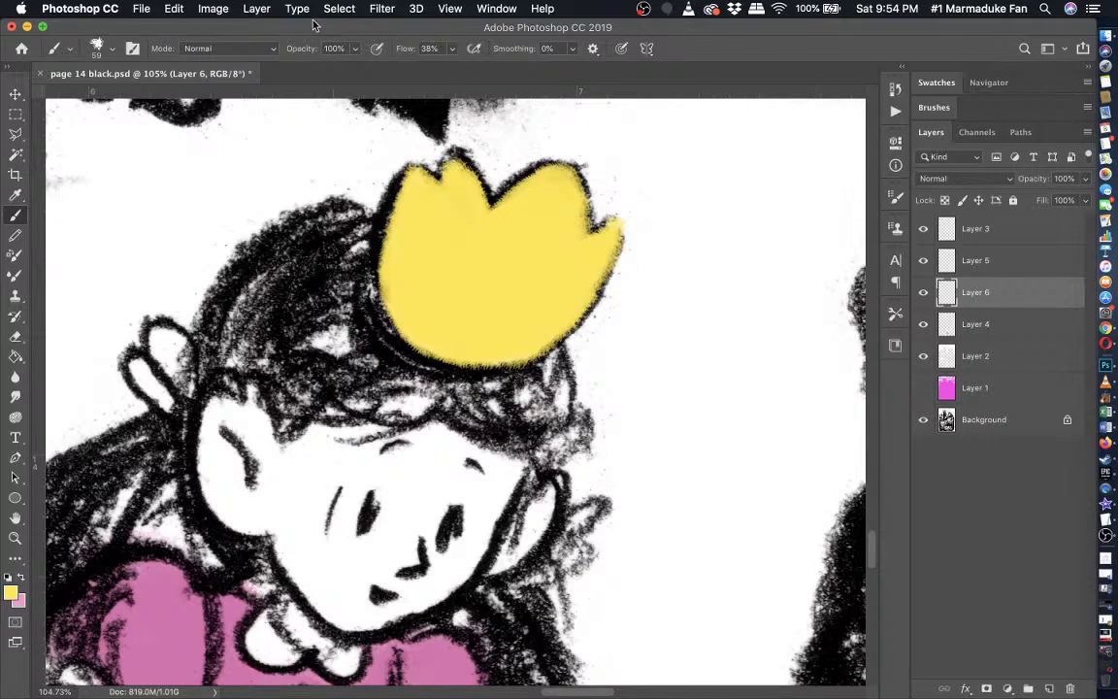
- Set the yellow crown layer's blend mode to Multiply through its blending options
click(258, 9)
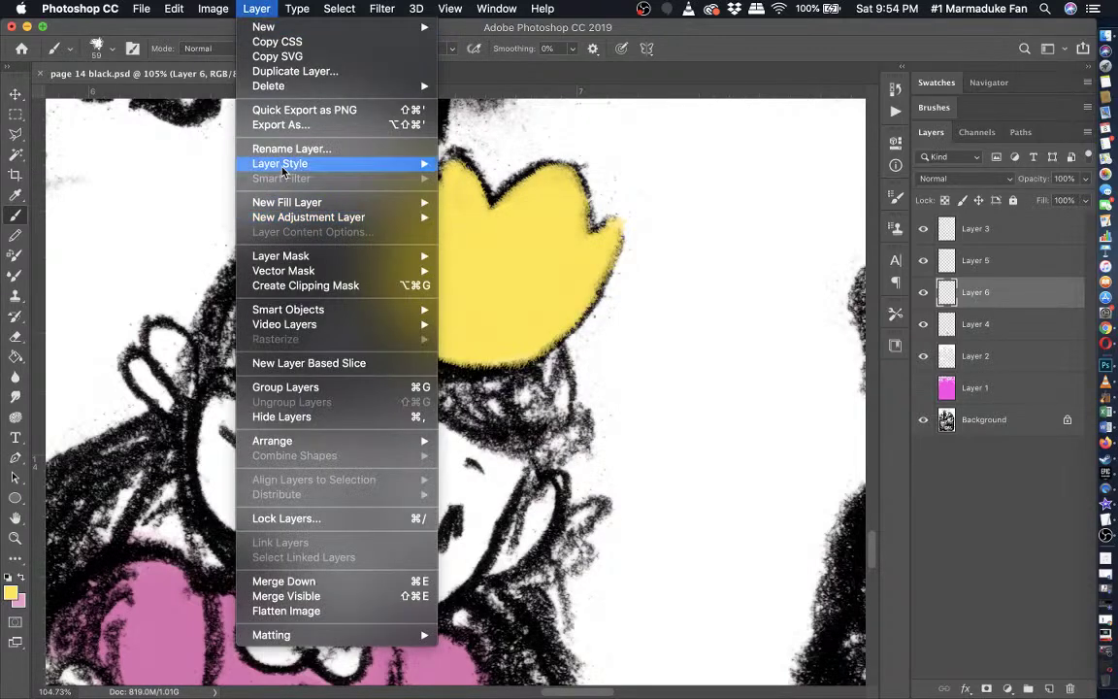
mouse_move(417, 163)
click(488, 163)
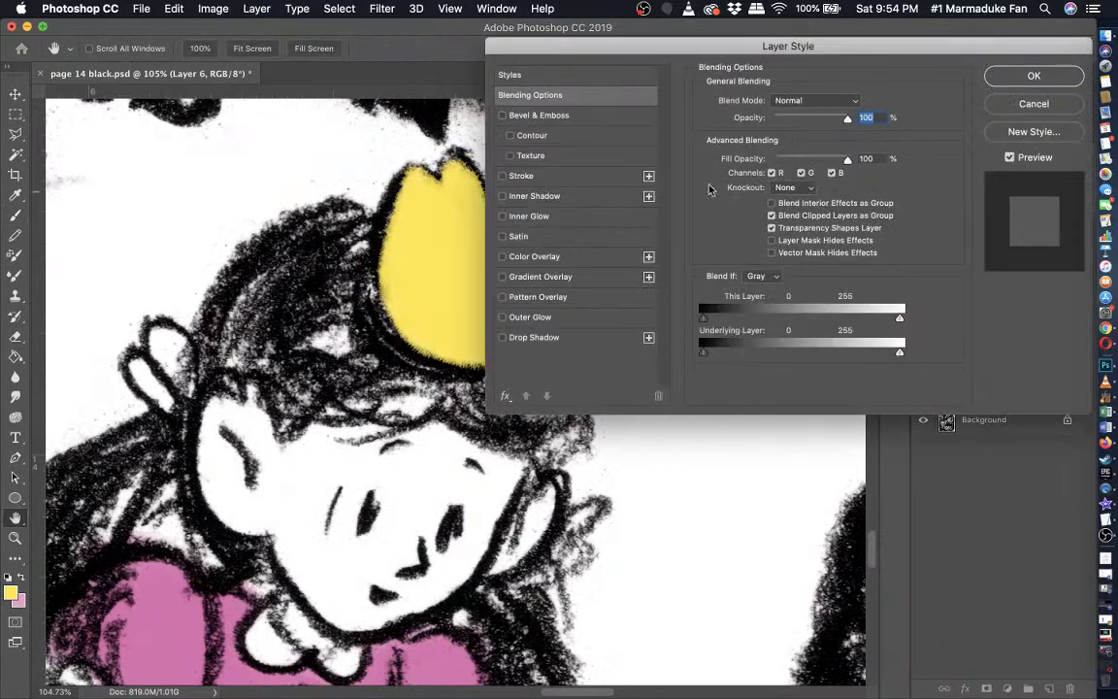
click(813, 99)
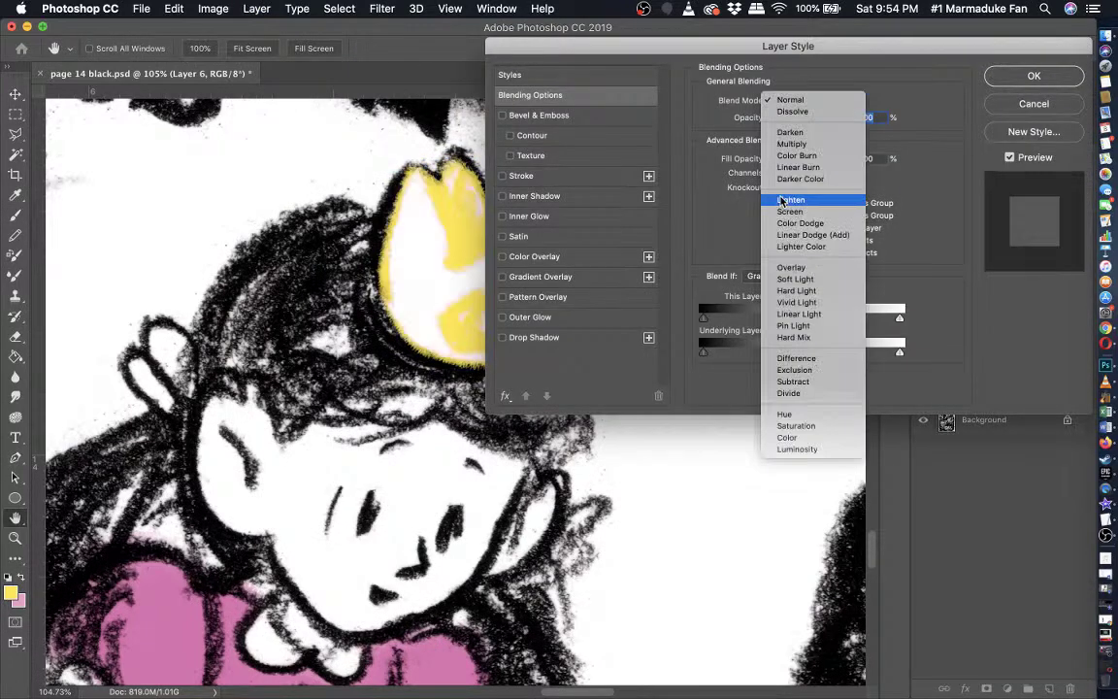
click(810, 141)
click(1031, 77)
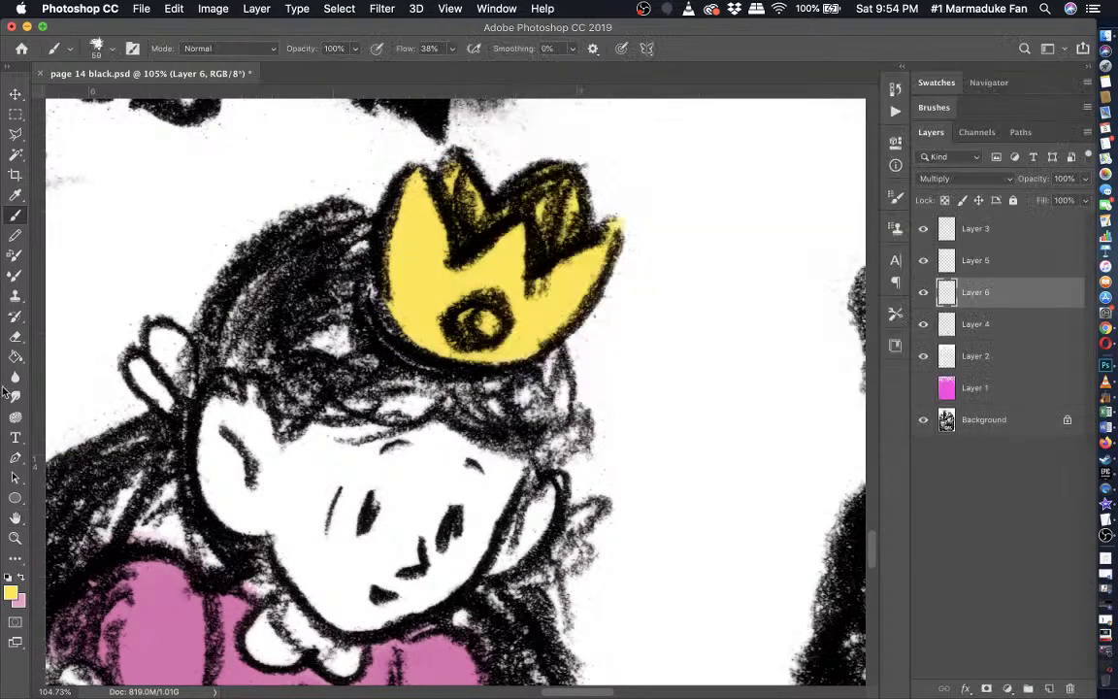
- Erase the yellow from the round gem in the crown on Layer 6 with the 68 px eraser
click(16, 336)
click(485, 322)
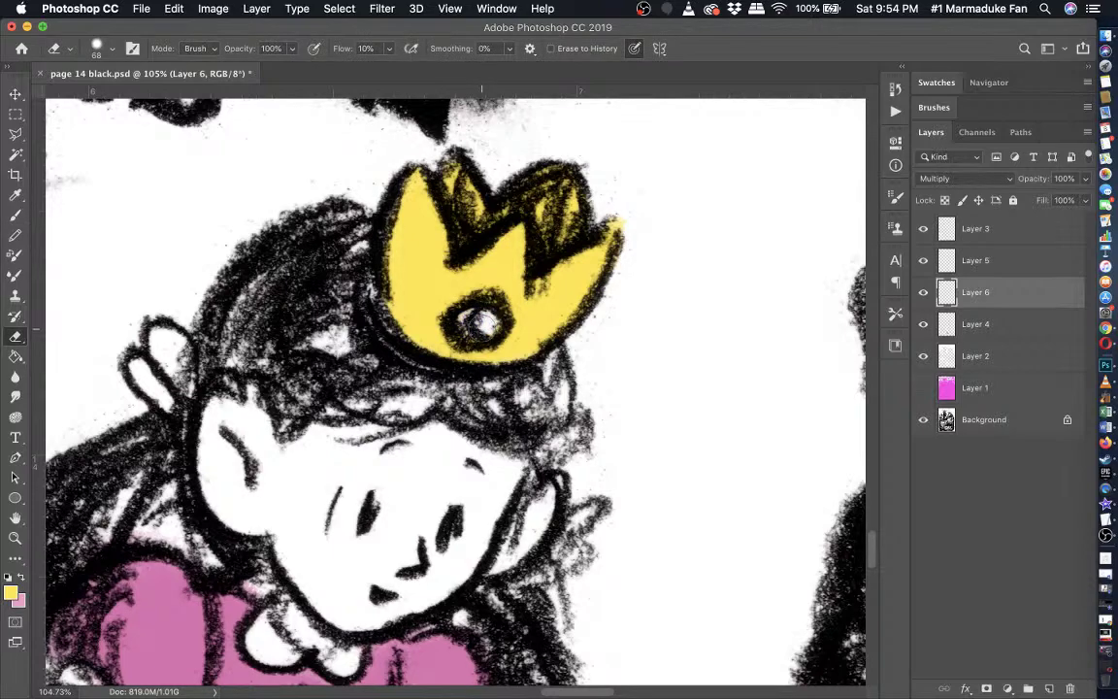
scroll(485, 322, down, 5)
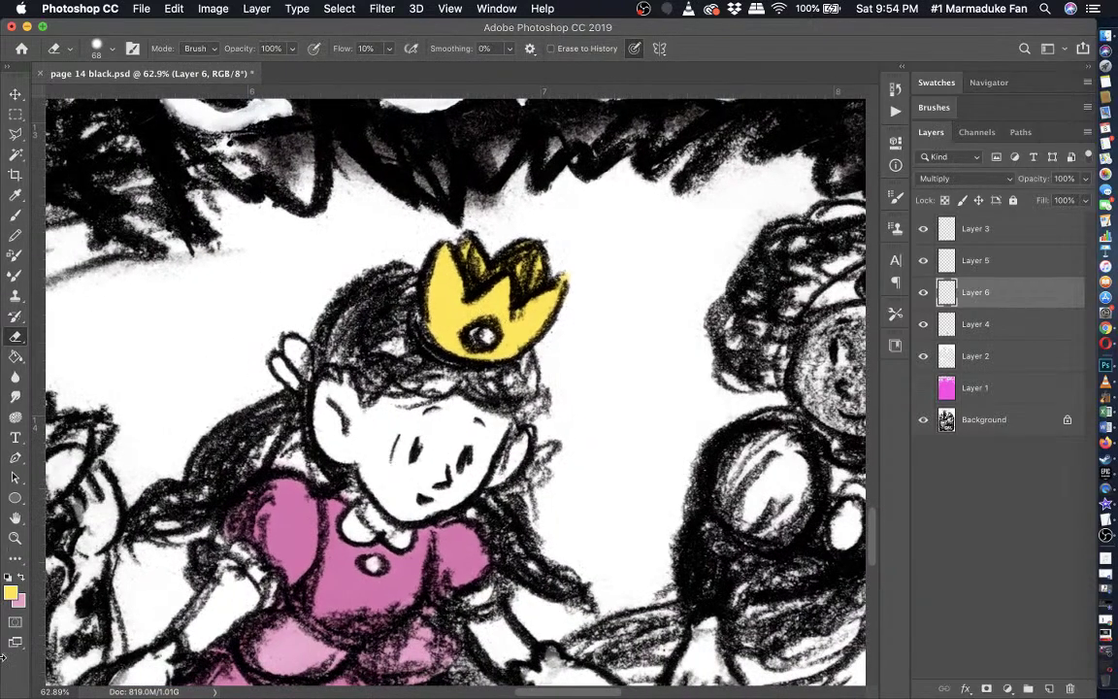
- Swap the foreground color to pink, check layer visibility, and paint the crown's gem pink on Layer 5 with the 59 px brush
click(21, 576)
click(15, 214)
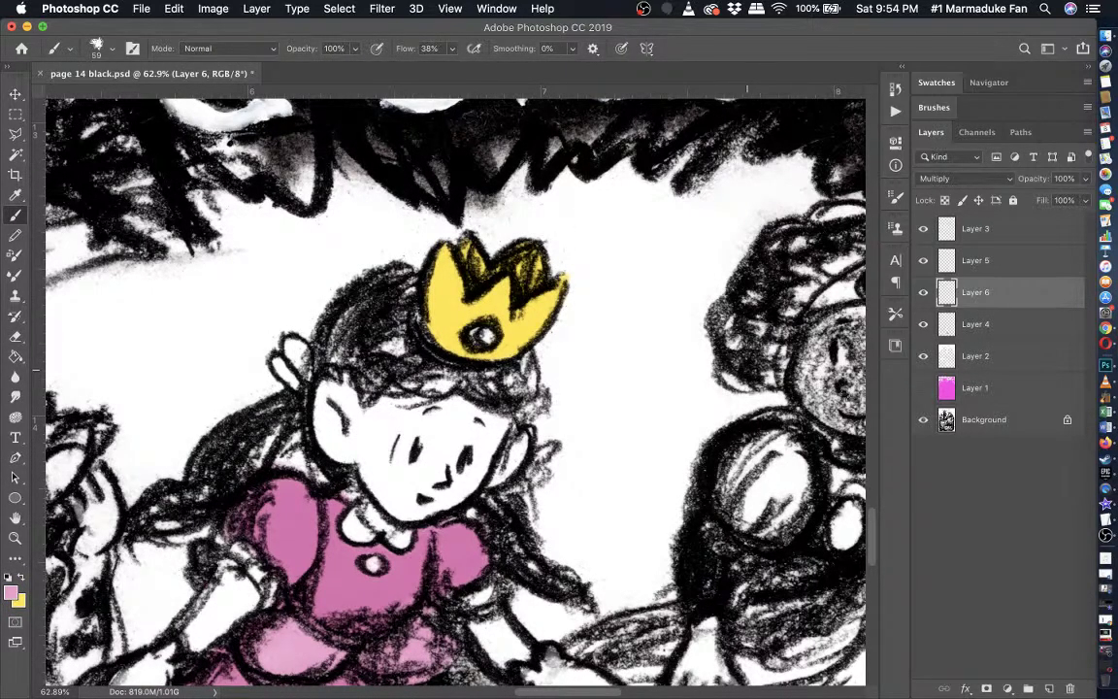
click(923, 324)
click(923, 324)
click(923, 355)
click(975, 261)
scroll(427, 291, up, 3)
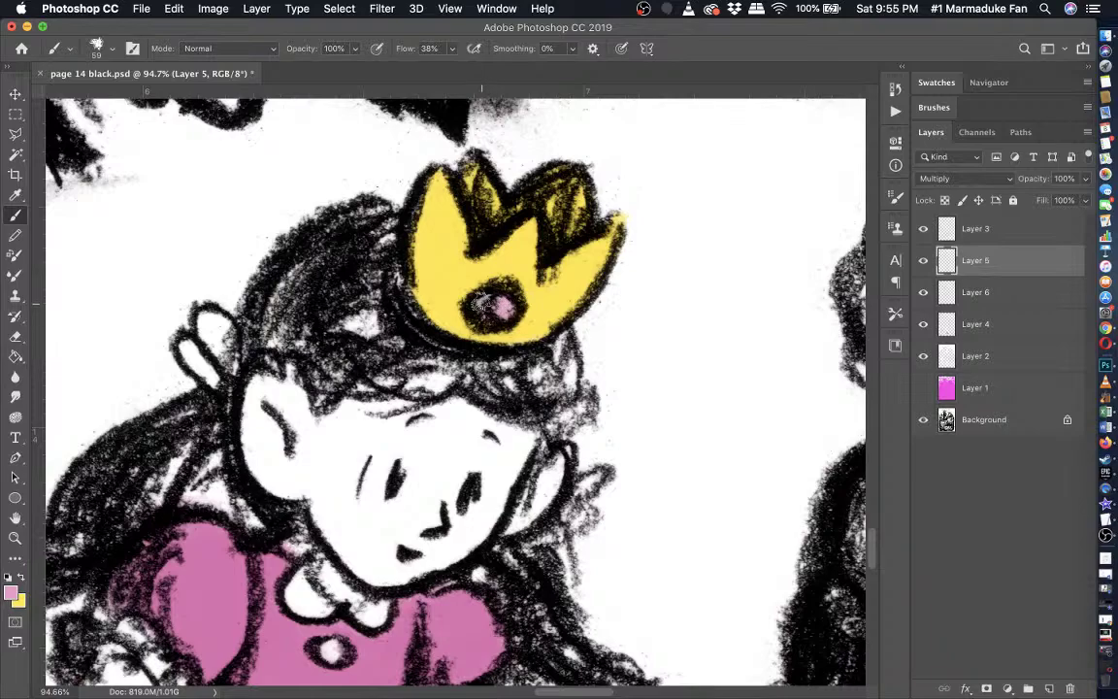
- Examine the colored princess up close and against the rest of the comic page
scroll(457, 393, down, 5)
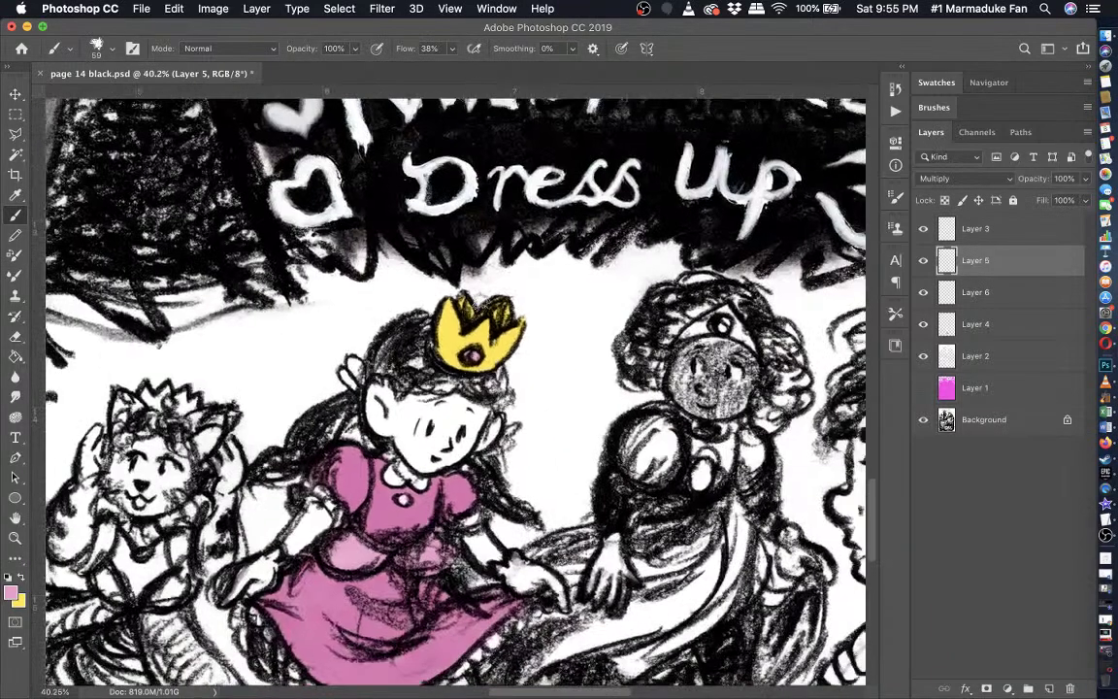
scroll(457, 393, down, 3)
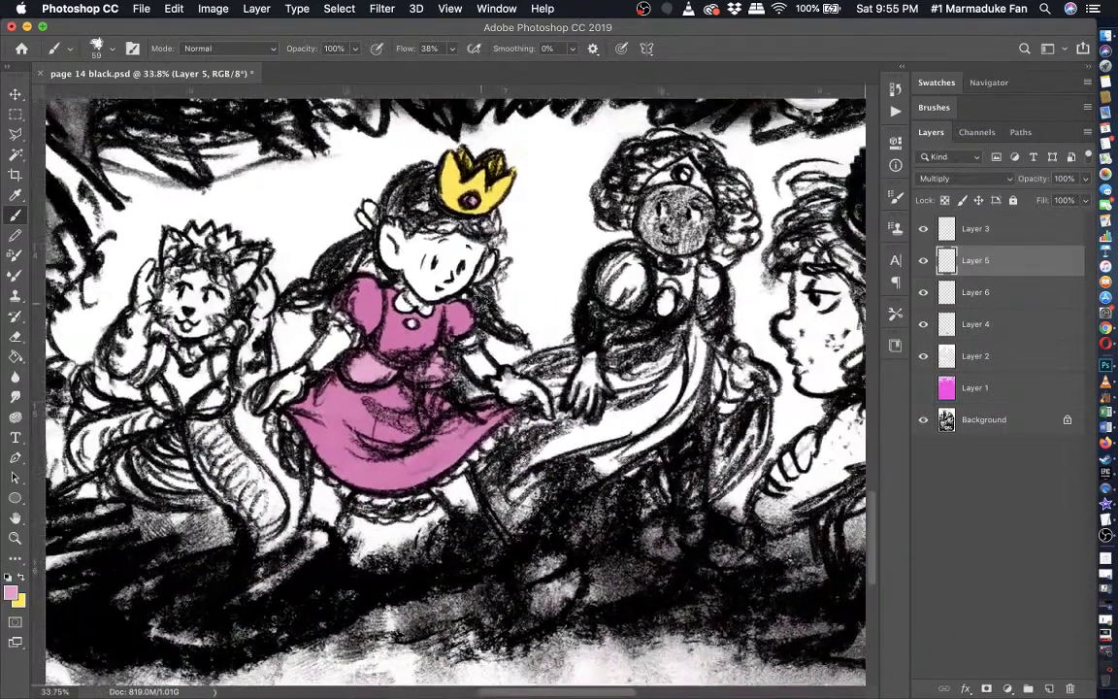
scroll(457, 393, down, 3)
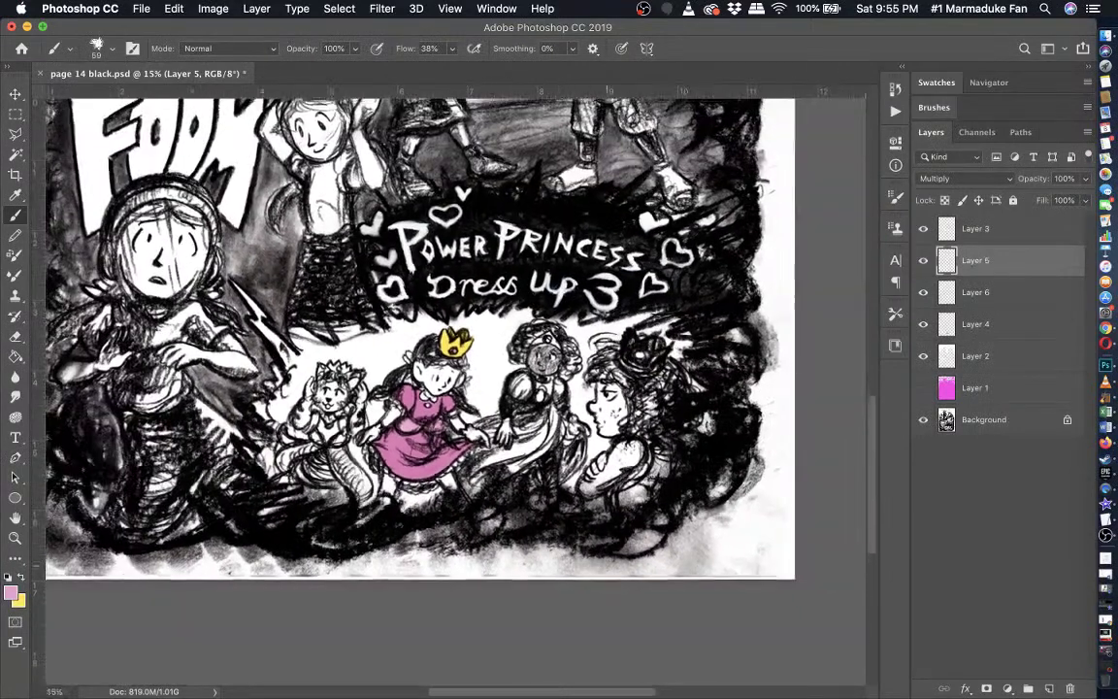
scroll(457, 393, up, 1)
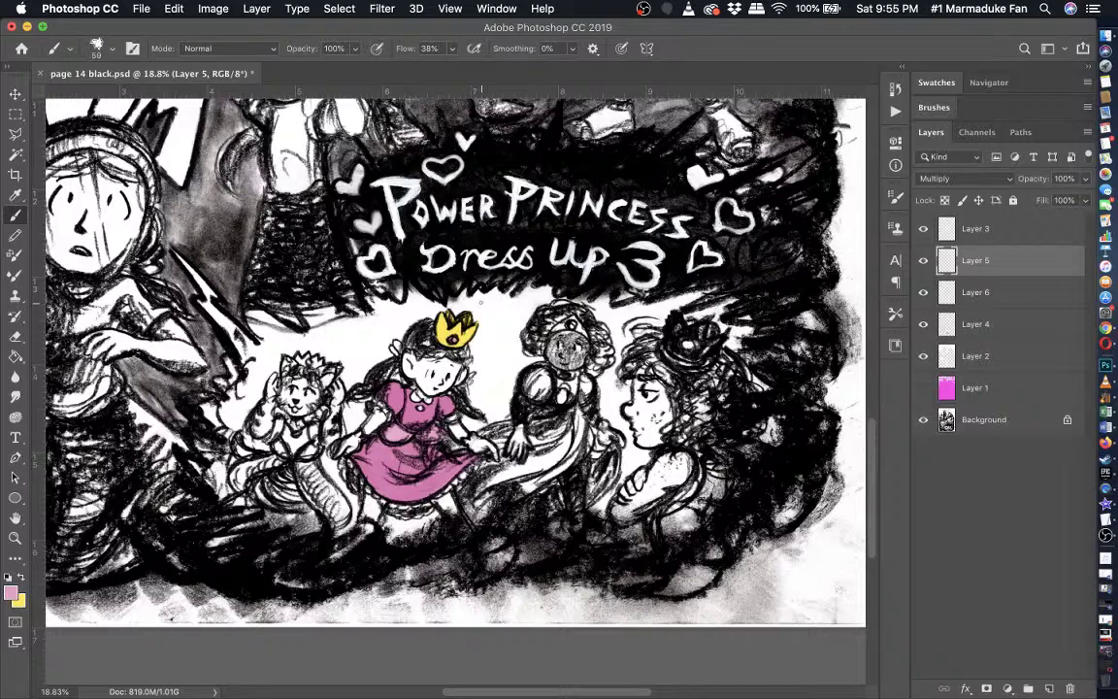
scroll(457, 393, down, 4)
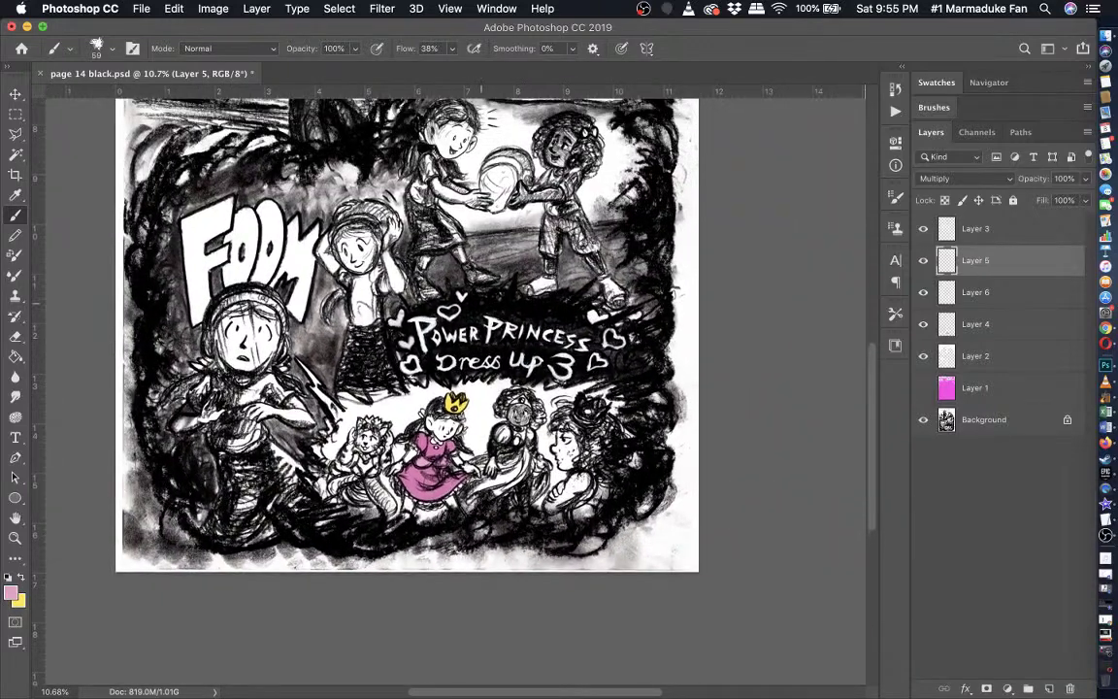
scroll(407, 359, up, 2)
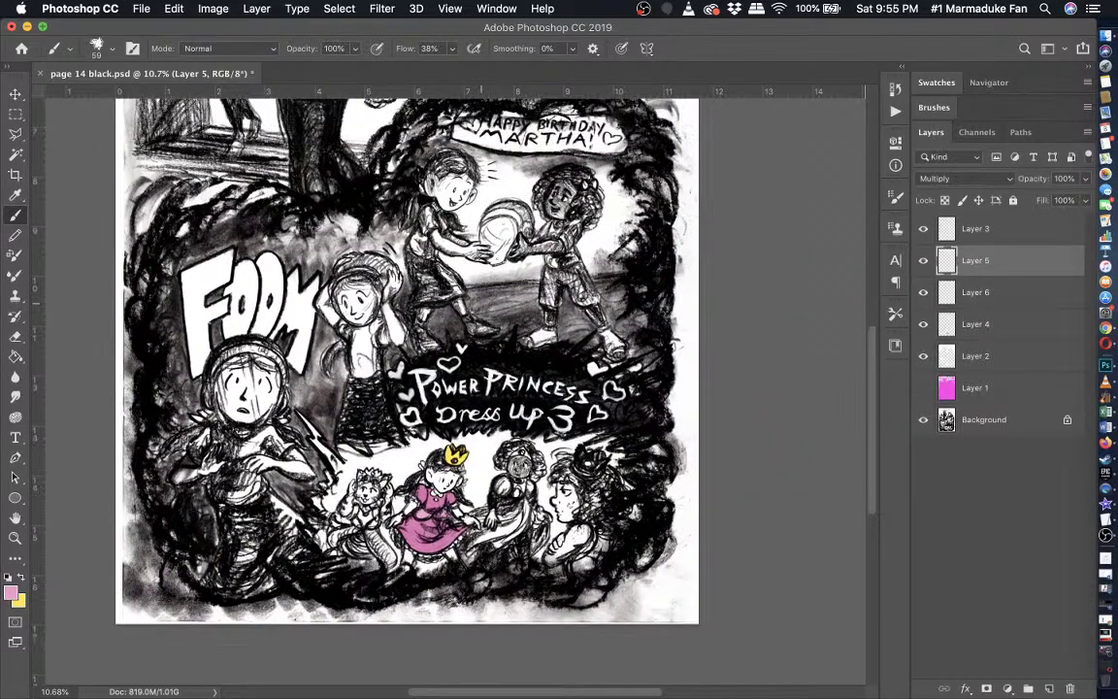
scroll(458, 393, down, 2)
scroll(457, 393, up, 4)
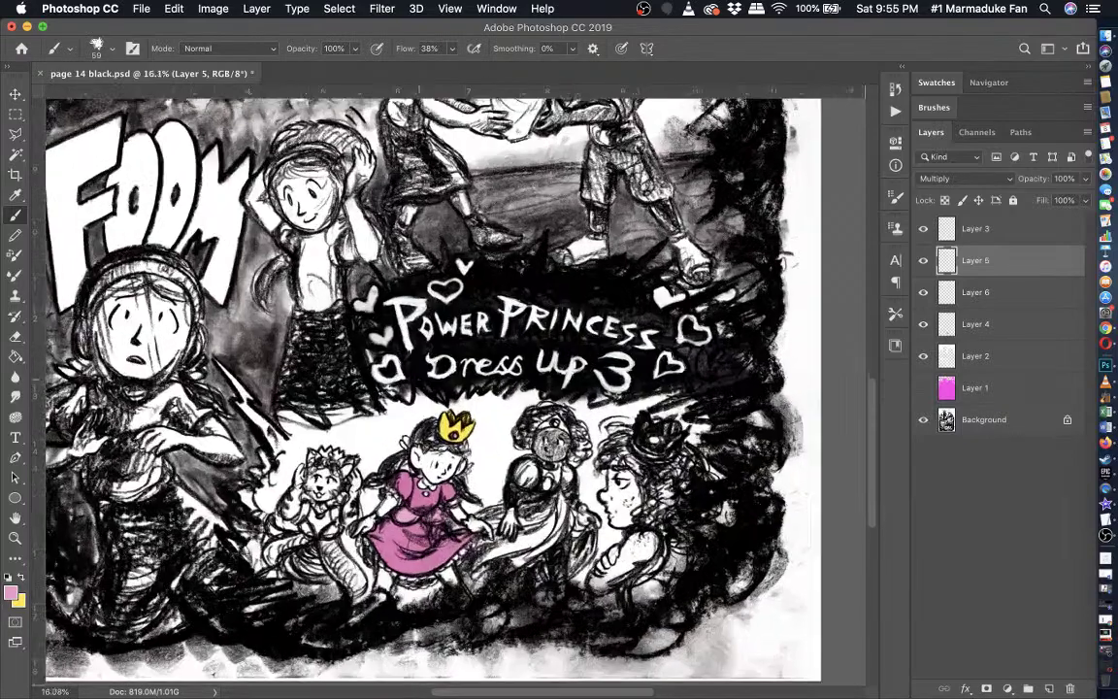
scroll(427, 388, down, 3)
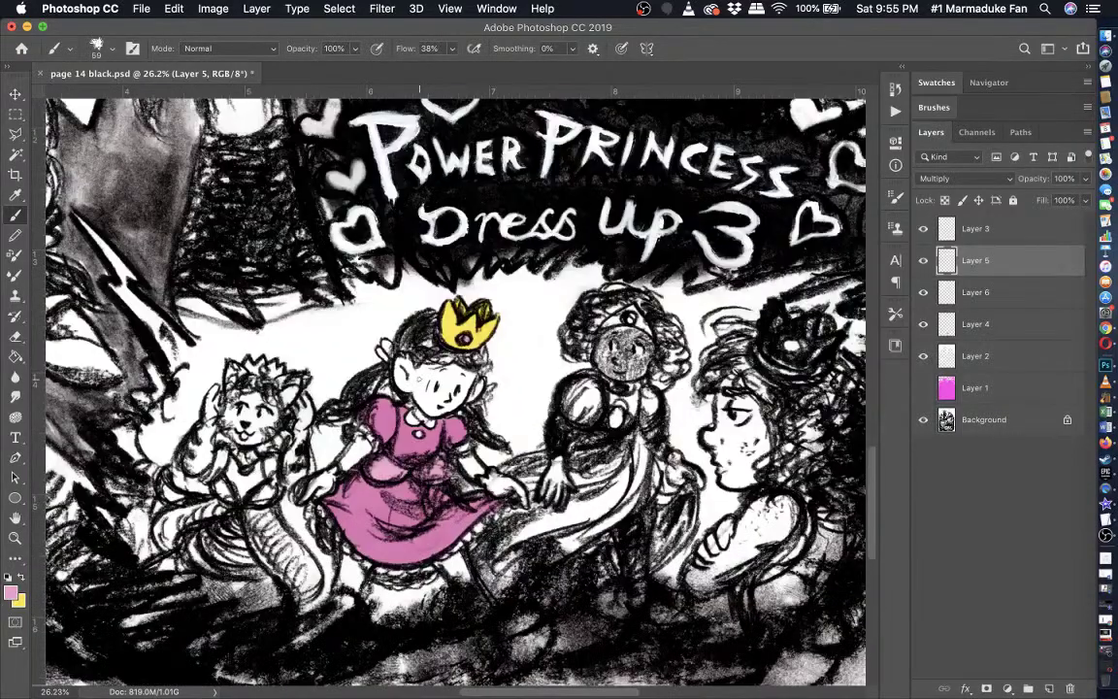
scroll(419, 380, down, 2)
scroll(436, 384, up, 2)
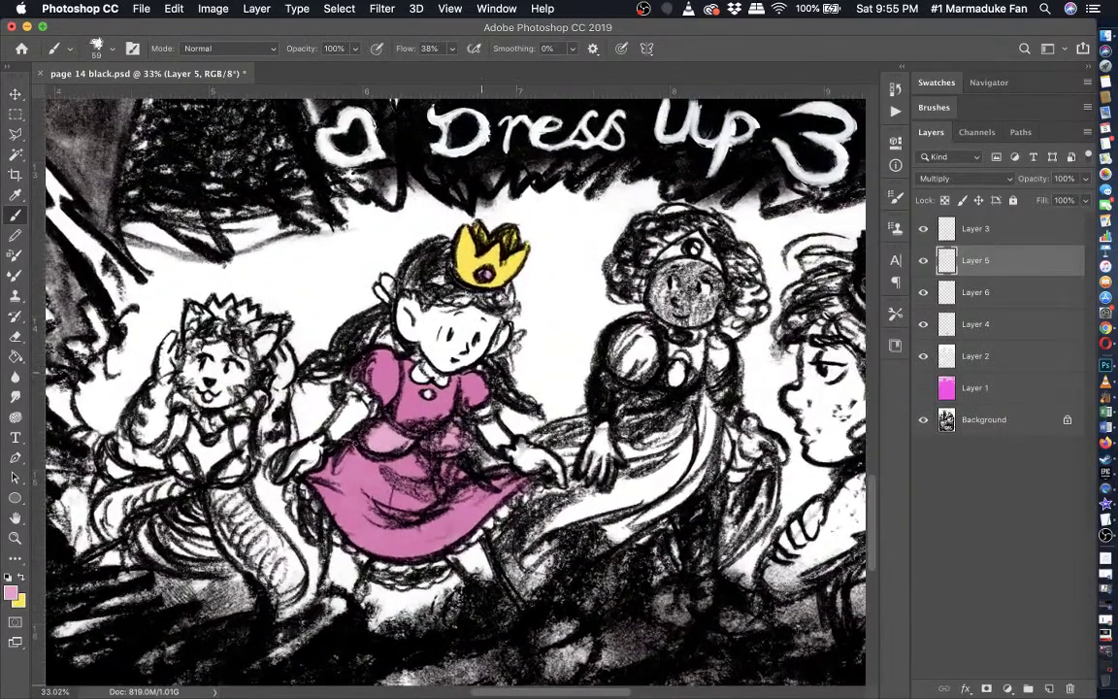
- Swap yellow back to the foreground and change it to a pale orange with a hue of 38°, ready for the Brush tool
click(9, 594)
drag(786, 439, 796, 440)
click(661, 270)
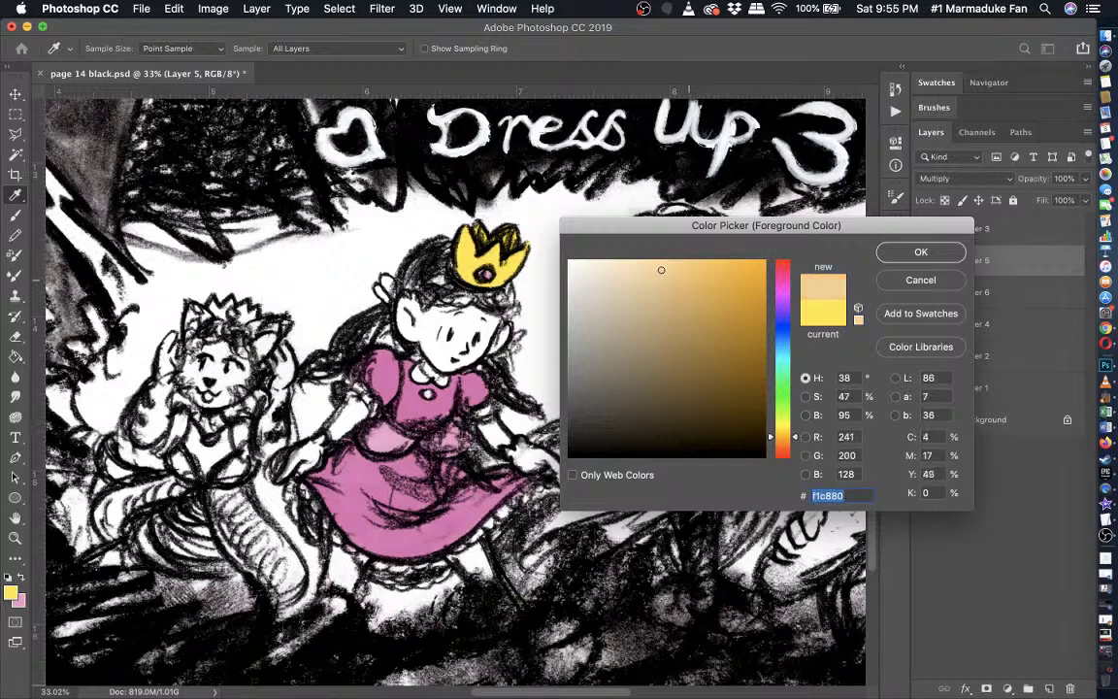
drag(661, 270, 669, 269)
click(923, 252)
key(b)
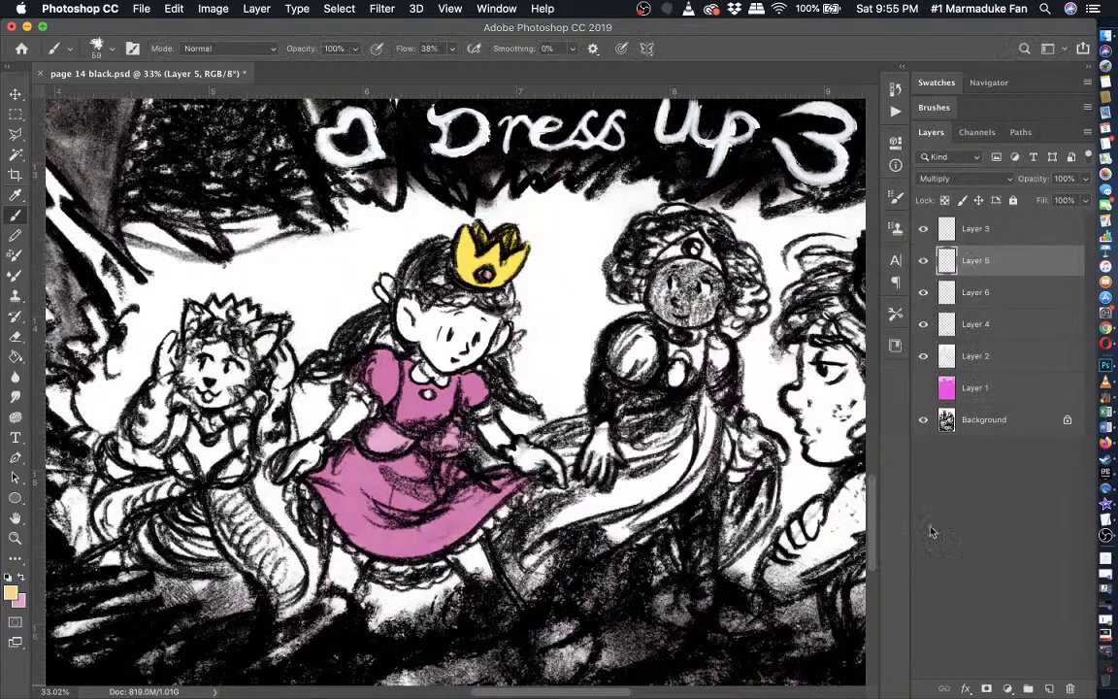
- Create a new layer above Layer 5 and start painting the inside of the cat princess's ear pale orange with the 59 px brush
click(1048, 689)
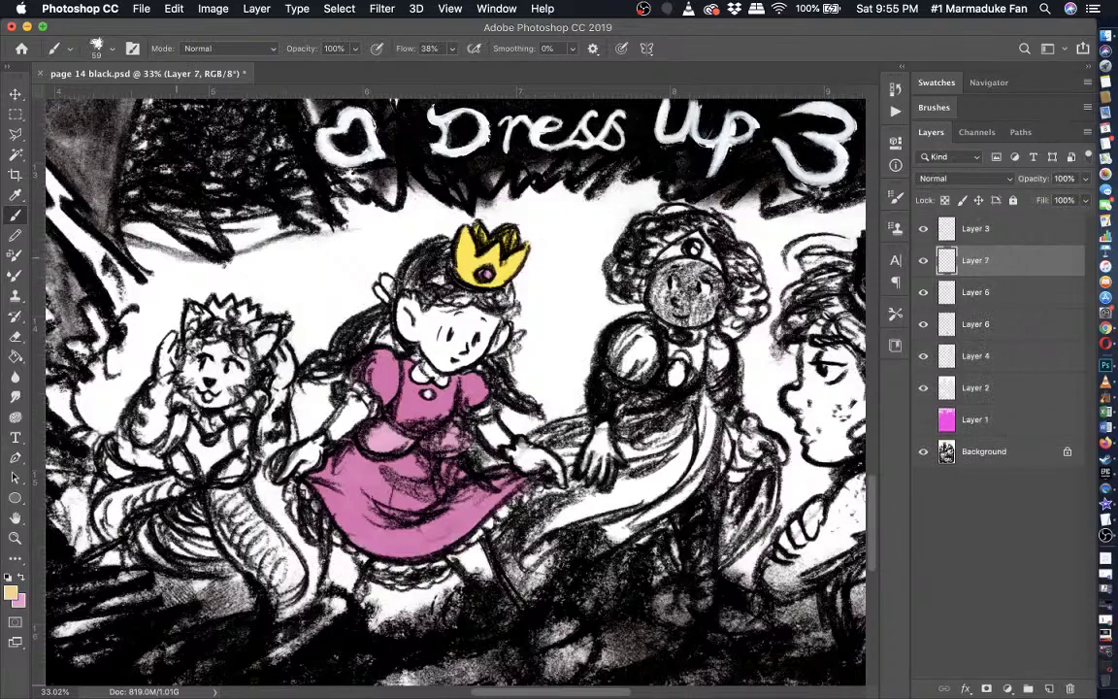
scroll(135, 314, left, 5)
scroll(135, 315, up, 2)
scroll(786, 507, down, 2)
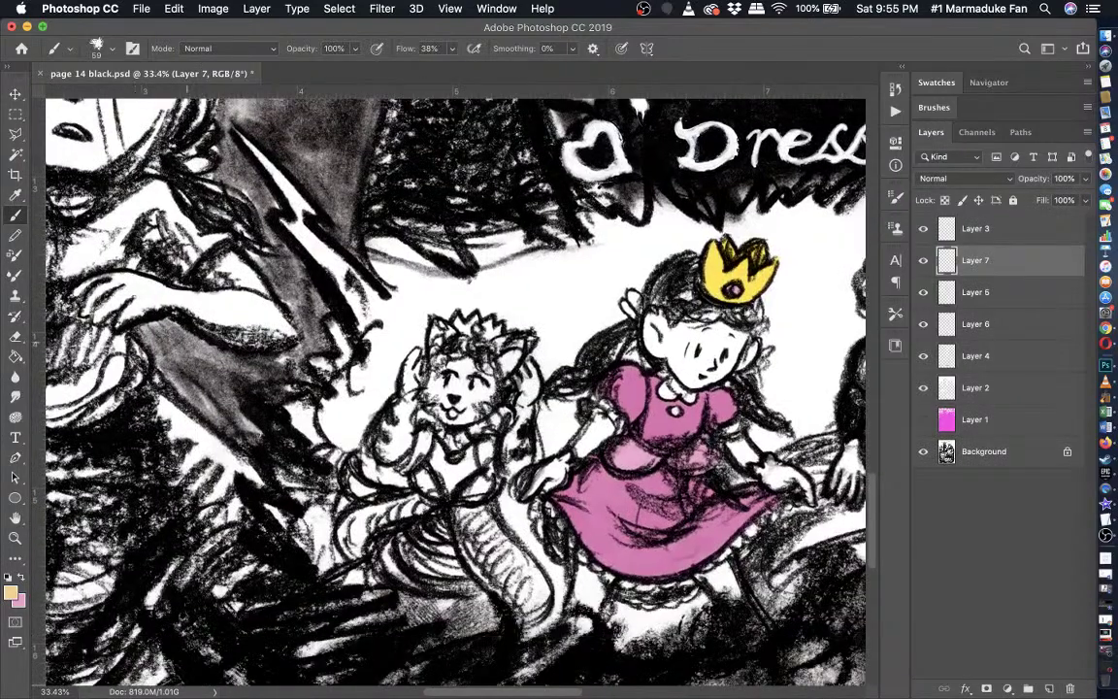
scroll(456, 388, up, 5)
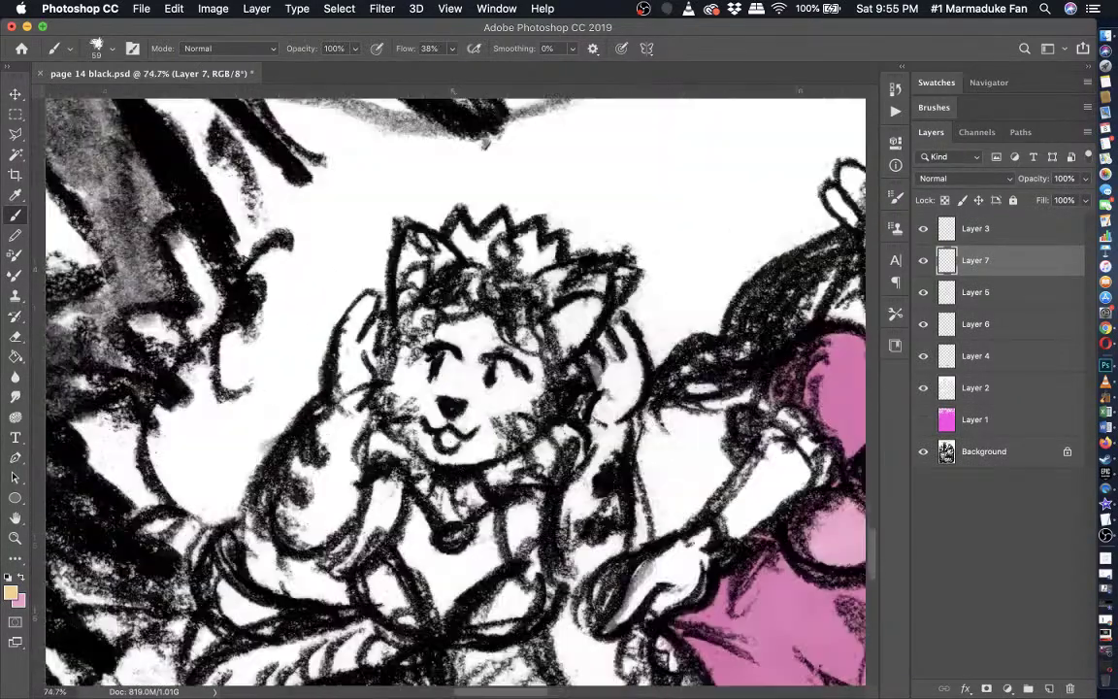
scroll(460, 459, up, 1)
scroll(460, 460, up, 2)
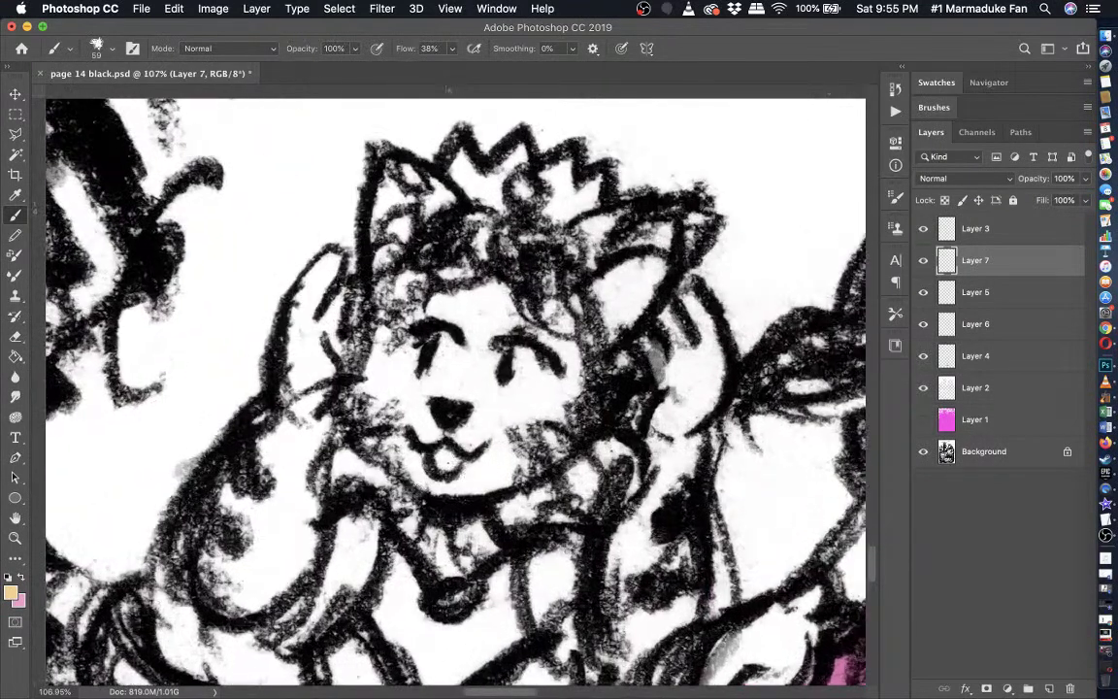
mouse_move(603, 288)
mouse_down()
mouse_move(648, 262)
mouse_move(614, 275)
mouse_up()
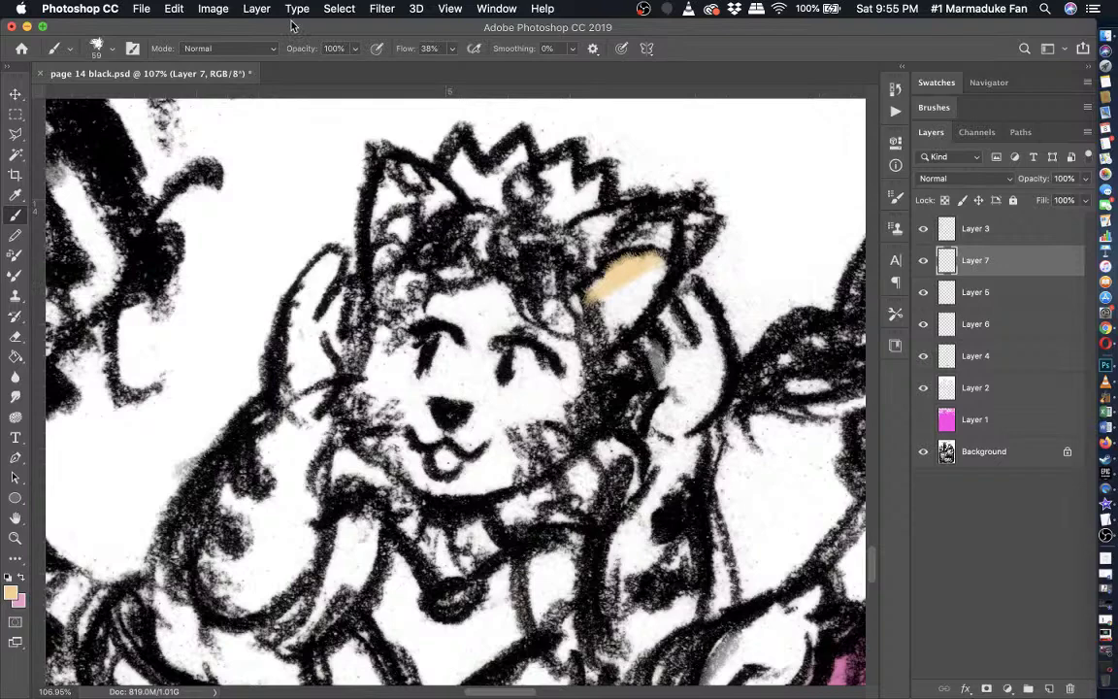
- Set Layer 7's blend mode to Multiply in its blending options
click(256, 9)
mouse_move(300, 165)
click(529, 165)
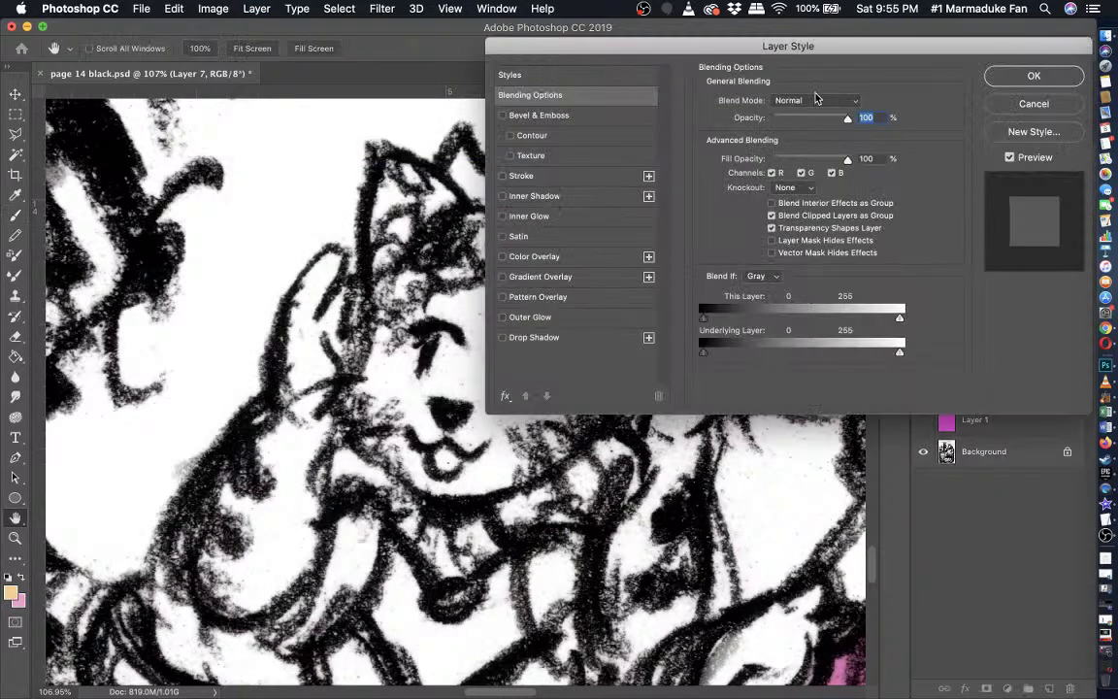
click(815, 100)
click(820, 143)
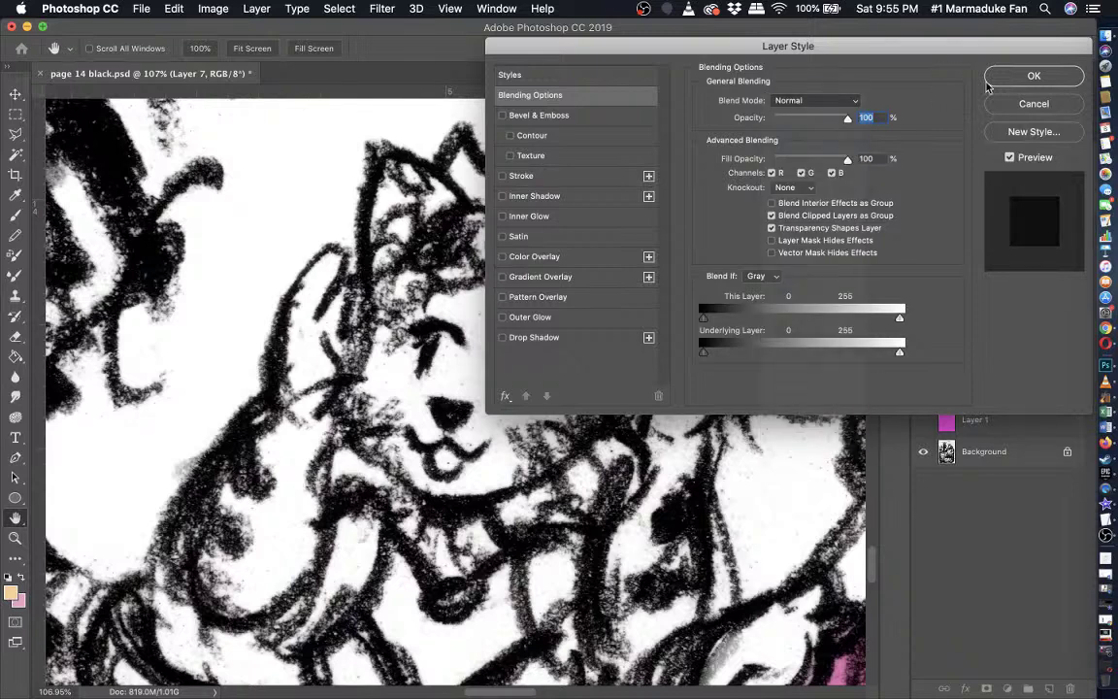
key(Return)
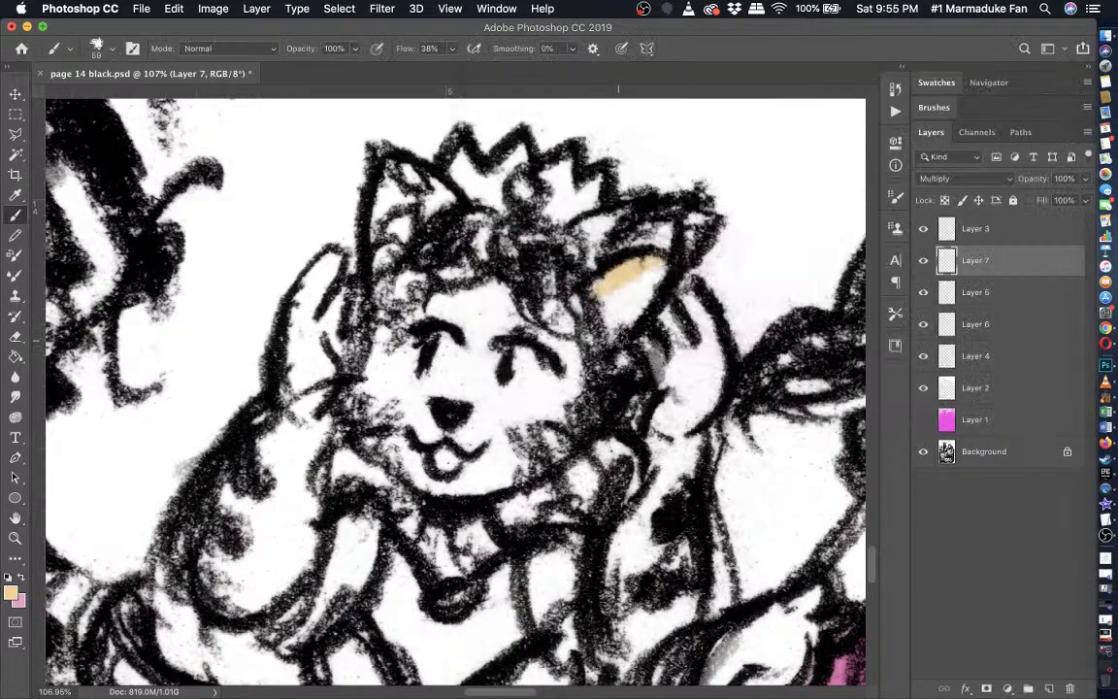
- Paint both of the cat princess's ears and the fur around her eyes pale orange on Layer 7, leaving the eyes white
mouse_move(616, 332)
mouse_down()
mouse_move(668, 268)
mouse_move(623, 295)
mouse_move(679, 228)
mouse_move(610, 238)
mouse_move(594, 229)
mouse_move(625, 301)
mouse_up()
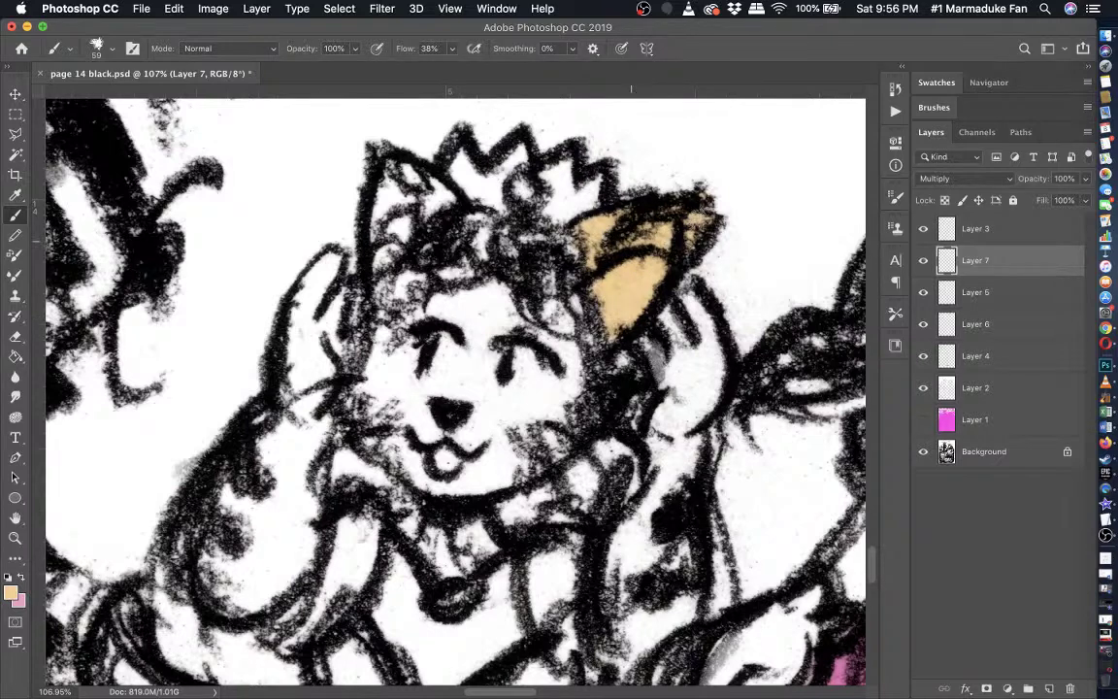
mouse_move(449, 202)
mouse_down()
mouse_move(418, 189)
mouse_move(395, 156)
mouse_move(378, 175)
mouse_move(378, 257)
mouse_move(411, 194)
mouse_move(377, 192)
mouse_up()
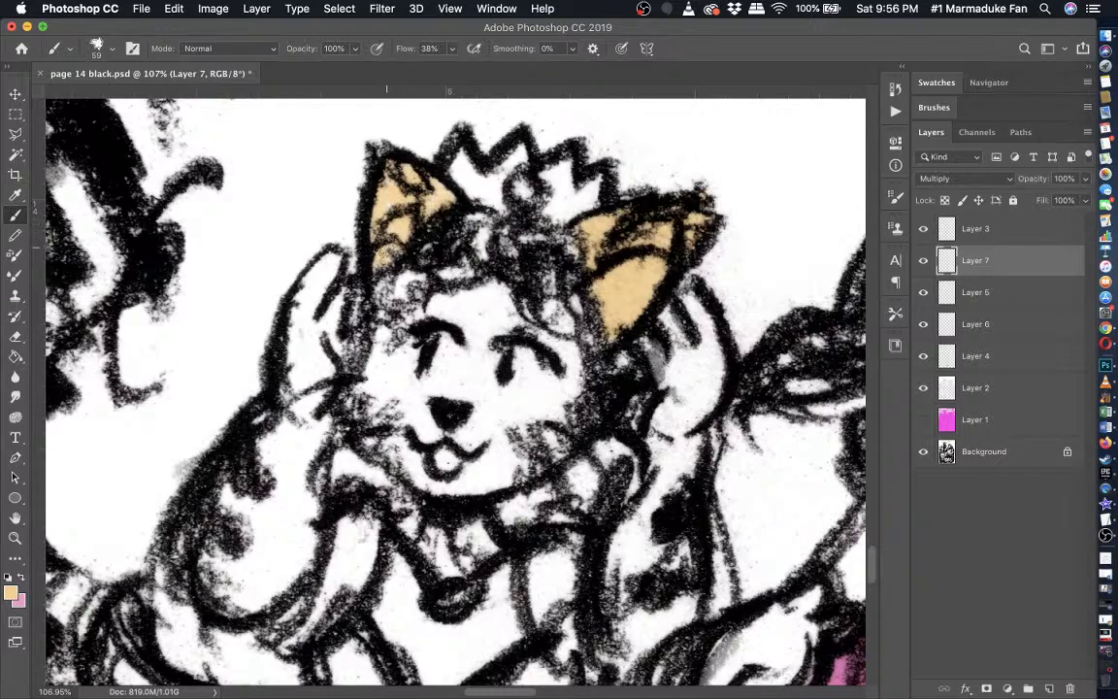
mouse_move(488, 287)
mouse_down()
mouse_move(413, 305)
mouse_move(381, 333)
mouse_up()
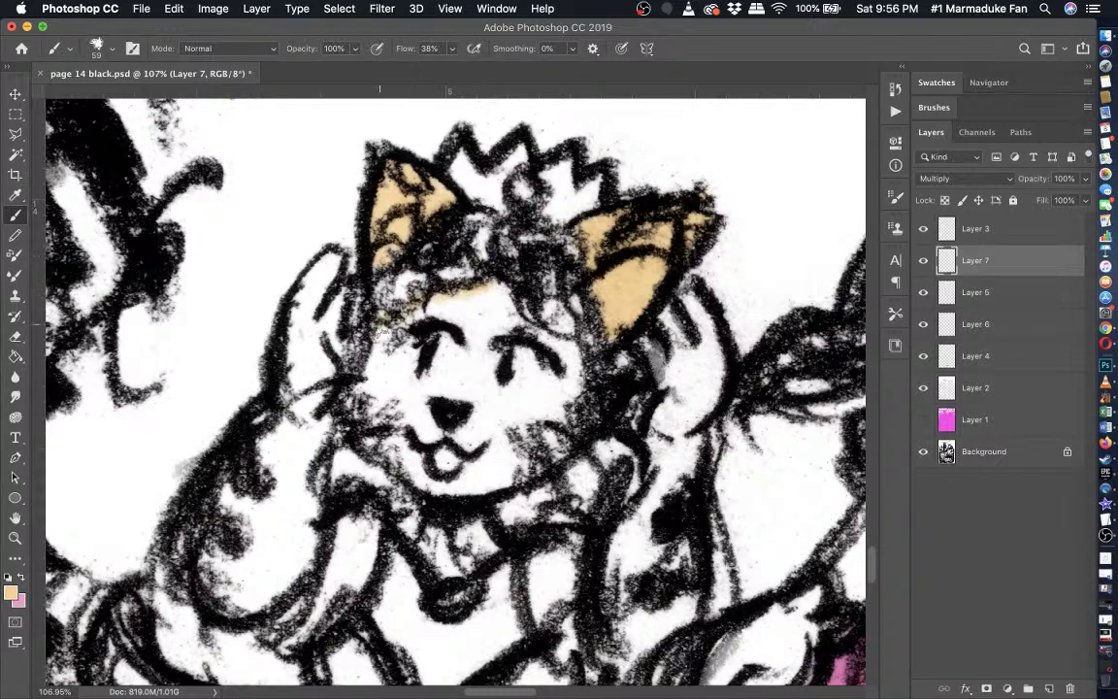
mouse_move(383, 281)
mouse_down()
mouse_move(415, 289)
mouse_move(472, 334)
mouse_move(478, 357)
mouse_move(464, 380)
mouse_move(436, 385)
mouse_move(402, 379)
mouse_move(381, 345)
mouse_up()
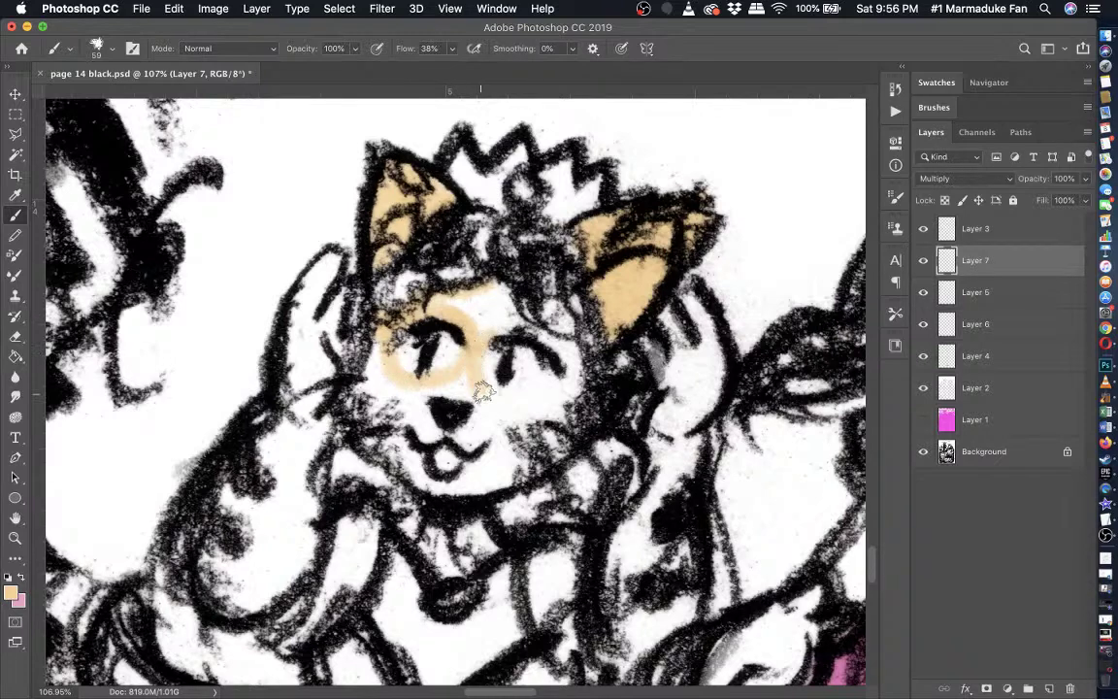
mouse_move(474, 380)
mouse_down()
mouse_move(534, 392)
mouse_move(572, 366)
mouse_move(572, 345)
mouse_move(543, 334)
mouse_move(531, 309)
mouse_move(553, 317)
mouse_up()
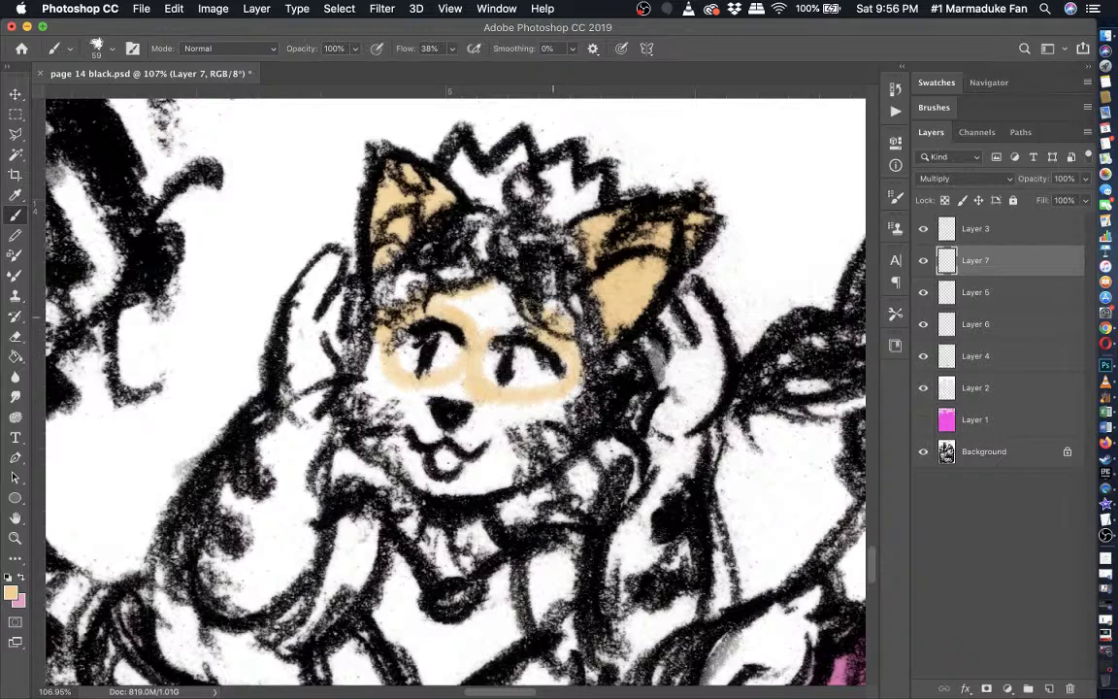
- Fill the cat princess's forehead, cheeks, muzzle, chin and neck with pale orange, keeping the eyes and open mouth white
mouse_move(475, 276)
mouse_down()
mouse_move(496, 320)
mouse_move(448, 306)
mouse_move(501, 303)
mouse_move(448, 305)
mouse_move(478, 326)
mouse_move(474, 349)
mouse_move(503, 304)
mouse_move(438, 304)
mouse_move(536, 320)
mouse_move(569, 352)
mouse_move(568, 396)
mouse_move(528, 475)
mouse_move(478, 495)
mouse_move(483, 553)
mouse_move(442, 558)
mouse_move(409, 523)
mouse_up()
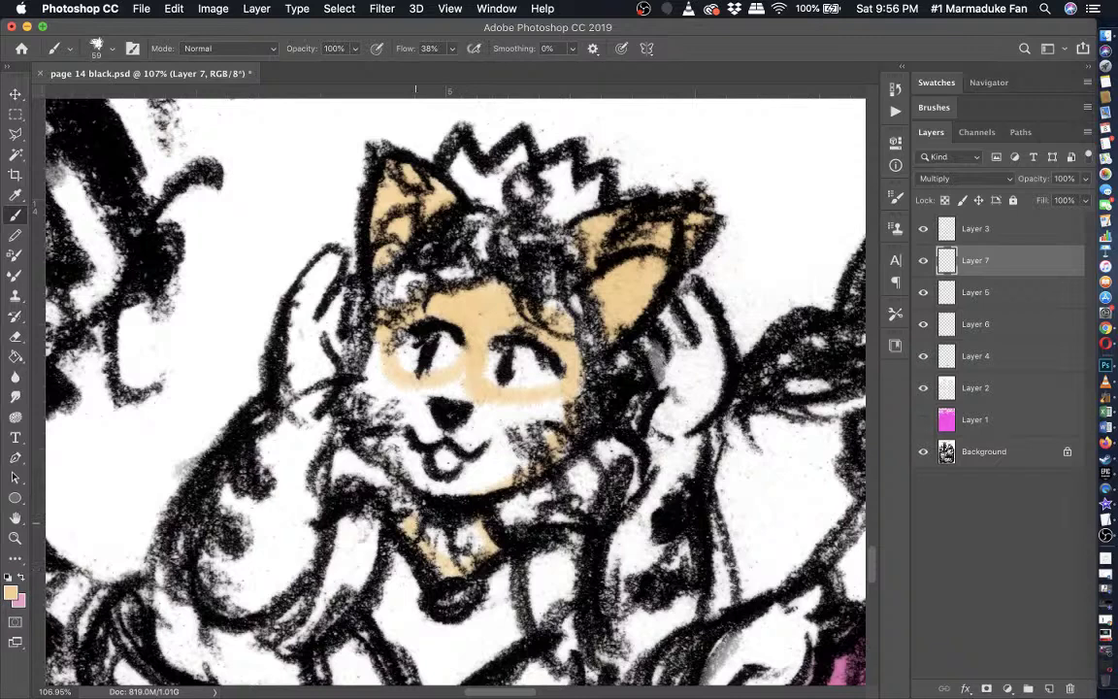
mouse_move(416, 523)
mouse_down()
mouse_move(429, 513)
mouse_move(418, 497)
mouse_up()
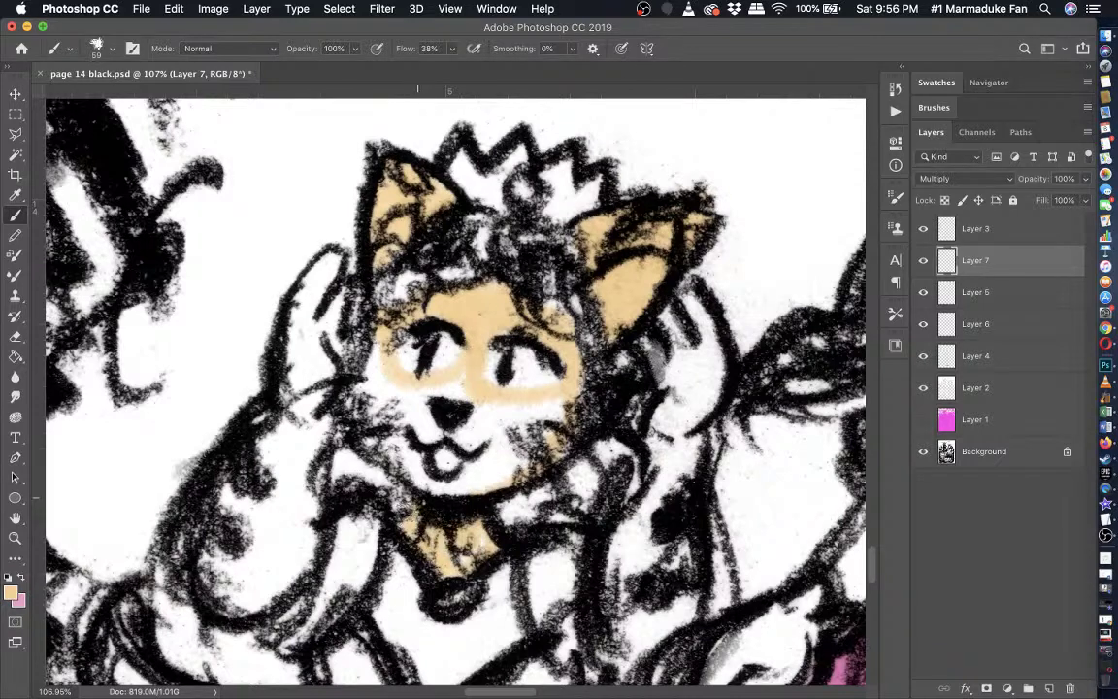
mouse_move(374, 443)
mouse_down()
mouse_move(332, 390)
mouse_move(378, 353)
mouse_up()
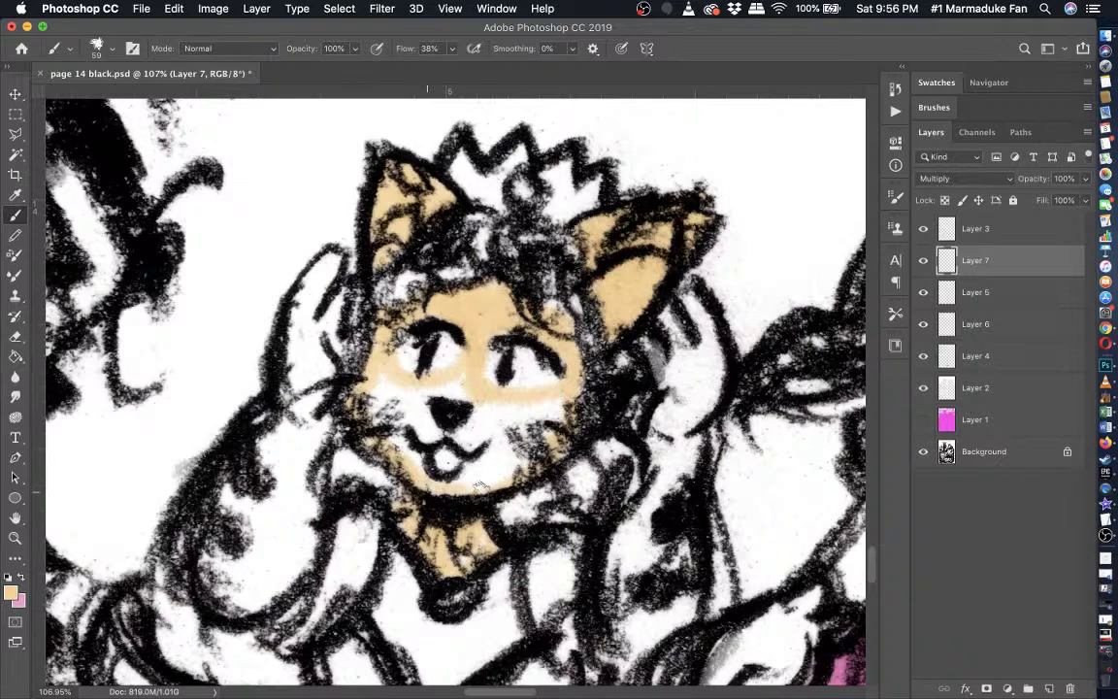
drag(437, 487, 416, 506)
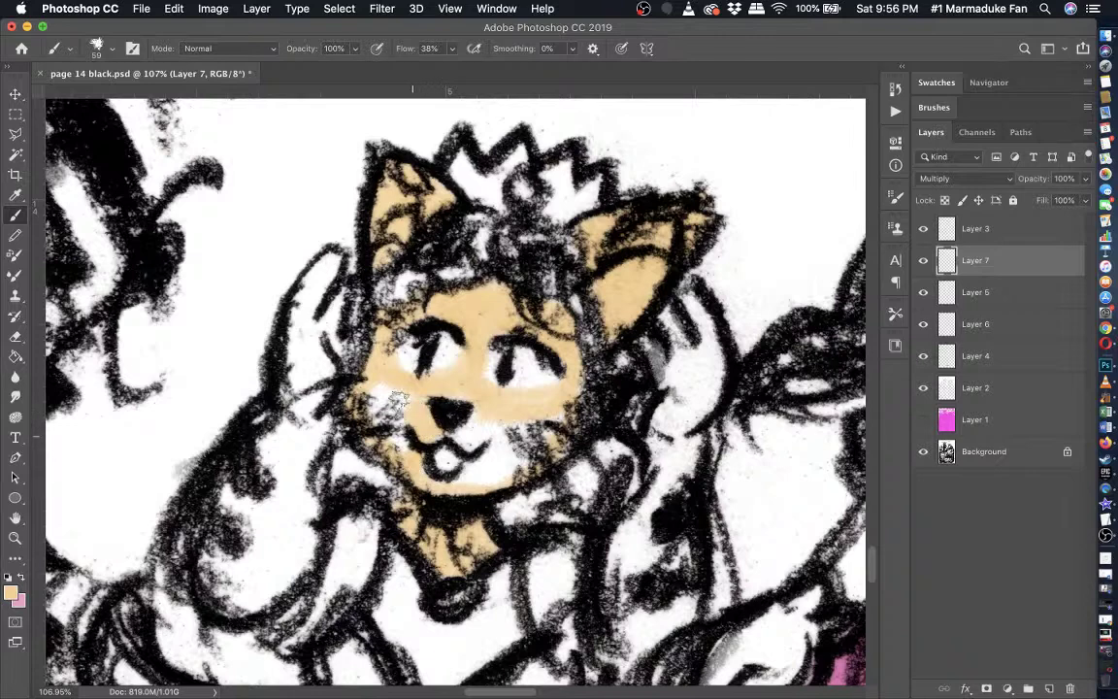
drag(398, 398, 375, 426)
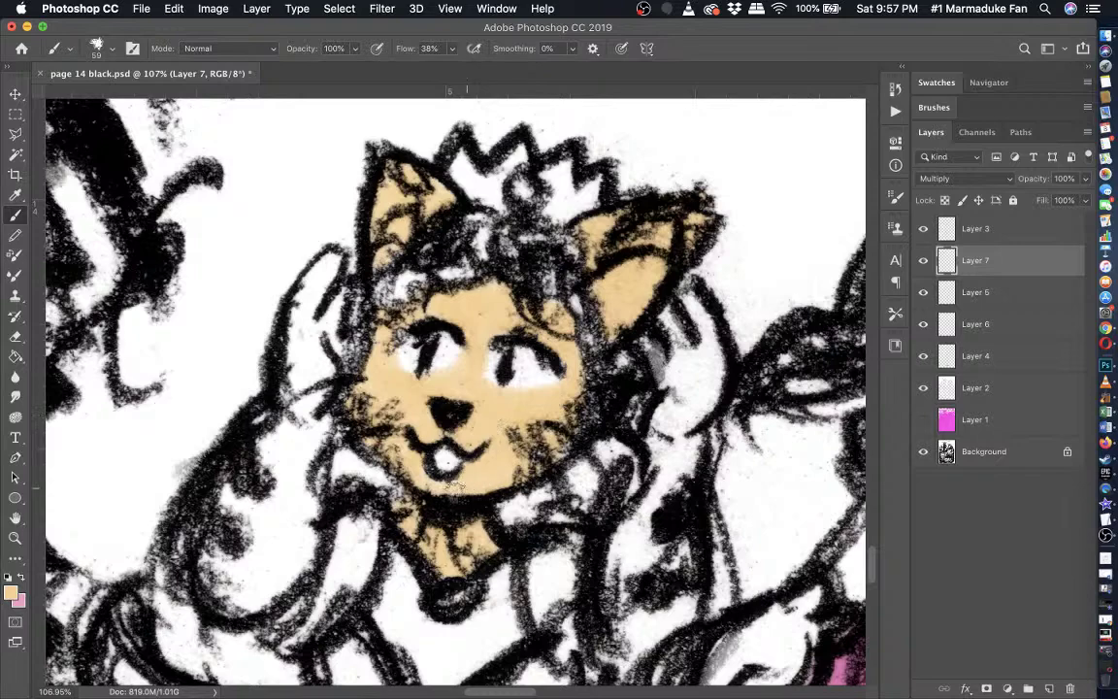
- Paint the cat princess's raised arm and hand nearest the braided princess pale orange on Layer 7
scroll(453, 386, down, 8)
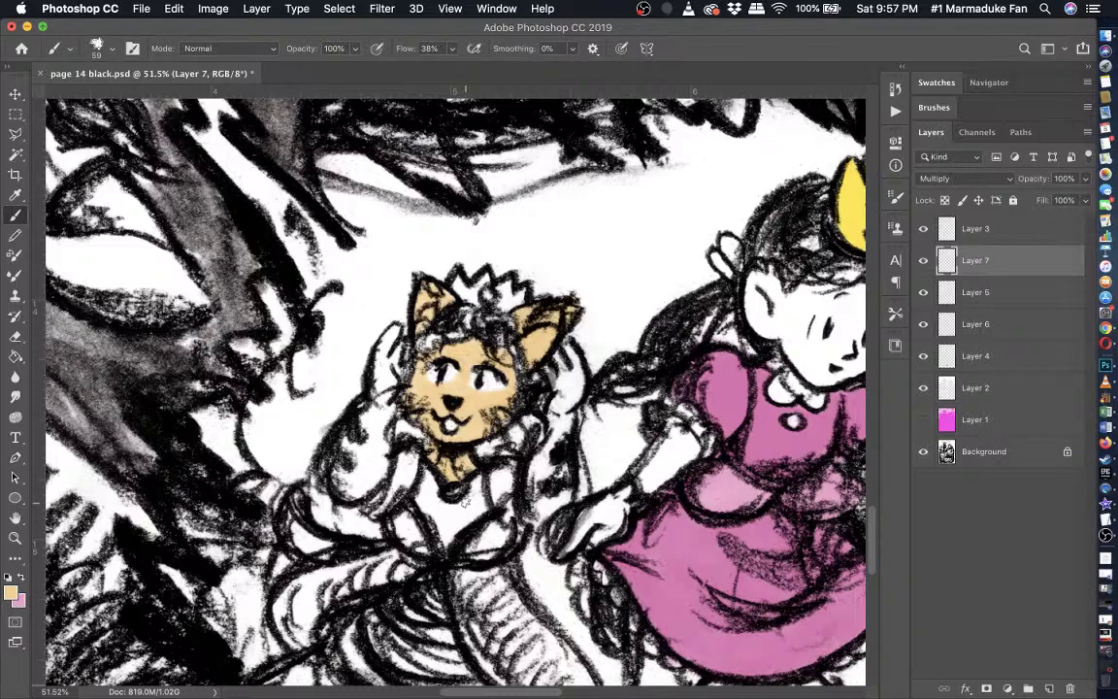
scroll(464, 501, down, 2)
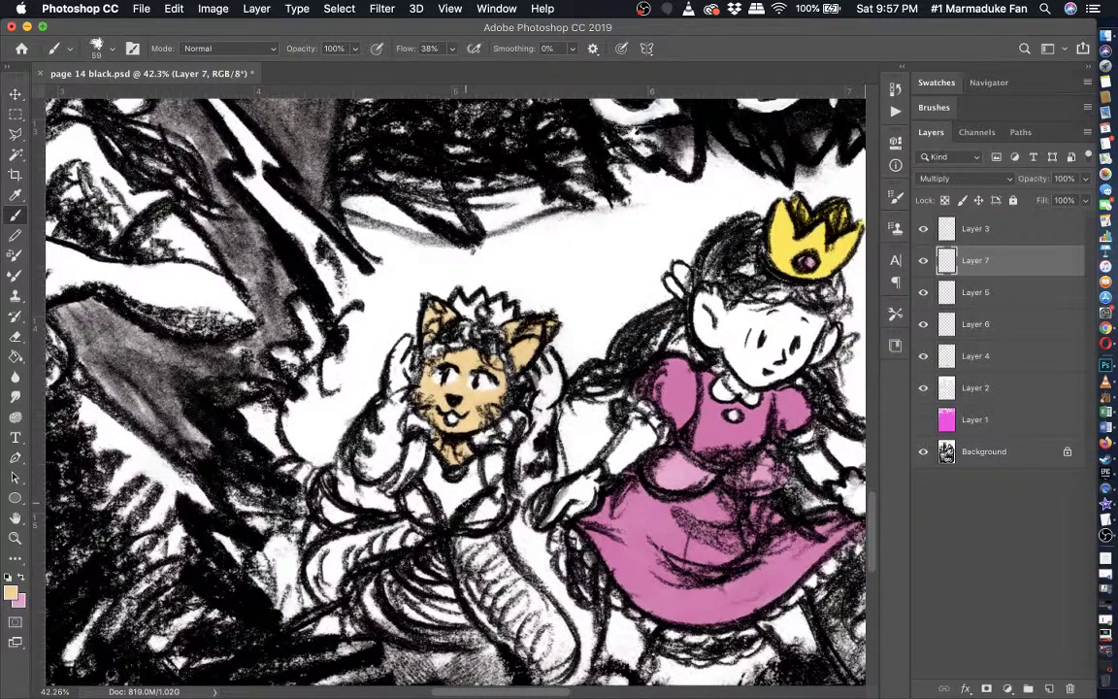
scroll(466, 437, down, 3)
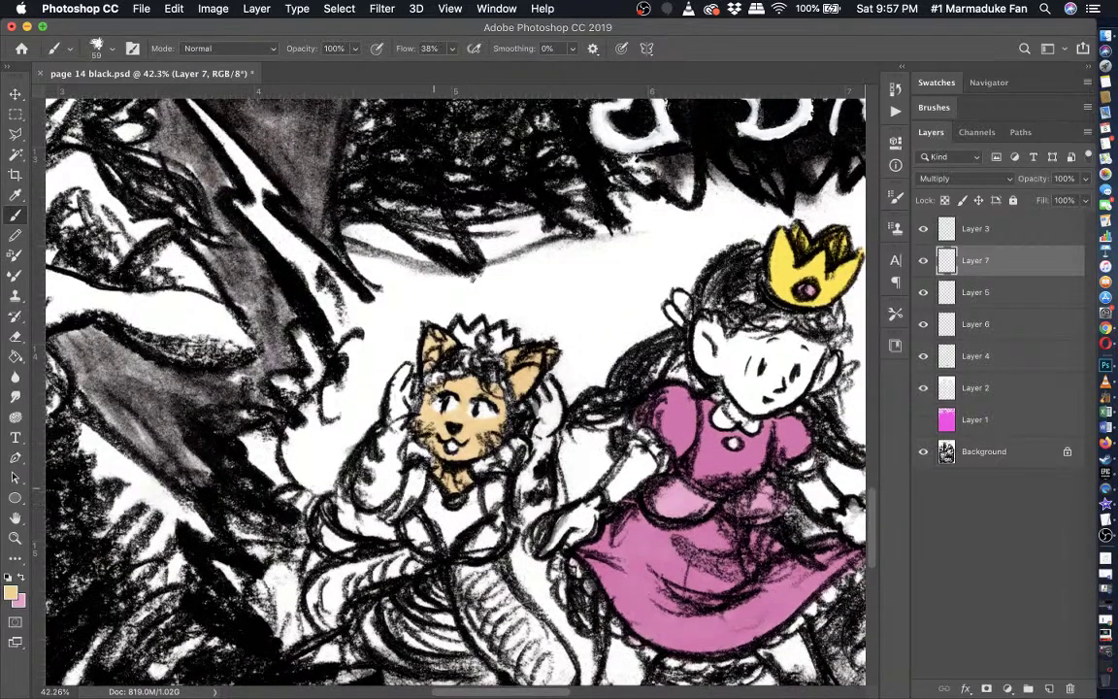
scroll(456, 388, down, 1)
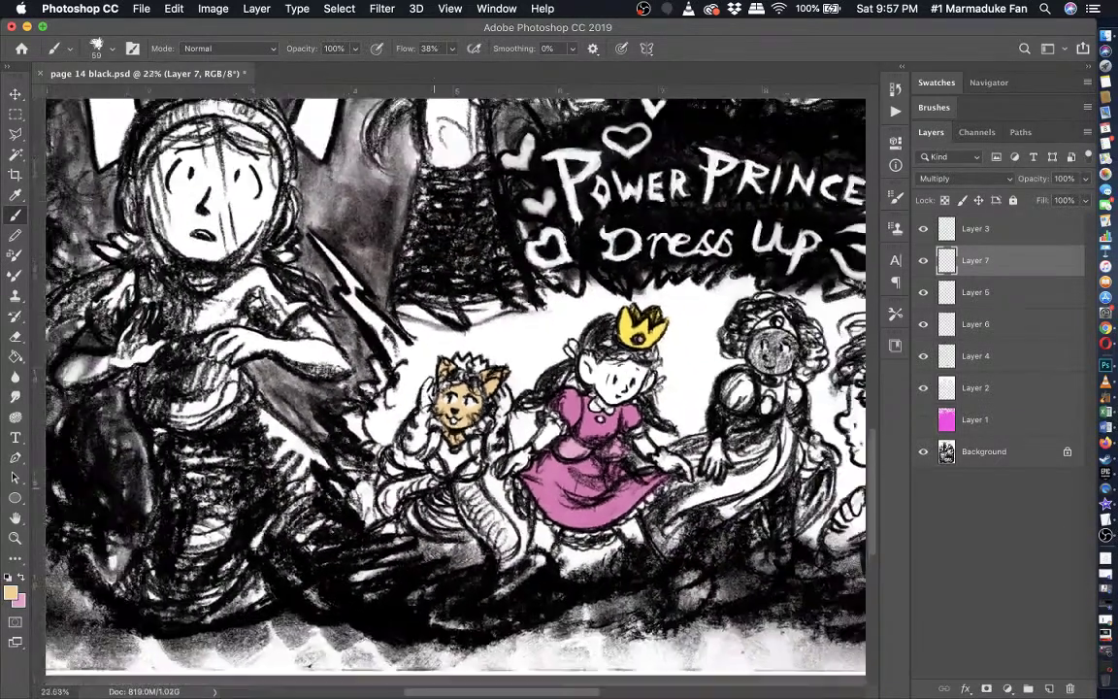
scroll(456, 388, up, 8)
scroll(495, 582, down, 3)
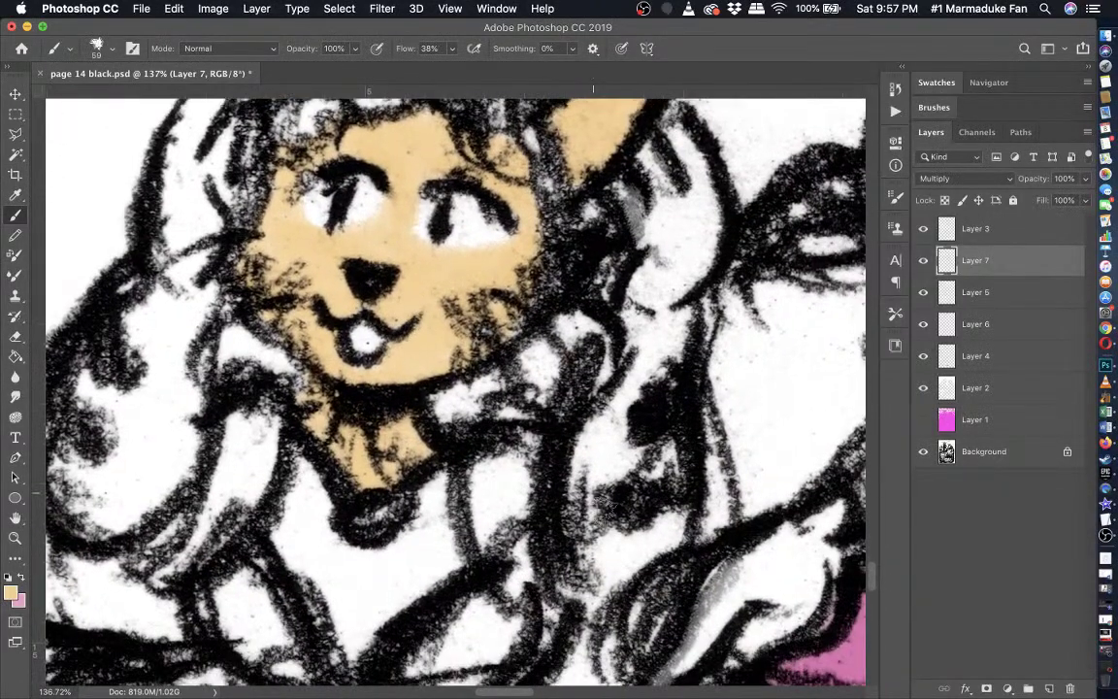
mouse_move(590, 598)
mouse_down()
mouse_move(582, 431)
mouse_move(606, 419)
mouse_move(626, 327)
mouse_up()
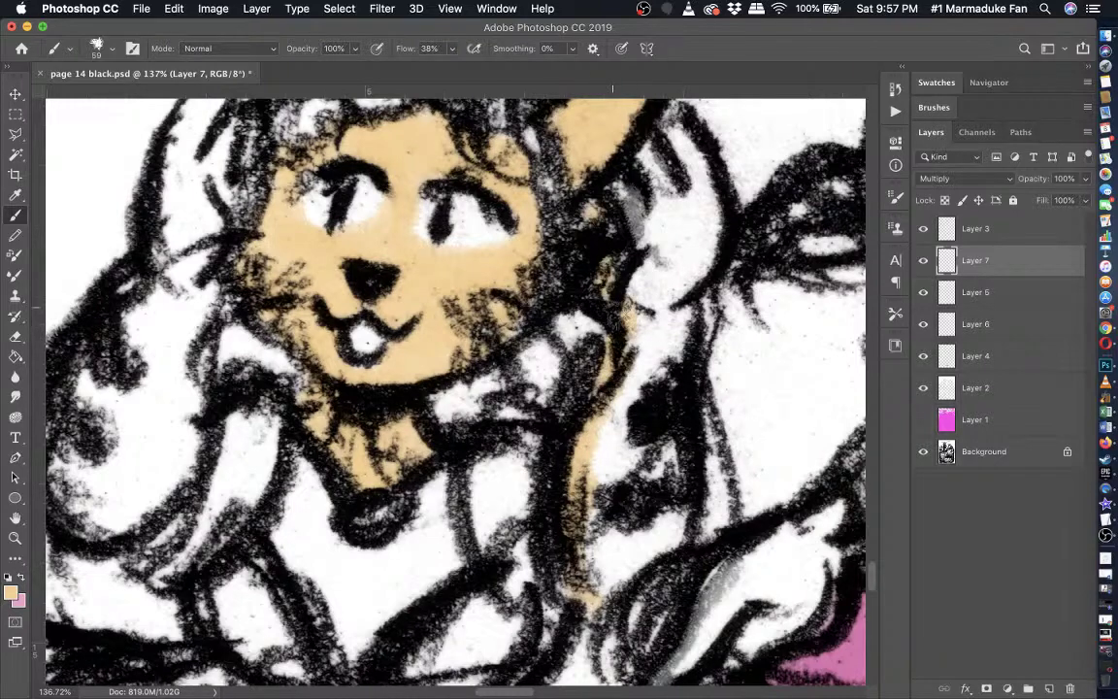
mouse_move(606, 97)
mouse_down()
mouse_move(677, 126)
mouse_move(706, 185)
mouse_move(680, 352)
mouse_move(716, 471)
mouse_move(597, 590)
mouse_move(599, 464)
mouse_move(636, 286)
mouse_move(625, 244)
mouse_move(652, 135)
mouse_move(679, 250)
mouse_move(655, 335)
mouse_move(655, 238)
mouse_move(660, 320)
mouse_move(617, 427)
mouse_move(539, 490)
mouse_move(548, 509)
mouse_move(612, 485)
mouse_move(663, 539)
mouse_move(617, 422)
mouse_move(573, 427)
mouse_move(610, 575)
mouse_up()
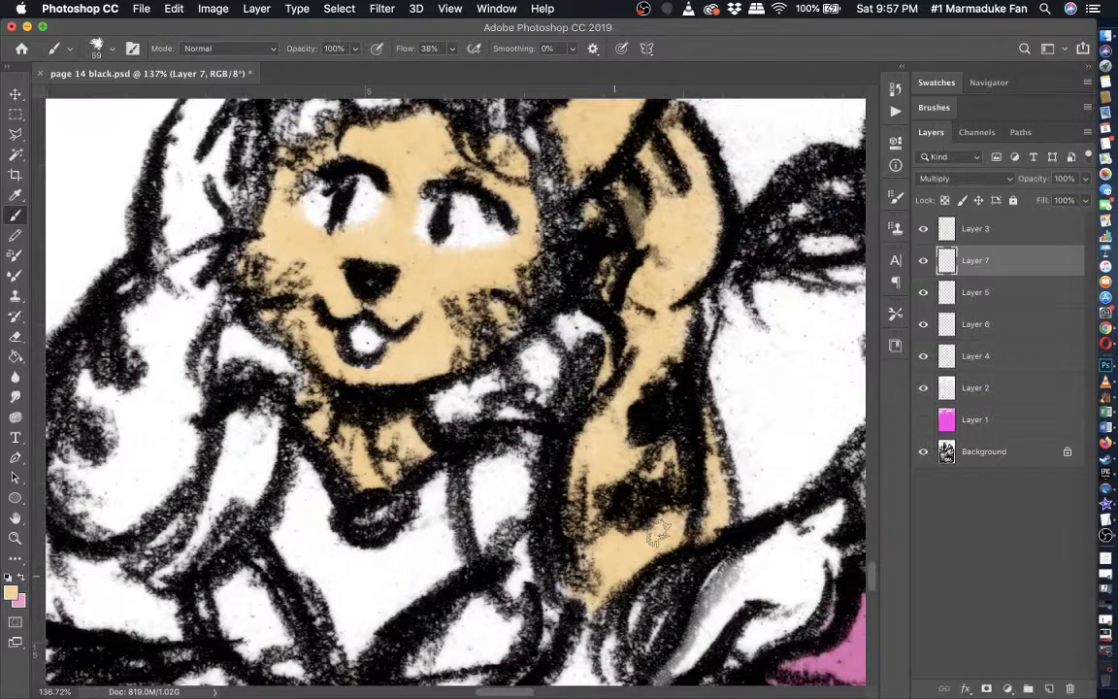
- Paint the cat princess's other raised hand and arm, on the side away from the braided princess, pale orange
key(super+minus)
key(super+minus)
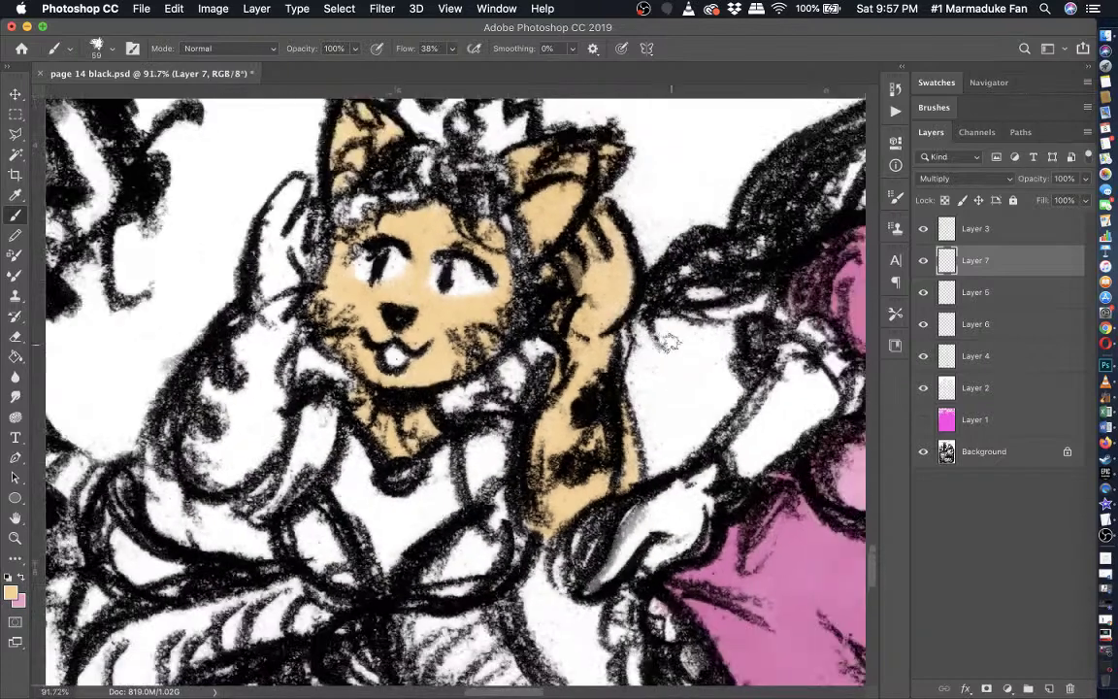
scroll(668, 342, down, 1)
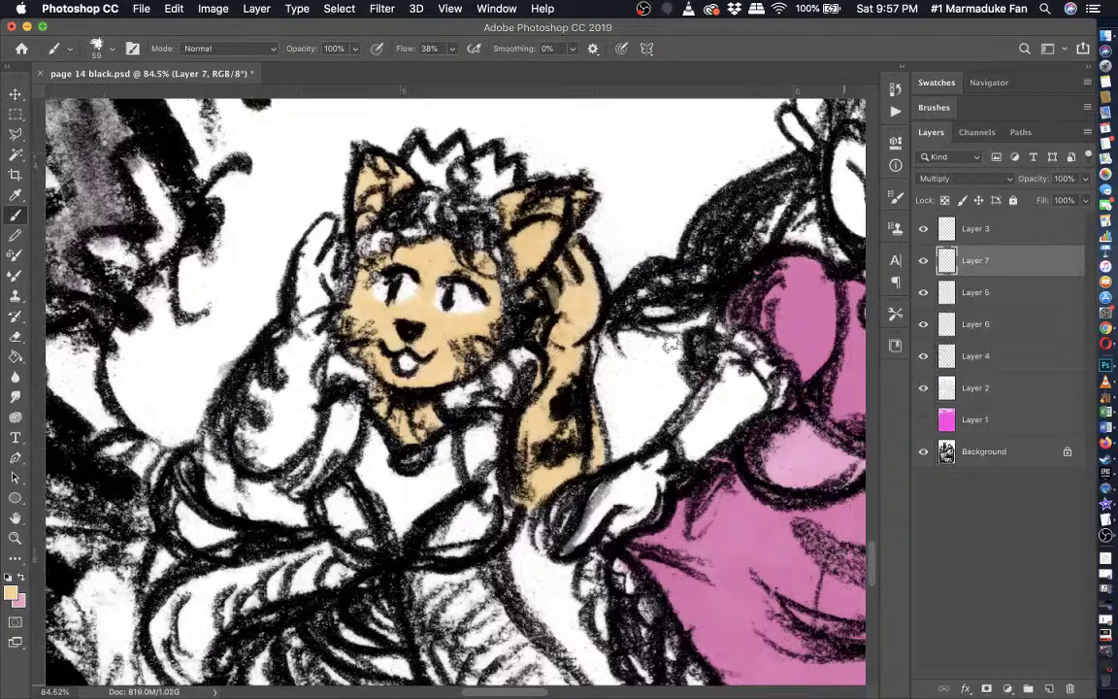
scroll(669, 343, up, 3)
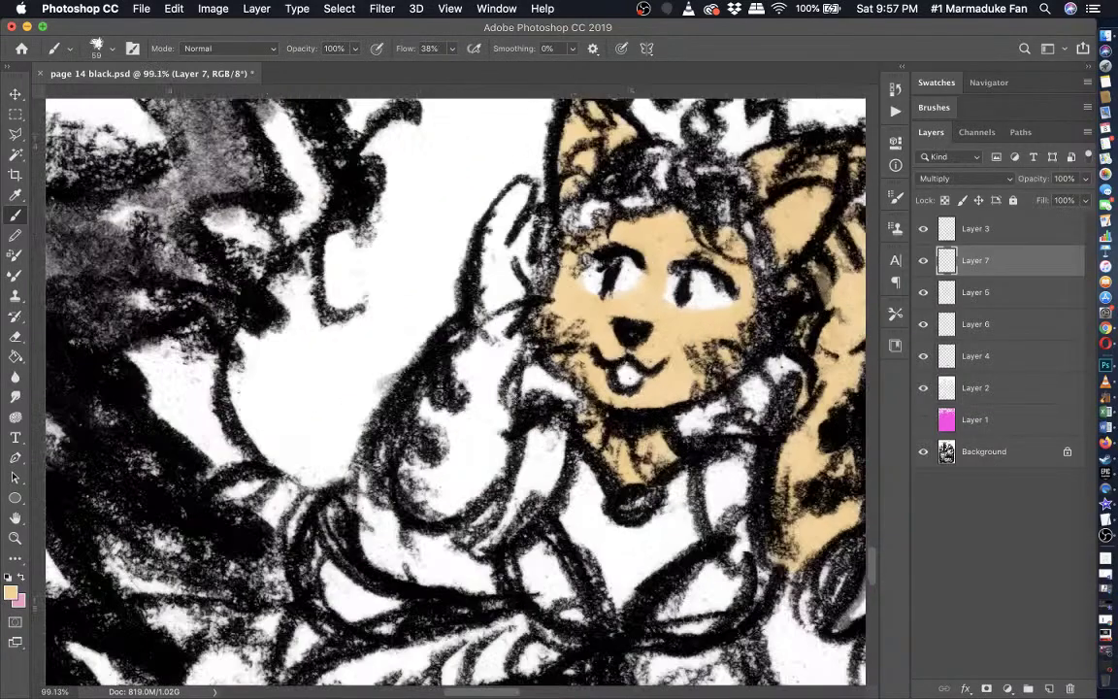
scroll(477, 372, down, 2)
mouse_move(488, 437)
mouse_down()
mouse_move(474, 242)
mouse_move(505, 215)
mouse_move(511, 228)
mouse_move(517, 206)
mouse_up()
mouse_move(506, 163)
mouse_down()
mouse_move(495, 194)
mouse_move(500, 228)
mouse_move(475, 285)
mouse_up()
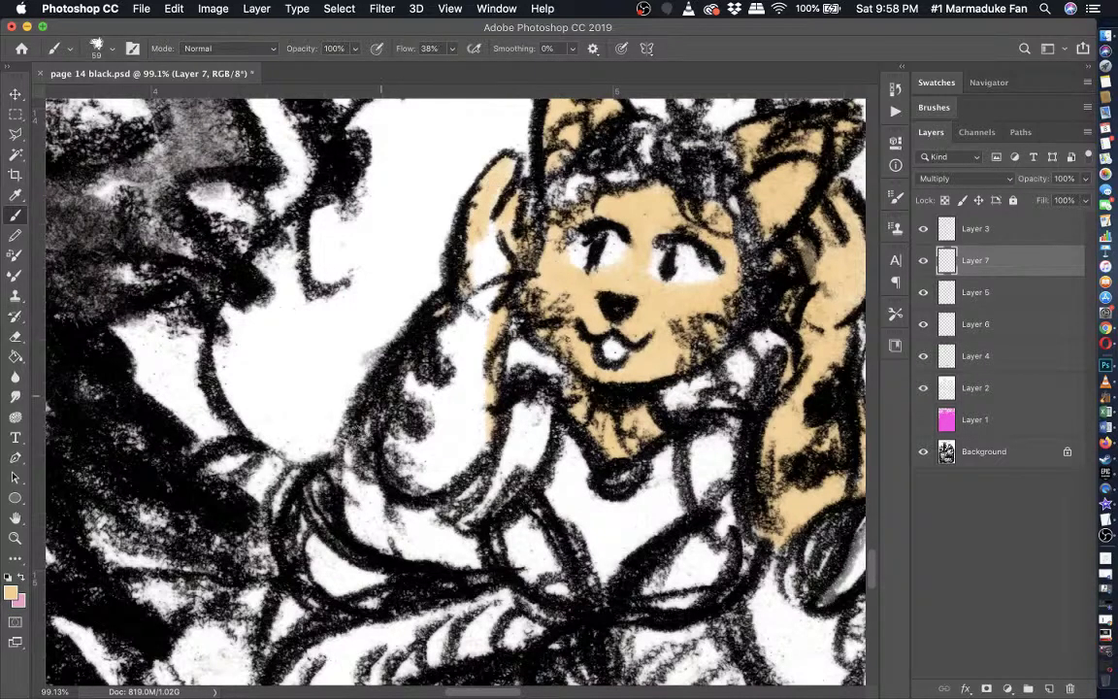
mouse_move(380, 427)
mouse_down()
mouse_move(413, 464)
mouse_move(475, 228)
mouse_move(499, 254)
mouse_up()
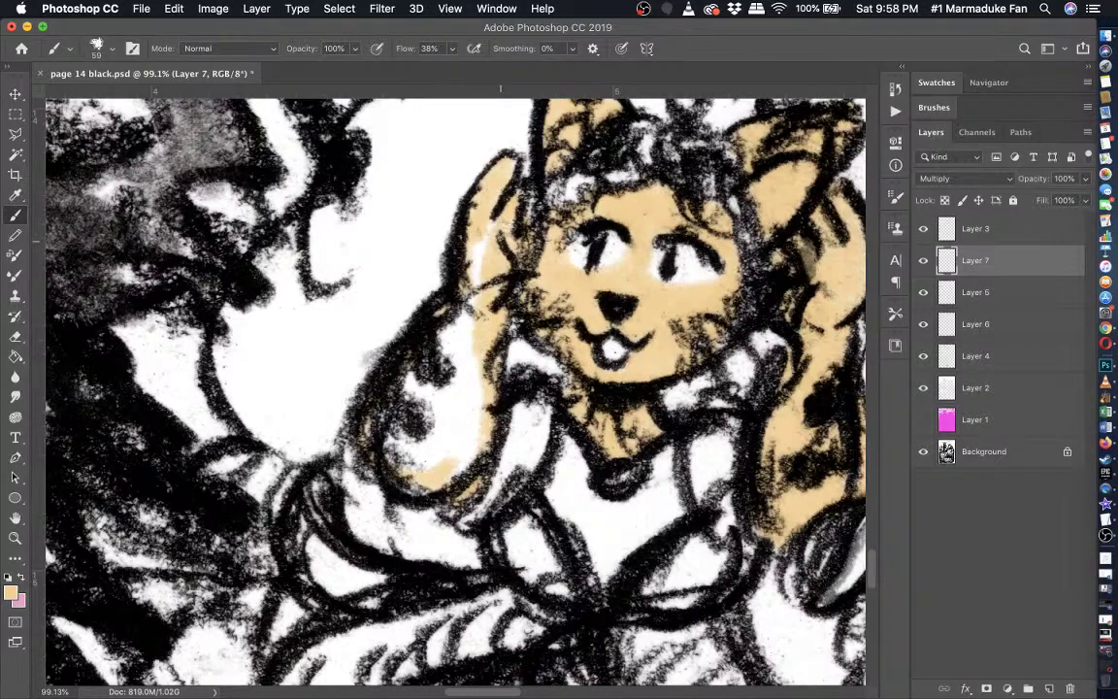
mouse_move(502, 178)
mouse_down()
mouse_move(470, 291)
mouse_move(386, 433)
mouse_move(438, 463)
mouse_move(426, 462)
mouse_move(470, 450)
mouse_move(482, 408)
mouse_move(399, 496)
mouse_move(376, 354)
mouse_move(425, 243)
mouse_move(398, 359)
mouse_move(425, 428)
mouse_move(487, 365)
mouse_up()
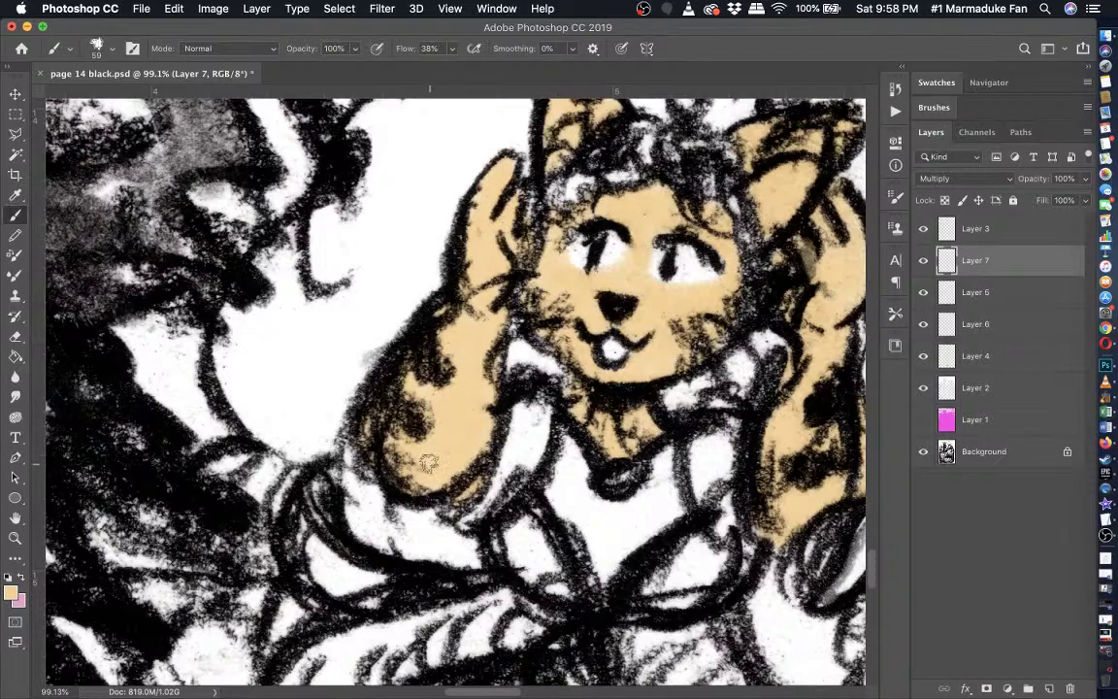
- Check what Layers 7, 5, 6, 4 and 2 each contribute to the artwork by briefly hiding and reshowing them
scroll(428, 464, down, 10)
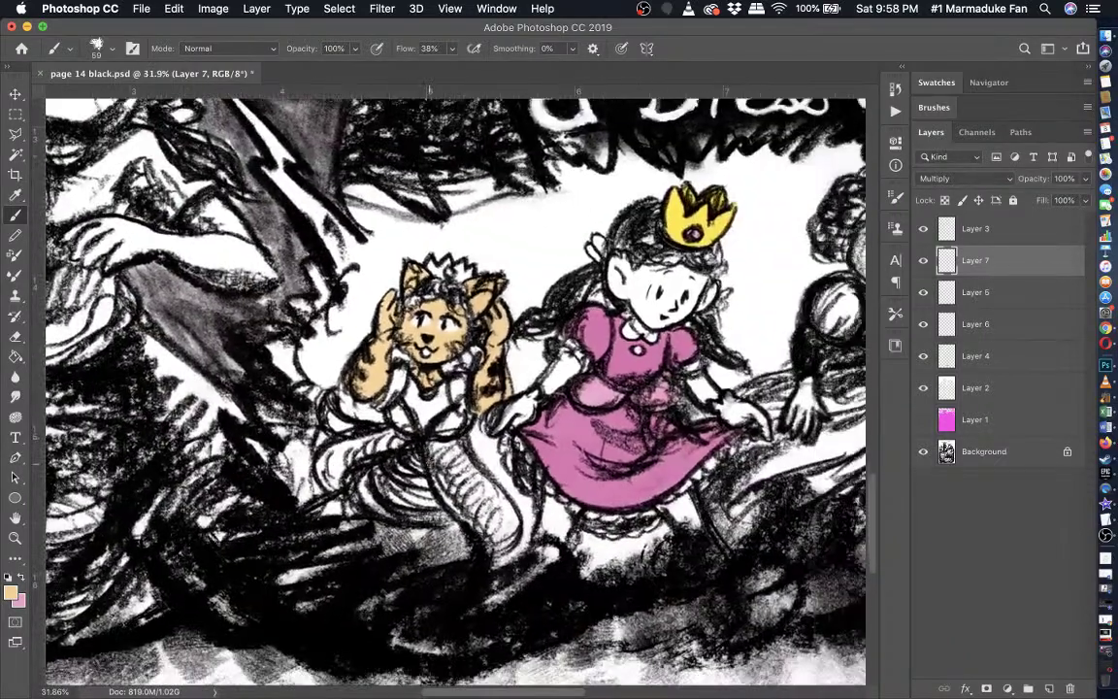
scroll(428, 463, down, 3)
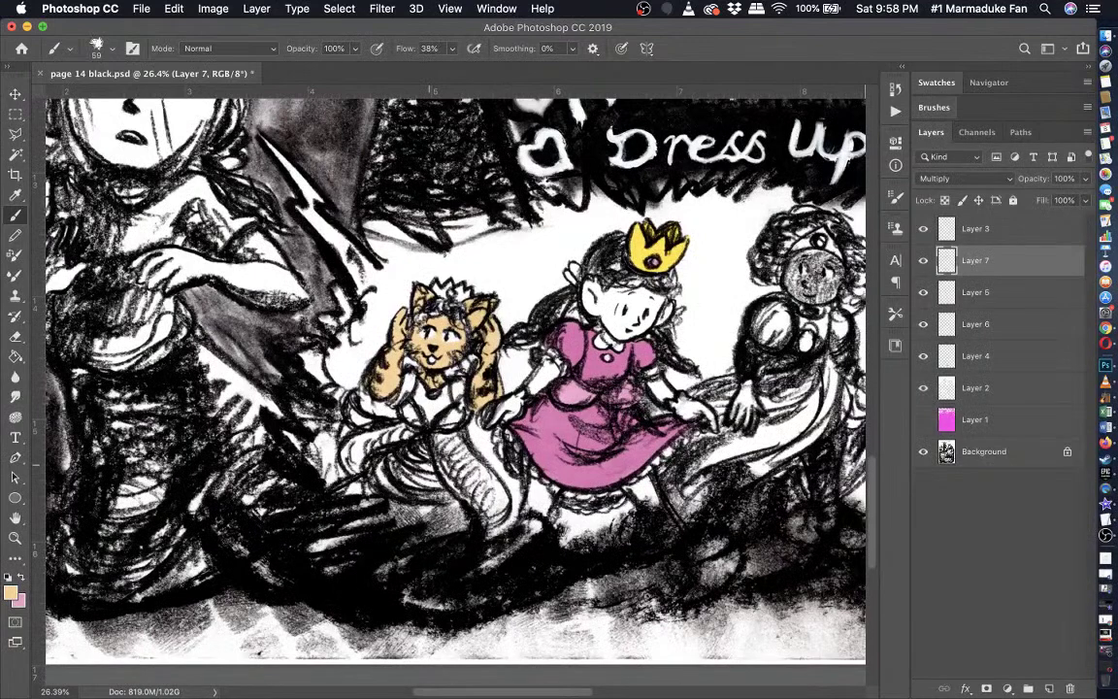
scroll(428, 464, down, 3)
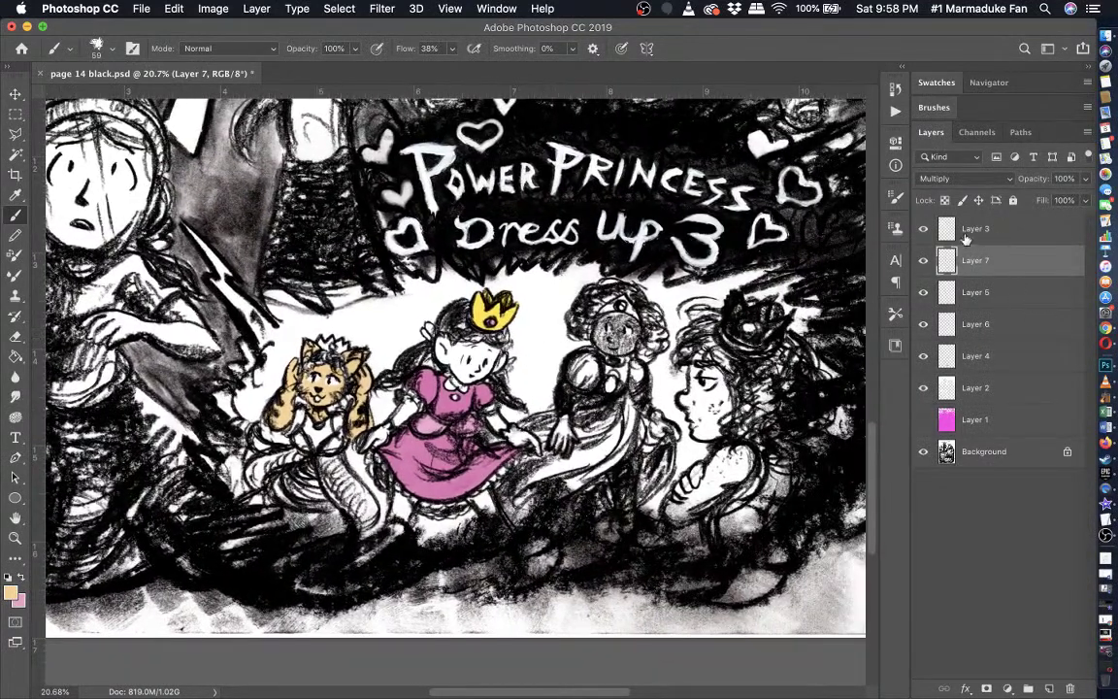
click(925, 262)
click(925, 262)
click(924, 293)
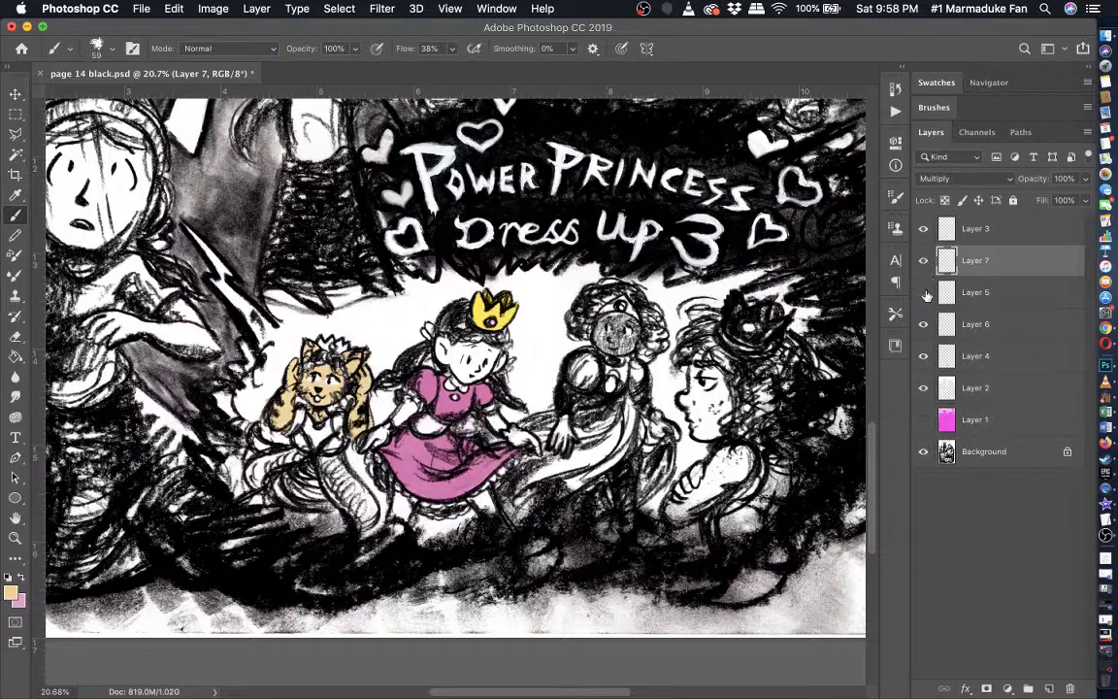
click(925, 293)
click(924, 325)
click(924, 325)
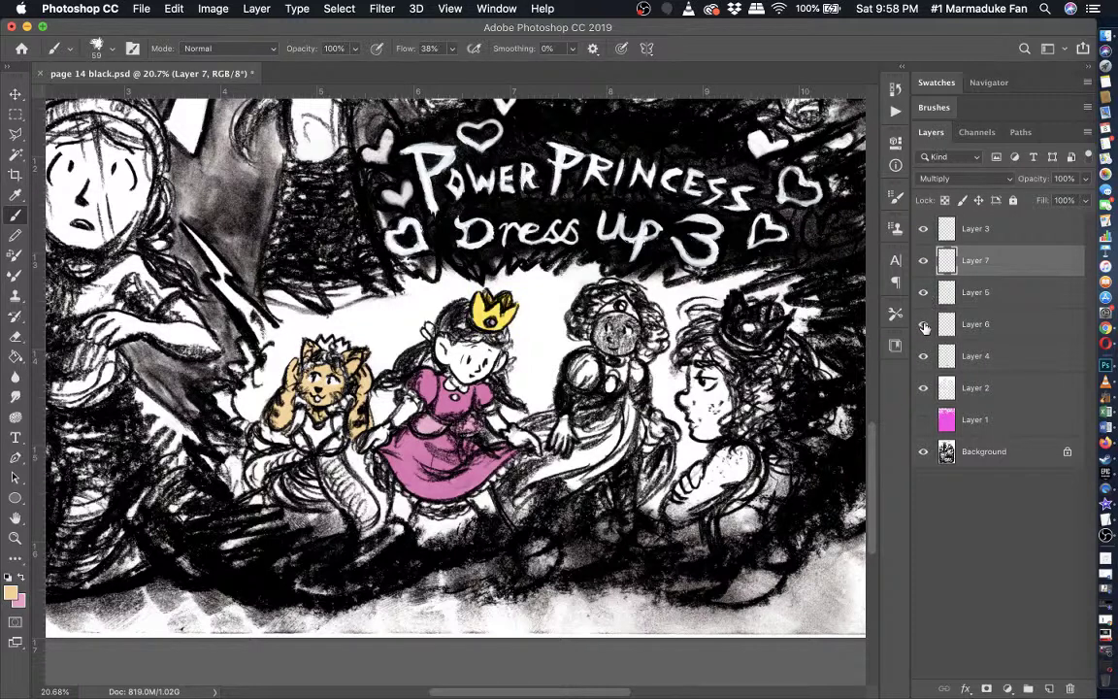
click(924, 358)
click(924, 357)
click(925, 388)
click(925, 388)
click(925, 388)
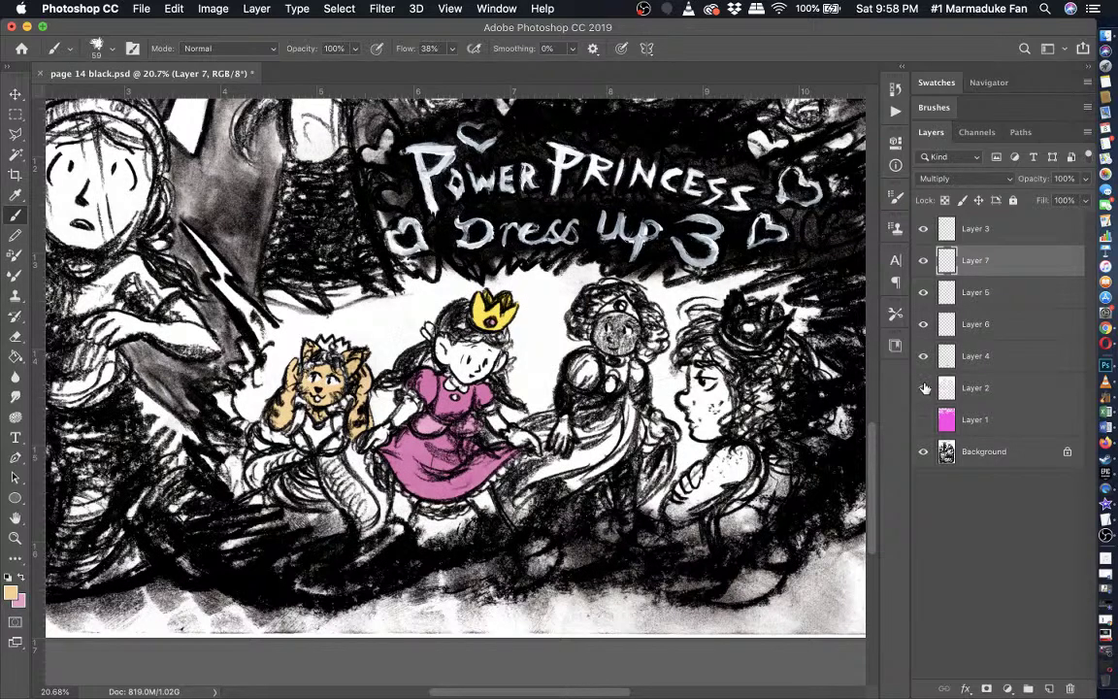
click(925, 388)
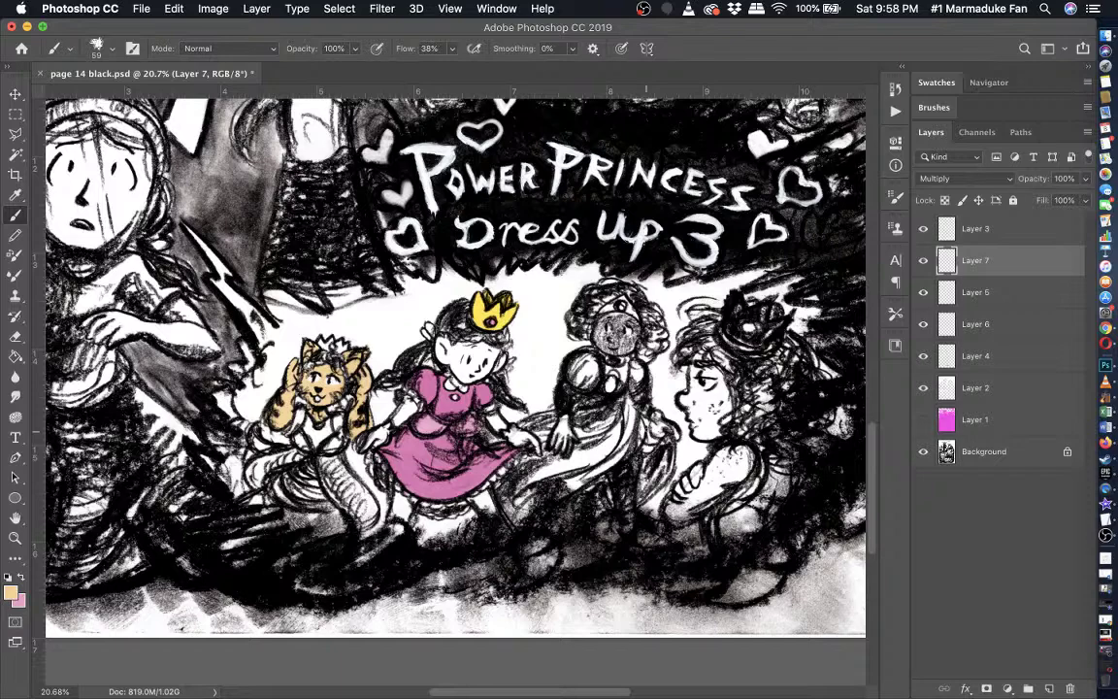
- Change the foreground color to the pale peach skin tone #ffdac2
key(super+=)
key(super+=)
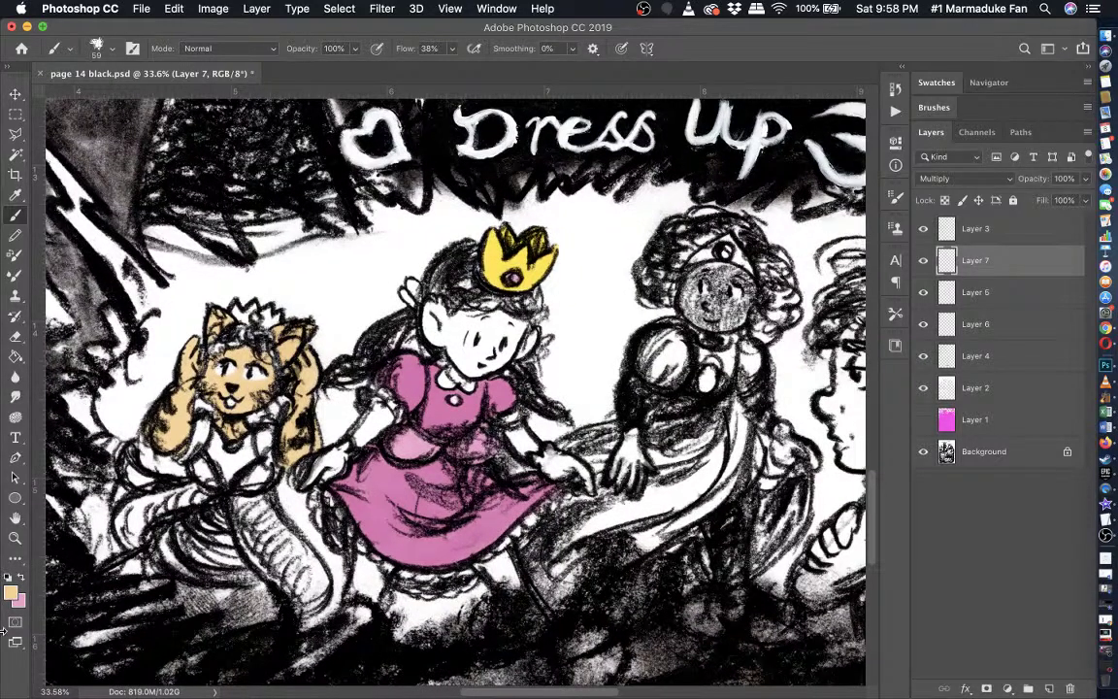
click(9, 593)
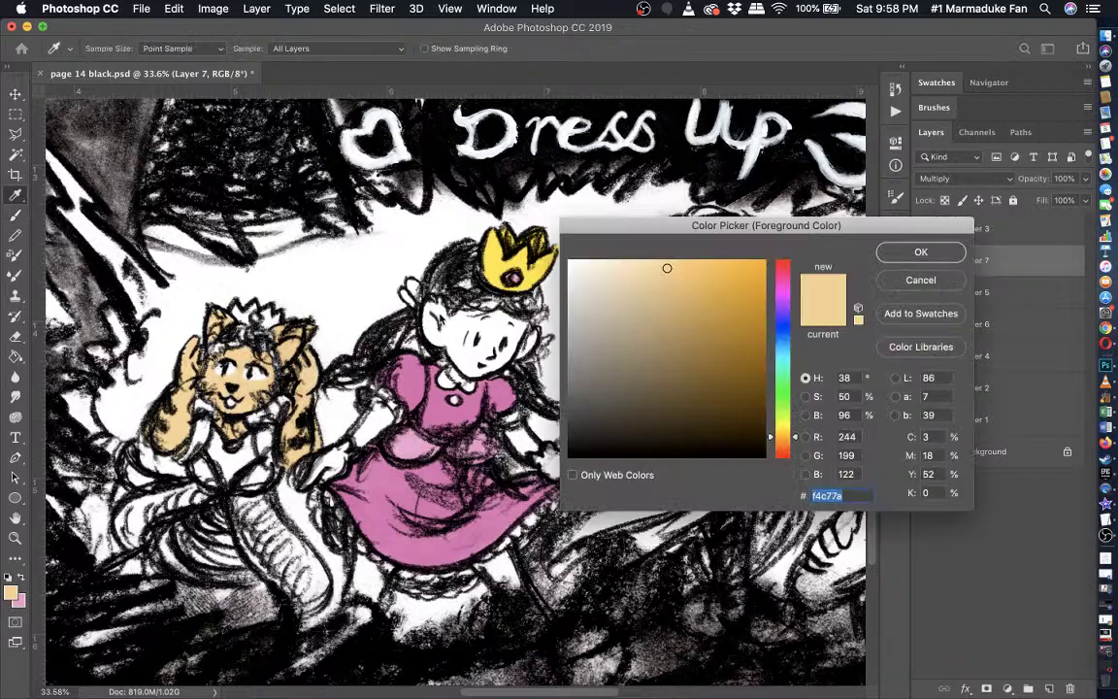
drag(791, 443, 789, 448)
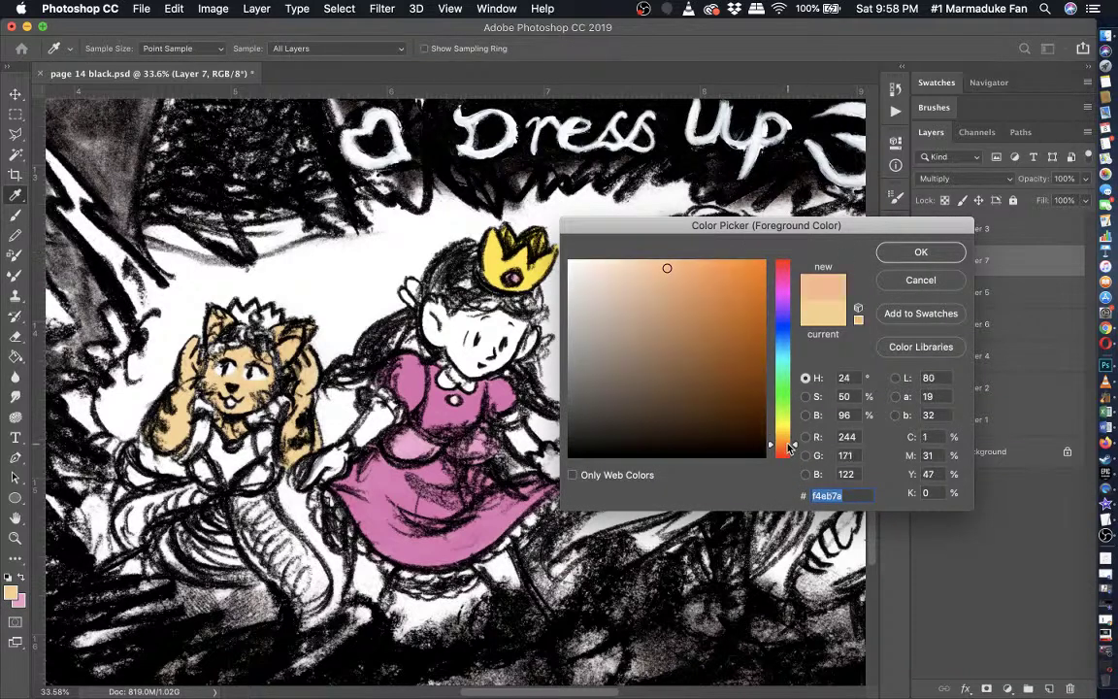
drag(601, 264, 615, 254)
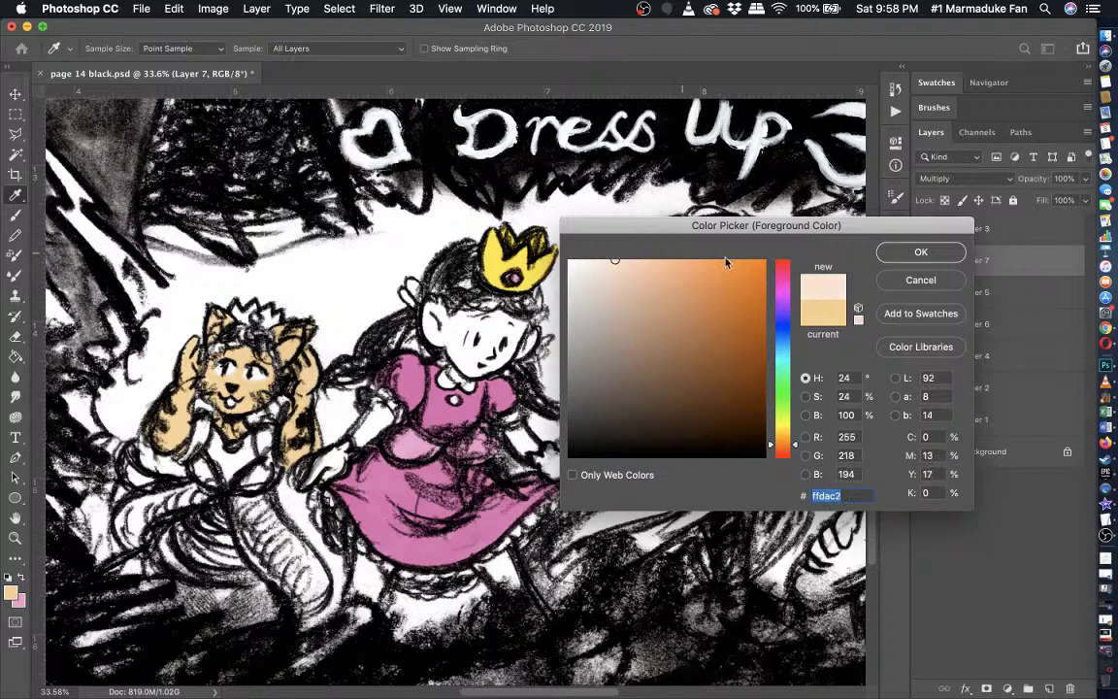
key(Return)
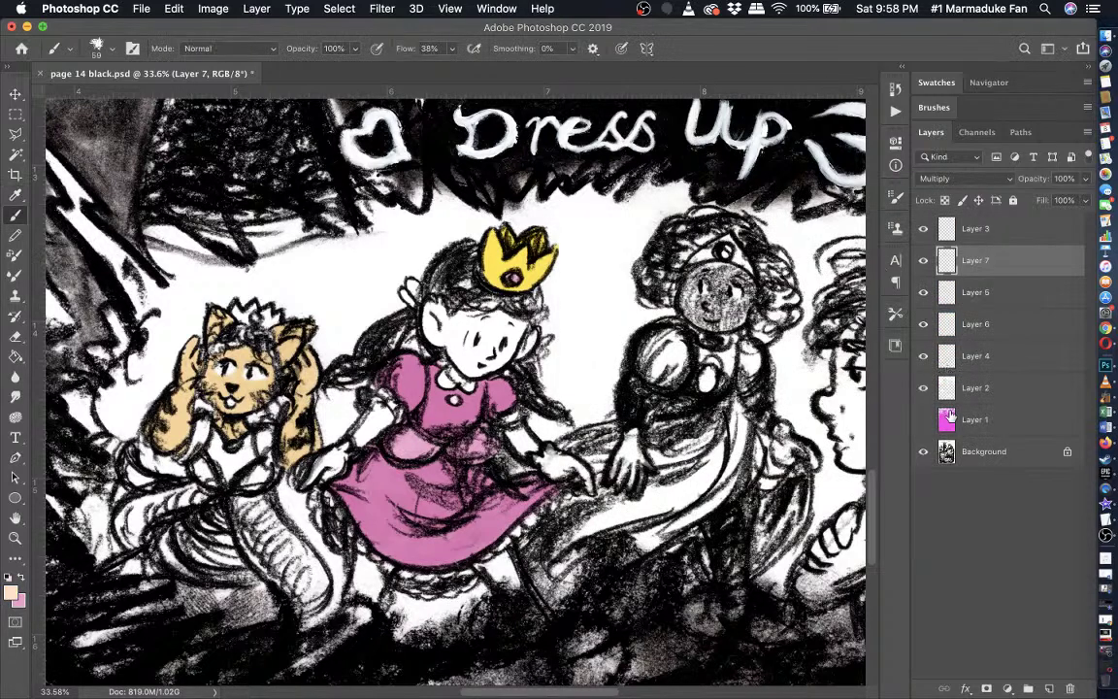
- Add a new layer directly above Layer 2 and ring the braided princess's eye nearest the cat princess with pale peach
click(964, 398)
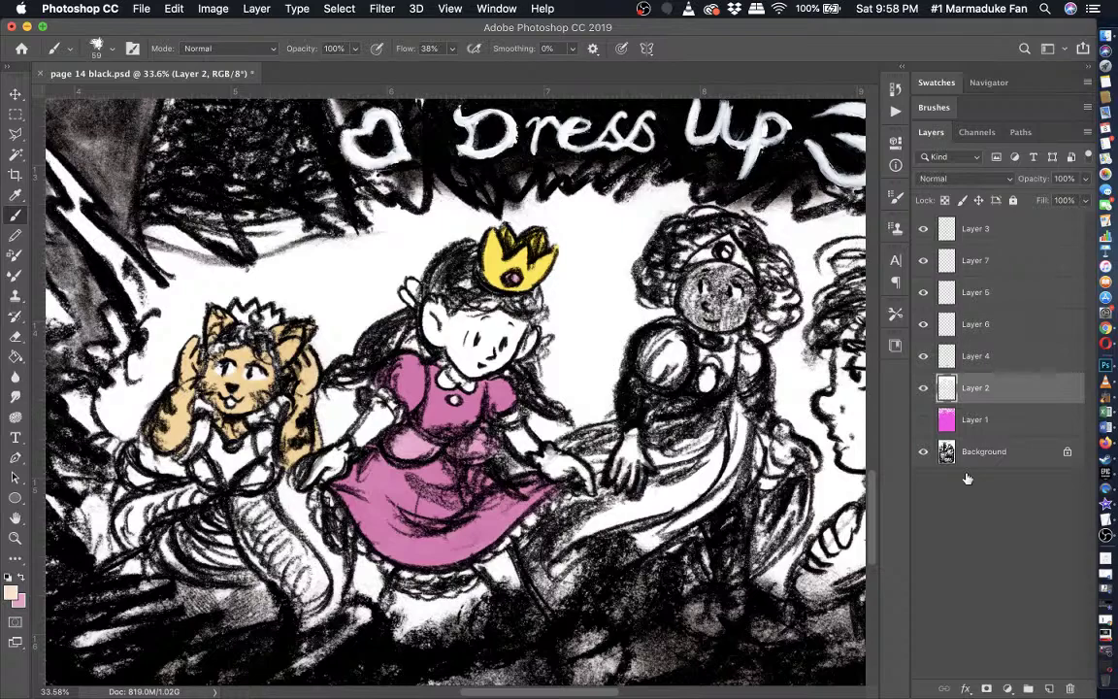
key(super+alt+shift+n)
scroll(454, 291, up, 5)
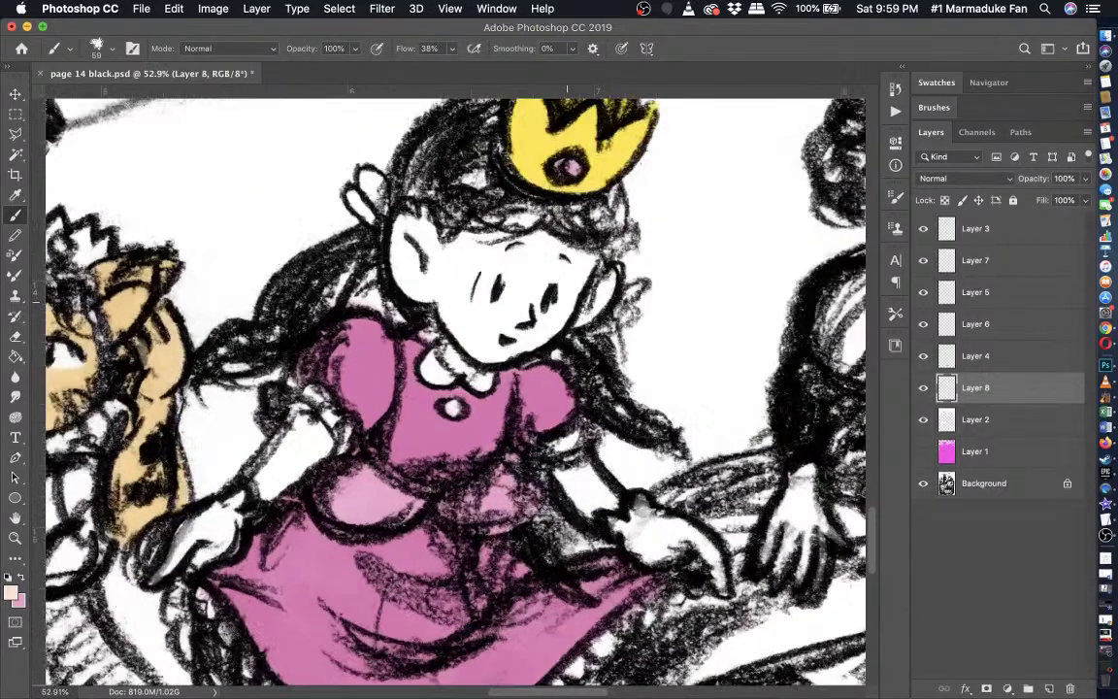
scroll(455, 291, up, 4)
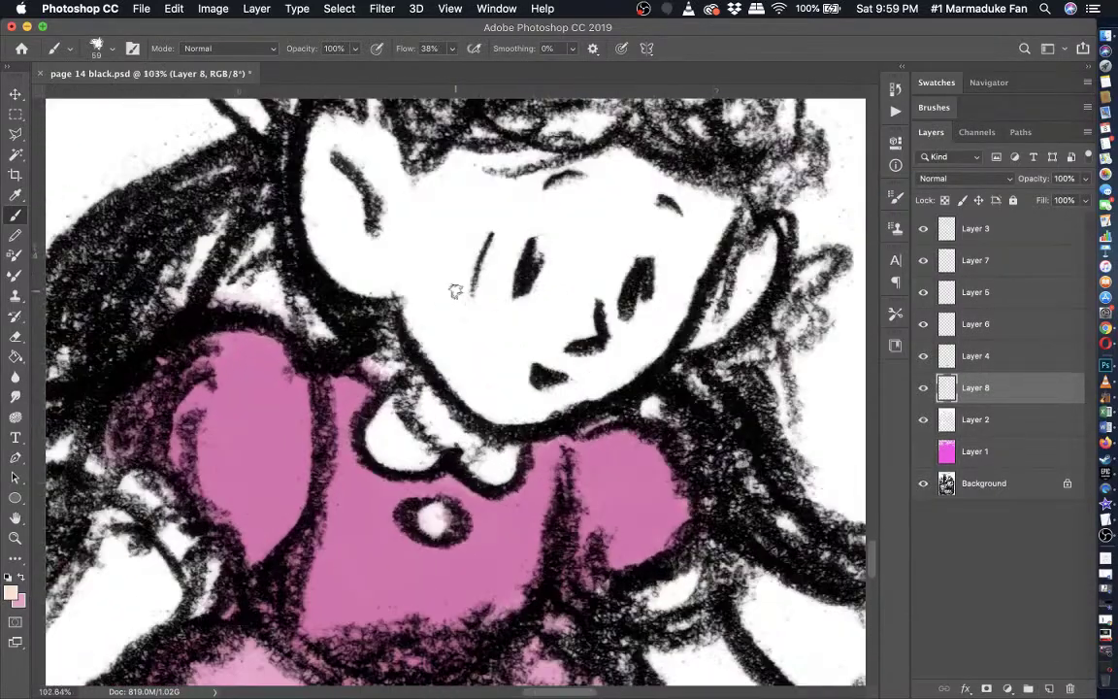
mouse_move(458, 291)
mouse_down()
mouse_move(475, 229)
mouse_move(525, 202)
mouse_move(538, 210)
mouse_move(551, 257)
mouse_move(507, 319)
mouse_move(472, 327)
mouse_move(451, 302)
mouse_move(458, 282)
mouse_up()
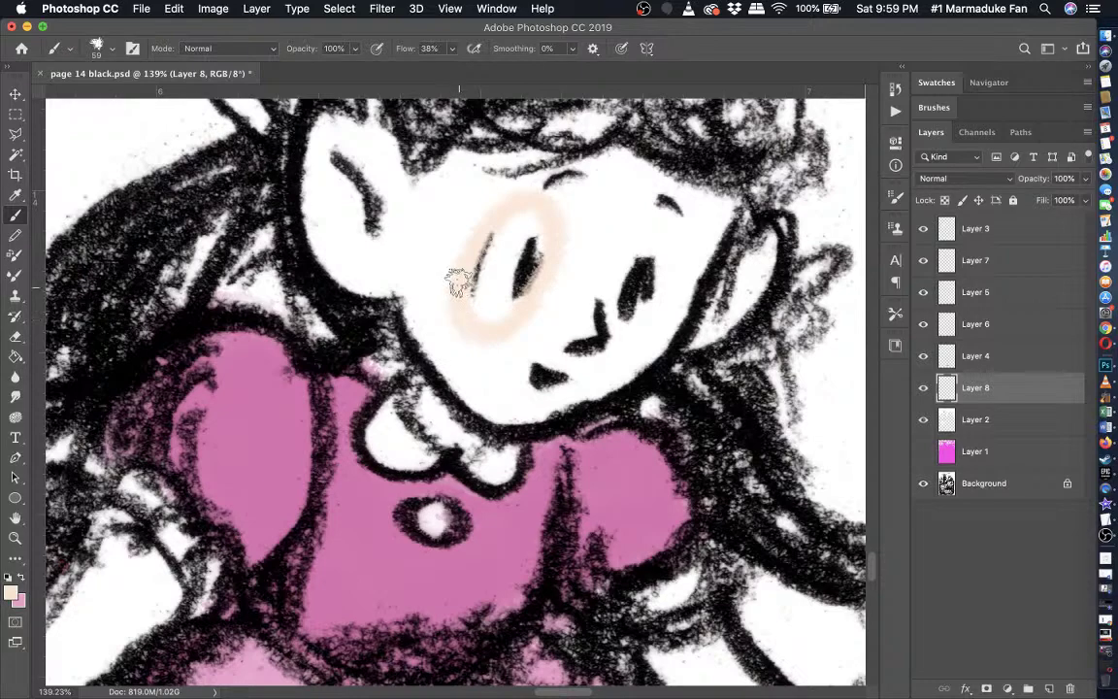
- Set Layer 8's blend mode to Multiply in its blending options
click(268, 9)
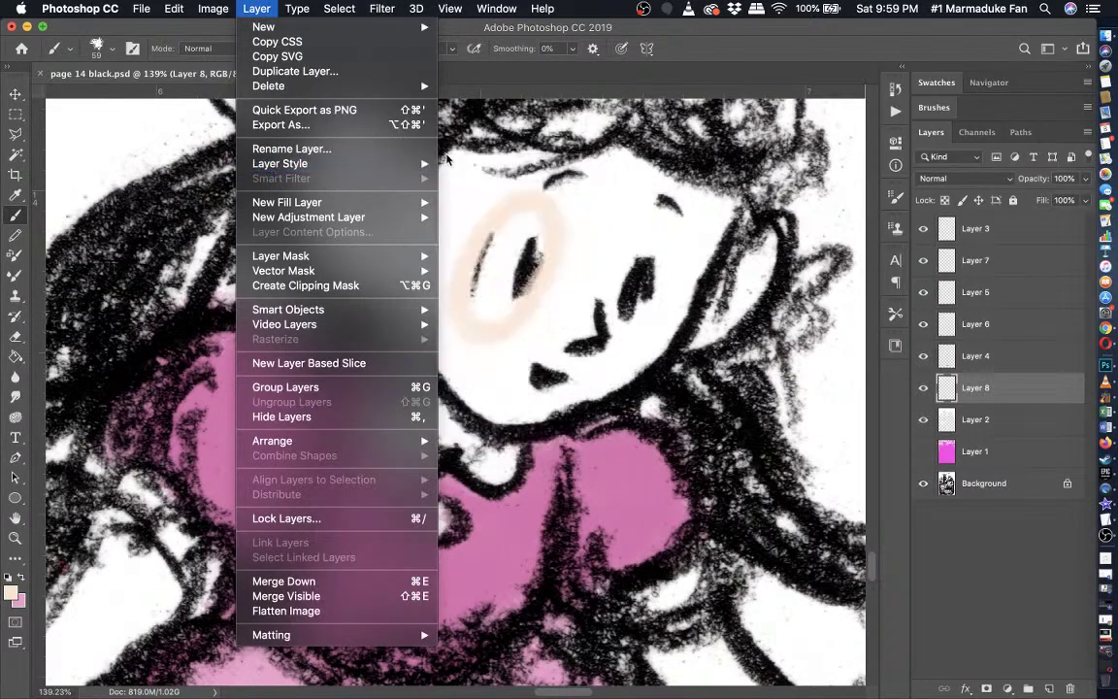
mouse_move(417, 166)
click(466, 167)
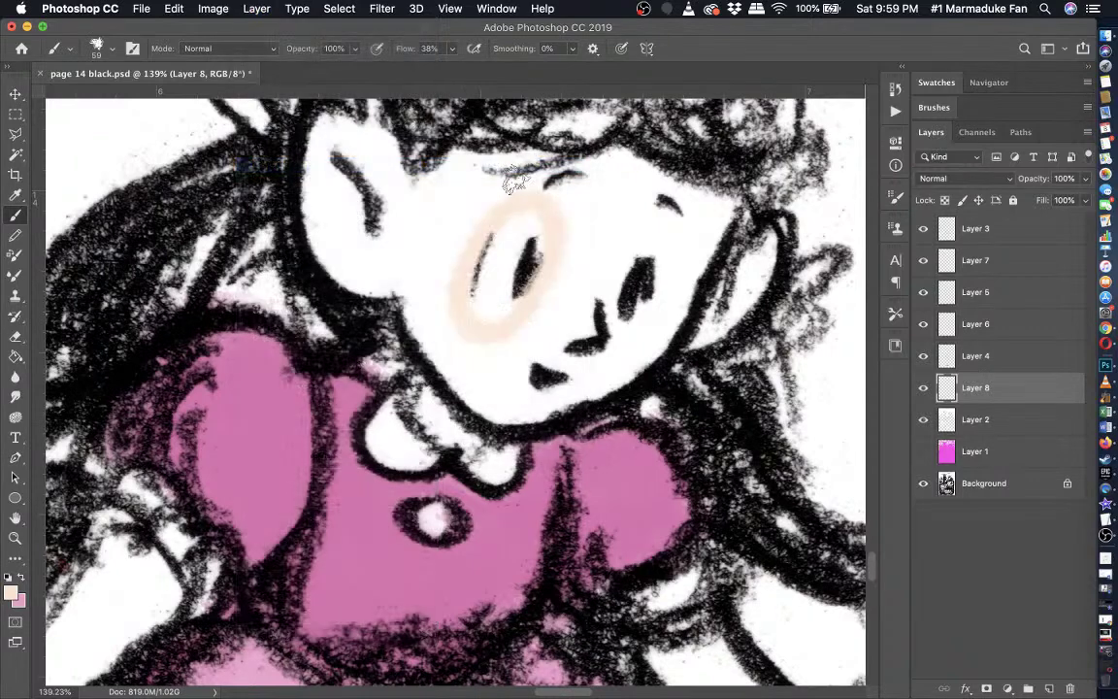
click(786, 103)
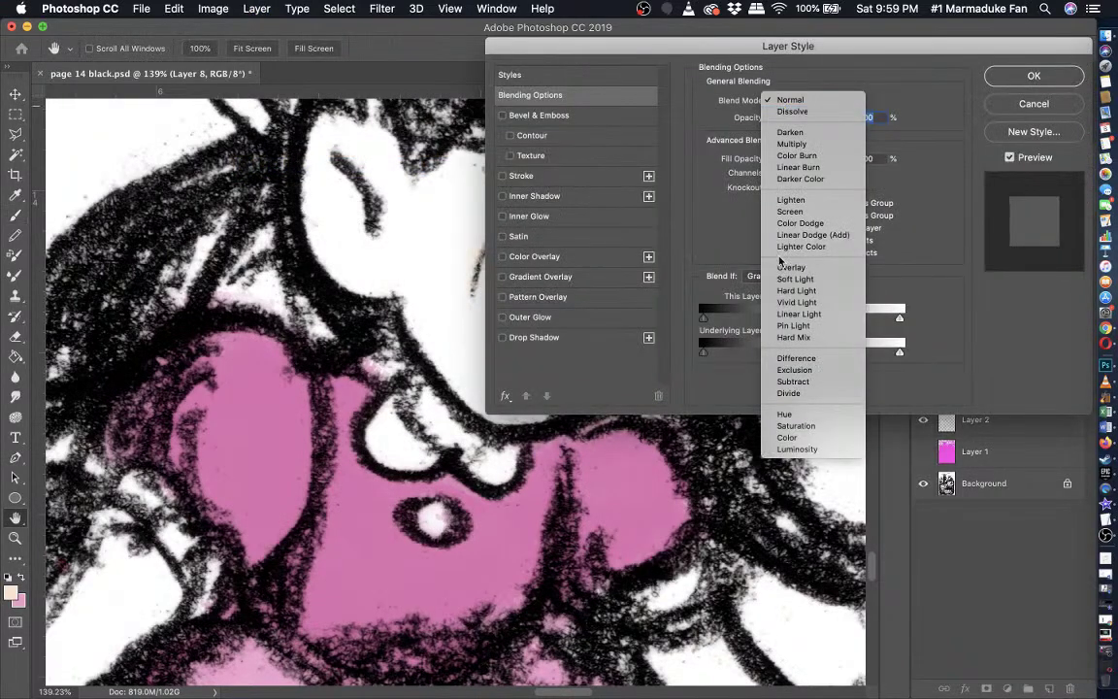
click(806, 137)
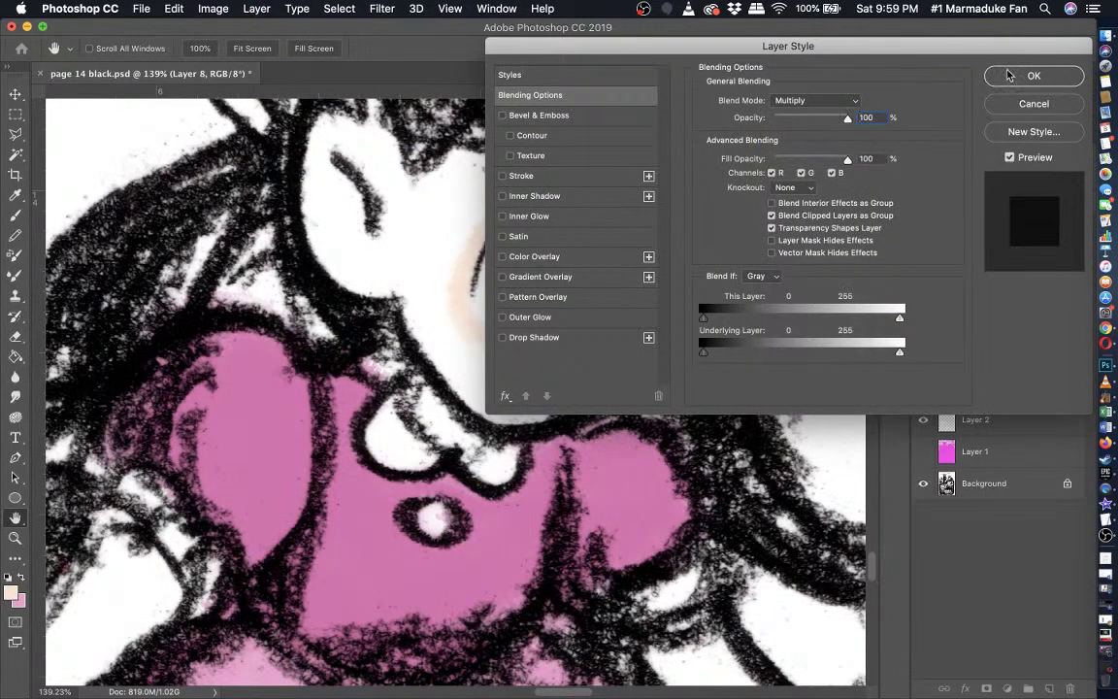
click(1008, 76)
scroll(479, 219, up, 2)
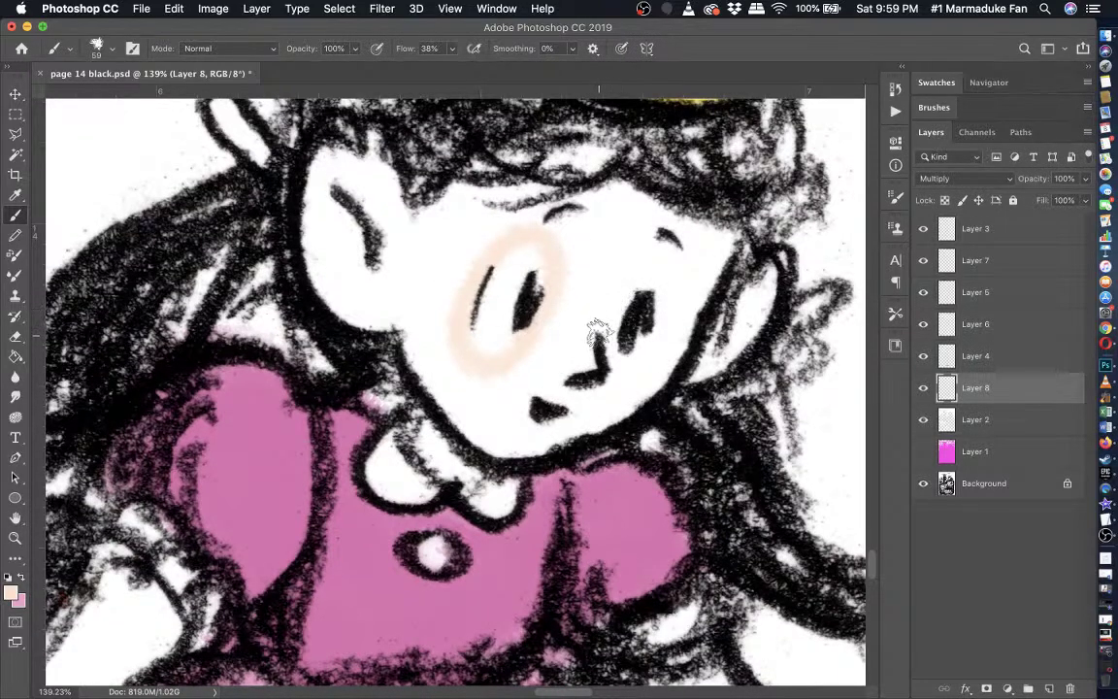
mouse_move(597, 335)
mouse_down()
mouse_move(629, 258)
mouse_move(654, 249)
mouse_move(673, 256)
mouse_move(678, 282)
mouse_move(669, 341)
mouse_up()
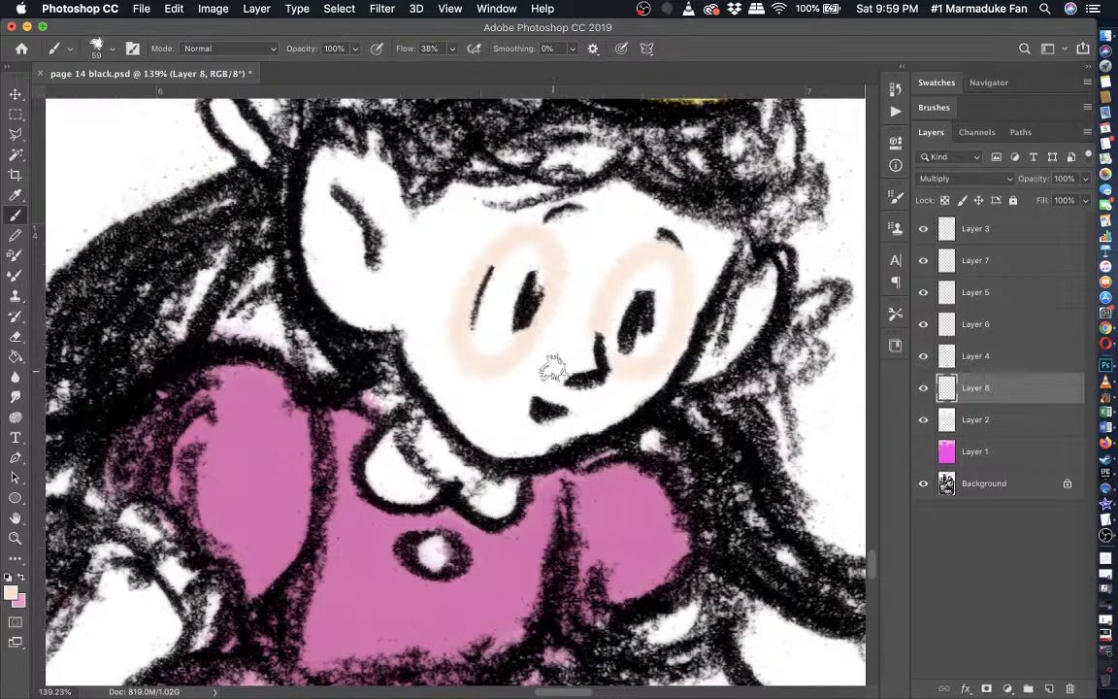
scroll(551, 367, down, 6)
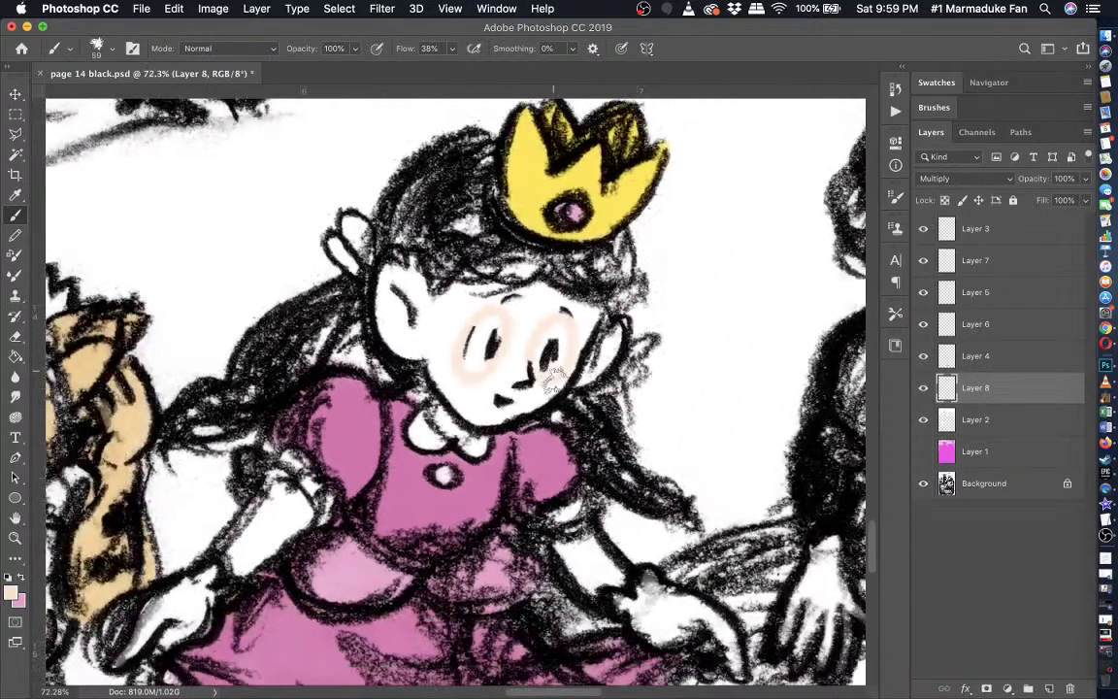
scroll(480, 388, up, 4)
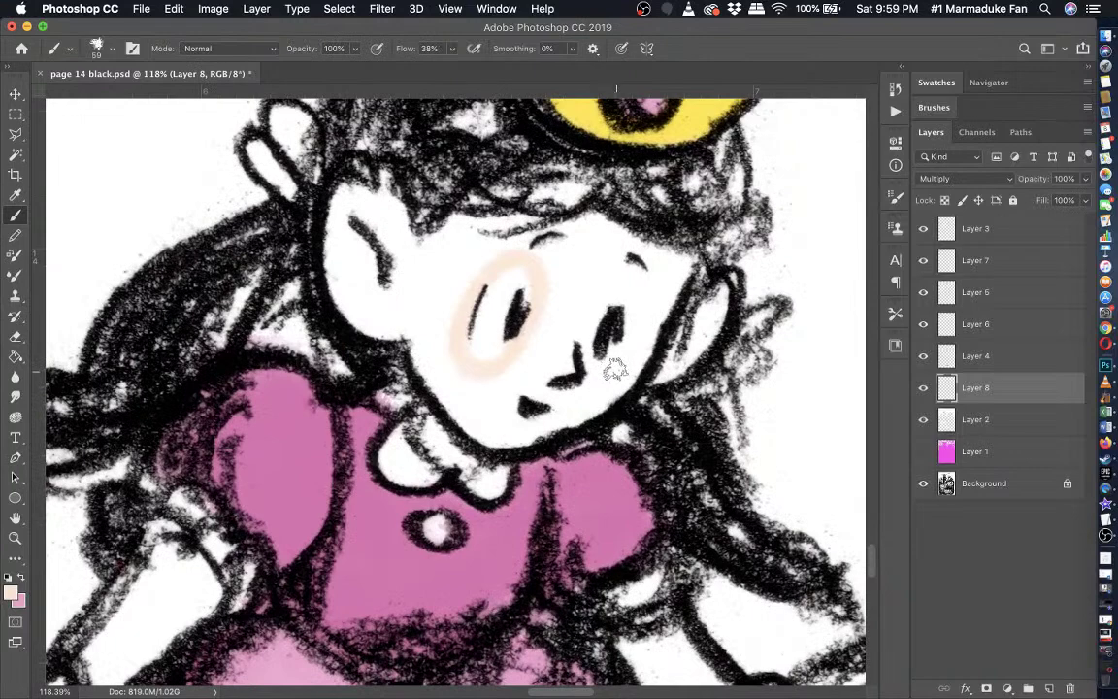
mouse_move(617, 370)
mouse_down()
mouse_move(642, 319)
mouse_move(637, 274)
mouse_move(613, 269)
mouse_move(588, 306)
mouse_up()
key(super+z)
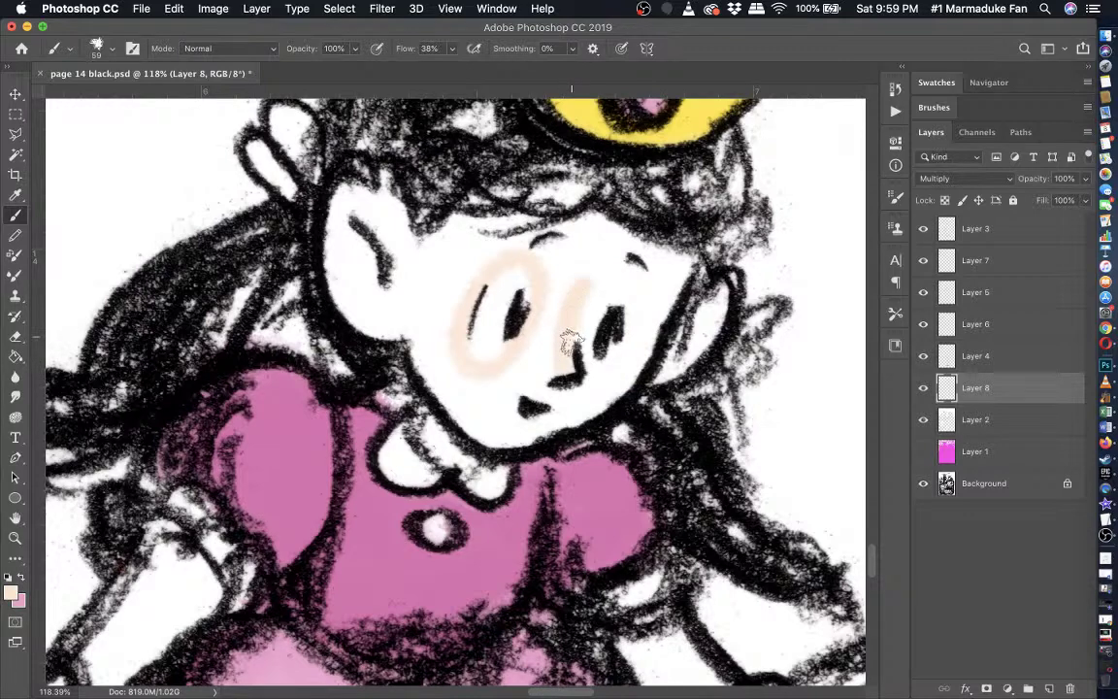
- Ring the braided princess's other eye and fill her face, ears and neck with pale peach, keeping both eyes white
mouse_move(579, 296)
mouse_down()
mouse_move(610, 266)
mouse_move(629, 269)
mouse_move(636, 314)
mouse_up()
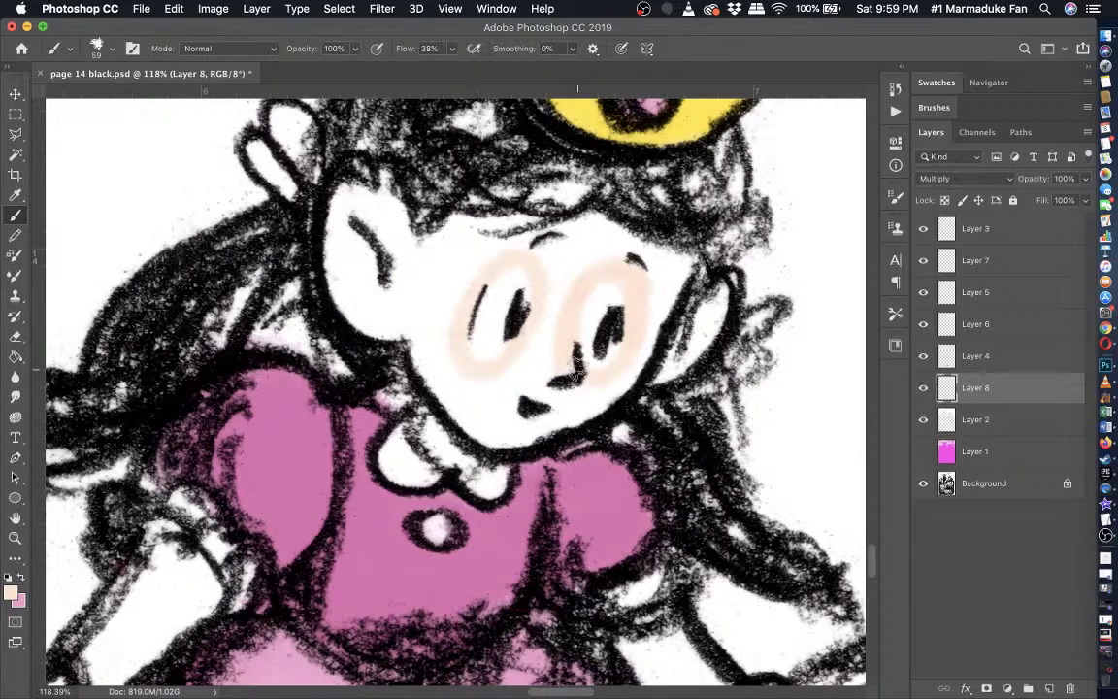
scroll(577, 369, right, 2)
mouse_move(631, 371)
mouse_down()
mouse_move(675, 291)
mouse_move(665, 325)
mouse_move(673, 291)
mouse_move(646, 328)
mouse_move(592, 354)
mouse_move(640, 268)
mouse_move(619, 255)
mouse_move(575, 246)
mouse_move(541, 215)
mouse_move(415, 225)
mouse_move(370, 252)
mouse_move(335, 194)
mouse_move(295, 199)
mouse_move(307, 264)
mouse_move(291, 226)
mouse_move(288, 290)
mouse_move(304, 316)
mouse_move(373, 361)
mouse_move(395, 399)
mouse_move(391, 446)
mouse_move(420, 469)
mouse_move(374, 429)
mouse_move(393, 397)
mouse_move(376, 371)
mouse_move(423, 422)
mouse_move(460, 432)
mouse_move(441, 435)
mouse_move(515, 419)
mouse_move(446, 443)
mouse_move(423, 429)
mouse_move(533, 415)
mouse_move(594, 359)
mouse_move(553, 388)
mouse_up()
drag(622, 278, 606, 302)
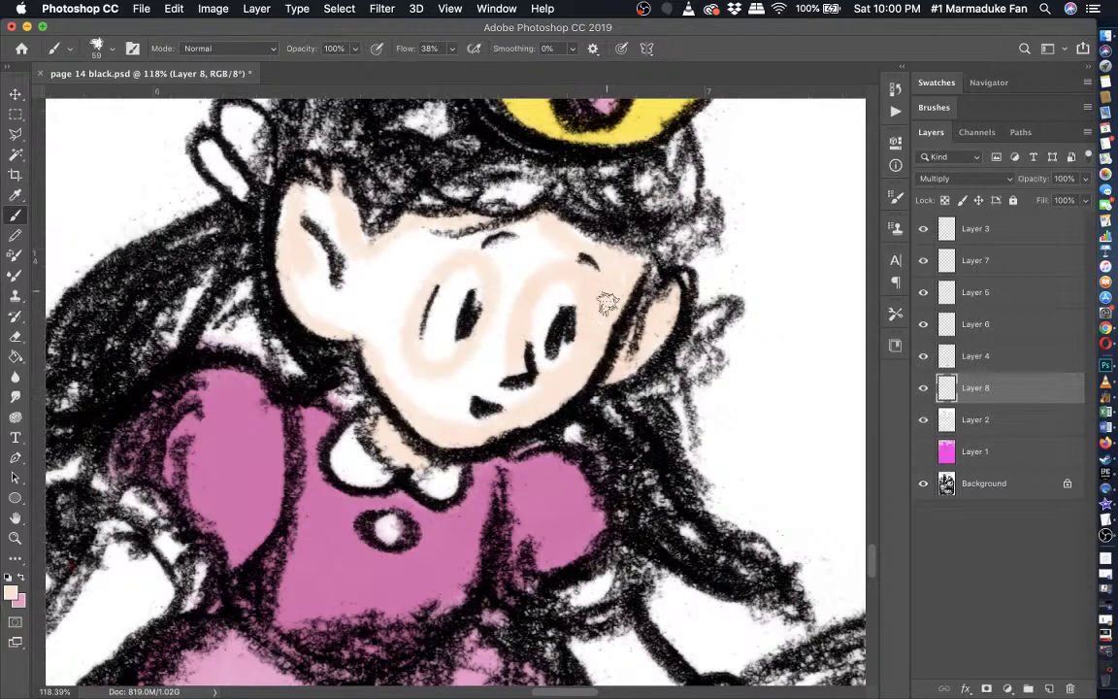
mouse_move(643, 260)
mouse_down()
mouse_move(608, 264)
mouse_move(601, 316)
mouse_move(595, 276)
mouse_move(543, 255)
mouse_move(520, 270)
mouse_move(499, 319)
mouse_move(522, 292)
mouse_move(523, 255)
mouse_move(569, 256)
mouse_move(497, 270)
mouse_move(496, 284)
mouse_move(493, 259)
mouse_move(522, 238)
mouse_move(503, 237)
mouse_move(514, 235)
mouse_move(473, 366)
mouse_move(499, 337)
mouse_move(439, 390)
mouse_move(469, 362)
mouse_move(429, 388)
mouse_move(416, 361)
mouse_move(441, 368)
mouse_move(467, 353)
mouse_move(426, 367)
mouse_move(411, 309)
mouse_move(413, 354)
mouse_move(400, 279)
mouse_move(390, 332)
mouse_move(416, 260)
mouse_move(414, 269)
mouse_move(323, 258)
mouse_move(291, 274)
mouse_move(319, 299)
mouse_move(296, 286)
mouse_move(317, 253)
mouse_move(291, 195)
mouse_move(307, 193)
mouse_move(288, 232)
mouse_move(355, 239)
mouse_move(320, 224)
mouse_move(383, 367)
mouse_move(408, 374)
mouse_move(456, 359)
mouse_move(474, 392)
mouse_move(529, 388)
mouse_move(506, 386)
mouse_move(507, 299)
mouse_move(499, 313)
mouse_move(444, 244)
mouse_move(379, 376)
mouse_move(452, 423)
mouse_up()
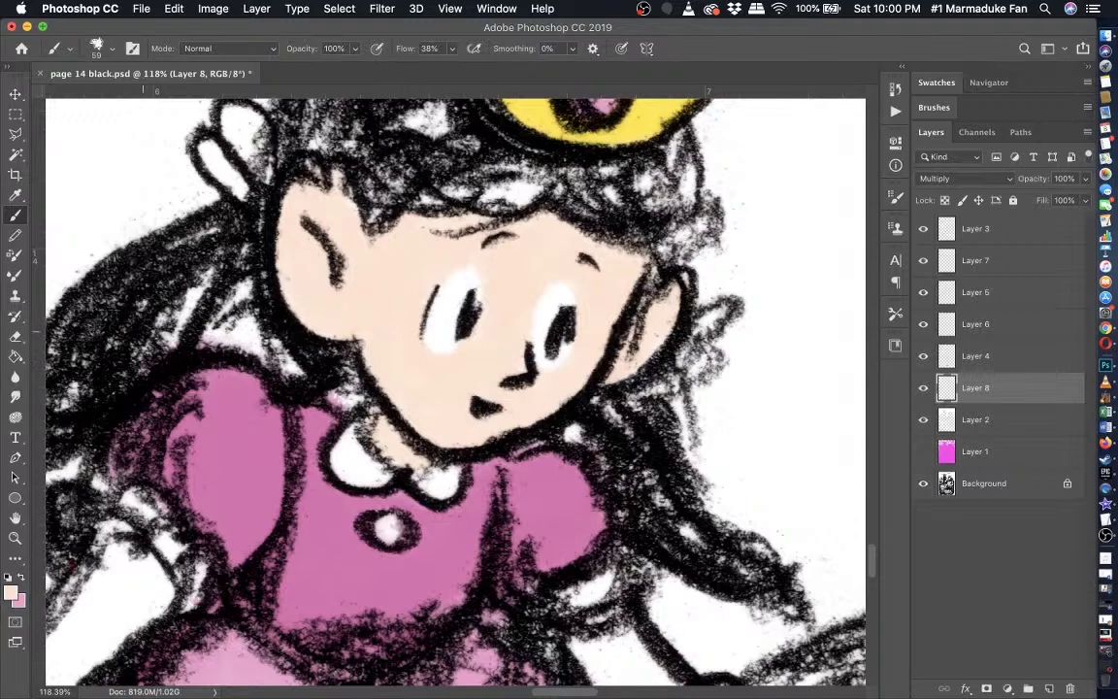
click(14, 293)
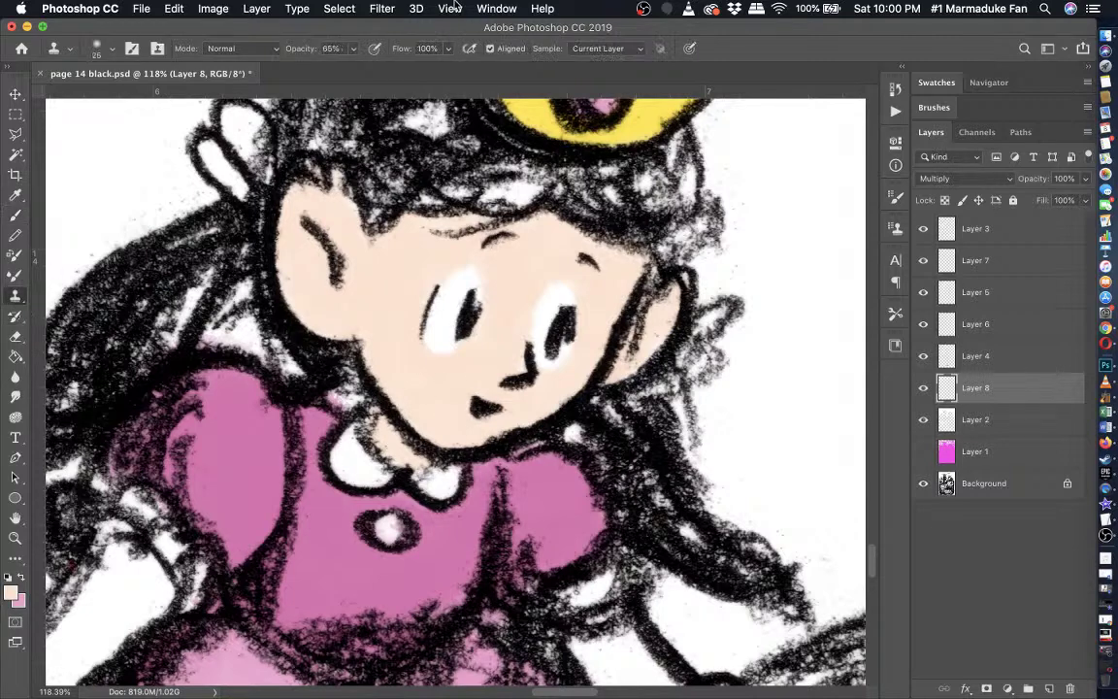
click(109, 49)
drag(101, 97, 108, 98)
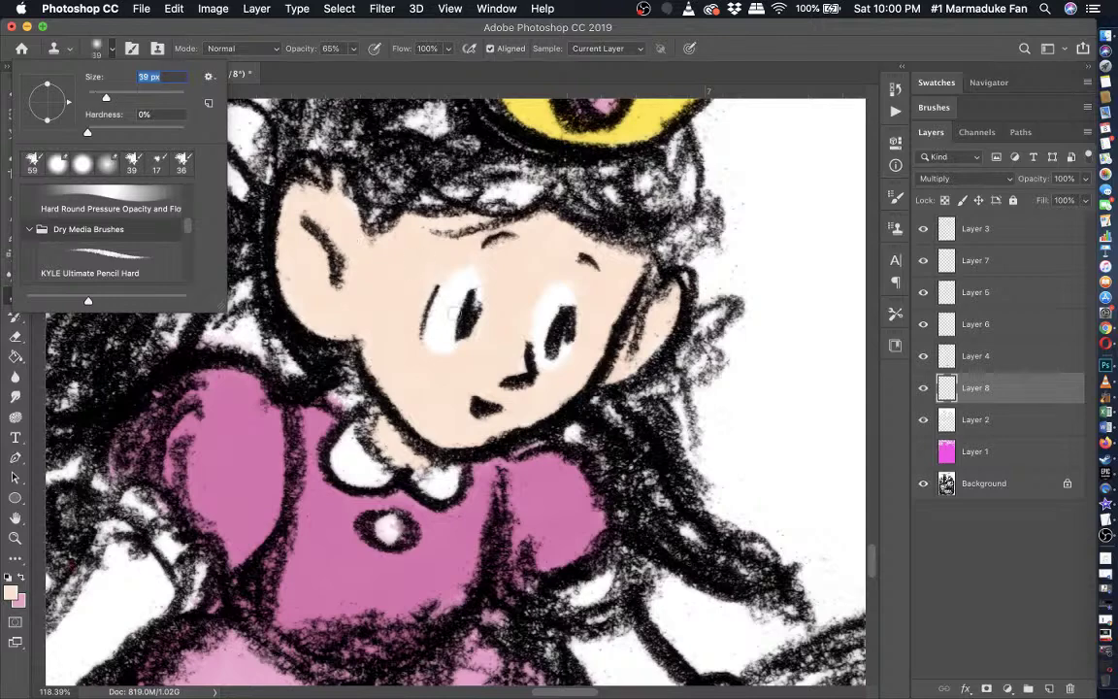
click(420, 281)
click(423, 270)
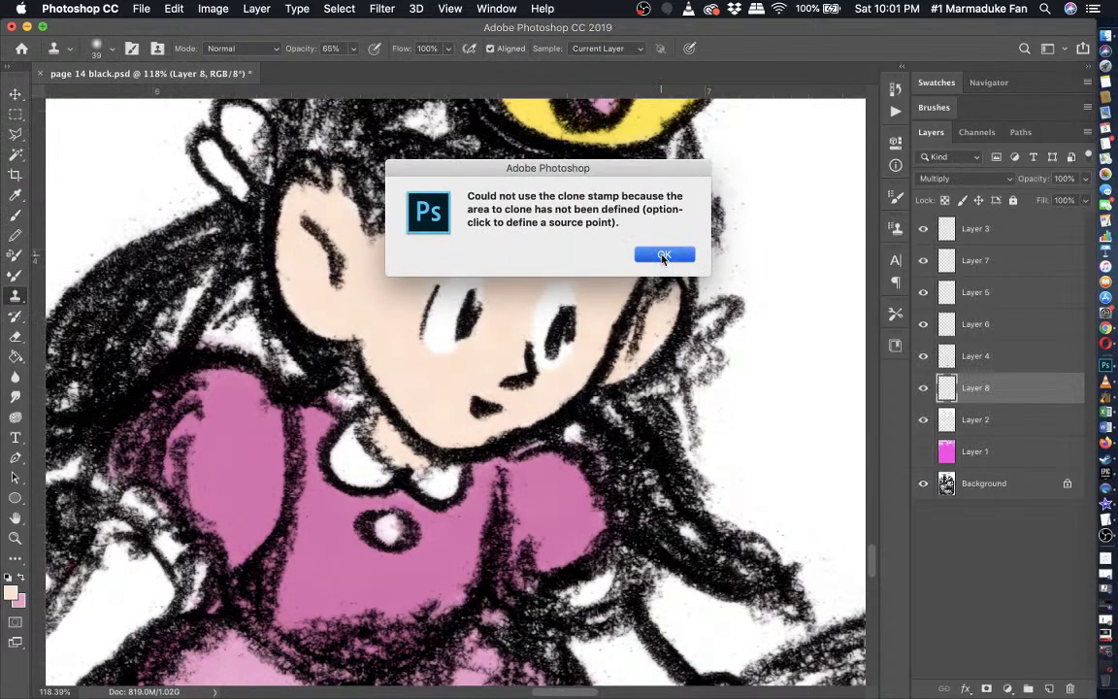
click(664, 255)
- Set the Eraser to 50% opacity and a 59 px brush size for Layer 8
click(15, 339)
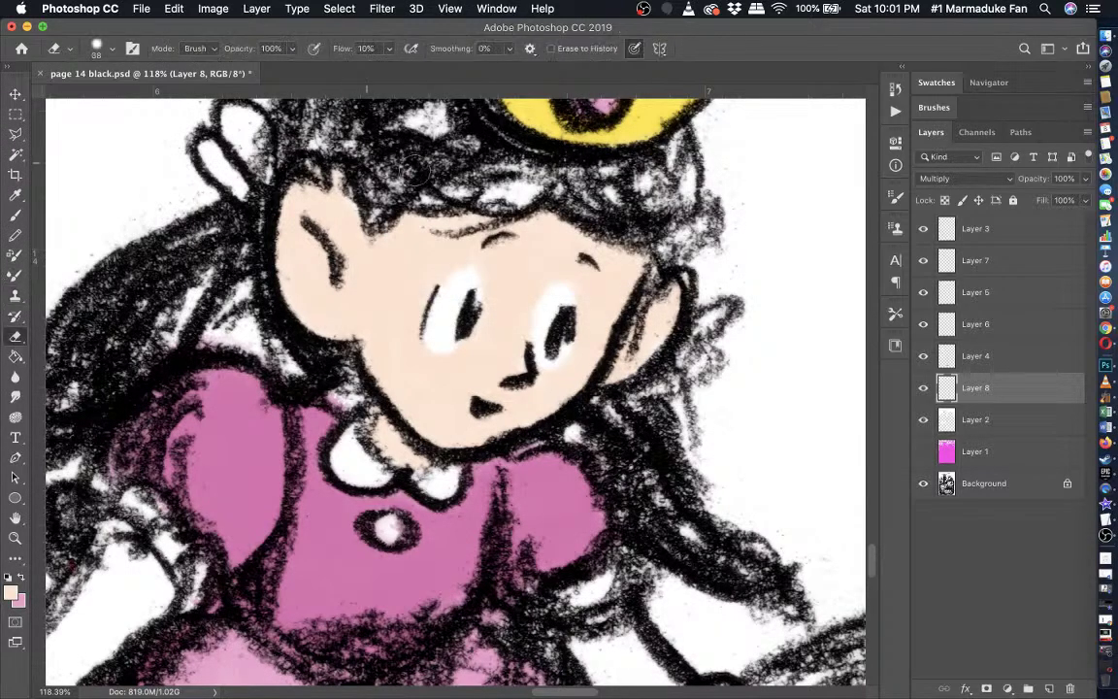
click(291, 48)
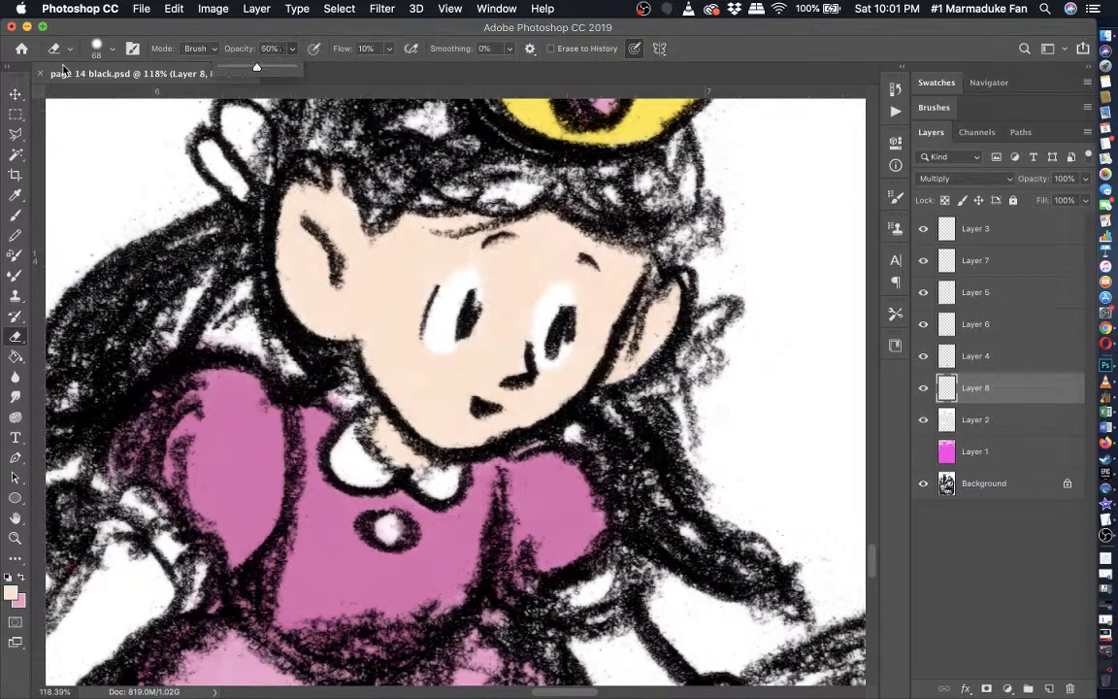
click(110, 50)
drag(118, 100, 107, 96)
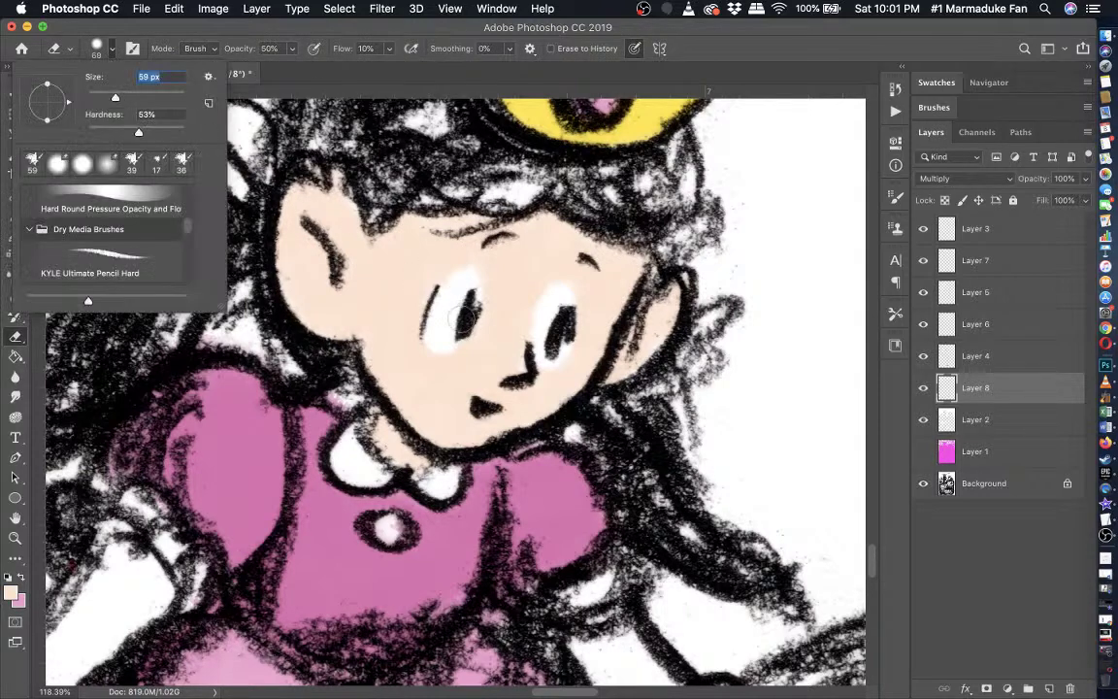
click(412, 276)
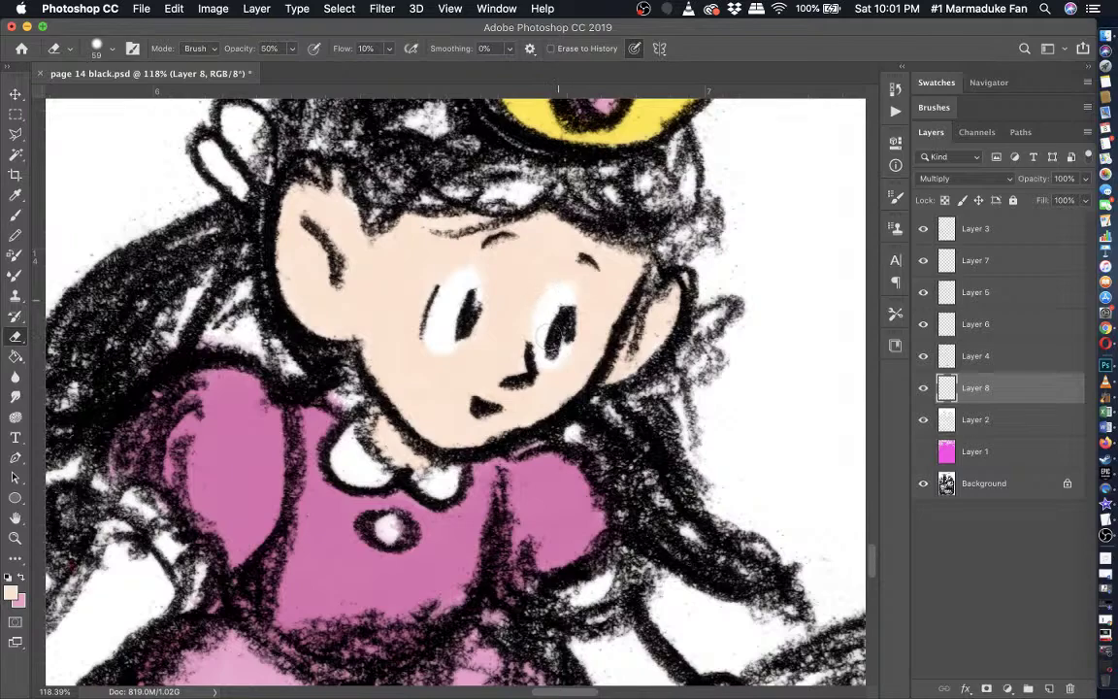
- Paint the braided princess's forearm on the side facing the curly-haired princess pale peach on Layer 8, leaving the glove white
key(super+minus)
key(super+minus)
key(super+minus)
key(super+minus)
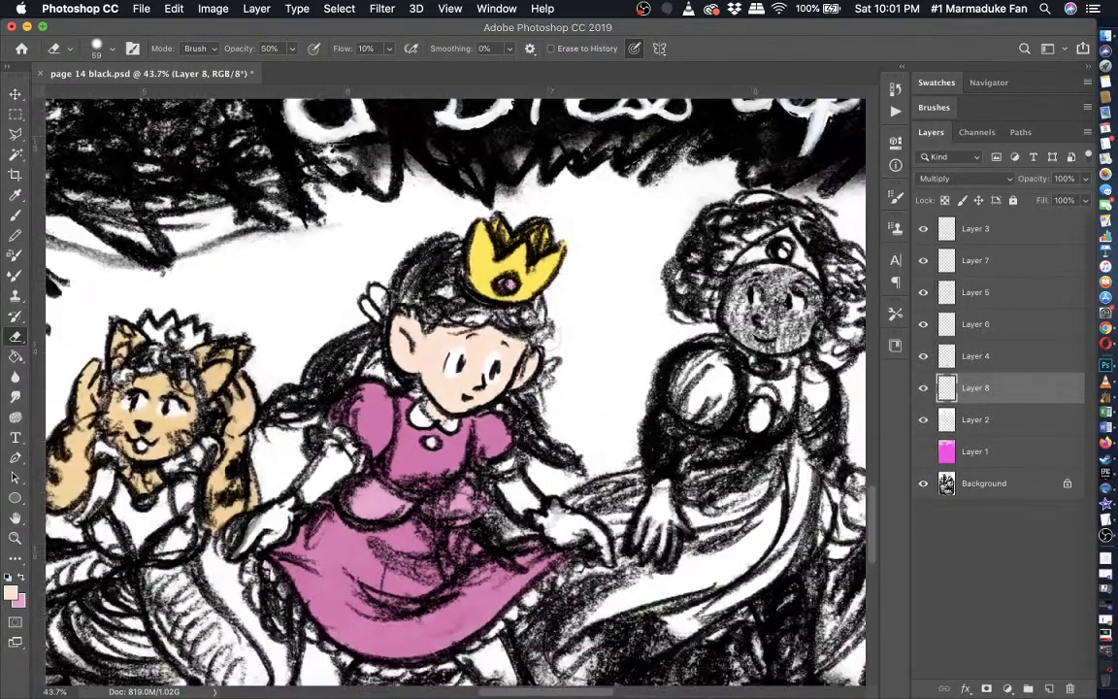
scroll(553, 332, down, 4)
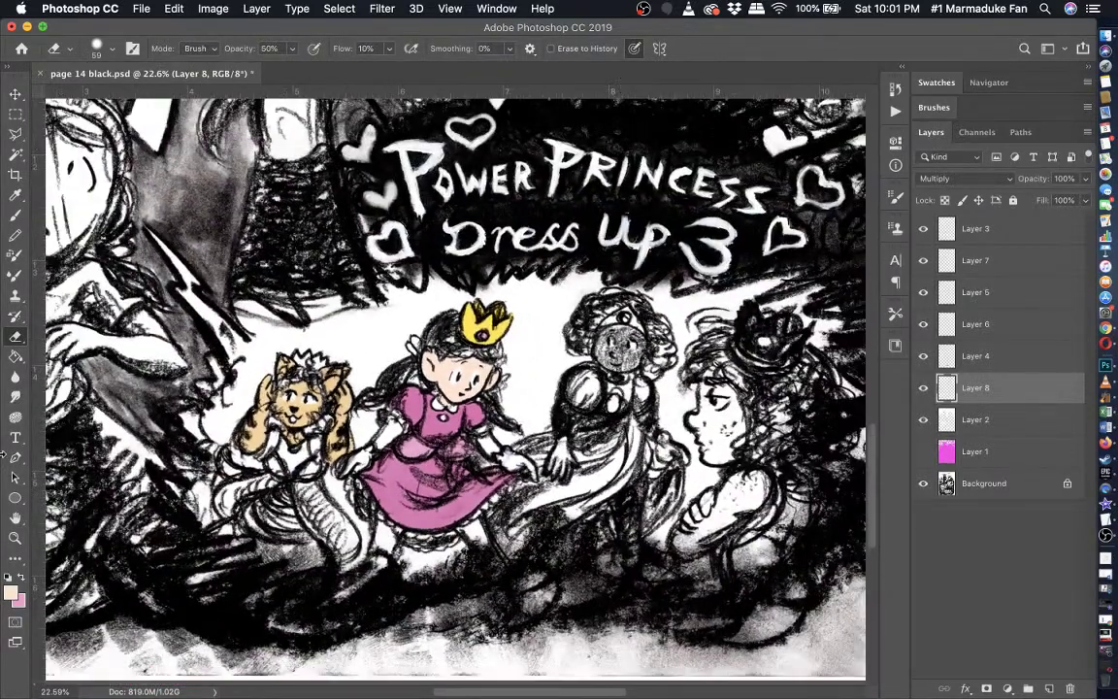
click(15, 212)
key(super+plus)
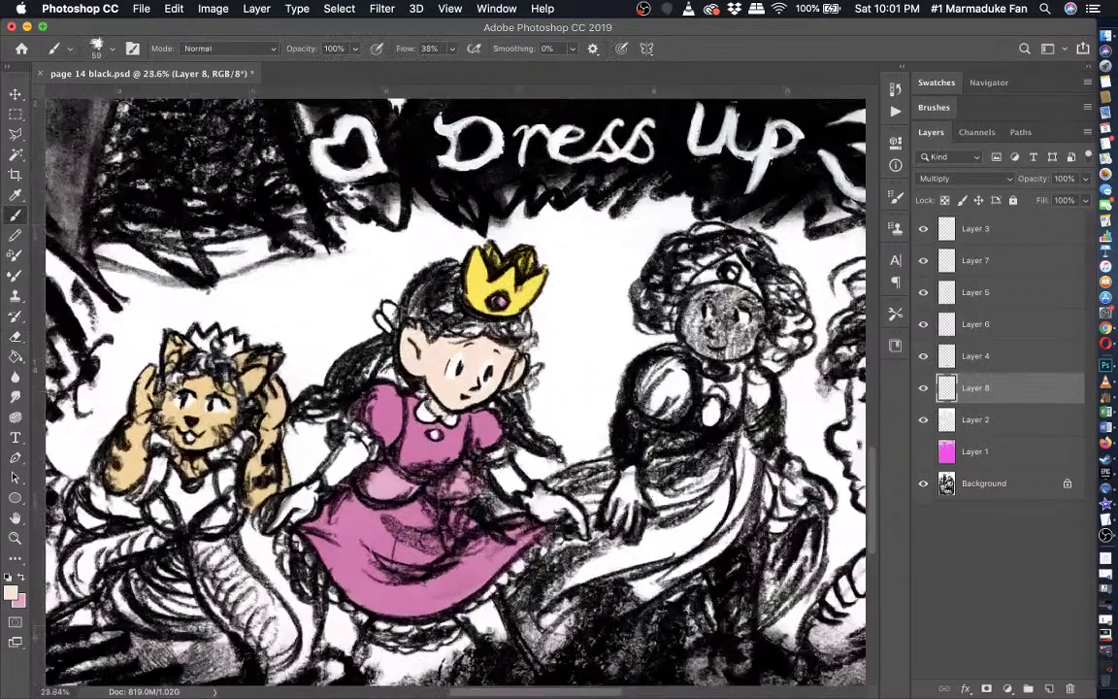
scroll(463, 435, up, 6)
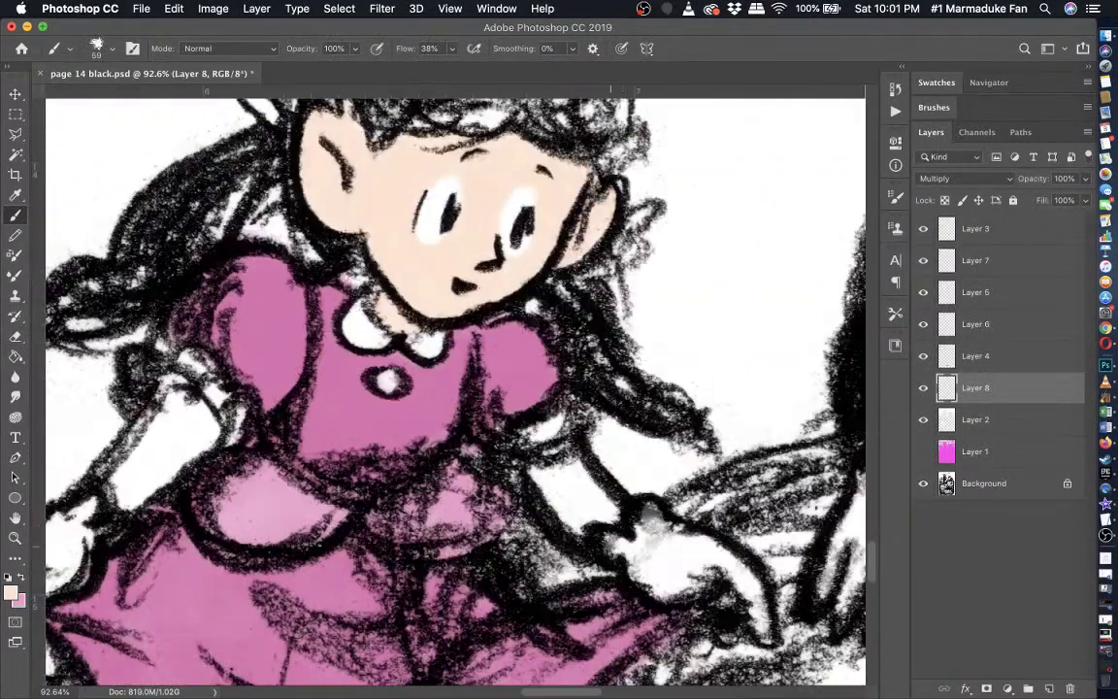
mouse_move(588, 540)
mouse_down()
mouse_move(537, 469)
mouse_move(572, 460)
mouse_move(590, 474)
mouse_move(606, 510)
mouse_move(573, 506)
mouse_move(592, 492)
mouse_move(557, 468)
mouse_move(543, 475)
mouse_up()
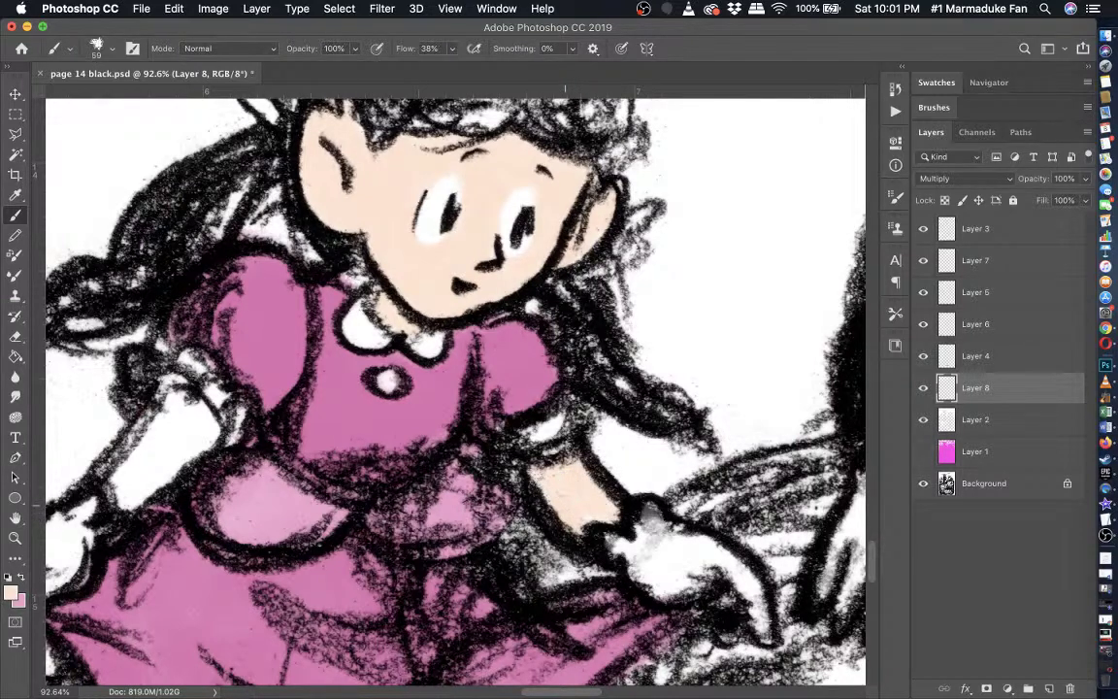
- Fill the braided princess's forearm nearest the cat princess with pale peach between the sleeve cuff and the glove
scroll(514, 486, left, 3)
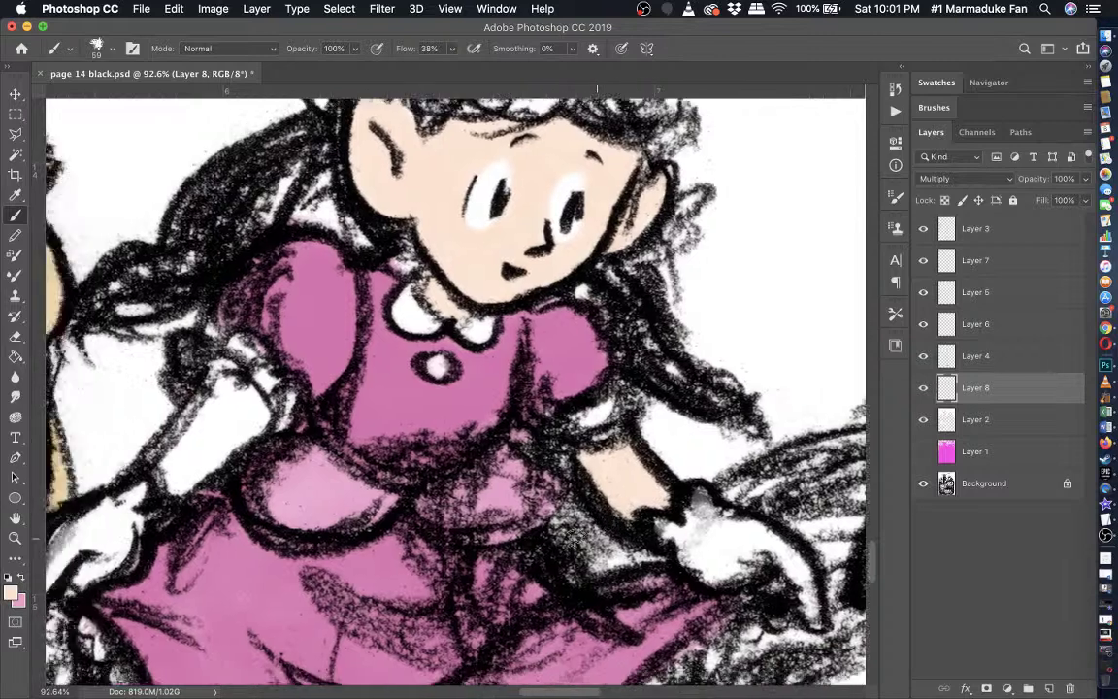
scroll(464, 245, left, 3)
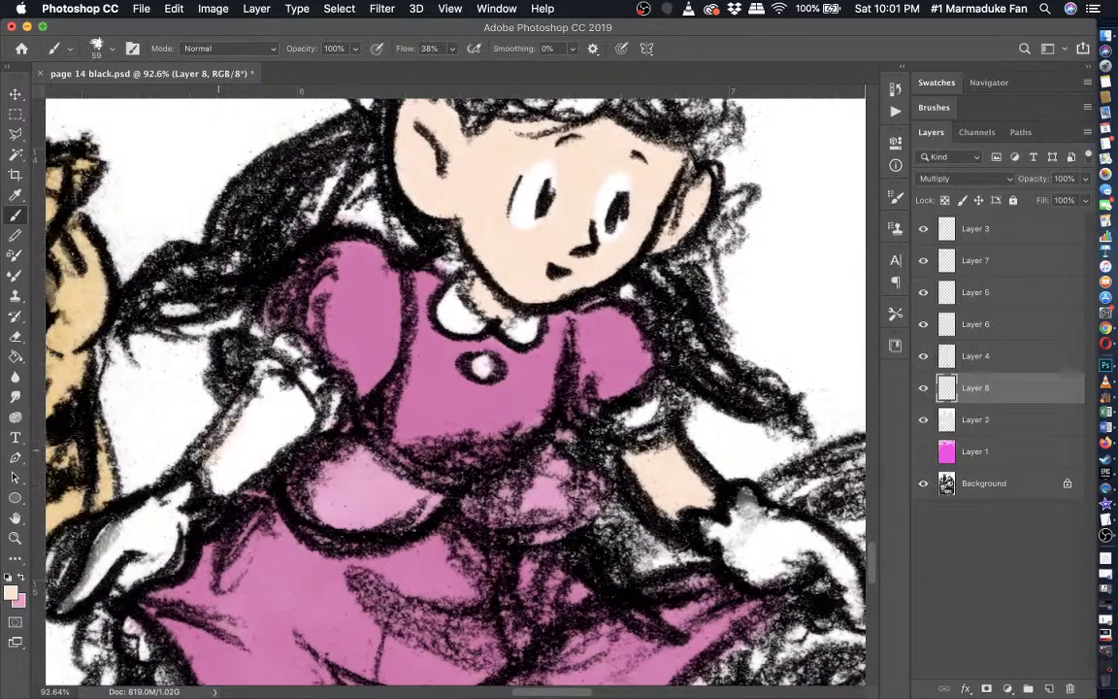
mouse_move(211, 459)
mouse_down()
mouse_move(266, 384)
mouse_move(282, 378)
mouse_move(318, 398)
mouse_move(292, 410)
mouse_move(271, 376)
mouse_move(225, 442)
mouse_move(209, 436)
mouse_move(250, 359)
mouse_move(291, 412)
mouse_move(249, 372)
mouse_move(192, 433)
mouse_move(262, 452)
mouse_move(273, 371)
mouse_move(251, 388)
mouse_up()
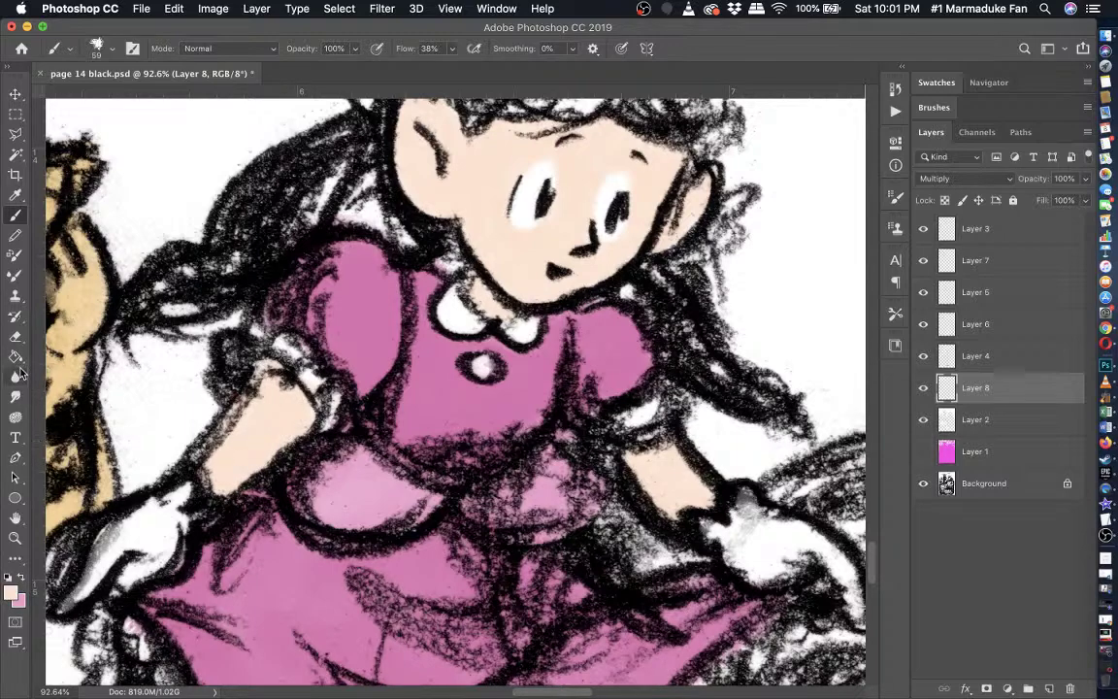
click(15, 335)
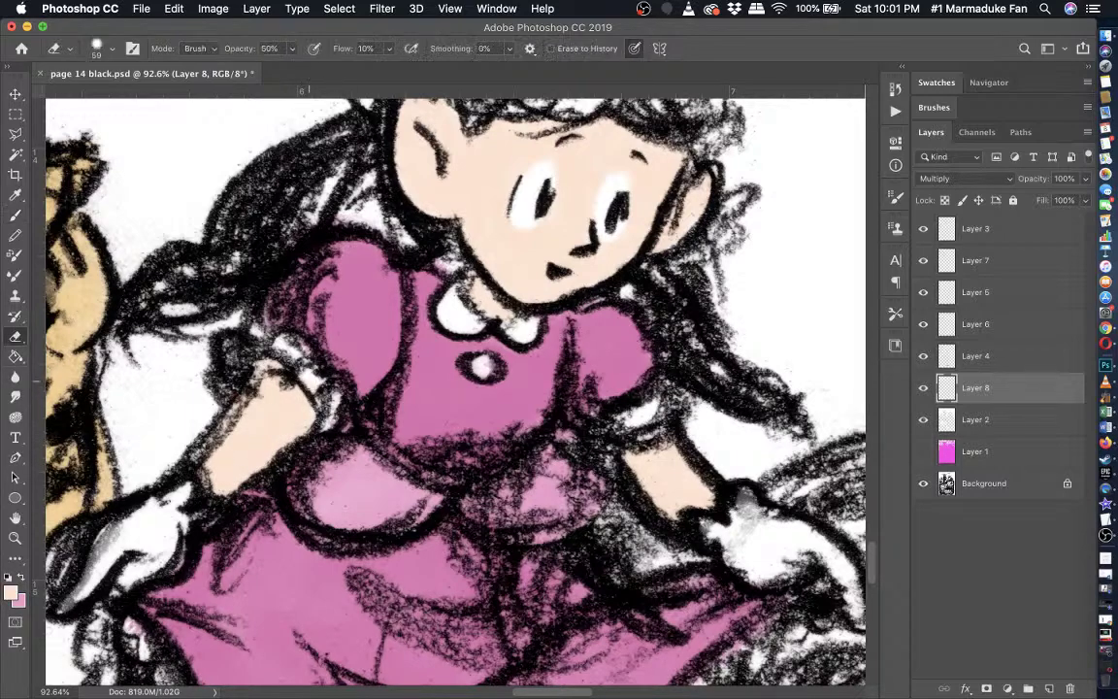
scroll(456, 389, down, 10)
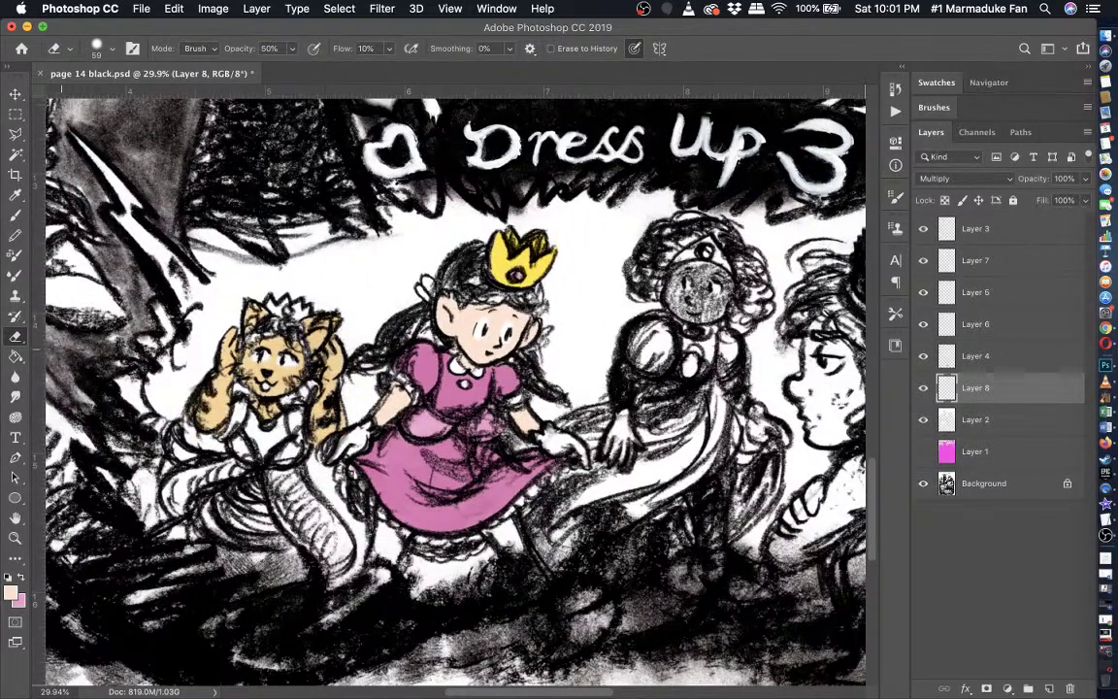
- Make light pink the foreground color and select Layer 5 after toggling the visibility of Layers 8, 4, 6 and 5 to identify their contents
click(19, 578)
click(923, 388)
click(923, 388)
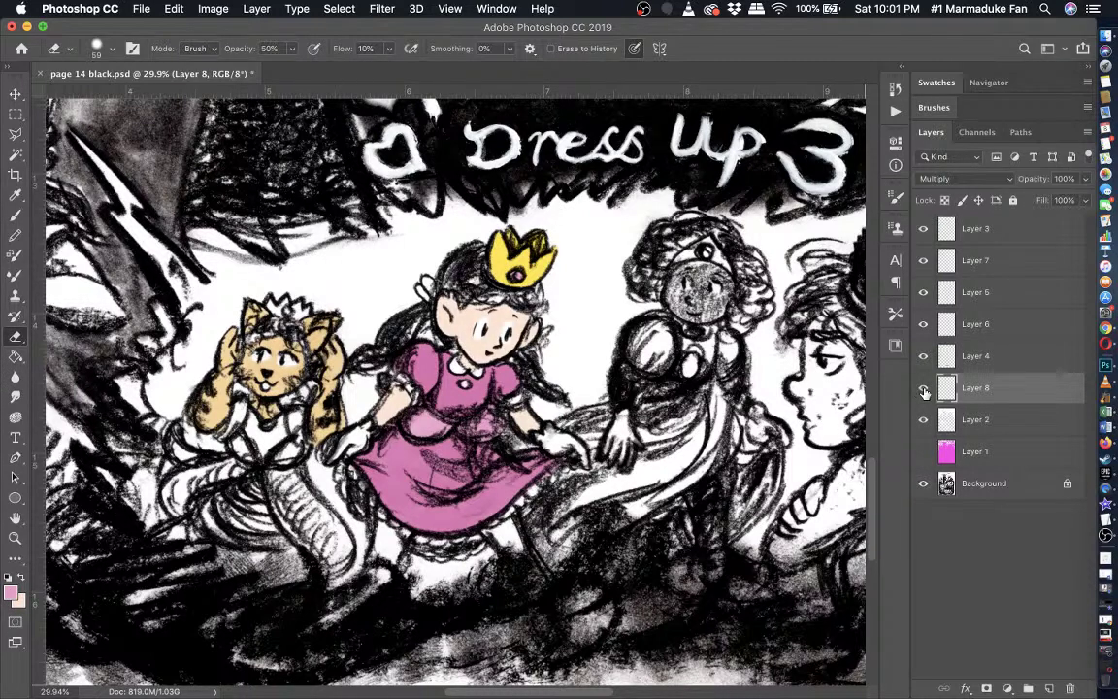
click(924, 357)
click(924, 357)
click(923, 329)
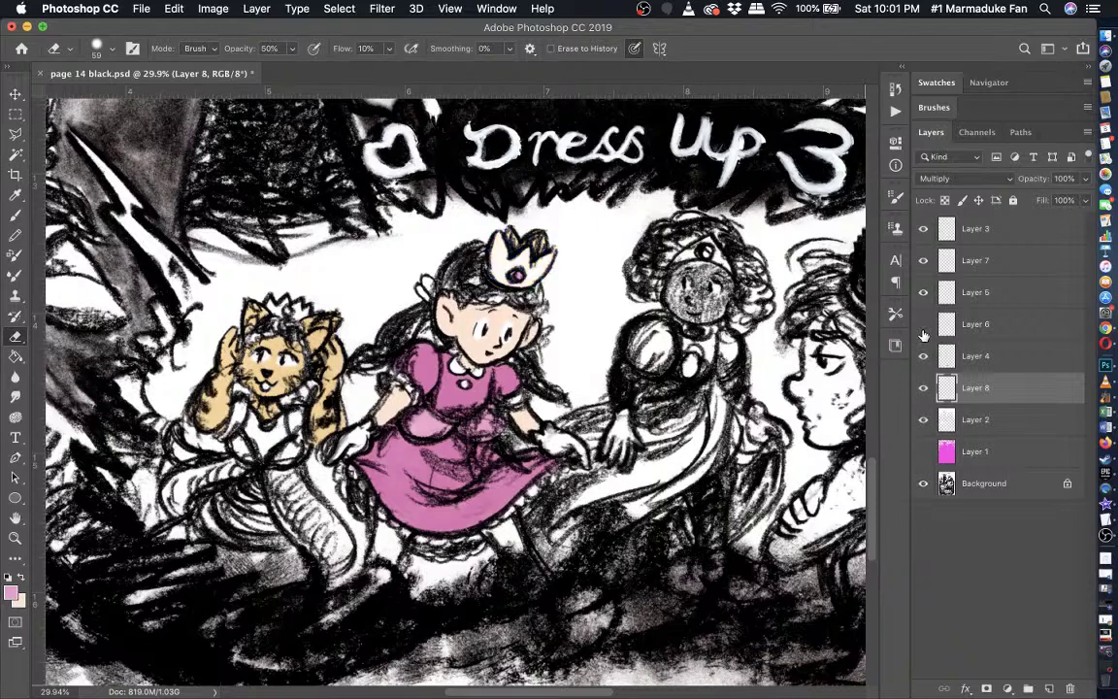
click(922, 333)
click(925, 297)
click(927, 301)
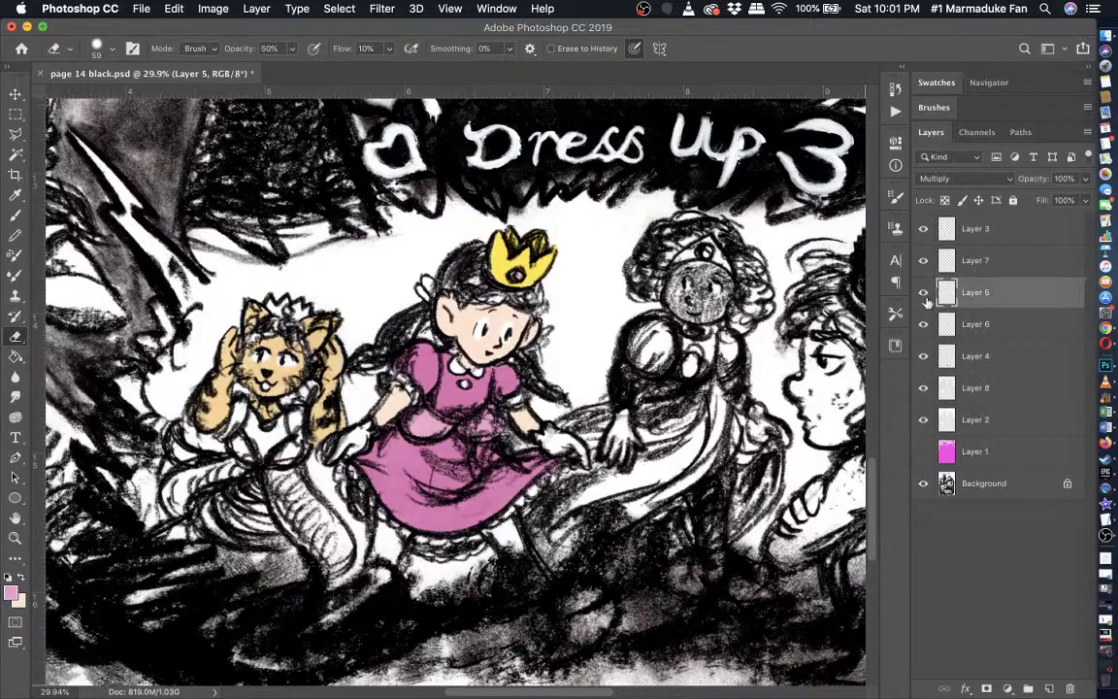
- Paint both halves of the braided princess's collar and the sleeve cuff nearest the curly-haired princess light pink on Layer 5
scroll(457, 407, up, 4)
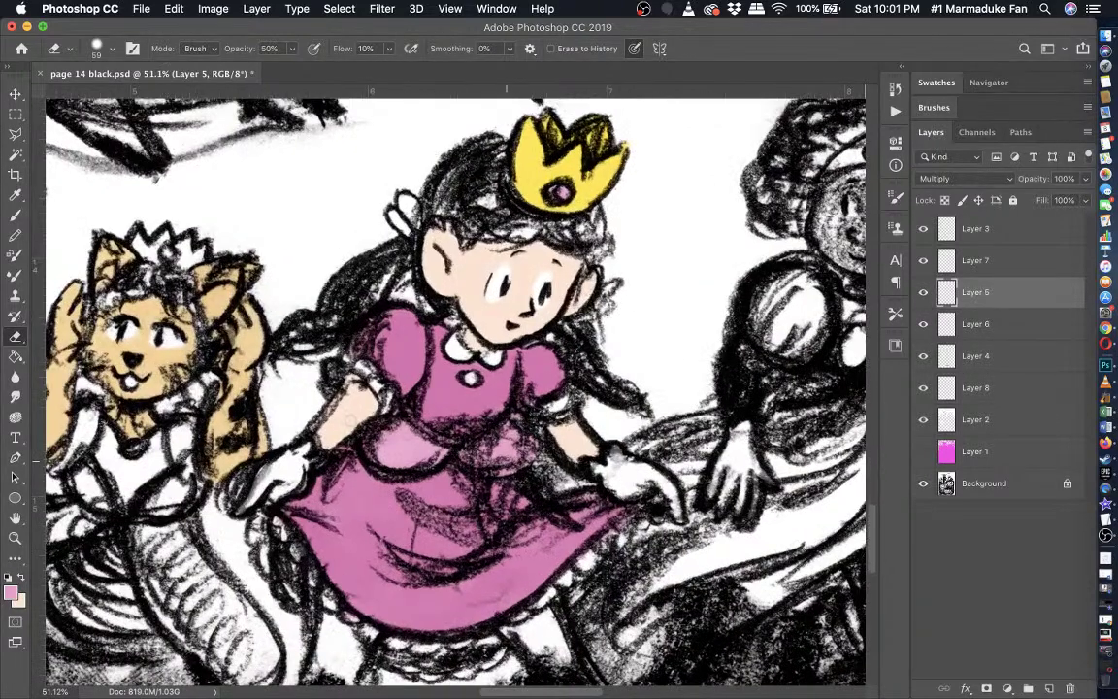
scroll(452, 393, up, 2)
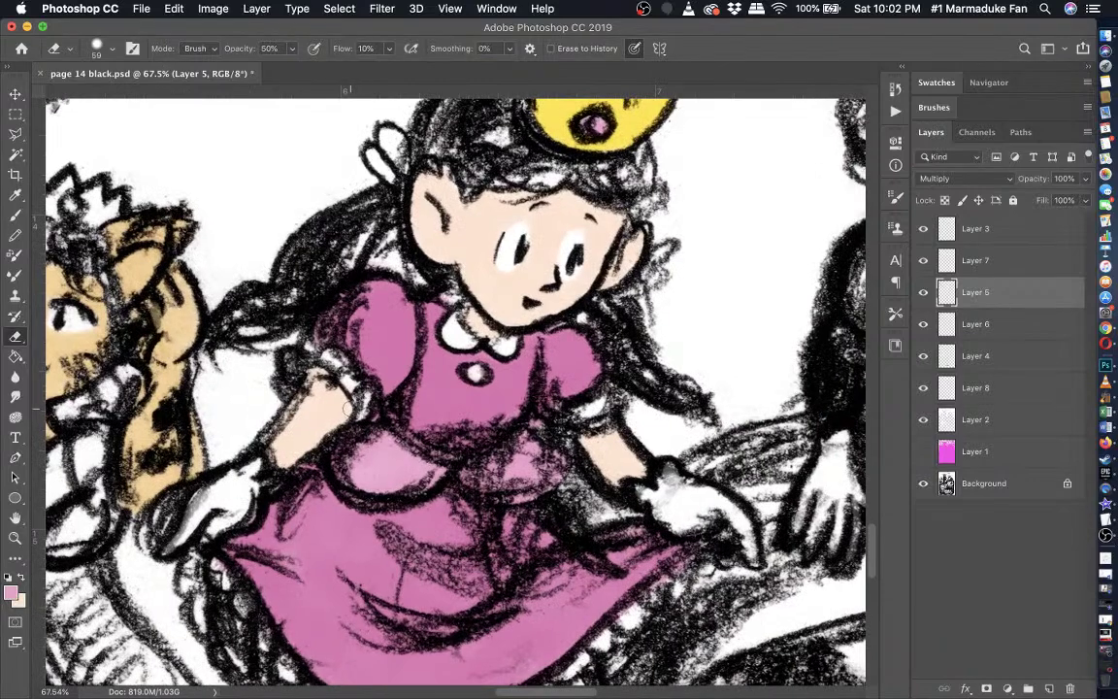
scroll(467, 340, up, 1)
click(15, 215)
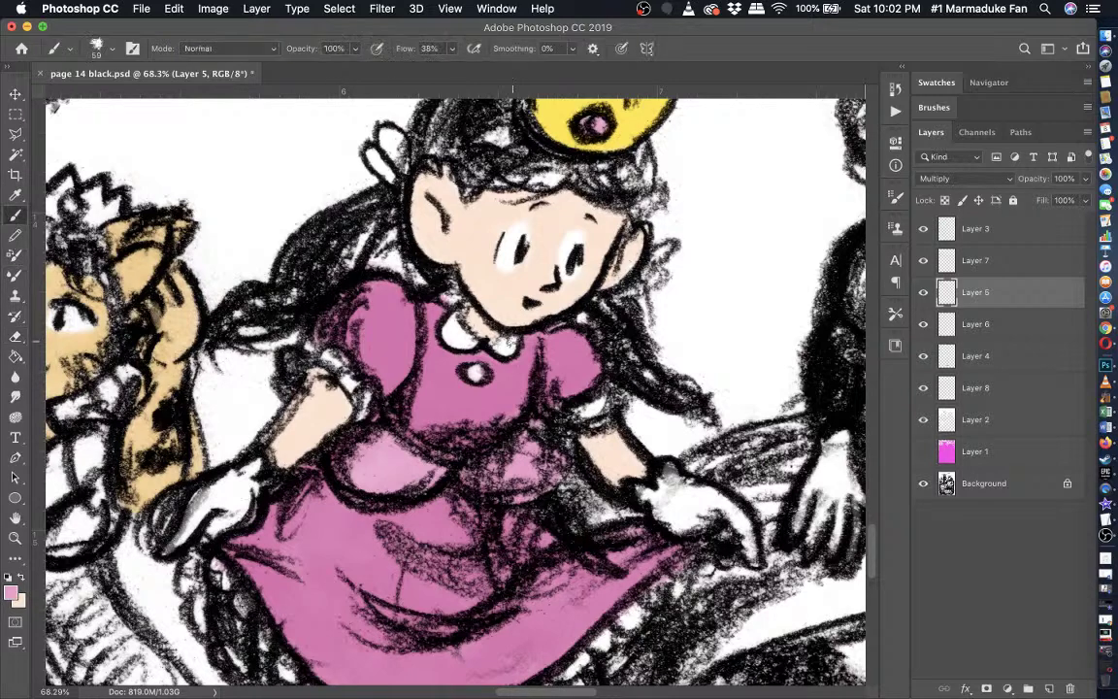
mouse_move(477, 342)
mouse_down()
mouse_move(461, 333)
mouse_move(468, 340)
mouse_up()
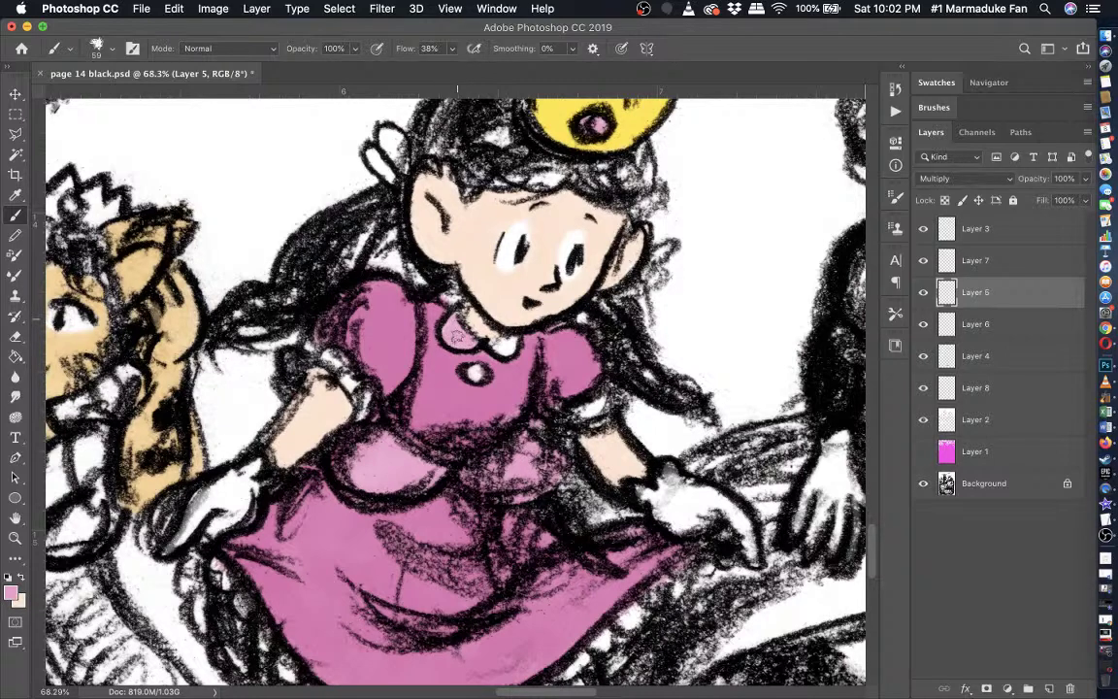
drag(503, 344, 495, 345)
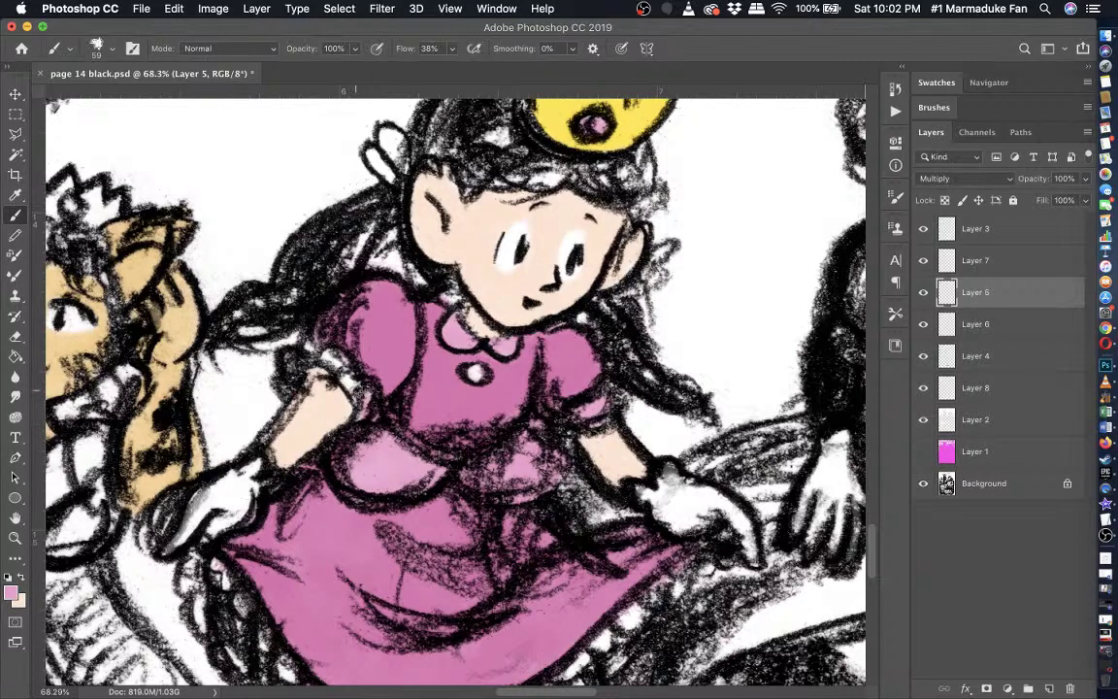
- Paint the braided princess's sleeve cuff nearest the cat princess light pink
mouse_move(319, 351)
mouse_down()
mouse_move(296, 332)
mouse_move(309, 338)
mouse_up()
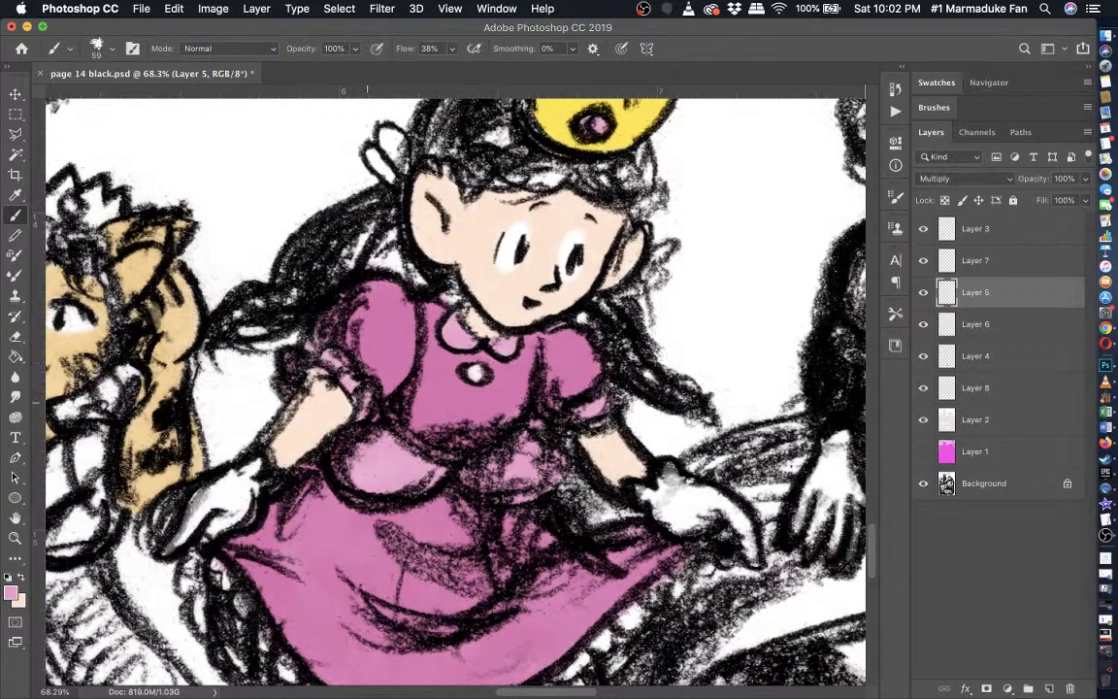
scroll(456, 388, down, 3)
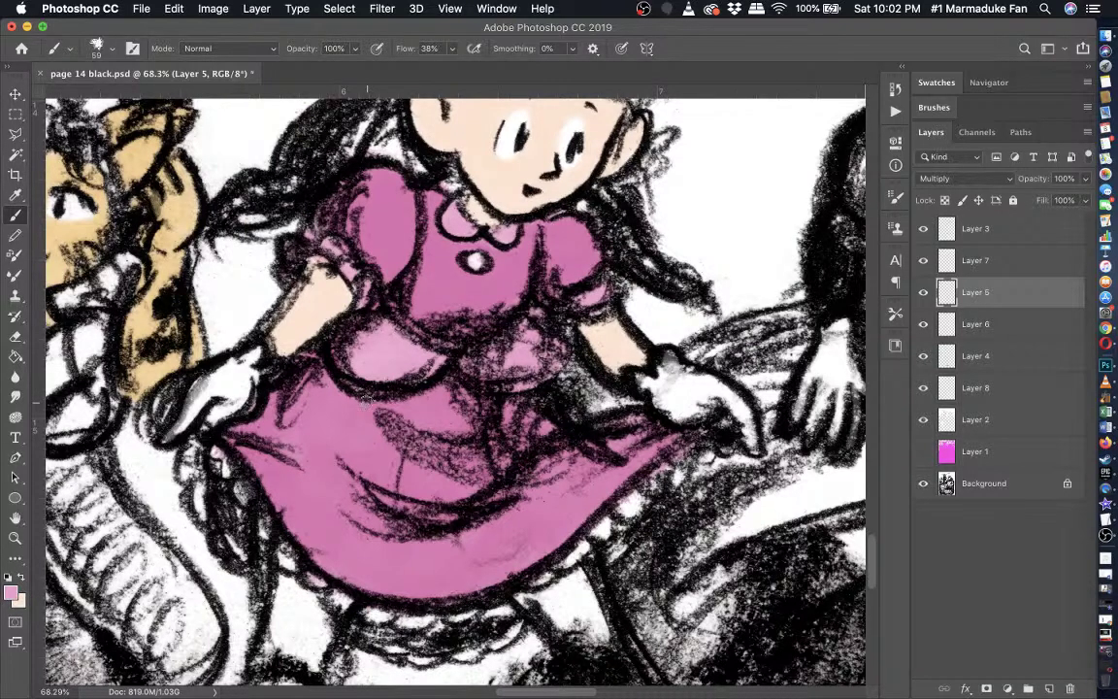
scroll(425, 459, up, 1)
scroll(456, 408, down, 2)
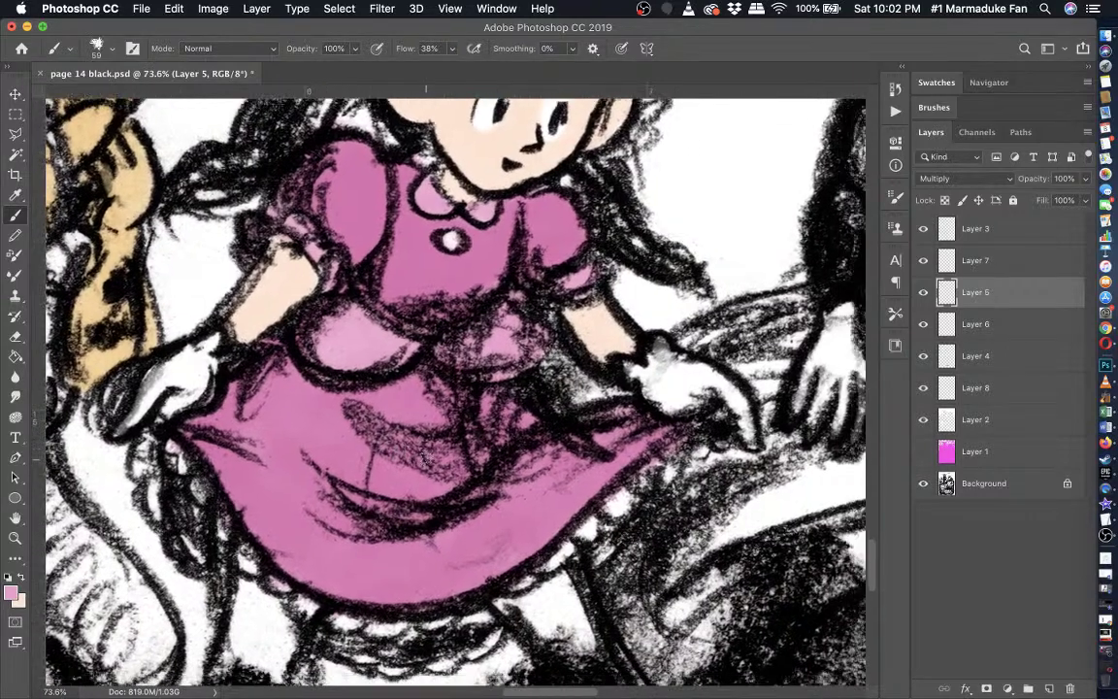
scroll(471, 388, up, 3)
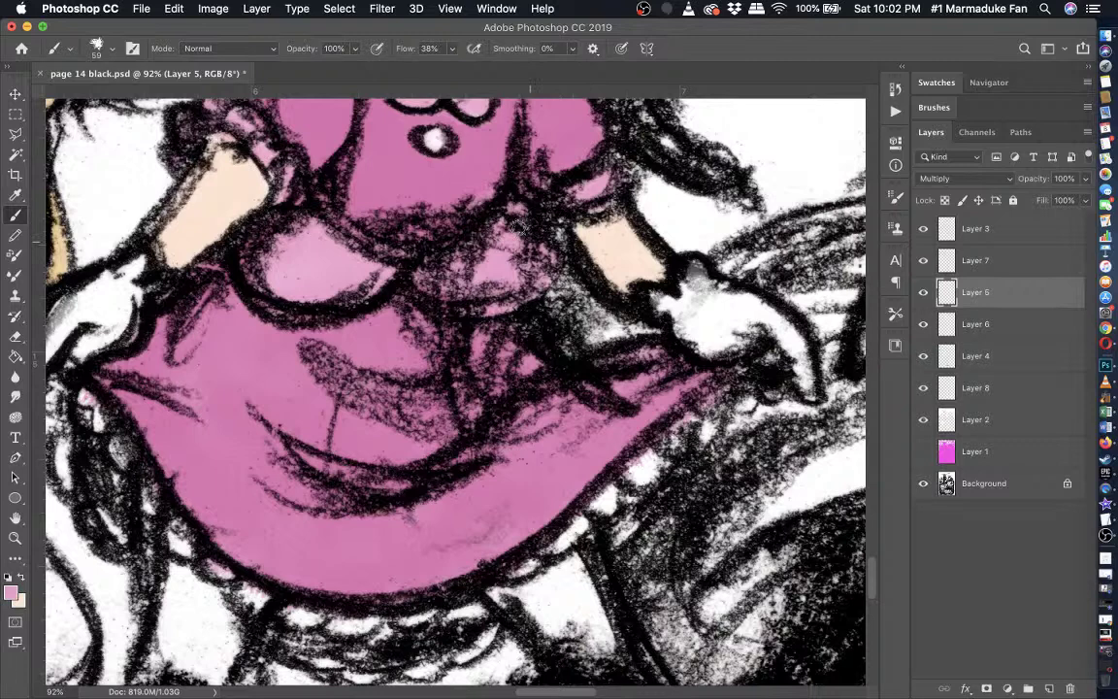
scroll(519, 226, up, 2)
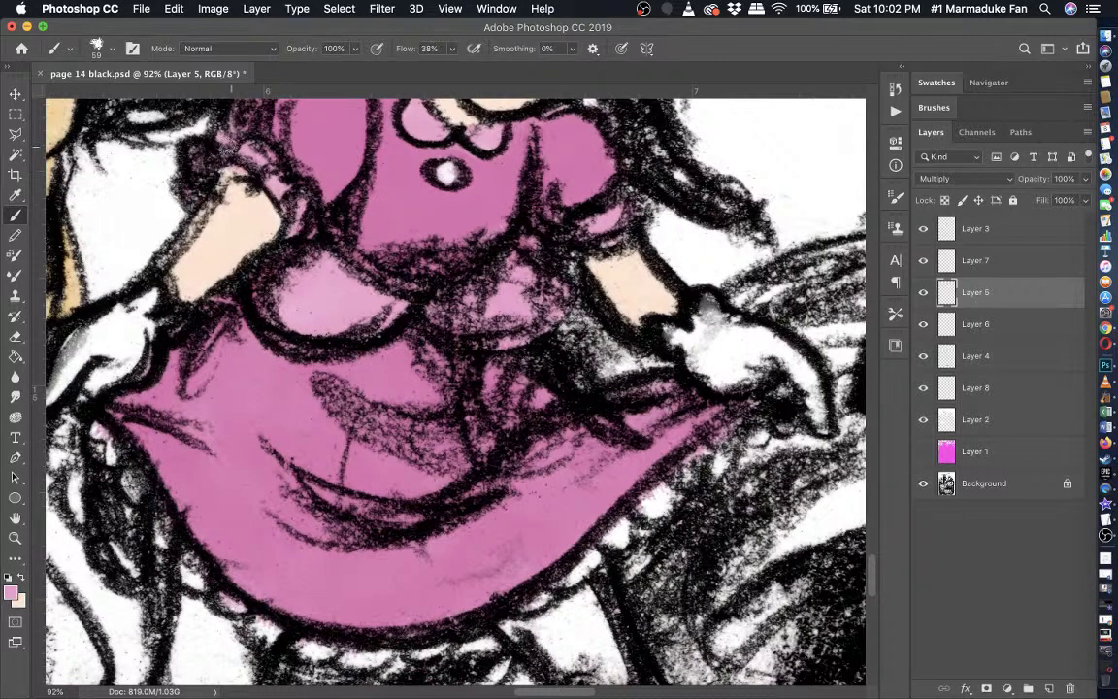
- Toggle the visibility of Layers 8 and 4 to locate the dark pink dress color, and select Layer 4
click(19, 581)
click(923, 389)
click(923, 388)
click(955, 389)
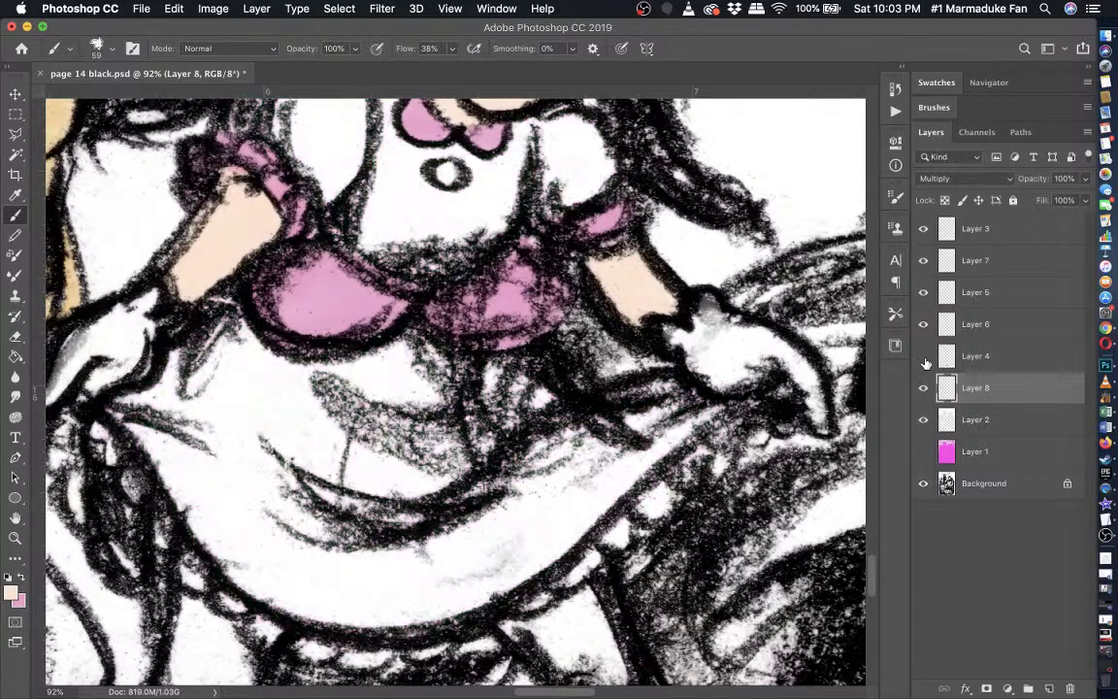
click(970, 356)
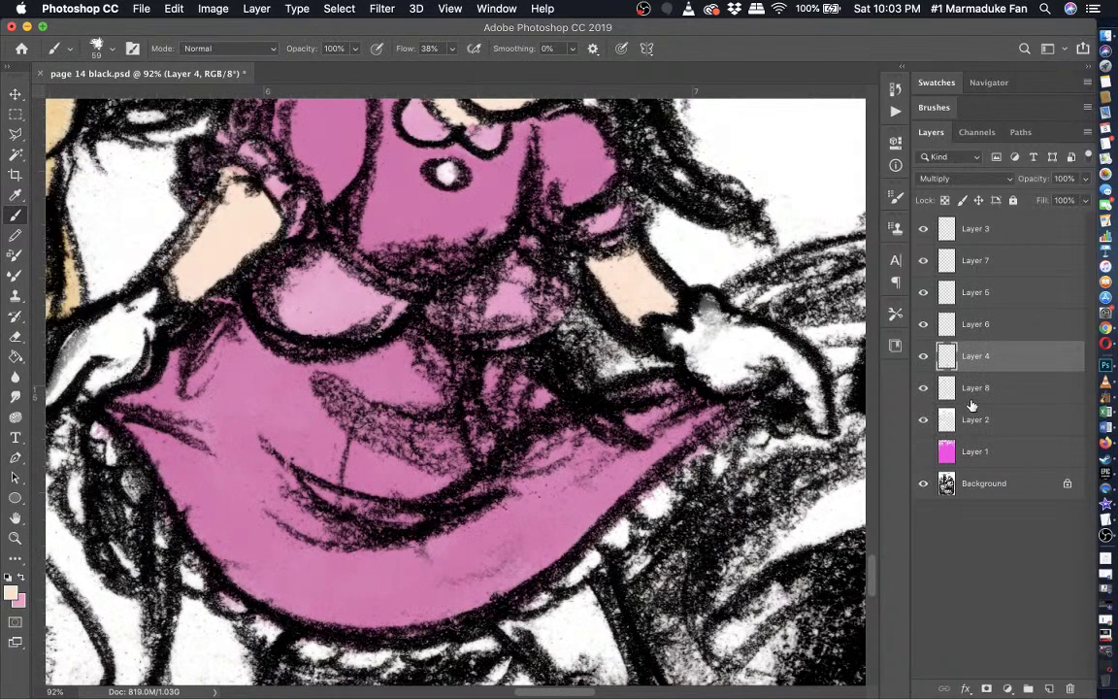
- Hide the Background layer, sample the dark pink of the skirt as foreground color, and show the Background again
click(921, 484)
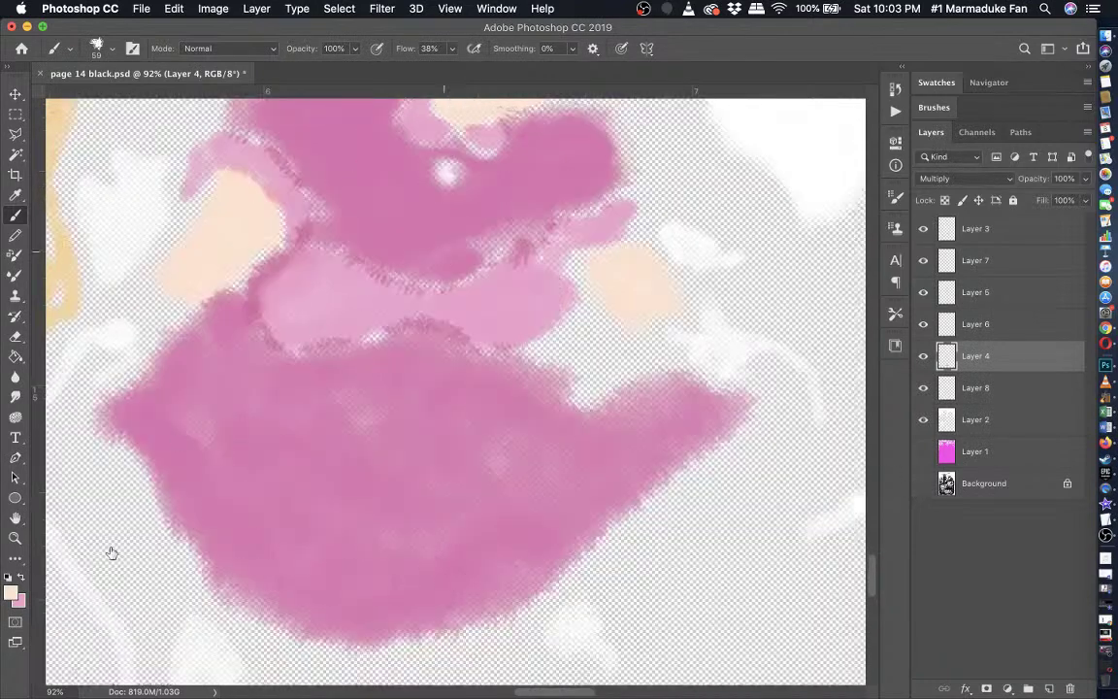
click(21, 581)
click(14, 193)
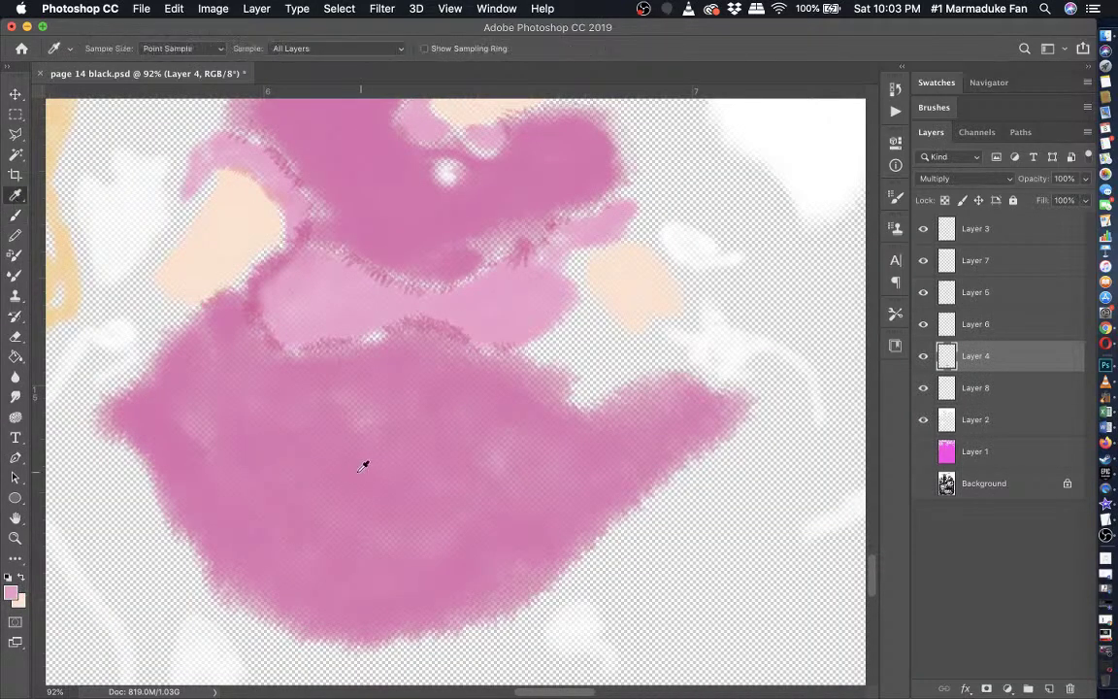
click(363, 465)
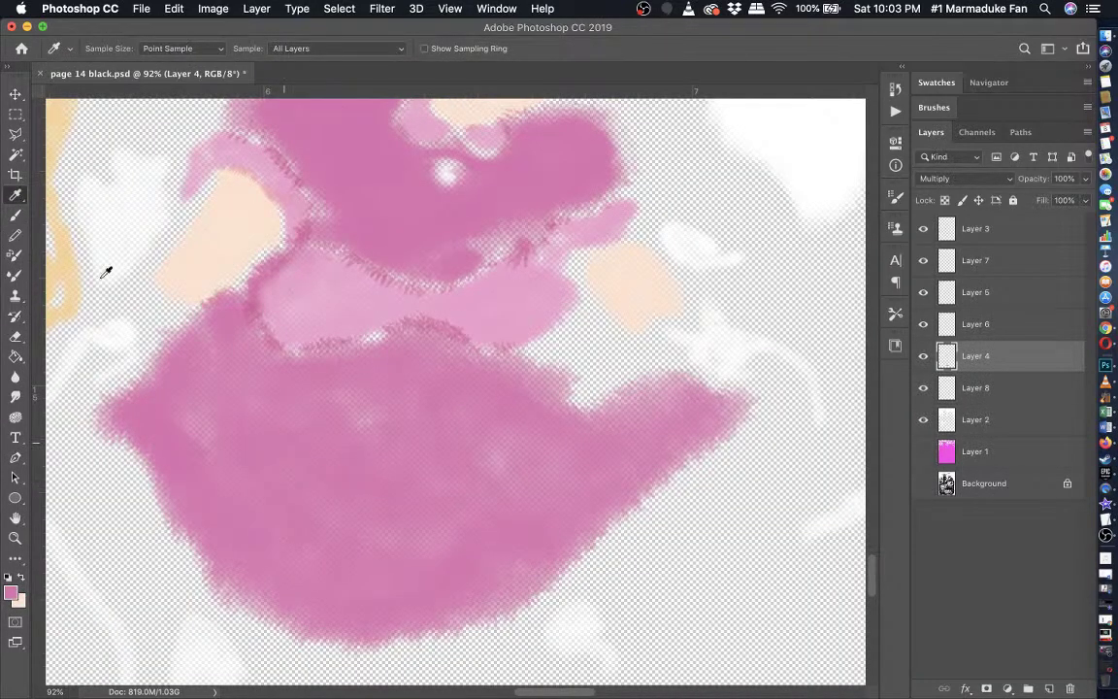
click(923, 485)
click(923, 357)
click(922, 357)
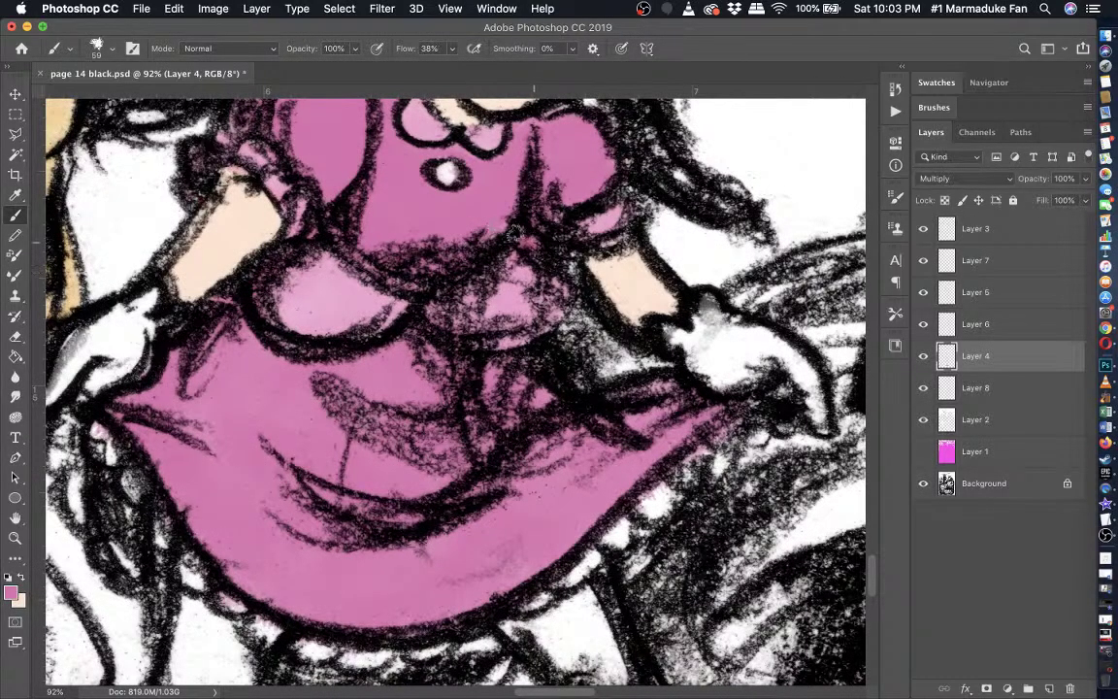
- Hide the Background layer, sample the light pink at the braided princess's waist as foreground color, and show the Background again
scroll(436, 225, down, 2)
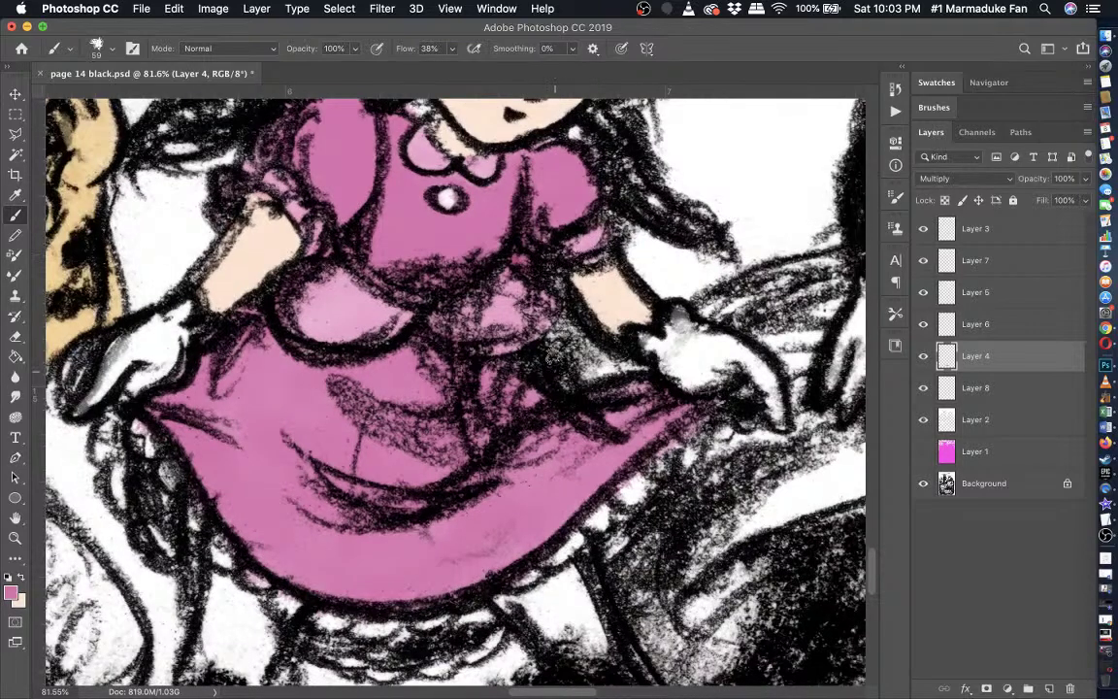
scroll(457, 424, down, 2)
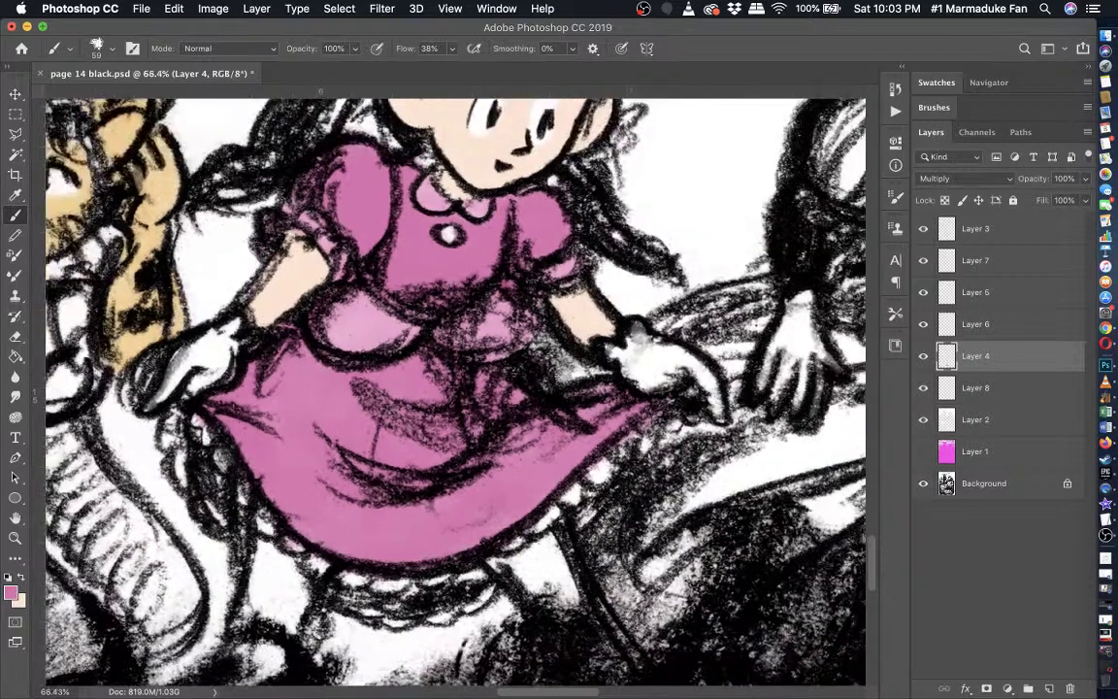
scroll(505, 343, down, 2)
scroll(532, 410, up, 1)
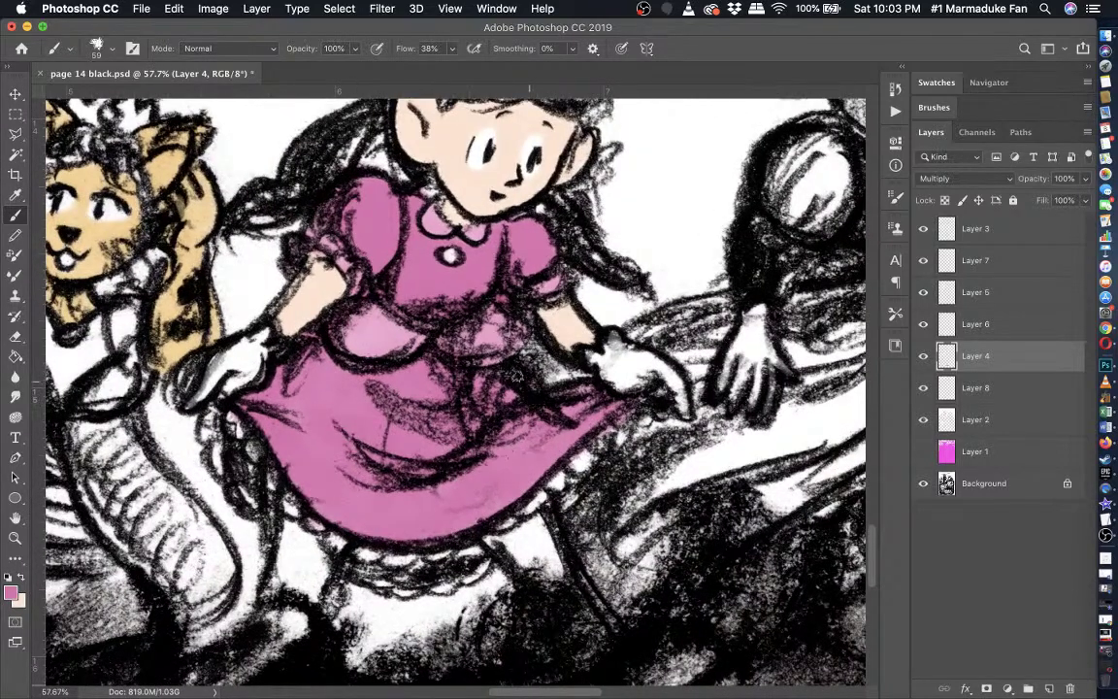
scroll(207, 507, down, 5)
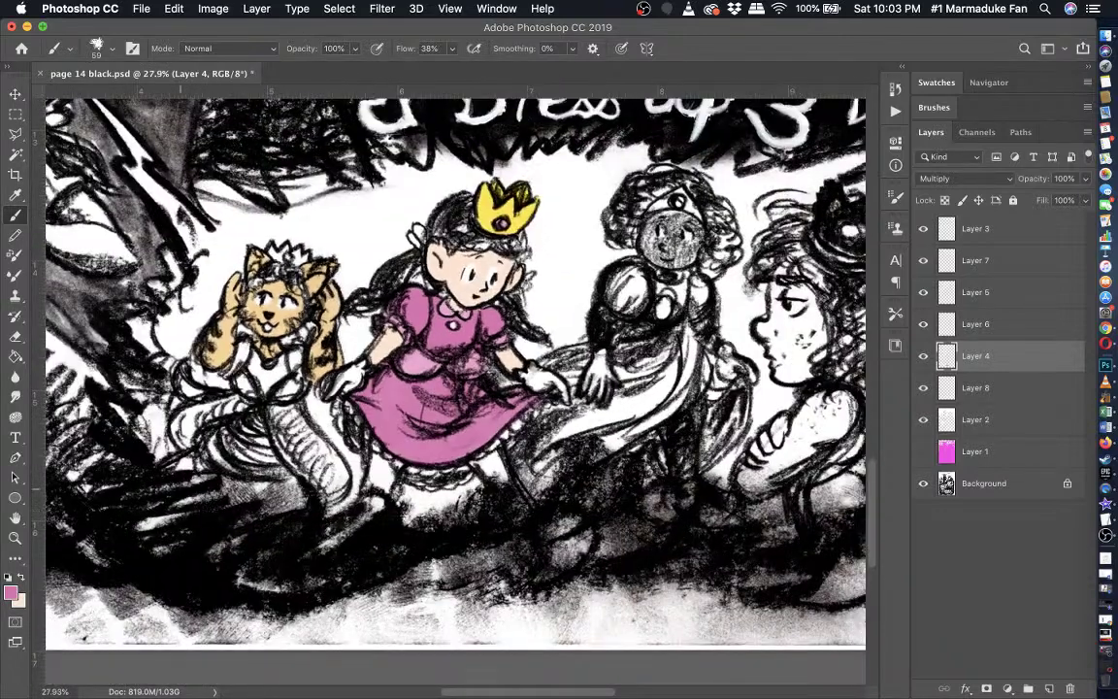
click(923, 483)
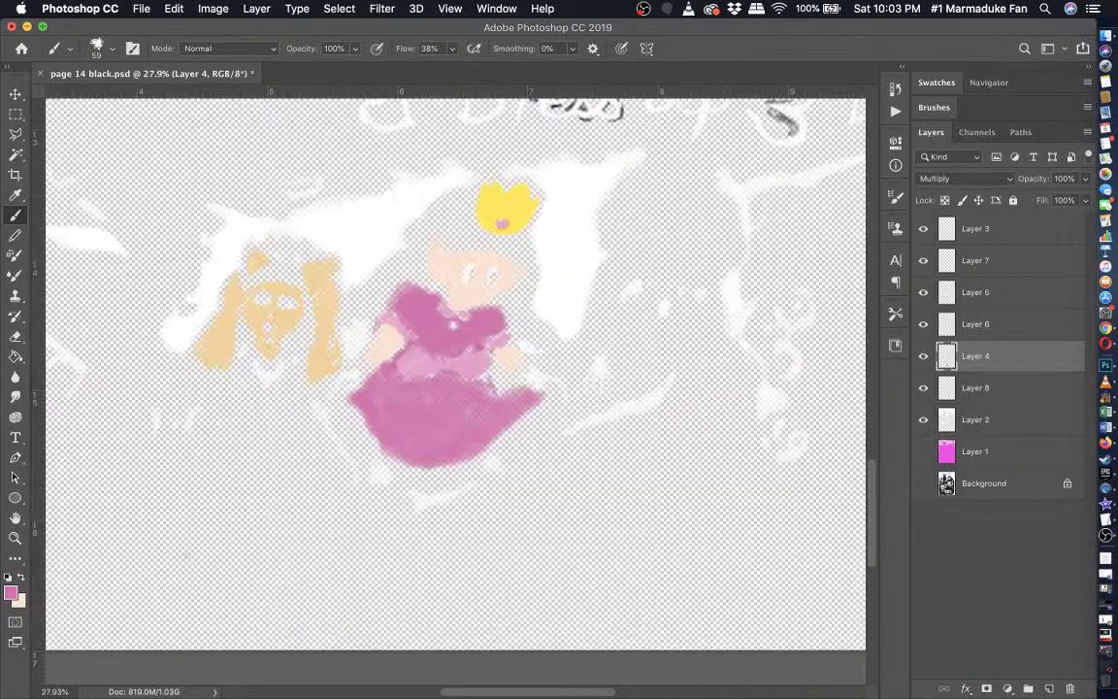
click(10, 201)
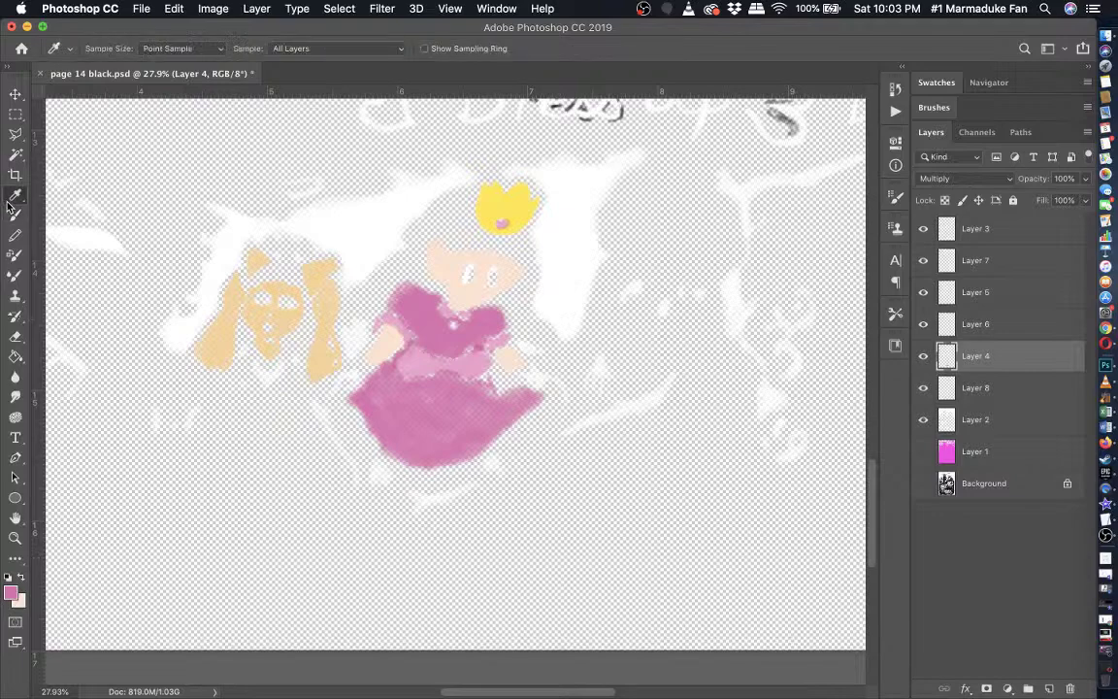
click(474, 362)
right_click(930, 488)
click(943, 483)
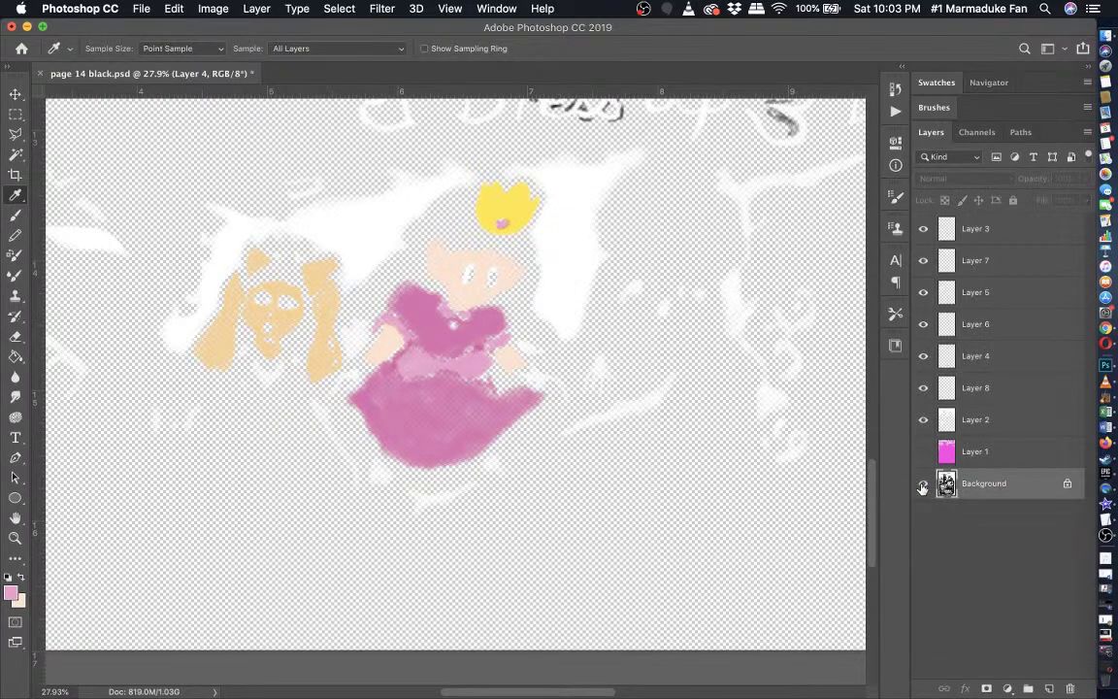
click(923, 483)
- Toggle the visibility of the color layers one by one to locate the light pink, and select Layer 5
click(928, 356)
click(926, 356)
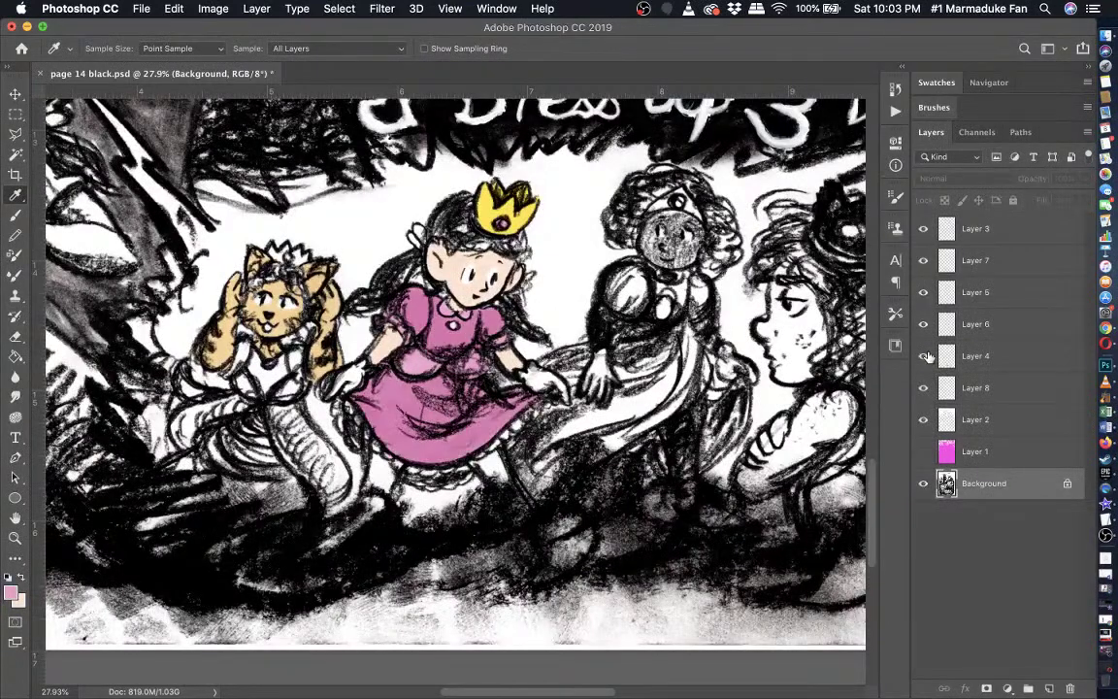
click(928, 334)
click(928, 335)
click(927, 342)
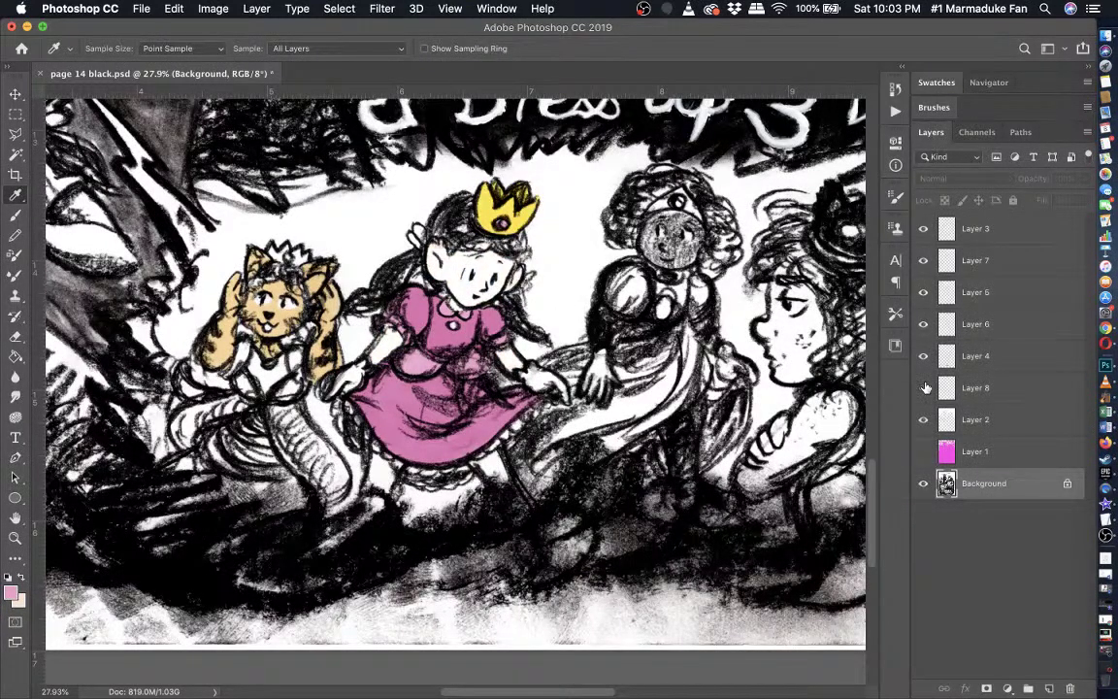
click(928, 342)
click(927, 299)
click(927, 299)
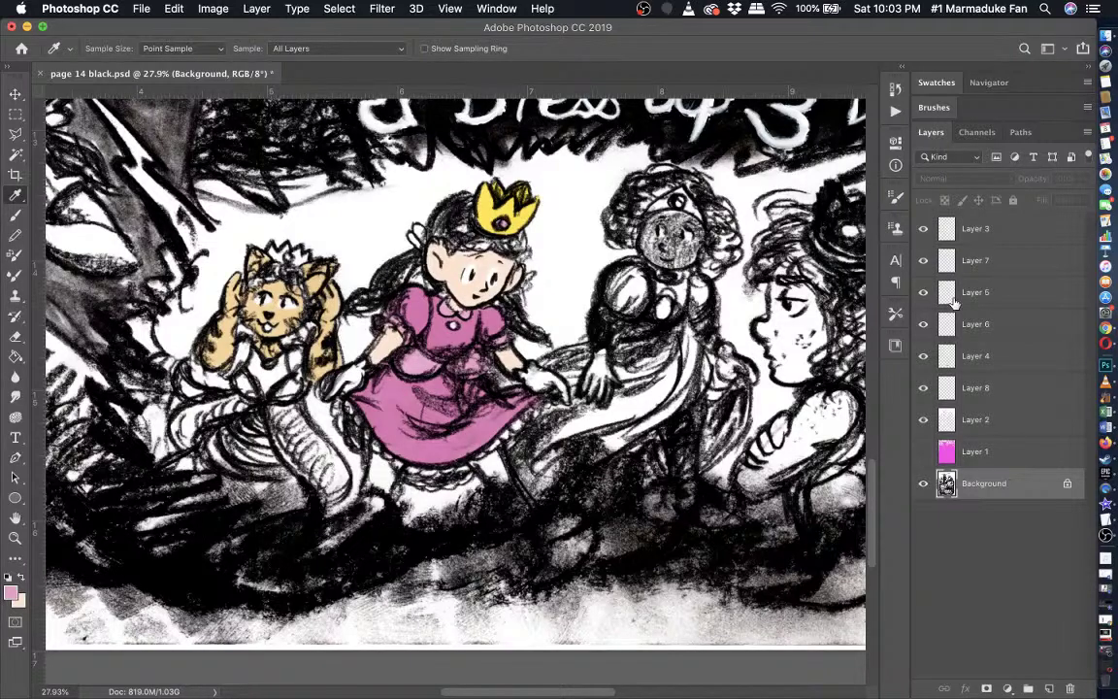
click(954, 303)
- Paint both of the braided princess's legs below the skirt light pink on Layer 5
key(b)
scroll(442, 392, up, 5)
scroll(229, 507, down, 3)
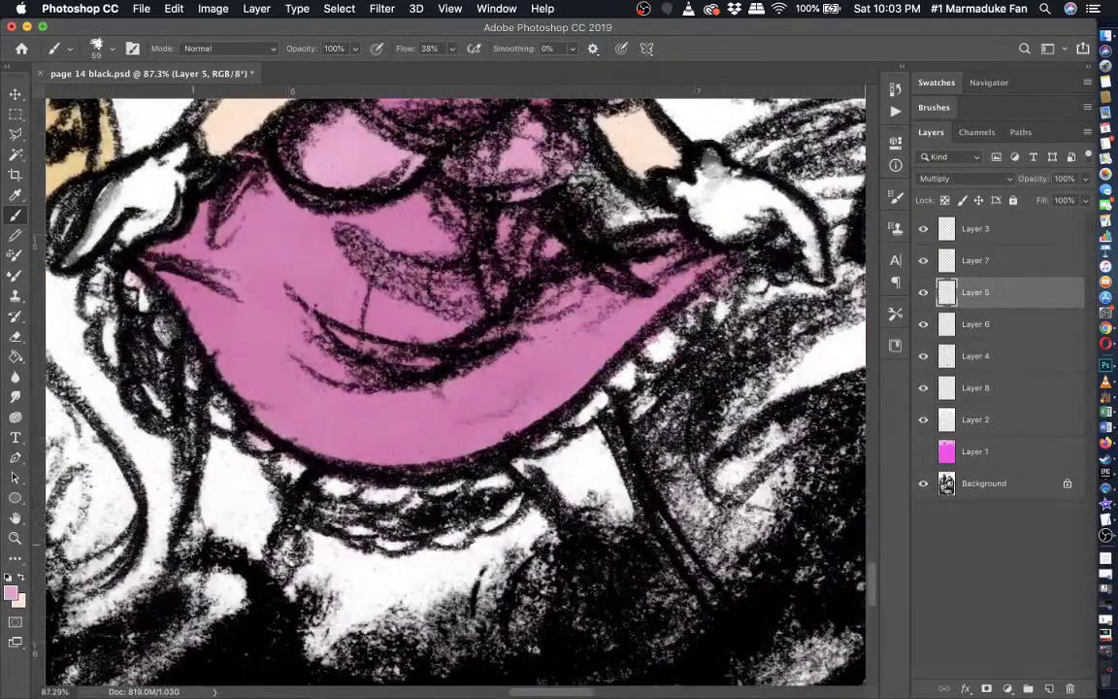
right_click(194, 510)
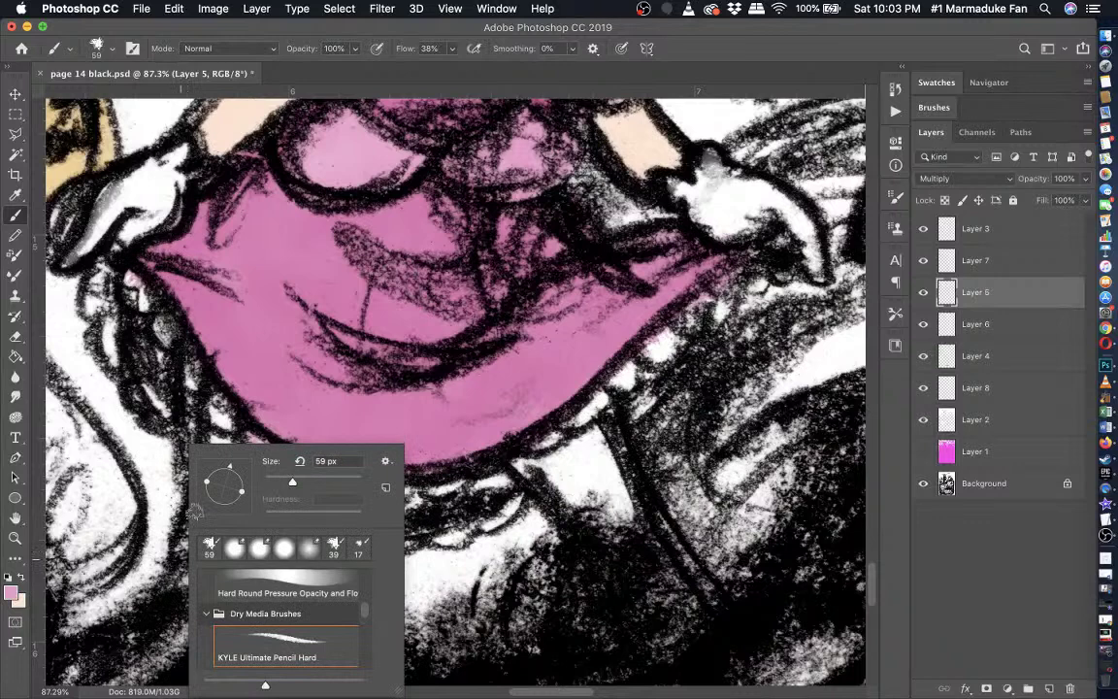
mouse_move(195, 511)
mouse_down()
mouse_move(207, 472)
mouse_move(195, 537)
mouse_move(215, 443)
mouse_move(254, 471)
mouse_move(270, 510)
mouse_move(250, 556)
mouse_up()
mouse_move(231, 501)
mouse_down()
mouse_move(194, 485)
mouse_move(199, 427)
mouse_move(218, 418)
mouse_move(253, 476)
mouse_move(221, 495)
mouse_move(209, 481)
mouse_move(247, 505)
mouse_move(222, 494)
mouse_move(199, 451)
mouse_move(193, 481)
mouse_up()
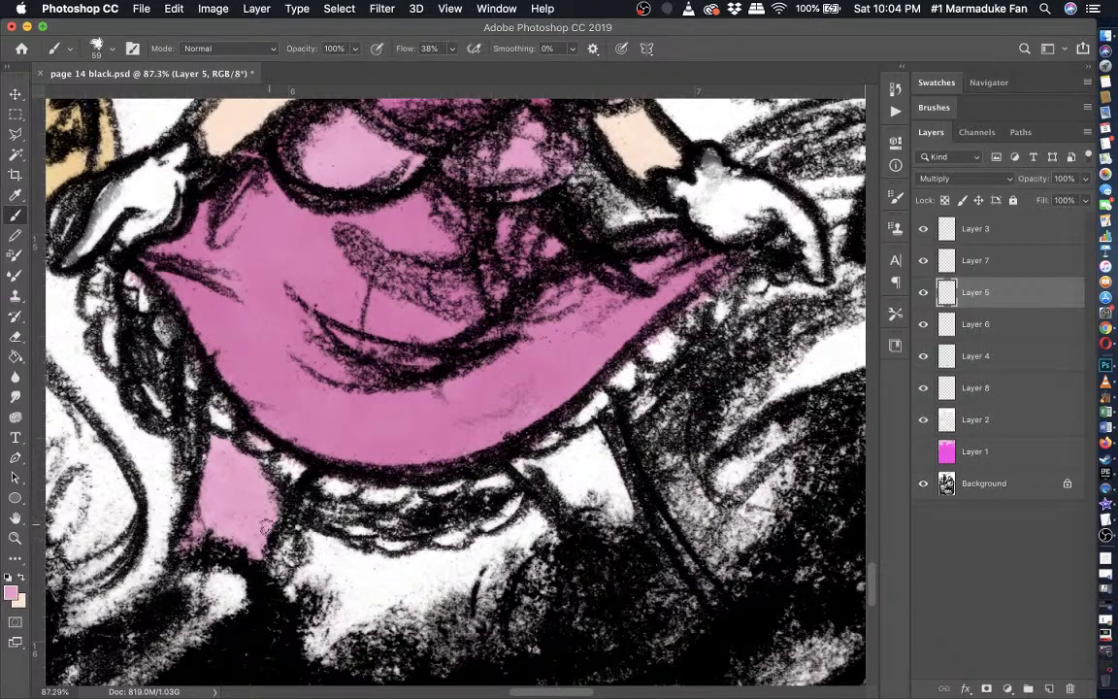
scroll(266, 527, right, 2)
mouse_move(460, 463)
mouse_down()
mouse_move(500, 495)
mouse_move(551, 473)
mouse_move(545, 452)
mouse_move(573, 526)
mouse_up()
mouse_move(510, 457)
mouse_down()
mouse_move(461, 451)
mouse_move(468, 471)
mouse_move(529, 487)
mouse_move(511, 465)
mouse_move(540, 468)
mouse_up()
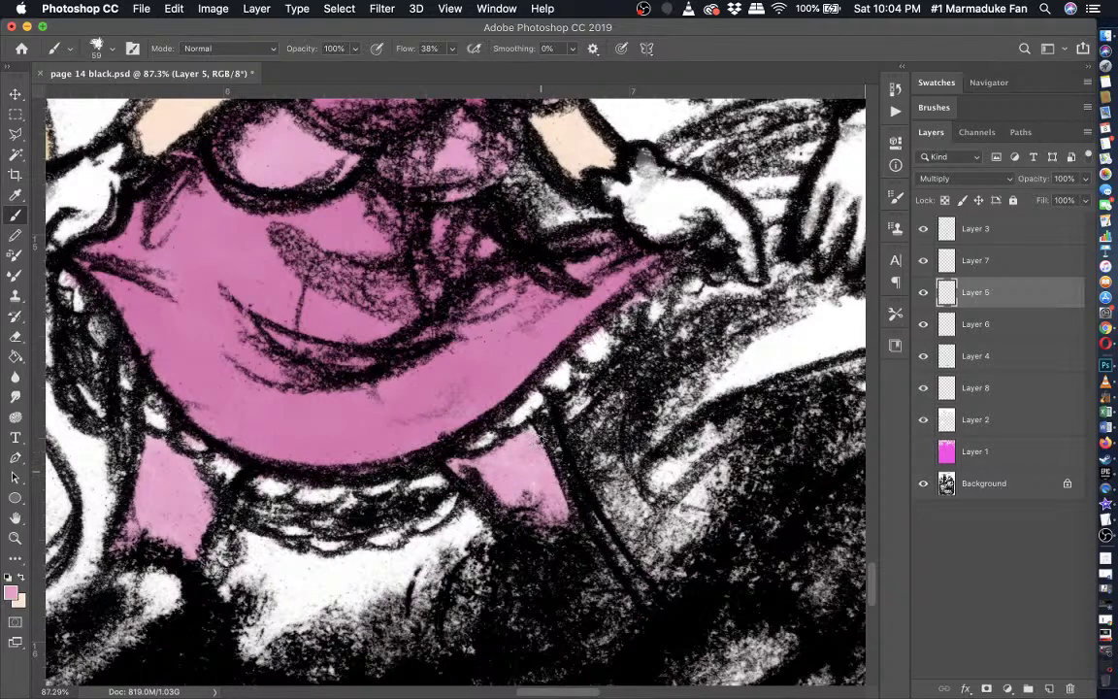
- Toggle Layer 5's visibility repeatedly to compare the braided princess with and without the light pink areas
scroll(526, 507, down, 8)
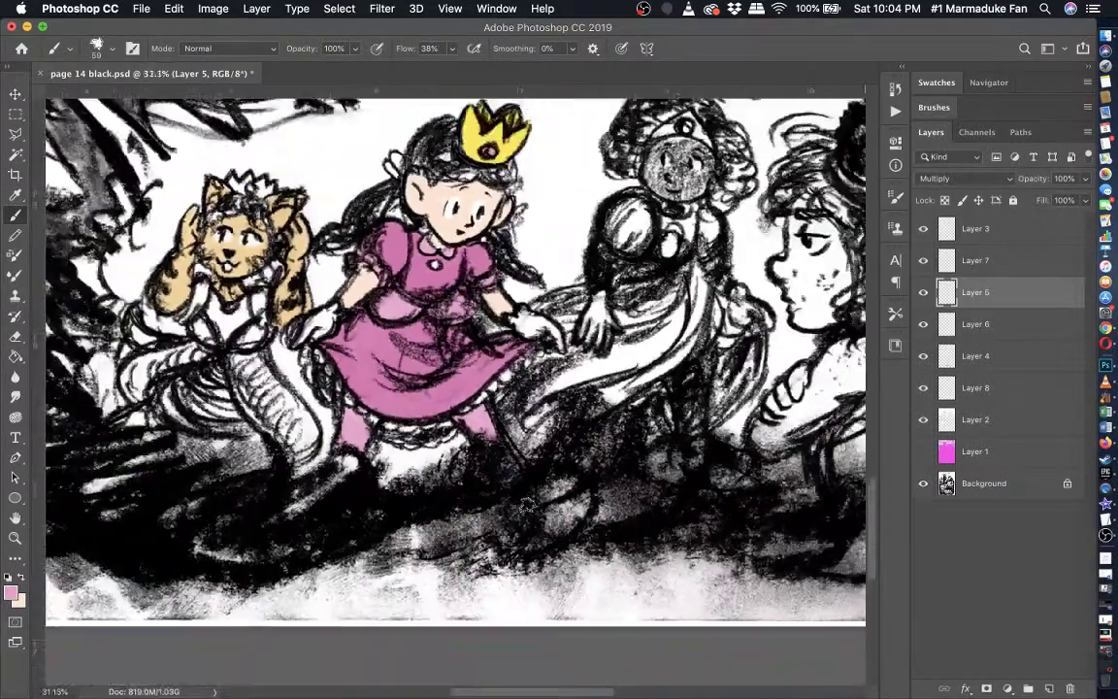
scroll(526, 507, up, 3)
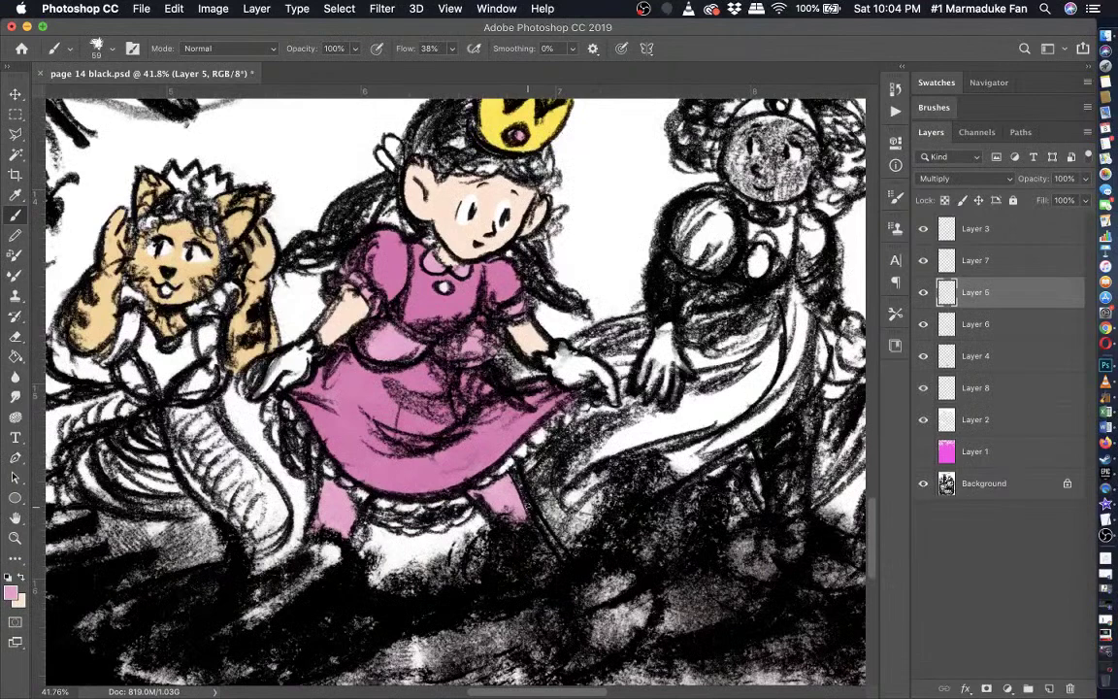
right_click(931, 293)
click(930, 295)
click(924, 295)
click(925, 295)
click(925, 295)
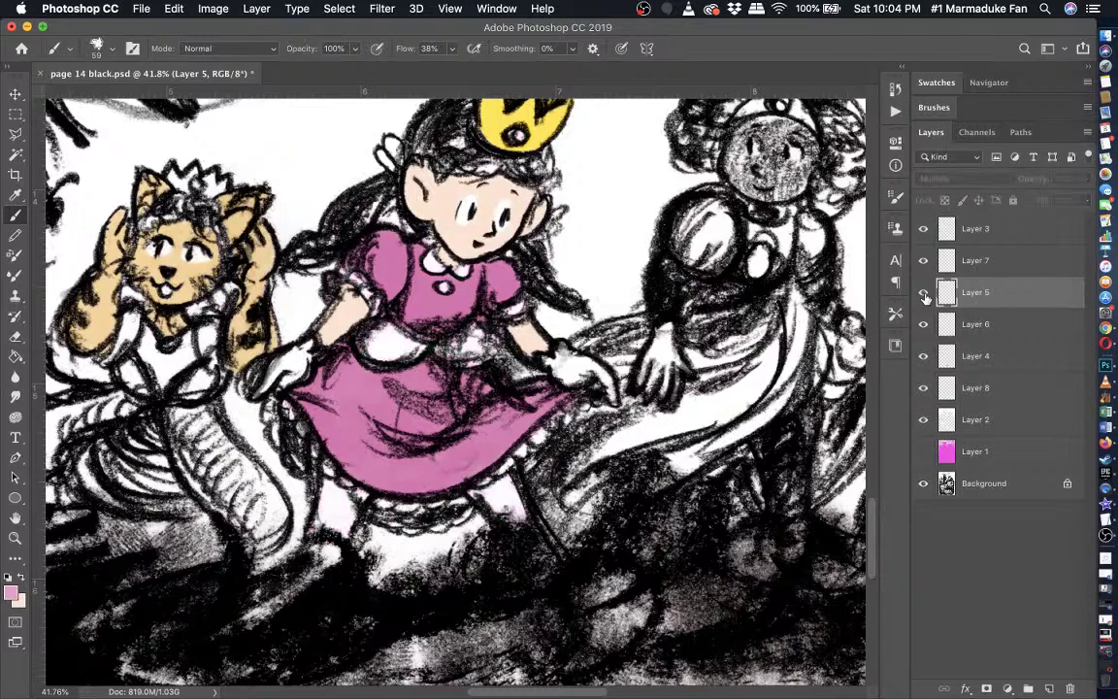
click(925, 295)
click(925, 295)
click(925, 295)
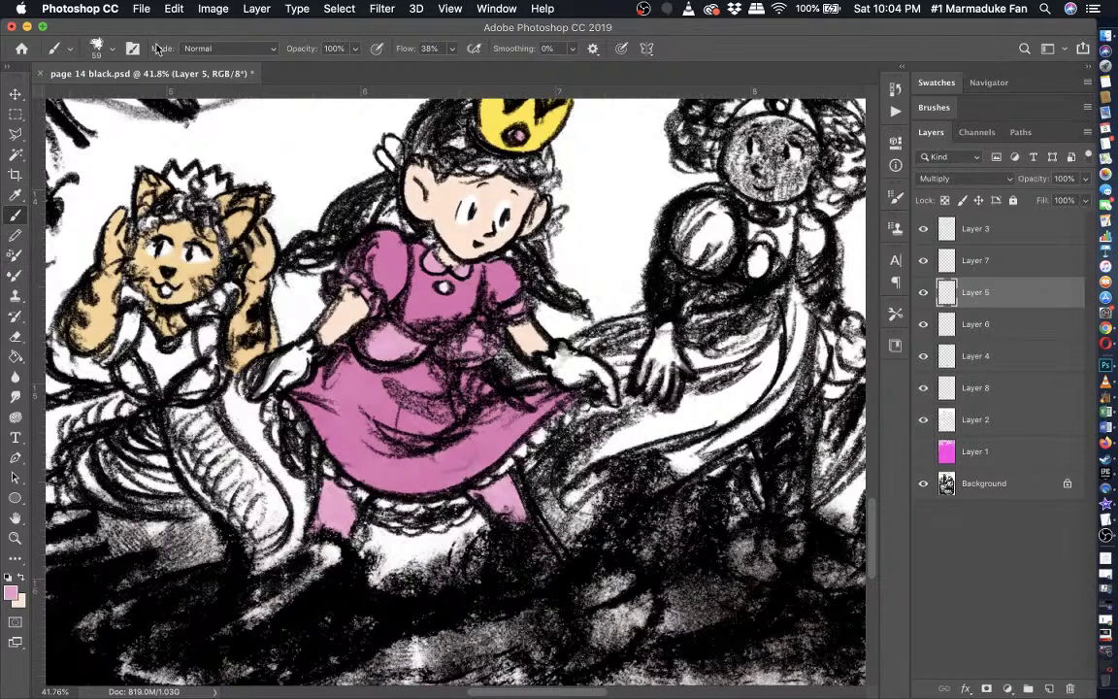
- Set the brush size to 67 px and paint the skirt's ruffled hem and the frill beneath it light pink
click(106, 49)
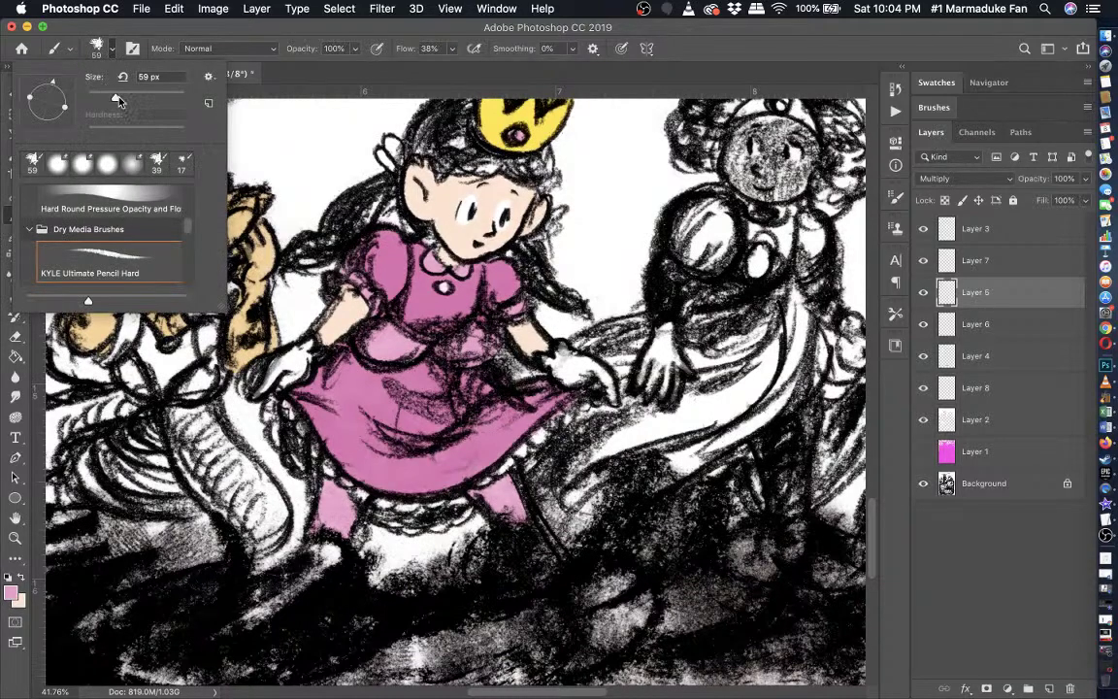
drag(116, 100, 119, 98)
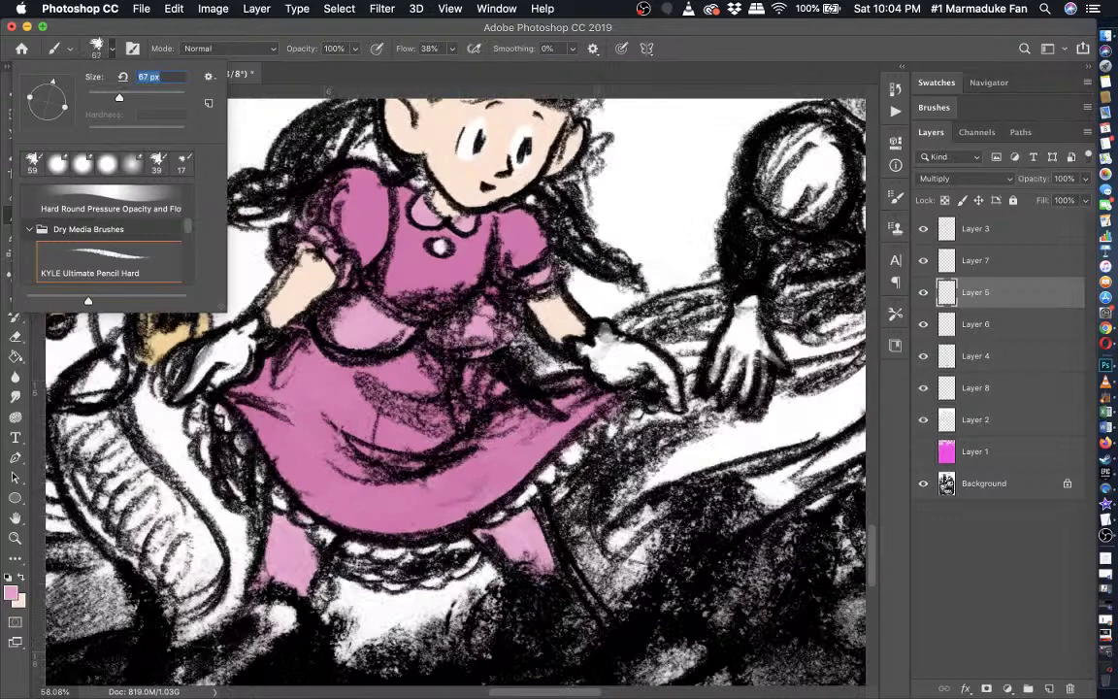
key(Return)
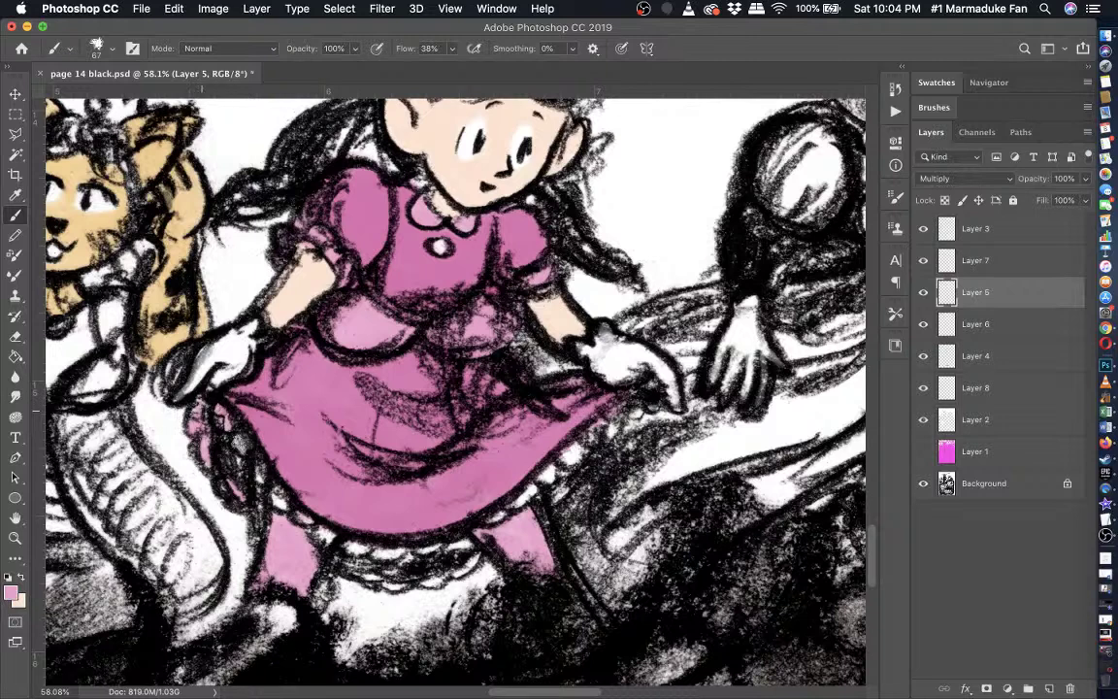
mouse_move(221, 421)
mouse_down()
mouse_move(262, 500)
mouse_move(286, 510)
mouse_move(262, 498)
mouse_move(292, 476)
mouse_move(391, 500)
mouse_move(425, 495)
mouse_up()
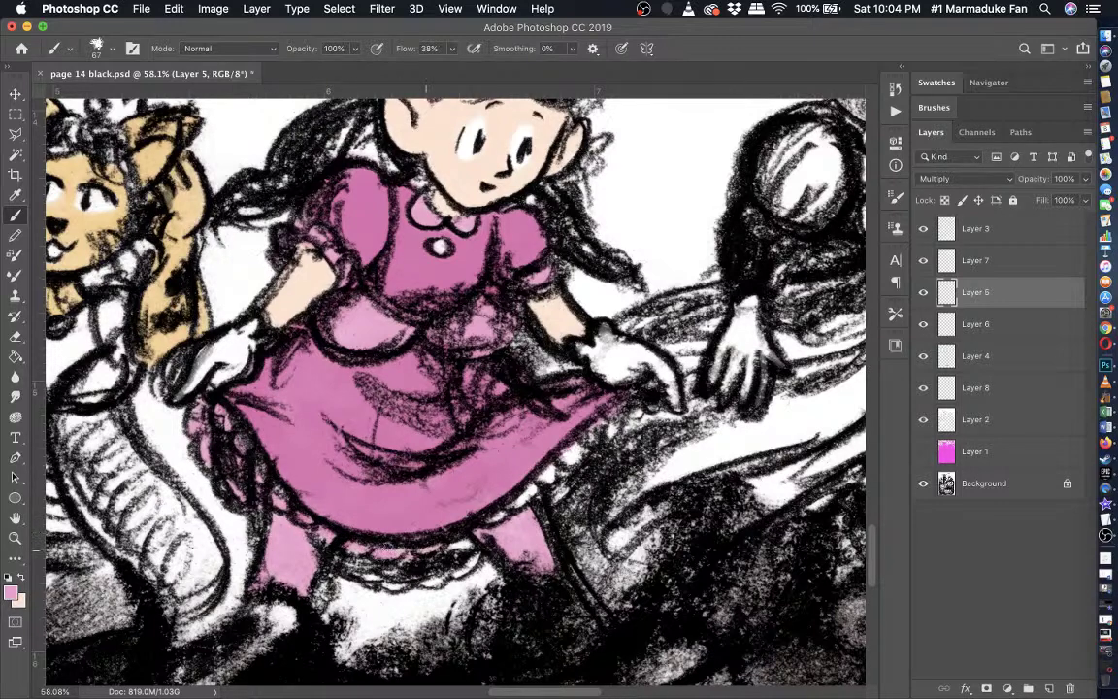
mouse_move(455, 542)
mouse_down()
mouse_move(480, 541)
mouse_move(594, 445)
mouse_up()
mouse_move(595, 383)
mouse_down()
mouse_move(525, 413)
mouse_move(510, 442)
mouse_up()
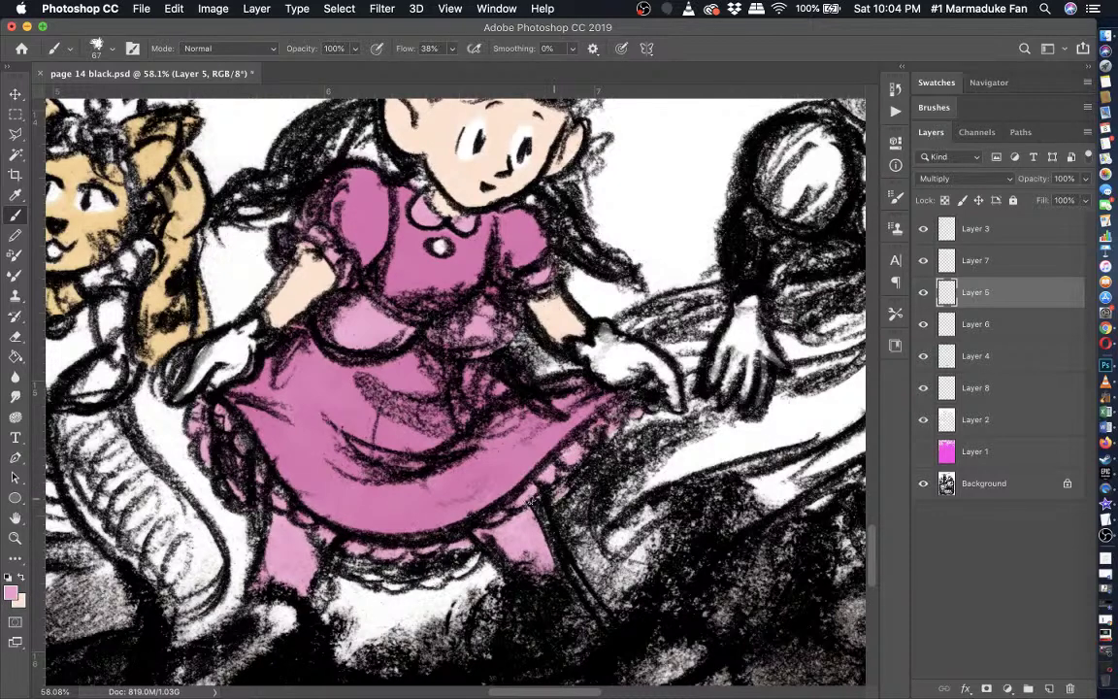
drag(469, 567, 476, 538)
mouse_move(399, 563)
mouse_down()
mouse_move(340, 524)
mouse_move(346, 504)
mouse_up()
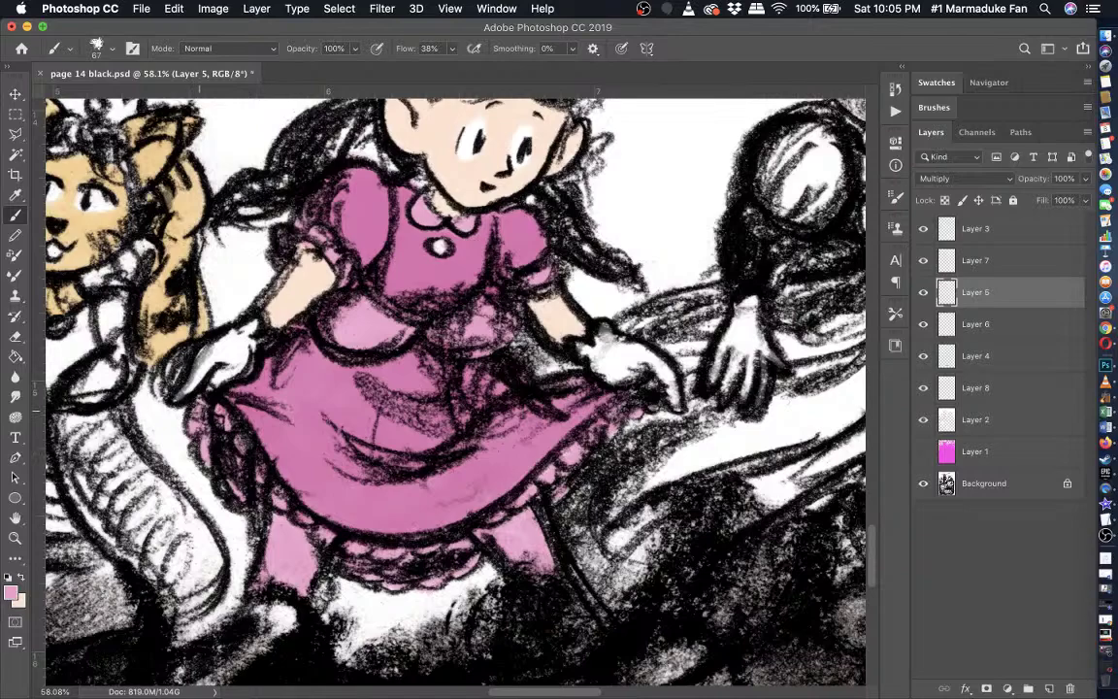
- Make the peach skin tone the foreground color again and change it to a paler, less saturated tint
scroll(199, 410, down, 10)
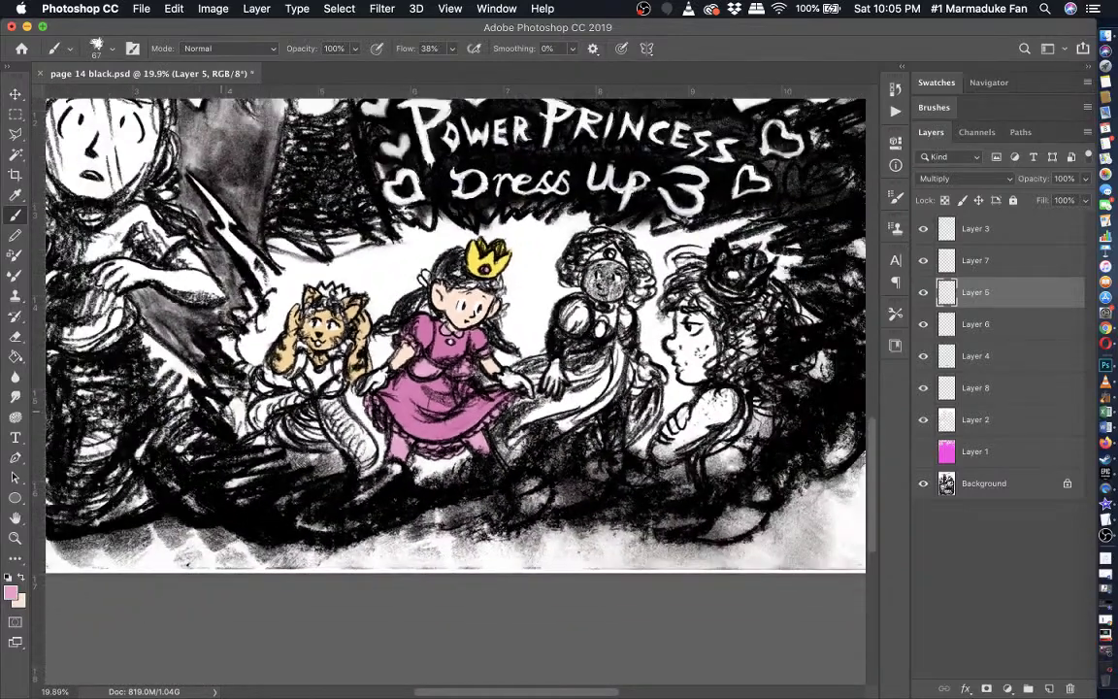
scroll(453, 377, down, 2)
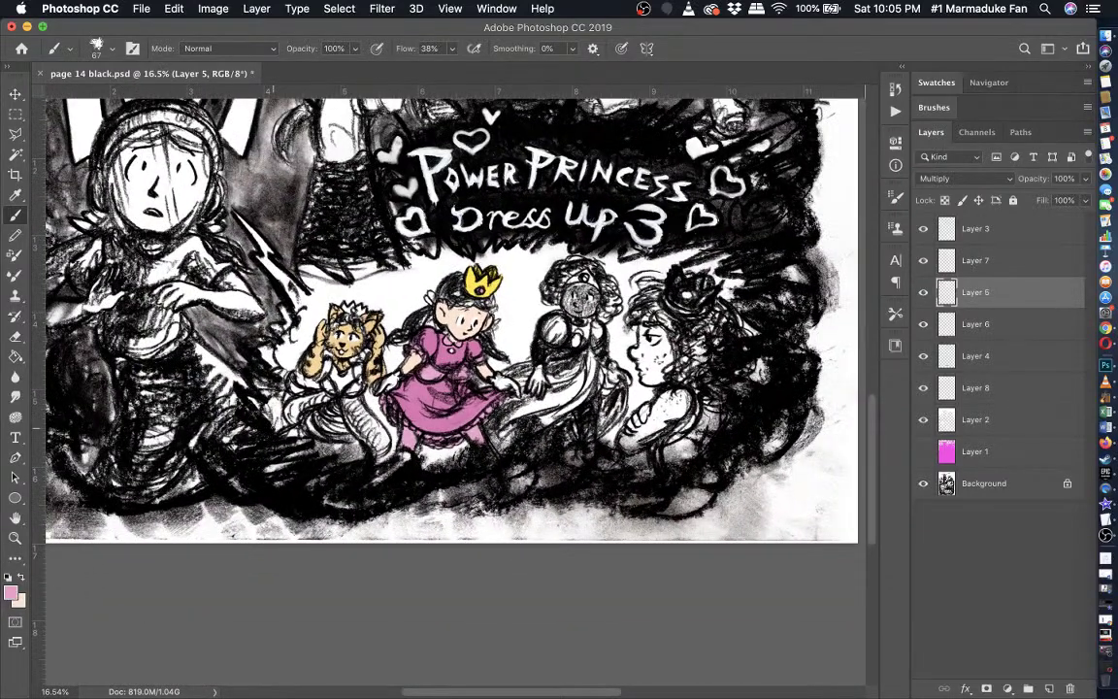
scroll(399, 364, right, 1)
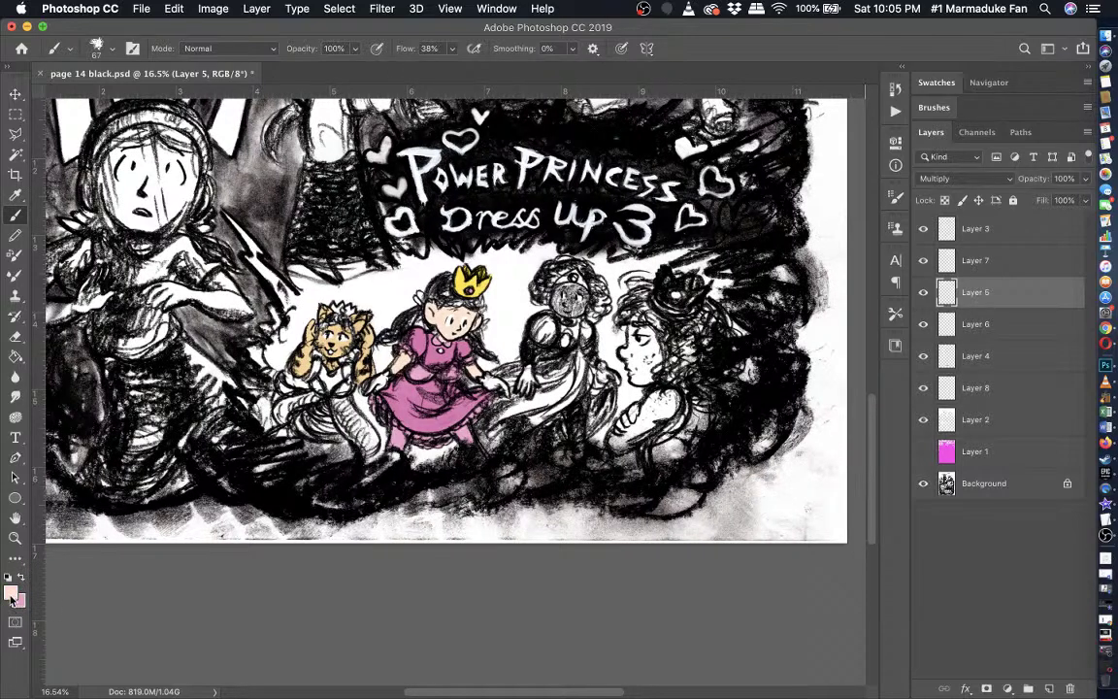
click(11, 596)
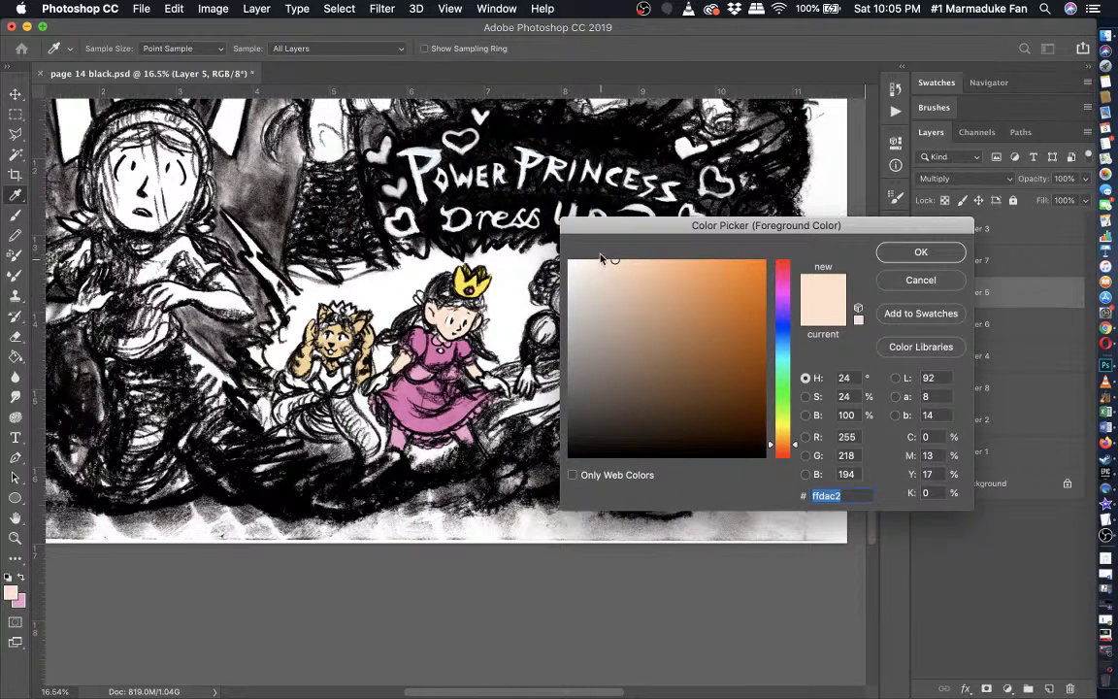
click(600, 260)
click(920, 251)
- Toggle the visibility of Layers 5, 6, 4 and 8 to locate the skin color, and add a new layer above Layer 8
click(922, 293)
click(922, 293)
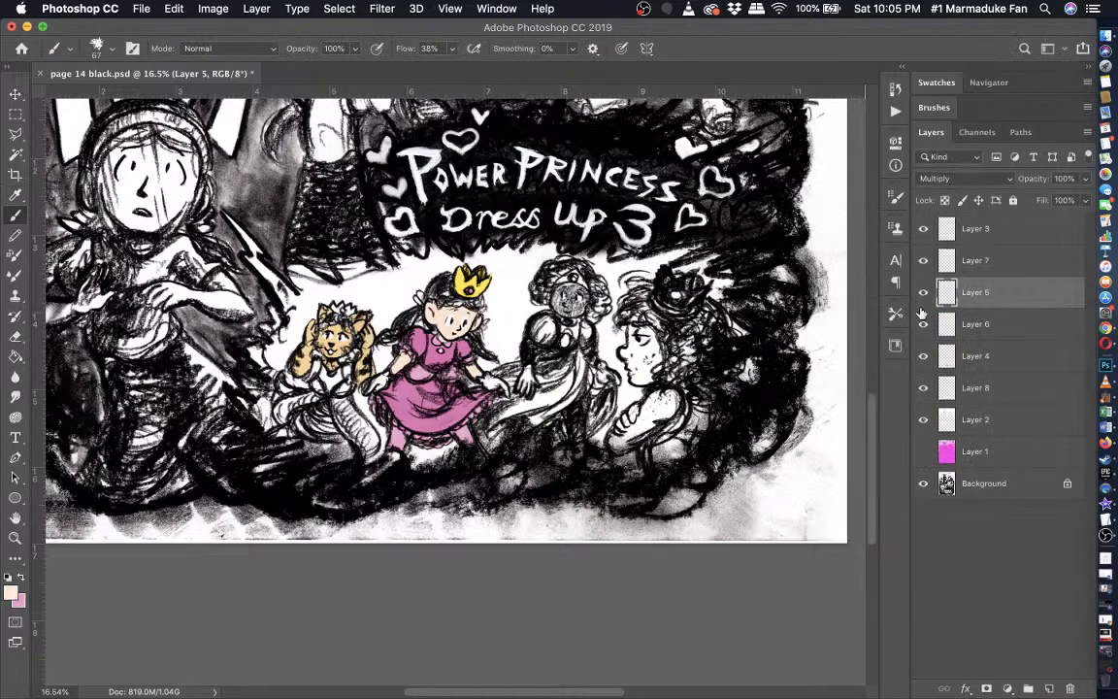
click(922, 324)
click(922, 324)
click(923, 356)
click(923, 356)
click(923, 387)
click(923, 388)
click(949, 391)
click(1049, 689)
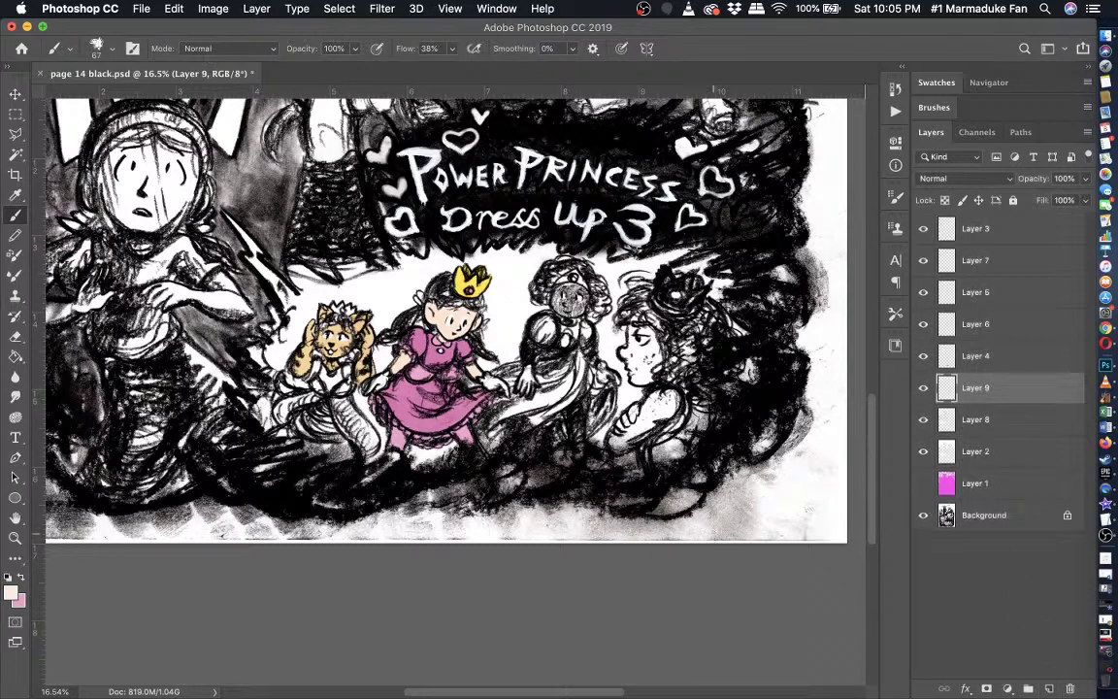
- Set the brush size to 91 px and outline the freckled princess's folded arm and hand in pale peach on Layer 9
key(super+plus)
scroll(144, 279, up, 5)
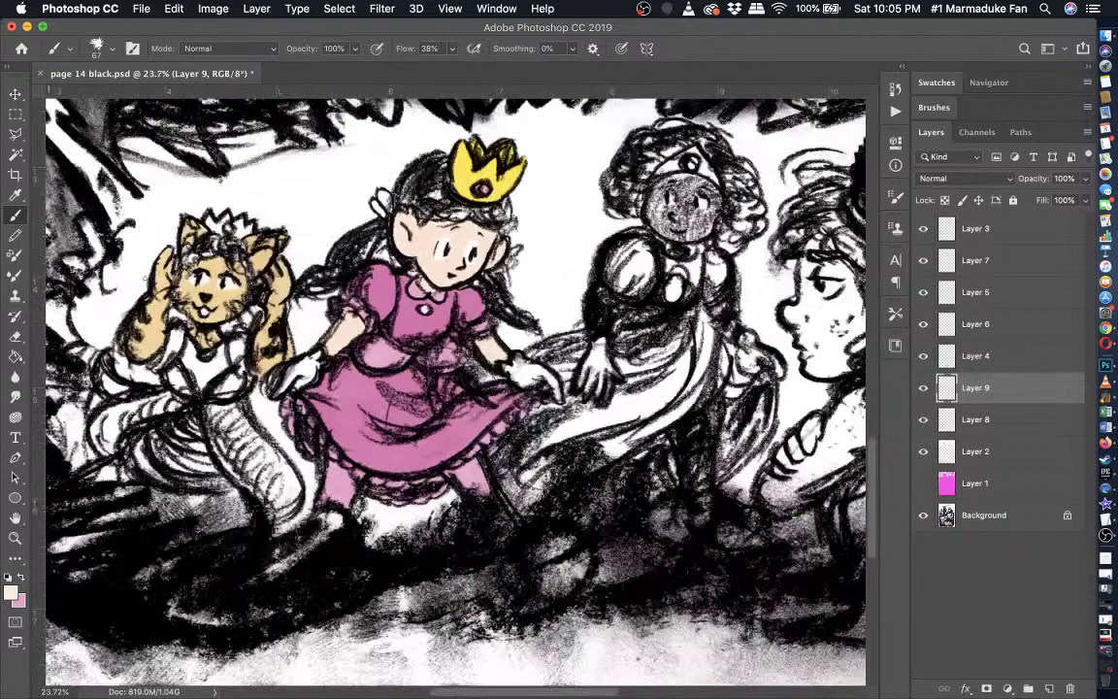
scroll(203, 238, right, 6)
scroll(479, 310, up, 4)
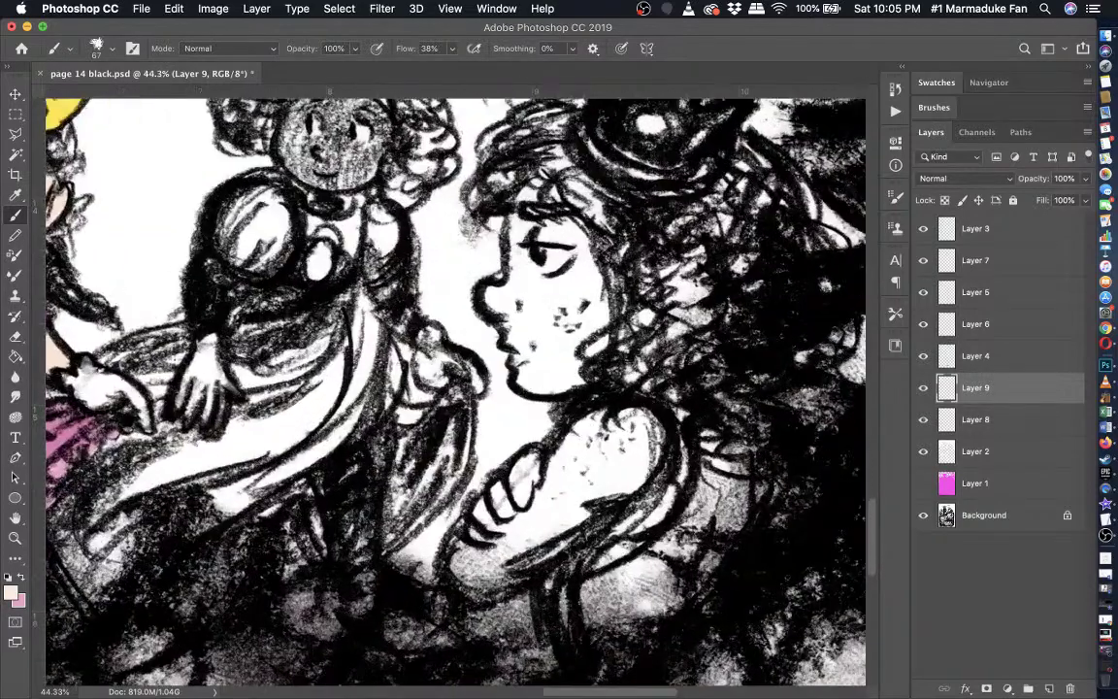
scroll(456, 388, down, 2)
scroll(456, 388, right, 1)
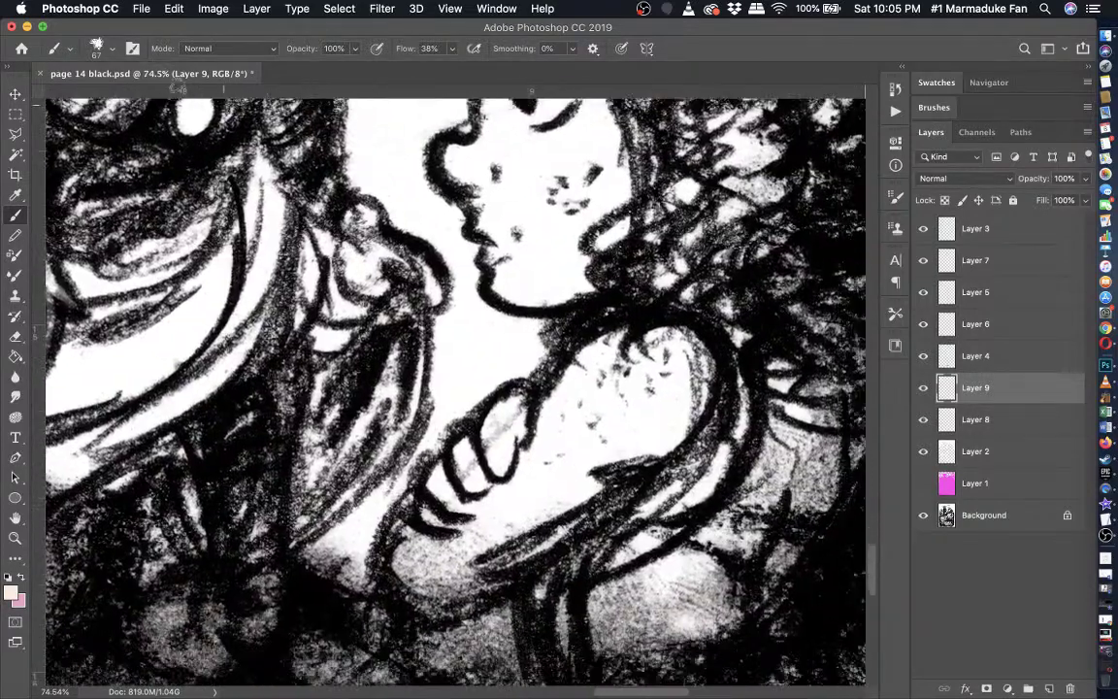
click(104, 50)
click(130, 94)
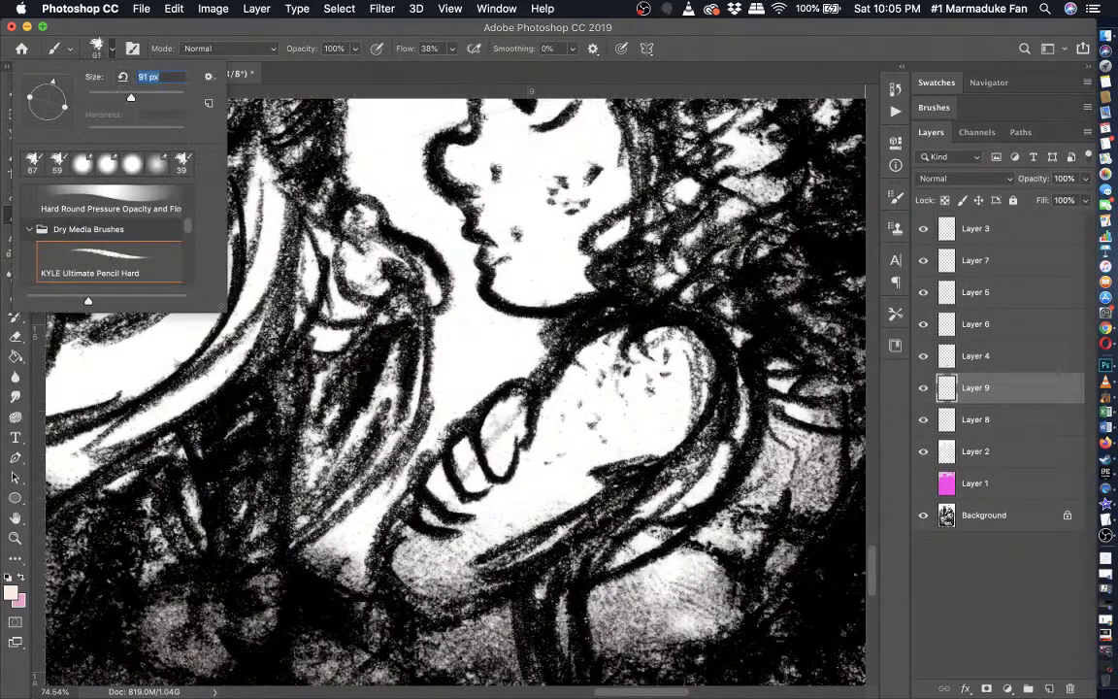
click(439, 514)
mouse_move(568, 528)
mouse_down()
mouse_move(466, 568)
mouse_move(407, 567)
mouse_move(393, 542)
mouse_move(455, 452)
mouse_move(568, 373)
mouse_move(588, 335)
mouse_move(626, 325)
mouse_move(665, 335)
mouse_move(685, 383)
mouse_up()
drag(608, 388, 403, 529)
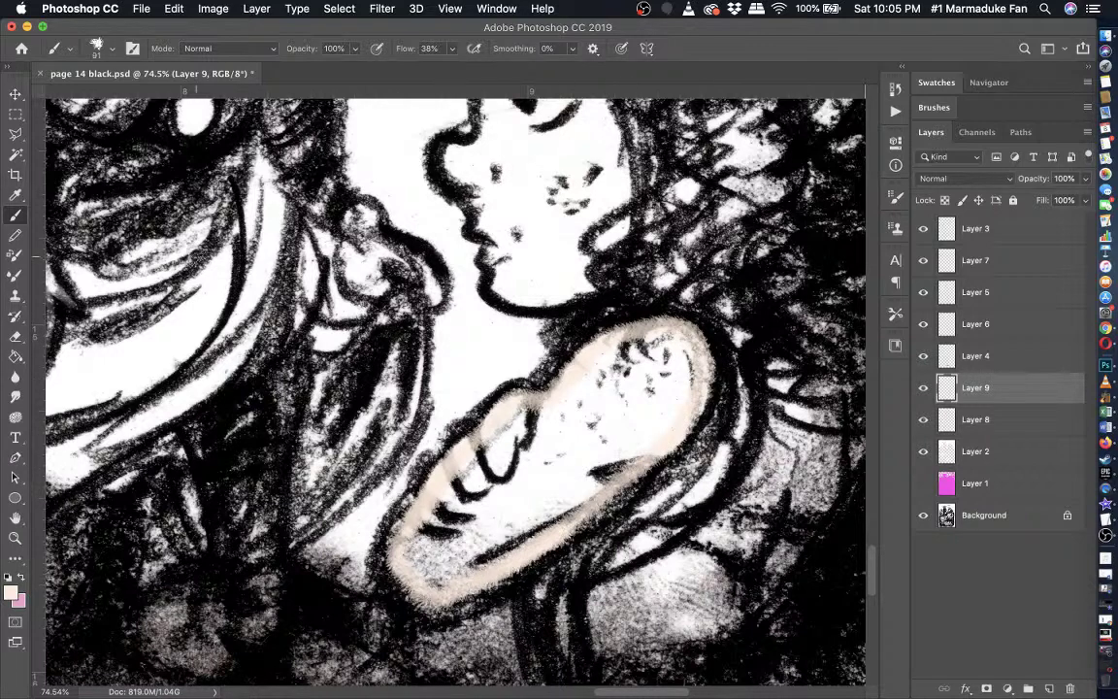
- Enlarge the brush to 150 px and fill the inside of the outlined arm with pale peach
click(113, 49)
click(148, 95)
mouse_move(561, 461)
mouse_down()
mouse_move(615, 429)
mouse_move(421, 561)
mouse_move(451, 543)
mouse_move(461, 551)
mouse_move(421, 567)
mouse_move(603, 468)
mouse_move(548, 521)
mouse_move(661, 417)
mouse_move(679, 380)
mouse_move(674, 346)
mouse_move(650, 345)
mouse_move(587, 378)
mouse_move(548, 426)
mouse_move(600, 370)
mouse_move(484, 439)
mouse_move(432, 531)
mouse_move(461, 511)
mouse_move(504, 439)
mouse_move(539, 449)
mouse_move(470, 516)
mouse_move(531, 508)
mouse_move(581, 475)
mouse_move(662, 382)
mouse_move(664, 357)
mouse_move(577, 394)
mouse_move(657, 342)
mouse_move(551, 437)
mouse_move(590, 381)
mouse_move(513, 435)
mouse_move(493, 431)
mouse_move(455, 475)
mouse_move(451, 508)
mouse_move(631, 444)
mouse_move(495, 567)
mouse_move(430, 587)
mouse_move(688, 380)
mouse_move(670, 419)
mouse_up()
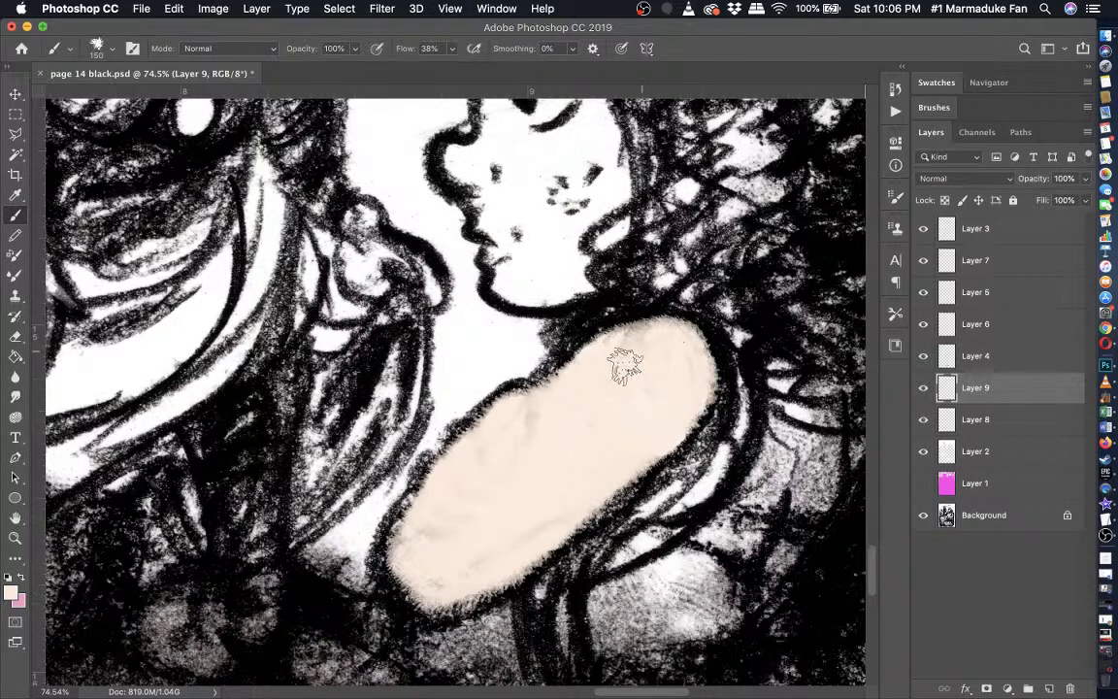
- Set Layer 9's blend mode to Multiply in its blending options
click(268, 9)
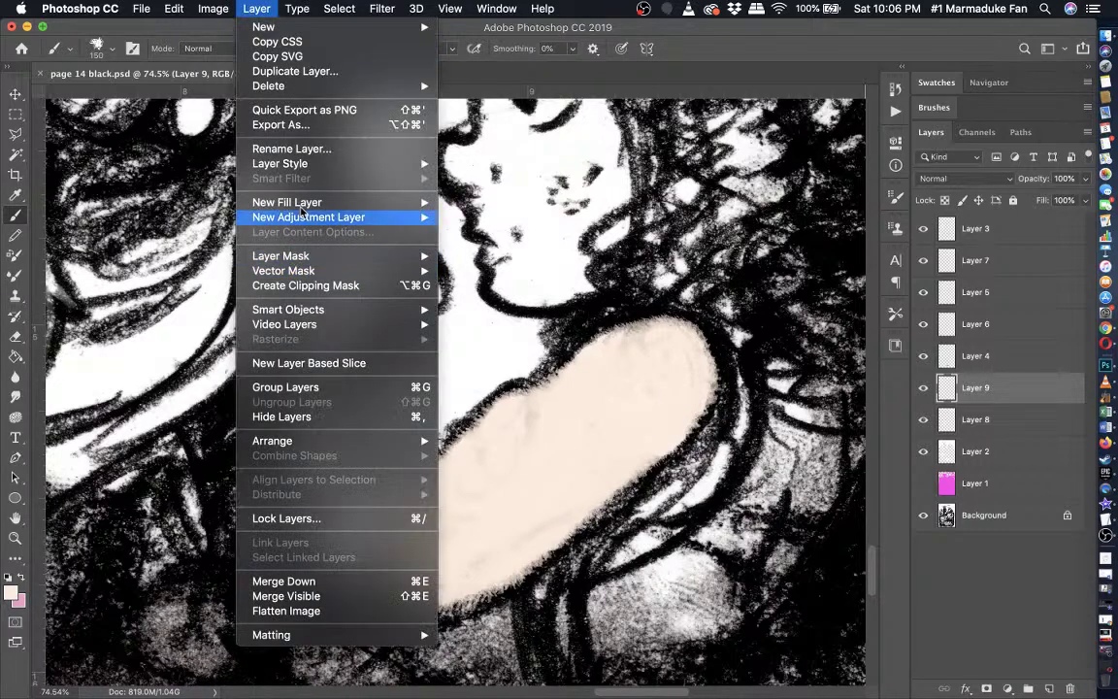
mouse_move(413, 169)
click(452, 167)
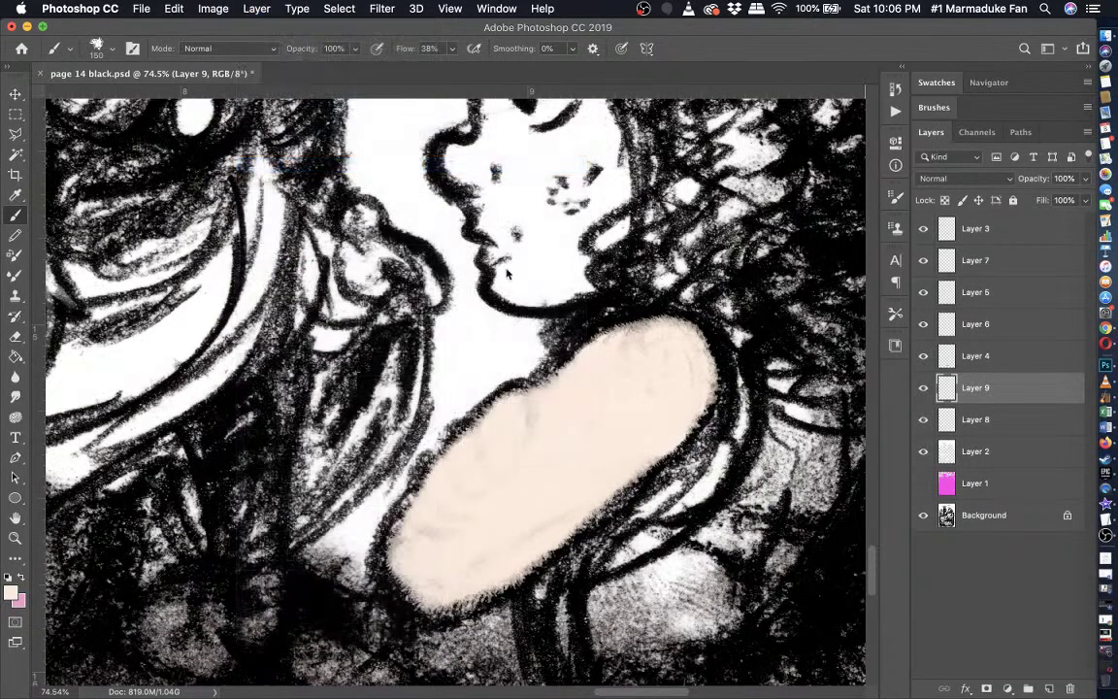
click(773, 103)
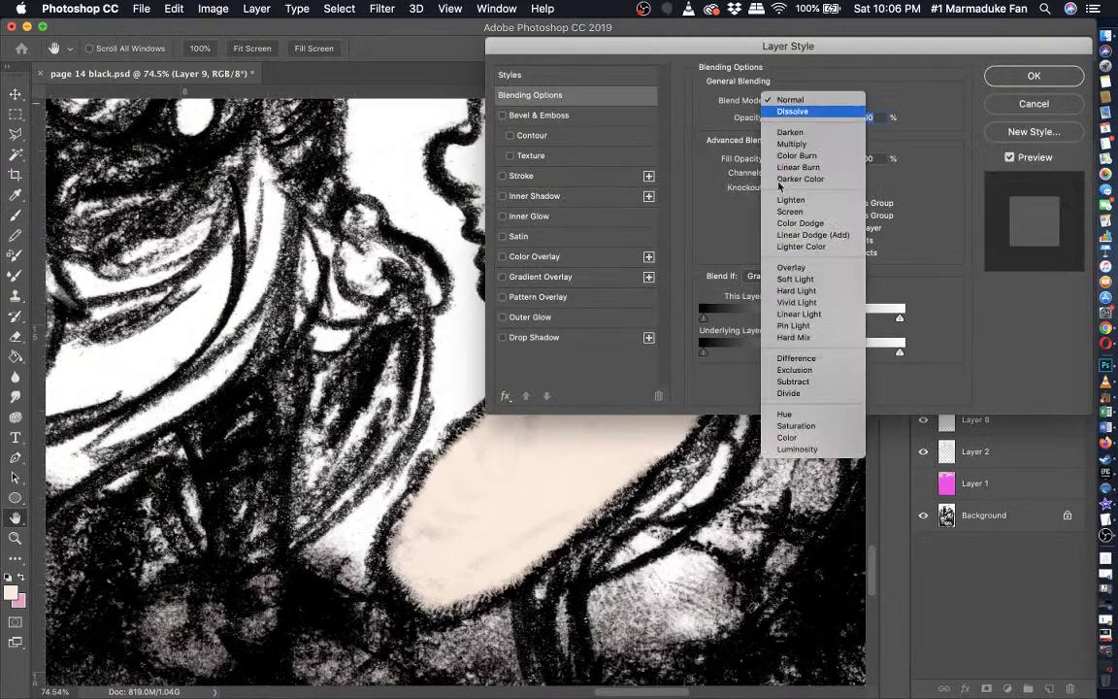
click(793, 146)
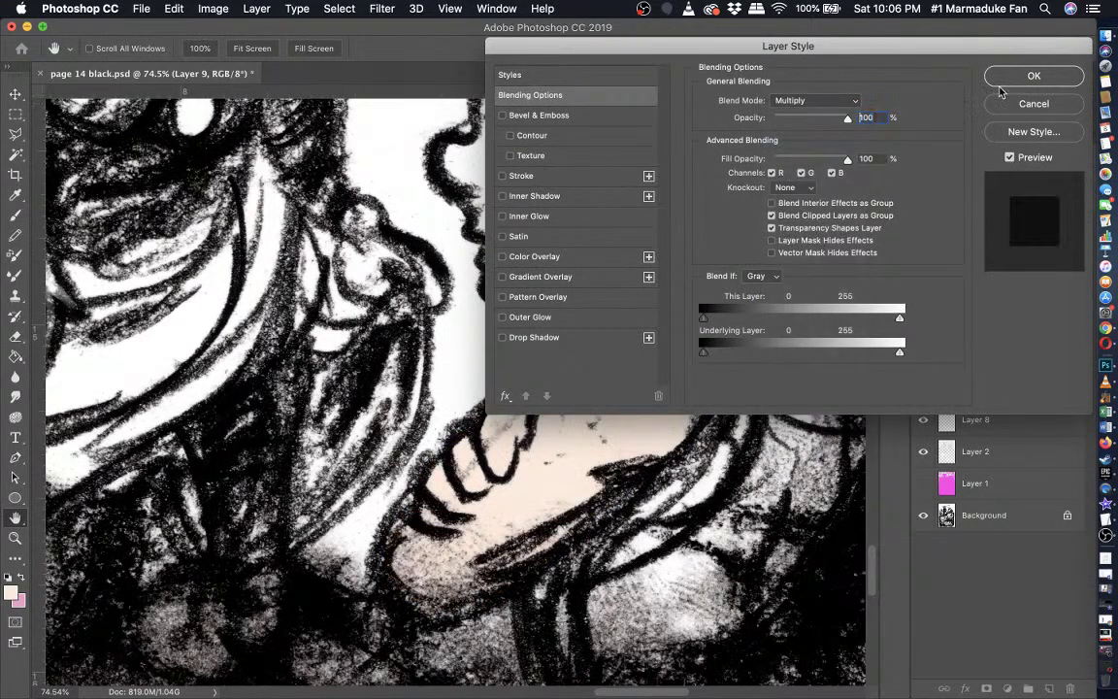
click(1004, 83)
- Paint the freckled princess's forehead, nose, cheek, chin and ear pale peach, leaving the white of her eye unpainted
scroll(444, 412, down, 3)
scroll(449, 406, down, 6)
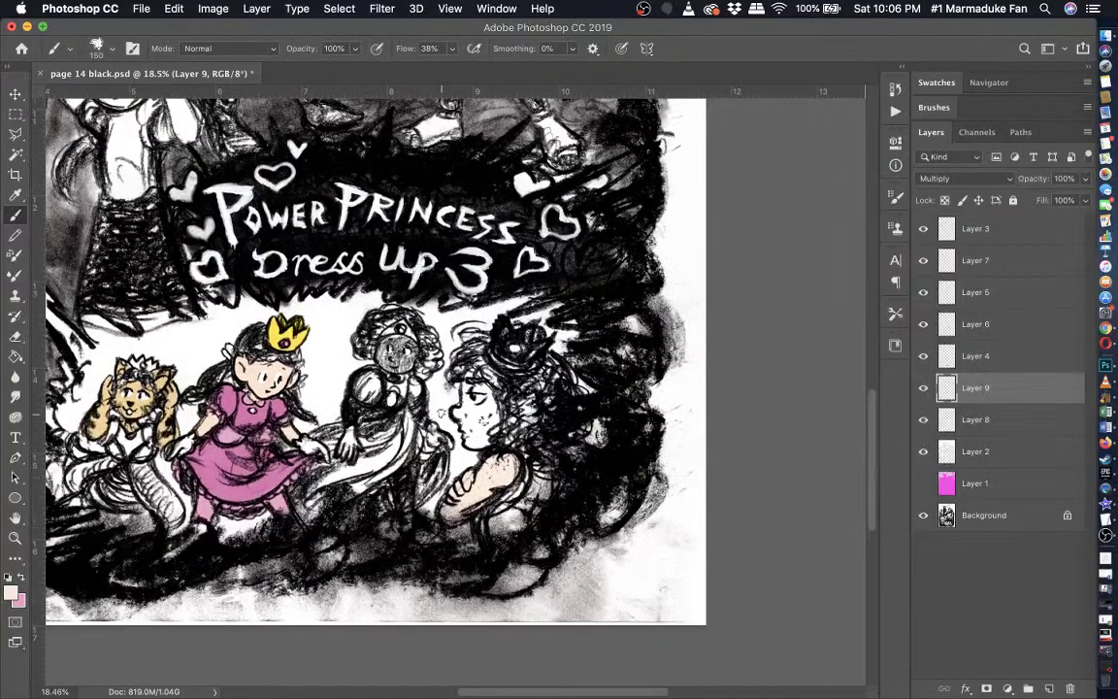
scroll(442, 413, up, 5)
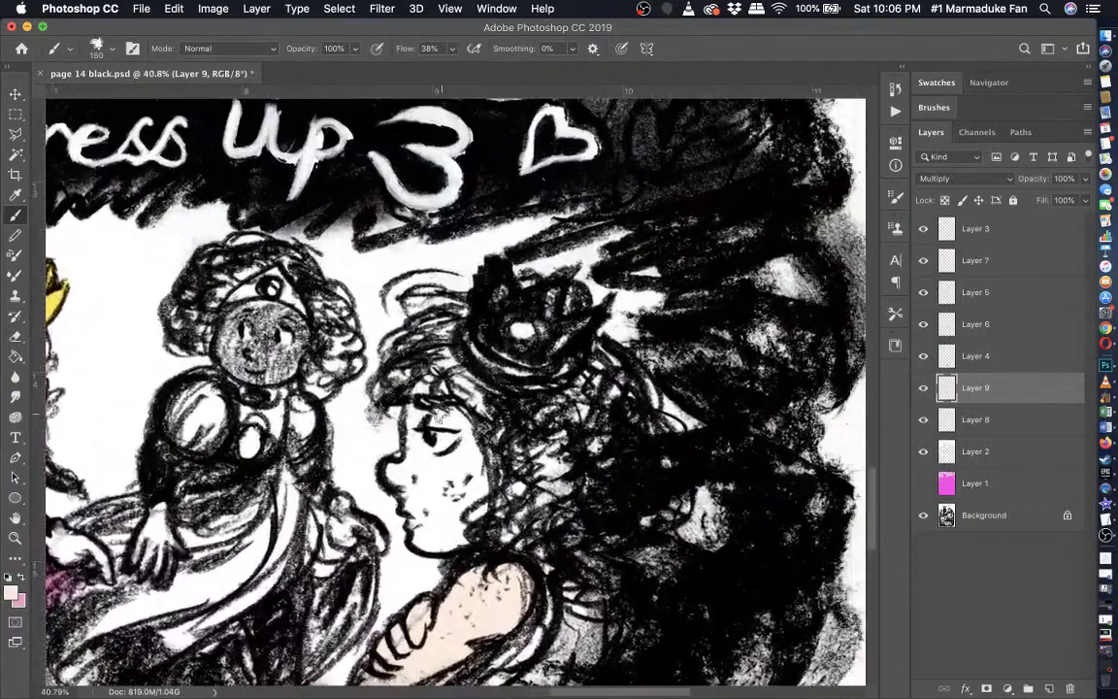
scroll(440, 417, up, 4)
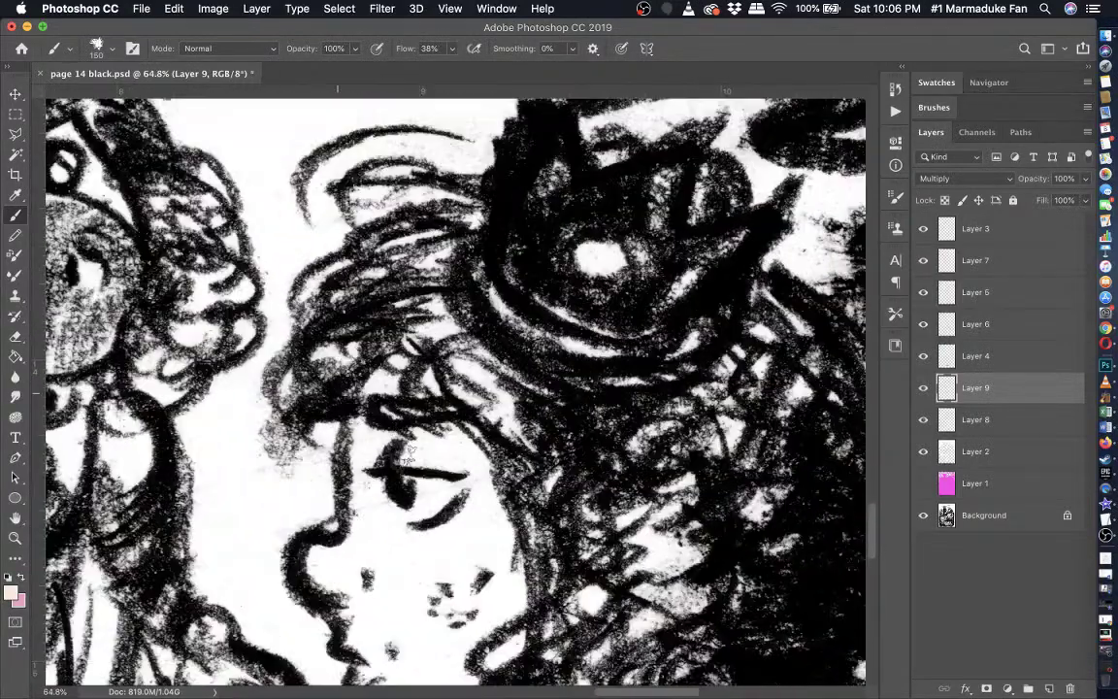
mouse_move(380, 437)
mouse_down()
mouse_move(418, 453)
mouse_move(366, 453)
mouse_move(473, 458)
mouse_move(386, 434)
mouse_move(365, 441)
mouse_move(446, 431)
mouse_move(423, 445)
mouse_move(369, 431)
mouse_move(369, 512)
mouse_move(398, 550)
mouse_move(449, 544)
mouse_move(482, 500)
mouse_up()
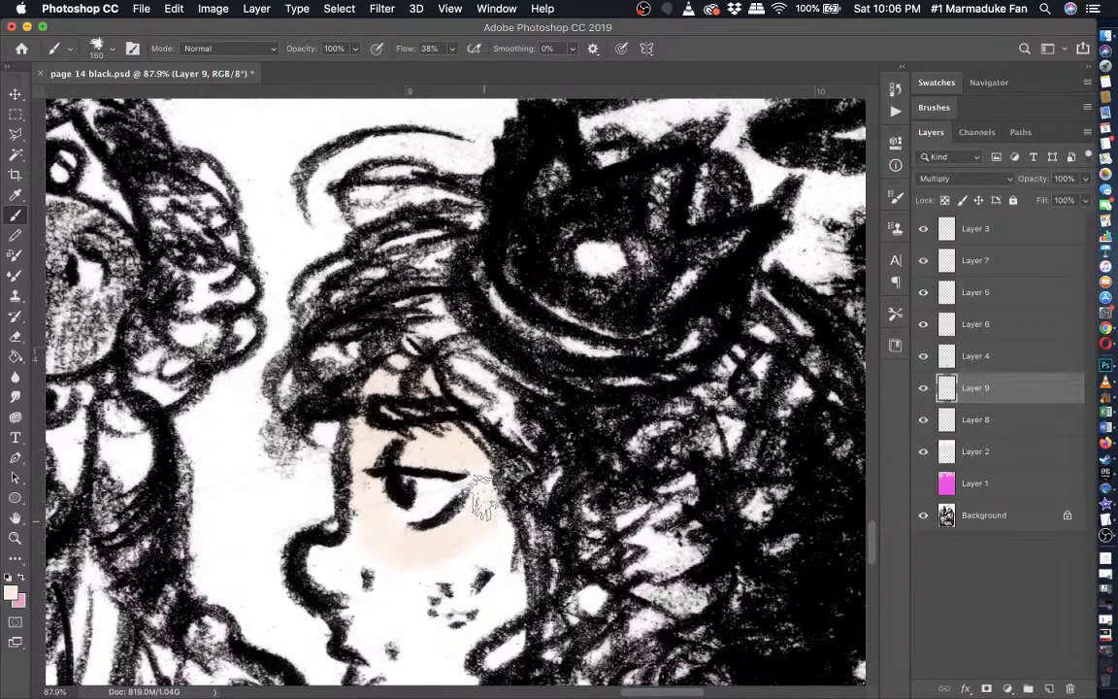
scroll(456, 515, down, 3)
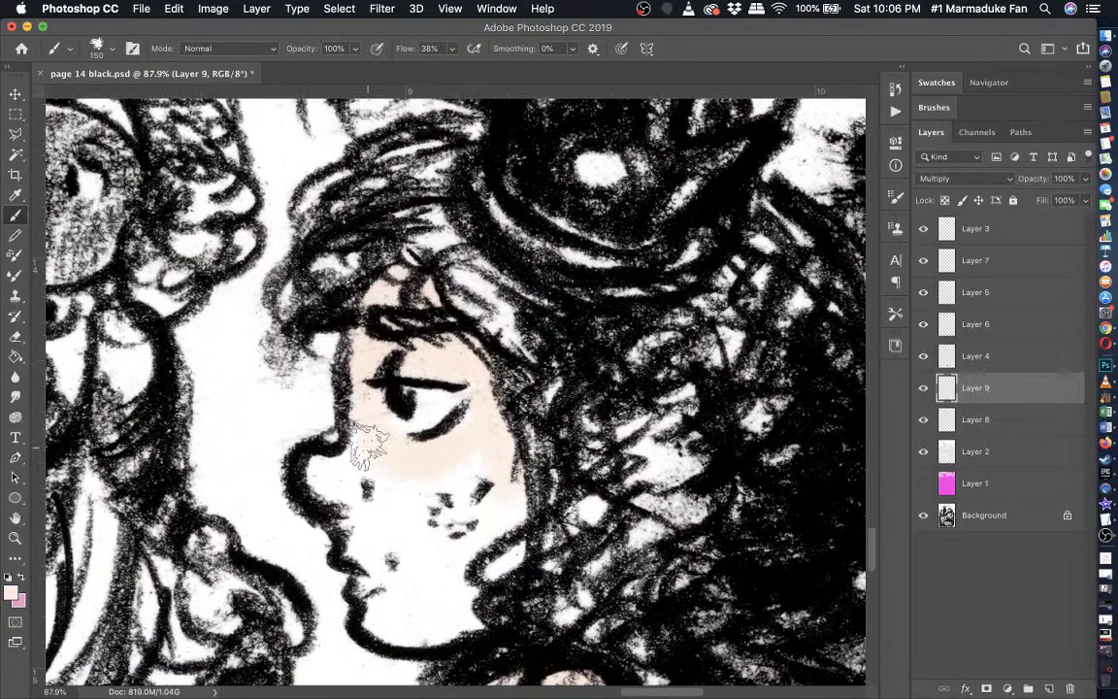
mouse_move(368, 447)
mouse_down()
mouse_move(301, 413)
mouse_move(296, 451)
mouse_move(361, 534)
mouse_move(374, 592)
mouse_move(435, 626)
mouse_up()
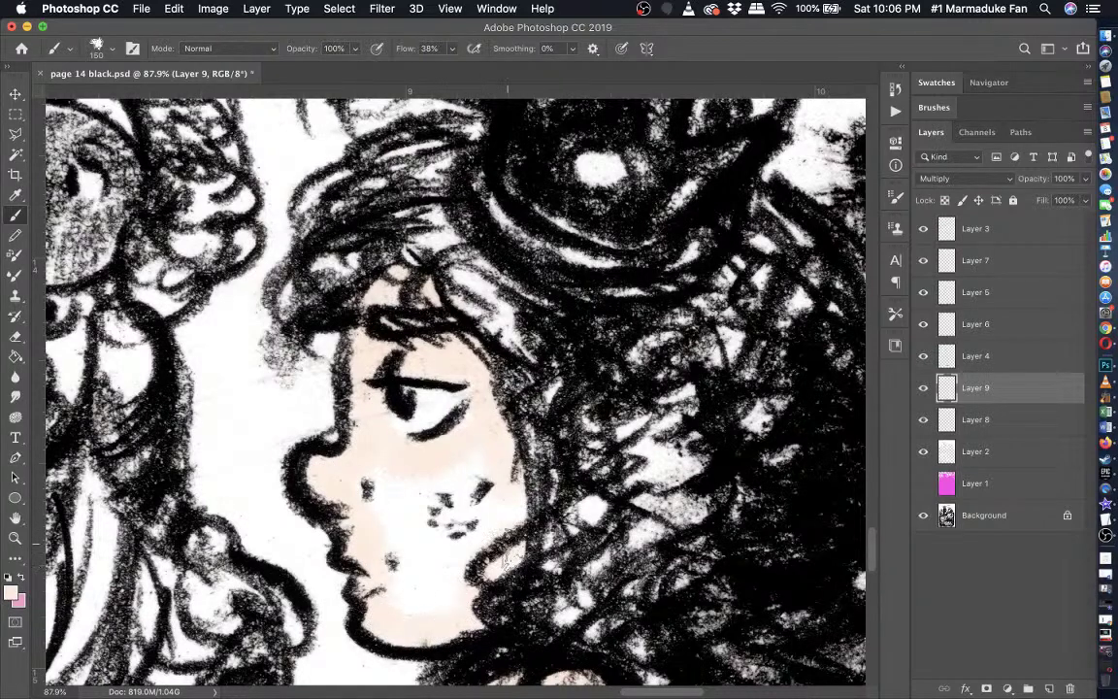
mouse_move(410, 544)
mouse_down()
mouse_move(392, 543)
mouse_move(467, 456)
mouse_up()
mouse_move(496, 410)
mouse_down()
mouse_move(427, 495)
mouse_move(435, 549)
mouse_move(371, 441)
mouse_up()
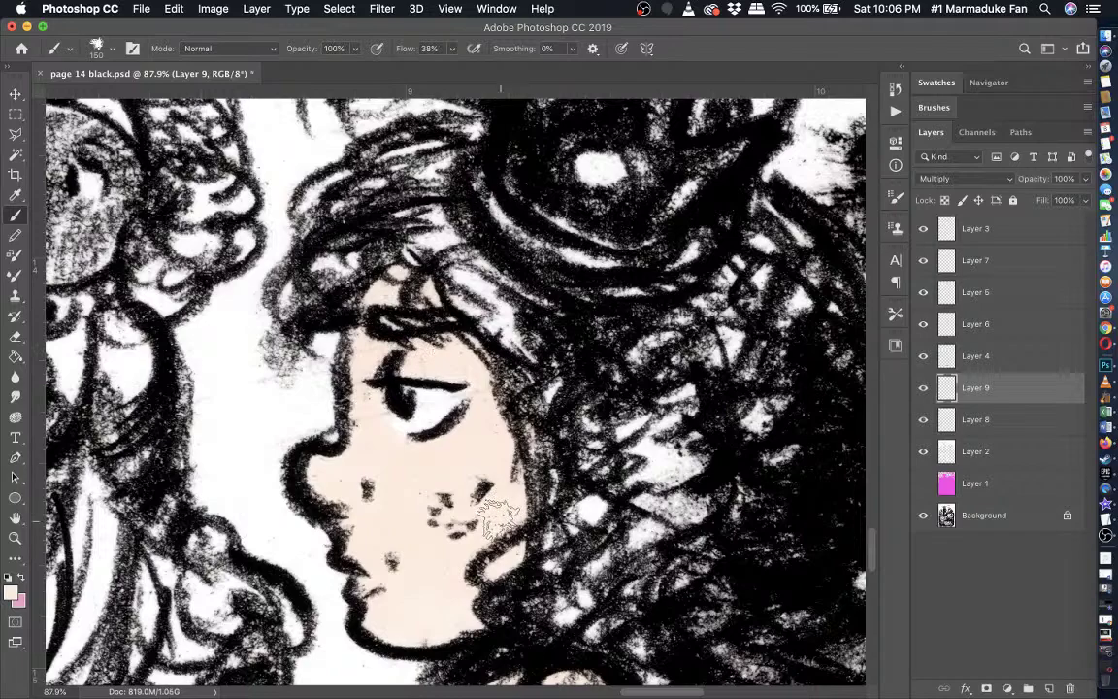
- Change the foreground color to a muted grayish brown with a hue of 18° for the curly-haired princess's skin
scroll(505, 500, down, 8)
scroll(490, 509, down, 5)
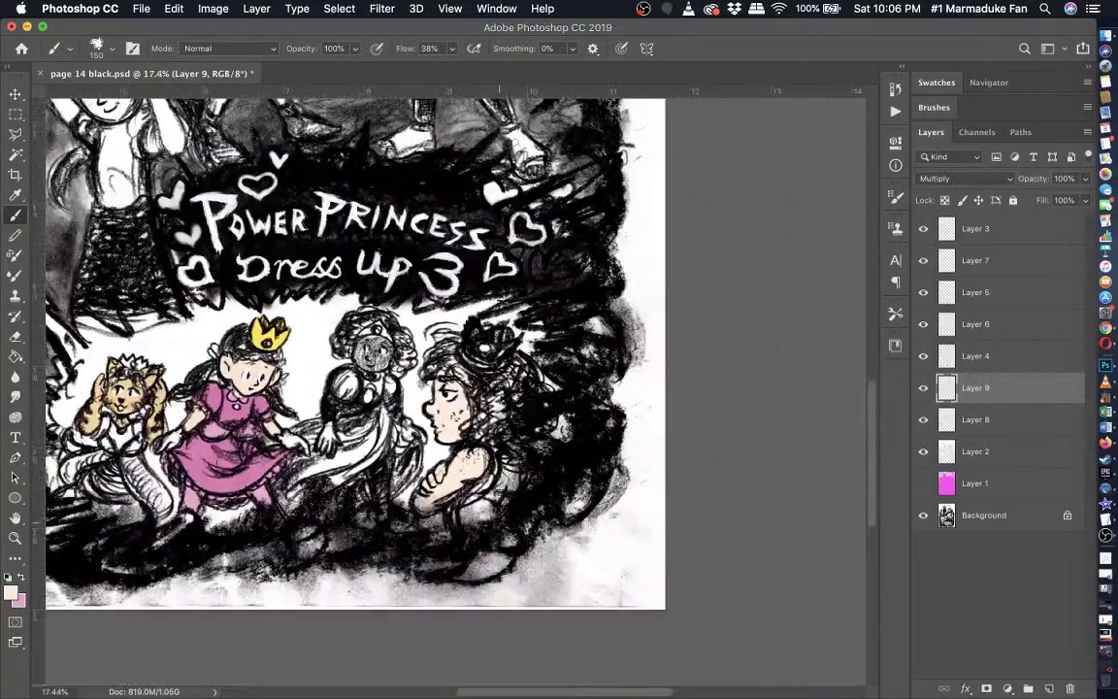
scroll(498, 522, up, 3)
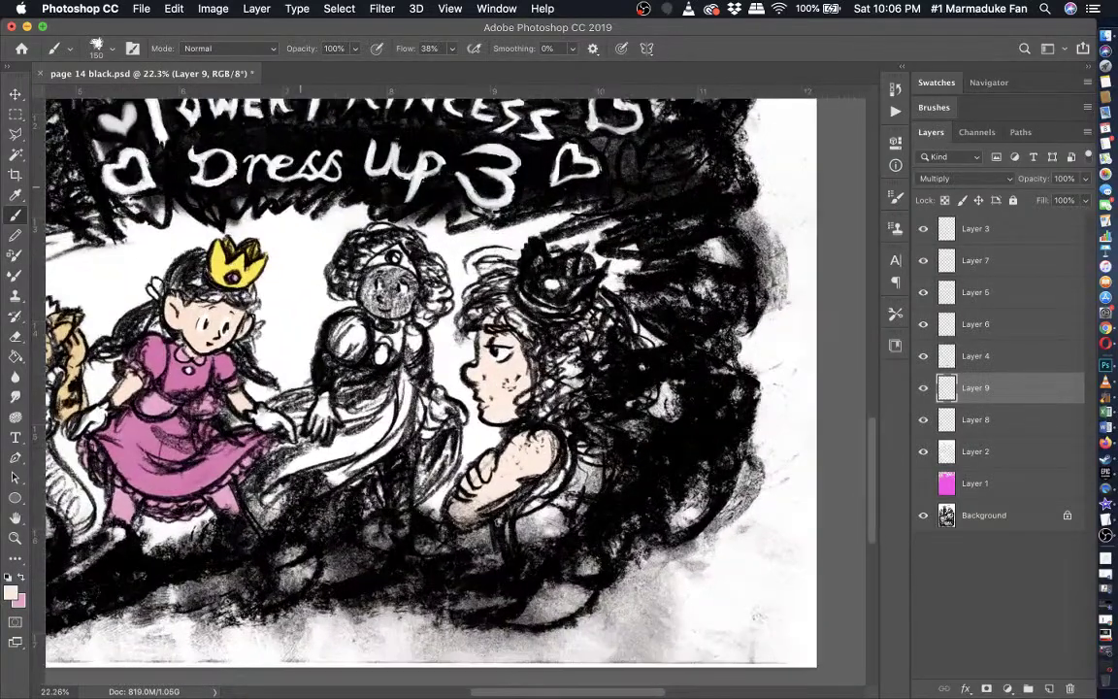
scroll(360, 497, up, 2)
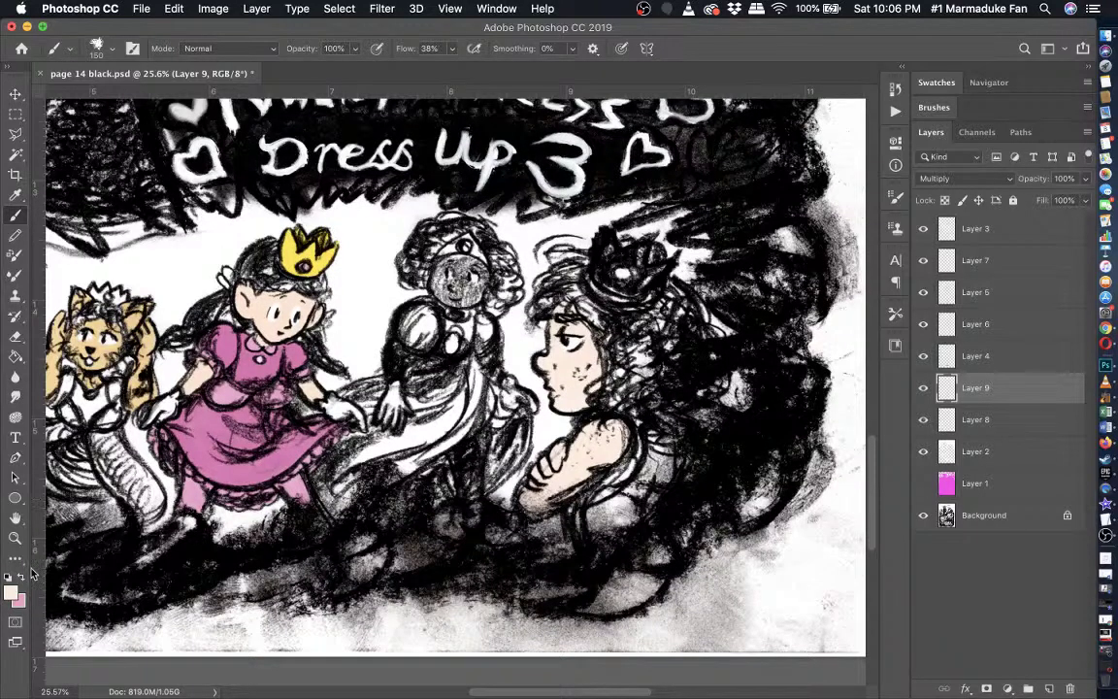
click(12, 592)
mouse_move(607, 341)
mouse_down()
mouse_move(654, 305)
mouse_move(653, 346)
mouse_move(665, 337)
mouse_move(650, 361)
mouse_up()
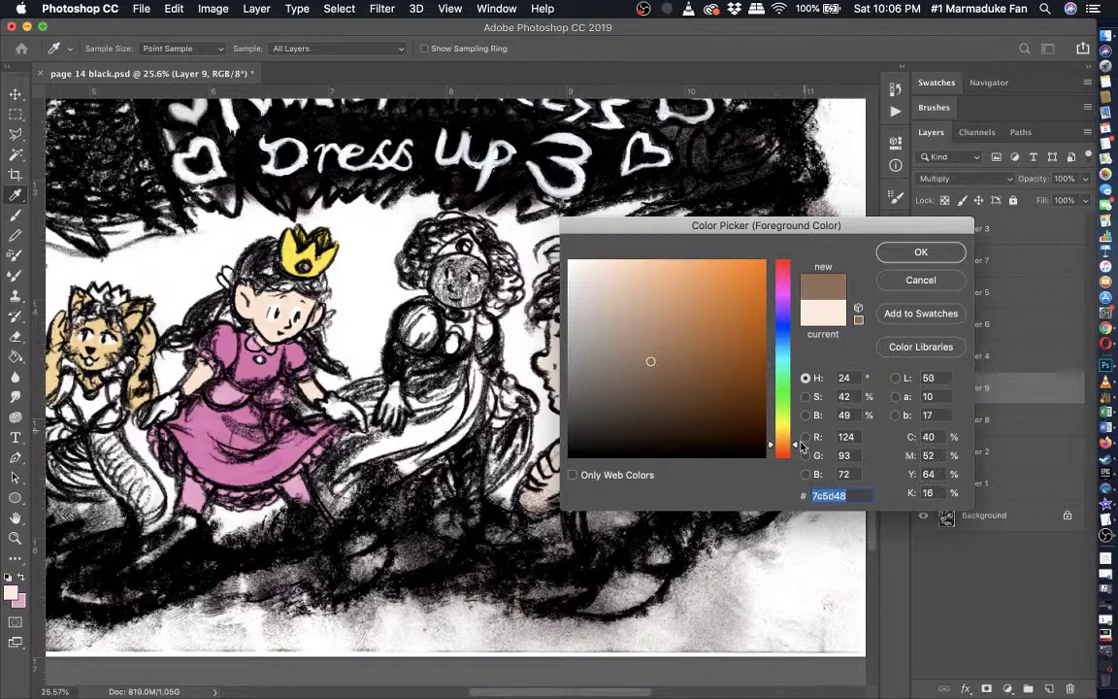
mouse_move(794, 449)
mouse_down()
mouse_move(791, 463)
mouse_move(792, 448)
mouse_up()
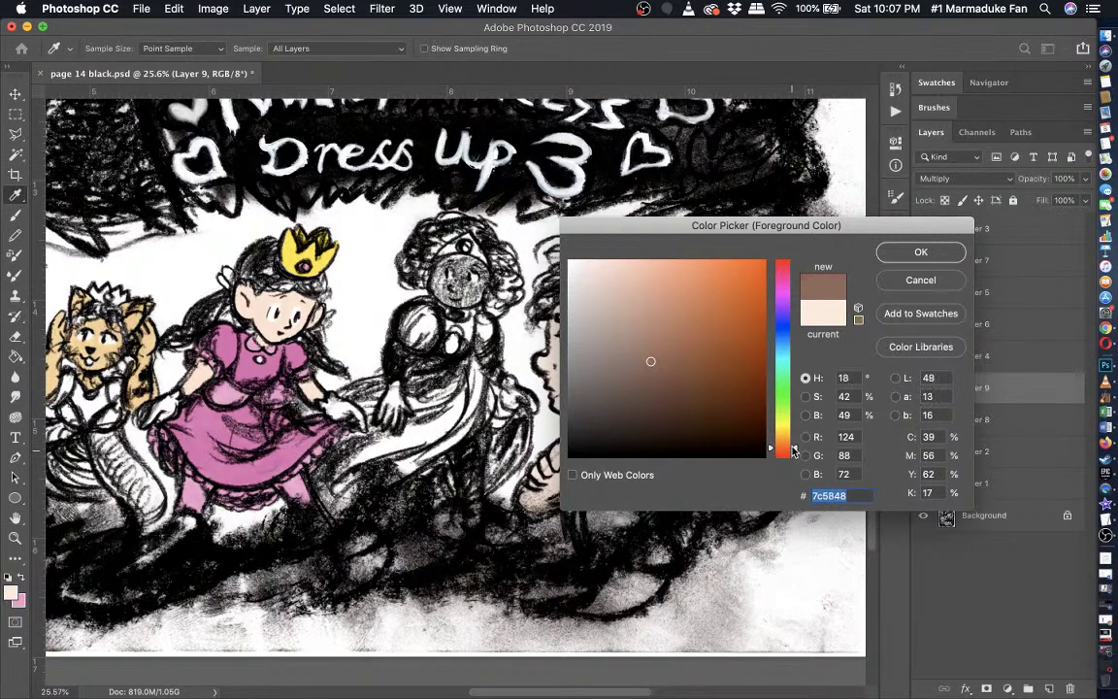
click(643, 378)
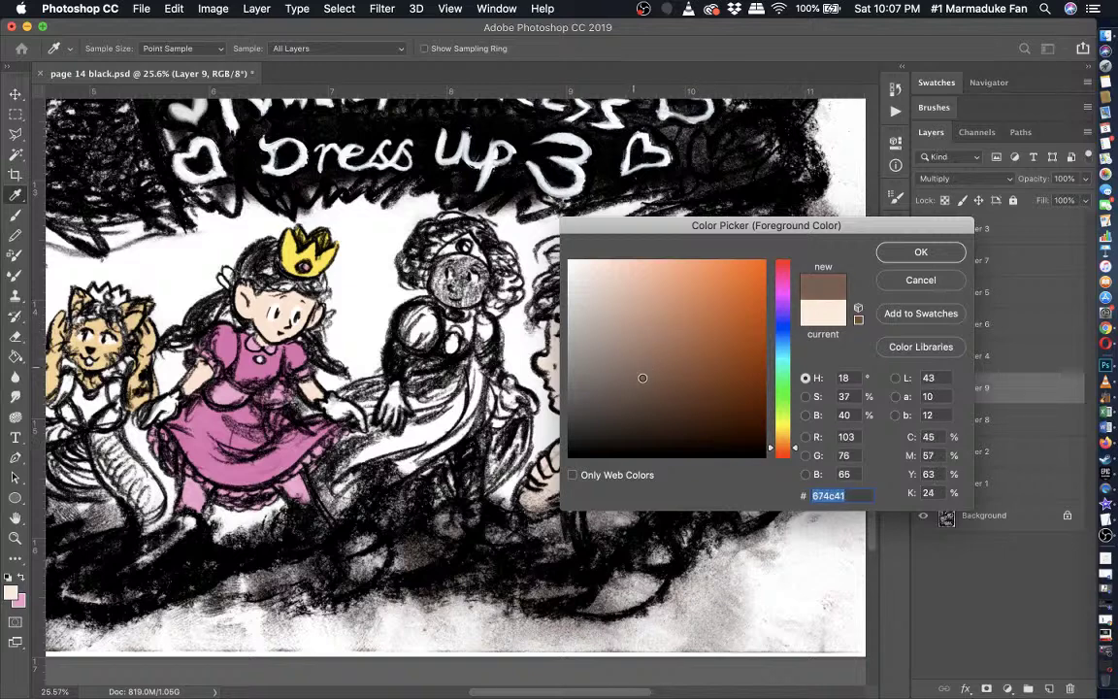
drag(642, 377, 625, 365)
click(922, 252)
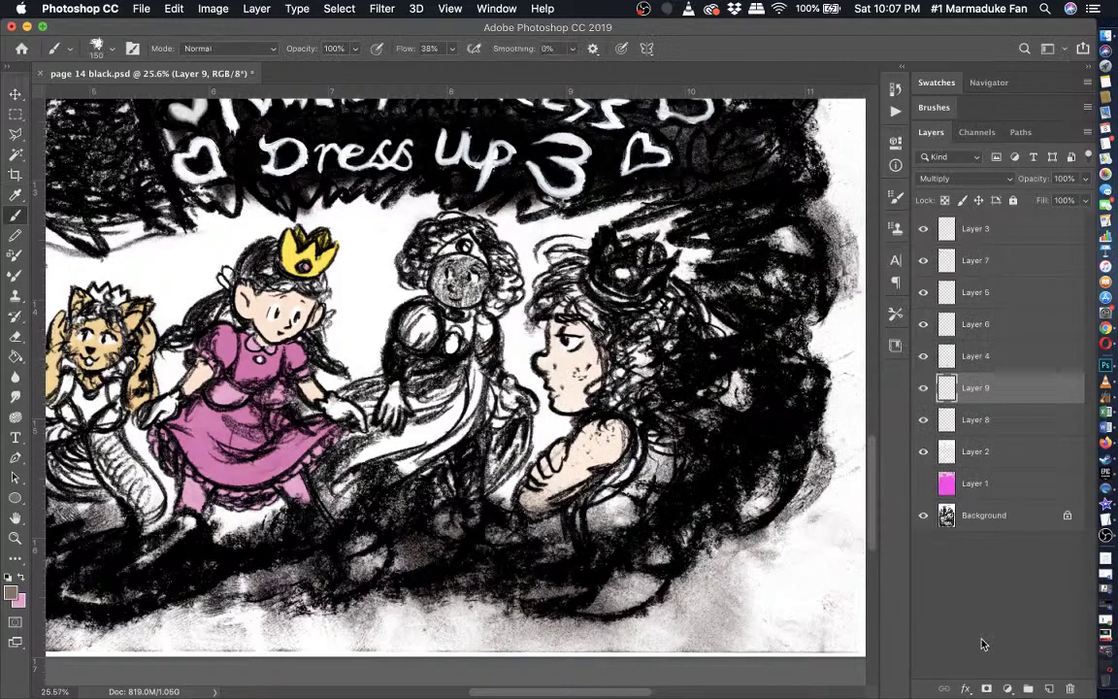
- Add a new layer above Layer 9 and paint the curly-haired princess's forearms, neck and face edge grayish brown
click(1048, 688)
scroll(464, 373, up, 5)
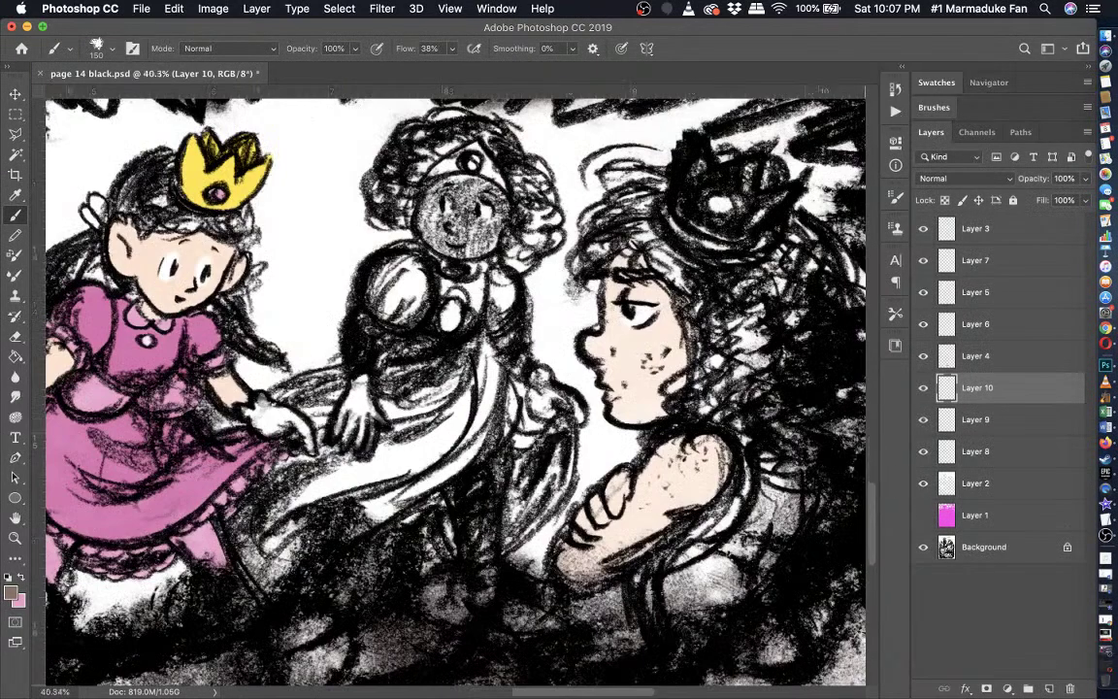
scroll(464, 374, up, 3)
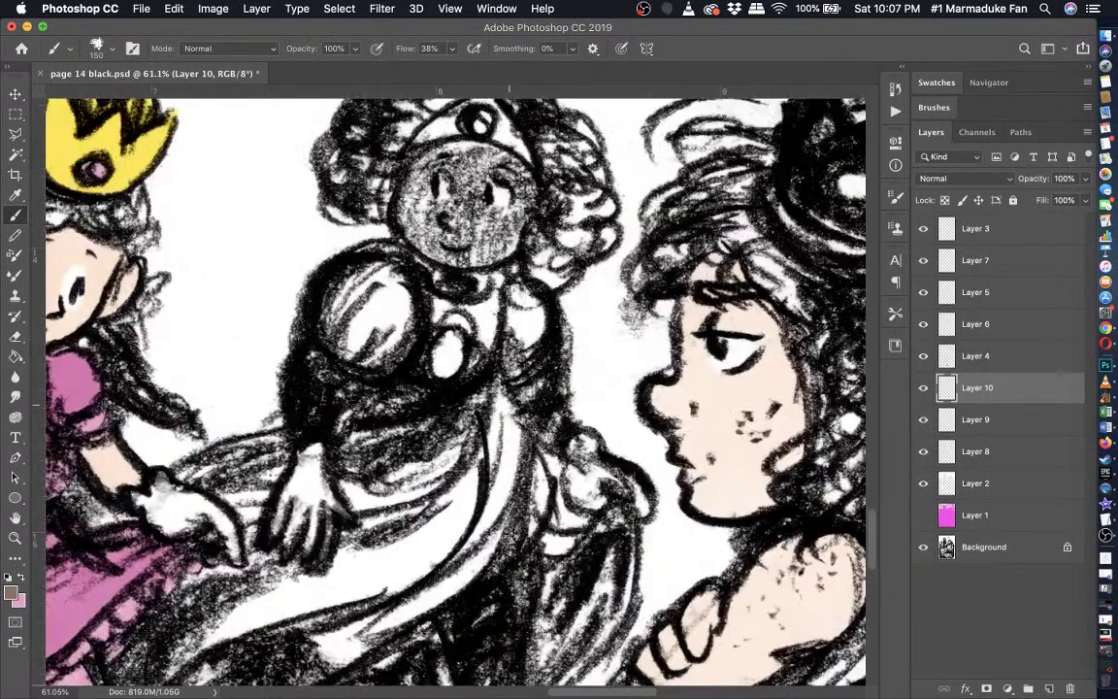
drag(308, 361, 281, 390)
drag(545, 417, 544, 417)
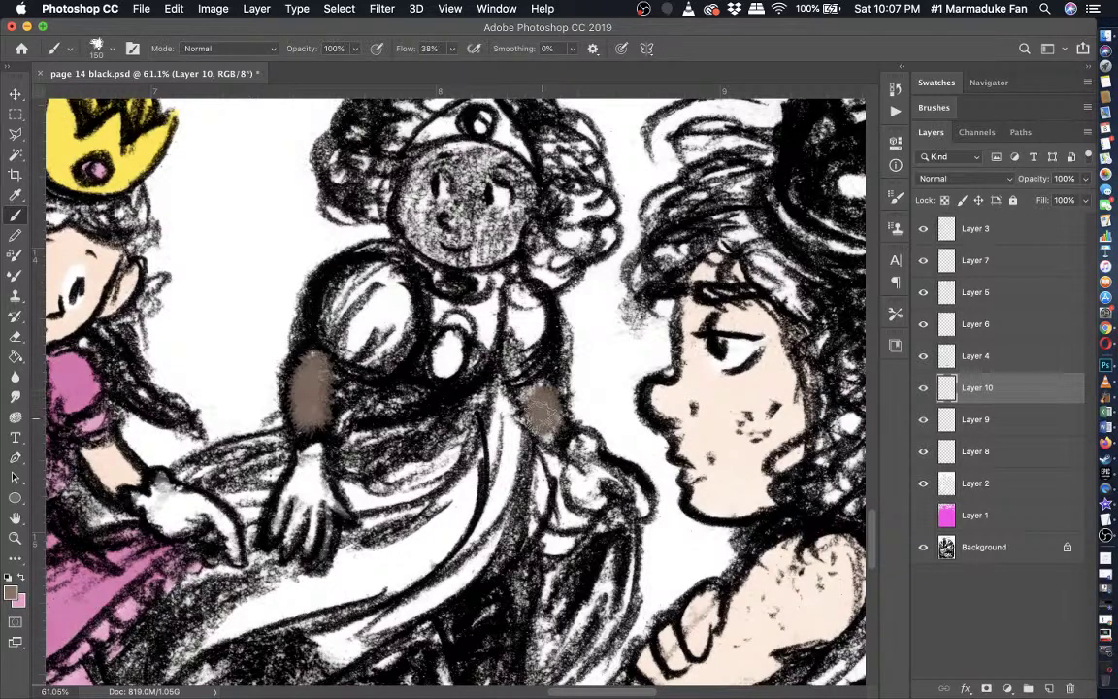
scroll(490, 393, up, 3)
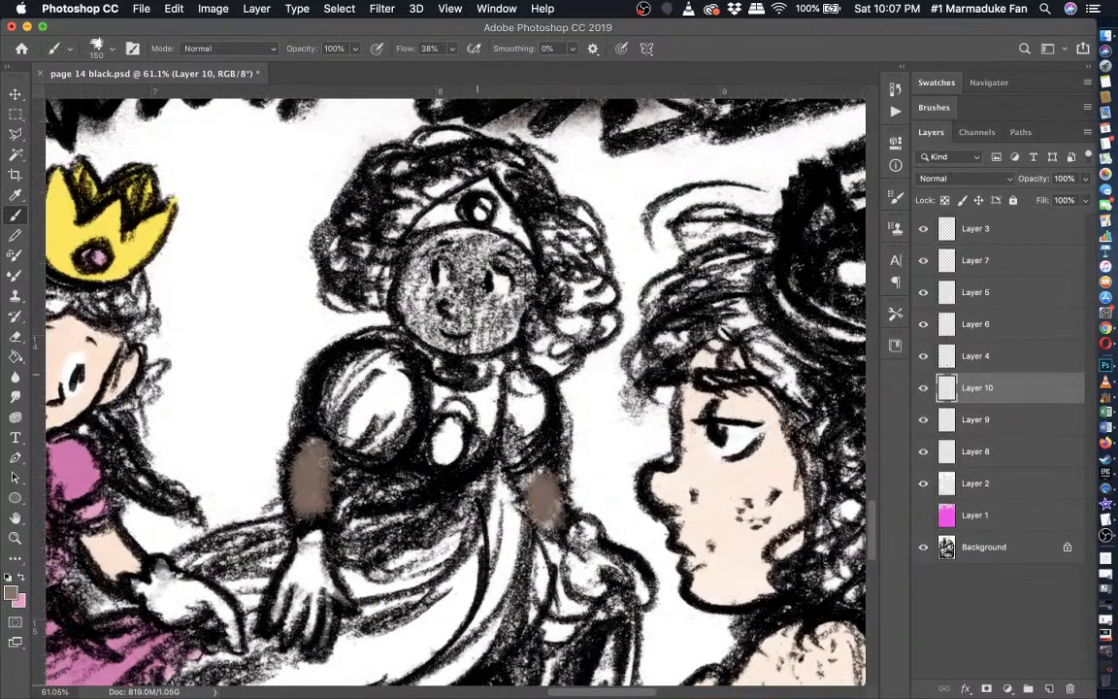
mouse_move(475, 373)
mouse_down()
mouse_move(426, 352)
mouse_move(514, 326)
mouse_move(525, 273)
mouse_move(431, 222)
mouse_move(468, 229)
mouse_move(417, 233)
mouse_move(408, 277)
mouse_up()
- Open the blending options for Layer 10
click(255, 9)
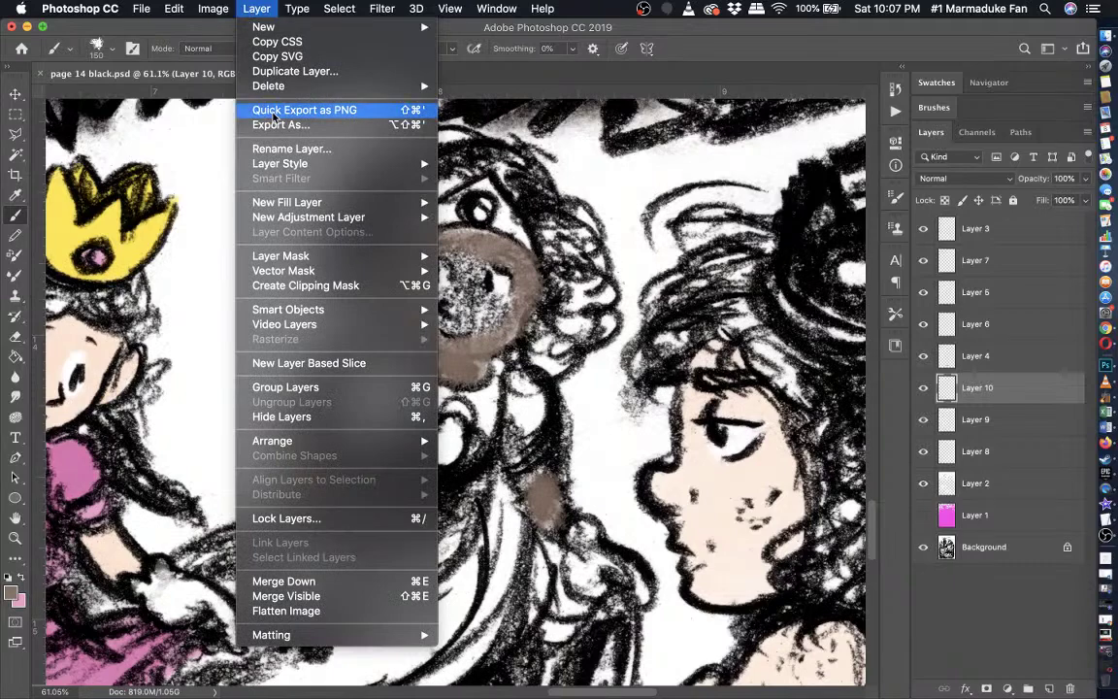
- Set Layer 10's blend mode to Multiply in its blending options
click(515, 163)
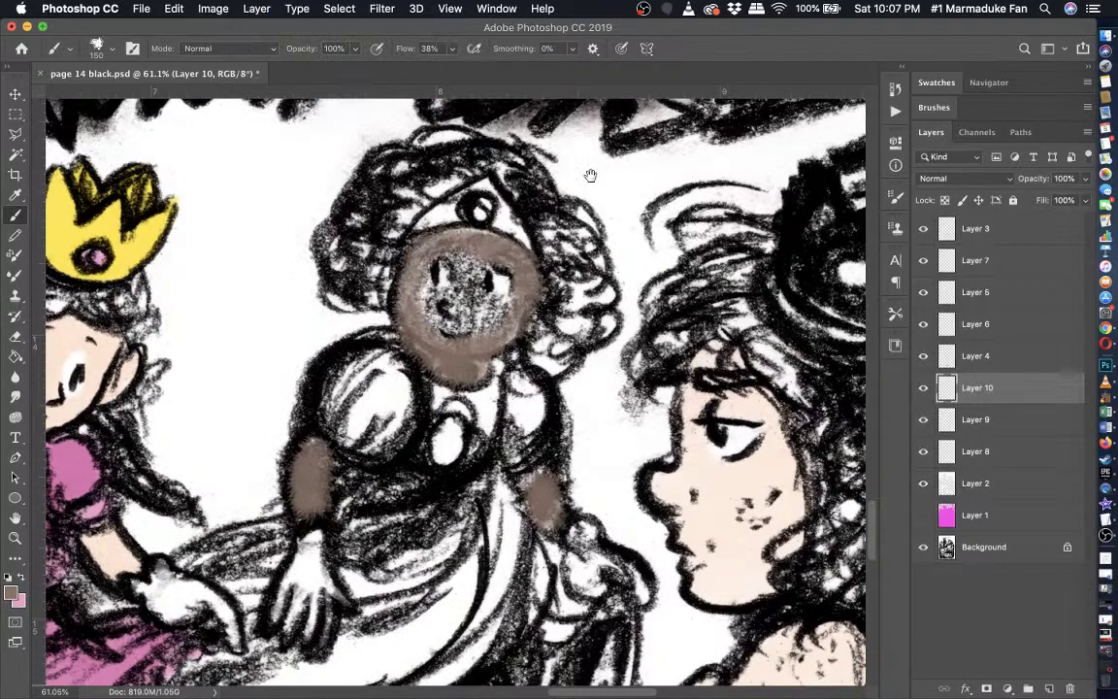
click(796, 100)
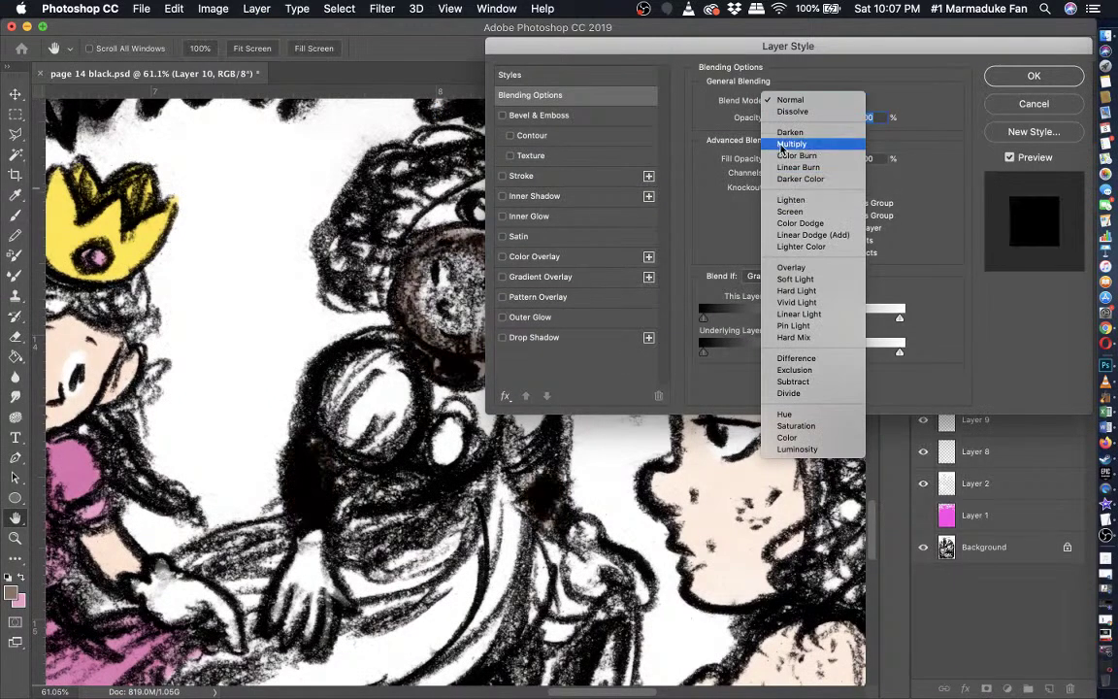
click(791, 143)
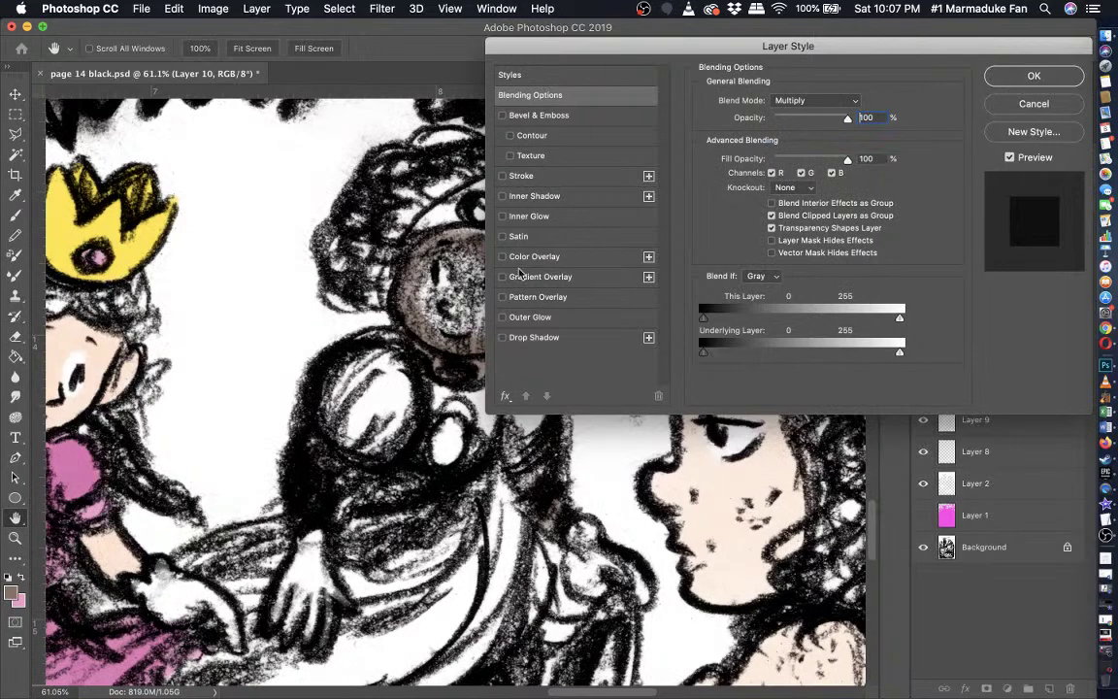
click(1031, 76)
- Paint brown over the unfilled centre of the curly-haired princess's face on Layer 10, leaving the eyes white
scroll(470, 247, up, 5)
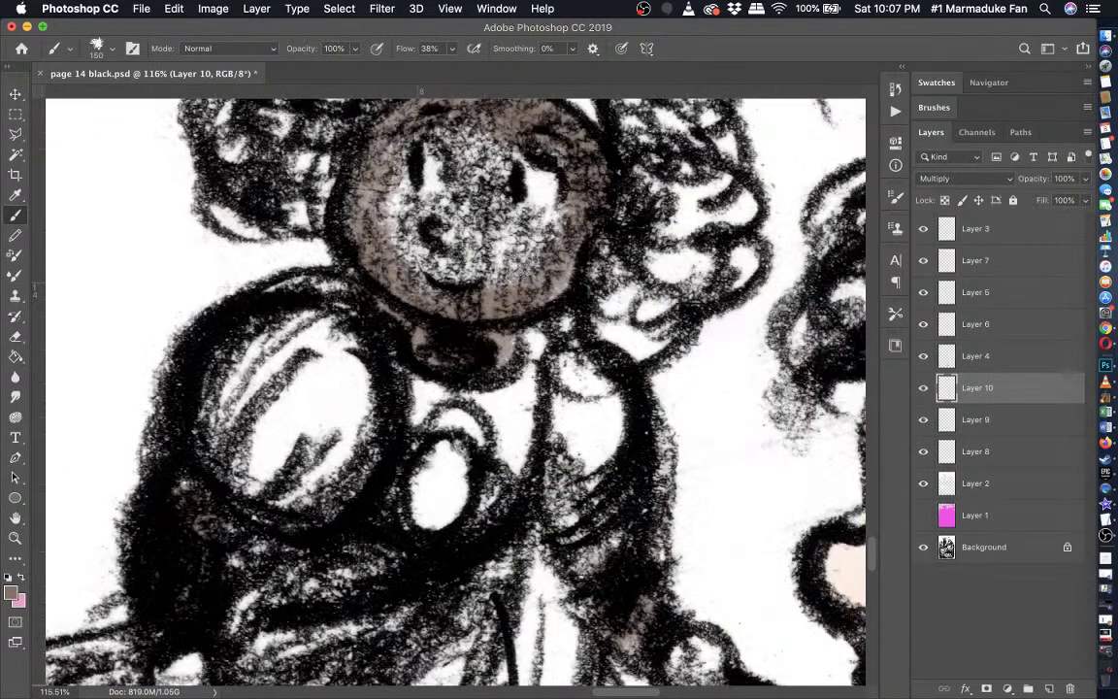
scroll(393, 179, up, 1)
mouse_move(427, 175)
mouse_down()
mouse_move(412, 126)
mouse_move(451, 177)
mouse_move(514, 159)
mouse_up()
mouse_move(515, 214)
mouse_down()
mouse_move(436, 238)
mouse_move(388, 223)
mouse_move(334, 174)
mouse_move(402, 287)
mouse_move(417, 291)
mouse_move(441, 247)
mouse_move(466, 233)
mouse_move(579, 282)
mouse_move(514, 247)
mouse_move(505, 175)
mouse_move(379, 189)
mouse_move(372, 260)
mouse_move(351, 175)
mouse_move(325, 136)
mouse_move(413, 109)
mouse_move(506, 107)
mouse_move(558, 175)
mouse_move(519, 287)
mouse_move(413, 301)
mouse_move(456, 299)
mouse_move(417, 350)
mouse_move(485, 354)
mouse_move(350, 340)
mouse_move(569, 291)
mouse_move(516, 330)
mouse_up()
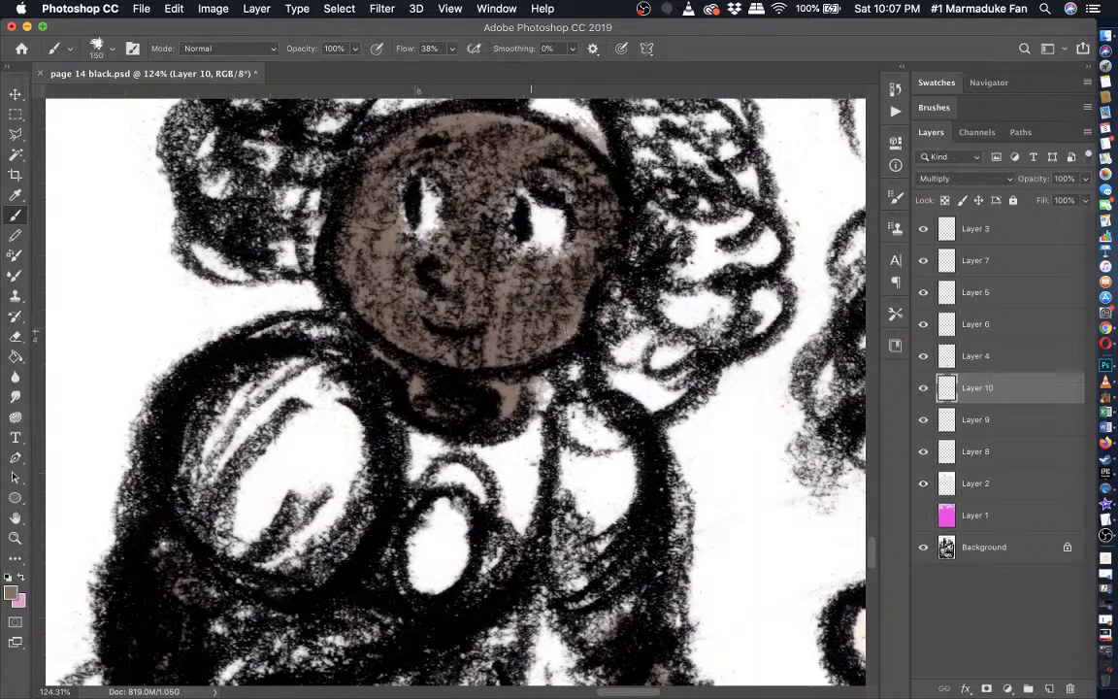
- Set the KYLE Ultimate Pencil Hard brush size to 95 px
scroll(531, 332, down, 5)
scroll(531, 332, up, 3)
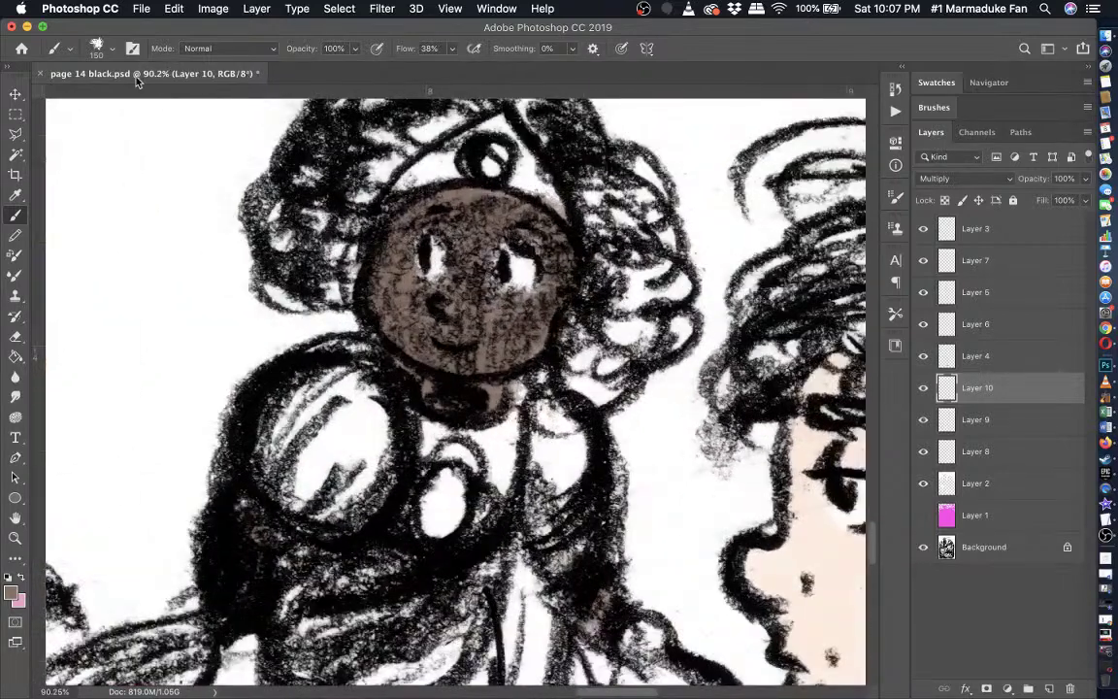
click(101, 49)
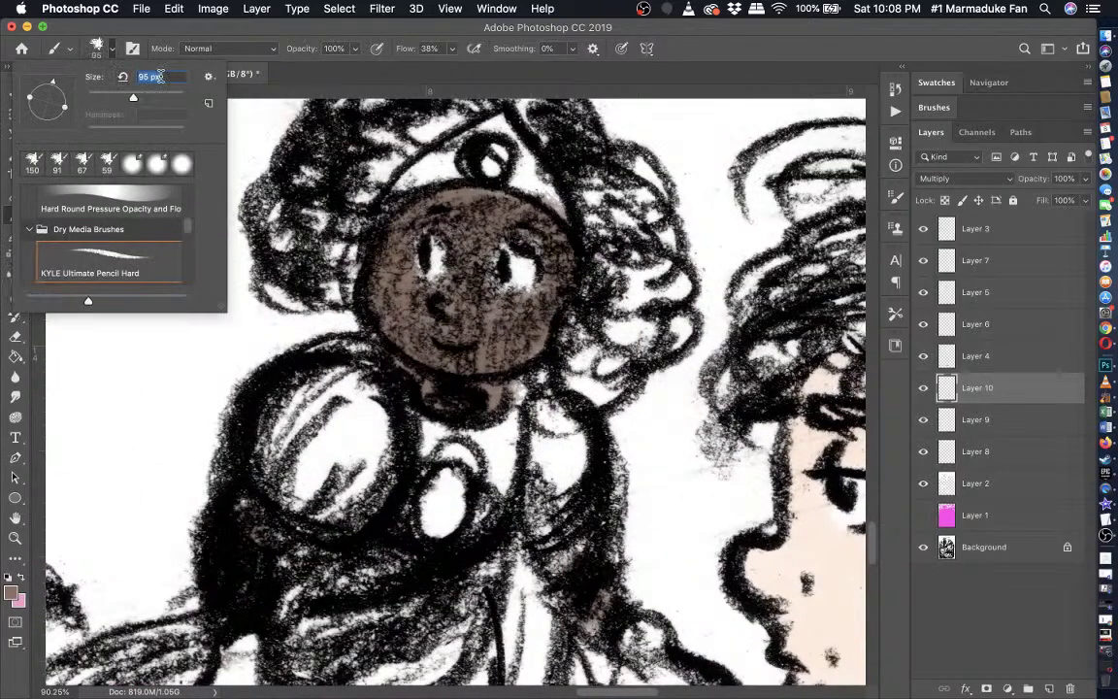
key(Return)
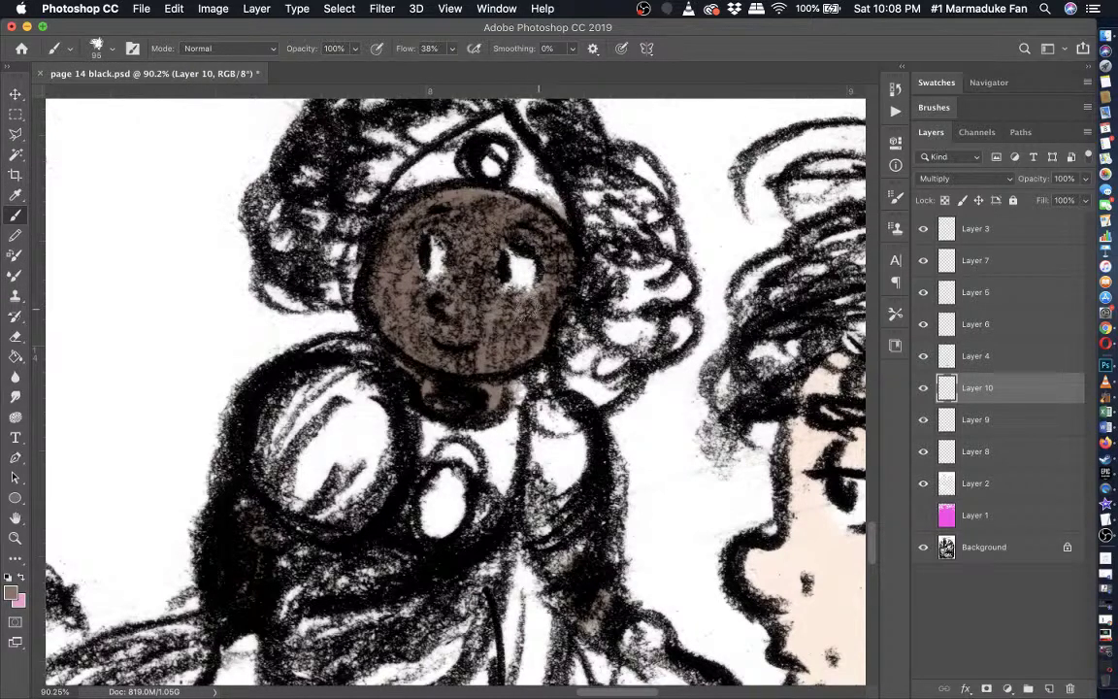
- Compare the four princesses with Layer 10's brown skin colour hidden and shown
key(super+minus)
scroll(505, 310, down, 8)
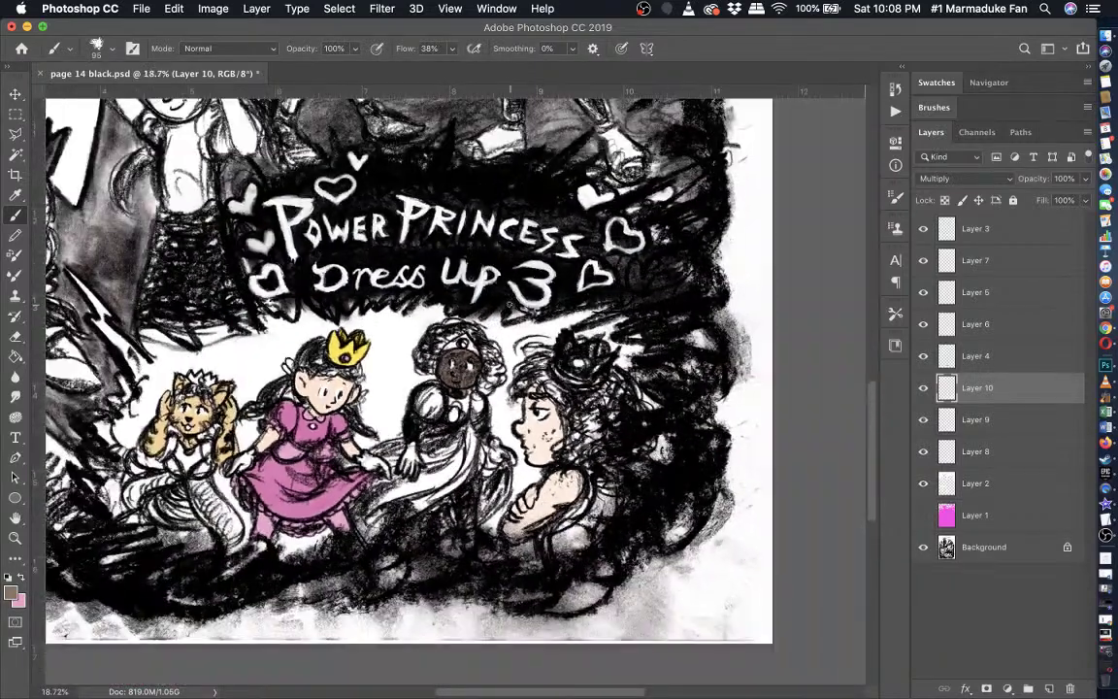
scroll(509, 307, down, 2)
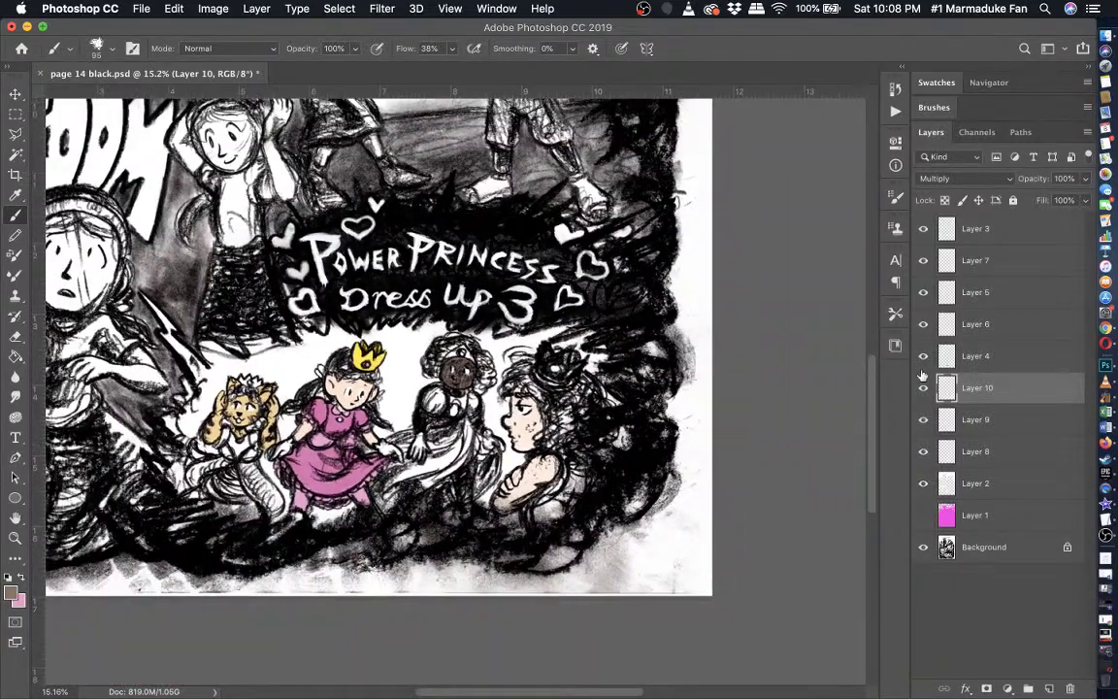
click(924, 387)
click(924, 388)
click(923, 389)
click(924, 388)
scroll(567, 463, up, 5)
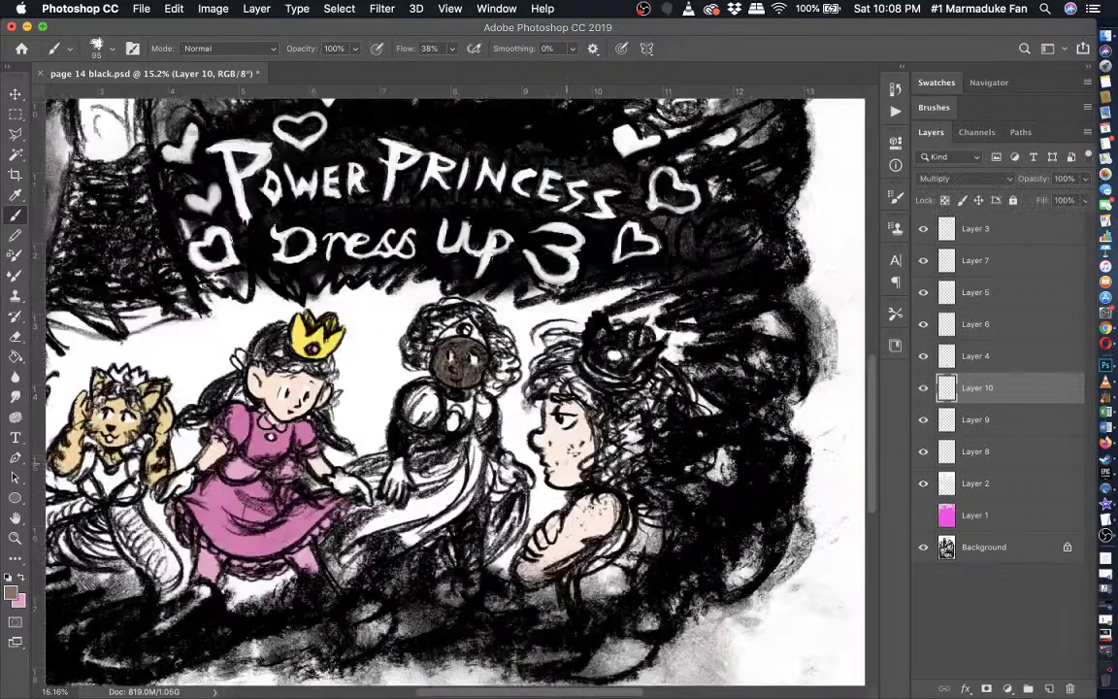
drag(567, 463, 579, 413)
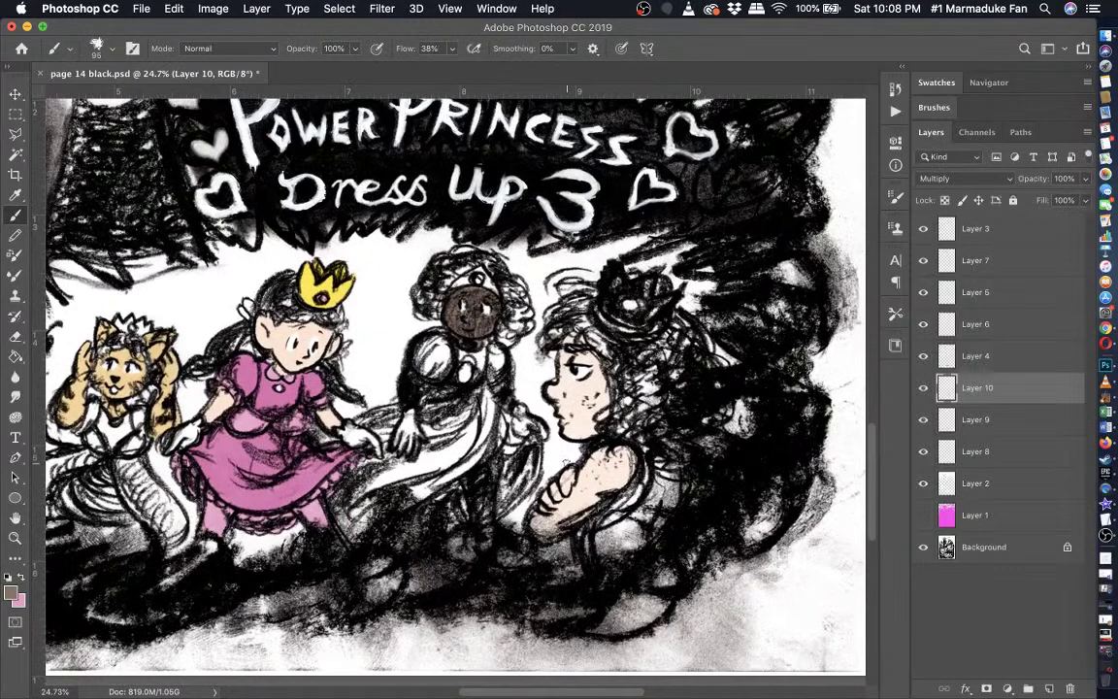
scroll(568, 456, up, 1)
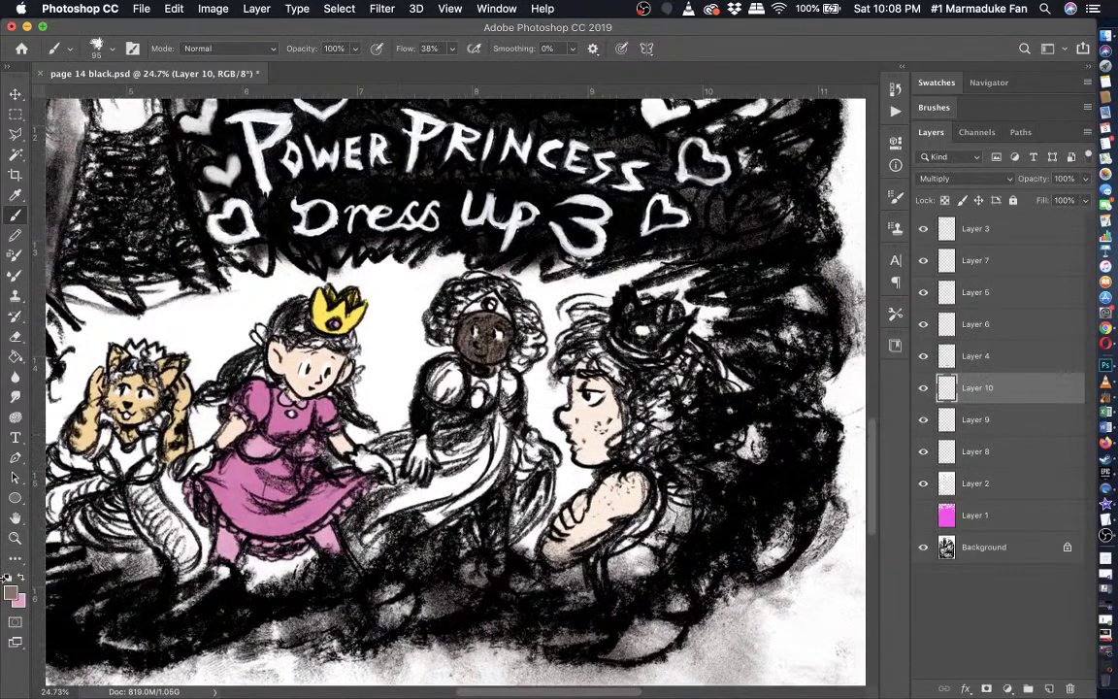
- Change the foreground colour to a bright blue of about #1b8cdc
click(13, 591)
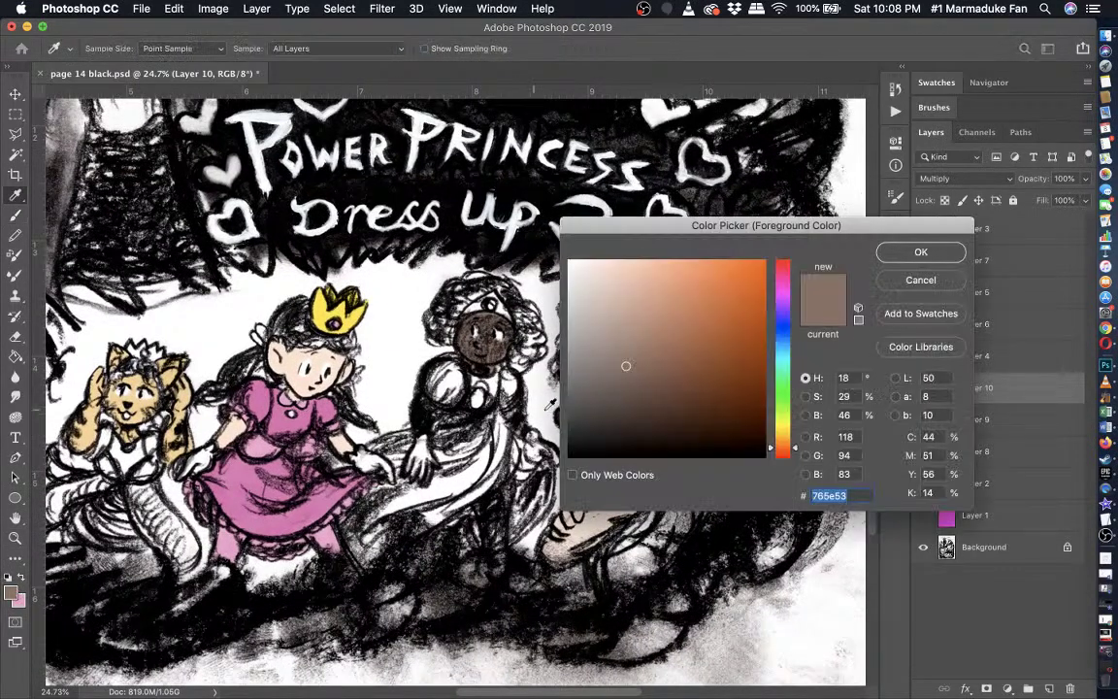
click(780, 343)
mouse_move(696, 328)
mouse_down()
mouse_move(749, 297)
mouse_move(741, 299)
mouse_up()
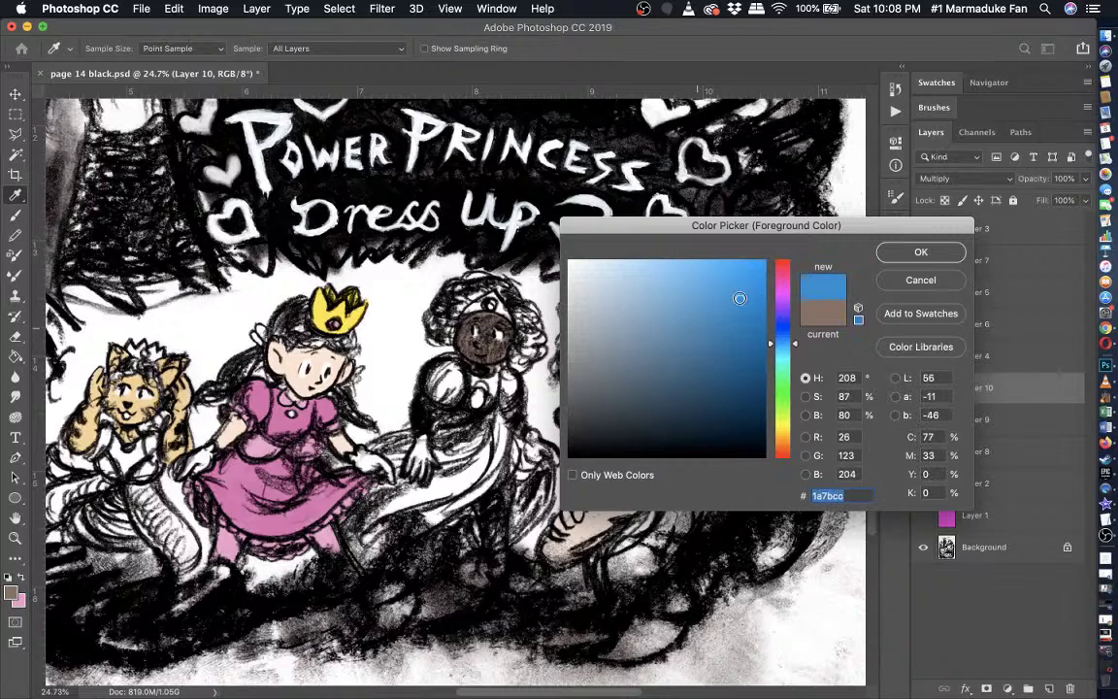
drag(787, 349, 791, 345)
click(742, 286)
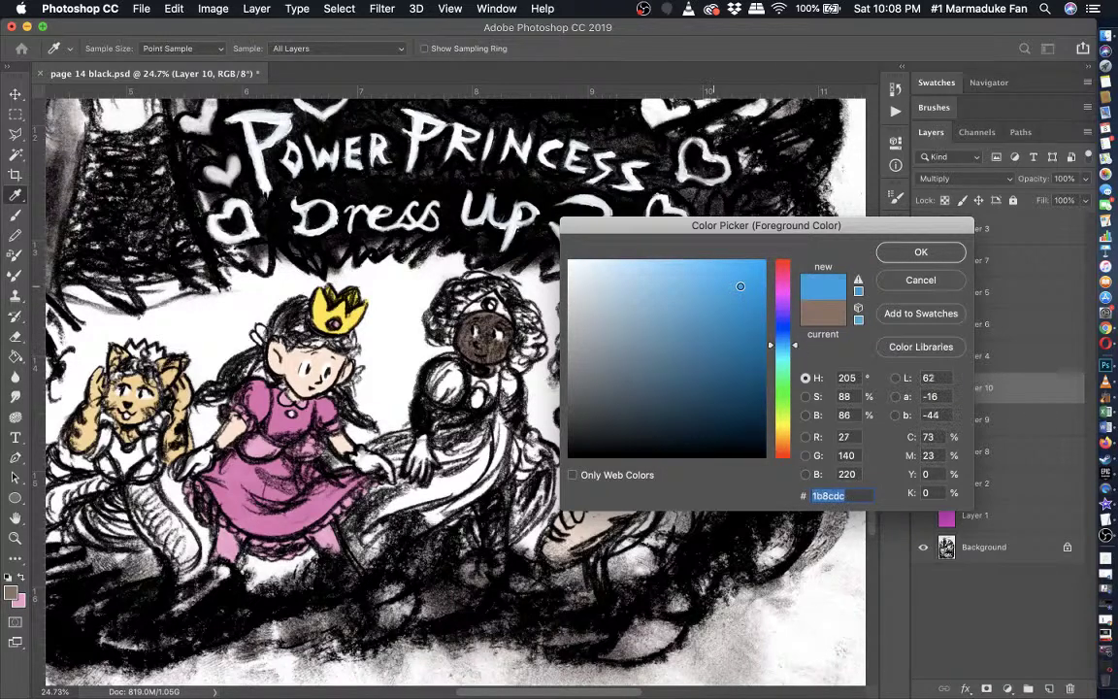
click(741, 287)
click(939, 255)
- Create a new layer above Layer 10 and paint the brooch on the pink princess's dress blue
key(super+alt+shift+n)
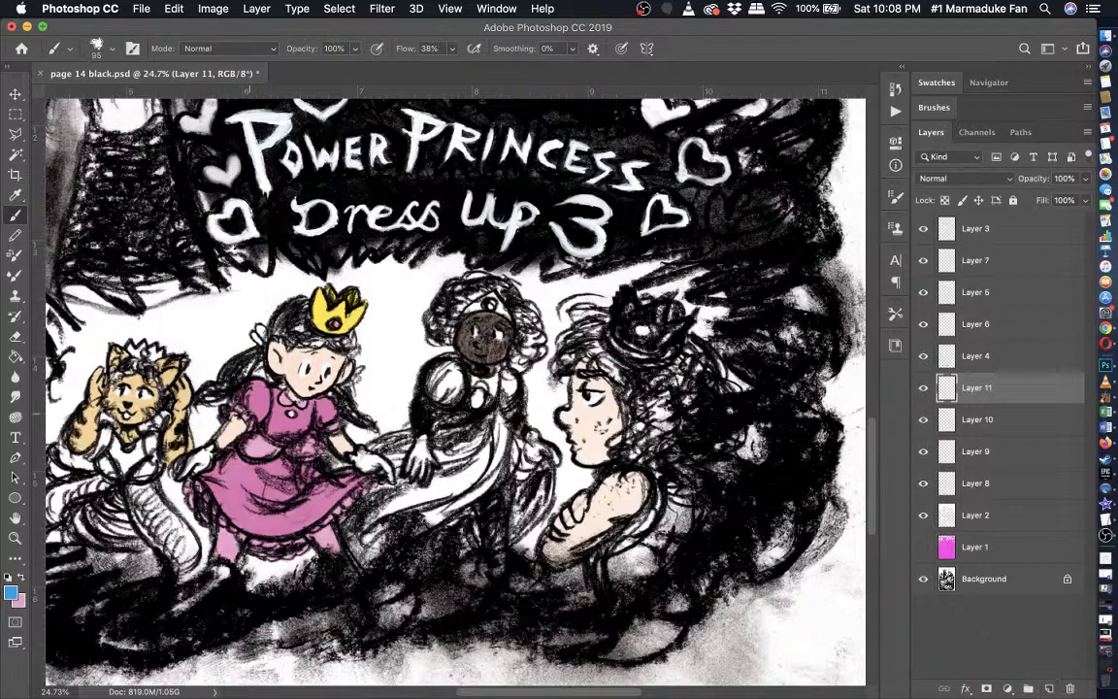
key(super+equal)
scroll(248, 413, up, 4)
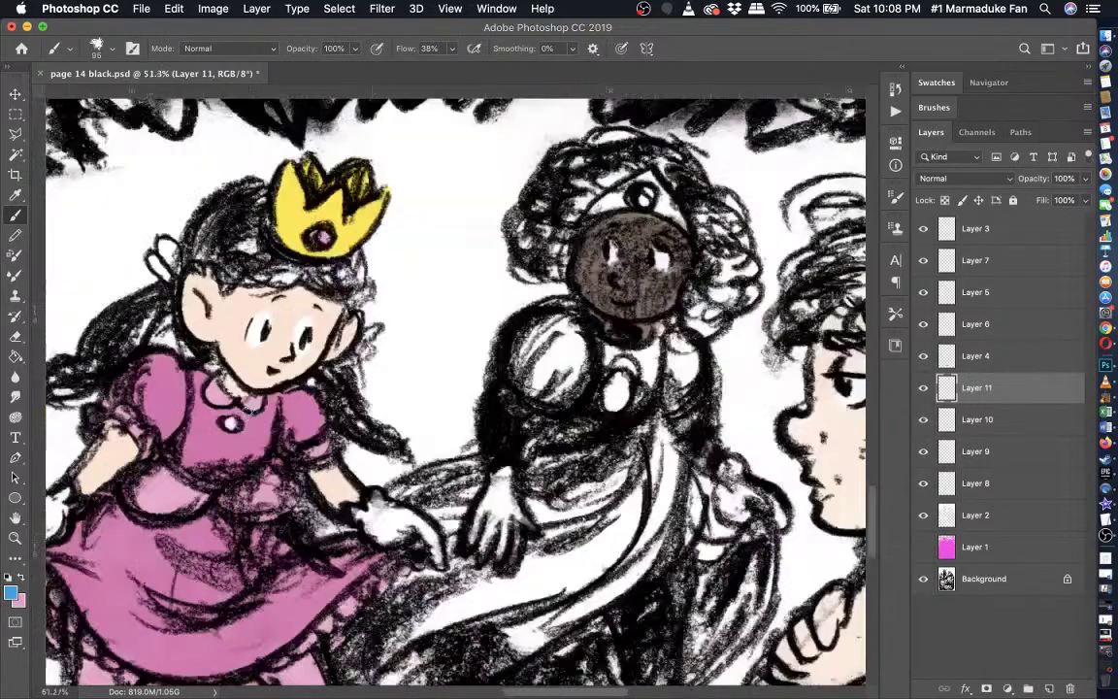
drag(129, 435, 132, 438)
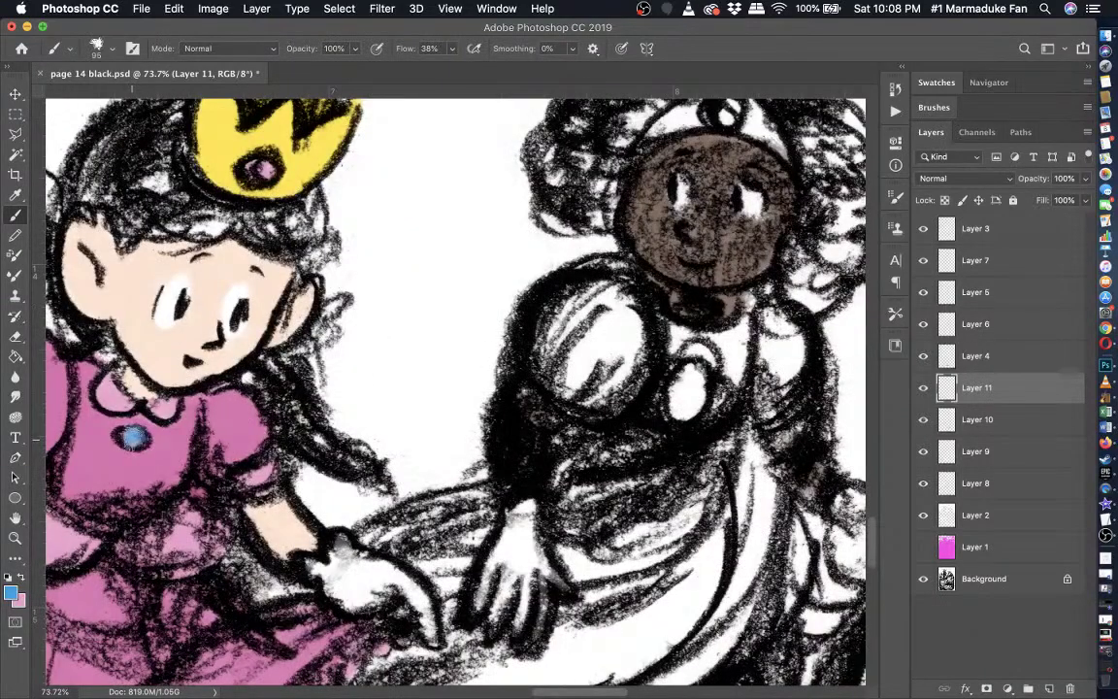
- Set the blend mode of the new brooch layer, Layer 11, to Multiply
click(256, 8)
mouse_move(369, 163)
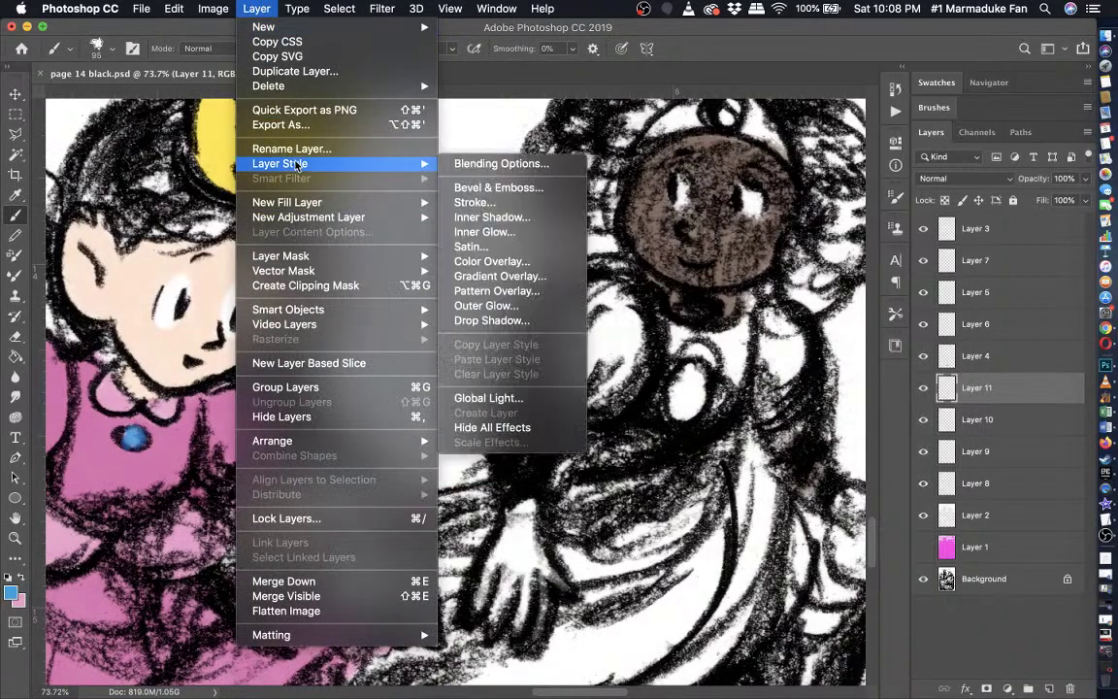
click(441, 163)
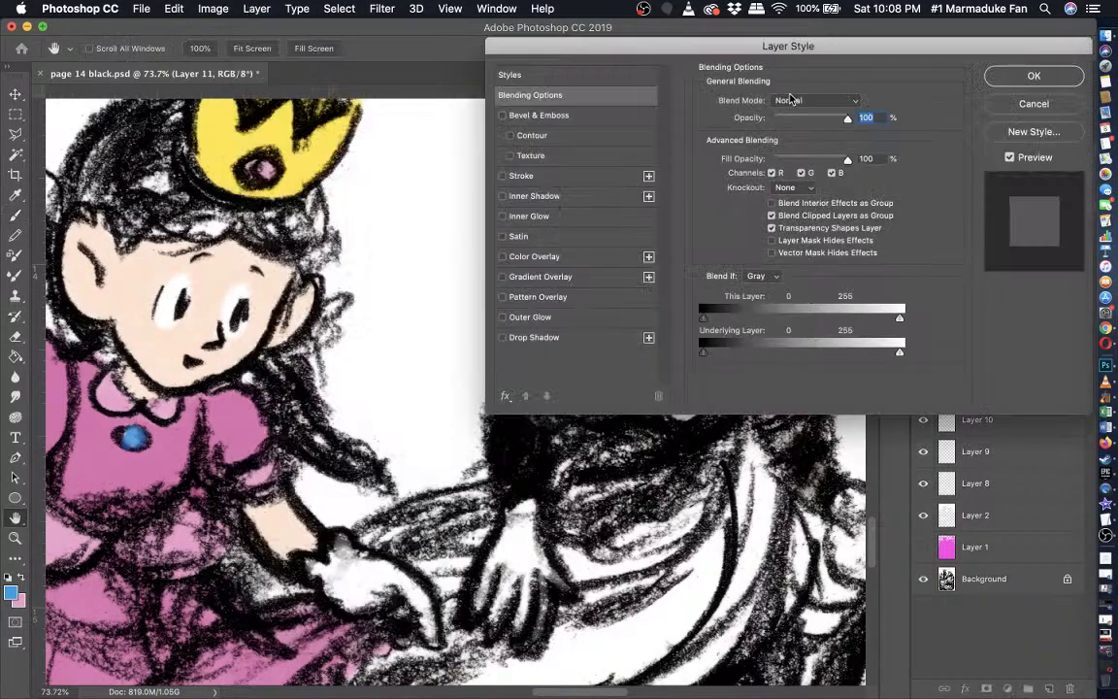
click(791, 100)
click(792, 145)
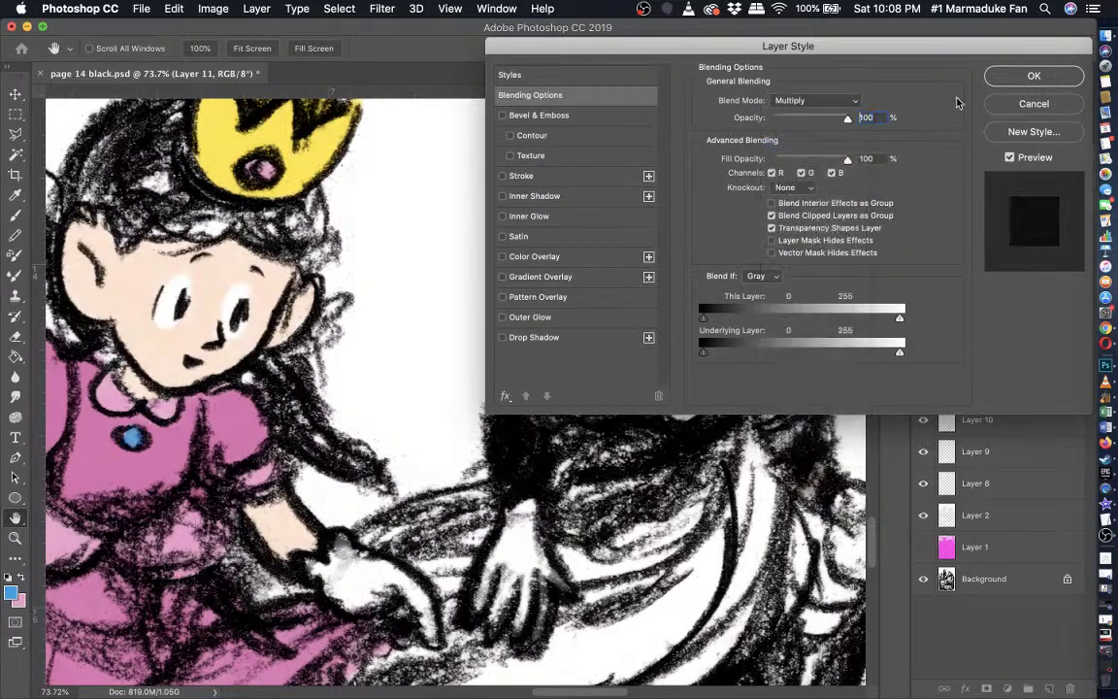
key(Return)
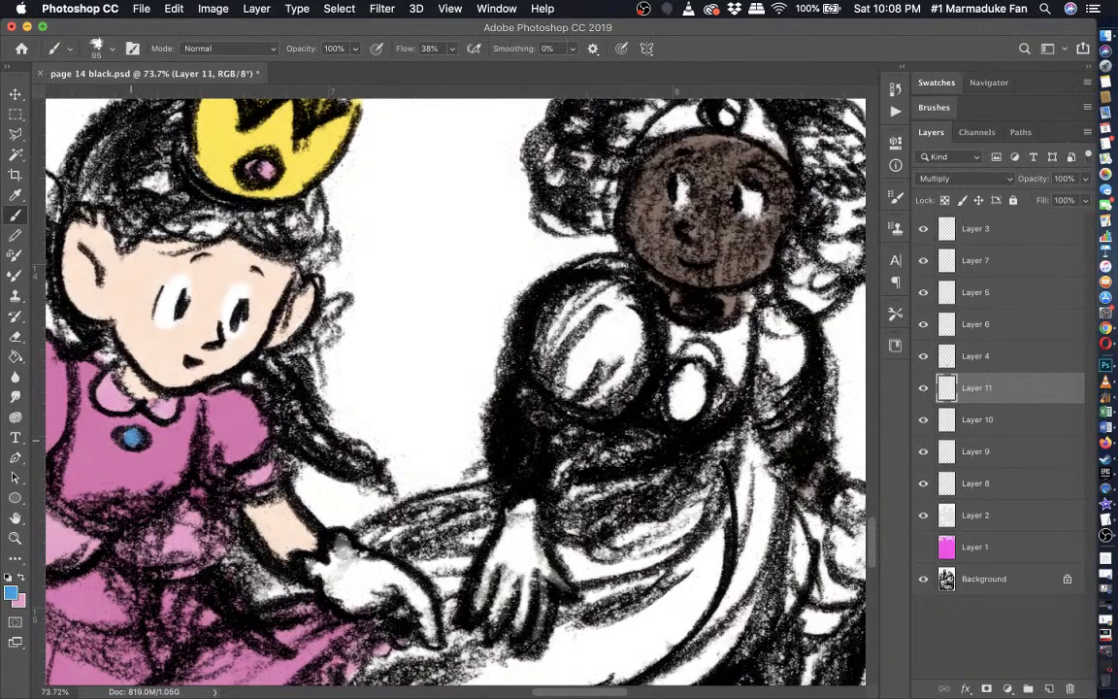
- Paint a blue edge inside the F of the FOOM lettering, from the stem's base along its inner side and around the middle arm's tip
scroll(132, 441, down, 7)
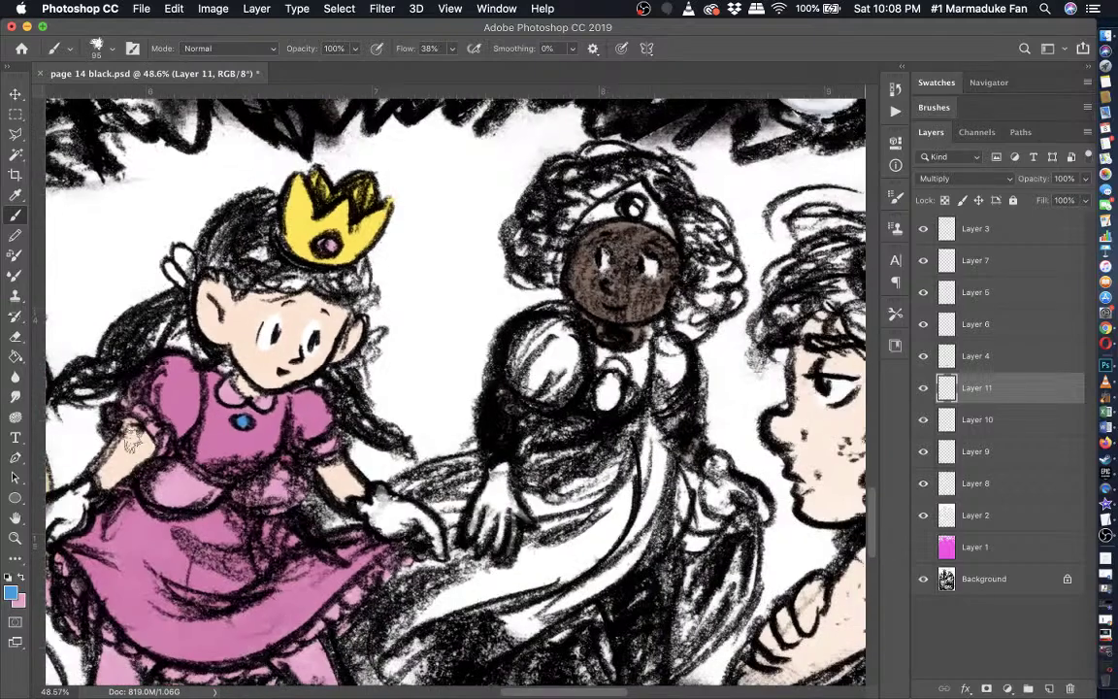
scroll(132, 441, left, 3)
scroll(427, 456, down, 6)
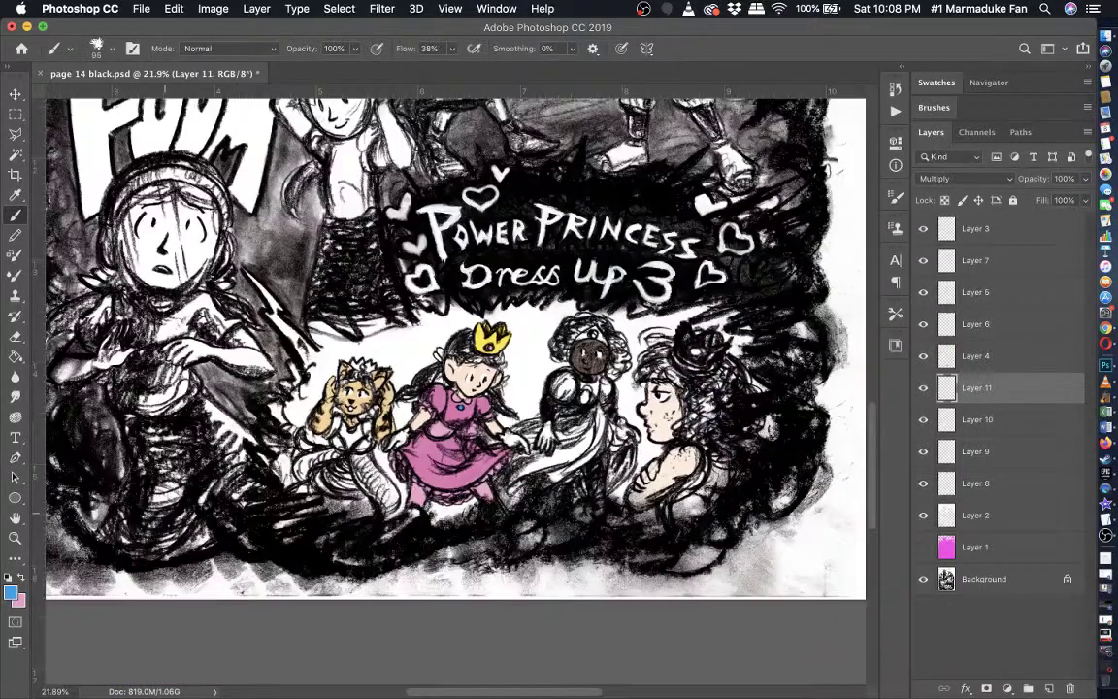
scroll(563, 621, down, 5)
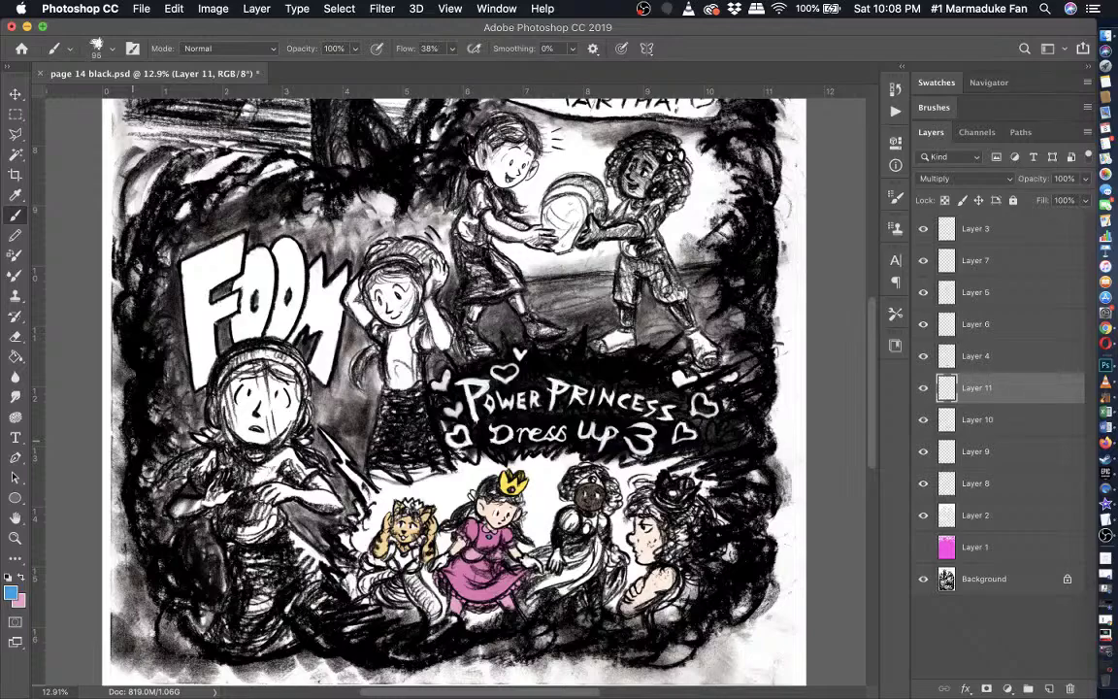
scroll(491, 381, up, 4)
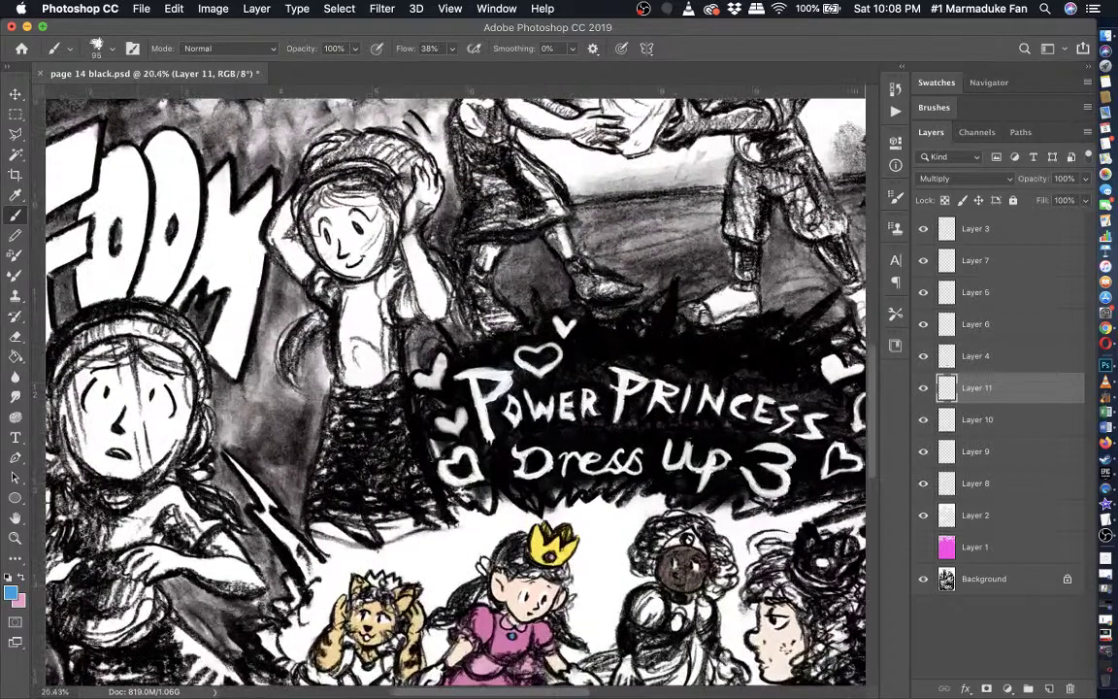
scroll(427, 388, up, 3)
scroll(427, 388, up, 1)
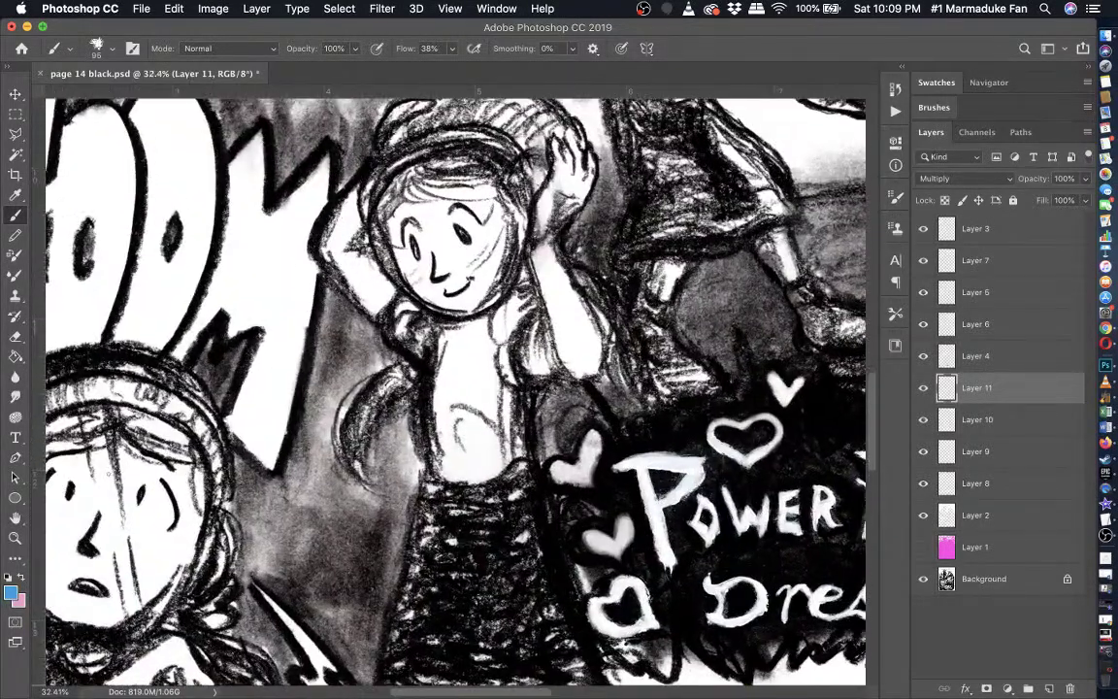
scroll(427, 389, left, 5)
scroll(170, 529, up, 2)
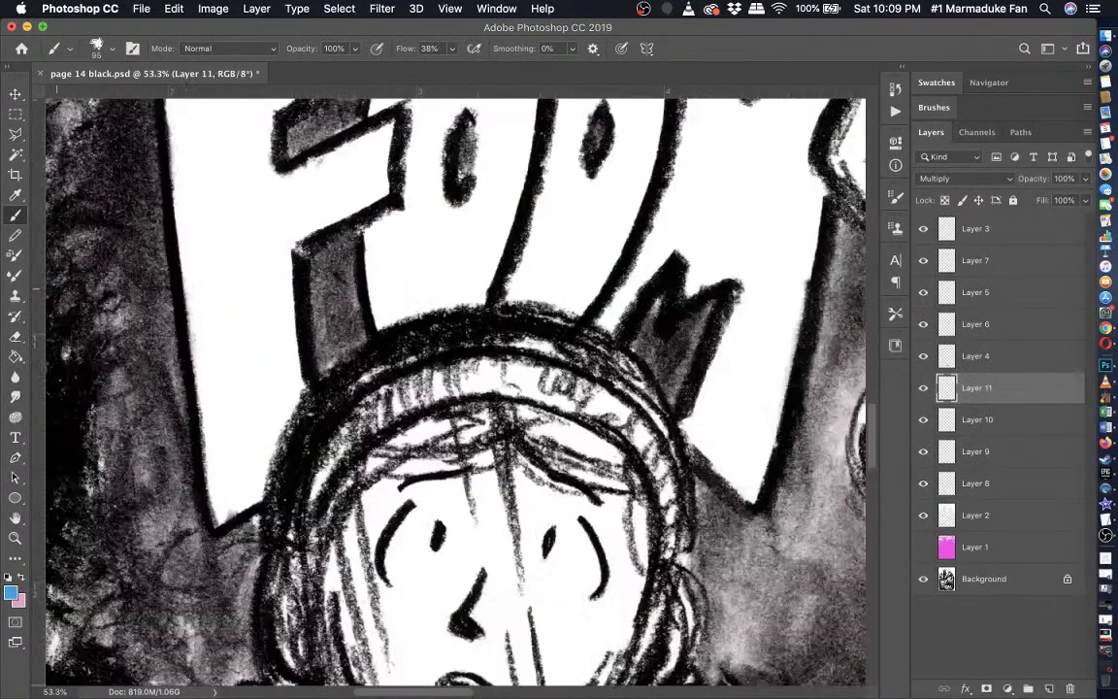
scroll(291, 466, left, 3)
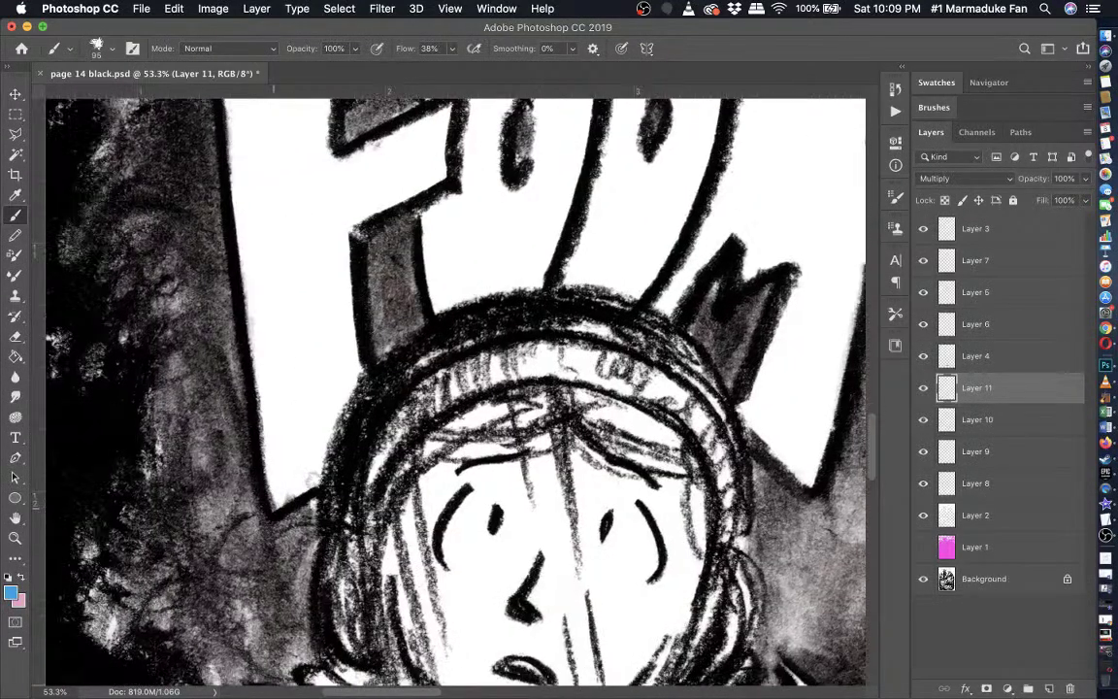
mouse_move(277, 505)
mouse_down()
mouse_move(321, 448)
mouse_move(352, 371)
mouse_up()
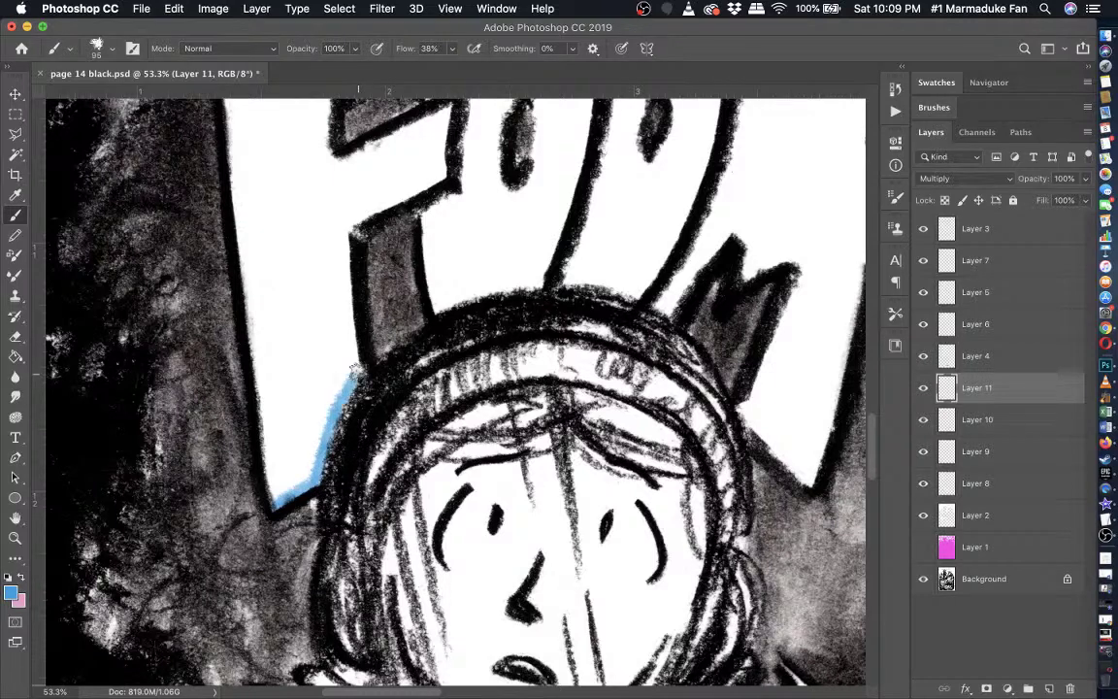
shift+click(347, 231)
shift+click(372, 210)
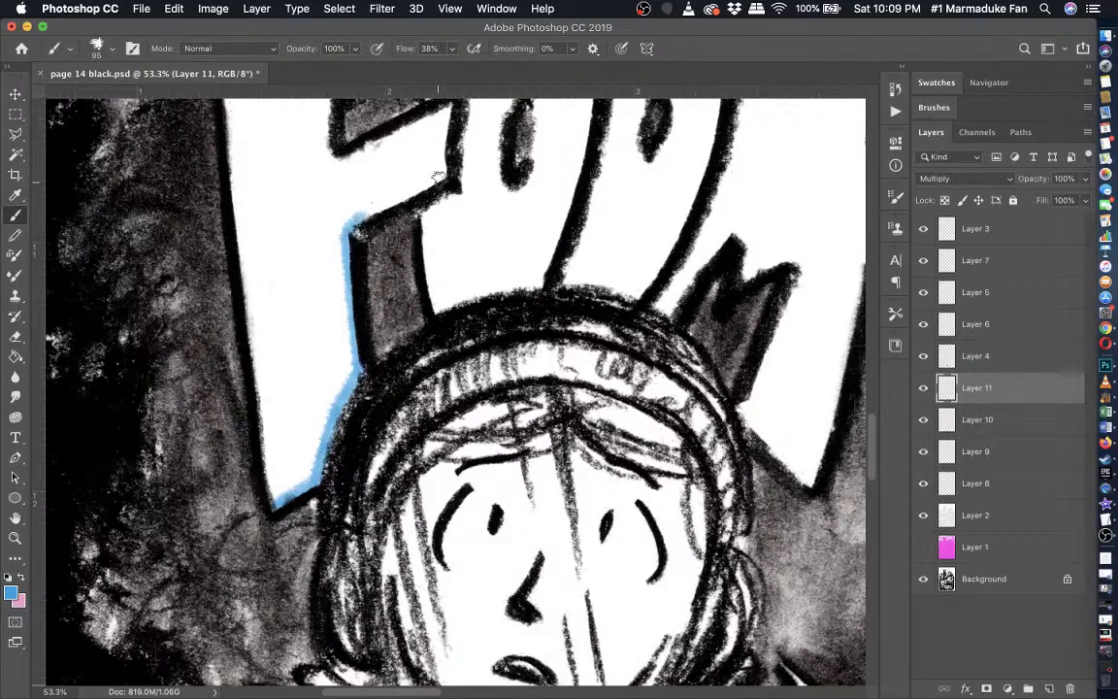
drag(439, 178, 341, 164)
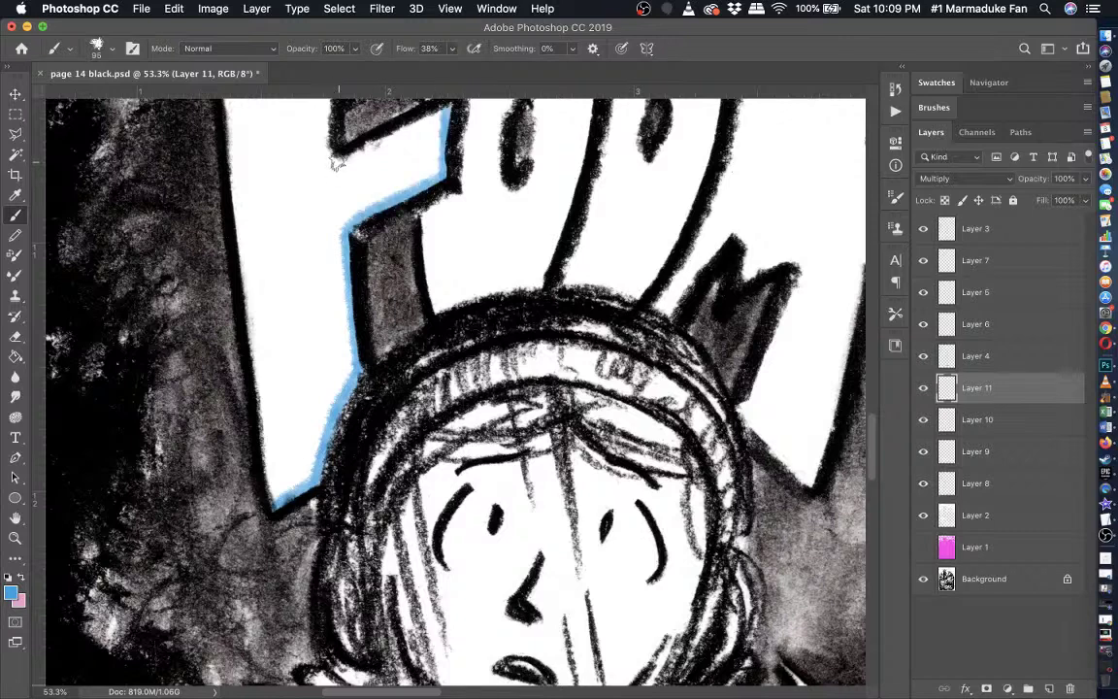
- Continue the blue edge inside the F along the middle arm's upper side, the notch, and around the upper arm to the outer corner
scroll(342, 164, up, 3)
shift+click(330, 252)
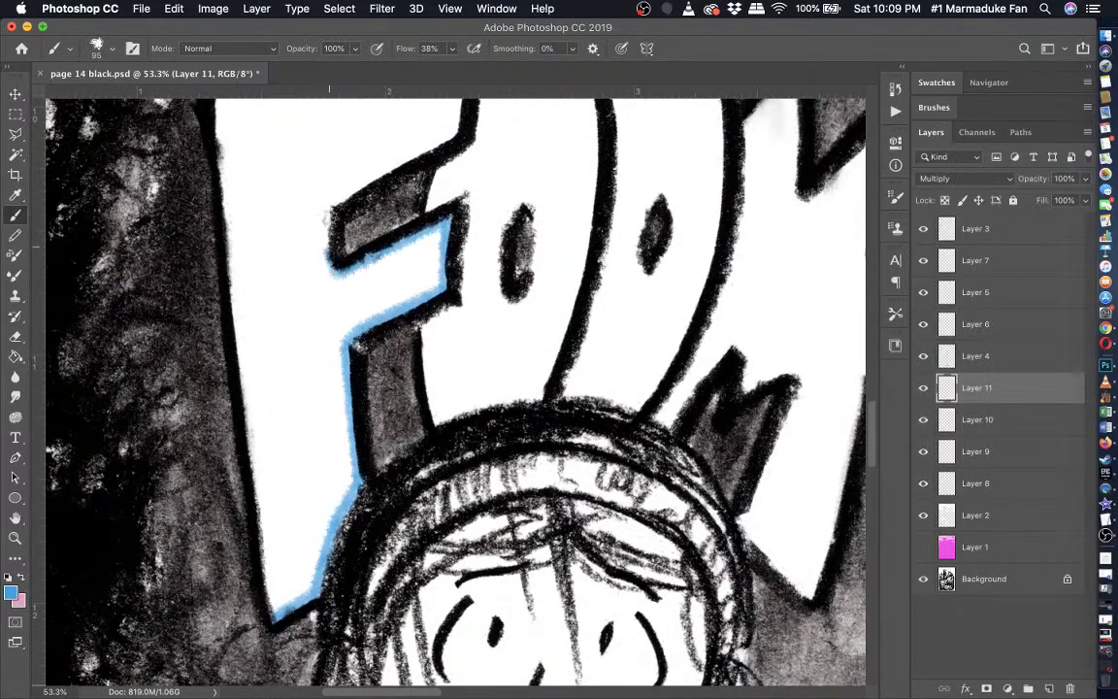
shift+click(333, 200)
shift+click(450, 132)
scroll(448, 136, up, 1)
scroll(449, 136, up, 3)
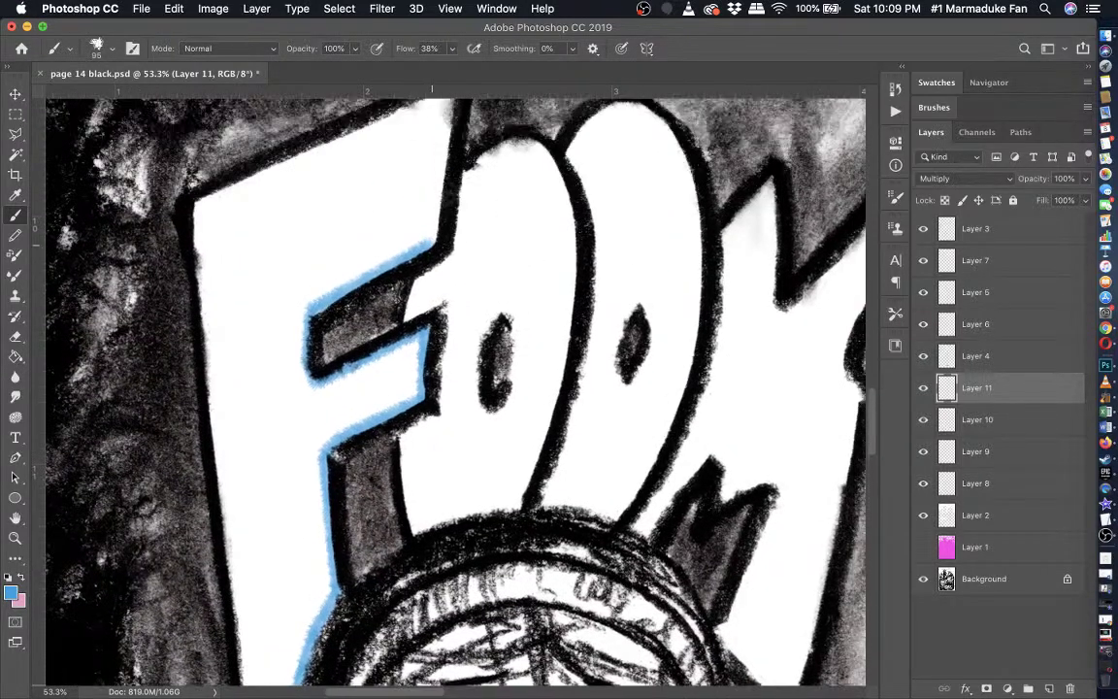
scroll(398, 209, up, 3)
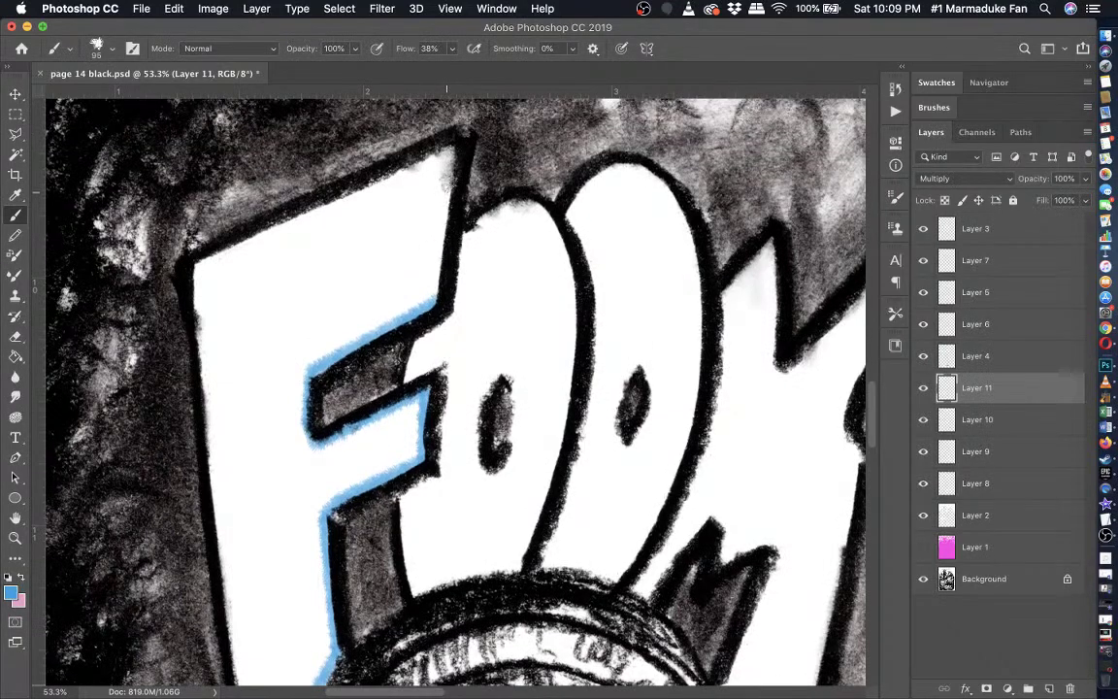
shift+click(452, 144)
shift+click(192, 258)
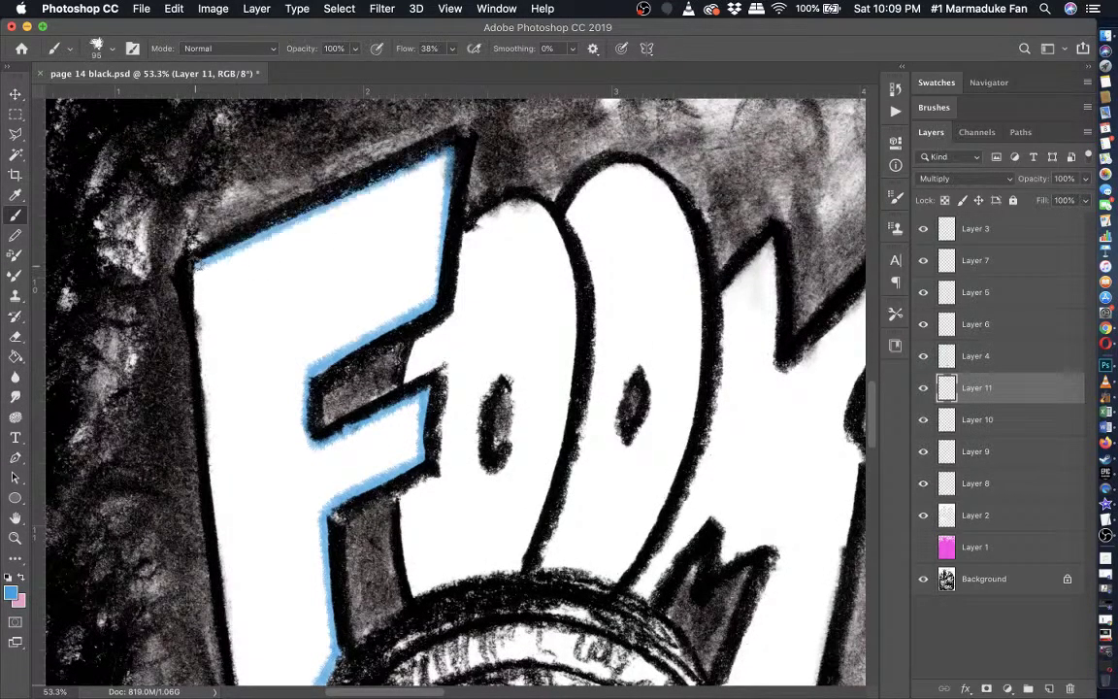
- Close the F's blue edge by painting down the outer side of the stem to its base
shift+click(207, 396)
scroll(206, 396, down, 4)
shift+click(219, 445)
scroll(216, 445, down, 2)
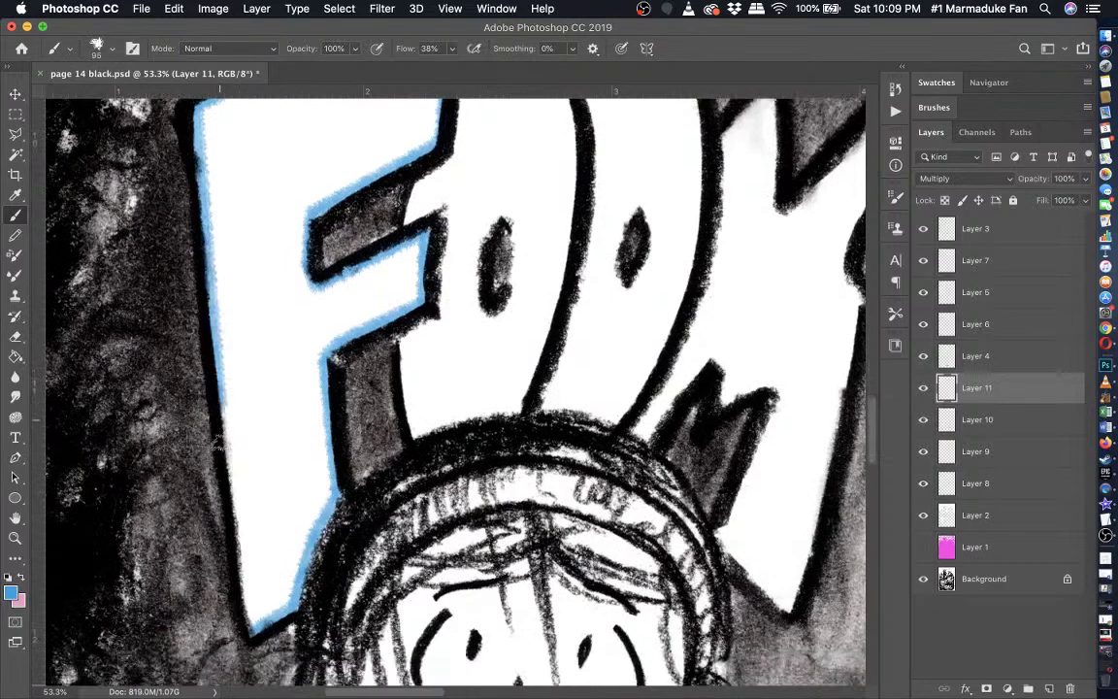
scroll(217, 445, down, 2)
shift+click(215, 441)
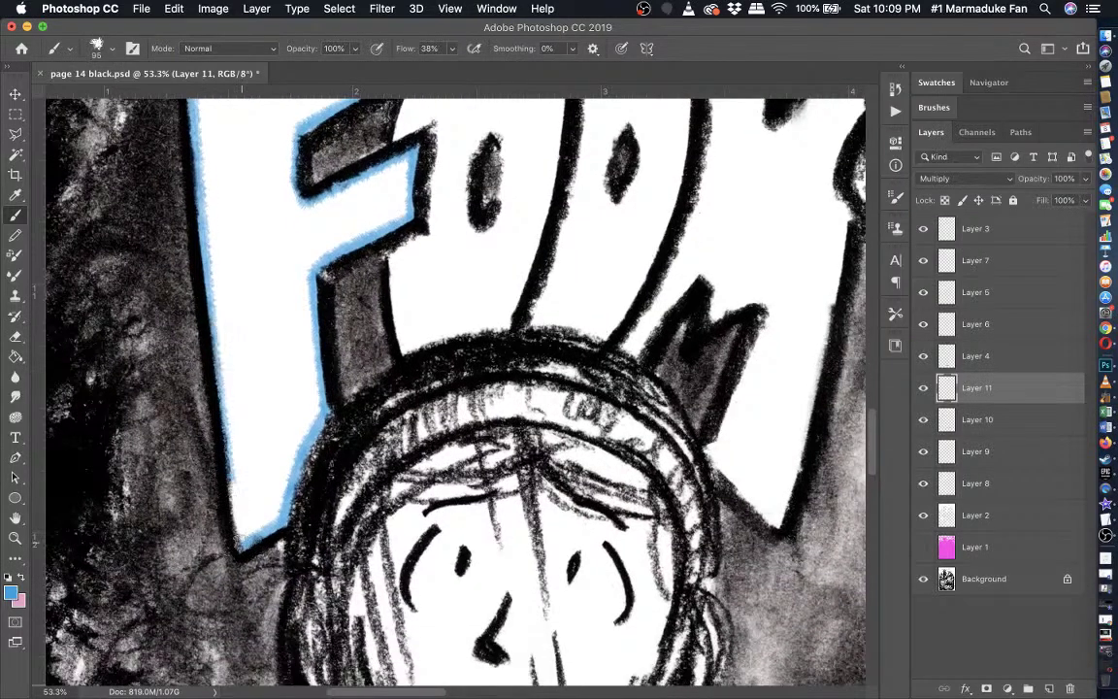
shift+click(230, 542)
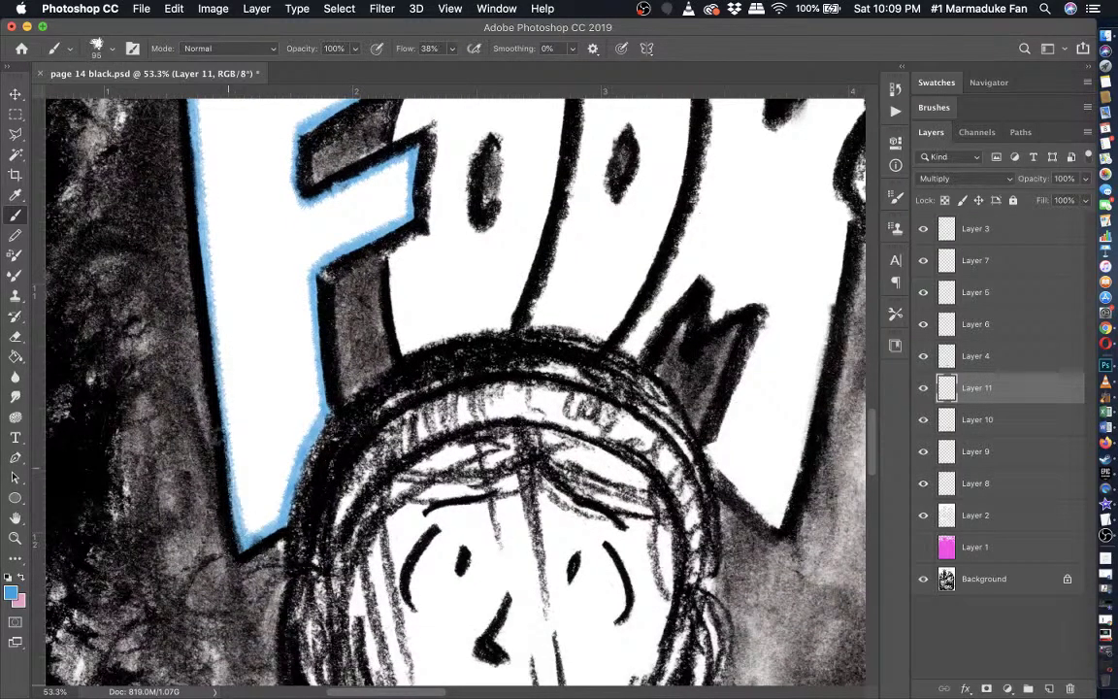
- Thicken the blue edge along the F's outer stem, top edge, upper arm's tip and underside, and the notch
scroll(199, 282, up, 3)
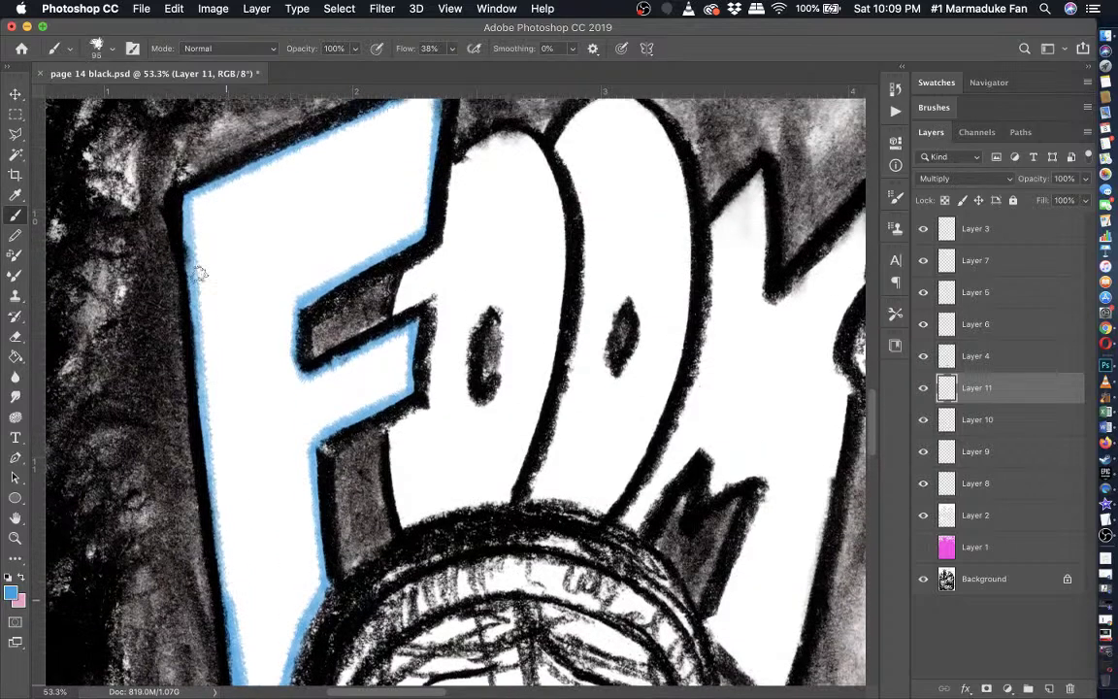
shift+click(191, 202)
scroll(191, 204, up, 1)
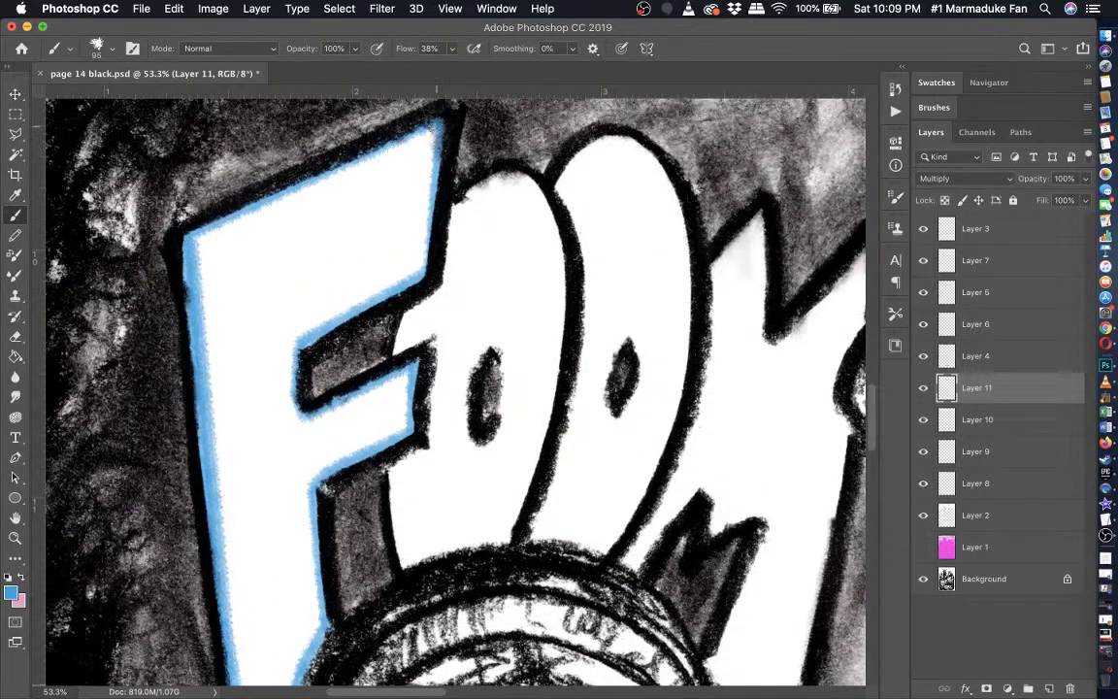
shift+click(438, 128)
shift+click(413, 272)
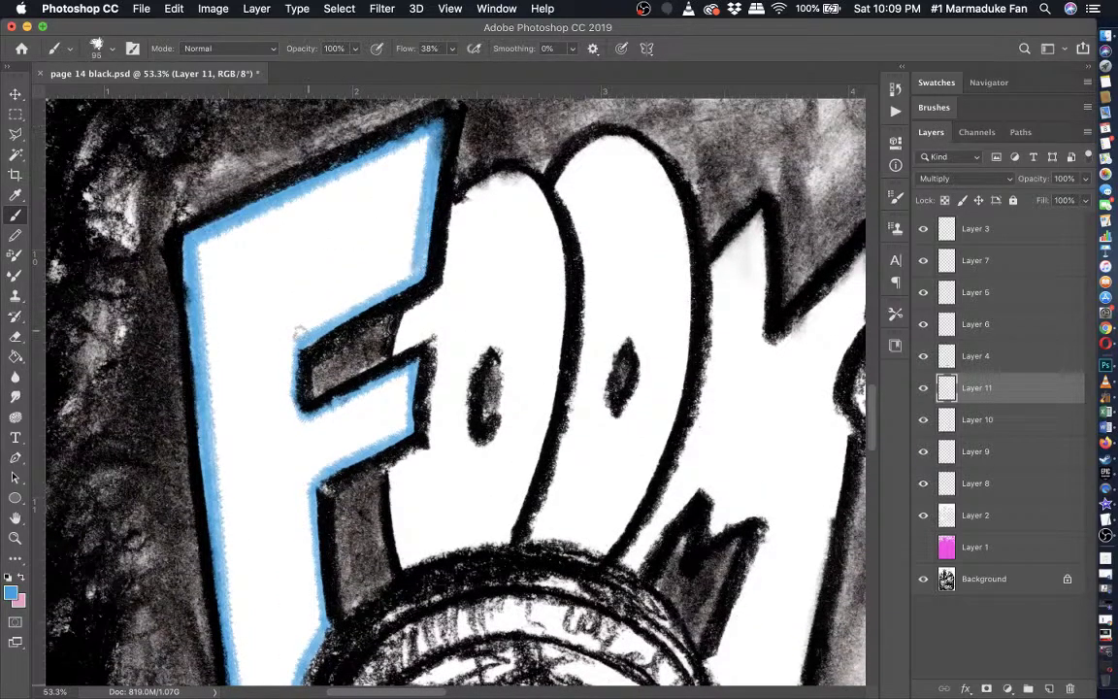
shift+click(294, 347)
shift+click(300, 417)
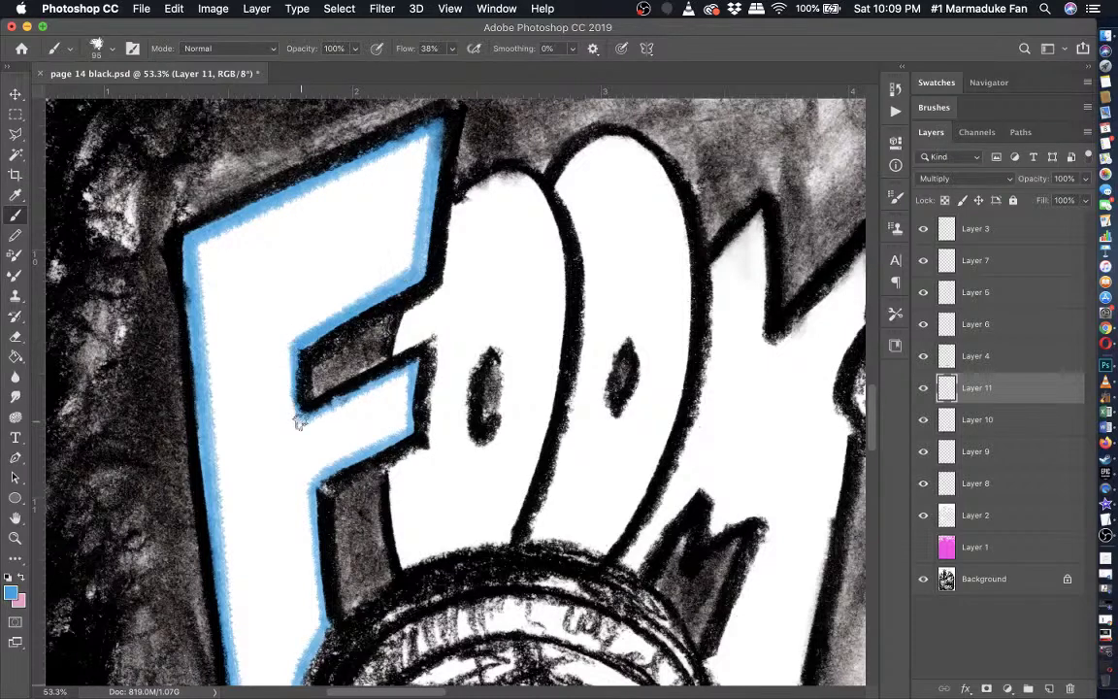
- Thicken the blue edge around the F's middle arm, down the inner stem to the base, and back up the outer stem
shift+click(405, 377)
shift+click(401, 427)
shift+click(319, 471)
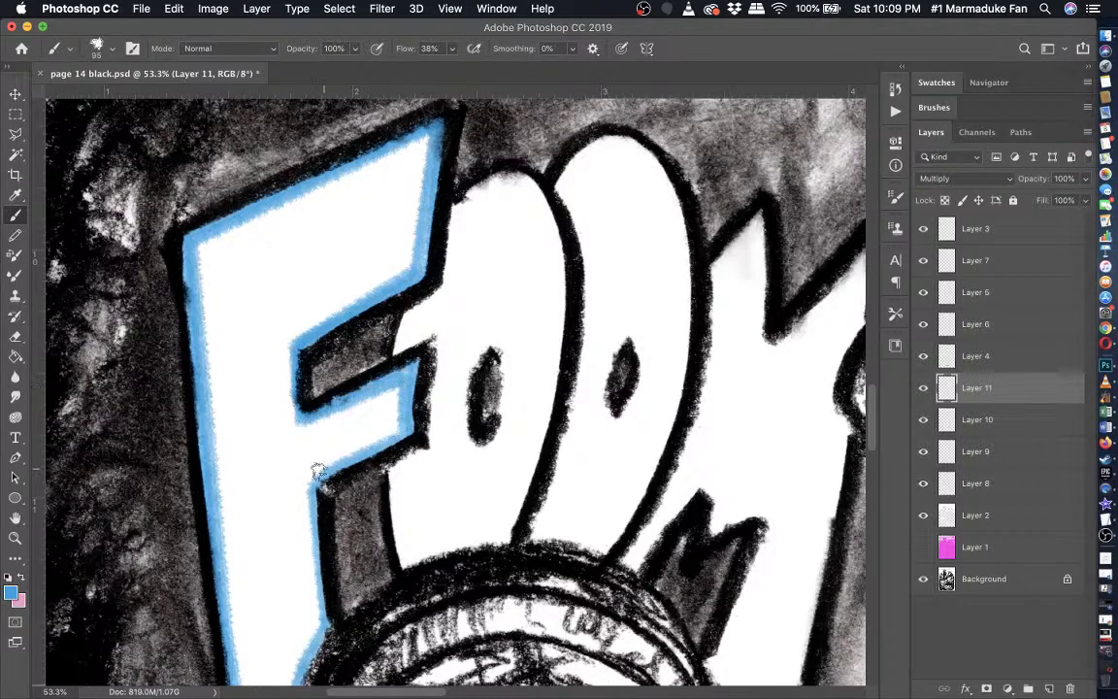
scroll(318, 471, down, 3)
shift+click(309, 480)
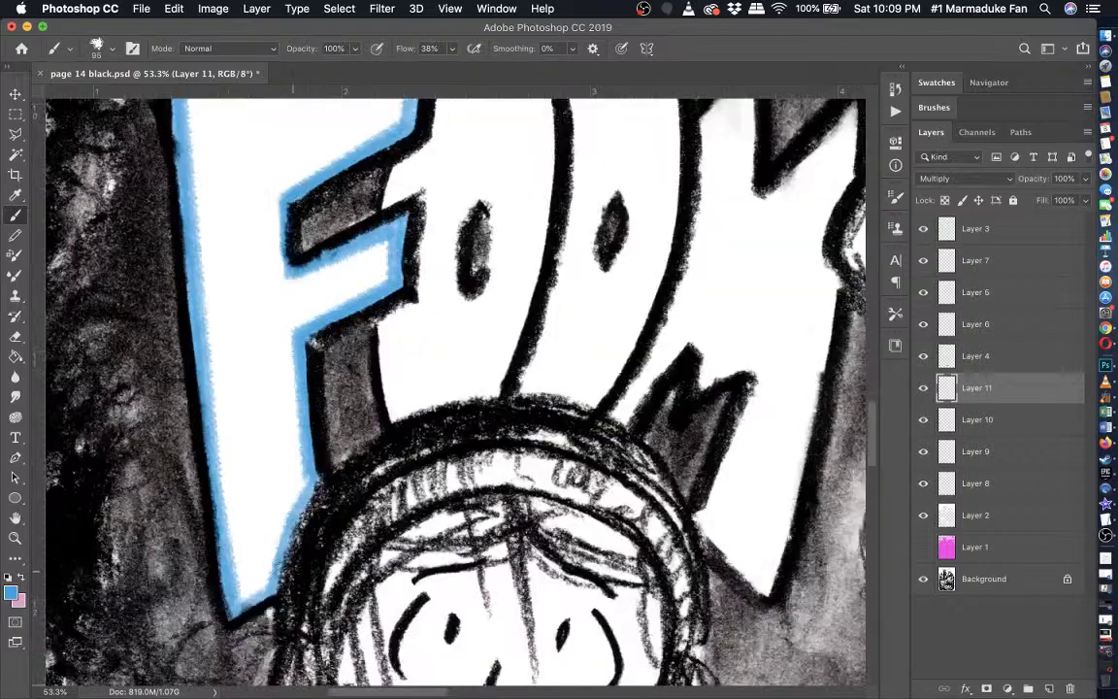
shift+click(273, 586)
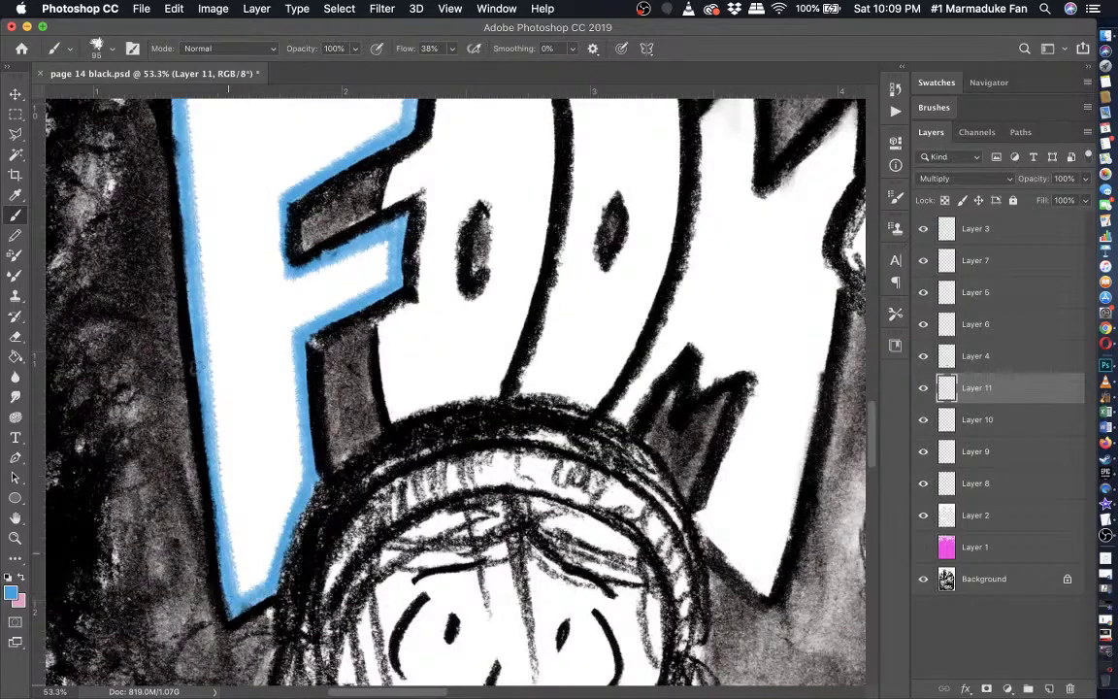
scroll(194, 321, up, 5)
shift+click(181, 255)
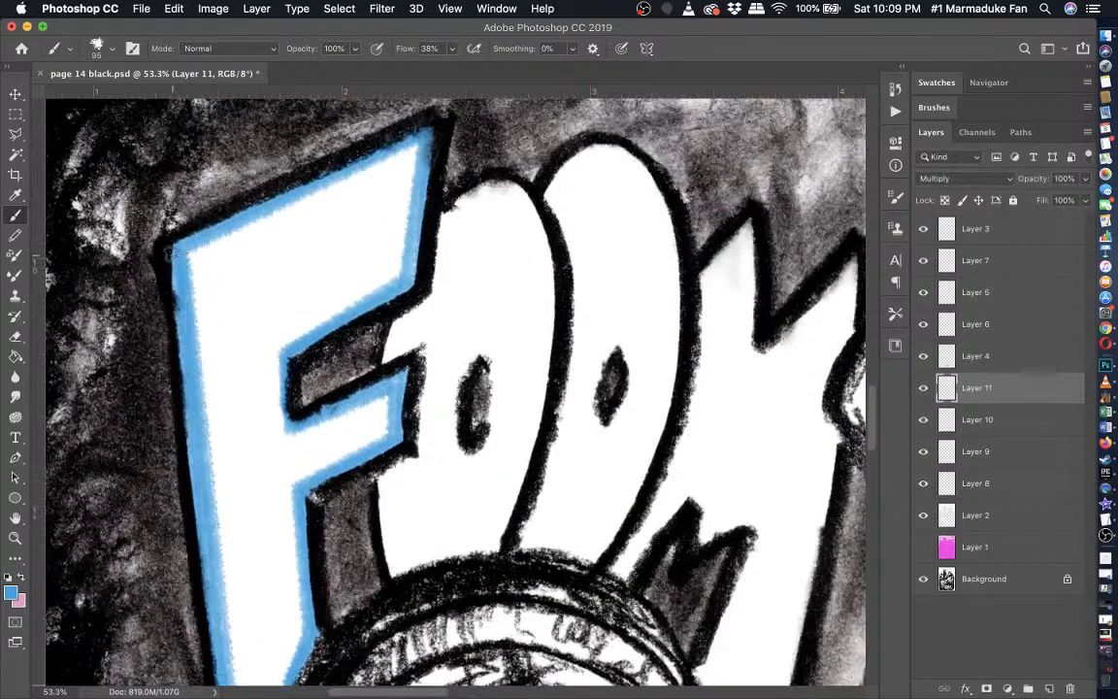
- Trace a solid, closed blue border just inside the F's painted edge with the Pencil tool
scroll(172, 313, down, 5)
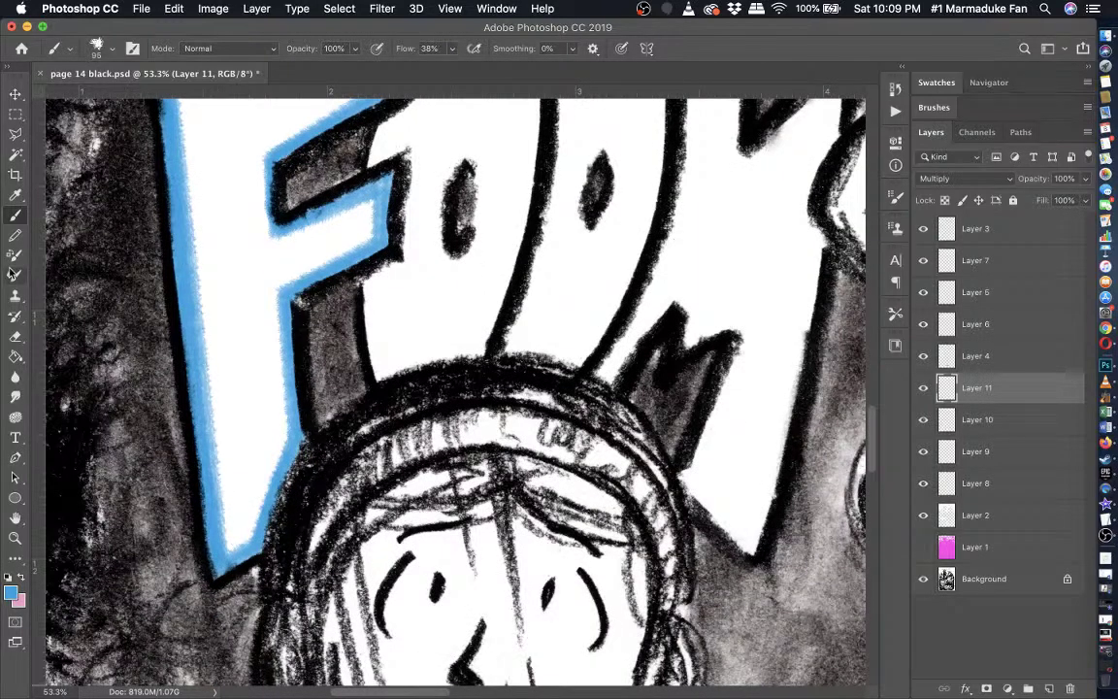
key(shift+b)
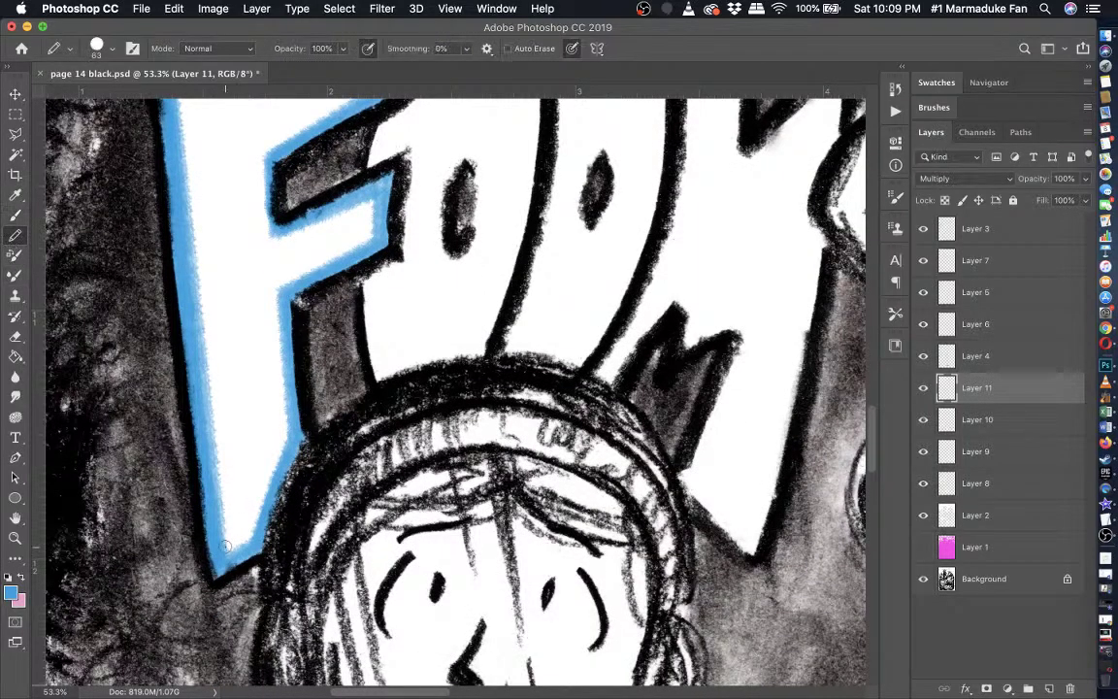
scroll(224, 547, up, 5)
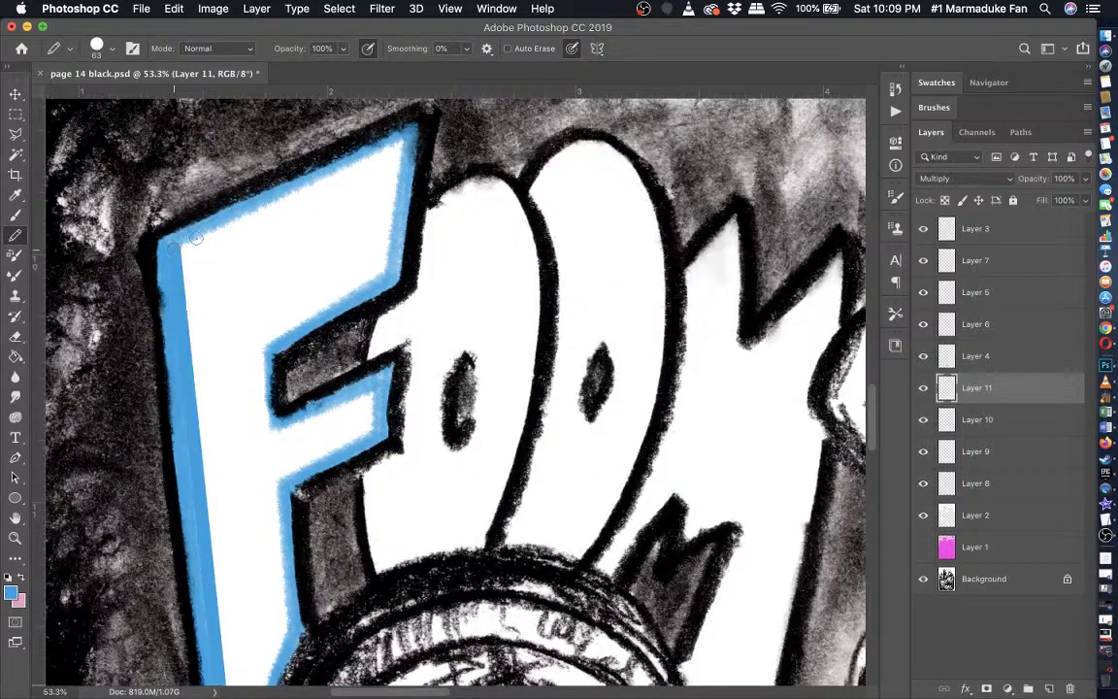
shift+click(401, 142)
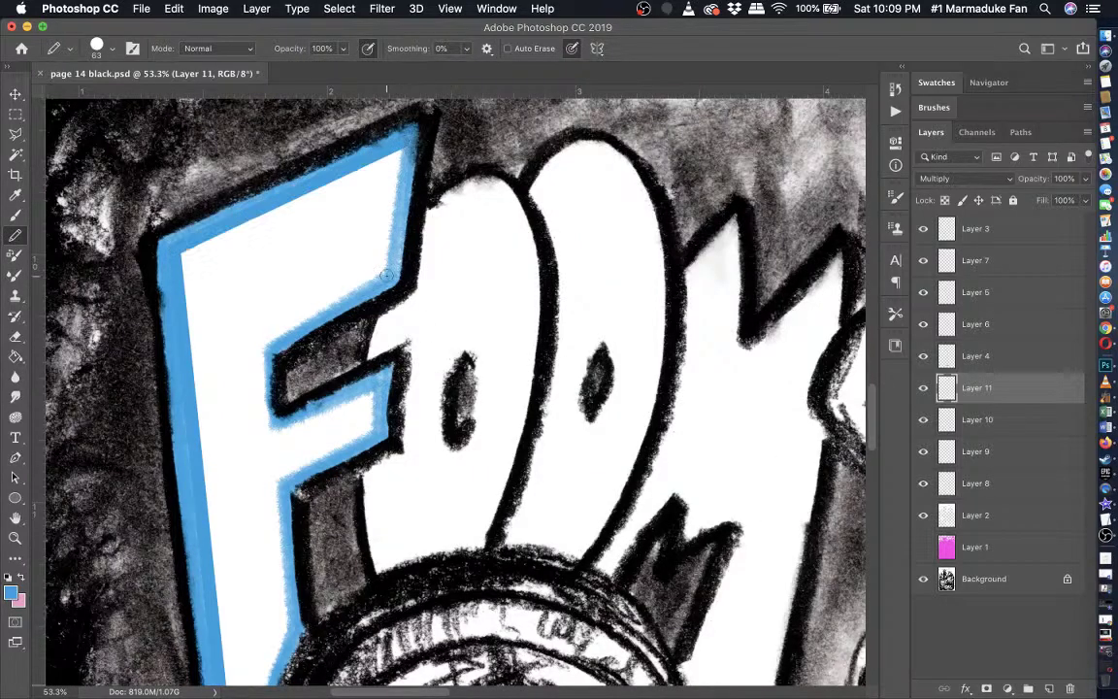
drag(385, 276, 328, 307)
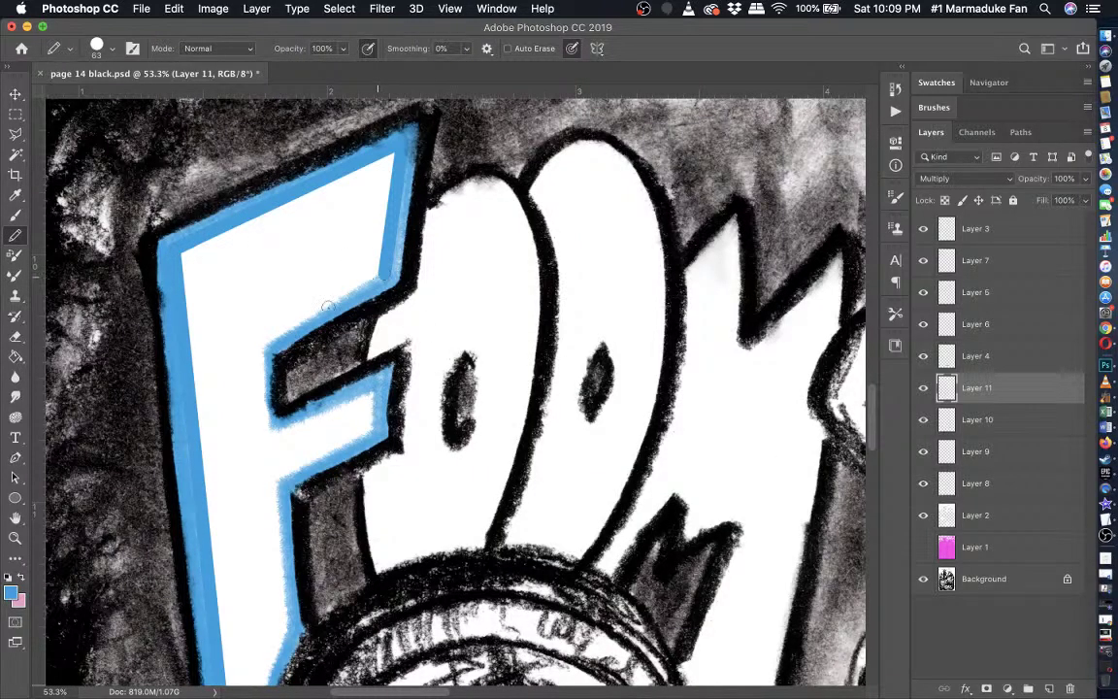
shift+click(267, 434)
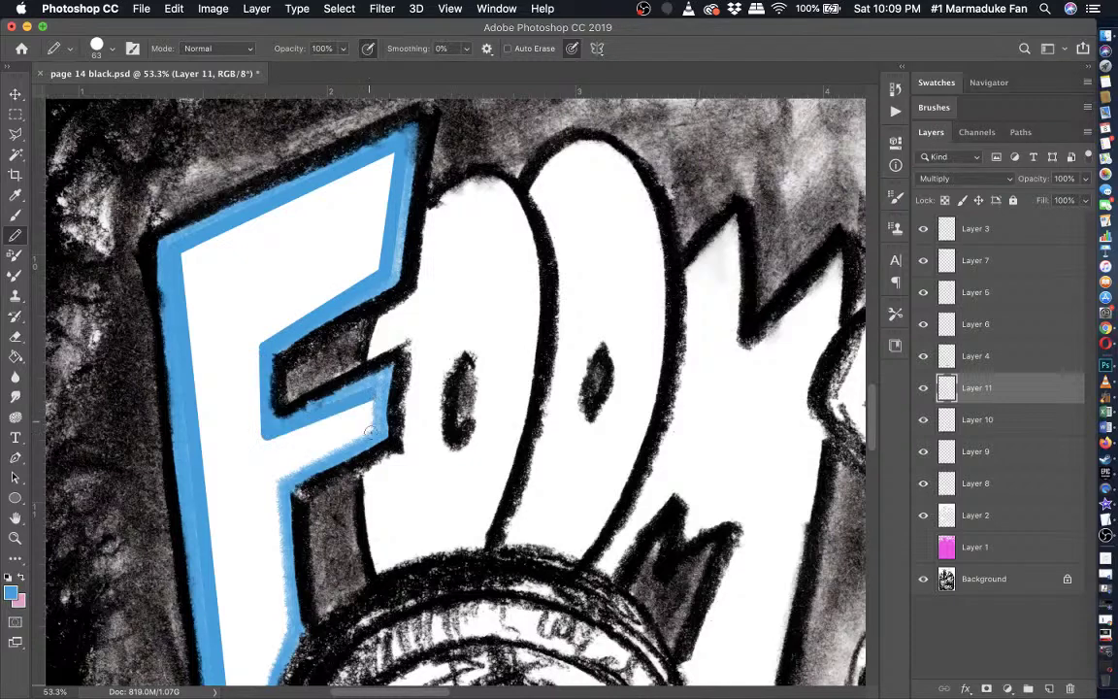
shift+click(374, 430)
scroll(275, 482, down, 2)
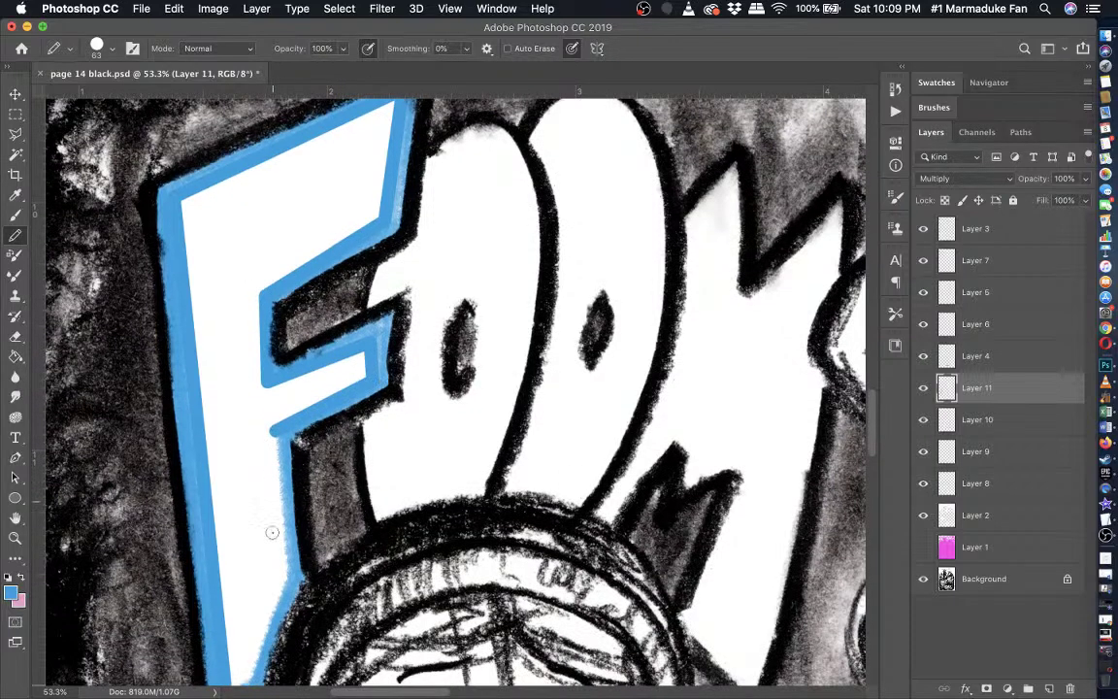
scroll(255, 518, down, 6)
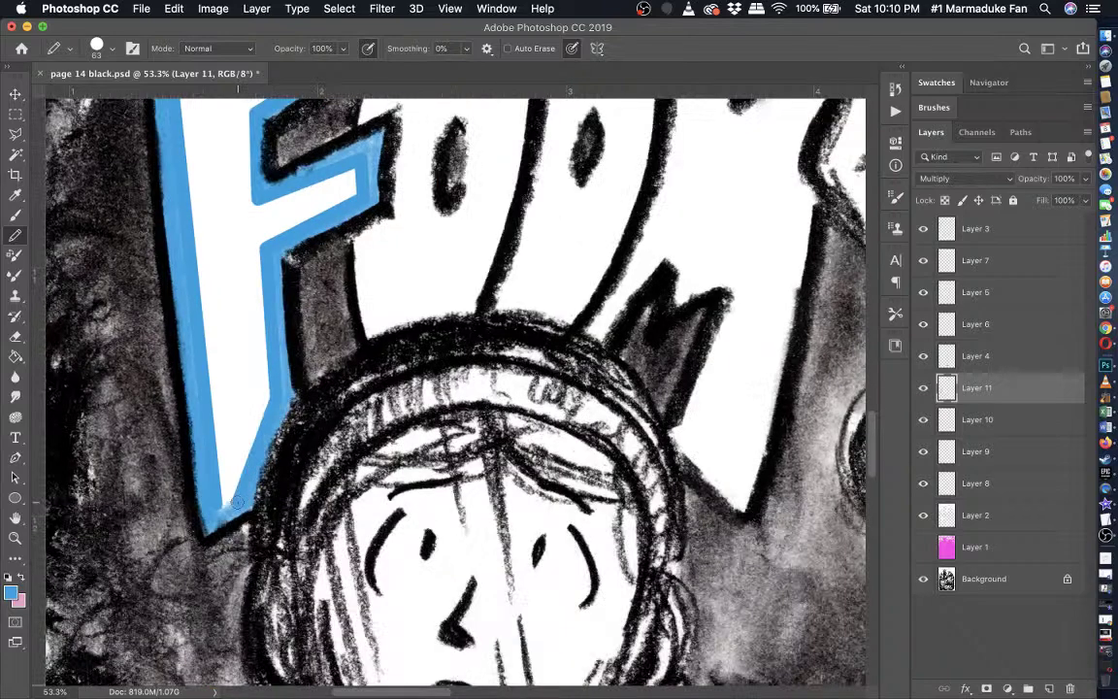
- Fill the F's interior blue with the Paint Bucket and brush over the pale areas along its edges
click(15, 357)
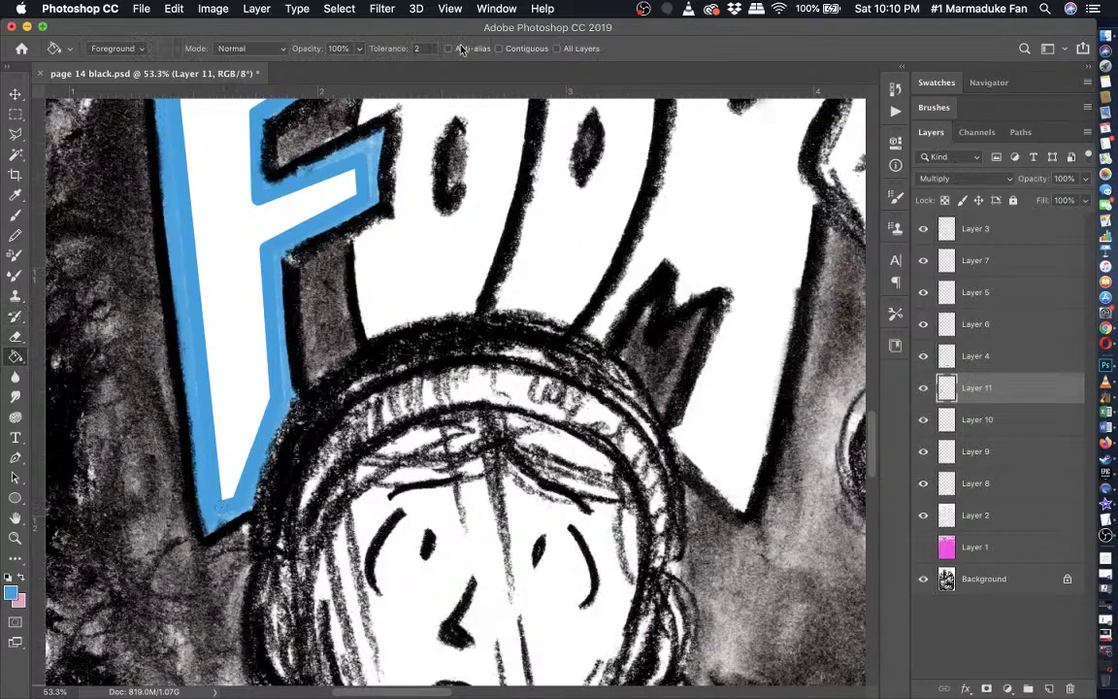
click(176, 261)
key(b)
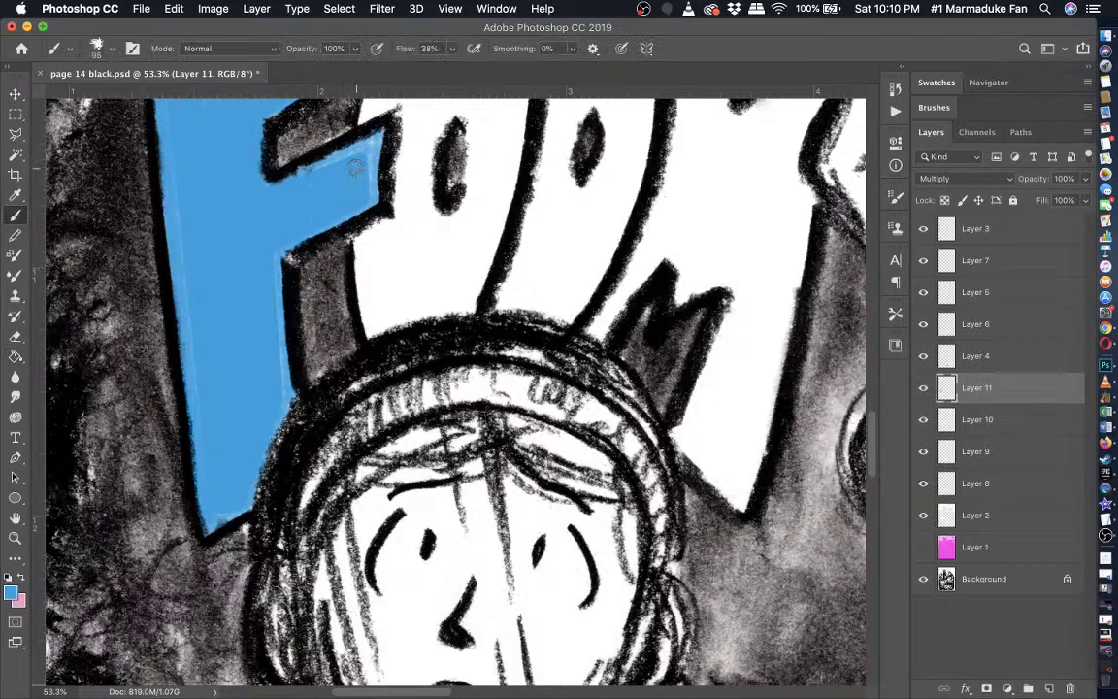
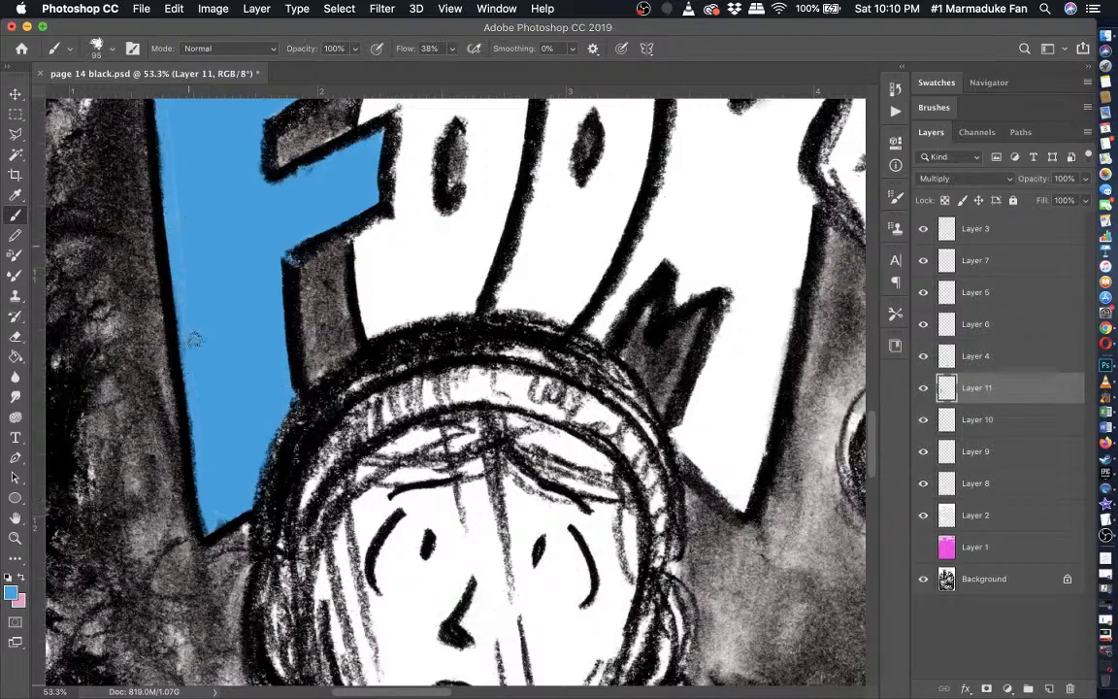
scroll(178, 255, up, 5)
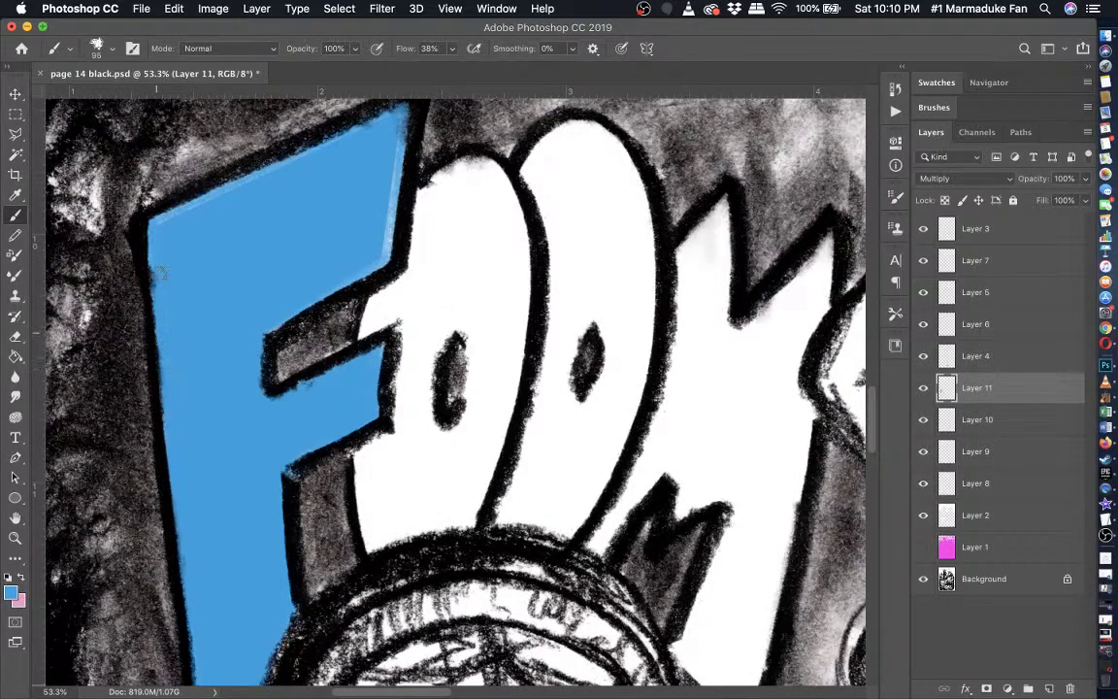
drag(158, 275, 229, 179)
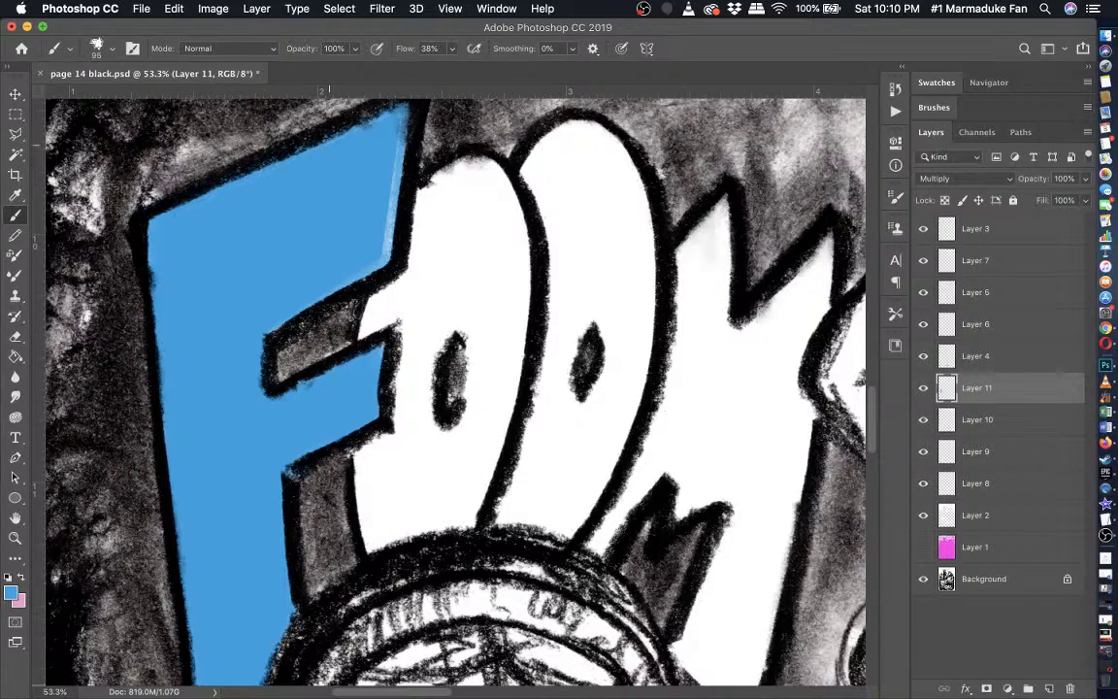
mouse_move(392, 116)
mouse_down()
mouse_move(378, 257)
mouse_move(387, 255)
mouse_move(284, 319)
mouse_up()
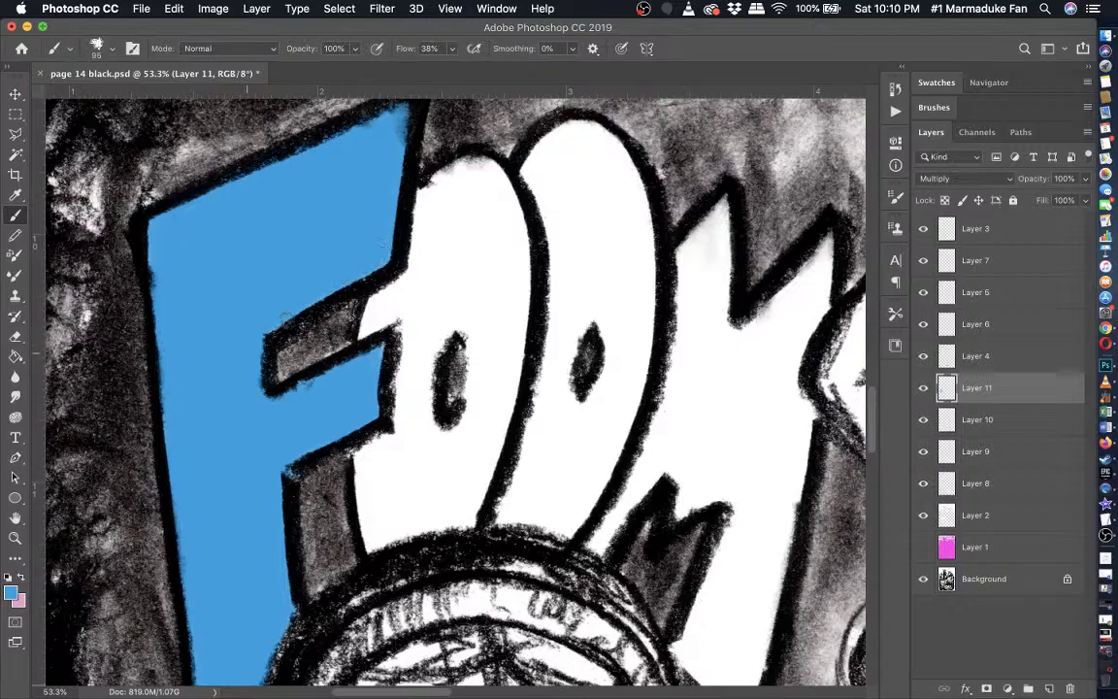
- Set the KYLE Ultimate Pencil Hard brush size to 134 px for painting the rest of the FOOM lettering
scroll(257, 332, down, 5)
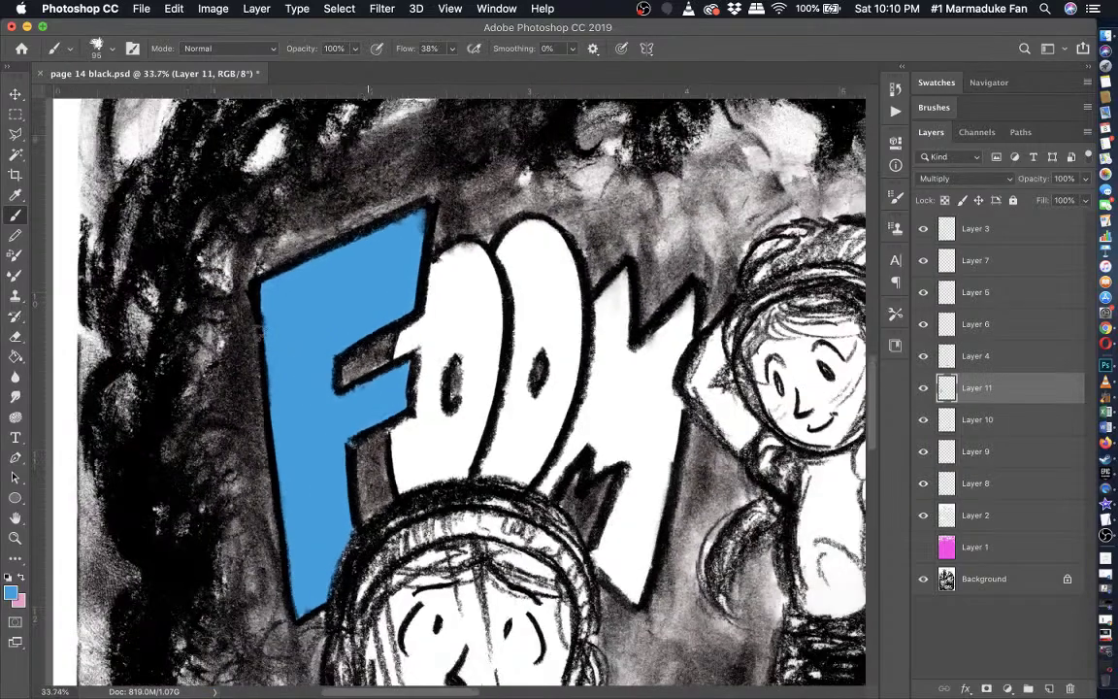
scroll(259, 337, down, 4)
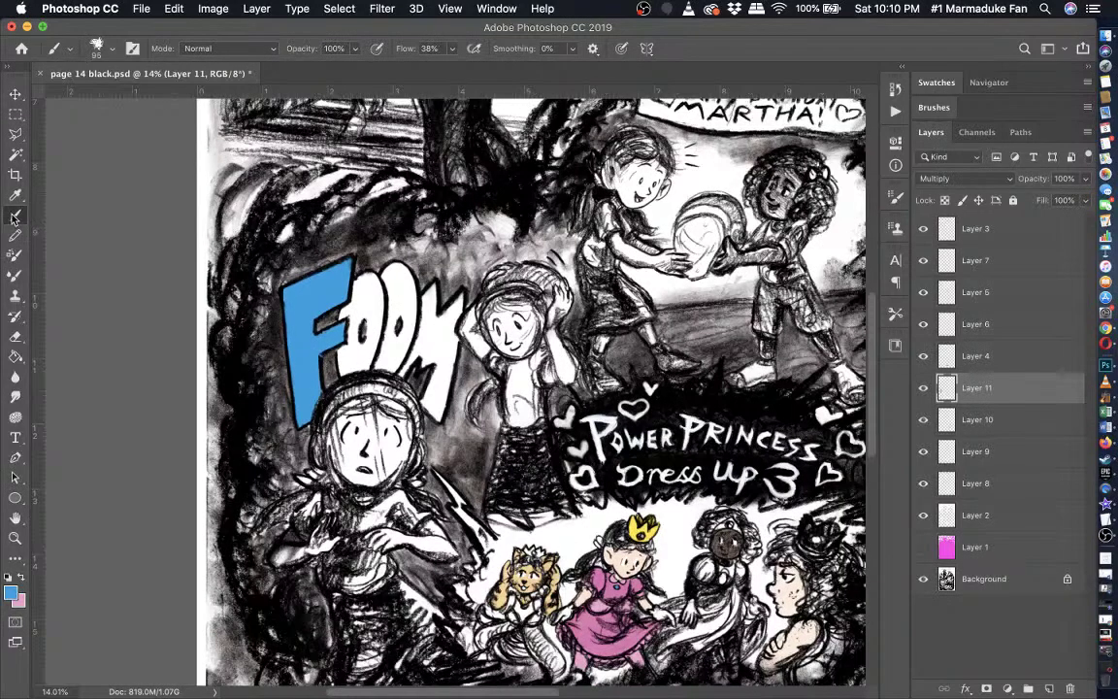
click(112, 49)
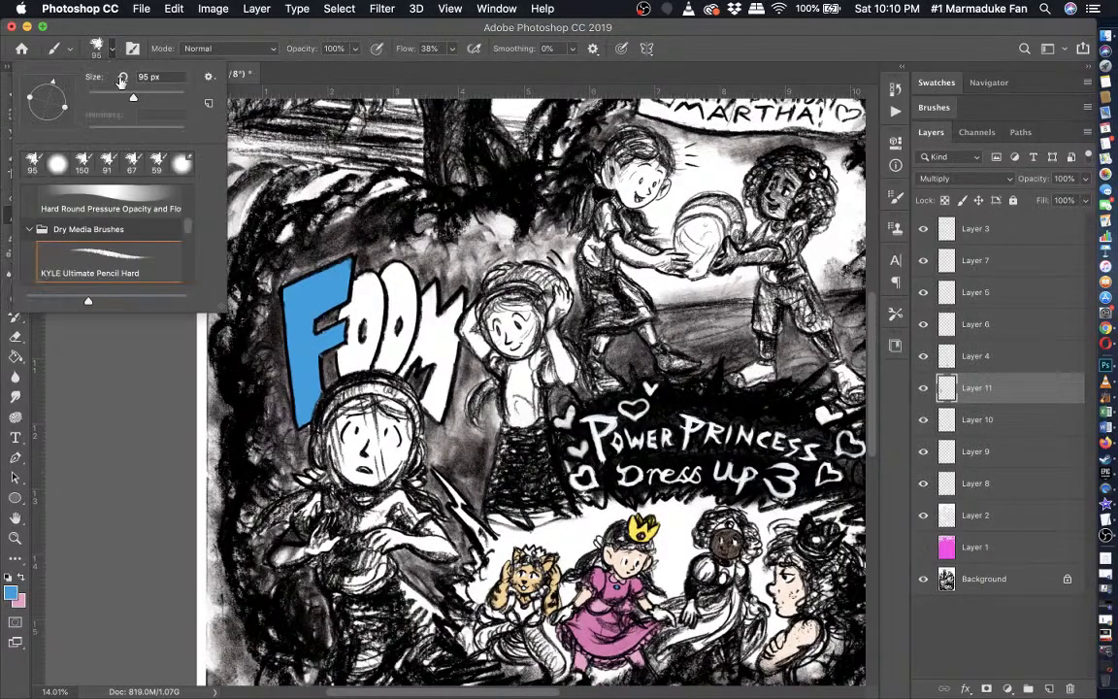
click(145, 98)
scroll(478, 349, up, 5)
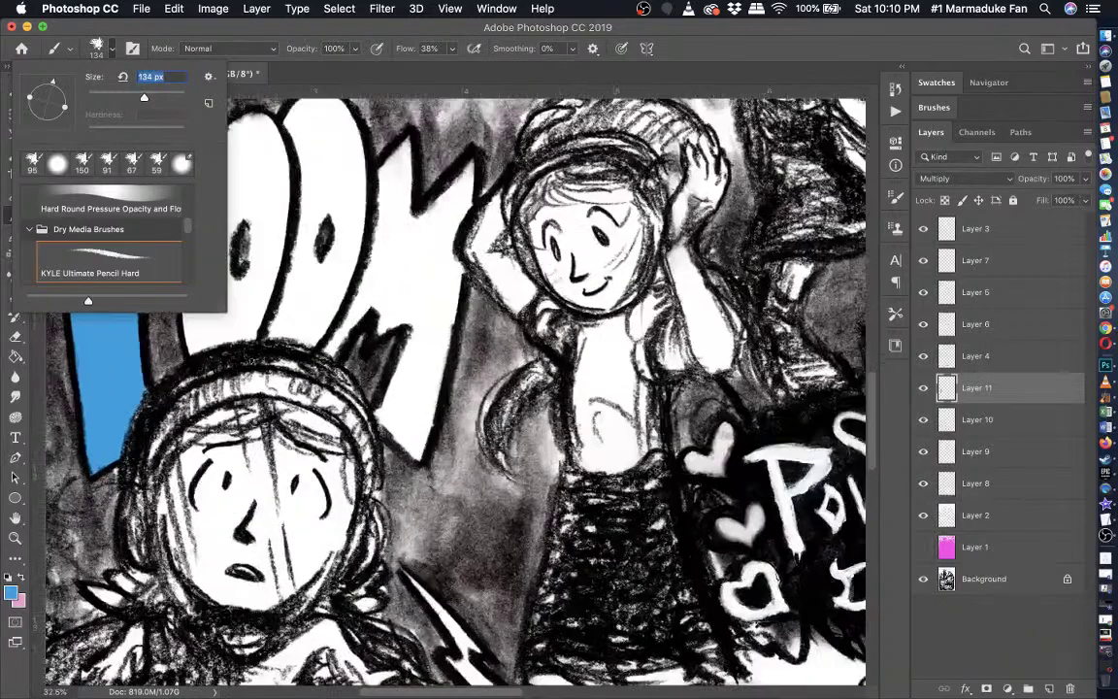
scroll(471, 405, up, 2)
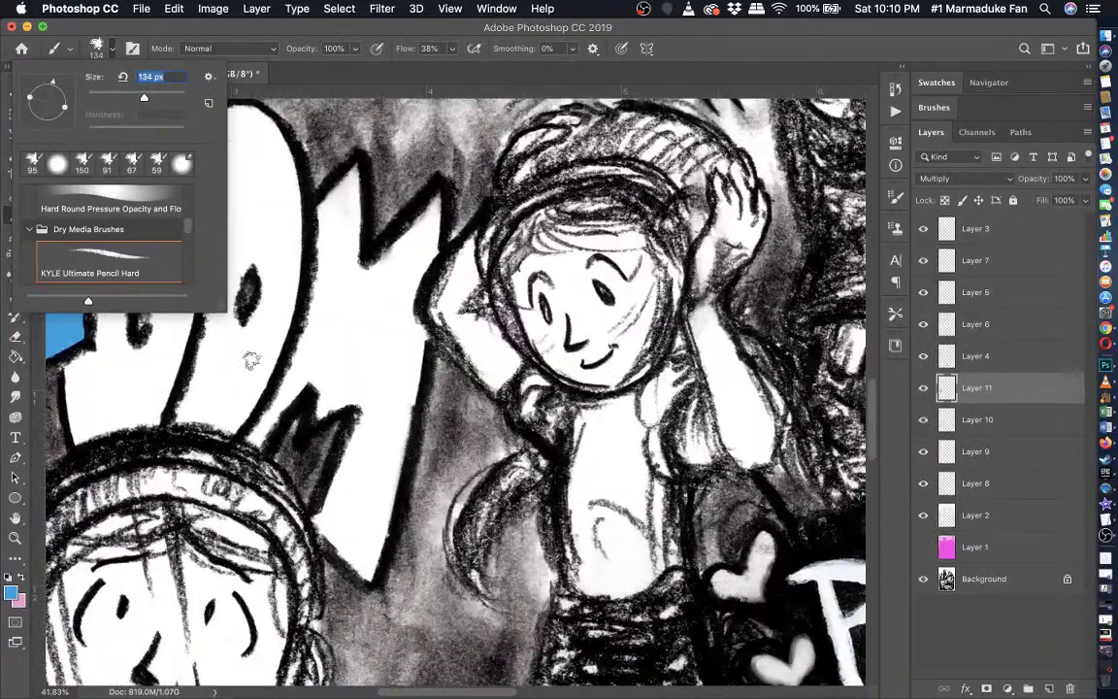
scroll(251, 361, up, 5)
scroll(251, 361, left, 5)
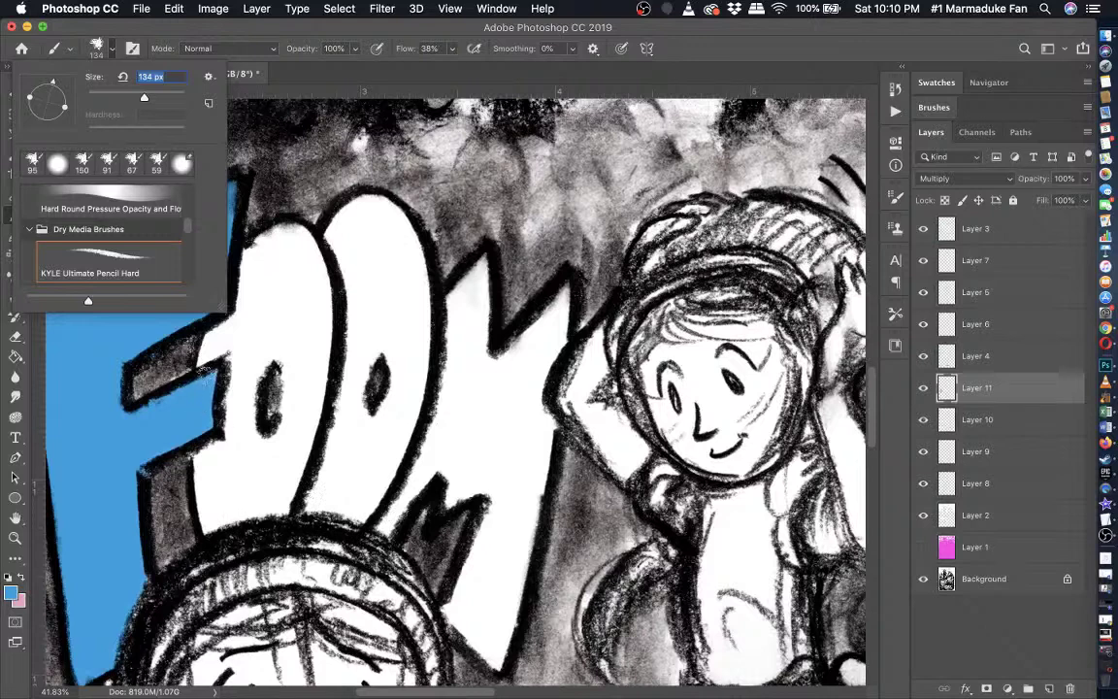
- Brush blue along the inside of the first O's outline, down both sides and across its base
click(184, 334)
drag(203, 376, 227, 297)
mouse_move(203, 381)
mouse_down()
mouse_move(267, 233)
mouse_move(254, 204)
mouse_move(277, 199)
mouse_move(328, 287)
mouse_move(291, 511)
mouse_move(202, 500)
mouse_move(199, 330)
mouse_move(190, 408)
mouse_move(206, 318)
mouse_up()
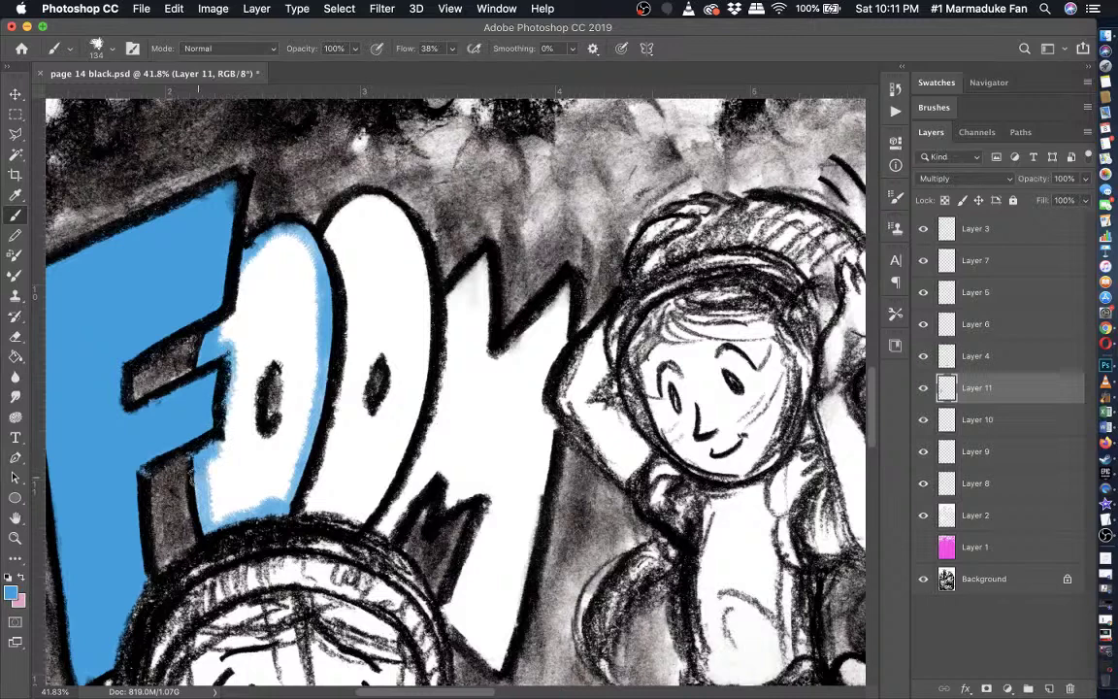
drag(198, 477, 208, 508)
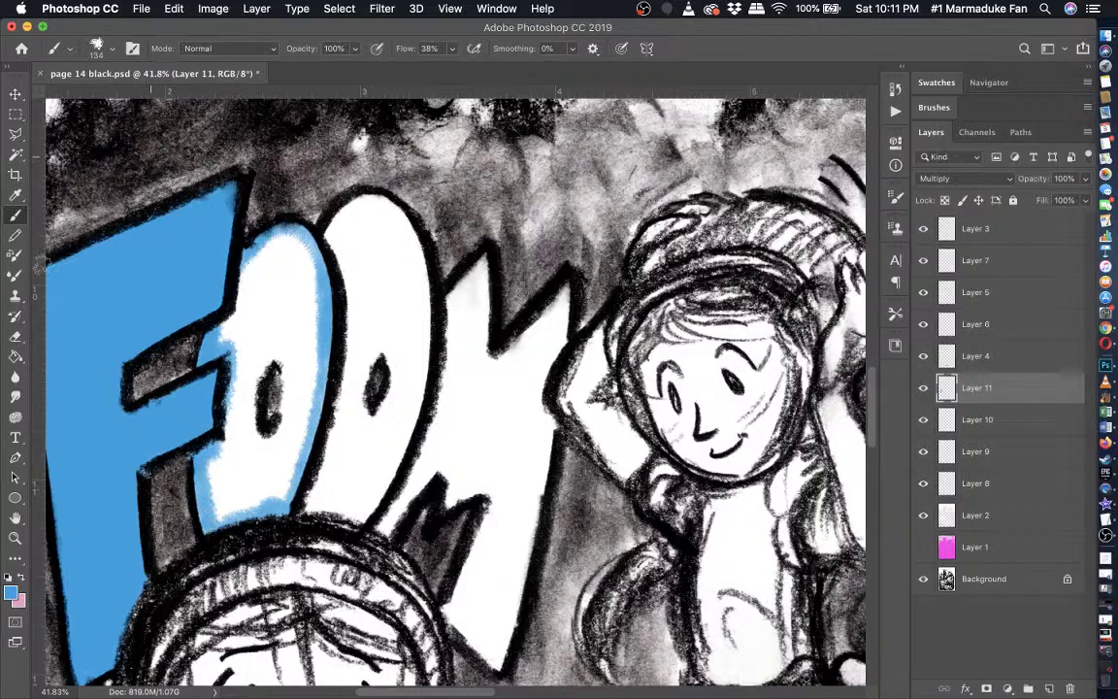
- Set the Pencil tool to 99 px and trace a solid, closed blue border just inside the first O's painted edge
click(15, 237)
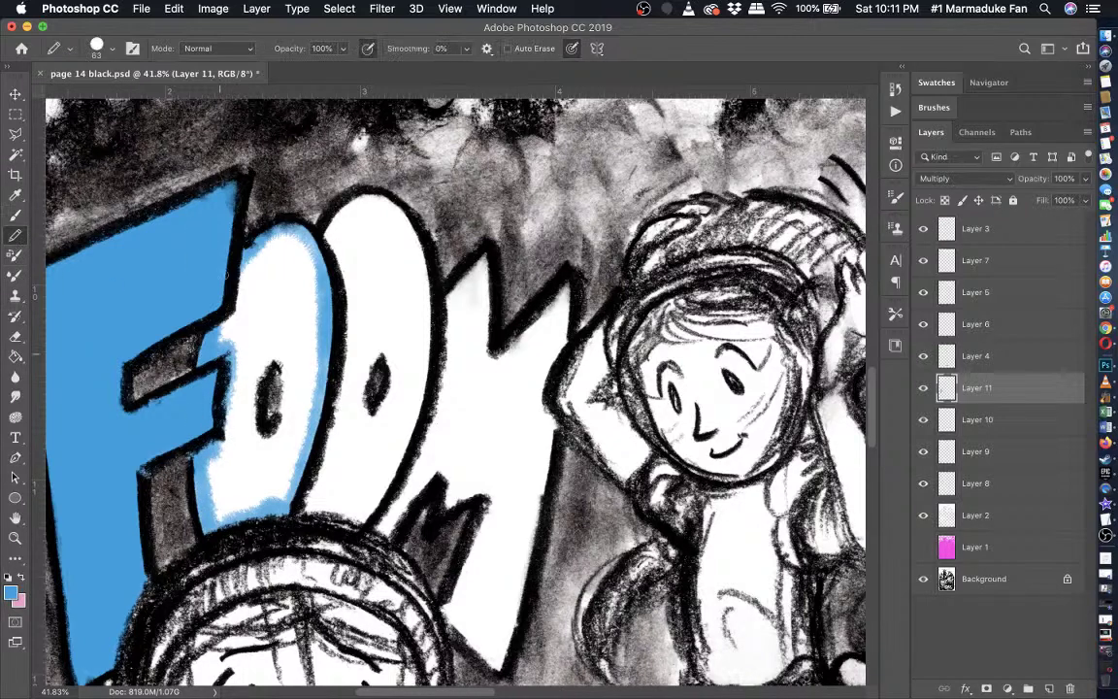
click(106, 54)
drag(119, 98, 135, 98)
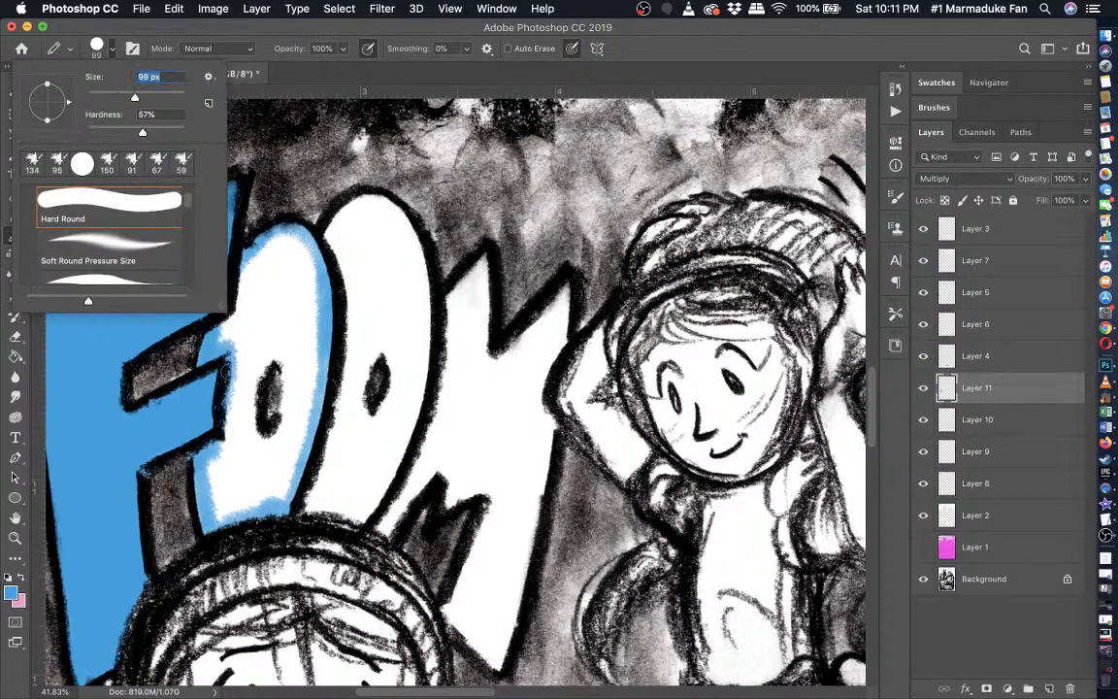
mouse_move(236, 371)
mouse_down()
mouse_move(205, 303)
mouse_move(223, 248)
mouse_move(237, 228)
mouse_move(291, 241)
mouse_move(286, 485)
mouse_move(238, 500)
mouse_move(208, 490)
mouse_move(218, 349)
mouse_up()
- Fill the first O's interior blue with the Paint Bucket and brush over the pale areas along its edges
key(g)
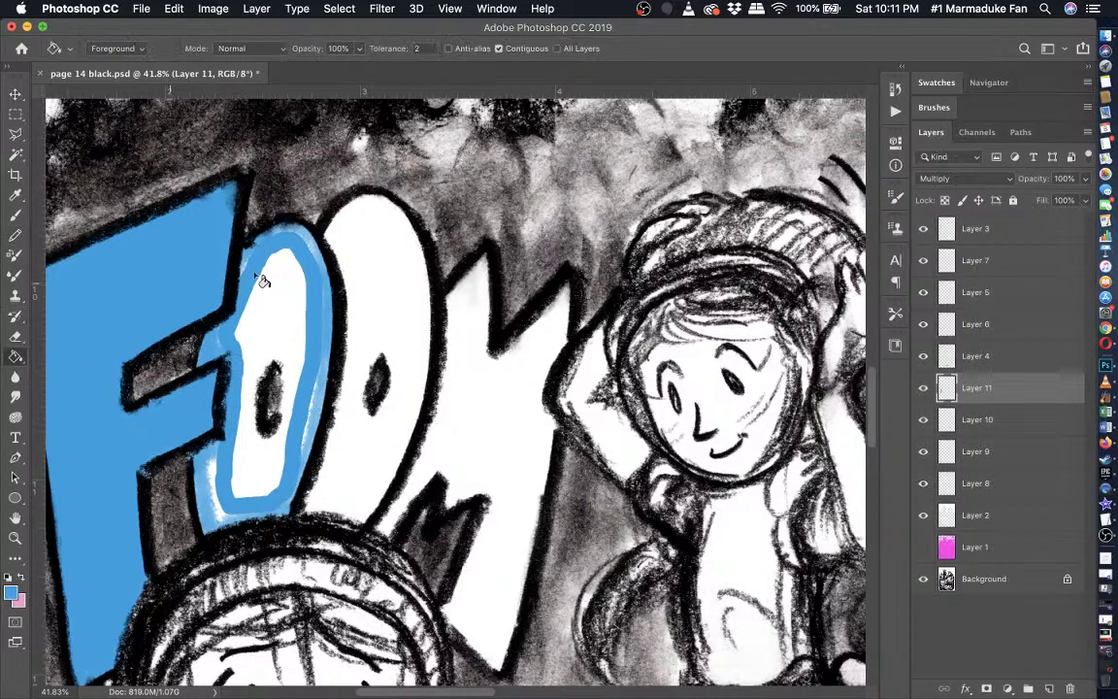
click(273, 325)
click(14, 219)
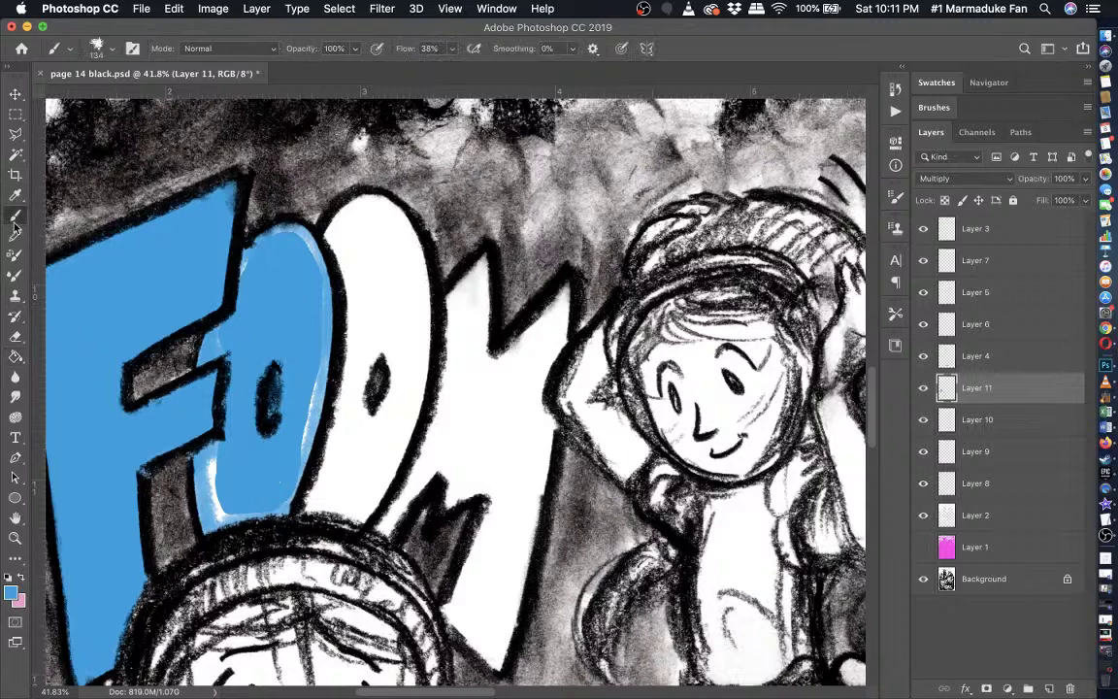
mouse_move(308, 281)
mouse_down()
mouse_move(291, 231)
mouse_move(260, 255)
mouse_move(258, 242)
mouse_move(248, 264)
mouse_move(302, 238)
mouse_move(326, 333)
mouse_move(318, 301)
mouse_move(302, 426)
mouse_move(316, 376)
mouse_move(275, 505)
mouse_move(318, 362)
mouse_move(288, 513)
mouse_move(229, 521)
mouse_move(221, 475)
mouse_move(208, 483)
mouse_move(209, 517)
mouse_move(202, 476)
mouse_move(214, 411)
mouse_move(207, 470)
mouse_up()
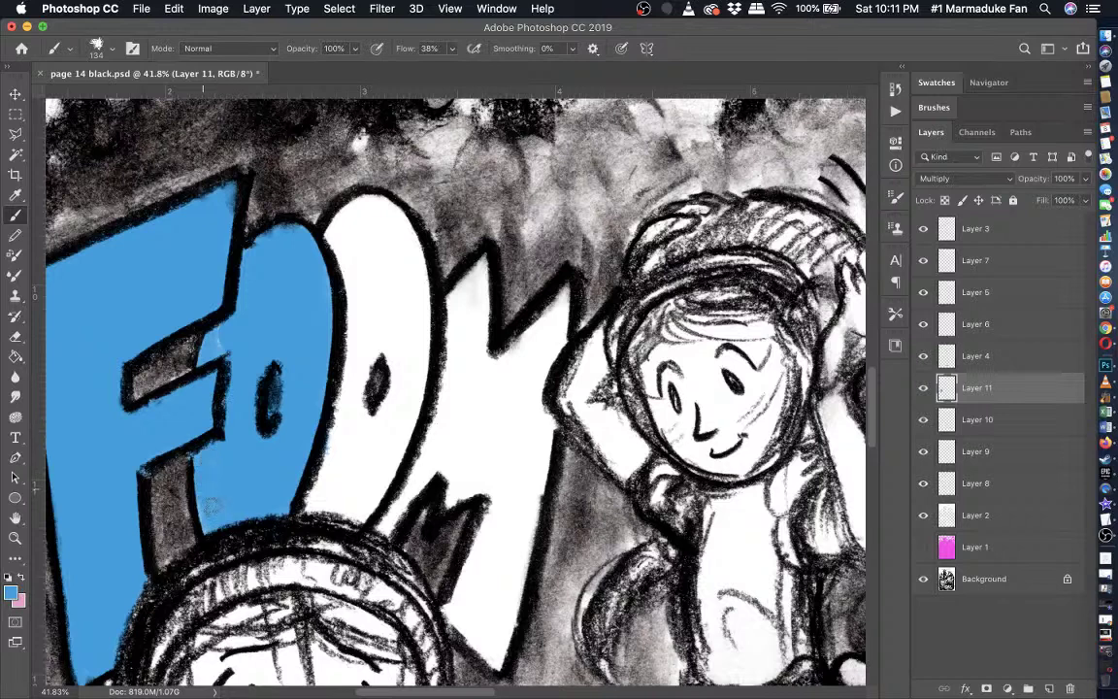
drag(216, 340, 221, 335)
- Brush a continuous blue edge inside the outlines of the second O and the M, including the M's spikes and legs
scroll(289, 312, right, 3)
scroll(289, 311, up, 1)
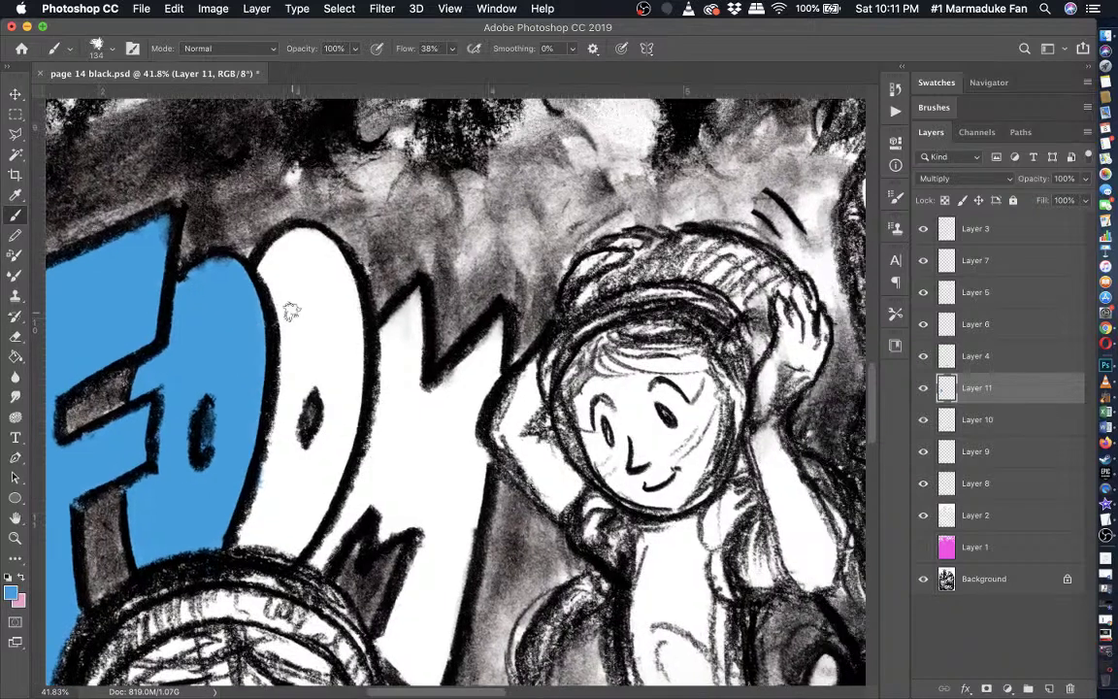
mouse_move(270, 256)
mouse_down()
mouse_move(315, 249)
mouse_move(332, 260)
mouse_move(363, 347)
mouse_move(340, 293)
mouse_move(361, 286)
mouse_move(384, 301)
mouse_move(408, 291)
mouse_move(427, 384)
mouse_move(415, 328)
mouse_move(454, 289)
mouse_up()
mouse_move(491, 340)
mouse_down()
mouse_move(500, 377)
mouse_move(504, 336)
mouse_move(487, 387)
mouse_move(427, 383)
mouse_move(447, 340)
mouse_move(478, 458)
mouse_move(472, 451)
mouse_up()
scroll(484, 460, down, 5)
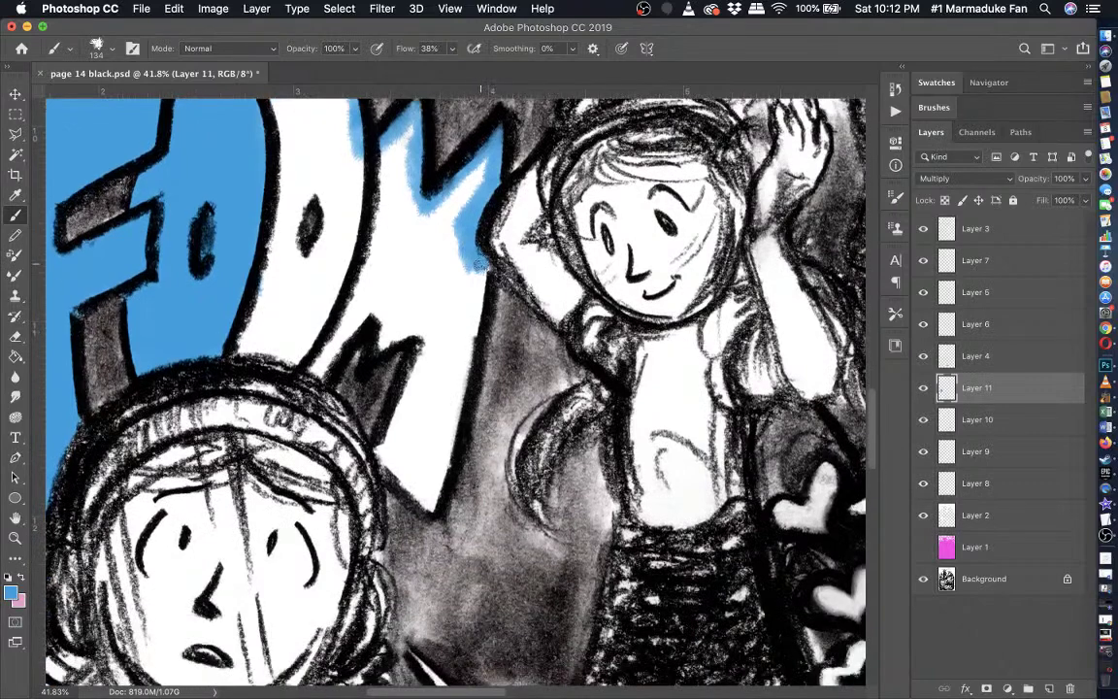
mouse_move(480, 264)
mouse_down()
mouse_move(472, 341)
mouse_move(486, 265)
mouse_up()
mouse_move(472, 340)
mouse_down()
mouse_move(455, 419)
mouse_move(403, 476)
mouse_move(398, 408)
mouse_move(422, 325)
mouse_move(388, 286)
mouse_move(354, 309)
mouse_move(342, 292)
mouse_move(370, 308)
mouse_move(296, 335)
mouse_move(221, 326)
mouse_move(284, 362)
mouse_move(275, 357)
mouse_up()
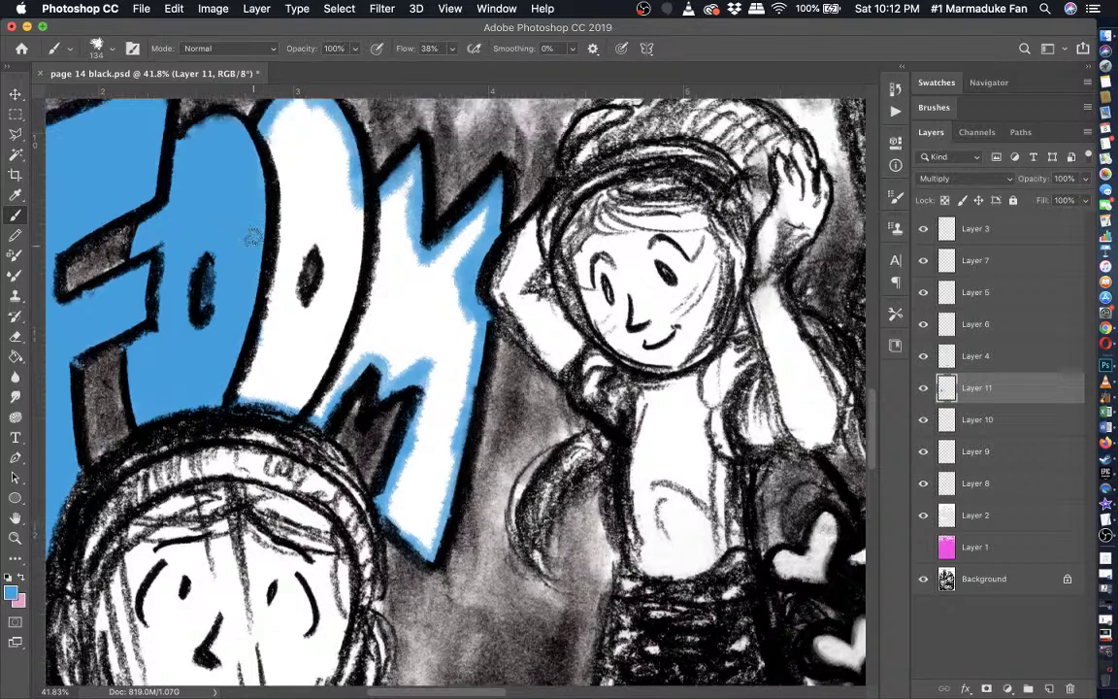
- Fill the interiors of the second O and M blue with the Paint Bucket, and brush over the pale seam around the second O's top
scroll(233, 218, up, 2)
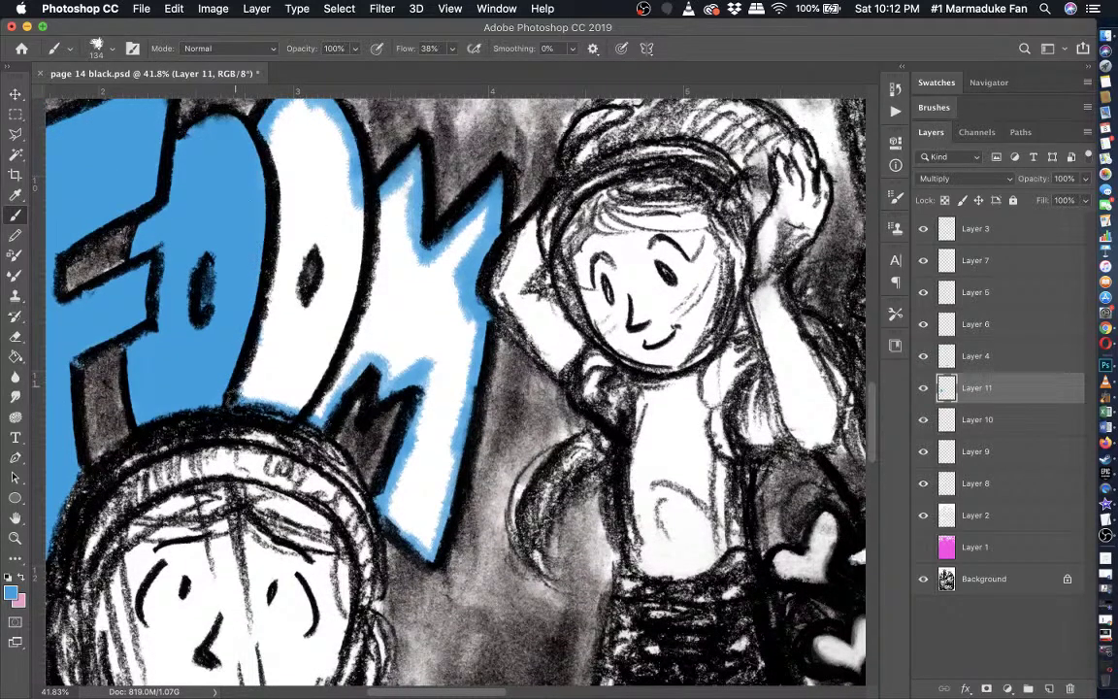
click(14, 356)
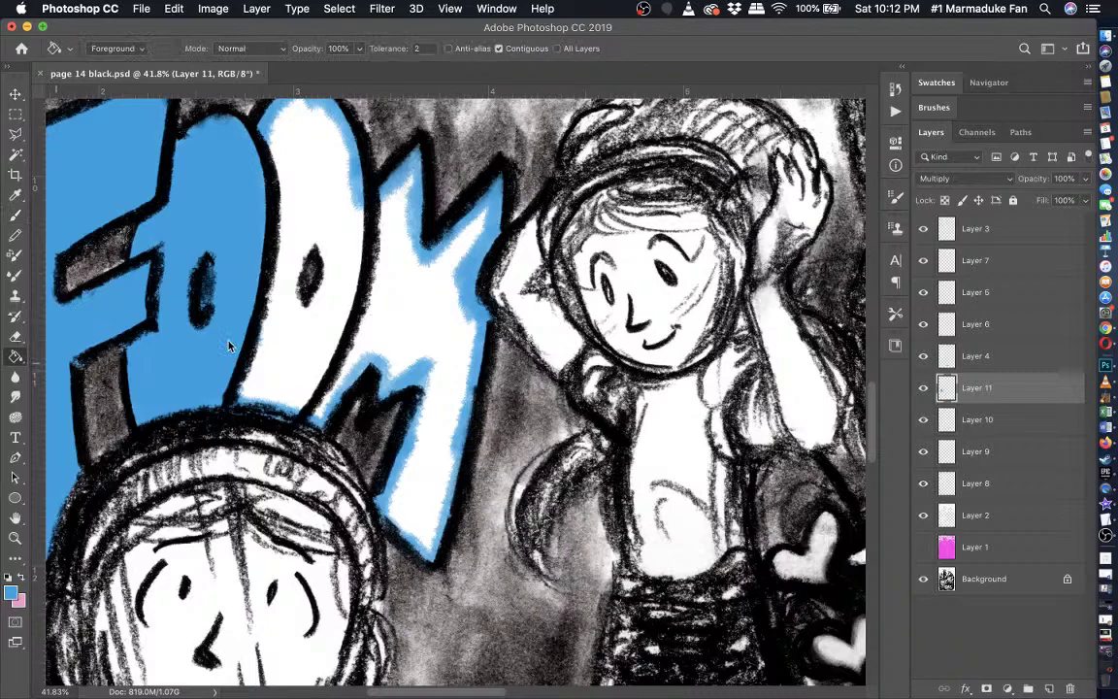
click(337, 342)
key(b)
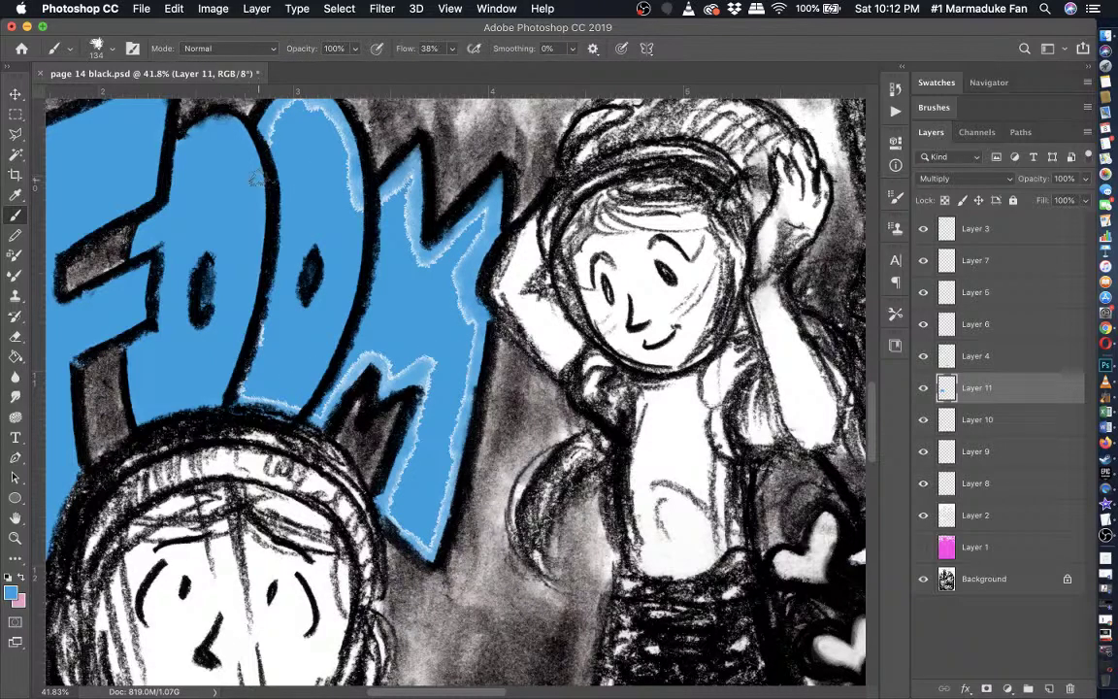
scroll(291, 281, up, 4)
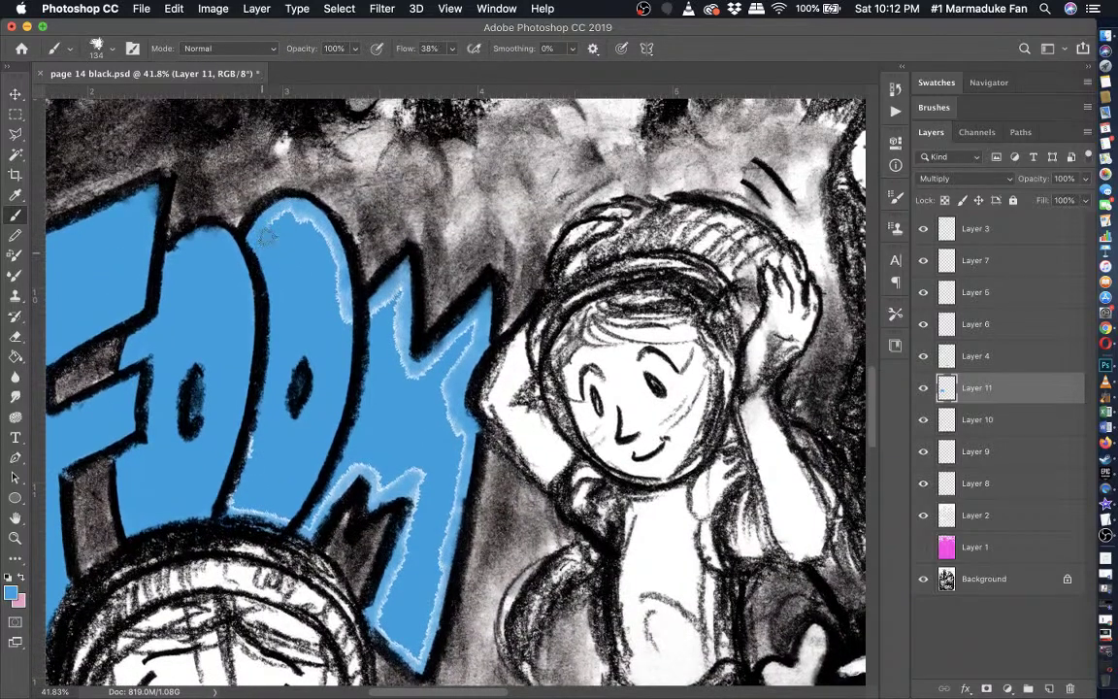
mouse_move(275, 225)
mouse_down()
mouse_move(316, 227)
mouse_move(303, 229)
mouse_move(297, 206)
mouse_move(270, 217)
mouse_move(328, 281)
mouse_up()
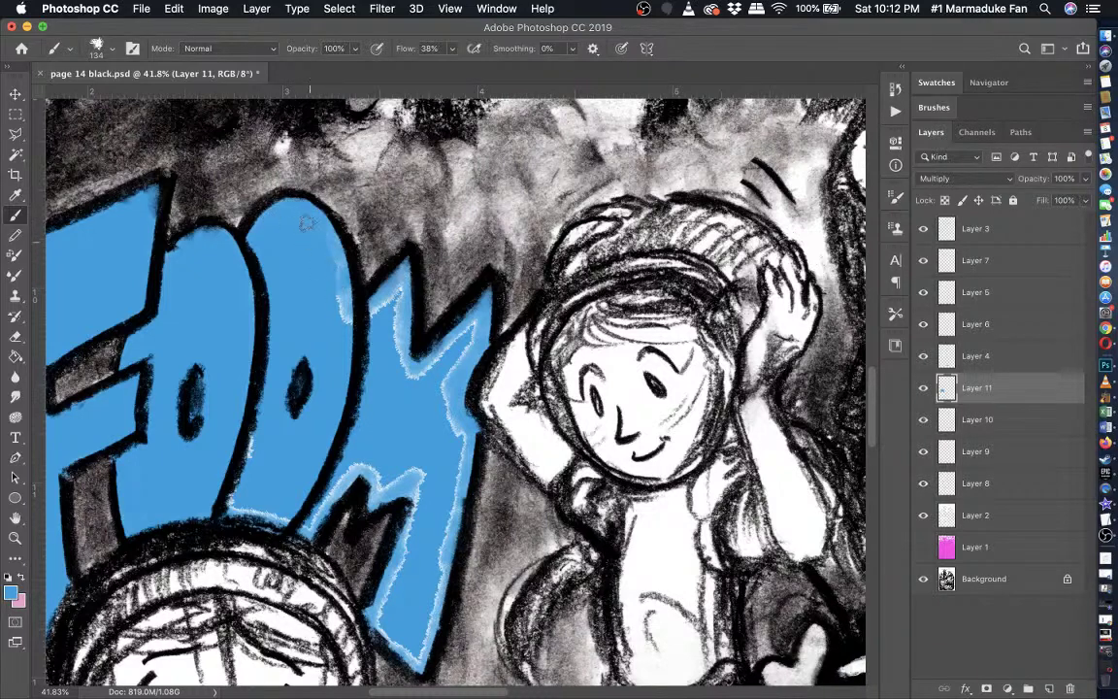
mouse_move(307, 223)
mouse_down()
mouse_move(341, 307)
mouse_move(317, 242)
mouse_up()
- Brush over the pale seams along the M's spikes and legs and around the second O's base
mouse_move(382, 310)
mouse_down()
mouse_move(333, 320)
mouse_move(399, 277)
mouse_move(393, 328)
mouse_up()
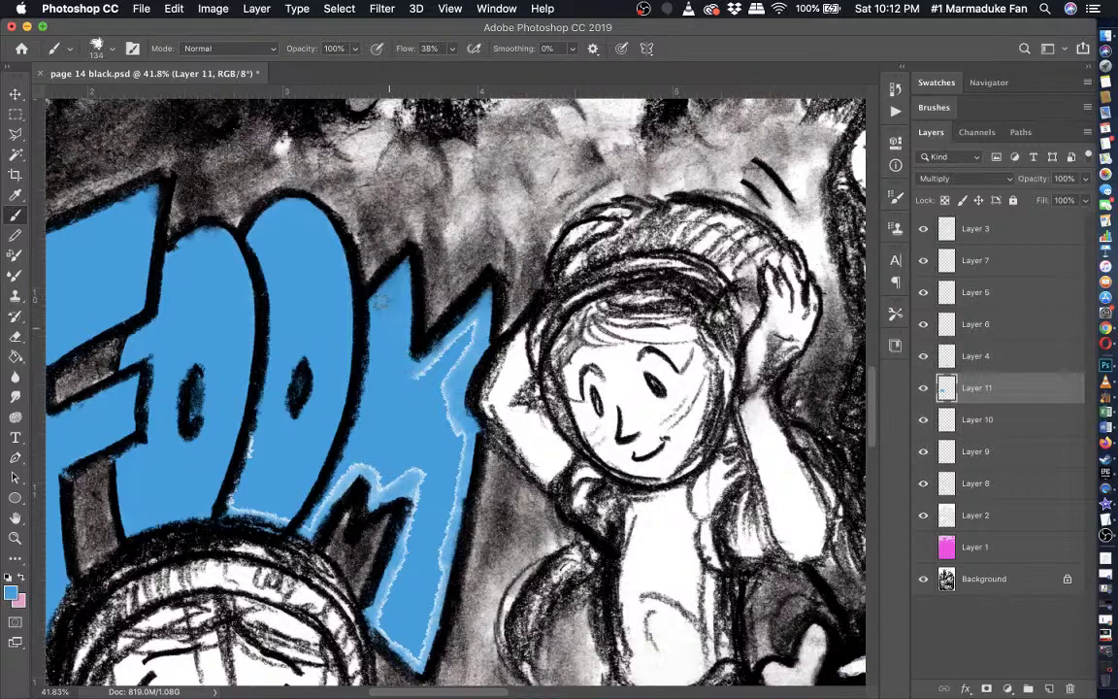
mouse_move(424, 382)
mouse_down()
mouse_move(380, 391)
mouse_move(458, 333)
mouse_move(452, 358)
mouse_move(480, 337)
mouse_move(444, 377)
mouse_move(454, 365)
mouse_move(444, 409)
mouse_move(457, 449)
mouse_move(446, 426)
mouse_move(456, 436)
mouse_move(456, 417)
mouse_move(467, 426)
mouse_move(441, 453)
mouse_up()
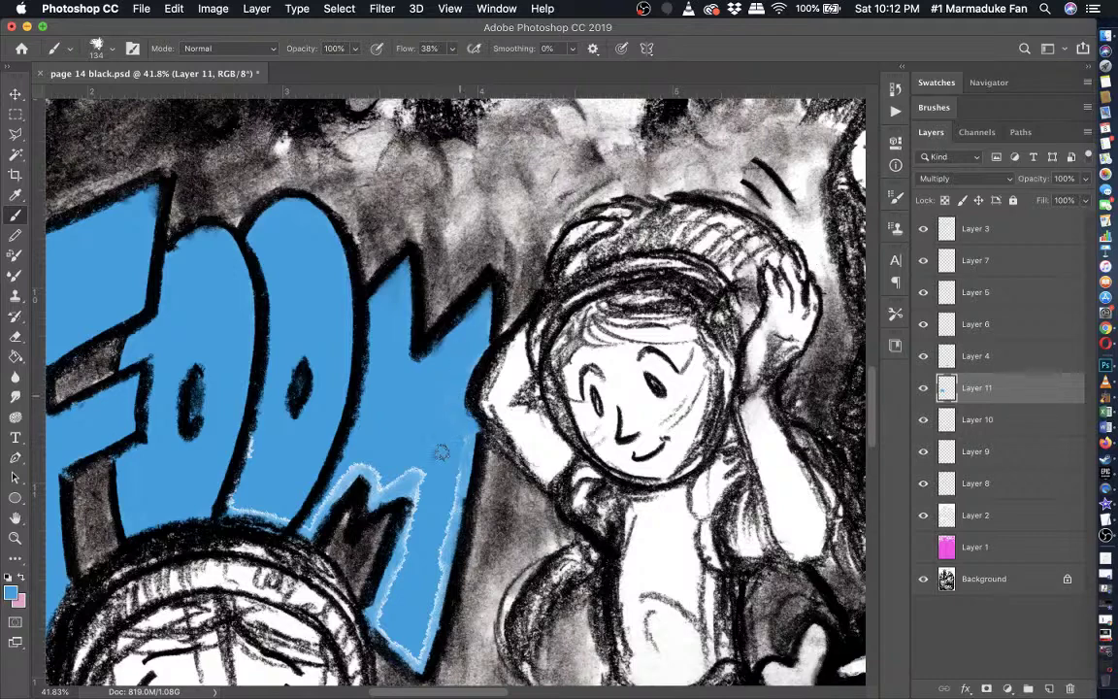
scroll(436, 330, down, 5)
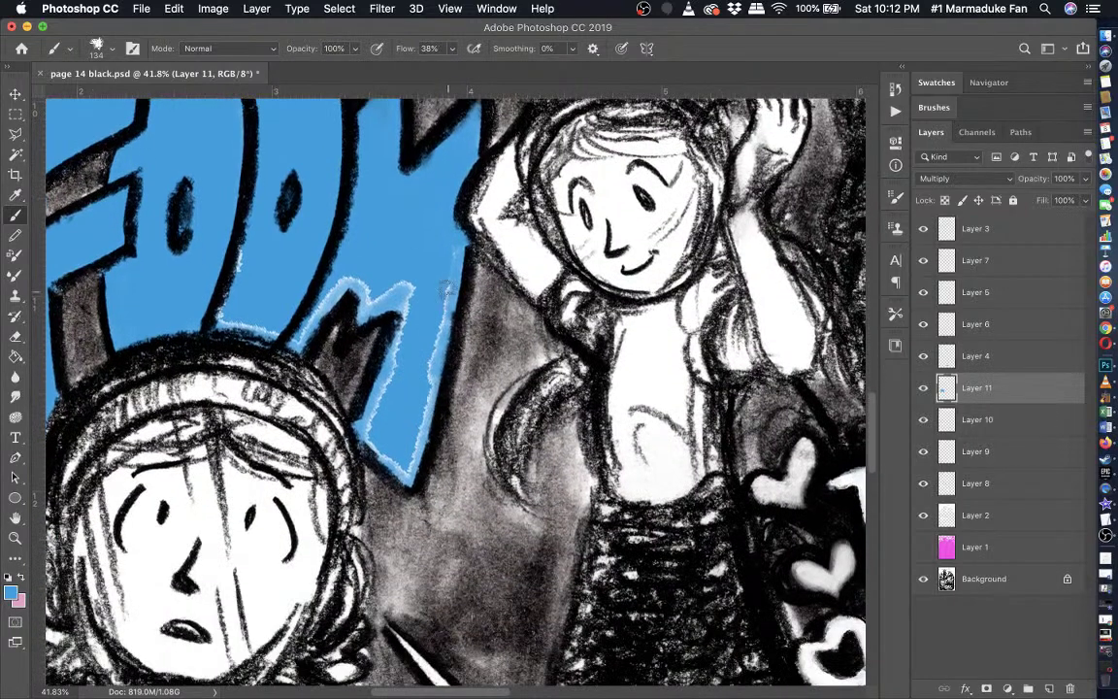
drag(442, 279, 412, 485)
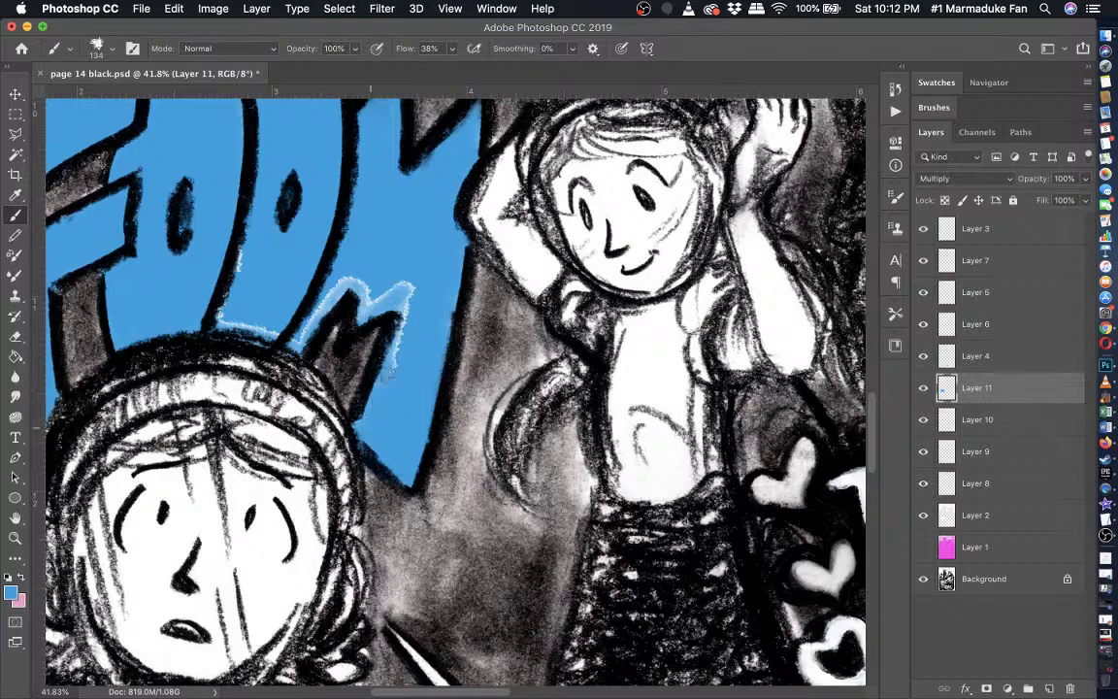
drag(413, 341, 395, 300)
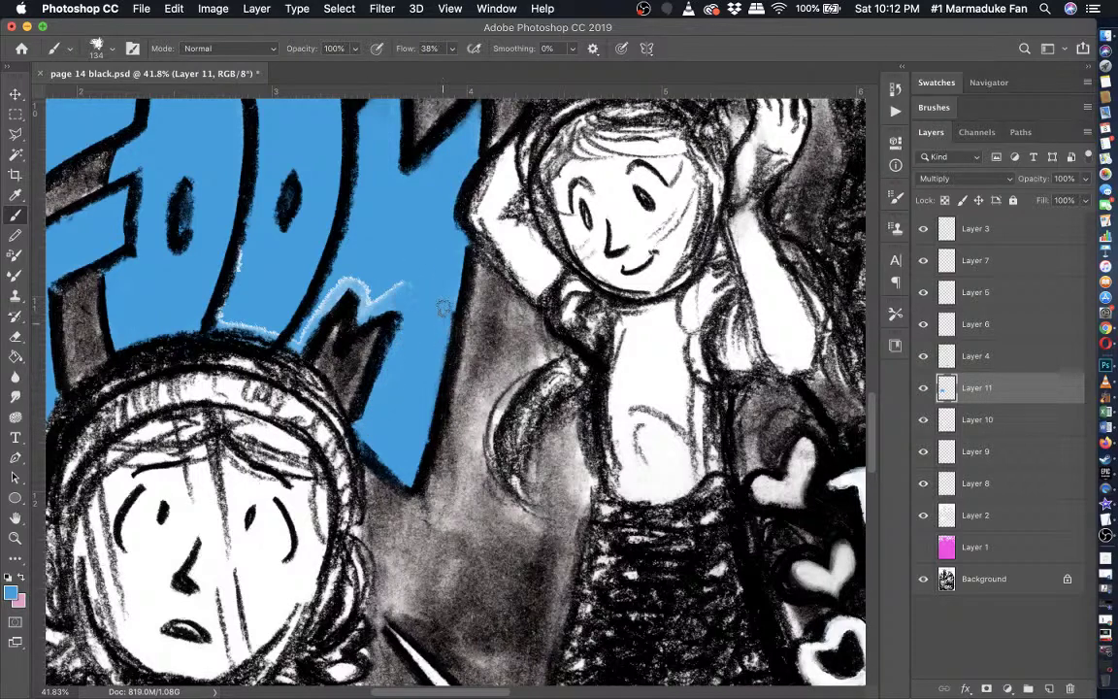
mouse_move(440, 337)
mouse_down()
mouse_move(400, 289)
mouse_move(375, 304)
mouse_move(375, 281)
mouse_move(342, 279)
mouse_up()
mouse_move(304, 339)
mouse_down()
mouse_move(222, 325)
mouse_move(205, 291)
mouse_move(235, 291)
mouse_up()
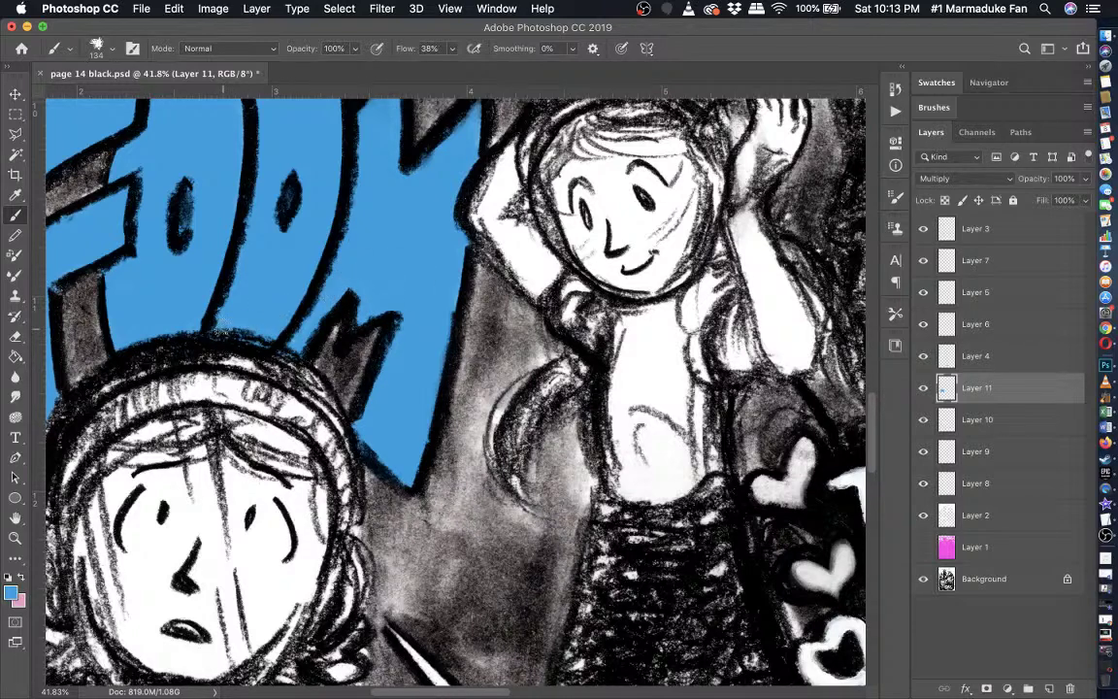
- View the whole page and compare it with the blue lettering layer, Layer 11, hidden and shown
scroll(223, 330, down, 5)
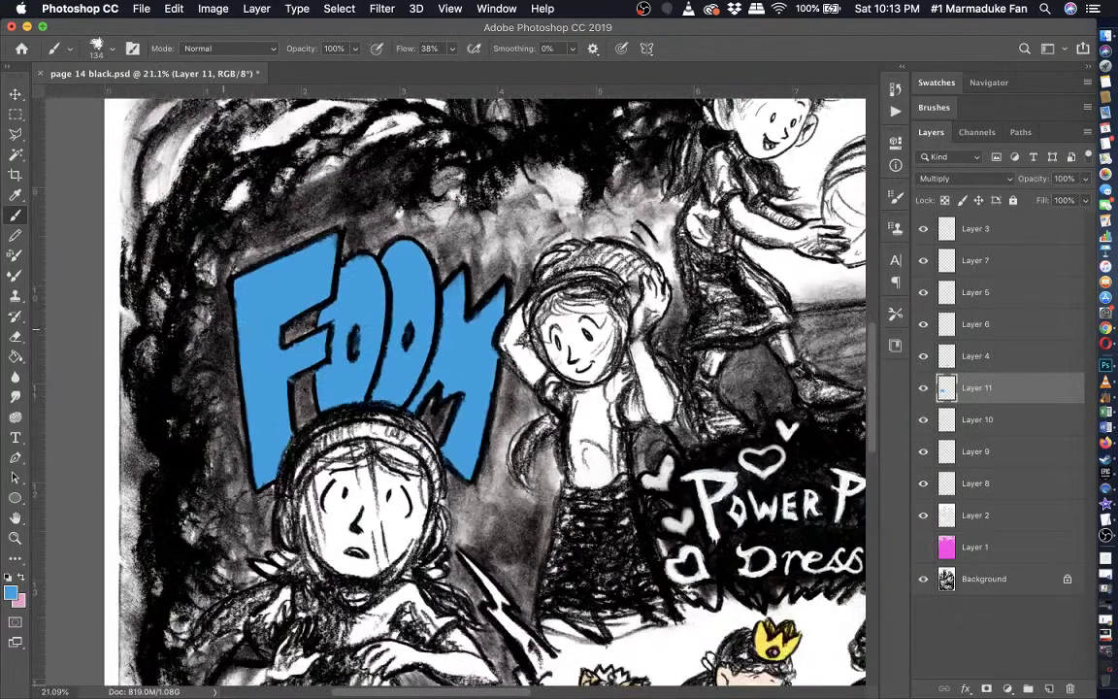
scroll(224, 329, up, 5)
scroll(223, 327, down, 5)
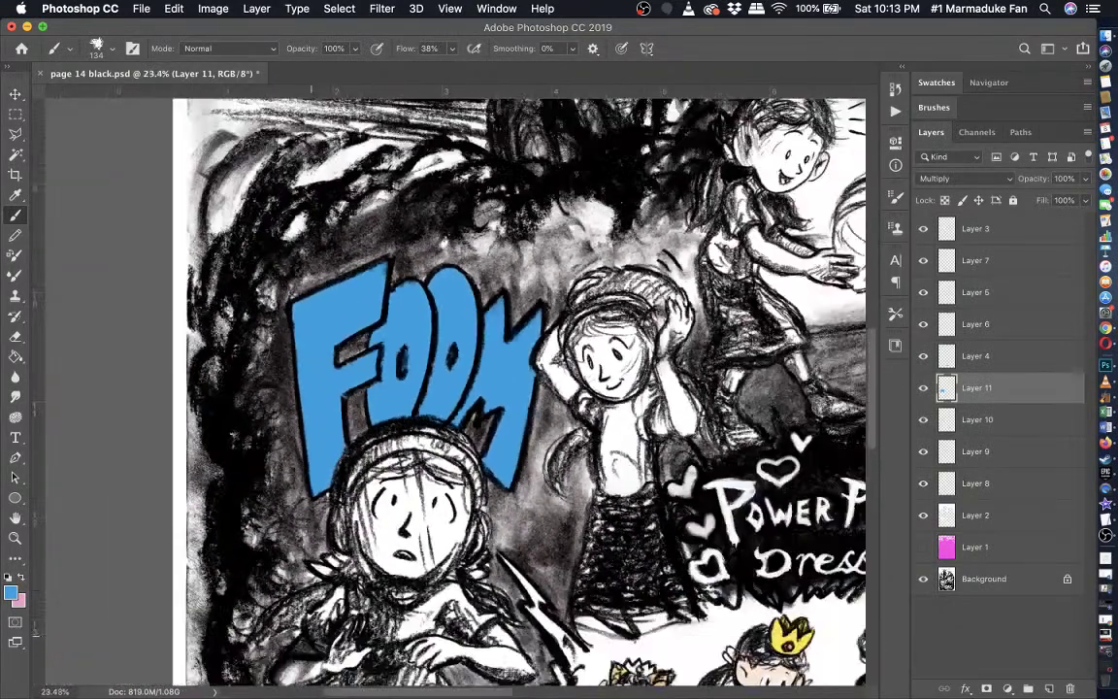
scroll(364, 326, down, 5)
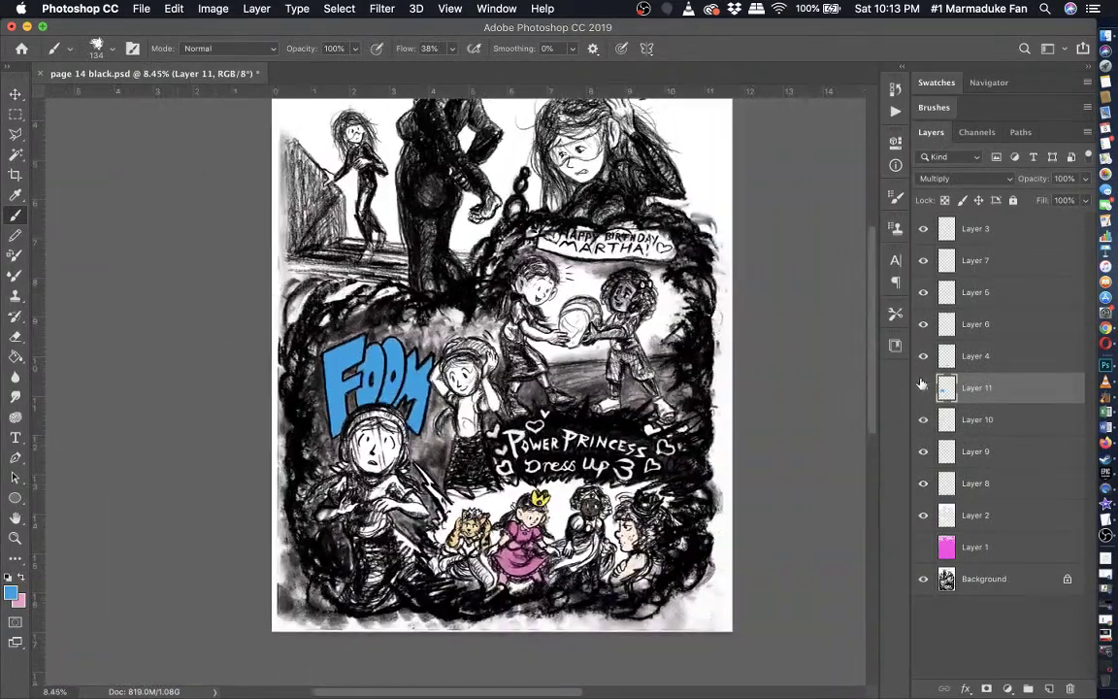
click(923, 387)
click(923, 387)
click(924, 389)
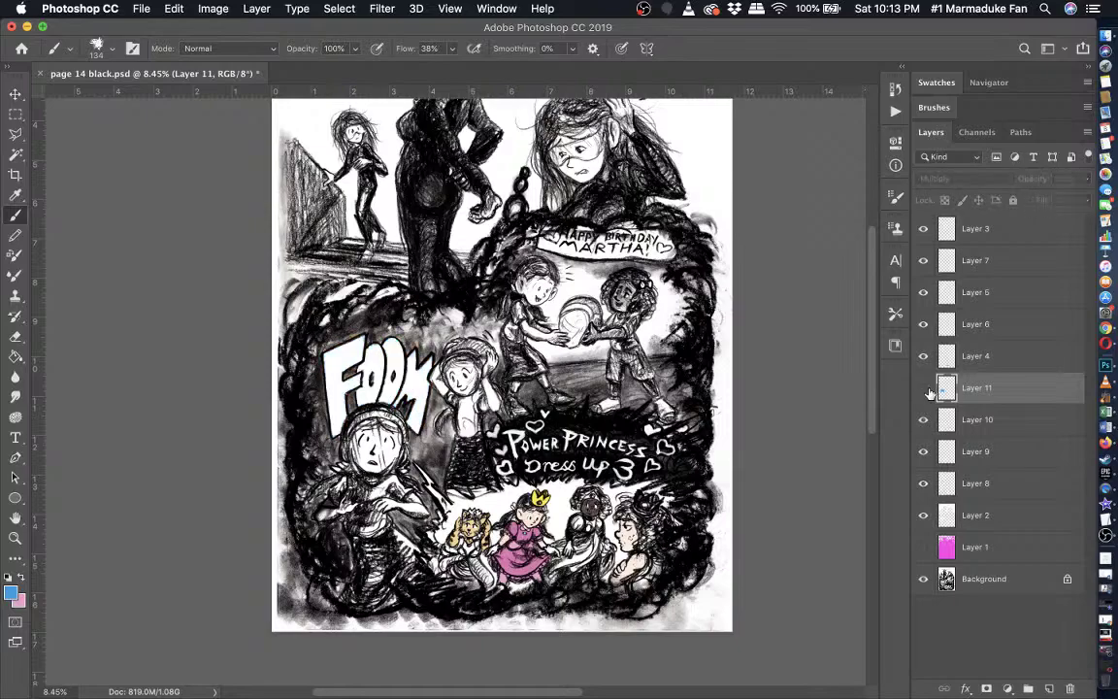
click(924, 388)
- Set the KYLE Ultimate Pencil Hard brush size to 153 px for painting the princesses' dresses
scroll(593, 518, up, 5)
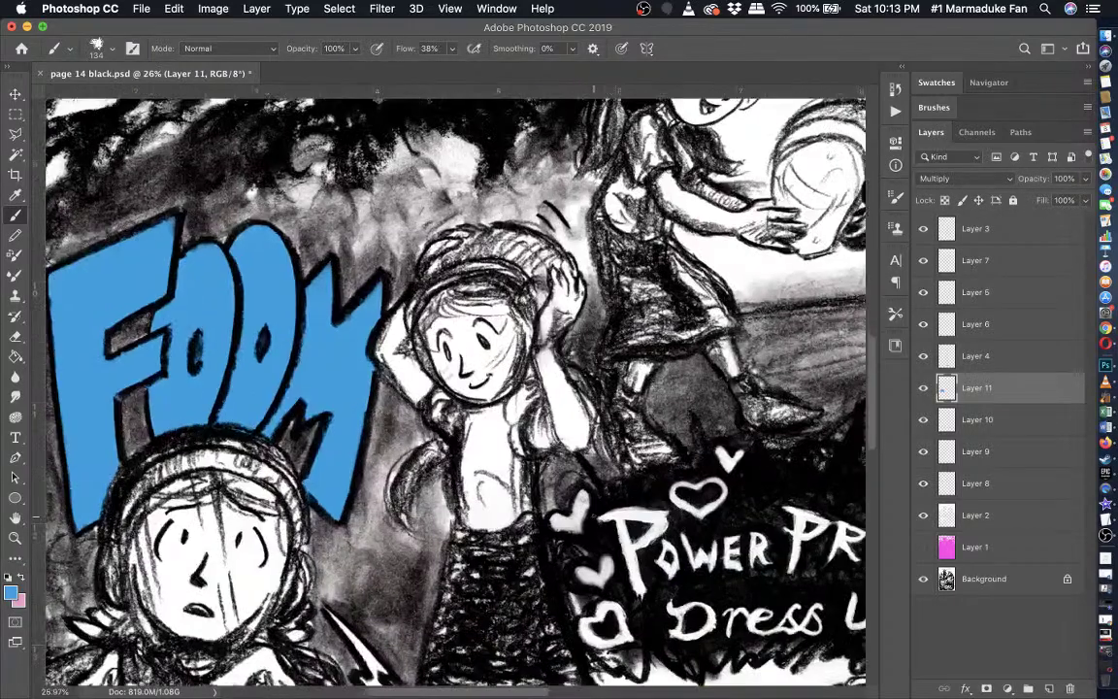
scroll(592, 517, down, 8)
scroll(593, 517, right, 3)
scroll(592, 514, up, 4)
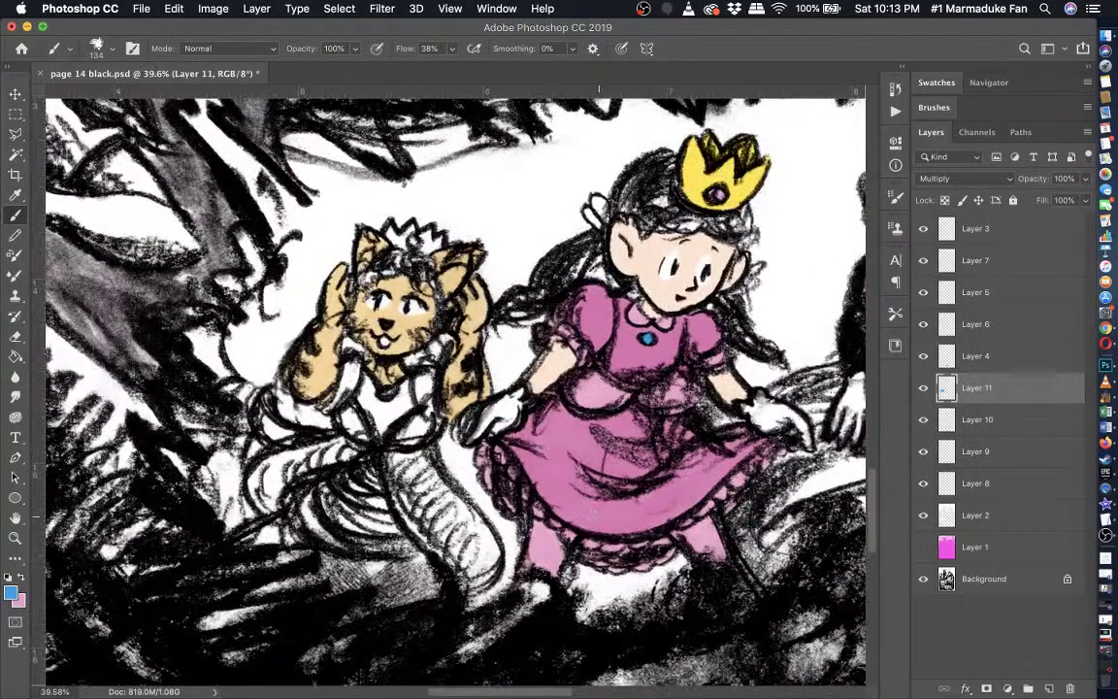
scroll(437, 446, up, 4)
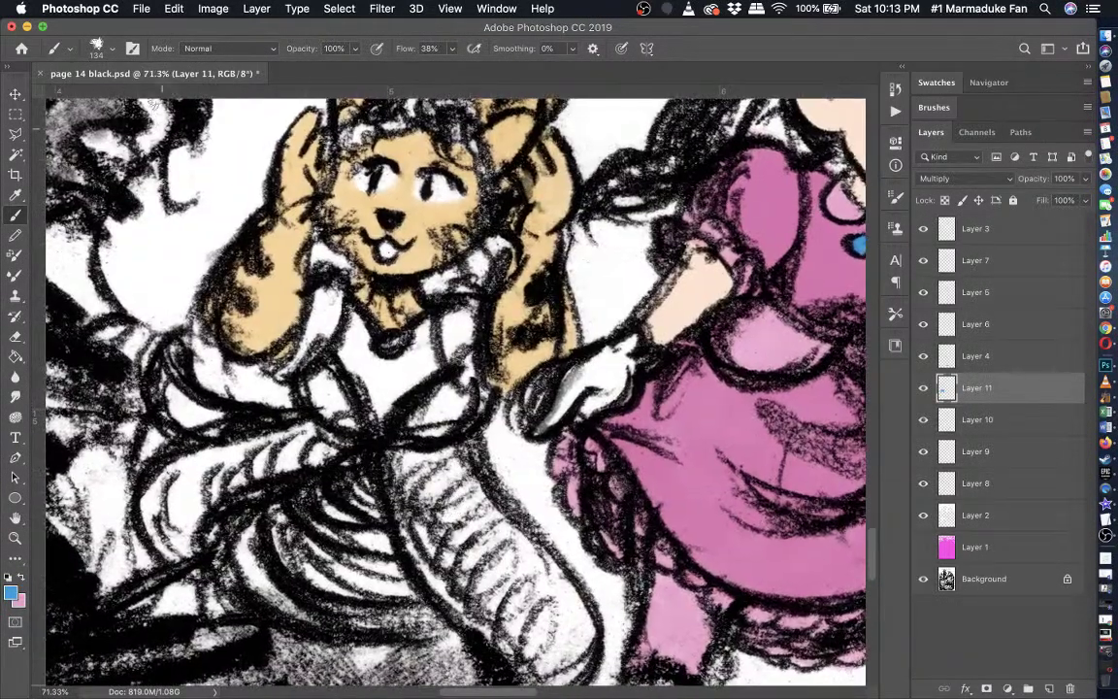
click(112, 49)
drag(146, 98, 149, 98)
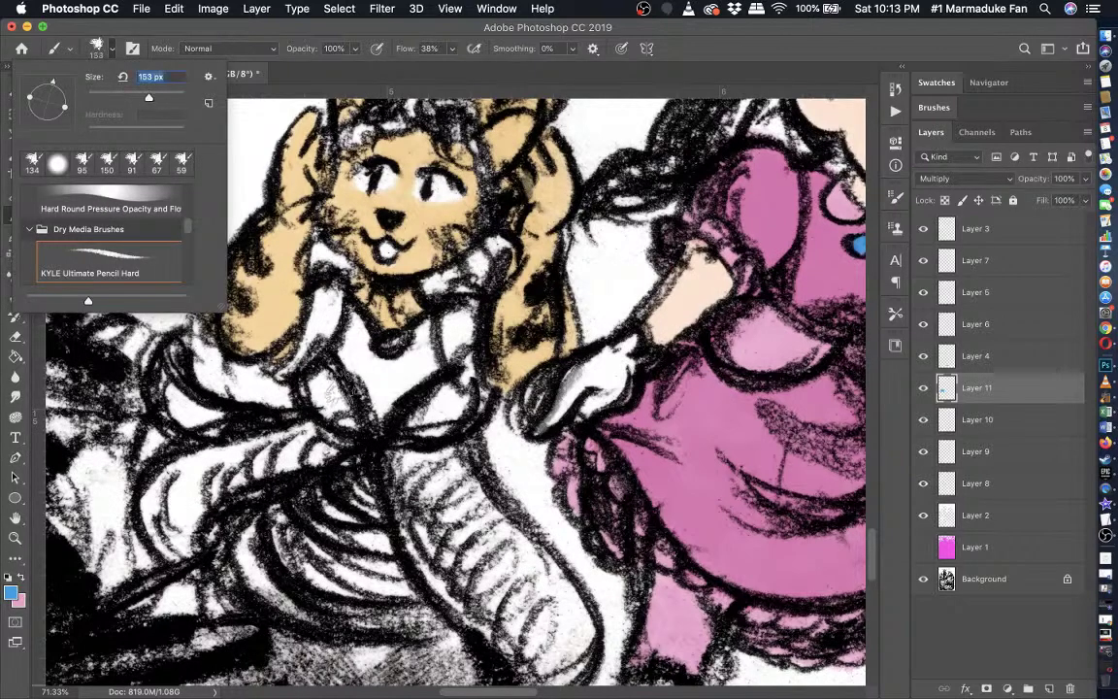
scroll(373, 461, down, 2)
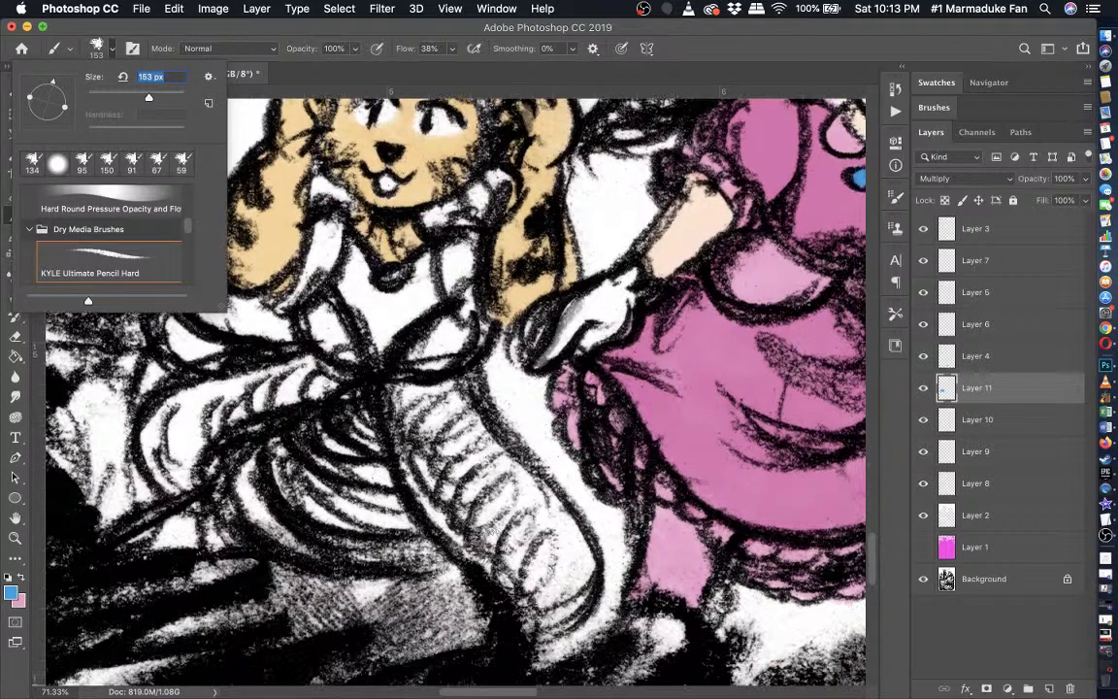
- Try painting the edge of the cat princess's skirt blue, and undo the stroke
click(483, 546)
drag(482, 554, 432, 456)
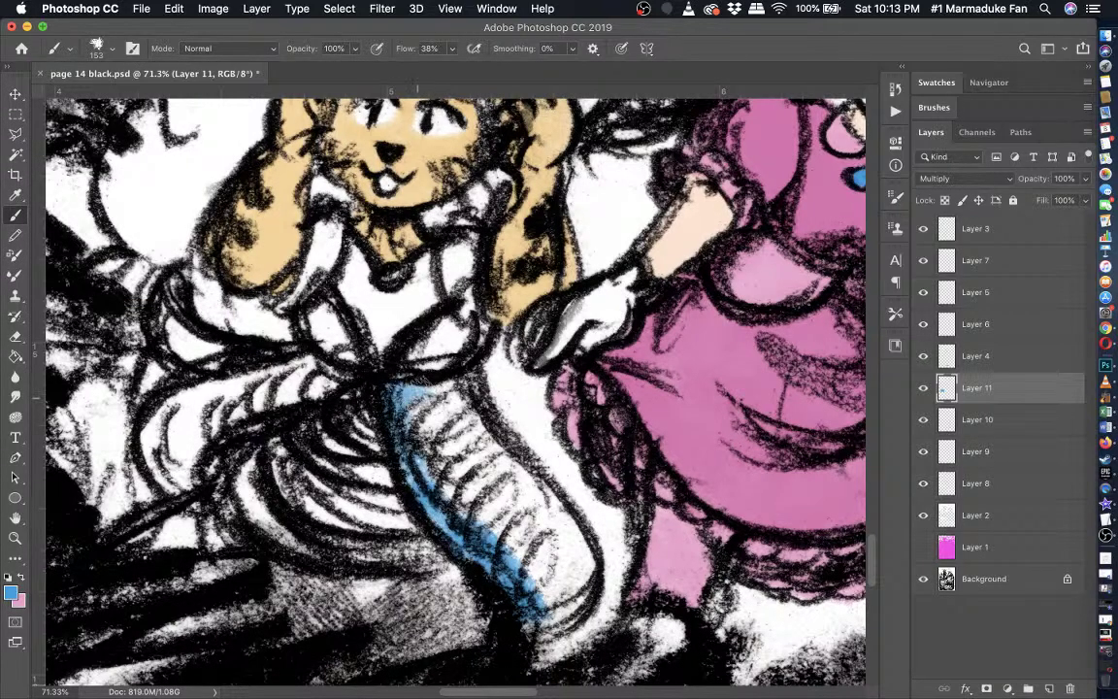
key(super+z)
- Paint the third princess's puffed sleeves and bodice blue on Layer 11, leaving the oval brooch white
scroll(426, 400, down, 6)
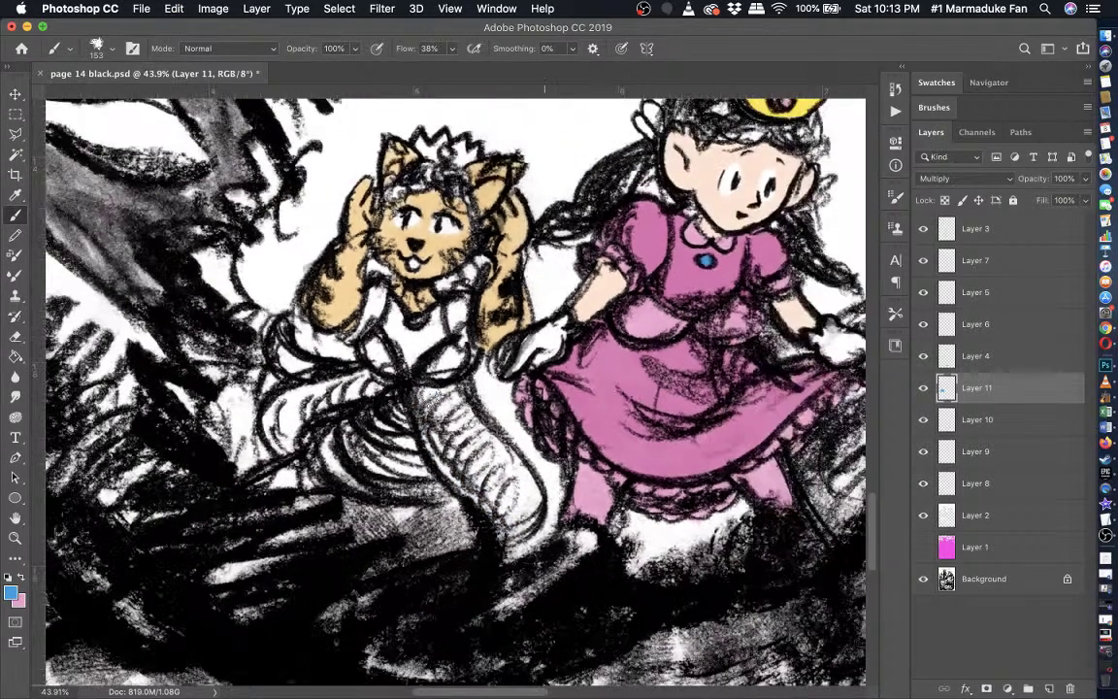
scroll(425, 394, right, 6)
scroll(425, 394, up, 2)
scroll(425, 393, down, 1)
scroll(425, 391, up, 4)
scroll(425, 391, down, 1)
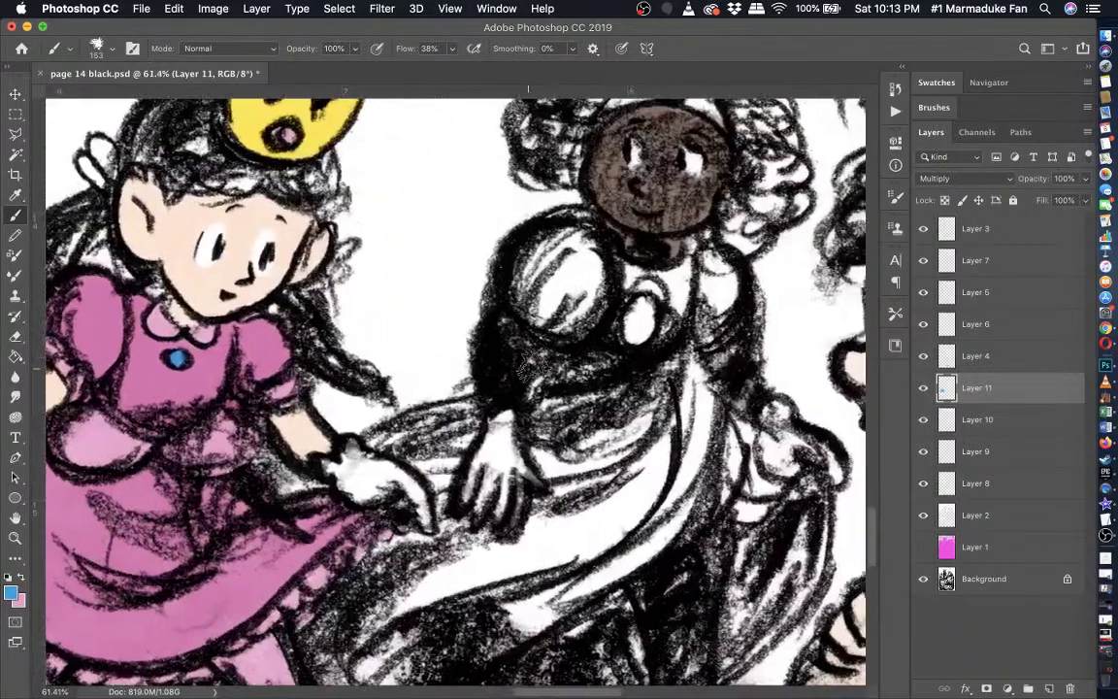
scroll(524, 364, right, 2)
mouse_move(532, 361)
mouse_down()
mouse_move(483, 338)
mouse_move(547, 328)
mouse_move(544, 308)
mouse_move(494, 337)
mouse_move(474, 308)
mouse_move(496, 294)
mouse_move(505, 309)
mouse_move(542, 304)
mouse_move(500, 314)
mouse_move(535, 299)
mouse_move(526, 318)
mouse_move(529, 308)
mouse_move(499, 314)
mouse_move(500, 299)
mouse_move(484, 309)
mouse_move(528, 301)
mouse_move(624, 320)
mouse_move(570, 309)
mouse_move(650, 309)
mouse_move(645, 323)
mouse_move(638, 313)
mouse_move(480, 309)
mouse_move(529, 367)
mouse_move(500, 401)
mouse_move(509, 500)
mouse_up()
key(super+z)
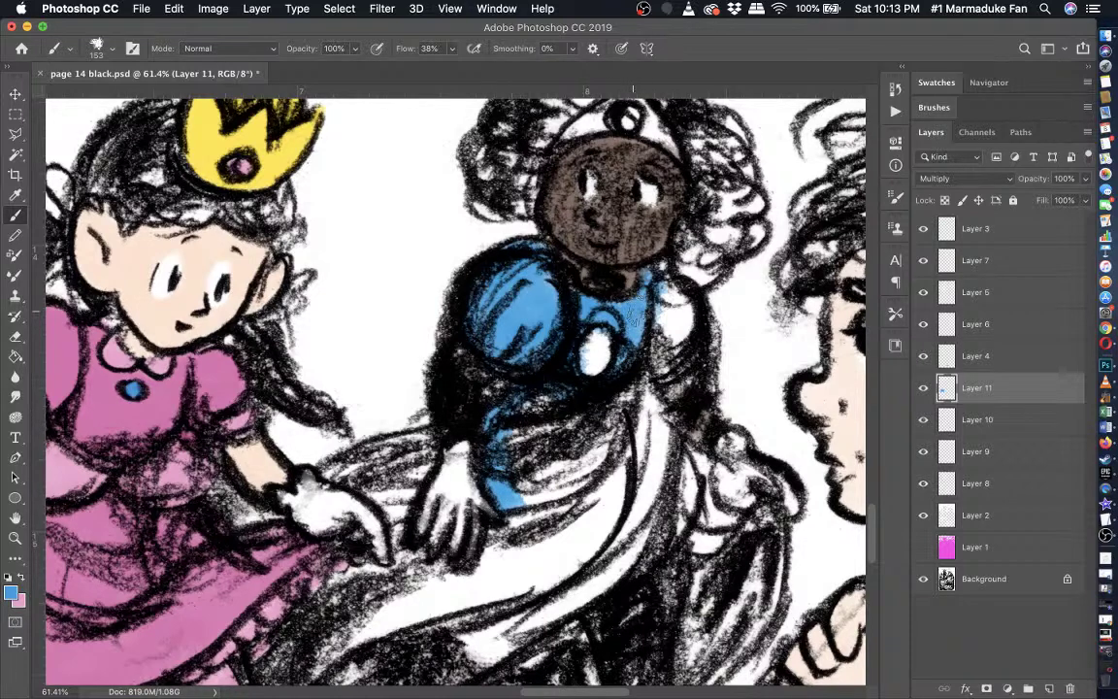
mouse_move(632, 311)
mouse_down()
mouse_move(660, 349)
mouse_move(662, 335)
mouse_move(620, 413)
mouse_move(642, 388)
mouse_move(648, 420)
mouse_move(643, 397)
mouse_move(700, 495)
mouse_move(699, 465)
mouse_move(645, 465)
mouse_move(680, 480)
mouse_move(697, 470)
mouse_move(772, 524)
mouse_up()
- Fill the third princess's skirt with blue on Layer 11, from the waist folds down to both sides of the hem
scroll(743, 504, down, 3)
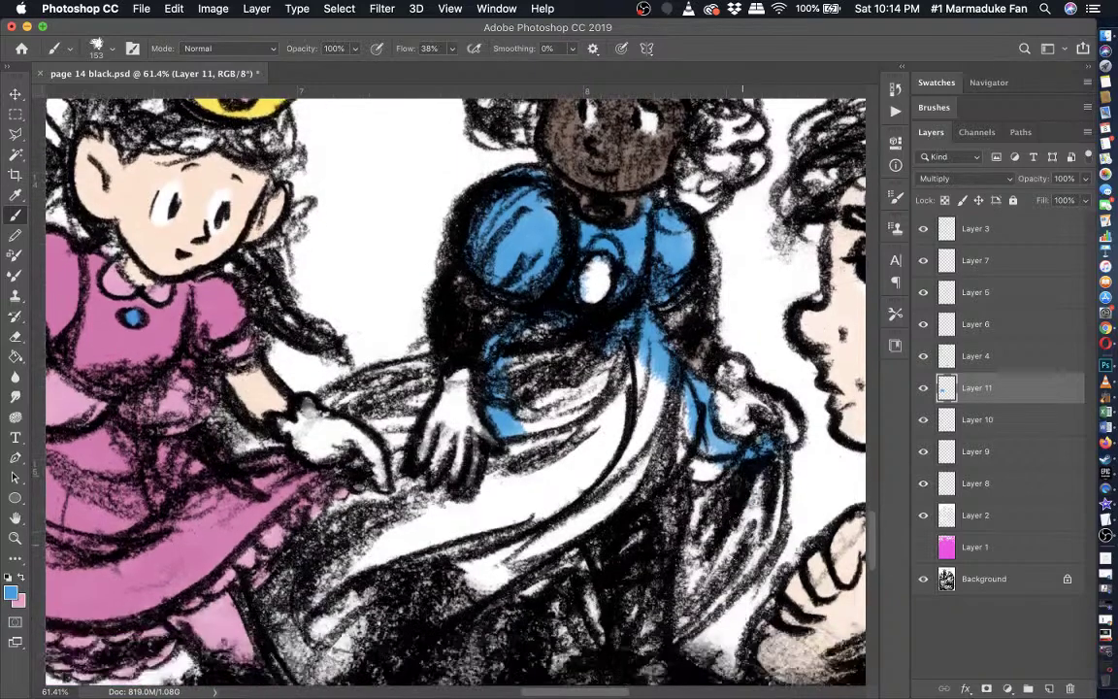
mouse_move(768, 484)
mouse_down()
mouse_move(660, 519)
mouse_move(694, 447)
mouse_move(640, 544)
mouse_move(685, 508)
mouse_move(694, 580)
mouse_move(684, 506)
mouse_move(670, 519)
mouse_move(659, 483)
mouse_move(614, 481)
mouse_move(666, 485)
mouse_move(686, 532)
mouse_move(679, 466)
mouse_move(694, 427)
mouse_move(621, 407)
mouse_move(670, 412)
mouse_move(587, 427)
mouse_move(548, 466)
mouse_move(485, 573)
mouse_up()
mouse_move(495, 638)
mouse_down()
mouse_move(531, 506)
mouse_move(531, 453)
mouse_up()
mouse_move(582, 377)
mouse_down()
mouse_move(579, 358)
mouse_move(522, 386)
mouse_move(407, 383)
mouse_move(364, 398)
mouse_move(465, 340)
mouse_move(464, 364)
mouse_move(369, 397)
mouse_move(301, 456)
mouse_move(291, 412)
mouse_move(304, 368)
mouse_move(339, 413)
mouse_move(349, 291)
mouse_move(373, 287)
mouse_move(310, 310)
mouse_move(276, 367)
mouse_move(389, 282)
mouse_move(398, 260)
mouse_move(456, 289)
mouse_move(495, 235)
mouse_move(533, 294)
mouse_move(379, 311)
mouse_move(330, 374)
mouse_move(310, 417)
mouse_move(335, 398)
mouse_move(301, 442)
mouse_move(427, 321)
mouse_move(497, 336)
mouse_move(515, 291)
mouse_move(485, 286)
mouse_move(549, 262)
mouse_move(602, 305)
mouse_up()
scroll(544, 283, up, 2)
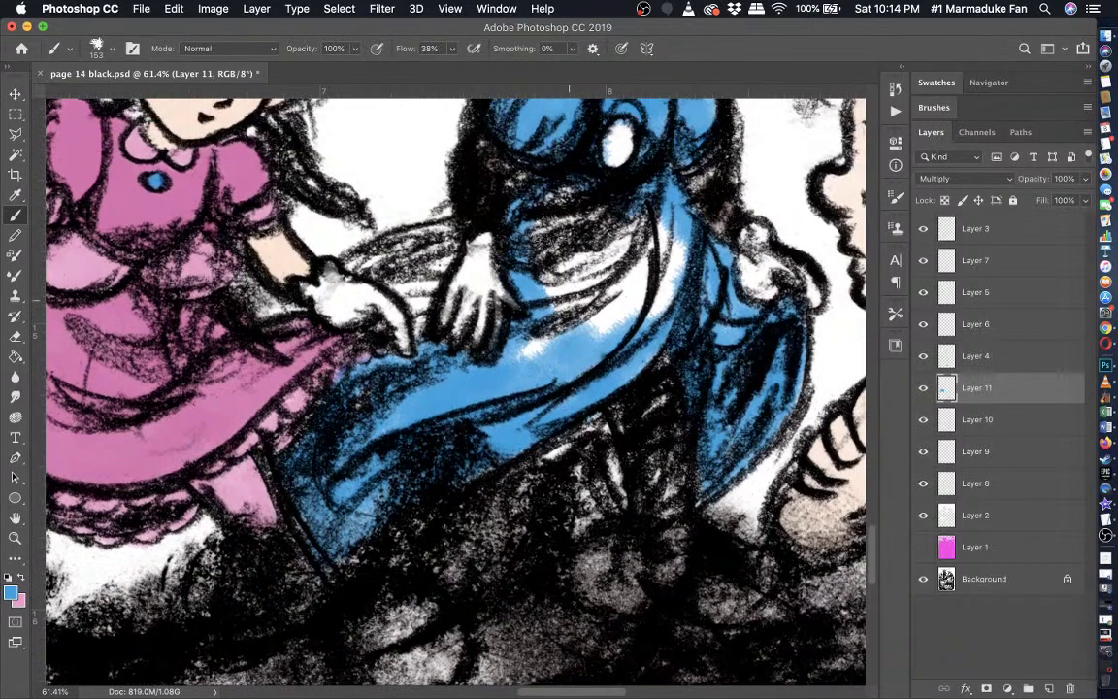
mouse_move(517, 184)
mouse_down()
mouse_move(549, 189)
mouse_move(515, 213)
mouse_move(577, 291)
mouse_move(563, 260)
mouse_move(565, 344)
mouse_move(532, 349)
mouse_move(649, 289)
mouse_up()
mouse_move(515, 292)
mouse_down()
mouse_move(490, 303)
mouse_move(582, 262)
mouse_move(669, 243)
mouse_move(587, 228)
mouse_move(524, 281)
mouse_move(547, 250)
mouse_move(480, 204)
mouse_move(464, 172)
mouse_move(583, 275)
mouse_move(710, 291)
mouse_move(608, 301)
mouse_move(461, 415)
mouse_up()
- Set the brush size to 76 px and paint the raised skirt fold between the two princesses' gloved hands blue
scroll(461, 417, down, 4)
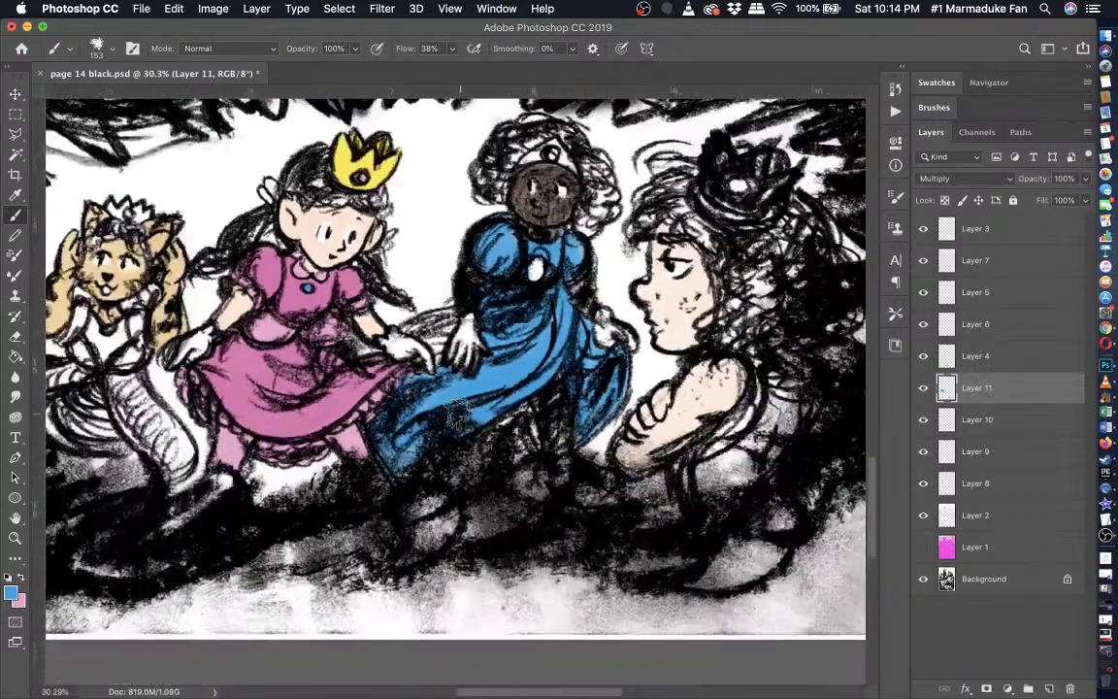
scroll(449, 422, up, 3)
scroll(448, 422, up, 2)
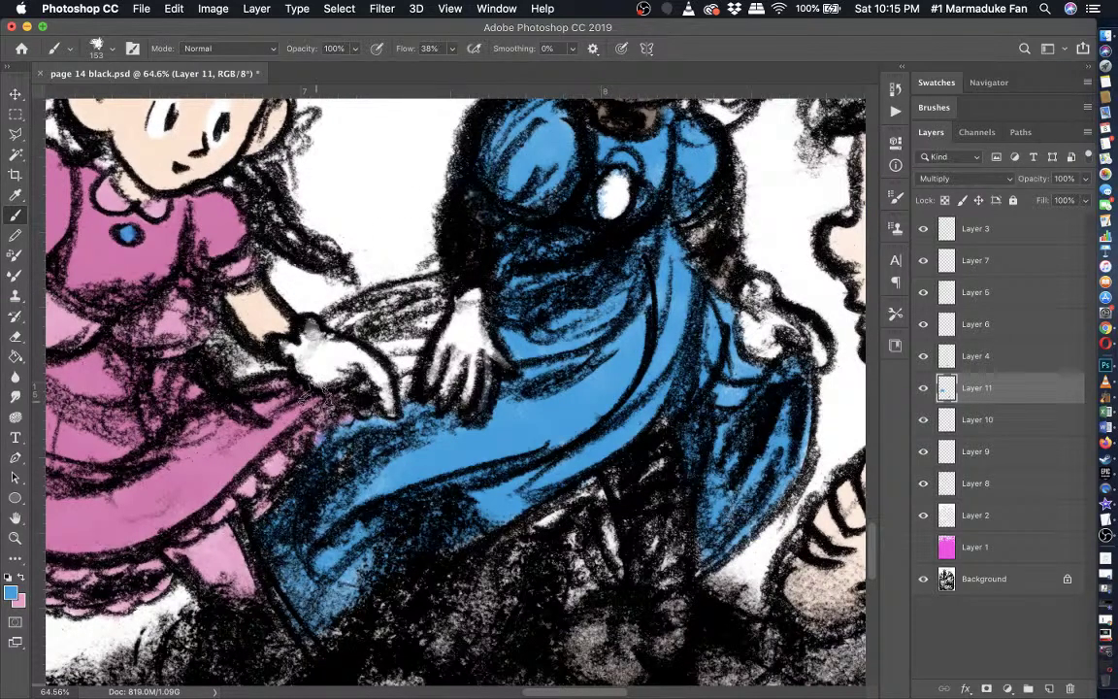
click(100, 48)
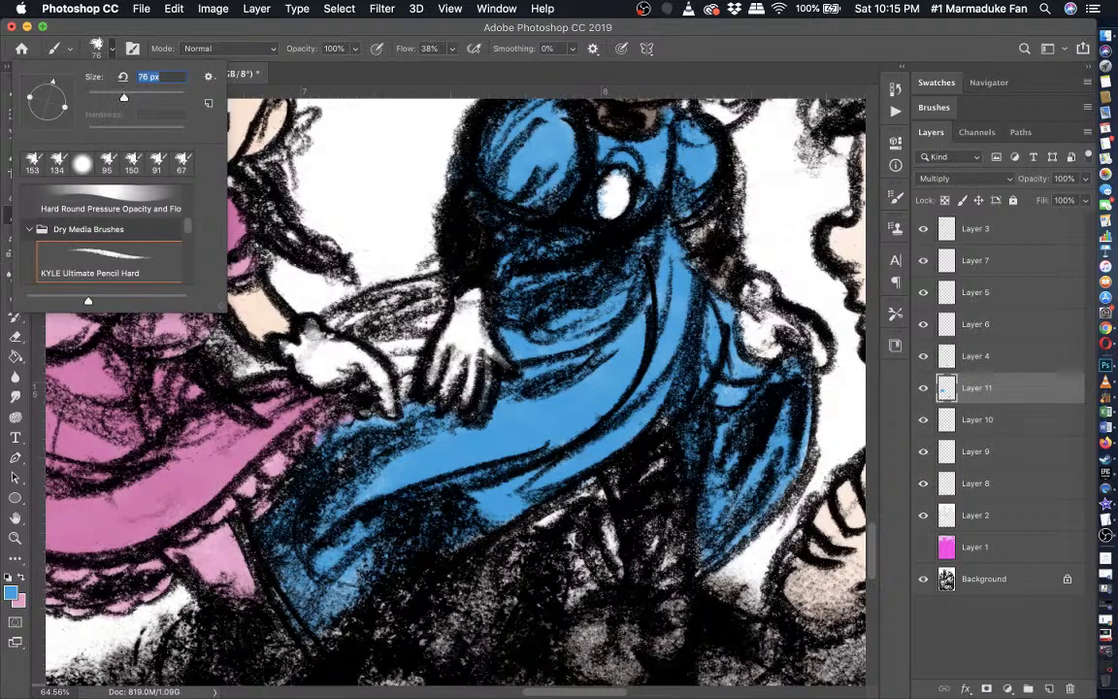
click(402, 402)
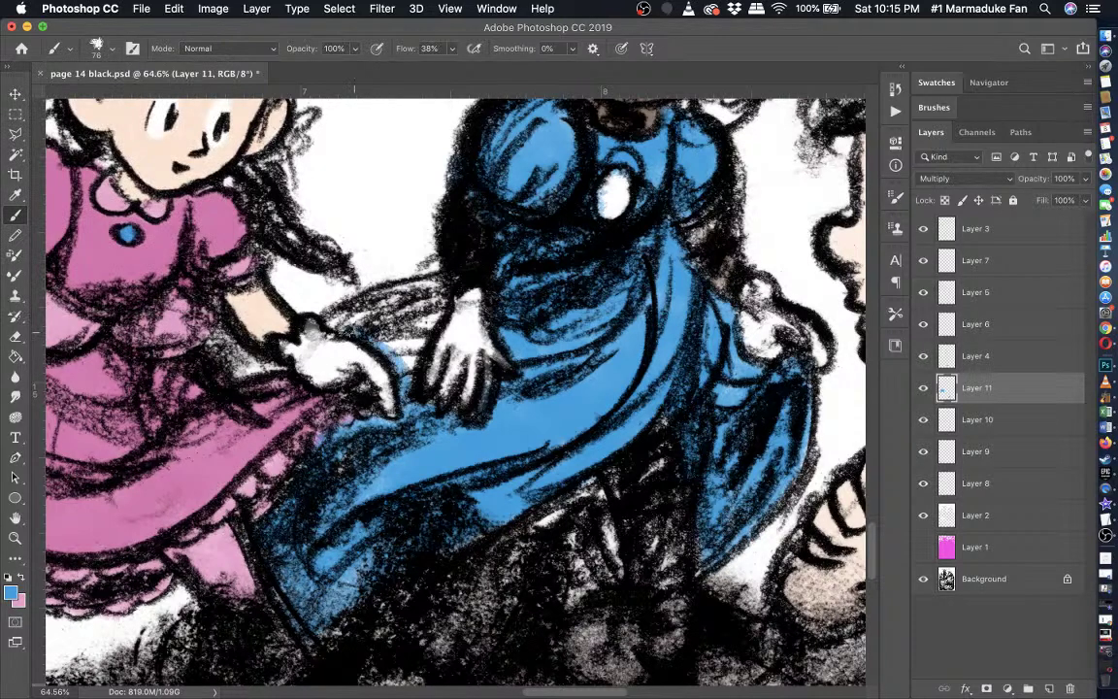
mouse_move(329, 282)
mouse_down()
mouse_move(402, 291)
mouse_move(375, 330)
mouse_move(330, 282)
mouse_move(413, 292)
mouse_up()
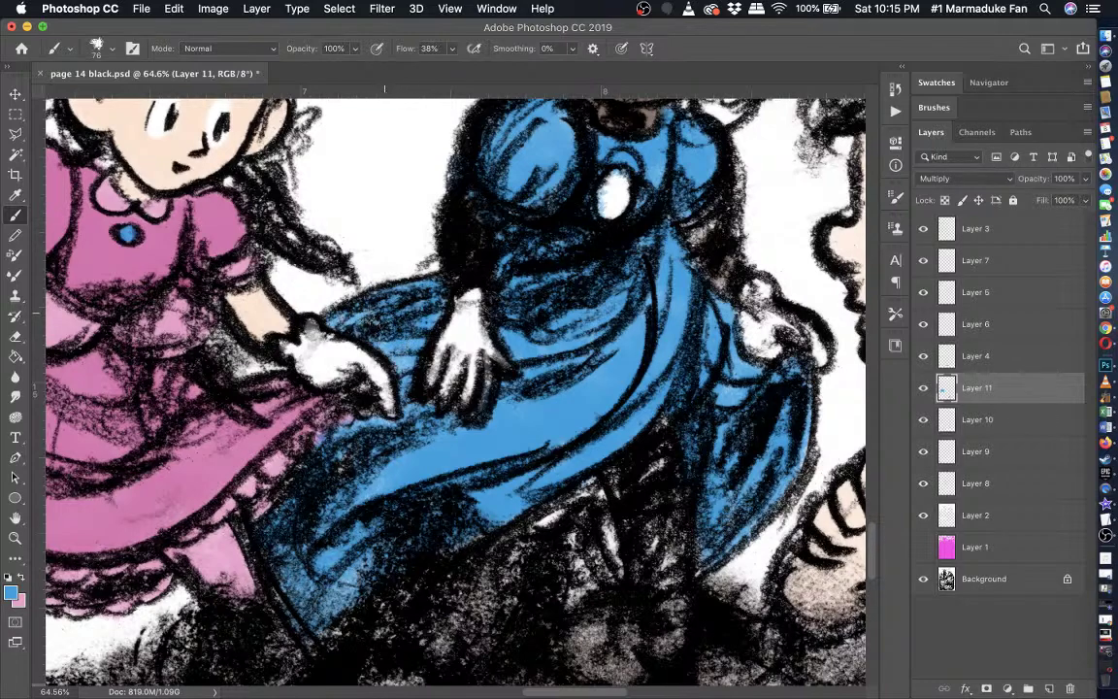
- Compare the princesses' panel with the blue Layer 11 hidden and shown
key(super+minus)
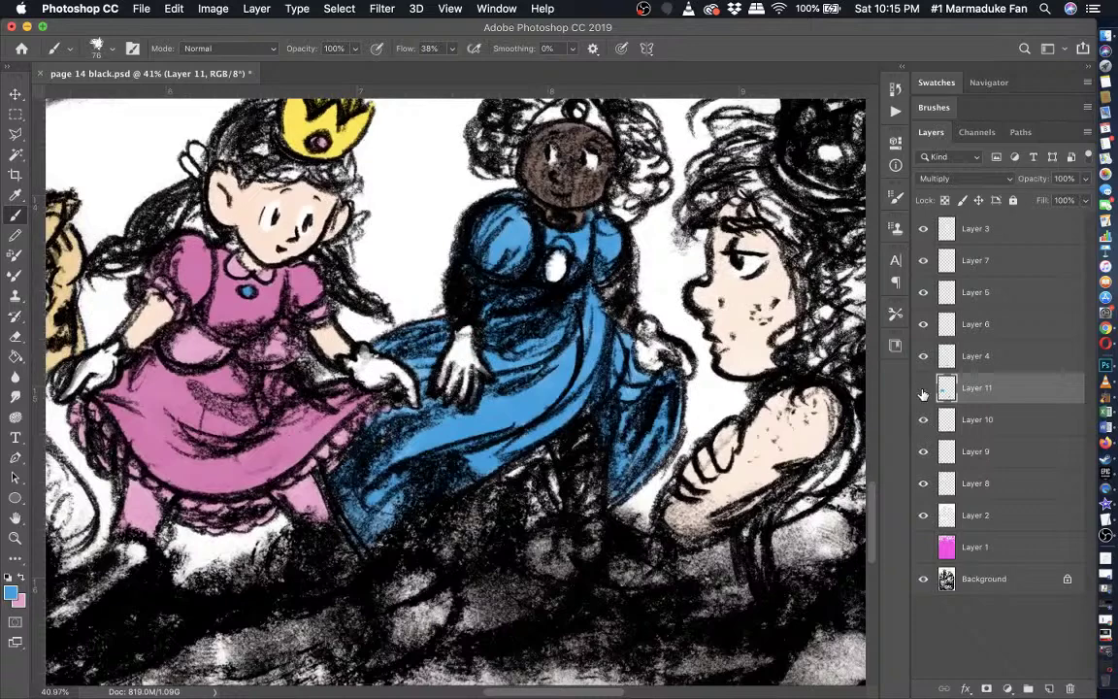
click(923, 389)
click(923, 390)
scroll(601, 446, down, 4)
scroll(633, 478, down, 3)
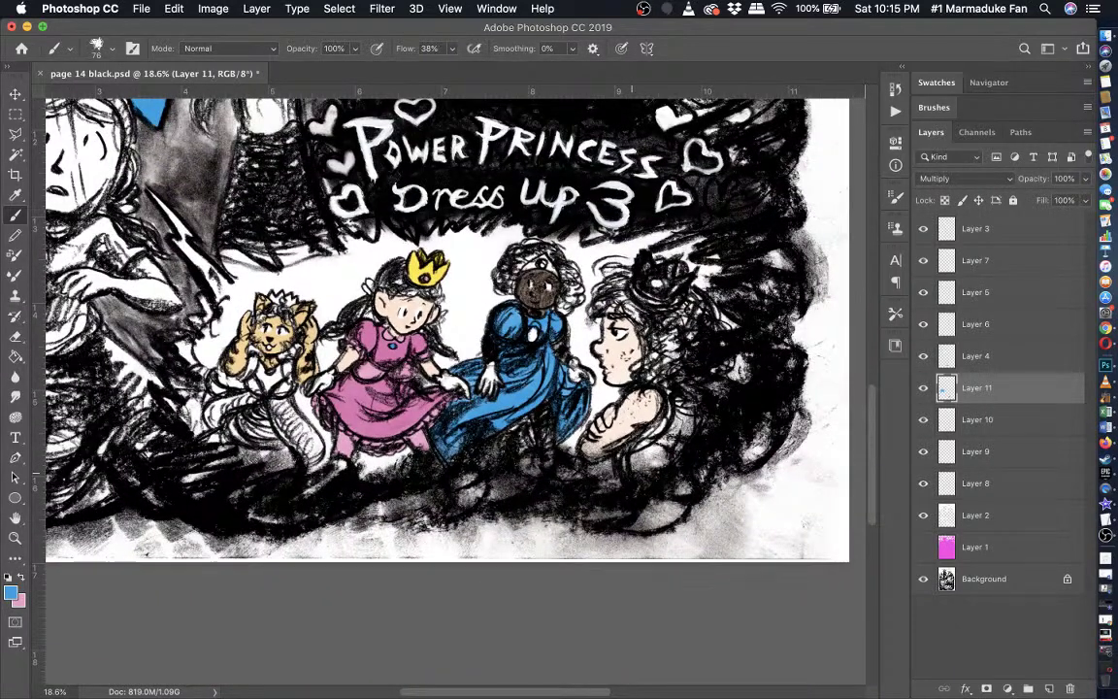
- Add a new layer above Layer 11 and set its blend mode to Multiply
scroll(459, 353, up, 2)
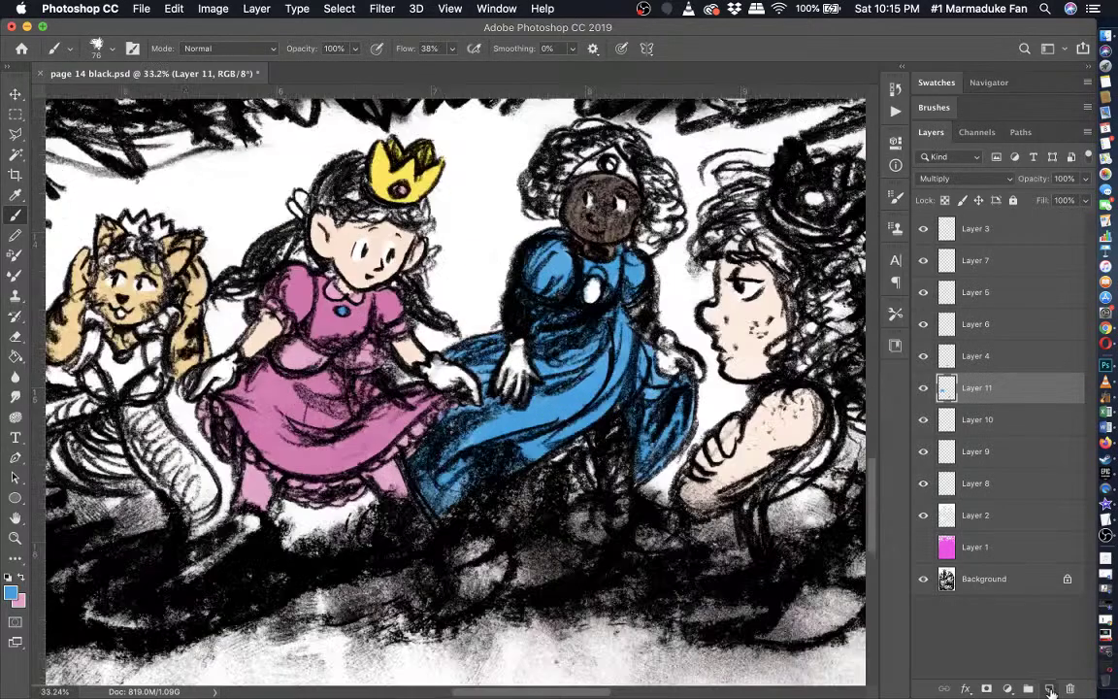
click(1049, 688)
scroll(715, 414, right, 3)
scroll(716, 414, up, 2)
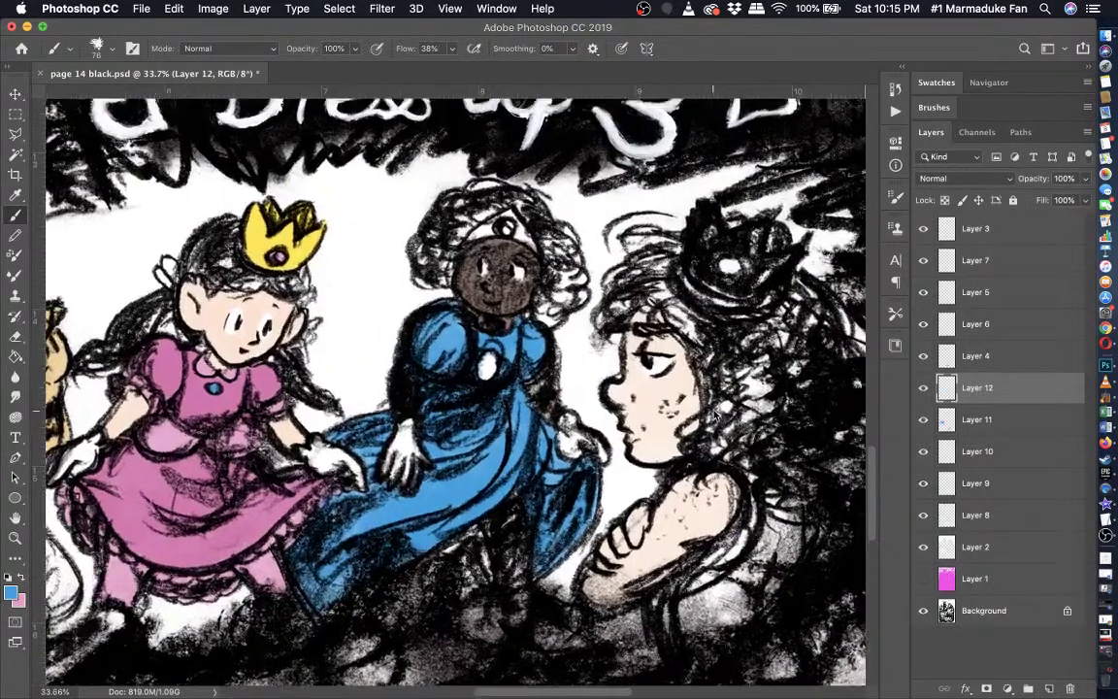
scroll(715, 414, up, 1)
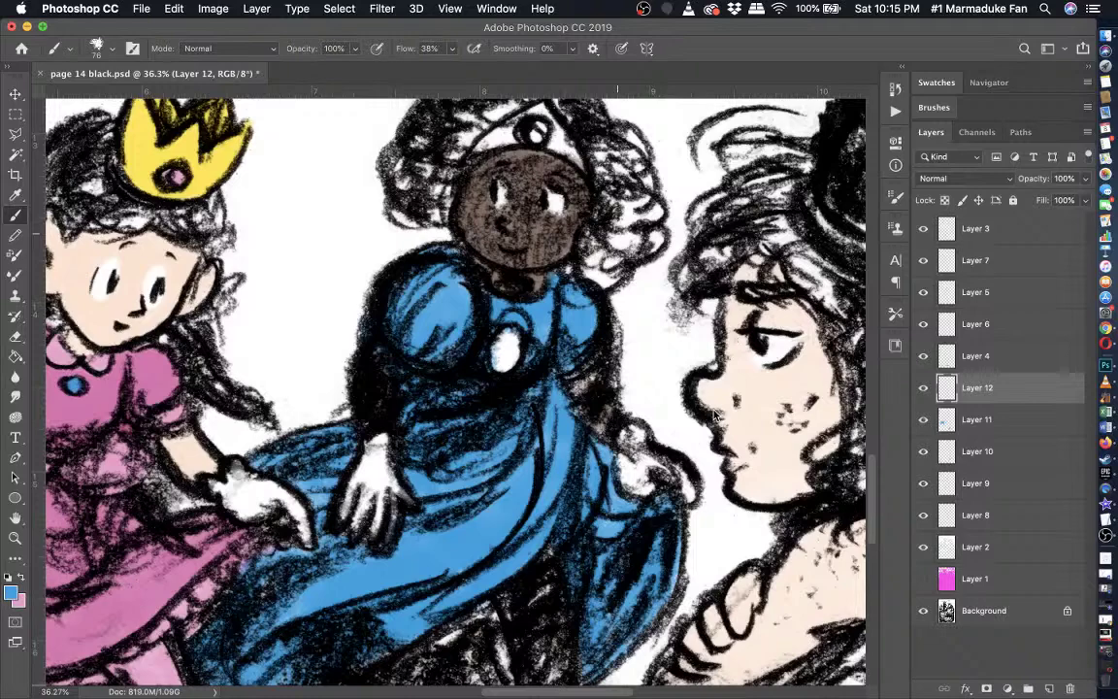
scroll(715, 415, up, 6)
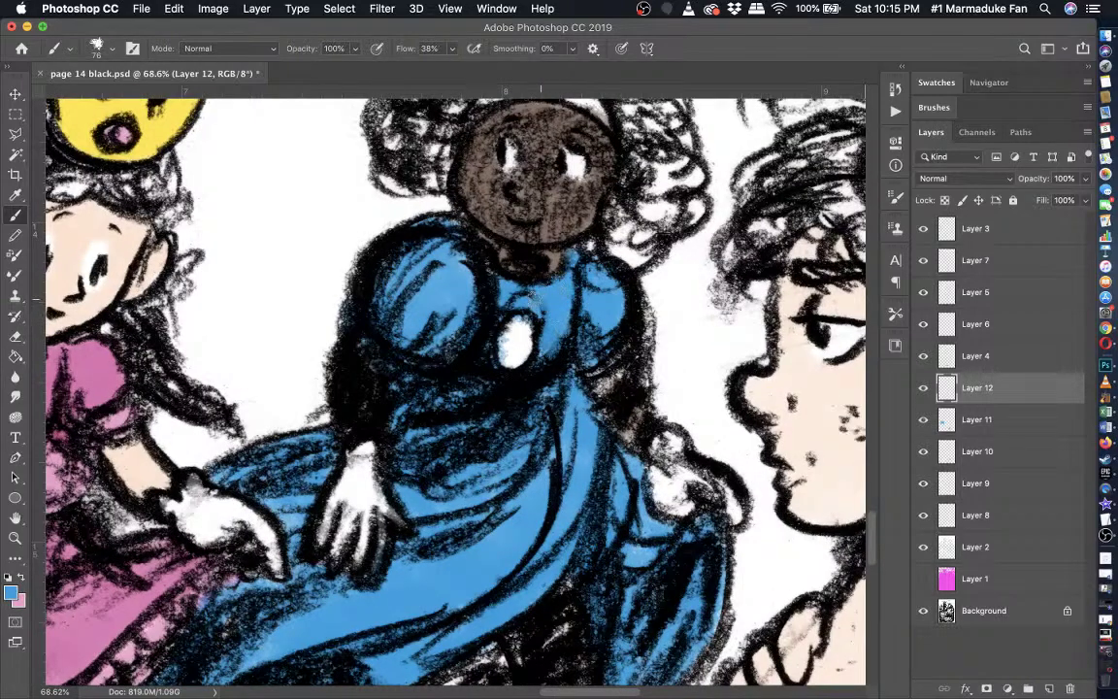
click(258, 10)
mouse_move(301, 155)
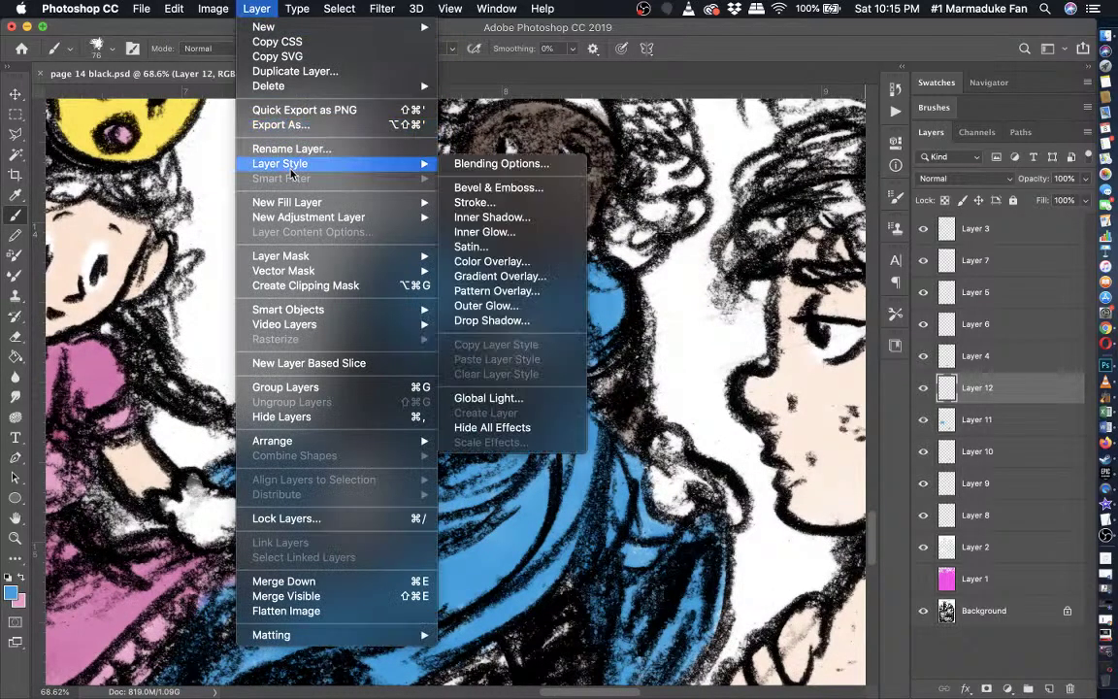
click(529, 165)
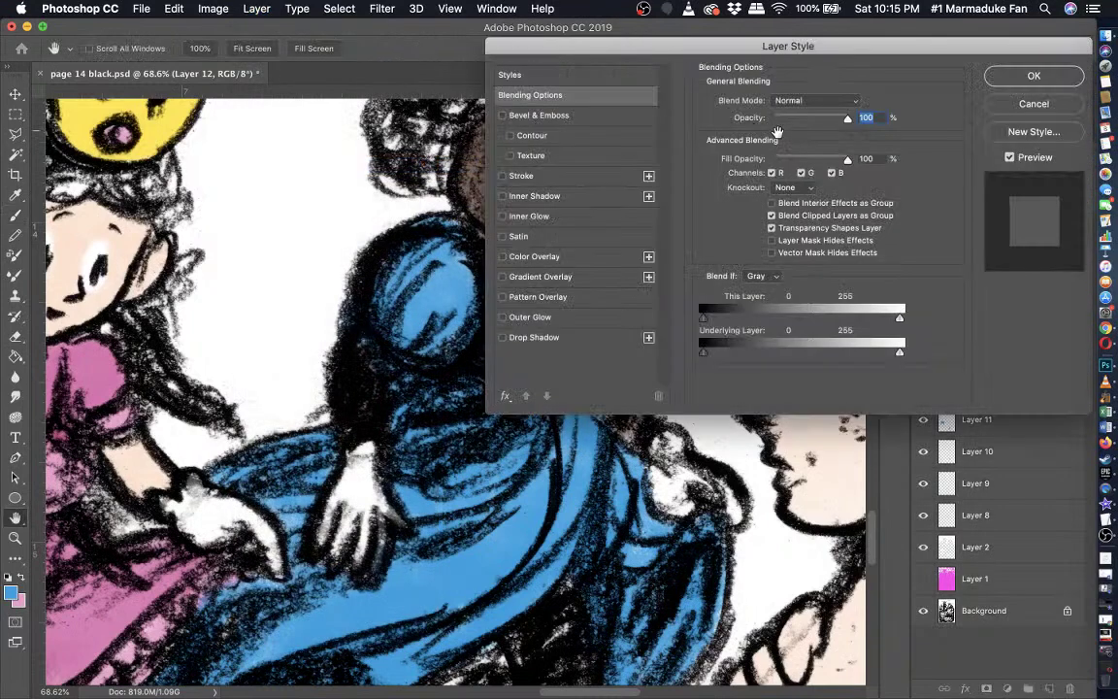
click(801, 103)
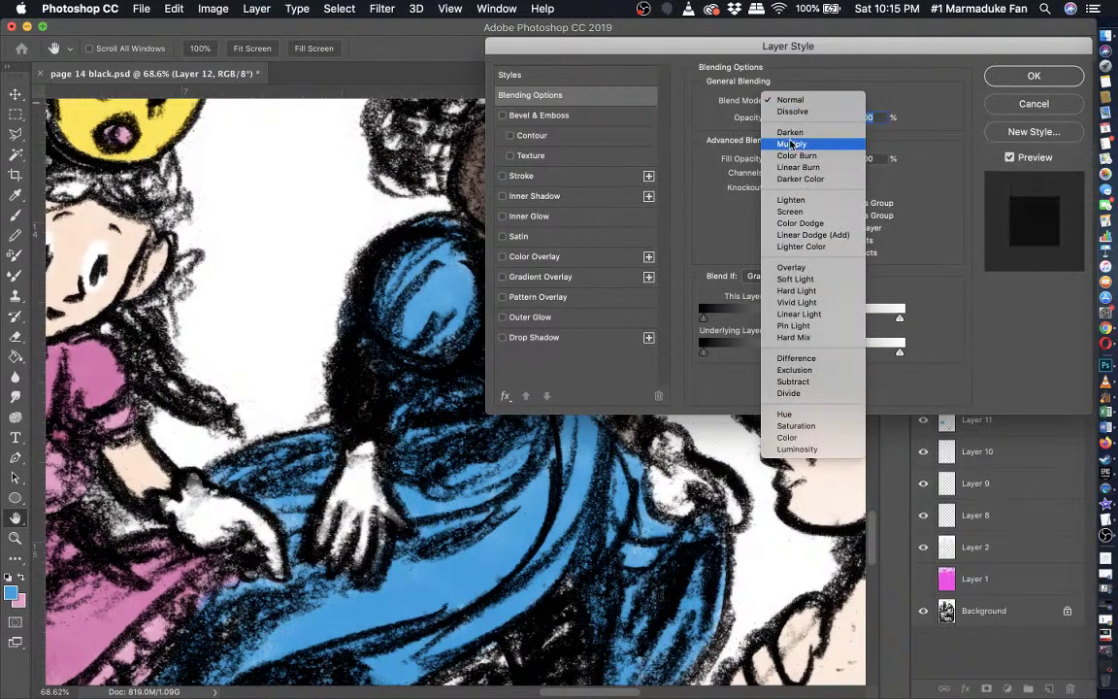
click(827, 143)
click(1006, 84)
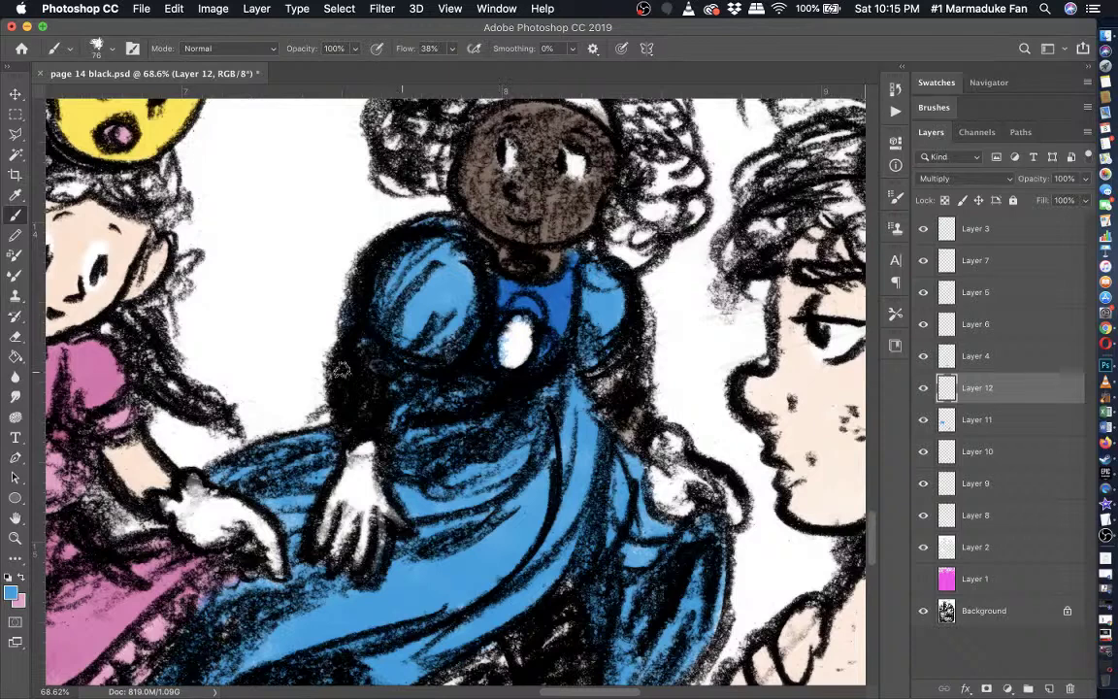
- Erase the blue spill around the third princess's white oval brooch on Layer 11
click(958, 422)
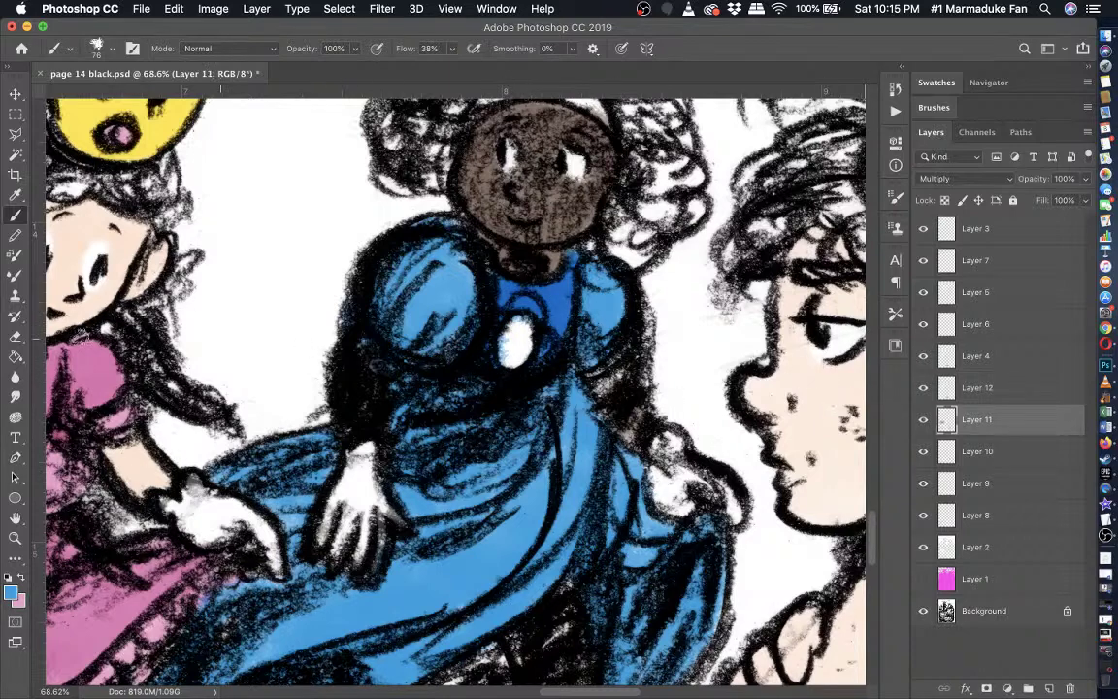
click(14, 338)
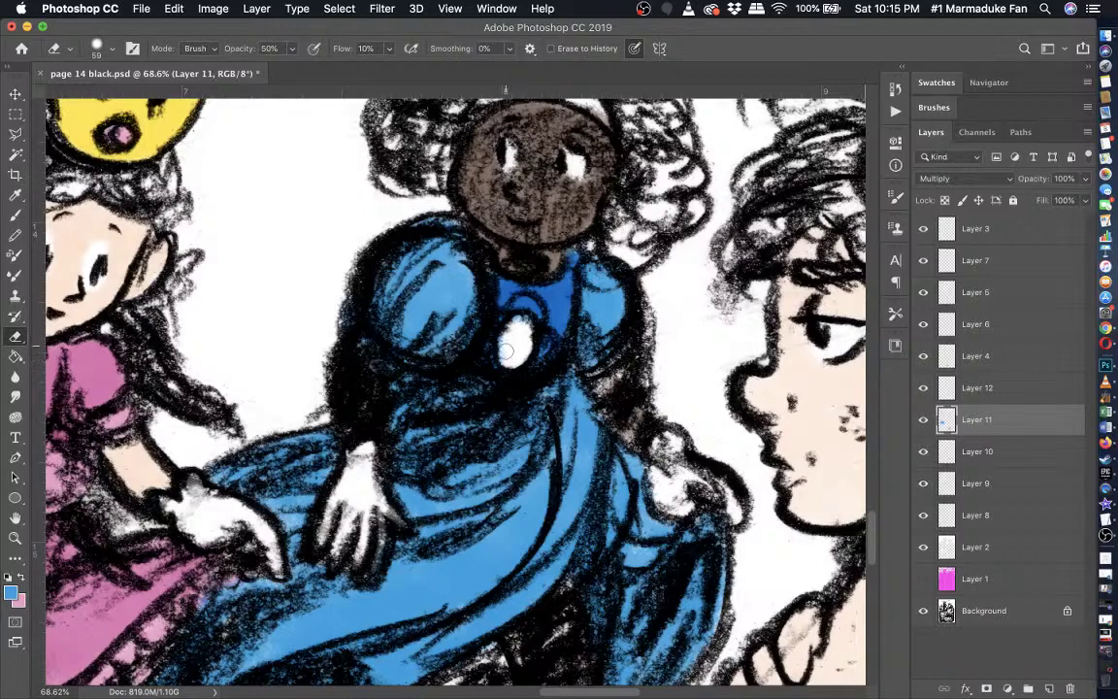
scroll(505, 351, down, 5)
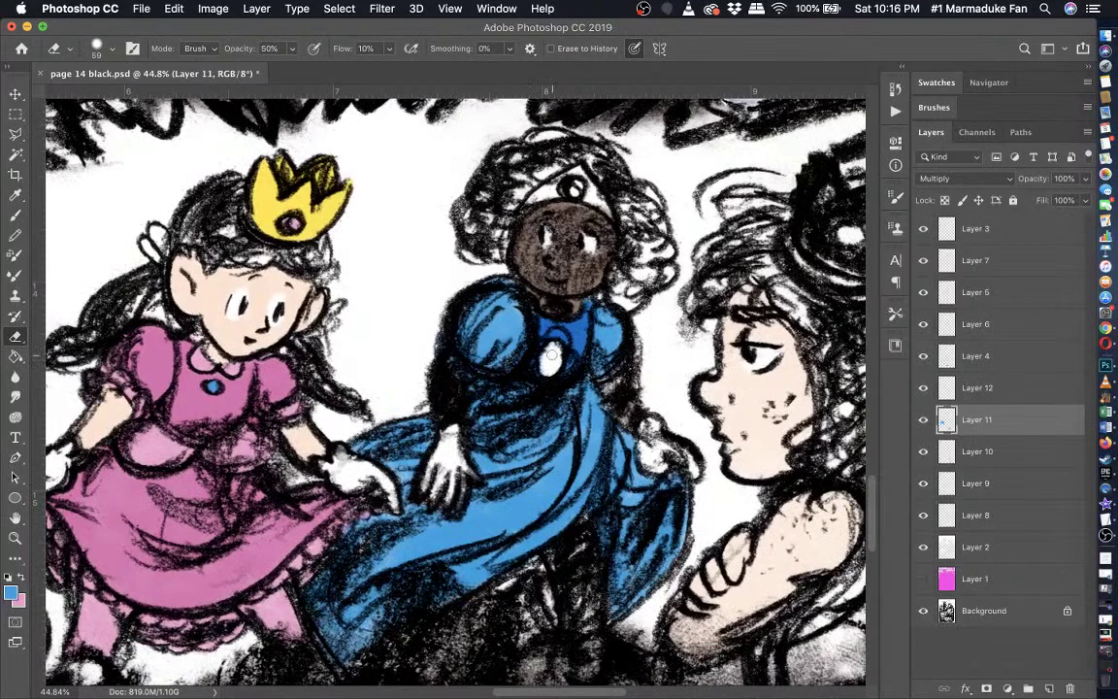
- Compare the blue dress with Layer 11 and Layer 12 each hidden and shown
scroll(550, 357, down, 3)
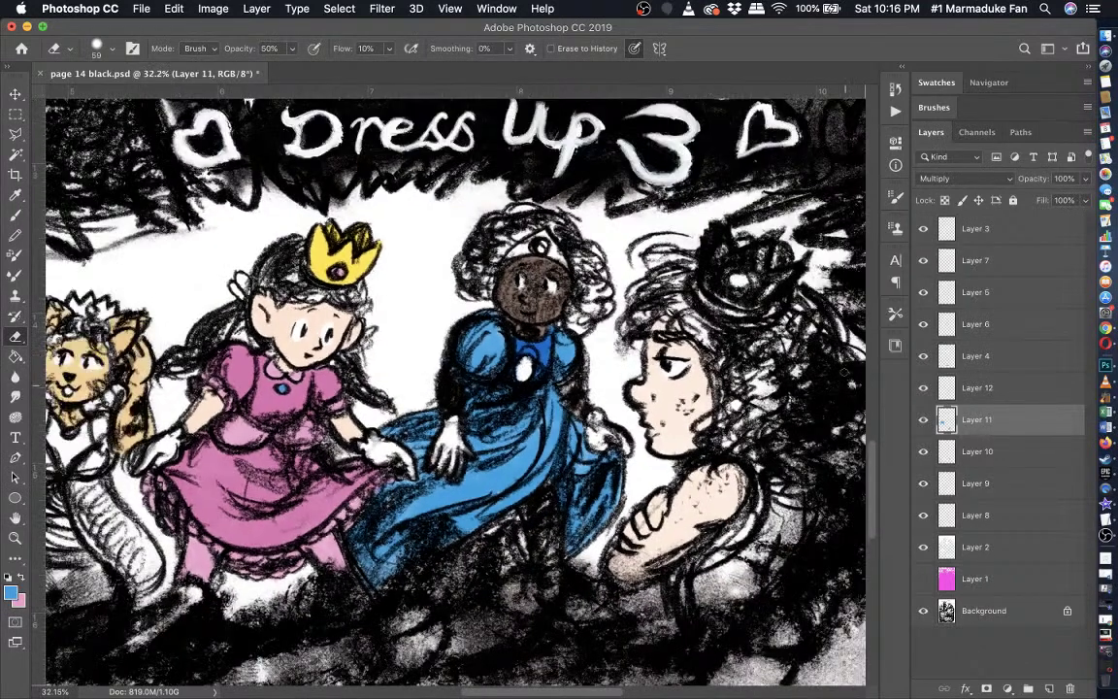
click(923, 420)
click(923, 419)
click(923, 387)
- Make Layer 12 active with the Brush tool and check its darker blue bodice with the layer hidden and shown
click(976, 388)
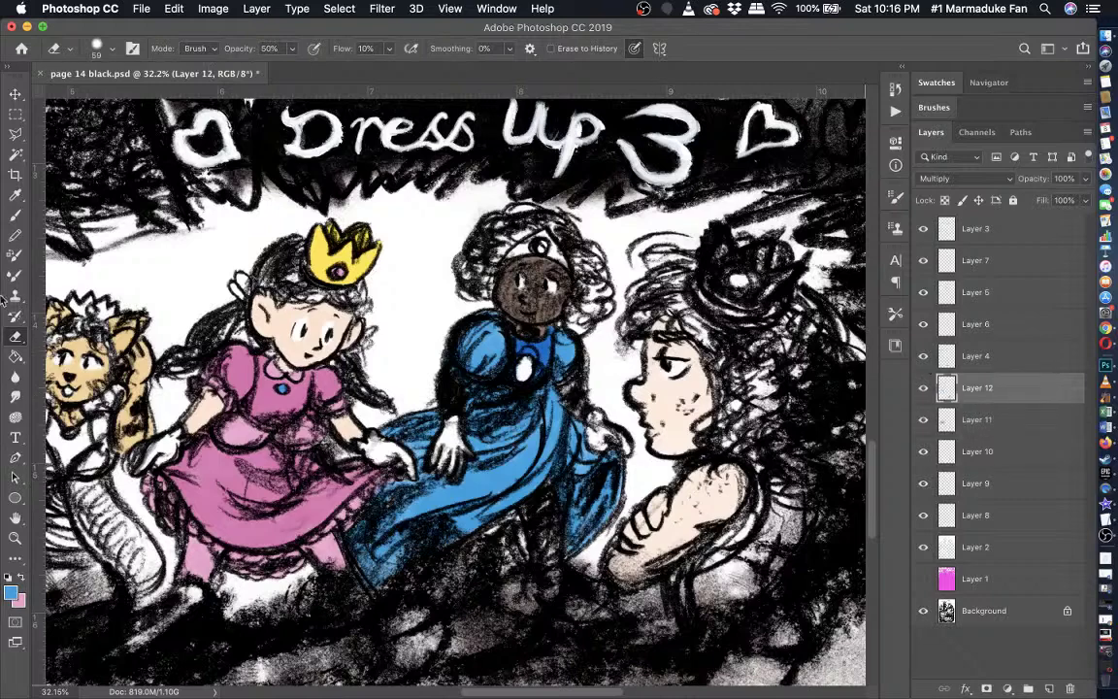
click(15, 215)
scroll(448, 355, up, 2)
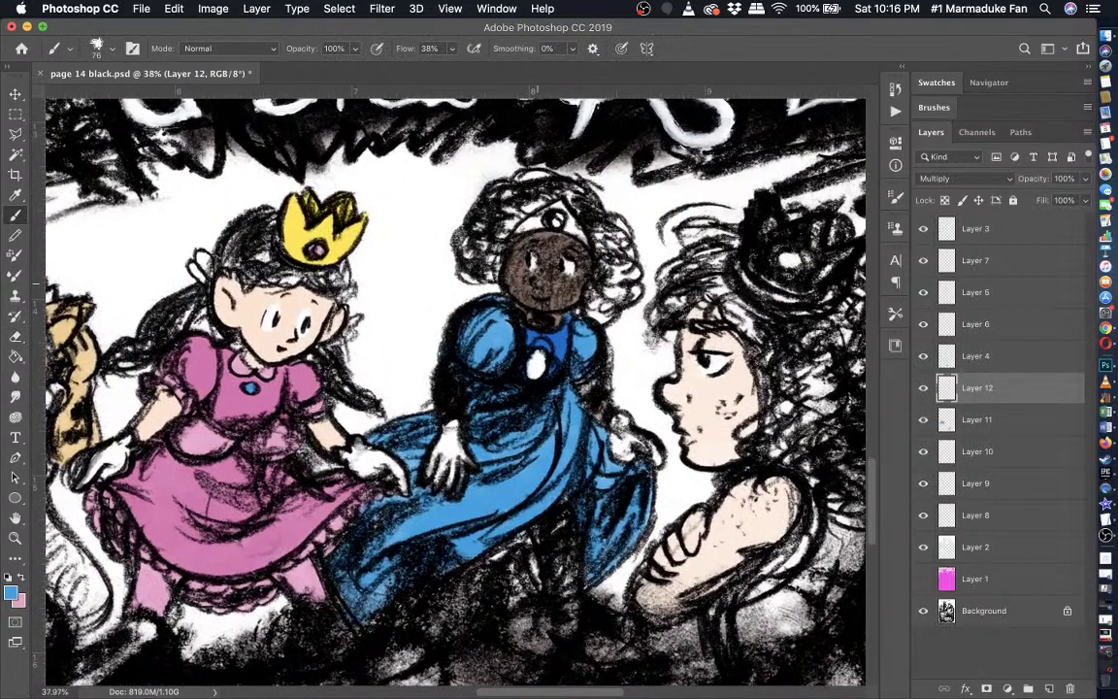
scroll(455, 388, up, 3)
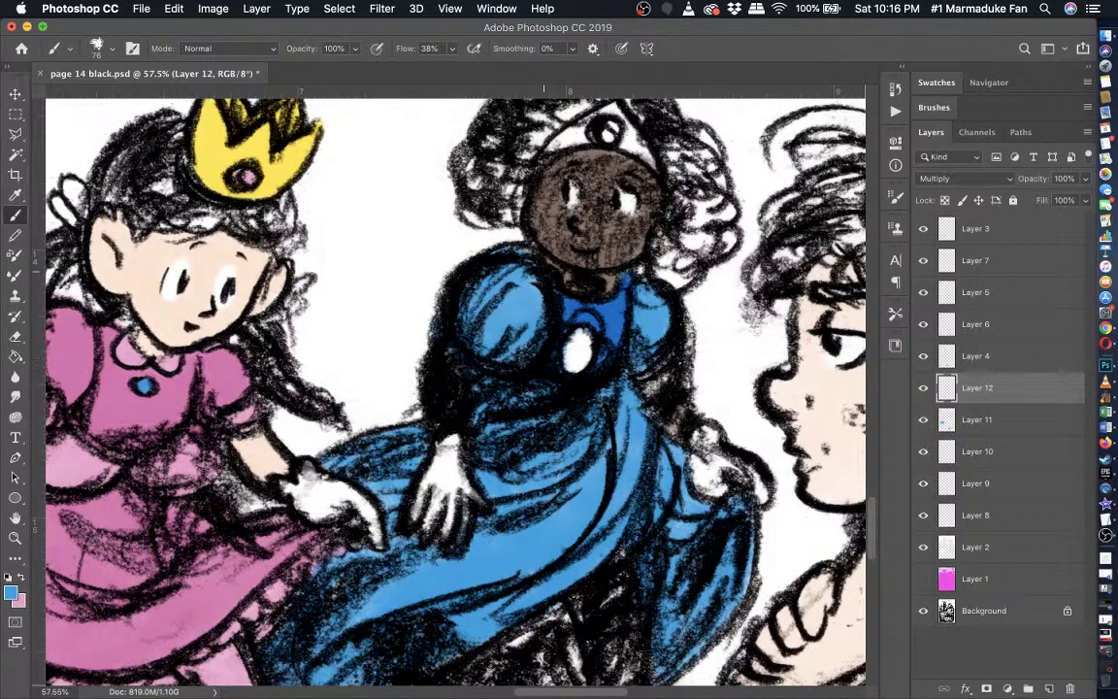
click(938, 421)
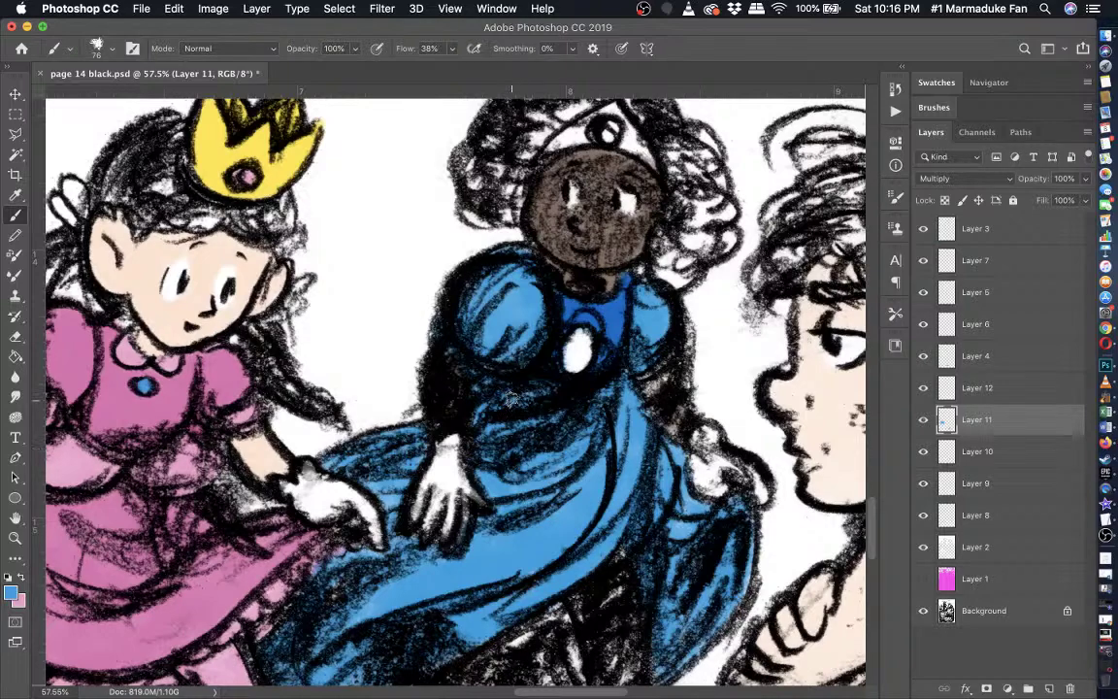
scroll(509, 398, down, 2)
scroll(510, 398, down, 1)
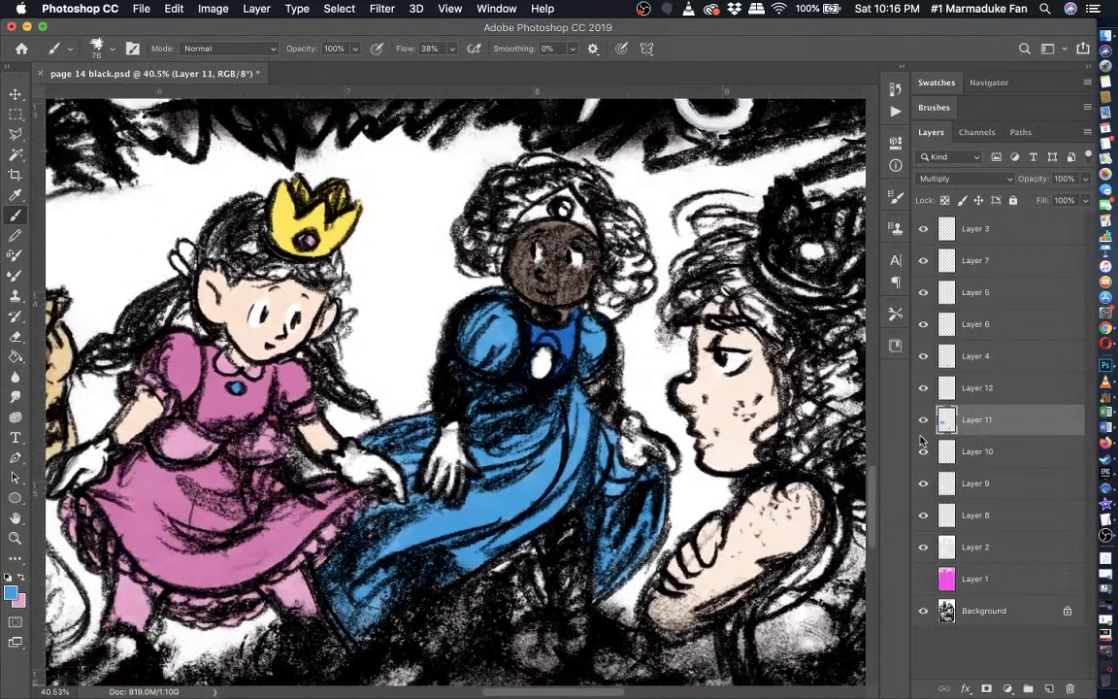
click(977, 390)
click(923, 390)
click(922, 391)
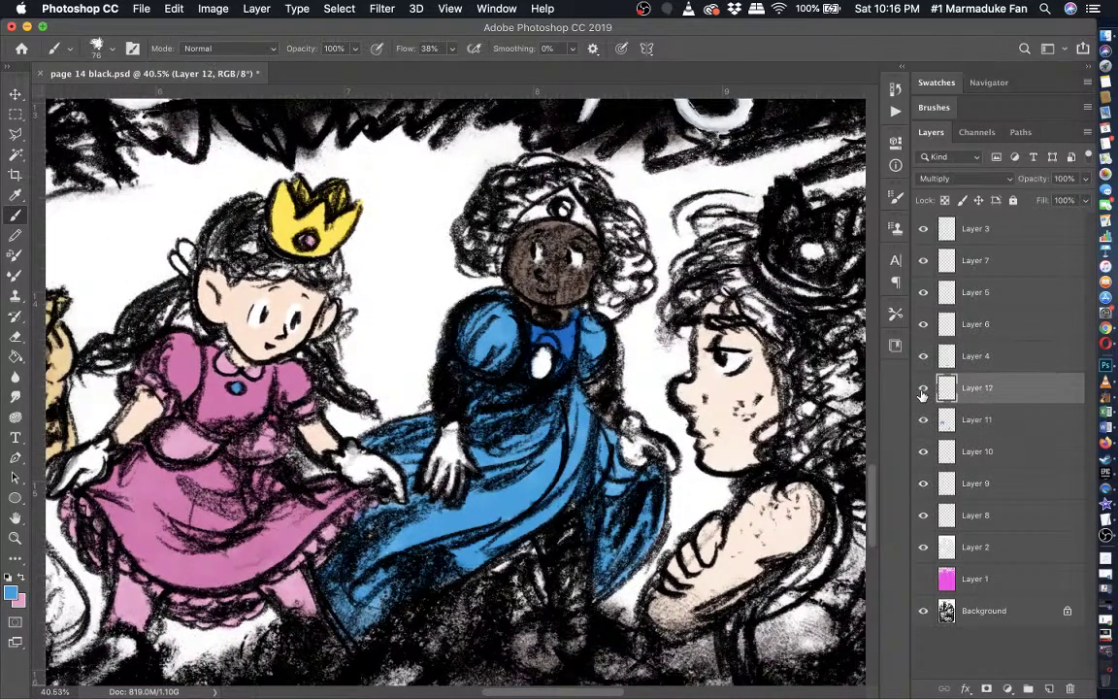
- Set the brush size to 172 px and paint darker blue over the front folds of the third princess's skirt on Layer 12
click(110, 52)
click(110, 51)
click(113, 50)
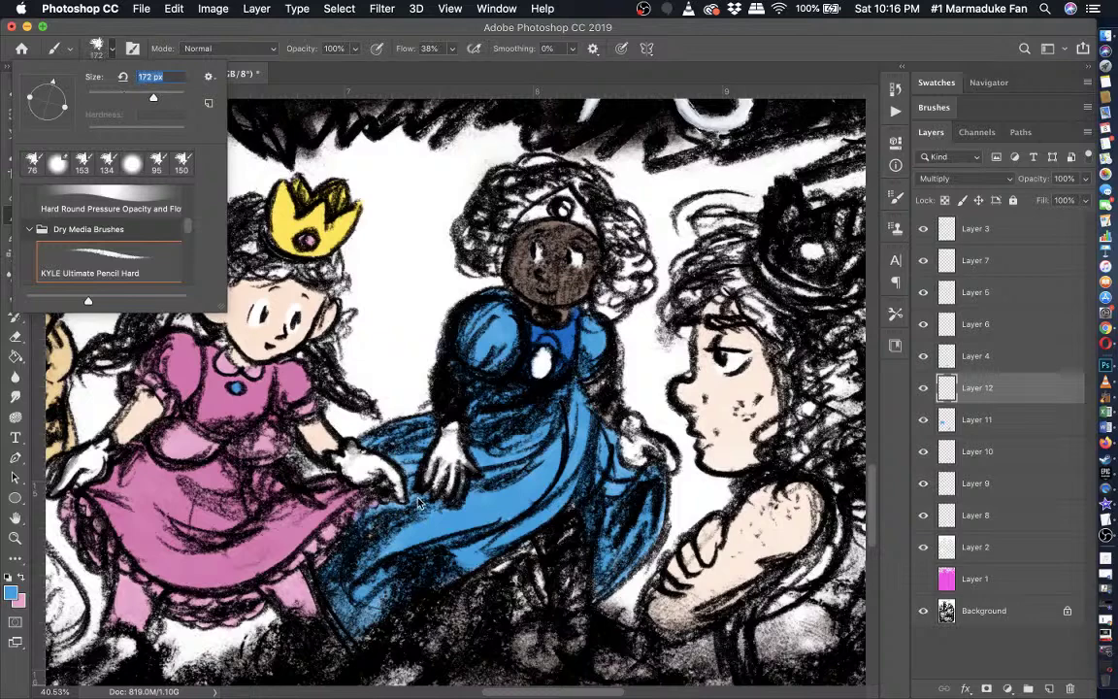
key(Return)
scroll(461, 393, up, 1)
mouse_move(566, 475)
mouse_down()
mouse_move(559, 436)
mouse_move(551, 485)
mouse_move(471, 437)
mouse_move(432, 465)
mouse_move(476, 486)
mouse_move(464, 539)
mouse_move(473, 534)
mouse_move(368, 557)
mouse_move(392, 530)
mouse_move(353, 580)
mouse_move(361, 484)
mouse_move(383, 475)
mouse_move(462, 532)
mouse_move(485, 449)
mouse_move(513, 412)
mouse_move(503, 483)
mouse_move(570, 447)
mouse_move(498, 484)
mouse_move(539, 393)
mouse_move(502, 401)
mouse_move(481, 423)
mouse_move(516, 424)
mouse_move(506, 410)
mouse_move(551, 401)
mouse_move(544, 410)
mouse_up()
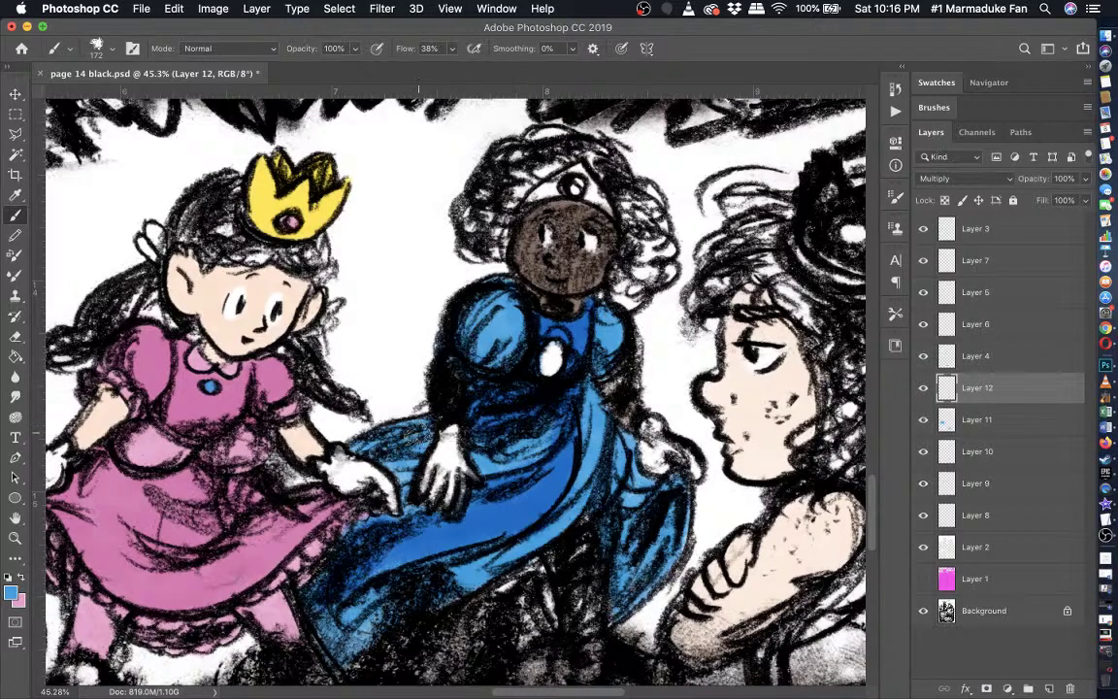
- Set the brush size to 99 px and darken the raised skirt fold beside the third princess's gloved hand
click(109, 49)
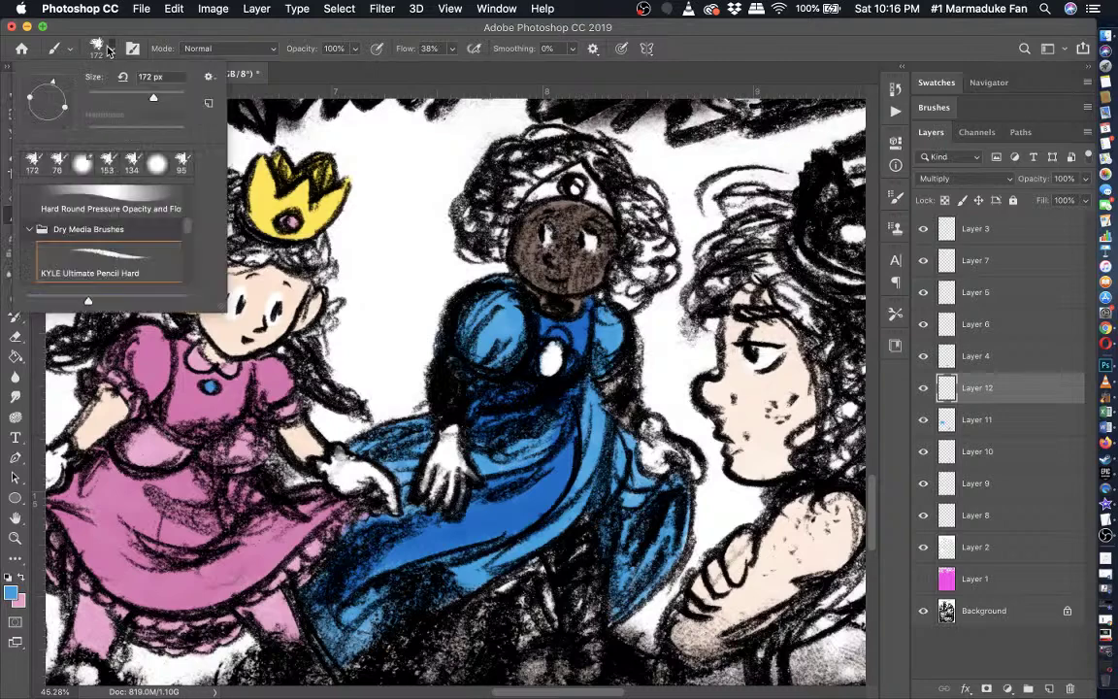
click(135, 96)
click(421, 521)
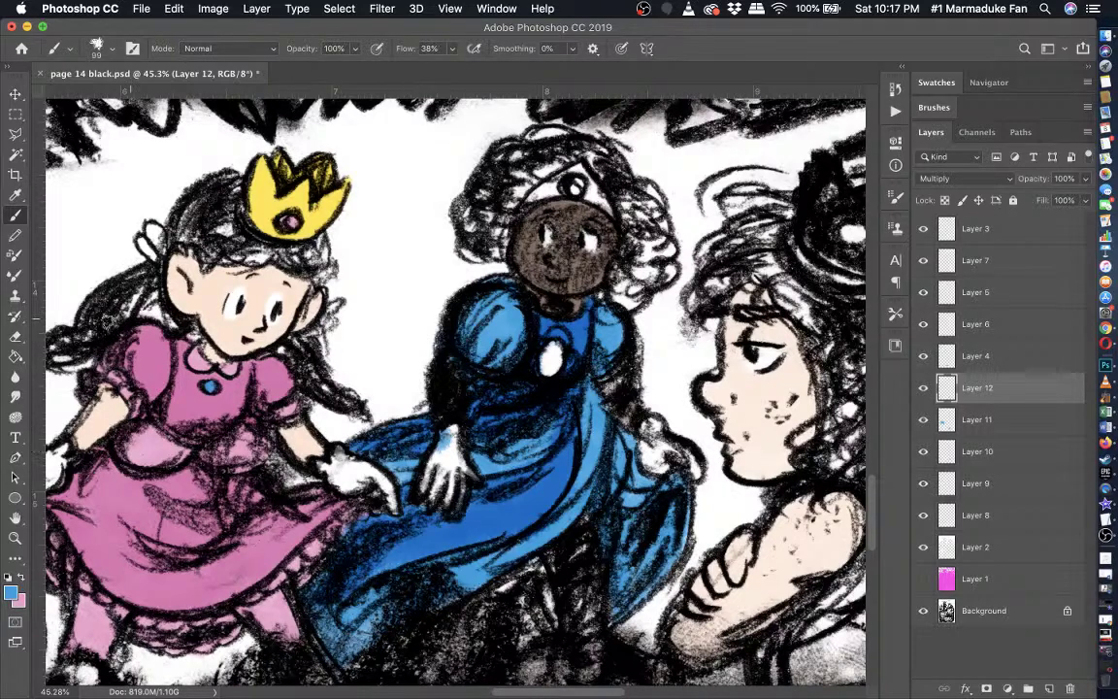
- Set the Eraser opacity to 100%, erase stray blue from the third princess's gloved fingers on Layer 12, and check with the layer hidden and shown
key(e)
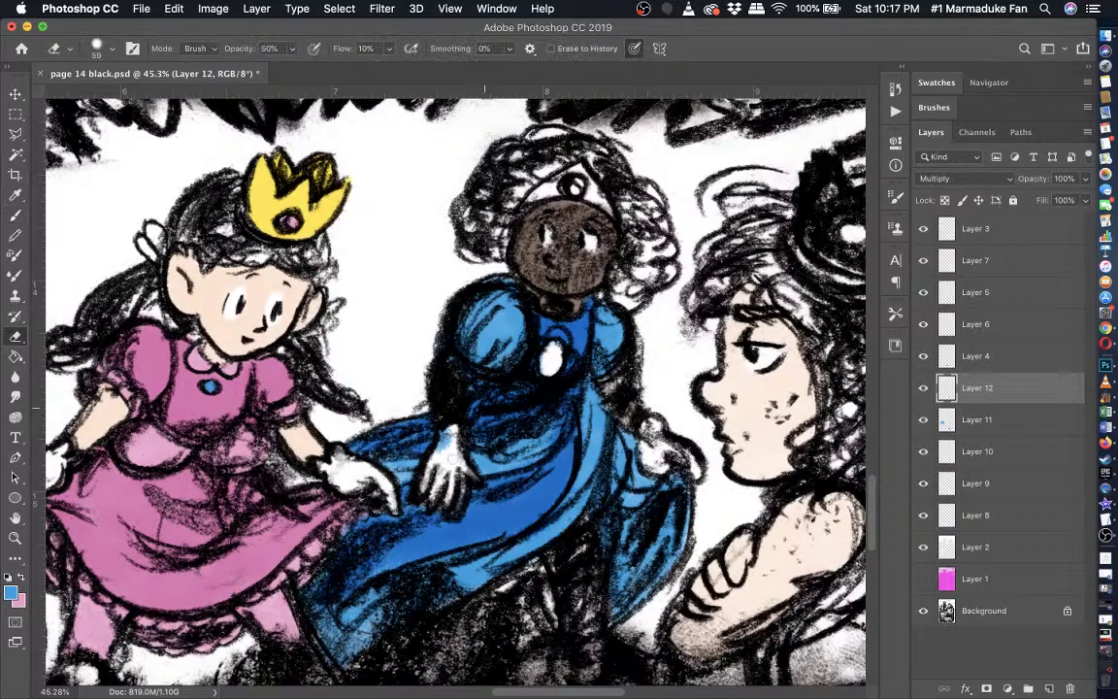
click(291, 48)
drag(281, 67, 383, 69)
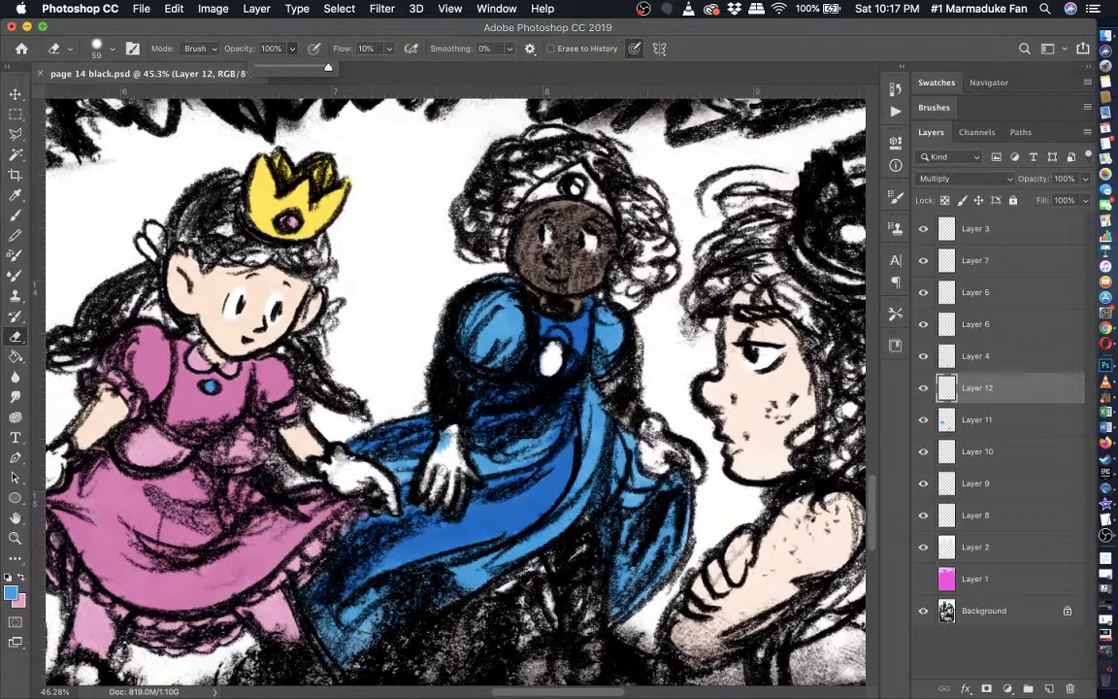
drag(442, 470, 436, 455)
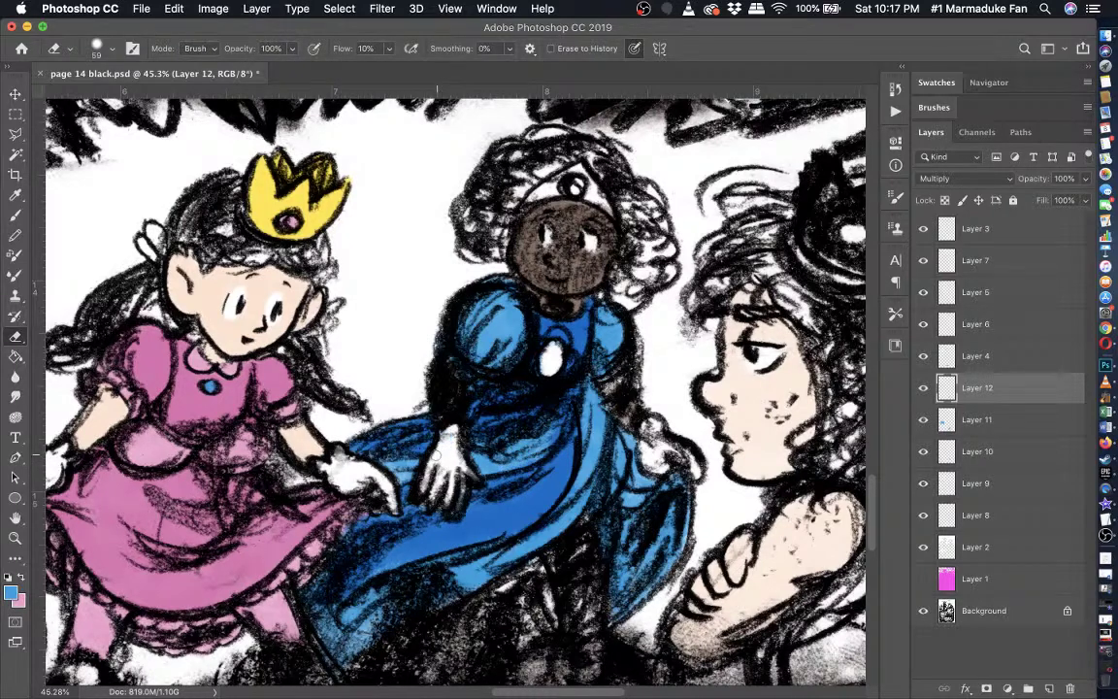
click(922, 391)
click(922, 391)
scroll(456, 389, down, 6)
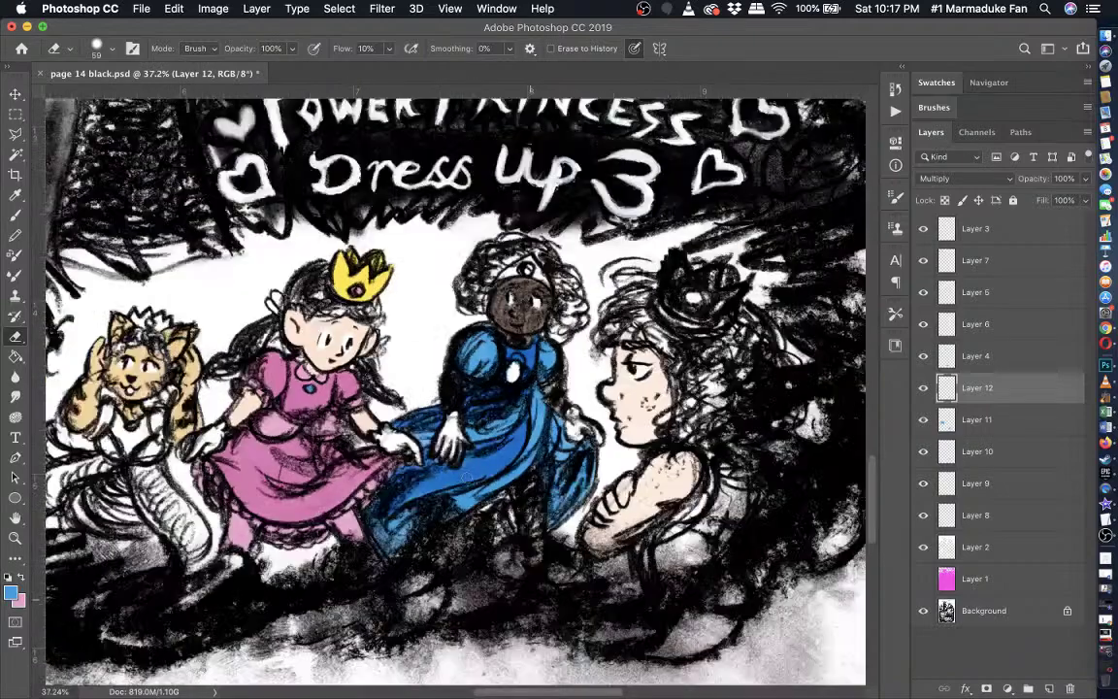
scroll(451, 392, up, 5)
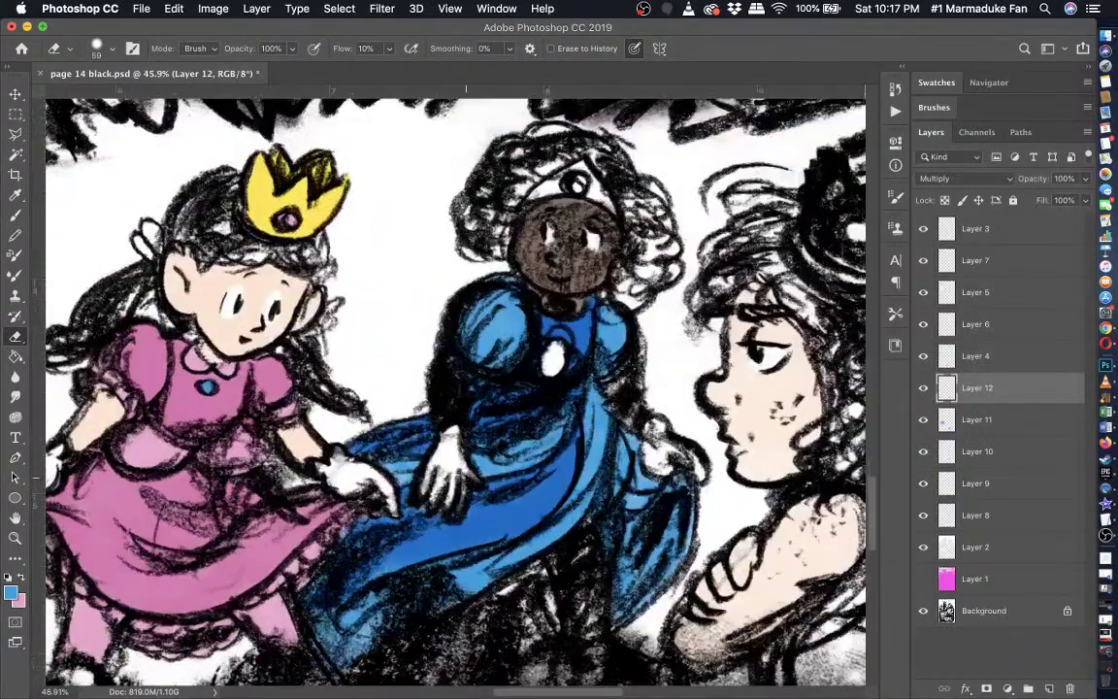
- Brush darker blue over the raised skirt fold and the adjoining shadowed folds of the third princess's gown on Layer 12
drag(466, 478, 255, 544)
click(15, 217)
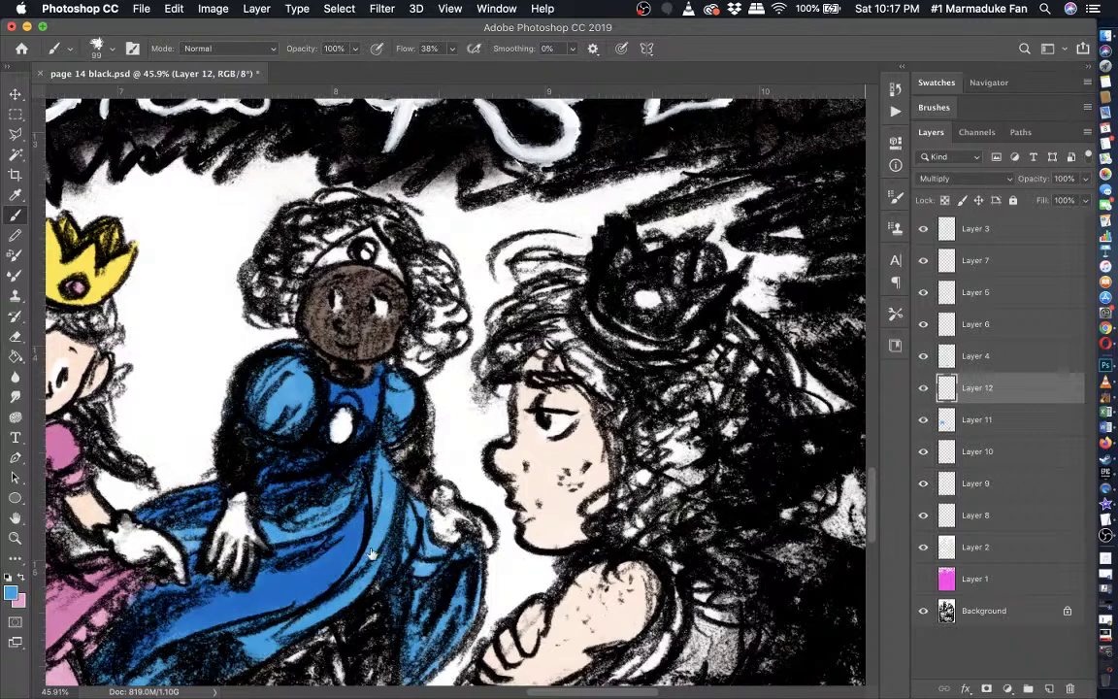
mouse_move(436, 550)
mouse_down()
mouse_move(422, 508)
mouse_move(432, 550)
mouse_move(411, 540)
mouse_up()
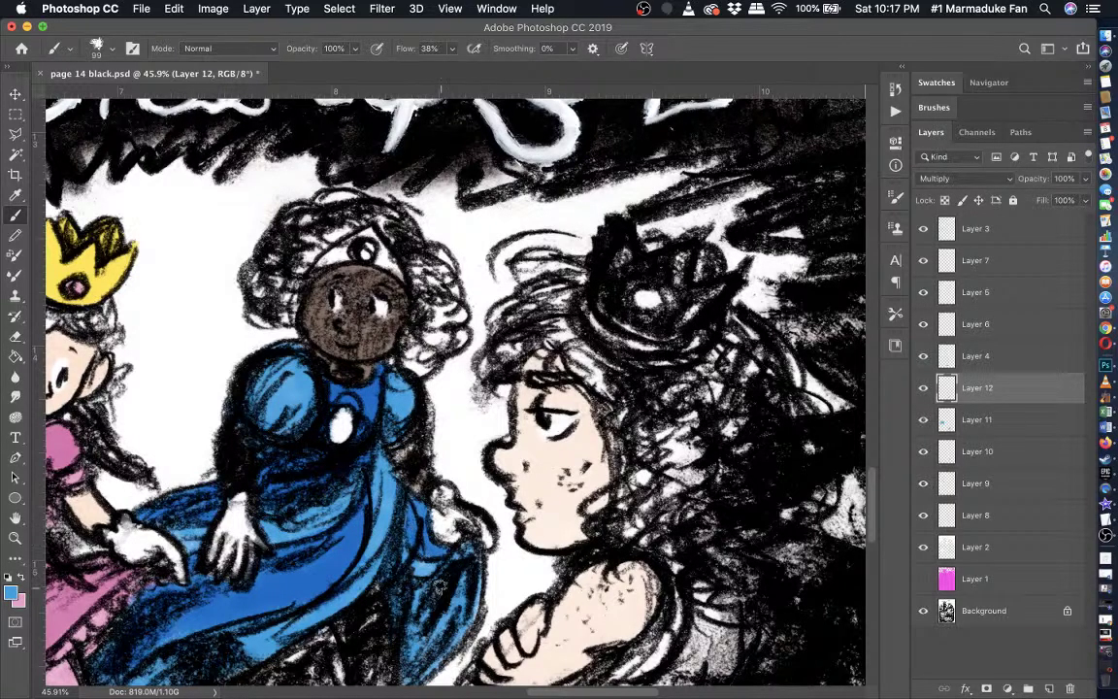
drag(441, 587, 464, 577)
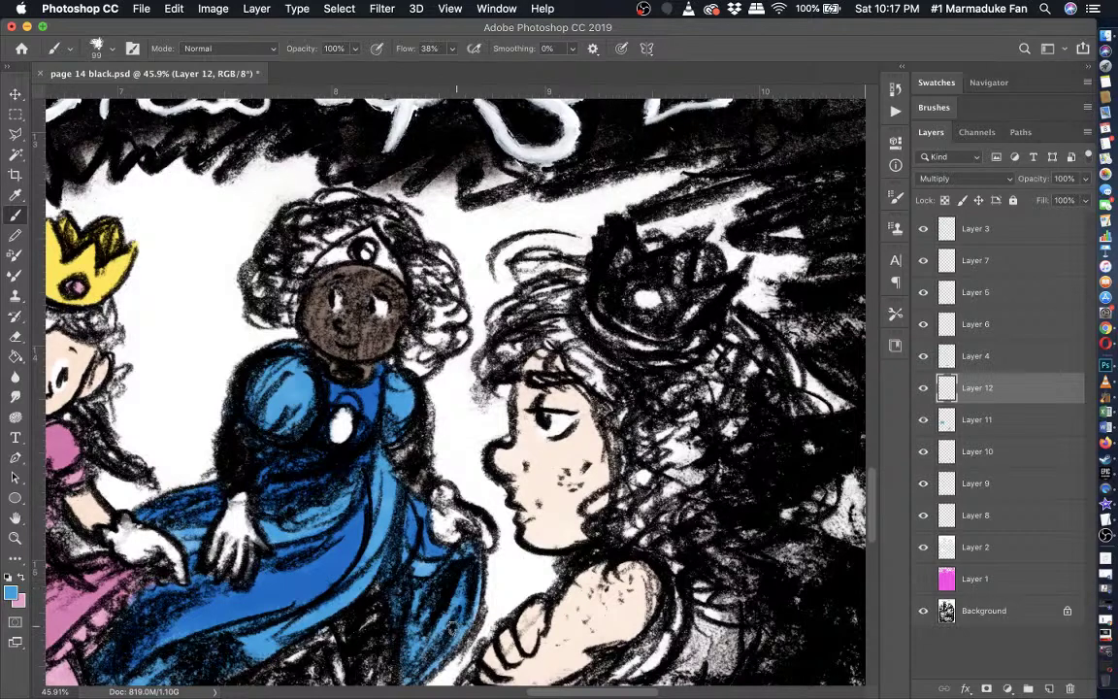
mouse_move(453, 626)
mouse_down()
mouse_move(378, 532)
mouse_move(376, 587)
mouse_move(367, 536)
mouse_move(388, 593)
mouse_up()
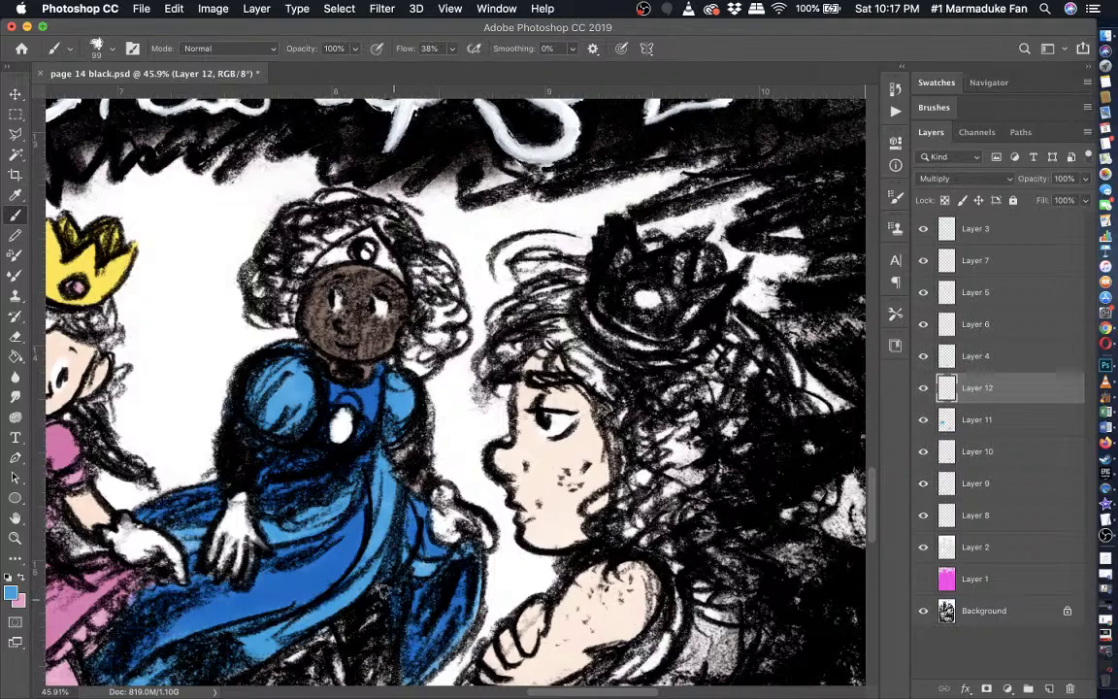
- Paint blue over the shadowed white gaps beneath the third princess's lifted skirt on Layer 12
scroll(383, 590, down, 5)
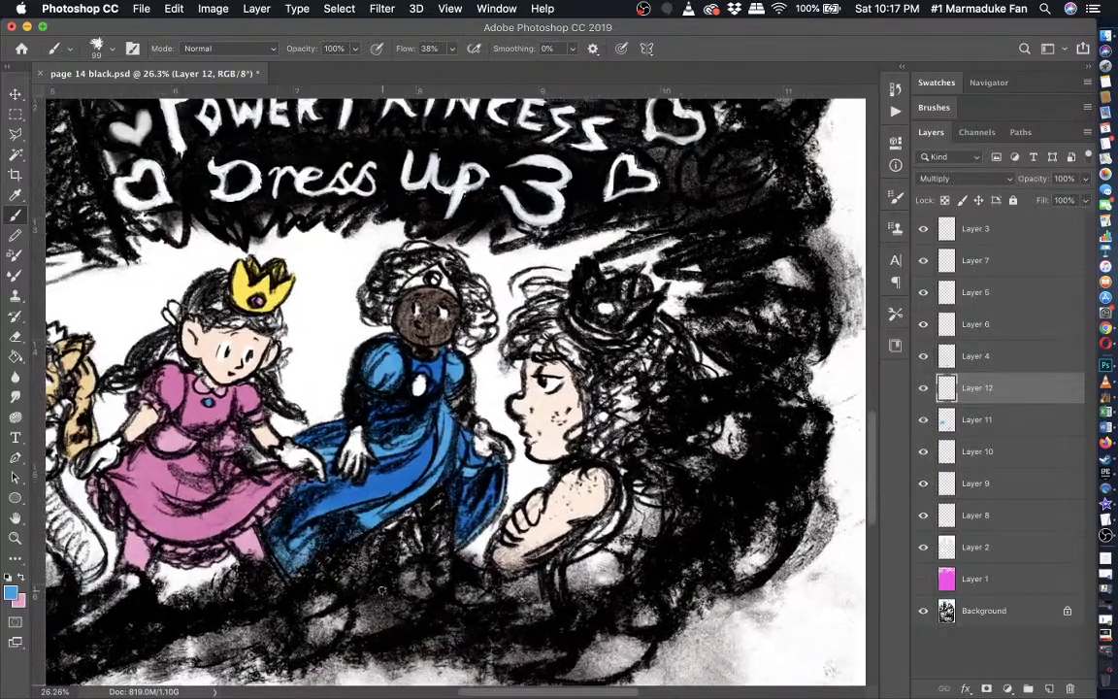
scroll(384, 590, up, 2)
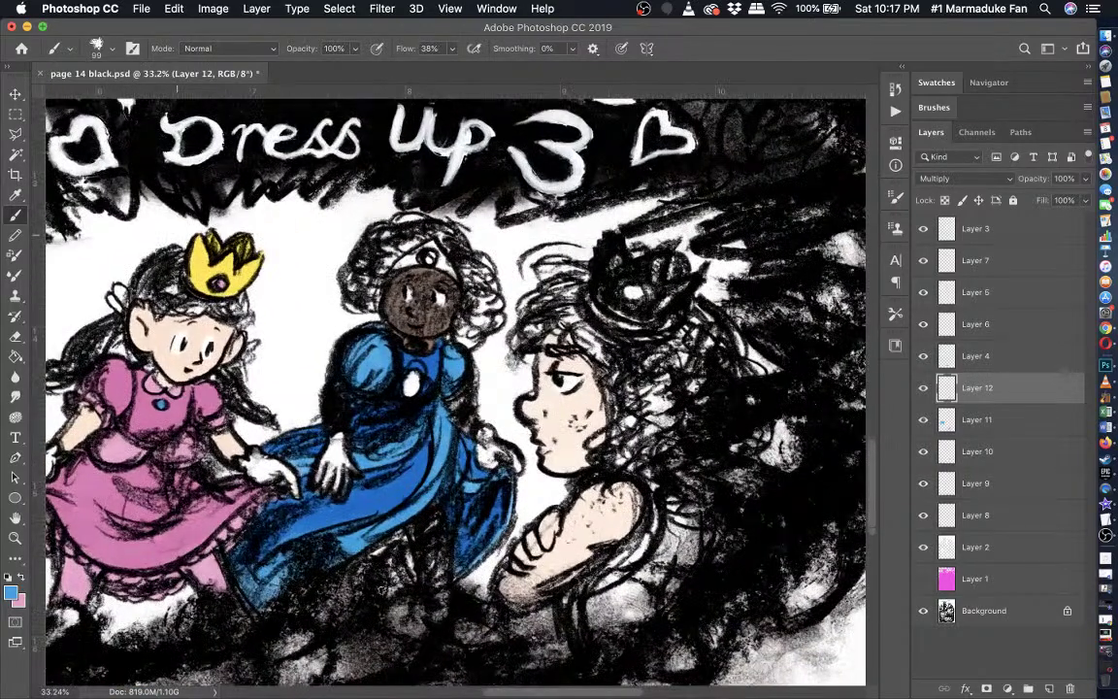
scroll(407, 601, up, 3)
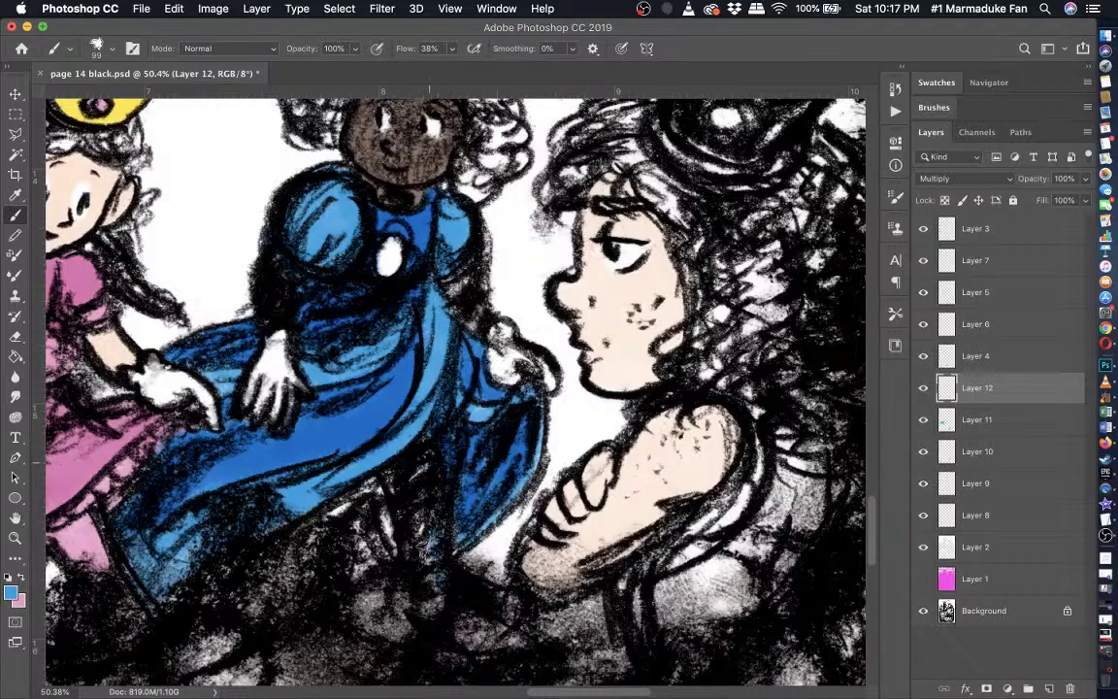
drag(423, 552, 403, 456)
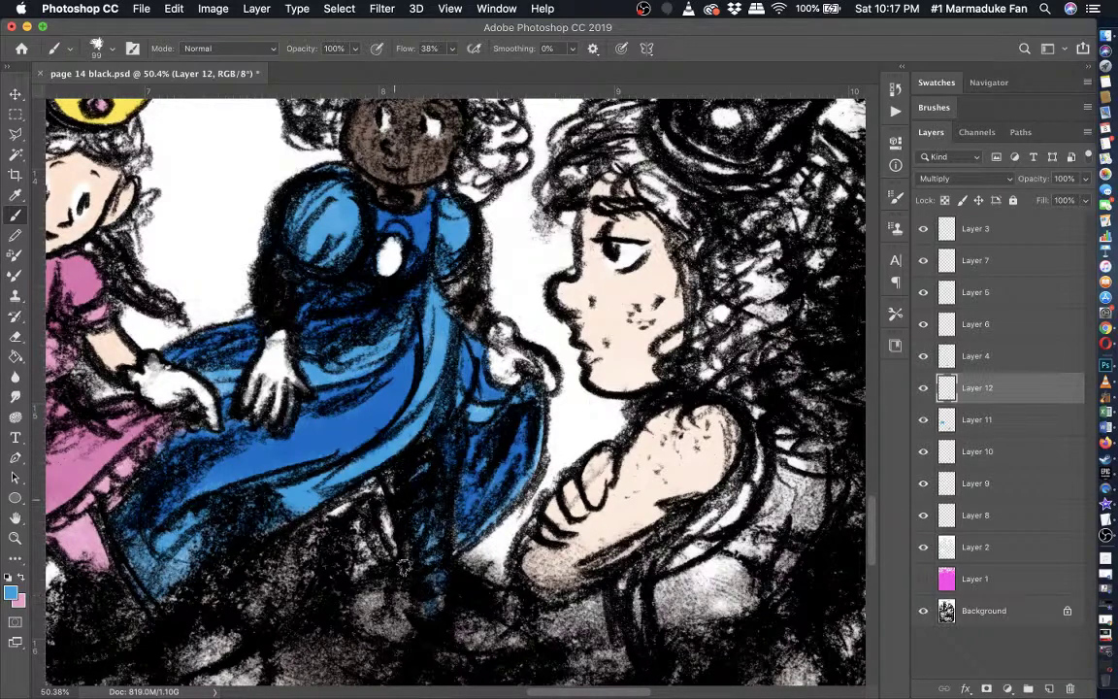
mouse_move(393, 566)
mouse_down()
mouse_move(366, 557)
mouse_move(341, 525)
mouse_move(357, 495)
mouse_move(365, 549)
mouse_up()
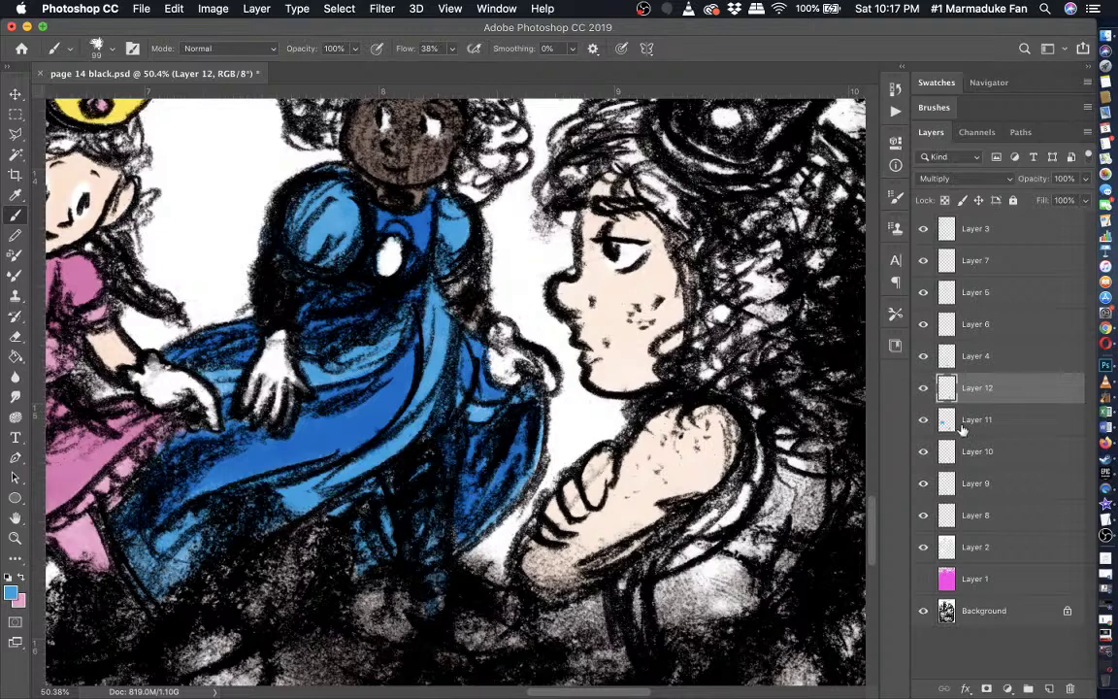
- Compare the gown with Layer 11 hidden and shown, make Layer 11 active, and fill in more blue beneath the skirt
click(925, 420)
click(925, 420)
click(976, 419)
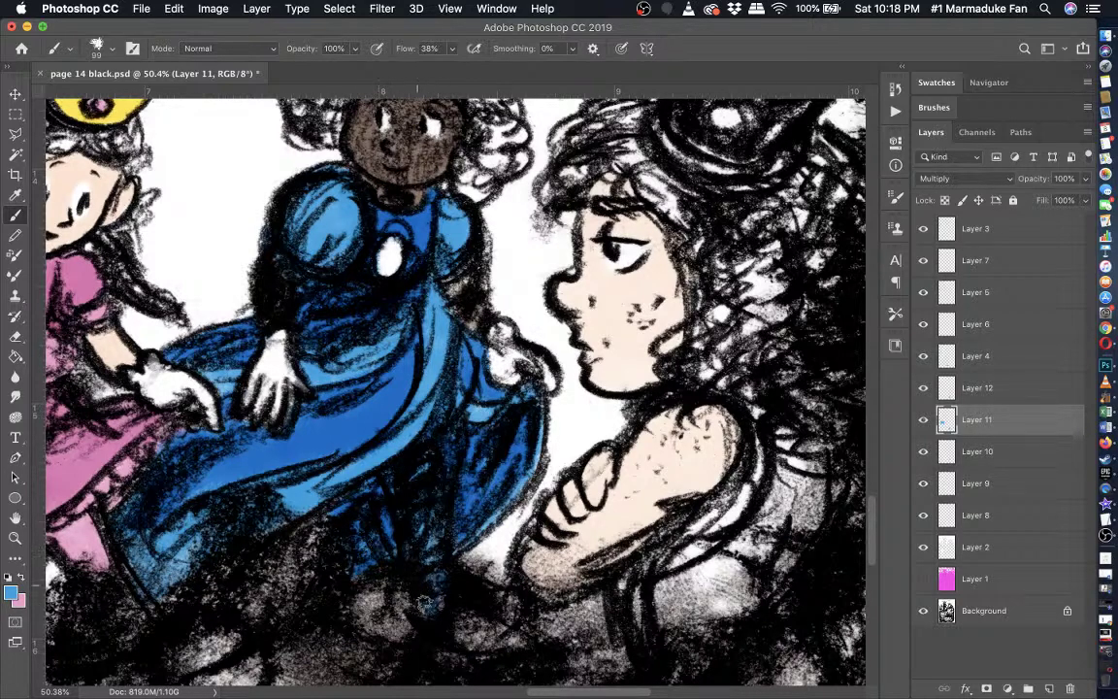
scroll(441, 601, down, 10)
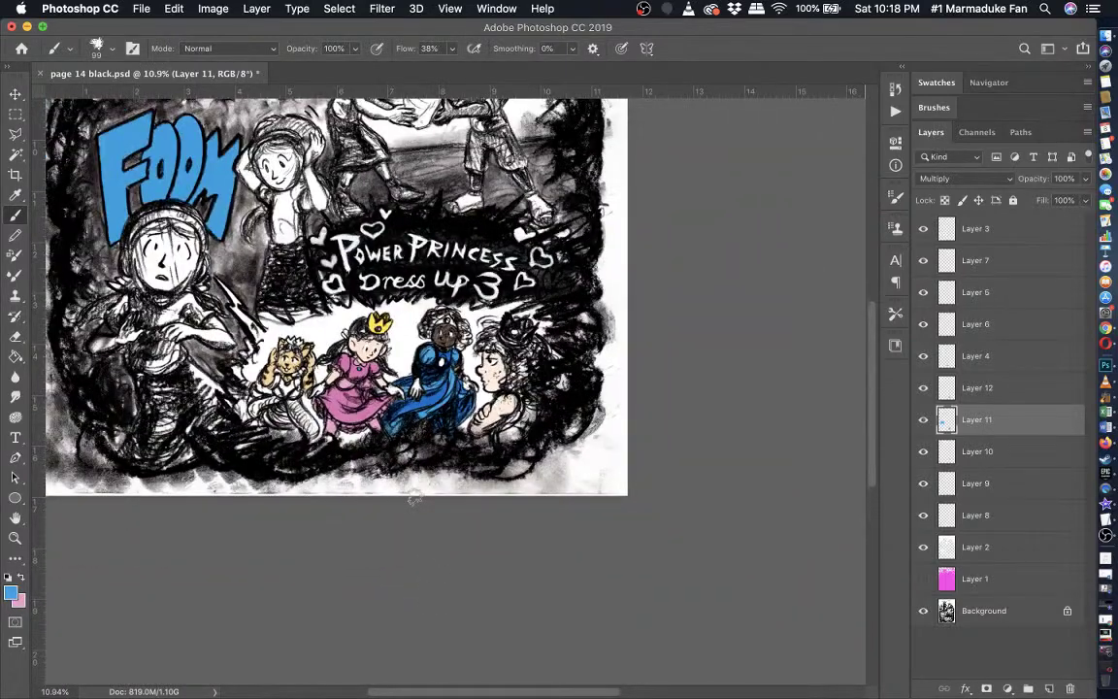
- Switch the foreground colour to pink and check what Layer 2 and Layer 4 contain by hiding and showing each
key(x)
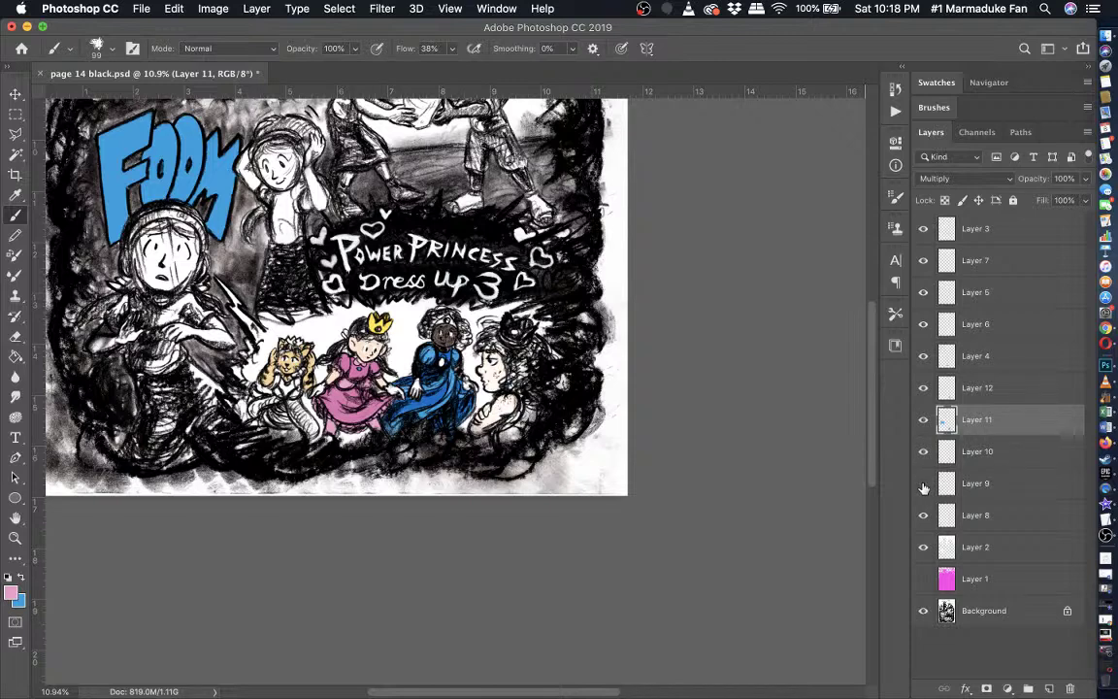
click(923, 547)
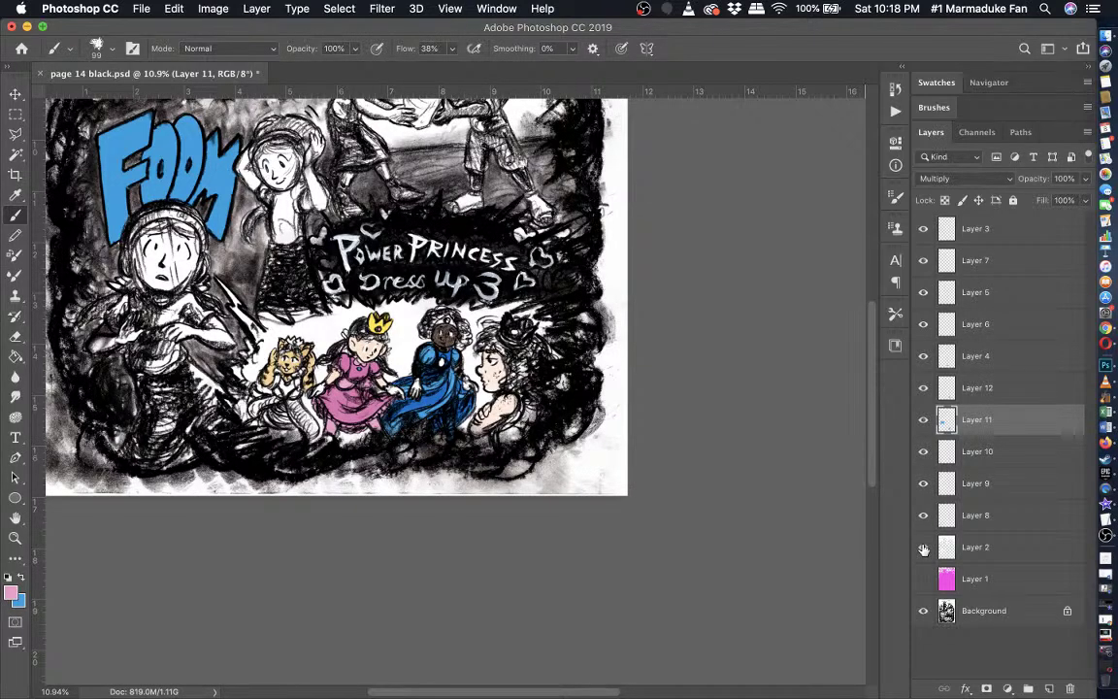
click(923, 547)
click(923, 359)
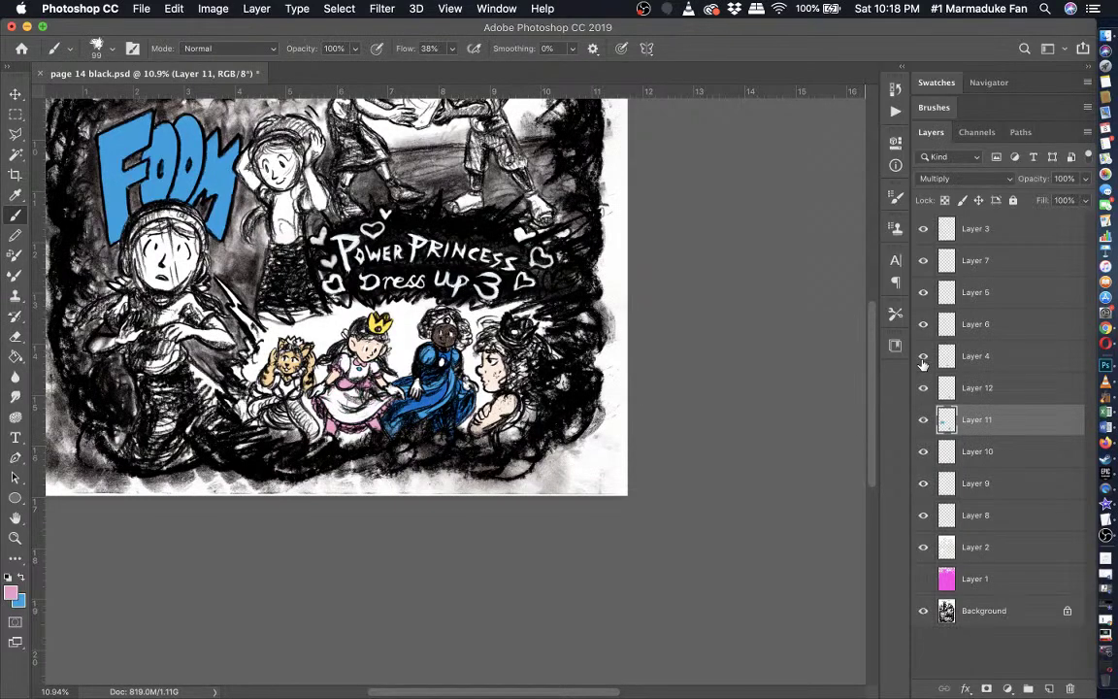
click(923, 355)
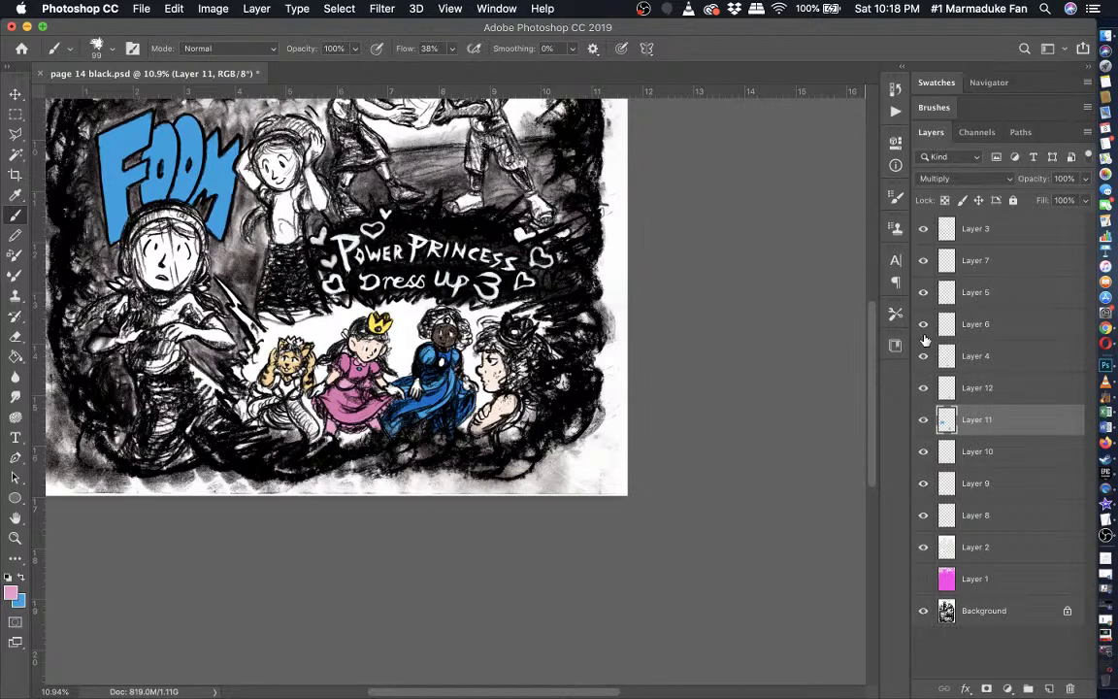
- Make Layer 5 active and paint the oval brooch on the third princess's bodice pink
click(968, 295)
key(super+plus)
key(super+plus)
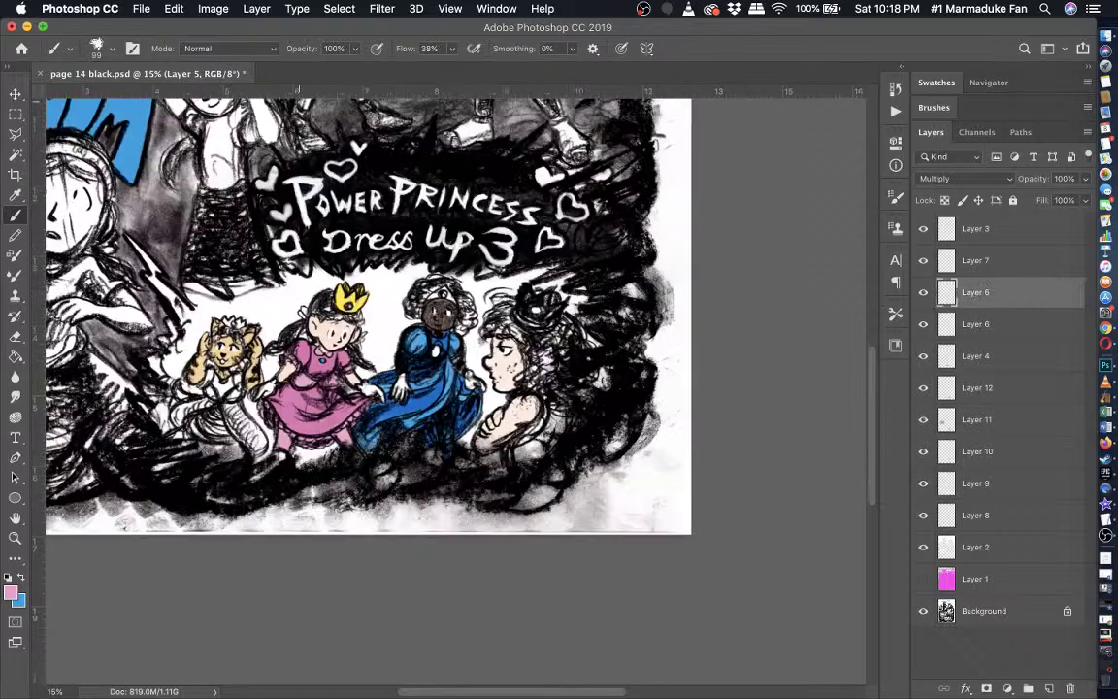
key(super+plus)
key(super+plus)
key(super+plus)
key(super+plus)
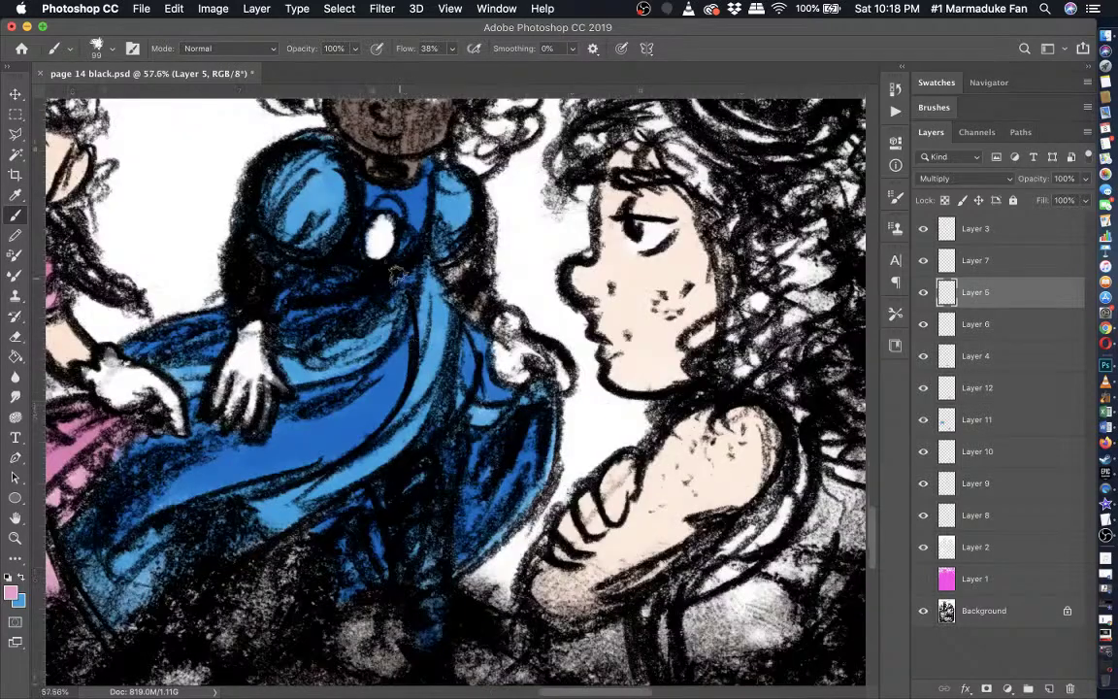
drag(383, 250, 384, 226)
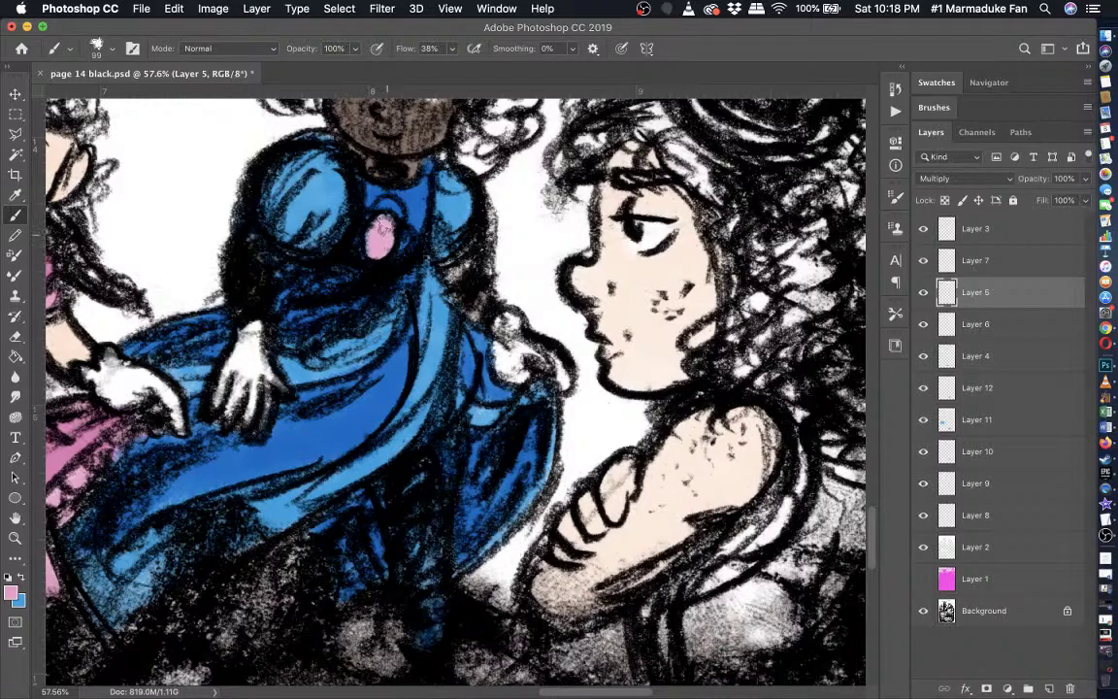
key(super+minus)
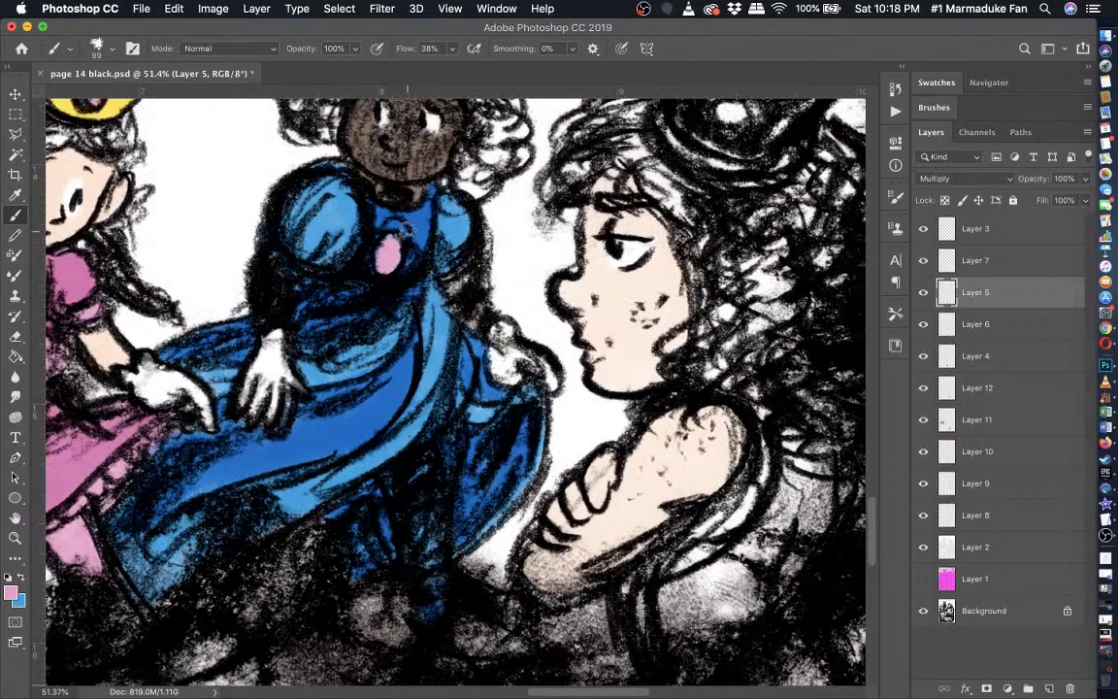
key(super+minus)
- Switch the foreground colour back to blue and paint the gem in the third princess's tiara on Layer 11, undoing stray strokes
scroll(407, 231, up, 3)
scroll(407, 229, up, 4)
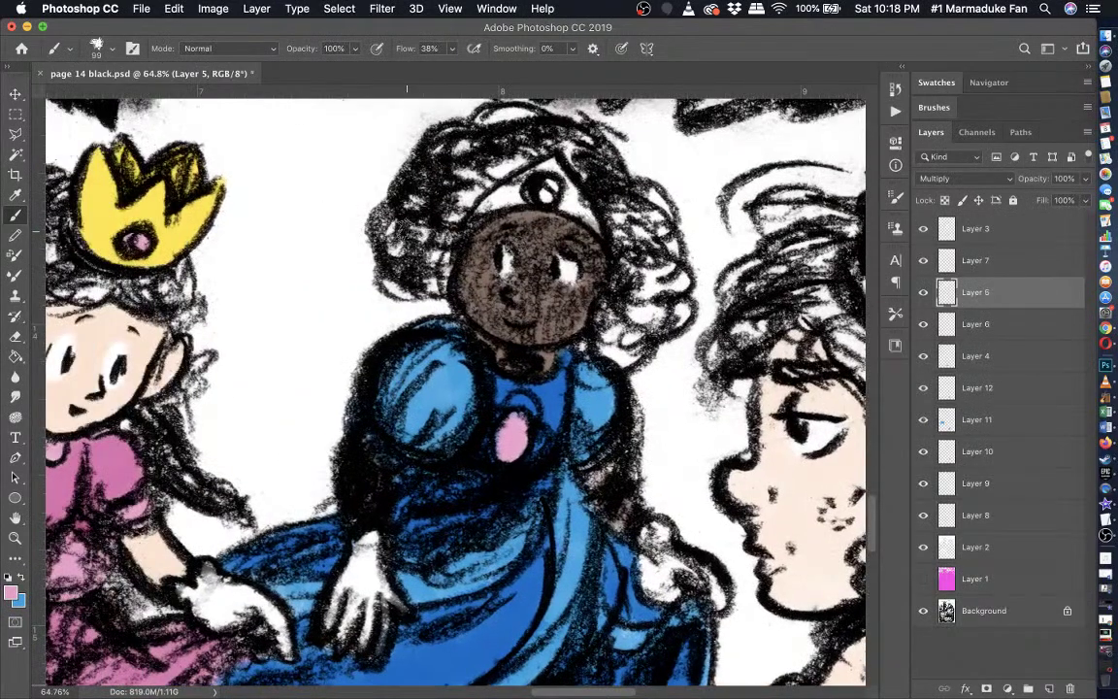
scroll(456, 175, down, 1)
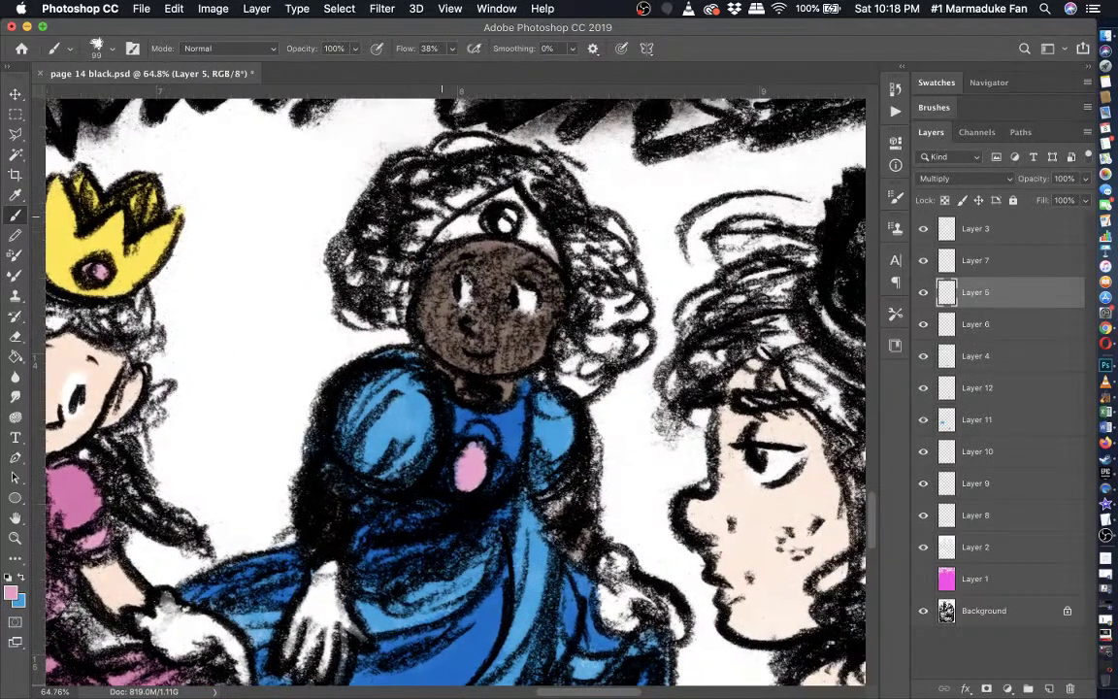
scroll(482, 167, down, 2)
scroll(478, 168, up, 3)
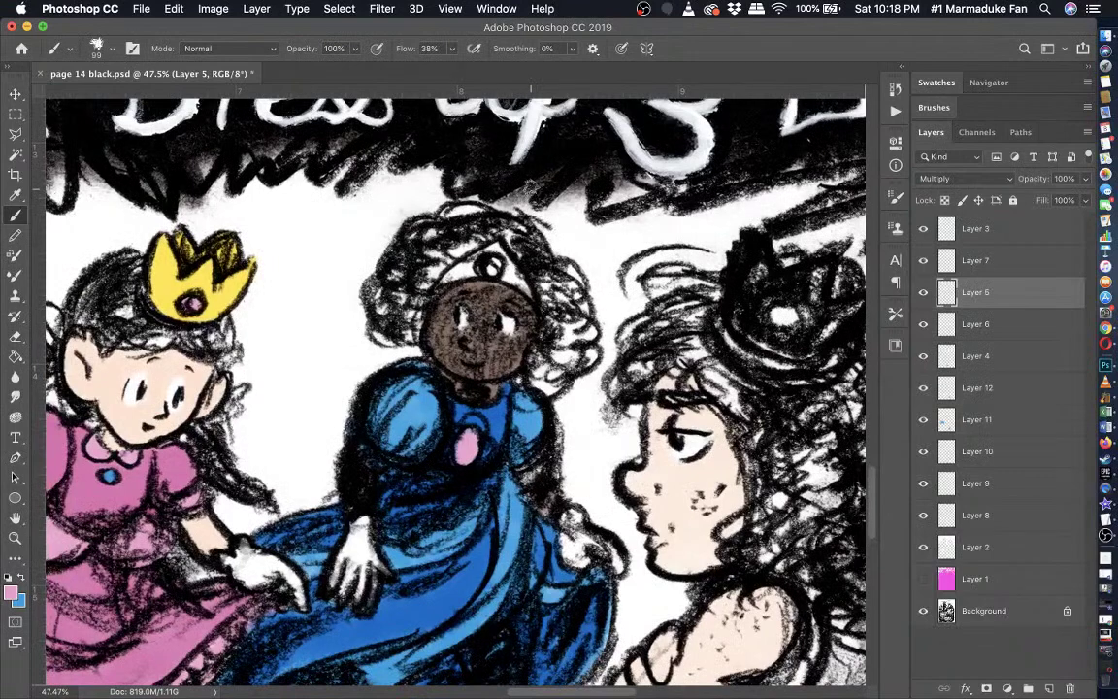
scroll(428, 226, up, 2)
scroll(601, 272, down, 3)
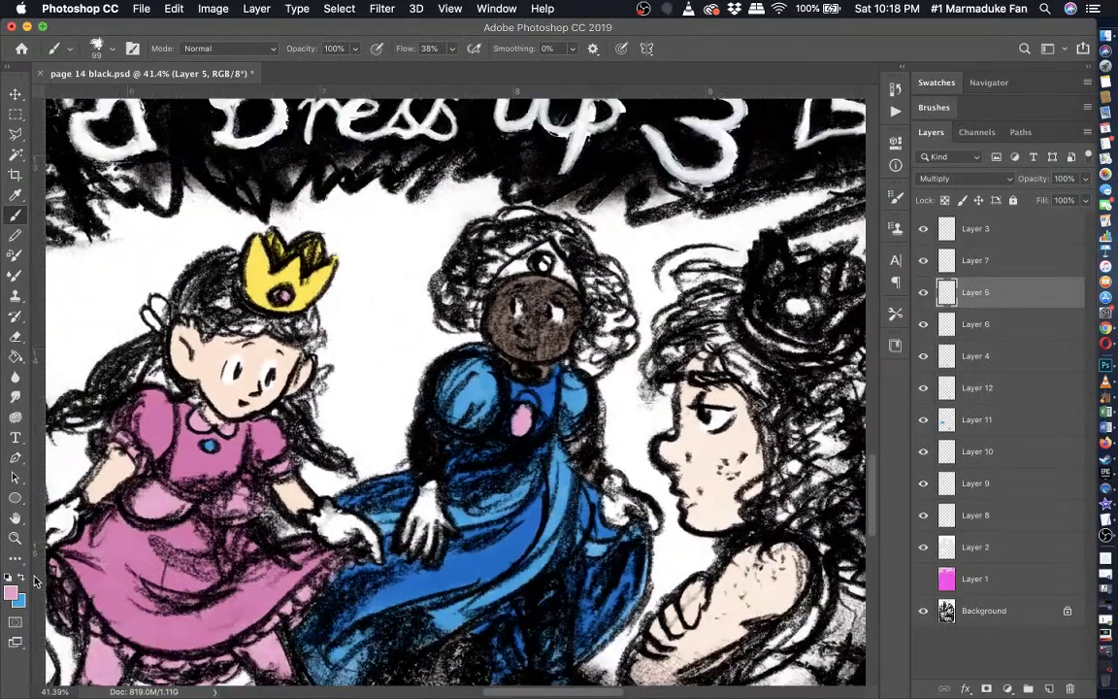
click(21, 579)
click(961, 420)
scroll(571, 206, up, 2)
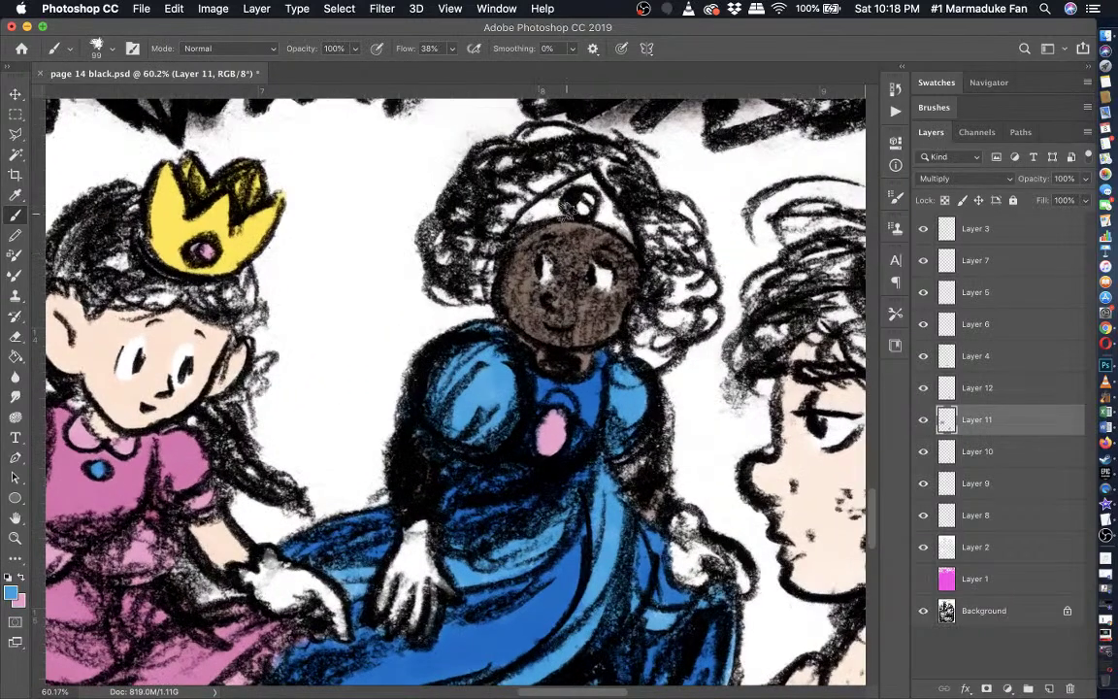
drag(584, 204, 579, 210)
key(super+z)
key(super+z)
mouse_move(606, 201)
mouse_down()
mouse_move(631, 238)
mouse_move(589, 180)
mouse_move(522, 230)
mouse_move(582, 207)
mouse_up()
key(super+z)
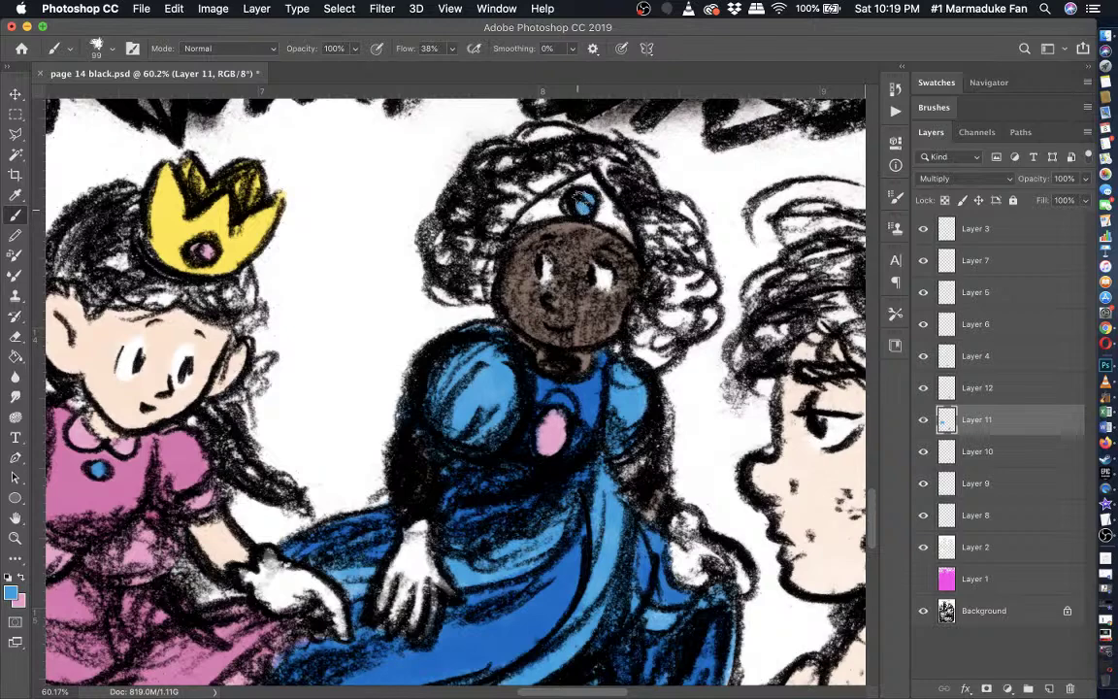
- Temporarily hide the Background layer, sample the brown of the third princess's face with the Eyedropper, and show the Background again
key(super+minus)
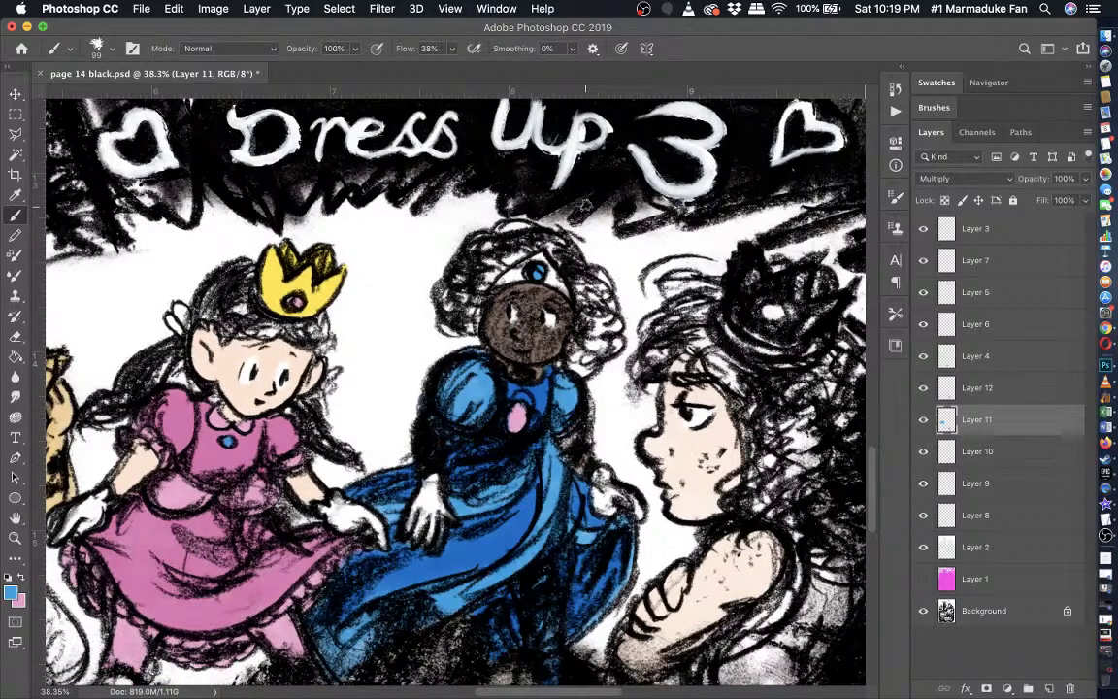
scroll(520, 289, down, 4)
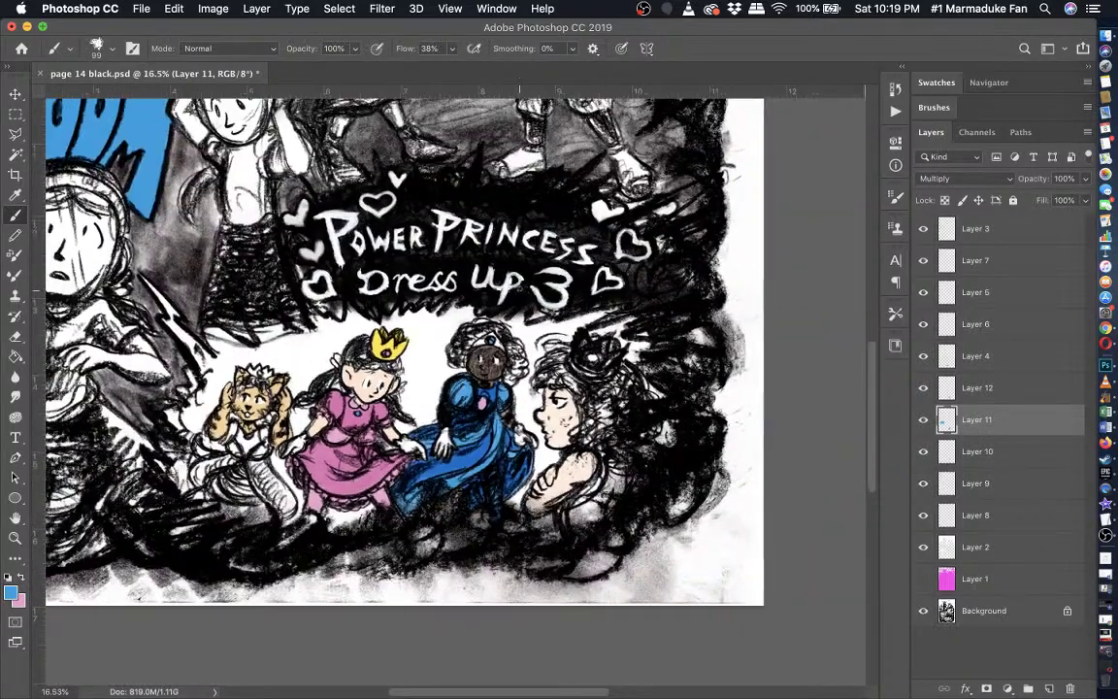
scroll(396, 352, left, 3)
scroll(396, 352, down, 2)
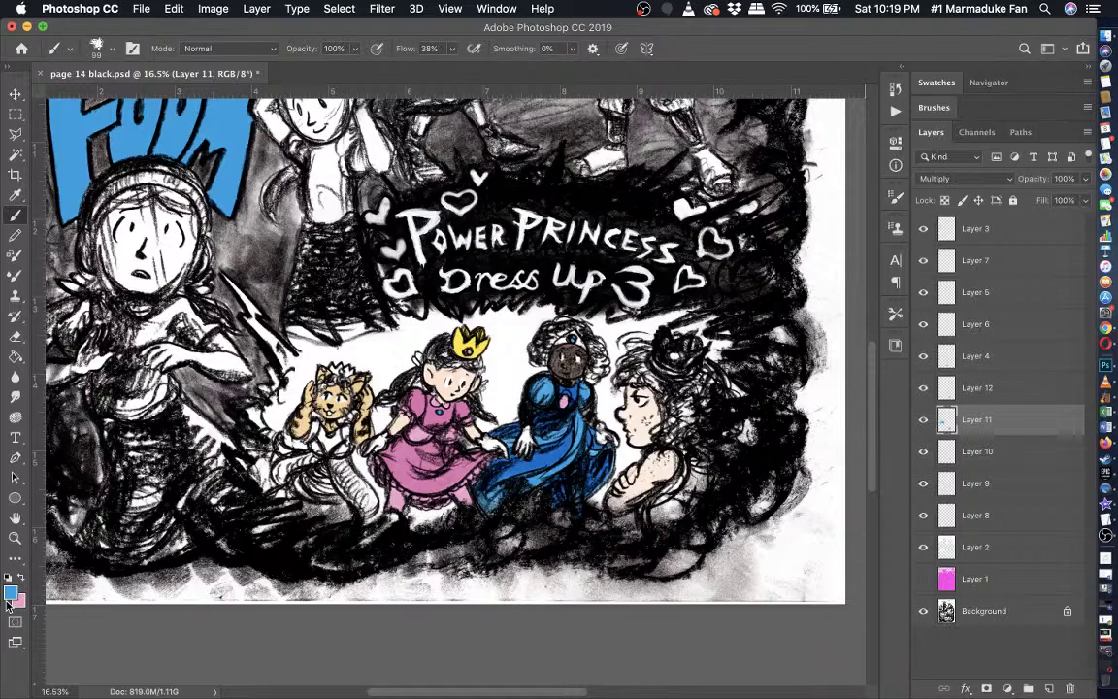
right_click(912, 616)
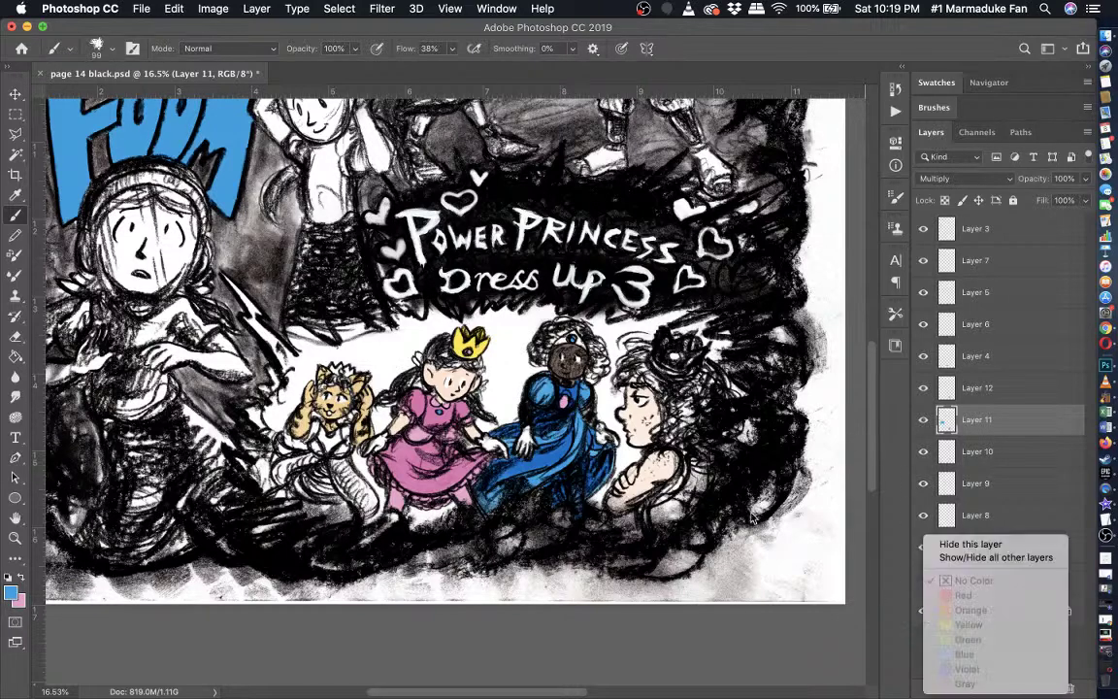
right_click(985, 476)
right_click(1005, 610)
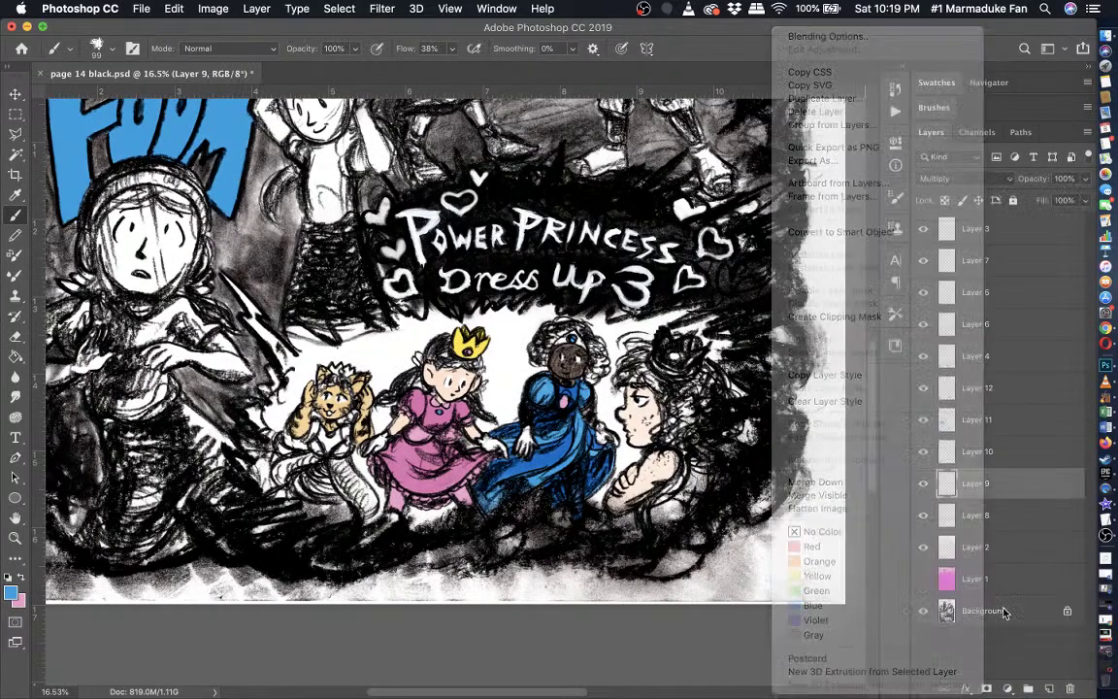
click(1047, 641)
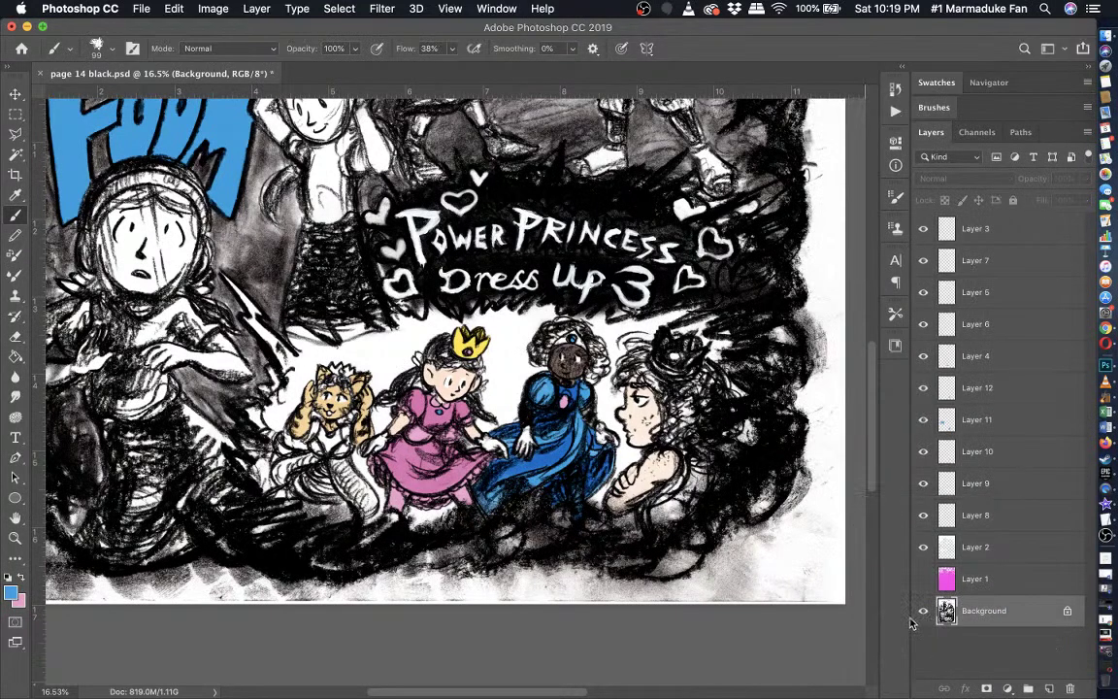
click(921, 618)
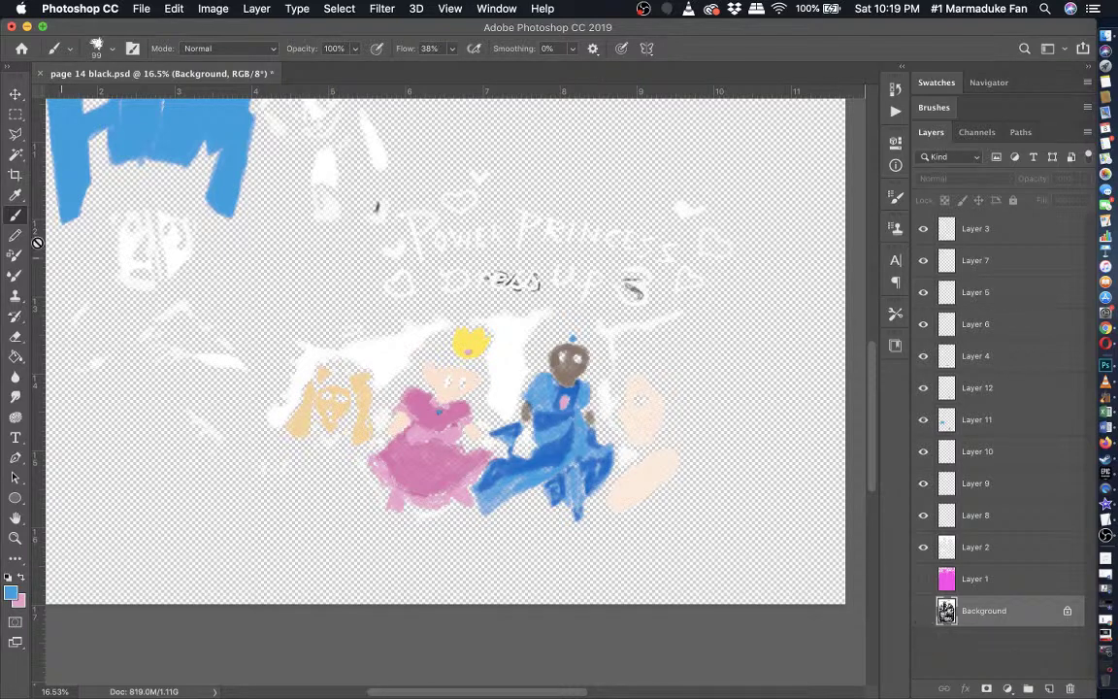
click(15, 194)
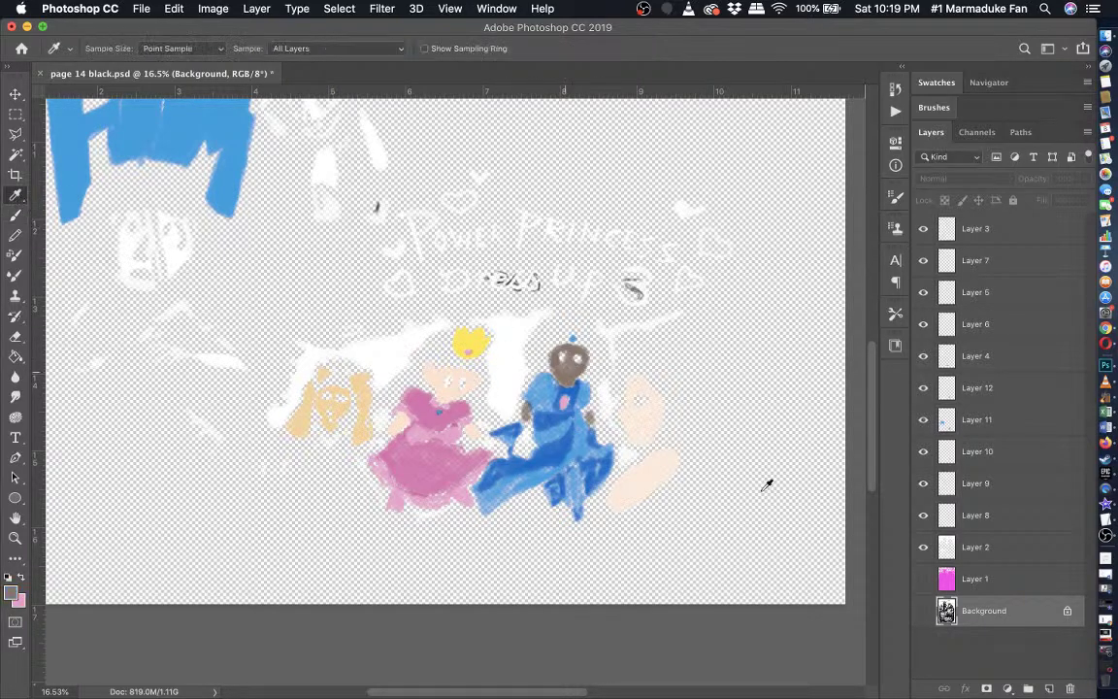
click(921, 612)
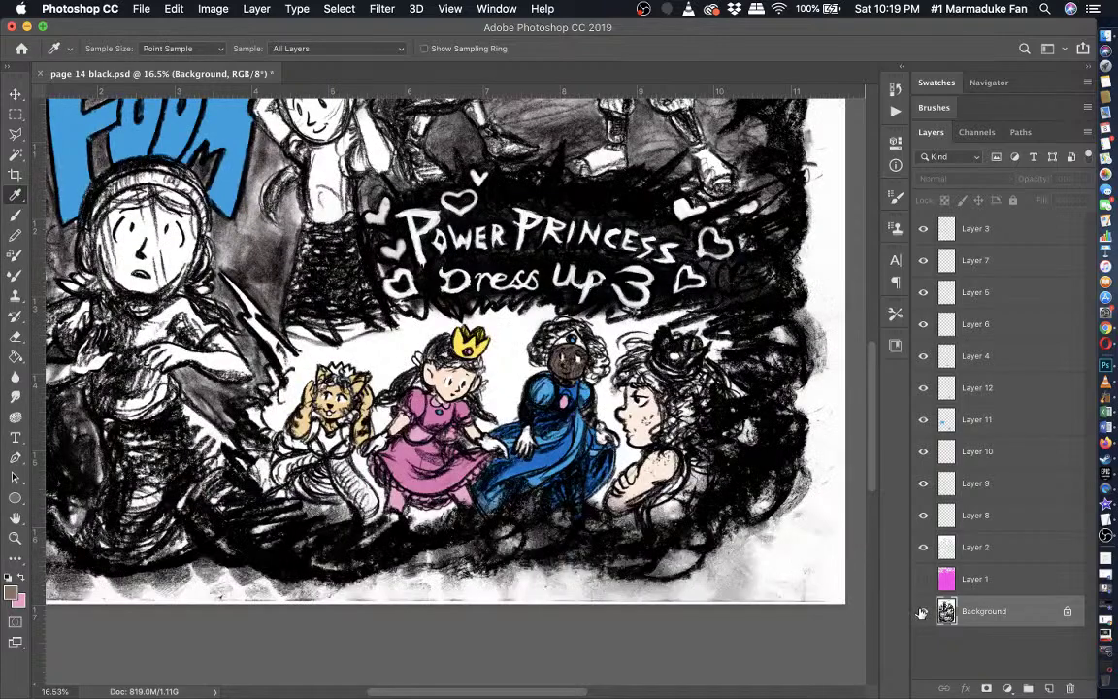
- Set the foreground colour to a dark brown, hex 332316
click(14, 592)
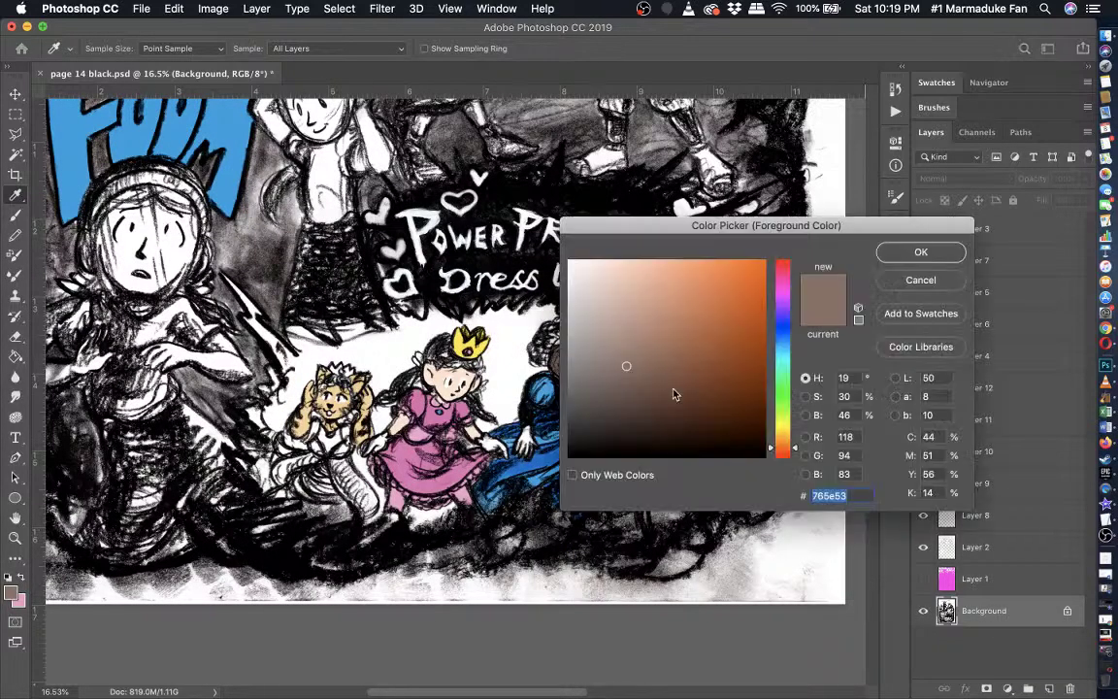
click(702, 392)
click(699, 401)
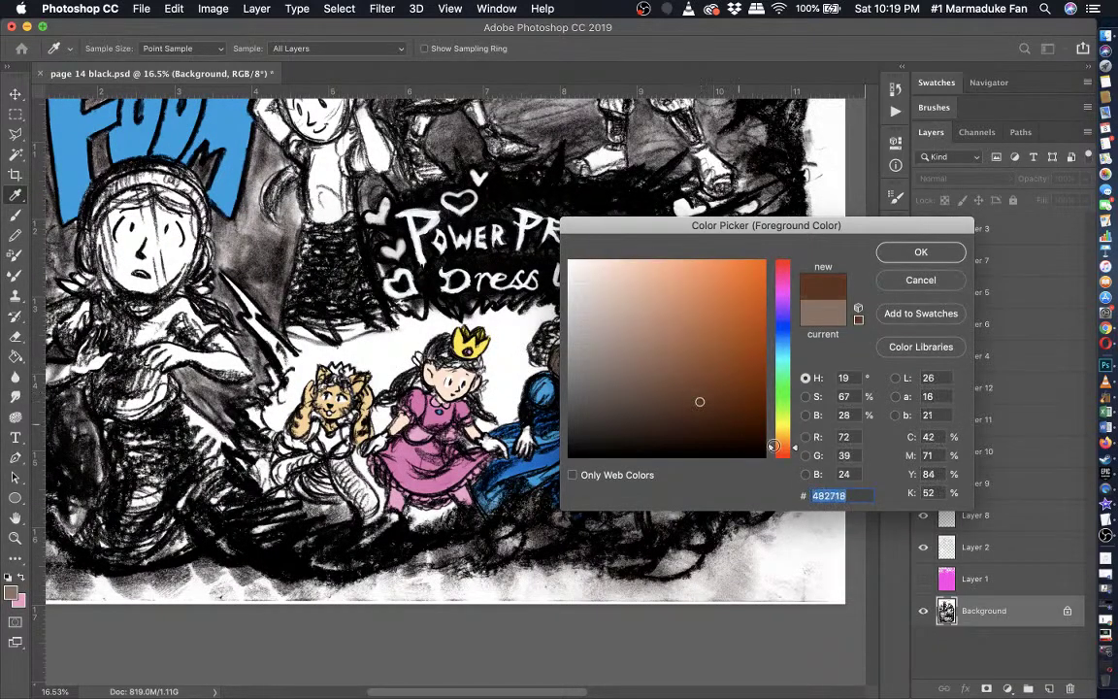
drag(793, 447, 794, 443)
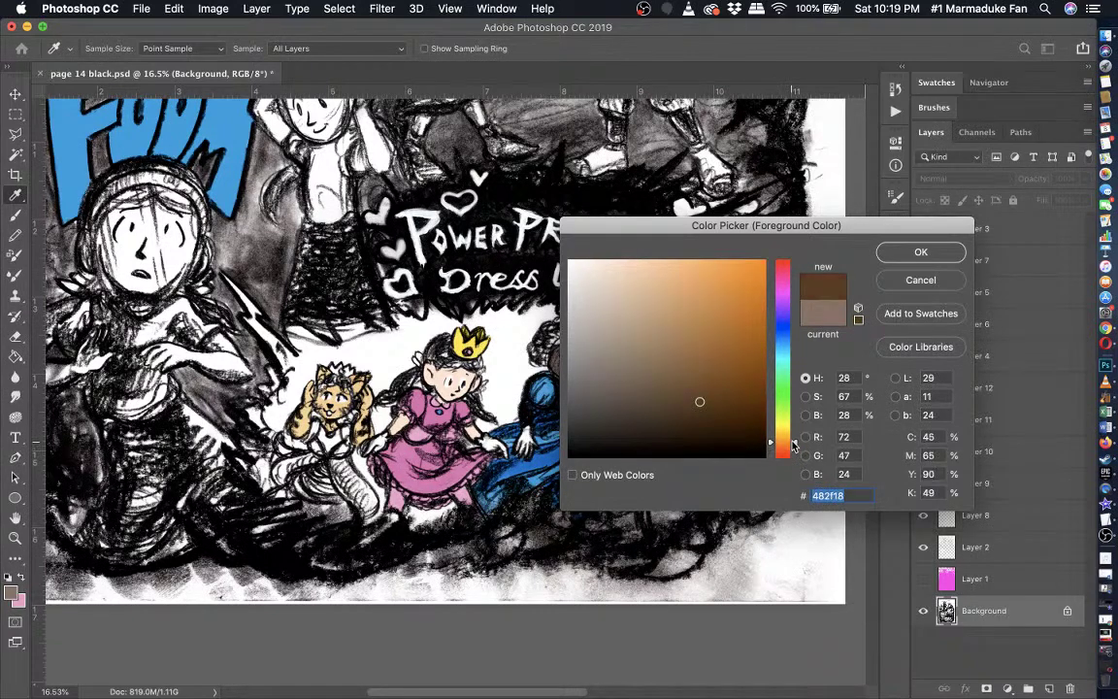
click(695, 405)
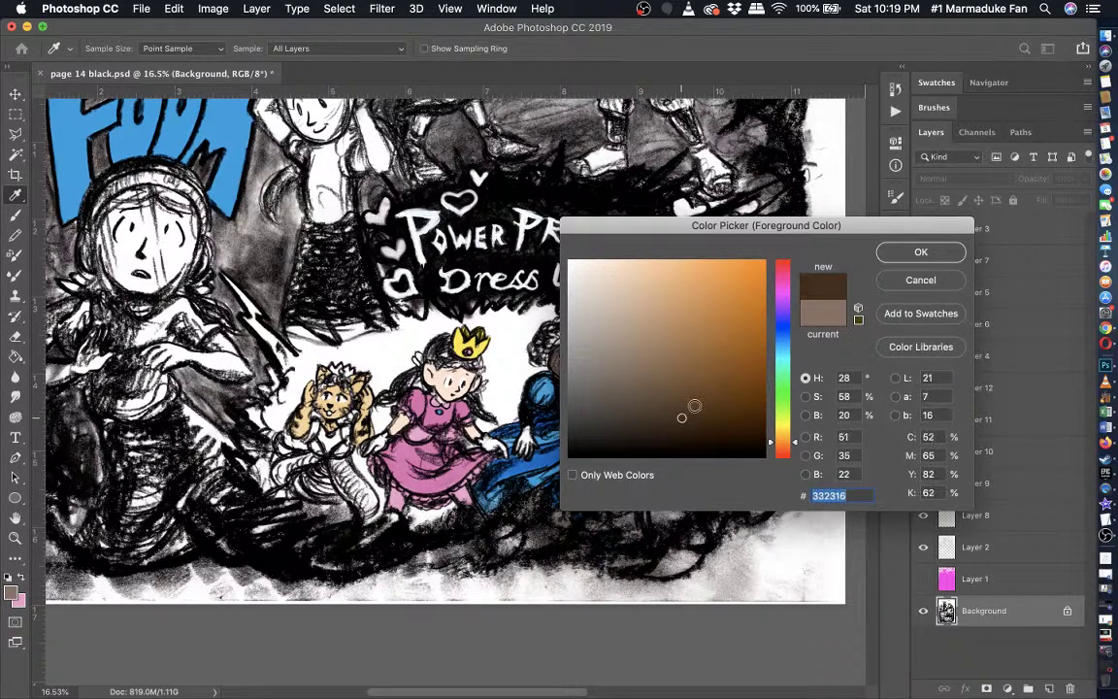
key(Return)
- Create a new layer directly above Layer 1 and switch to the Brush tool
click(974, 581)
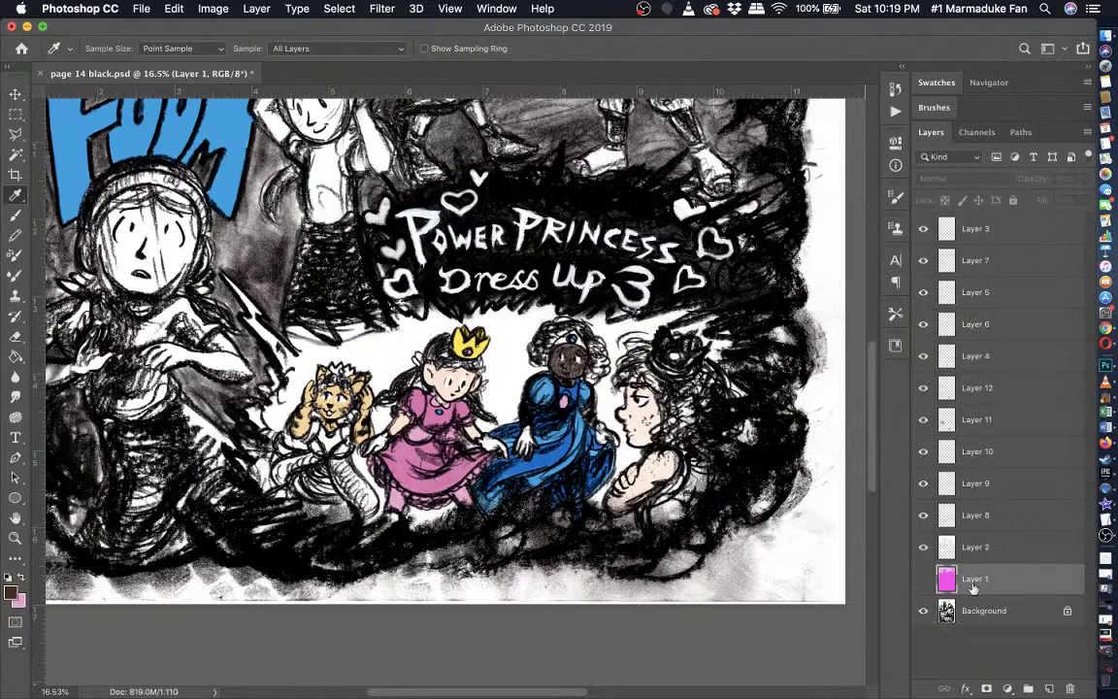
click(1050, 688)
scroll(451, 390, up, 5)
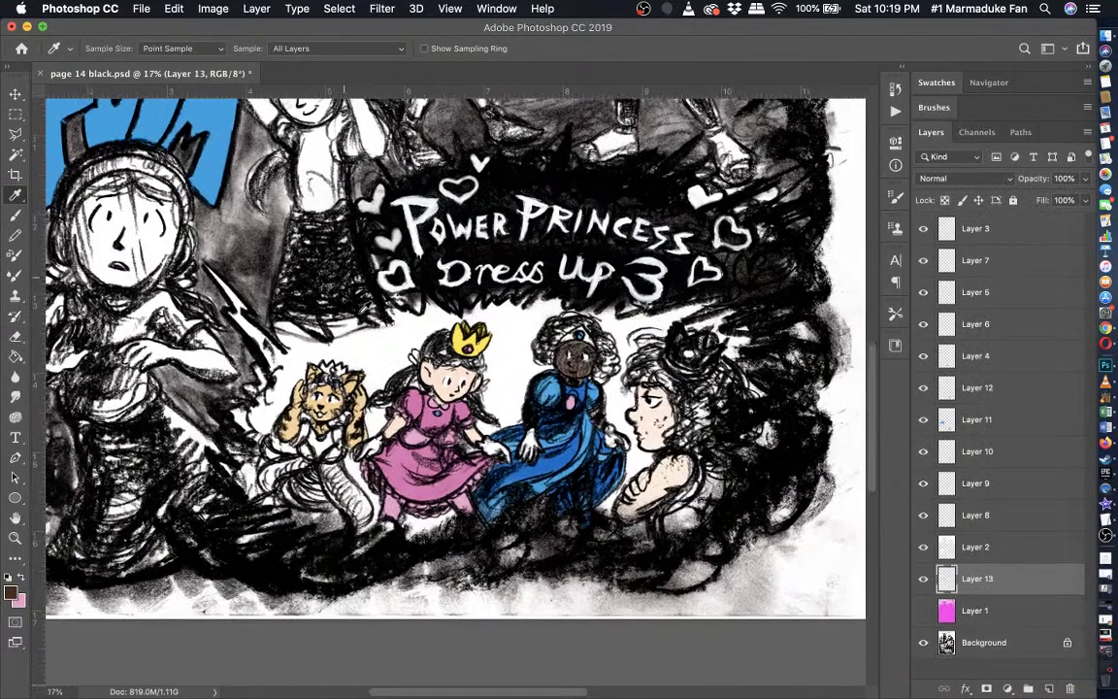
click(14, 214)
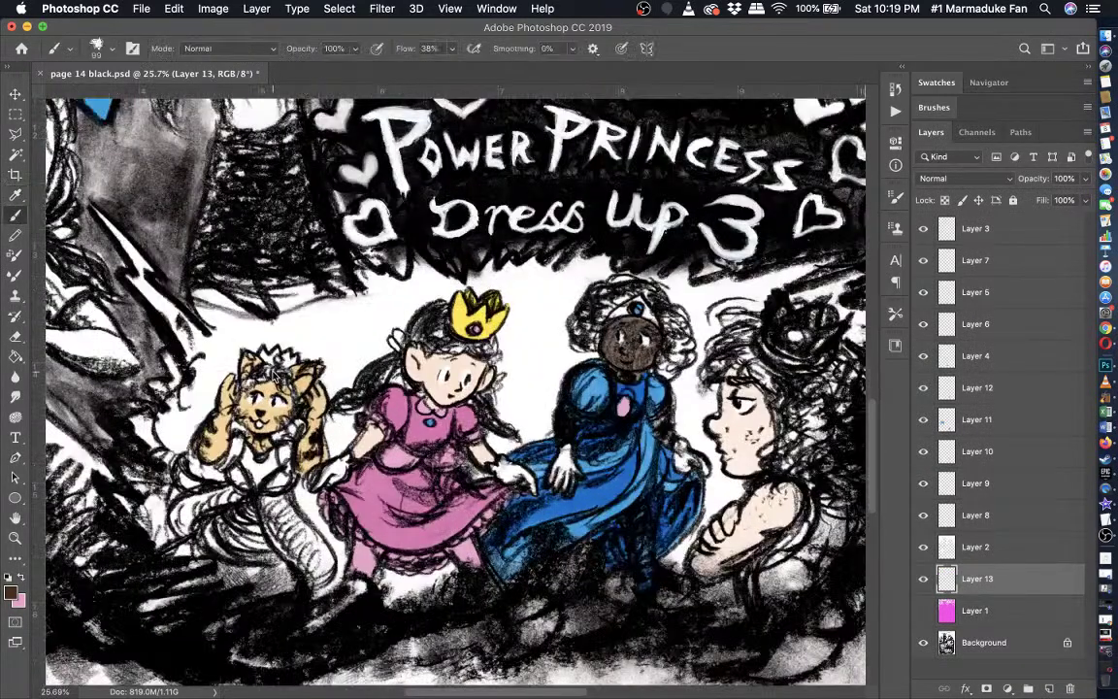
- Try painting the crowned princess's hair dark brown on Layer 13, and undo the strokes
scroll(451, 391, up, 6)
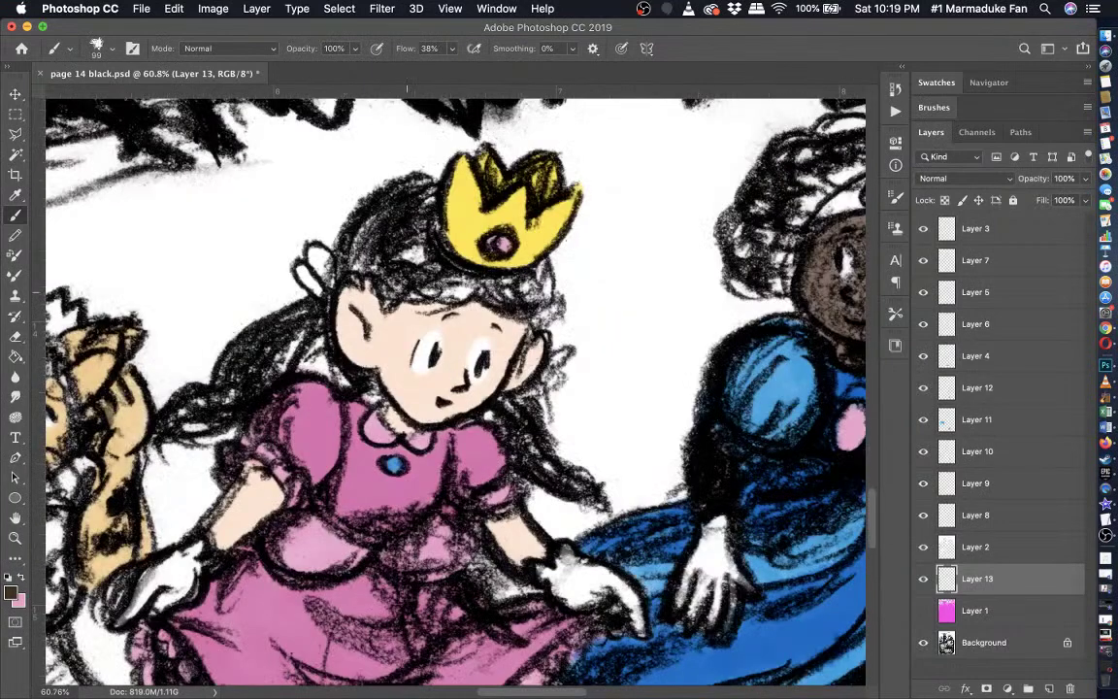
drag(407, 287, 464, 287)
mouse_move(428, 281)
mouse_down()
mouse_move(305, 250)
mouse_move(326, 206)
mouse_move(357, 183)
mouse_move(417, 179)
mouse_up()
mouse_move(380, 222)
mouse_down()
mouse_move(388, 236)
mouse_move(386, 178)
mouse_move(397, 220)
mouse_up()
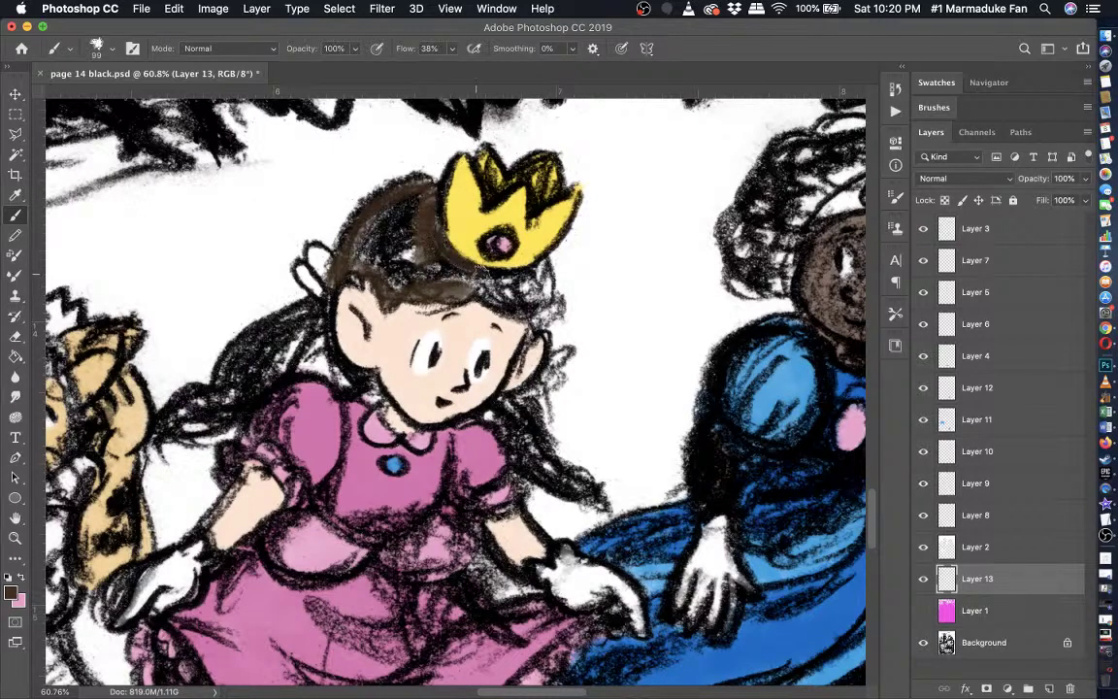
key(super+z)
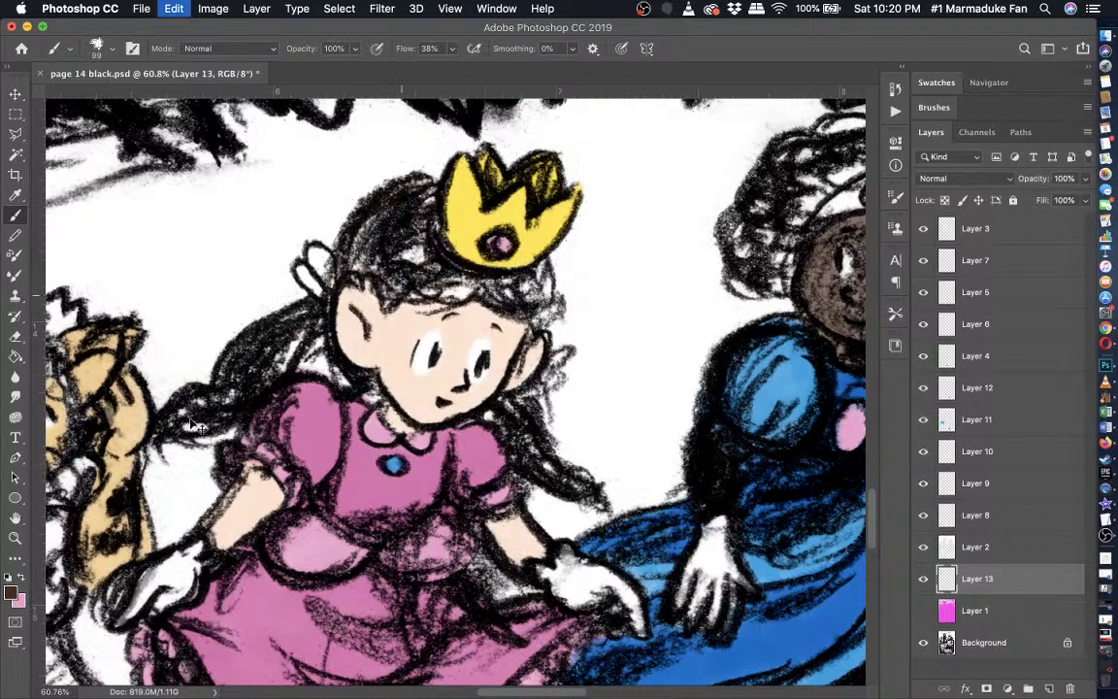
- Try a darker brown, hex 291a10, on the crowned princess's fringe, and undo the stroke
click(9, 593)
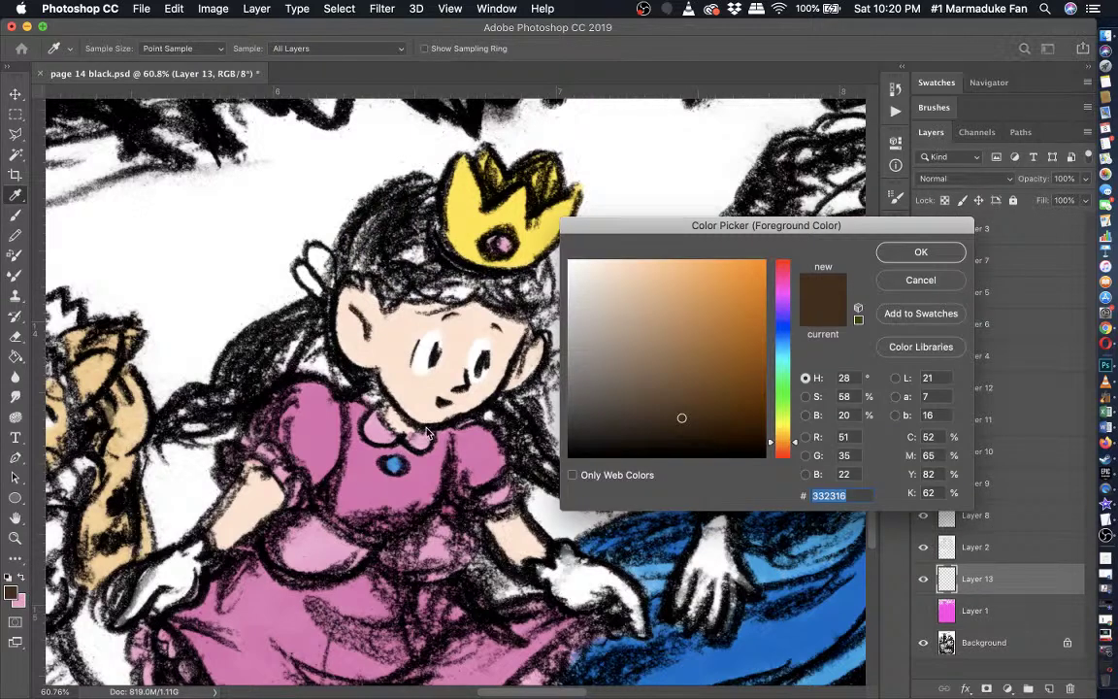
click(689, 420)
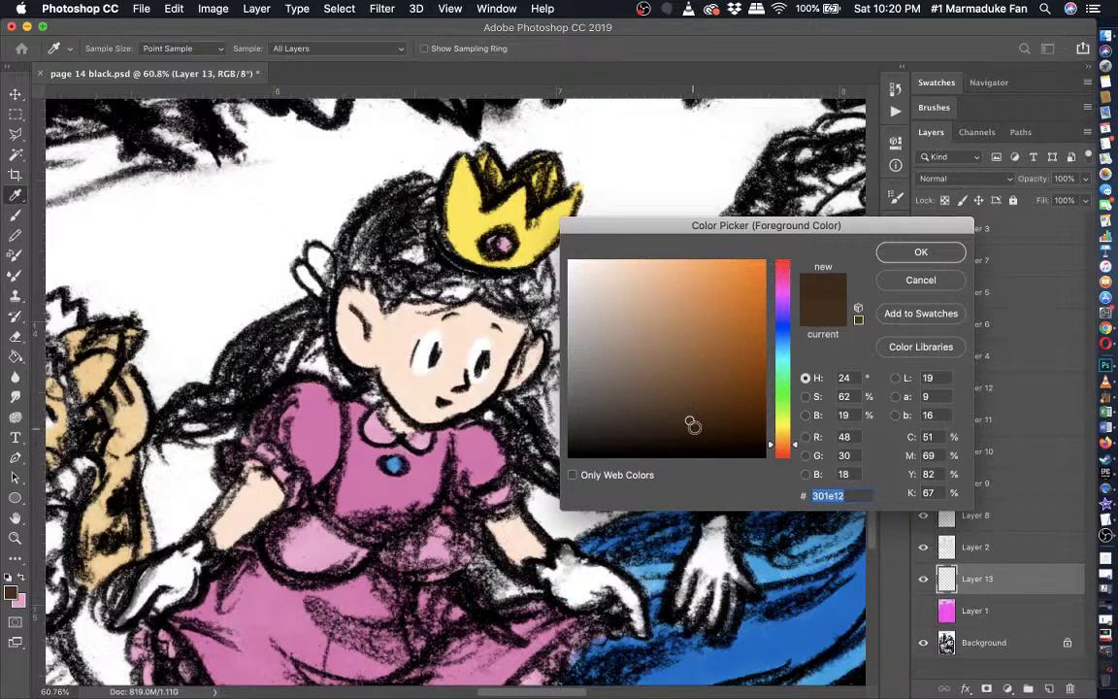
click(690, 427)
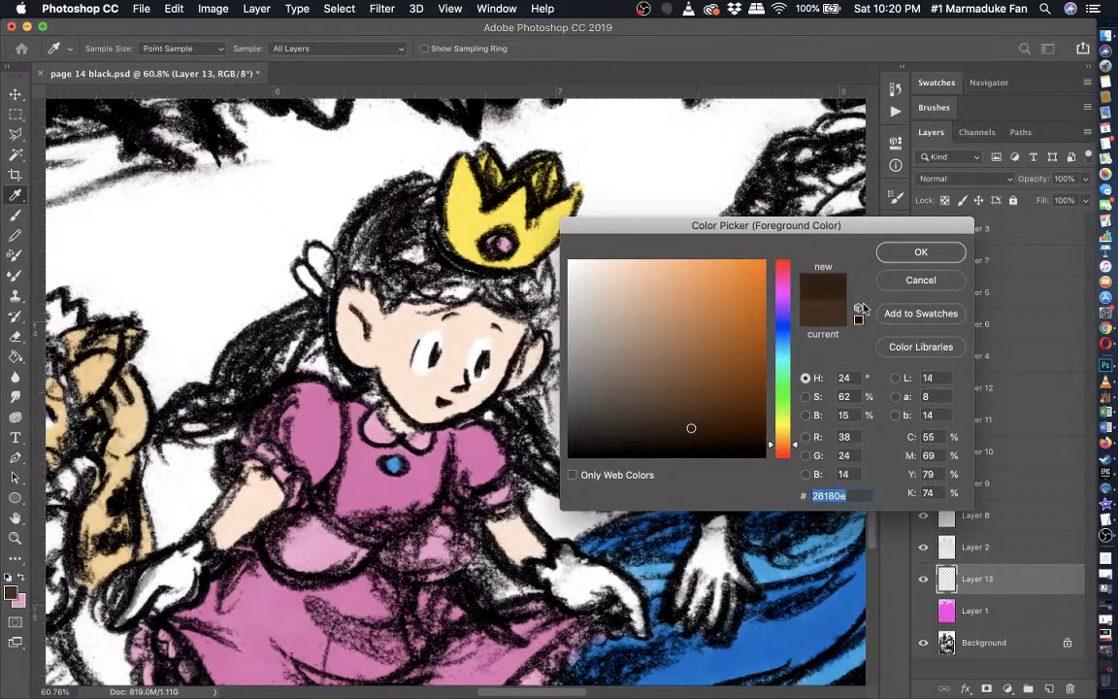
click(687, 424)
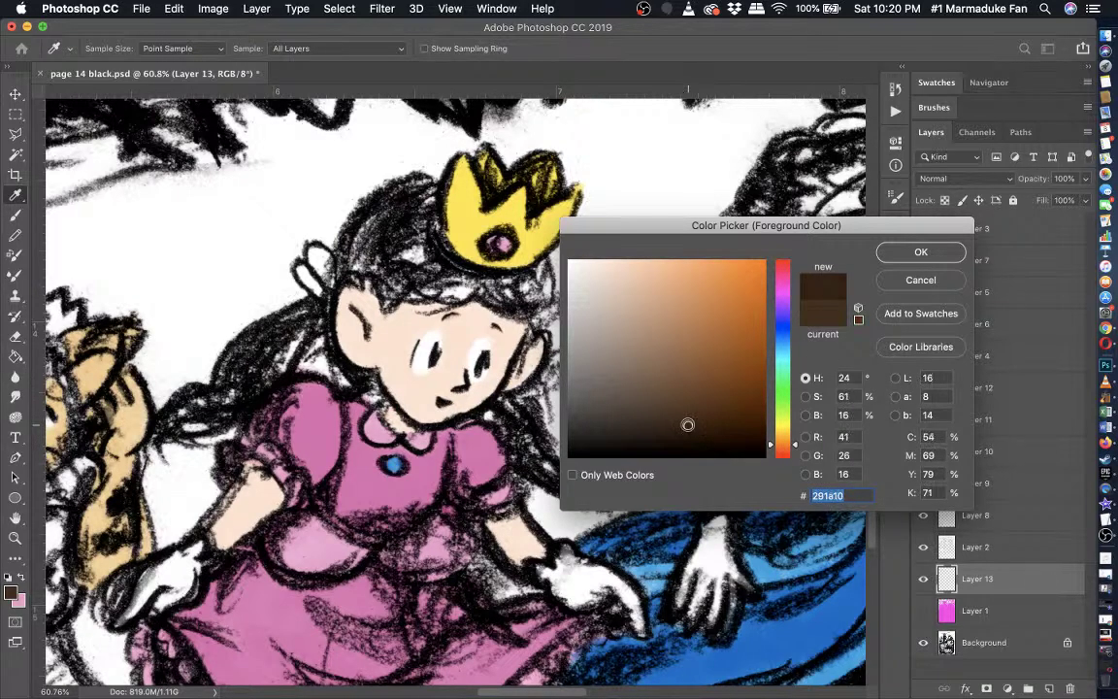
key(Return)
key(b)
mouse_move(493, 300)
mouse_down()
mouse_move(469, 272)
mouse_move(441, 277)
mouse_move(456, 257)
mouse_move(499, 291)
mouse_up()
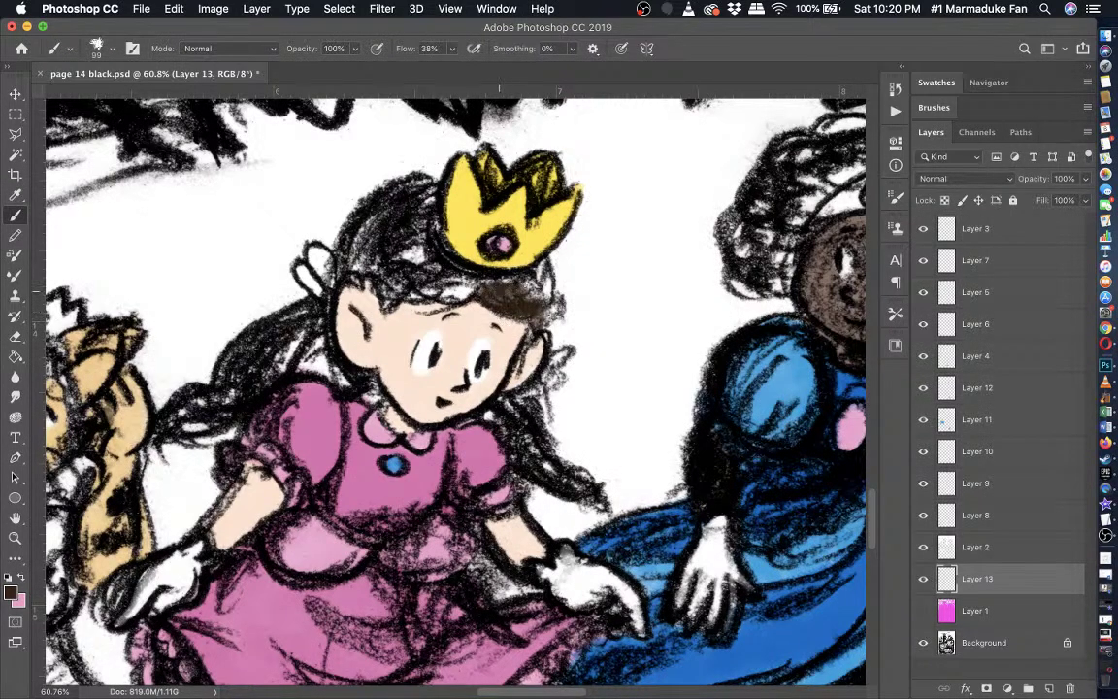
key(ctrl+z)
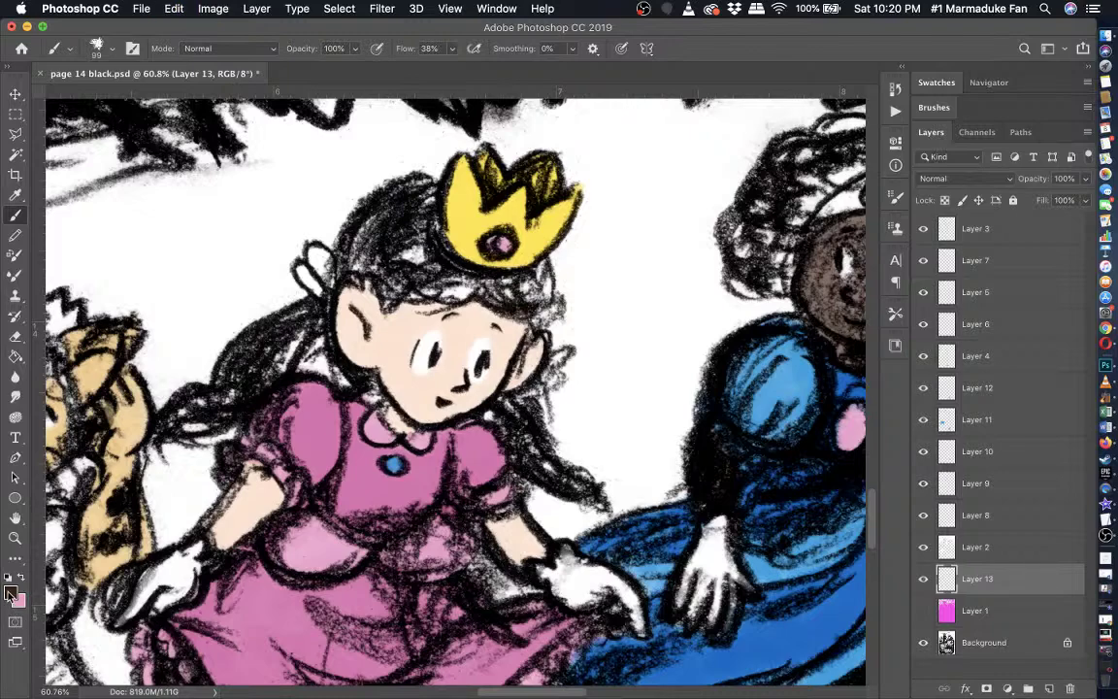
- Set the foreground colour to a lighter brown, hex 342419, test it on the crowned princess's fringe, and undo the stroke
click(11, 592)
click(921, 253)
key(b)
drag(456, 290, 416, 290)
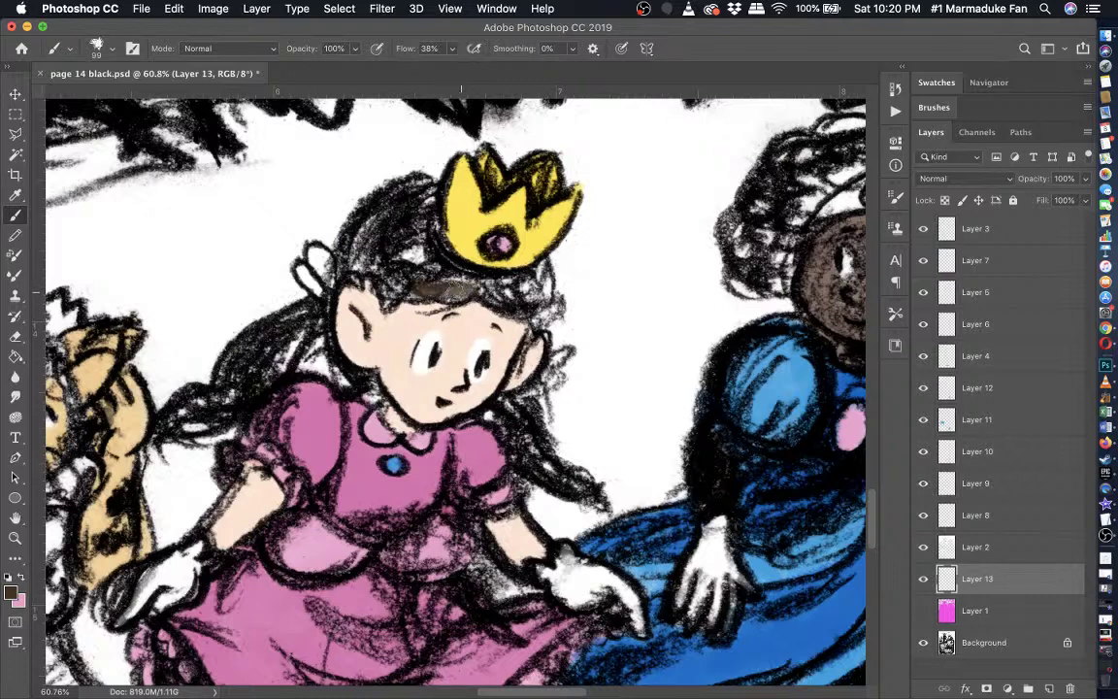
key(ctrl+z)
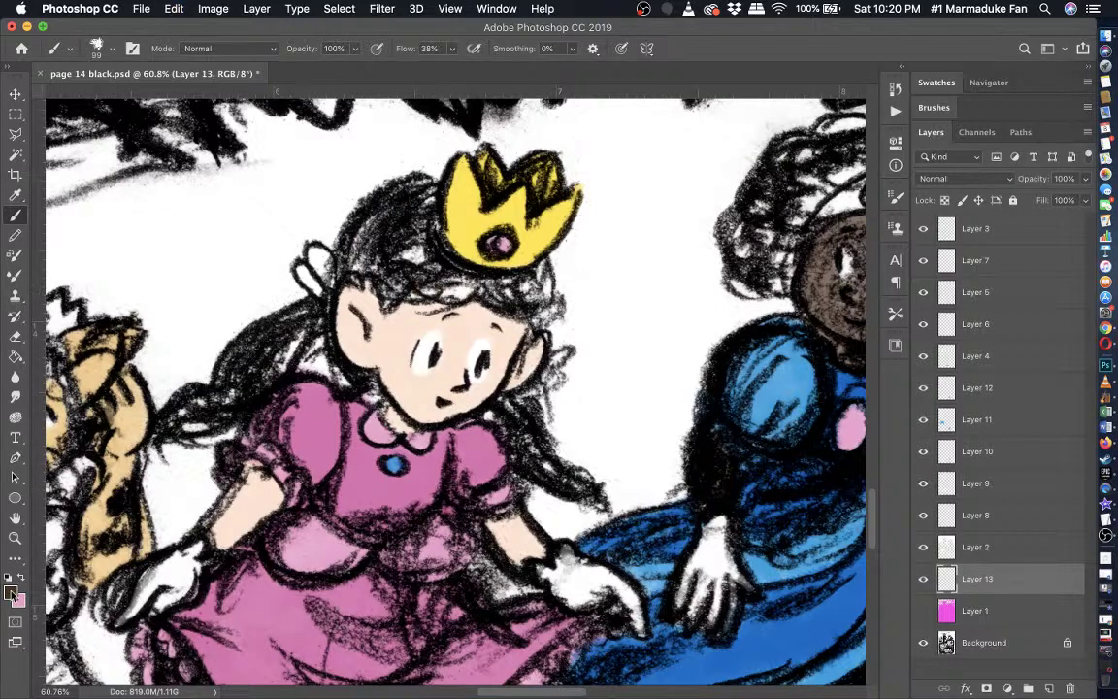
- Accept a dark brown foreground colour and paint the crowned princess's fringe and the hair around her crown on Layer 13
click(11, 591)
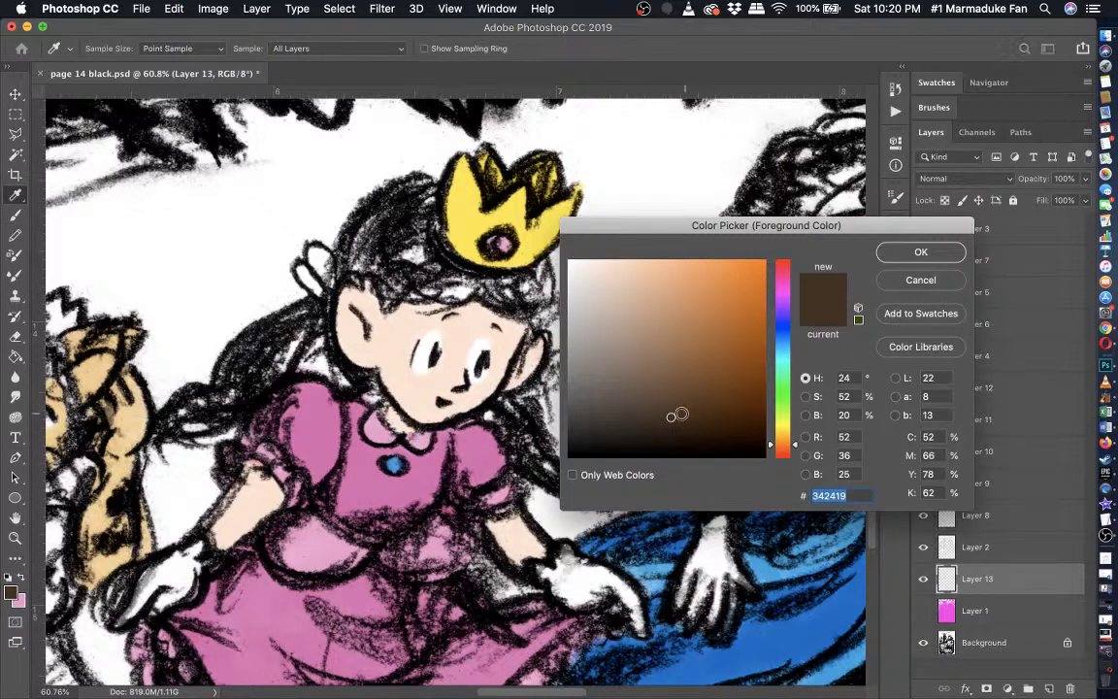
key(Return)
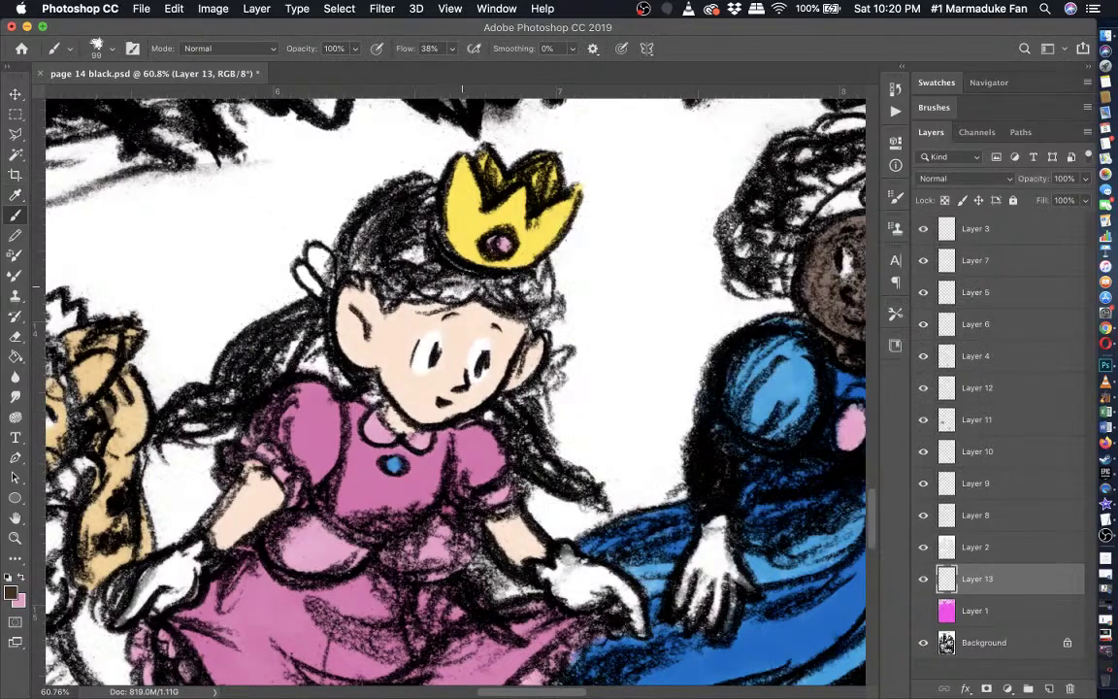
mouse_move(425, 291)
mouse_down()
mouse_move(383, 281)
mouse_move(393, 304)
mouse_move(344, 254)
mouse_move(320, 253)
mouse_move(362, 221)
mouse_move(374, 174)
mouse_move(393, 167)
mouse_move(383, 213)
mouse_move(437, 264)
mouse_move(387, 206)
mouse_move(398, 238)
mouse_move(330, 225)
mouse_move(358, 231)
mouse_move(374, 180)
mouse_move(377, 228)
mouse_move(342, 219)
mouse_move(392, 217)
mouse_move(329, 204)
mouse_move(363, 242)
mouse_move(454, 273)
mouse_move(535, 332)
mouse_move(497, 255)
mouse_move(439, 252)
mouse_move(388, 184)
mouse_move(397, 229)
mouse_move(478, 281)
mouse_move(542, 289)
mouse_move(530, 285)
mouse_move(547, 275)
mouse_move(528, 292)
mouse_move(544, 280)
mouse_move(535, 302)
mouse_up()
- Set Layer 13's blend mode to Multiply through its layer style blending options
click(254, 9)
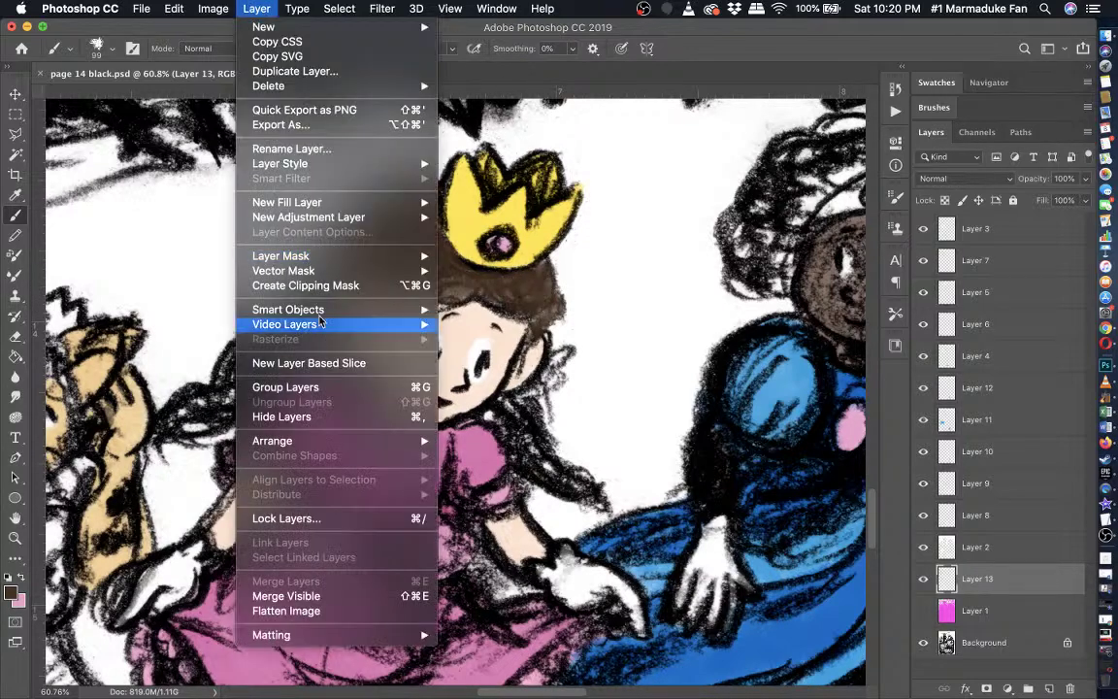
mouse_move(276, 163)
click(456, 170)
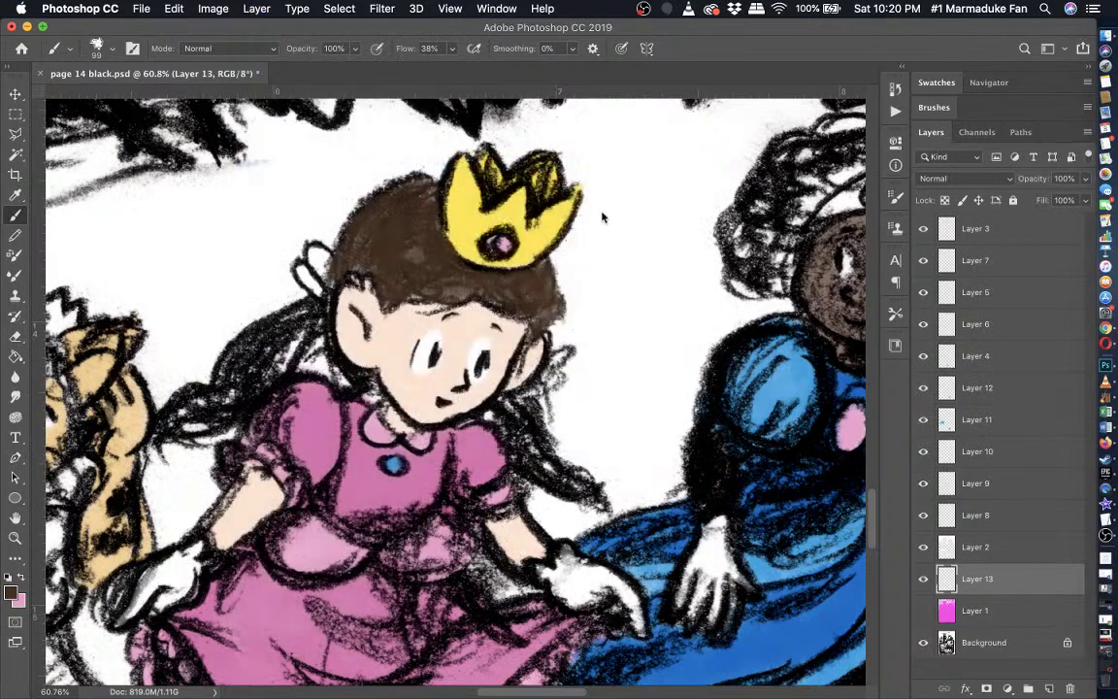
click(816, 100)
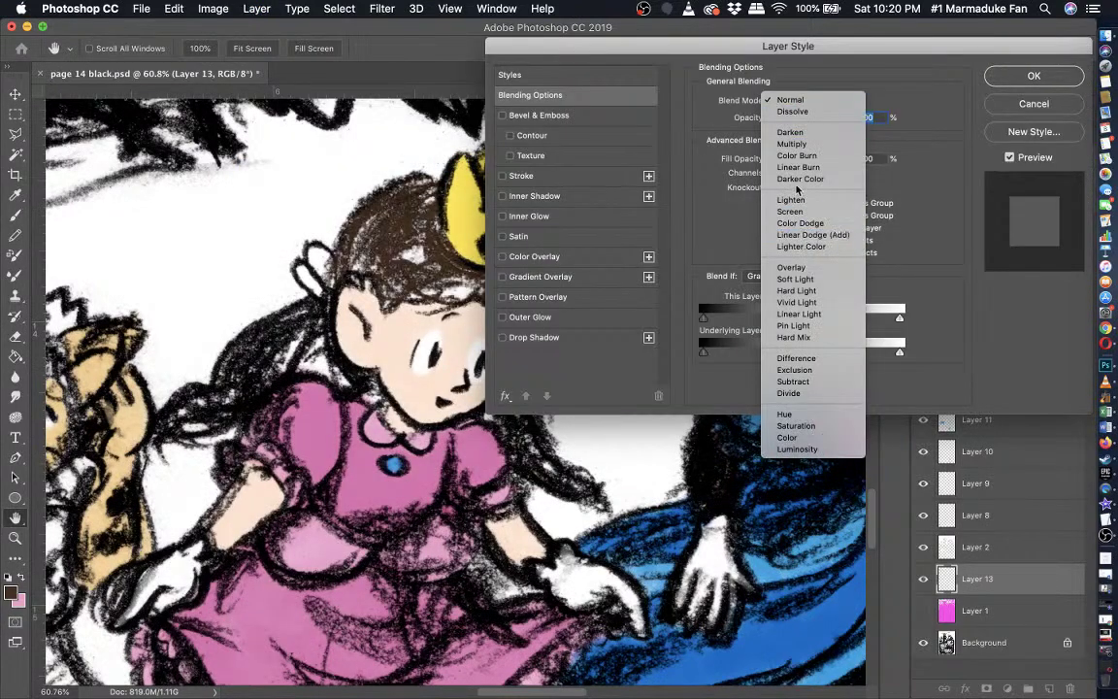
click(792, 143)
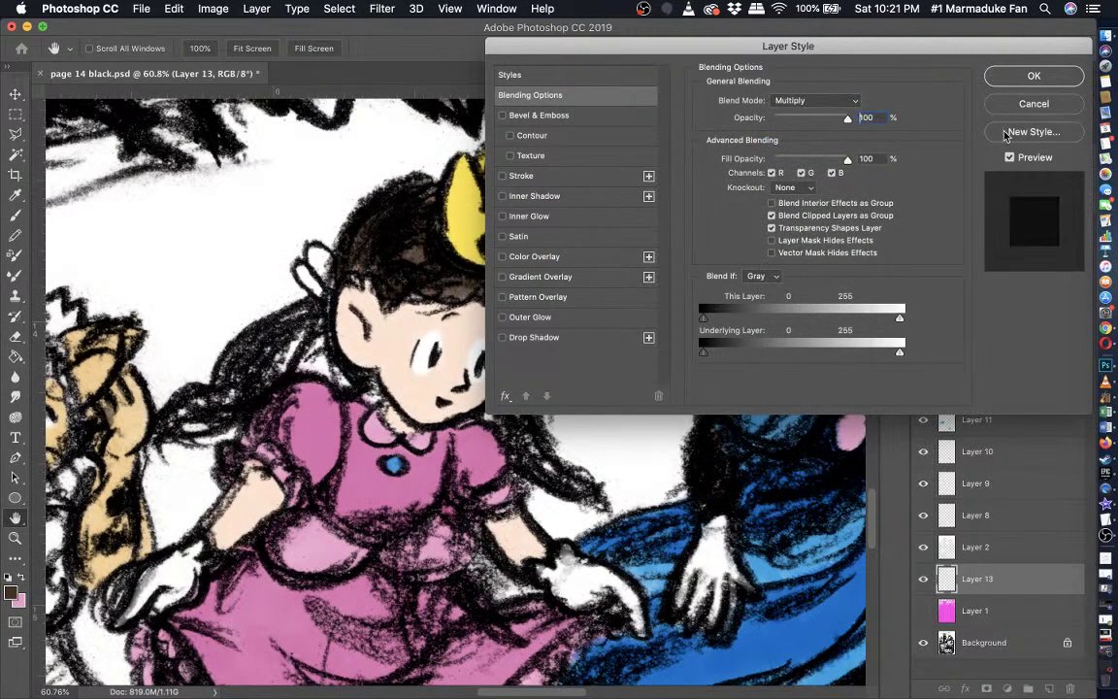
click(1031, 77)
- Set the brush size to 44 px and paint brown into the crowned princess's hair behind her neck on Layer 13
scroll(498, 379, right, 3)
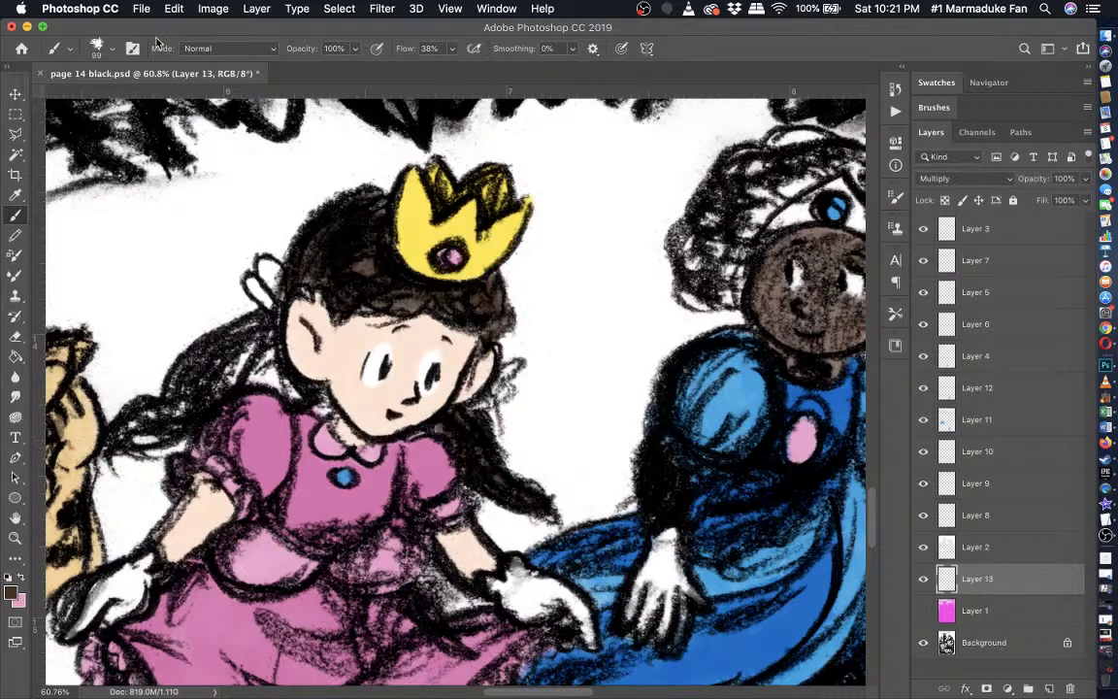
click(109, 51)
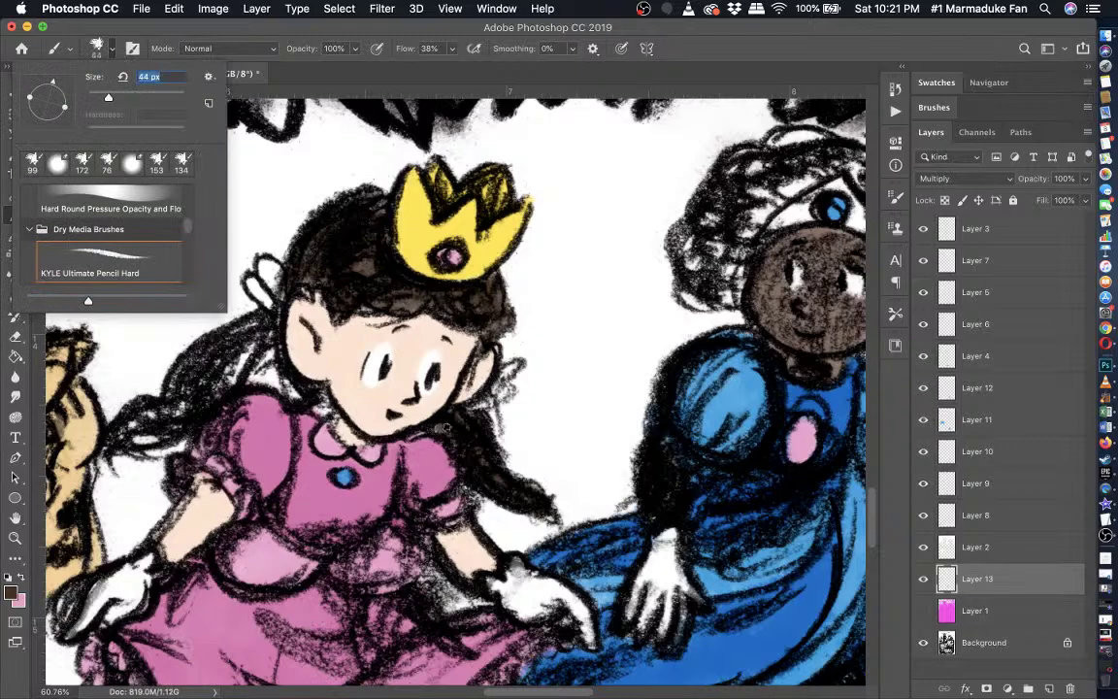
key(Return)
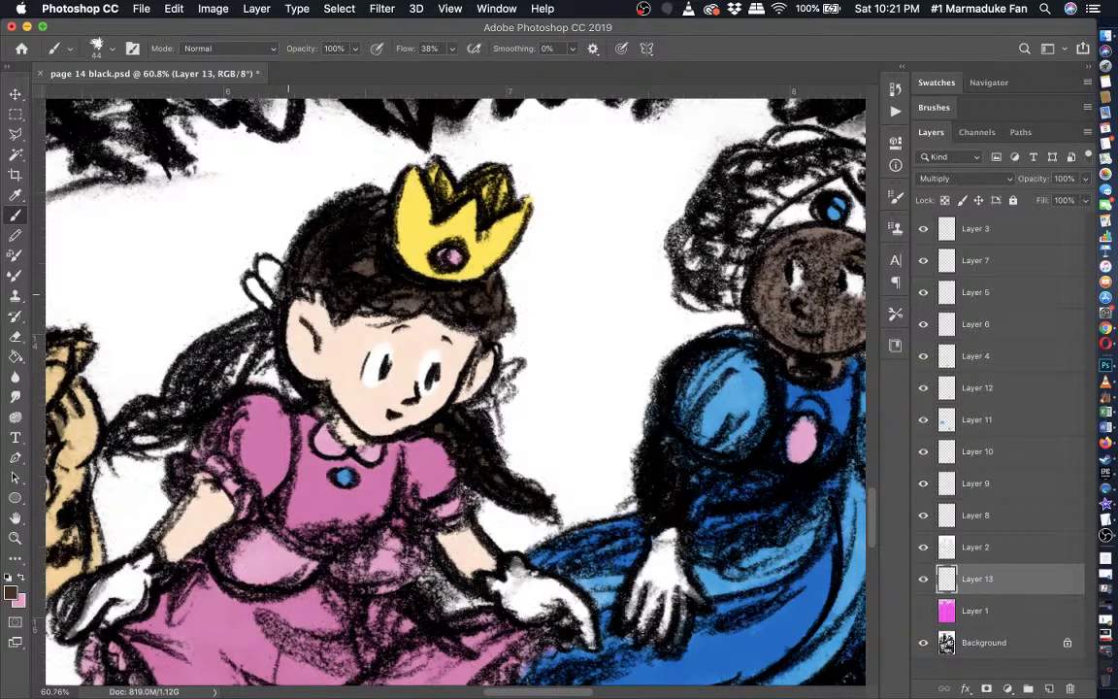
- Paint the crowned princess's long braid on the tiger's side dark brown on Layer 13 with a 59 px brush
scroll(456, 388, left, 3)
click(105, 49)
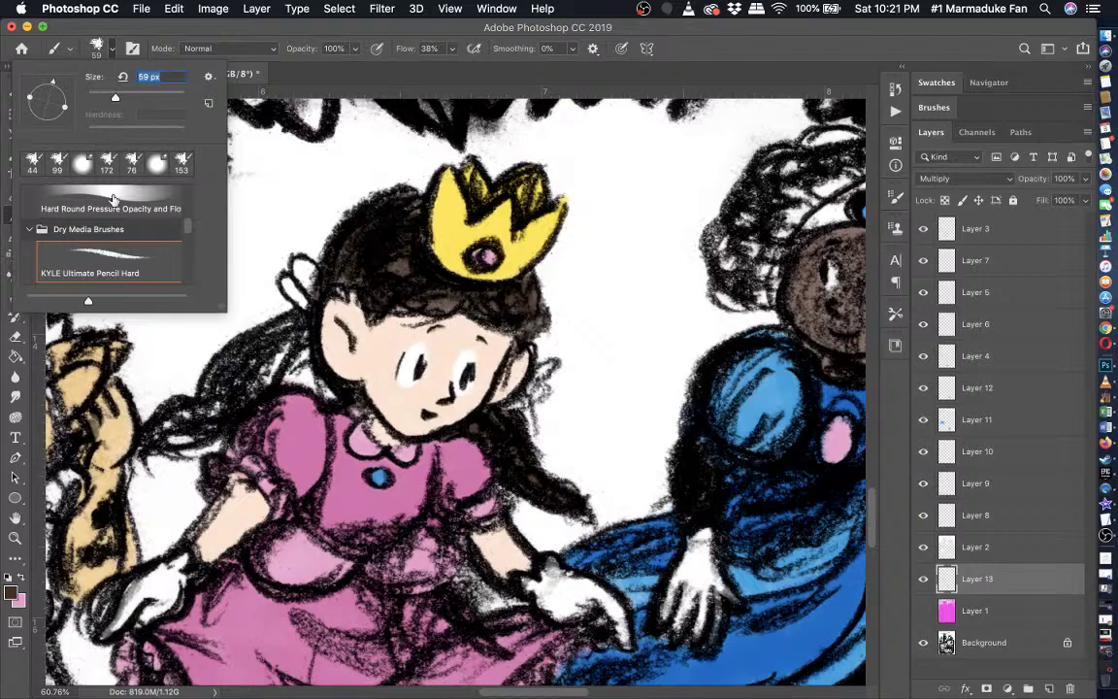
scroll(113, 199, up, 1)
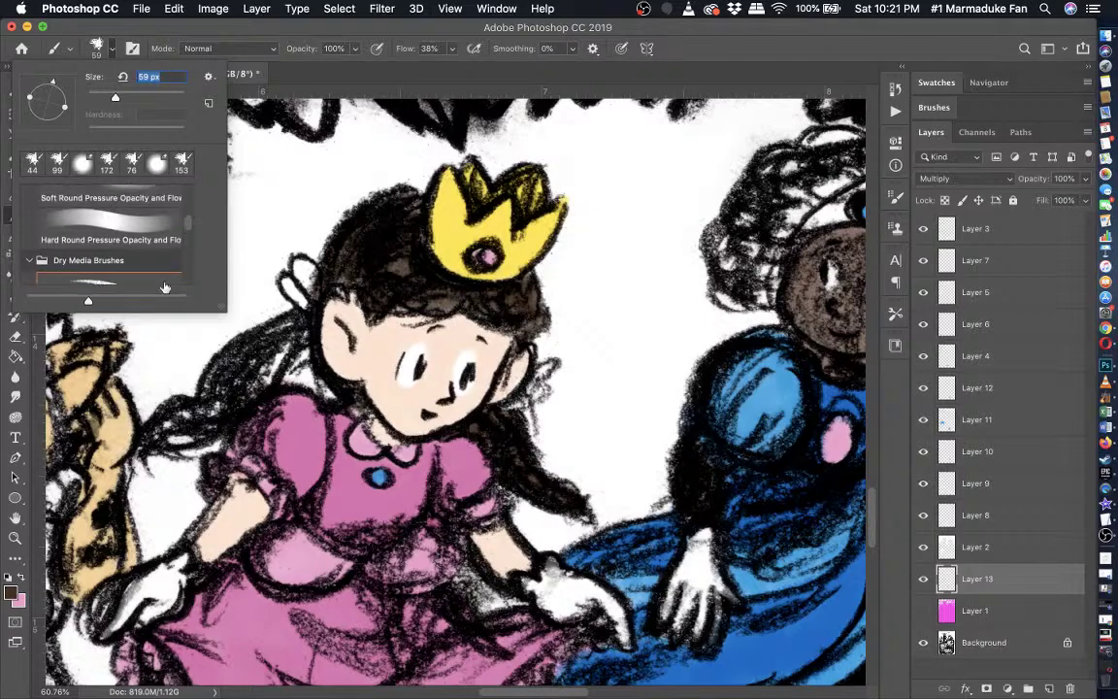
scroll(209, 324, up, 4)
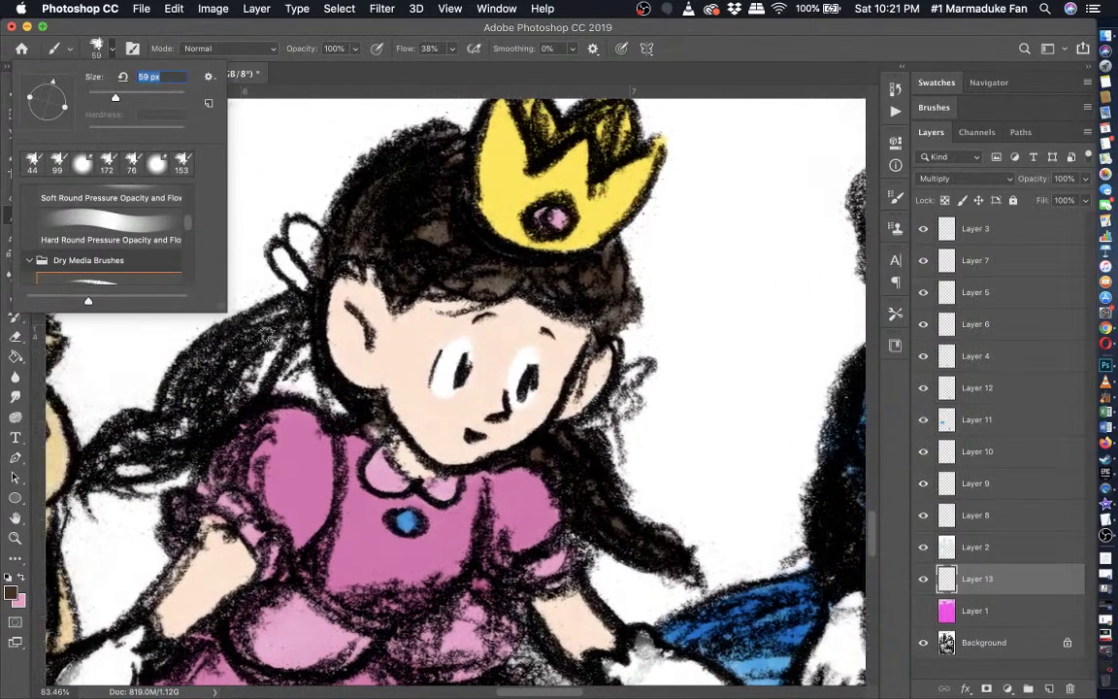
click(268, 335)
mouse_move(270, 268)
mouse_down()
mouse_move(180, 320)
mouse_move(160, 351)
mouse_up()
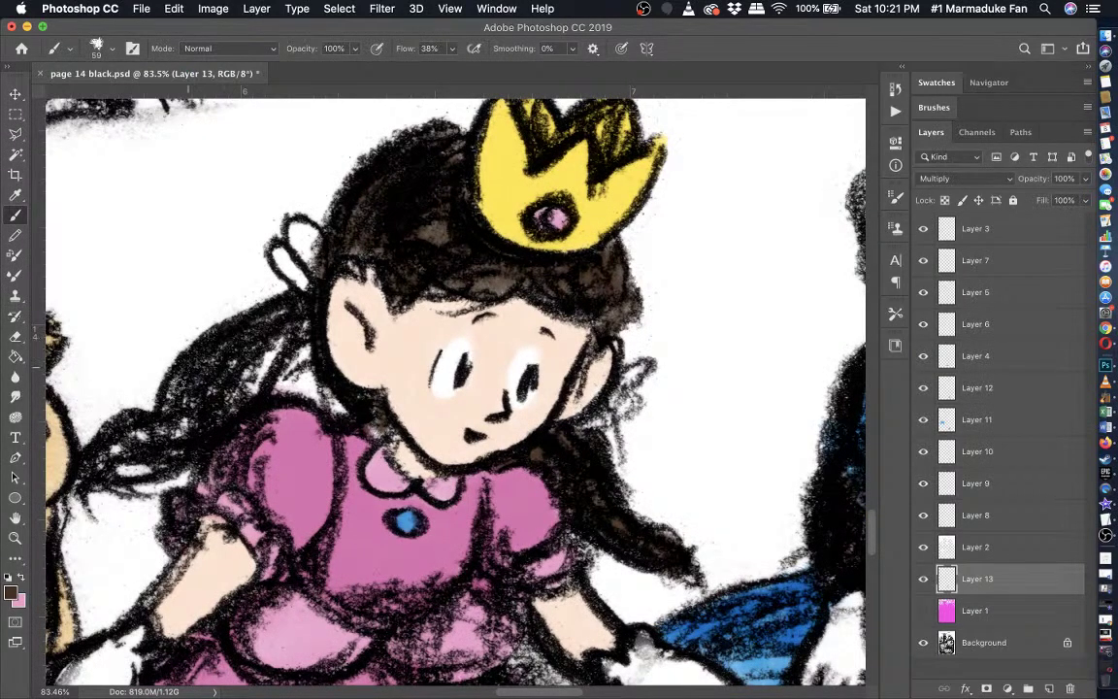
mouse_move(88, 437)
mouse_down()
mouse_move(131, 423)
mouse_move(231, 351)
mouse_move(291, 342)
mouse_move(232, 325)
mouse_move(257, 299)
mouse_move(282, 313)
mouse_move(204, 335)
mouse_move(174, 435)
mouse_move(121, 418)
mouse_move(111, 427)
mouse_move(116, 389)
mouse_move(149, 432)
mouse_move(112, 418)
mouse_move(74, 434)
mouse_up()
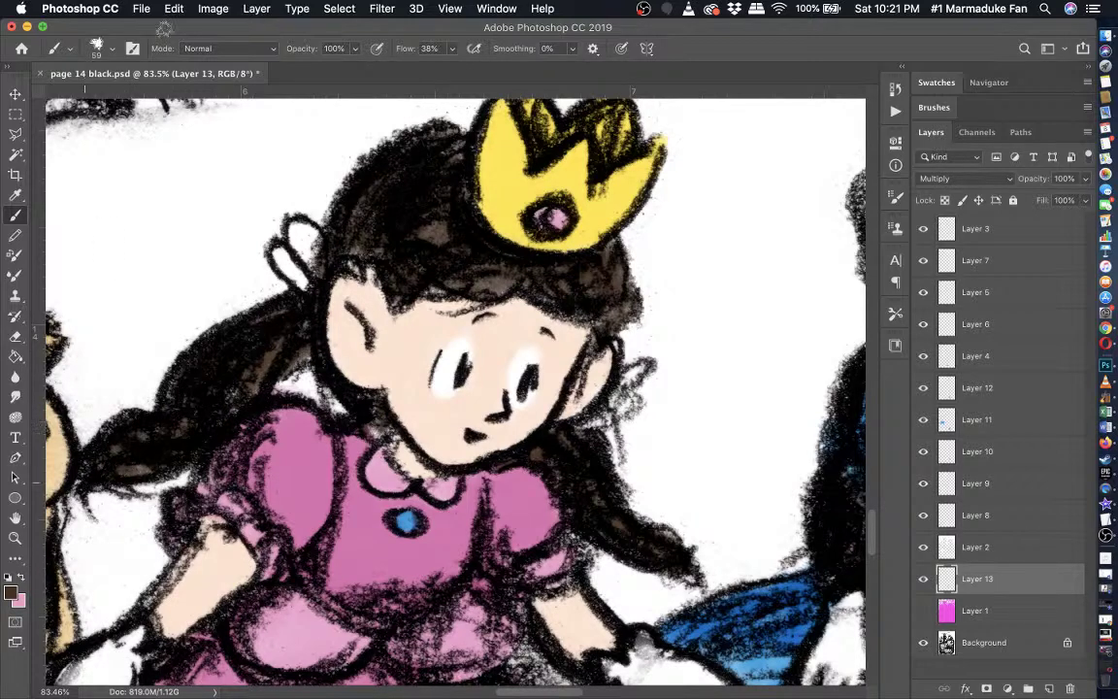
- Reduce the brush opacity to 48% and shade the edges of both the crowned princess's braids on Layer 13
click(356, 49)
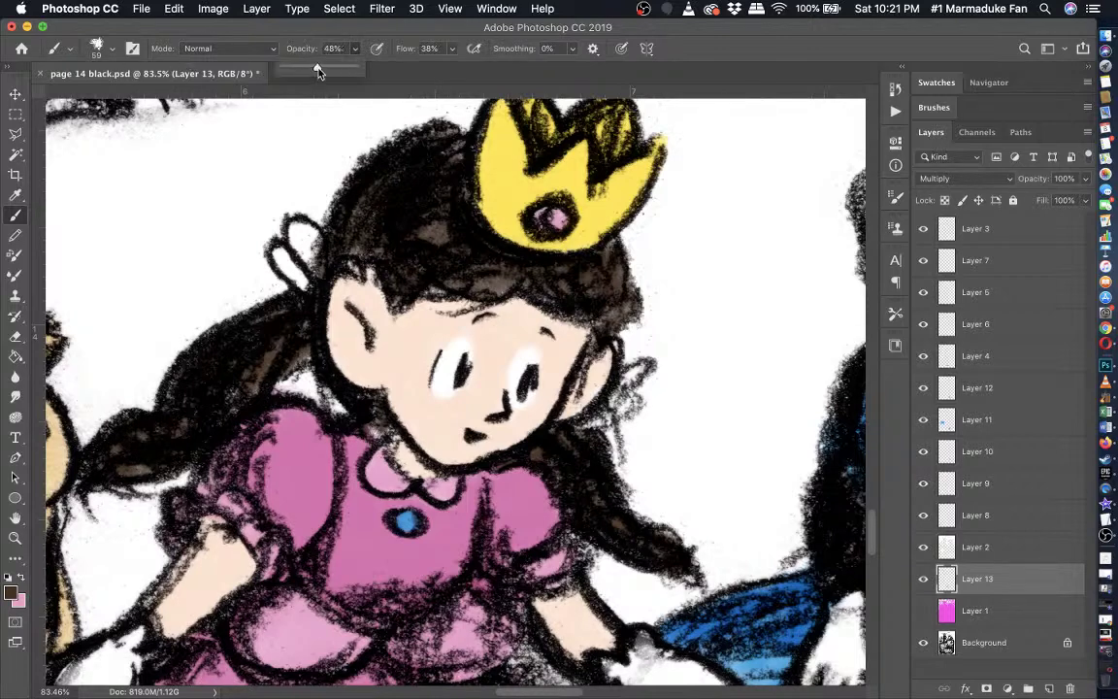
click(300, 361)
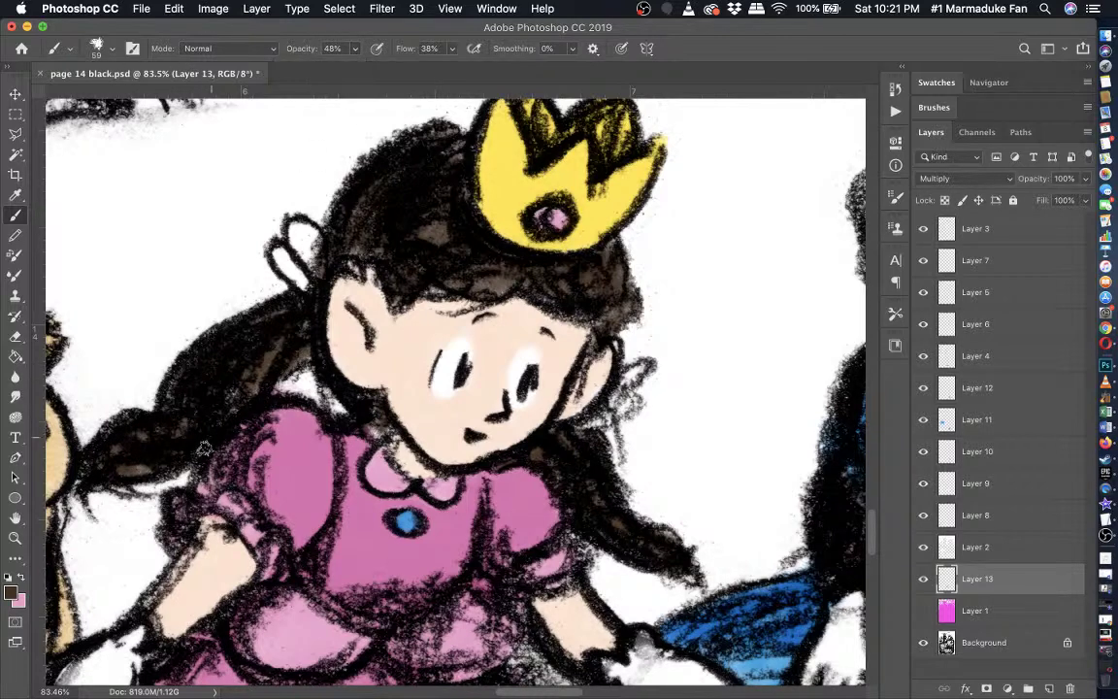
mouse_move(204, 448)
mouse_down()
mouse_move(165, 427)
mouse_move(121, 437)
mouse_move(136, 437)
mouse_move(85, 484)
mouse_up()
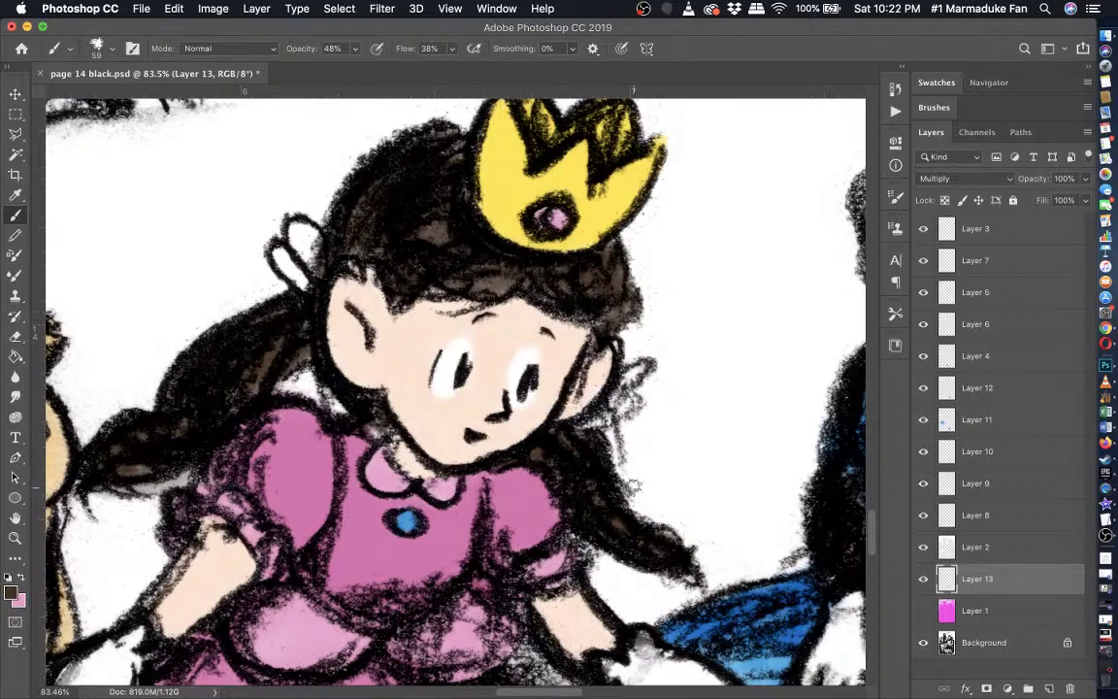
mouse_move(595, 440)
mouse_down()
mouse_move(624, 507)
mouse_move(692, 579)
mouse_up()
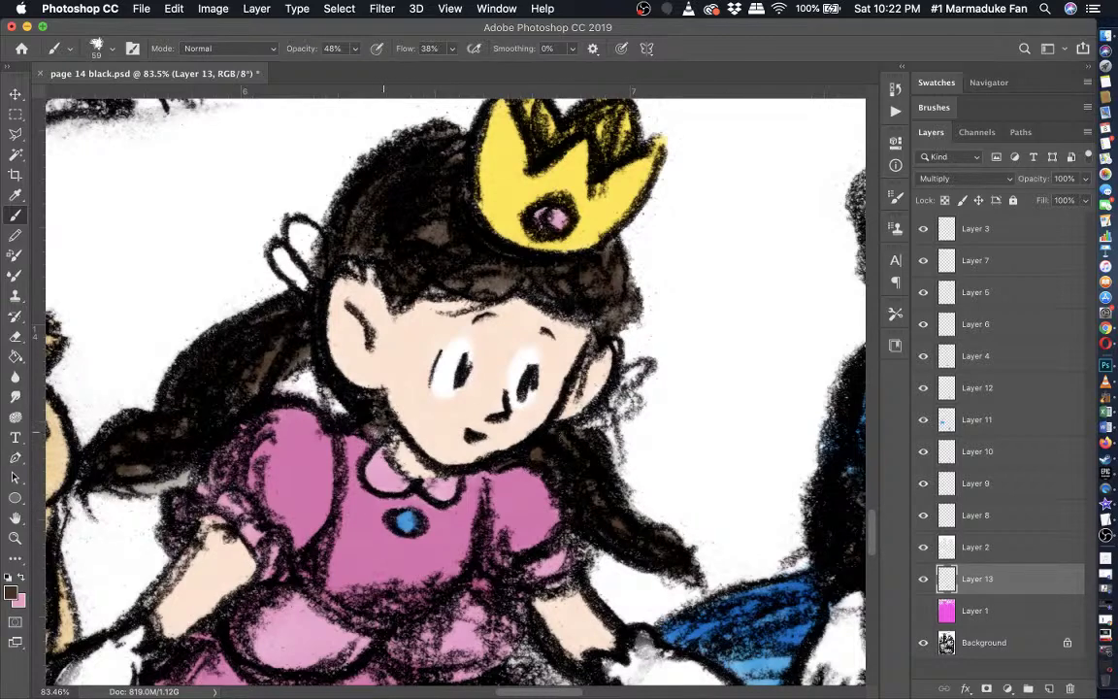
- Swap the foreground and background colours to make pink active, and move Layer 13 above Layer 2
key(super+minus)
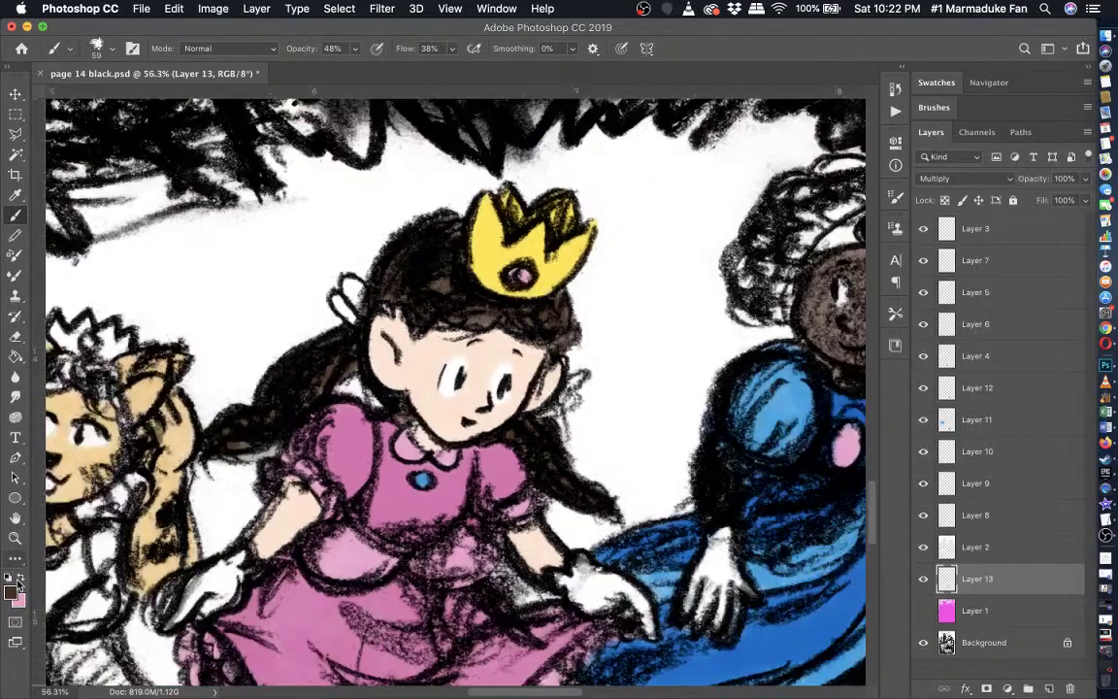
click(21, 575)
scroll(514, 505, down, 2)
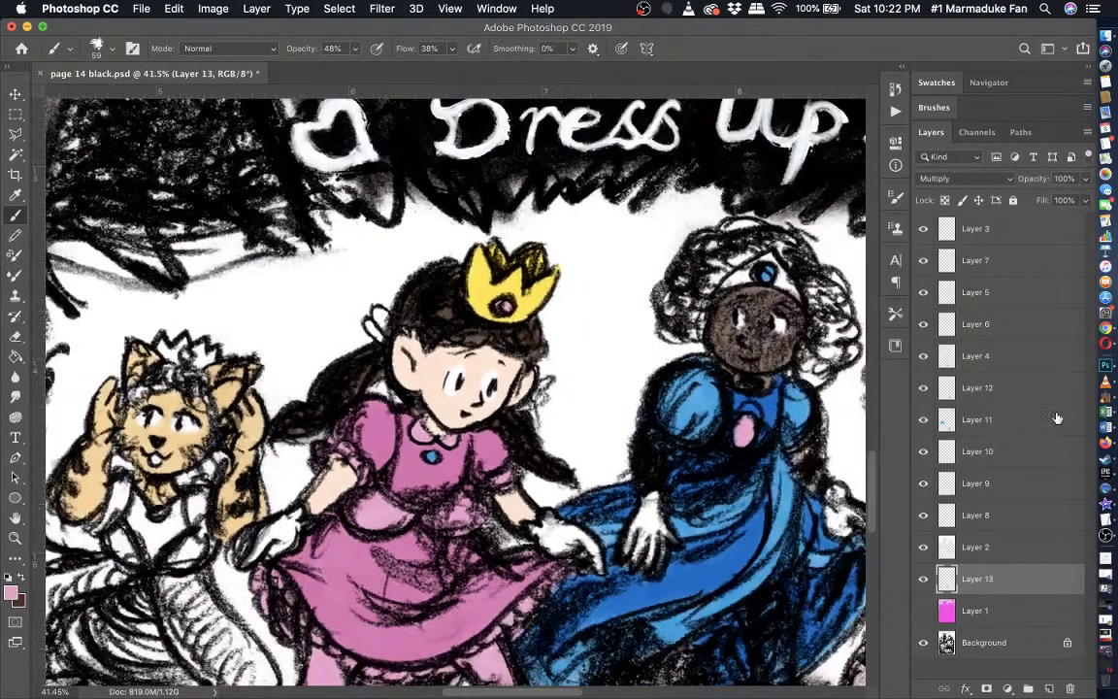
drag(964, 572, 971, 536)
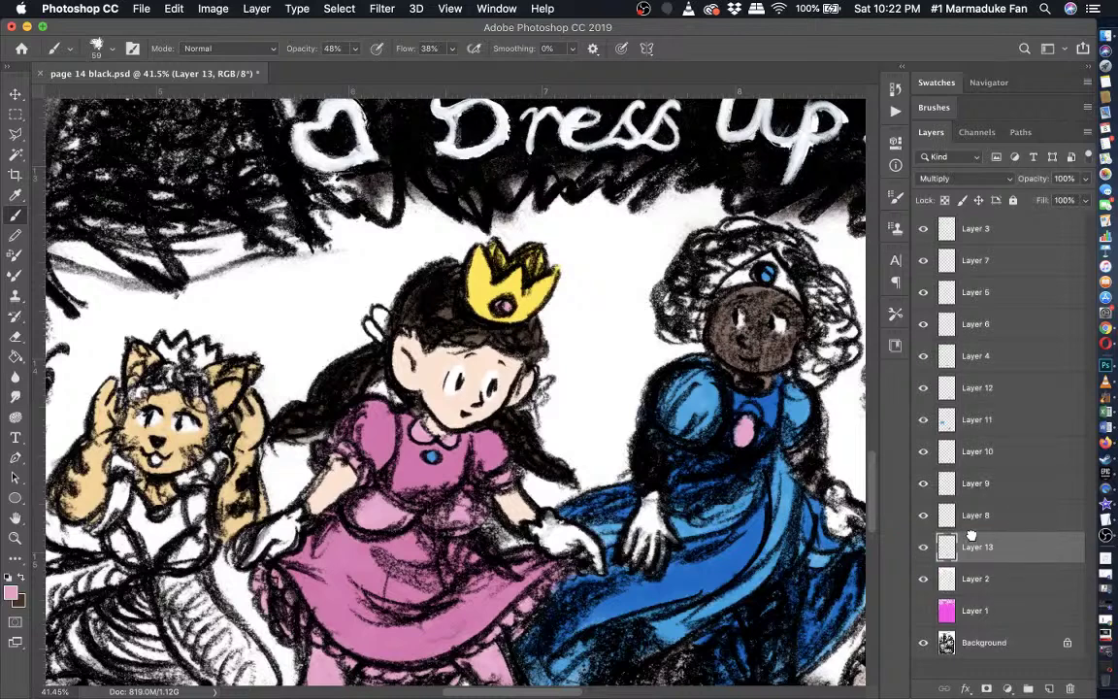
- Toggle the visibility of Layers 8, 10, 12 and 6 to check which parts of the drawing each one colours
click(925, 517)
click(925, 517)
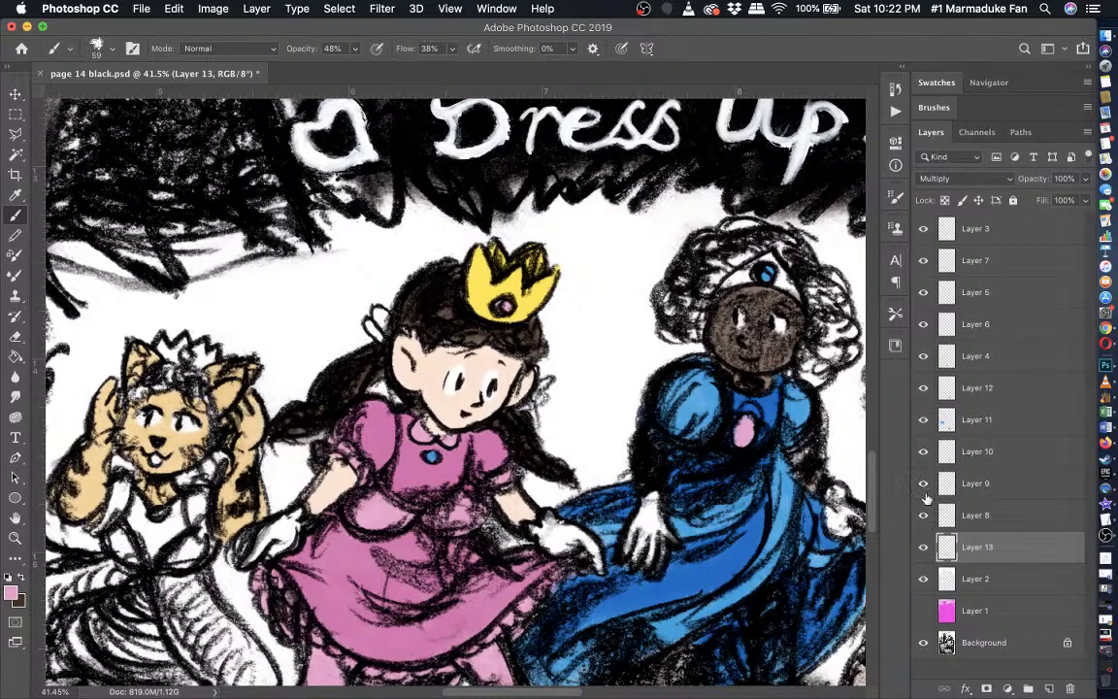
click(924, 453)
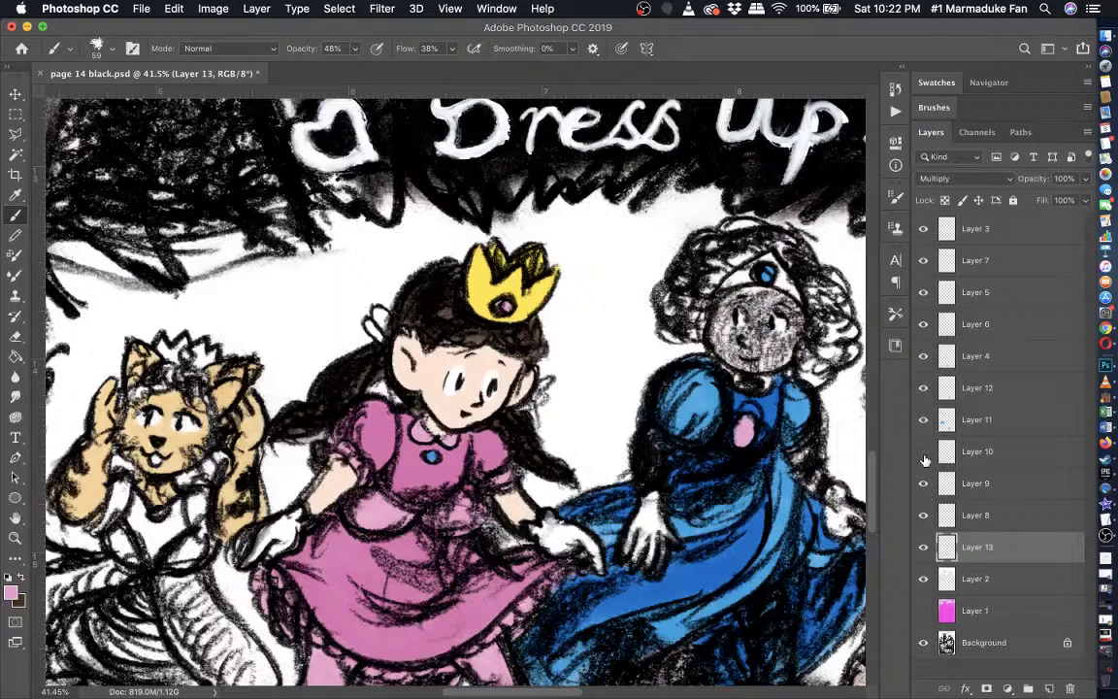
click(924, 454)
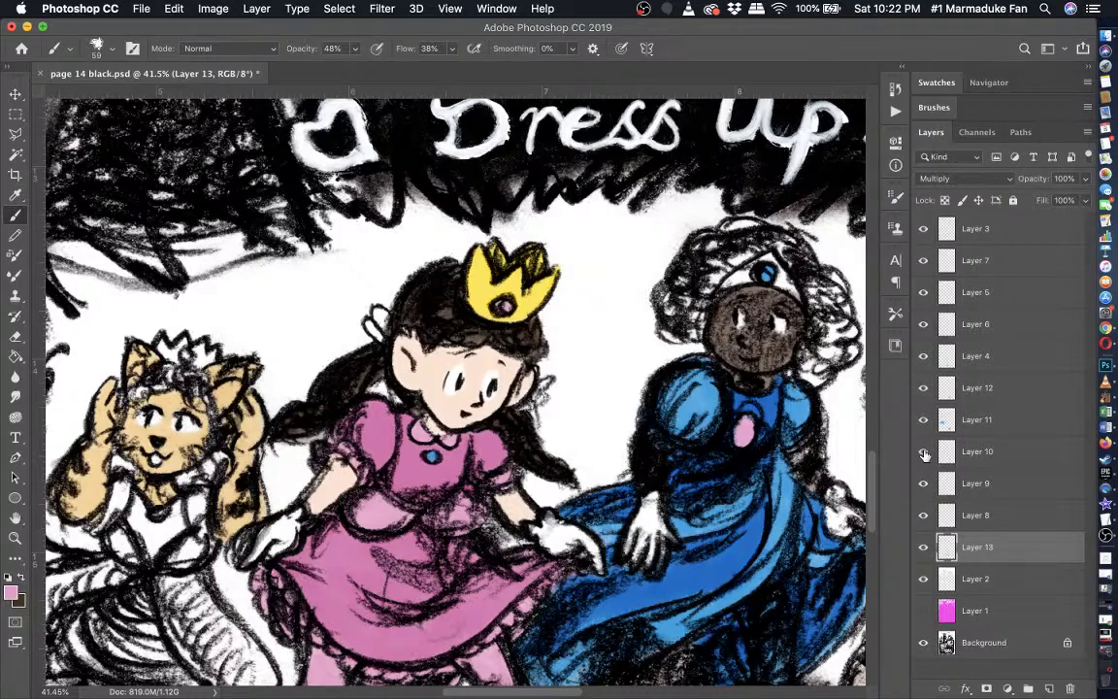
click(924, 389)
click(923, 389)
click(924, 324)
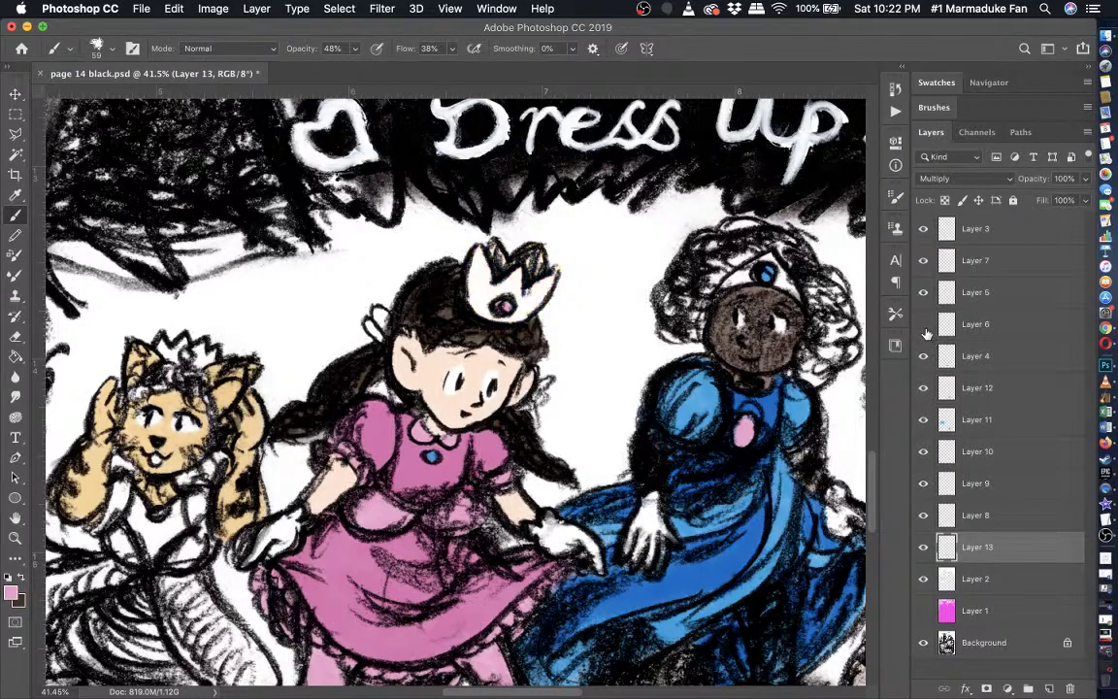
click(924, 324)
- Paint the hair bows on both sides of the crowned princess's head light pink on Layer 5
click(975, 292)
scroll(452, 383, up, 3)
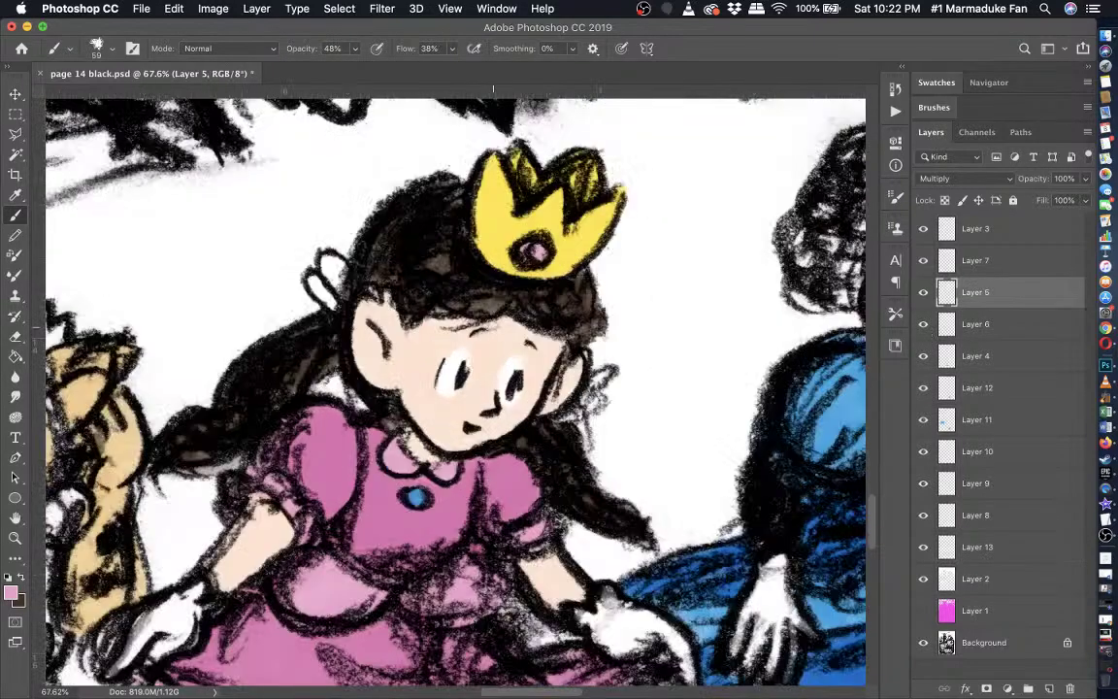
scroll(485, 390, up, 3)
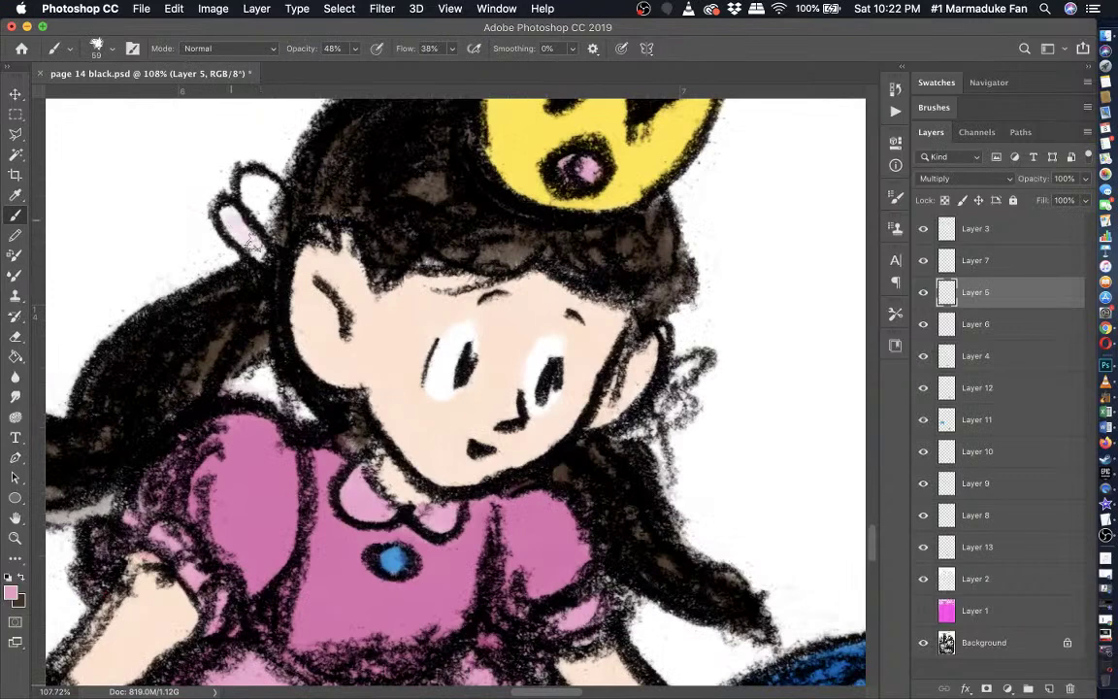
mouse_move(225, 214)
mouse_down()
mouse_move(247, 193)
mouse_move(242, 173)
mouse_move(245, 192)
mouse_move(256, 200)
mouse_move(262, 186)
mouse_up()
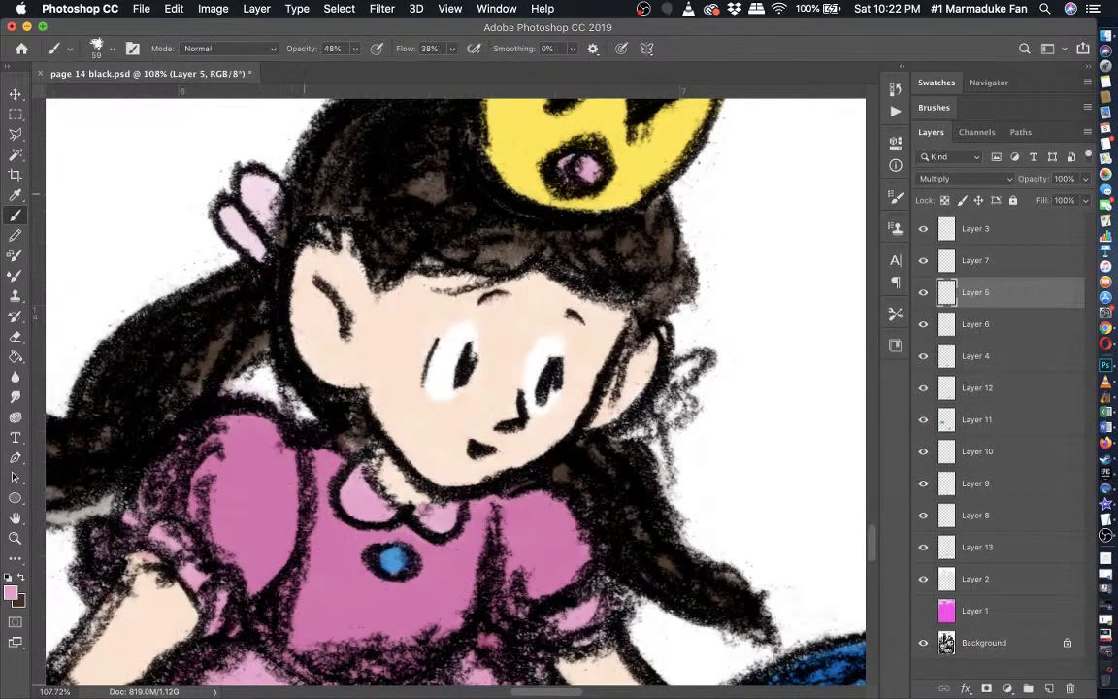
mouse_move(647, 428)
mouse_down()
mouse_move(681, 410)
mouse_move(677, 393)
mouse_up()
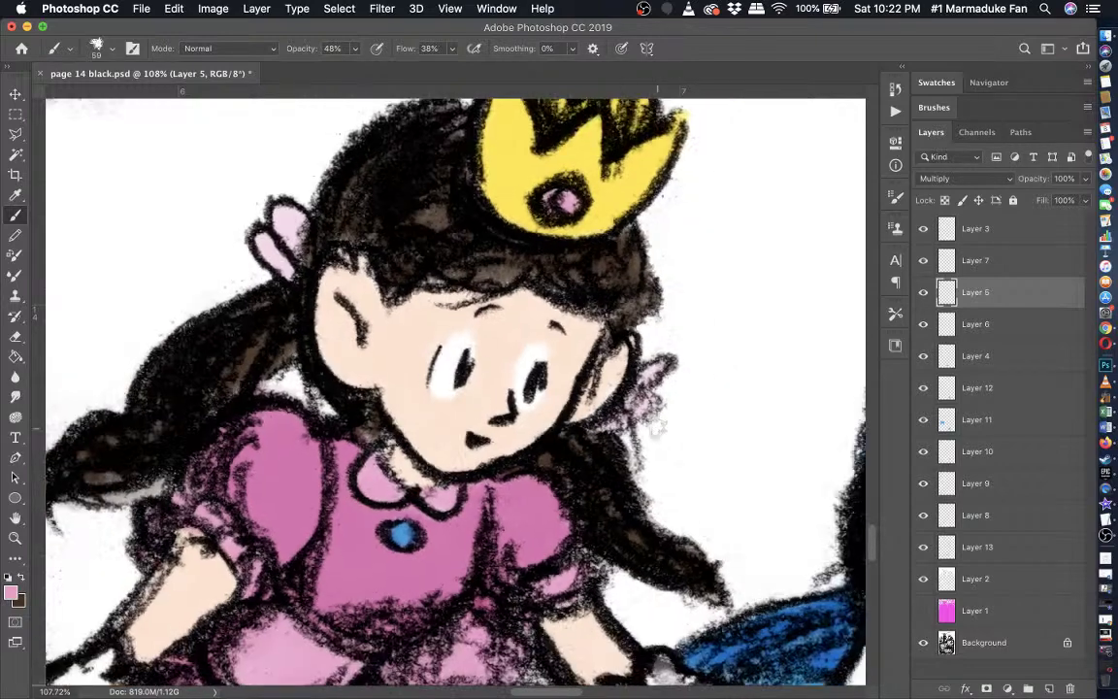
- Paint the large P of "Power" in the title light pink on Layer 5 with a 102 px brush at 100% opacity
scroll(656, 428, down, 6)
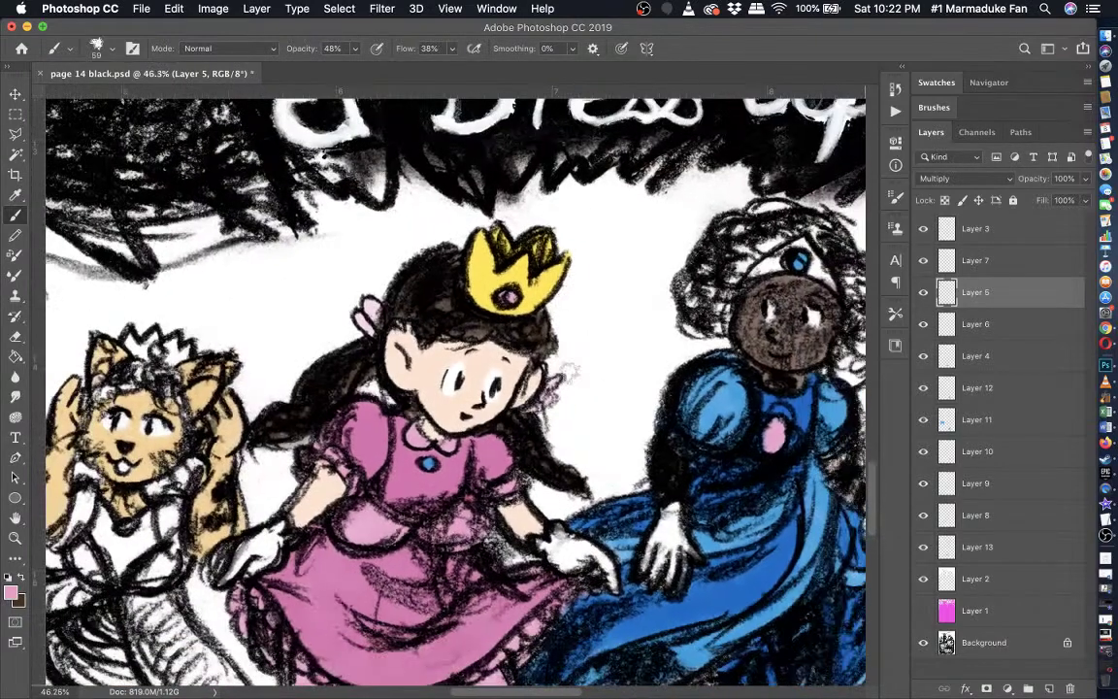
scroll(569, 373, down, 4)
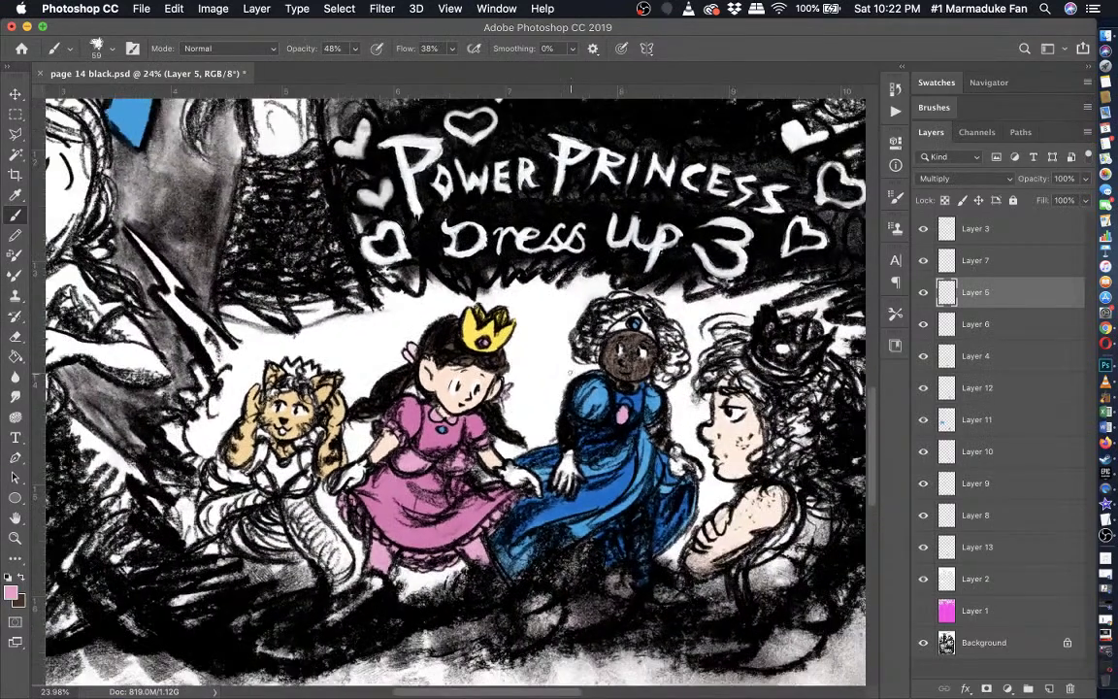
scroll(571, 373, down, 2)
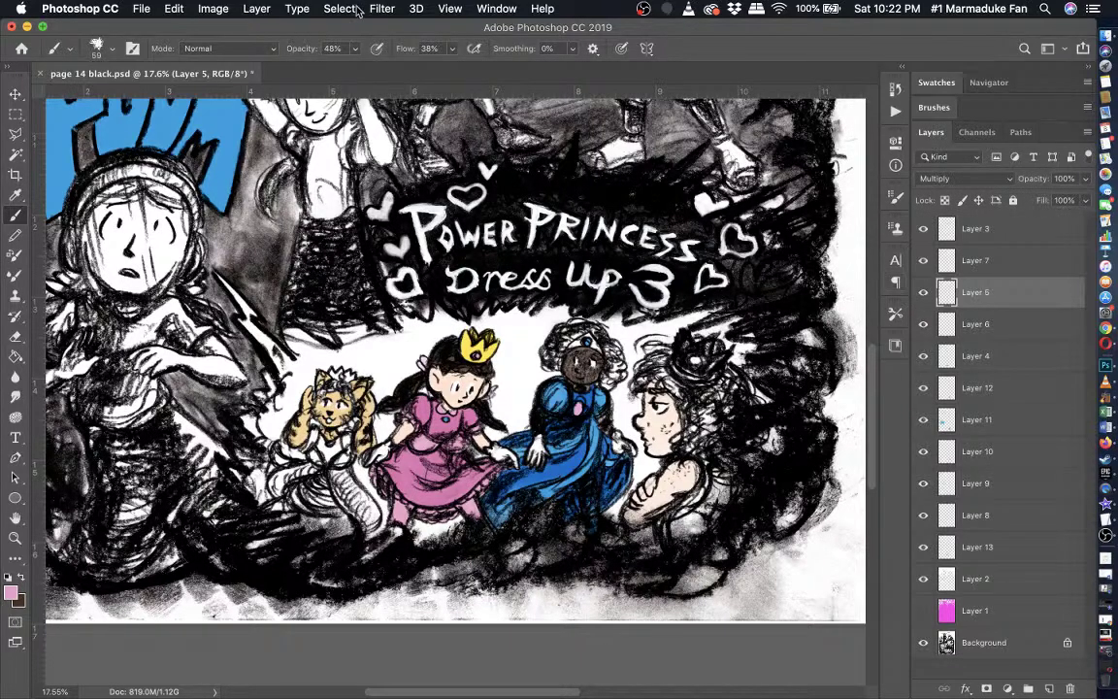
click(355, 49)
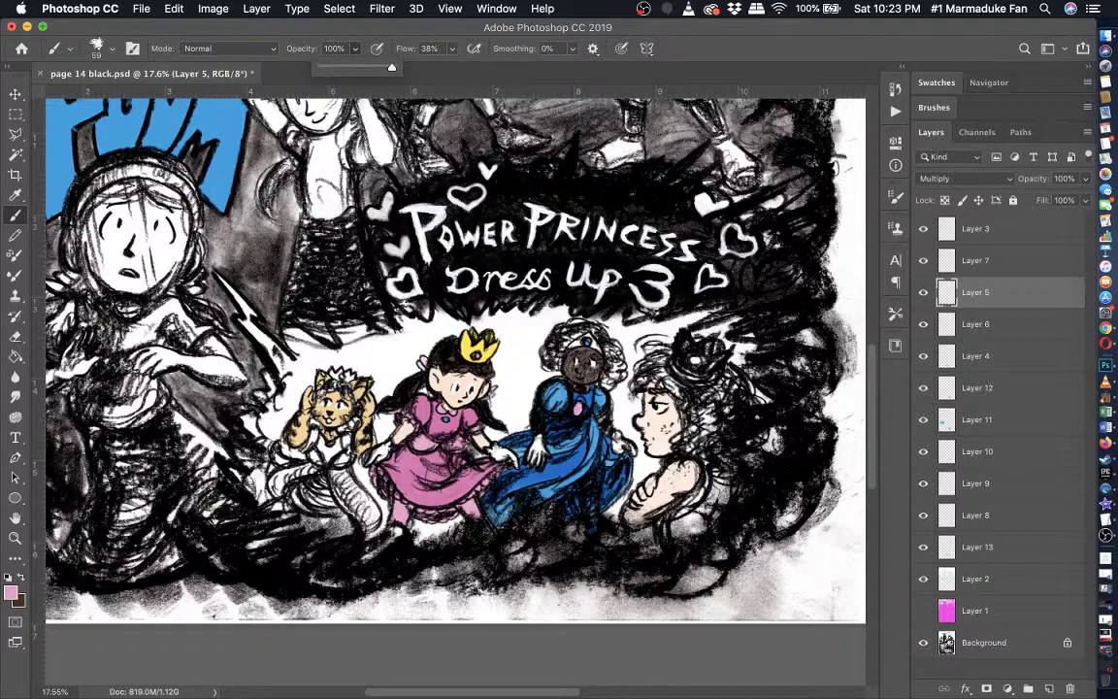
click(98, 48)
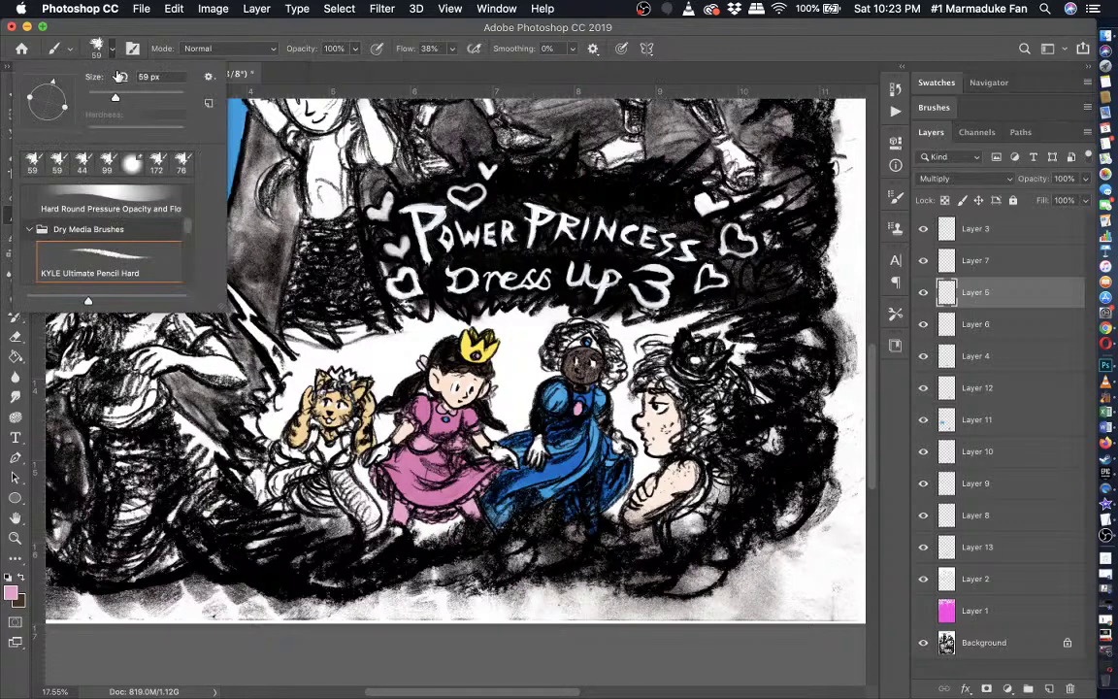
click(187, 34)
scroll(453, 381, up, 5)
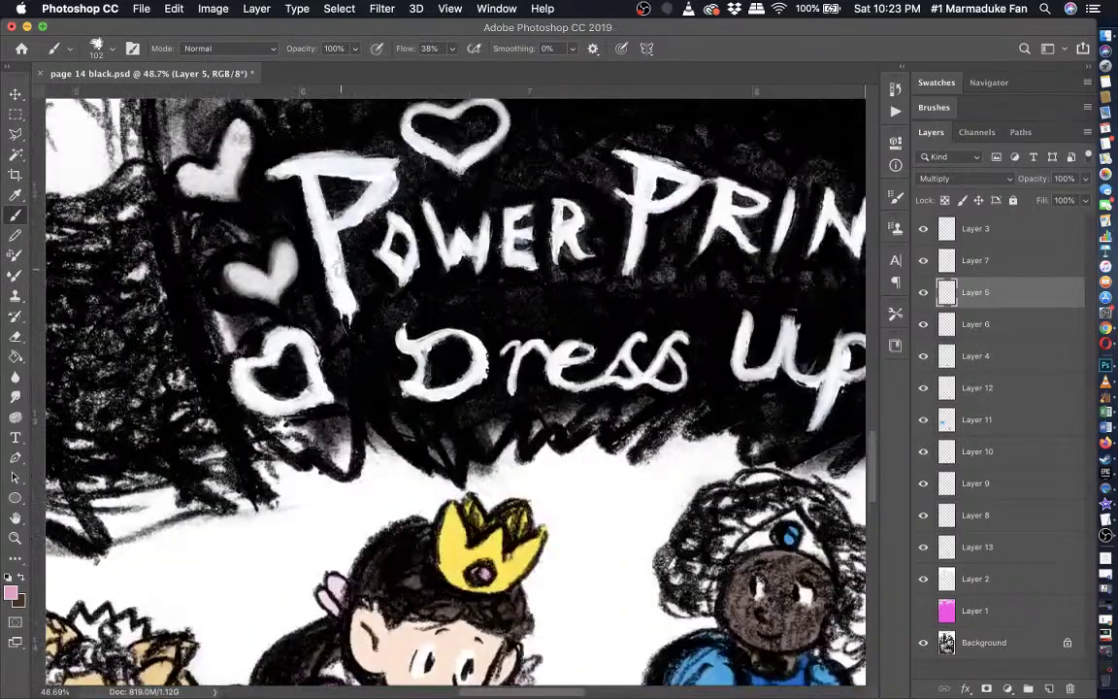
mouse_move(345, 313)
mouse_down()
mouse_move(308, 184)
mouse_move(316, 175)
mouse_move(267, 173)
mouse_move(321, 156)
mouse_move(400, 165)
mouse_move(392, 190)
mouse_move(335, 251)
mouse_up()
drag(347, 309, 341, 294)
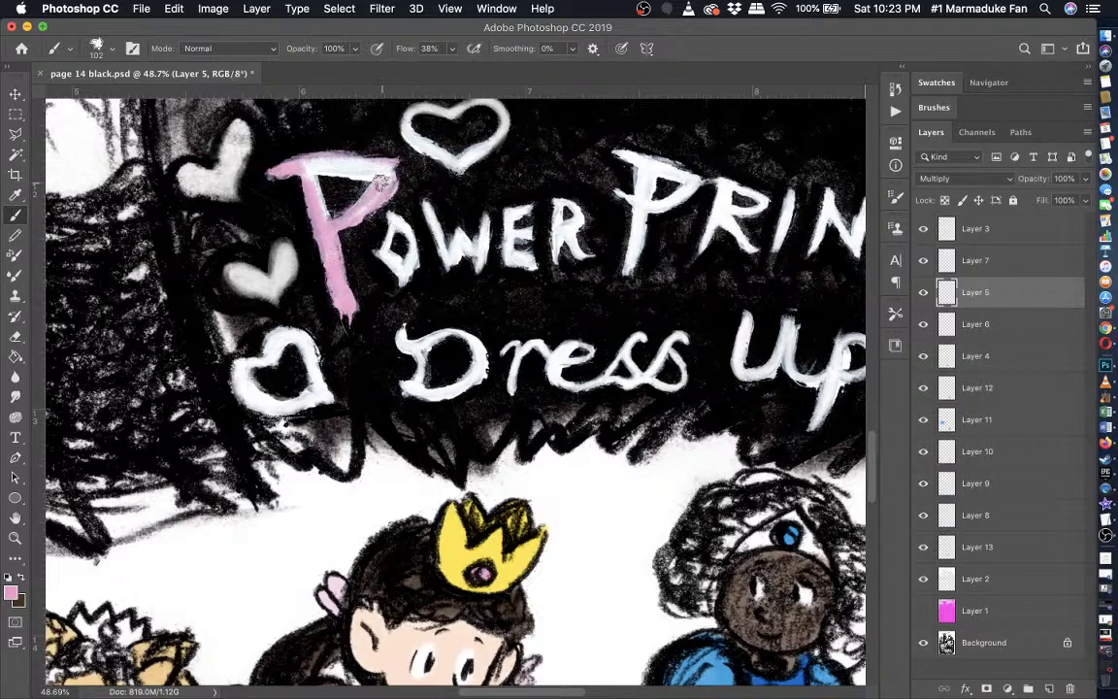
mouse_move(372, 177)
mouse_down()
mouse_move(314, 175)
mouse_move(328, 228)
mouse_move(311, 177)
mouse_move(286, 170)
mouse_move(369, 165)
mouse_up()
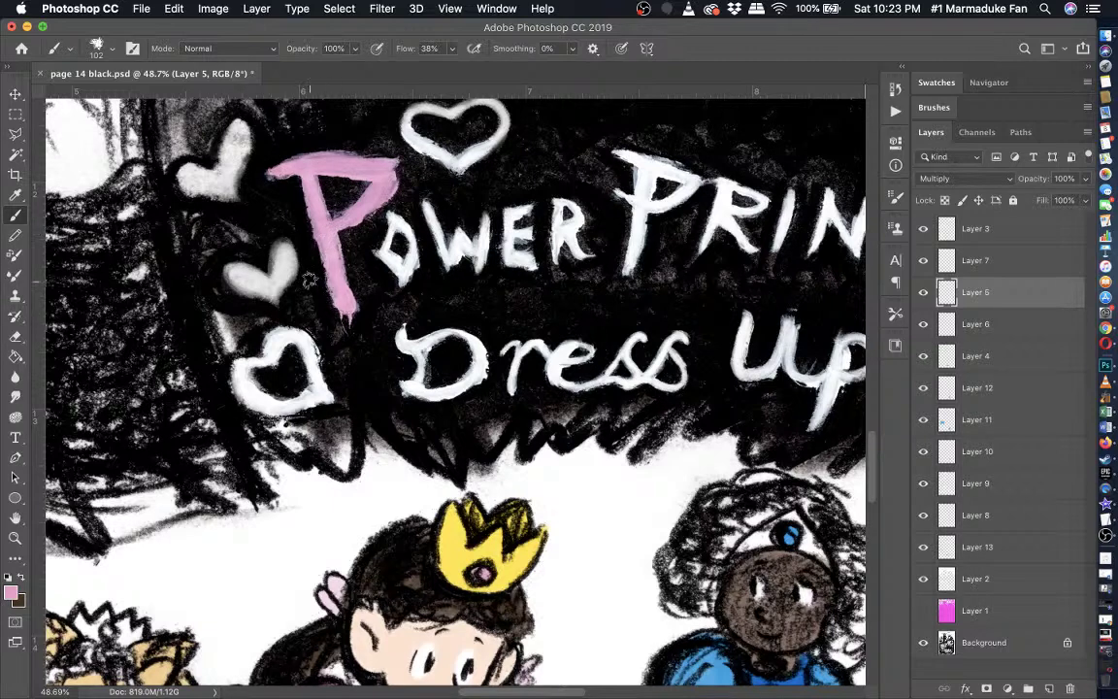
- Paint the solid heart beside the top of the P in "Power" light pink on Layer 5
scroll(209, 194, up, 2)
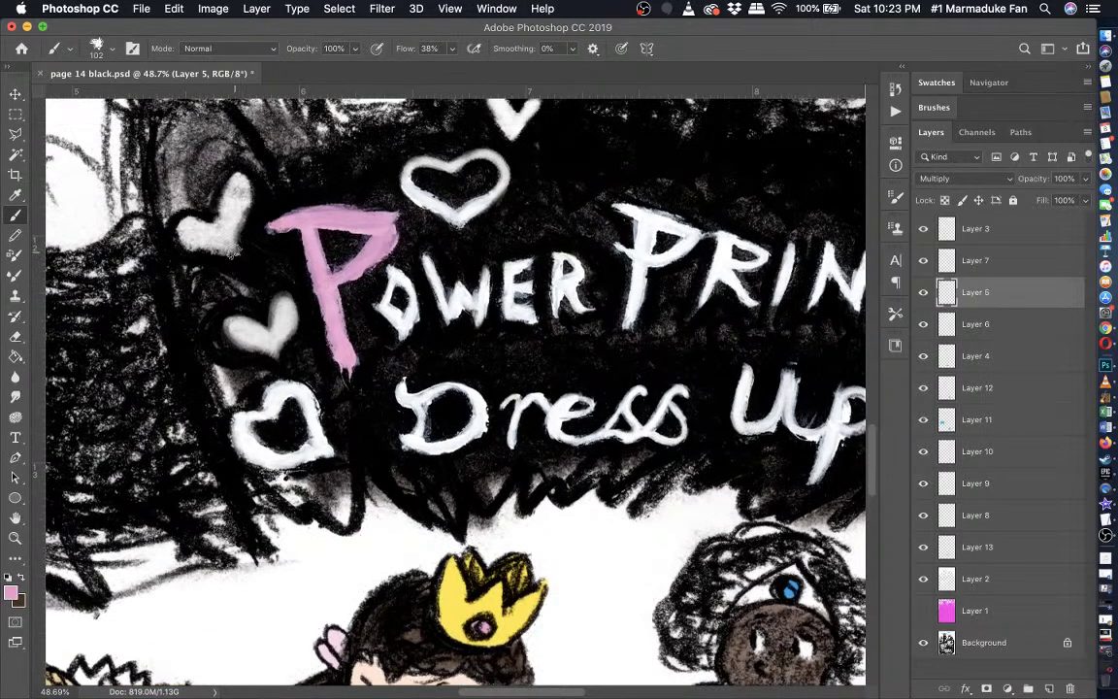
drag(207, 240, 235, 241)
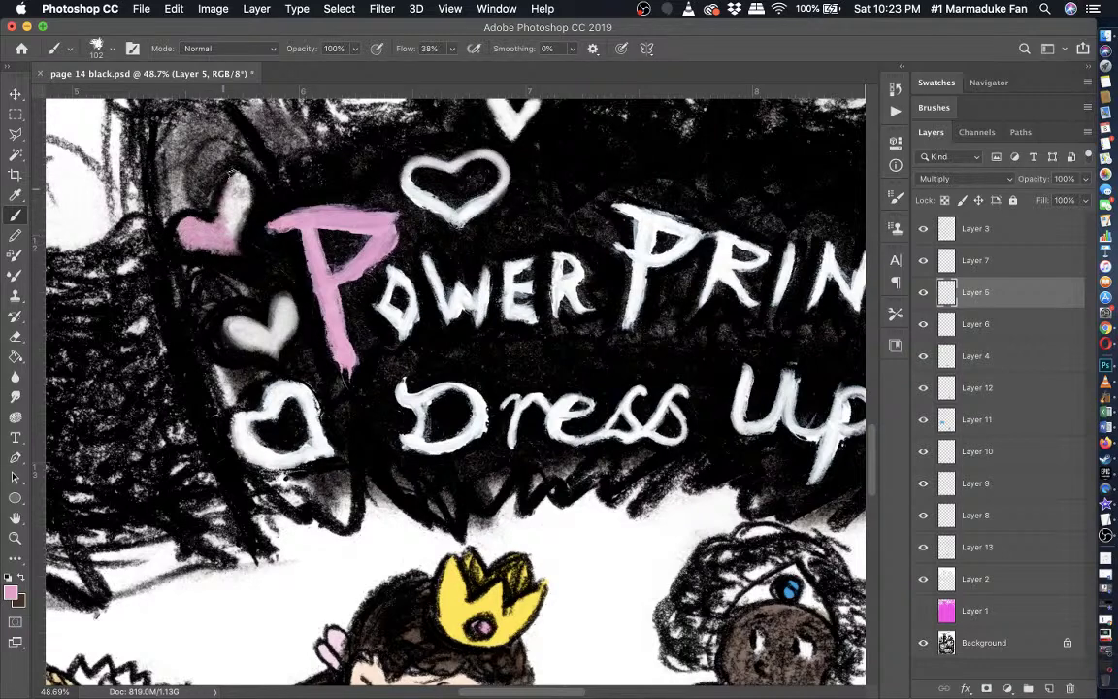
mouse_move(230, 171)
mouse_down()
mouse_move(216, 219)
mouse_move(233, 189)
mouse_up()
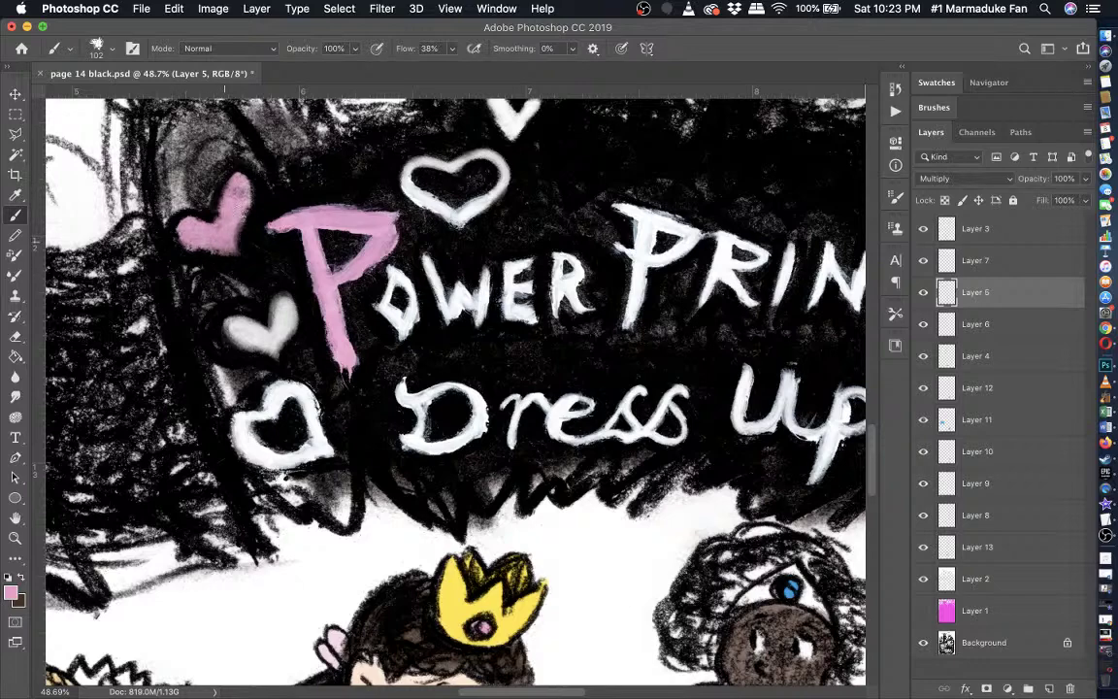
scroll(172, 240, down, 5)
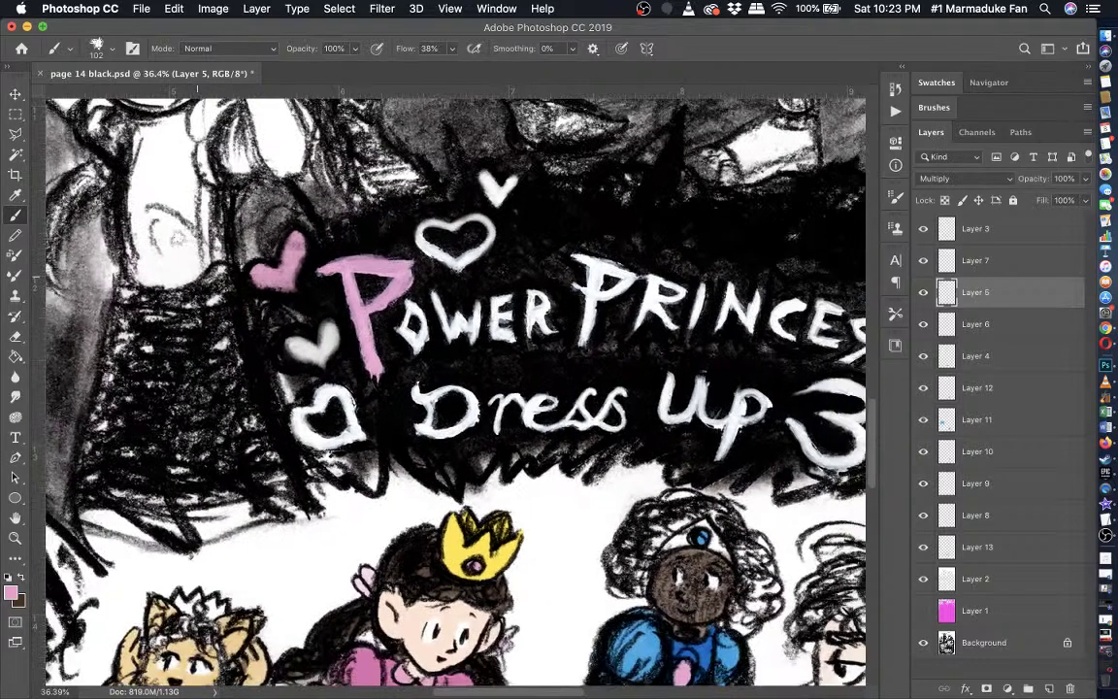
- Undo the pink on the solid heart beside the P and paint the letters "ower" of "Power" light pink on Layer 5
key(super+z)
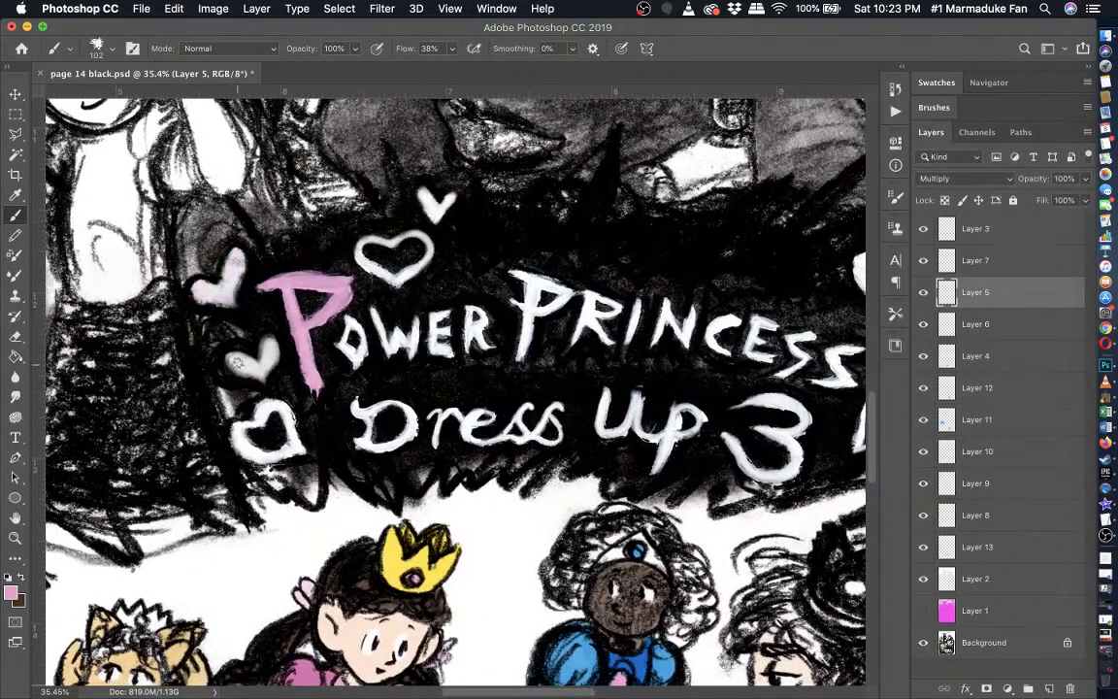
scroll(455, 389, up, 5)
scroll(456, 384, up, 1)
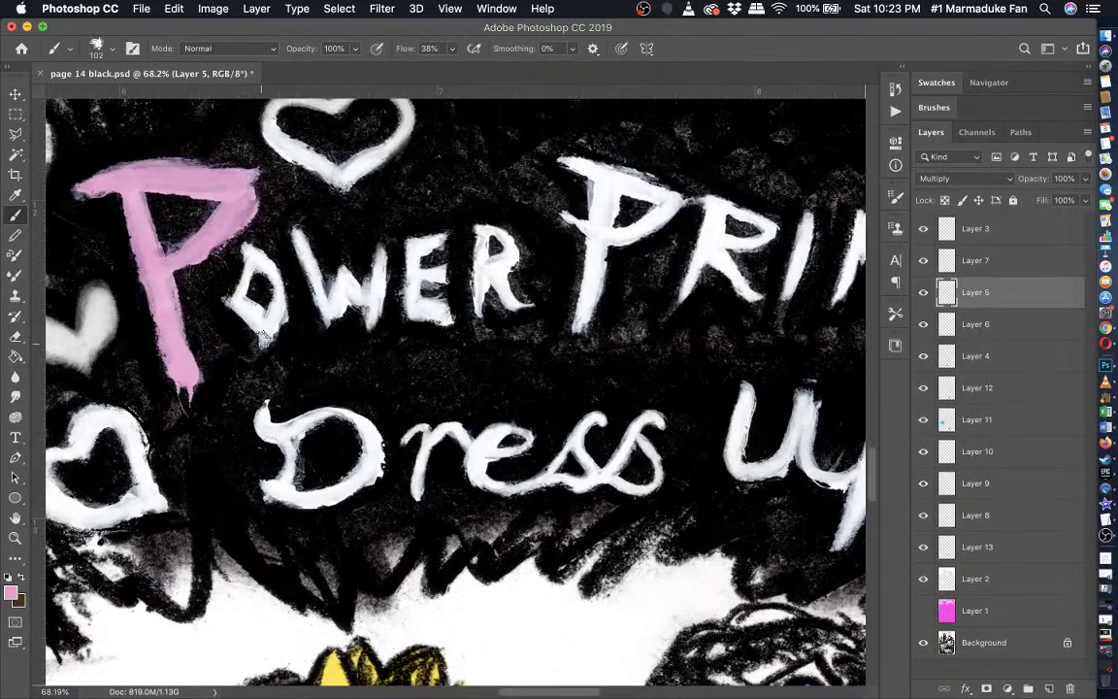
mouse_move(262, 333)
mouse_down()
mouse_move(221, 307)
mouse_move(245, 243)
mouse_move(282, 287)
mouse_move(269, 336)
mouse_move(275, 288)
mouse_move(255, 260)
mouse_move(247, 294)
mouse_move(270, 316)
mouse_move(243, 306)
mouse_move(252, 258)
mouse_move(239, 297)
mouse_up()
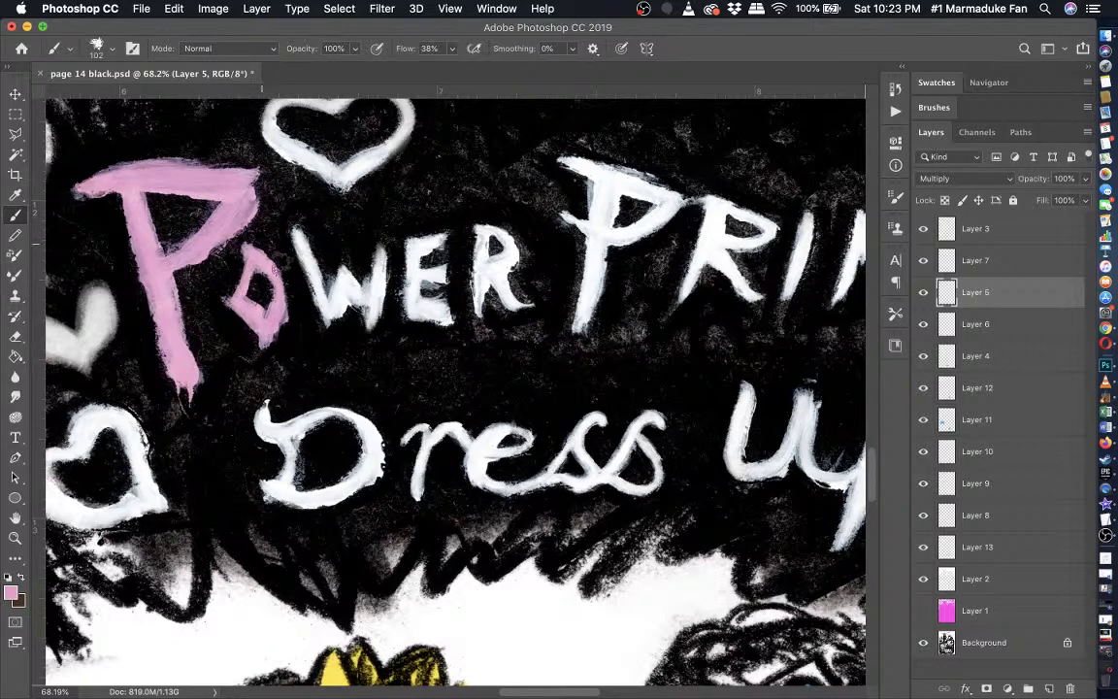
mouse_move(299, 241)
mouse_down()
mouse_move(291, 267)
mouse_move(325, 311)
mouse_move(342, 281)
mouse_move(306, 266)
mouse_move(311, 242)
mouse_move(334, 291)
mouse_move(378, 257)
mouse_move(379, 336)
mouse_move(447, 321)
mouse_move(417, 276)
mouse_move(407, 233)
mouse_move(398, 244)
mouse_up()
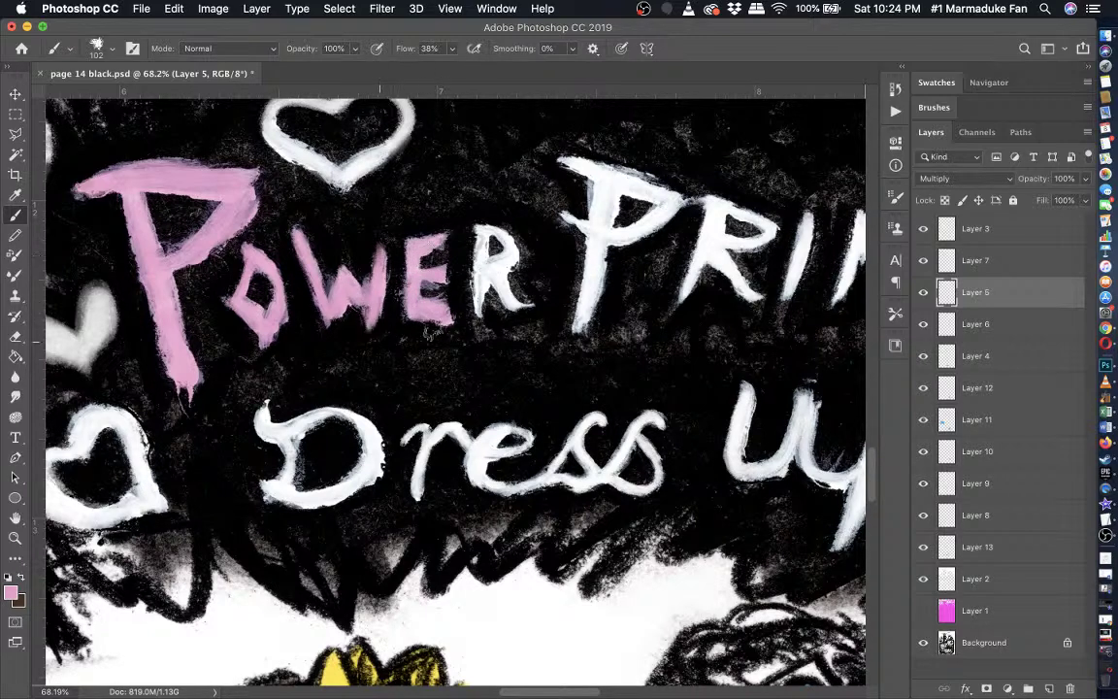
mouse_move(485, 318)
mouse_down()
mouse_move(481, 282)
mouse_move(467, 291)
mouse_move(478, 218)
mouse_move(480, 233)
mouse_move(518, 253)
mouse_move(499, 252)
mouse_move(506, 277)
mouse_move(480, 282)
mouse_move(537, 304)
mouse_up()
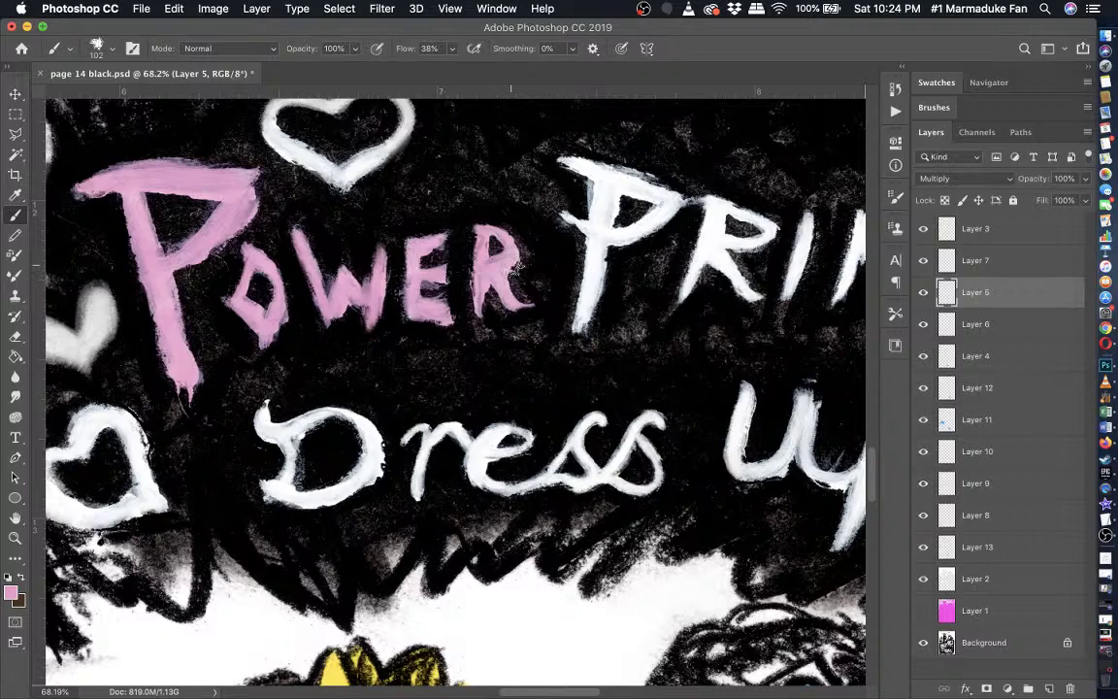
- Paint the stem of the P in "Princess" light pink on Layer 5
drag(580, 322, 466, 377)
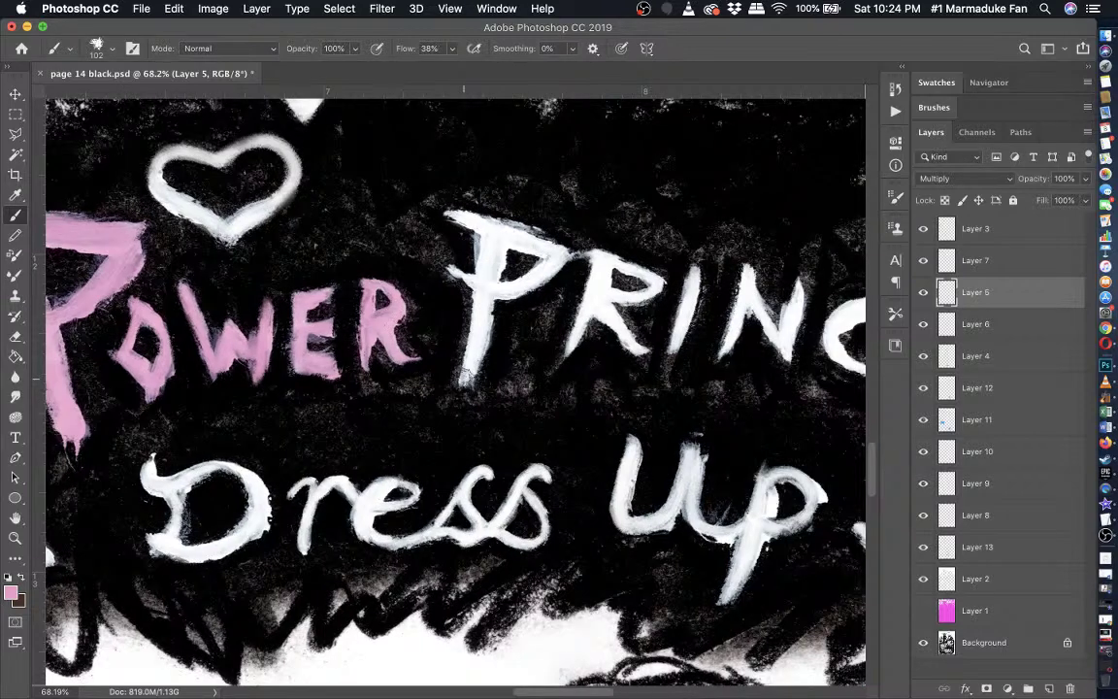
scroll(464, 378, right, 1)
scroll(464, 378, up, 1)
scroll(458, 377, up, 3)
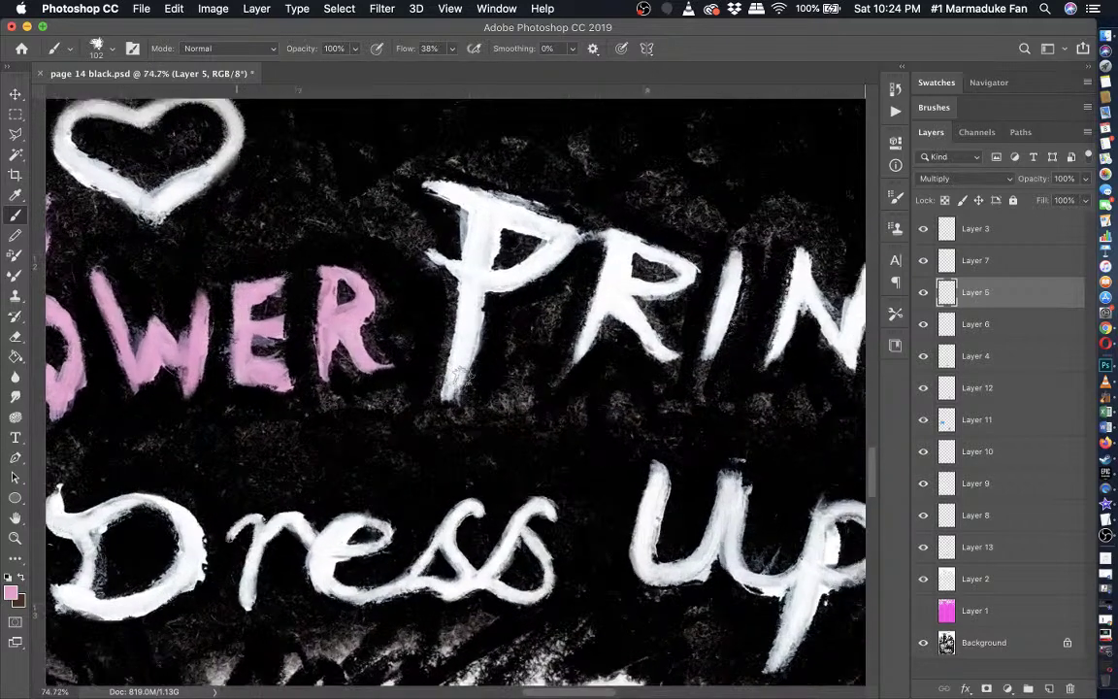
scroll(398, 383, right, 1)
scroll(397, 383, up, 1)
mouse_move(405, 424)
mouse_down()
mouse_move(417, 338)
mouse_move(408, 291)
mouse_move(441, 300)
mouse_move(394, 272)
mouse_move(407, 286)
mouse_up()
- Move Layer 5 to the top of the layer stack and paint the upper tip of the P in "Princess" light pink
click(923, 292)
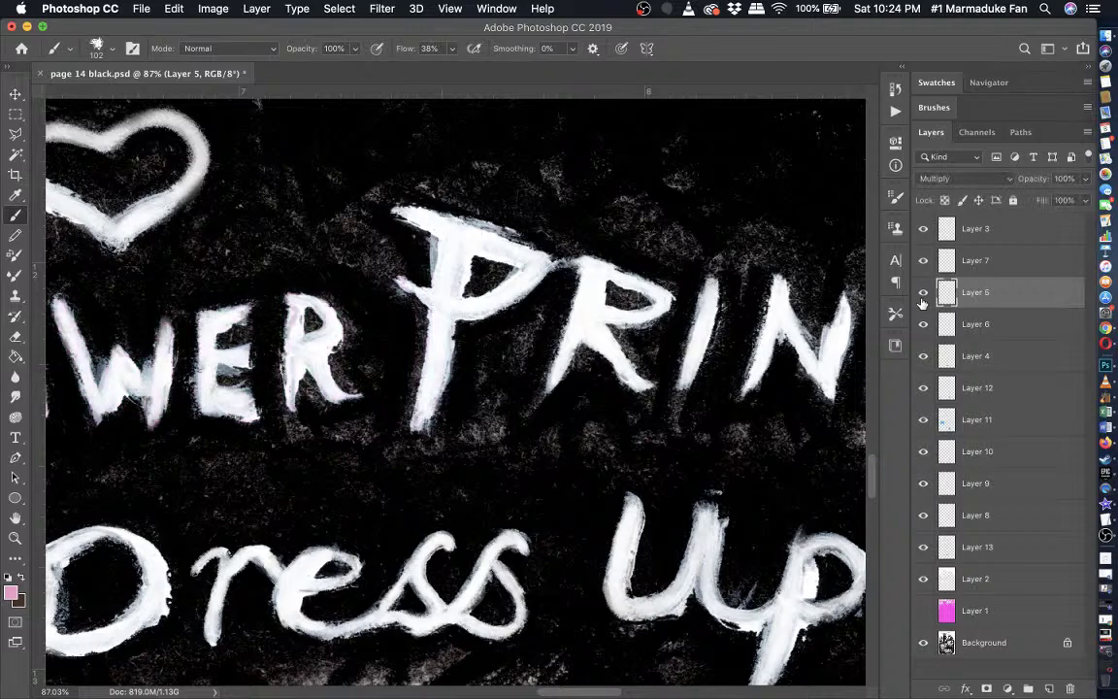
click(923, 292)
drag(970, 292, 978, 227)
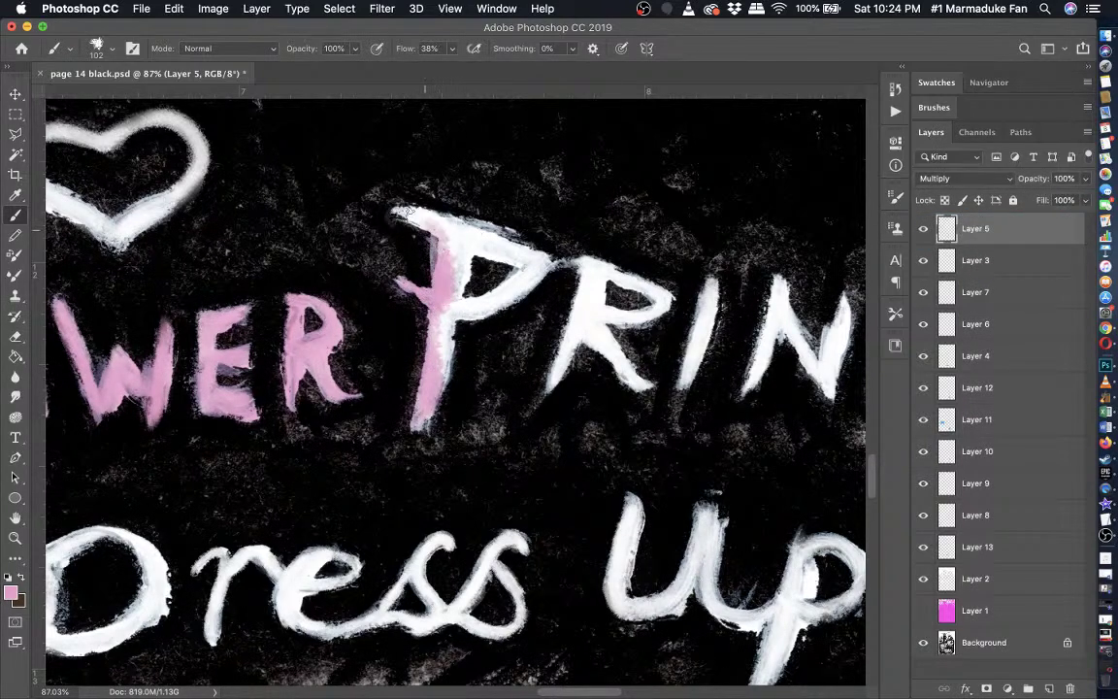
drag(404, 215, 474, 235)
- Check what Layer 3 contains by toggling its visibility, and move it down the stack to directly above Layer 2
click(923, 261)
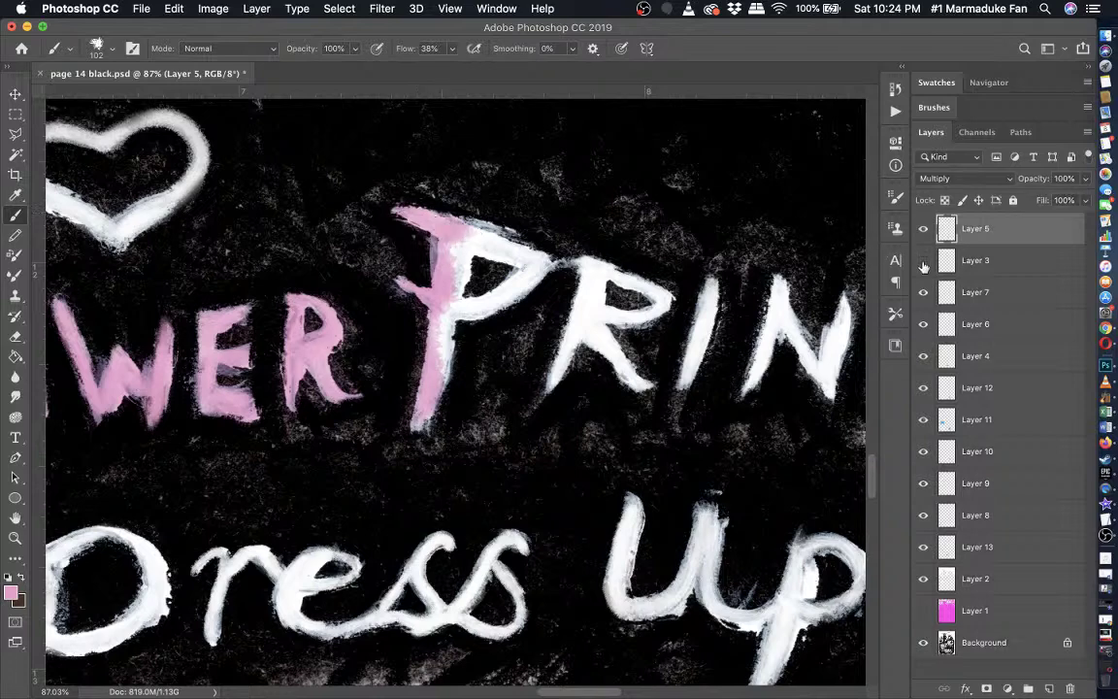
click(923, 261)
drag(941, 287, 946, 546)
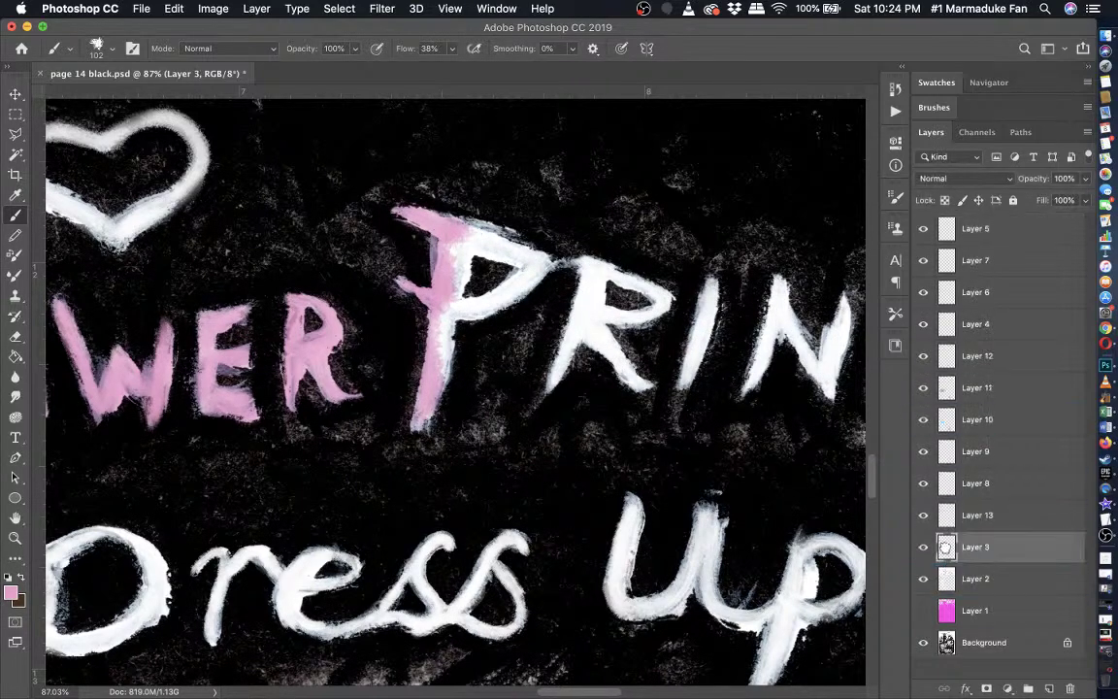
- Paint the remaining white parts of the P in "Princess", including its bowl, light pink on Layer 5
click(974, 238)
click(923, 229)
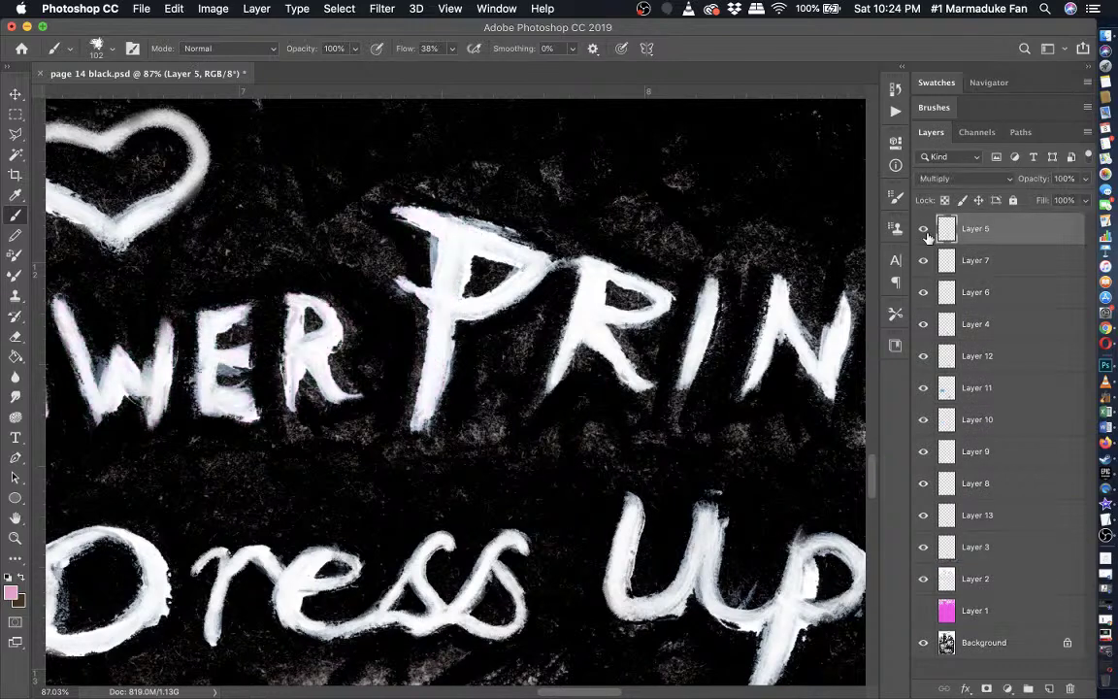
click(923, 229)
mouse_move(417, 301)
mouse_down()
mouse_move(383, 388)
mouse_move(417, 267)
mouse_move(514, 284)
mouse_move(480, 252)
mouse_move(495, 238)
mouse_move(408, 282)
mouse_move(456, 286)
mouse_move(413, 247)
mouse_move(470, 243)
mouse_move(418, 219)
mouse_move(463, 245)
mouse_move(478, 204)
mouse_move(432, 199)
mouse_move(489, 237)
mouse_up()
key(super+z)
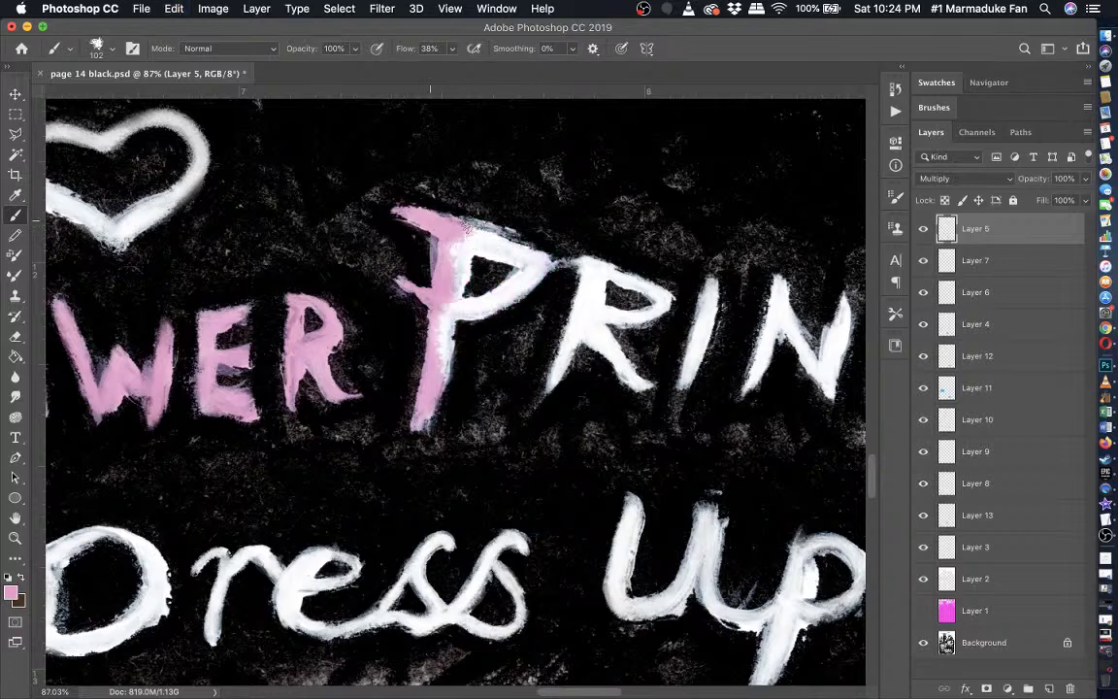
mouse_move(518, 254)
mouse_down()
mouse_move(513, 283)
mouse_move(465, 306)
mouse_move(477, 243)
mouse_move(507, 254)
mouse_move(457, 237)
mouse_move(449, 260)
mouse_move(481, 237)
mouse_move(447, 273)
mouse_move(428, 417)
mouse_move(442, 306)
mouse_move(404, 287)
mouse_move(468, 312)
mouse_up()
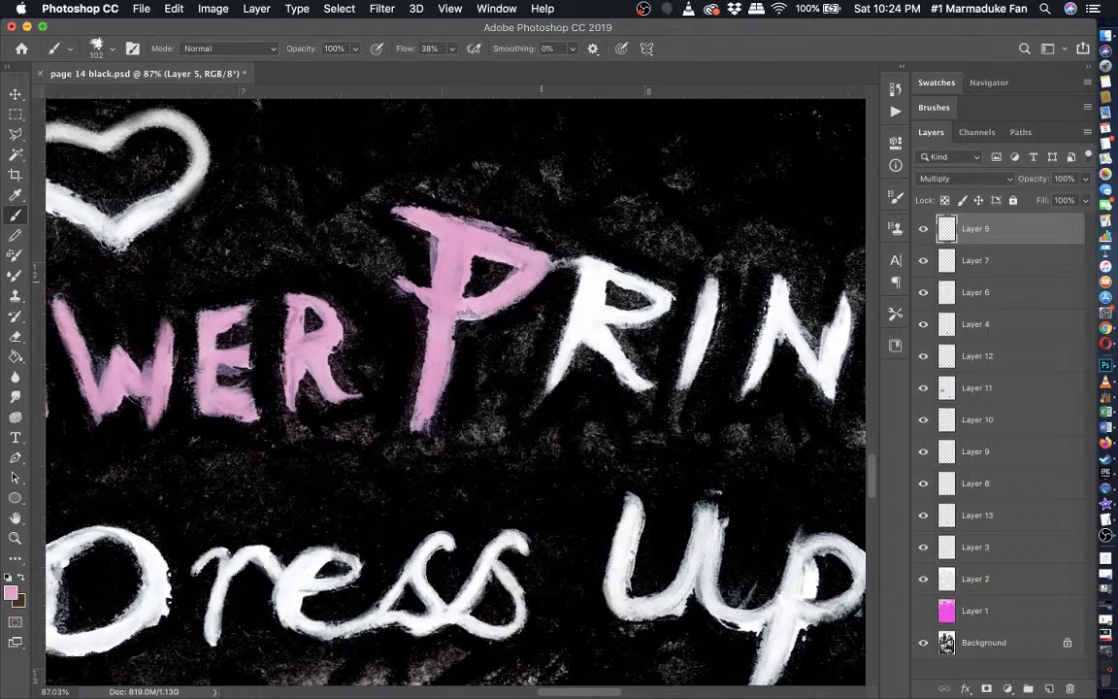
- Paint the two S letters at the end of "Princess" light pink on Layer 5
scroll(545, 280, down, 6)
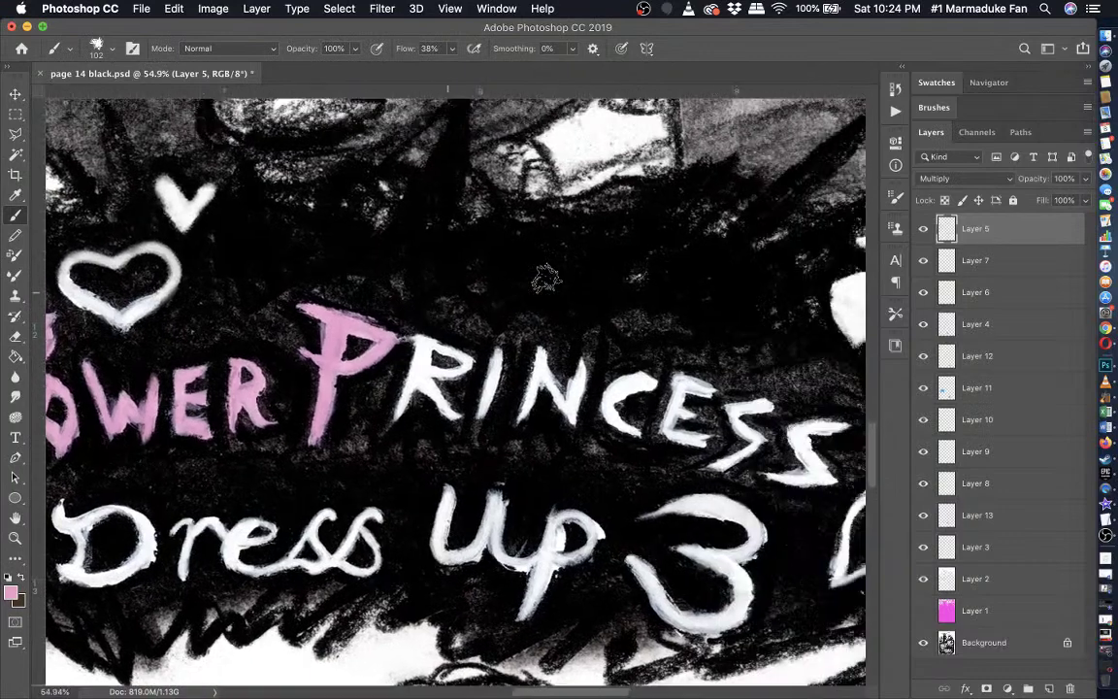
scroll(546, 279, right, 3)
scroll(545, 279, up, 5)
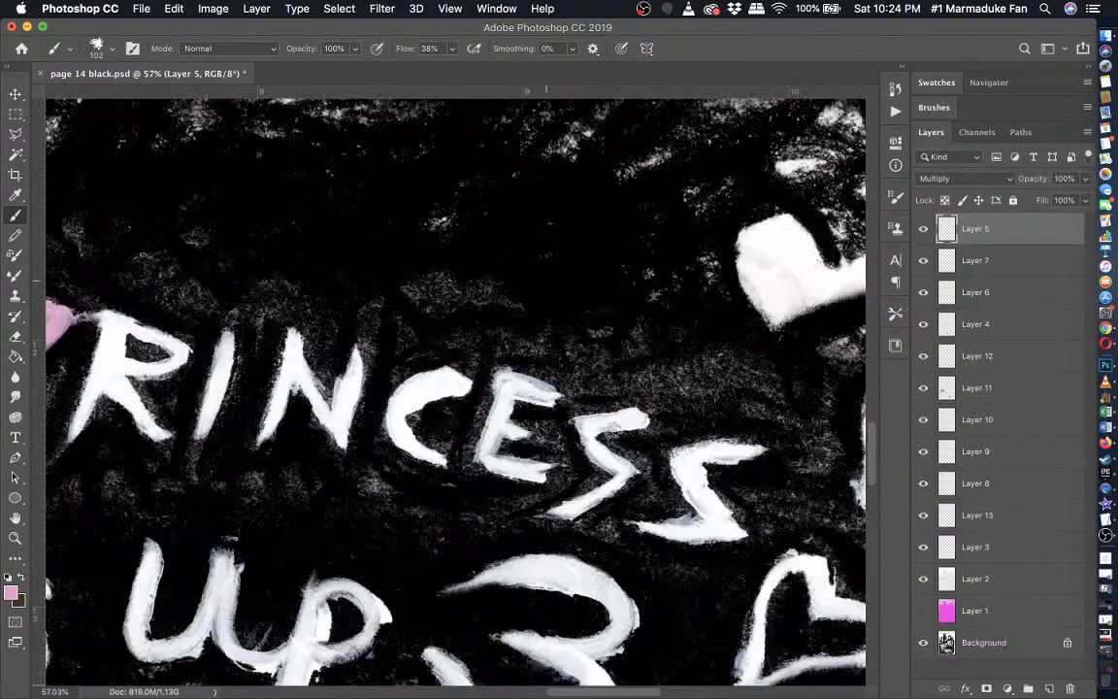
scroll(645, 482, down, 2)
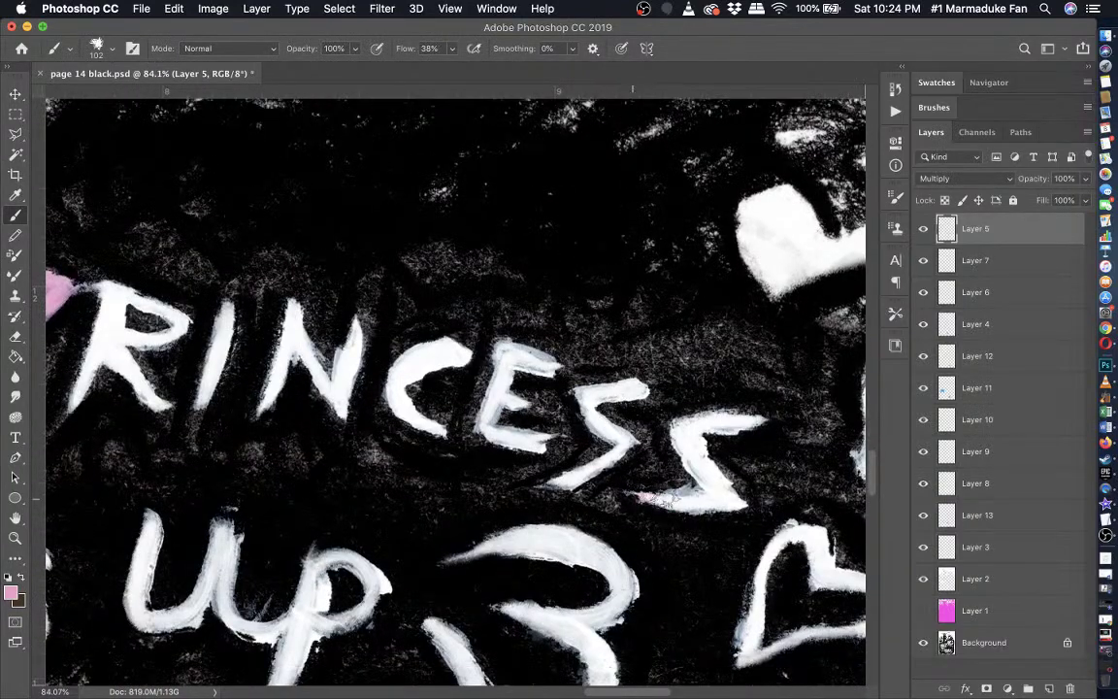
mouse_move(640, 493)
mouse_down()
mouse_move(718, 499)
mouse_move(693, 501)
mouse_move(718, 487)
mouse_move(722, 499)
mouse_move(686, 431)
mouse_move(698, 489)
mouse_move(715, 495)
mouse_move(691, 444)
mouse_move(720, 424)
mouse_move(759, 421)
mouse_move(676, 429)
mouse_move(718, 425)
mouse_up()
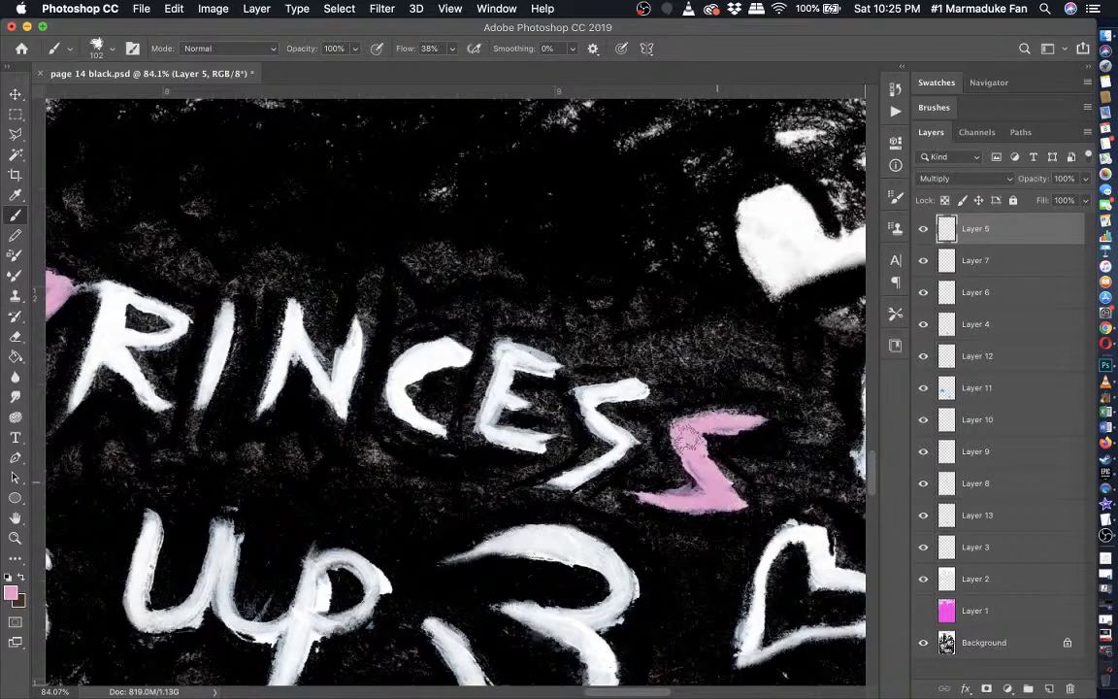
scroll(660, 455, left, 5)
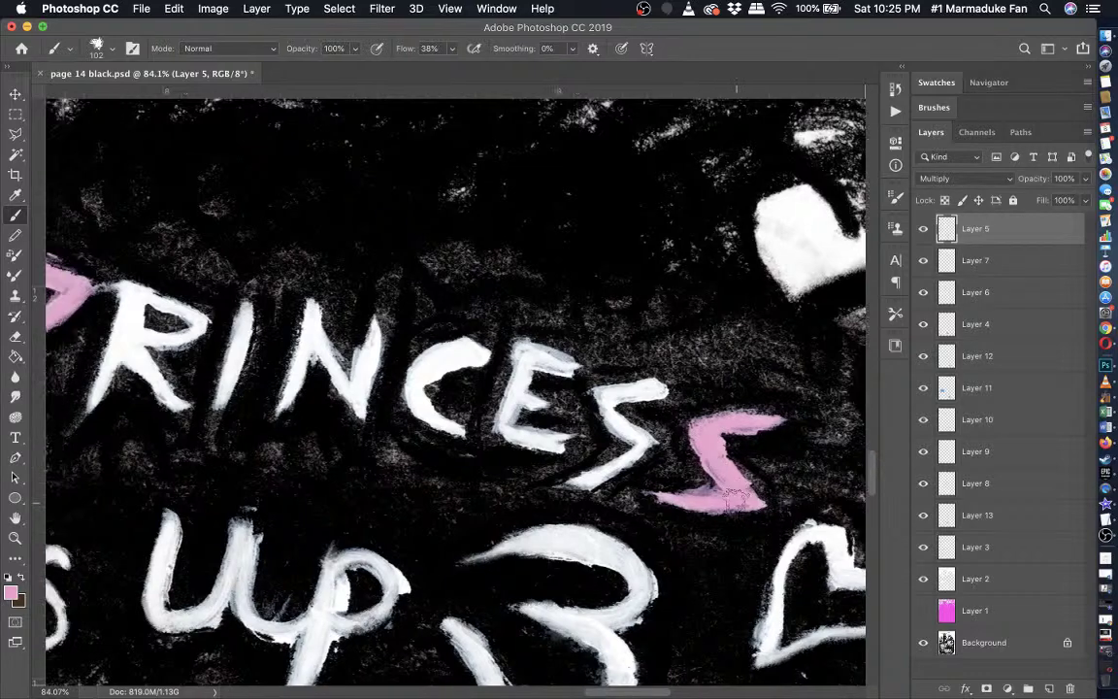
mouse_move(589, 500)
mouse_down()
mouse_move(679, 454)
mouse_move(636, 427)
mouse_move(631, 405)
mouse_move(671, 395)
mouse_up()
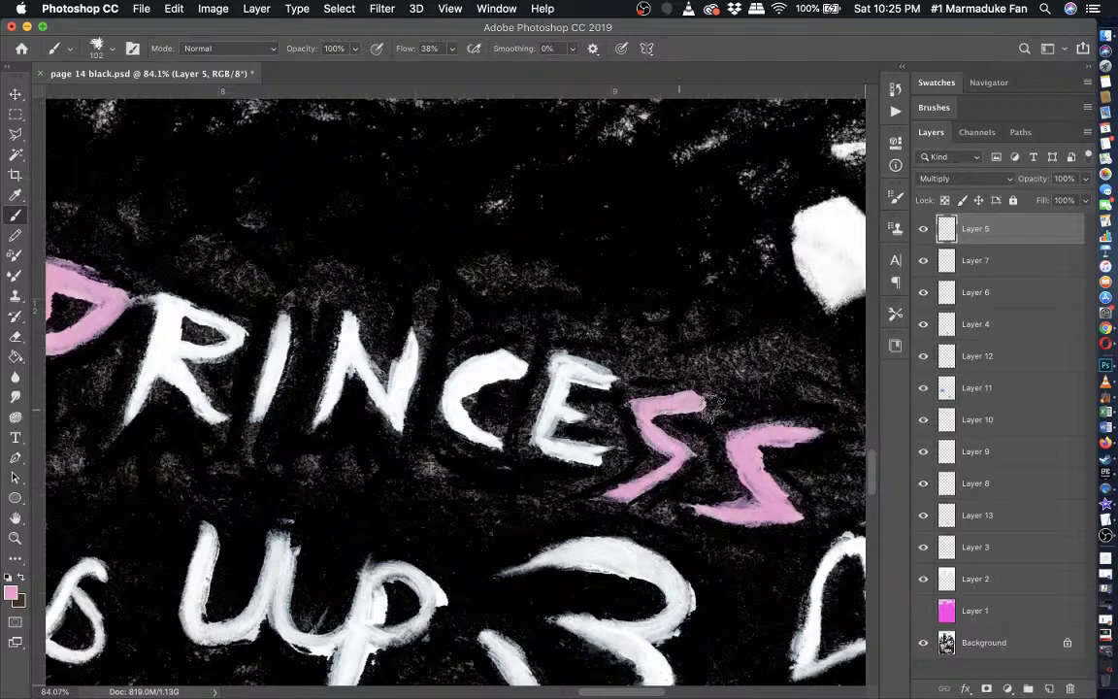
- Paint the letters E and C of "Princess" light pink on Layer 5
scroll(601, 369, left, 4)
mouse_move(649, 377)
mouse_down()
mouse_move(610, 361)
mouse_move(596, 369)
mouse_move(570, 427)
mouse_move(637, 454)
mouse_move(594, 396)
mouse_move(604, 416)
mouse_move(641, 379)
mouse_up()
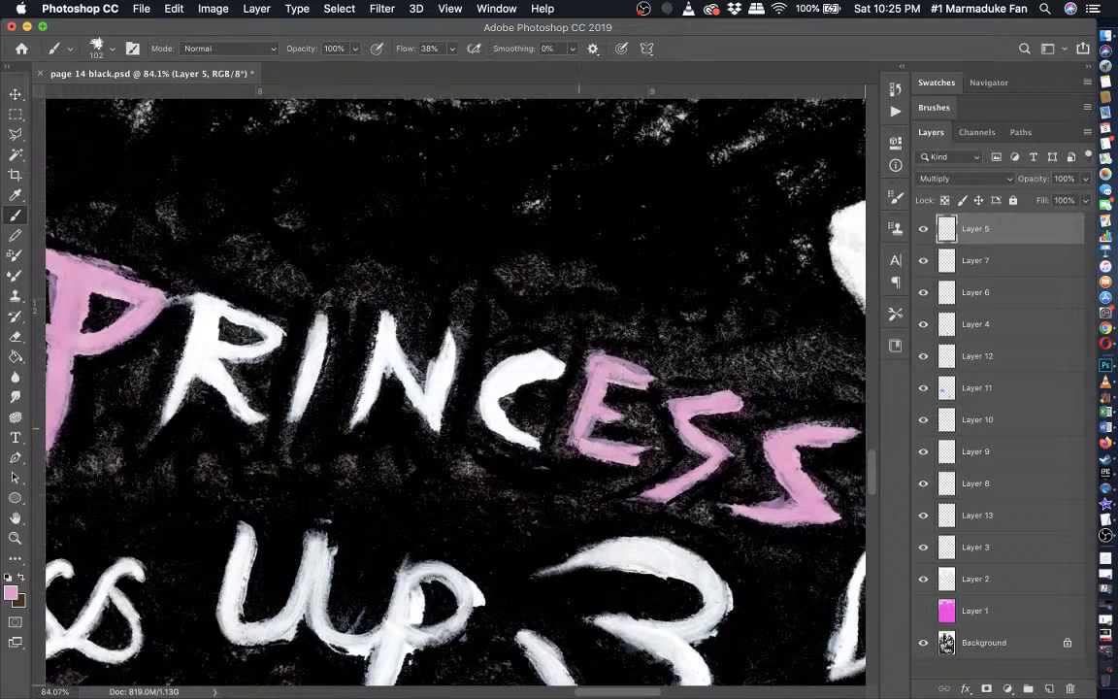
scroll(510, 400, left, 4)
scroll(510, 400, up, 3)
mouse_move(573, 470)
mouse_down()
mouse_move(532, 436)
mouse_move(529, 403)
mouse_move(558, 383)
mouse_move(586, 388)
mouse_move(551, 404)
mouse_up()
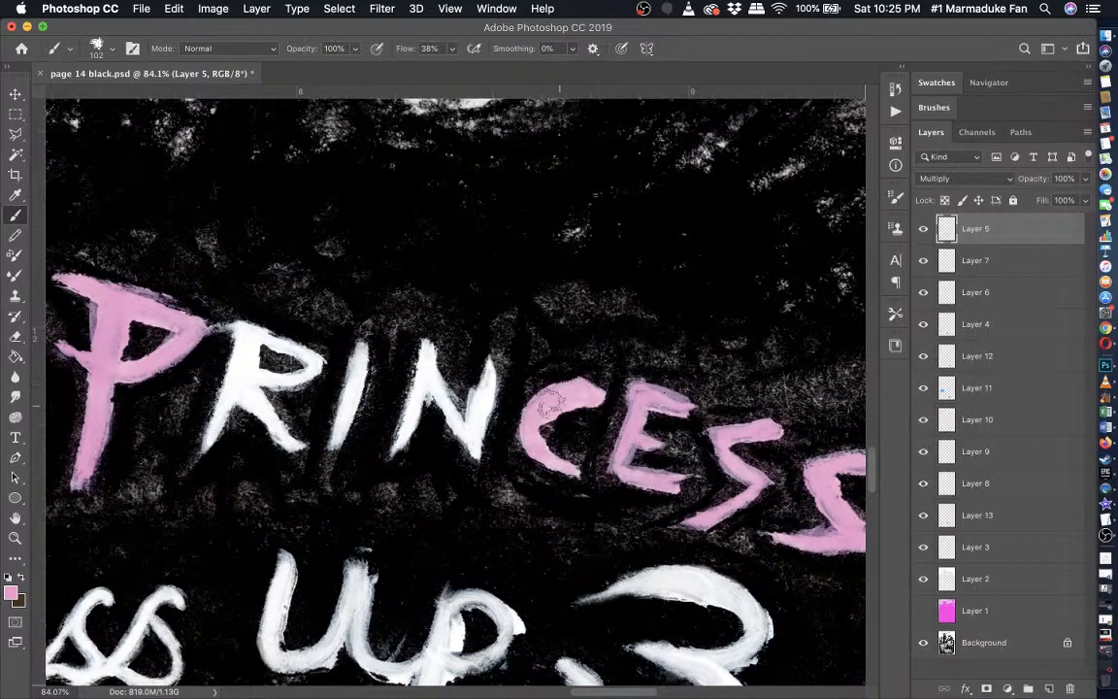
- Paint the letters N, I and R of "Princess" light pink on Layer 5
mouse_move(482, 369)
mouse_down()
mouse_move(469, 447)
mouse_move(491, 403)
mouse_move(465, 471)
mouse_move(488, 374)
mouse_move(409, 342)
mouse_move(452, 403)
mouse_move(397, 456)
mouse_up()
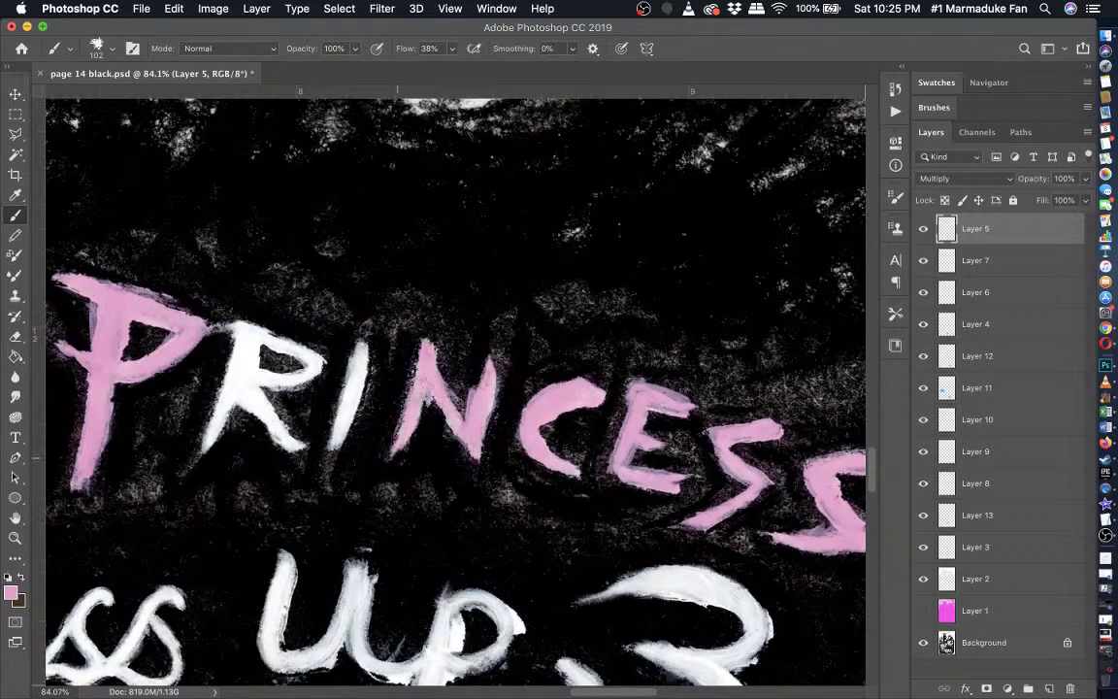
drag(365, 334, 337, 442)
scroll(362, 382, left, 1)
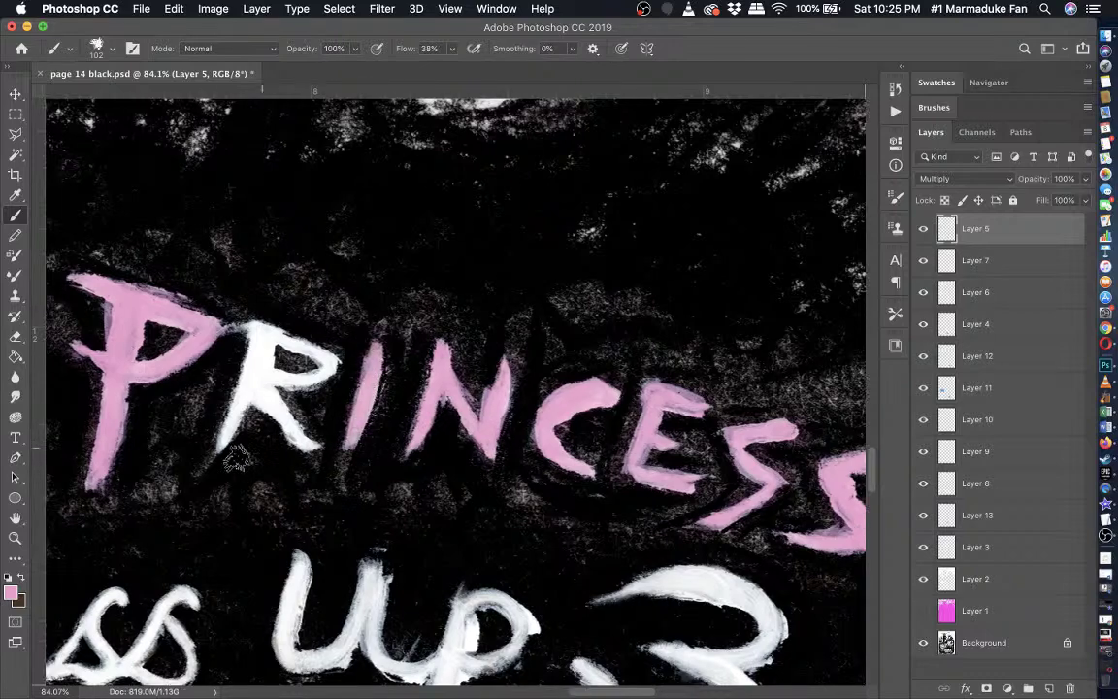
mouse_move(215, 456)
mouse_down()
mouse_move(254, 336)
mouse_move(236, 315)
mouse_move(233, 330)
mouse_move(279, 330)
mouse_move(278, 320)
mouse_move(336, 368)
mouse_move(262, 374)
mouse_move(260, 333)
mouse_move(287, 412)
mouse_up()
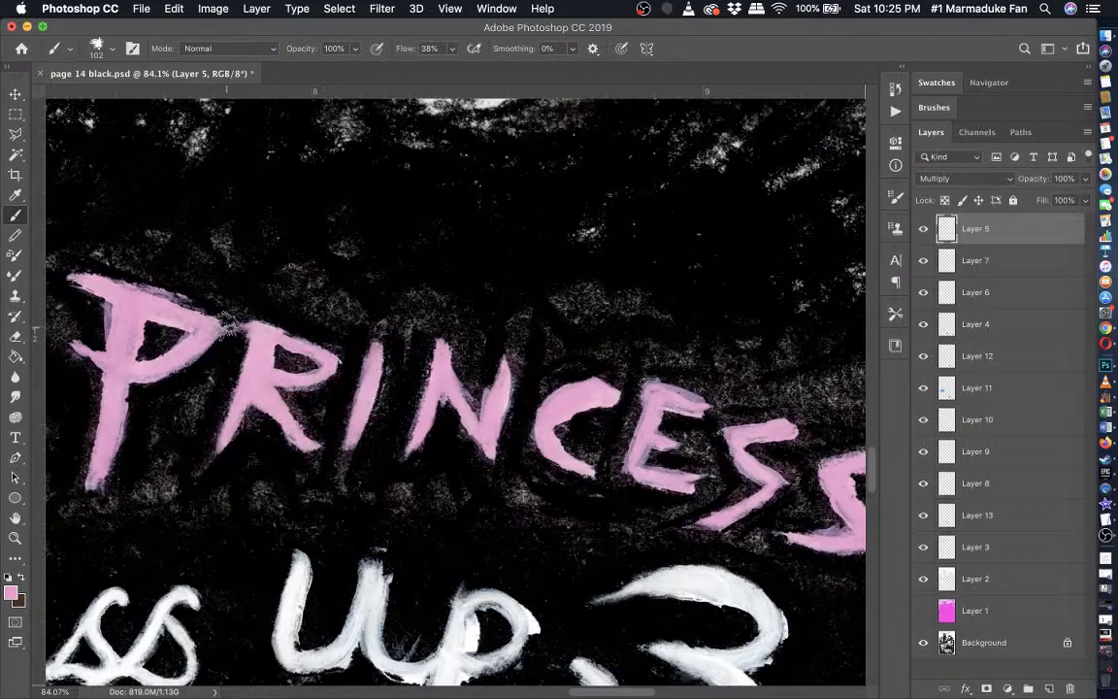
- Paint the large numeral 3 after "Dress Up" light pink on Layer 5
key(super+minus)
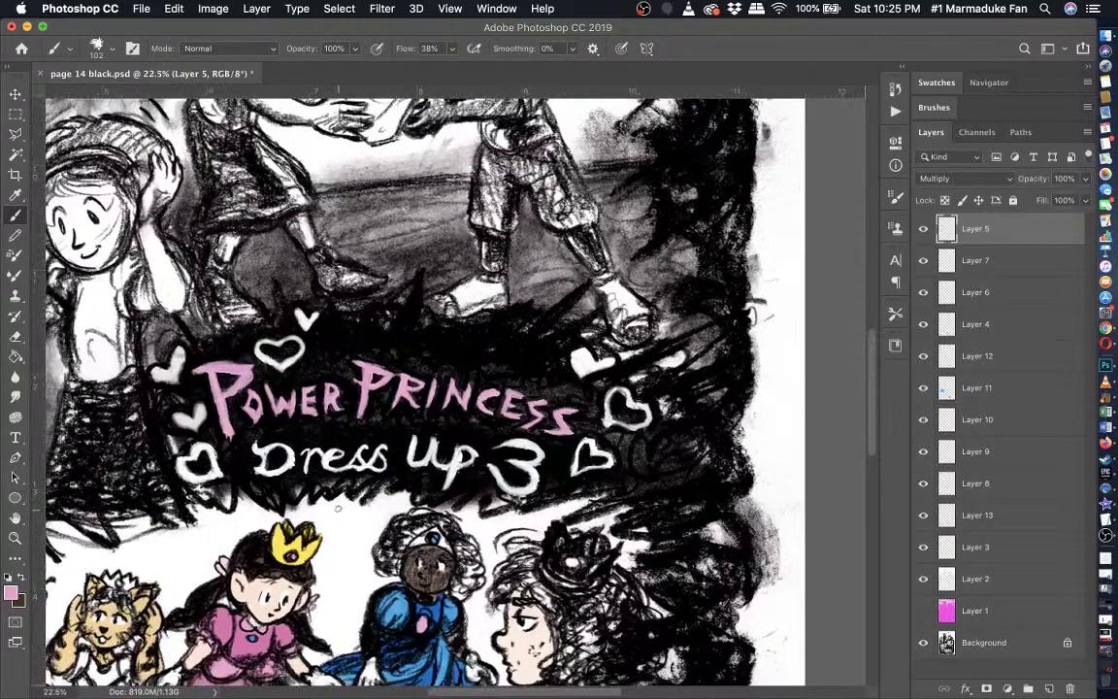
drag(382, 545, 338, 509)
key(super+equal)
scroll(338, 508, up, 2)
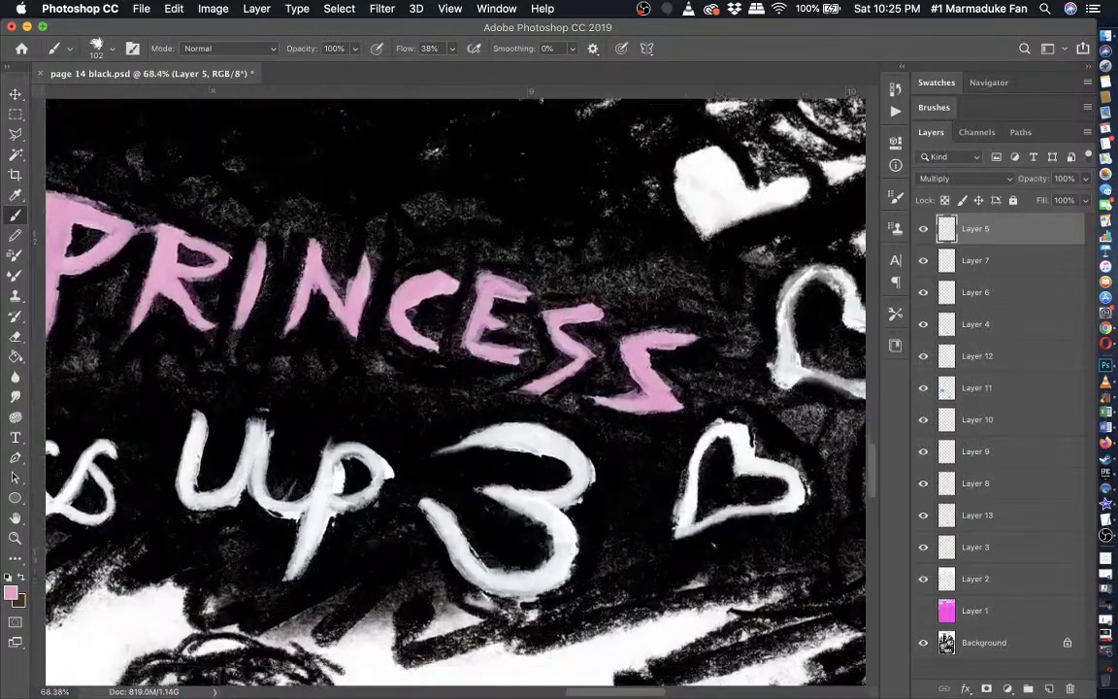
mouse_move(433, 377)
mouse_down()
mouse_move(523, 376)
mouse_move(561, 400)
mouse_move(517, 423)
mouse_move(477, 418)
mouse_move(529, 449)
mouse_move(524, 500)
mouse_move(466, 505)
mouse_move(409, 432)
mouse_move(446, 475)
mouse_move(490, 468)
mouse_move(509, 427)
mouse_move(481, 388)
mouse_up()
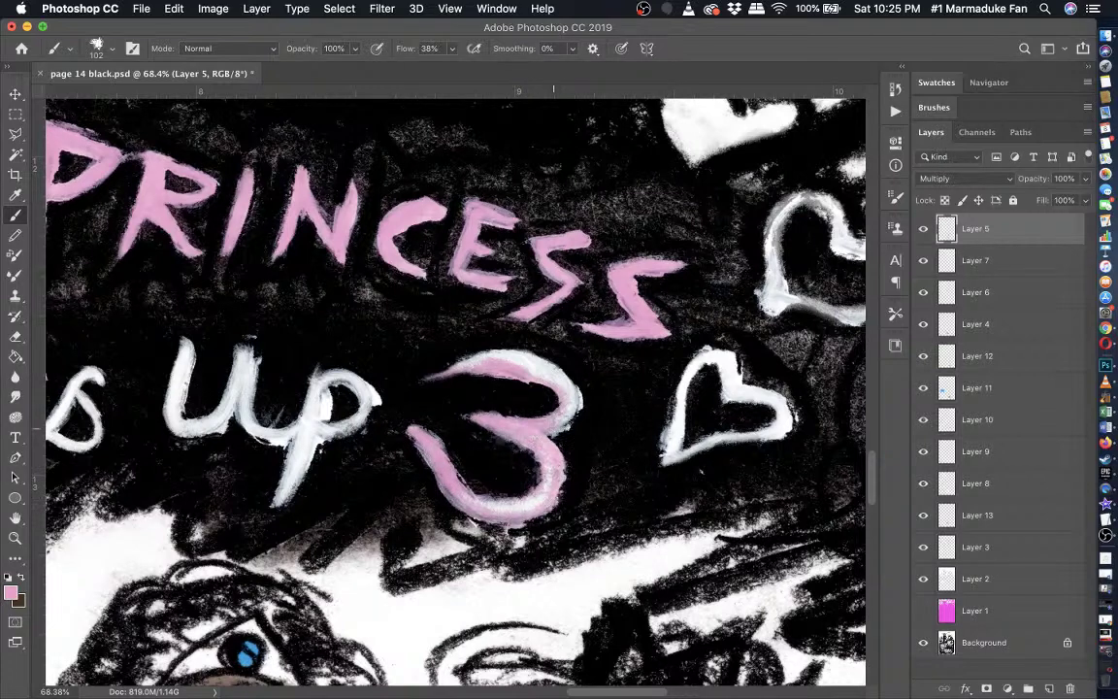
mouse_move(553, 428)
mouse_down()
mouse_move(512, 356)
mouse_move(459, 364)
mouse_up()
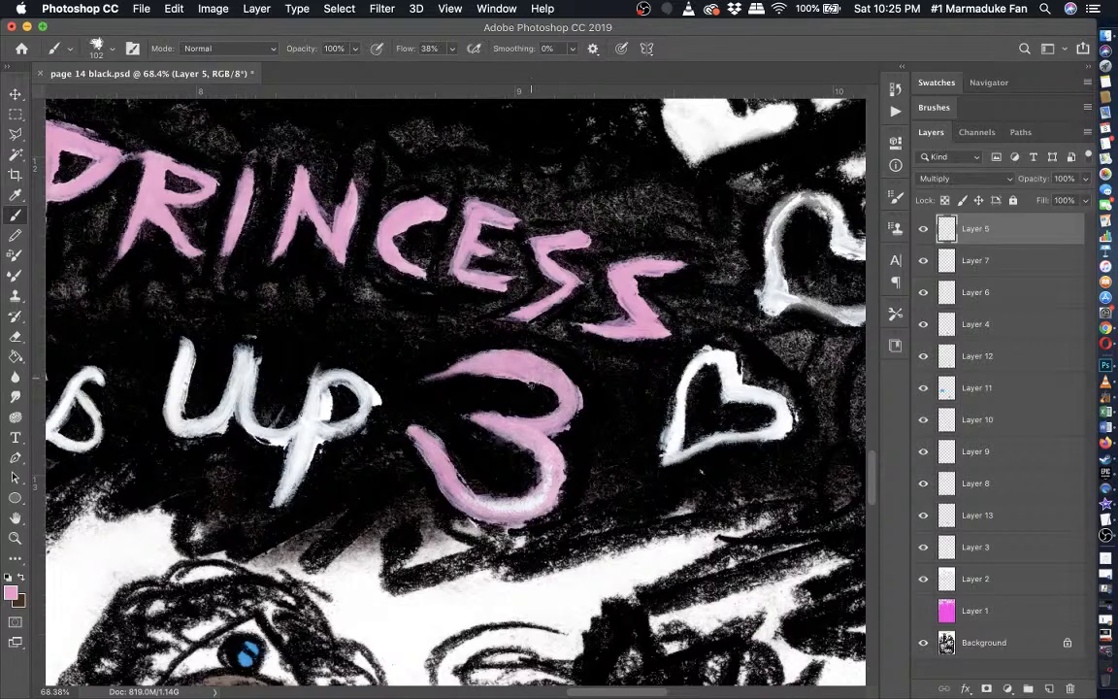
mouse_move(520, 438)
mouse_down()
mouse_move(510, 471)
mouse_move(520, 508)
mouse_up()
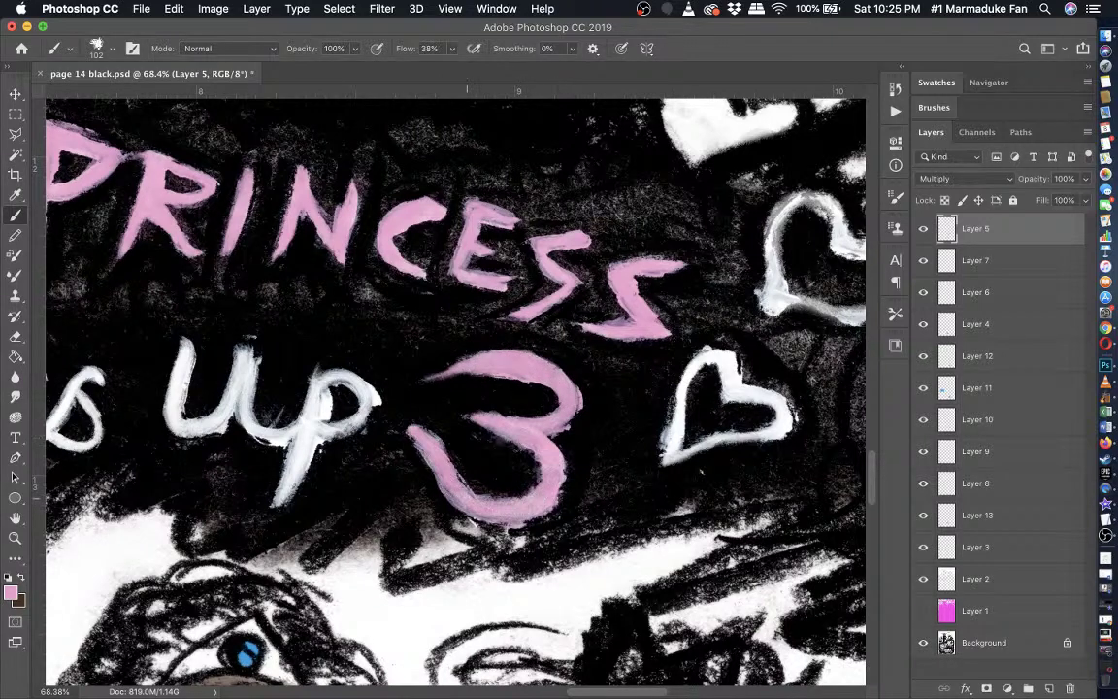
- Hide the Background layer and sample the darker pink of the crowned princess's dress as the foreground colour
key(super+minus)
key(super+minus)
key(super+minus)
key(super+minus)
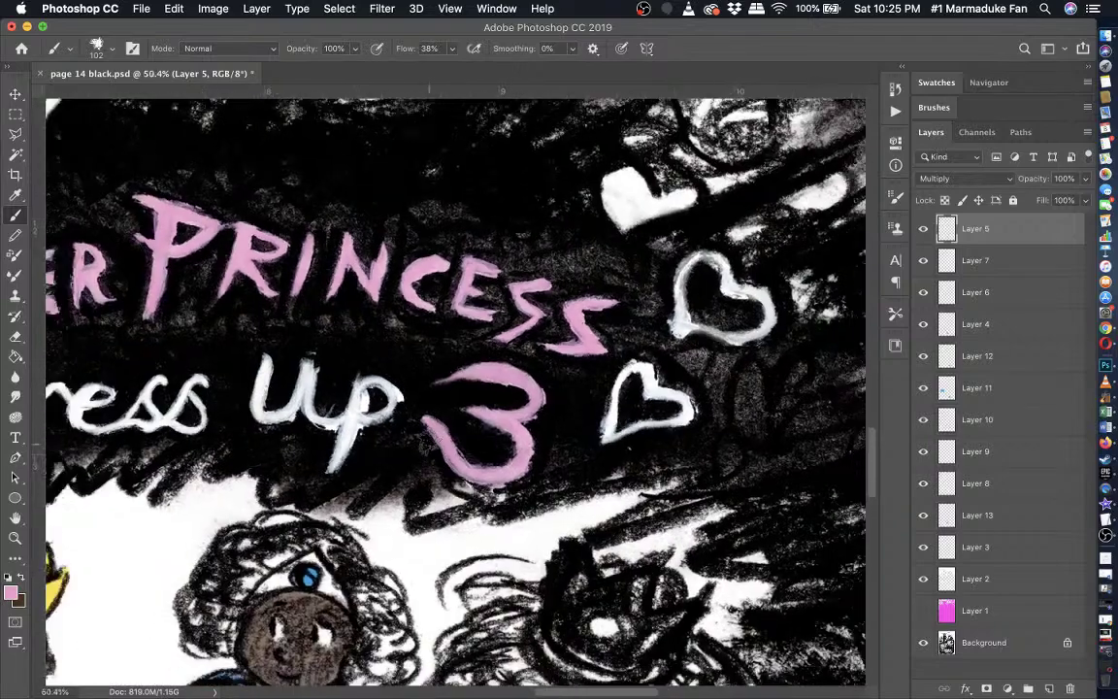
scroll(456, 388, down, 5)
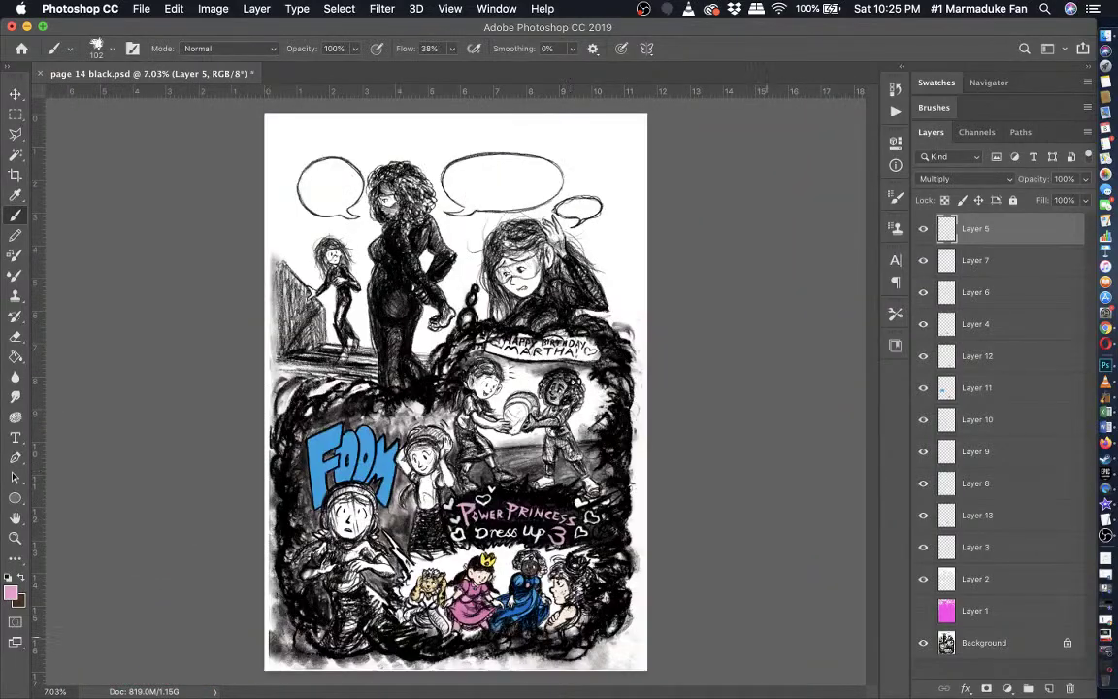
click(923, 643)
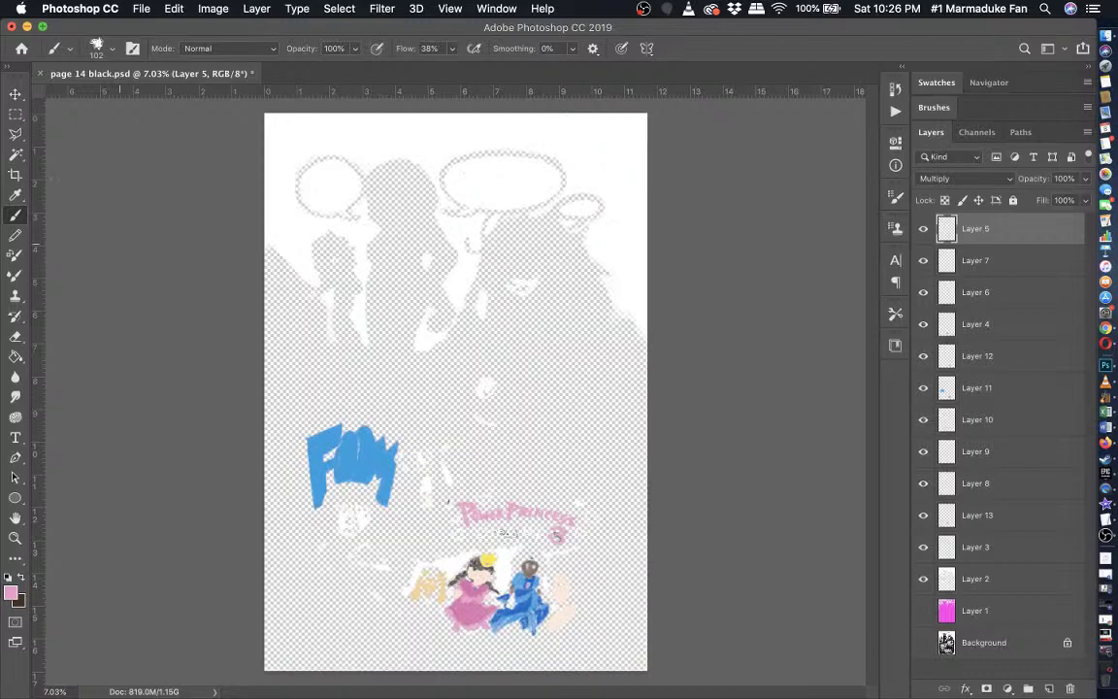
click(15, 193)
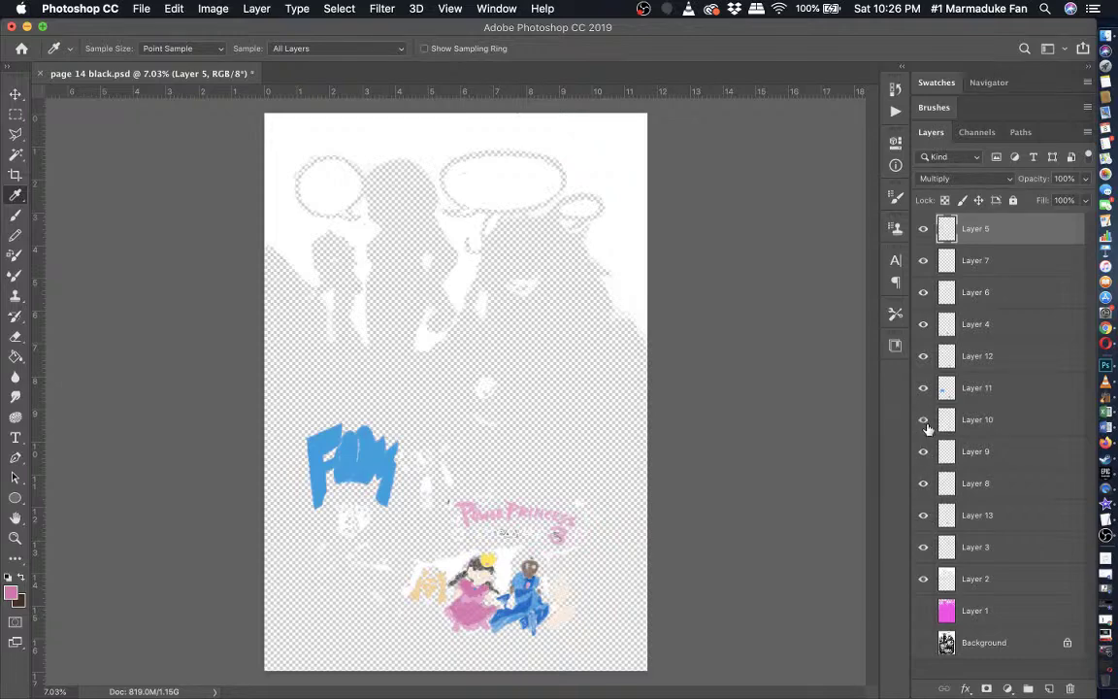
- Check which layer holds the darker pink by toggling Layers 12 and 4, make Layer 4 active and show the Background layer again
click(924, 353)
click(923, 353)
click(924, 325)
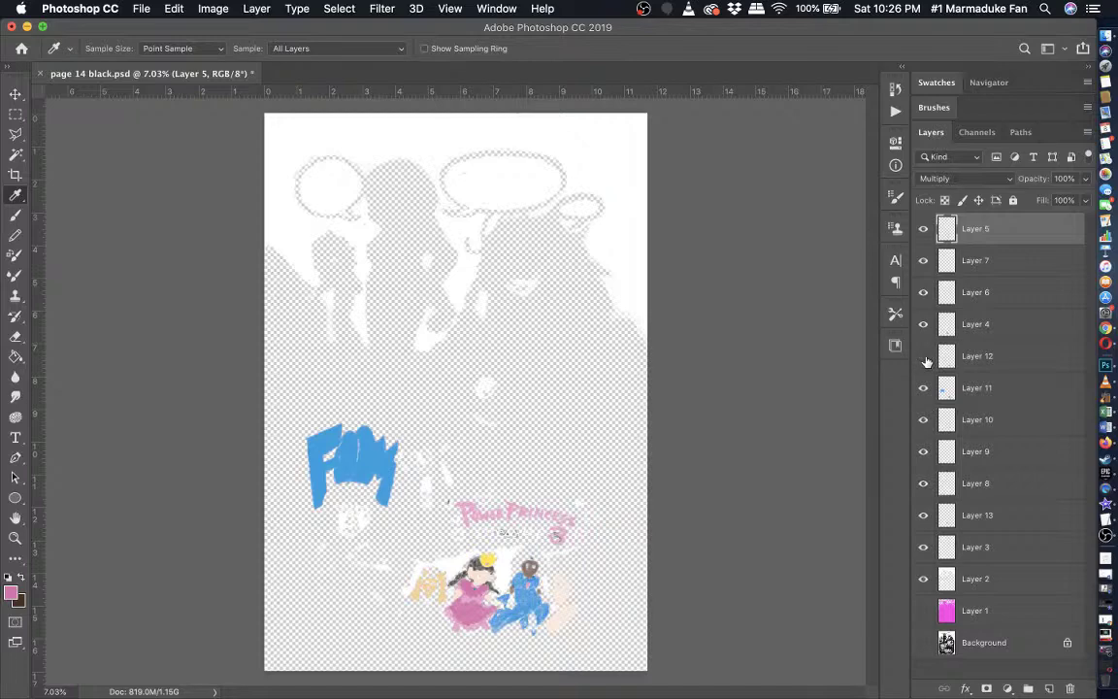
click(924, 325)
click(969, 325)
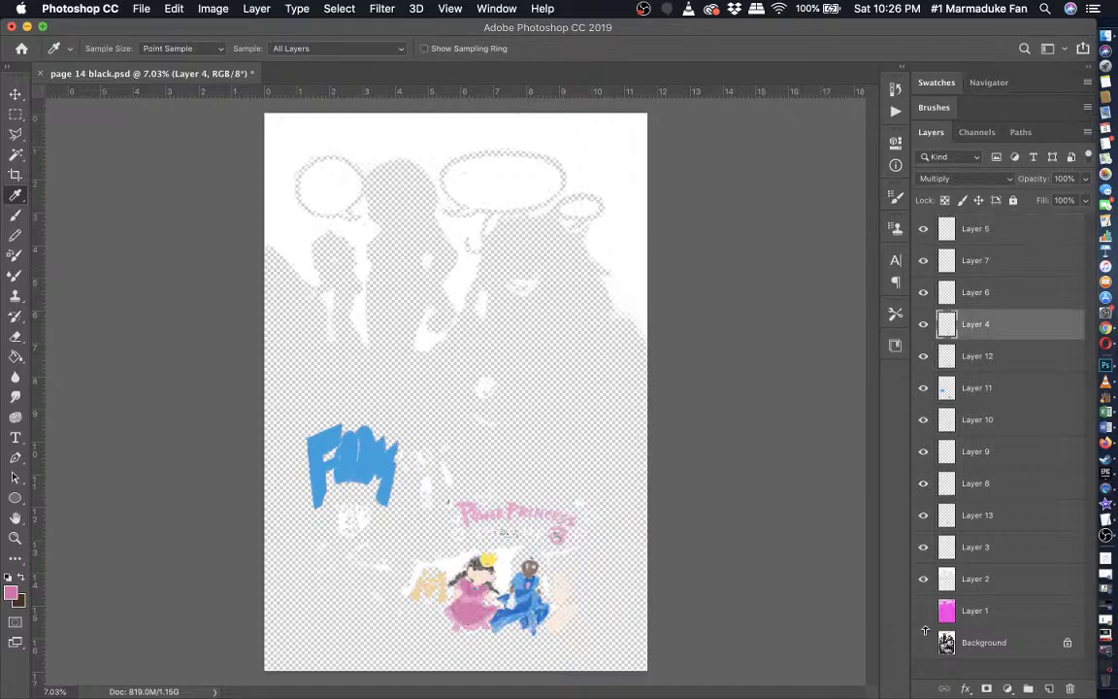
click(924, 643)
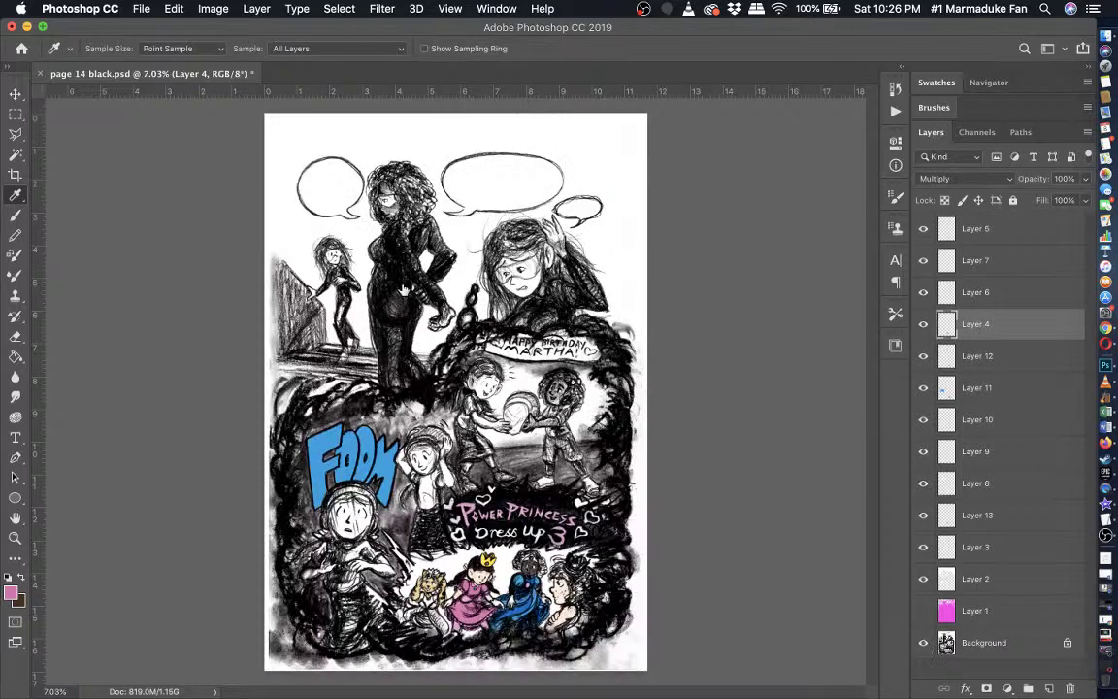
- Brush darker pink over the solid heart above the end of "Princess" on Layer 4
click(14, 216)
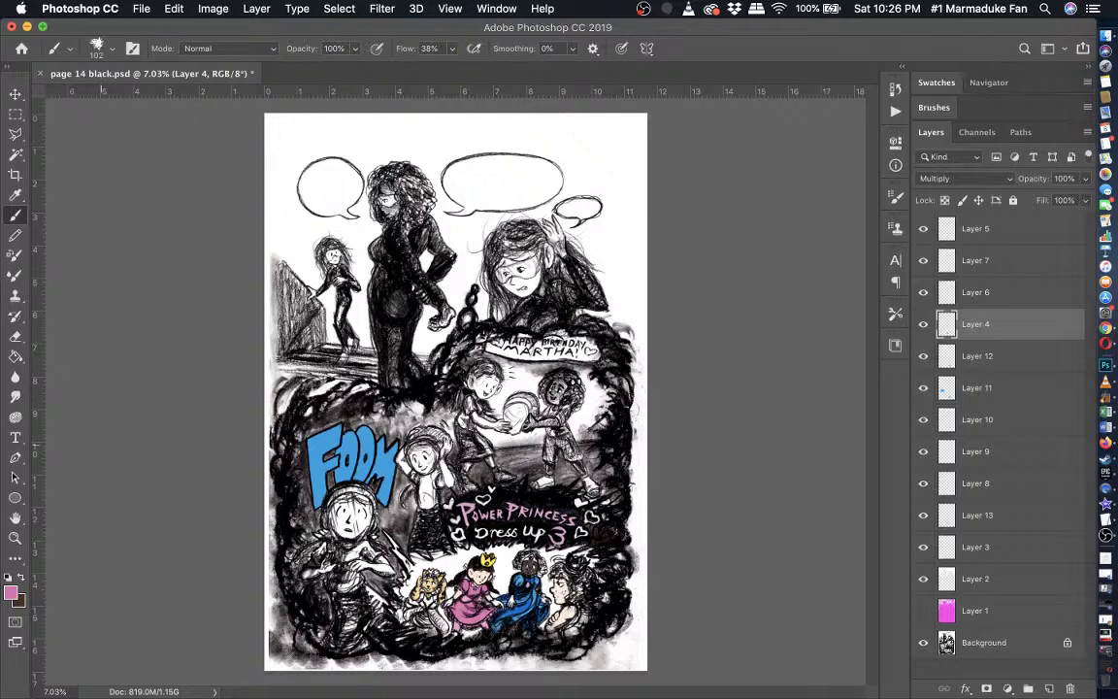
scroll(100, 444, up, 8)
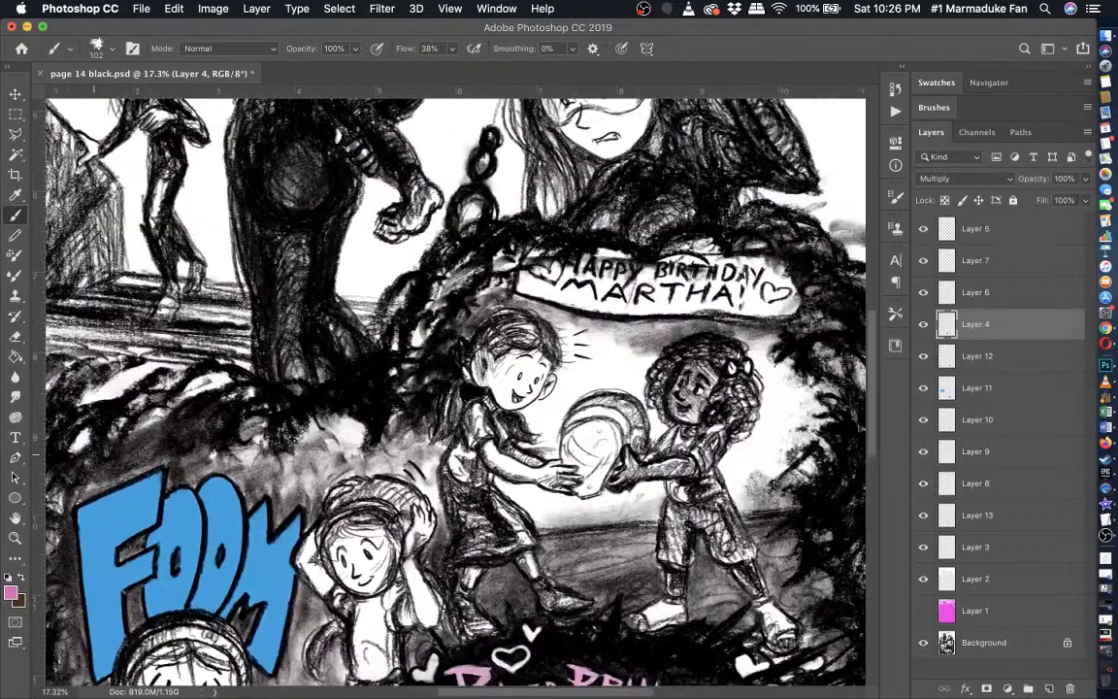
scroll(101, 454, right, 1)
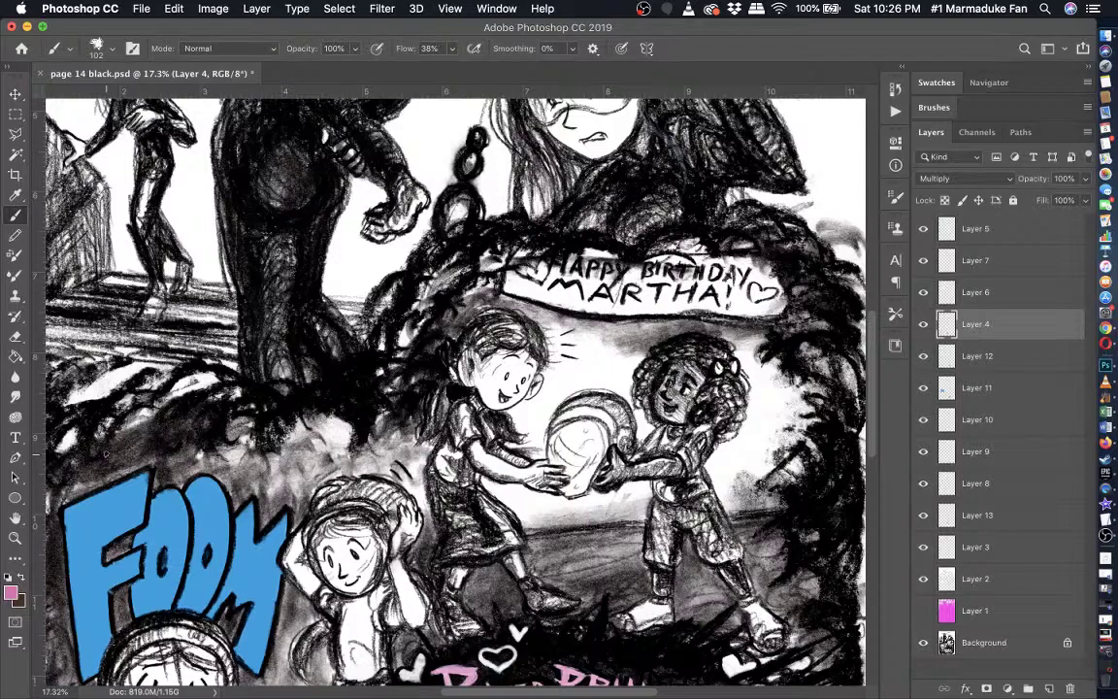
scroll(524, 466, up, 6)
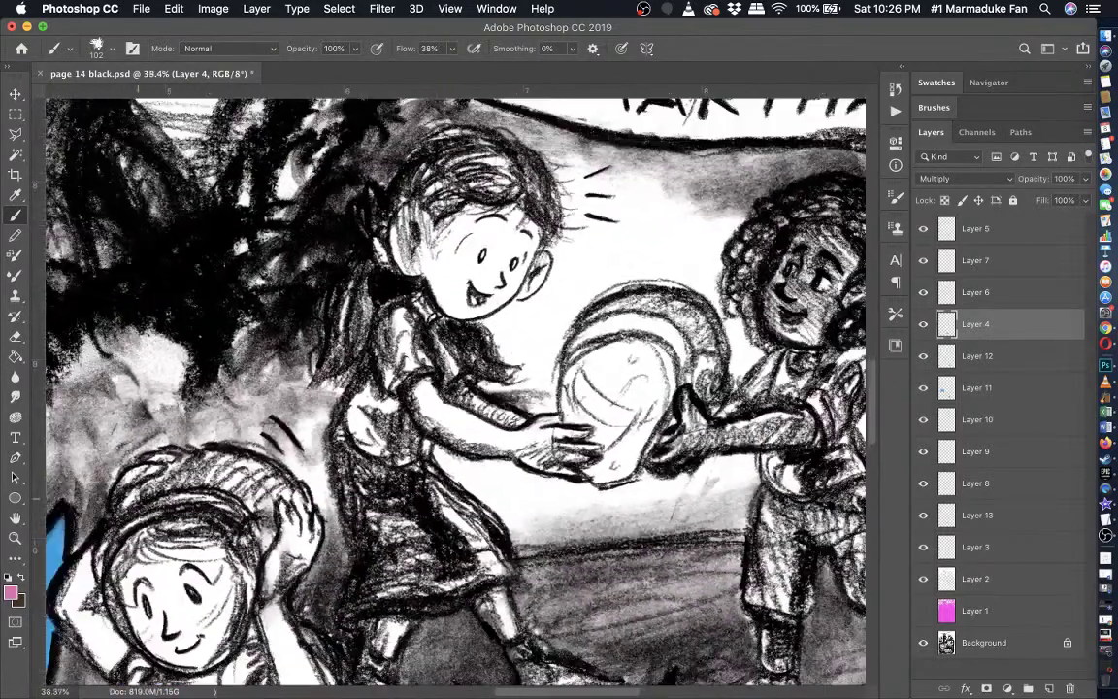
scroll(104, 450, down, 3)
scroll(105, 450, left, 1)
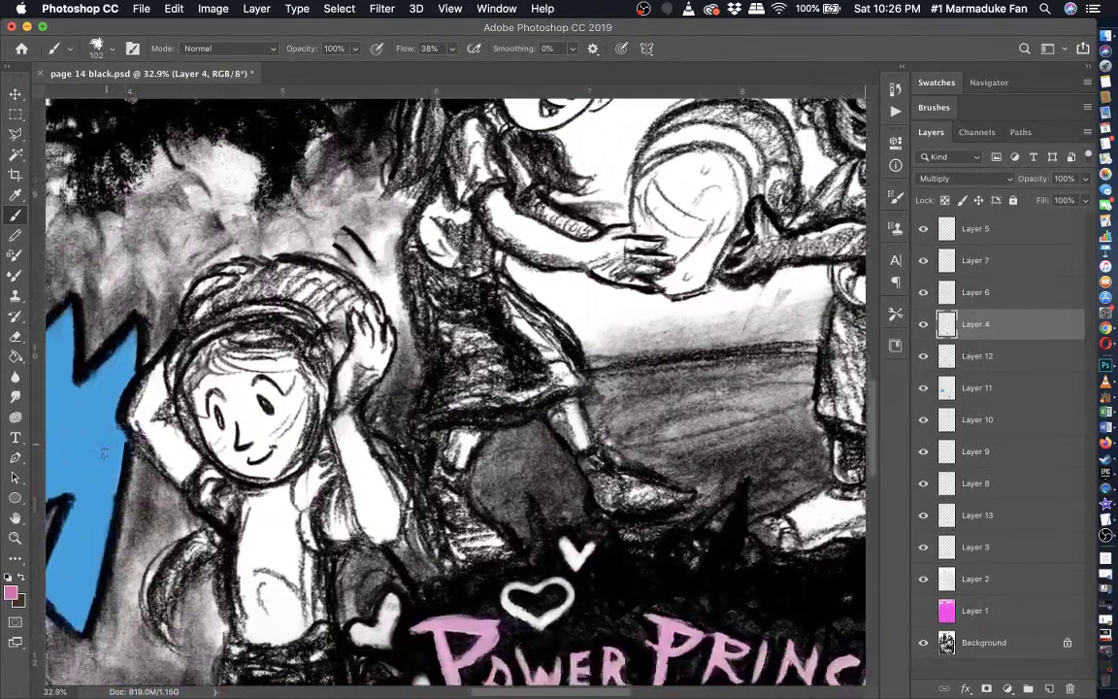
scroll(102, 453, down, 10)
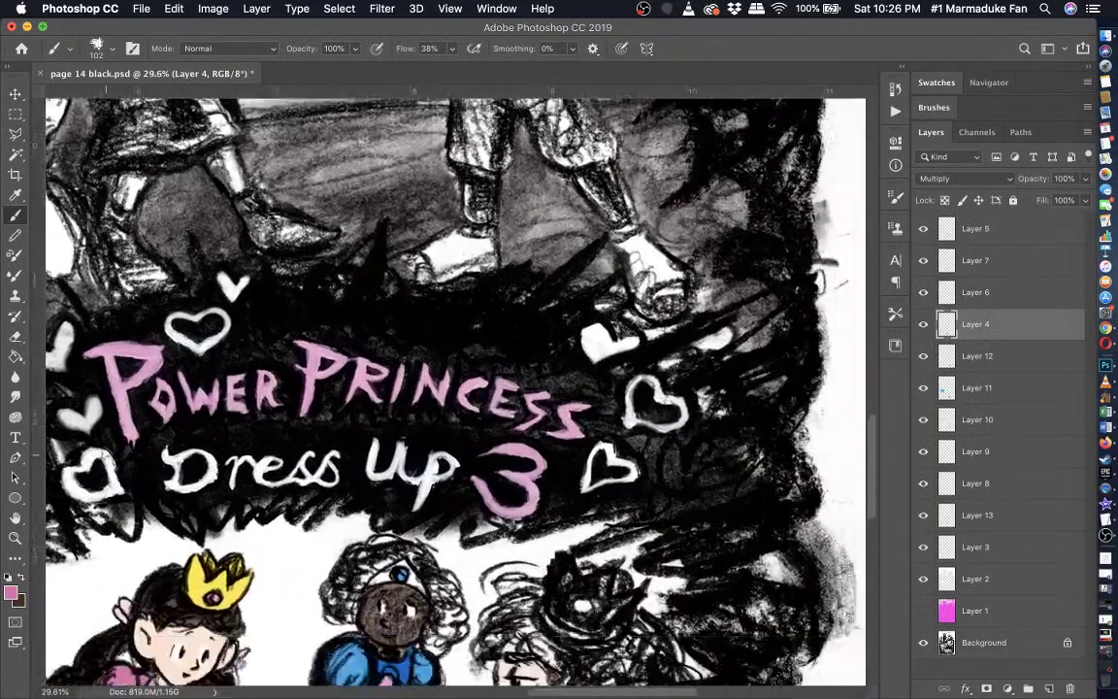
scroll(496, 495, up, 3)
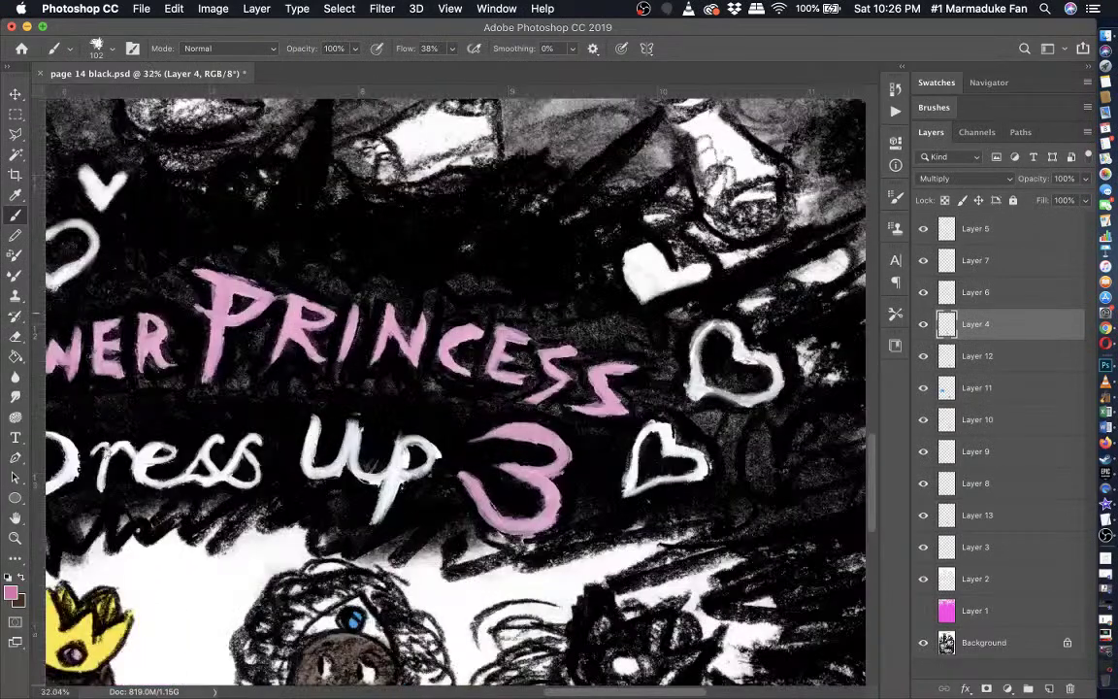
scroll(627, 364, up, 5)
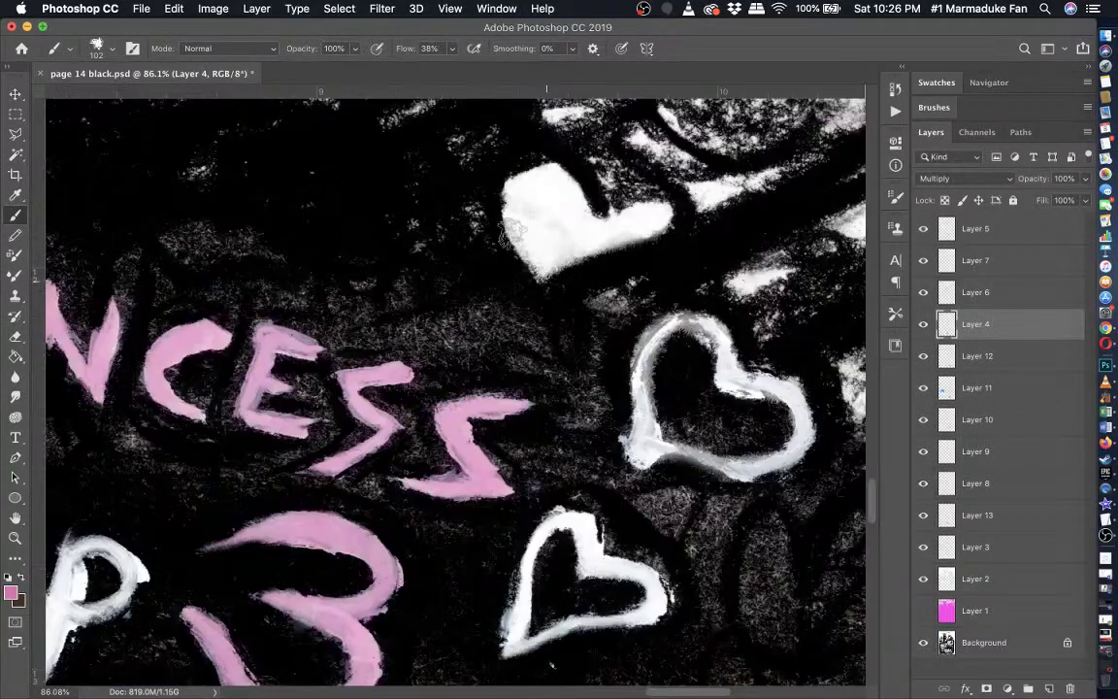
mouse_move(512, 231)
mouse_down()
mouse_move(537, 280)
mouse_move(522, 209)
mouse_move(505, 233)
mouse_move(502, 198)
mouse_move(522, 175)
mouse_move(559, 177)
mouse_move(545, 209)
mouse_move(573, 209)
mouse_move(513, 195)
mouse_move(591, 224)
mouse_move(664, 213)
mouse_move(563, 233)
mouse_move(666, 213)
mouse_move(564, 209)
mouse_move(589, 204)
mouse_move(541, 211)
mouse_up()
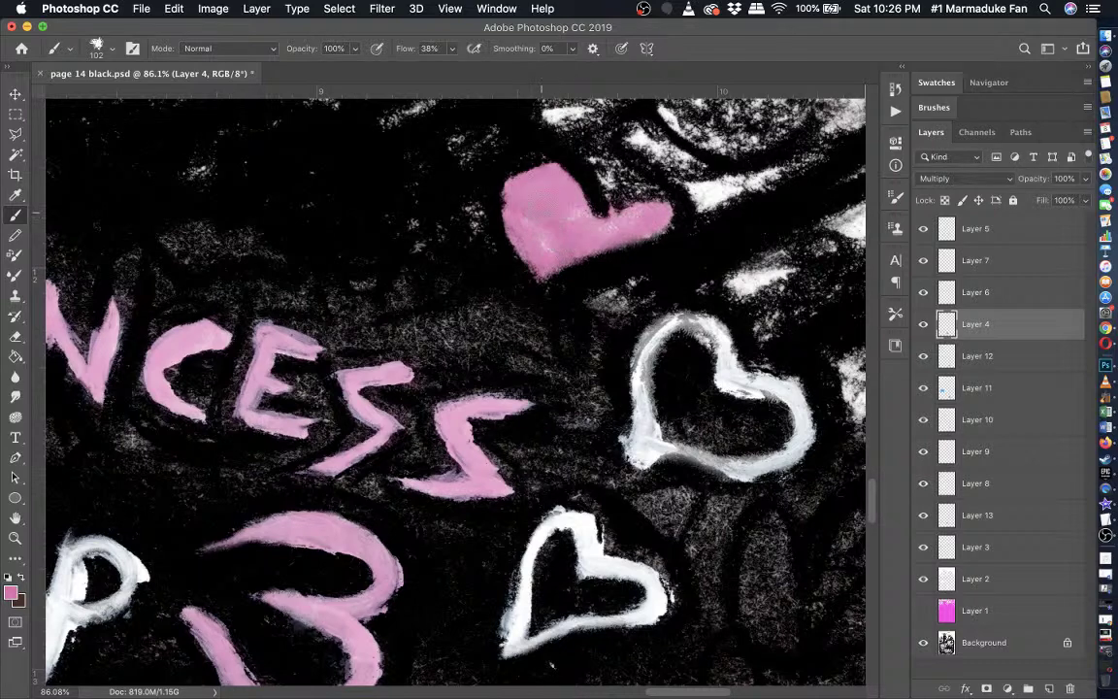
drag(665, 223, 611, 219)
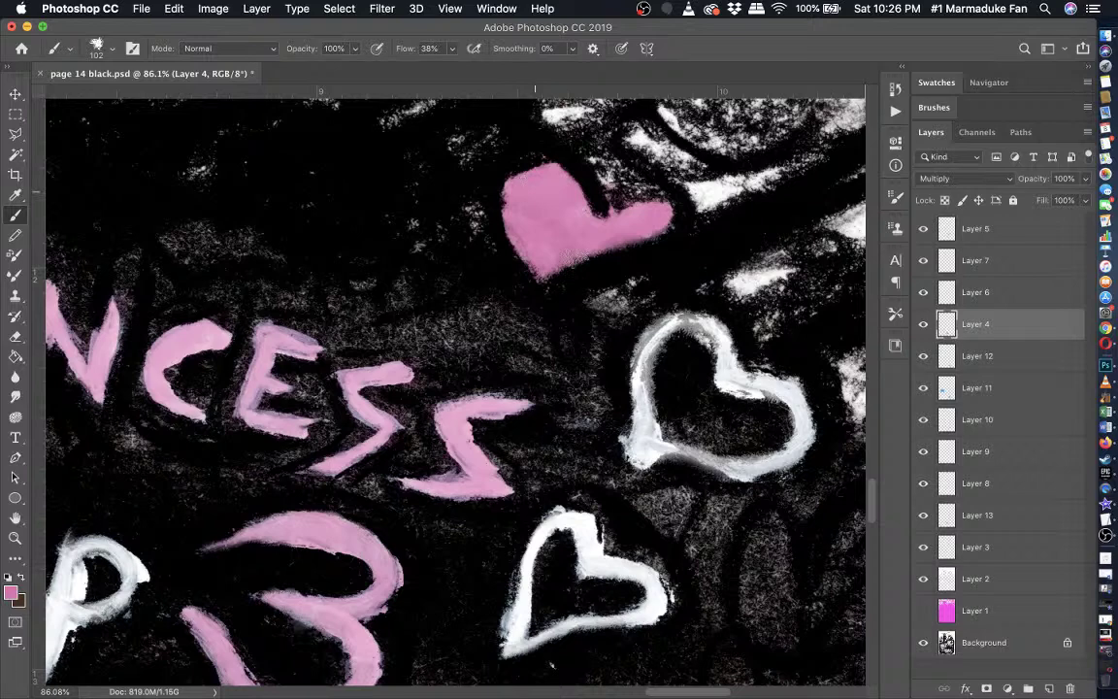
- Paint the two outlined hearts after "Princess" and beside the numeral 3 darker pink on Layer 4
mouse_move(636, 456)
mouse_down()
mouse_move(635, 365)
mouse_move(628, 394)
mouse_move(728, 381)
mouse_move(711, 384)
mouse_move(791, 384)
mouse_up()
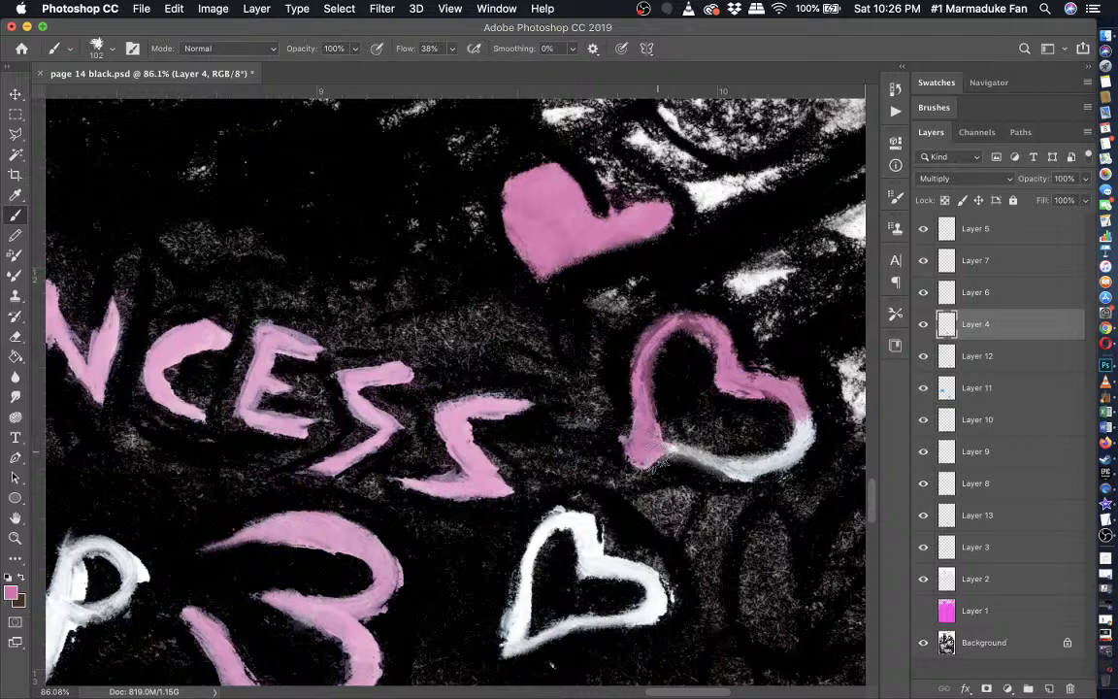
drag(660, 456, 805, 431)
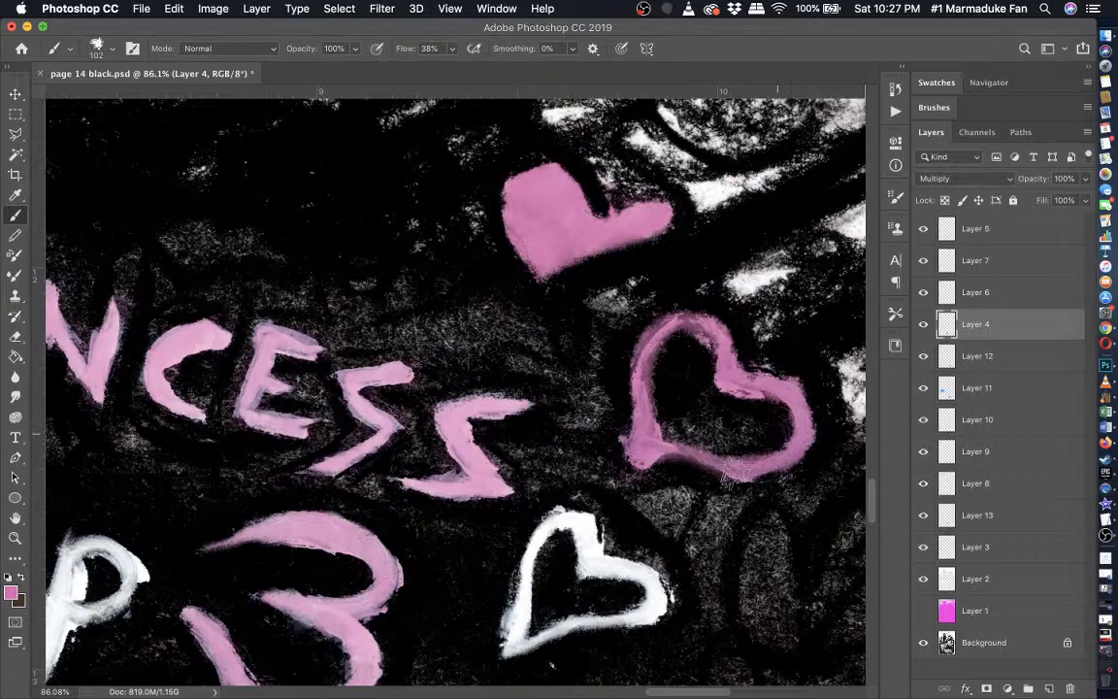
scroll(735, 473, down, 5)
scroll(655, 489, down, 3)
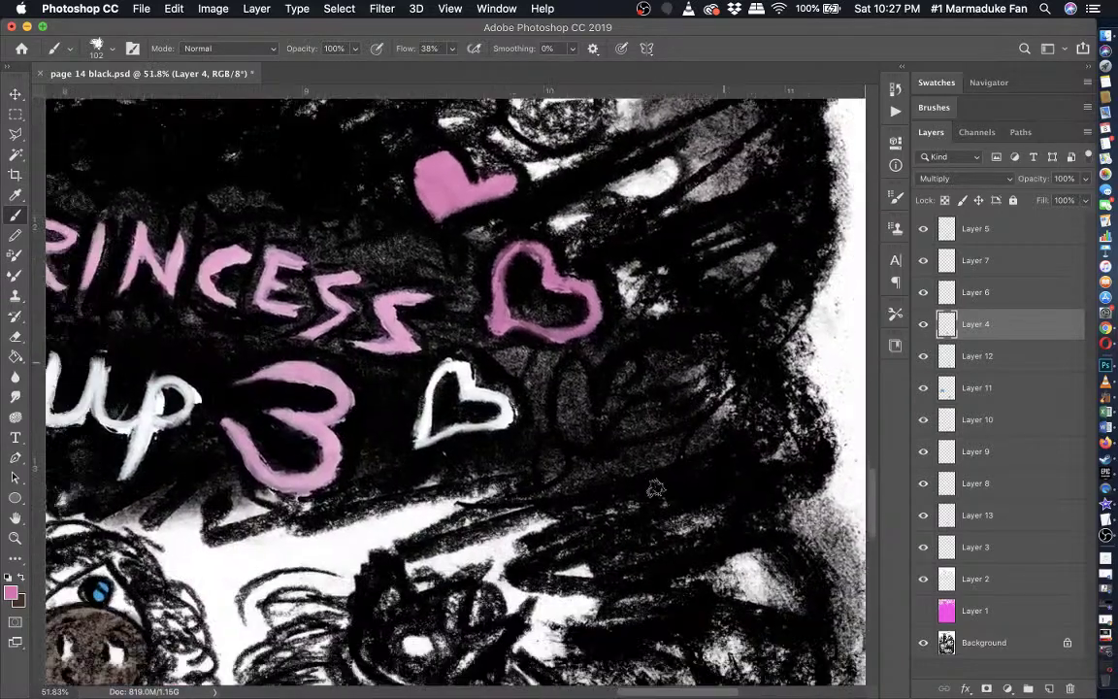
scroll(655, 488, up, 2)
scroll(450, 389, up, 4)
mouse_move(412, 488)
mouse_down()
mouse_move(466, 342)
mouse_move(507, 374)
mouse_move(505, 397)
mouse_move(568, 412)
mouse_move(563, 448)
mouse_move(448, 477)
mouse_move(537, 466)
mouse_move(561, 407)
mouse_move(482, 378)
mouse_move(494, 330)
mouse_move(471, 364)
mouse_move(515, 393)
mouse_move(424, 442)
mouse_move(429, 484)
mouse_move(554, 468)
mouse_move(587, 413)
mouse_move(480, 474)
mouse_move(416, 490)
mouse_up()
scroll(424, 482, up, 1)
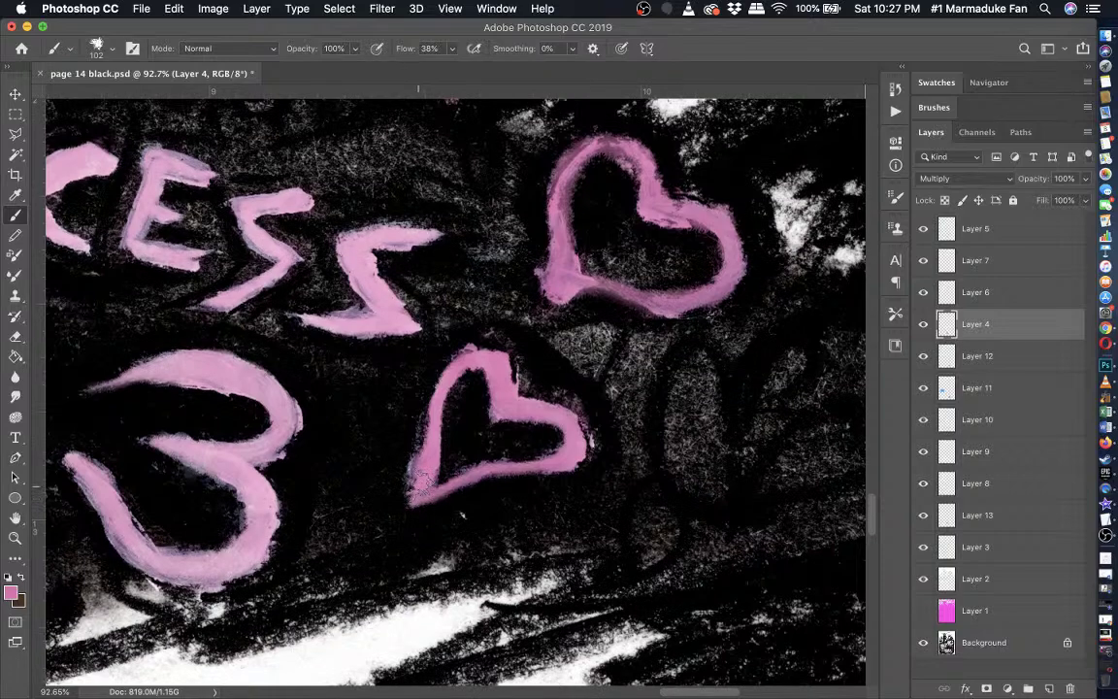
scroll(420, 481, down, 5)
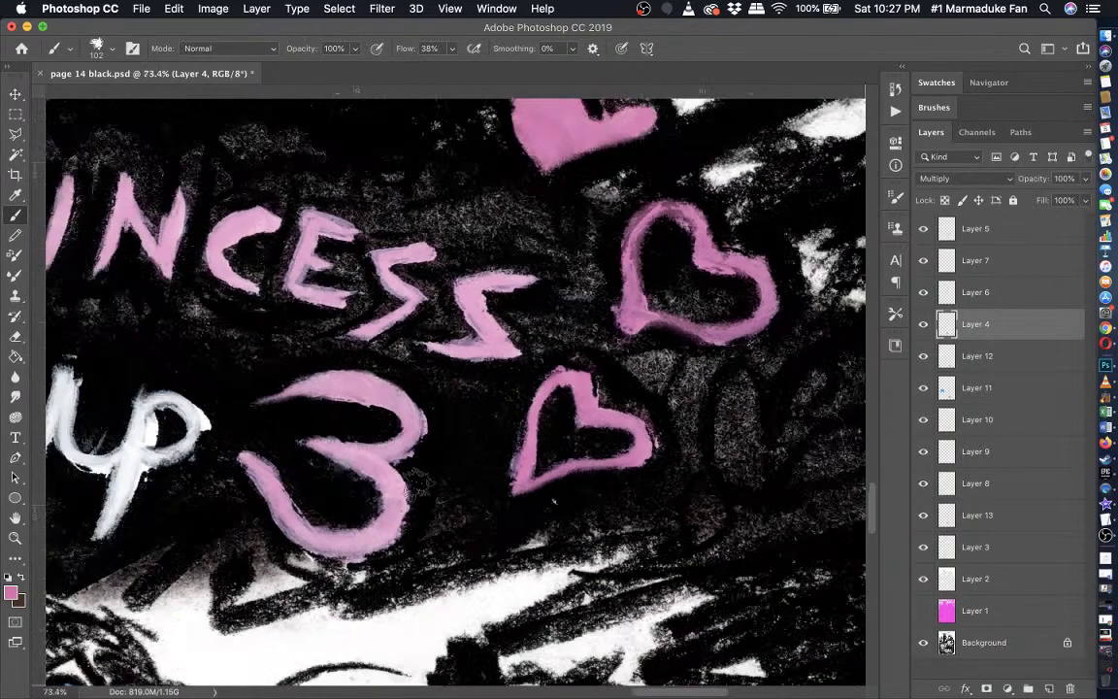
scroll(419, 485, up, 4)
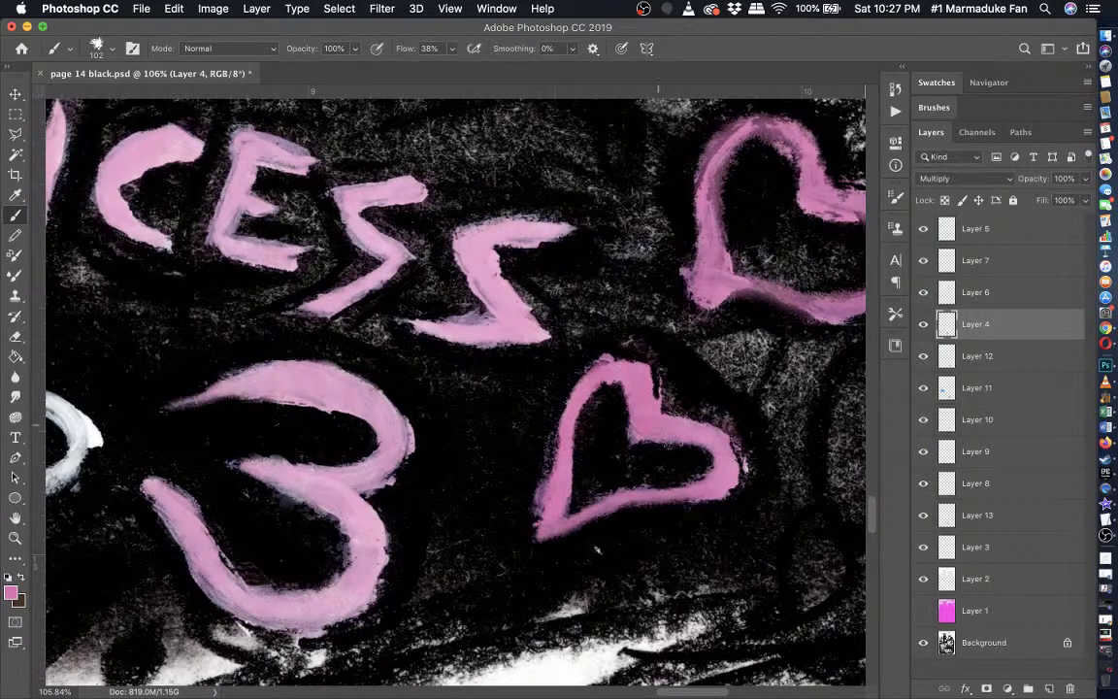
scroll(679, 512, down, 4)
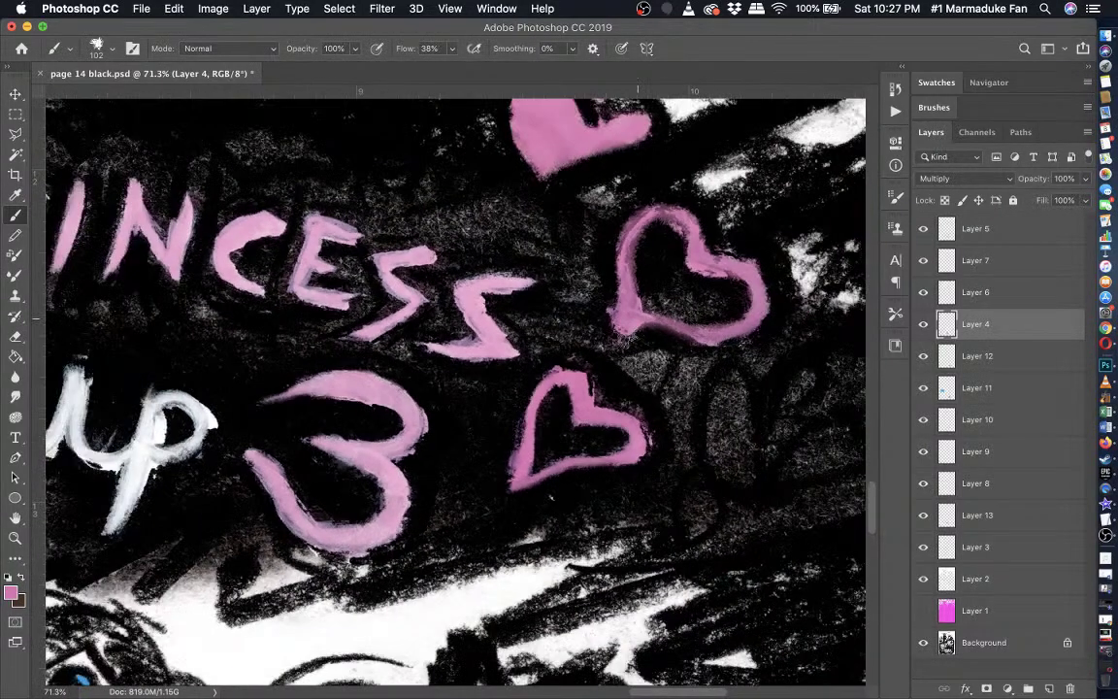
- Paint the small solid heart and the outlined heart above "Power" darker pink on Layer 4
scroll(643, 312, down, 5)
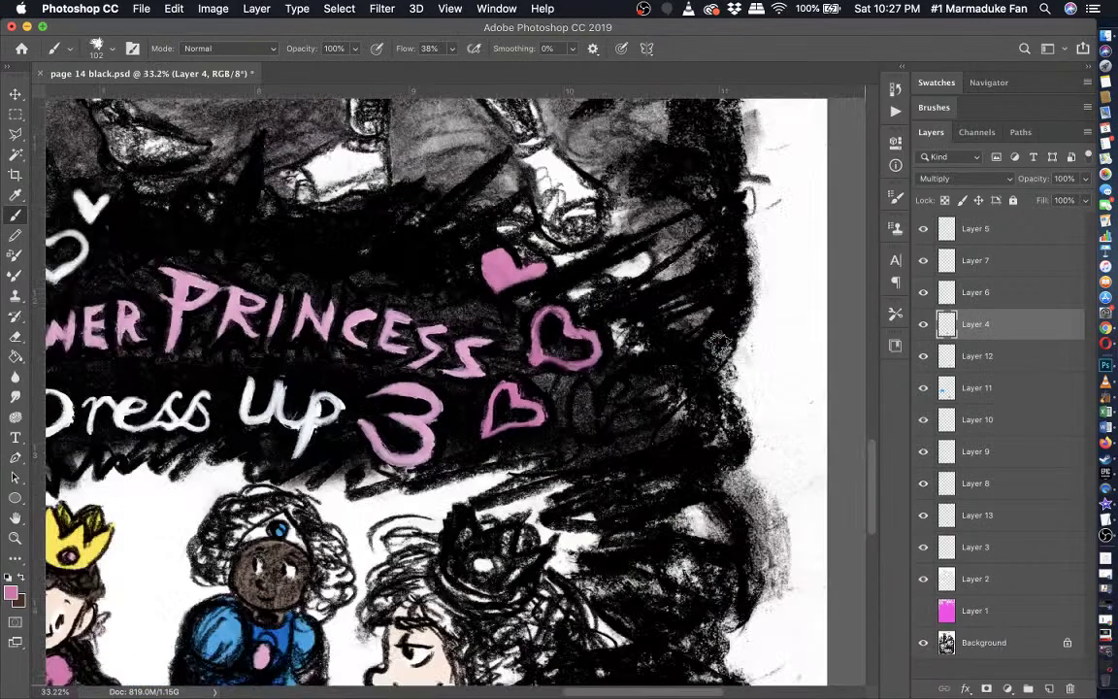
scroll(643, 384, down, 4)
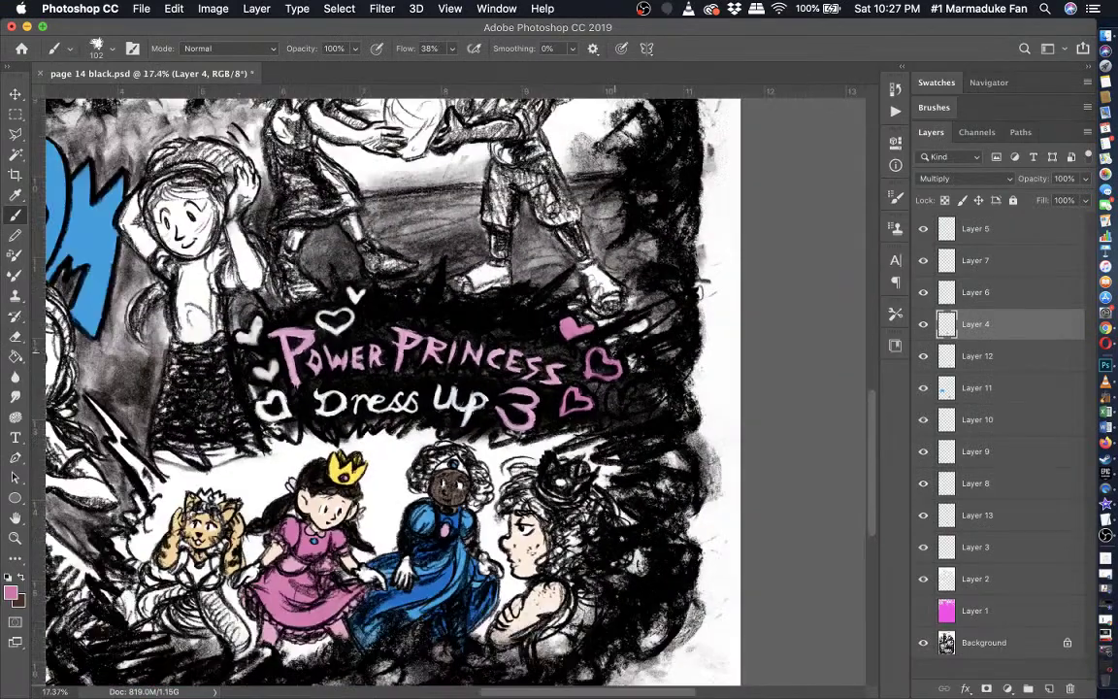
scroll(614, 352, left, 2)
scroll(614, 353, up, 1)
scroll(554, 378, left, 4)
scroll(555, 378, up, 1)
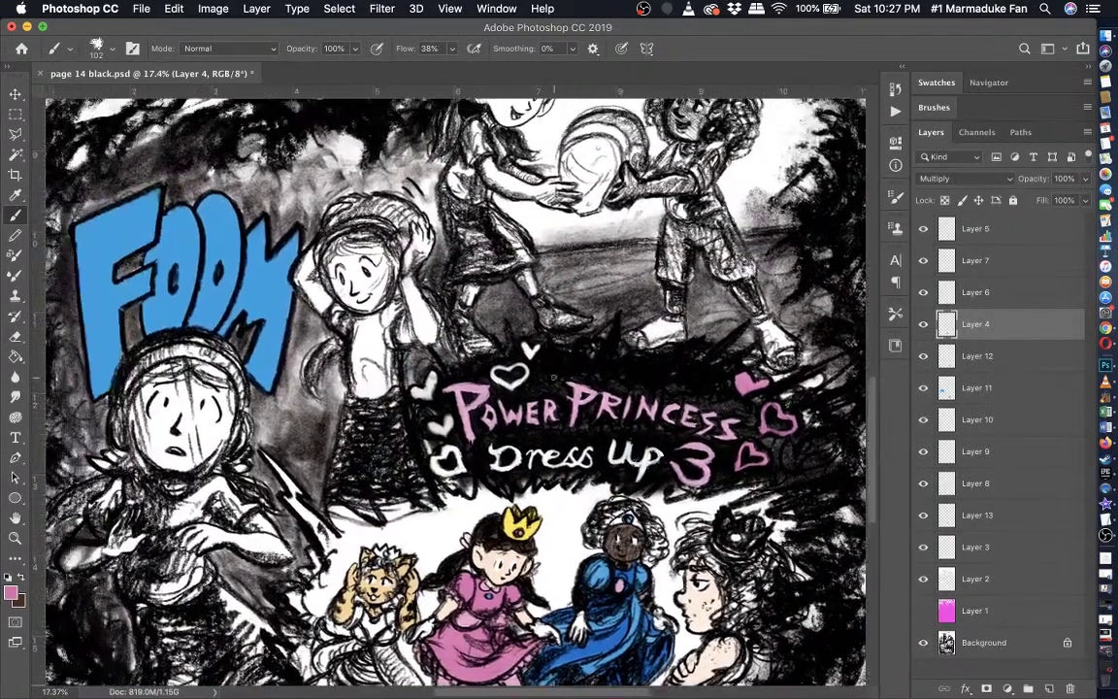
scroll(553, 378, up, 6)
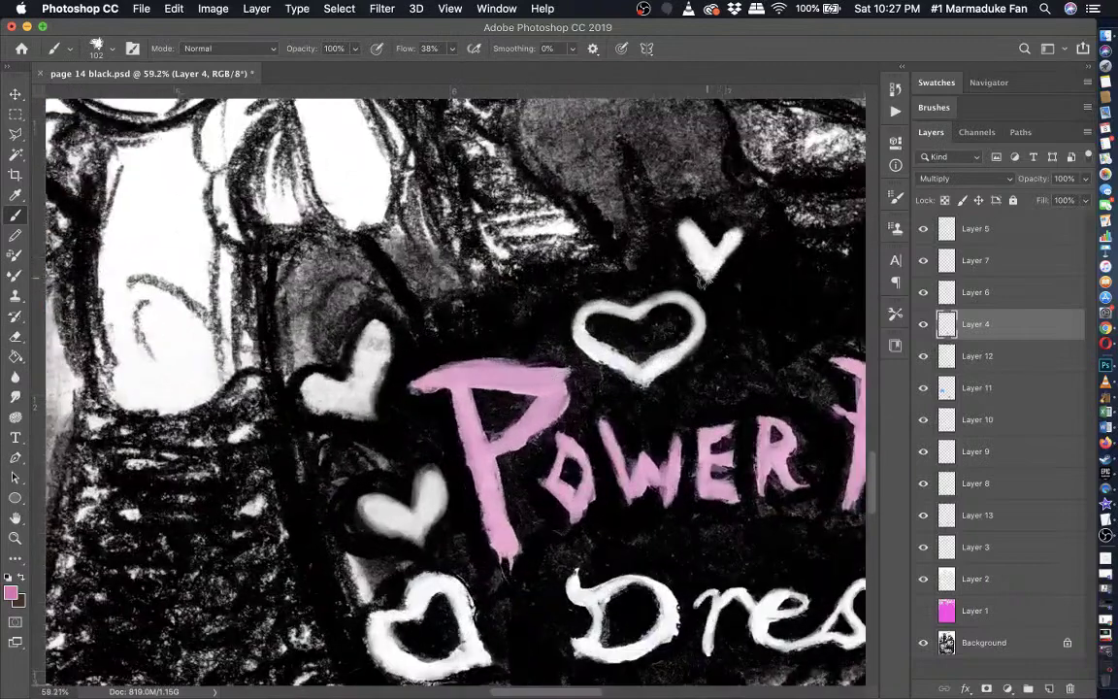
mouse_move(703, 279)
mouse_down()
mouse_move(675, 222)
mouse_move(689, 219)
mouse_move(711, 285)
mouse_move(677, 244)
mouse_move(704, 279)
mouse_move(735, 223)
mouse_up()
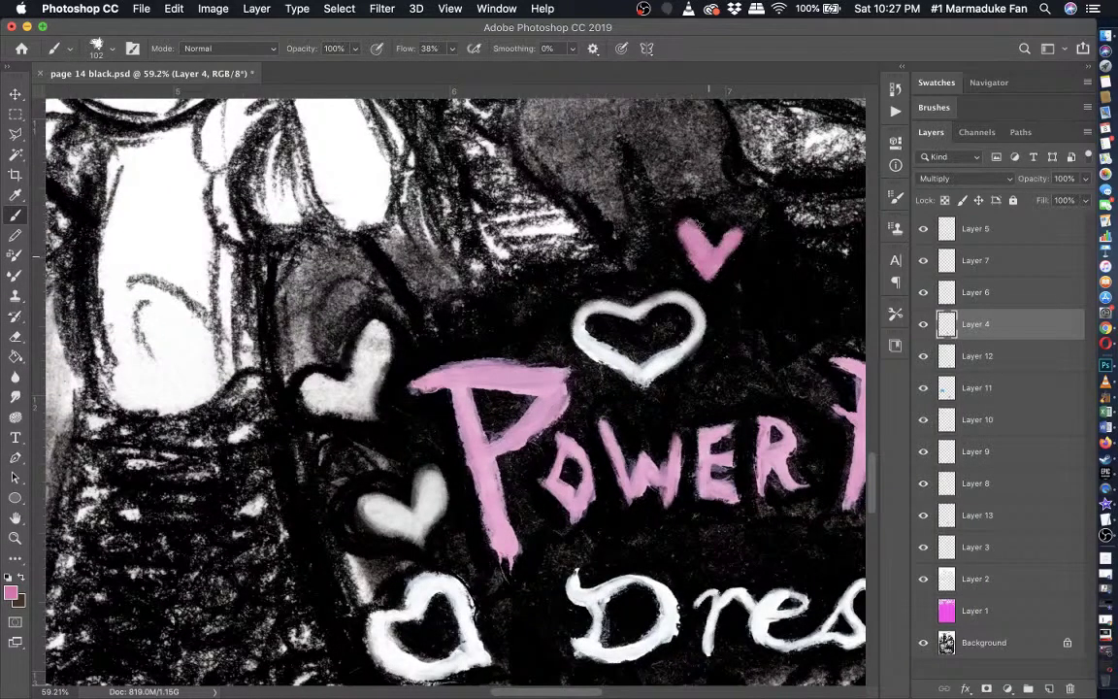
mouse_move(633, 310)
mouse_down()
mouse_move(578, 320)
mouse_move(594, 354)
mouse_move(641, 377)
mouse_move(684, 309)
mouse_up()
mouse_move(652, 374)
mouse_down()
mouse_move(614, 359)
mouse_move(586, 313)
mouse_move(639, 317)
mouse_move(626, 317)
mouse_move(677, 300)
mouse_move(637, 309)
mouse_move(708, 333)
mouse_up()
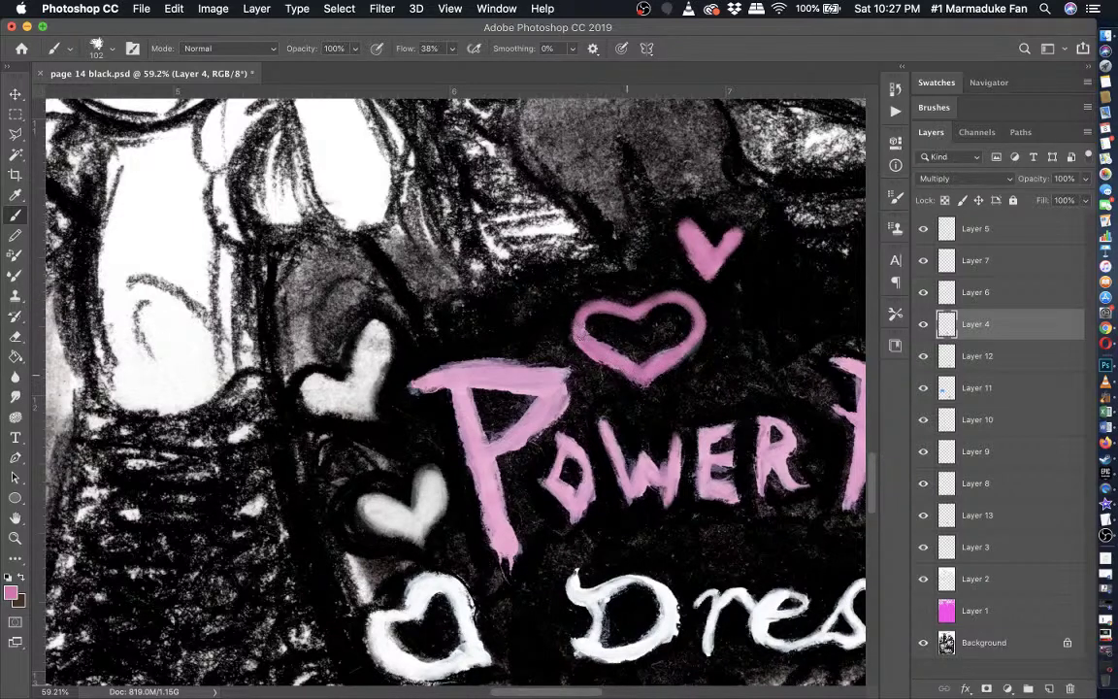
- Paint the two solid hearts and the outlined heart before "Power" and "Dress" darker pink on Layer 4
scroll(592, 378, down, 1)
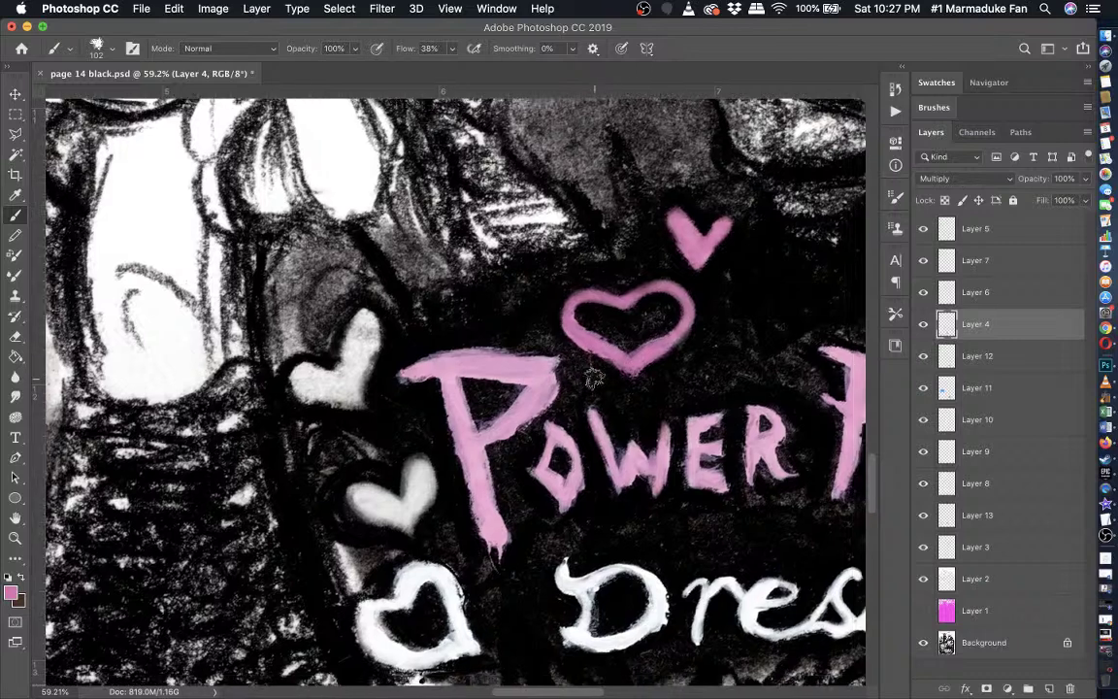
mouse_move(361, 402)
mouse_down()
mouse_move(313, 389)
mouse_move(300, 370)
mouse_move(326, 389)
mouse_move(343, 384)
mouse_move(360, 349)
mouse_move(385, 337)
mouse_move(345, 358)
mouse_move(367, 329)
mouse_move(363, 358)
mouse_move(369, 319)
mouse_move(342, 390)
mouse_up()
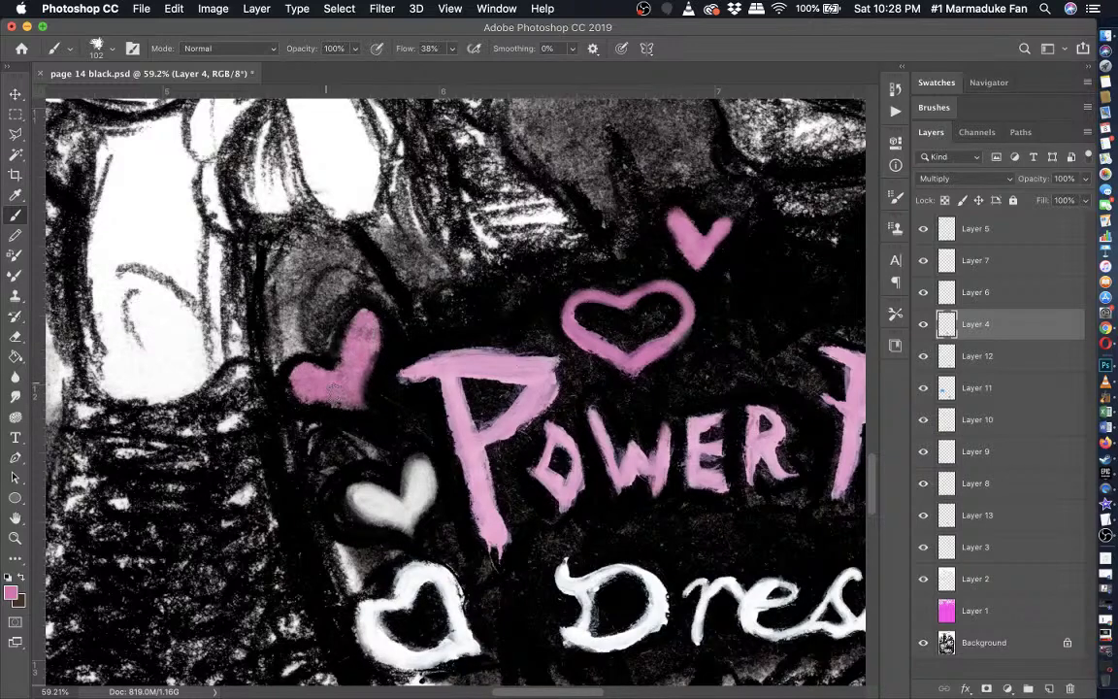
scroll(342, 380, down, 5)
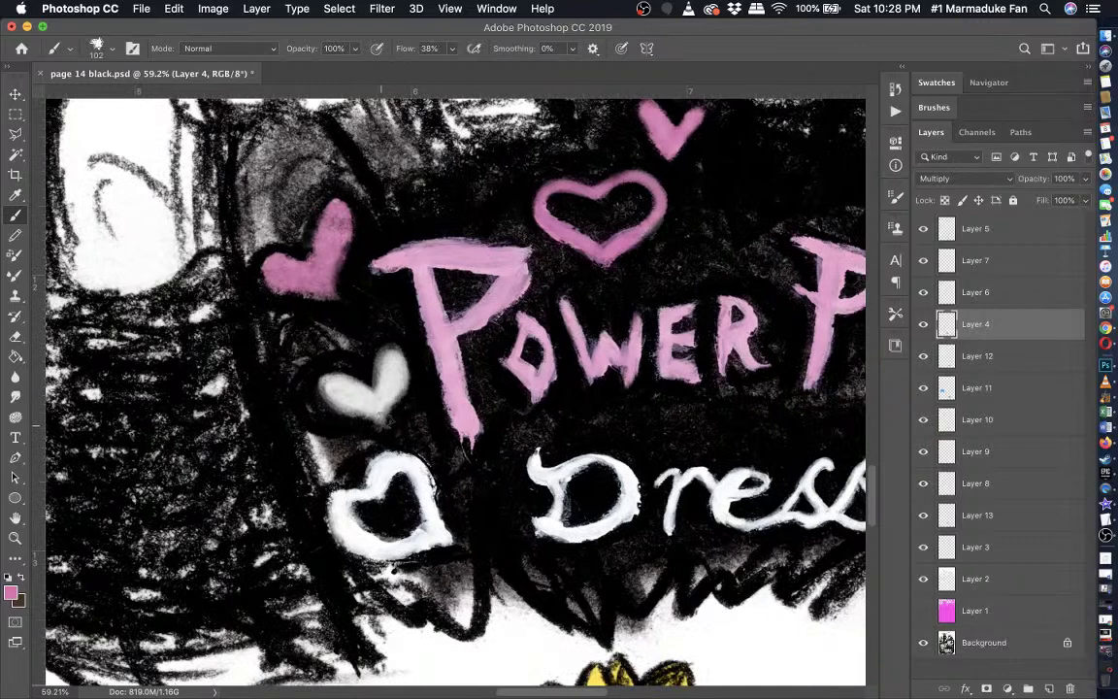
mouse_move(342, 380)
mouse_down()
mouse_move(320, 354)
mouse_move(359, 392)
mouse_move(387, 367)
mouse_move(383, 393)
mouse_up()
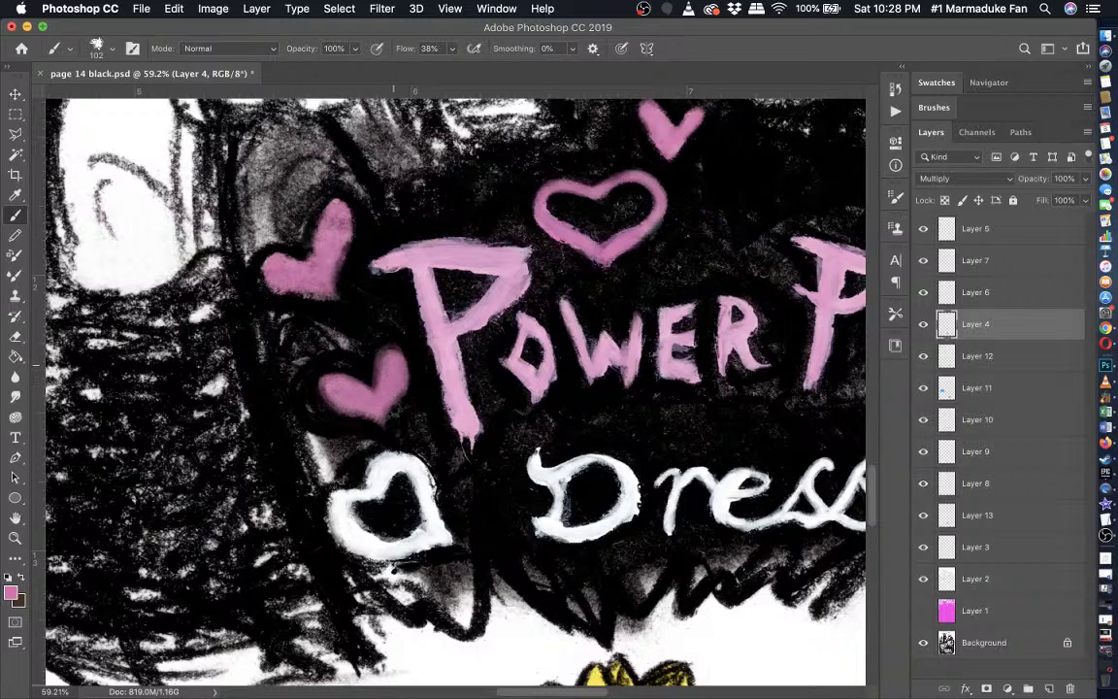
scroll(311, 368, down, 5)
mouse_move(416, 431)
mouse_down()
mouse_move(330, 441)
mouse_move(305, 398)
mouse_move(311, 385)
mouse_move(343, 390)
mouse_move(341, 433)
mouse_move(328, 389)
mouse_move(344, 438)
mouse_move(405, 424)
mouse_move(388, 427)
mouse_move(381, 359)
mouse_move(347, 364)
mouse_move(389, 362)
mouse_up()
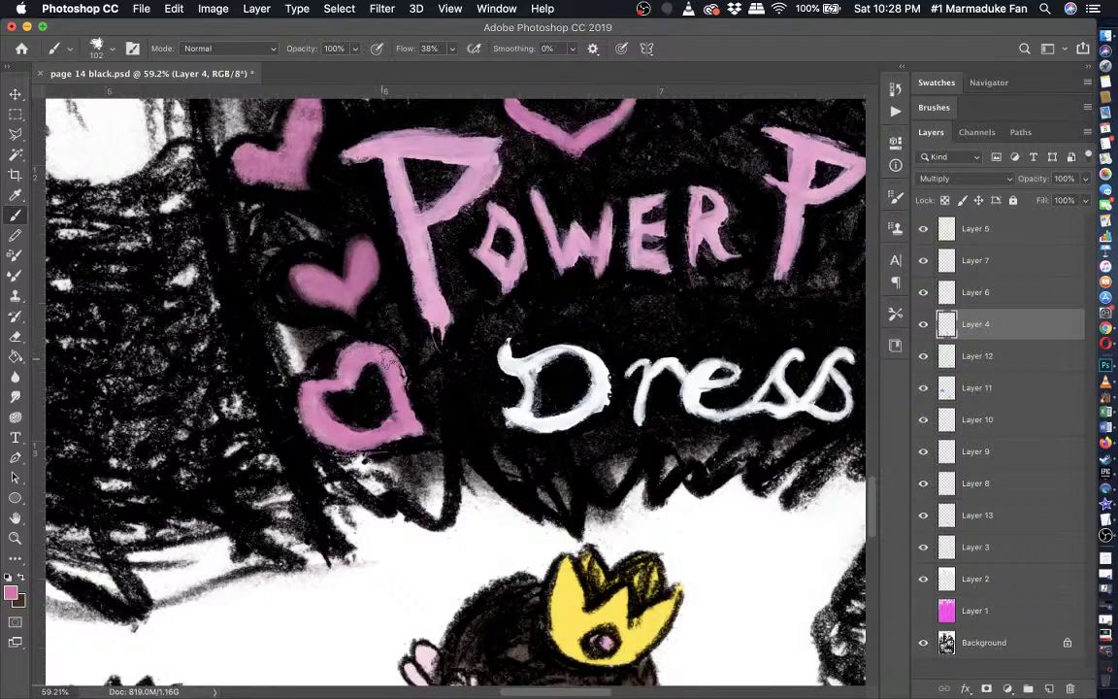
- Hide the Background layer and sample the lighter pink from the pink princess's dress
key(super+0)
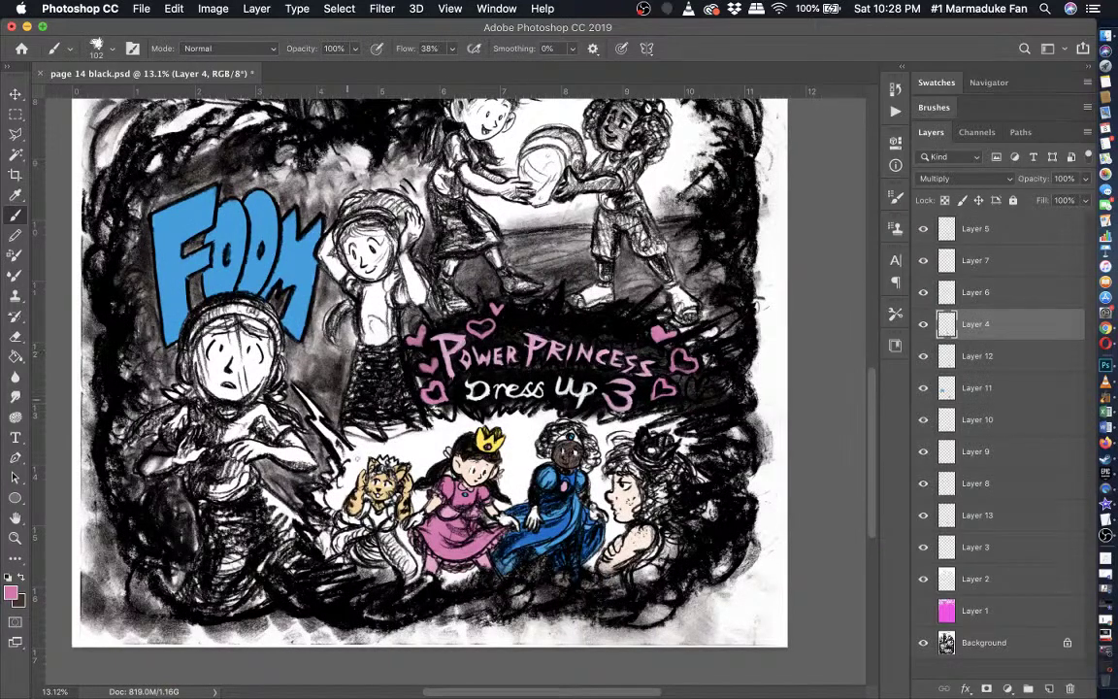
click(924, 643)
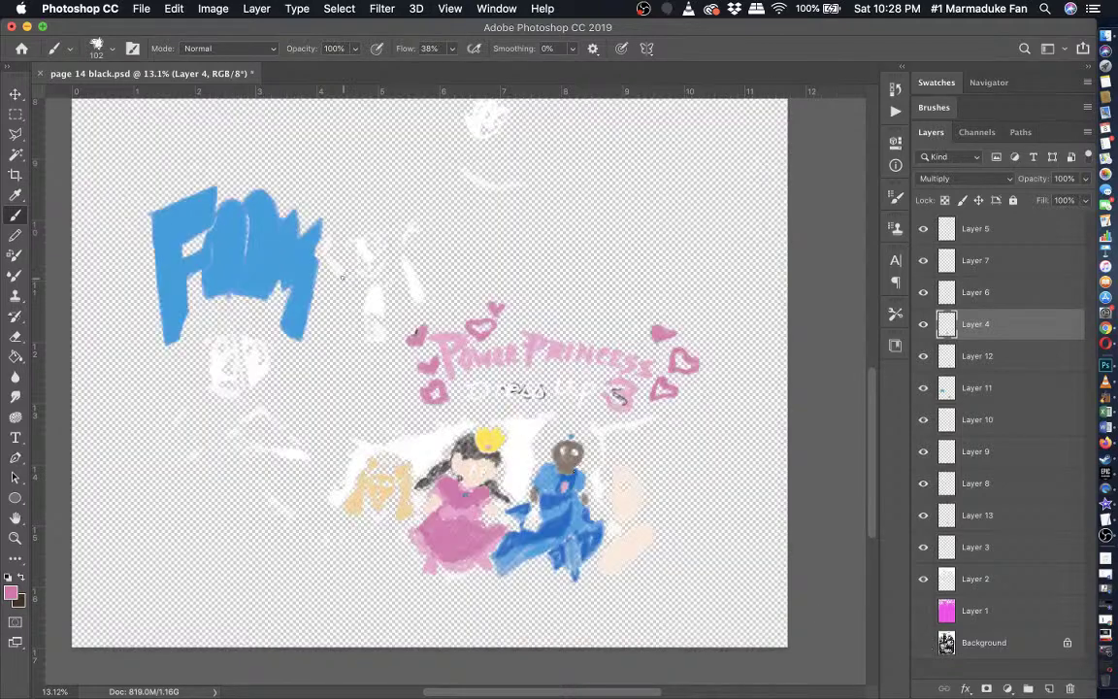
click(16, 195)
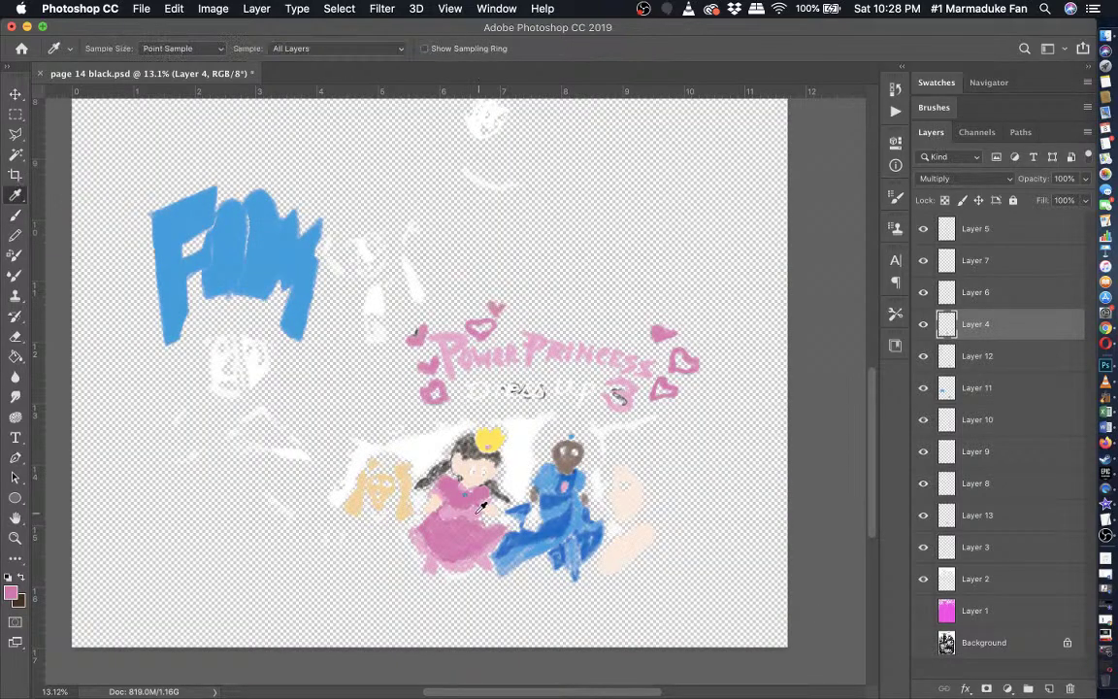
- Toggle the visibility of the colour layers between Layer 3 and Layer 5 to identify which parts each one holds
click(922, 357)
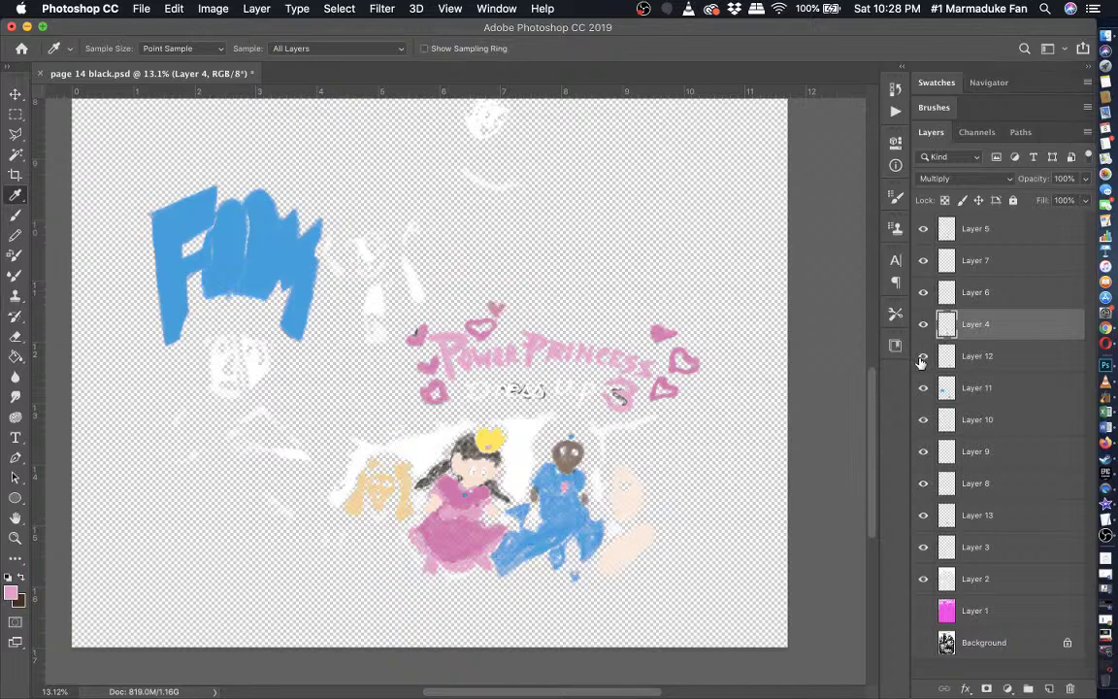
click(922, 357)
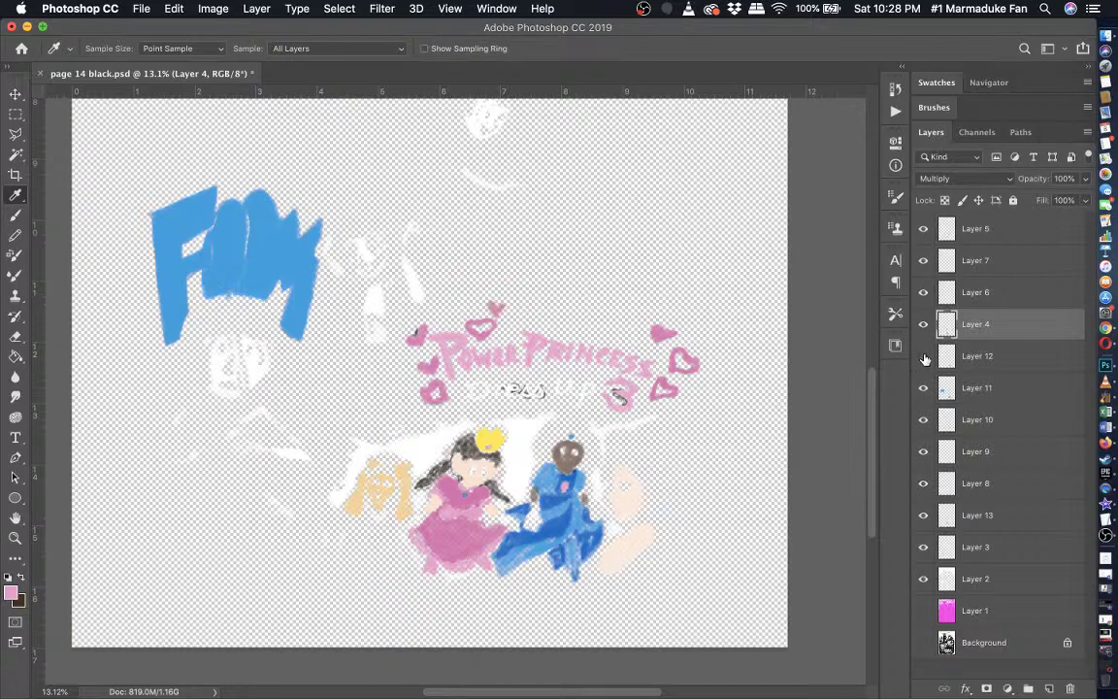
click(923, 357)
click(923, 357)
click(923, 387)
click(923, 387)
click(923, 453)
click(923, 452)
click(923, 484)
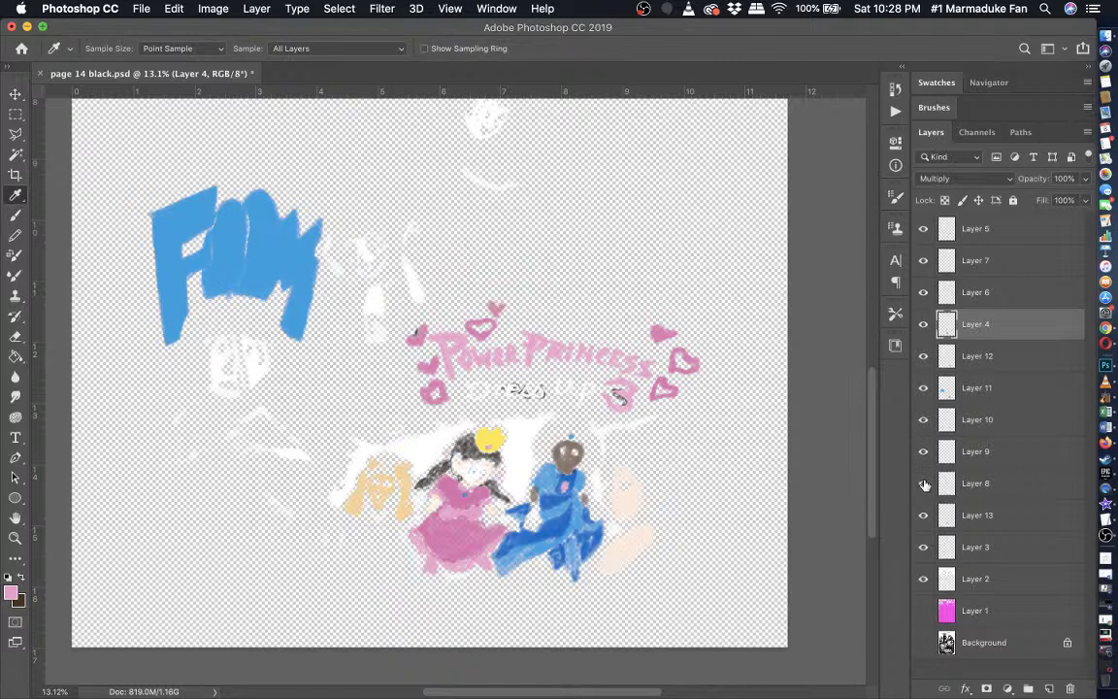
click(922, 483)
click(923, 516)
click(923, 516)
click(923, 547)
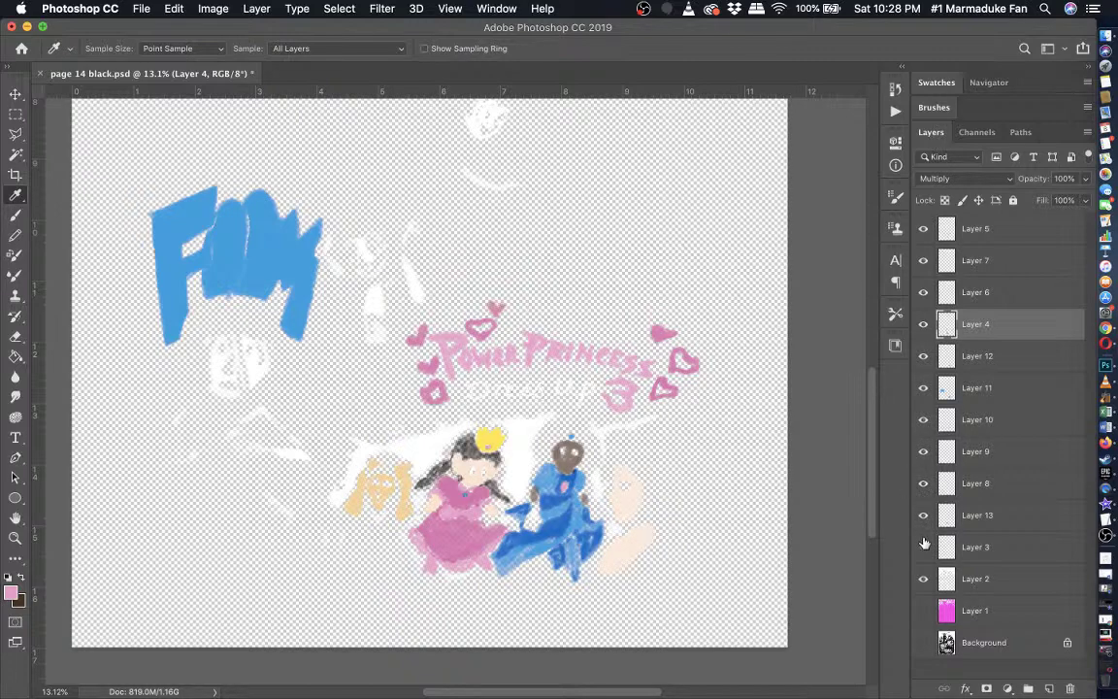
click(923, 546)
click(927, 358)
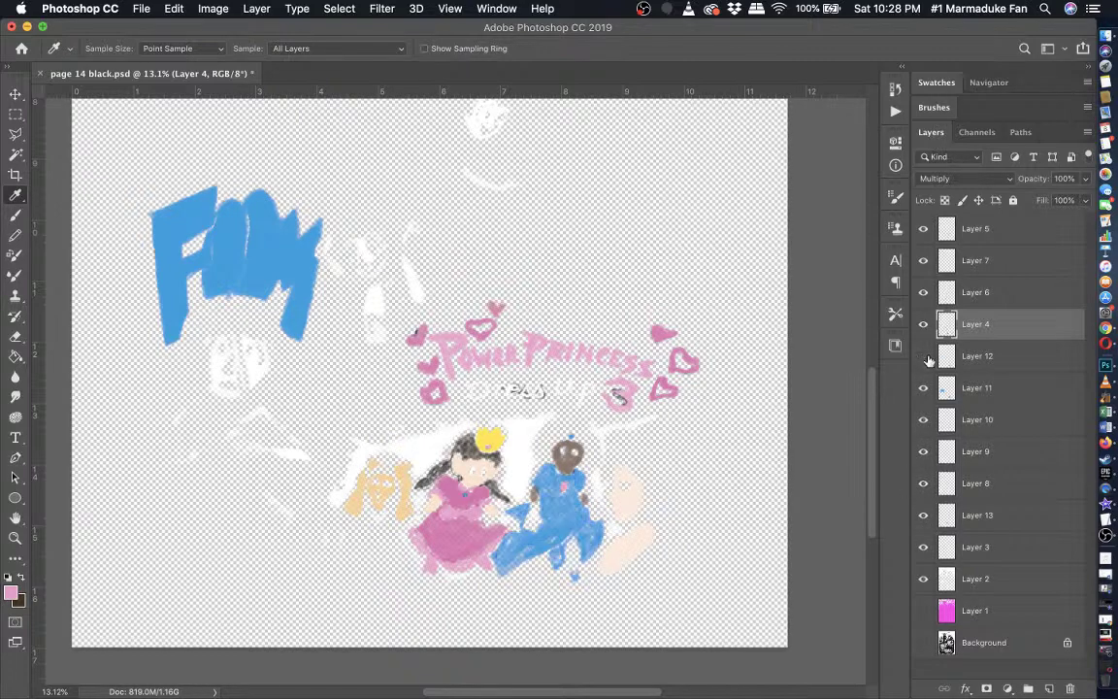
click(927, 358)
click(928, 333)
click(928, 332)
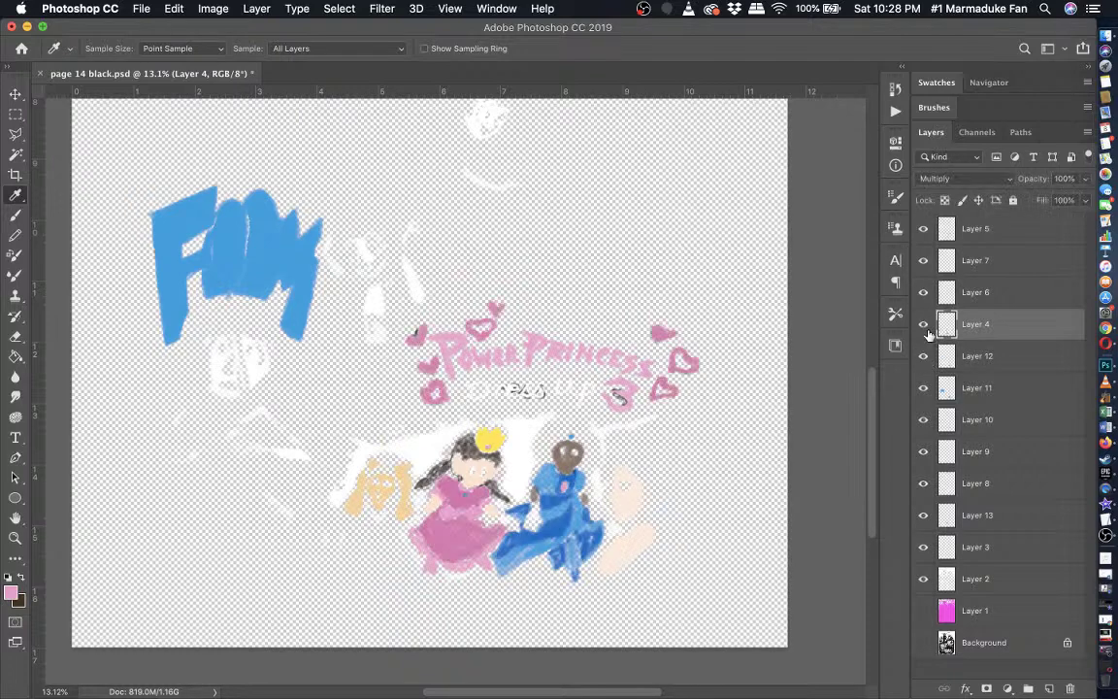
click(927, 264)
click(926, 264)
click(930, 230)
click(930, 230)
- Show the Background again and brush light pink on Layer 5 over the two outlined hearts after "Princess" and beside the numeral 3
click(944, 231)
click(928, 653)
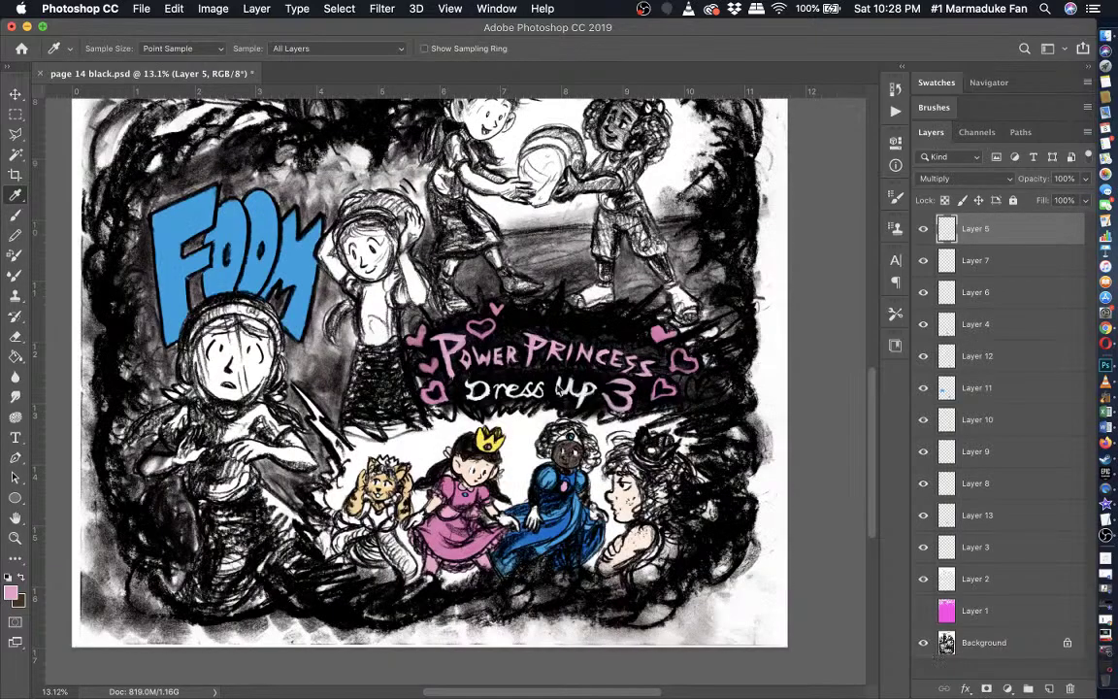
key(b)
scroll(456, 393, up, 5)
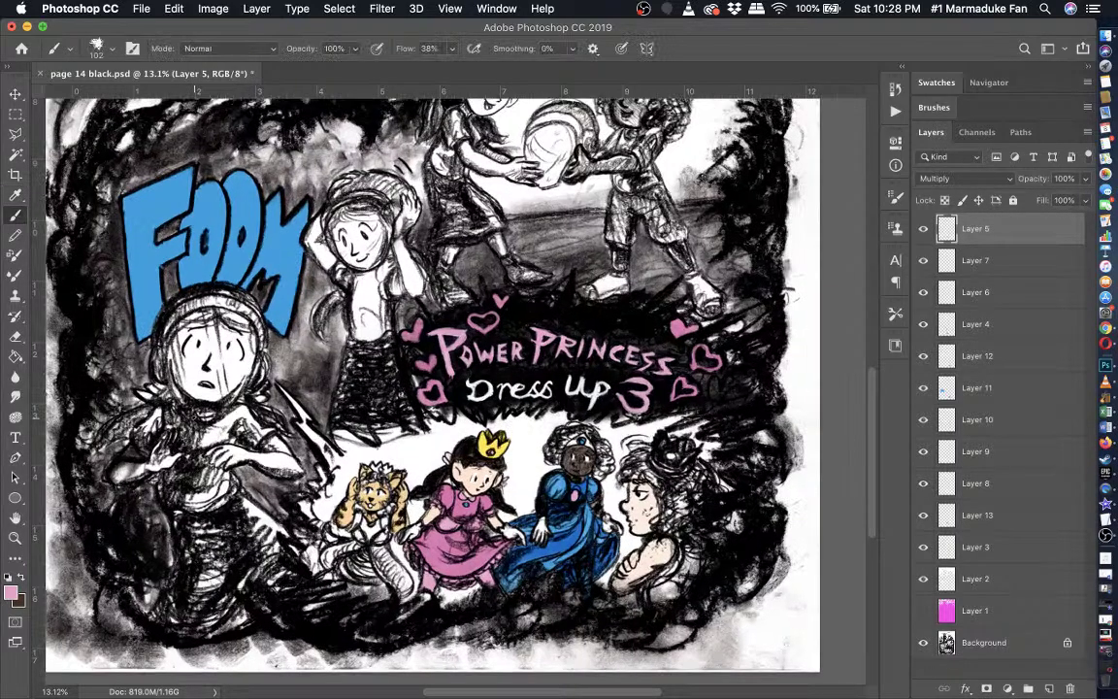
scroll(191, 417, up, 5)
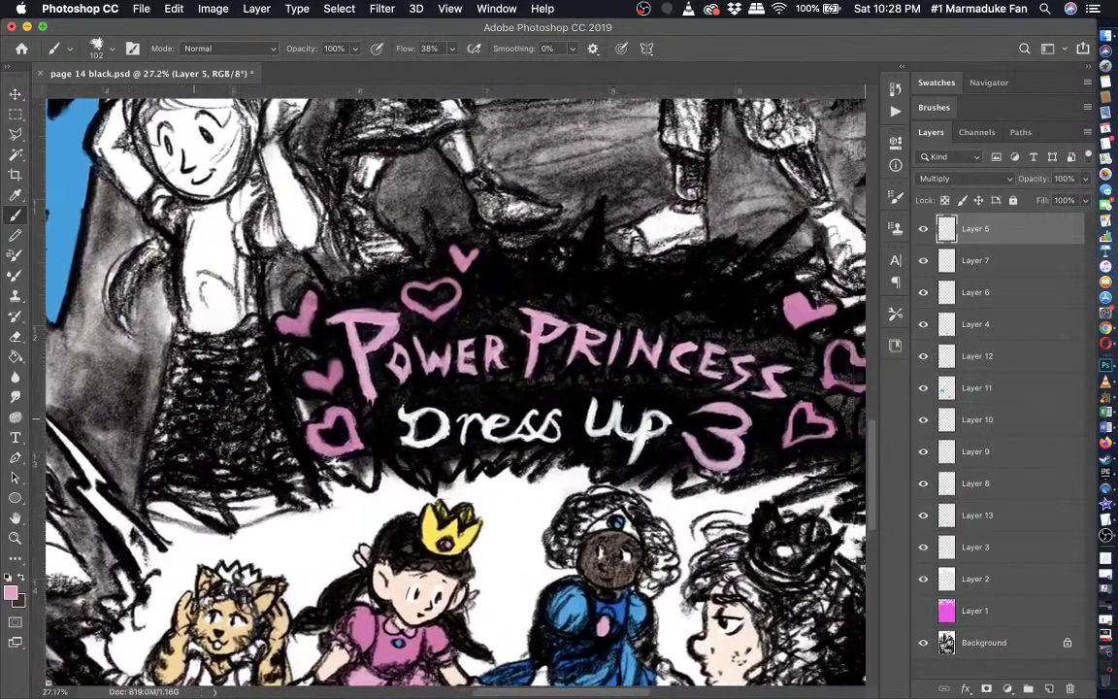
scroll(191, 418, right, 5)
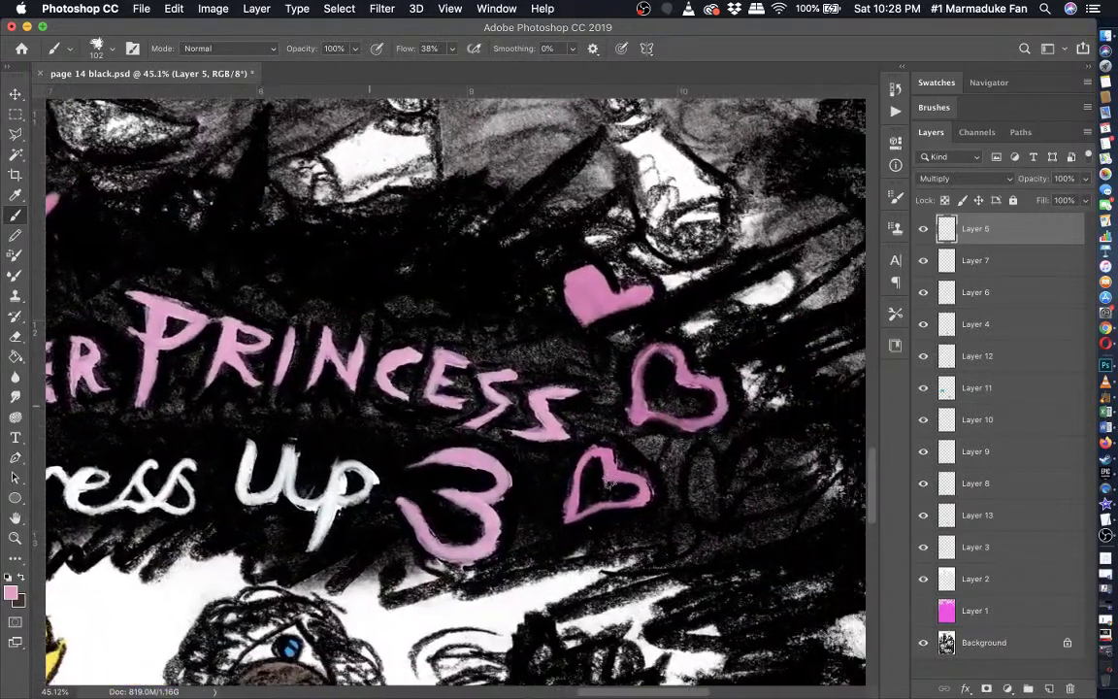
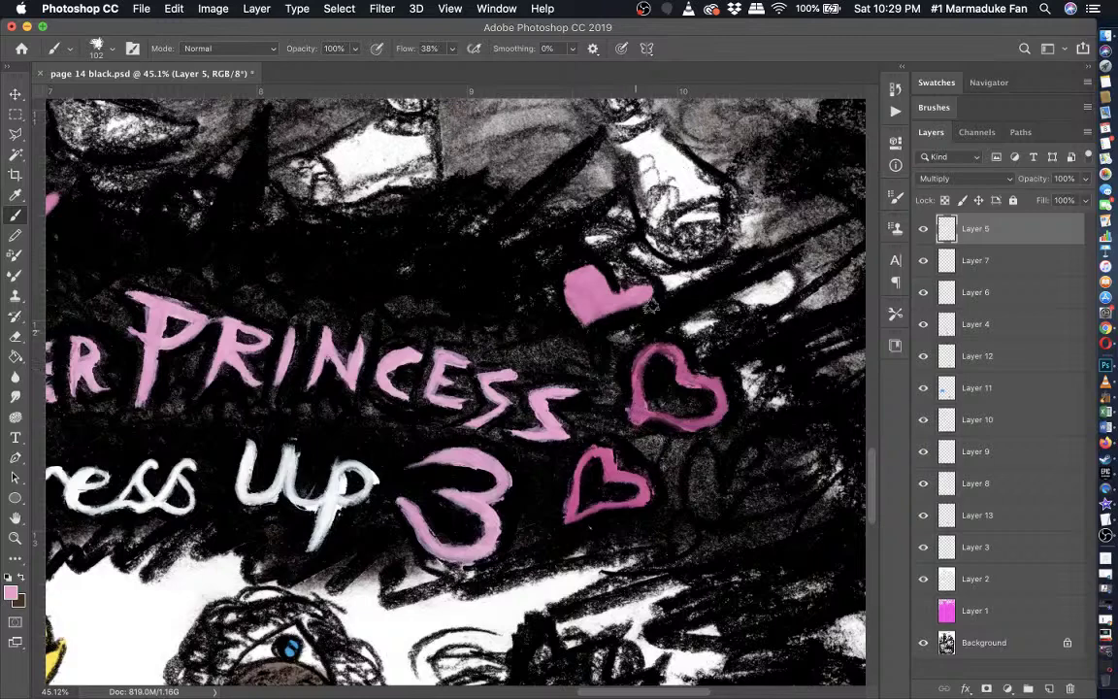
- Brush light pink on Layer 5 over the outlined hearts above "Power" and before "Dress" to deepen their colour
scroll(631, 329, up, 3)
scroll(631, 330, left, 3)
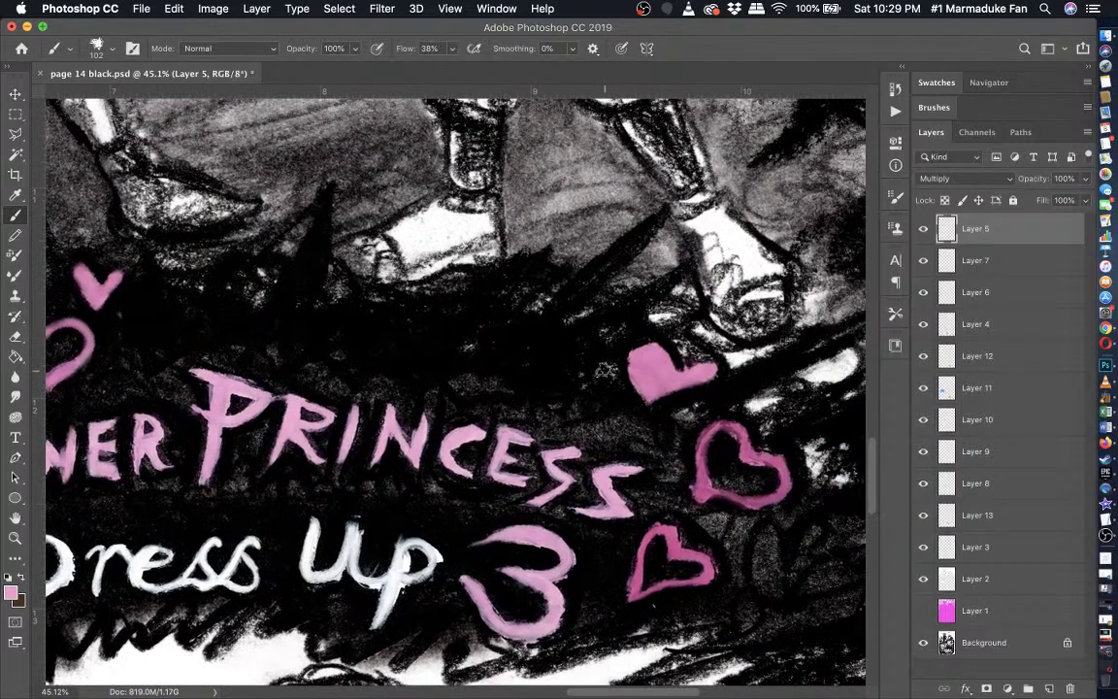
scroll(603, 369, left, 6)
scroll(604, 370, down, 1)
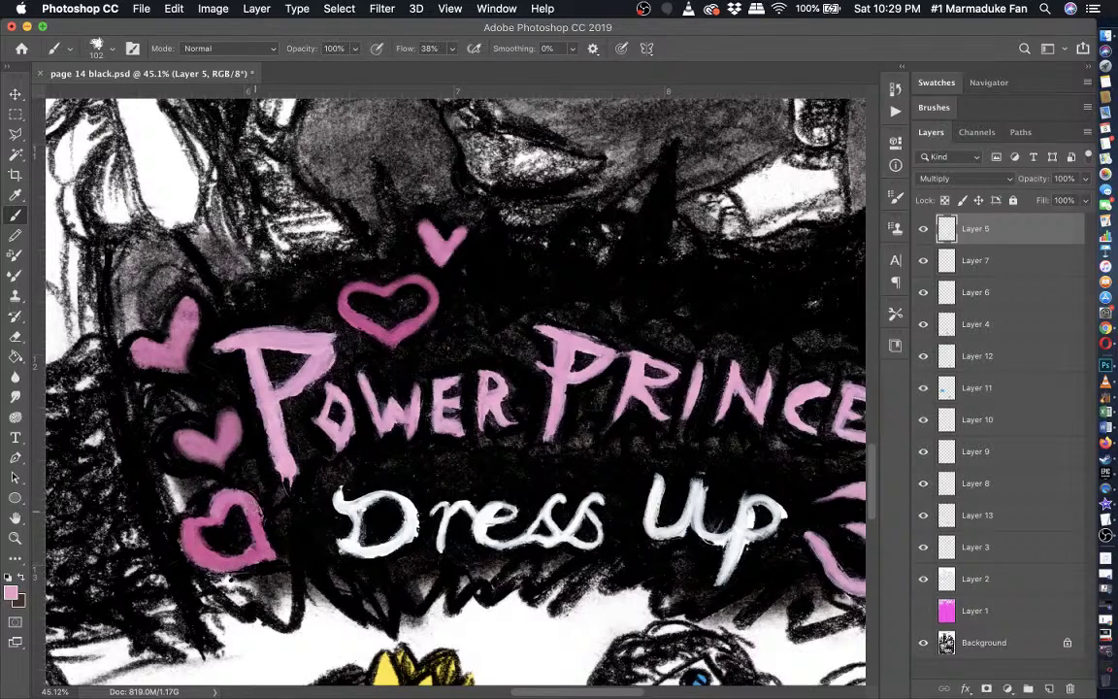
drag(255, 511, 241, 502)
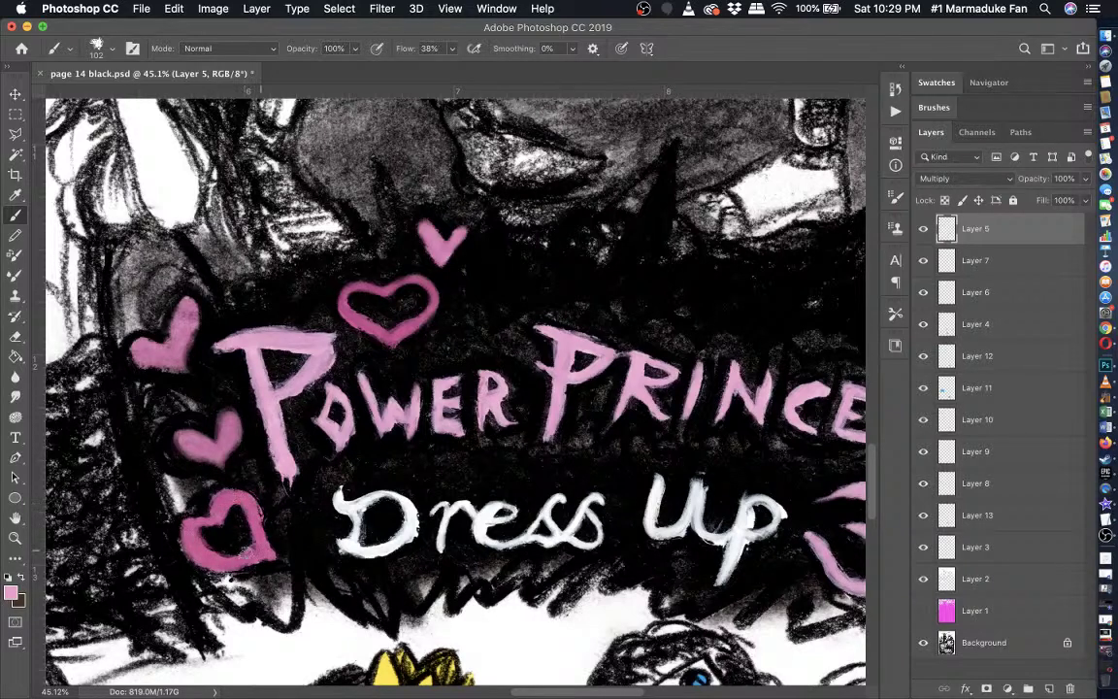
- Hide the Background layer and sample the blue from the "FOOM" lettering
key(super+minus)
key(super+minus)
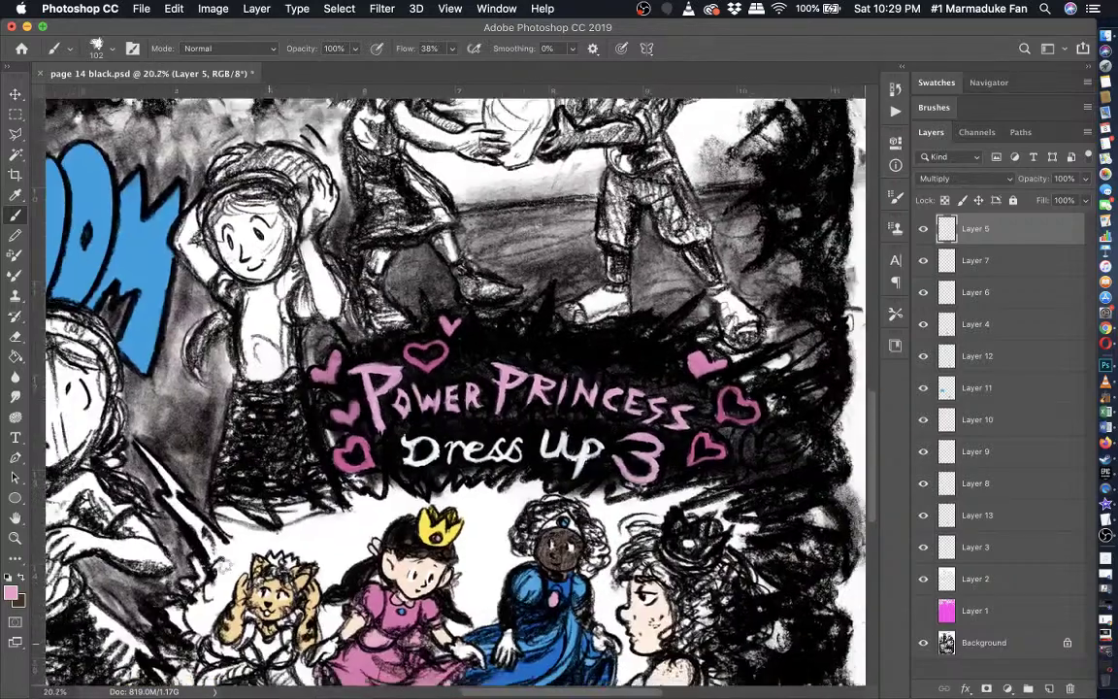
scroll(460, 394, down, 3)
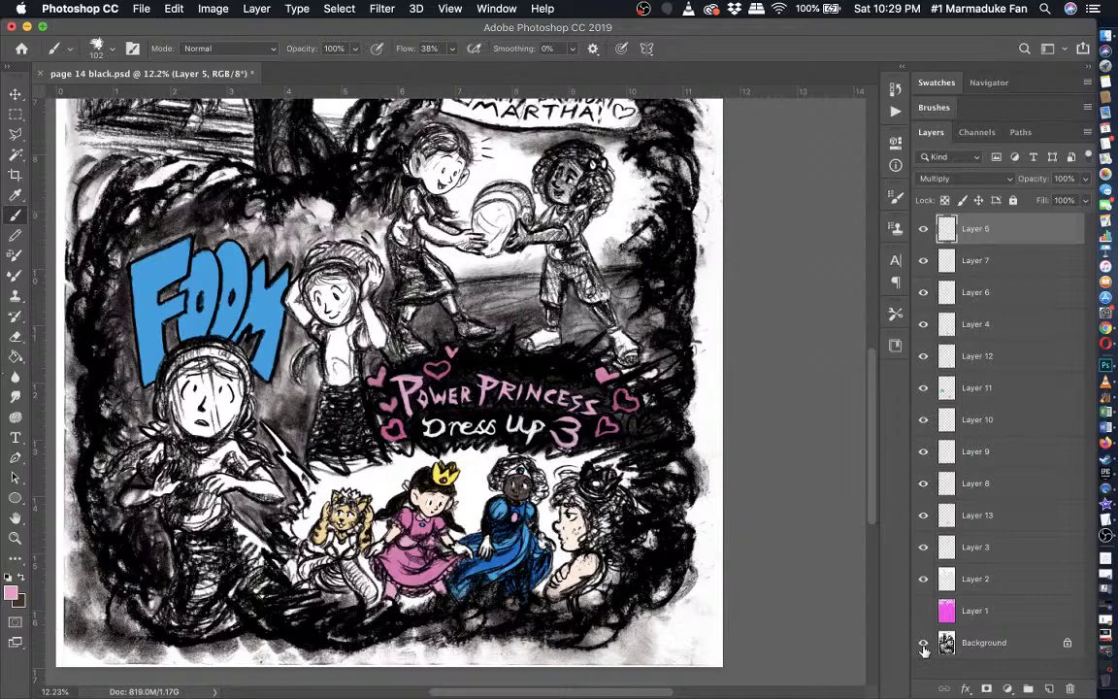
click(923, 644)
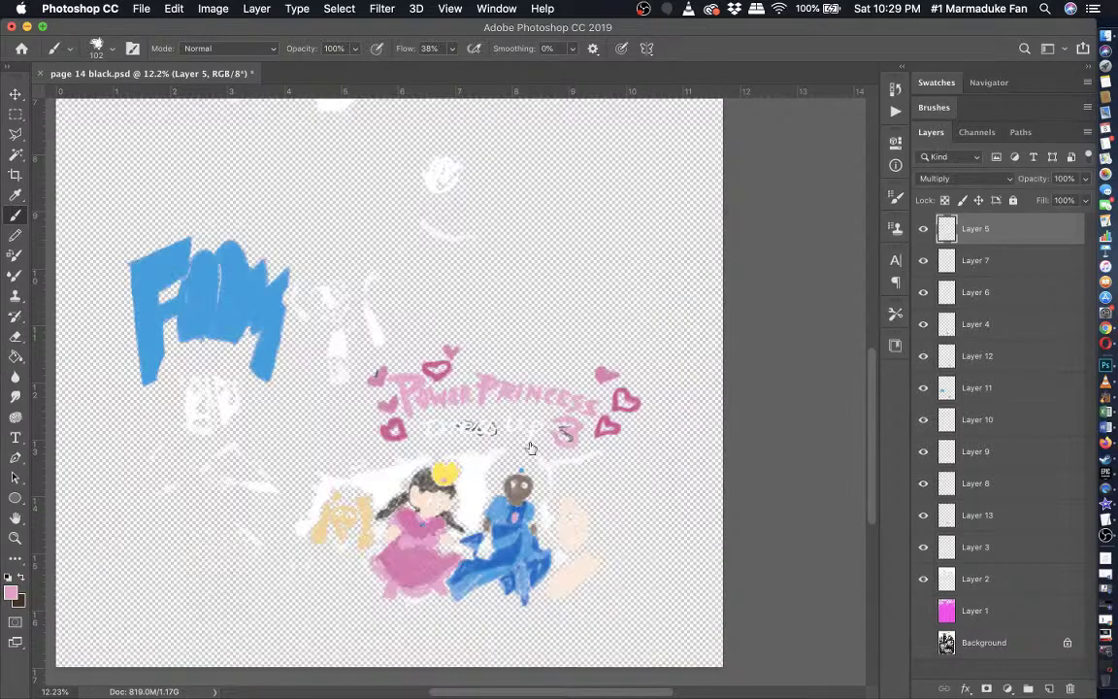
click(16, 196)
click(208, 297)
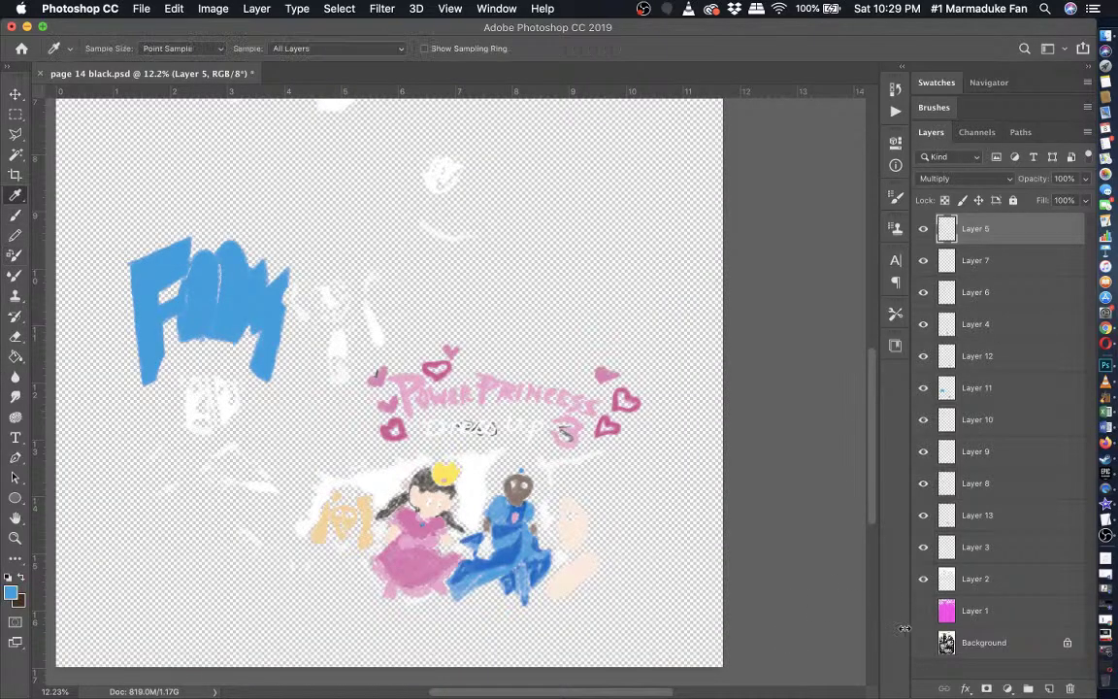
- Show the Background again, check the contents of Layers 12 and 11, and make Layer 11 active
click(923, 643)
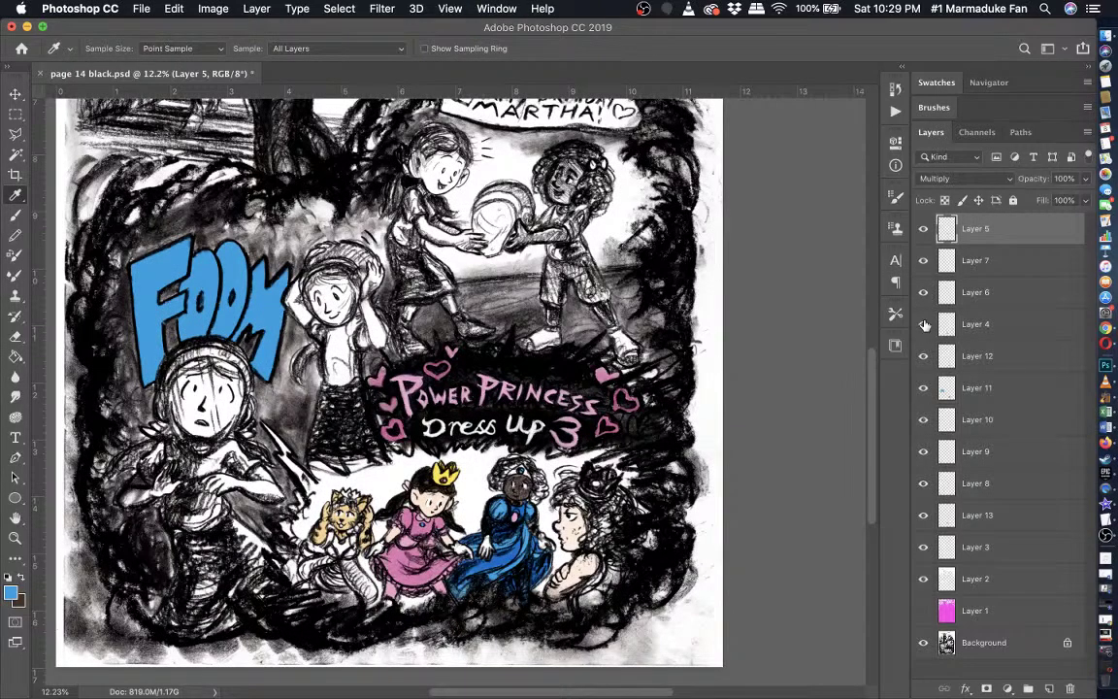
click(923, 357)
click(923, 356)
click(923, 389)
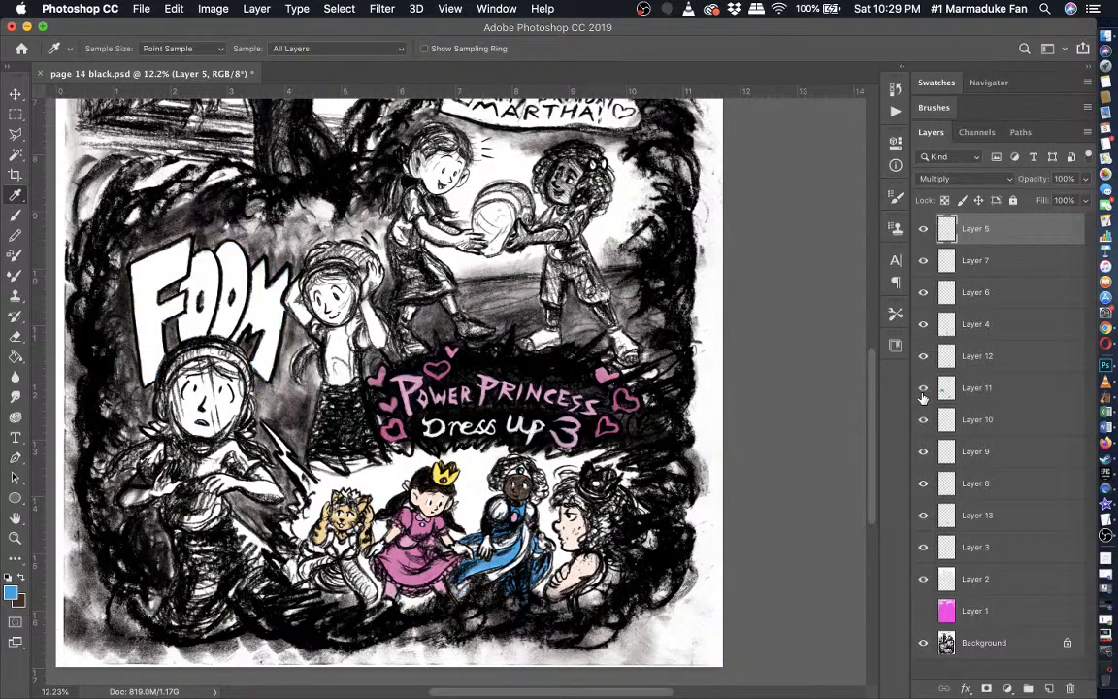
click(923, 389)
click(939, 394)
- Paint the "D" of "Dress" with the sampled blue on Layer 11 using the Brush tool
click(16, 222)
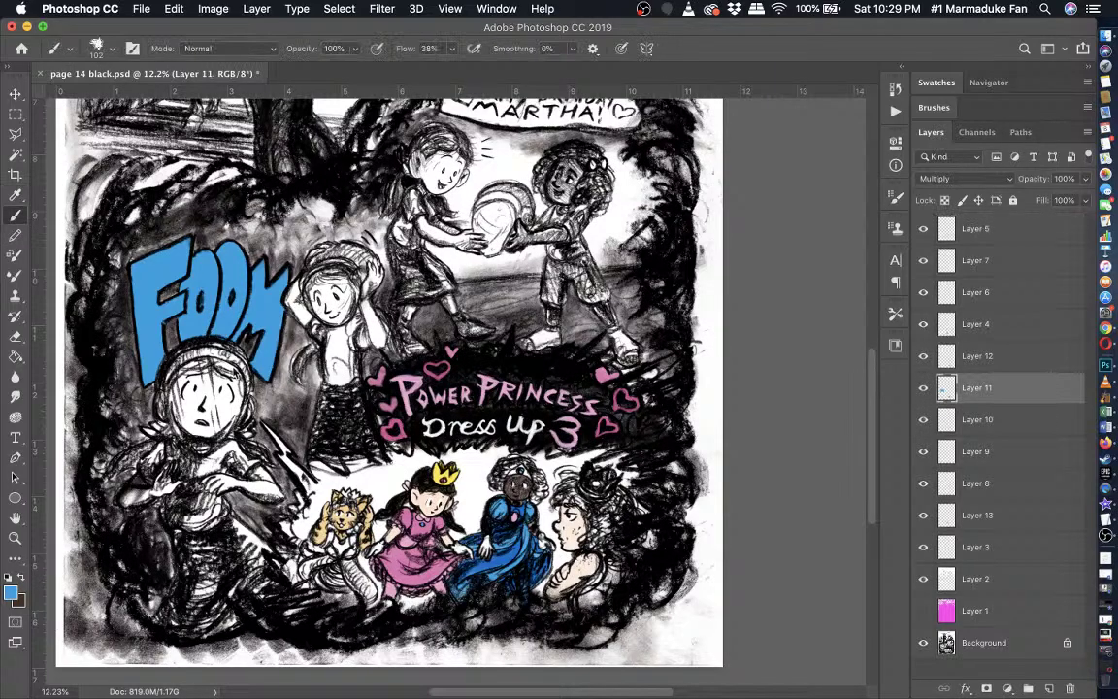
scroll(455, 390, up, 10)
scroll(456, 391, down, 3)
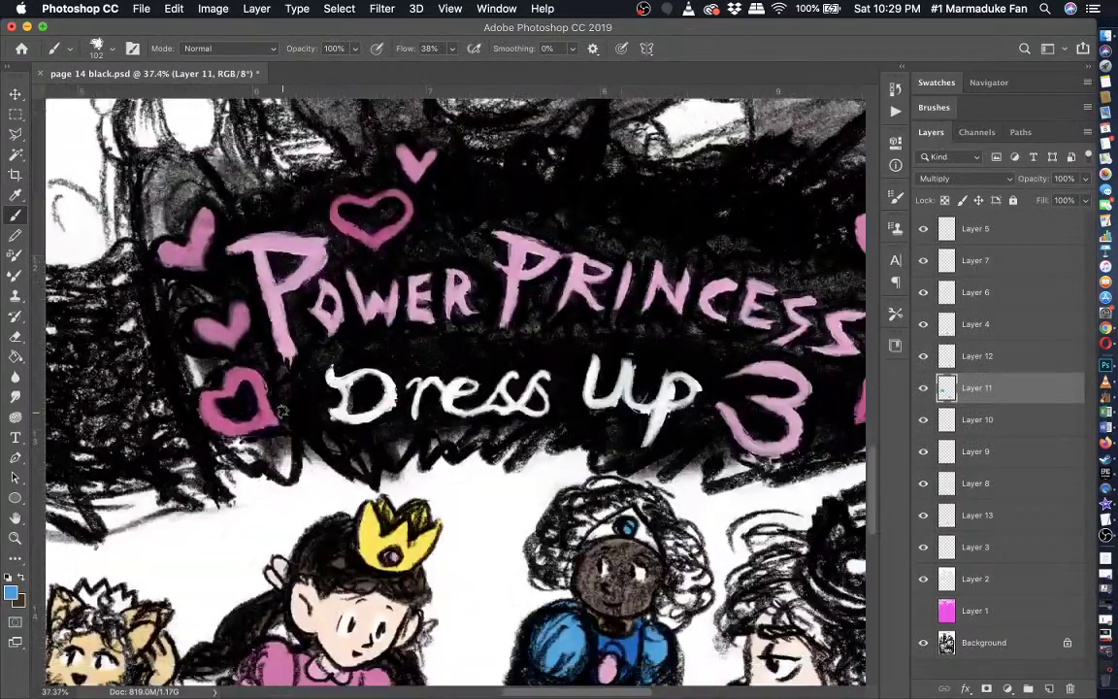
scroll(282, 412, up, 2)
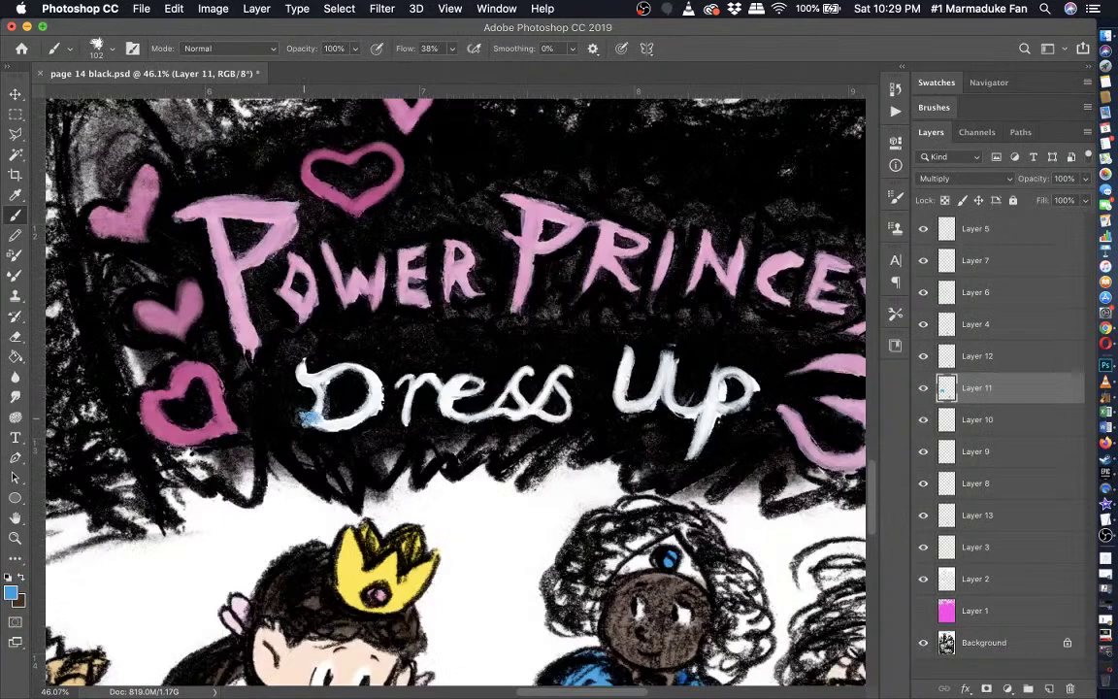
mouse_move(329, 420)
mouse_down()
mouse_move(302, 365)
mouse_move(335, 368)
mouse_up()
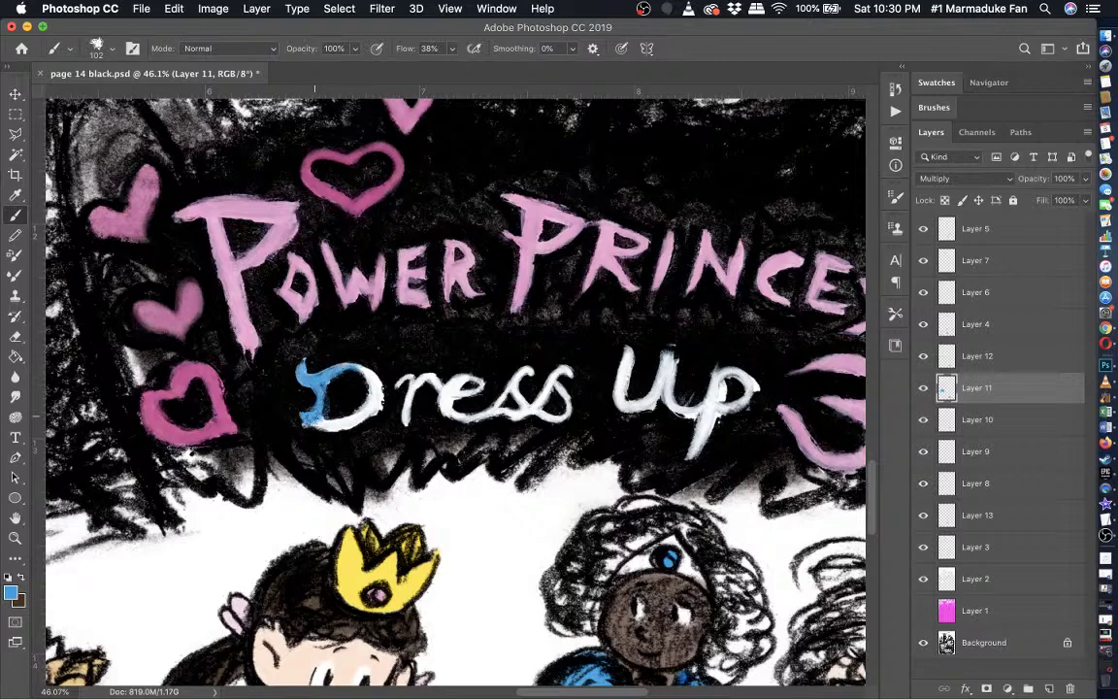
mouse_move(314, 417)
mouse_down()
mouse_move(343, 395)
mouse_move(304, 395)
mouse_move(347, 395)
mouse_move(320, 404)
mouse_move(362, 386)
mouse_move(327, 399)
mouse_move(387, 395)
mouse_move(362, 410)
mouse_up()
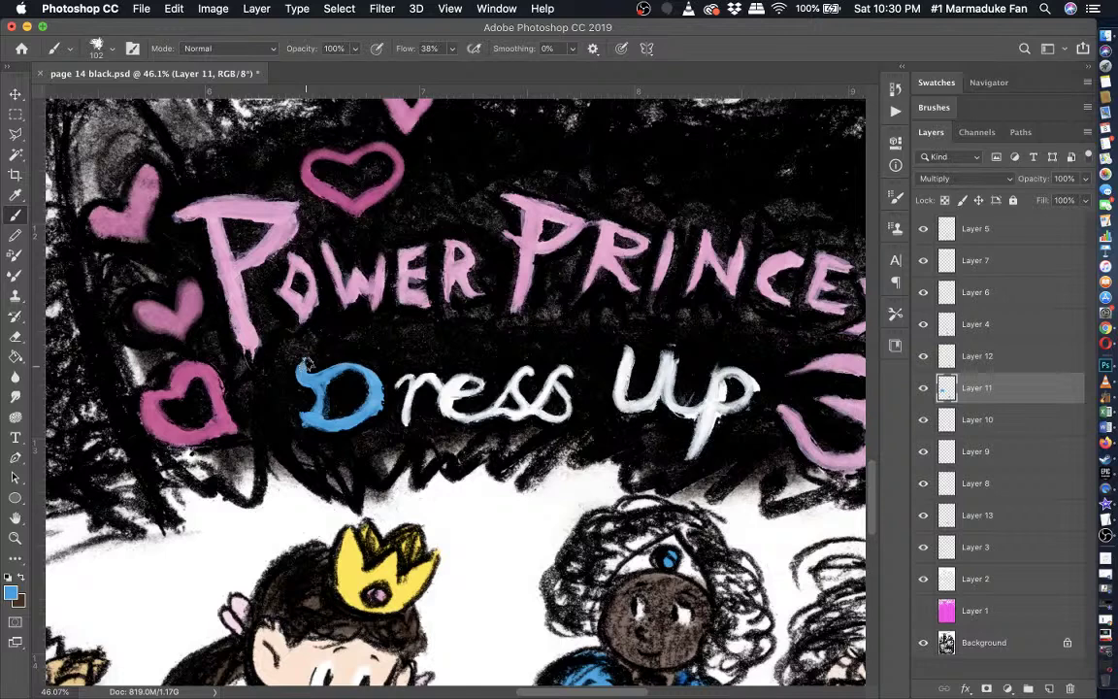
- Paint the letters "ress" of "Dress" blue on Layer 11
scroll(306, 364, right, 4)
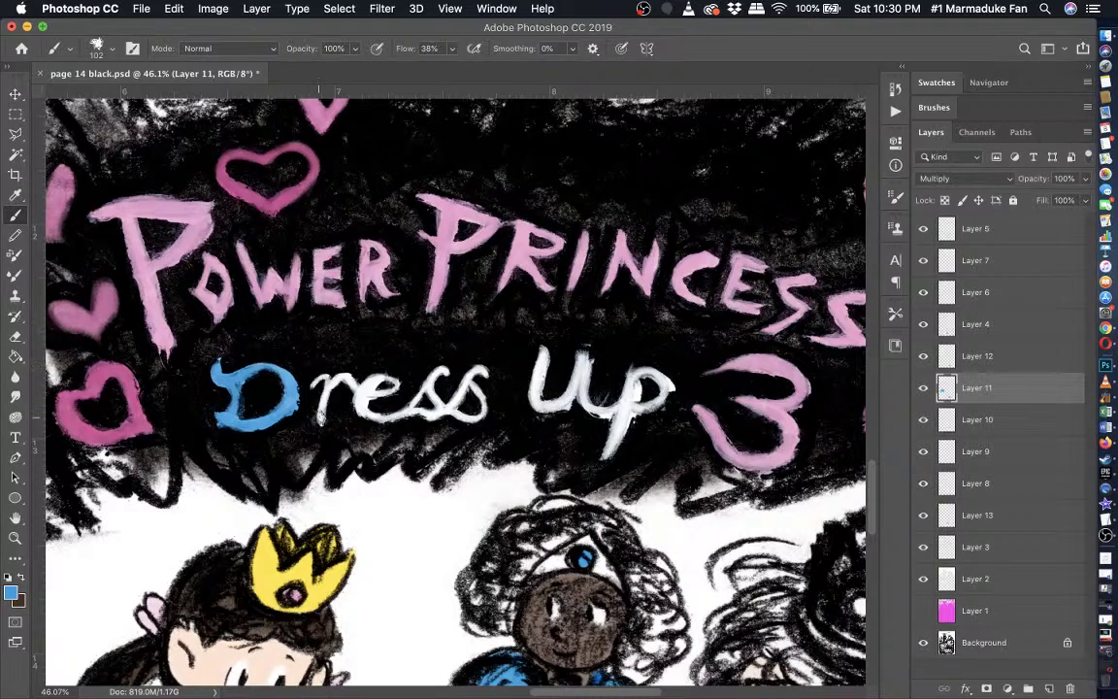
drag(317, 381, 320, 427)
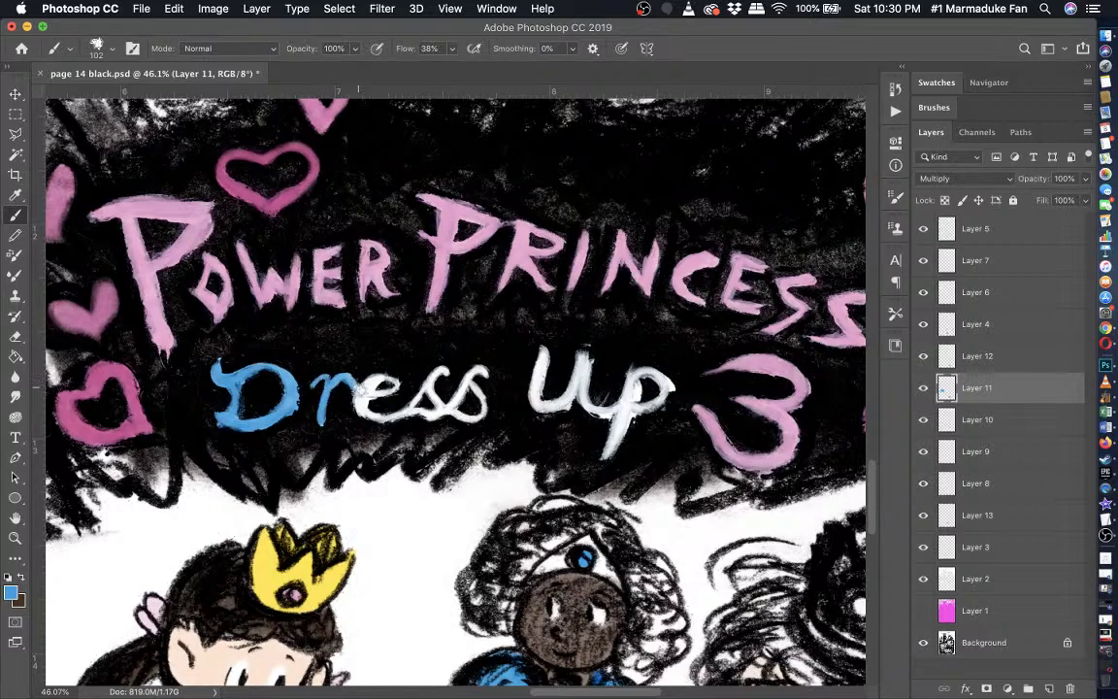
mouse_move(365, 395)
mouse_down()
mouse_move(397, 387)
mouse_move(359, 399)
mouse_move(373, 389)
mouse_move(358, 418)
mouse_move(363, 390)
mouse_move(430, 389)
mouse_move(447, 378)
mouse_move(421, 397)
mouse_up()
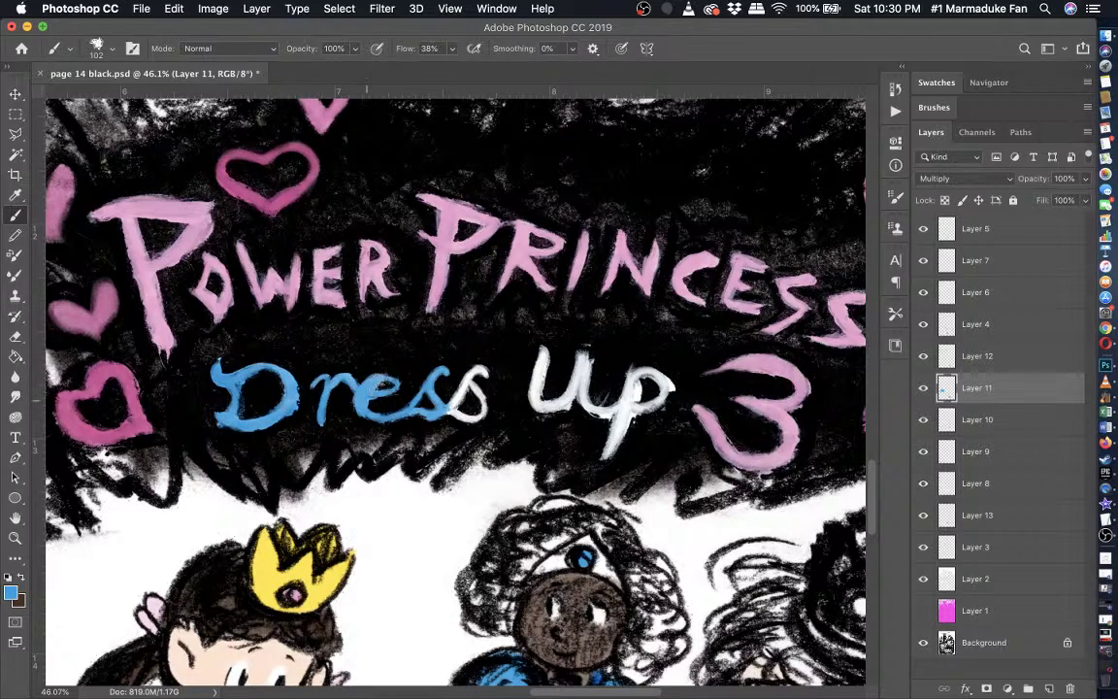
mouse_move(443, 397)
mouse_down()
mouse_move(485, 378)
mouse_move(484, 396)
mouse_up()
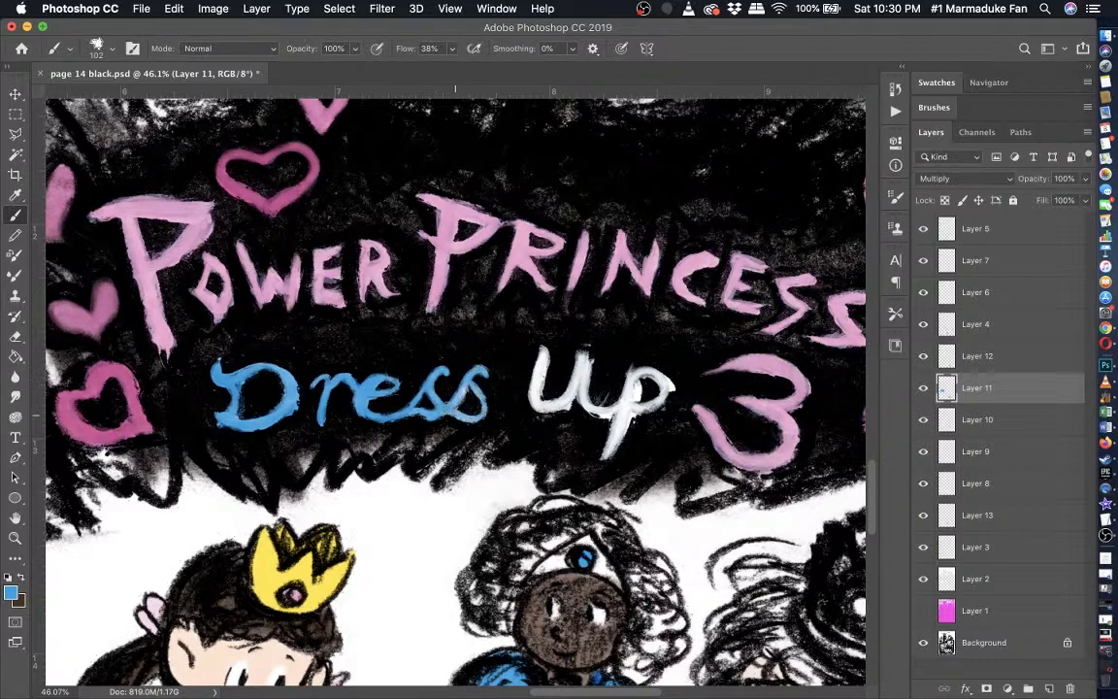
- Brush blue over the "U" of "Up" on Layer 11
scroll(436, 378, right, 3)
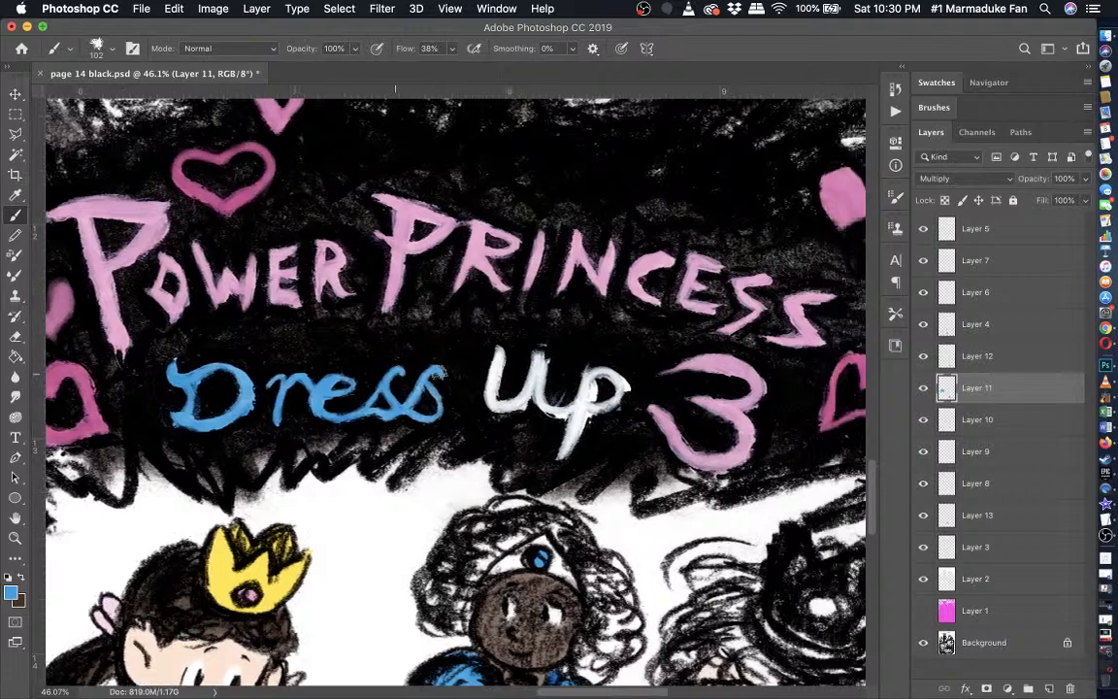
scroll(428, 386, up, 3)
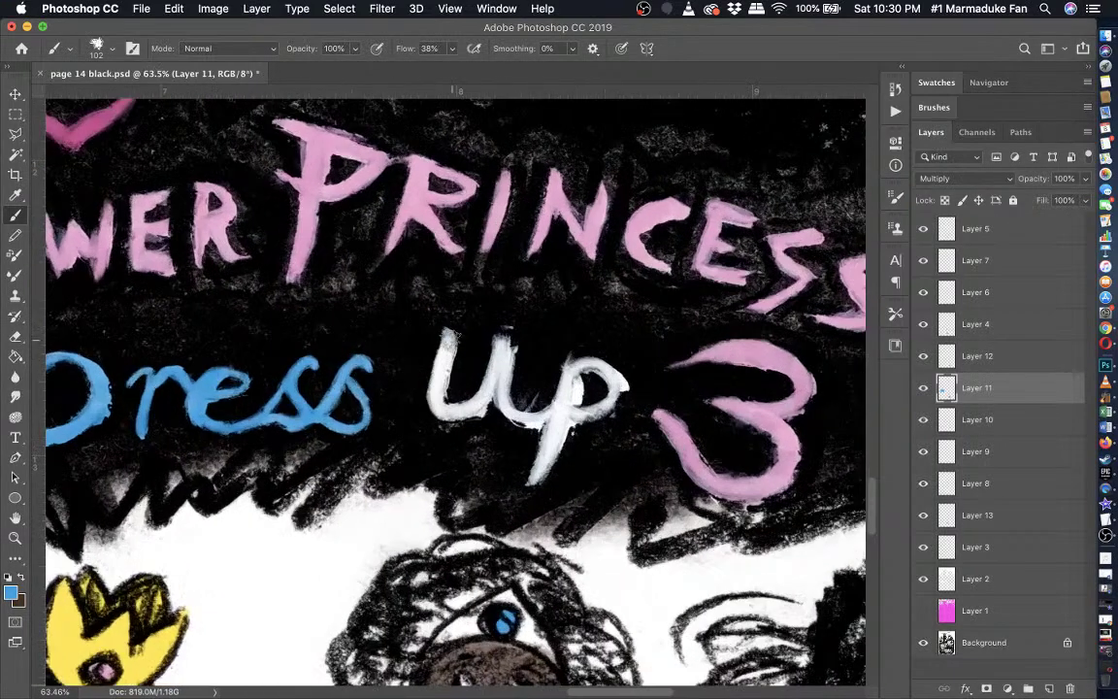
mouse_move(445, 334)
mouse_down()
mouse_move(440, 420)
mouse_move(465, 415)
mouse_move(491, 373)
mouse_up()
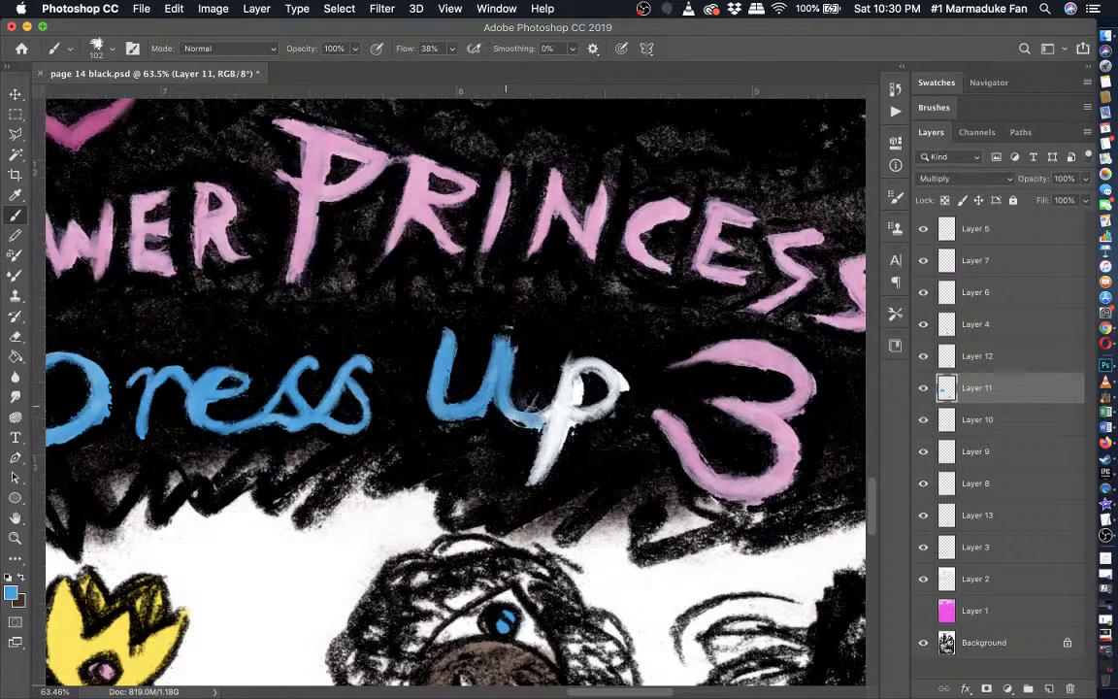
- Paint the "p" of "Up" blue on Layer 11 with the Brush tool
drag(561, 412, 536, 477)
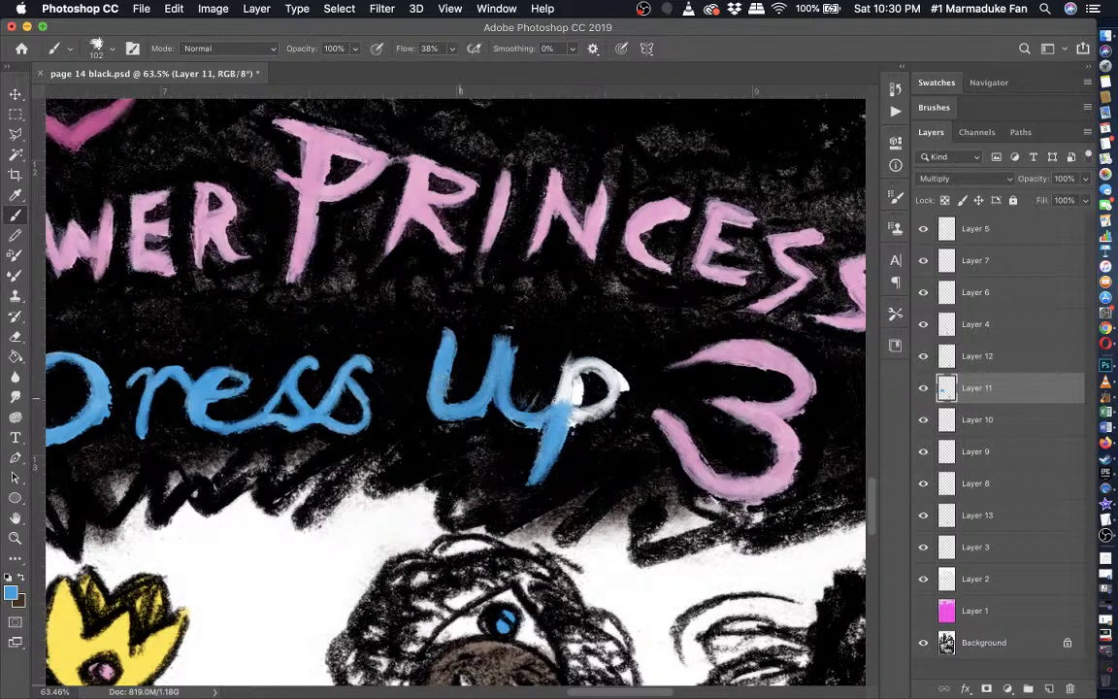
mouse_move(543, 398)
mouse_down()
mouse_move(562, 355)
mouse_move(571, 372)
mouse_move(617, 379)
mouse_move(575, 390)
mouse_move(638, 375)
mouse_move(594, 381)
mouse_move(606, 362)
mouse_move(623, 391)
mouse_move(581, 383)
mouse_up()
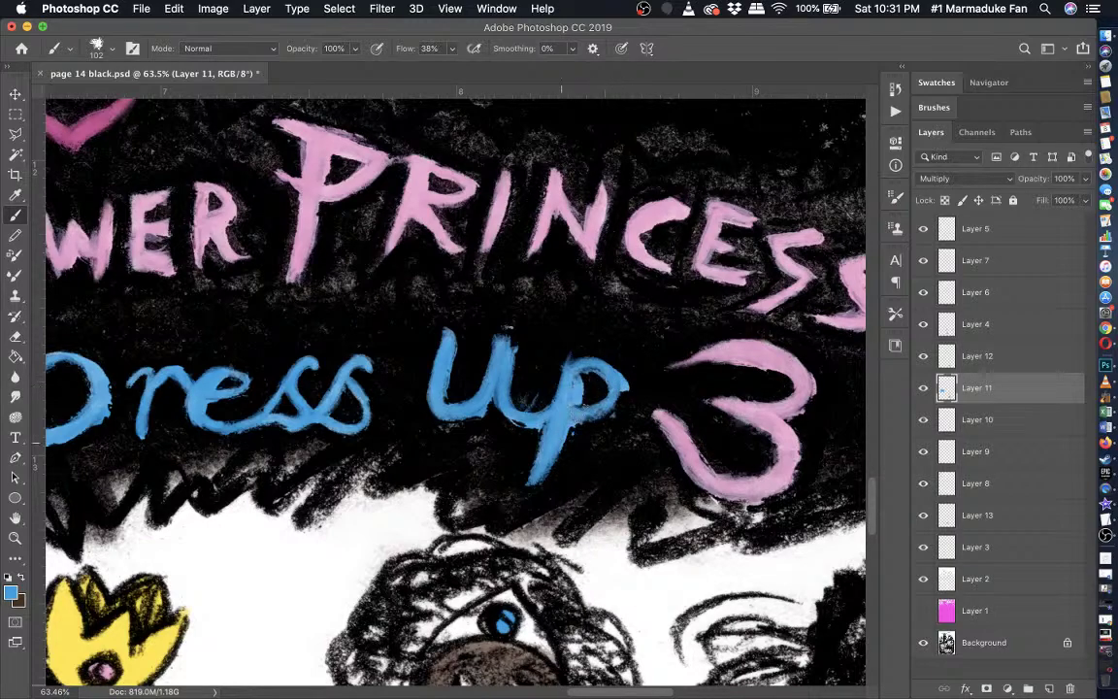
scroll(524, 471, down, 8)
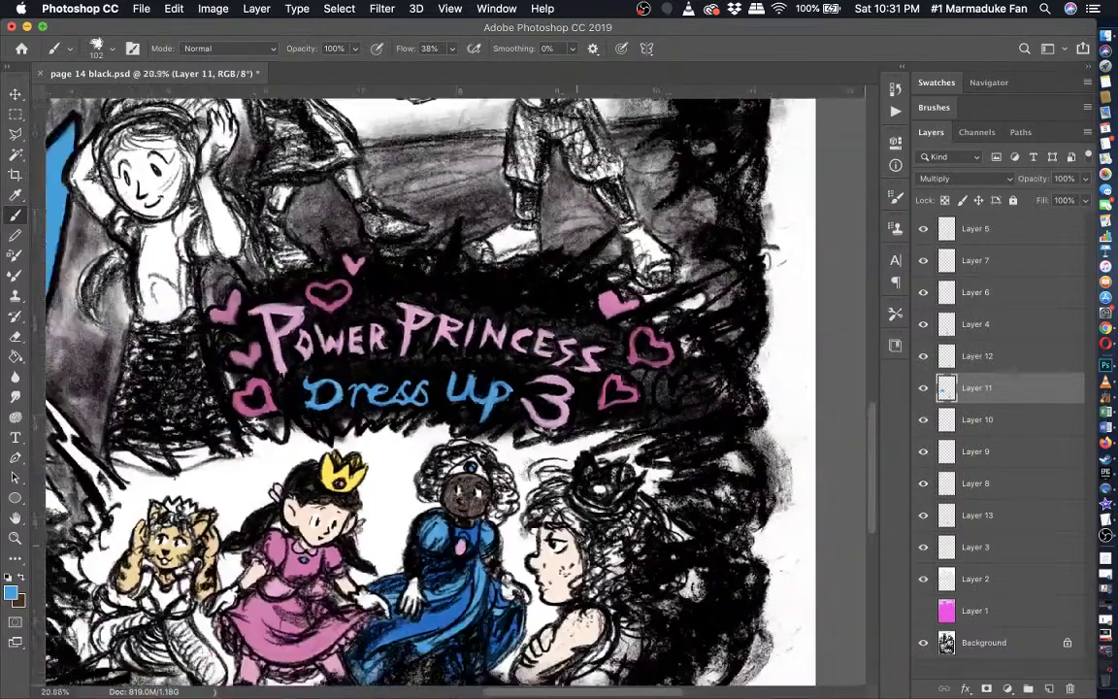
scroll(524, 471, down, 2)
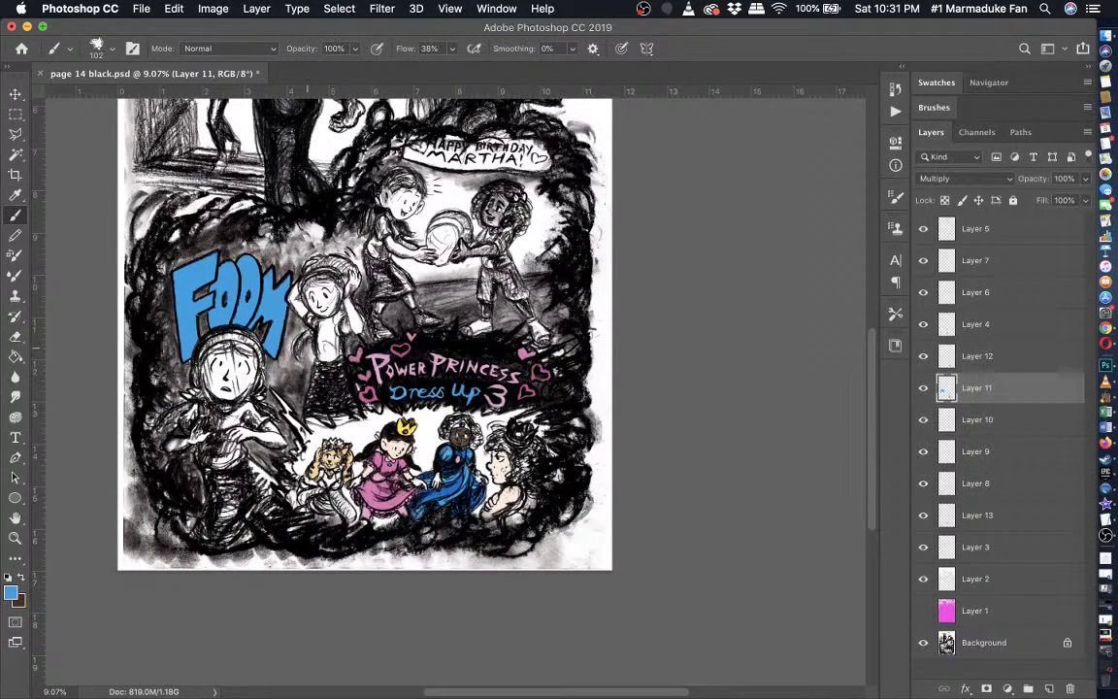
- Sample the yellow of the princess's crown and lighten the foreground colour to pale yellow #fffb97
click(11, 589)
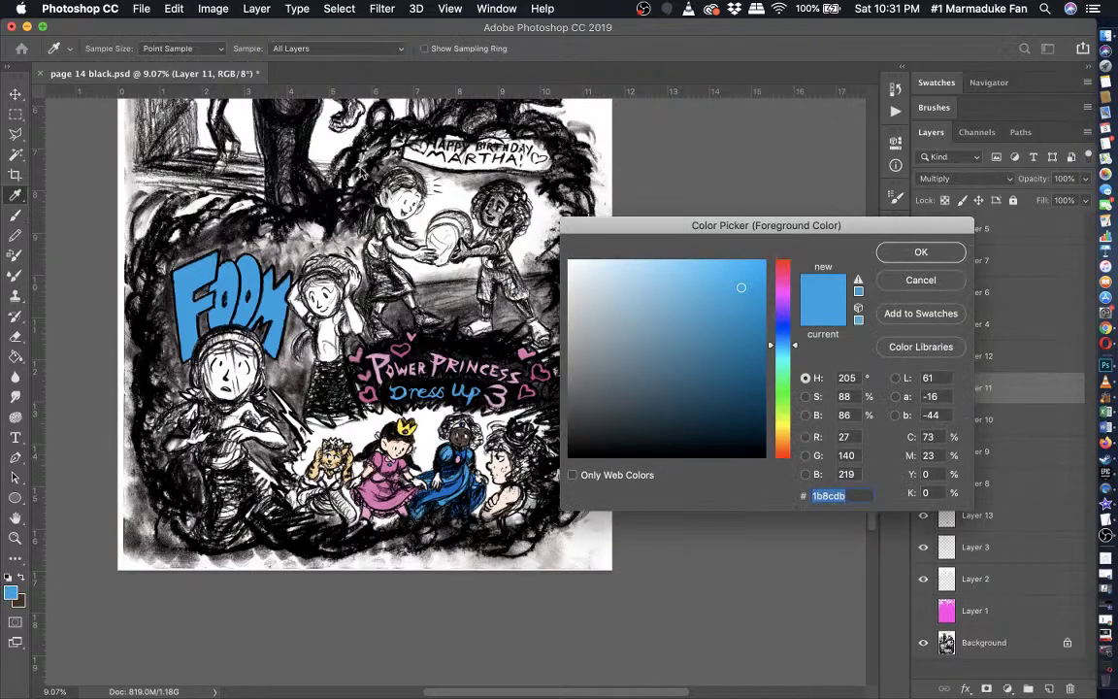
key(Return)
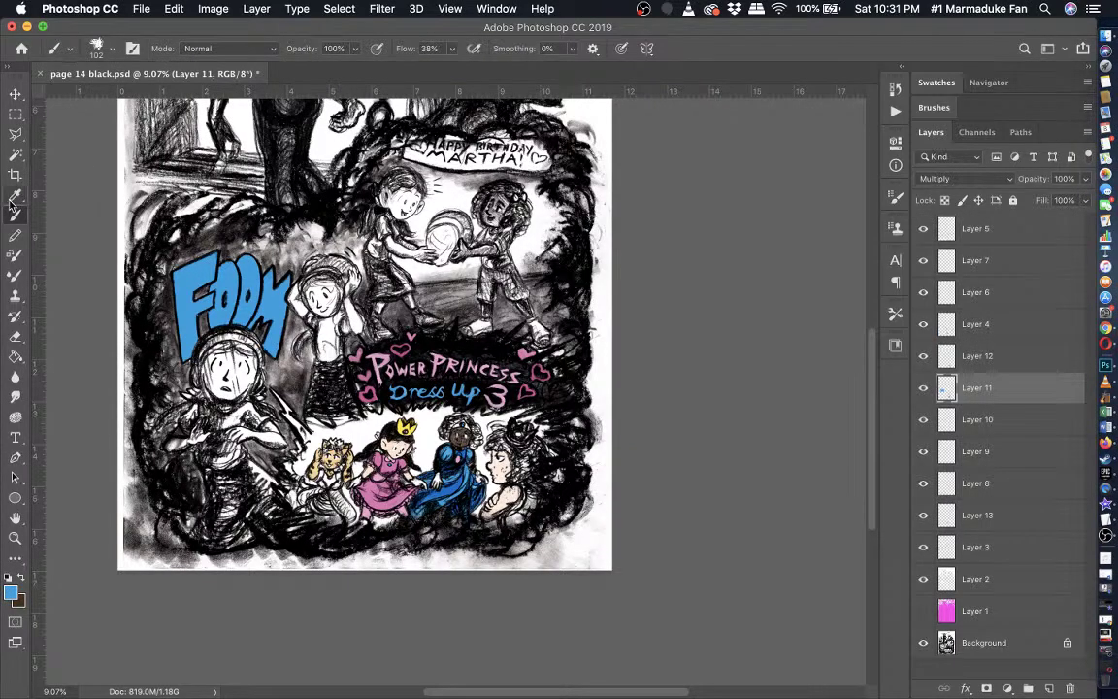
click(14, 195)
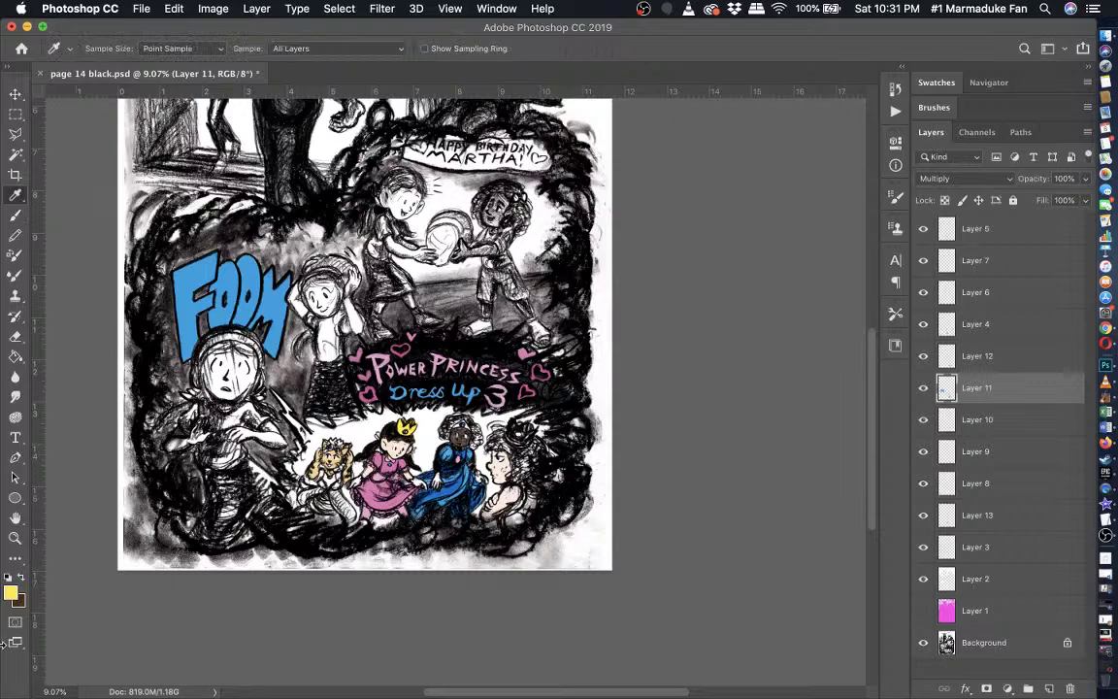
click(11, 591)
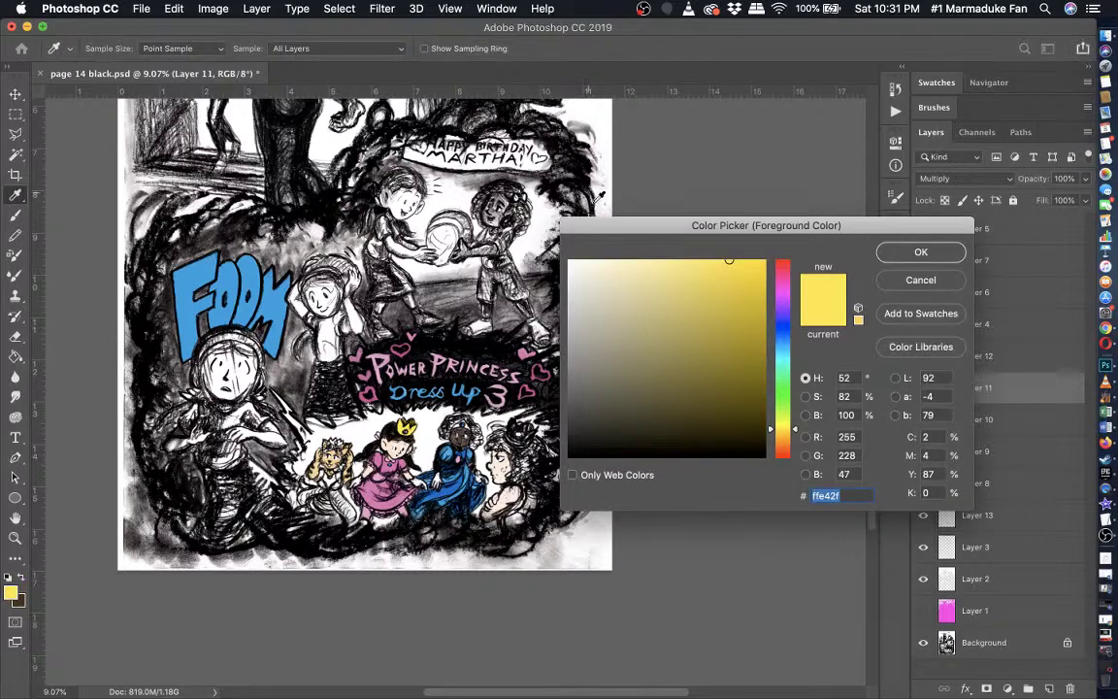
click(648, 260)
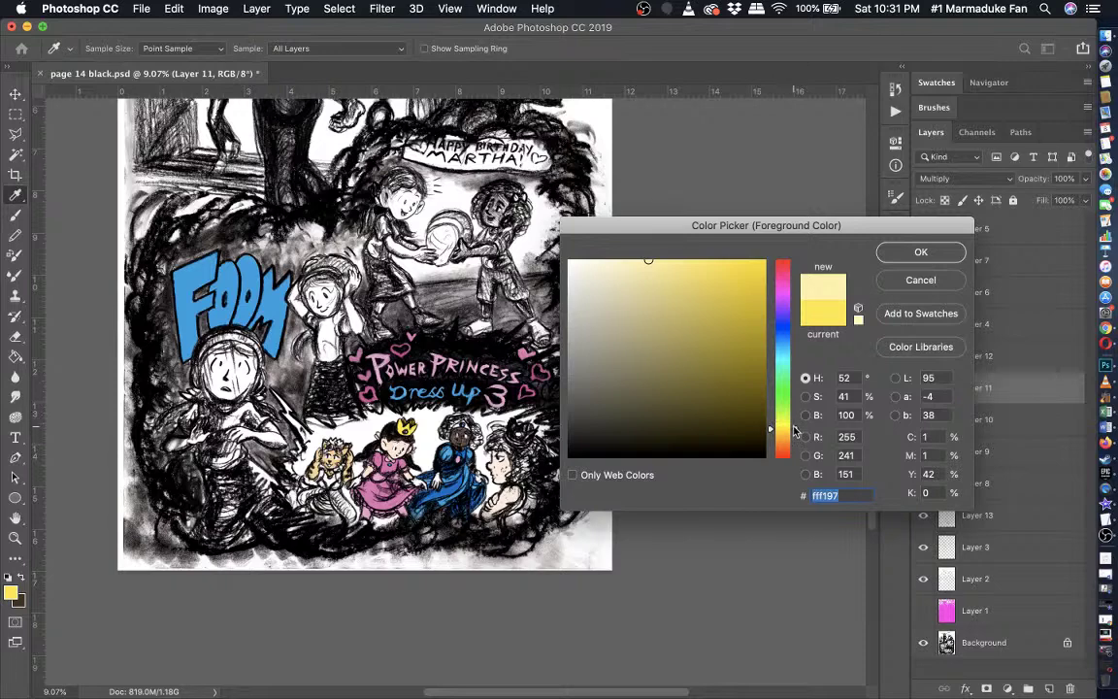
drag(794, 430, 794, 428)
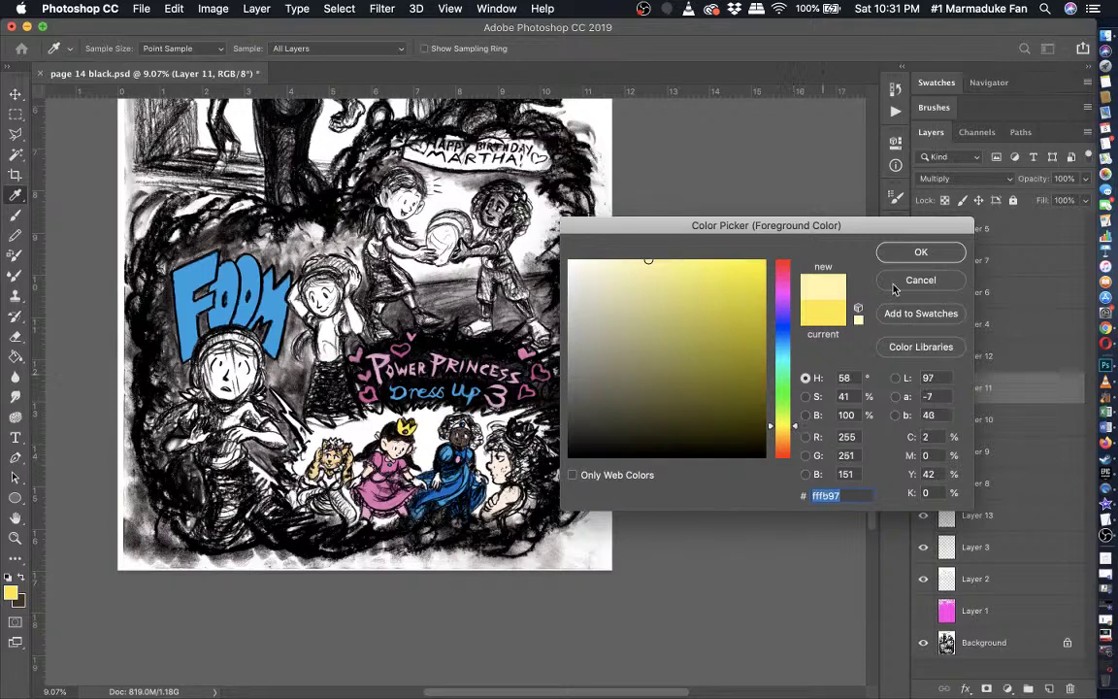
click(909, 258)
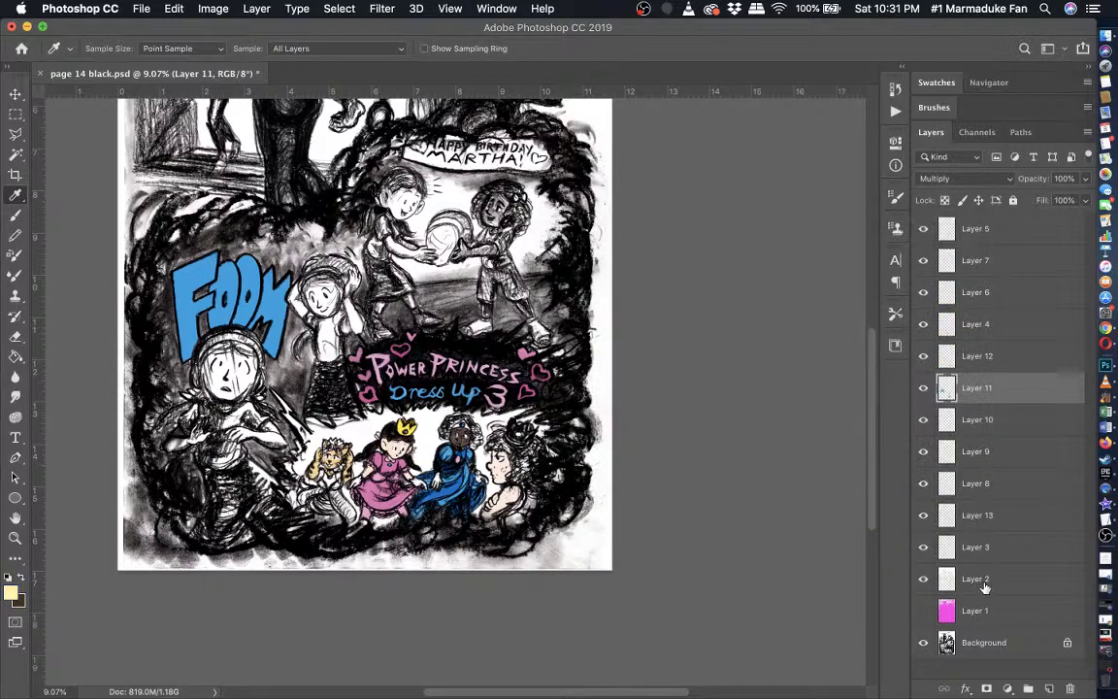
- Add a new layer directly above Layer 3 and activate the Brush tool
click(974, 549)
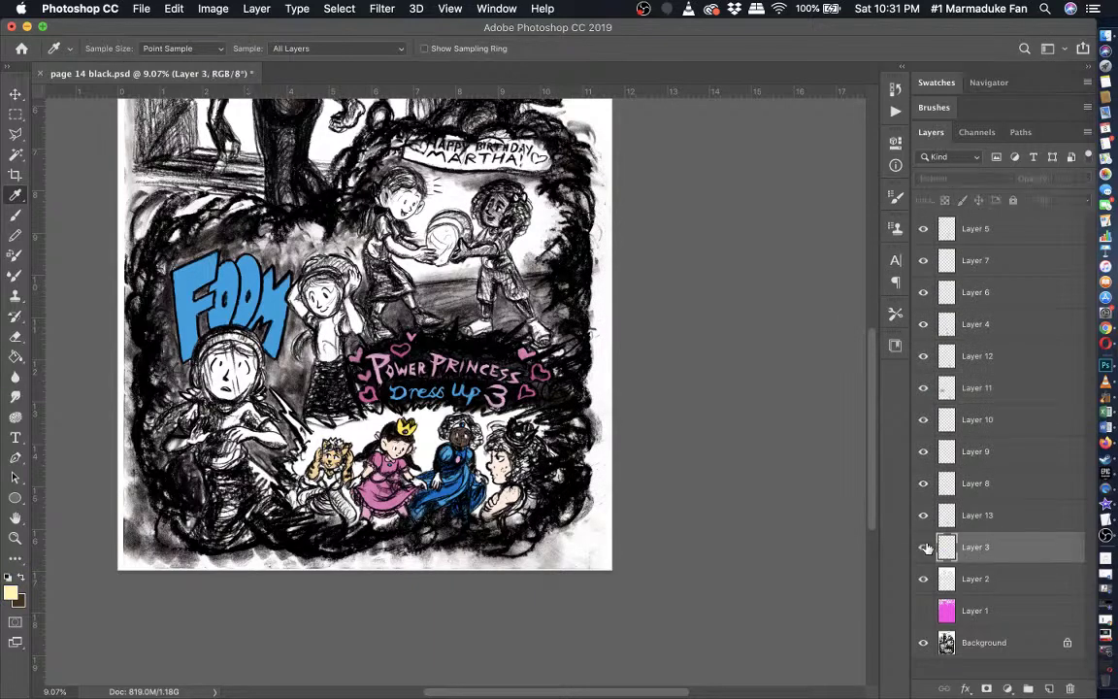
click(1049, 689)
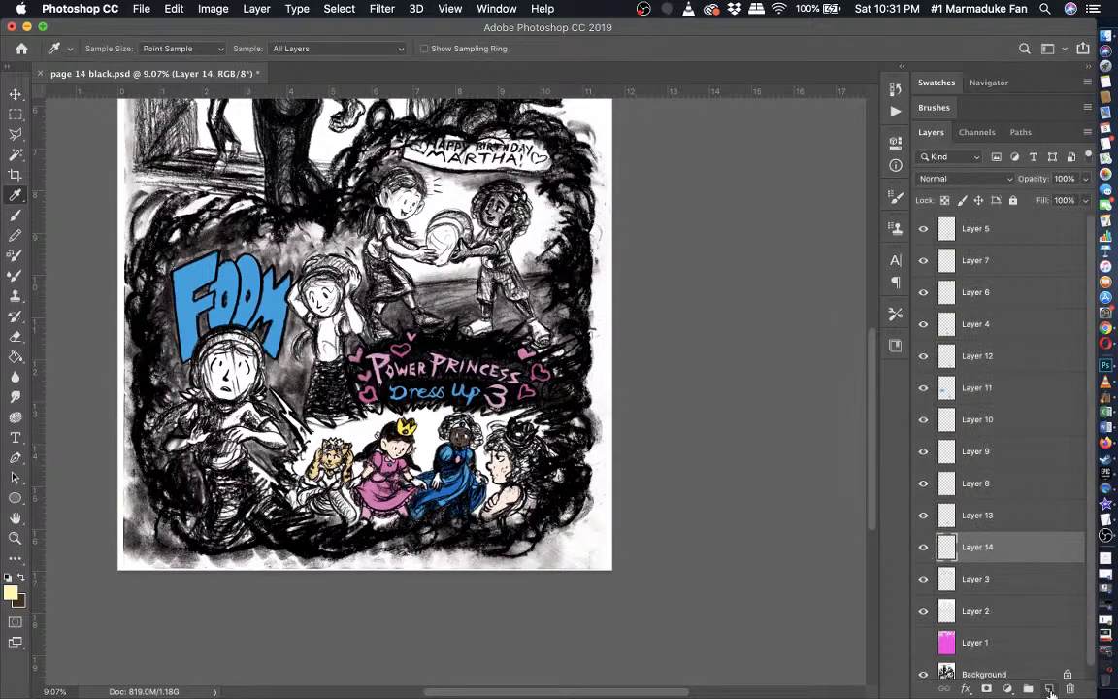
click(14, 215)
- Paint the upper part of the lightning bolt beside the large frightened girl pale yellow on Layer 14
scroll(456, 388, up, 2)
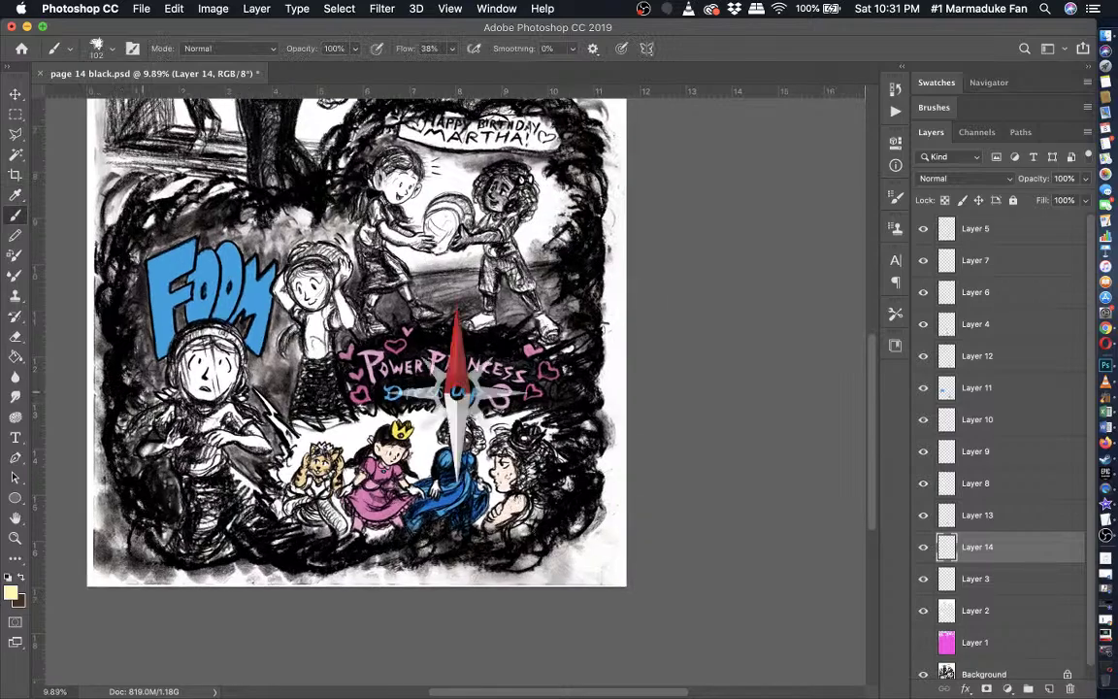
scroll(436, 364, up, 1)
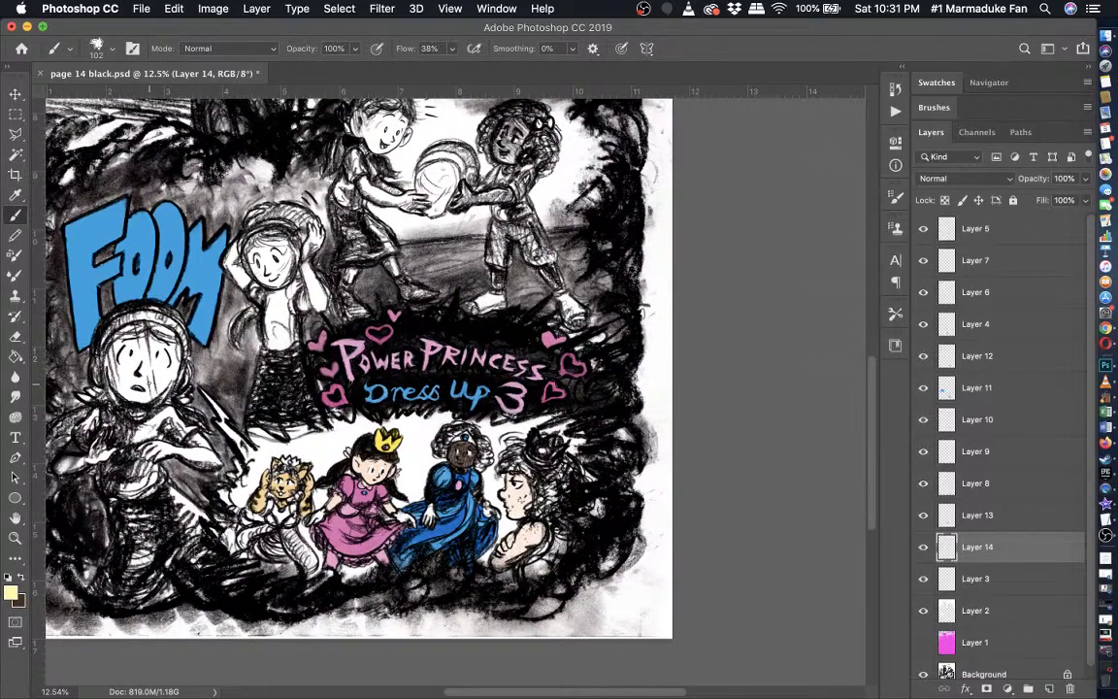
scroll(388, 388, up, 10)
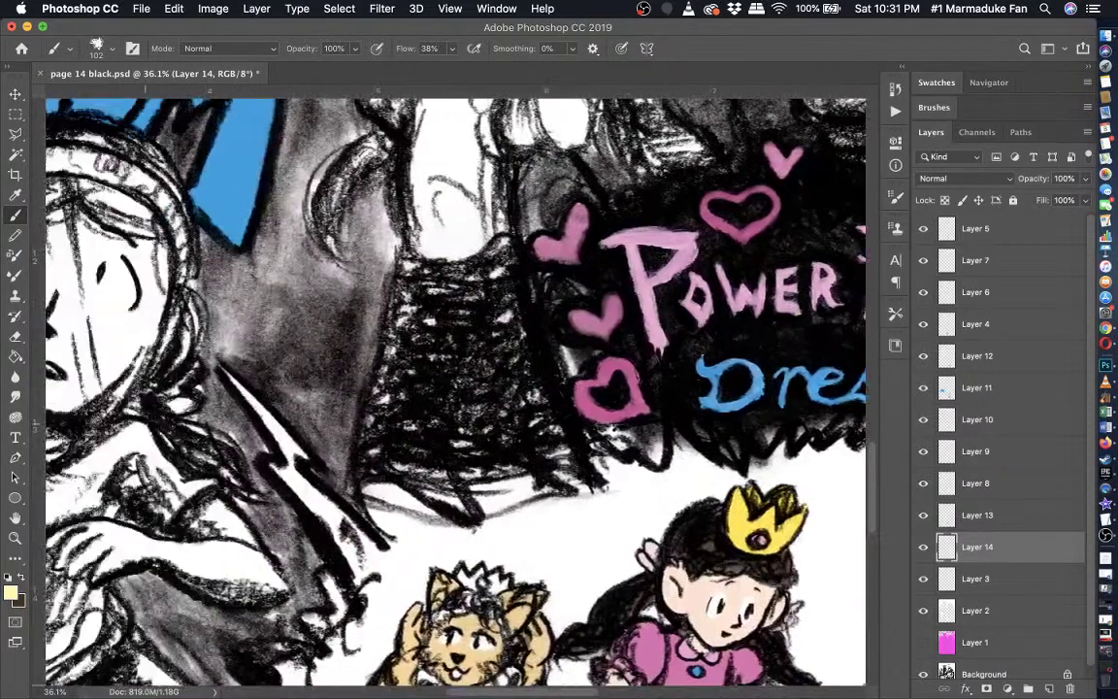
scroll(291, 388, up, 5)
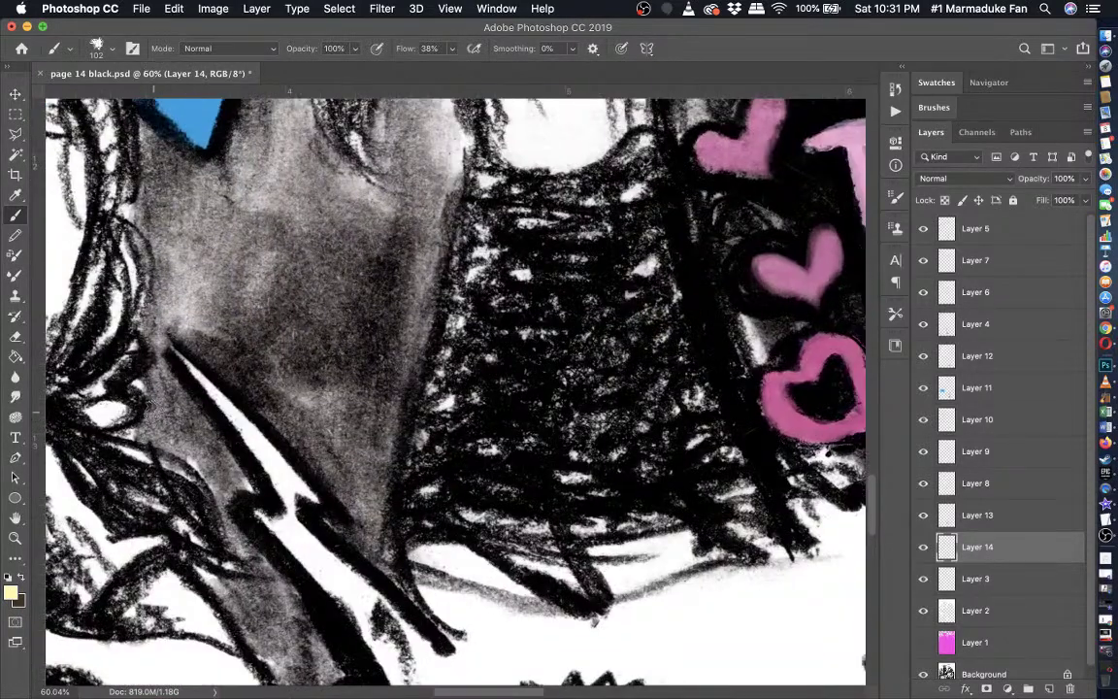
scroll(153, 411, up, 1)
scroll(179, 386, left, 3)
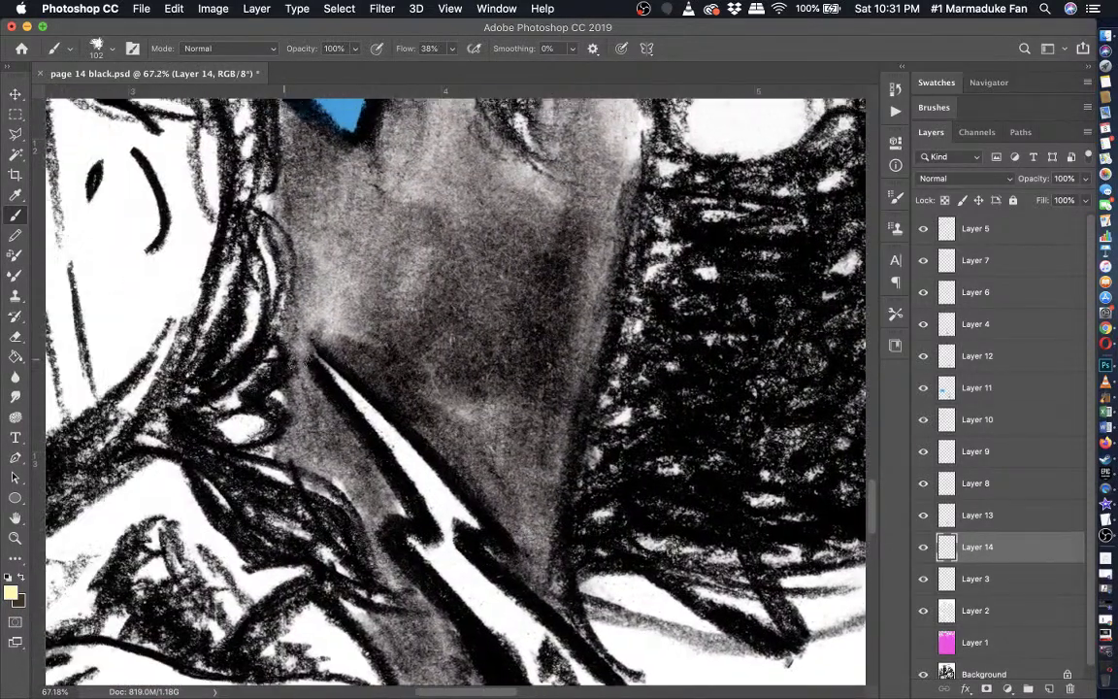
mouse_move(313, 357)
mouse_down()
mouse_move(473, 524)
mouse_move(388, 437)
mouse_move(442, 545)
mouse_move(420, 537)
mouse_move(464, 578)
mouse_up()
- Brush pale yellow over the lower part of the lightning bolt down to its end above the cat princess
scroll(464, 578, down, 5)
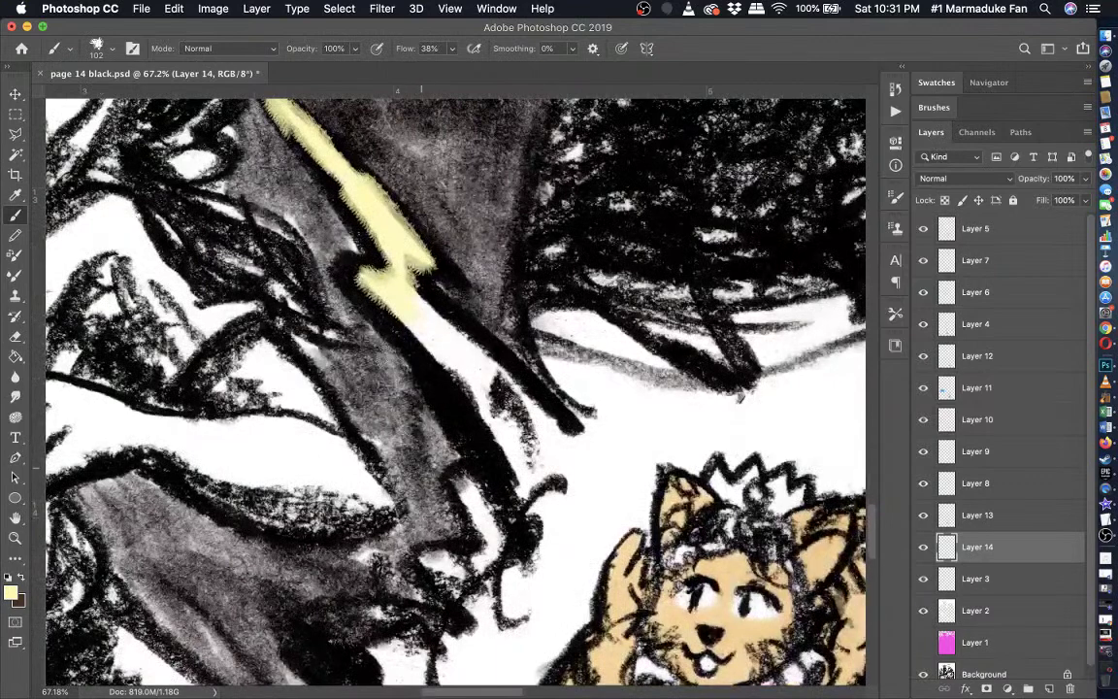
mouse_move(374, 280)
mouse_down()
mouse_move(479, 419)
mouse_move(468, 353)
mouse_move(536, 424)
mouse_up()
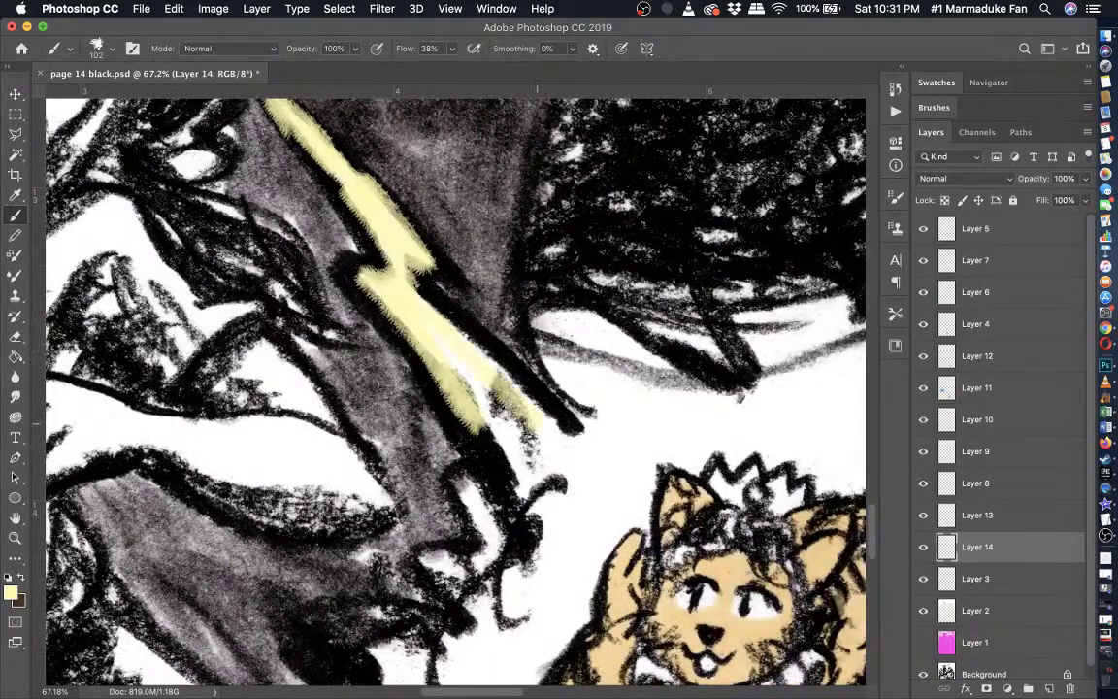
drag(422, 315, 536, 442)
mouse_move(447, 345)
mouse_down()
mouse_move(529, 466)
mouse_move(546, 426)
mouse_move(558, 460)
mouse_move(515, 462)
mouse_move(536, 479)
mouse_up()
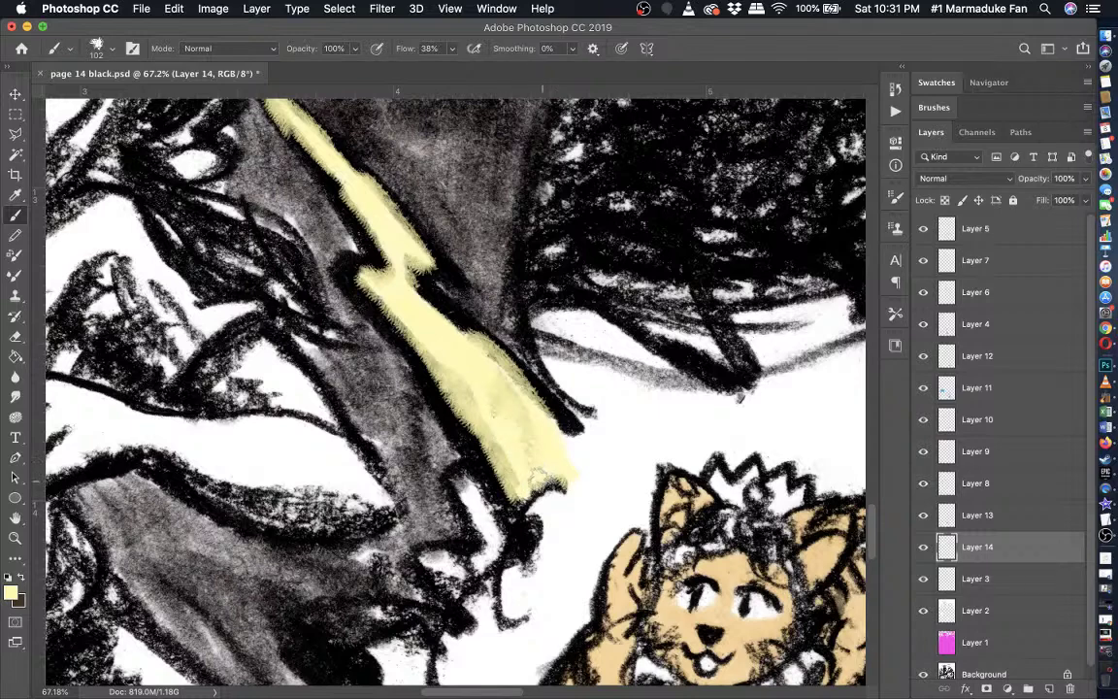
- Set Layer 14's blend mode to Multiply in its blending options
scroll(456, 403, down, 6)
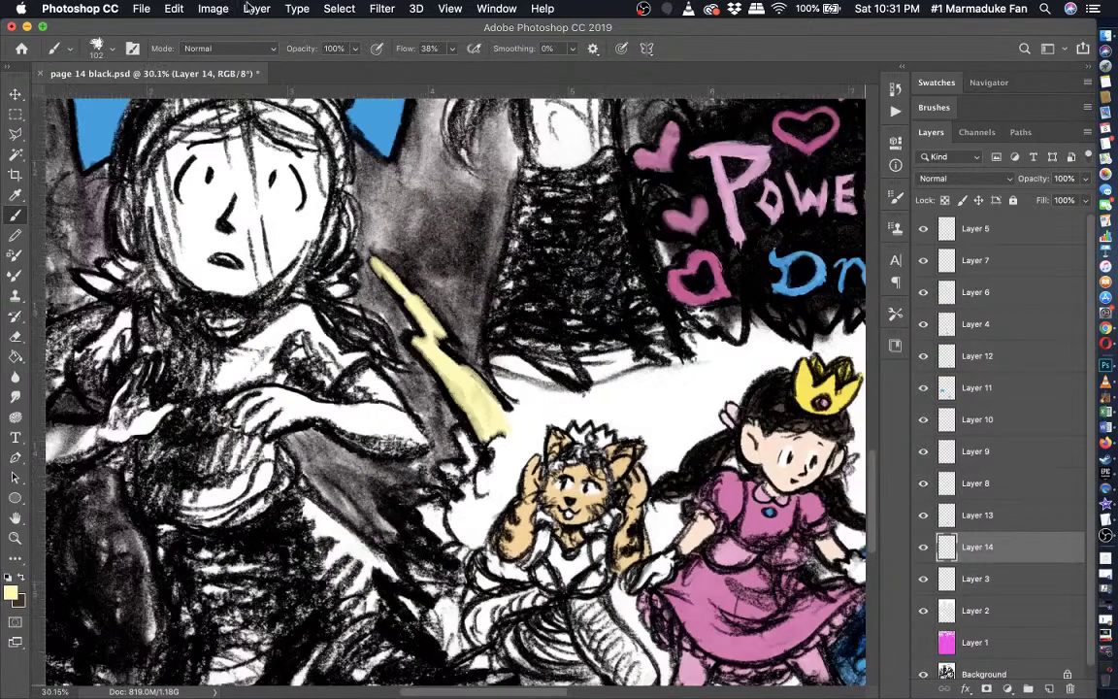
click(254, 9)
mouse_move(275, 163)
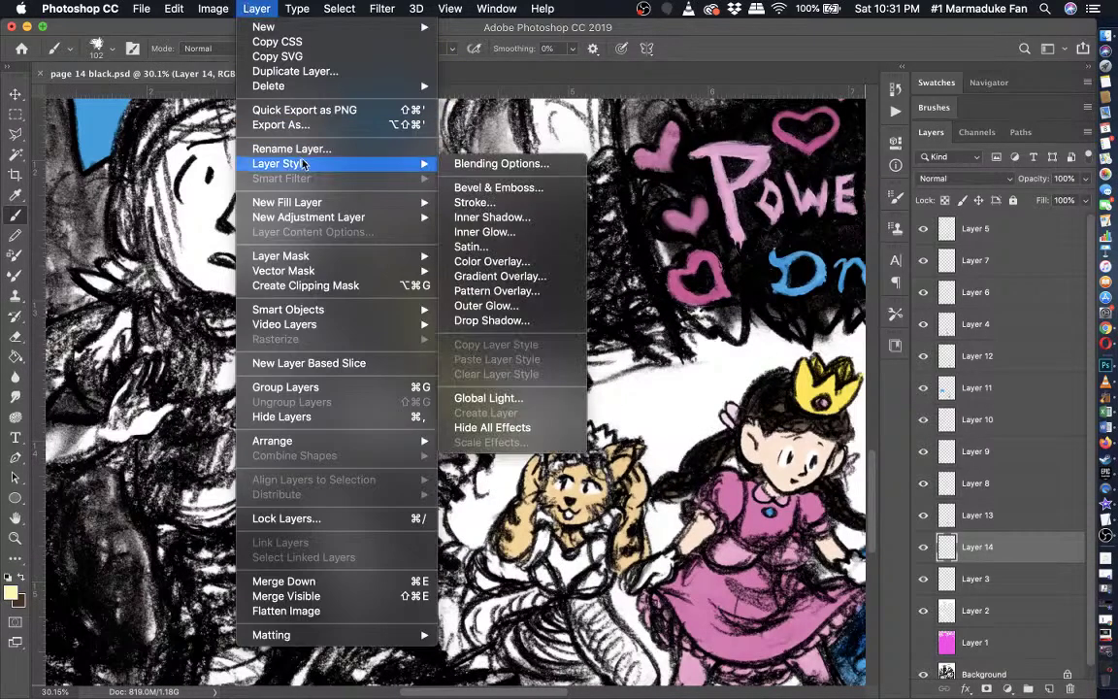
click(565, 166)
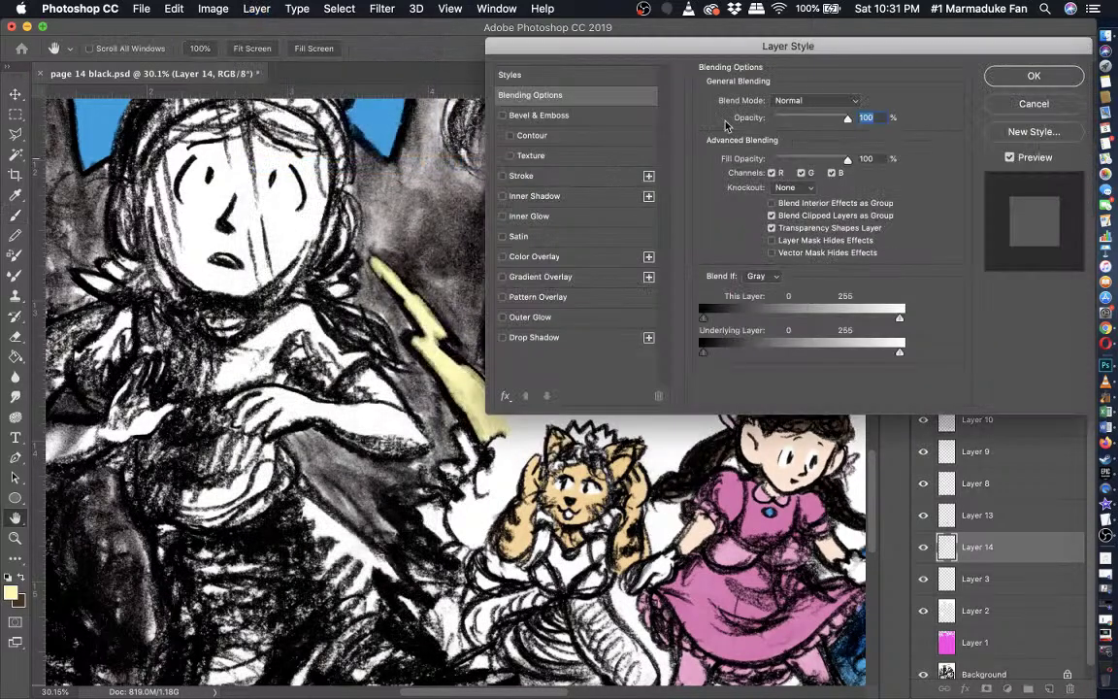
click(824, 99)
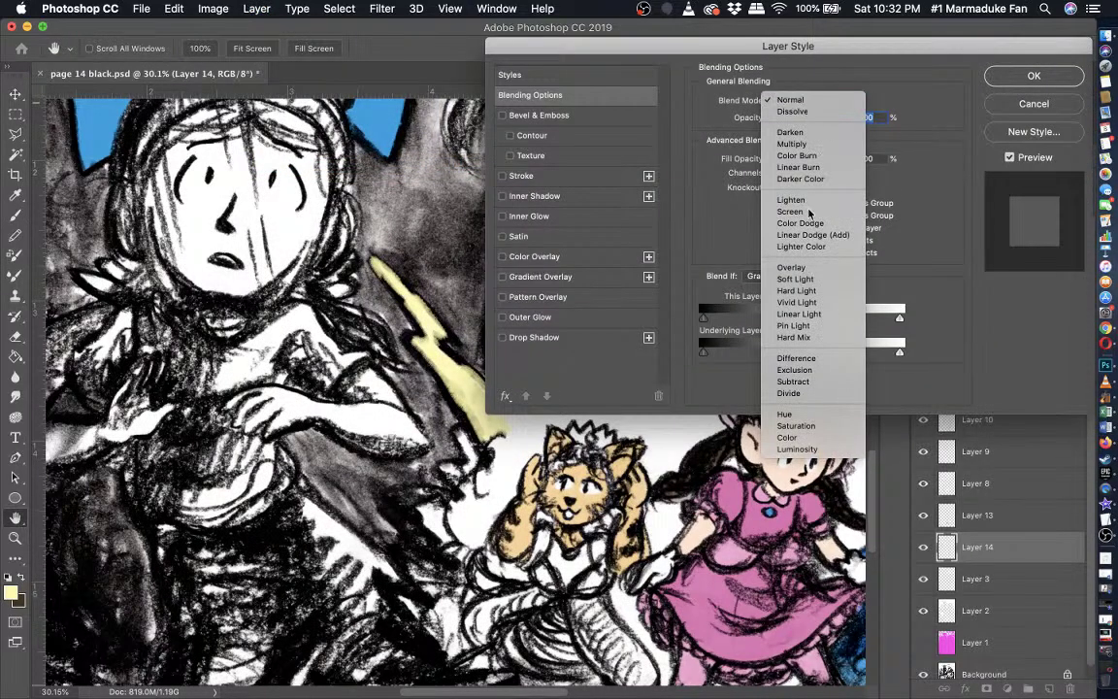
click(802, 146)
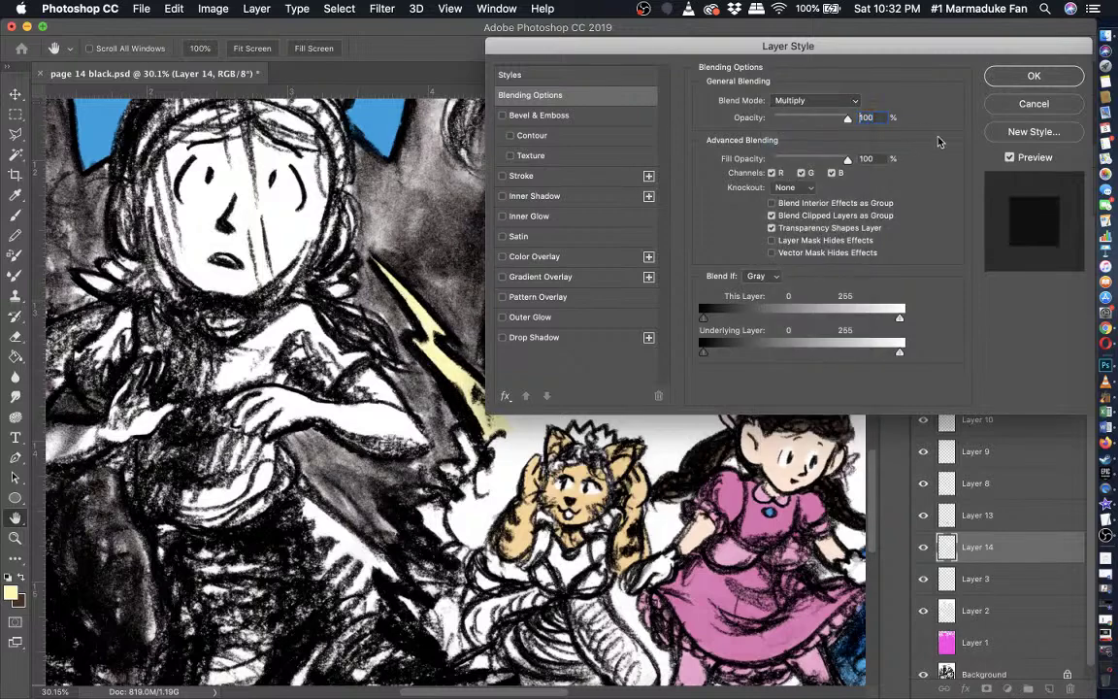
click(1014, 79)
- Reduce Layer 14's opacity to 59% in its blending options
key(super+minus)
key(super+minus)
key(super+minus)
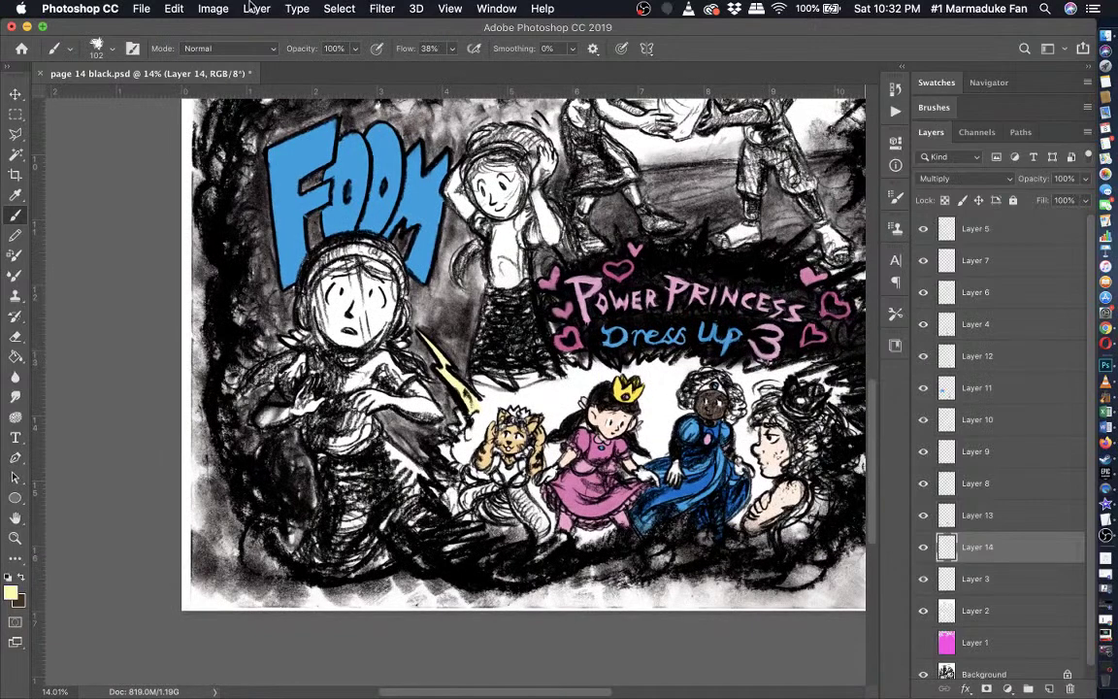
click(256, 8)
mouse_move(417, 165)
click(510, 165)
drag(832, 114, 825, 116)
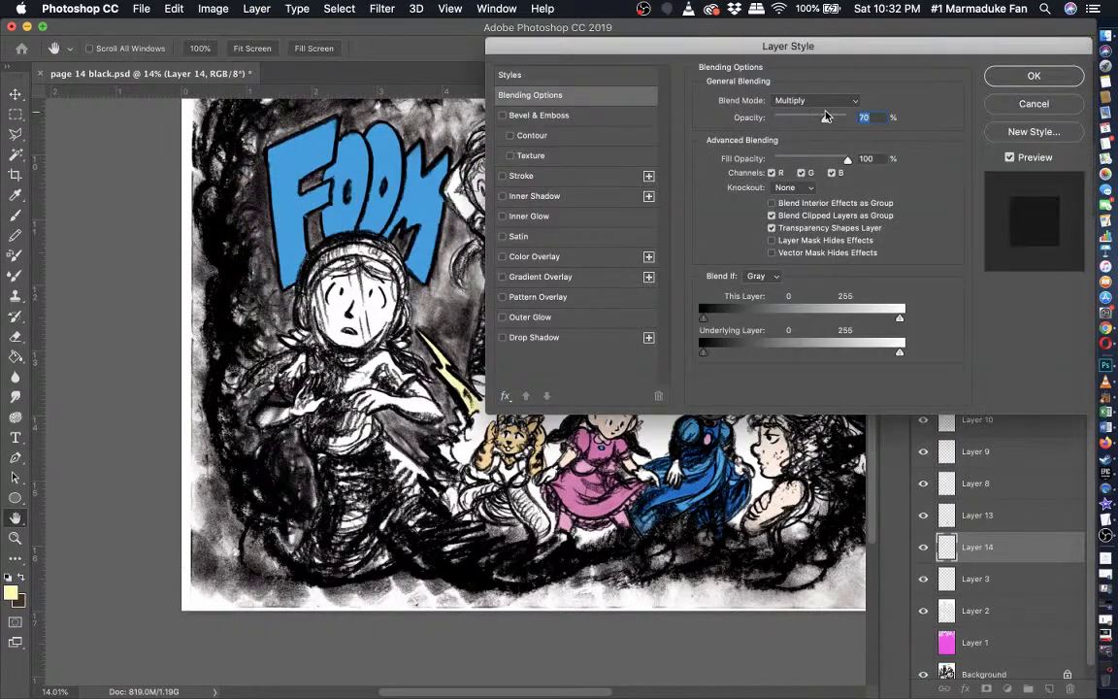
click(1007, 76)
- Set the size of the KYLE Ultimate Pencil Hard brush to 191 px
scroll(225, 468, up, 3)
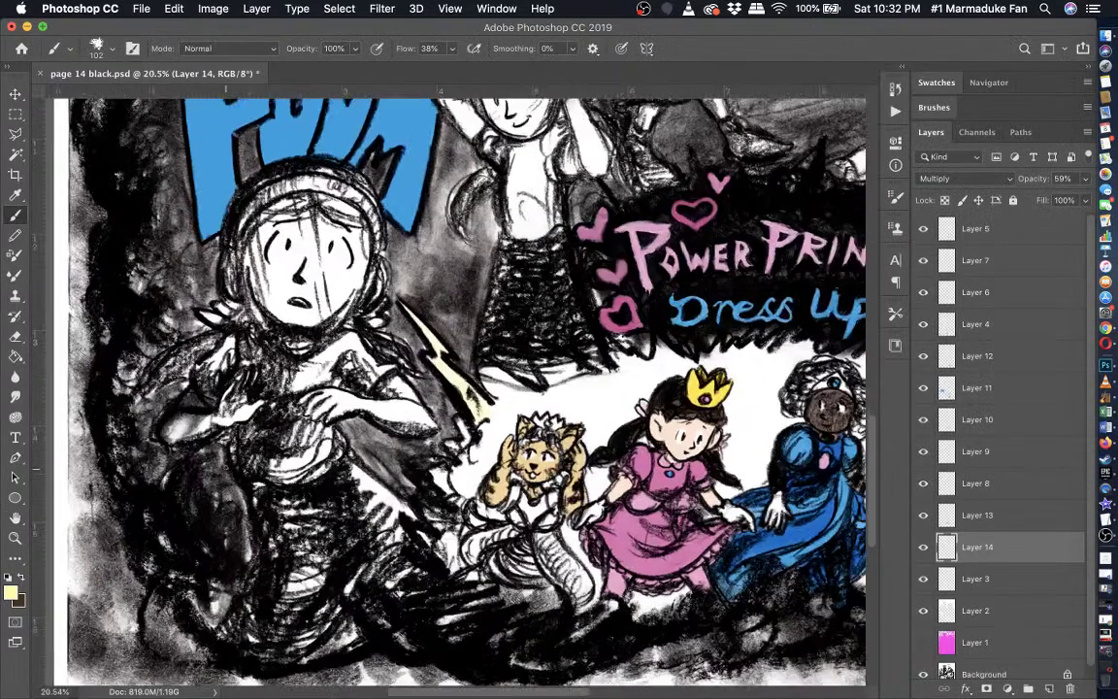
scroll(225, 469, right, 3)
click(111, 49)
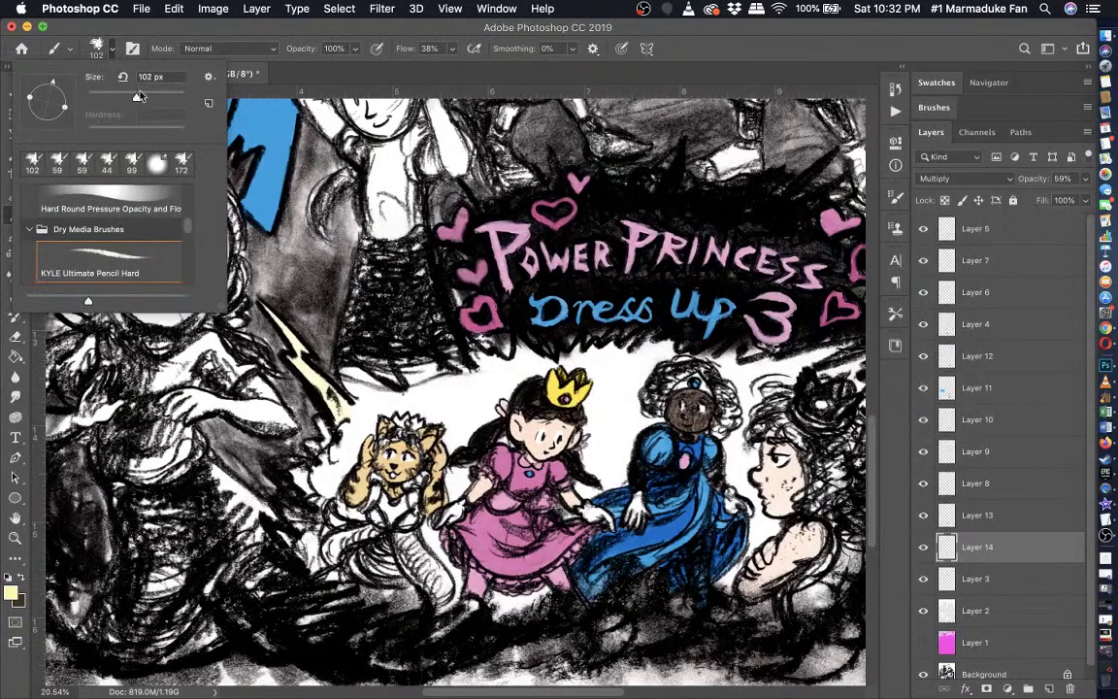
drag(139, 96, 158, 97)
scroll(412, 405, up, 3)
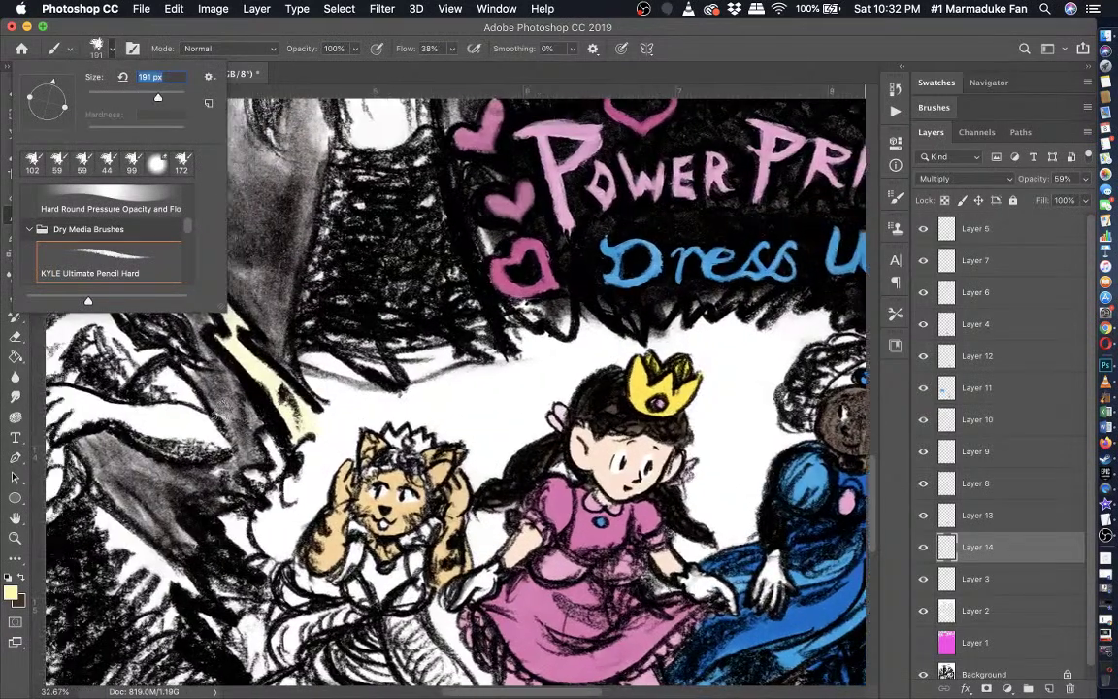
- Paint pale yellow on Layer 14 with the 191 px pencil brush, from below the lightning-shaped streak down beside the cat's gown
scroll(223, 402, left, 1)
click(223, 321)
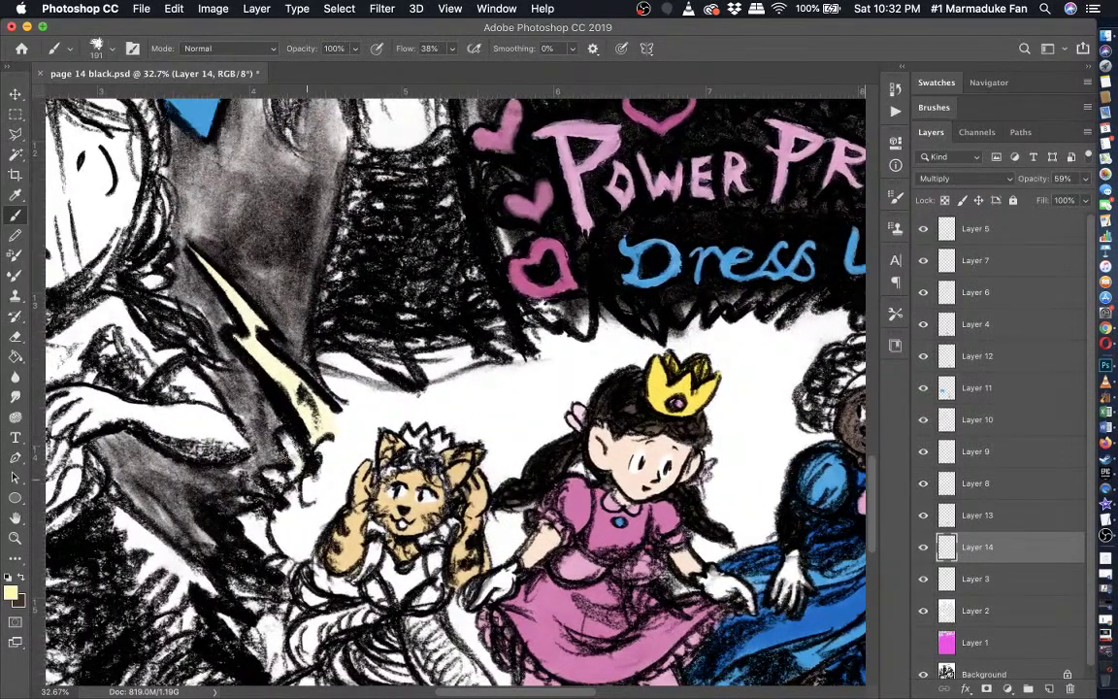
mouse_move(307, 480)
mouse_down()
mouse_move(283, 524)
mouse_move(243, 524)
mouse_move(257, 520)
mouse_move(270, 557)
mouse_up()
scroll(238, 602, down, 5)
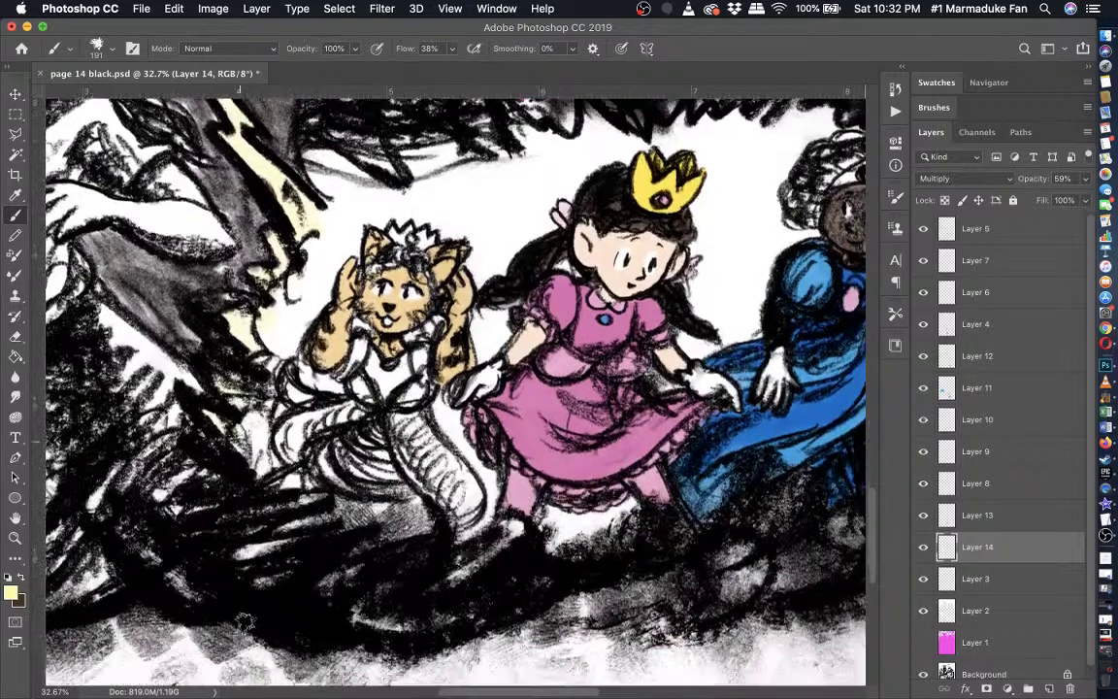
scroll(243, 621, down, 2)
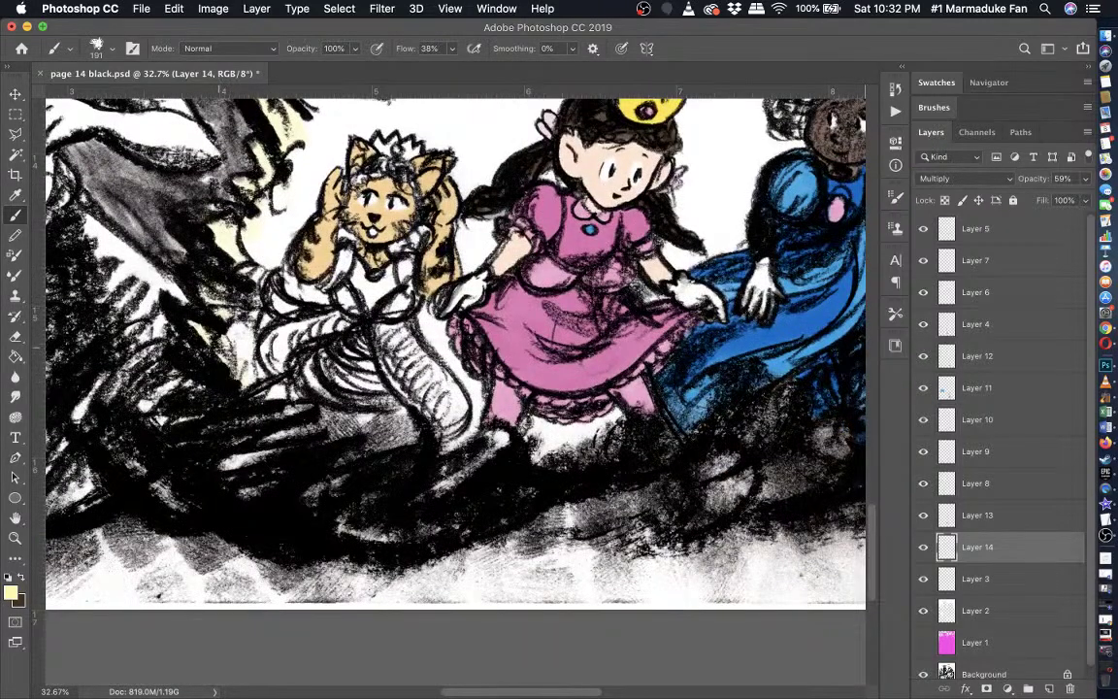
mouse_move(219, 347)
mouse_down()
mouse_move(274, 387)
mouse_move(248, 336)
mouse_move(240, 344)
mouse_move(246, 316)
mouse_move(220, 296)
mouse_move(232, 289)
mouse_move(267, 319)
mouse_move(254, 244)
mouse_move(306, 286)
mouse_up()
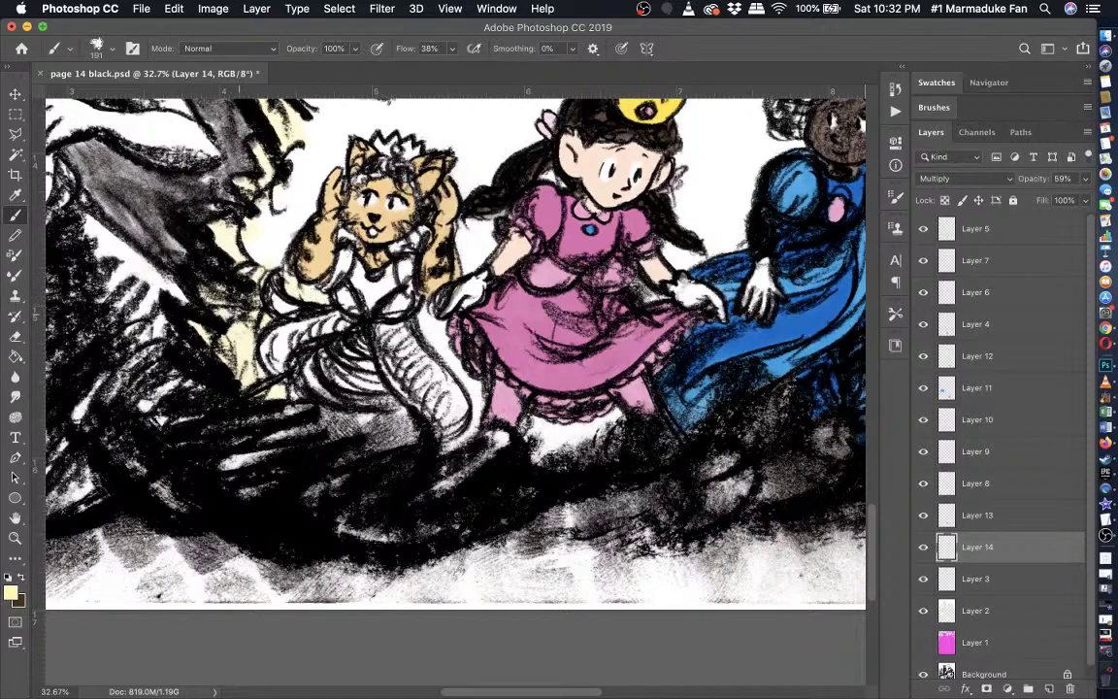
- Paint a pale yellow glow around the cat and the pink- and blue-dressed princesses, reaching the freckled figure's face and arm
scroll(243, 310, up, 5)
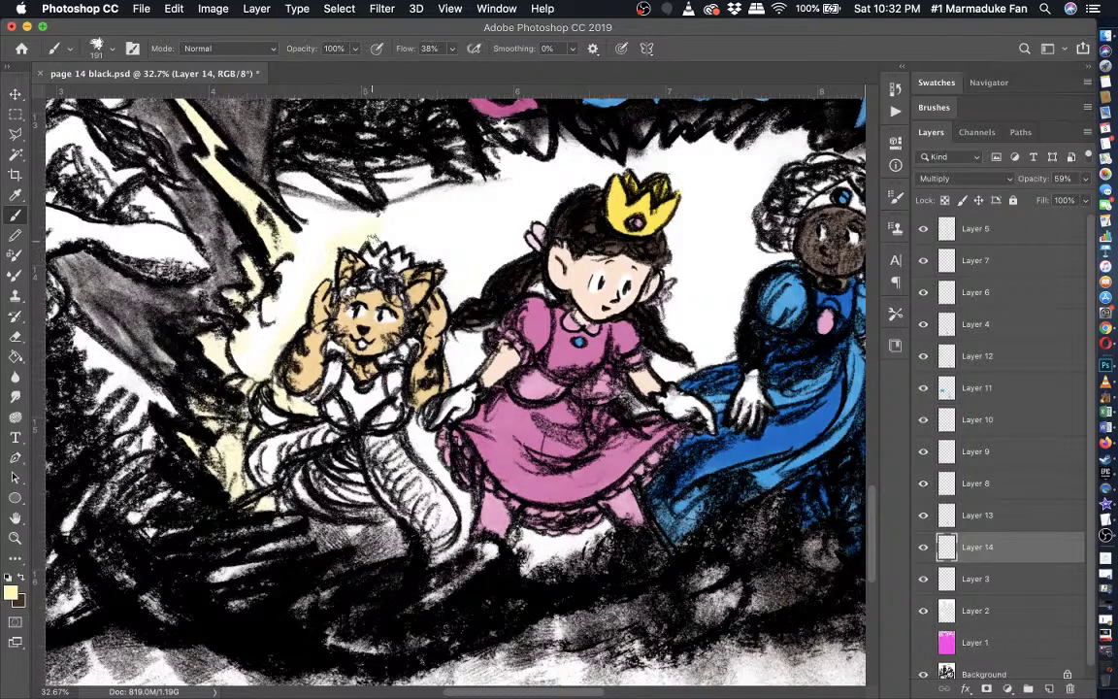
mouse_move(380, 240)
mouse_down()
mouse_move(417, 230)
mouse_move(419, 244)
mouse_move(458, 266)
mouse_move(487, 264)
mouse_move(521, 244)
mouse_move(514, 231)
mouse_move(611, 170)
mouse_move(672, 173)
mouse_move(683, 193)
mouse_move(670, 286)
mouse_move(682, 270)
mouse_move(670, 316)
mouse_move(695, 347)
mouse_move(674, 367)
mouse_move(657, 361)
mouse_move(675, 373)
mouse_move(718, 357)
mouse_move(737, 307)
mouse_move(789, 257)
mouse_move(763, 253)
mouse_move(751, 223)
mouse_up()
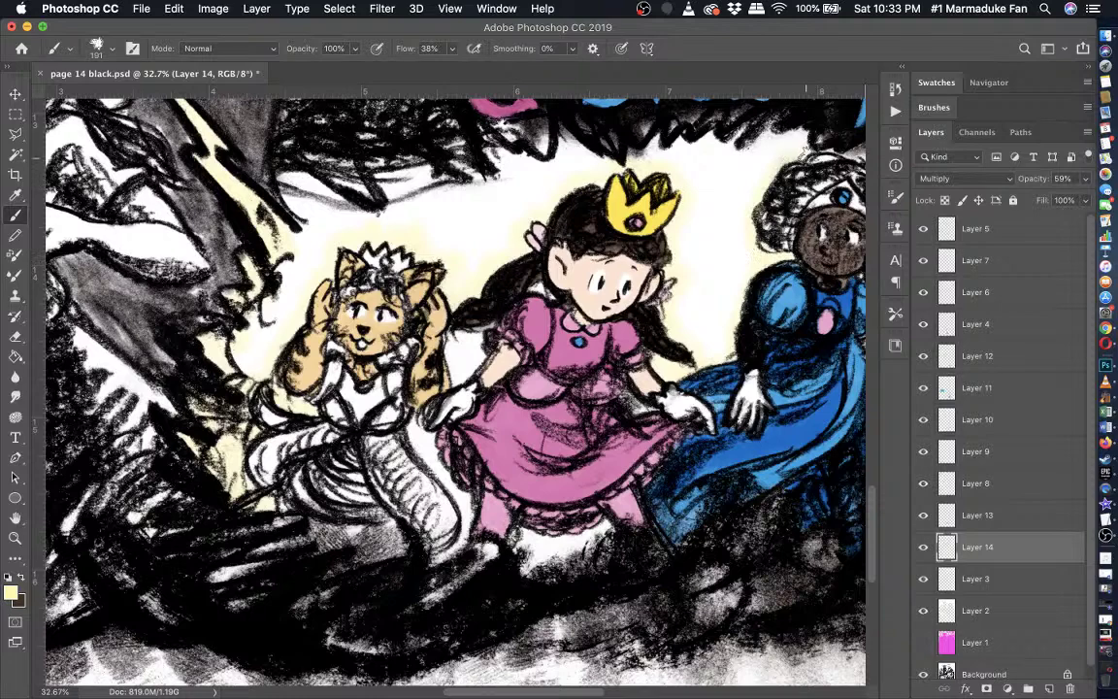
scroll(723, 141, right, 5)
mouse_move(624, 189)
mouse_down()
mouse_move(598, 173)
mouse_move(661, 173)
mouse_up()
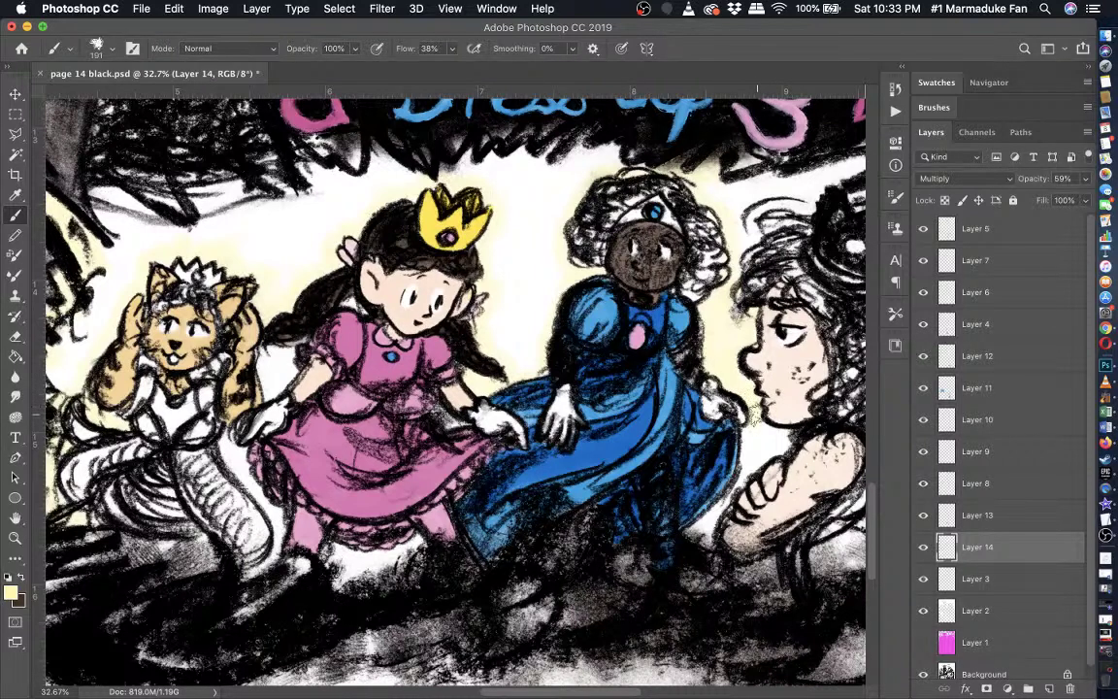
mouse_move(757, 414)
mouse_down()
mouse_move(754, 464)
mouse_move(765, 463)
mouse_up()
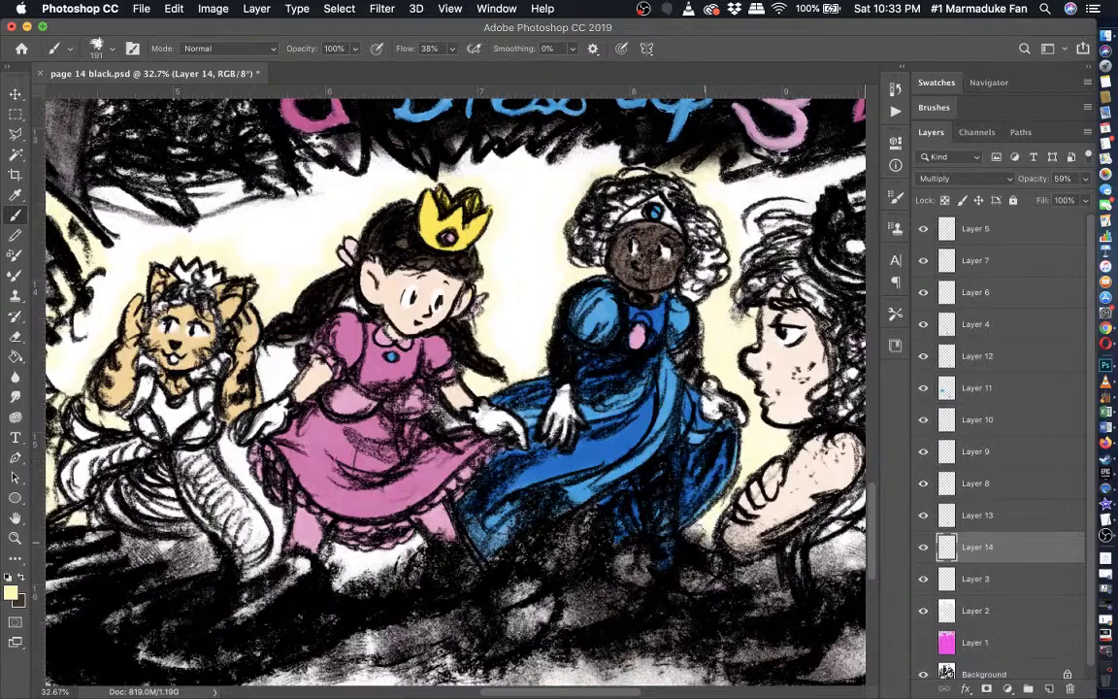
- Paint pale yellow around the freckled figure's hair and black crown and into the gaps in the black scribbles behind her
scroll(646, 435, right, 3)
scroll(645, 435, up, 2)
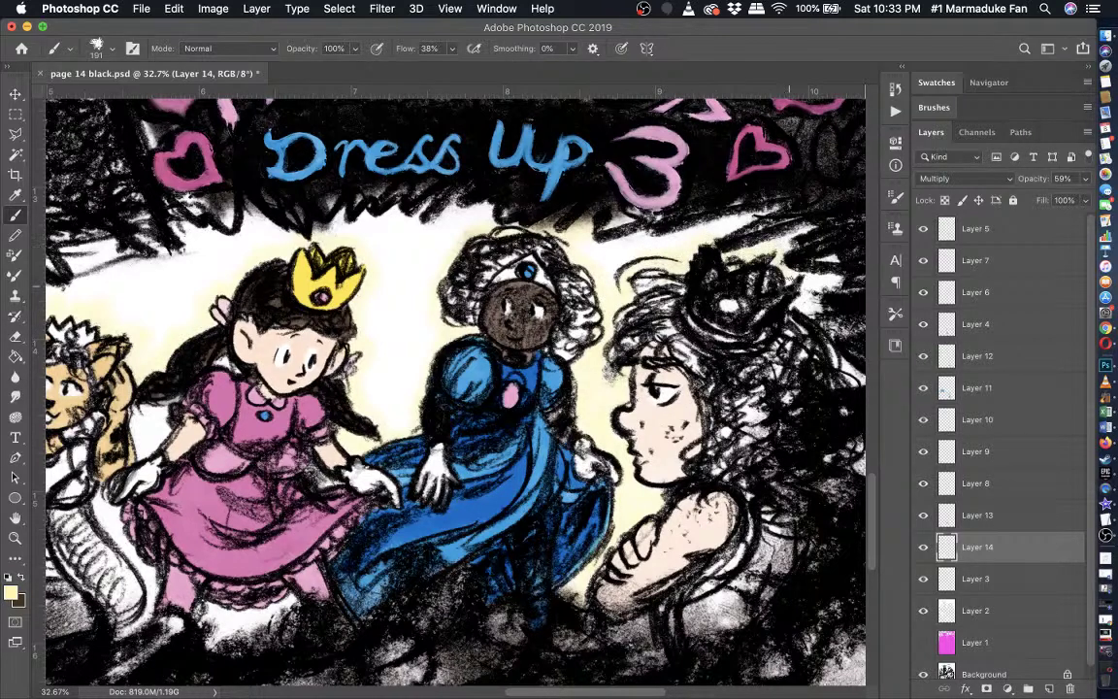
scroll(820, 248, right, 5)
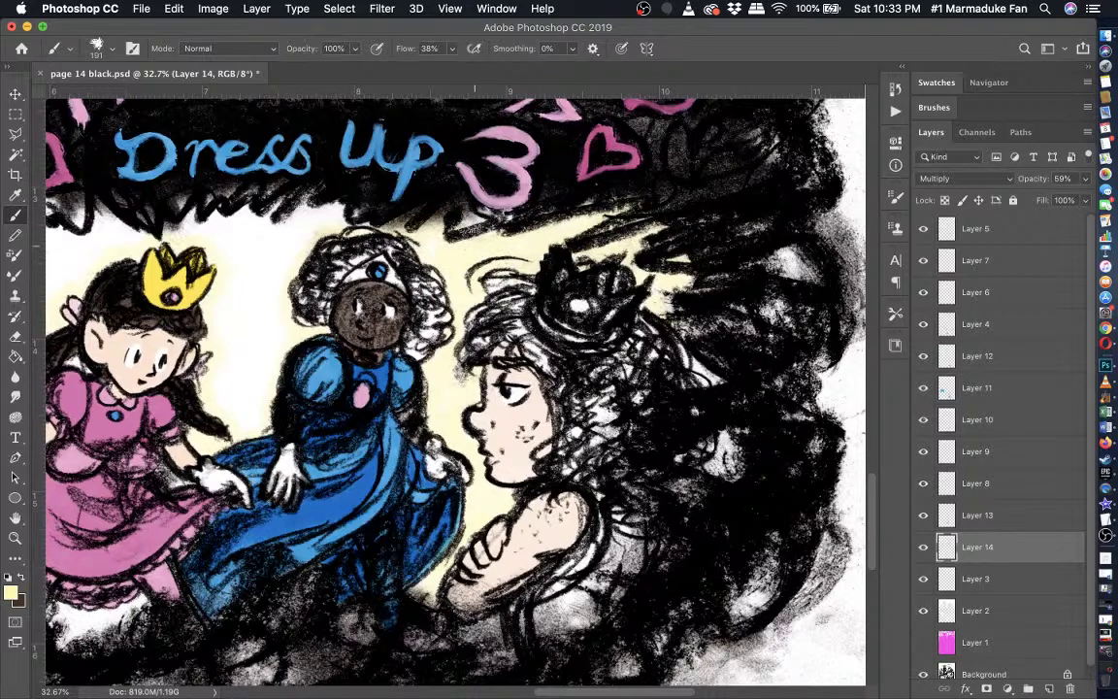
scroll(466, 203, right, 3)
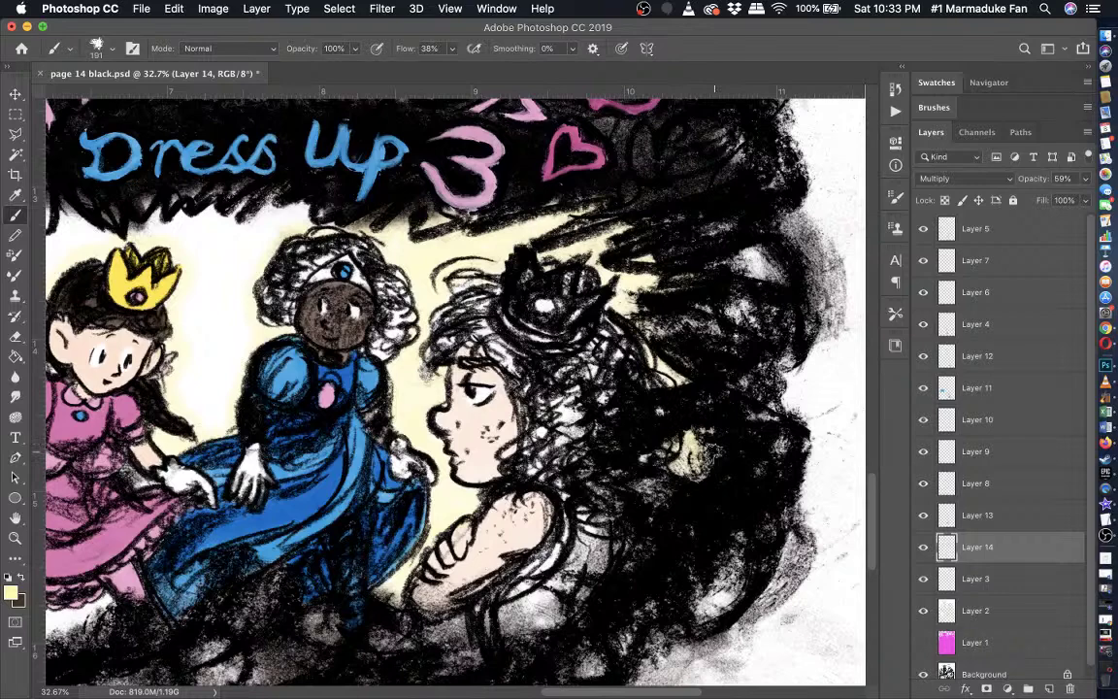
scroll(568, 383, down, 2)
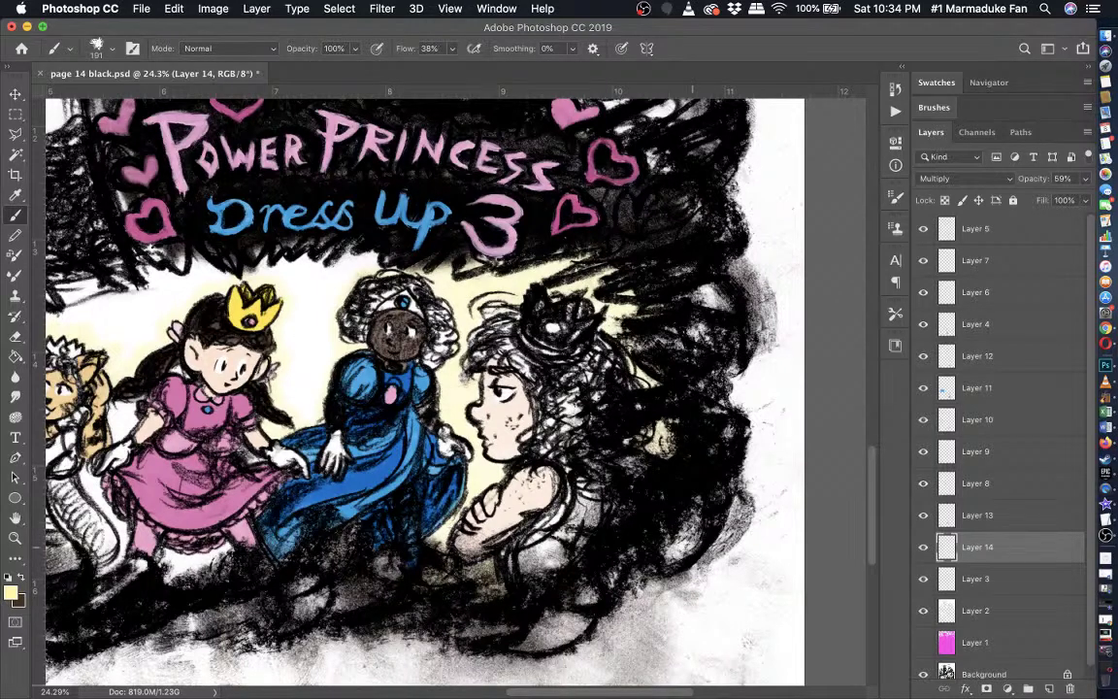
- Brush pale yellow around the pink princess's feet and across the background between the two princesses, up to the title's black border
scroll(424, 388, left, 3)
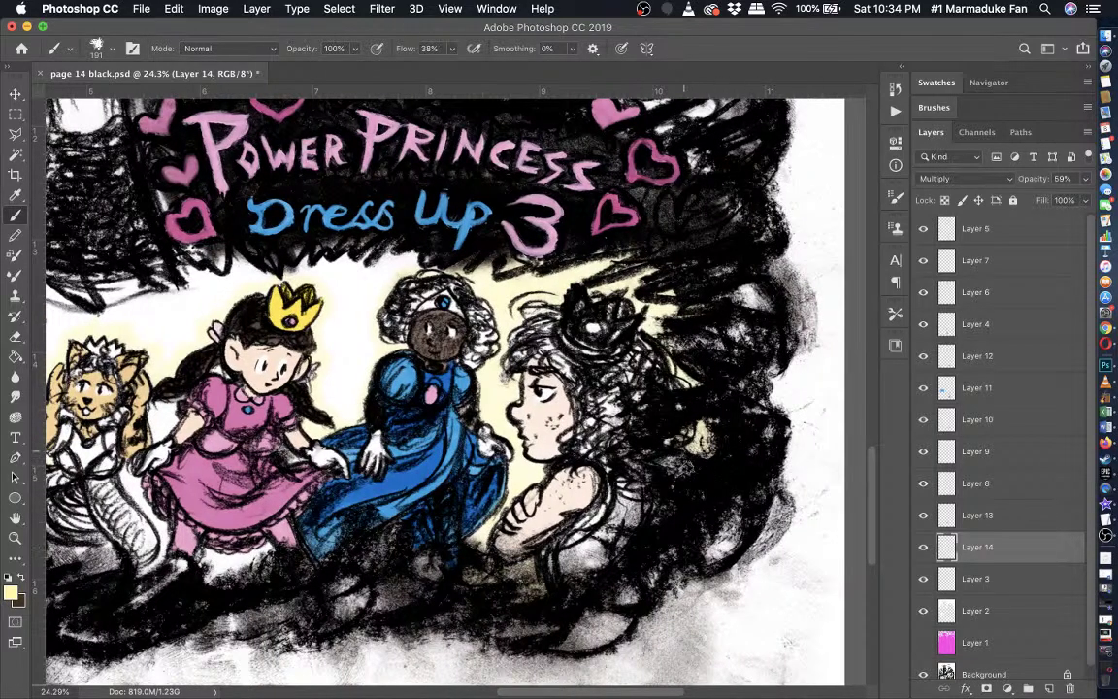
scroll(610, 464, left, 4)
scroll(610, 465, up, 1)
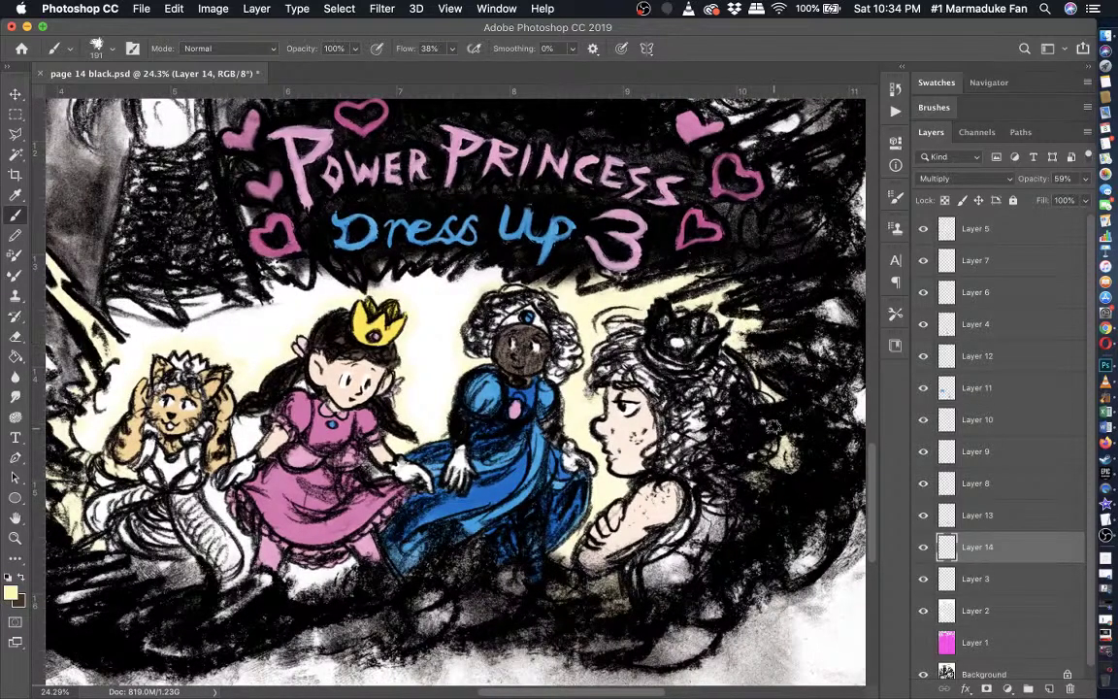
scroll(774, 427, left, 3)
scroll(774, 427, up, 1)
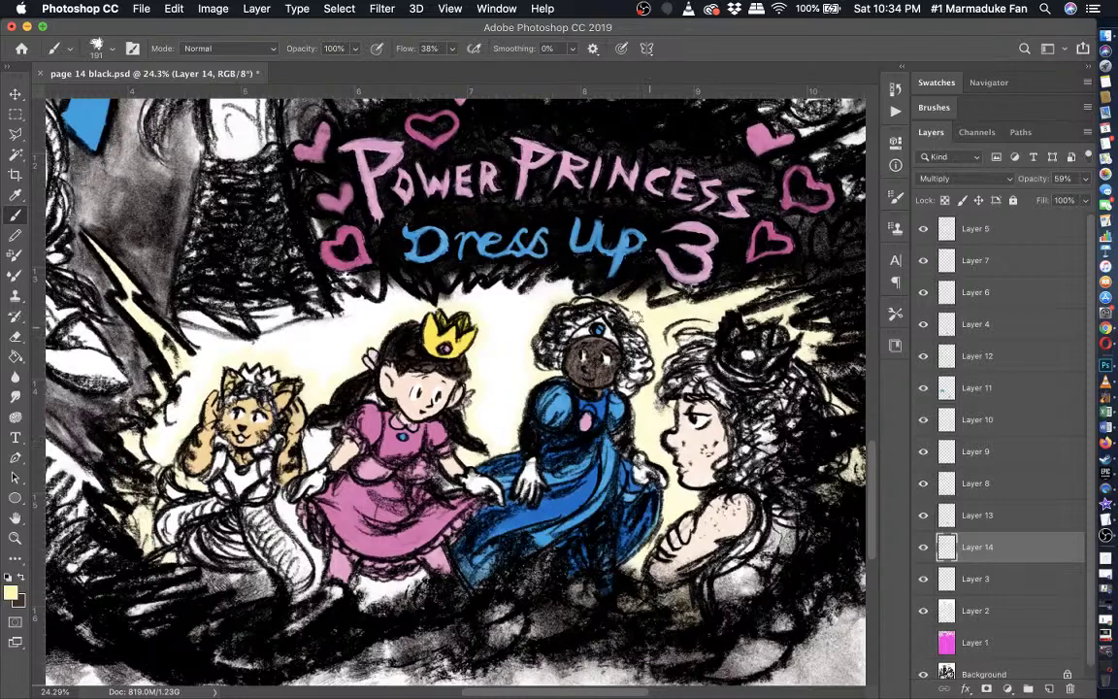
scroll(638, 317, left, 2)
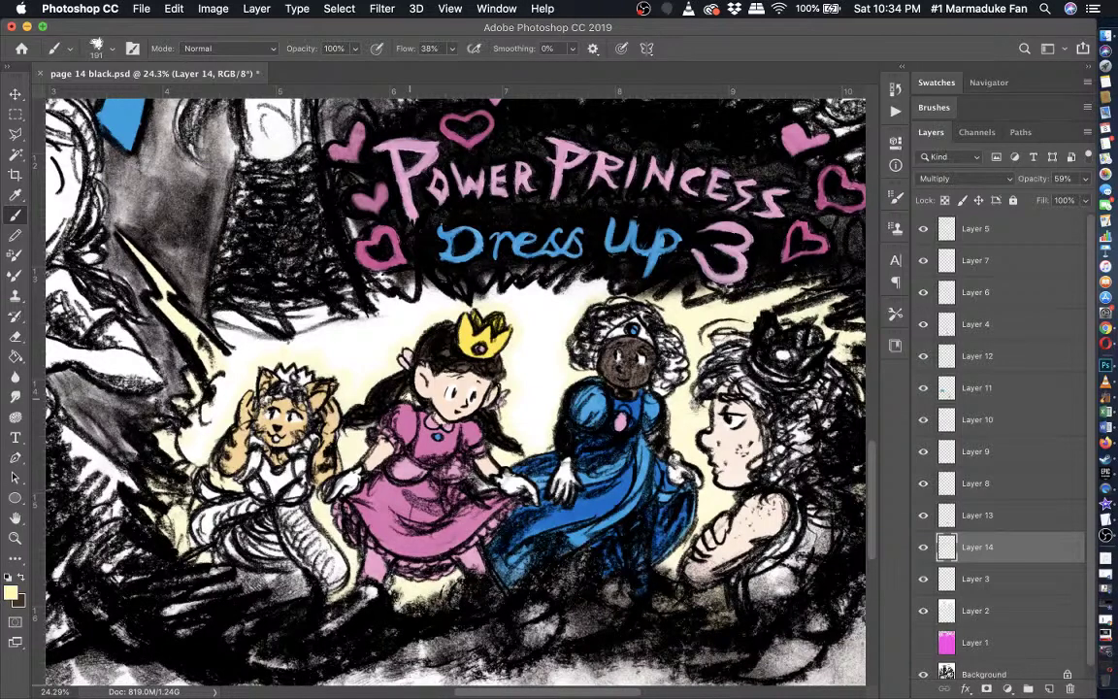
key(super+=)
key(super+=)
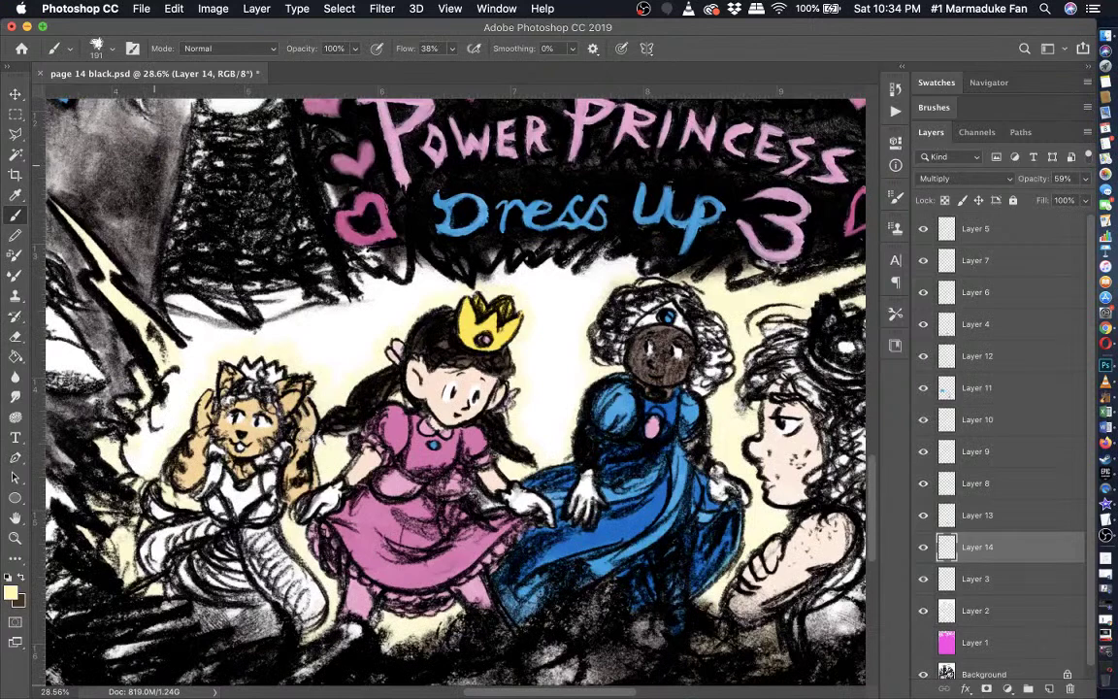
scroll(498, 408, up, 1)
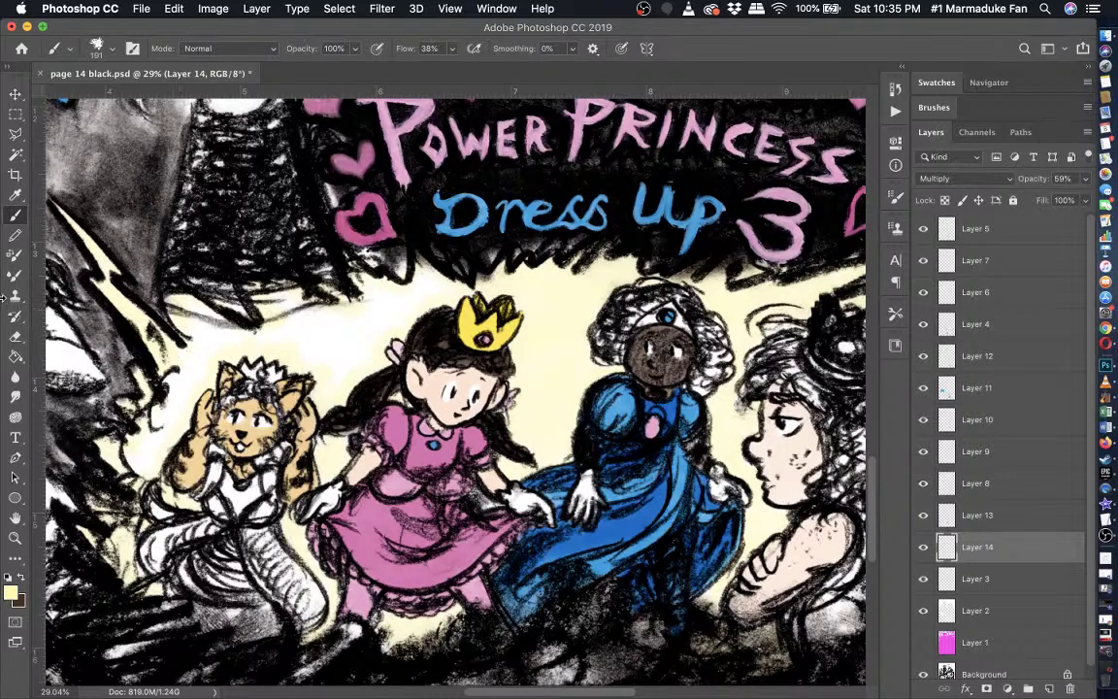
- Fill the remaining white background above the cat with pale yellow using the Paint Bucket, and touch up the gaps with the brush
click(15, 356)
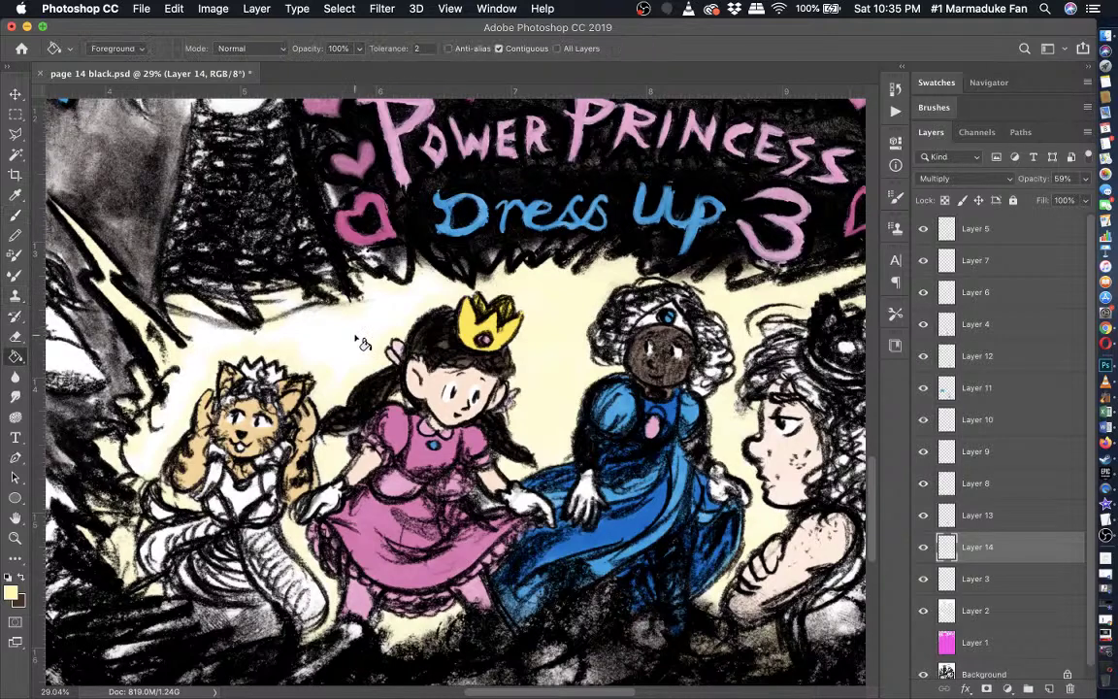
scroll(361, 343, left, 5)
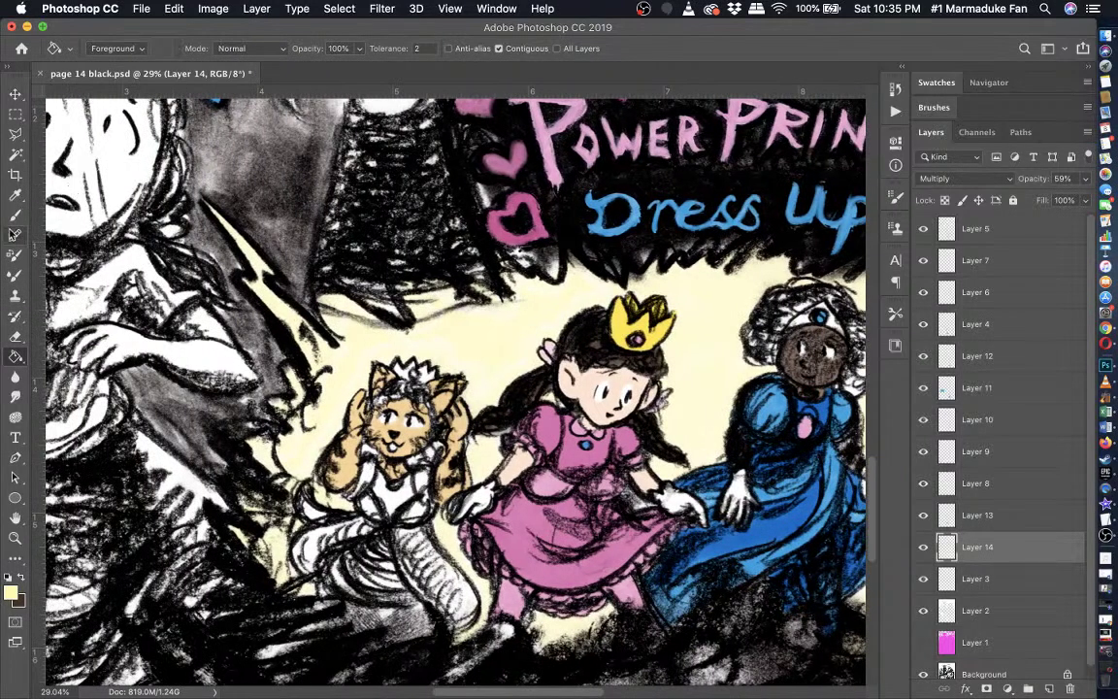
click(14, 214)
scroll(456, 374, up, 3)
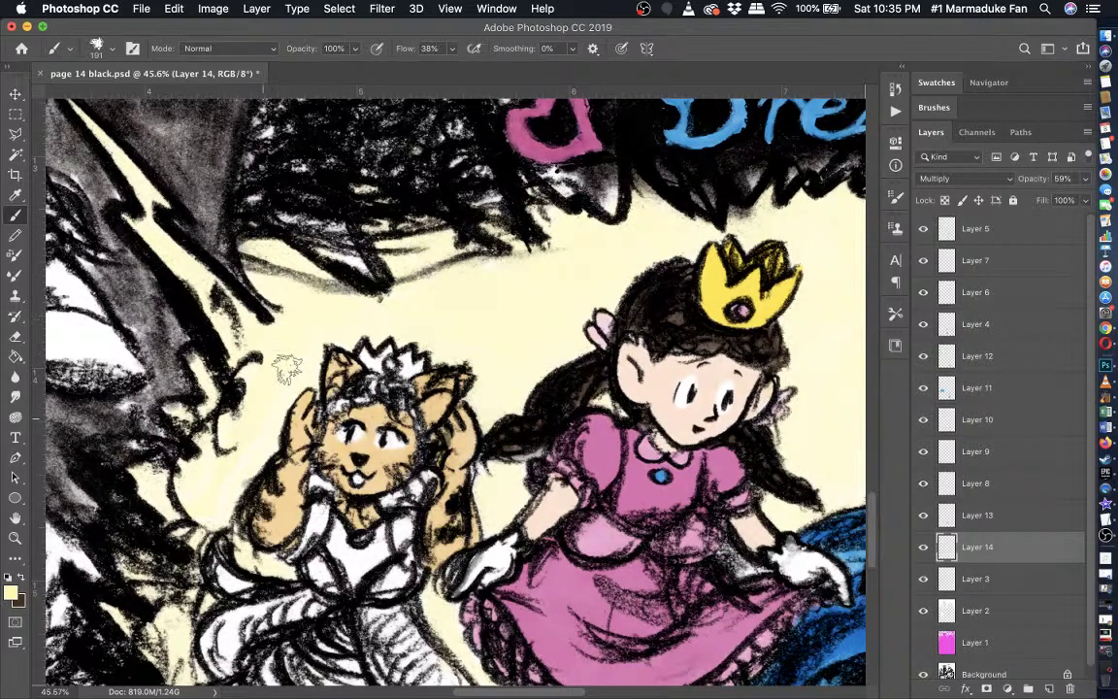
- Brush pale yellow into the leftover gaps along the black skirt's hem, beside the pink hearts and under the title's jagged edge
key(super+minus)
key(super+minus)
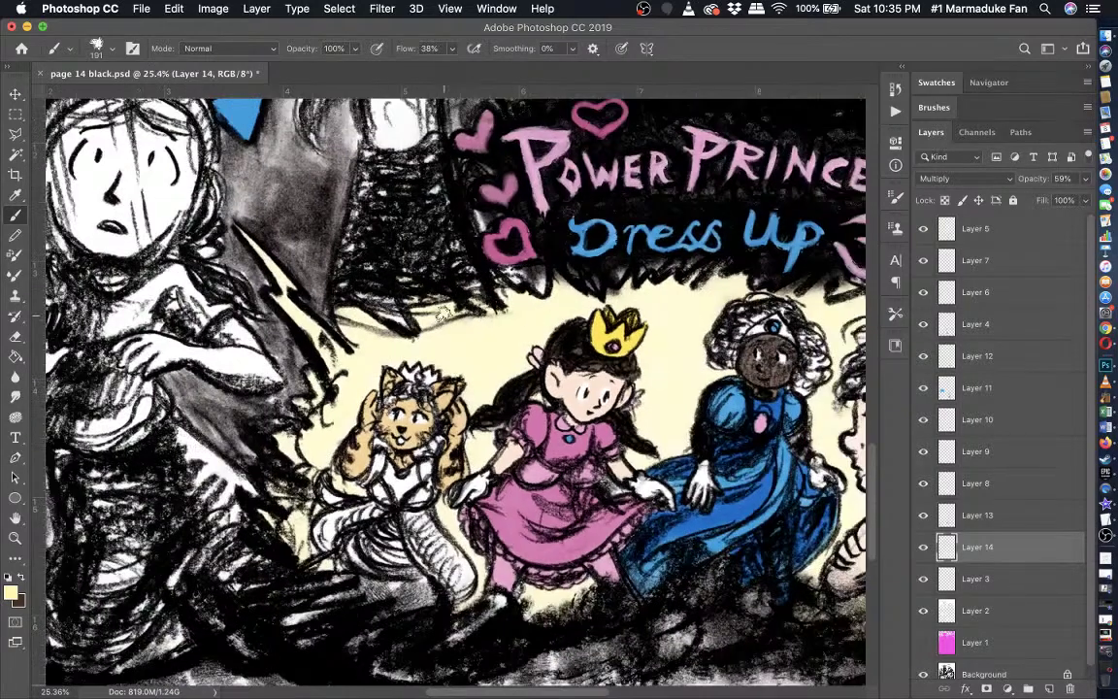
scroll(400, 282, down, 3)
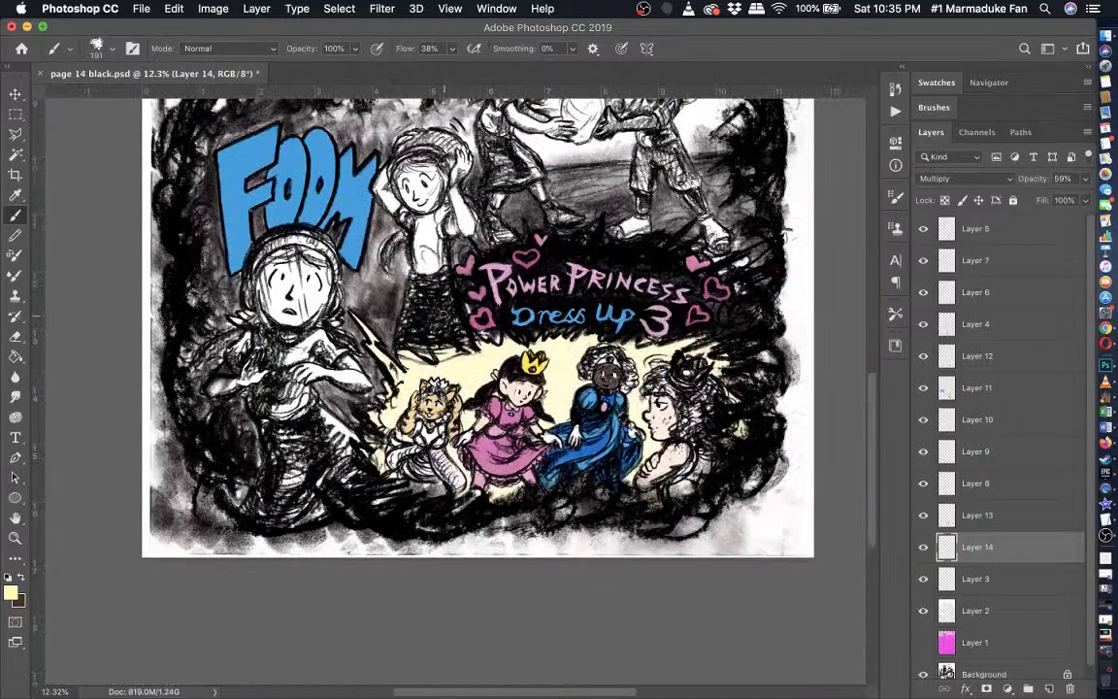
scroll(495, 286, up, 5)
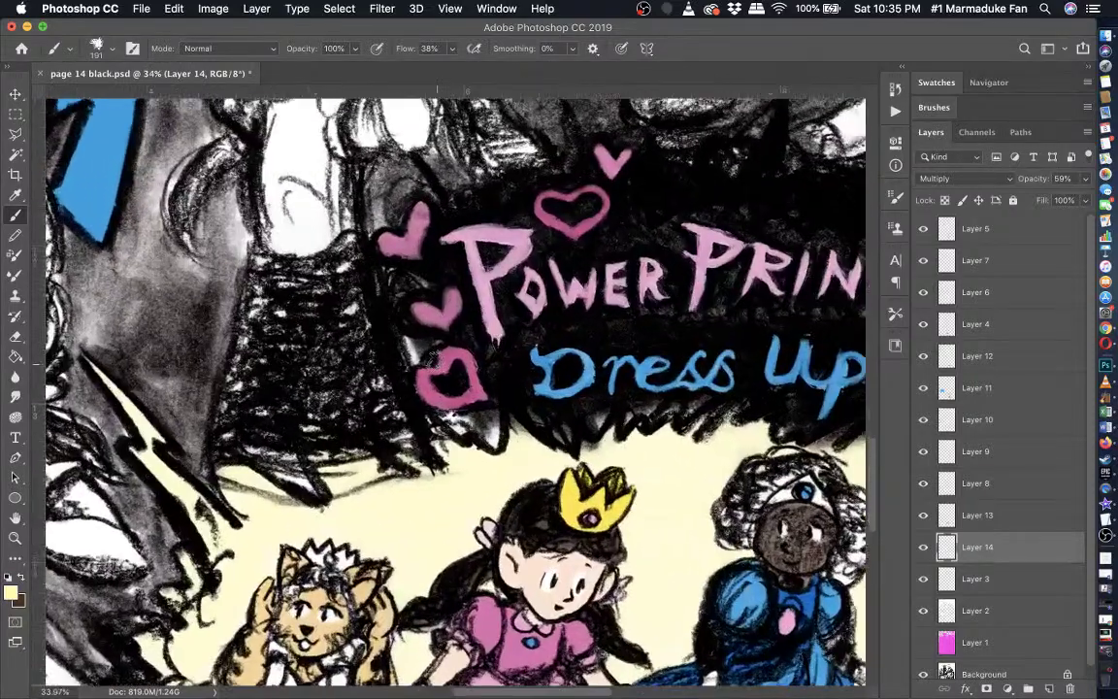
scroll(434, 361, up, 2)
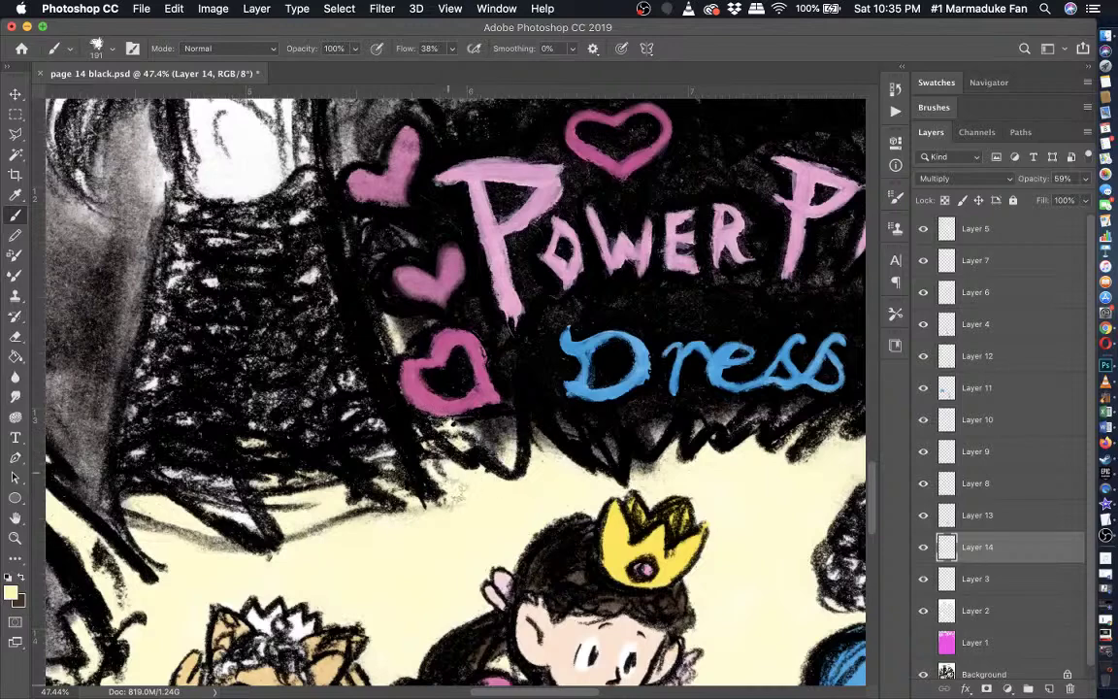
scroll(218, 408, down, 2)
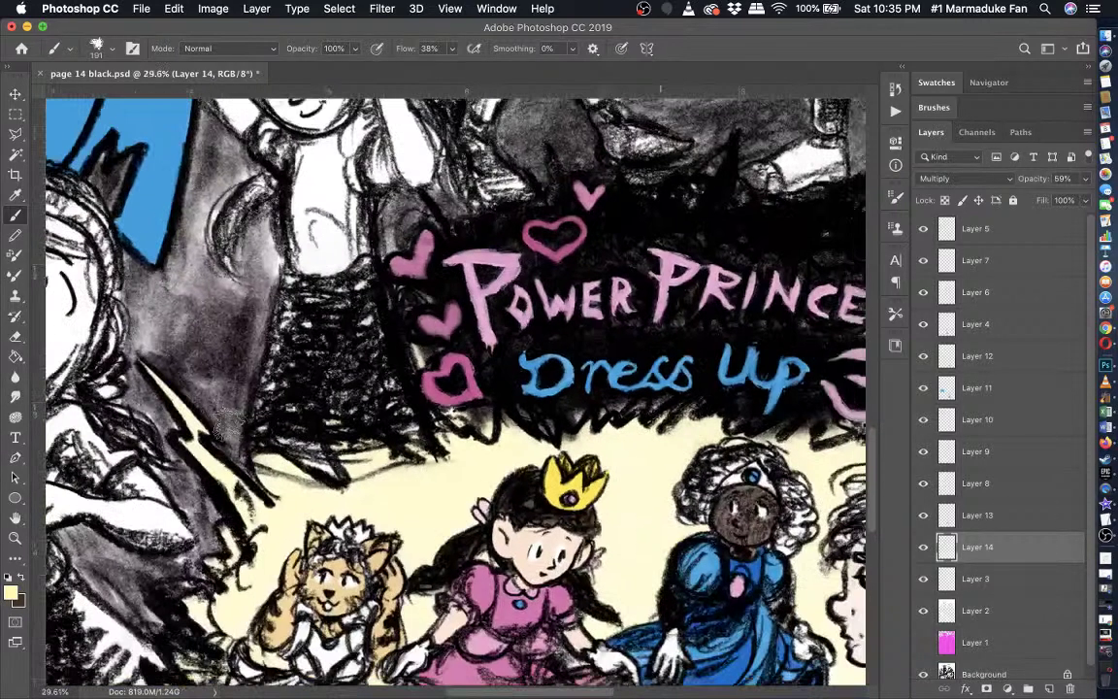
scroll(225, 419, down, 1)
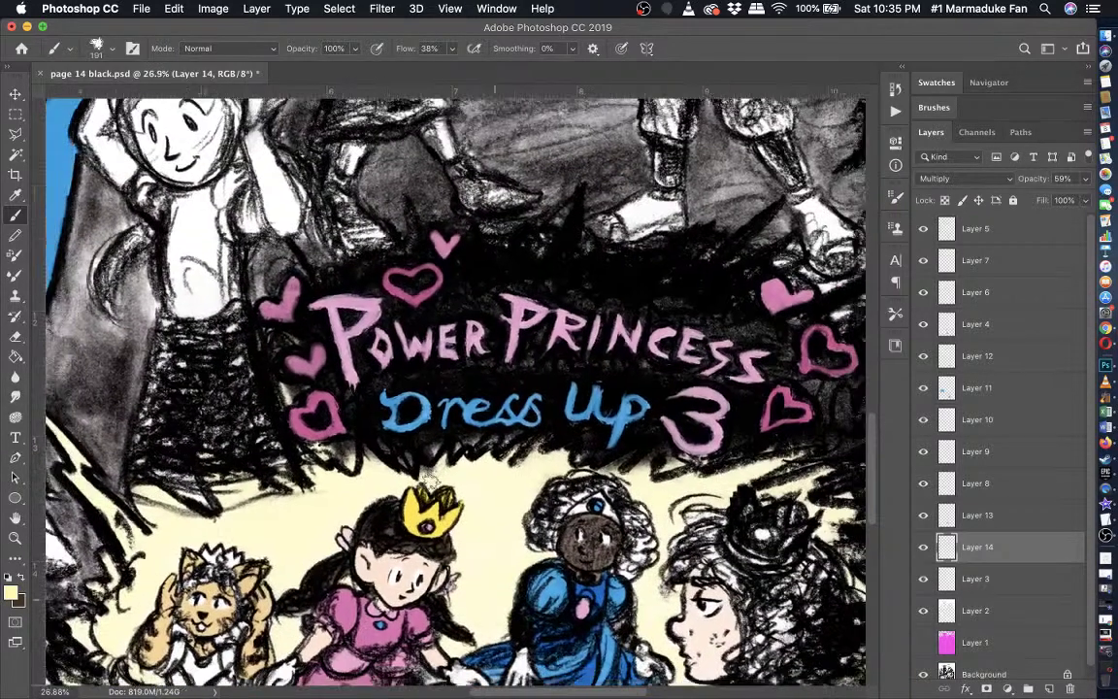
scroll(444, 401, up, 3)
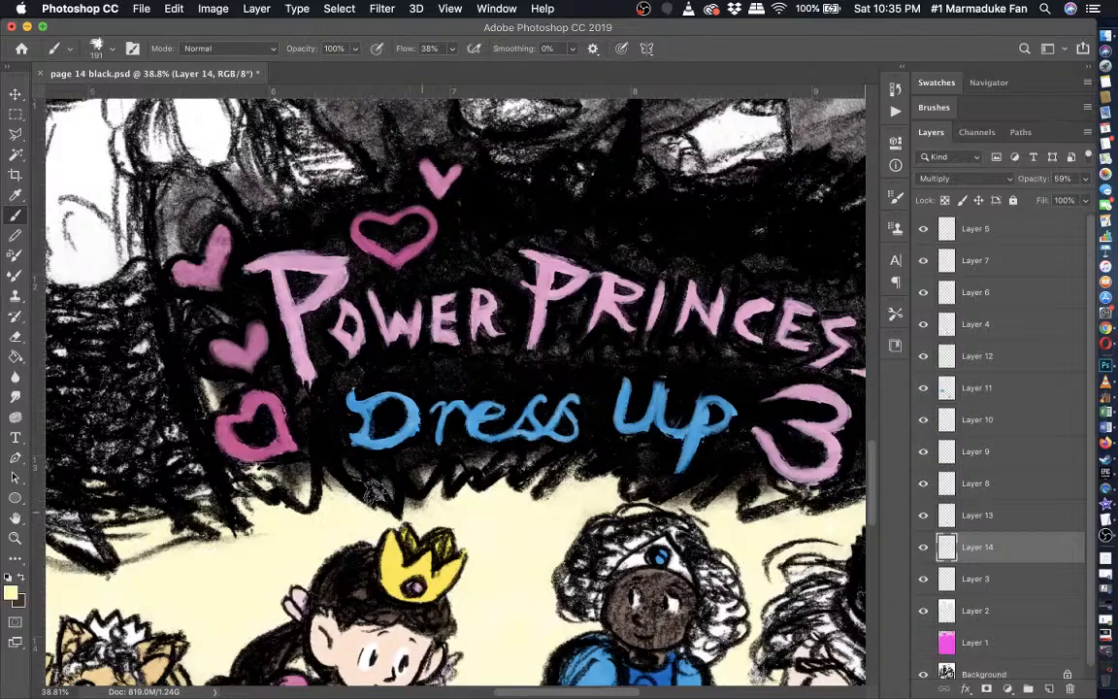
- Examine the whole comic page and the princess panel to check the pale yellow background
scroll(327, 472, down, 6)
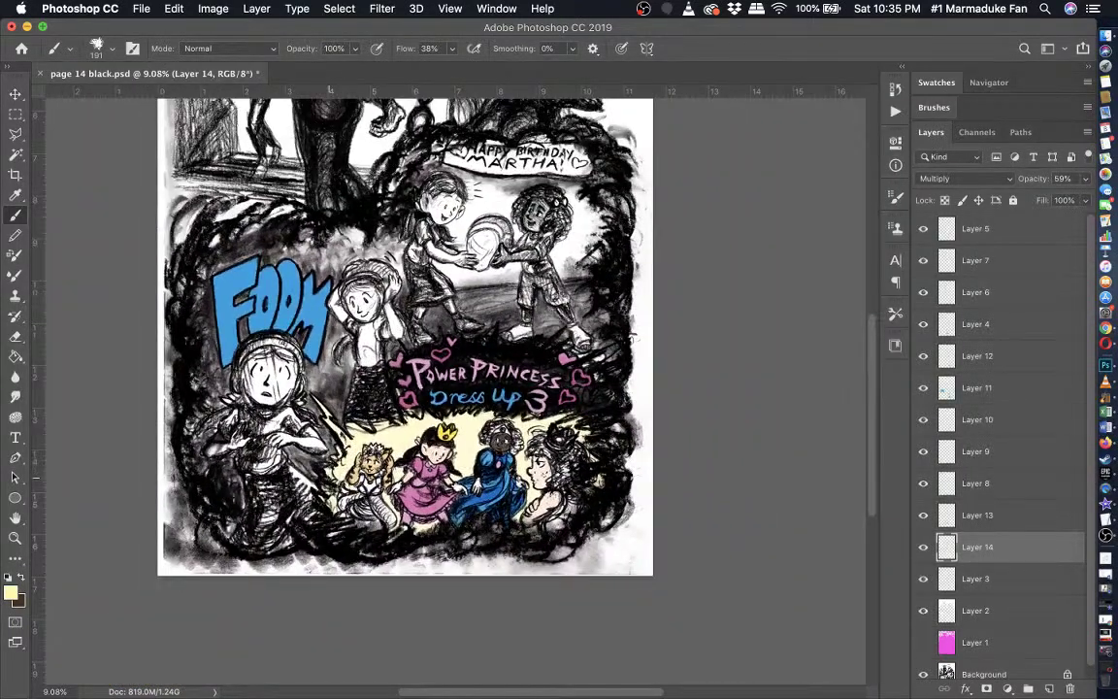
scroll(329, 476, down, 2)
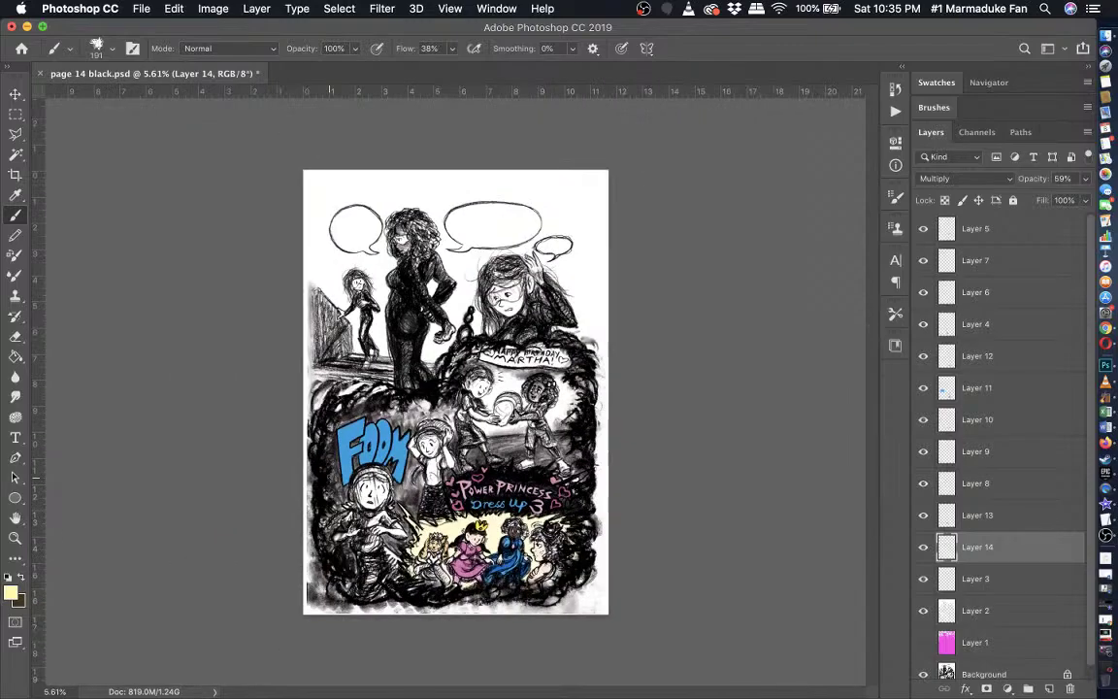
scroll(331, 477, up, 1)
scroll(330, 475, up, 5)
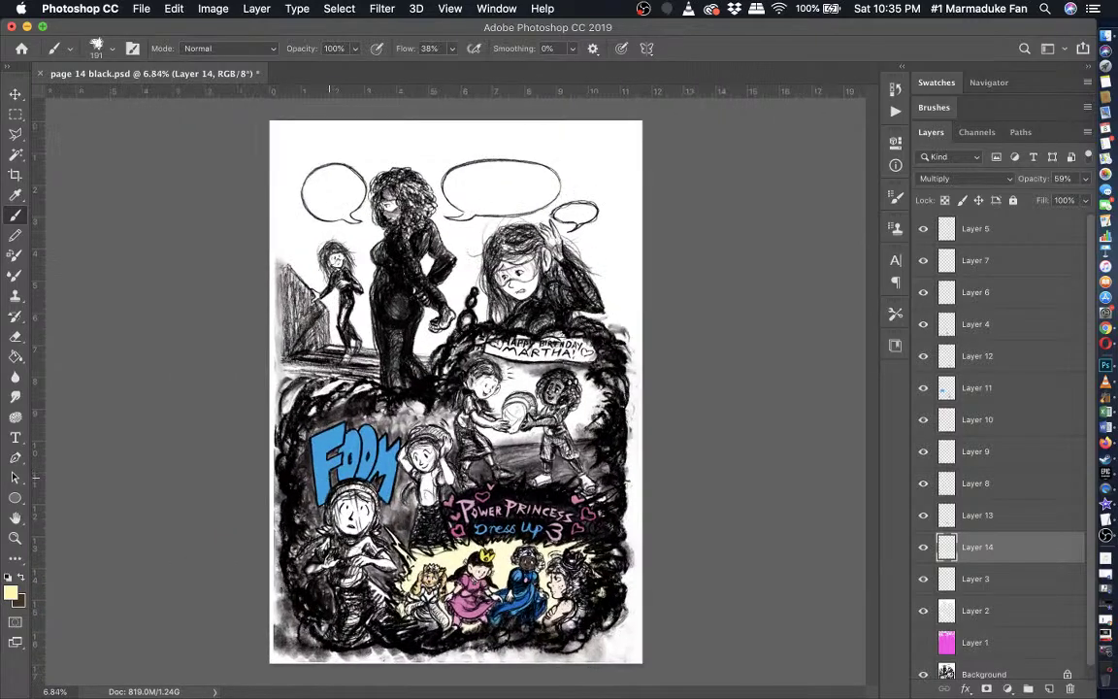
scroll(330, 476, up, 1)
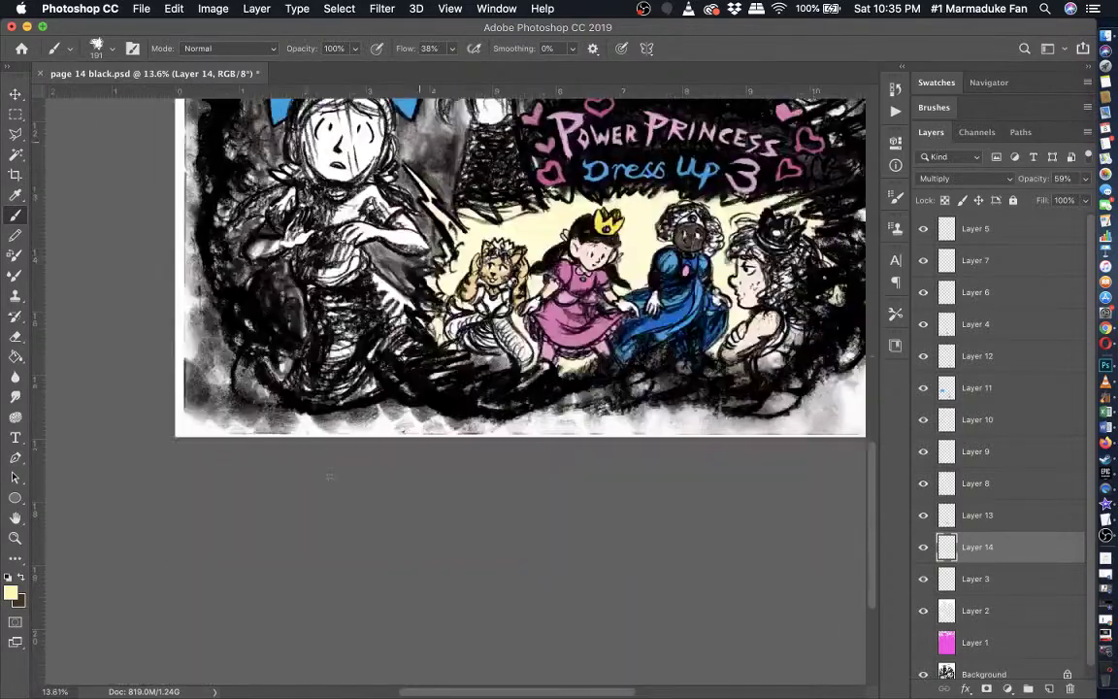
scroll(330, 474, up, 2)
scroll(330, 473, right, 1)
scroll(337, 468, up, 3)
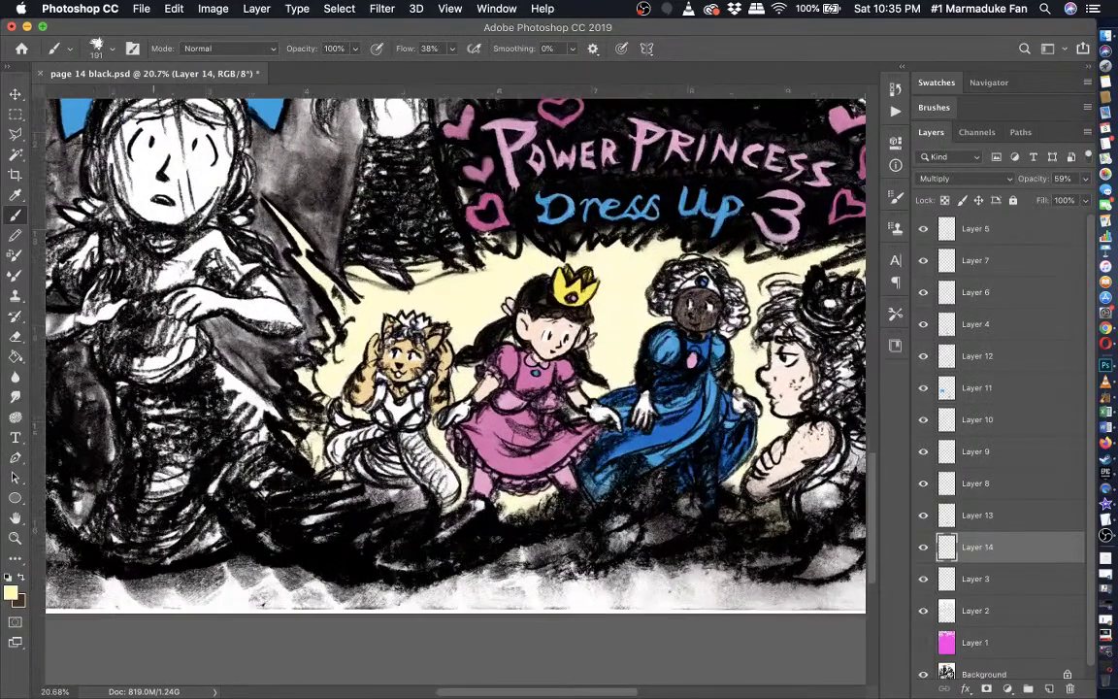
scroll(456, 388, down, 5)
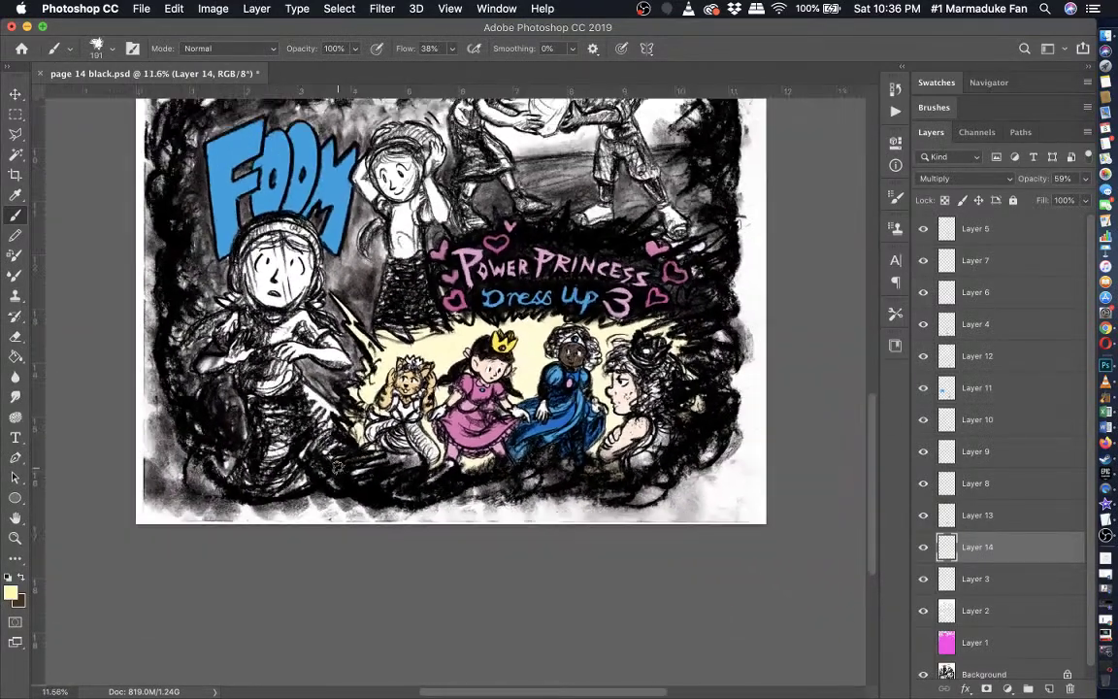
scroll(338, 469, down, 2)
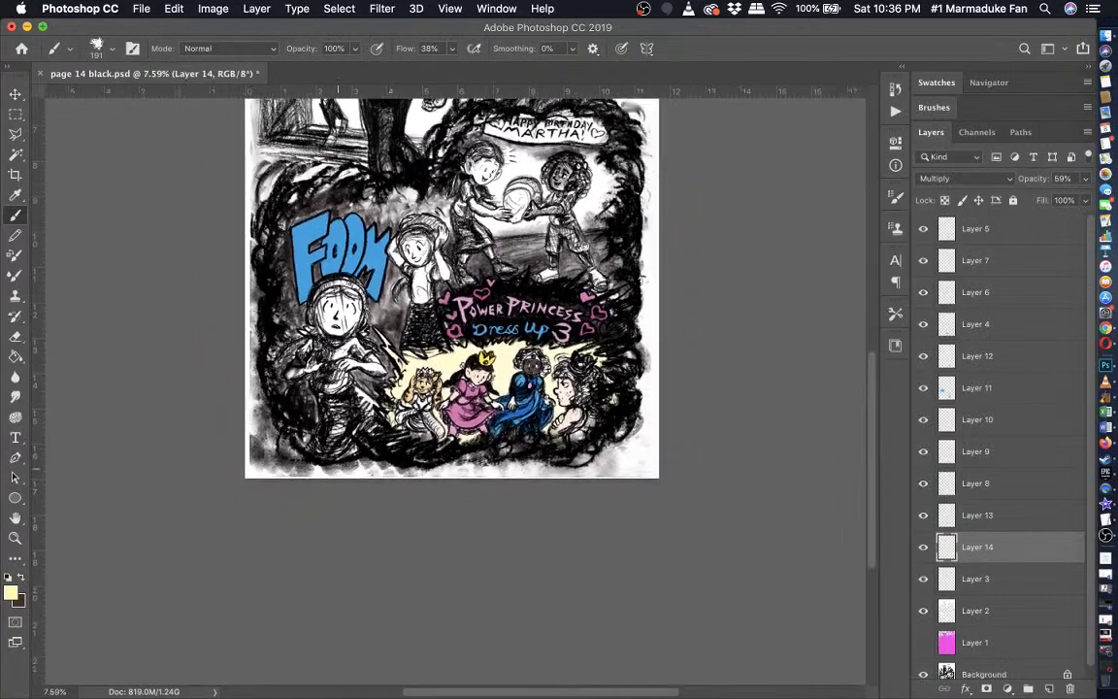
- Swap the foreground and background colours and set the foreground to dark grey 2b2928
scroll(338, 469, up, 1)
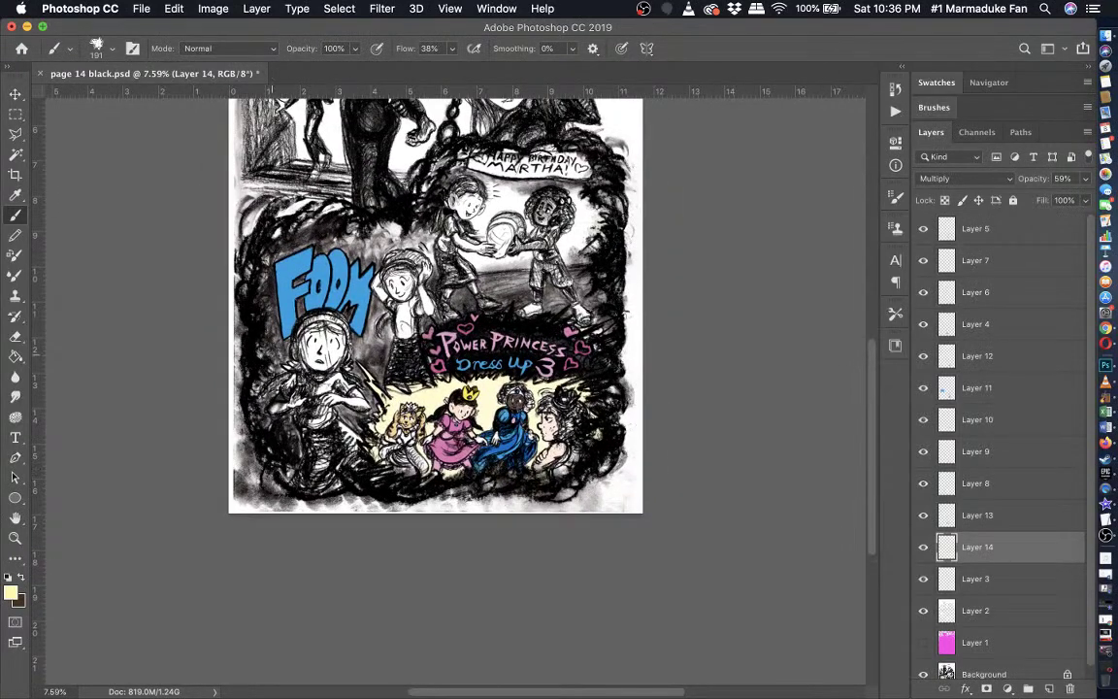
click(21, 579)
click(12, 591)
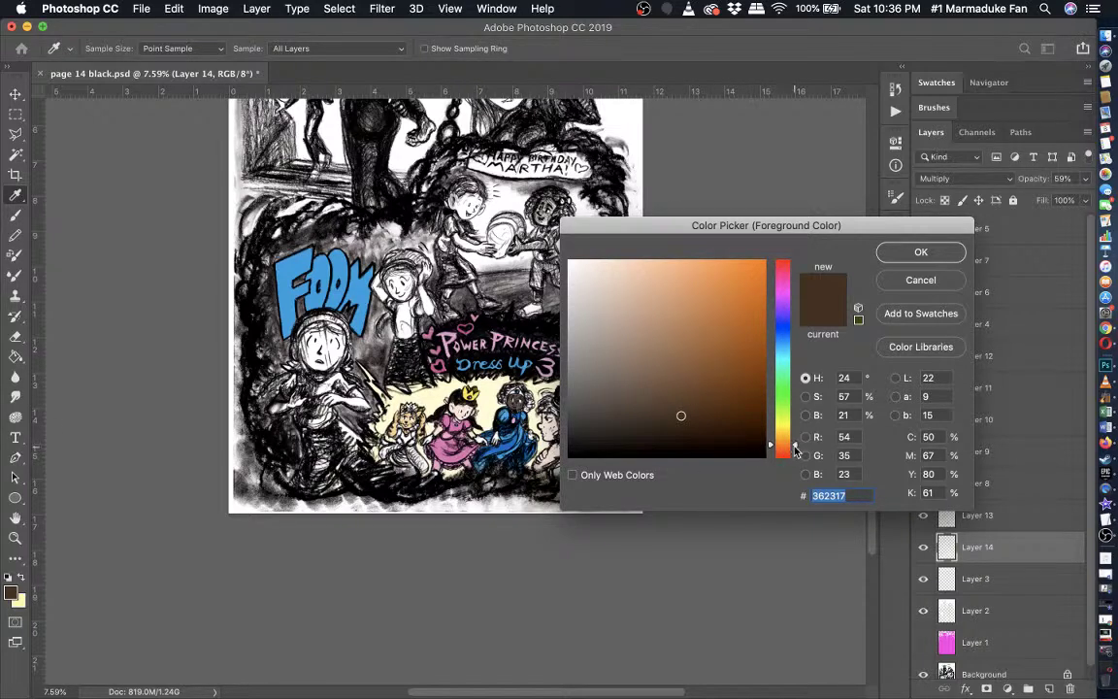
click(578, 429)
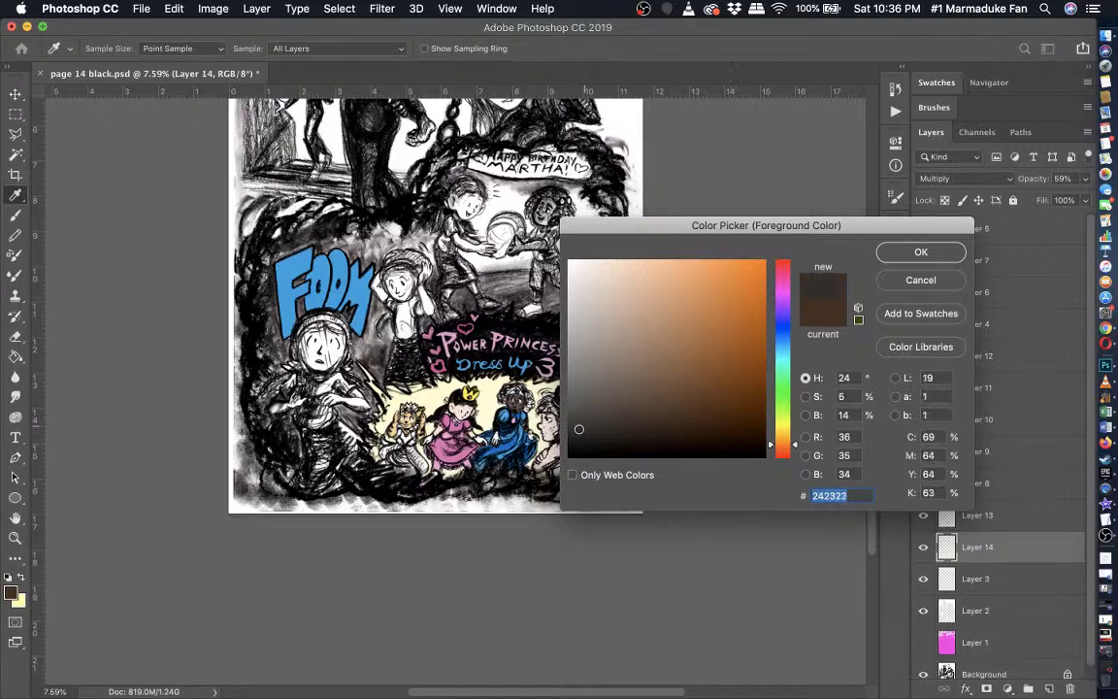
click(581, 423)
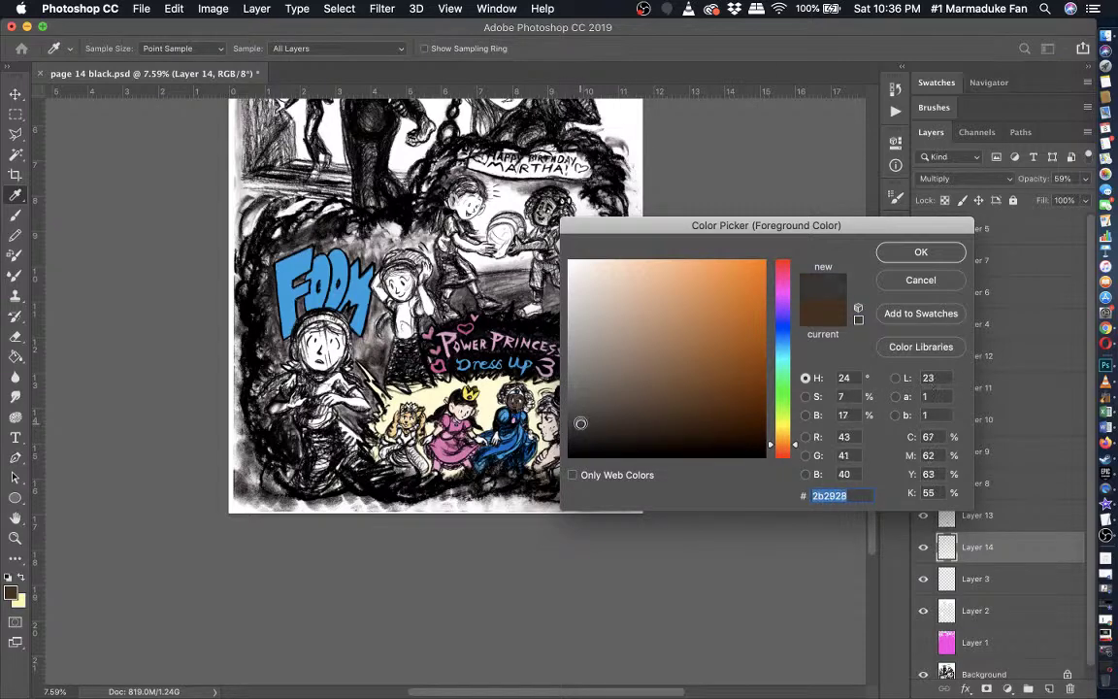
click(951, 252)
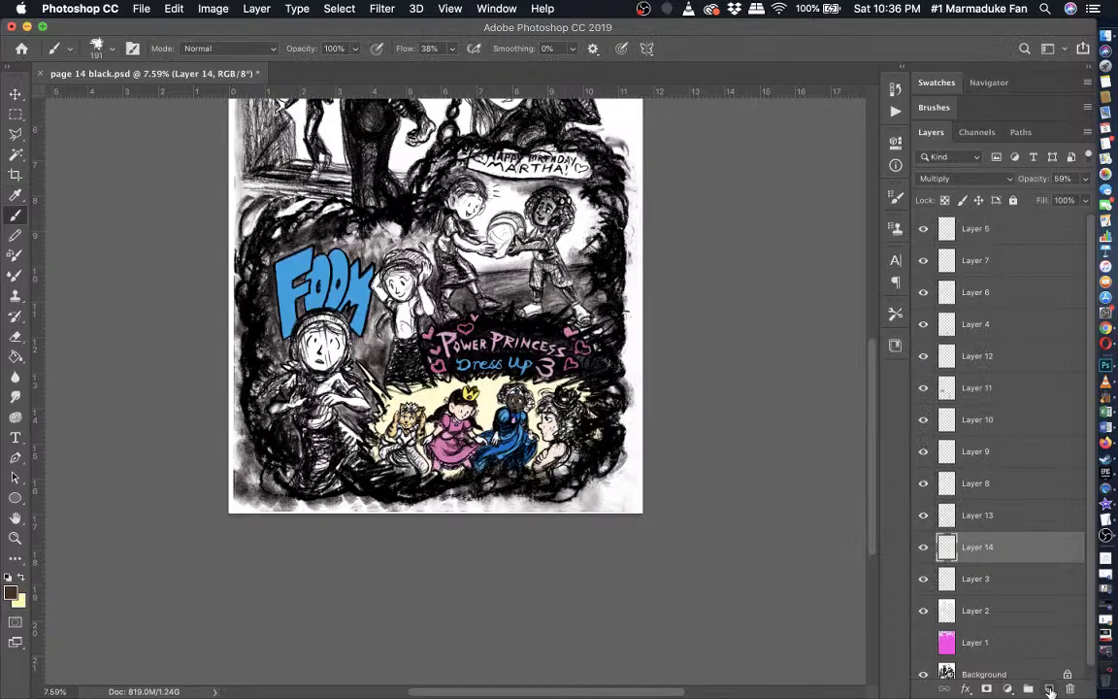
- Add a new layer above Layer 14 and save the document
click(1049, 688)
scroll(456, 388, up, 5)
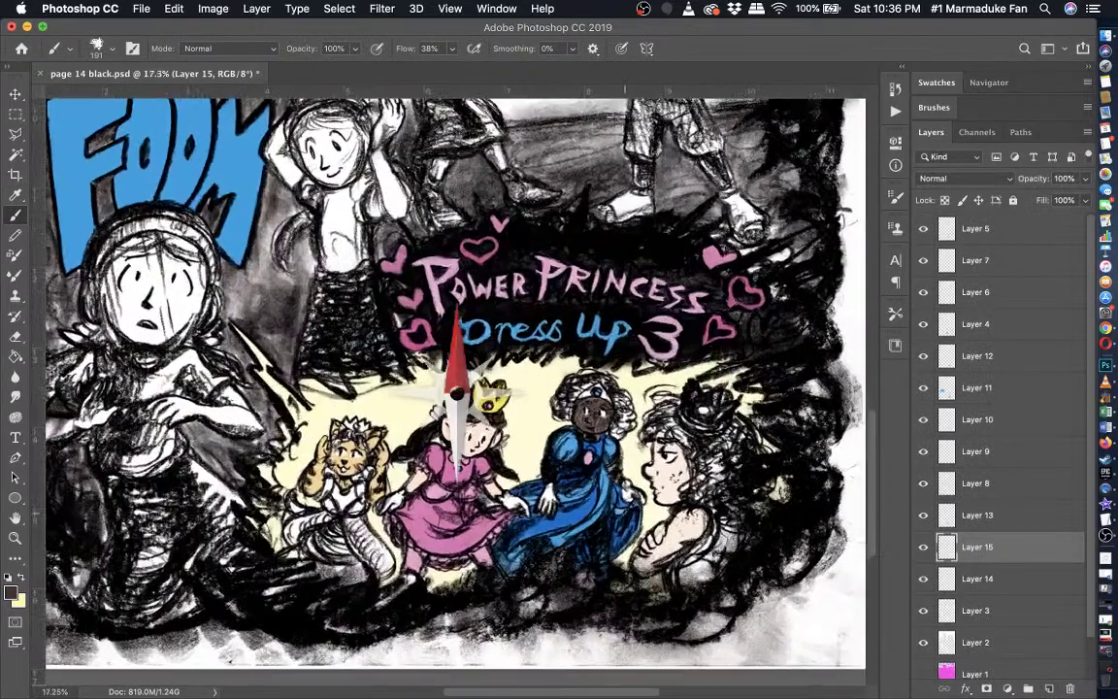
scroll(456, 398, up, 5)
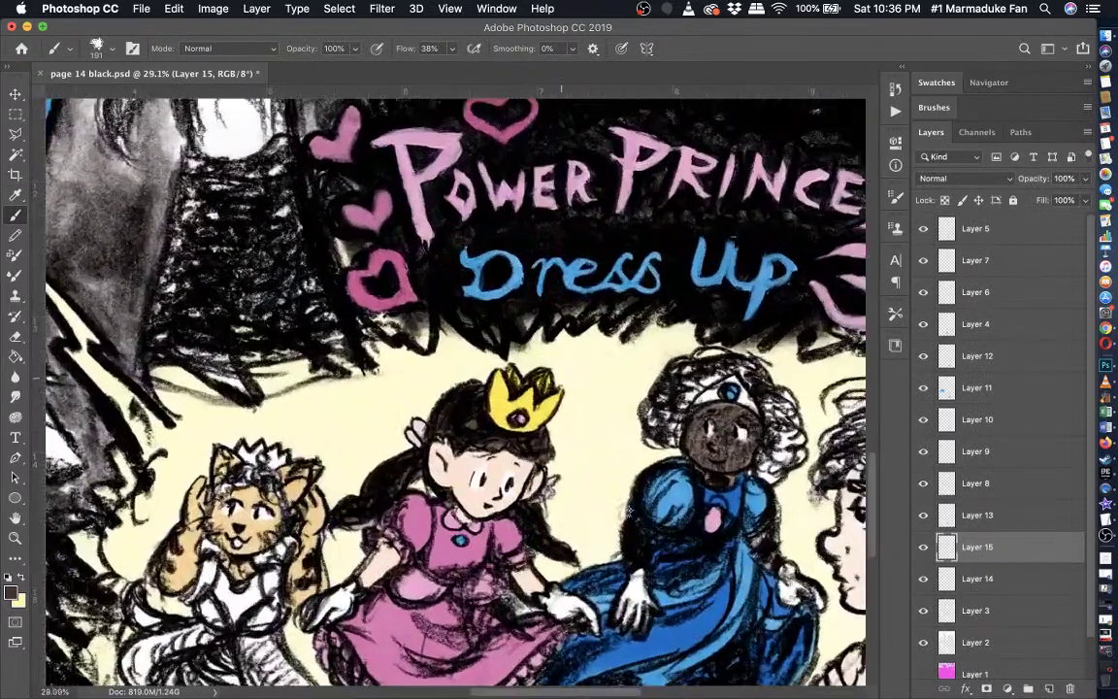
scroll(628, 511, up, 2)
scroll(629, 511, right, 5)
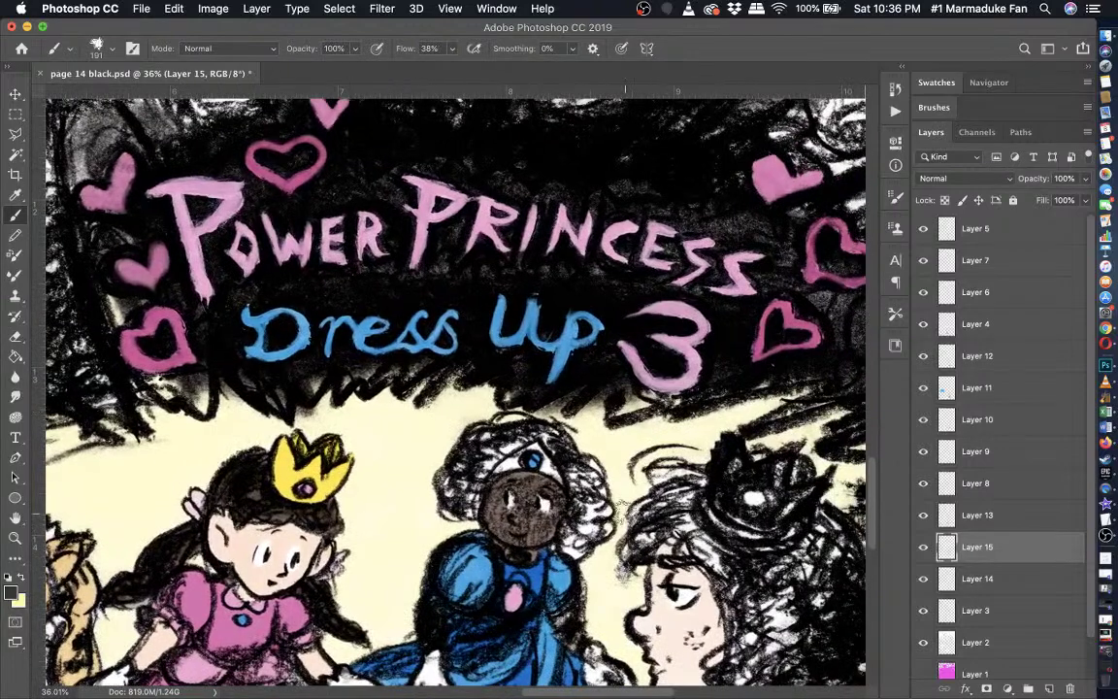
scroll(625, 506, right, 3)
key(super+s)
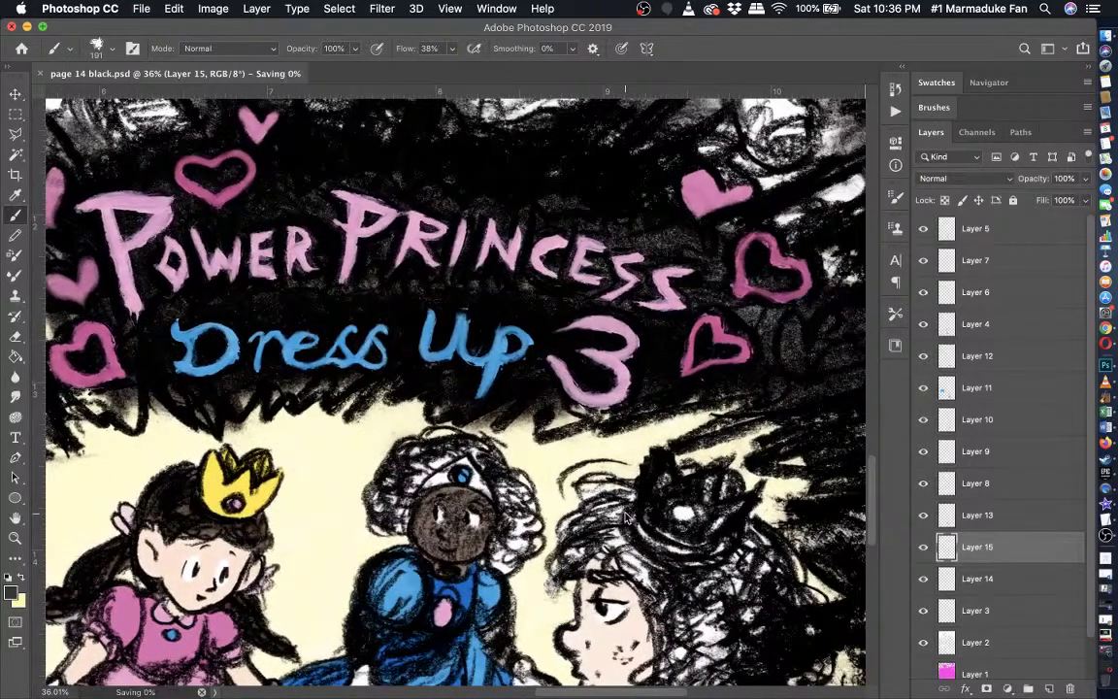
scroll(572, 485, up, 2)
scroll(582, 548, up, 2)
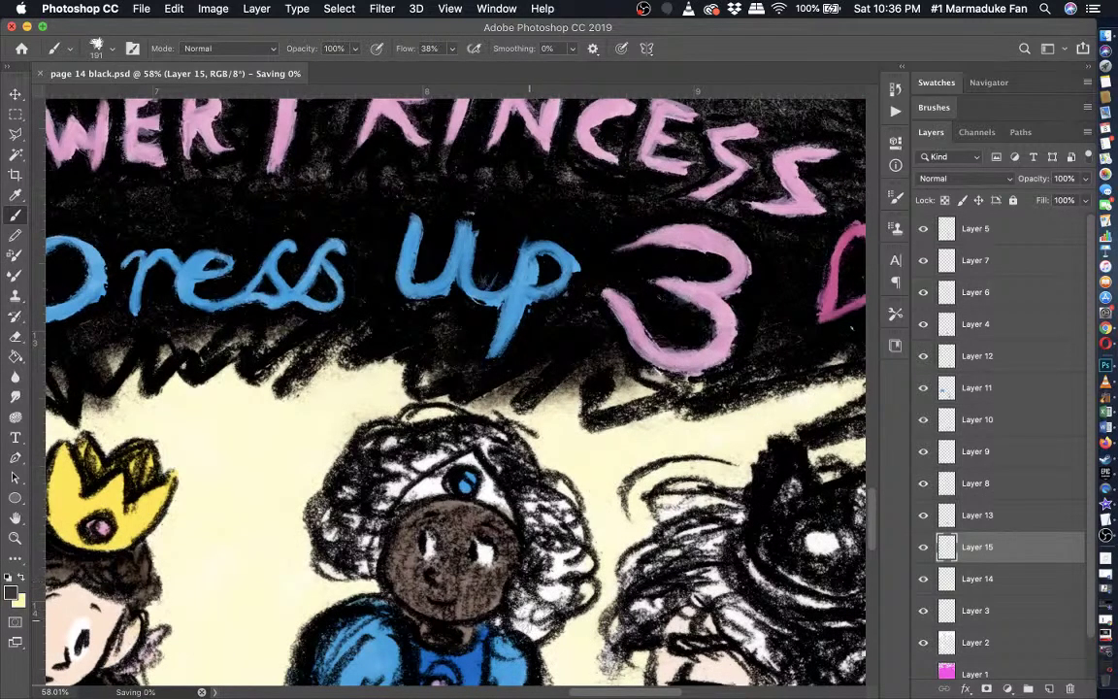
- Try brushing the dark grey onto the blue princess's hair, and undo the strokes
click(529, 617)
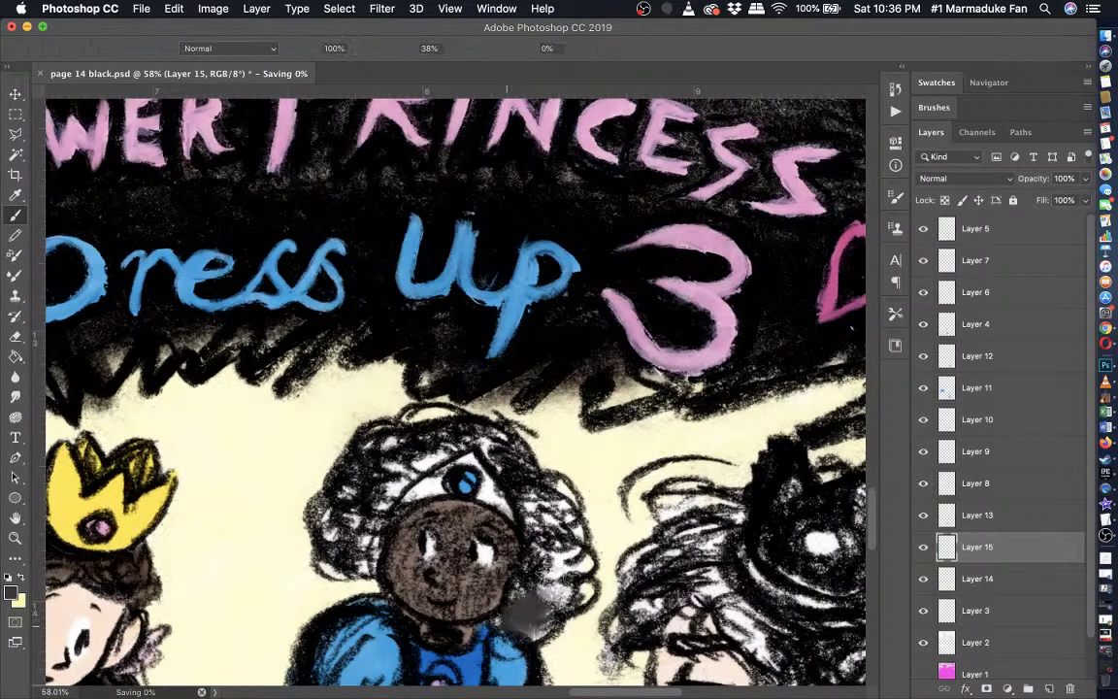
drag(532, 607, 565, 585)
key(super+z)
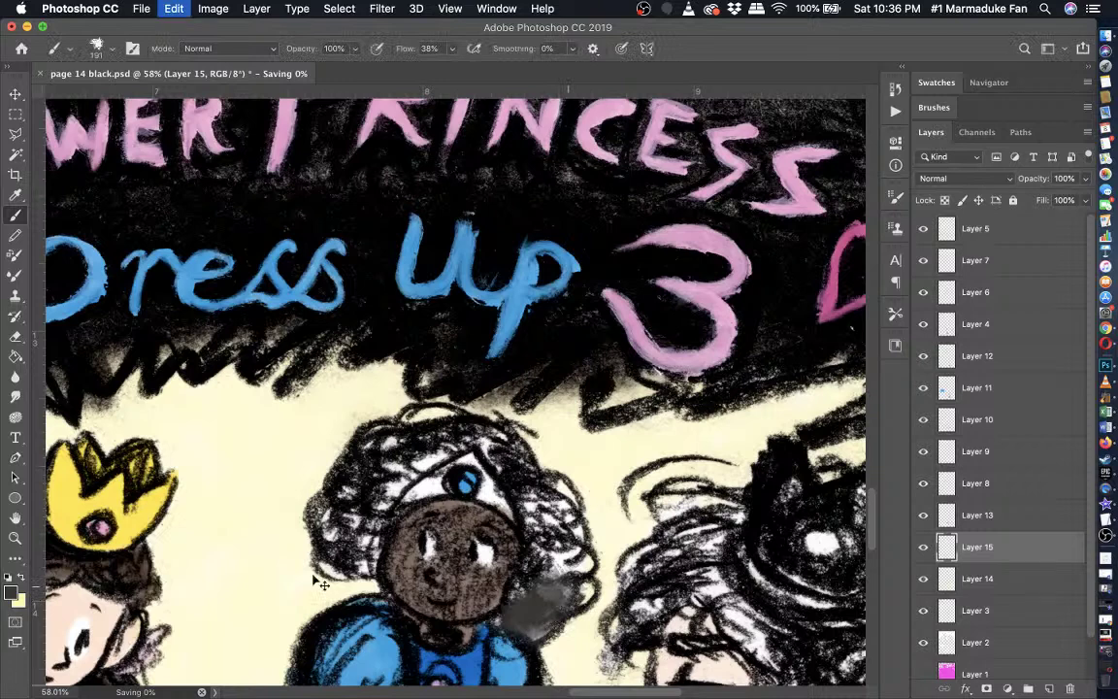
key(super+z)
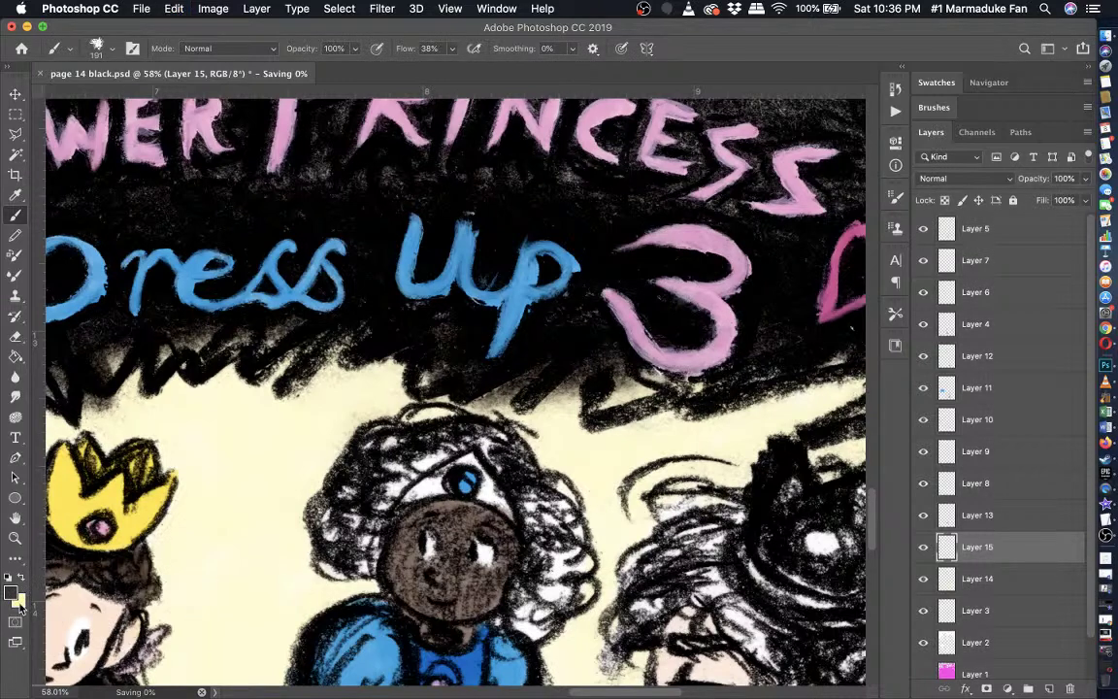
- Change the foreground to bluish dark grey 28282b and brush it over the blue princess's hair, around her tiara and face
click(13, 592)
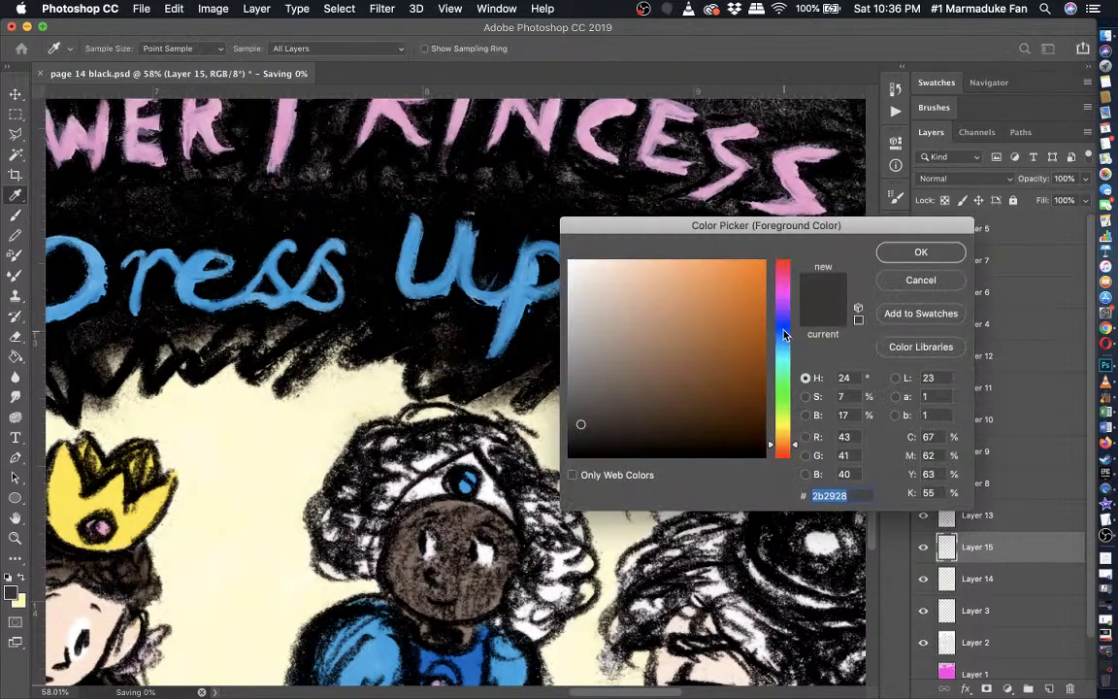
click(785, 331)
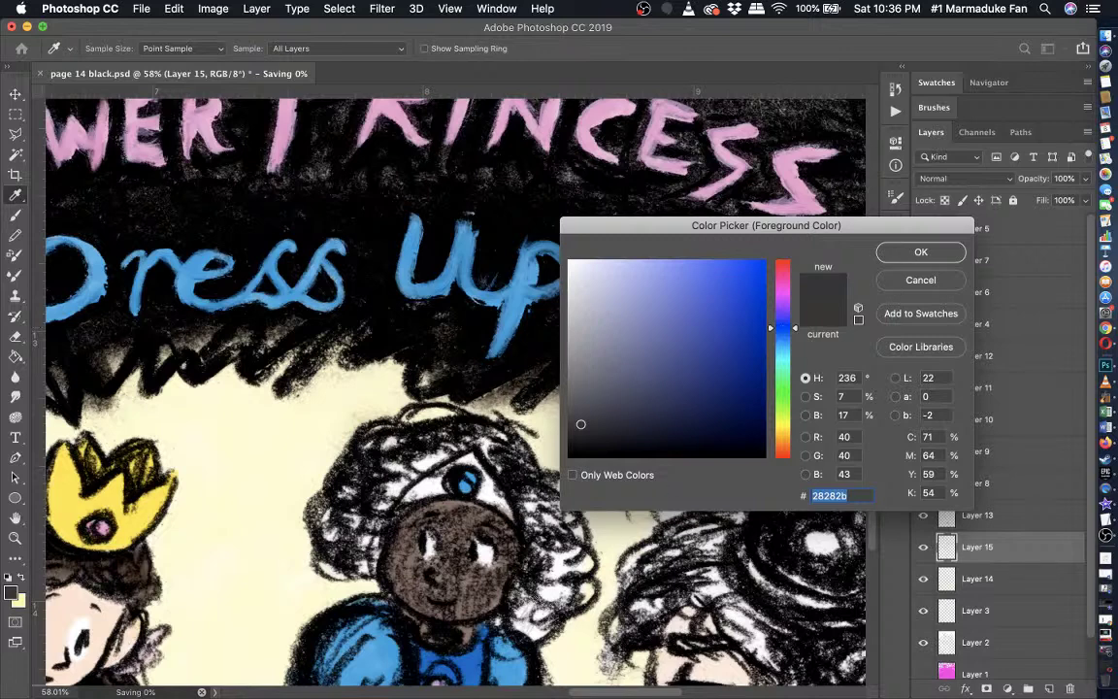
key(Return)
mouse_move(501, 626)
mouse_down()
mouse_move(576, 586)
mouse_move(534, 590)
mouse_move(509, 623)
mouse_move(565, 572)
mouse_move(546, 558)
mouse_move(573, 551)
mouse_move(532, 582)
mouse_move(586, 593)
mouse_move(514, 621)
mouse_move(542, 536)
mouse_move(495, 466)
mouse_move(514, 485)
mouse_move(524, 456)
mouse_move(573, 505)
mouse_up()
mouse_move(510, 447)
mouse_down()
mouse_move(442, 398)
mouse_move(394, 383)
mouse_move(339, 451)
mouse_move(325, 408)
mouse_move(335, 480)
mouse_move(321, 514)
mouse_move(301, 456)
mouse_move(344, 490)
mouse_move(317, 509)
mouse_move(296, 500)
mouse_move(310, 431)
mouse_move(335, 398)
mouse_up()
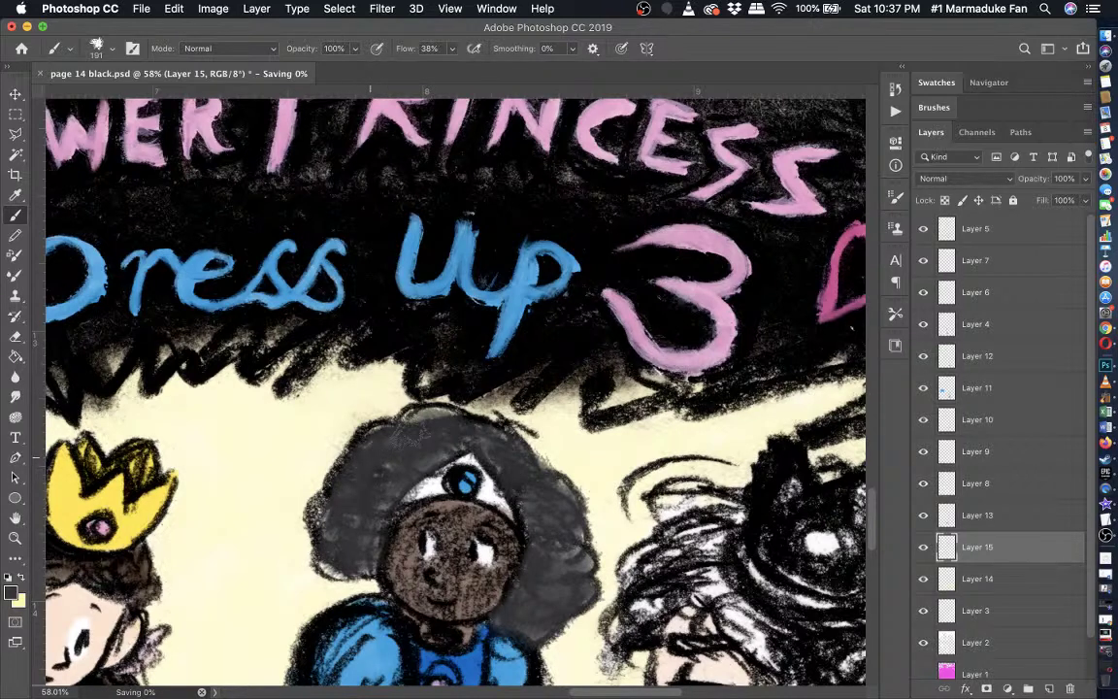
- Lower the brush opacity to 45% and even out the dark grey across the blue princess's hair
click(355, 48)
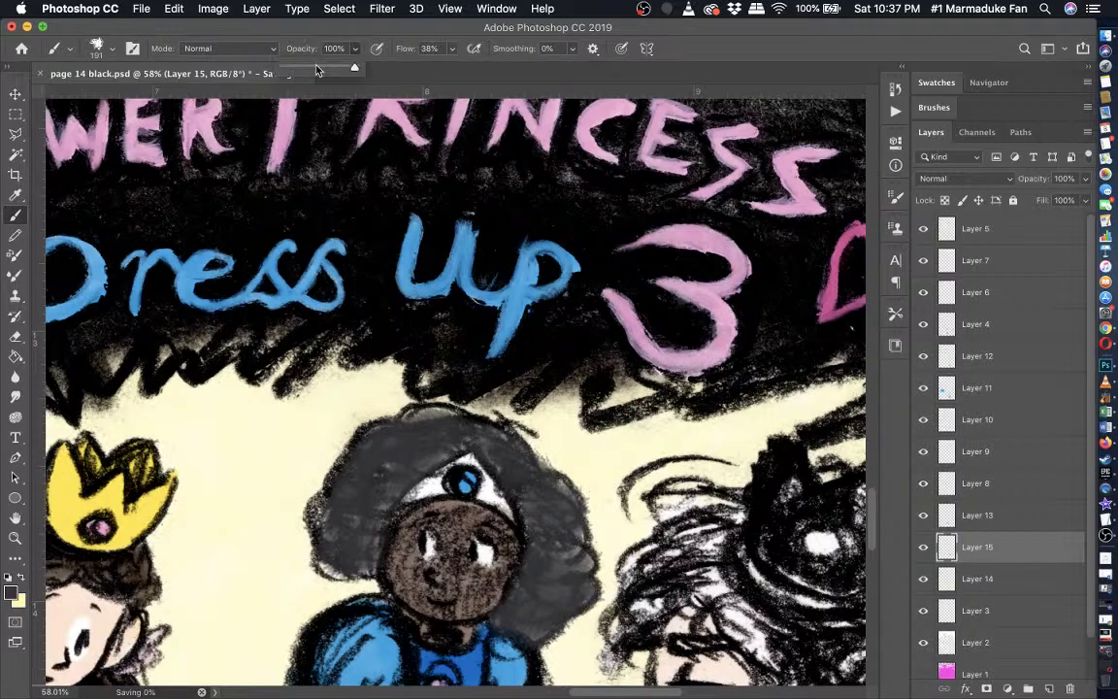
click(437, 423)
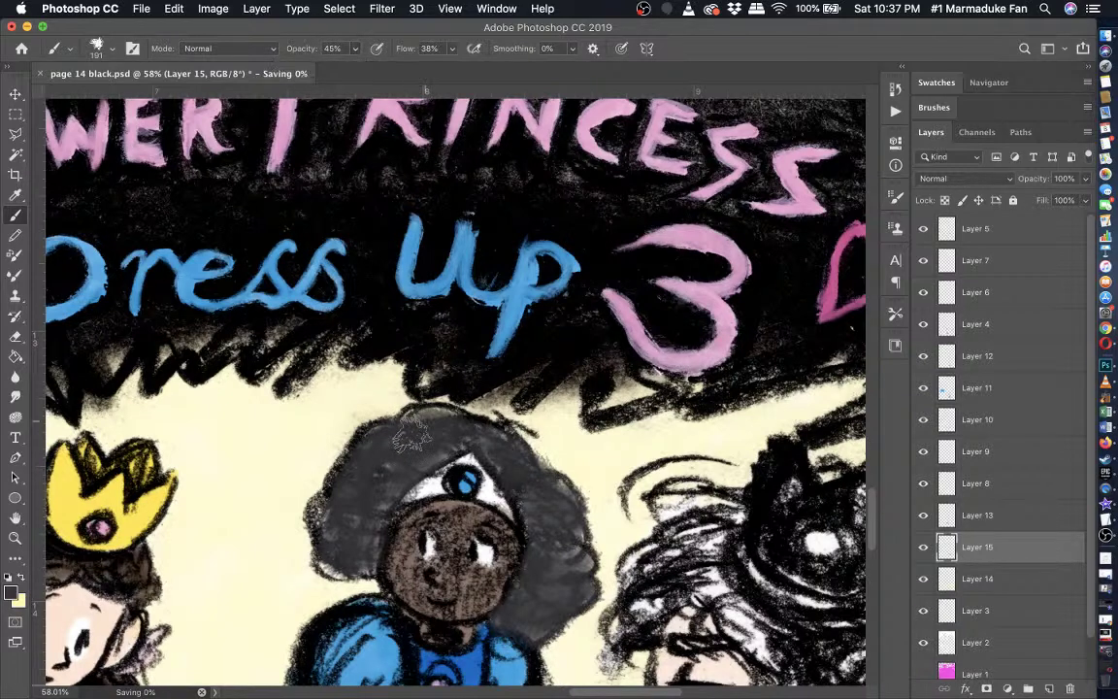
mouse_move(378, 454)
mouse_down()
mouse_move(329, 516)
mouse_move(340, 561)
mouse_move(361, 567)
mouse_move(377, 499)
mouse_up()
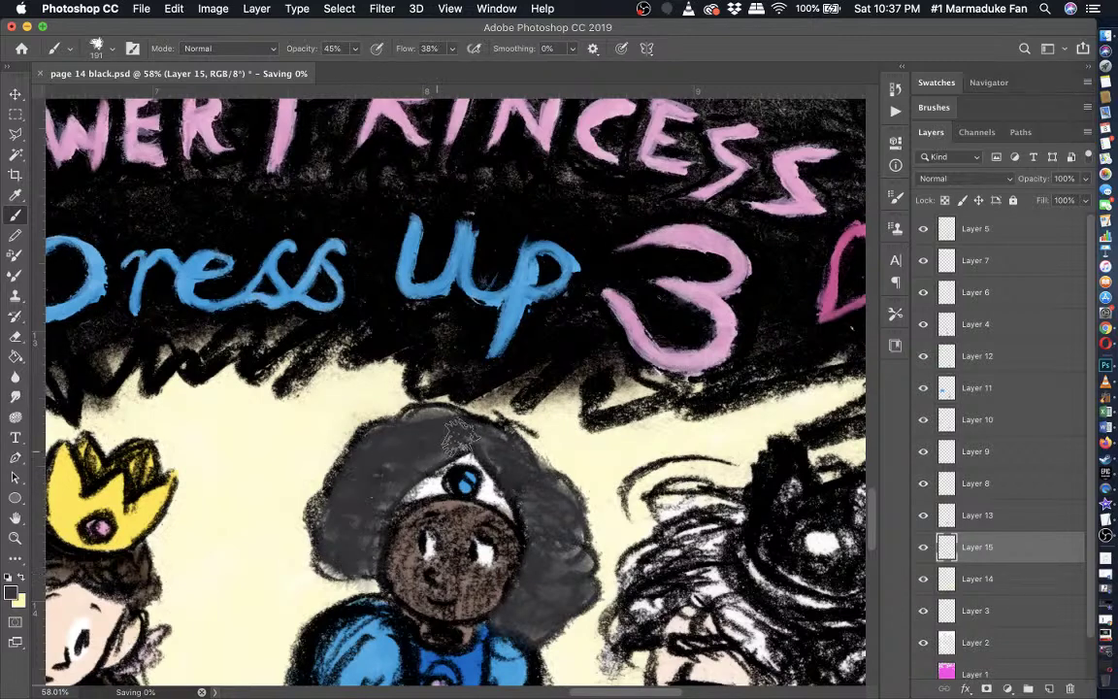
mouse_move(555, 534)
mouse_down()
mouse_move(529, 499)
mouse_move(529, 570)
mouse_move(509, 608)
mouse_move(565, 555)
mouse_move(558, 493)
mouse_up()
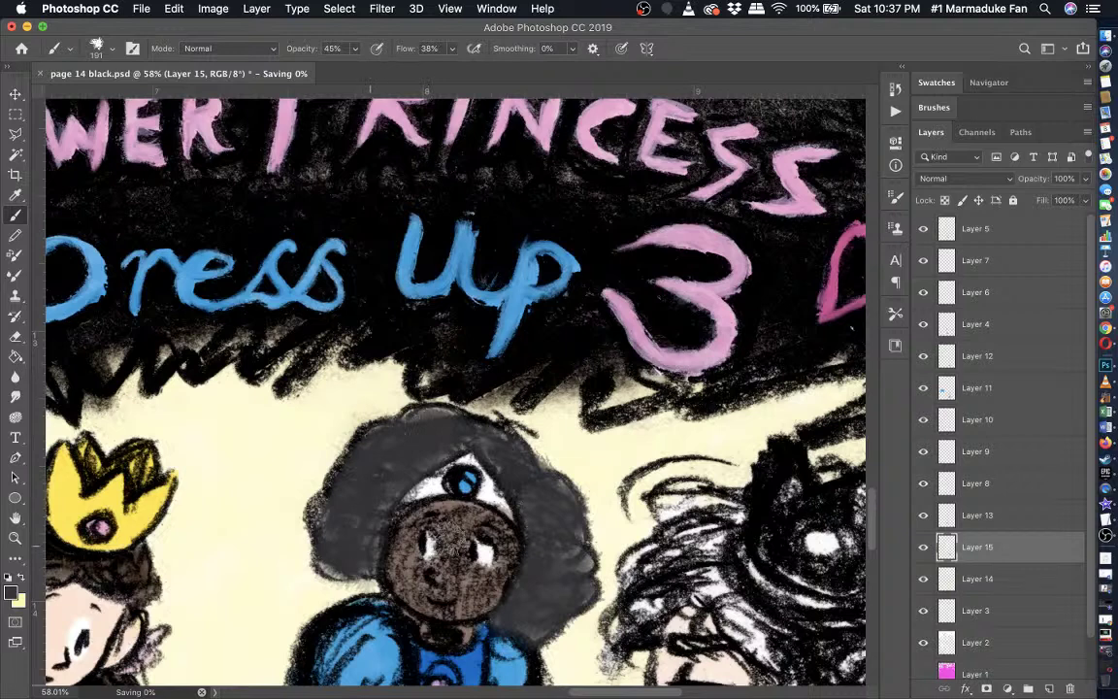
- Set Layer 15's blend mode to Multiply in its blending options
click(254, 9)
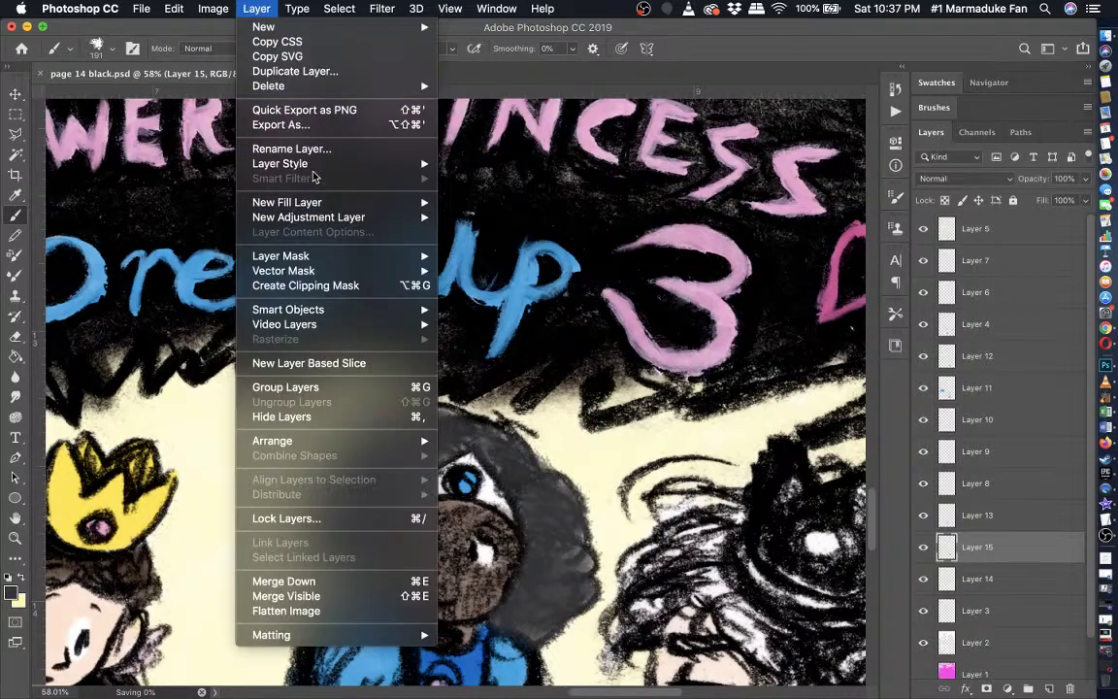
mouse_move(292, 163)
click(566, 265)
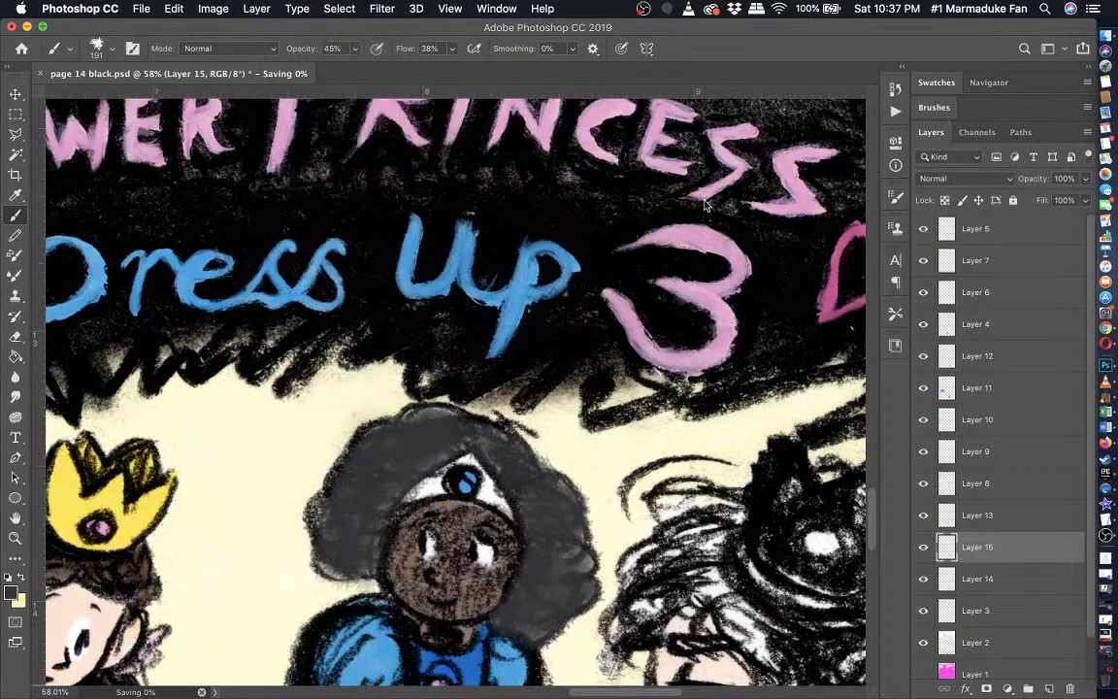
click(815, 101)
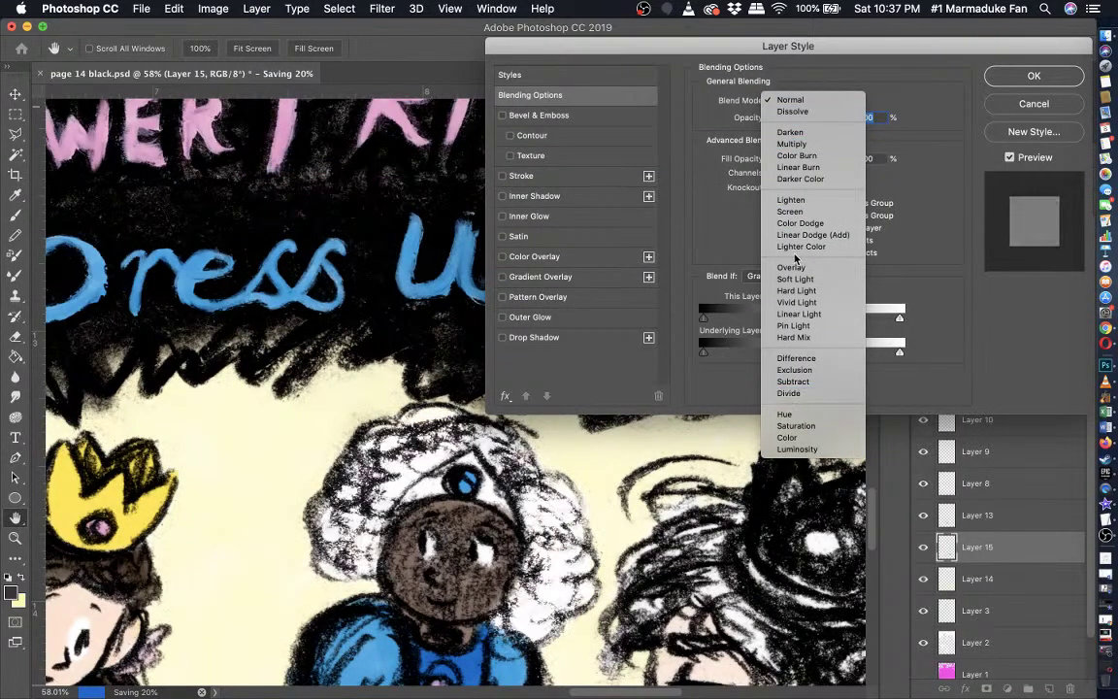
click(795, 143)
key(alt+shift+m)
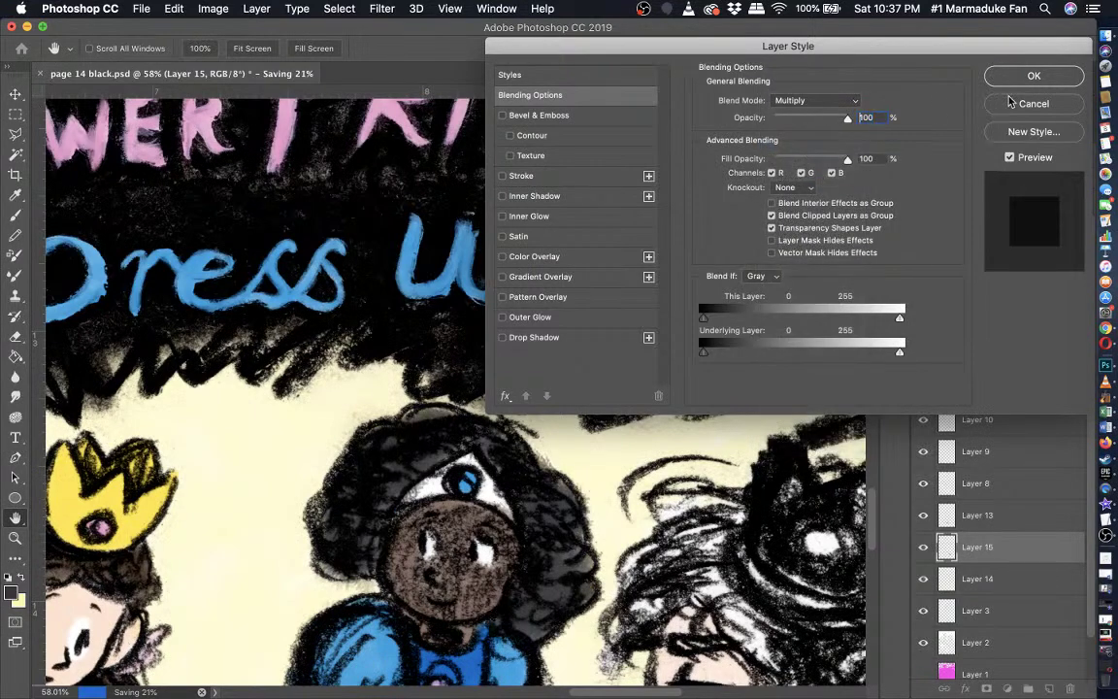
key(Return)
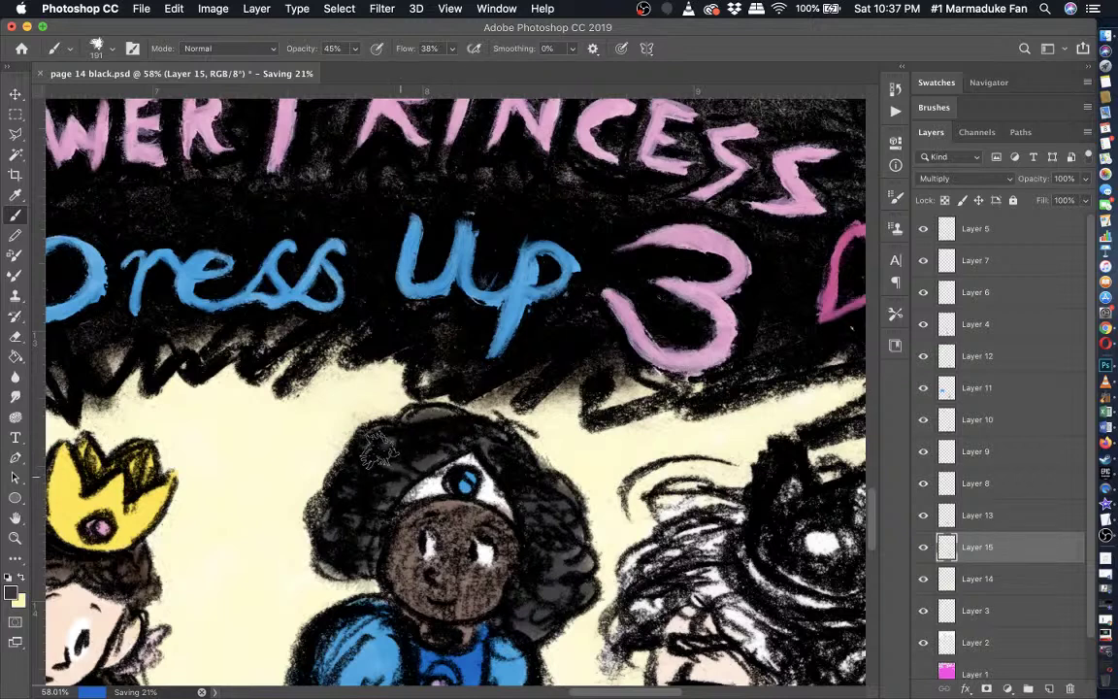
- Deepen the blue princess's hair with more dark grey strokes, undoing the last stroke
scroll(457, 486, down, 1)
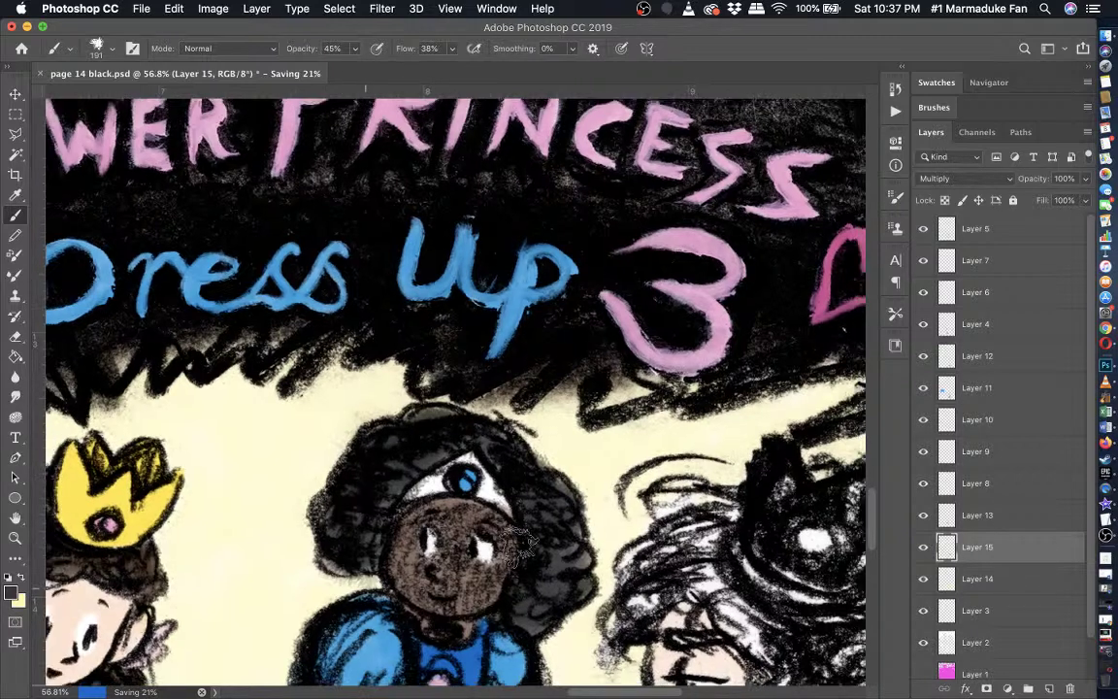
mouse_move(577, 561)
mouse_down()
mouse_move(524, 514)
mouse_move(495, 438)
mouse_move(514, 459)
mouse_move(417, 388)
mouse_move(367, 393)
mouse_up()
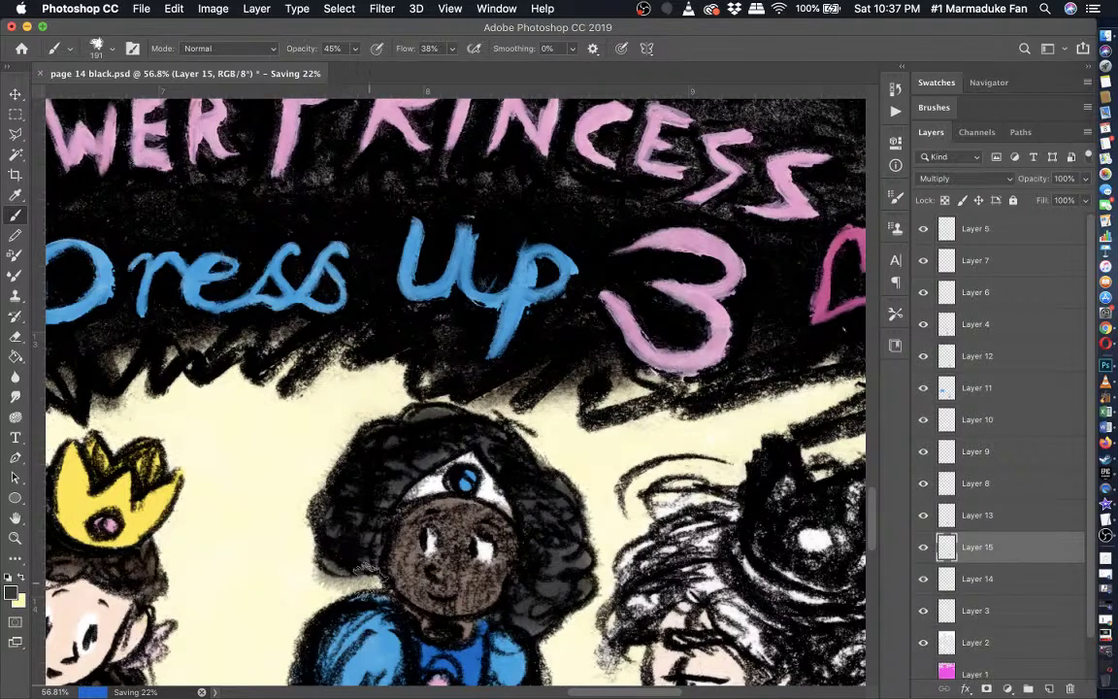
key(super+z)
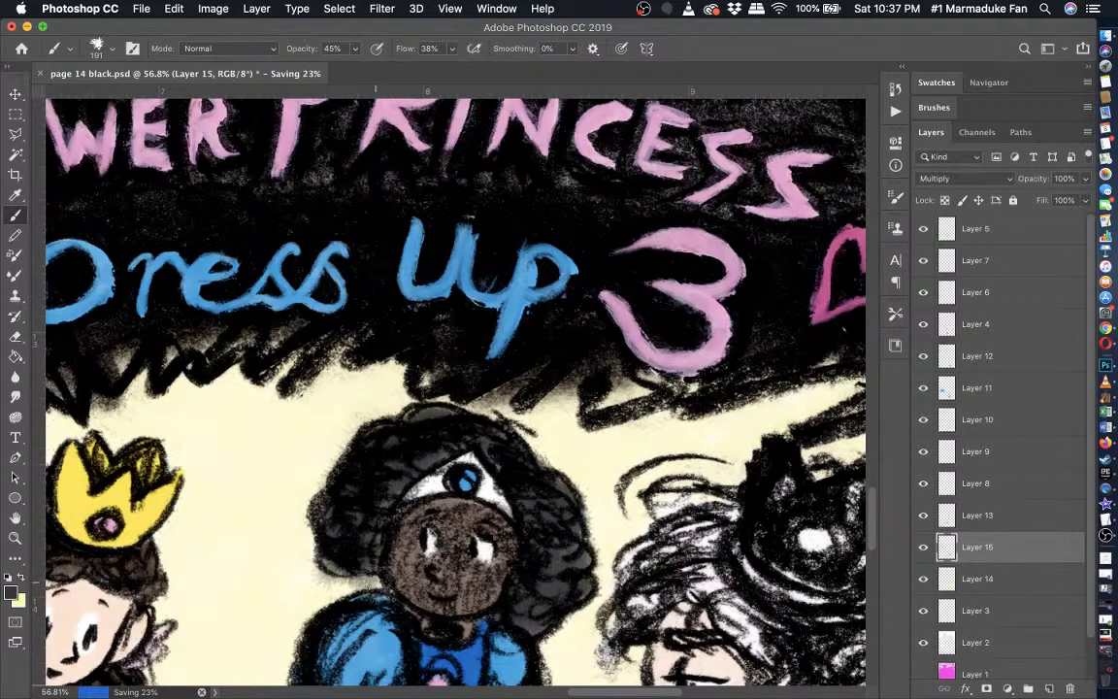
- Set the brush to 100% opacity and 134 px size, undoing the trial stroke at the hair's lower edge
click(354, 48)
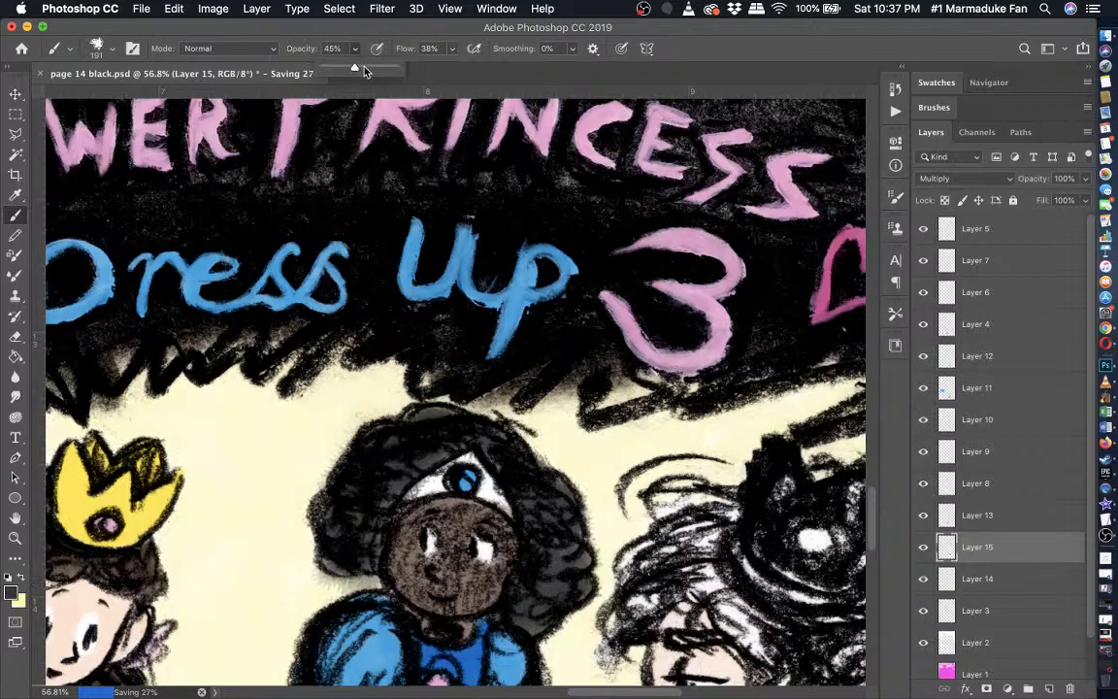
click(357, 560)
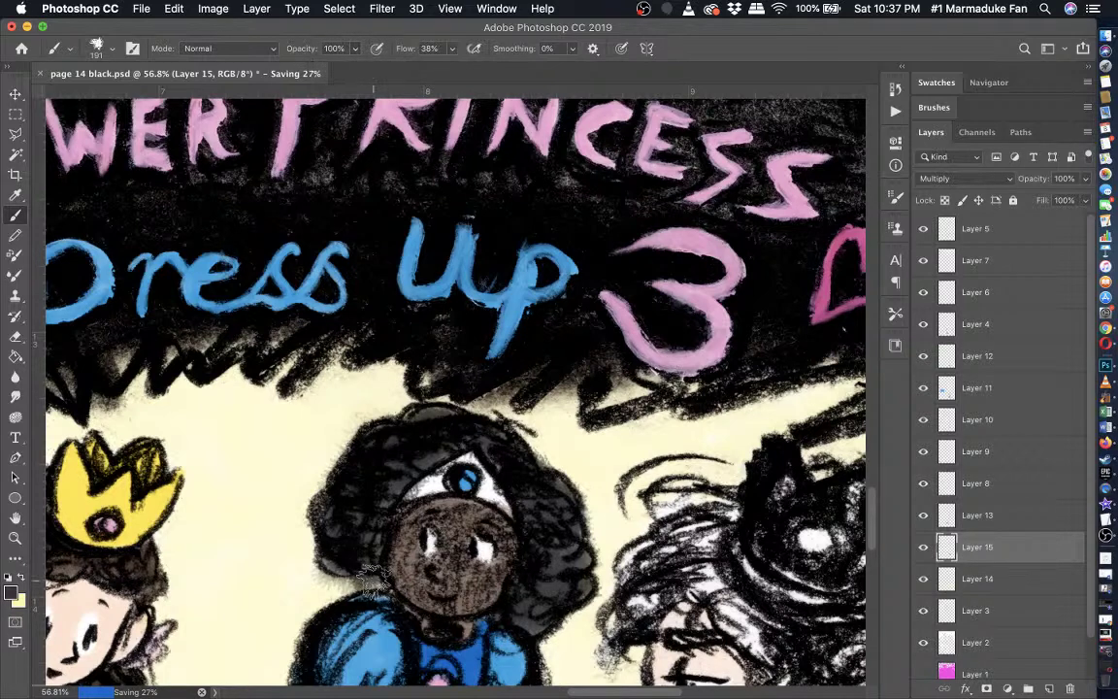
key(super+z)
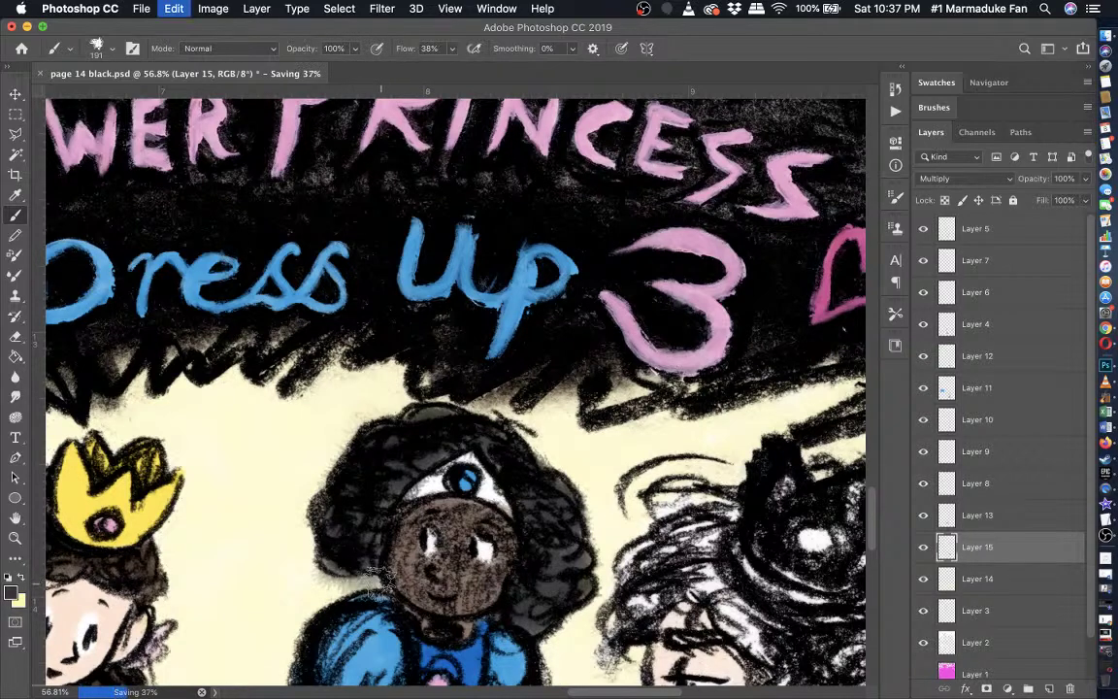
click(96, 49)
click(145, 97)
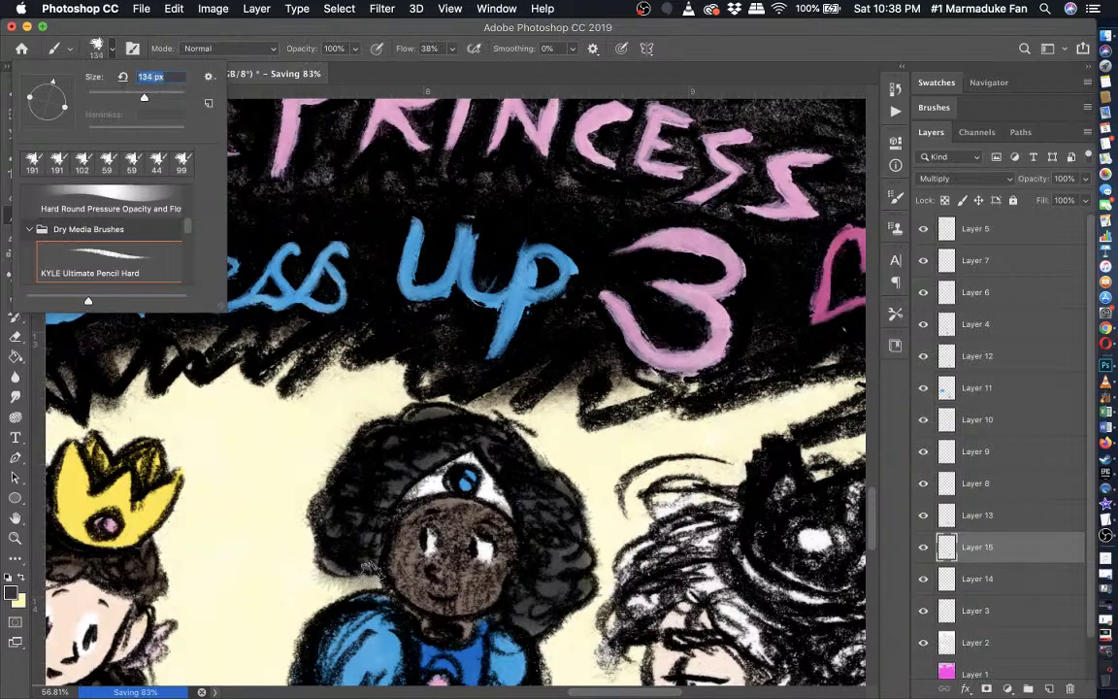
key(Return)
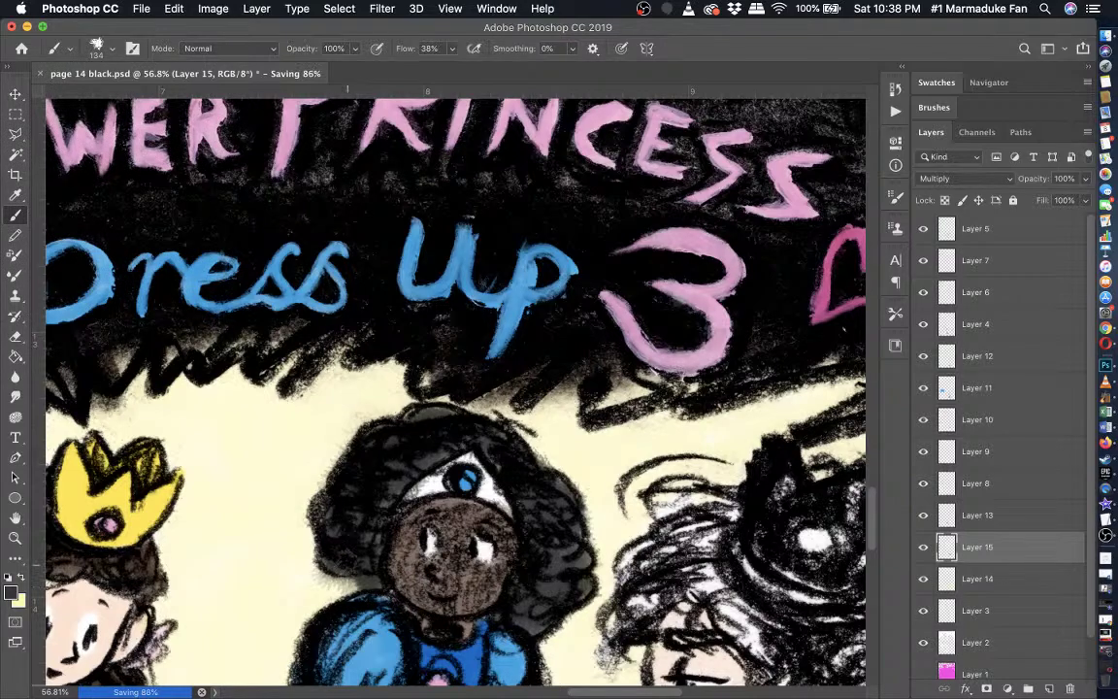
- Examine the princess panel as a whole to check the dark grey hair against the other characters
key(super+minus)
key(super+minus)
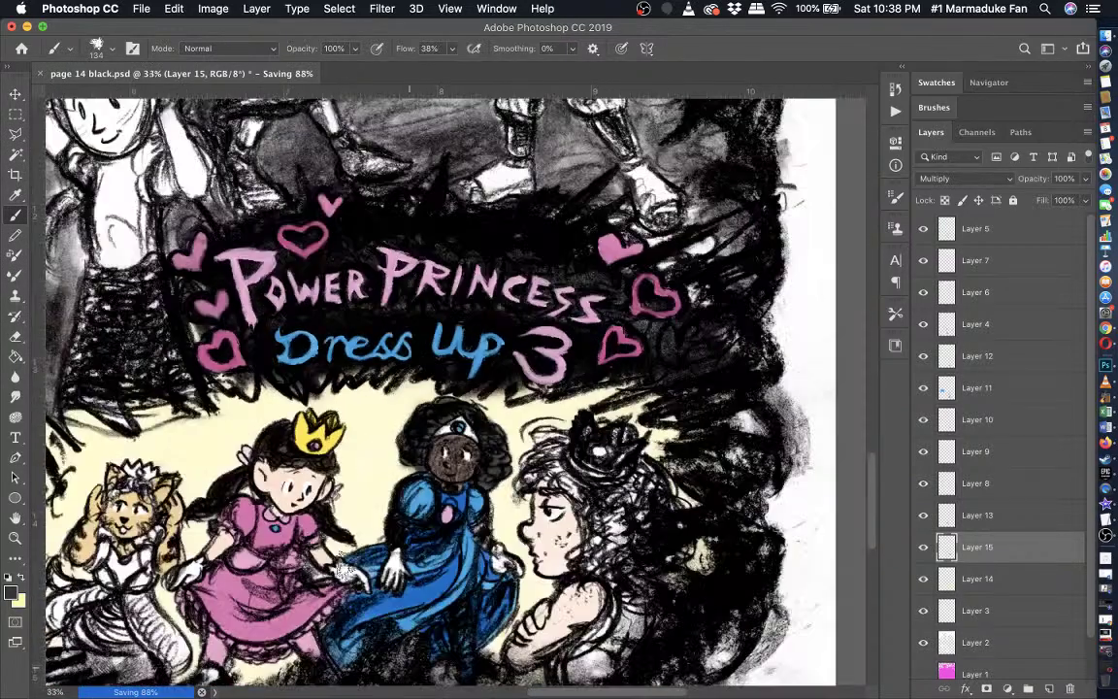
key(super+plus)
key(super+minus)
key(super+minus)
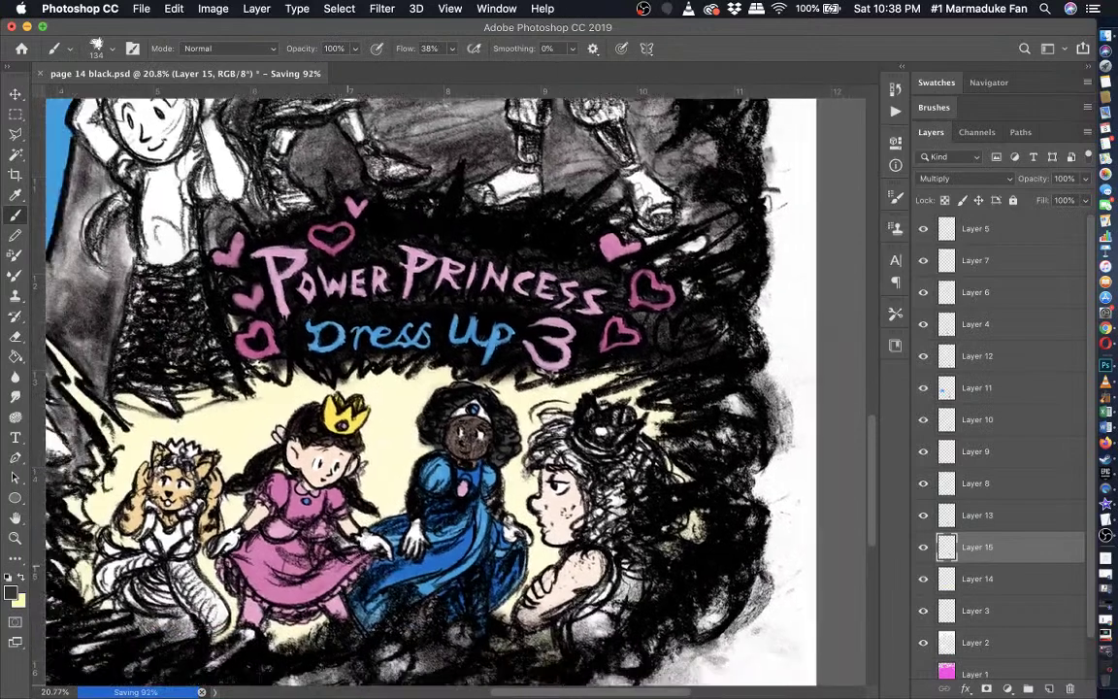
- Set the foreground colour to muted green #538275 and add a new layer directly above Layer 15
scroll(359, 563, down, 3)
scroll(427, 407, up, 3)
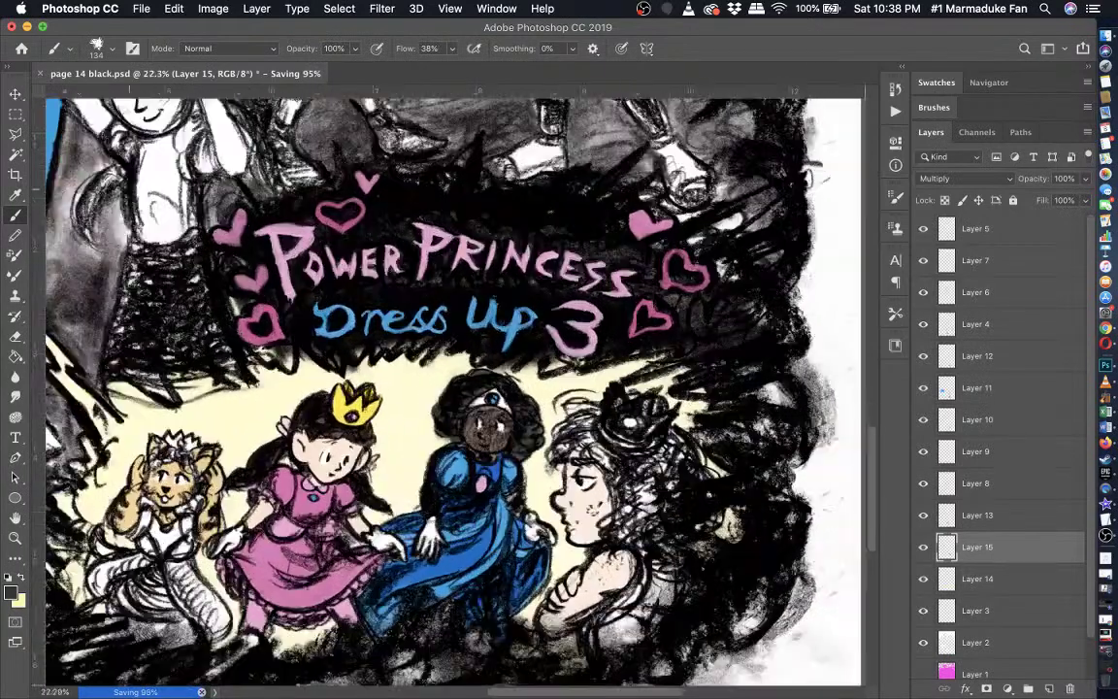
scroll(427, 407, up, 1)
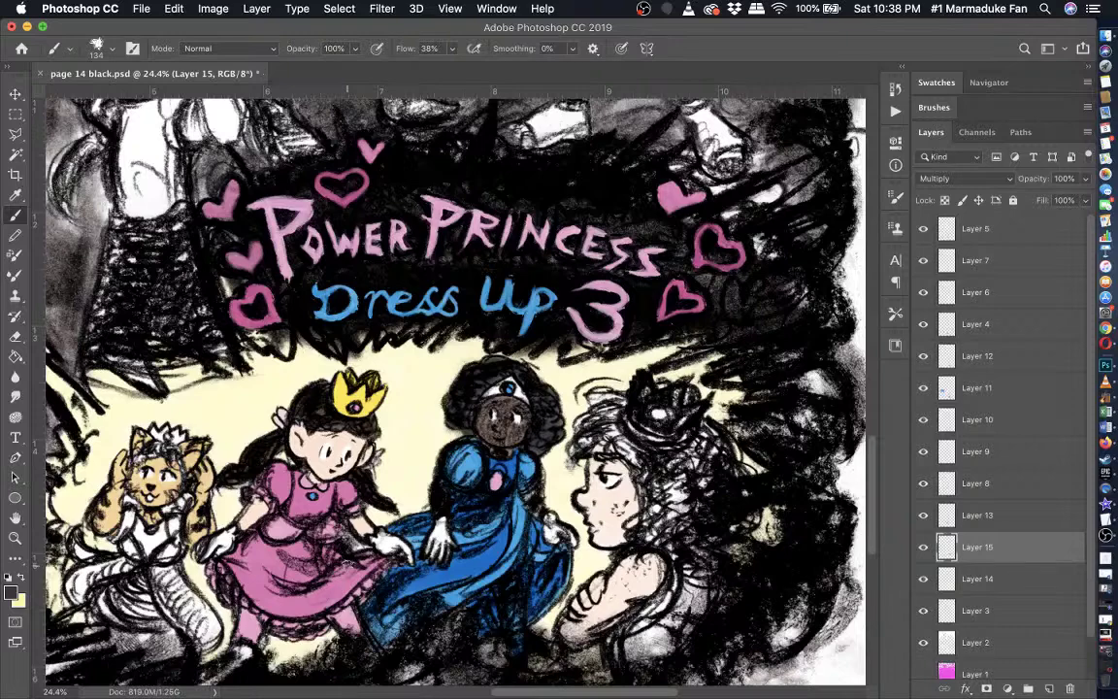
scroll(347, 408, down, 1)
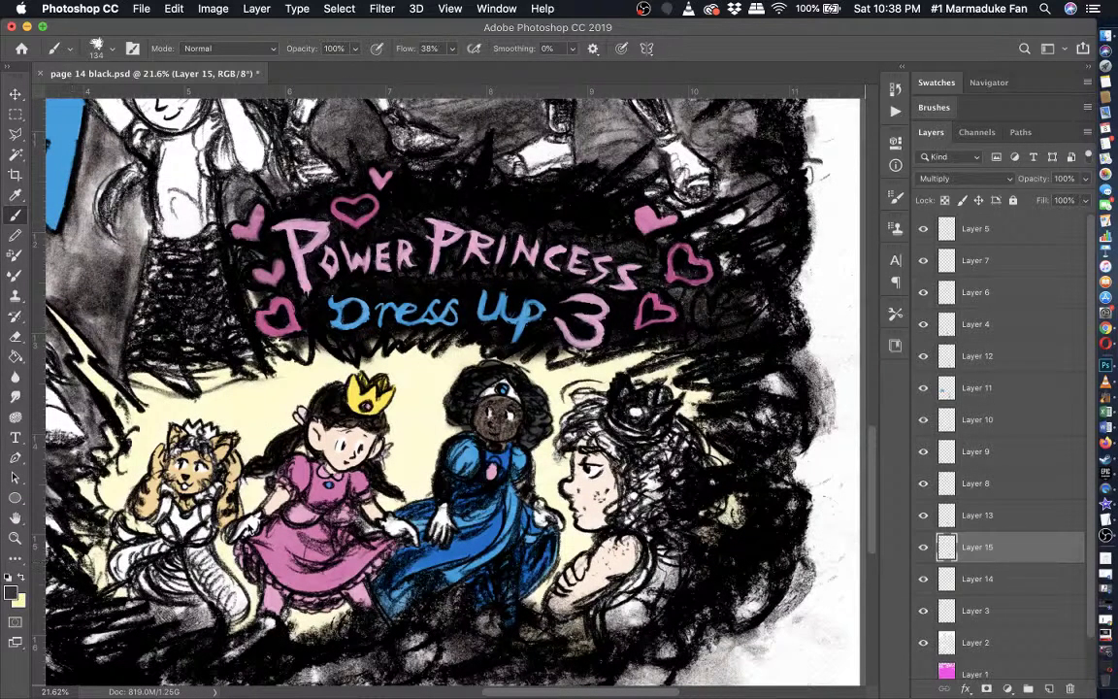
key(n)
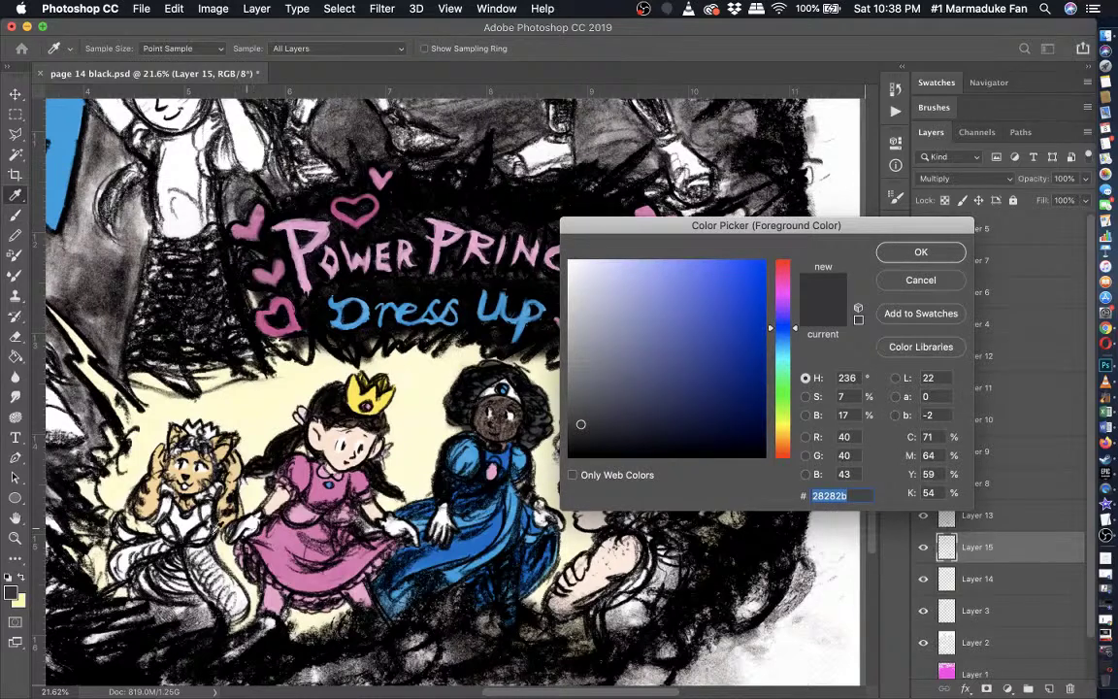
click(784, 368)
mouse_move(669, 393)
mouse_down()
mouse_move(637, 405)
mouse_move(598, 362)
mouse_move(639, 356)
mouse_up()
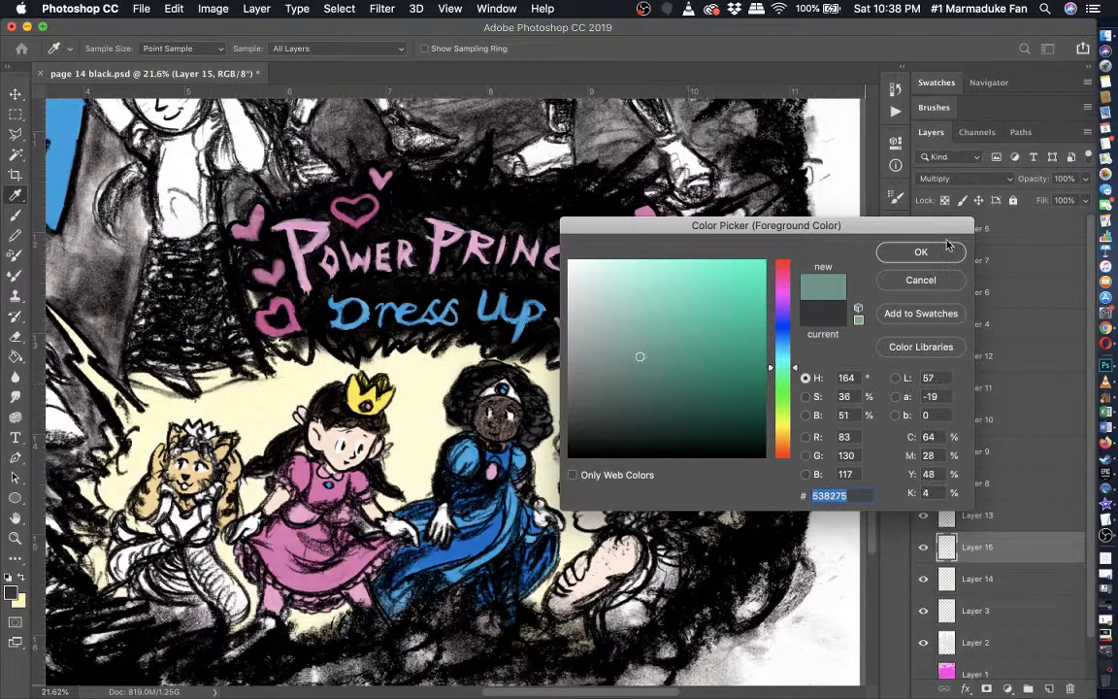
key(Return)
key(b)
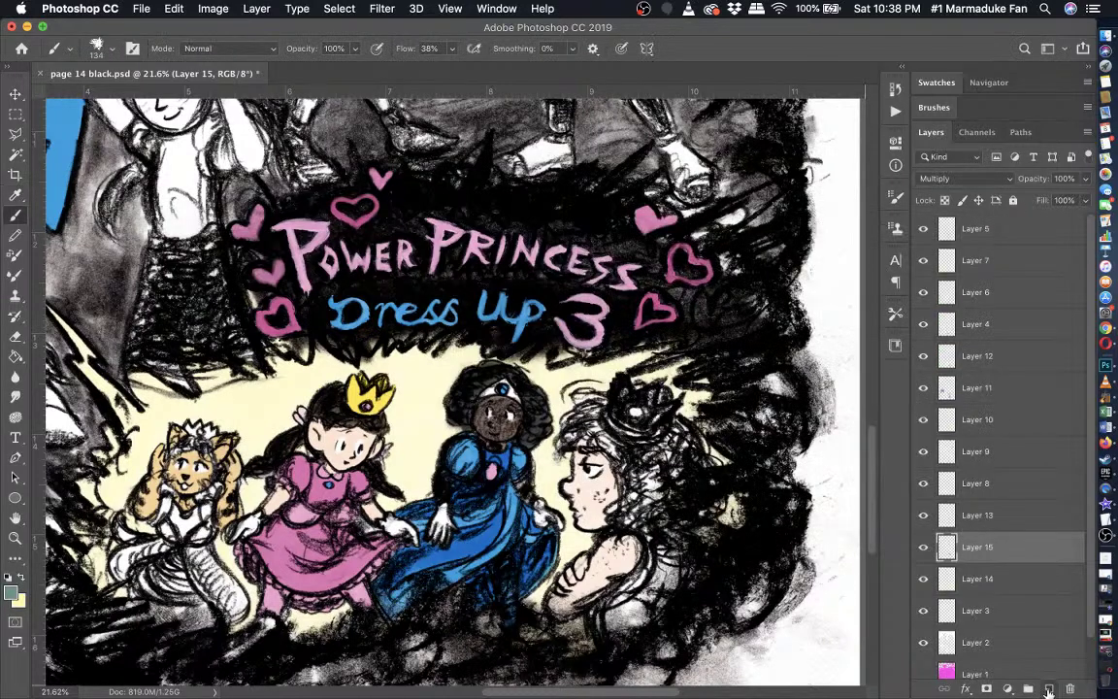
click(1048, 688)
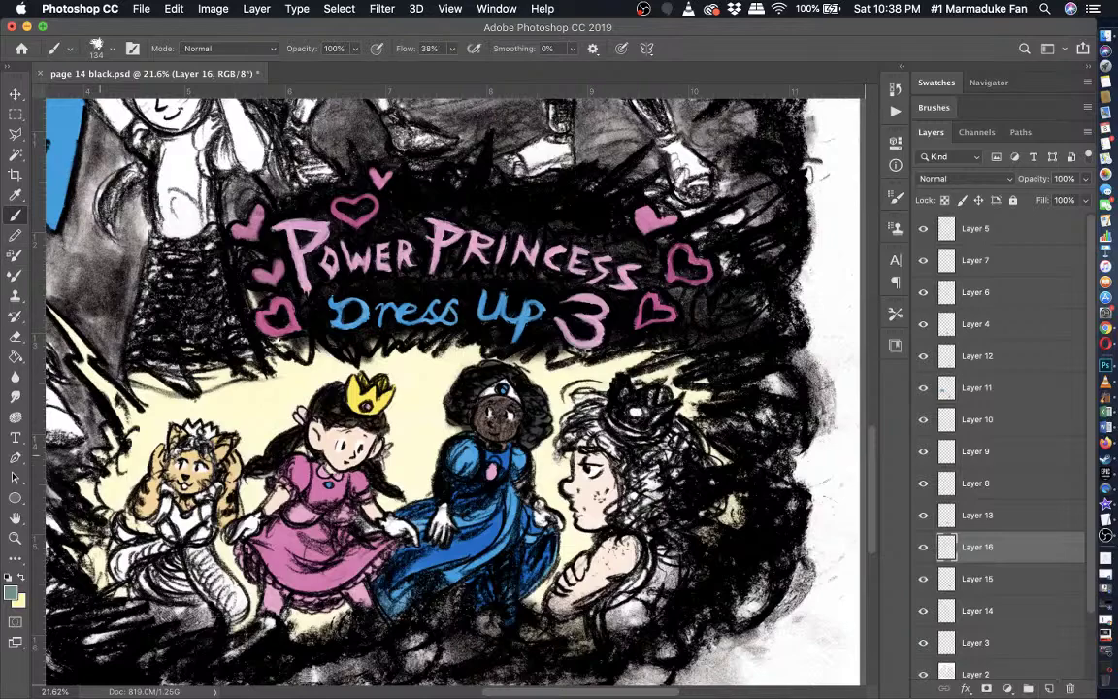
- Set the brush size to 146 px for painting the cat princess's dress
scroll(100, 454, up, 5)
scroll(97, 471, left, 8)
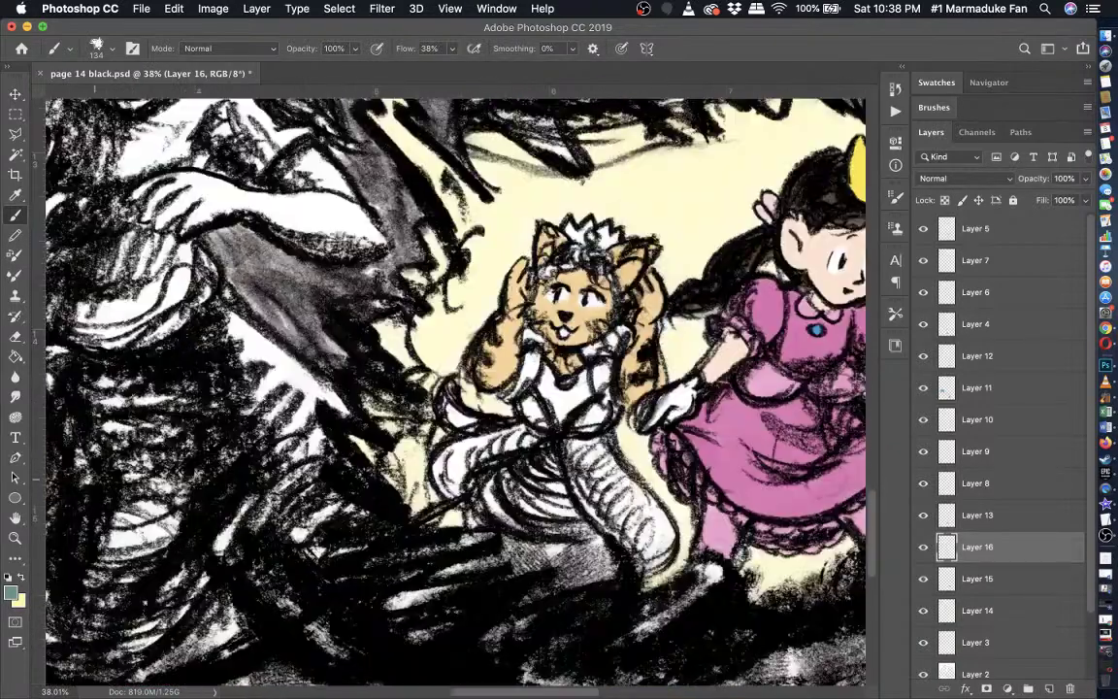
drag(94, 478, 287, 389)
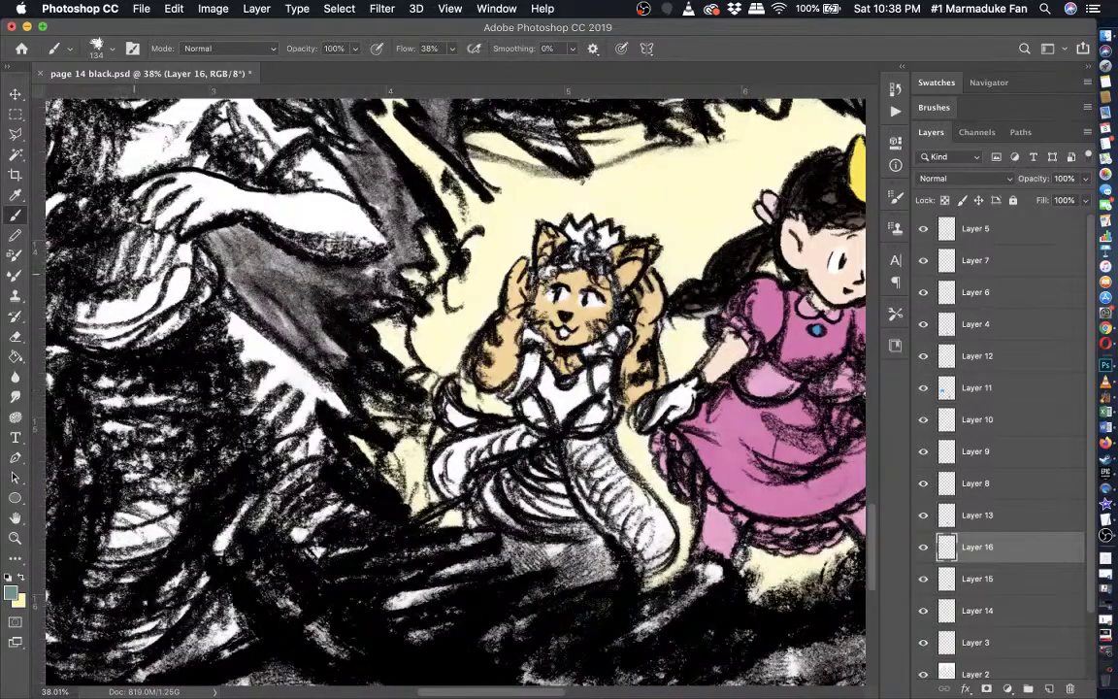
click(100, 54)
click(102, 53)
click(111, 51)
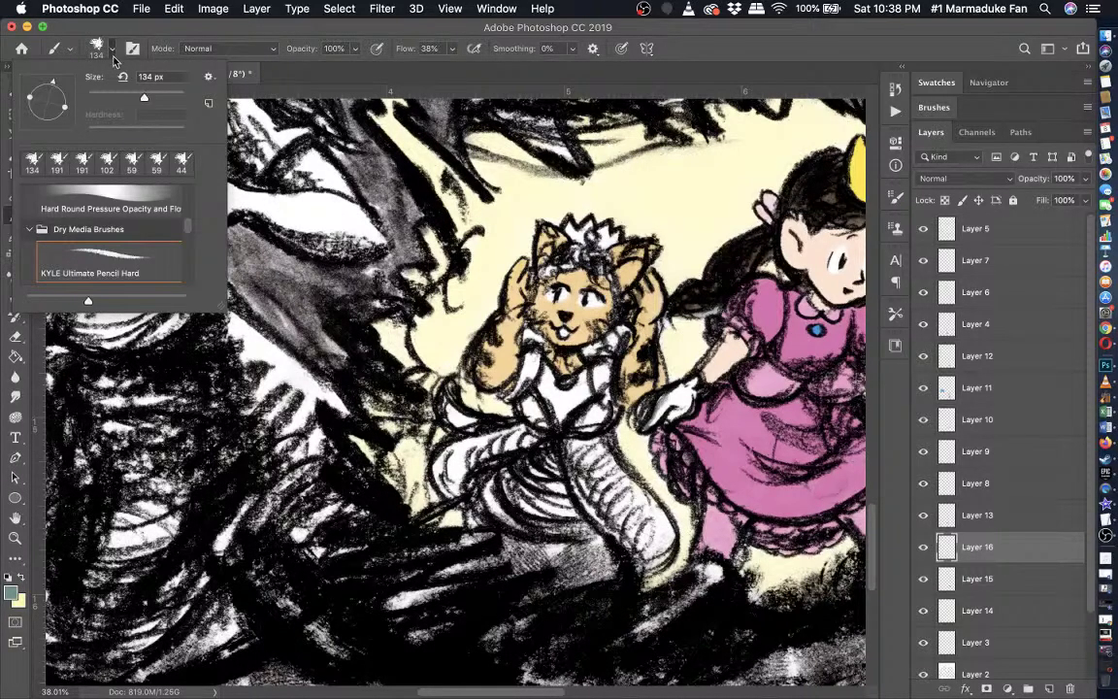
click(113, 56)
click(113, 53)
drag(146, 100, 148, 98)
key(Return)
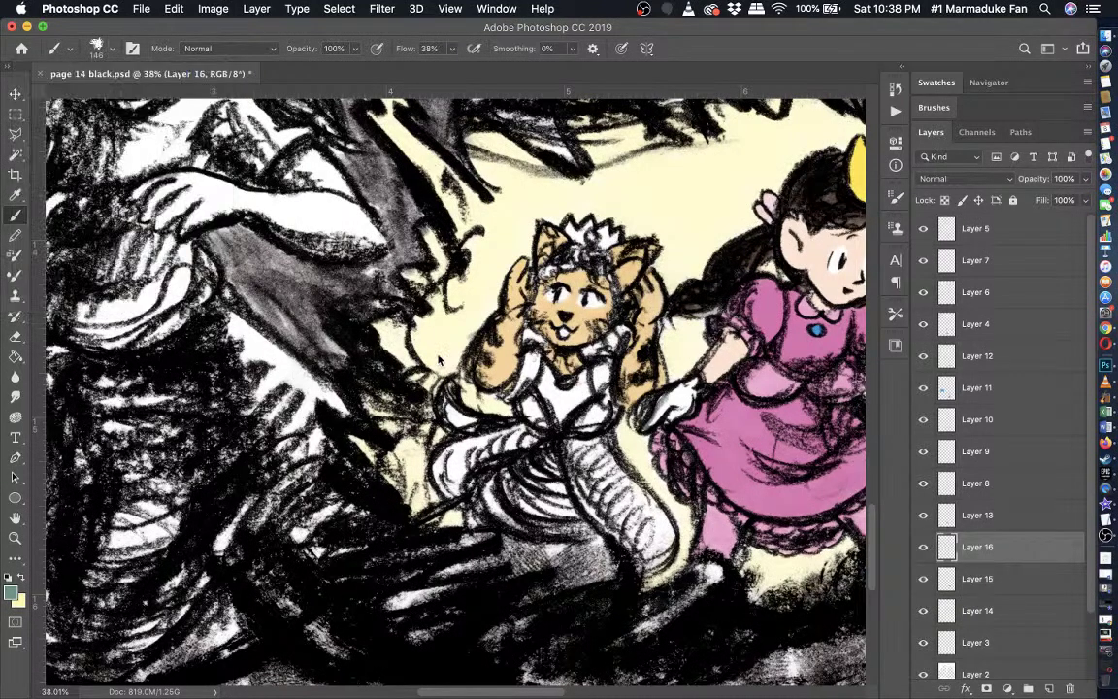
- Paint the cat princess's lower bodice, central skirt and both shoulder sections muted green on Layer 16
drag(542, 427, 527, 397)
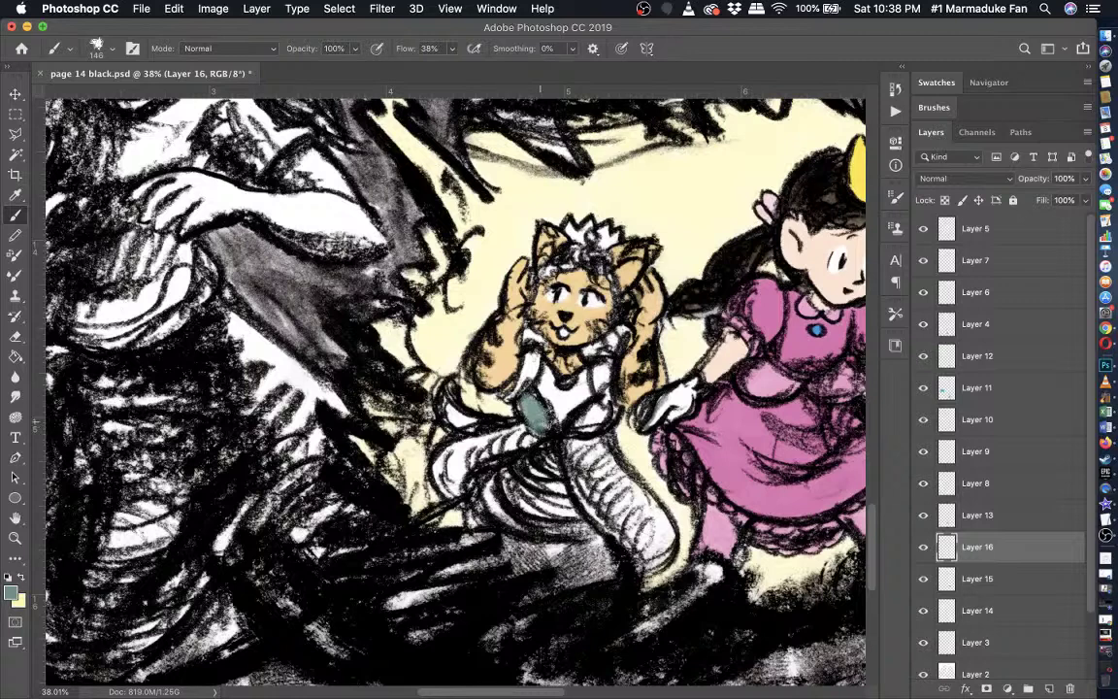
drag(576, 426, 595, 414)
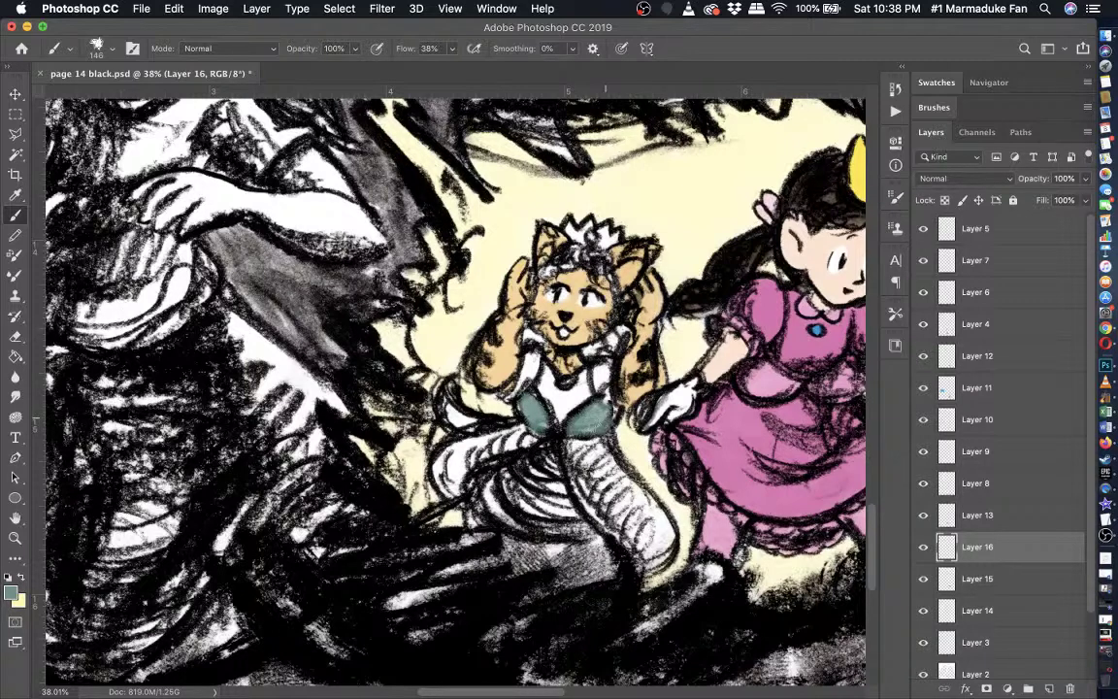
mouse_move(542, 449)
mouse_down()
mouse_move(479, 487)
mouse_move(471, 509)
mouse_move(505, 532)
mouse_move(611, 558)
mouse_move(576, 571)
mouse_move(601, 567)
mouse_up()
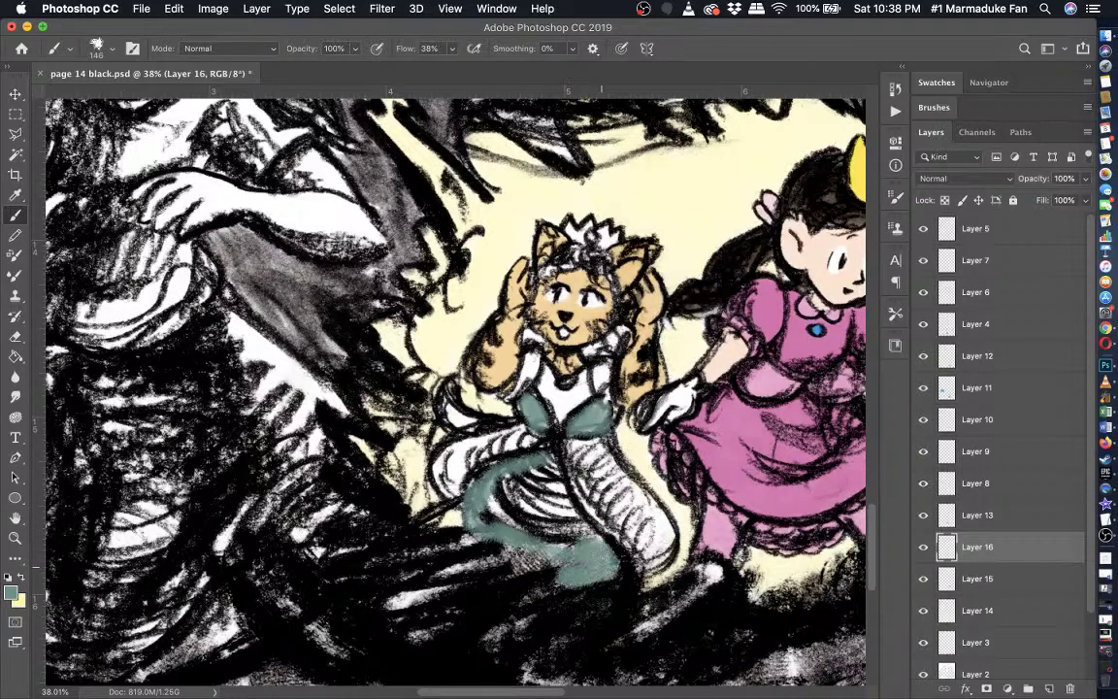
mouse_move(500, 544)
mouse_down()
mouse_move(442, 539)
mouse_move(500, 476)
mouse_move(495, 419)
mouse_move(507, 458)
mouse_move(529, 477)
mouse_move(485, 490)
mouse_move(490, 427)
mouse_move(475, 456)
mouse_move(451, 413)
mouse_up()
drag(501, 515, 482, 519)
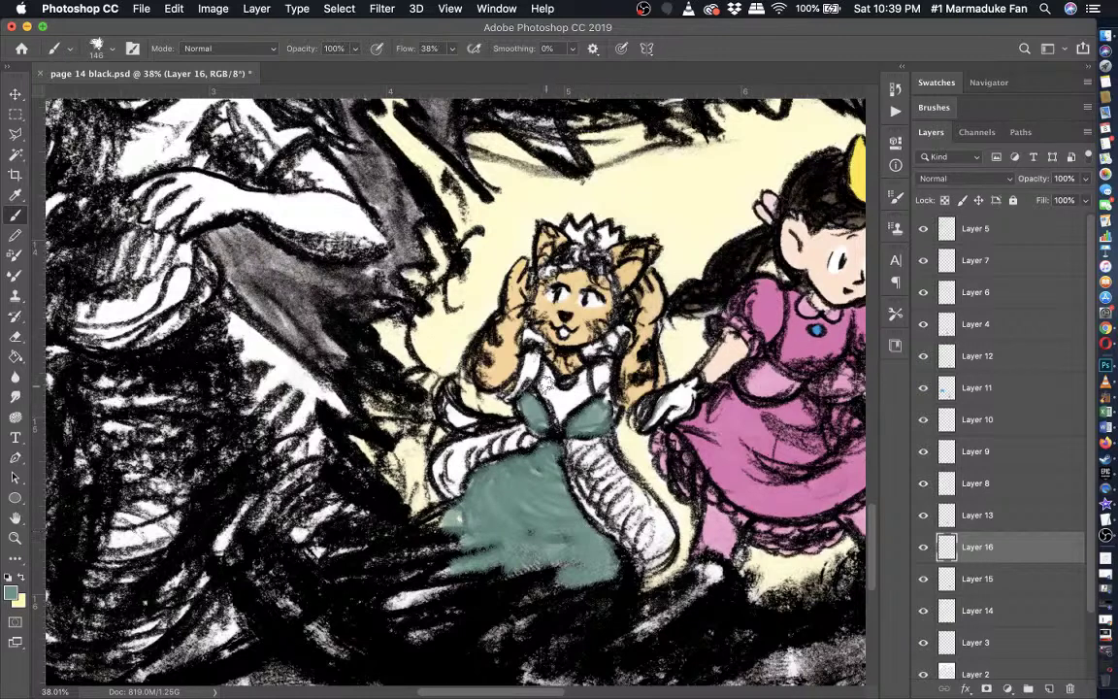
drag(519, 390, 534, 359)
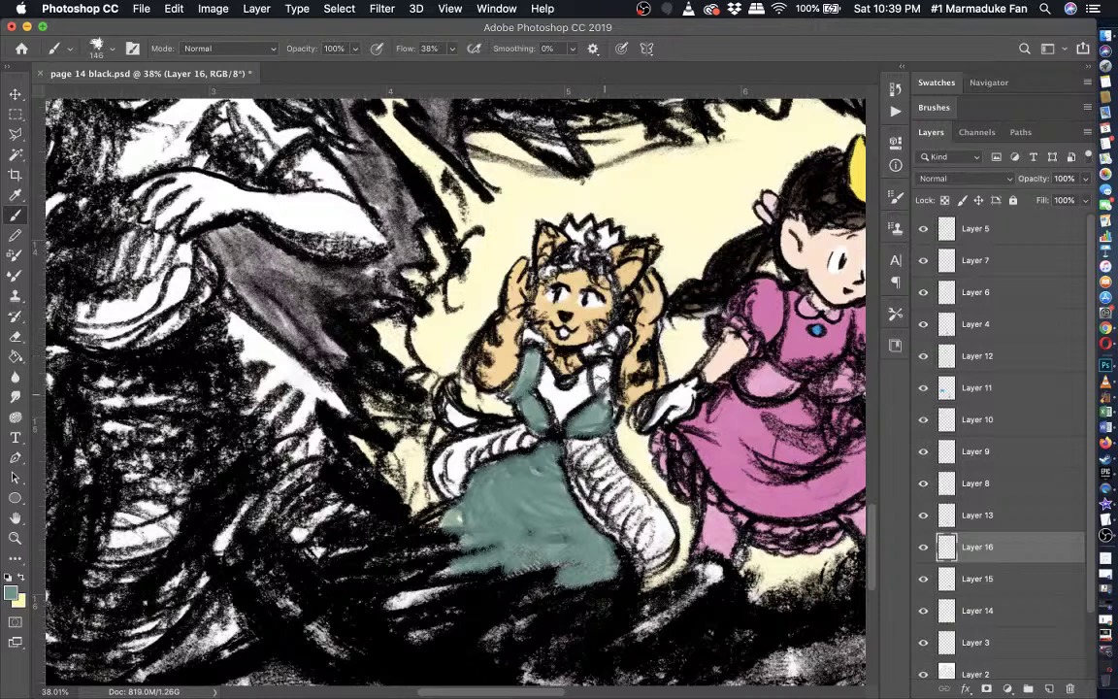
drag(605, 384, 606, 363)
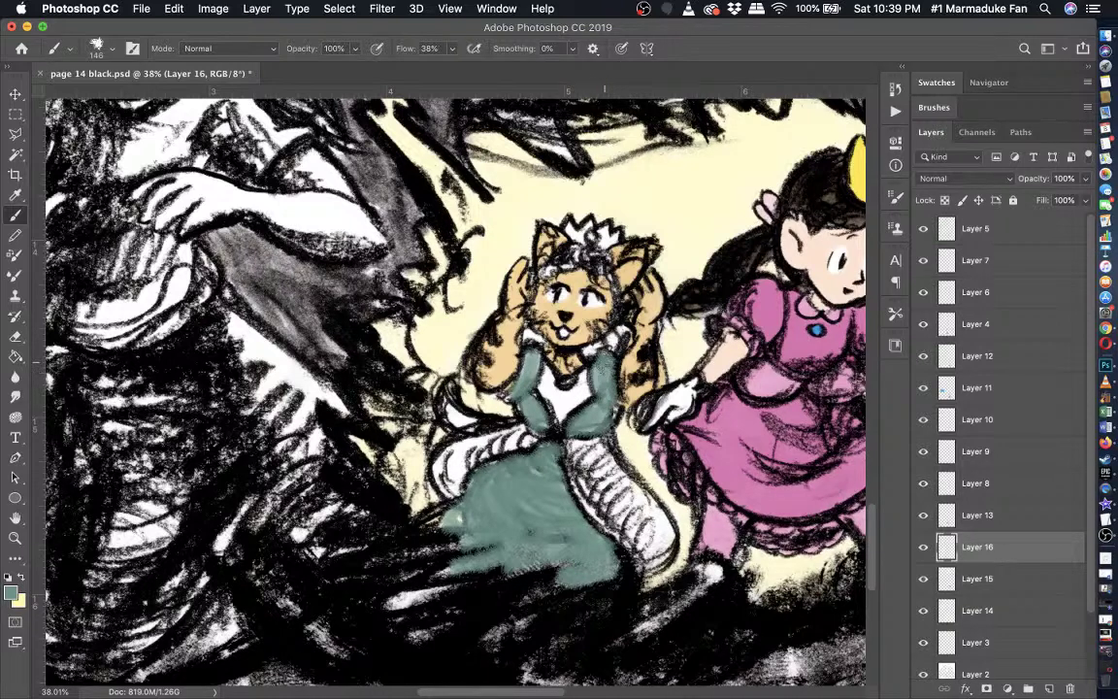
- Duplicate Layer 16 within the same document, keeping the suggested name Layer 16 copy
click(254, 8)
click(1005, 546)
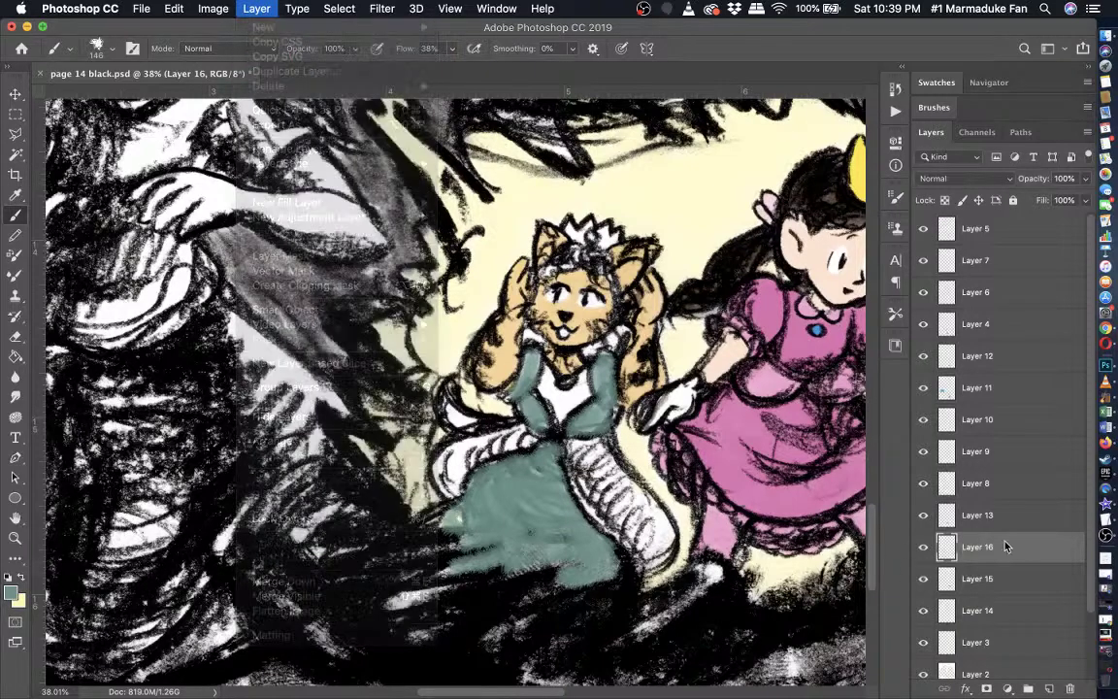
right_click(1005, 547)
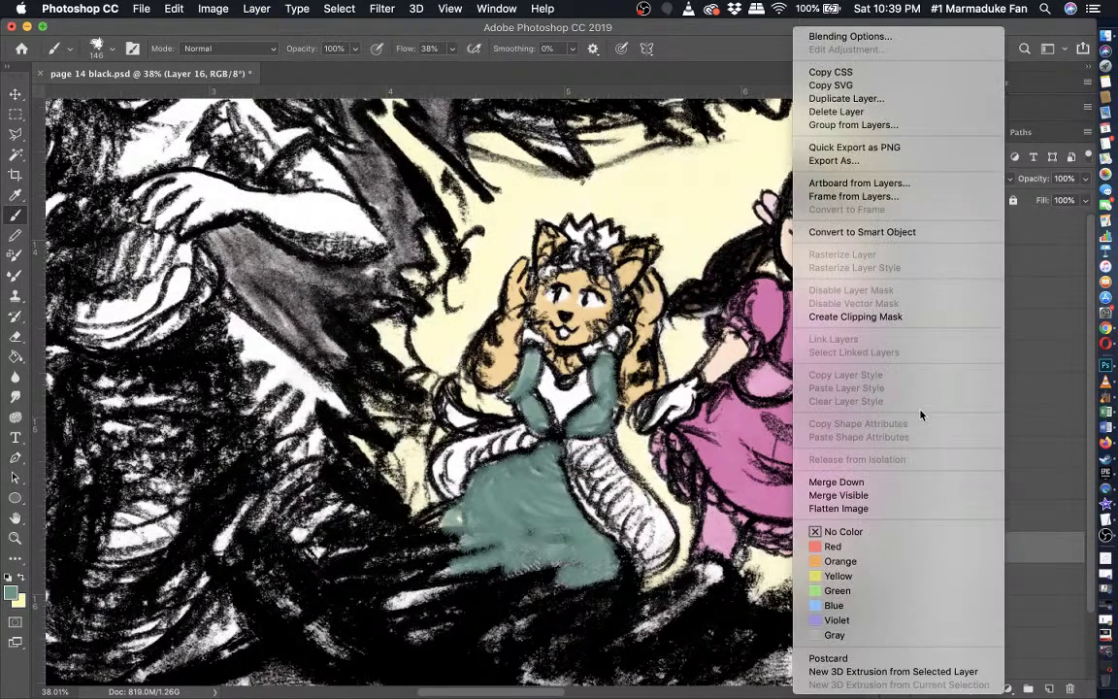
click(870, 98)
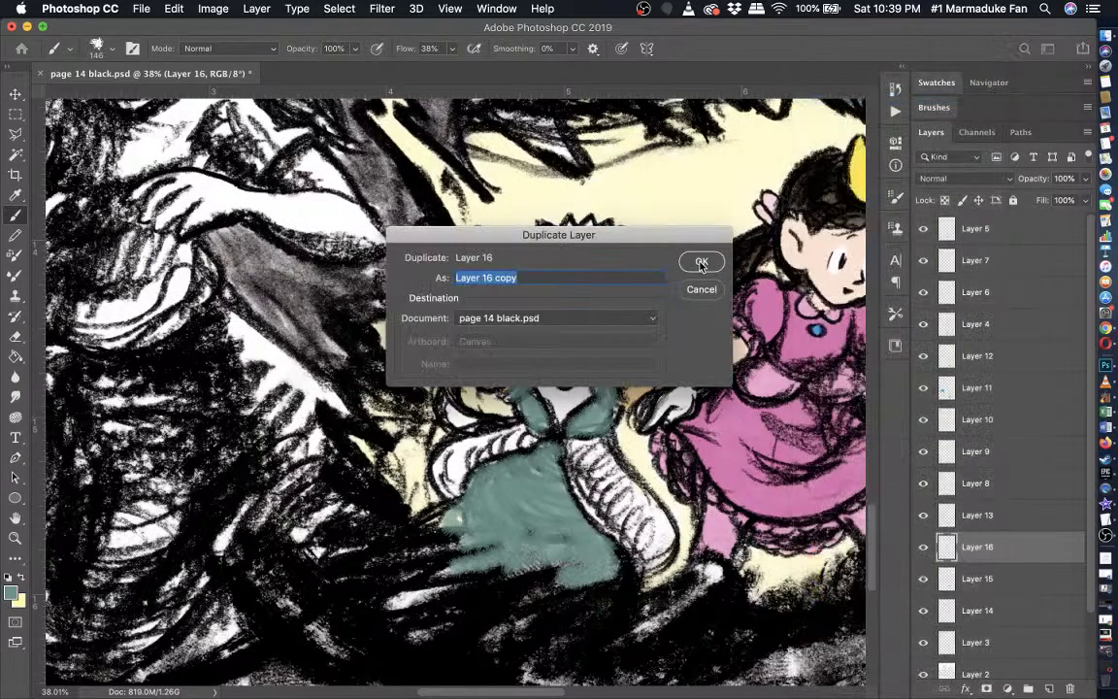
click(701, 263)
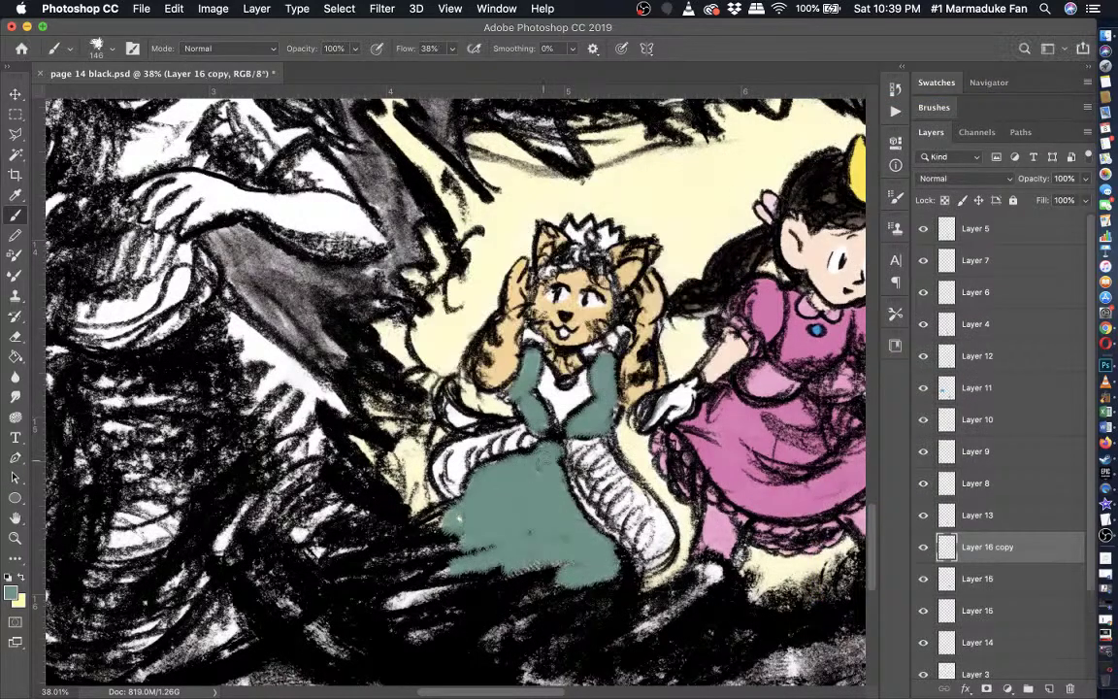
- Set the blend mode of Layer 16 copy to Multiply in its blending options
click(262, 10)
mouse_move(397, 163)
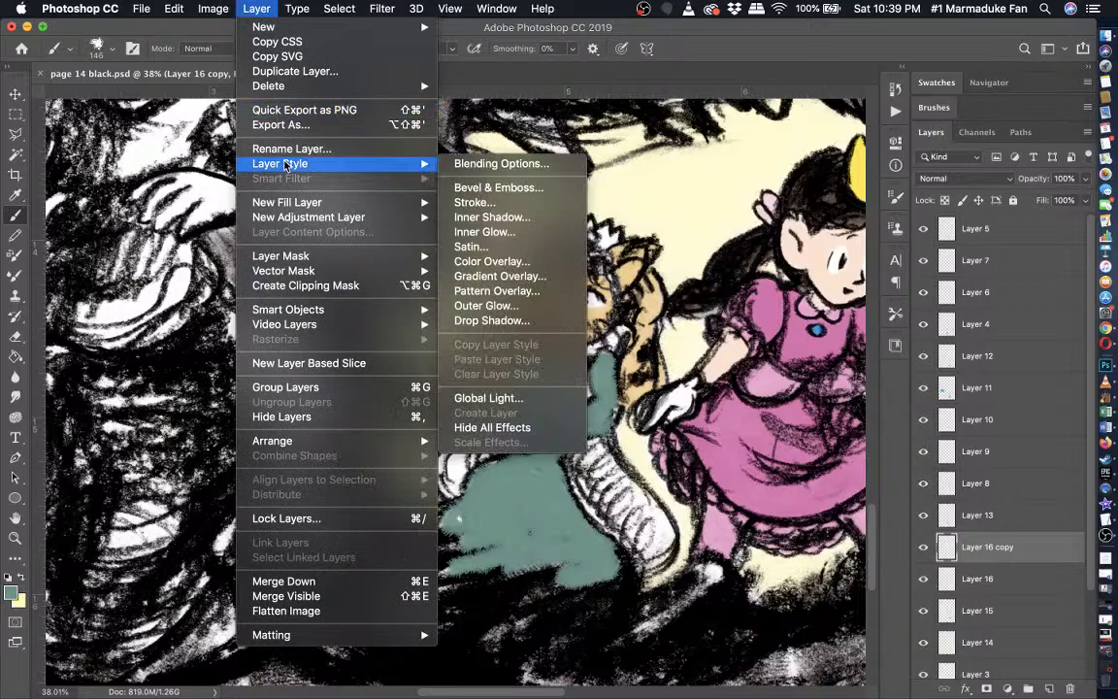
click(468, 165)
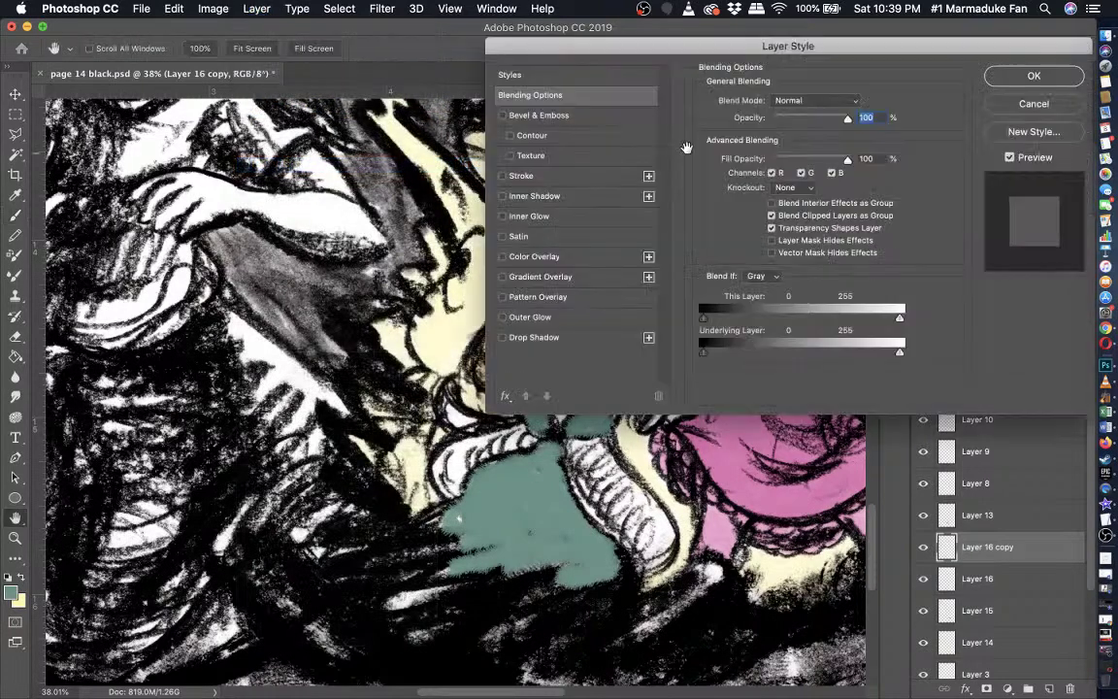
click(811, 101)
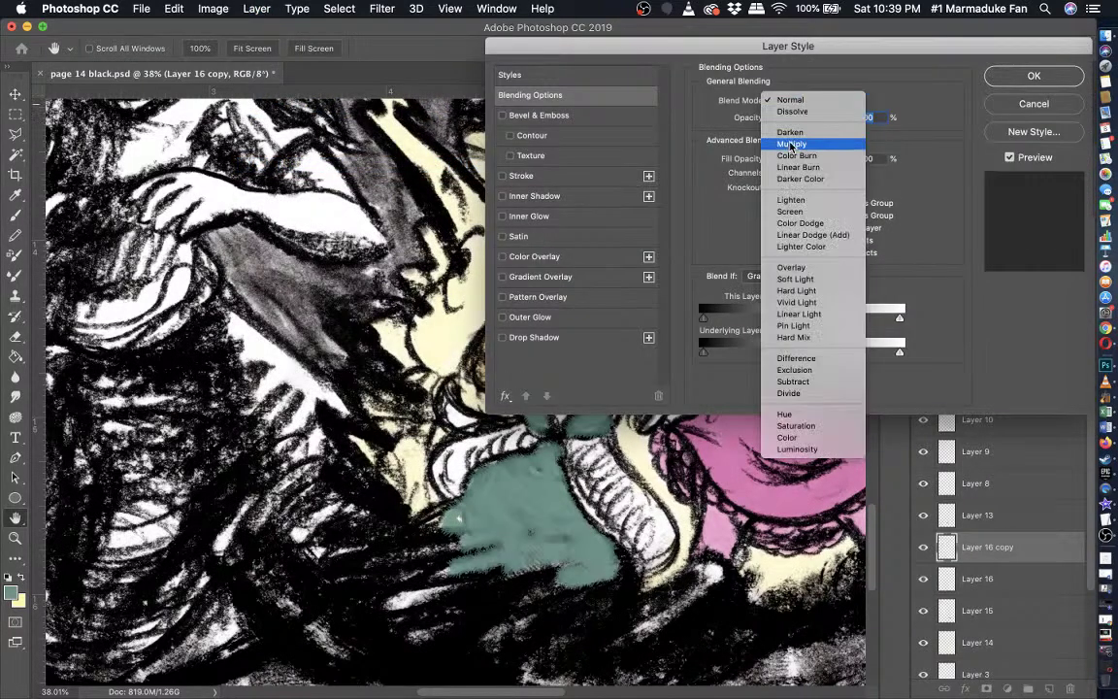
click(791, 145)
key(Return)
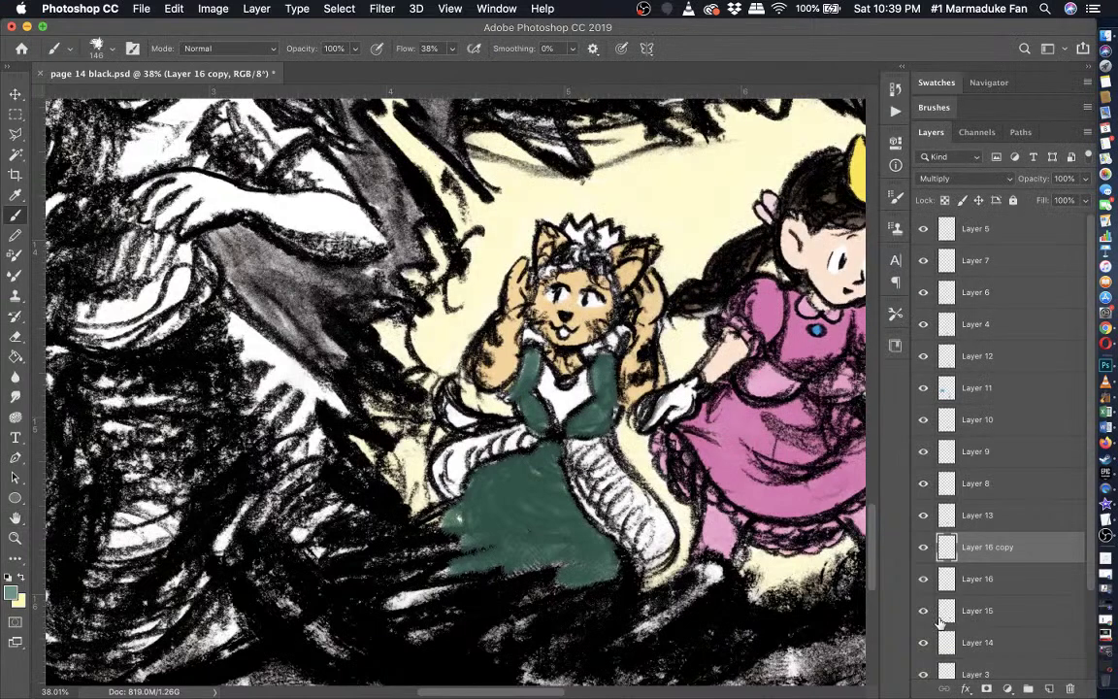
- Set the original Layer 16's blend mode to Multiply in its blending options
click(980, 582)
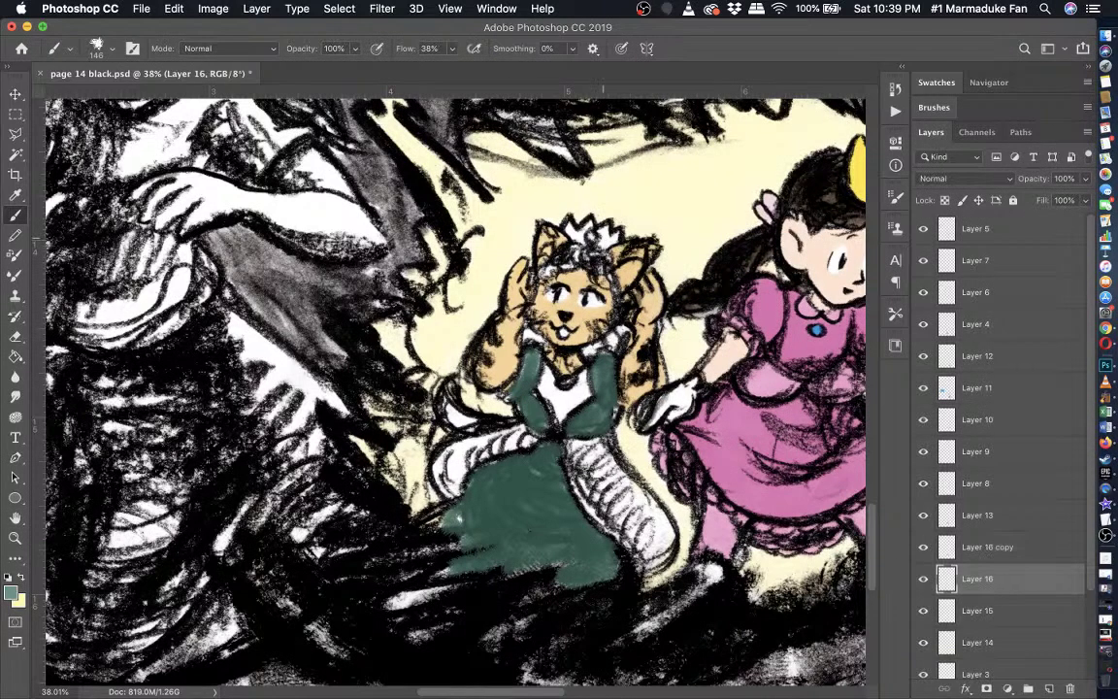
click(258, 9)
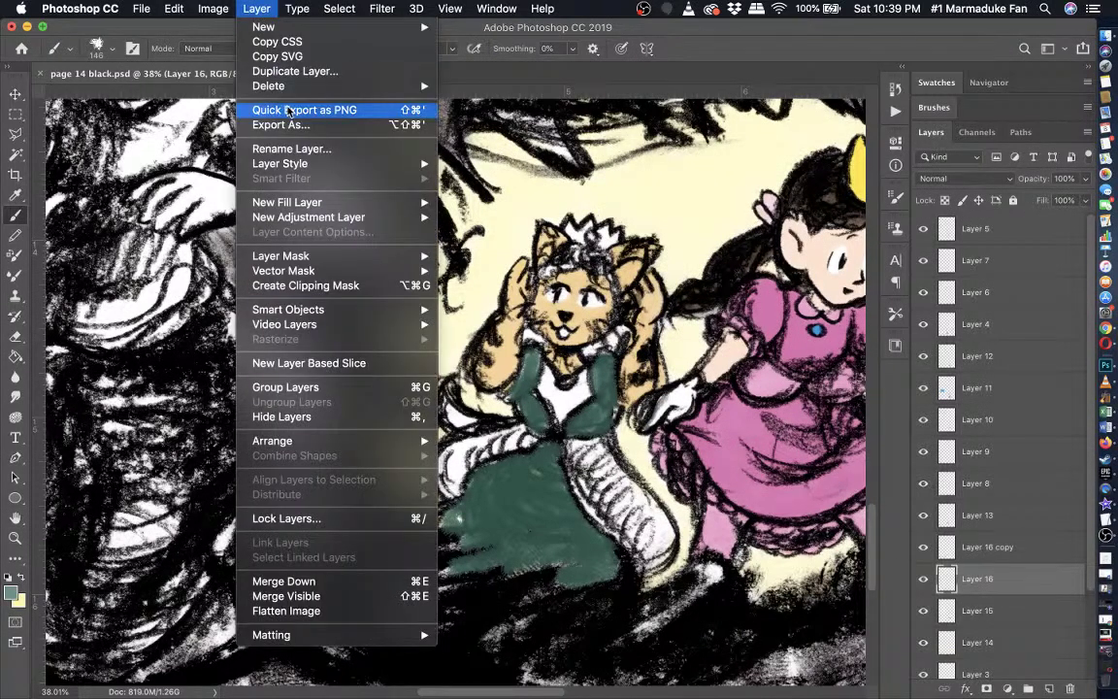
mouse_move(291, 163)
click(440, 148)
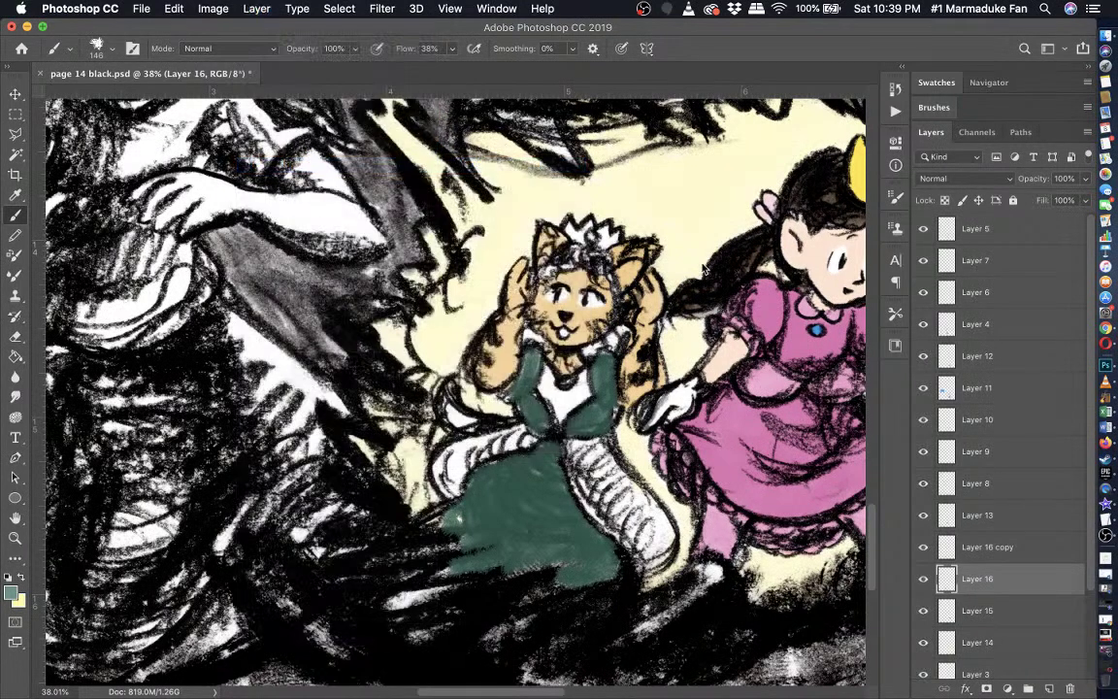
click(791, 101)
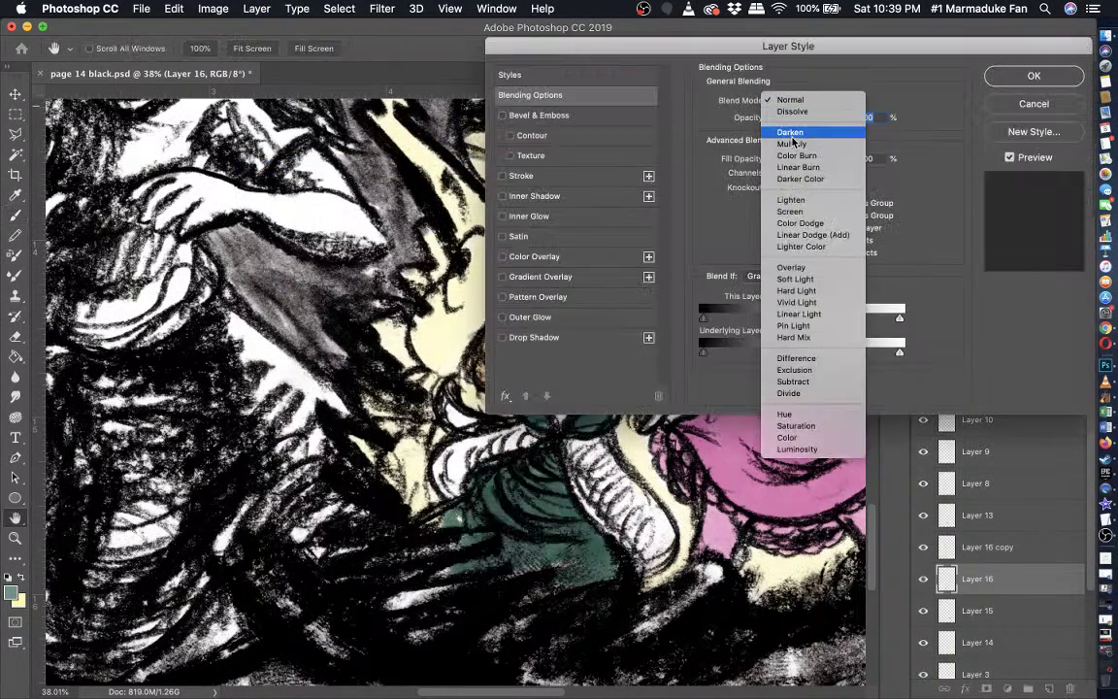
click(805, 143)
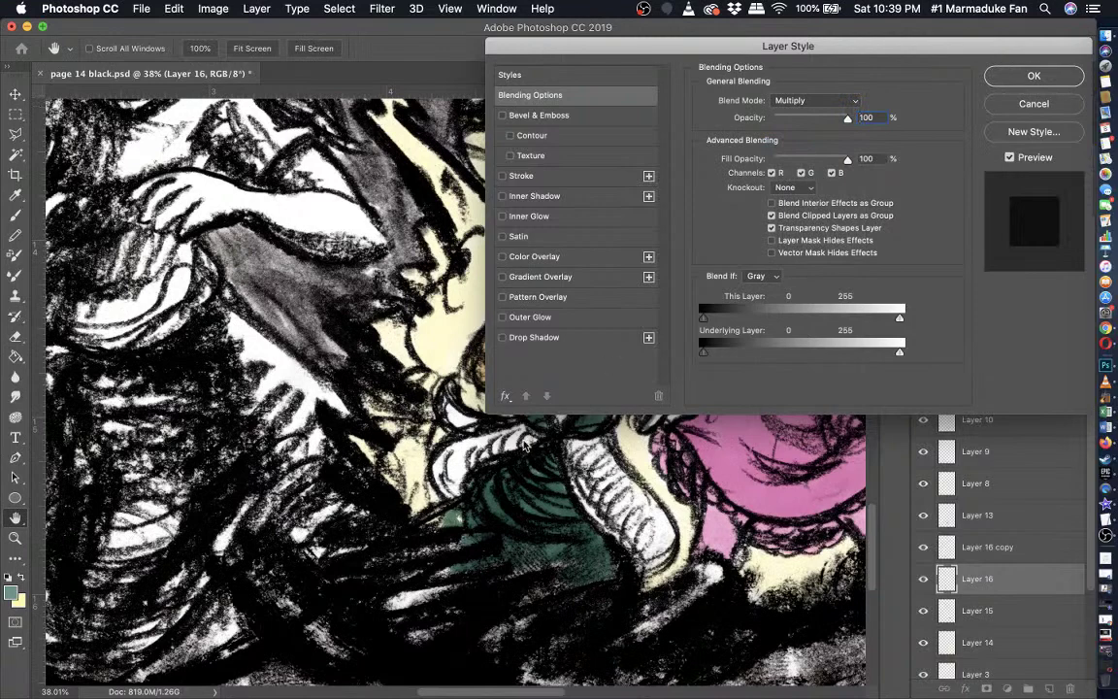
key(Return)
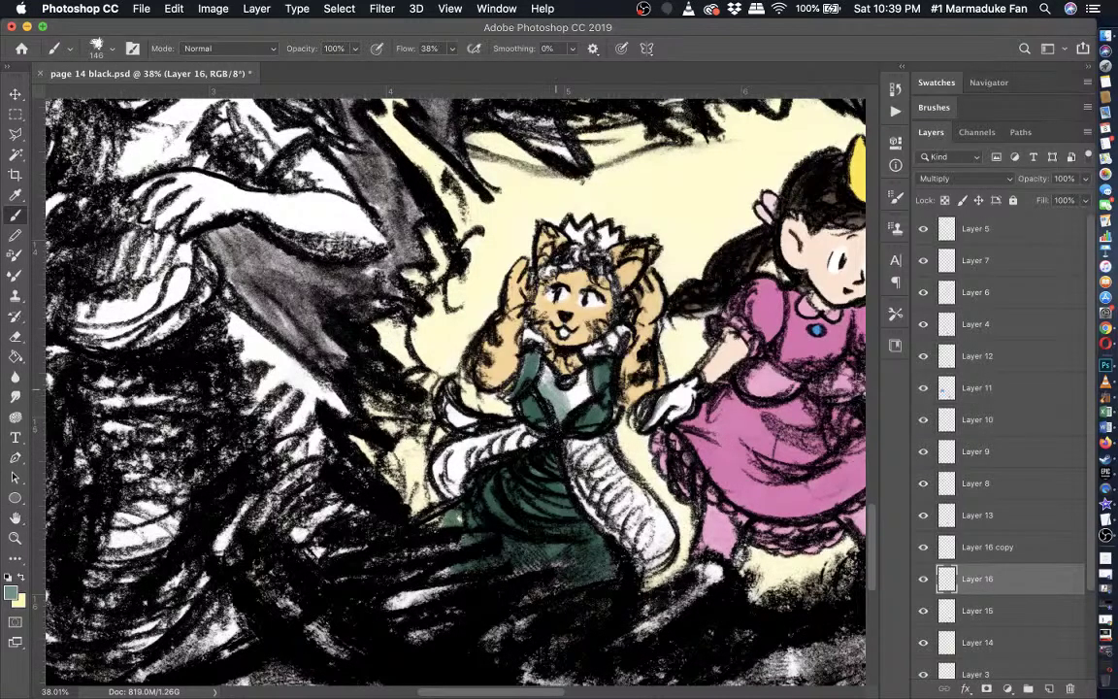
- Fill the cat princess's white bodice centre and both outer skirt panels with muted green on Layer 16
mouse_move(556, 389)
mouse_down()
mouse_move(575, 386)
mouse_move(565, 400)
mouse_up()
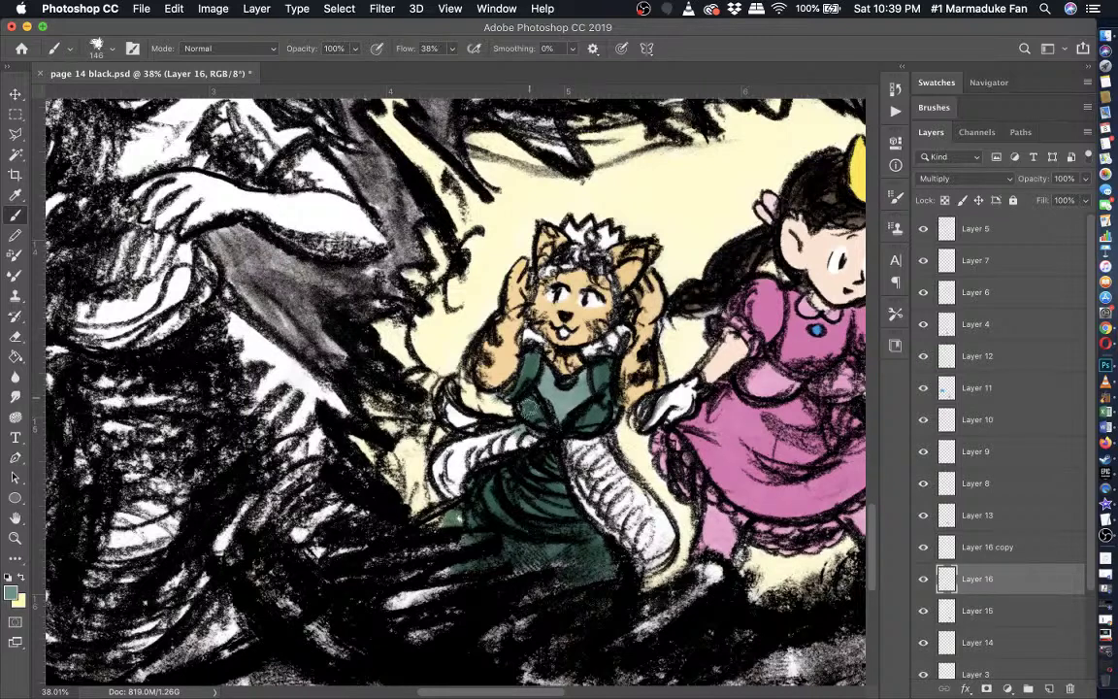
mouse_move(518, 446)
mouse_down()
mouse_move(462, 485)
mouse_move(496, 444)
mouse_move(480, 446)
mouse_move(503, 434)
mouse_move(567, 493)
mouse_move(459, 526)
mouse_move(591, 527)
mouse_move(618, 542)
mouse_move(588, 503)
mouse_move(601, 486)
mouse_move(590, 468)
mouse_move(637, 506)
mouse_up()
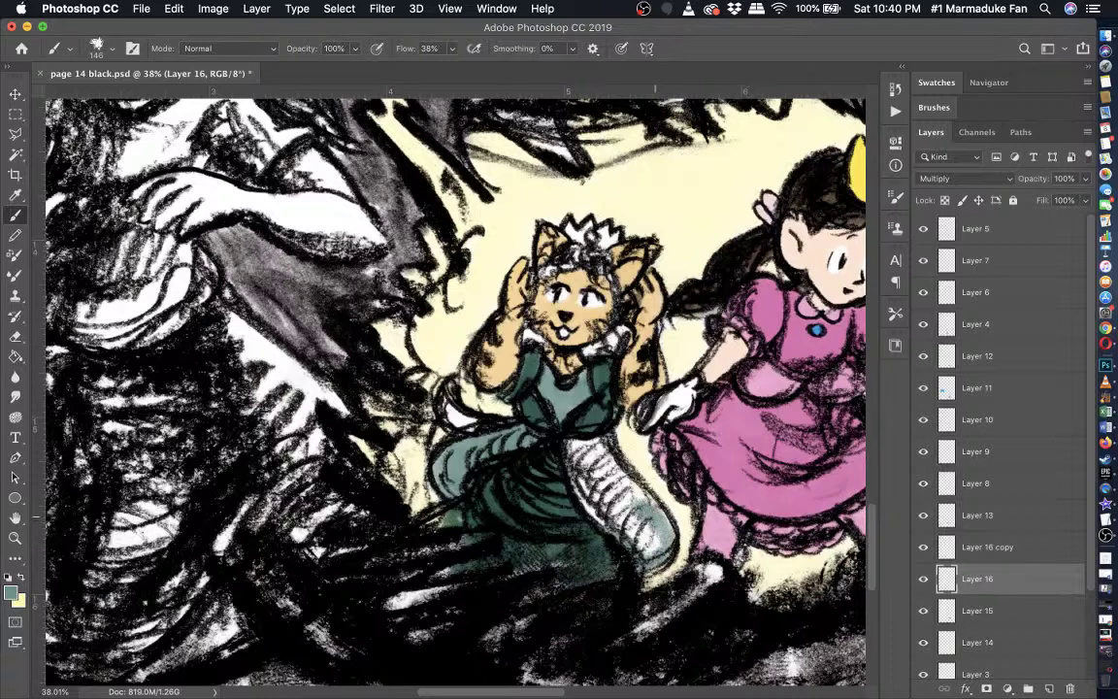
mouse_move(590, 456)
mouse_down()
mouse_move(538, 398)
mouse_move(588, 452)
mouse_move(597, 493)
mouse_move(515, 428)
mouse_move(524, 398)
mouse_move(544, 431)
mouse_move(539, 451)
mouse_move(533, 417)
mouse_move(637, 529)
mouse_move(529, 432)
mouse_move(540, 452)
mouse_up()
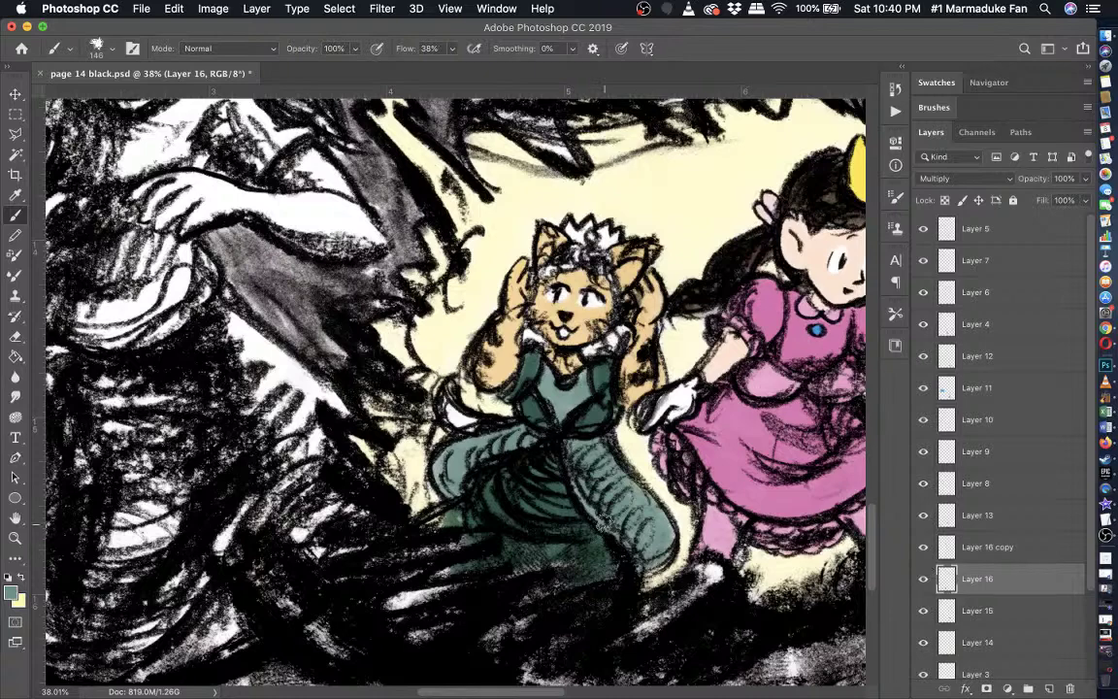
key(super+minus)
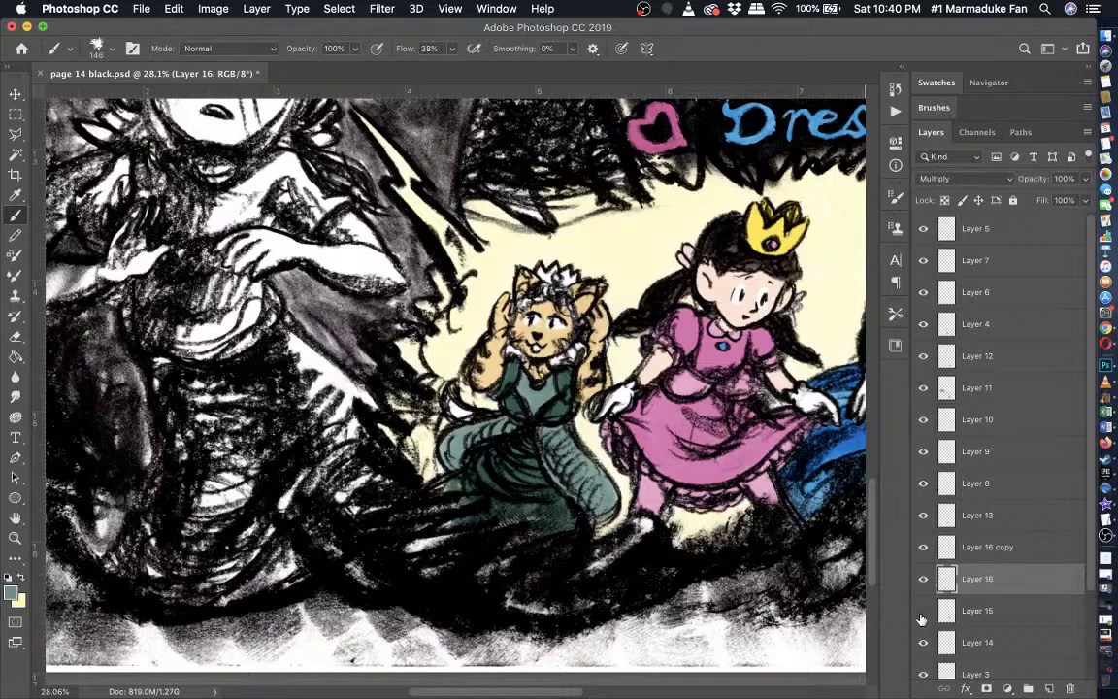
- Toggle Layer 16 copy's visibility to check which dress parts it colours, then make it the active layer
click(922, 549)
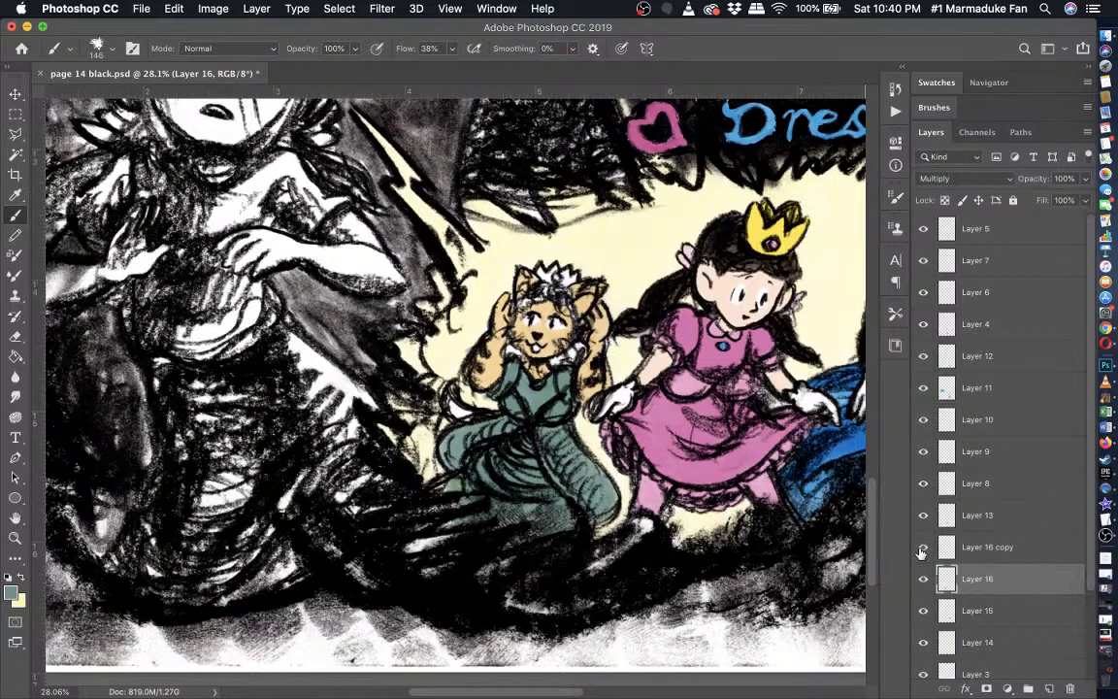
click(922, 549)
click(963, 553)
scroll(572, 412, up, 5)
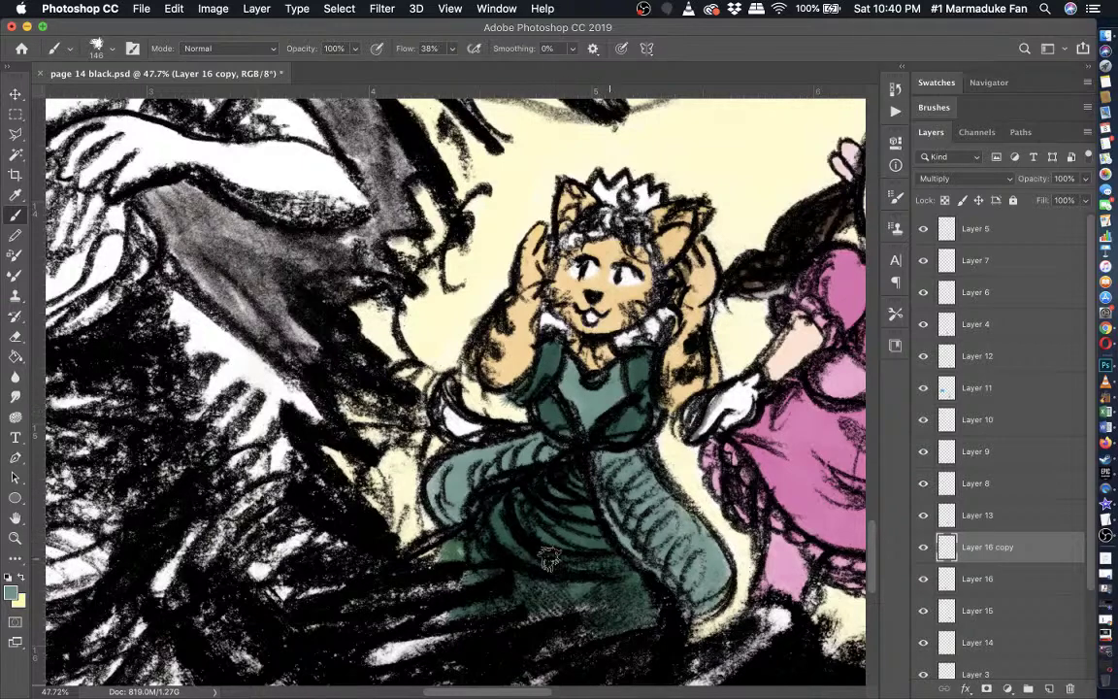
scroll(476, 546, down, 4)
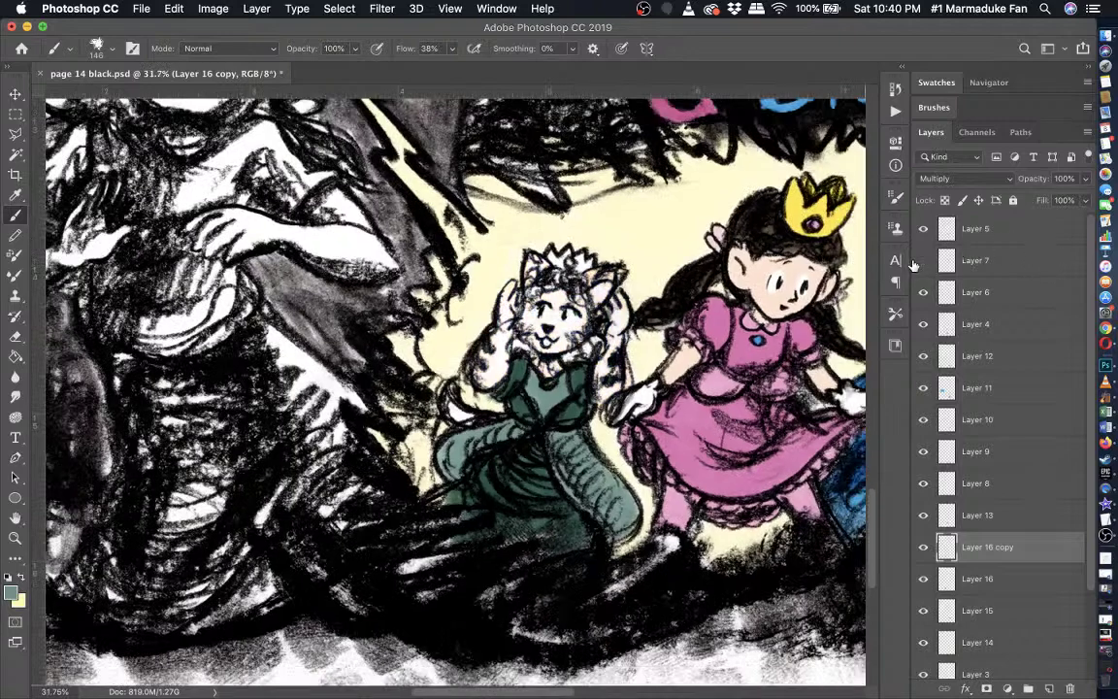
- Hide and reshow individual layers between Layer 5 and Layer 16 to see which part of the panel each one colours
click(920, 231)
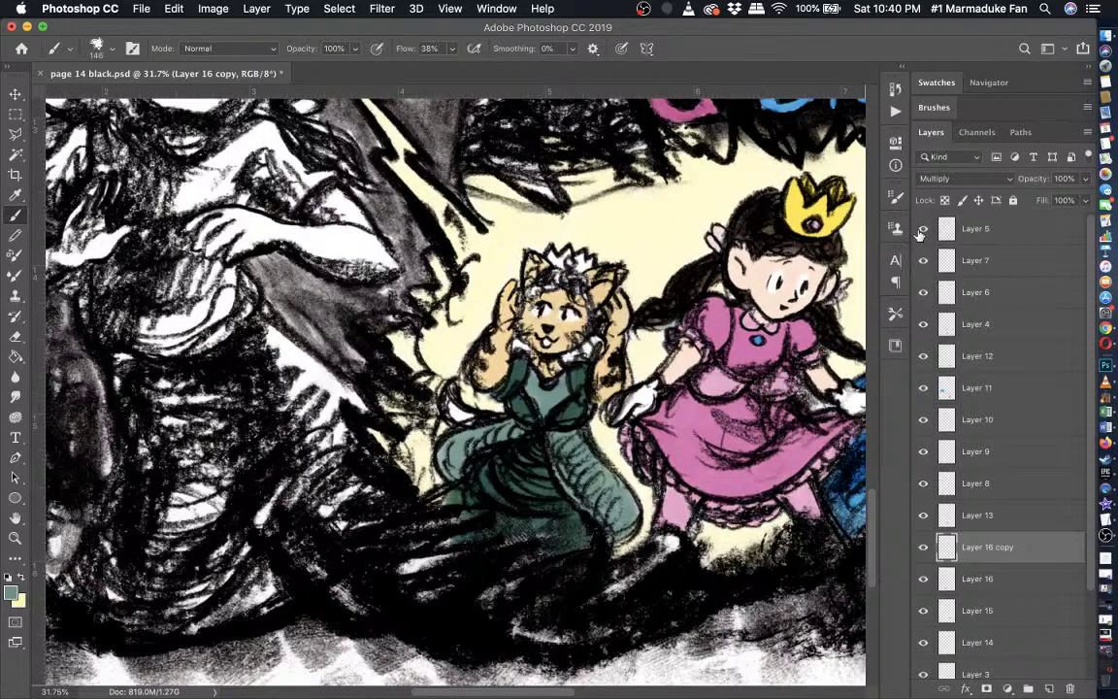
click(923, 291)
click(923, 291)
click(923, 330)
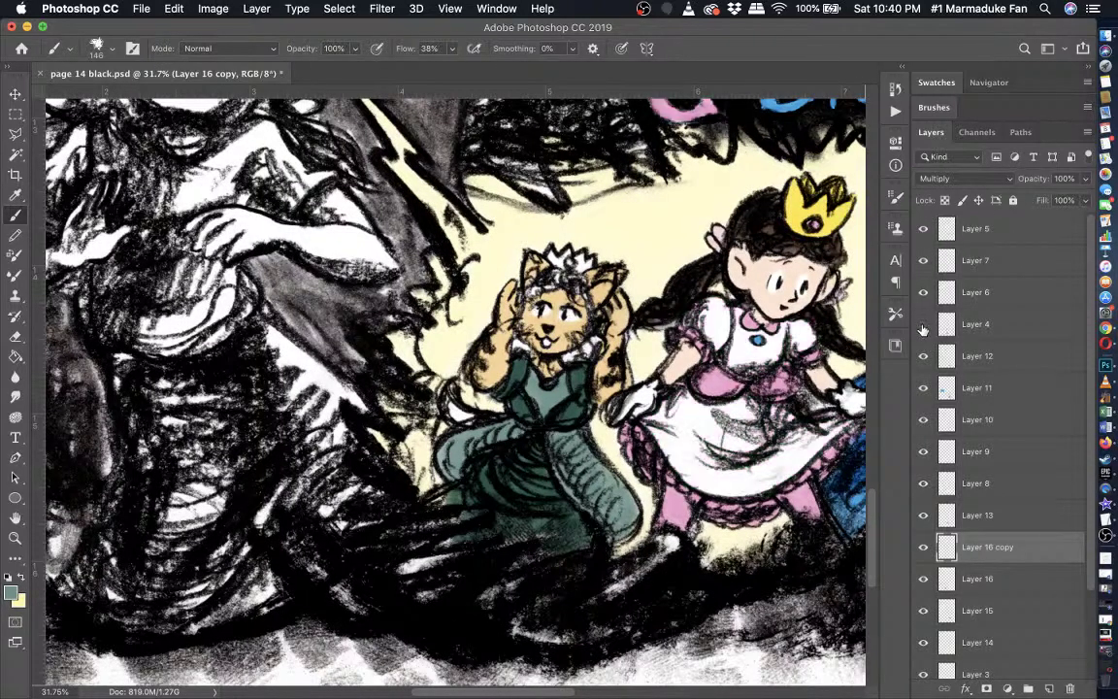
click(923, 330)
click(923, 356)
click(923, 356)
click(923, 387)
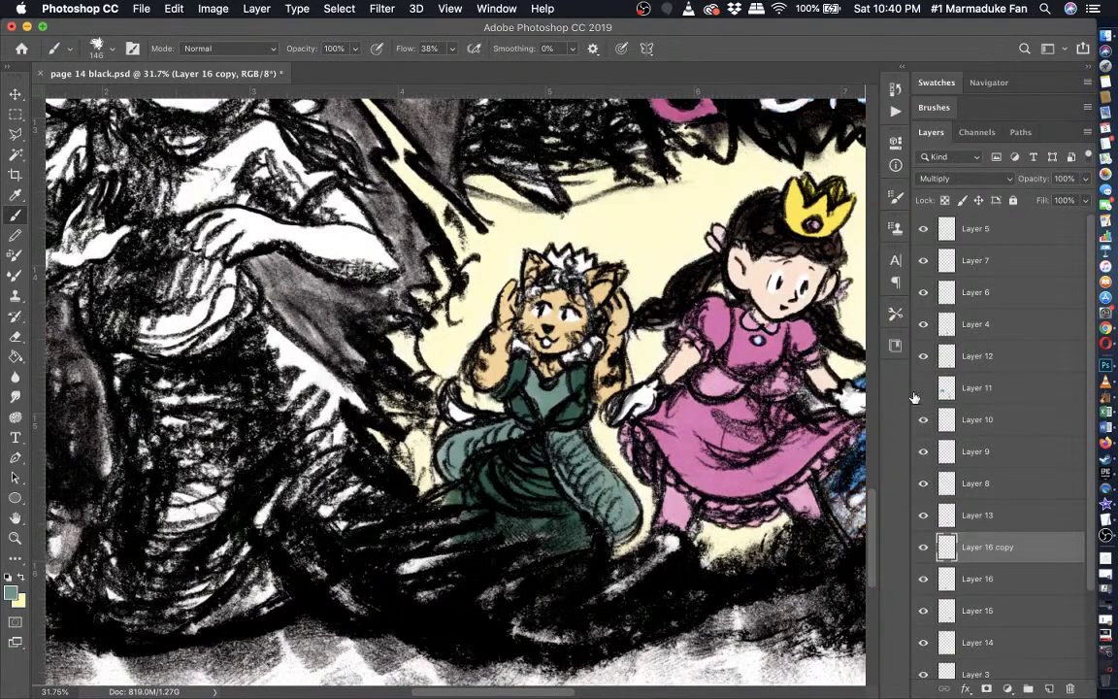
click(923, 387)
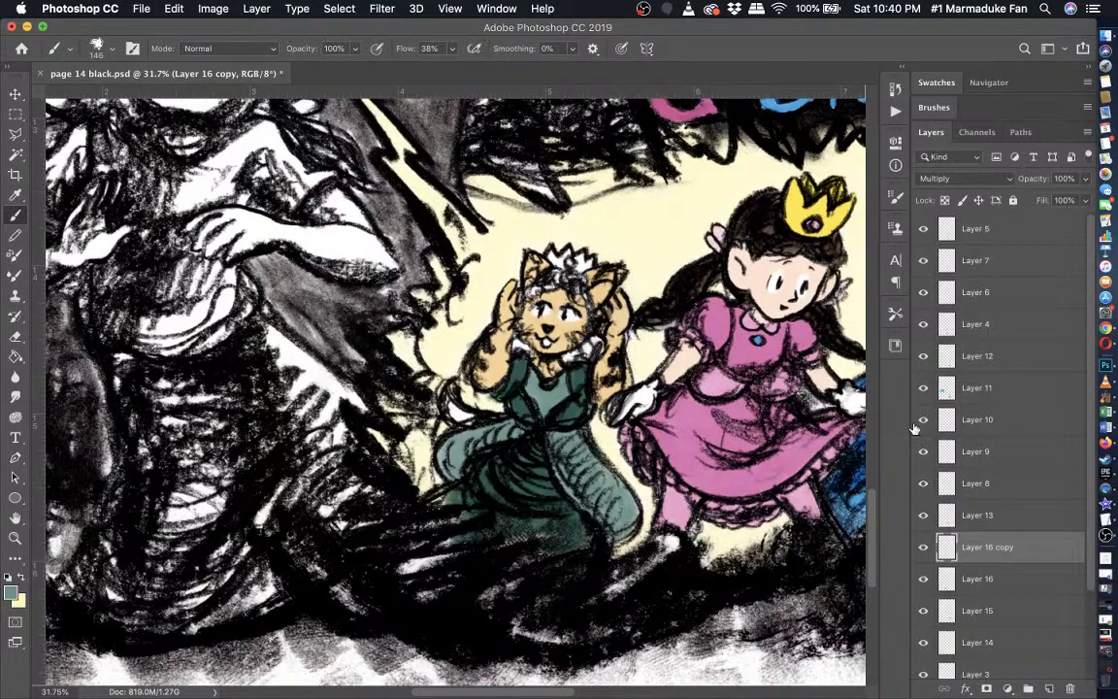
click(921, 483)
click(921, 484)
click(923, 515)
click(923, 515)
click(921, 586)
click(921, 587)
- On Layer 14, swap pale yellow into the foreground colour and tint the cat princess's tiara and collar with it
click(1000, 644)
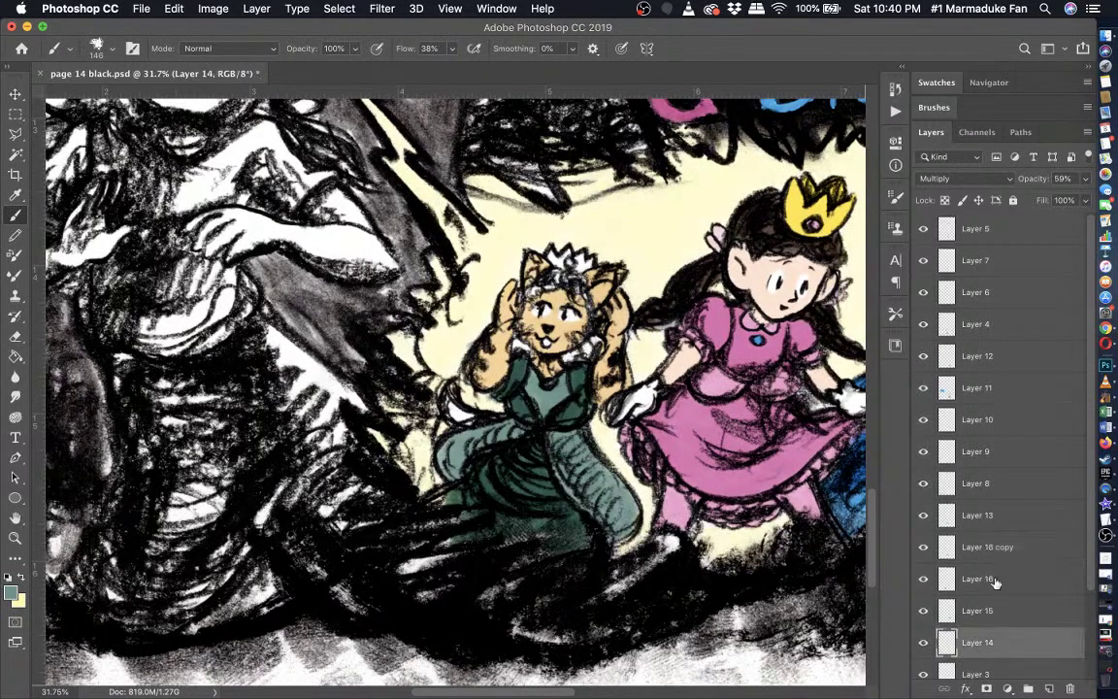
scroll(995, 580, down, 3)
click(922, 665)
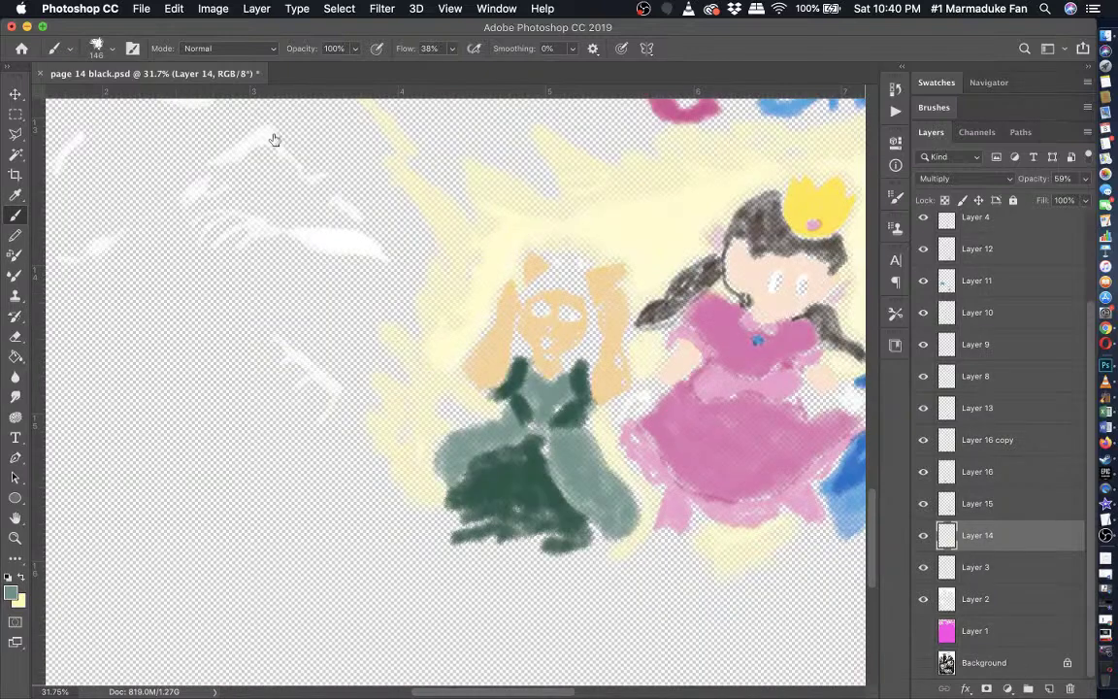
click(24, 577)
click(922, 664)
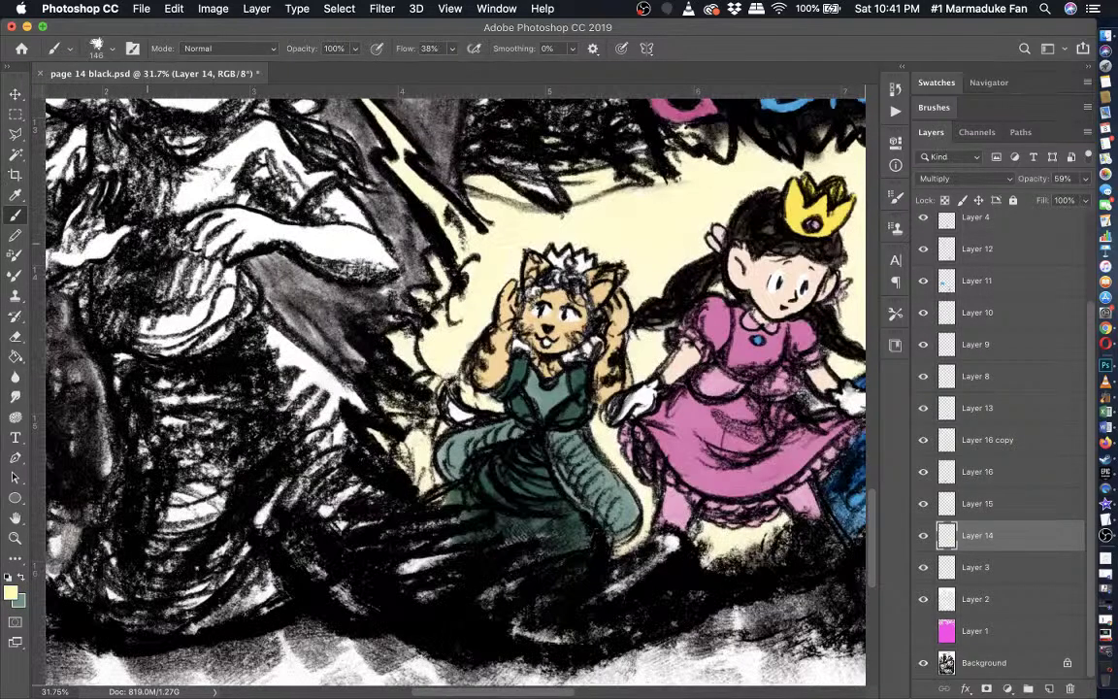
scroll(466, 330, up, 2)
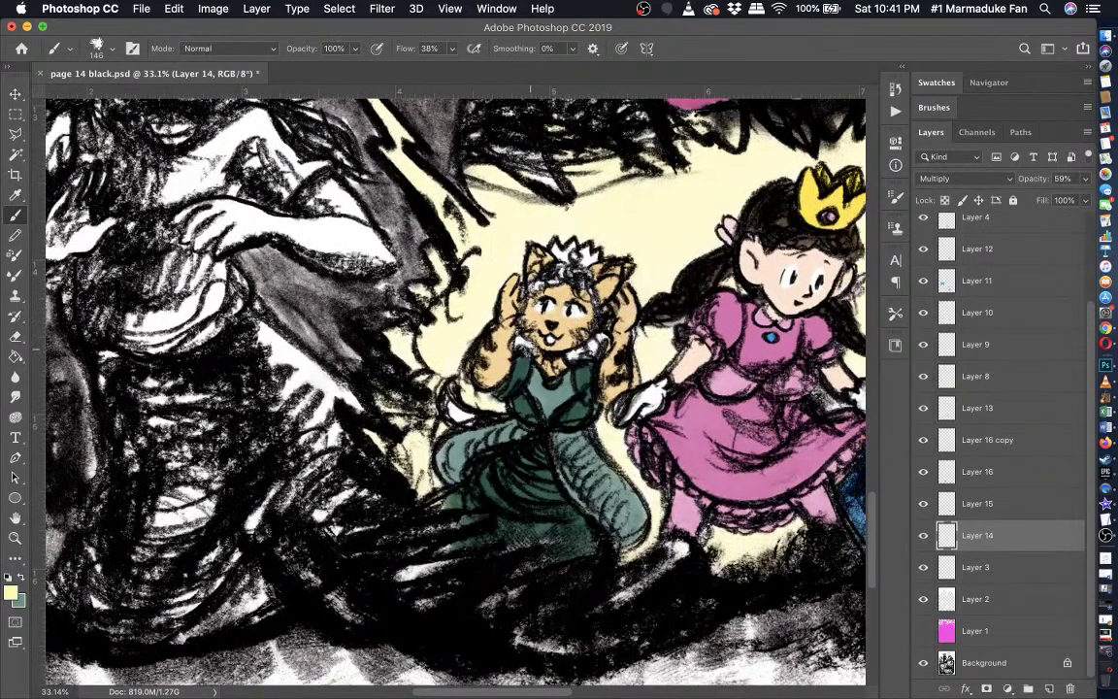
drag(530, 348, 529, 343)
- Toggle layers one at a time from Layer 16 up to Layer 7 to find the one holding the cat princess's orange fur
click(923, 472)
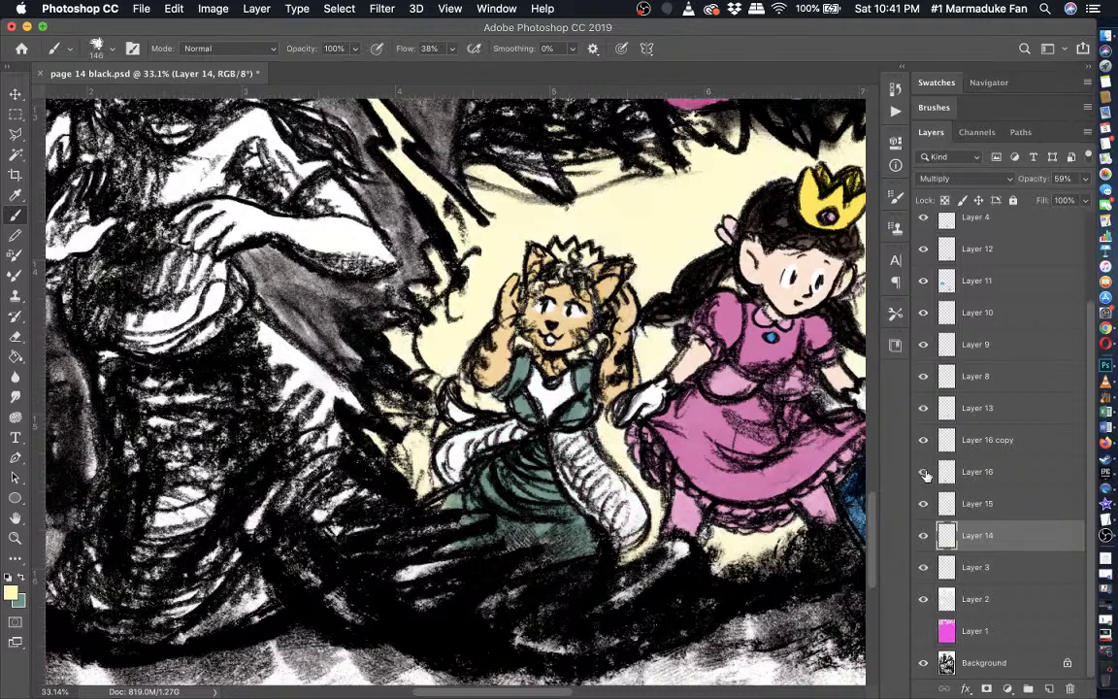
click(923, 471)
click(922, 439)
click(923, 440)
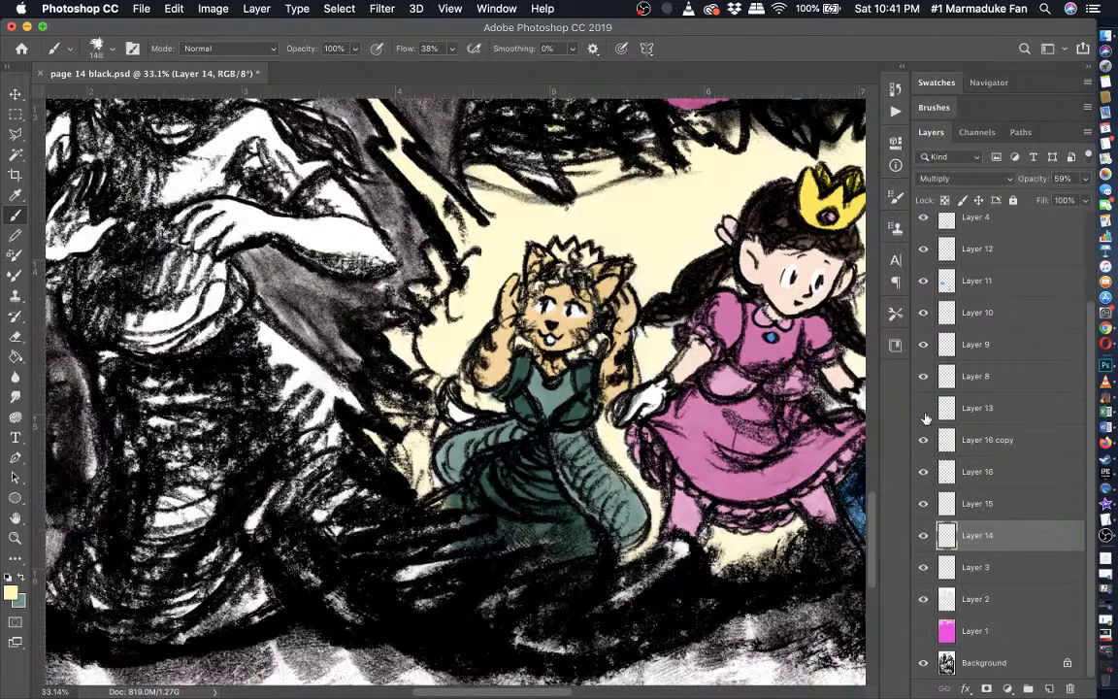
click(923, 408)
click(923, 407)
click(923, 376)
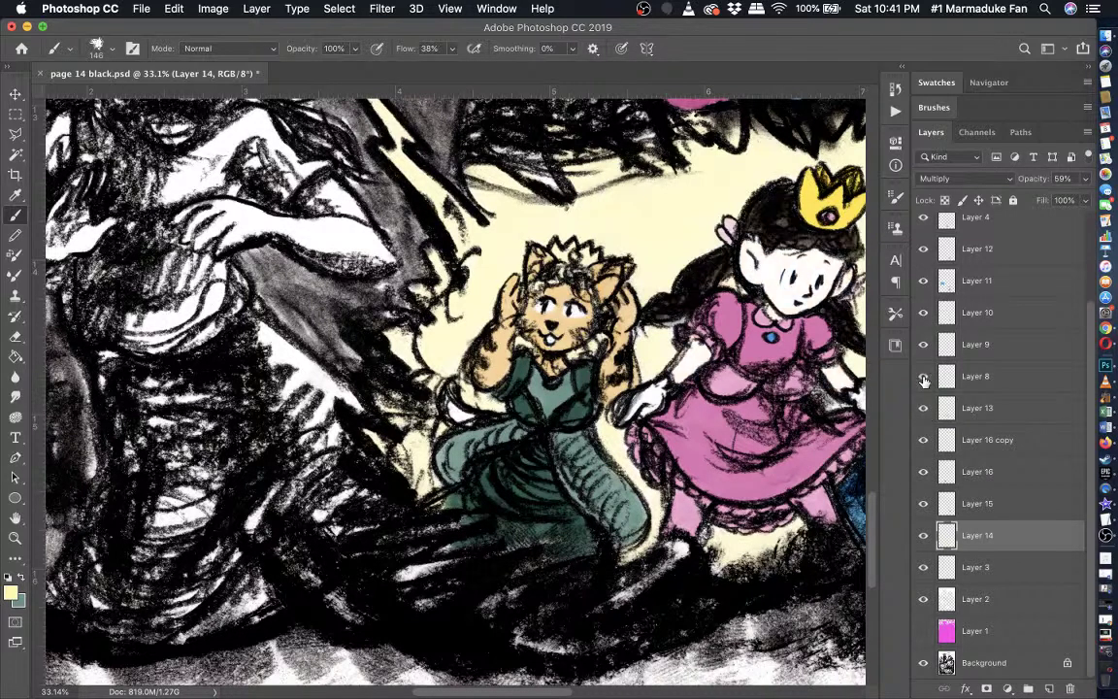
click(923, 375)
click(923, 345)
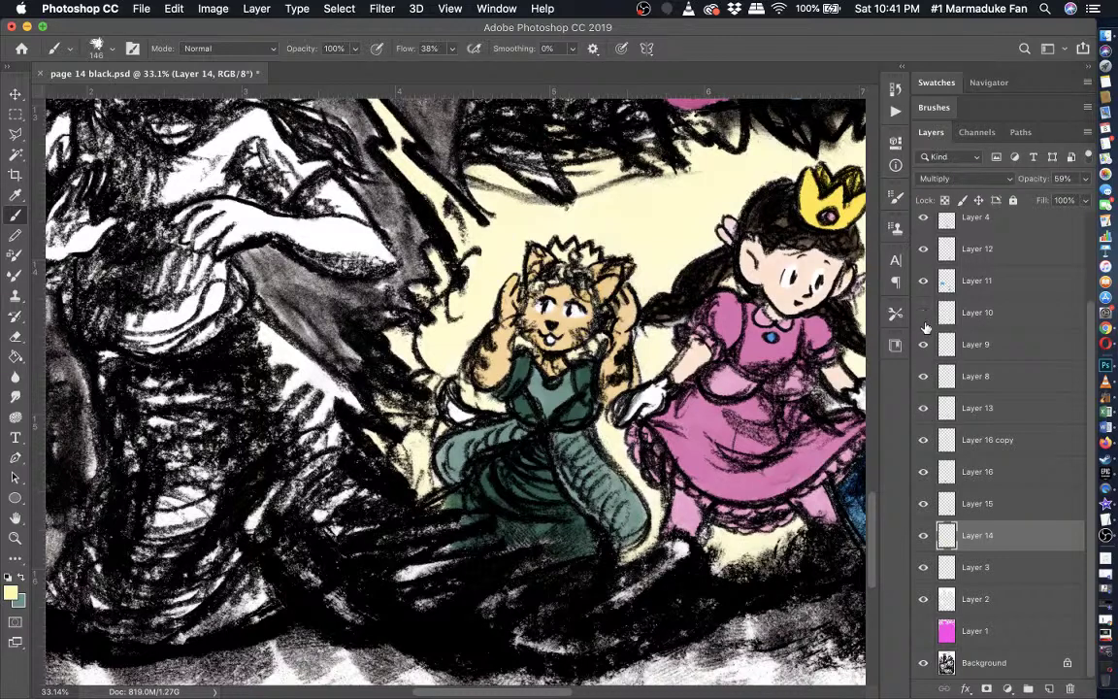
click(923, 222)
click(924, 221)
scroll(929, 238, up, 2)
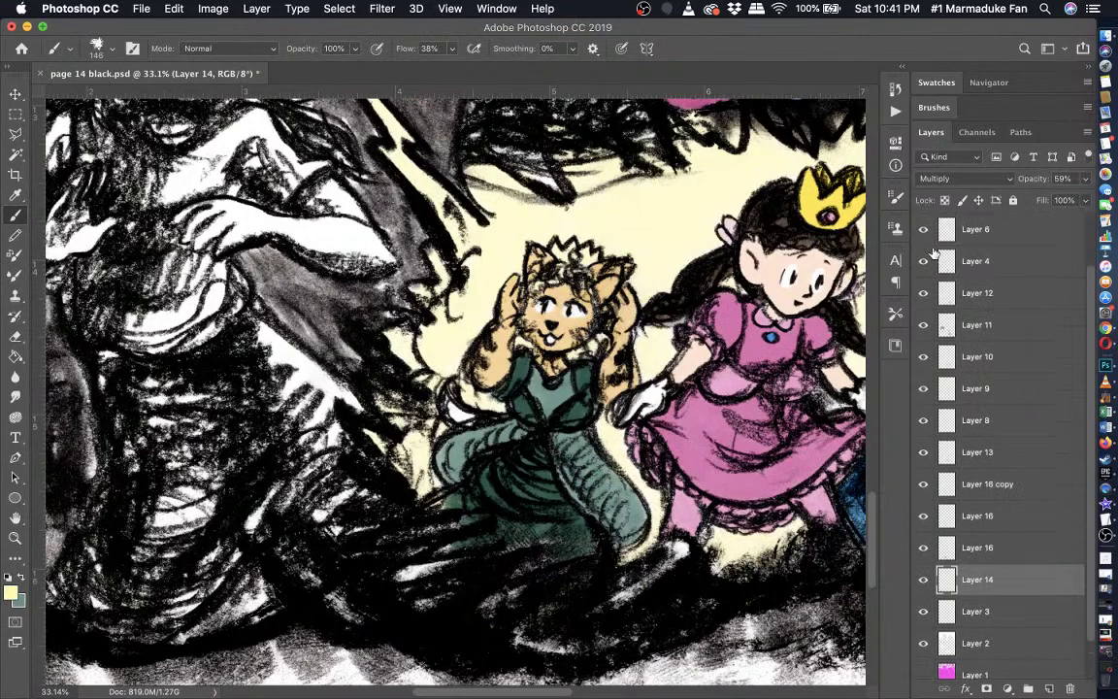
click(923, 231)
click(923, 231)
click(923, 261)
click(923, 261)
scroll(923, 261, up, 2)
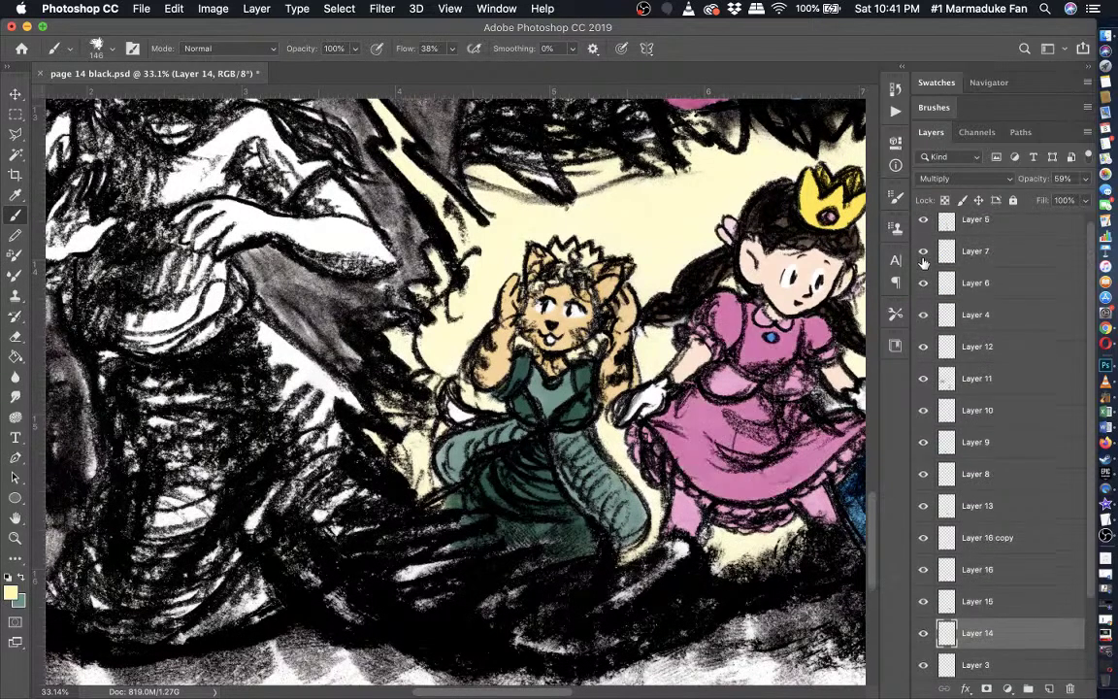
scroll(923, 263, up, 2)
click(921, 248)
click(921, 249)
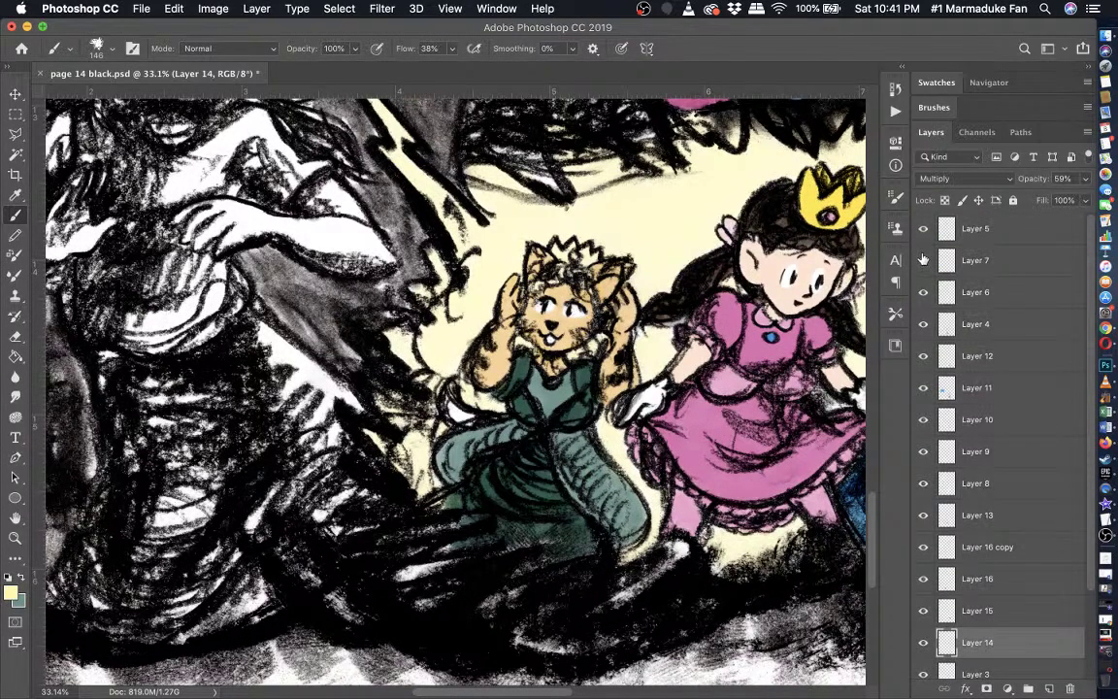
click(923, 260)
click(923, 260)
- Make Layer 7 active and sample the cat princess's light orange fur colour with the Background layer temporarily hidden
click(961, 260)
scroll(964, 380, down, 5)
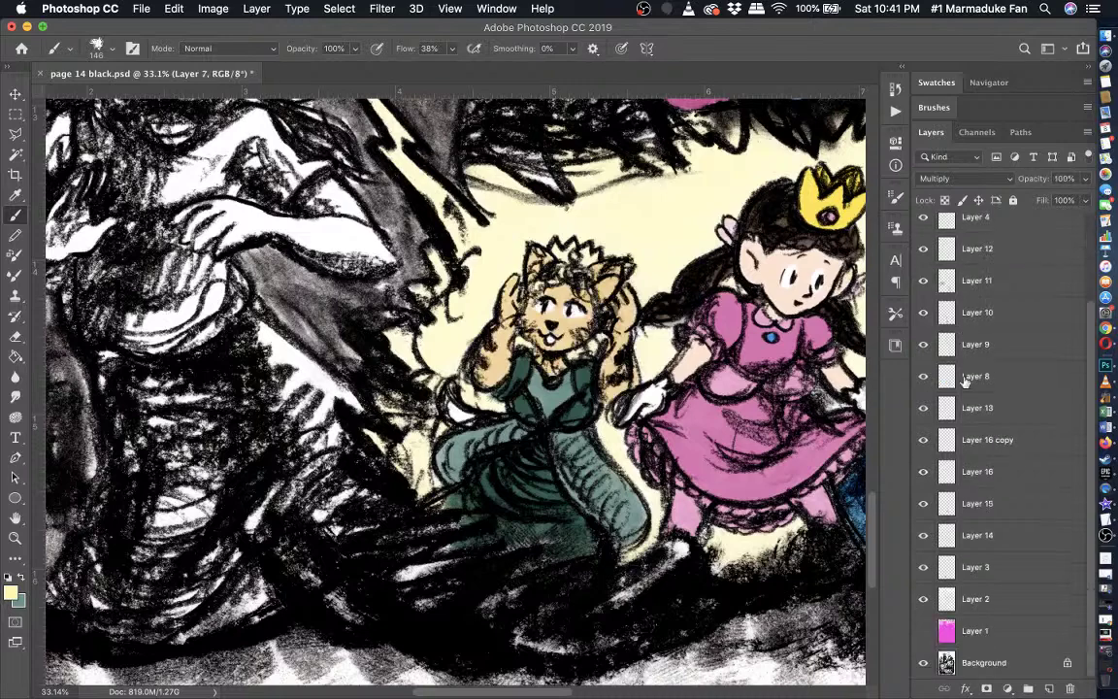
click(923, 662)
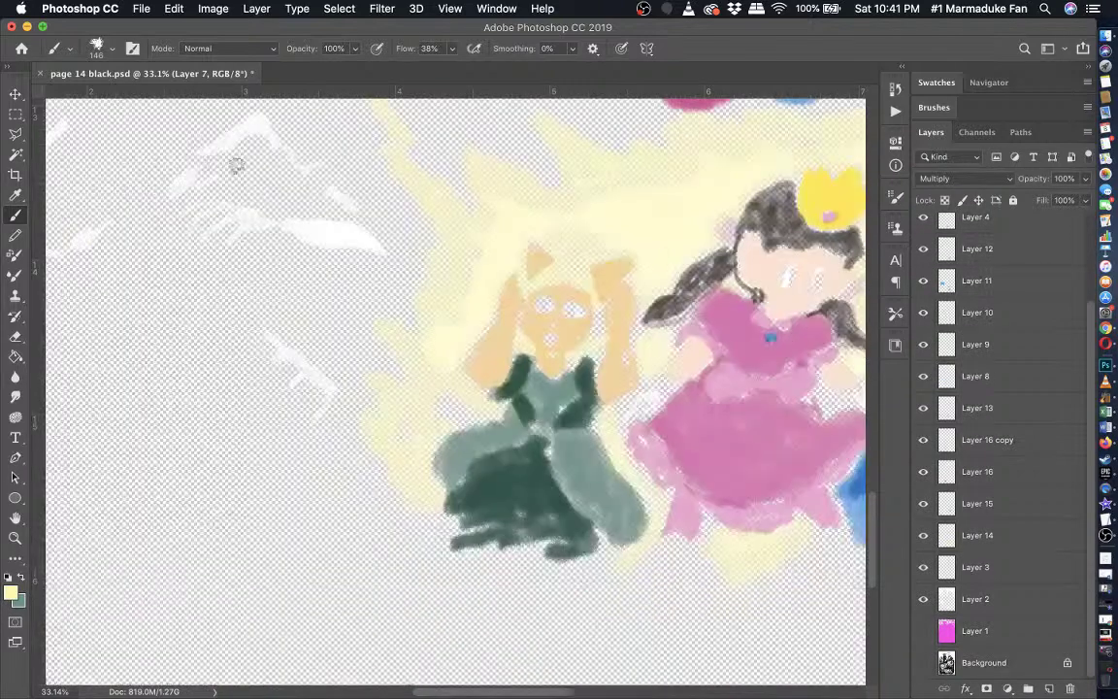
click(20, 197)
click(559, 290)
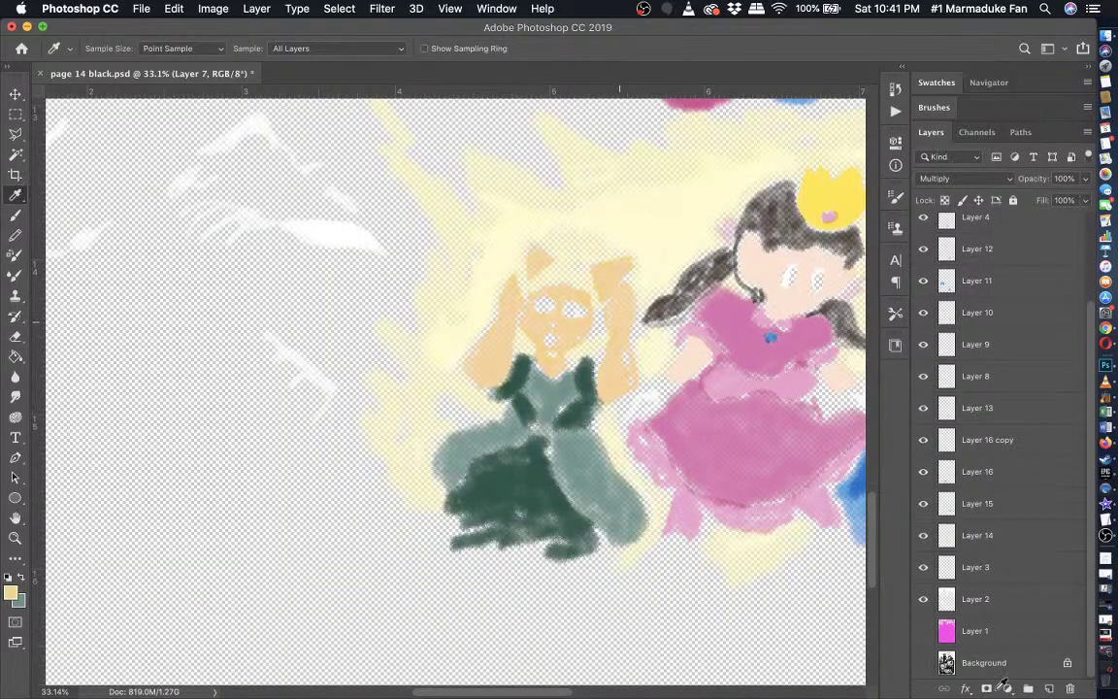
click(927, 668)
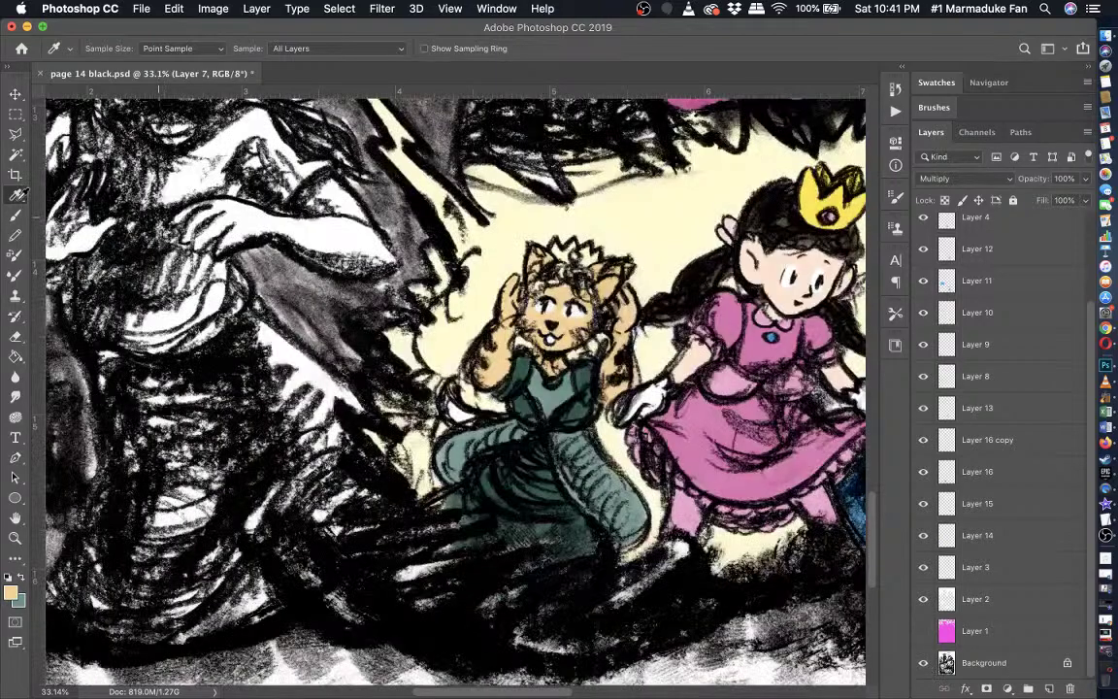
- Brush light orange over the cat princess's tail and the dark shading around her skirt hem on Layer 7
key(b)
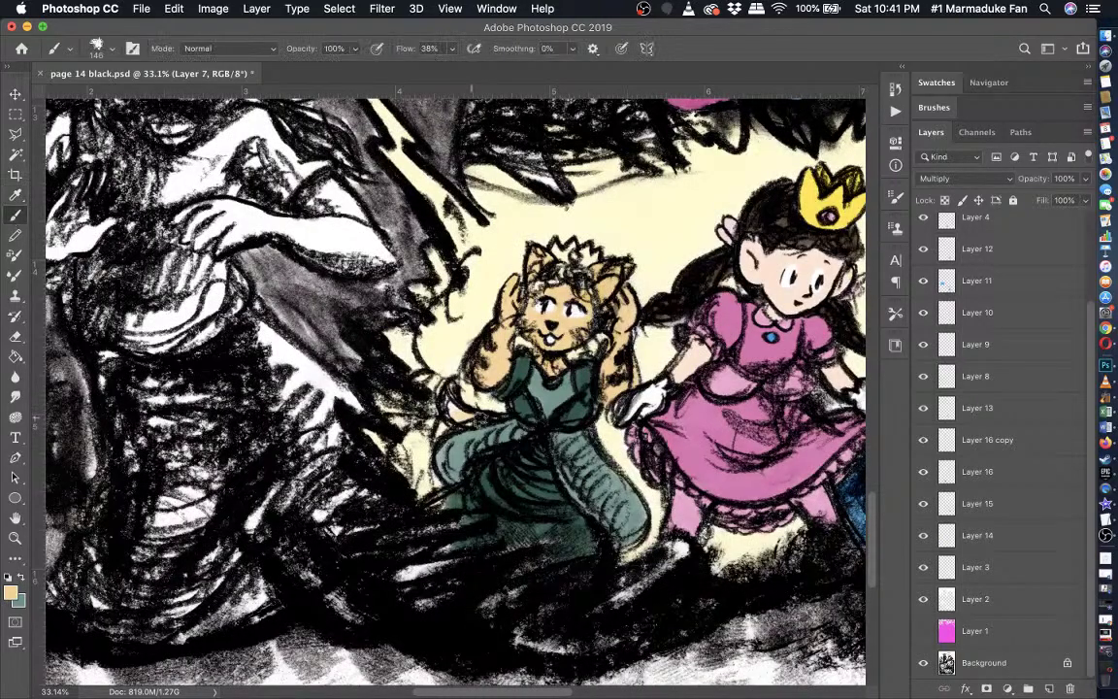
mouse_move(472, 417)
mouse_down()
mouse_move(498, 423)
mouse_move(454, 411)
mouse_move(459, 398)
mouse_move(468, 424)
mouse_move(457, 418)
mouse_up()
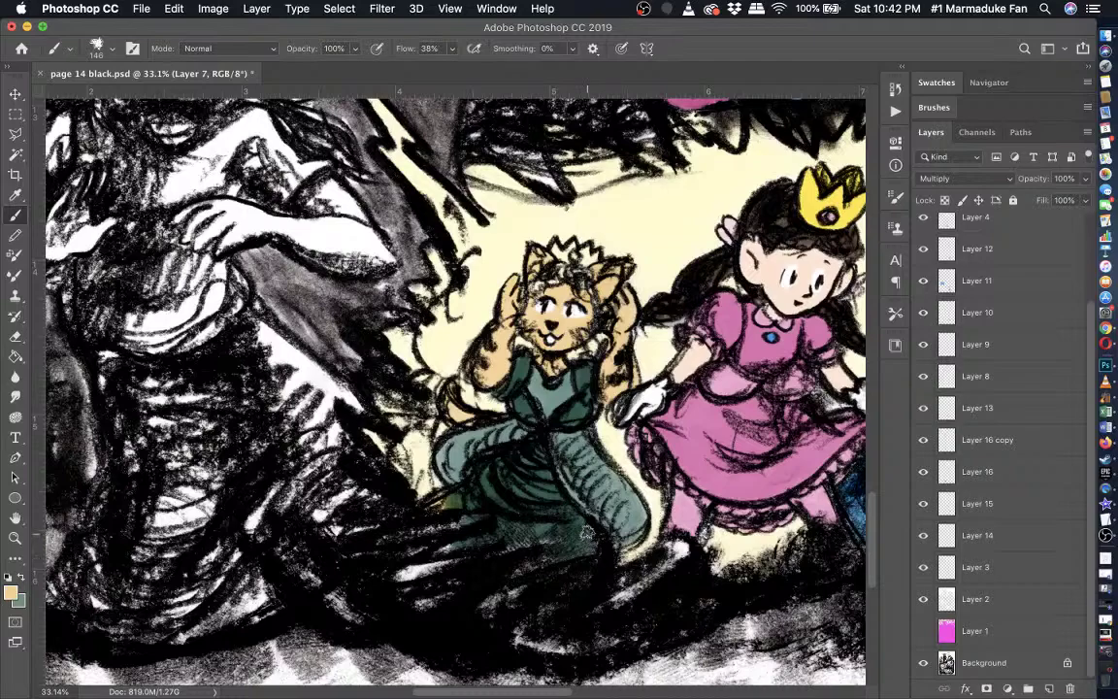
scroll(587, 532, down, 5)
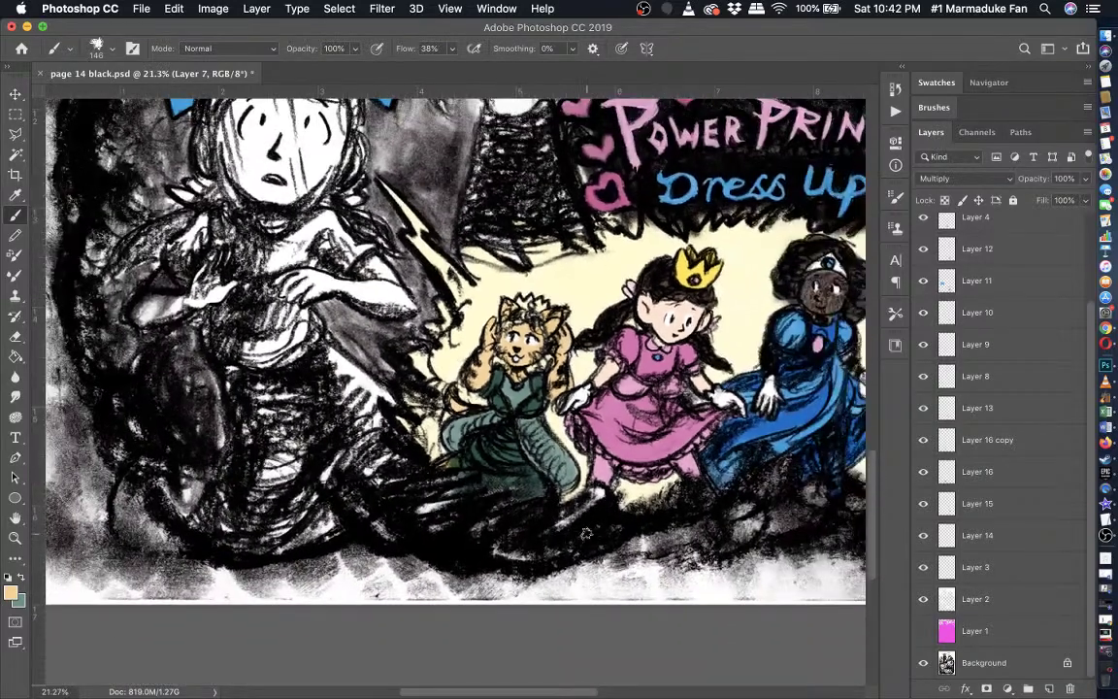
scroll(451, 374, up, 5)
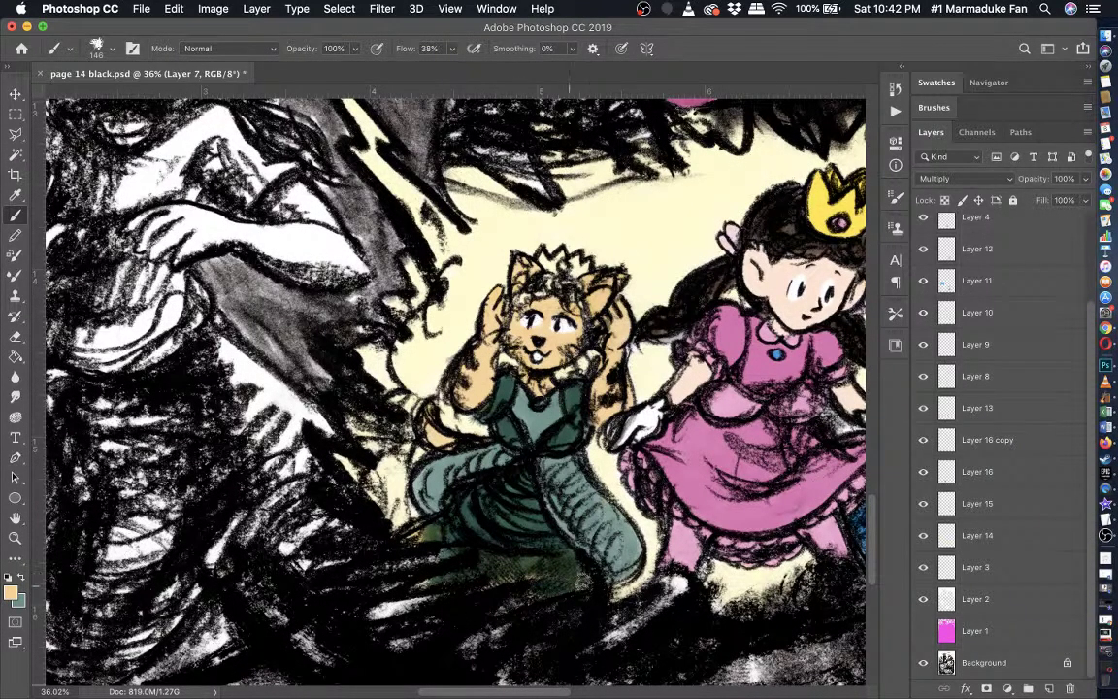
scroll(581, 524, right, 5)
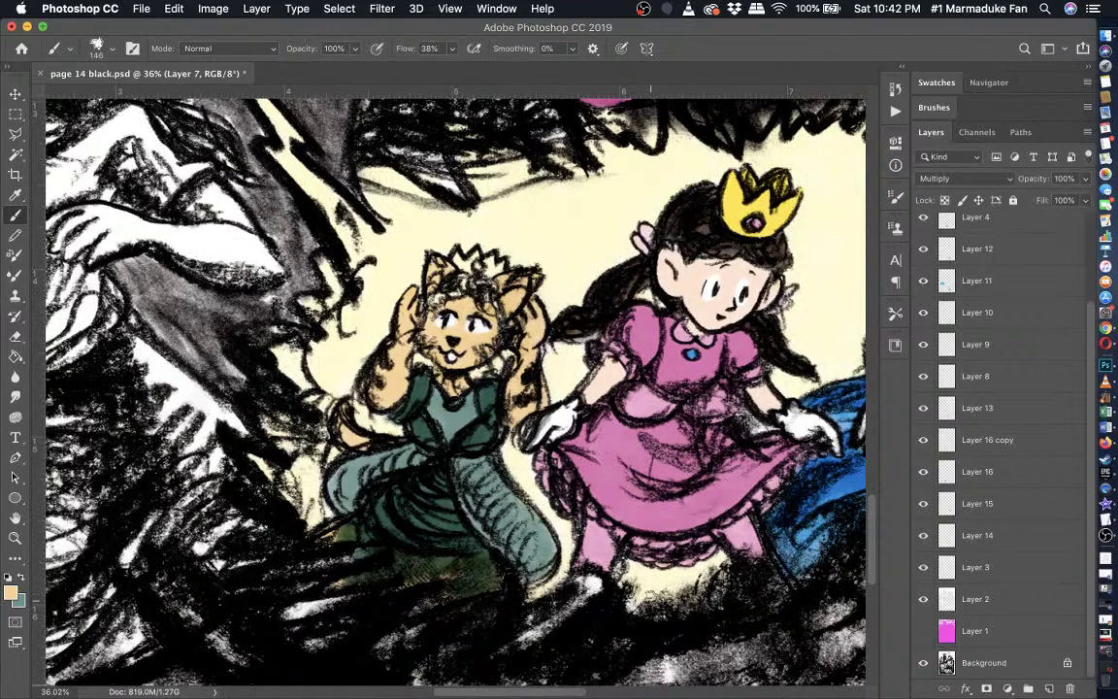
scroll(572, 540, down, 3)
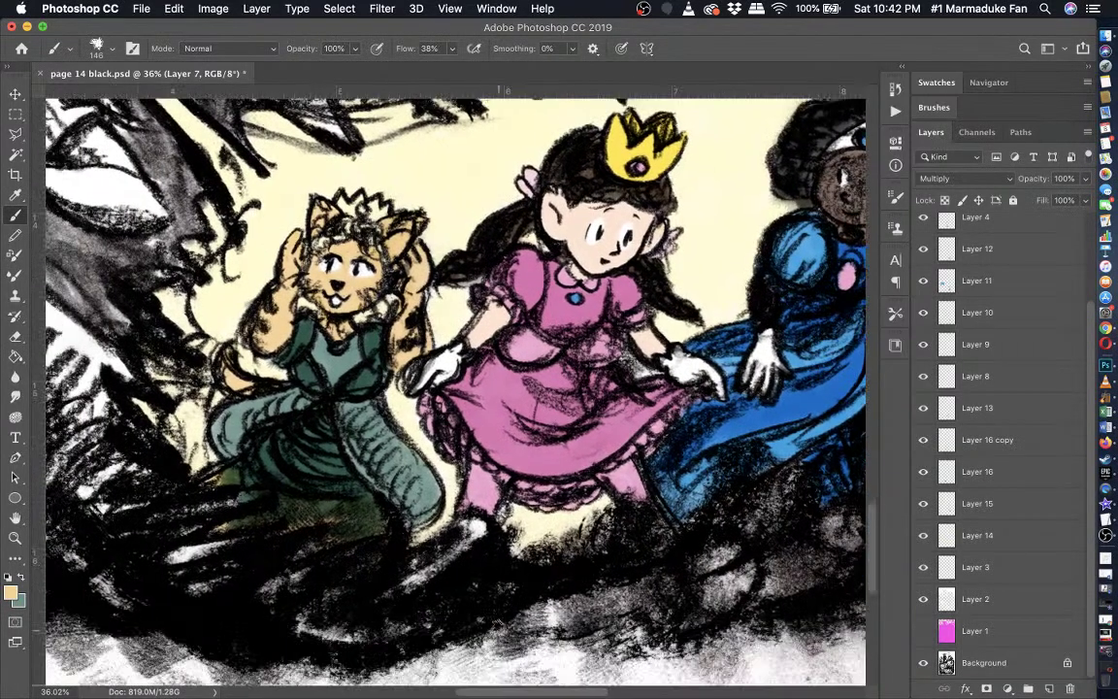
scroll(383, 538, left, 4)
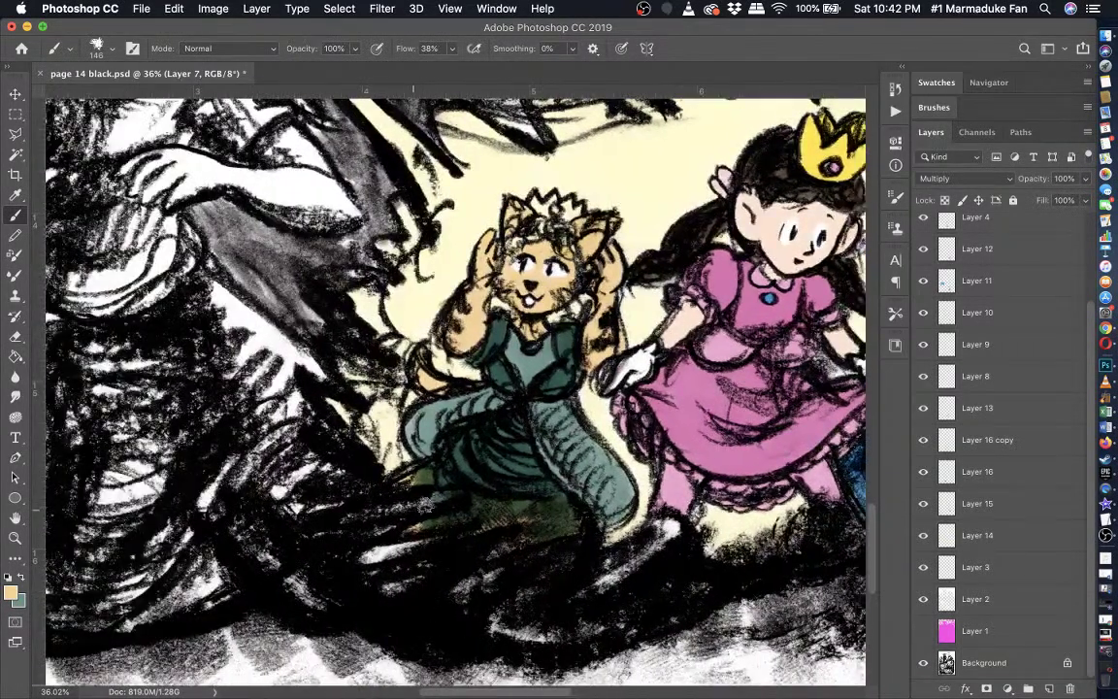
- Sample a pale yellow from the coloured artwork as the foreground colour, temporarily hiding the Background layer
scroll(368, 439, down, 6)
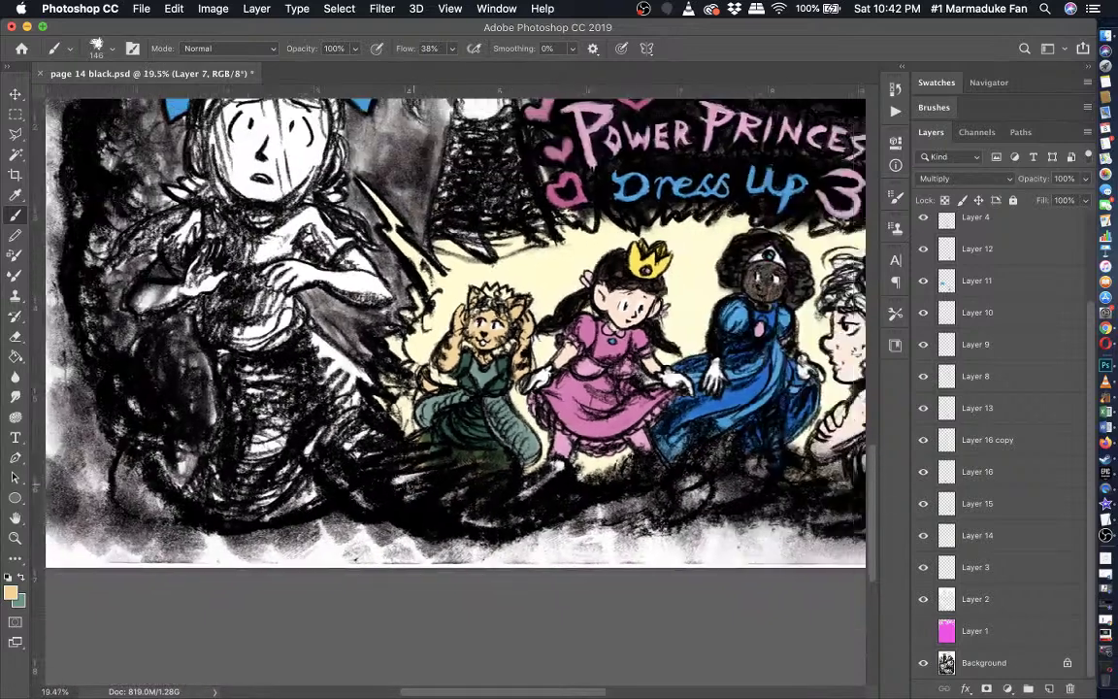
scroll(411, 482, right, 3)
scroll(474, 485, up, 2)
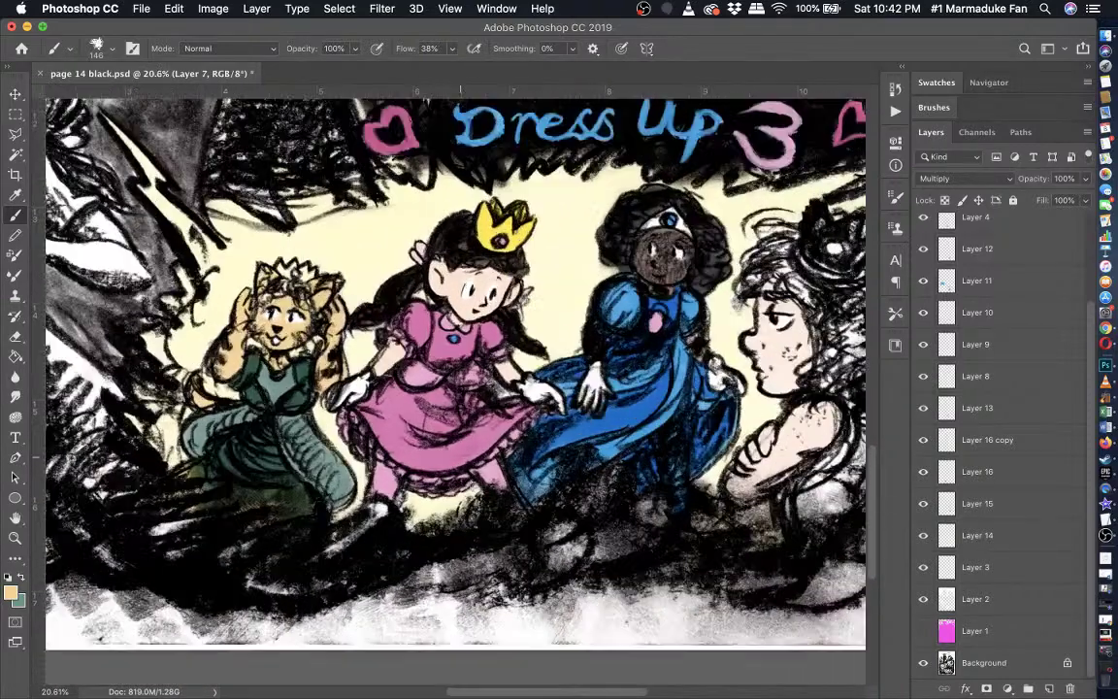
scroll(460, 486, up, 3)
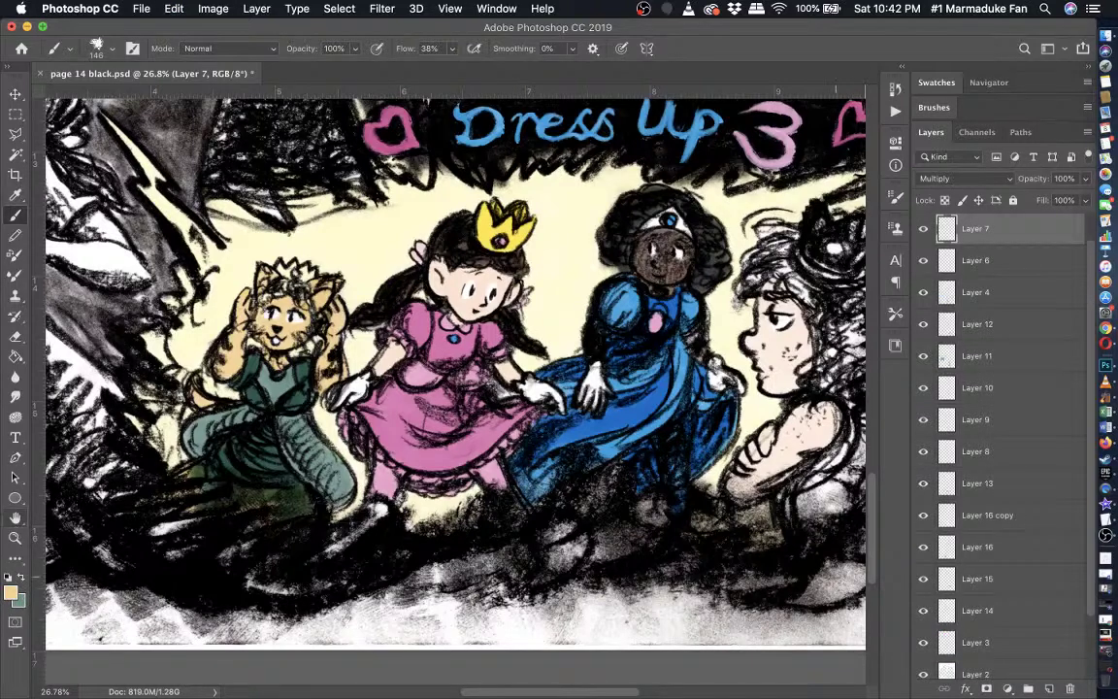
click(923, 663)
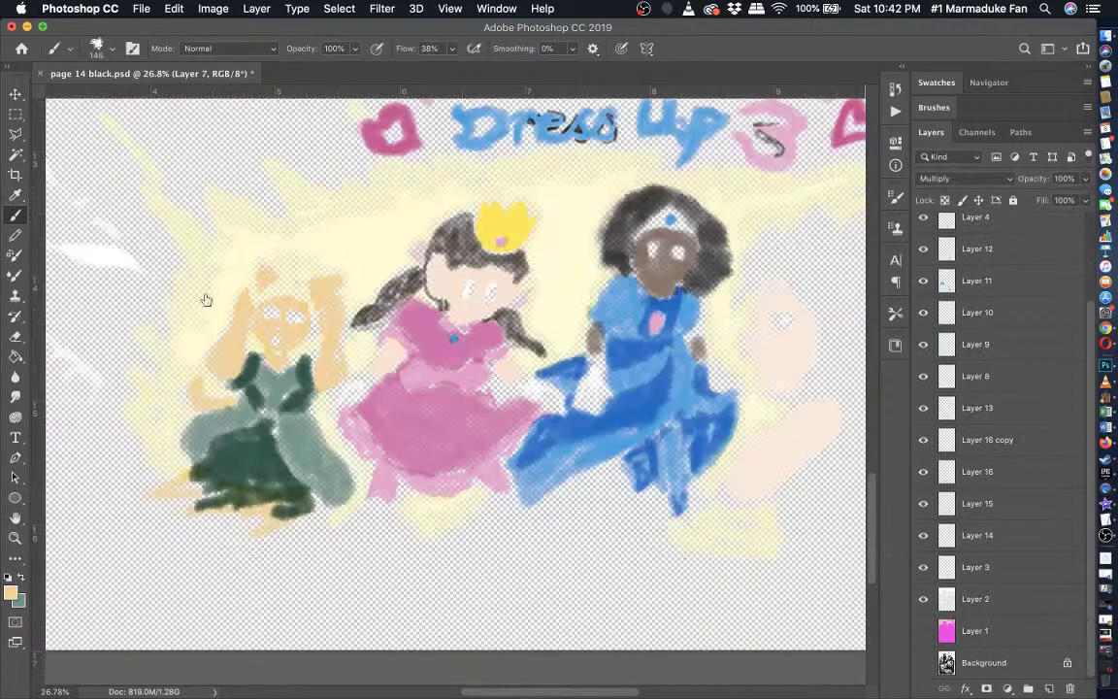
click(15, 194)
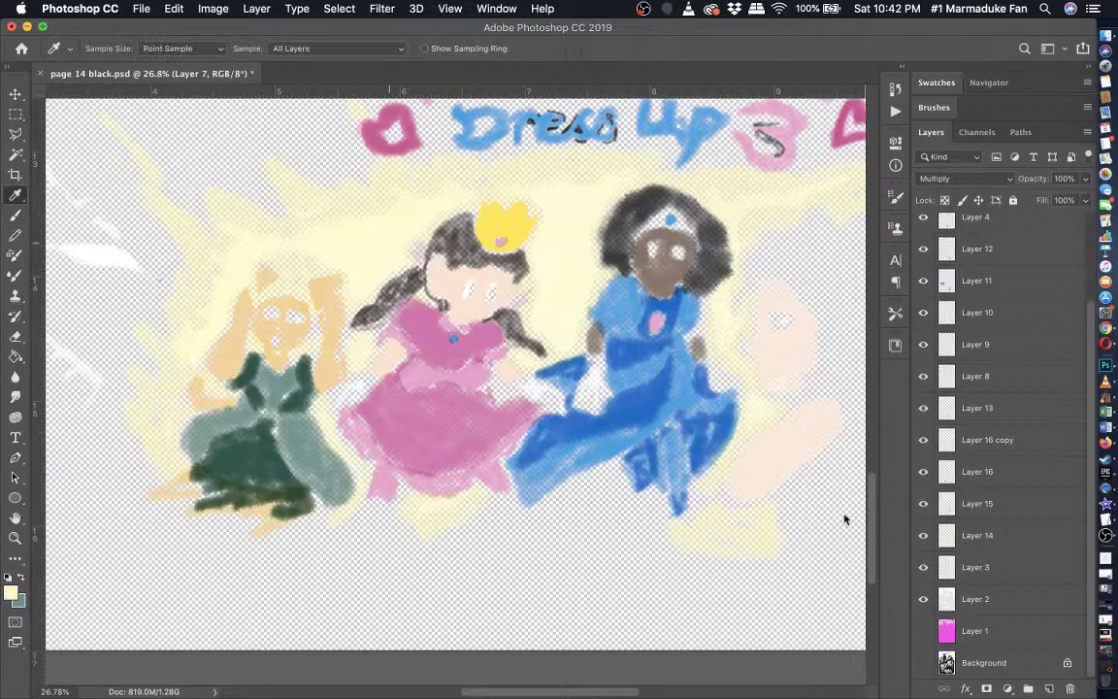
click(923, 663)
scroll(974, 502, up, 3)
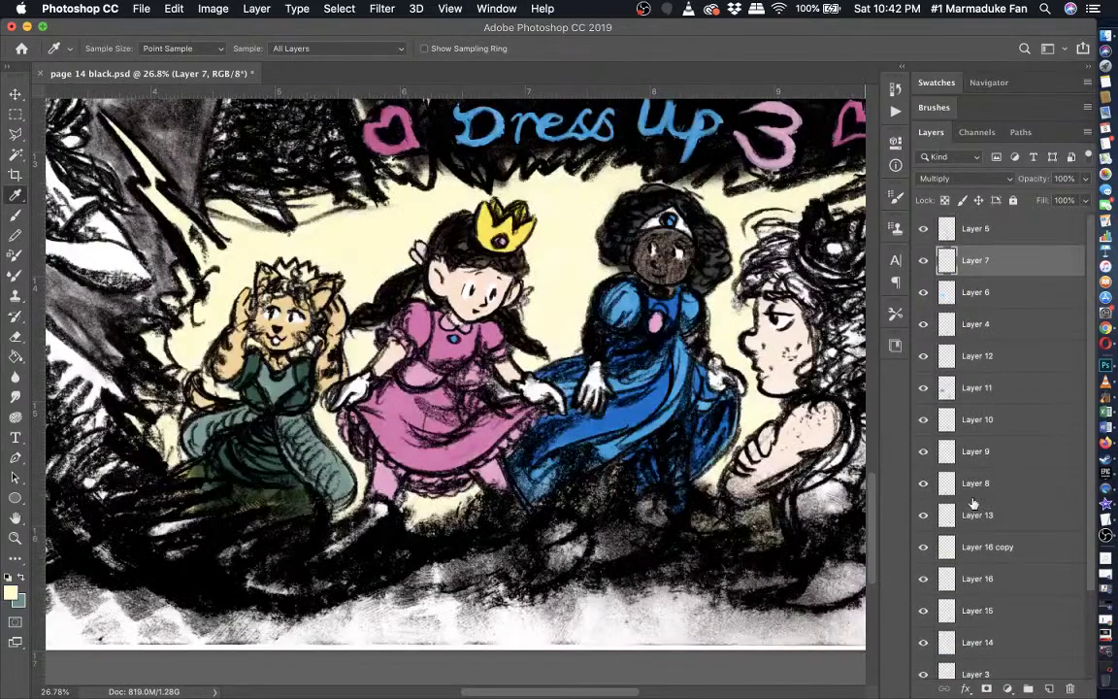
- Toggle layers one at a time from Layer 5 down to Layer 14 to find the one holding the pale yellow background
click(923, 229)
click(923, 229)
click(923, 260)
click(923, 260)
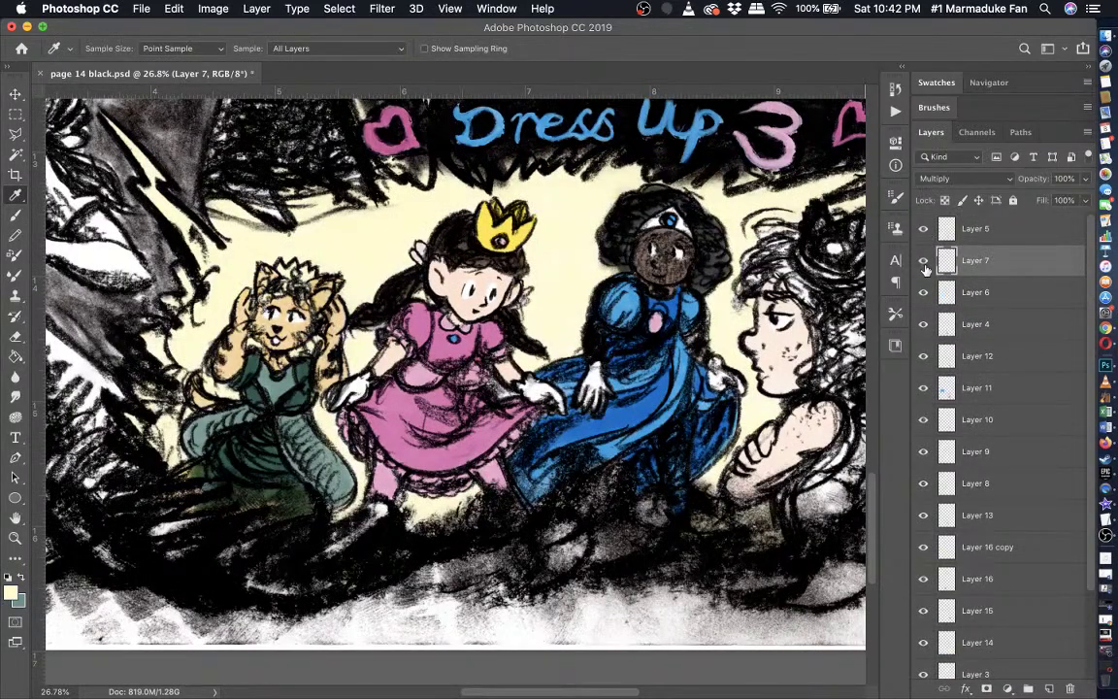
click(923, 260)
click(922, 260)
click(923, 323)
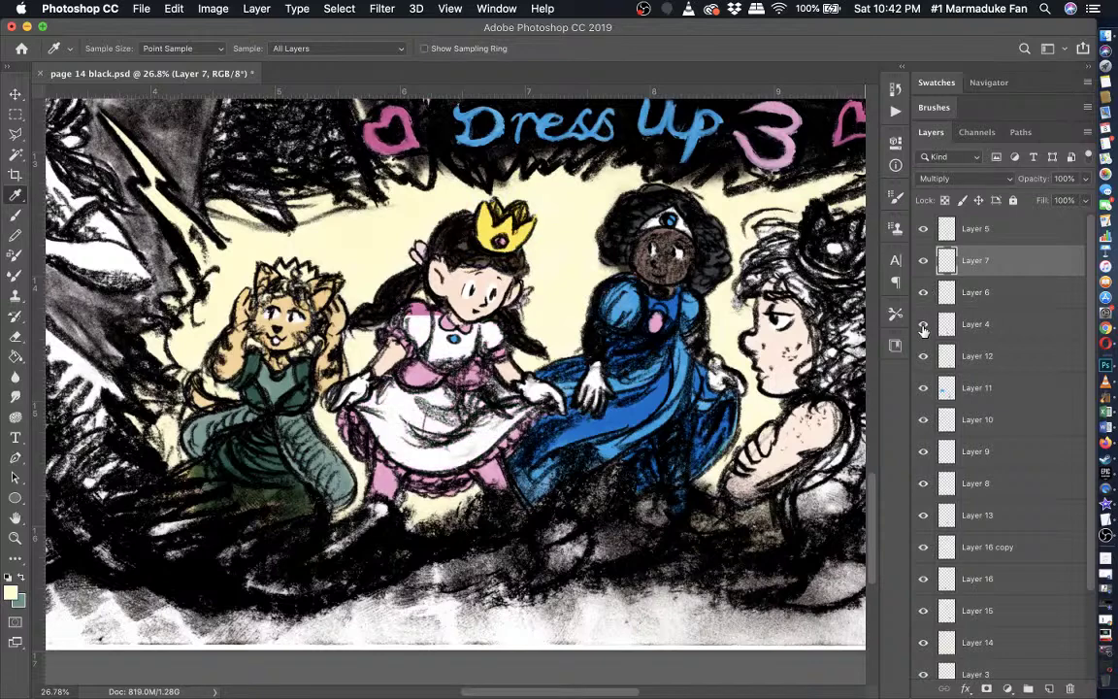
click(923, 323)
click(923, 355)
click(923, 356)
click(923, 387)
click(923, 387)
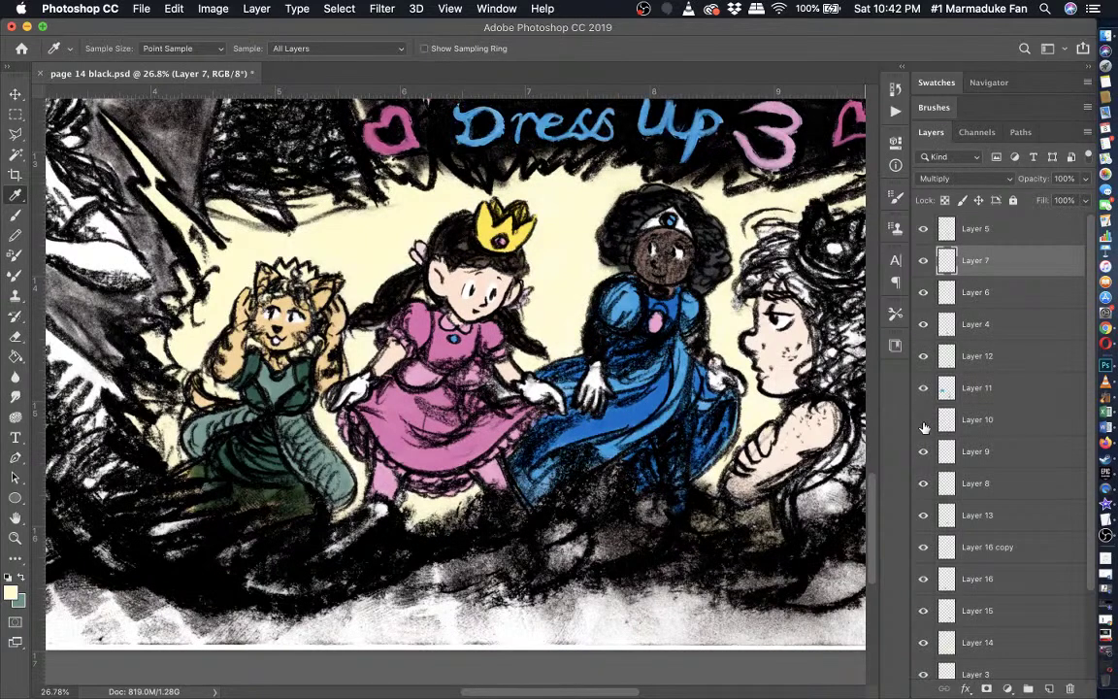
click(924, 423)
click(924, 423)
click(923, 452)
click(923, 452)
click(923, 482)
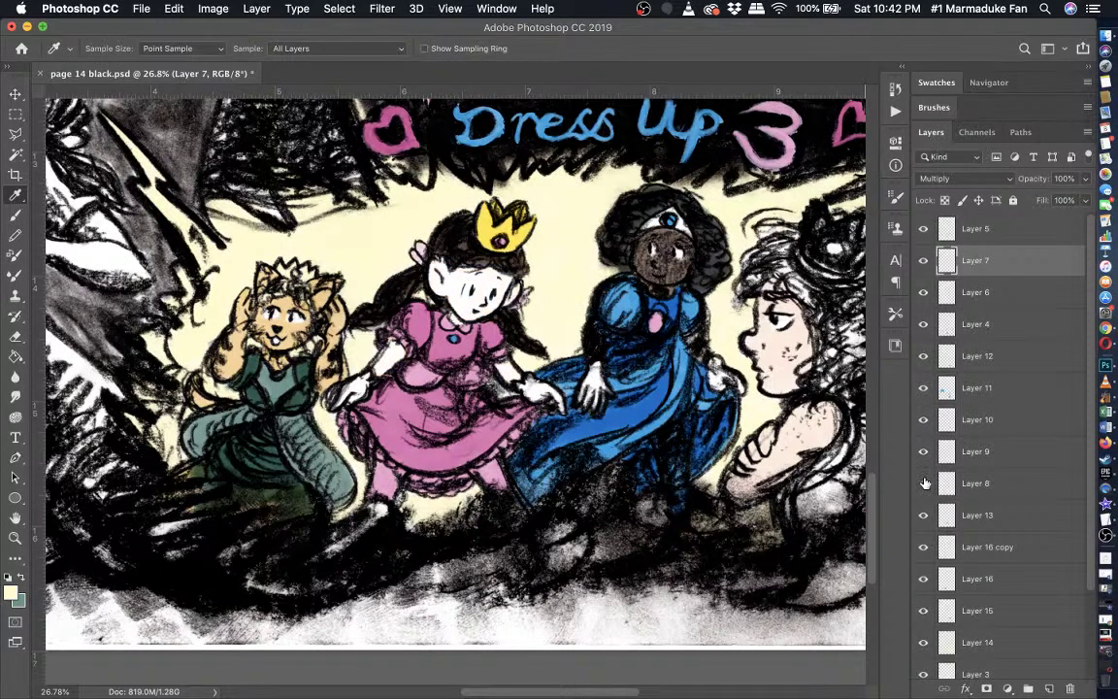
click(923, 482)
click(923, 482)
click(923, 482)
click(924, 547)
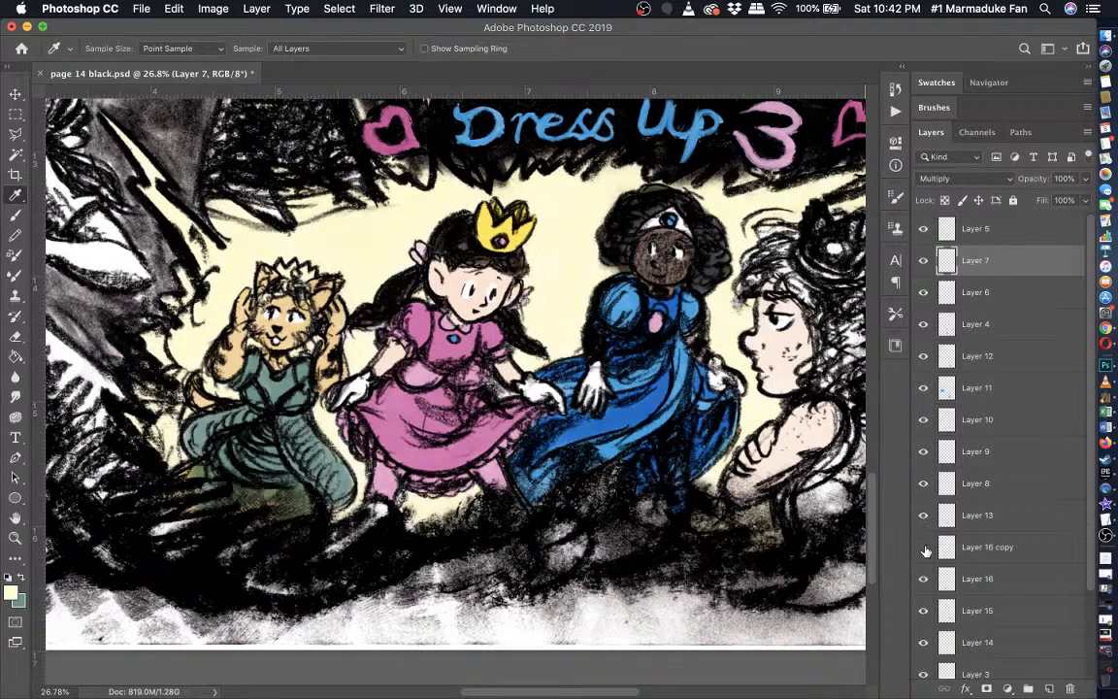
click(923, 547)
click(924, 547)
click(924, 547)
click(923, 610)
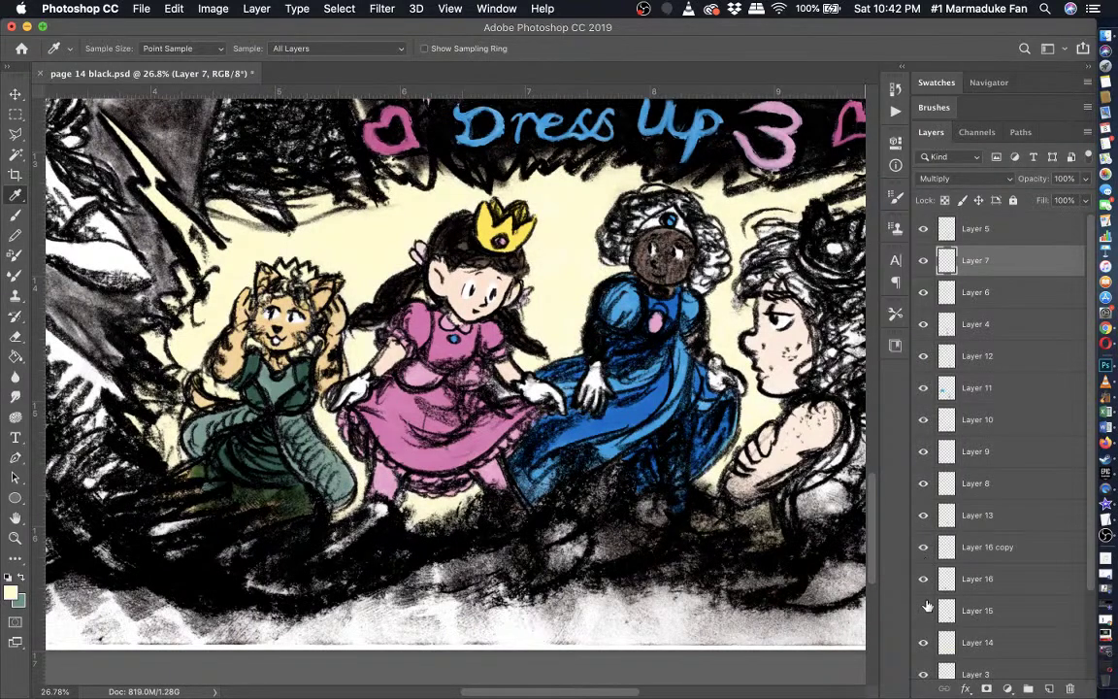
click(923, 611)
click(923, 643)
click(923, 643)
- Make Layer 14 active and brush pale yellow over the dark shading below the princess with crossed arms
click(1000, 642)
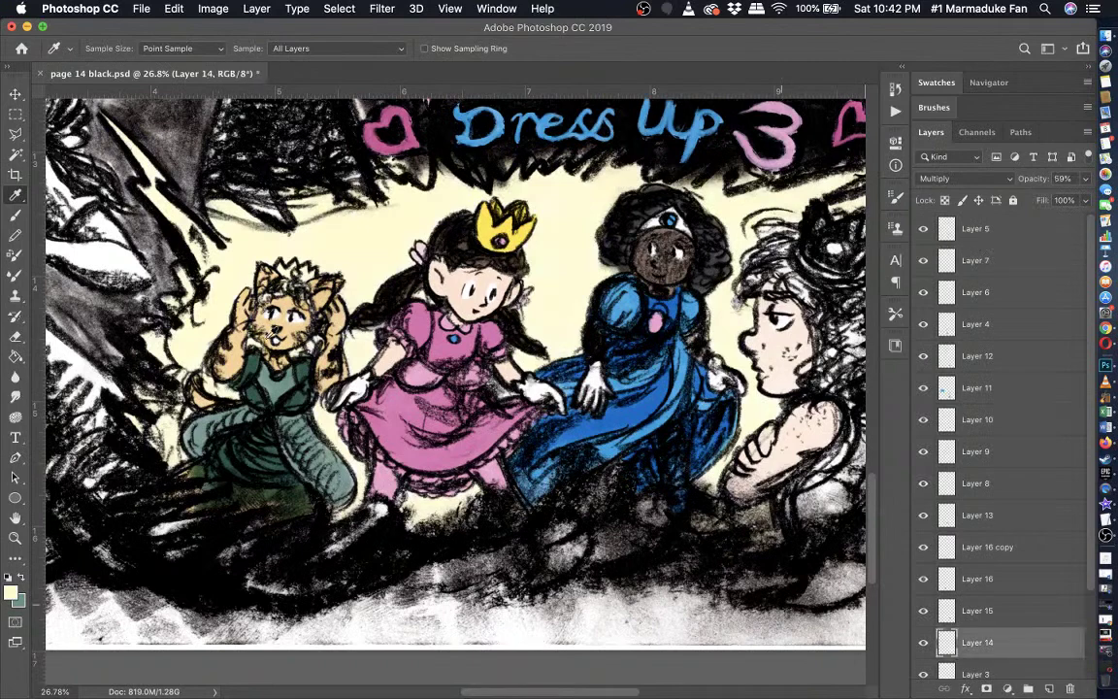
click(14, 215)
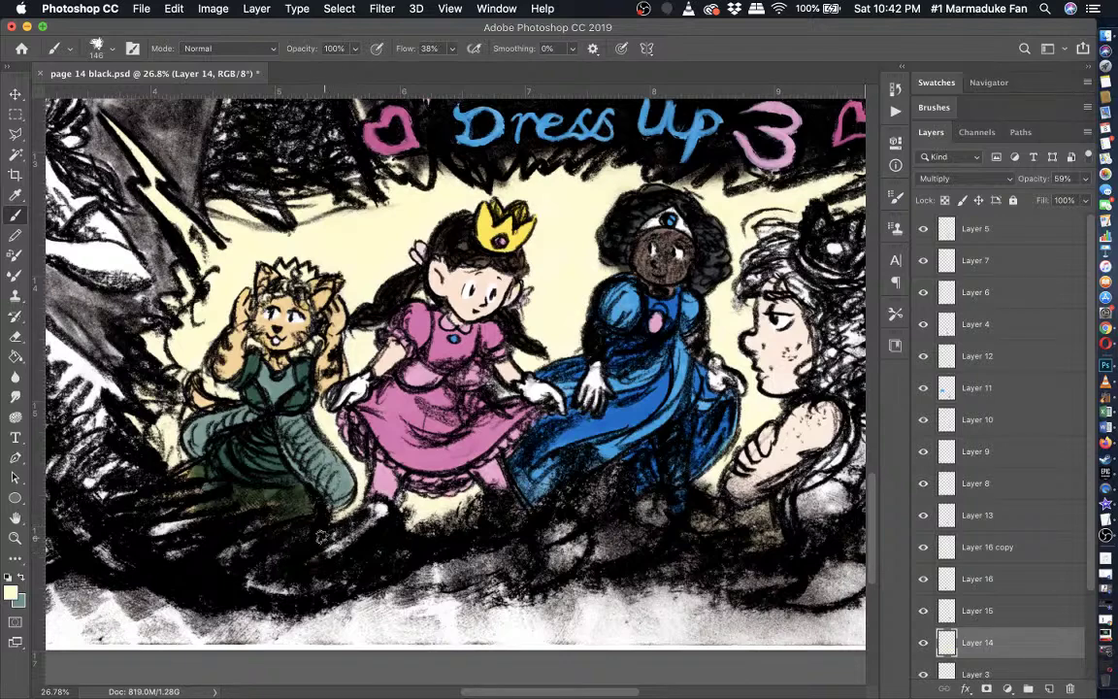
scroll(602, 467, right, 5)
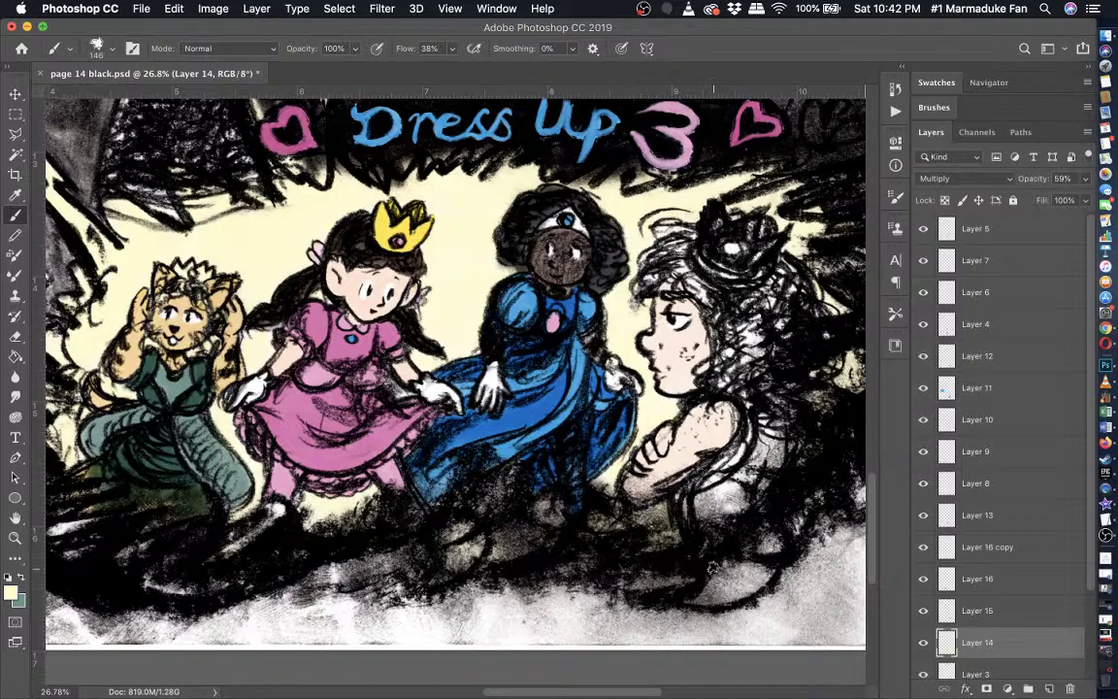
key(super+minus)
key(super+minus)
drag(711, 569, 741, 582)
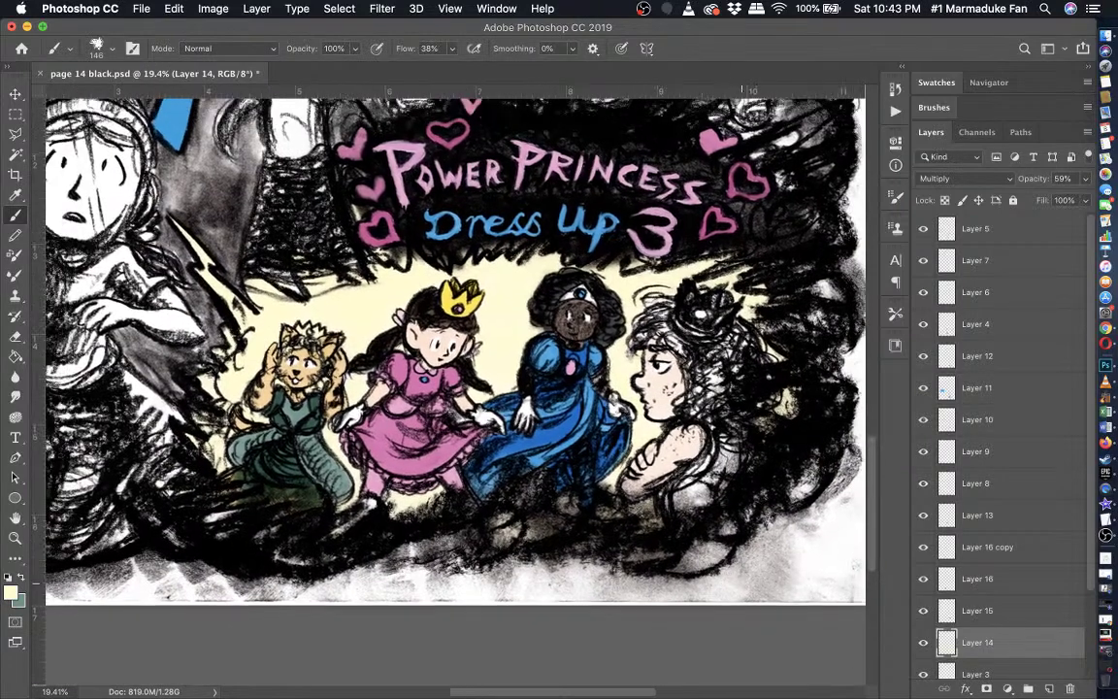
- Toggle layers one at a time from Layer 15 up to Layer 6 to find the one holding the yellow of the crown
click(923, 611)
click(924, 611)
click(924, 580)
click(924, 580)
click(924, 549)
click(924, 549)
click(924, 516)
click(924, 516)
click(925, 484)
click(925, 484)
click(924, 453)
click(925, 426)
click(925, 426)
click(923, 388)
click(923, 389)
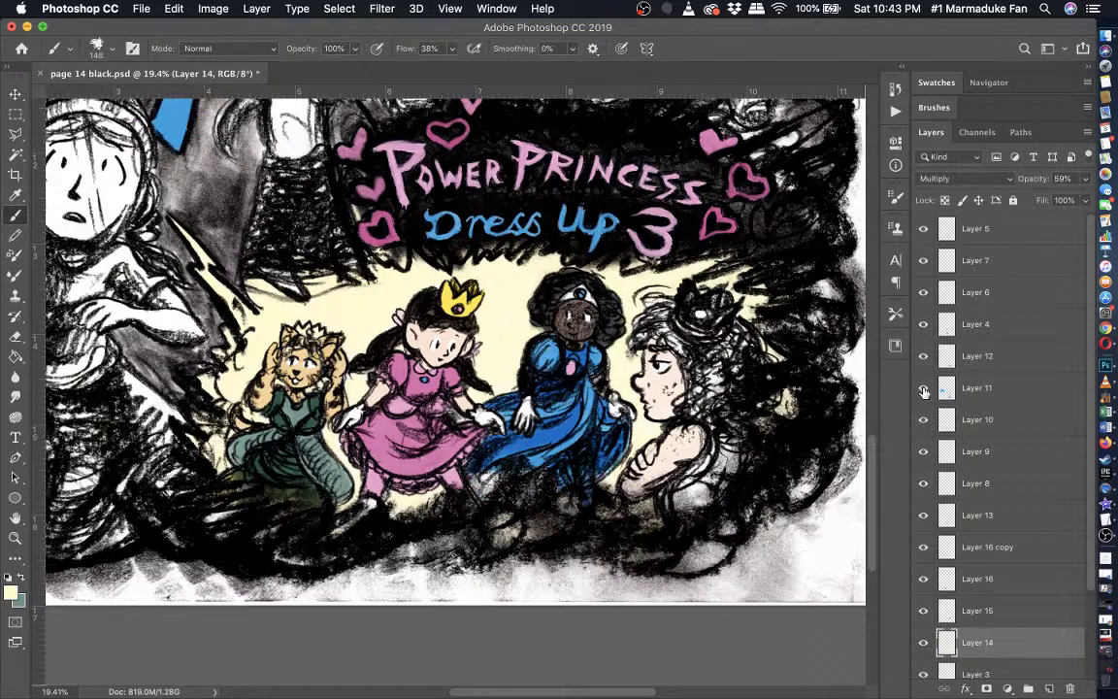
click(923, 326)
click(923, 326)
click(923, 326)
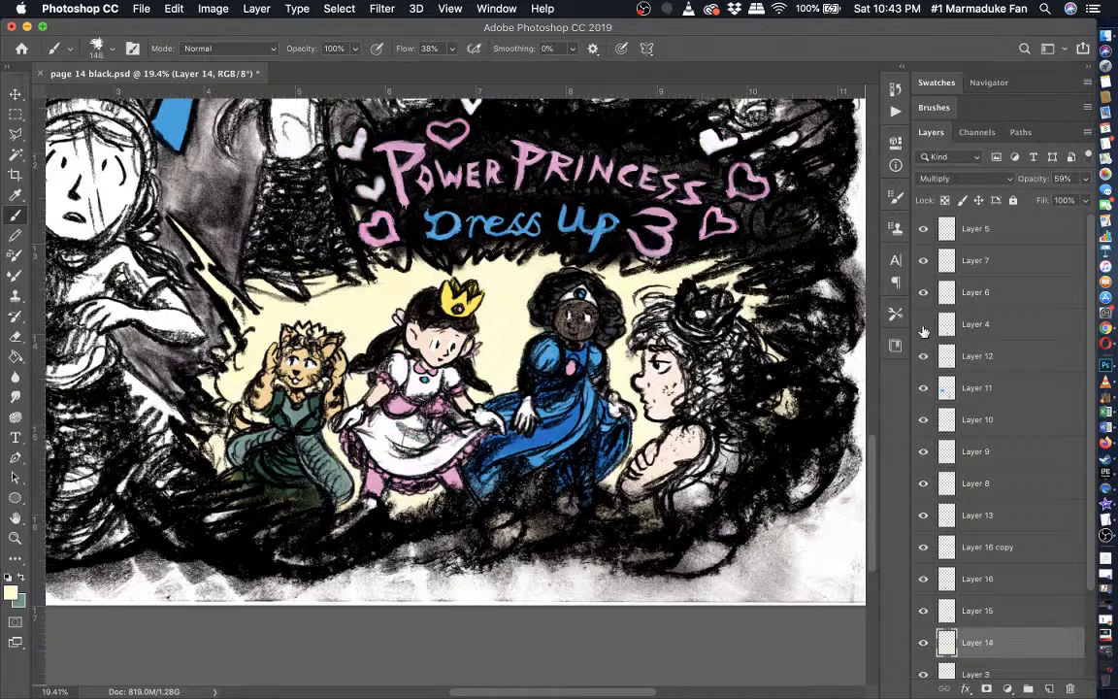
click(923, 326)
click(923, 294)
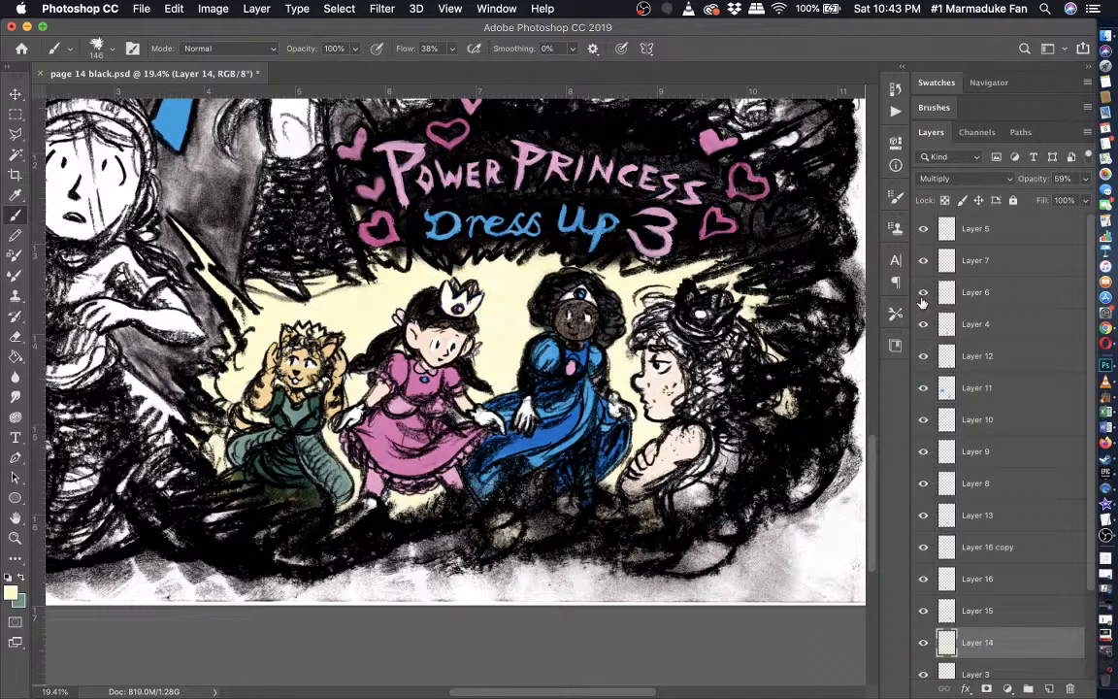
click(923, 294)
- Make Layer 6 active, sample the pink princess's crown yellow and try a stroke of it on the cat princess's hair
click(976, 292)
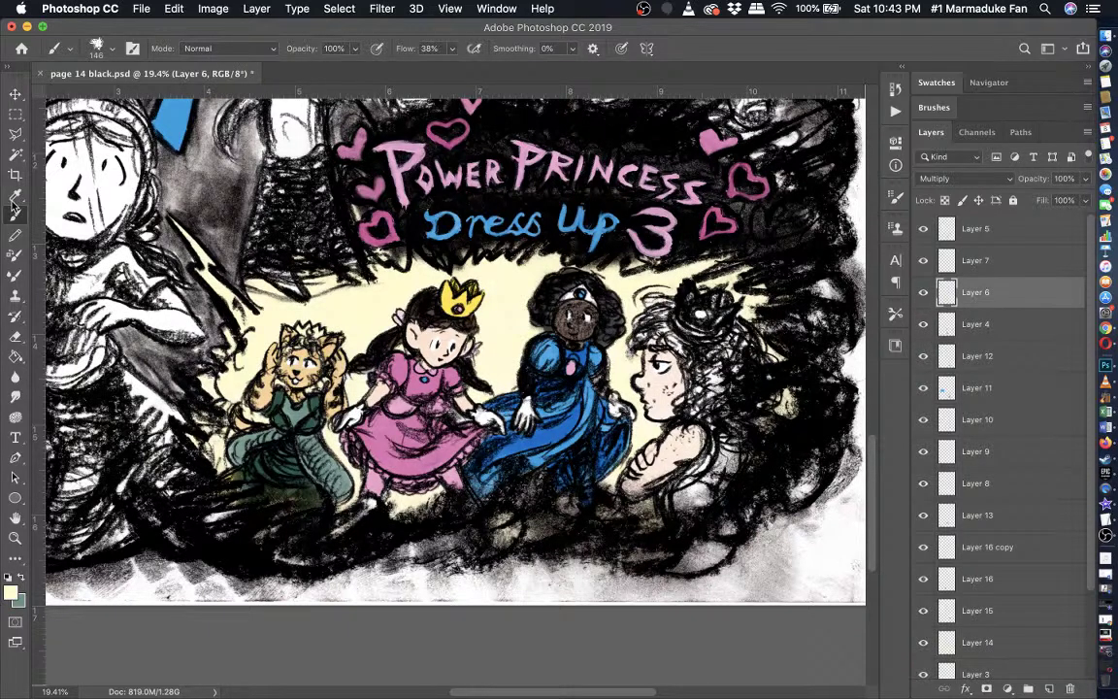
click(15, 197)
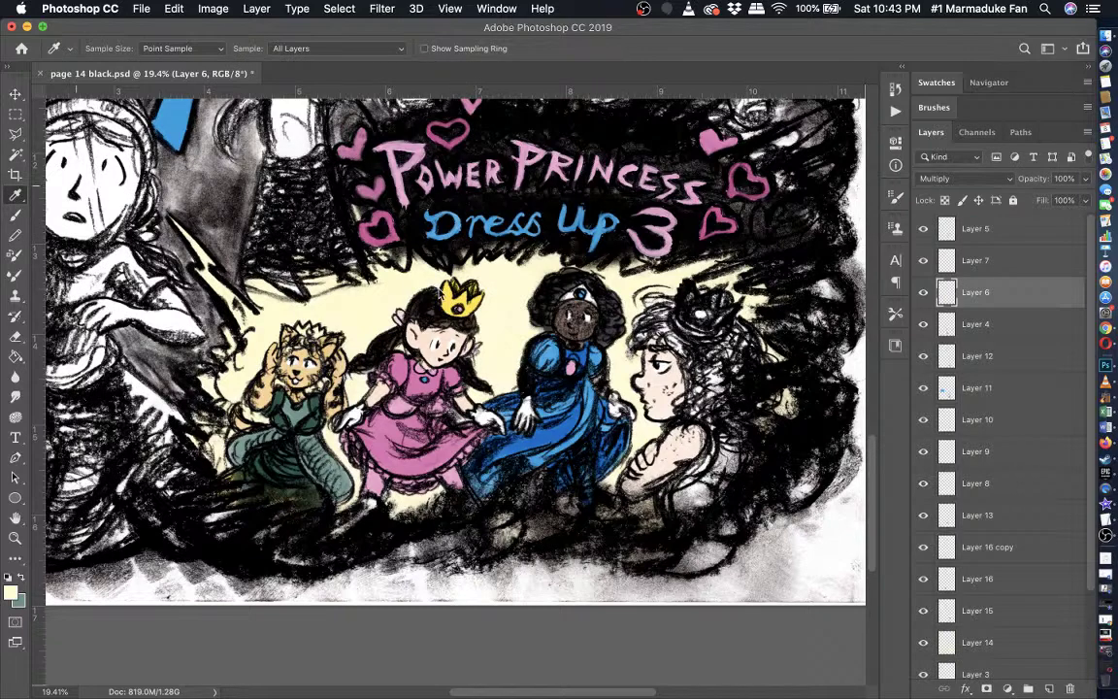
click(15, 214)
key(super+plus)
key(super+plus)
scroll(49, 330, up, 4)
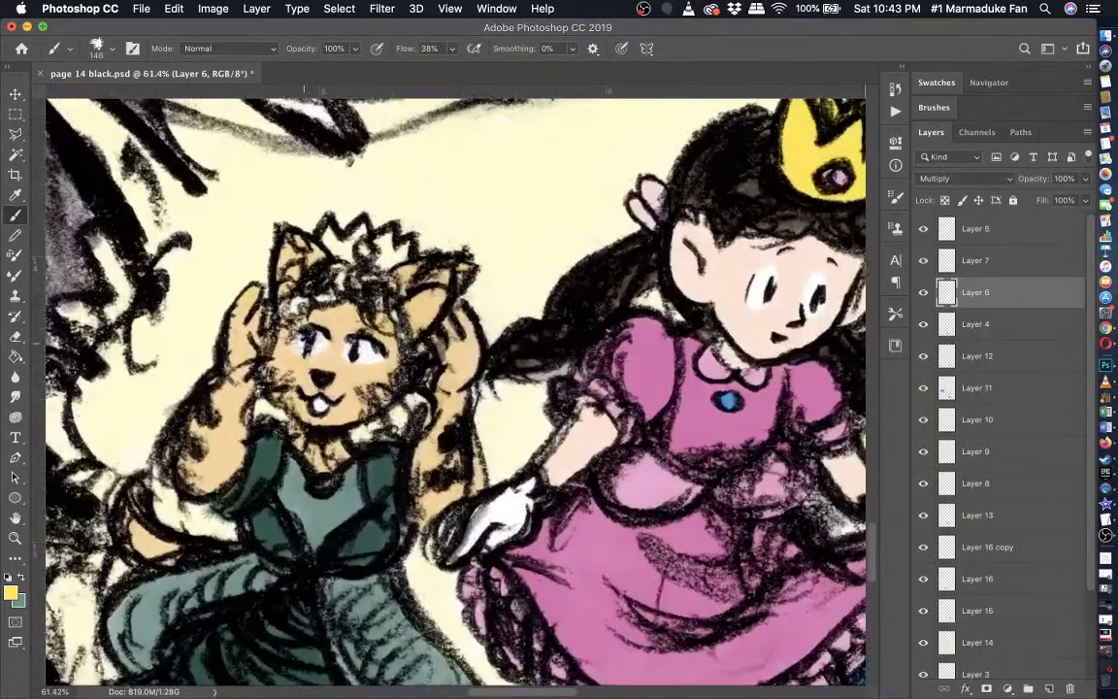
mouse_move(304, 291)
mouse_down()
mouse_move(276, 283)
mouse_move(309, 271)
mouse_move(340, 281)
mouse_up()
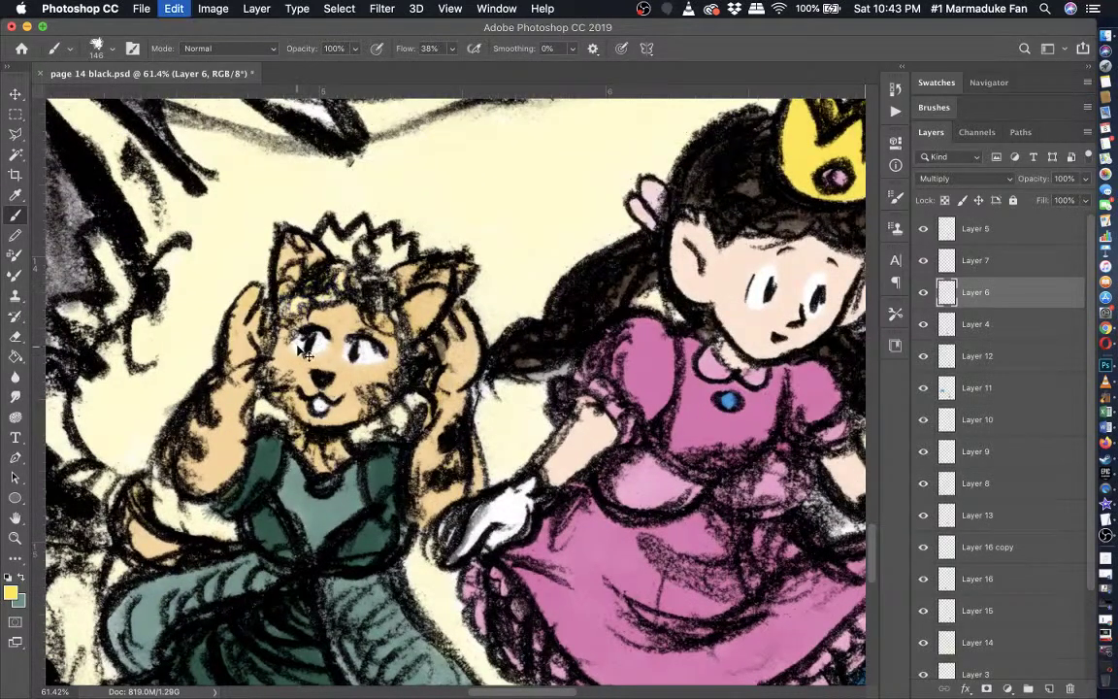
- Set the foreground colour to brown 90563a and brush it over the cat princess's hair on a new layer above Layer 6
scroll(272, 320, right, 5)
scroll(272, 321, up, 1)
scroll(286, 349, down, 3)
scroll(256, 316, left, 2)
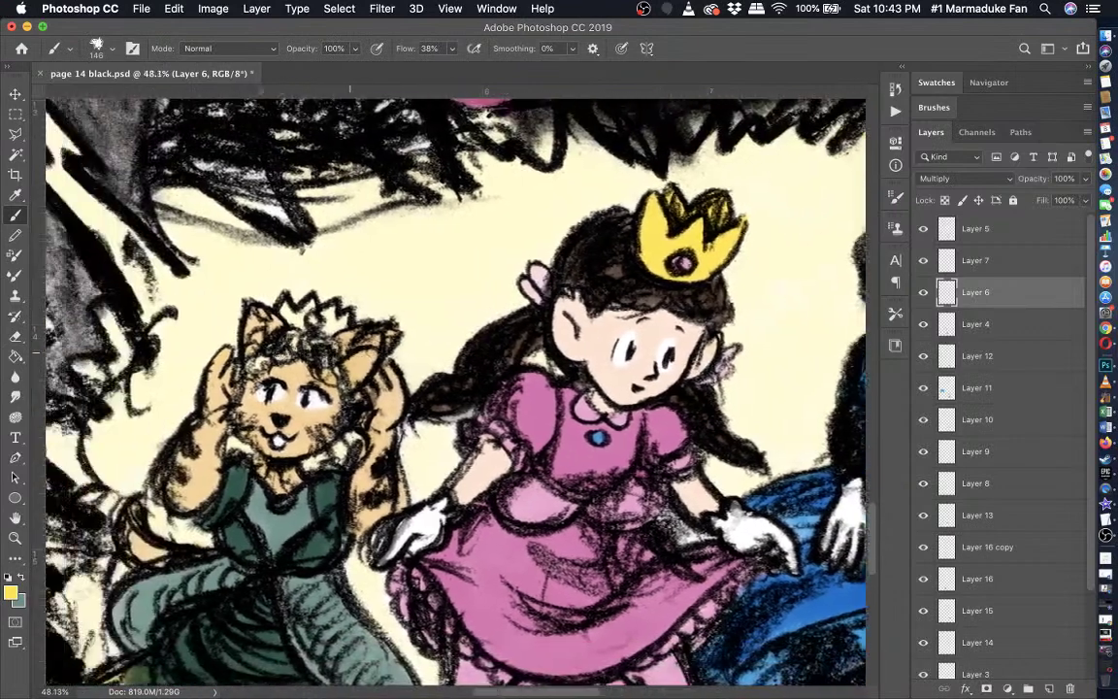
scroll(228, 327, up, 2)
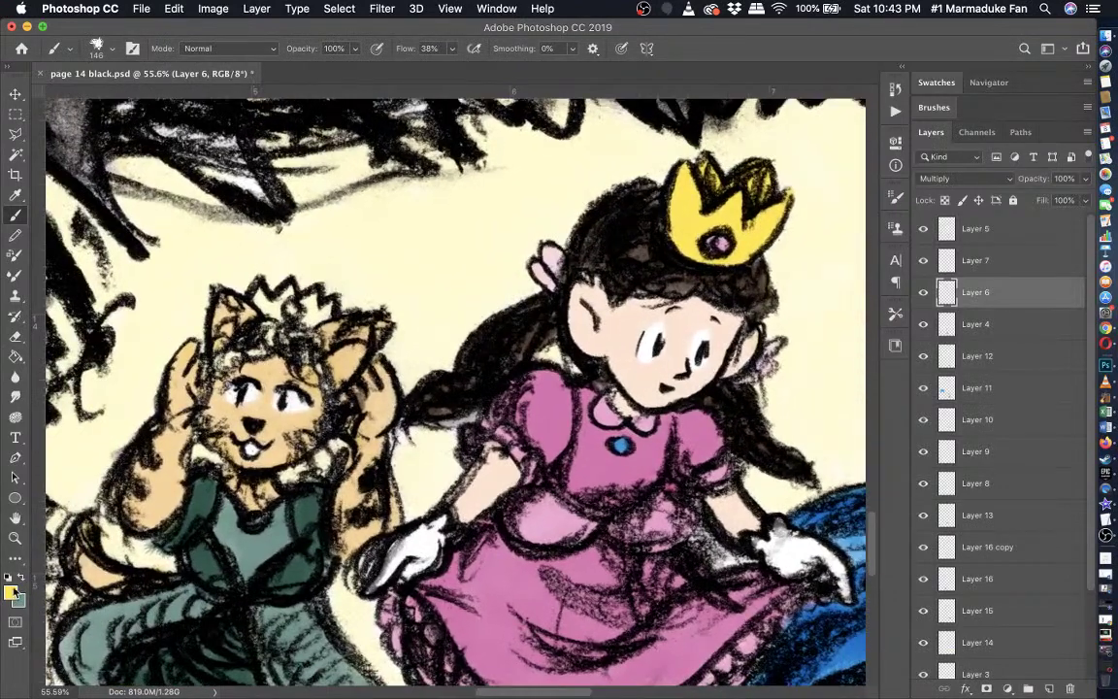
click(12, 590)
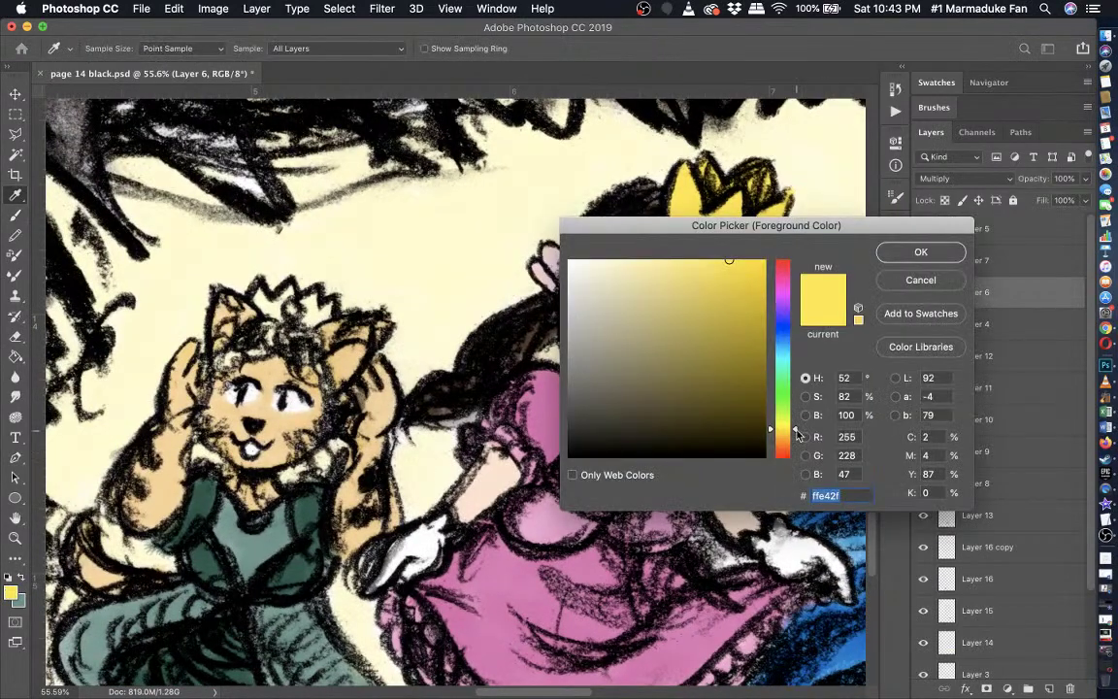
drag(796, 434, 792, 449)
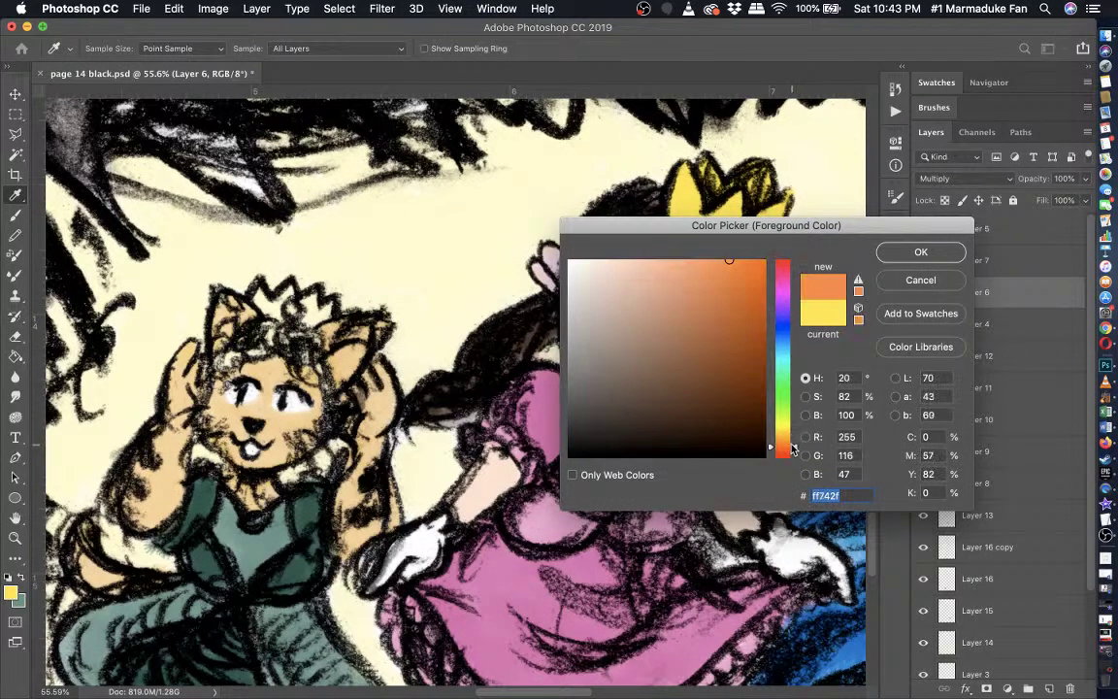
mouse_move(693, 272)
mouse_down()
mouse_move(694, 289)
mouse_move(668, 304)
mouse_move(692, 318)
mouse_move(711, 304)
mouse_move(686, 319)
mouse_move(681, 357)
mouse_move(686, 346)
mouse_up()
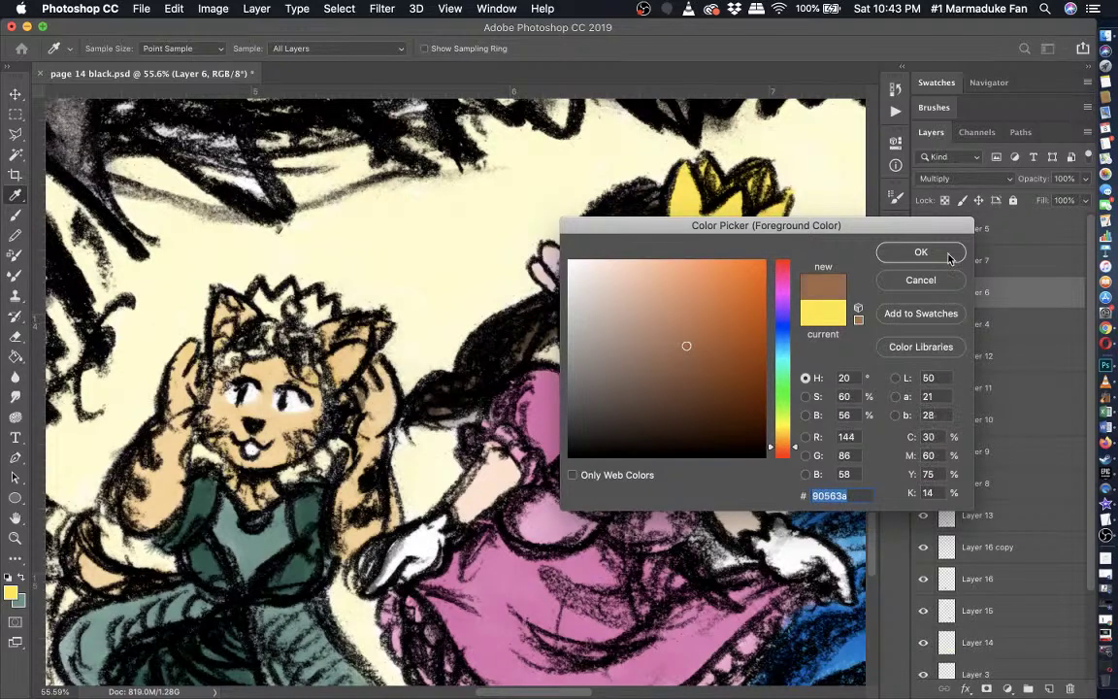
click(947, 253)
click(1048, 688)
mouse_move(259, 341)
mouse_down()
mouse_move(235, 351)
mouse_move(256, 336)
mouse_move(254, 308)
mouse_move(199, 332)
mouse_move(287, 318)
mouse_move(272, 313)
mouse_move(281, 326)
mouse_move(279, 306)
mouse_move(319, 335)
mouse_move(282, 330)
mouse_move(231, 296)
mouse_move(210, 334)
mouse_up()
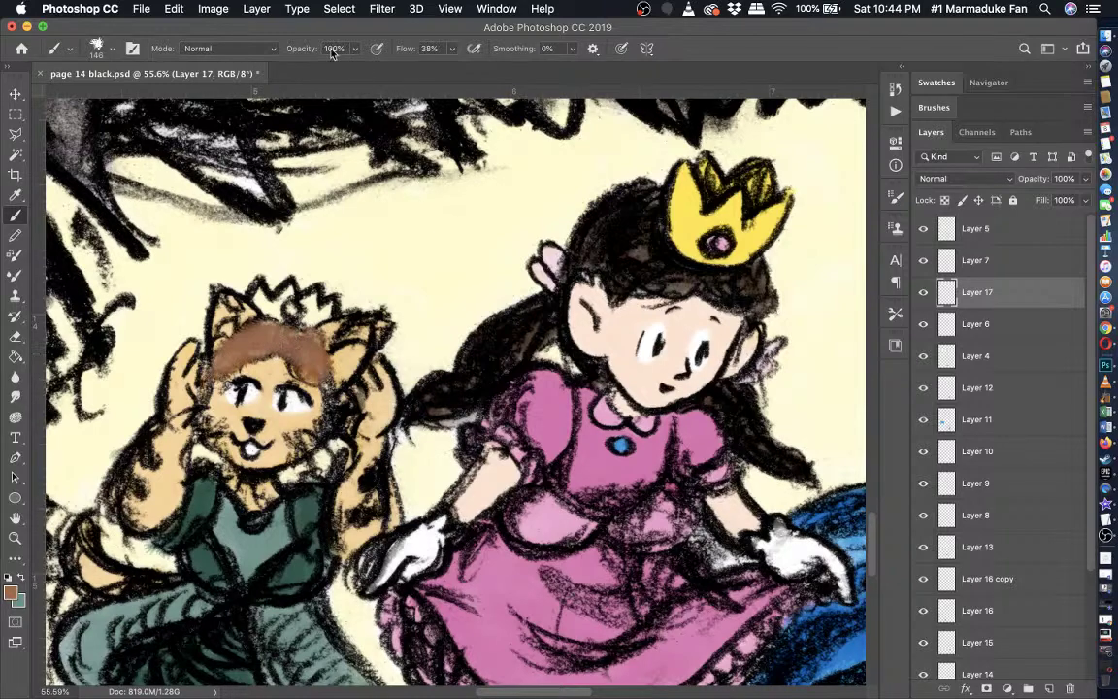
- Set the brown hair layer's blend mode to Multiply and erase the stray brown beside the cat princess's eye
click(256, 9)
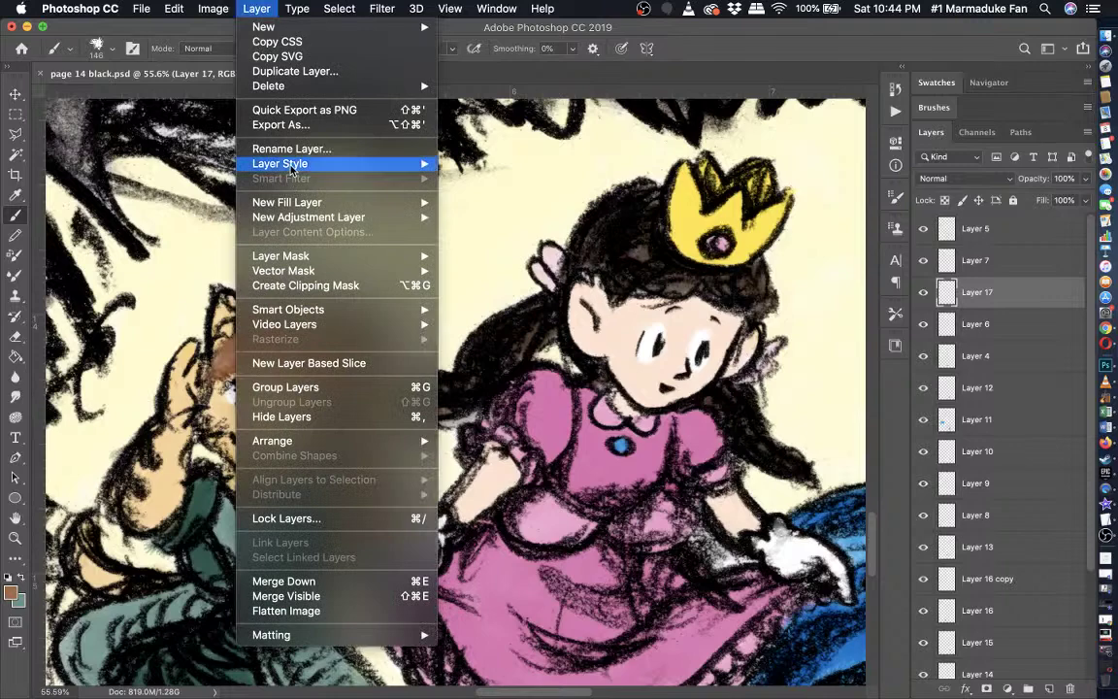
mouse_move(292, 163)
click(495, 164)
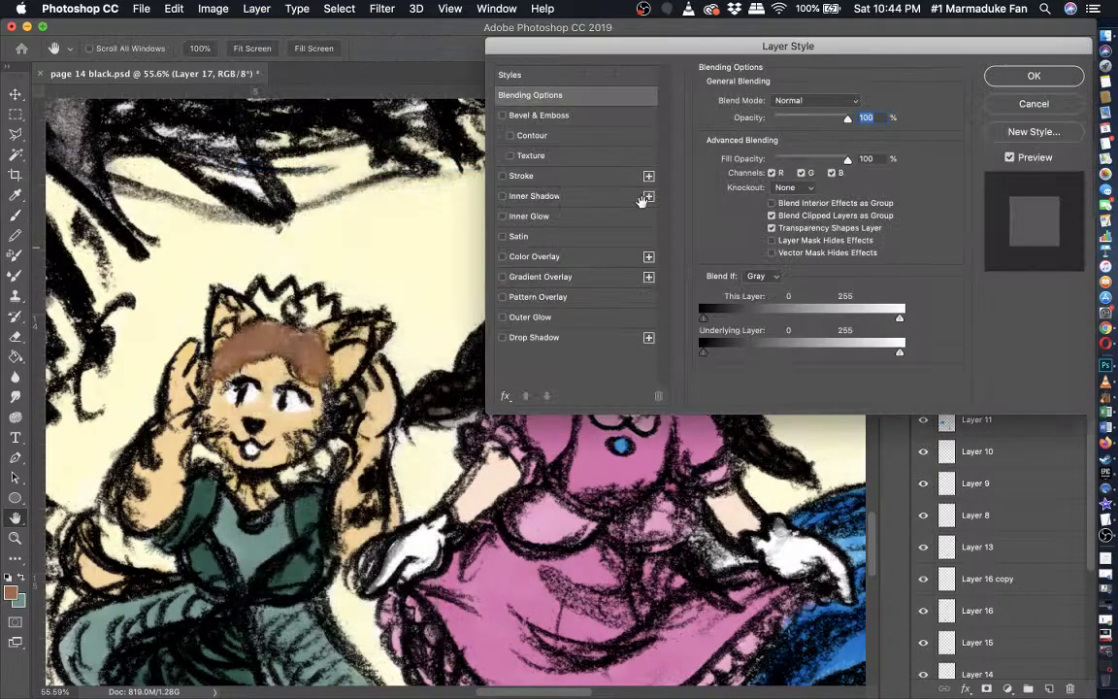
click(791, 101)
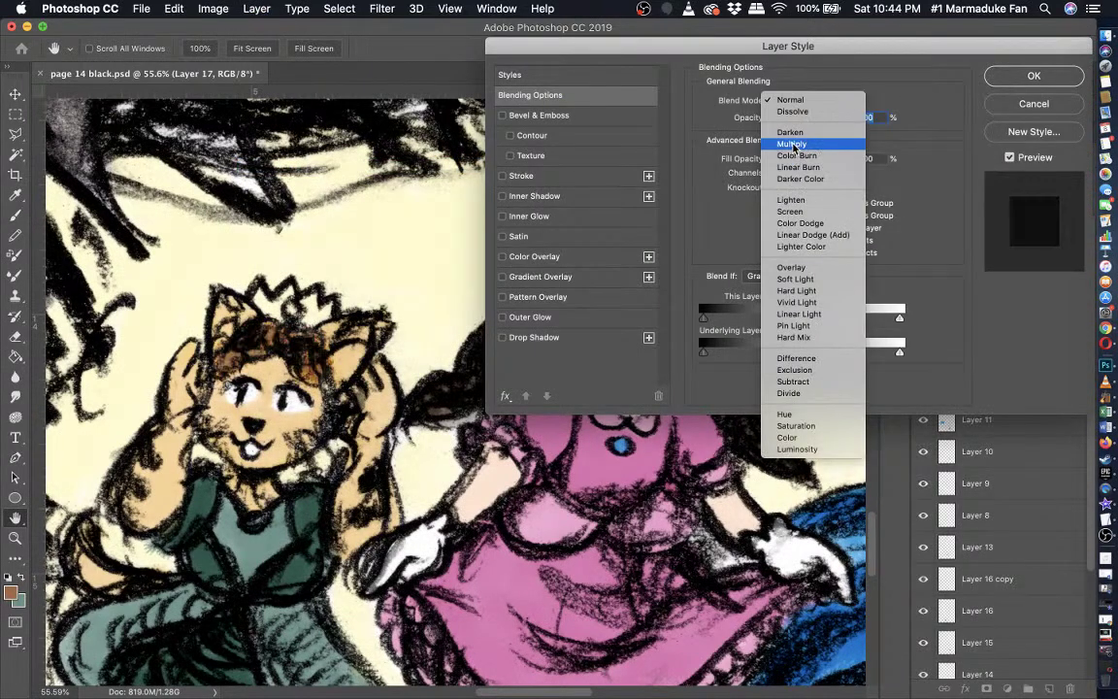
click(792, 144)
key(Return)
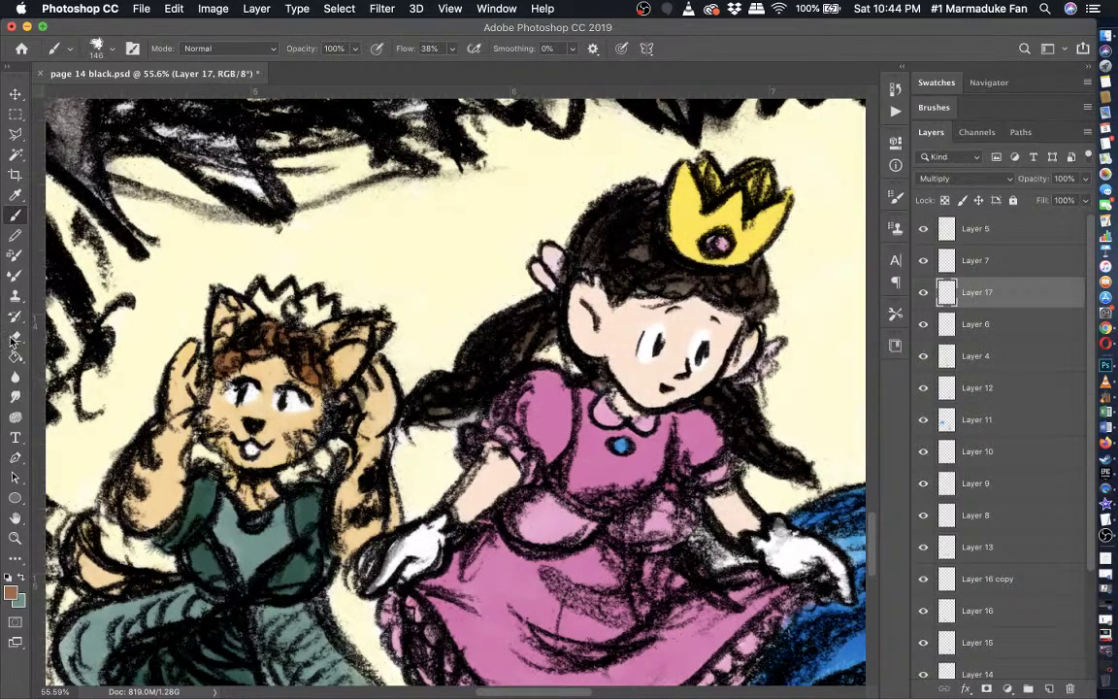
key(e)
drag(312, 396, 316, 394)
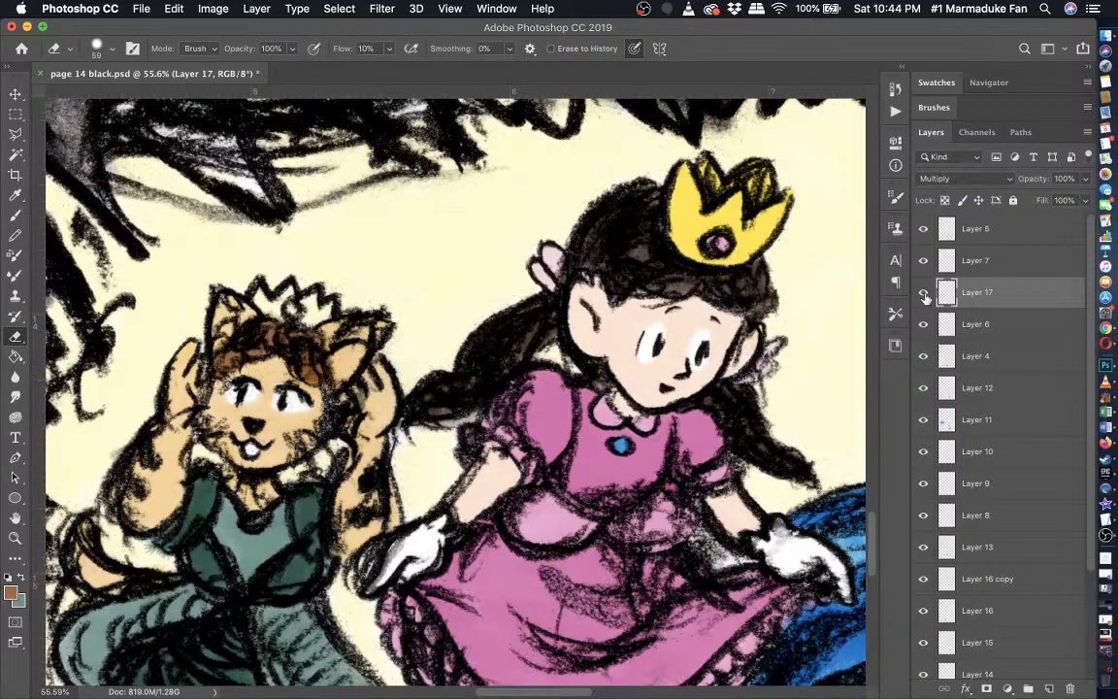
- Paint the cat princess's tiara crown yellow on Layer 6 with the brush reduced to 52 px
click(922, 325)
click(923, 324)
click(975, 324)
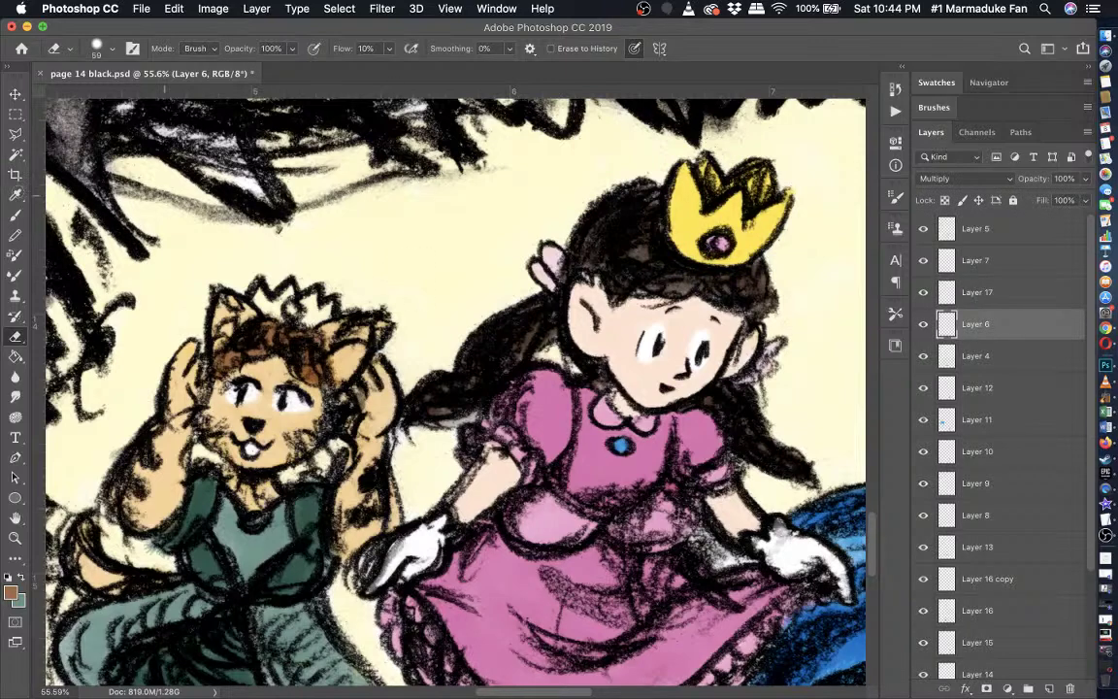
key(b)
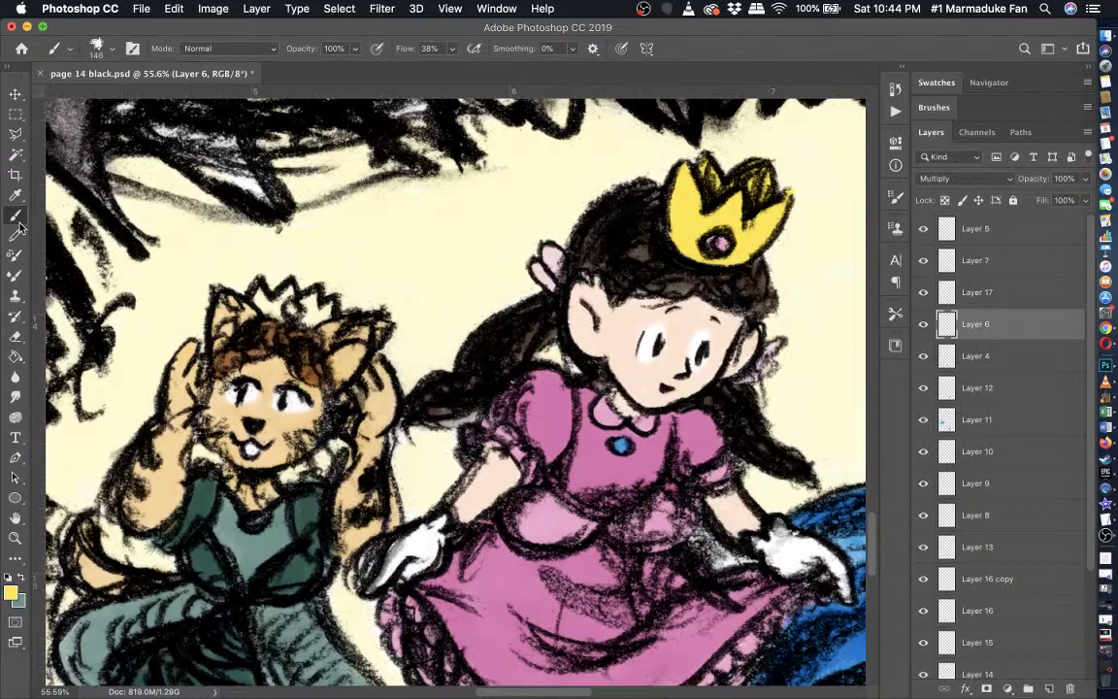
click(107, 52)
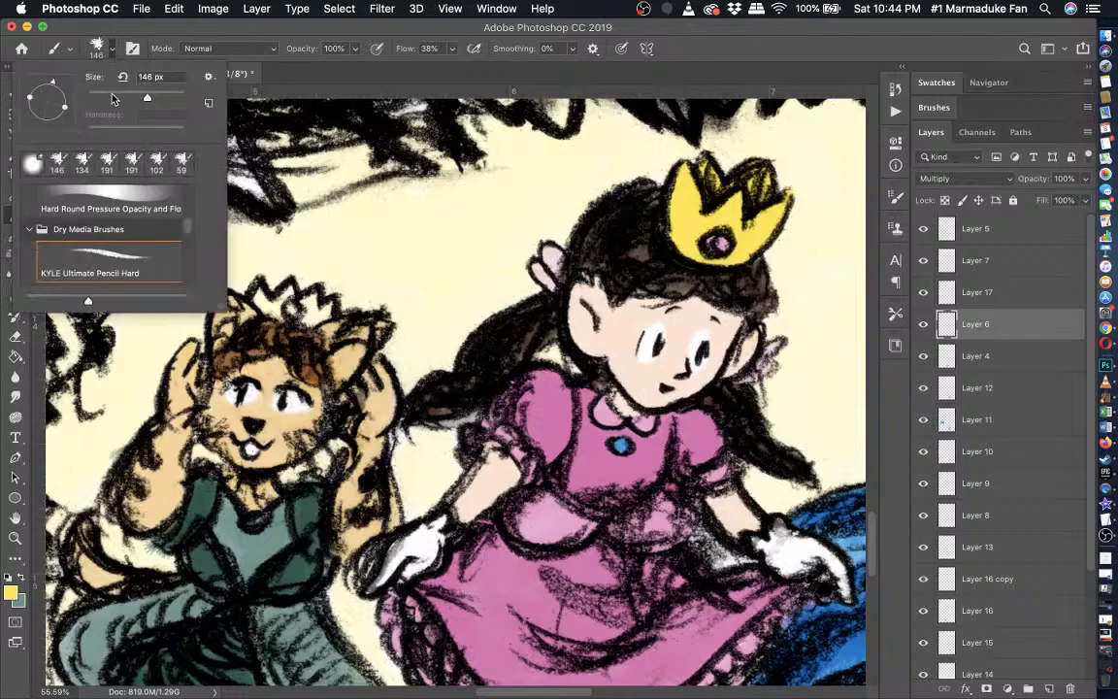
click(113, 96)
key(Return)
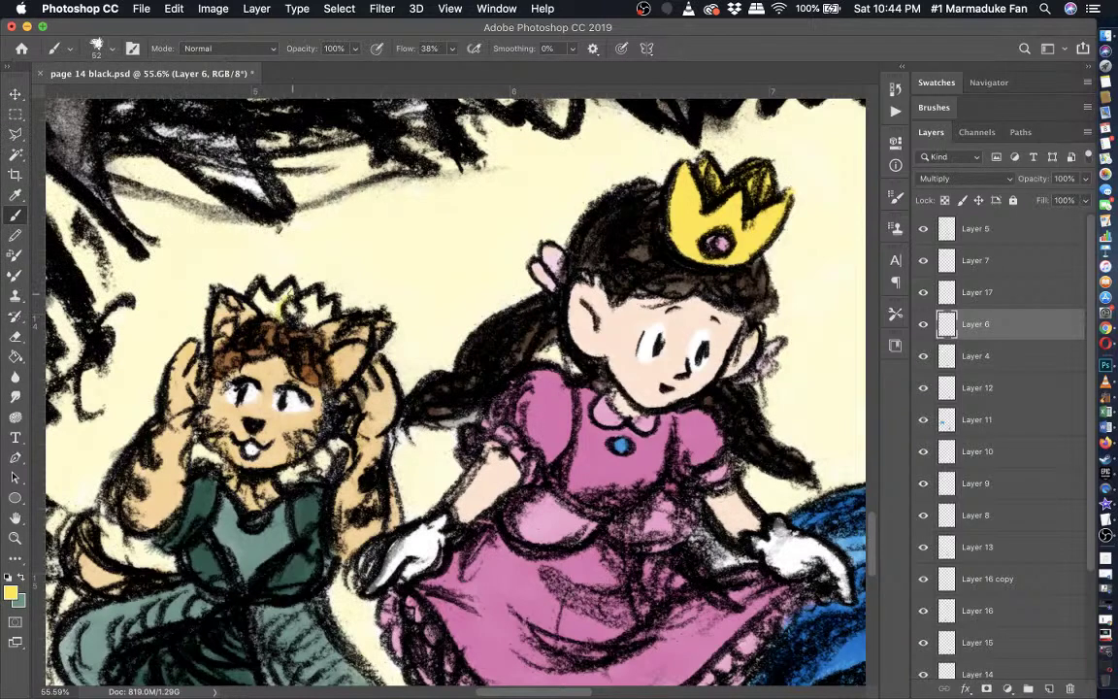
mouse_move(281, 311)
mouse_down()
mouse_move(259, 293)
mouse_move(319, 322)
mouse_move(330, 310)
mouse_move(317, 318)
mouse_up()
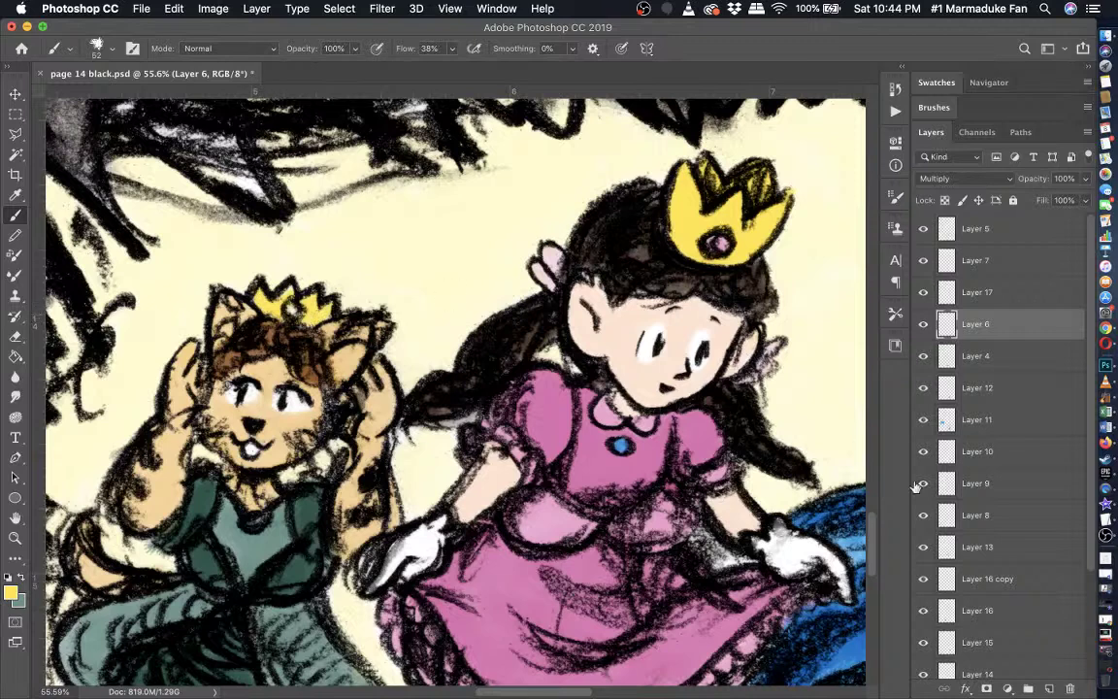
- Check the colour layers by toggling their visibility, make Layer 16 copy active and dab the dress green on the cat princess's tiara gem
click(923, 292)
click(924, 292)
click(924, 271)
click(924, 270)
click(974, 260)
click(924, 229)
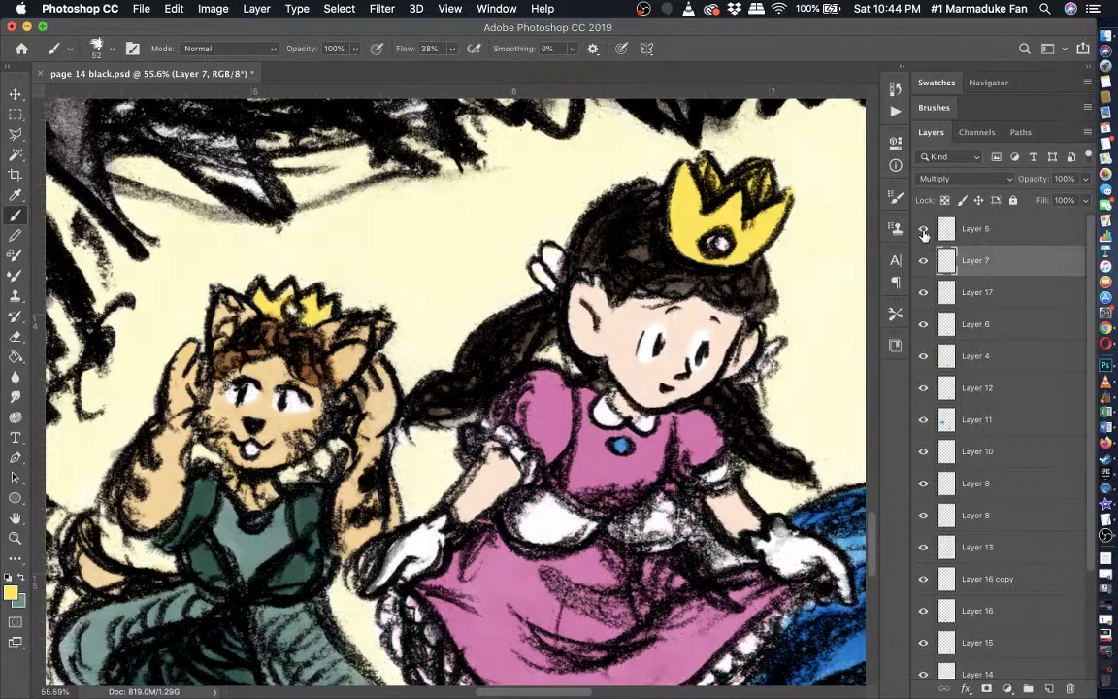
click(924, 231)
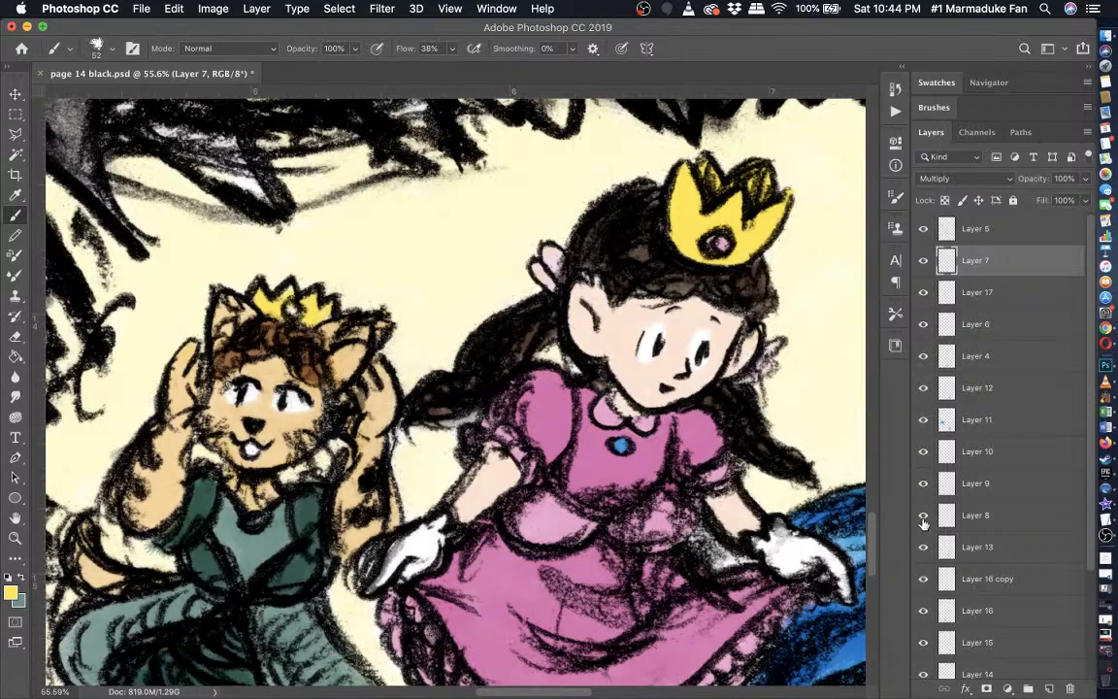
click(924, 514)
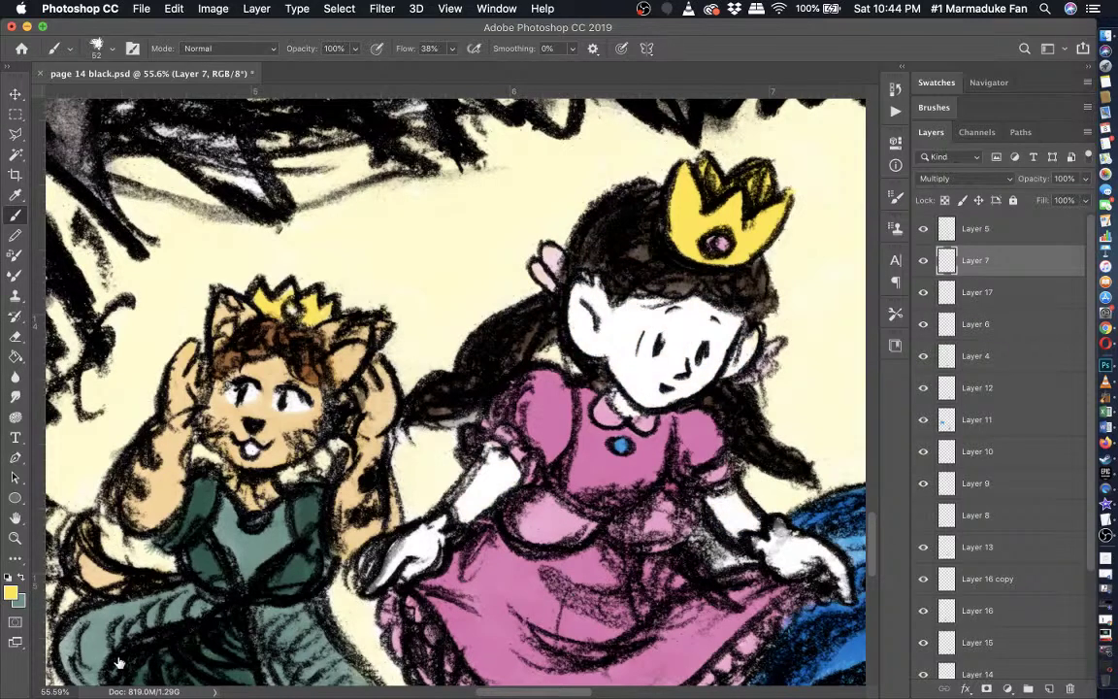
click(923, 515)
click(922, 579)
click(924, 579)
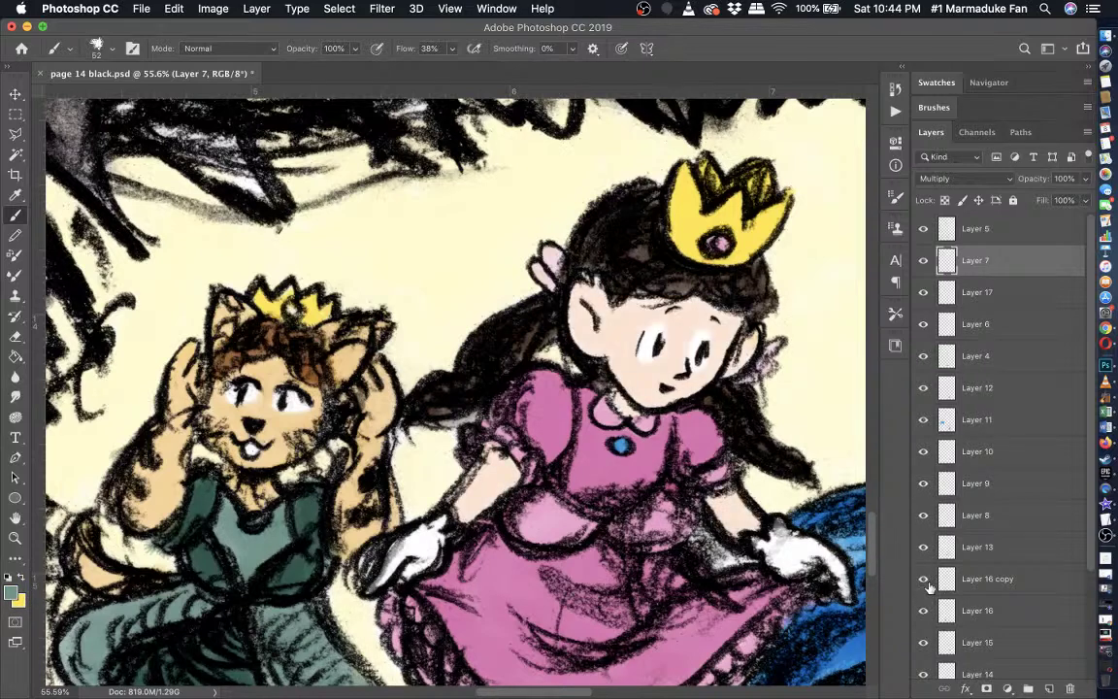
click(960, 579)
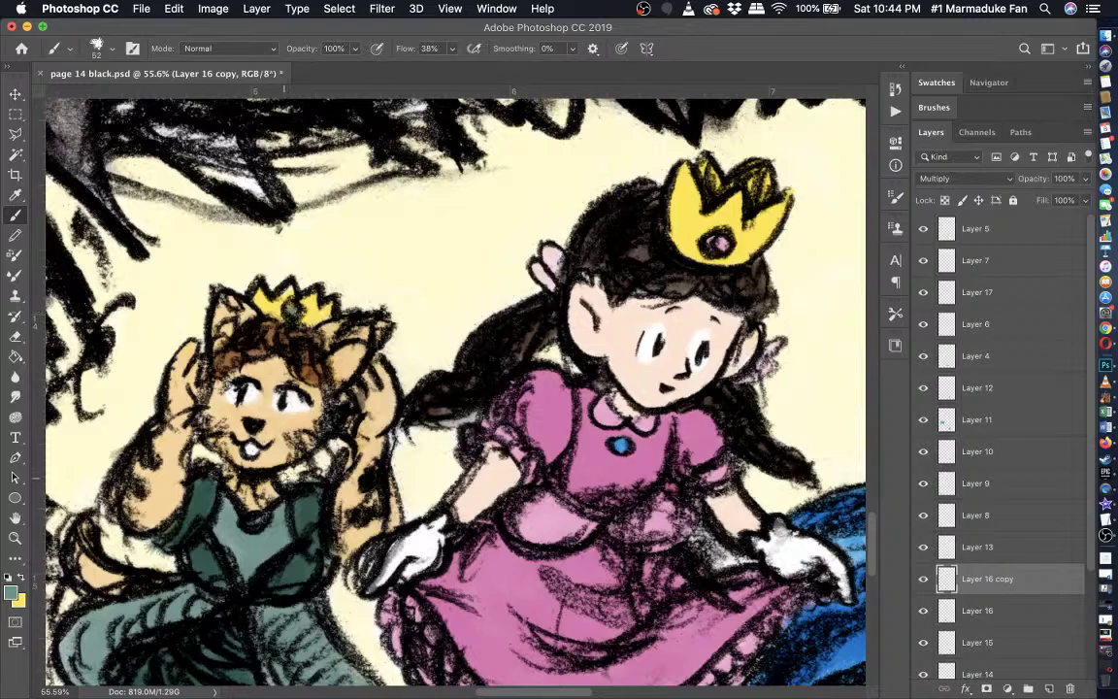
- Examine the coloured princesses up close and against the whole comic page to judge the panel's overall colouring
scroll(457, 395, down, 8)
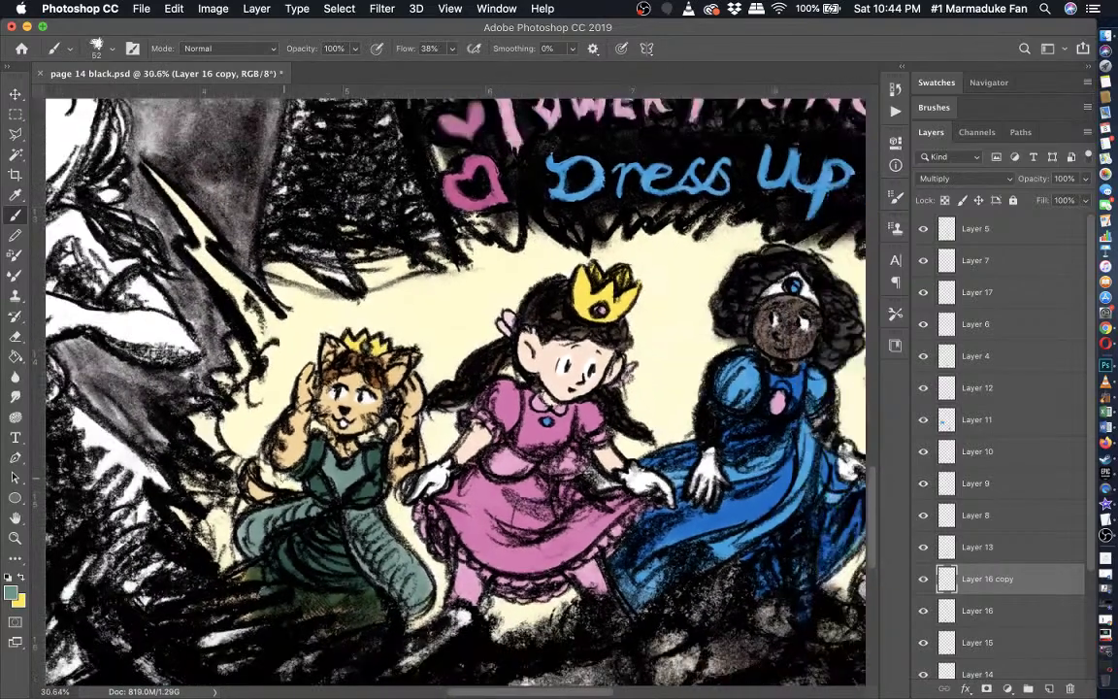
scroll(458, 395, down, 4)
scroll(457, 395, up, 5)
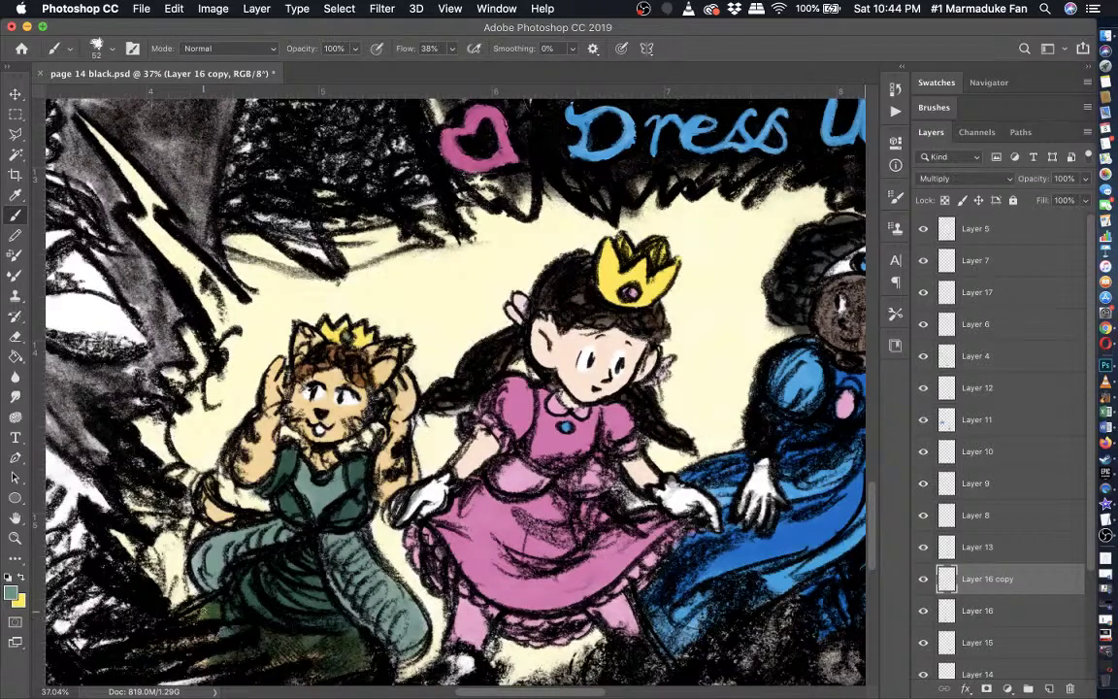
scroll(419, 398, down, 4)
scroll(419, 398, up, 3)
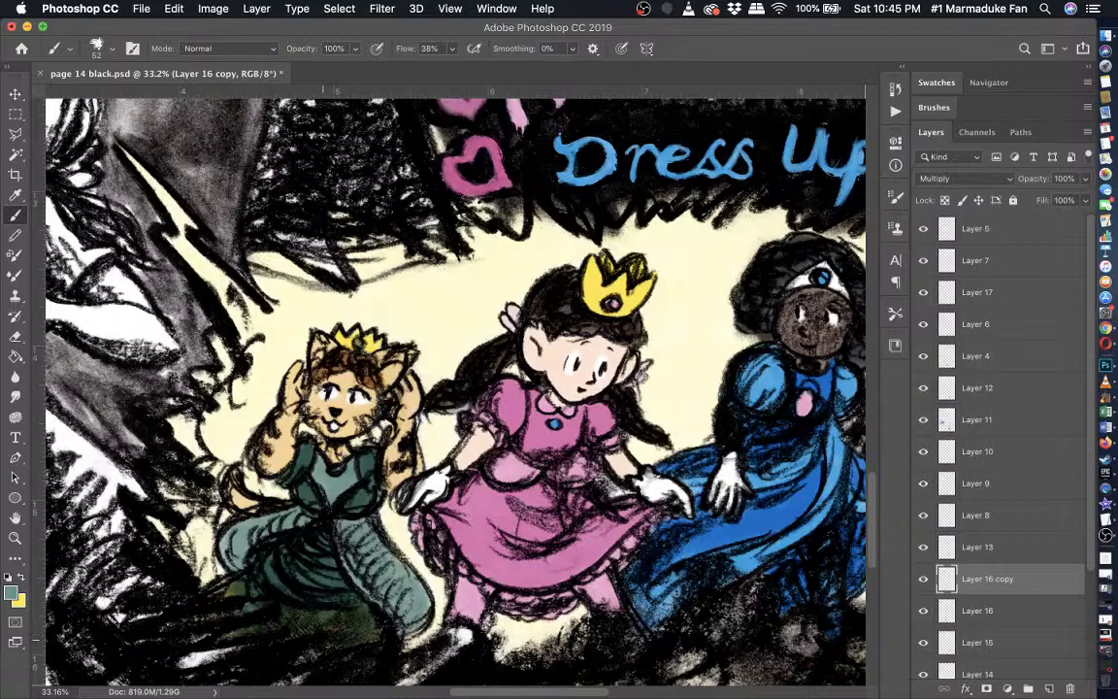
scroll(456, 388, down, 3)
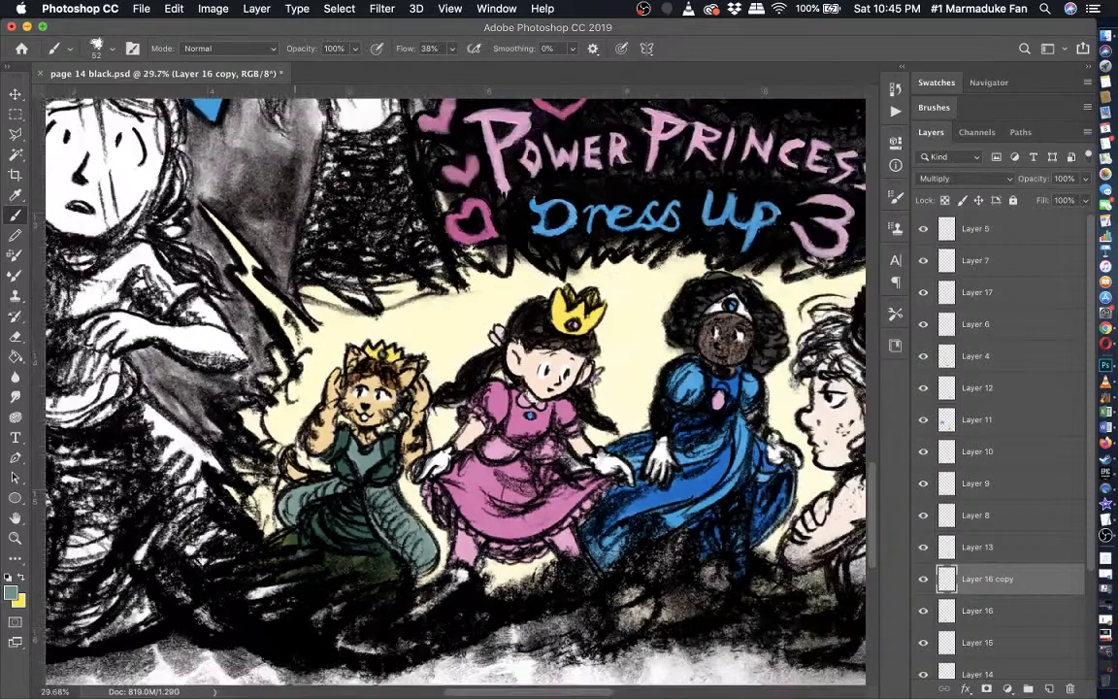
scroll(442, 388, down, 2)
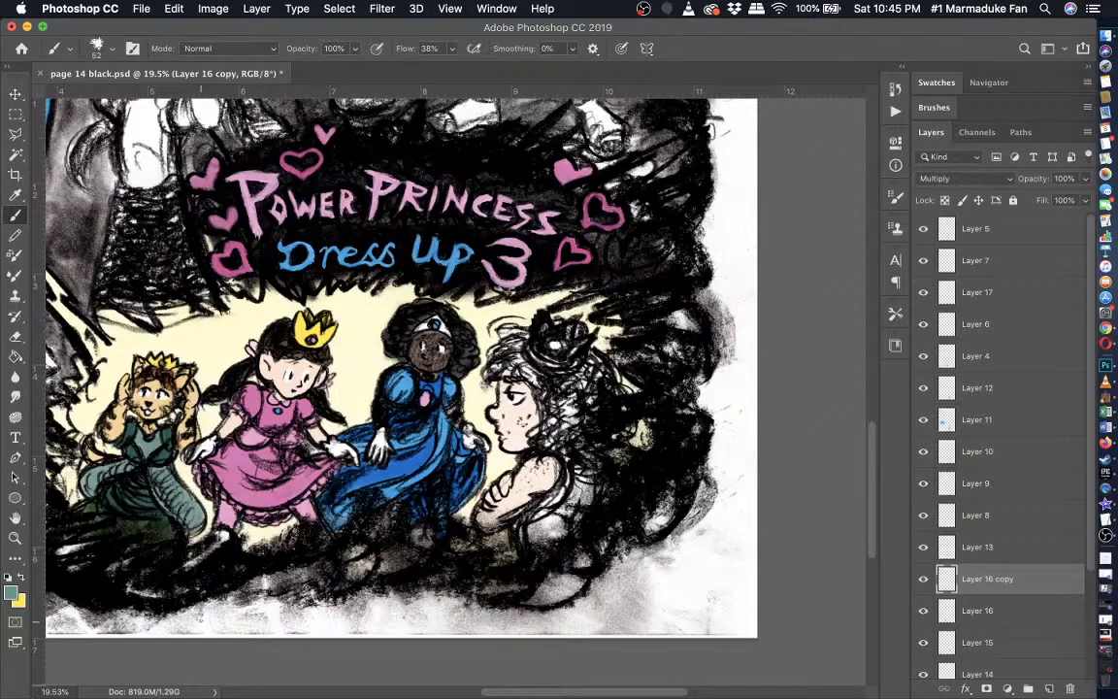
key(super+minus)
key(super+minus)
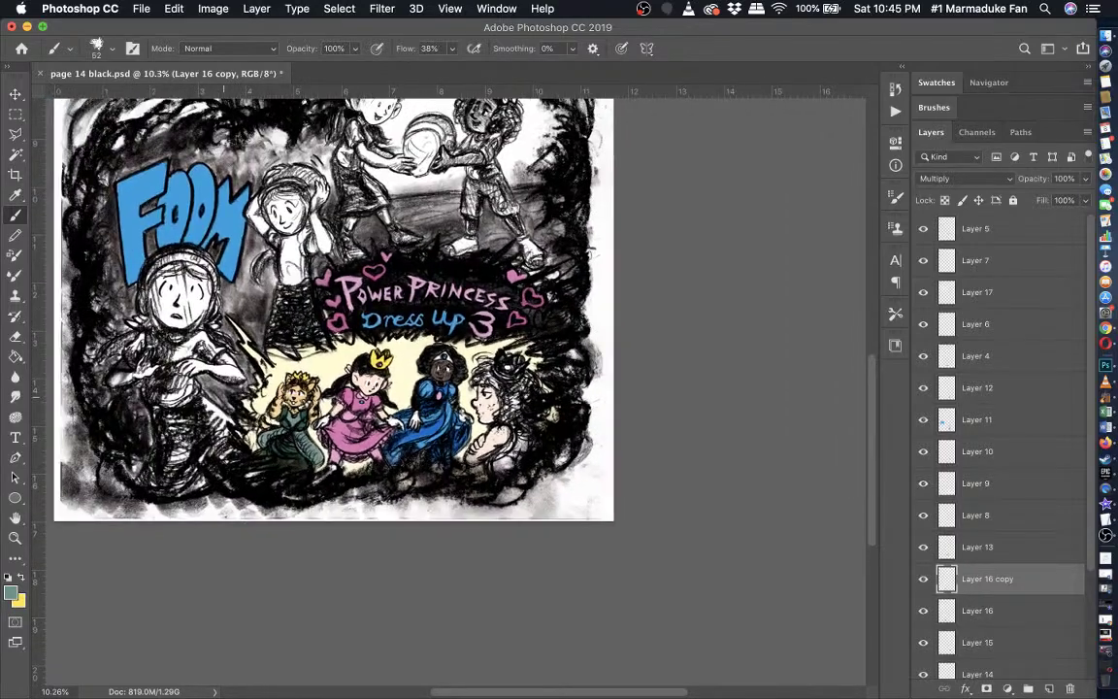
scroll(424, 330, up, 4)
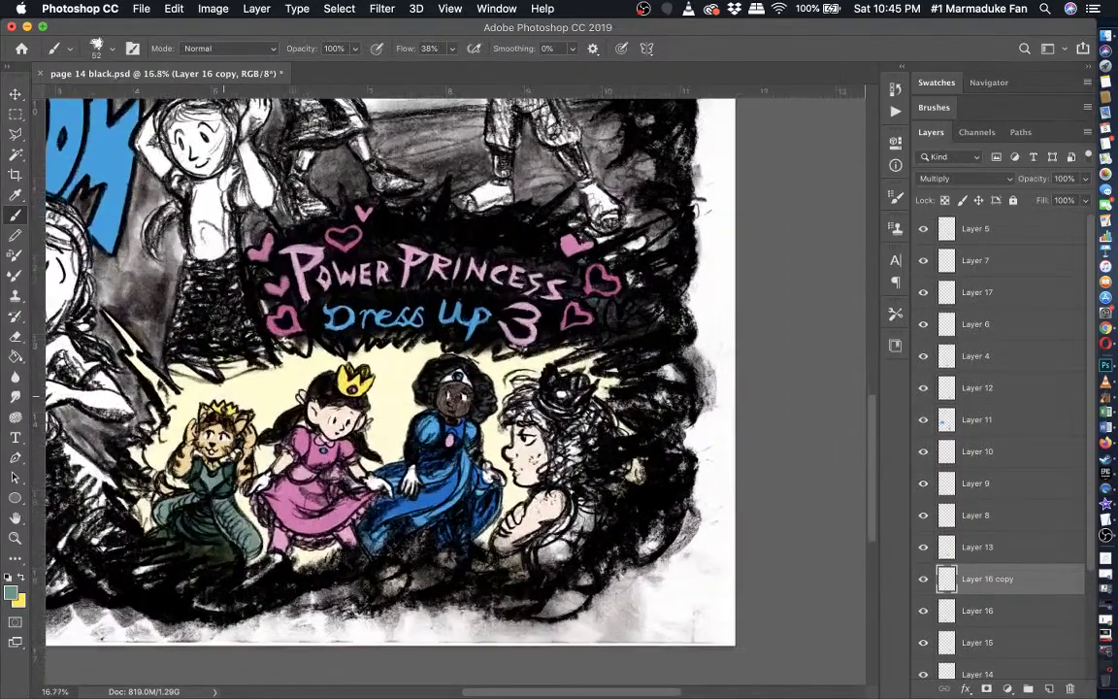
scroll(433, 388, up, 2)
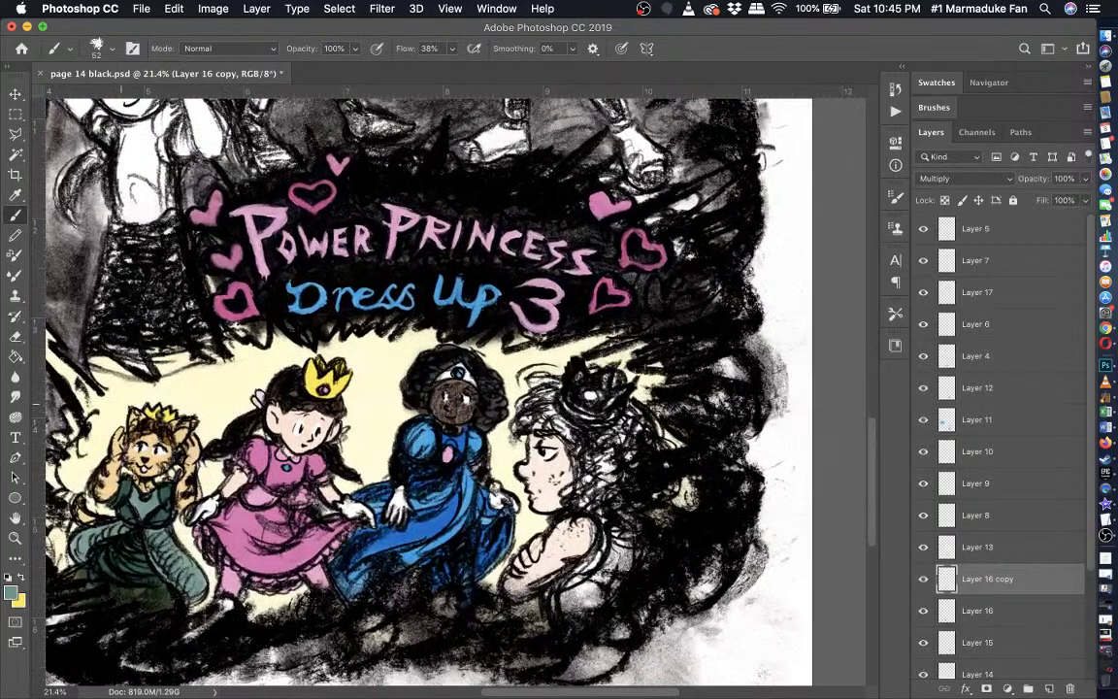
- Sample the cat princess's hair brown with the Background temporarily hidden and set the foreground colour to reddish brown 8a3919
scroll(955, 640, down, 3)
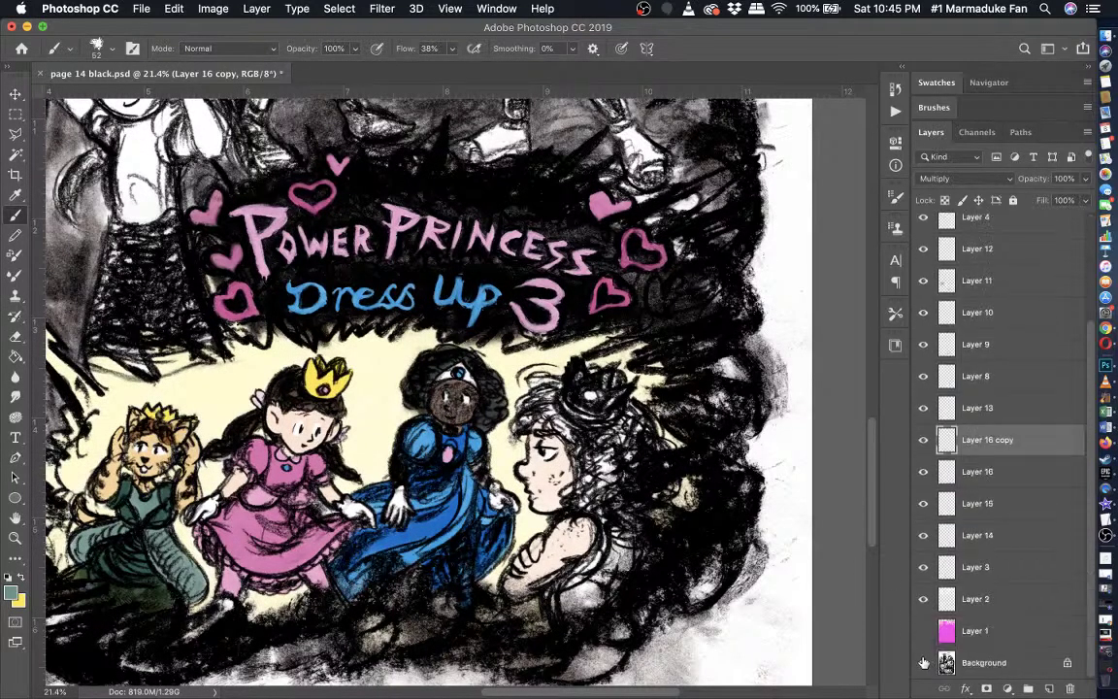
click(922, 663)
click(16, 199)
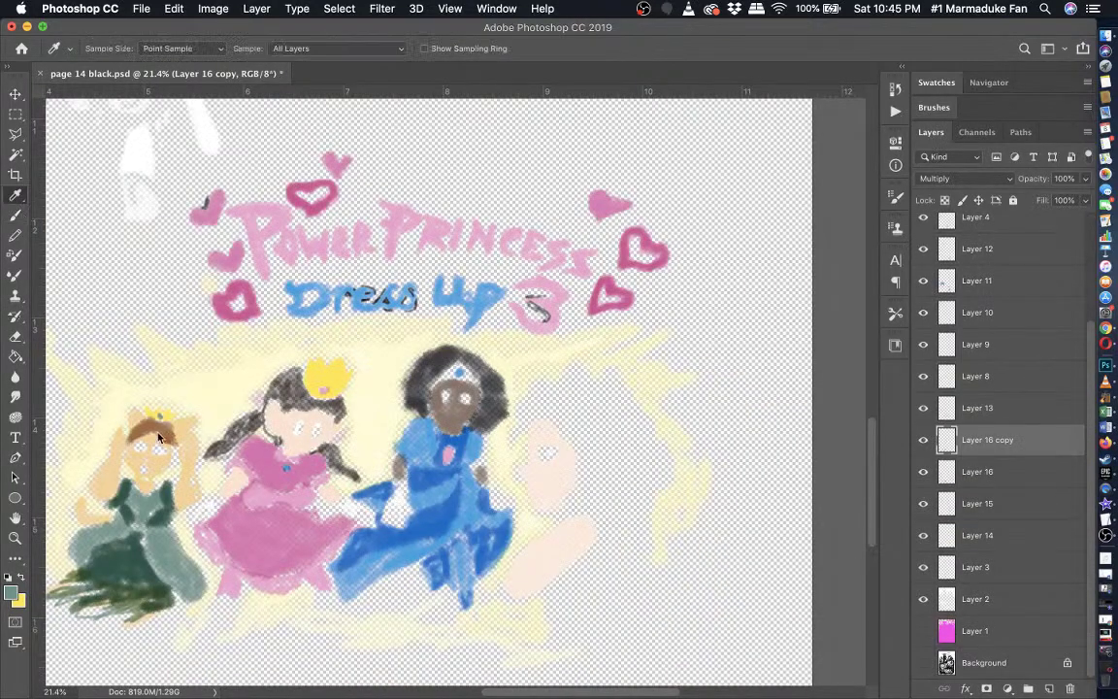
click(150, 437)
click(10, 592)
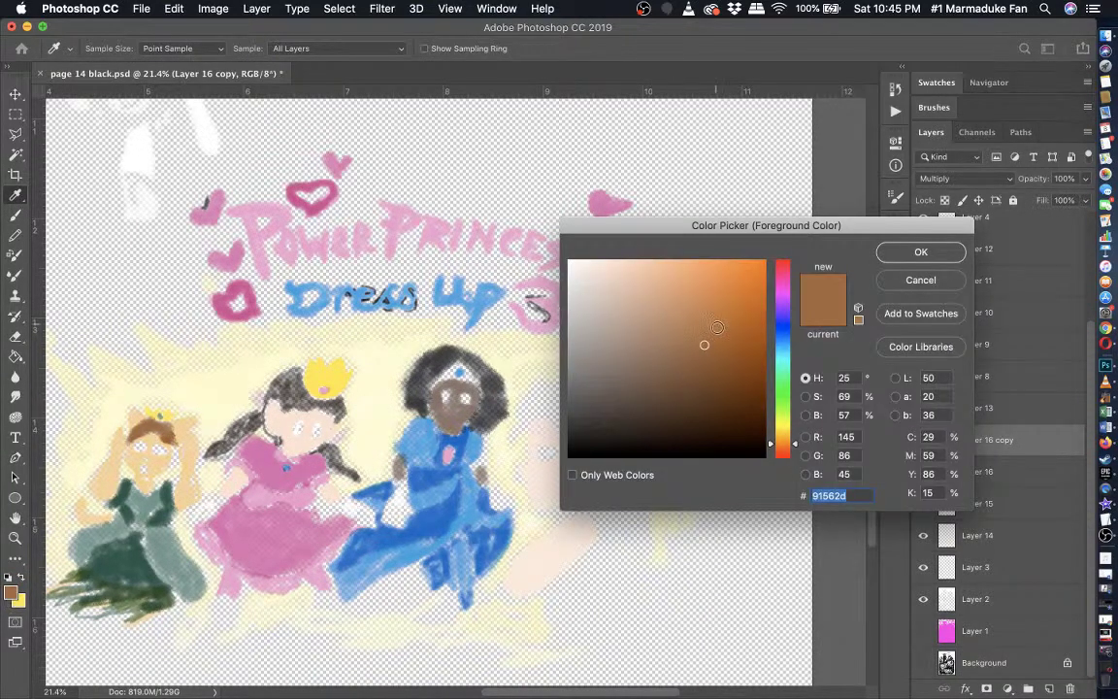
click(717, 327)
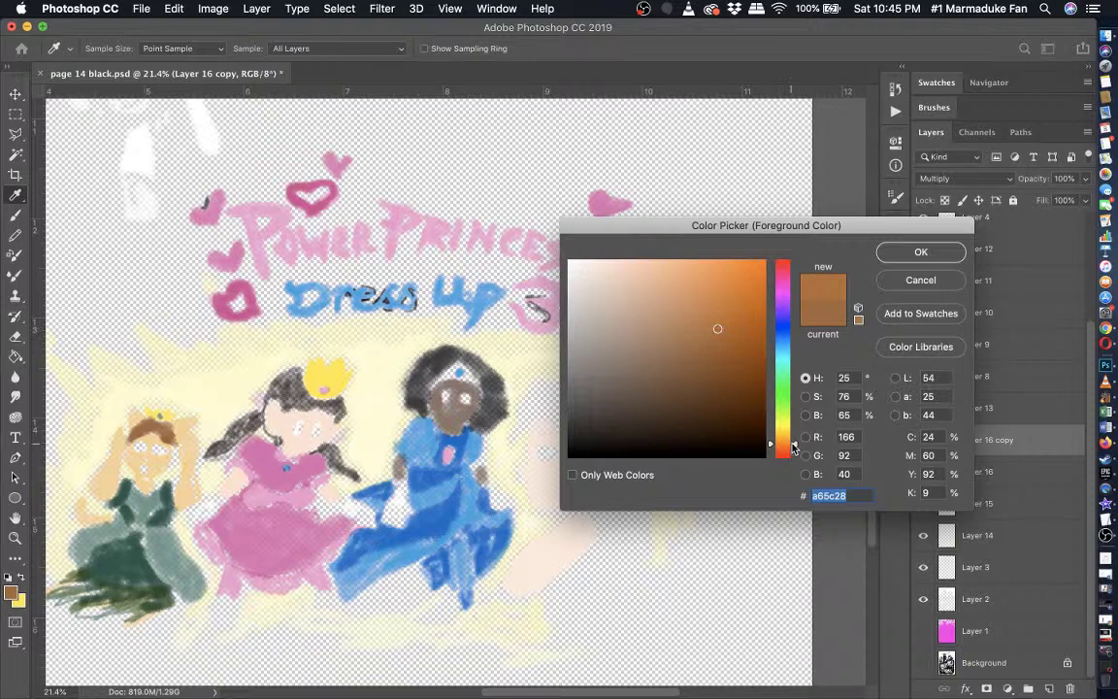
click(794, 446)
click(721, 331)
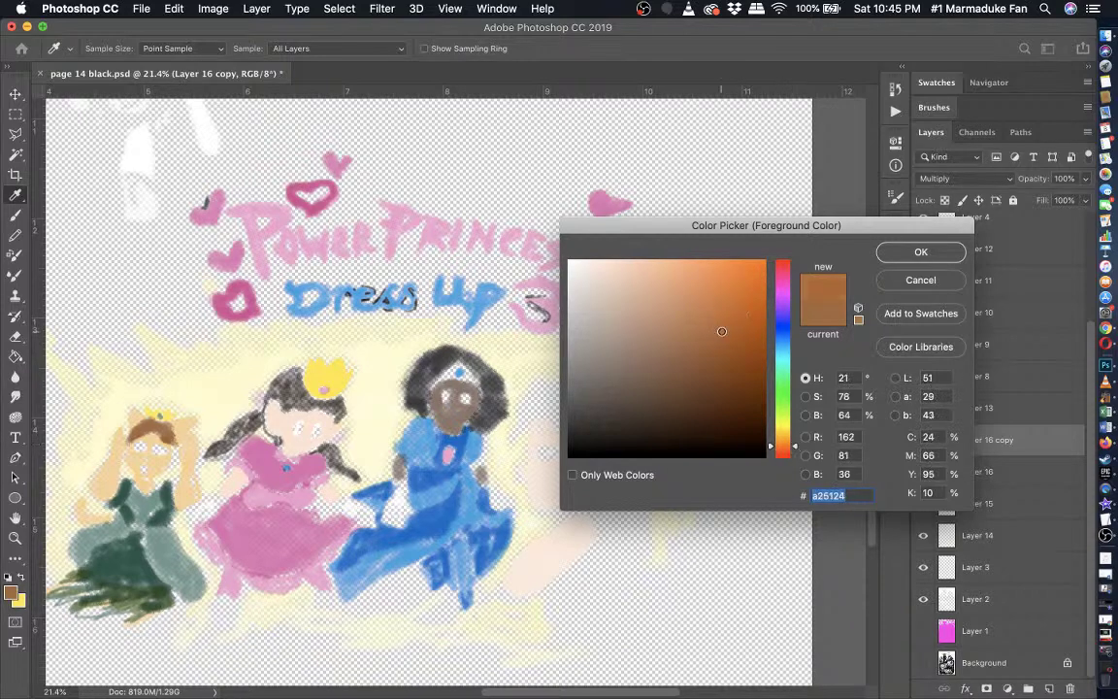
click(727, 333)
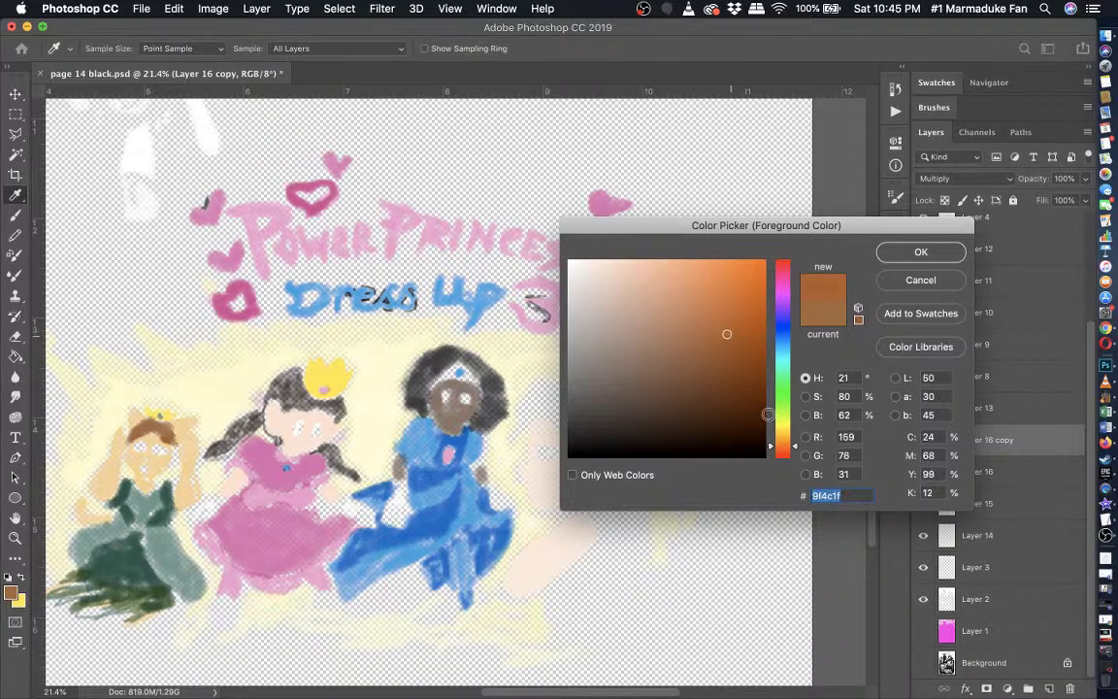
click(792, 449)
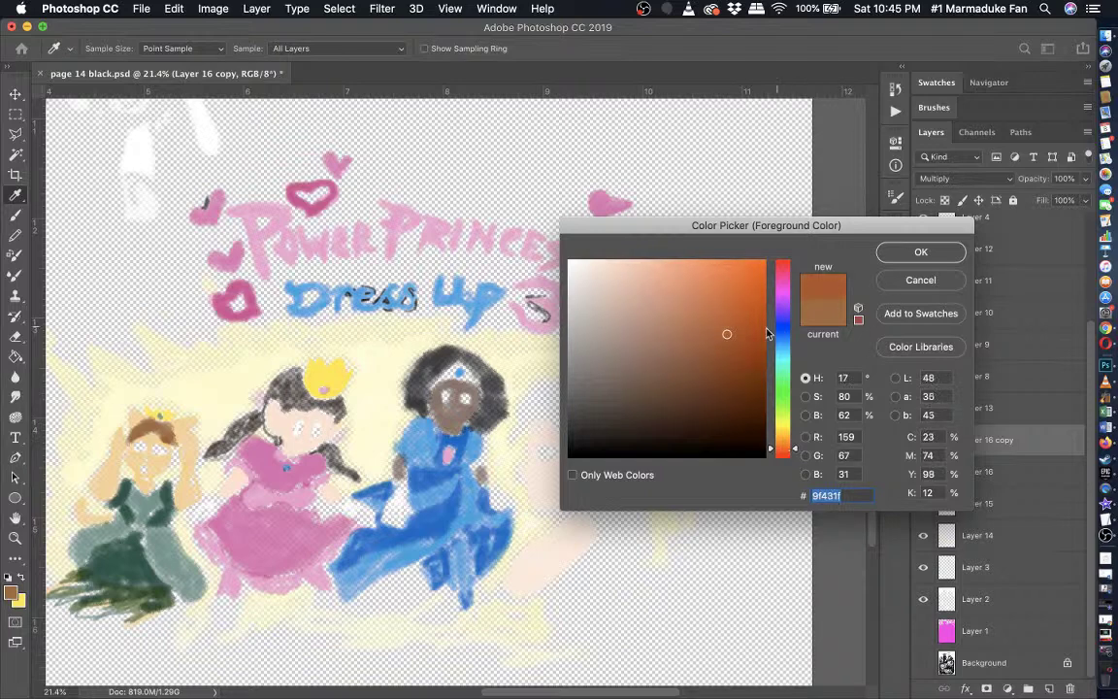
click(729, 351)
click(729, 351)
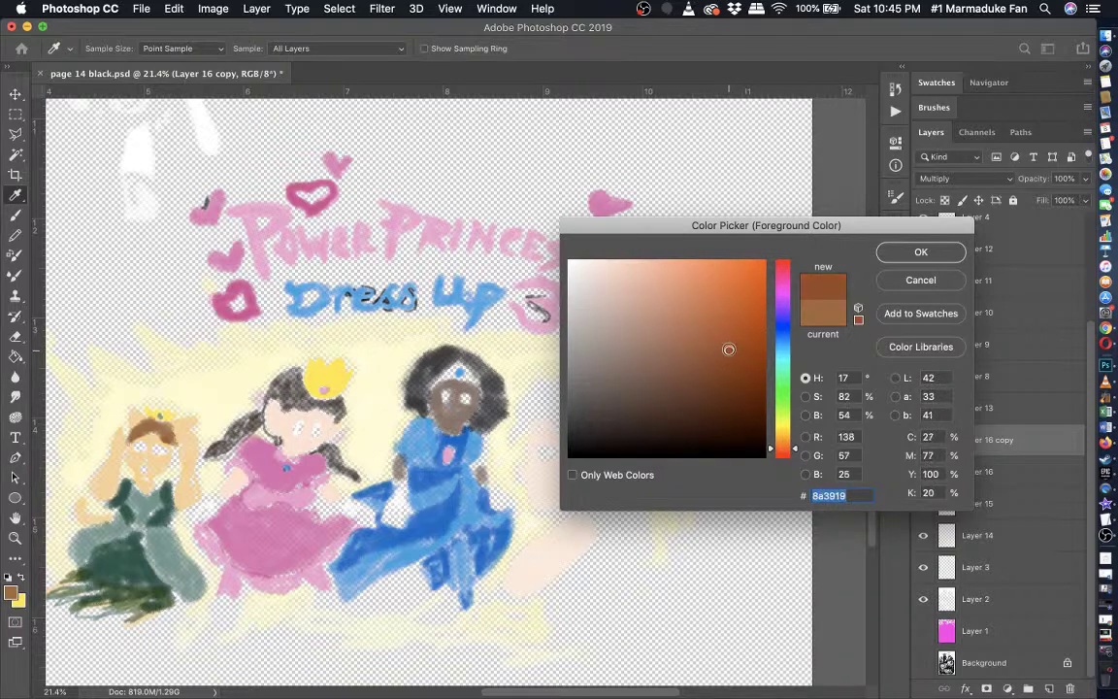
click(901, 277)
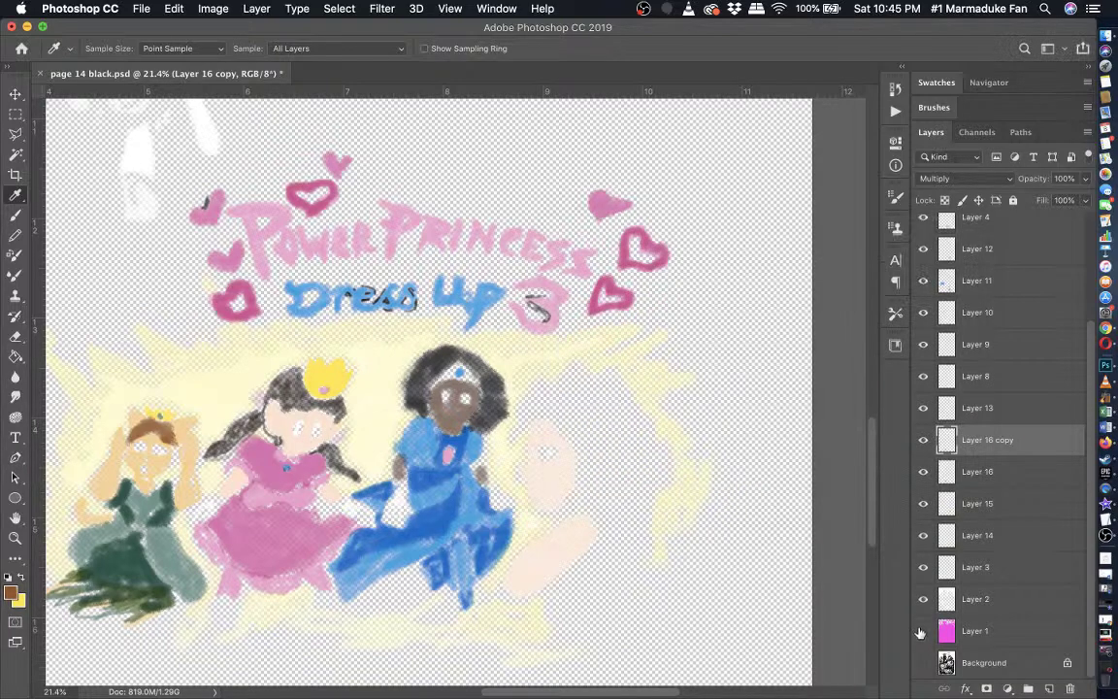
click(923, 662)
- Add a new layer above the Background and move it between Layer 15 and Layer 14
click(956, 667)
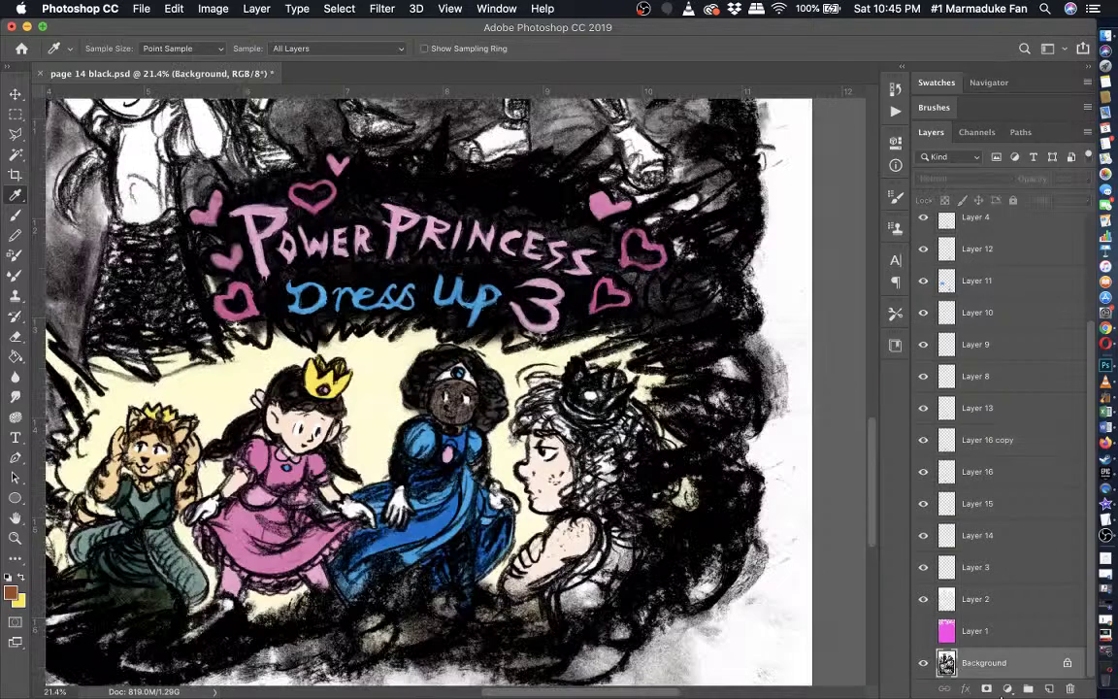
click(1048, 688)
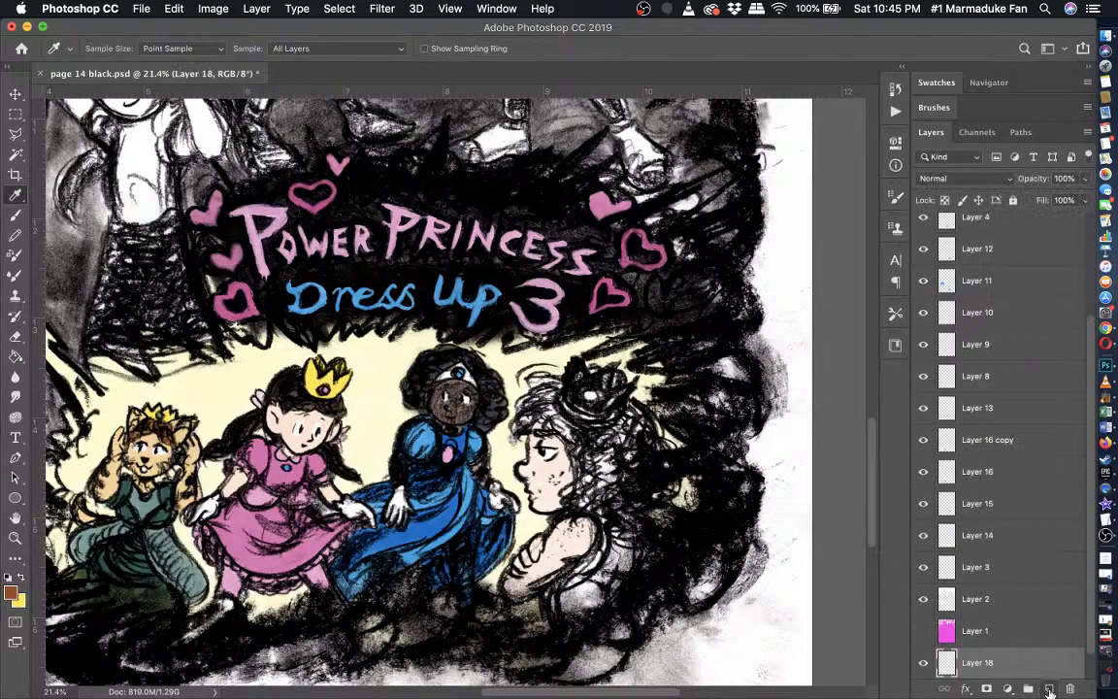
drag(977, 661, 981, 534)
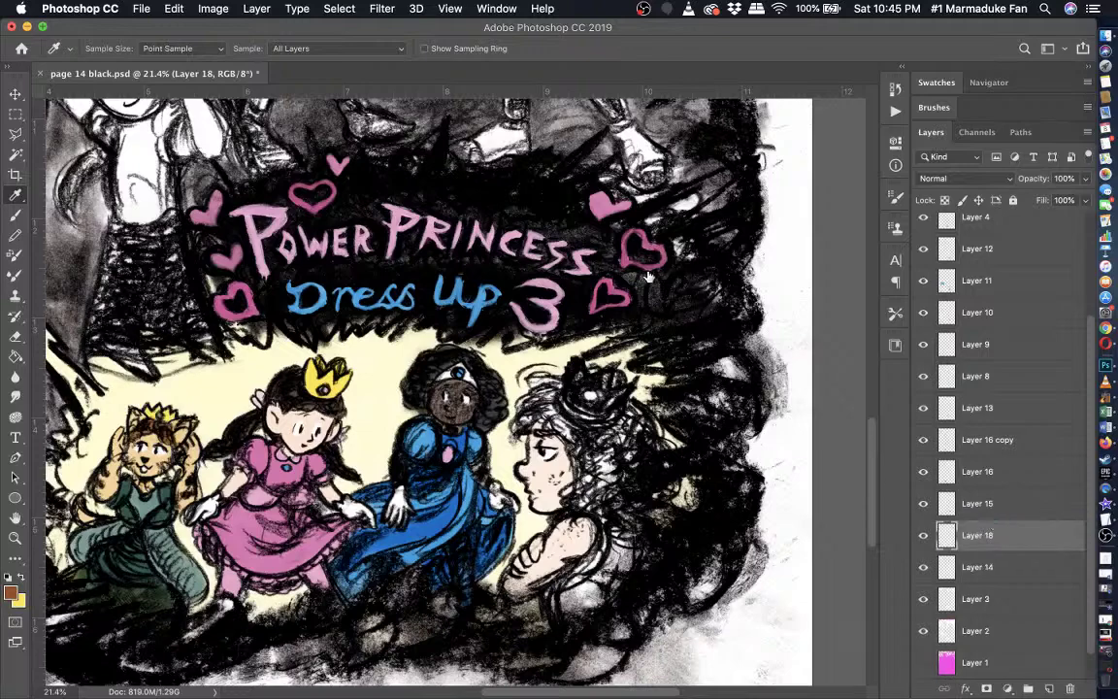
- Reduce the brush to 46 px, try the reddish brown on the eyebrow of the girl in profile and undo the stroke
scroll(423, 390, up, 2)
scroll(422, 390, up, 5)
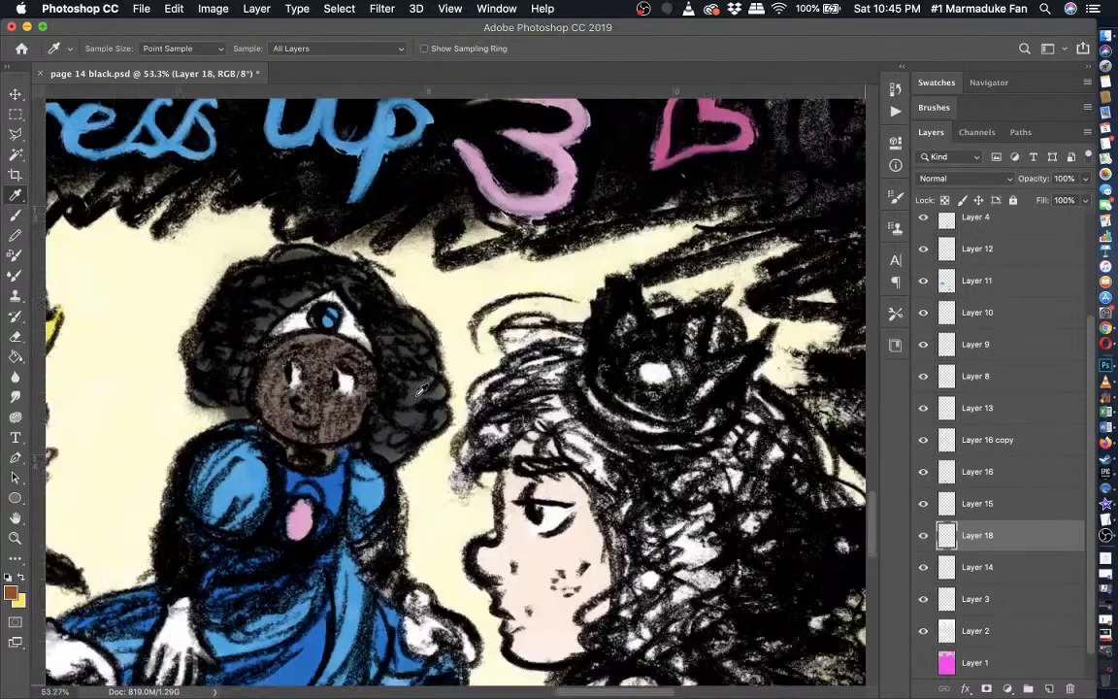
scroll(422, 390, down, 1)
scroll(422, 390, right, 1)
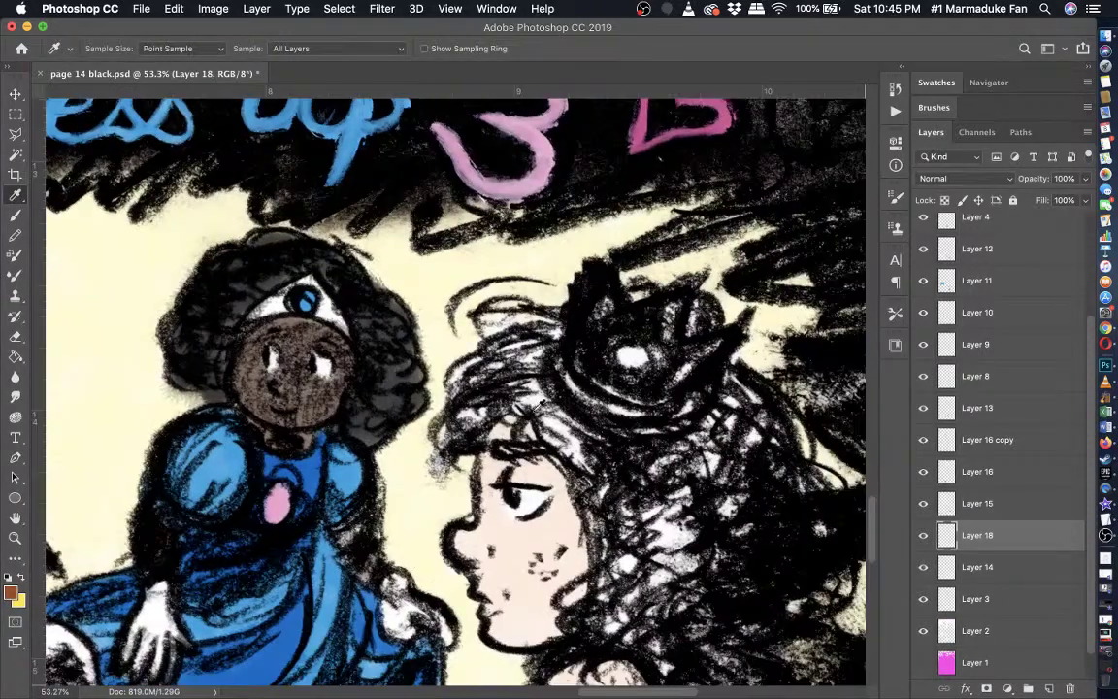
click(10, 219)
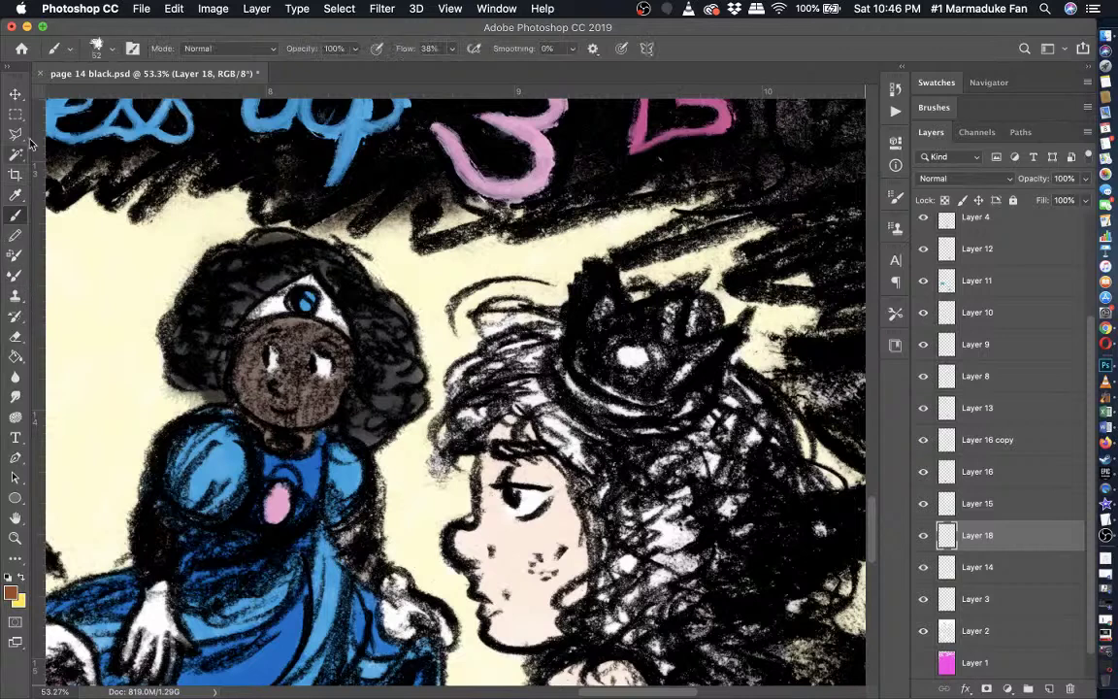
click(111, 50)
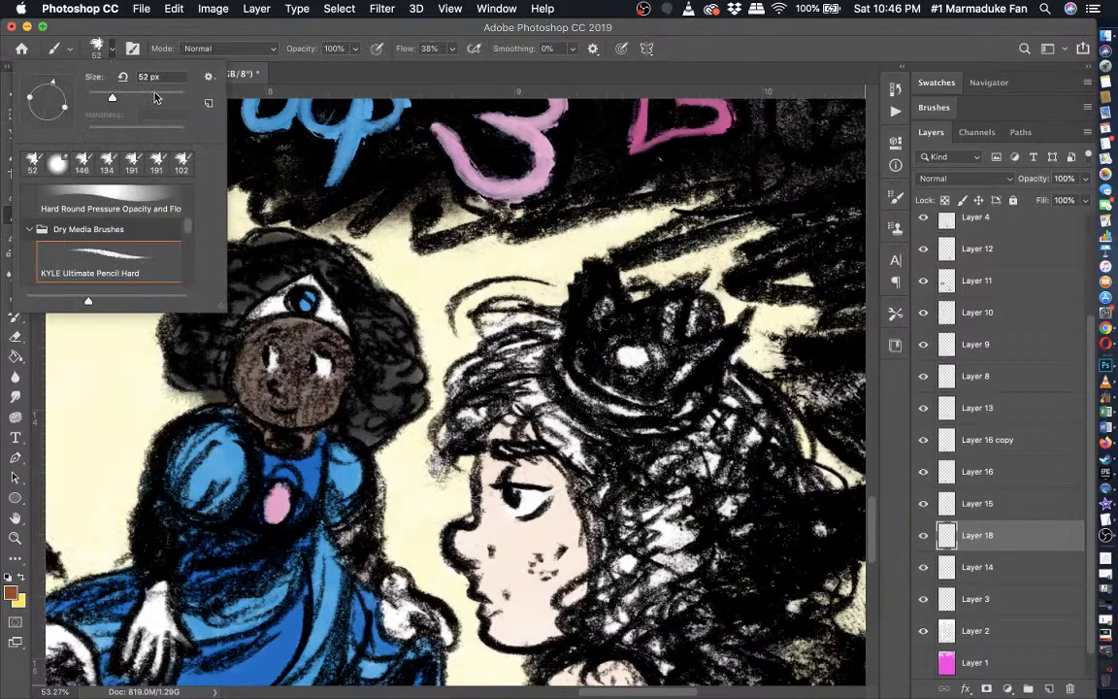
click(140, 93)
key(Return)
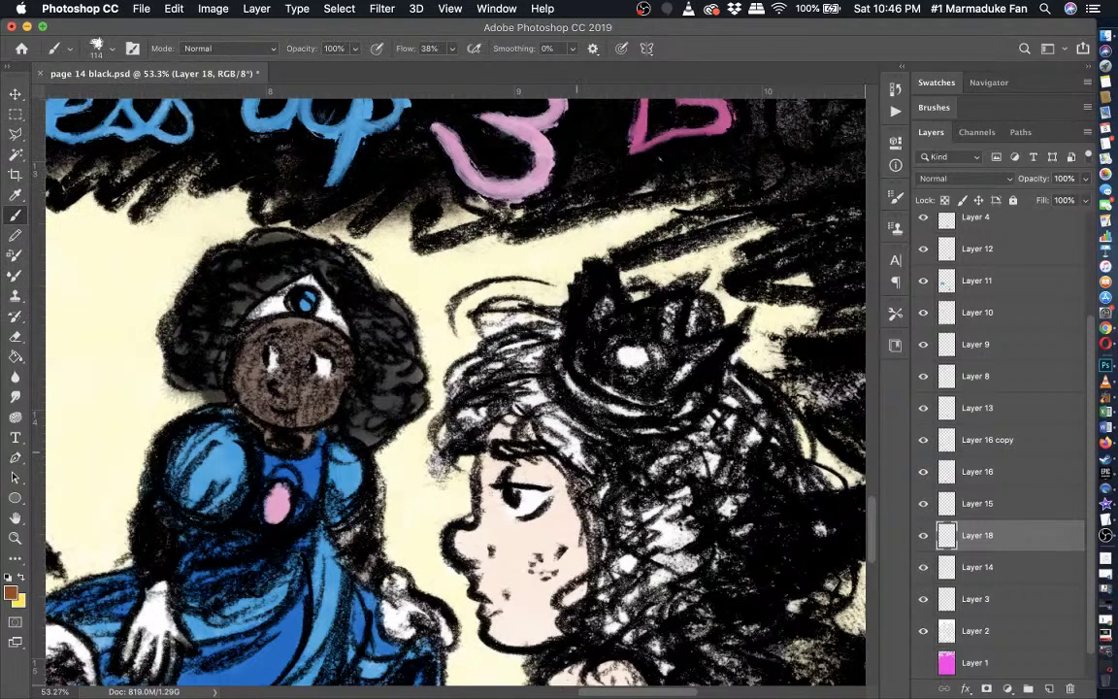
click(96, 48)
click(110, 96)
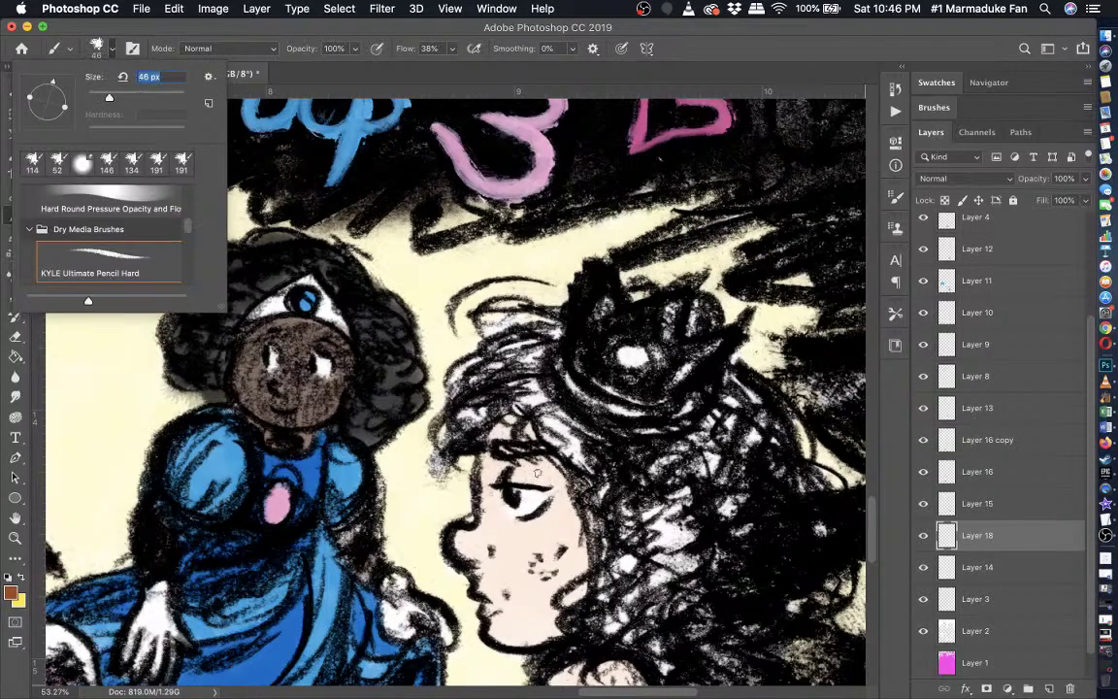
key(Return)
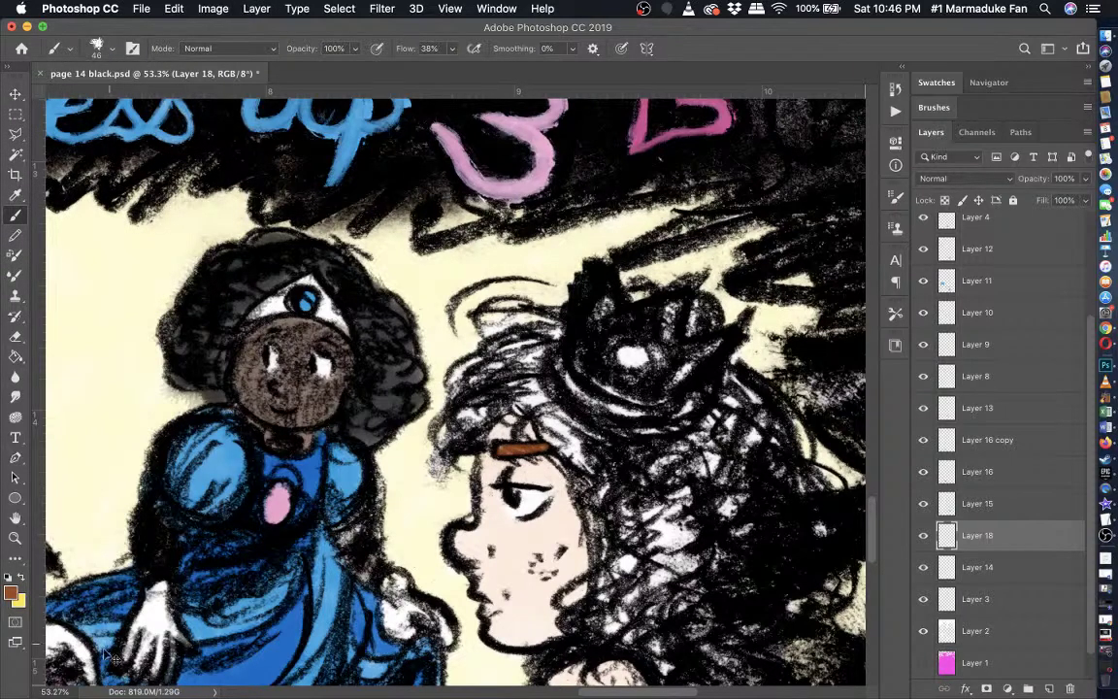
key(super+z)
- Set the foreground colour to golden brown b78d32 and paint the eyebrow of the girl in profile
click(8, 594)
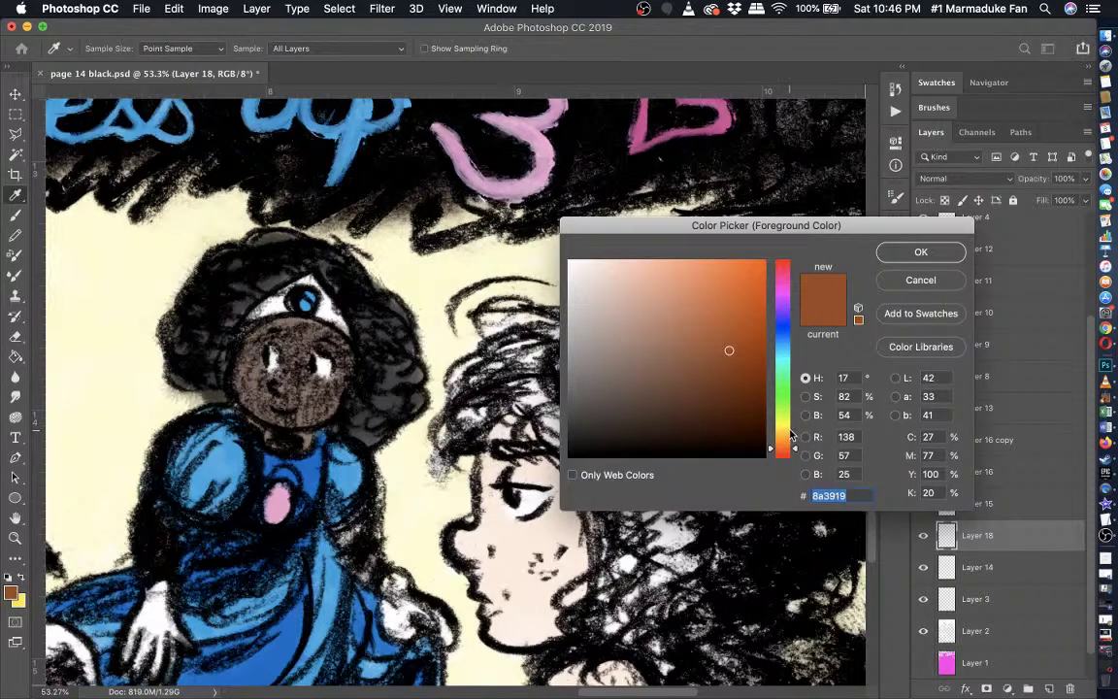
click(786, 434)
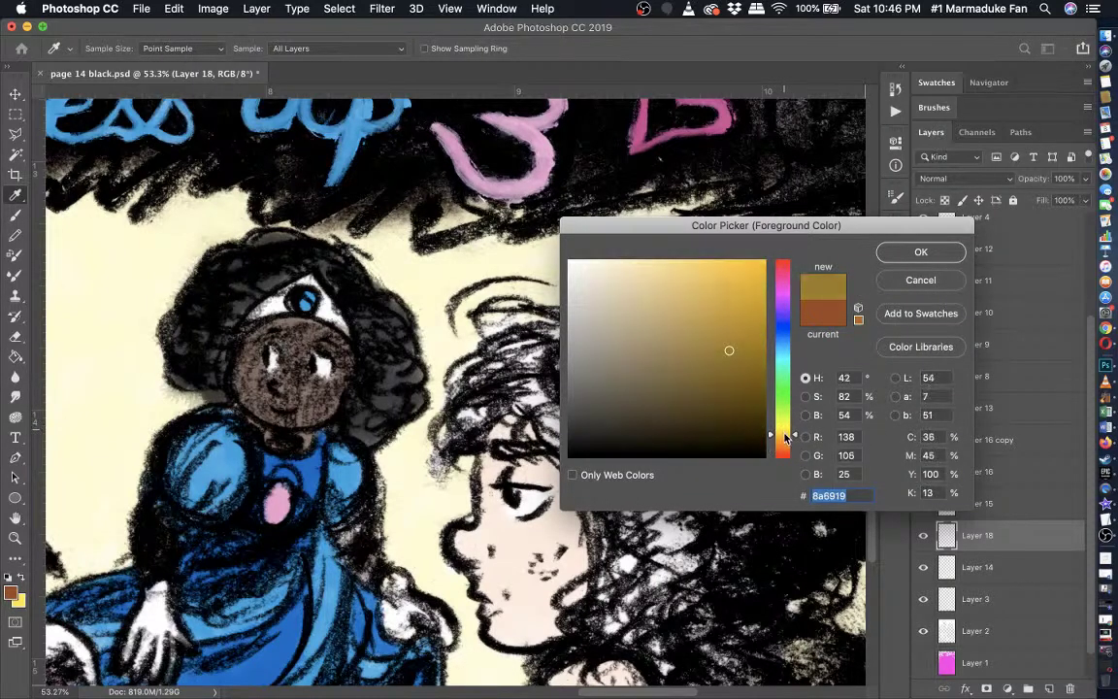
mouse_move(701, 312)
mouse_down()
mouse_move(712, 310)
mouse_move(693, 308)
mouse_up()
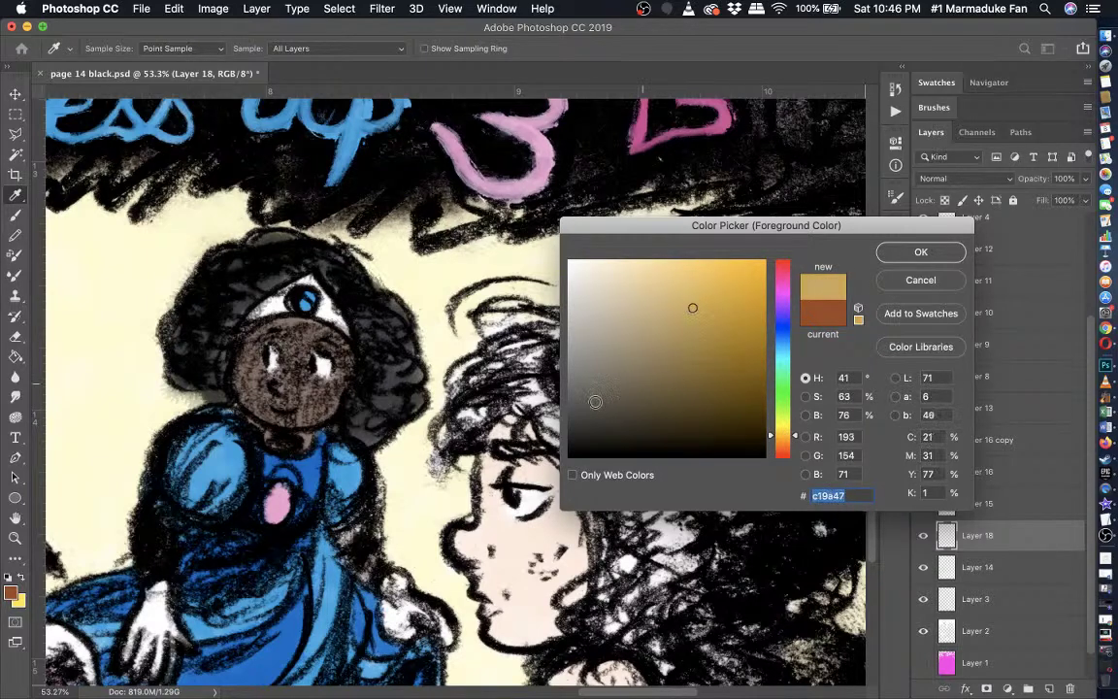
click(713, 318)
click(711, 316)
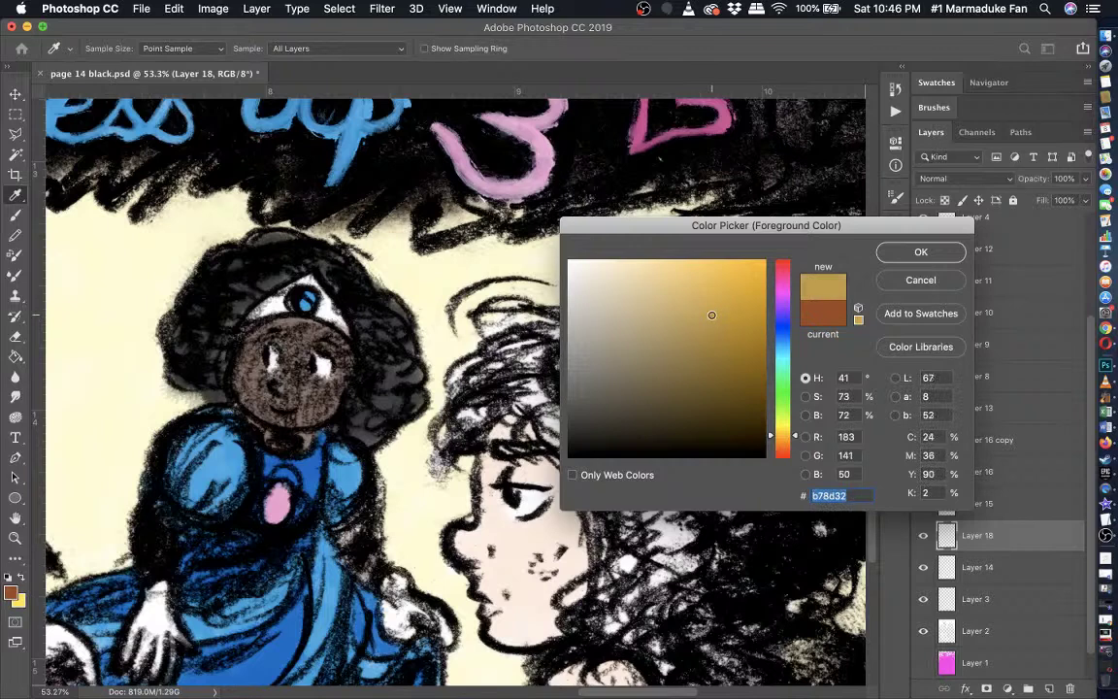
key(Return)
key(b)
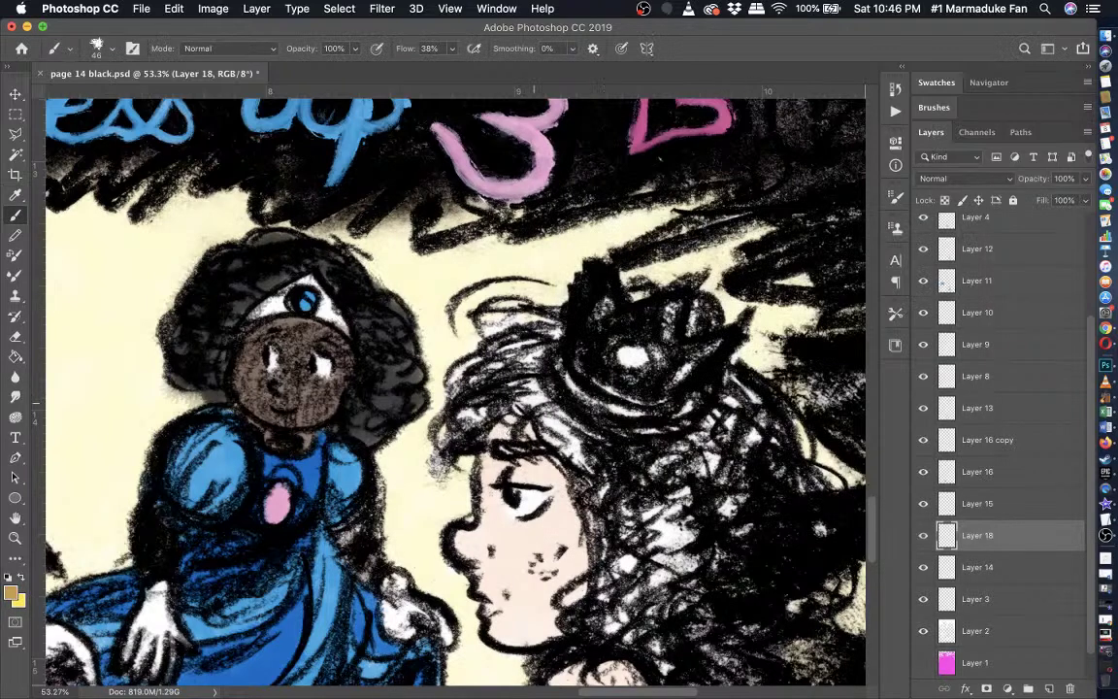
drag(505, 447, 534, 447)
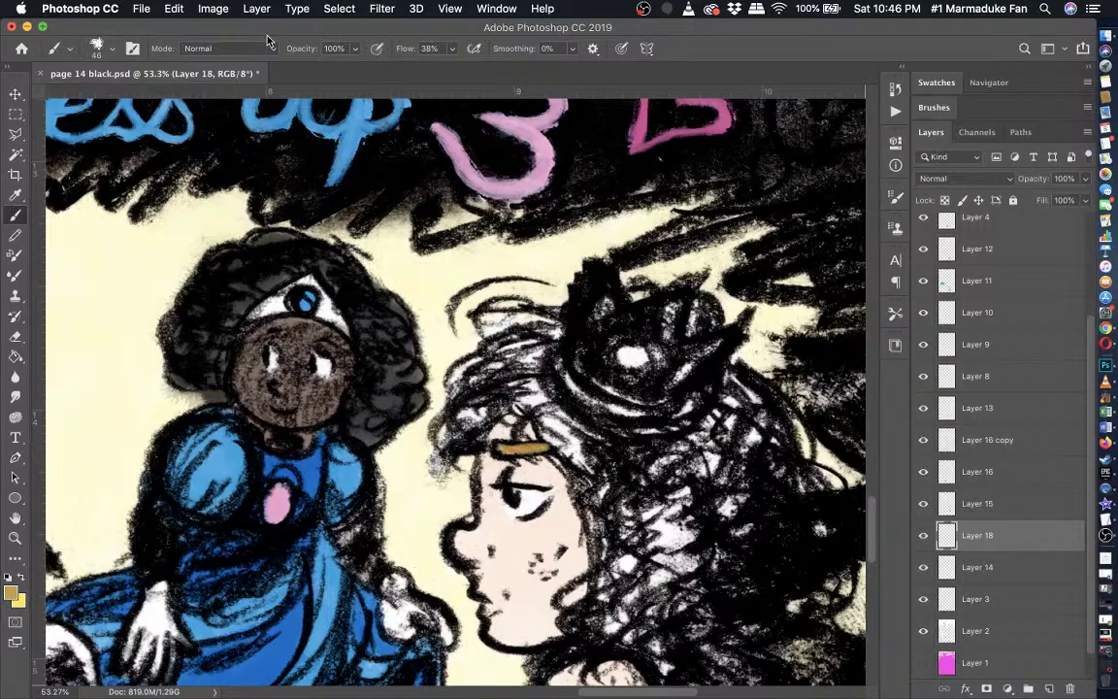
- Set the blend mode of Layer 18 to Color Burn in its blending options
click(256, 8)
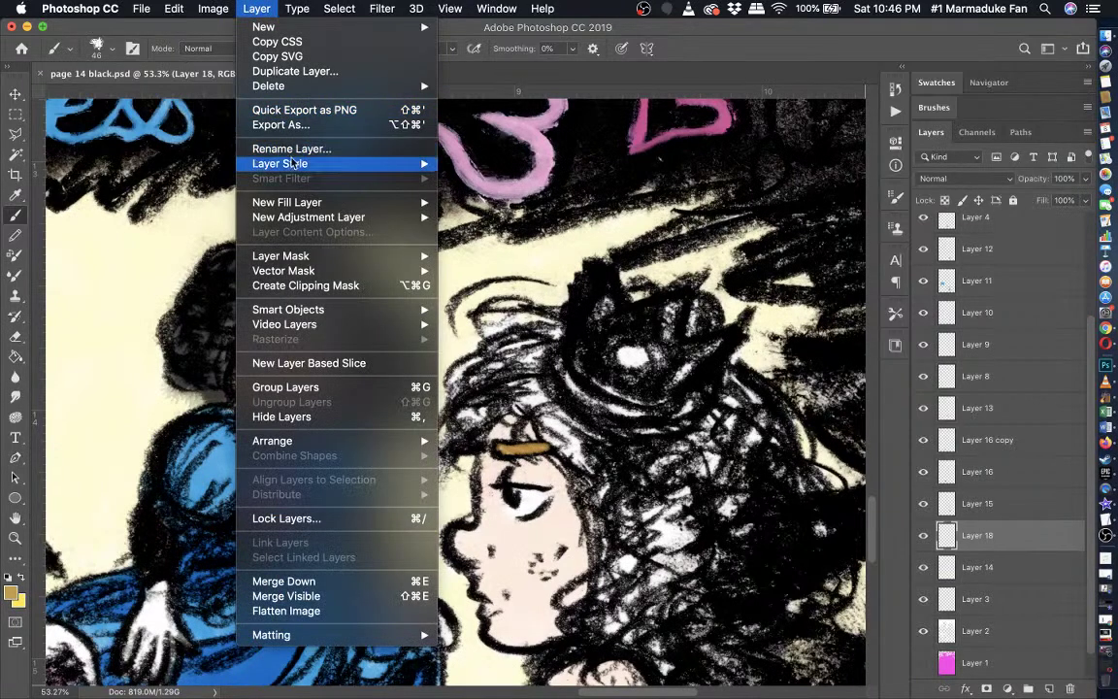
mouse_move(272, 163)
click(479, 165)
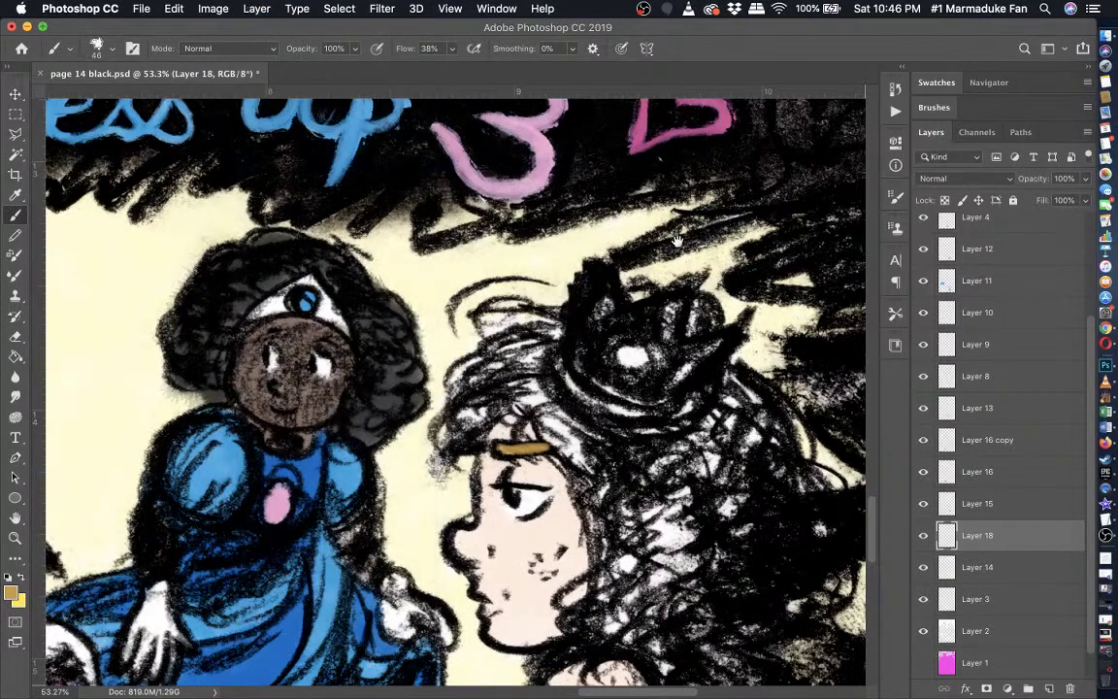
click(815, 100)
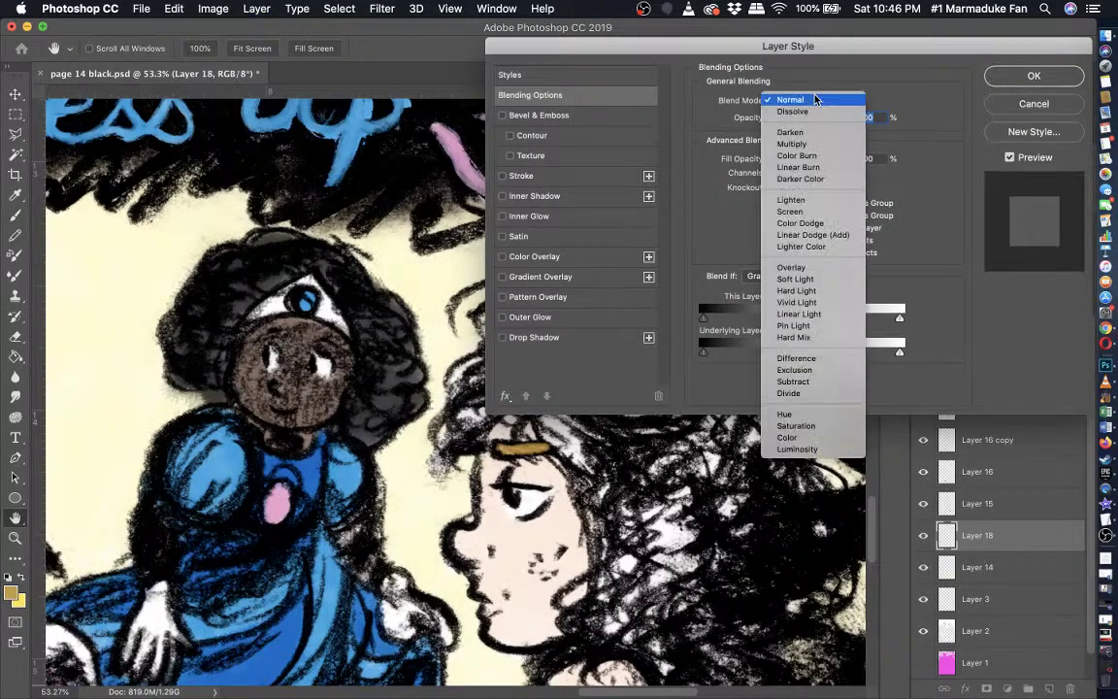
click(808, 155)
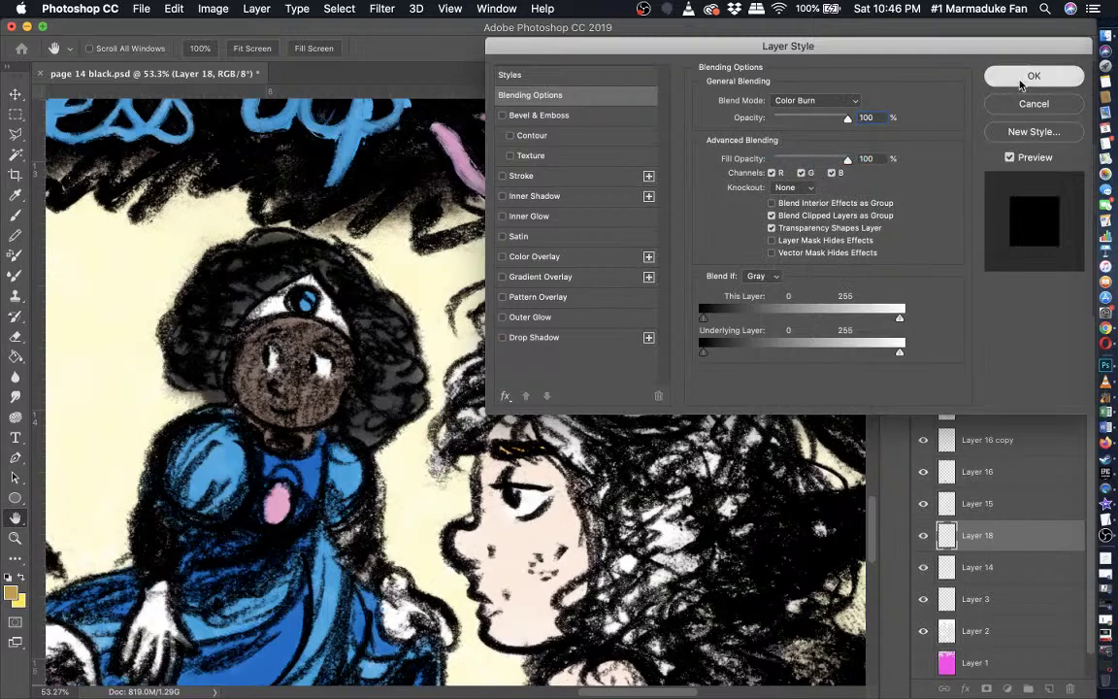
key(Return)
- Enlarge the brush to 81 px and paint golden brown over the profile girl's fringe and front strands
click(103, 46)
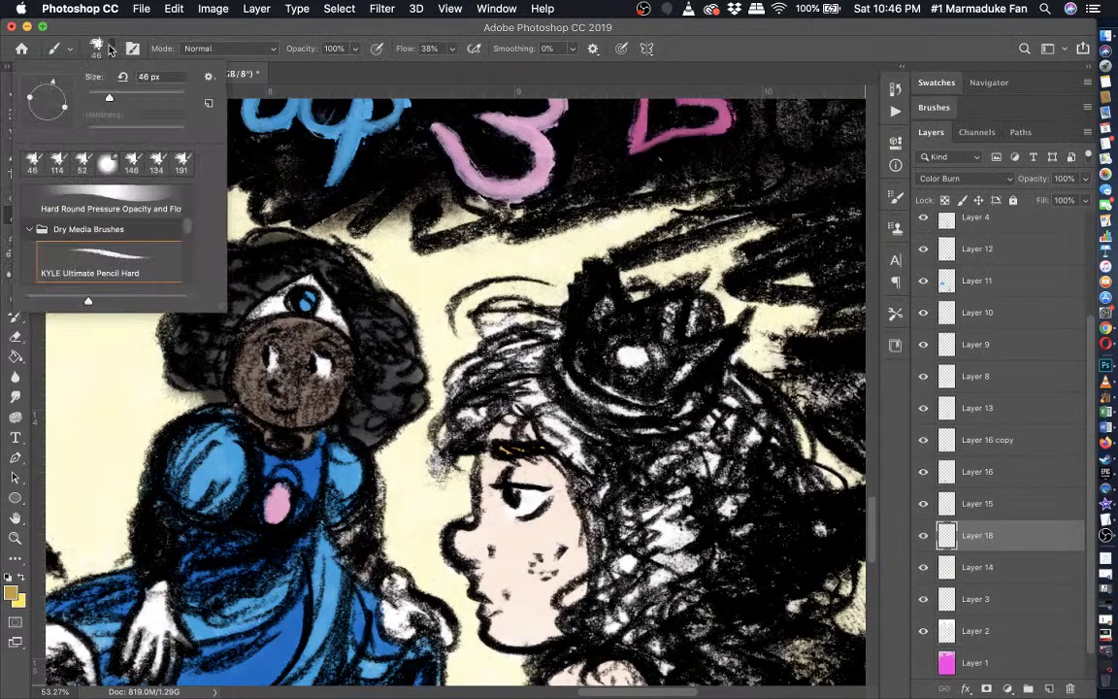
click(128, 96)
key(Return)
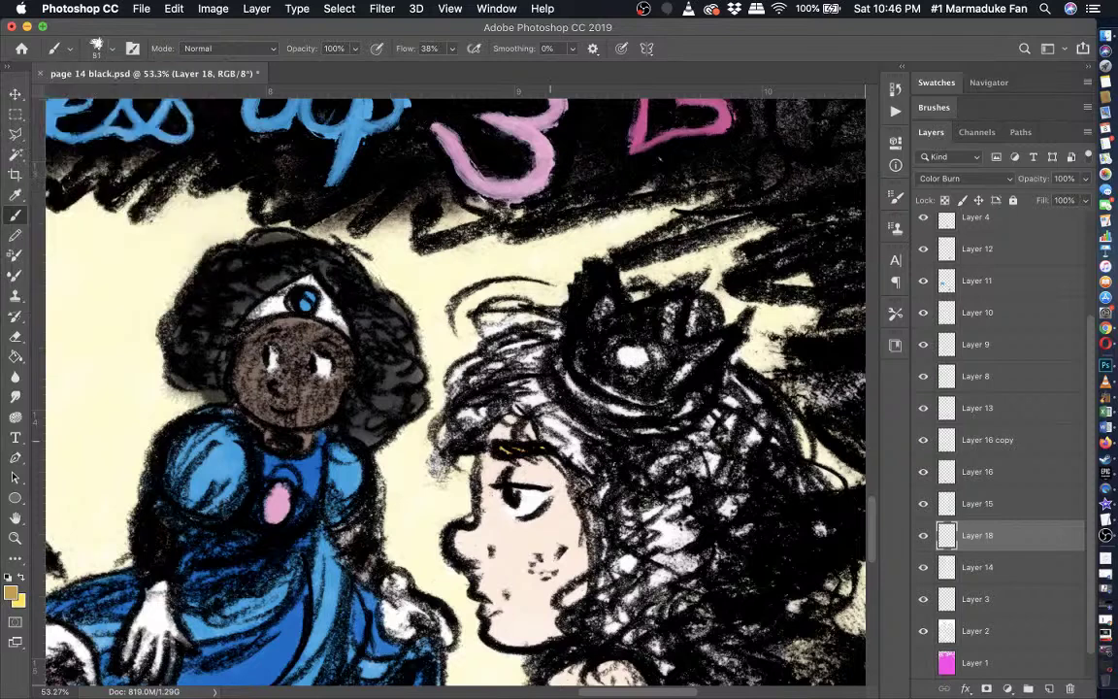
mouse_move(550, 442)
mouse_down()
mouse_move(532, 416)
mouse_move(506, 407)
mouse_move(482, 415)
mouse_move(458, 448)
mouse_move(477, 421)
mouse_move(454, 433)
mouse_move(486, 396)
mouse_up()
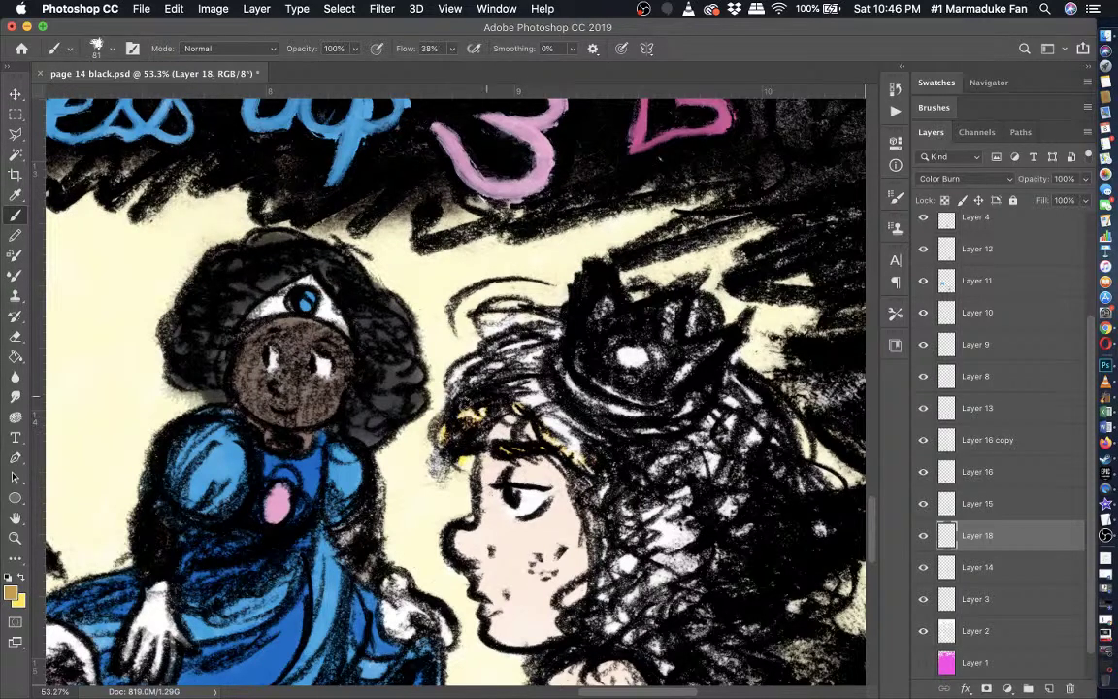
mouse_move(427, 367)
mouse_down()
mouse_move(412, 335)
mouse_move(464, 313)
mouse_up()
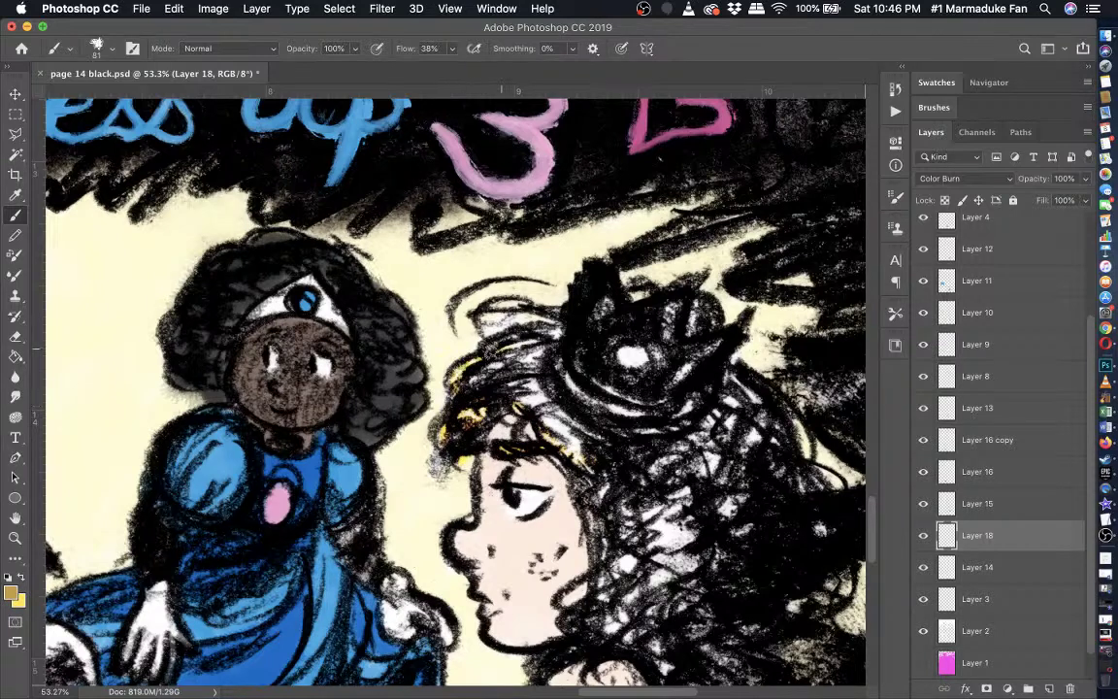
drag(501, 348, 471, 381)
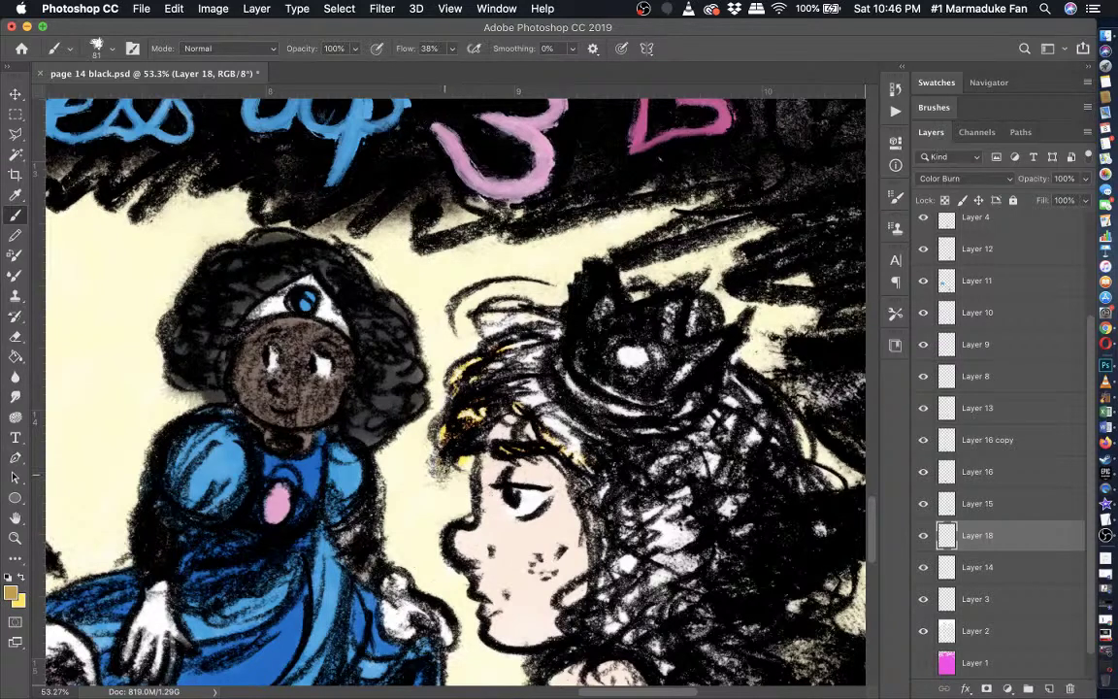
mouse_move(445, 475)
mouse_down()
mouse_move(497, 404)
mouse_move(443, 474)
mouse_move(478, 437)
mouse_up()
mouse_move(429, 390)
mouse_down()
mouse_move(451, 306)
mouse_move(442, 281)
mouse_move(490, 281)
mouse_move(553, 315)
mouse_up()
click(213, 8)
mouse_move(281, 27)
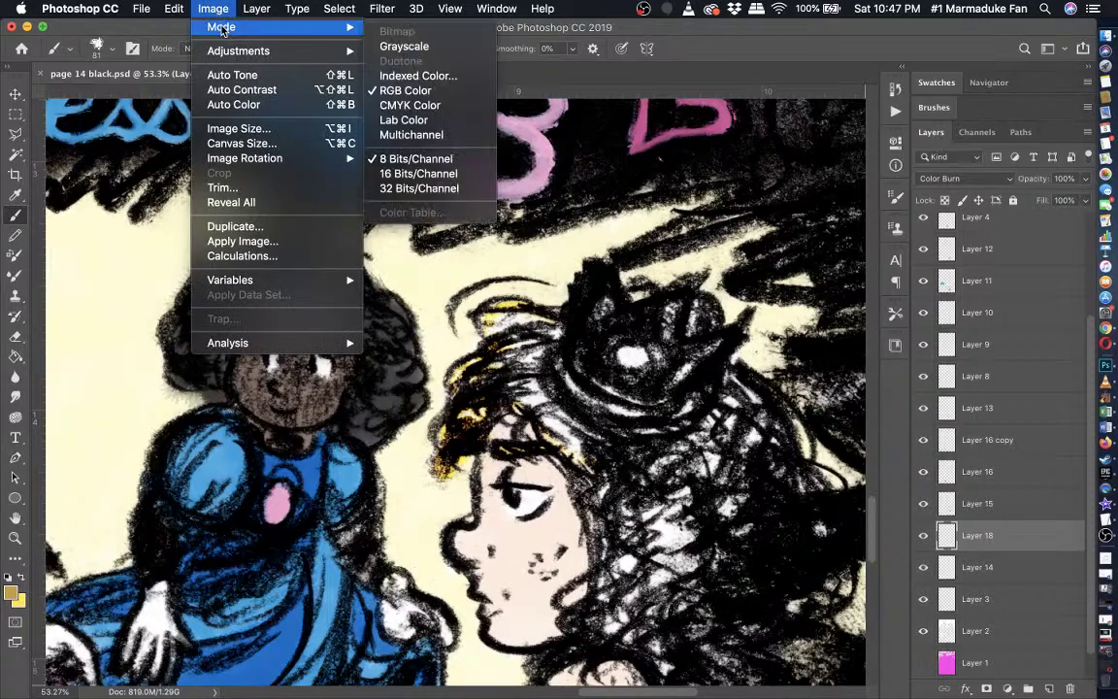
click(409, 105)
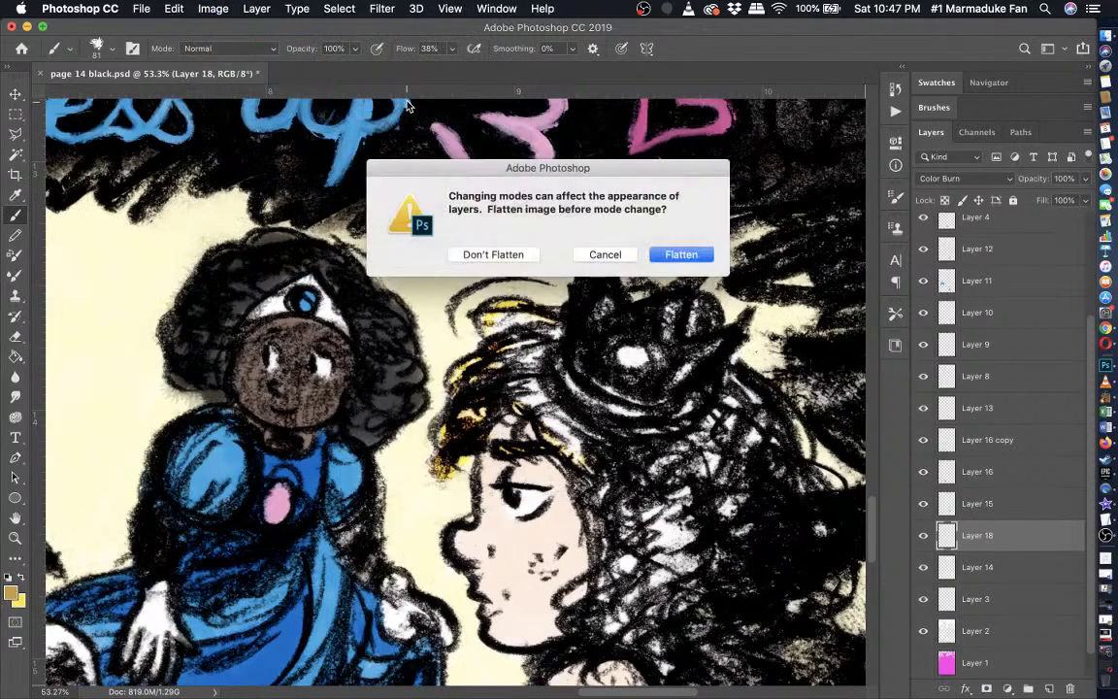
click(495, 255)
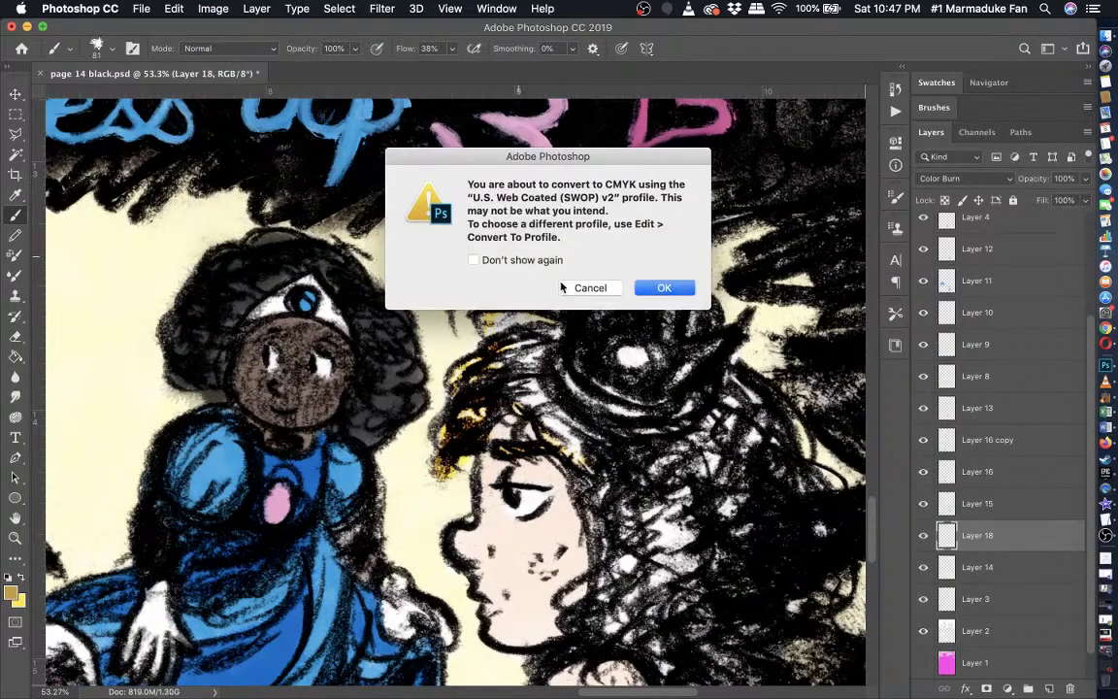
click(661, 287)
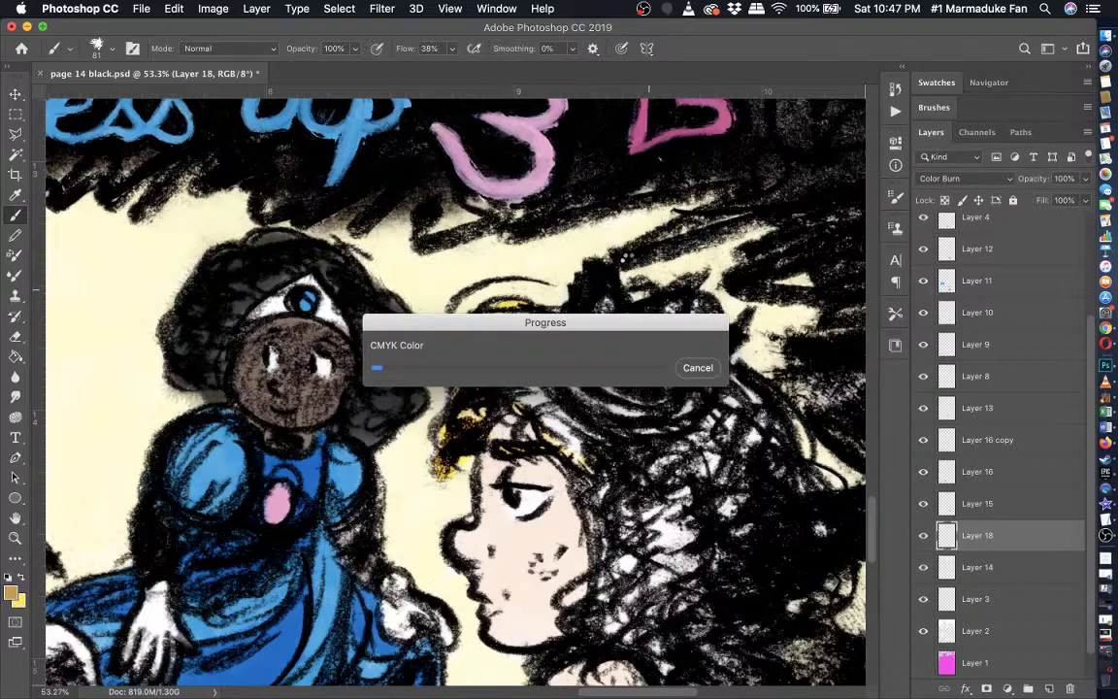
click(688, 370)
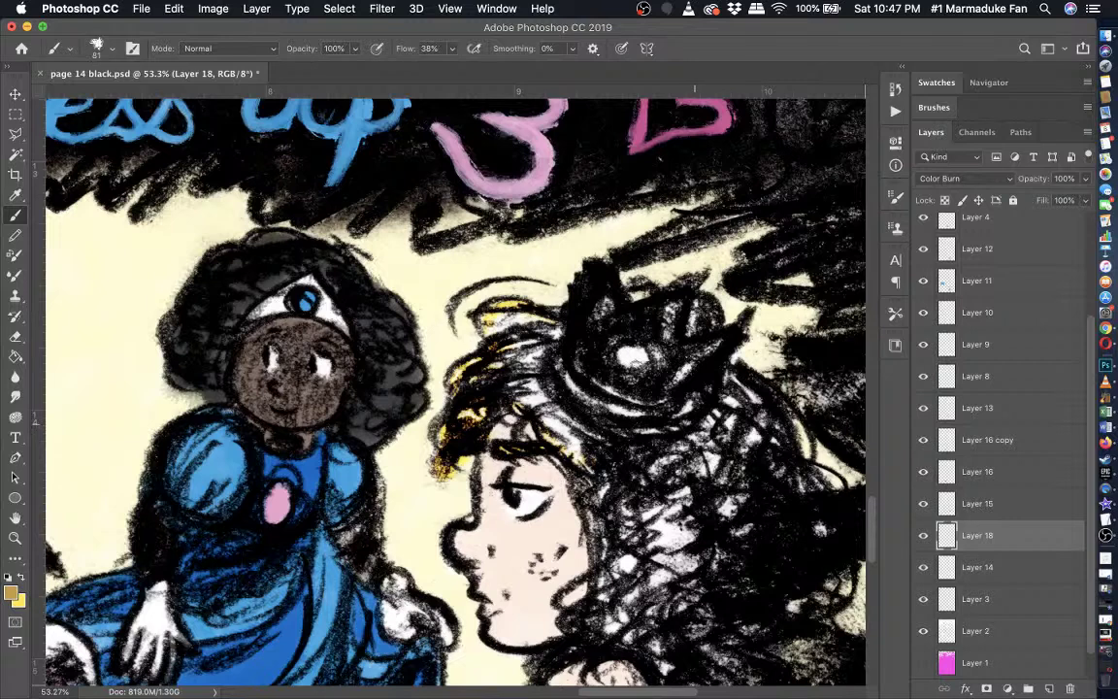
- Enlarge the brush to 153 px and paint the profile girl's fringe and the hair beneath her crown, comparing with Layer 18 hidden
click(111, 48)
drag(138, 95, 153, 95)
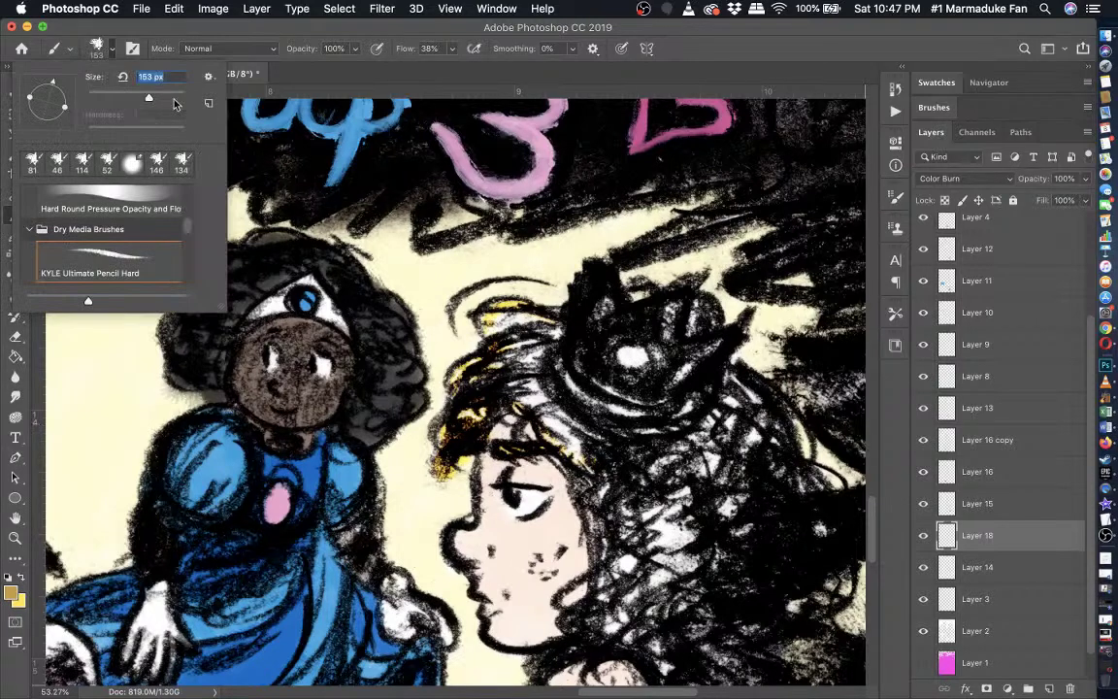
click(474, 320)
mouse_move(548, 336)
mouse_down()
mouse_move(456, 303)
mouse_move(471, 300)
mouse_move(467, 335)
mouse_up()
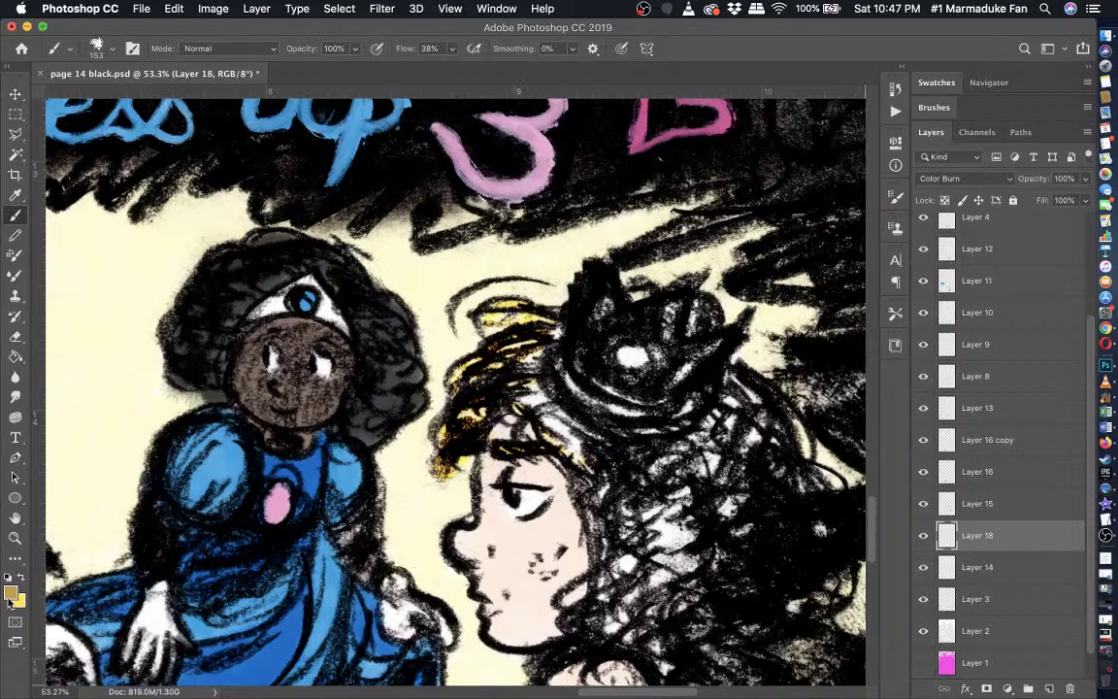
click(923, 535)
click(923, 535)
mouse_move(490, 308)
mouse_down()
mouse_move(495, 379)
mouse_move(528, 384)
mouse_move(594, 439)
mouse_move(602, 398)
mouse_move(684, 361)
mouse_move(794, 430)
mouse_move(684, 383)
mouse_move(543, 388)
mouse_move(531, 413)
mouse_move(468, 365)
mouse_move(504, 375)
mouse_move(485, 312)
mouse_move(497, 299)
mouse_move(444, 311)
mouse_move(514, 403)
mouse_move(577, 446)
mouse_move(479, 332)
mouse_up()
scroll(581, 459, down, 3)
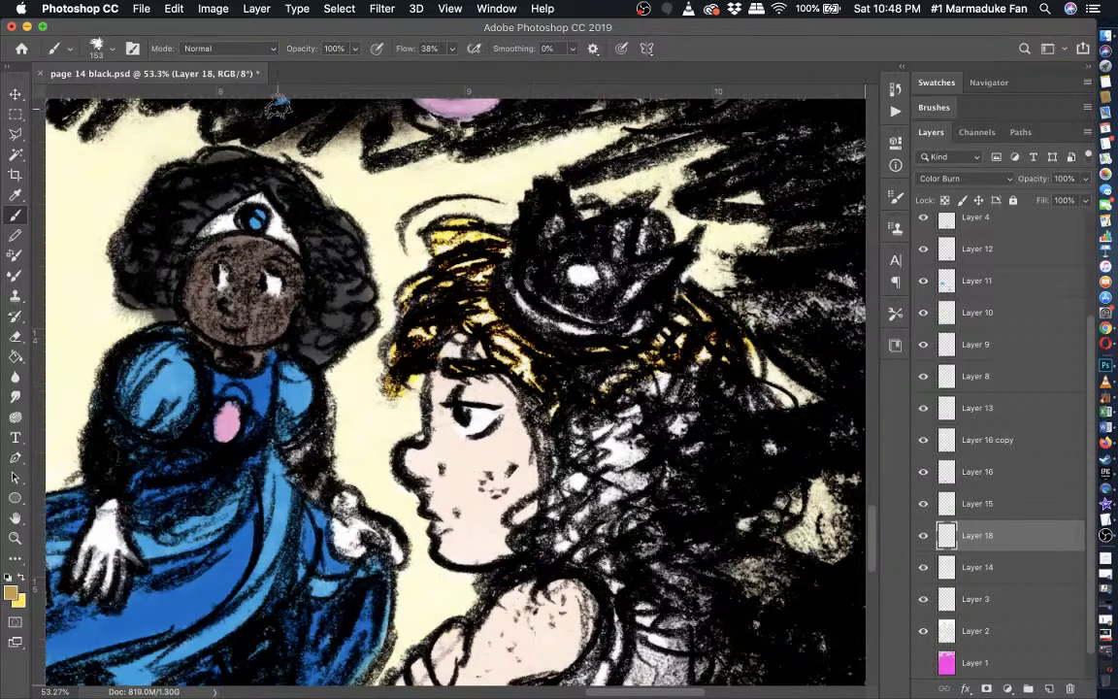
- Move Layer 18 between Layer 10 and Layer 9 and compare the hair with the layer hidden and shown
drag(974, 535, 974, 331)
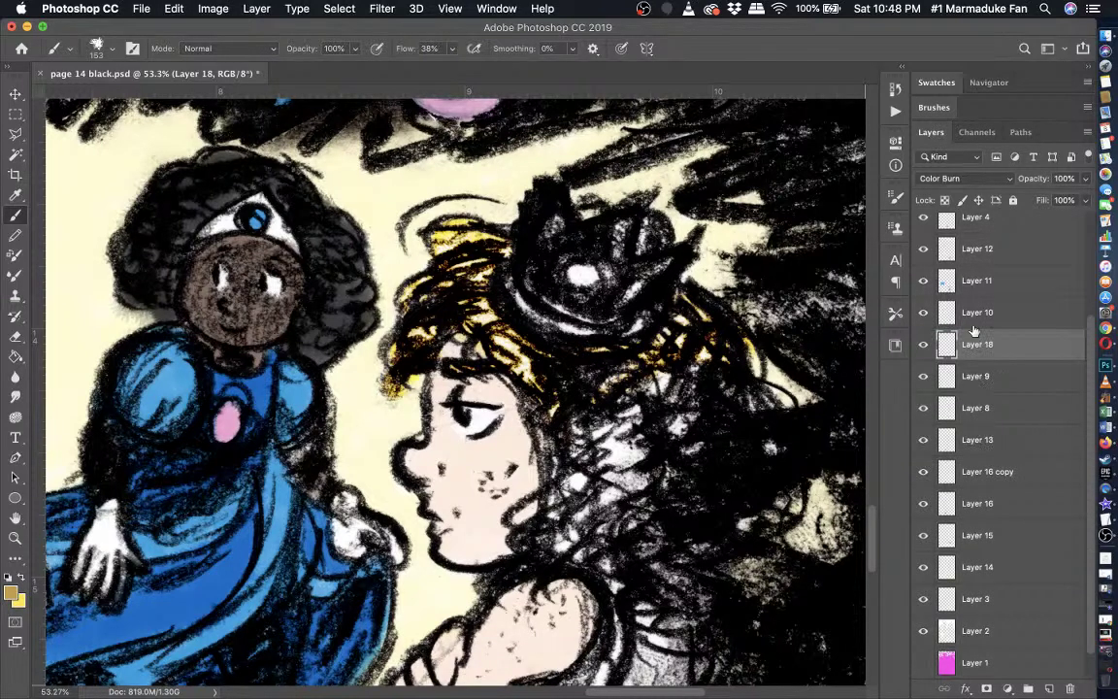
click(923, 345)
click(923, 345)
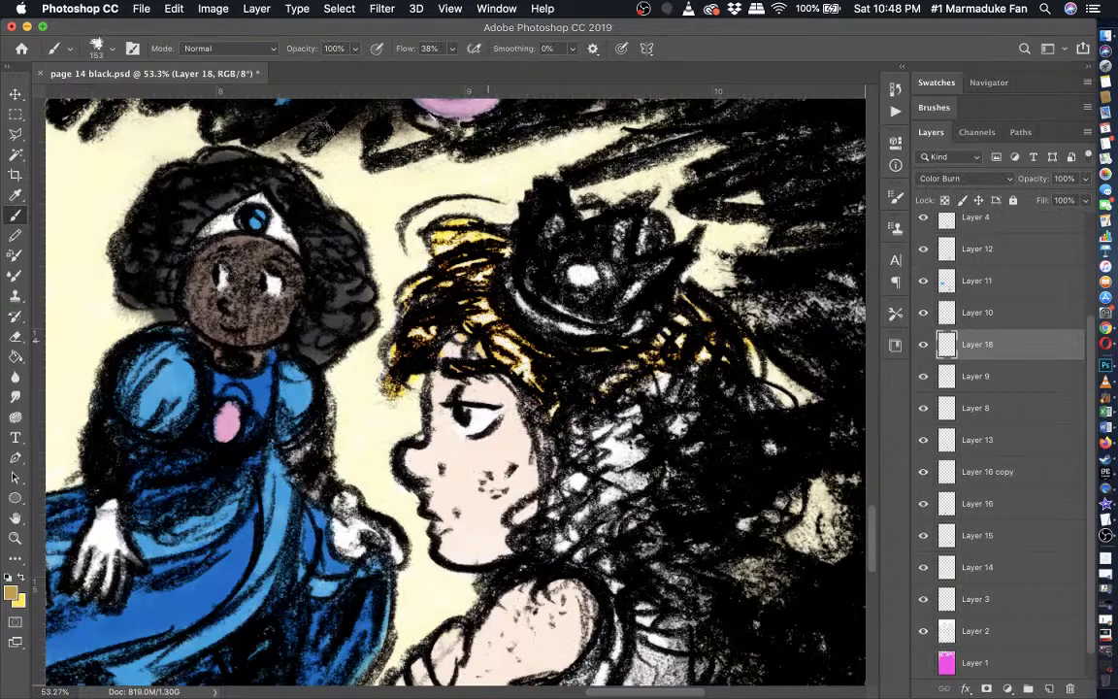
- Change the blend mode of Layer 18 to Multiply in its blending options
click(256, 9)
mouse_move(306, 163)
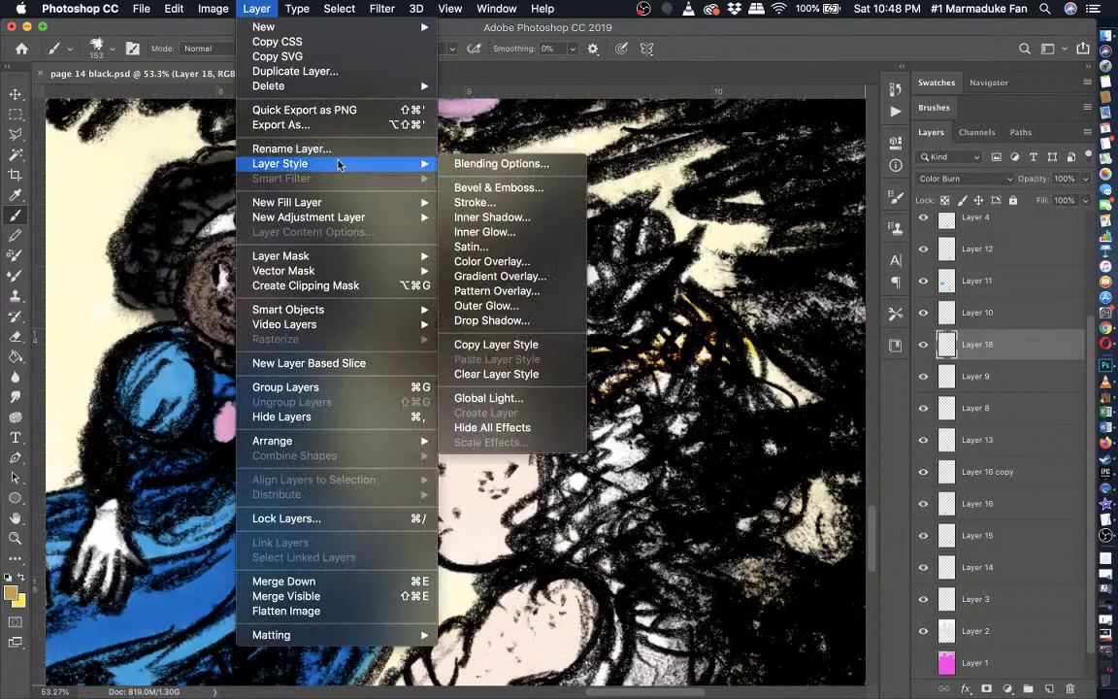
click(527, 169)
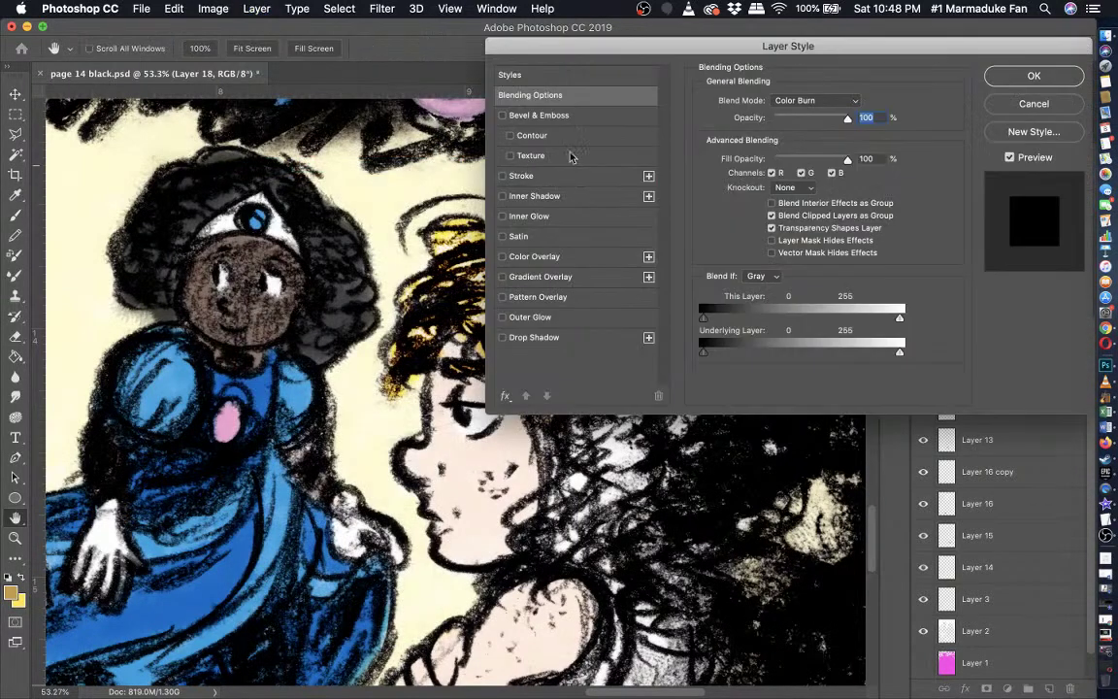
click(793, 101)
click(738, 90)
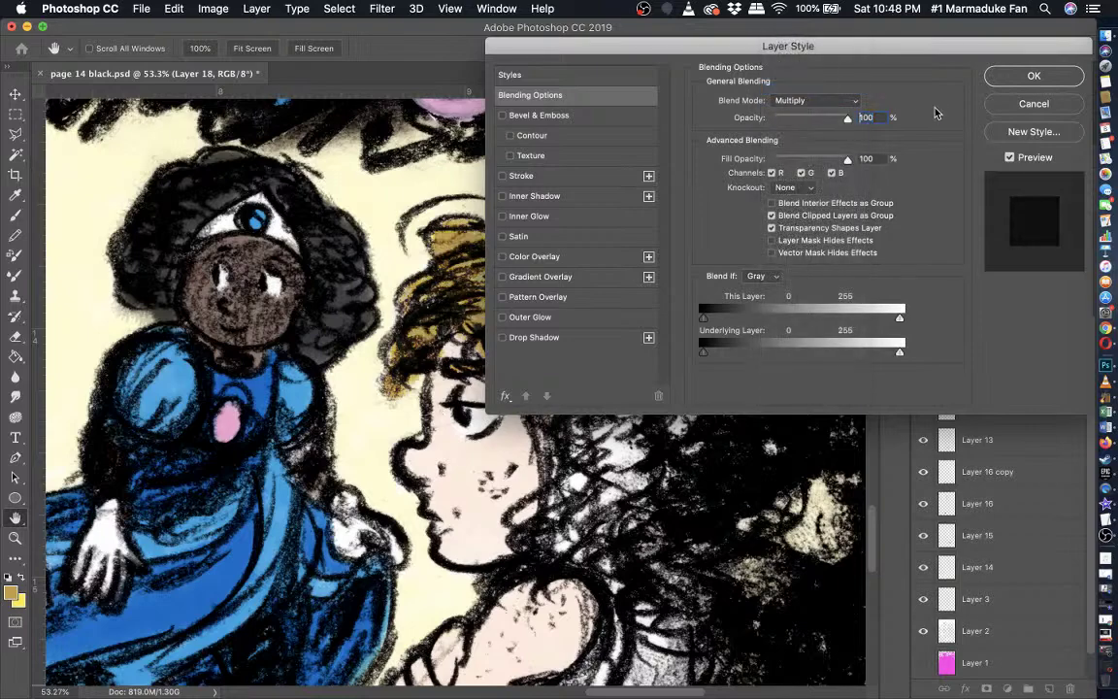
key(Return)
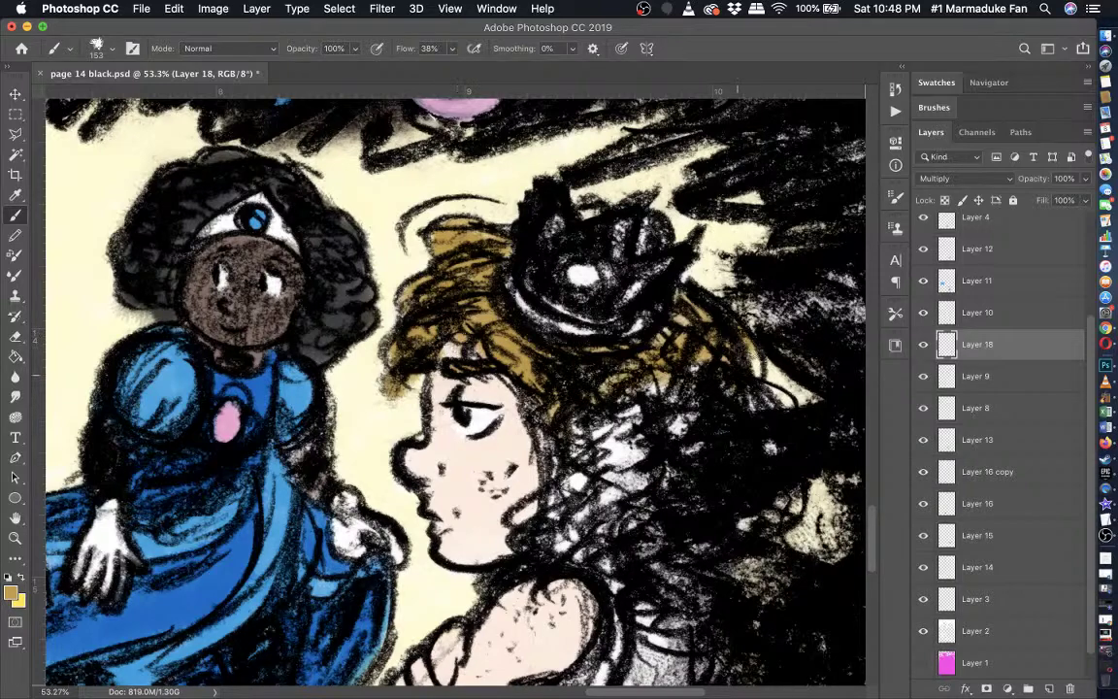
- Paint golden brown over the profile girl's curls behind her face, down to the shoulder and across the back of the head
scroll(612, 340, down, 2)
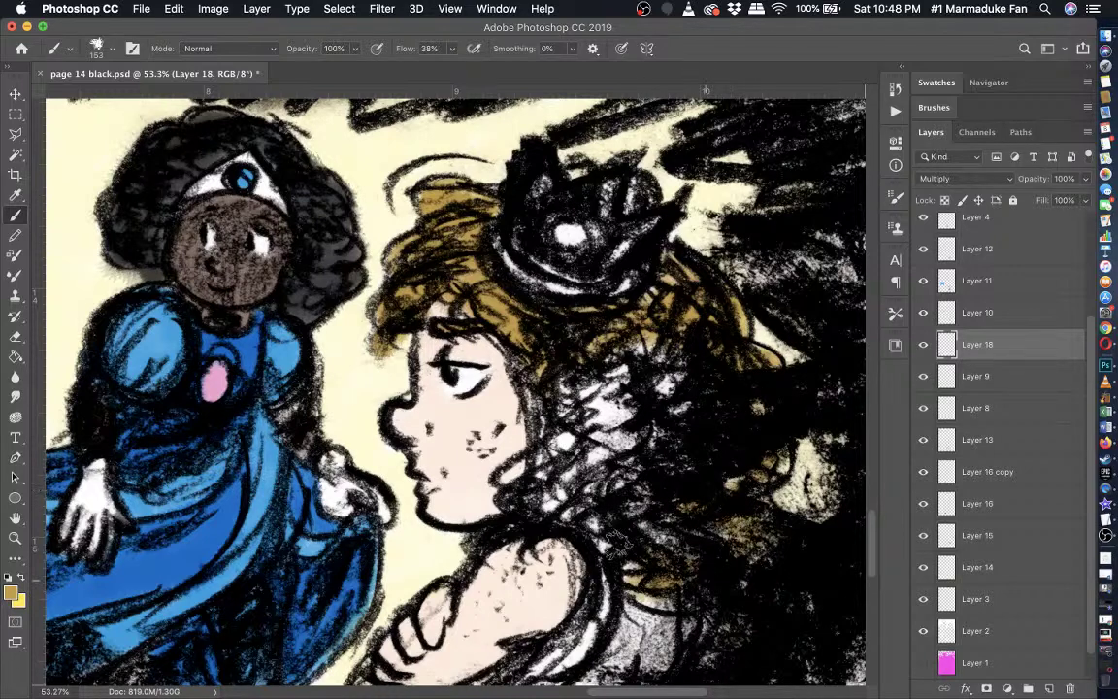
mouse_move(550, 468)
mouse_down()
mouse_move(539, 477)
mouse_move(577, 437)
mouse_move(580, 387)
mouse_move(568, 421)
mouse_up()
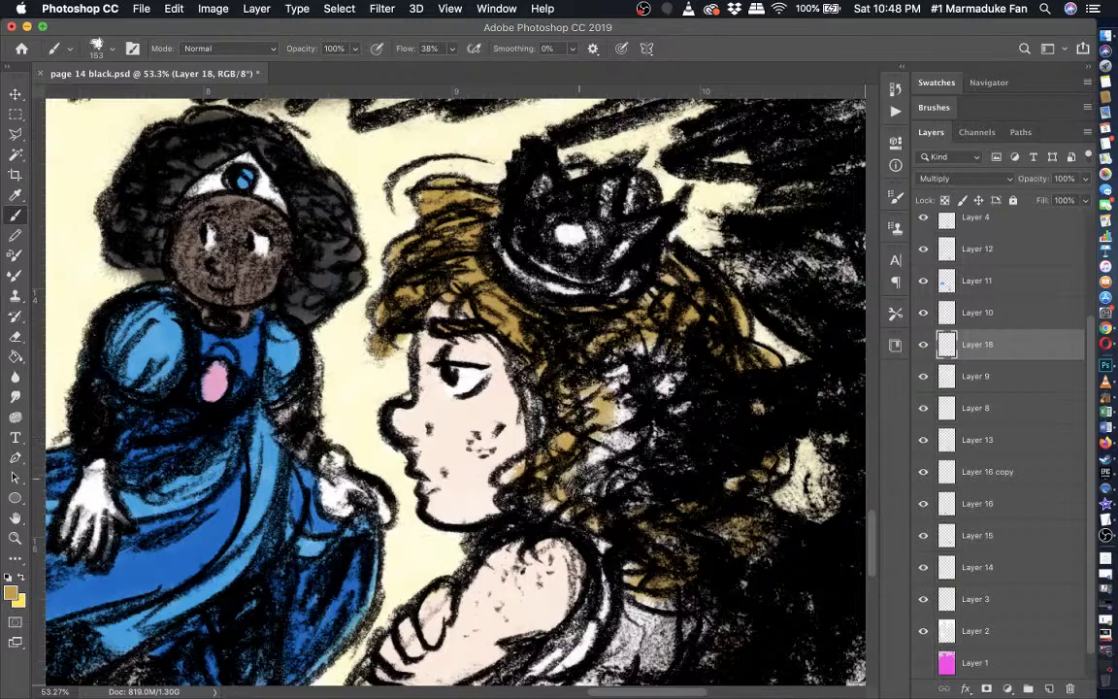
drag(579, 480, 684, 380)
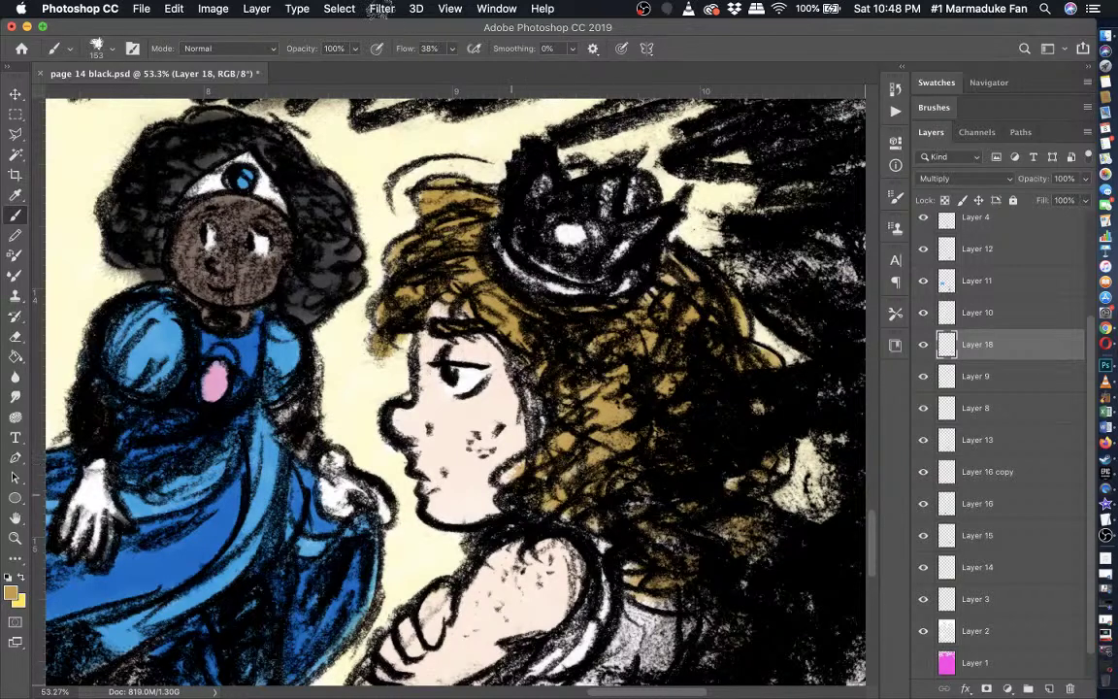
- Lower the brush opacity to 58% and paint lightly along the front edge and loose top strands of the profile girl's hair
click(354, 49)
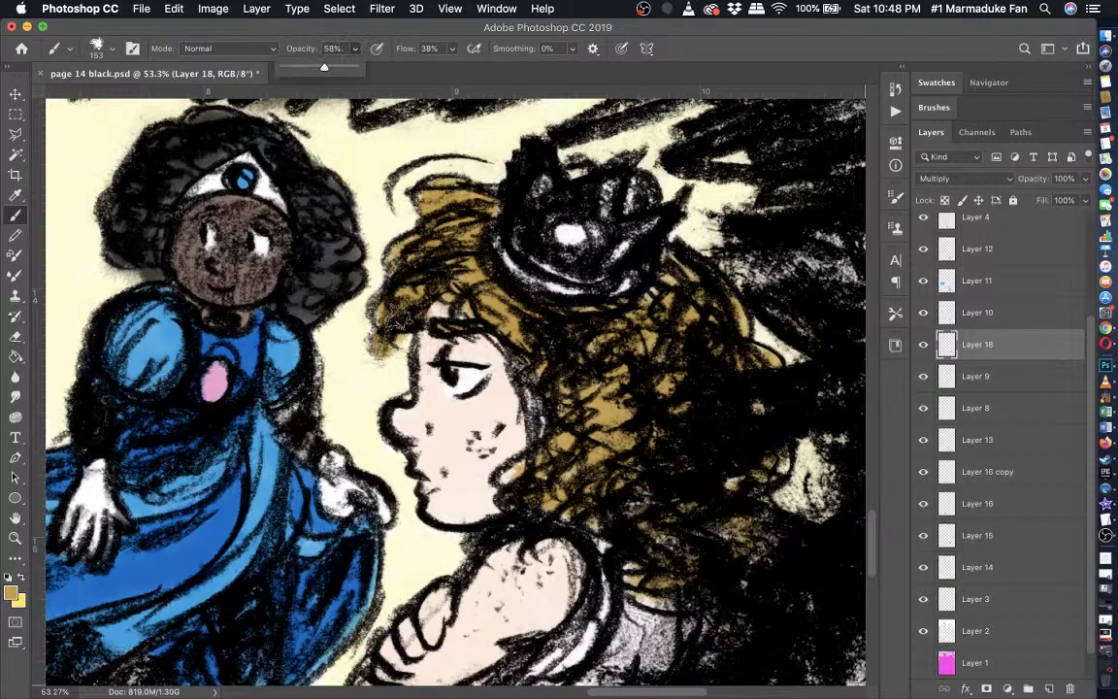
click(387, 289)
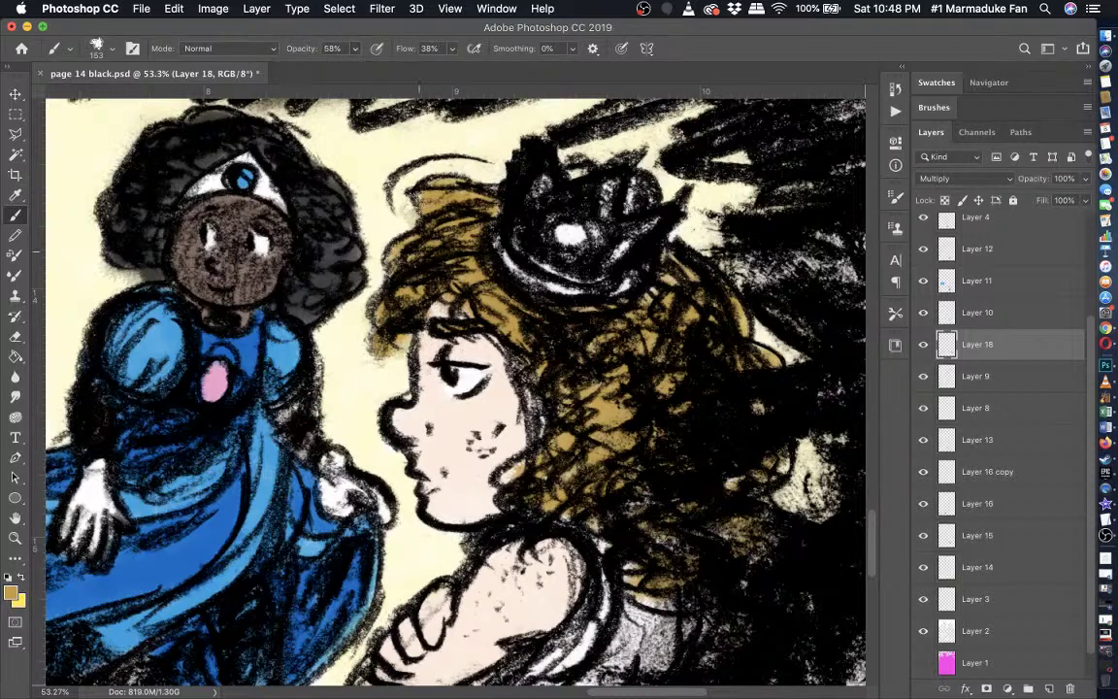
mouse_move(374, 192)
mouse_down()
mouse_move(441, 180)
mouse_move(427, 187)
mouse_up()
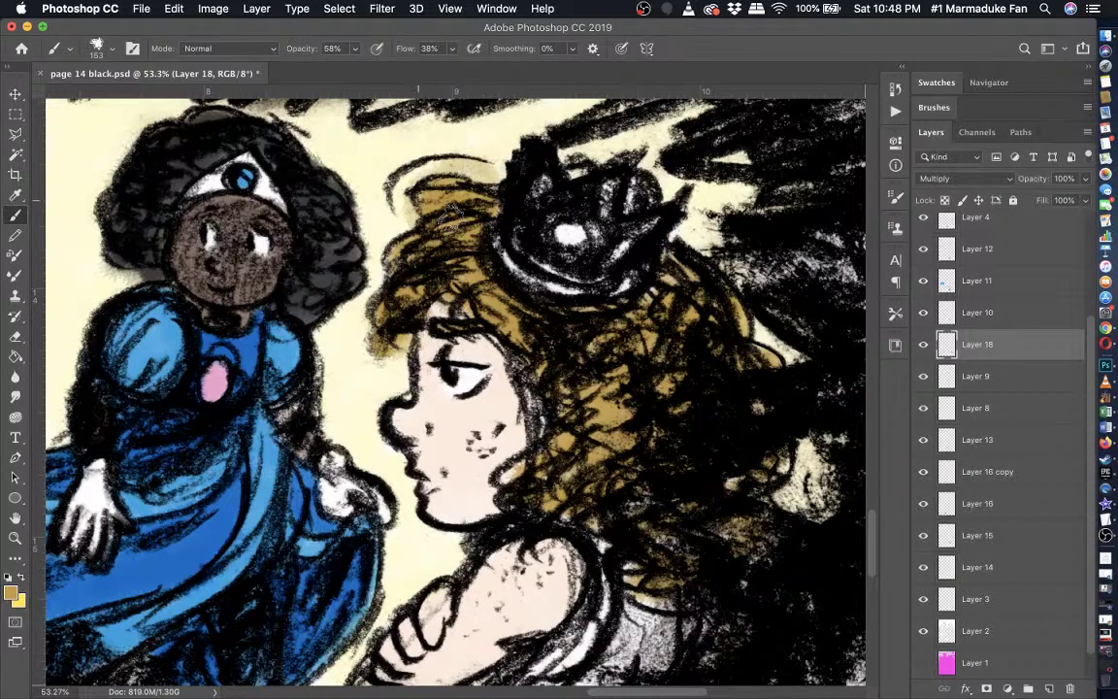
- Undo the last brush stroke and repaint golden brown lightly along the loose top strand of the profile girl's hair
key(super+z)
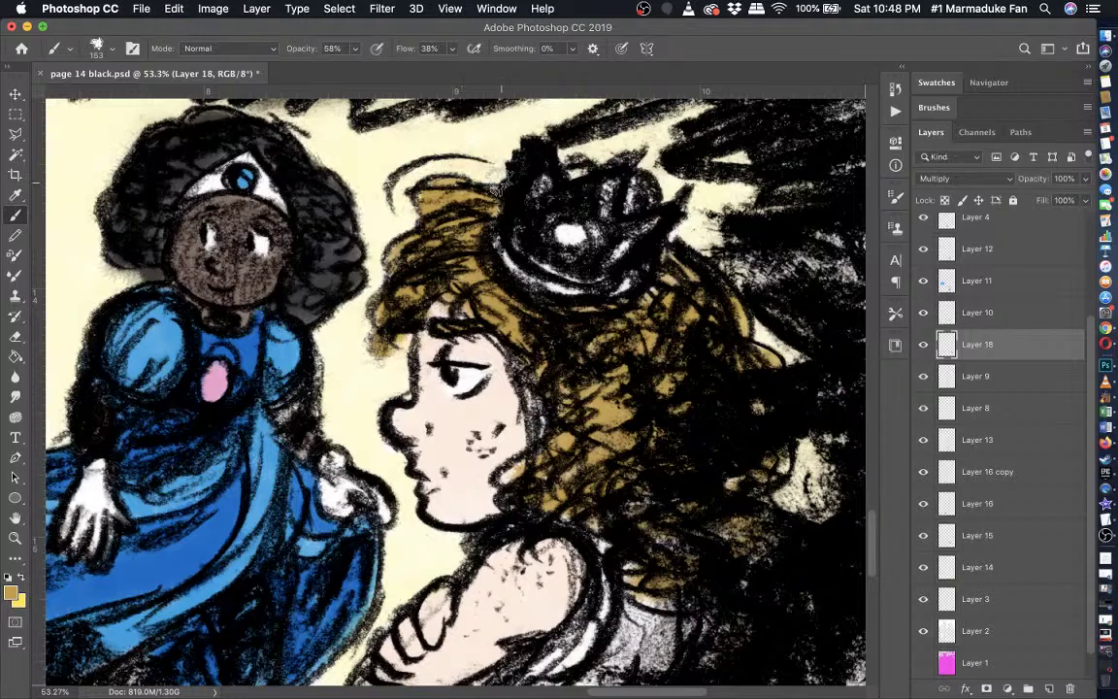
drag(499, 183, 418, 194)
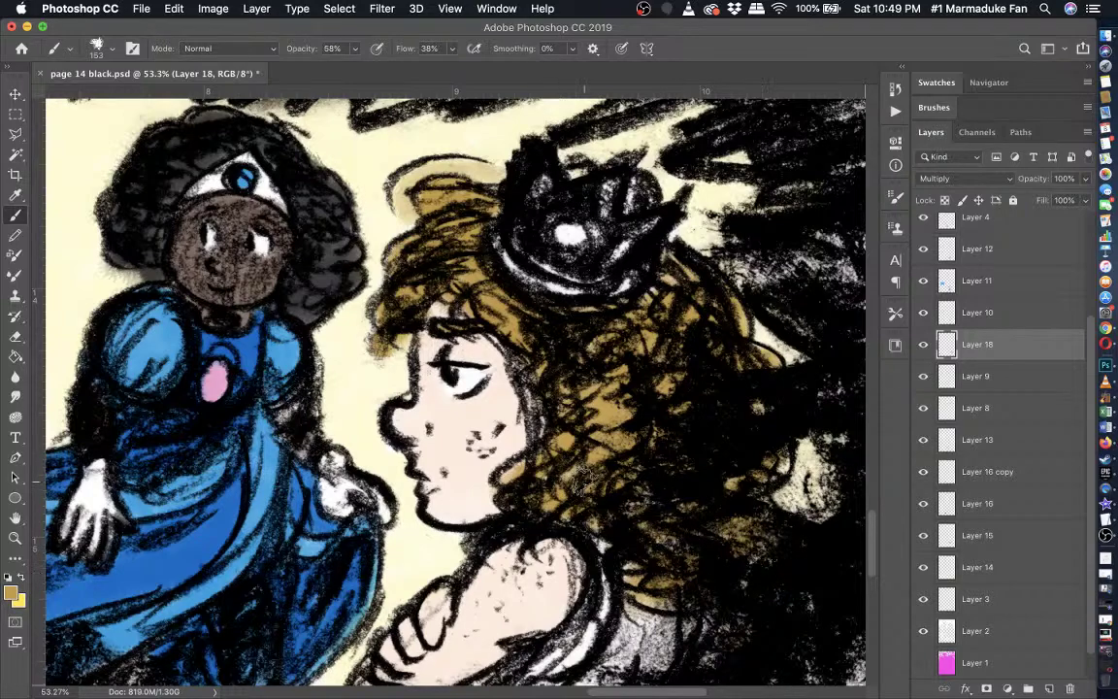
- Examine the coloured princess panel close up and from a distance to judge the profile girl's hair
scroll(592, 264, down, 2)
scroll(655, 296, down, 1)
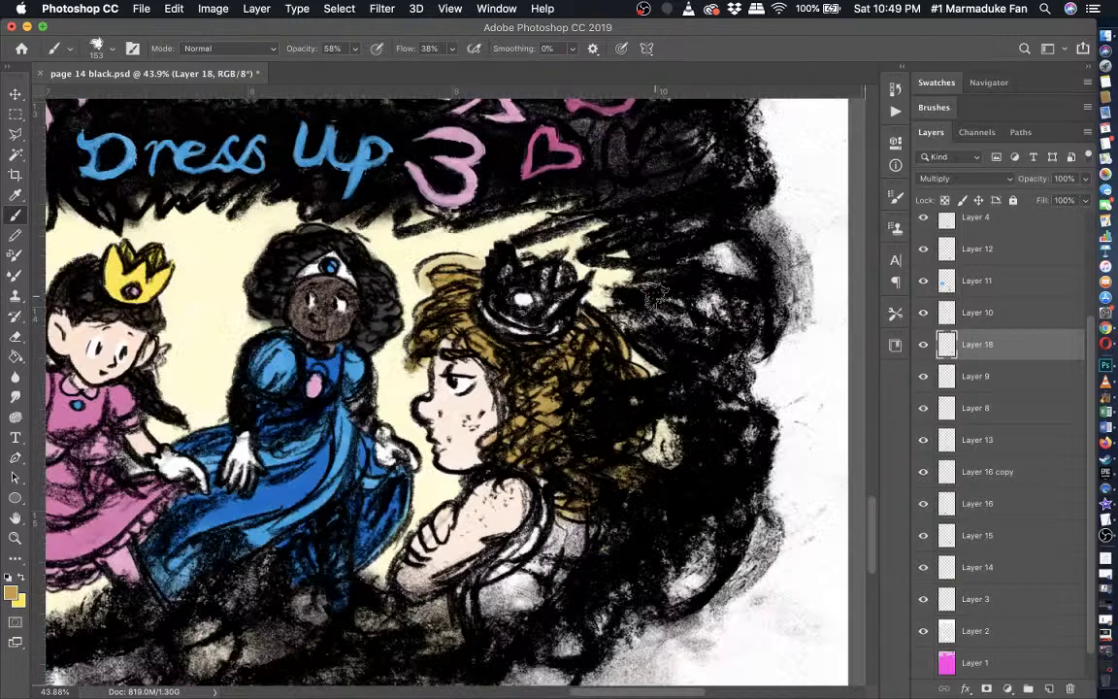
scroll(655, 296, down, 5)
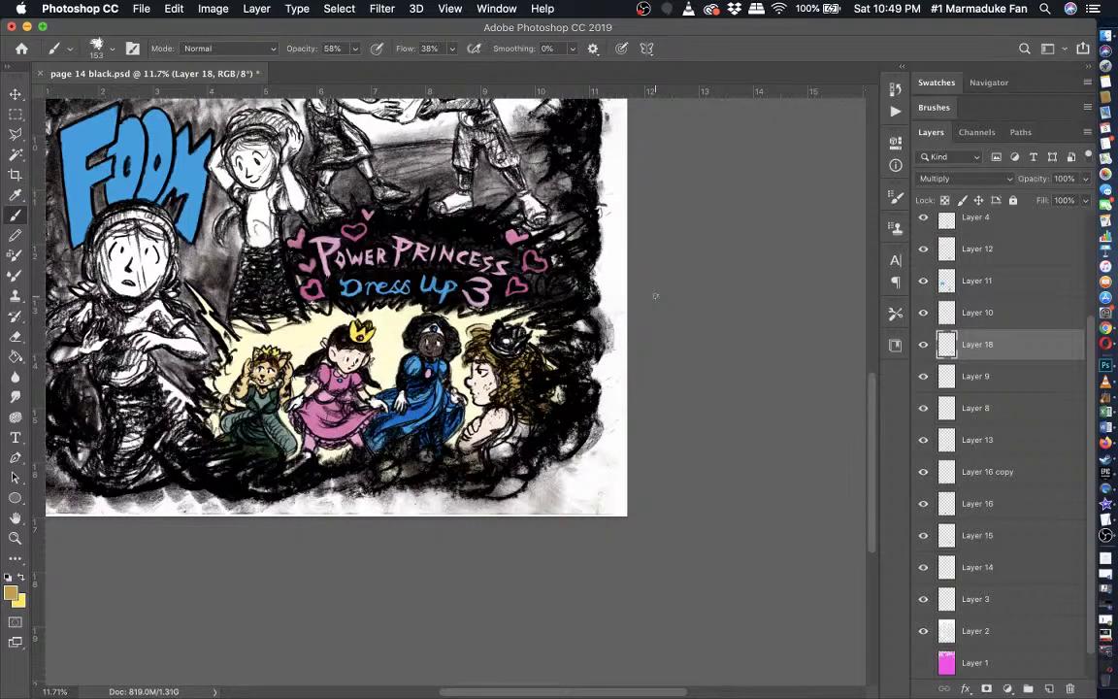
scroll(454, 391, up, 3)
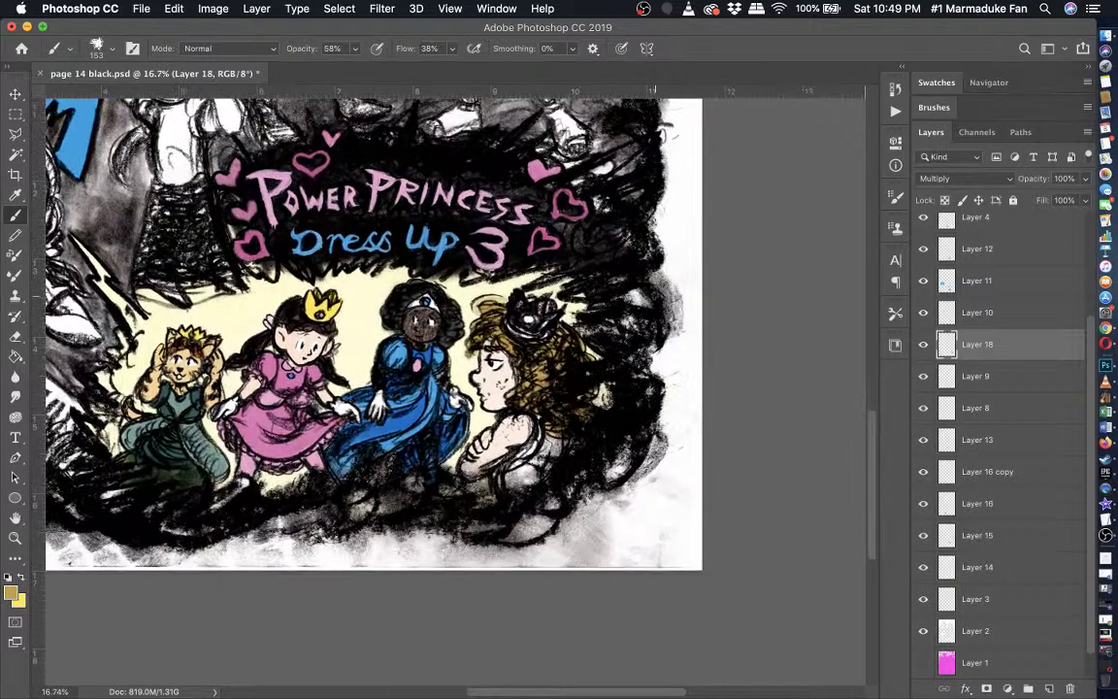
scroll(342, 394, up, 3)
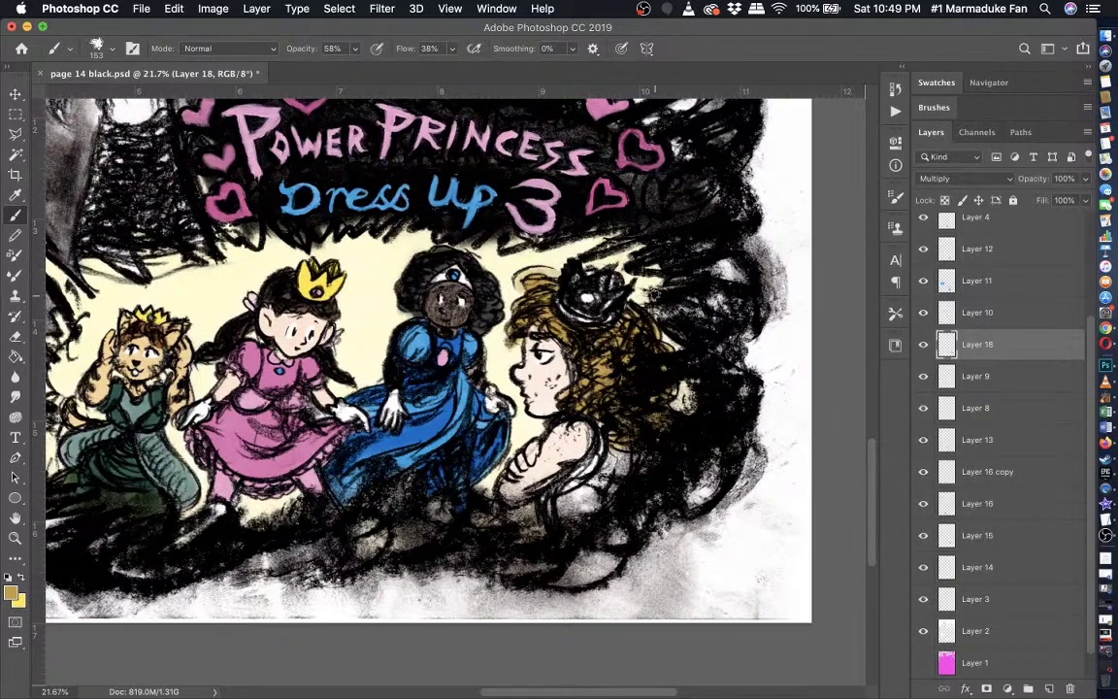
scroll(468, 328, up, 3)
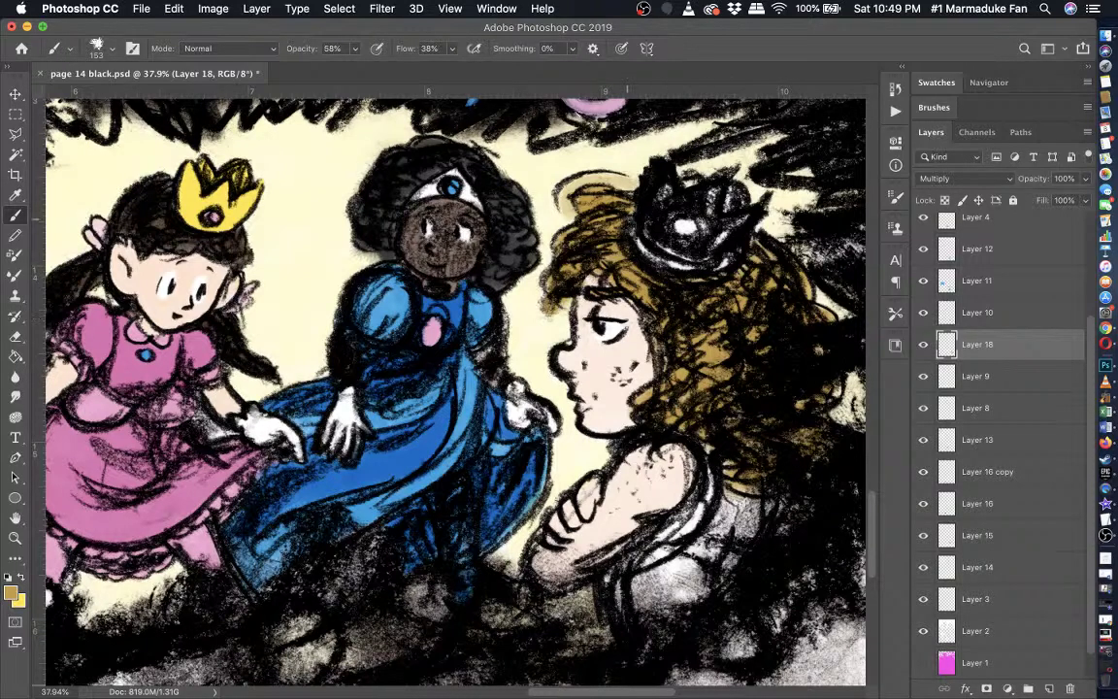
scroll(564, 201, down, 1)
scroll(564, 204, down, 5)
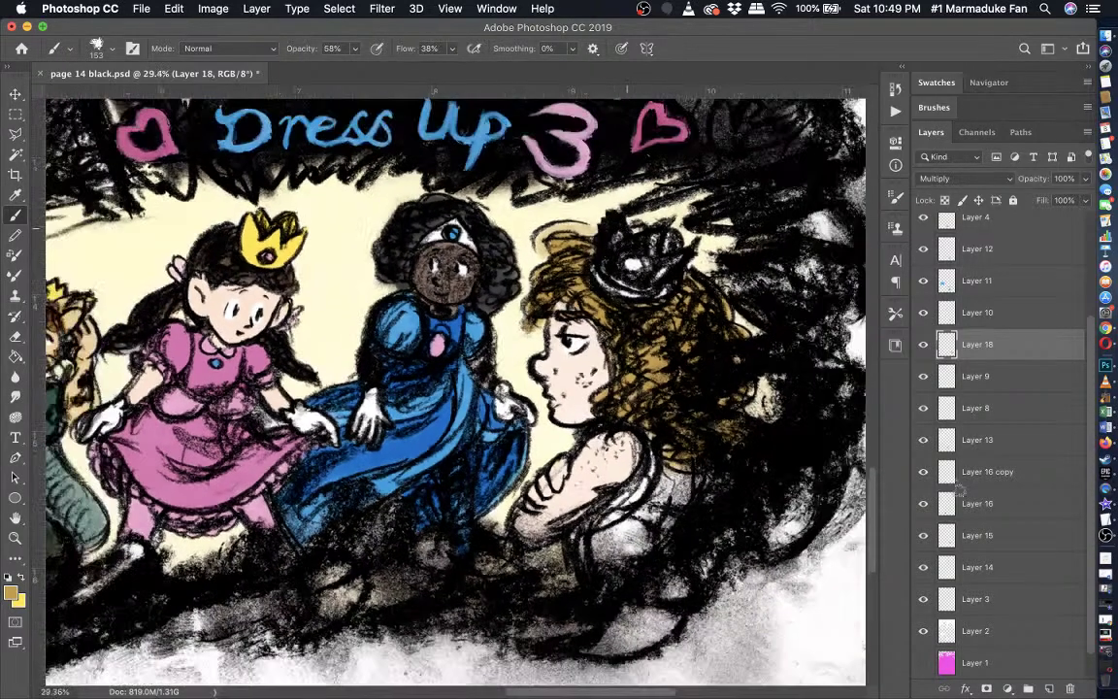
- Hide and show Layers 10, 12 and 11 to check what each contains, and select Layer 4
click(923, 312)
click(923, 311)
click(922, 252)
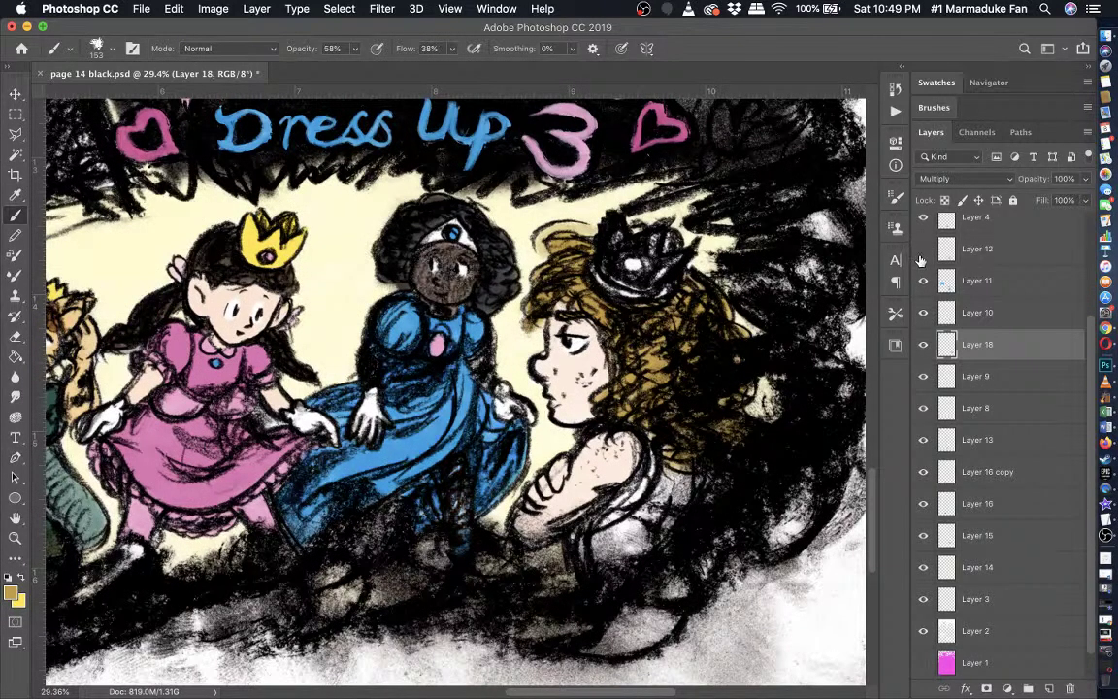
click(922, 252)
click(922, 283)
click(922, 283)
click(974, 219)
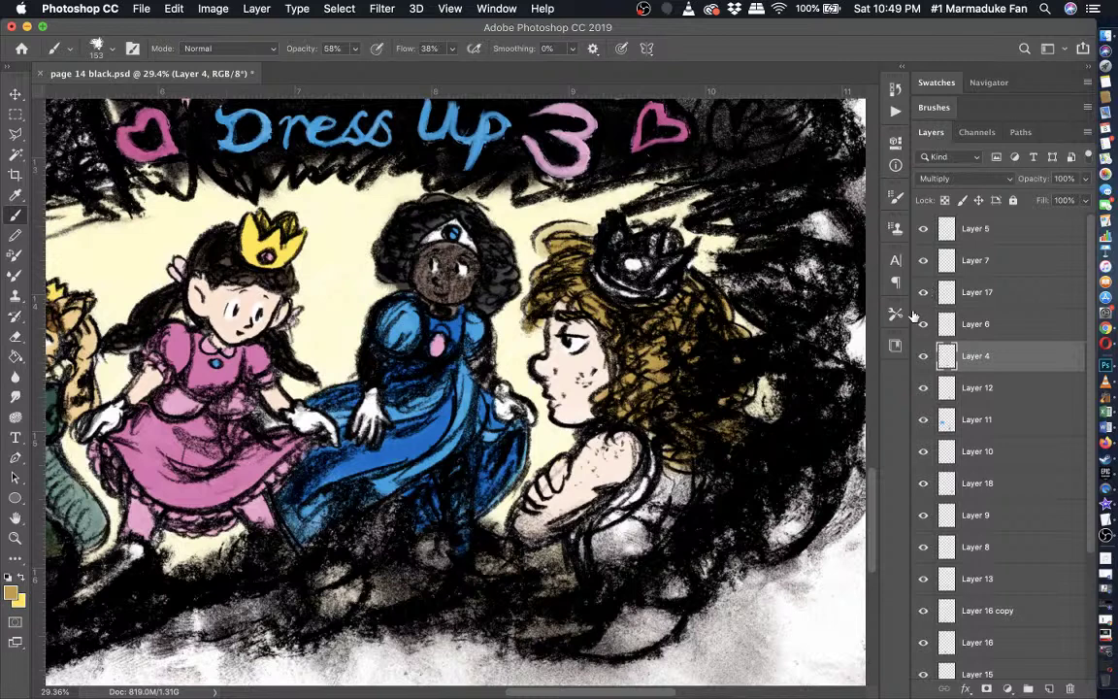
- Hide and show Layers 7 and 5 to check their contents, and select Layer 6
click(923, 261)
click(923, 261)
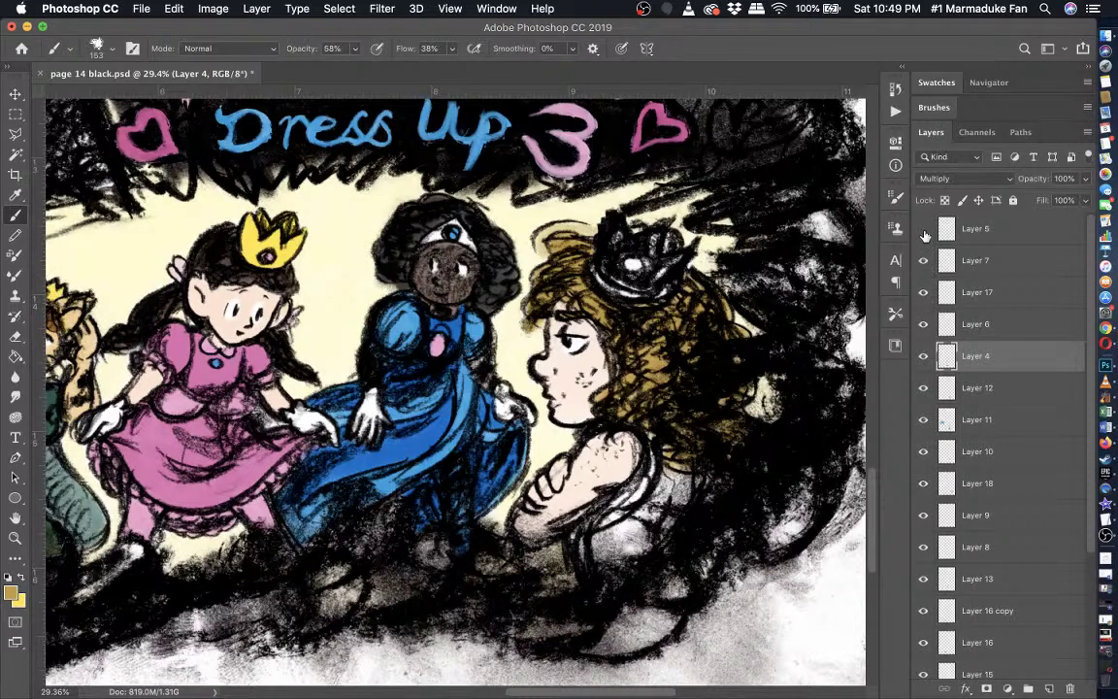
click(923, 229)
click(923, 229)
click(924, 233)
click(924, 235)
click(965, 328)
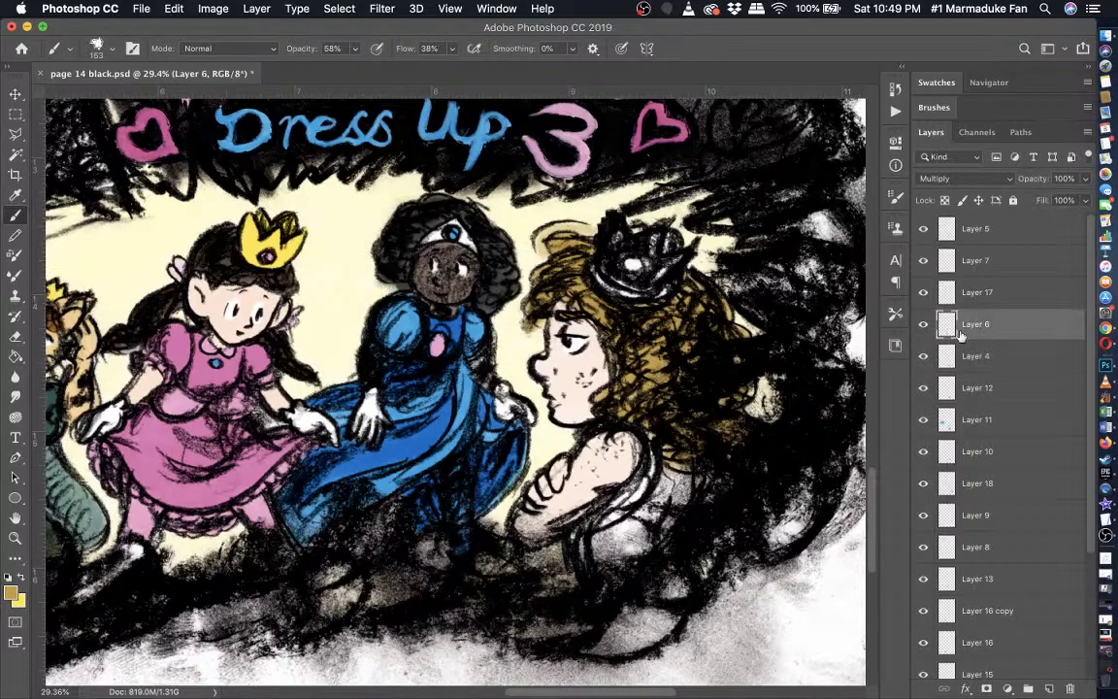
- Toggle the visibility of Layers 4, 12, 11, 18, 9 and 8 in turn to identify what colours each holds
click(922, 359)
click(921, 361)
click(923, 391)
click(923, 391)
click(923, 419)
click(923, 419)
click(923, 484)
click(923, 484)
click(923, 515)
click(923, 515)
click(923, 547)
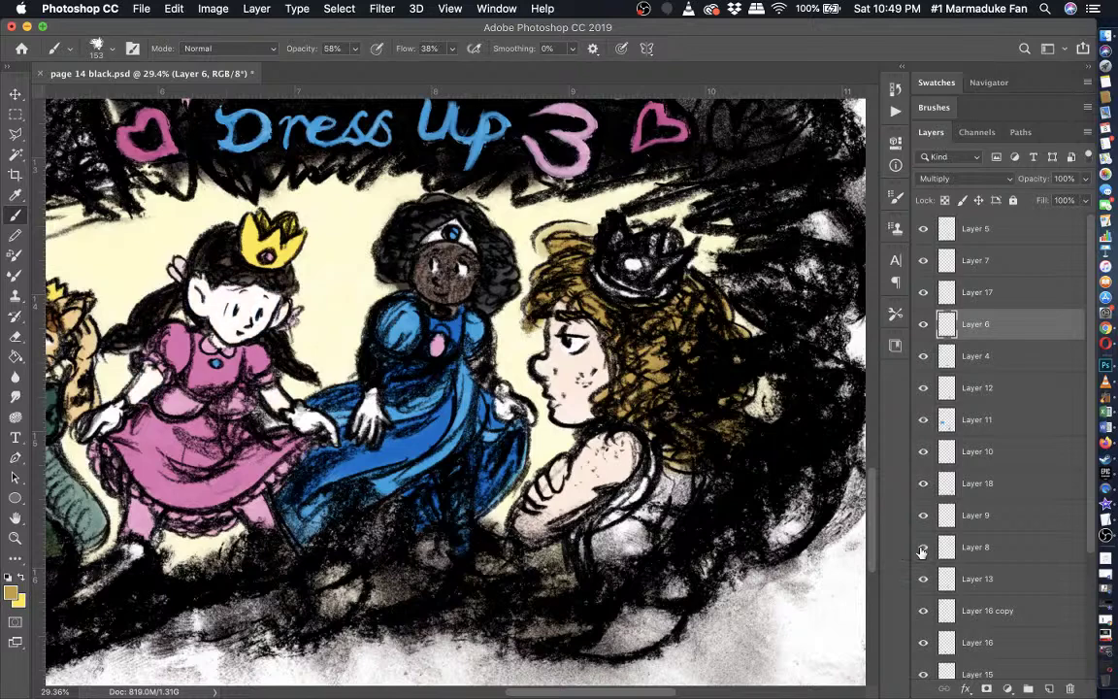
click(923, 547)
- Check Layers 13, 16 copy, 16 and 15 by hiding and showing each, and make Layer 15 the active layer
click(923, 579)
click(923, 579)
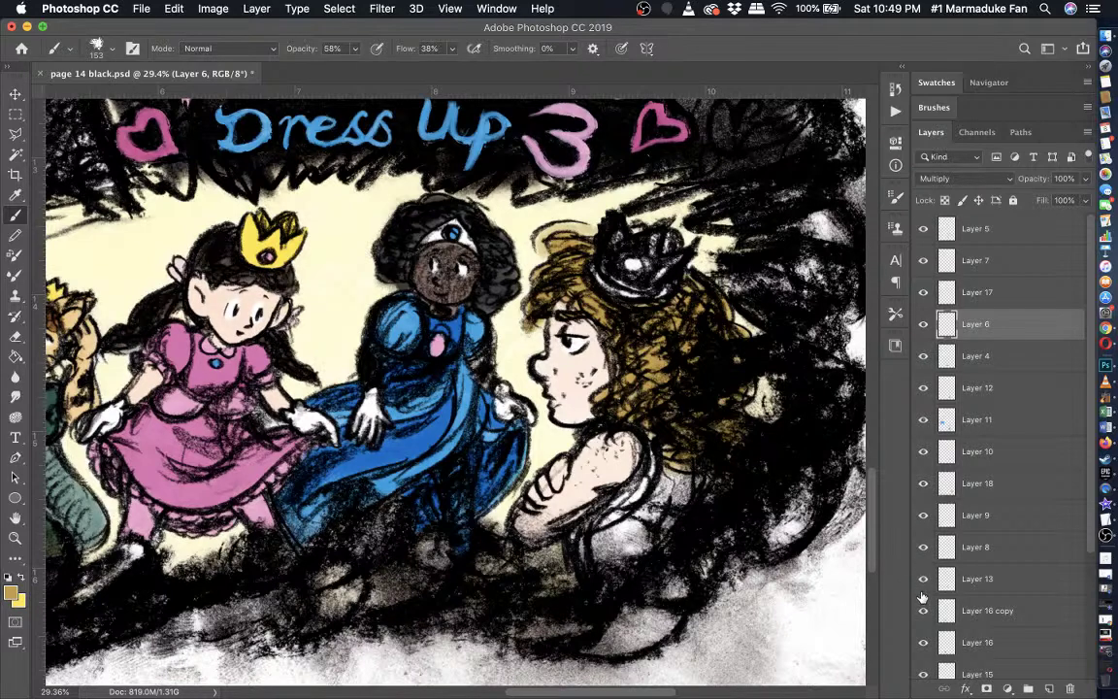
click(923, 610)
click(923, 611)
click(973, 615)
scroll(956, 607, down, 3)
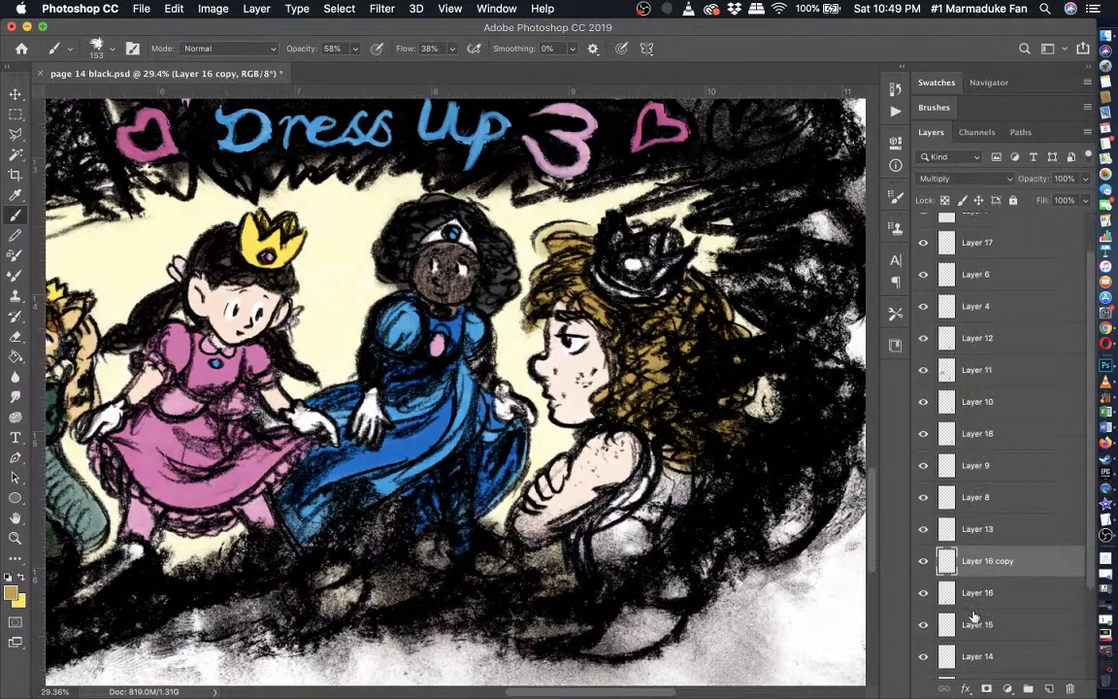
click(923, 573)
click(923, 573)
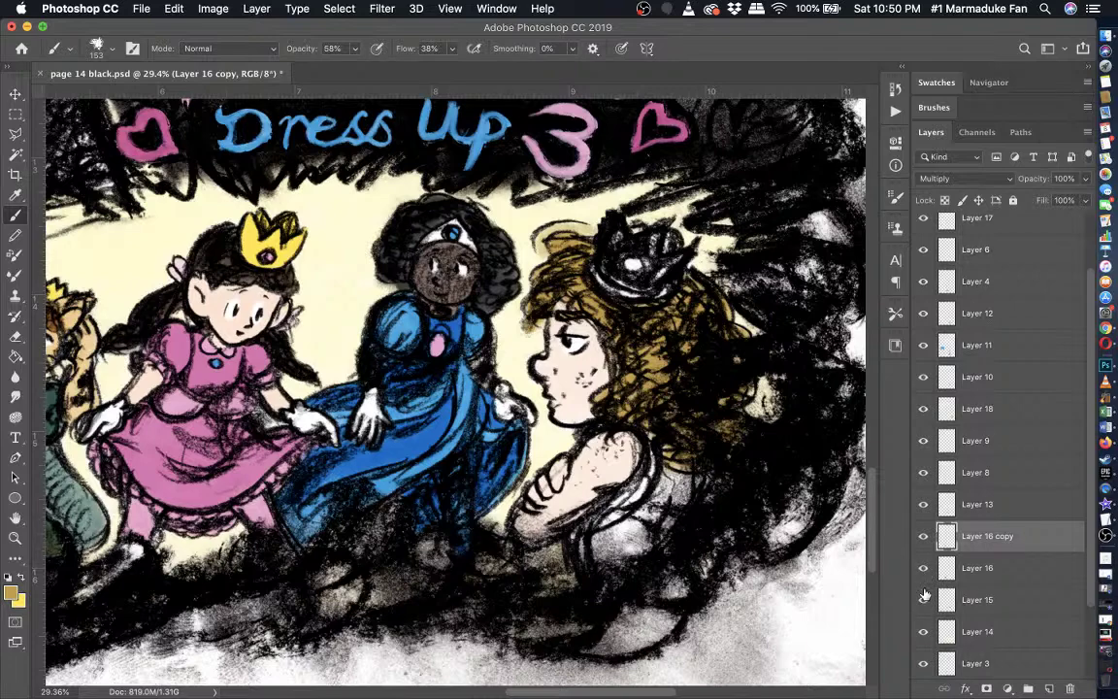
click(924, 602)
click(924, 602)
click(964, 601)
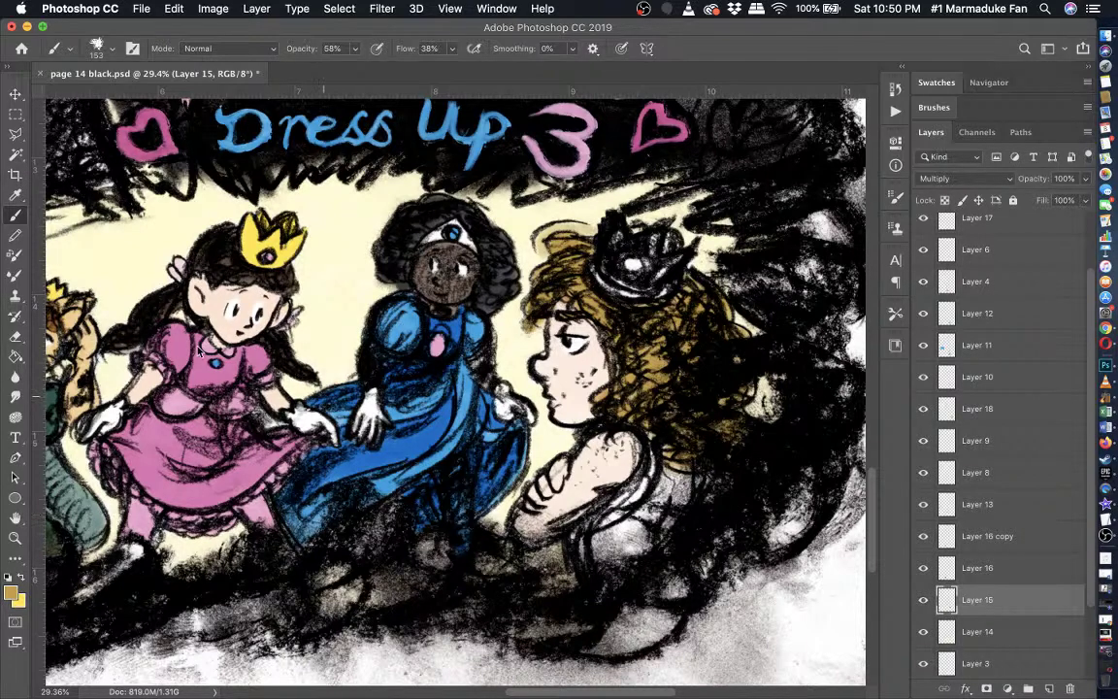
- Switch to the Eraser and set its opacity to 38% and its brush size to 79 px
click(17, 336)
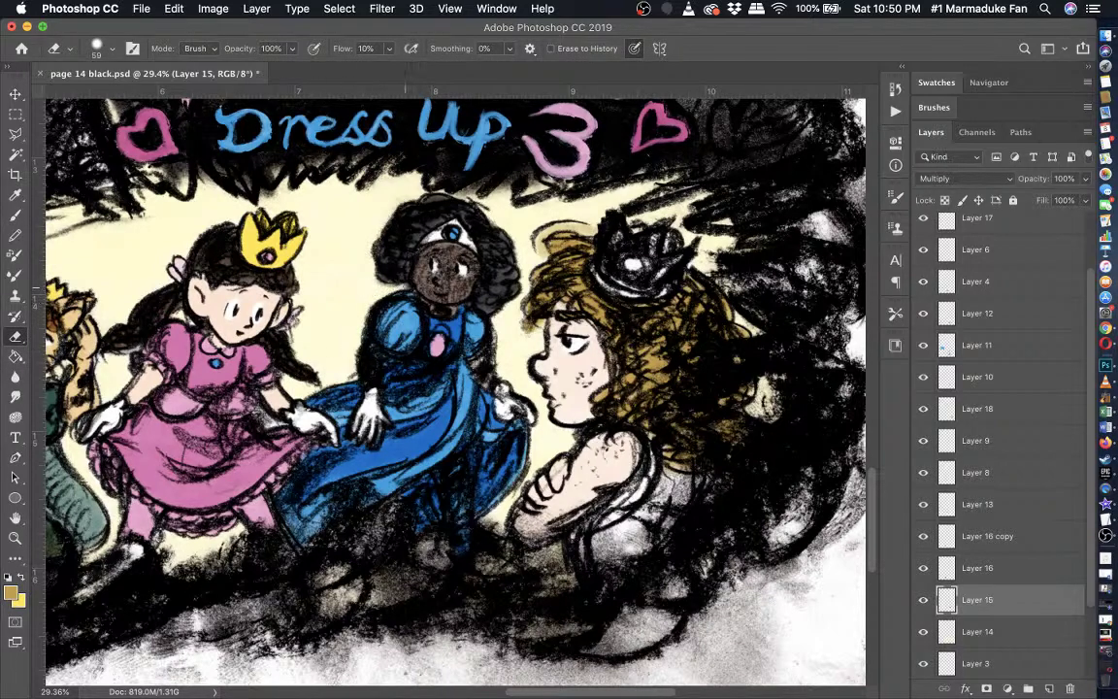
click(291, 49)
click(97, 49)
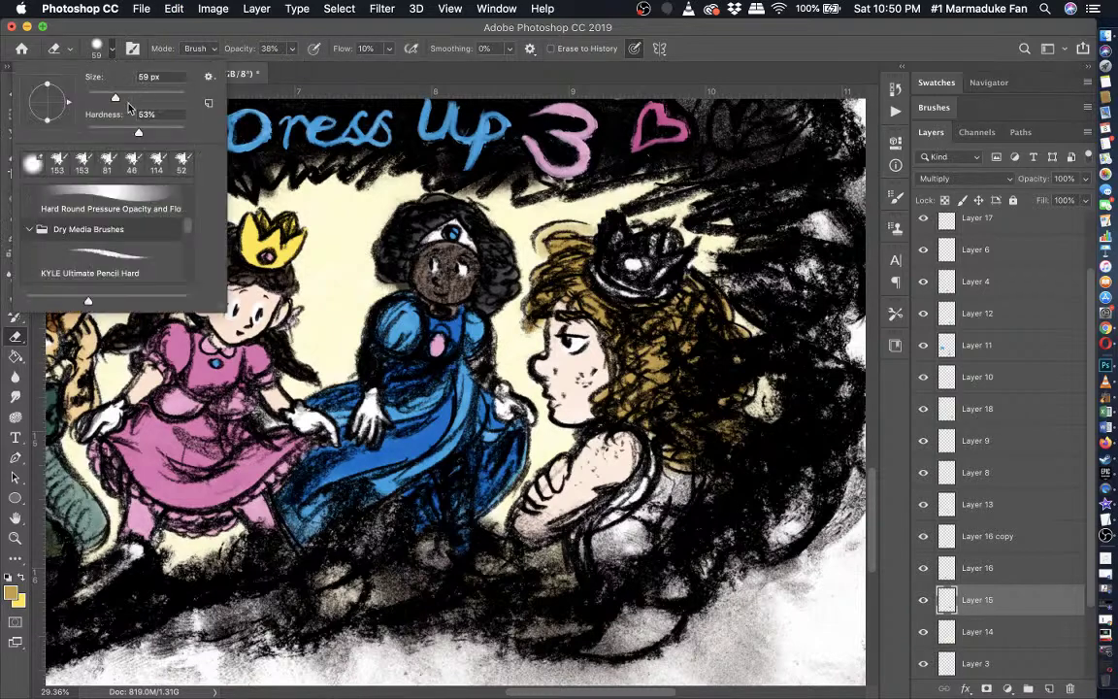
drag(115, 96, 126, 97)
click(144, 31)
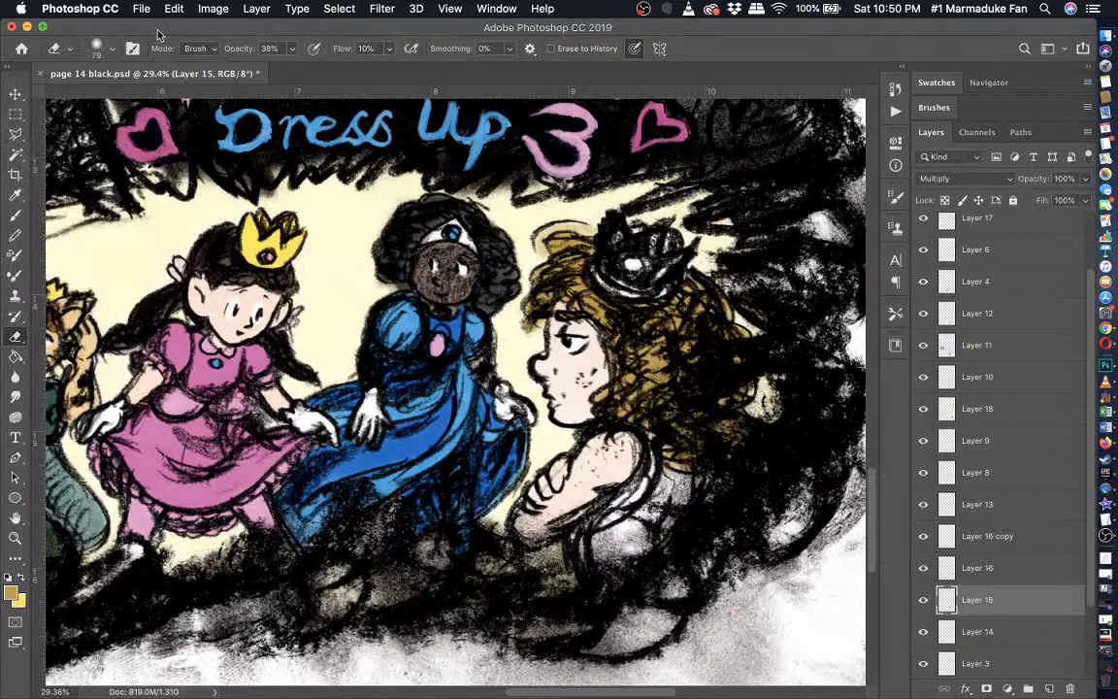
- Inspect the dark-haired girl in blue and the rest of the princess panel at different magnifications
key(super+plus)
key(super+plus)
scroll(308, 214, up, 1)
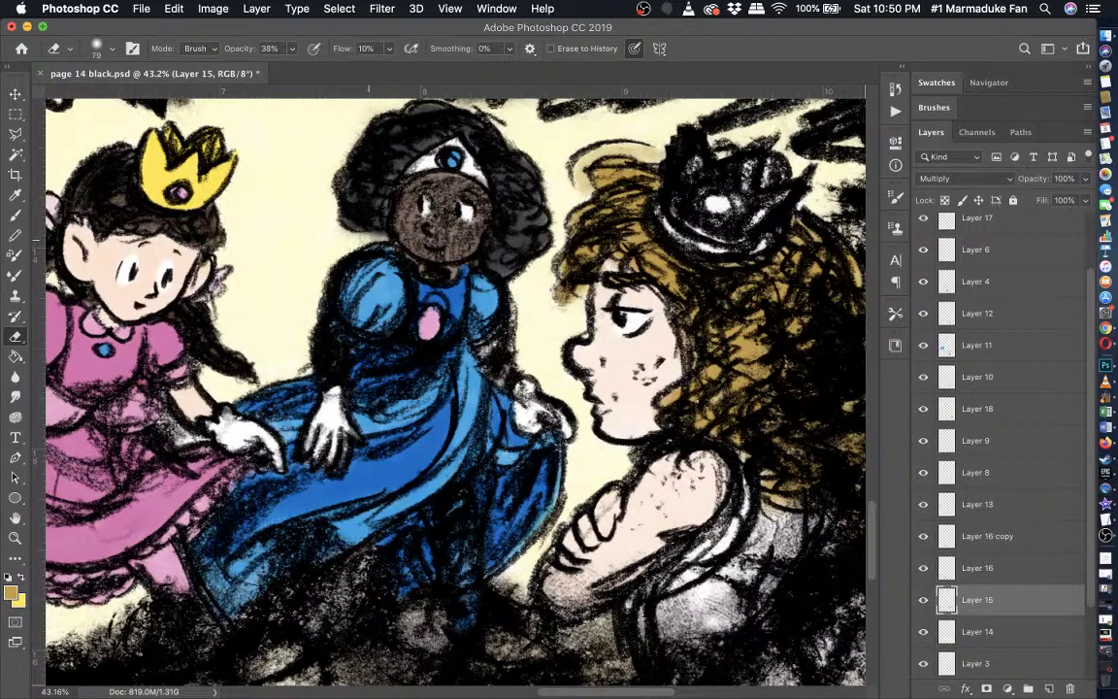
scroll(331, 227, down, 4)
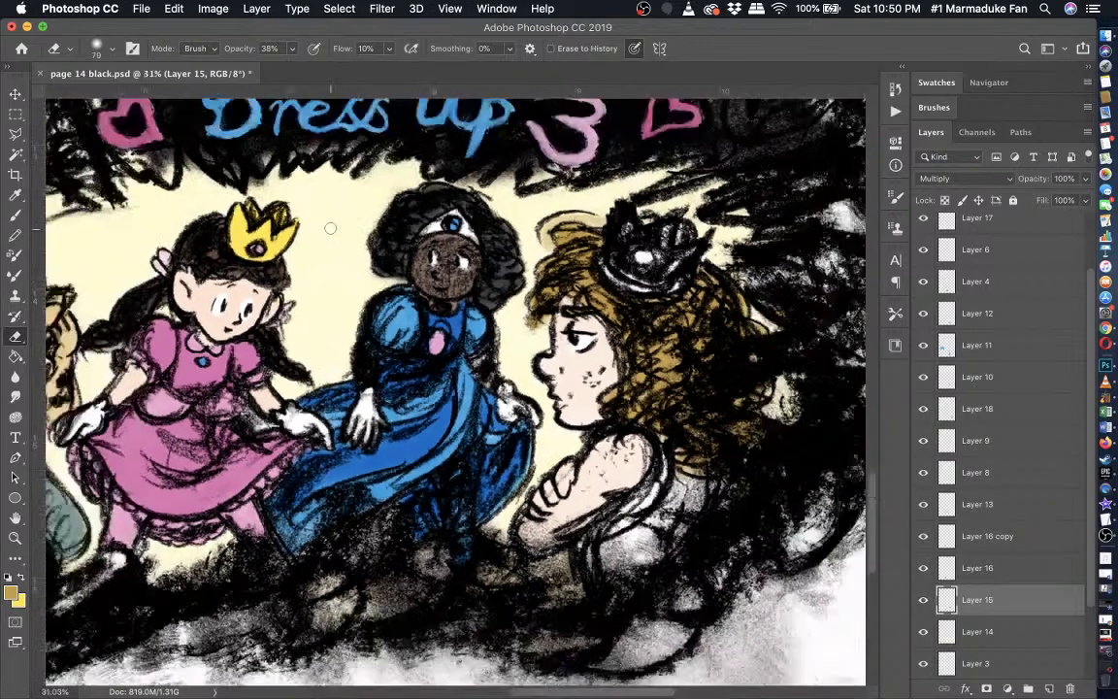
scroll(437, 369, down, 1)
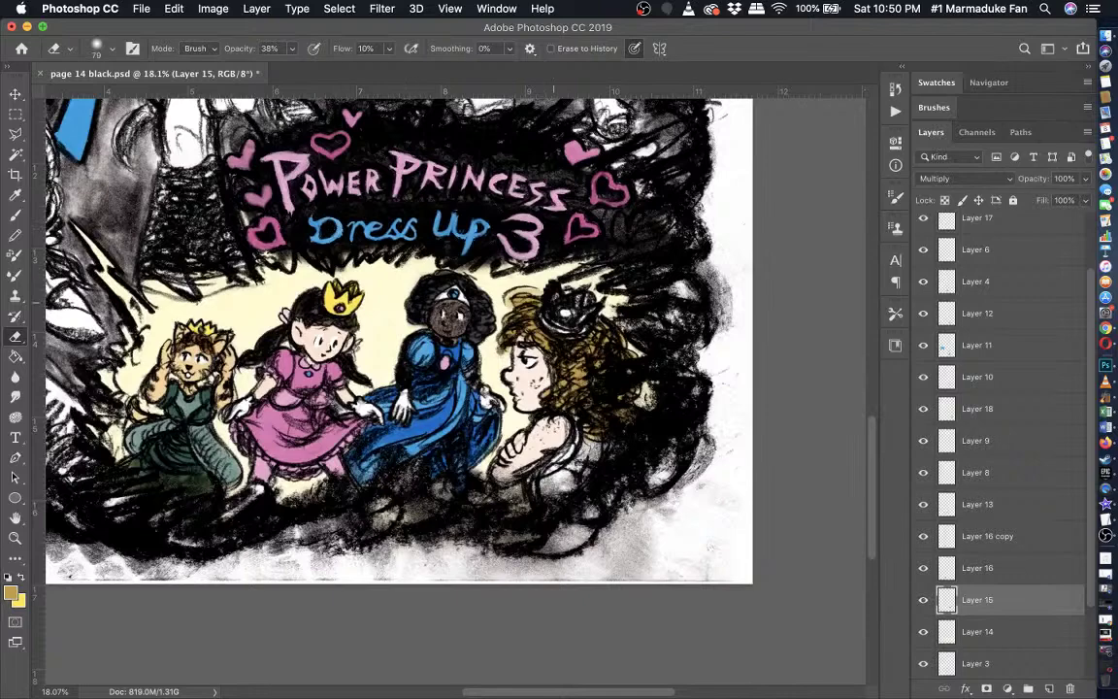
key(super+plus)
key(super+plus)
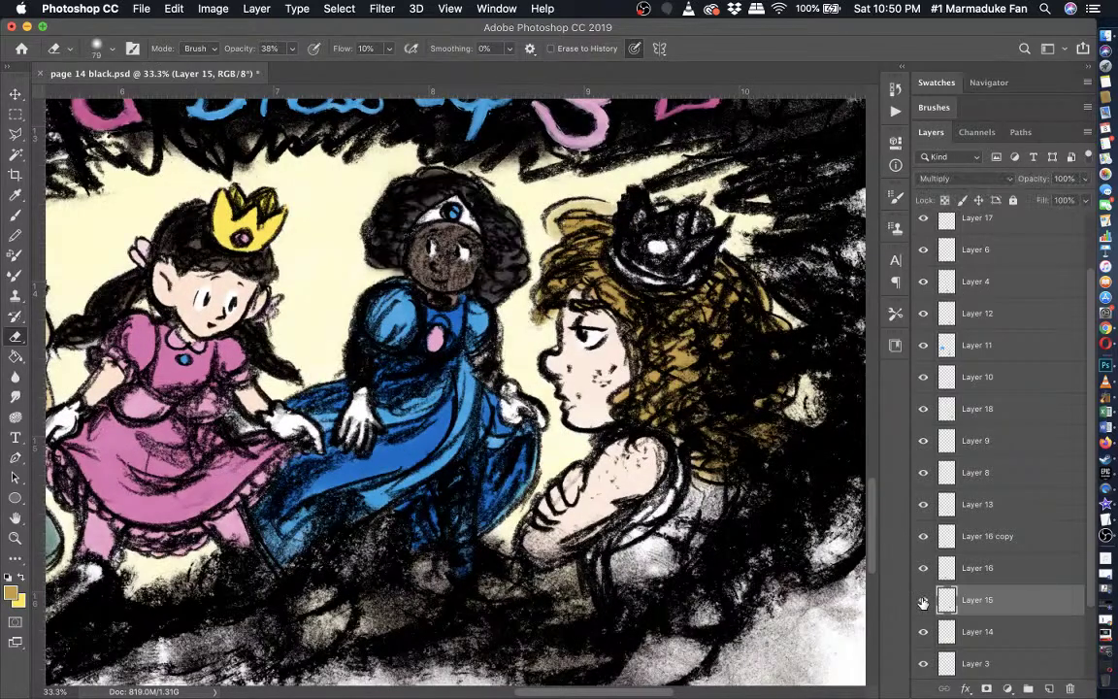
- Hide the Background layer, sample a dark grey as the foreground colour, show the Background again and return to the Brush
scroll(977, 607, down, 3)
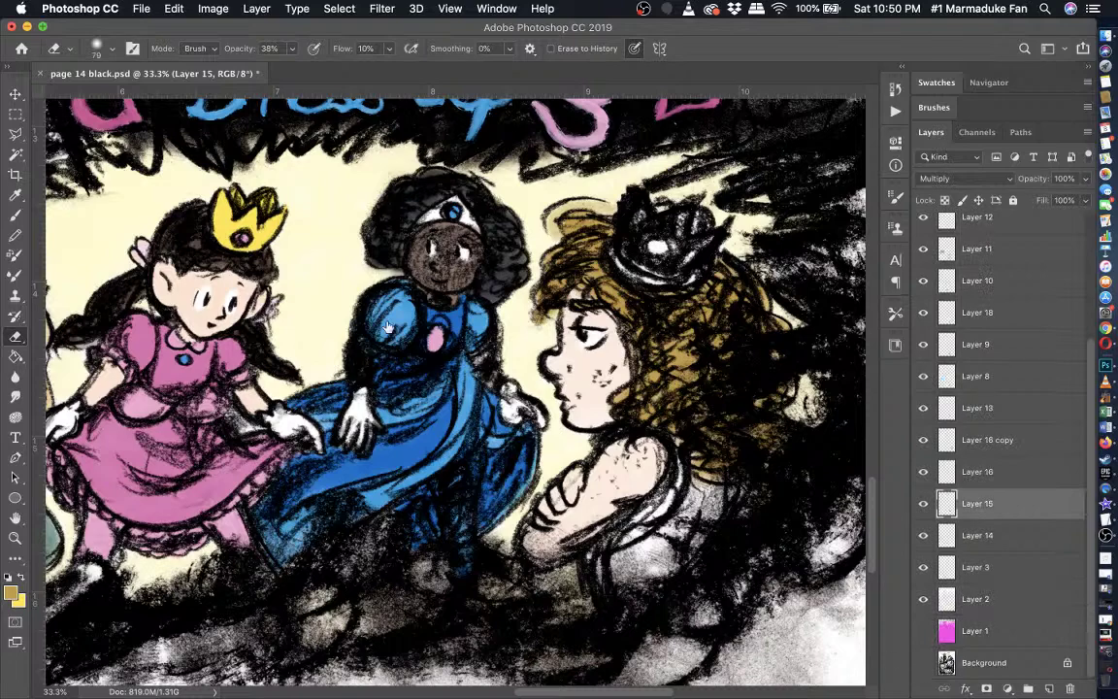
click(920, 663)
click(16, 194)
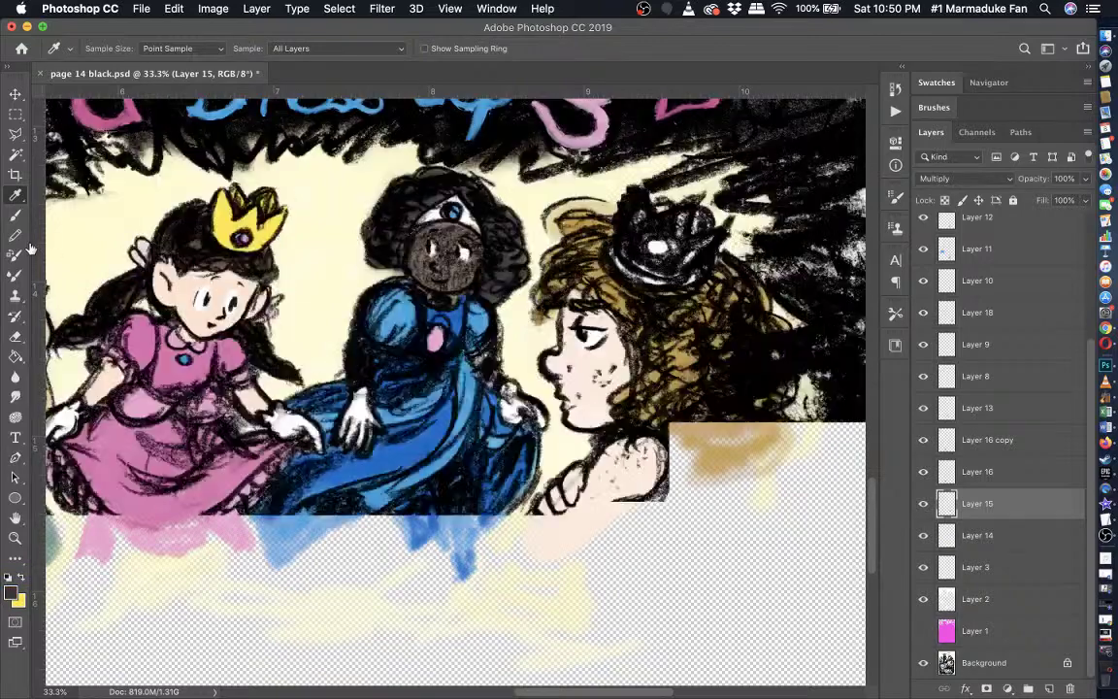
click(15, 214)
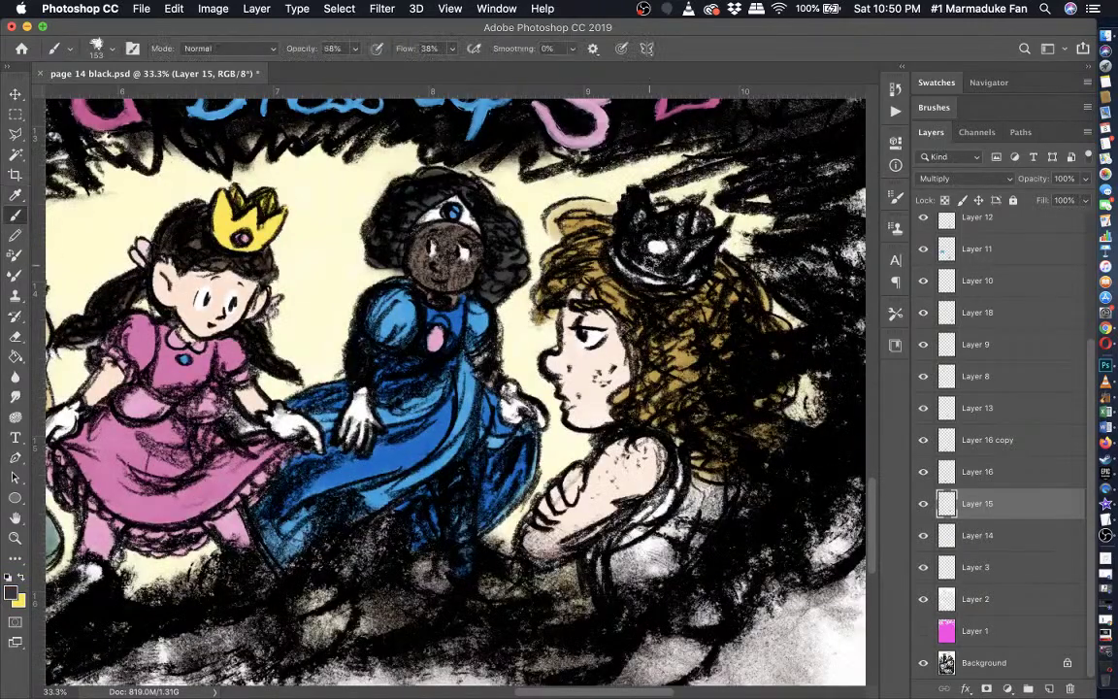
- Paint dark grey at 58% opacity over the profile girl's crown on Layer 15
scroll(584, 238, up, 4)
scroll(584, 238, right, 5)
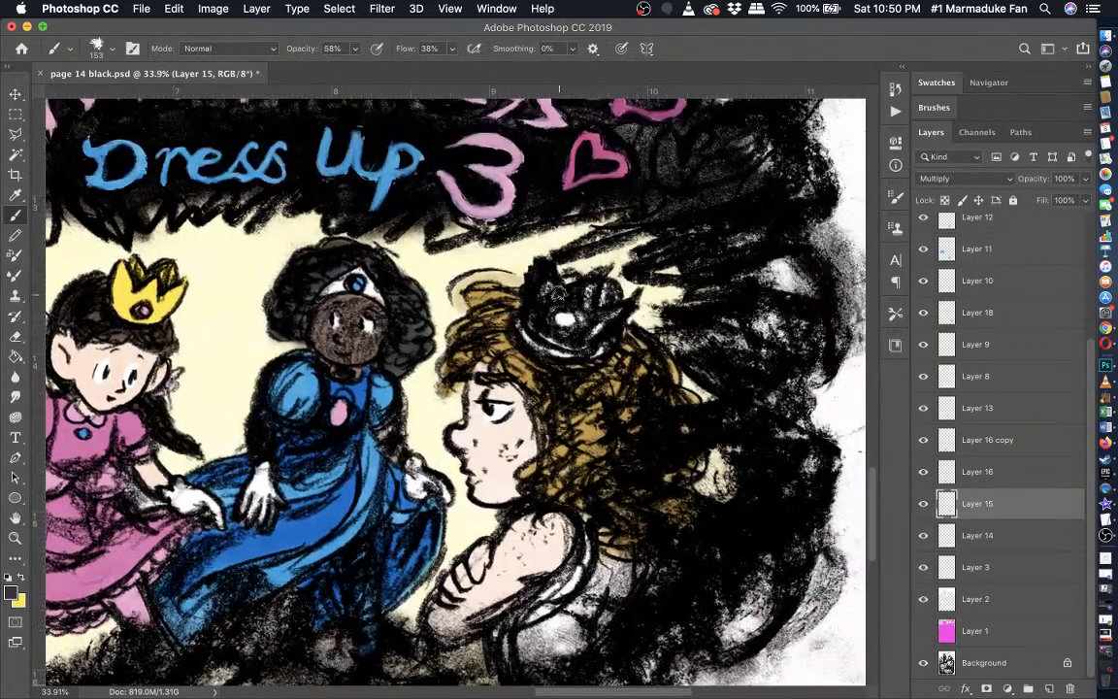
mouse_move(534, 304)
mouse_down()
mouse_move(567, 343)
mouse_move(600, 344)
mouse_move(611, 317)
mouse_move(596, 322)
mouse_up()
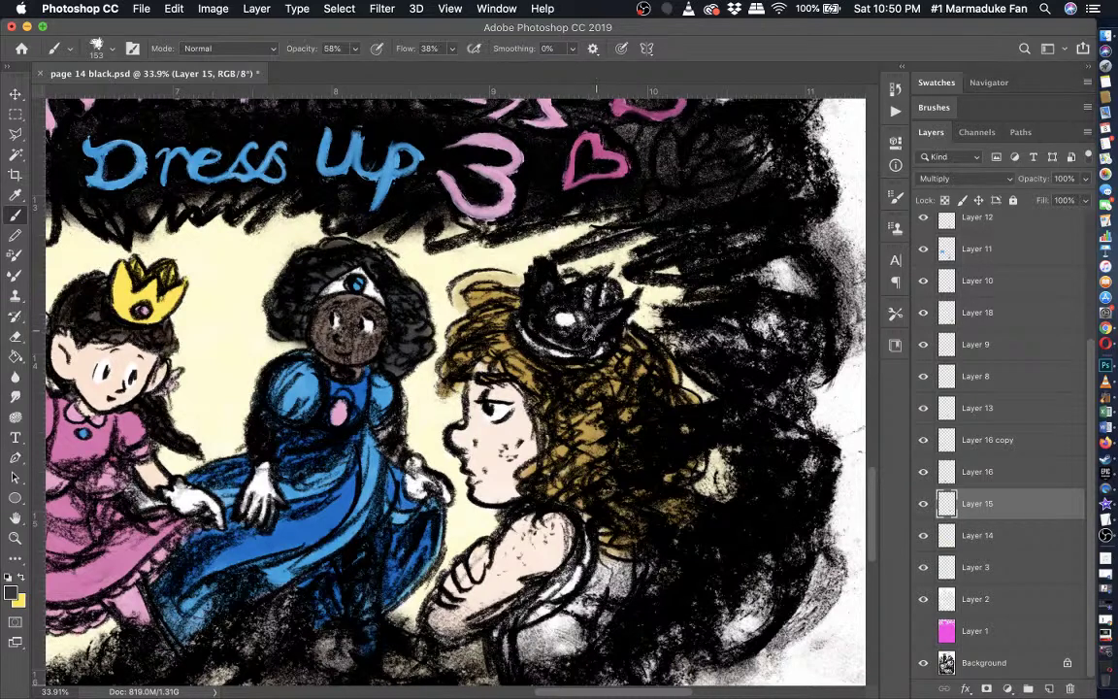
- Raise the brush opacity to 100% and paint more dark grey across the base and points of the profile girl's crown
click(355, 49)
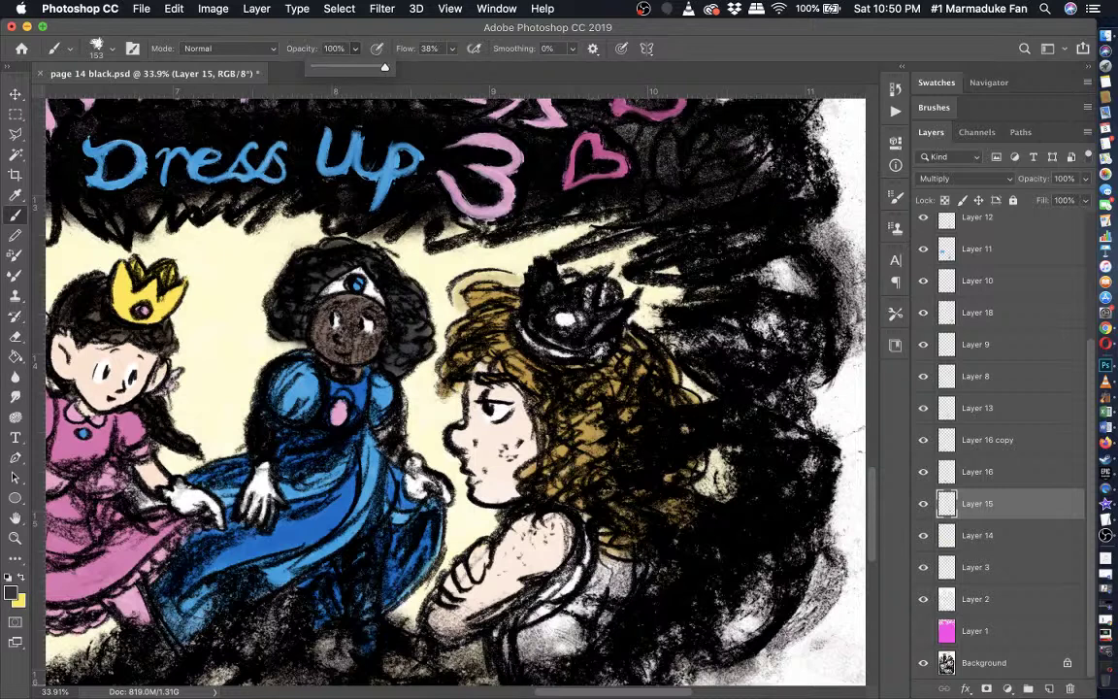
click(539, 303)
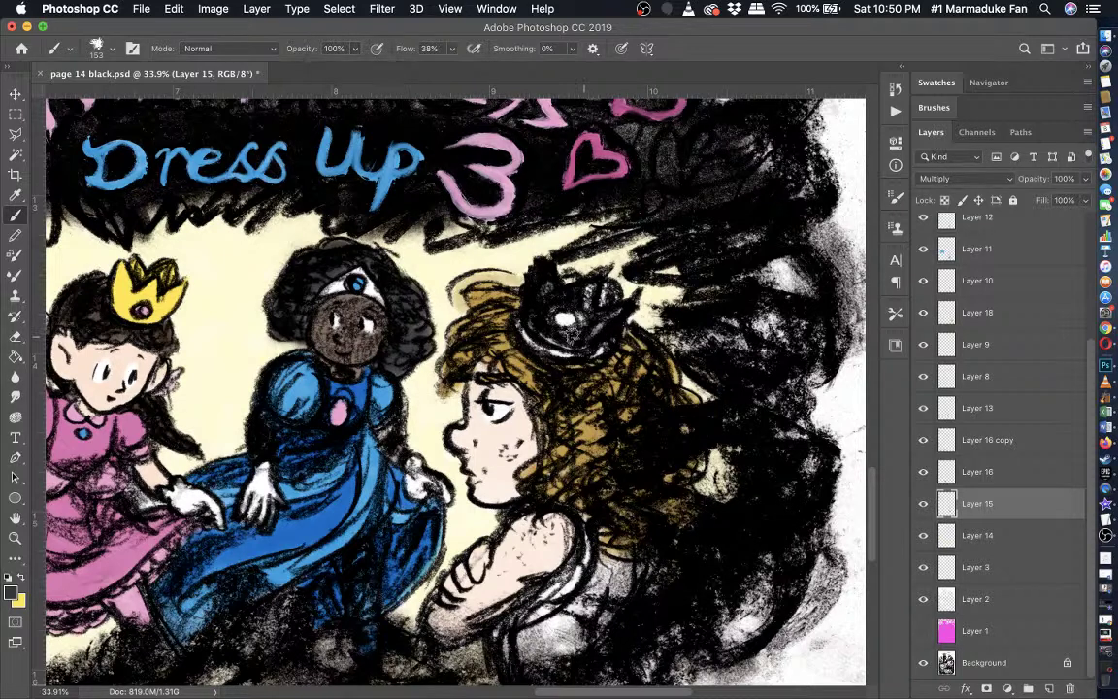
drag(572, 332, 618, 324)
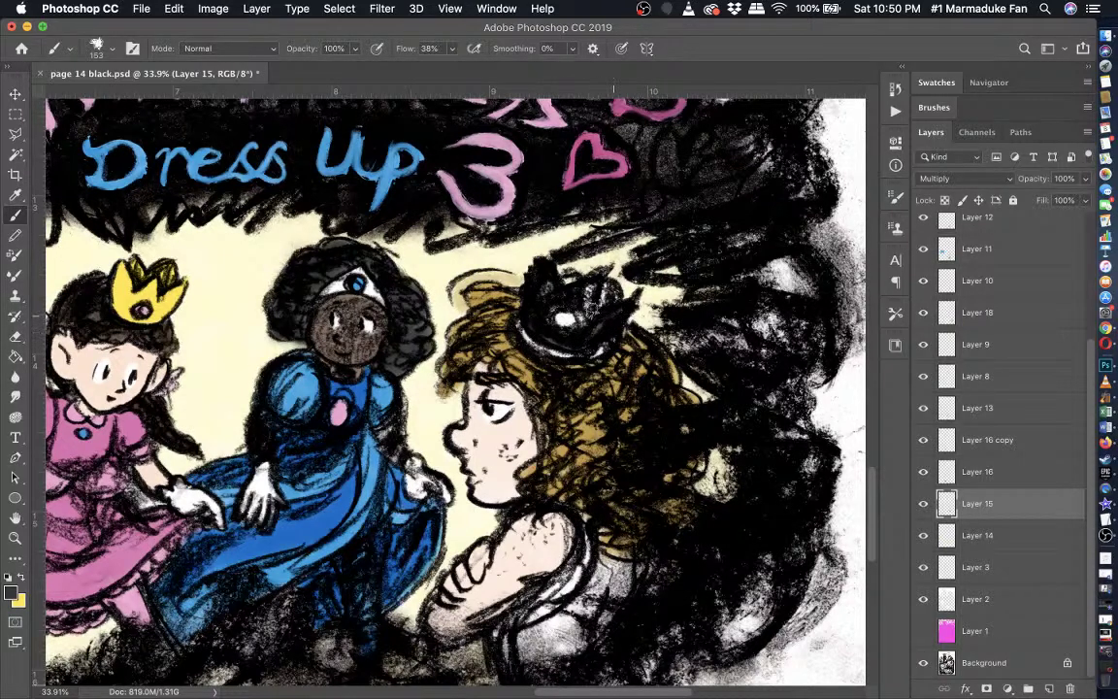
mouse_move(571, 294)
mouse_down()
mouse_move(542, 260)
mouse_move(567, 299)
mouse_move(572, 262)
mouse_move(539, 315)
mouse_up()
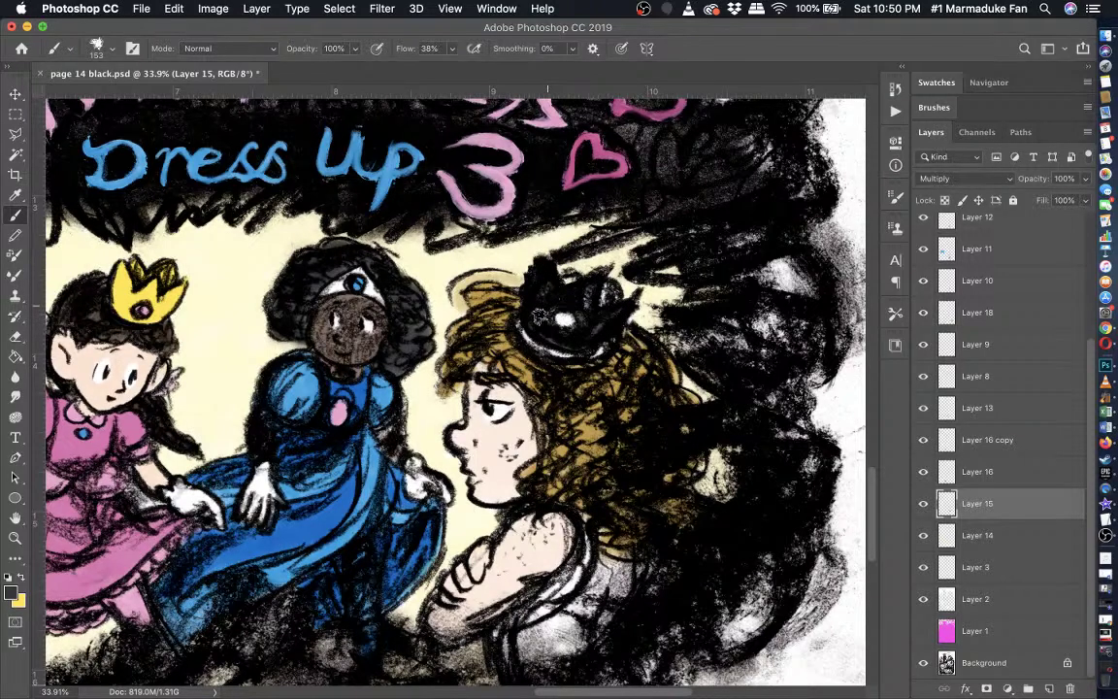
scroll(539, 317, down, 5)
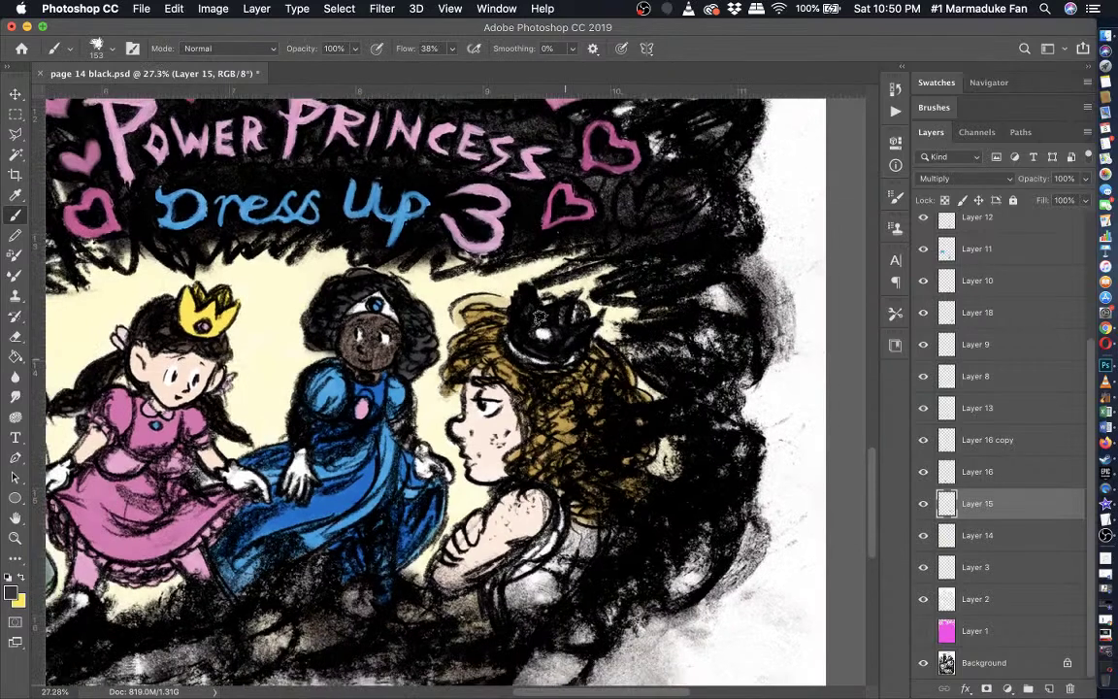
scroll(538, 317, down, 1)
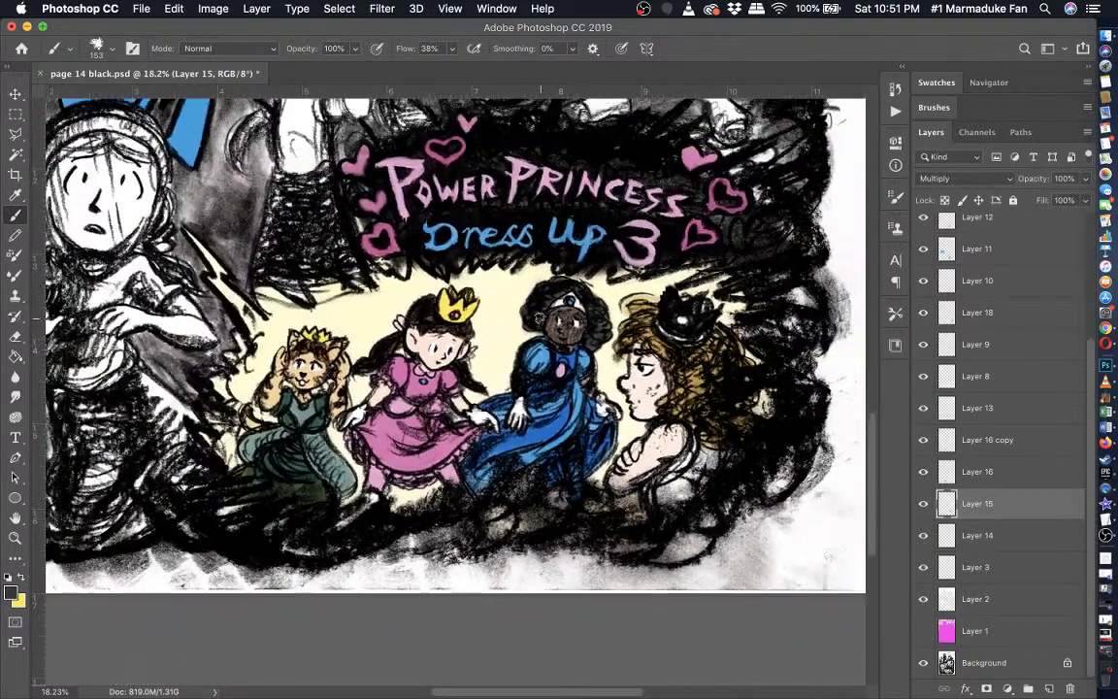
- Change the foreground colour to a muted dark purple and add a new layer directly above Layer 15
scroll(539, 317, down, 2)
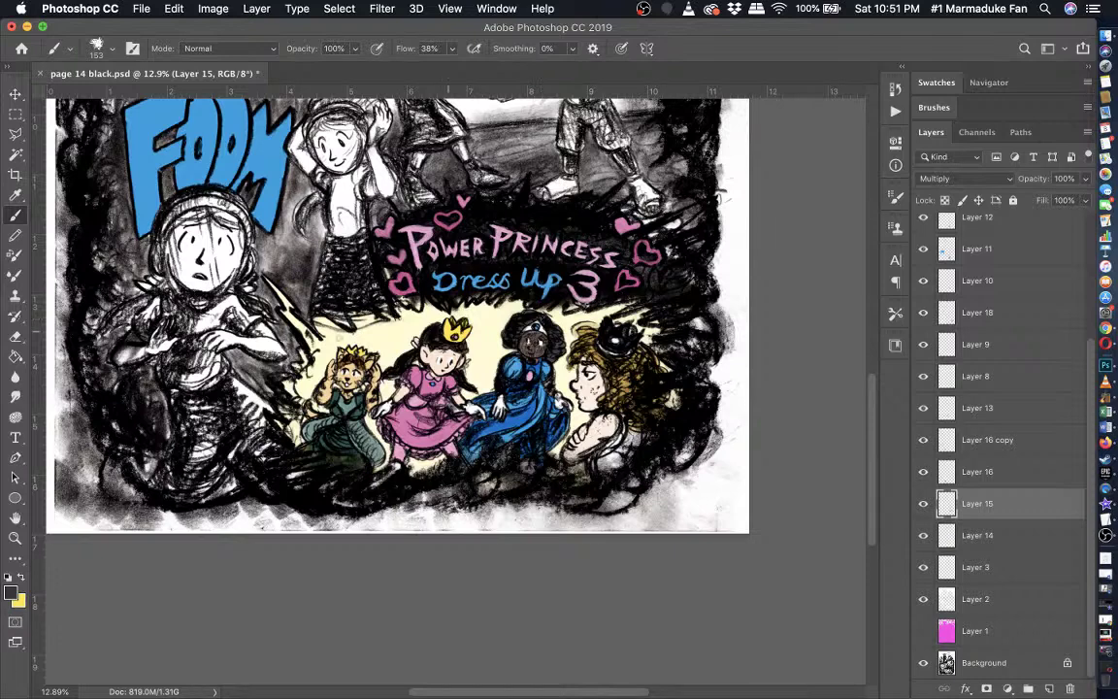
click(8, 595)
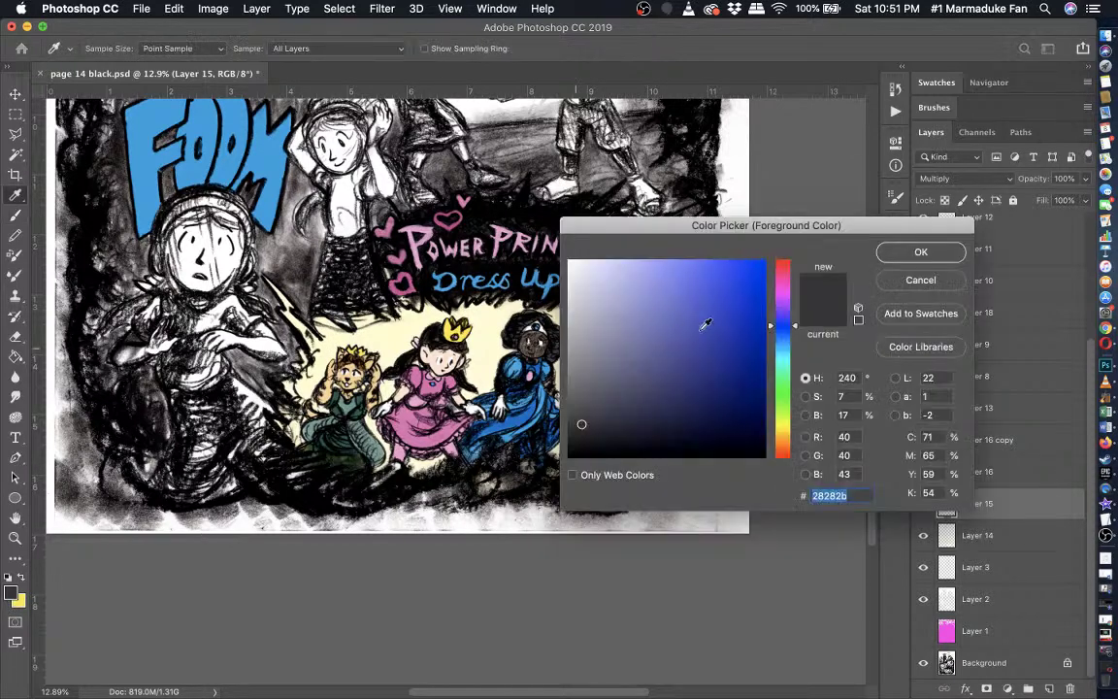
click(786, 314)
drag(646, 361, 660, 390)
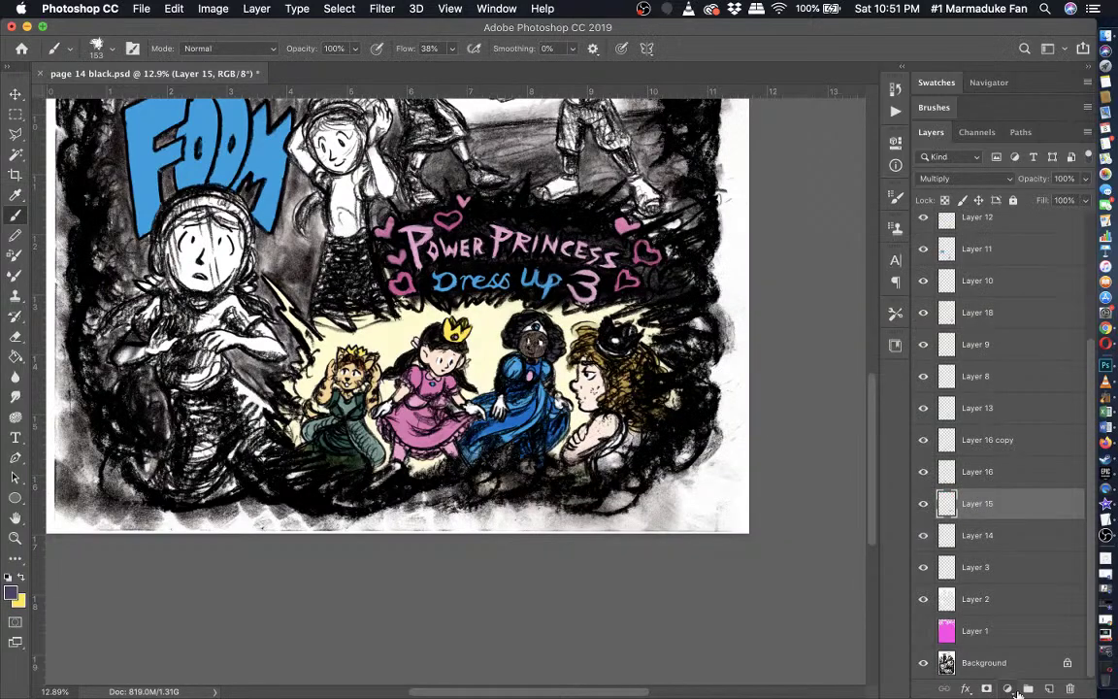
click(1048, 688)
- Paint muted purple over the gems and the lower band of the profile girl's crown on Layer 19
key(super+=)
scroll(782, 490, up, 4)
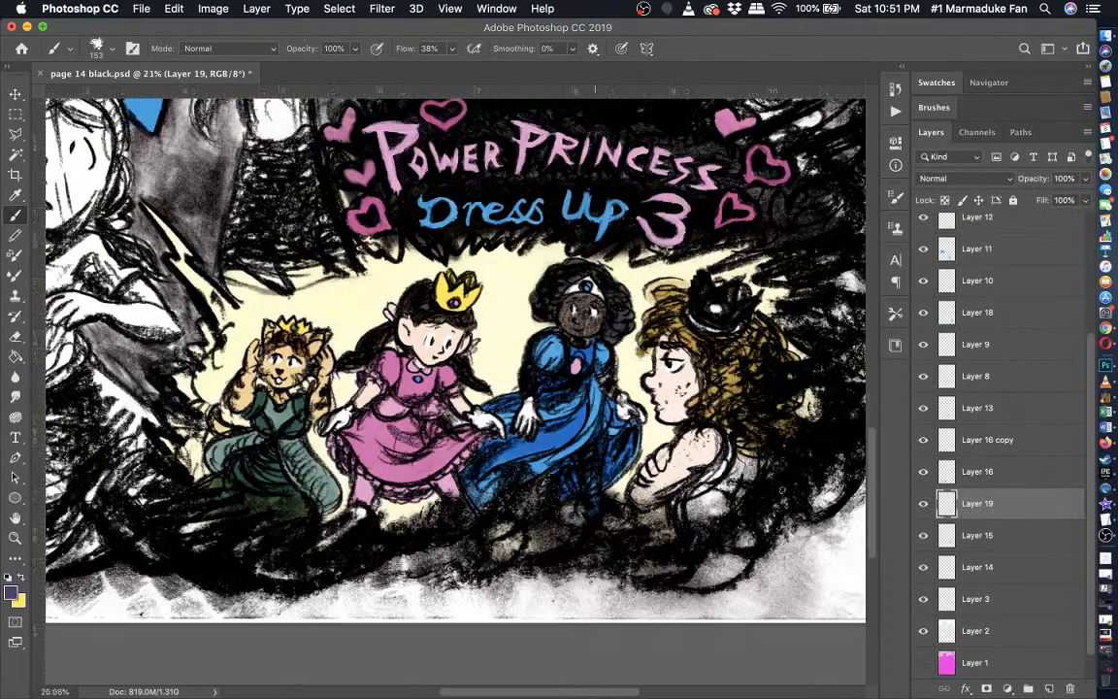
scroll(454, 388, up, 2)
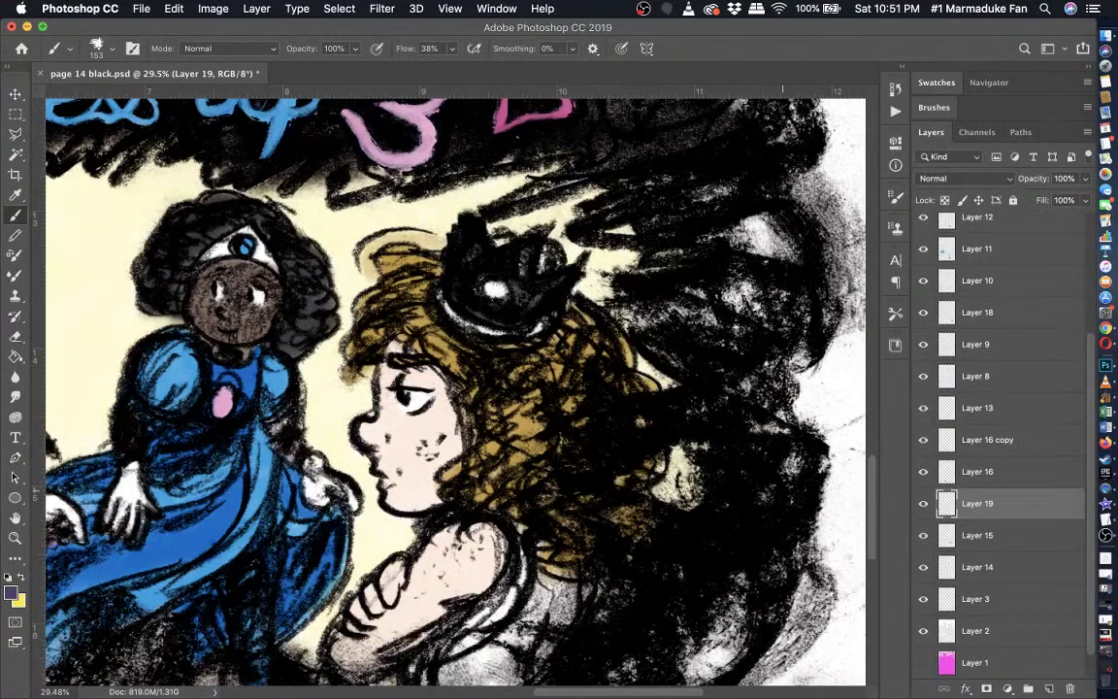
mouse_move(549, 263)
mouse_down()
mouse_move(551, 250)
mouse_move(549, 262)
mouse_move(553, 253)
mouse_move(497, 238)
mouse_up()
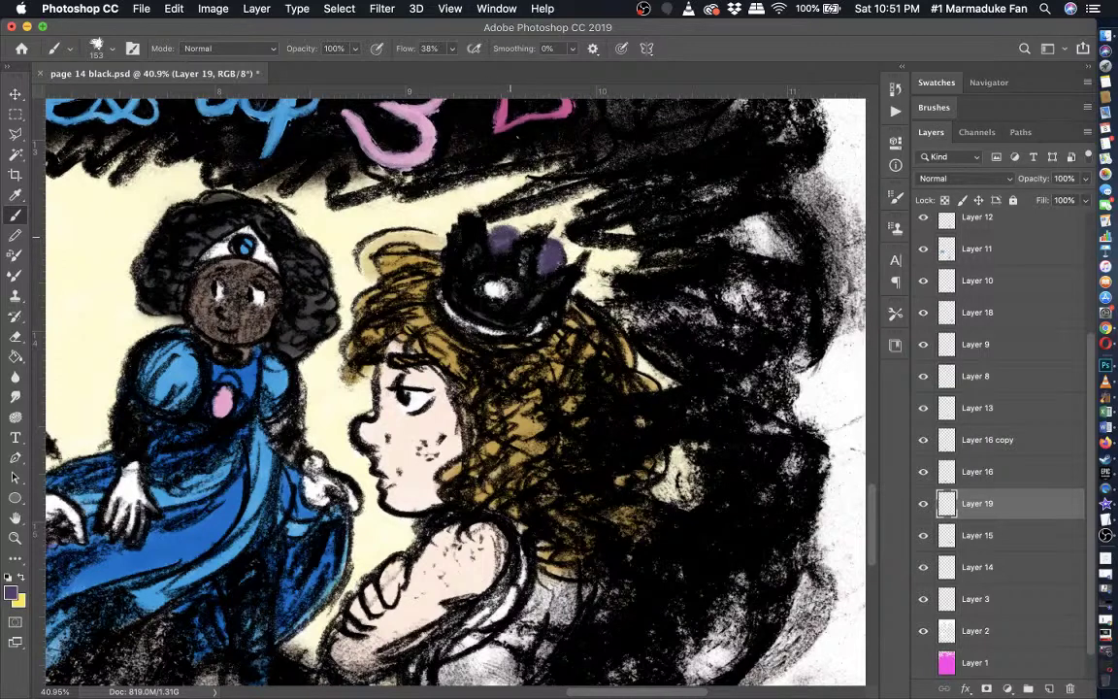
mouse_move(508, 290)
mouse_down()
mouse_move(435, 309)
mouse_move(456, 309)
mouse_move(456, 296)
mouse_move(439, 306)
mouse_move(497, 325)
mouse_move(488, 330)
mouse_move(534, 326)
mouse_up()
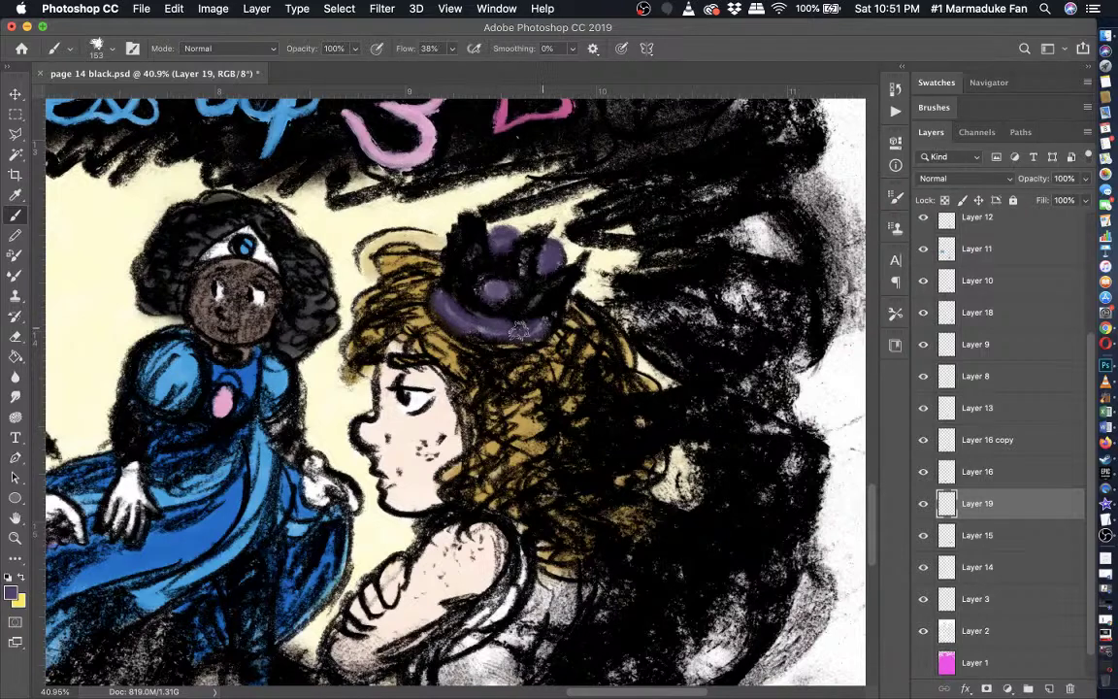
- Set Layer 19's blend mode to Multiply in its blending options
click(257, 8)
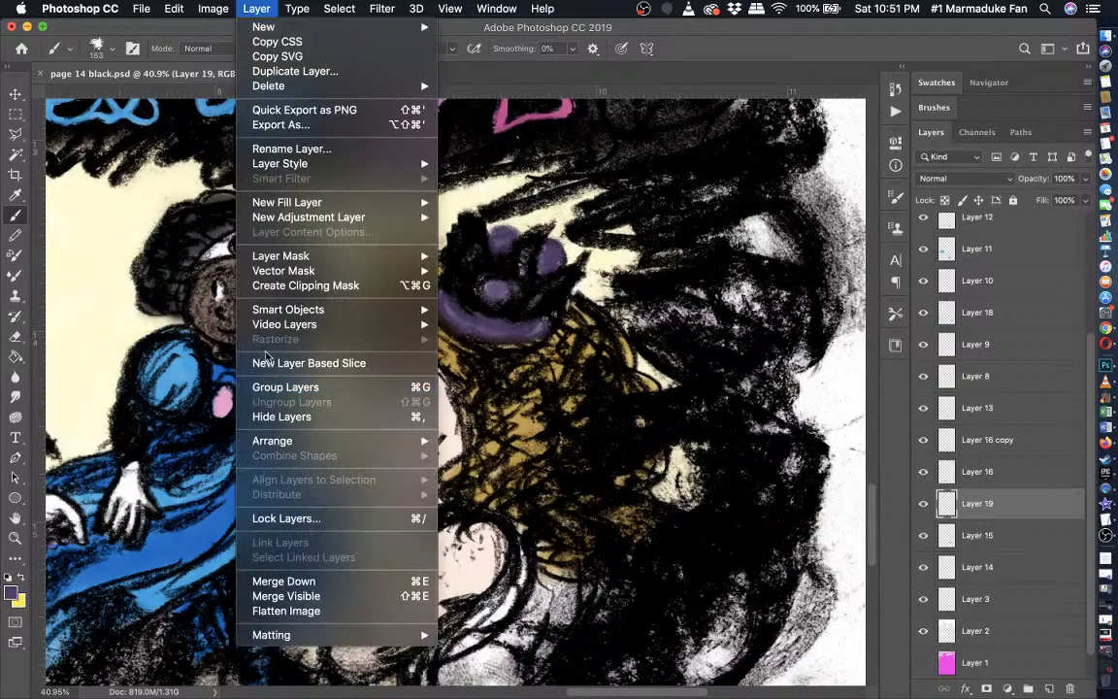
mouse_move(297, 161)
click(452, 166)
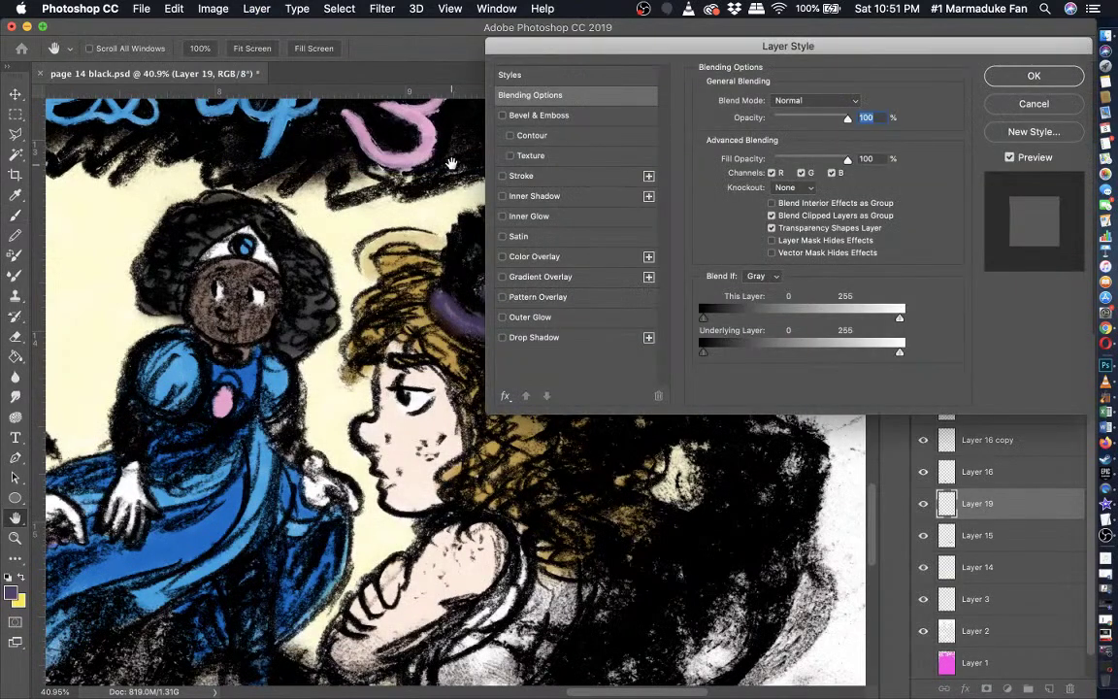
click(815, 101)
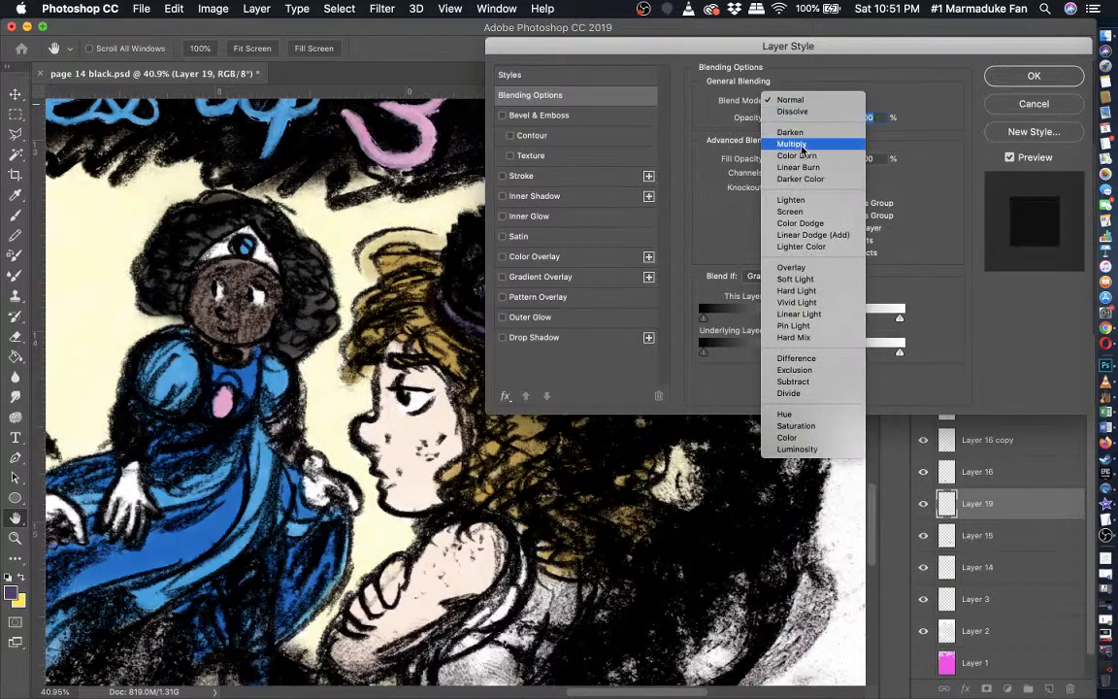
click(791, 143)
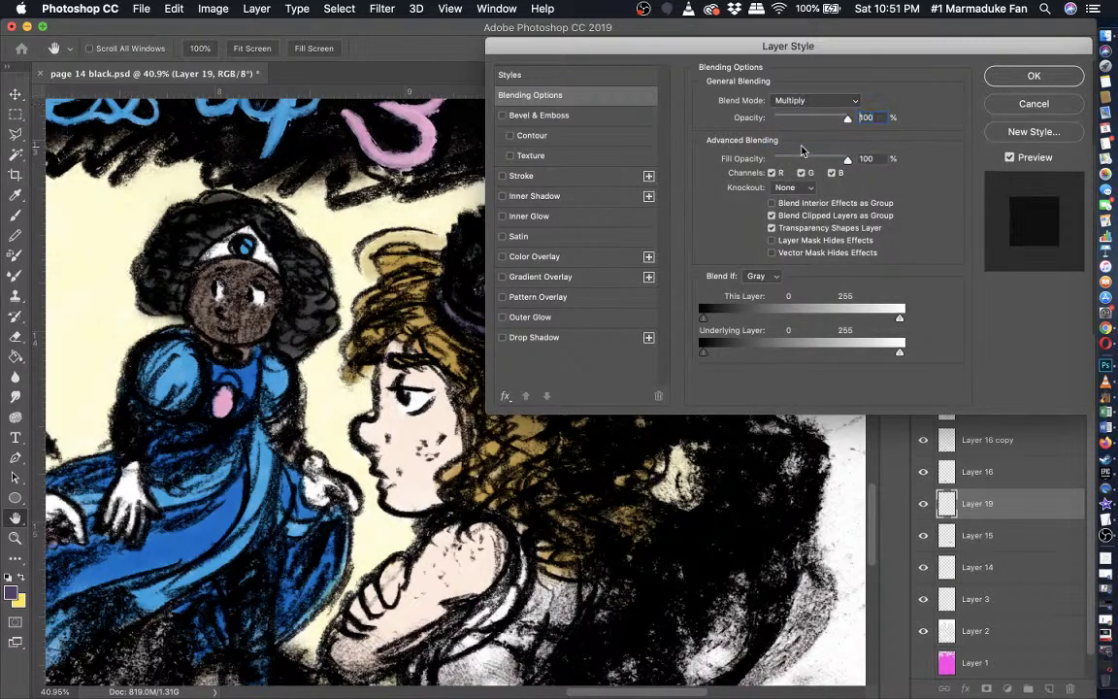
click(1034, 77)
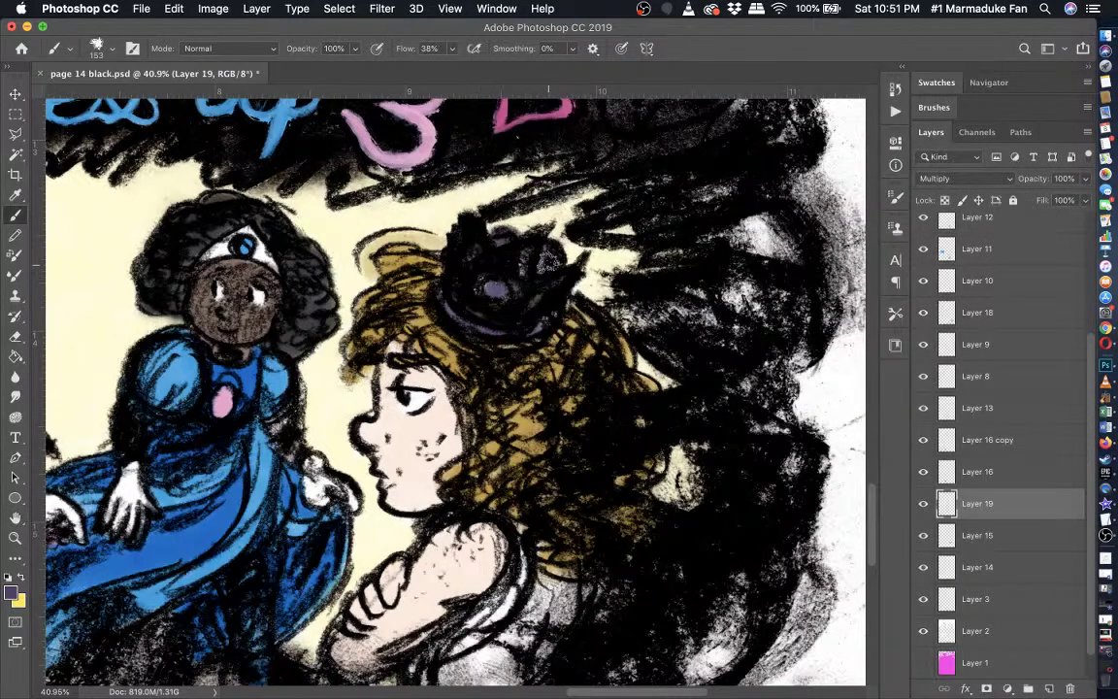
- Paint muted purple over the profile girl's dress, from the shoulder strap down to the bodice below her folded arms
scroll(465, 272, down, 3)
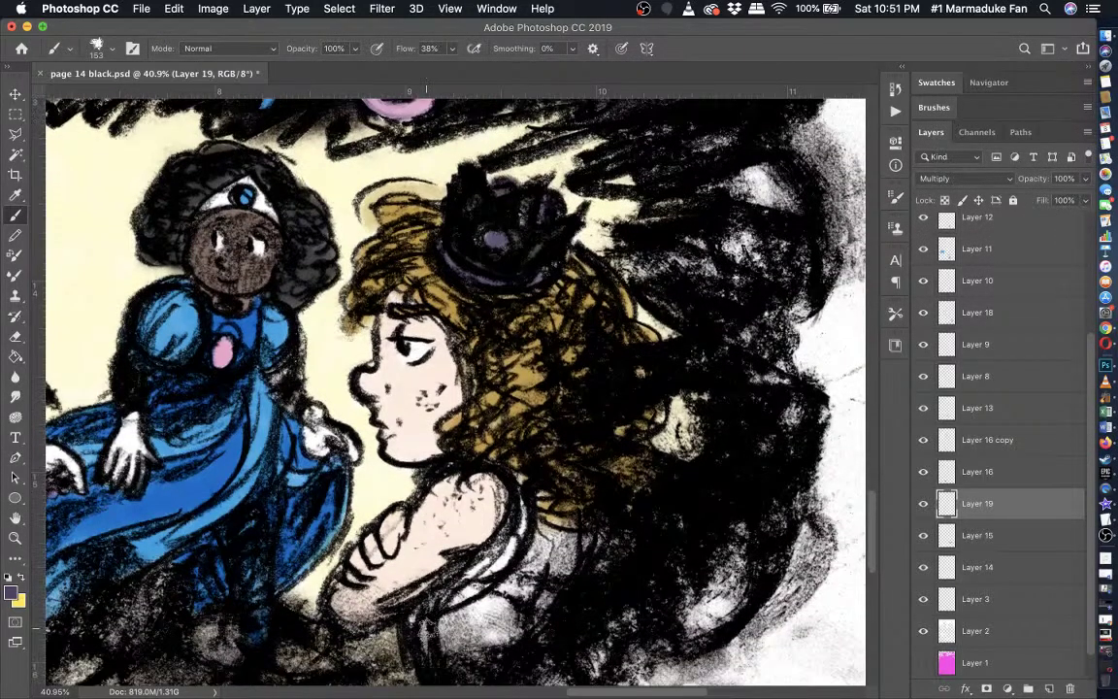
mouse_move(441, 631)
mouse_down()
mouse_move(515, 597)
mouse_move(456, 621)
mouse_move(499, 592)
mouse_up()
mouse_move(490, 510)
mouse_down()
mouse_move(475, 500)
mouse_move(490, 483)
mouse_move(536, 529)
mouse_move(500, 481)
mouse_move(534, 486)
mouse_move(437, 578)
mouse_move(403, 587)
mouse_move(451, 558)
mouse_move(471, 525)
mouse_move(394, 544)
mouse_move(384, 573)
mouse_move(376, 559)
mouse_up()
mouse_move(416, 621)
mouse_down()
mouse_move(484, 592)
mouse_move(495, 571)
mouse_move(474, 581)
mouse_move(525, 543)
mouse_up()
mouse_move(471, 488)
mouse_down()
mouse_move(451, 499)
mouse_move(473, 442)
mouse_up()
mouse_move(524, 495)
mouse_down()
mouse_move(490, 524)
mouse_move(543, 514)
mouse_move(538, 535)
mouse_move(497, 502)
mouse_move(511, 520)
mouse_move(425, 597)
mouse_move(525, 553)
mouse_up()
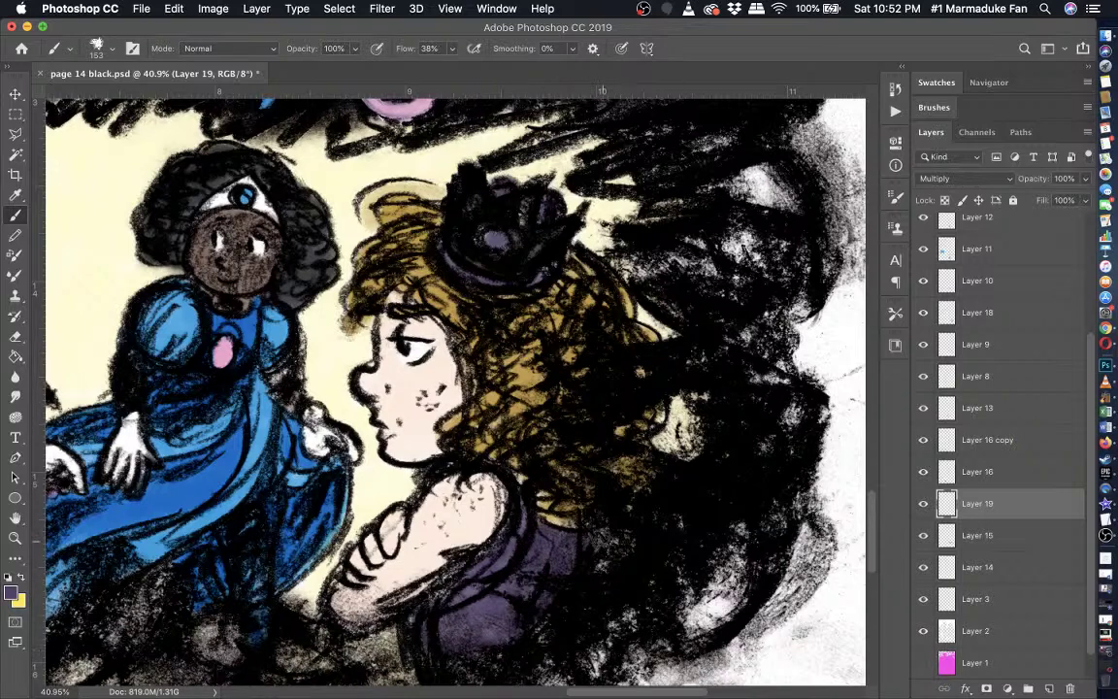
- Toggle Layer 15's visibility to check its contents, leave it shown and make it the active layer
scroll(571, 495, down, 2)
scroll(571, 495, down, 5)
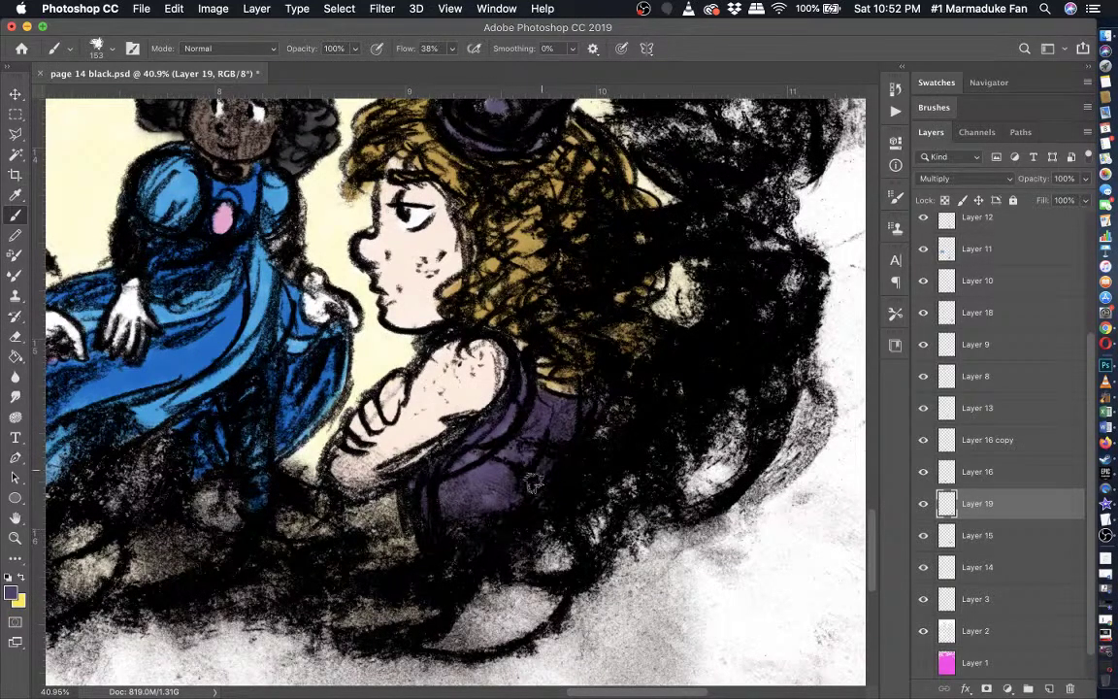
scroll(448, 553, down, 5)
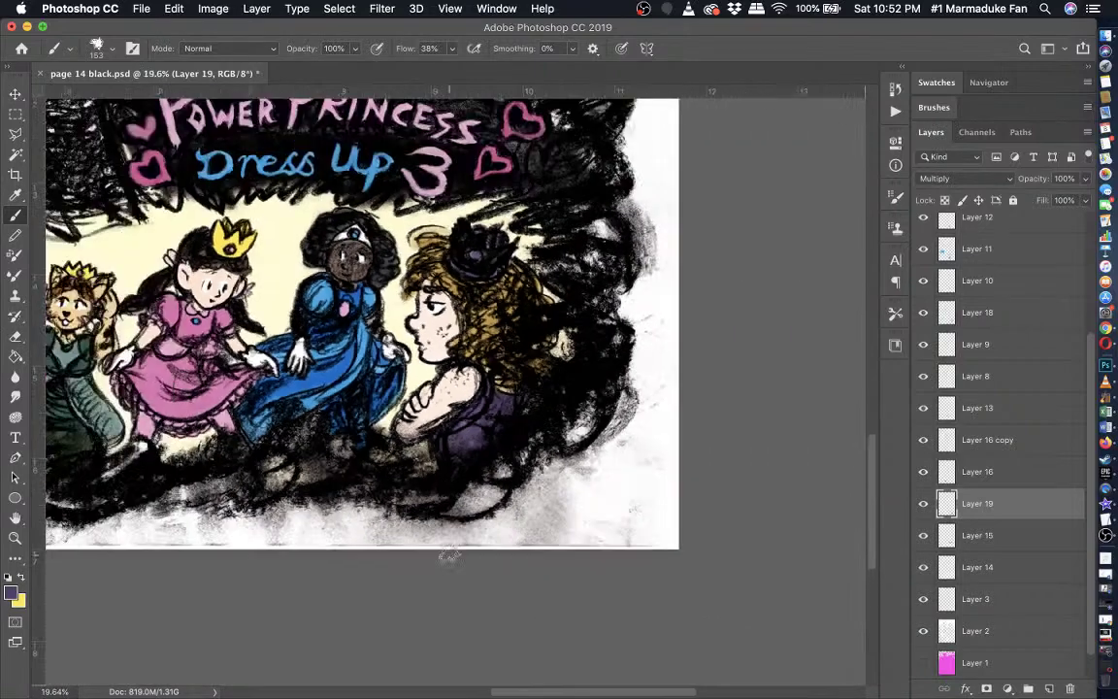
key(super+plus)
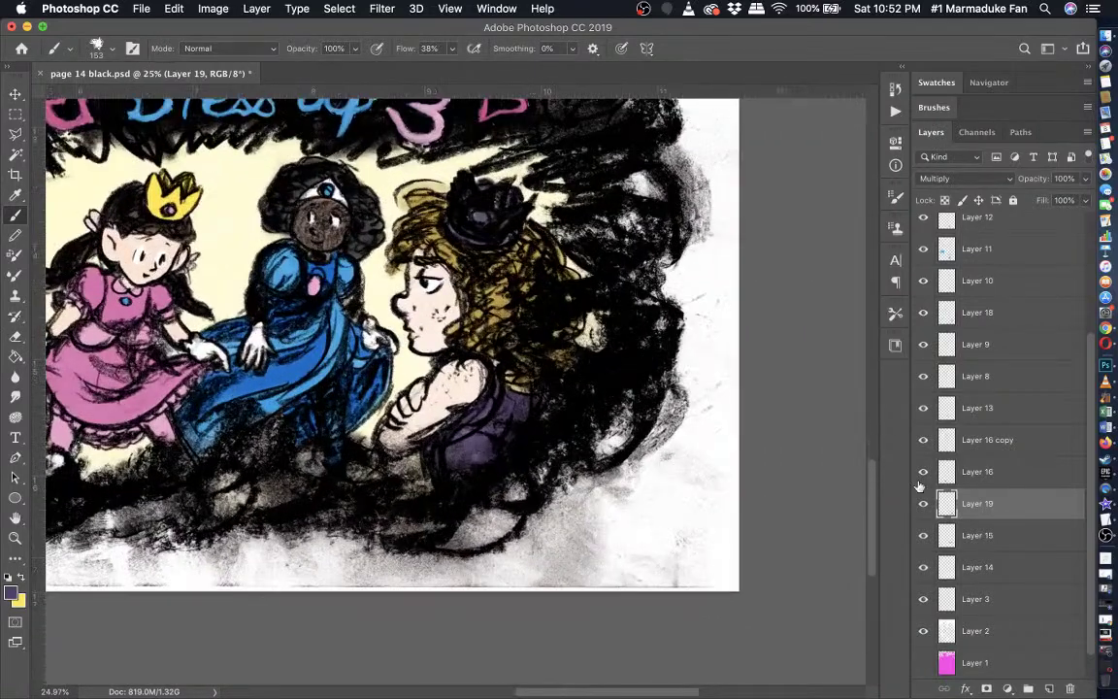
click(923, 535)
click(923, 536)
click(967, 536)
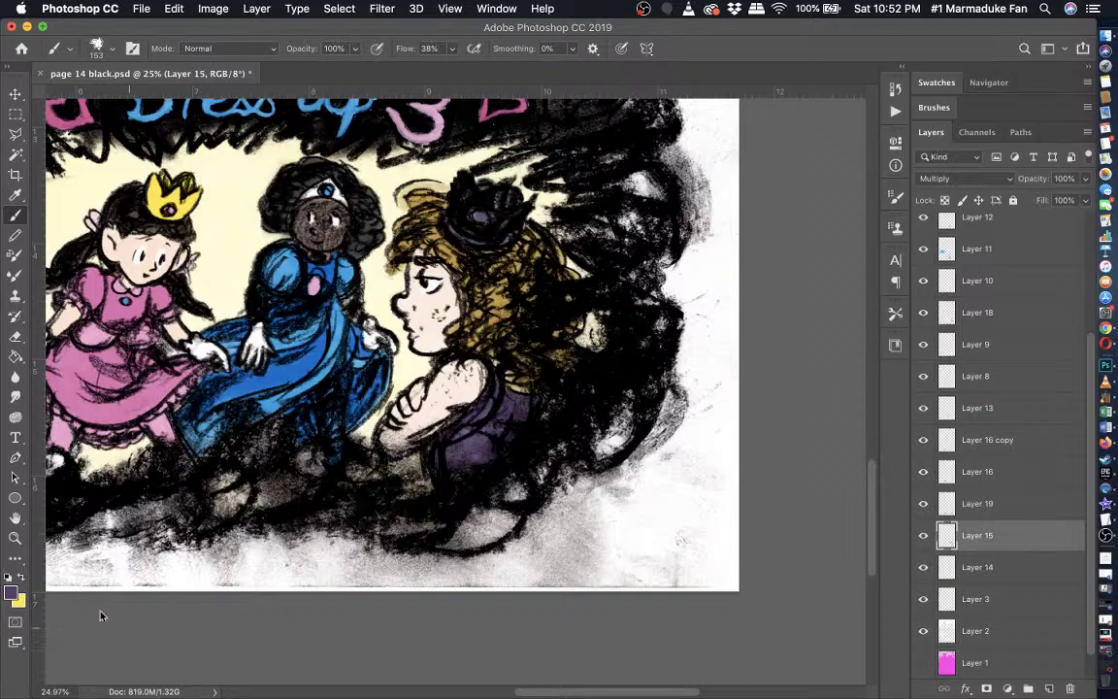
- Hide the Background layer, sample dark grey from the blue-dressed girl's hair as the foreground colour, and show the Background again
click(18, 579)
scroll(927, 626, down, 1)
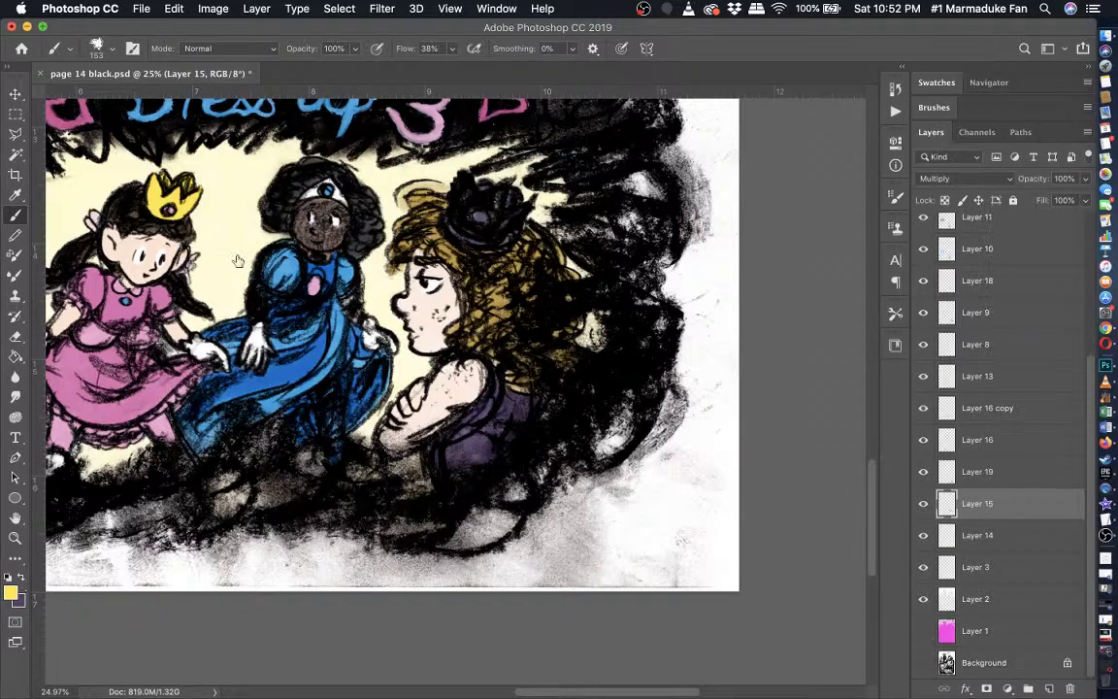
click(923, 662)
click(16, 197)
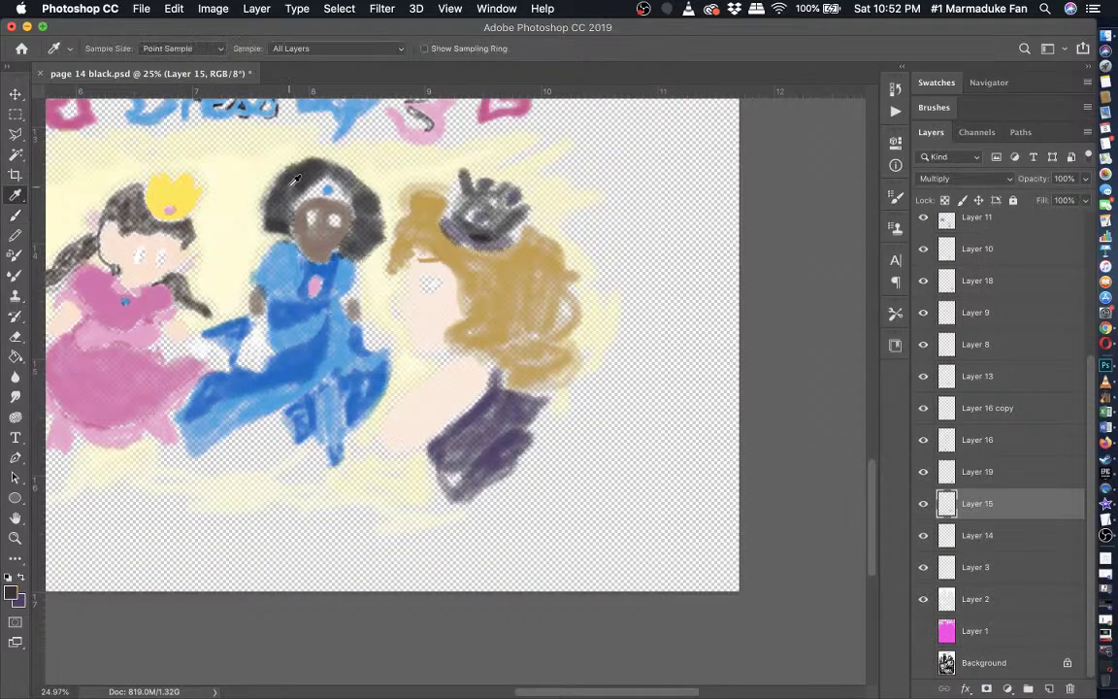
click(922, 663)
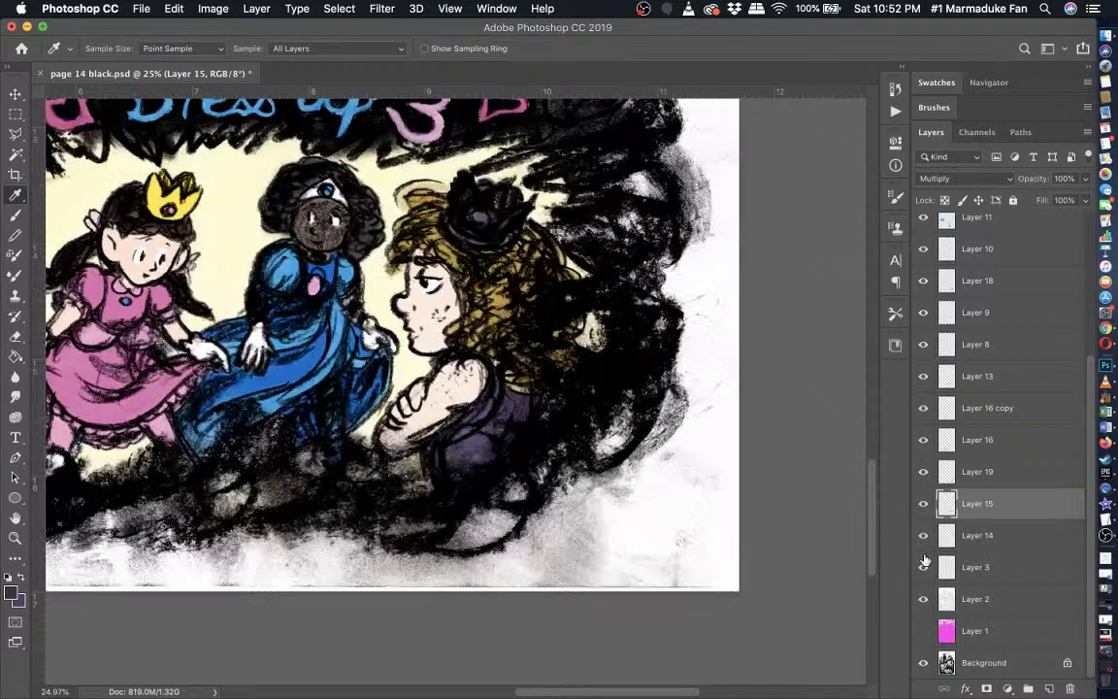
- Check Layer 15 by toggling its visibility, return to the Brush and paint dark grey across the profile girl's crown
click(923, 502)
click(923, 503)
click(15, 213)
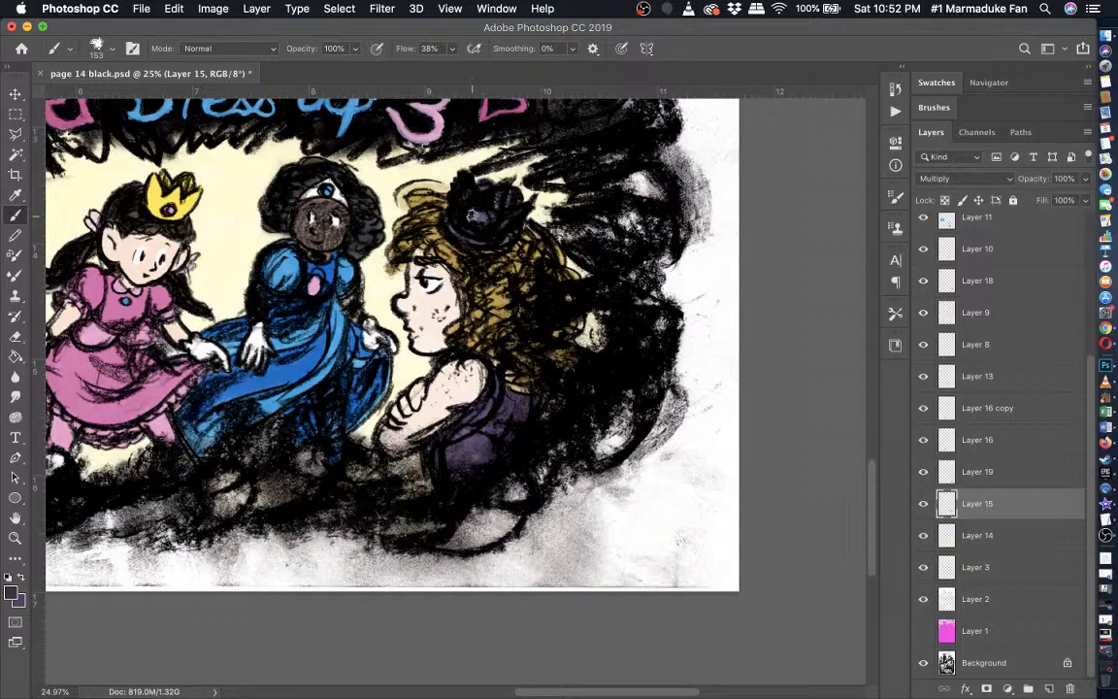
scroll(470, 215, up, 5)
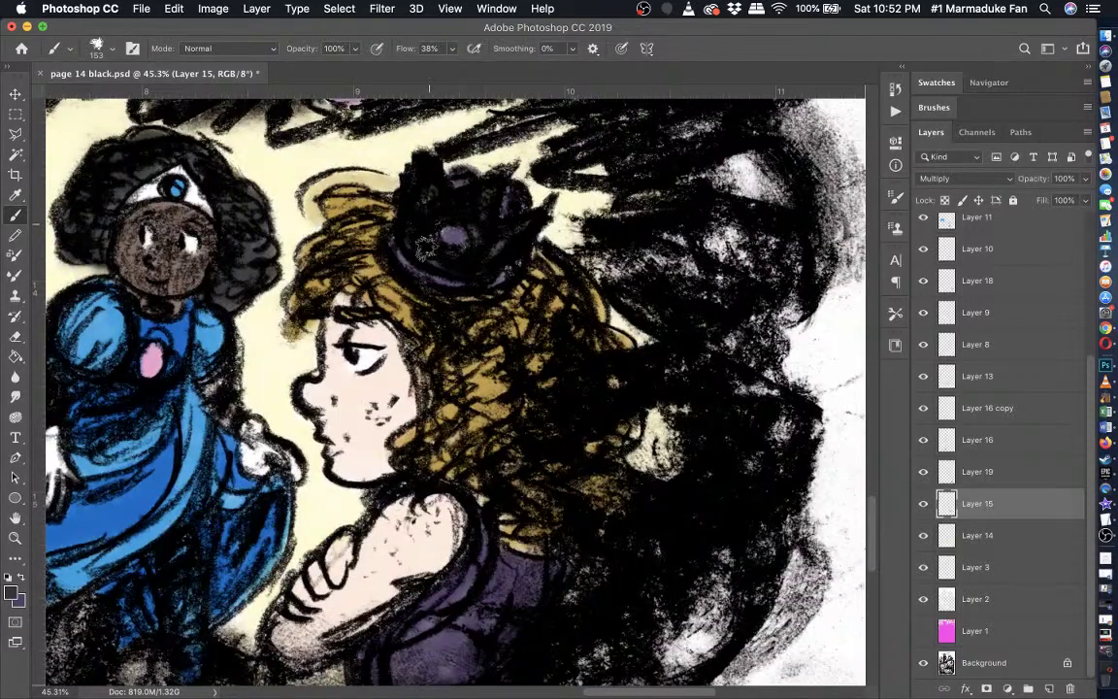
mouse_move(427, 248)
mouse_down()
mouse_move(426, 184)
mouse_move(418, 231)
mouse_move(430, 257)
mouse_move(484, 269)
mouse_up()
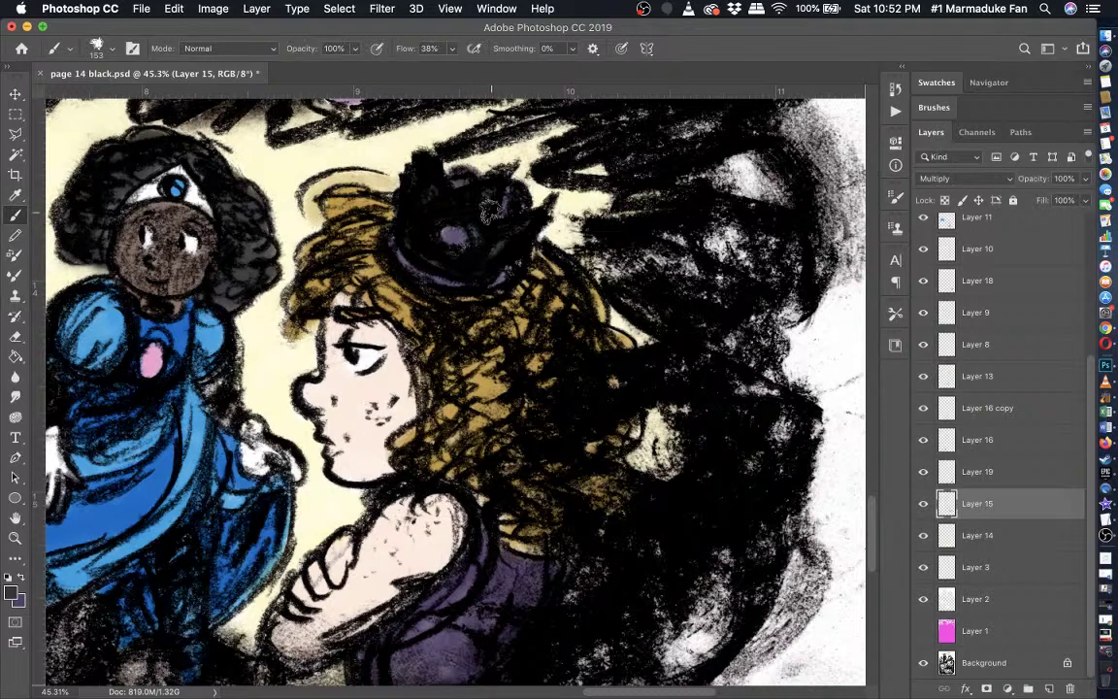
- Toggle Layer 19 to check it, make it the active layer and swap purple back to the foreground colour
scroll(407, 277, down, 3)
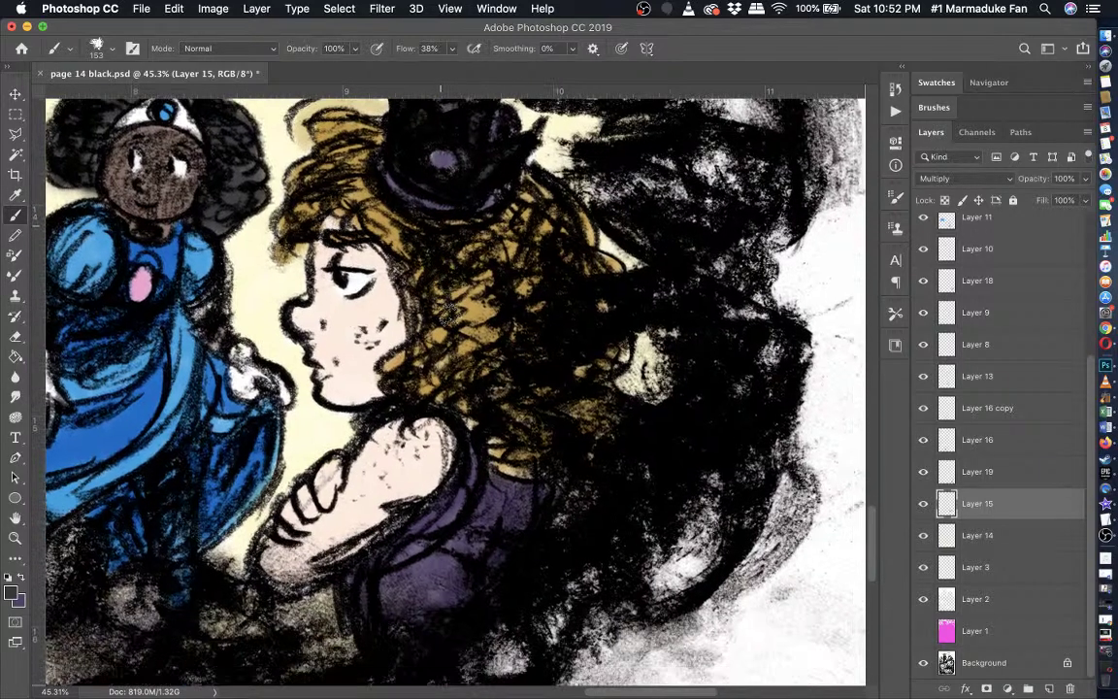
click(928, 479)
click(927, 480)
click(998, 473)
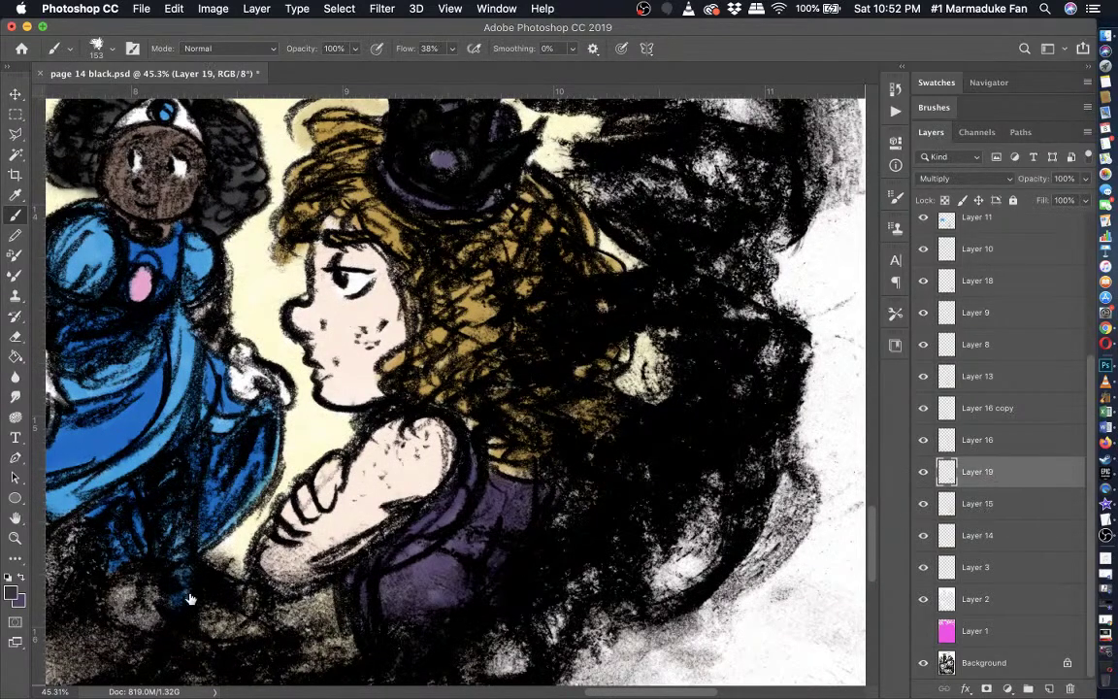
click(23, 578)
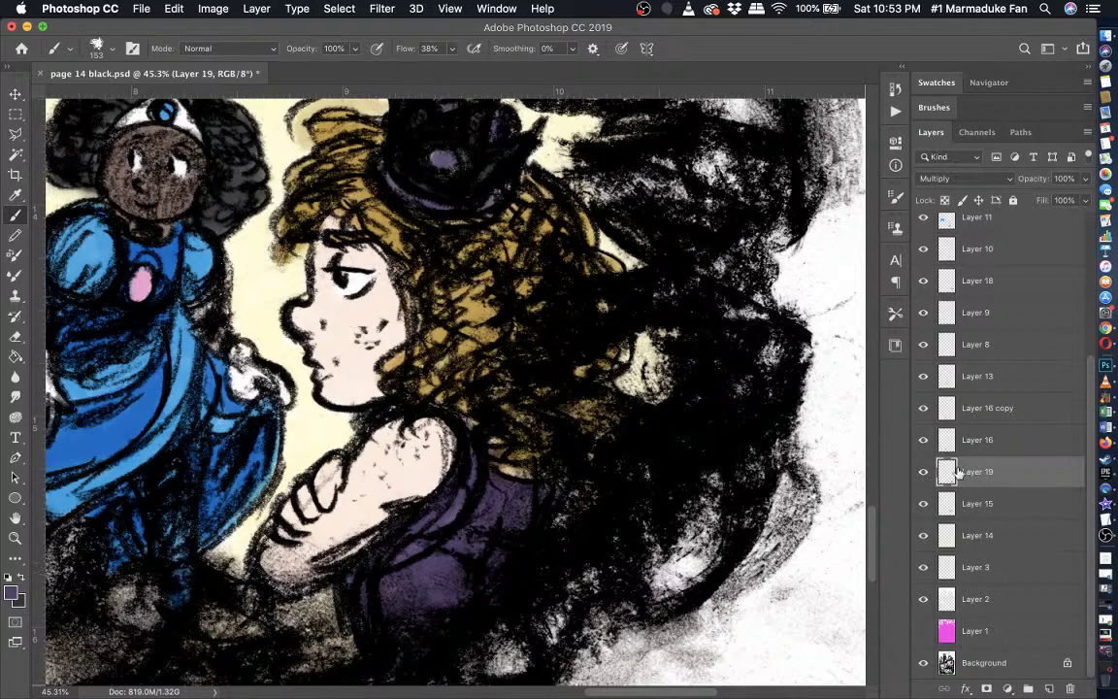
- Duplicate Layer 19 within the same document, keeping the name Layer 19 copy
right_click(977, 467)
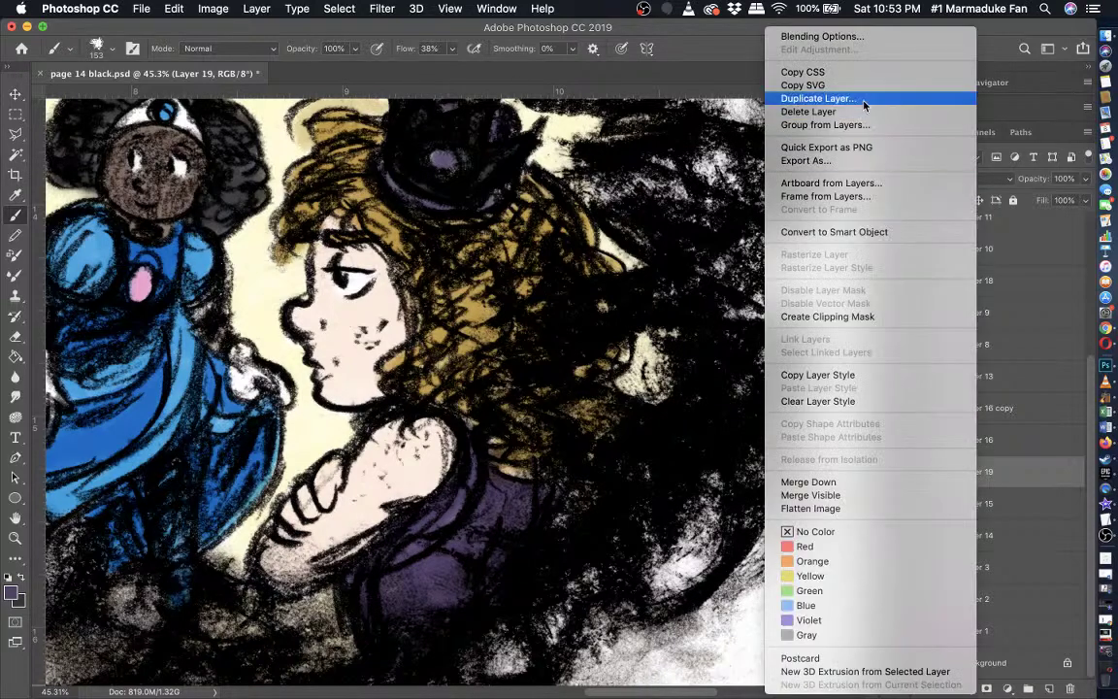
click(864, 99)
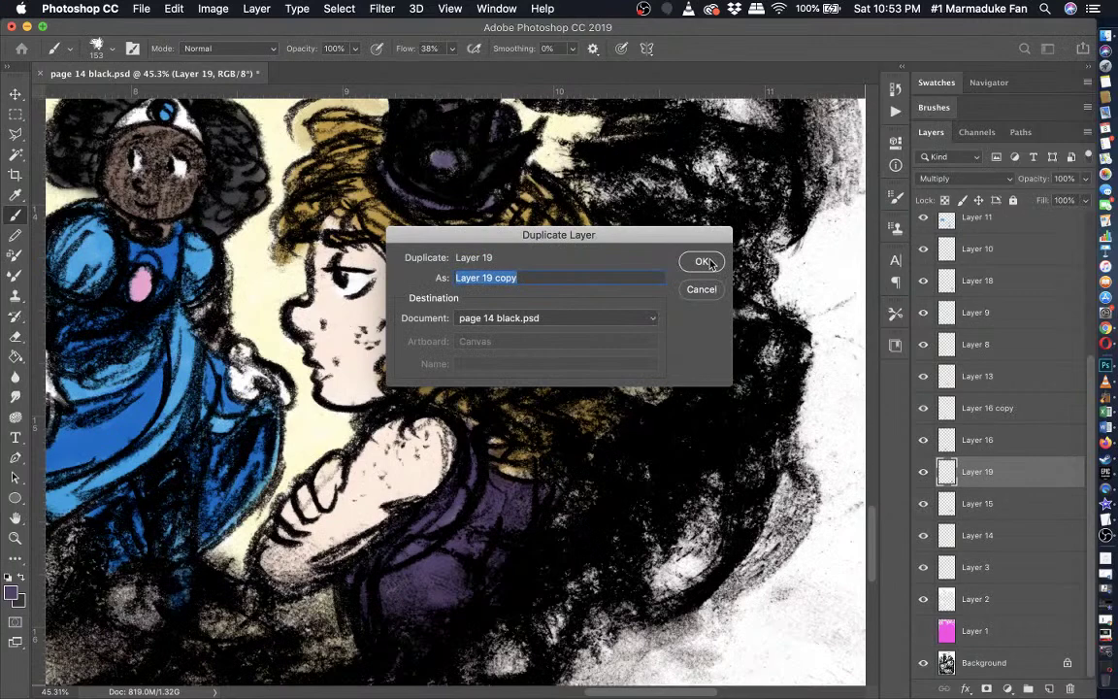
click(704, 260)
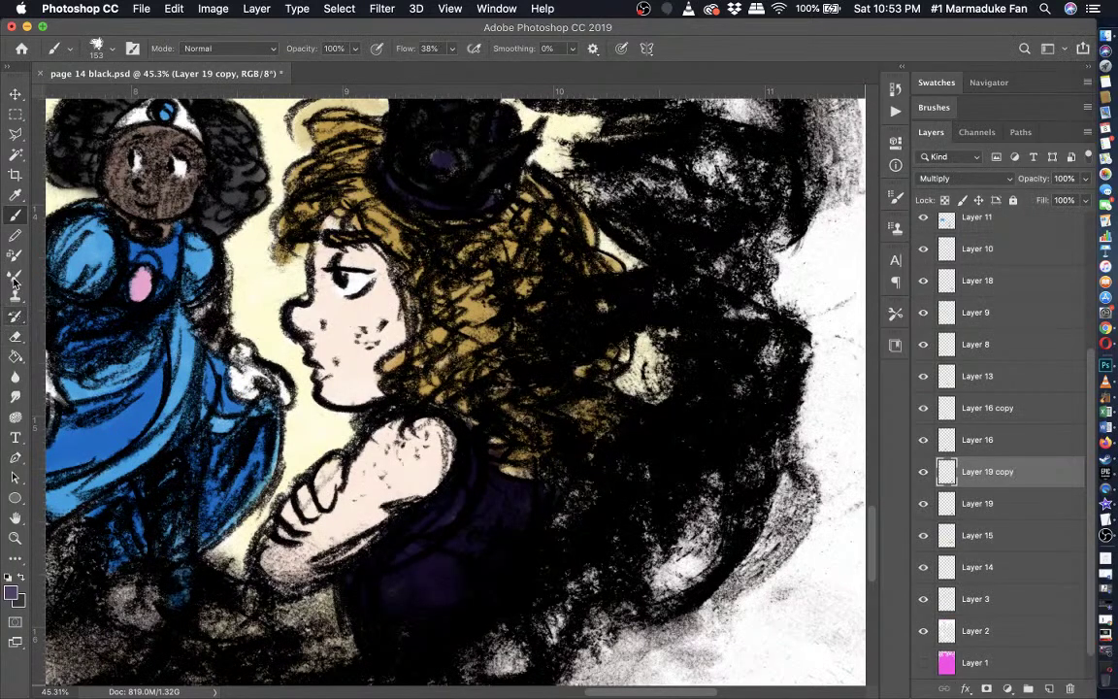
- With the Eraser at 100% opacity and 159 px, erase Layer 19 copy's shading over the profile girl's dress collar and crown gem
click(14, 336)
click(292, 49)
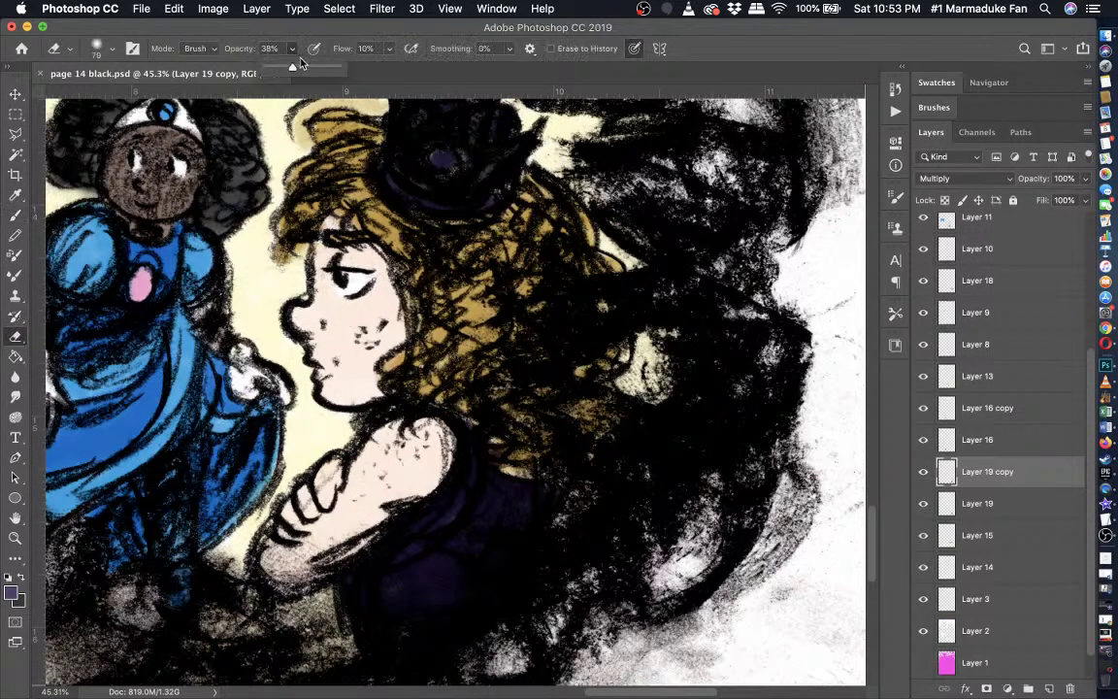
click(411, 533)
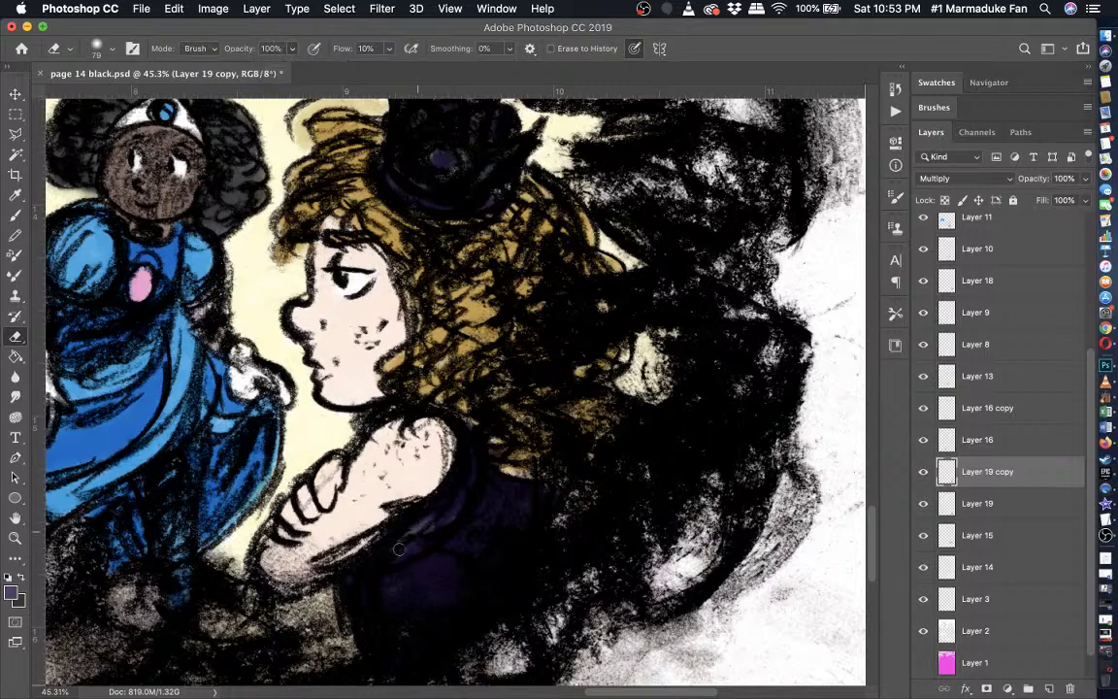
click(113, 50)
click(152, 97)
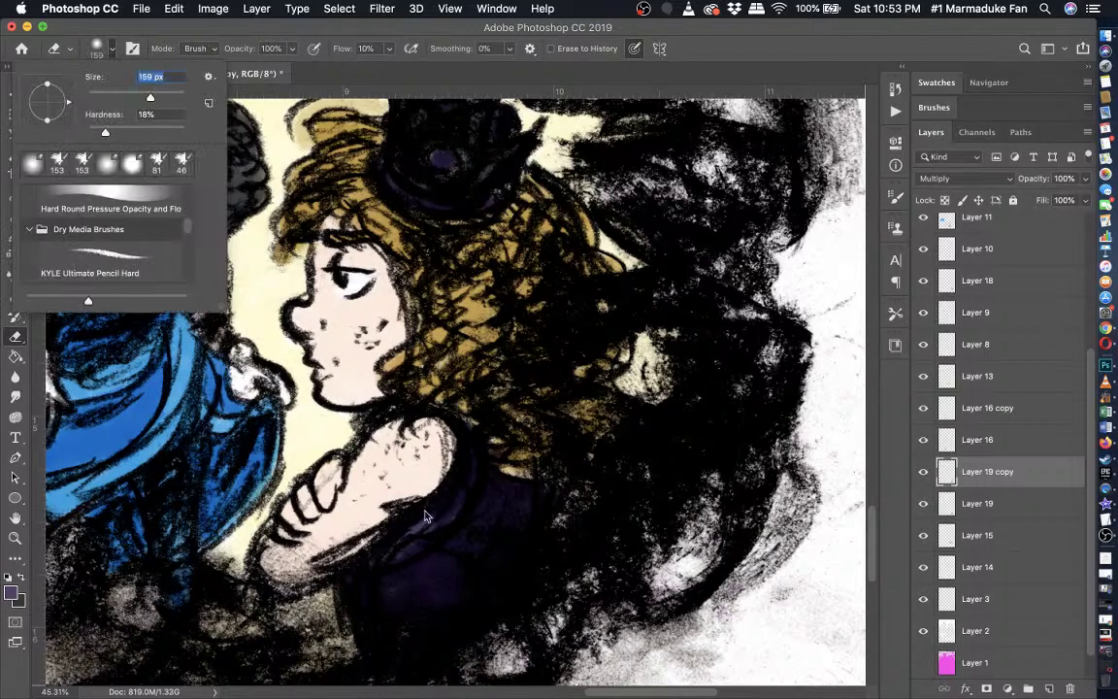
drag(442, 524, 461, 489)
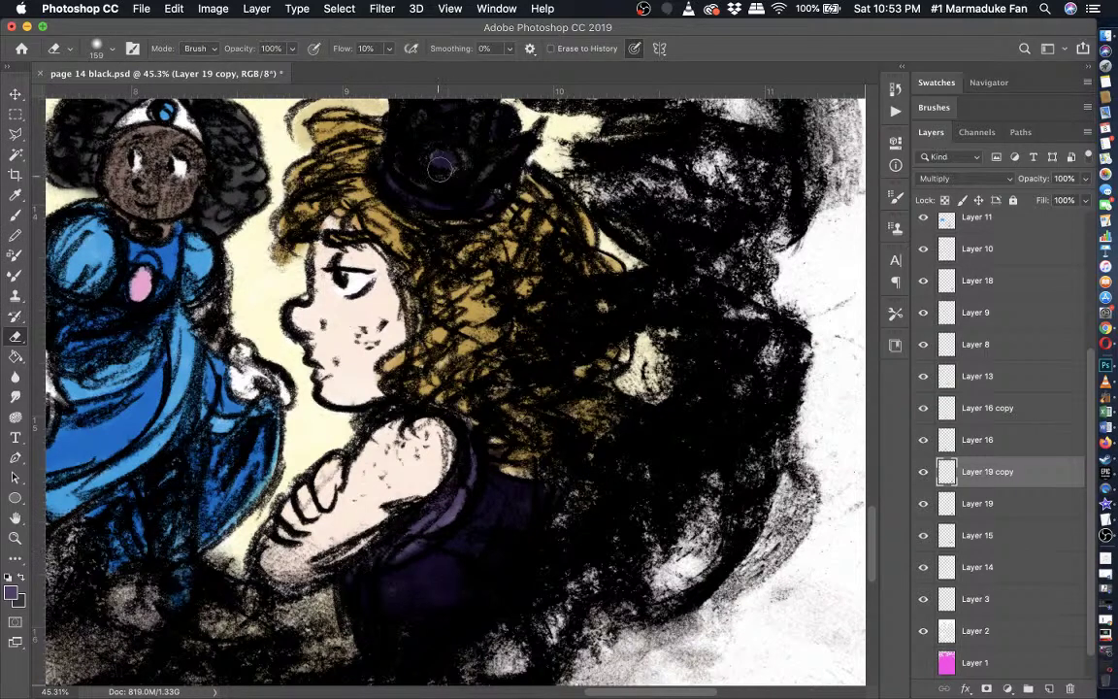
scroll(446, 160, up, 3)
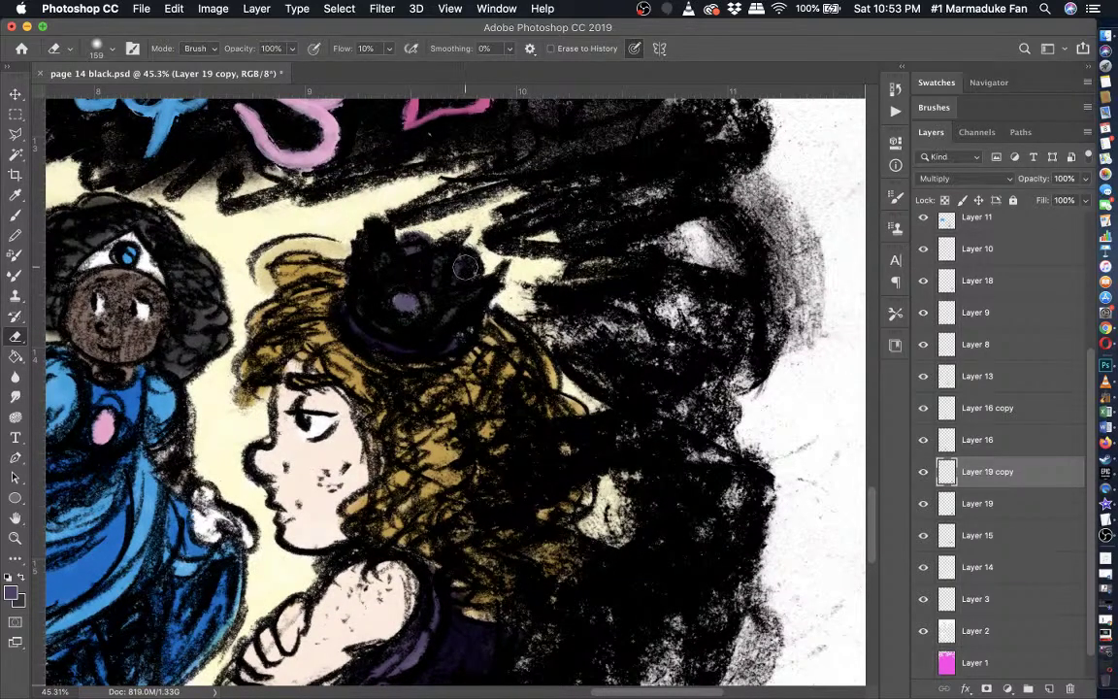
scroll(422, 243, down, 2)
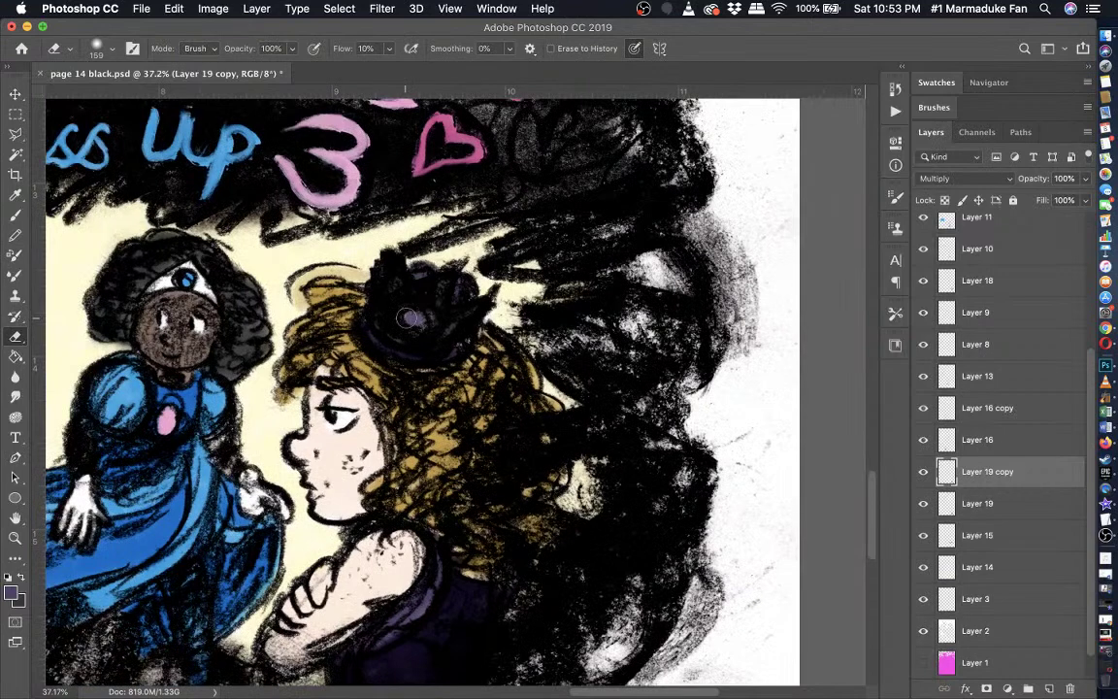
scroll(408, 318, down, 4)
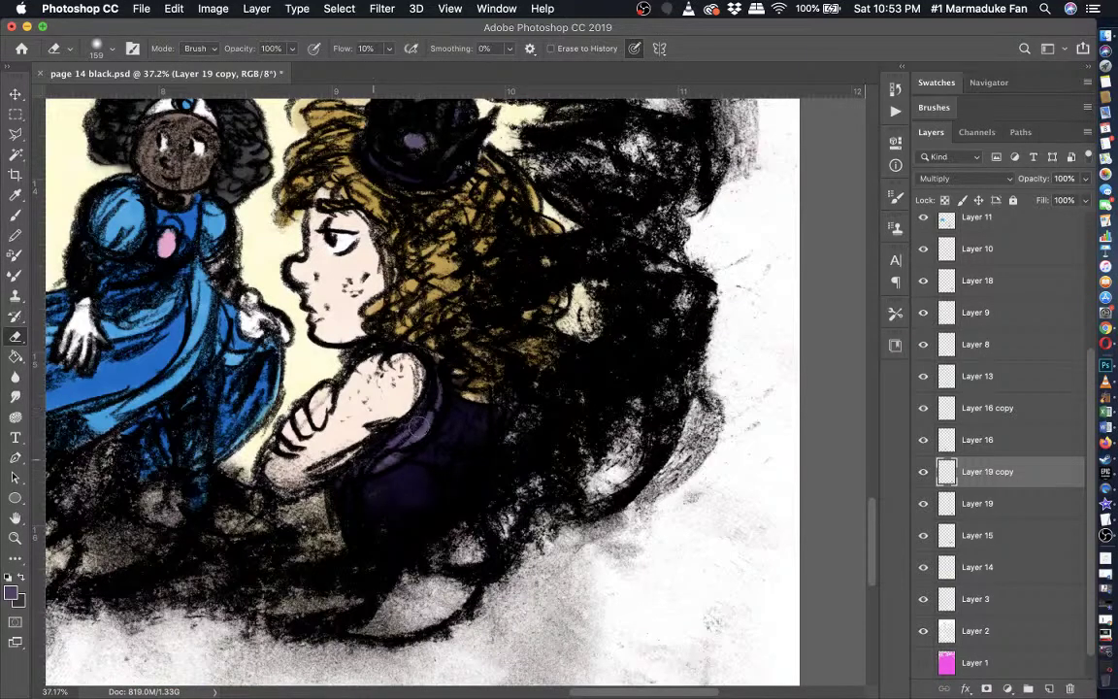
- Toggle Layer 19 copy's visibility to compare the purple dress with and without the extra shading
click(924, 472)
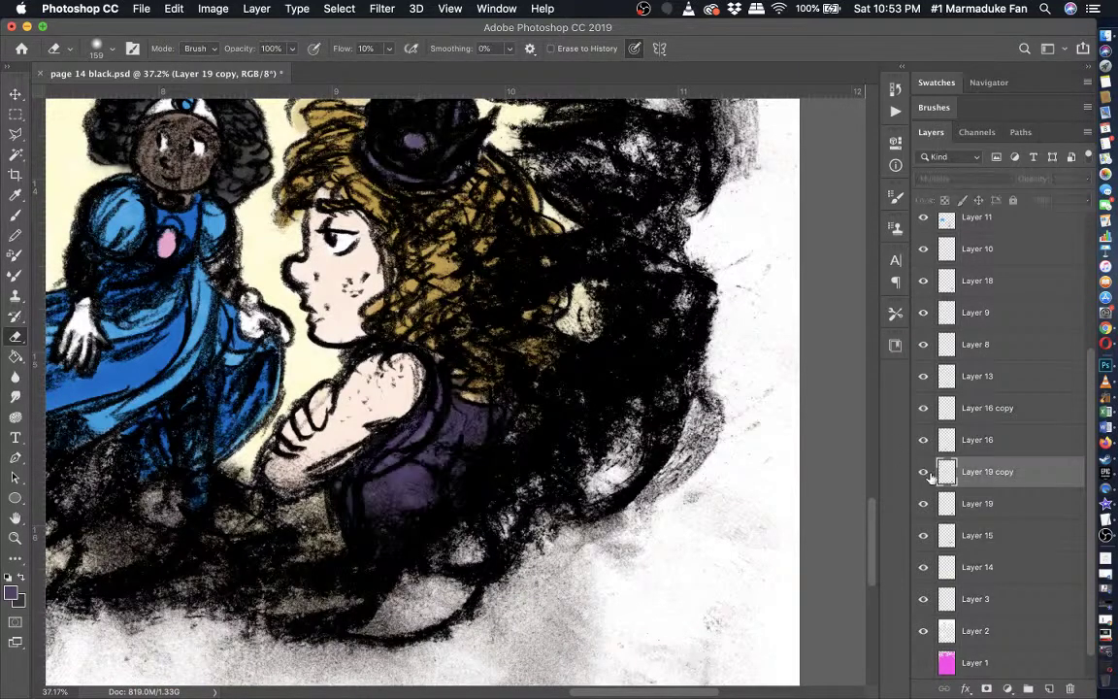
click(924, 472)
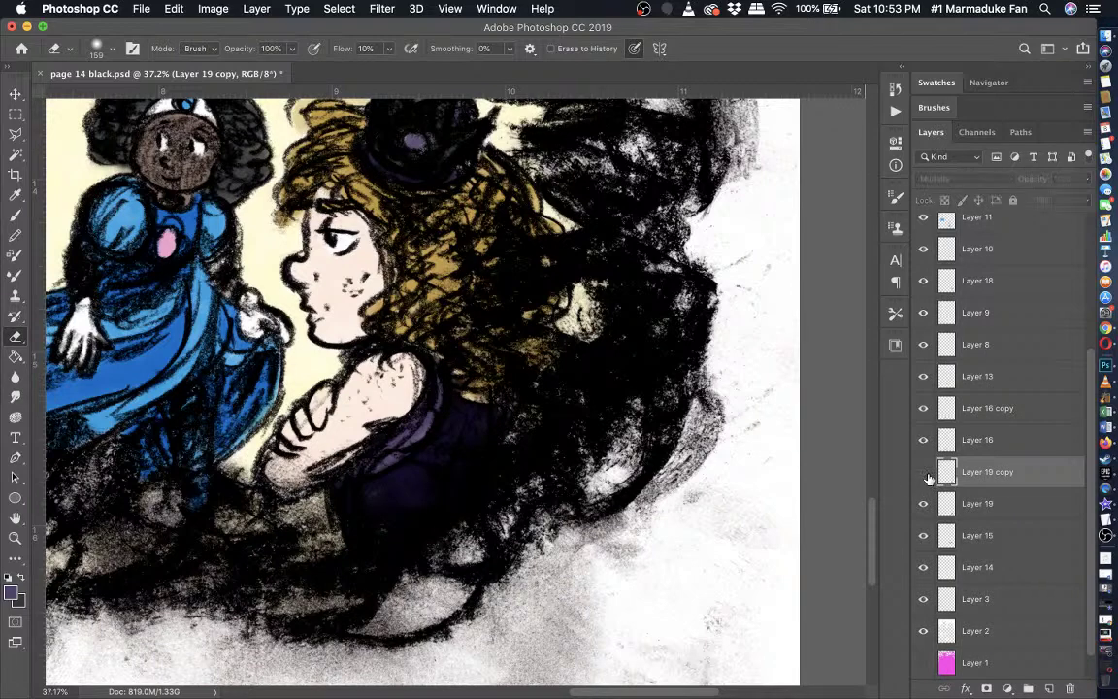
click(924, 471)
click(924, 472)
- Lower Layer 19 copy to 68% opacity through its blending options and make Layer 19 the active layer
click(256, 9)
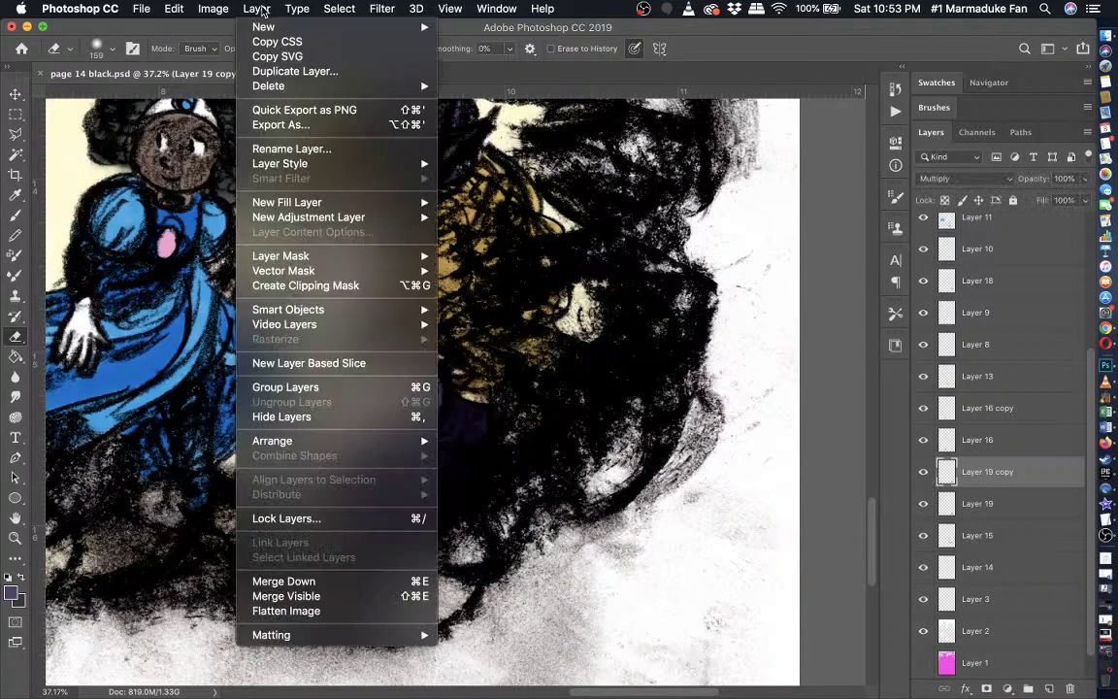
mouse_move(369, 161)
click(475, 165)
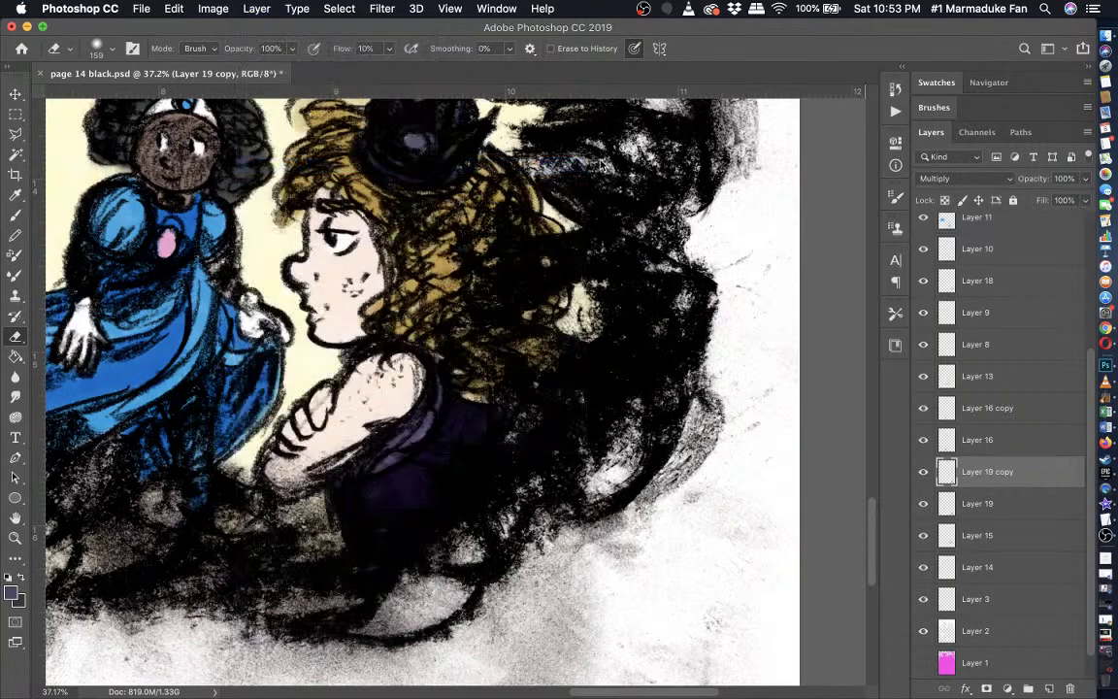
click(811, 120)
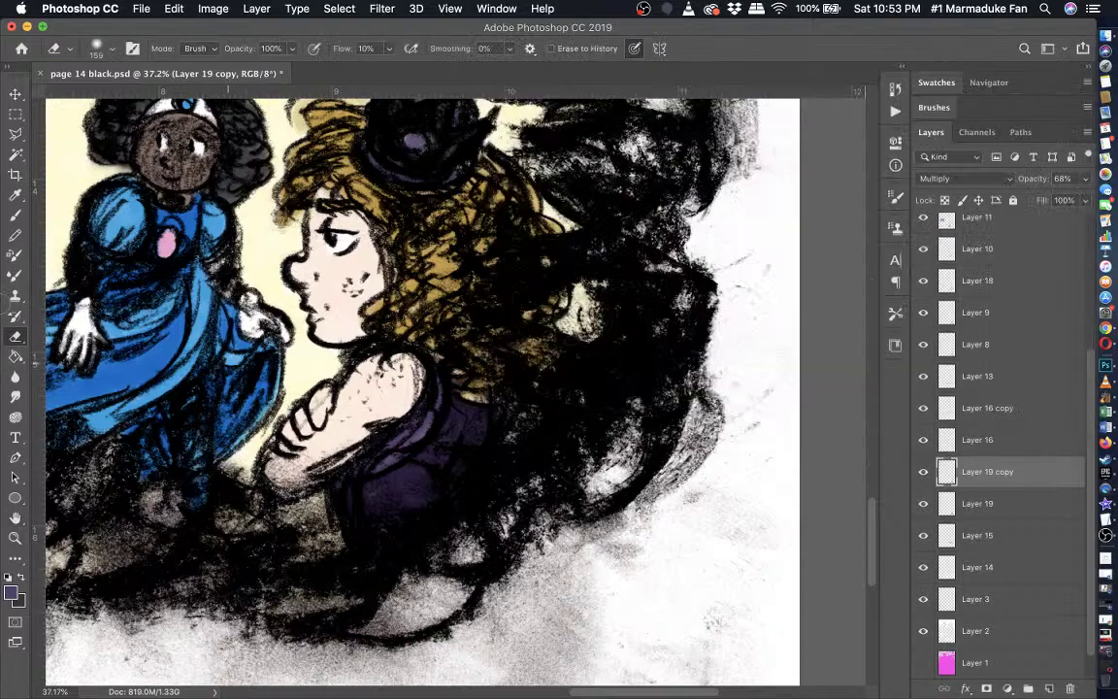
key(Return)
scroll(246, 525, up, 2)
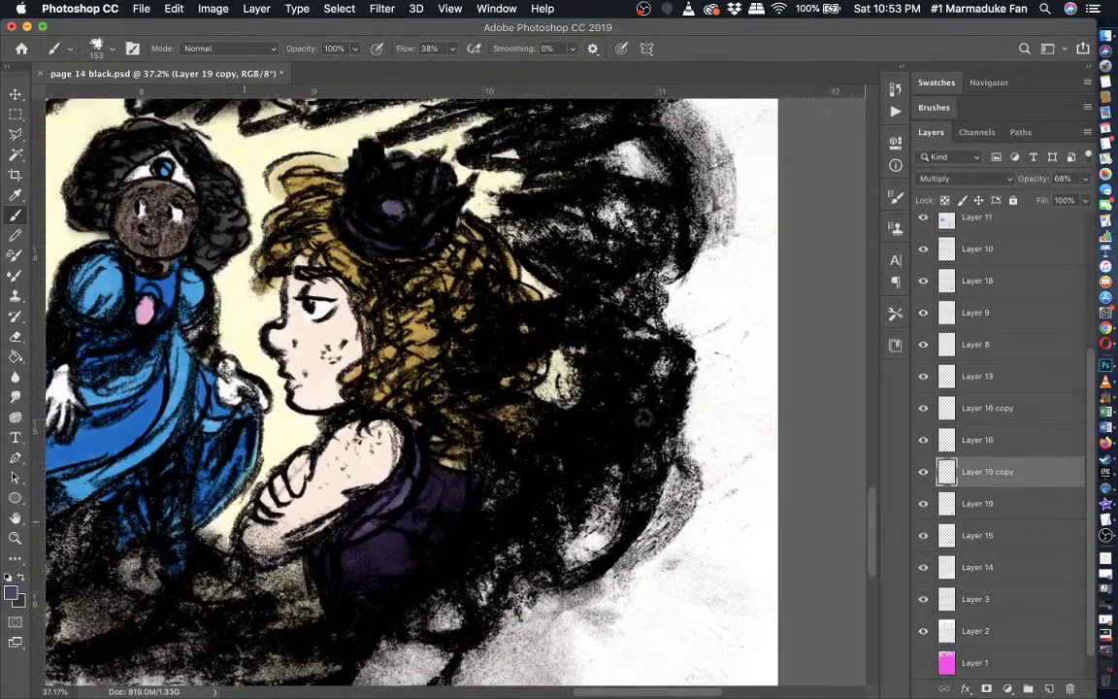
click(923, 473)
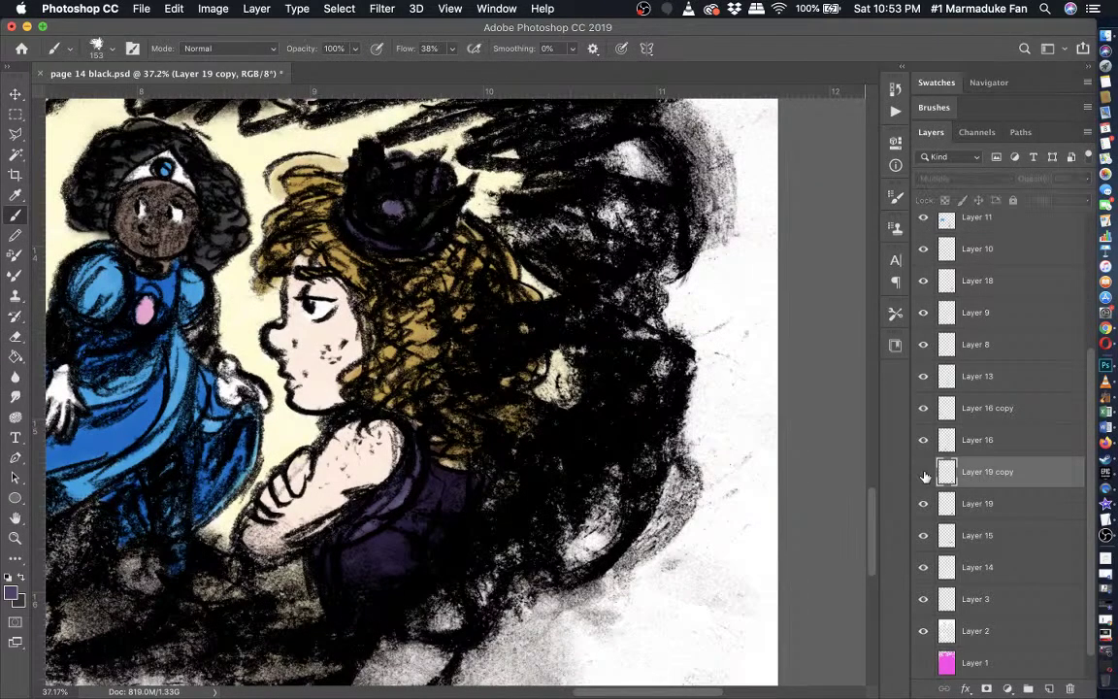
click(979, 503)
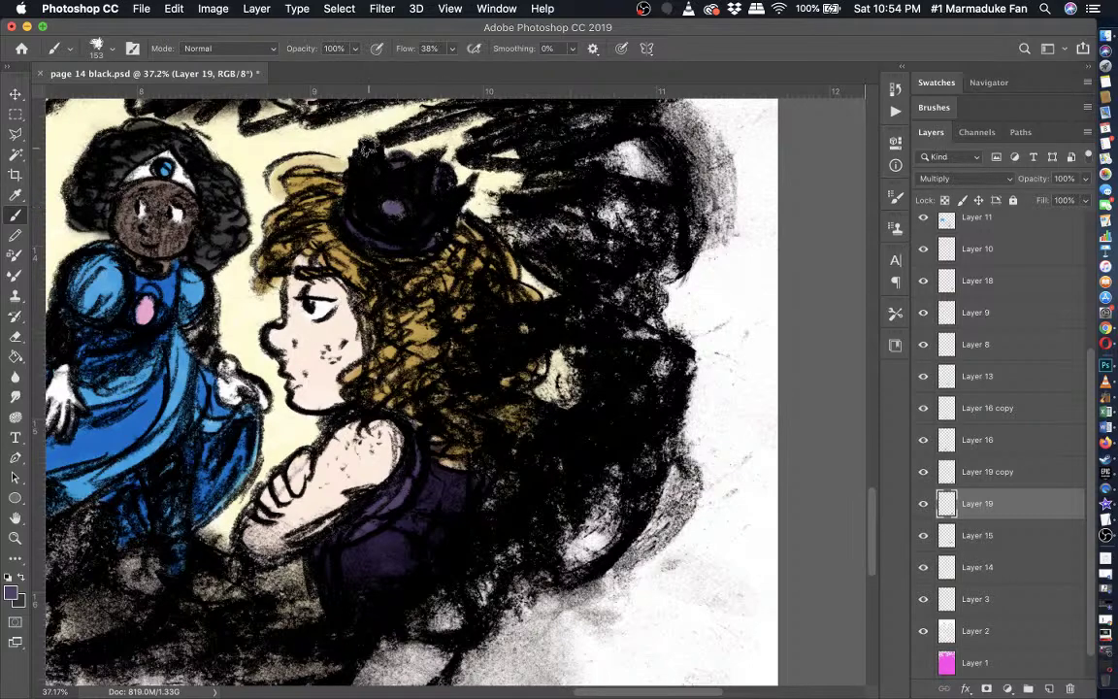
- Review the coloured dress-up panel against the rest of the comic page, up to the uncoloured top panels
scroll(359, 213, down, 5)
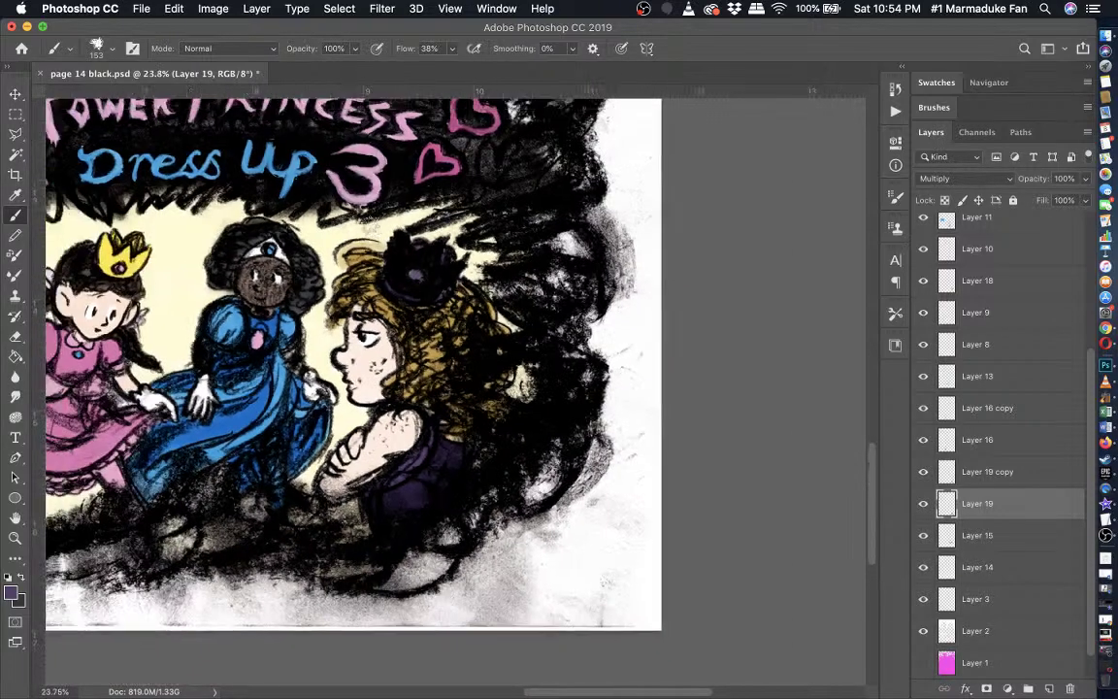
scroll(334, 206, down, 5)
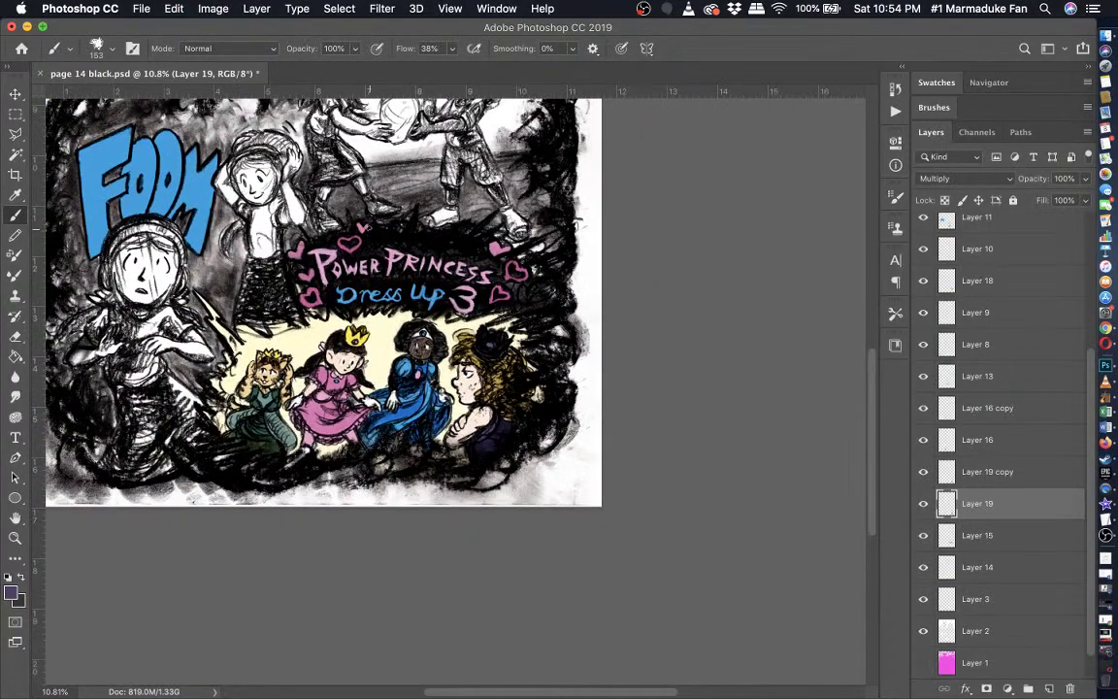
scroll(368, 225, up, 3)
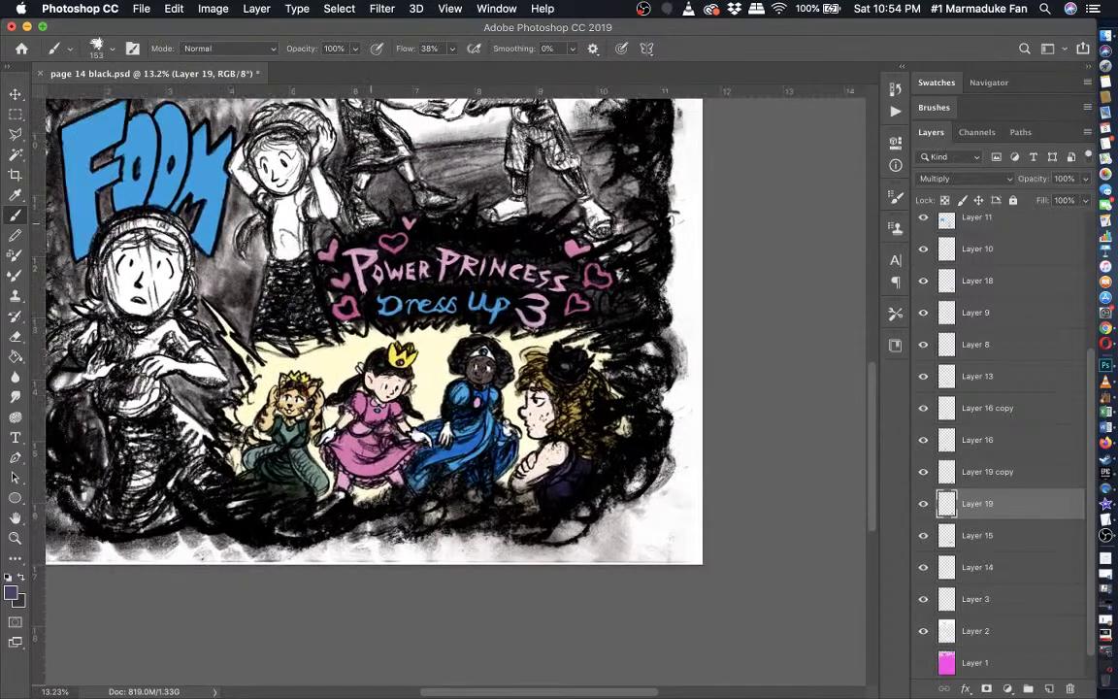
scroll(370, 223, up, 3)
scroll(371, 224, down, 3)
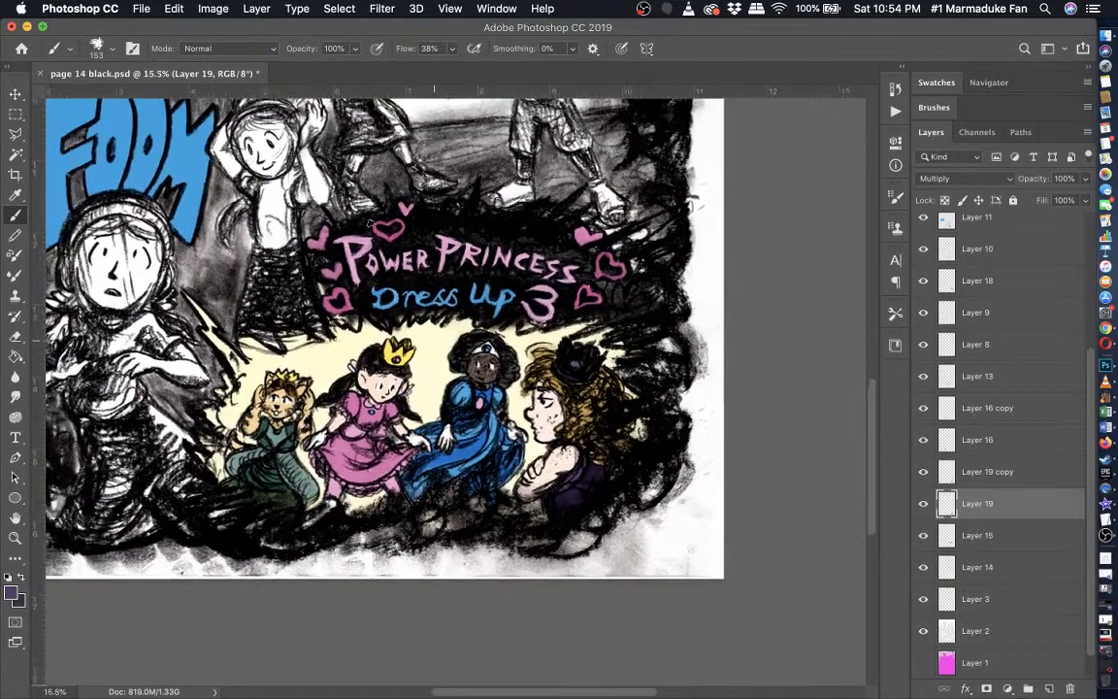
scroll(371, 224, up, 2)
scroll(371, 224, left, 3)
scroll(370, 223, down, 3)
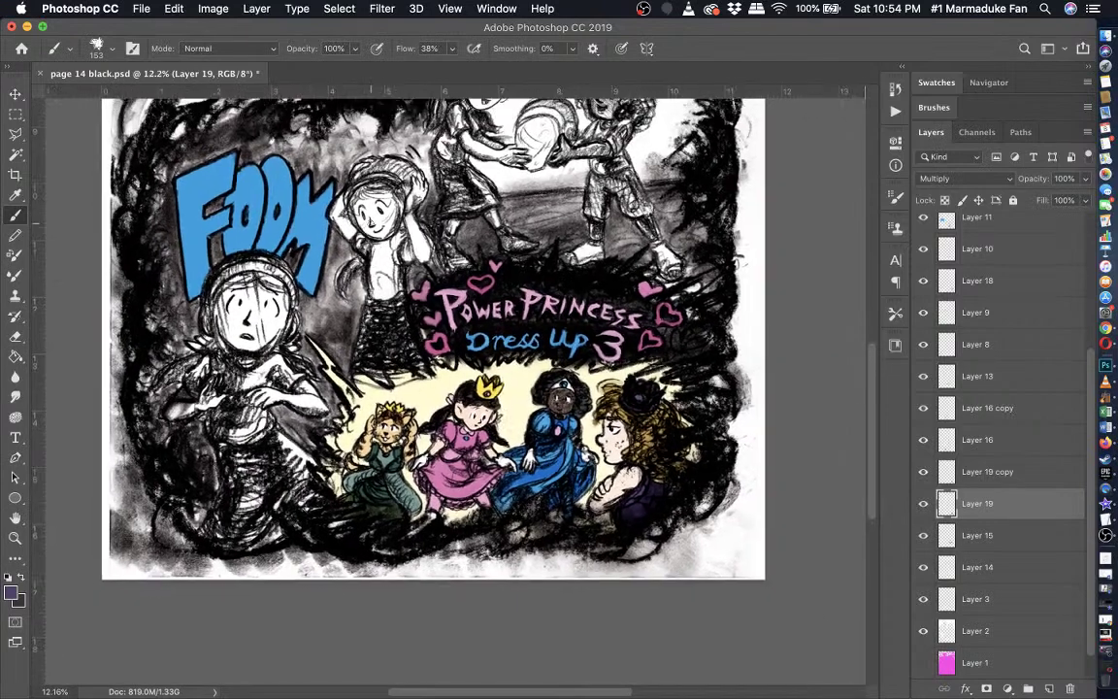
scroll(370, 223, up, 2)
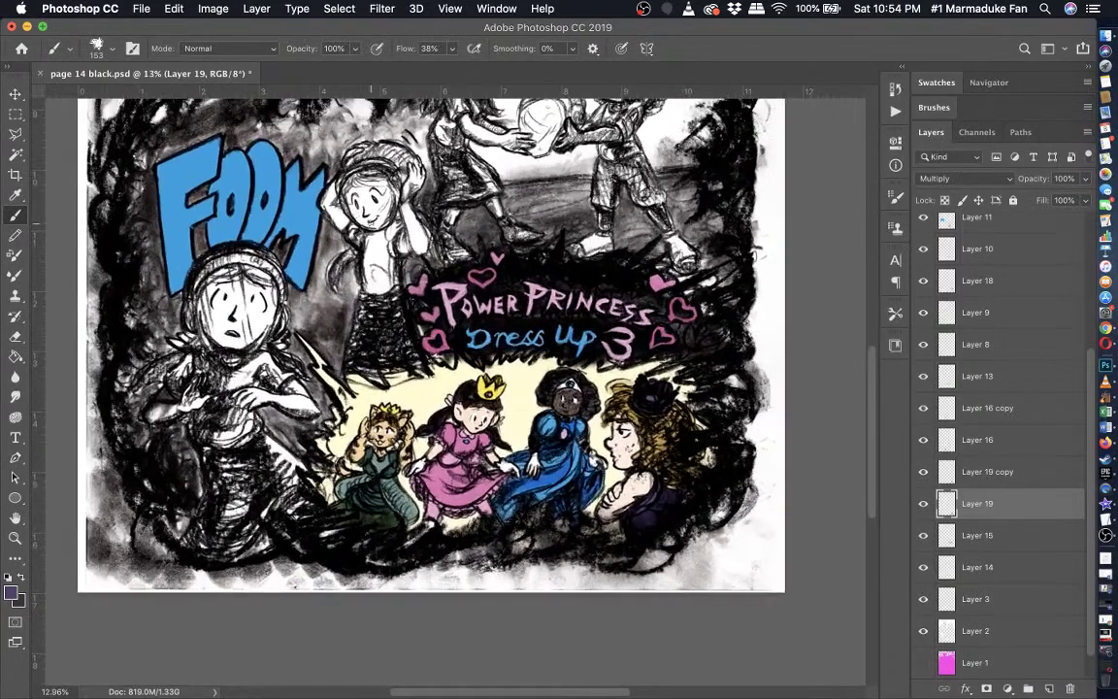
scroll(370, 224, up, 10)
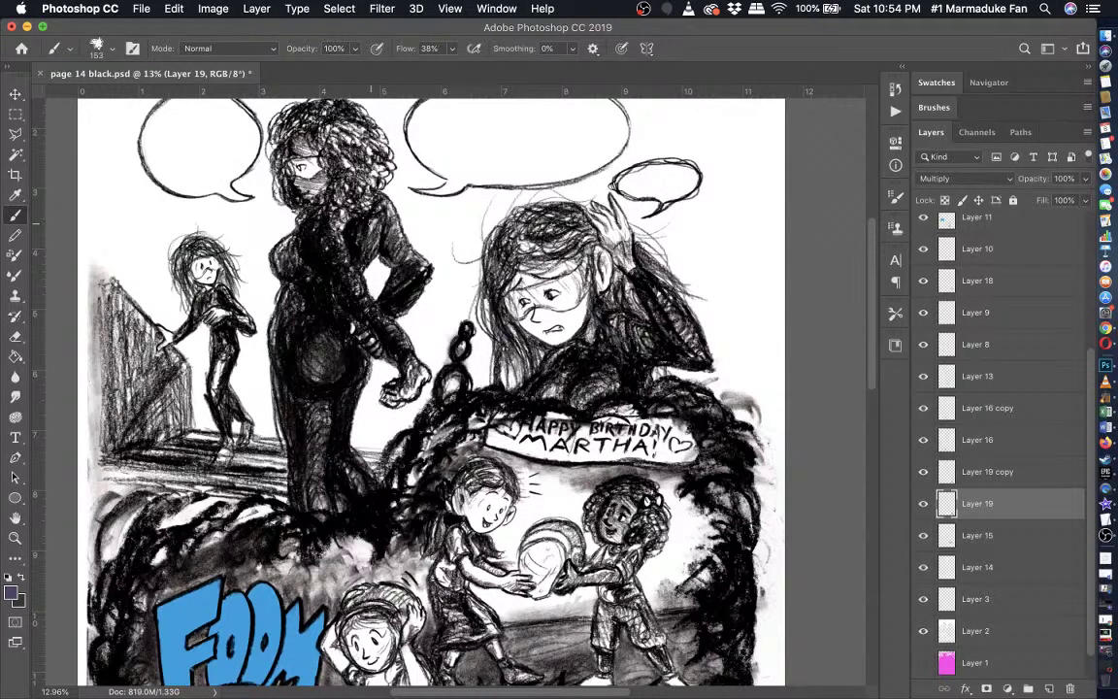
- Swap the foreground and background colours, set the foreground to black (000000) and return to the Brush
click(21, 577)
click(12, 591)
click(570, 455)
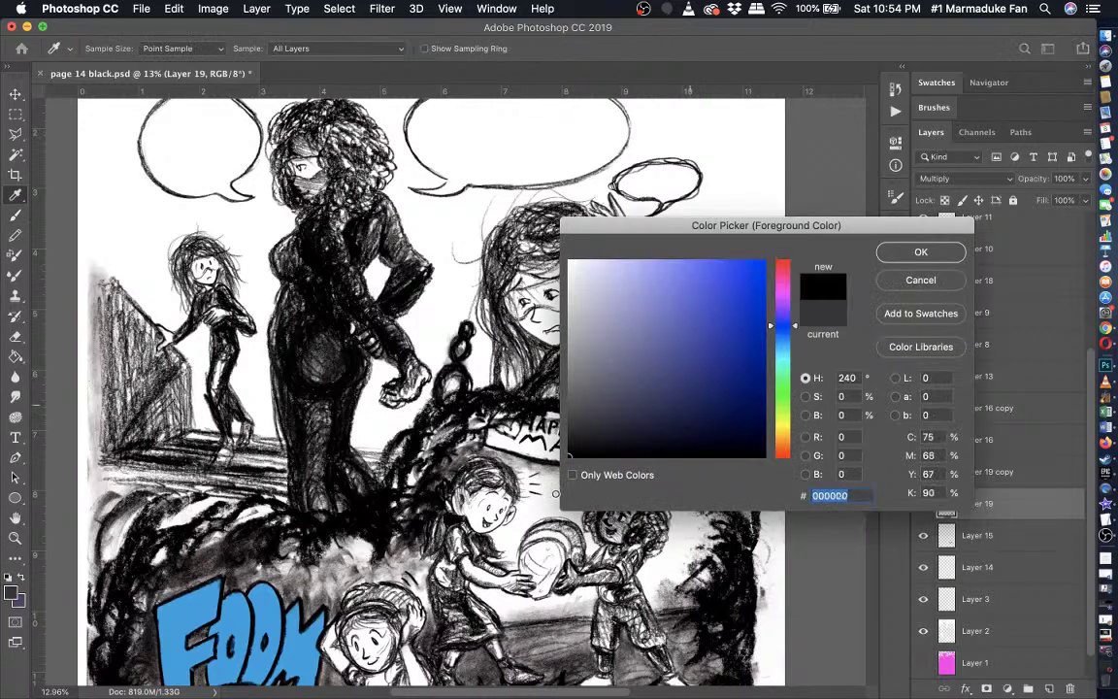
click(921, 251)
key(b)
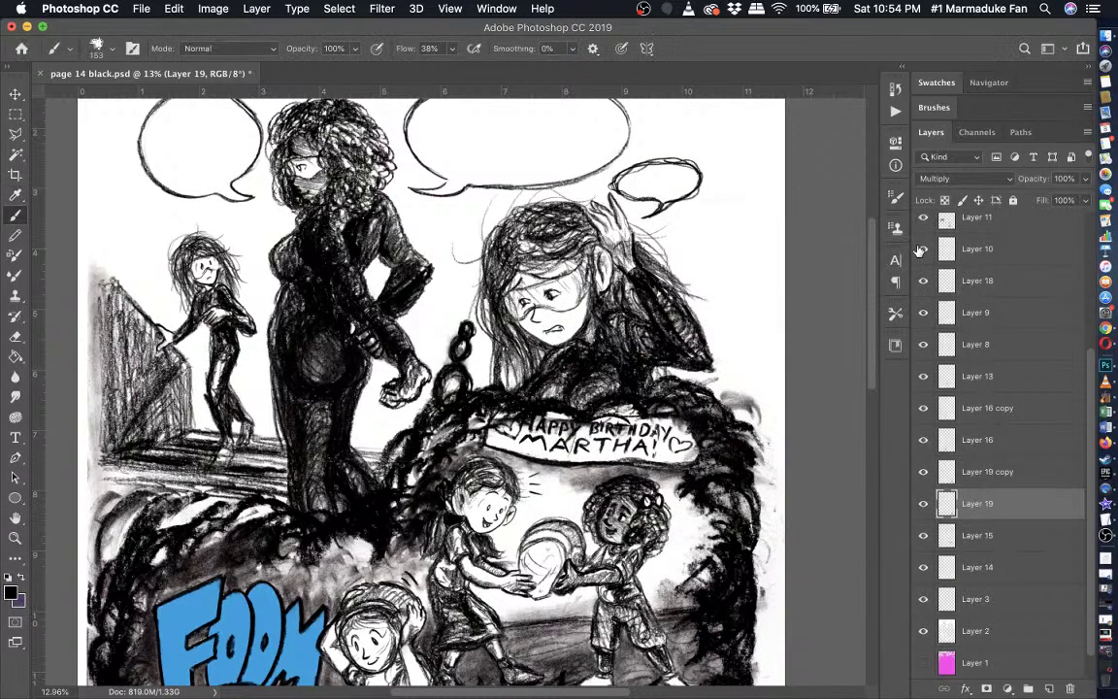
- Save the document and add a new layer at the top of the layer stack
key(ctrl+s)
scroll(1000, 367, up, 3)
scroll(1001, 367, up, 2)
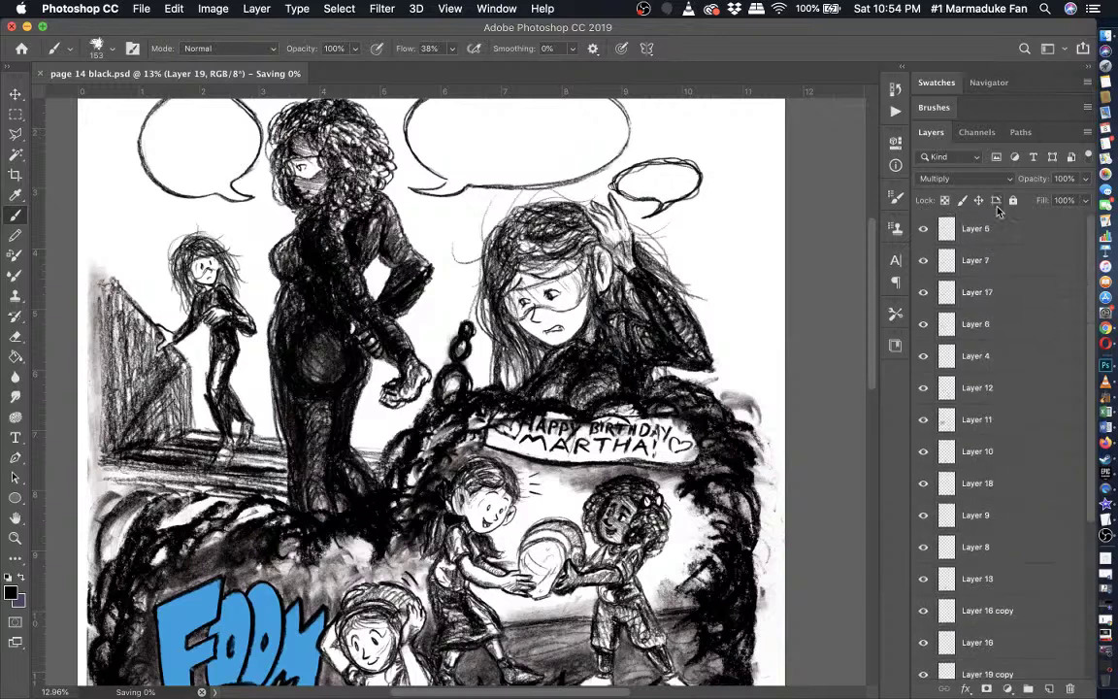
key(ctrl+shift+alt+n)
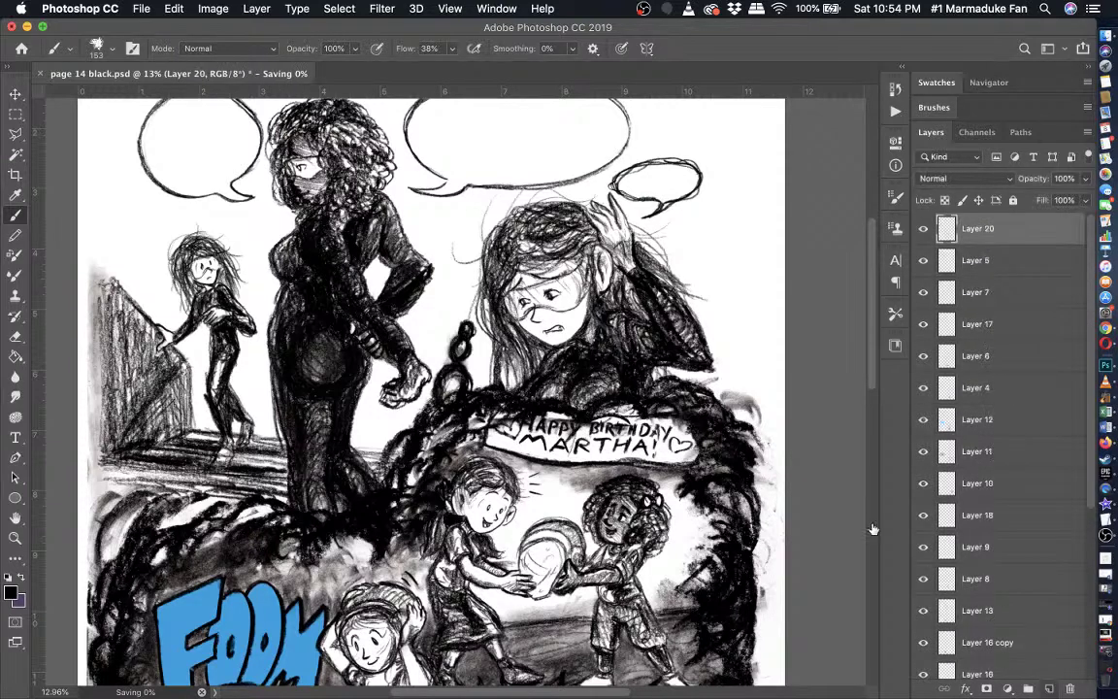
- Draw a paragraph text box with the Type tool inside the round speech bubble beside the curly-haired masked woman
scroll(873, 528, up, 5)
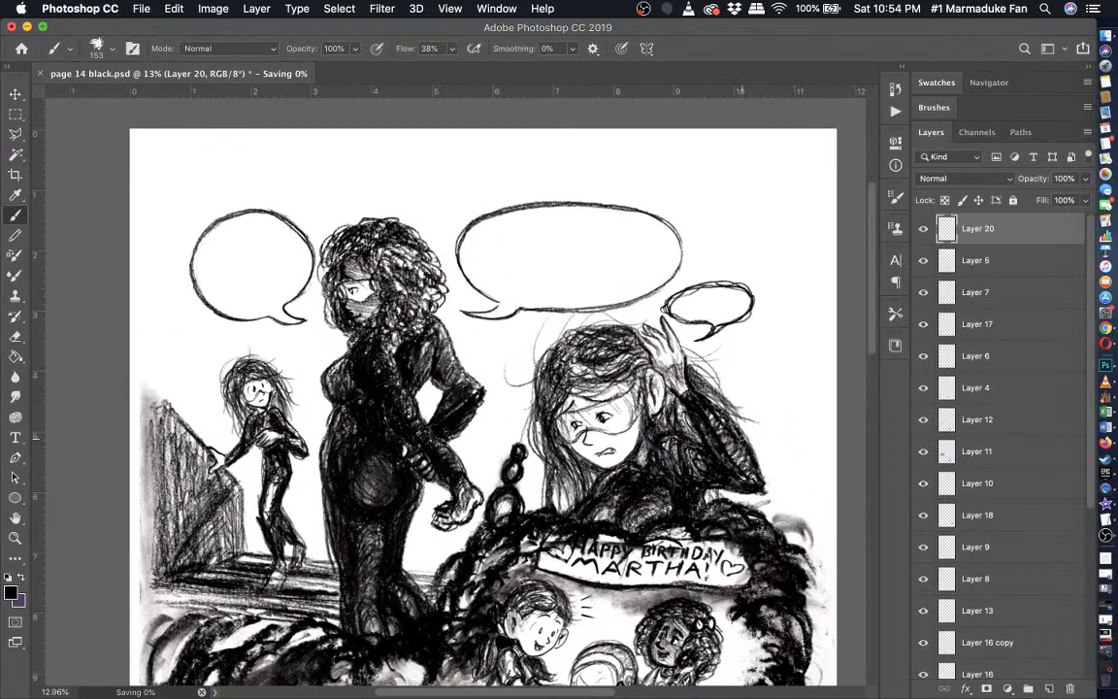
scroll(242, 228, up, 1)
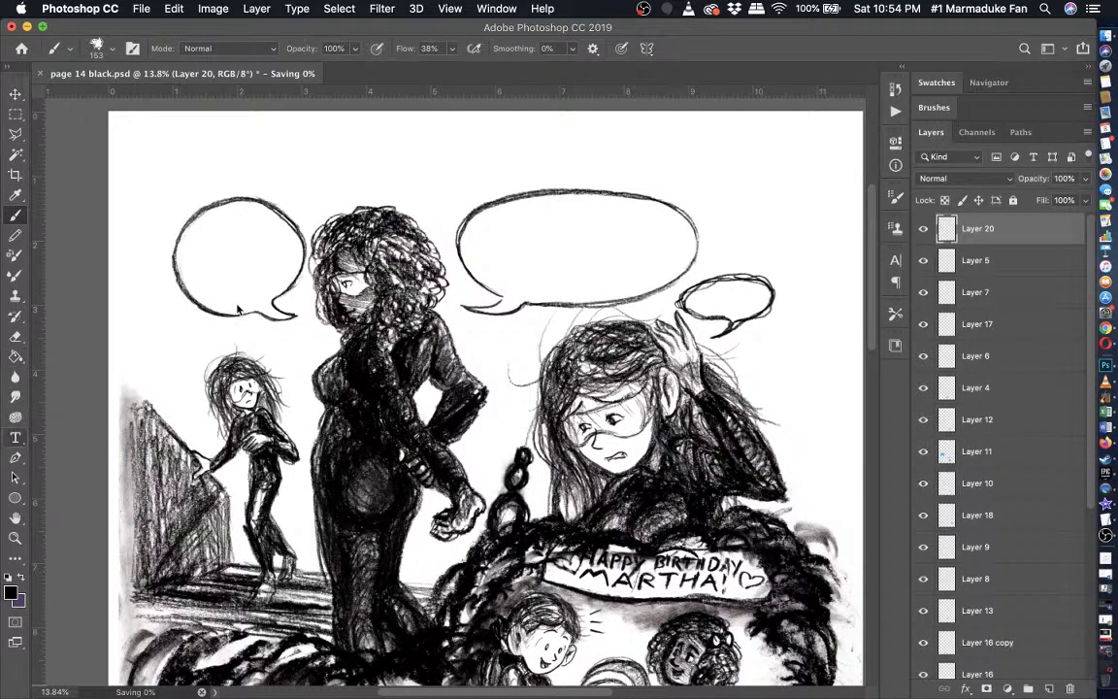
click(14, 438)
scroll(238, 310, up, 3)
scroll(237, 310, up, 2)
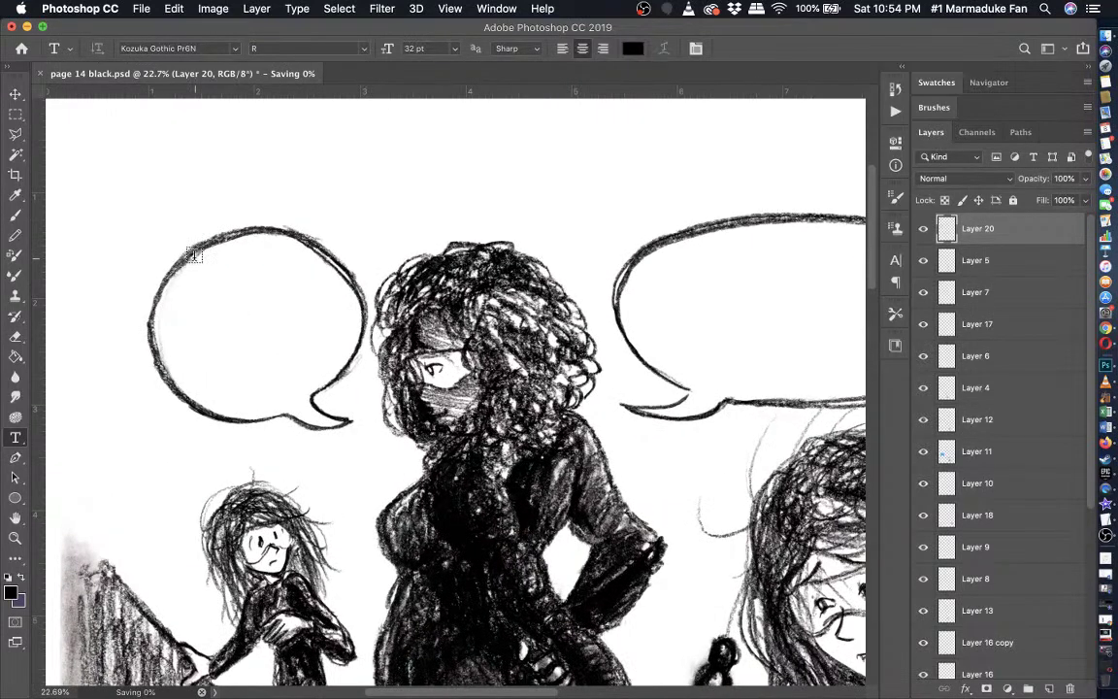
drag(180, 254, 336, 401)
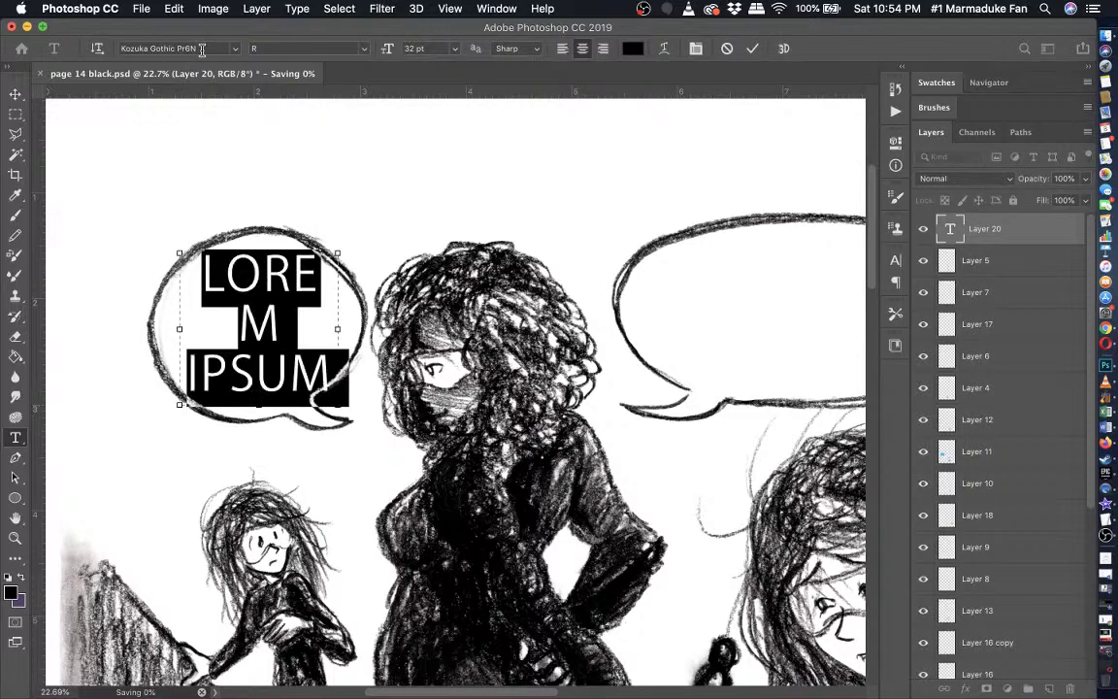
- Set the speech bubble text's font to GelPen Medium
click(202, 48)
text(G)
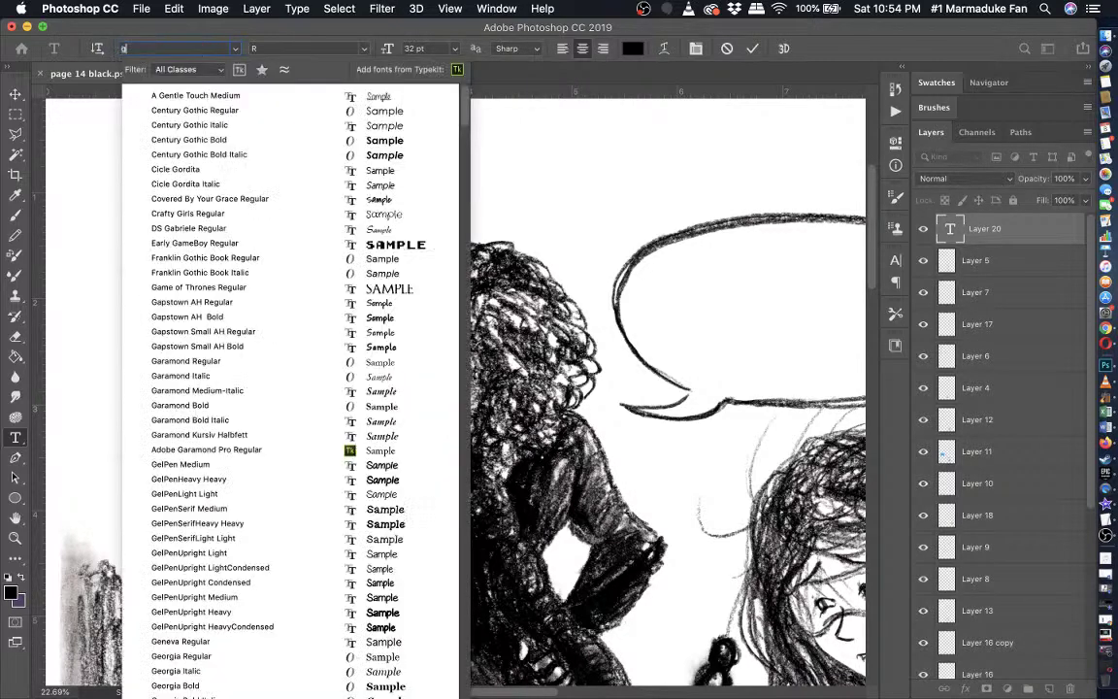
text(el)
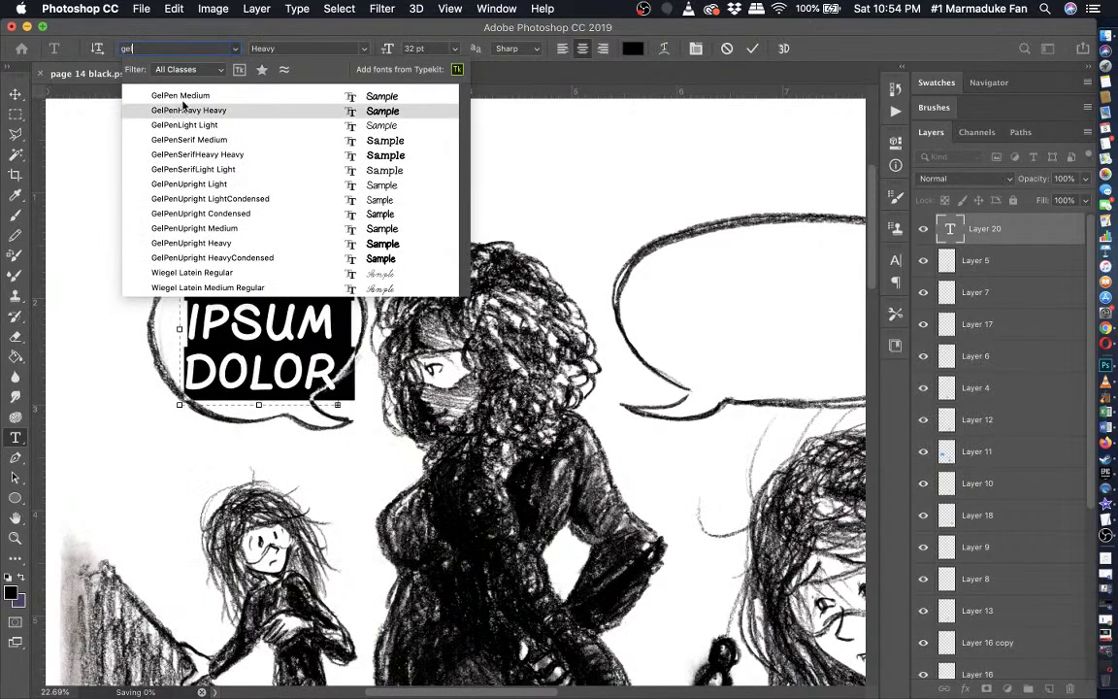
key(Return)
- Set the speech bubble text's size to 14 pt and raise it step by step to 17 pt
click(455, 50)
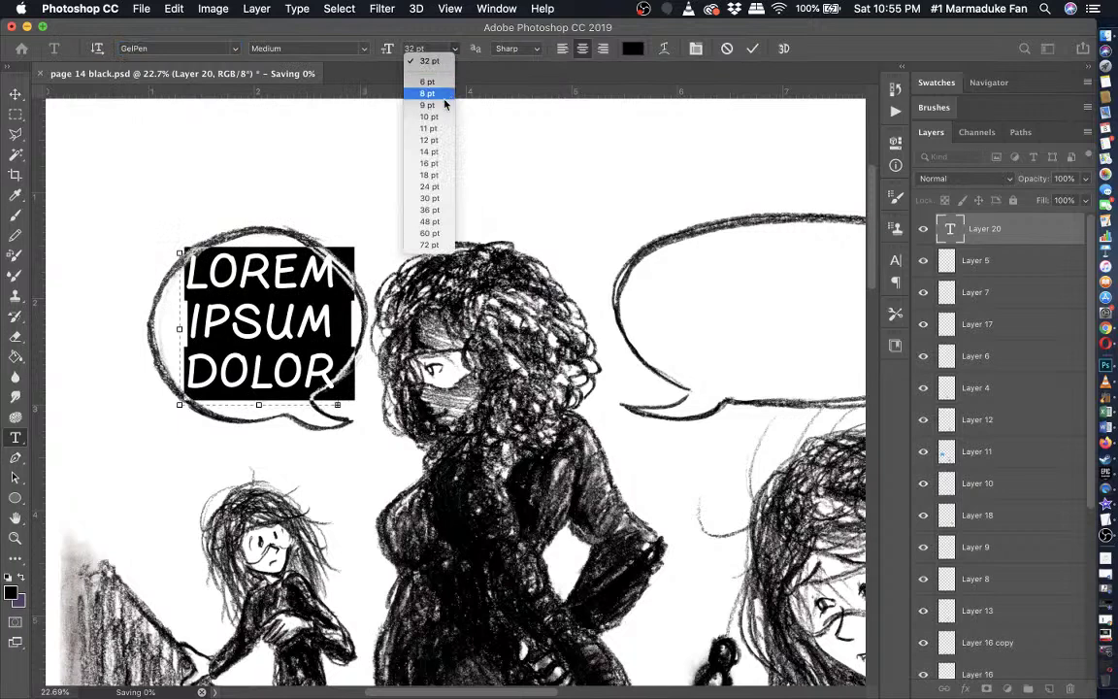
click(440, 156)
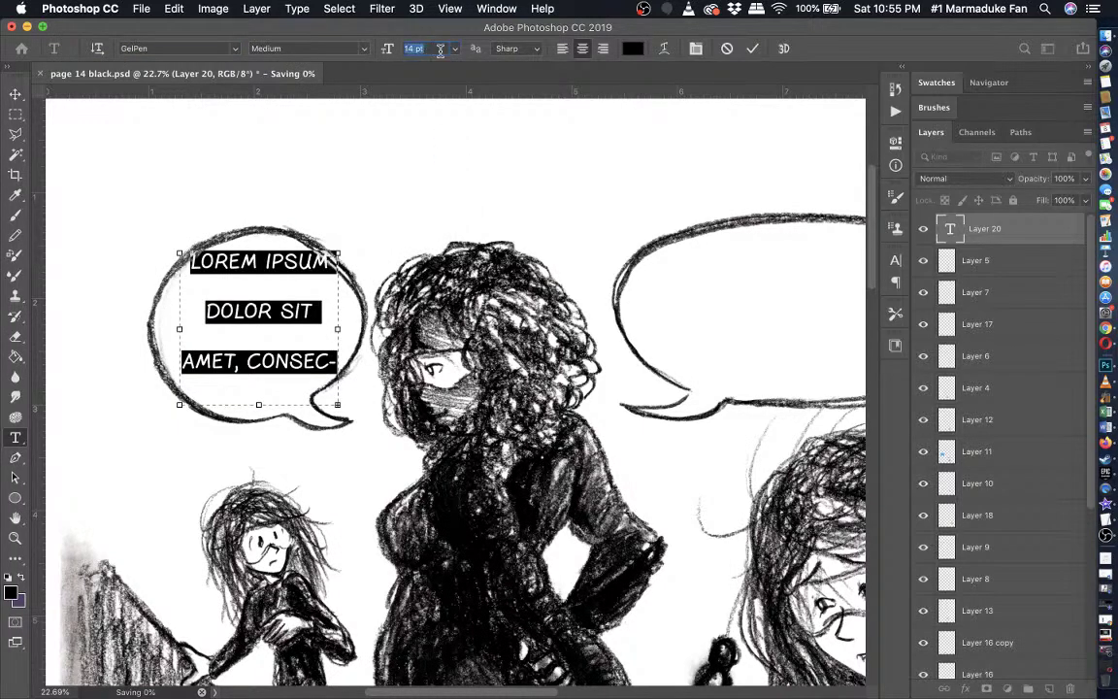
key(Up)
key(Up)
key(Up)
key(Up)
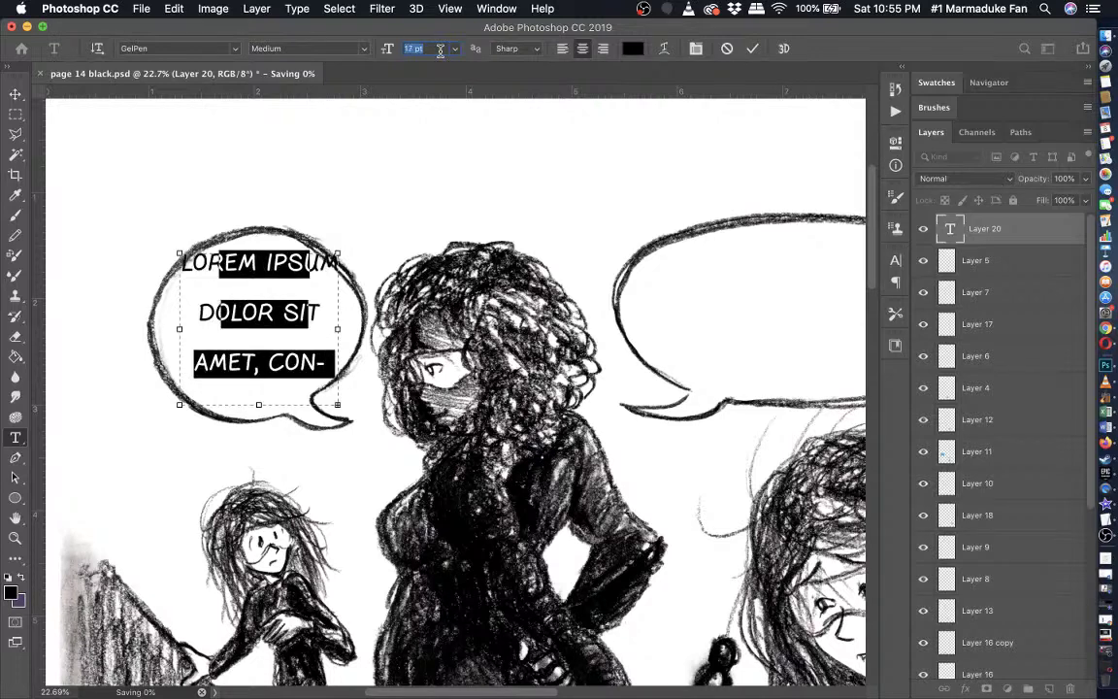
- Set the speech bubble text's size to 18 pt and its leading to Auto in the Character settings
click(541, 9)
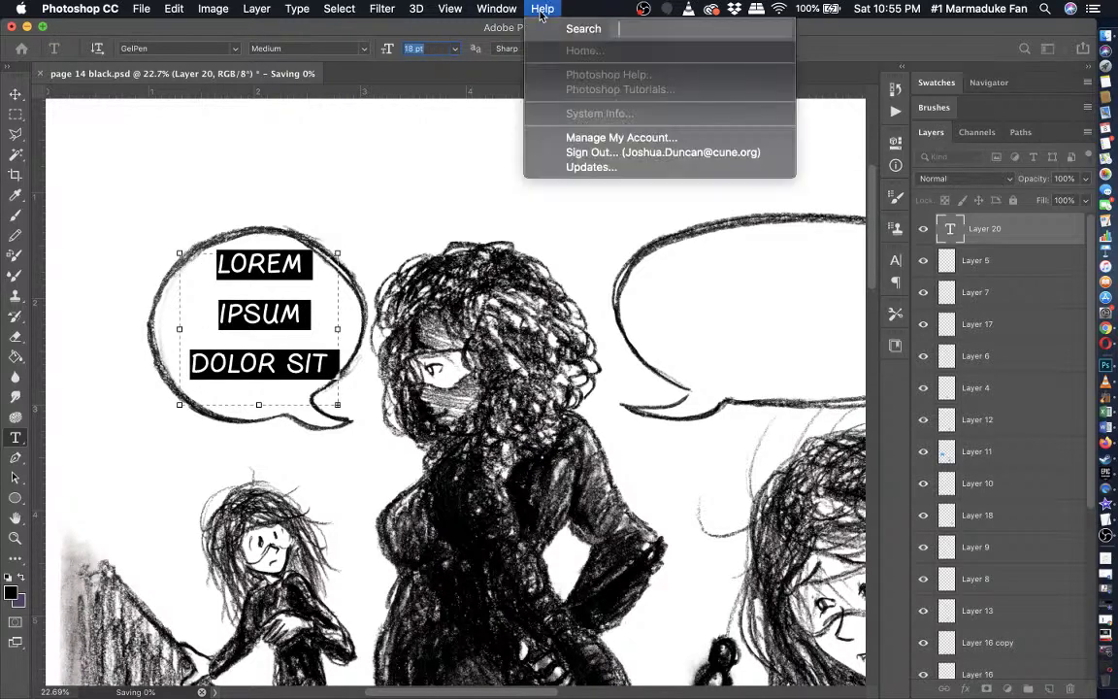
text(char)
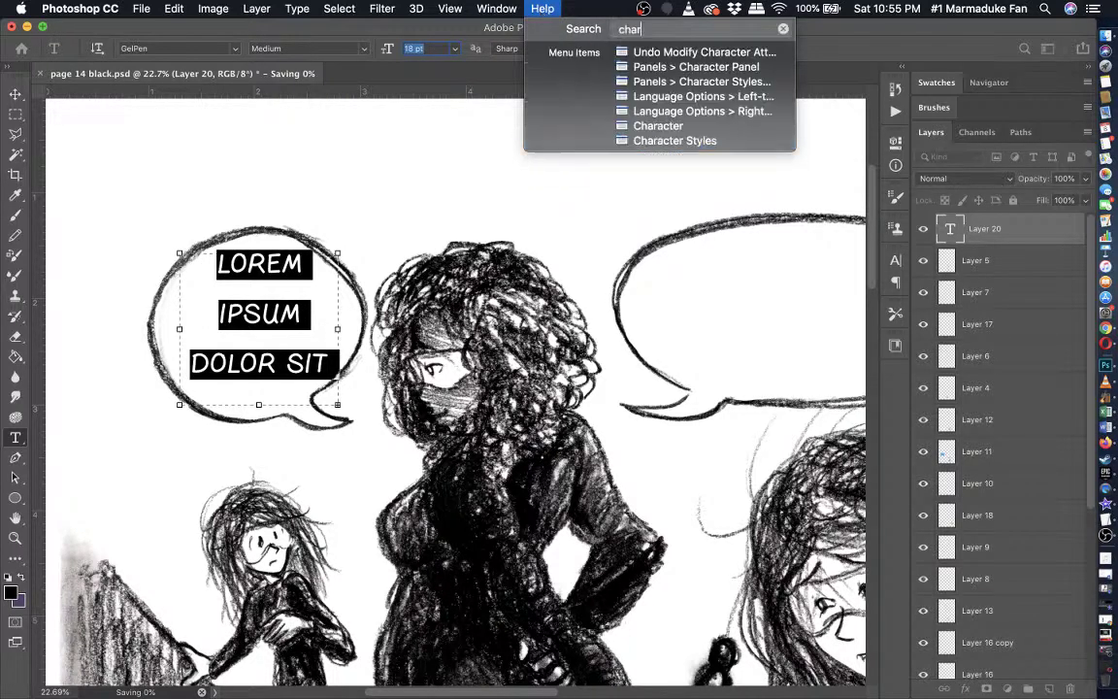
click(680, 130)
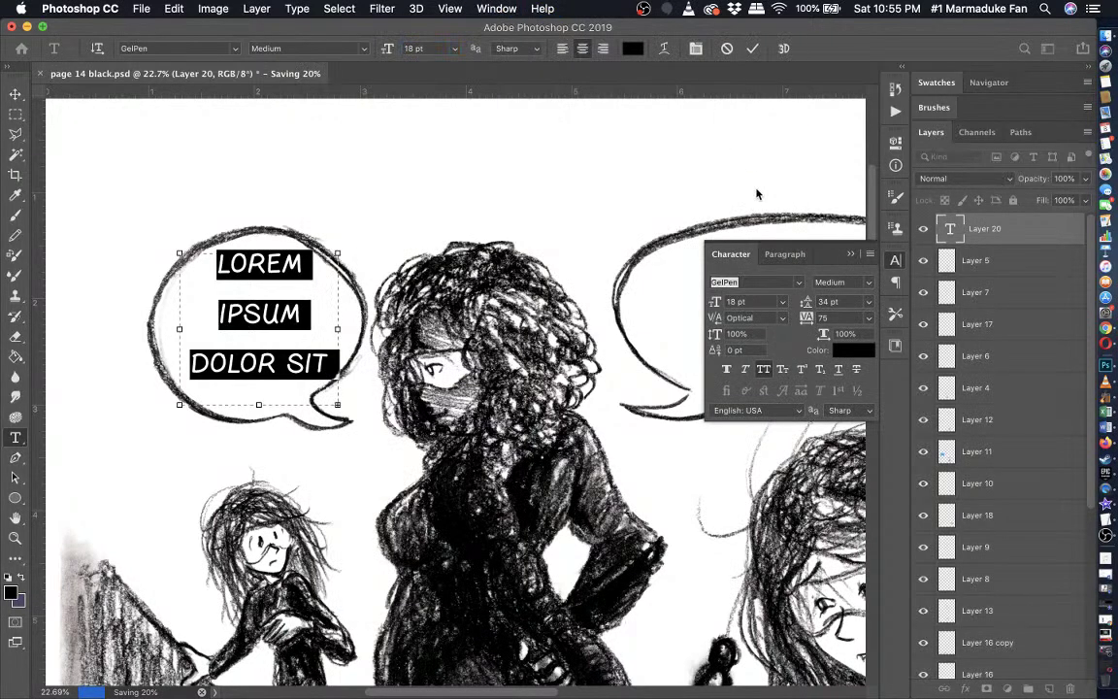
key(super+z)
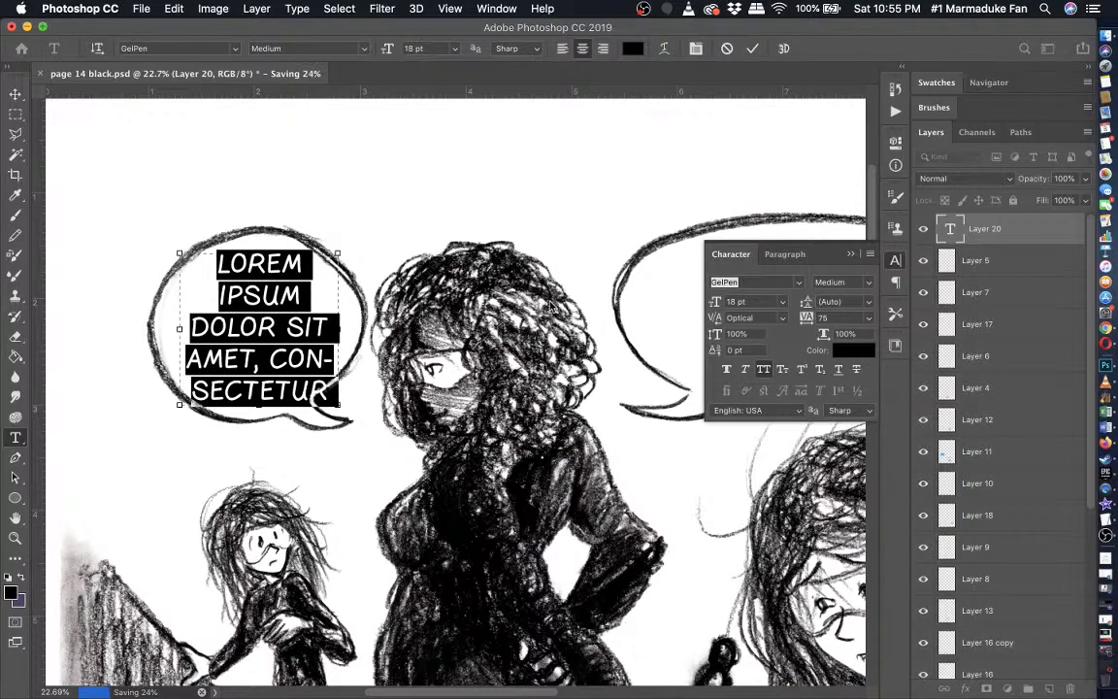
- Replace the selected placeholder text in the speech bubble with the word "WHICH"
click(221, 355)
drag(199, 243, 328, 398)
text(W)
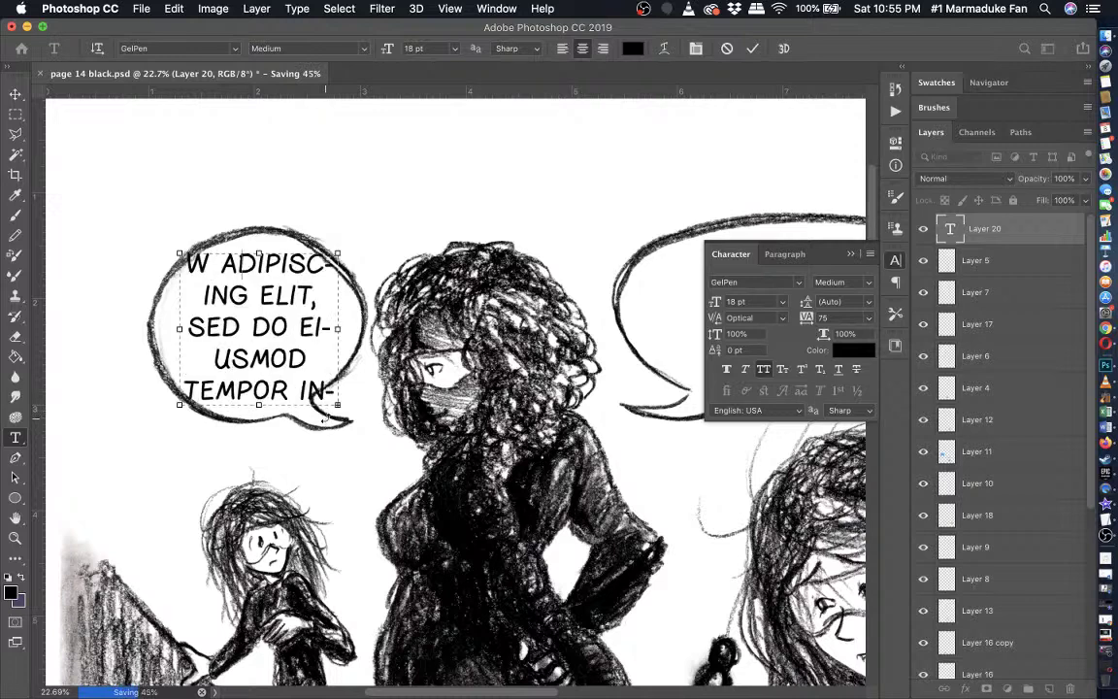
text(HI)
key(shift+Down)
key(shift+Down)
key(shift+Down)
key(shift+Down)
key(shift+End)
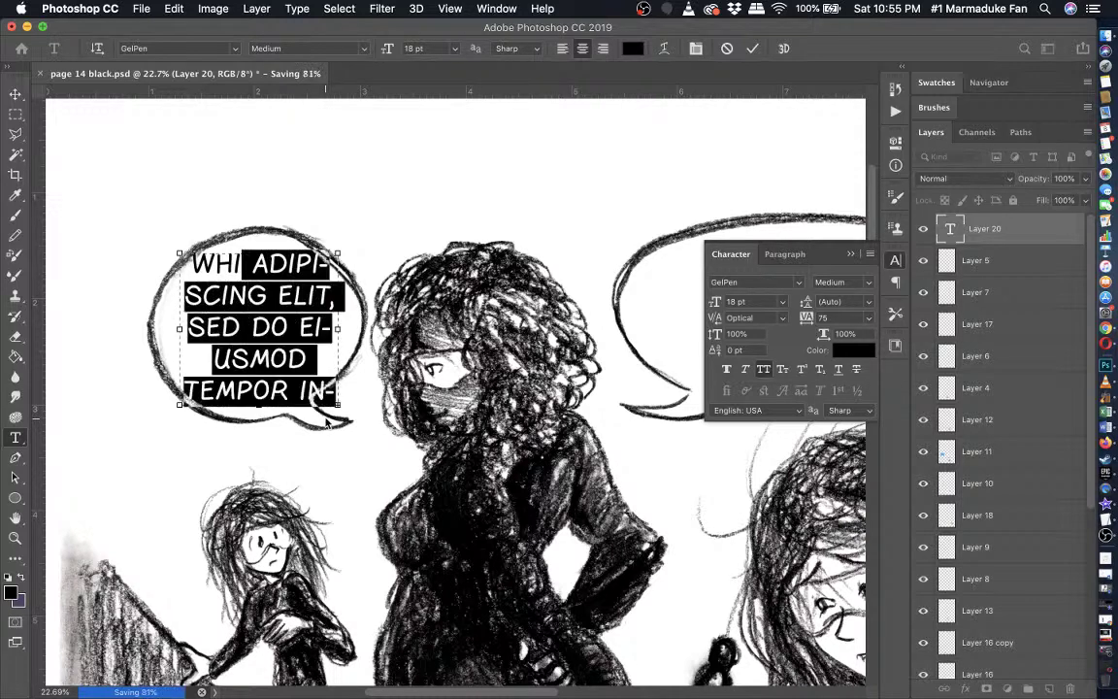
key(BackSpace)
text(CH)
- Delete further blocks of placeholder text following "WHICH" in the speech bubble
key(shift+Down)
key(shift+Down)
key(shift+Down)
key(shift+Down)
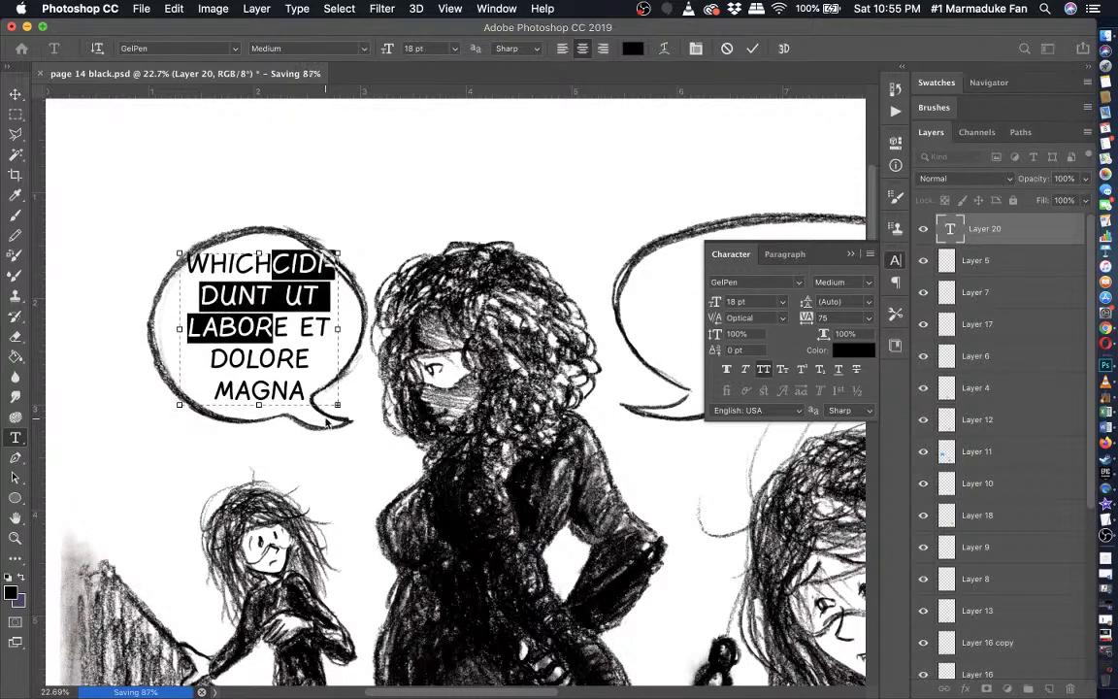
key(BackSpace)
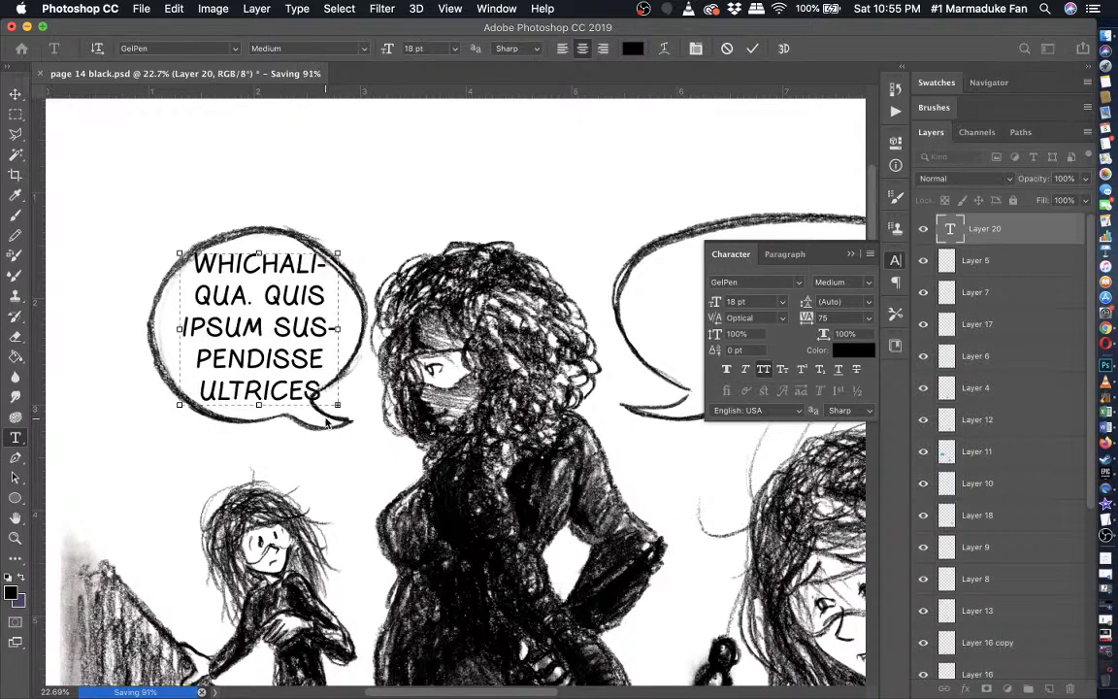
key(shift+Home)
key(shift+End)
key(shift+Down)
key(shift+Down)
key(shift+Down)
key(shift+Down)
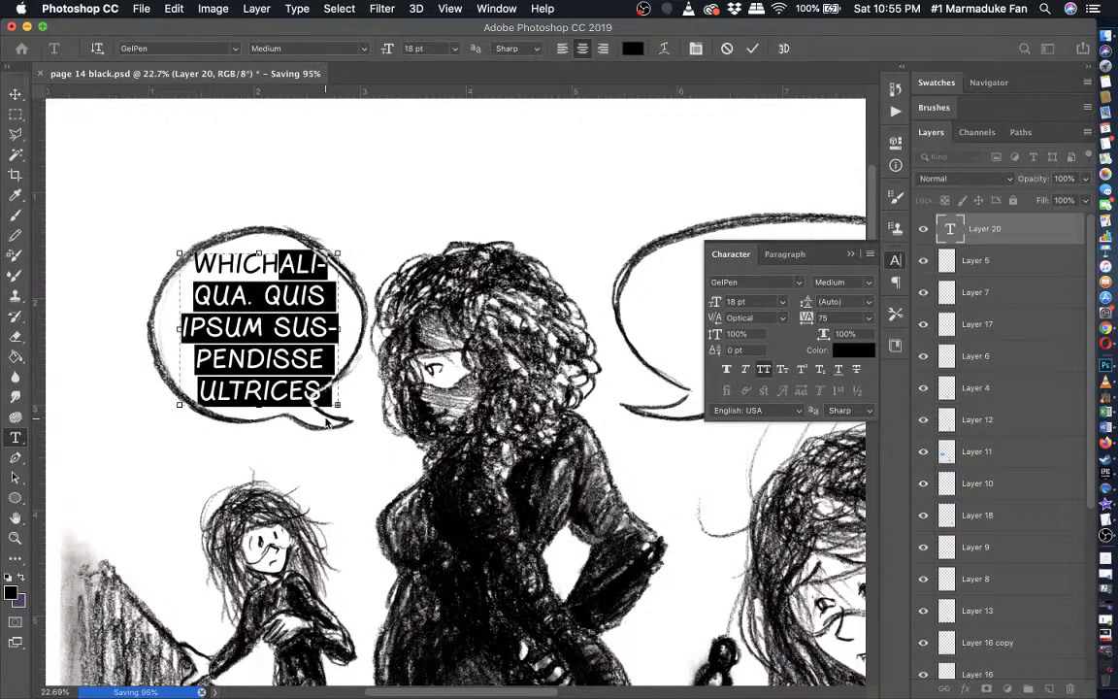
text(GRAVIDA. RISUS COMMODO VIVERRA)
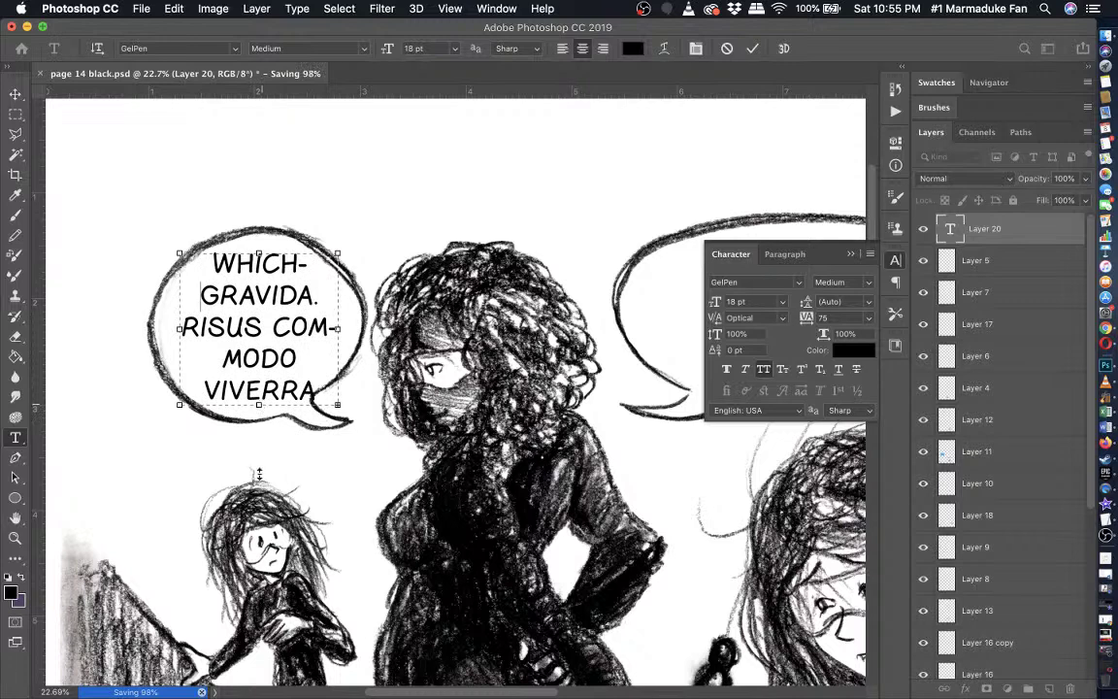
- Extend the text box downward past the speech bubble and delete all remaining placeholder text after "WHICH"
drag(259, 474, 260, 609)
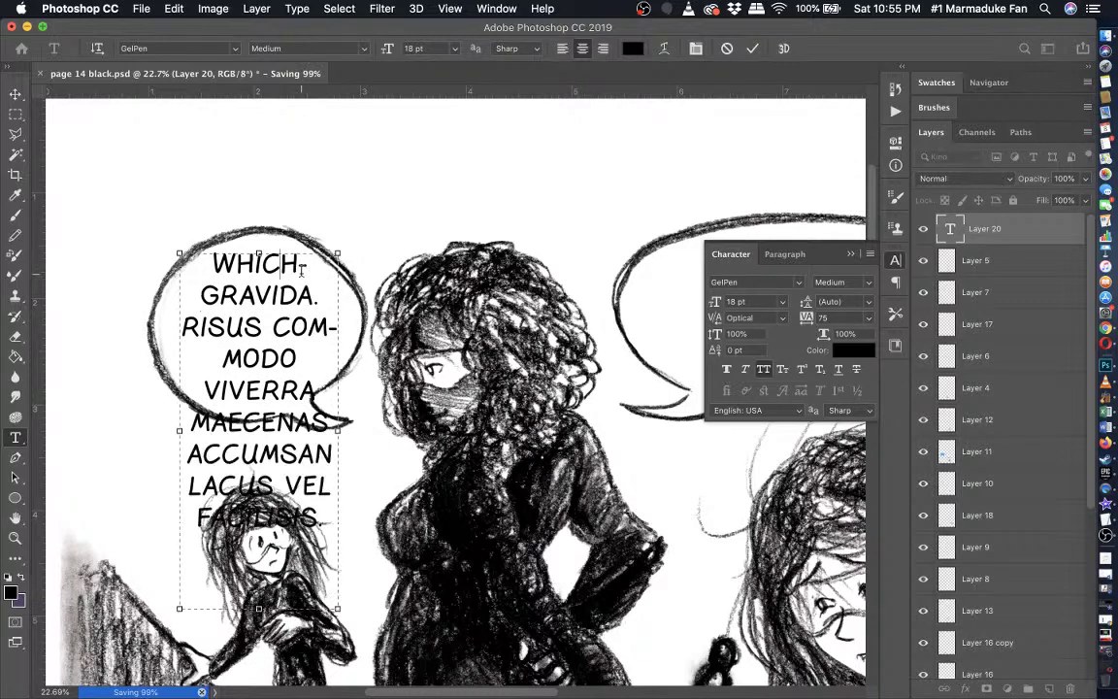
key(shift+Down)
key(shift+Down)
key(shift+Down)
key(shift+Down)
key(shift+Down)
key(shift+Down)
key(shift+Down)
key(shift+Down)
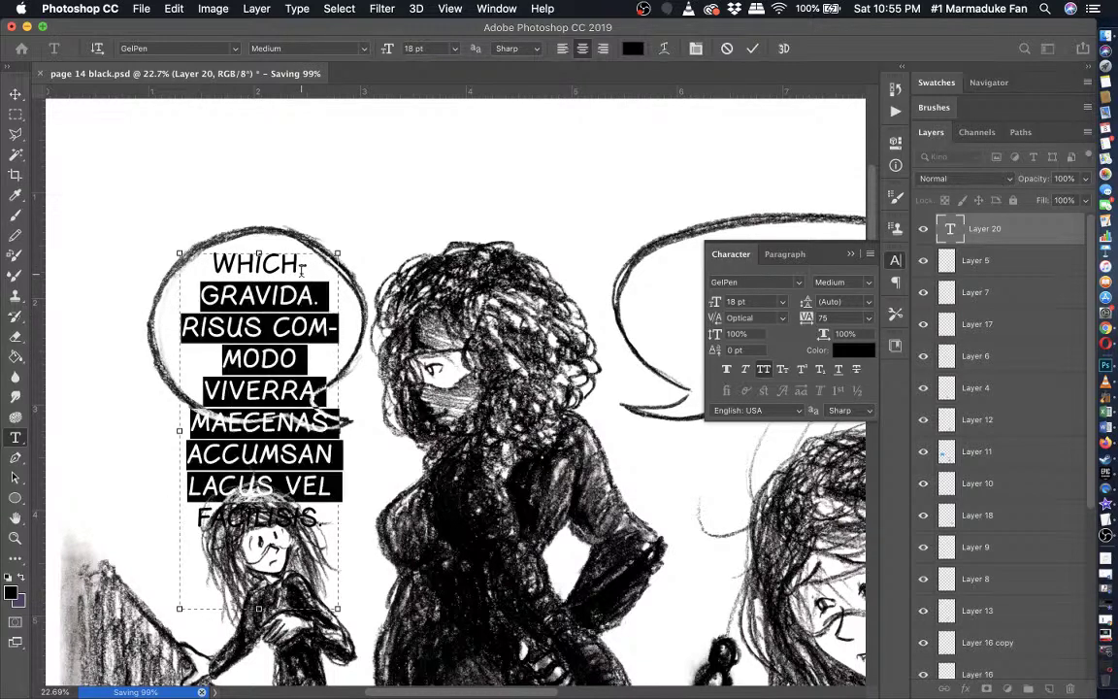
key(BackSpace)
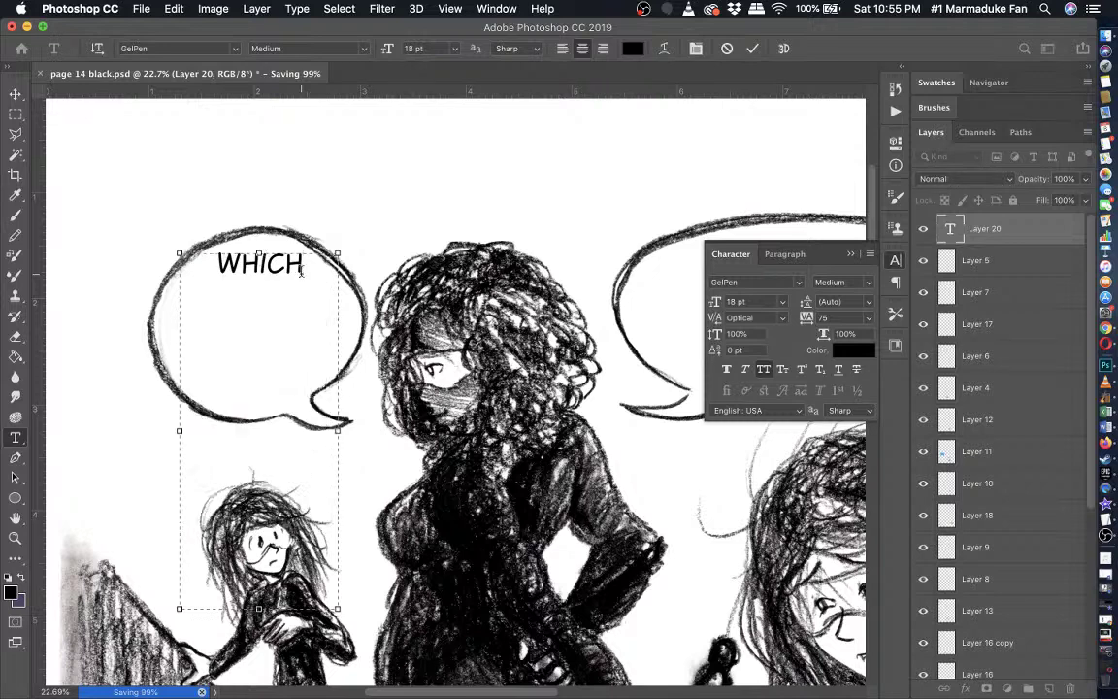
- Complete the speech bubble's lettering with "REMINDS ME . . ." after "WHICH", leaving a space before the ellipsis
text(REMINDS ME)
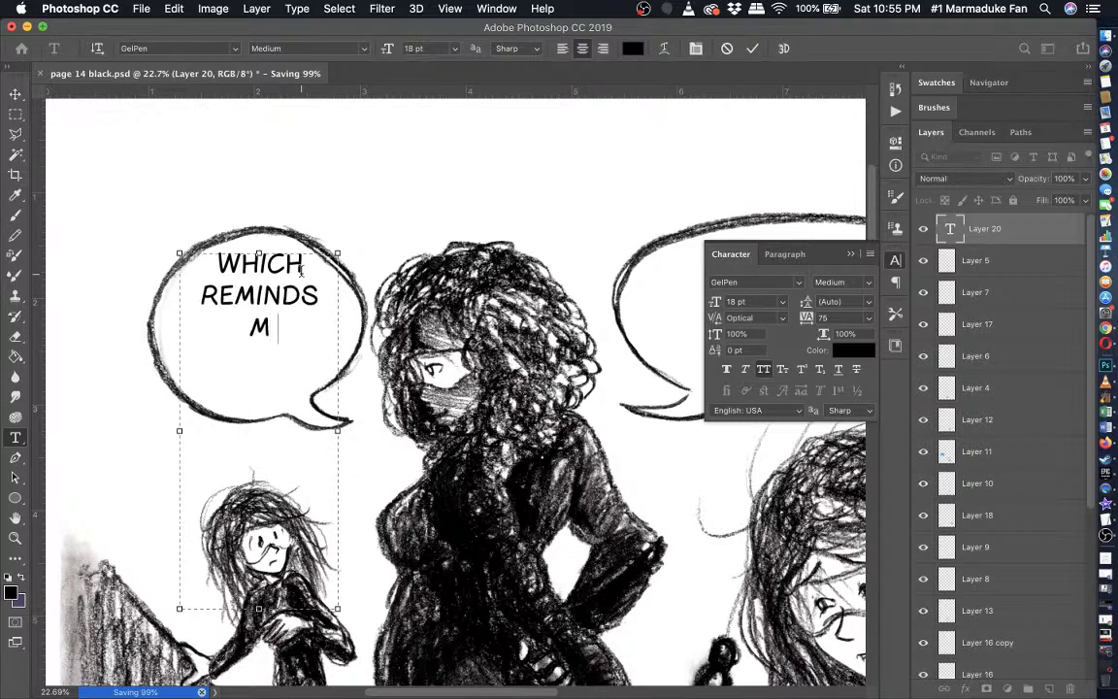
text(. .)
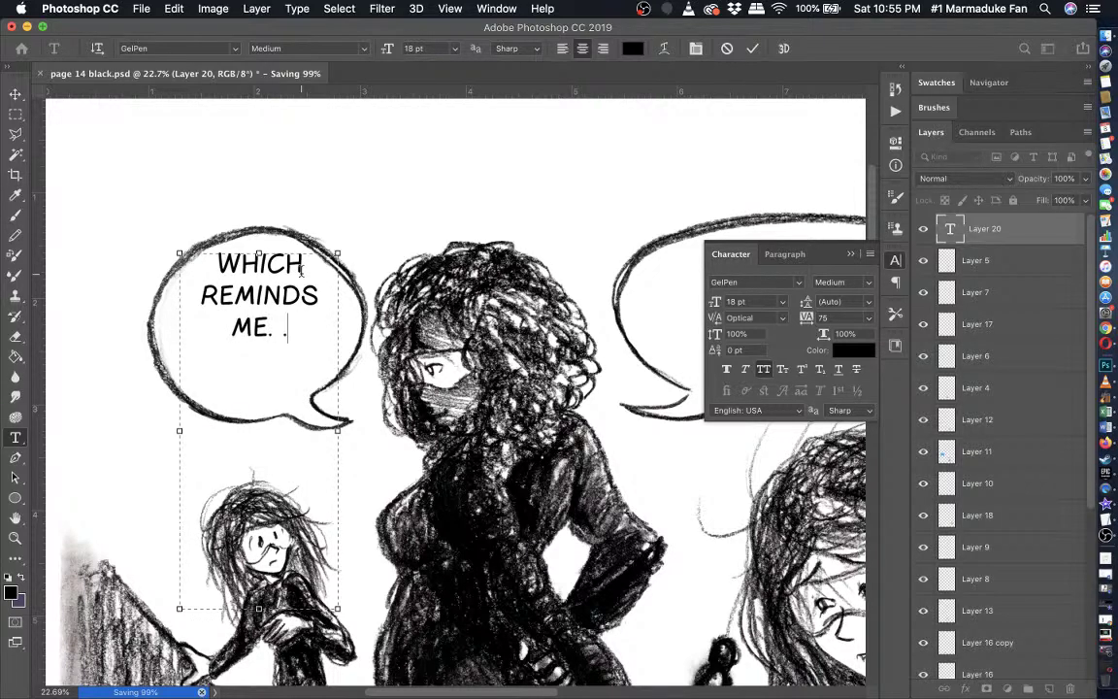
text( .)
key(Left)
key(Left)
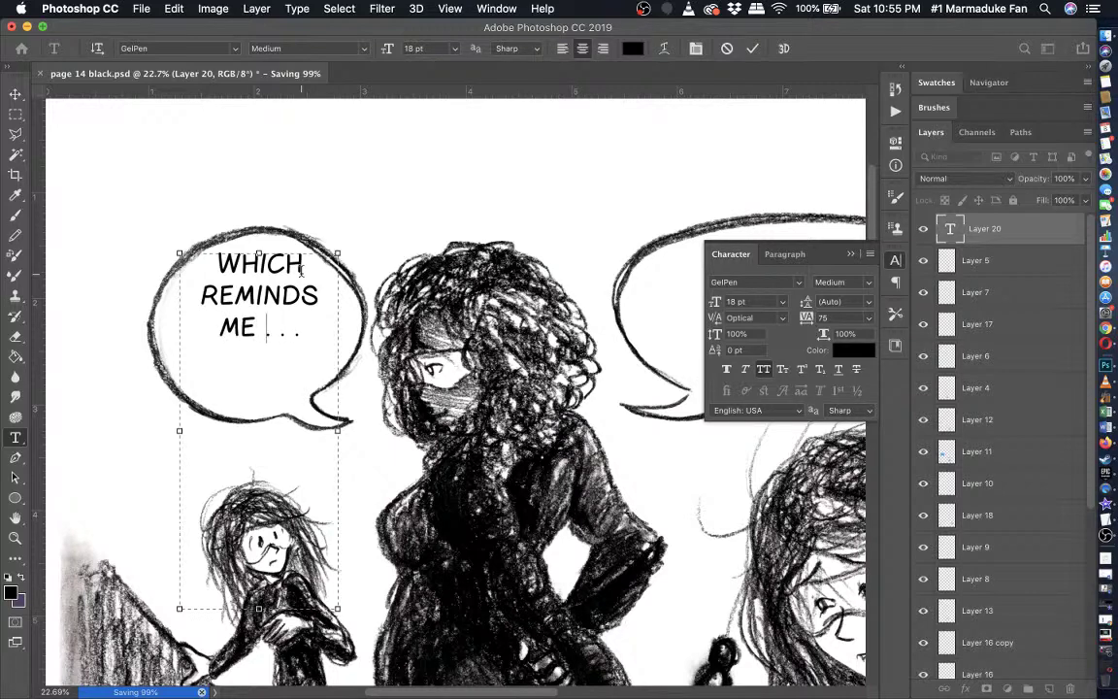
- Set the size of all the speech bubble's lettering to 20 pt
key(super+a)
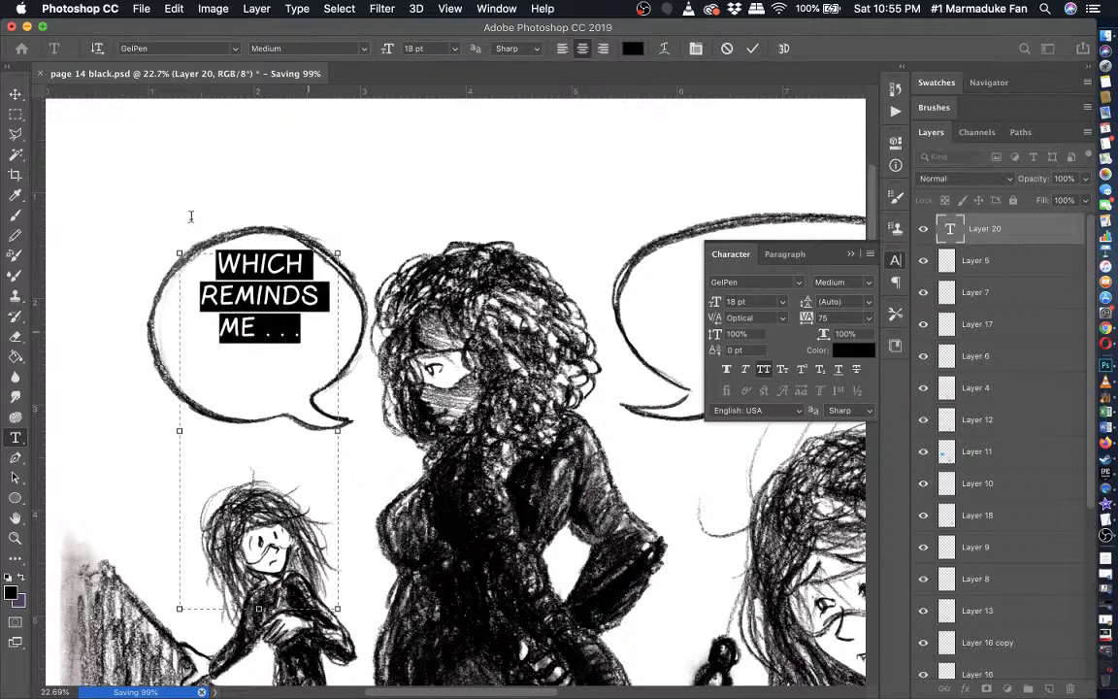
click(438, 46)
text(20)
key(Return)
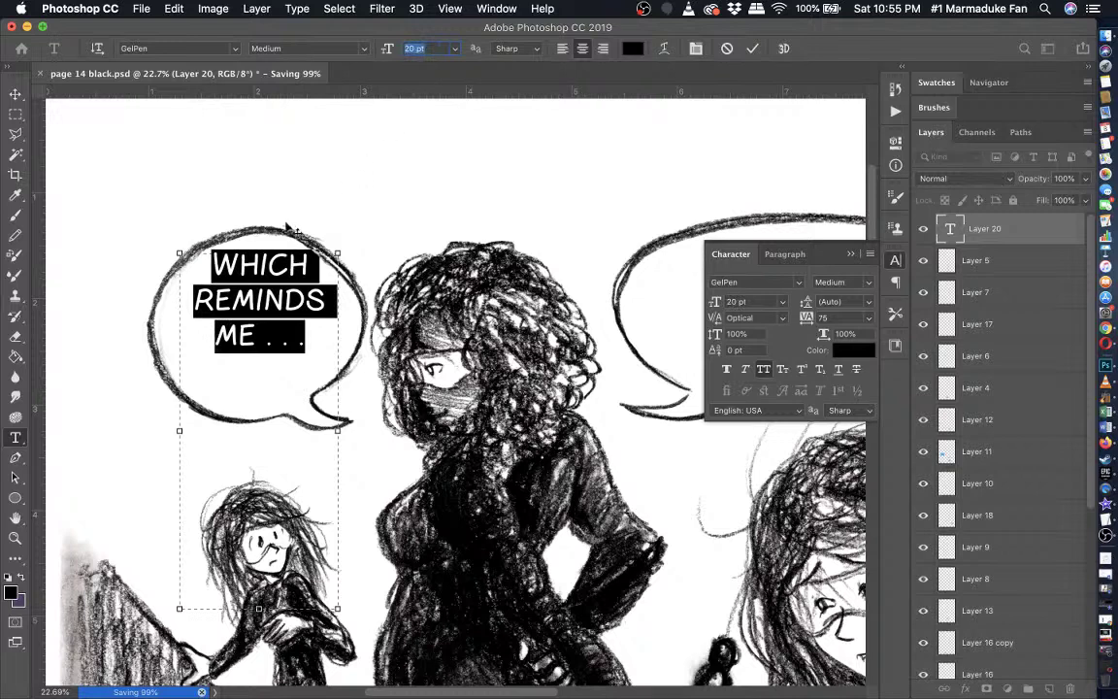
- Lower the lettering slightly to centre it in the speech bubble, committing the text and switching to the Move tool
drag(258, 252, 260, 272)
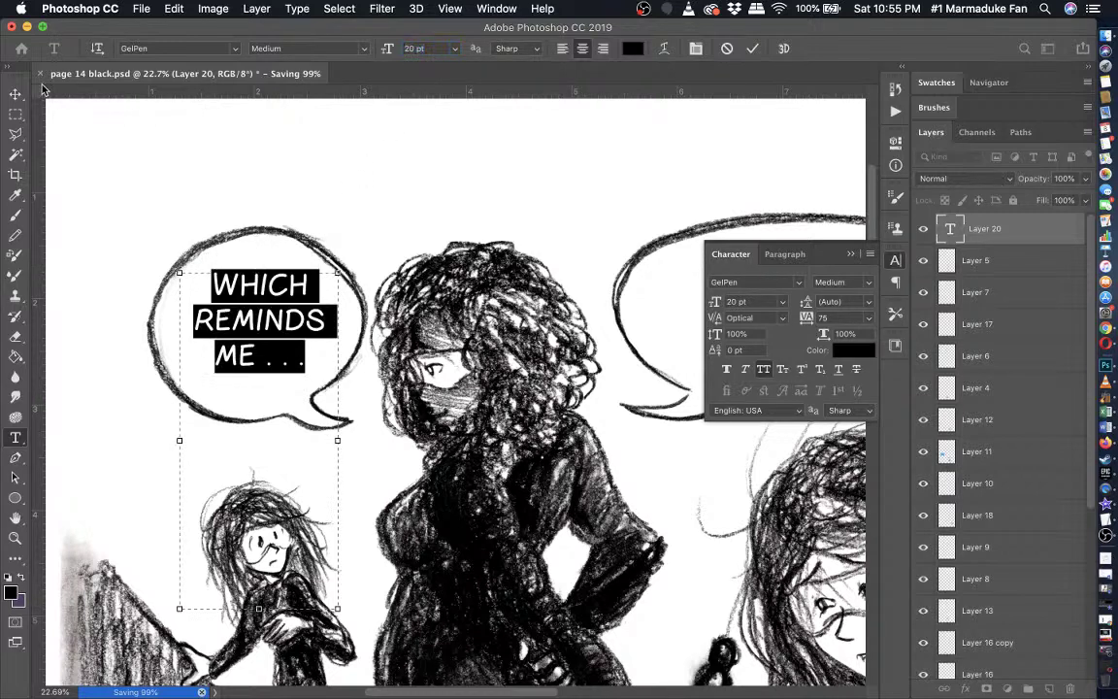
click(16, 91)
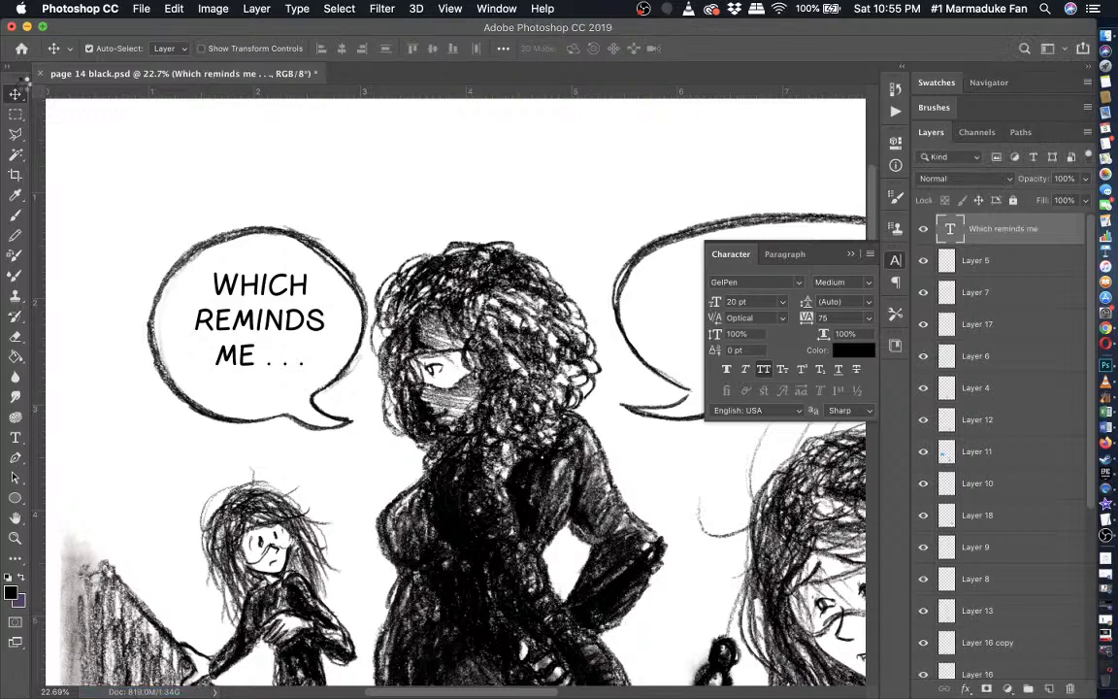
click(17, 94)
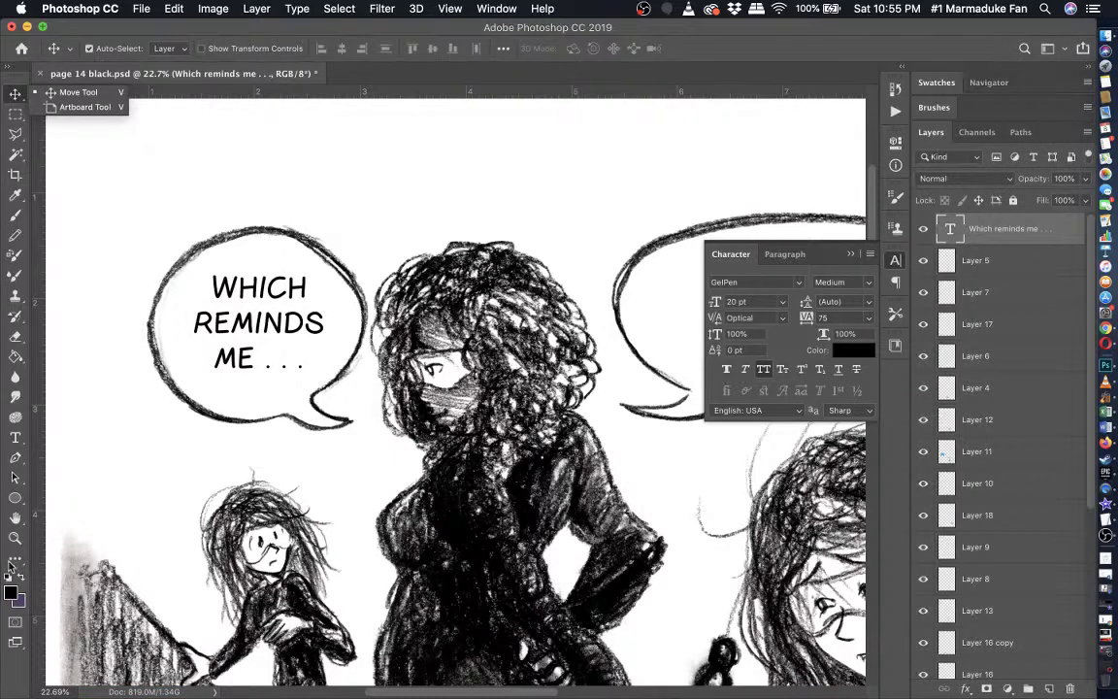
- Set the tracking of the ellipsis dots after "ME" in the first speech bubble to 0
click(14, 439)
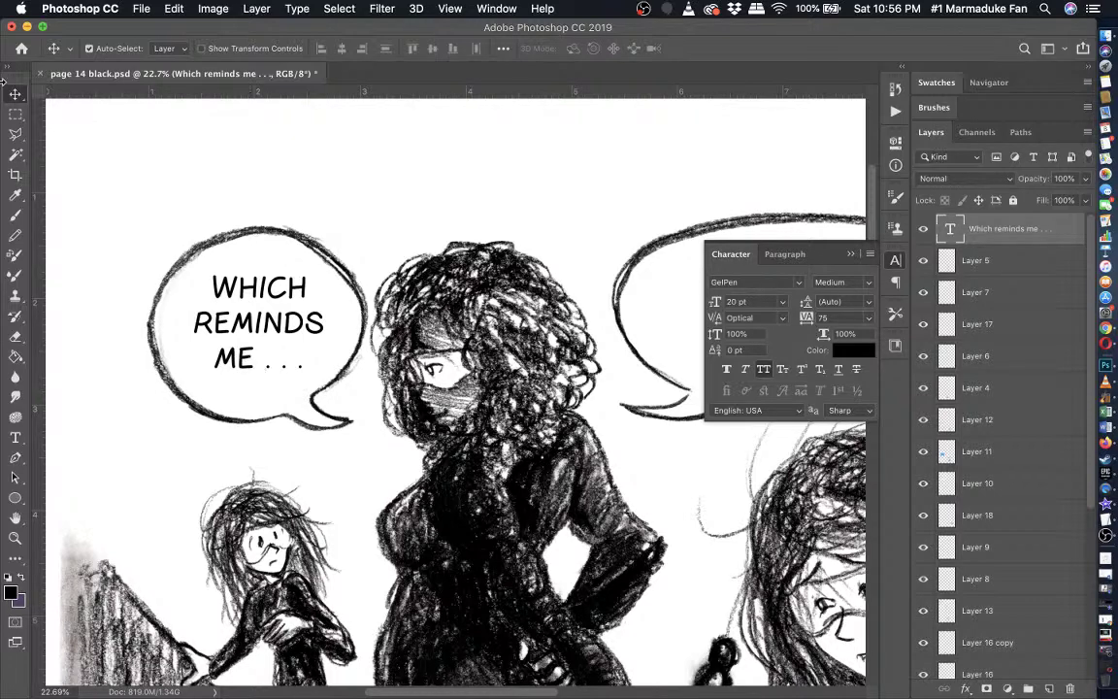
click(15, 440)
click(262, 362)
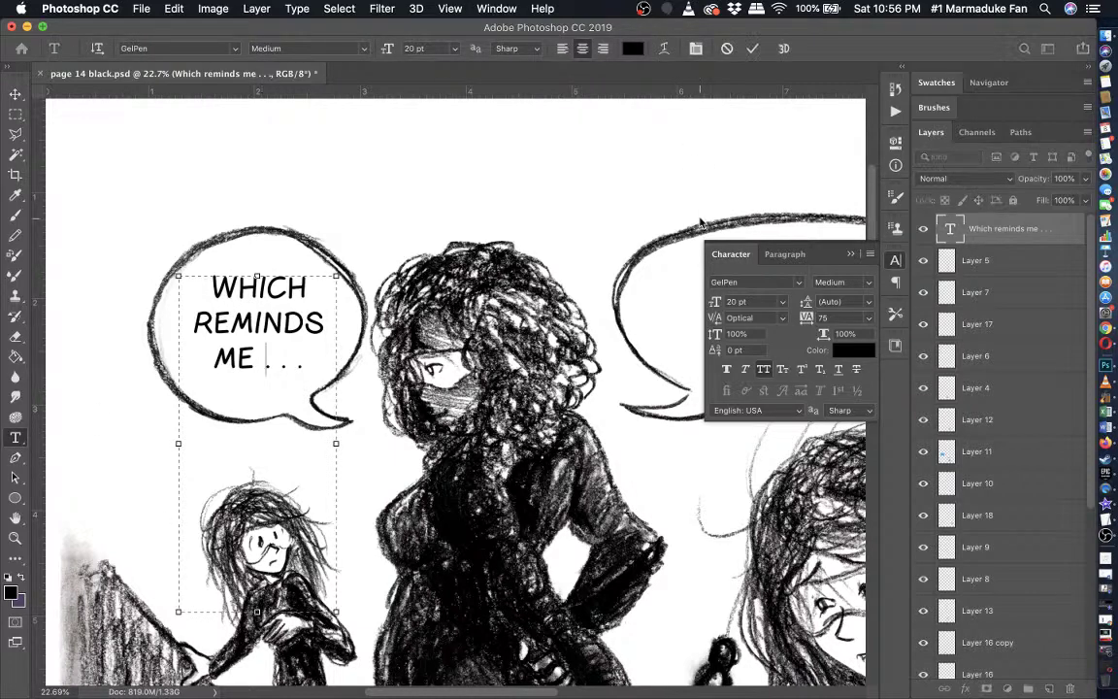
key(Left)
key(shift+Right)
click(869, 317)
click(842, 324)
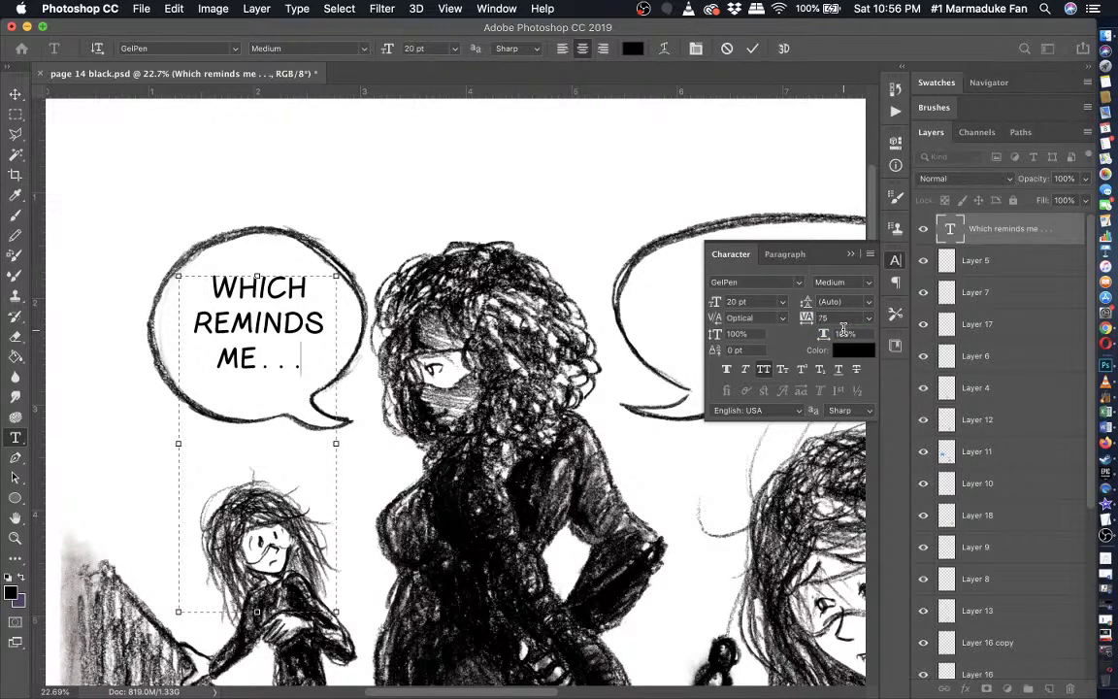
key(shift+Right)
key(shift+Right)
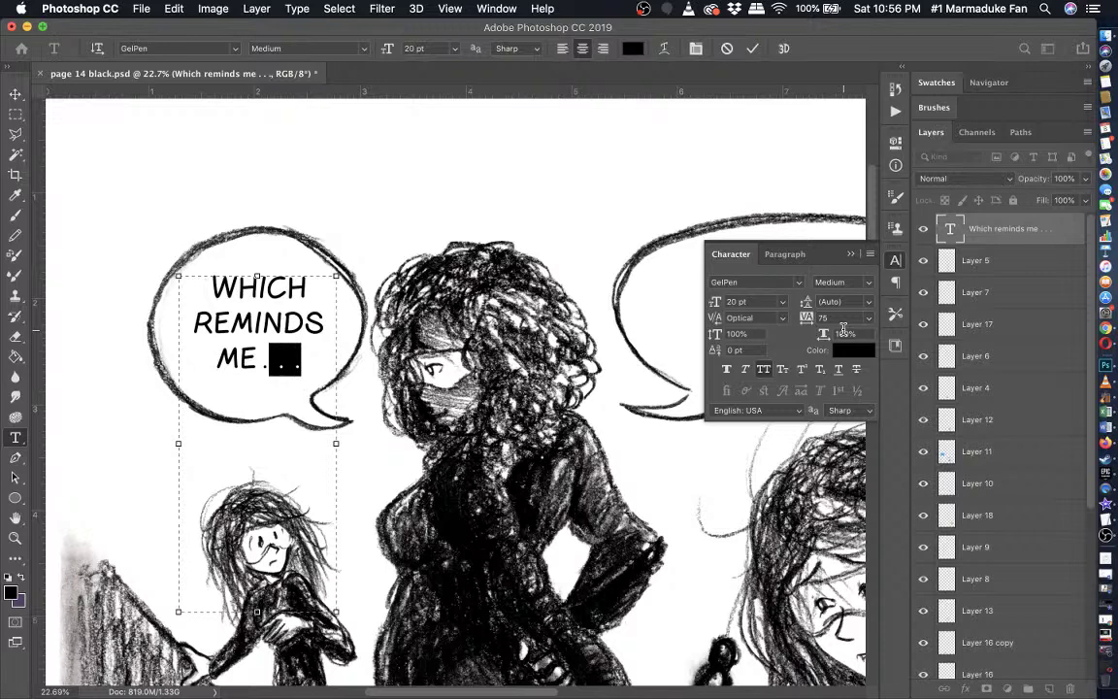
click(868, 320)
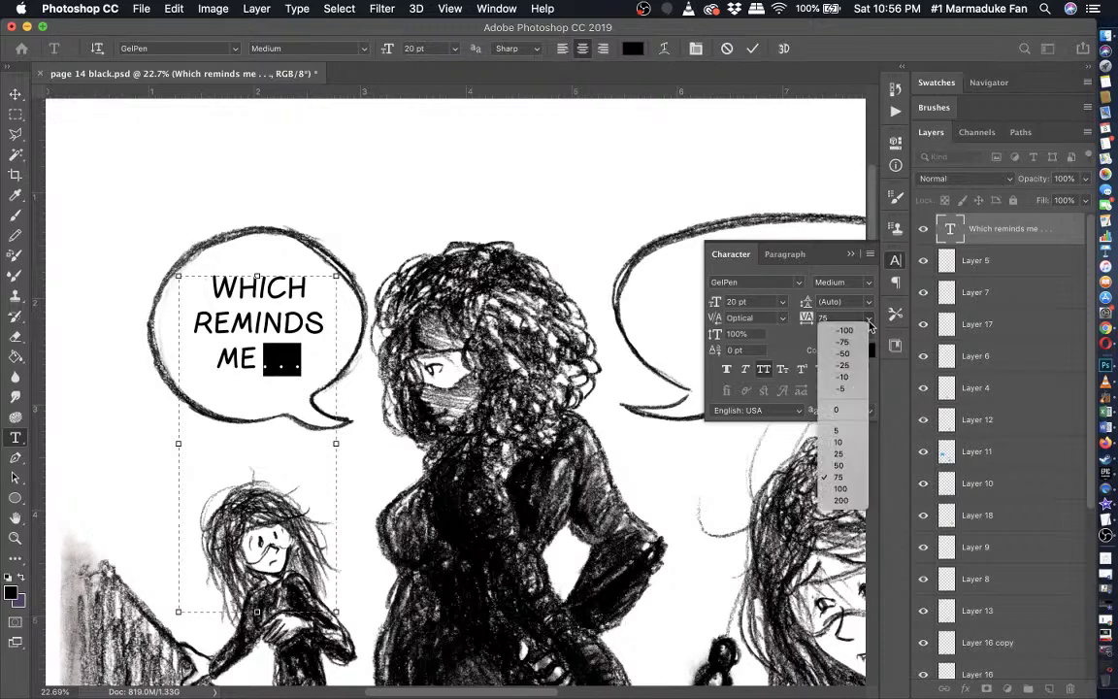
click(833, 409)
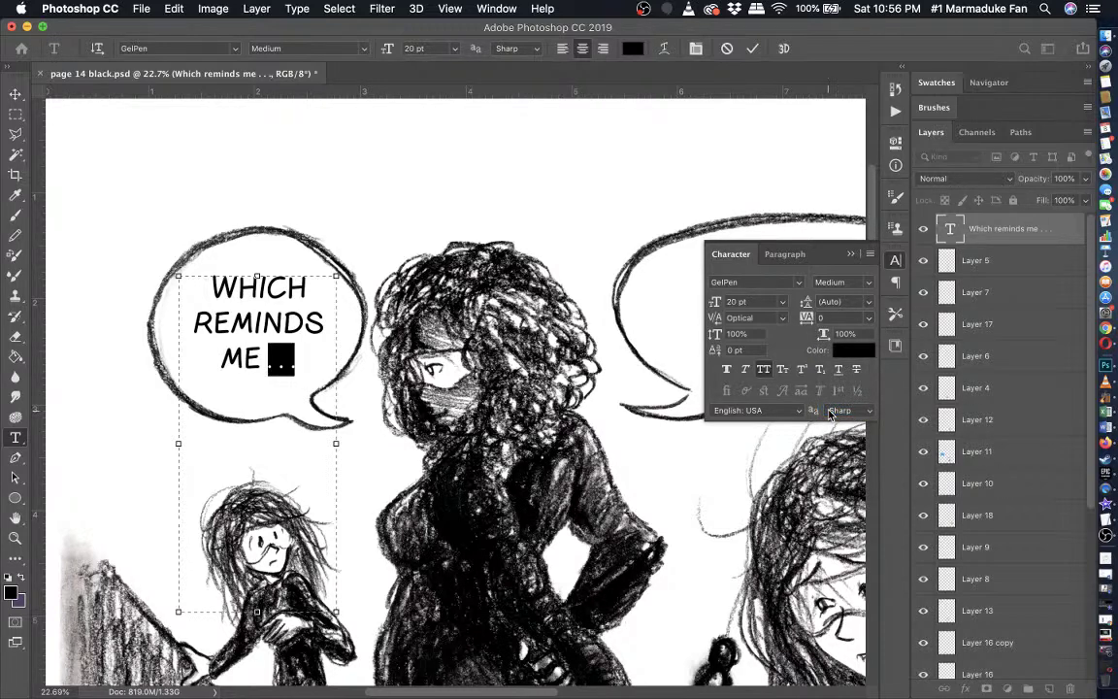
- Set the tracking of the space between "ME" and the ellipsis to -150 and finish editing the text
key(Left)
key(shift+Left)
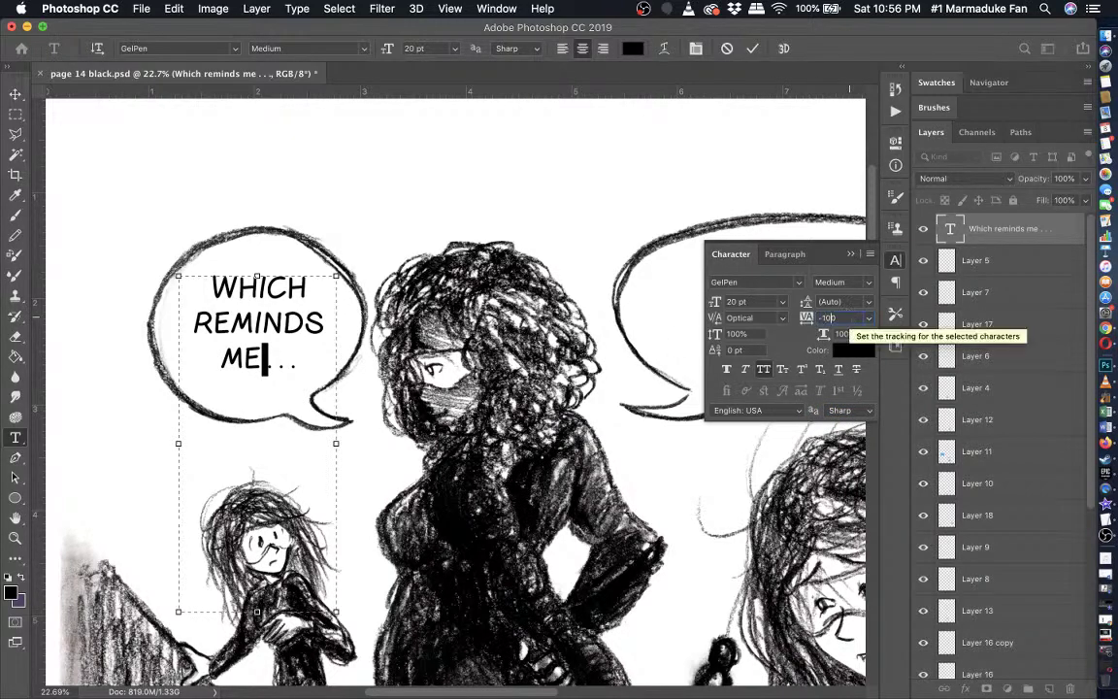
text(-150)
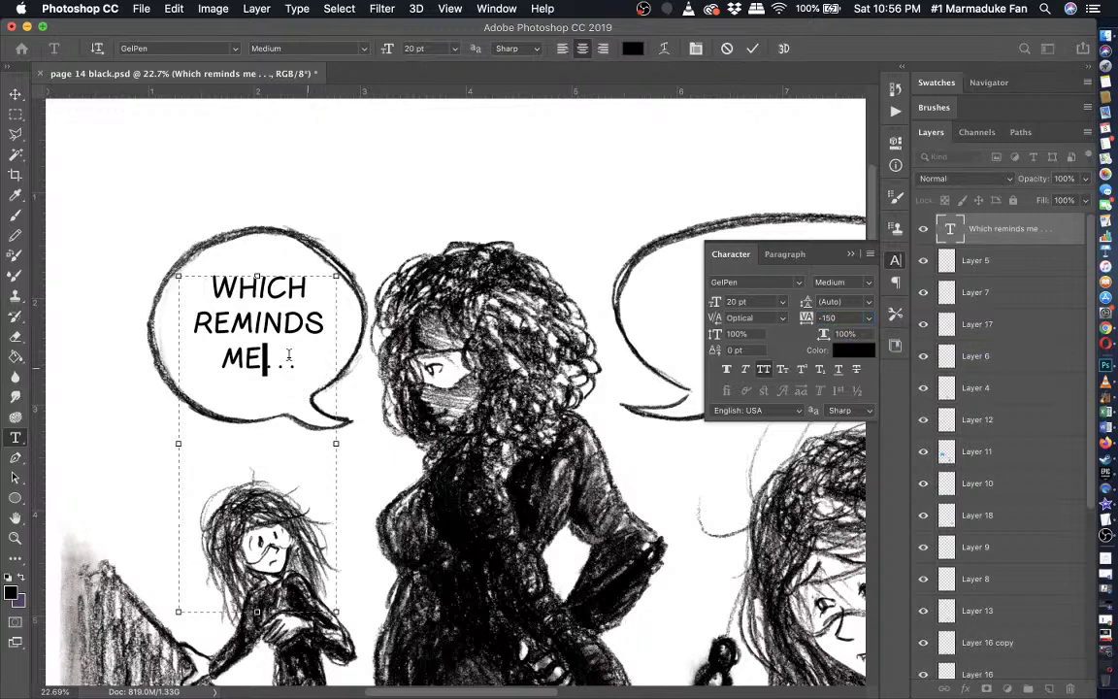
click(289, 355)
key(super+minus)
click(16, 94)
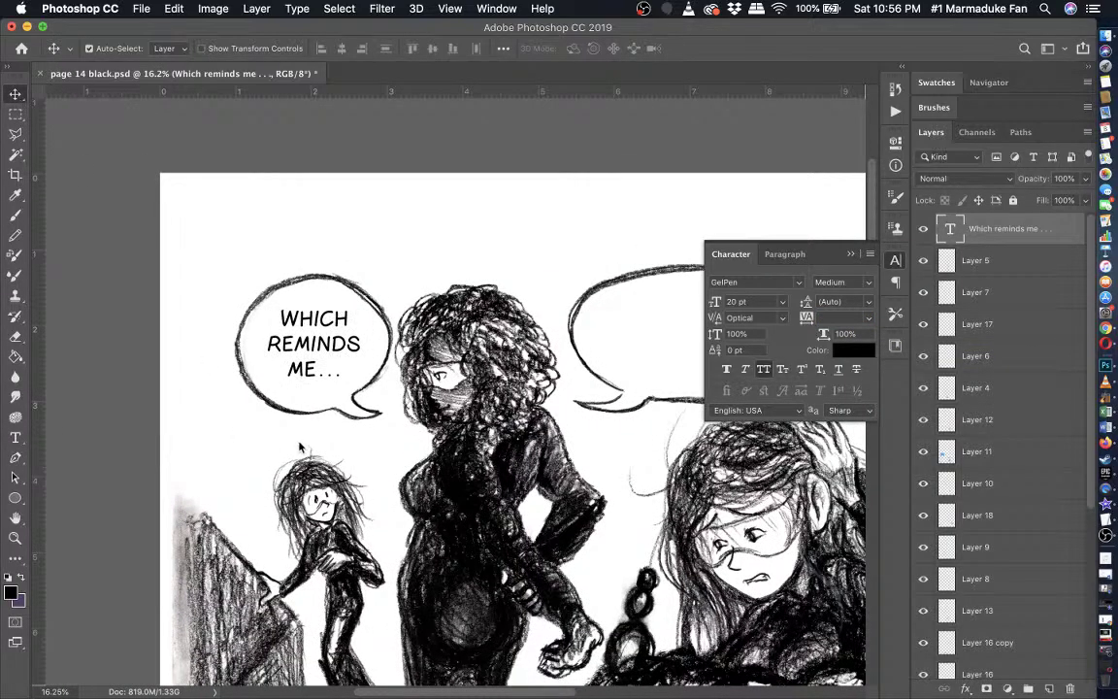
- Duplicate the "Which reminds me . . ." text layer and move the copy into the larger empty speech bubble
scroll(268, 396, right, 5)
scroll(267, 397, up, 4)
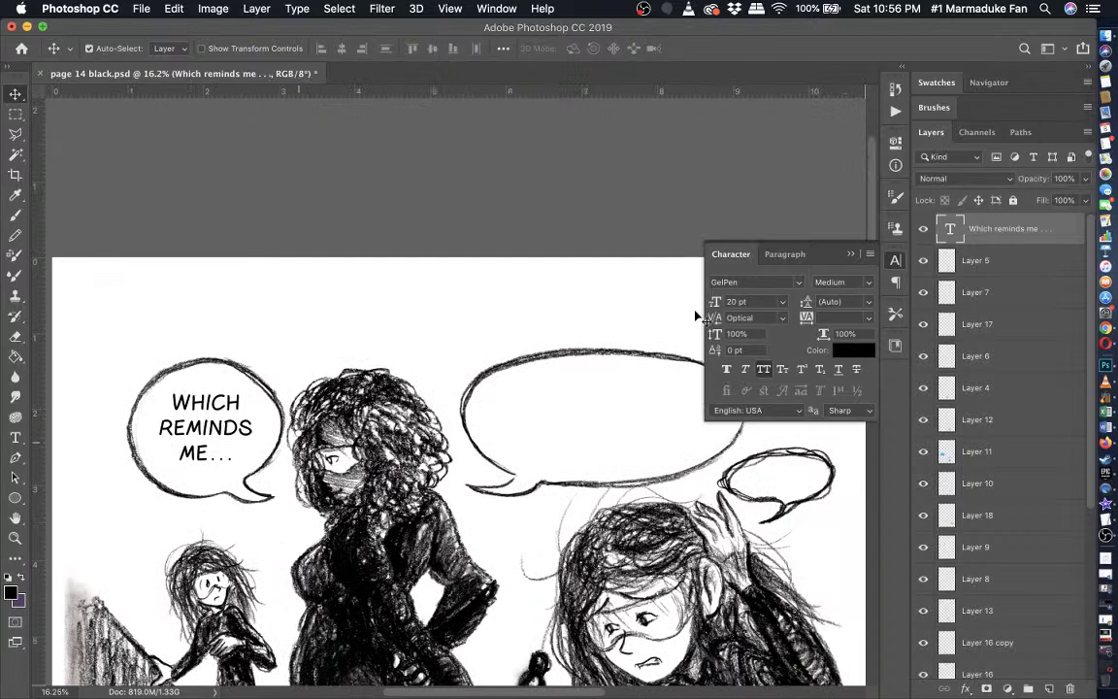
right_click(1013, 236)
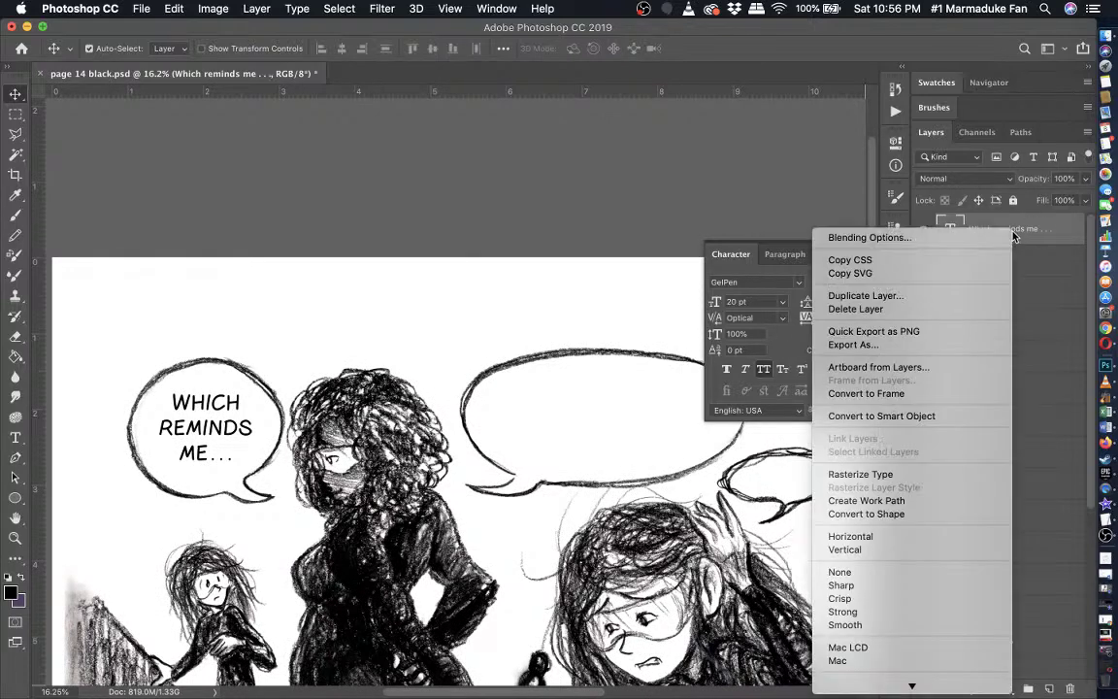
click(957, 296)
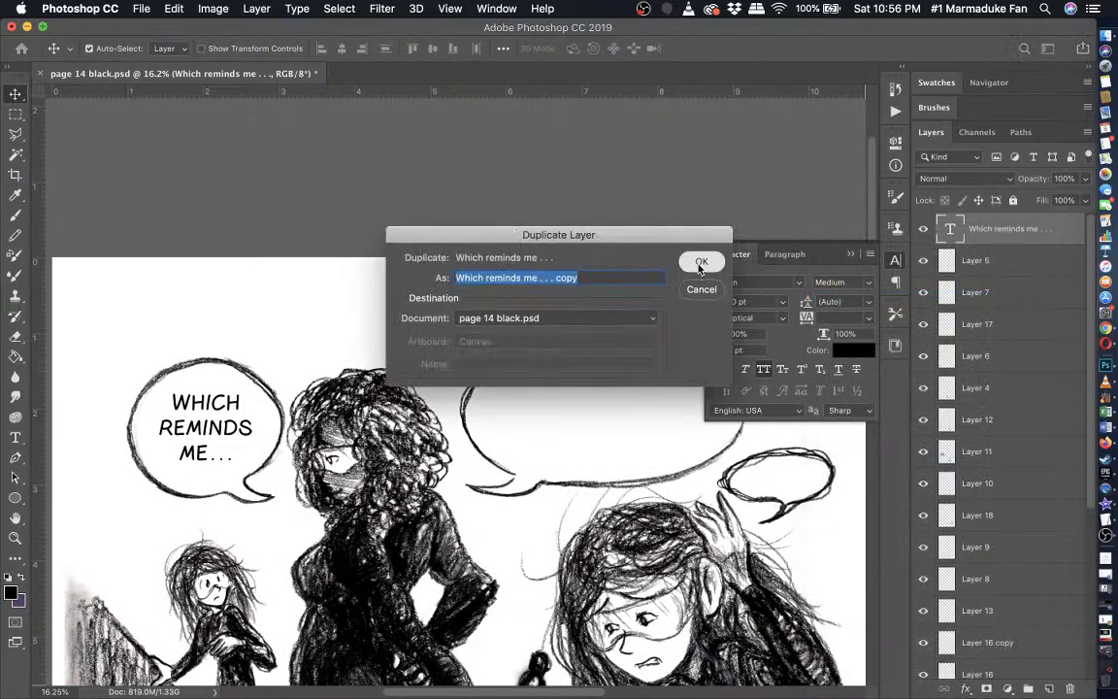
click(700, 264)
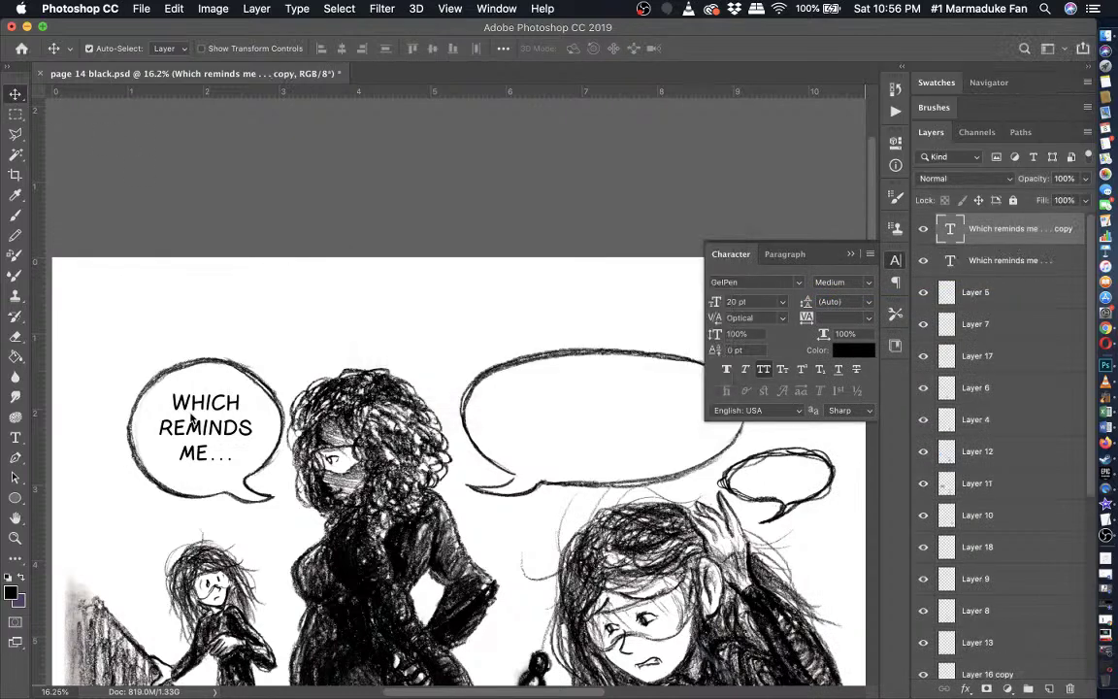
drag(177, 363, 559, 387)
scroll(560, 386, up, 2)
scroll(553, 384, right, 3)
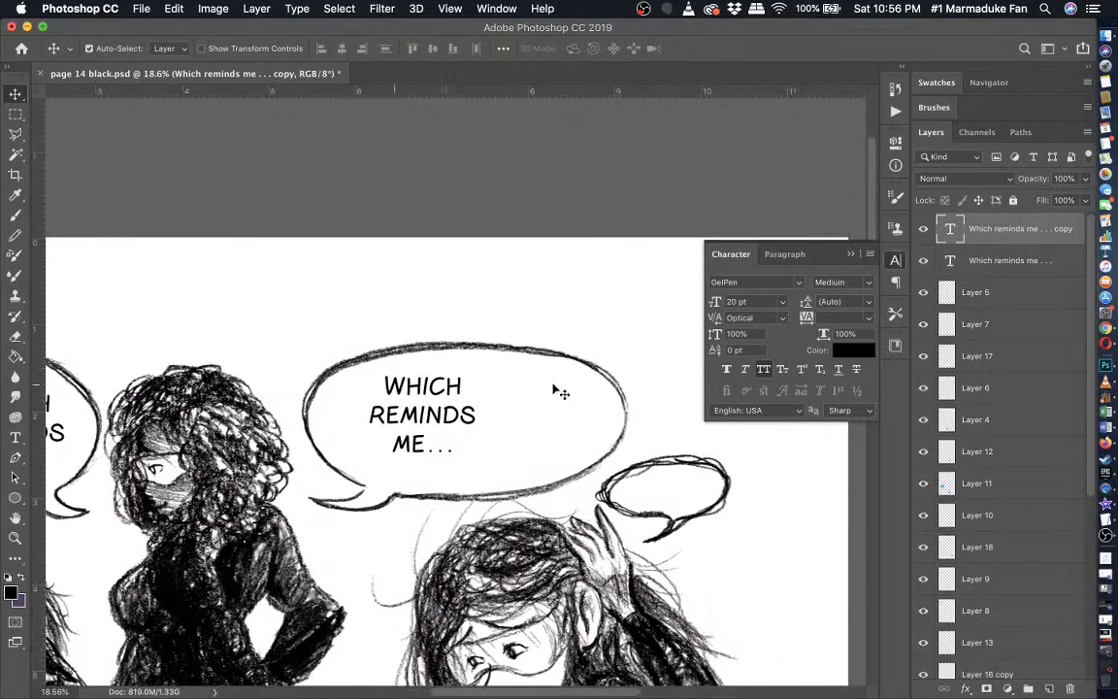
- Select all the copied text and widen its text box on both sides to span the larger speech bubble
click(14, 438)
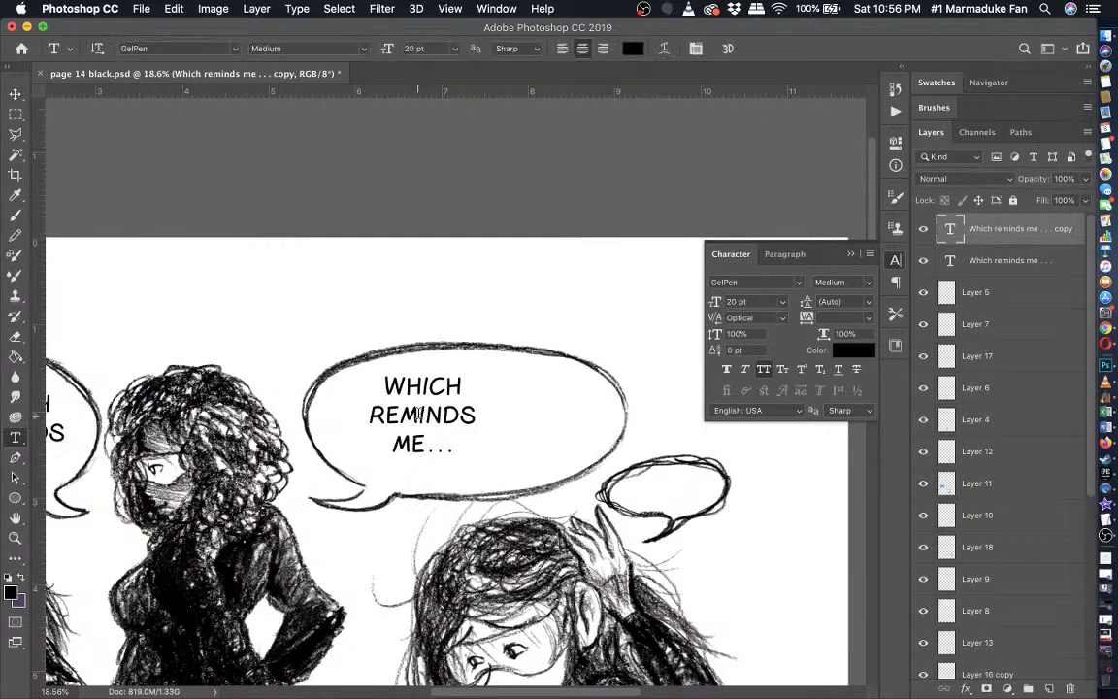
click(418, 415)
key(ctrl+a)
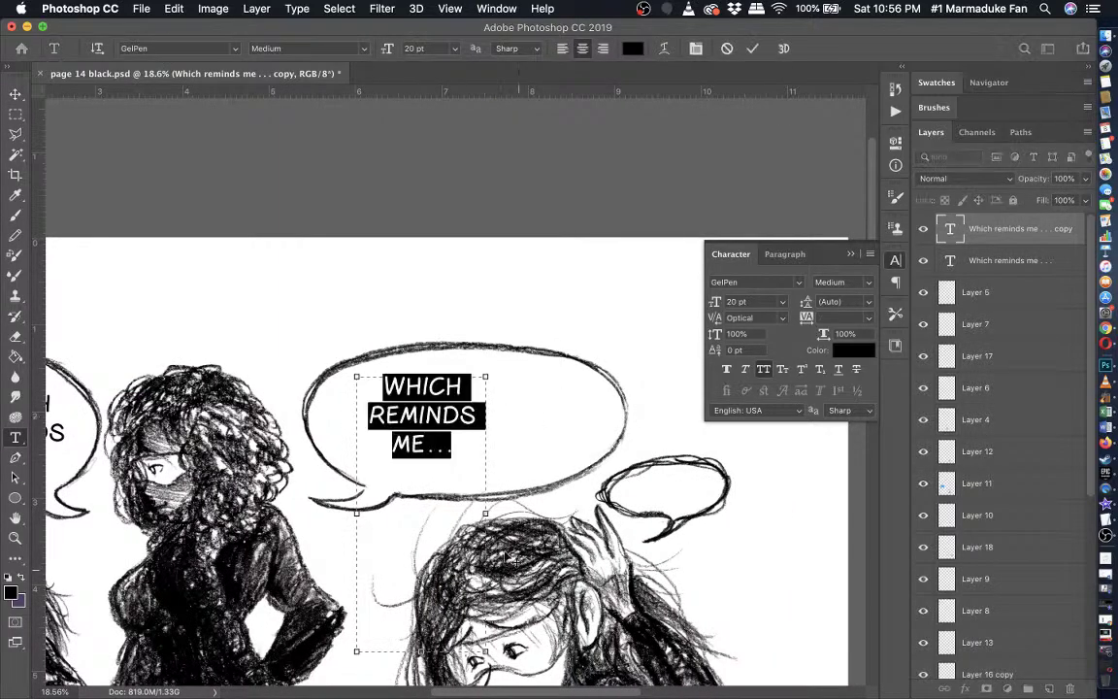
drag(485, 512, 602, 512)
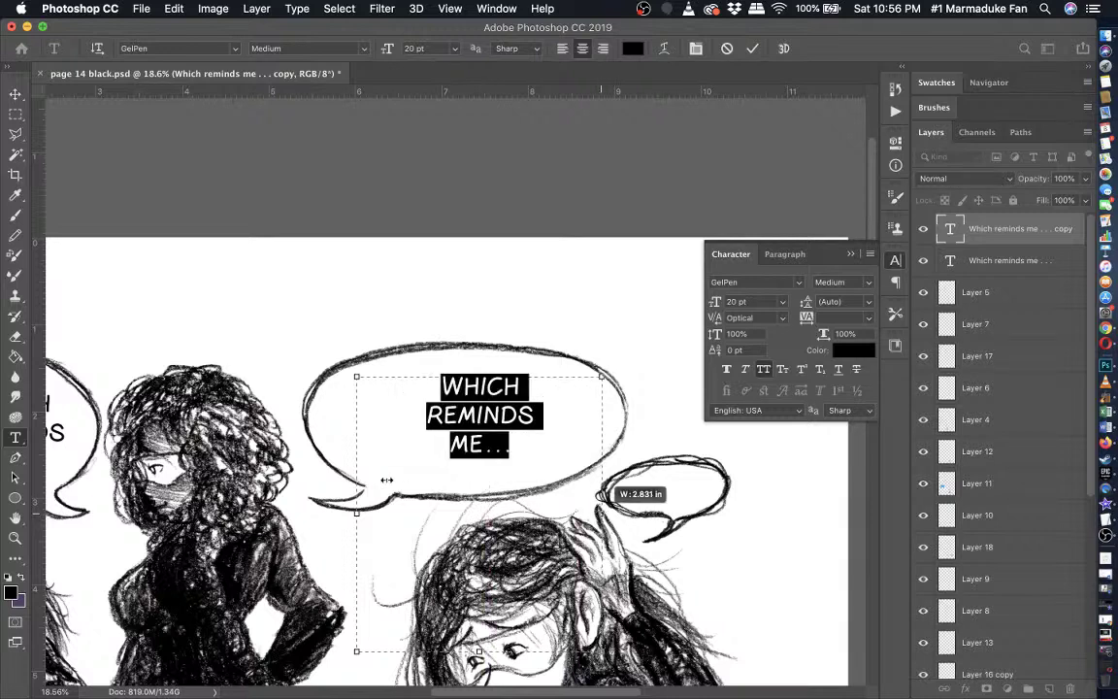
drag(356, 522, 323, 514)
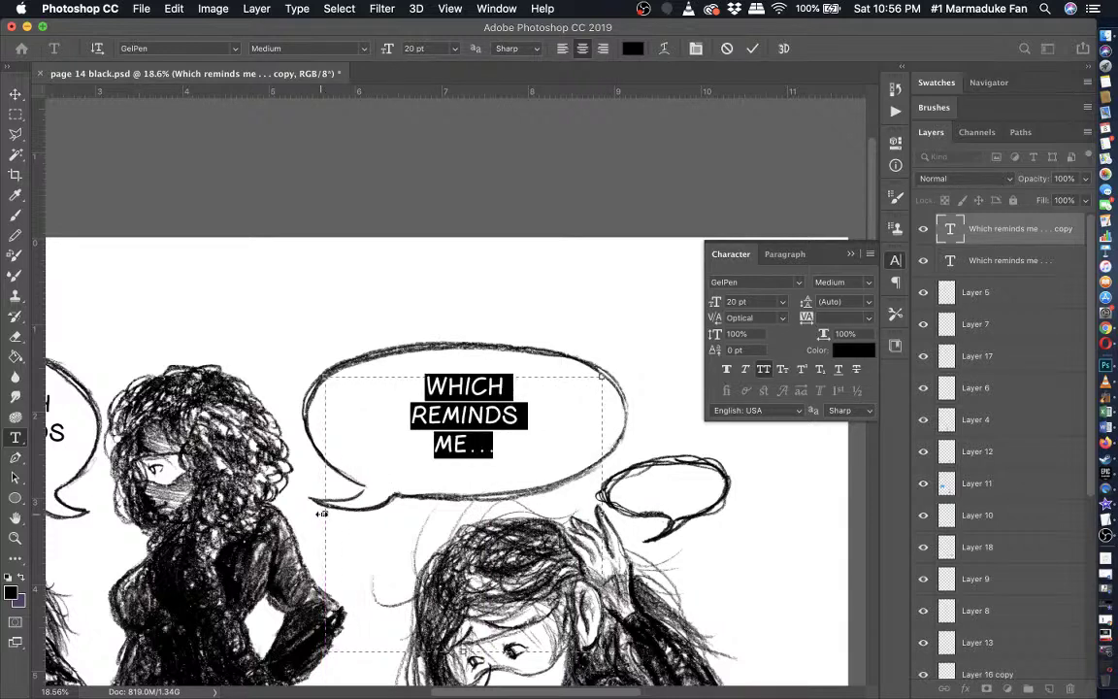
- Replace the copied text with "You really should try out a few suits of armor!"
text(you)
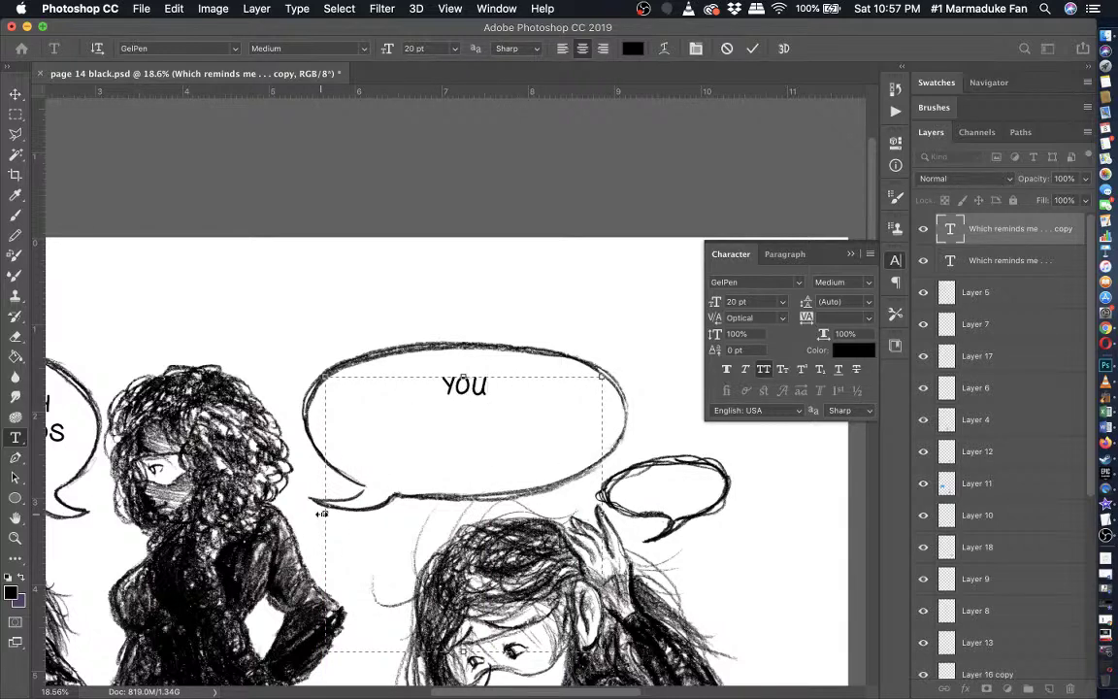
text( really should t)
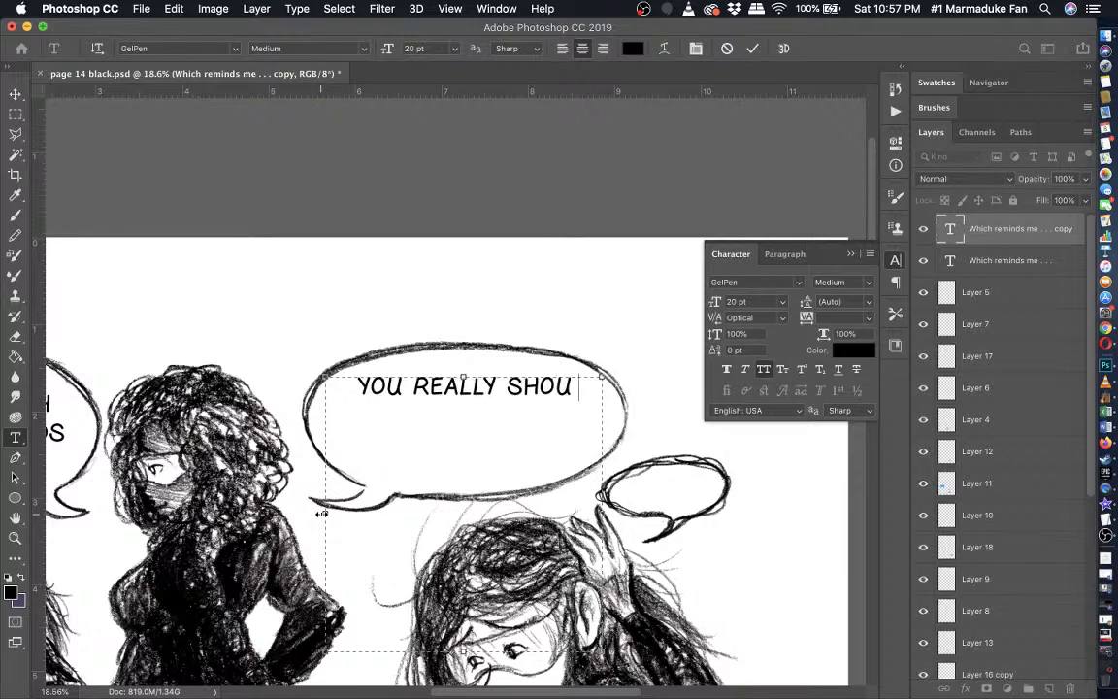
text(ry)
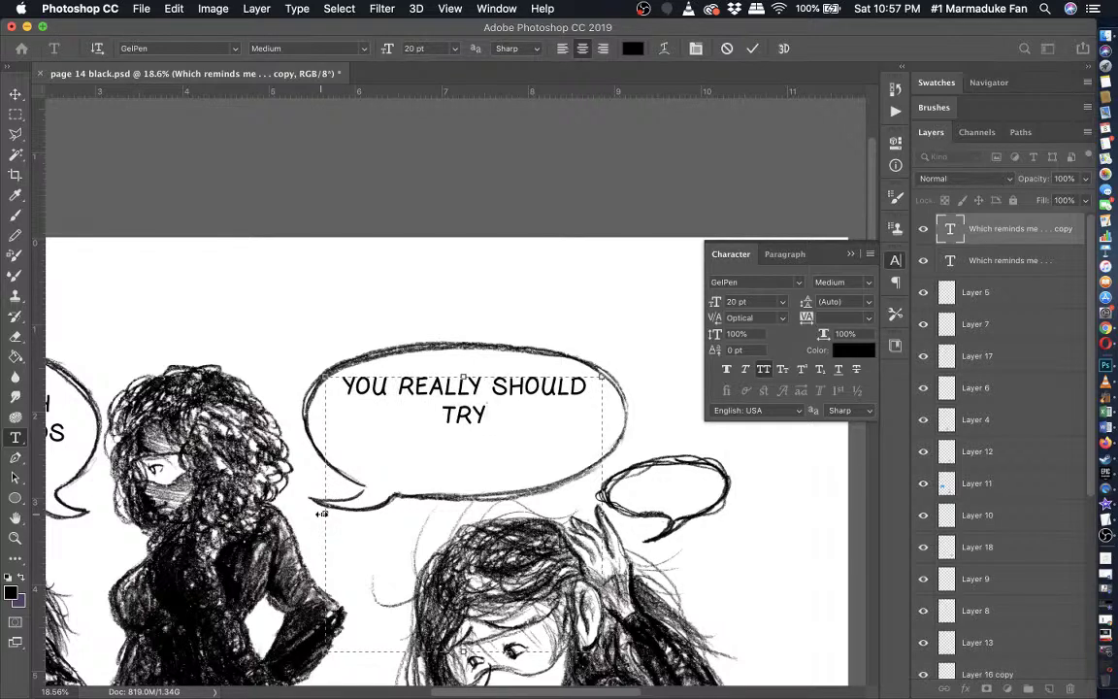
text( out a few )
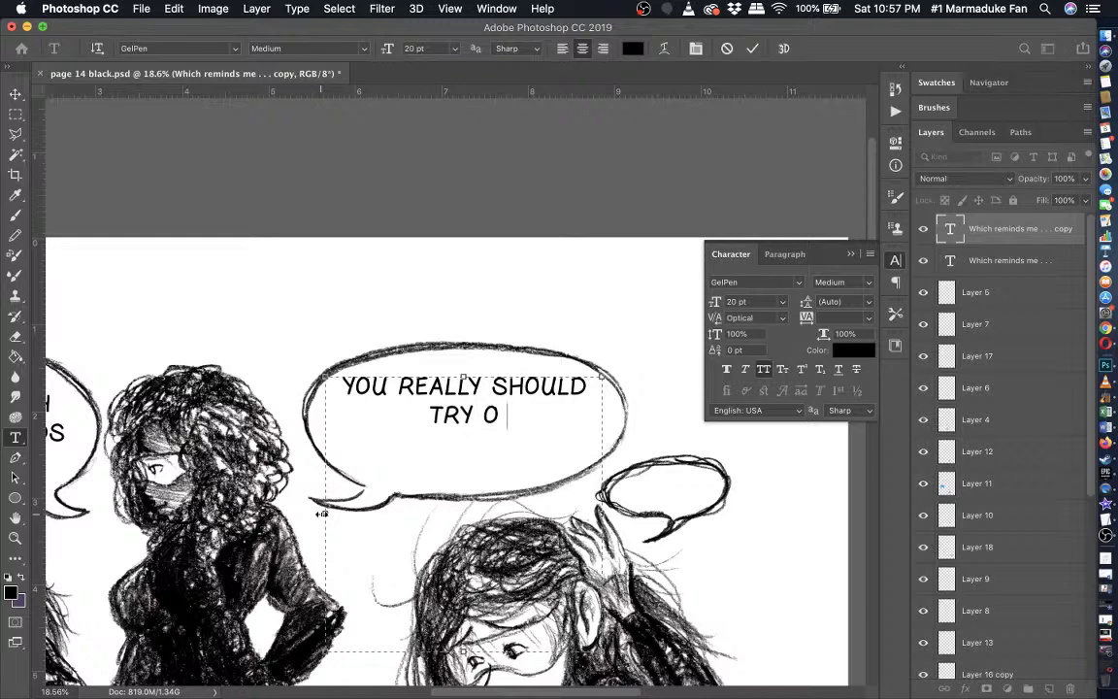
text(suits of a)
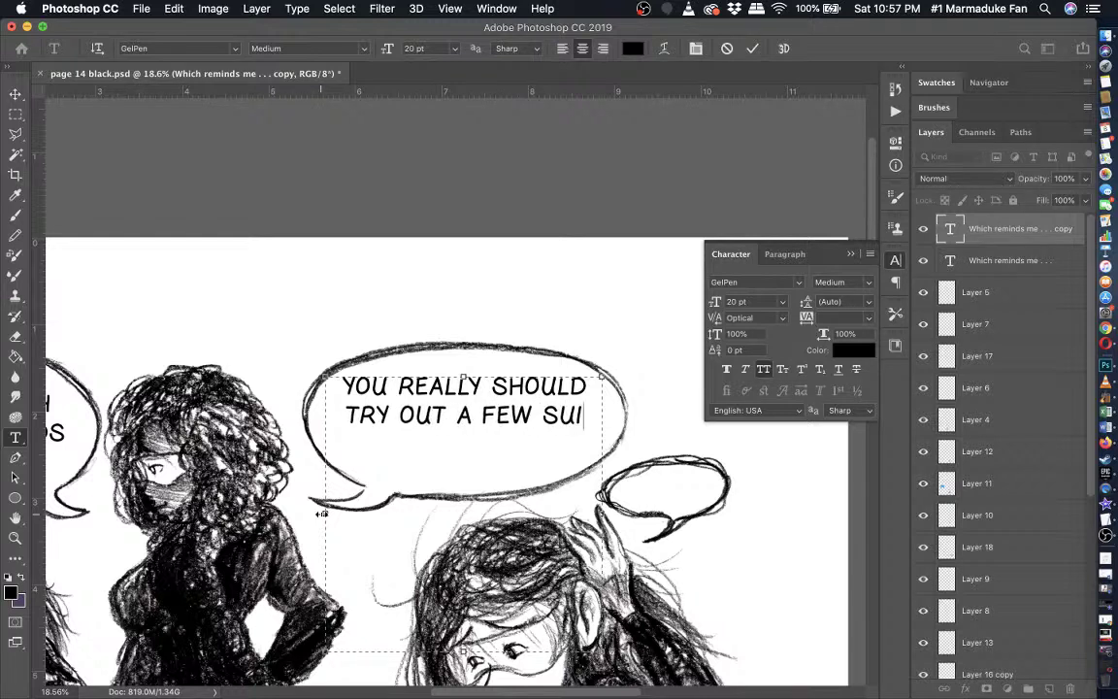
key(BackSpace)
text(rmor)
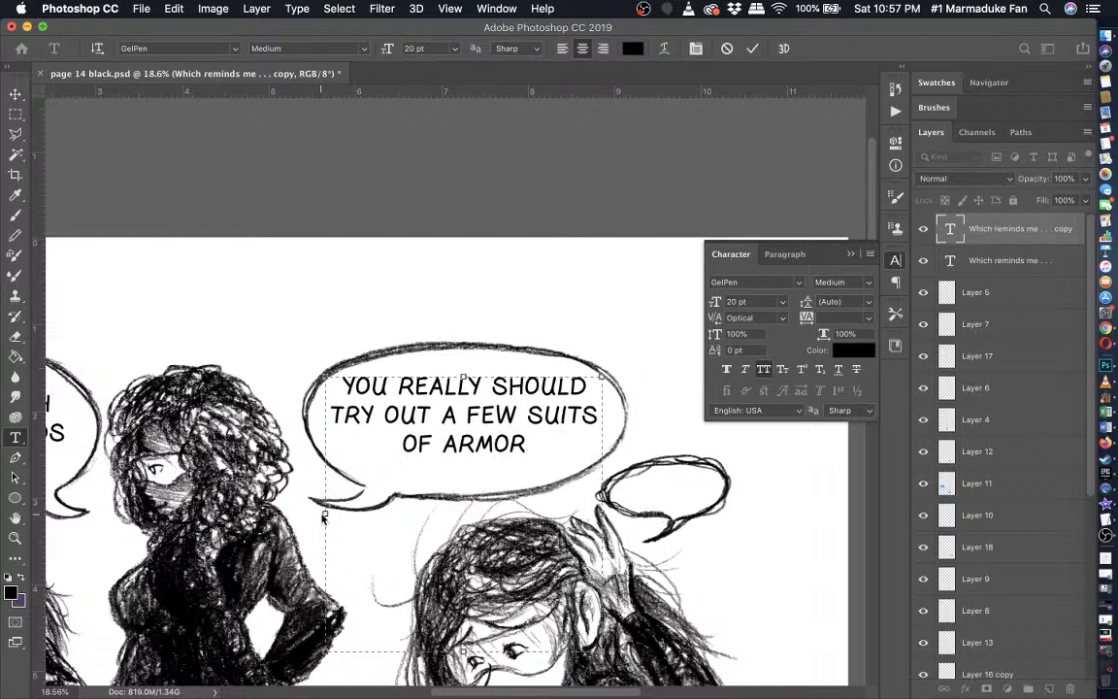
text(!)
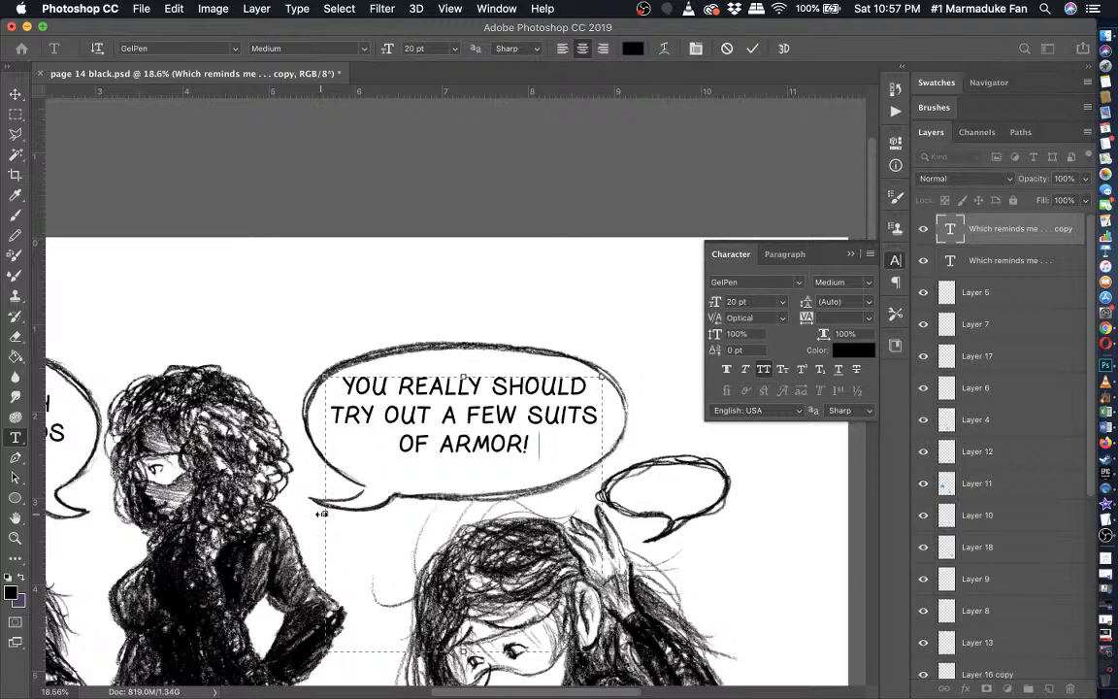
- Change "TRY OUT A FEW SUITS" to "PICK OUT A SUIT" in the second bubble's dialogue
scroll(321, 513, down, 1)
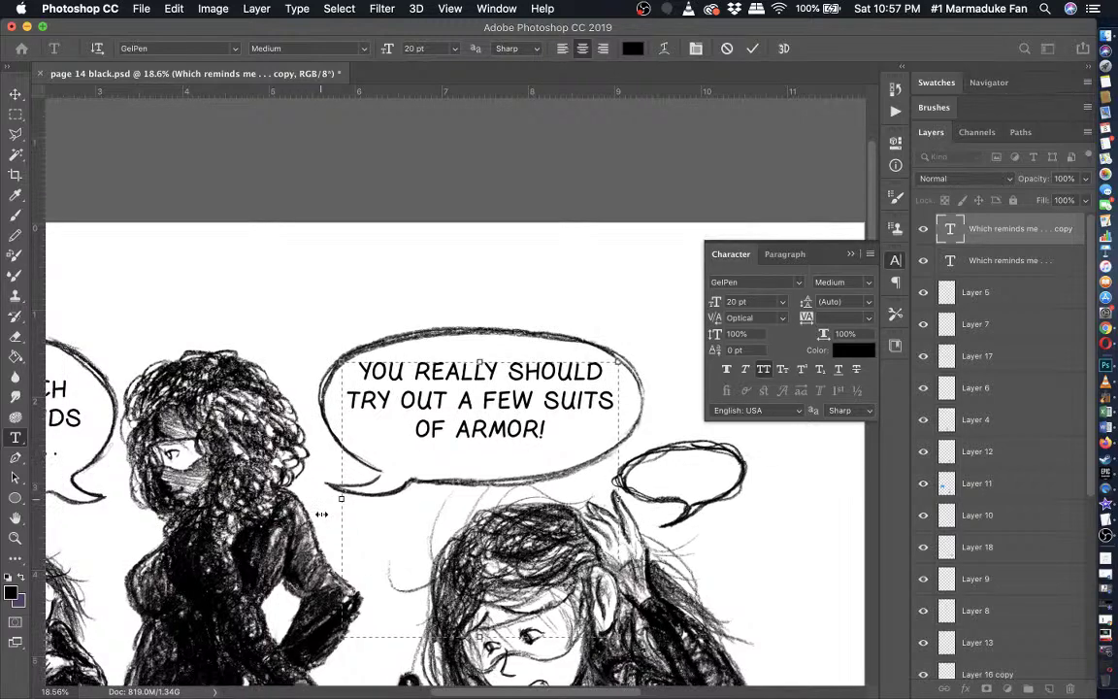
scroll(321, 514, up, 2)
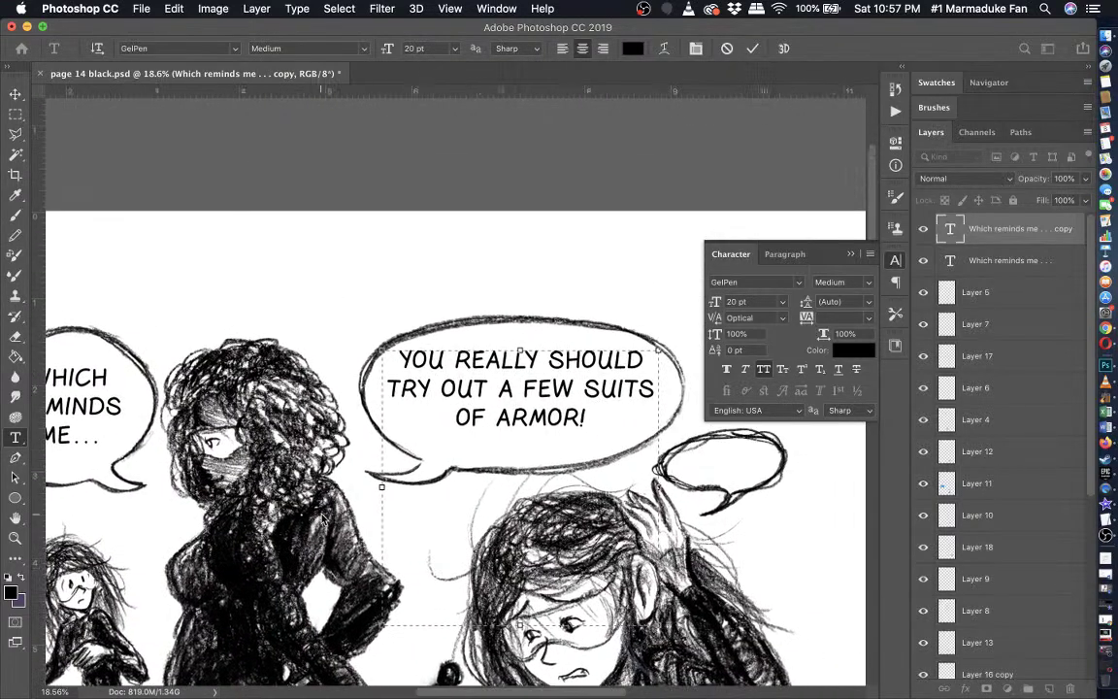
scroll(348, 517, up, 1)
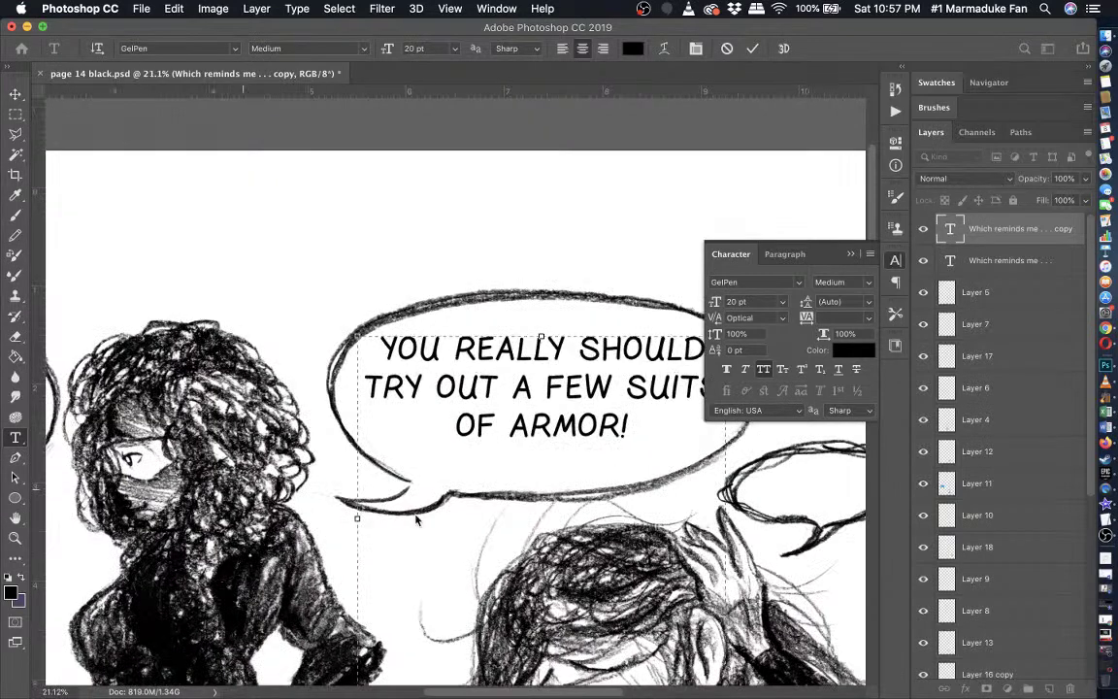
scroll(417, 520, up, 3)
drag(591, 387, 333, 388)
text(PICK OUT A)
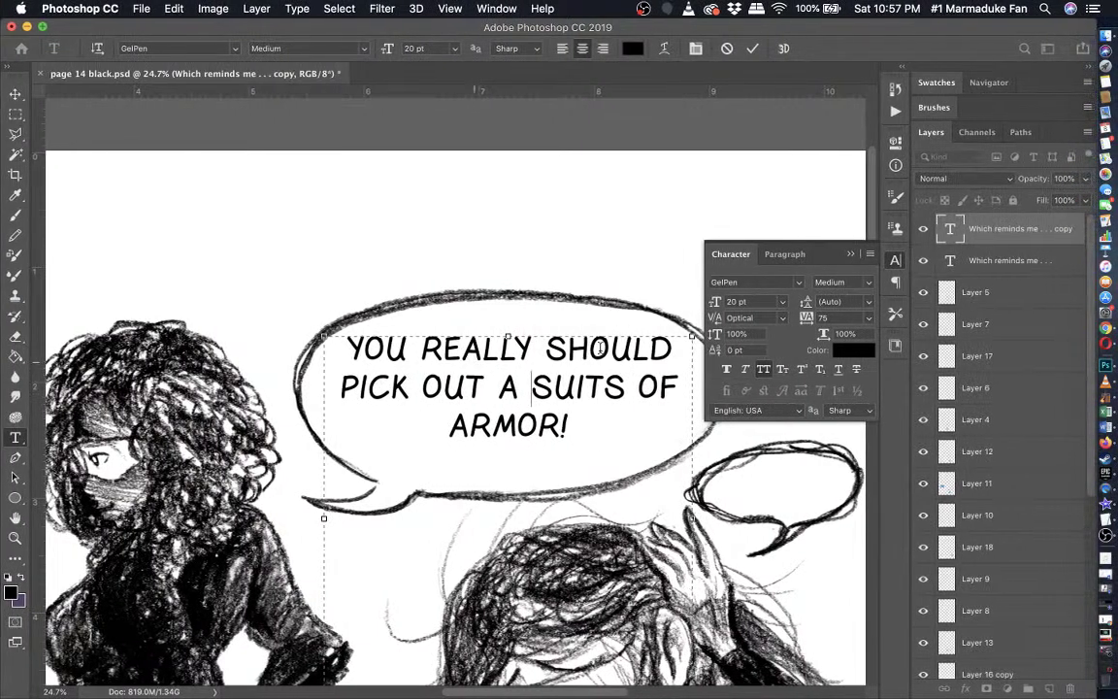
click(623, 379)
key(BackSpace)
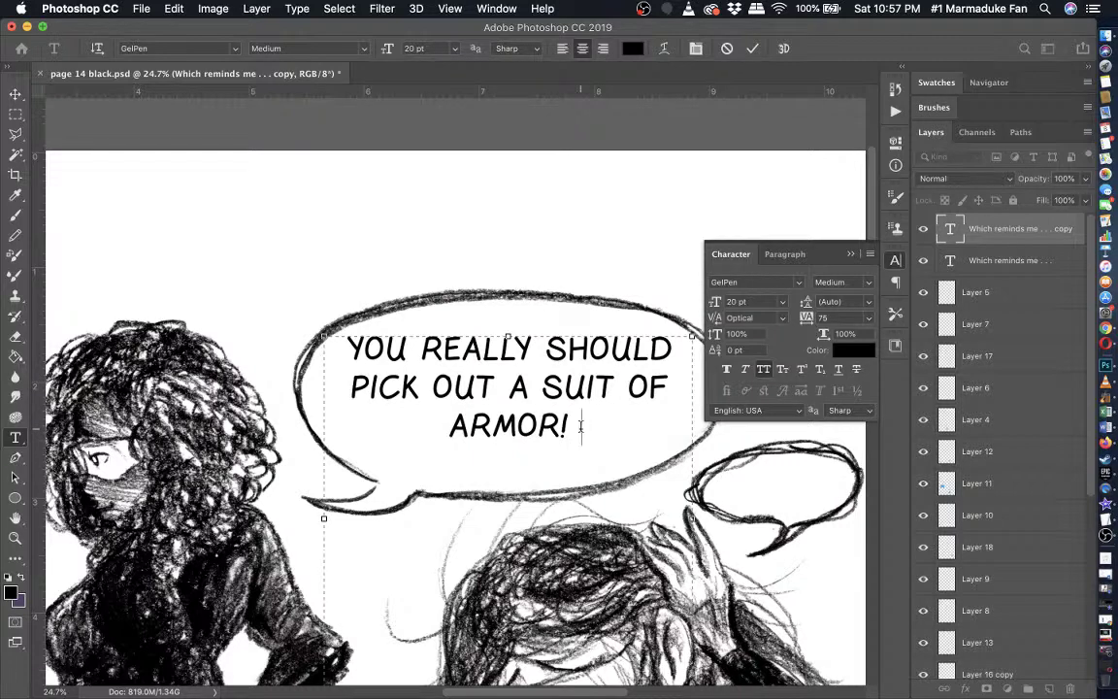
- Add "HOW BOUT IT?" at the end of the dialogue and replace "A SUIT OF" with "SOME"
text(HOW BOUT IT)
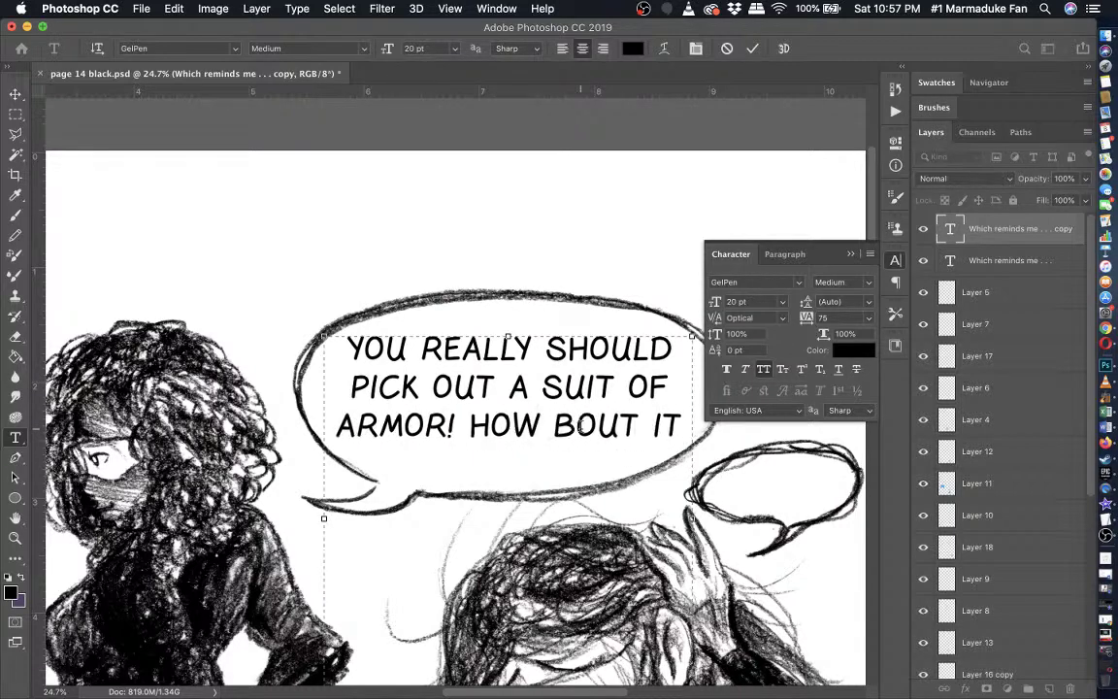
text(?)
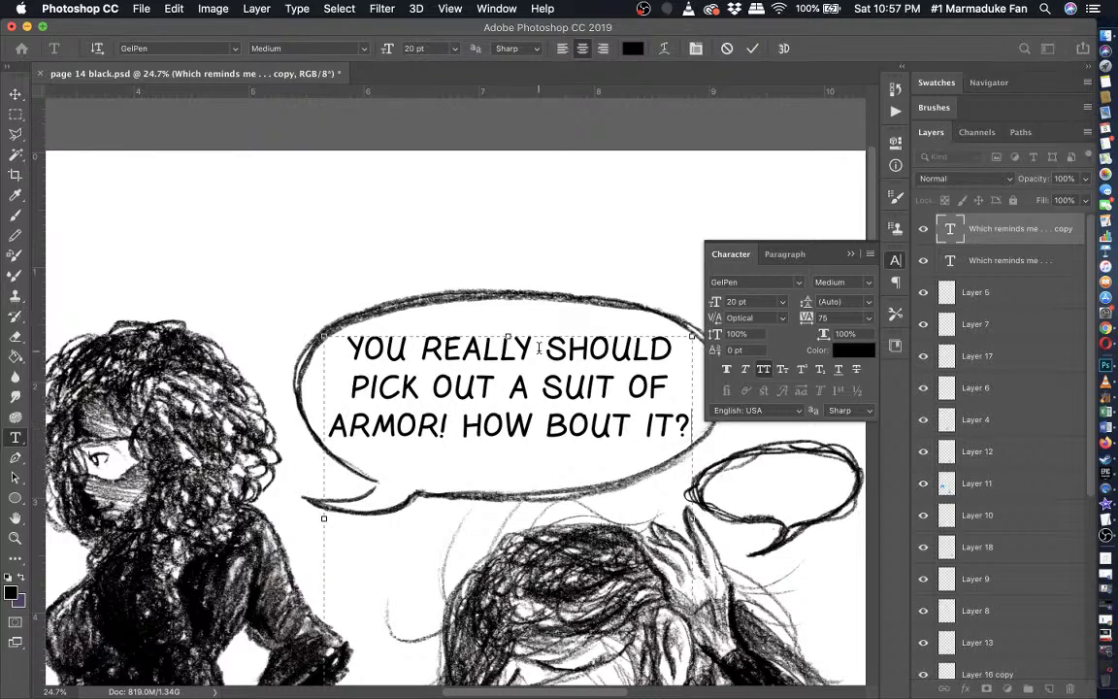
scroll(538, 347, down, 3)
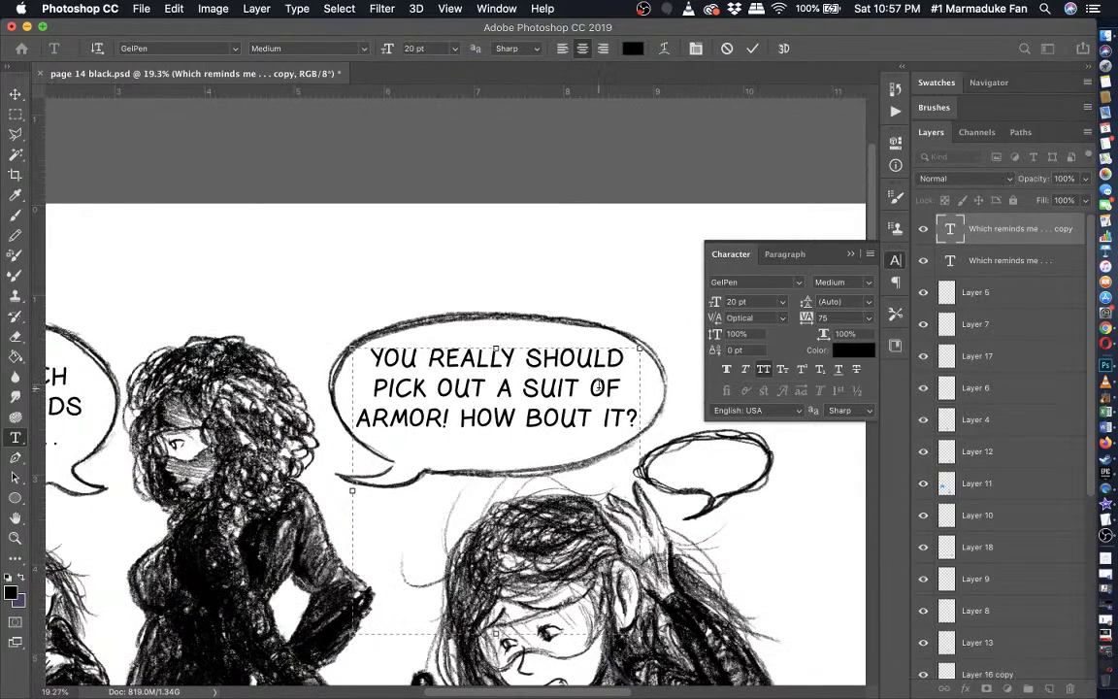
drag(623, 388, 490, 386)
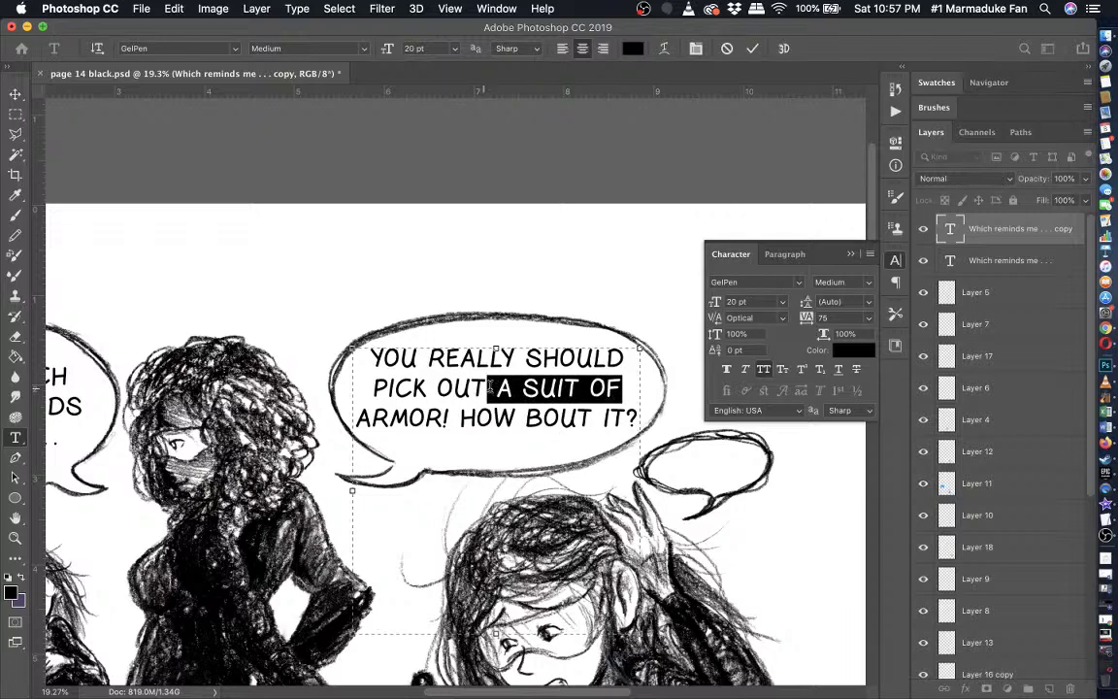
key(BackSpace)
text(SOME)
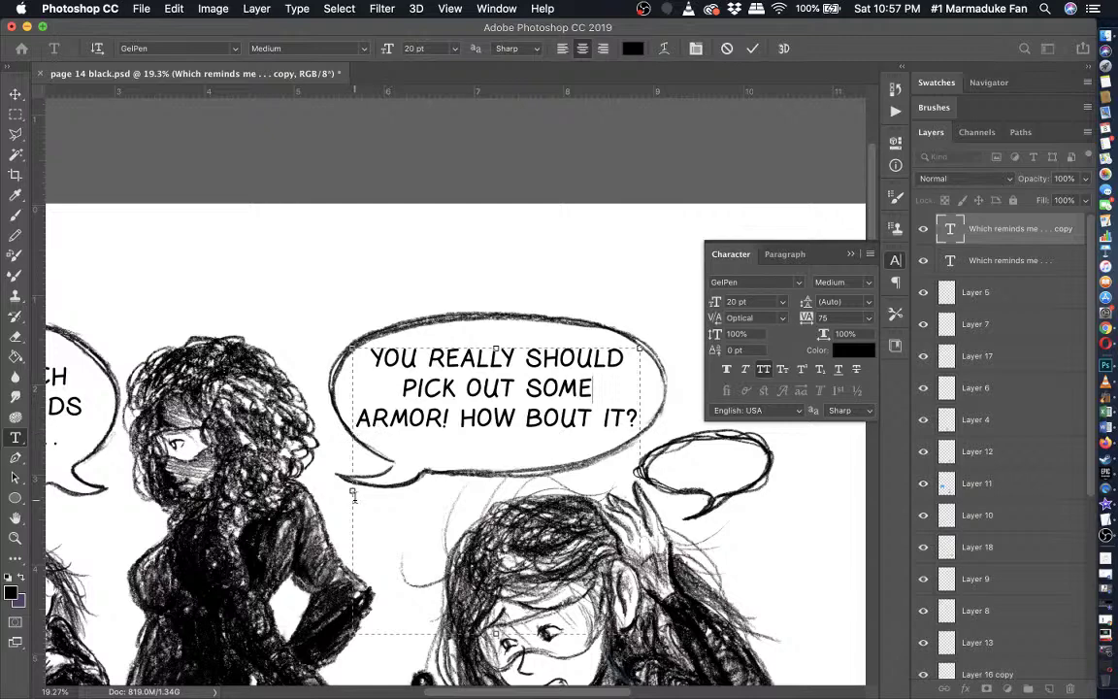
- Widen the second bubble's text box slightly on both sides and set the tracking of all its text to 50
drag(350, 496, 342, 493)
key(Delete)
drag(640, 491, 650, 491)
key(super+a)
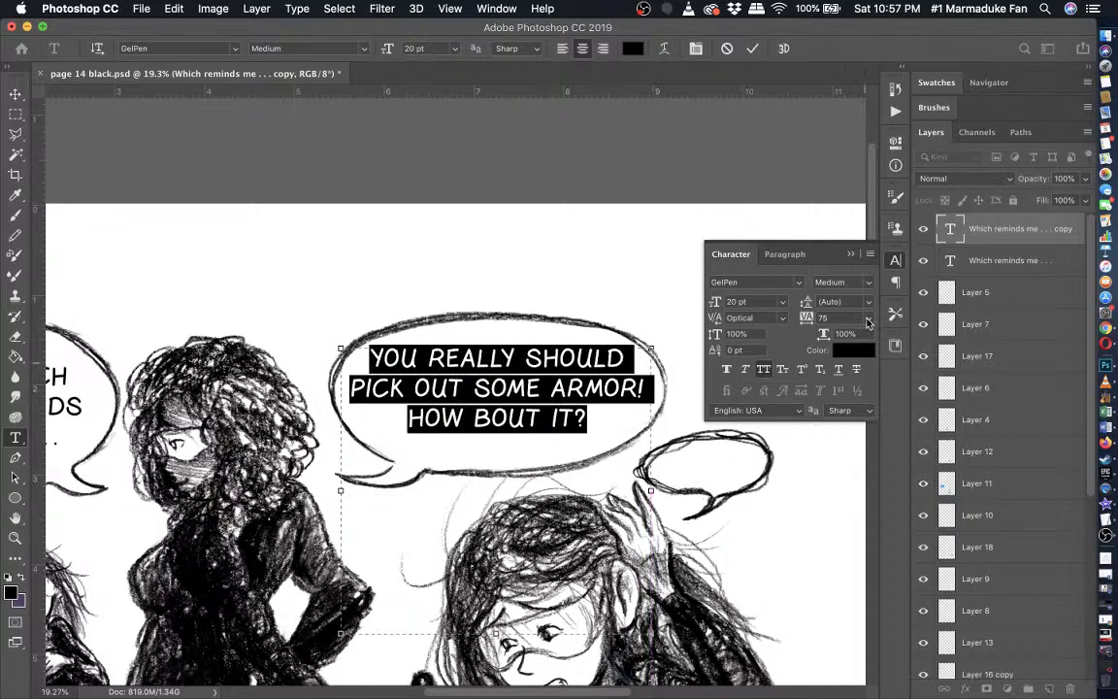
click(869, 317)
click(839, 466)
click(574, 380)
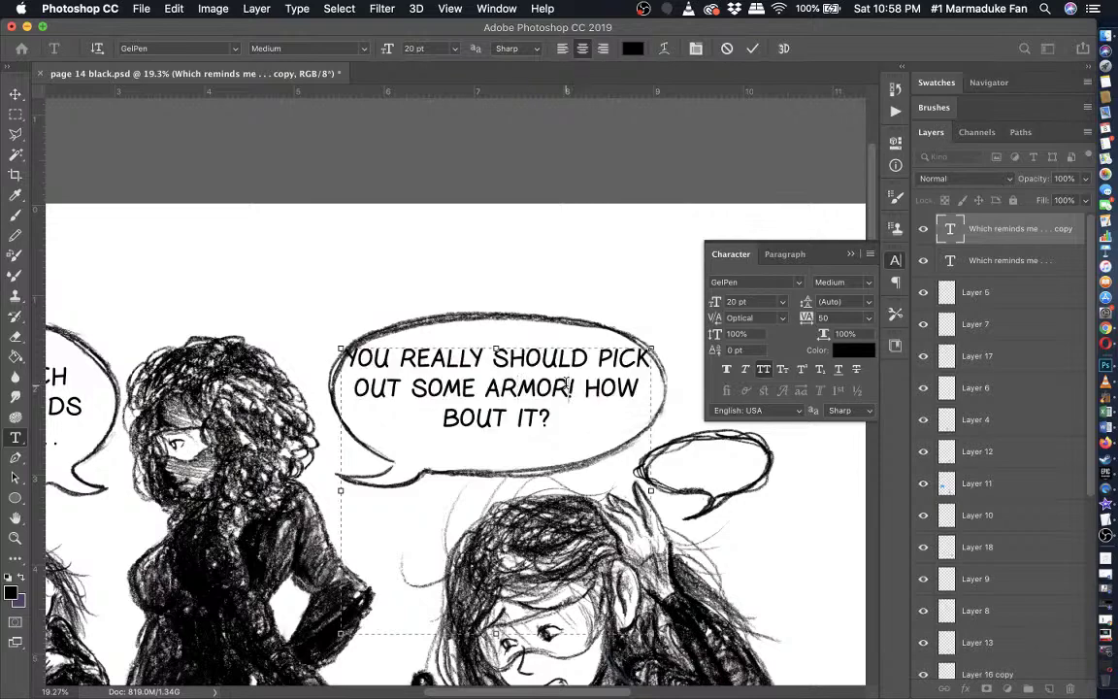
- Set the tracking of the final R in "ARMOR" to 100 to space it from the exclamation mark
key(shift+Left)
click(868, 317)
click(842, 499)
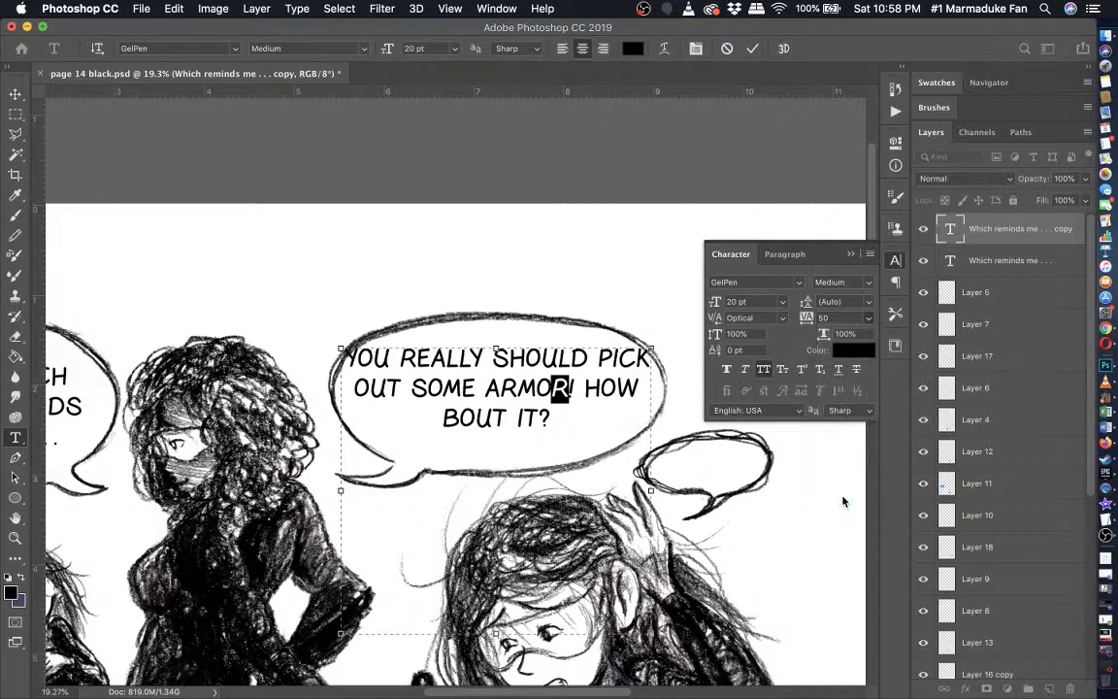
click(868, 317)
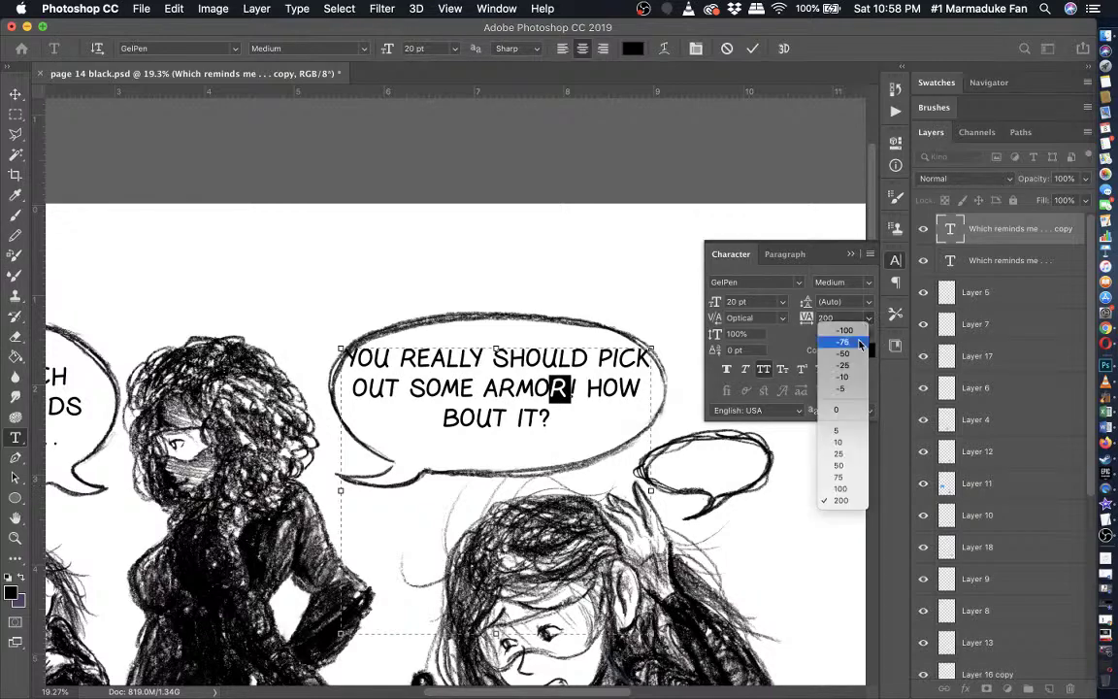
click(839, 489)
click(554, 368)
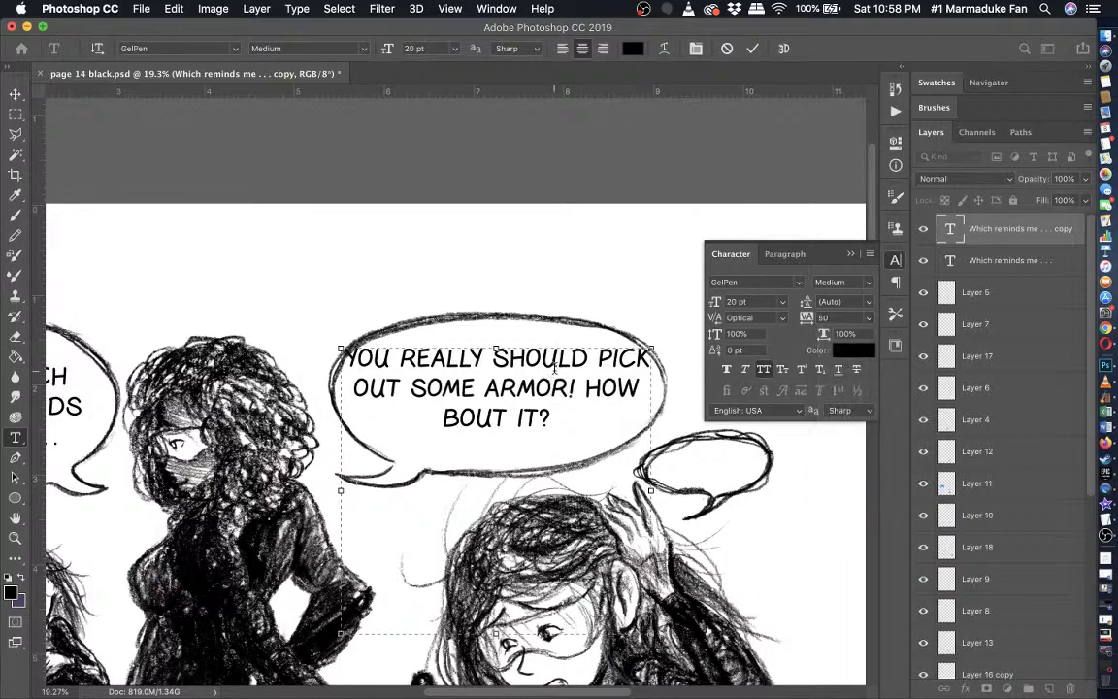
- Insert line breaks before "HOW" and before "PICK" in the second bubble's dialogue
right_click(594, 391)
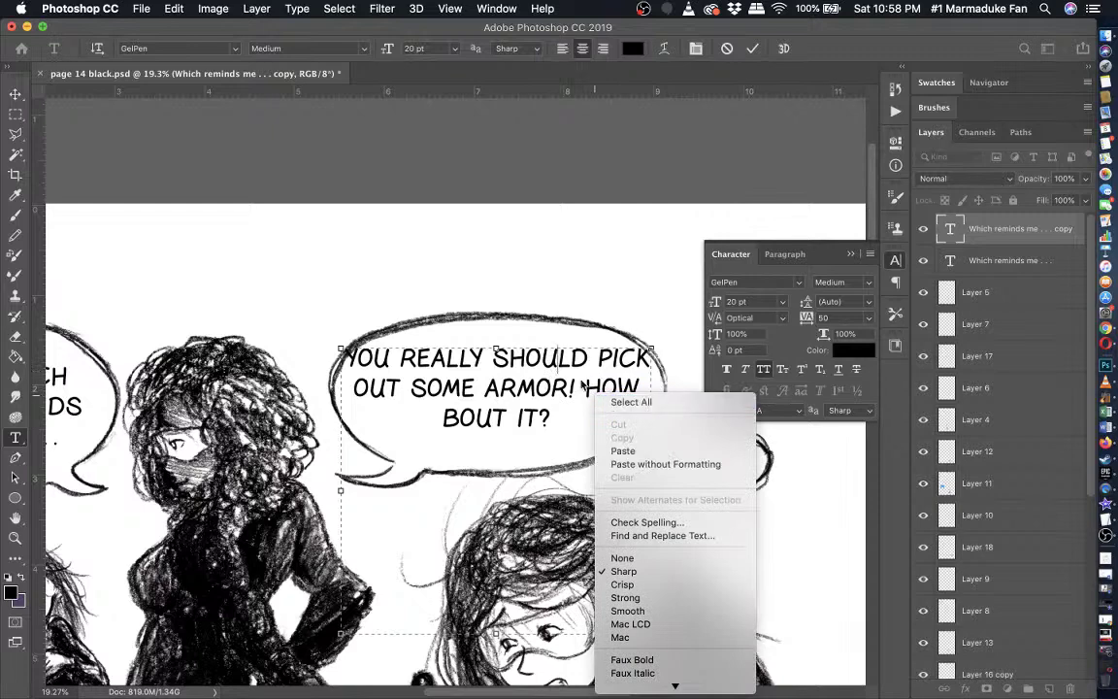
click(586, 384)
key(Return)
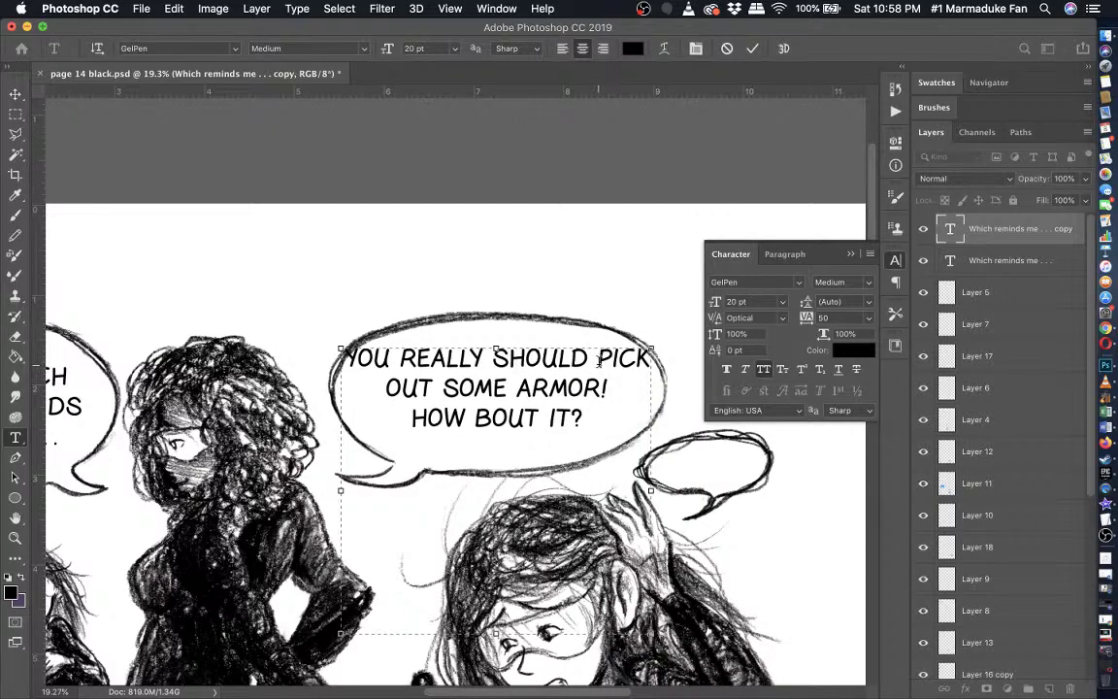
click(598, 357)
key(Return)
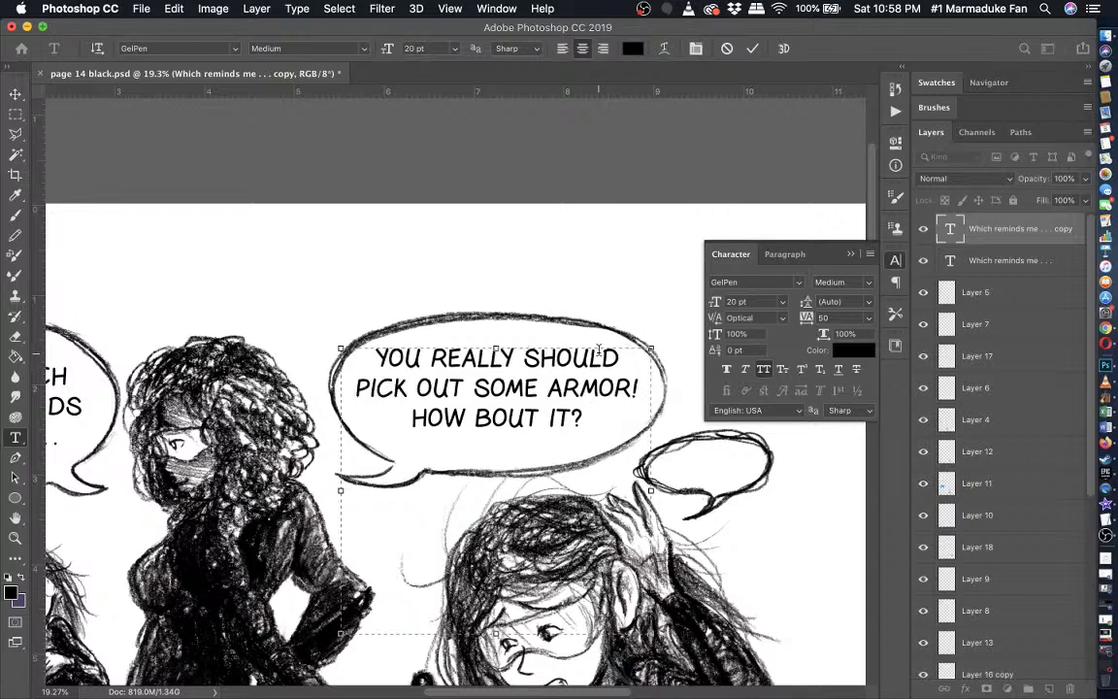
- Lower the text box's top edge to a height of about 3.09 in and add an apostrophe before "BOUT"
drag(498, 346, 502, 349)
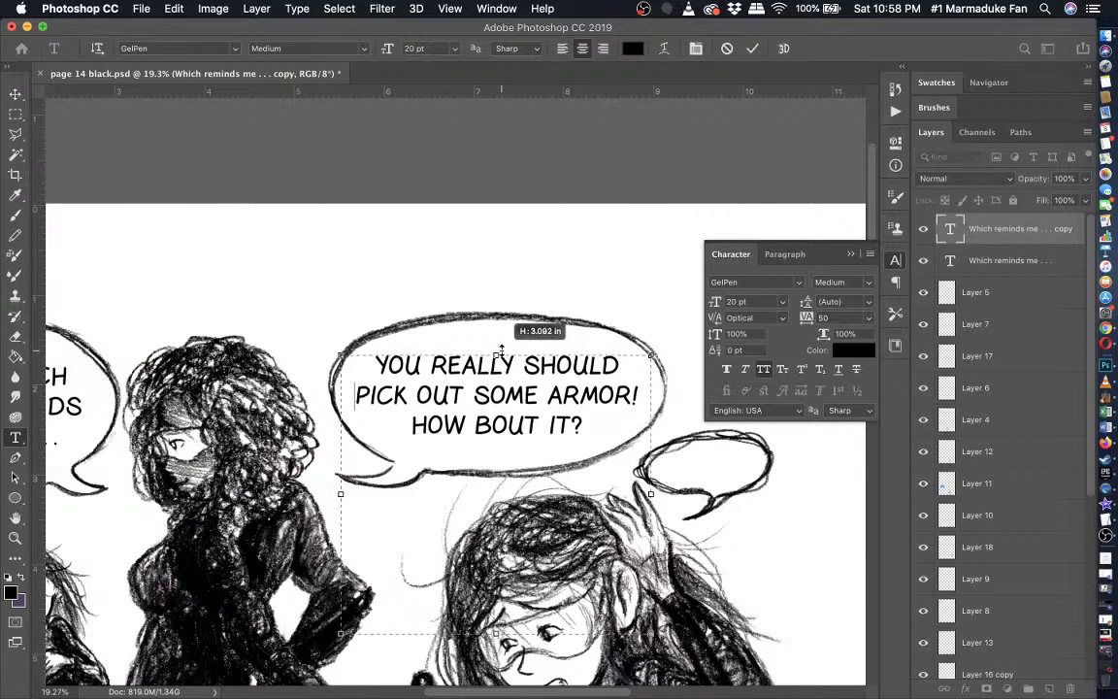
click(473, 426)
click(474, 425)
text(')
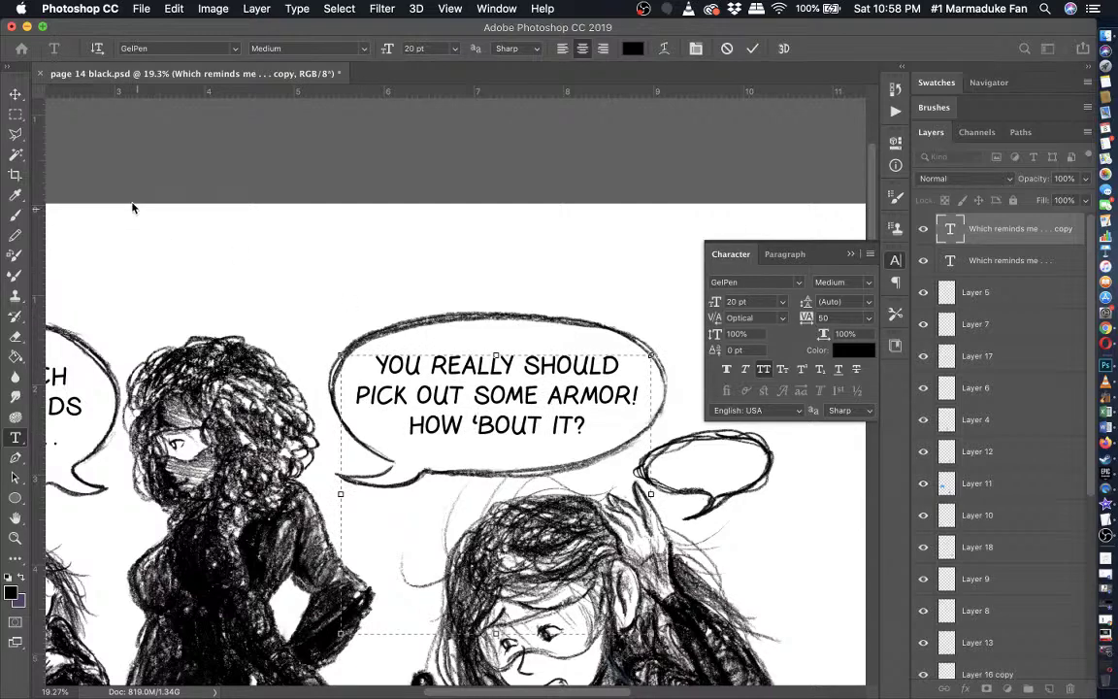
click(15, 92)
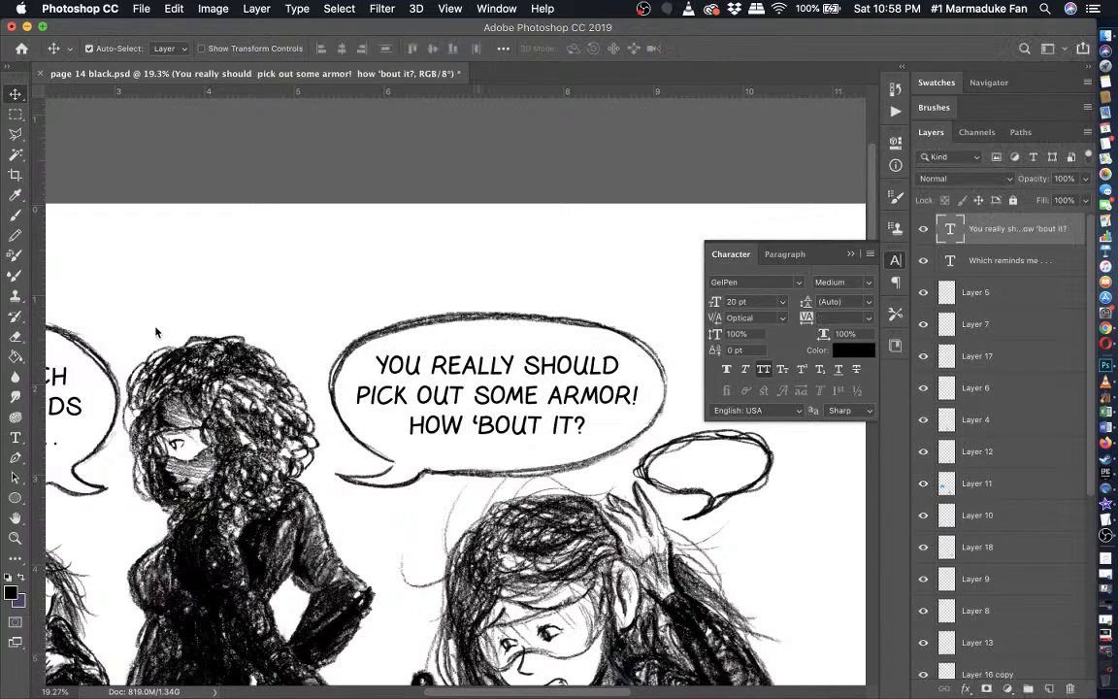
- Duplicate the second bubble's text layer and move the copy over the small empty bubble
scroll(155, 333, down, 1)
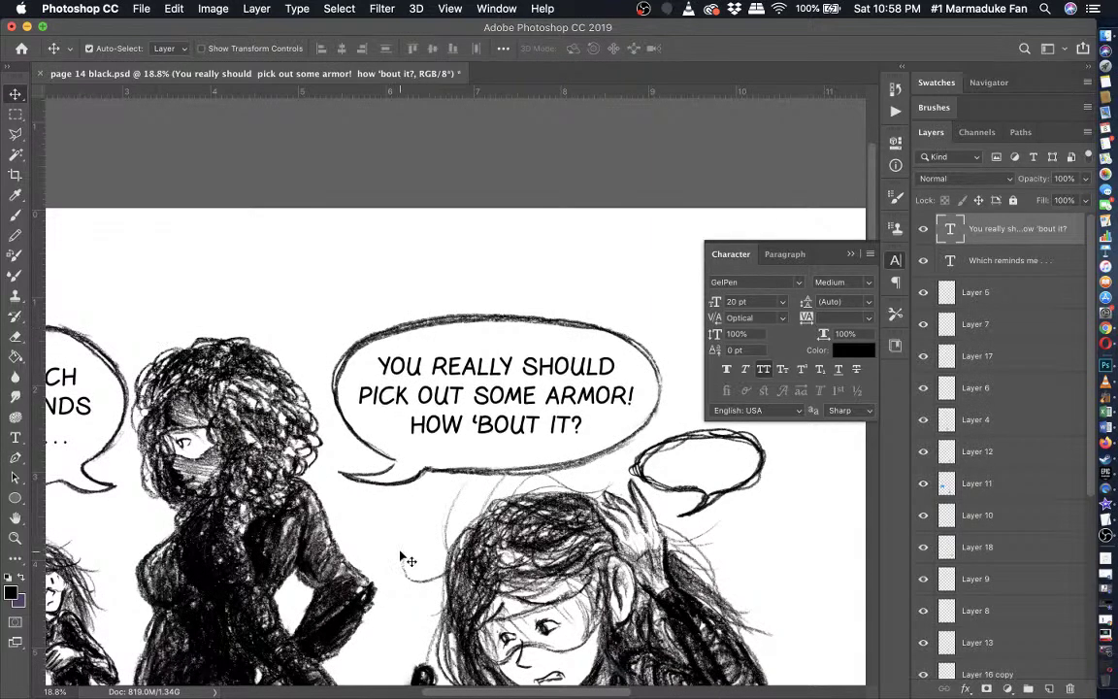
scroll(400, 555, down, 3)
scroll(401, 555, down, 2)
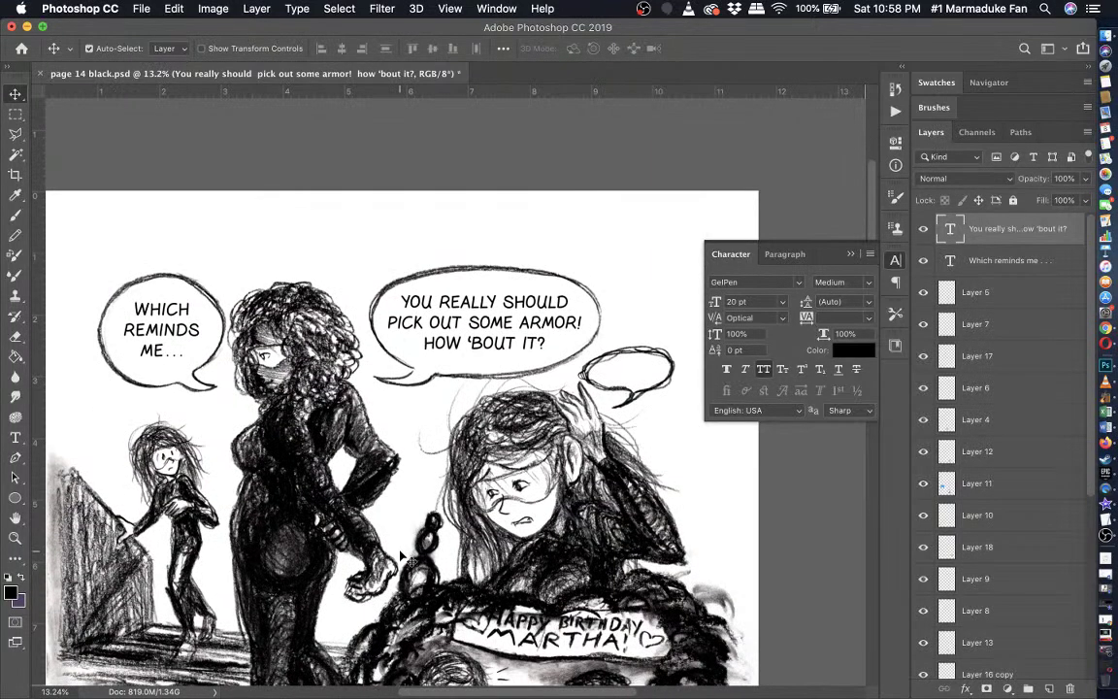
scroll(330, 511, up, 3)
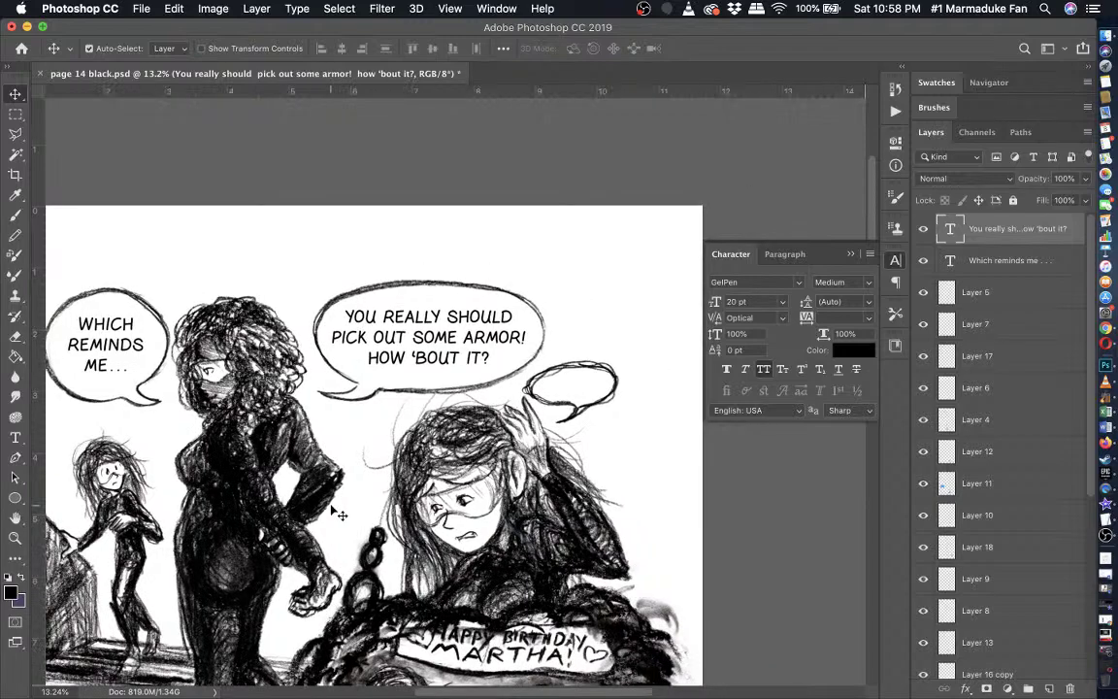
scroll(331, 505, up, 1)
scroll(331, 503, down, 3)
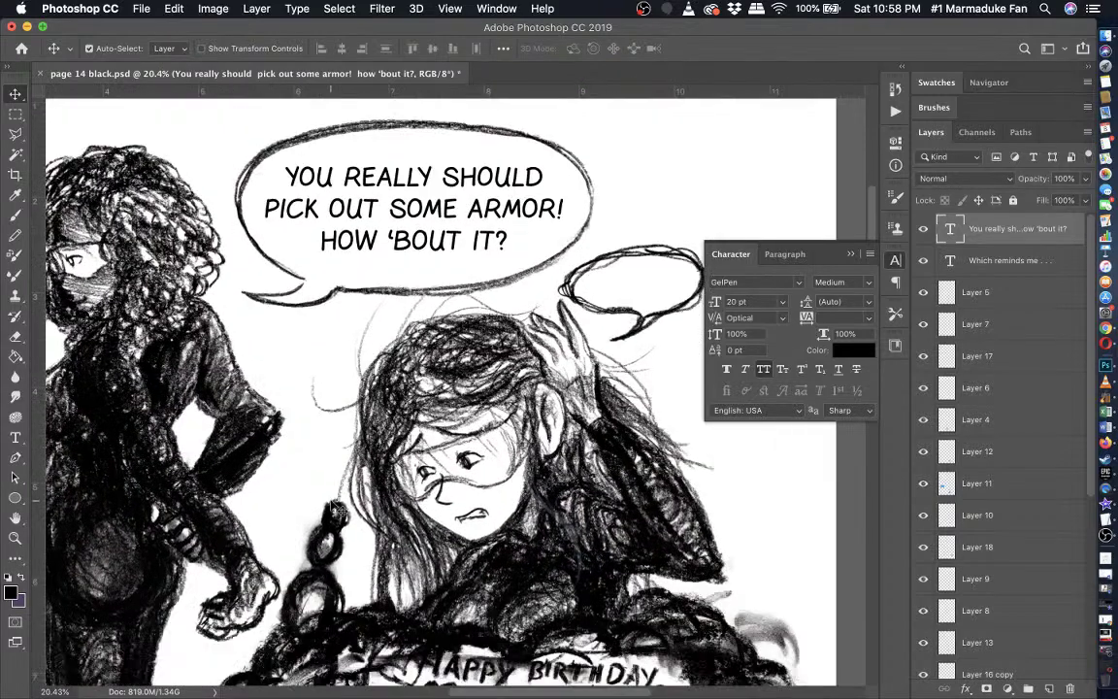
scroll(331, 501, right, 4)
scroll(331, 501, up, 3)
scroll(332, 506, up, 1)
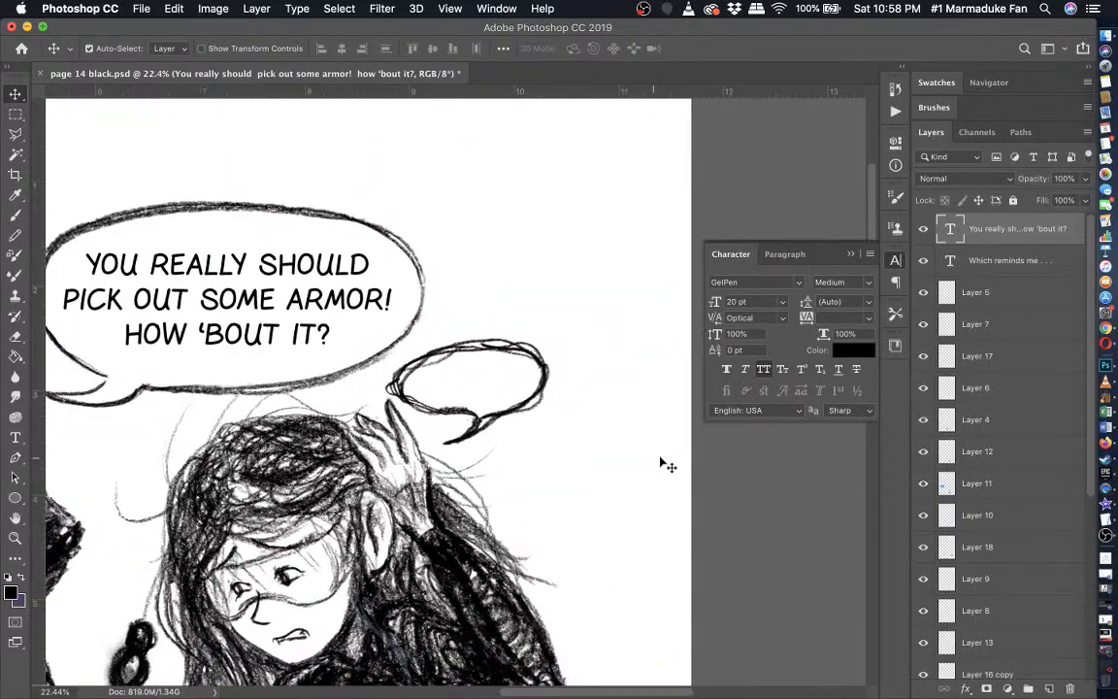
right_click(999, 231)
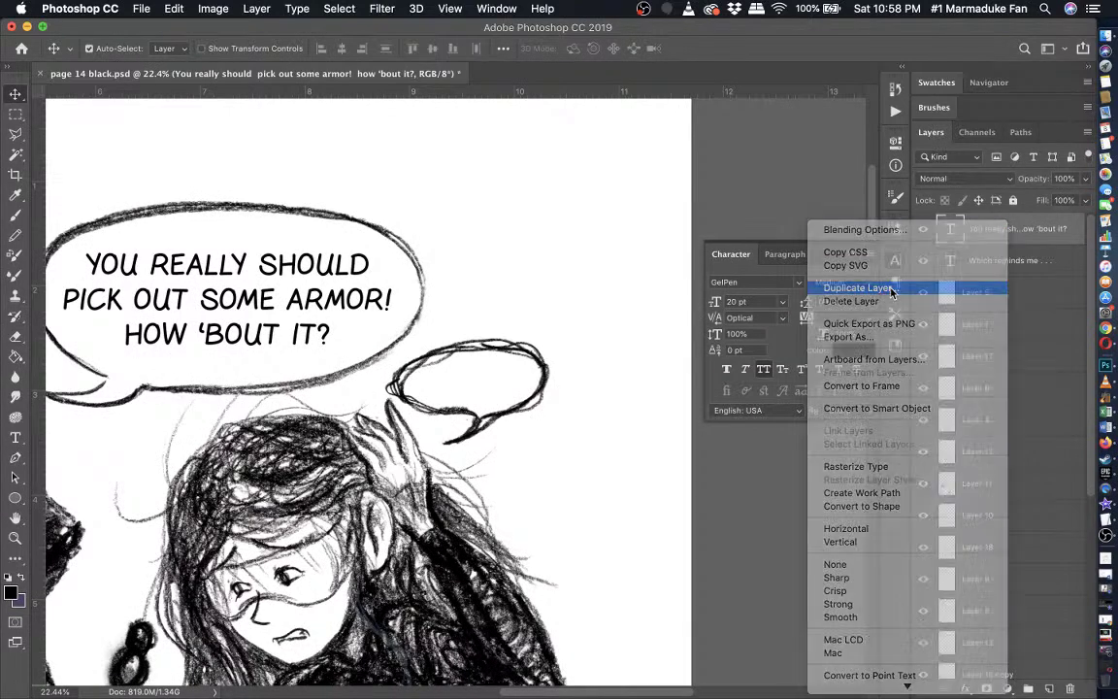
click(891, 291)
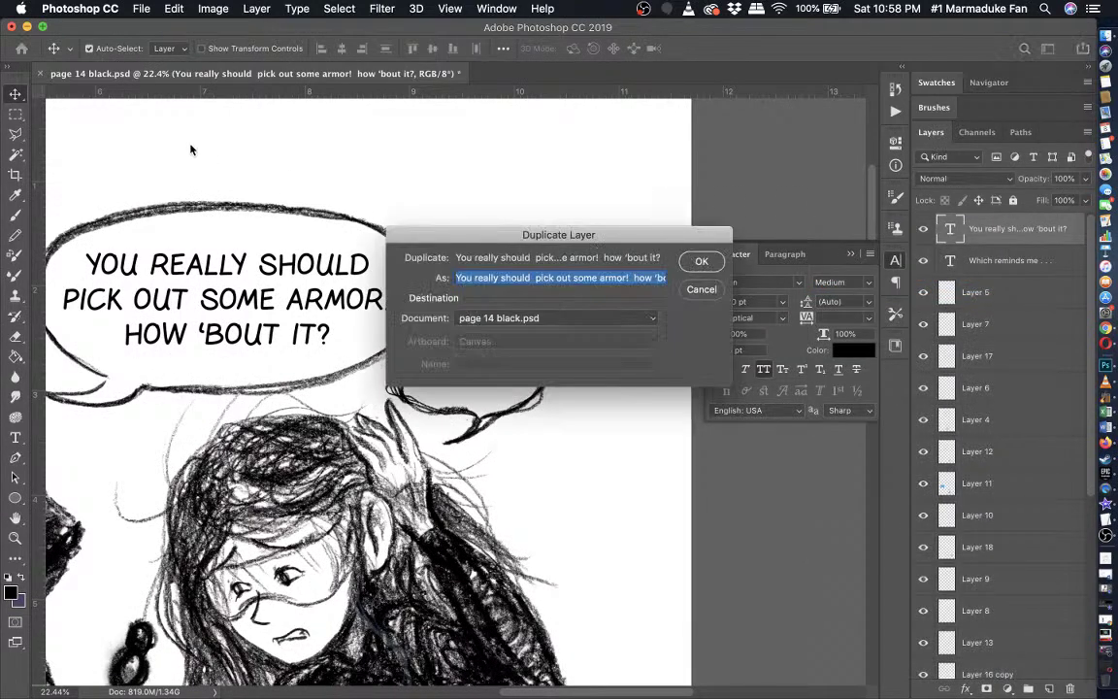
key(Return)
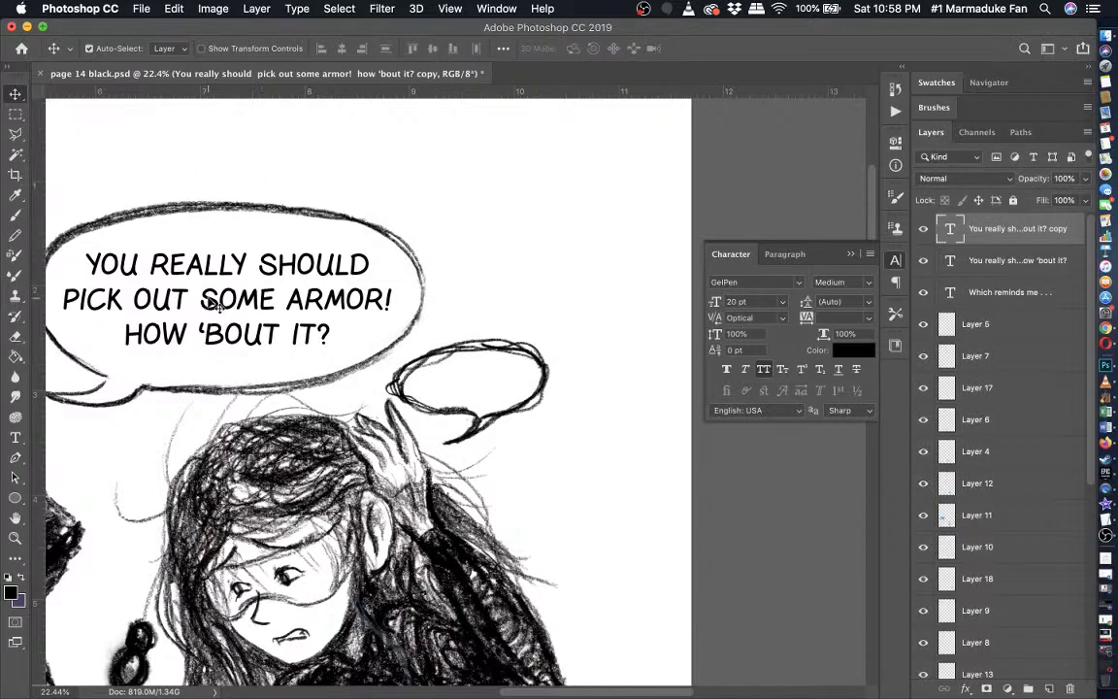
drag(207, 309, 520, 400)
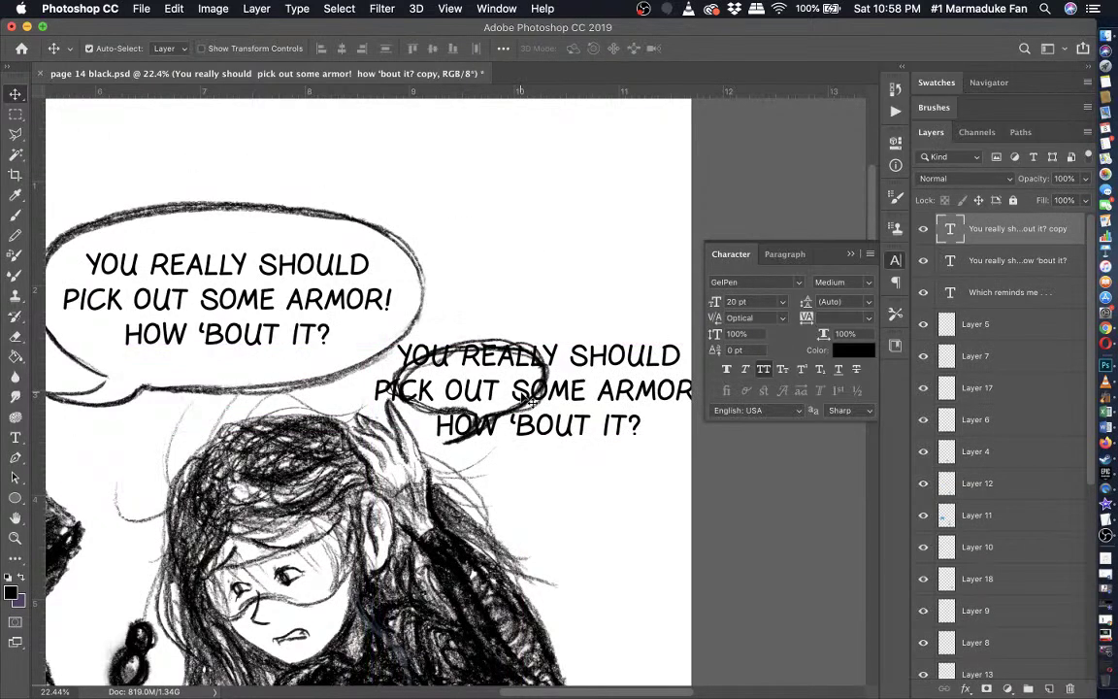
- Identify the original second-bubble text layer by toggling its visibility, and open its text for editing
scroll(520, 400, down, 1)
scroll(524, 400, down, 3)
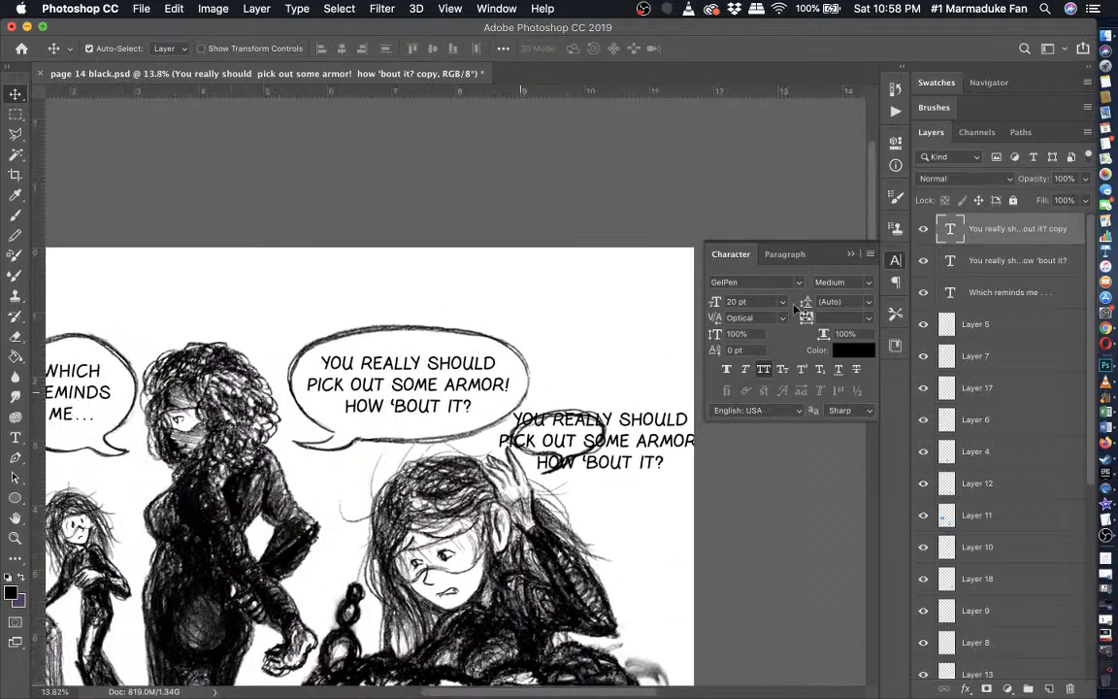
click(928, 258)
click(929, 258)
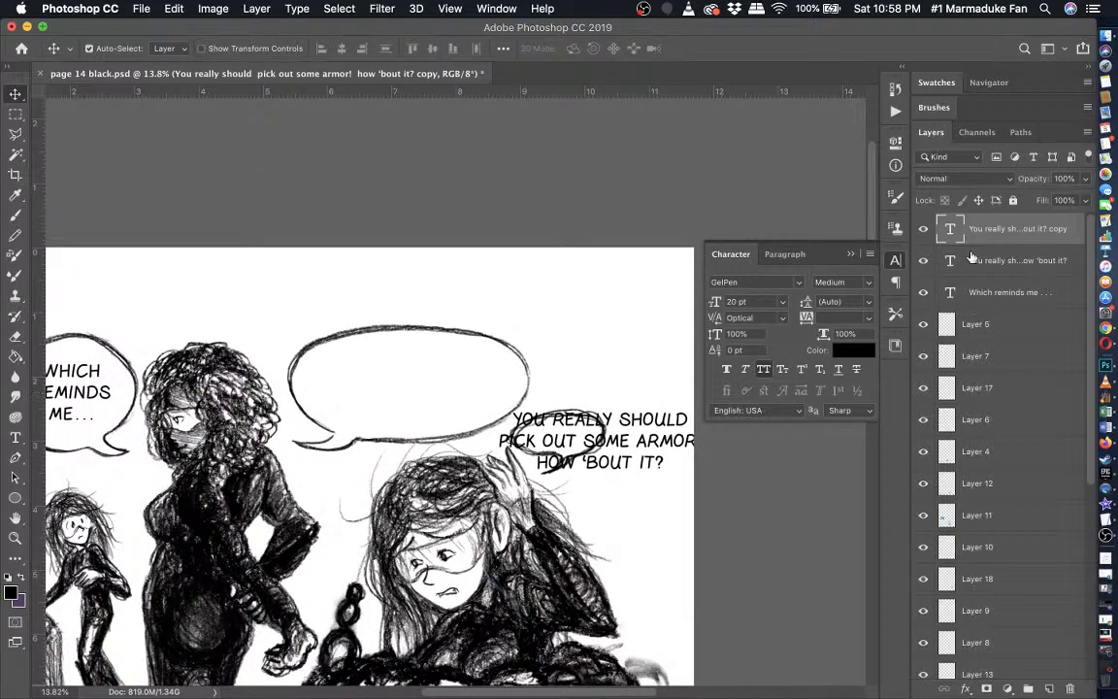
click(1009, 258)
click(14, 436)
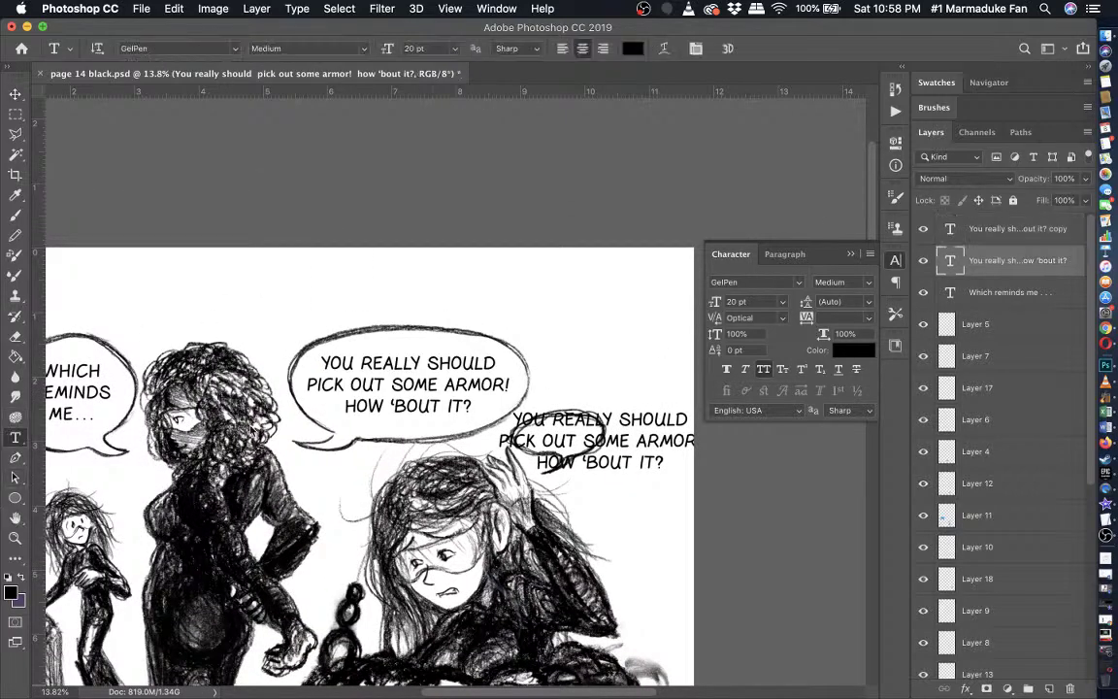
scroll(227, 386, up, 1)
click(384, 374)
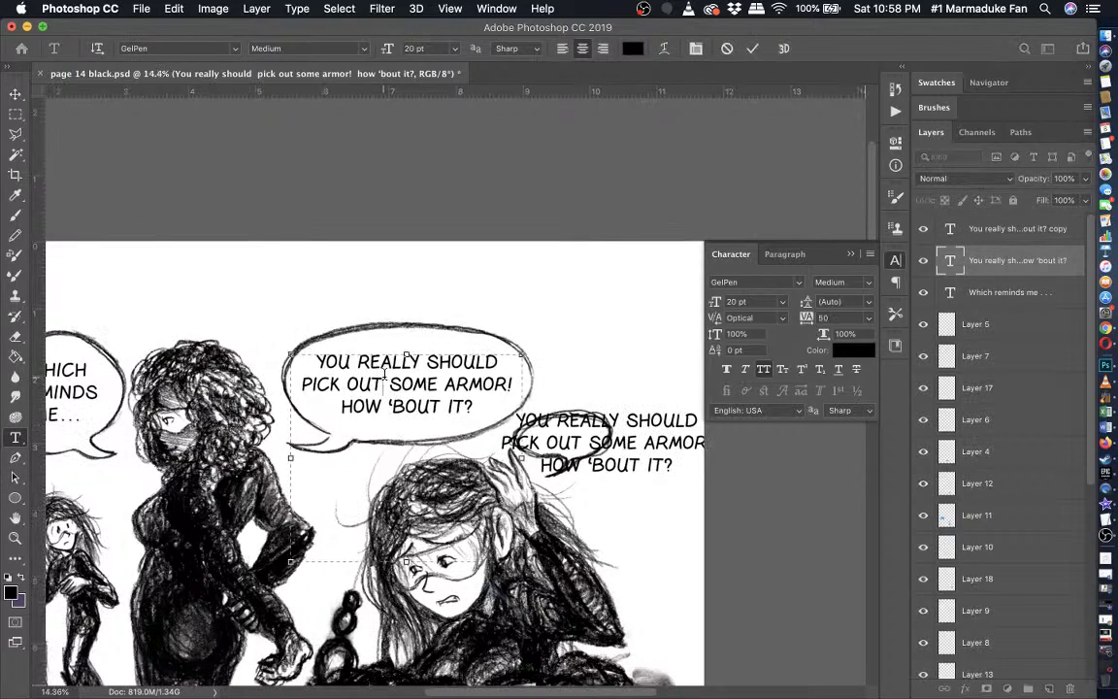
- Examine the second bubble's wording against the artwork further down the page
scroll(384, 372, up, 3)
scroll(385, 374, up, 3)
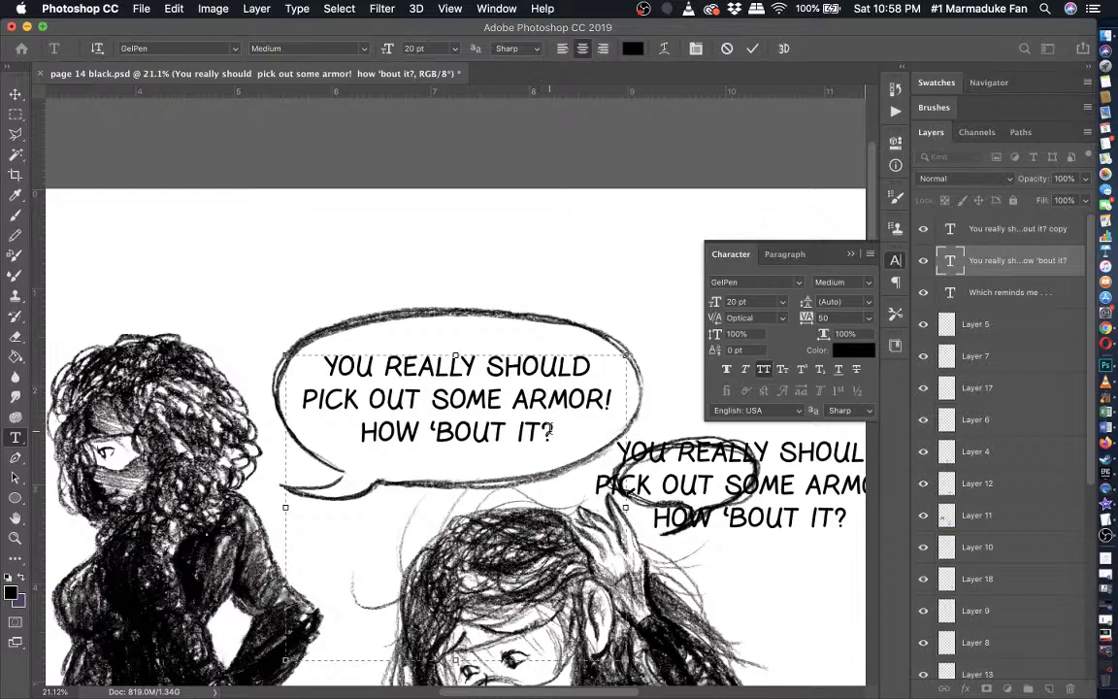
scroll(549, 429, down, 3)
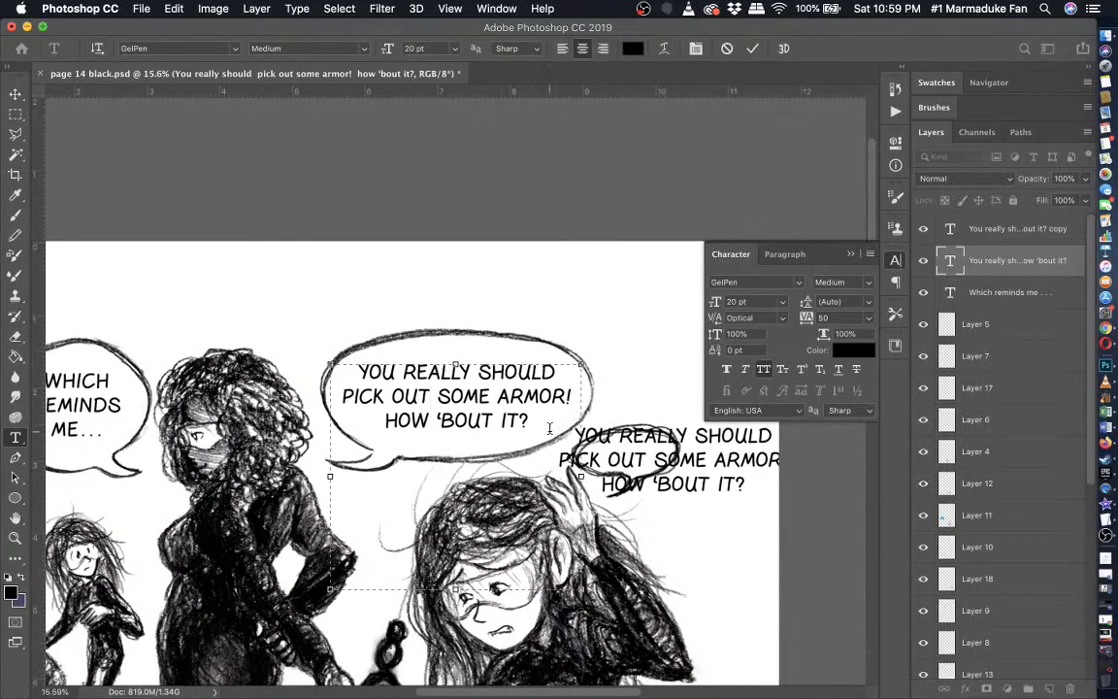
scroll(549, 428, down, 10)
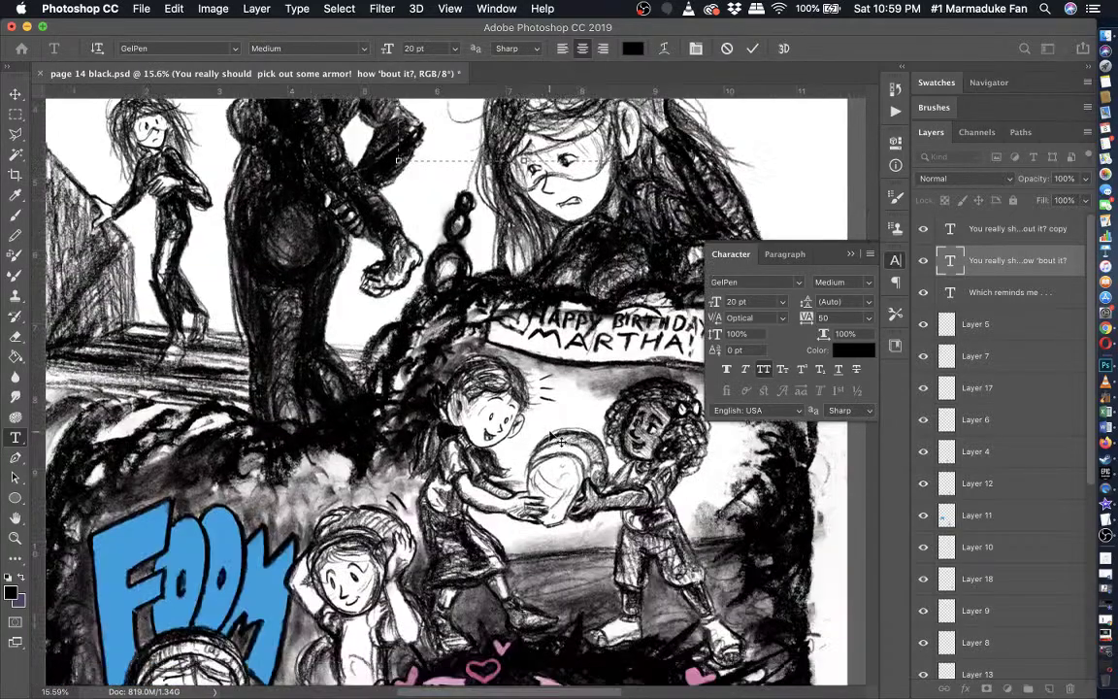
scroll(549, 436, up, 6)
scroll(549, 430, up, 1)
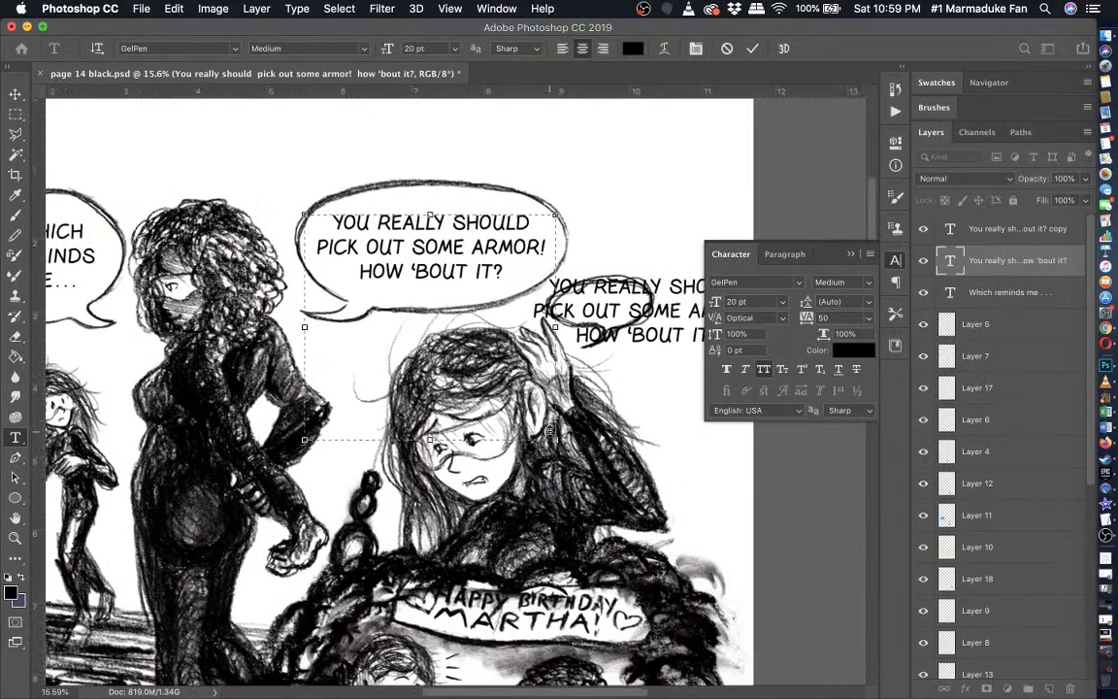
scroll(550, 428, down, 10)
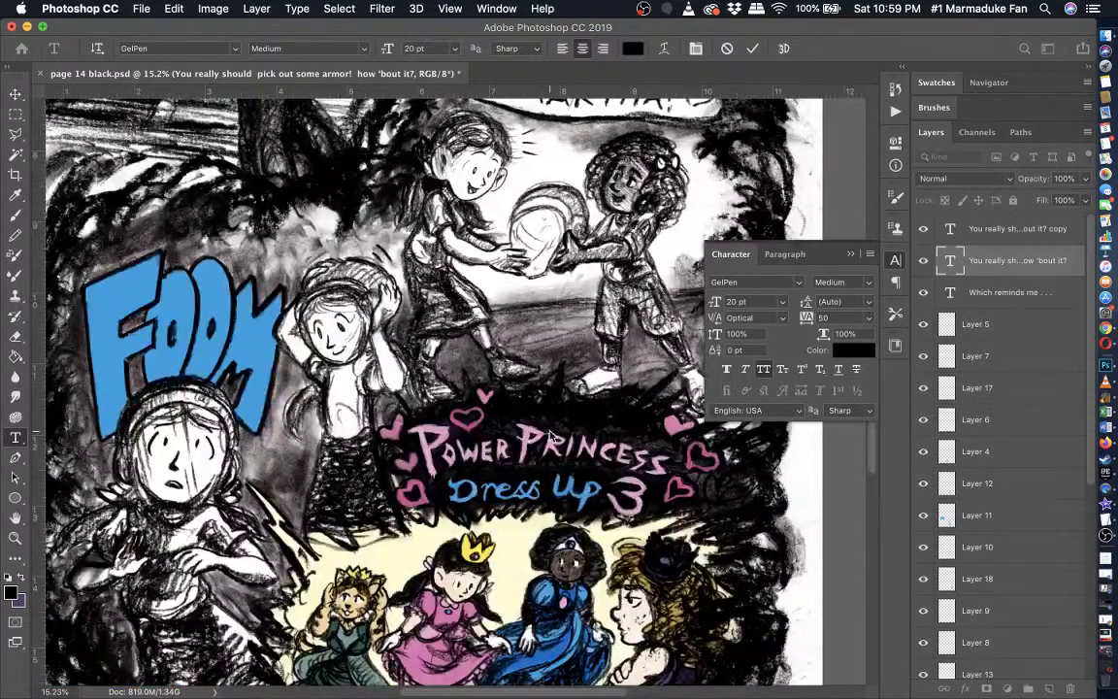
scroll(549, 436, up, 10)
scroll(550, 436, up, 3)
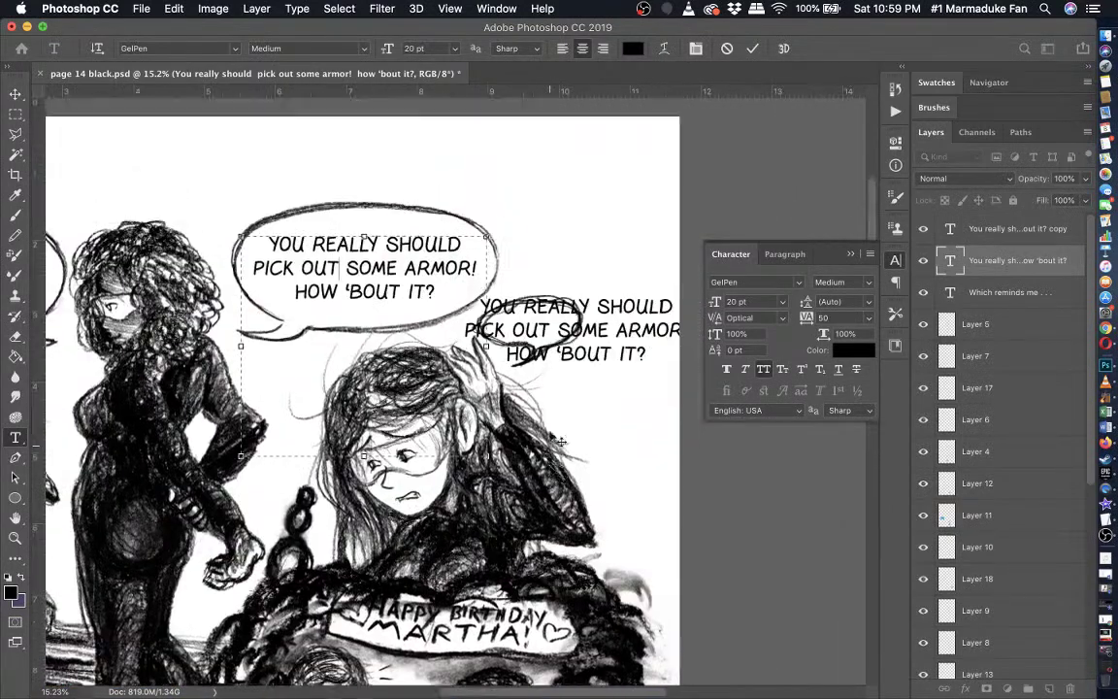
- Replace "SOME ARMOR" with "A COSTUME" in the second bubble's dialogue, keeping the exclamation mark
scroll(552, 436, up, 2)
scroll(558, 442, up, 2)
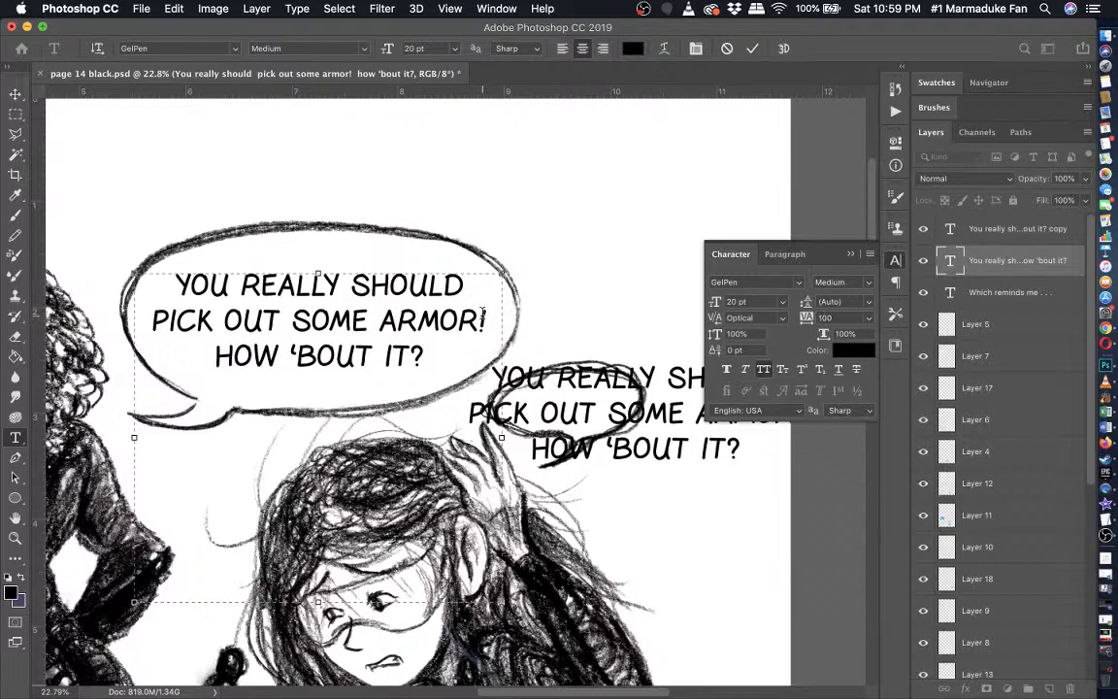
text(\\\\)
key(BackSpace)
key(BackSpace)
key(BackSpace)
key(BackSpace)
key(Left)
key(BackSpace)
key(BackSpace)
key(BackSpace)
key(BackSpace)
key(BackSpace)
key(BackSpace)
key(BackSpace)
key(BackSpace)
key(BackSpace)
key(BackSpace)
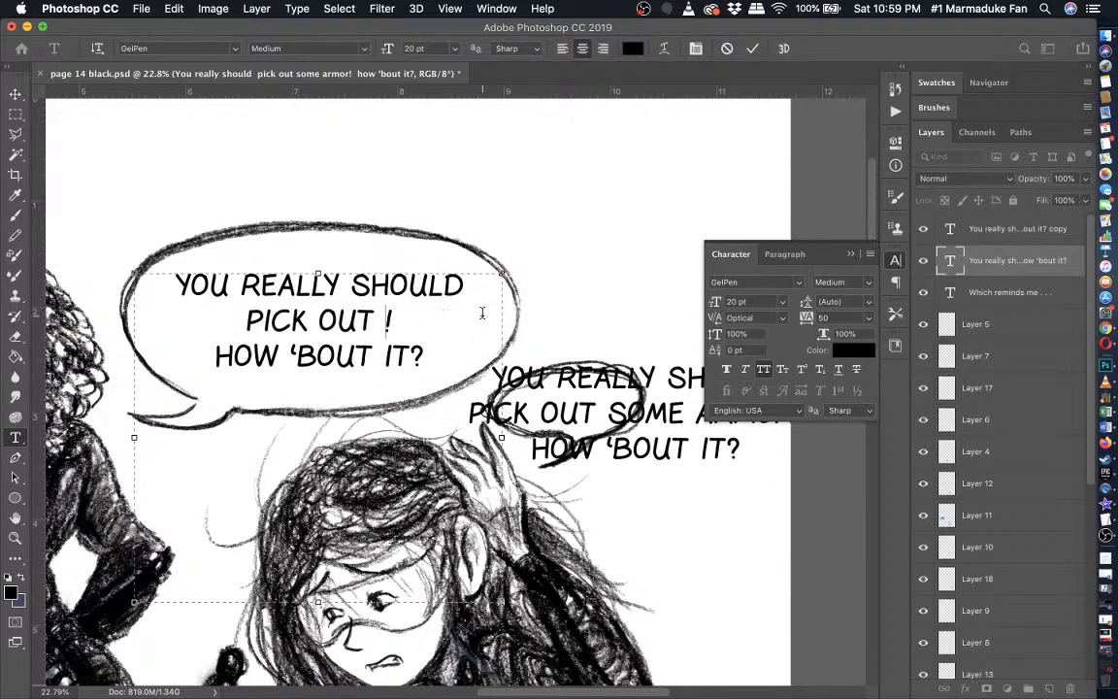
text(A COSU)
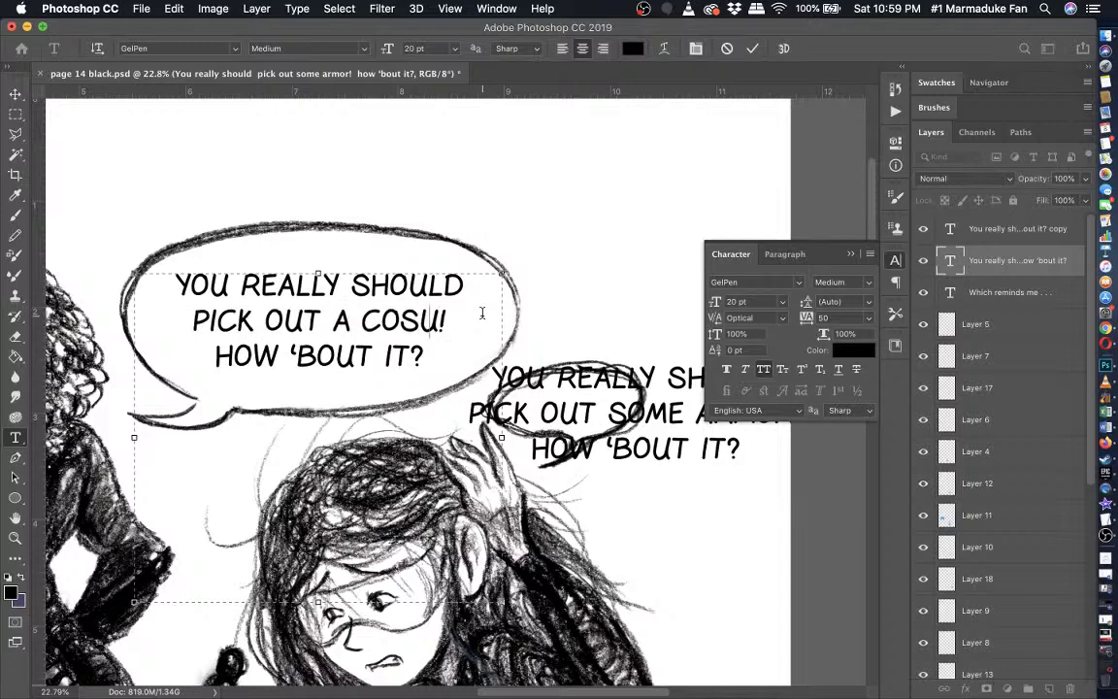
key(BackSpace)
text(TUME)
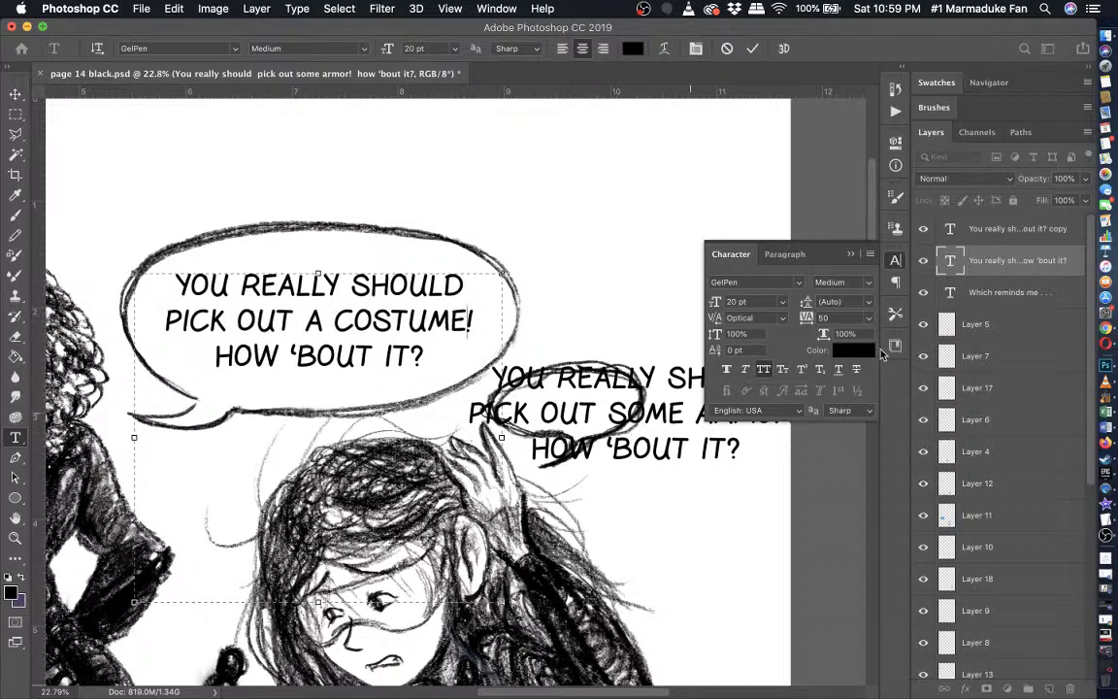
- Open the copied text layer over the small bubble for editing and clear all of its wording
click(976, 227)
click(588, 423)
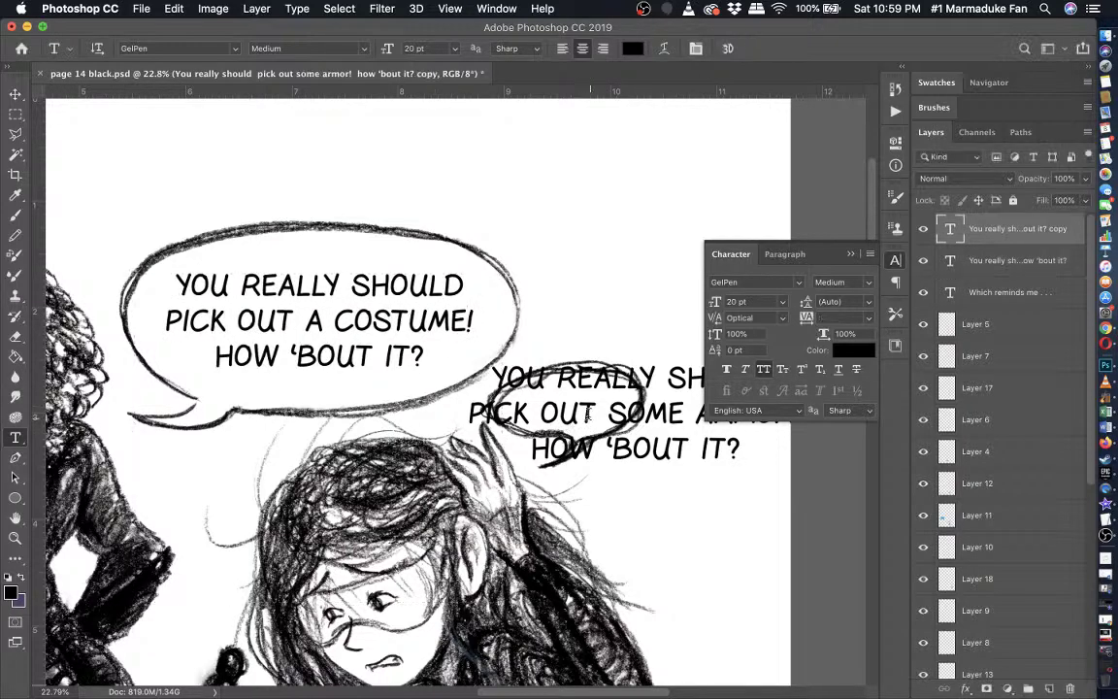
scroll(454, 359, right, 1)
key(super+a)
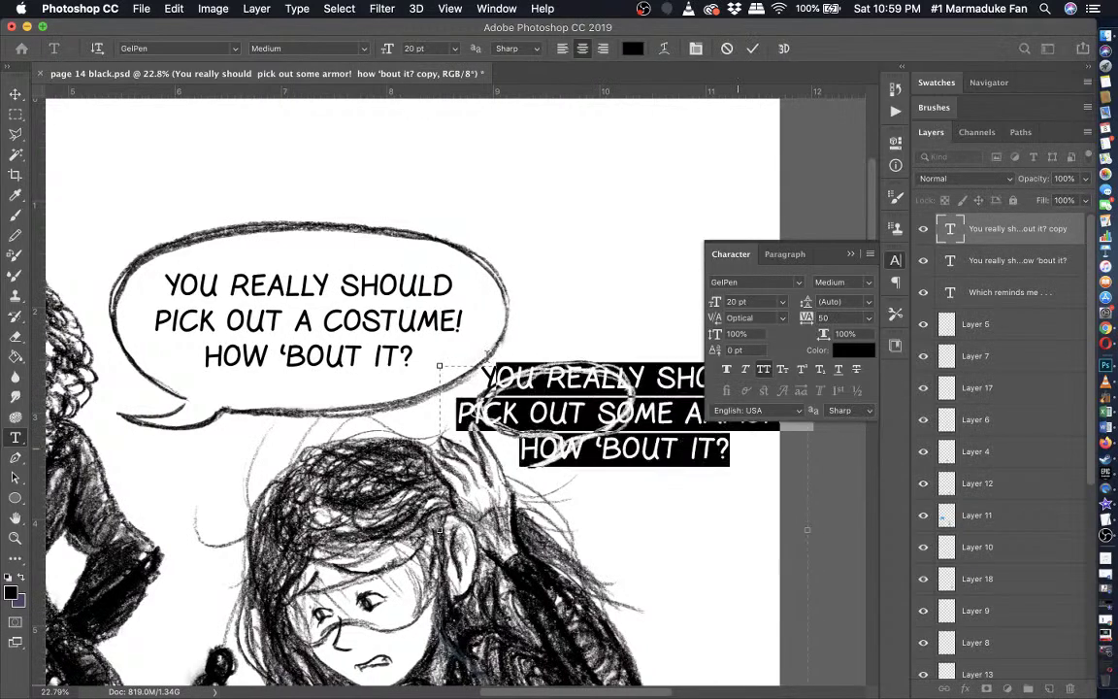
text(W)
key(BackSpace)
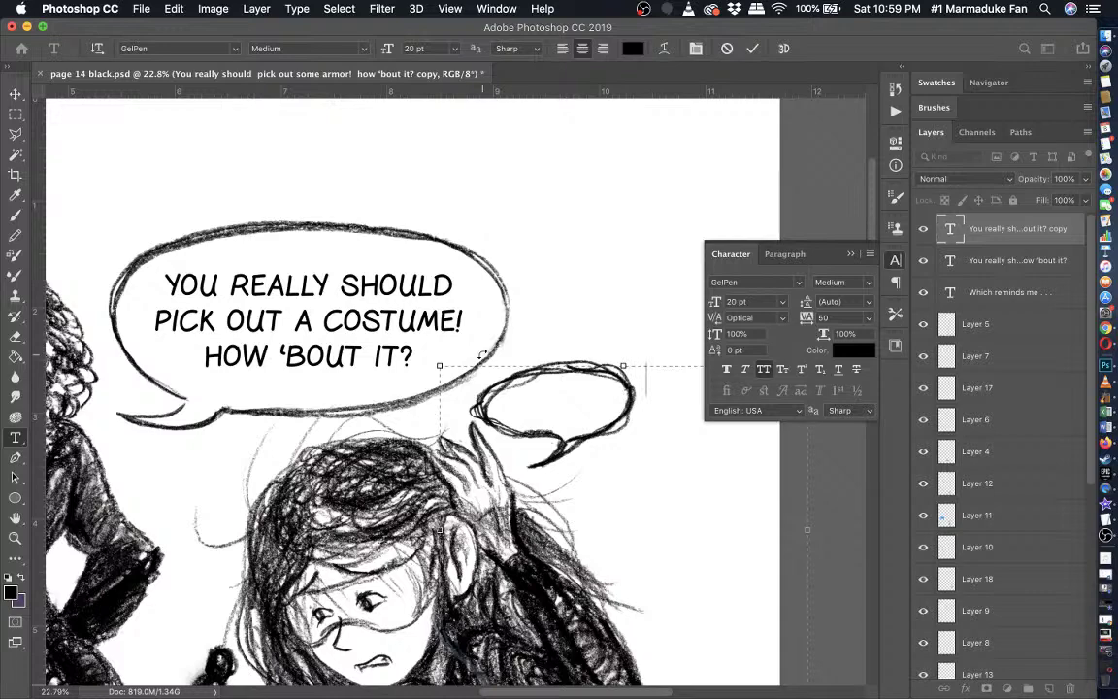
- Enter "OH, WELL..." as the small bubble's dialogue
text(WELL)
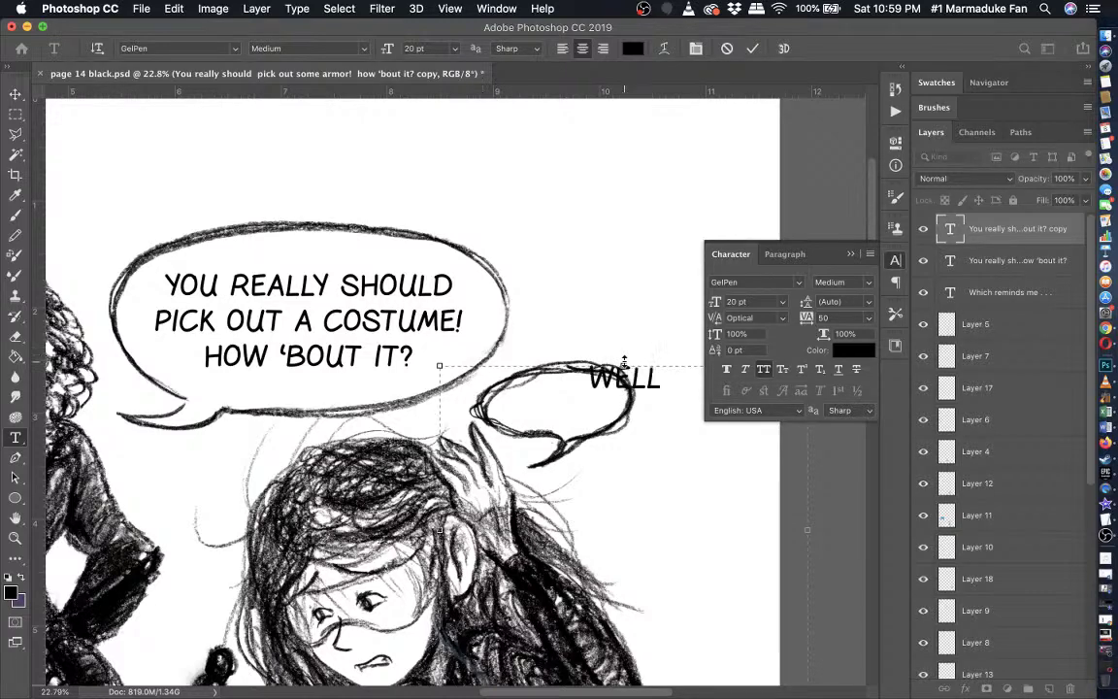
text(\\\)
key(BackSpace)
key(BackSpace)
key(BackSpace)
key(BackSpace)
key(BackSpace)
key(BackSpace)
key(BackSpace)
key(BackSpace)
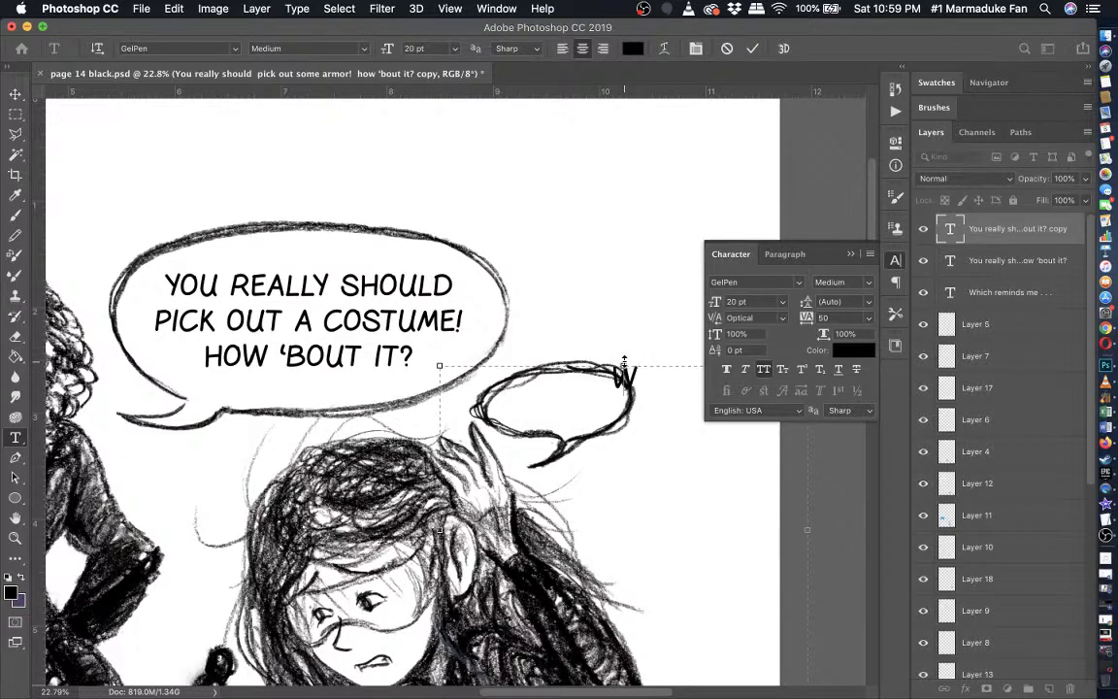
text(OH, WELL)
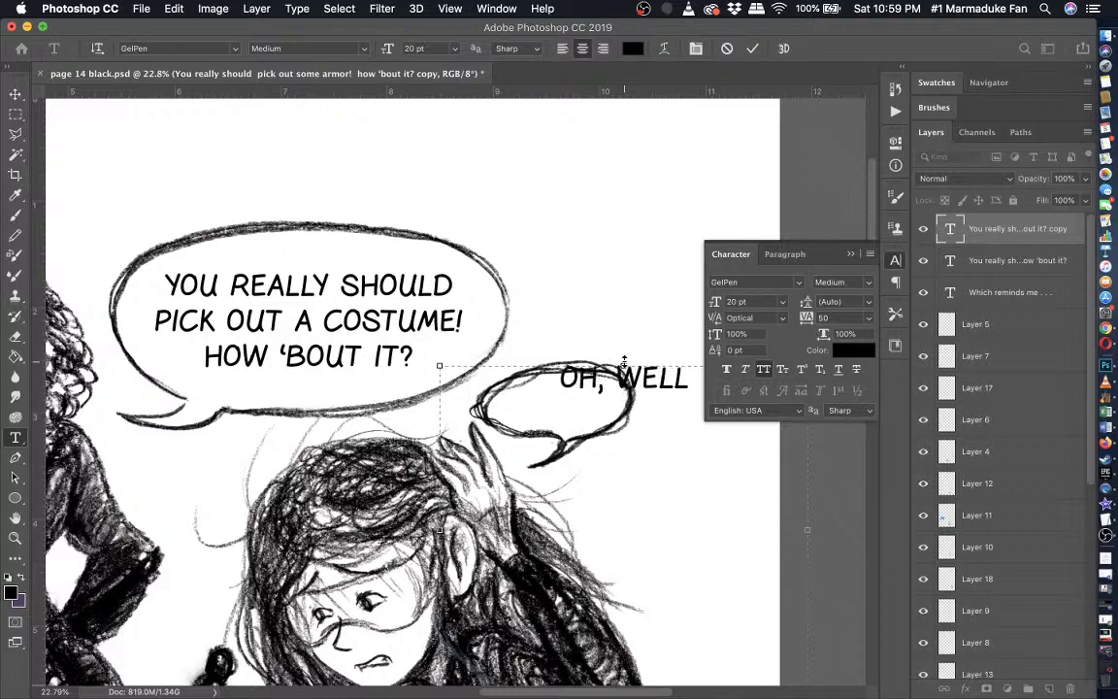
text(...)
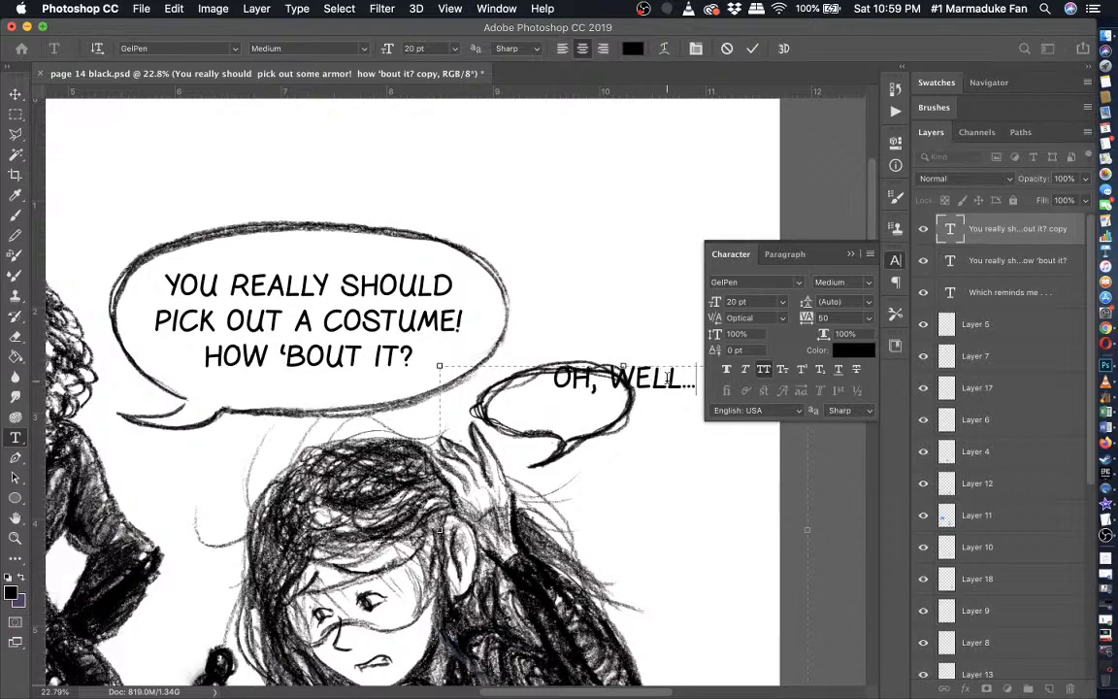
- Try different fonts on the "OH, WELL..." text and apply A Gentle Touch
scroll(667, 377, right, 3)
drag(643, 380, 460, 380)
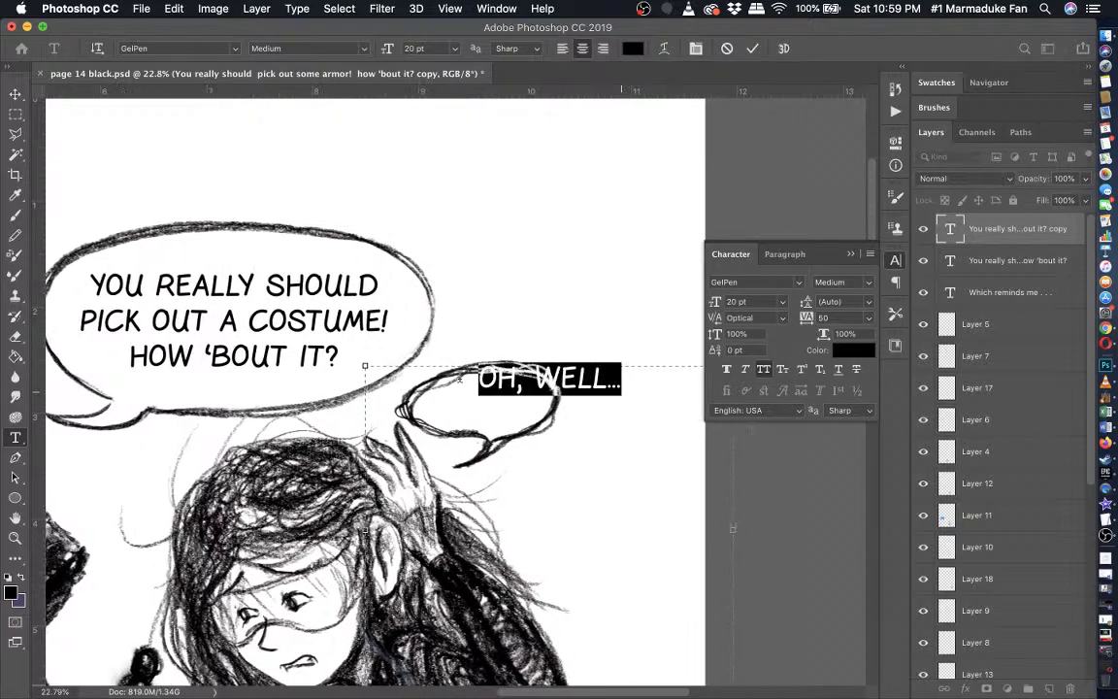
click(193, 48)
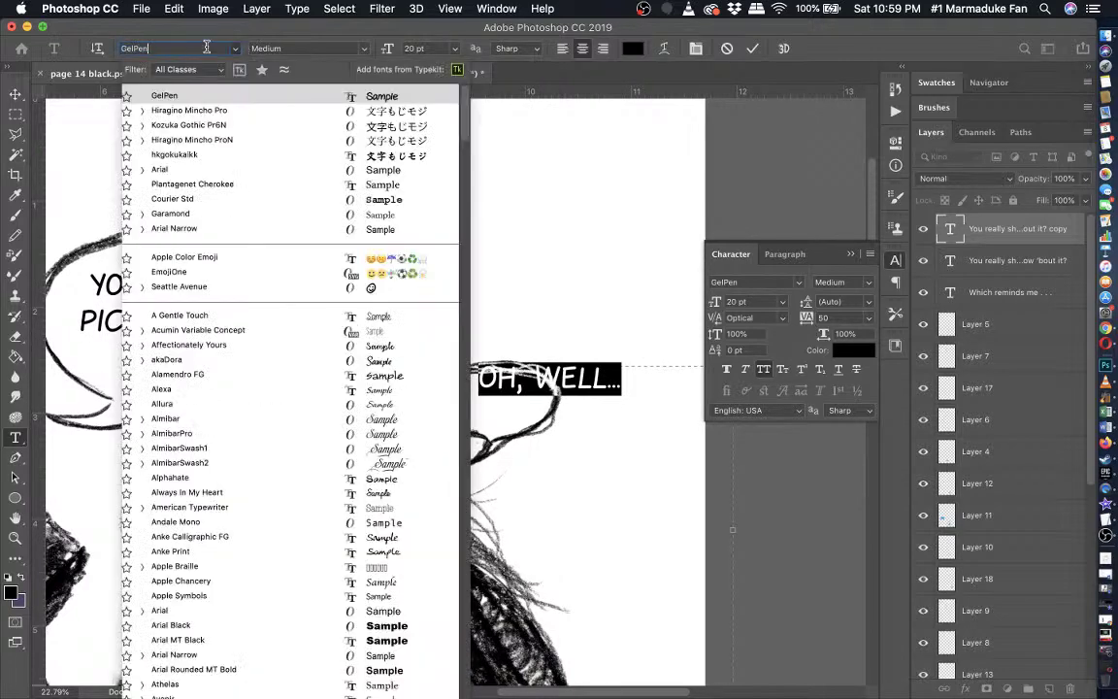
key(Down)
key(Down)
key(Down)
key(Down)
key(Down)
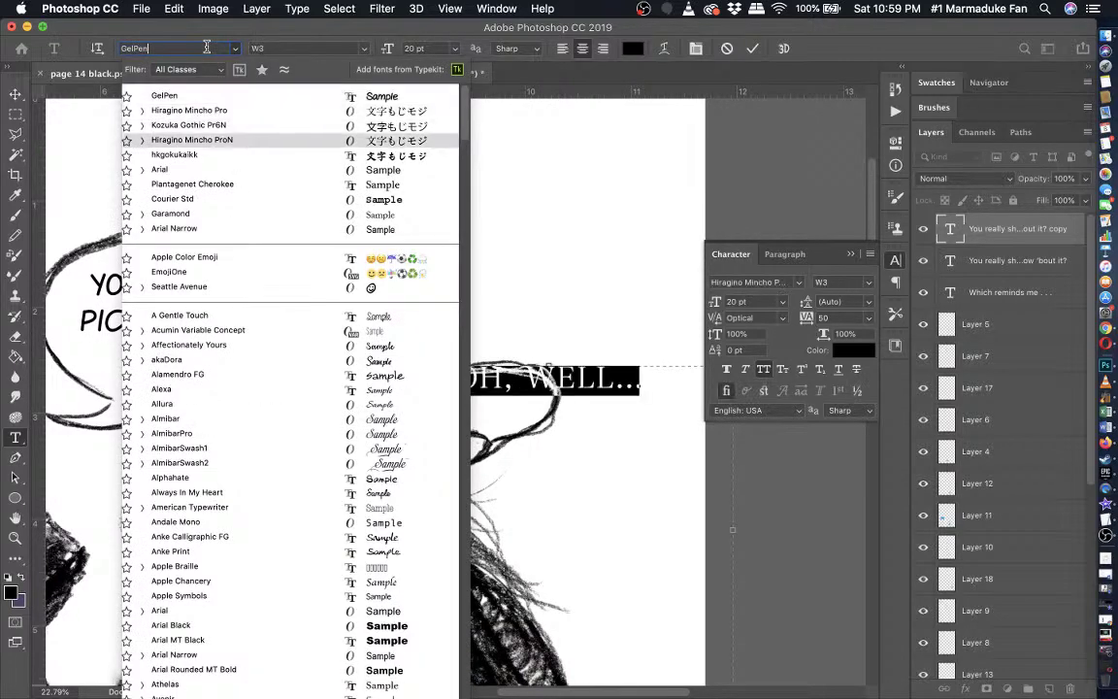
key(Down)
key(Down)
key(Down)
key(Down)
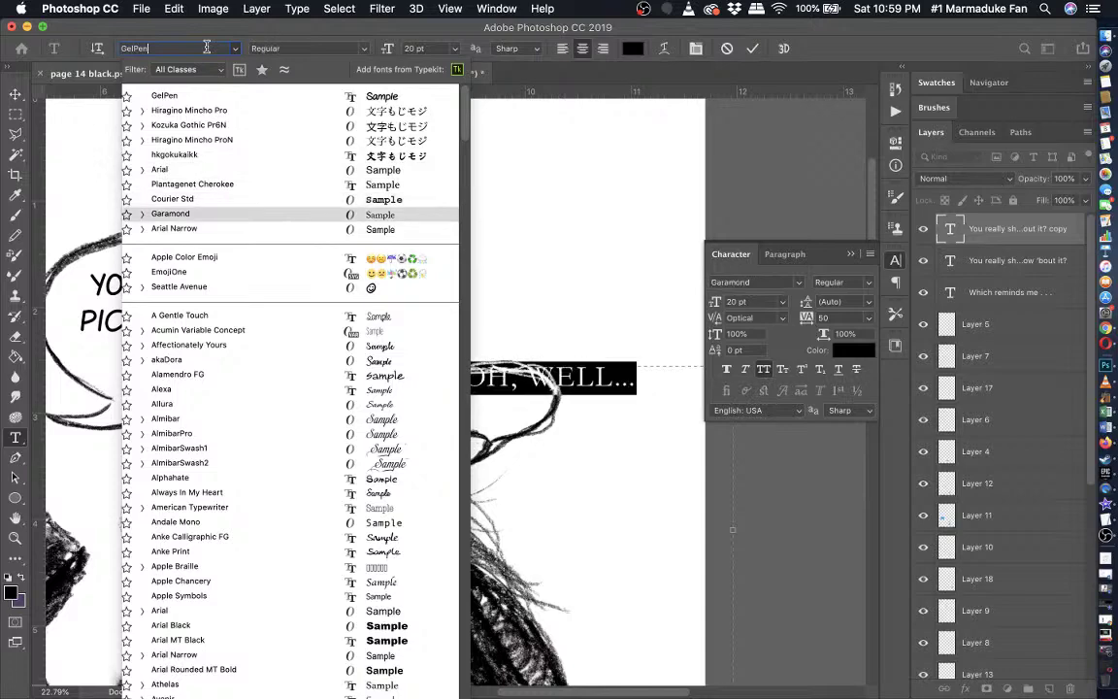
key(Down)
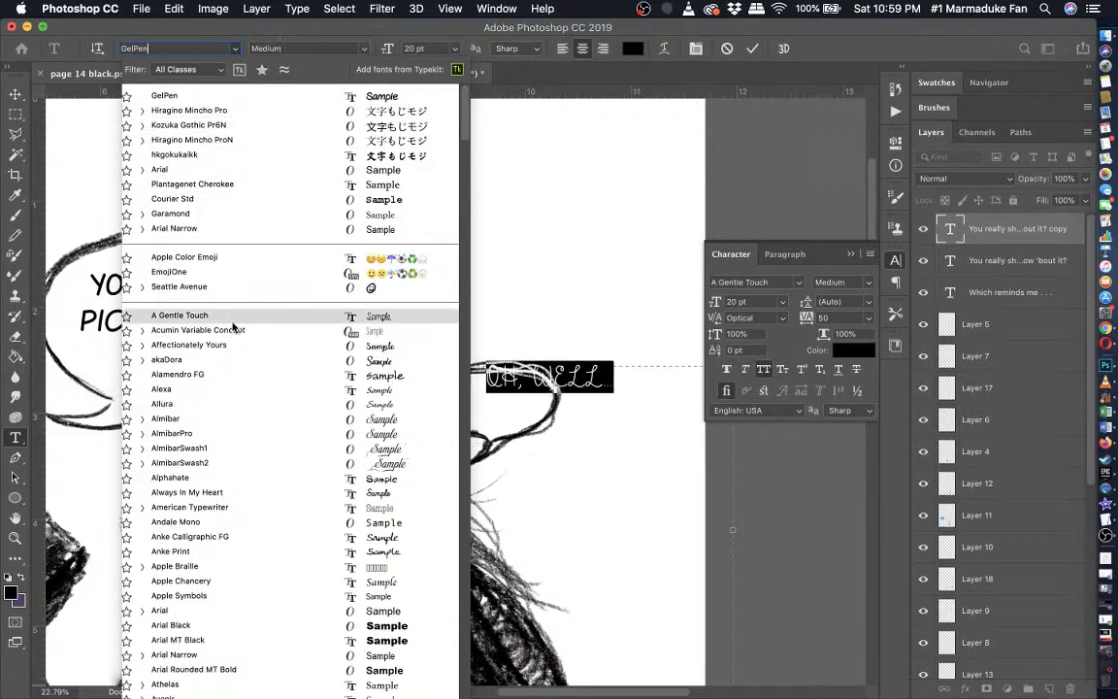
click(194, 316)
- Replace the small bubble's text with "OH" to test the A Gentle Touch font
text(oh)
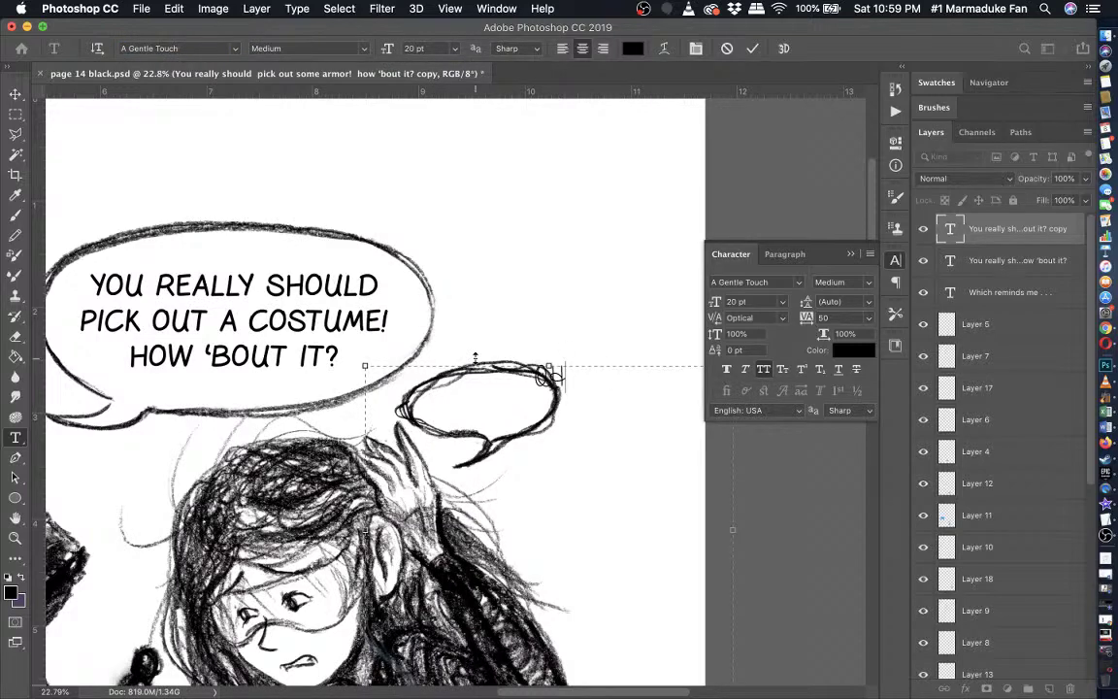
key(BackSpace)
key(BackSpace)
text(OH)
click(764, 370)
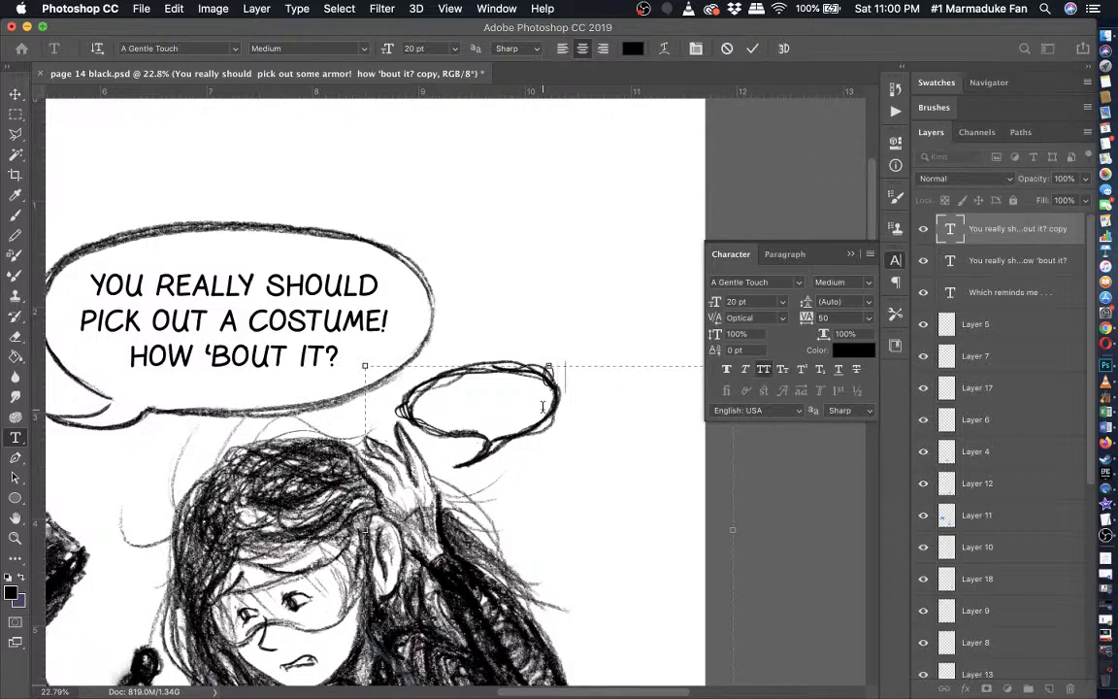
- Try the Almibar and Always In My Heart fonts on the "OH" text, adding extra O letters
key(super+a)
click(233, 48)
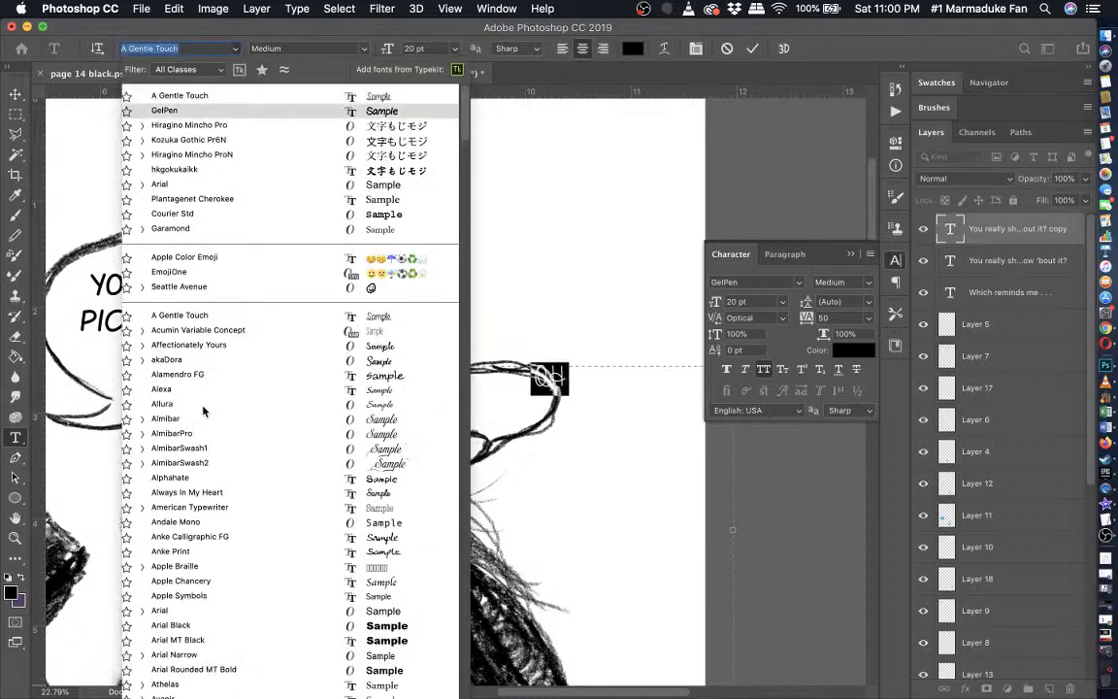
click(192, 429)
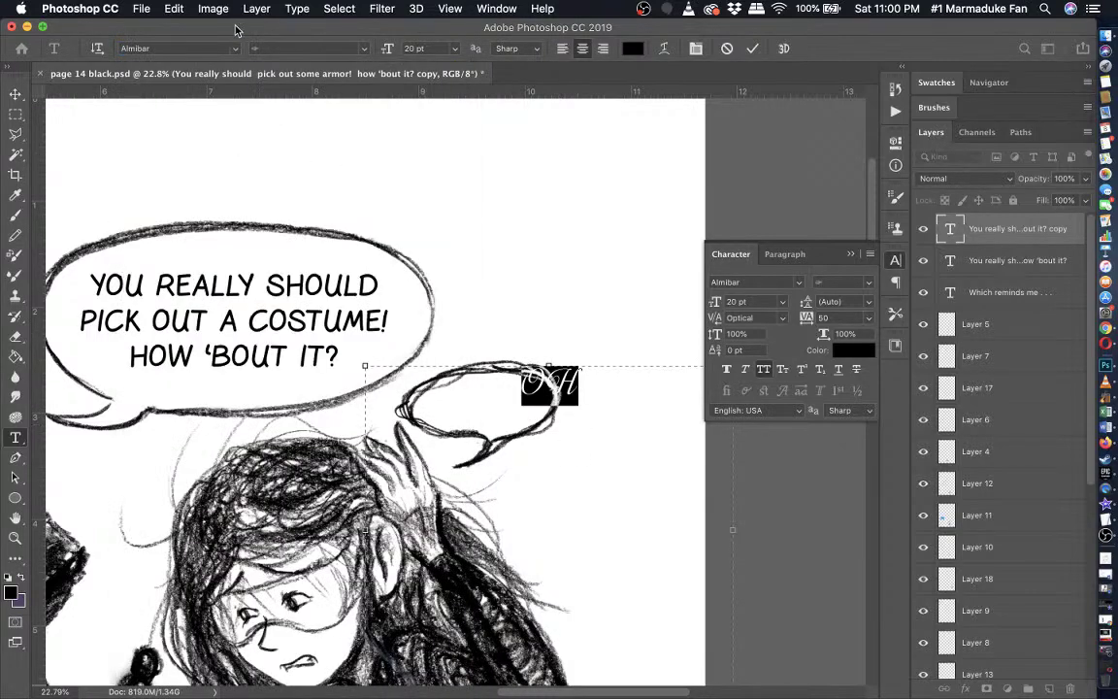
click(211, 47)
click(177, 493)
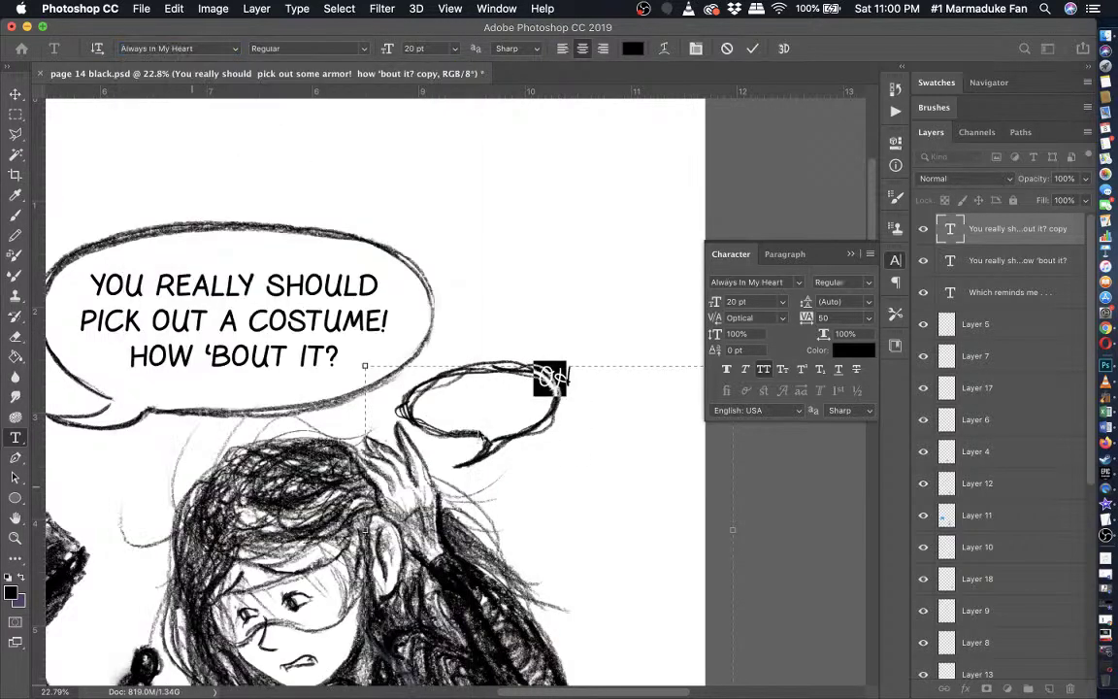
text(O)
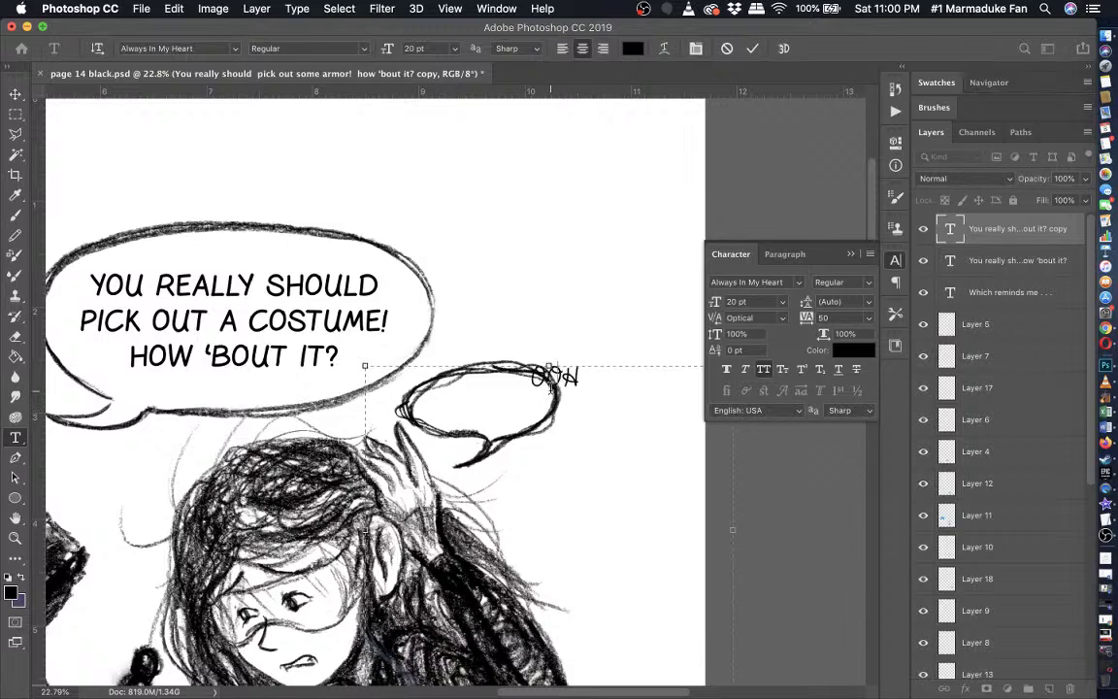
text(O)
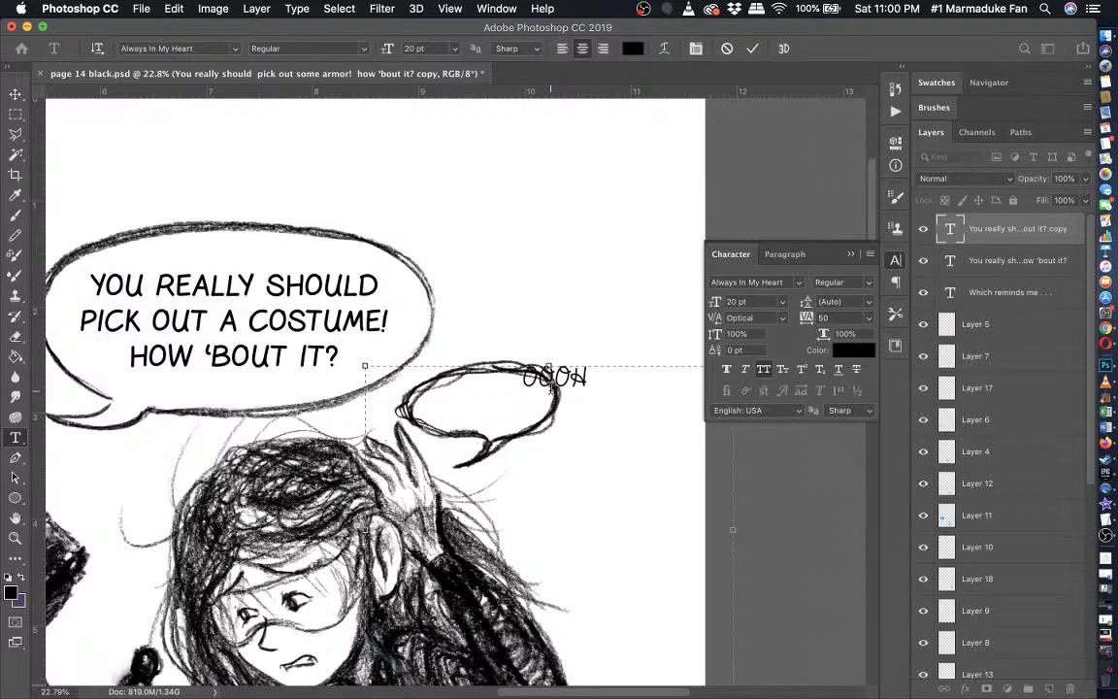
- Replace the small bubble's text with lowercase "oh, well...", with All Caps turned off
key(BackSpace)
key(BackSpace)
key(BackSpace)
key(BackSpace)
text(oh,)
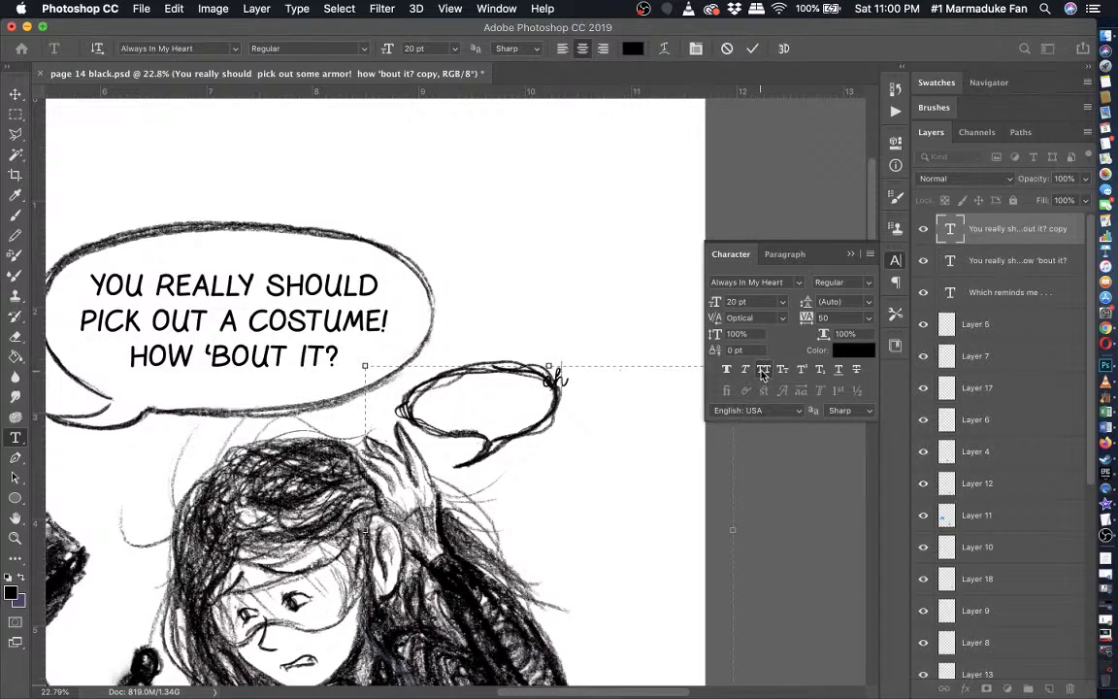
text( well,)
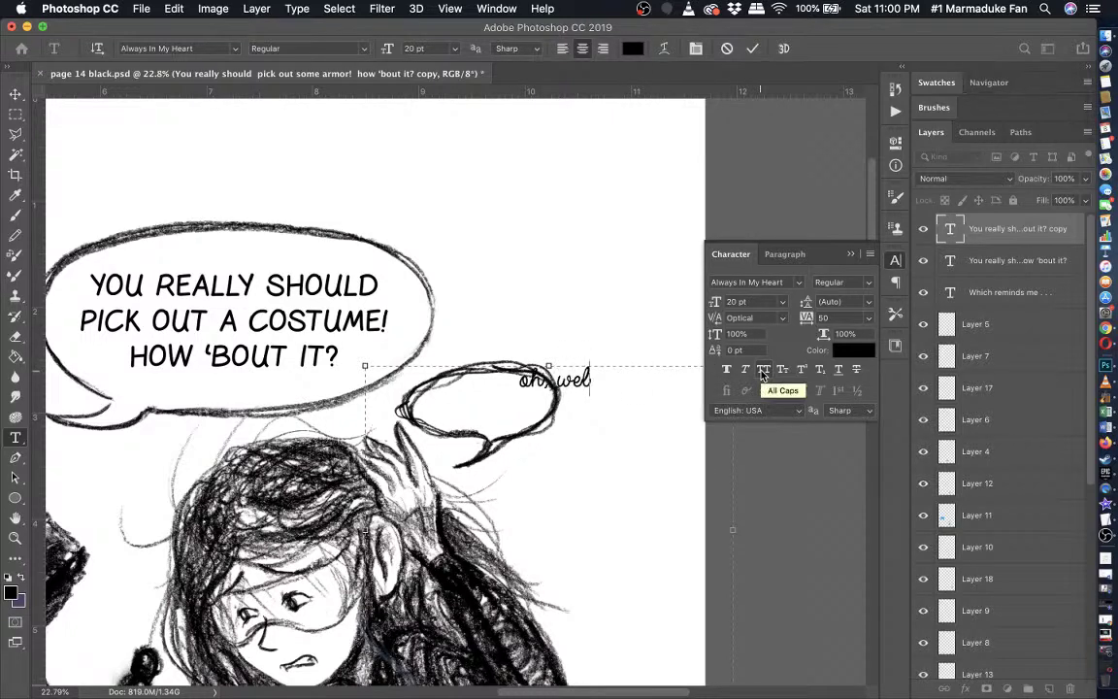
key(BackSpace)
key(BackSpace)
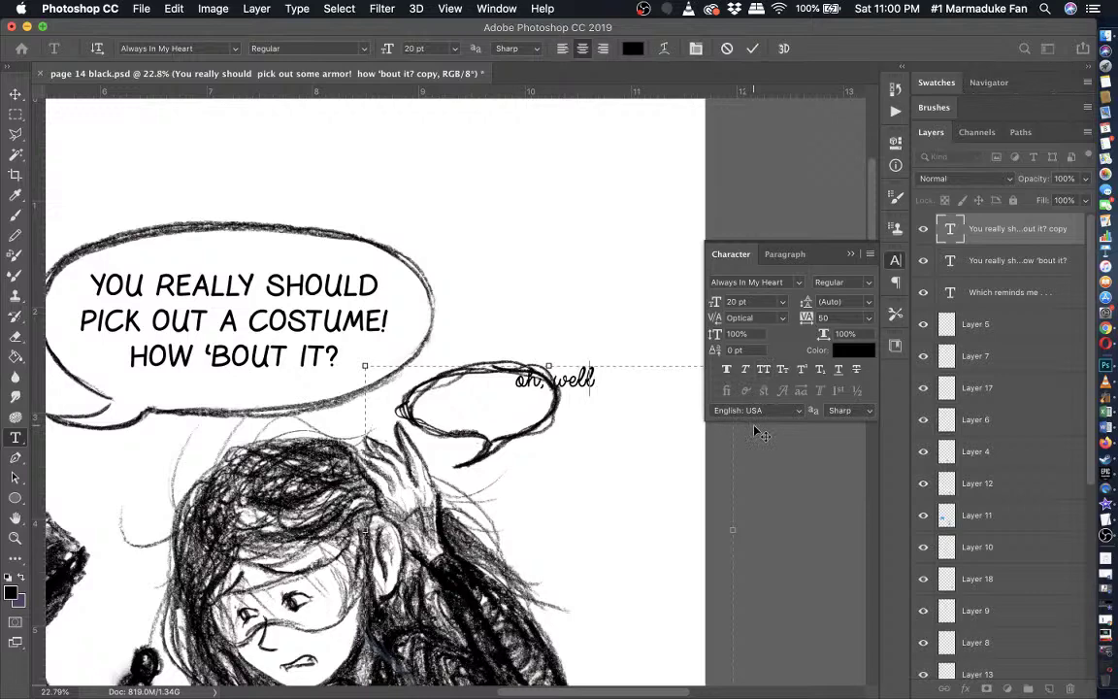
text(...)
- Set the font of the whole "oh, well..." text to GelPenLight Light
key(super+a)
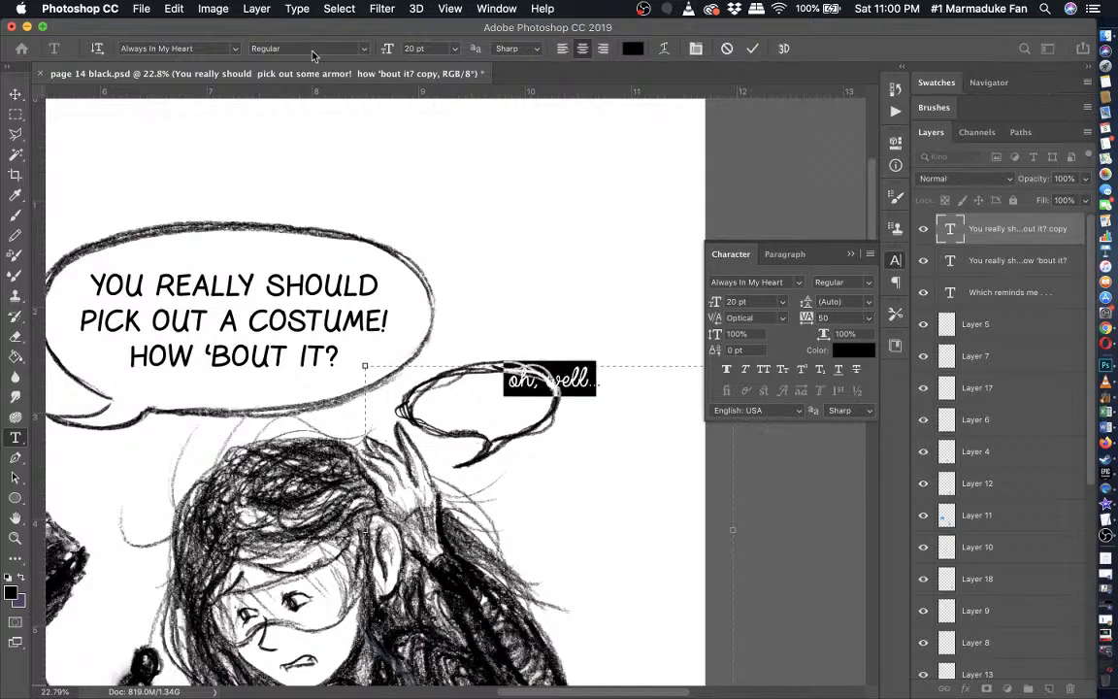
click(197, 47)
key(Down)
key(Down)
key(Down)
key(Down)
key(Down)
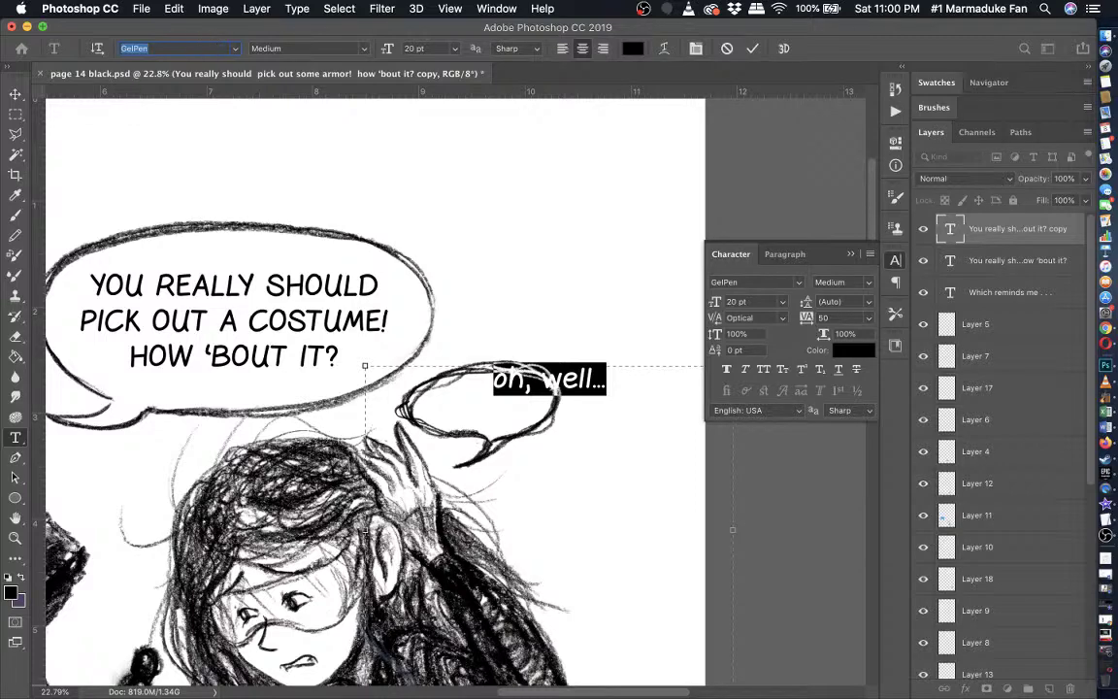
text(gel)
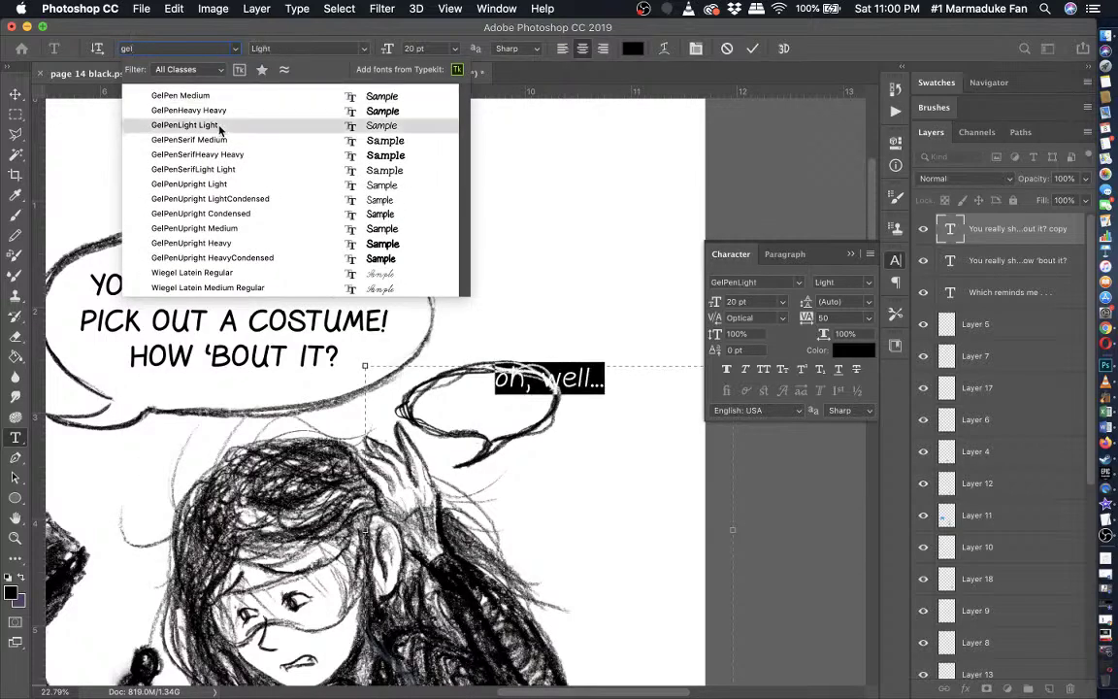
click(217, 125)
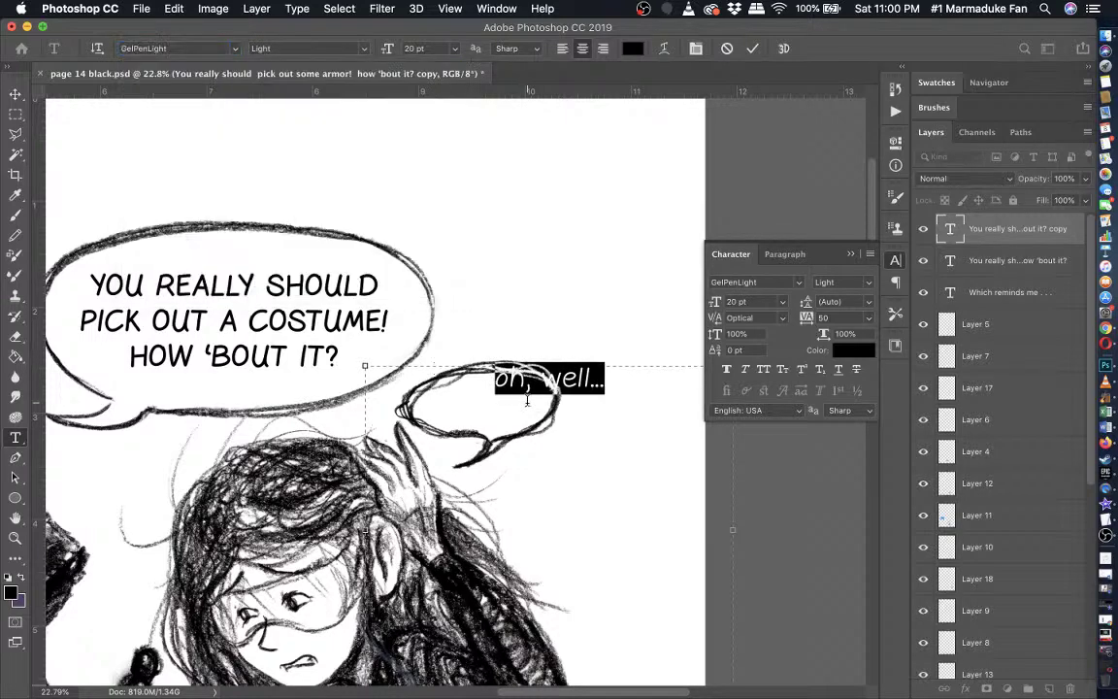
- Reduce the font size of the "oh, well..." text to 16 pt
click(427, 46)
key(Down)
key(Down)
key(Down)
key(Down)
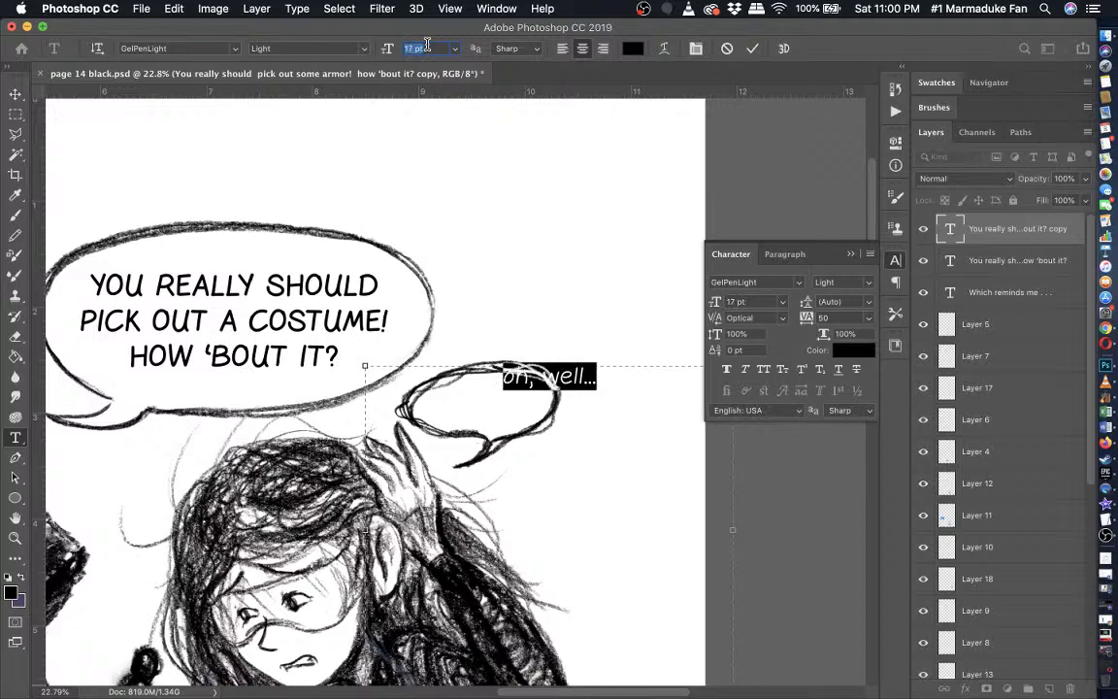
- Move the "oh, well..." text layer so it sits centered inside the small speech bubble
click(10, 95)
key(shift+Down)
key(shift+Down)
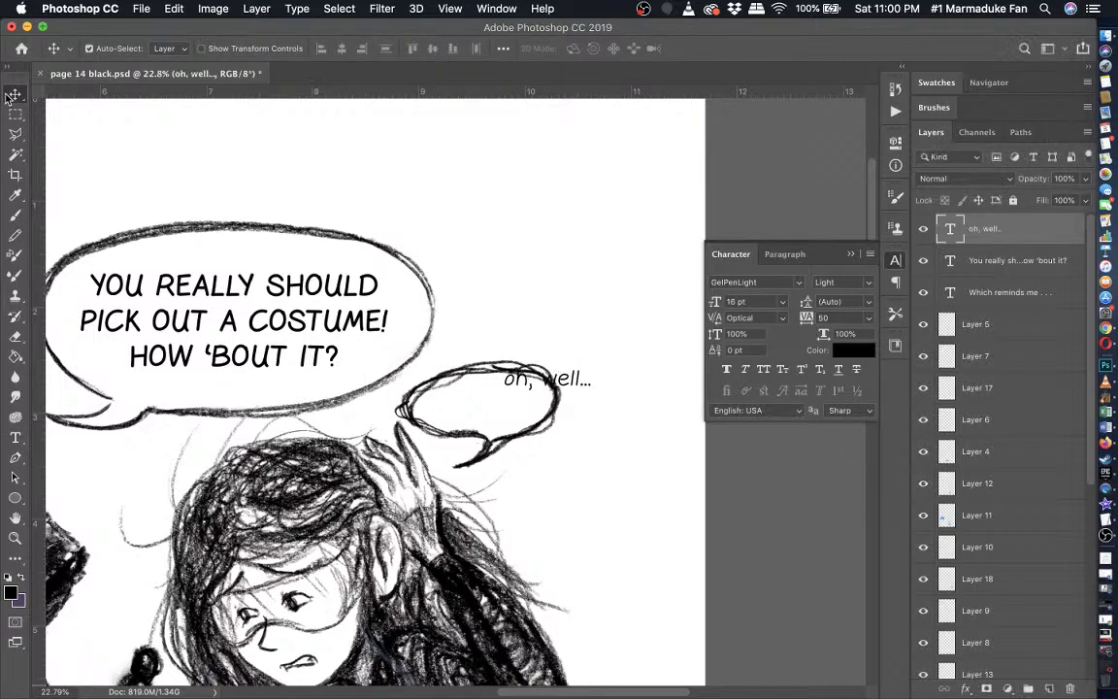
key(shift+Left)
key(shift+Left)
key(shift+Down)
key(shift+Left)
key(shift+Down)
key(shift+Left)
key(shift+Down)
key(shift+Left)
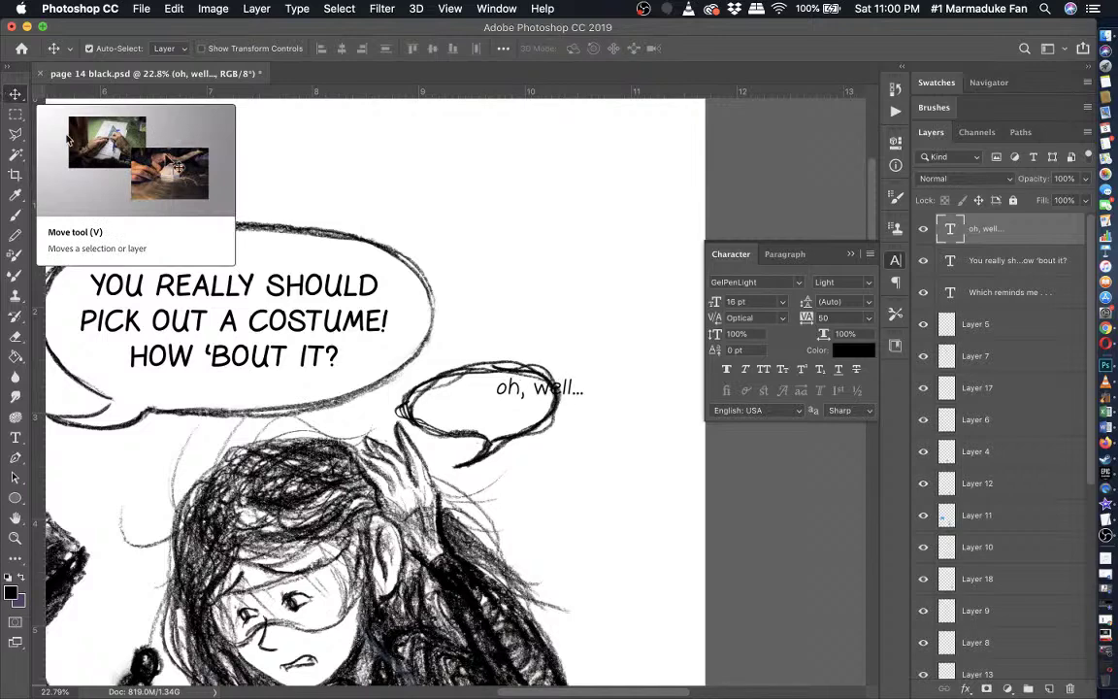
drag(521, 394, 465, 404)
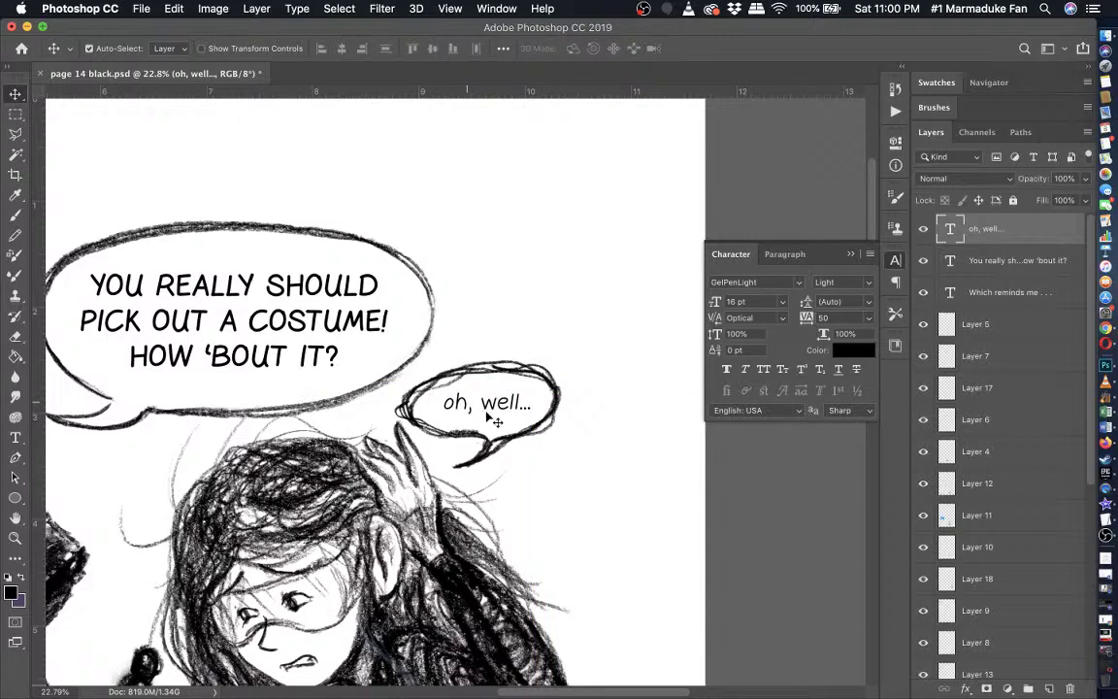
- Reduce only the three dots after "oh, well" to 14 pt
key(t)
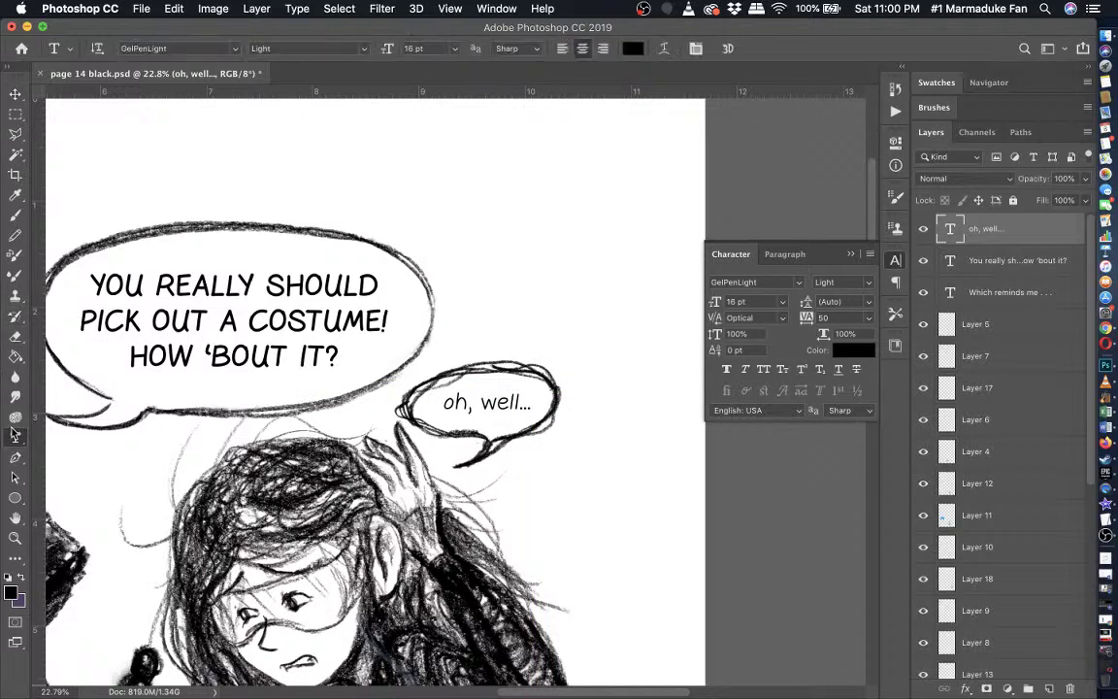
click(525, 402)
key(Right)
key(Right)
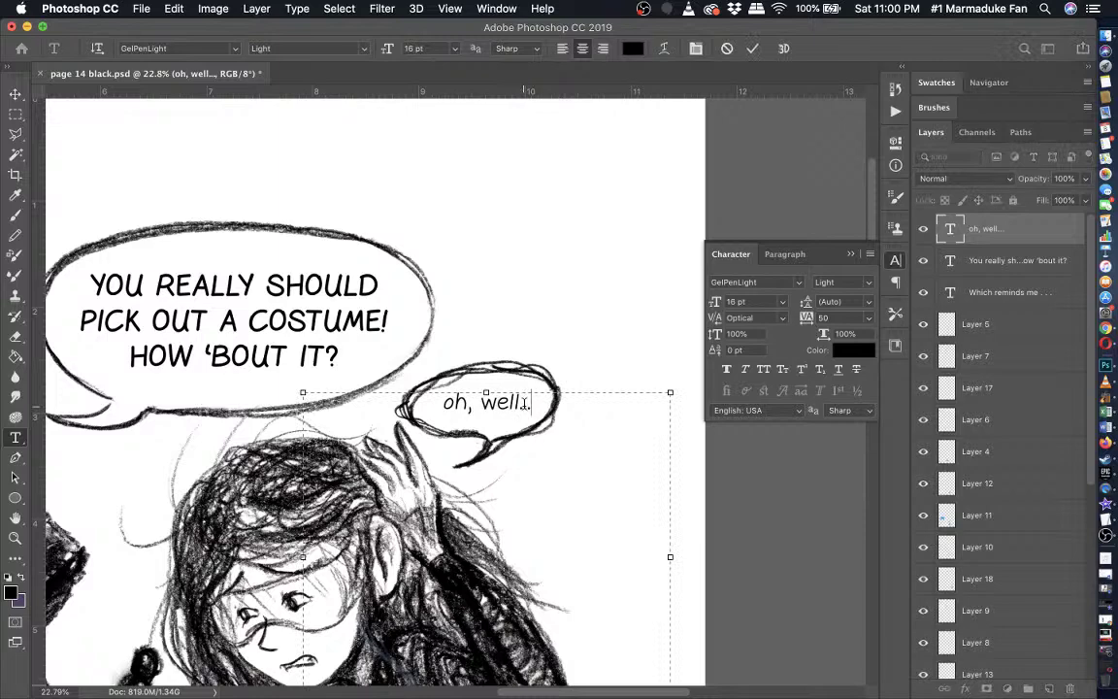
key(shift+Left)
key(shift+Left)
key(shift+Left)
click(428, 49)
key(Down)
key(Down)
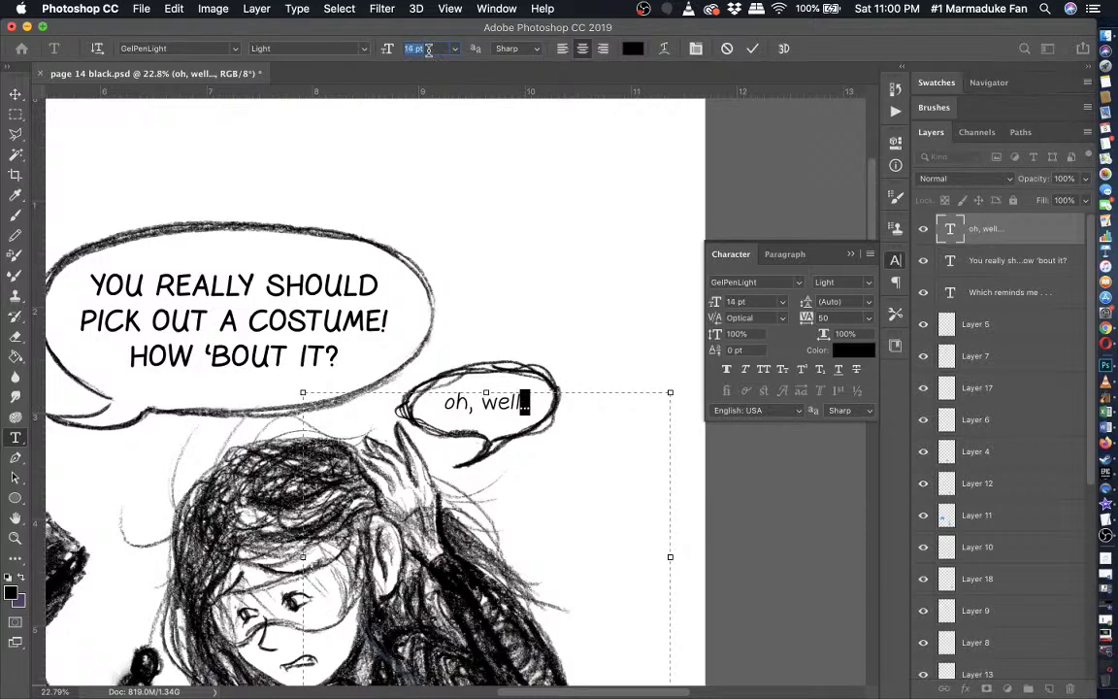
- Insert spaces before and between the dots that follow "oh, well"
click(405, 48)
click(524, 401)
key(Left)
key(Right)
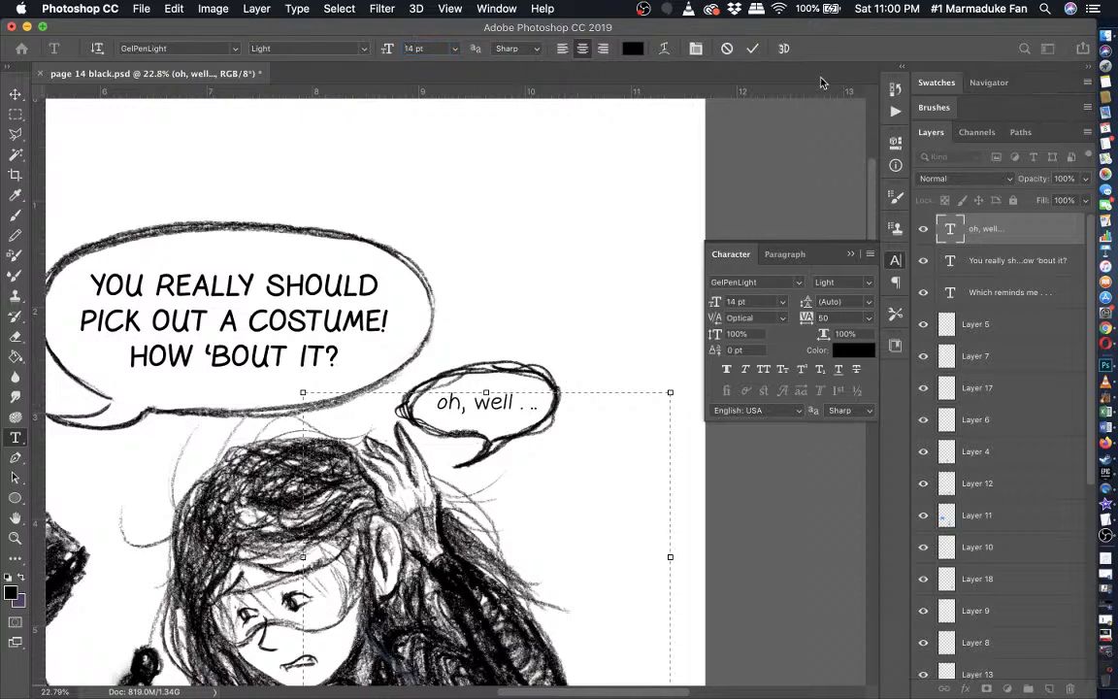
key(Right)
key(Right)
- Tighten the tracking of the spaced dots that follow "oh, well" in the small bubble
key(shift+Left)
key(shift+Left)
key(shift+Left)
key(shift+Left)
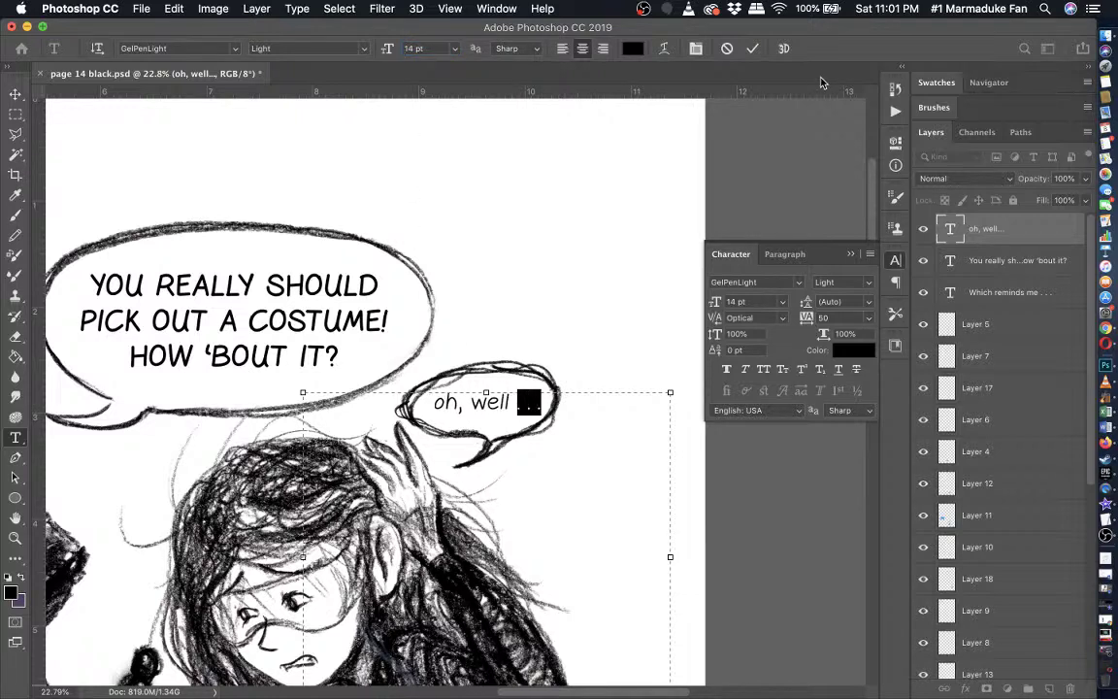
click(868, 317)
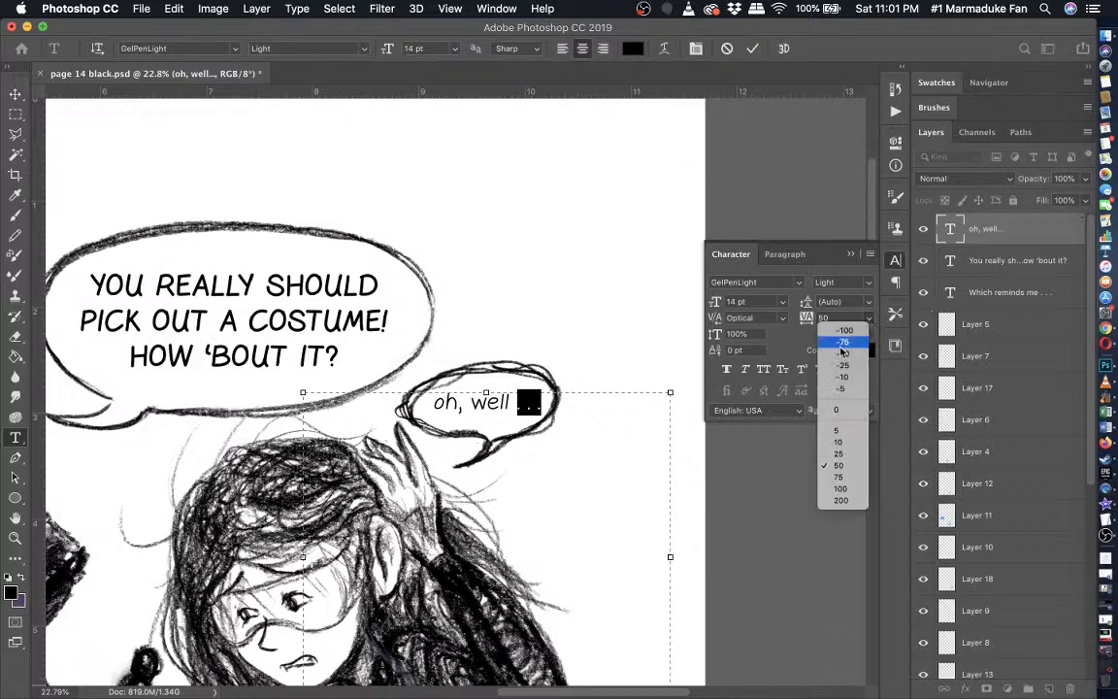
click(819, 410)
- Set the tracking of the space between "oh, well" and its dots to -100 and finish editing the text
key(Left)
key(shift+Left)
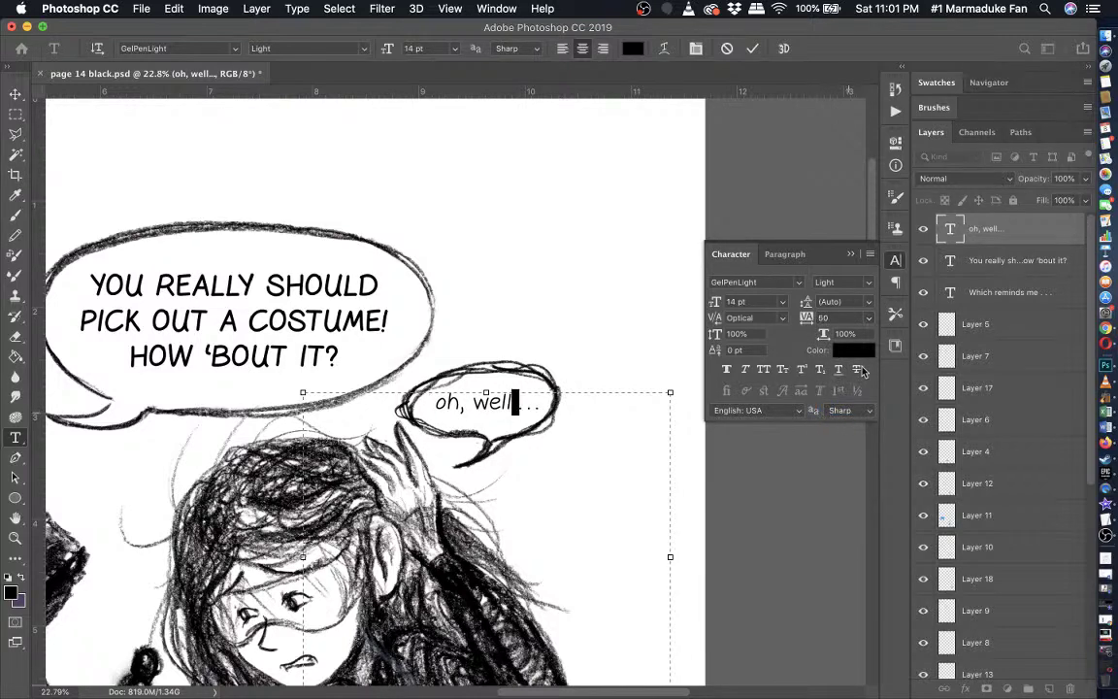
click(869, 317)
click(843, 331)
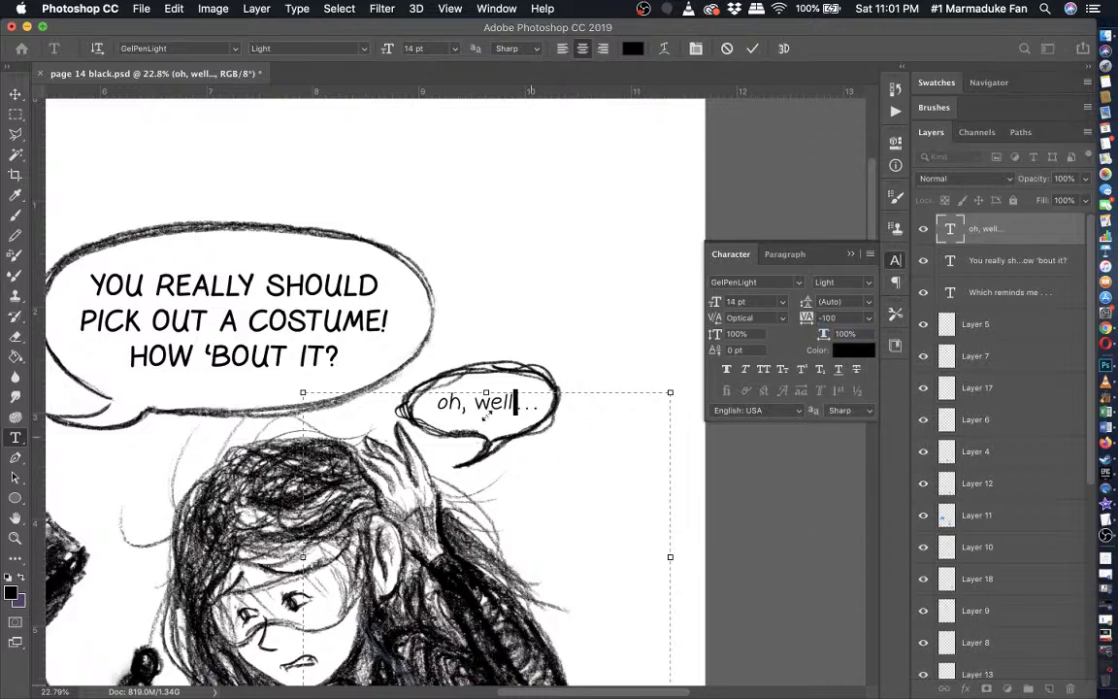
click(487, 401)
click(16, 93)
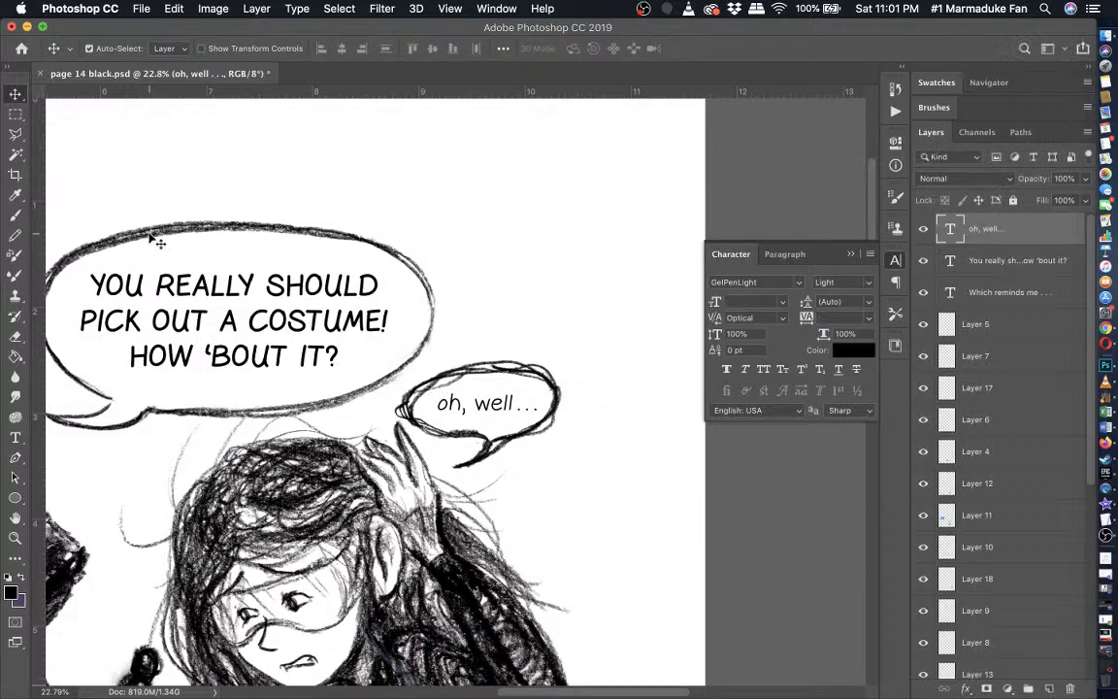
- Review the whole of page 14, from the lettered bubbles down to the bottom panels
scroll(254, 408, down, 5)
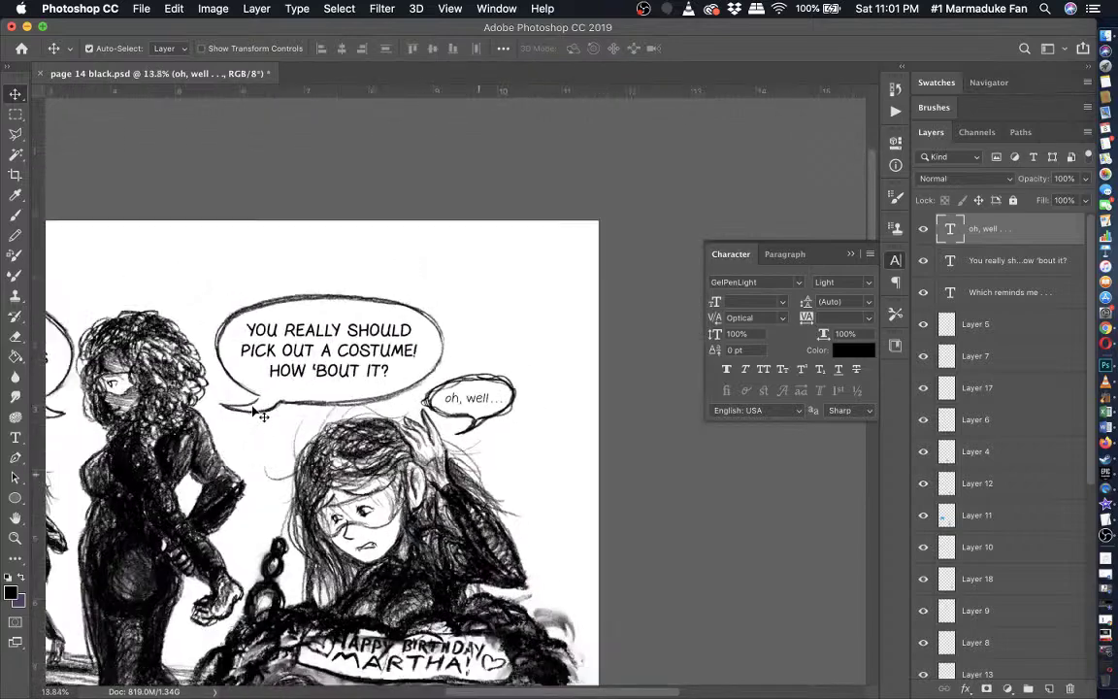
scroll(254, 411, down, 4)
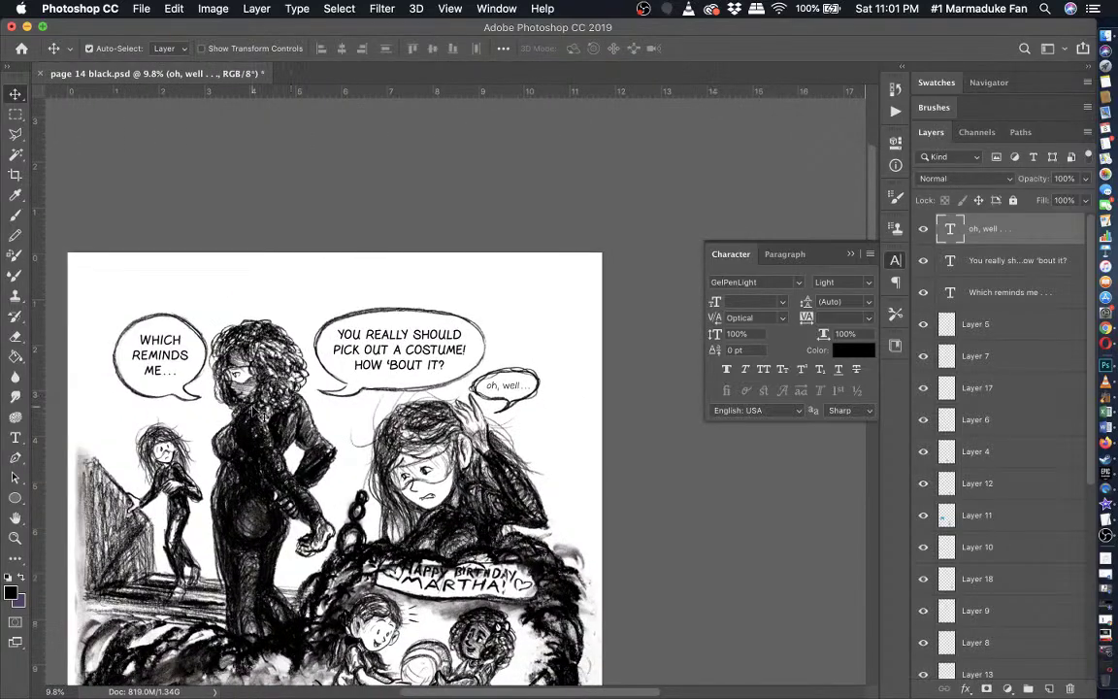
scroll(255, 411, down, 8)
scroll(254, 412, left, 4)
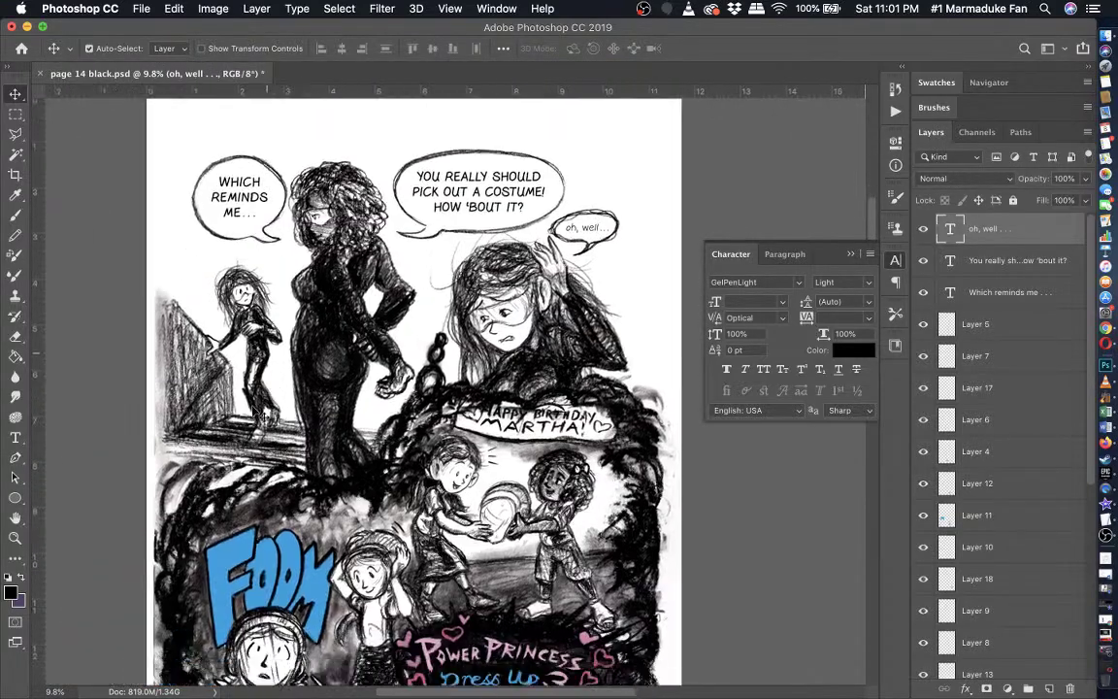
scroll(255, 412, down, 1)
scroll(257, 413, down, 2)
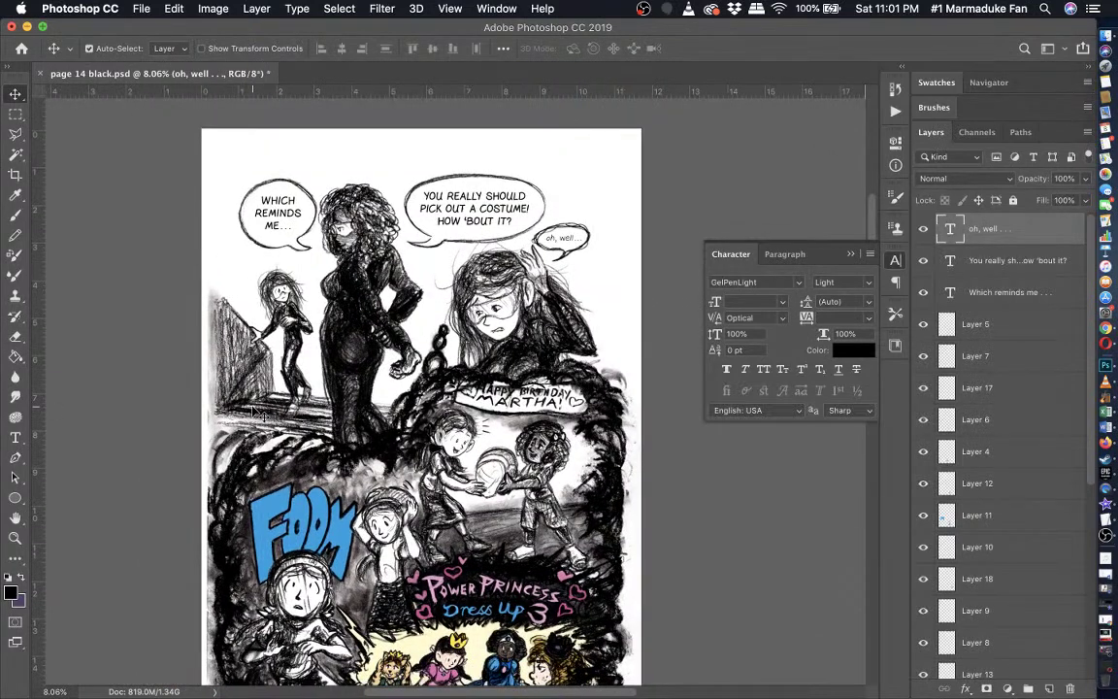
scroll(257, 412, down, 4)
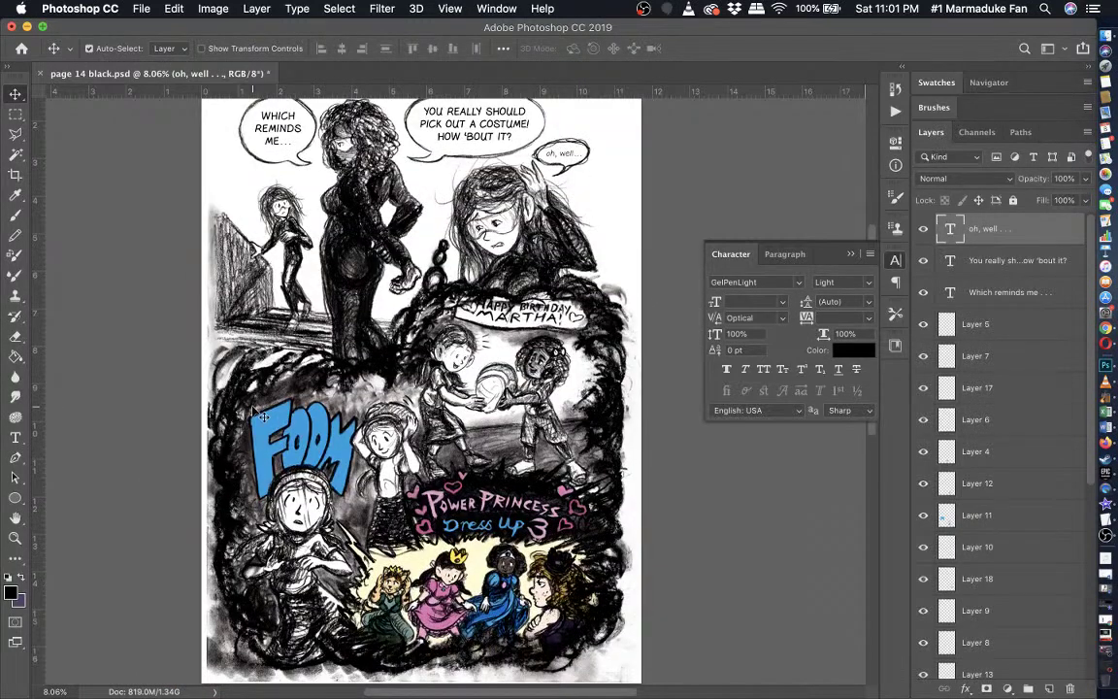
scroll(257, 412, down, 1)
scroll(257, 413, up, 3)
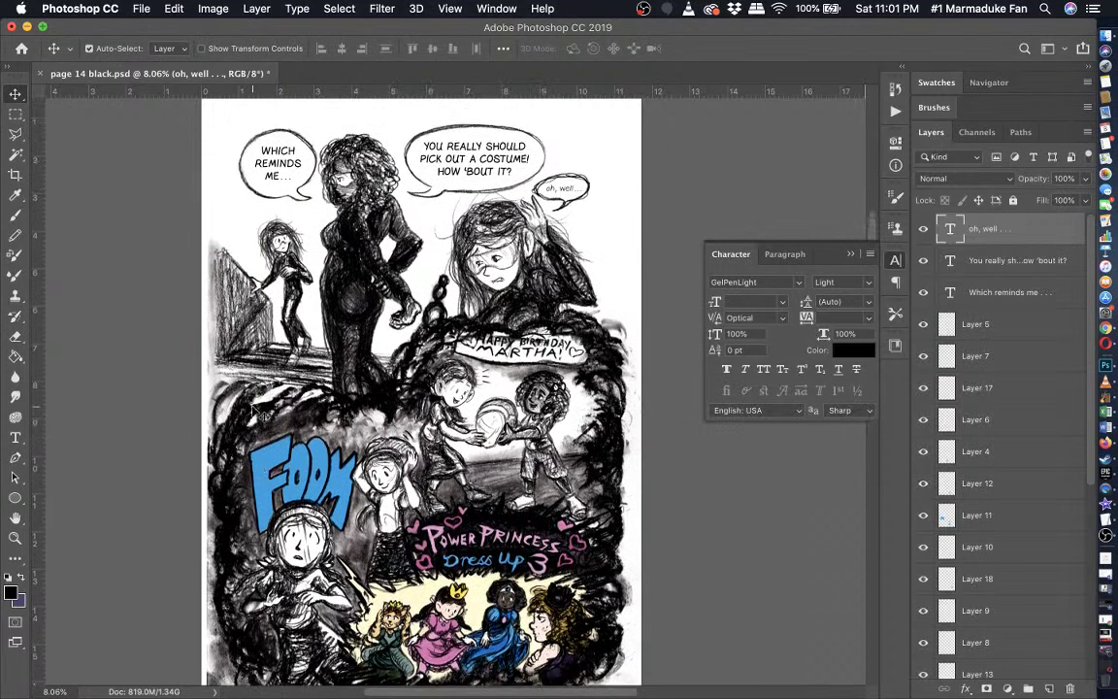
- Hide and show the "oh, well . . ." text layer to compare the small bubble with and without lettering
click(1015, 291)
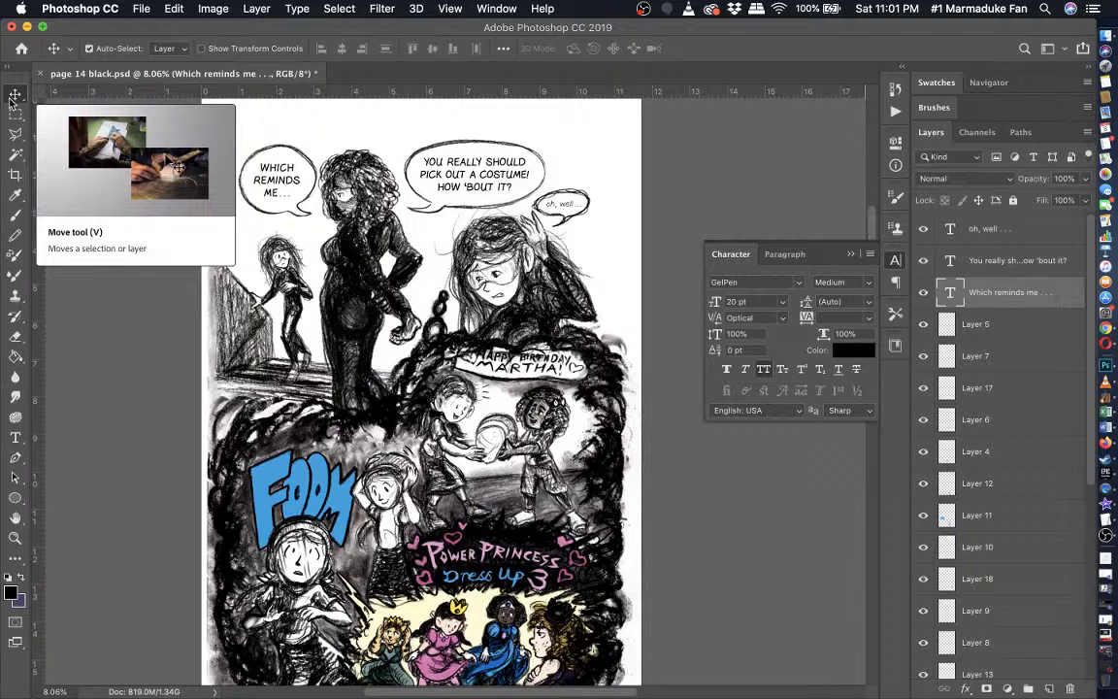
click(924, 230)
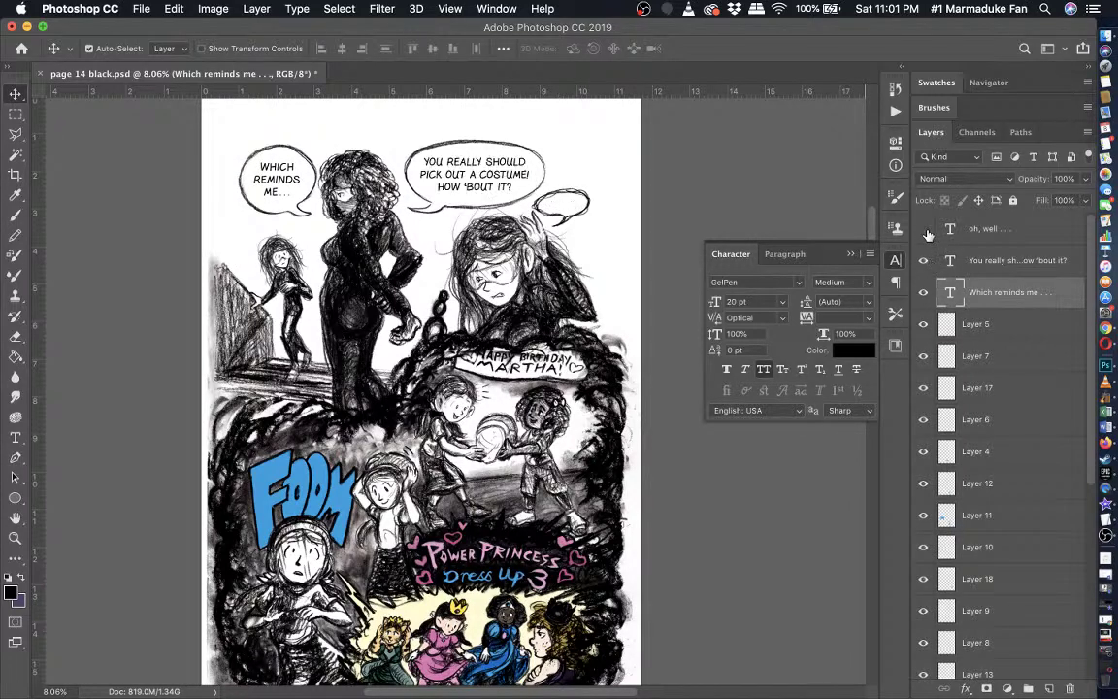
click(924, 231)
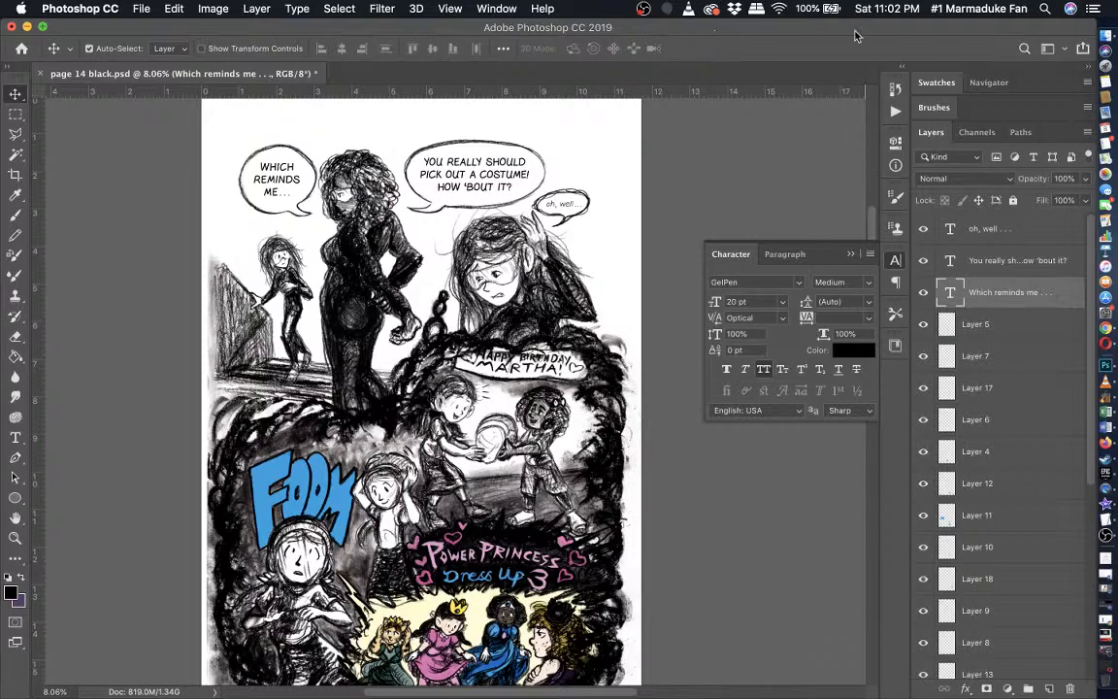
- Search the computer for "alterna" and open the "alterna format" folder in Finder
click(1045, 8)
text(alterna)
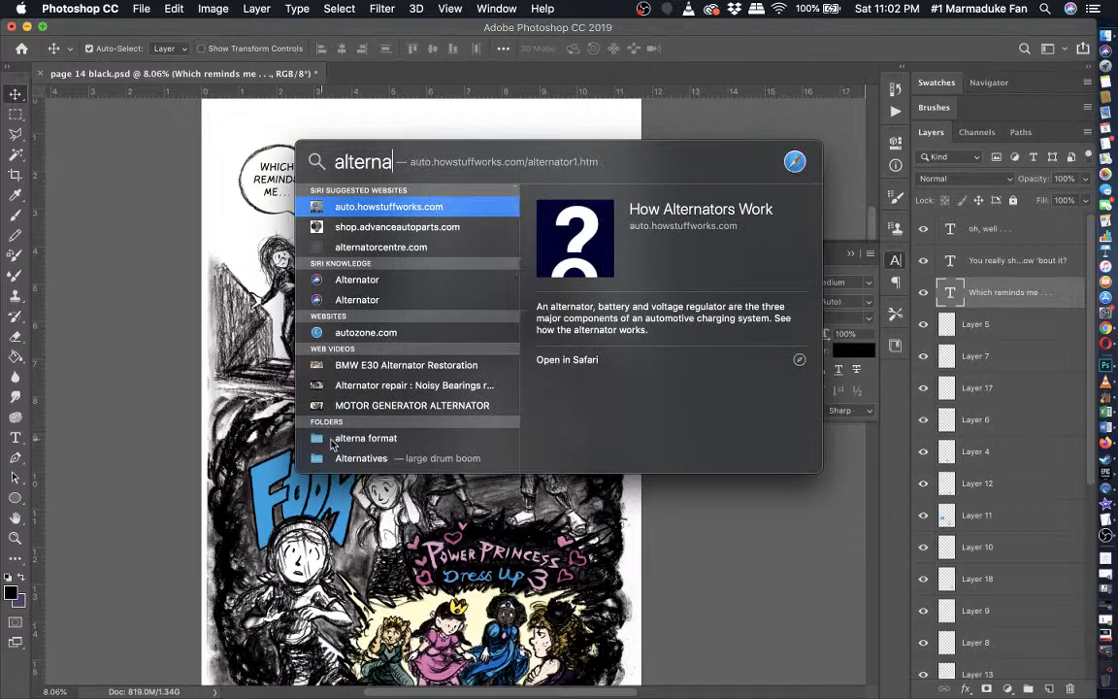
click(335, 439)
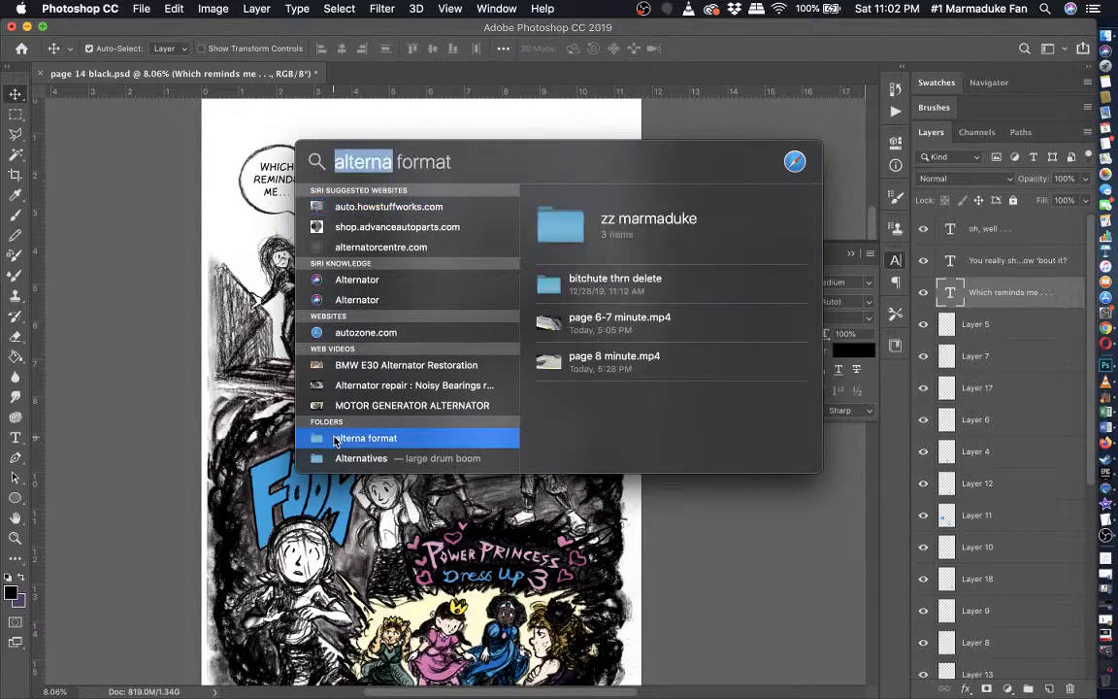
key(Return)
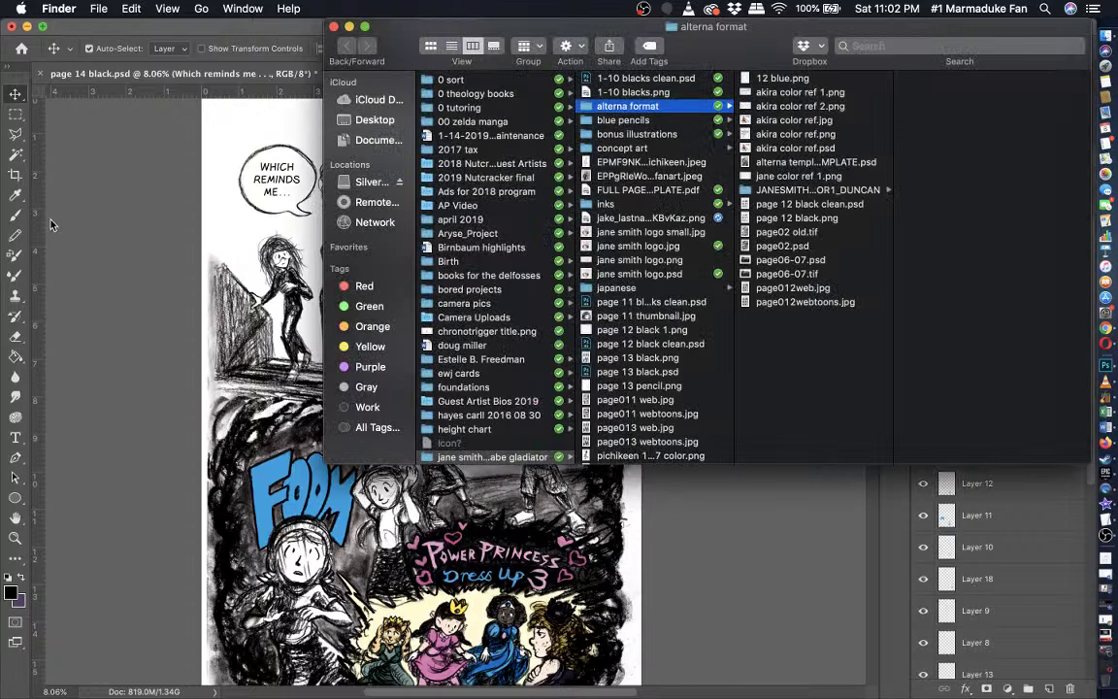
- Switch to Photoshop to save page 14 black.psd, and lower its window to get back to the Finder folder
click(113, 250)
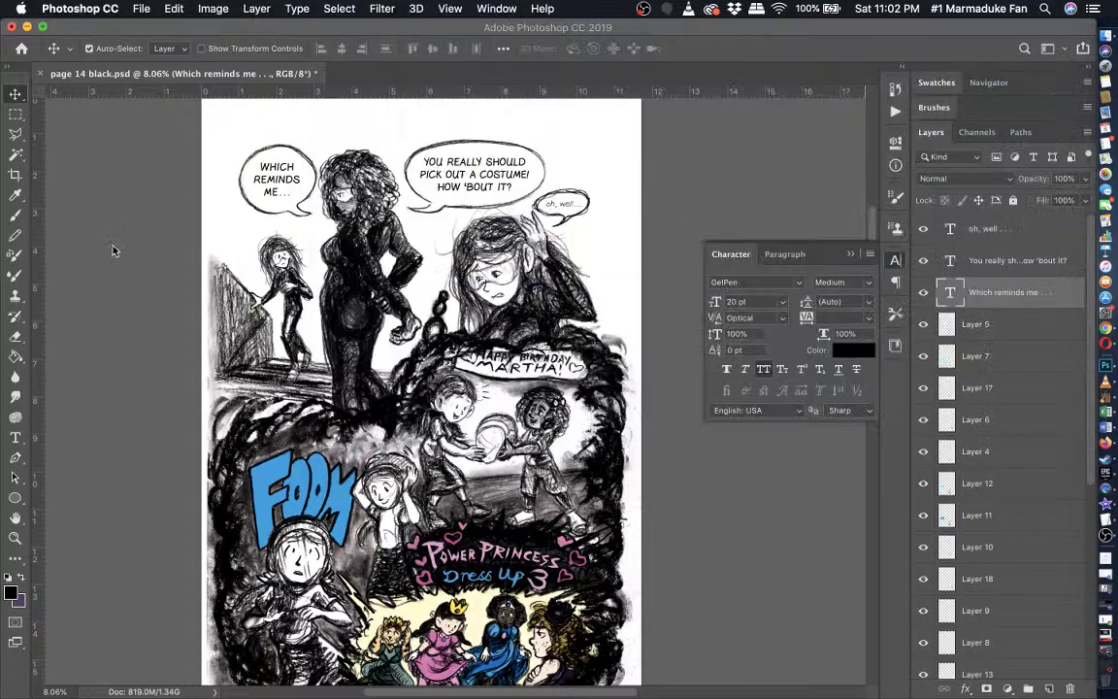
key(super+s)
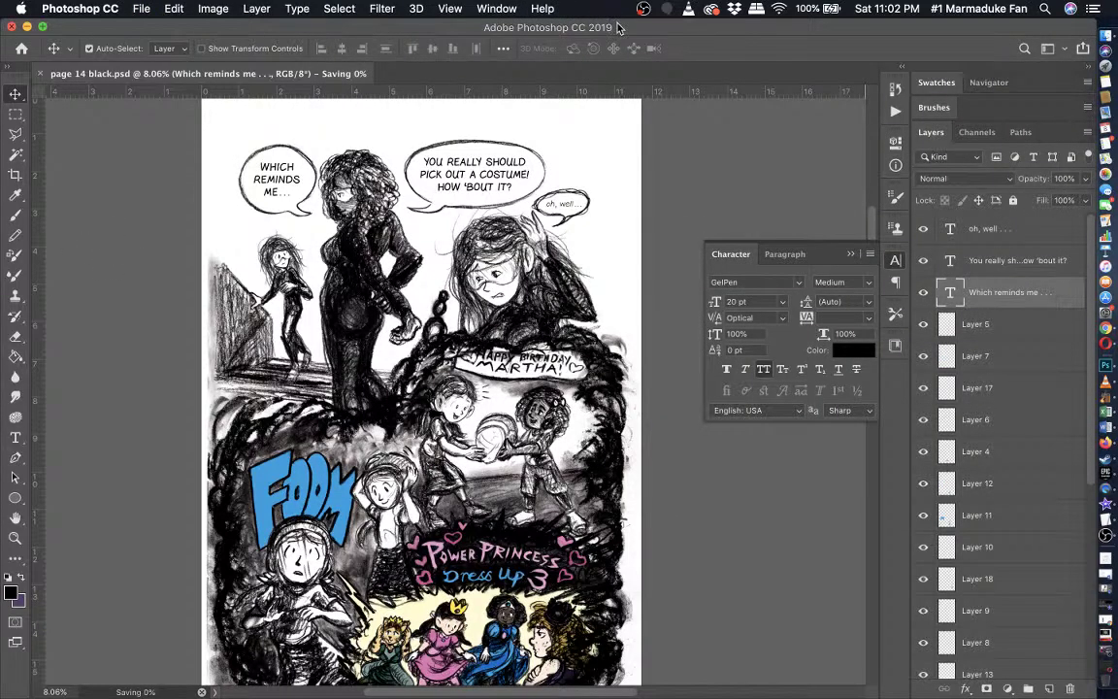
drag(617, 27, 612, 90)
click(730, 28)
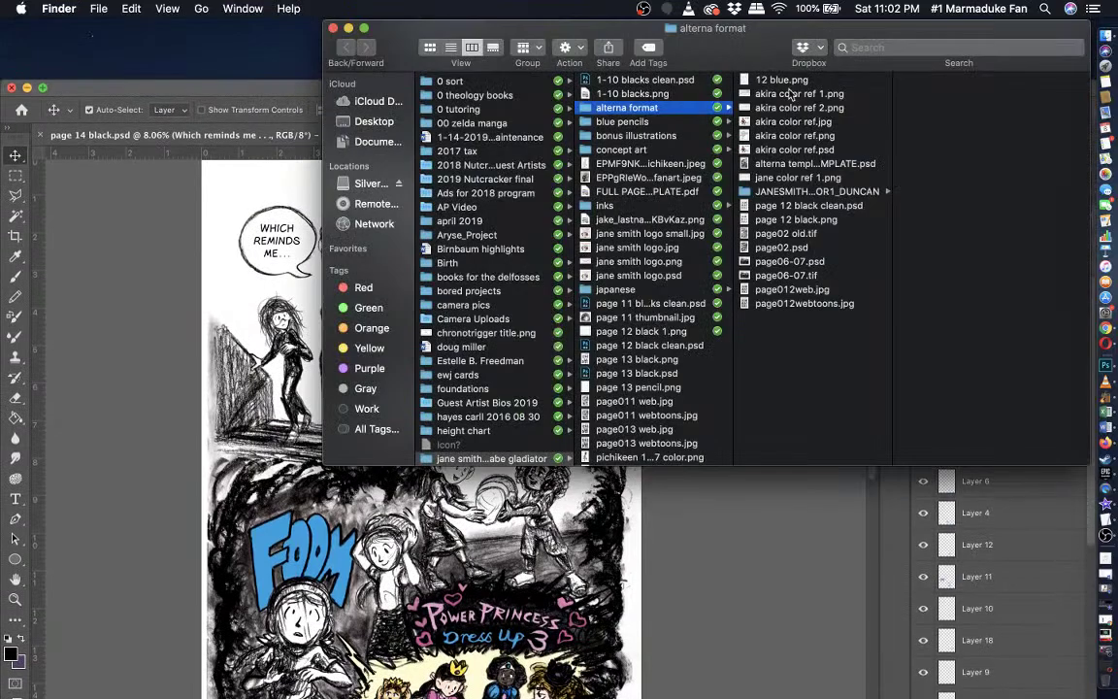
- Move page 12 thumb.jpg and the page-13 webtoons JPG out of the JANESMITHWANNABEGLADIATOR1 subfolder into the "alterna format" folder
click(766, 192)
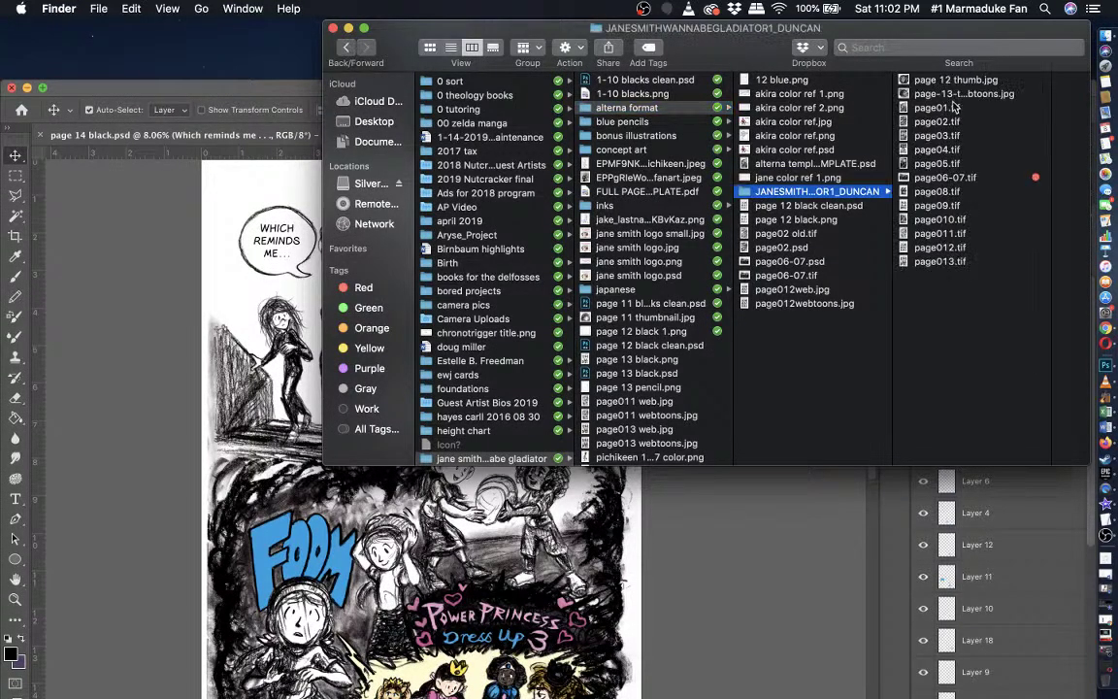
click(929, 263)
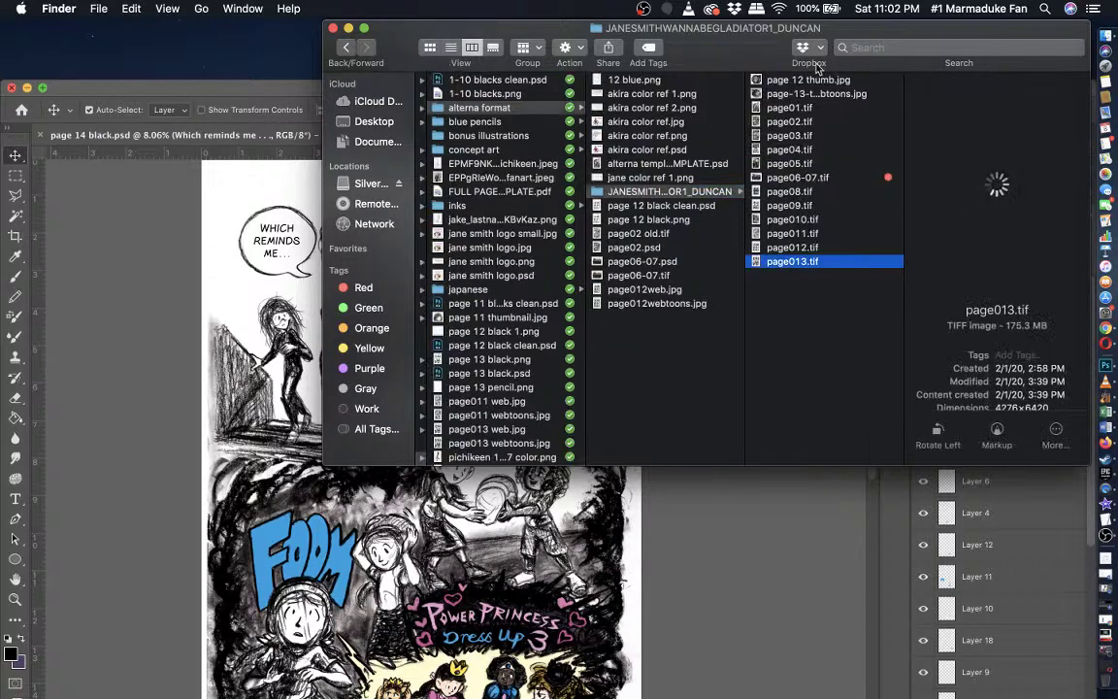
click(814, 95)
shift+click(806, 80)
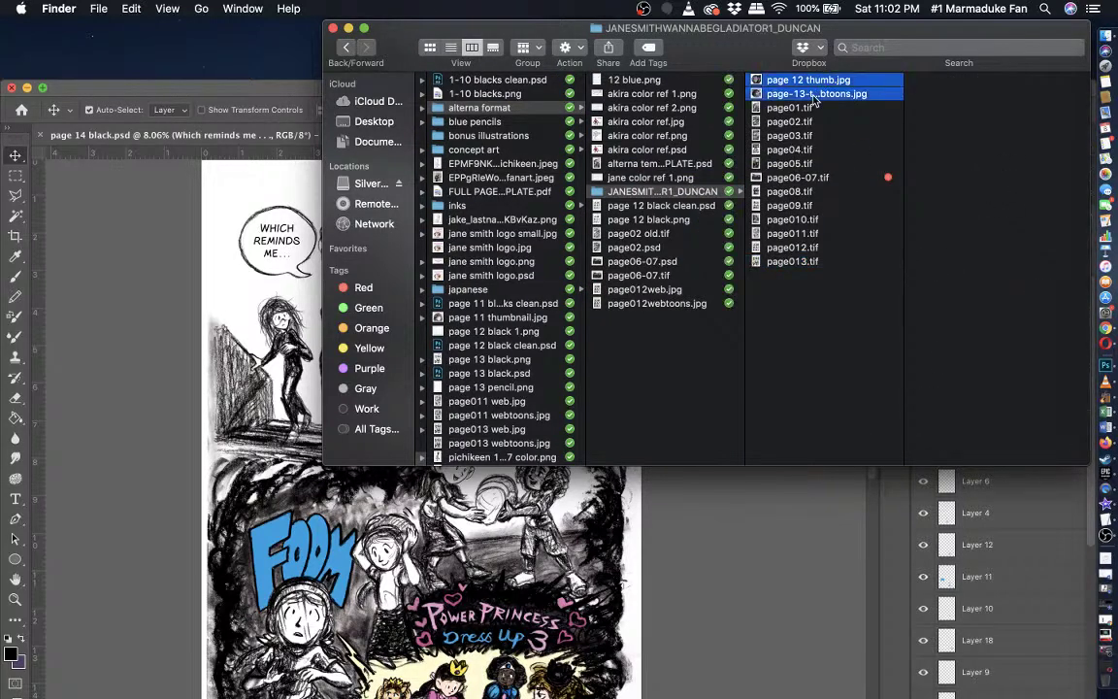
drag(805, 79, 629, 398)
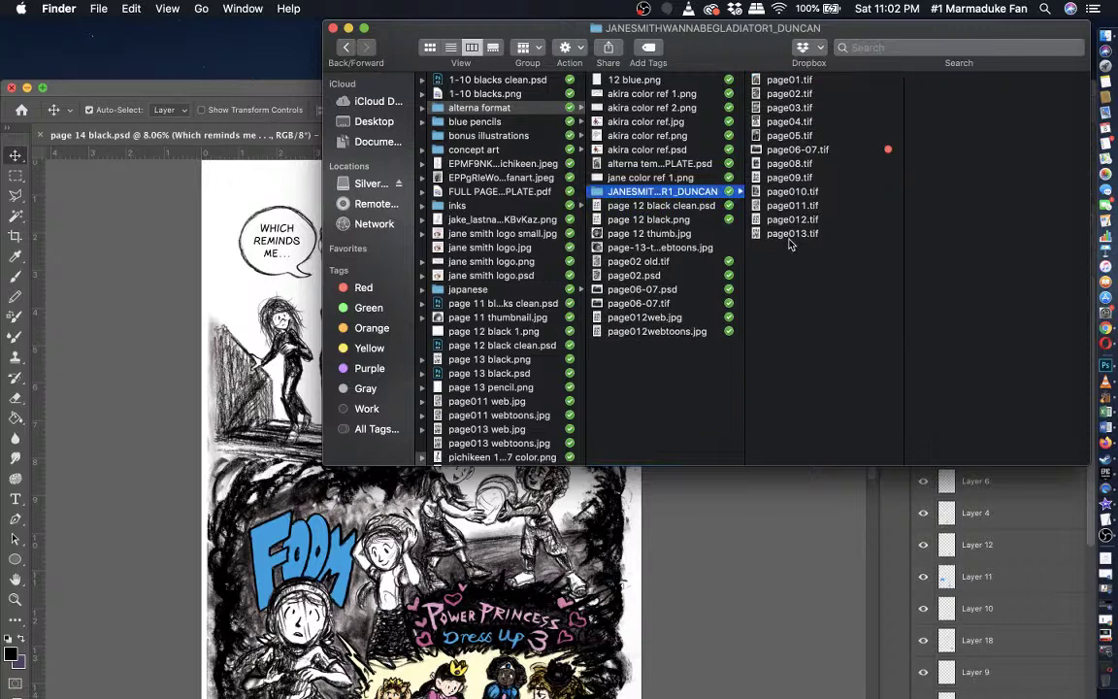
- Open page013.tif in Photoshop and switch back to the page 14 black.psd document
click(791, 236)
drag(791, 236, 1108, 373)
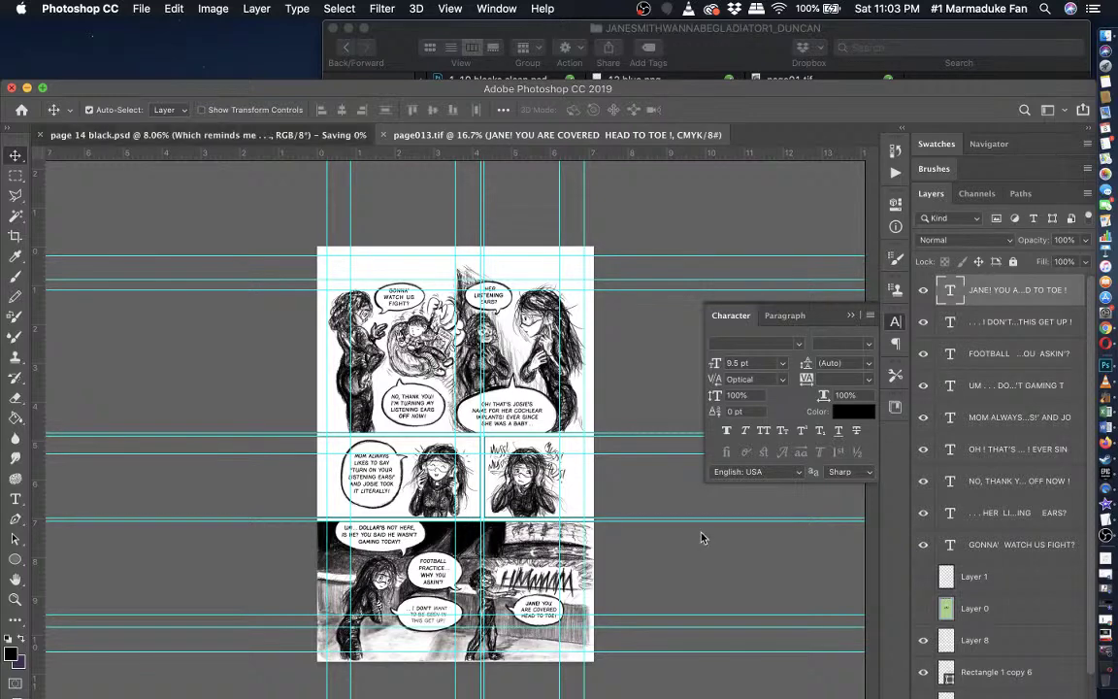
key(ctrl+Tab)
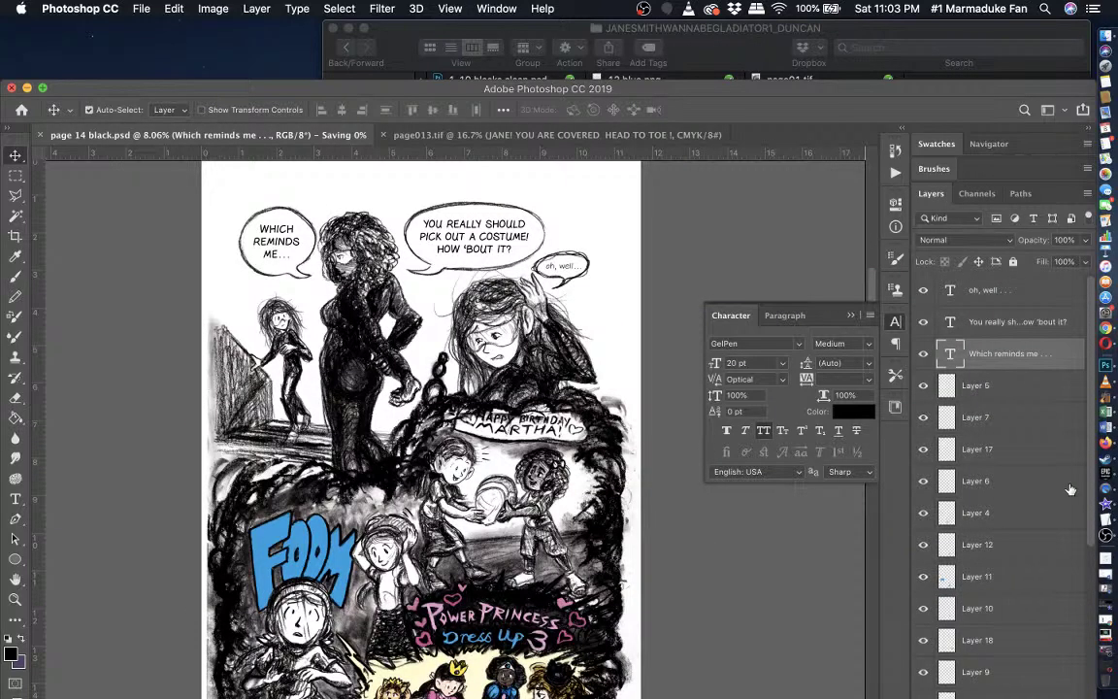
- Merge all artwork layers from Layer 5 down to Background, keeping the three text layers separate
scroll(1070, 489, down, 6)
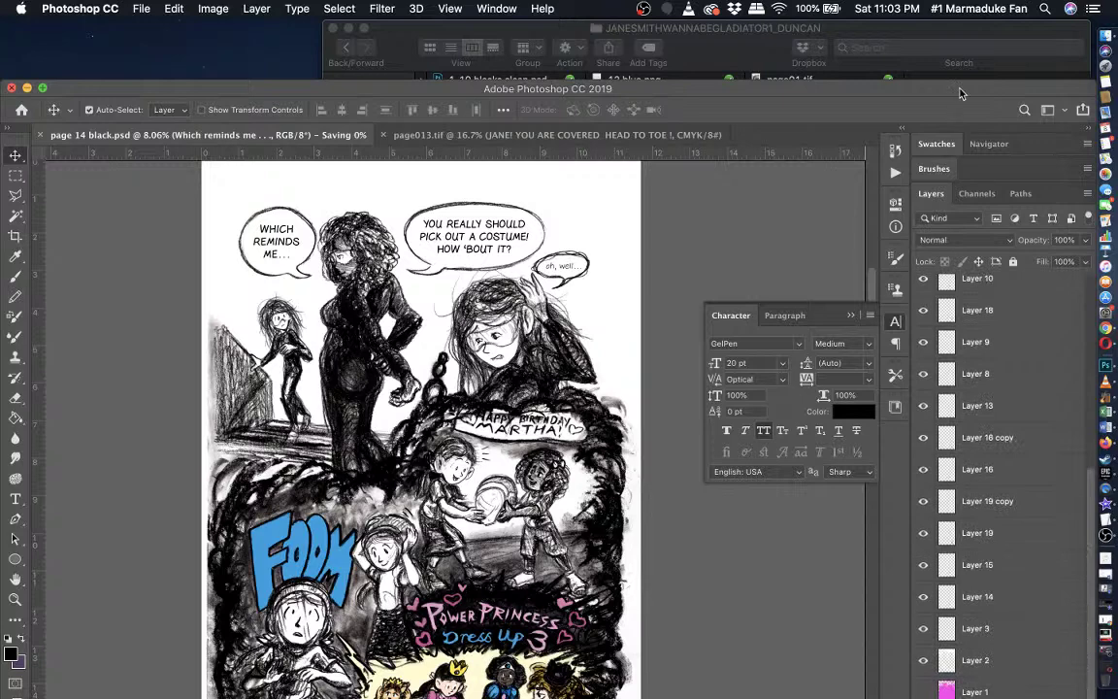
double_click(867, 88)
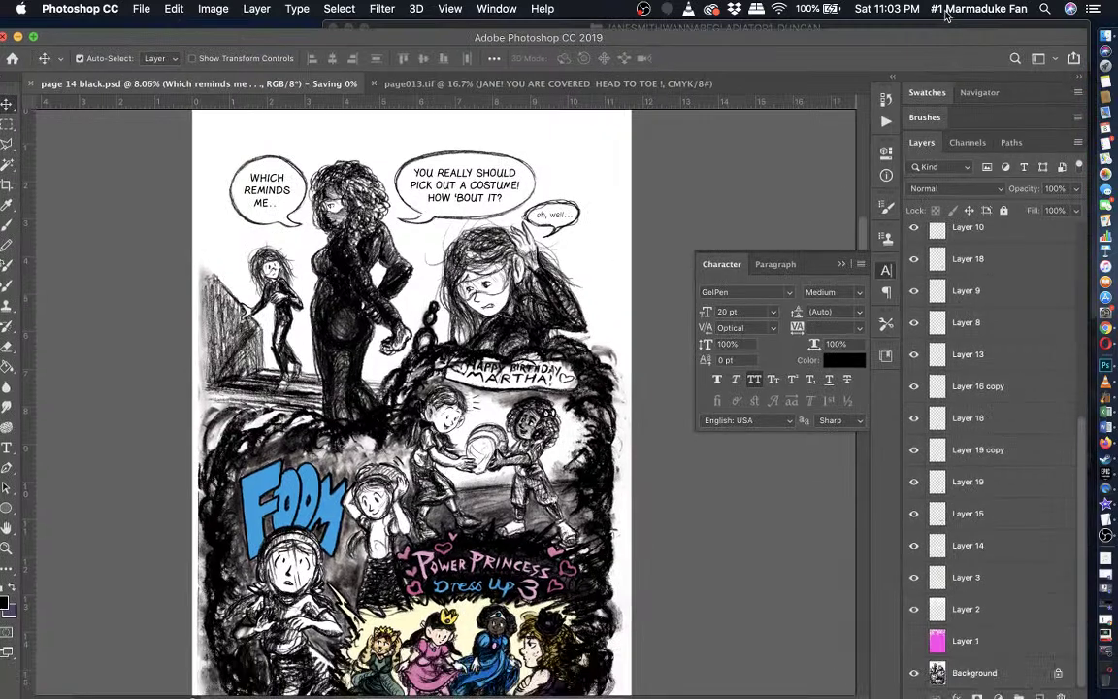
click(975, 673)
scroll(973, 515, up, 5)
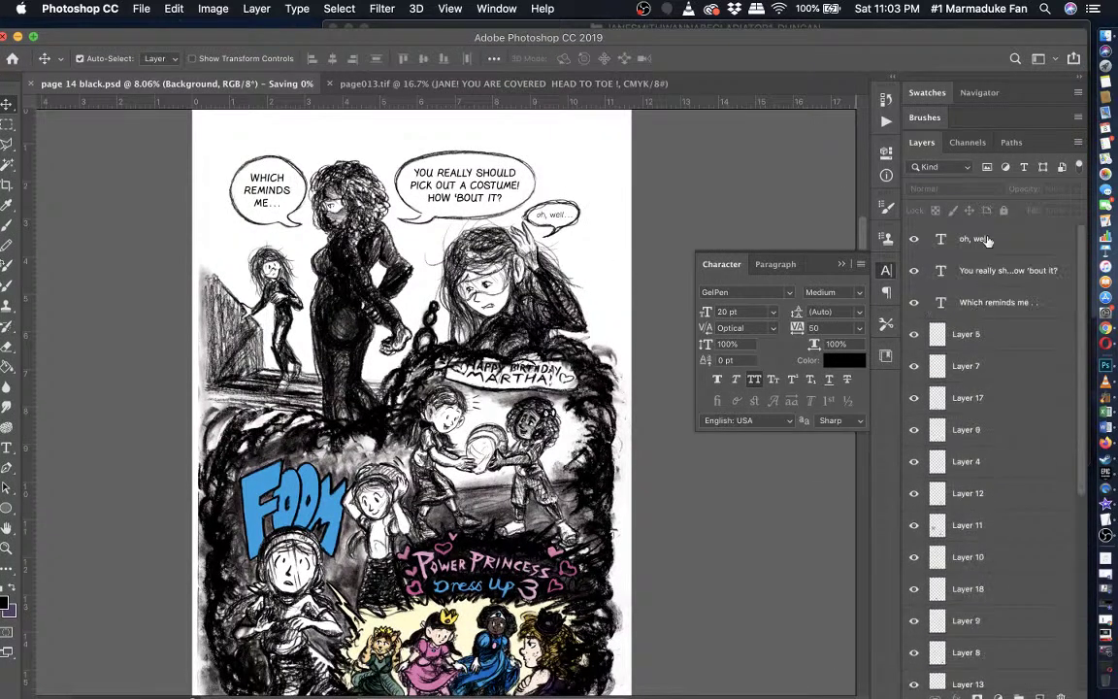
shift+click(966, 343)
right_click(966, 343)
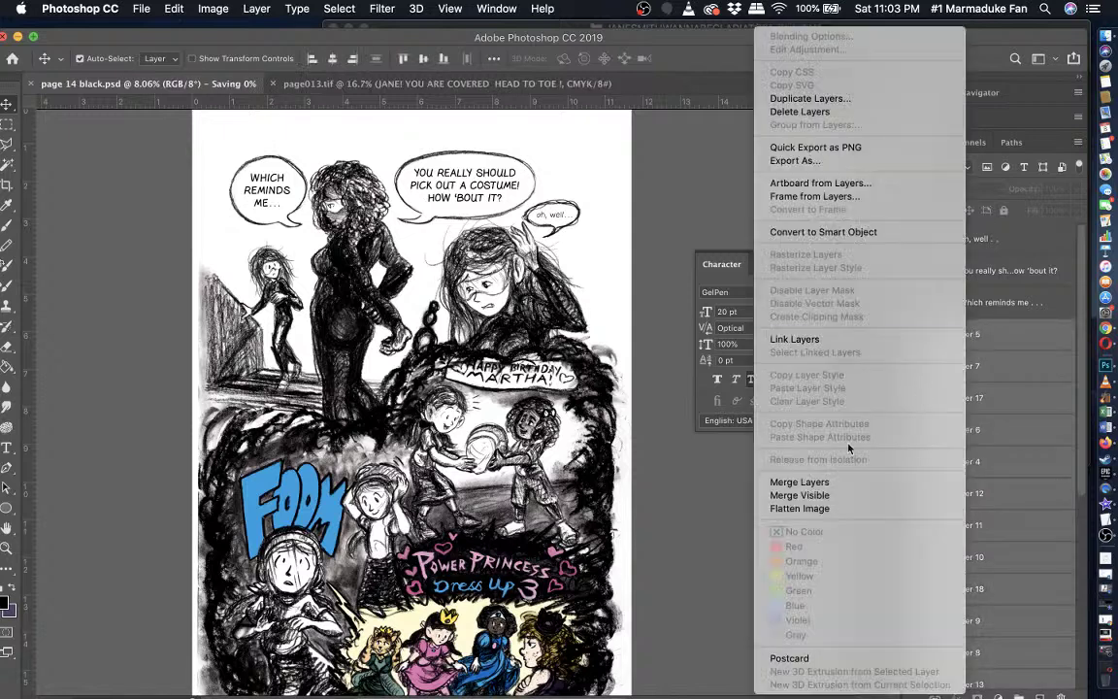
click(834, 482)
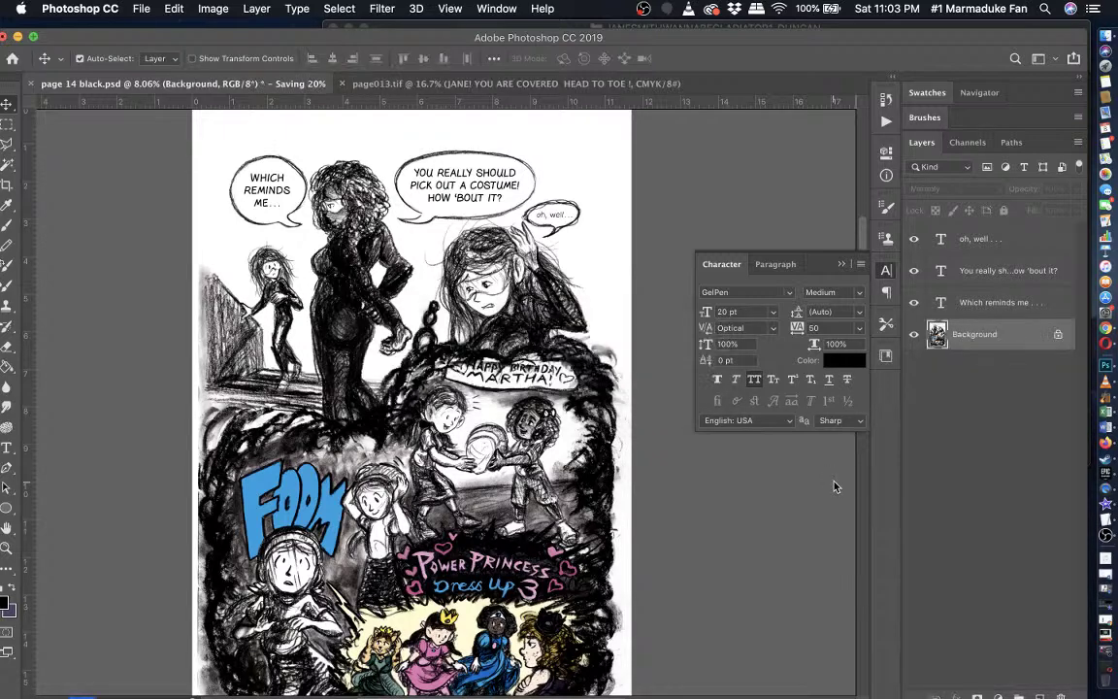
- Try to transfer the merged Background and three text layers from page 14 black.psd to page013.tif, and restore the undone layer merge
shift+click(998, 240)
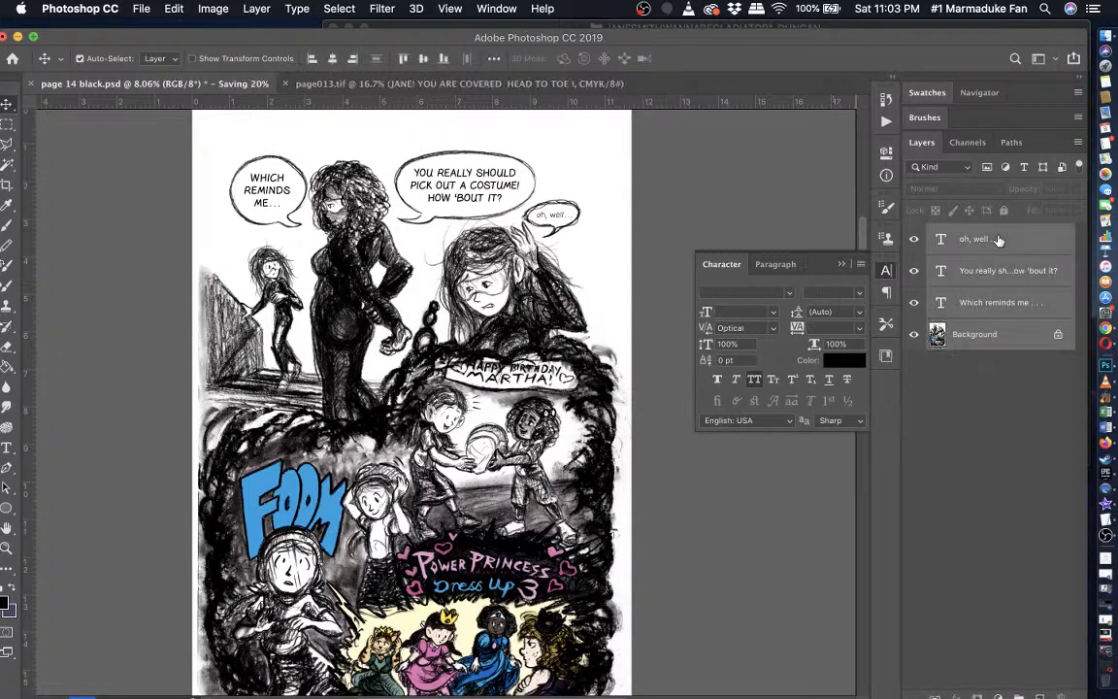
key(super+z)
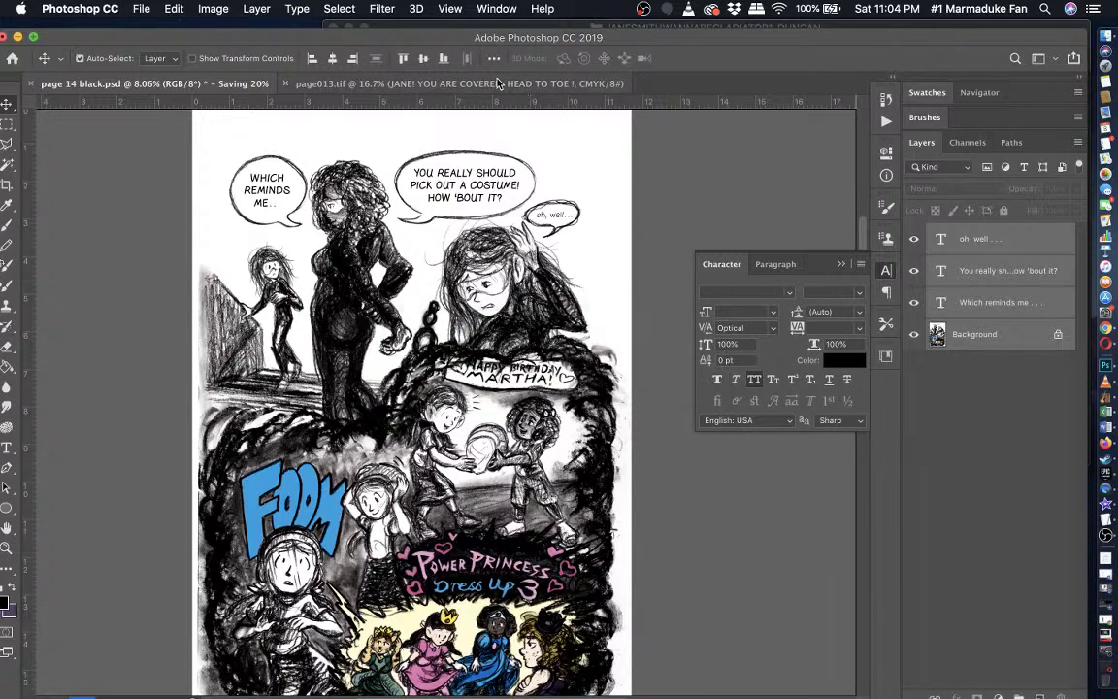
key(super+z)
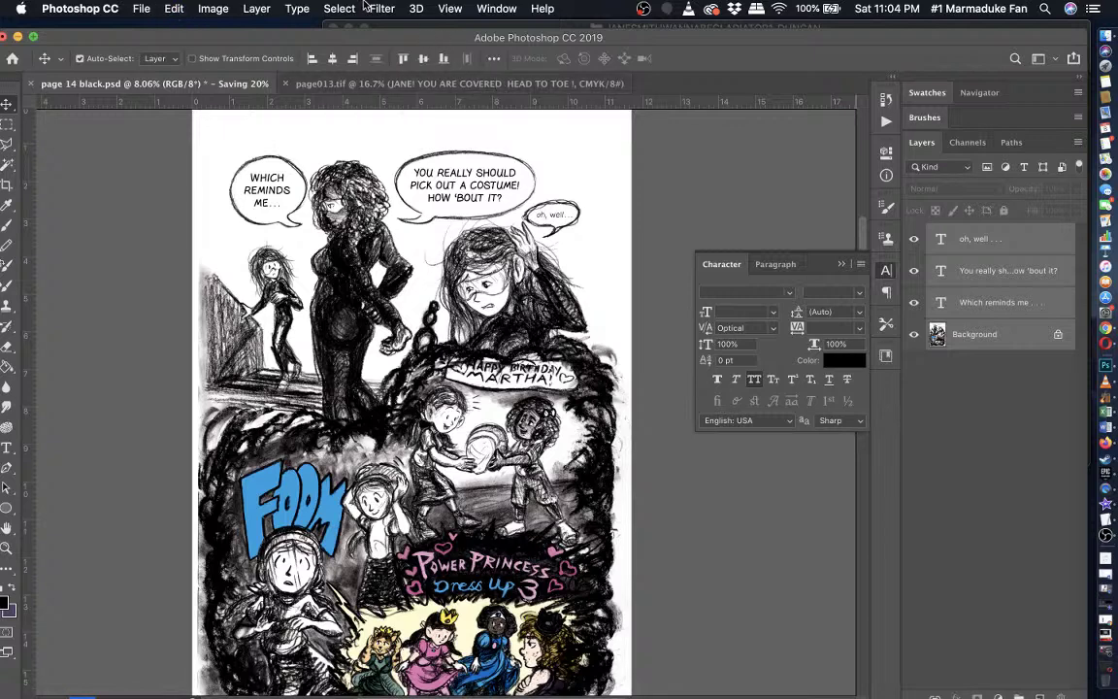
click(174, 10)
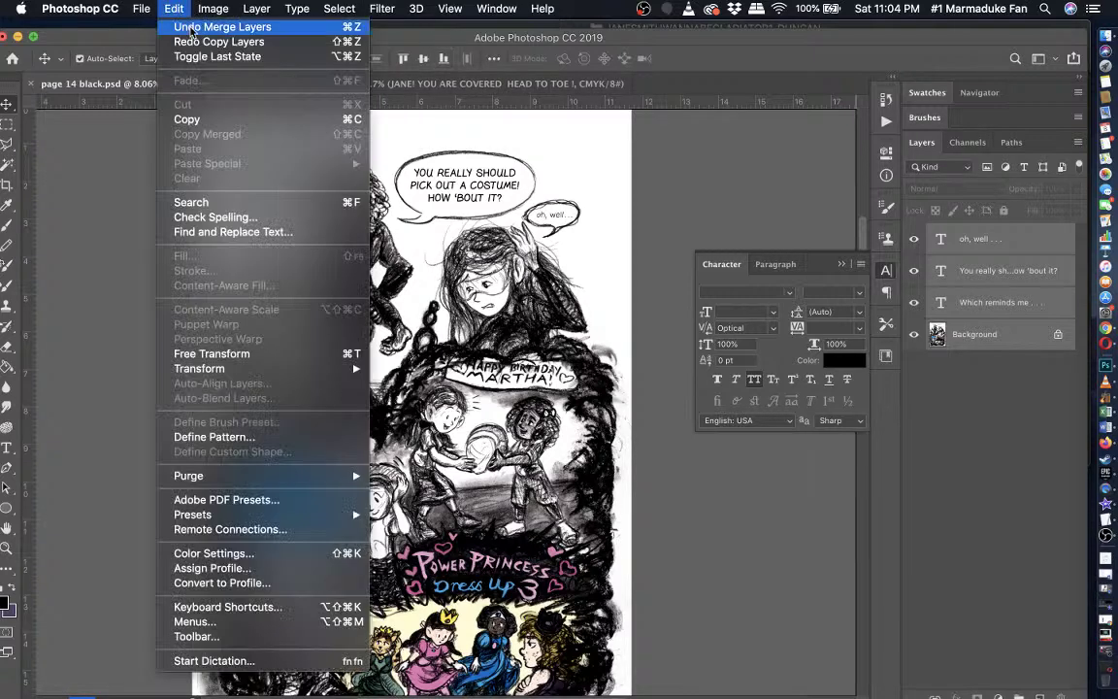
click(204, 27)
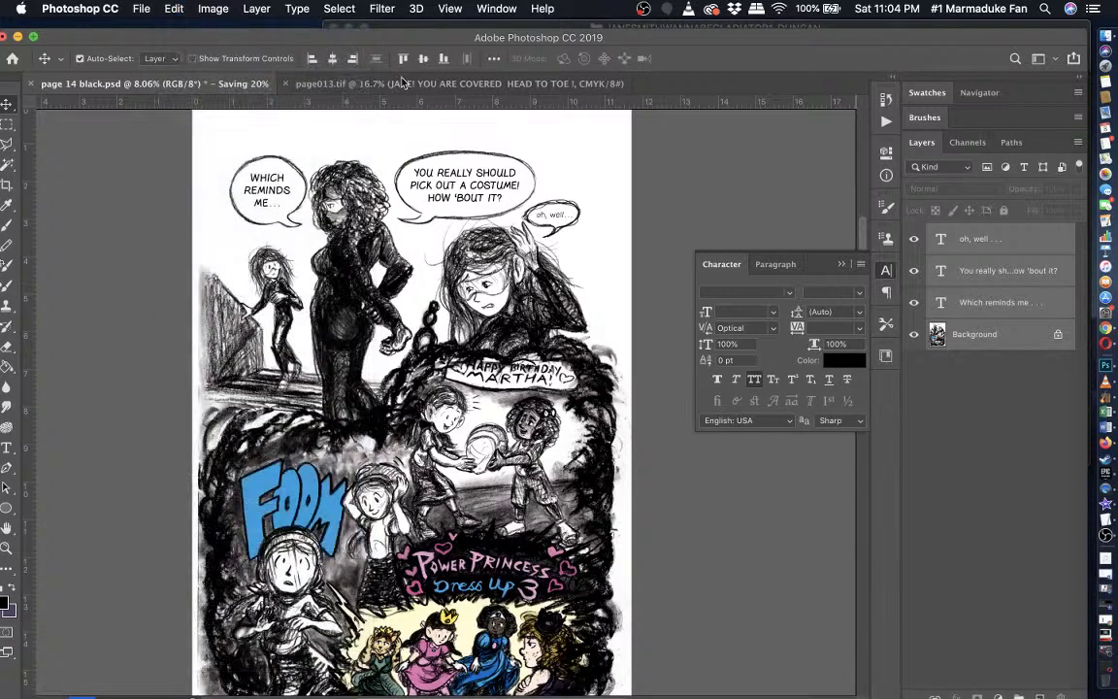
click(417, 84)
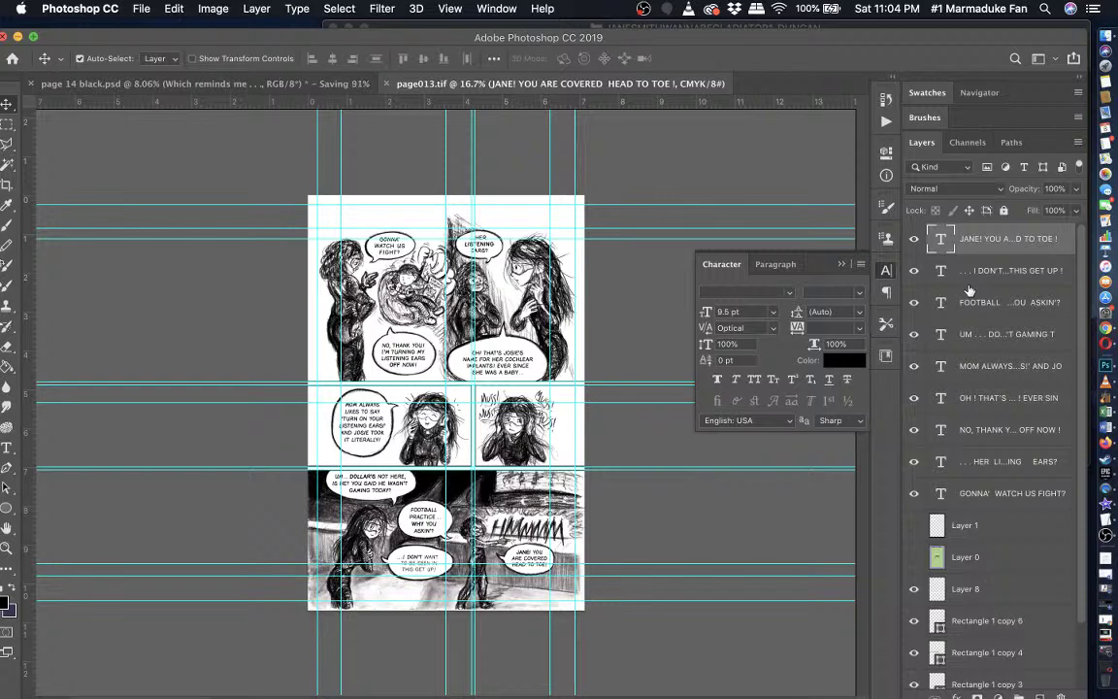
click(174, 8)
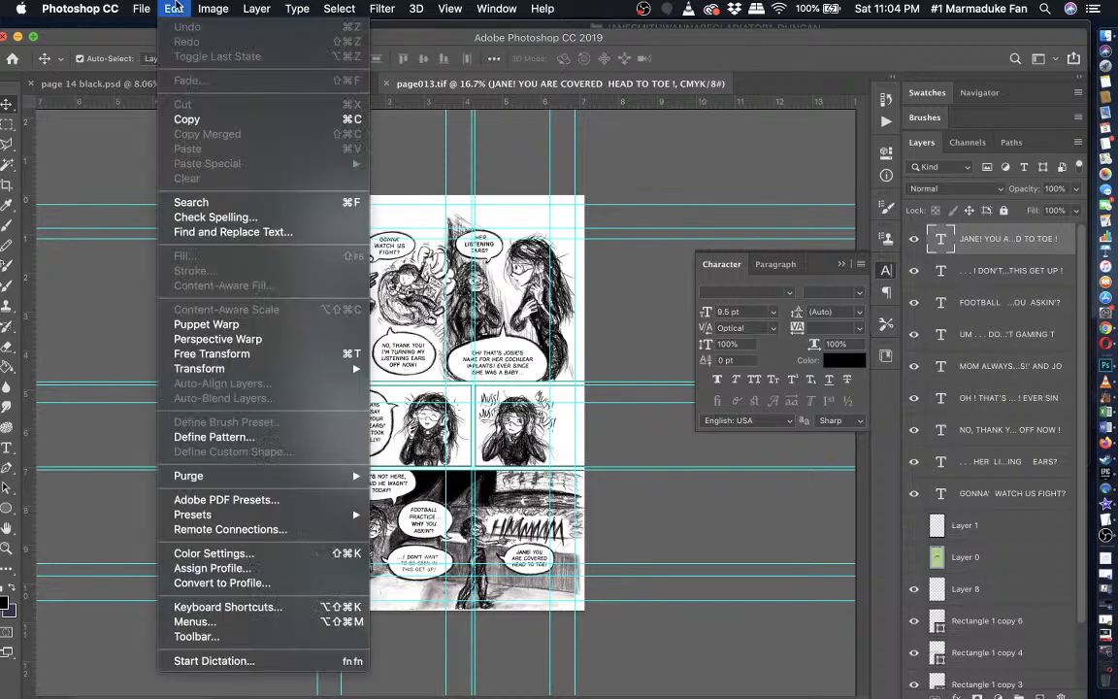
click(124, 156)
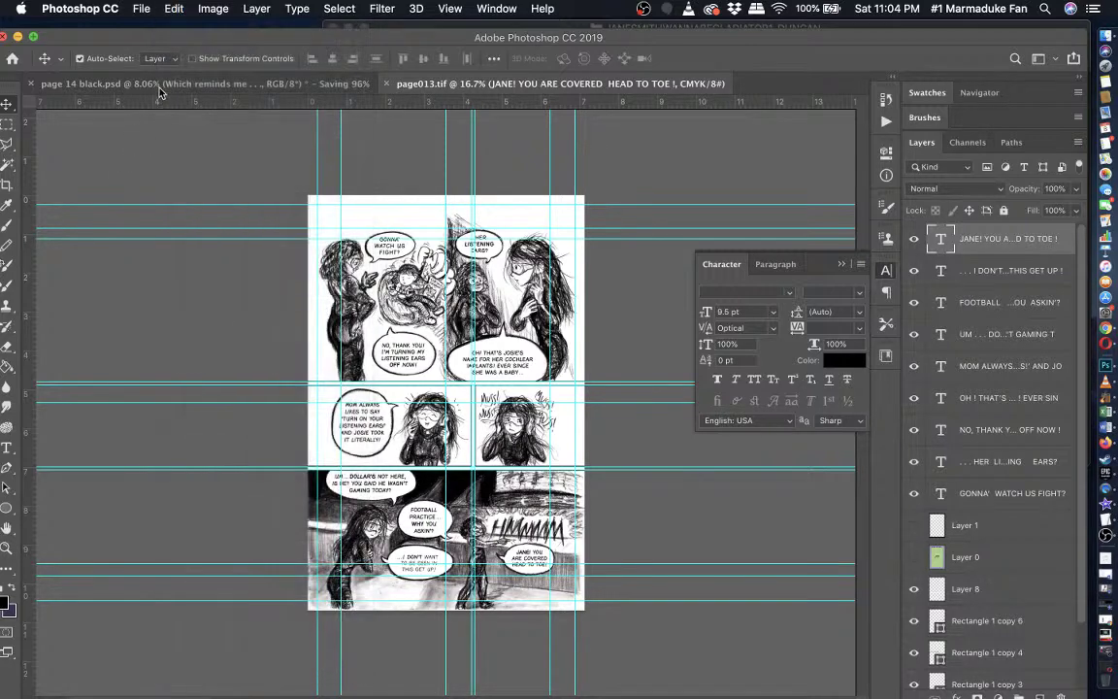
click(159, 86)
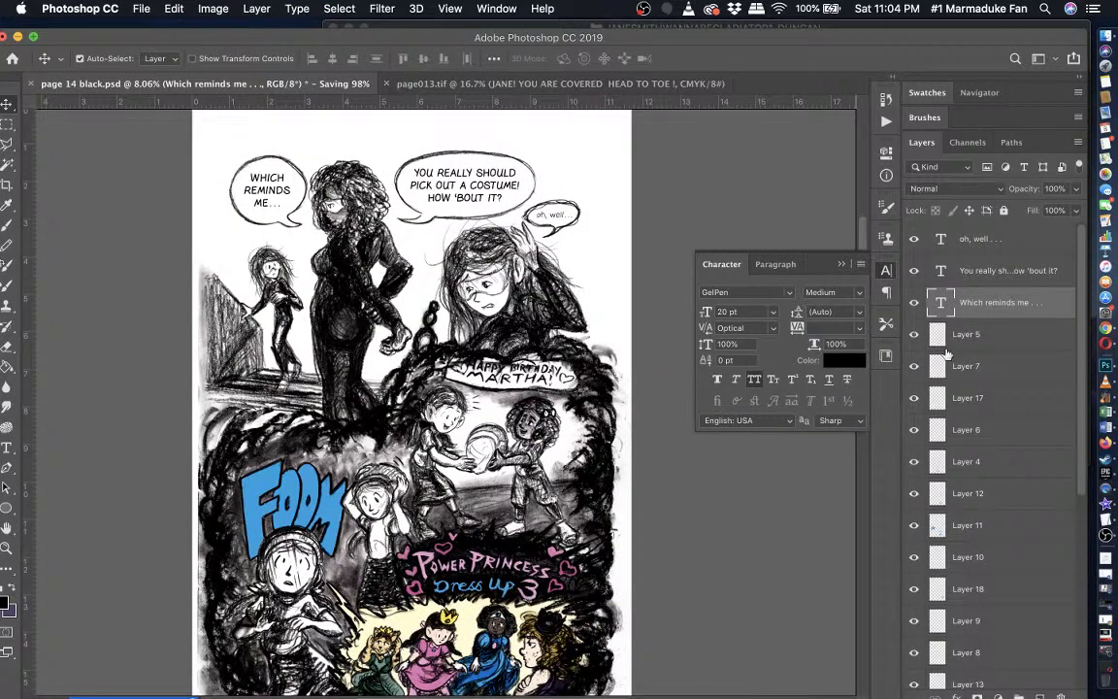
key(super+shift+z)
- Copy the merged Background and the three text layers from page 14 black.psd into page013.tif
click(175, 8)
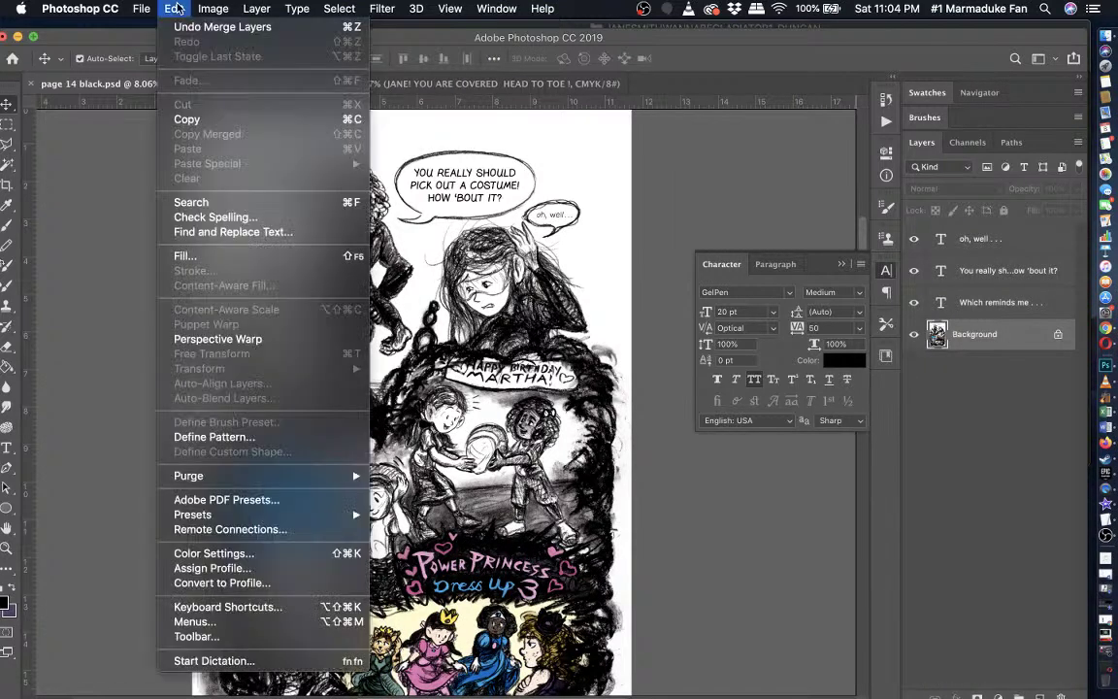
click(222, 26)
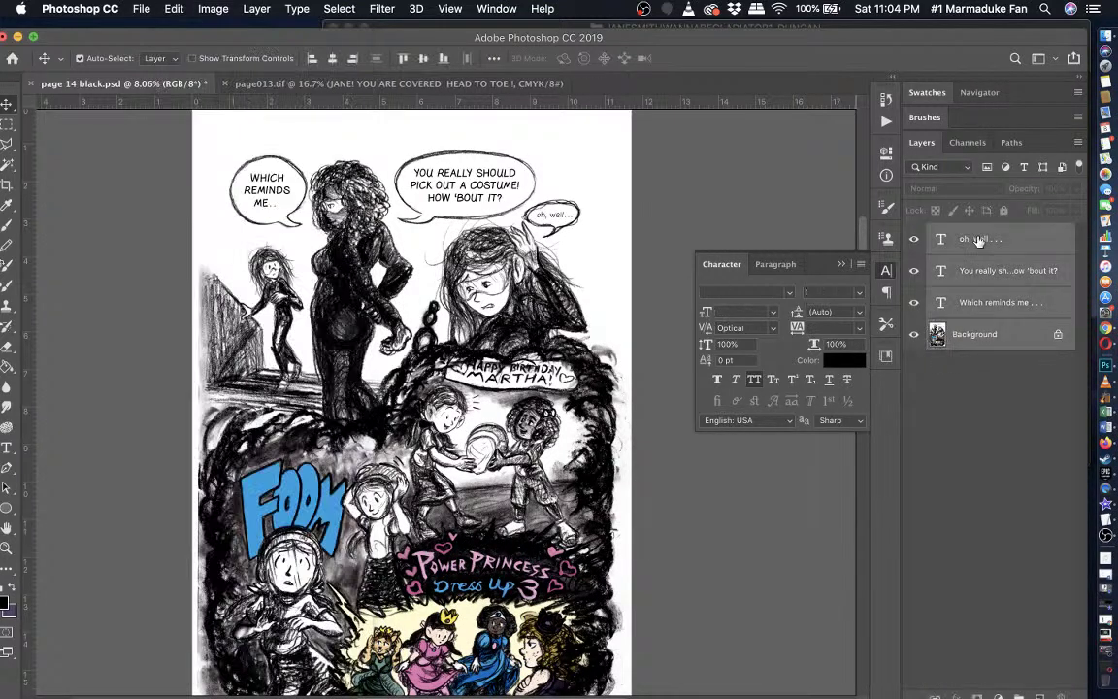
click(174, 8)
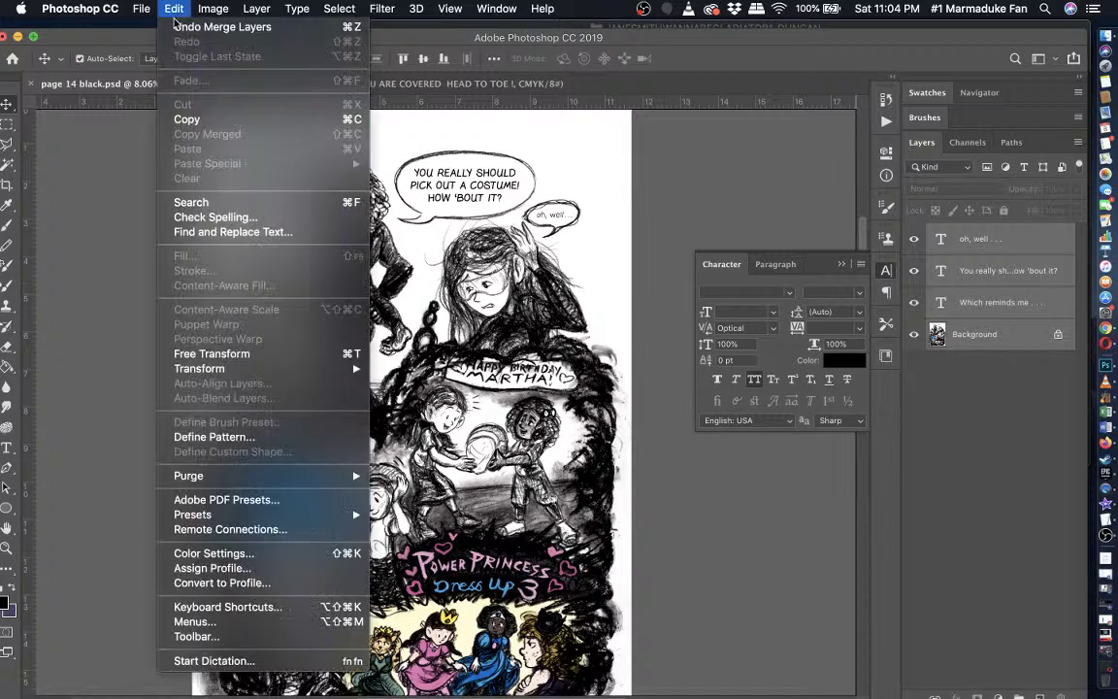
click(184, 117)
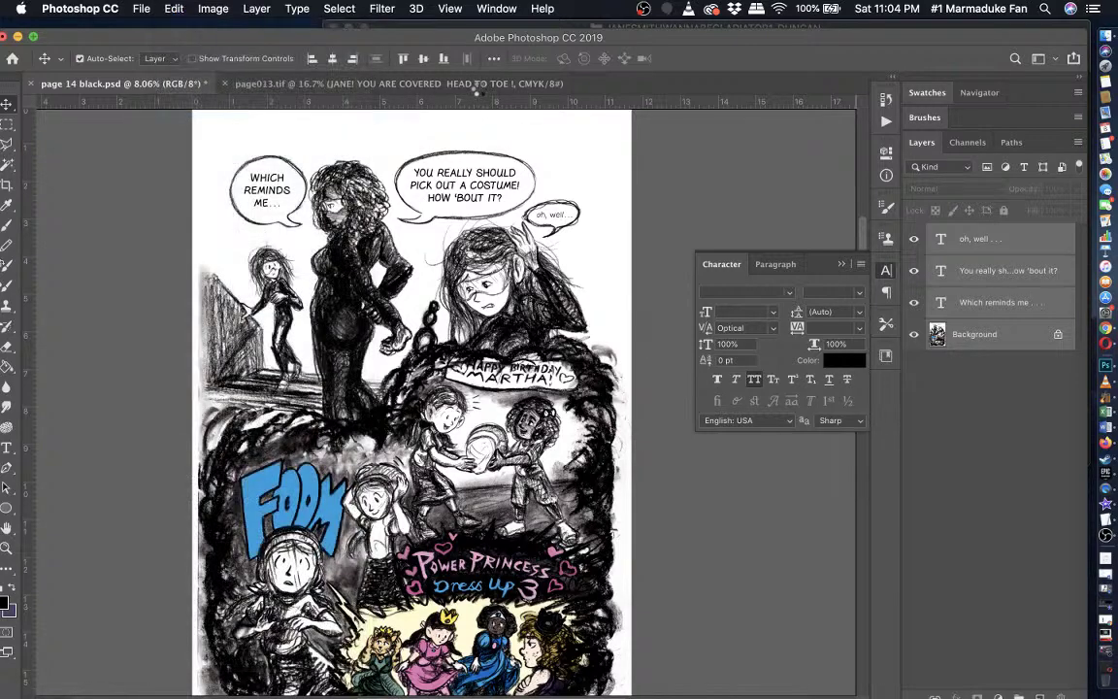
key(super+e)
click(476, 85)
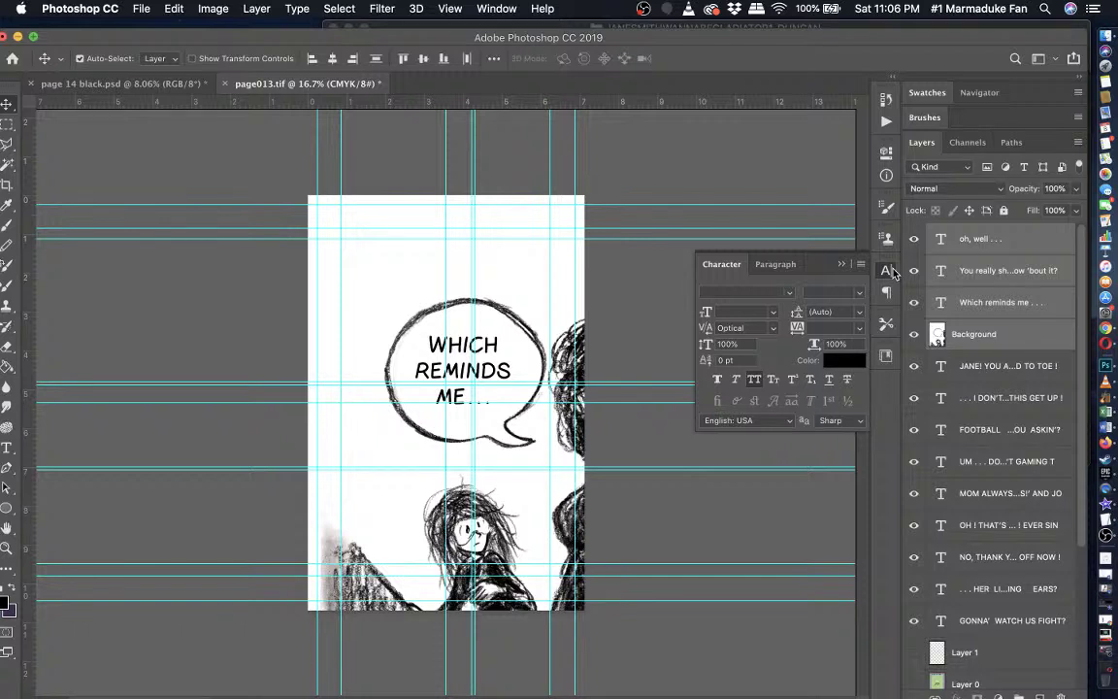
- Delete the old page-13 text layers from "JANE! YOU A...D TO TOE !" down to "GONNA' WATCH US FIGHT?"
click(992, 380)
scroll(971, 465, down, 2)
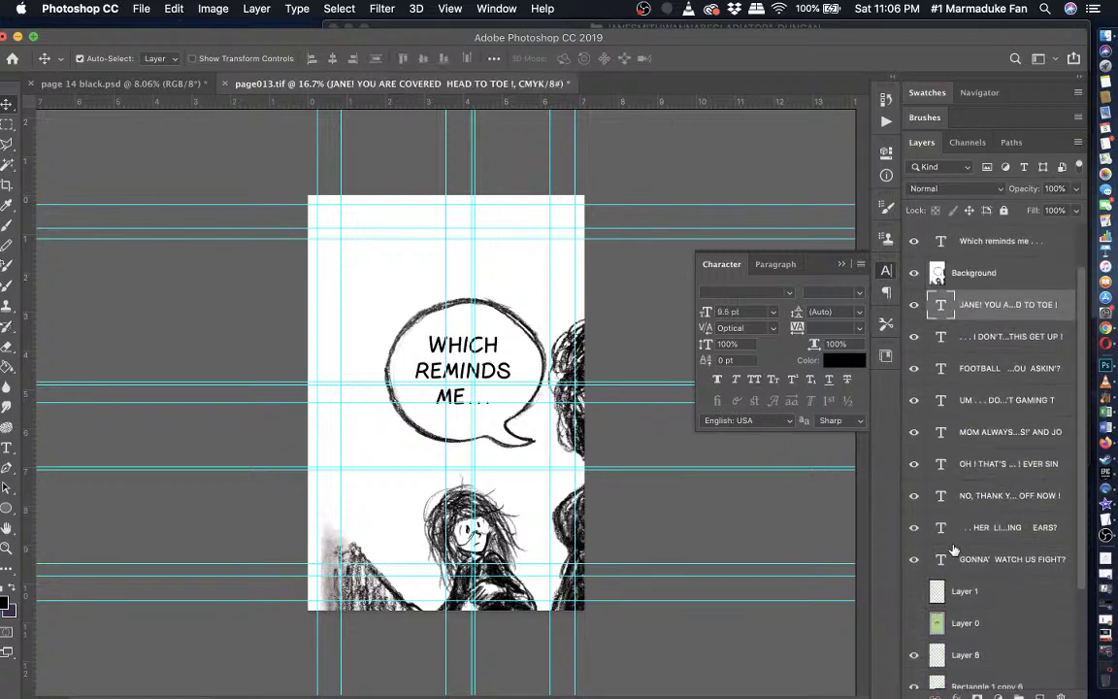
shift+click(963, 561)
key(Delete)
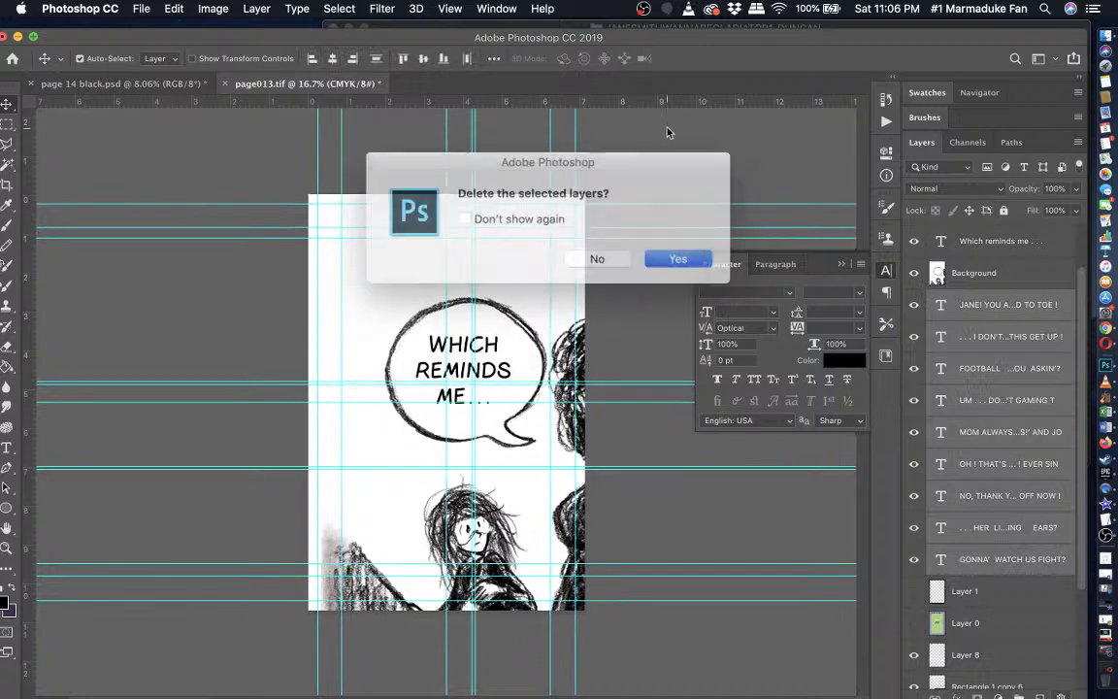
click(642, 252)
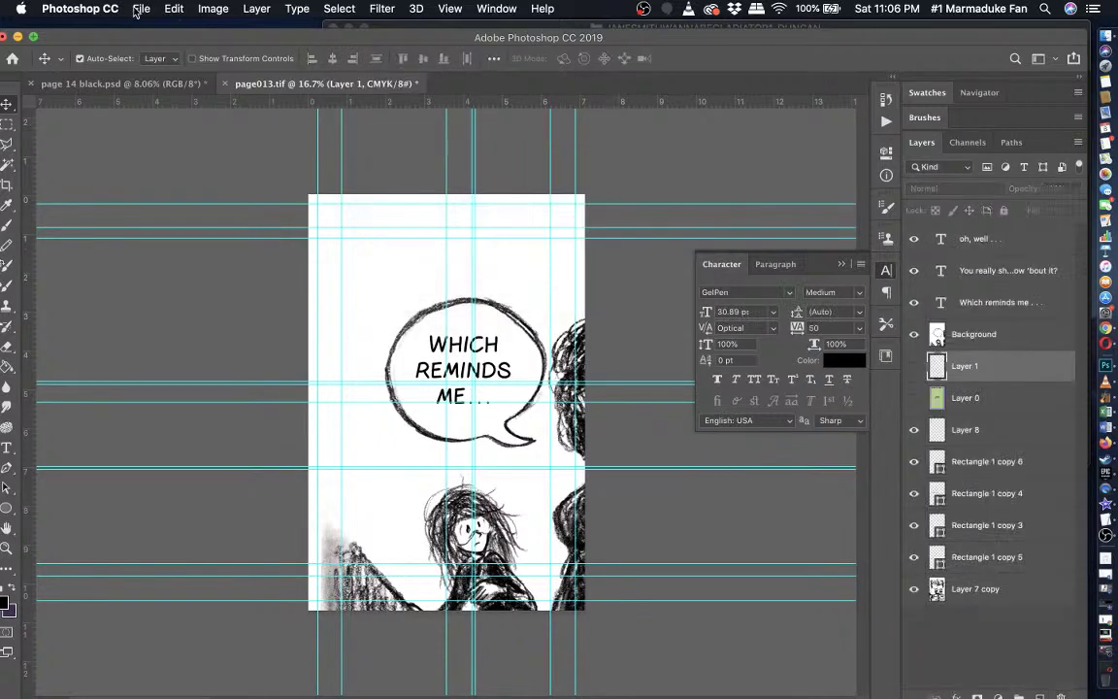
- Save the print-format document as page014.tif in TIFF format with layers, no image compression and RLE layer compression
click(141, 9)
click(162, 170)
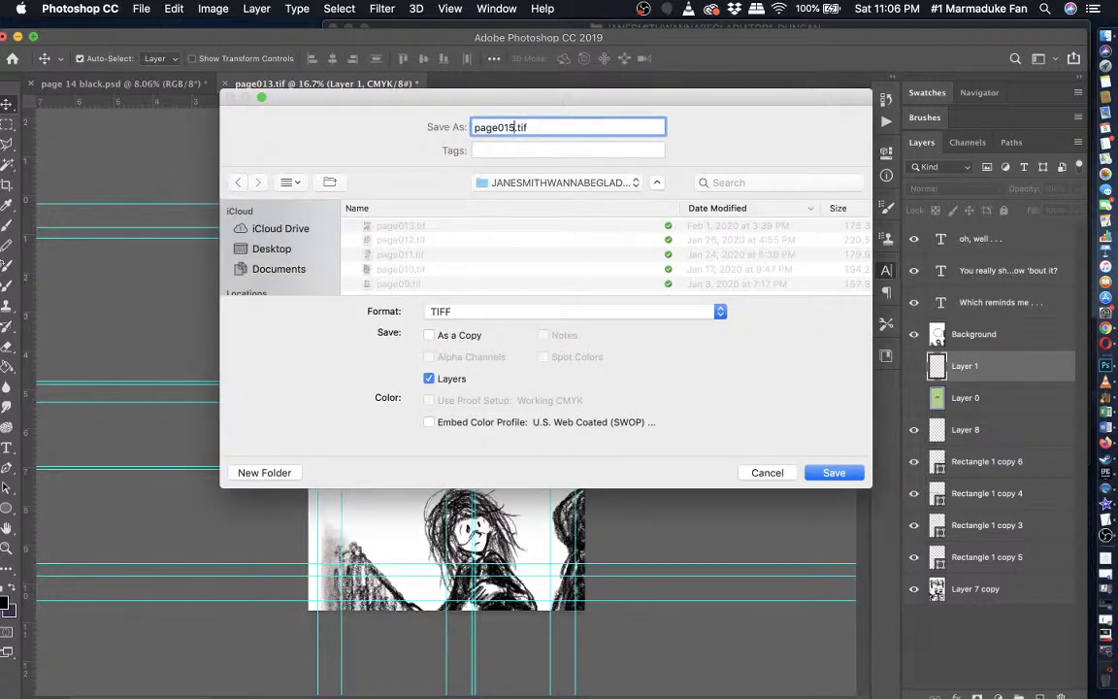
key(BackSpace)
text(4)
key(Return)
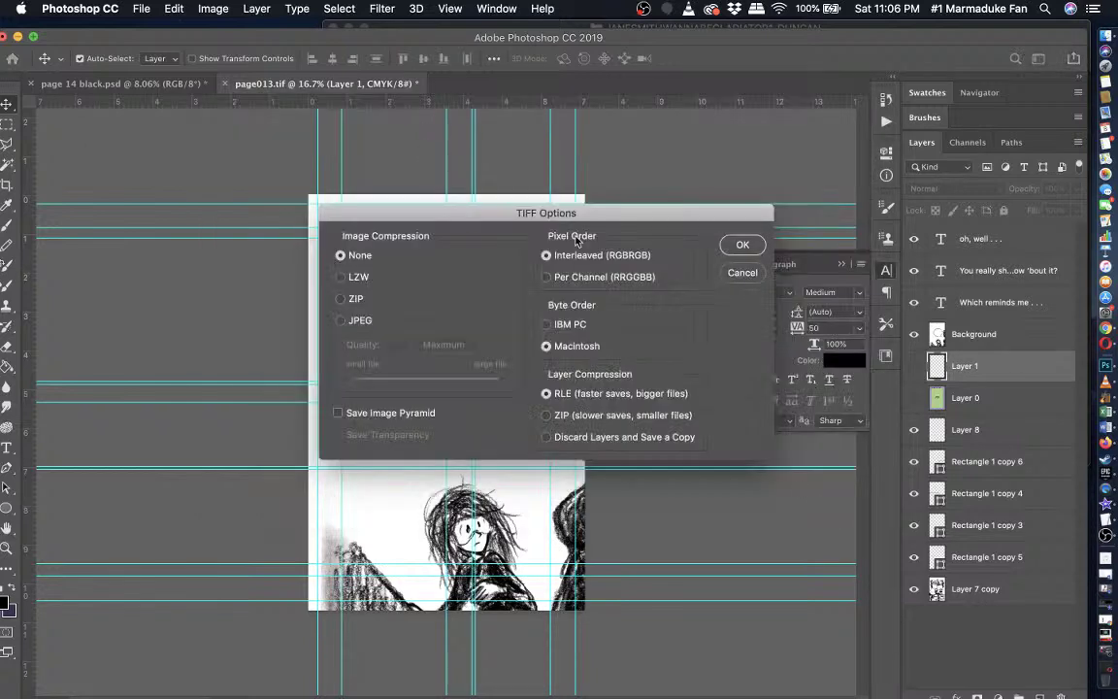
click(741, 246)
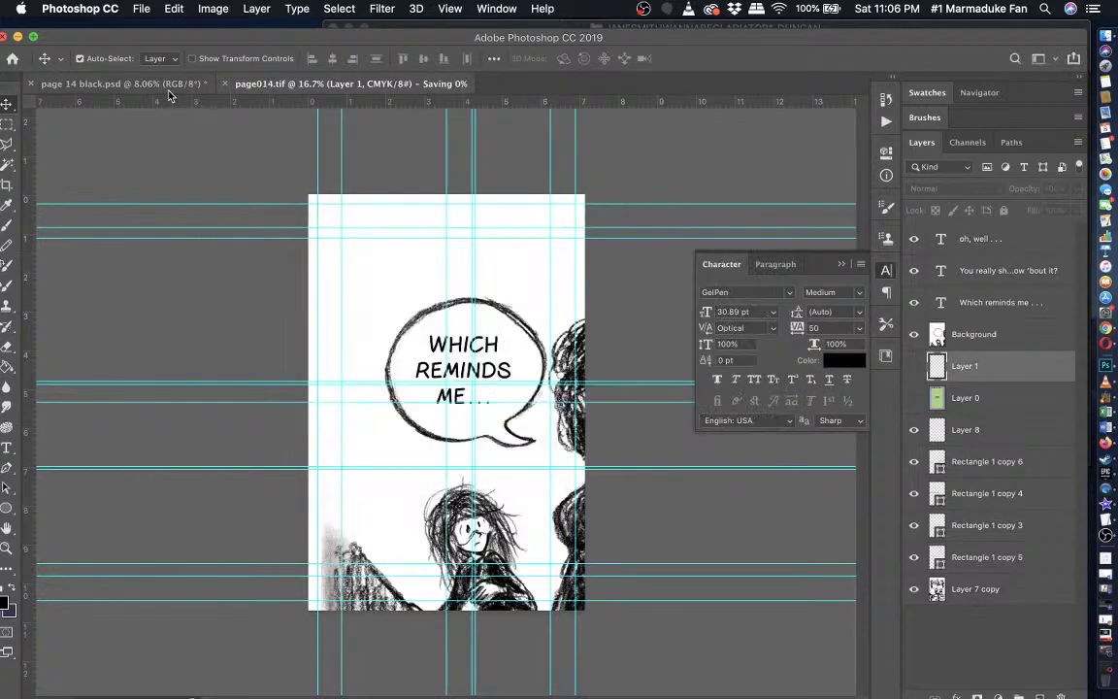
- Undo the layer merge in page 14 black.psd, save the document and close it
right_click(168, 94)
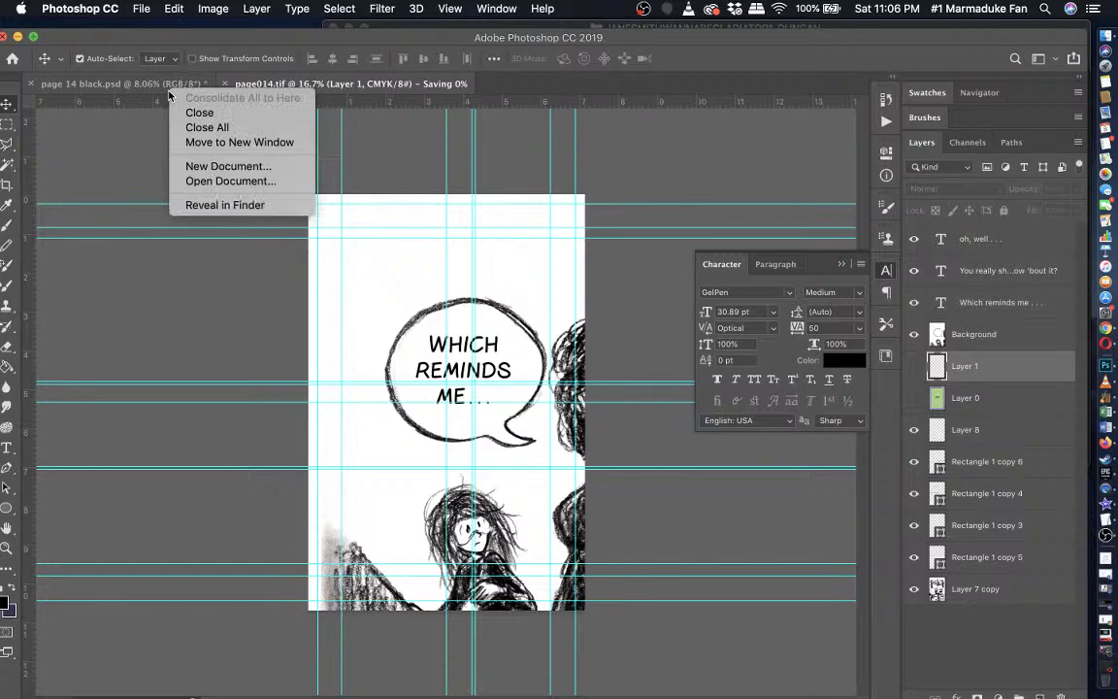
click(141, 85)
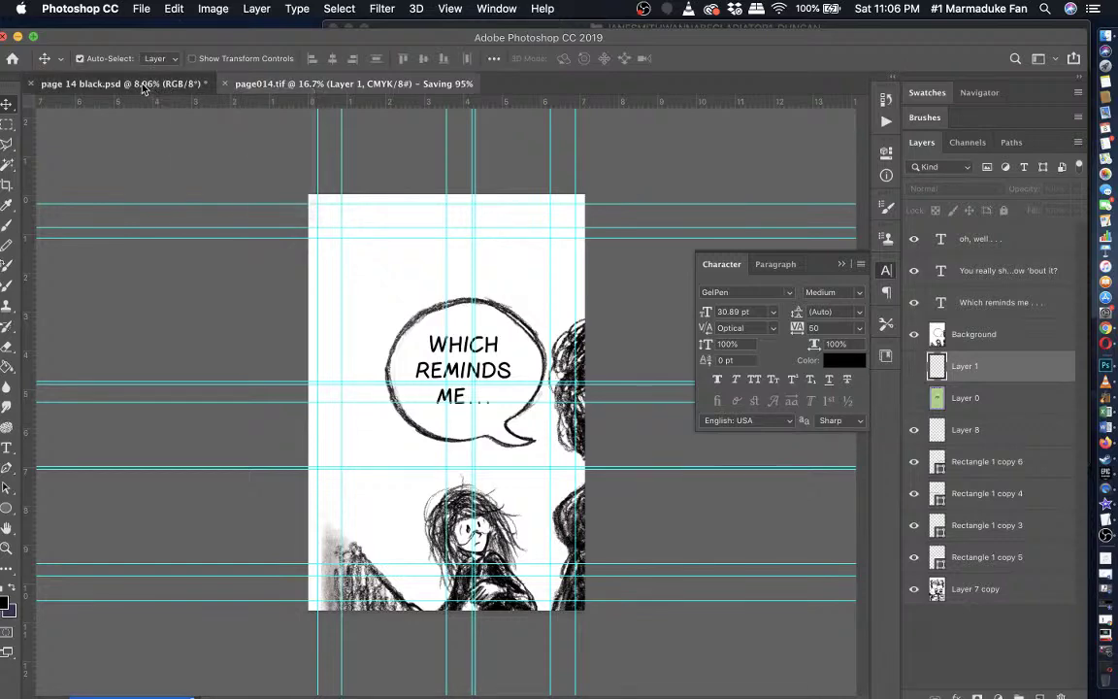
key(super+z)
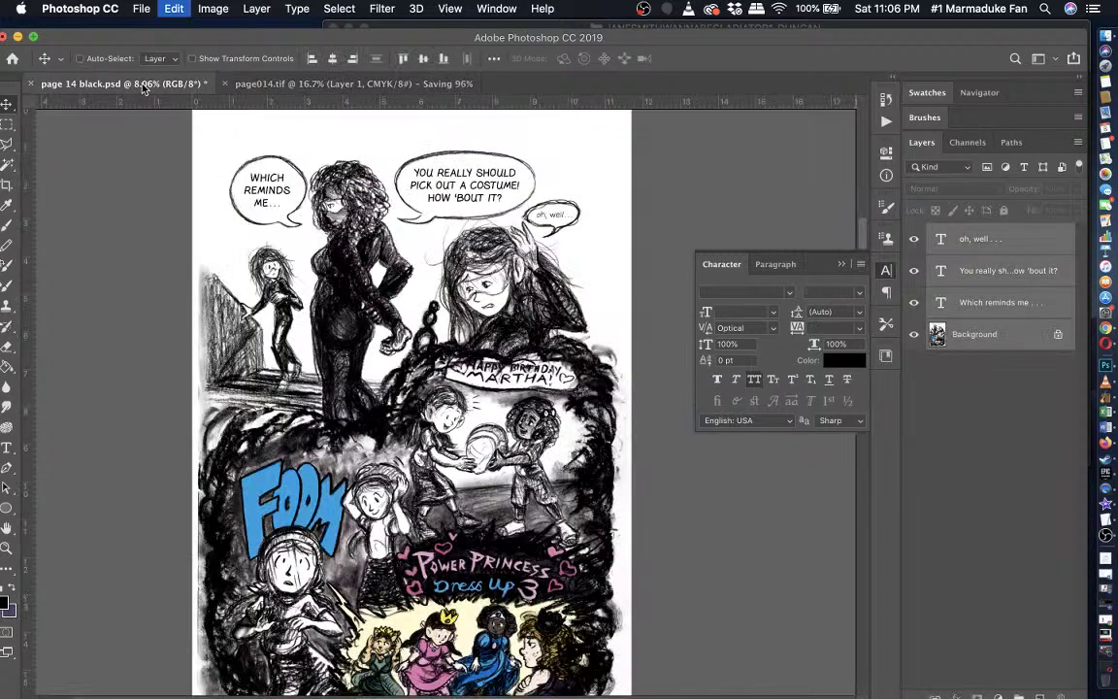
key(super+s)
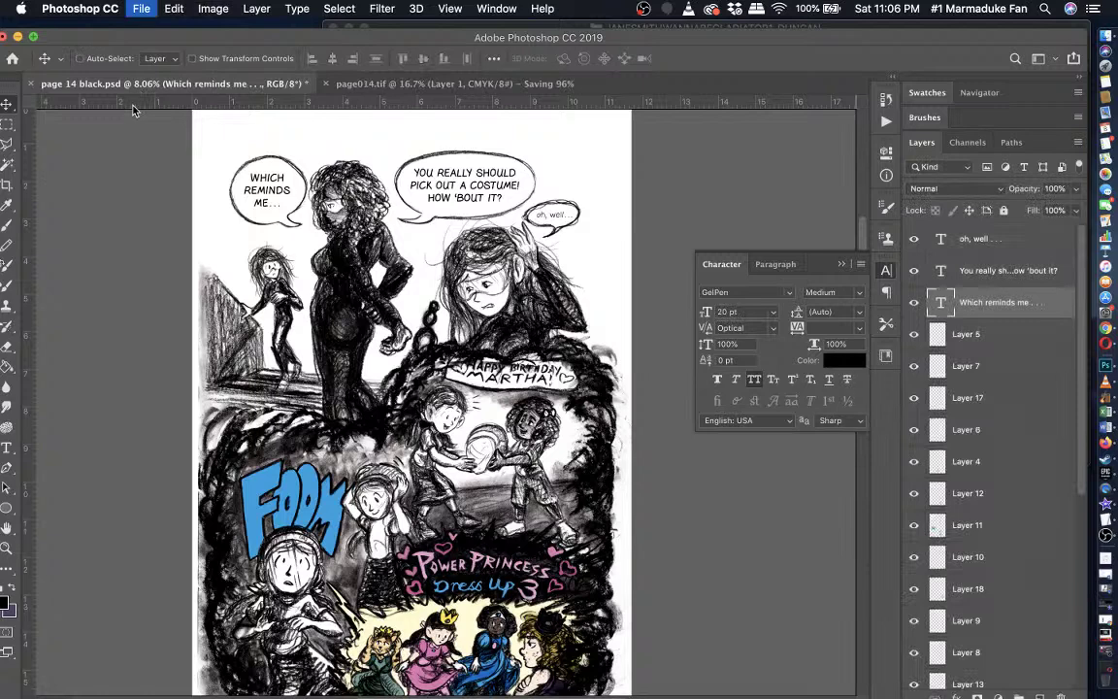
click(30, 83)
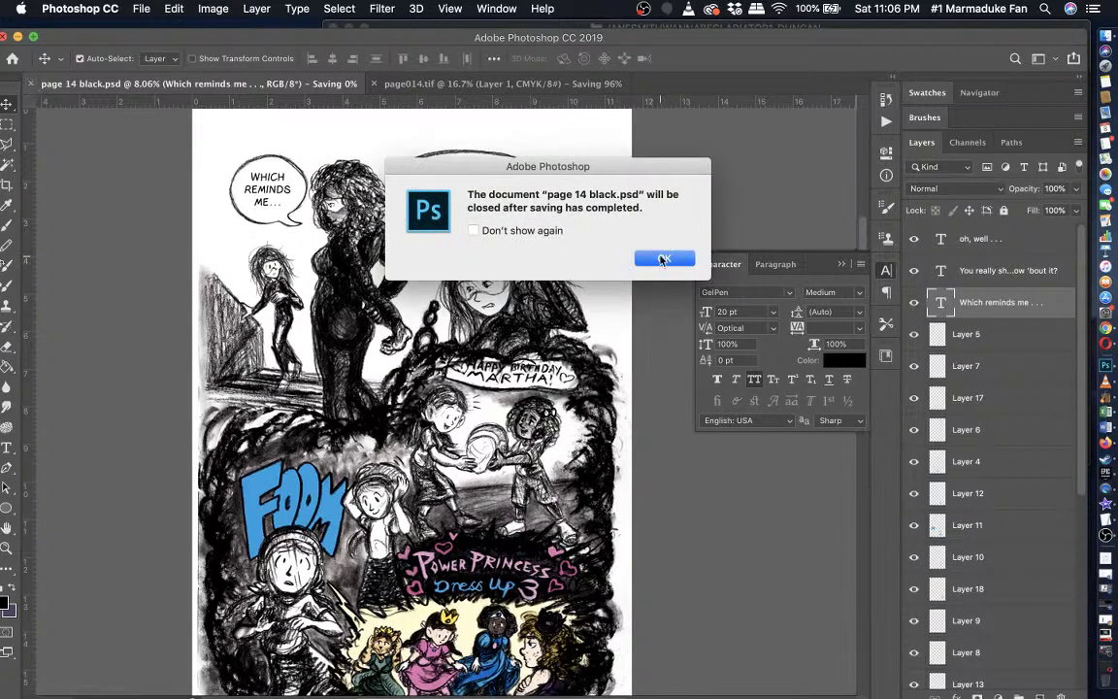
click(664, 259)
- In page014.tif, move Layer 1 and the template Layer 0 above the text layers at the top of the stack
click(539, 85)
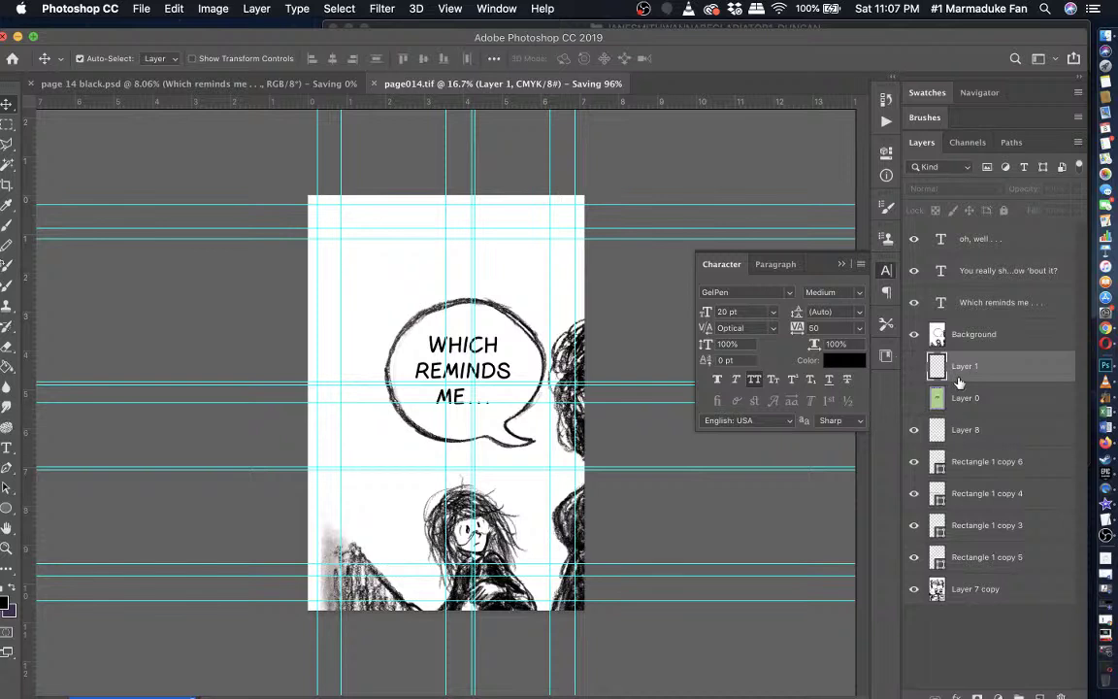
drag(934, 365, 962, 234)
drag(937, 397, 917, 254)
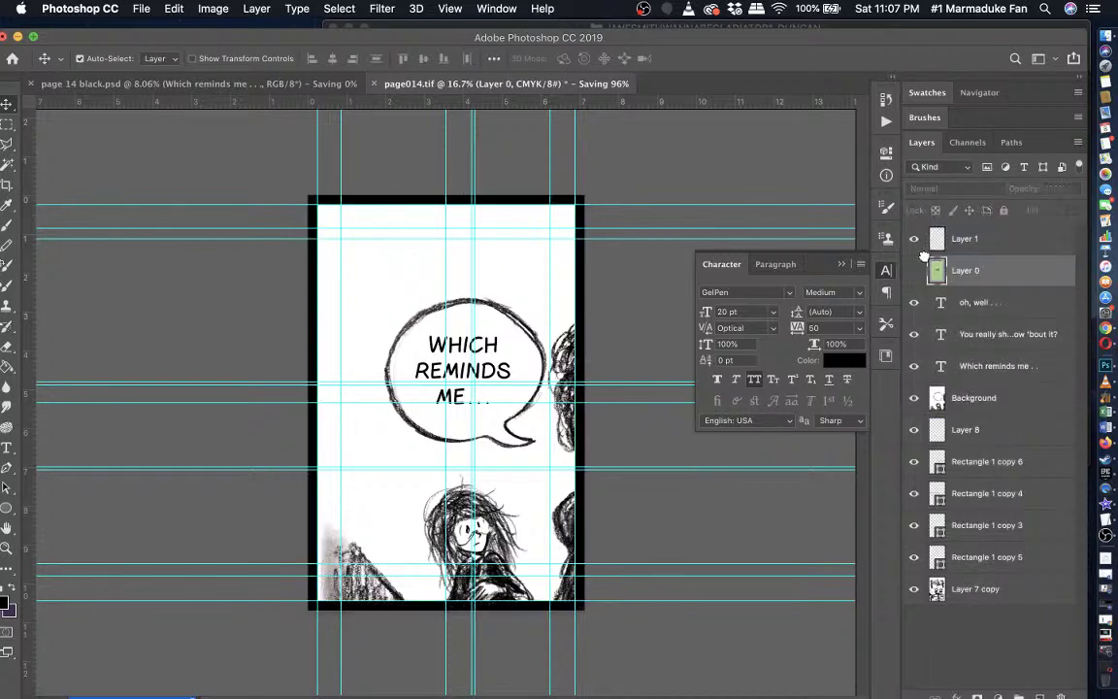
- Examine the print template's bleed, safe and live areas by toggling Layer 0 and Layer 1, leaving both hidden
click(913, 274)
click(913, 238)
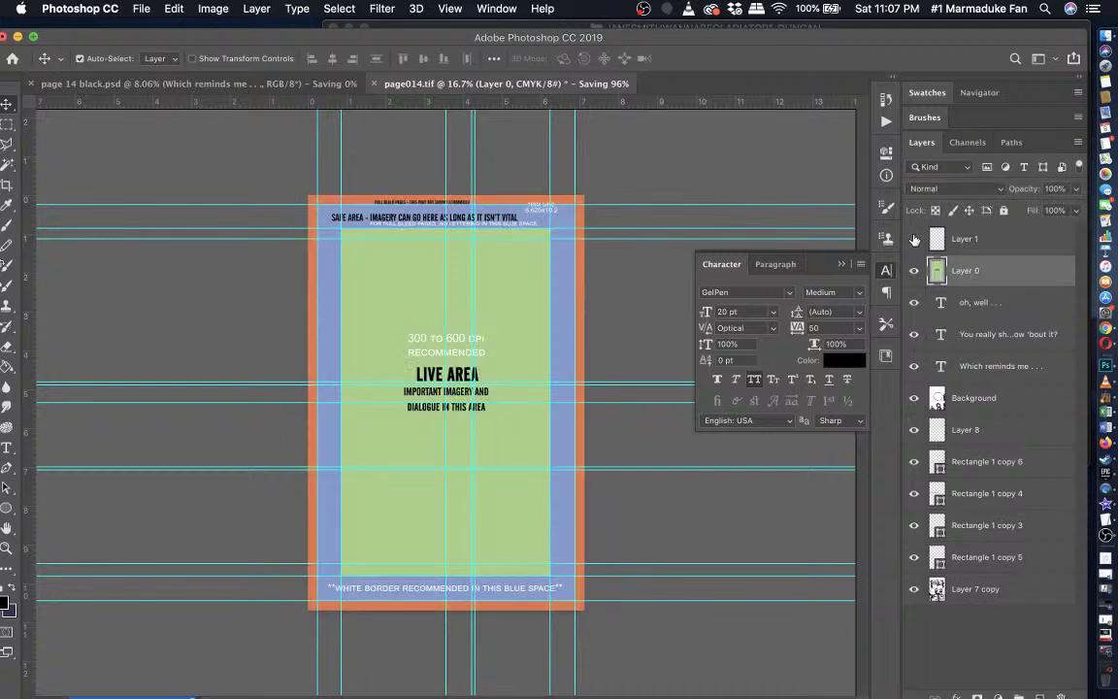
click(913, 239)
click(913, 238)
click(913, 239)
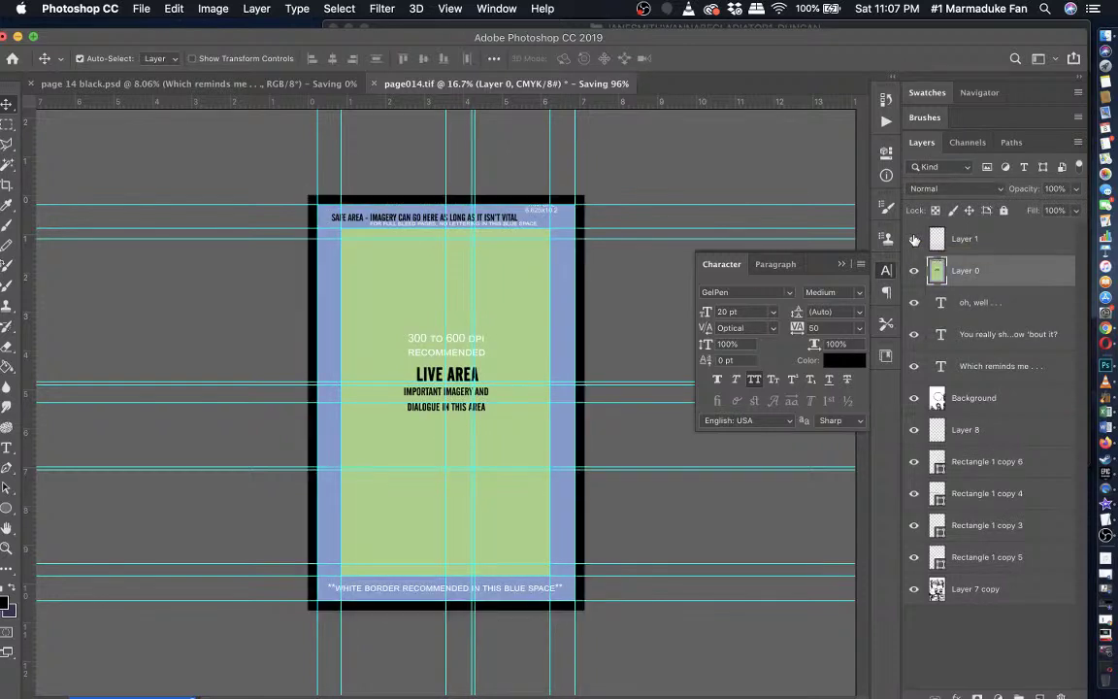
click(913, 239)
drag(913, 239, 913, 271)
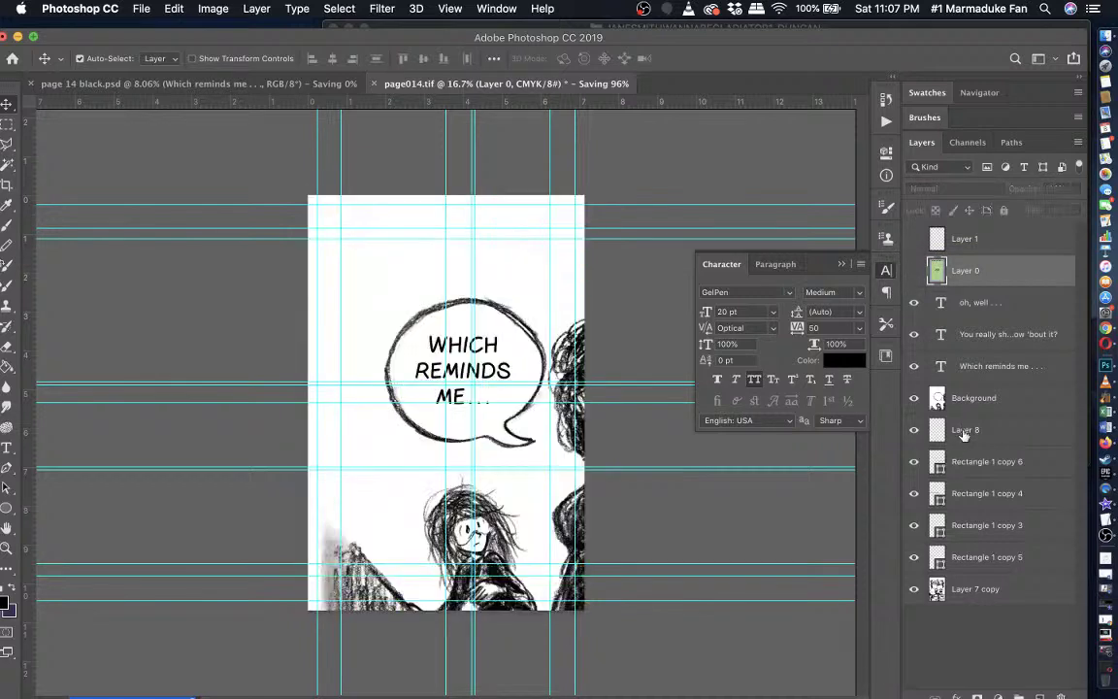
- Delete the leftover page-13 artwork layers: Layer 8, the four Rectangle 1 copies and Layer 7 copy
click(965, 429)
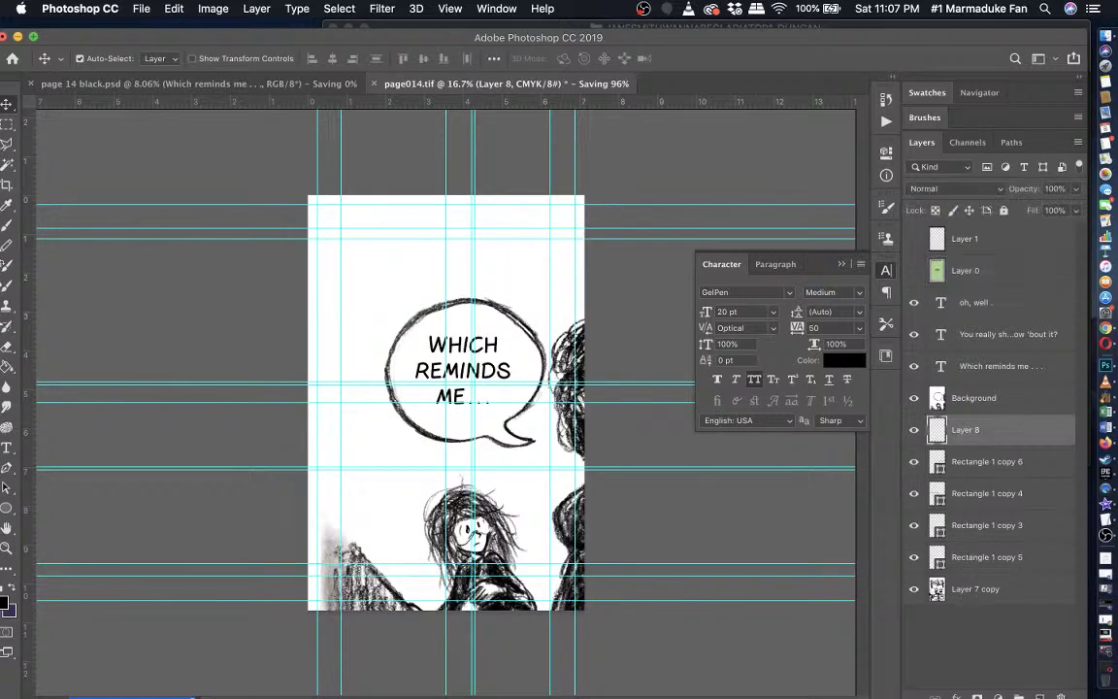
shift+click(966, 589)
key(Delete)
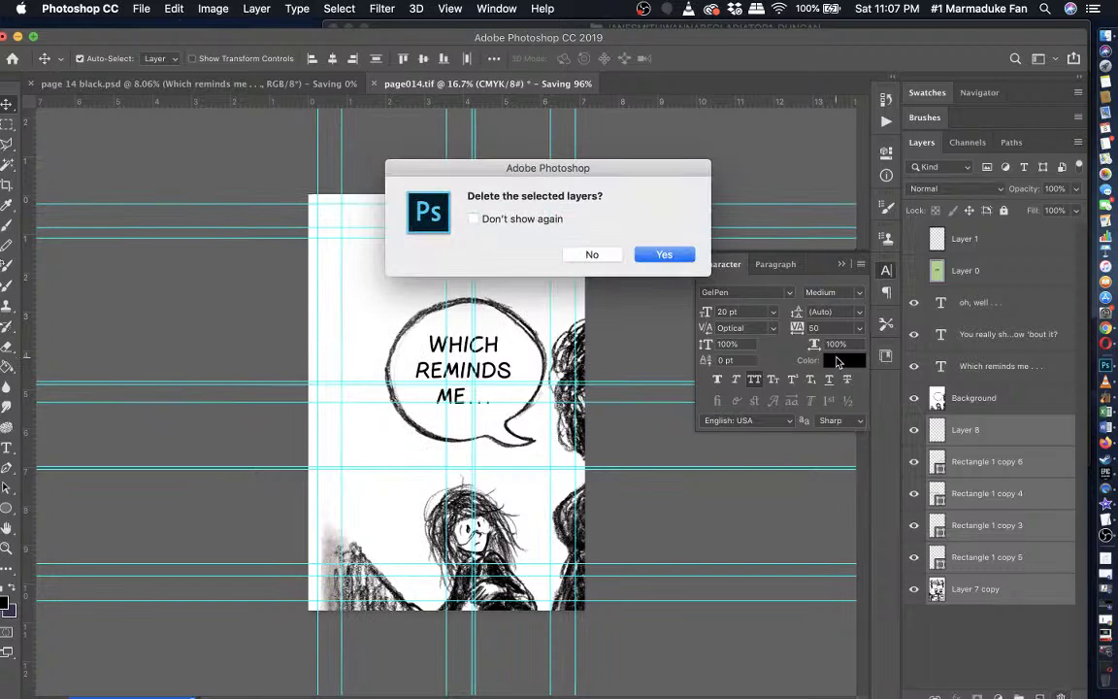
click(670, 255)
- Select the three text layers together with Background and shift them slightly left using Free Transform
shift+click(962, 307)
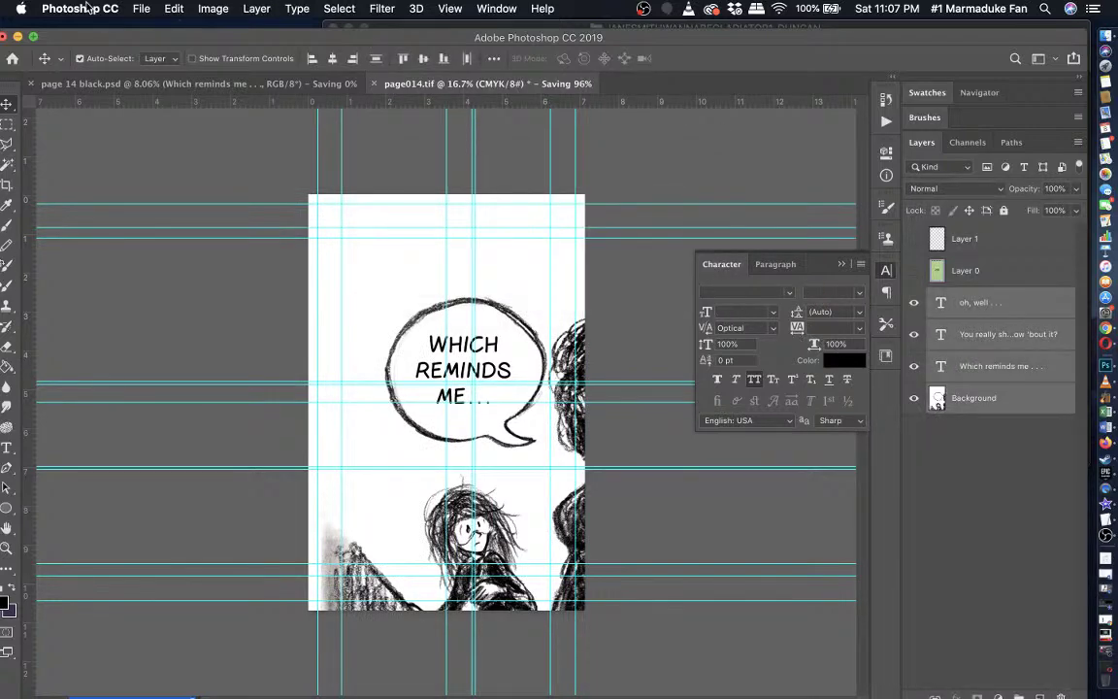
key(super+t)
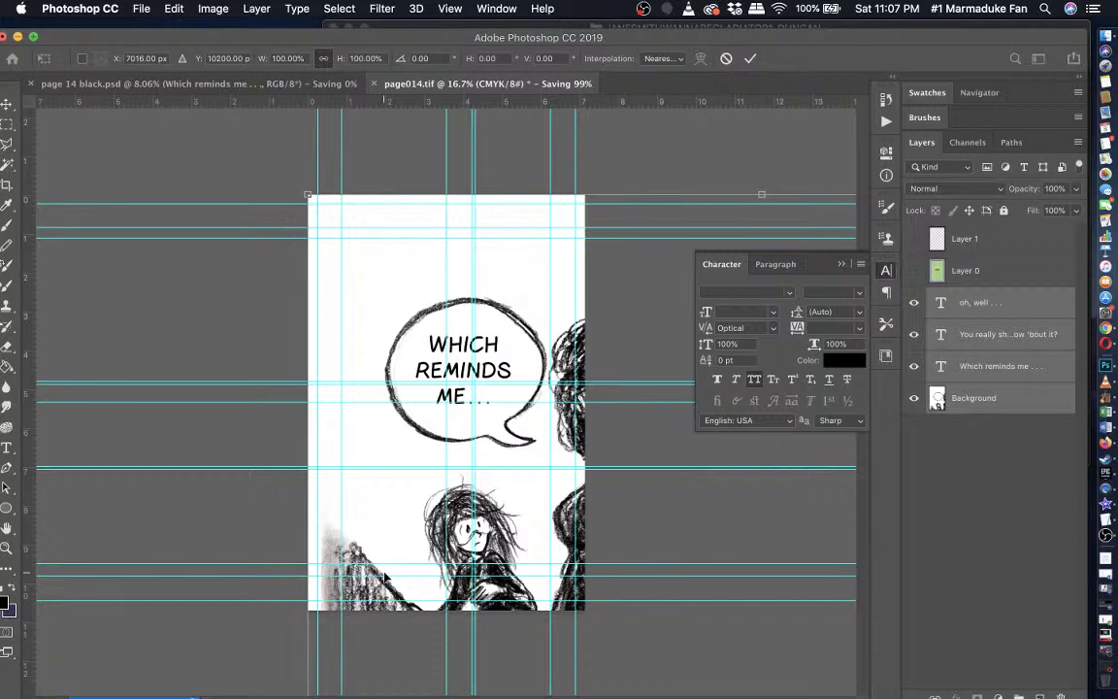
key(shift+Left)
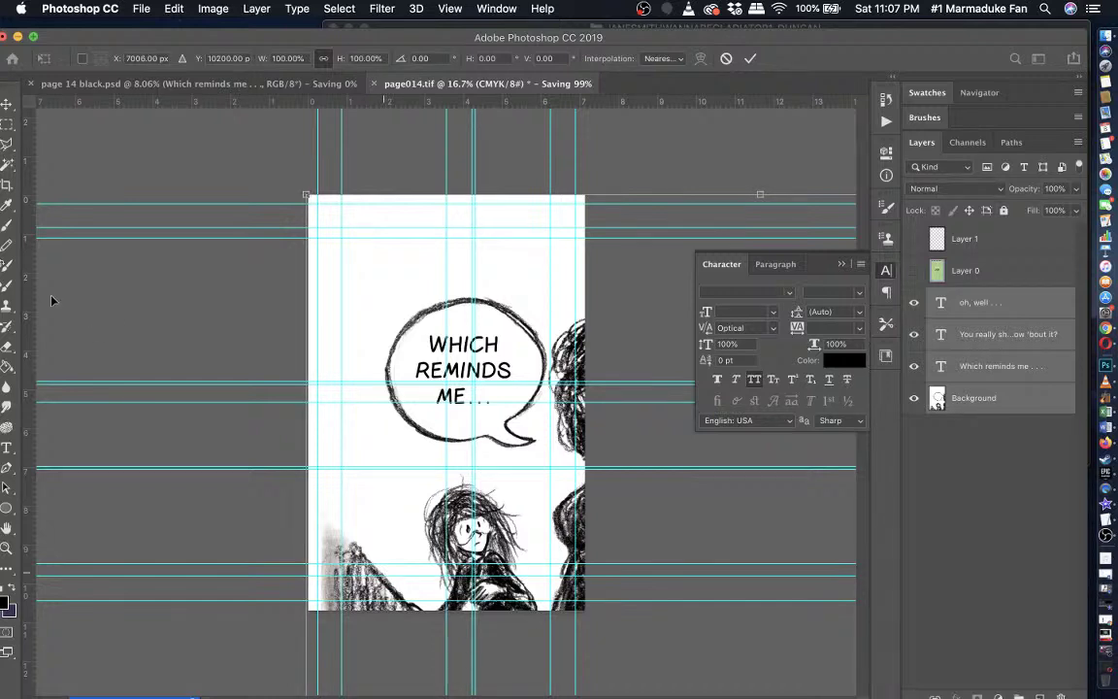
key(Return)
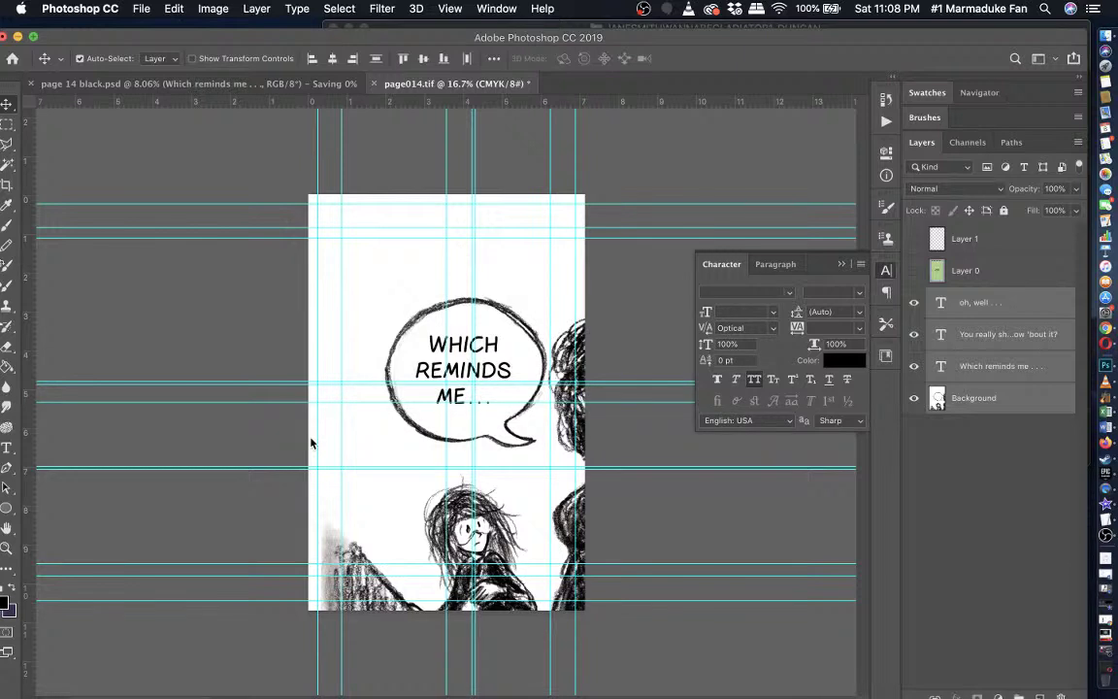
- Free Transform the selected text layers and Background artwork, scaling them proportionally to about 31.55% so the whole page fits the canvas
click(174, 9)
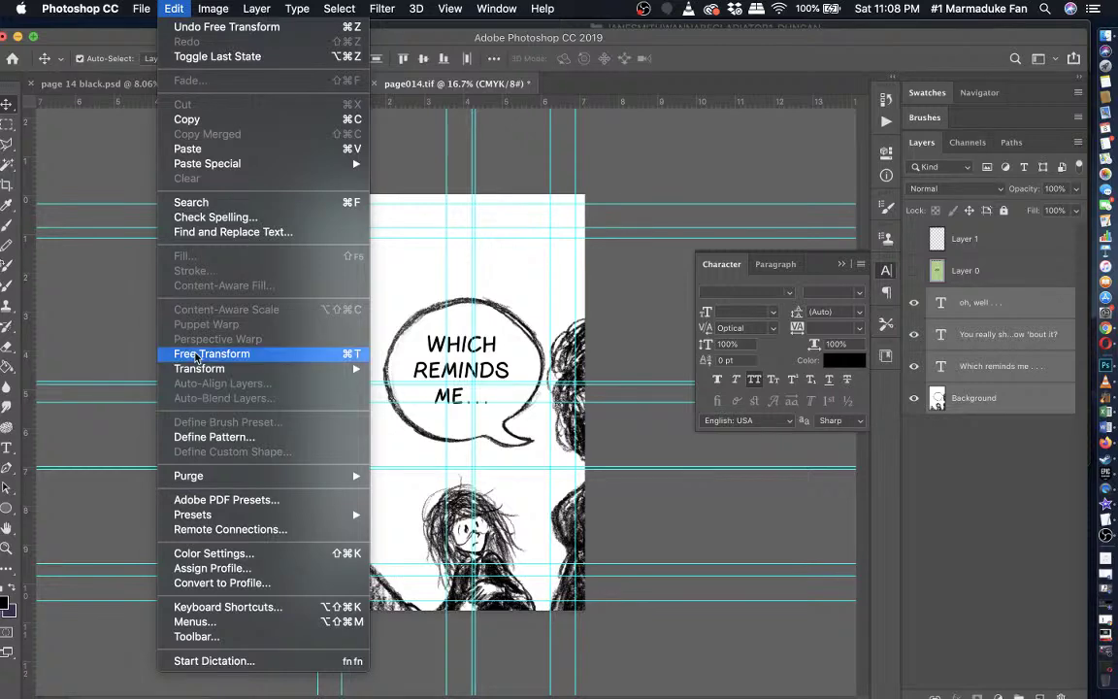
click(195, 354)
scroll(339, 422, down, 6)
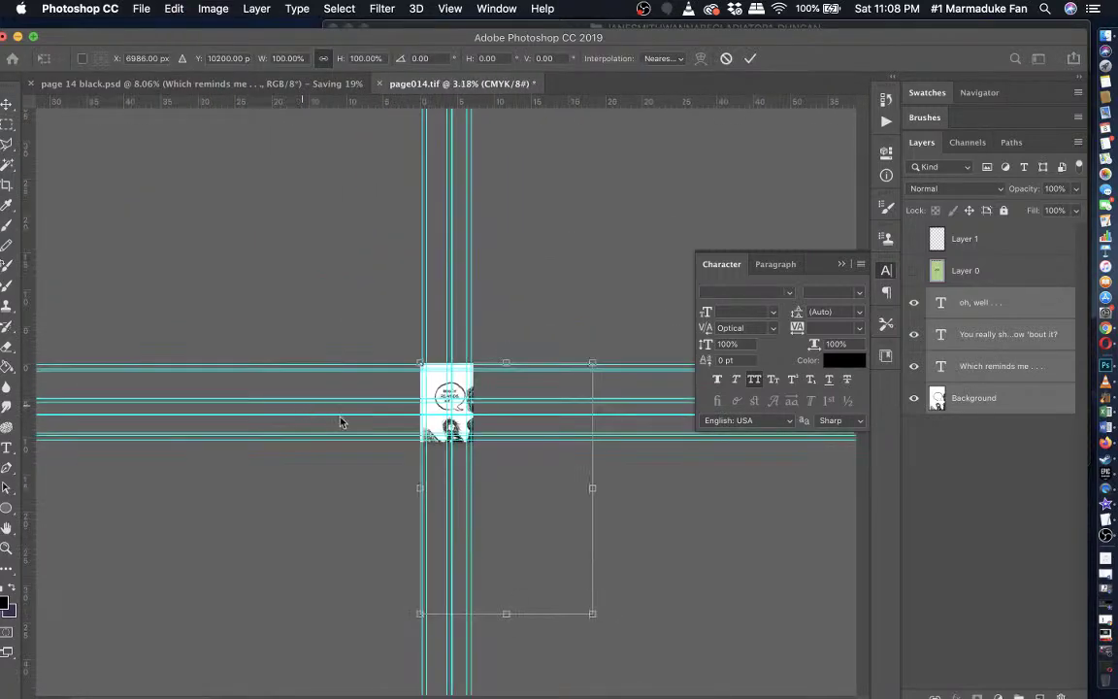
drag(593, 614, 450, 474)
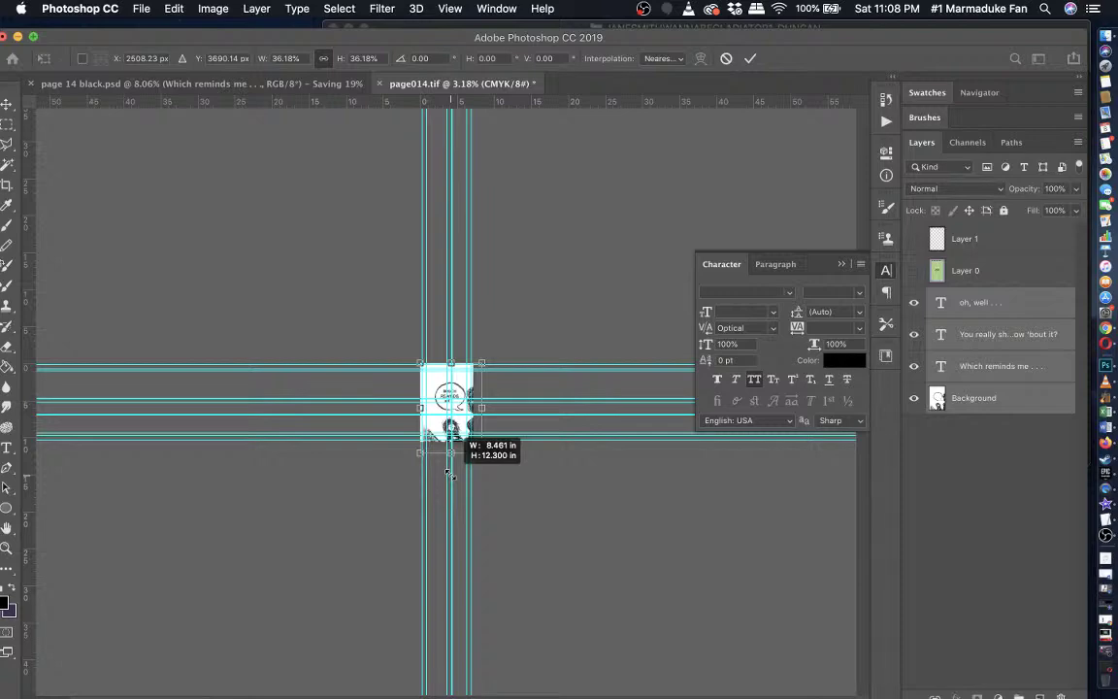
scroll(450, 474, up, 8)
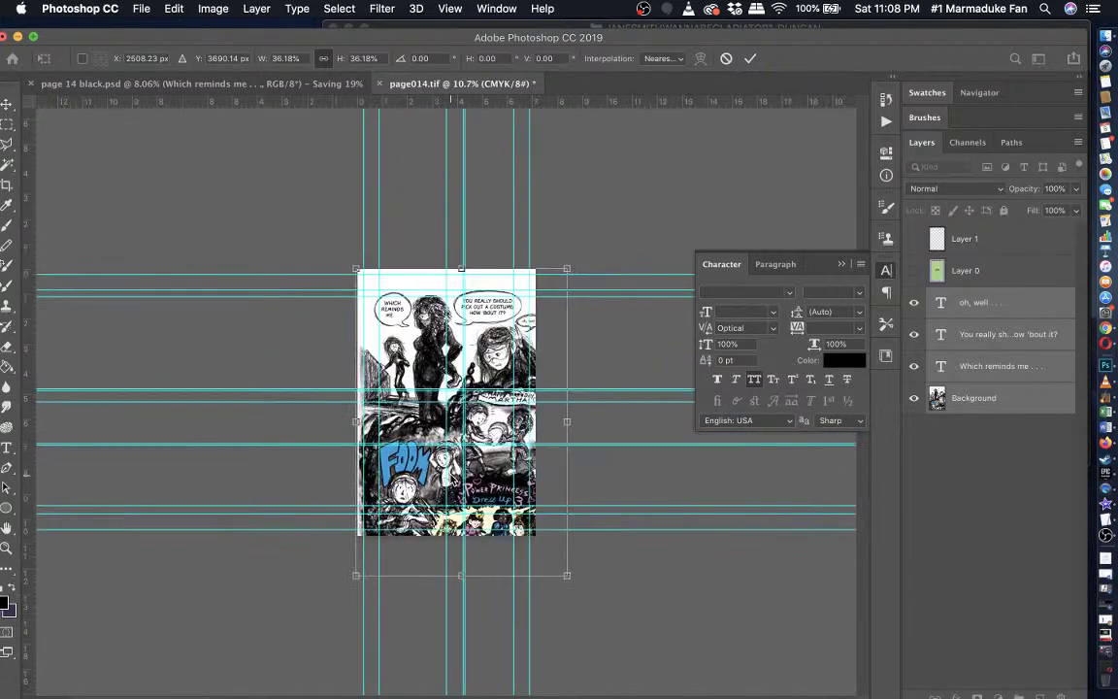
scroll(447, 407, up, 1)
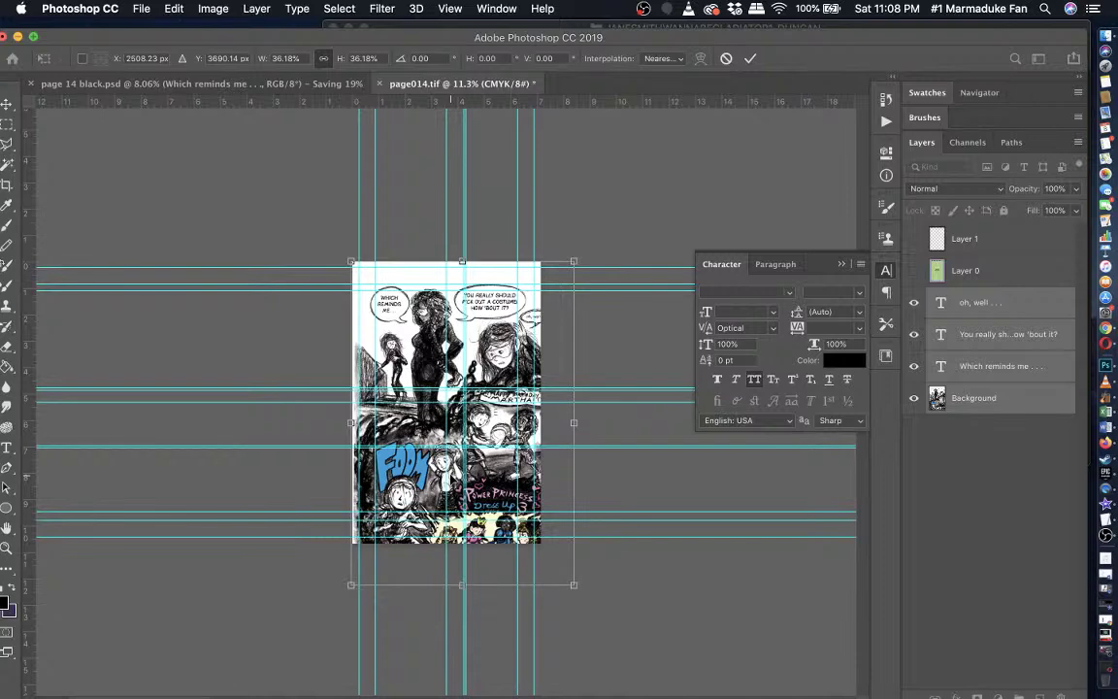
scroll(449, 408, up, 3)
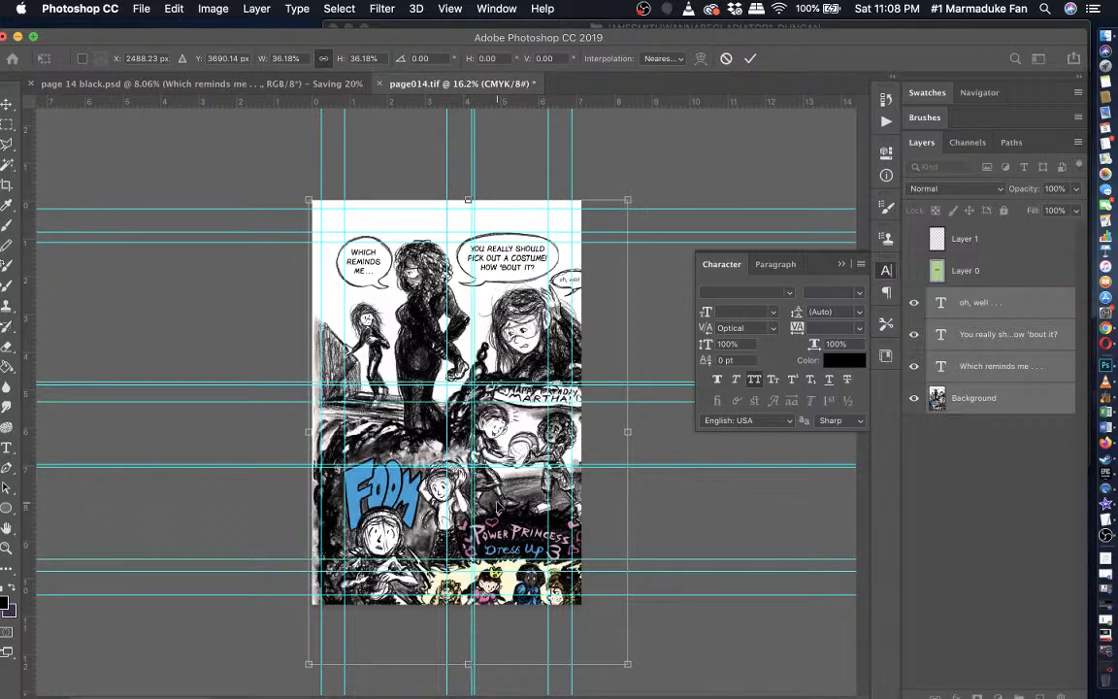
drag(621, 666, 566, 624)
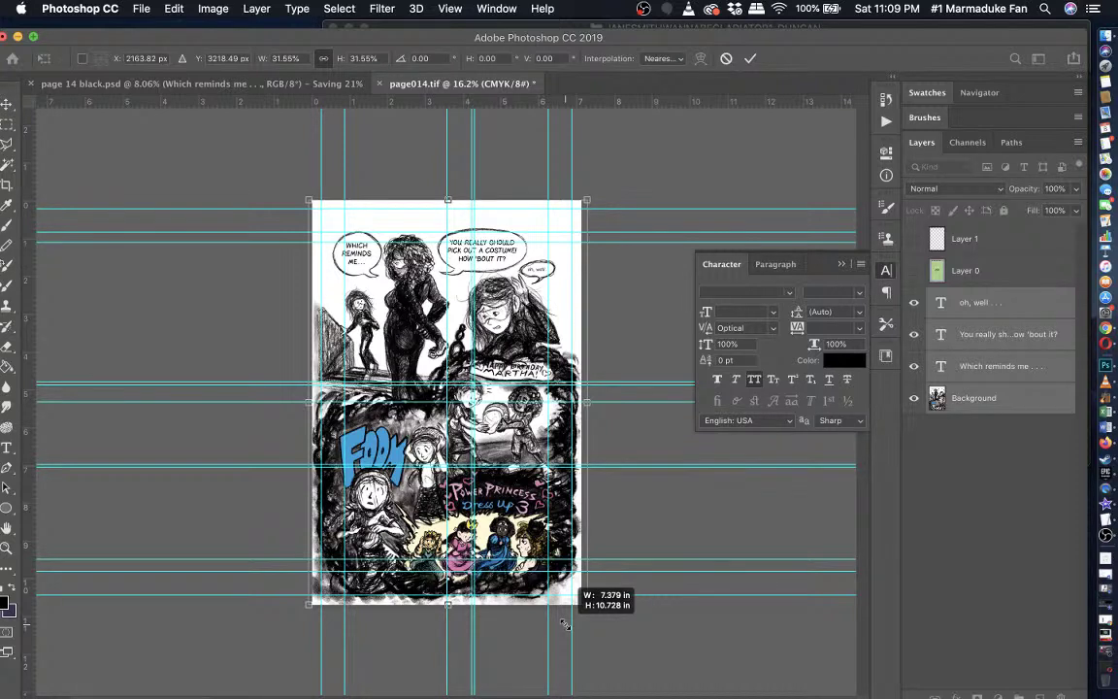
drag(565, 624, 566, 624)
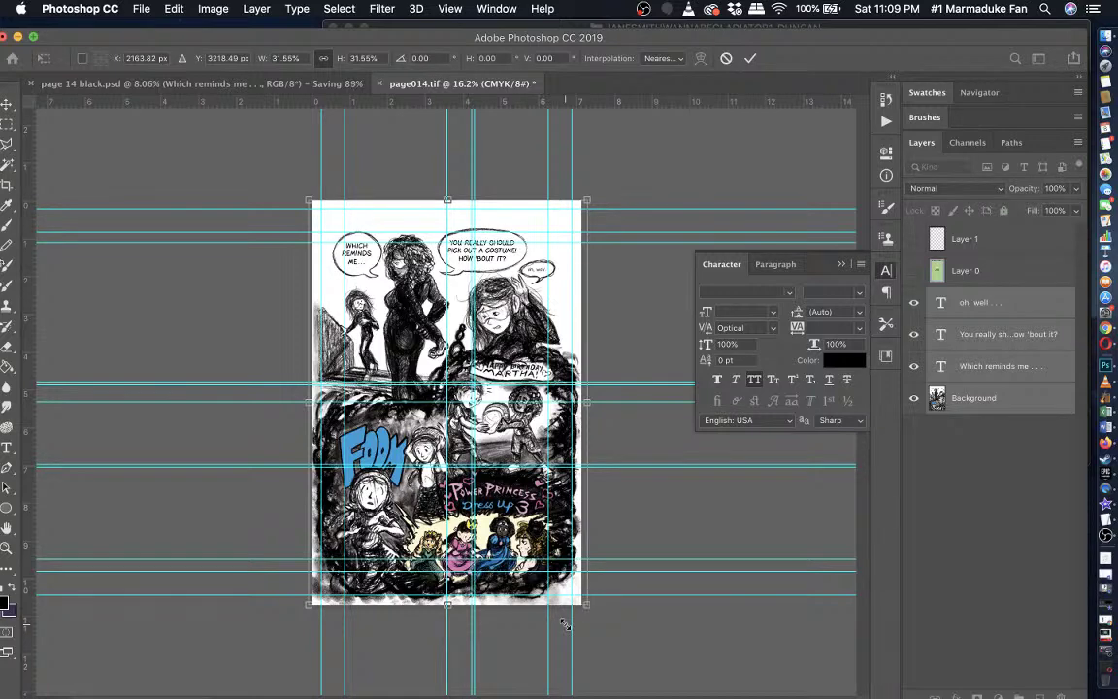
scroll(565, 624, up, 1)
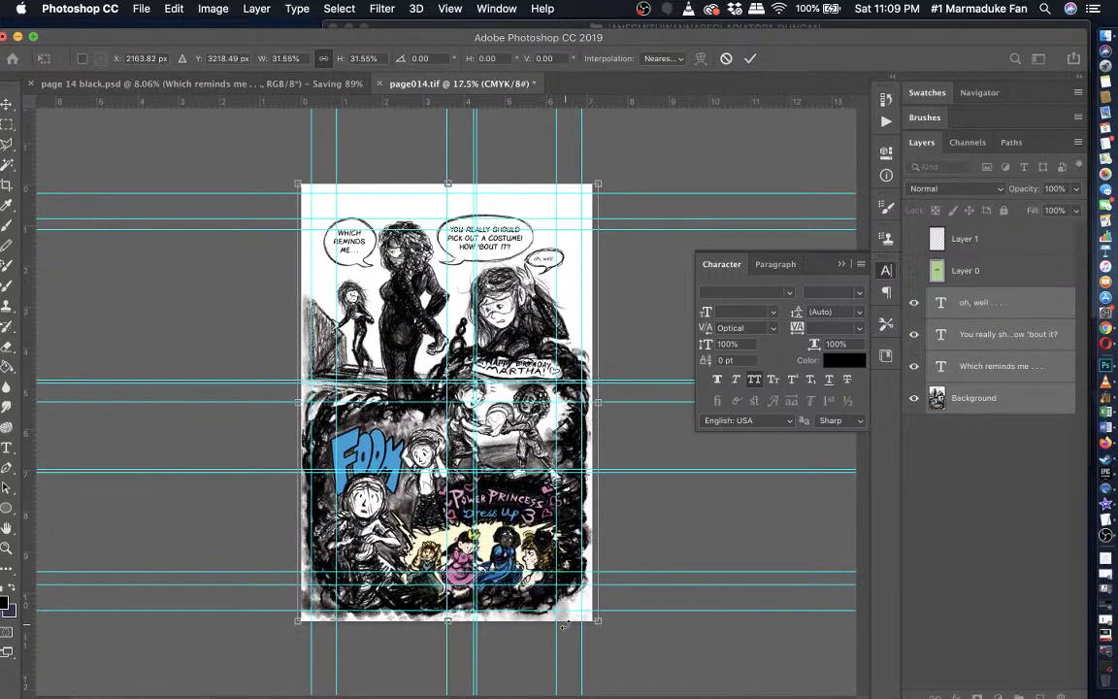
scroll(565, 626, up, 2)
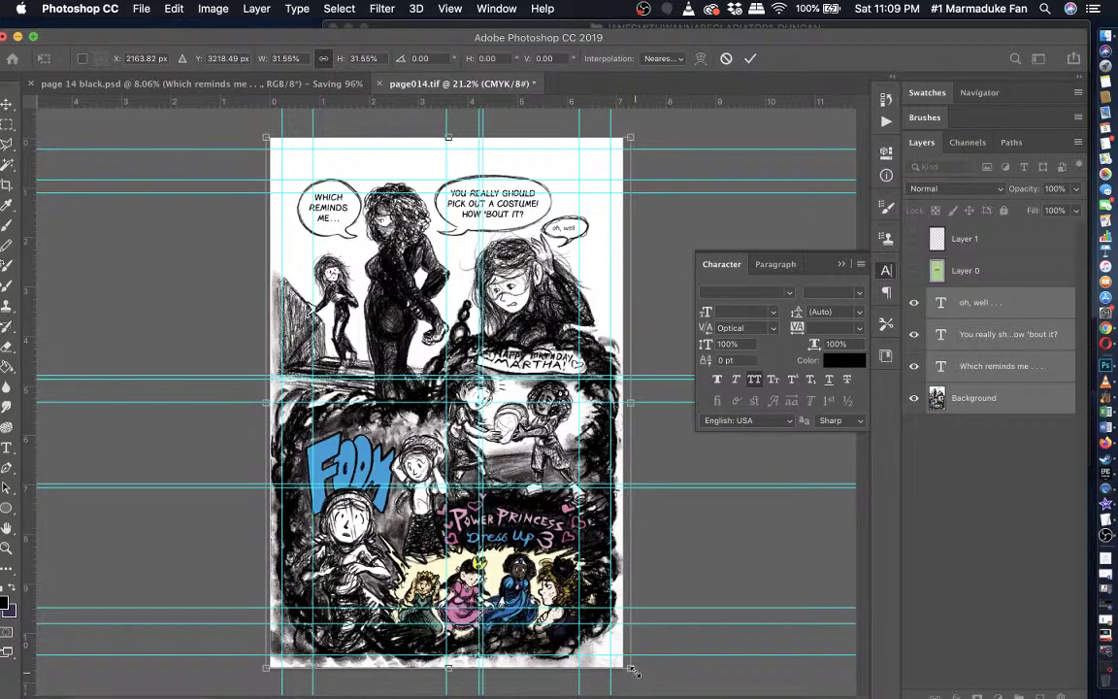
key(Right)
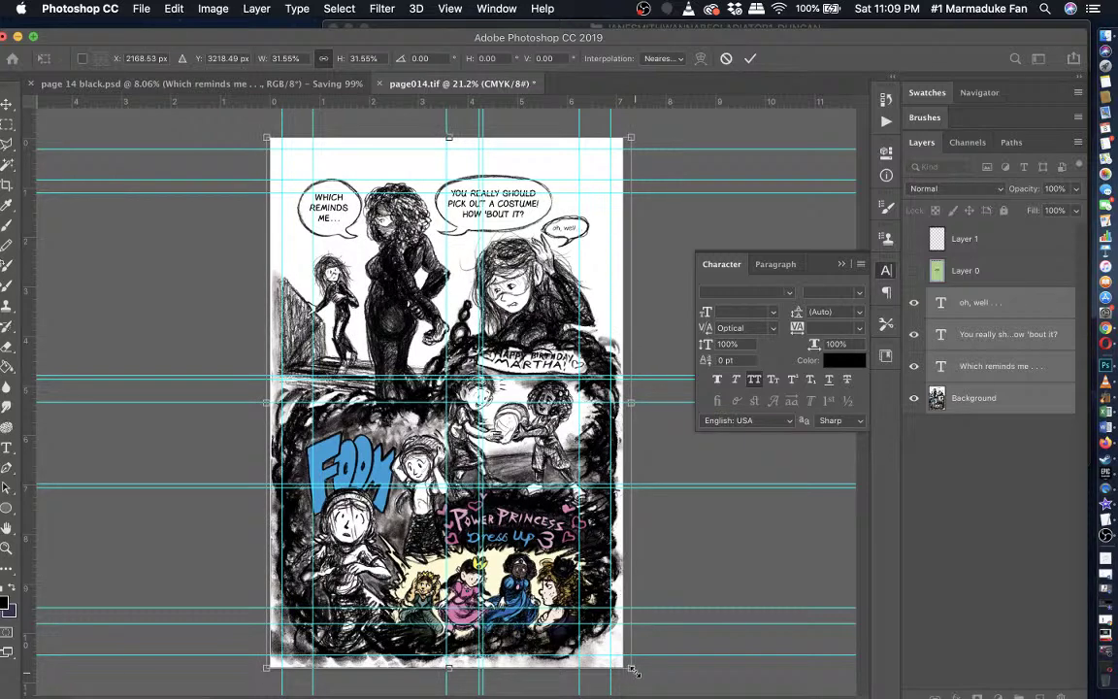
key(Right)
key(Right)
key(Right)
key(Right)
key(Left)
key(Left)
key(Left)
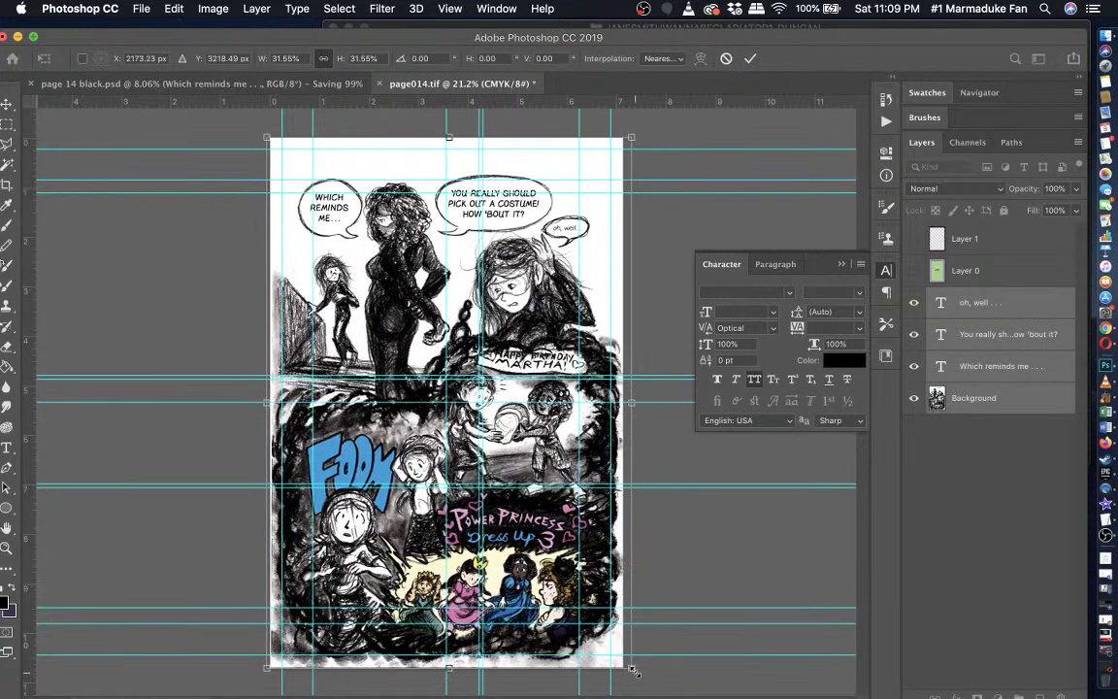
key(Left)
key(Left)
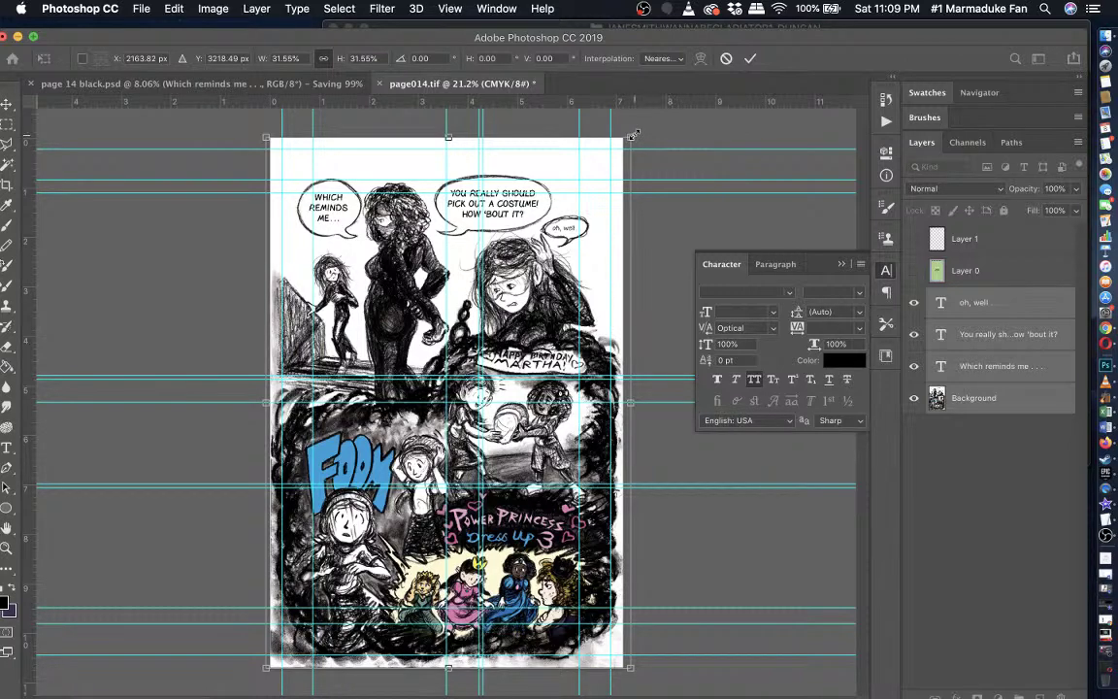
- Try scaling the artwork and text proportionally to about 30.22%, pulling the upper-right corner inward
mouse_move(632, 135)
mouse_down()
mouse_move(623, 144)
mouse_move(635, 130)
mouse_up()
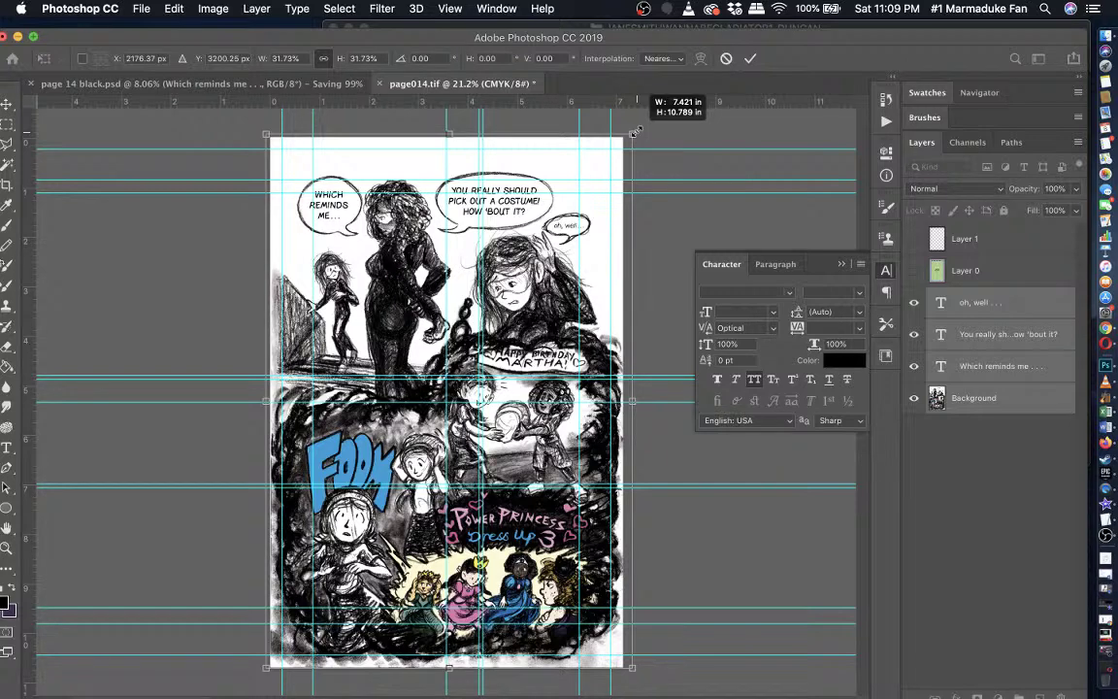
drag(633, 131, 610, 152)
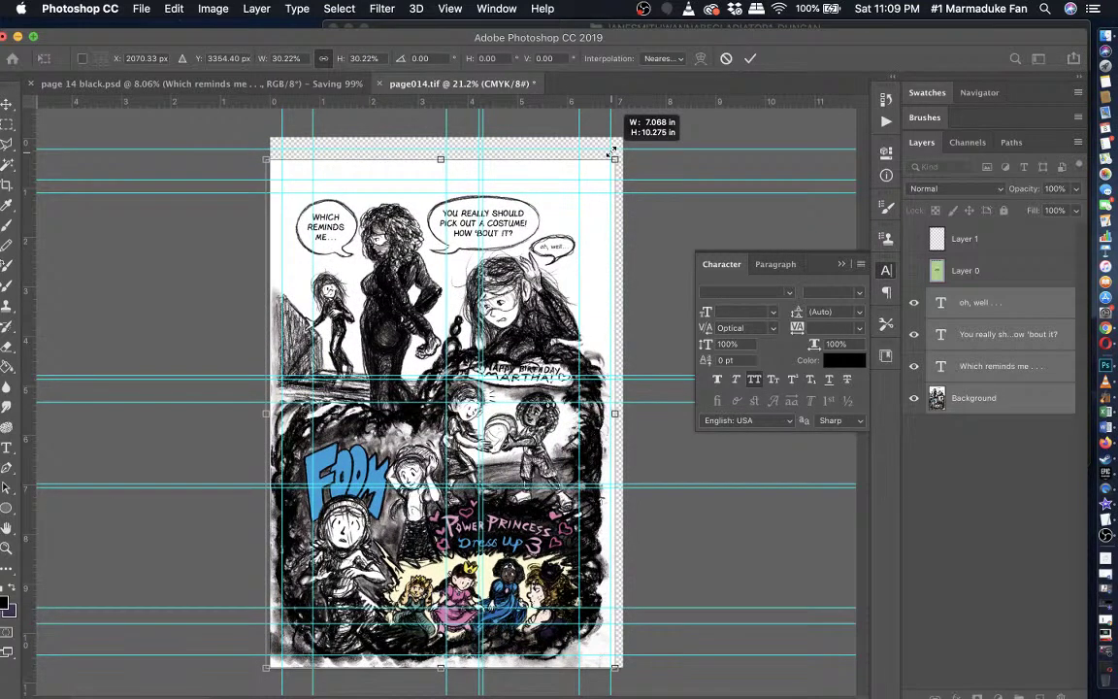
drag(611, 152, 612, 151)
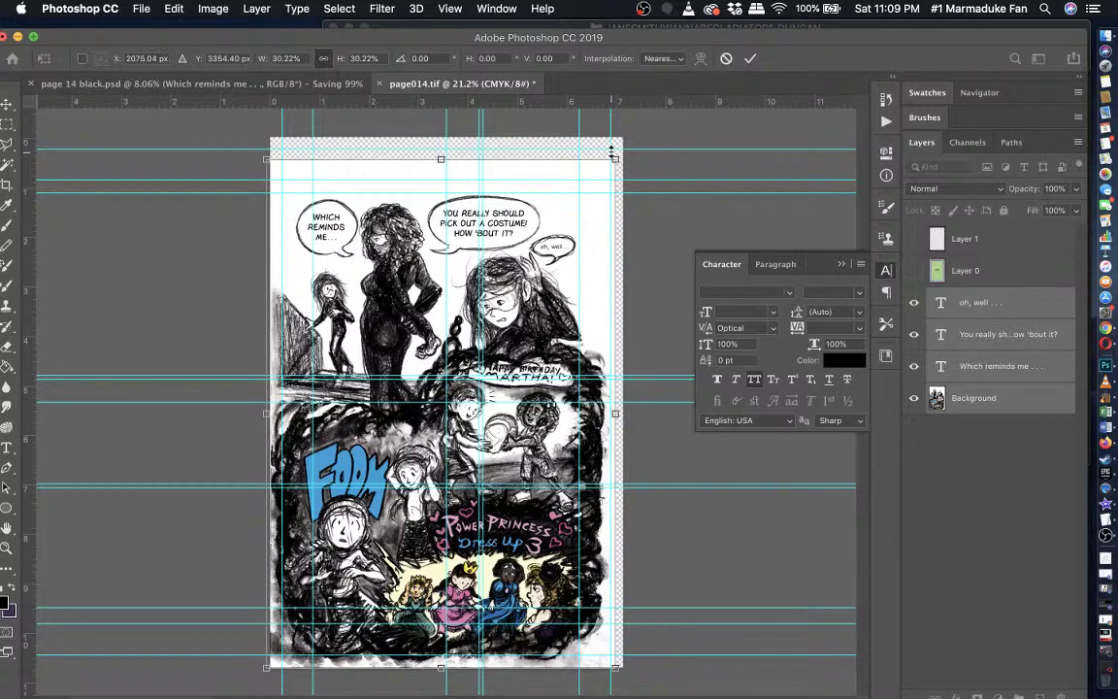
- Nudge the reduced artwork right and slightly up until its left edge lines up with the canvas edge
key(Right)
key(Up)
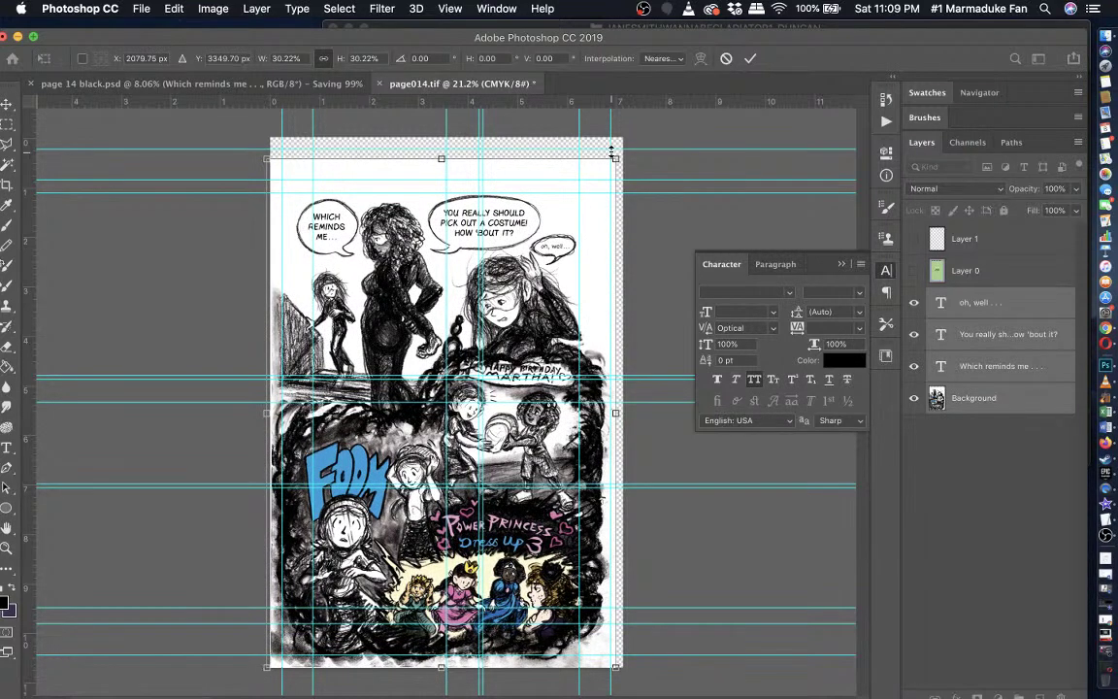
drag(611, 151, 611, 151)
key(Down)
key(Up)
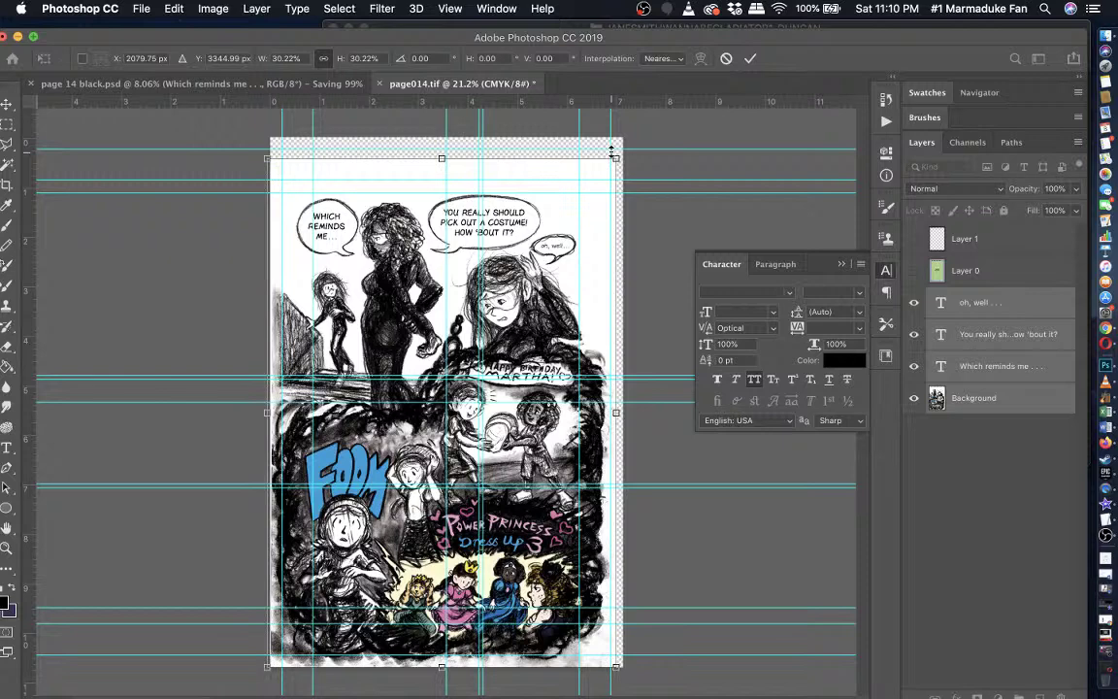
key(Right)
key(Right)
key(Right)
key(Right)
key(Right)
key(Right)
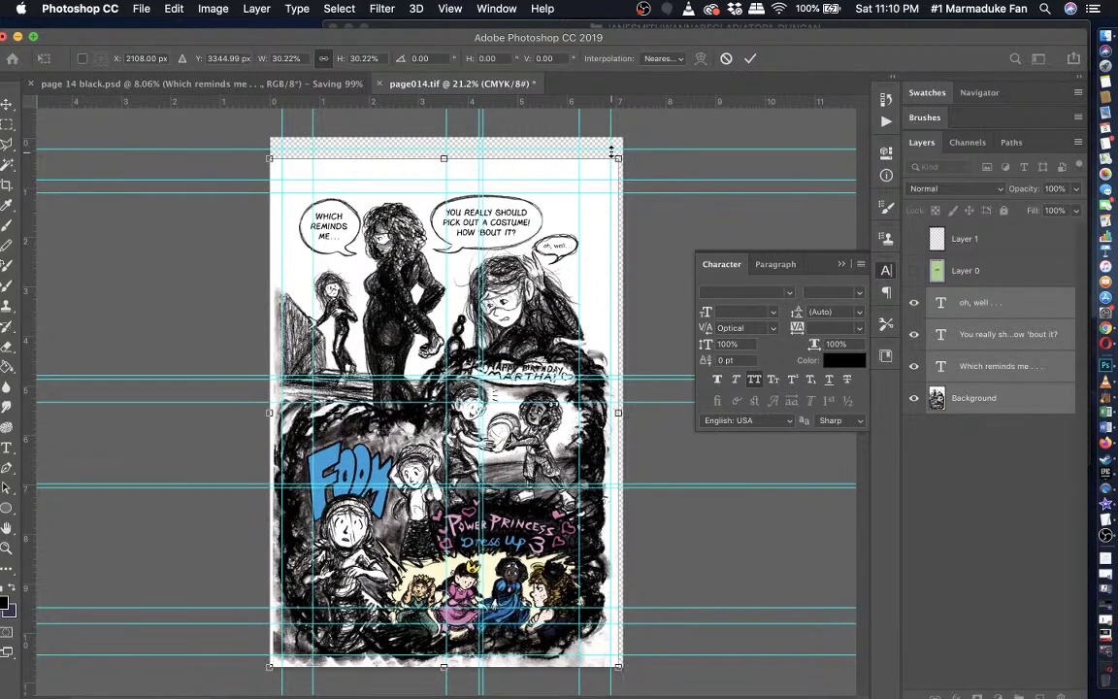
key(Right)
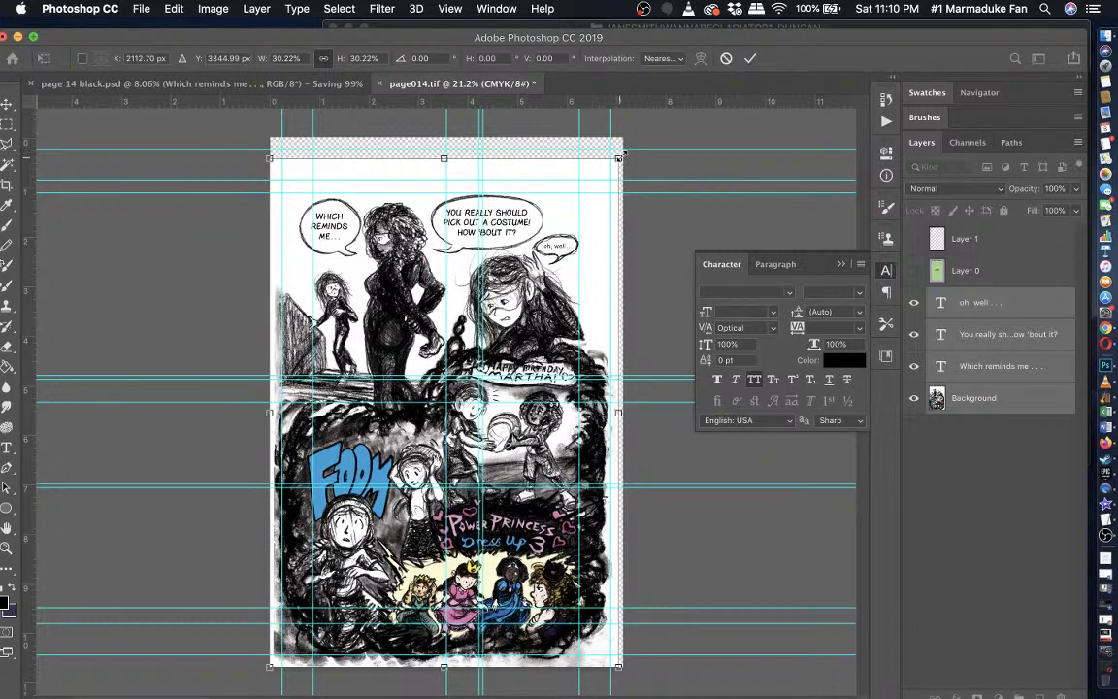
- Enlarge the artwork and text proportionally to about 31.47% to cover the canvas and nudge them slightly left
drag(623, 152, 647, 143)
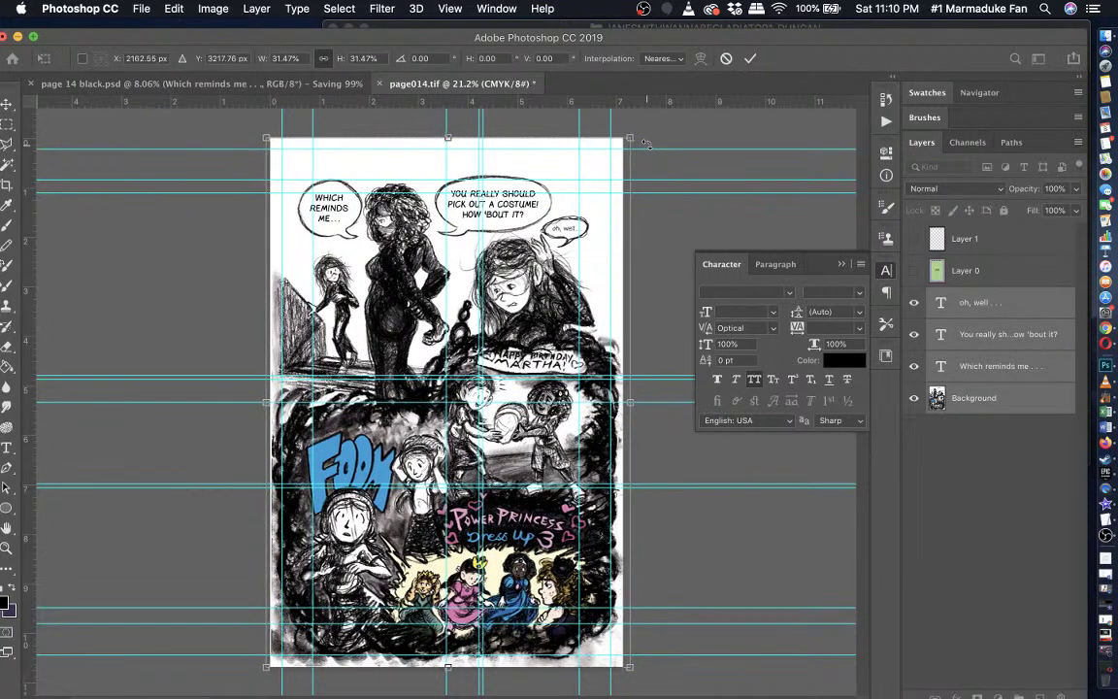
key(Left)
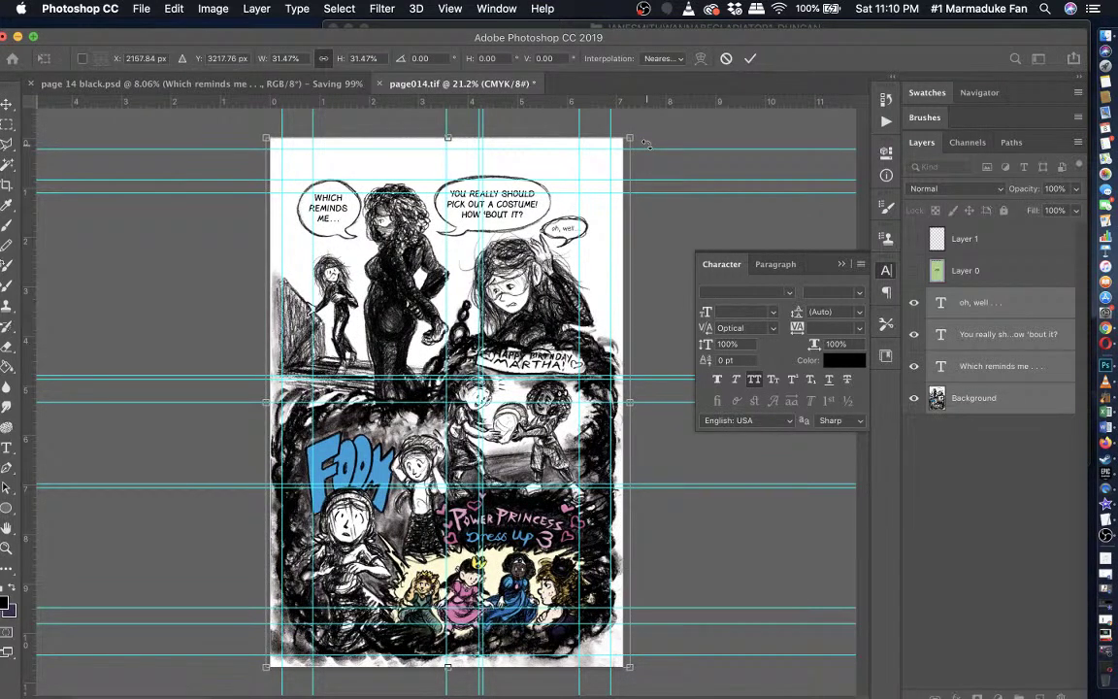
key(Left)
key(Left)
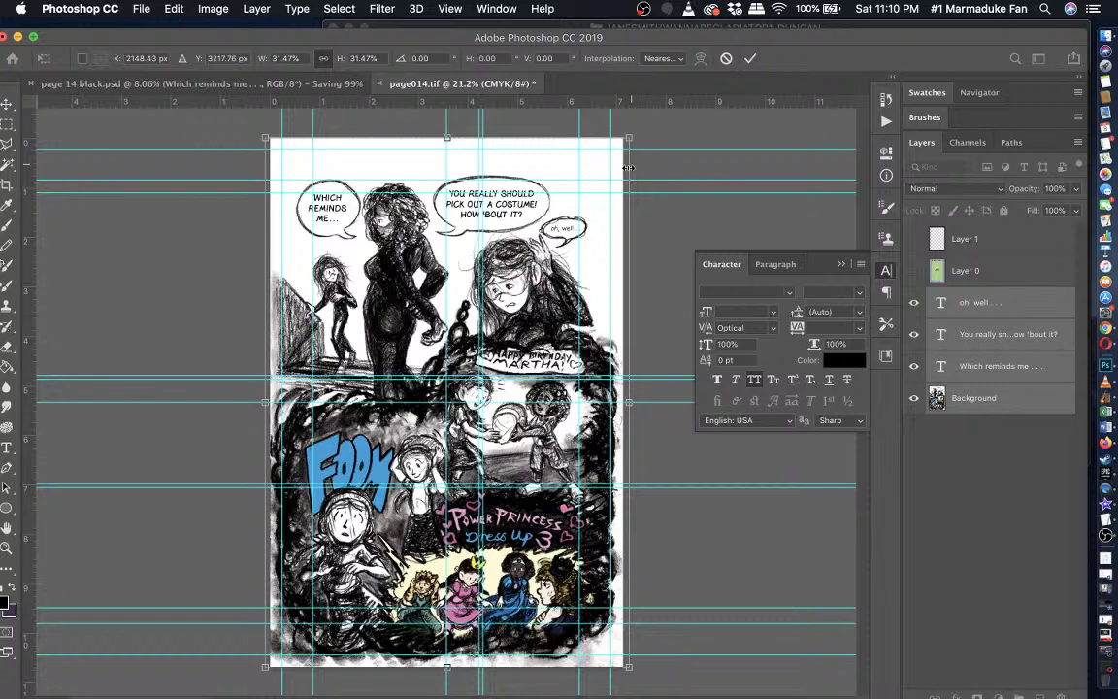
- Scale the artwork and text to about 31.66%, nudge them down and right to X 2166.45 px, Y 3212.54 px, and apply the transform
drag(627, 139, 630, 141)
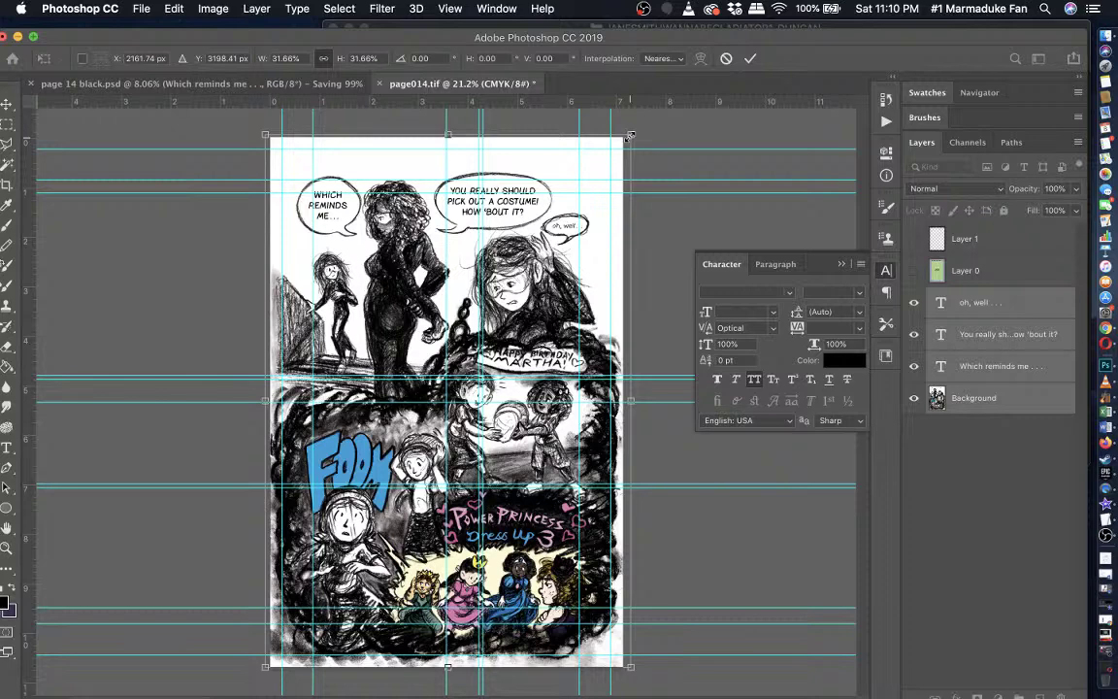
key(Down)
key(Down)
key(Down)
key(Right)
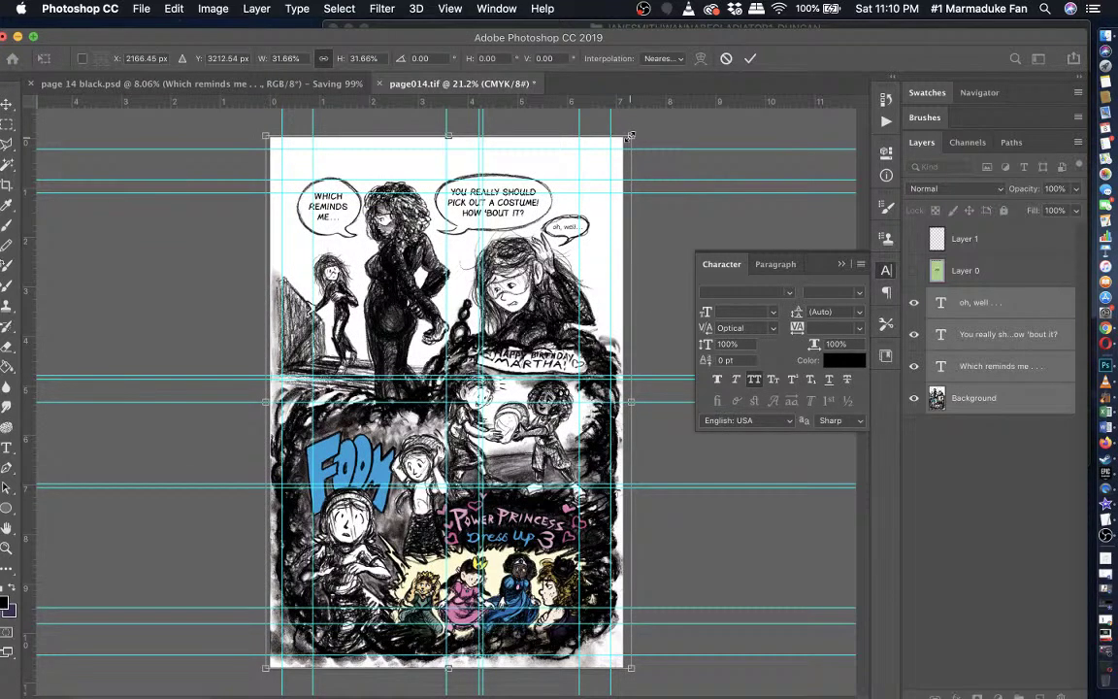
key(Right)
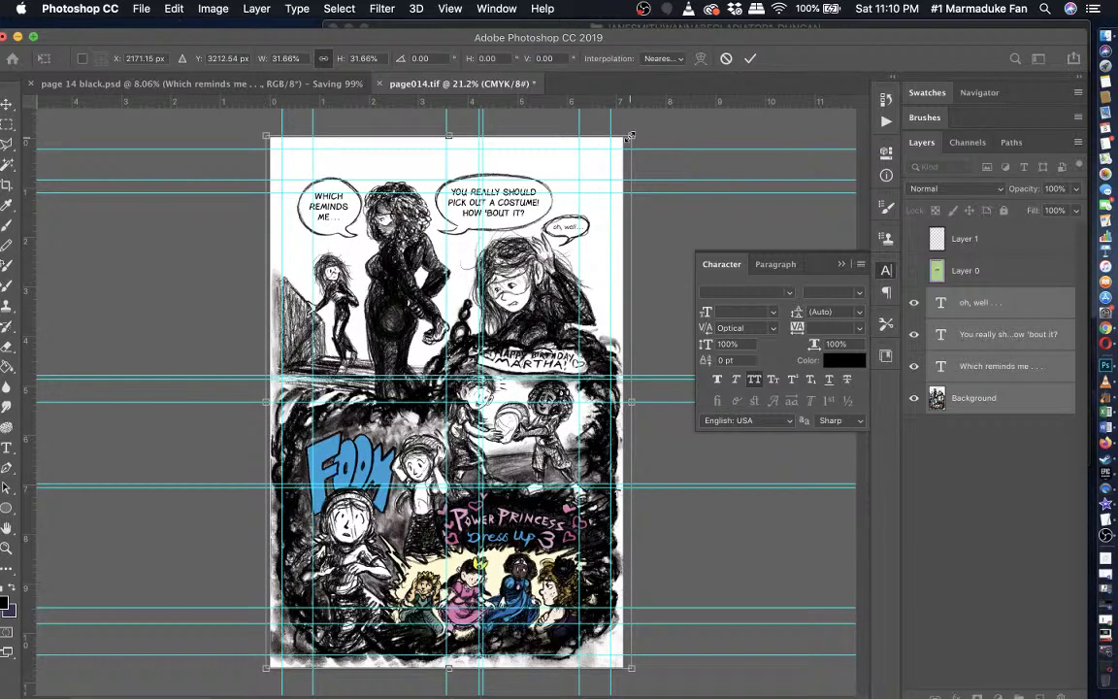
key(Left)
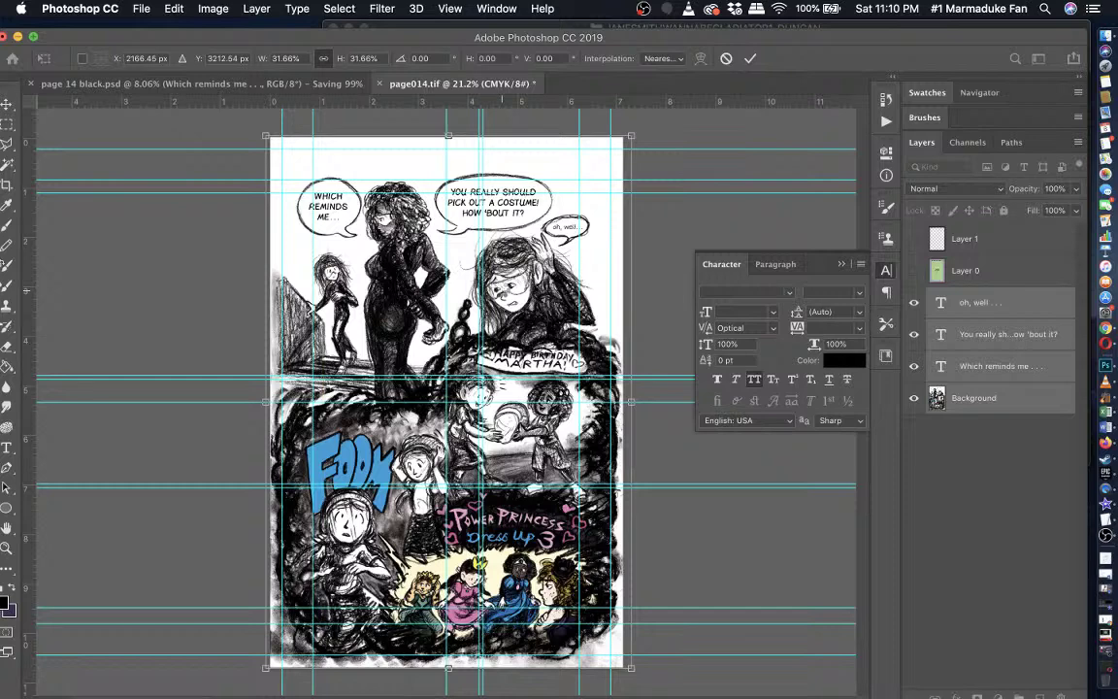
key(Return)
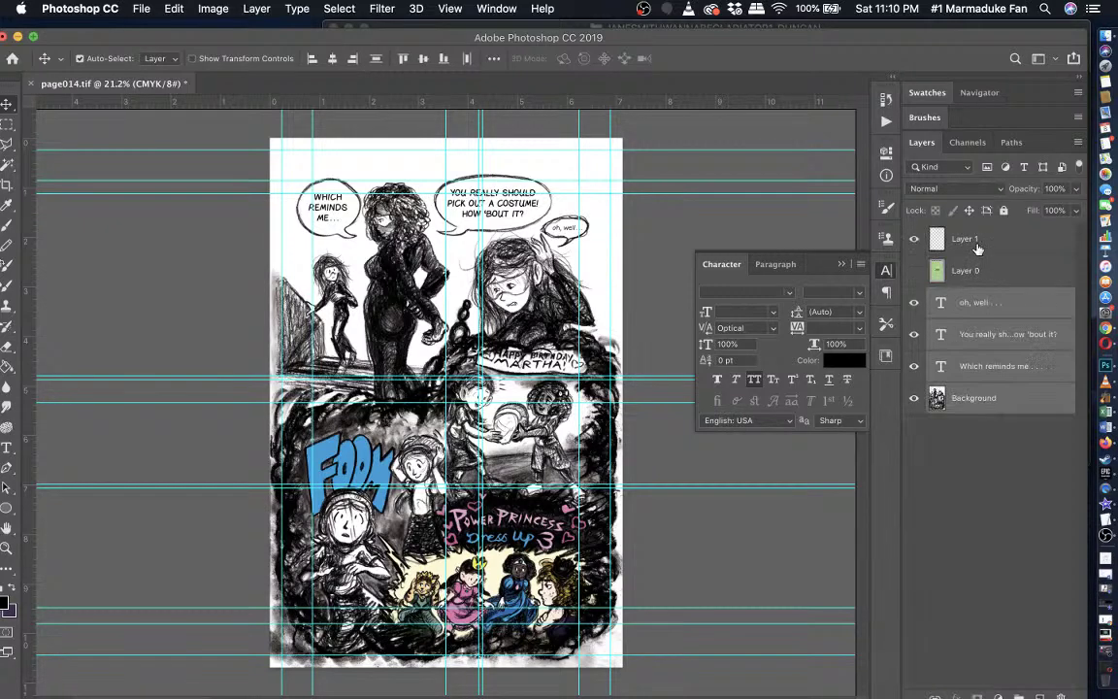
- Check the fitted artwork against Layer 1's black bleed border up close, leaving Layer 1 hidden
click(933, 244)
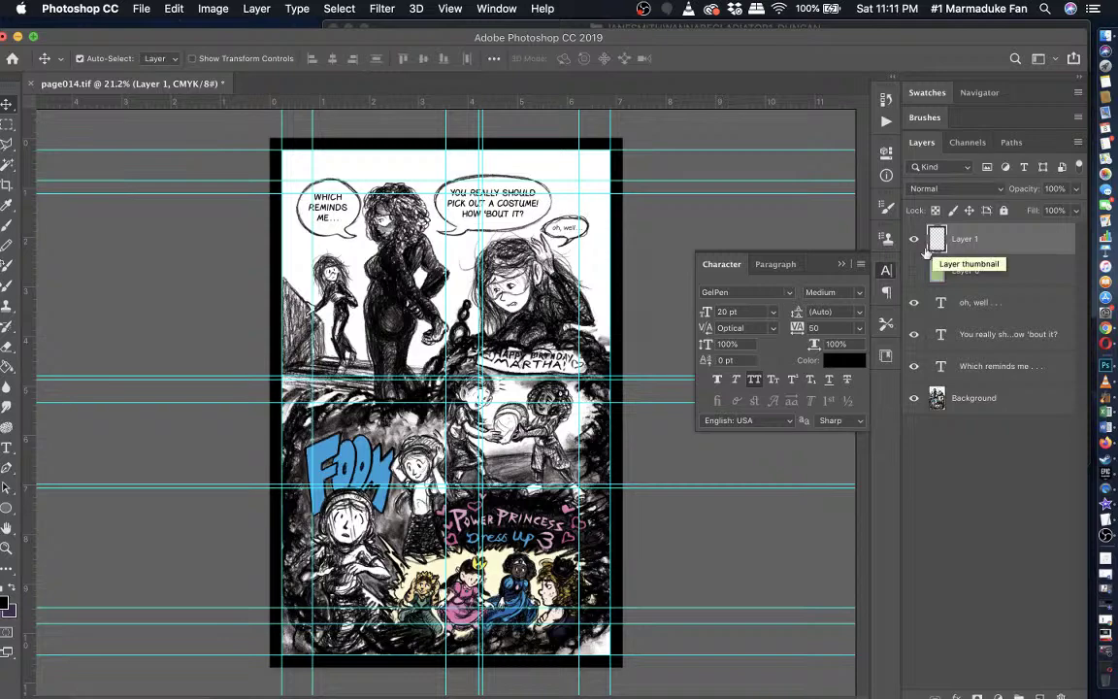
key(super+plus)
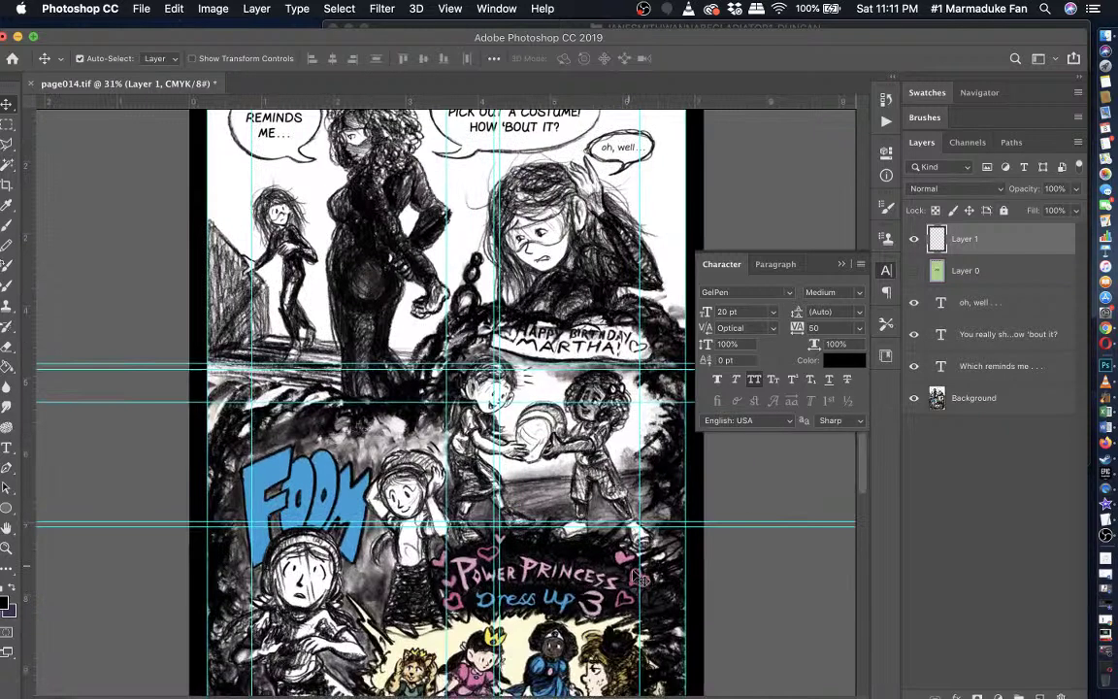
scroll(635, 573, up, 3)
scroll(634, 572, down, 5)
click(916, 239)
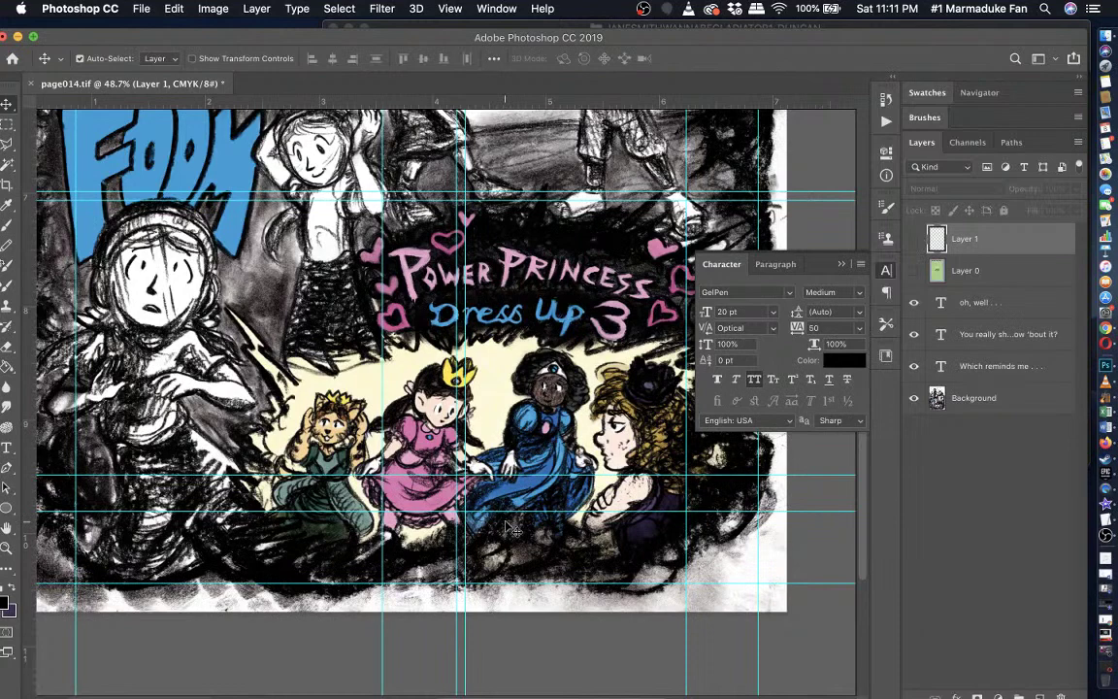
- Show Layer 1's black border over the fitted artwork and check the page's lower edge and corners
scroll(512, 529, down, 1)
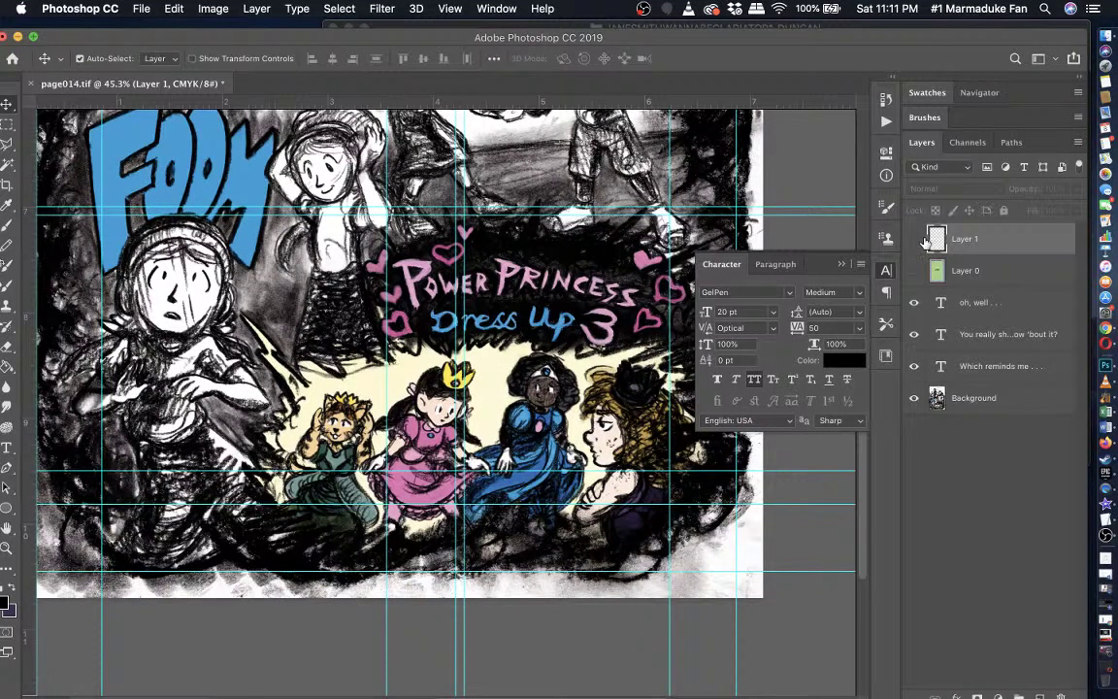
click(913, 239)
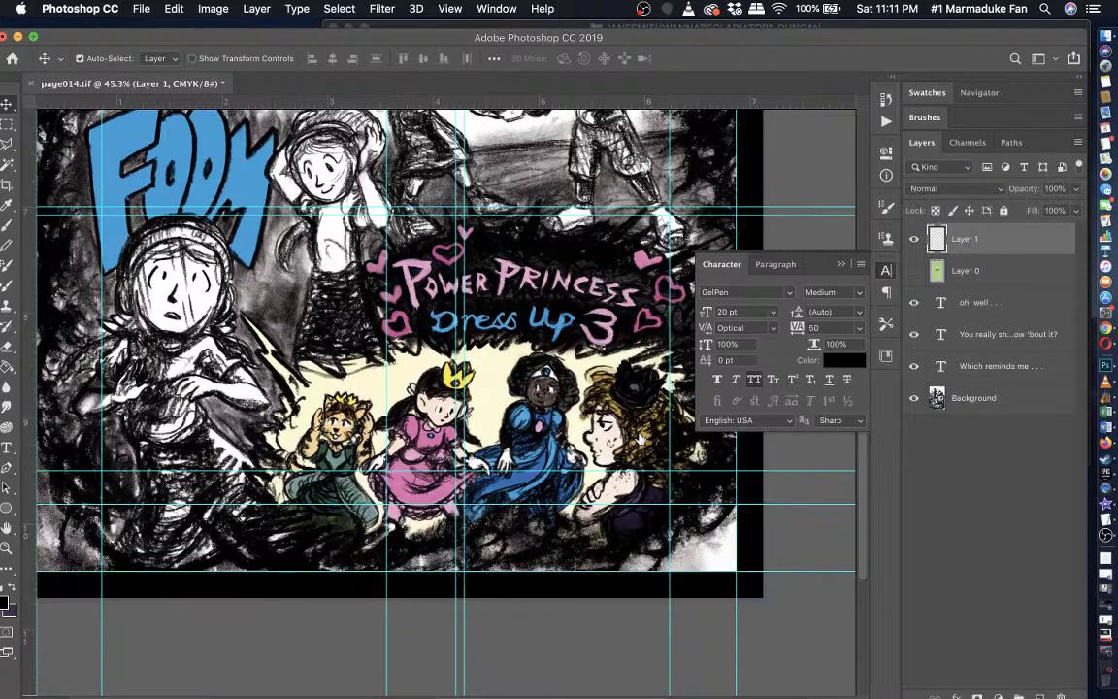
scroll(648, 442, down, 3)
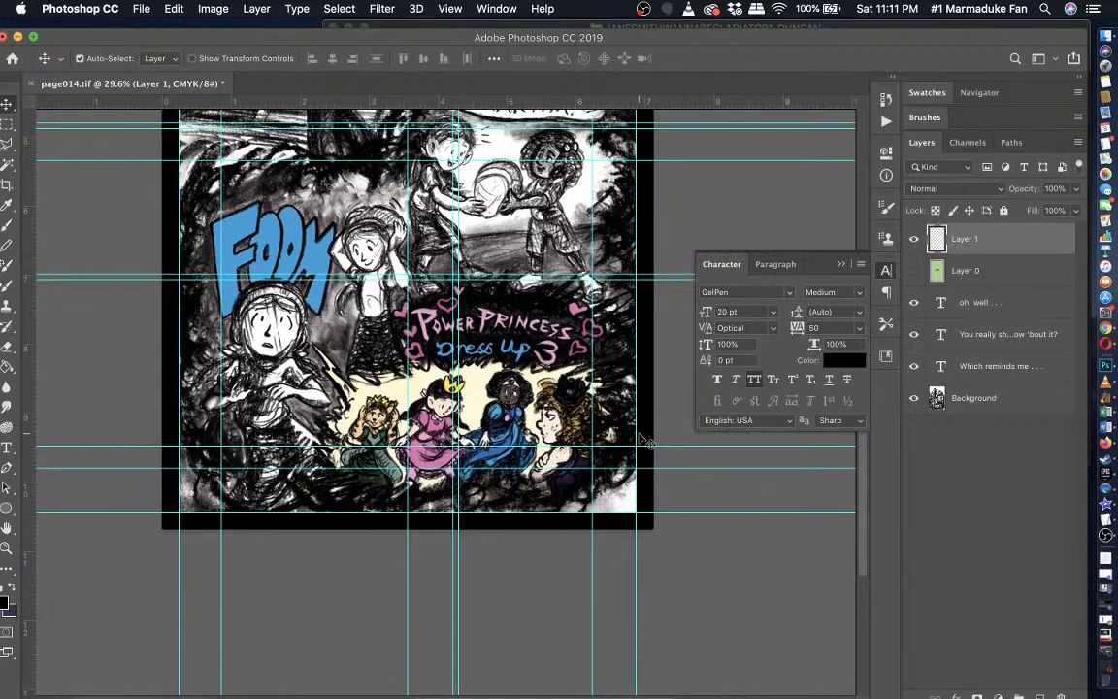
scroll(642, 440, down, 2)
scroll(641, 440, up, 2)
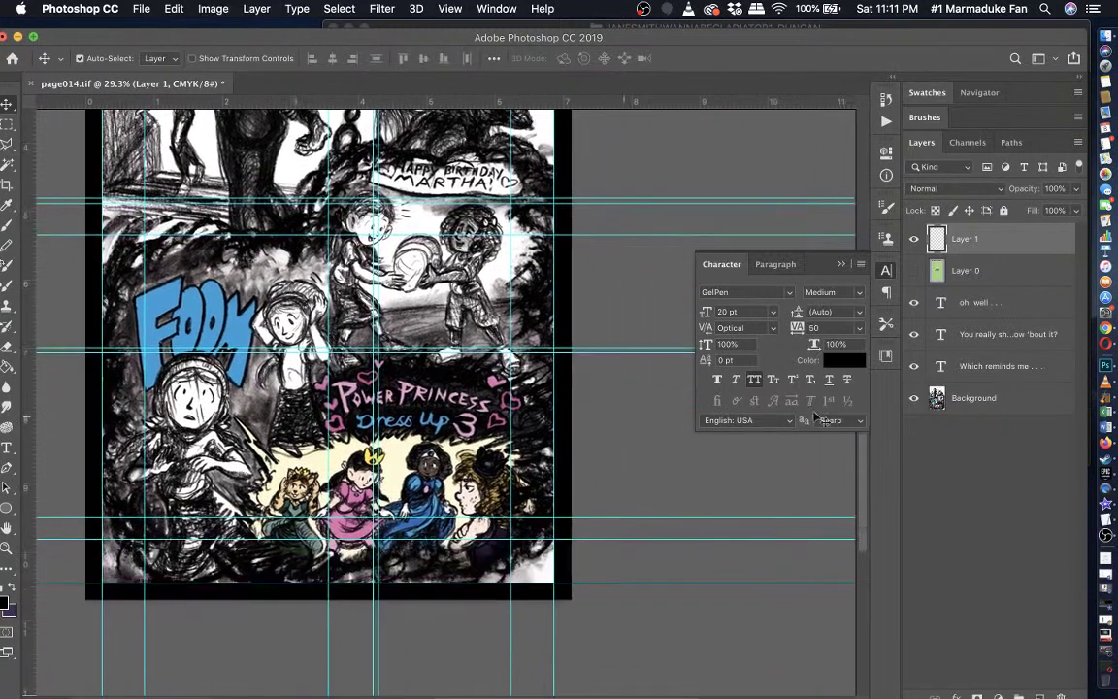
- Select the Background layer and set up the Brush tool with 87% opacity
click(946, 400)
scroll(450, 400, up, 3)
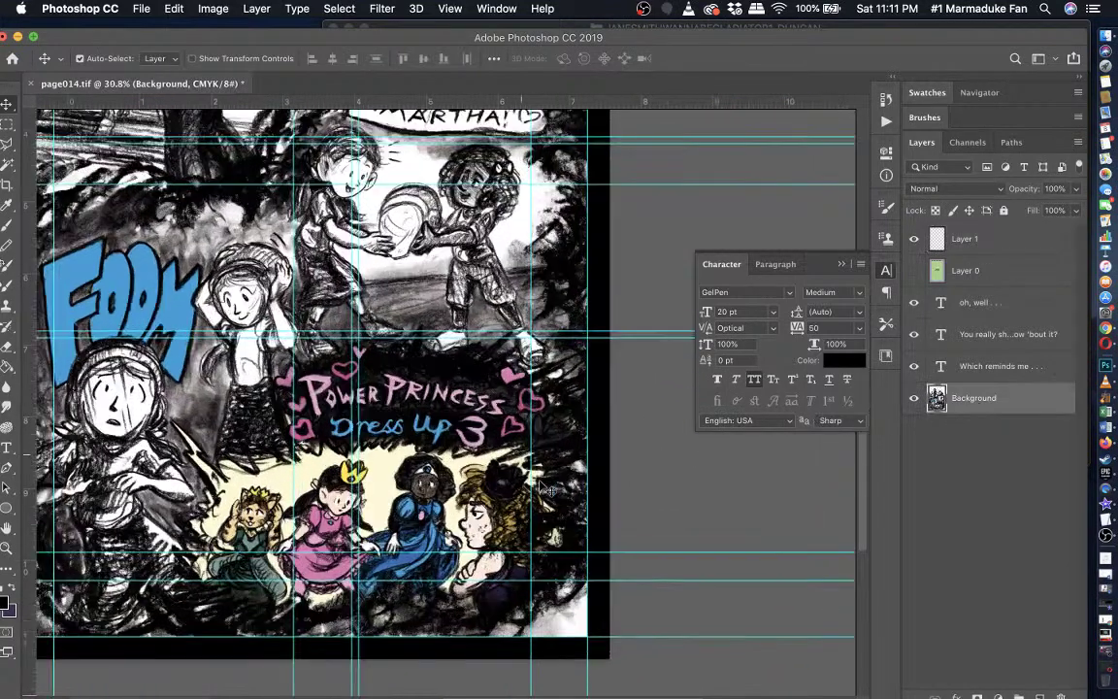
click(10, 223)
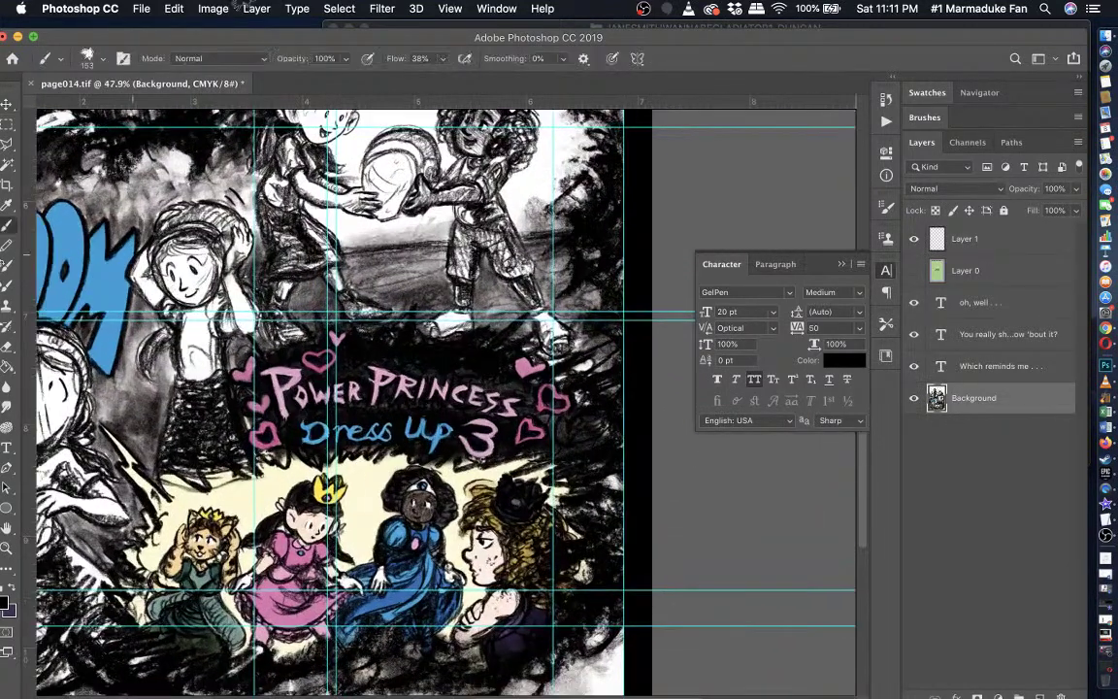
click(345, 58)
click(336, 79)
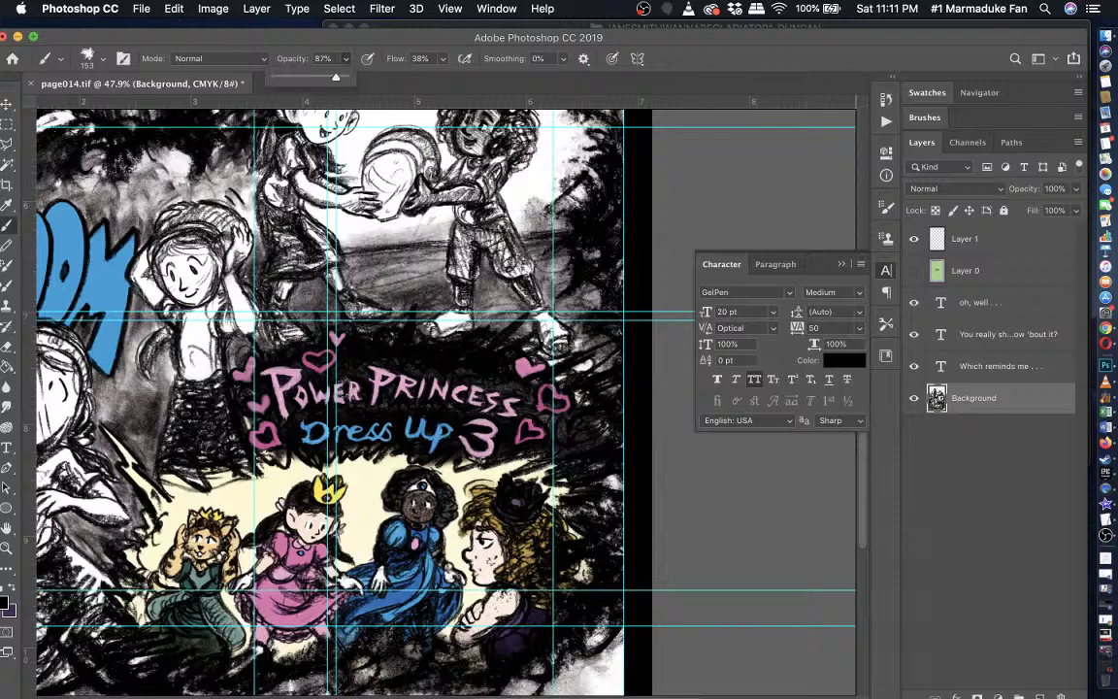
- Try a black brush stroke across the artwork's lower-right corner with Layer 1 hidden, and undo it
scroll(378, 437, down, 2)
click(914, 239)
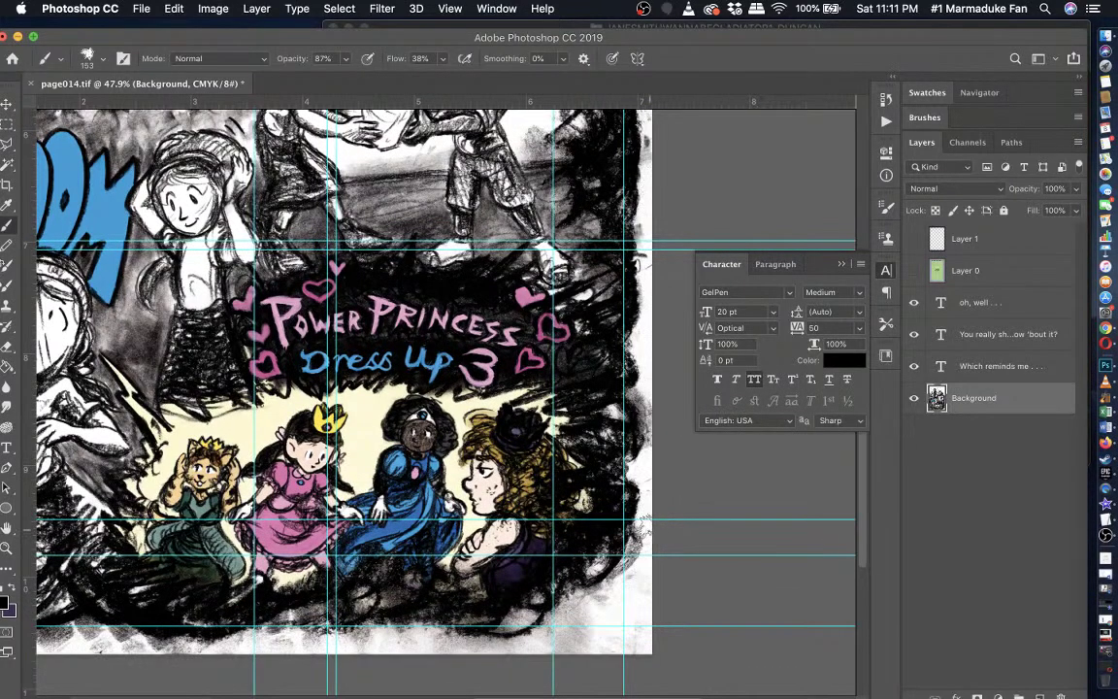
mouse_move(628, 567)
mouse_down()
mouse_move(640, 542)
mouse_move(623, 570)
mouse_move(485, 636)
mouse_move(537, 648)
mouse_up()
key(super+z)
- Hide Layer 1, add a new layer above the Background, and set a white brush at 6% opacity
scroll(625, 419, down, 4)
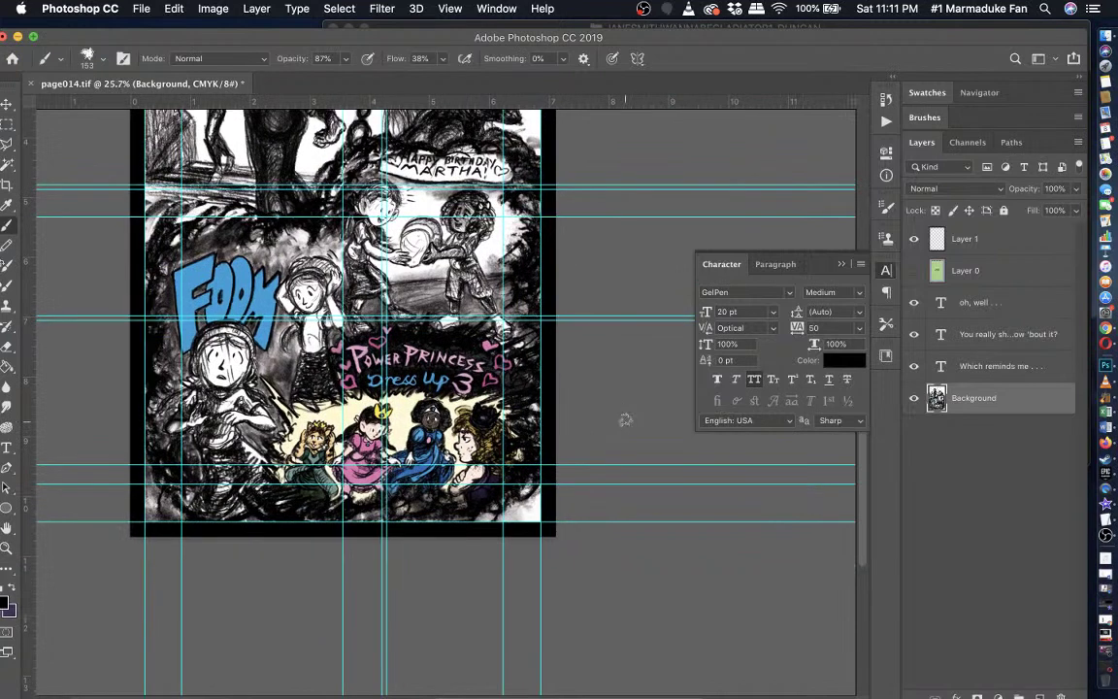
scroll(625, 419, down, 1)
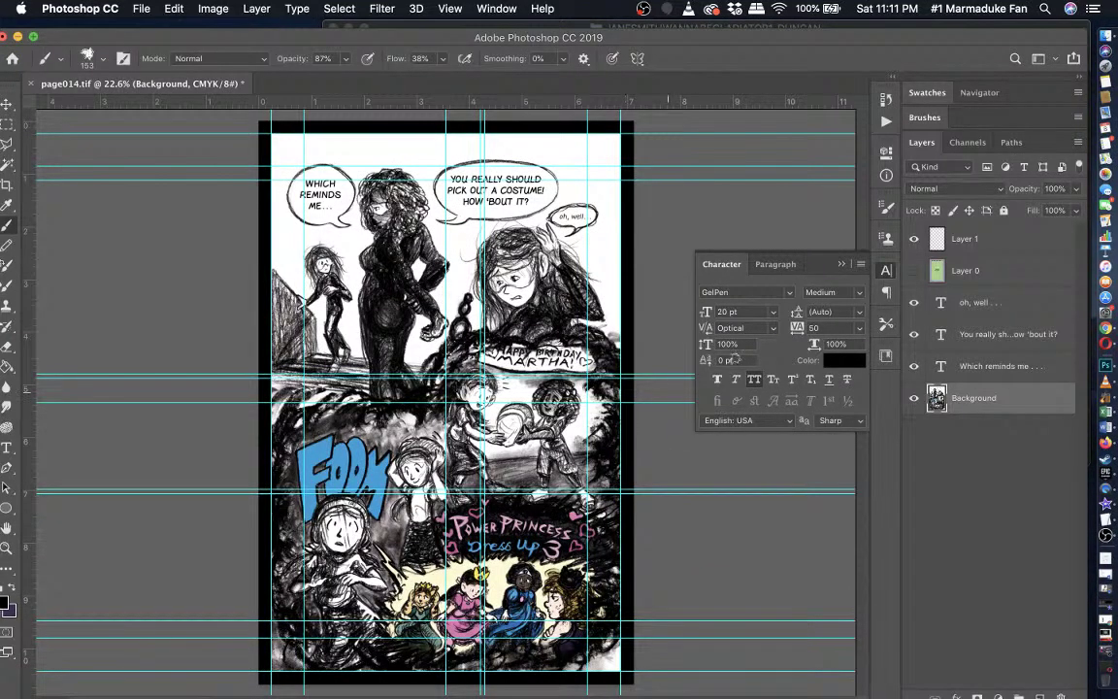
click(917, 239)
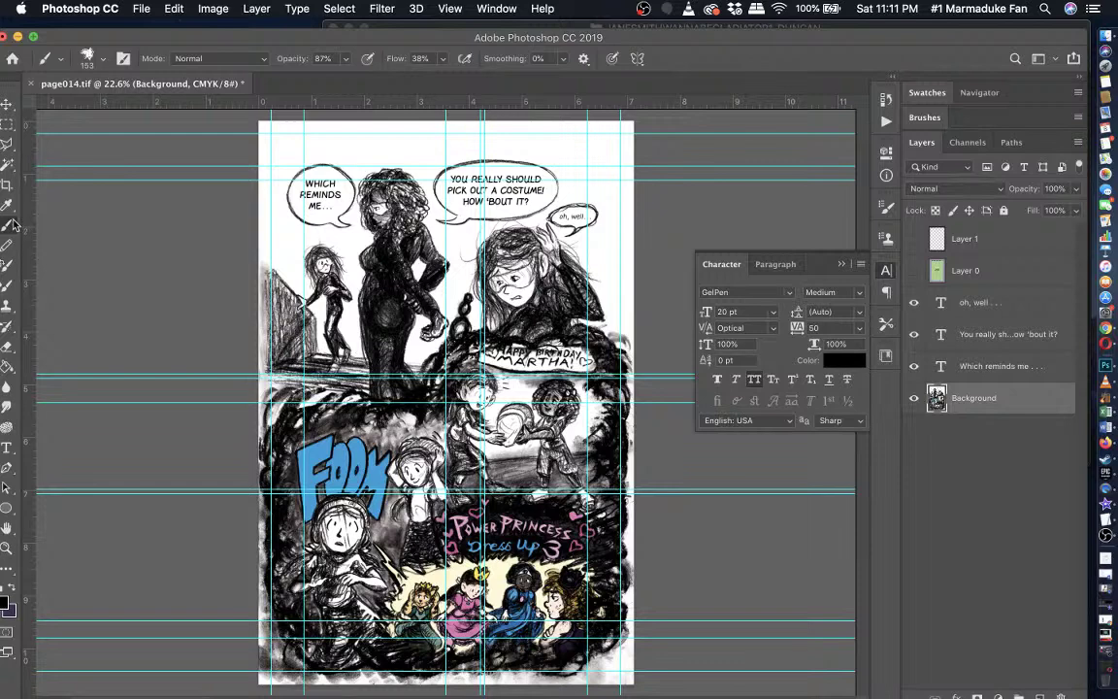
drag(345, 58, 288, 78)
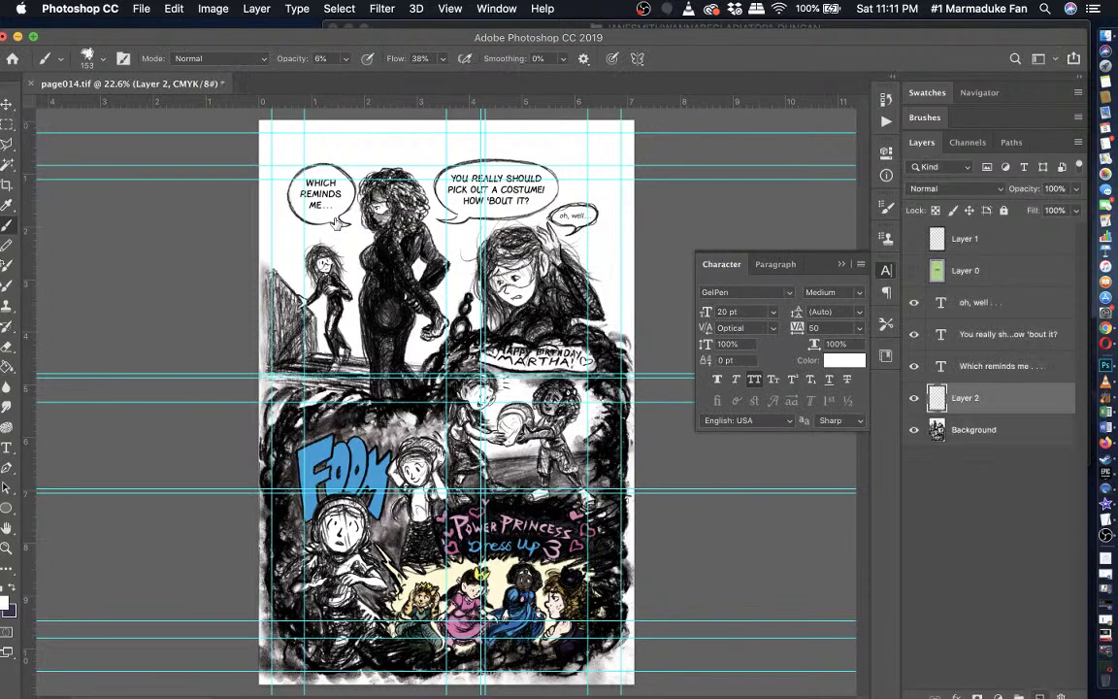
- Enlarge the brush to 236 px and raise its opacity to 34%
click(102, 59)
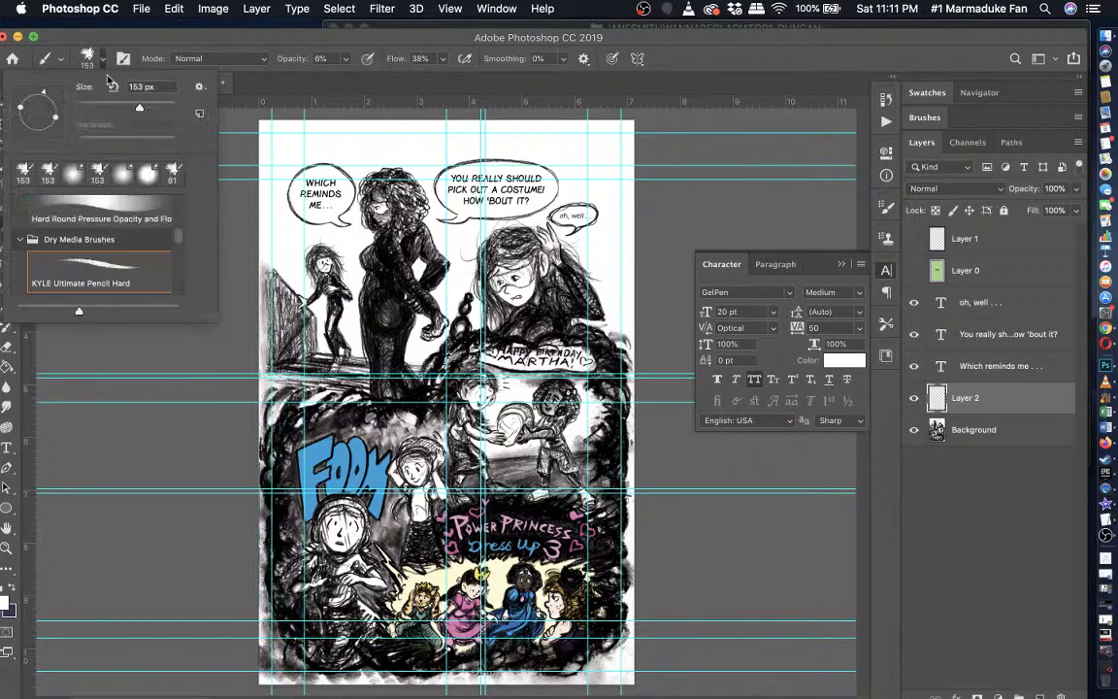
click(154, 106)
click(346, 59)
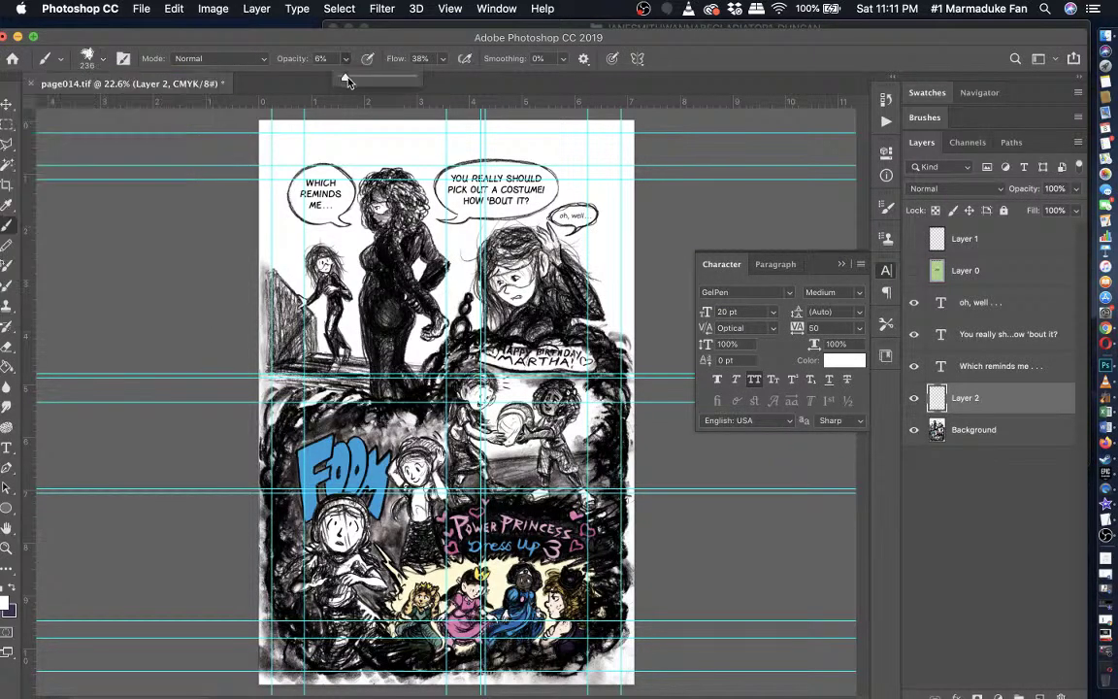
drag(346, 78, 368, 77)
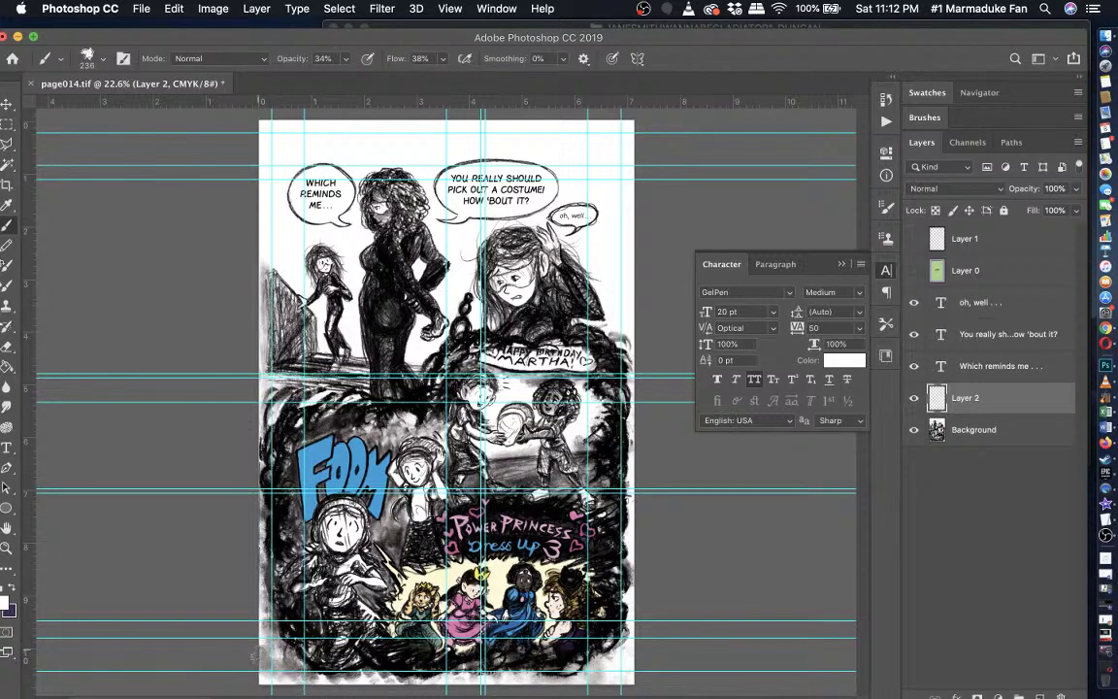
- Undo the last brush stroke on Layer 2 and show Layer 1's black border over the page
key(super+z)
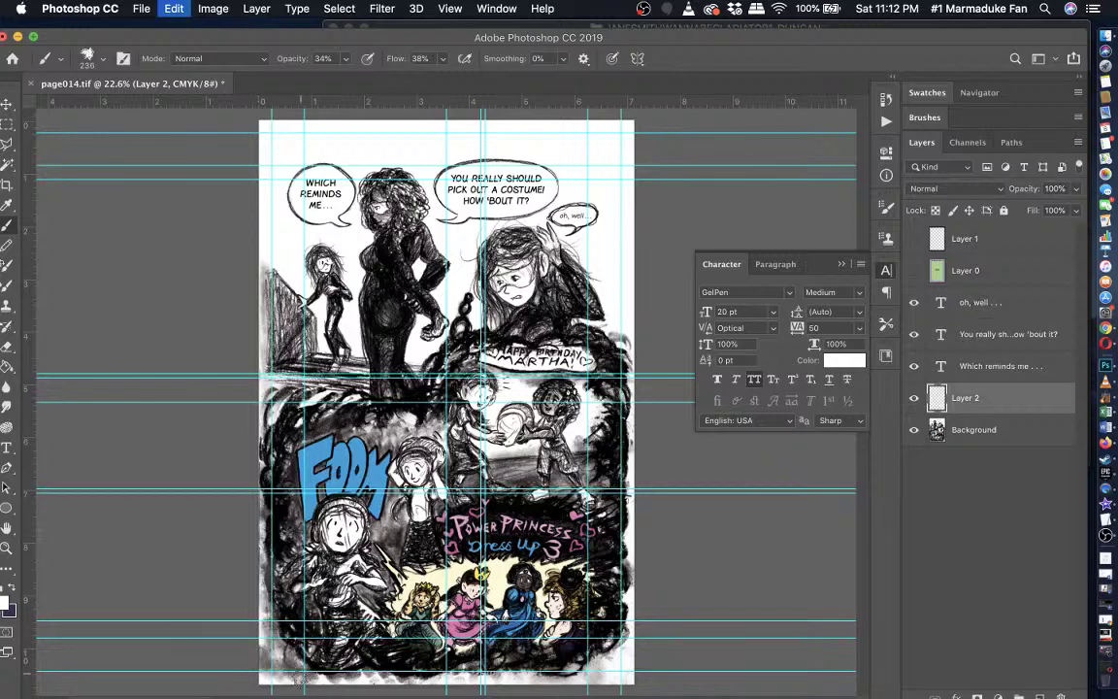
scroll(291, 621, down, 1)
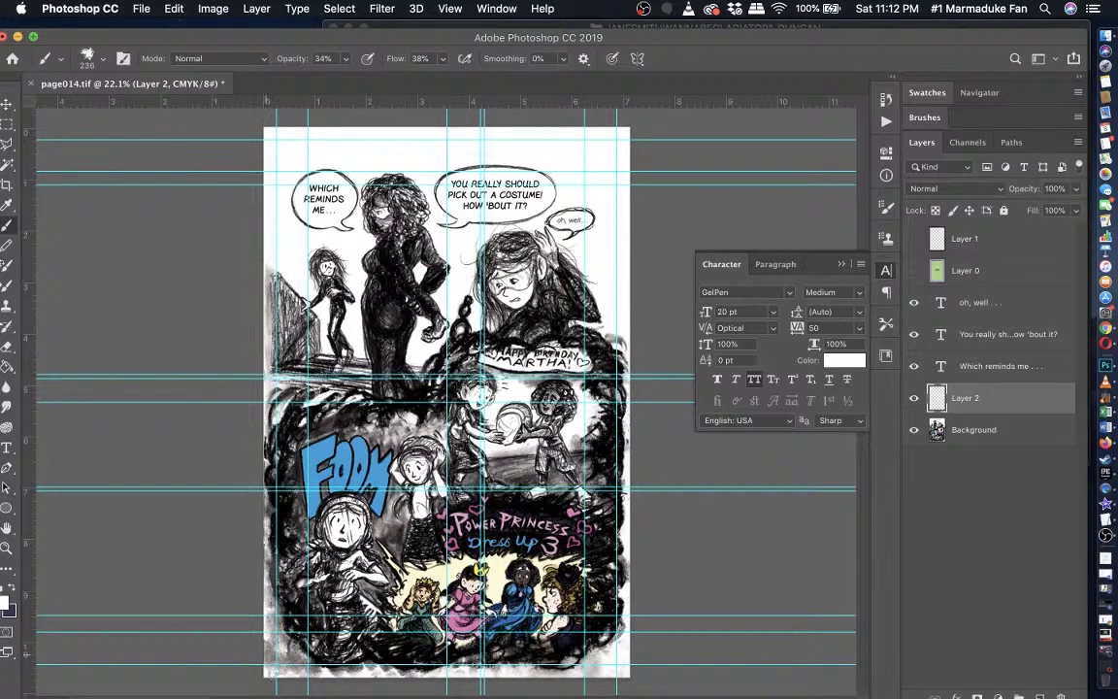
click(919, 238)
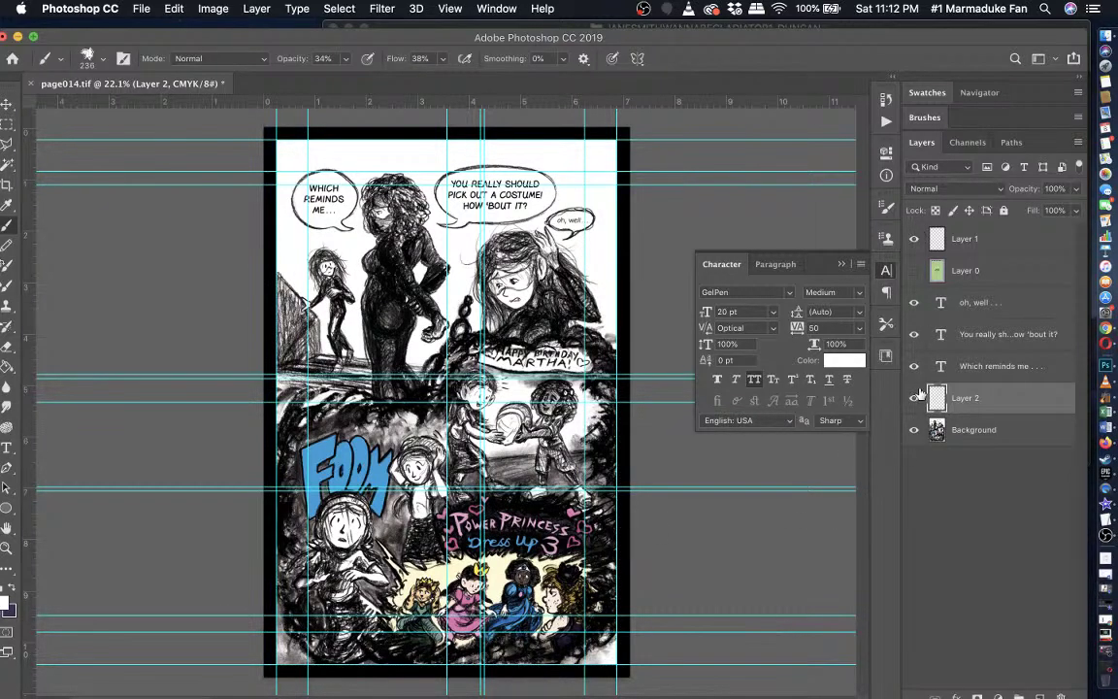
- Set up the Eraser for Layer 2 with a 198 px tip and 25% opacity
click(8, 320)
click(272, 61)
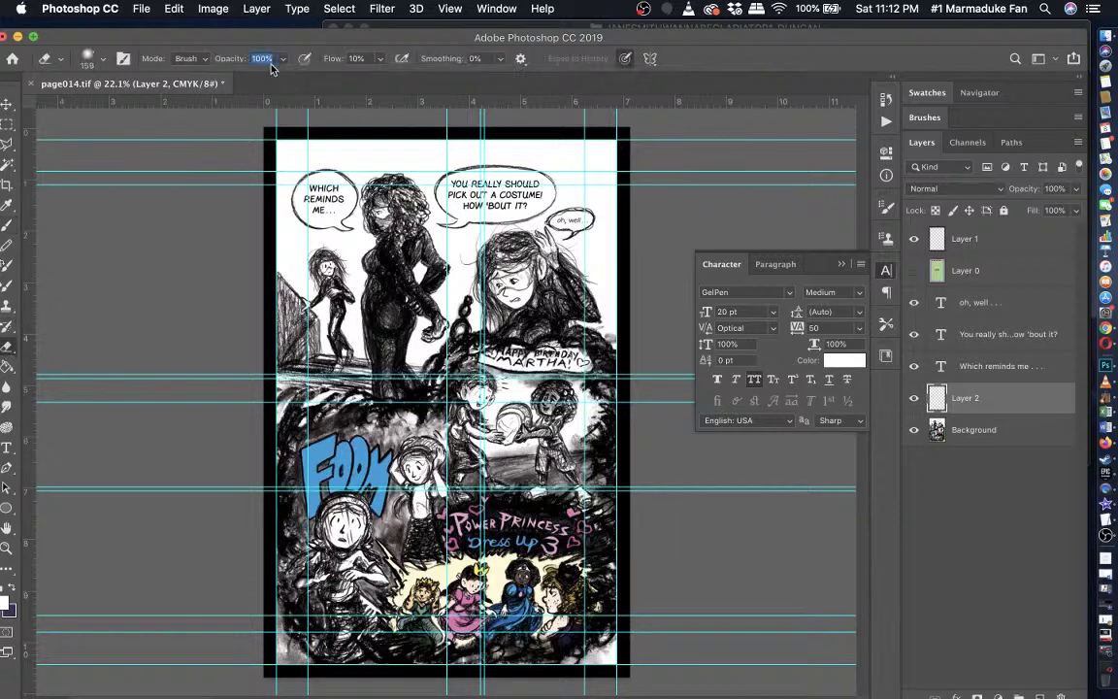
click(281, 62)
click(254, 78)
click(100, 65)
click(101, 62)
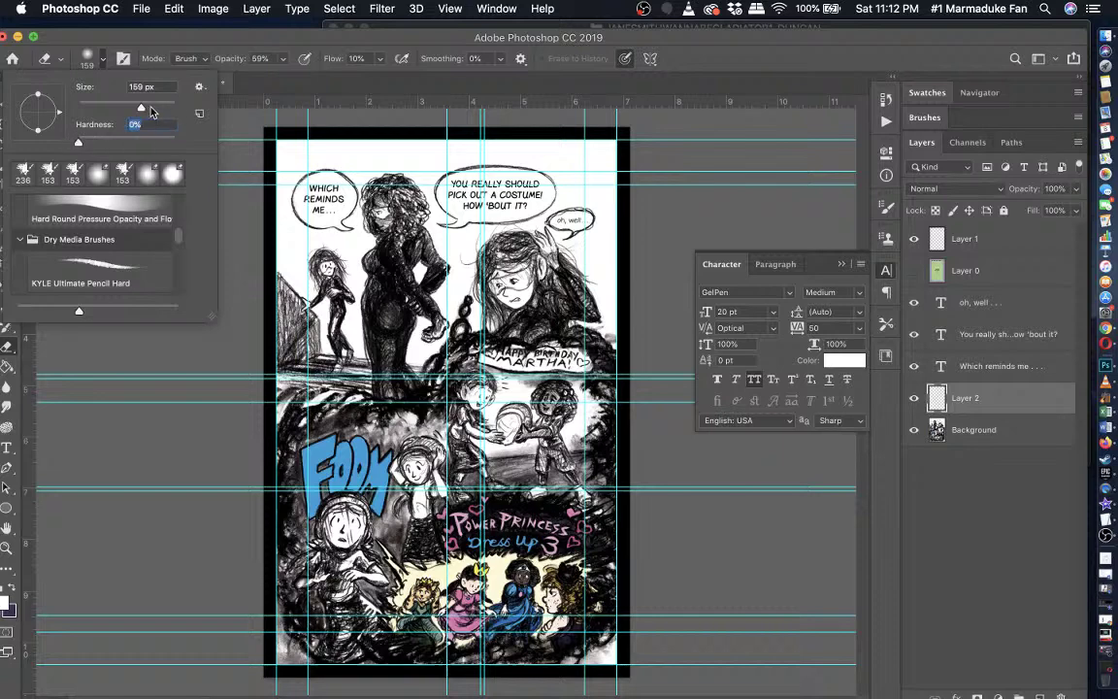
click(150, 107)
key(Return)
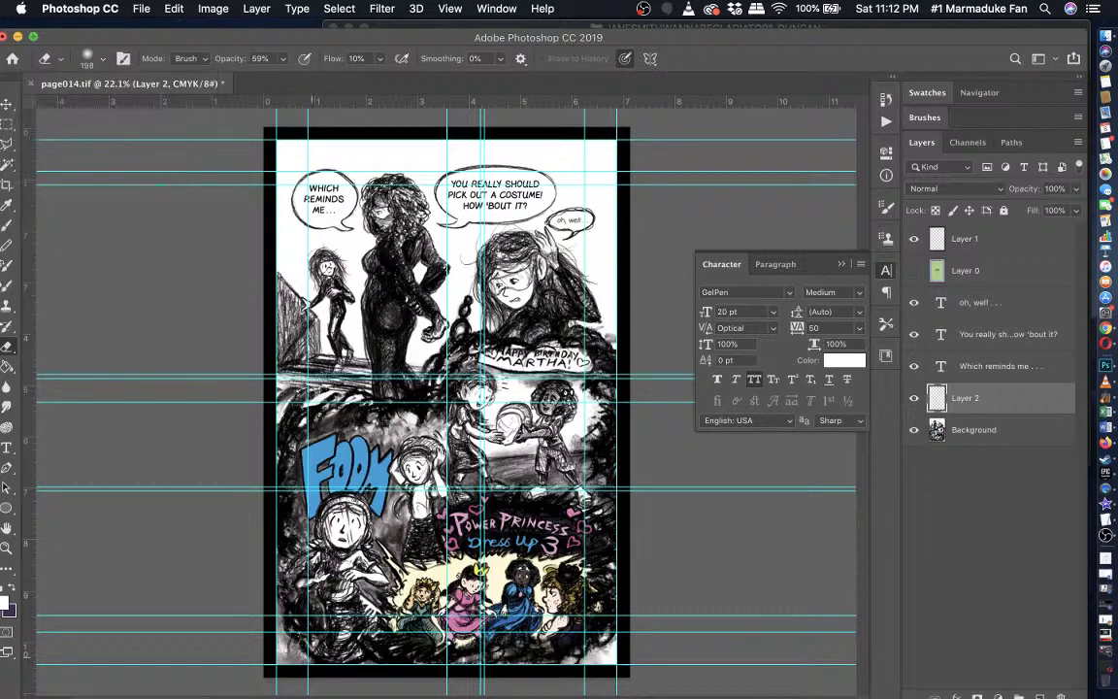
click(282, 58)
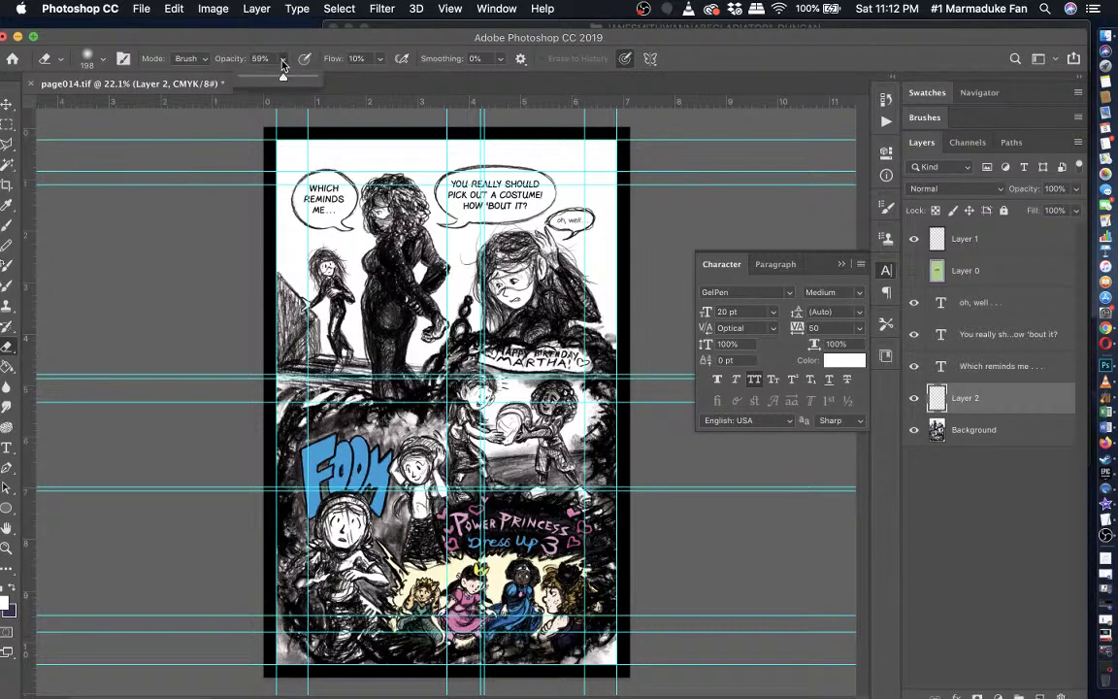
drag(284, 76, 259, 76)
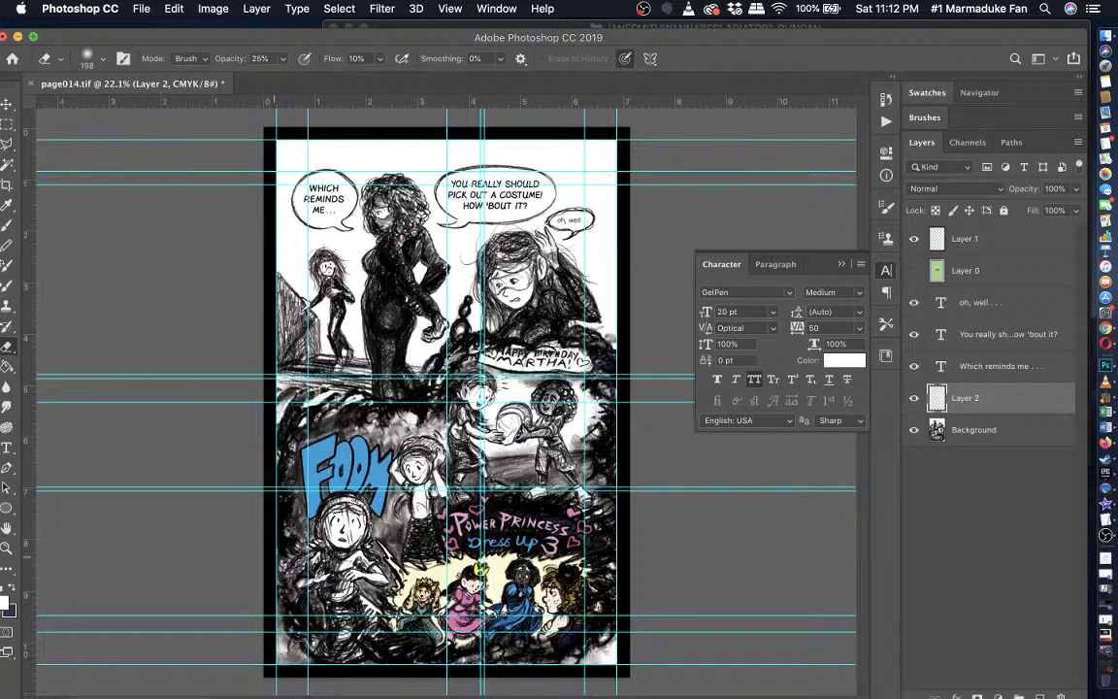
- Hide Layer 1 and save page014.tif
scroll(515, 527, down, 2)
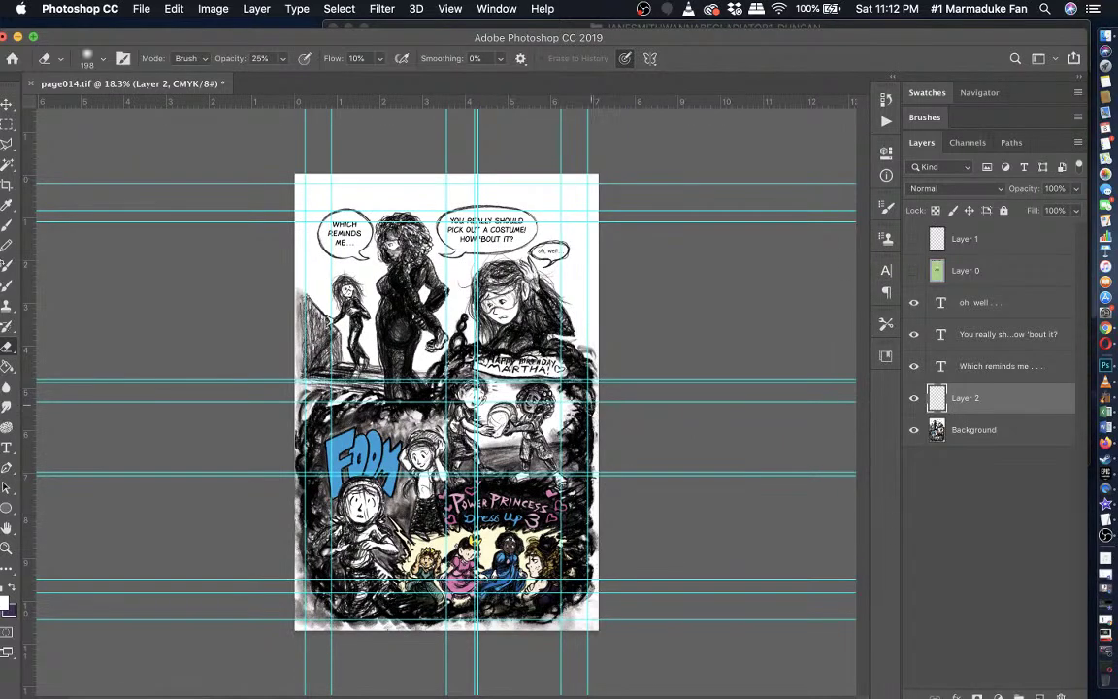
scroll(591, 410, down, 1)
key(super+s)
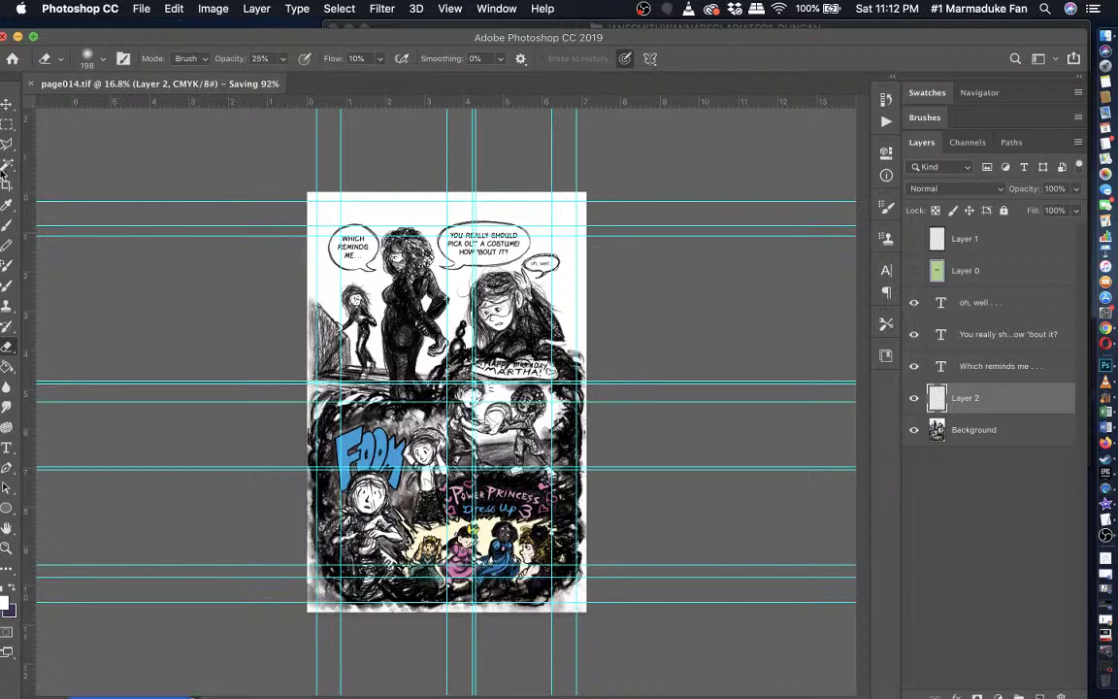
- Crop the page to a rectangular selection along the outermost guides, removing the area covered by Layer 1's black border
click(7, 123)
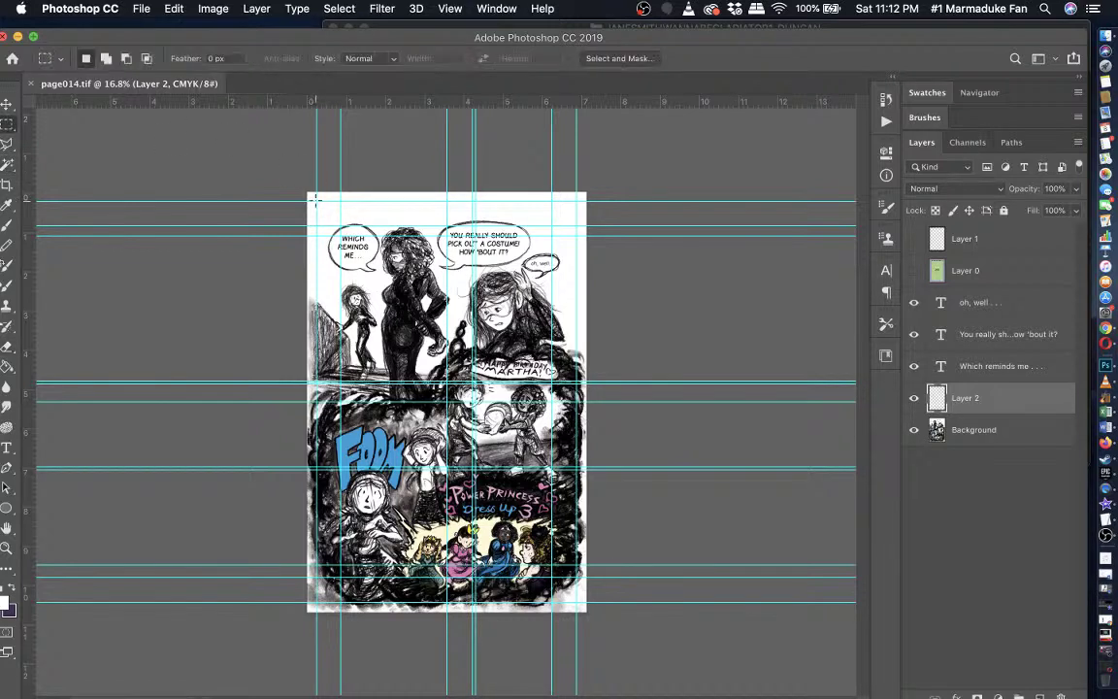
drag(316, 200, 577, 601)
key(c)
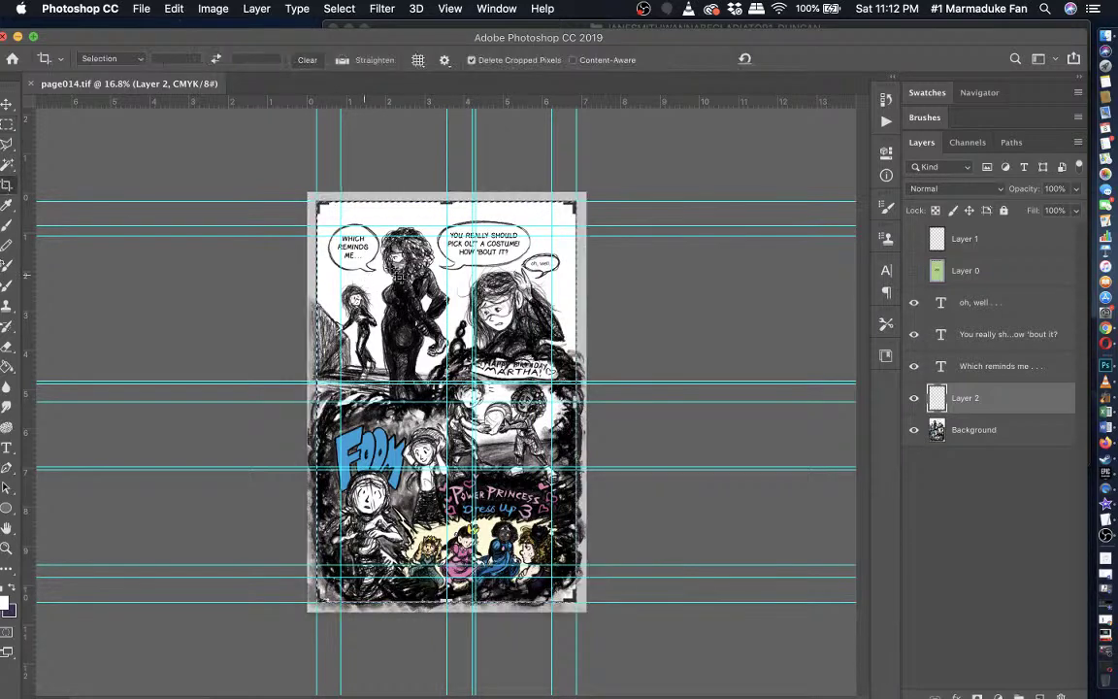
double_click(413, 264)
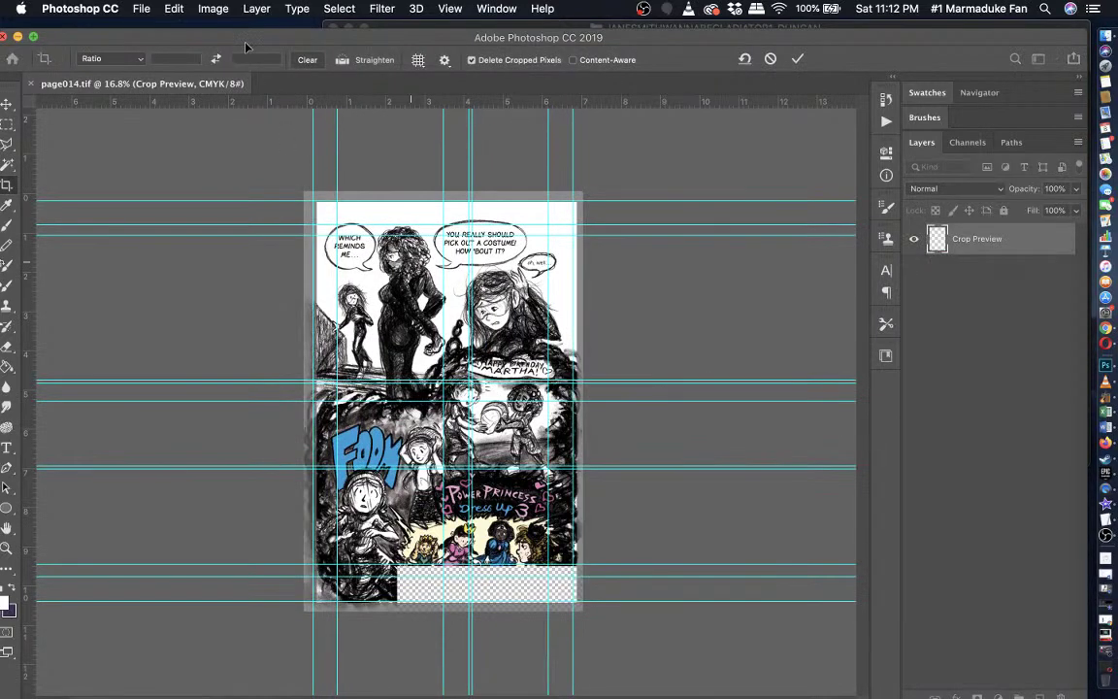
key(Return)
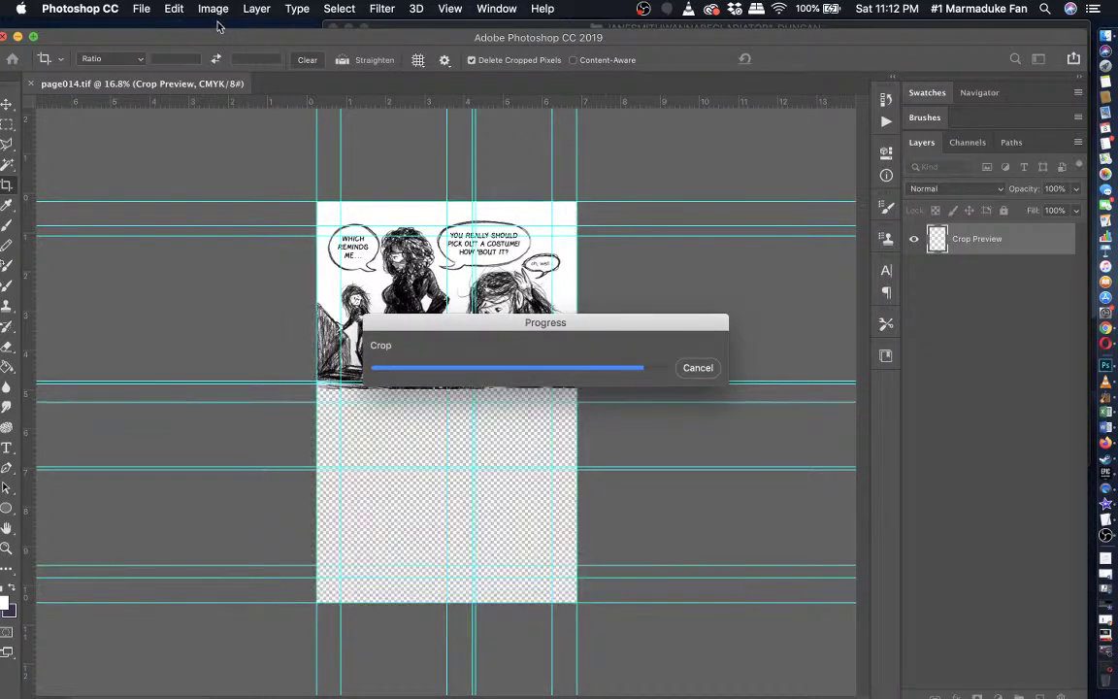
- Resample the cropped page to a resolution of 300 pixels/inch, giving 1988 × 3060 px
click(209, 9)
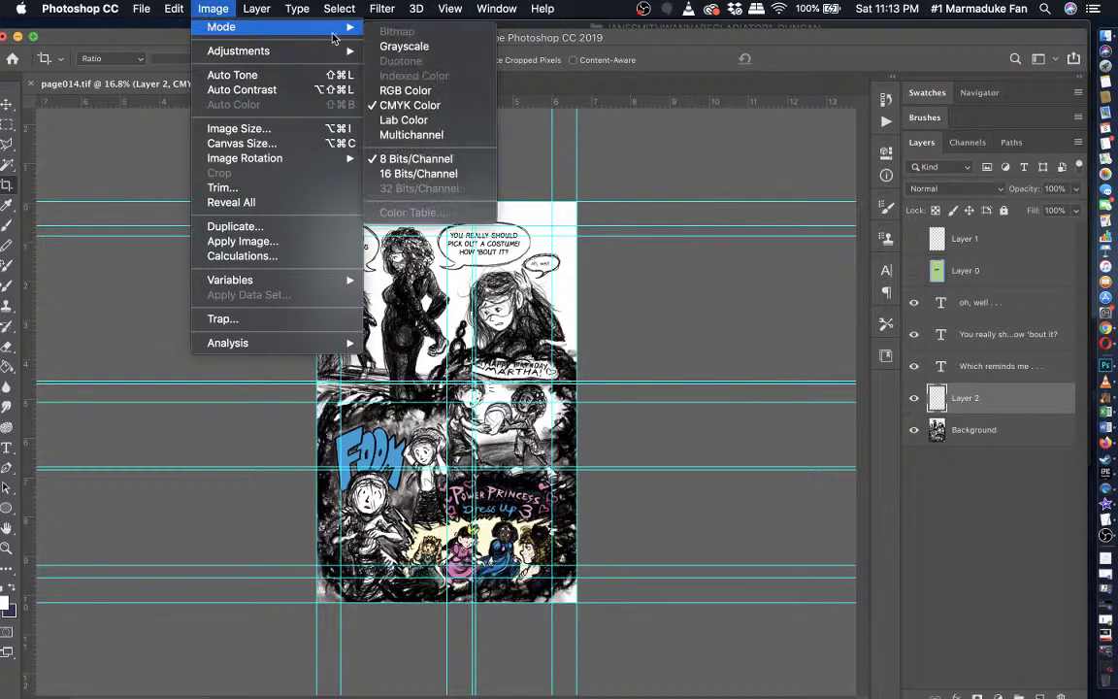
click(244, 129)
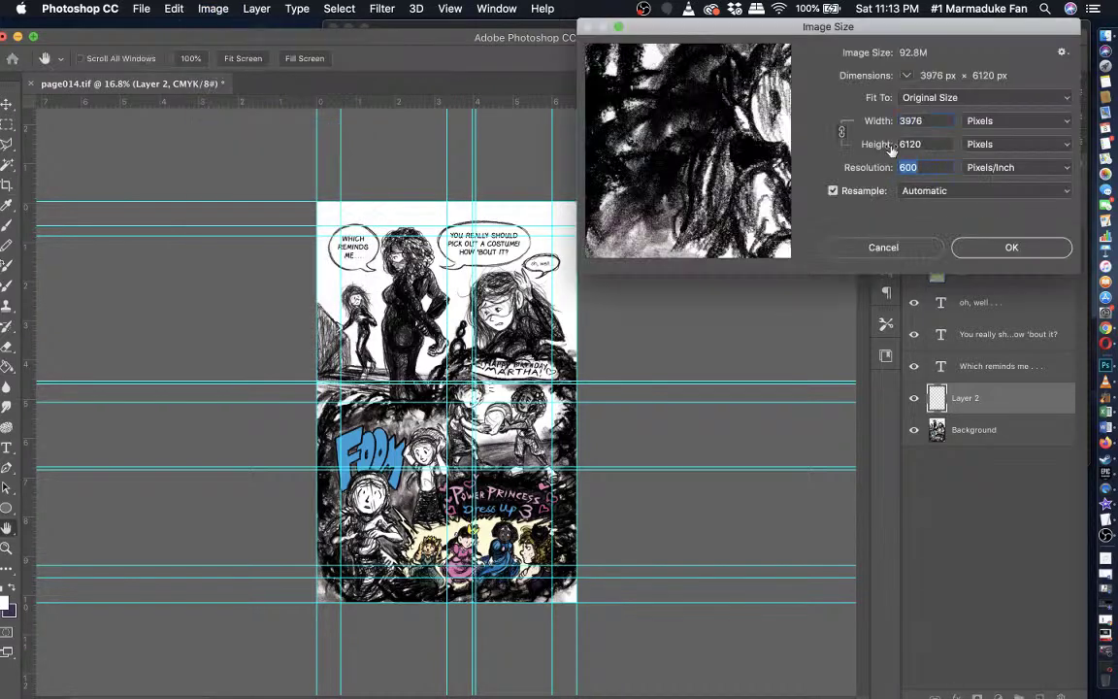
text(3)
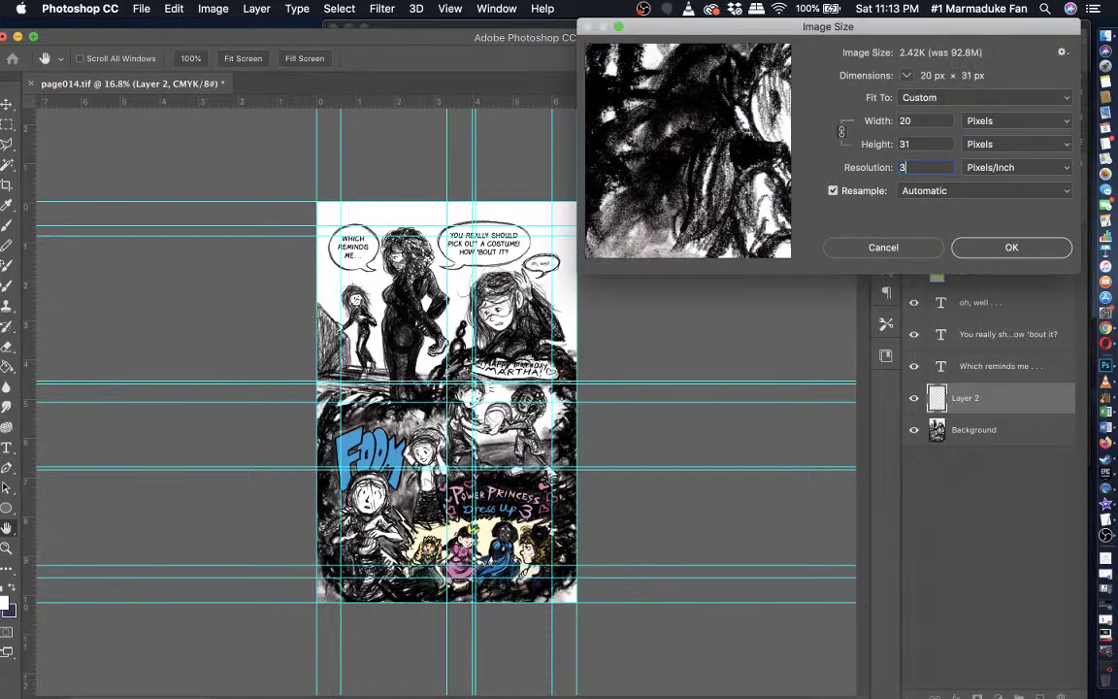
text(00)
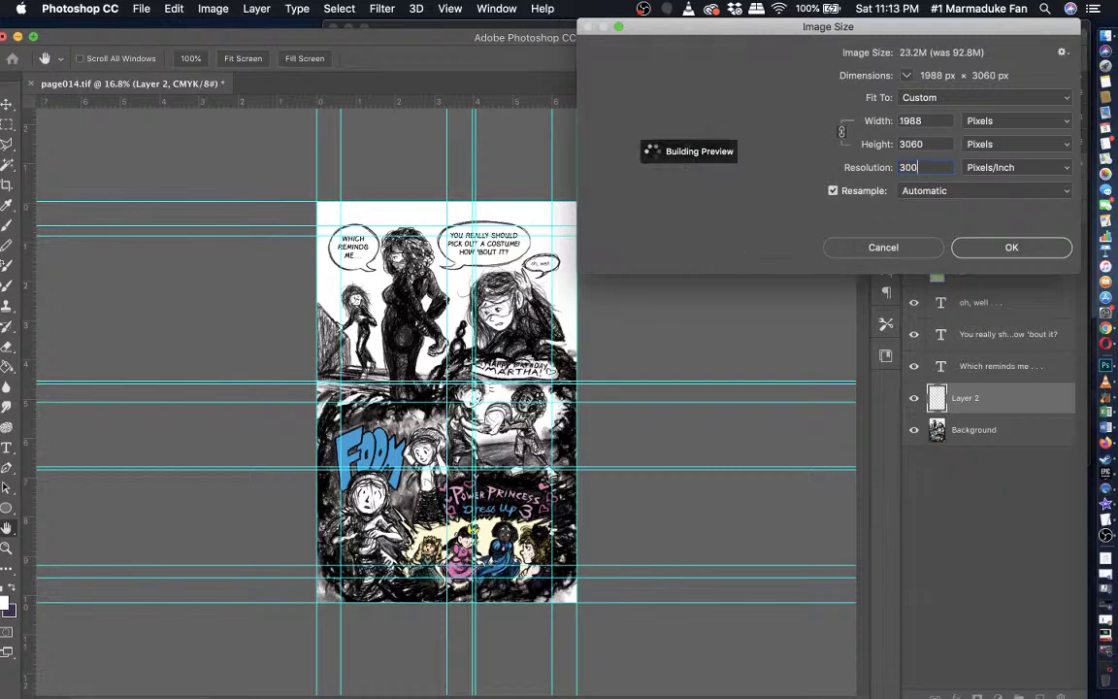
key(Return)
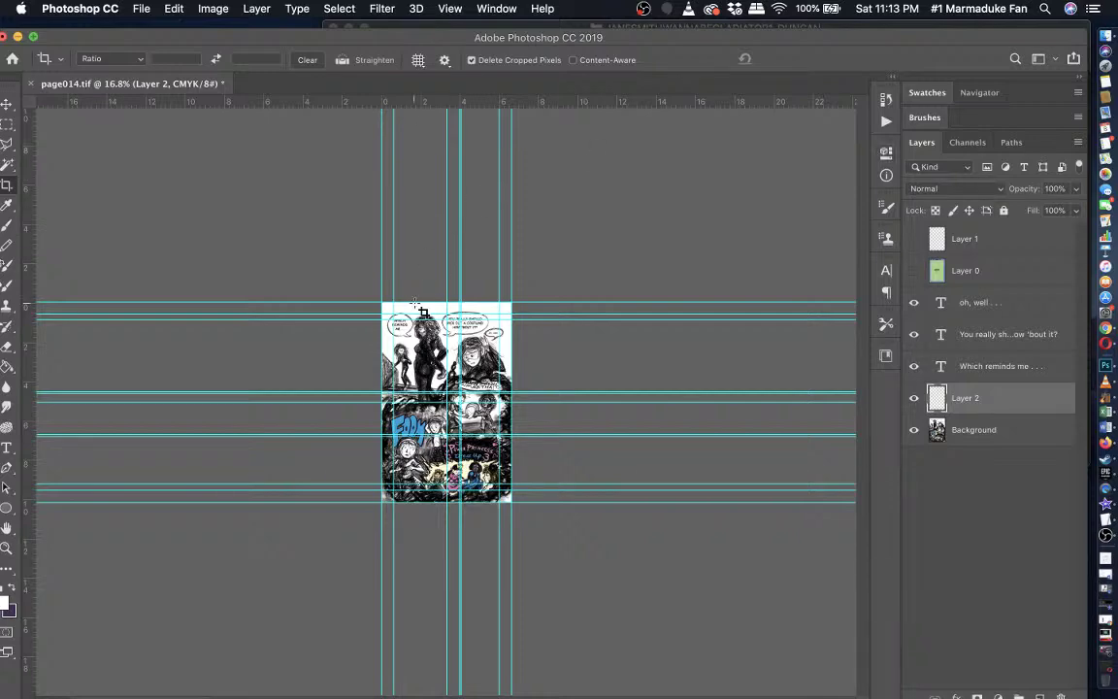
scroll(420, 310, up, 3)
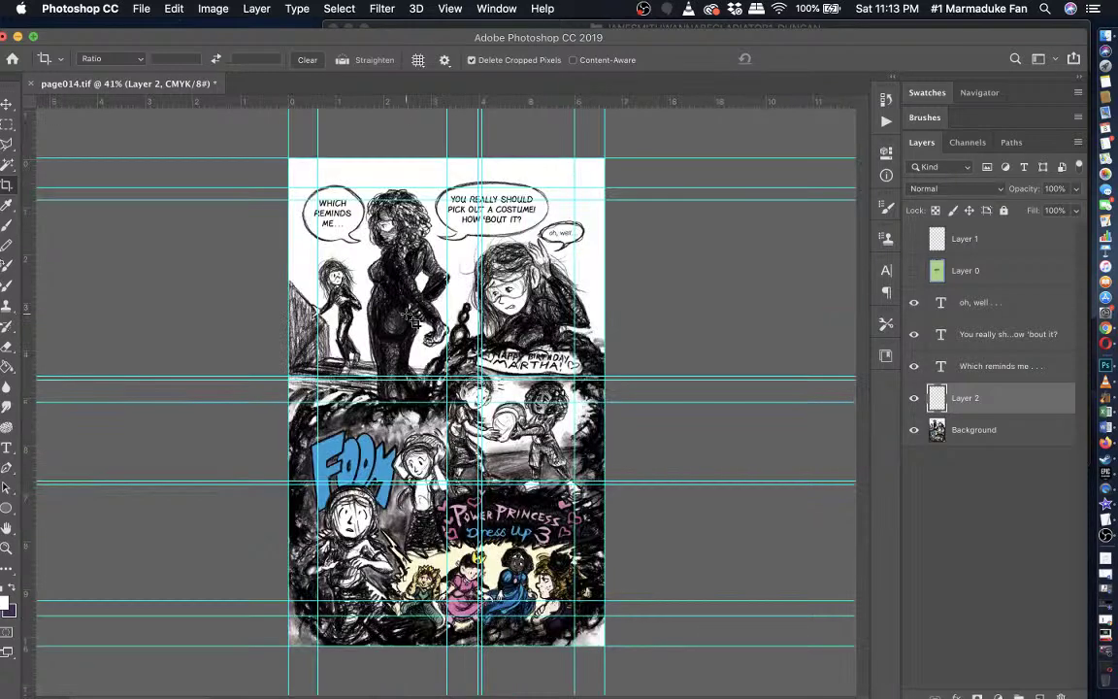
scroll(340, 367, down, 2)
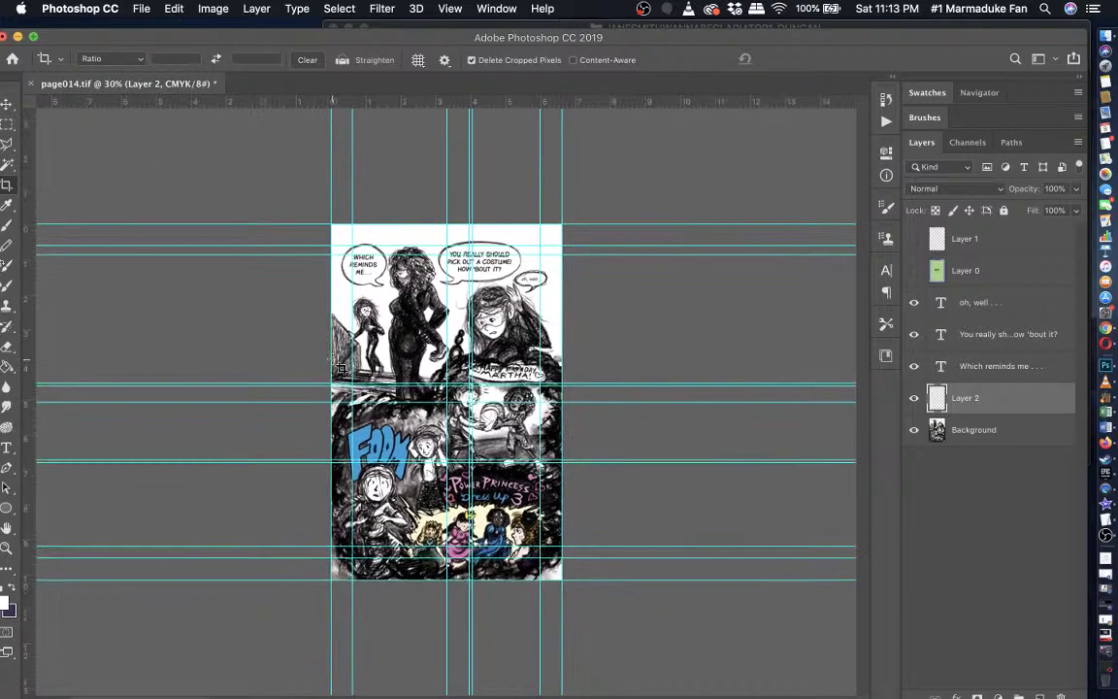
scroll(340, 367, up, 3)
scroll(340, 366, up, 2)
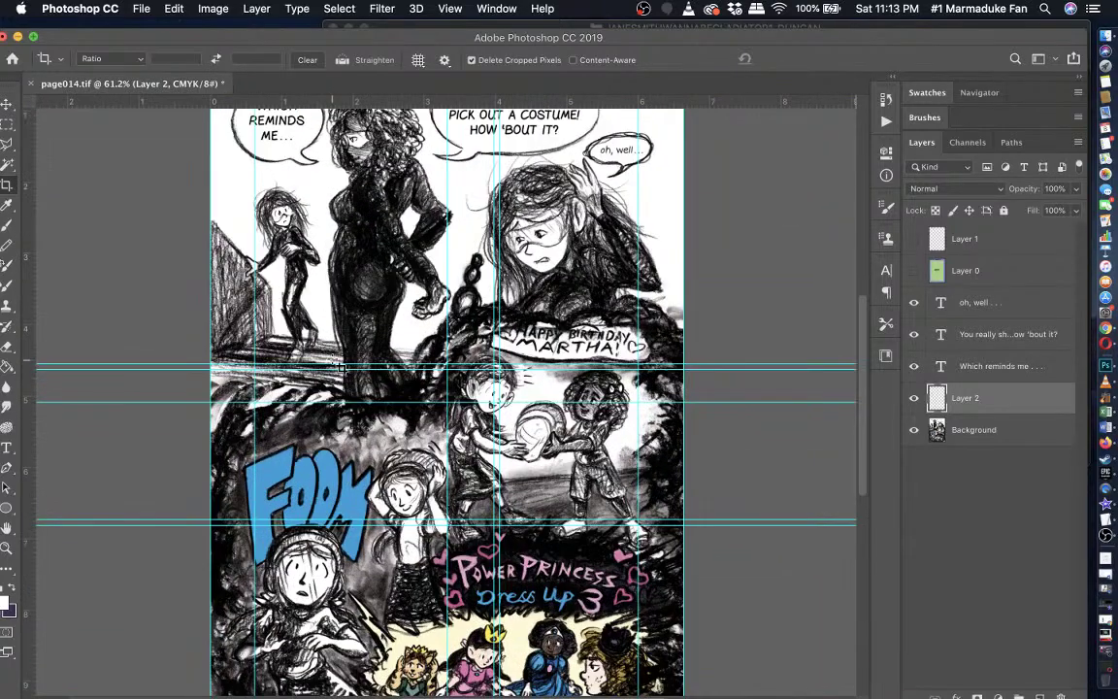
scroll(340, 367, down, 2)
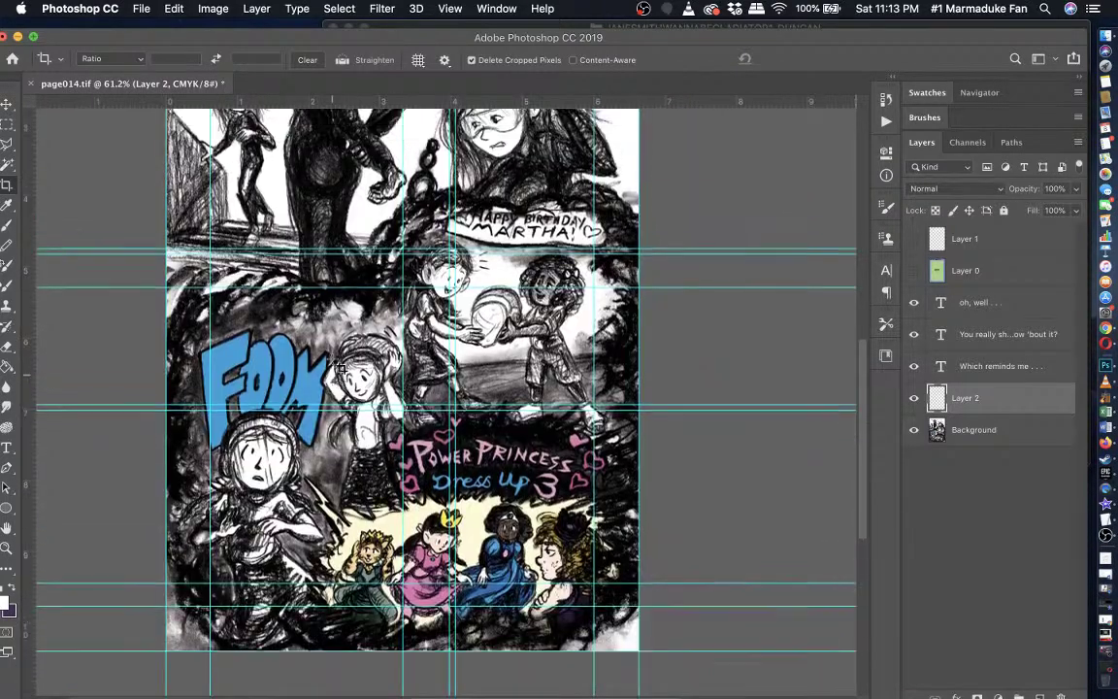
scroll(194, 145, up, 5)
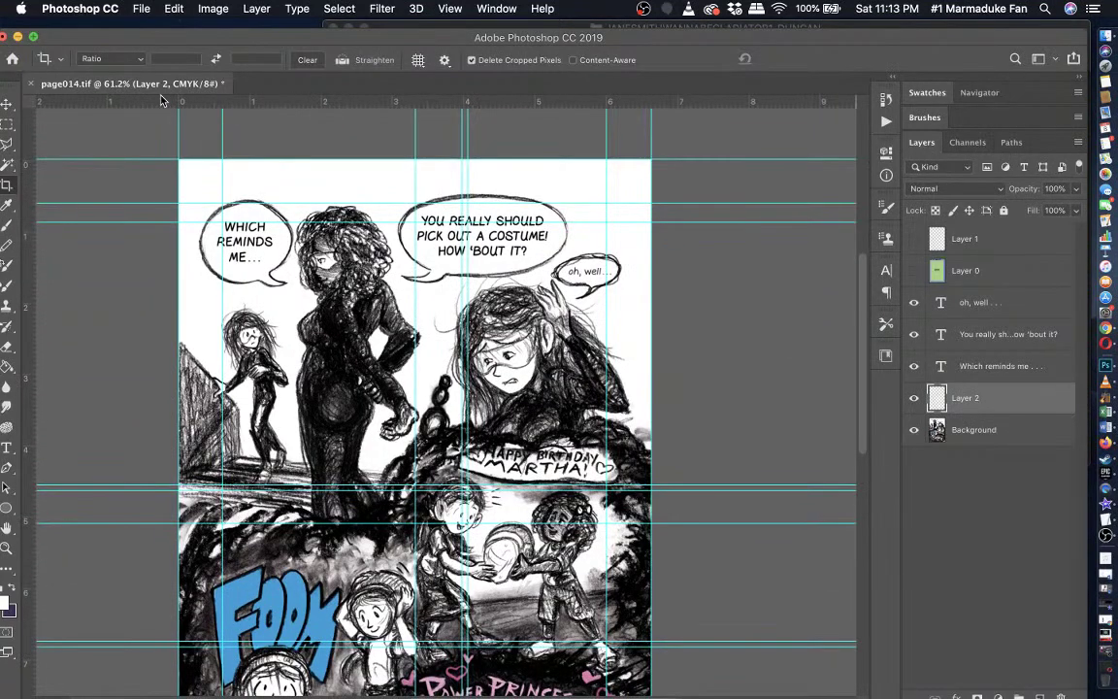
- Save a JPEG copy of the page named "page014 erb.jpg" at Maximum quality 12 with Baseline (Standard) format
click(141, 8)
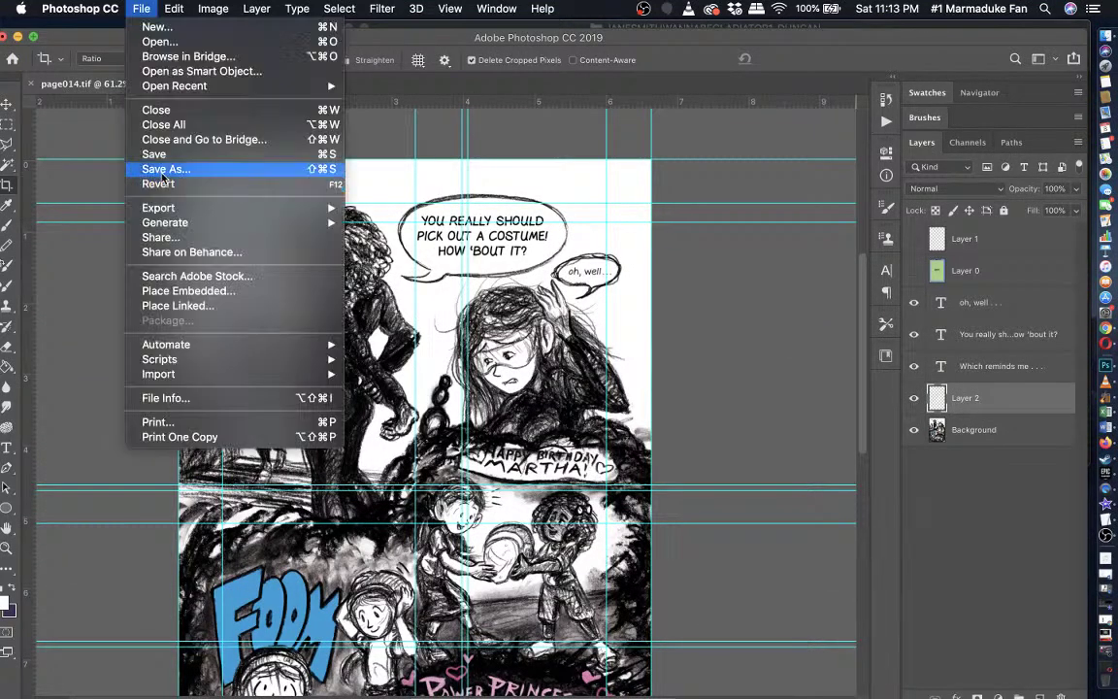
click(152, 167)
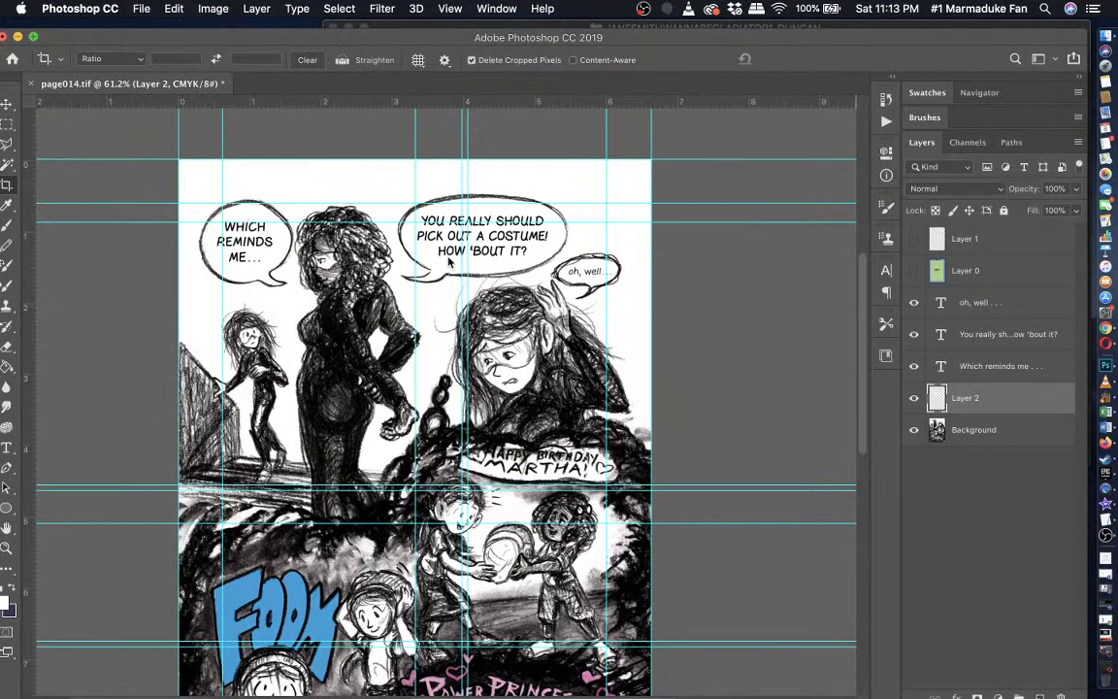
click(489, 217)
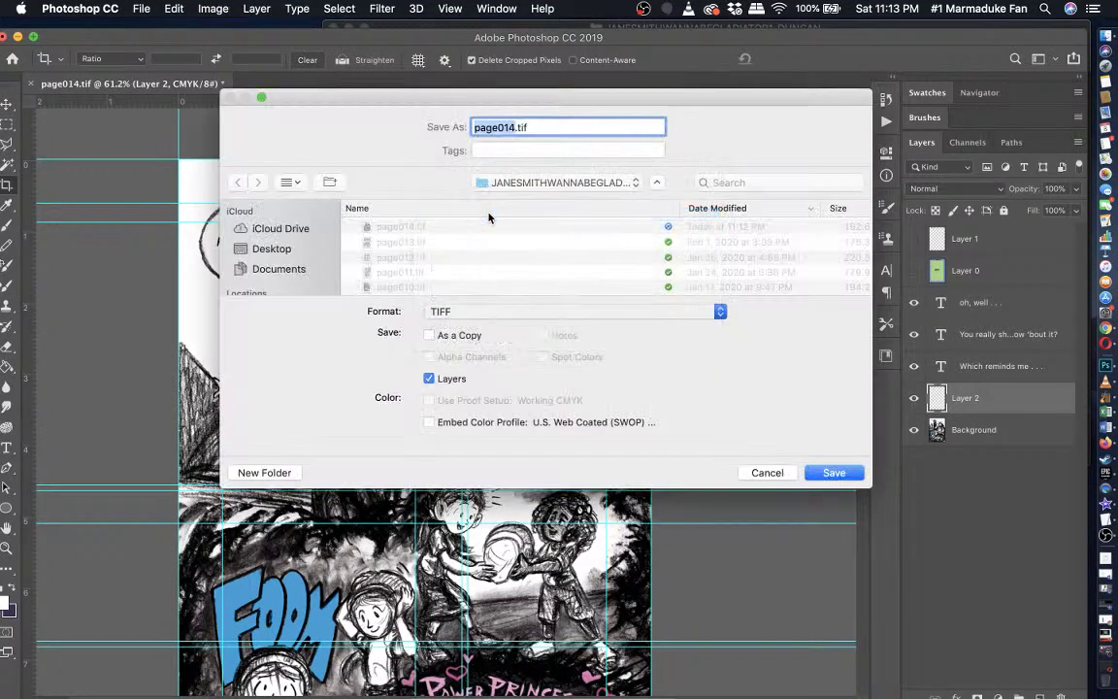
click(533, 127)
text(w)
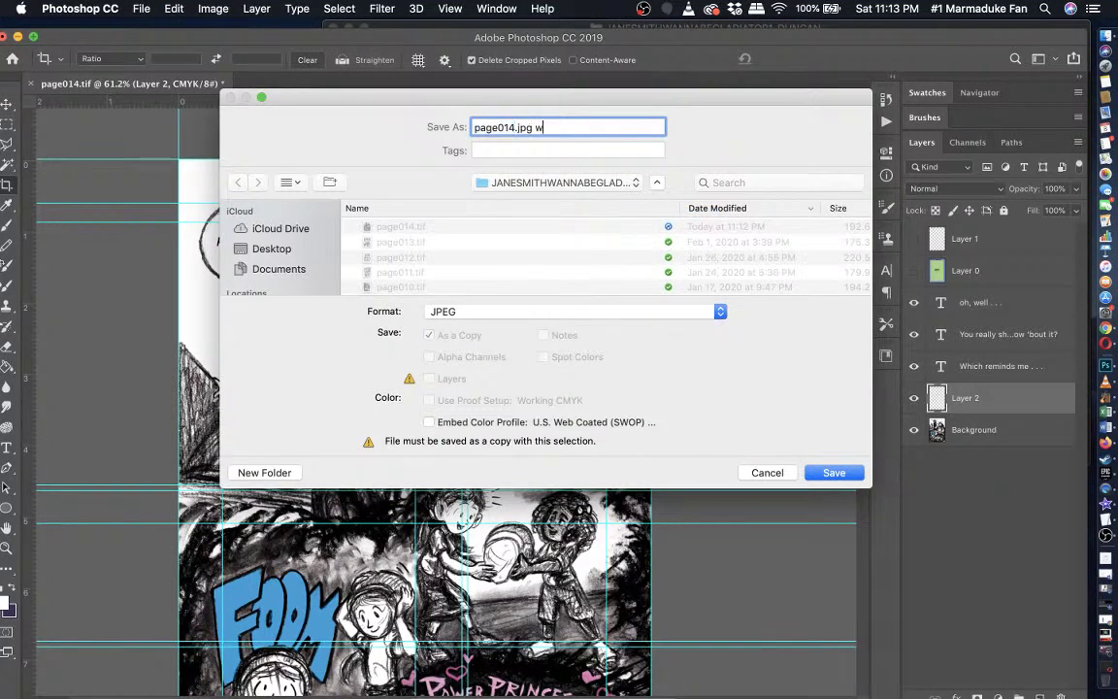
key(BackSpace)
key(BackSpace)
key(Left)
key(Left)
key(Left)
key(Left)
text(erb)
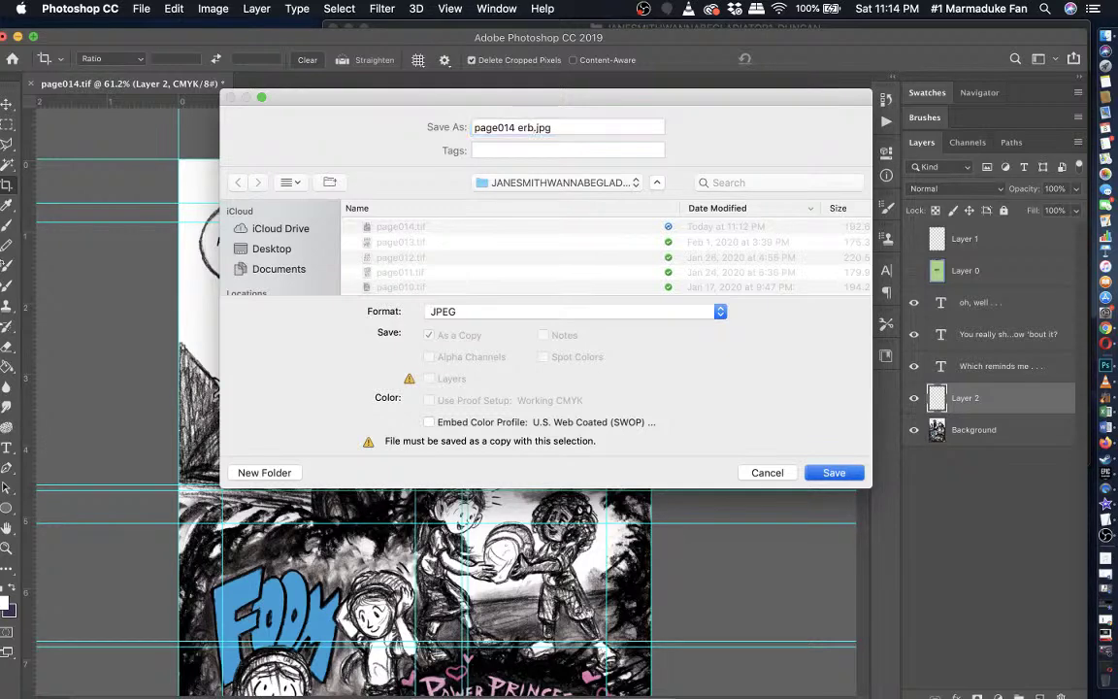
key(Return)
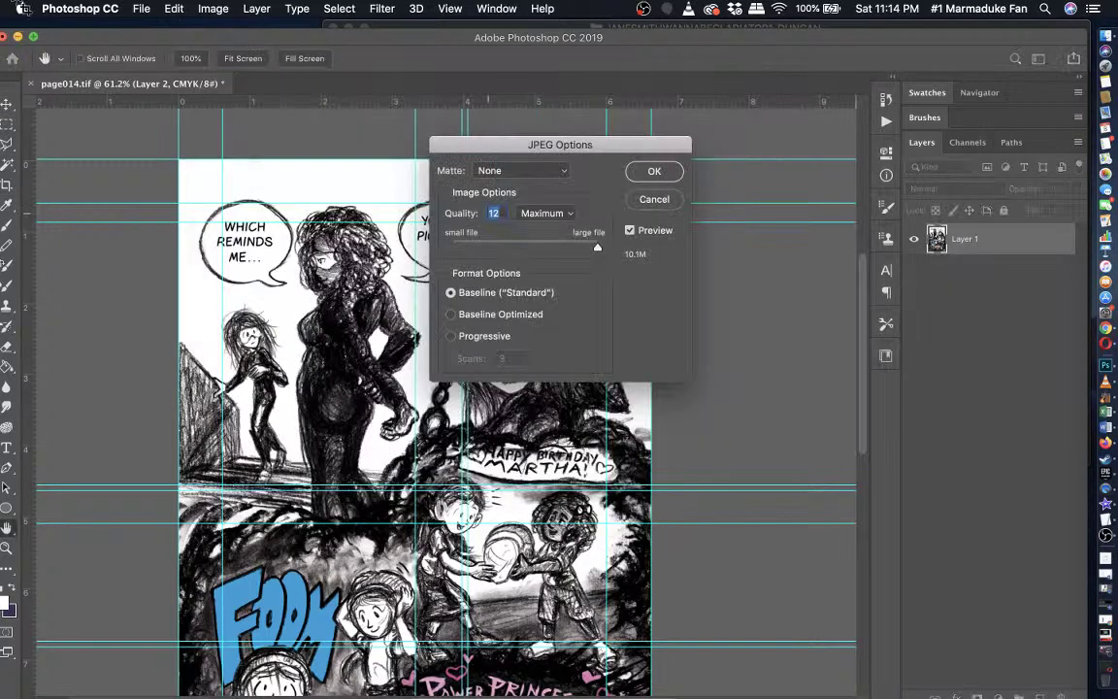
key(Return)
- Resample the page to a width of 800 pixels with proportions constrained
click(213, 9)
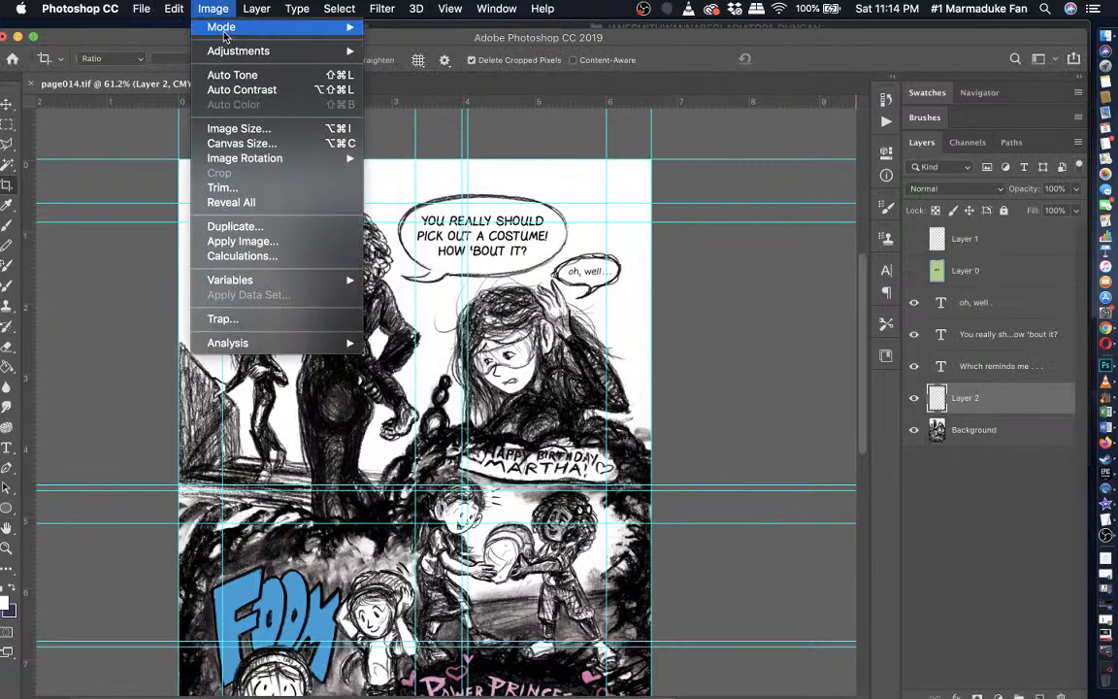
click(238, 128)
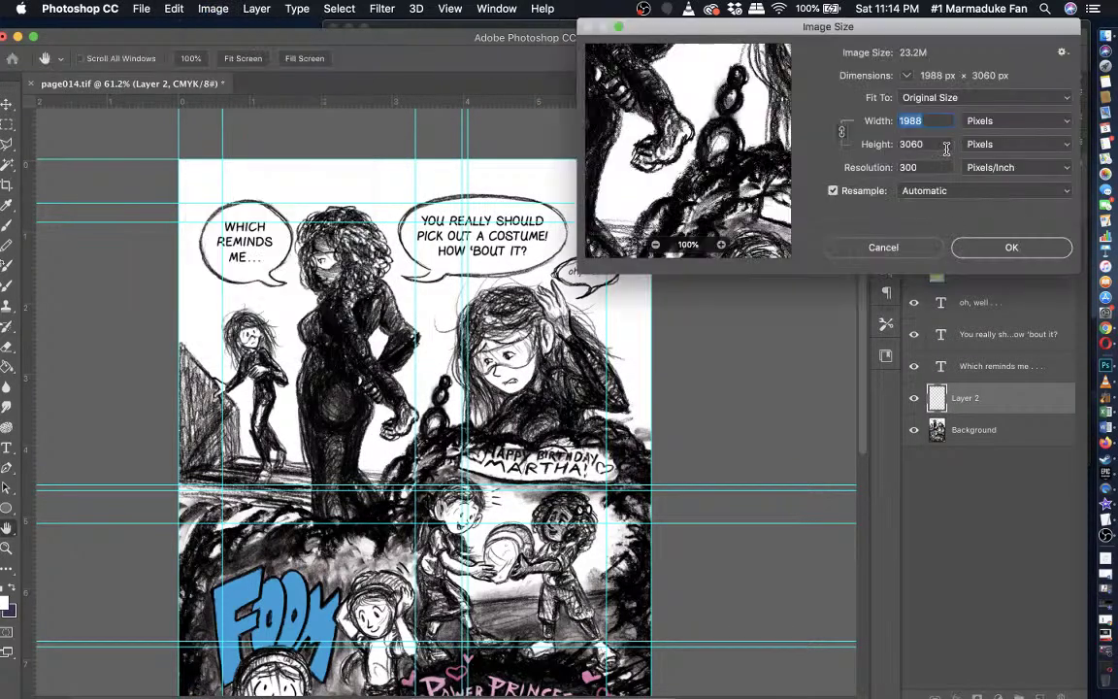
text(8)
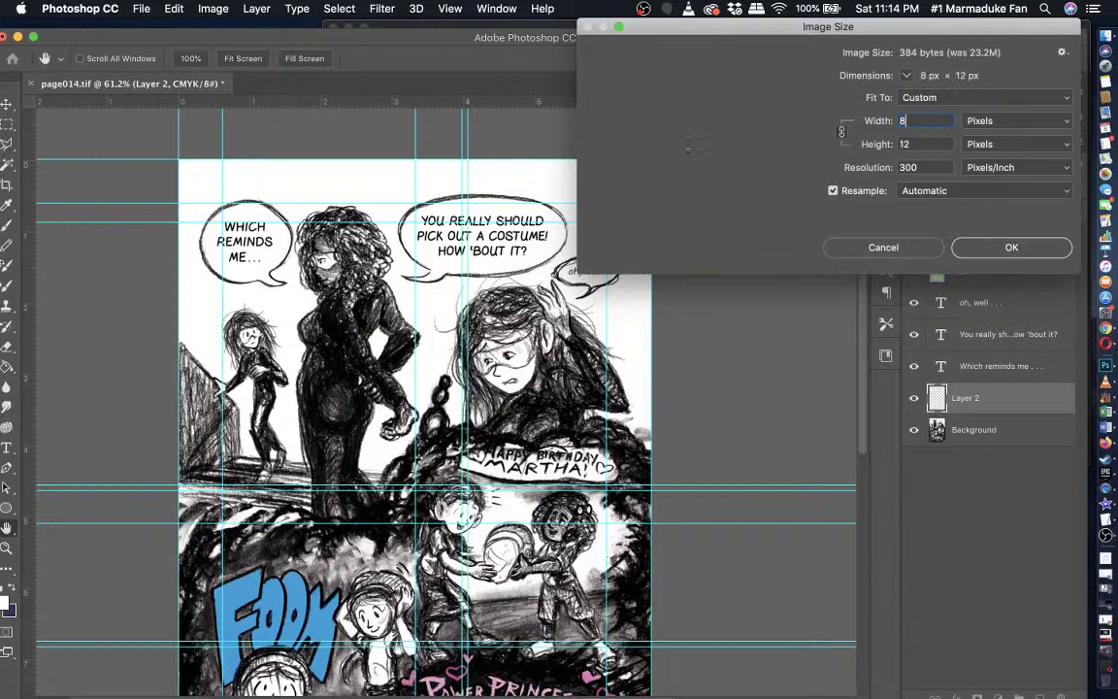
text(00)
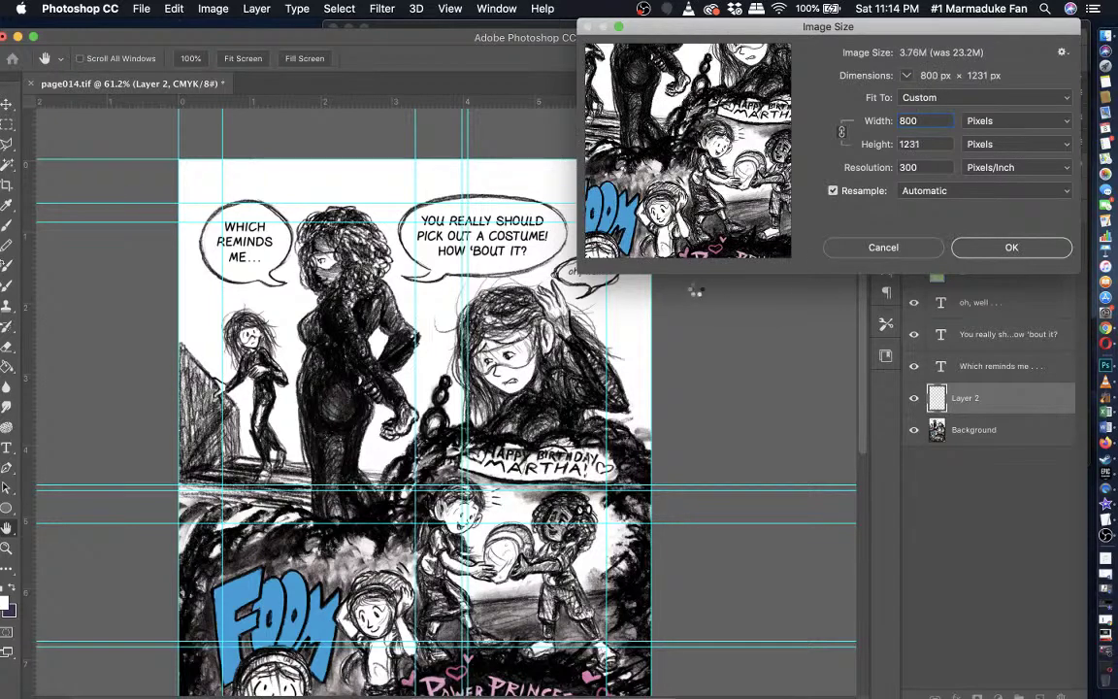
key(Return)
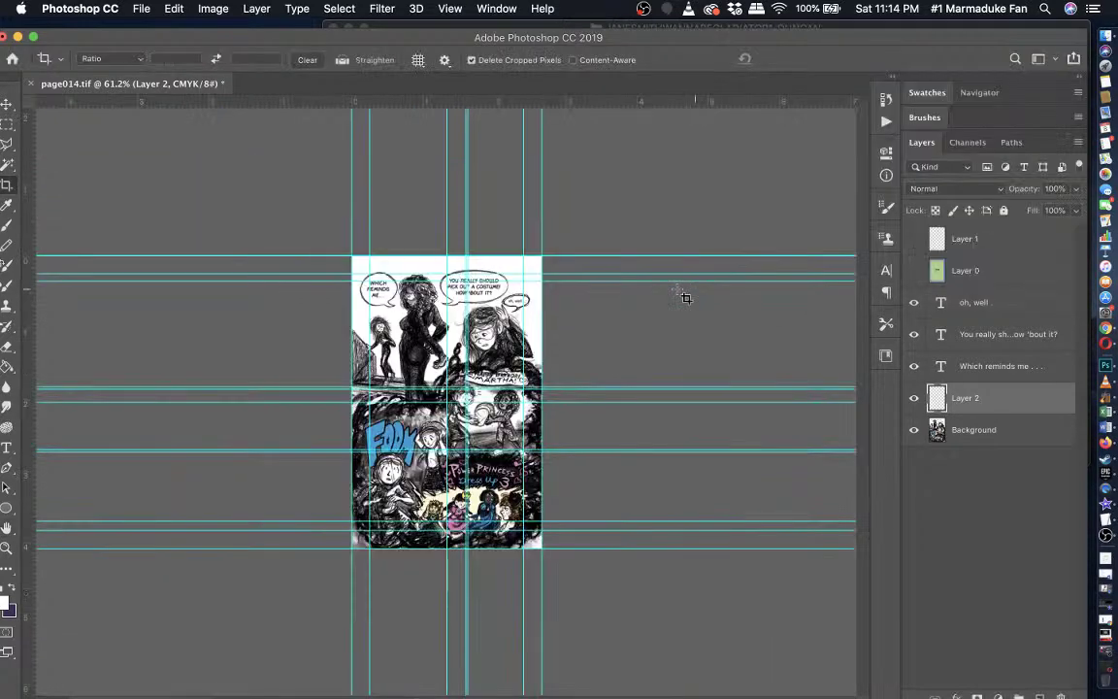
scroll(480, 304, up, 5)
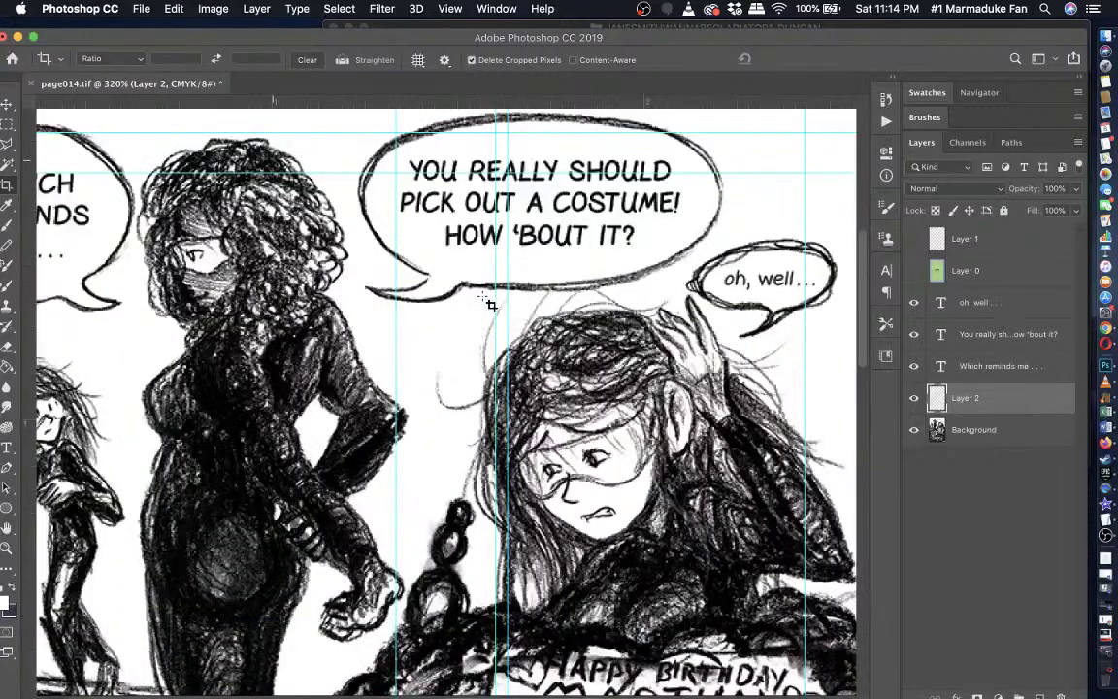
scroll(490, 303, down, 4)
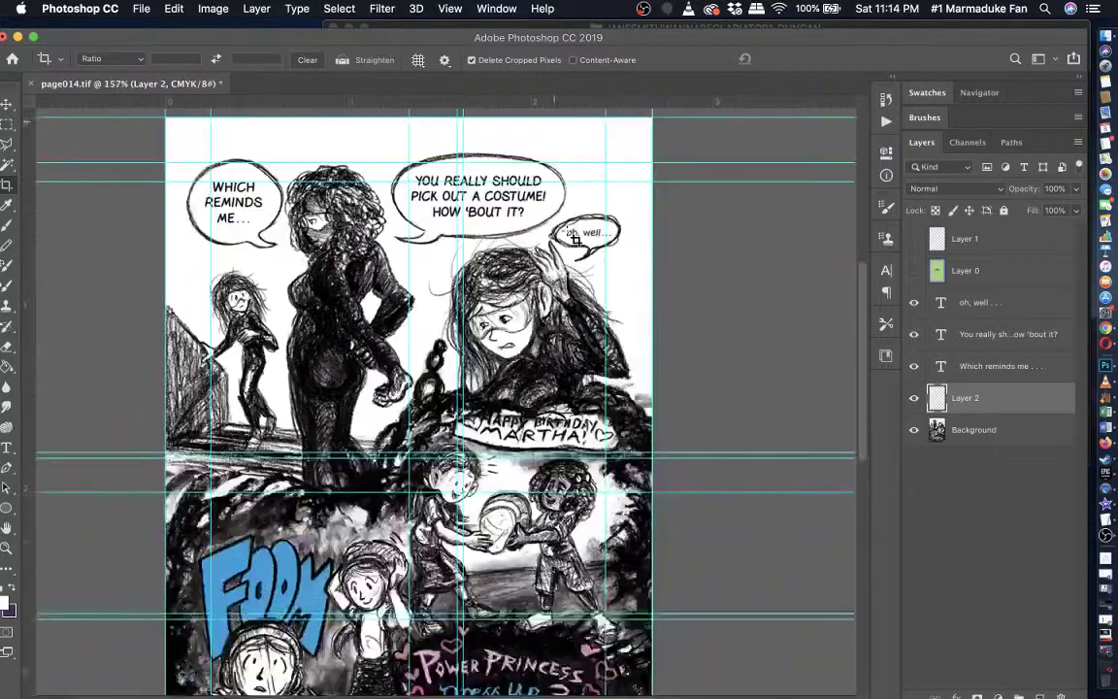
scroll(575, 240, down, 2)
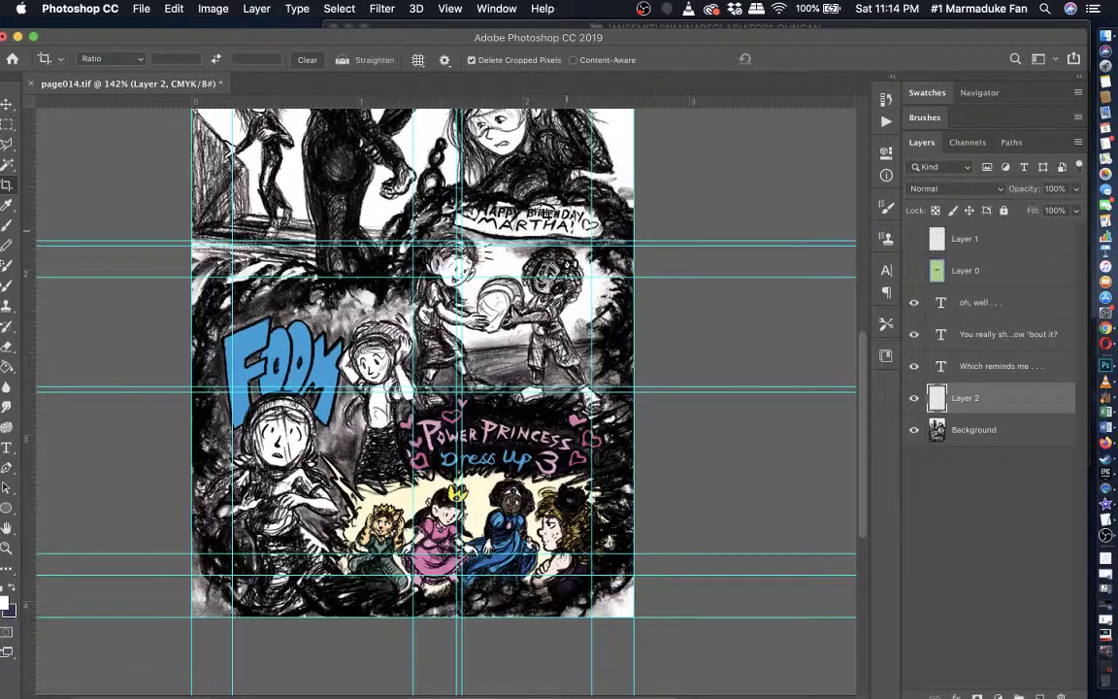
- Save the reduced page as a JPEG copy named "page014 webtoons" at Maximum quality 12
click(140, 8)
click(180, 170)
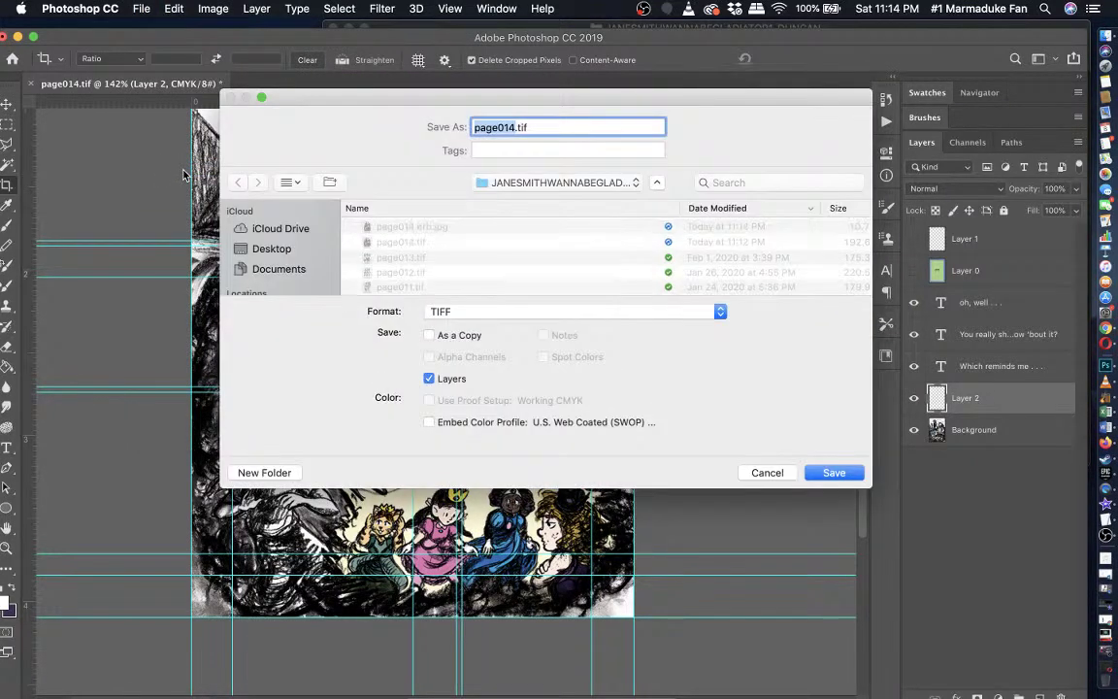
key(Right)
text(webtoons)
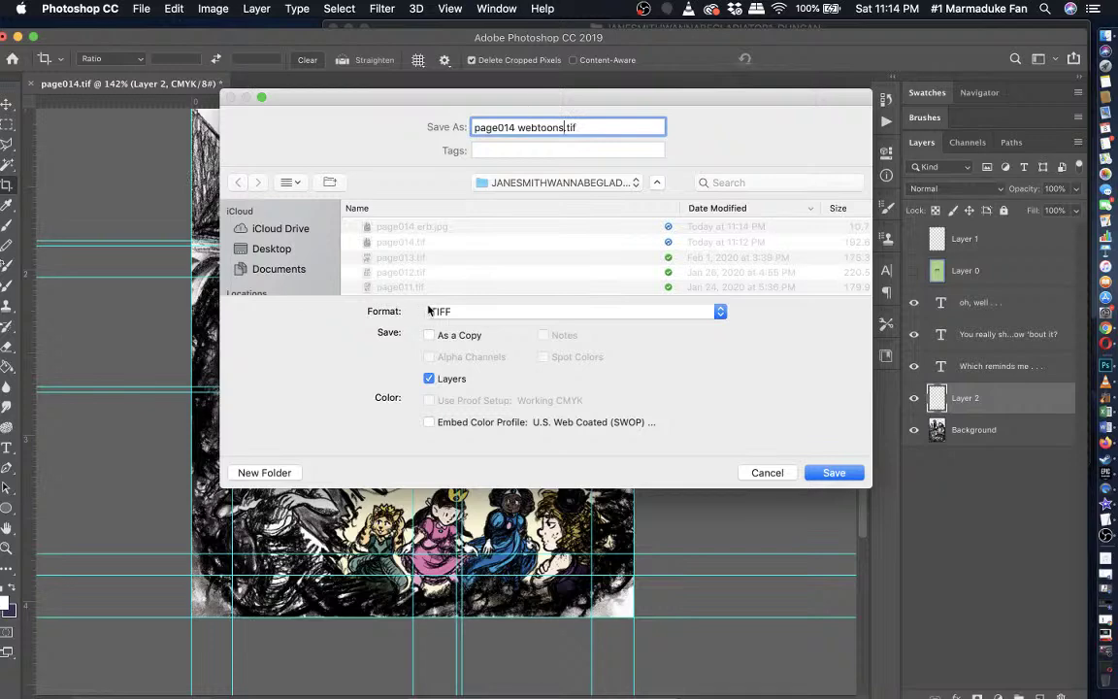
click(433, 311)
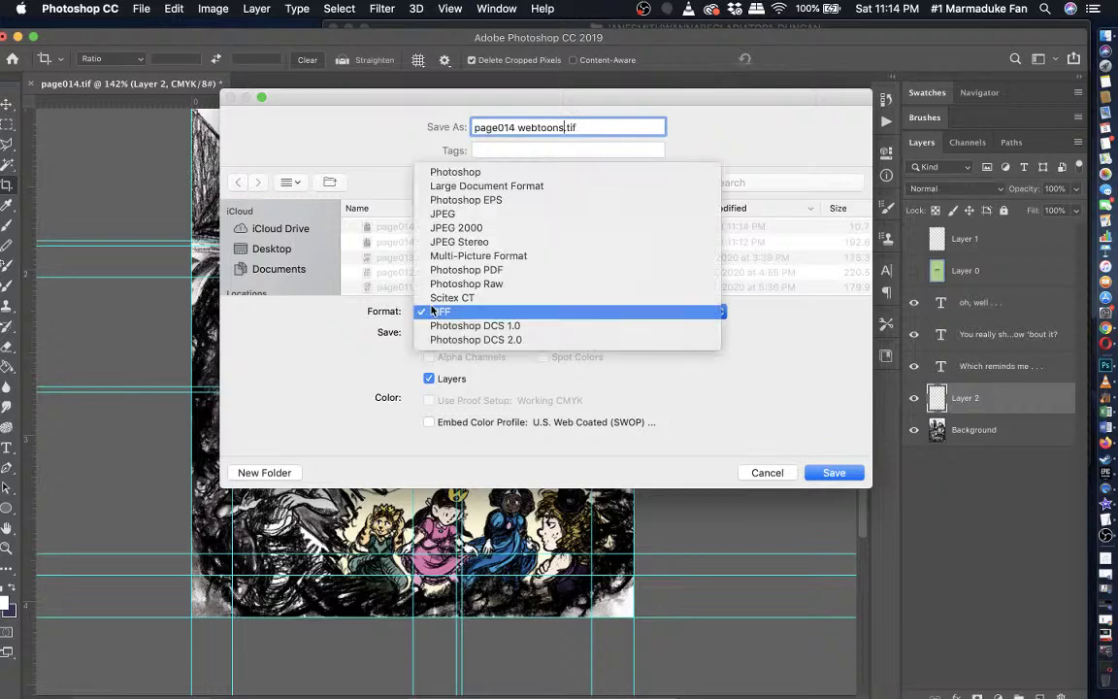
click(442, 214)
click(834, 472)
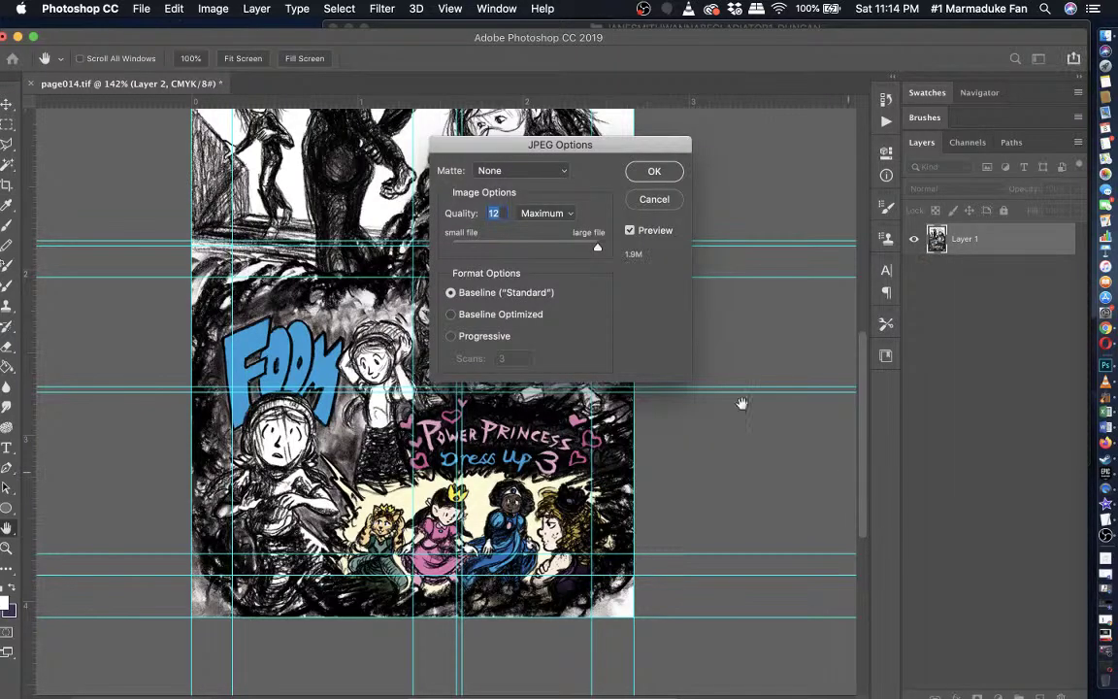
click(643, 180)
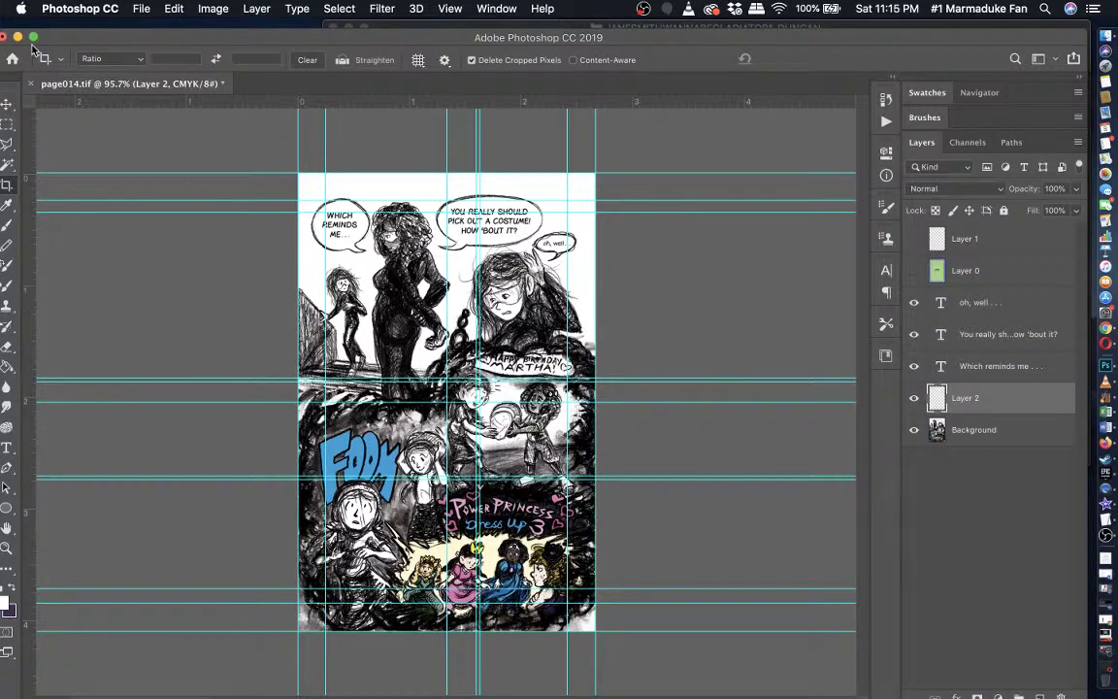
- Undo the 800-pixel resize and the 300 ppi resample, and save page014.tif
mouse_move(815, 39)
mouse_down()
mouse_move(816, 64)
mouse_move(854, 112)
mouse_move(824, 62)
mouse_move(827, 42)
mouse_up()
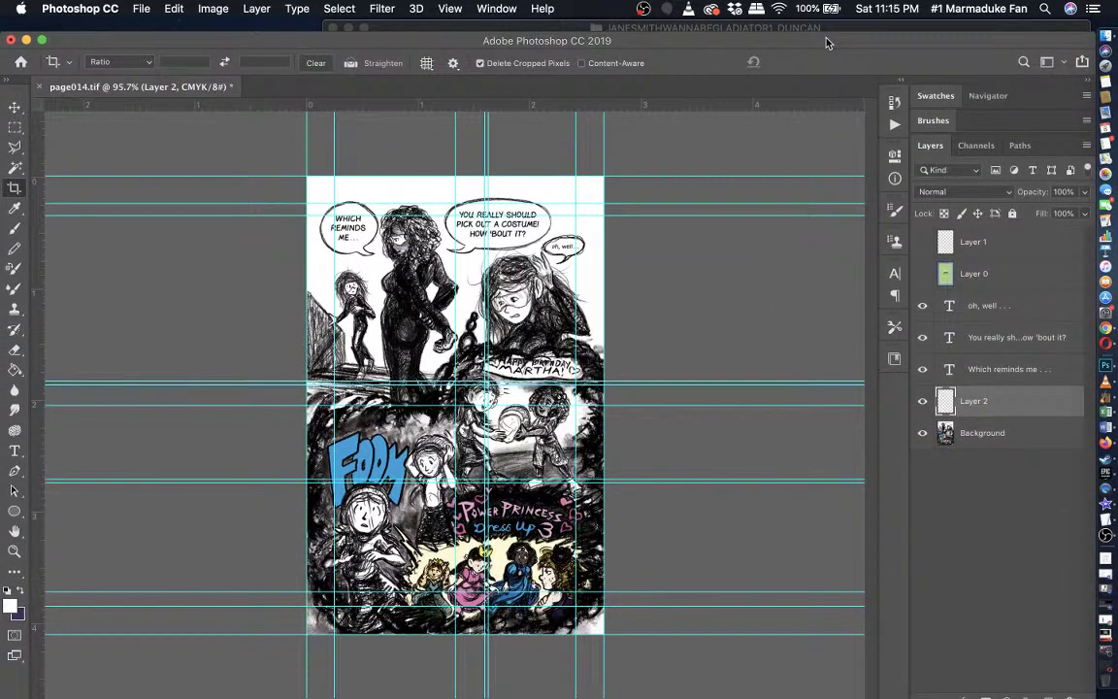
key(super+z)
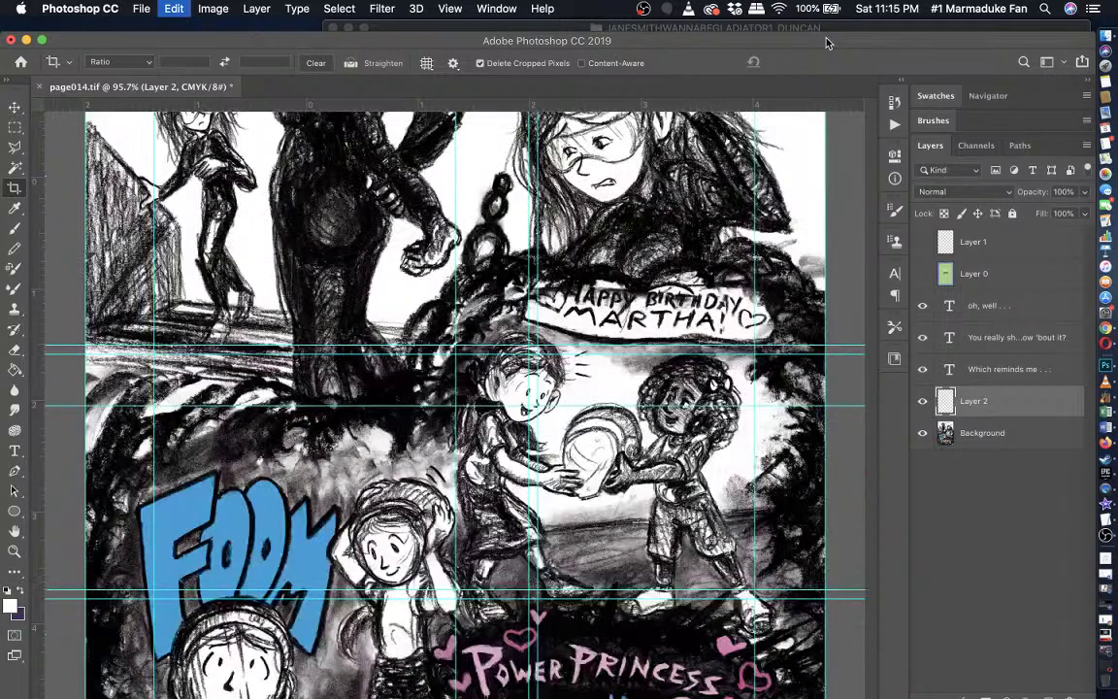
key(super+z)
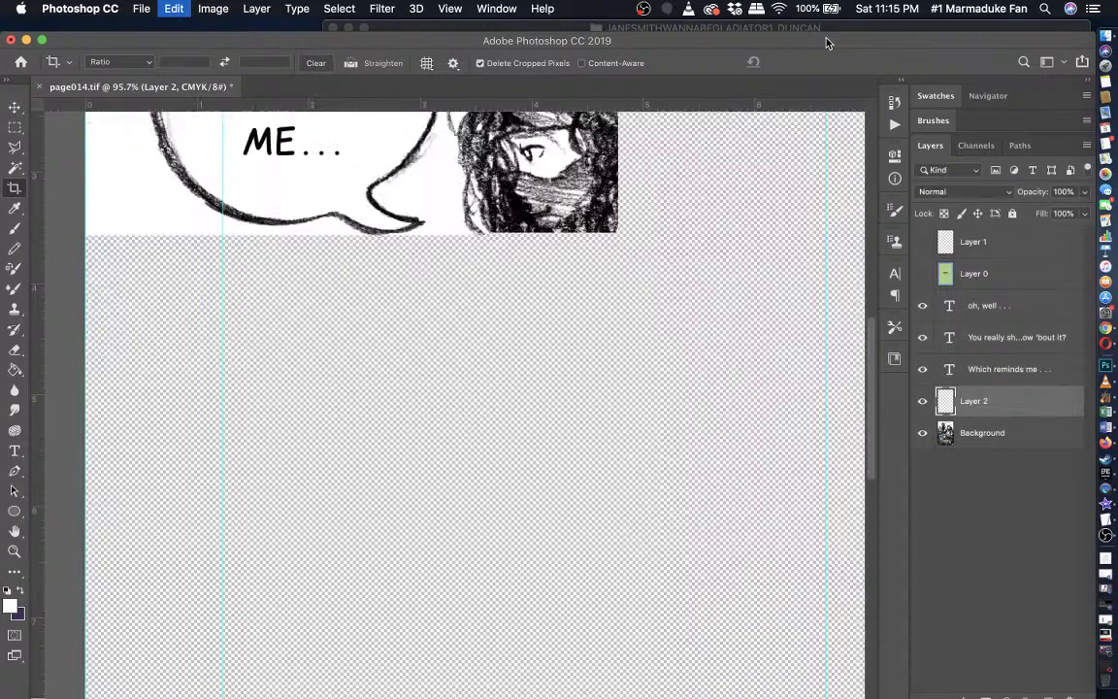
key(super+s)
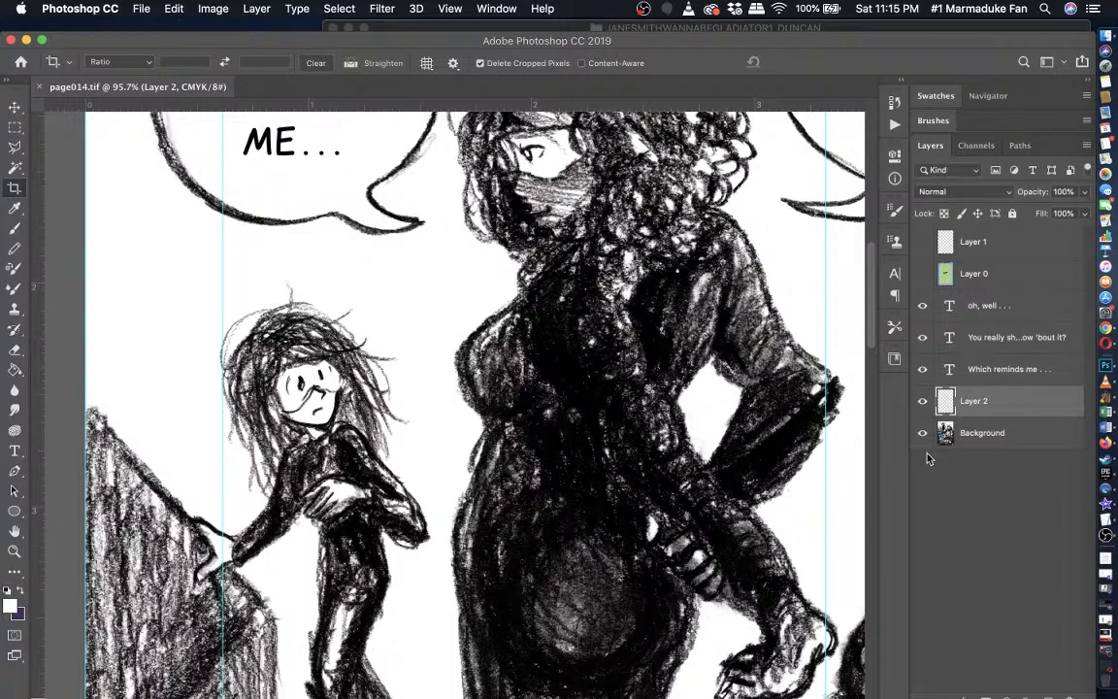
- Switch to Discord, open the #1 Marmaduke Fan Club! server and move its window so it is fully on screen
click(1043, 9)
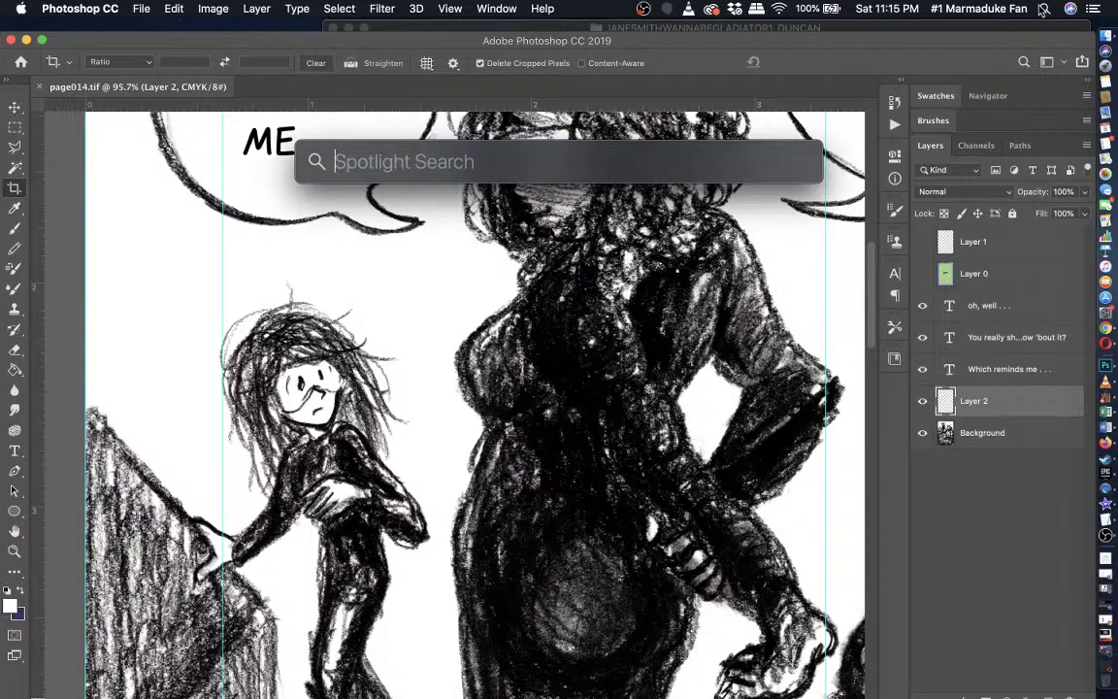
text(discord)
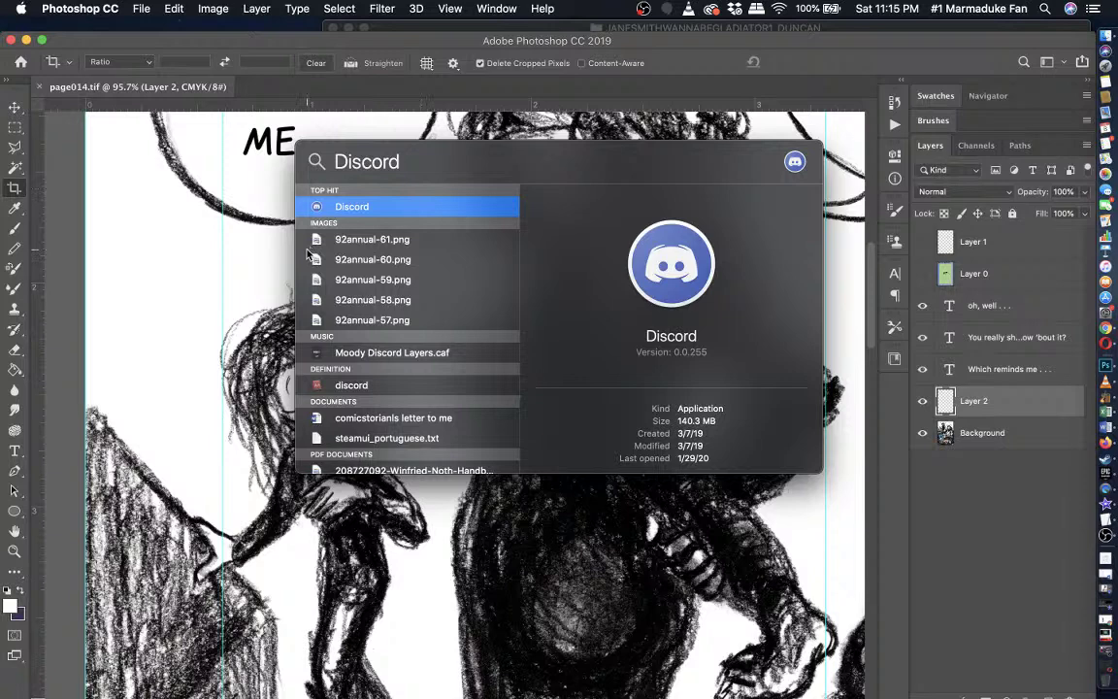
key(Return)
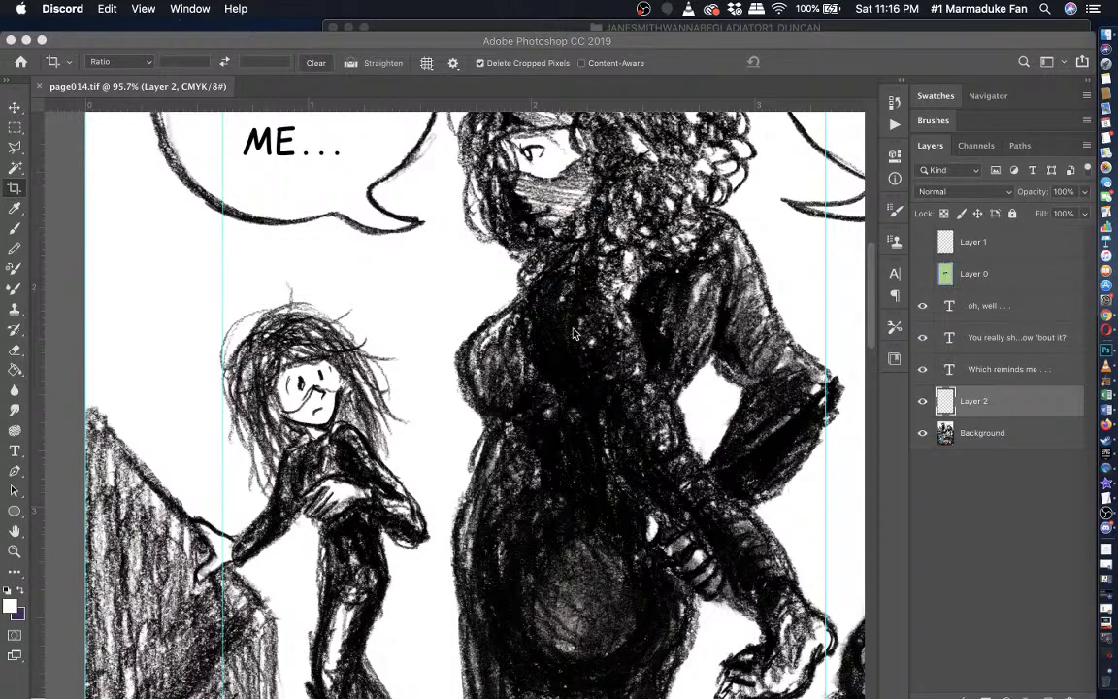
click(1108, 527)
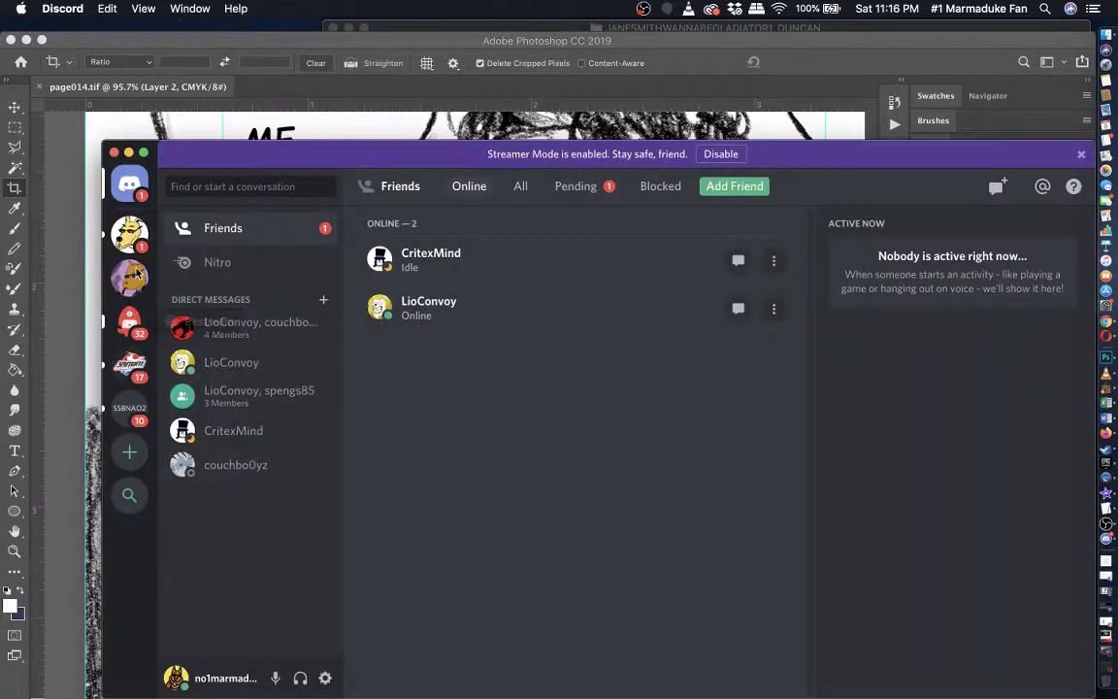
click(129, 233)
drag(314, 156, 315, 70)
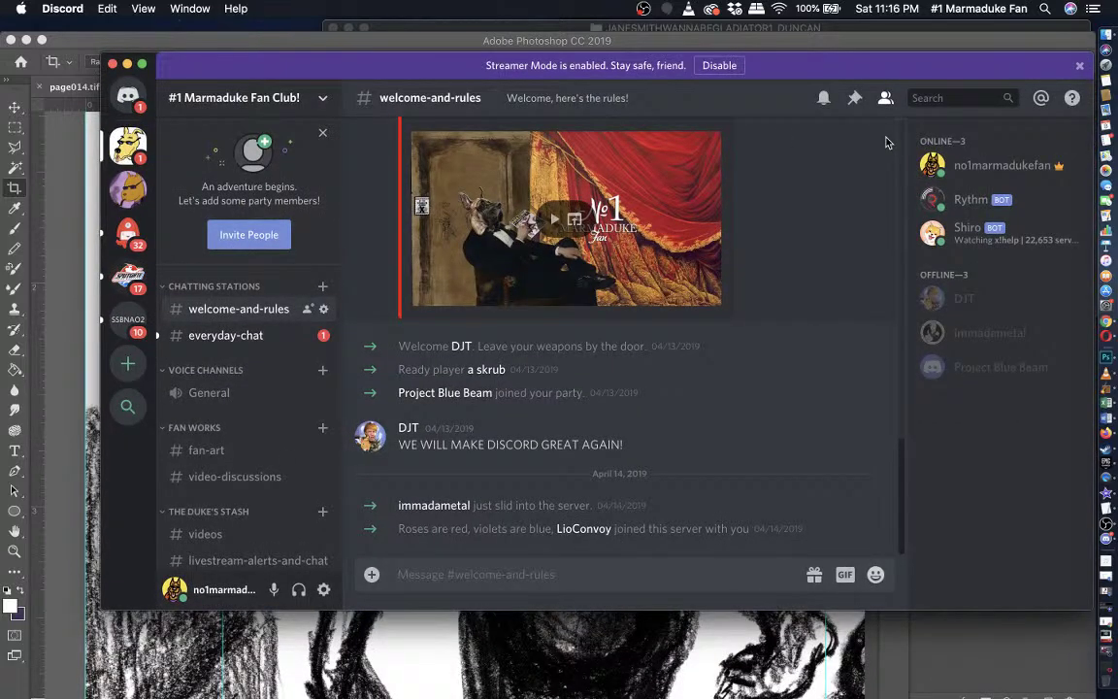
- Check the server's options and view the recent mentions from all servers
click(322, 98)
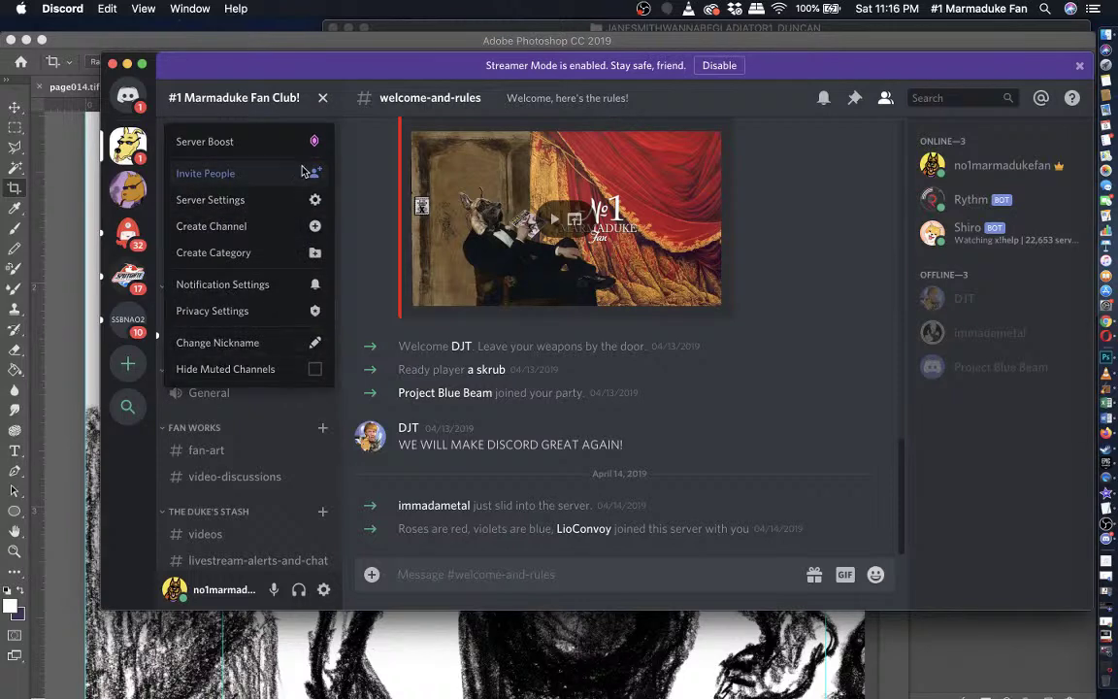
click(339, 84)
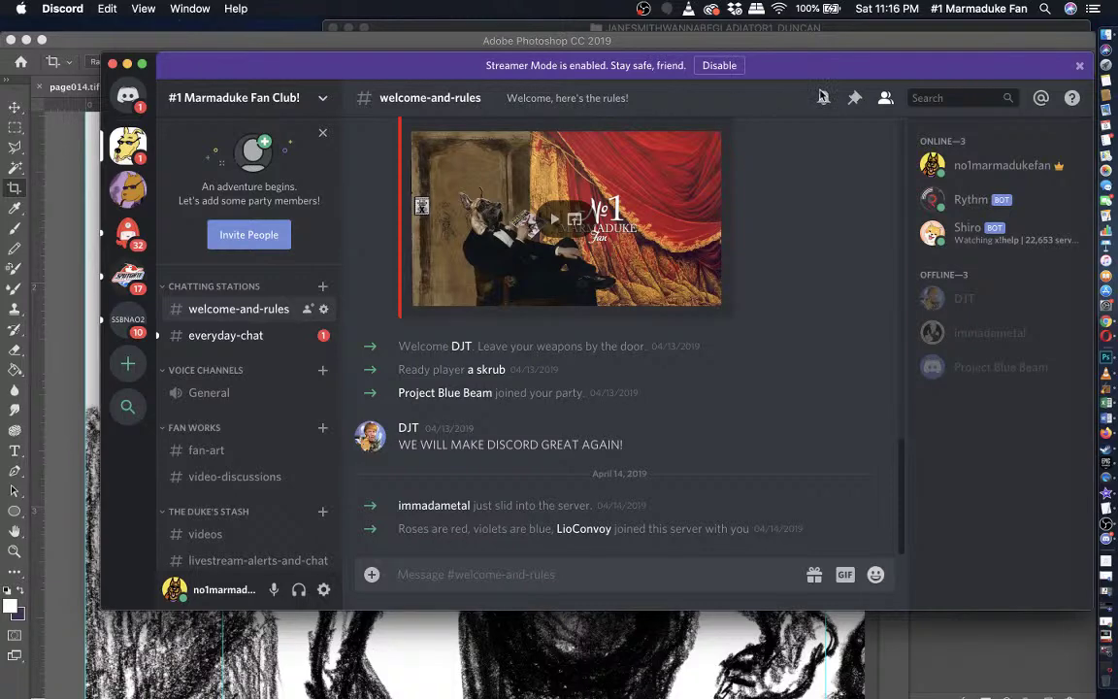
click(1040, 98)
click(1041, 99)
click(1041, 99)
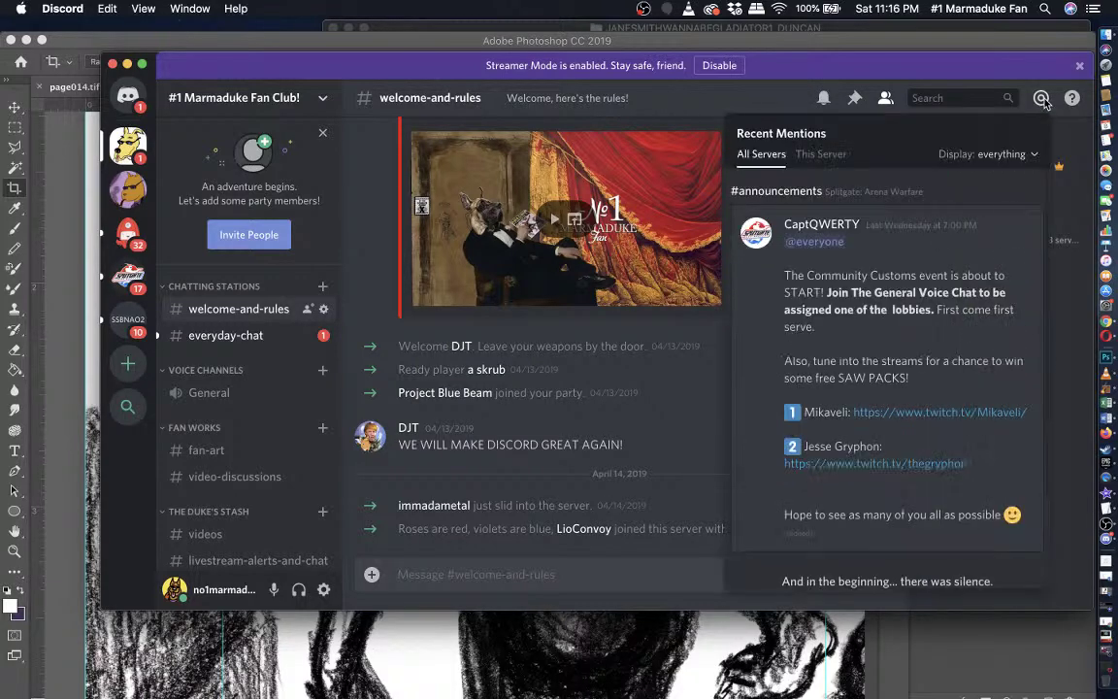
- Close the recent mentions and copy an invite link for the #1 Marmaduke Fan Club! server
click(1041, 99)
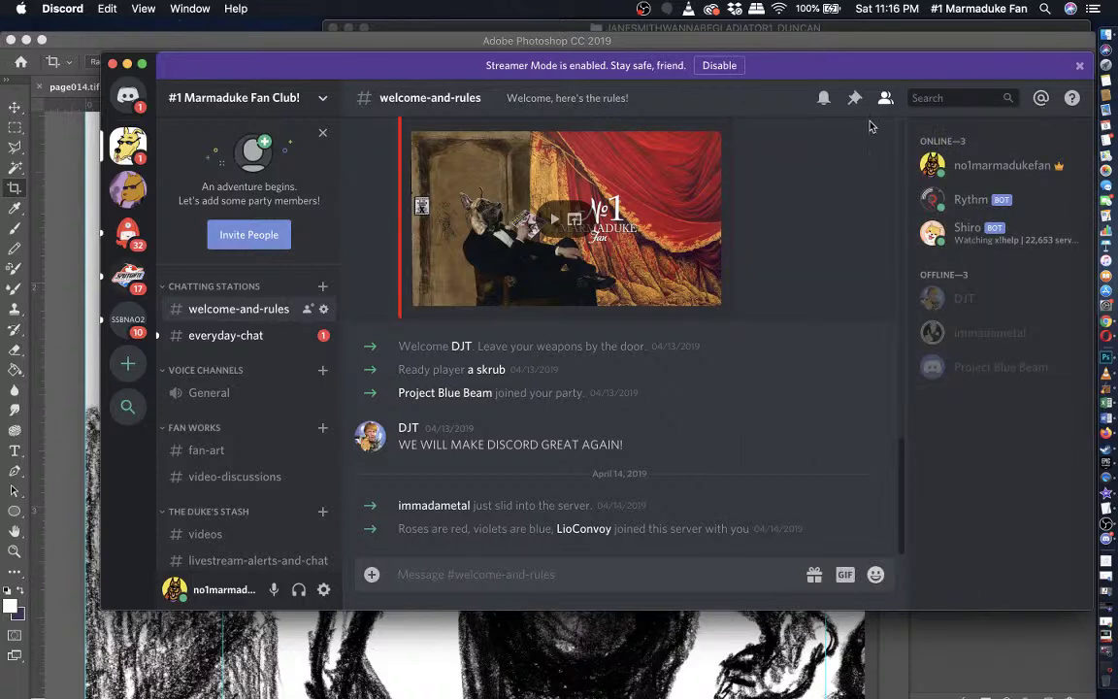
scroll(761, 192, up, 1)
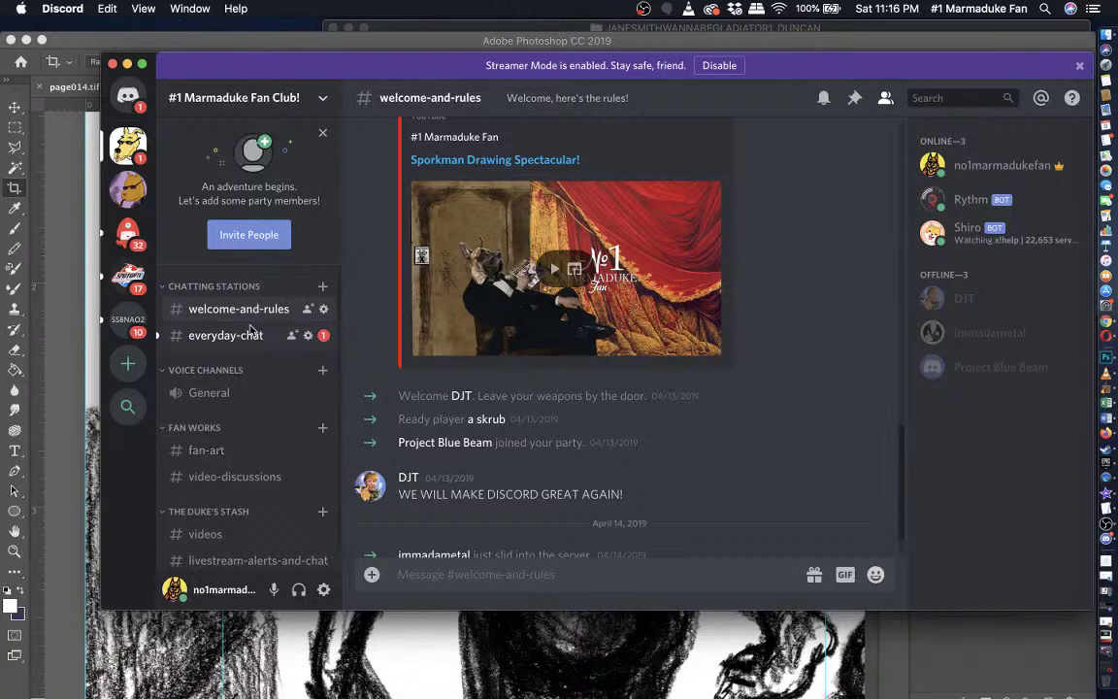
click(249, 236)
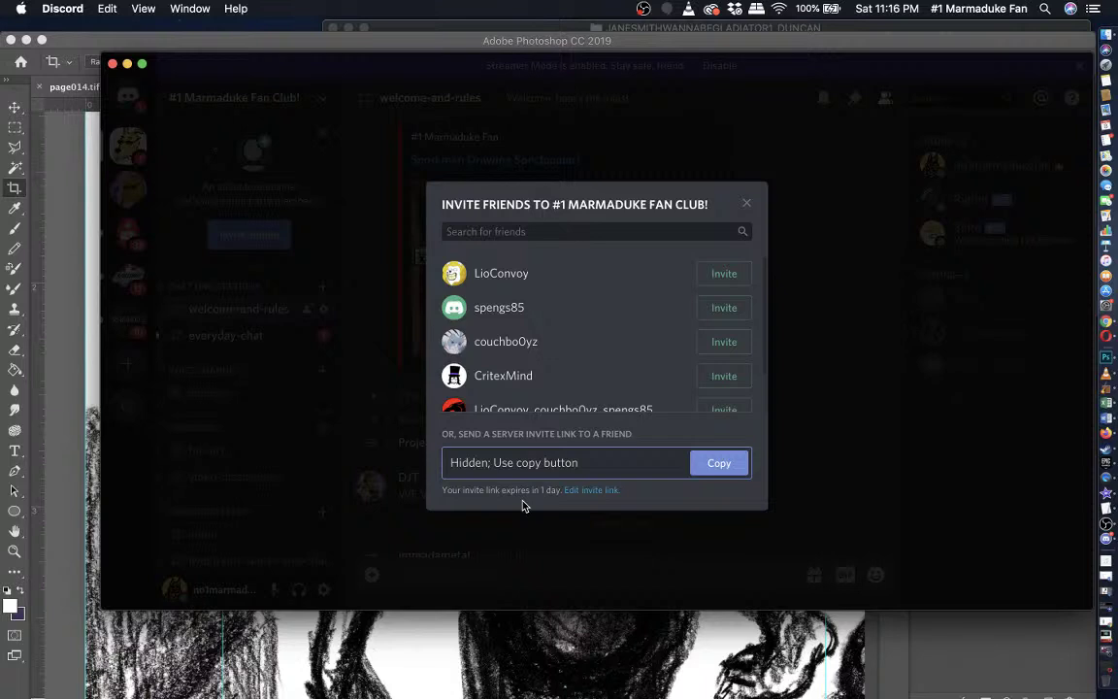
click(719, 463)
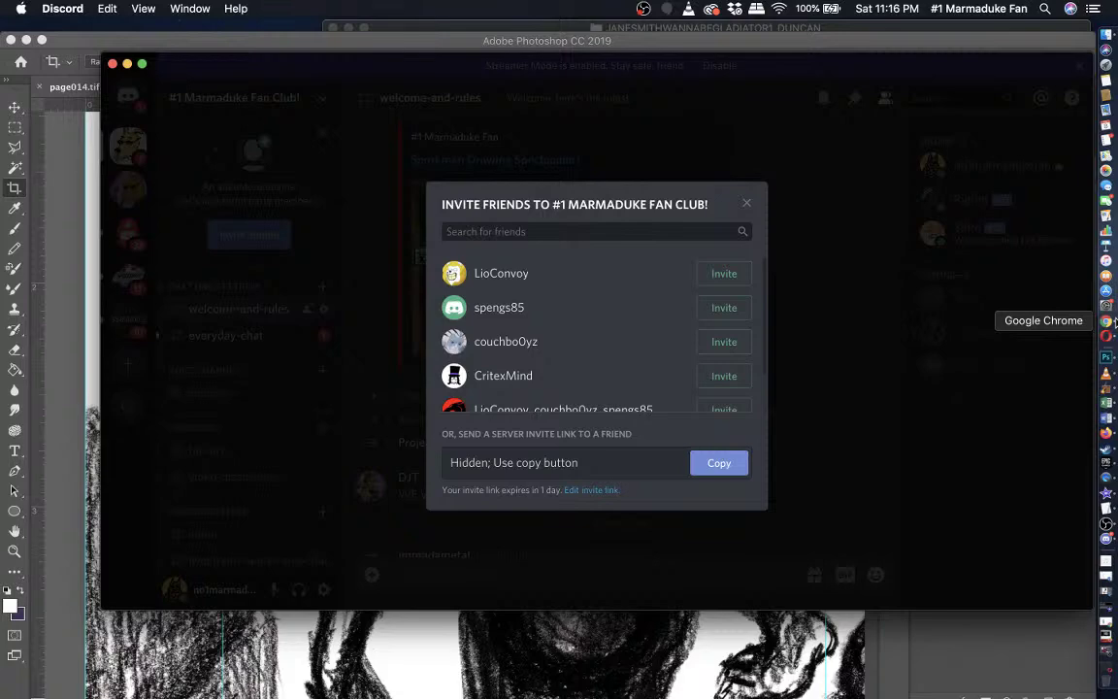
- Switch to Chrome, go from YouTube Studio to the channel page and open its "Digital Comic Lettering" live stream with the sound muted
click(1106, 321)
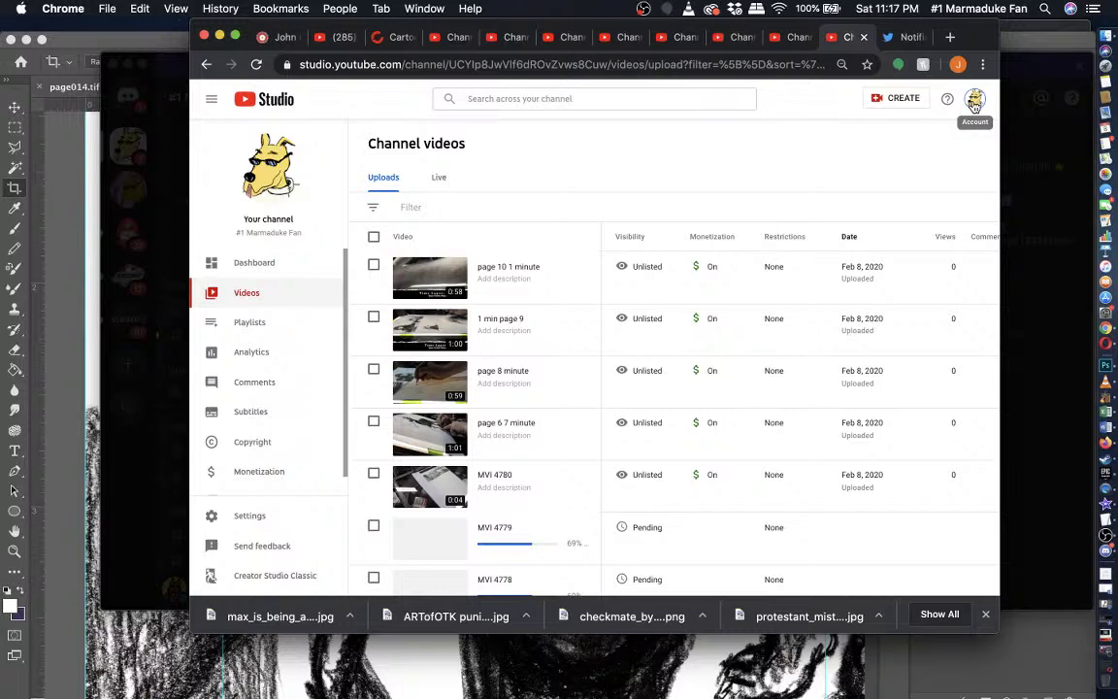
click(974, 101)
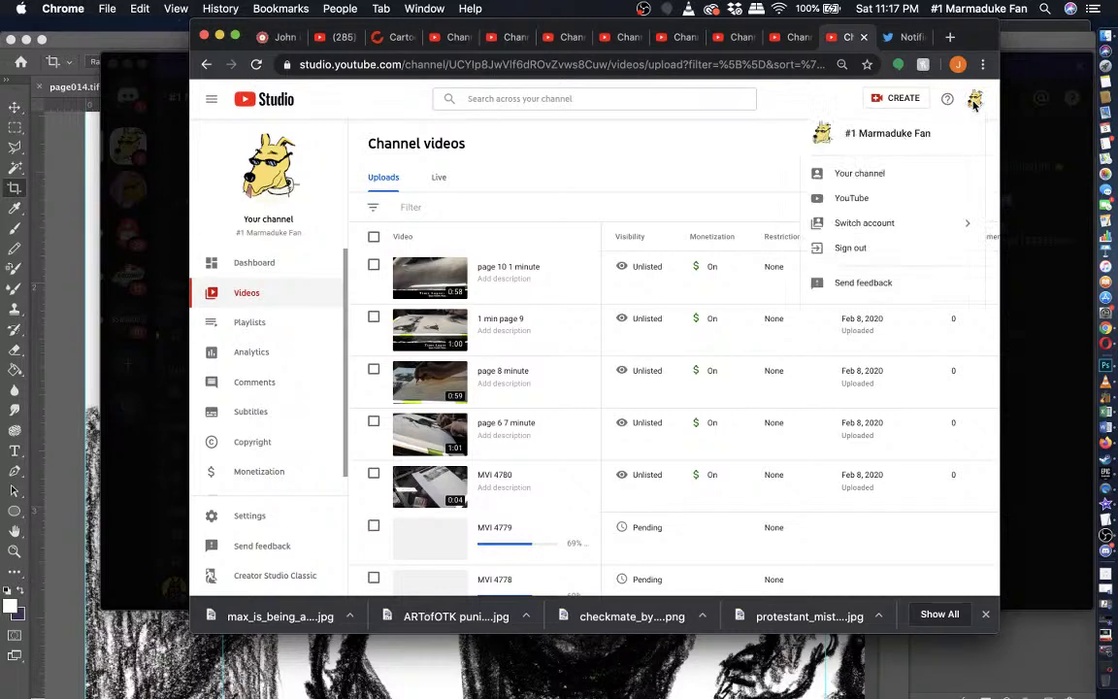
click(975, 101)
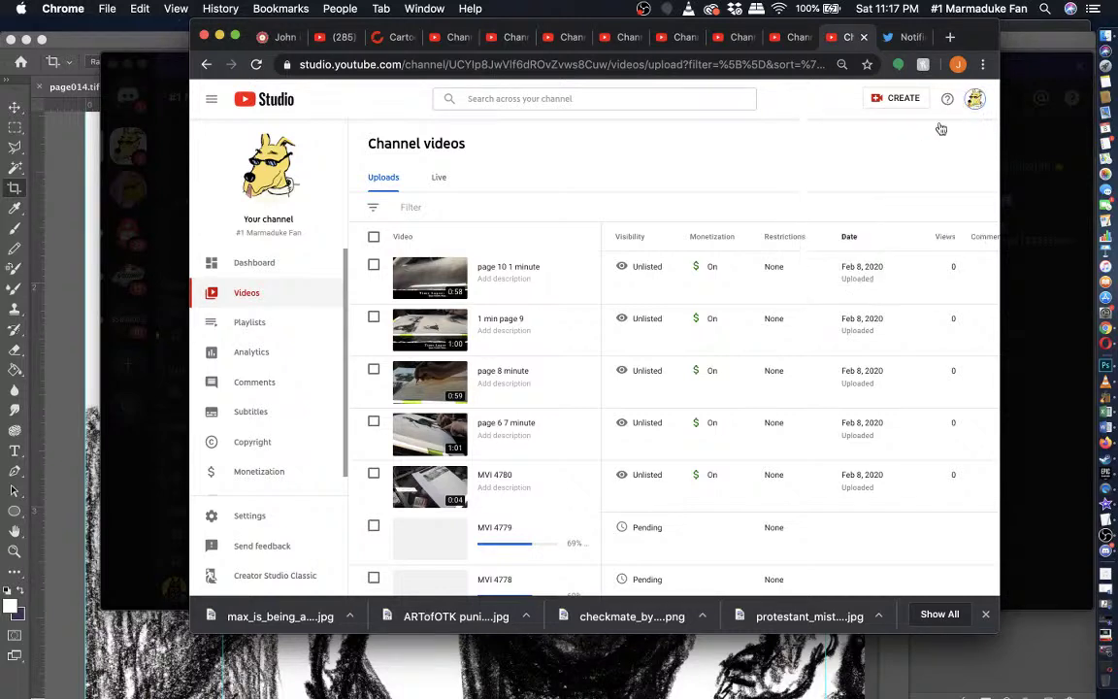
click(975, 101)
click(874, 181)
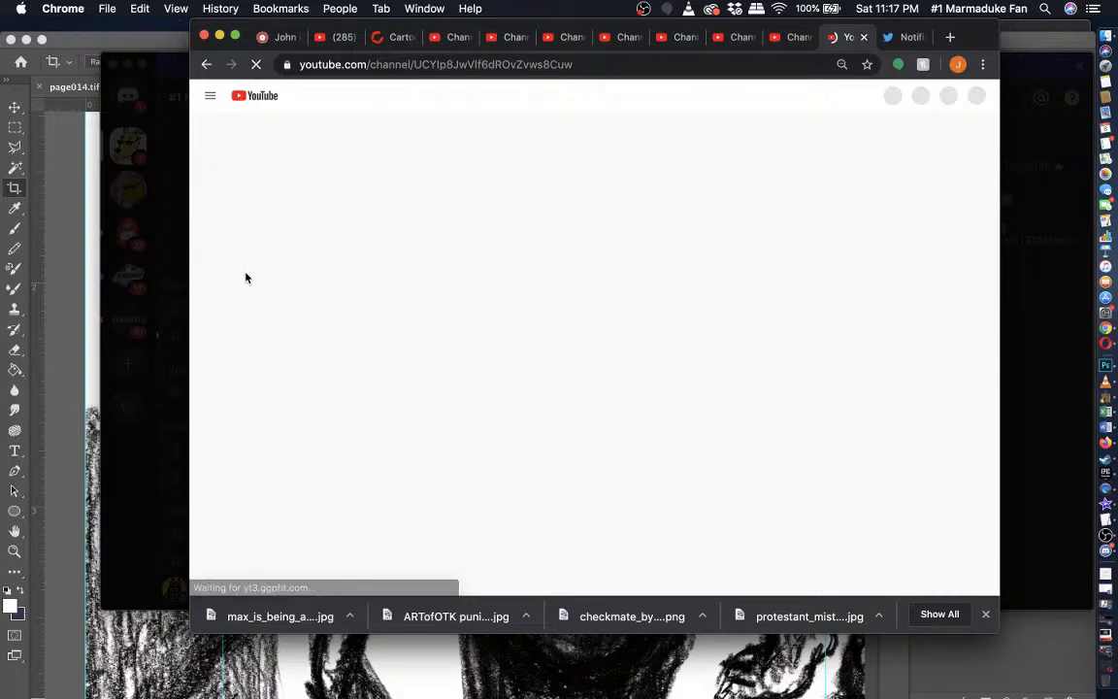
click(521, 334)
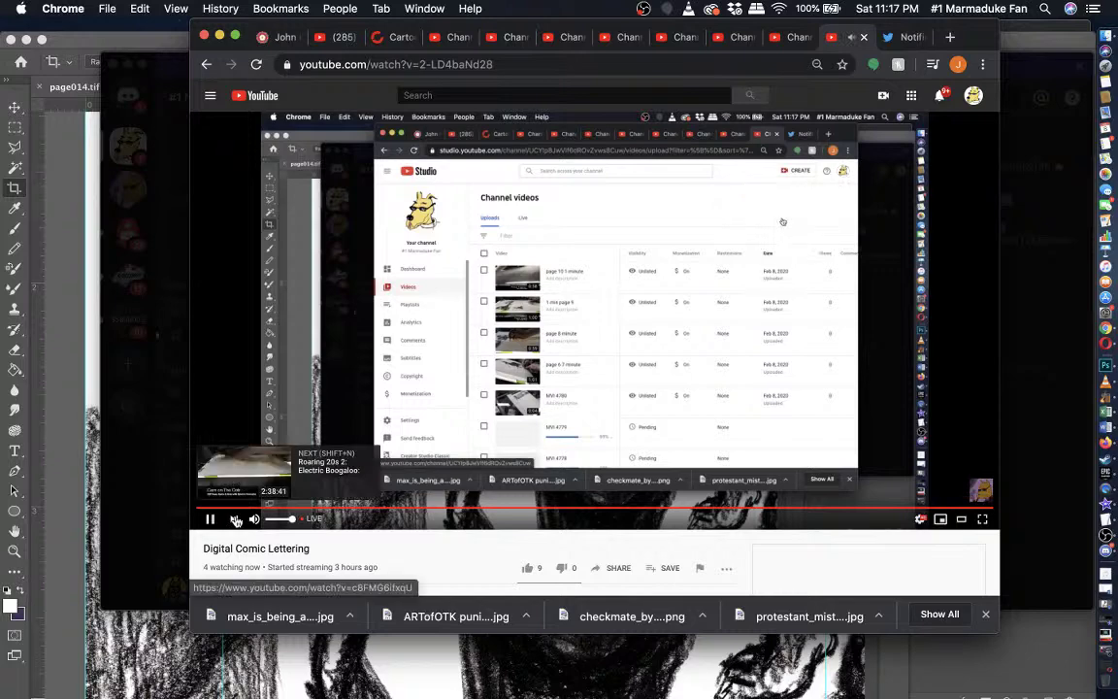
click(236, 521)
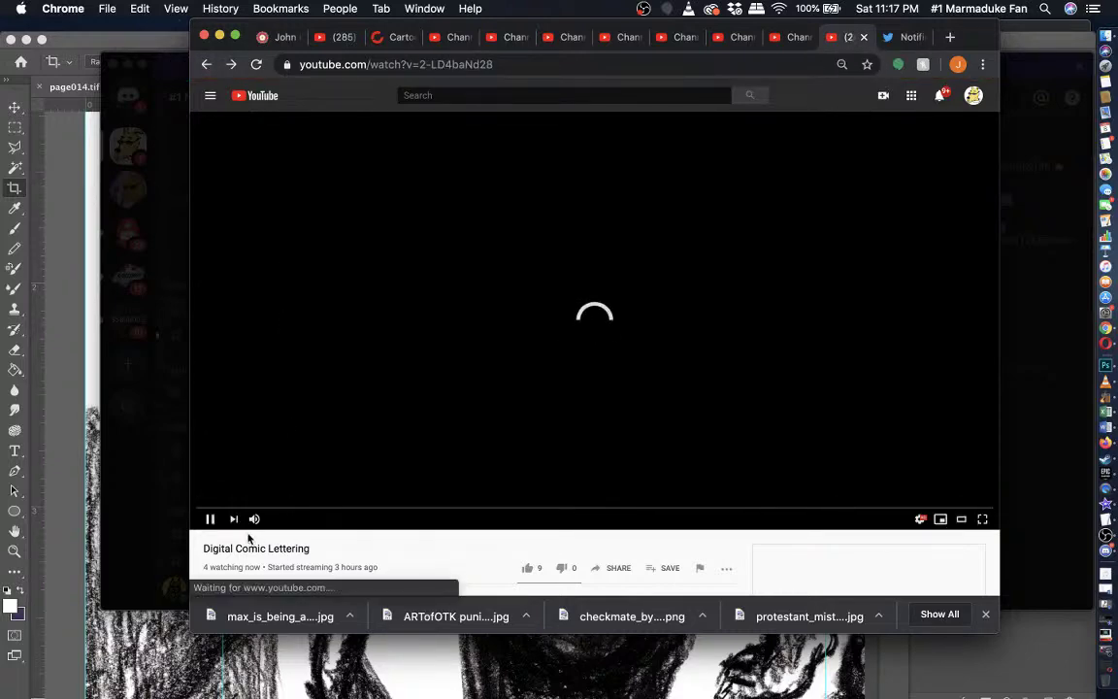
scroll(471, 543, down, 3)
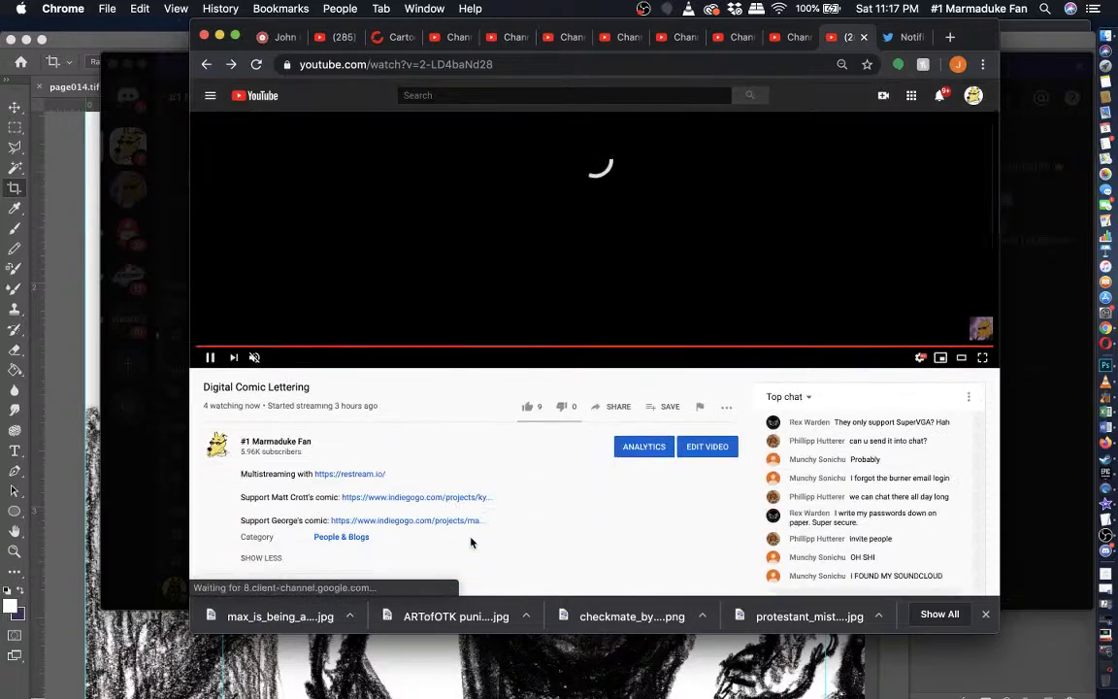
scroll(472, 542, down, 4)
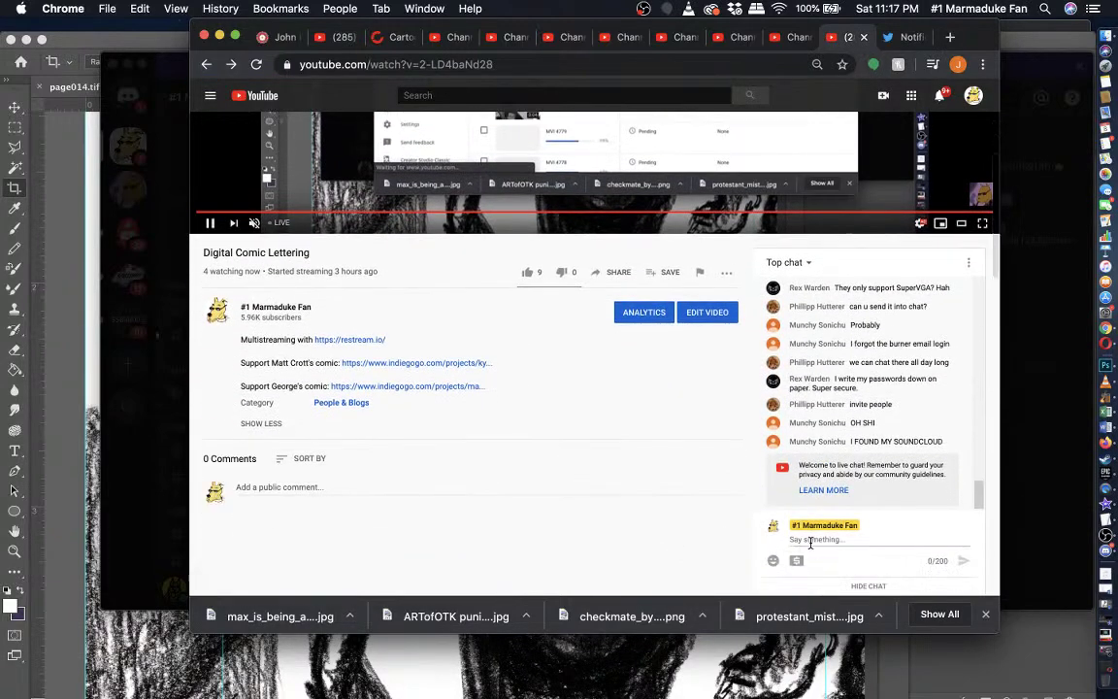
- Paste the copied Discord invite link into the stream's live chat and send it
click(810, 544)
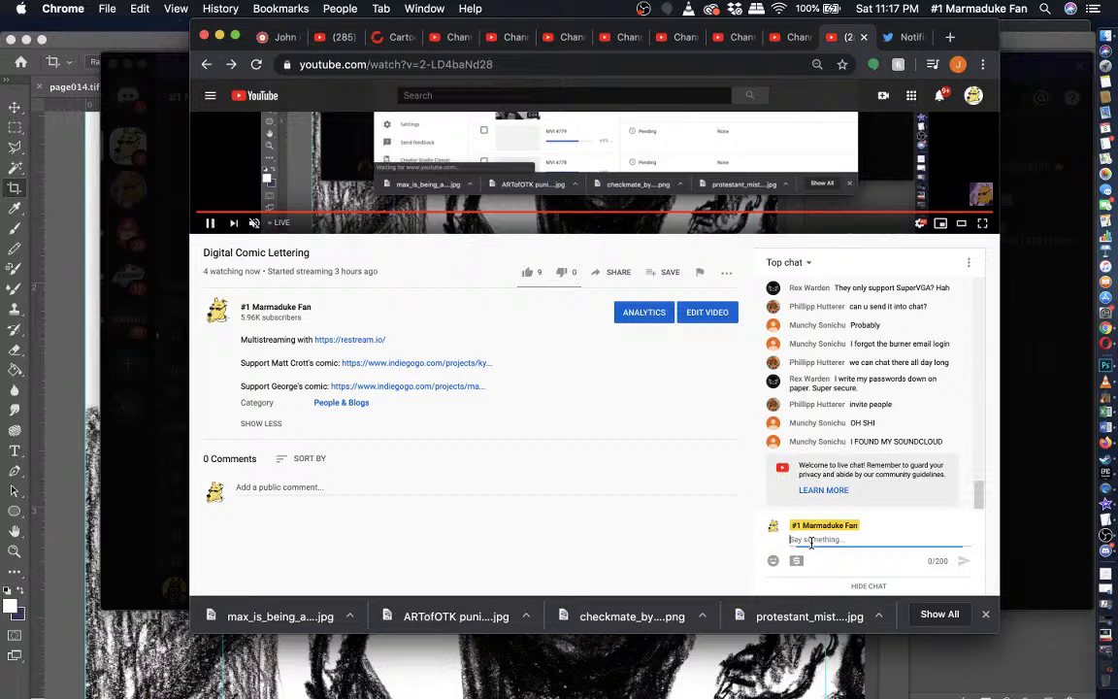
key(super+v)
click(961, 561)
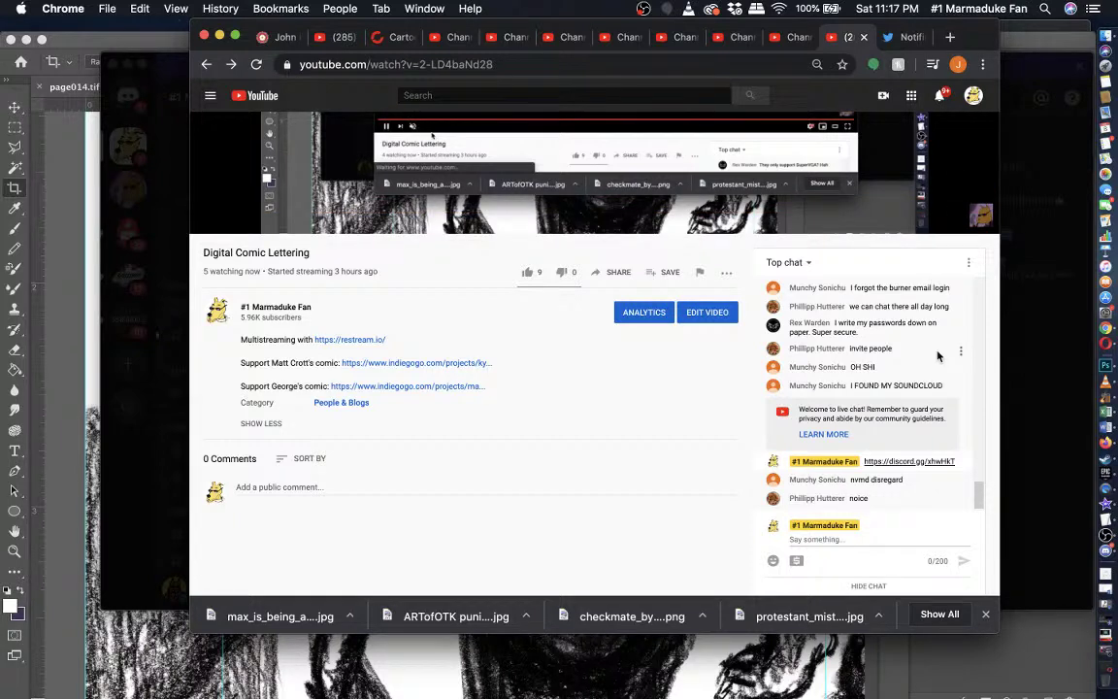
- Close the live stream page, minimize the browser window and dismiss Discord's invite dialog
click(864, 37)
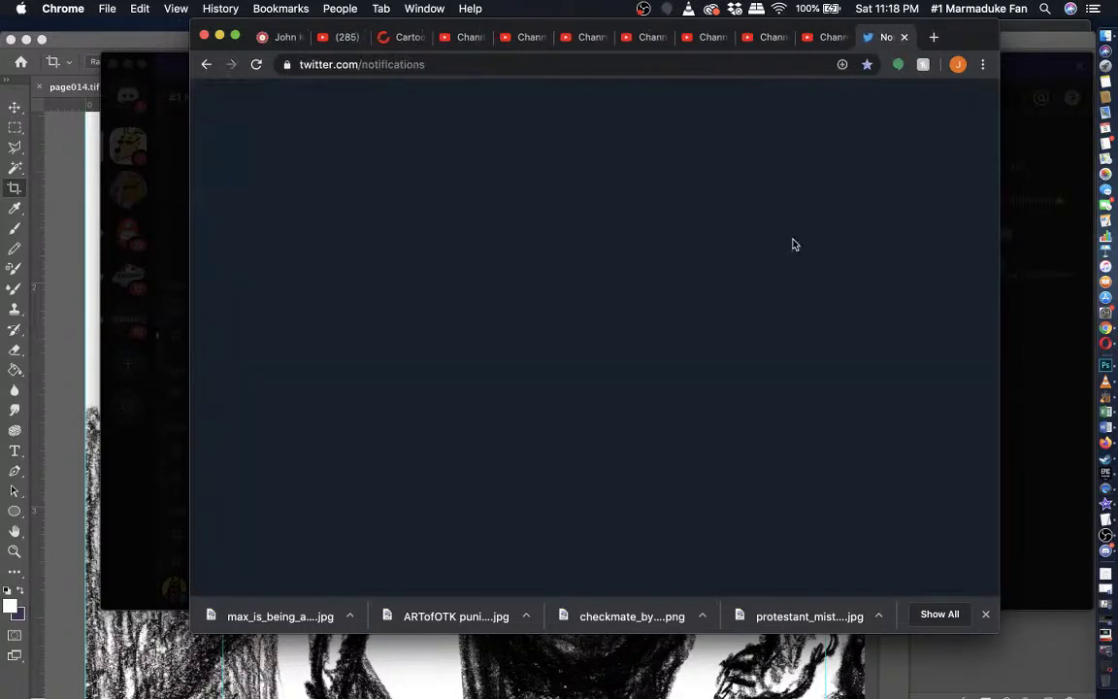
click(220, 37)
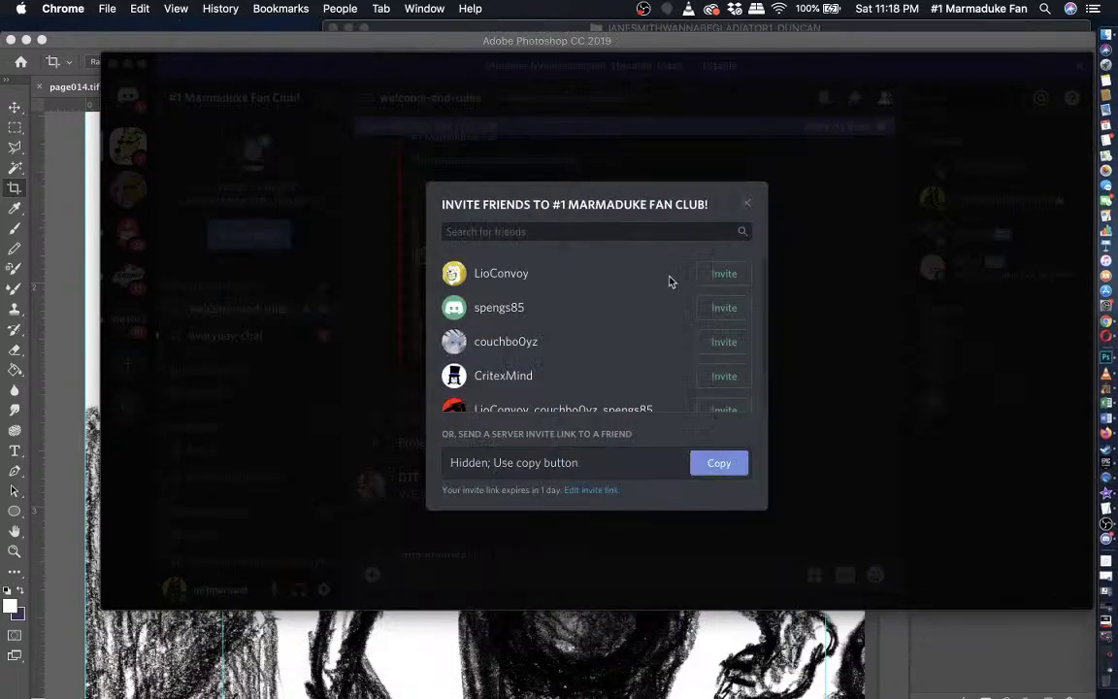
click(746, 206)
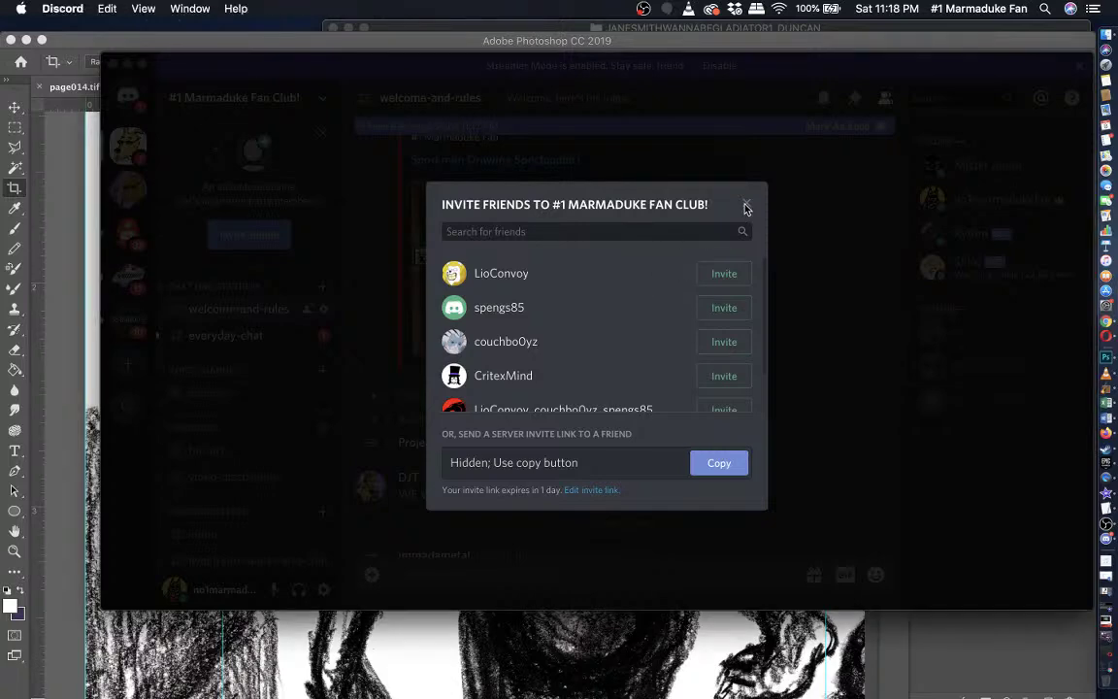
click(748, 205)
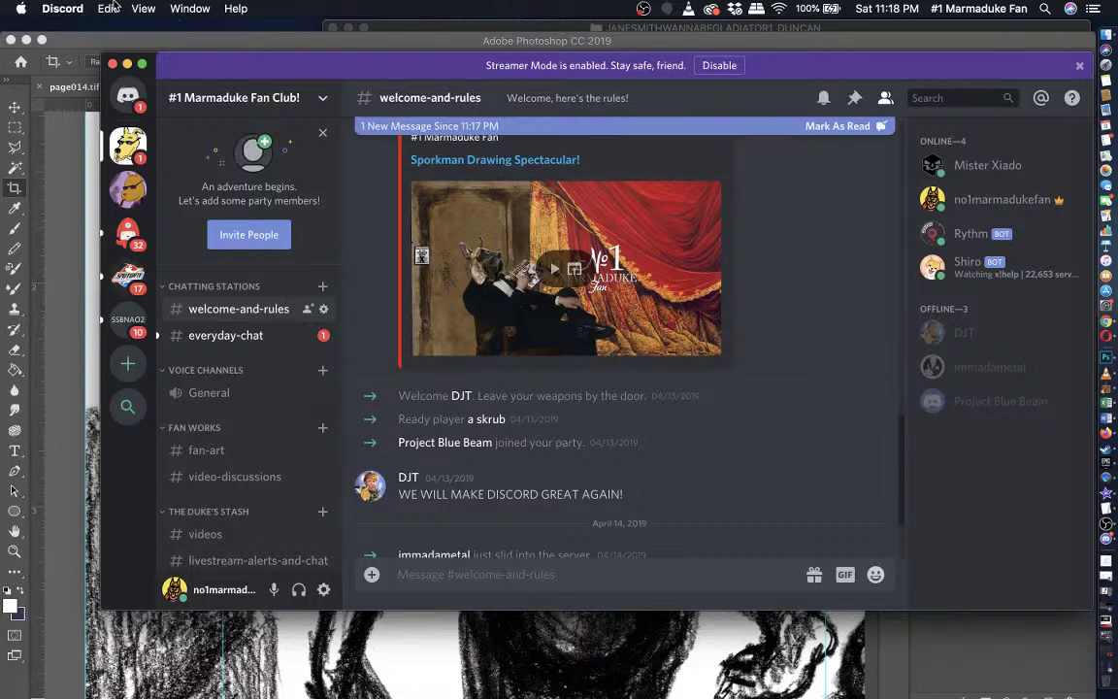
- Switch to Photoshop and check the "oh, well..." text layer by hiding and showing it again
click(81, 47)
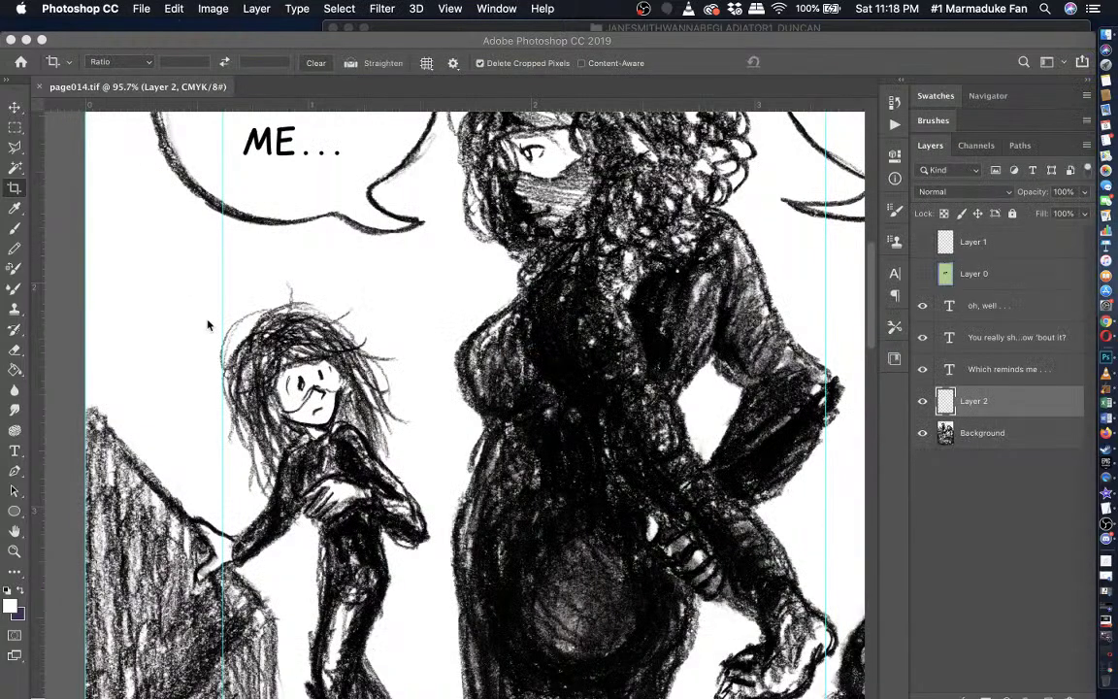
scroll(207, 325, up, 5)
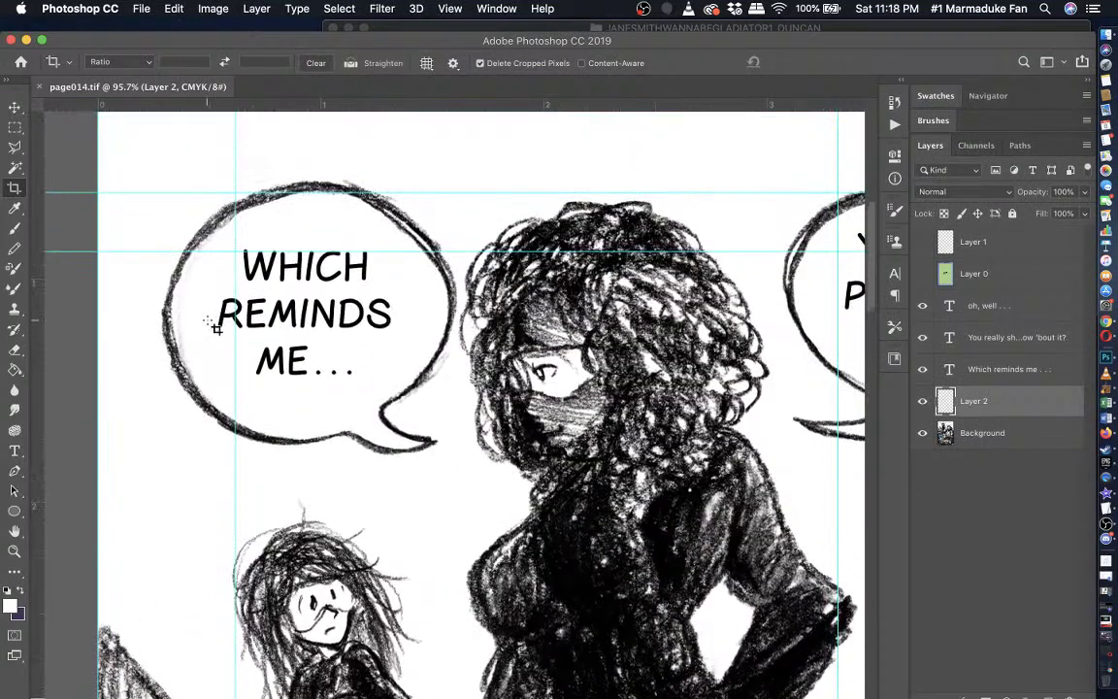
scroll(215, 328, right, 10)
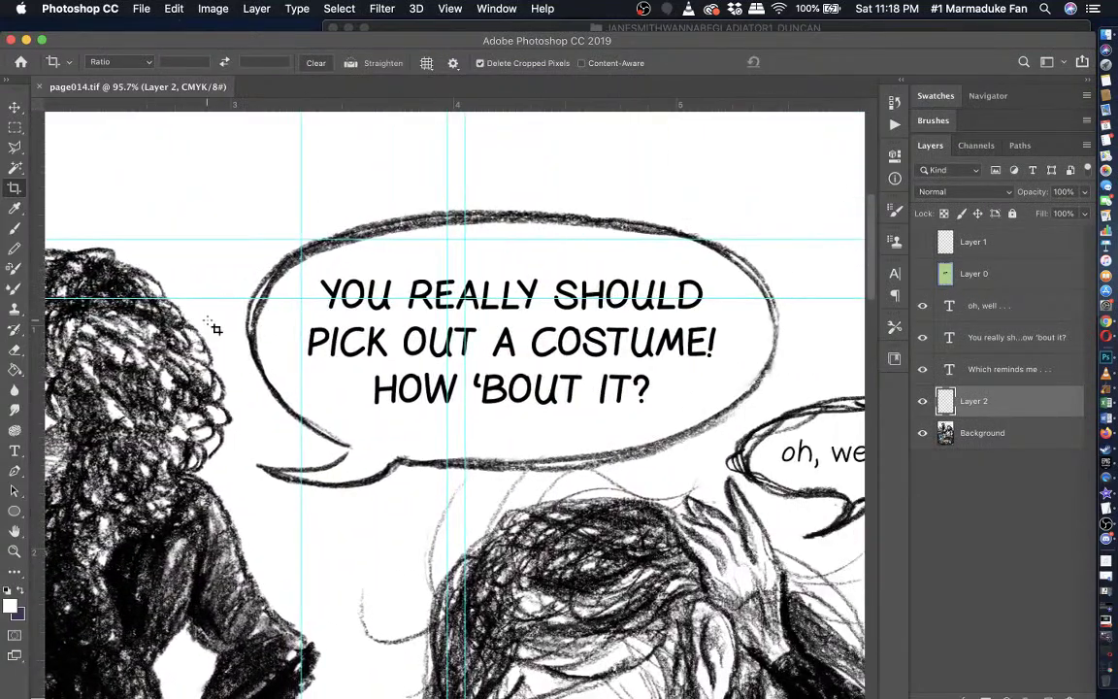
click(922, 307)
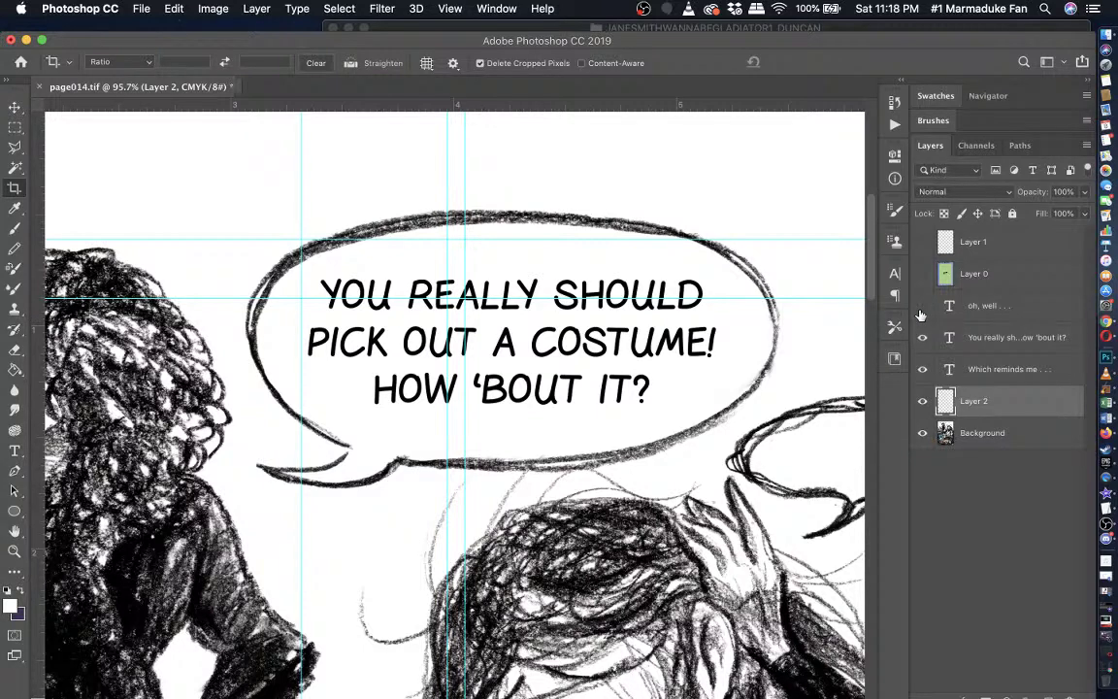
click(922, 307)
- Increase the tracking of the final E in COSTUME in the "You really should pick out a costume!" text
click(980, 337)
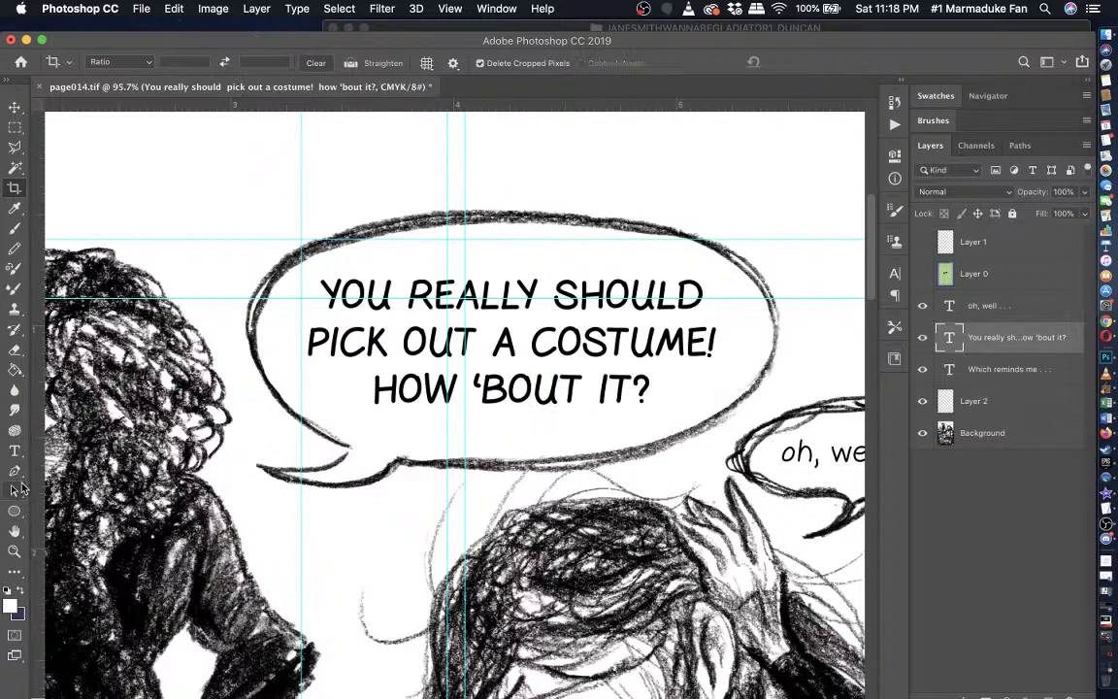
click(14, 450)
click(713, 342)
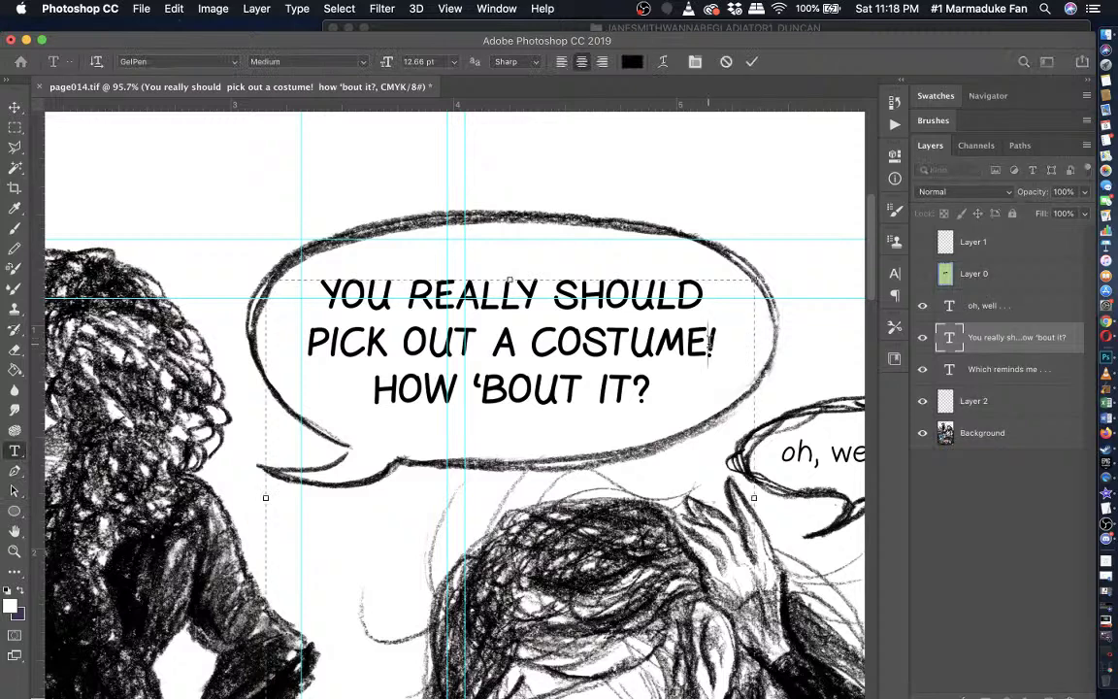
drag(708, 341, 686, 342)
click(542, 9)
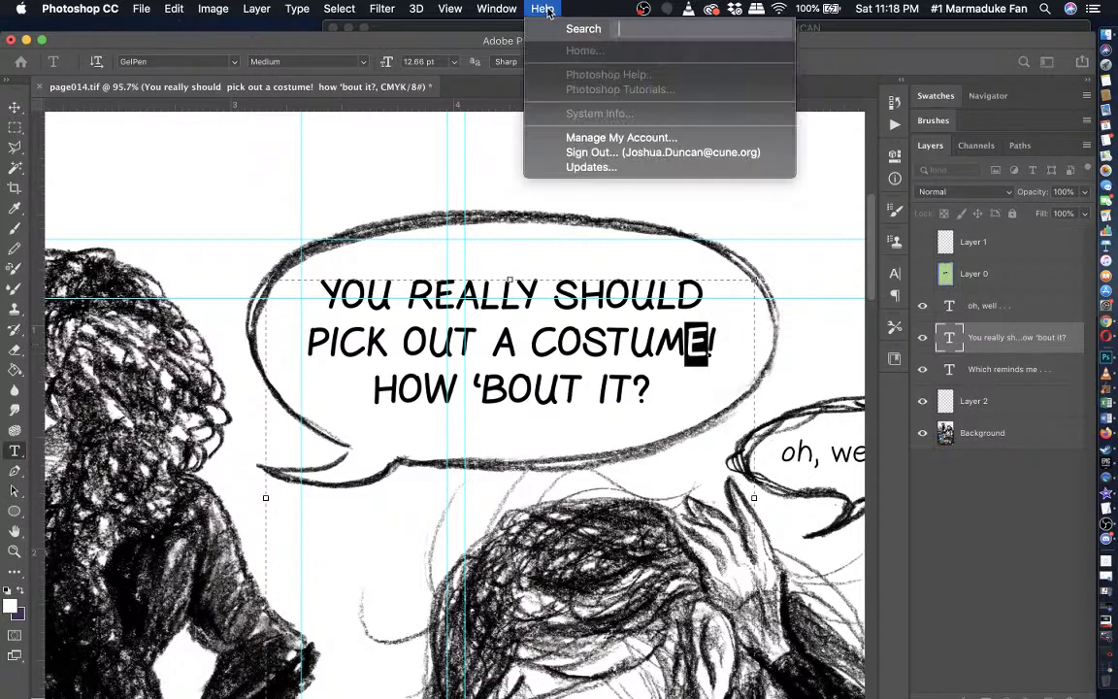
text(char)
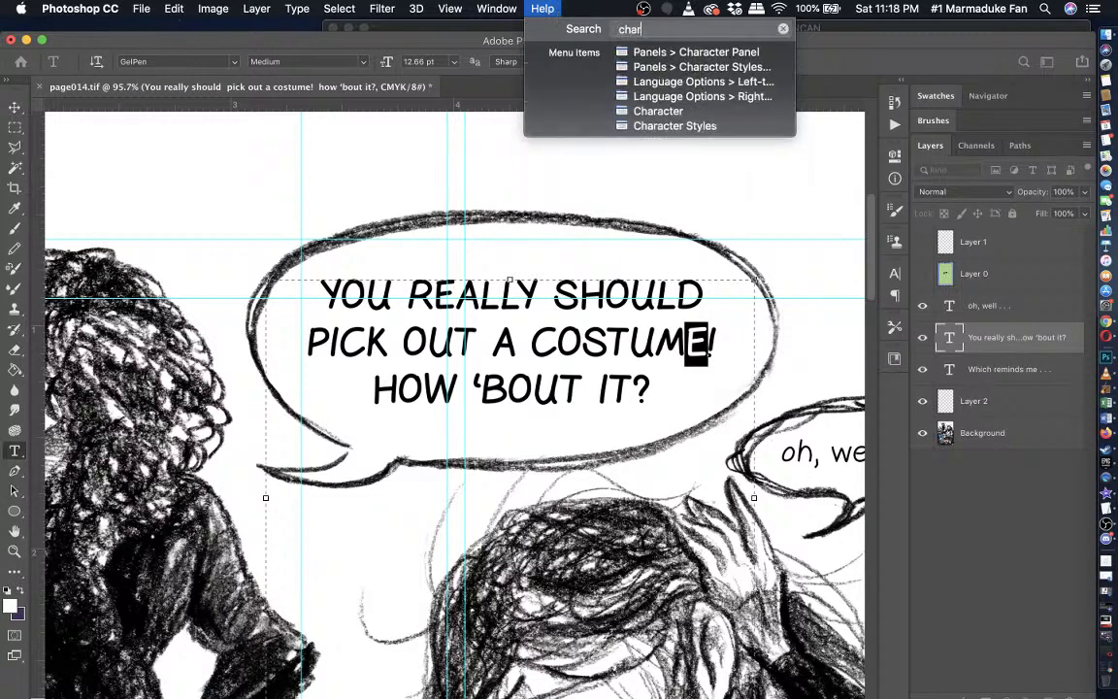
click(658, 112)
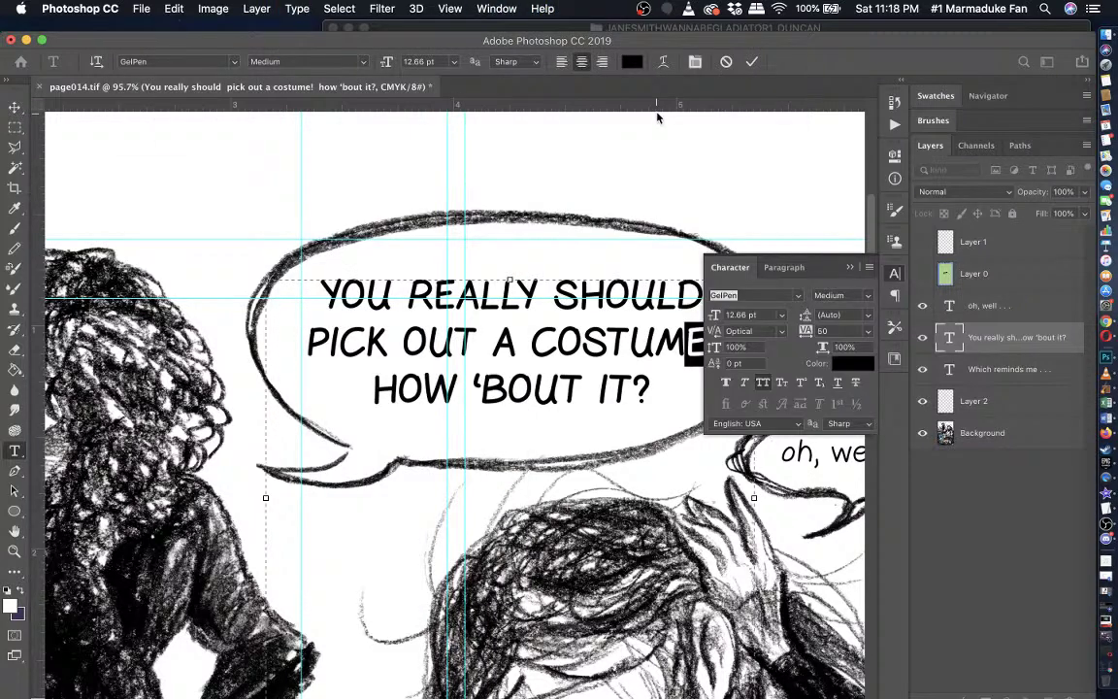
click(868, 331)
click(839, 501)
click(850, 267)
click(639, 383)
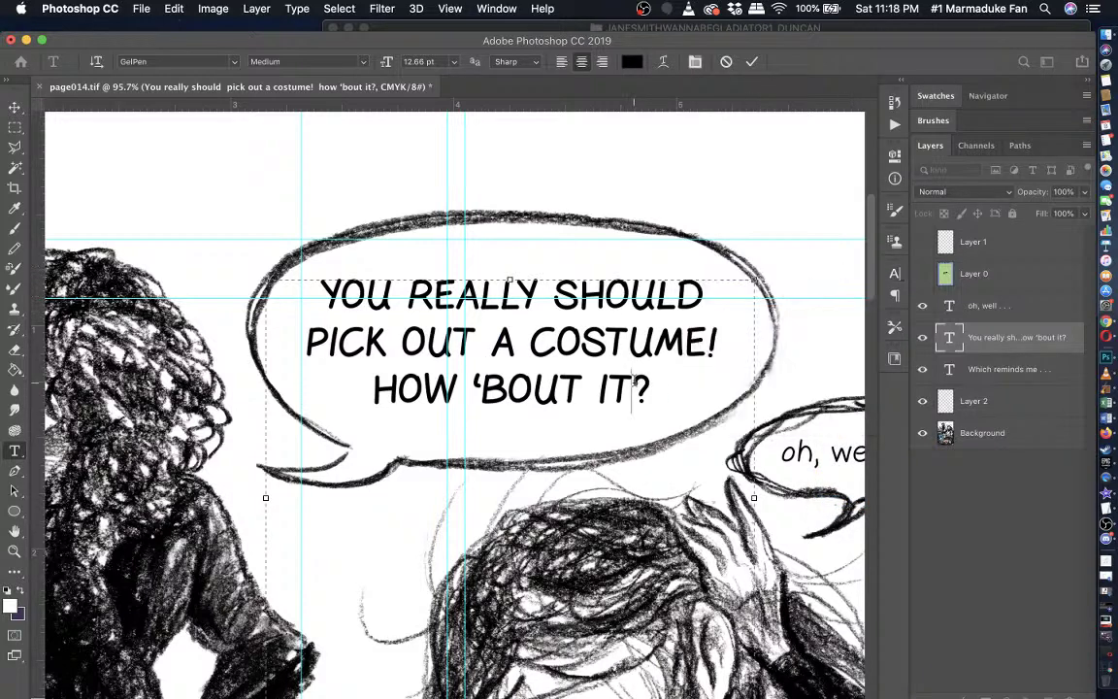
- Review the respaced lettering against the whole page and save page014.tif
scroll(635, 382, right, 2)
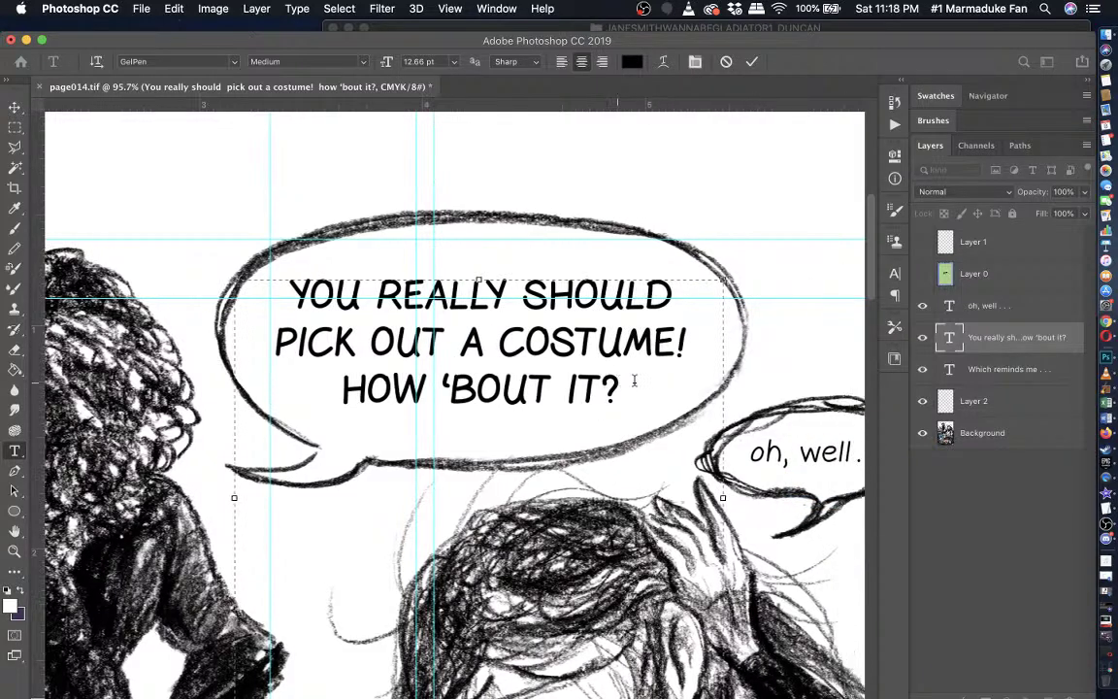
scroll(635, 382, down, 1)
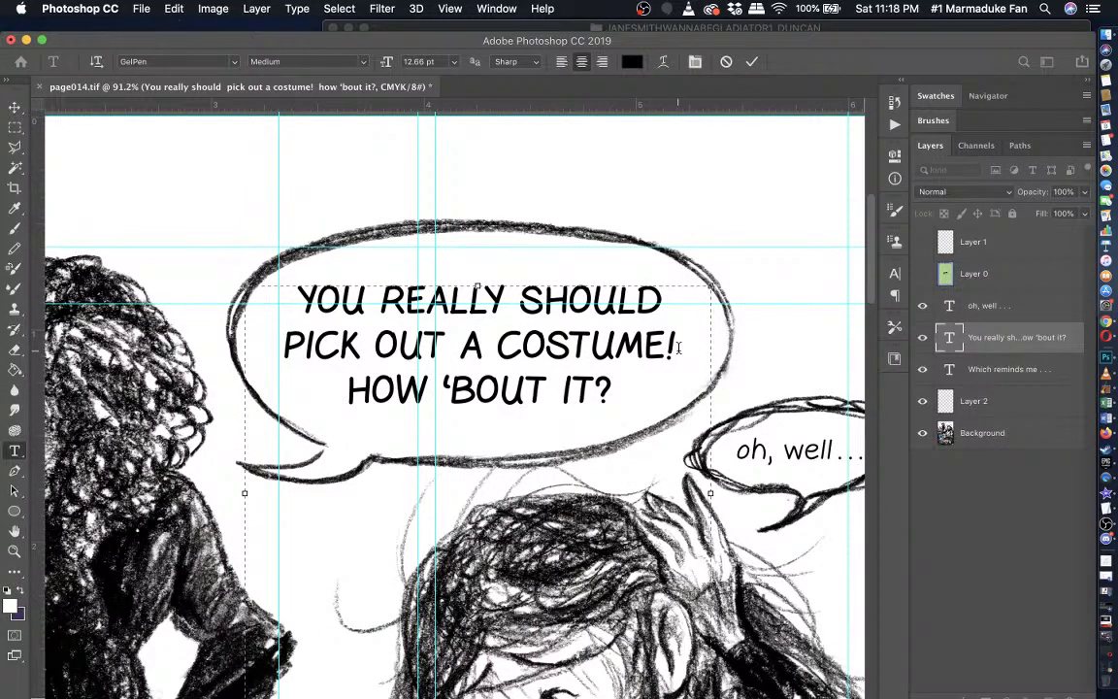
scroll(678, 348, down, 4)
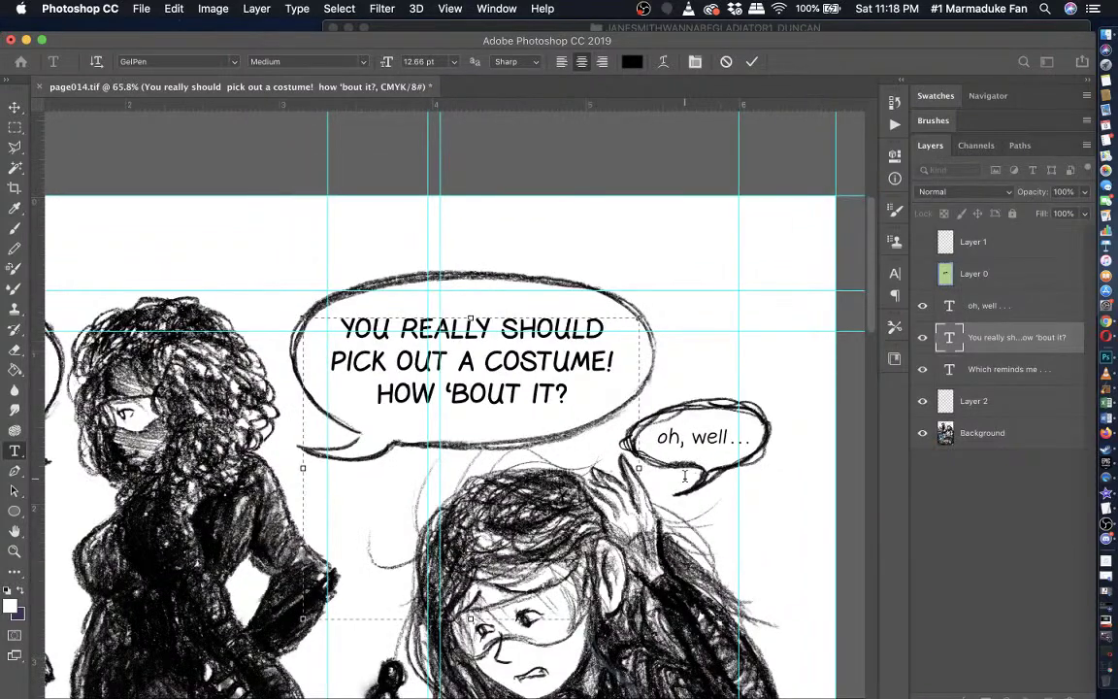
scroll(685, 476, down, 3)
scroll(684, 475, left, 3)
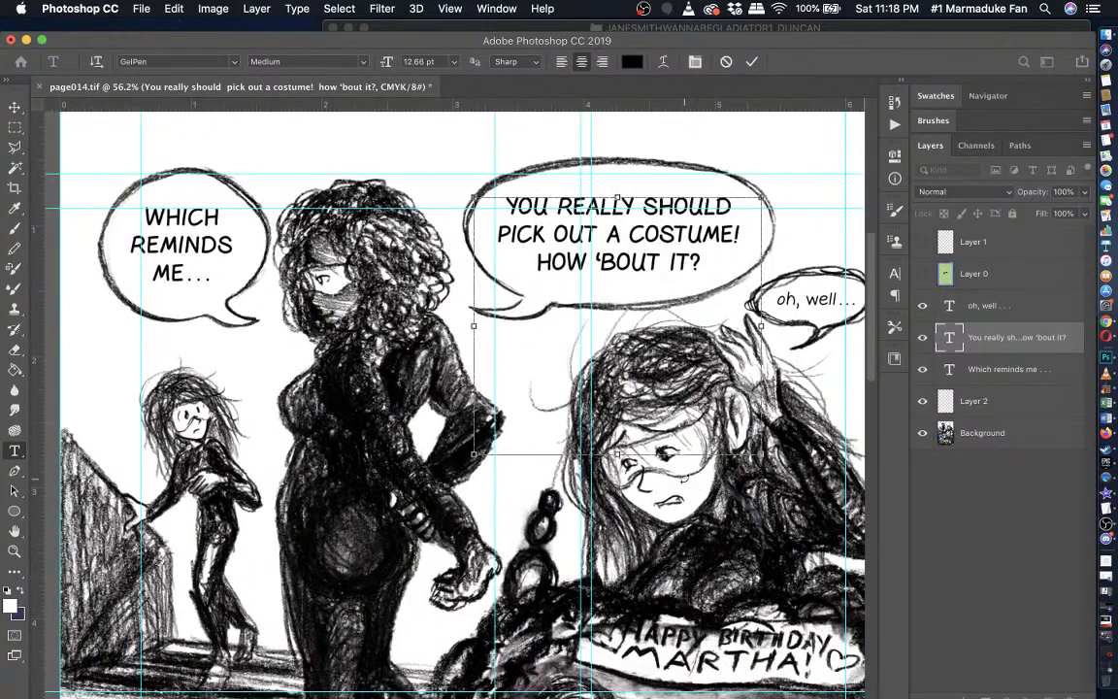
key(super+s)
- Set the tracking of the final "E!" in COSTUME! to 180 in the "You really should pick out a costume!" text
scroll(738, 378, up, 2)
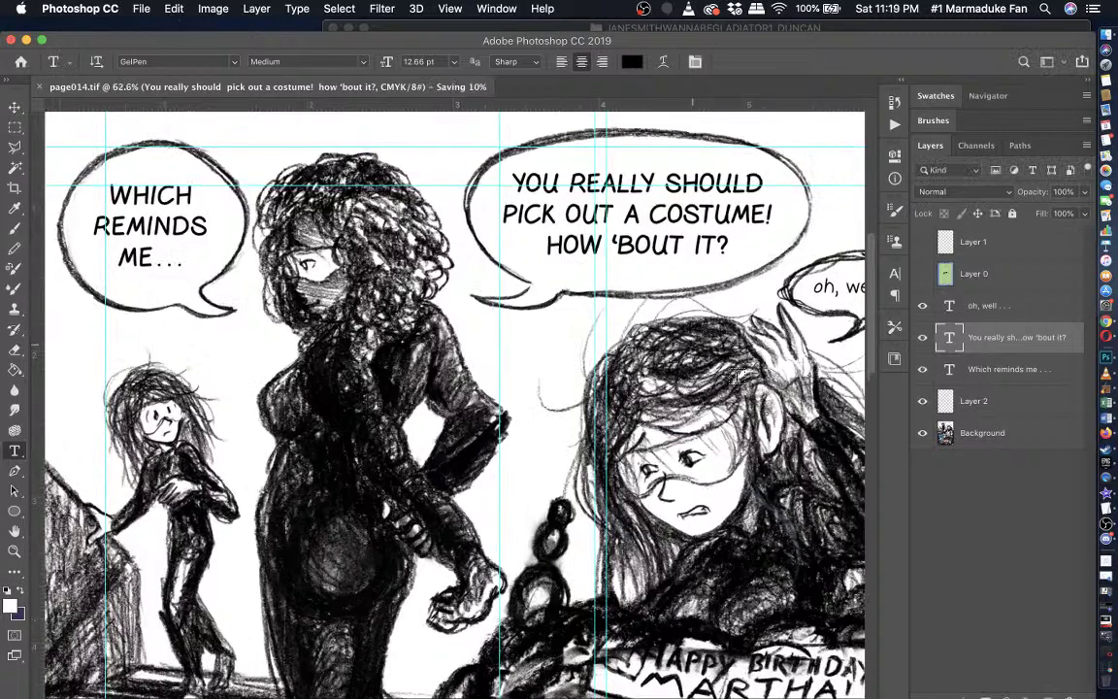
scroll(738, 378, up, 1)
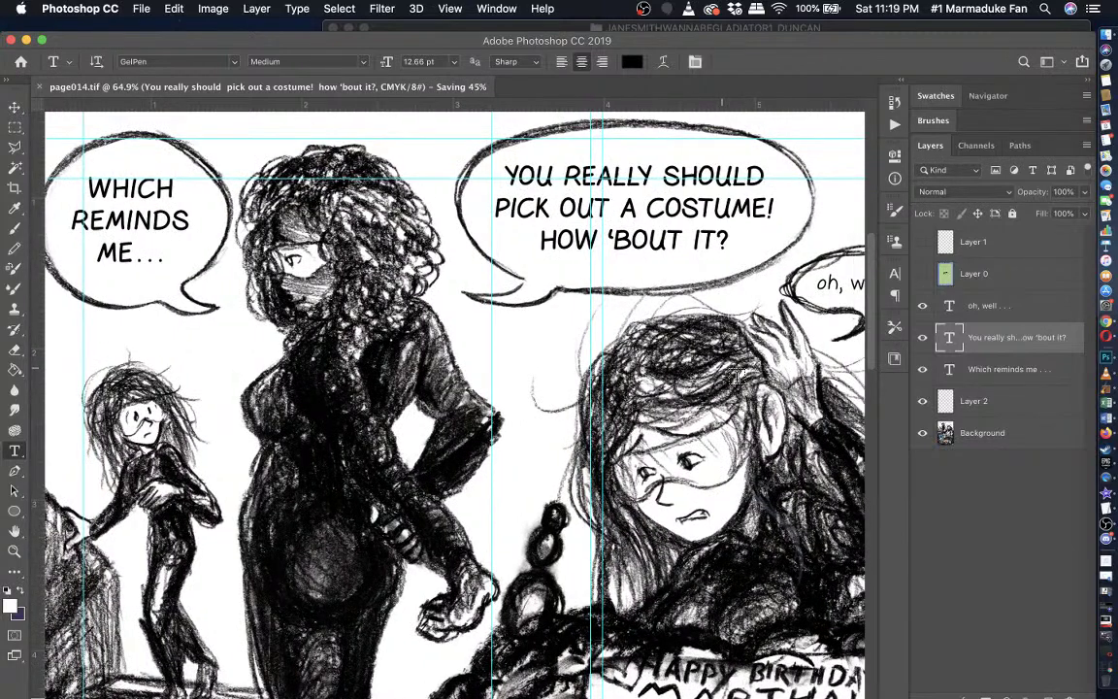
scroll(736, 377, up, 3)
scroll(737, 377, right, 3)
scroll(772, 389, up, 1)
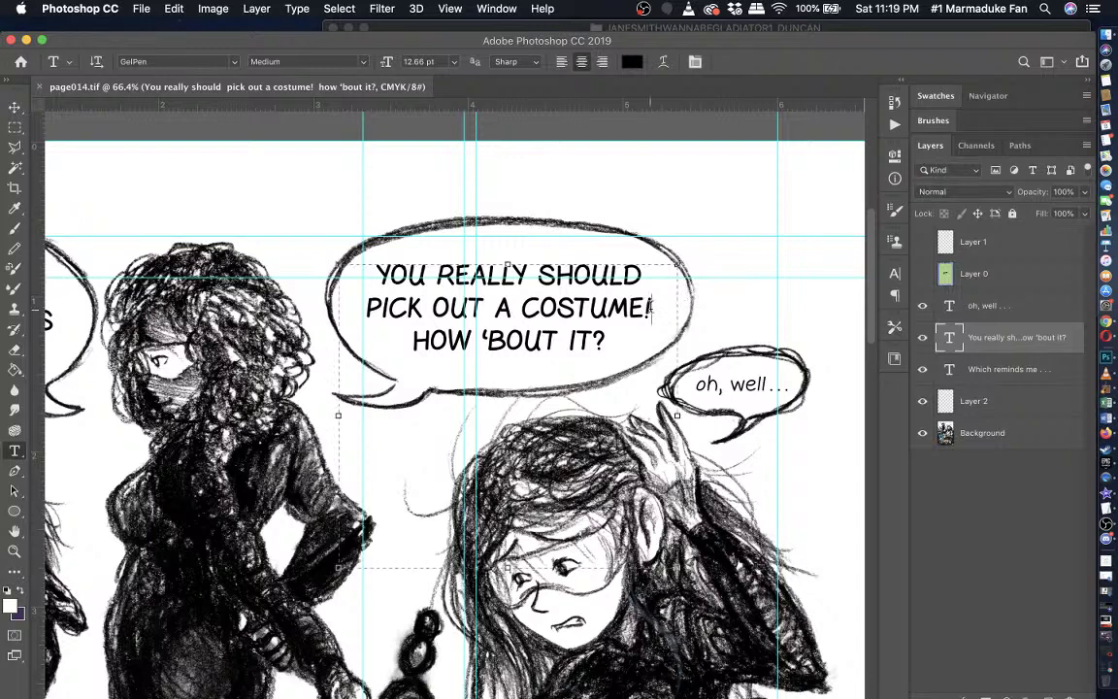
click(651, 308)
key(shift+Left)
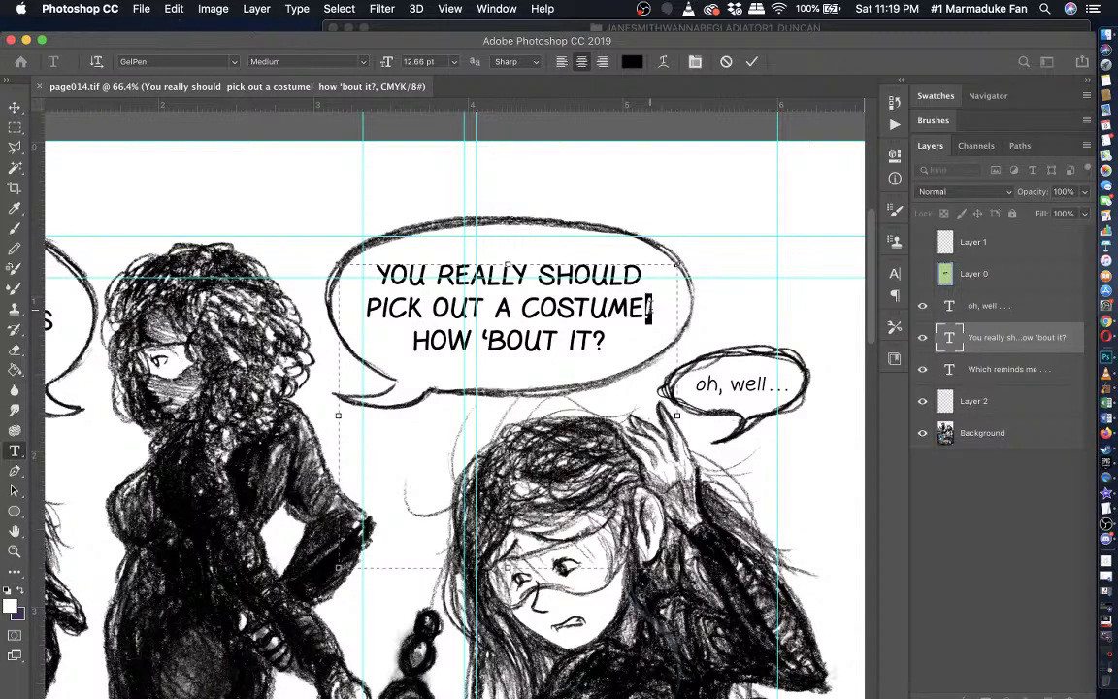
click(542, 9)
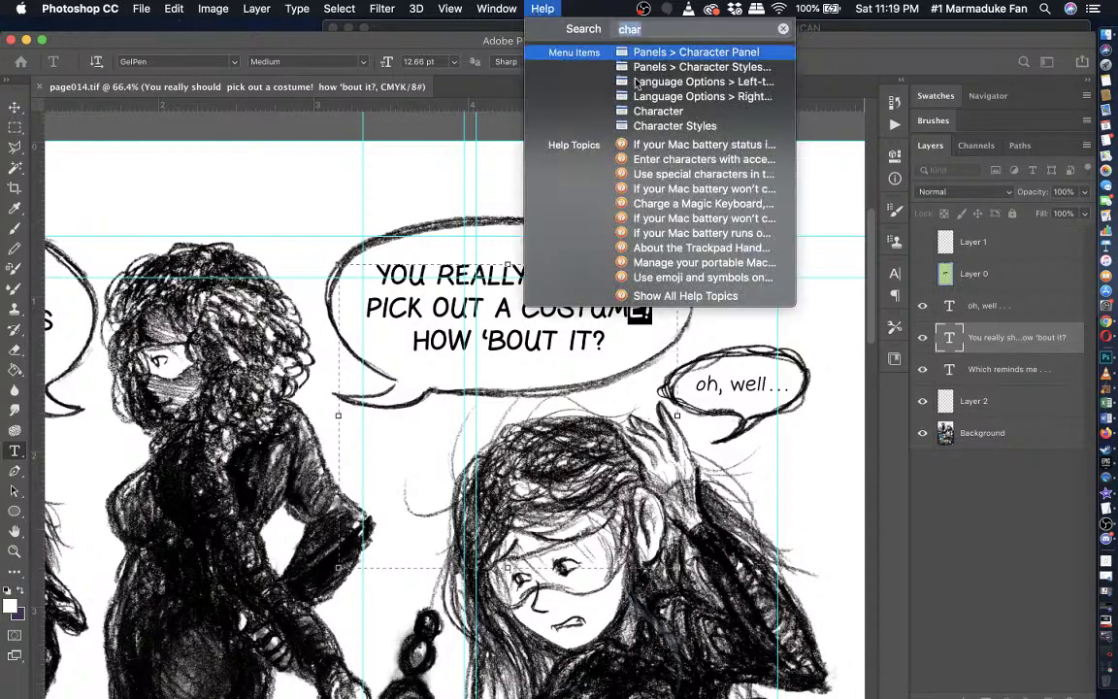
mouse_move(644, 112)
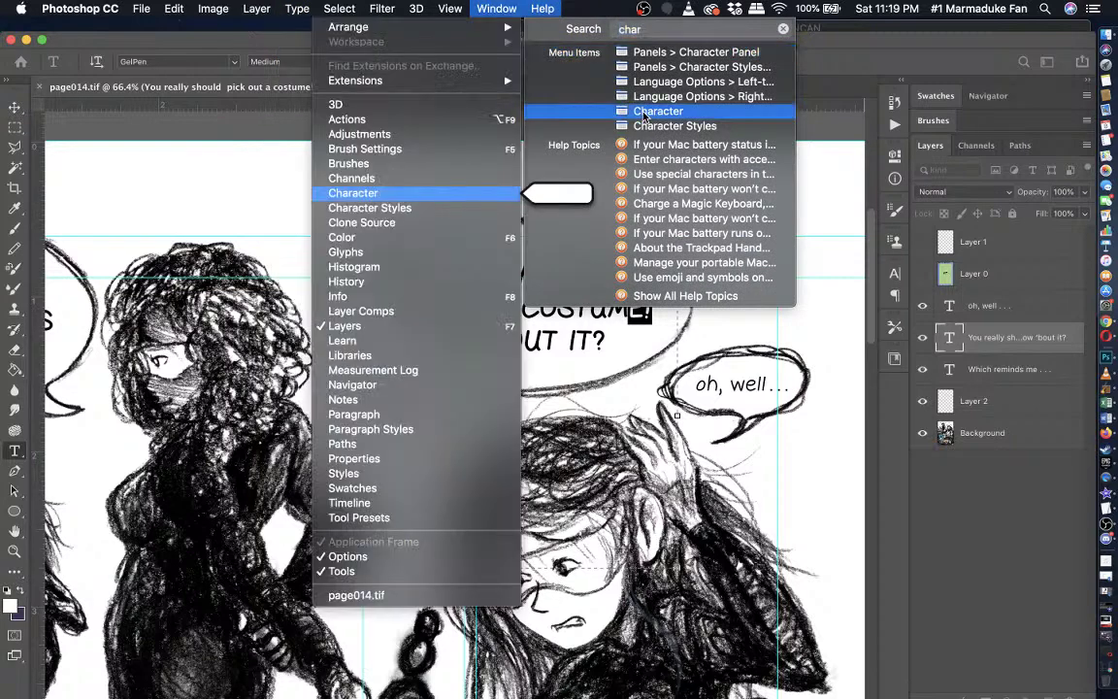
click(644, 111)
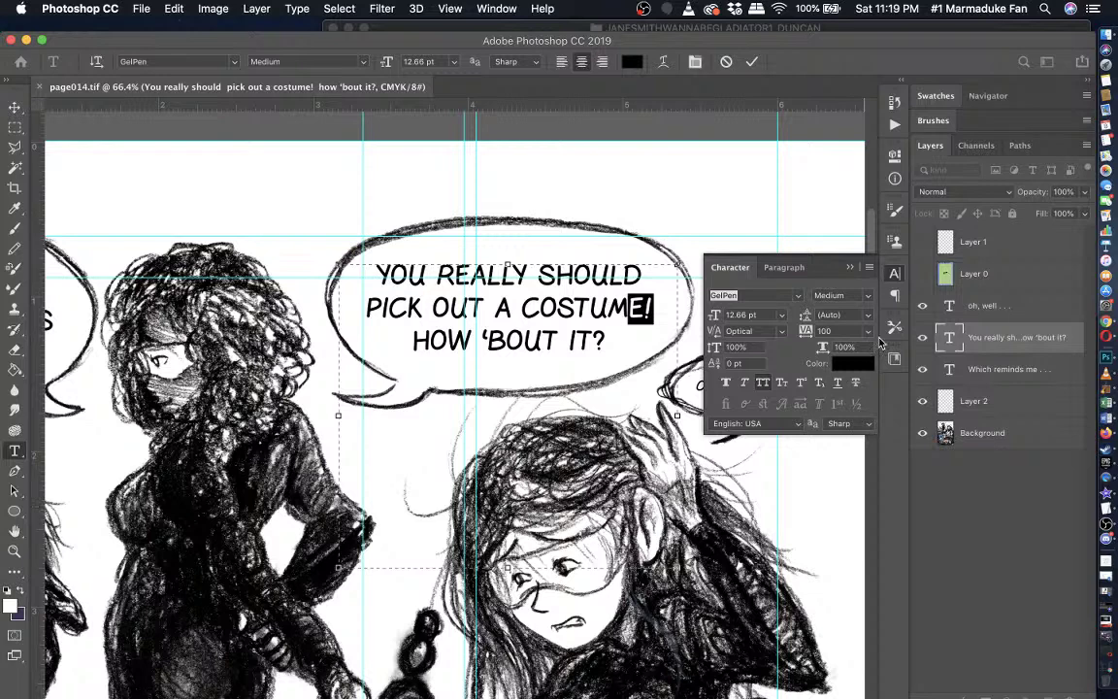
click(633, 308)
drag(655, 309, 633, 310)
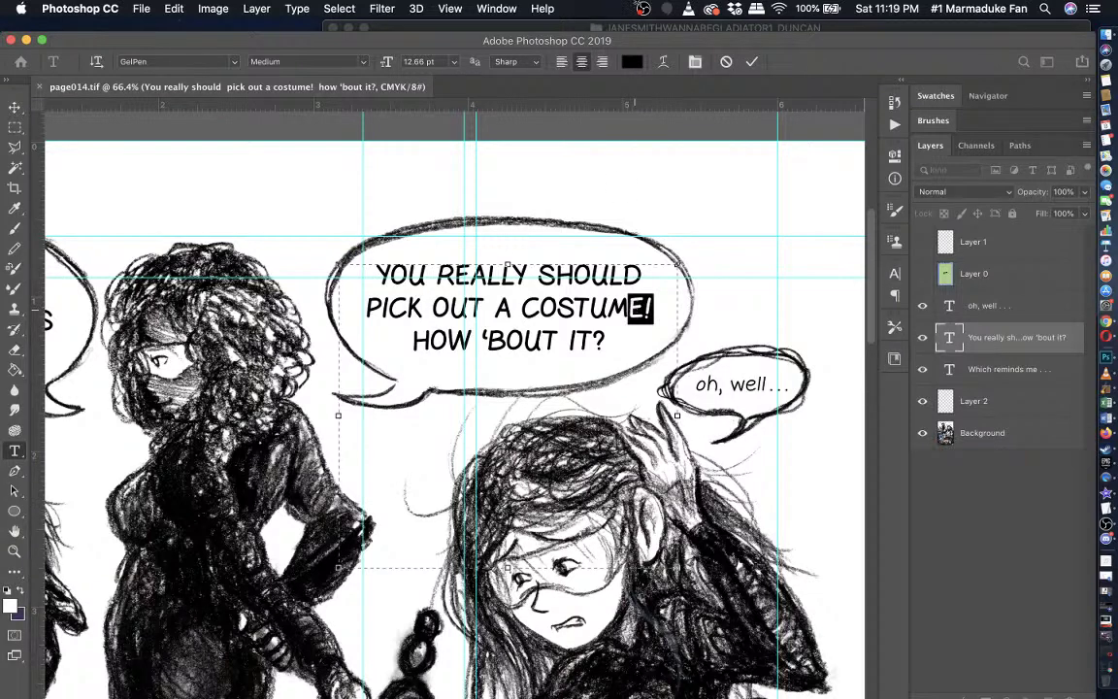
click(541, 8)
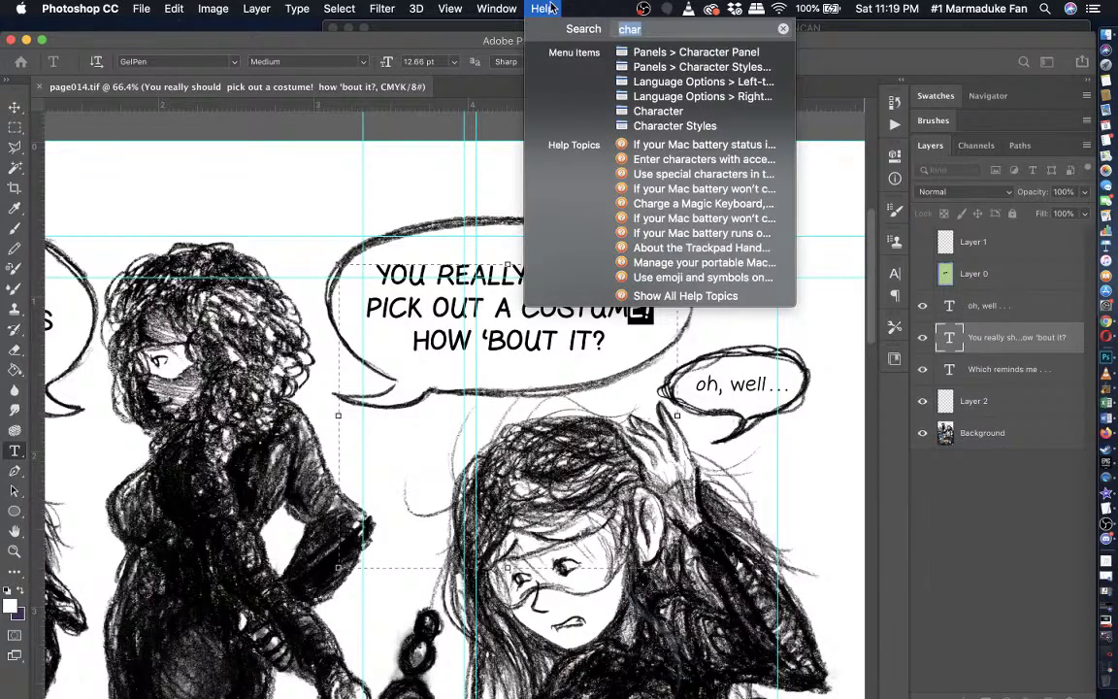
click(658, 111)
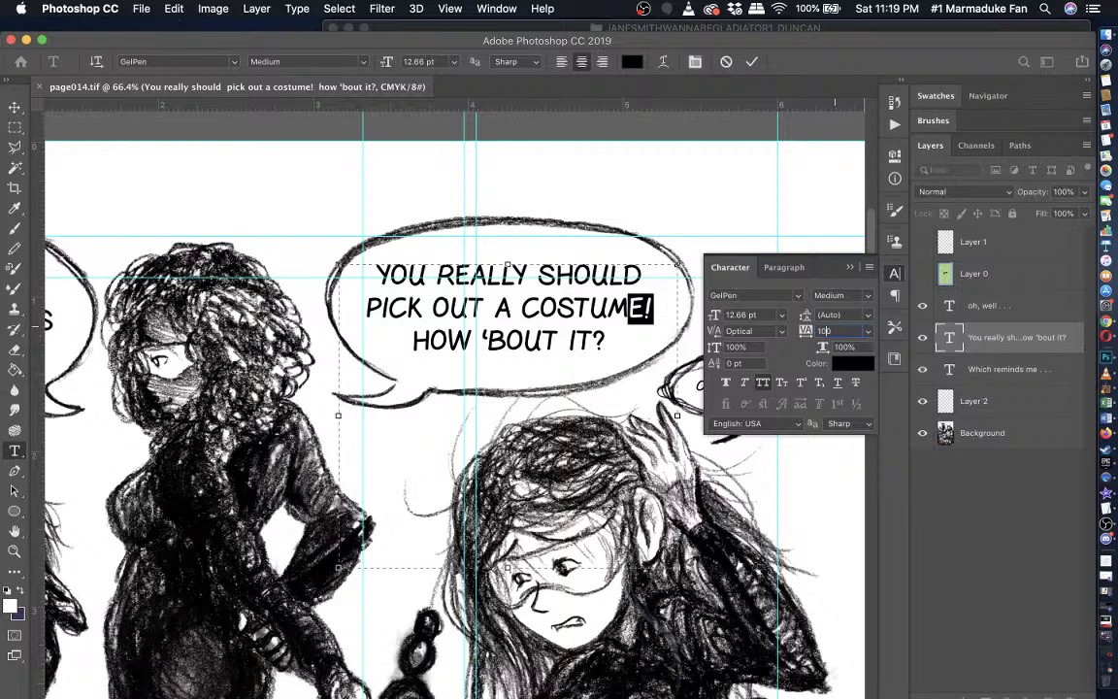
text(180)
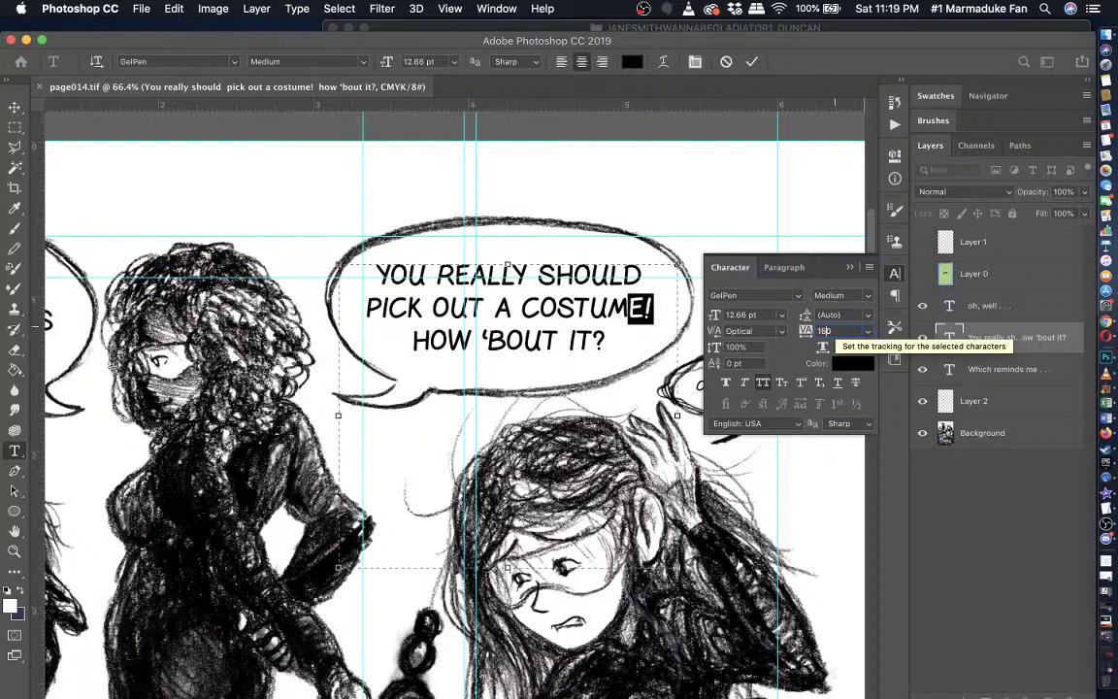
click(593, 310)
- Close the character settings, review the balloon lettering and save page014.tif
scroll(593, 310, down, 1)
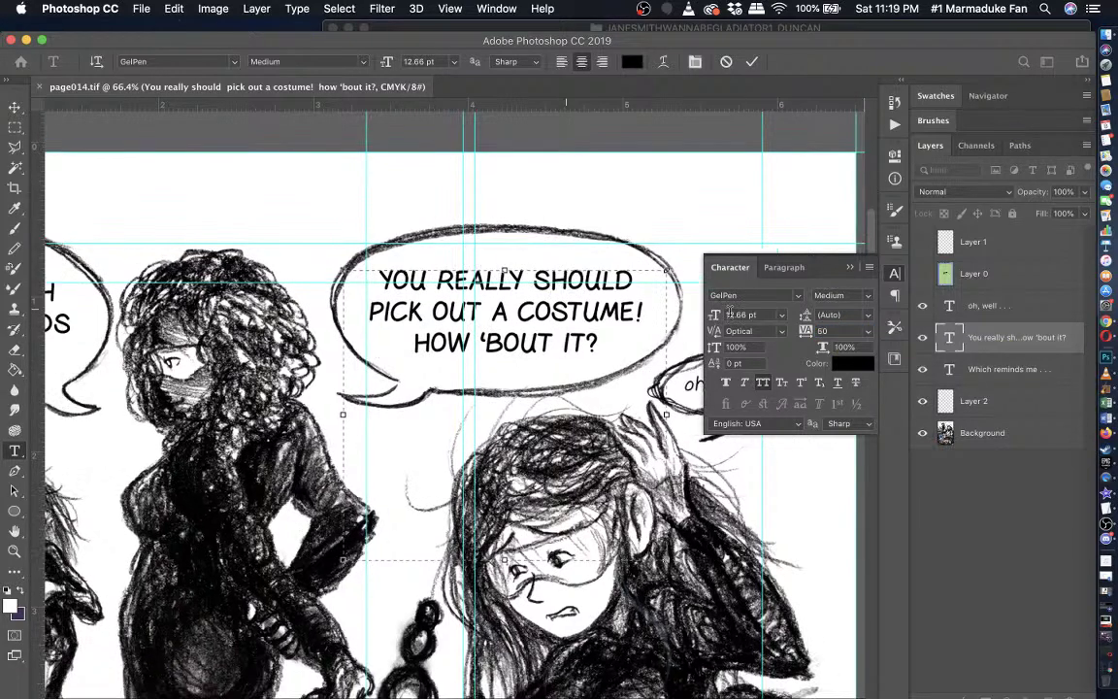
click(849, 267)
key(super+minus)
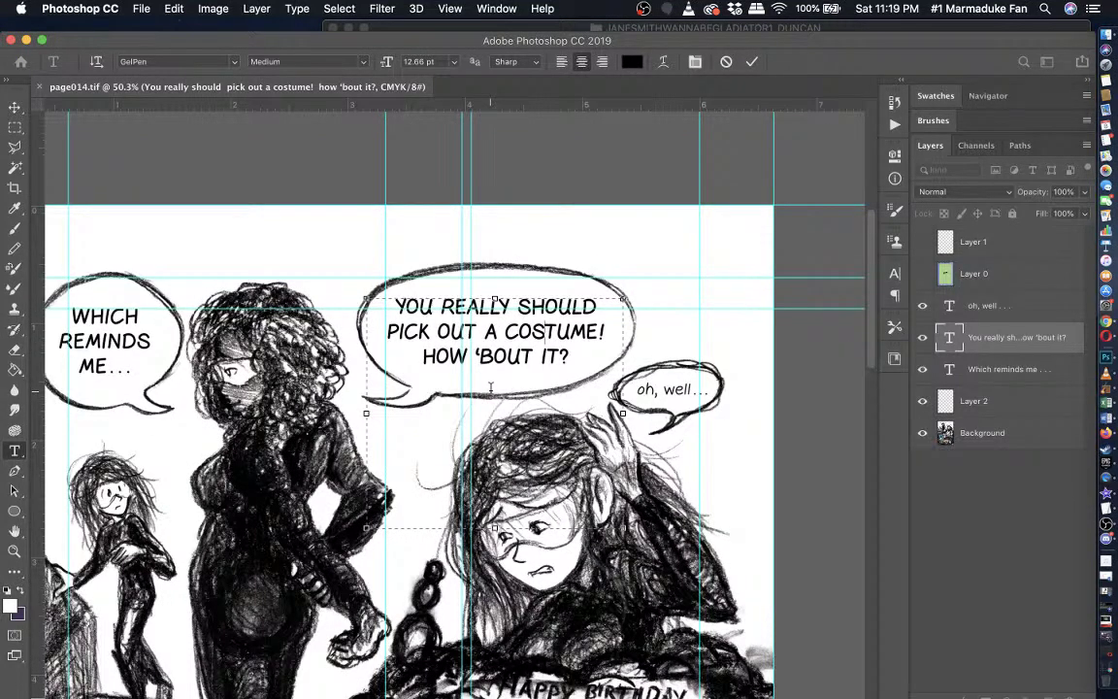
key(super+s)
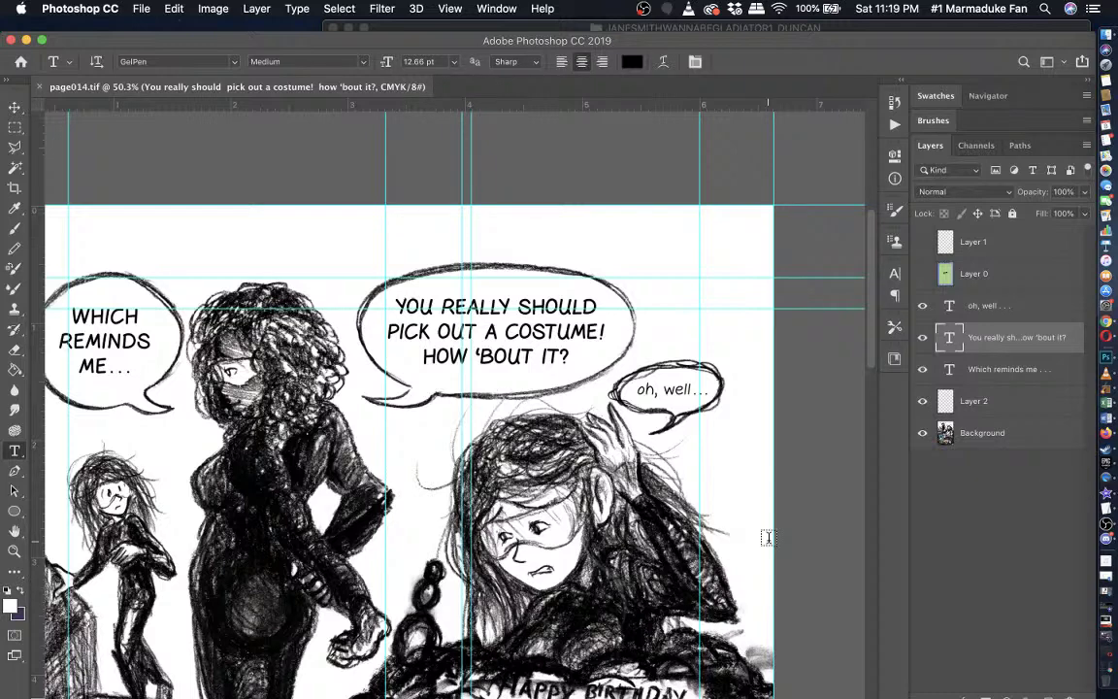
- Make the Background layer active and check the whole page
scroll(769, 538, left, 2)
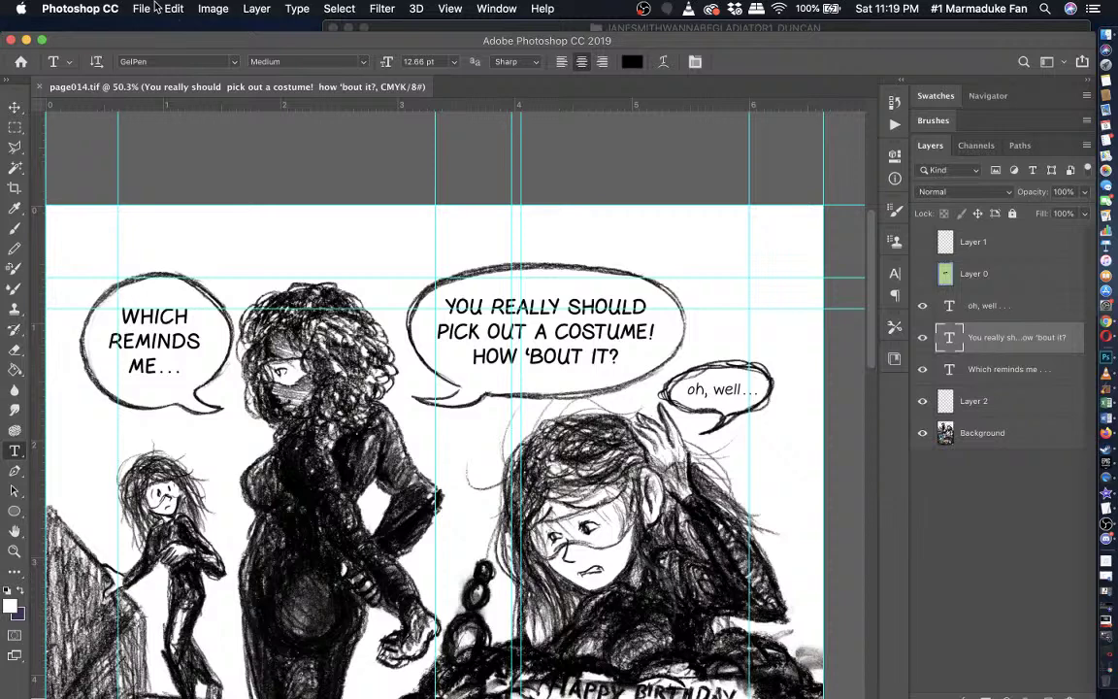
click(147, 9)
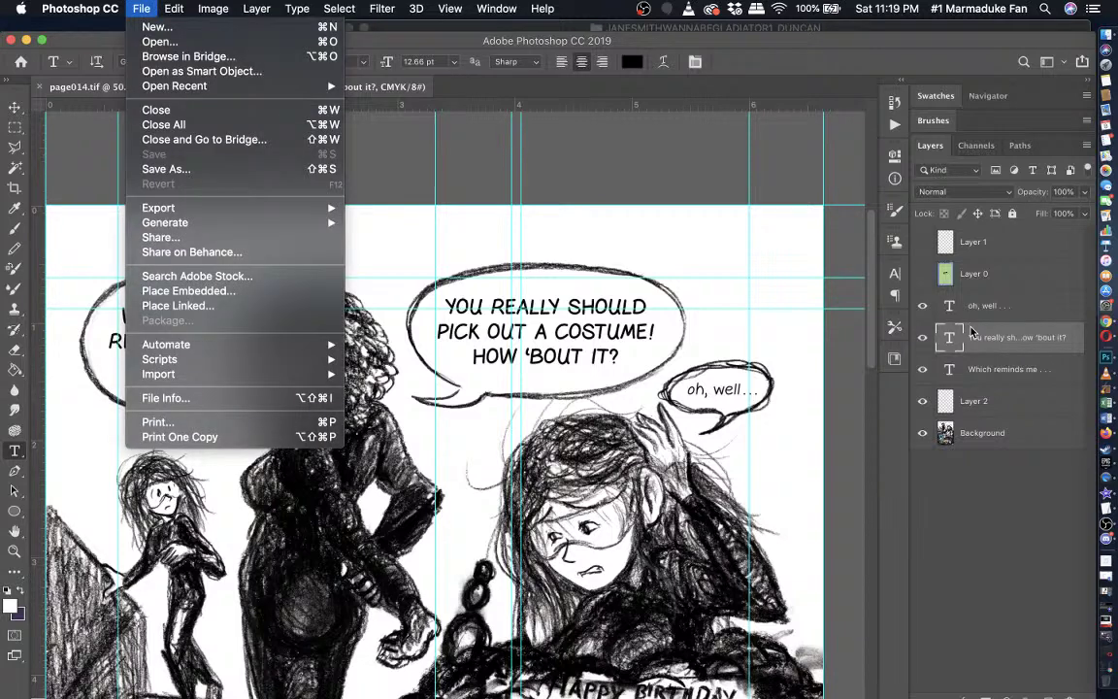
click(978, 439)
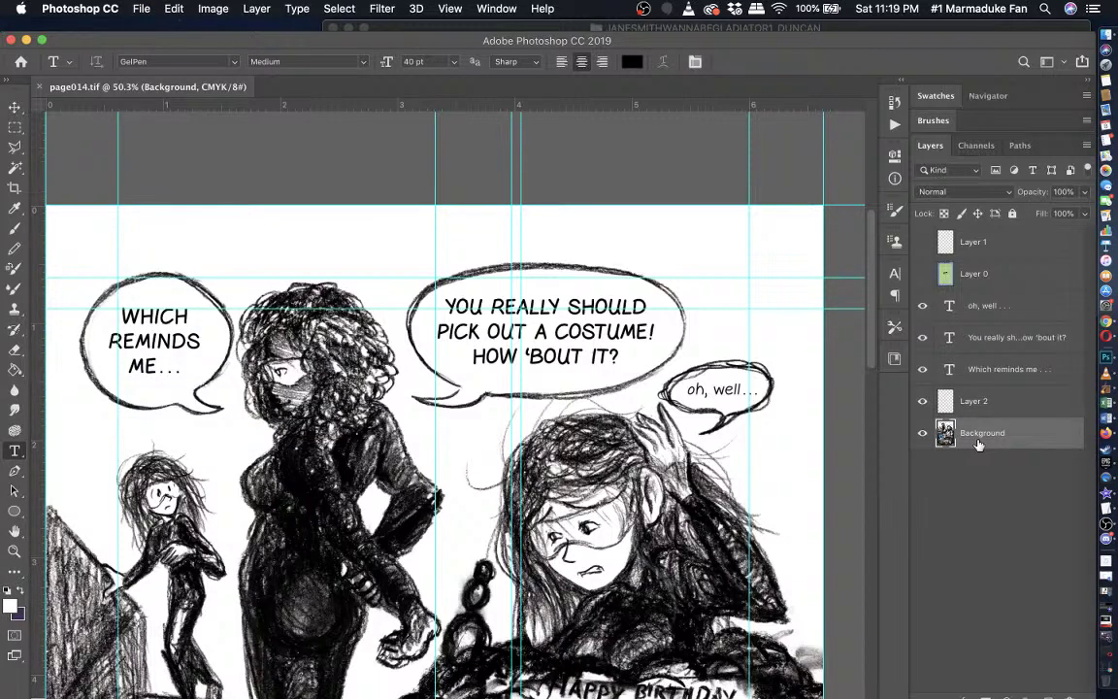
key(super+minus)
key(super+minus)
key(super+0)
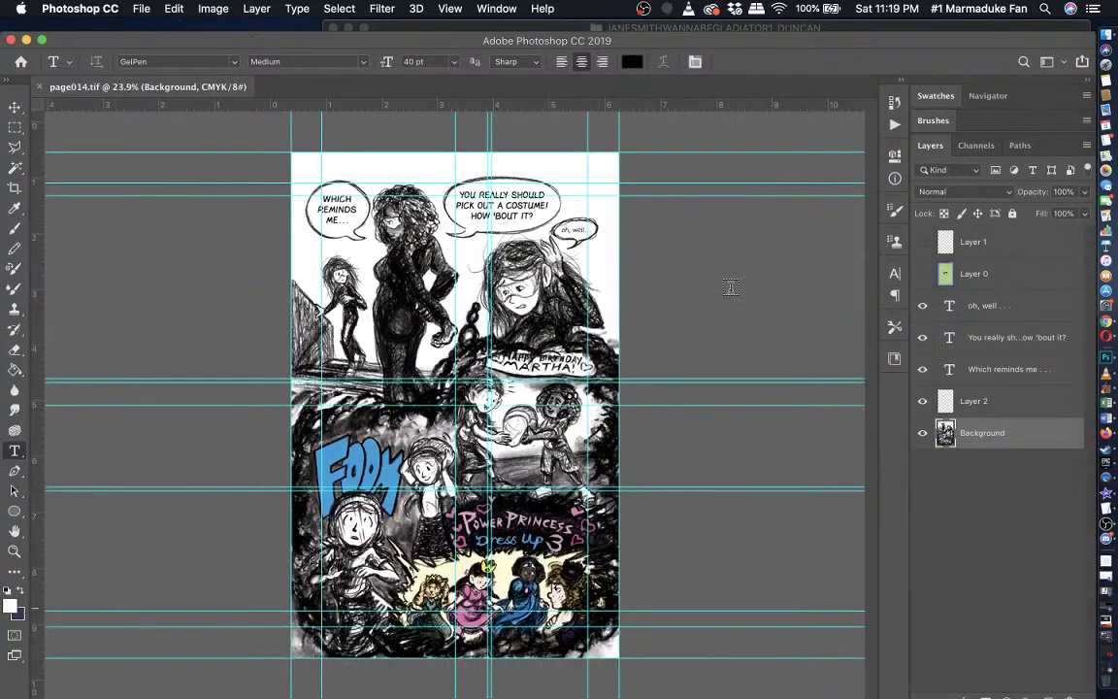
key(super+minus)
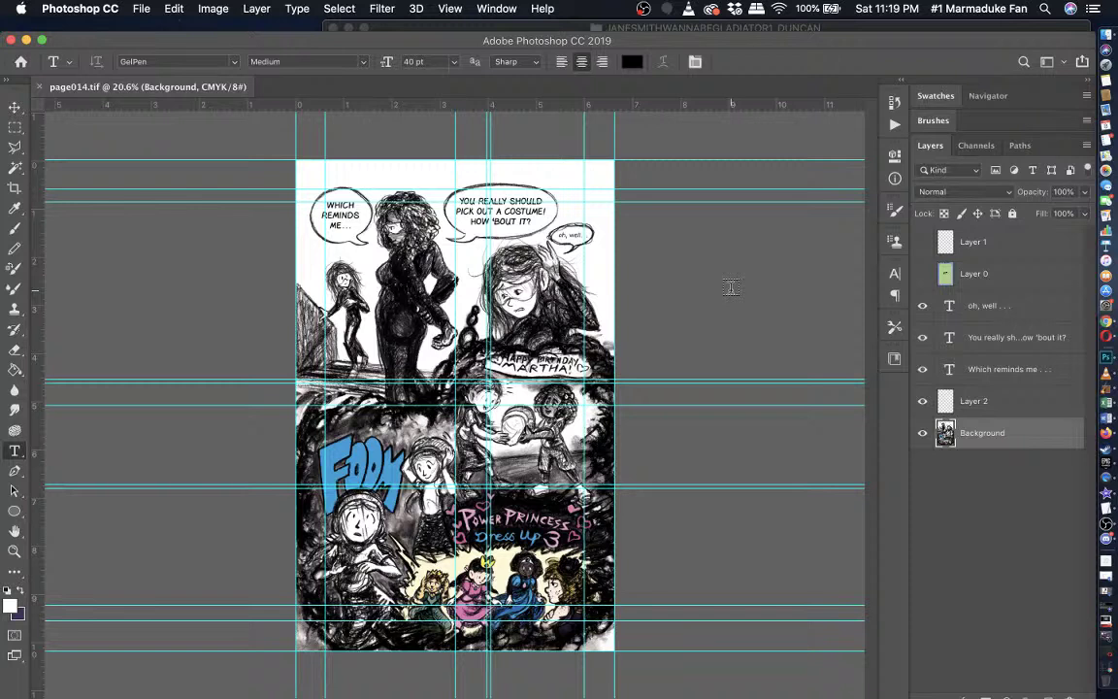
- Undo the edits back to before the page was cropped and clear the selection around the crop area
key(super+a)
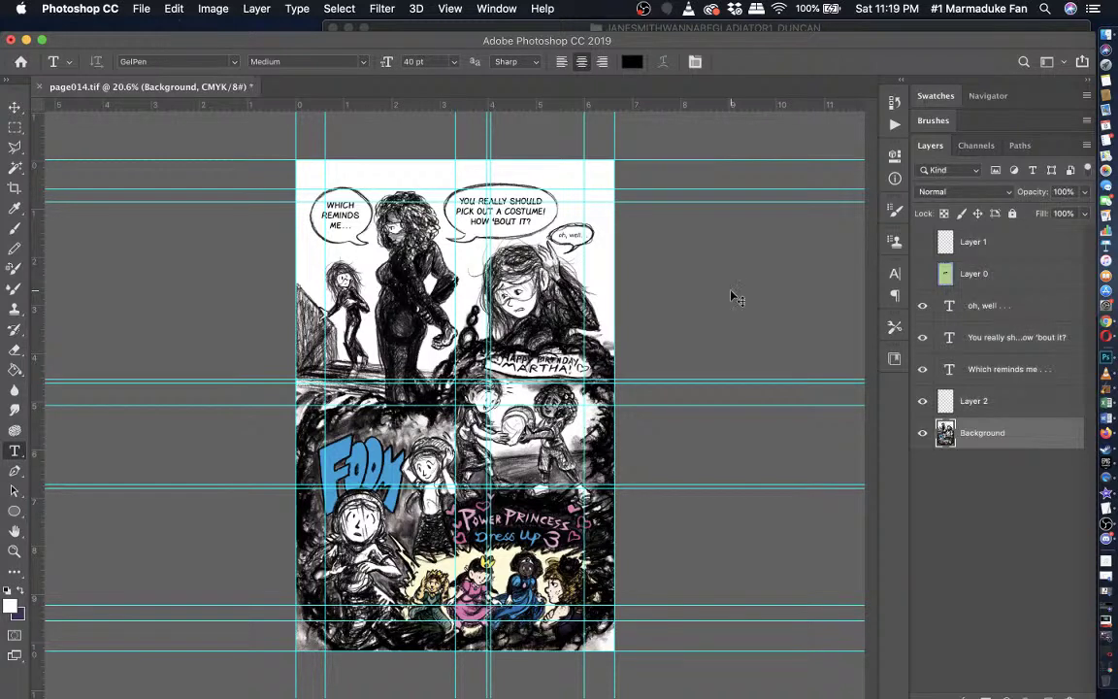
key(super+c)
key(super+z)
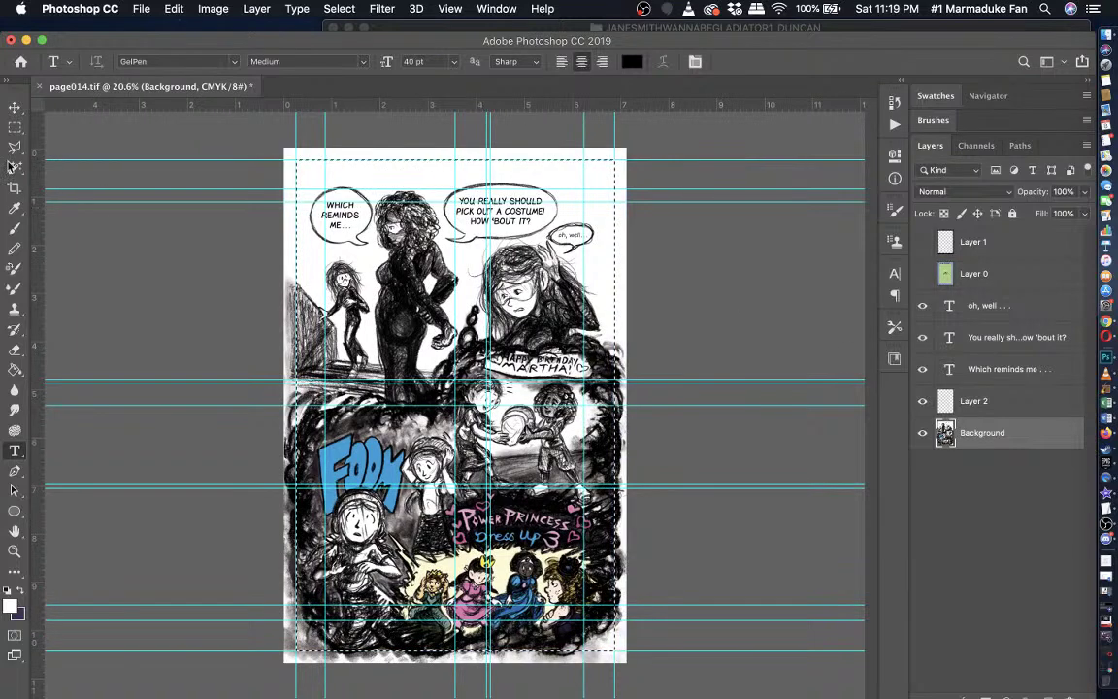
key(m)
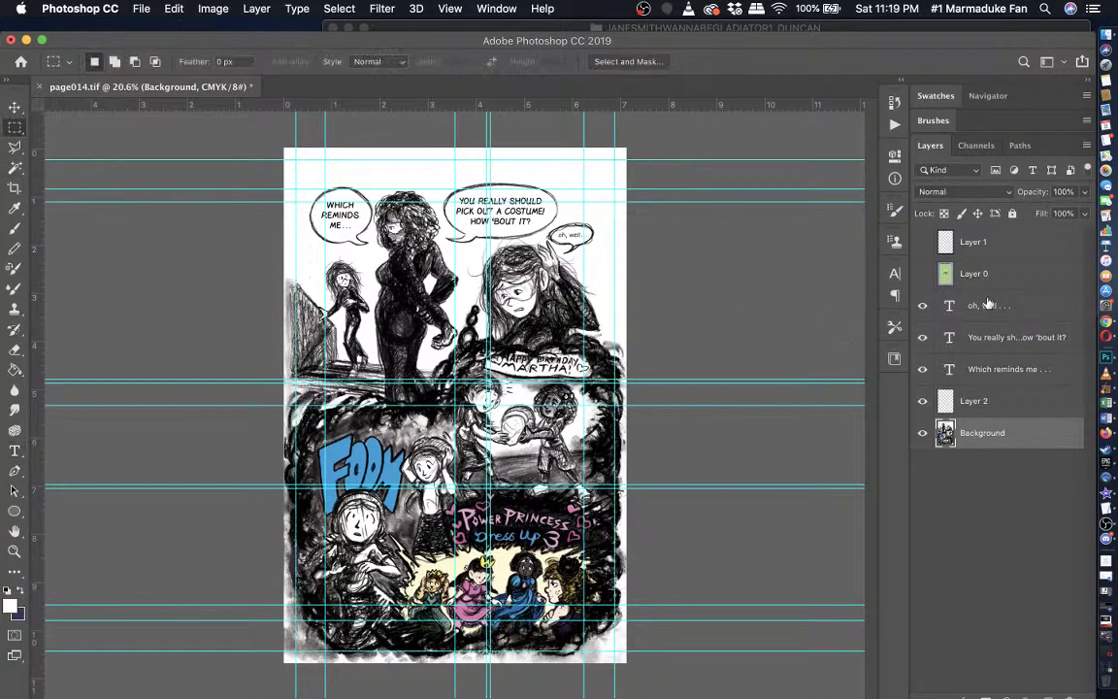
- Increase the tracking of the final "E!" in COSTUME! again on the "You really should pick out a costume!" text layer
click(988, 305)
scroll(850, 351, up, 6)
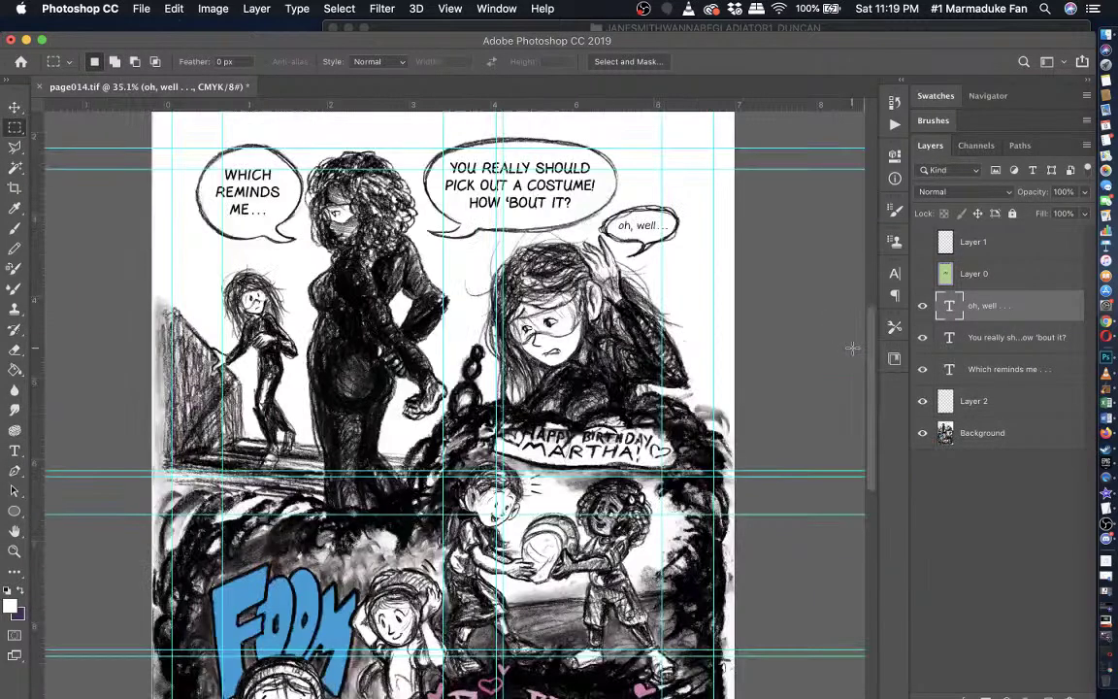
scroll(852, 348, up, 3)
click(988, 344)
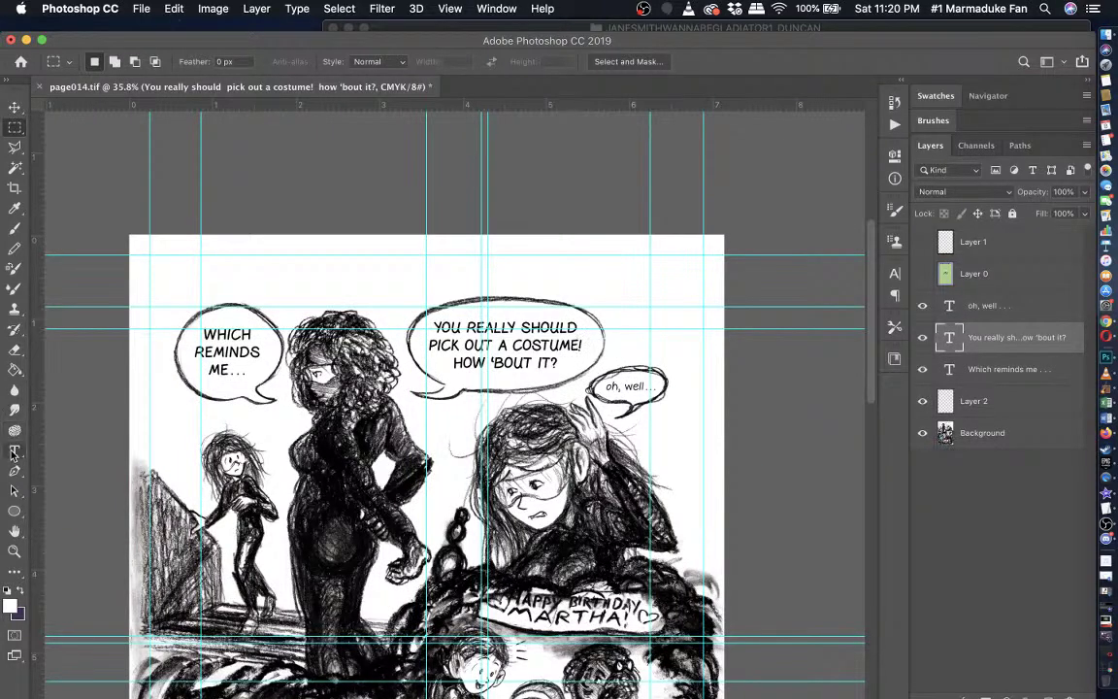
click(13, 451)
click(460, 362)
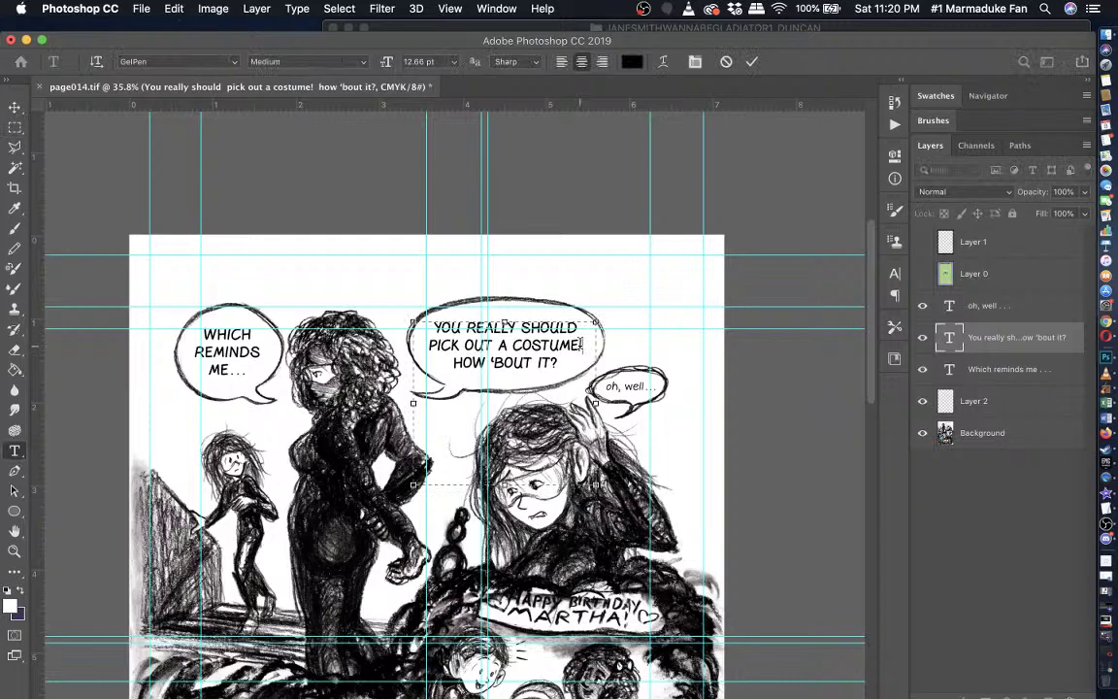
drag(582, 346, 570, 345)
click(554, 11)
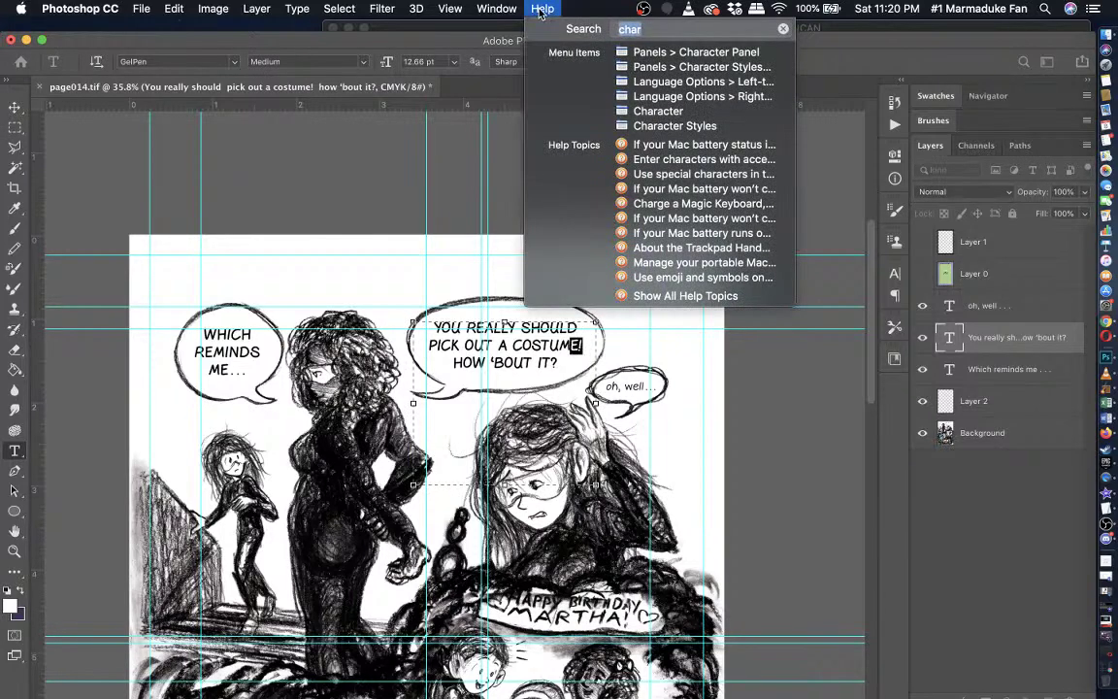
text(char)
click(658, 111)
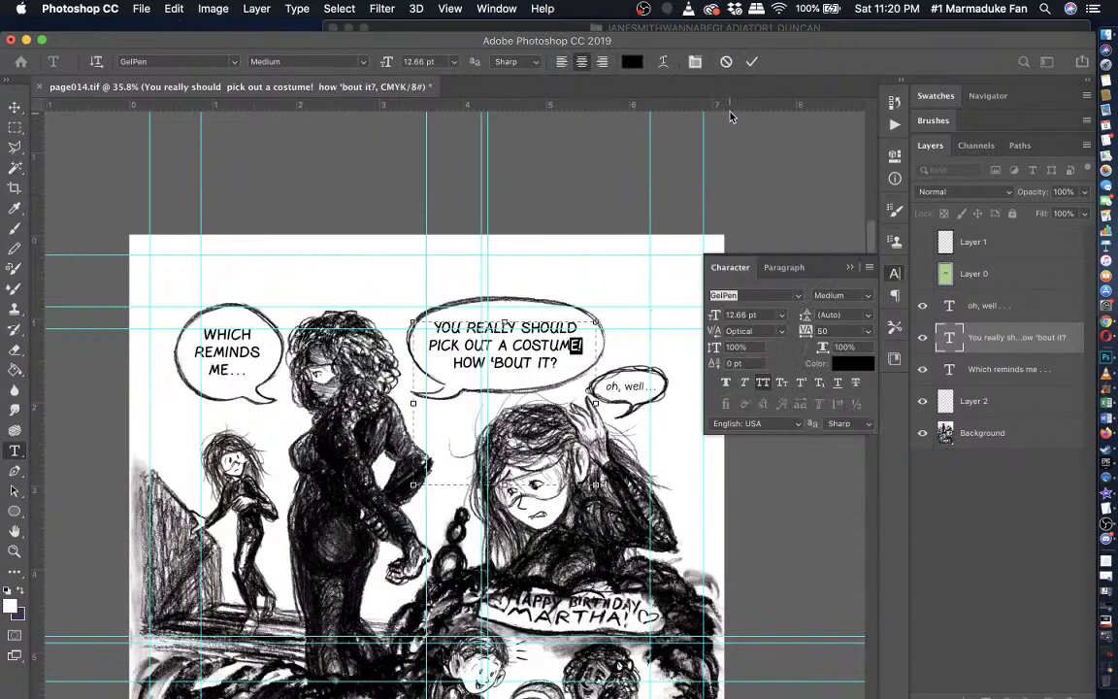
click(842, 330)
click(852, 266)
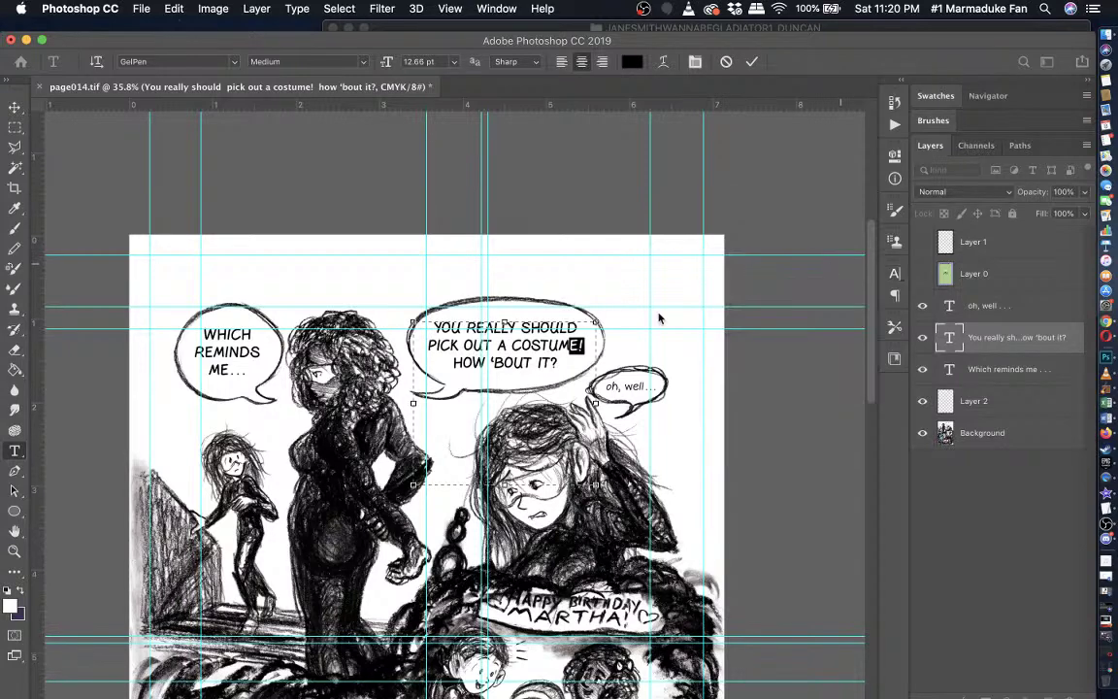
click(565, 348)
- Check the Background layer by hiding and showing it, and make it the active layer
click(924, 438)
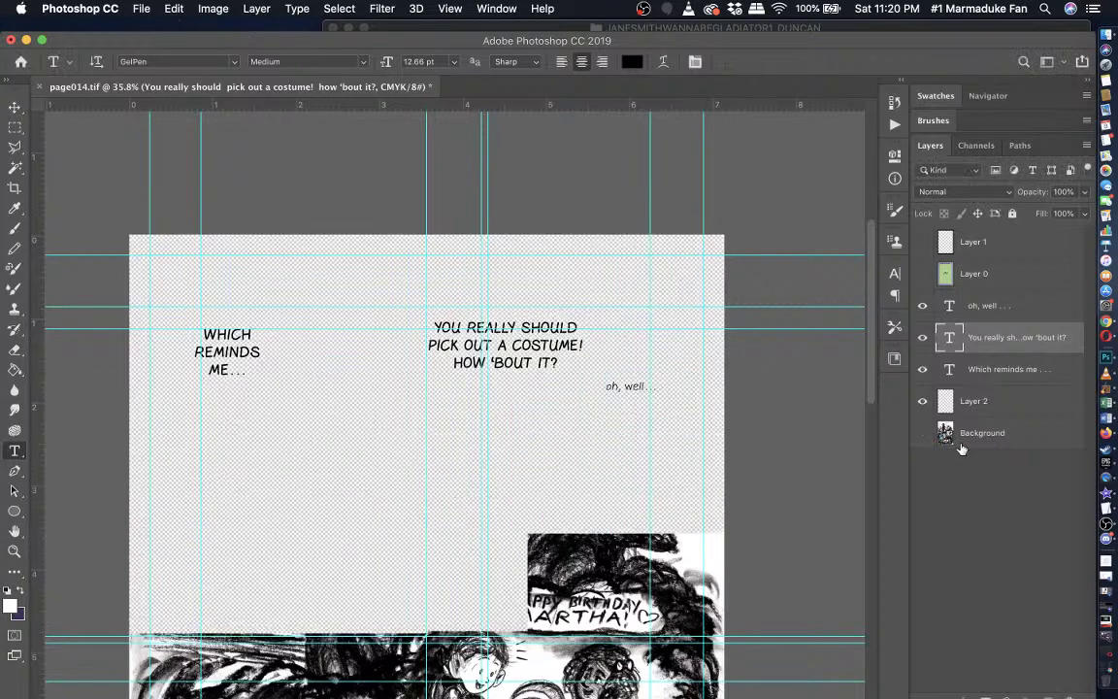
click(958, 443)
click(922, 434)
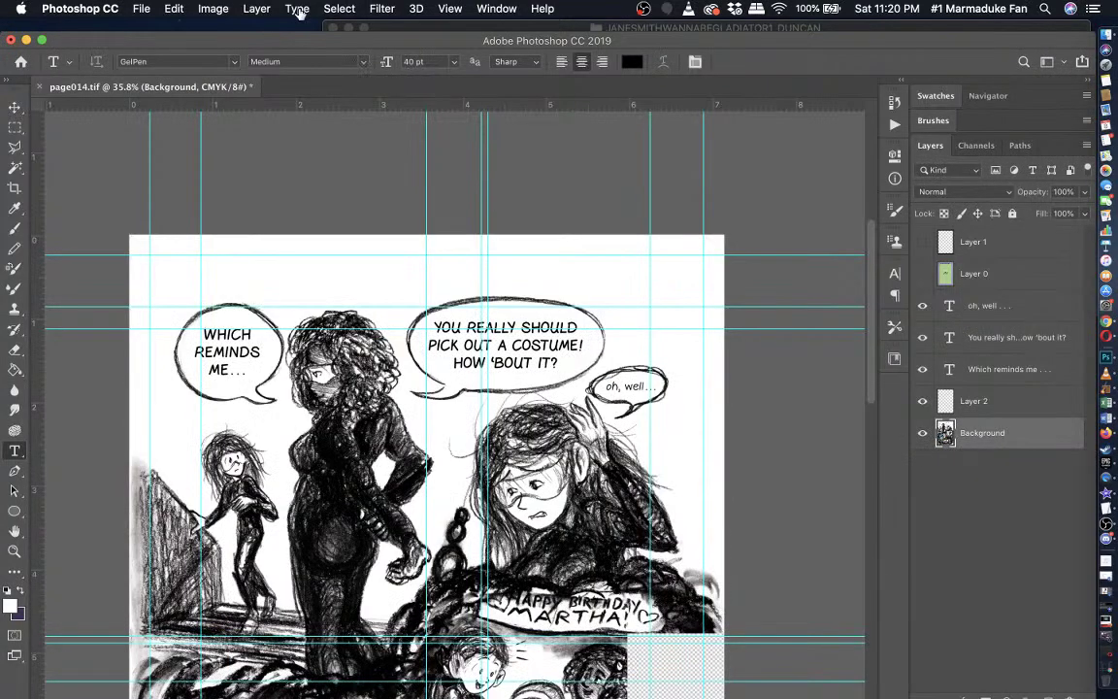
- Dismiss the Image Size dialog without changes and save the uncropped page014.tif
click(213, 8)
click(249, 131)
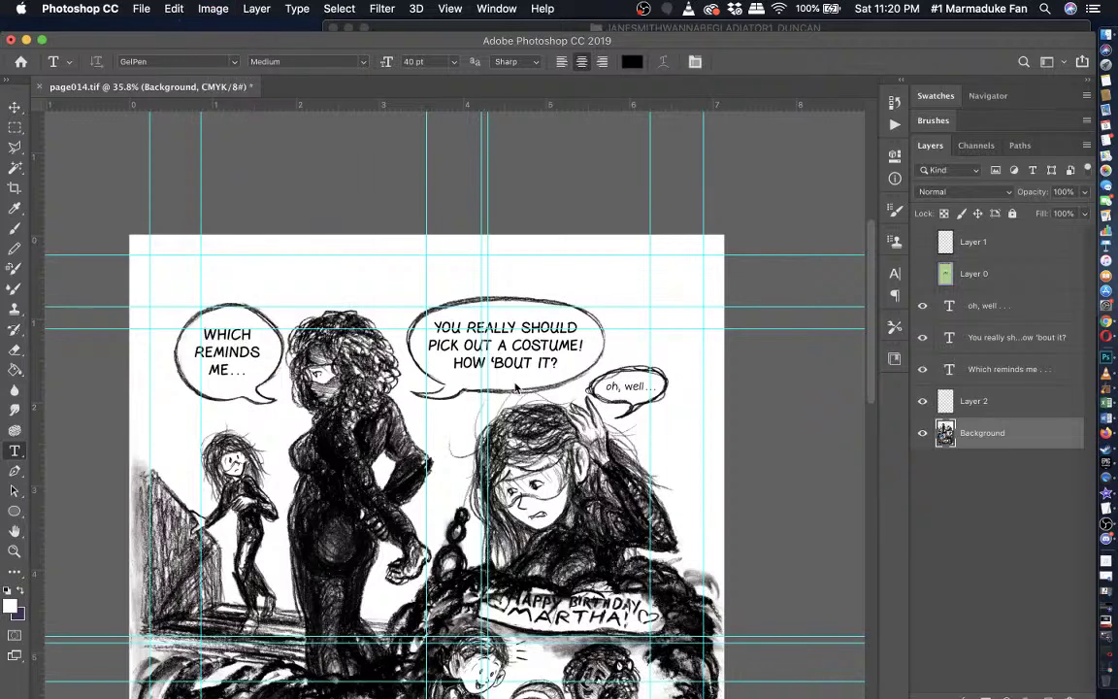
click(886, 248)
key(super+s)
- Resample the whole page to a resolution of 300 pixels per inch
click(213, 9)
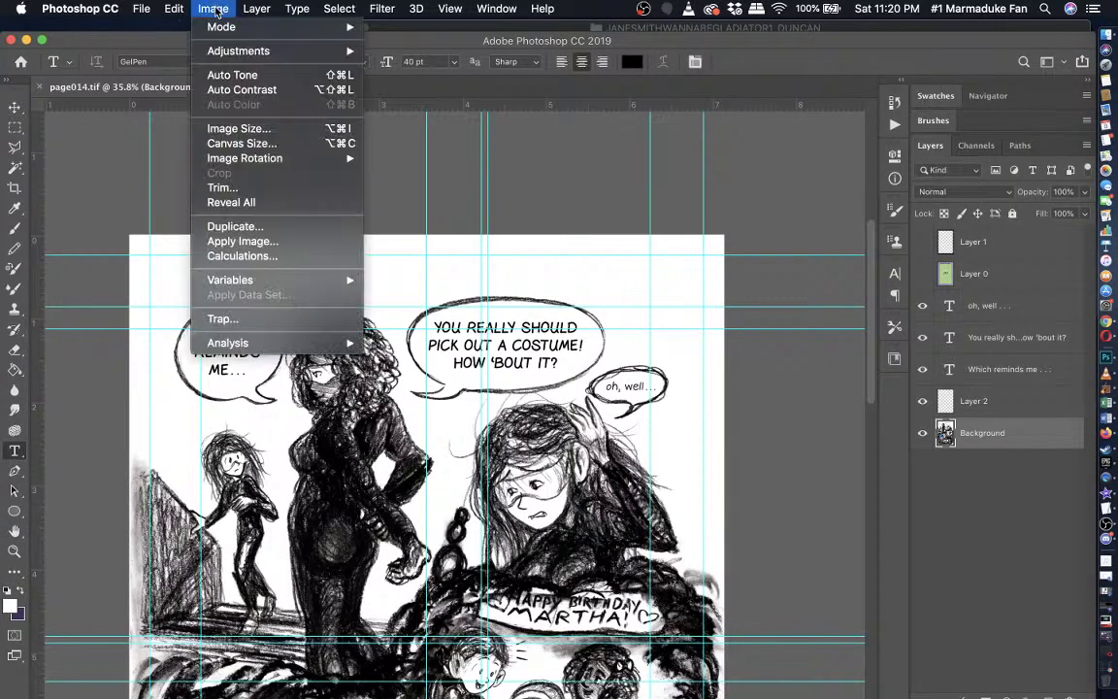
click(236, 128)
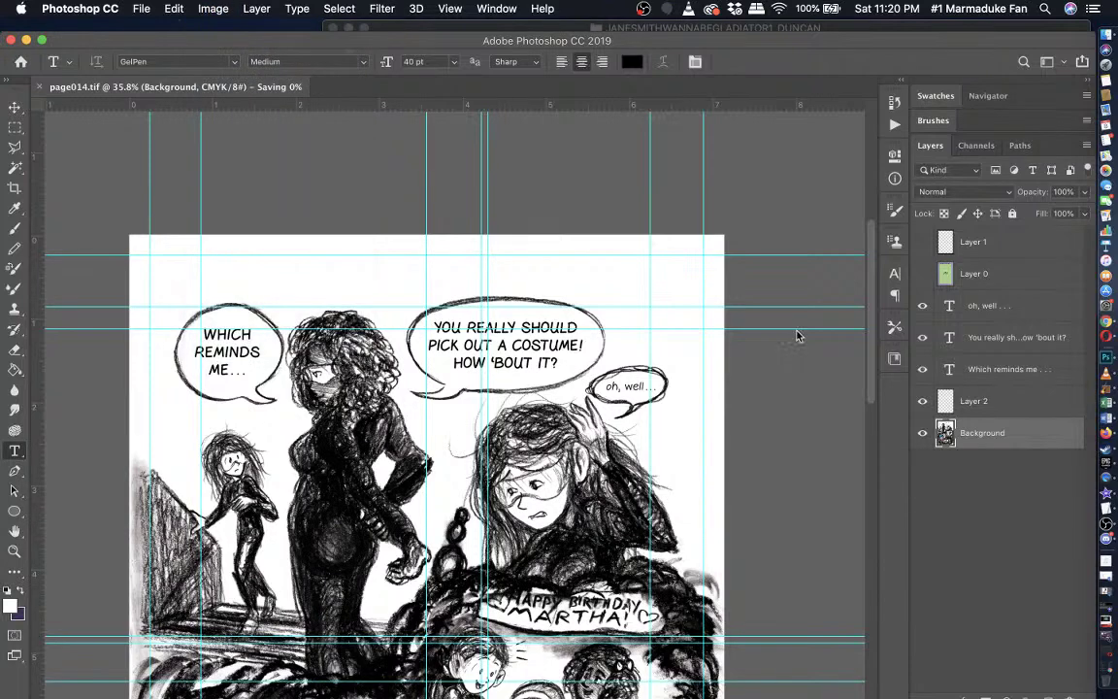
text(3)
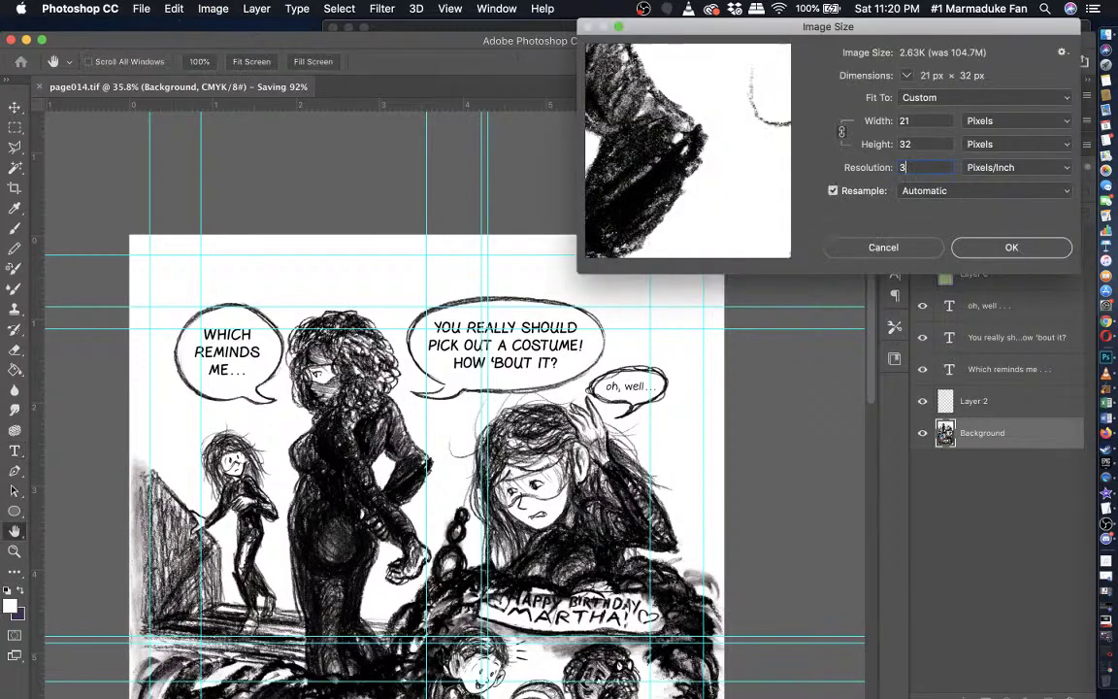
text(00)
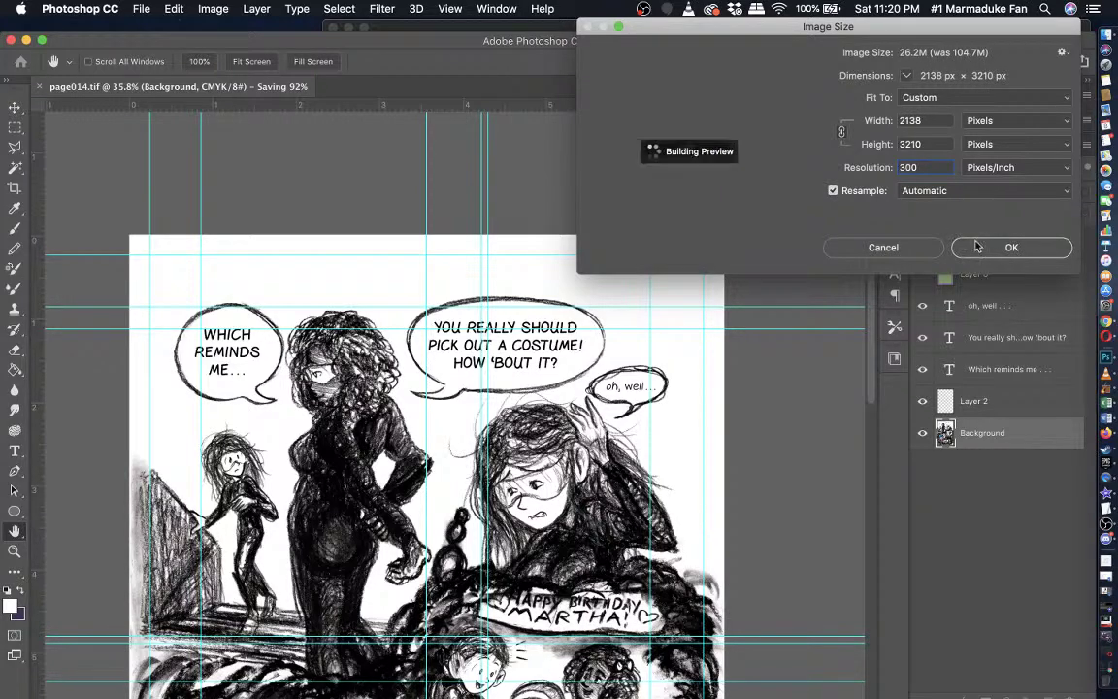
key(Return)
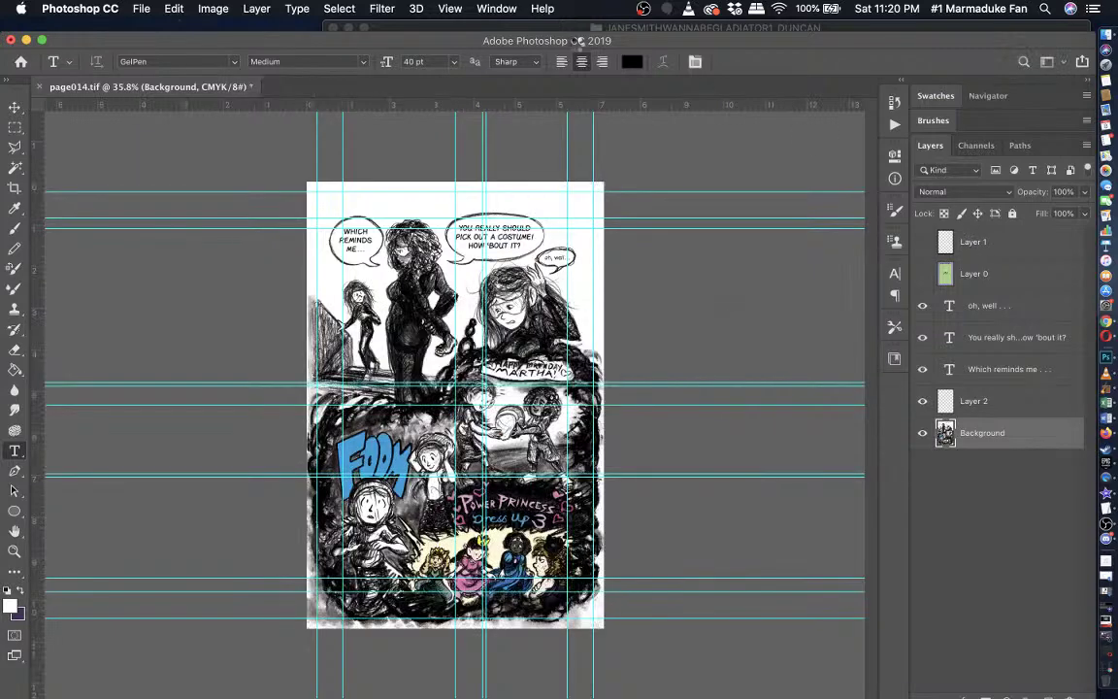
- Save a JPEG copy of the page as "page014 web.jpg" at maximum quality 12
click(142, 9)
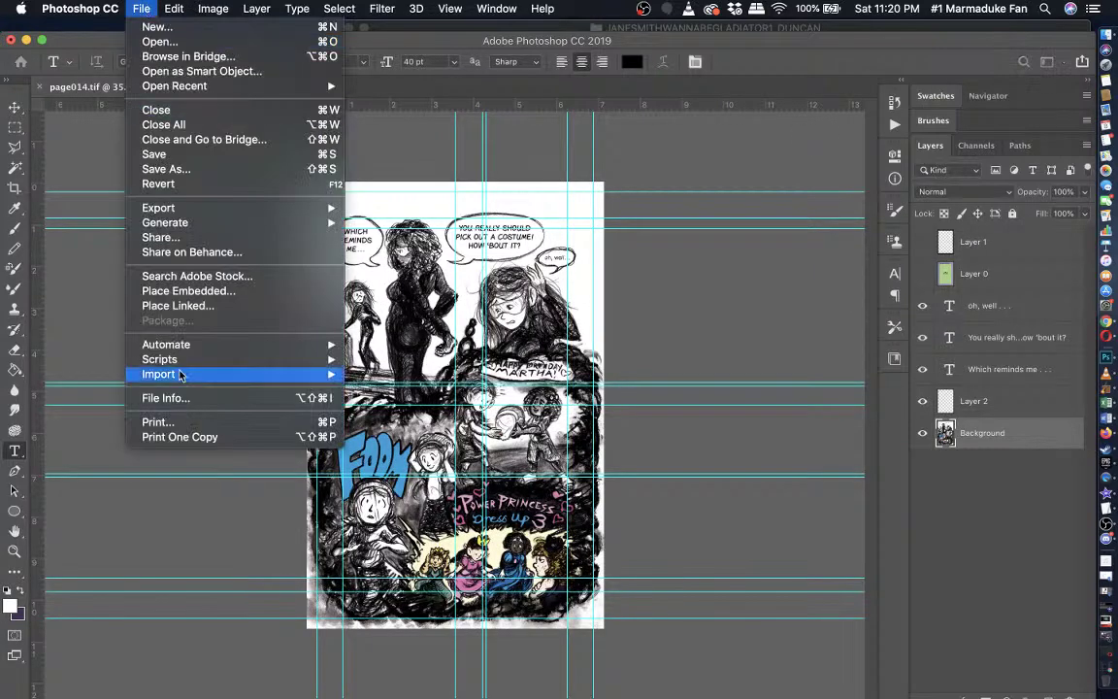
click(182, 161)
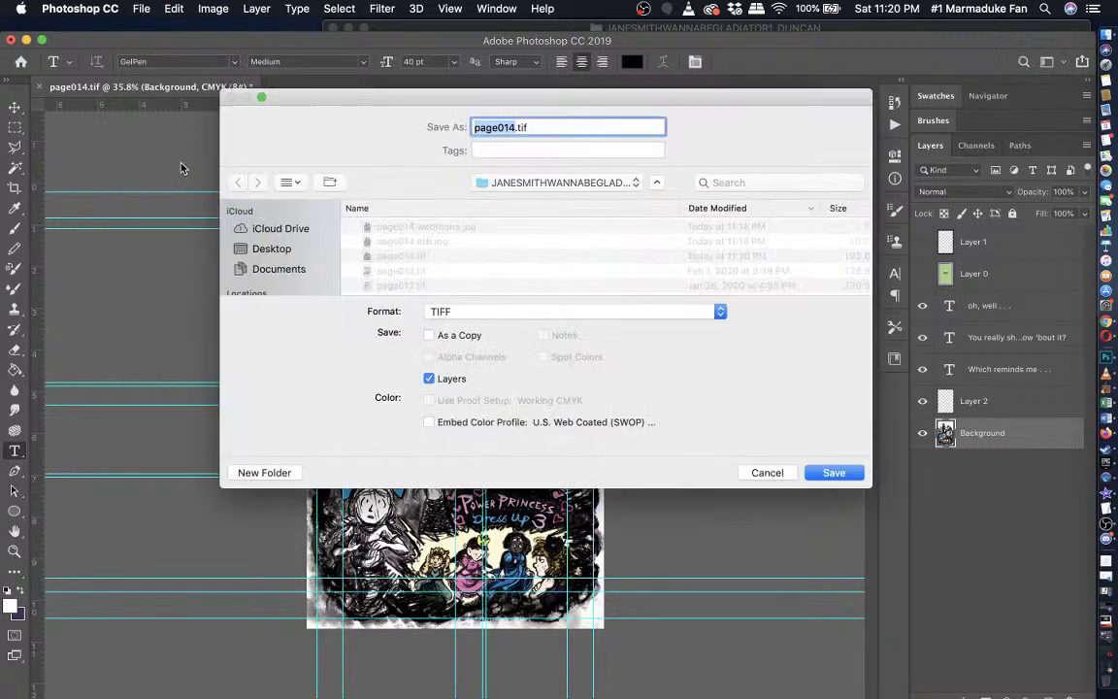
text(web)
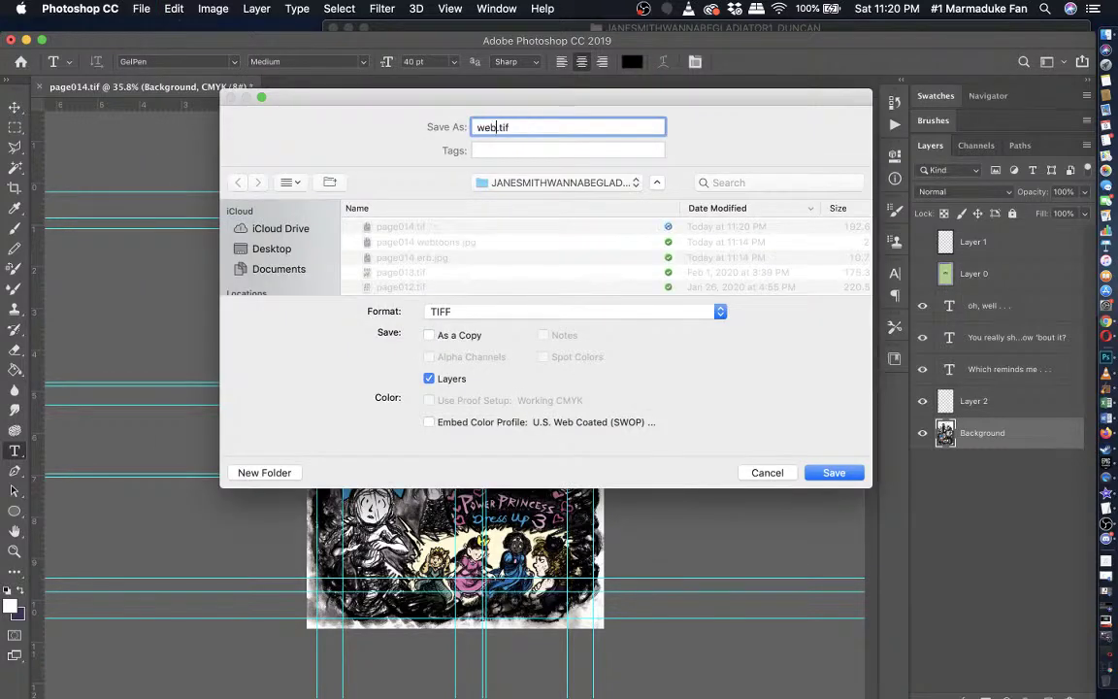
key(super+z)
text(web)
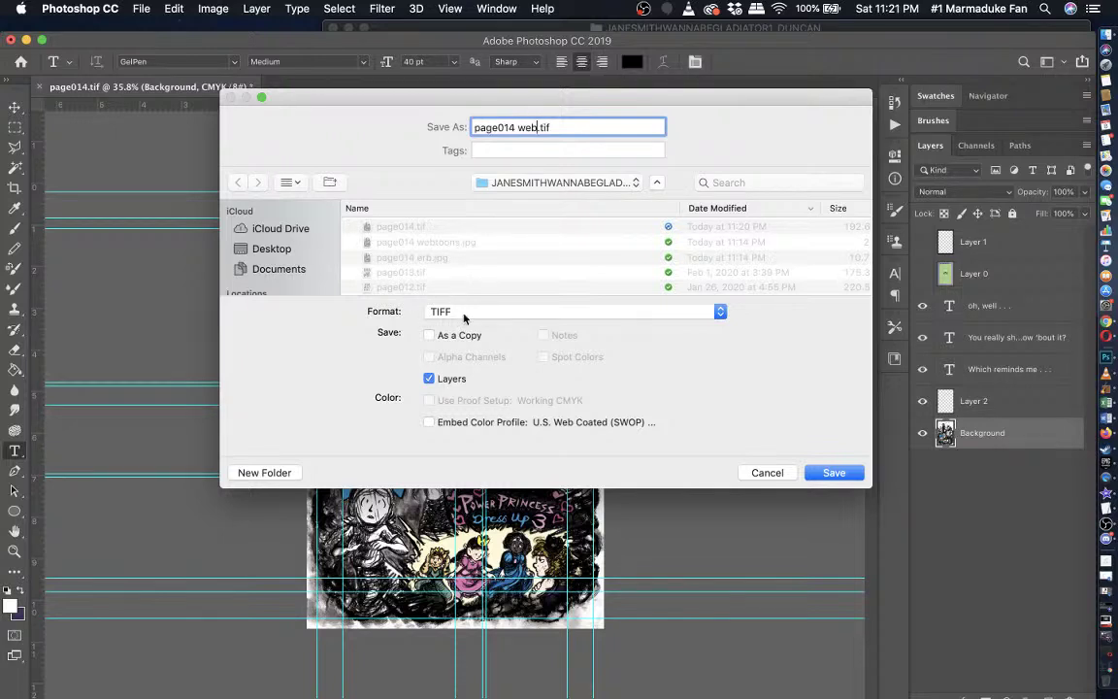
click(720, 312)
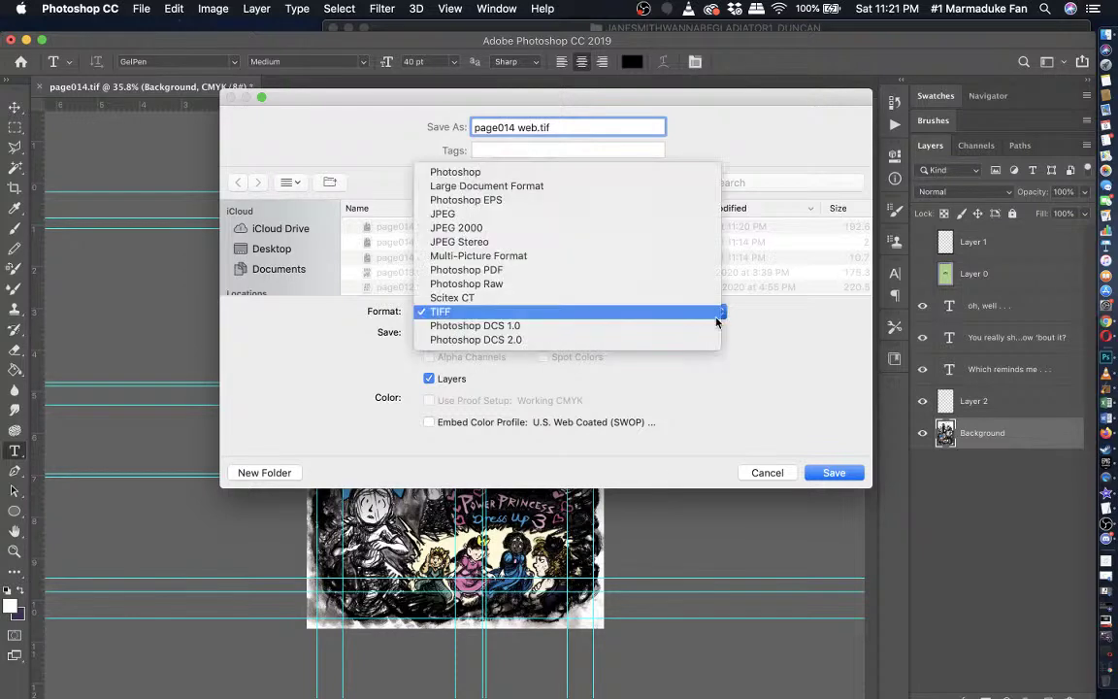
click(709, 213)
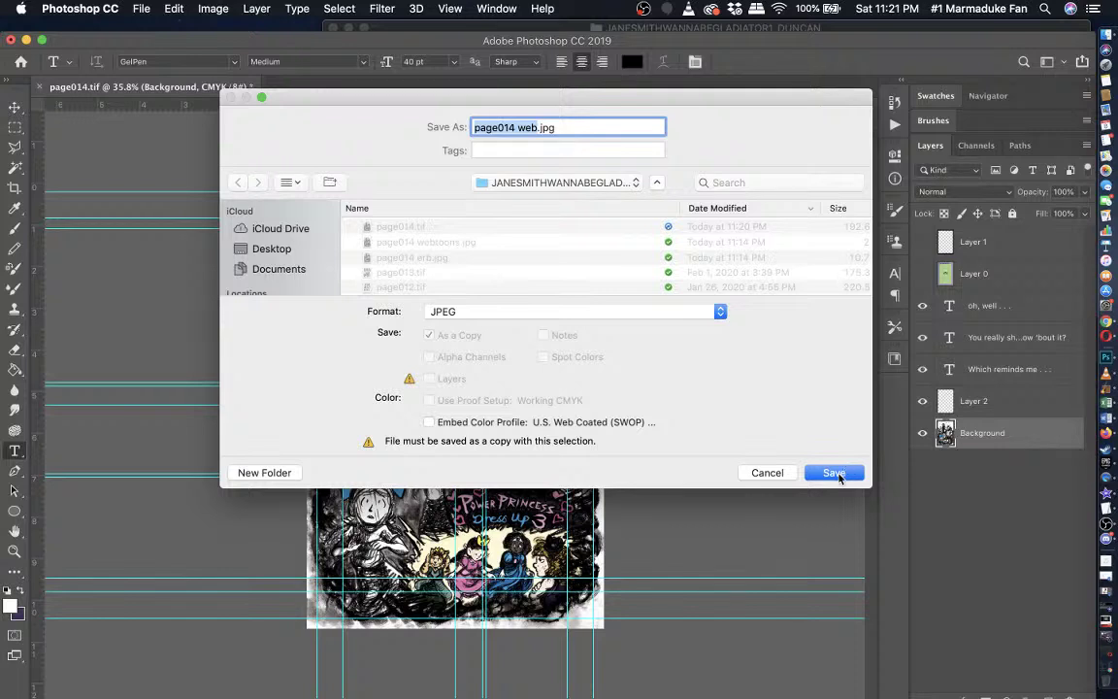
click(835, 472)
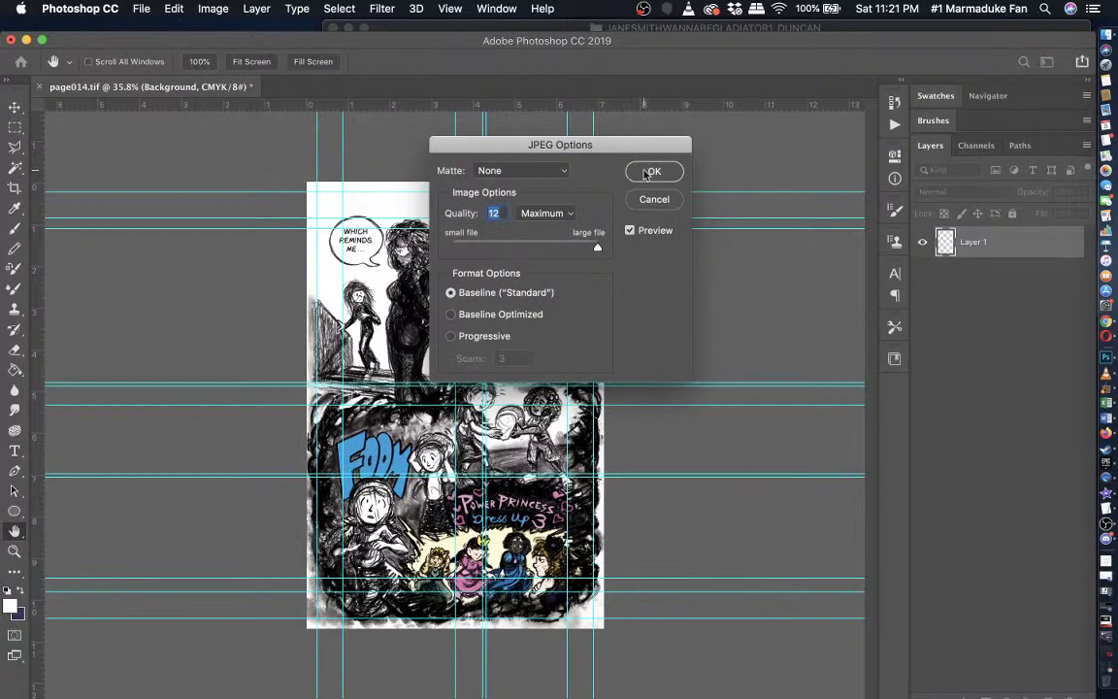
click(652, 171)
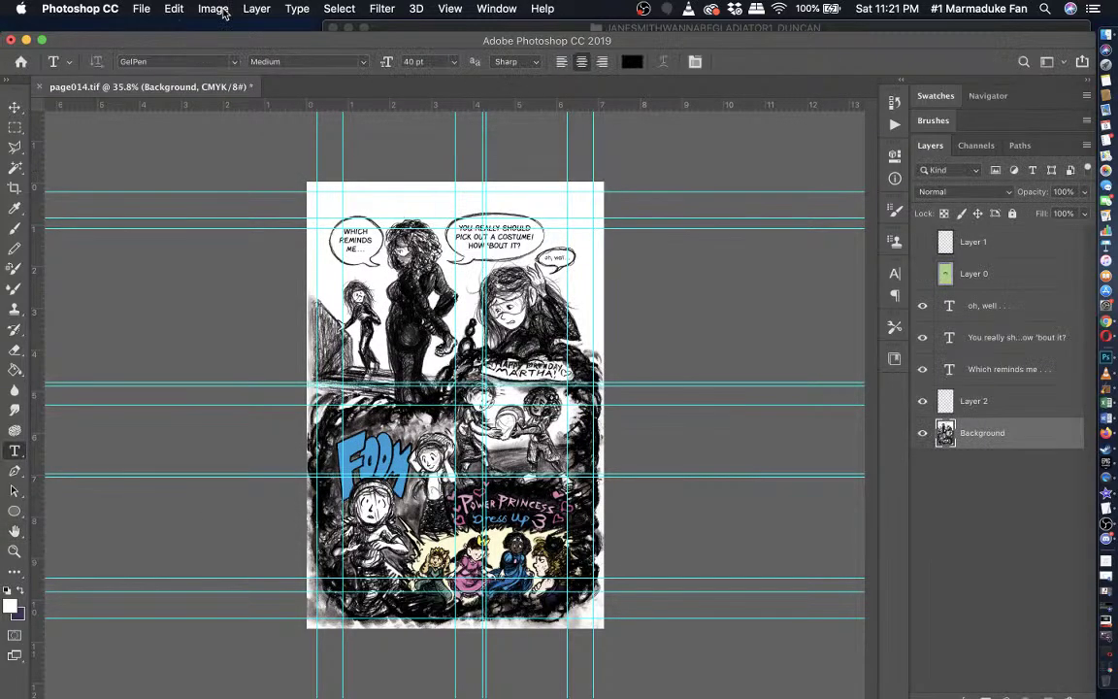
- Select the page area inside the outermost guides and crop the image to that selection
click(15, 129)
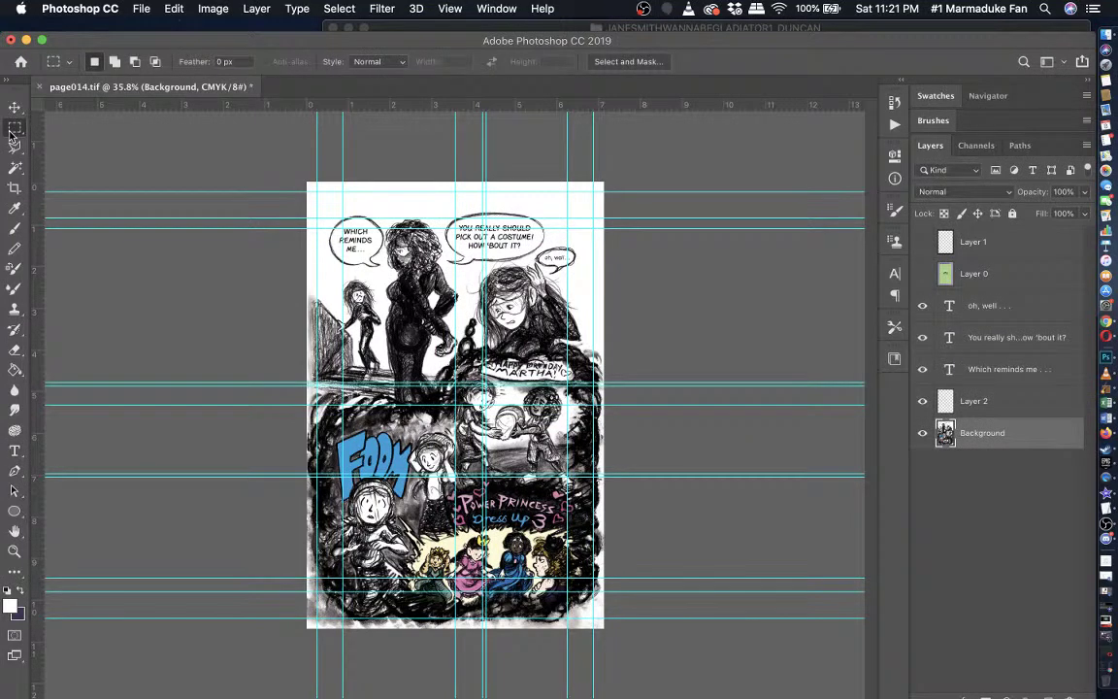
drag(316, 192, 545, 610)
drag(319, 188, 593, 617)
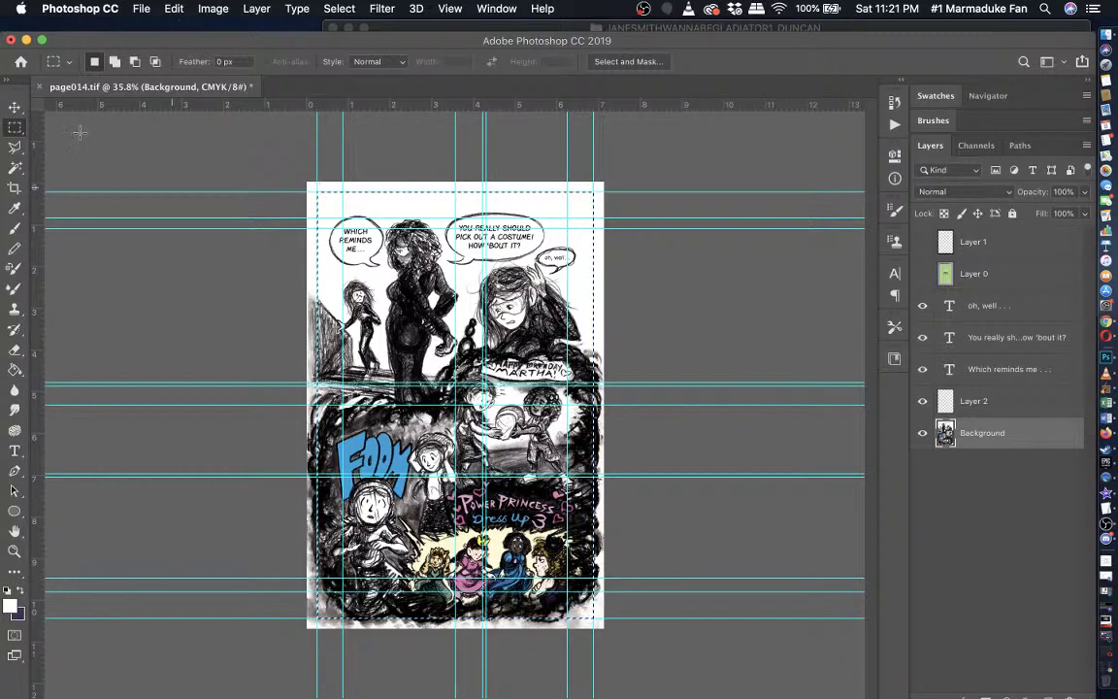
click(14, 189)
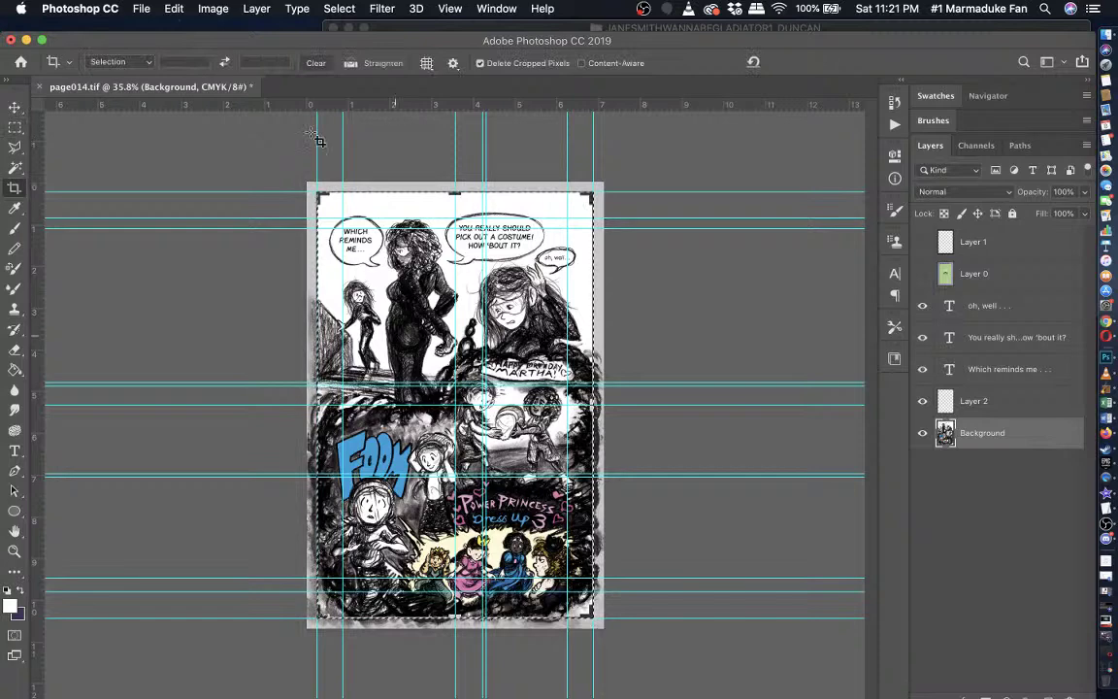
key(Return)
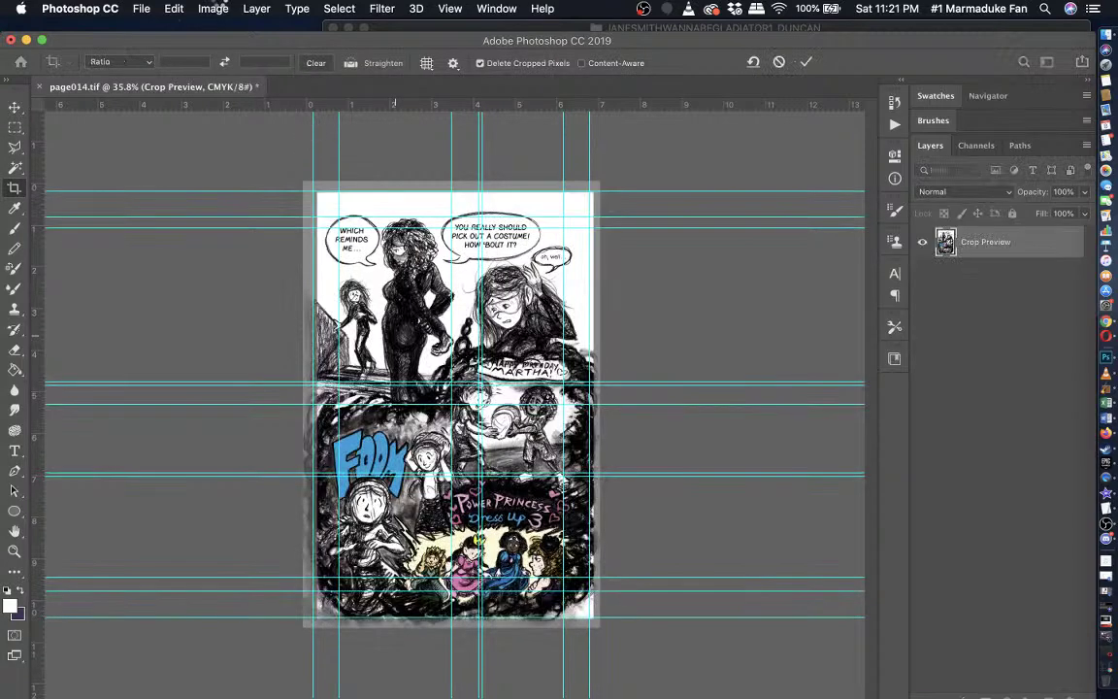
key(Return)
- Resize the cropped page to a width of 800 pixels, keeping its proportions
click(216, 9)
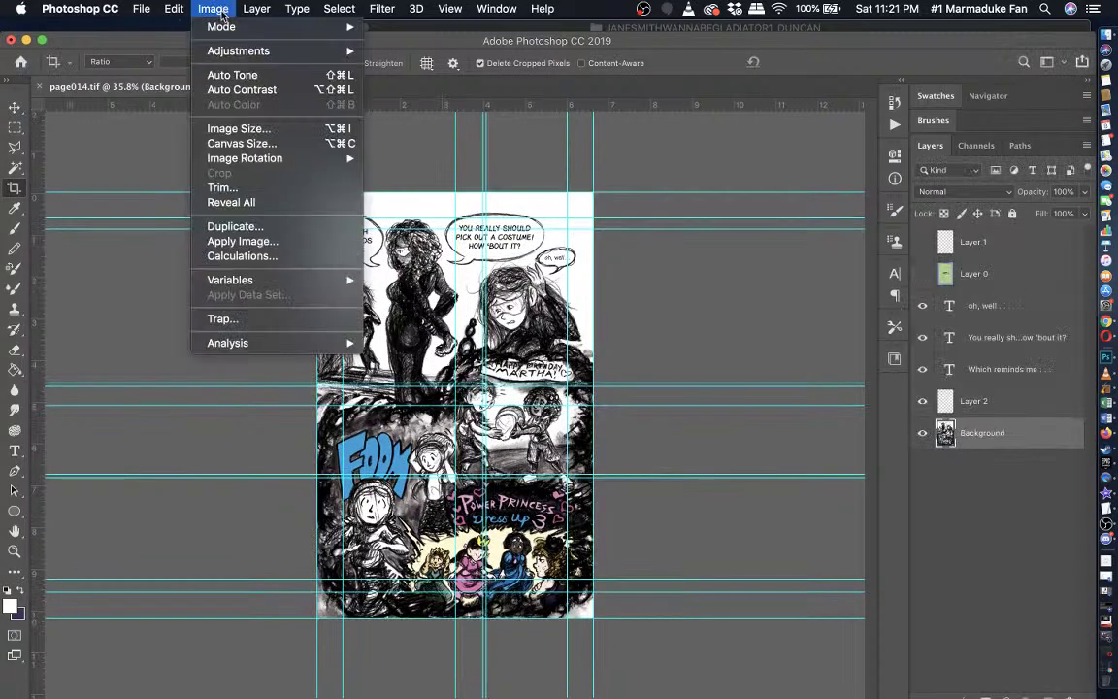
click(260, 128)
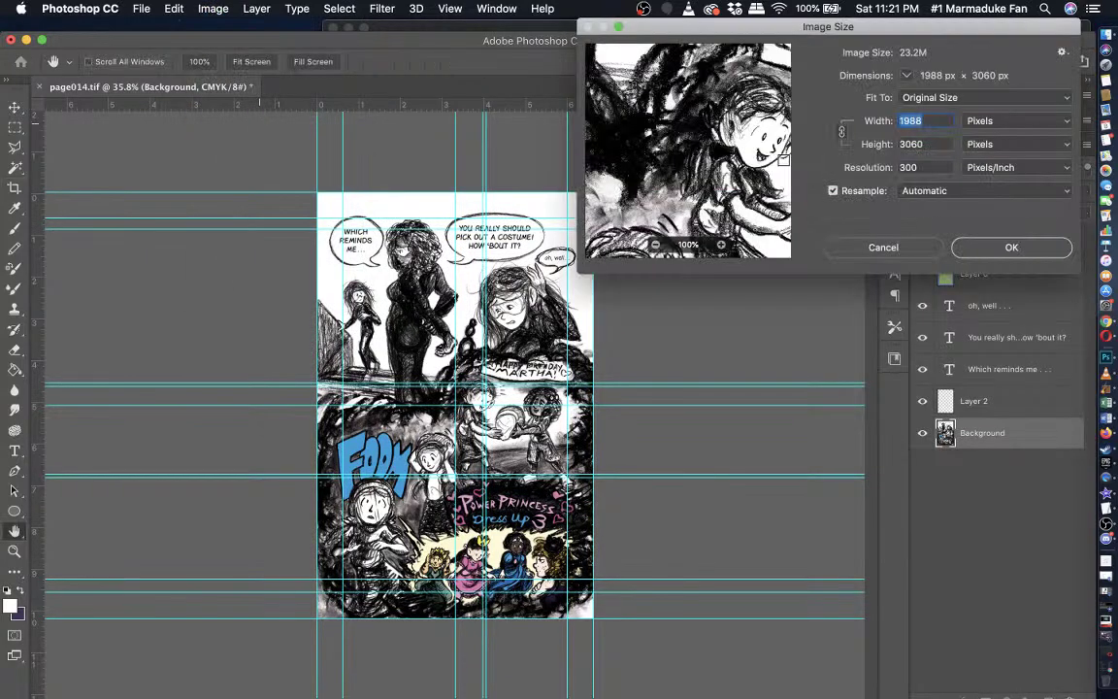
text(80)
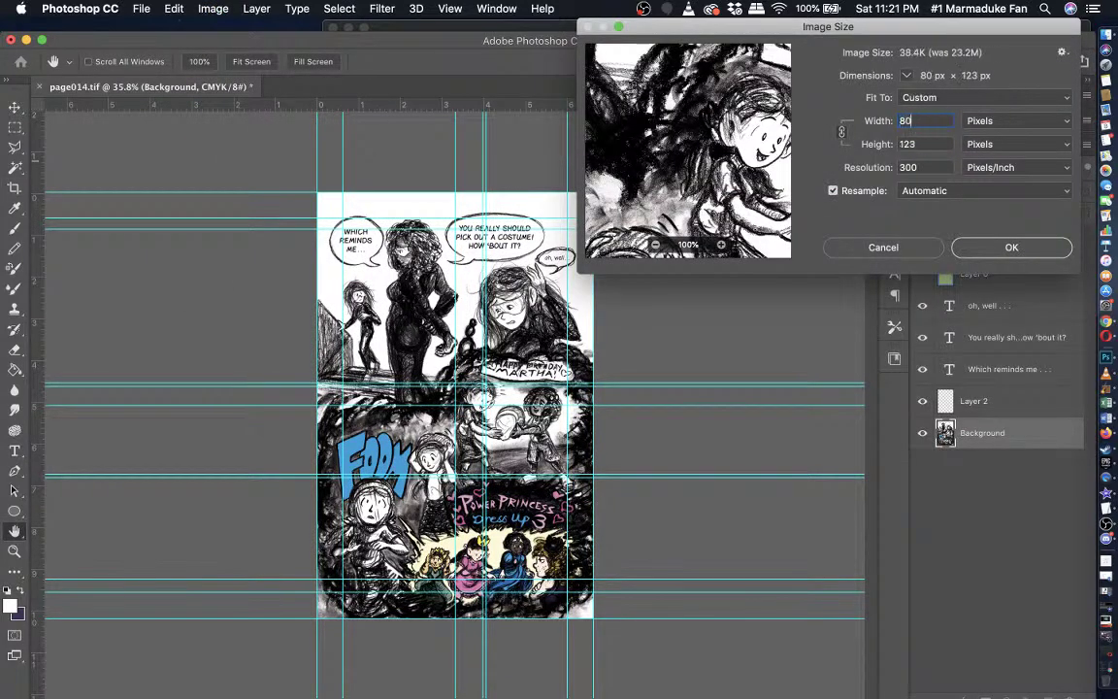
text(0)
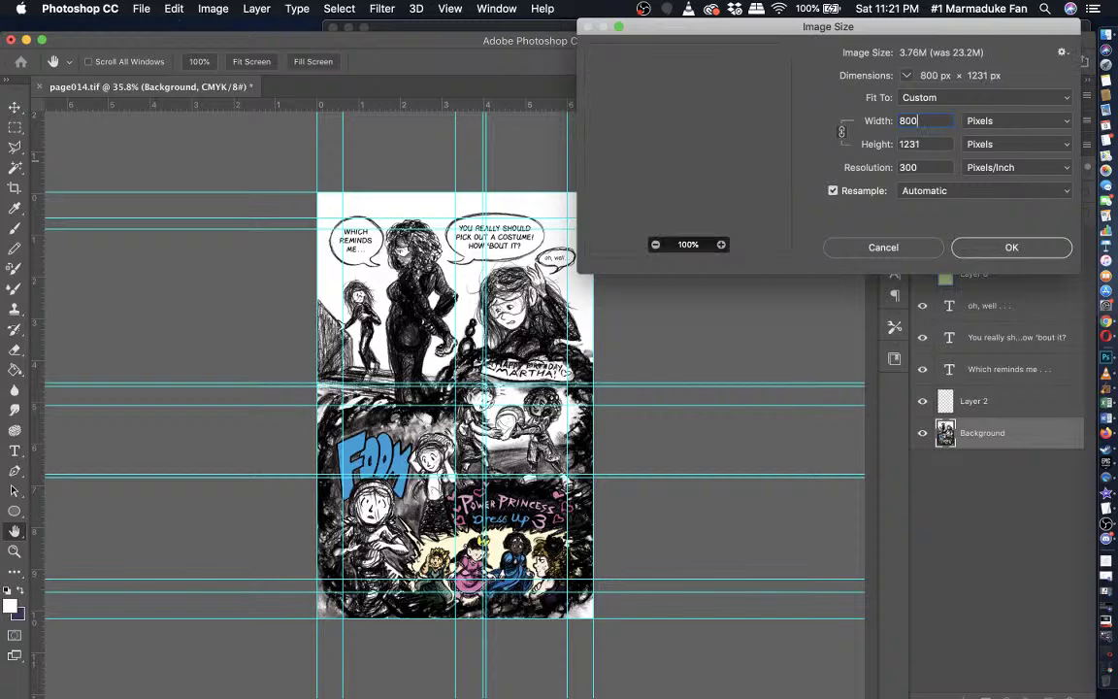
key(Return)
key(c)
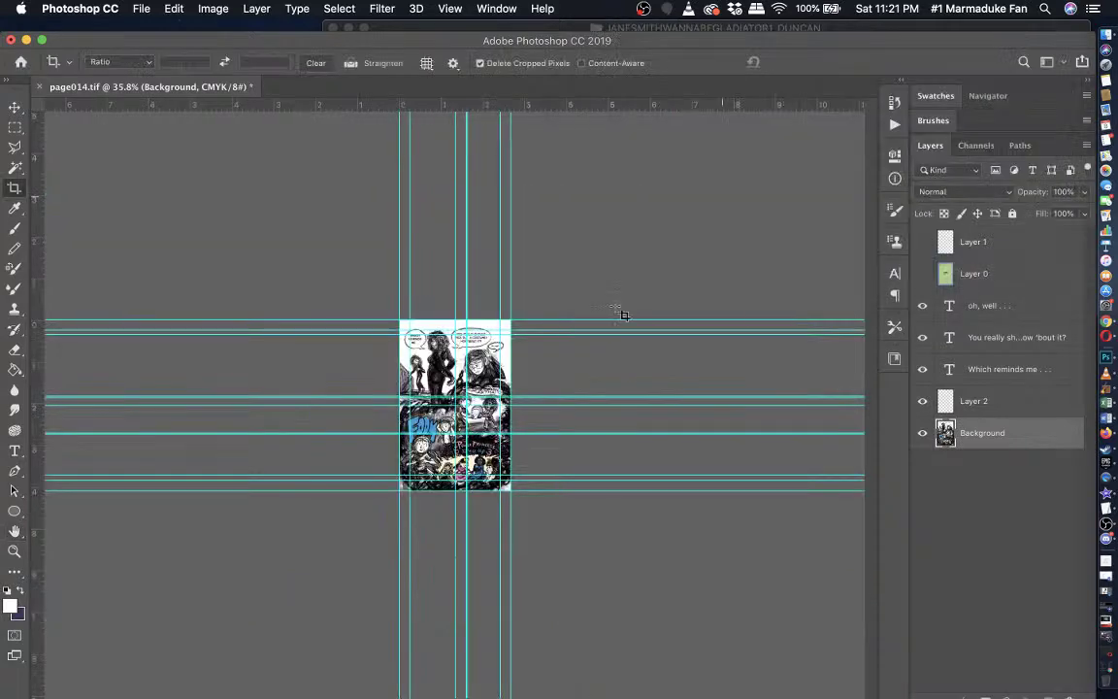
- Save a JPEG copy as "page014 webtoons.jpg" at quality 12, replacing the existing file, and close page014.tif without saving its changes
key(super+plus)
key(super+plus)
key(super+shift+s)
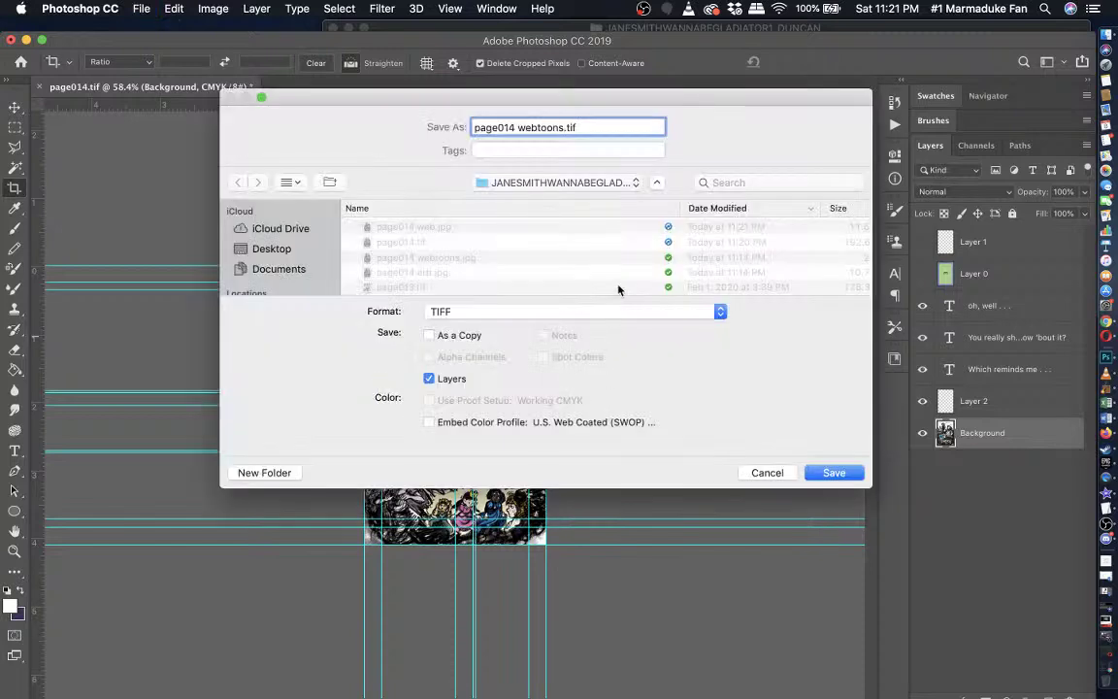
click(573, 310)
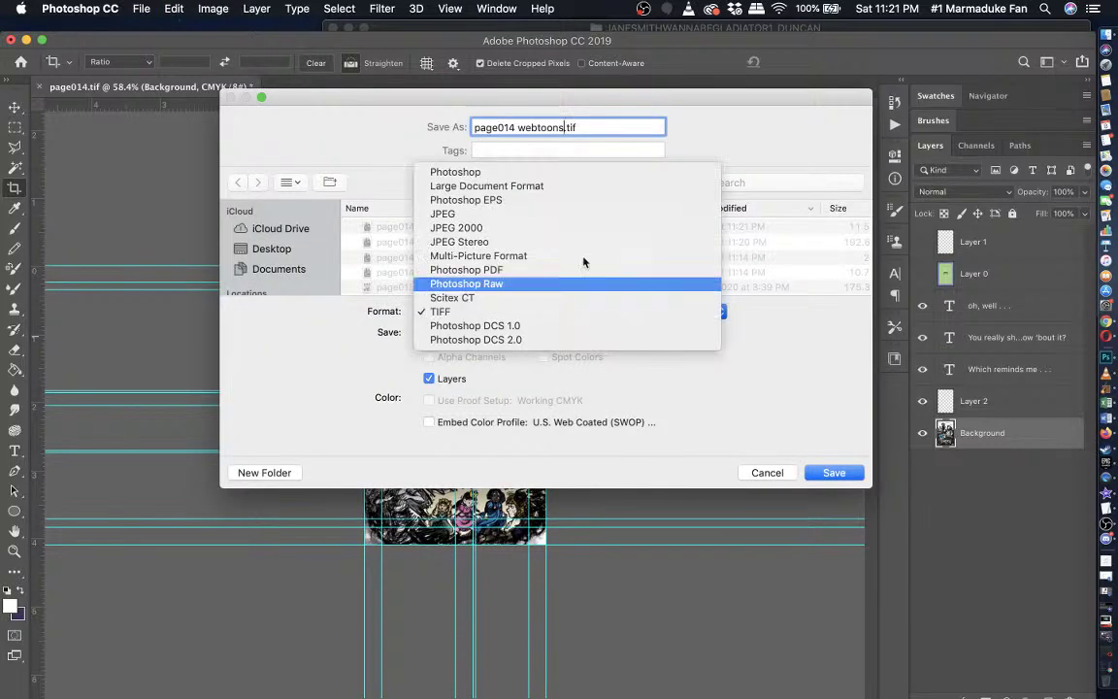
click(557, 212)
key(Return)
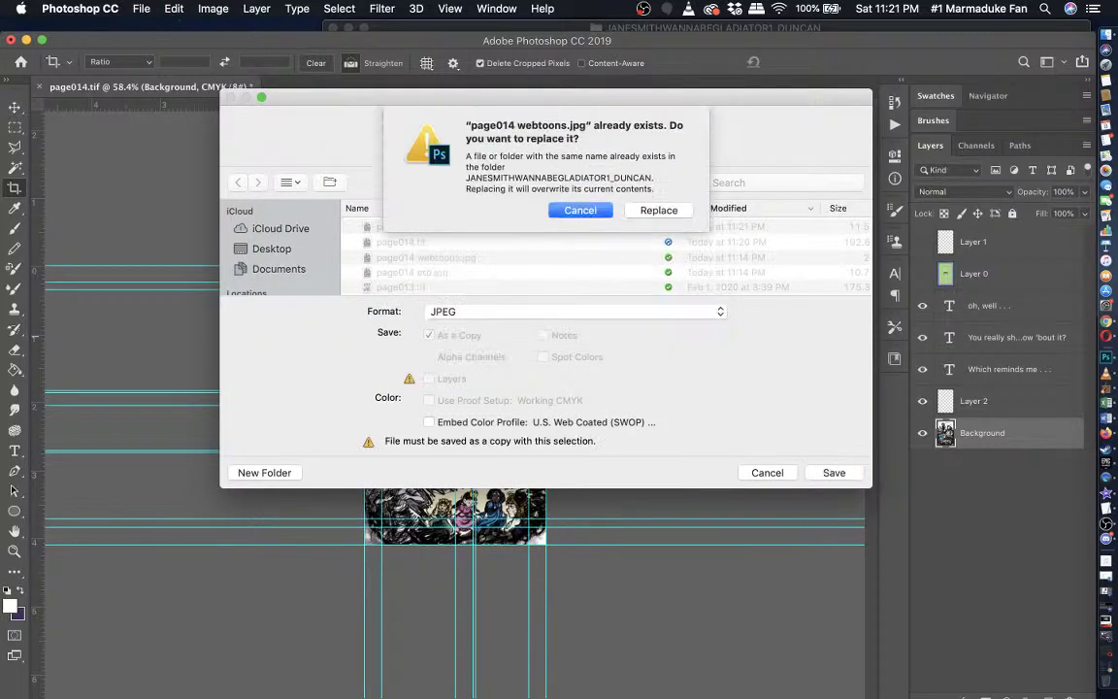
click(657, 208)
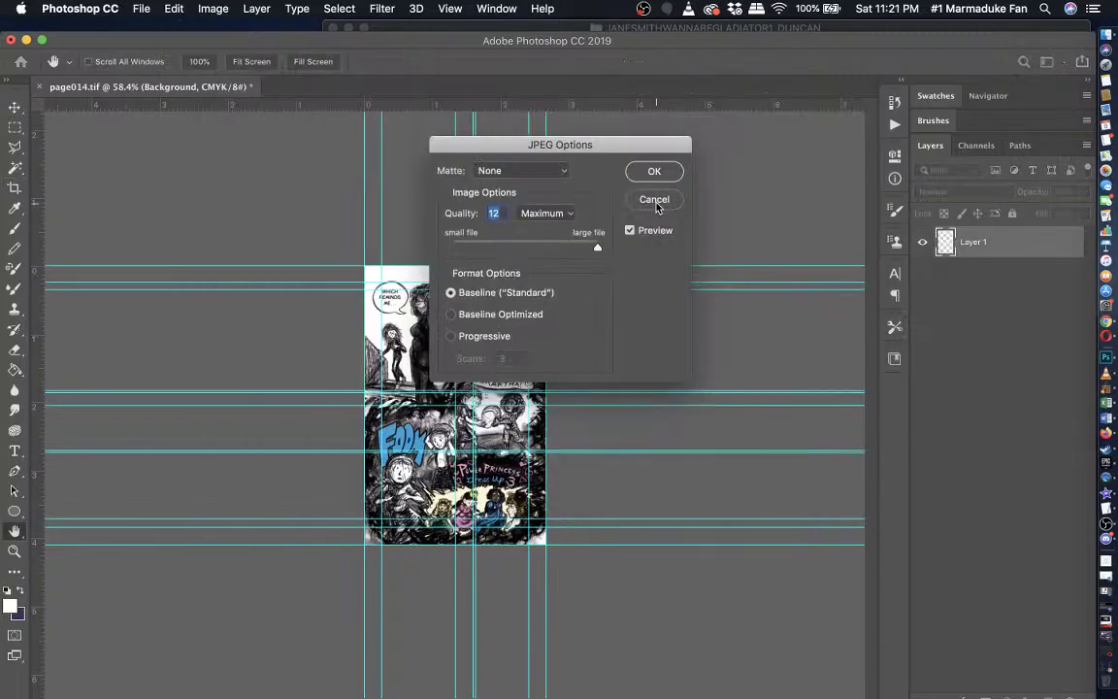
click(653, 172)
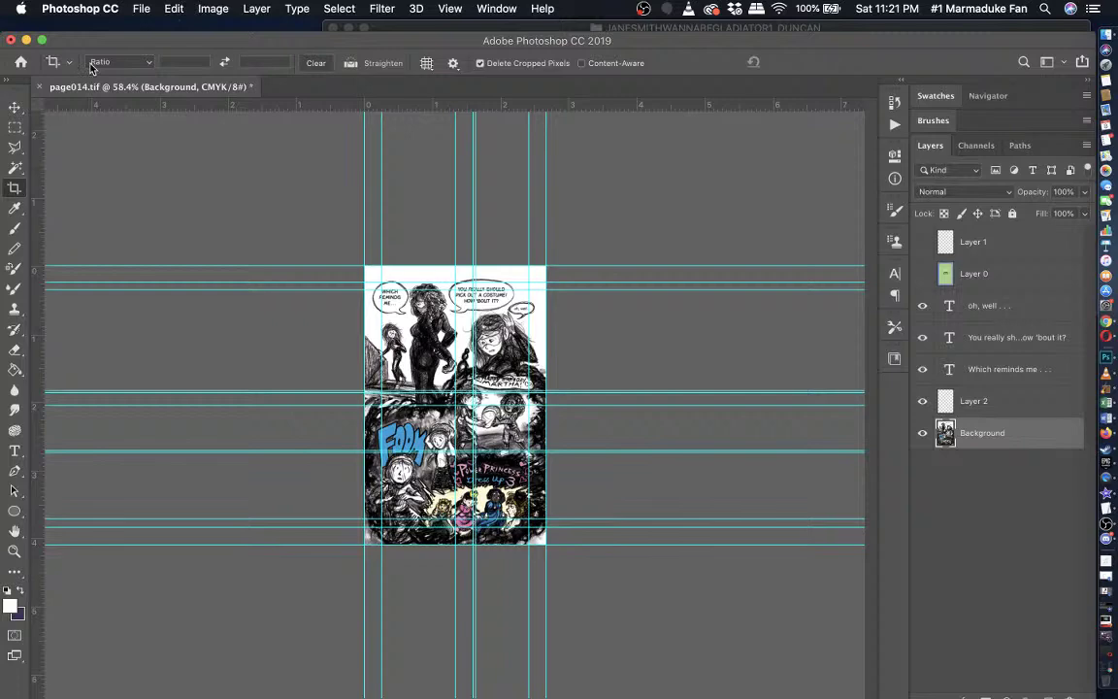
click(38, 88)
click(505, 258)
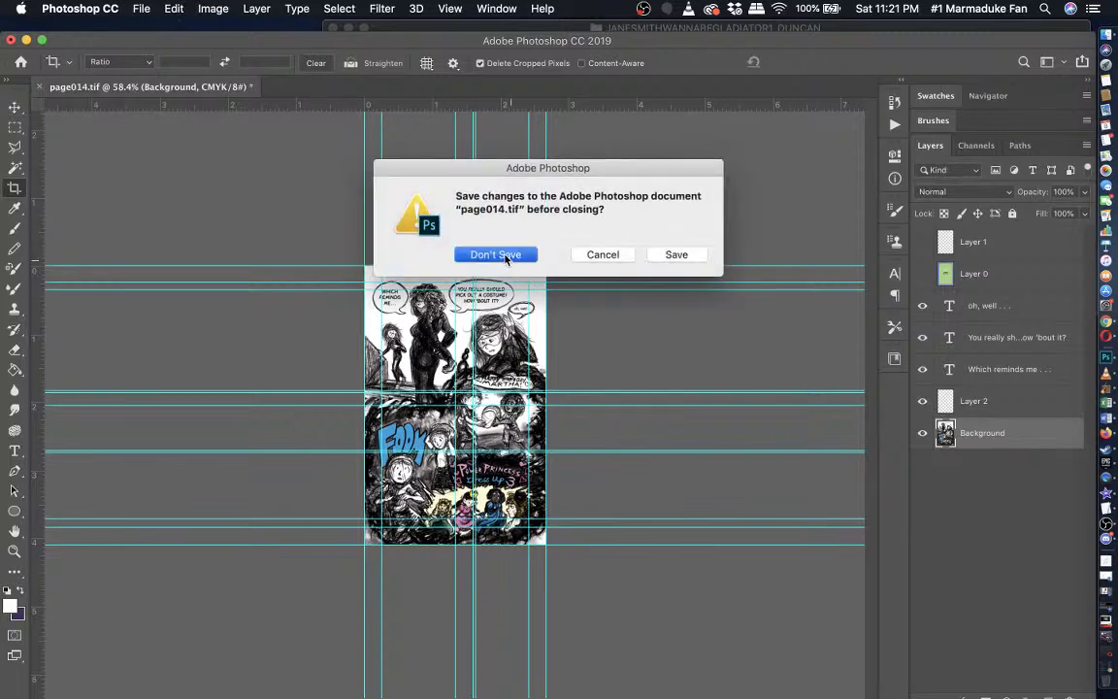